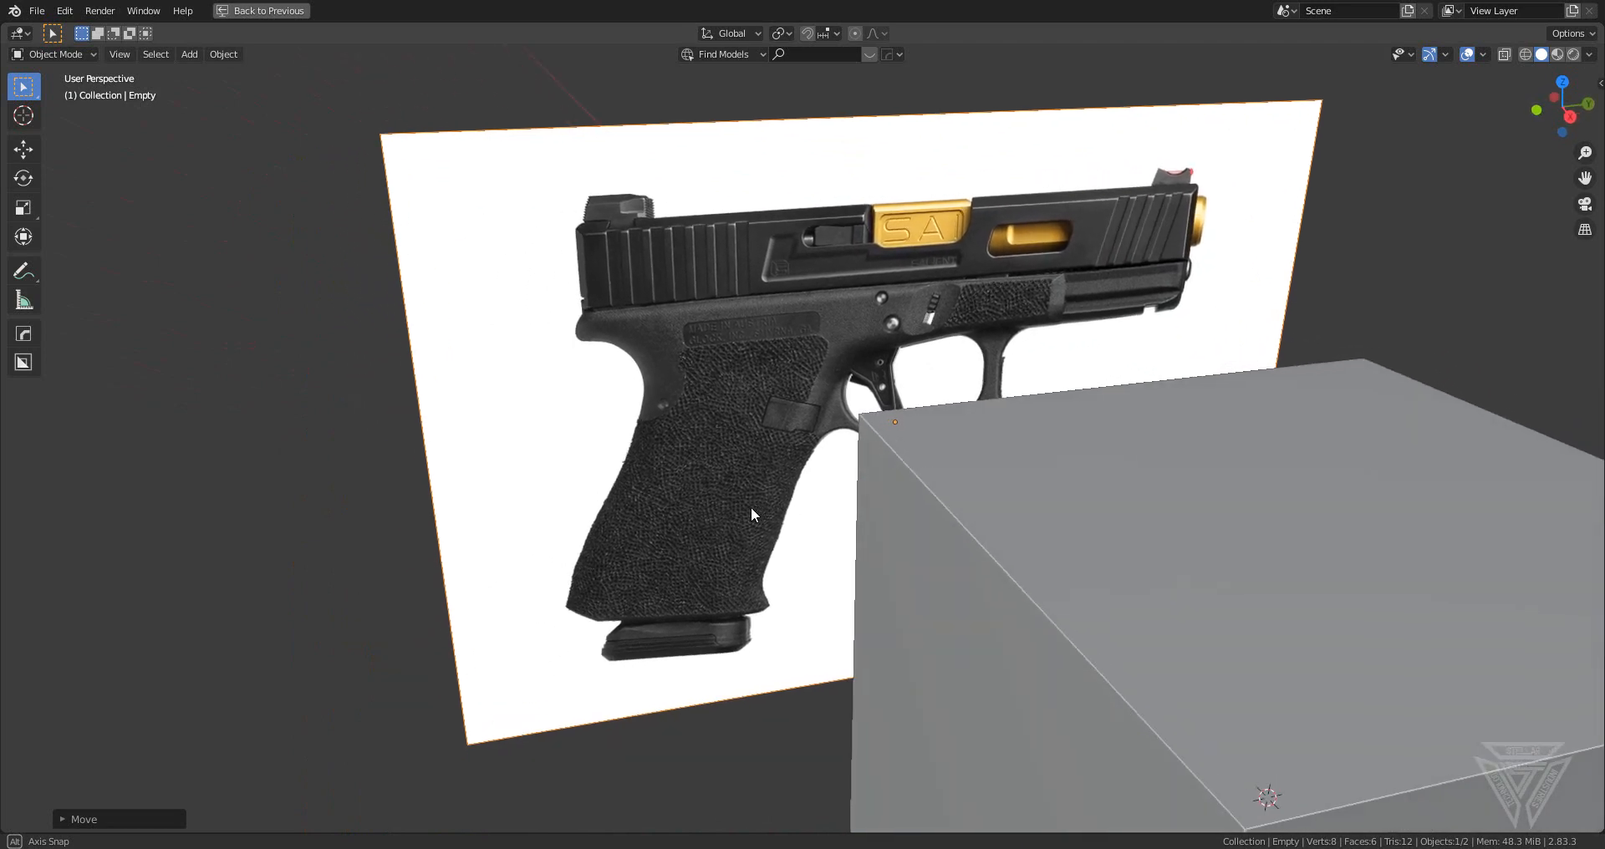
# - Delete the default cube standing in front of the pistol reference image
pyautogui.moveTo(750, 506); pyautogui.dragTo(1360, 619, button='middle')
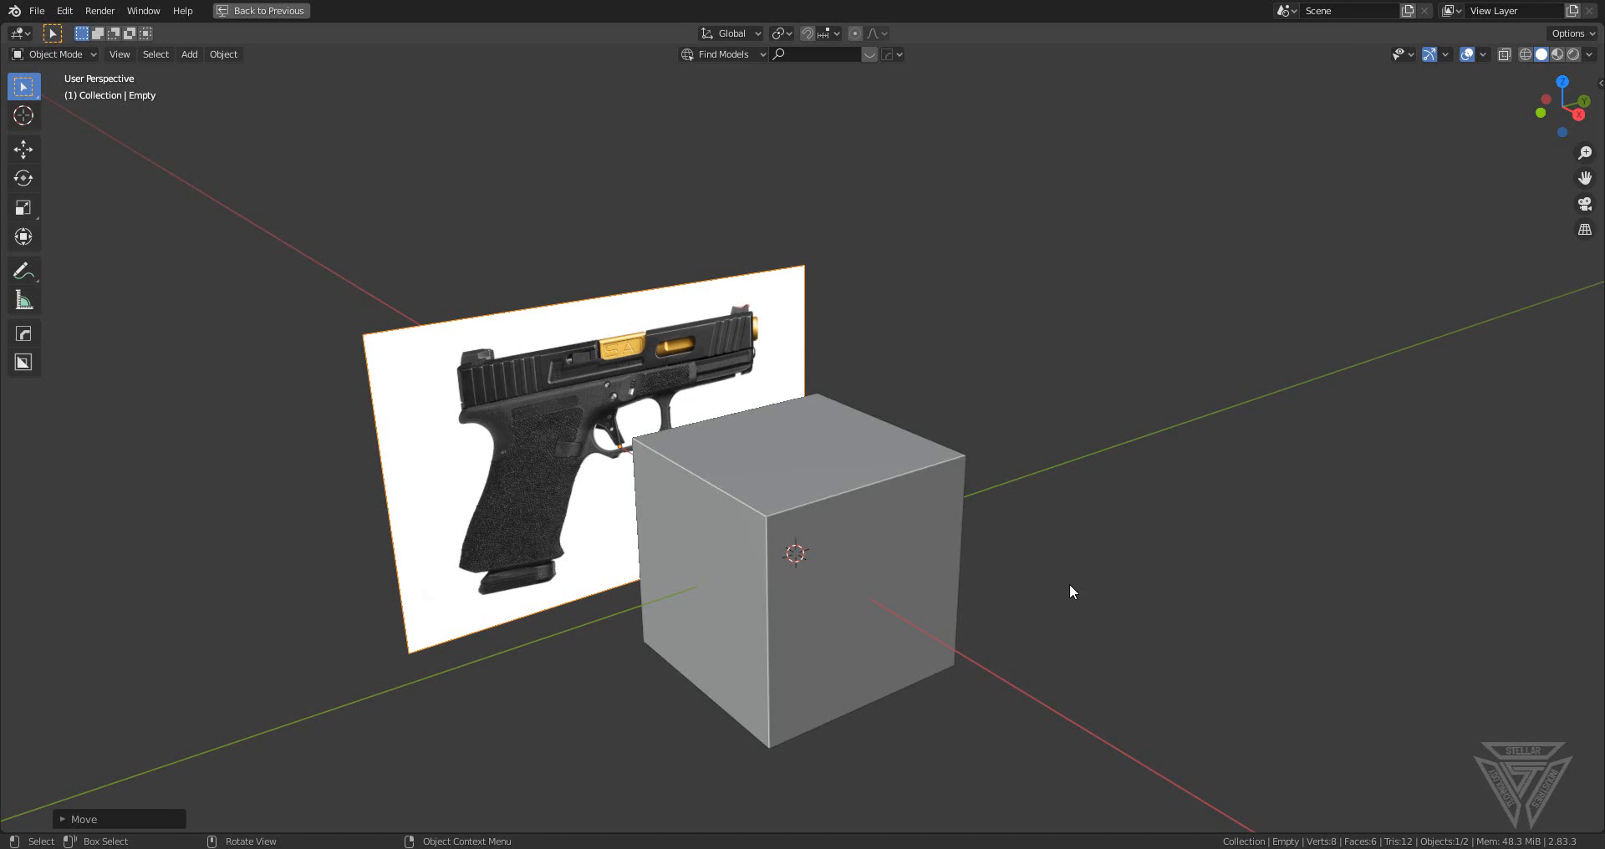
pyautogui.moveTo(879, 551); pyautogui.dragTo(798, 525, button='middle')
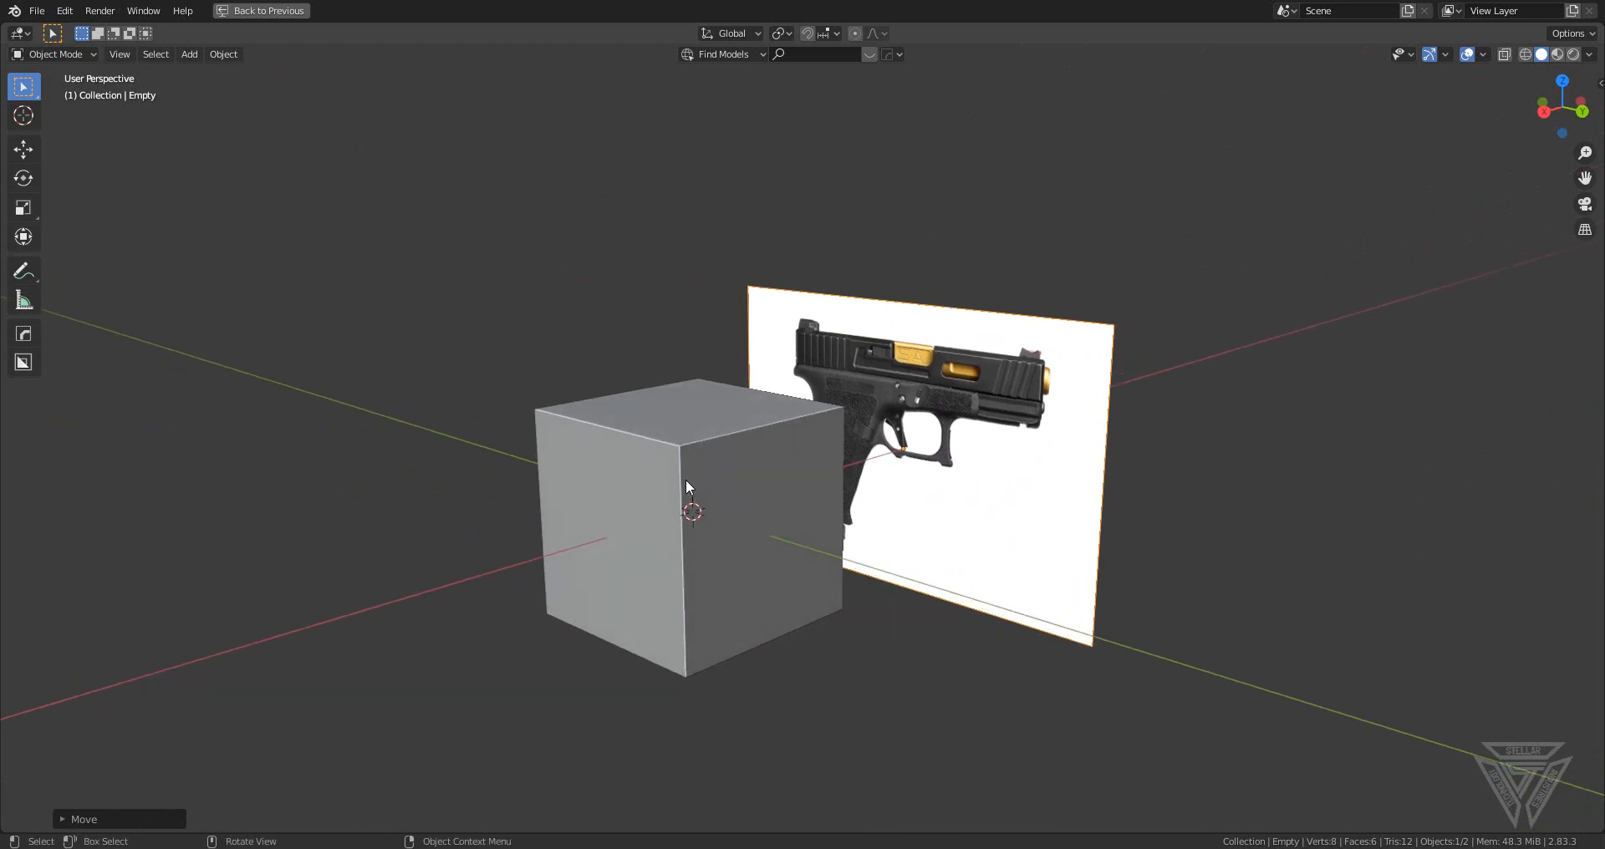
pyautogui.moveTo(704, 493); pyautogui.dragTo(888, 505, button='middle')
pyautogui.scroll(-2, 846, 511)
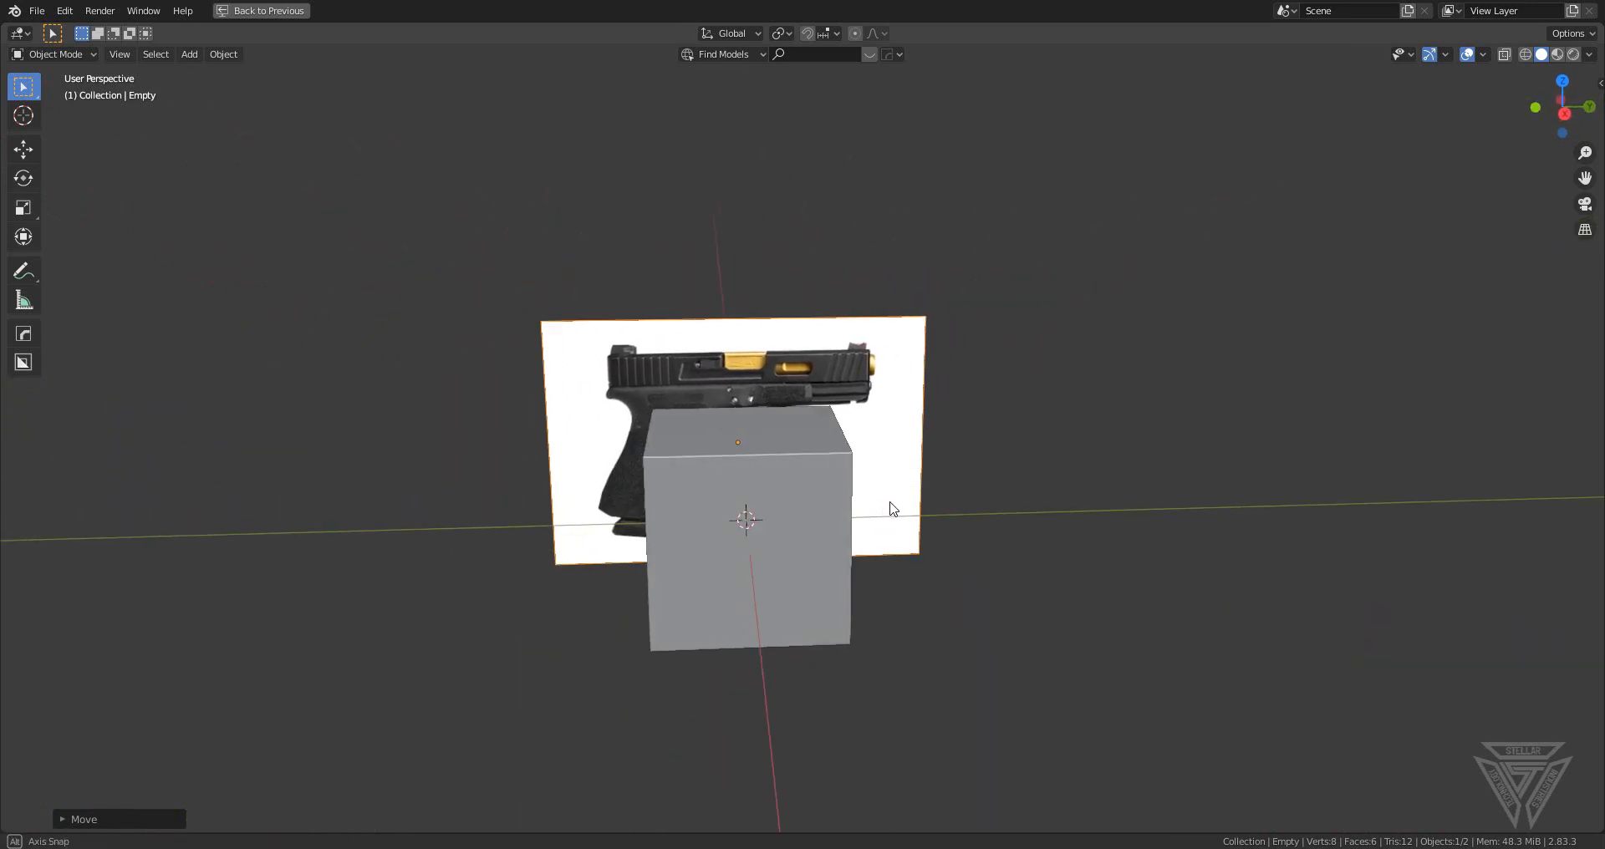
pyautogui.scroll(3, 801, 513)
pyautogui.click(780, 506)
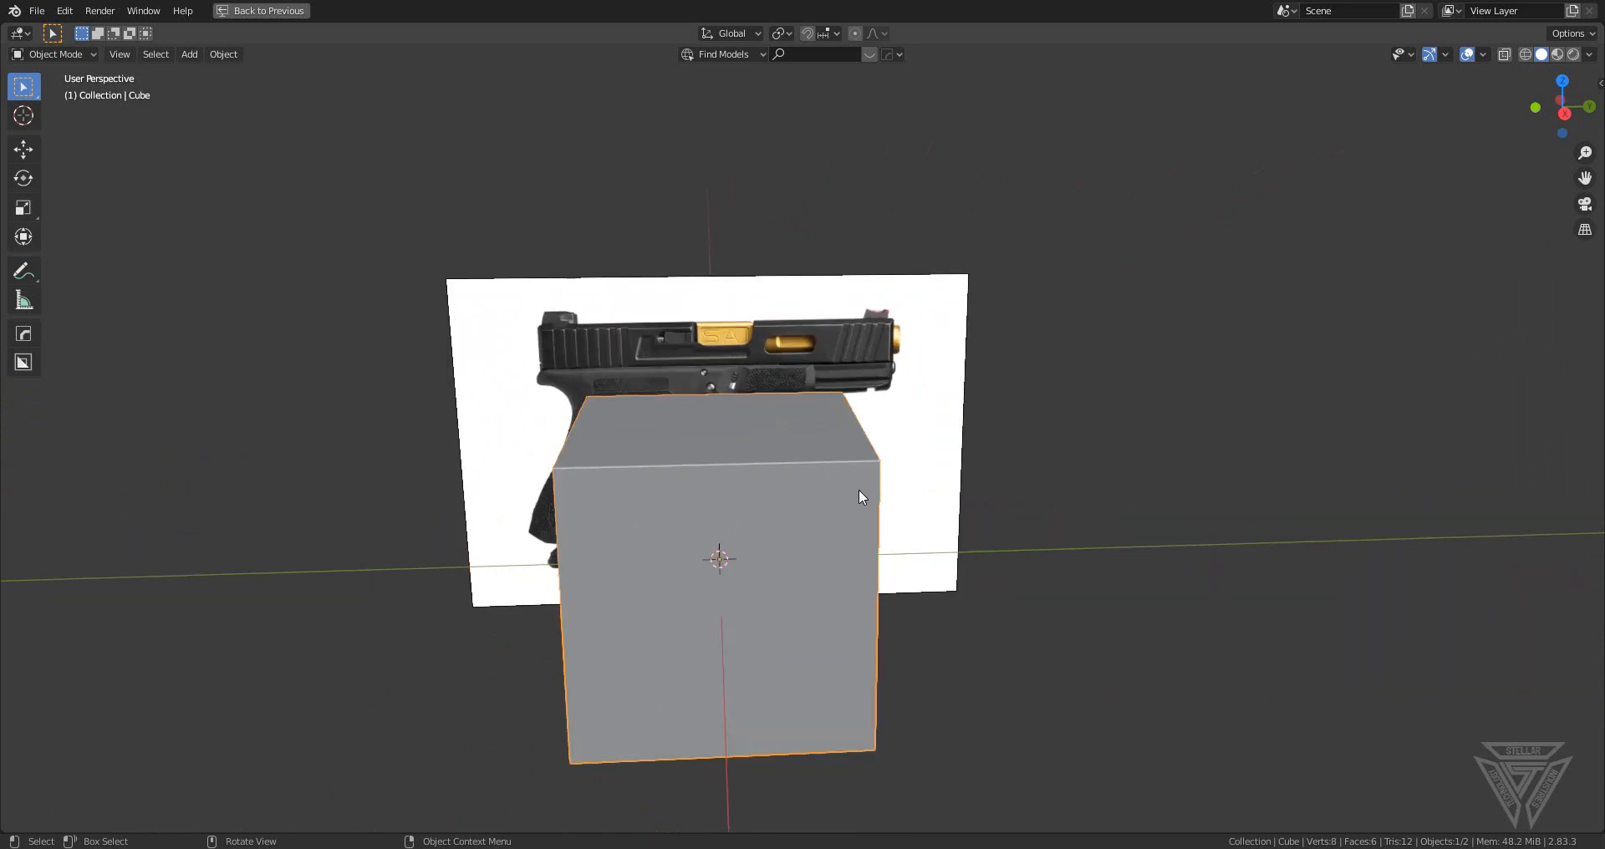
pyautogui.press('x')
pyautogui.click(859, 489)
pyautogui.moveTo(814, 523); pyautogui.dragTo(792, 617, button='middle')
pyautogui.scroll(2, 808, 594)
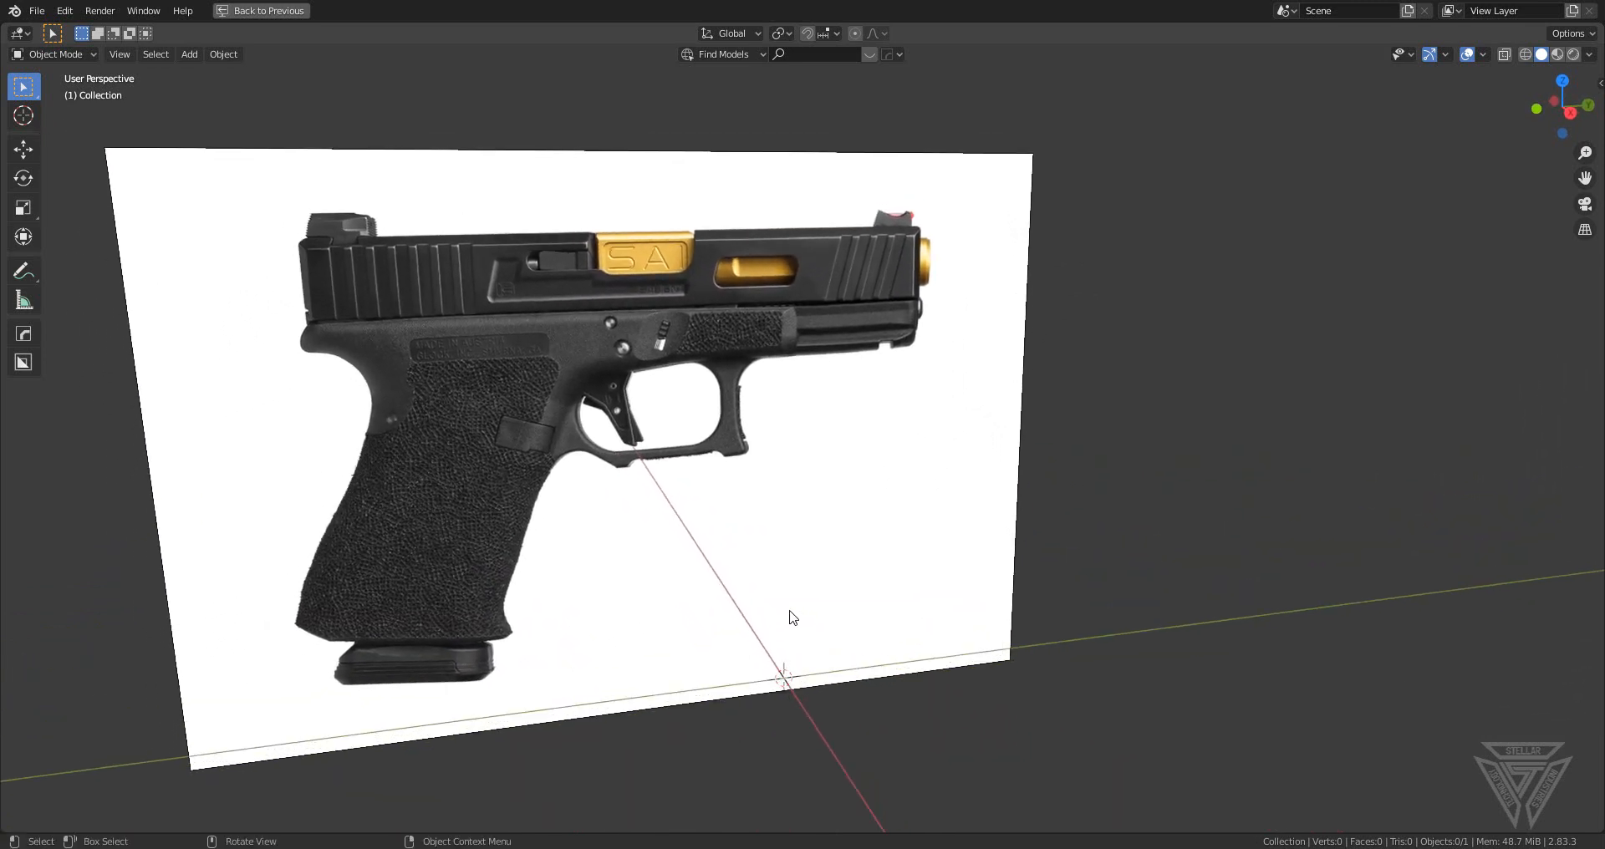
# - Activate BoxCutter and set it to Make mode with the Ngon shape and View alignment
pyautogui.press('d')
pyautogui.press('w')
pyautogui.press('d')
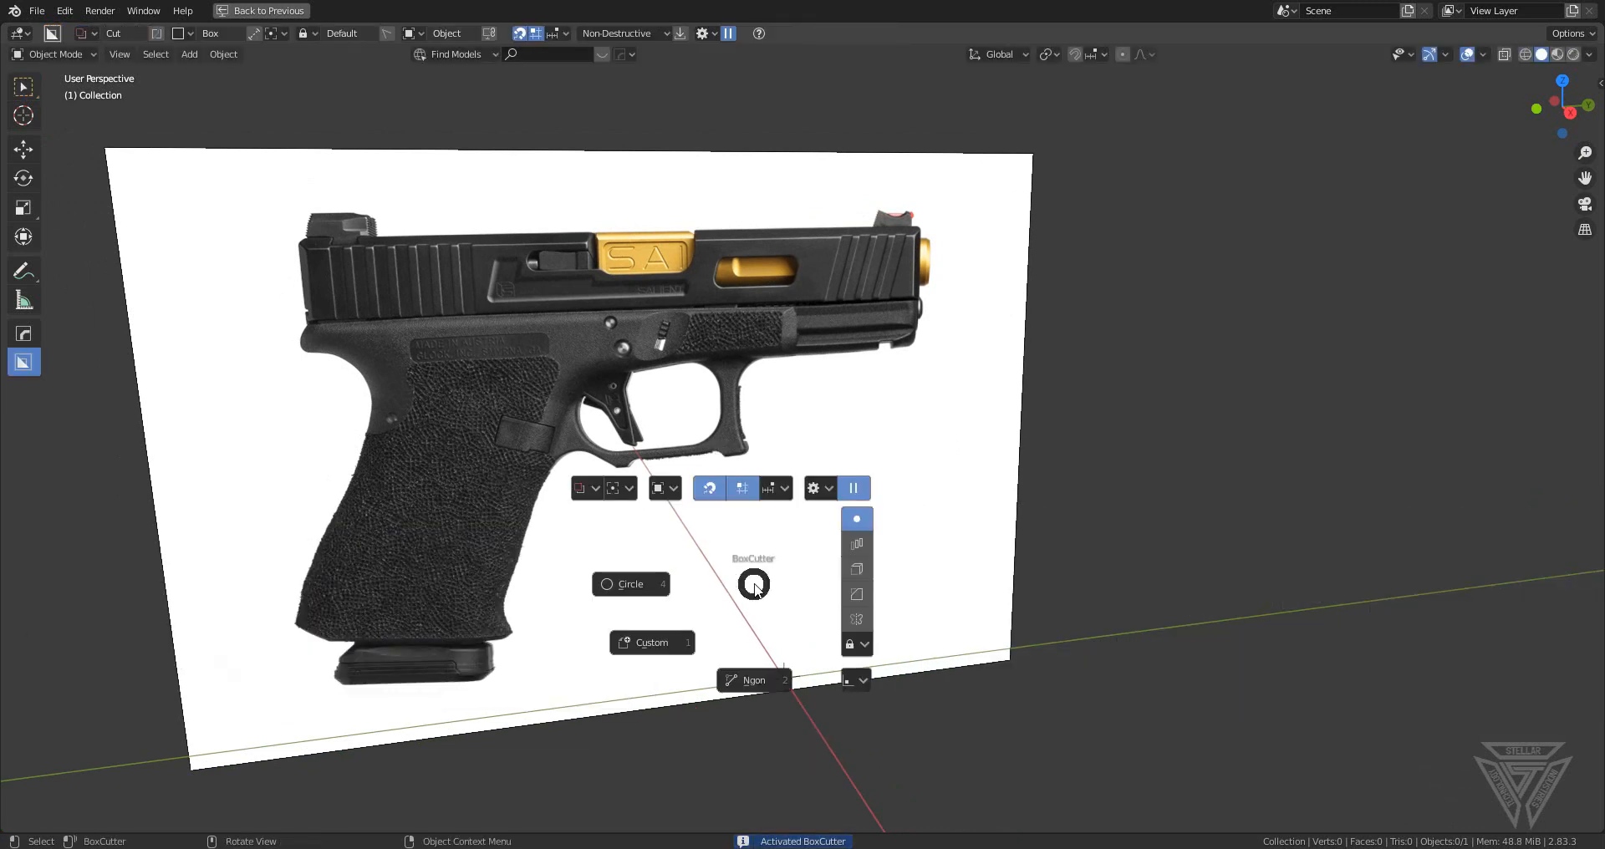
pyautogui.click(587, 493)
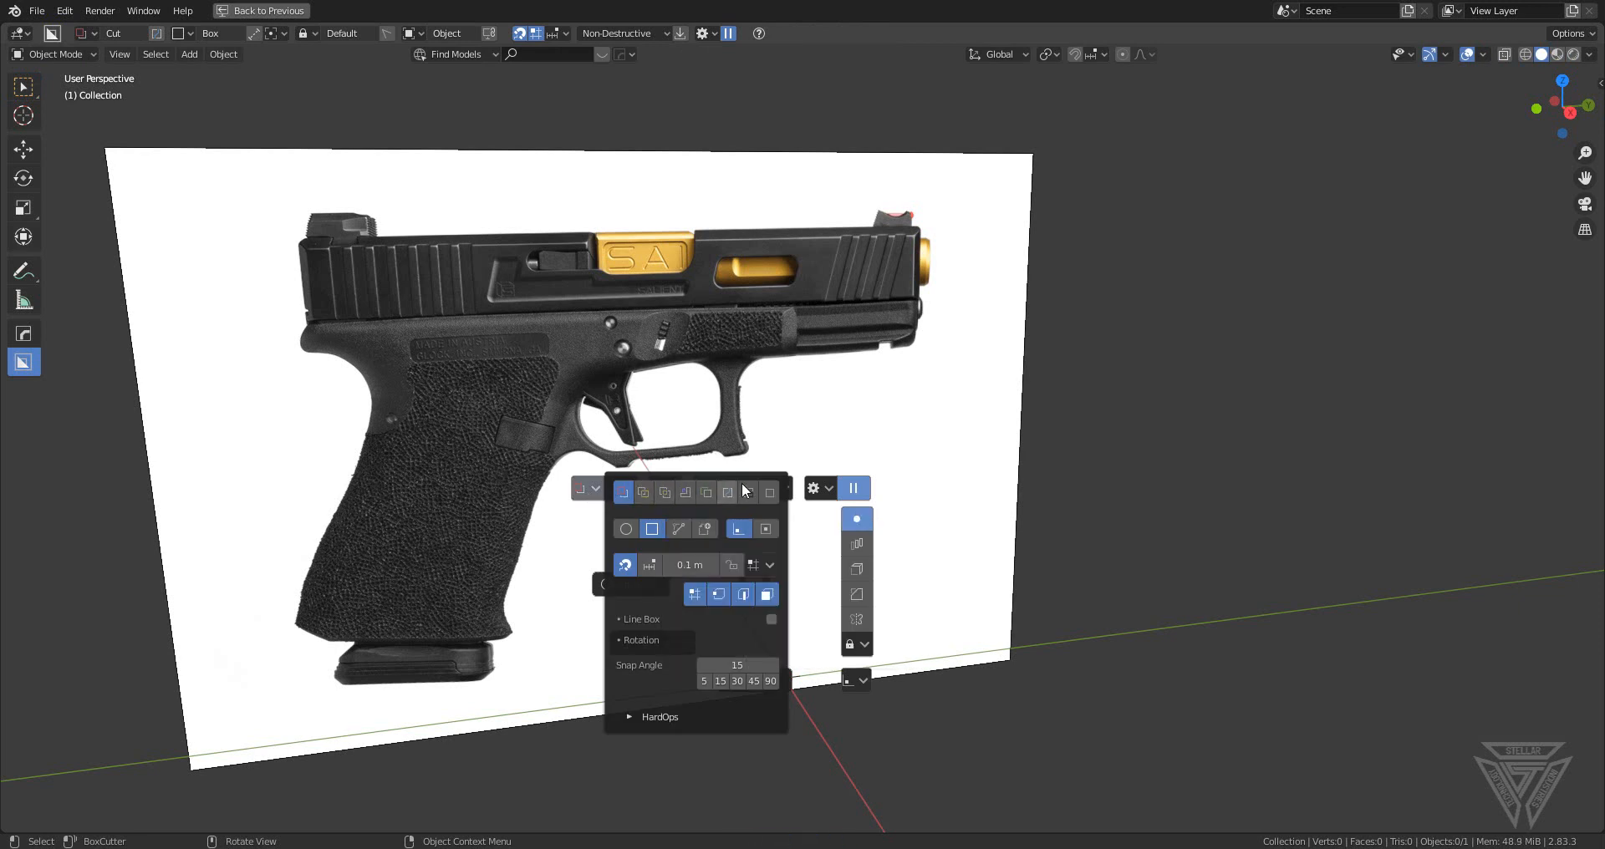
pyautogui.click(770, 492)
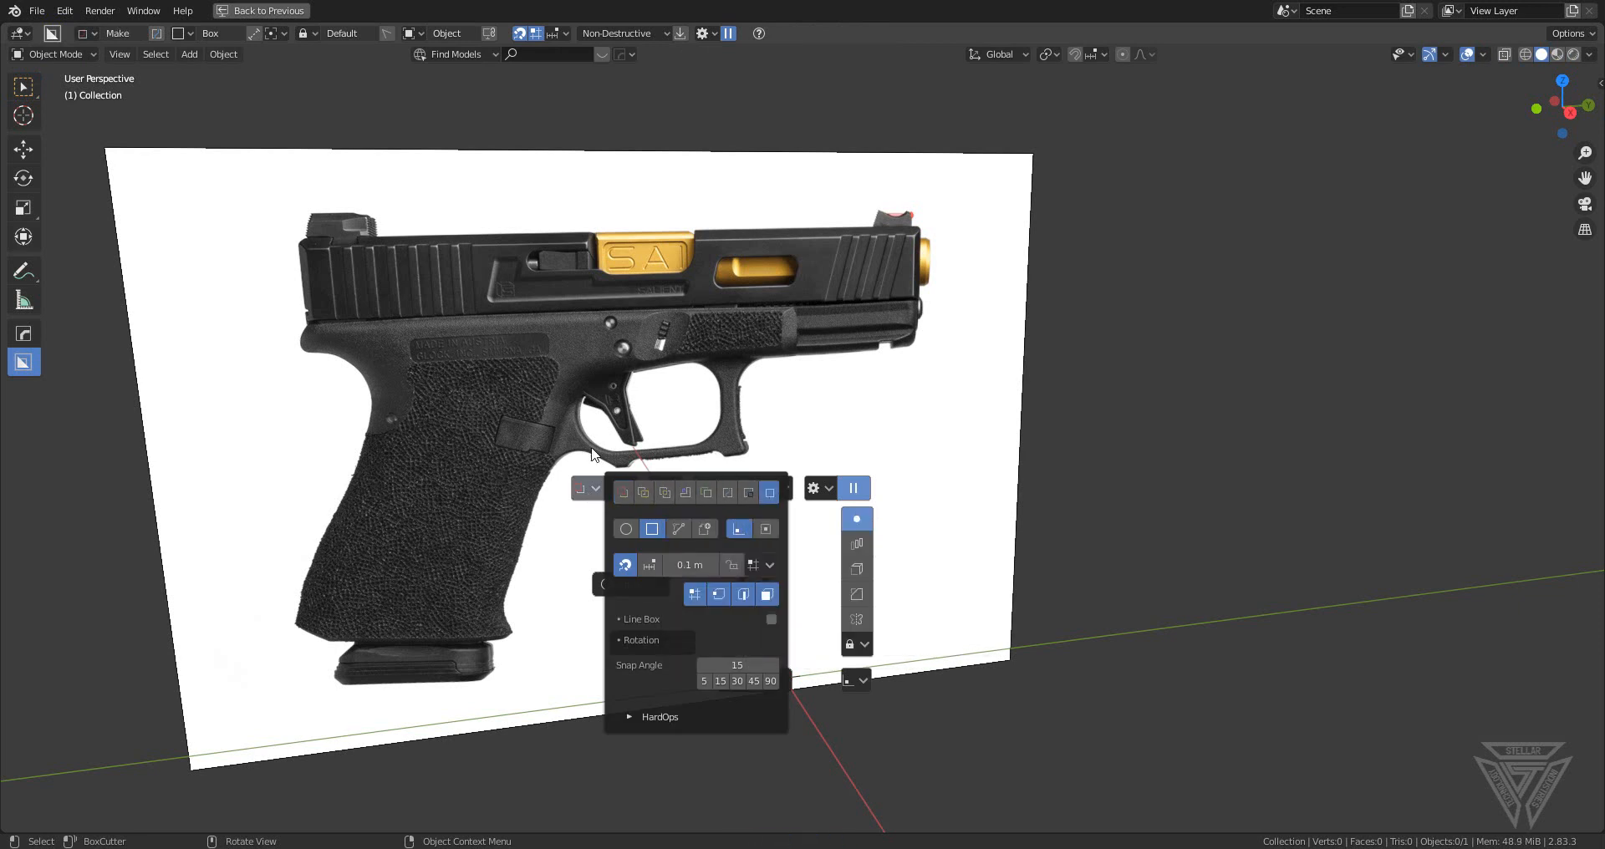
pyautogui.click(587, 492)
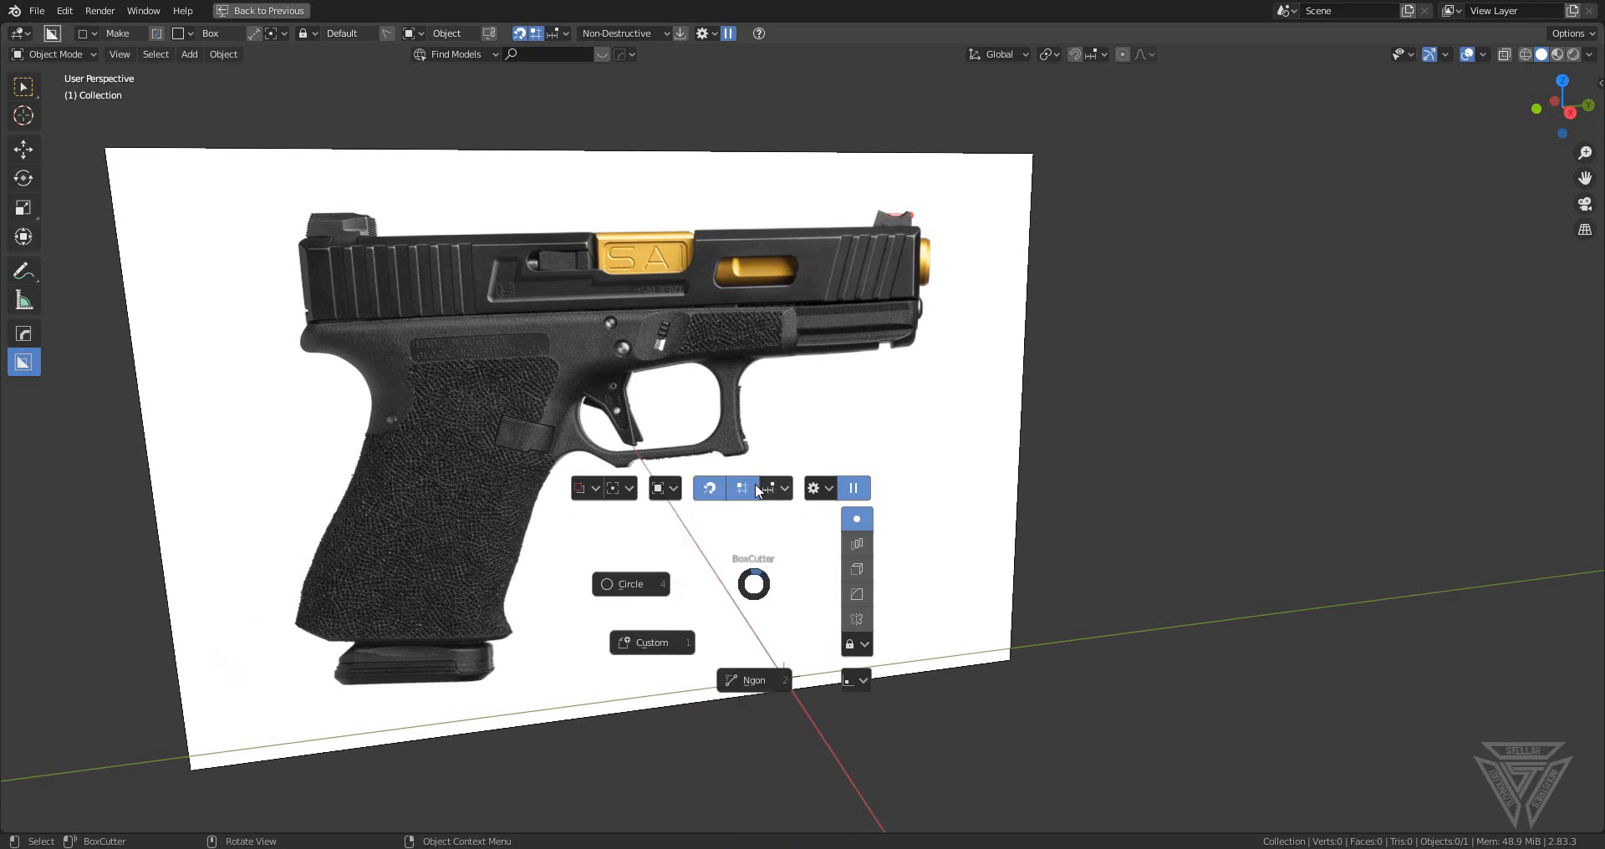
pyautogui.click(588, 492)
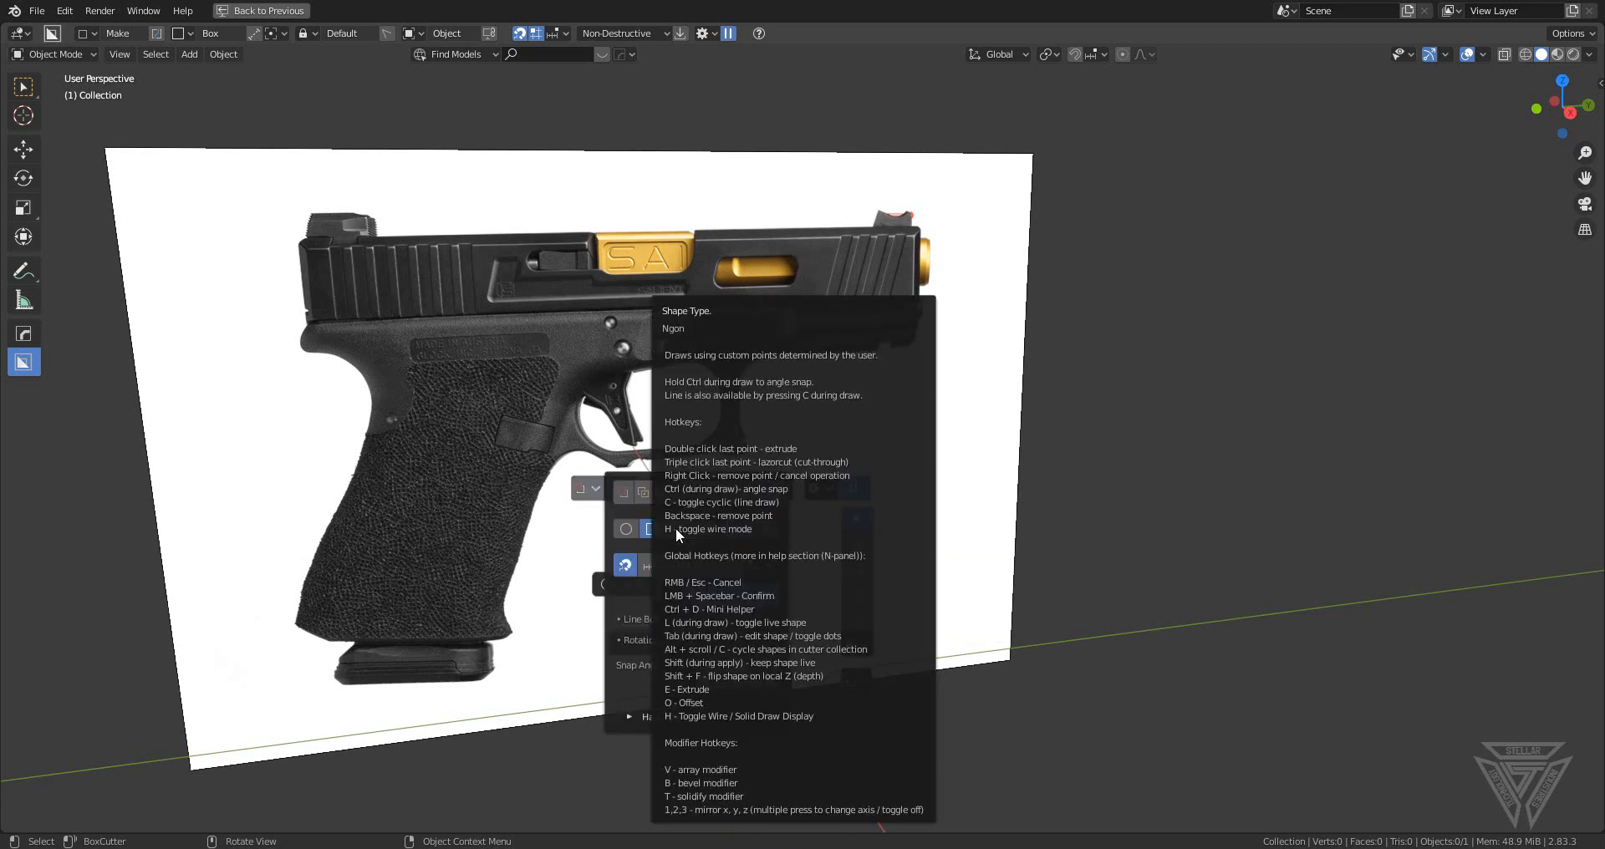
pyautogui.click(677, 528)
pyautogui.click(671, 492)
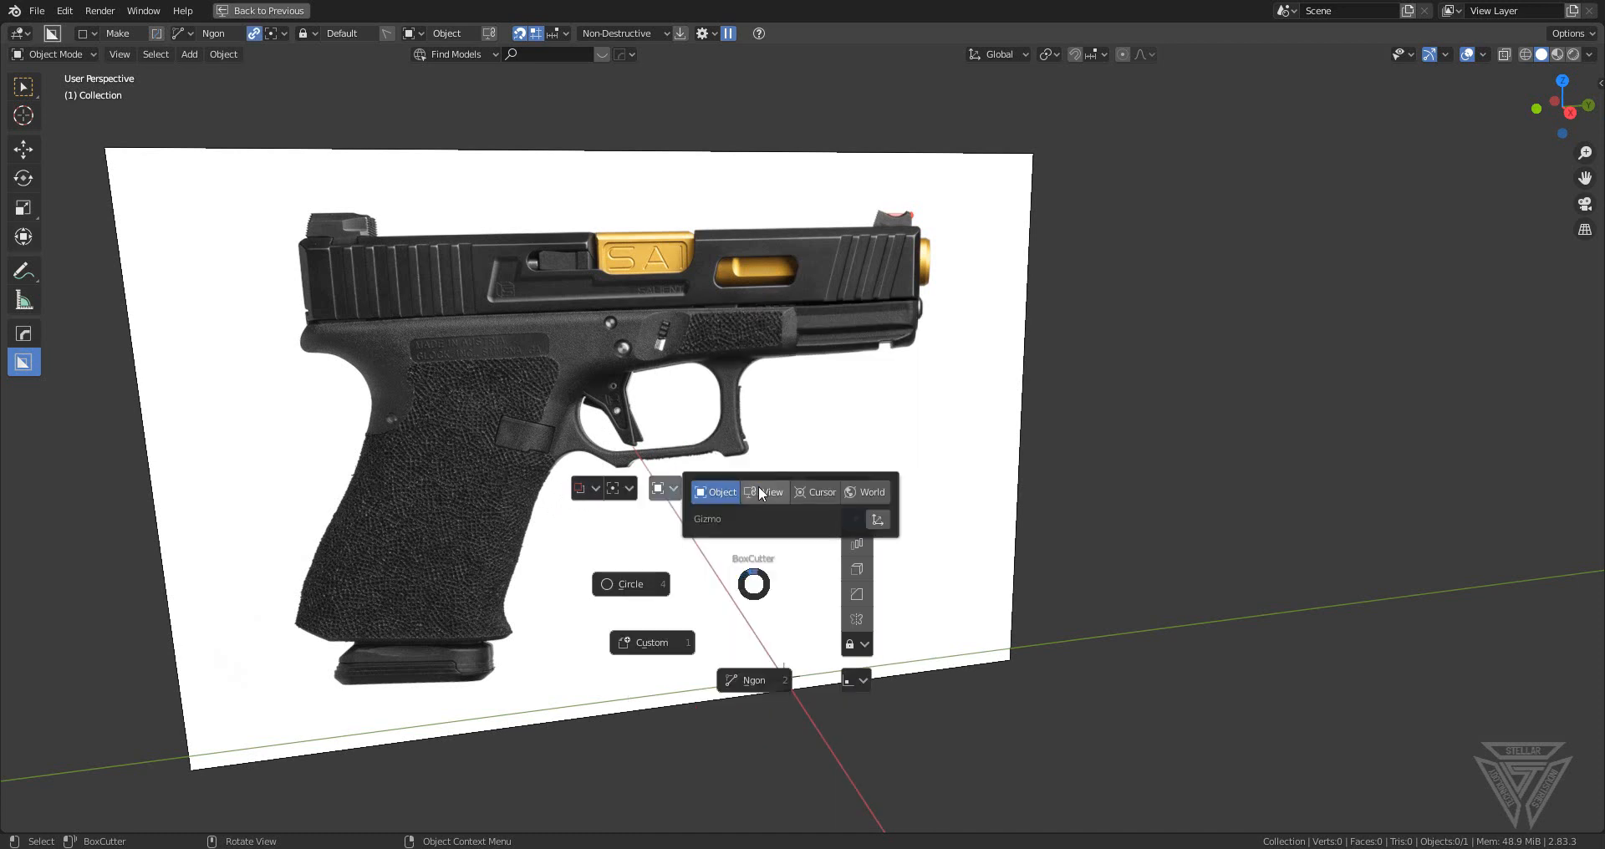
pyautogui.click(762, 492)
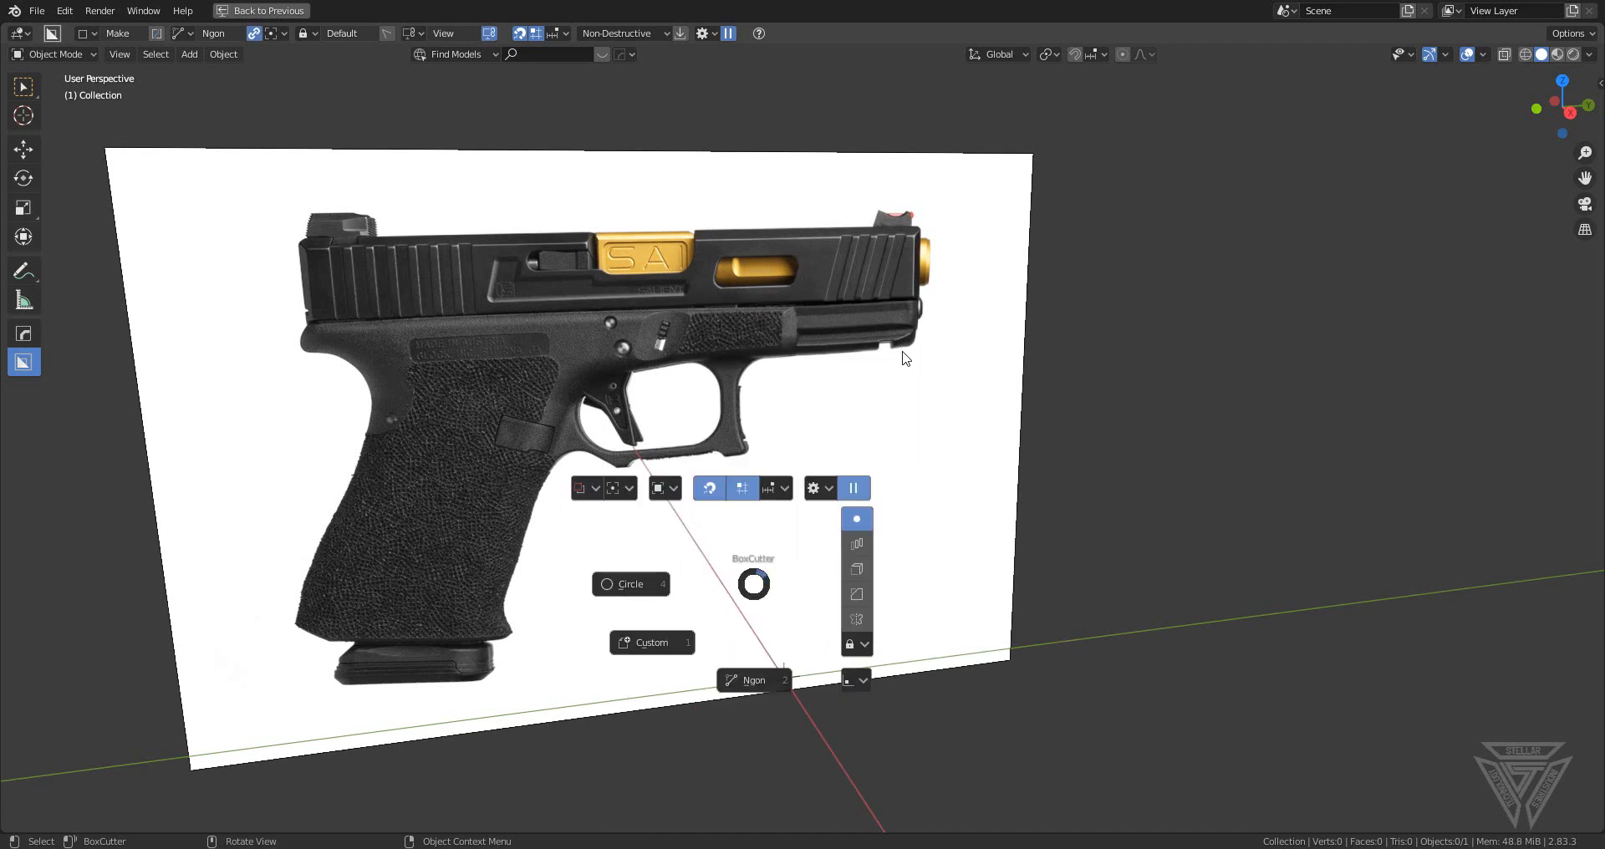
pyautogui.click(984, 549)
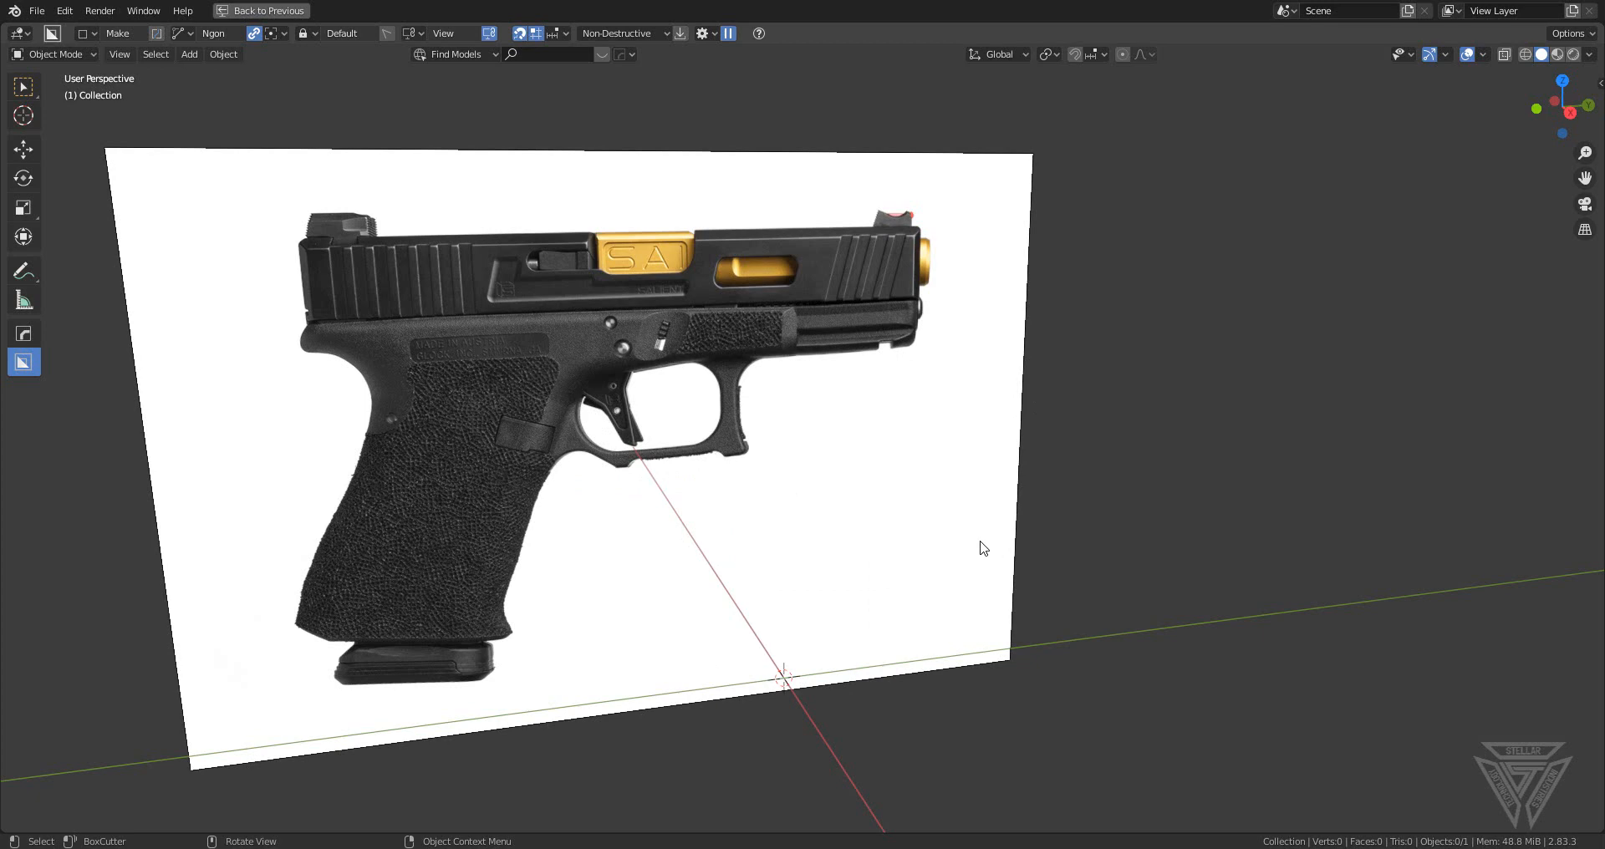
# - In the right orthographic view, trace the pistol's lower frame and grip as a closed Ngon, leaving out the trigger guard and magazine
pyautogui.press('KP_3')
pyautogui.scroll(-3, 974, 551)
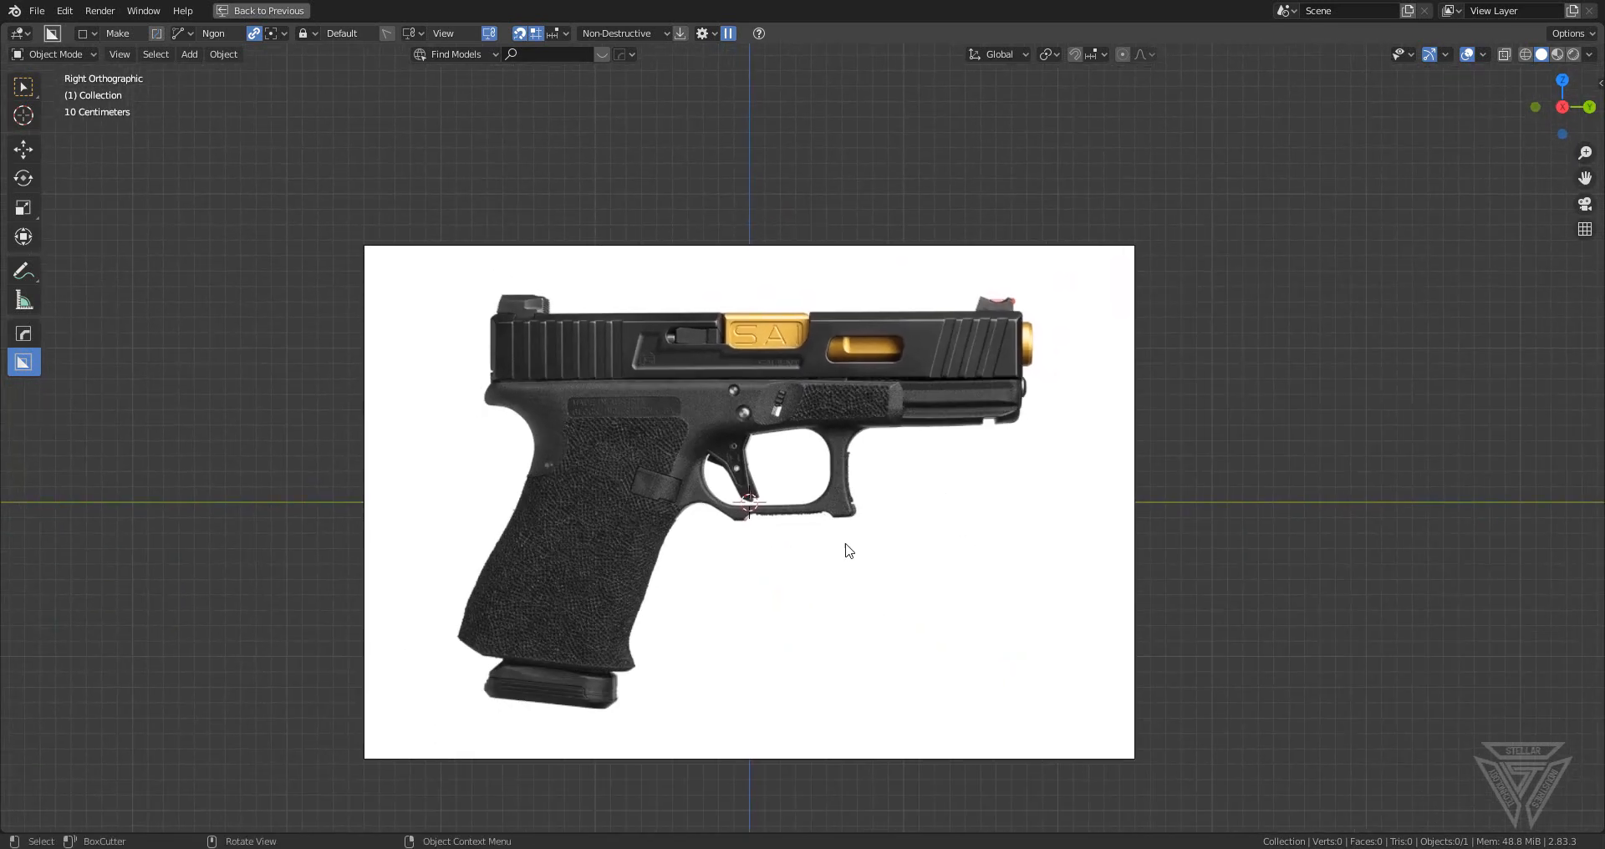
pyautogui.scroll(2, 801, 559)
pyautogui.keyDown('shift'); pyautogui.moveTo(481, 413); pyautogui.dragTo(634, 380, button='middle'); pyautogui.keyUp('shift')
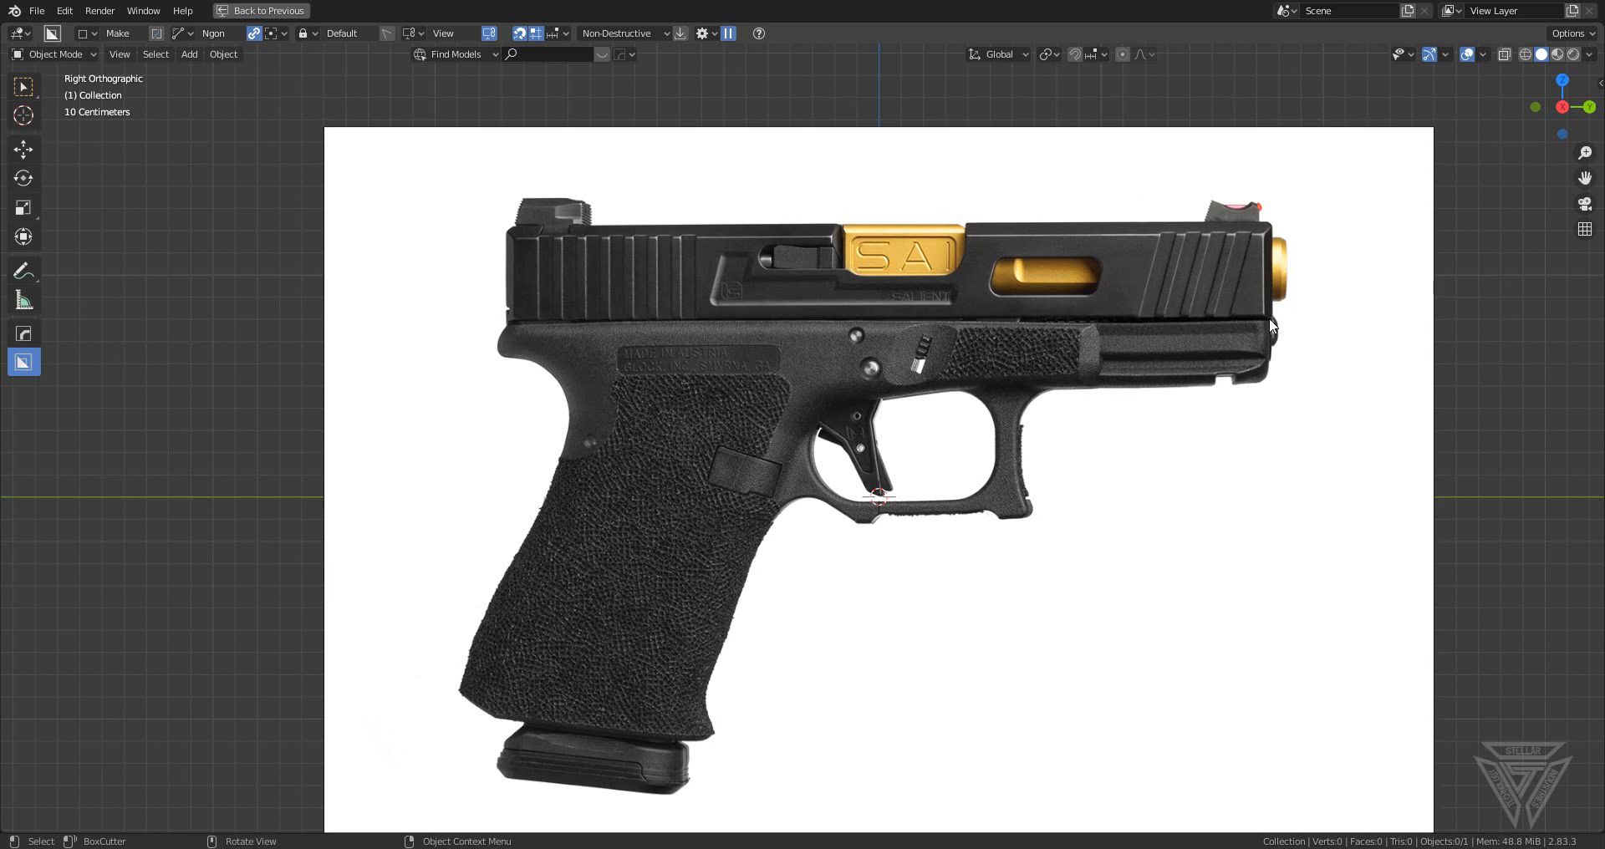
pyautogui.moveTo(1270, 319); pyautogui.dragTo(760, 325)
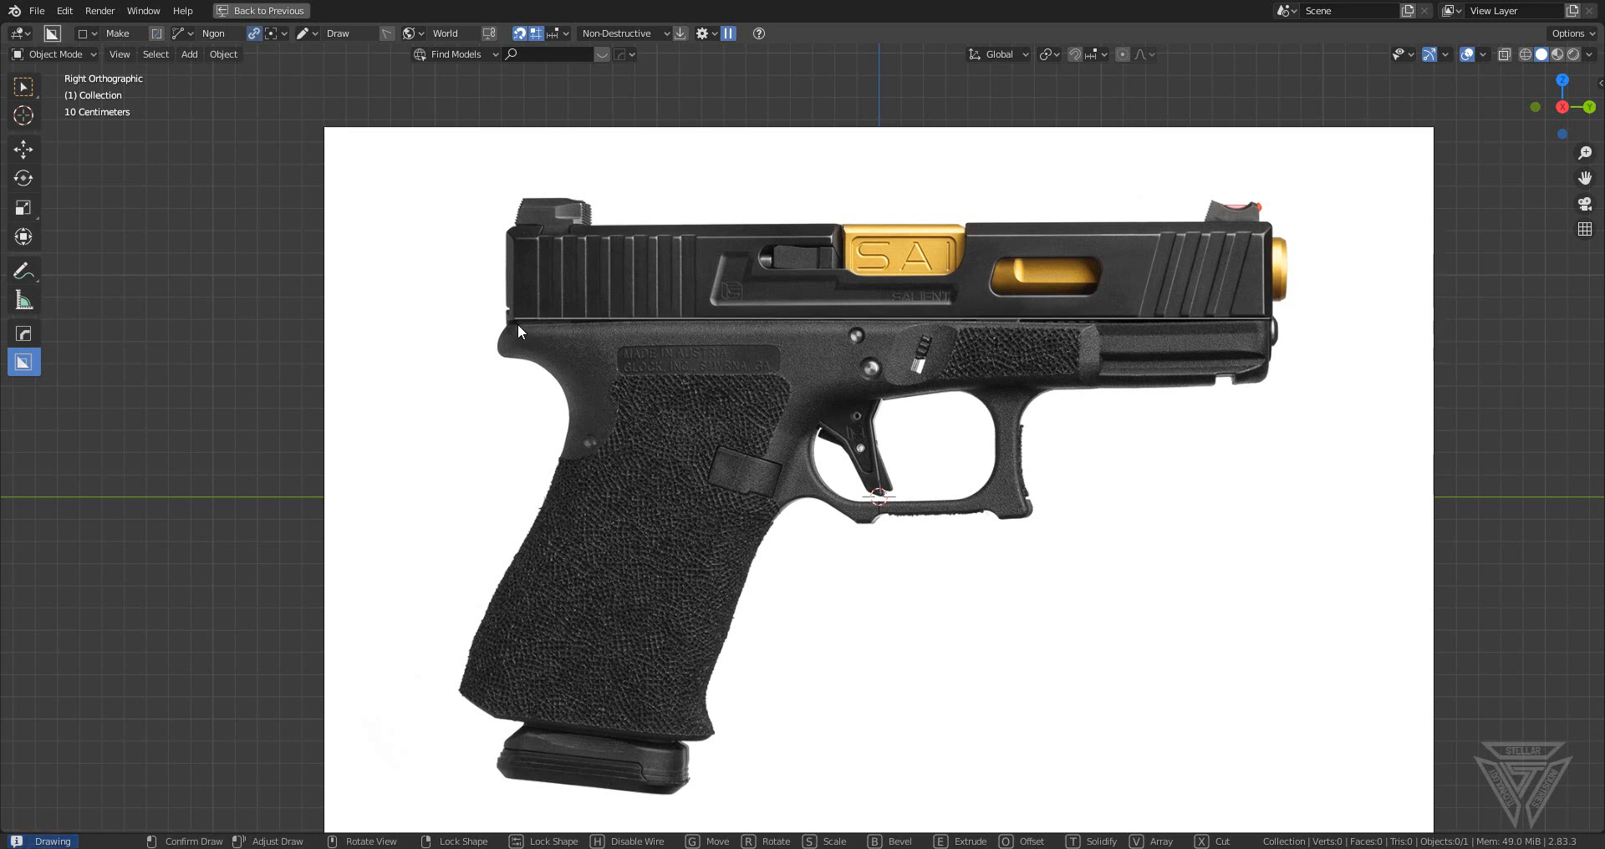
pyautogui.moveTo(510, 325)
pyautogui.mouseDown()
pyautogui.moveTo(496, 358)
pyautogui.moveTo(565, 391)
pyautogui.moveTo(569, 435)
pyautogui.moveTo(460, 687)
pyautogui.moveTo(491, 717)
pyautogui.moveTo(643, 722)
pyautogui.moveTo(704, 750)
pyautogui.moveTo(799, 434)
pyautogui.moveTo(846, 349)
pyautogui.moveTo(820, 416)
pyautogui.moveTo(1028, 381)
pyautogui.moveTo(1266, 390)
pyautogui.mouseUp()
pyautogui.press('h')
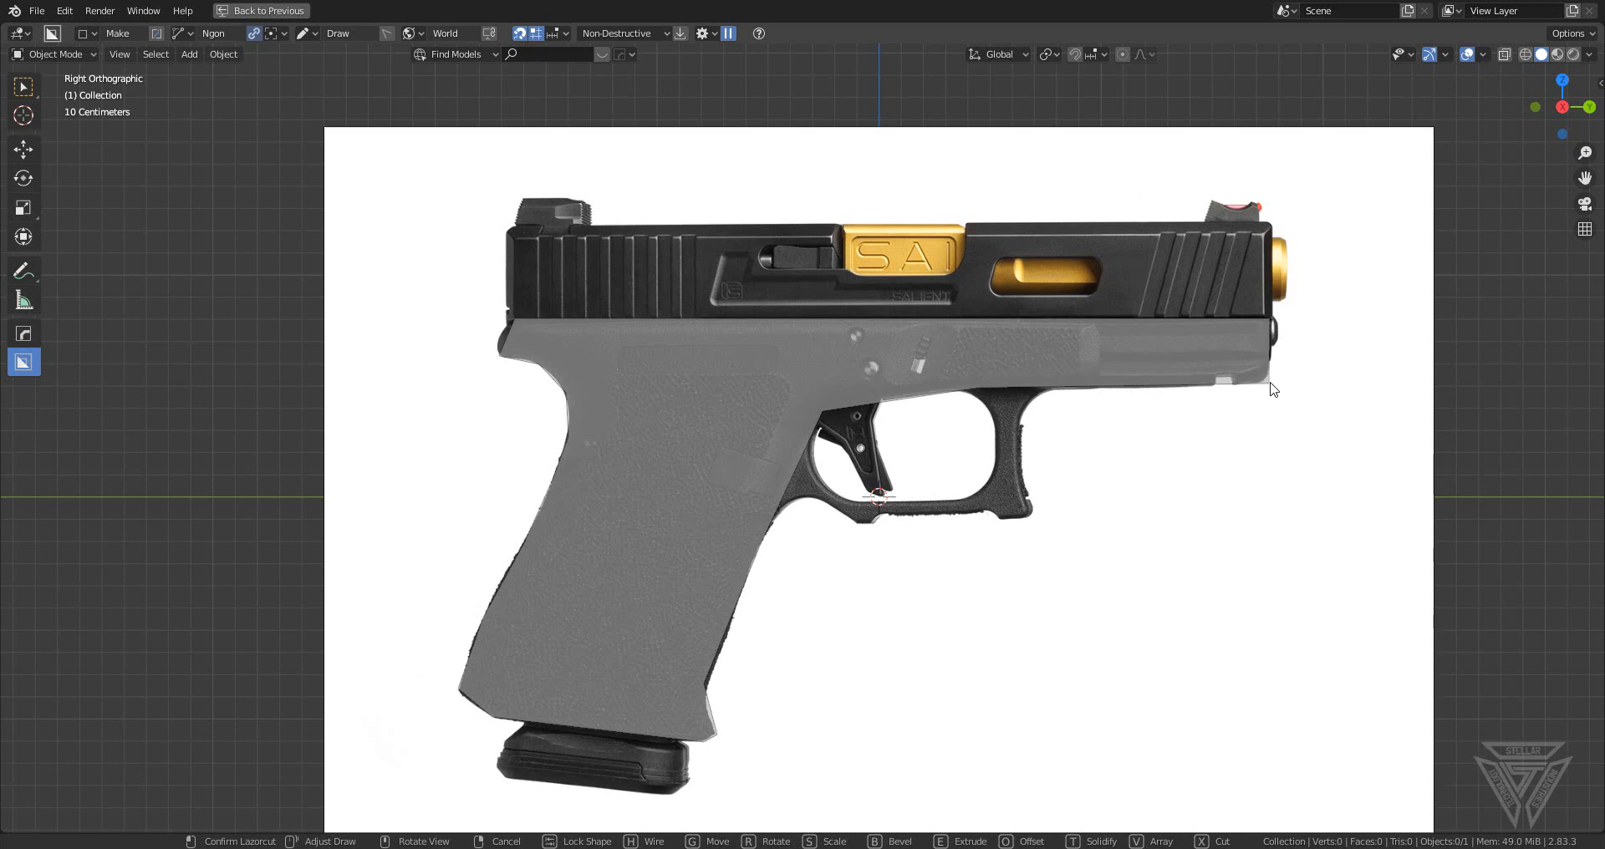
pyautogui.click(1270, 383)
# - Extrude the traced frame outline into a solid block, adjust its thickness to suit a pistol grip, and confirm the shape
pyautogui.press('Tab')
pyautogui.scroll(-1, 1401, 420)
pyautogui.scroll(-2, 1303, 428)
pyautogui.moveTo(1216, 434); pyautogui.dragTo(999, 492, button='middle')
pyautogui.press('e')
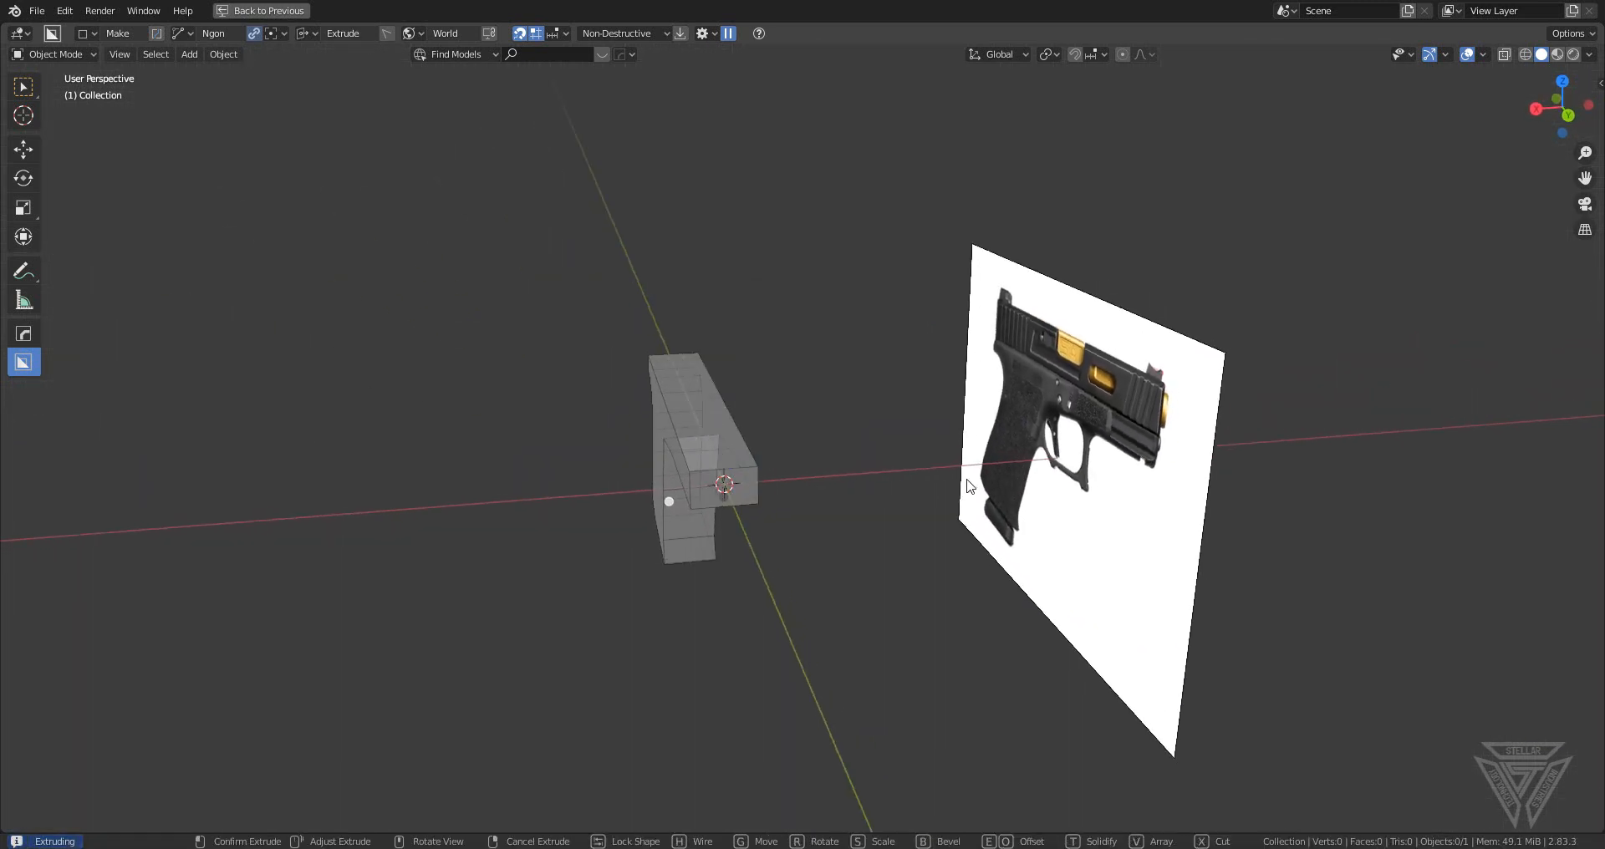
pyautogui.press('Tab')
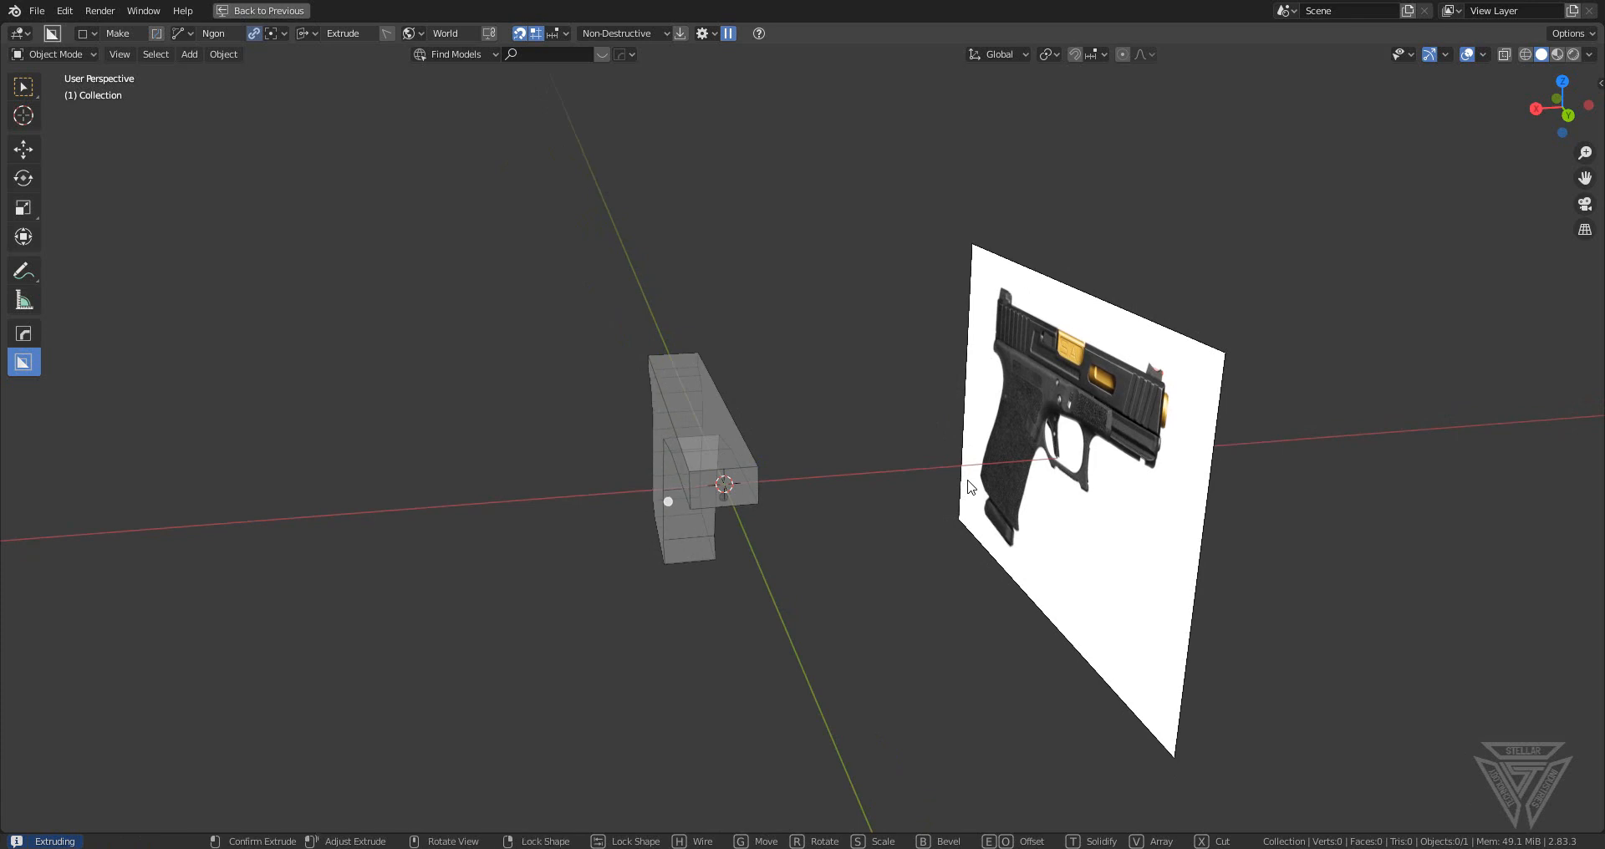
pyautogui.scroll(2, 555, 568)
pyautogui.moveTo(555, 569); pyautogui.dragTo(634, 553, button='middle')
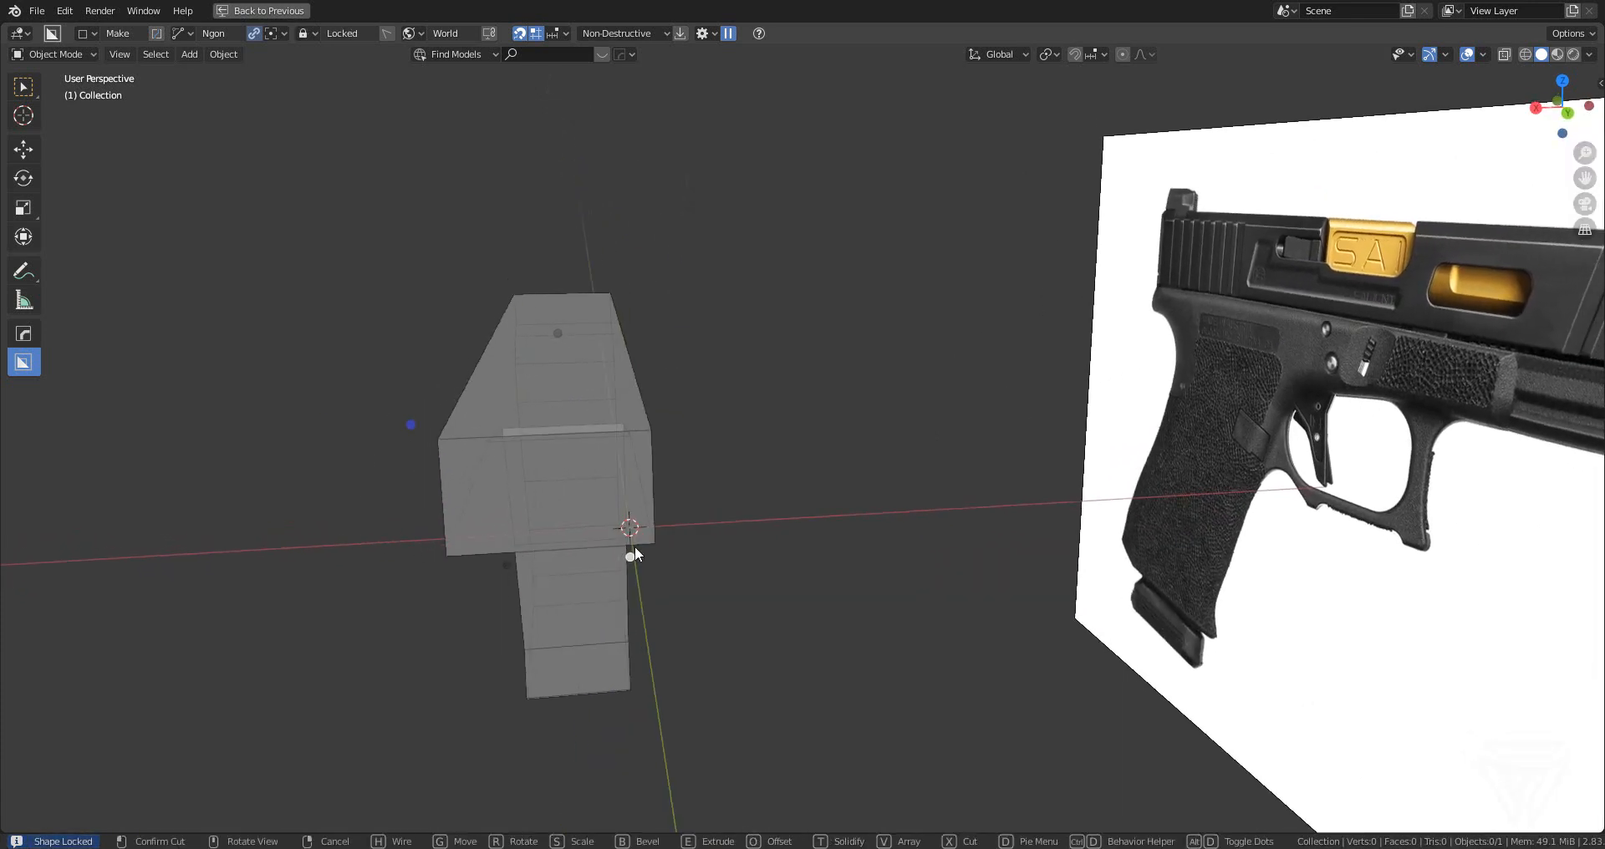
pyautogui.press('e')
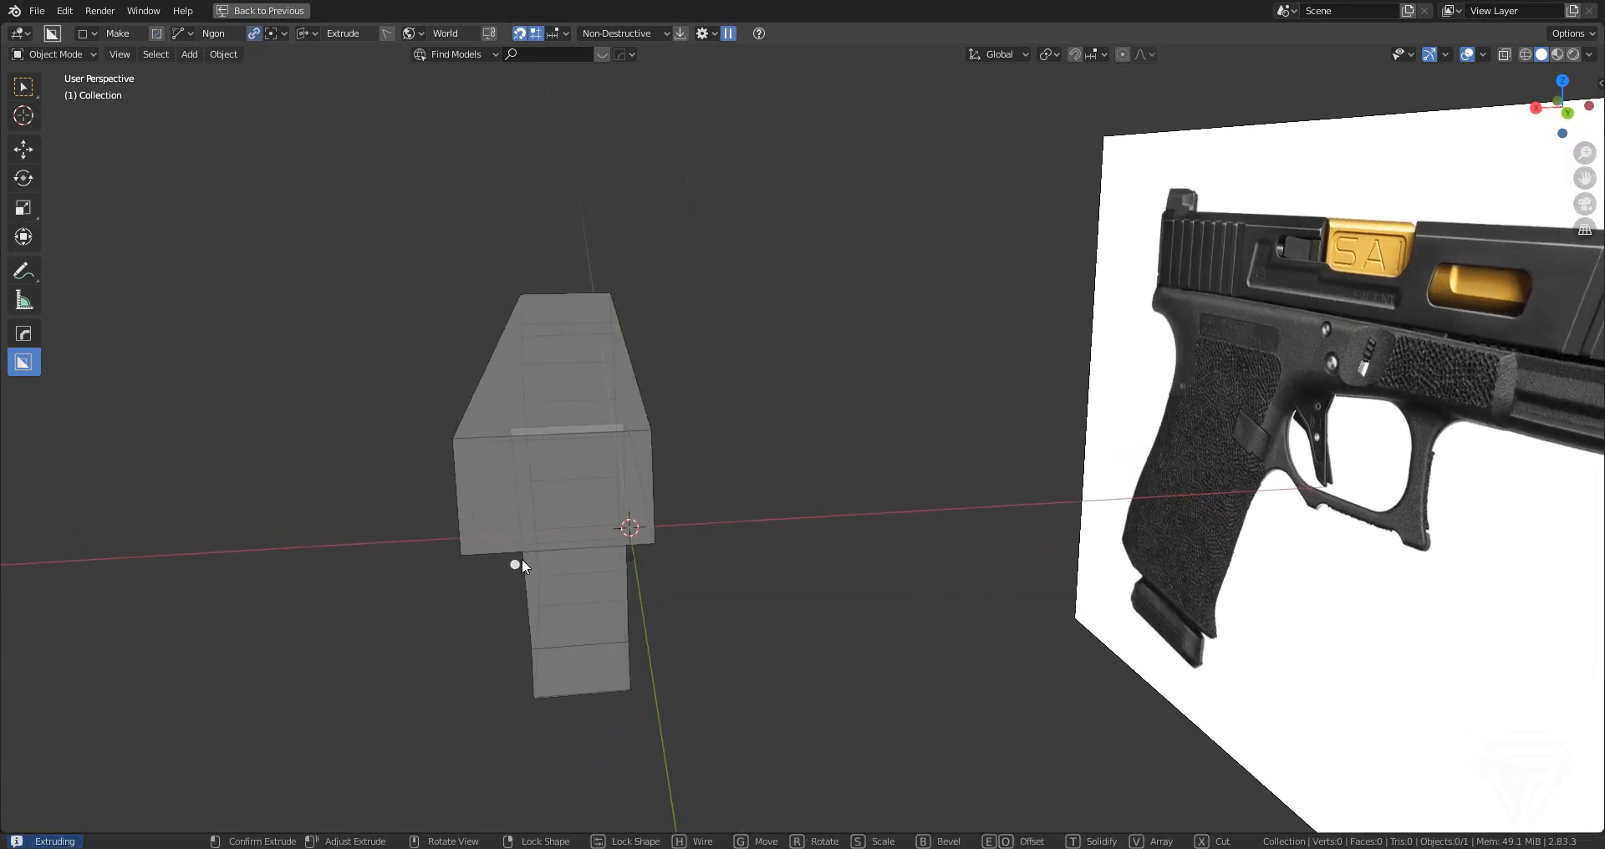
pyautogui.press('Tab')
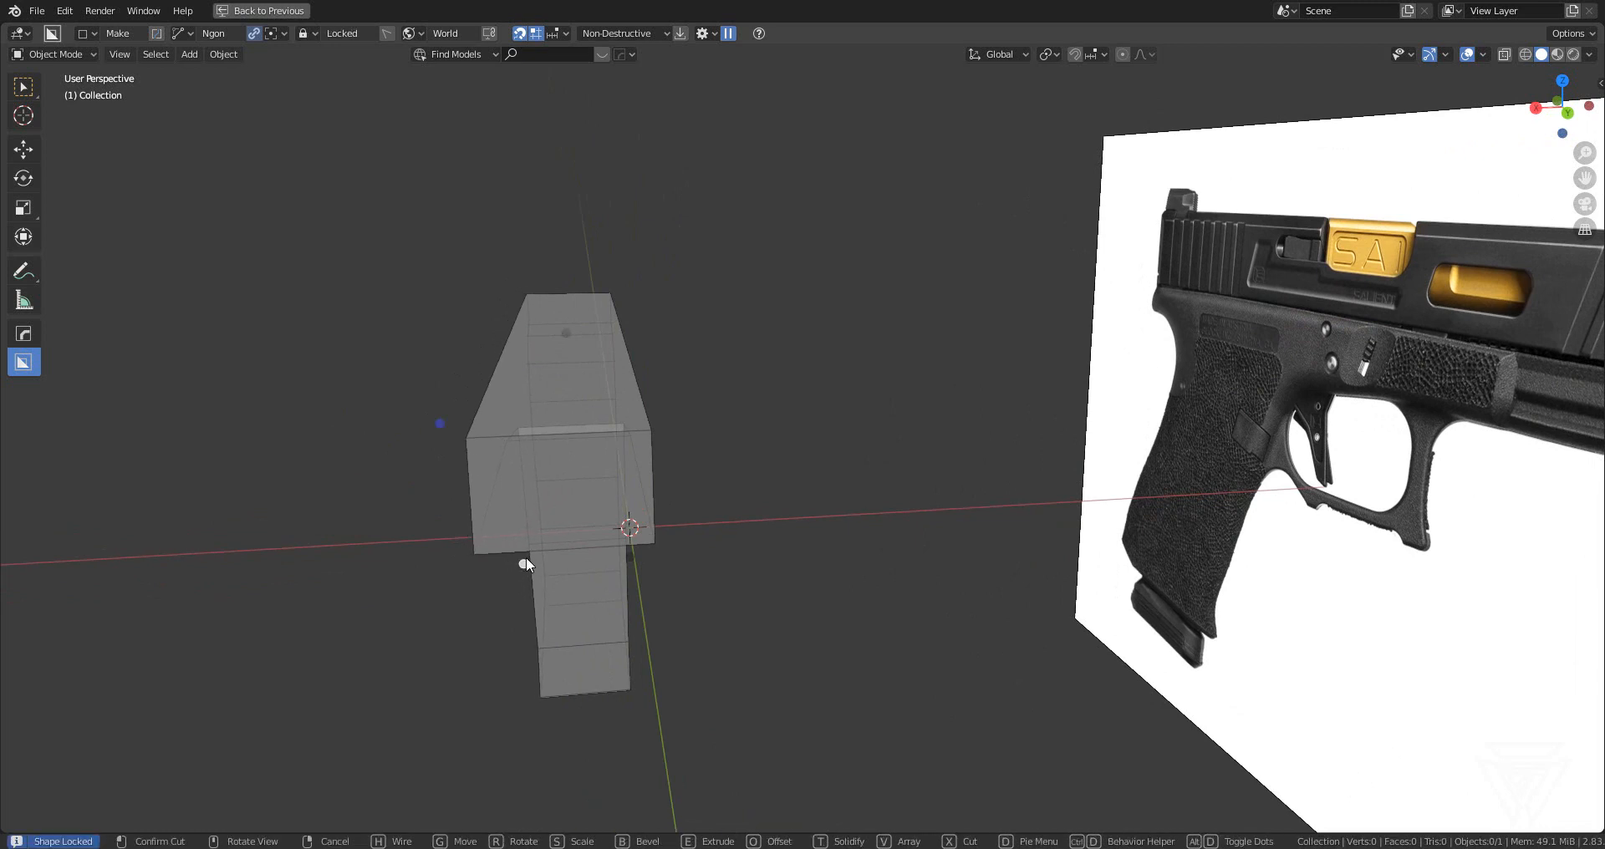
pyautogui.moveTo(680, 565); pyautogui.dragTo(643, 497, button='middle')
pyautogui.press('e')
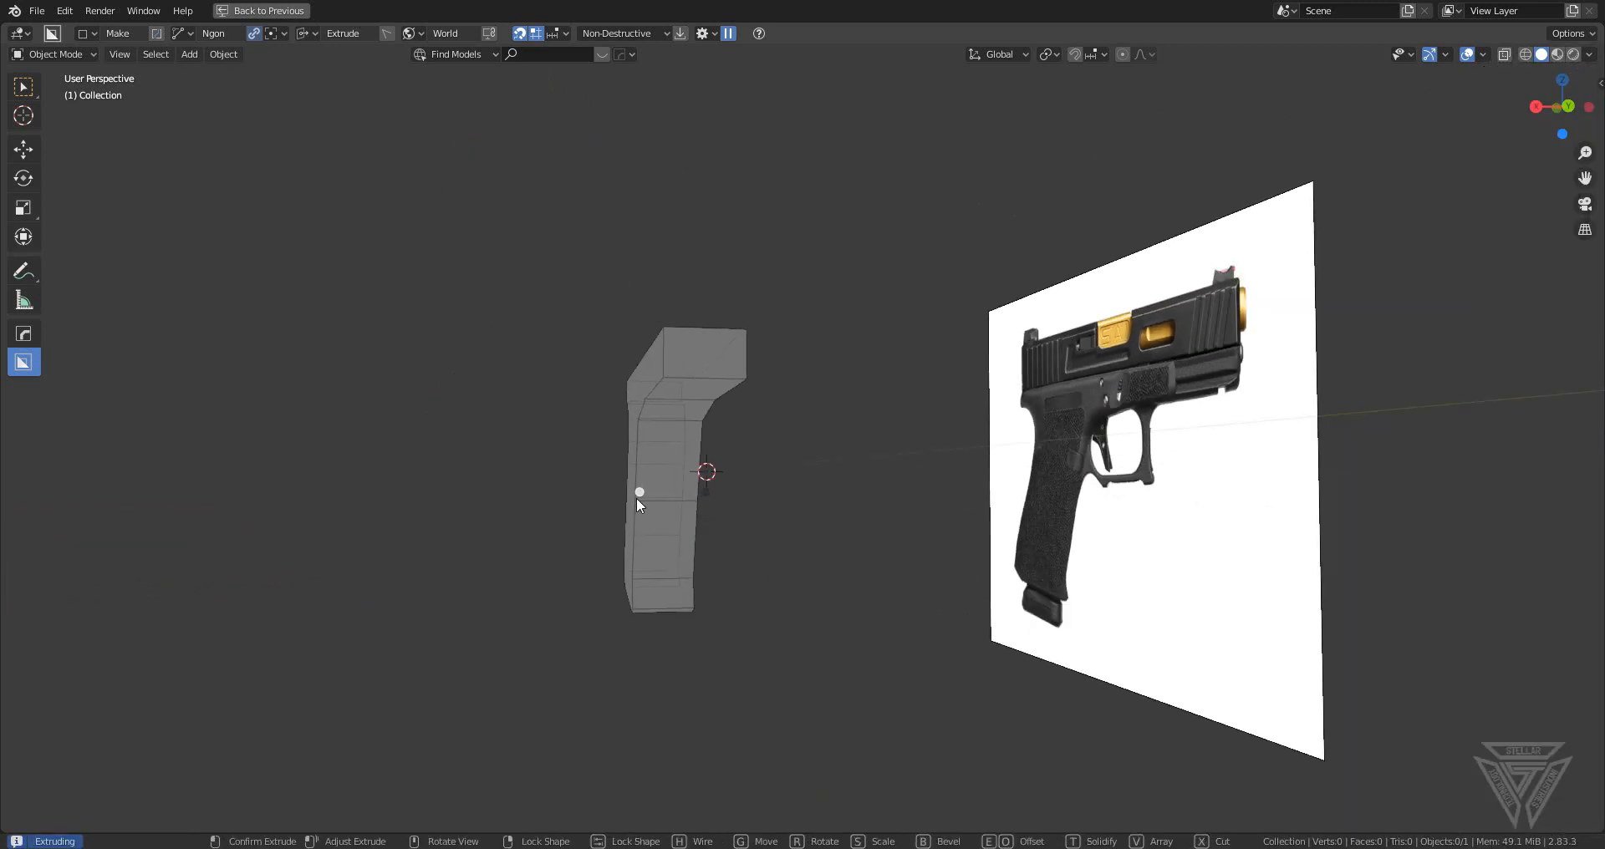
pyautogui.click(640, 497)
# - Scale the extruded frame block slightly wider along the global X axis
pyautogui.moveTo(739, 509); pyautogui.dragTo(1143, 599, button='middle')
pyautogui.press('x')
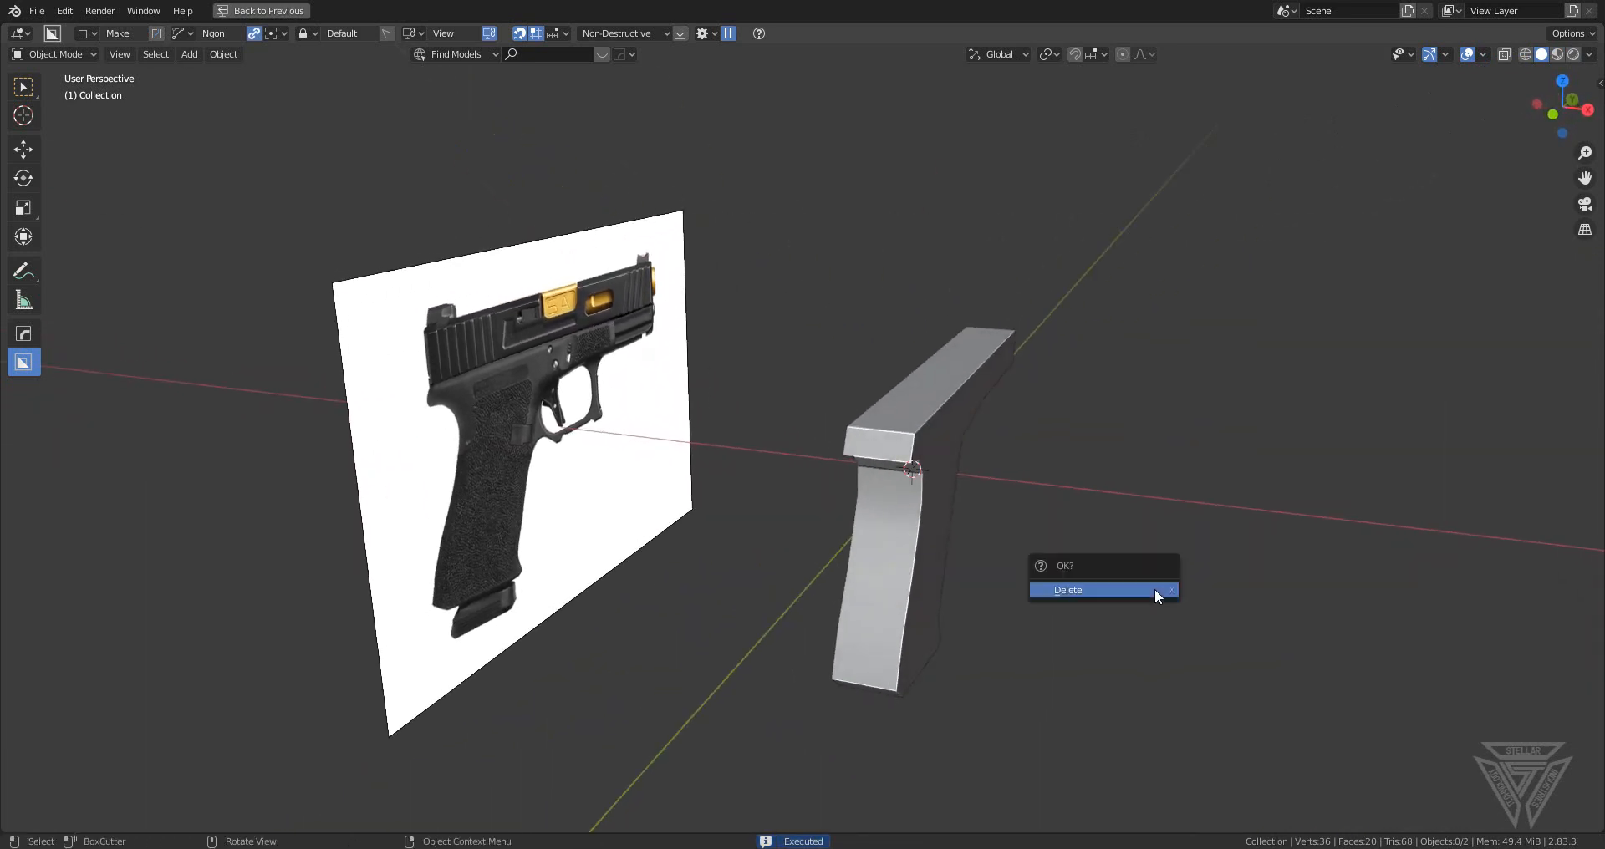
pyautogui.click(916, 529)
pyautogui.press('s')
pyautogui.press('x')
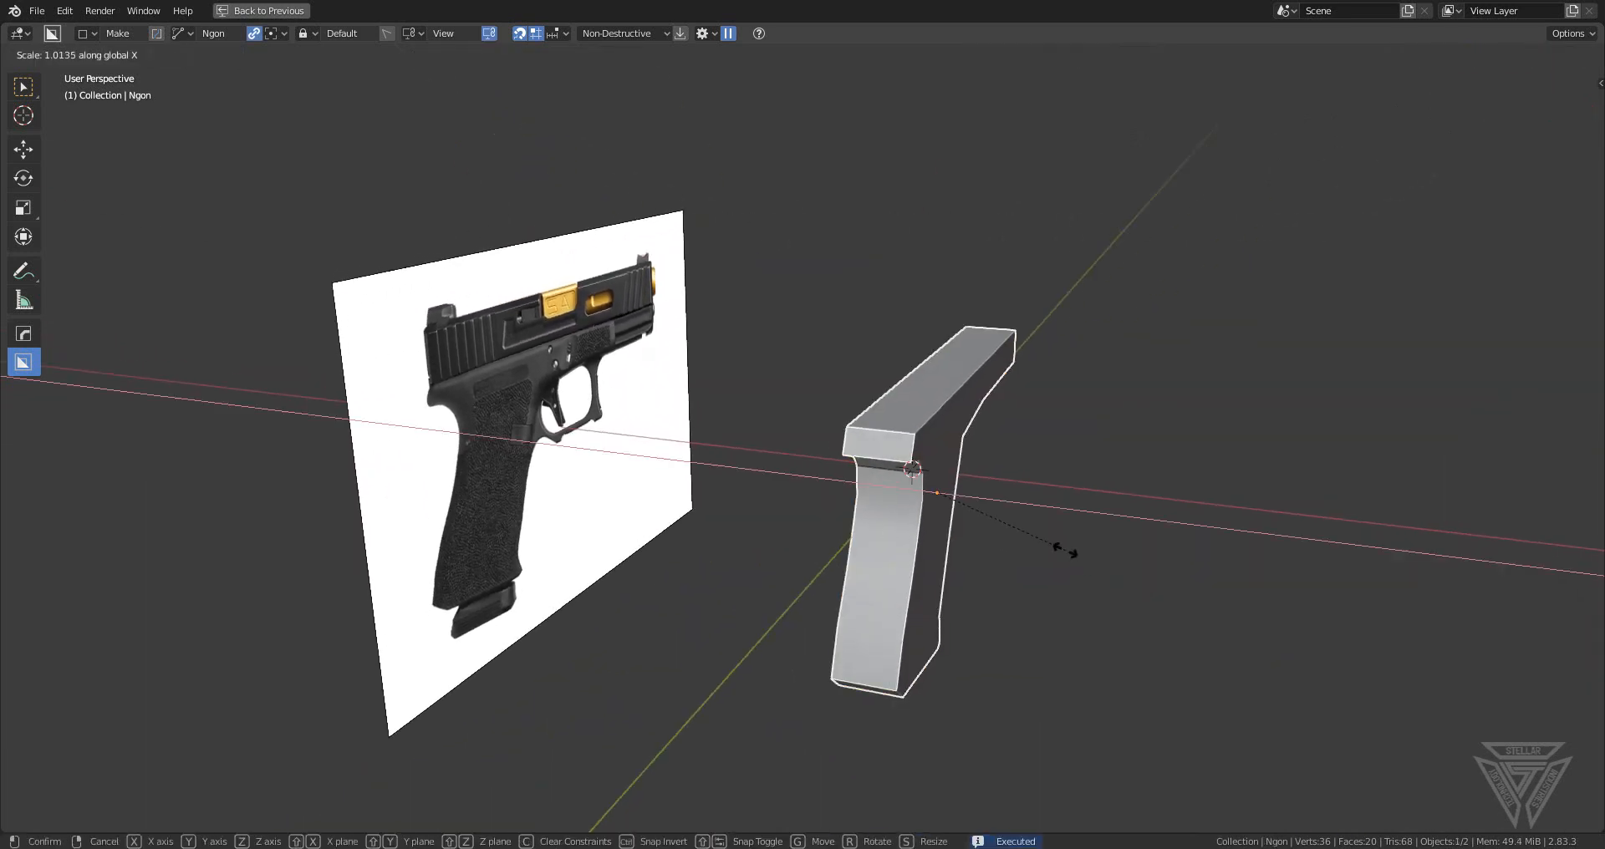
pyautogui.click(1074, 553)
pyautogui.moveTo(1074, 553); pyautogui.dragTo(968, 549, button='middle')
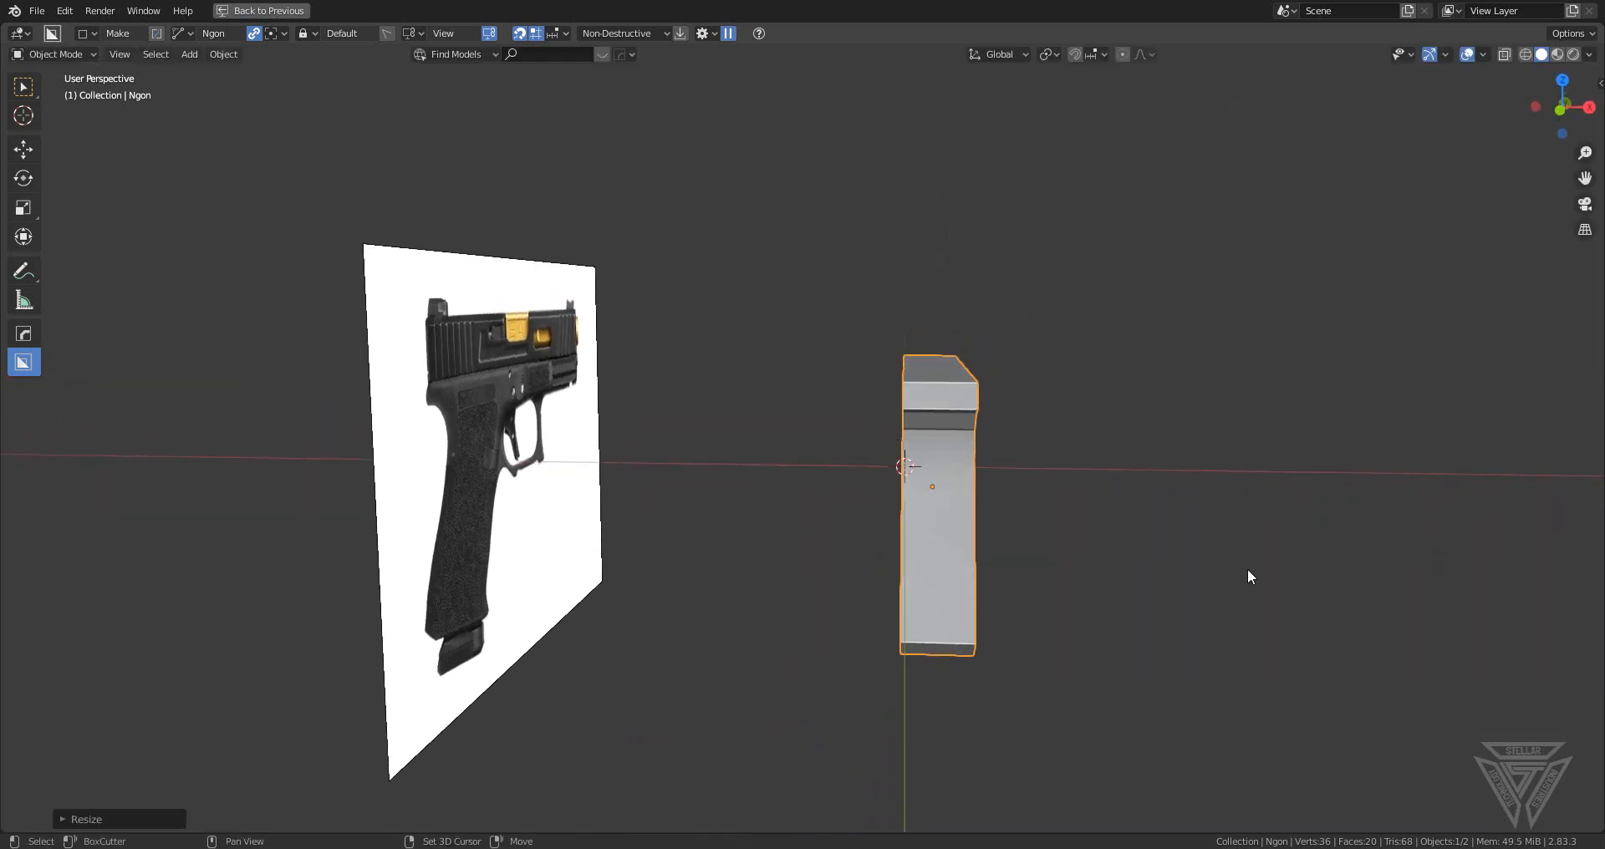
# - Snap the frame block to the 3D cursor at the world origin
pyautogui.hotkey('shift', 'a')
pyautogui.moveTo(1247, 568)
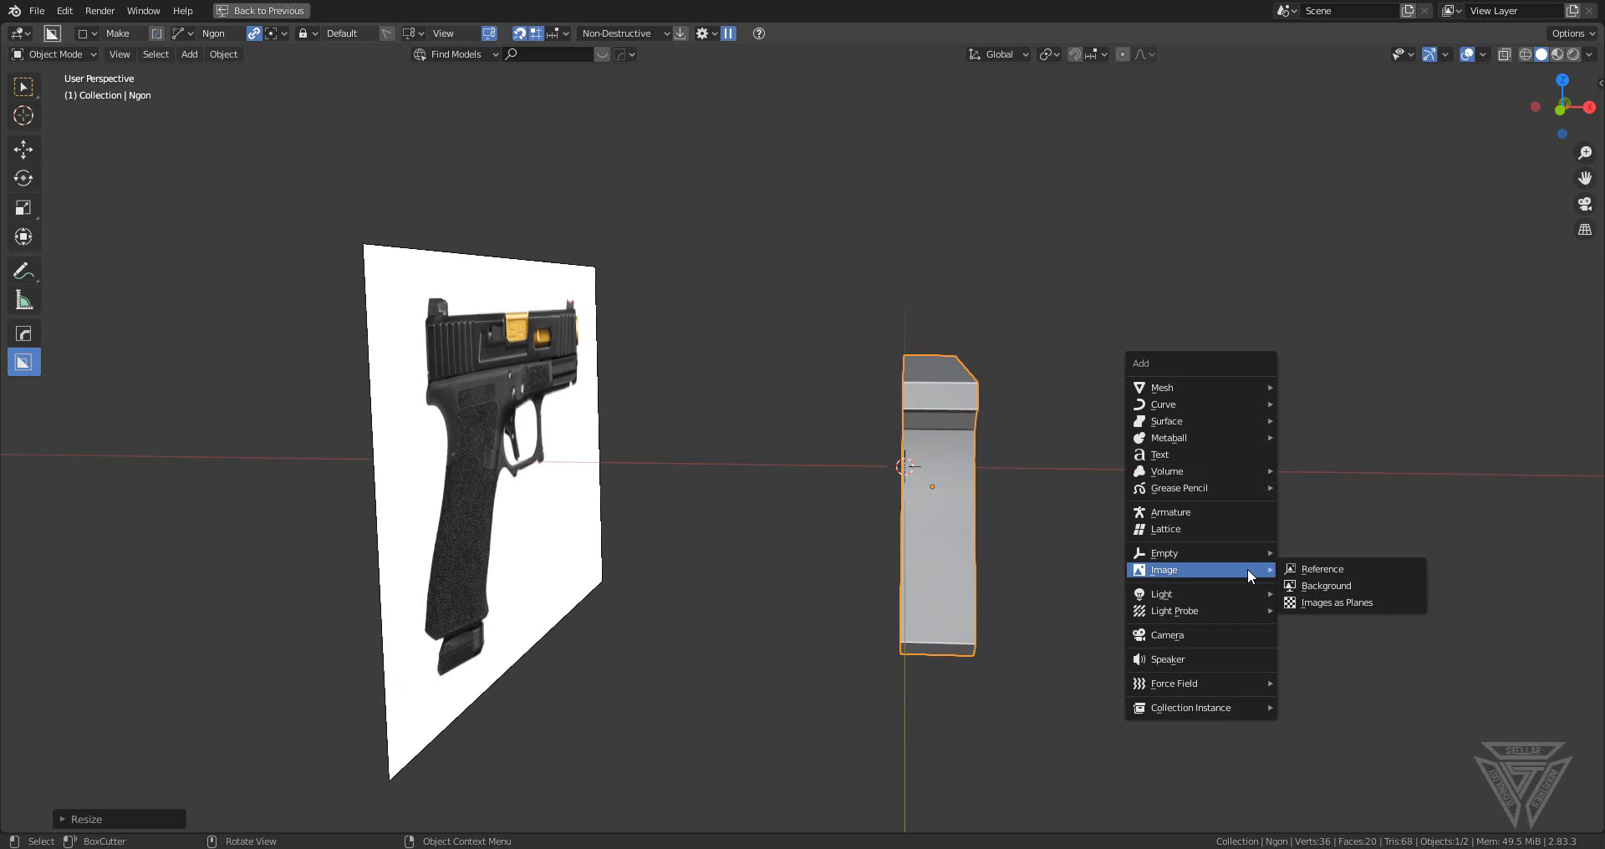
pyautogui.press('Escape')
pyautogui.hotkey('shift', 's')
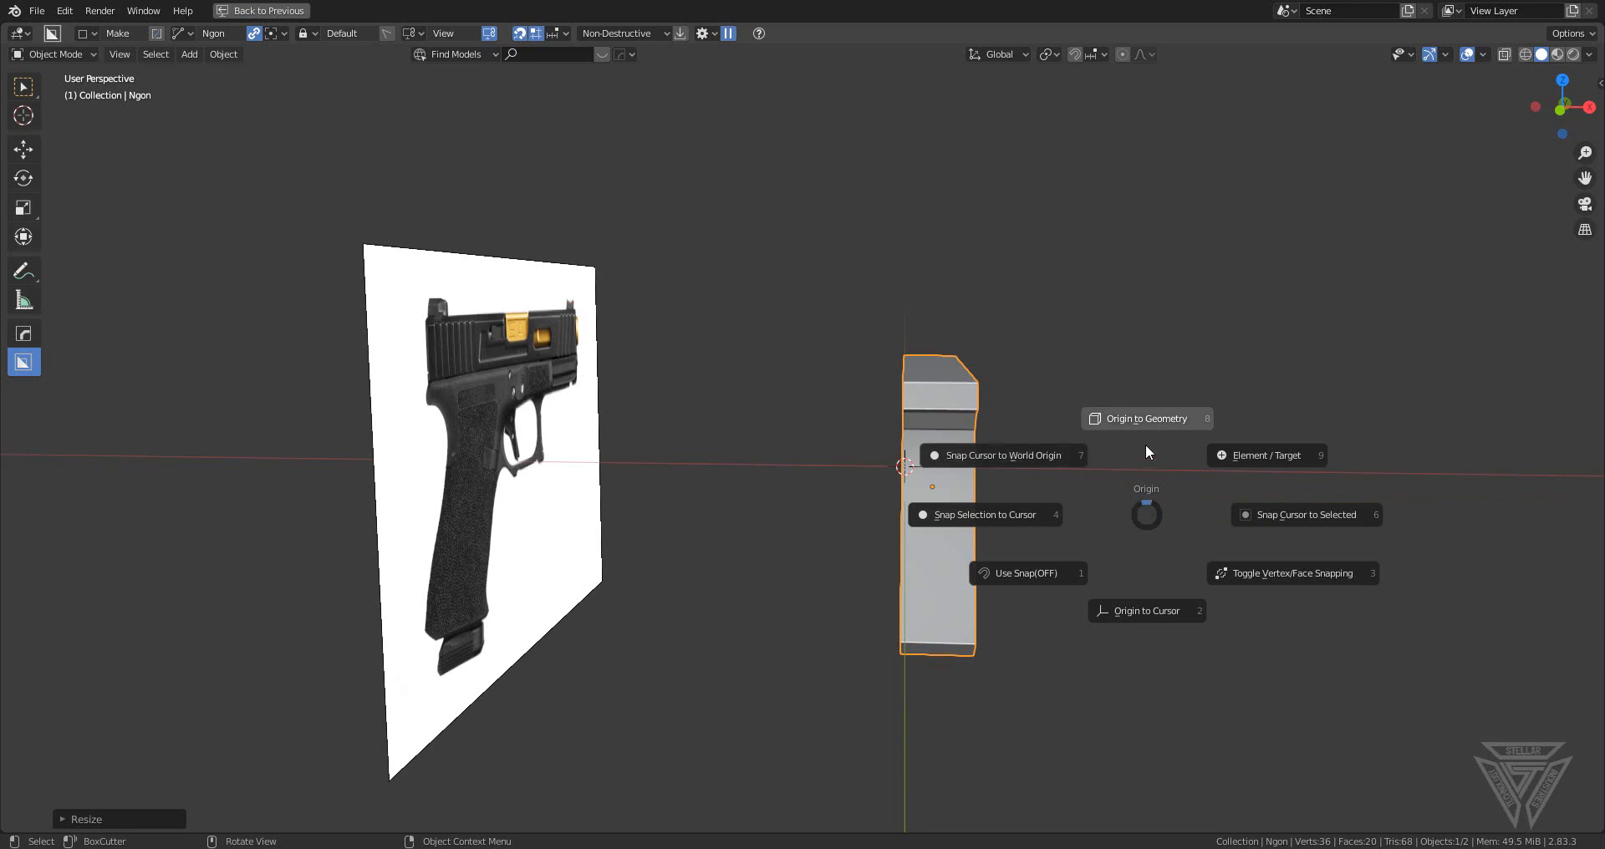
pyautogui.click(1038, 517)
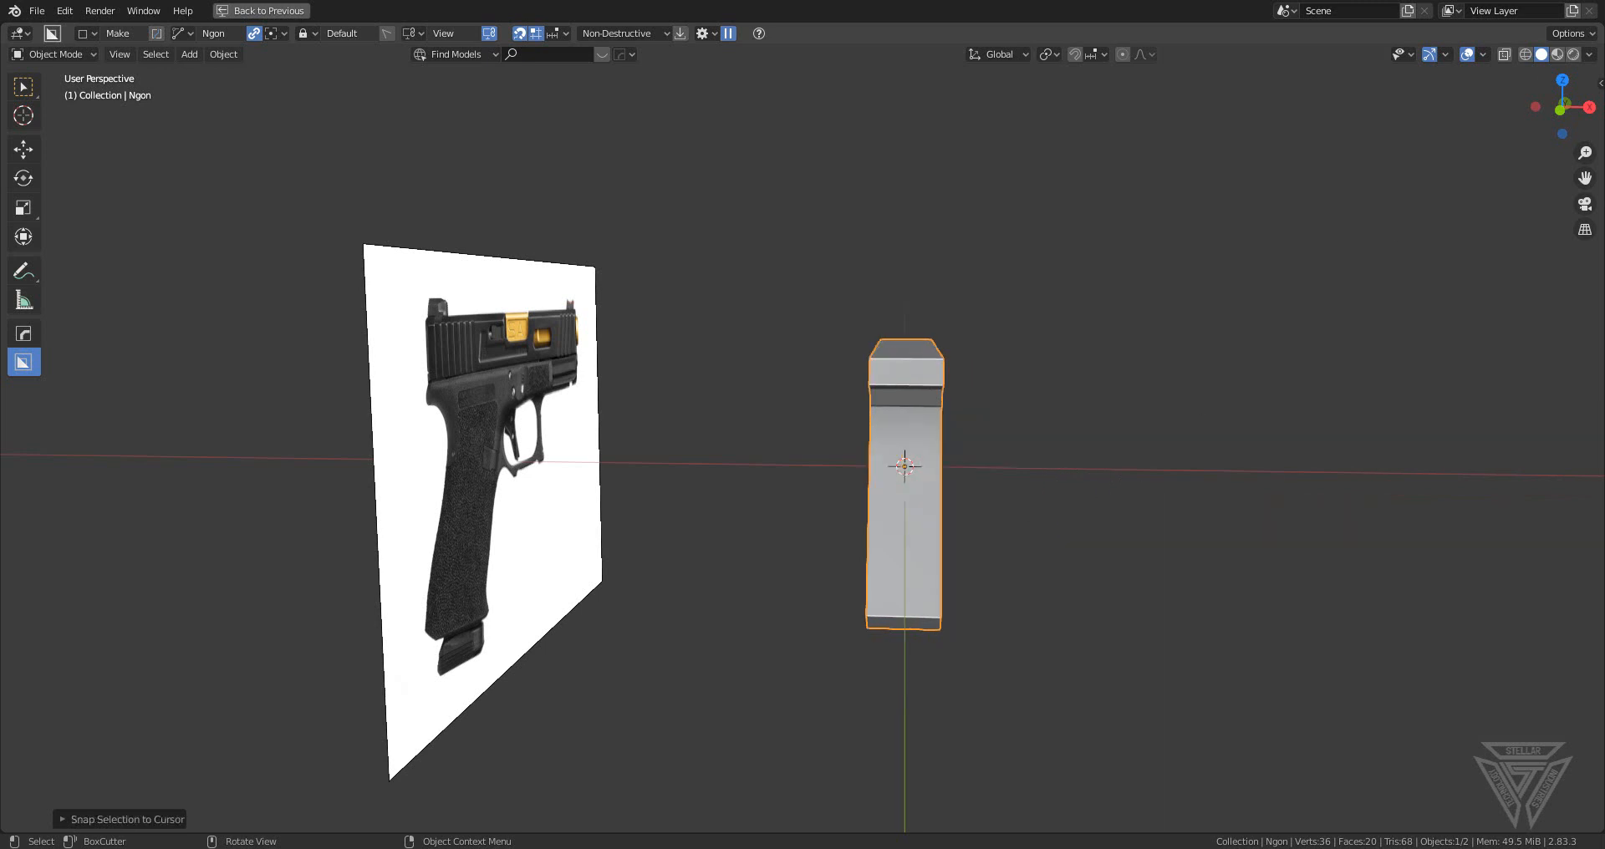
# - In the right orthographic view, move the frame block down and back along Y so it lines up with the reference frame
pyautogui.click(1588, 107)
pyautogui.scroll(2, 936, 460)
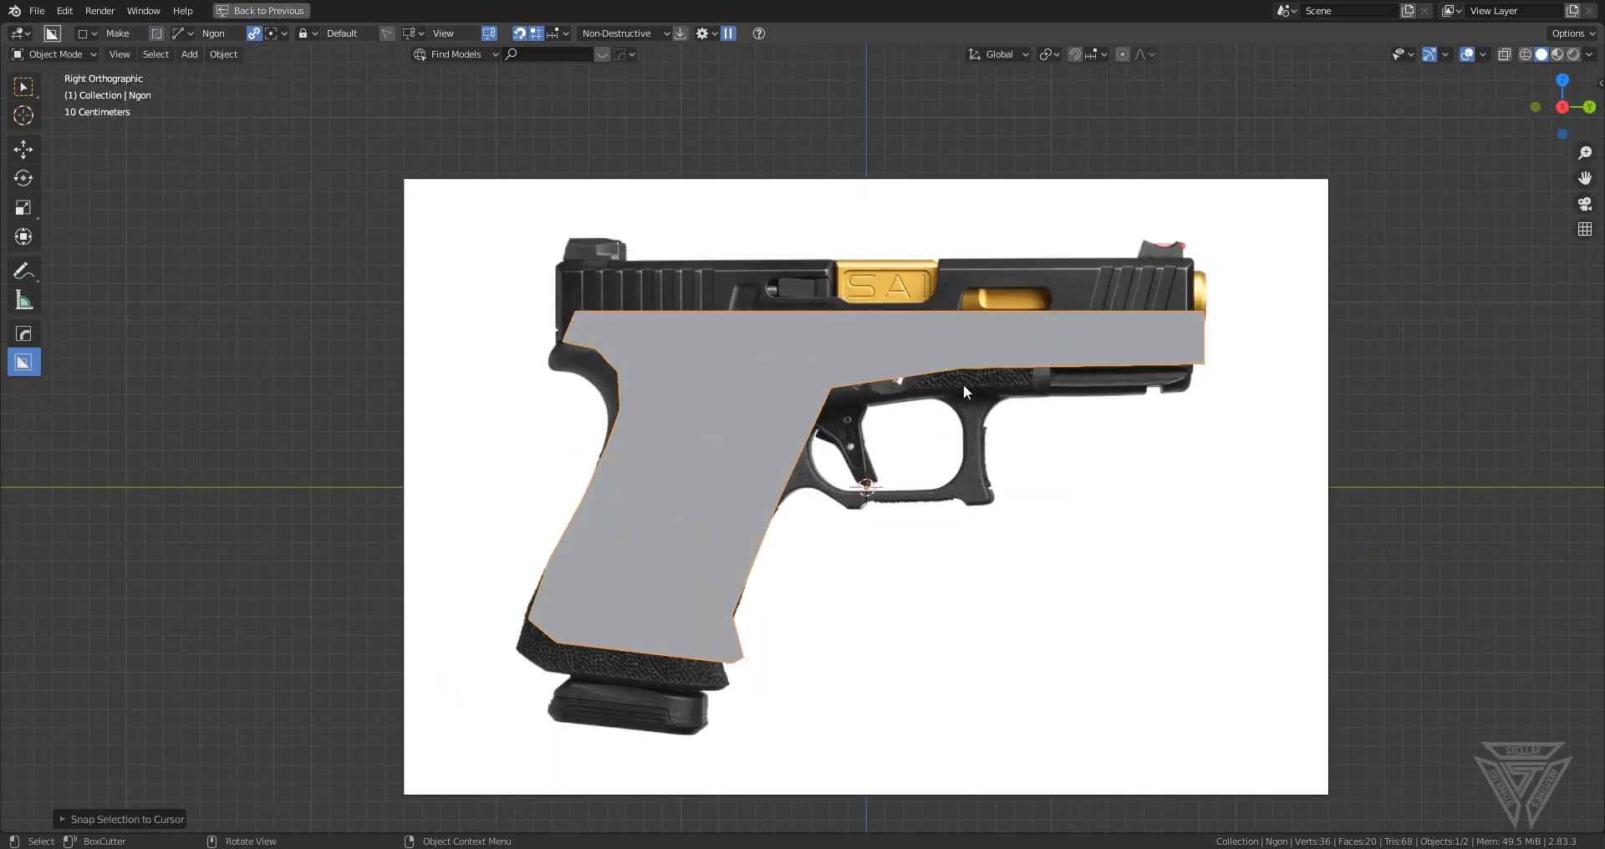
pyautogui.press('g')
pyautogui.click(1073, 509)
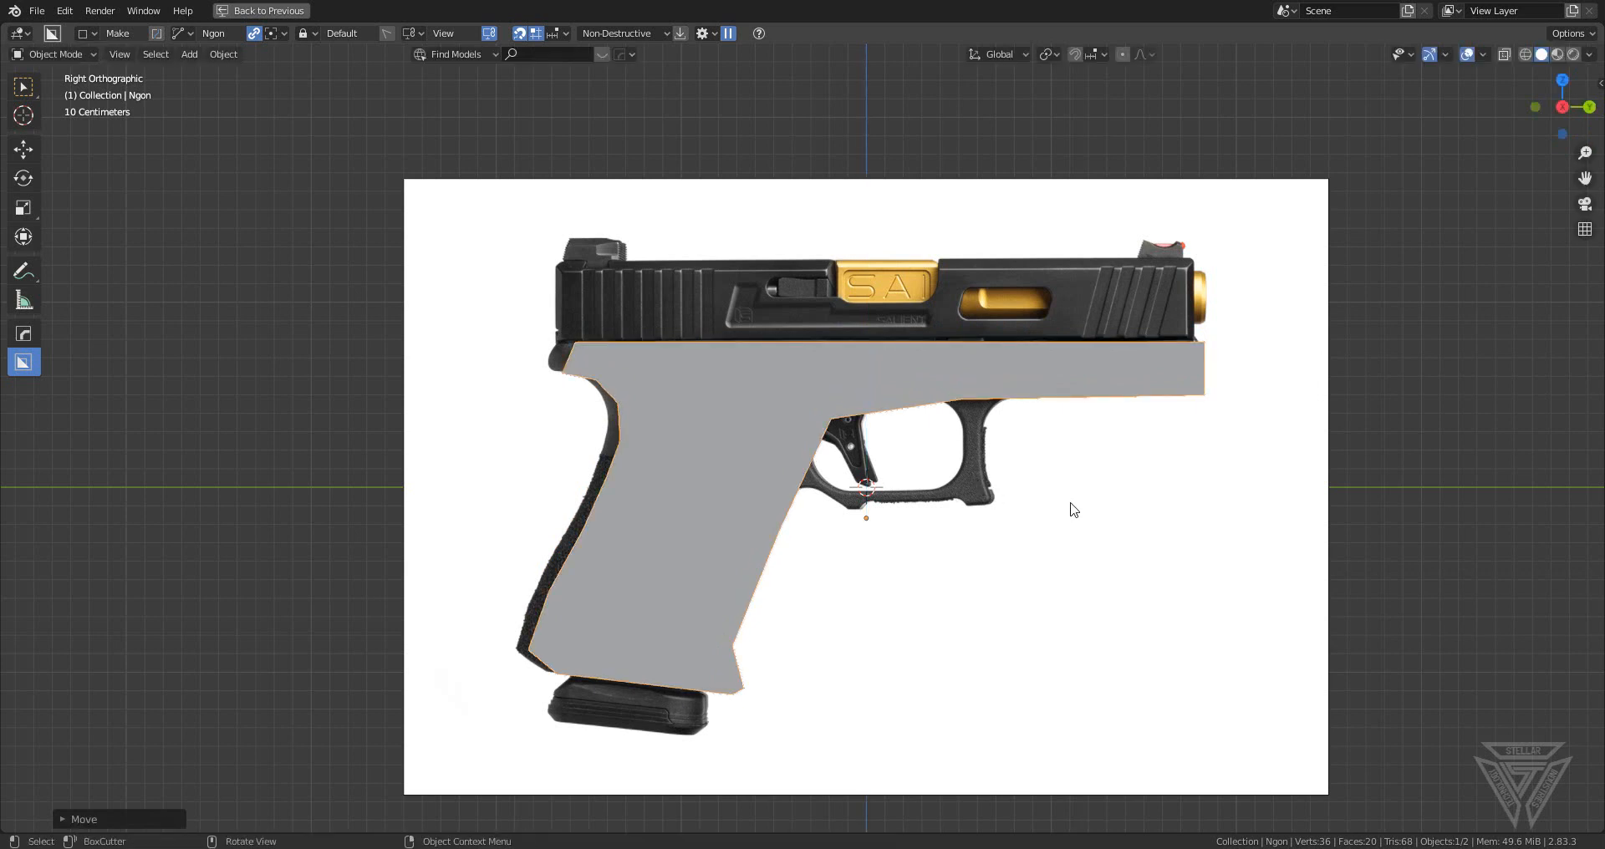
pyautogui.press('g')
pyautogui.press('y')
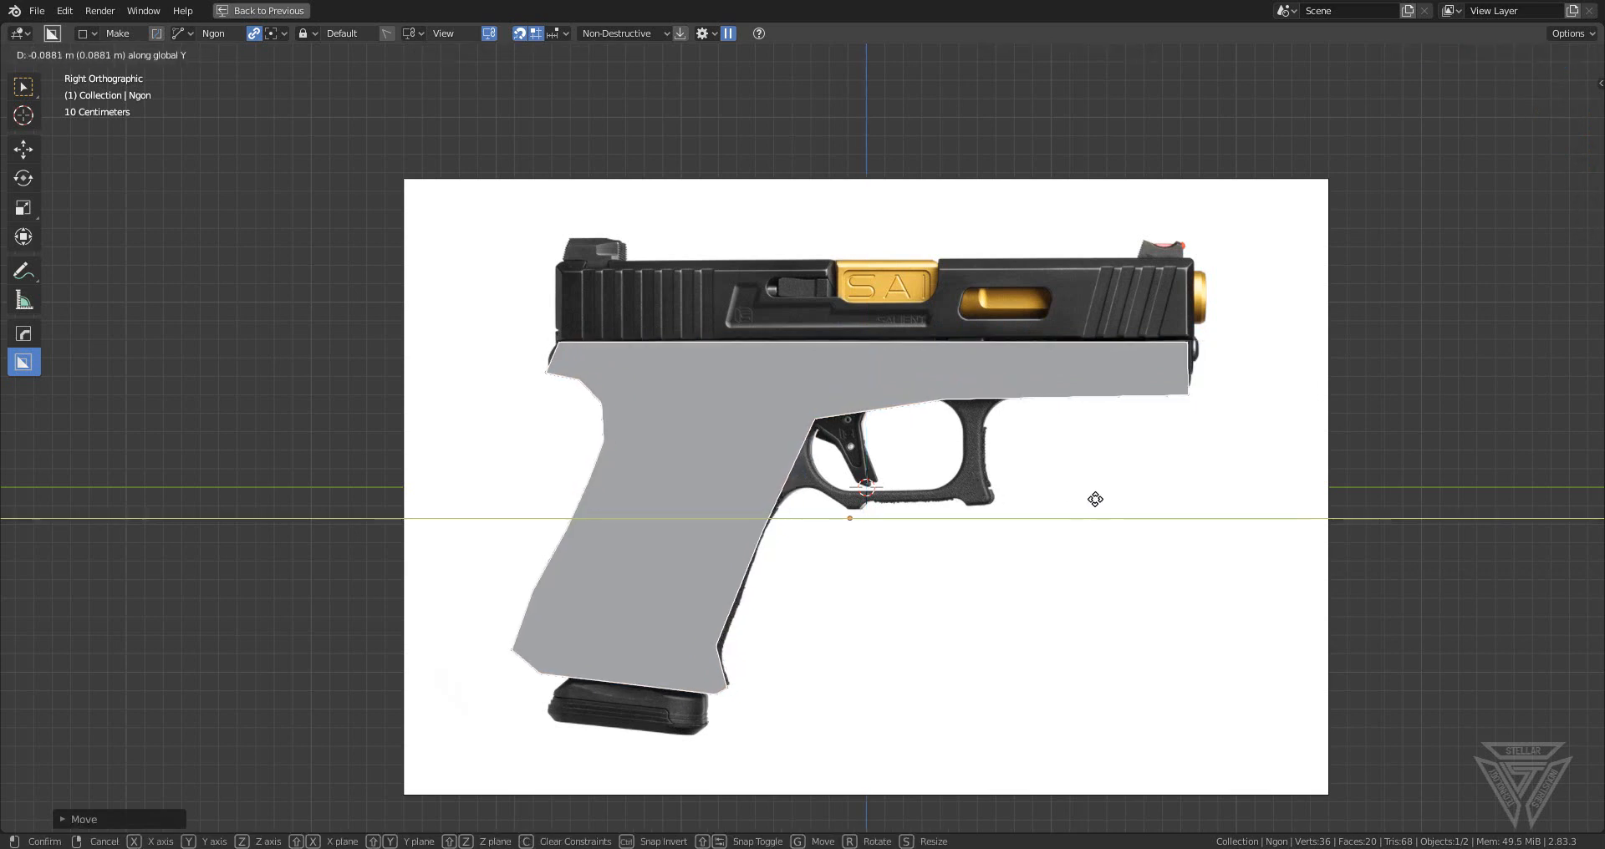
pyautogui.click(1114, 494)
# - Slide the cross edges of the curve beneath the rear tang slightly along the back of the frame mesh
pyautogui.scroll(-1, 1064, 508)
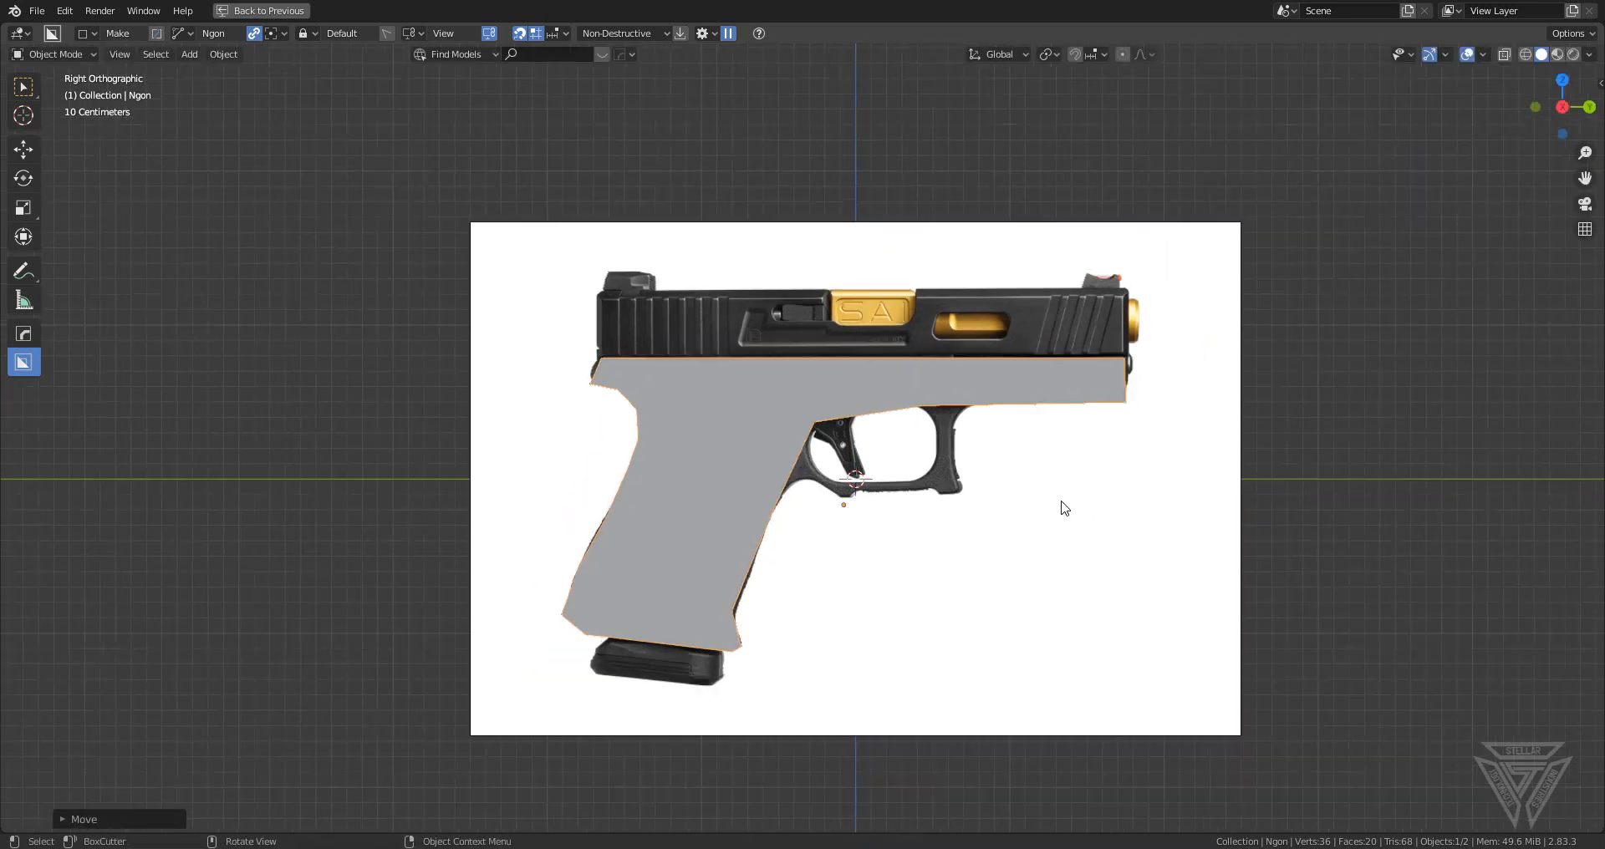
pyautogui.moveTo(1064, 508); pyautogui.dragTo(871, 525, button='middle')
pyautogui.scroll(4, 852, 526)
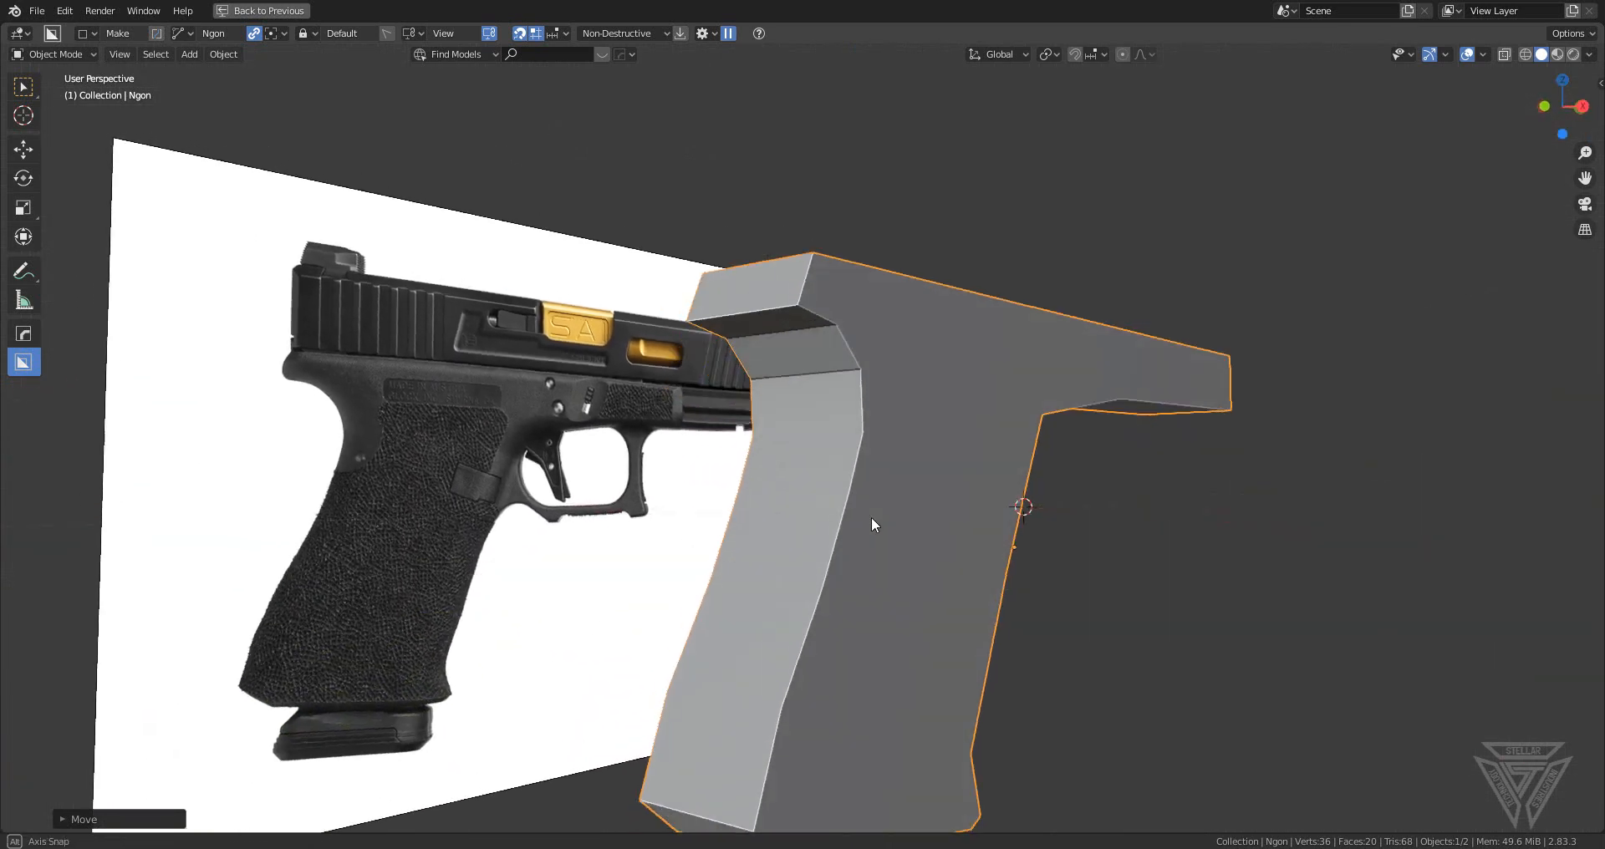
pyautogui.scroll(1, 871, 518)
pyautogui.press('Tab')
pyautogui.moveTo(836, 381); pyautogui.dragTo(822, 366, button='middle')
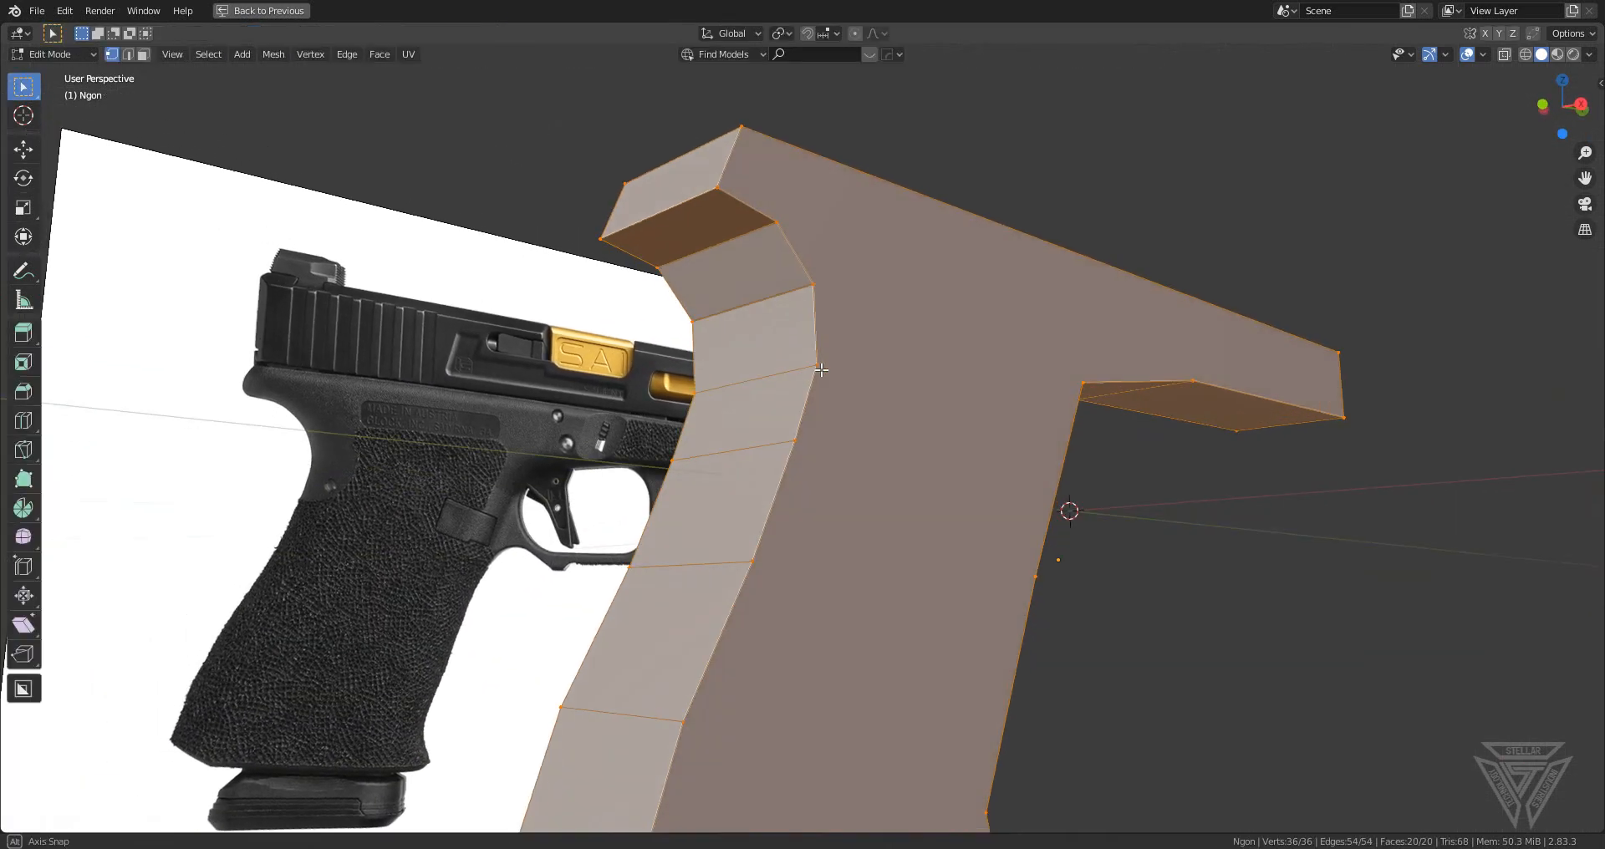
pyautogui.click(733, 240)
pyautogui.press('g')
pyautogui.press('g')
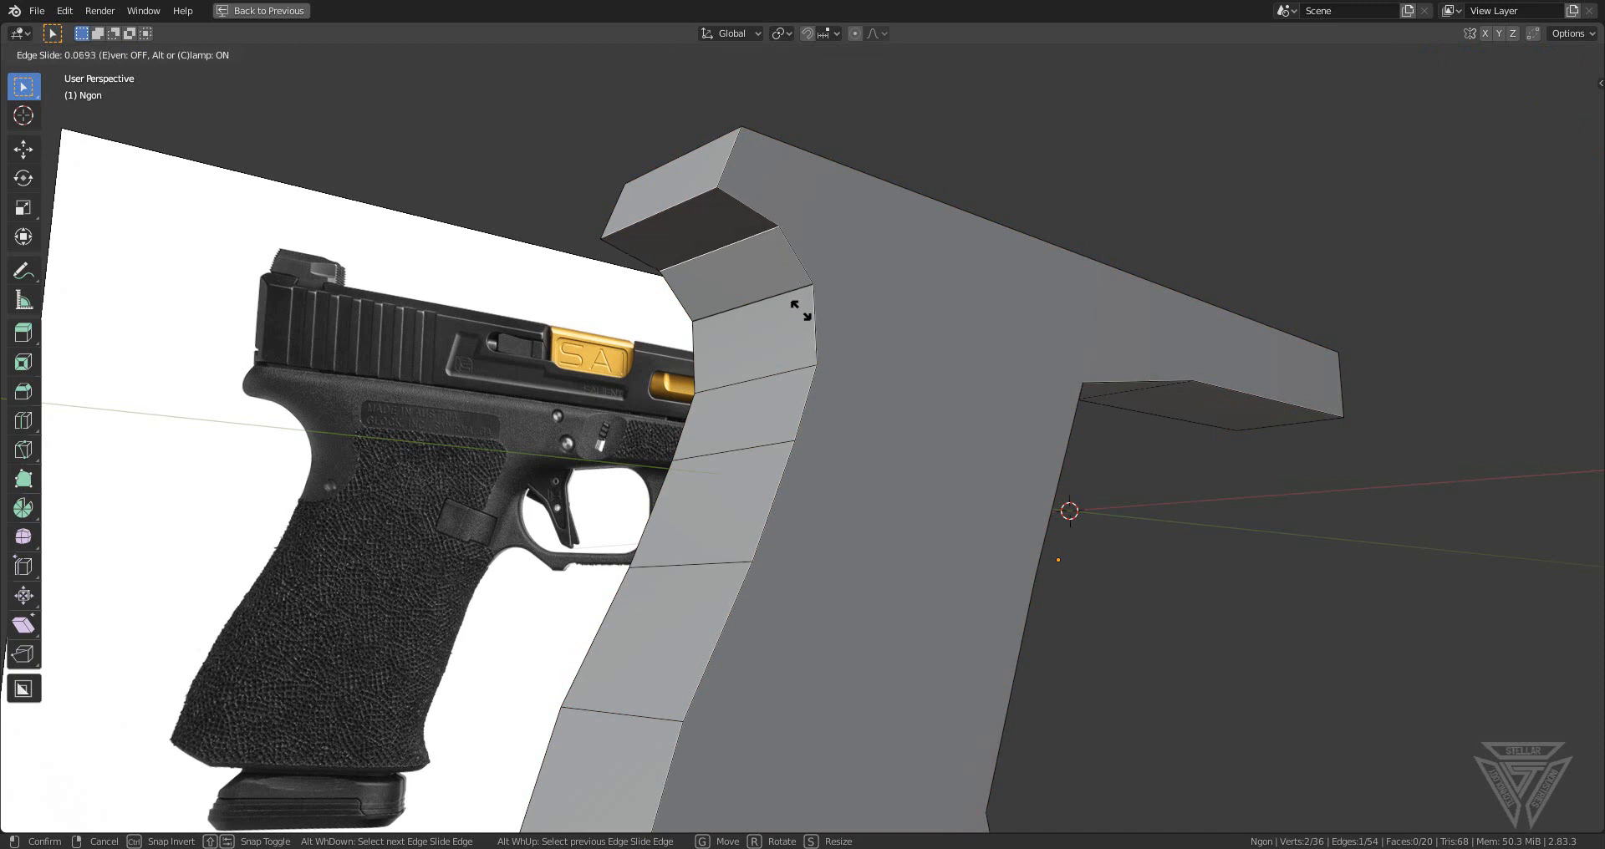
pyautogui.click(801, 310)
pyautogui.moveTo(786, 355); pyautogui.dragTo(837, 334, button='middle')
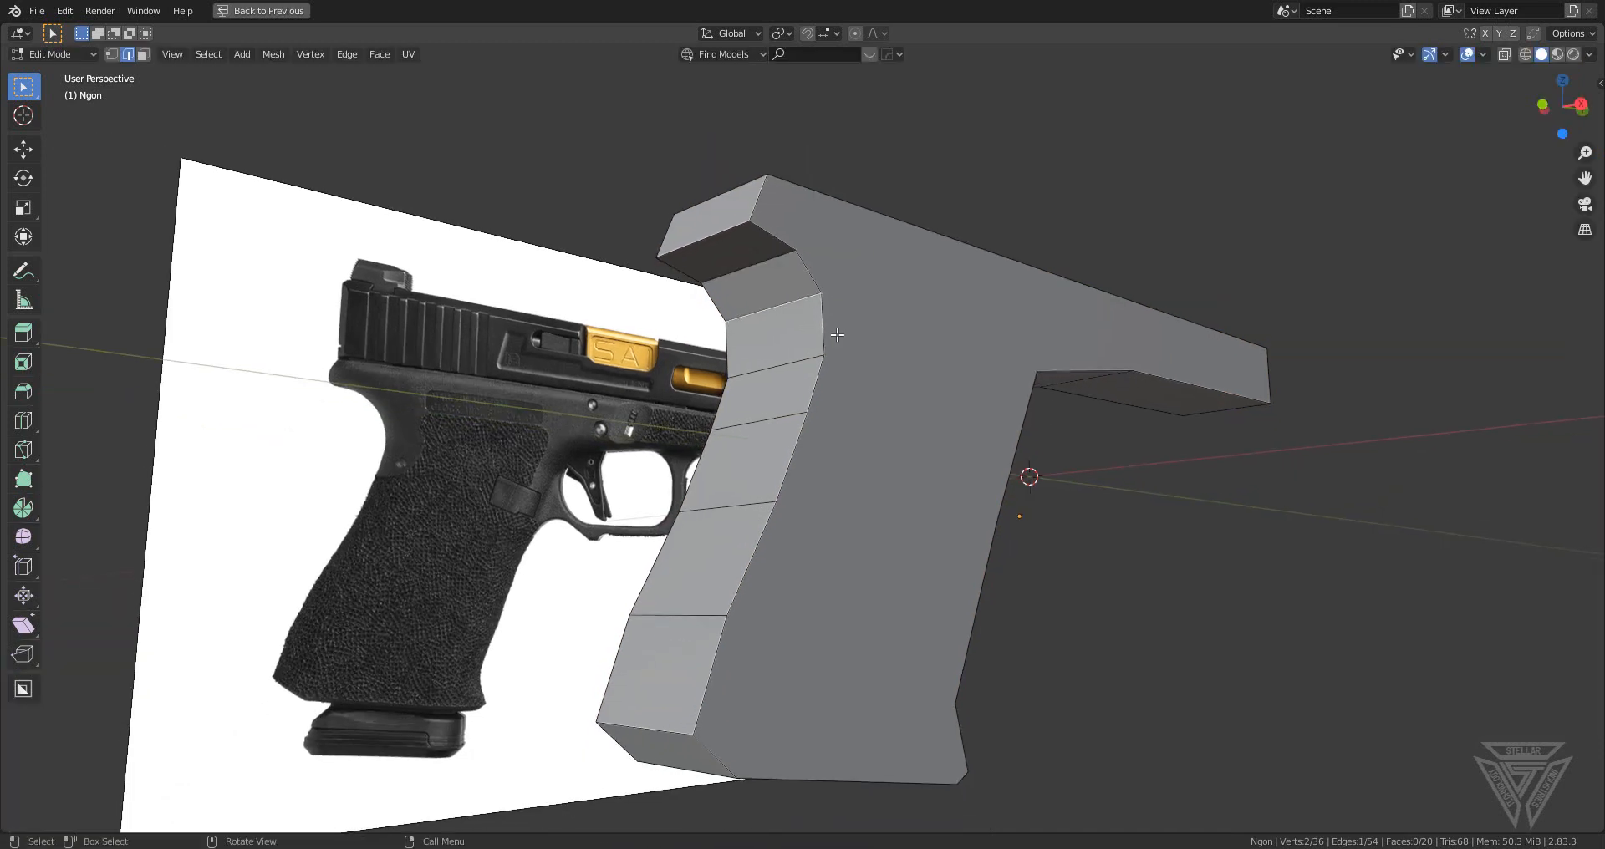
pyautogui.press('g')
pyautogui.press('g')
pyautogui.click(869, 388)
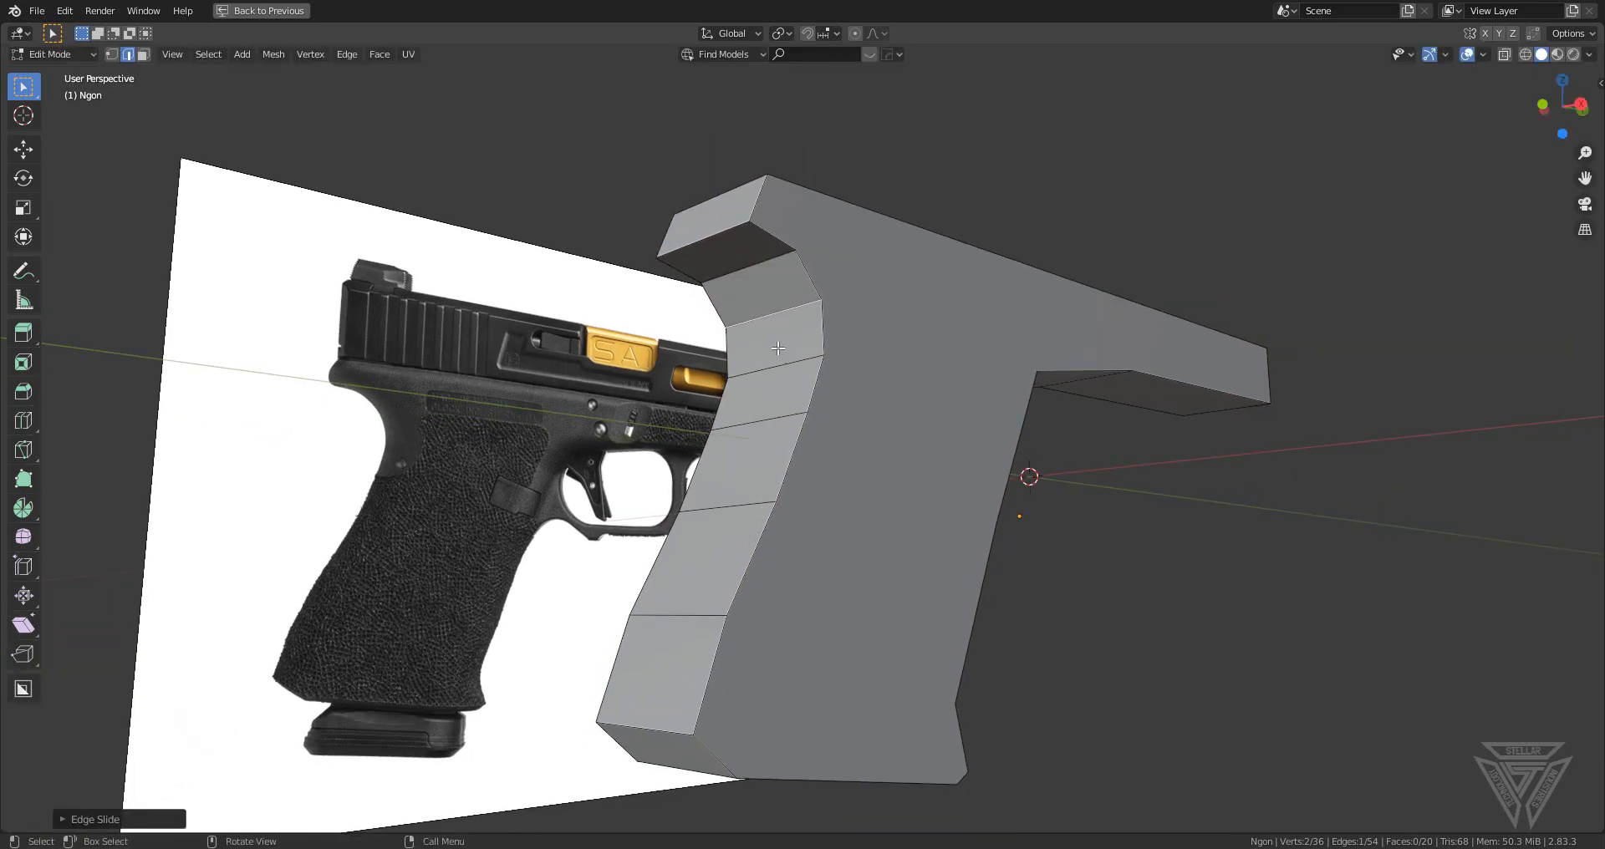
pyautogui.click(767, 232)
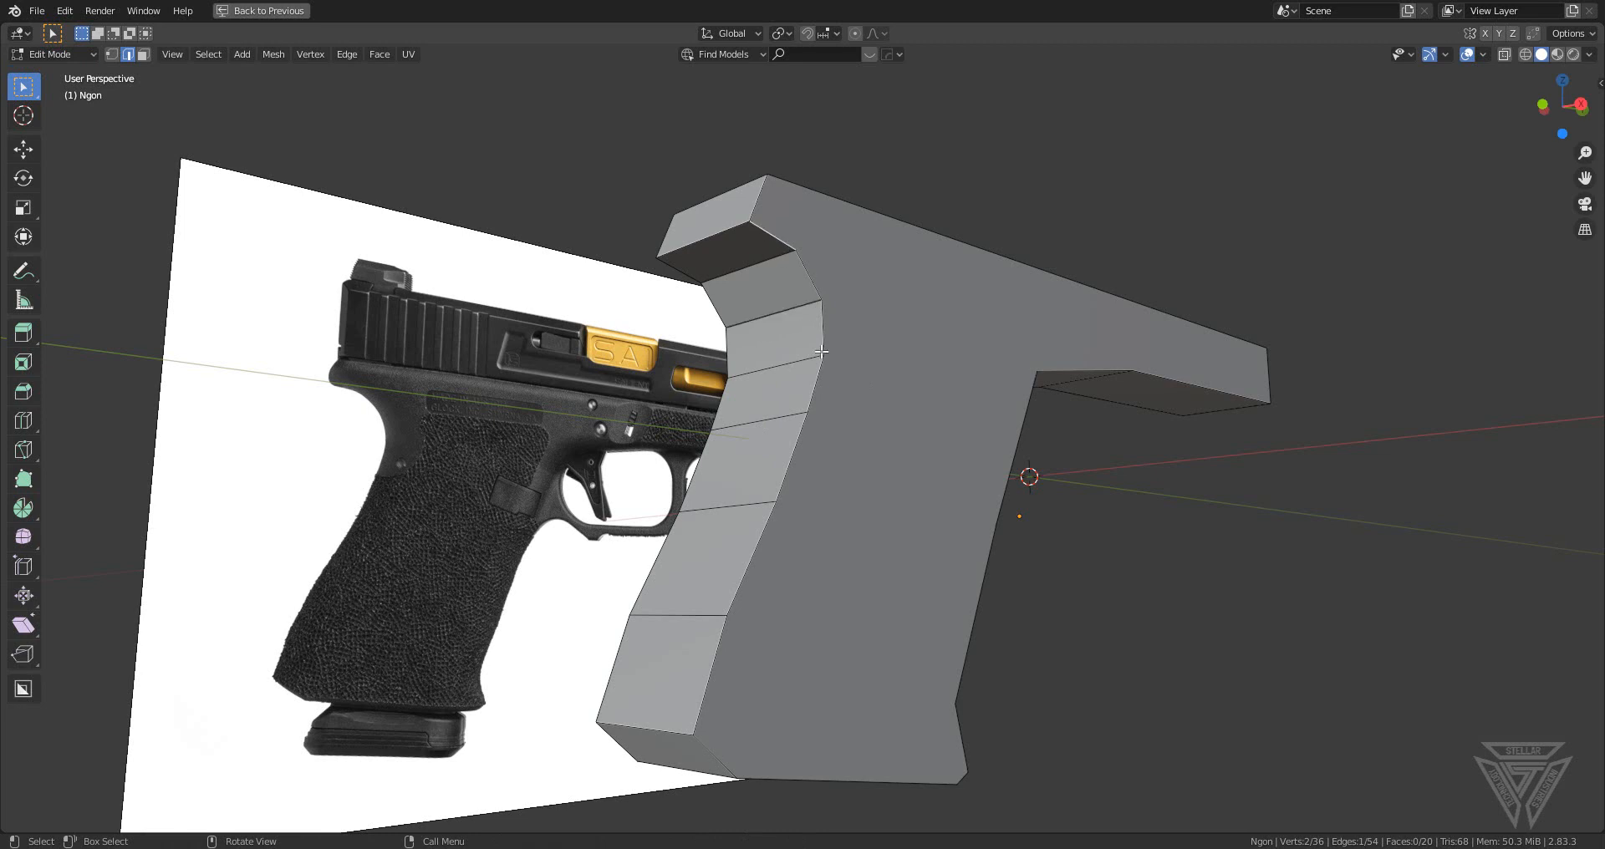
pyautogui.keyDown('ctrl'); pyautogui.click(714, 663); pyautogui.keyUp('ctrl')
pyautogui.press('Tab')
# - Mirror the frame block across its own Z axis with a Hard Ops mirror modifier
pyautogui.scroll(-4, 917, 556)
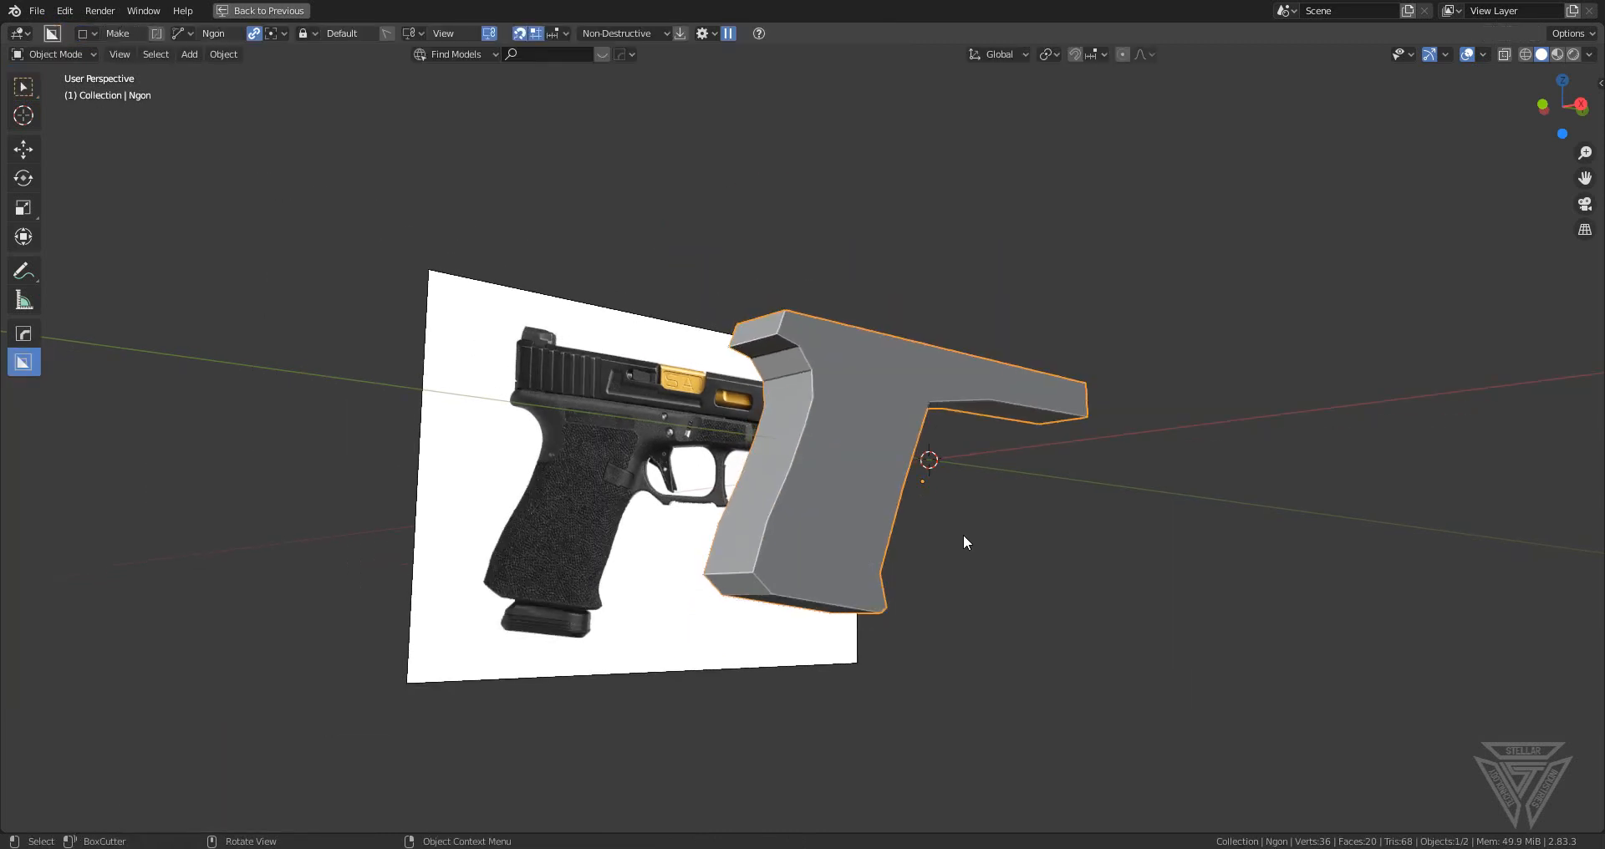
pyautogui.moveTo(964, 541); pyautogui.dragTo(1031, 558, button='middle')
pyautogui.hotkey('alt', 'x')
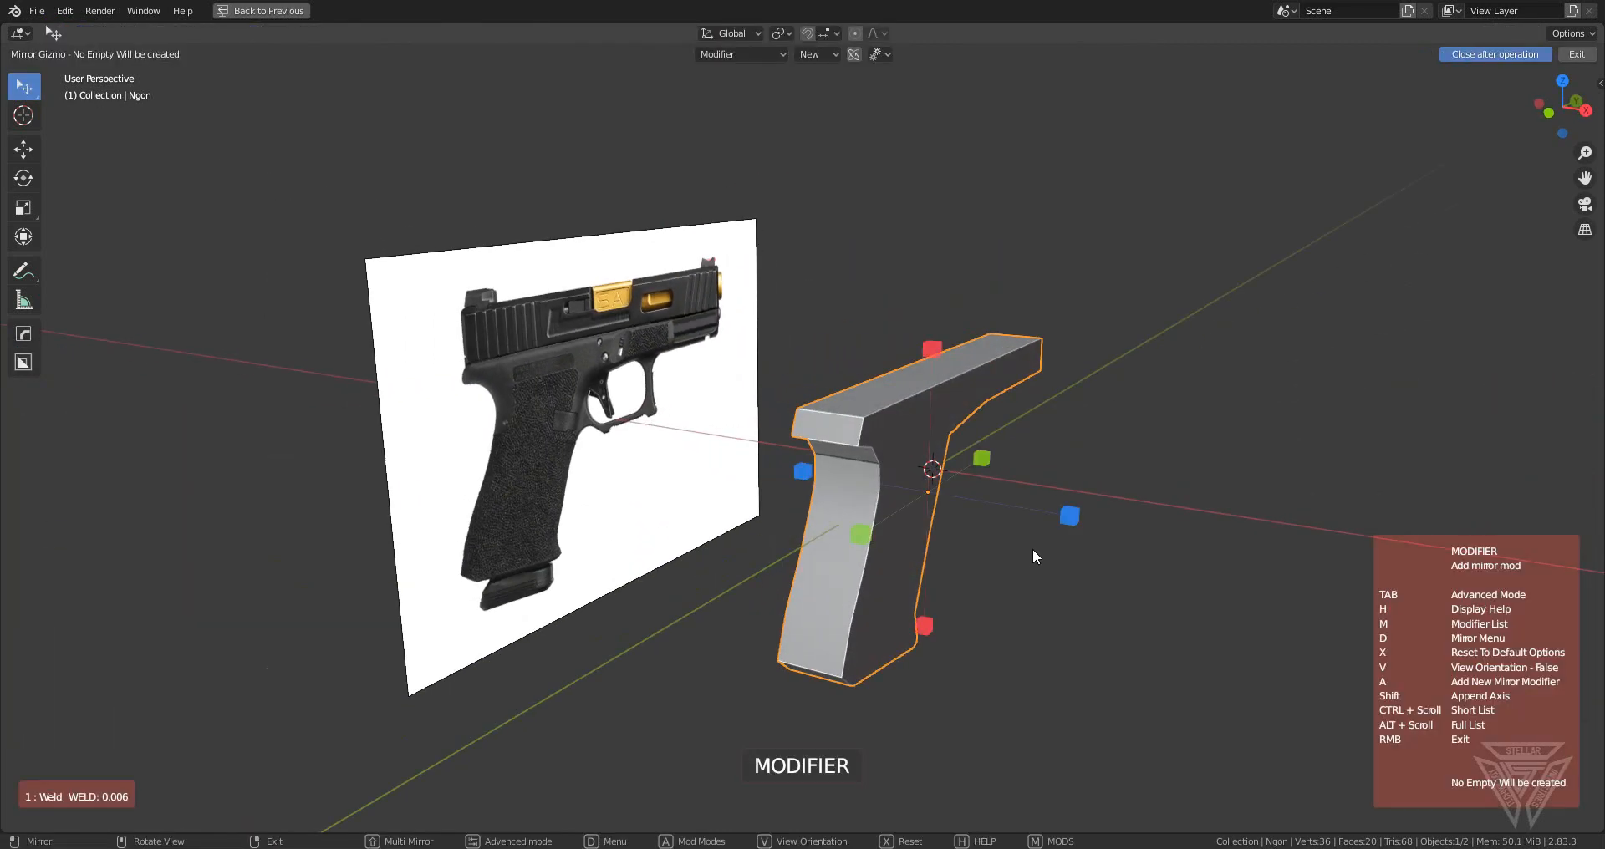
pyautogui.click(1077, 513)
# - Apply the Weld modifier on the frame block, leaving the mirror modifier live
pyautogui.hotkey('ctrl', '`')
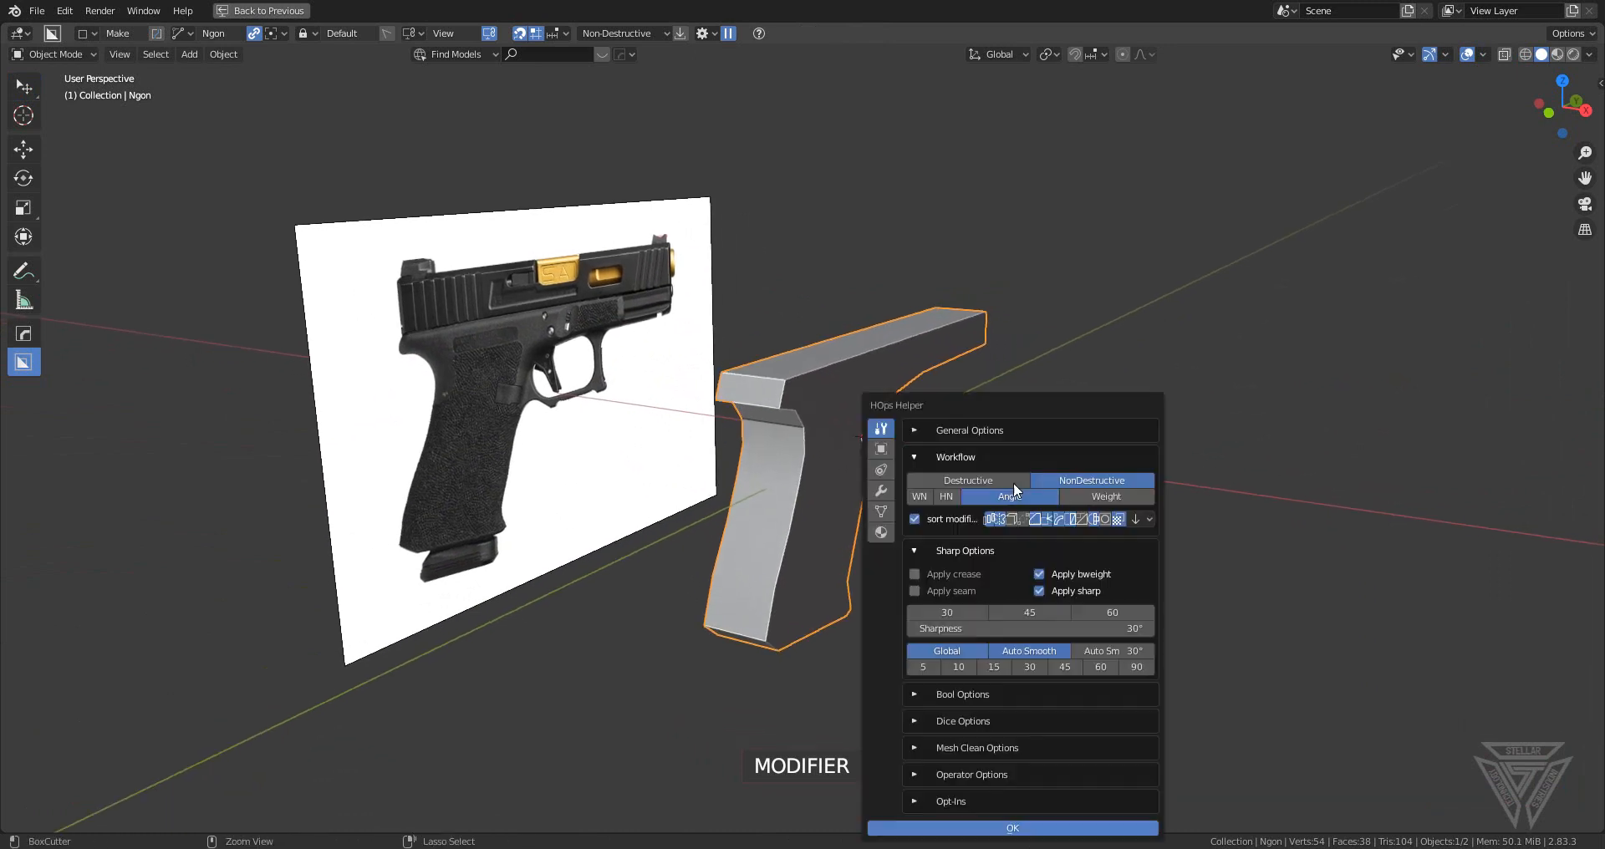
pyautogui.click(881, 493)
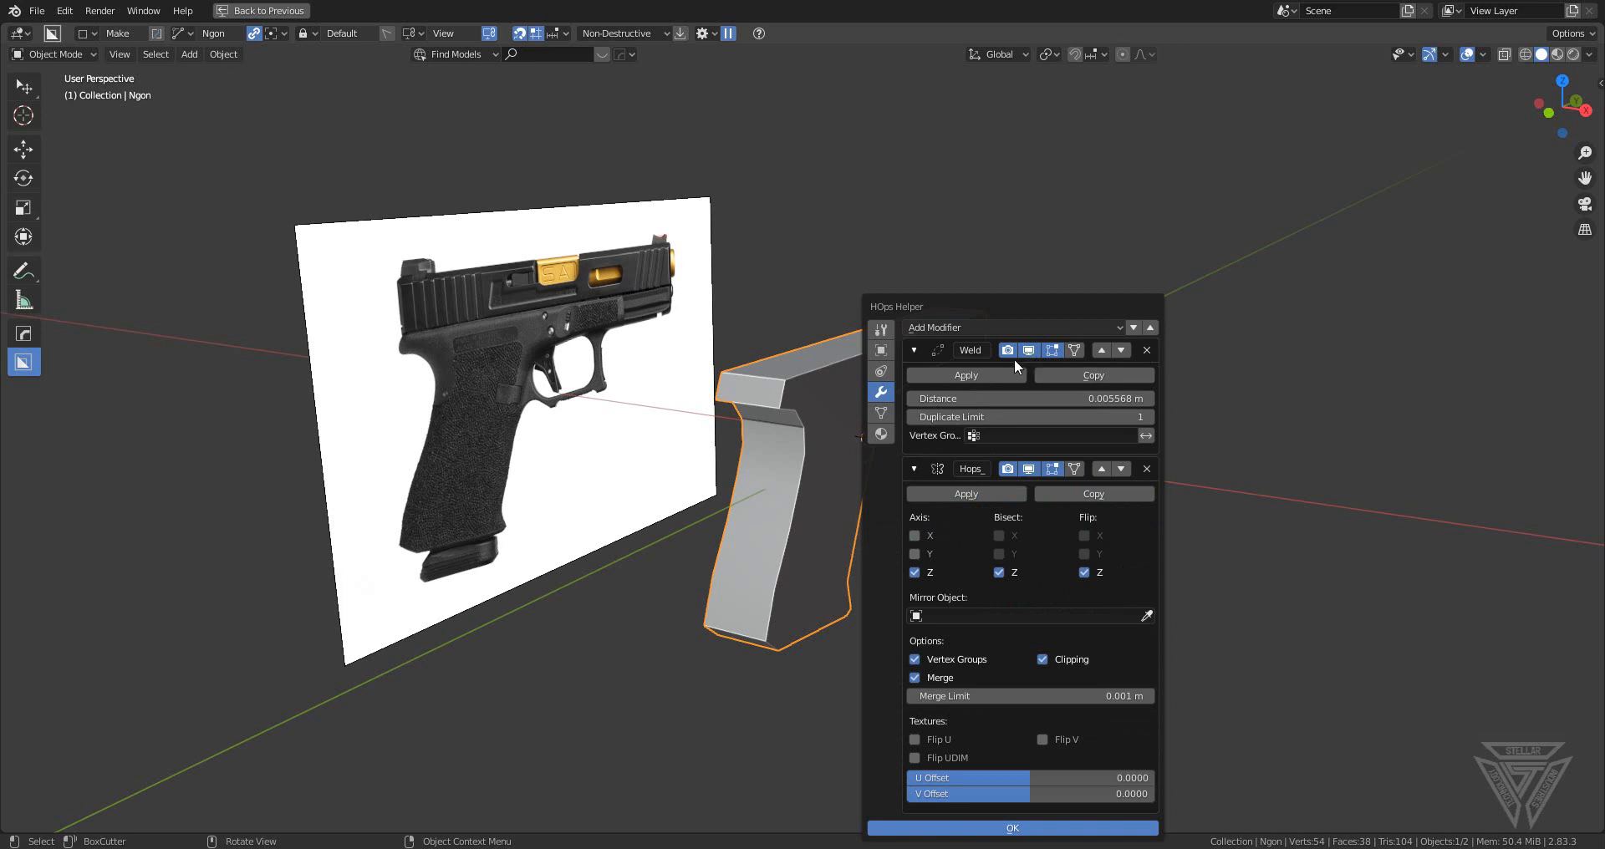
pyautogui.click(949, 376)
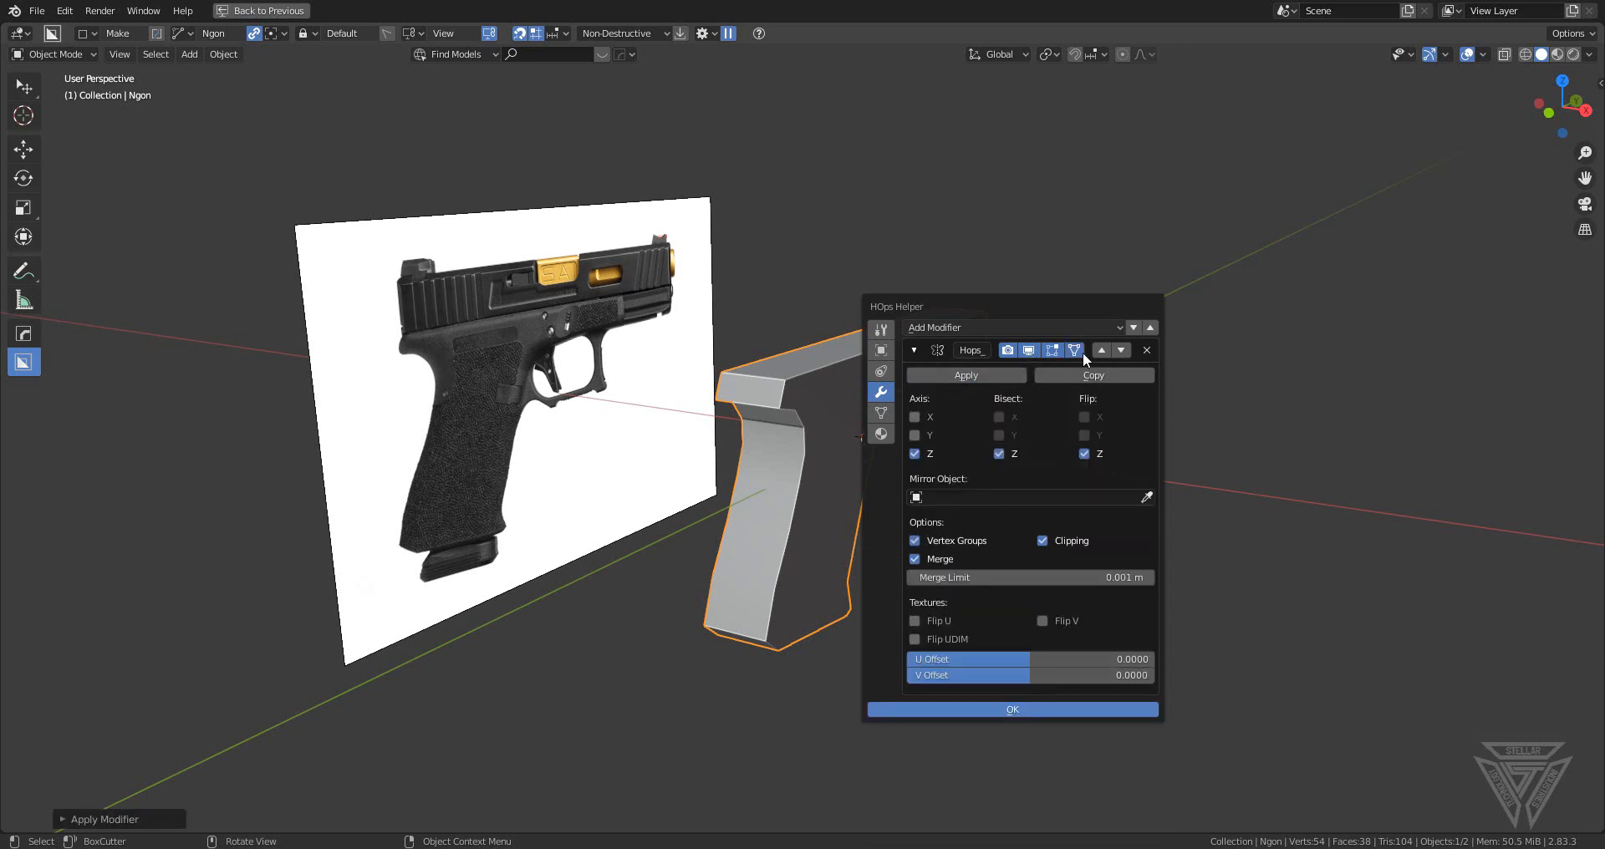
# - Sharpen the frame with Hard Ops and add a 3-segment bevel modifier about 0.003 m wide, limited to 30° angles
pyautogui.press('q')
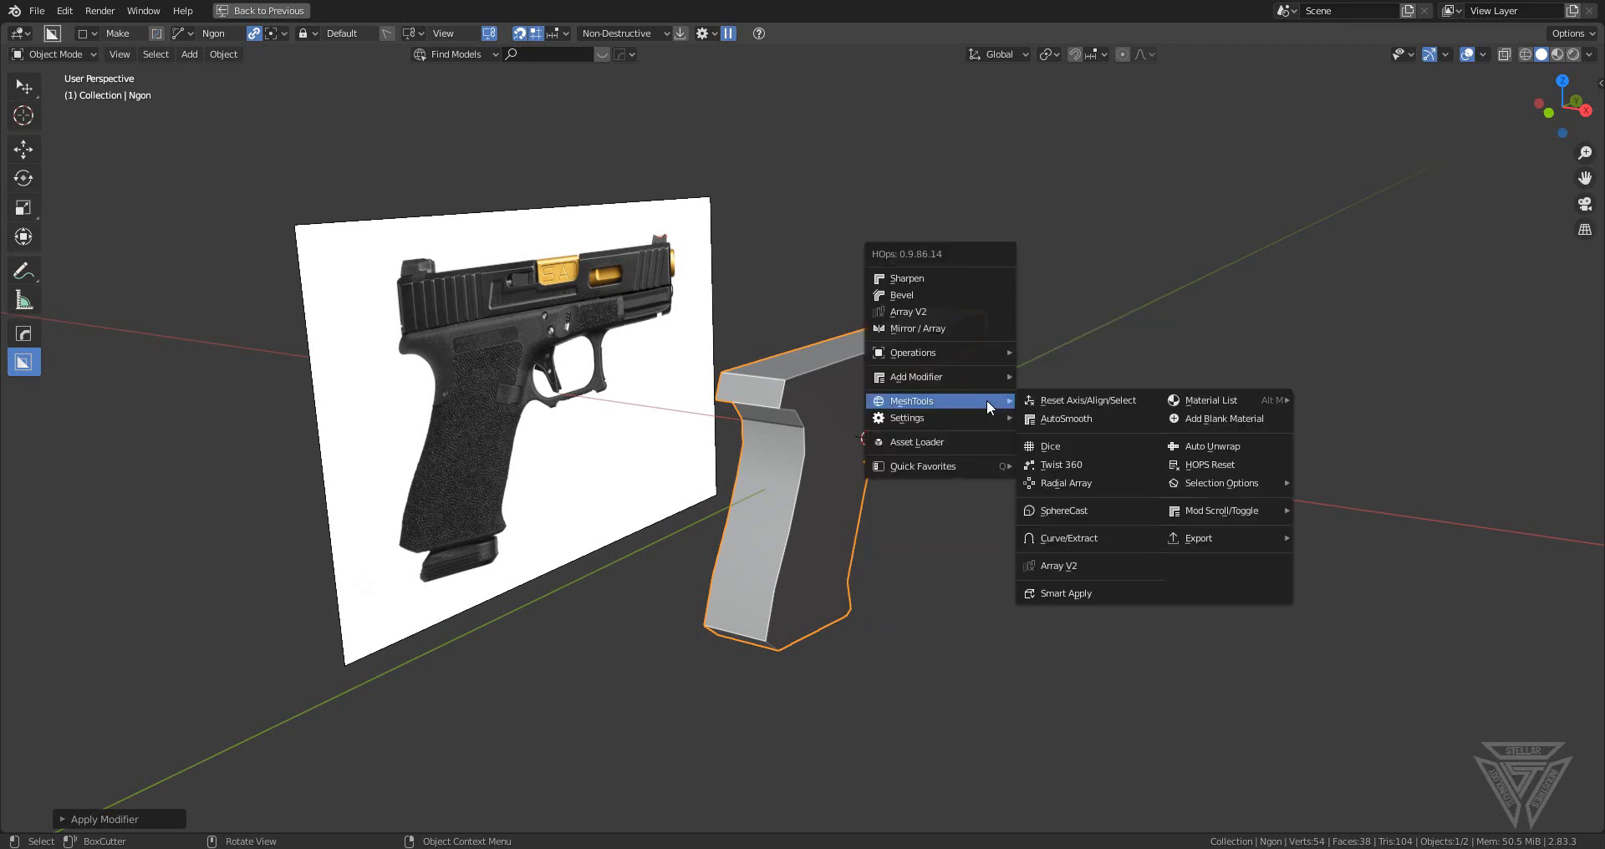
pyautogui.click(993, 289)
pyautogui.scroll(2, 926, 404)
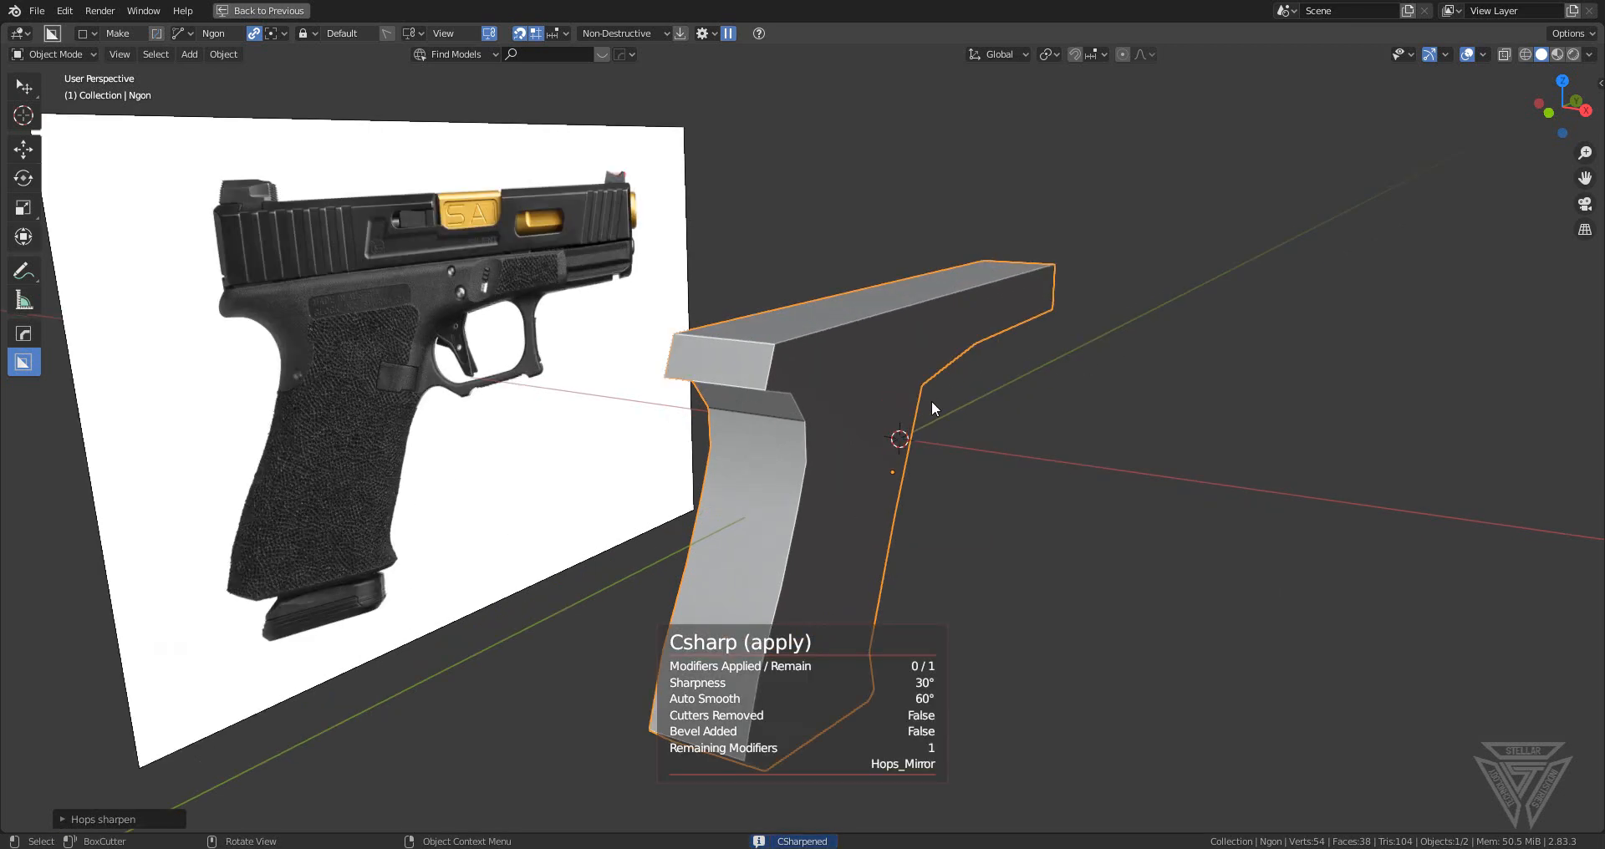
pyautogui.press('q')
pyautogui.click(920, 419)
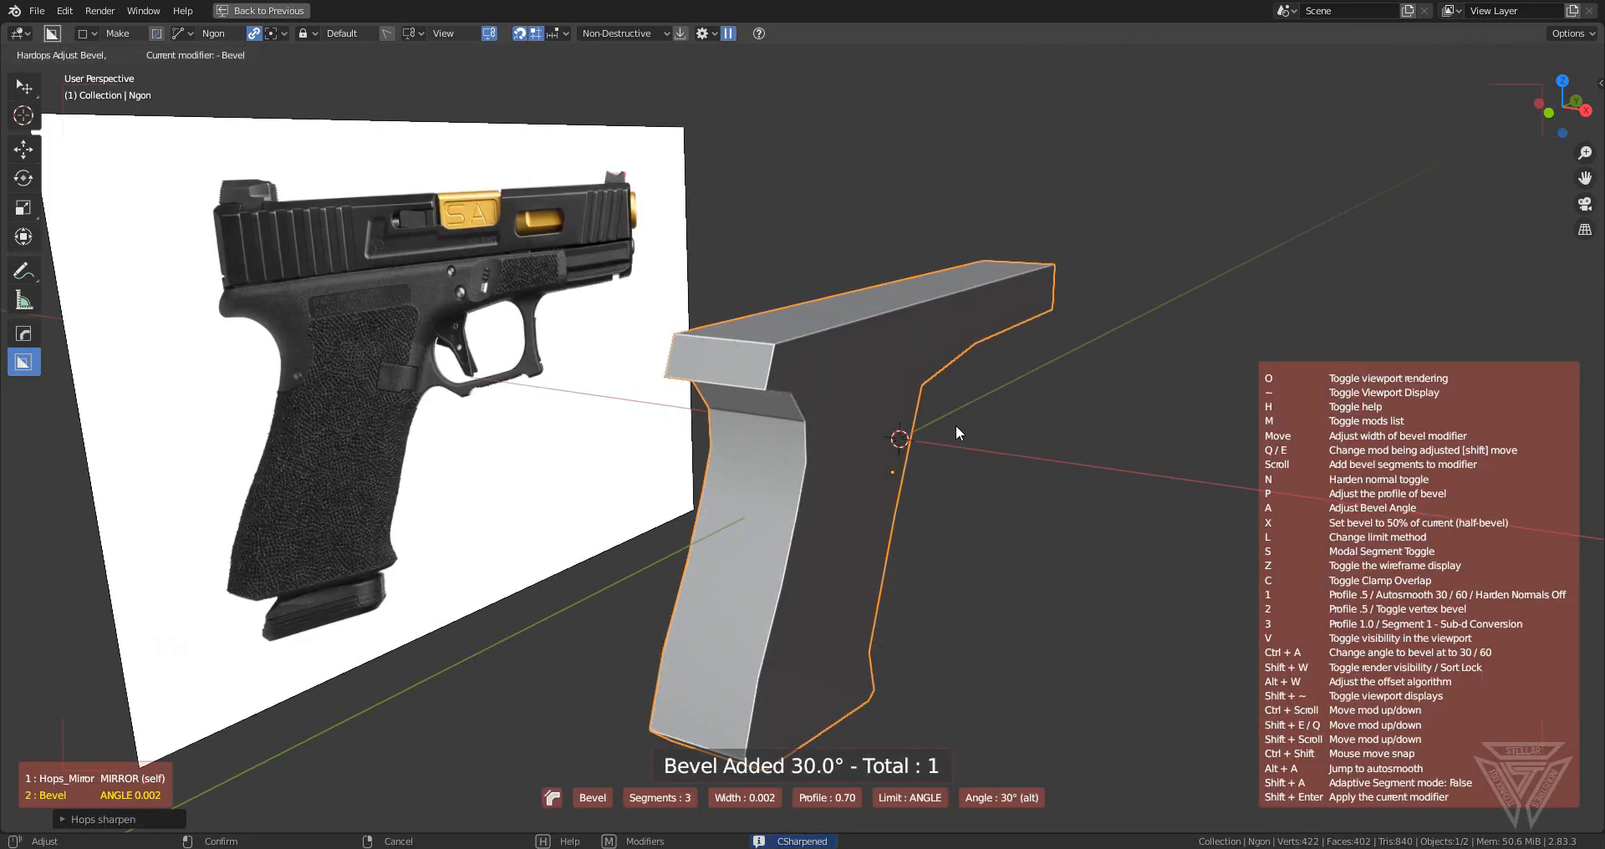
pyautogui.click(946, 431)
pyautogui.scroll(4, 929, 475)
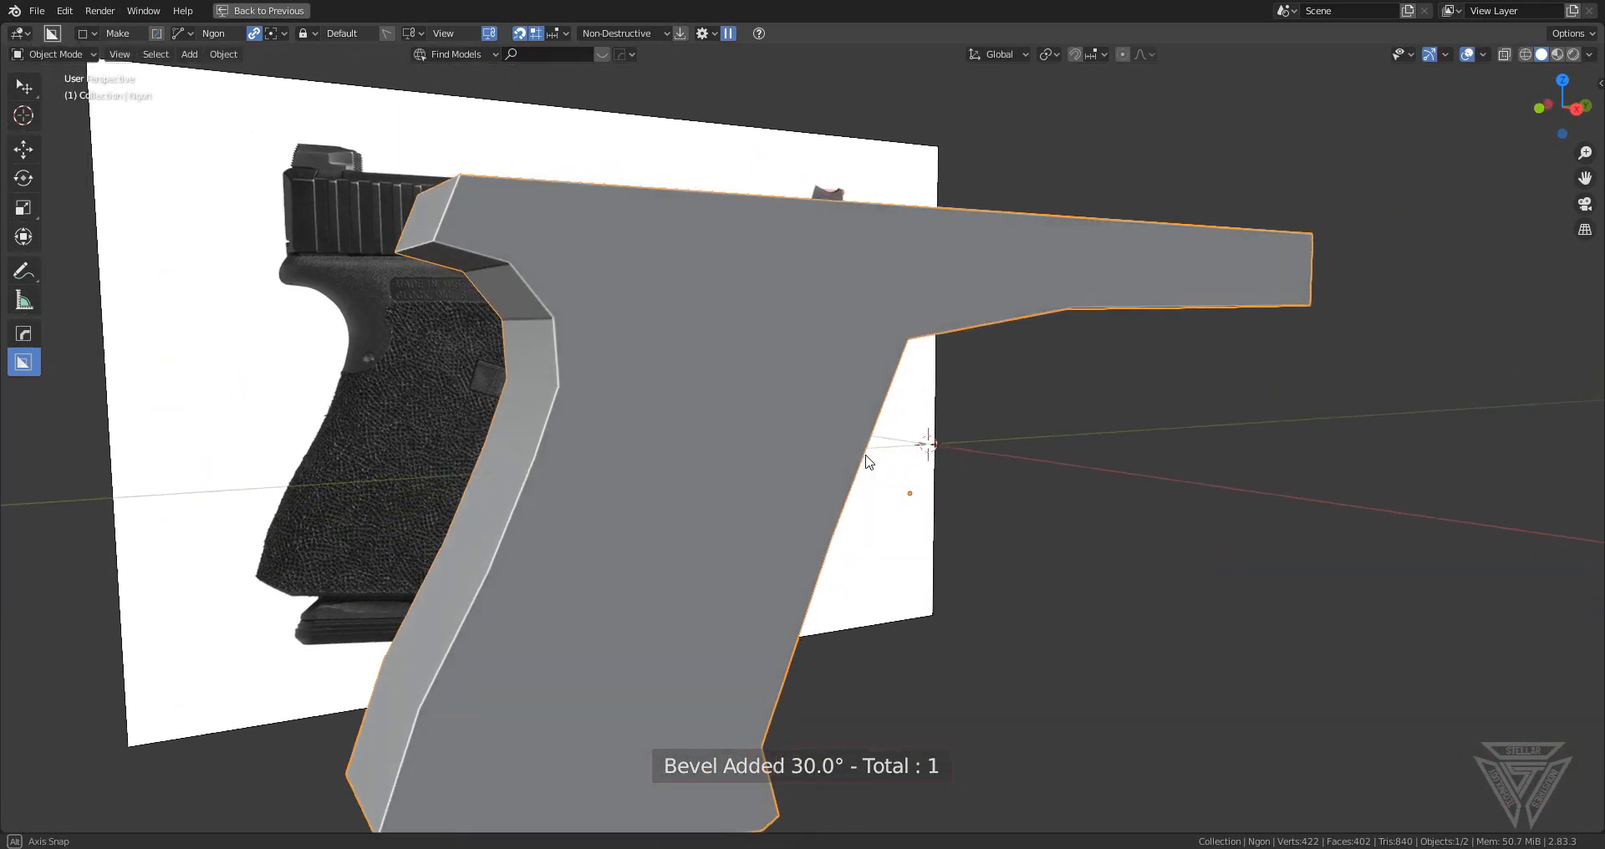
pyautogui.scroll(-3, 907, 470)
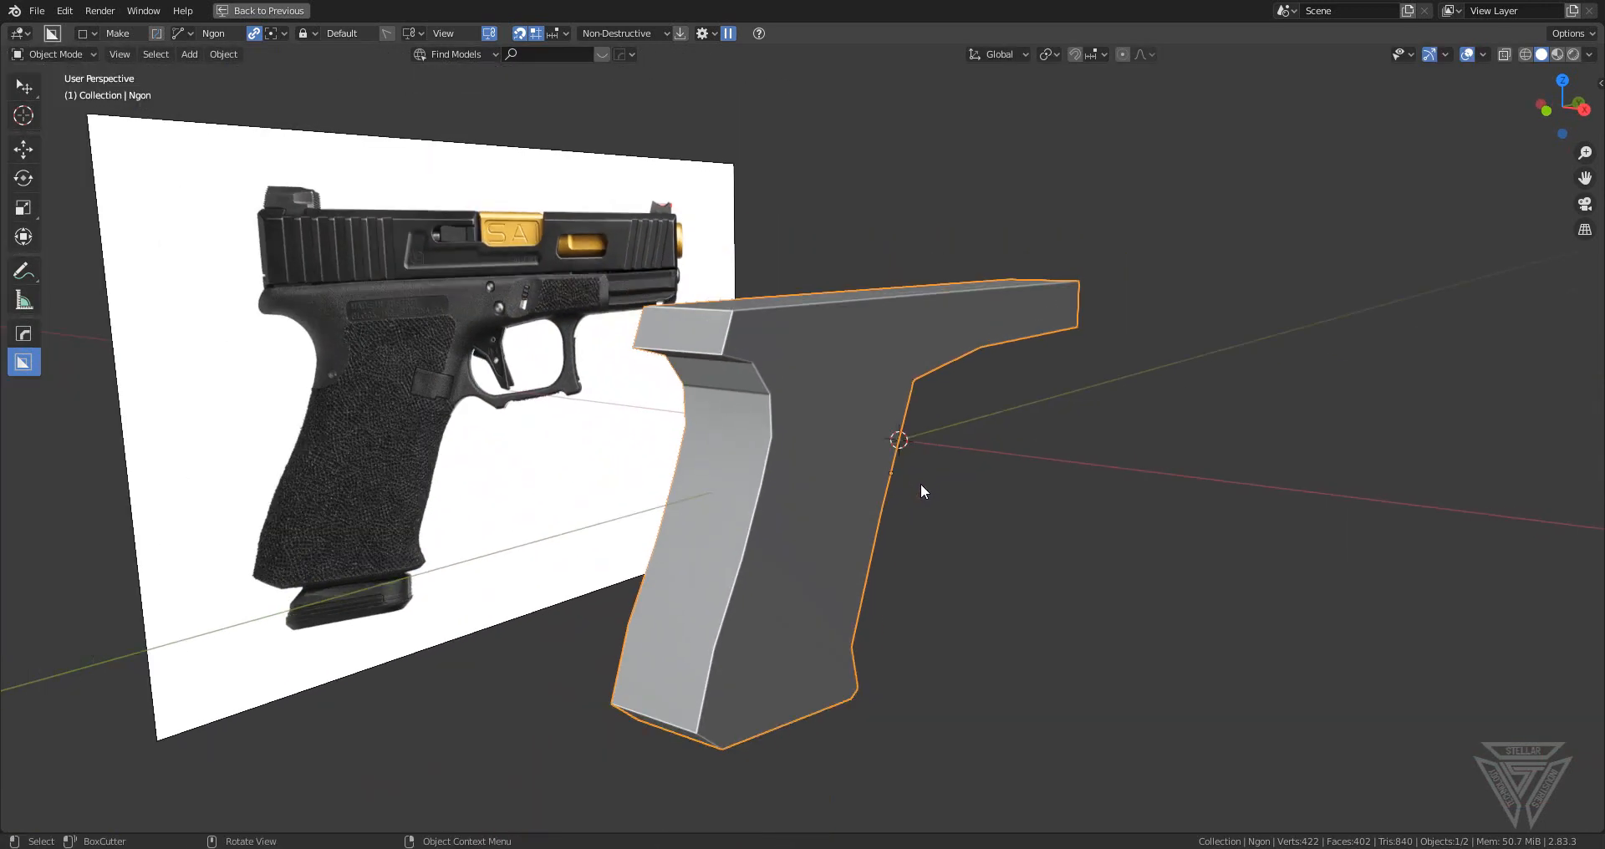
pyautogui.hotkey('ctrl', '`')
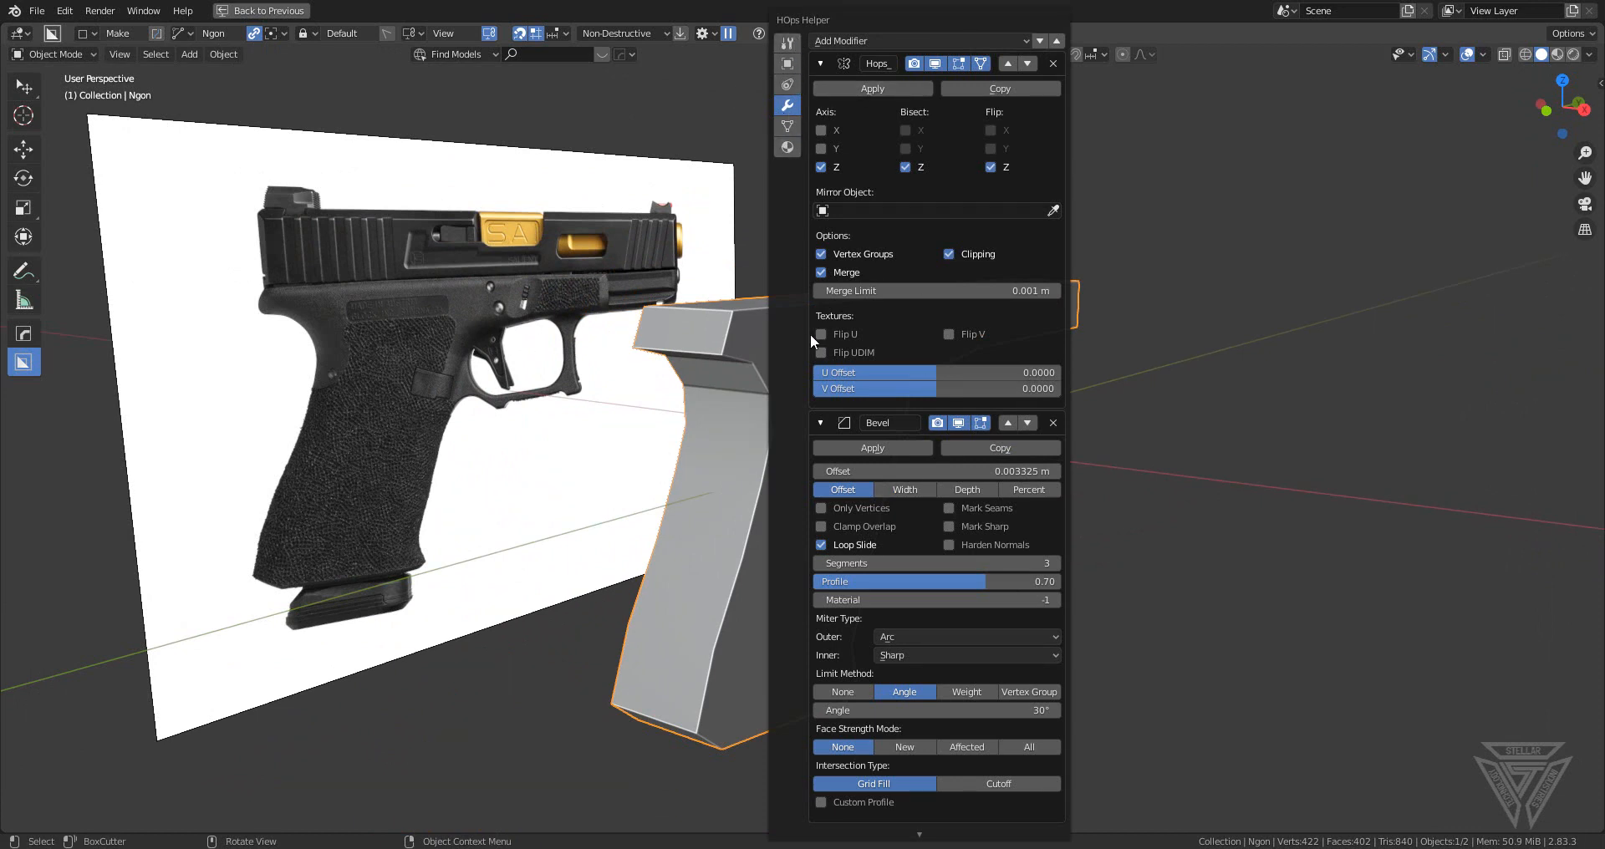
pyautogui.press('Escape')
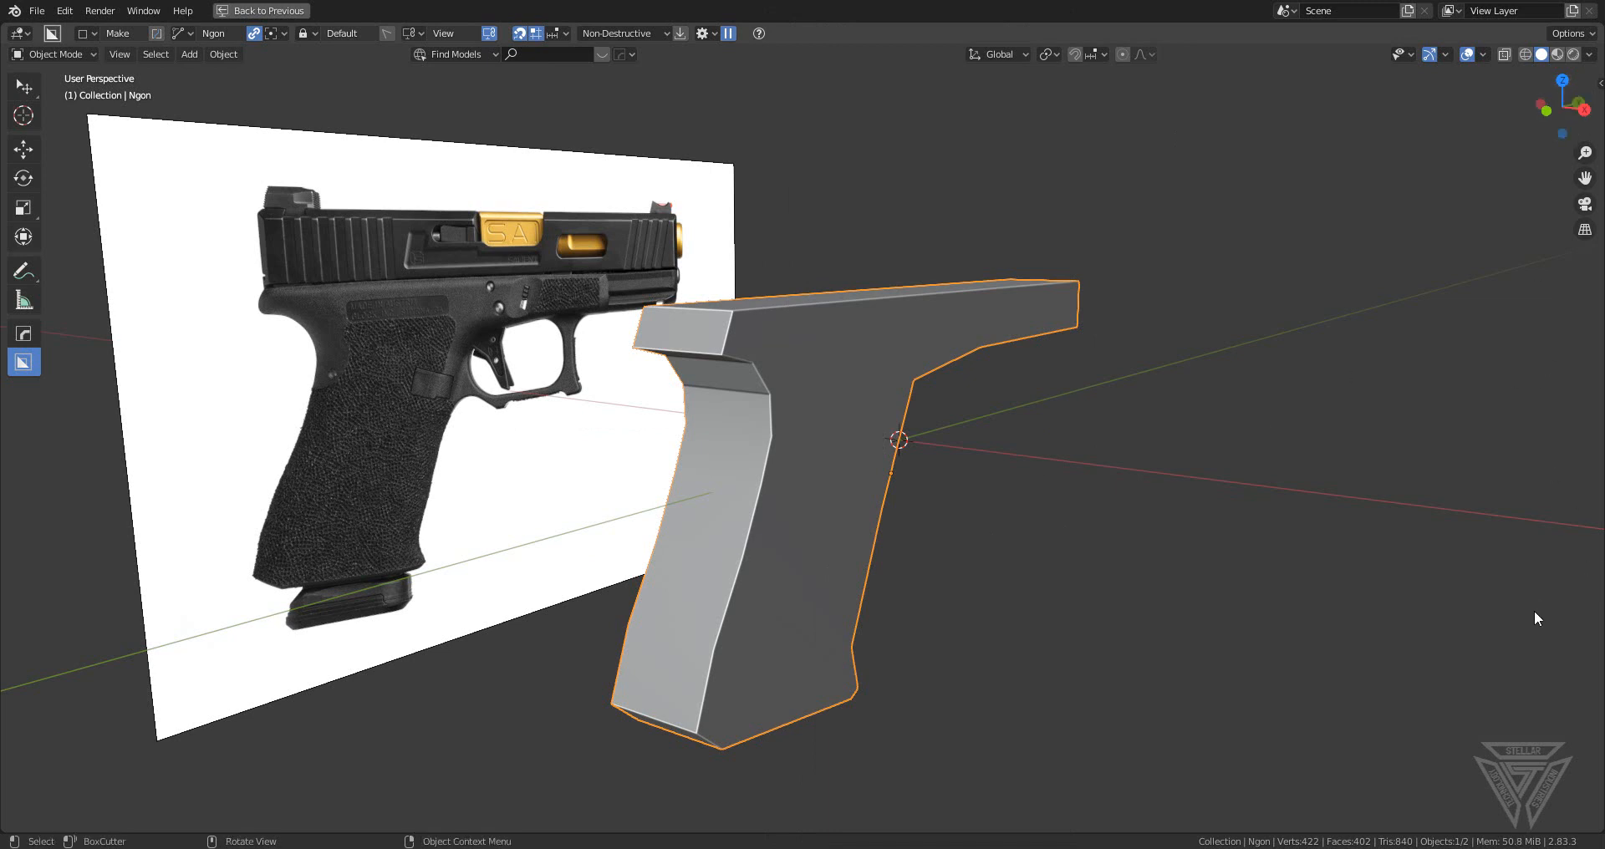
pyautogui.hotkey('ctrl', 'space')
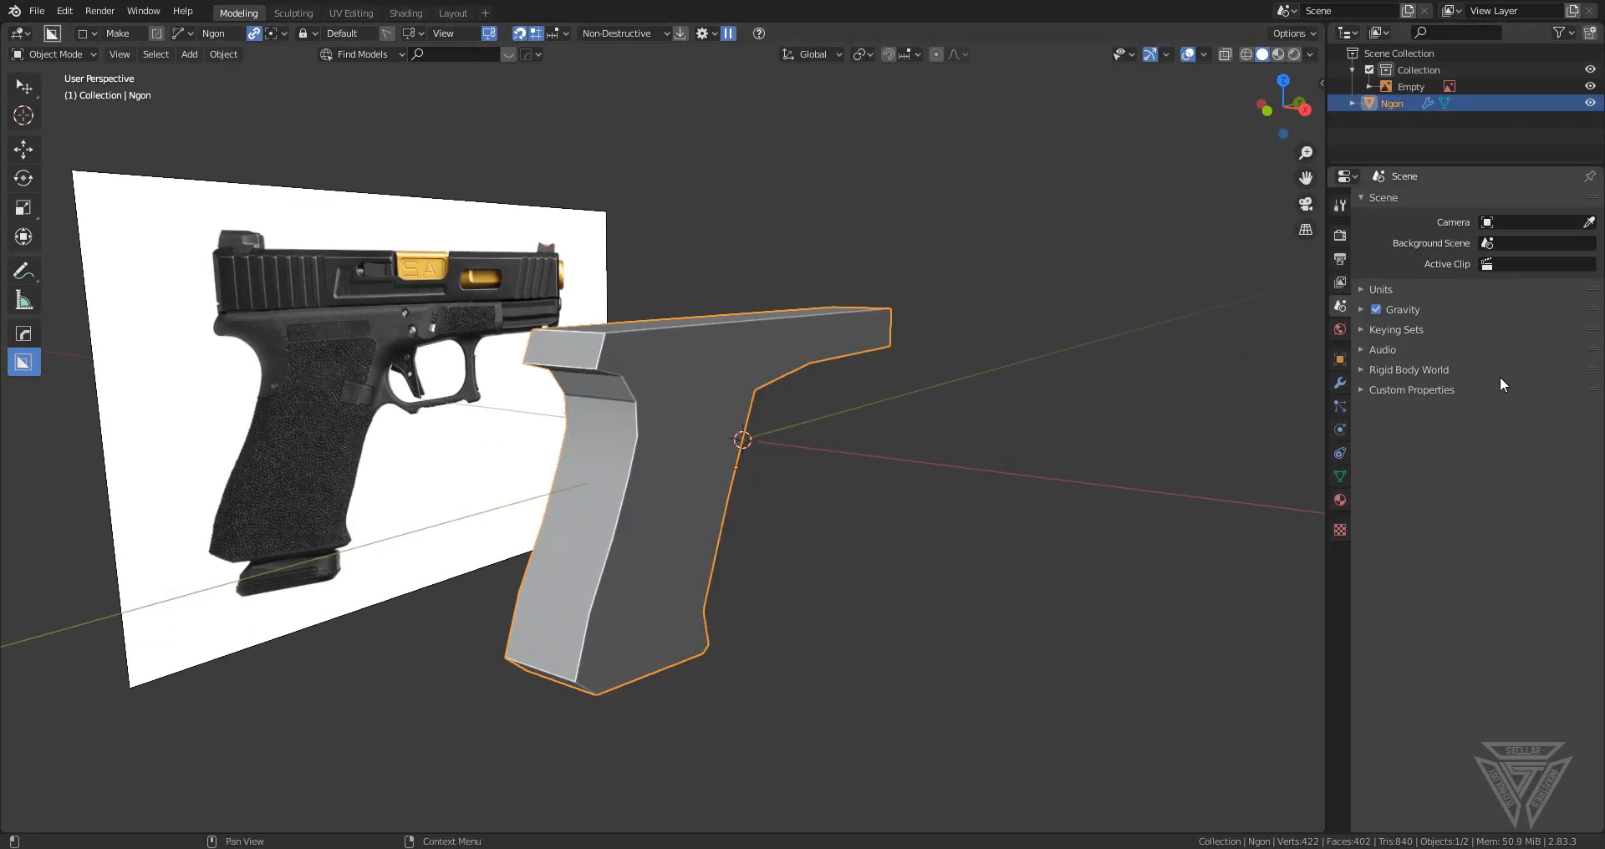
pyautogui.hotkey('ctrl', 'space')
pyautogui.scroll(5, 874, 470)
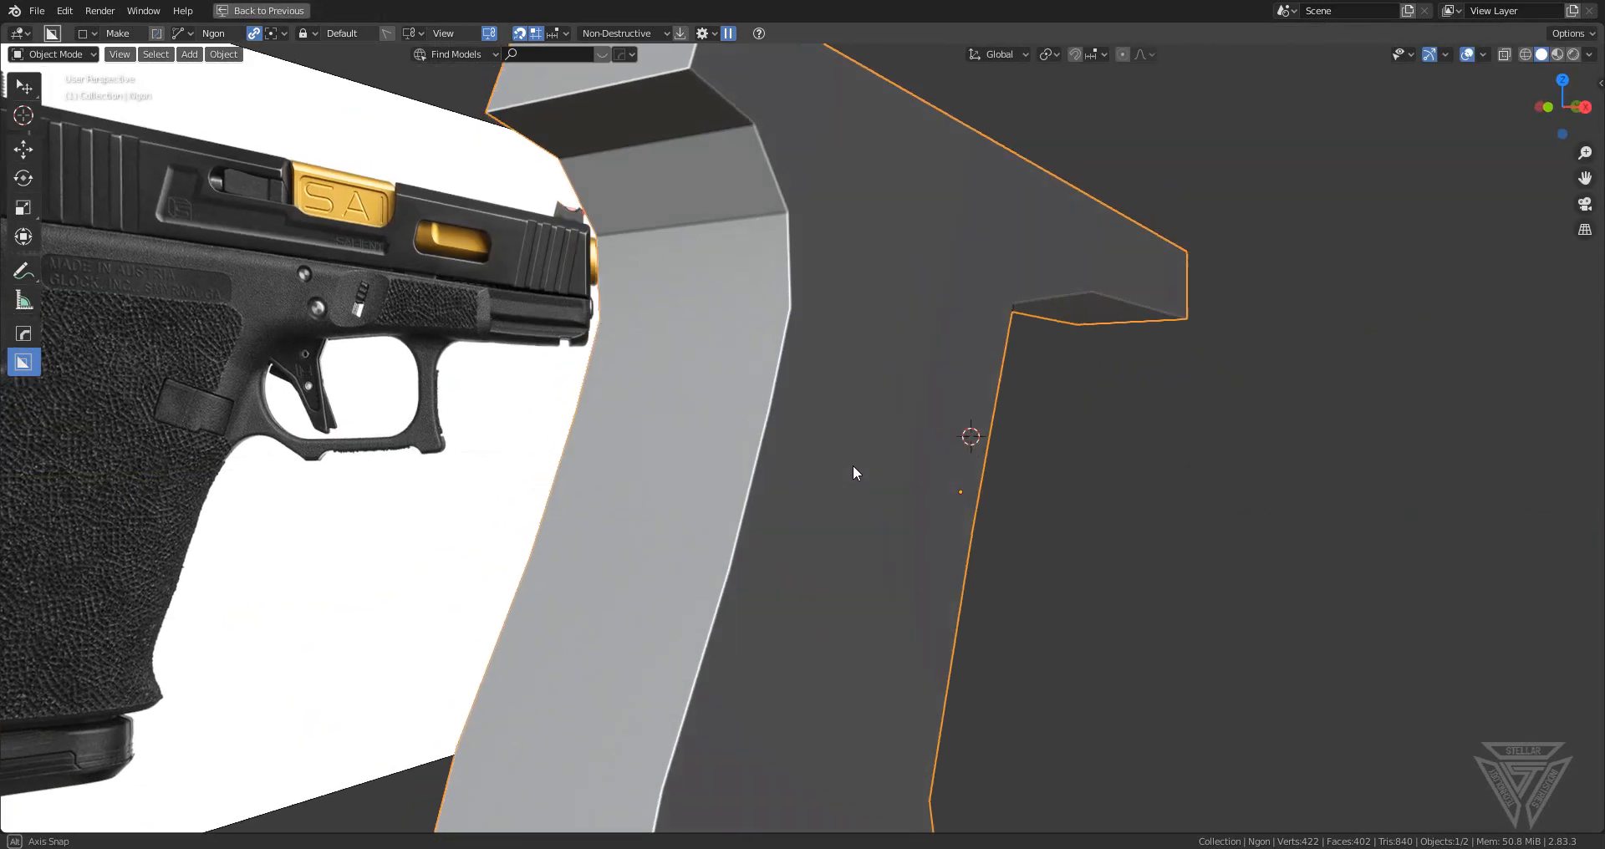
pyautogui.press('Tab')
pyautogui.click(791, 155)
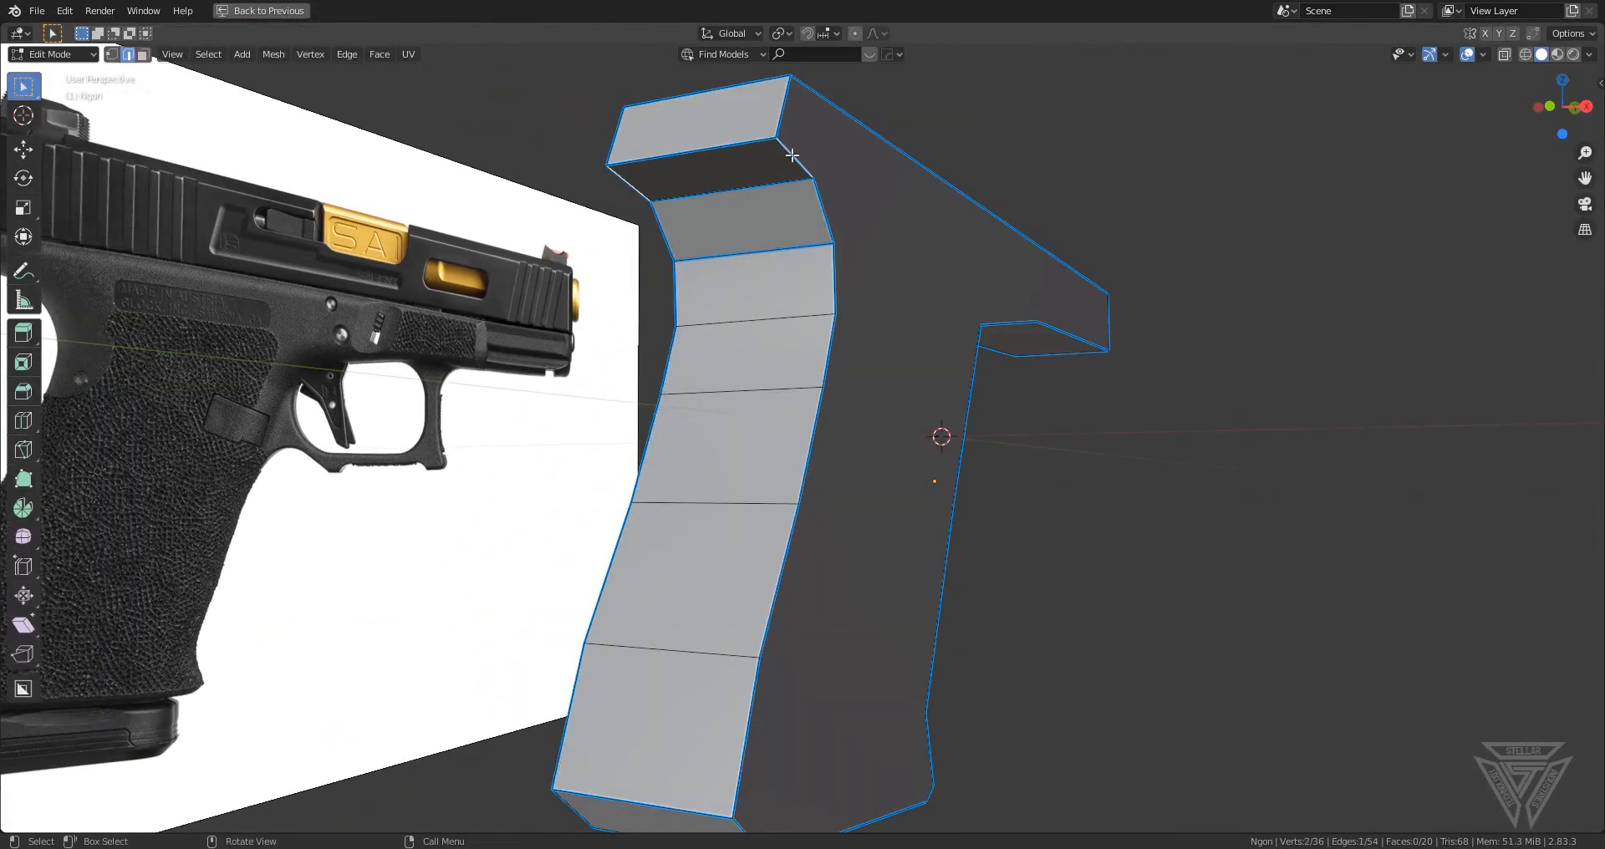
pyautogui.keyDown('ctrl'); pyautogui.click(745, 748); pyautogui.keyUp('ctrl')
pyautogui.scroll(-5, 792, 680)
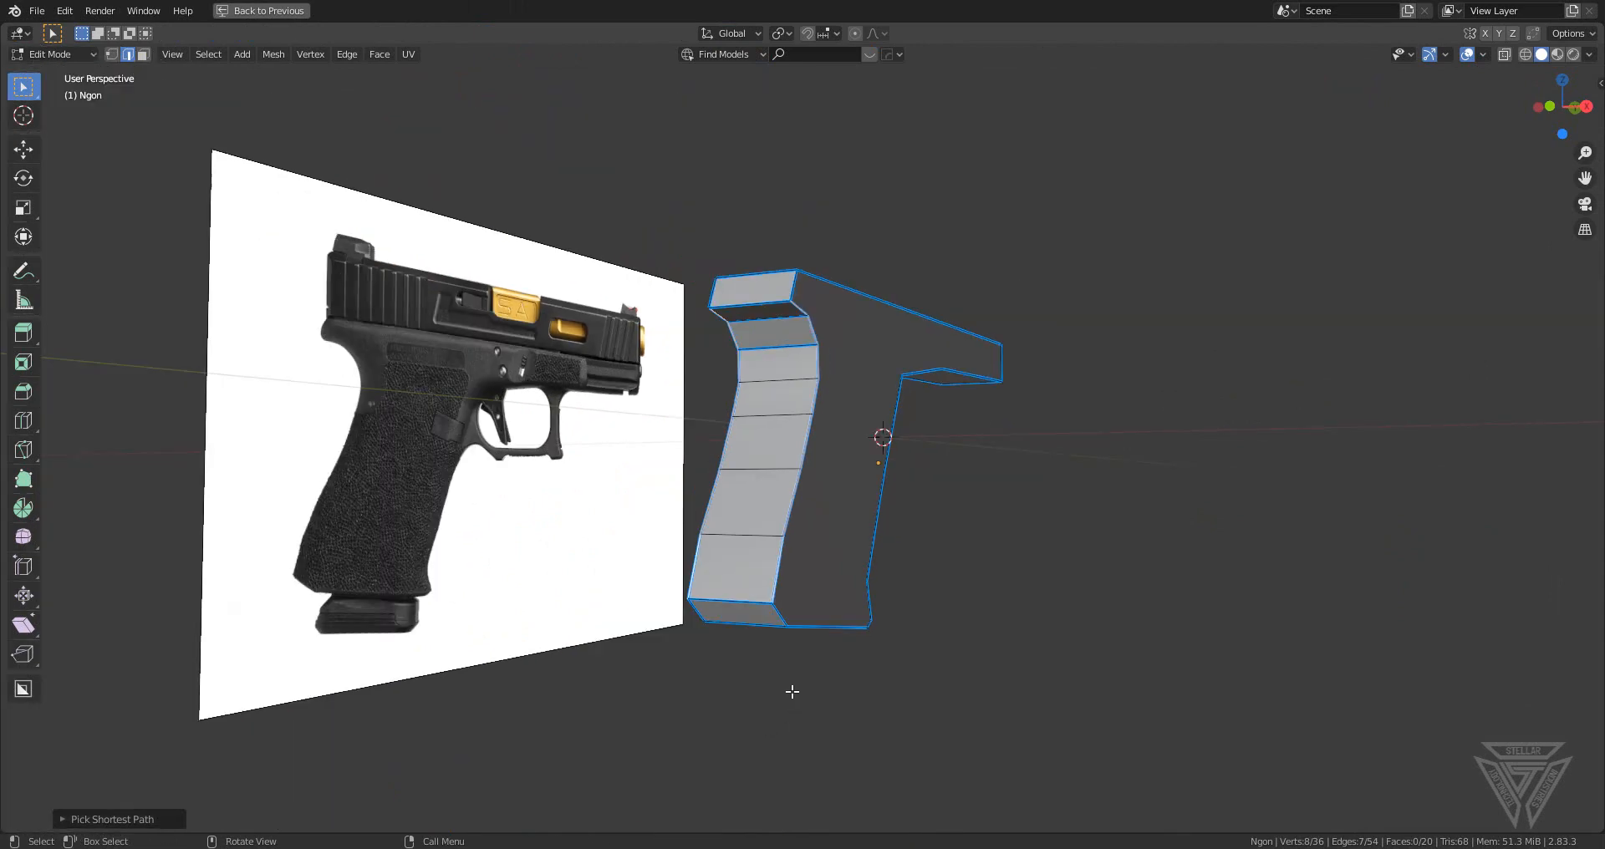
pyautogui.scroll(3, 786, 671)
pyautogui.moveTo(741, 642); pyautogui.dragTo(770, 605, button='middle')
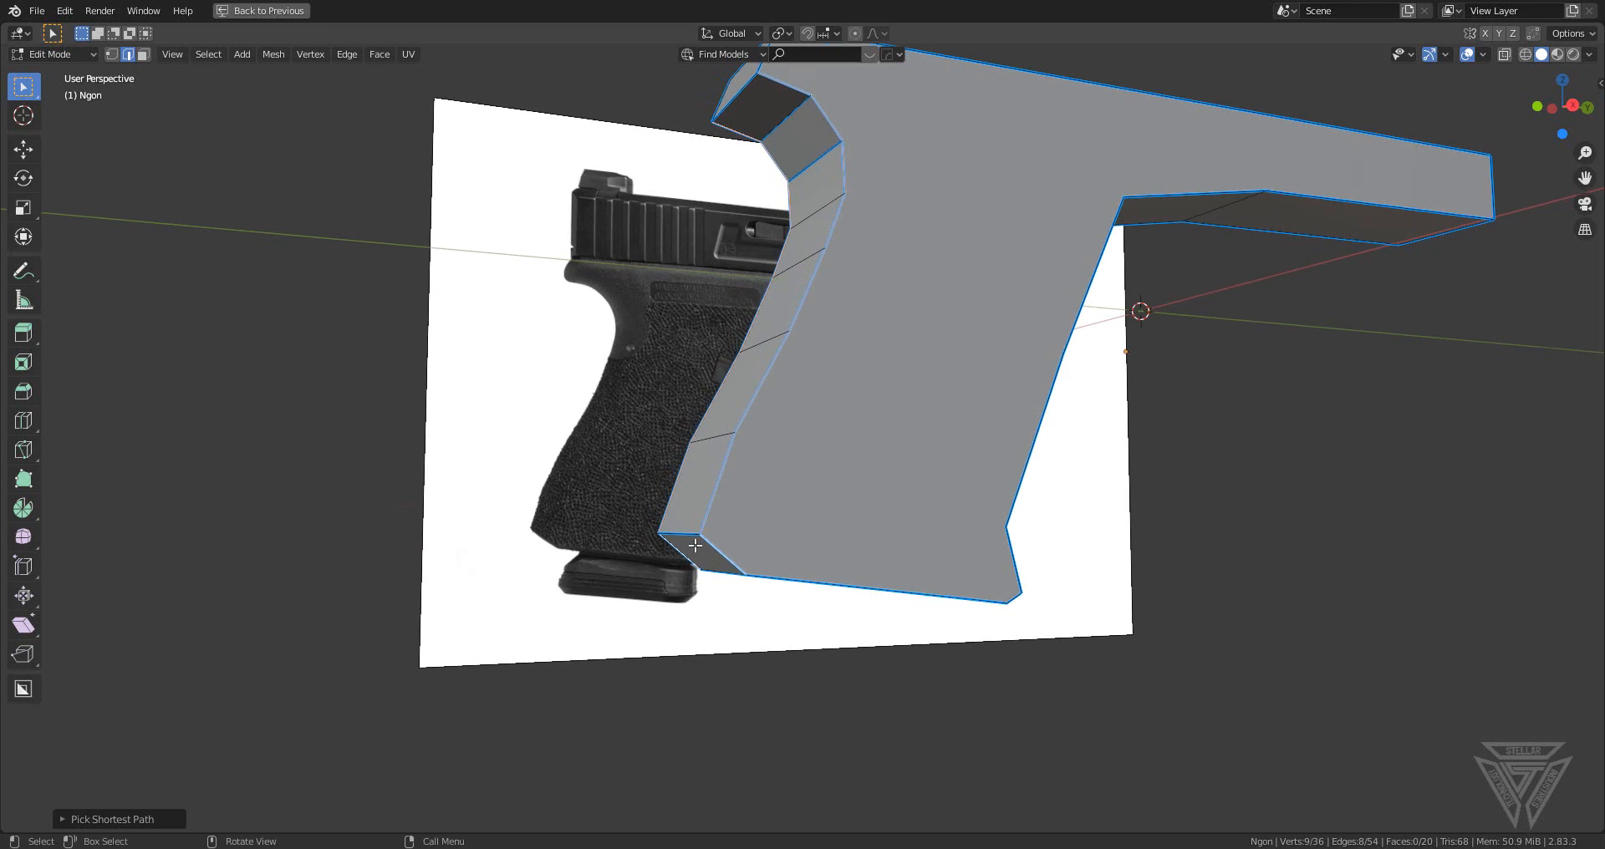
# - In the right orthographic view, move the grip's lower rear edge about 0.05 m back and 0.10 m down, in line with the base
pyautogui.click(647, 547)
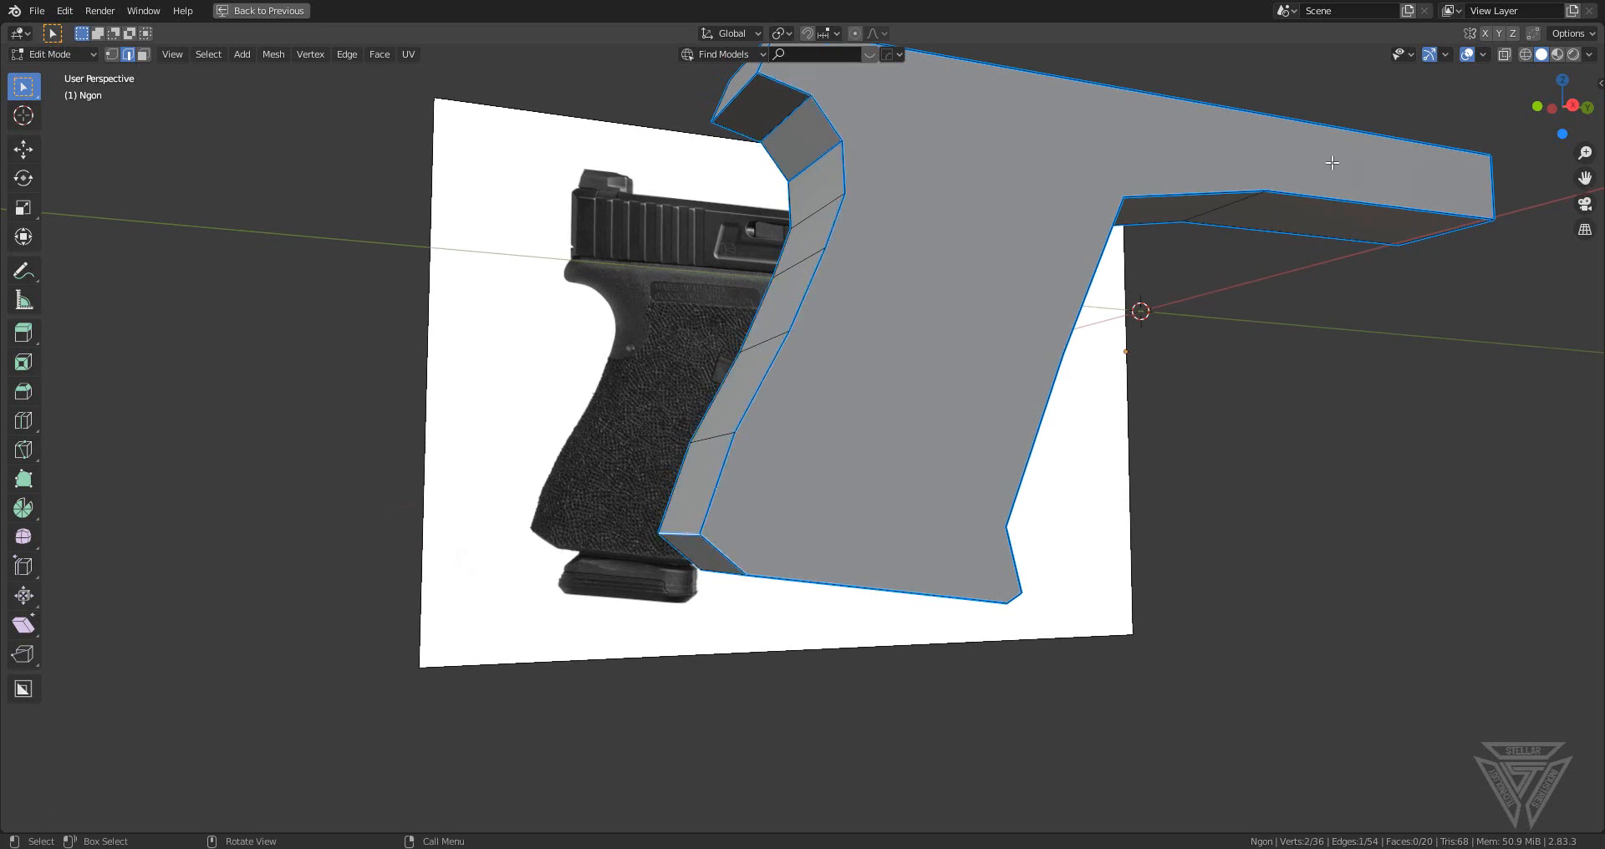
pyautogui.click(1572, 104)
pyautogui.scroll(5, 1032, 396)
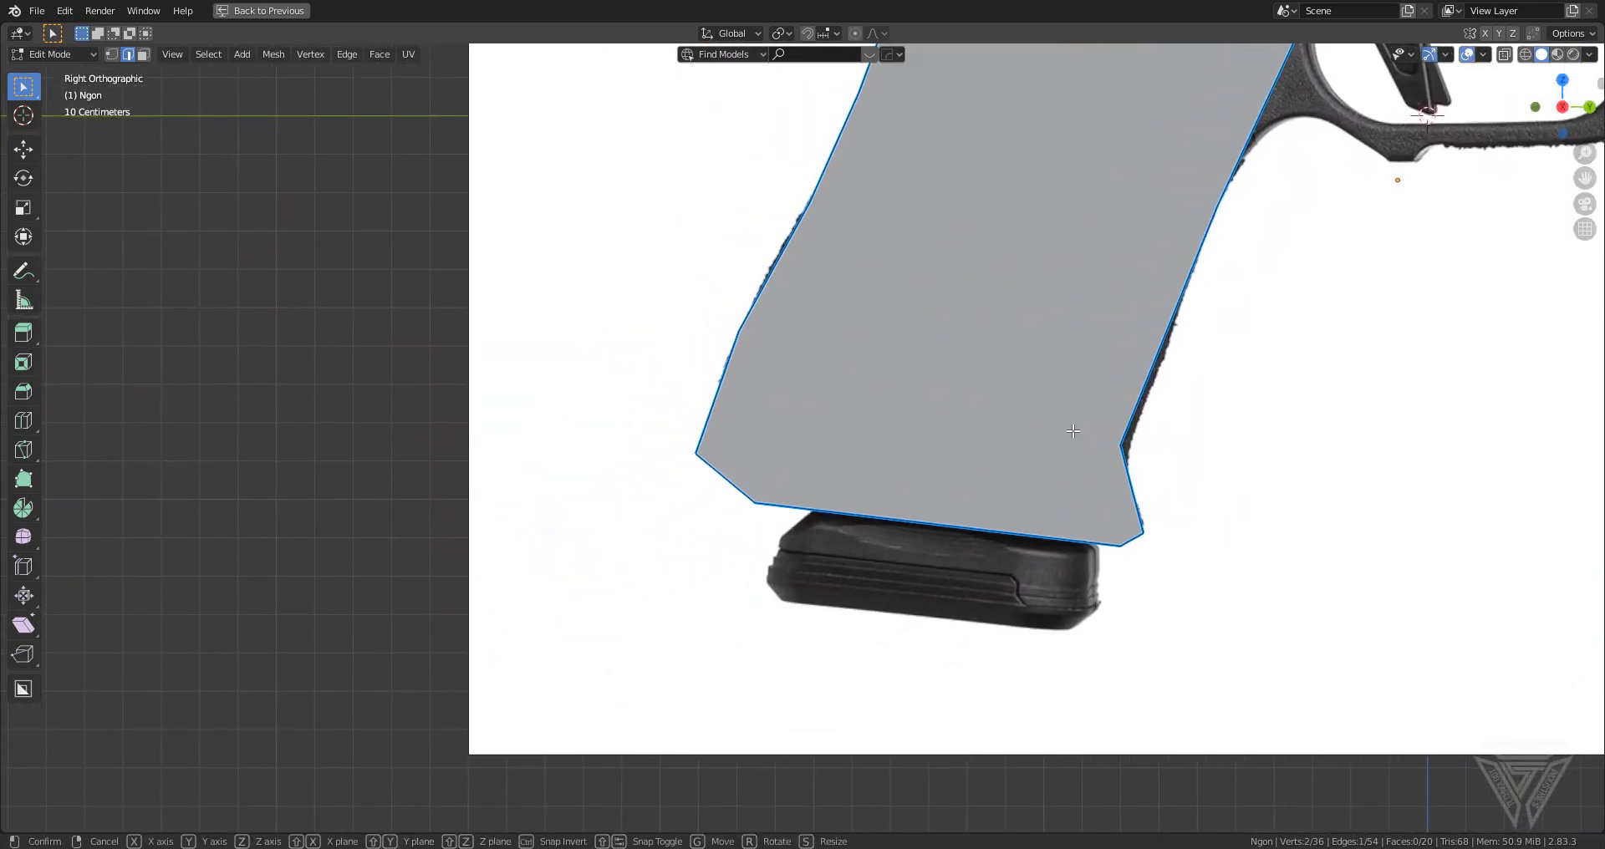
pyautogui.press('g')
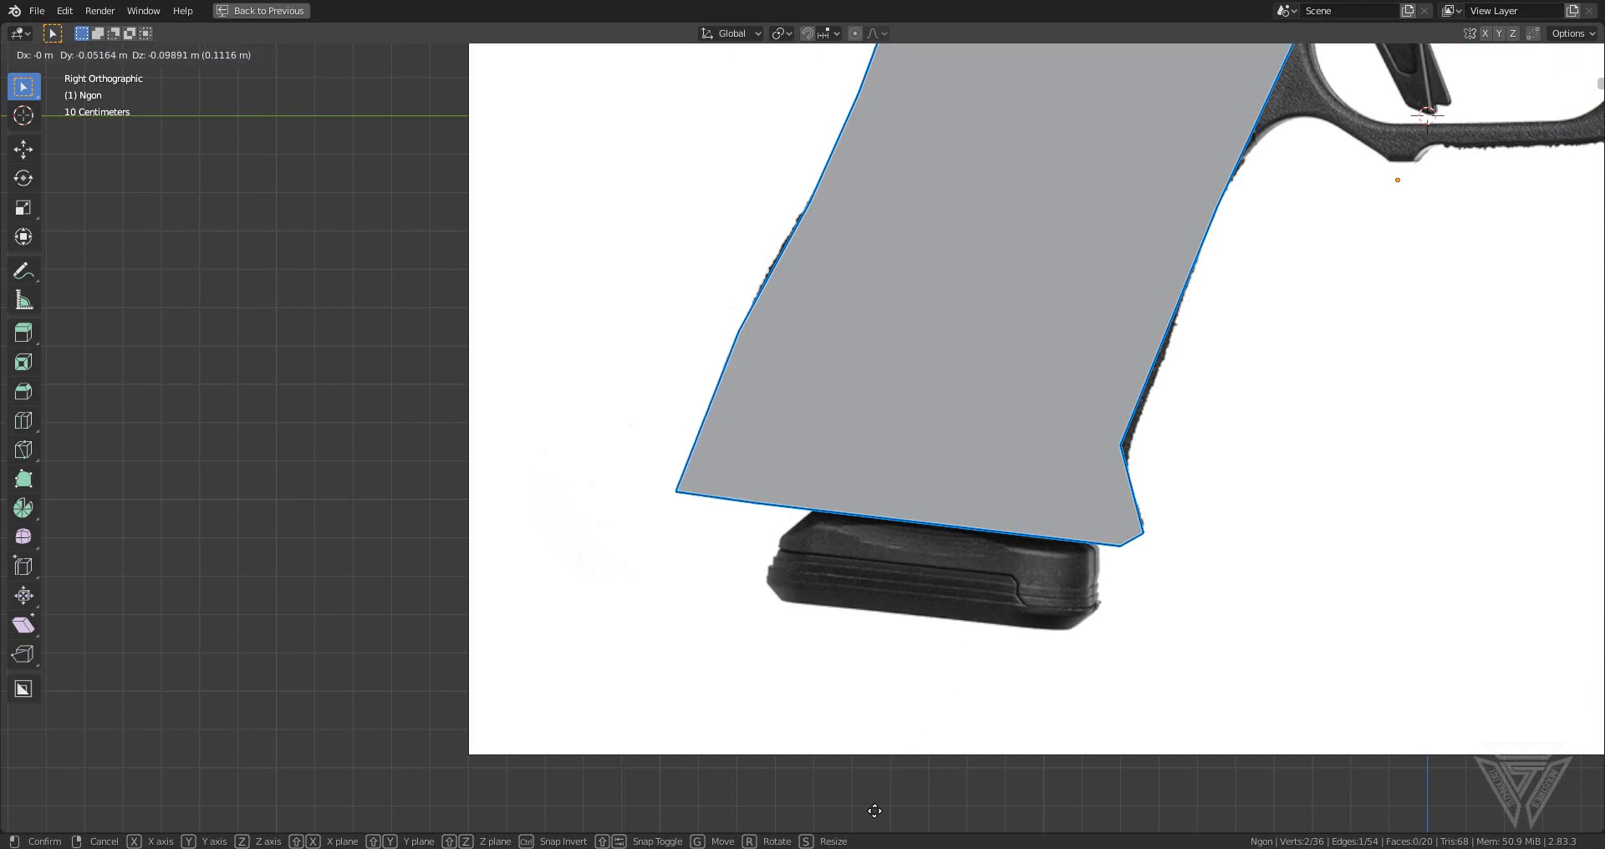
pyautogui.click(873, 813)
# - Dissolve the leftover cross edge on the underside of the grip
pyautogui.moveTo(873, 813); pyautogui.dragTo(1134, 380, button='middle')
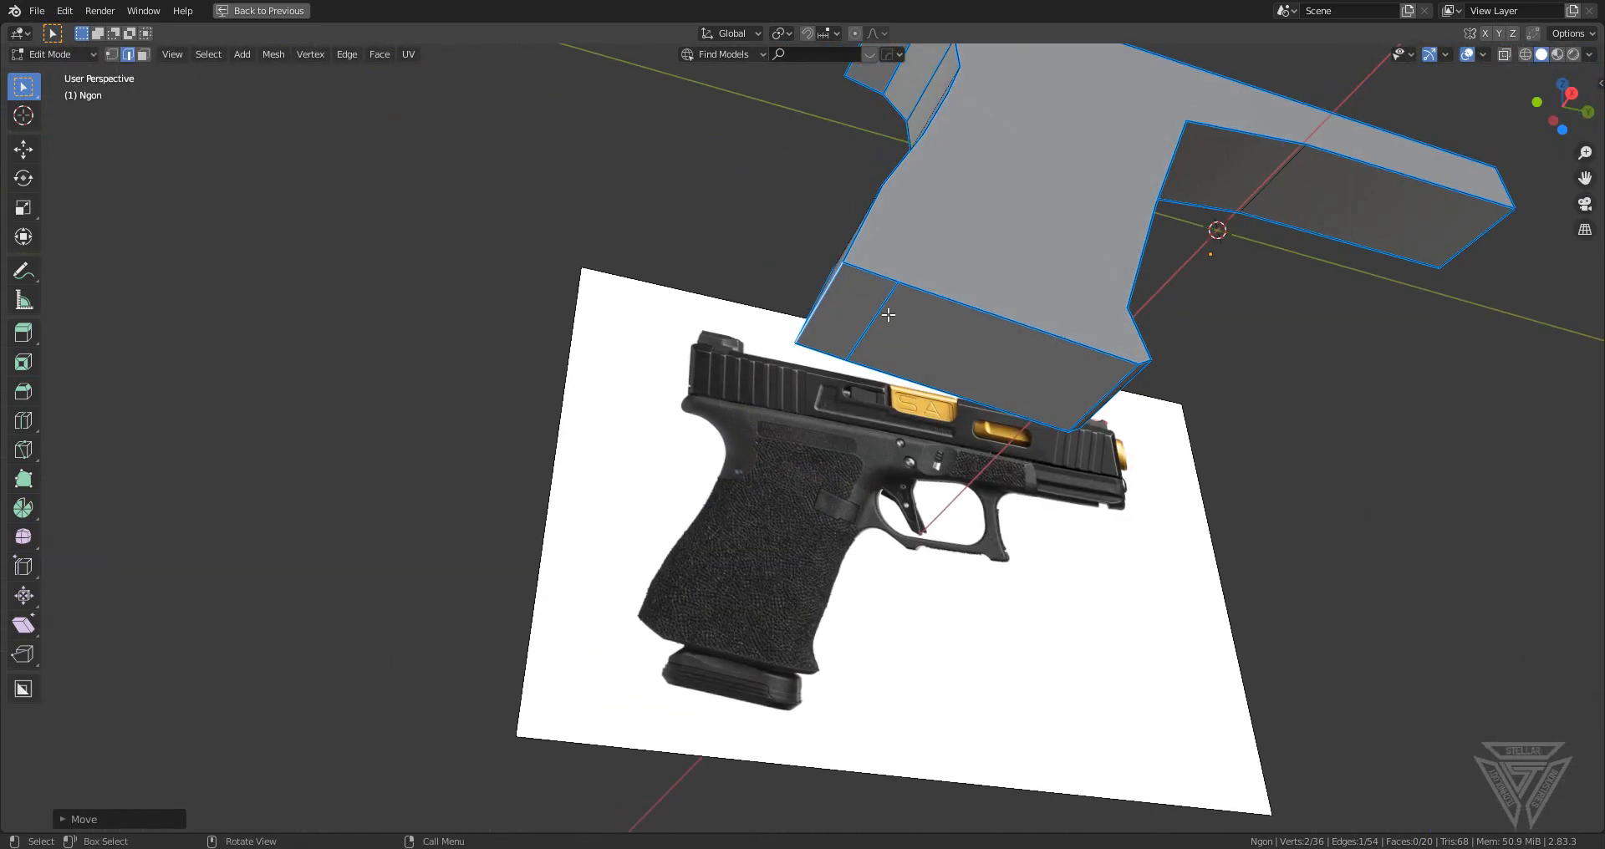
pyautogui.press('x')
pyautogui.click(1112, 456)
pyautogui.moveTo(1111, 459); pyautogui.dragTo(868, 612, button='middle')
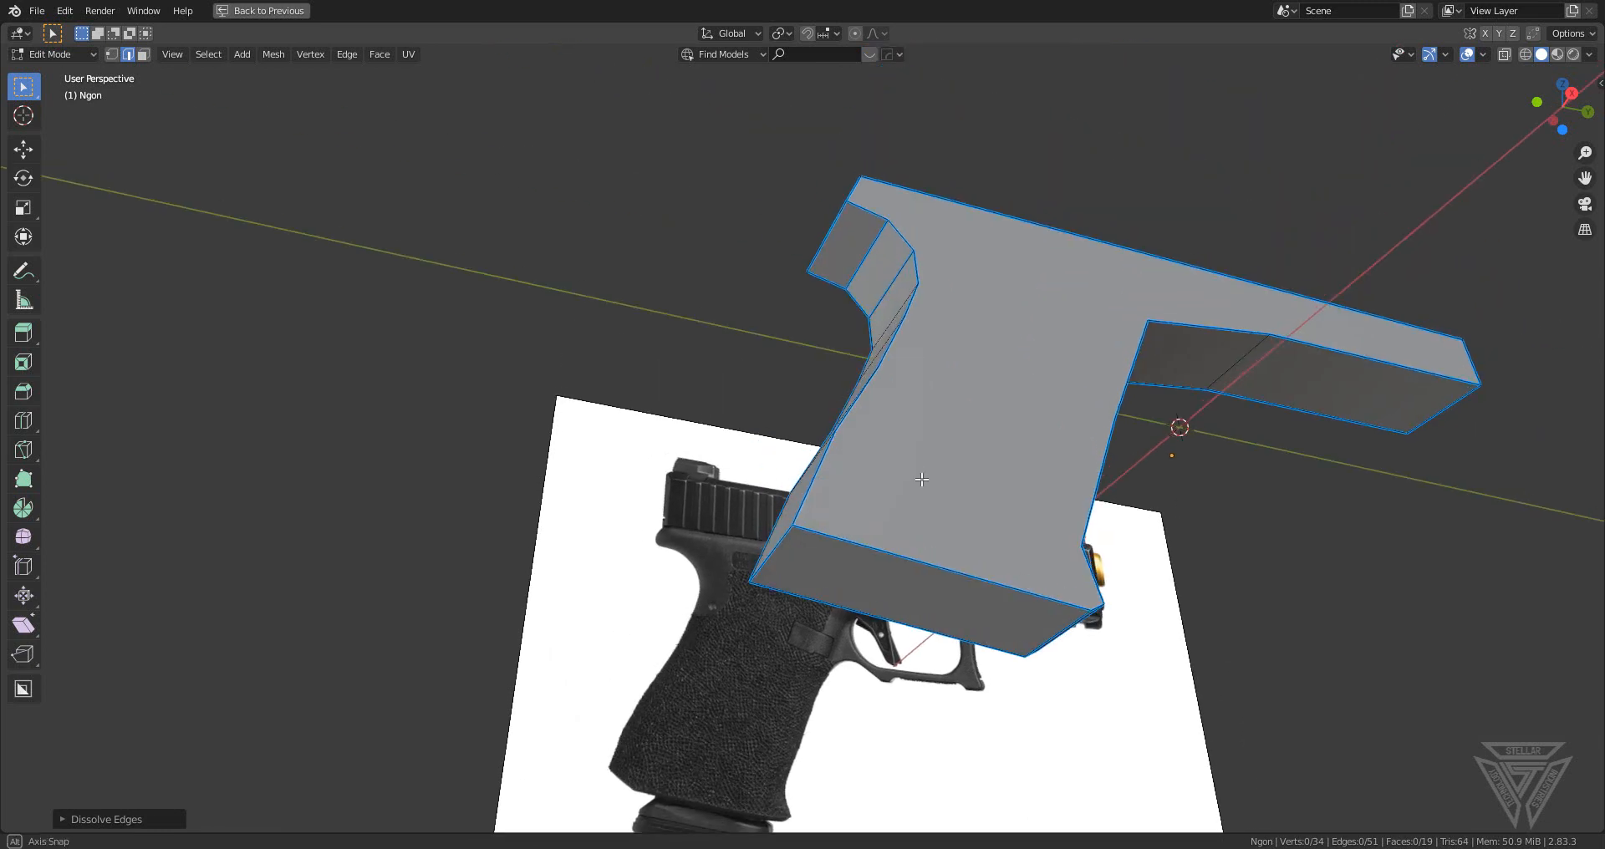
# - Select the continuous edge path along the rear corner of the grip, from the tang to the base
pyautogui.click(969, 315)
pyautogui.keyDown('ctrl'); pyautogui.click(913, 247); pyautogui.keyUp('ctrl')
pyautogui.moveTo(914, 248); pyautogui.dragTo(1075, 476, button='middle')
# - Try to bevel the selected rear edge path with 4 segments at a width of about 0.14 m
pyautogui.hotkey('ctrl', 'b')
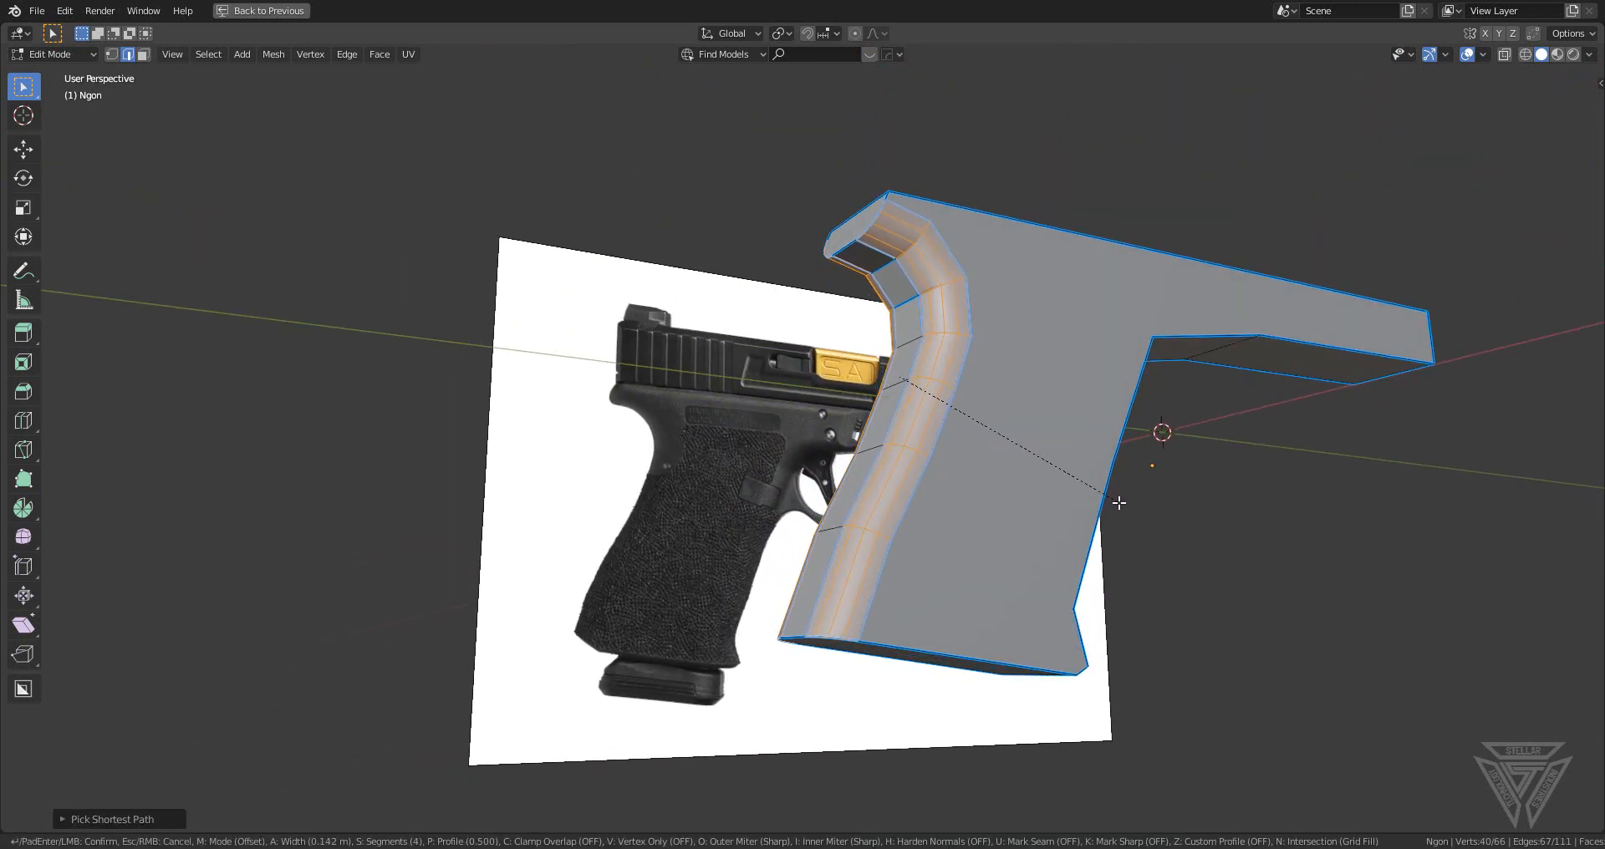
pyautogui.click(1121, 505)
pyautogui.moveTo(1121, 505); pyautogui.dragTo(1103, 483, button='middle')
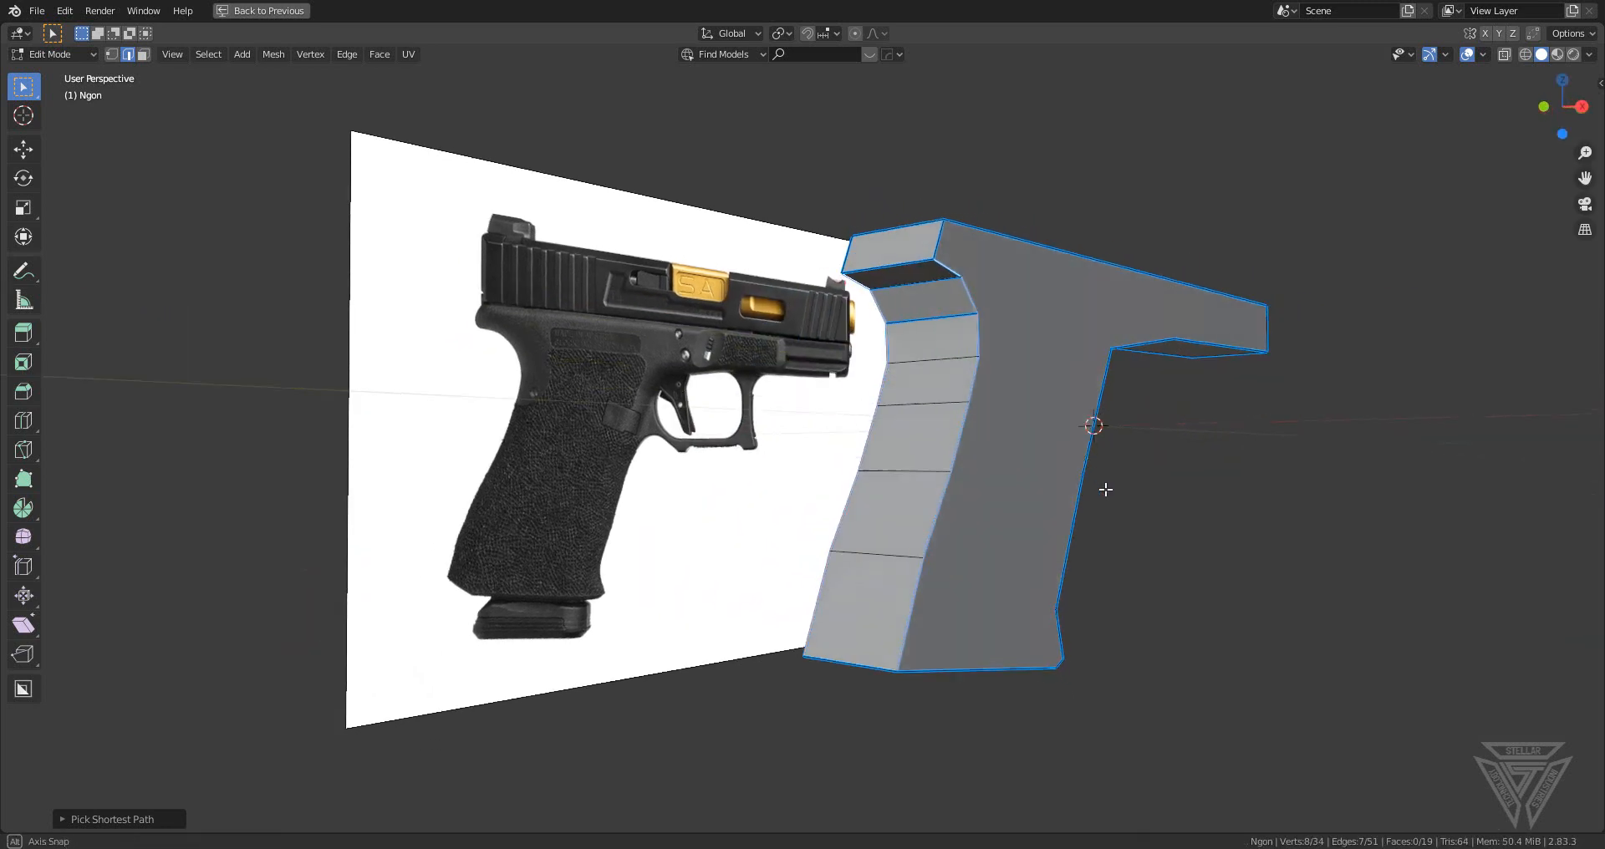
# - Apply the object transform to the frame block
pyautogui.press('Tab')
pyautogui.hotkey('ctrl', 'a')
pyautogui.click(1083, 522)
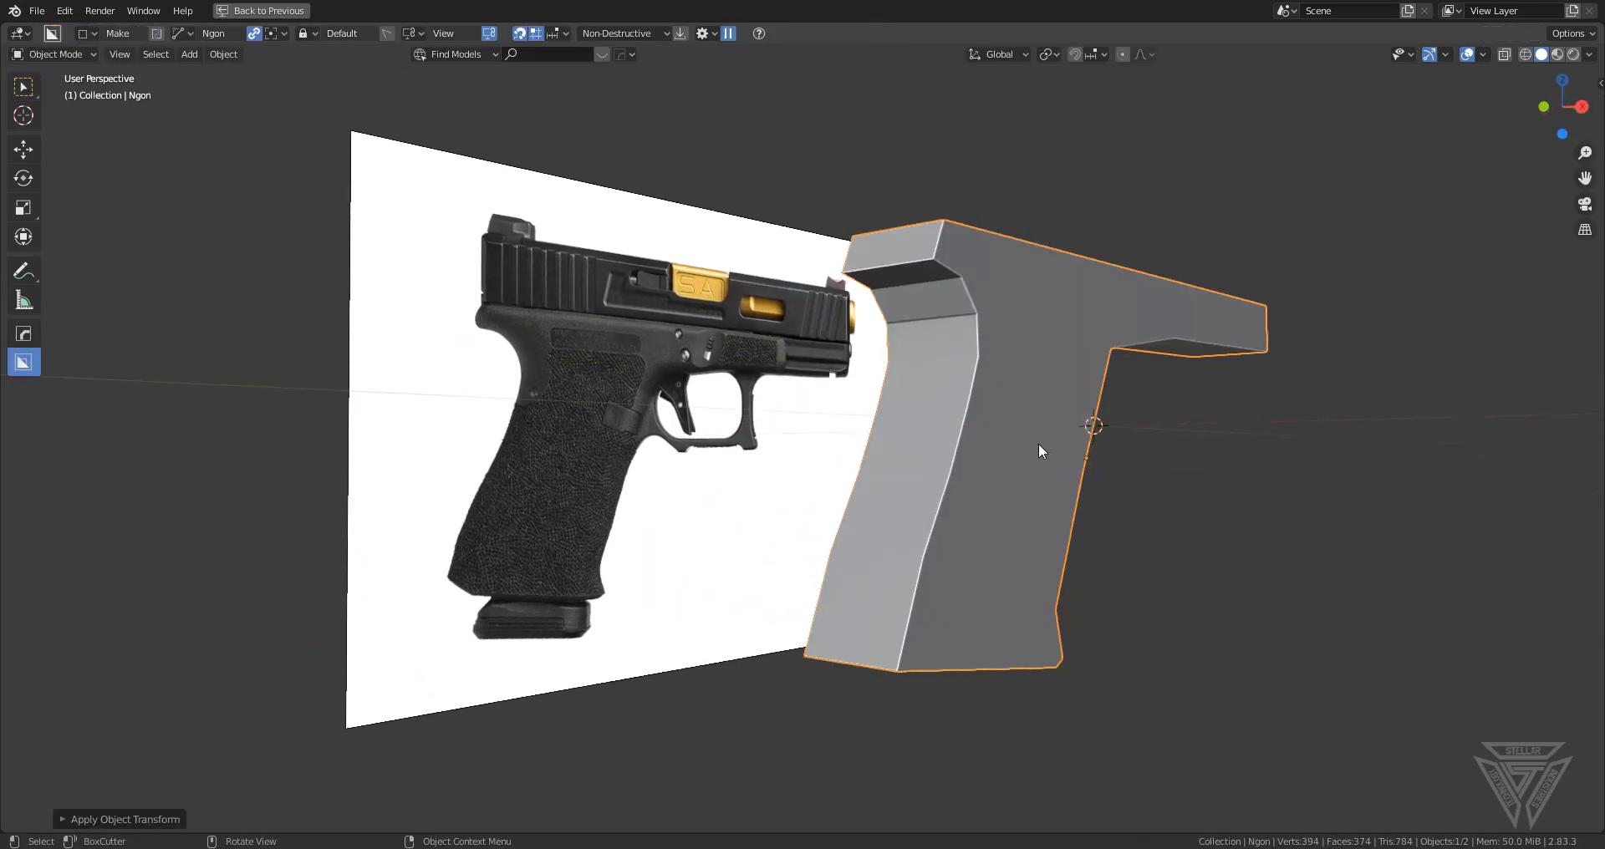
# - Bevel the rear edge path of the grip about 0.16 m wide with 5 segments
pyautogui.press('Tab')
pyautogui.hotkey('ctrl', 'b')
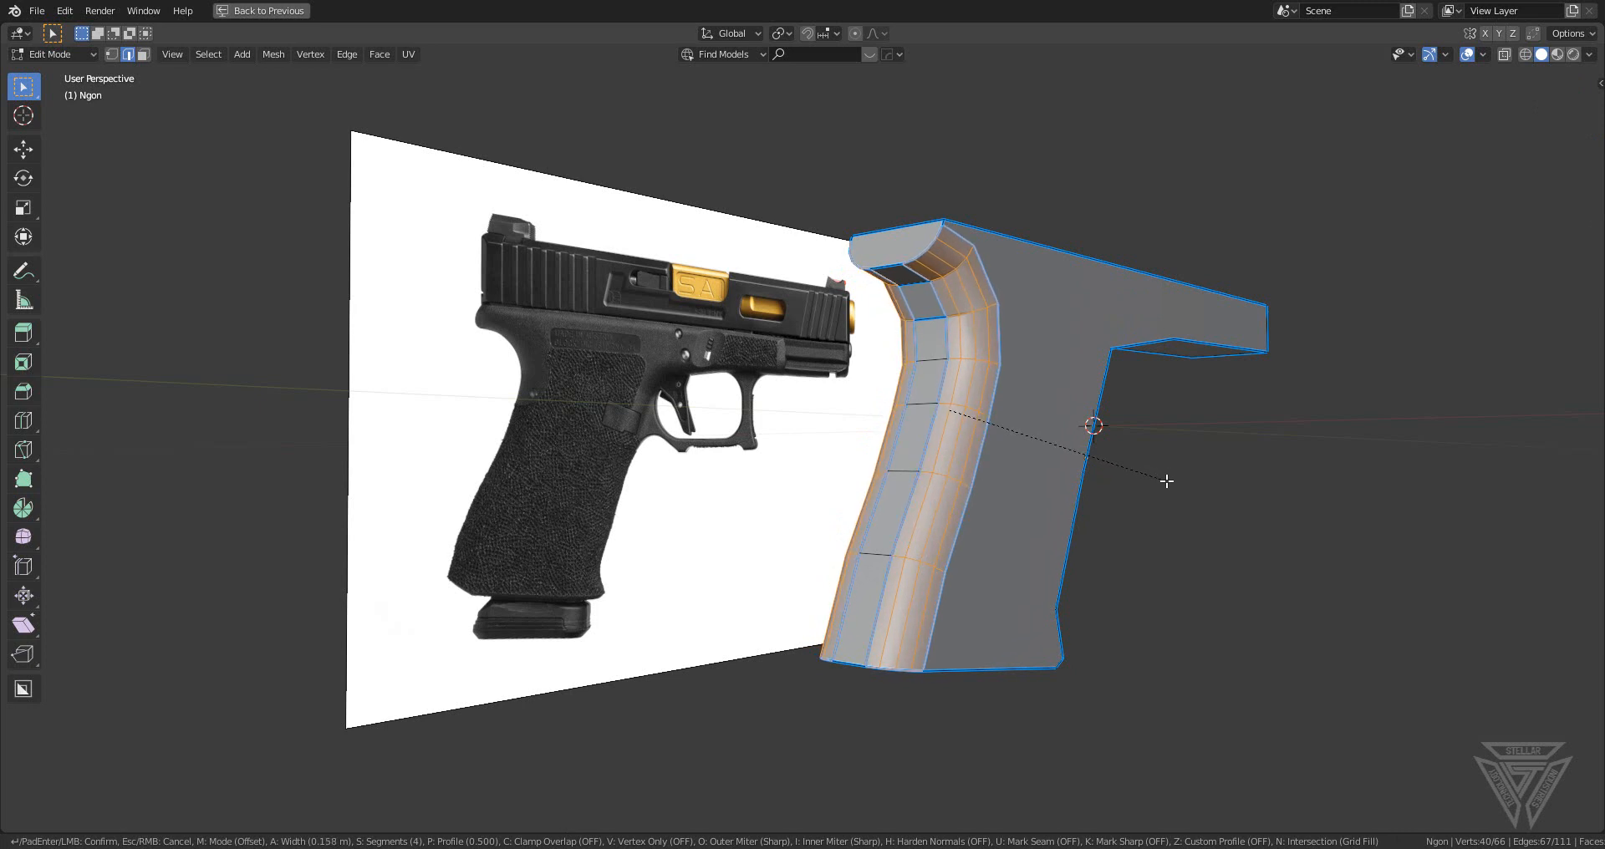
pyautogui.scroll(1, 1167, 481)
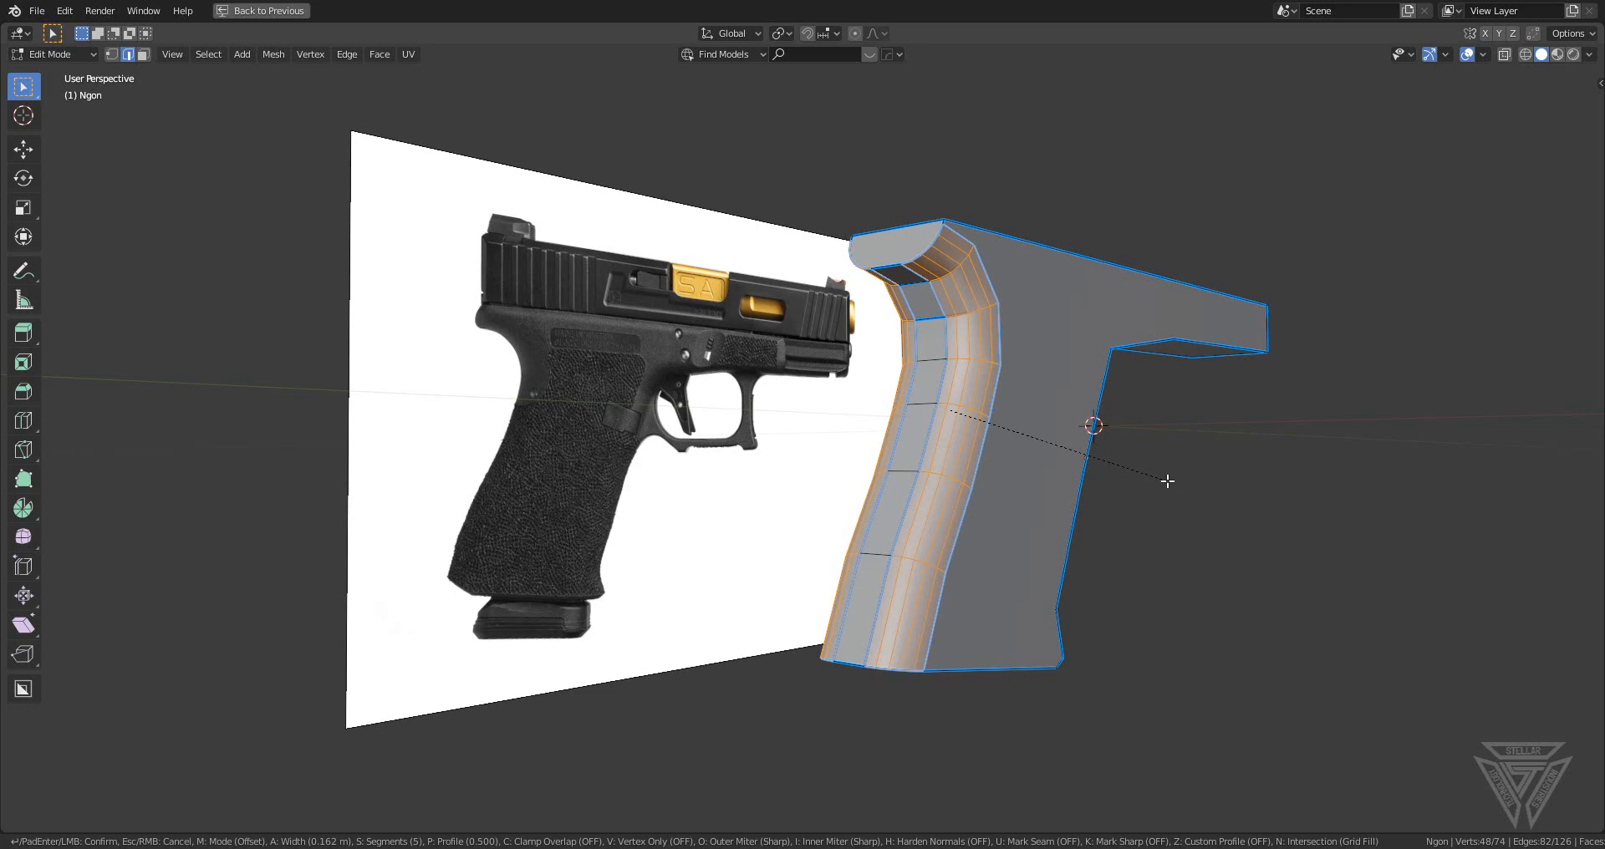
pyautogui.click(1167, 481)
# - Bevel the cross edge loop just under the tang at the grip's rear about 0.1 m wide with 3 segments
pyautogui.moveTo(1167, 481); pyautogui.dragTo(870, 242, button='middle')
pyautogui.scroll(2, 1045, 505)
pyautogui.keyDown('alt'); pyautogui.click(832, 112); pyautogui.keyUp('alt')
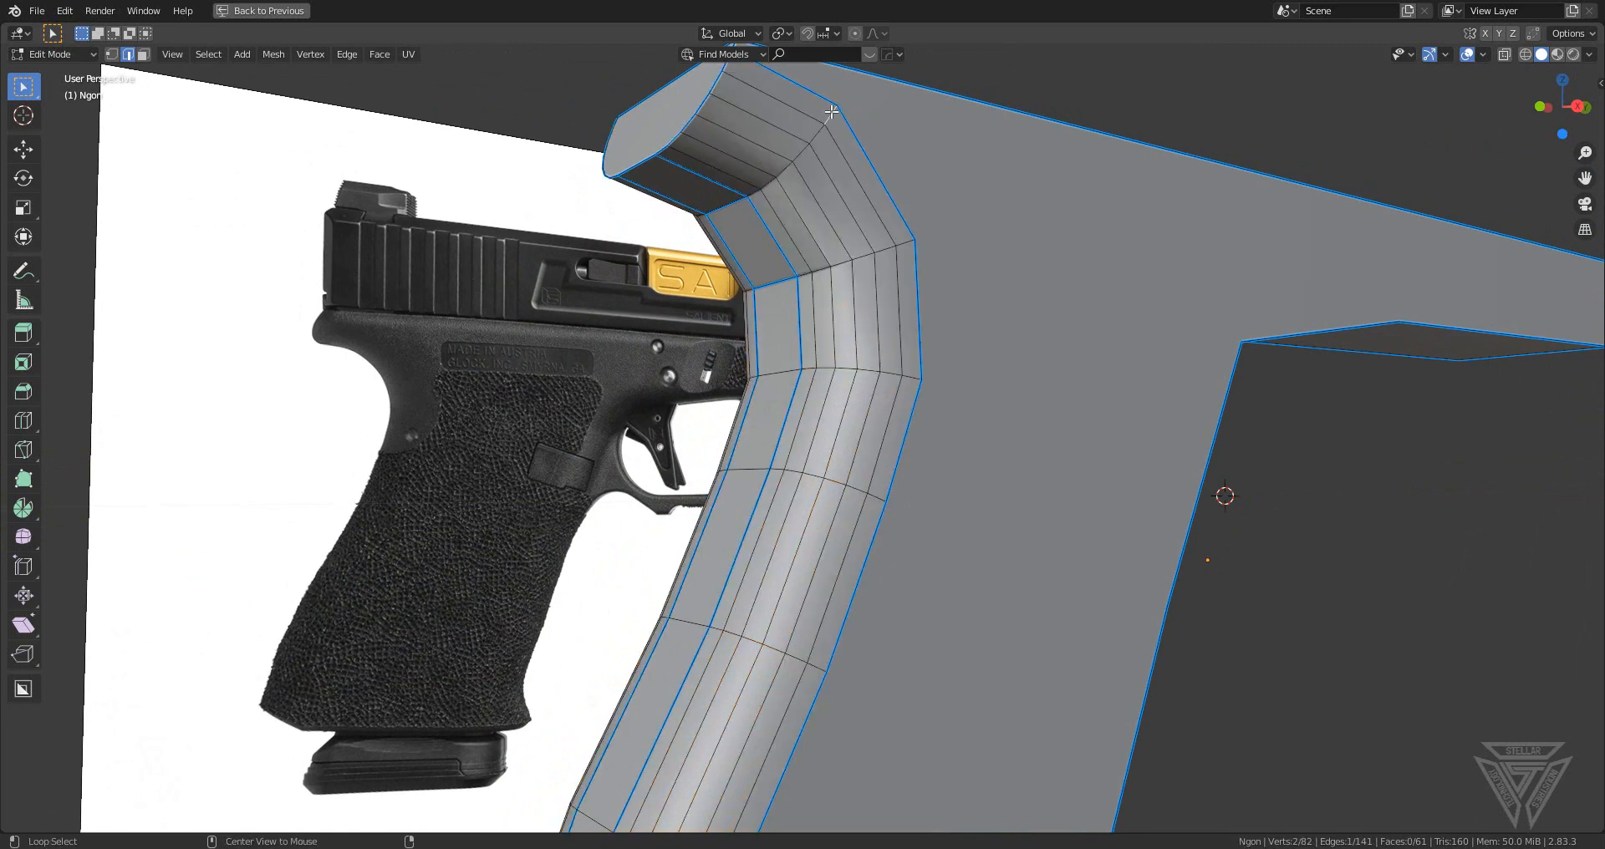
pyautogui.hotkey('ctrl', 'b')
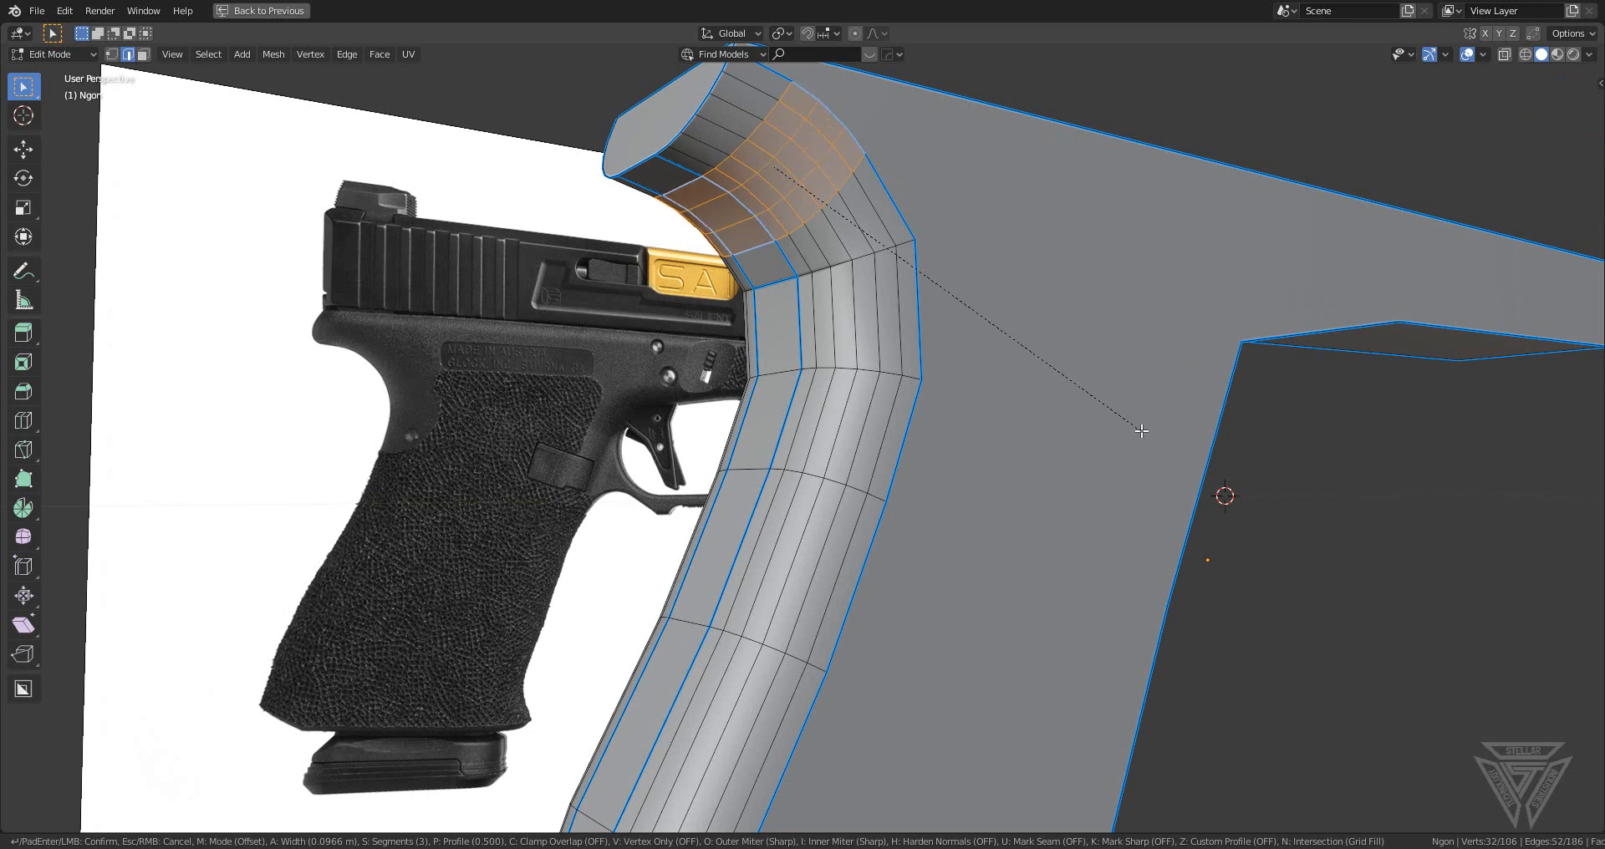
pyautogui.click(1138, 428)
# - Bevel the next cross edge loop down the curved backstrap about 0.05 m wide with 3 segments
pyautogui.keyDown('alt'); pyautogui.click(894, 236); pyautogui.keyUp('alt')
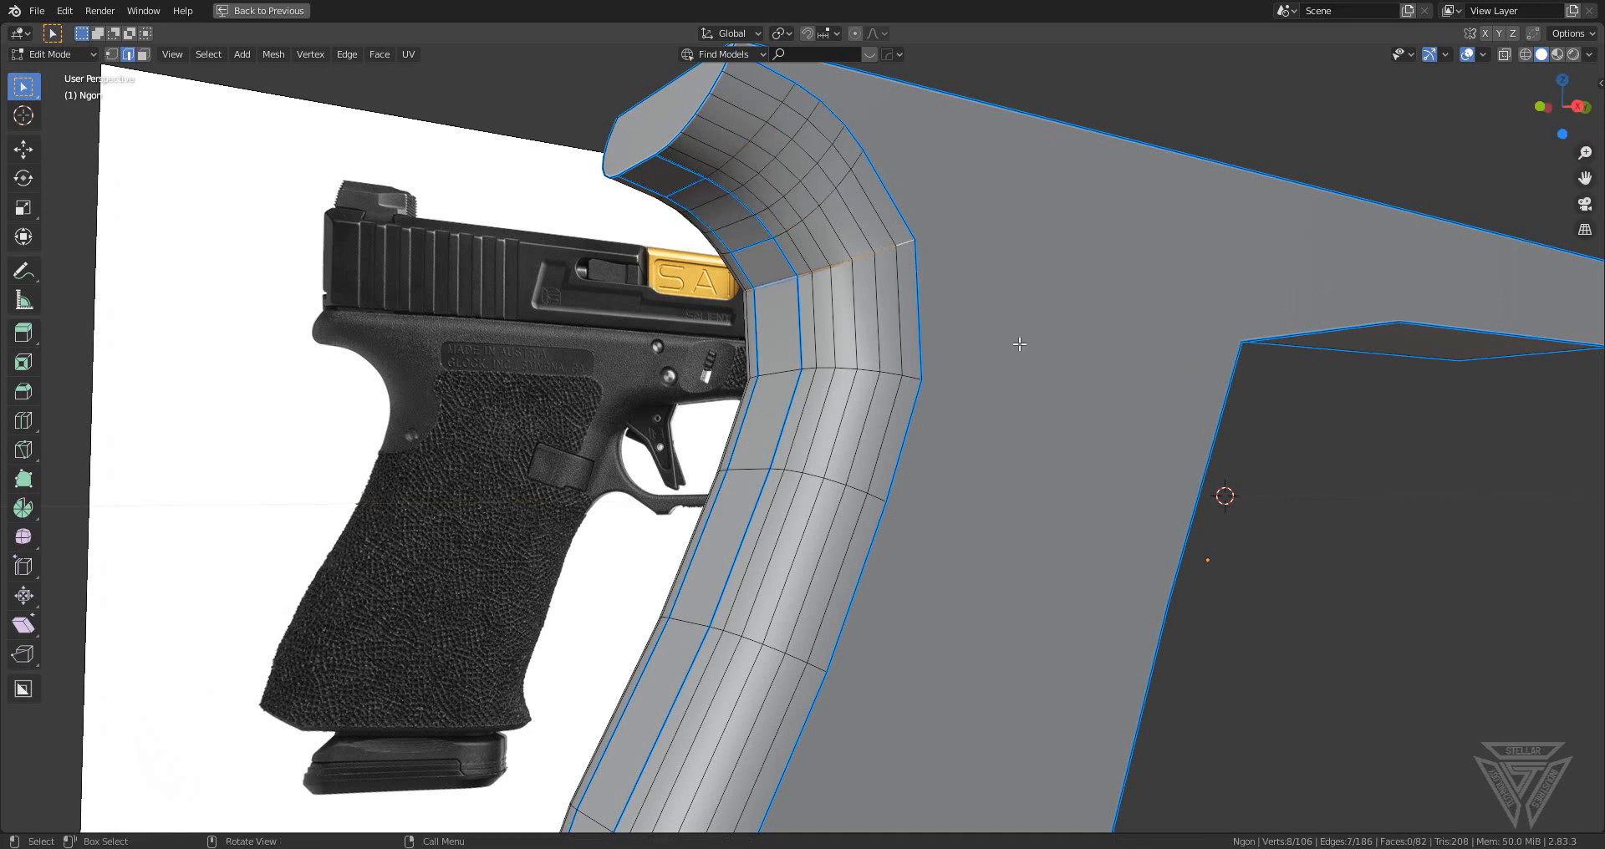
pyautogui.hotkey('ctrl', 'b')
pyautogui.scroll(-1, 1079, 381)
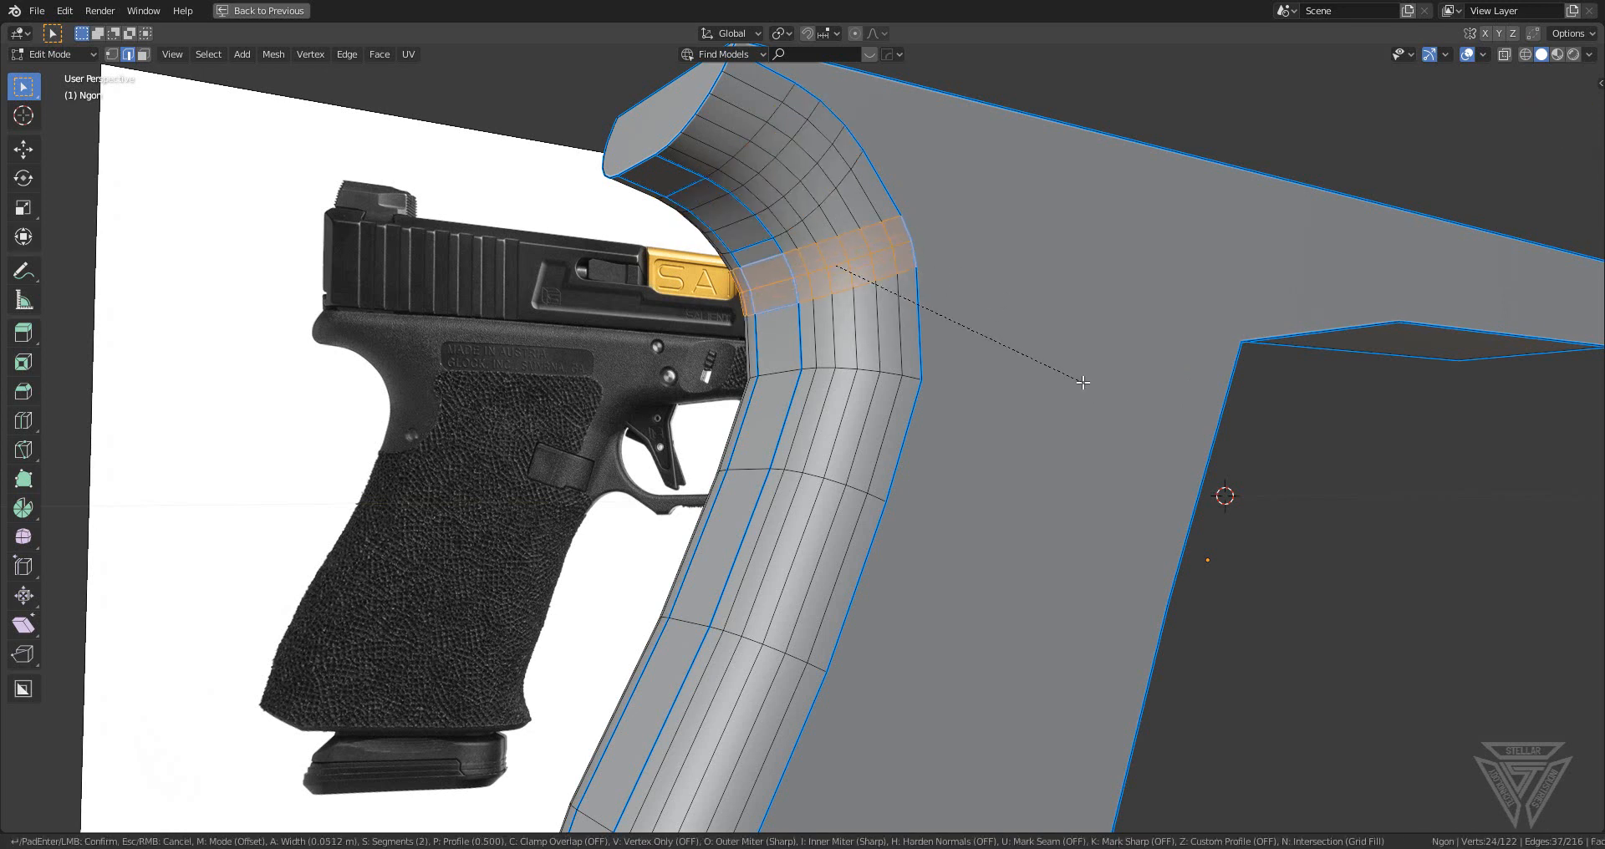
pyautogui.click(1083, 383)
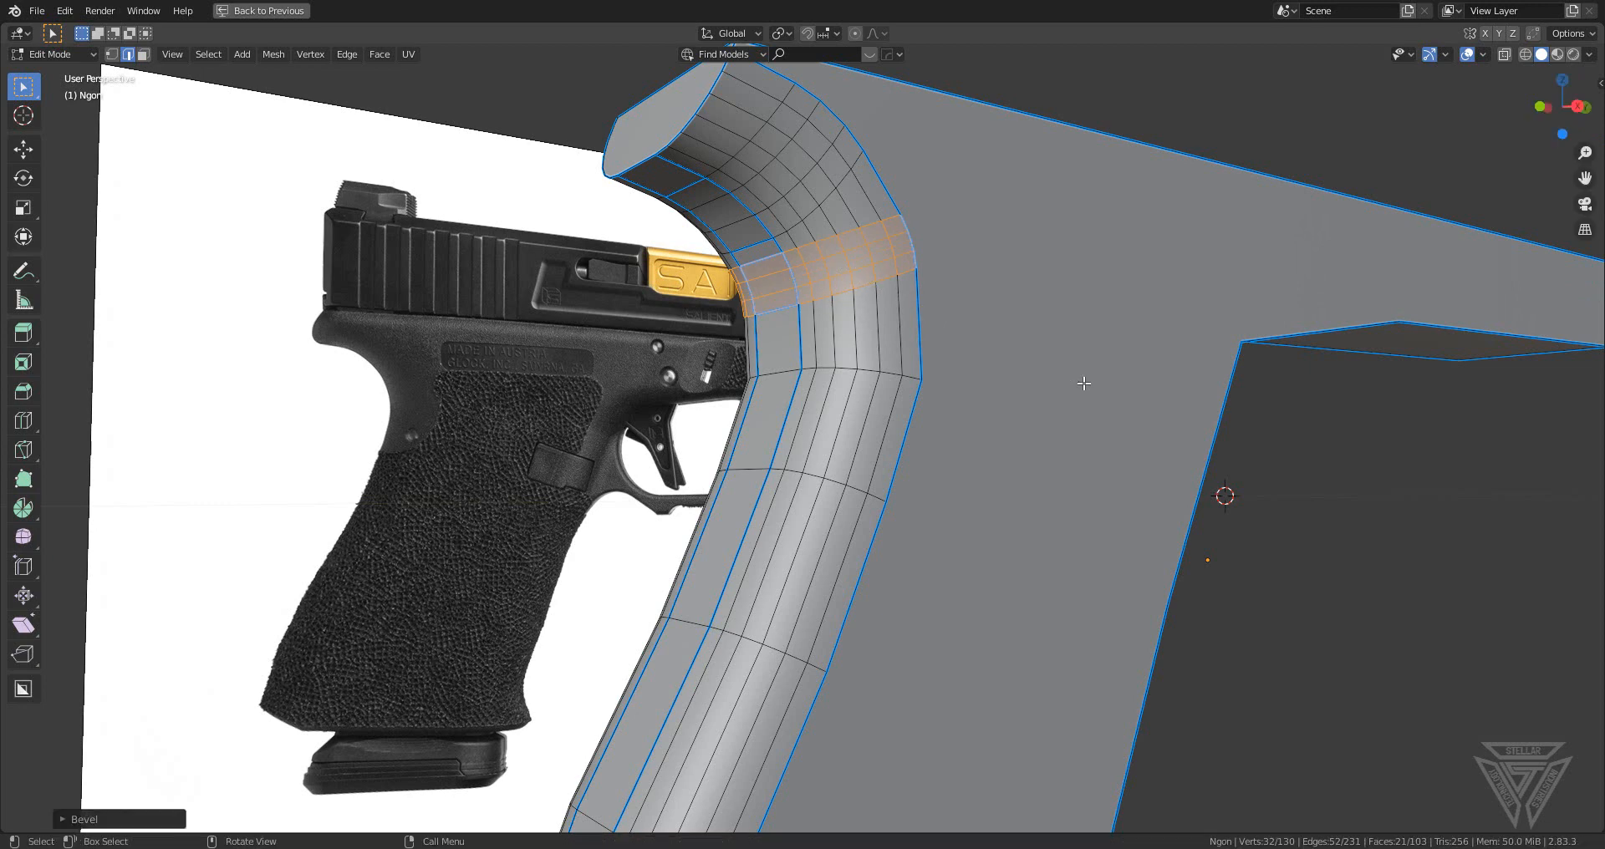
# - Bevel the cross edge loop where the tang curve meets the straight backstrap about 0.095 m wide with 4 segments
pyautogui.keyDown('alt'); pyautogui.click(911, 383); pyautogui.keyUp('alt')
pyautogui.moveTo(911, 383); pyautogui.dragTo(978, 428, button='middle')
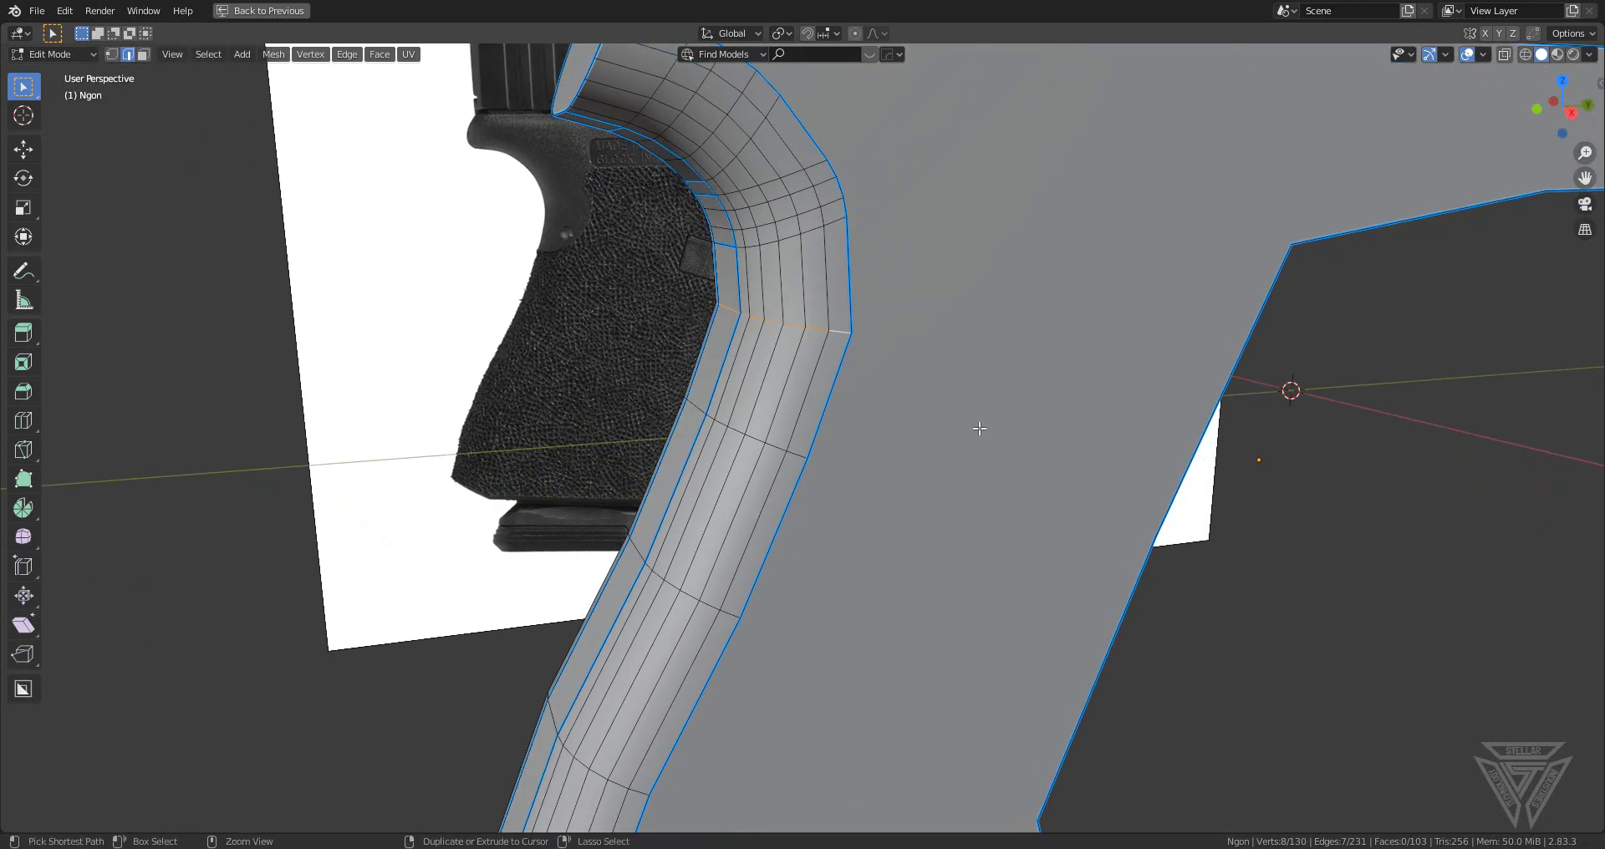
pyautogui.hotkey('ctrl', 'b')
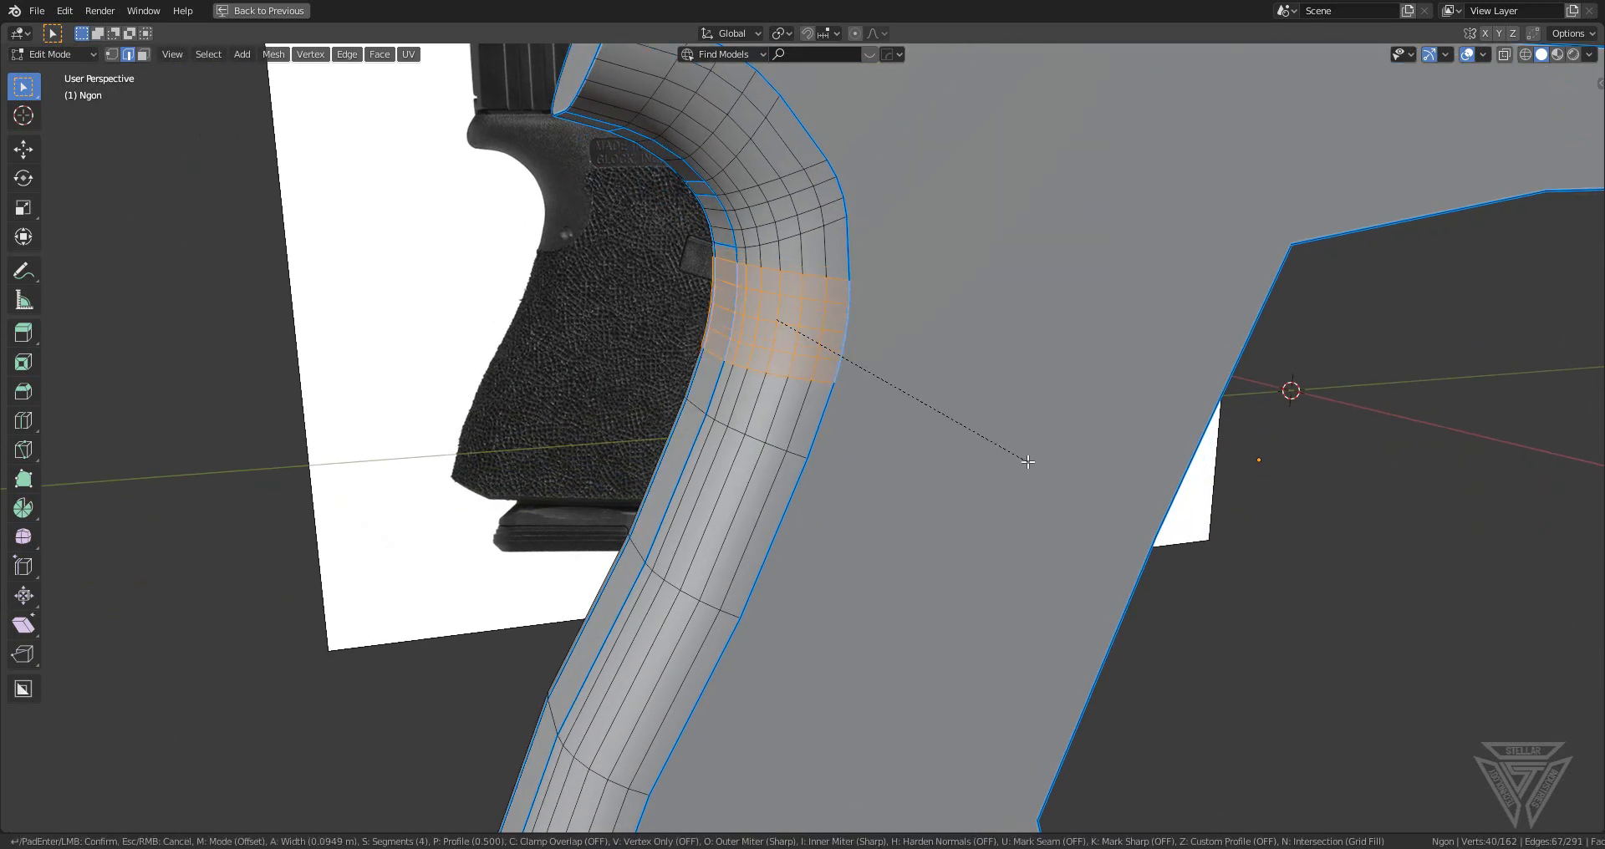
pyautogui.click(1027, 461)
# - Bevel the following cross edge loop on the upper backstrap with 3 segments
pyautogui.keyDown('alt'); pyautogui.click(800, 456); pyautogui.keyUp('alt')
pyautogui.moveTo(800, 455); pyautogui.dragTo(964, 441, button='middle')
pyautogui.hotkey('ctrl', 'b')
pyautogui.click(1012, 460)
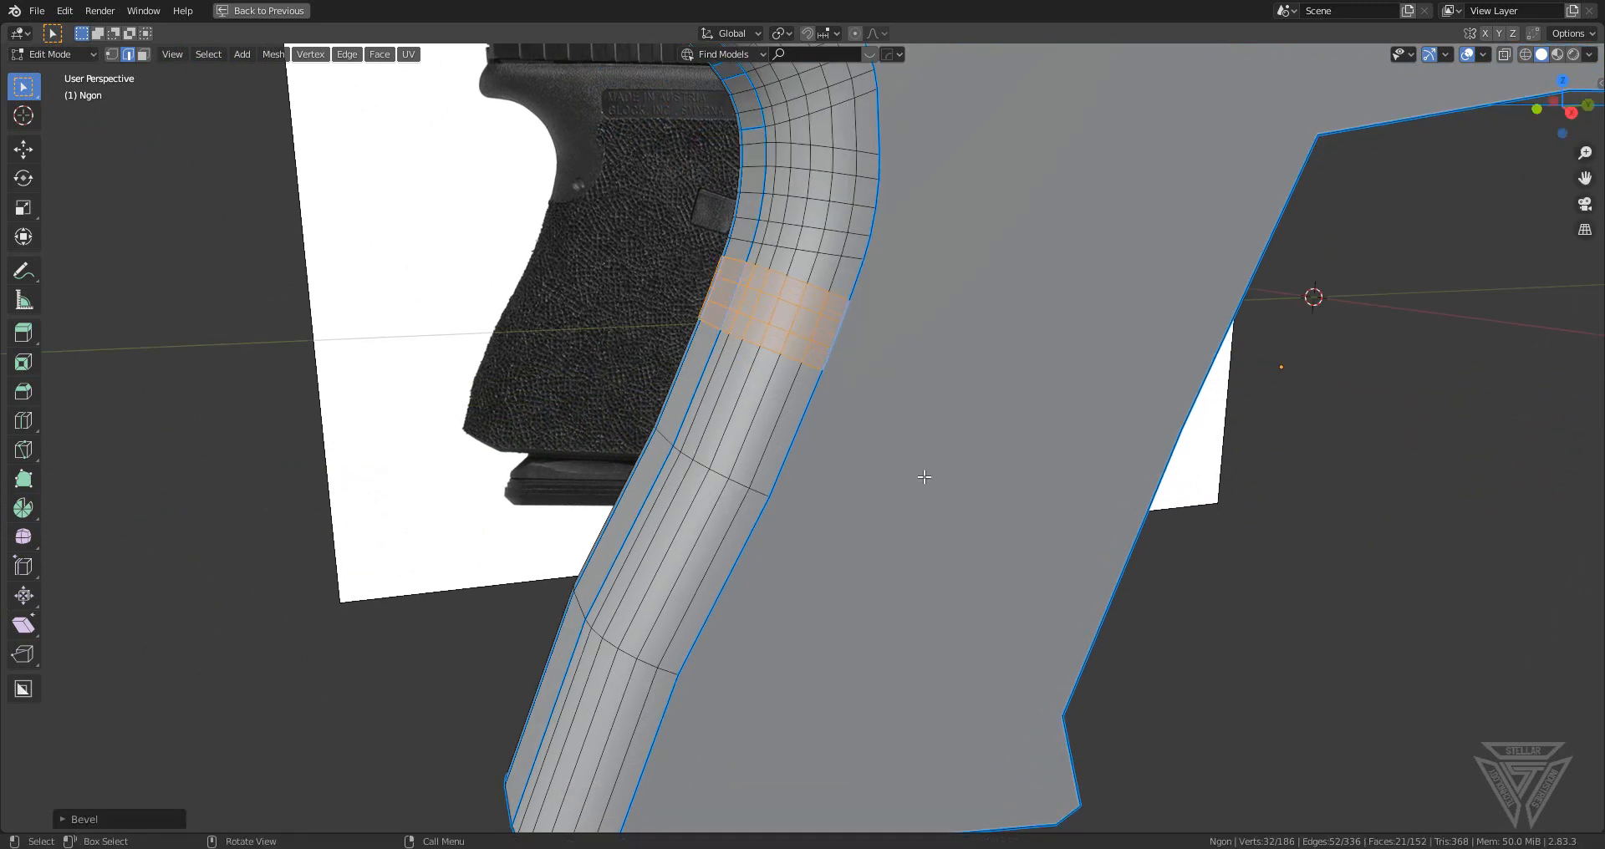
# - Bevel the cross edge loop around the middle of the backstrap with 3 segments
pyautogui.click(767, 493)
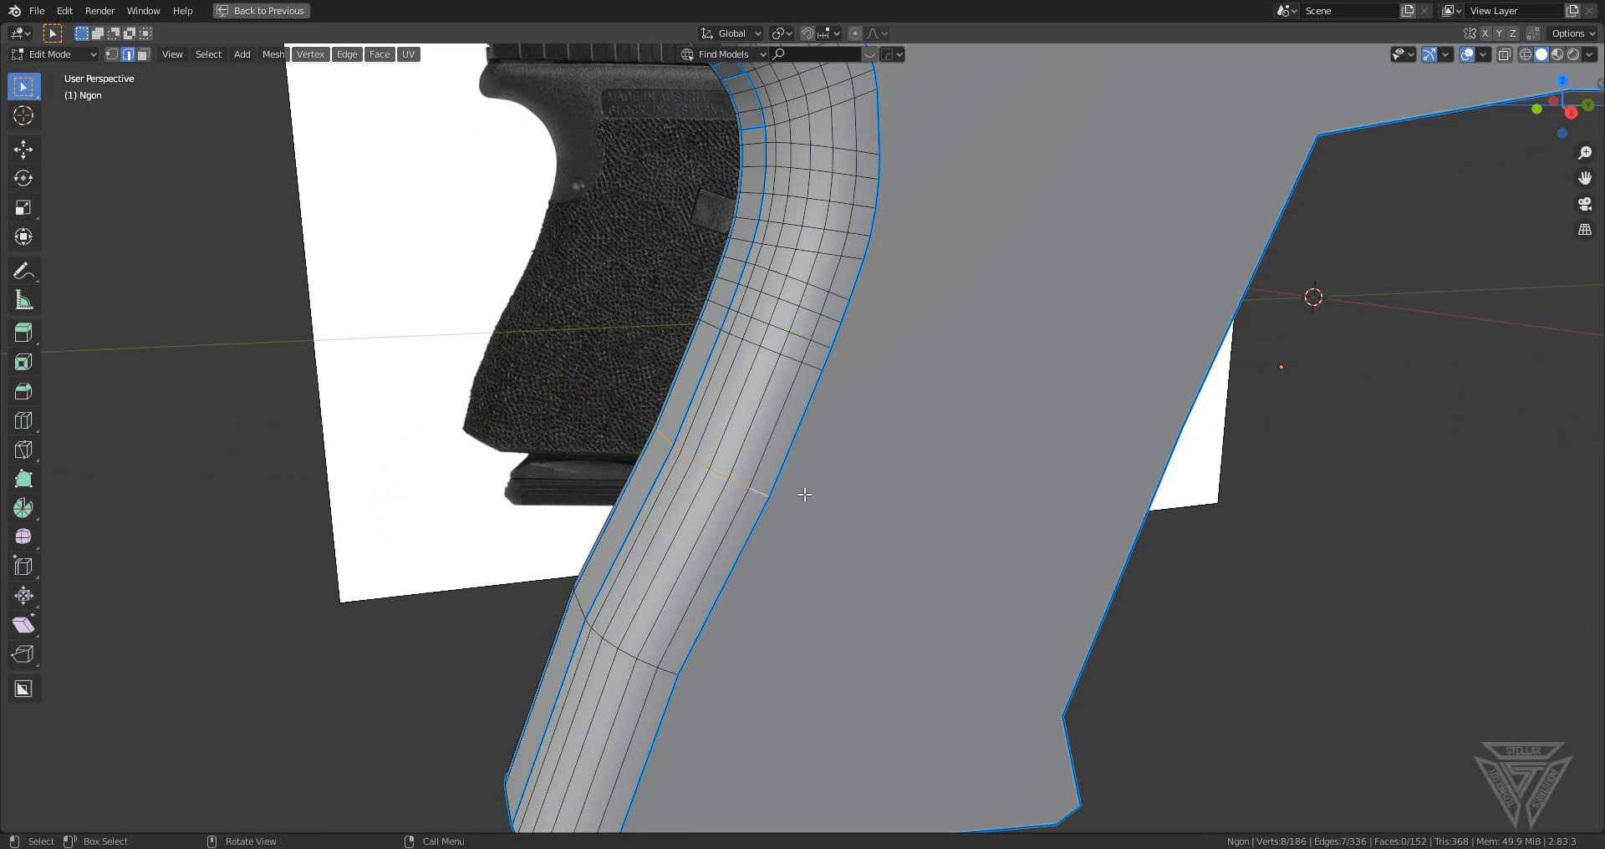
pyautogui.scroll(-5, 804, 494)
pyautogui.hotkey('ctrl', 'b')
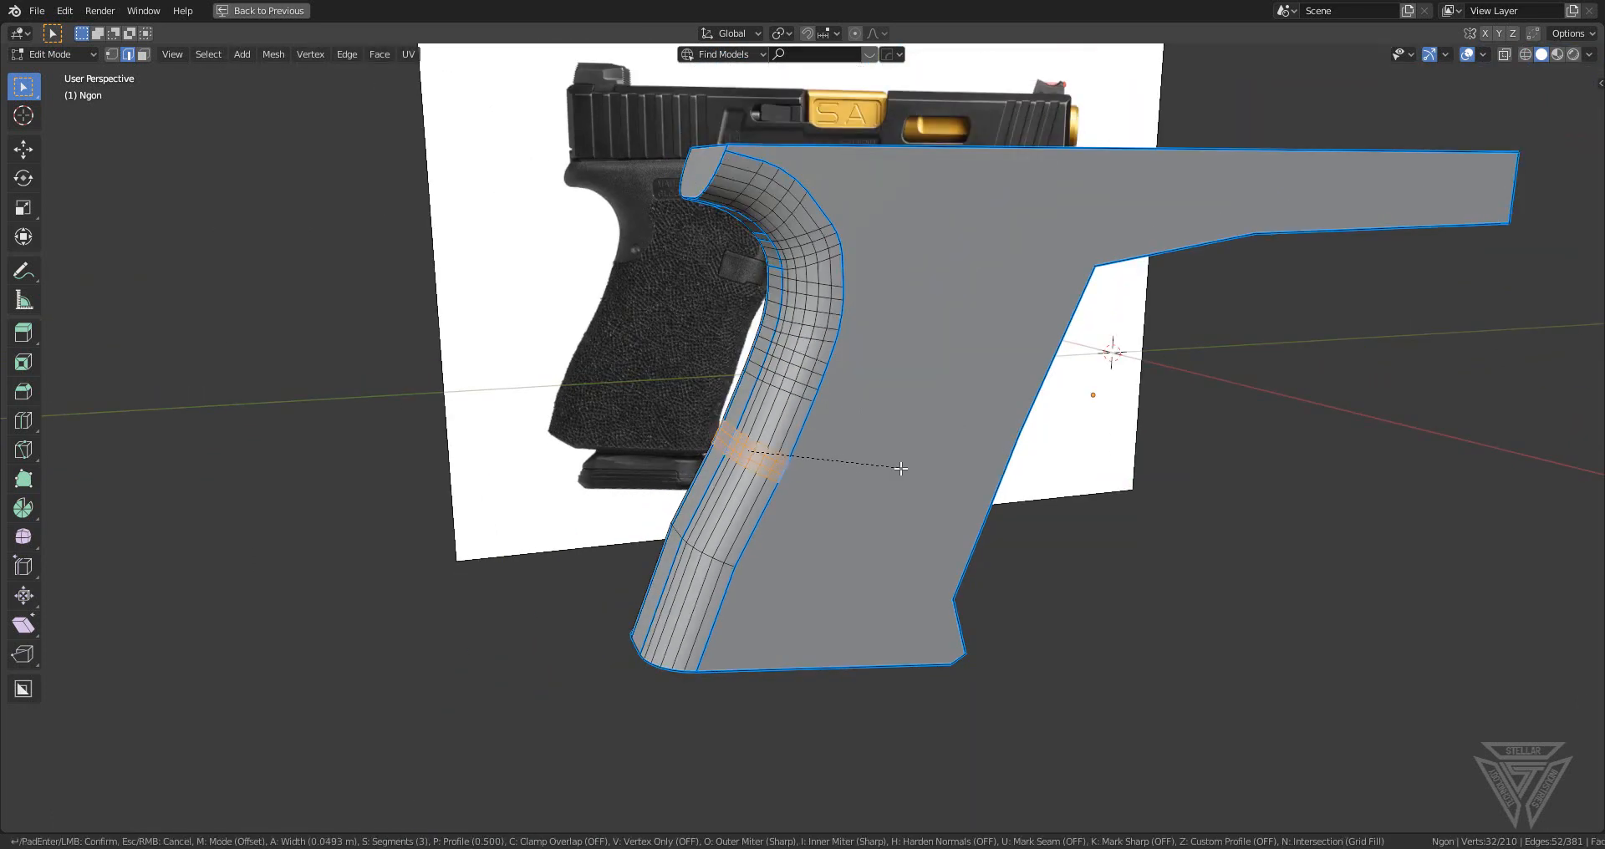
pyautogui.click(923, 480)
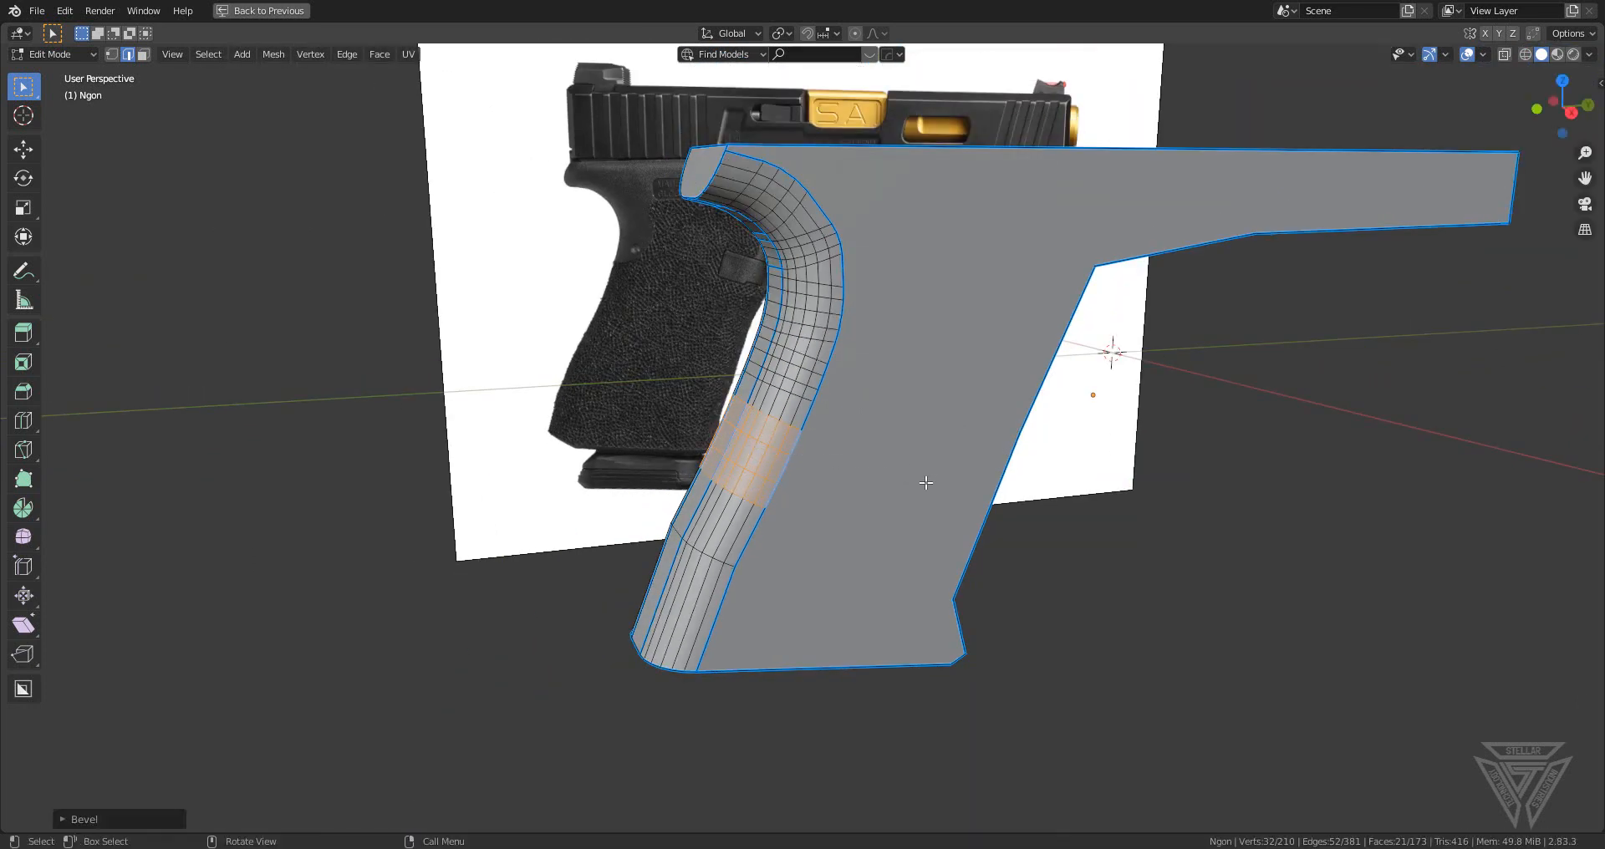
# - Bevel the lowest cross edge loop of the backstrap about 0.15 m wide with 4 segments
pyautogui.keyDown('alt'); pyautogui.click(730, 566); pyautogui.keyUp('alt')
pyautogui.hotkey('ctrl', 'b')
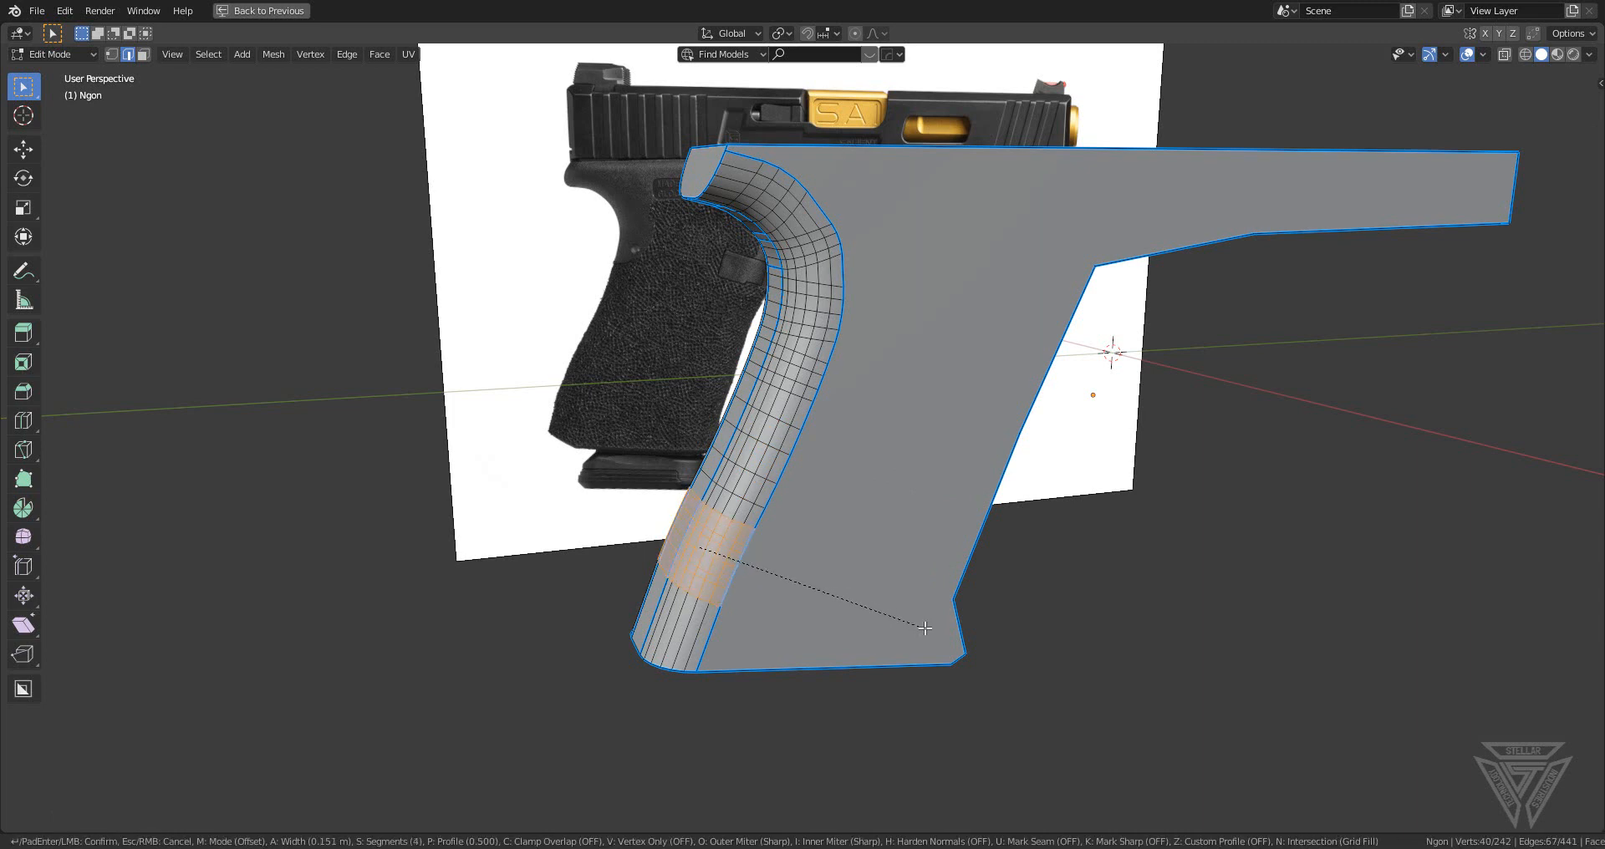
pyautogui.click(925, 633)
# - Clear the sharp edge marks from the whole frame mesh and return to Object Mode
pyautogui.moveTo(924, 632); pyautogui.dragTo(836, 544, button='middle')
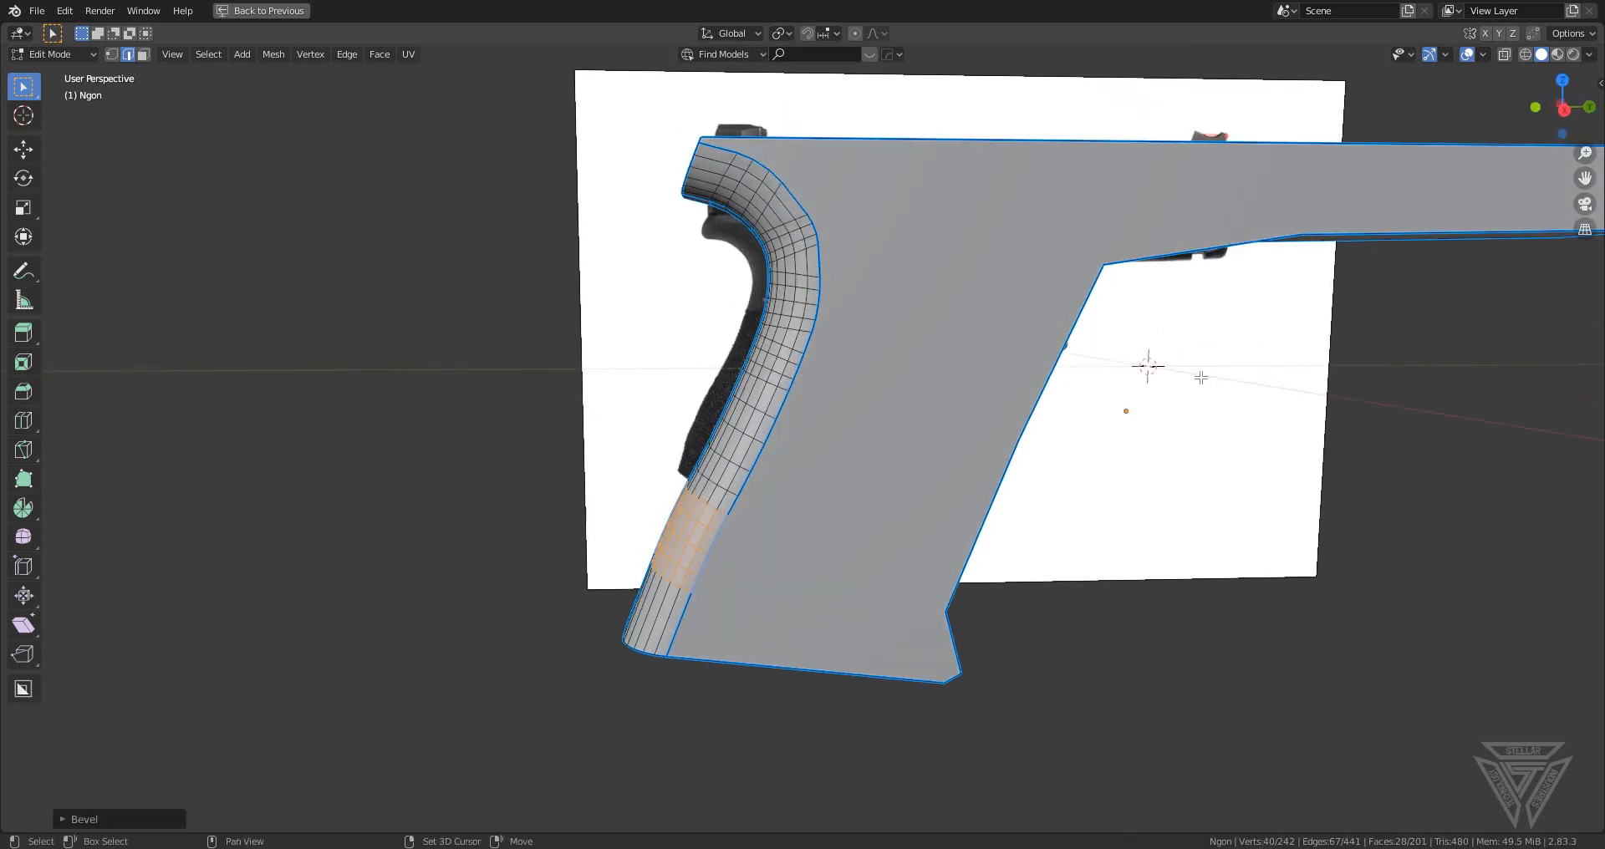
pyautogui.moveTo(1201, 378); pyautogui.dragTo(1113, 456, button='middle')
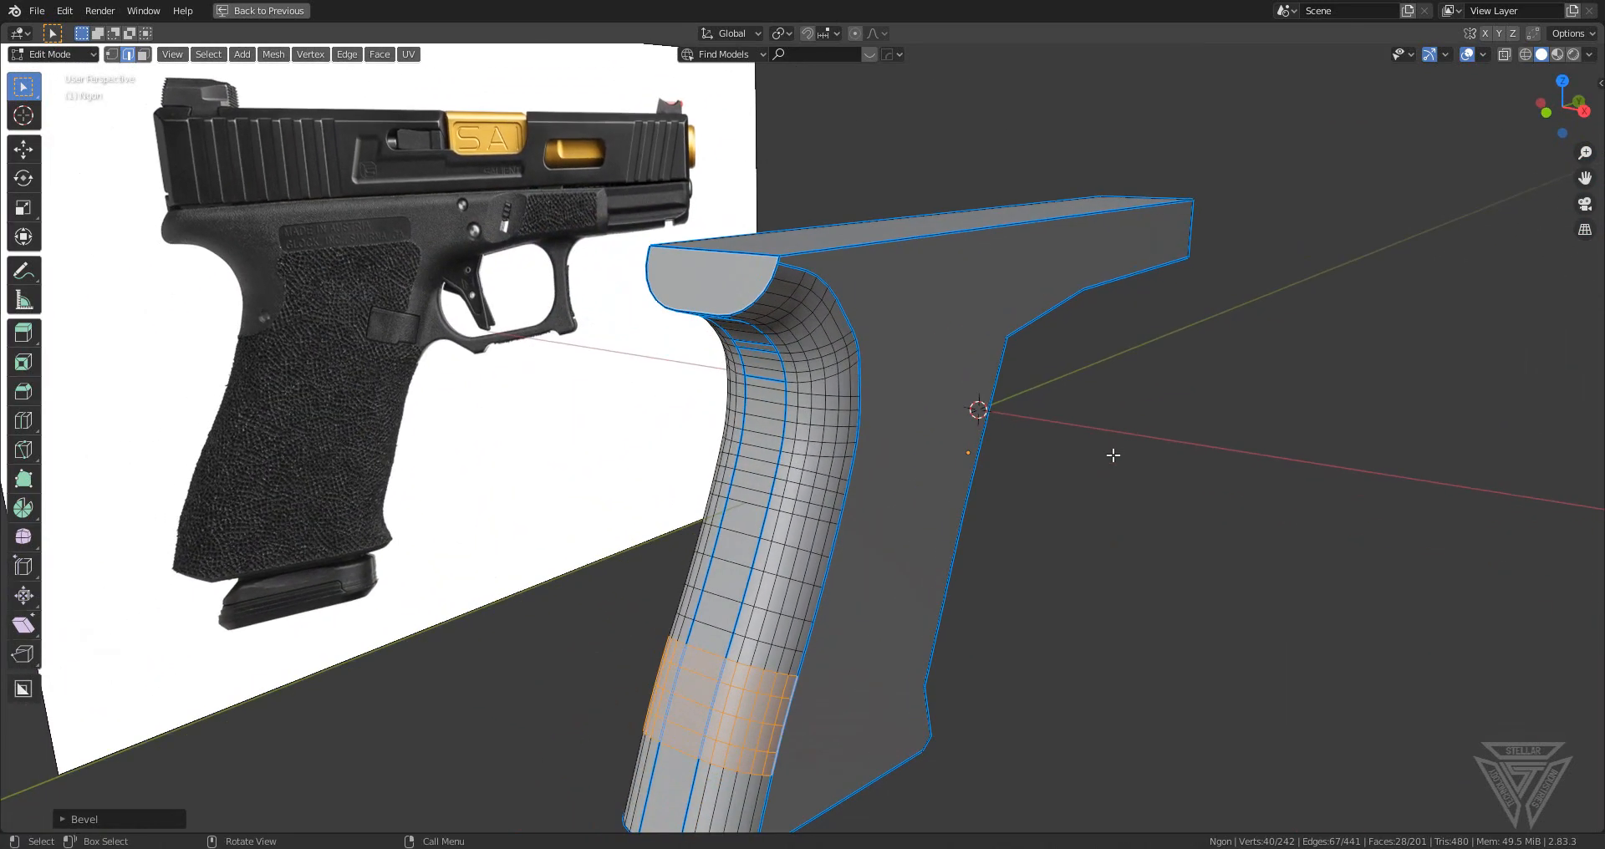
pyautogui.moveTo(807, 353); pyautogui.dragTo(800, 219, button='middle')
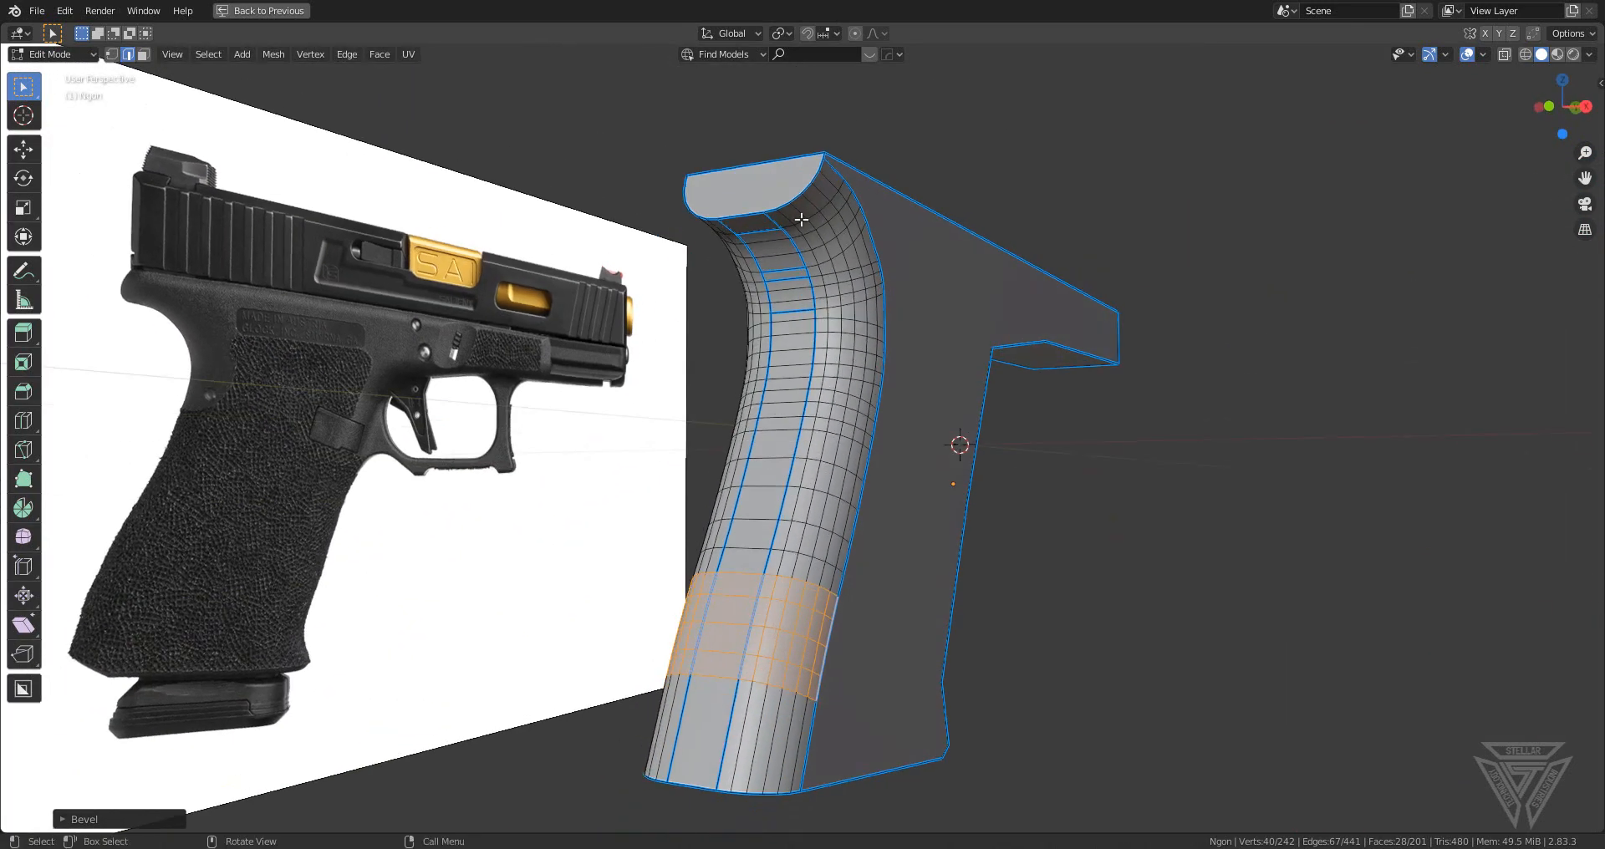
pyautogui.press('a')
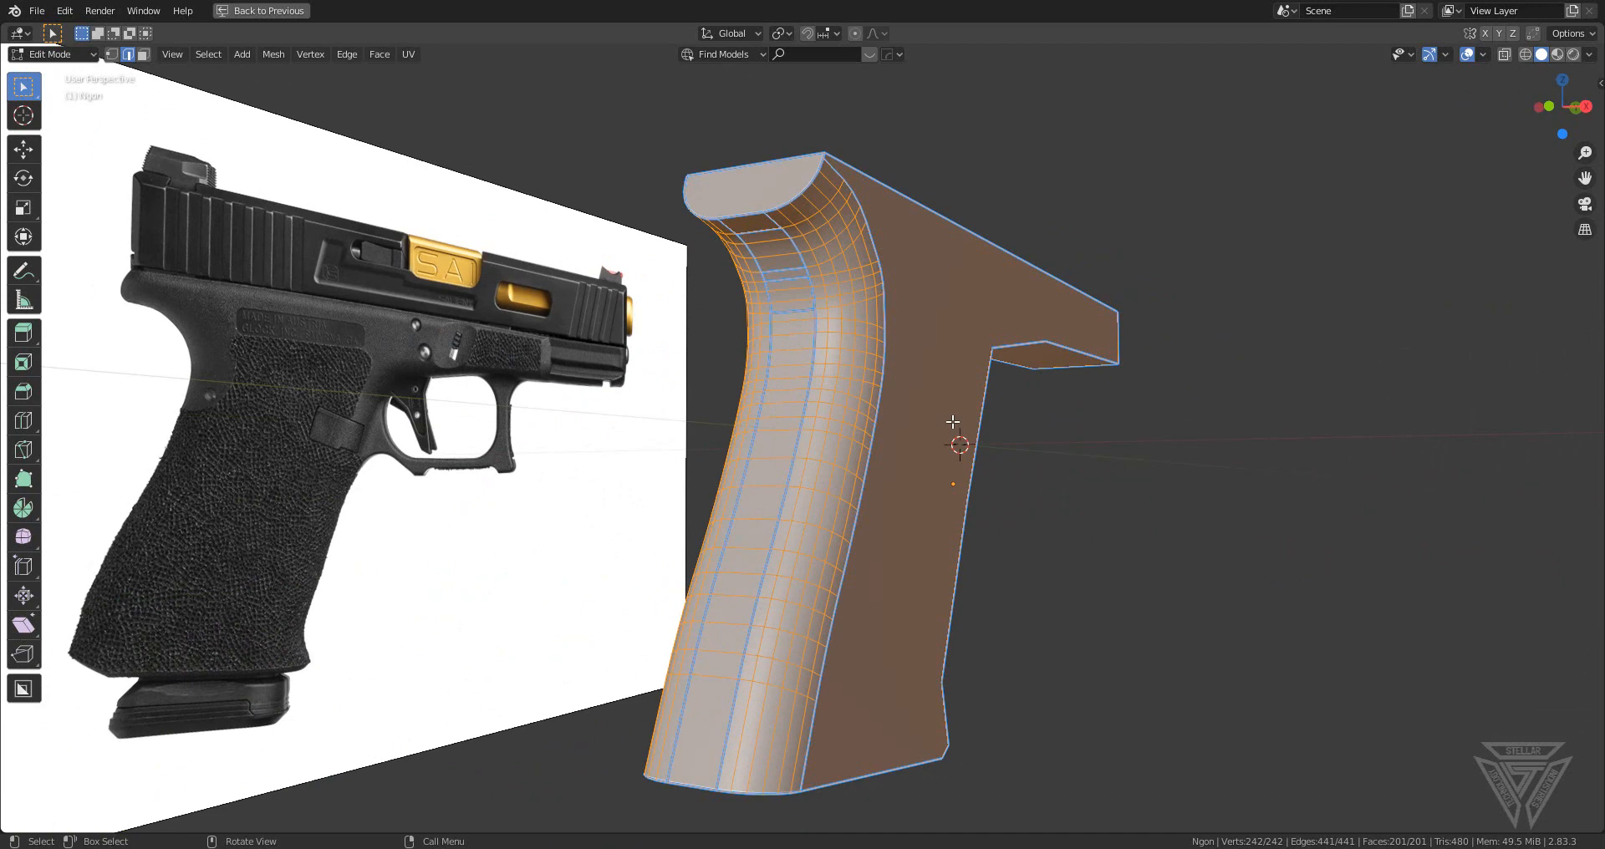
pyautogui.rightClick(953, 422)
pyautogui.click(954, 423)
pyautogui.press('Tab')
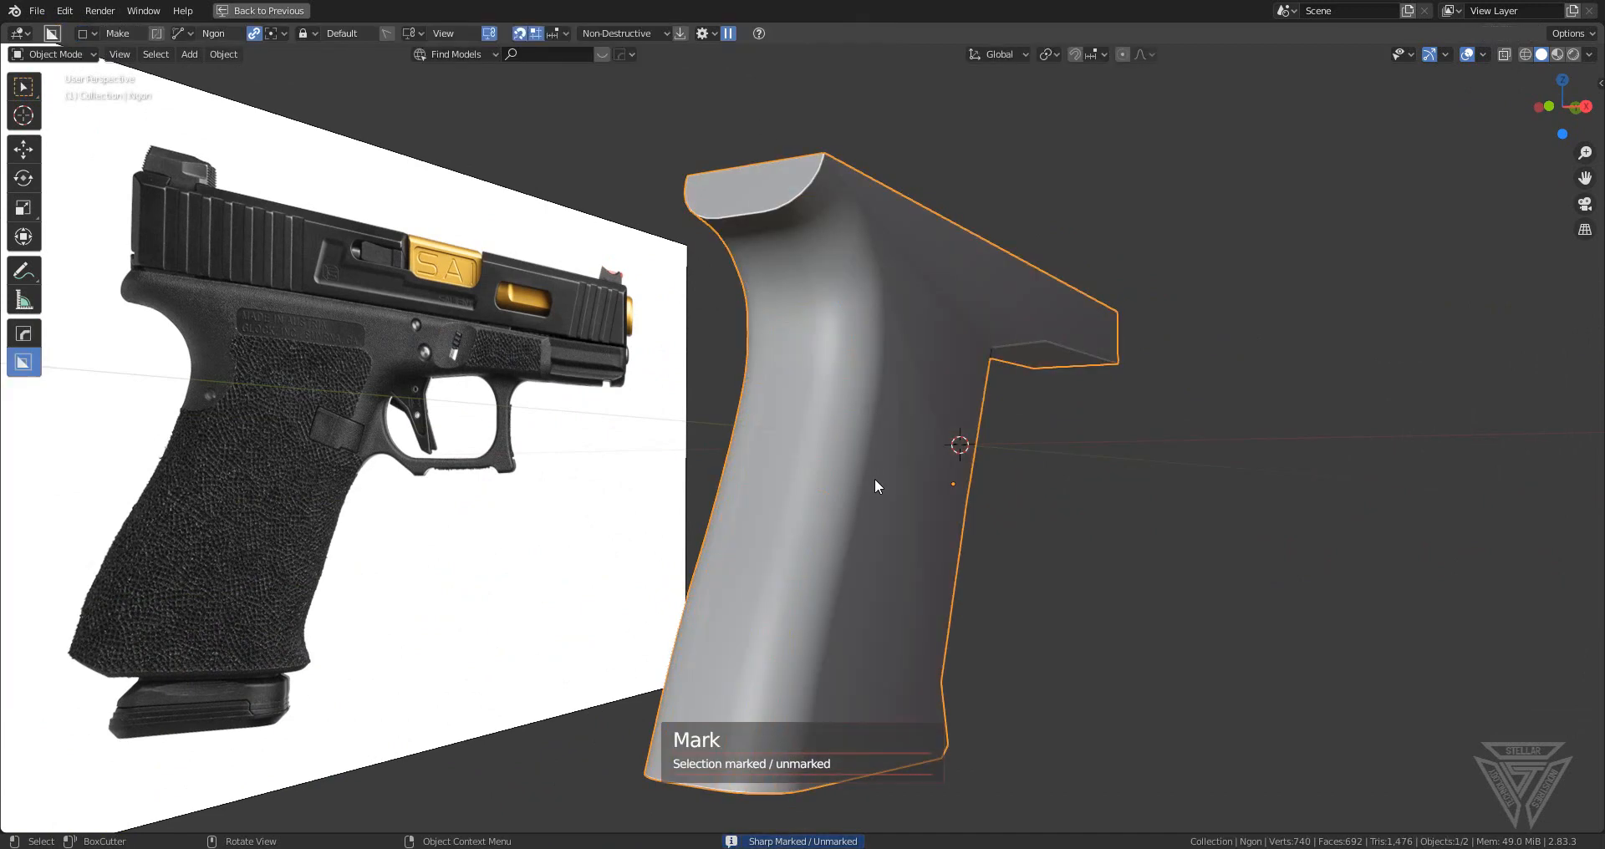
# - Sharpen the frame object with Hops Sharpen and inspect the shading from the front side
pyautogui.press('q')
pyautogui.click(931, 385)
pyautogui.moveTo(931, 383); pyautogui.dragTo(812, 470, button='middle')
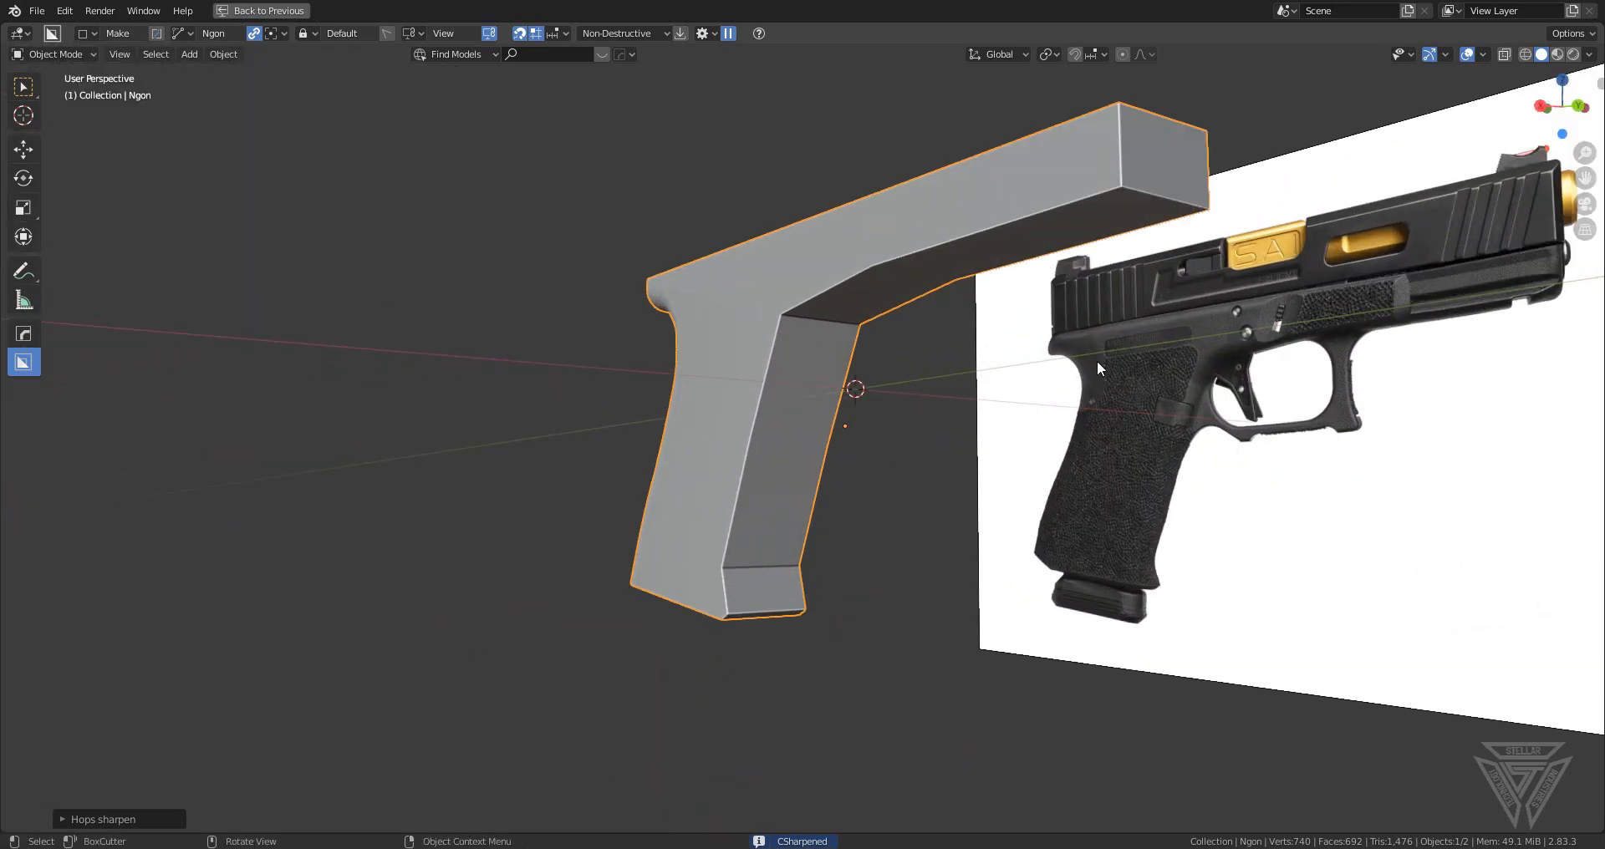
pyautogui.moveTo(1093, 545); pyautogui.dragTo(995, 530, button='middle')
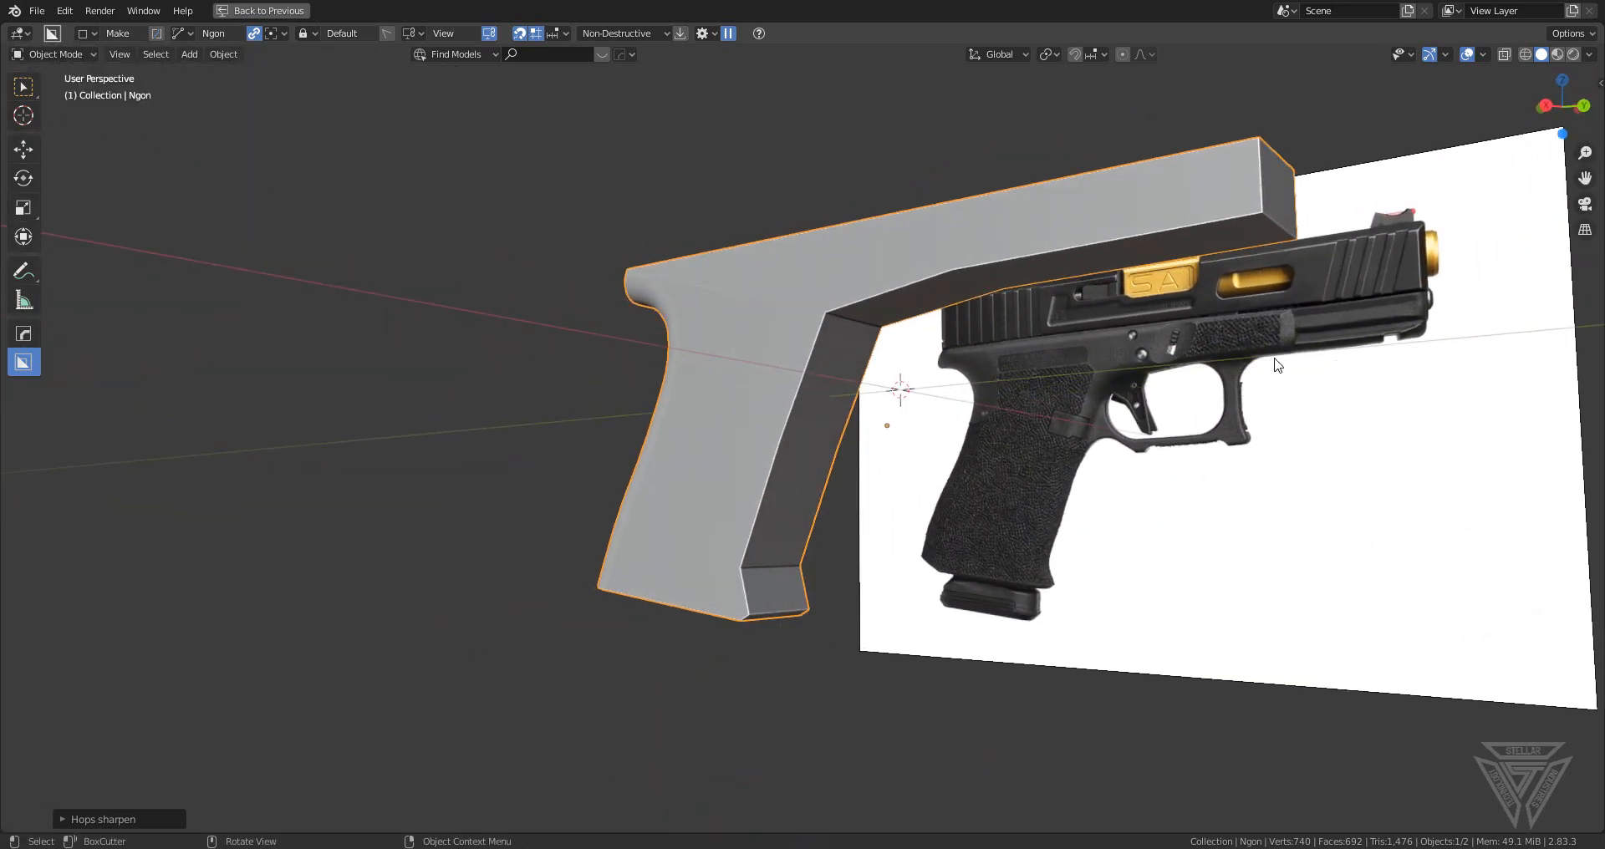
# - Dissolve the upper edge of the small chamfer at the grip's lower front corner
pyautogui.scroll(2, 969, 597)
pyautogui.press('Tab')
pyautogui.moveTo(731, 667); pyautogui.dragTo(769, 585, button='middle')
pyautogui.click(780, 579)
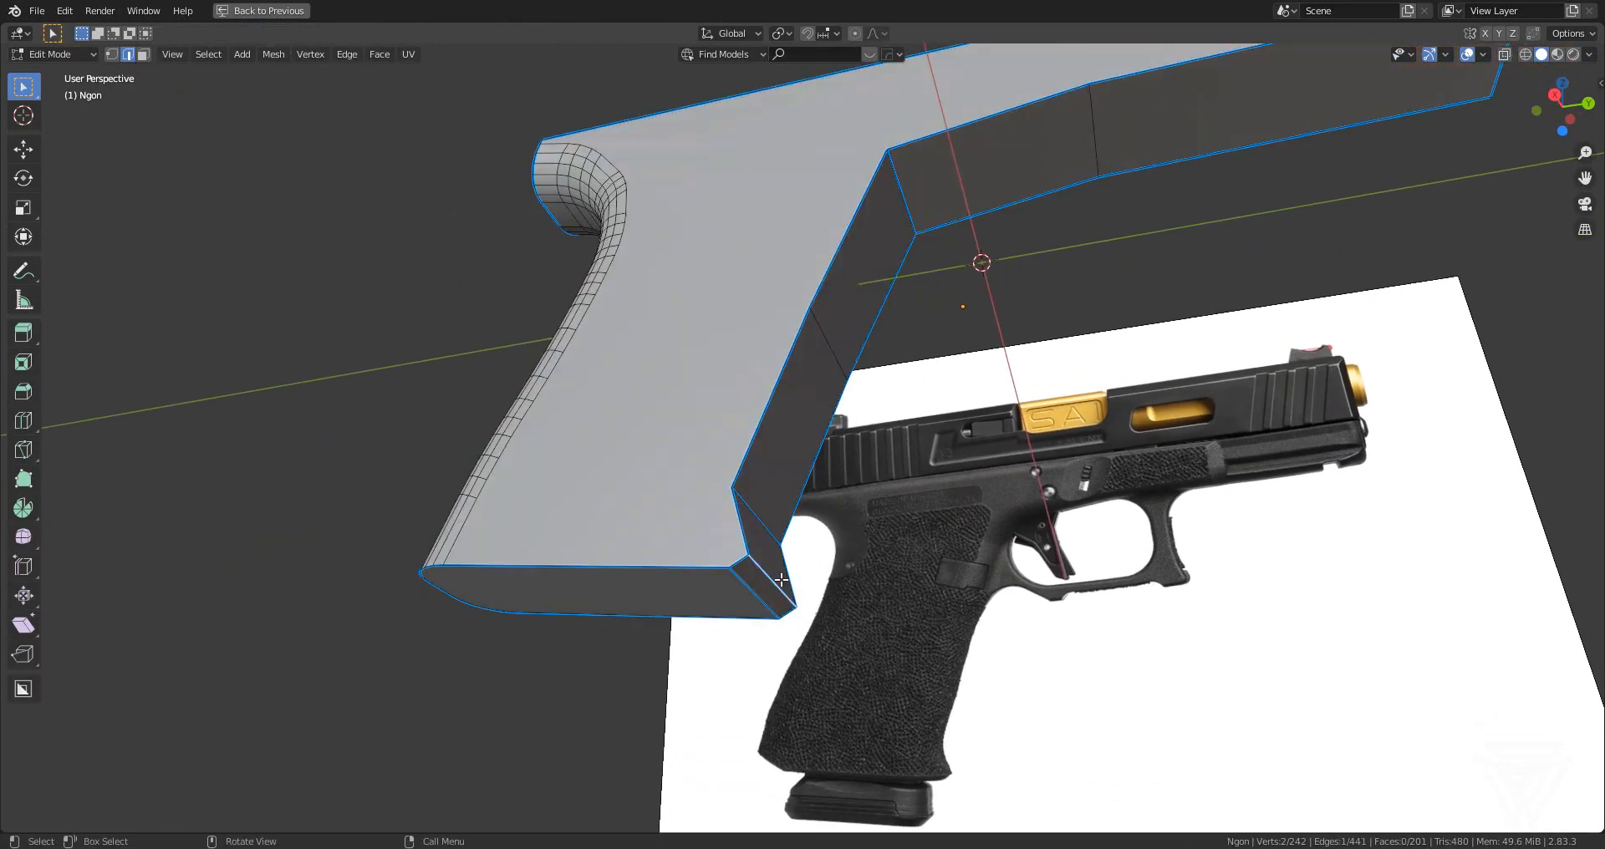
pyautogui.press('x')
pyautogui.click(938, 591)
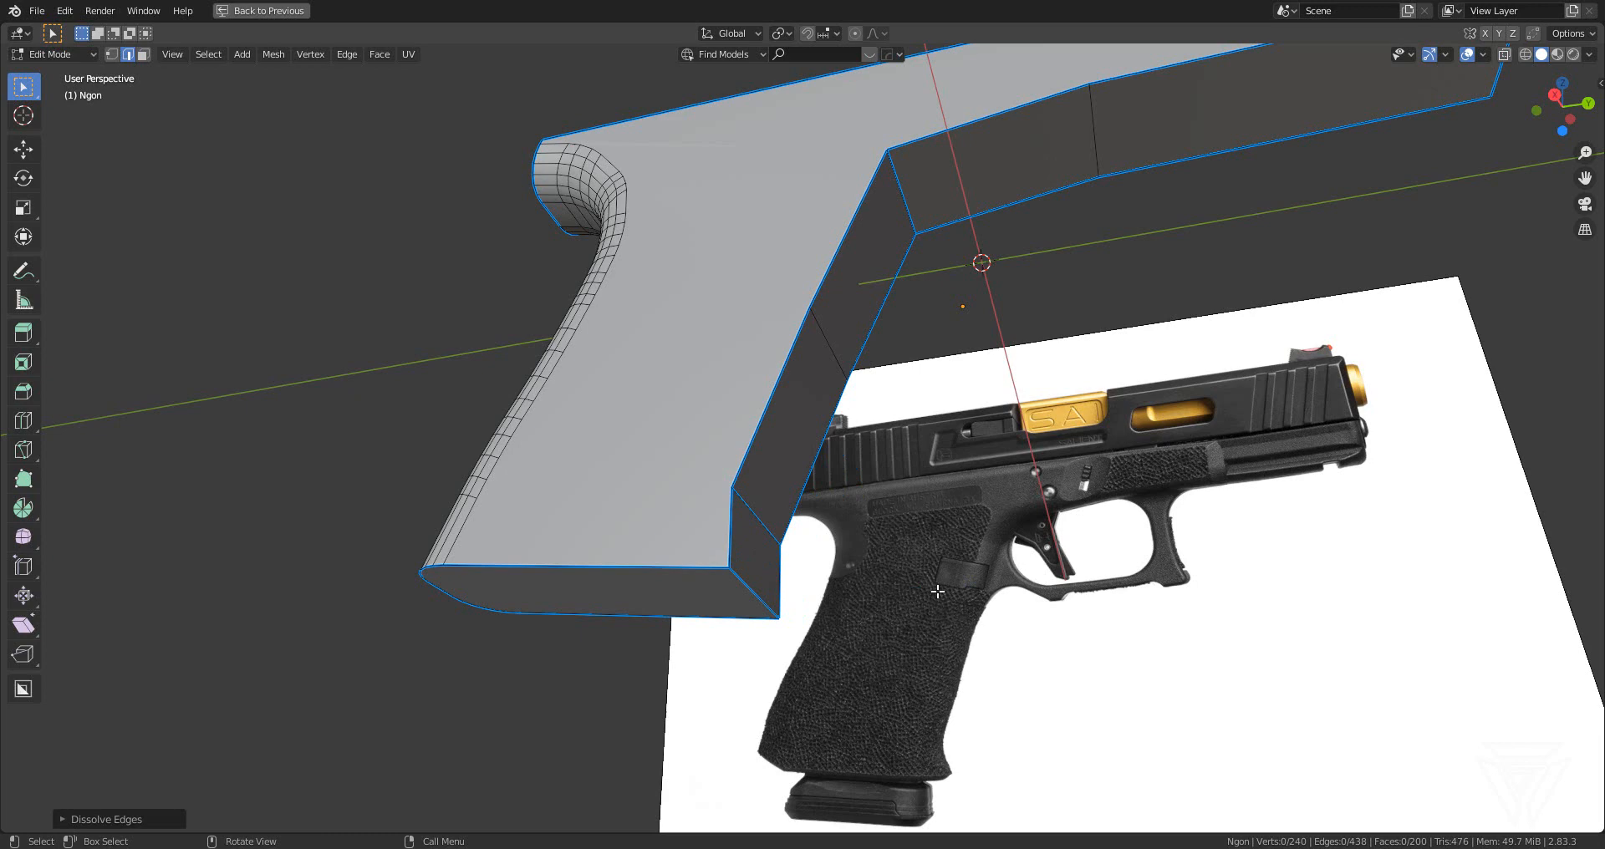
# - Move the grip's bottom front edge about 0.025 m along global Y and shift the front edge just above it along Y
pyautogui.click(740, 590)
pyautogui.moveTo(739, 590); pyautogui.dragTo(878, 638, button='middle')
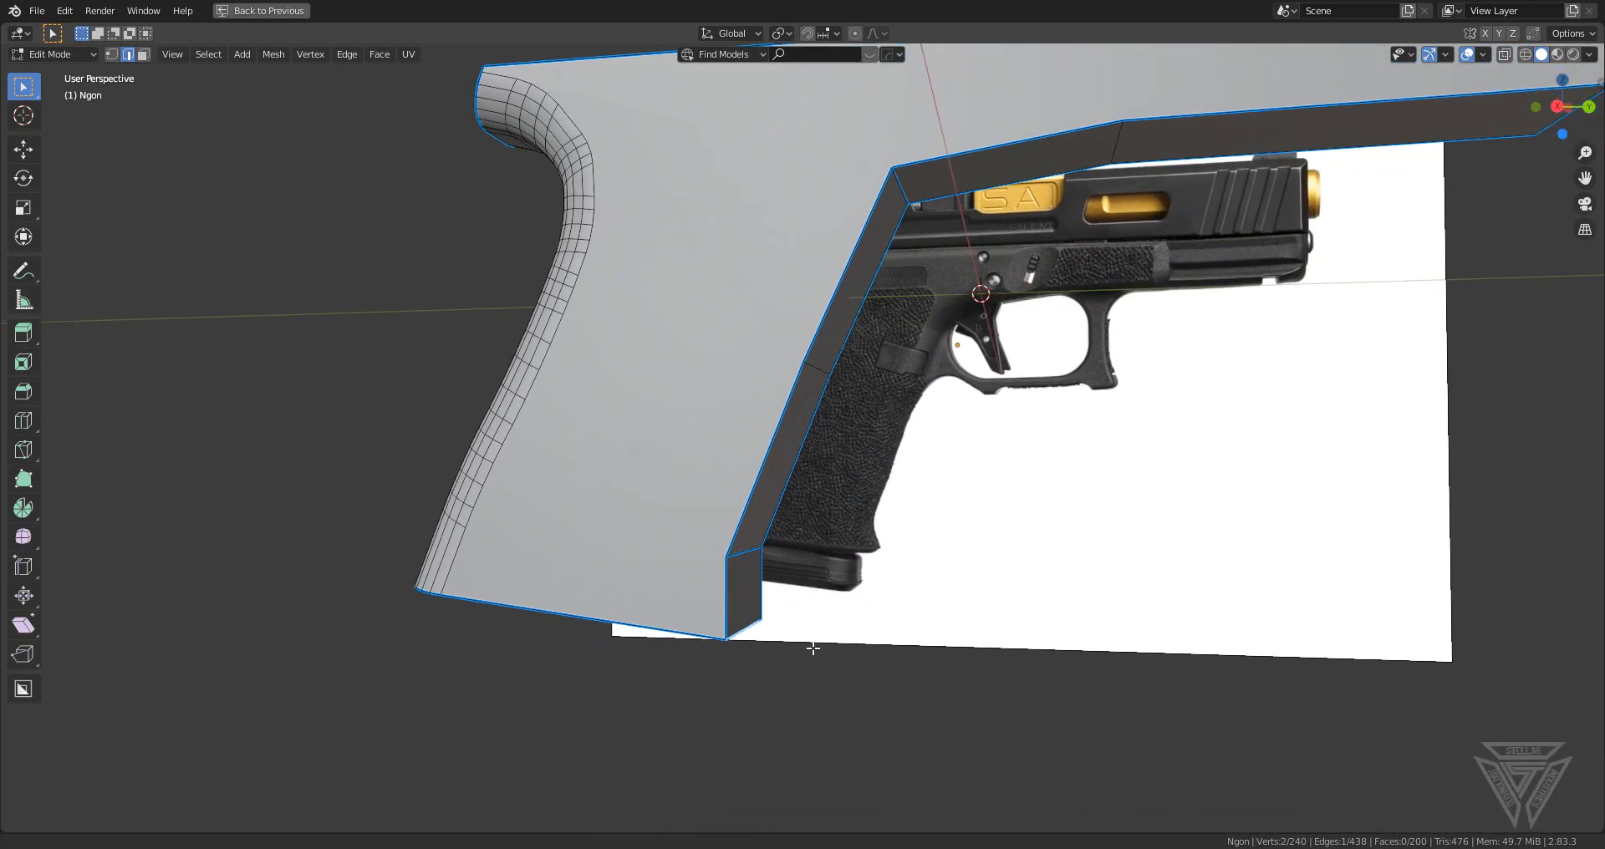
pyautogui.press('g')
pyautogui.press('y')
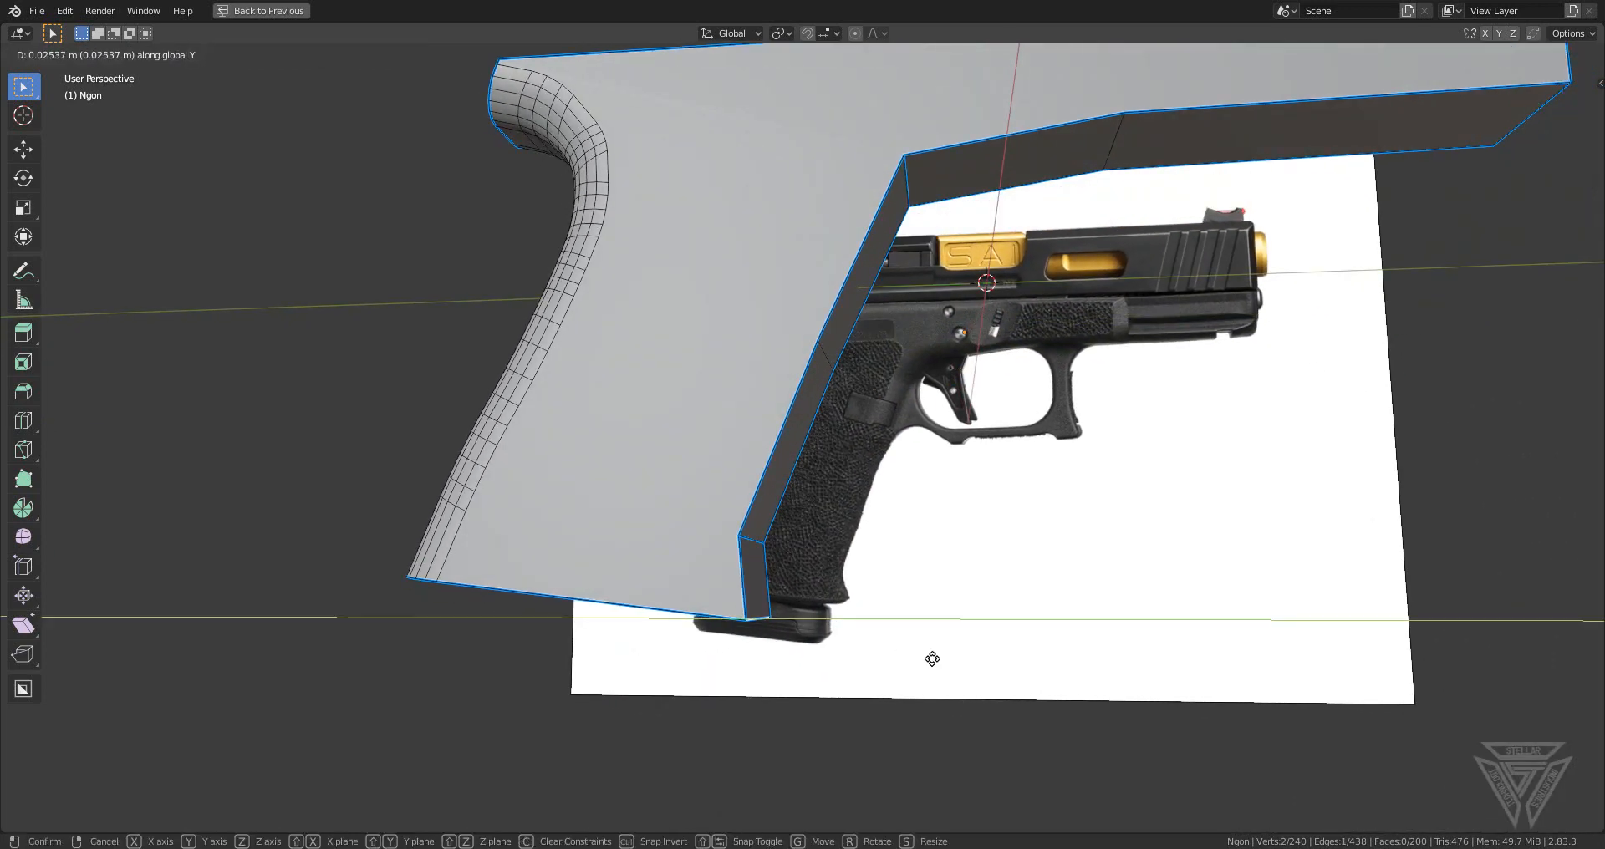
pyautogui.click(932, 658)
pyautogui.press('g')
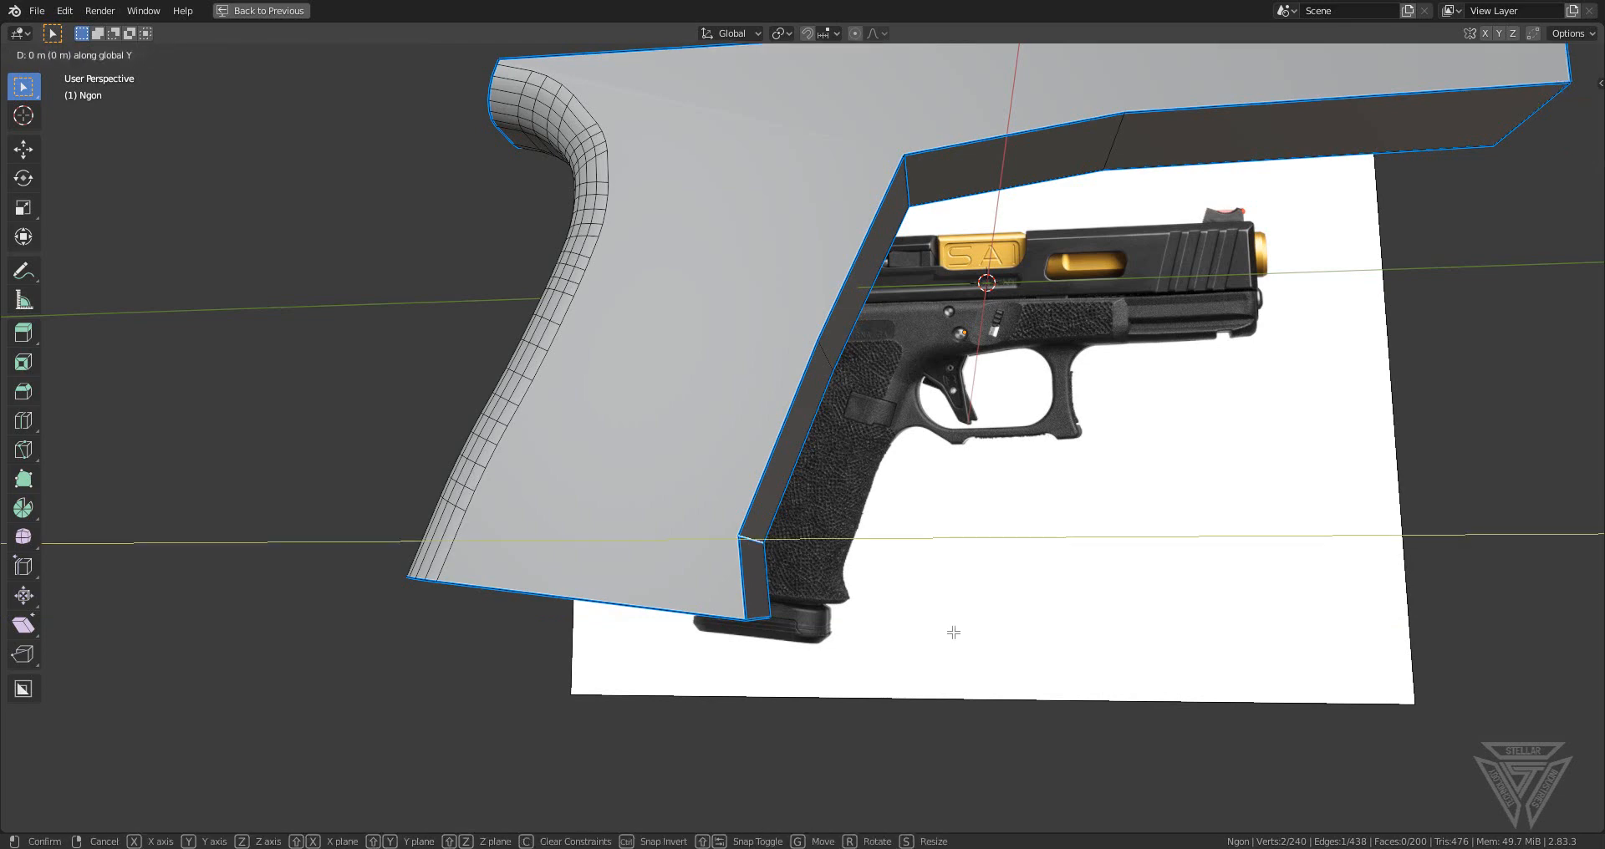
pyautogui.click(989, 641)
# - Select the edge path along the grip's front and the frame's underside, and try a 4-segment bevel about 0.14 m wide
pyautogui.keyDown('shift'); pyautogui.moveTo(898, 430); pyautogui.dragTo(789, 639, button='middle'); pyautogui.keyUp('shift')
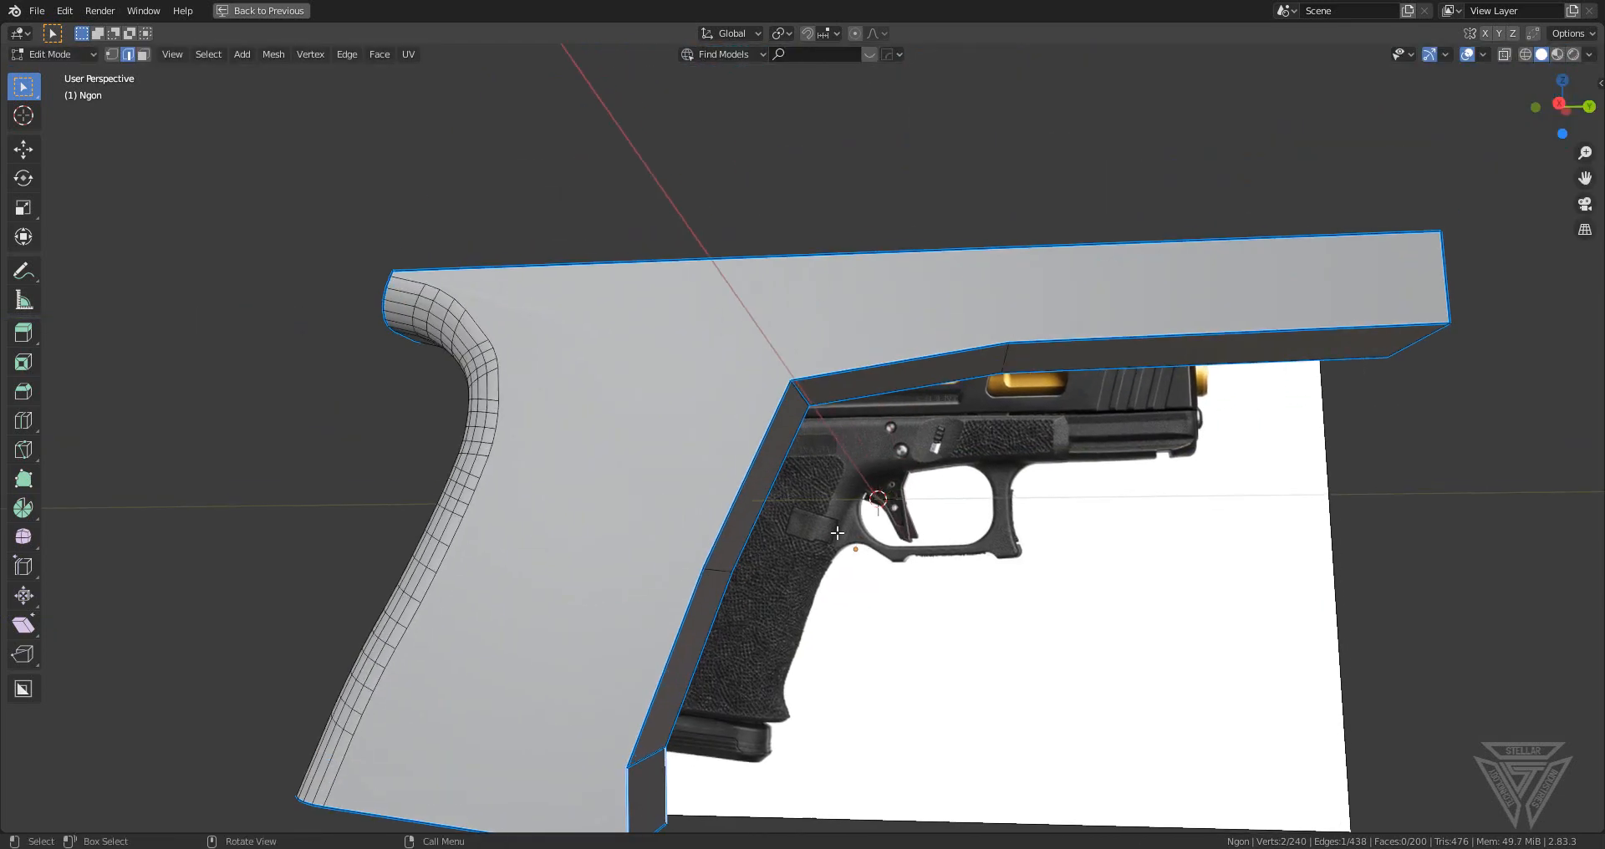
pyautogui.keyDown('ctrl'); pyautogui.click(1214, 322); pyautogui.keyUp('ctrl')
pyautogui.moveTo(1088, 461); pyautogui.dragTo(1022, 461, button='middle')
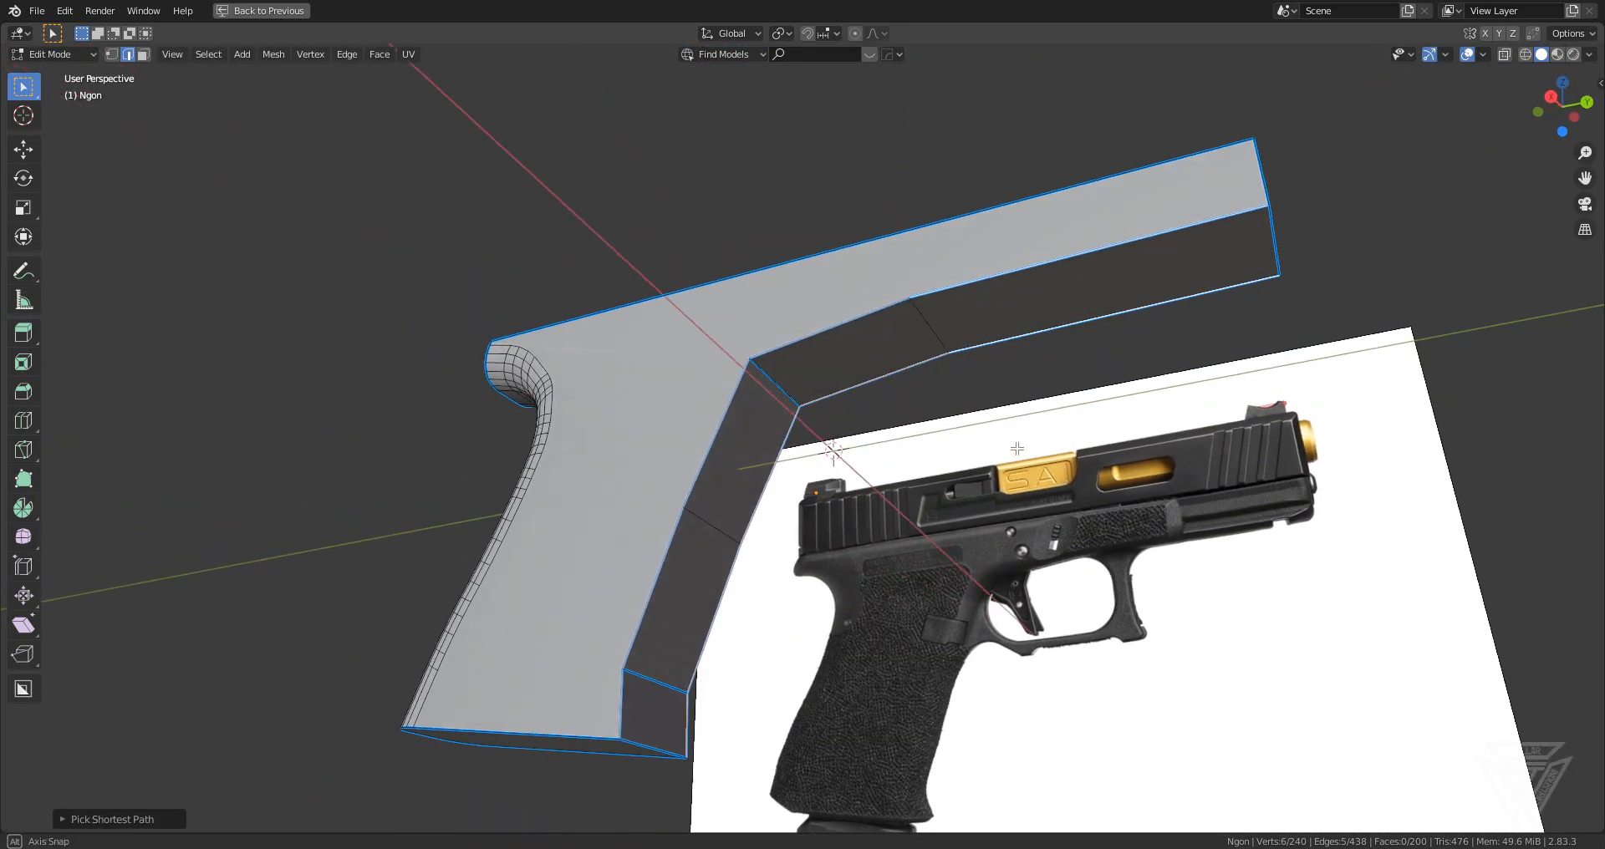
pyautogui.hotkey('ctrl', 'b')
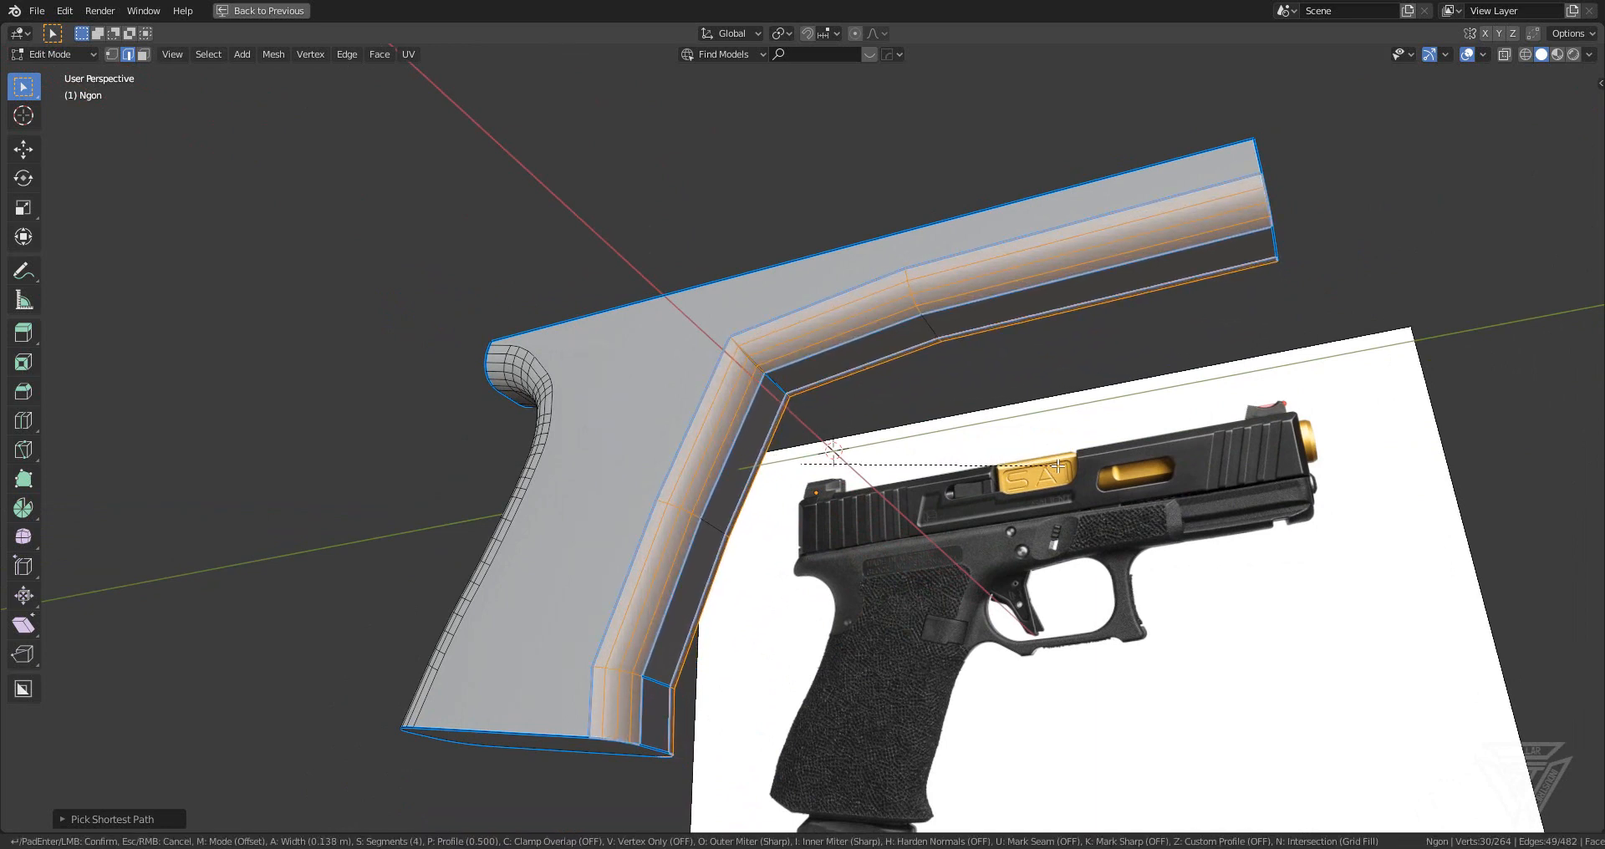
pyautogui.rightClick(1058, 465)
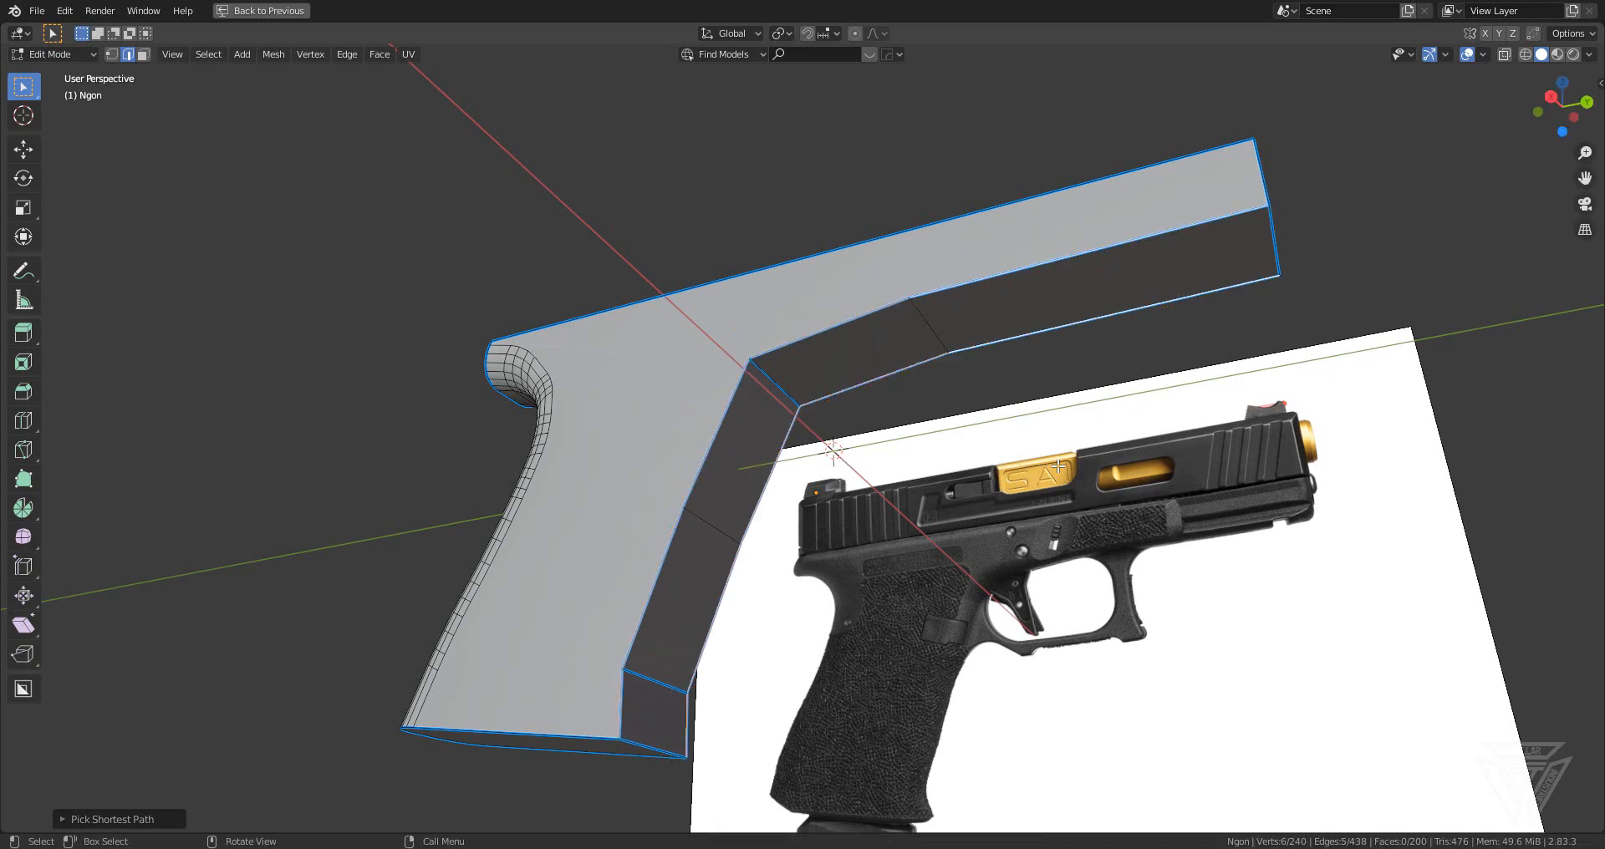
# - Examine the frame's front end, underside and grip front from several angles in Edit and Object Mode against the reference
pyautogui.scroll(-3, 992, 398)
pyautogui.moveTo(992, 398); pyautogui.dragTo(788, 539, button='middle')
pyautogui.scroll(3, 1028, 476)
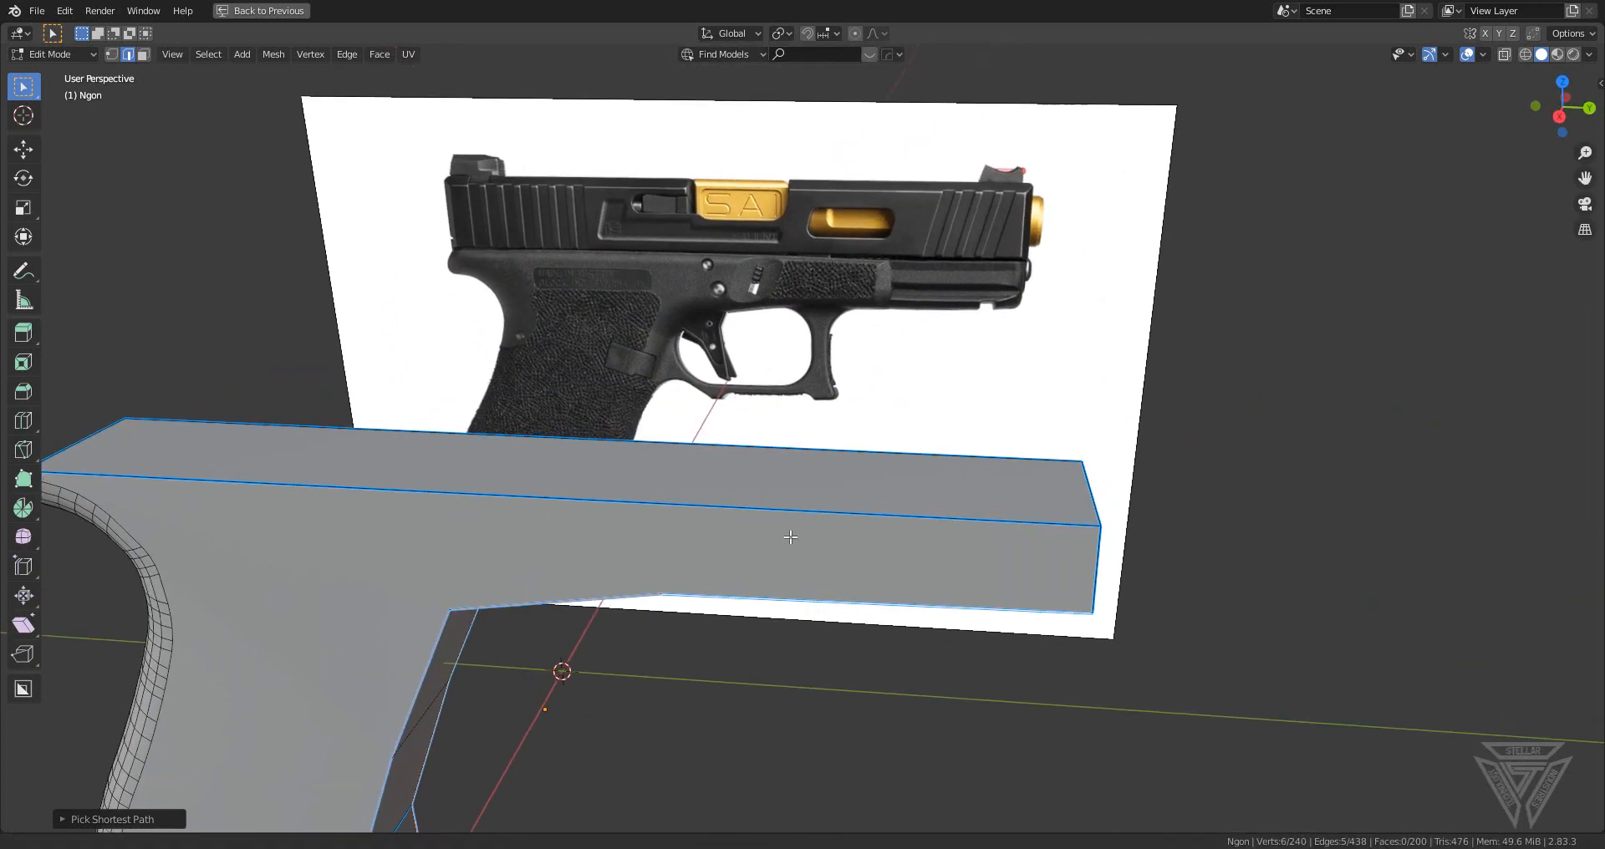
pyautogui.moveTo(888, 542); pyautogui.dragTo(807, 502, button='middle')
pyautogui.scroll(3, 809, 499)
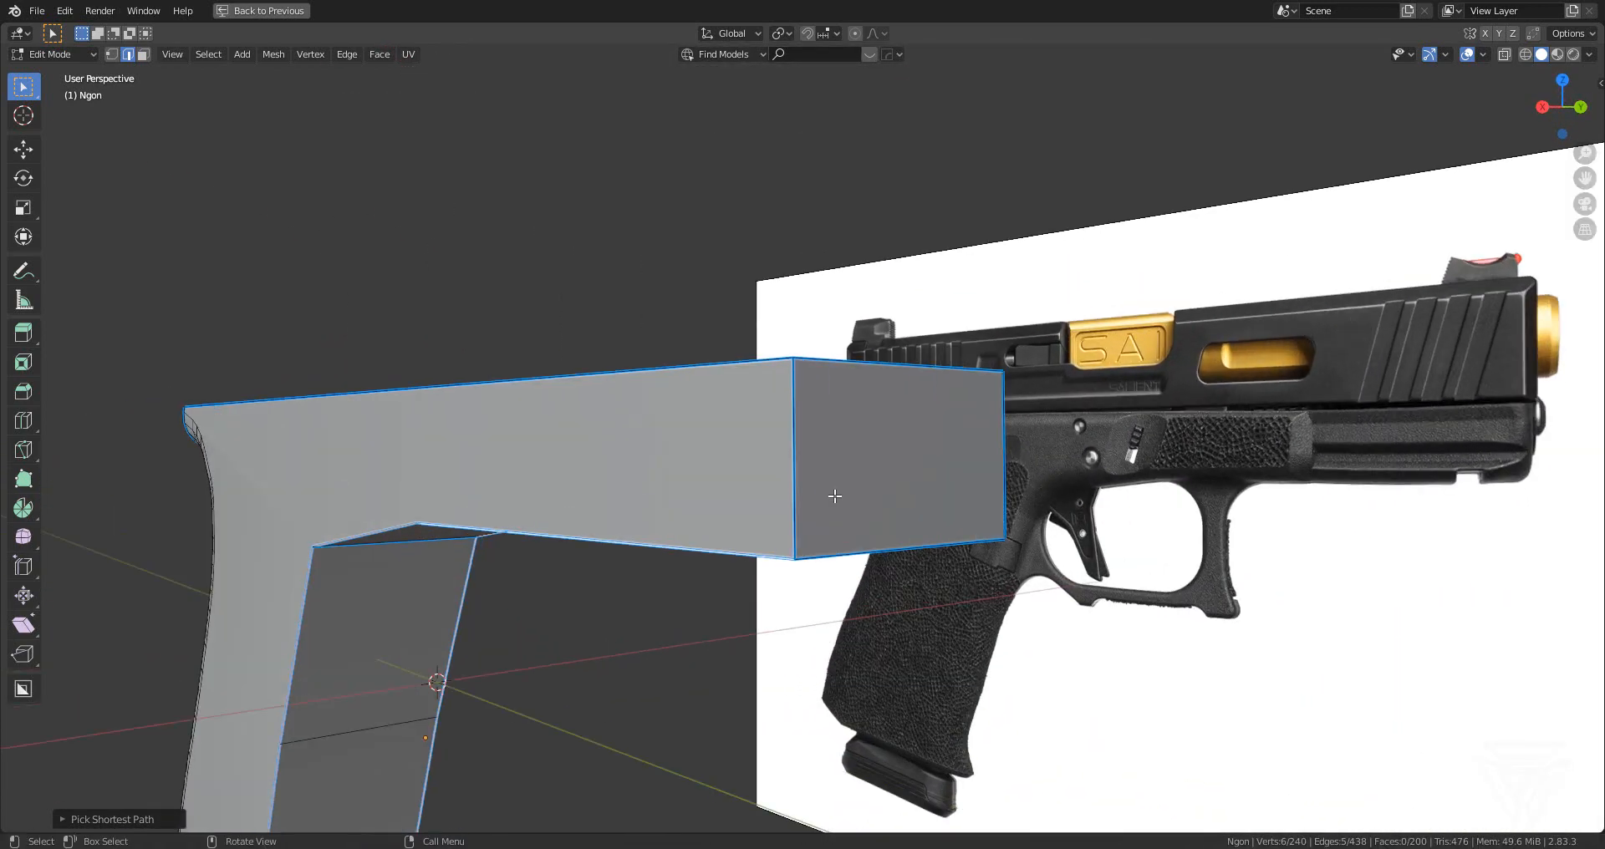
pyautogui.moveTo(767, 525); pyautogui.dragTo(823, 530, button='middle')
pyautogui.scroll(-4, 707, 401)
pyautogui.press('Tab')
pyautogui.scroll(3, 822, 533)
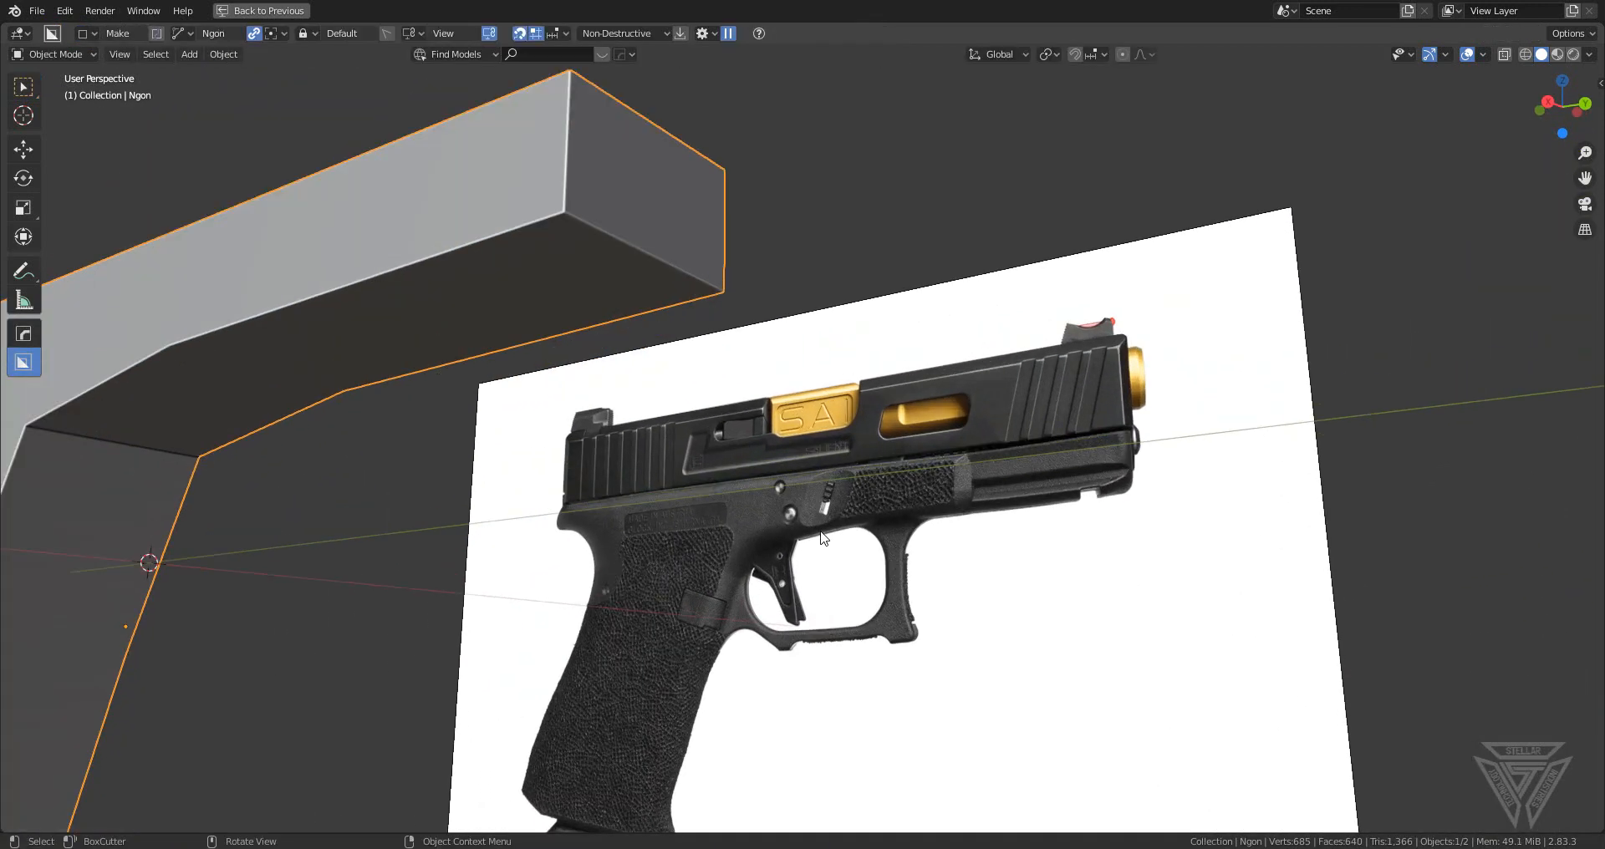
pyautogui.scroll(-3, 823, 539)
pyautogui.moveTo(823, 539); pyautogui.dragTo(965, 463, button='middle')
pyautogui.scroll(2, 961, 468)
pyautogui.press('Tab')
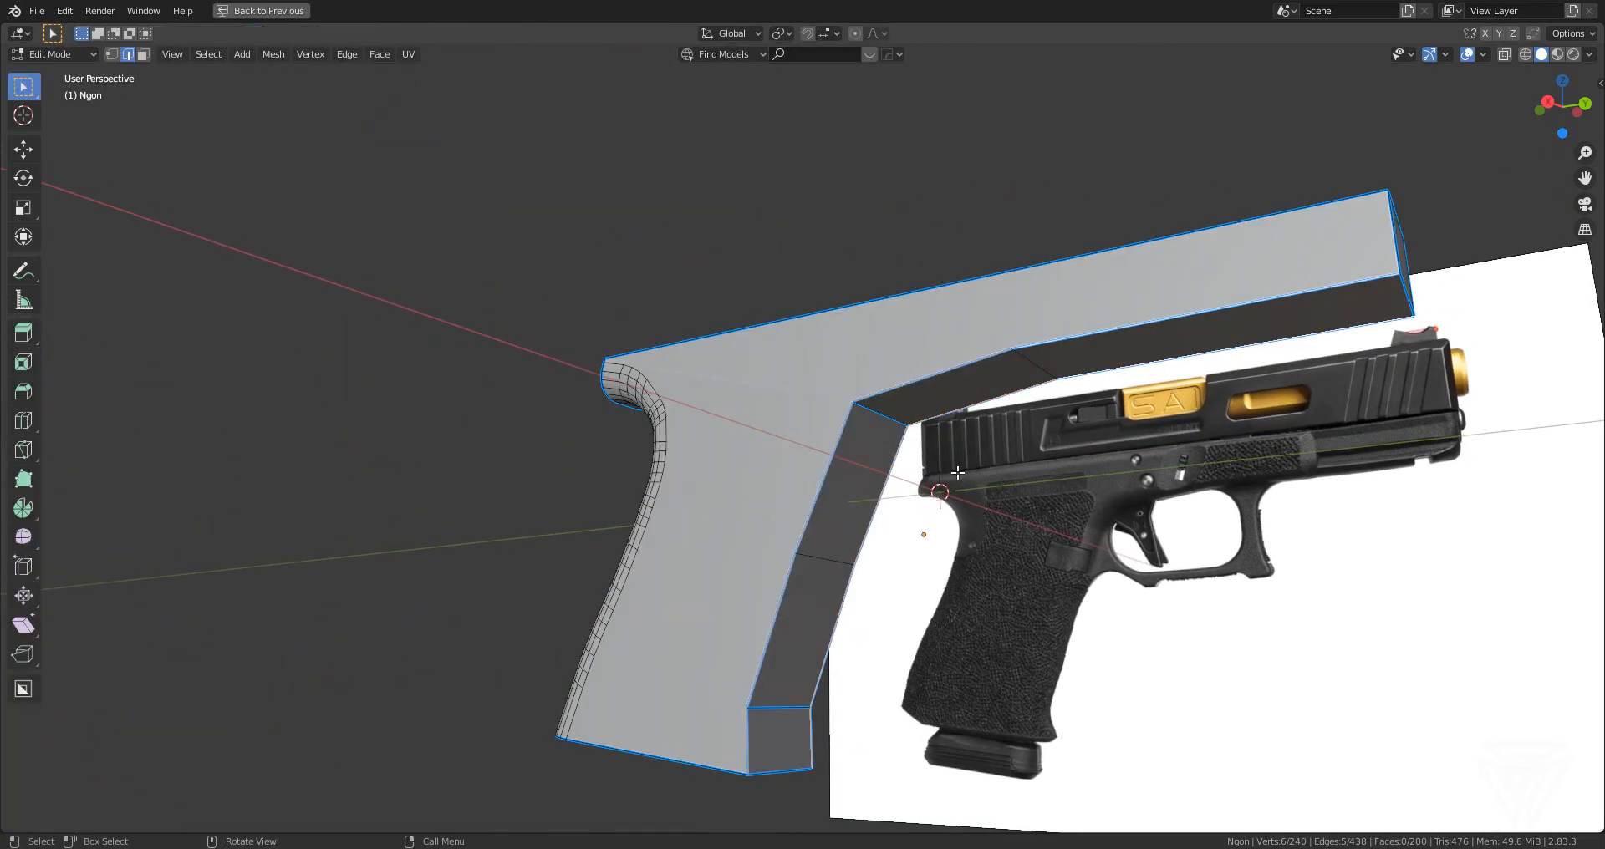
pyautogui.keyDown('shift'); pyautogui.moveTo(1206, 353); pyautogui.dragTo(886, 398, button='middle'); pyautogui.keyUp('shift')
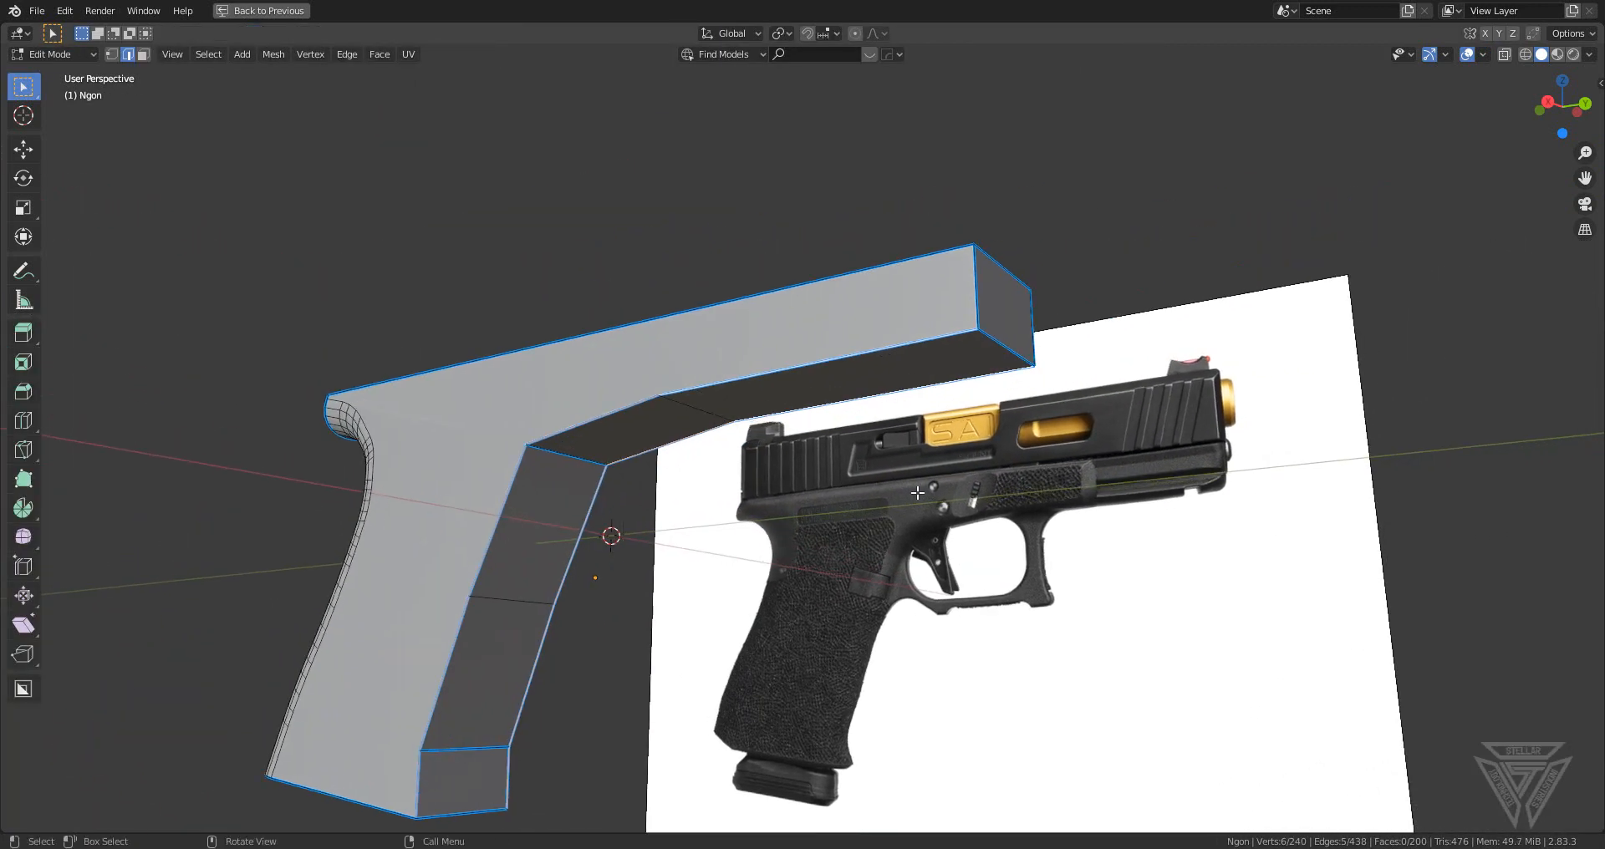
pyautogui.scroll(2, 937, 544)
pyautogui.moveTo(959, 527); pyautogui.dragTo(822, 509, button='middle')
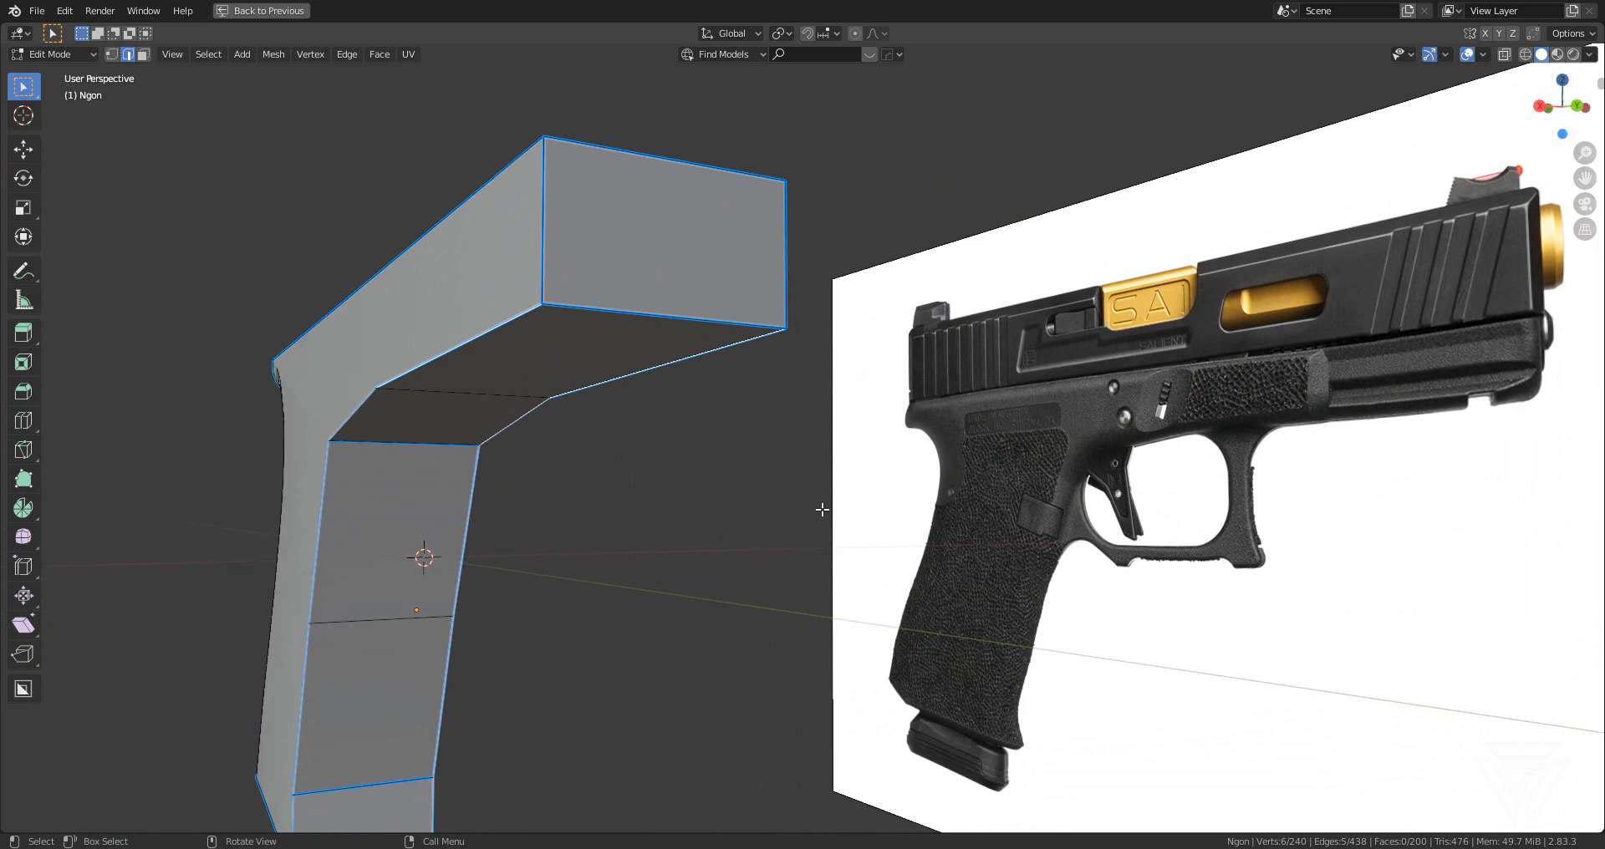
pyautogui.scroll(-3, 822, 509)
pyautogui.moveTo(699, 498); pyautogui.dragTo(739, 502, button='middle')
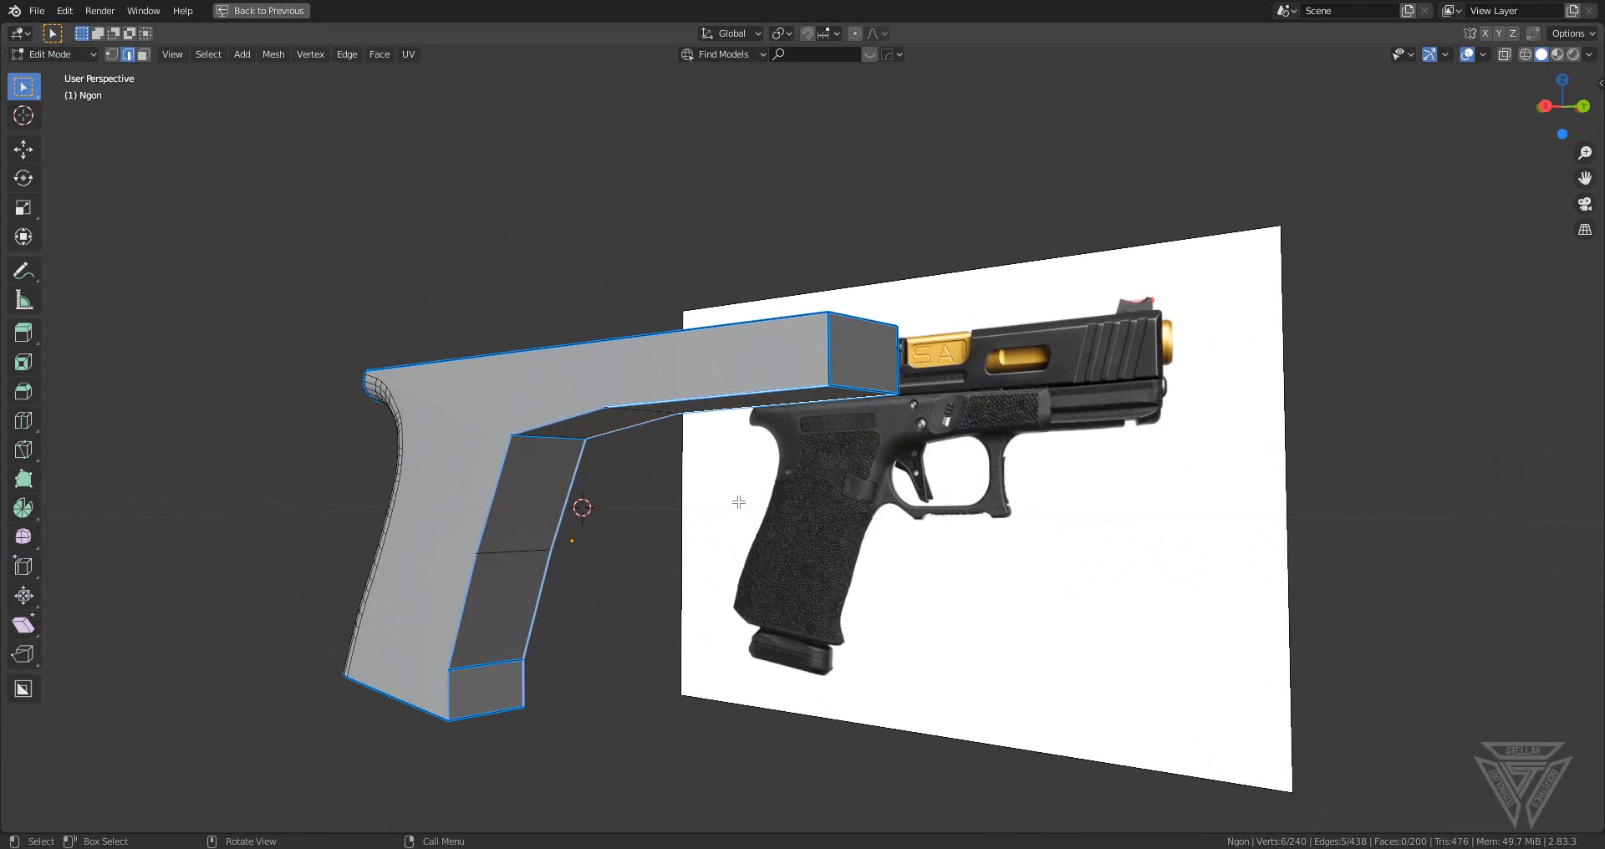
# - Compare the frame's front end with the reference image from the right side view and from angled views
pyautogui.scroll(3, 738, 502)
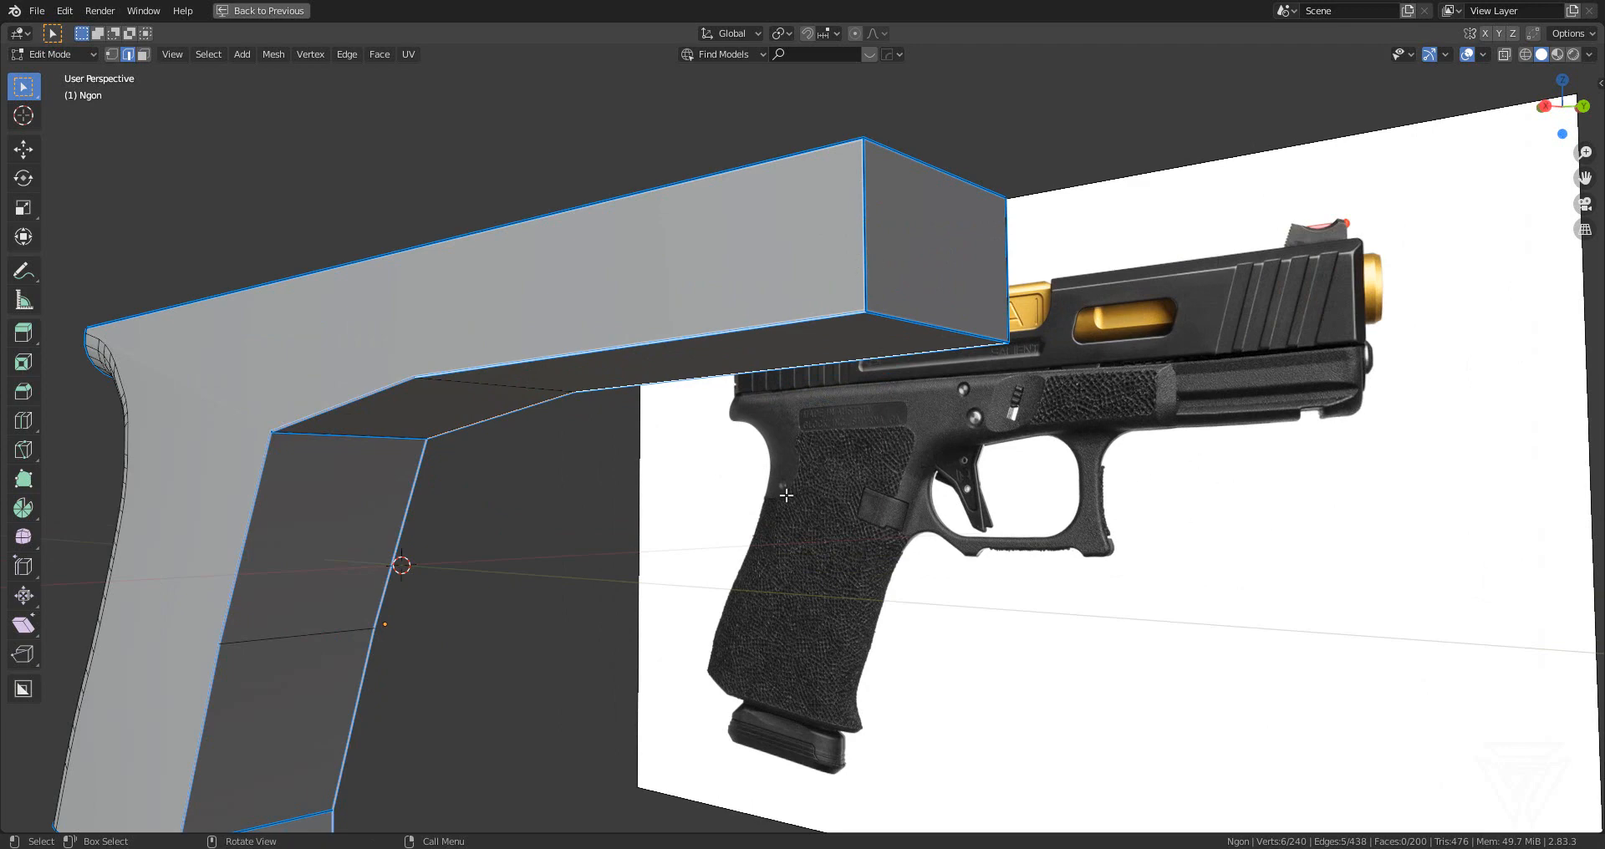
pyautogui.moveTo(786, 495); pyautogui.dragTo(827, 527, button='middle')
pyautogui.press('Tab')
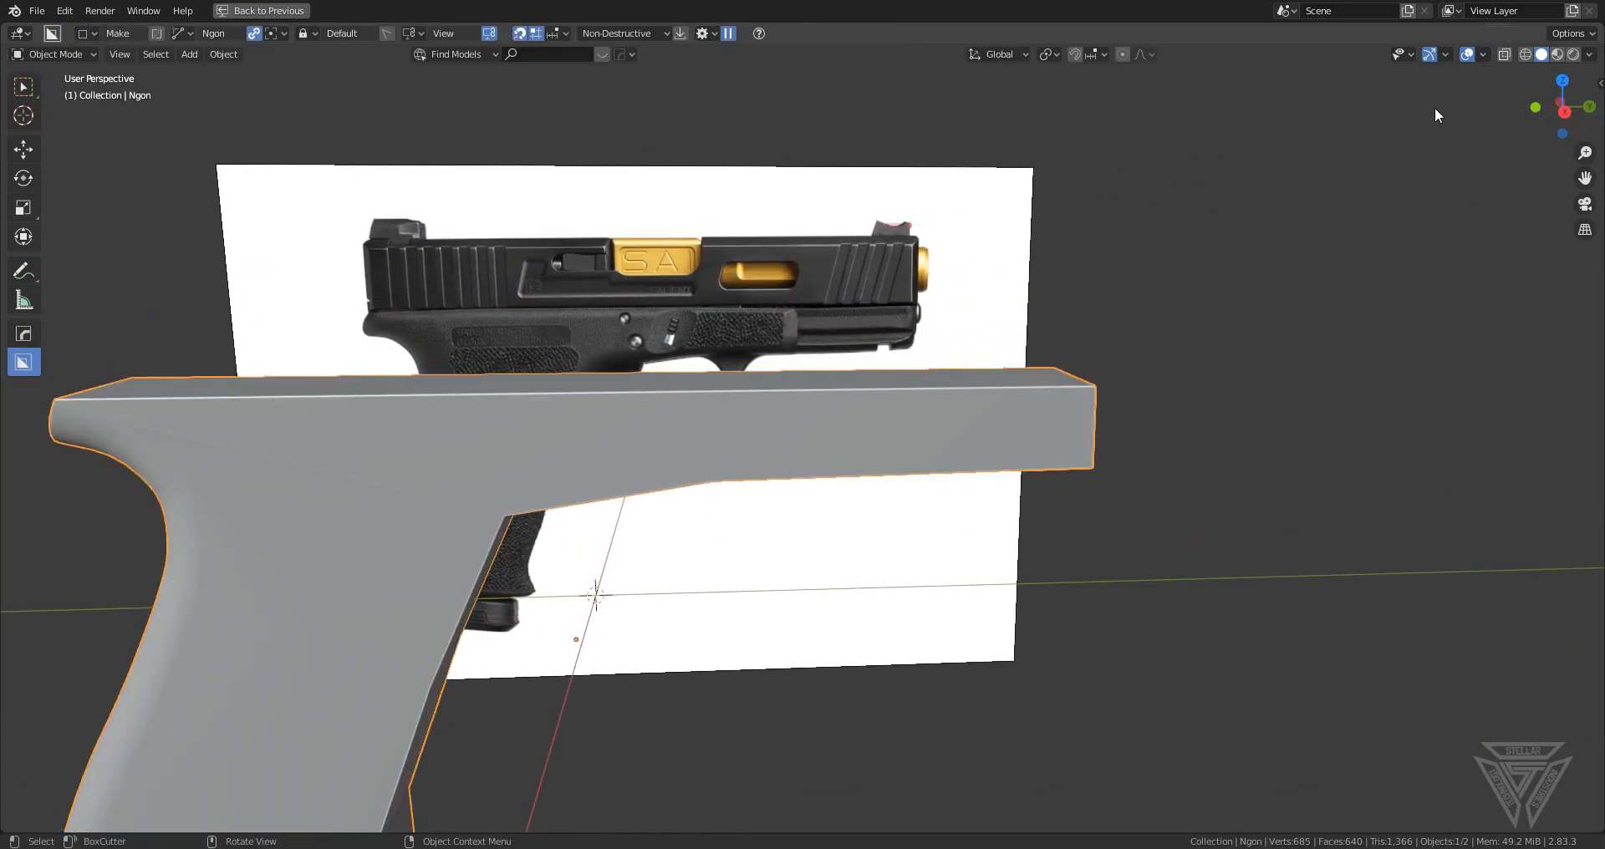
pyautogui.click(1563, 111)
pyautogui.scroll(4, 1285, 348)
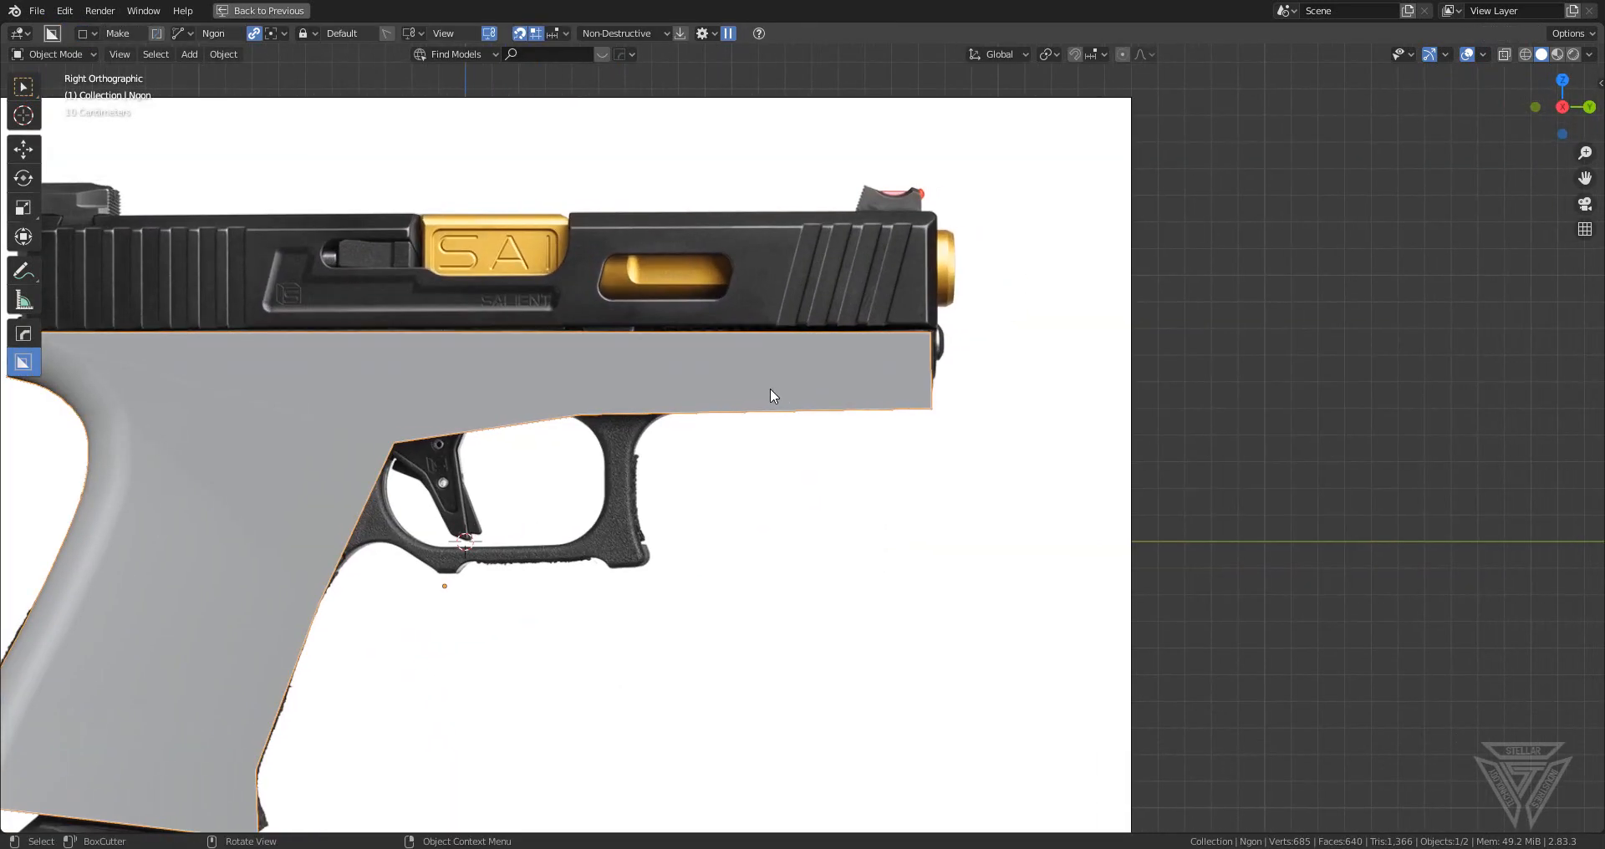
pyautogui.click(769, 388)
pyautogui.scroll(2, 1025, 388)
pyautogui.scroll(-1, 1024, 388)
pyautogui.moveTo(1025, 388); pyautogui.dragTo(979, 391, button='middle')
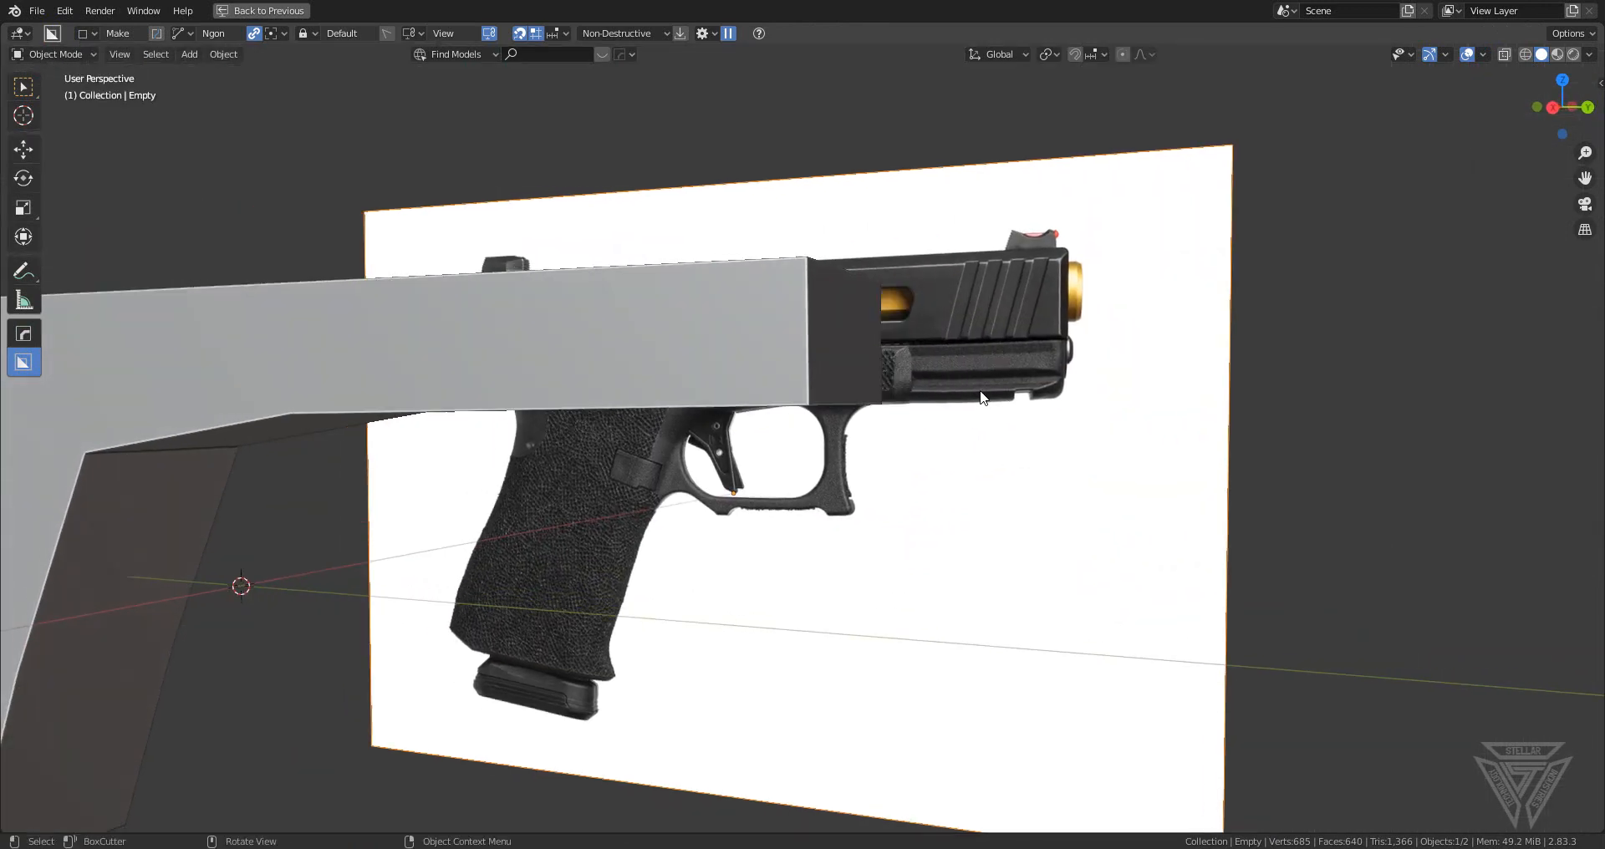
pyautogui.scroll(-2, 864, 334)
pyautogui.click(777, 372)
pyautogui.press('Tab')
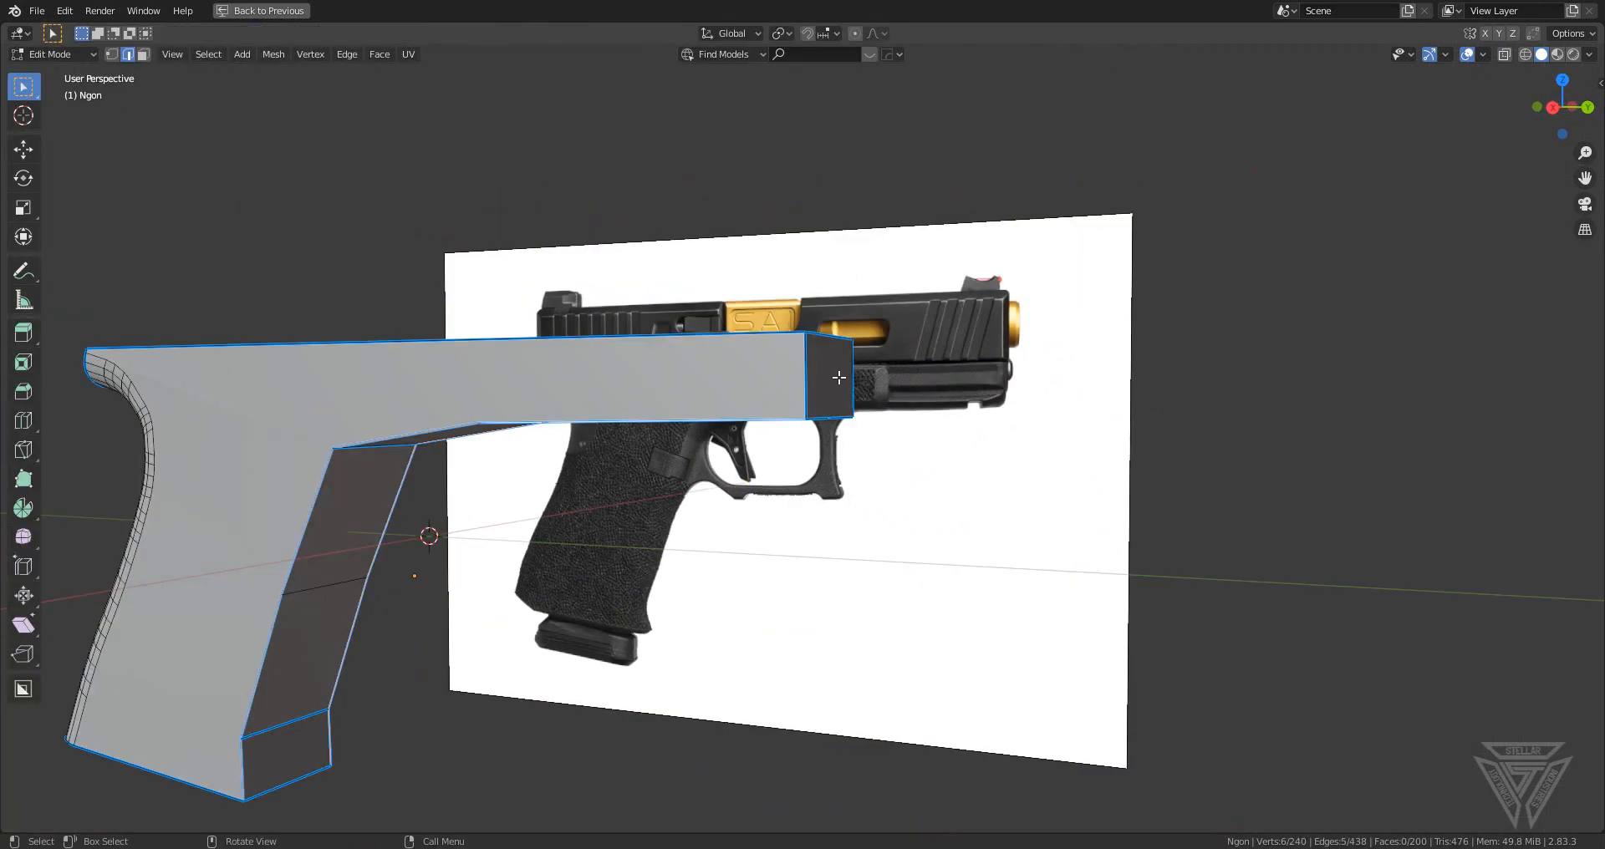
# - Move the frame's front end face back about 0.76 m along global Y, shortening the frame
pyautogui.click(828, 373)
pyautogui.click(1552, 107)
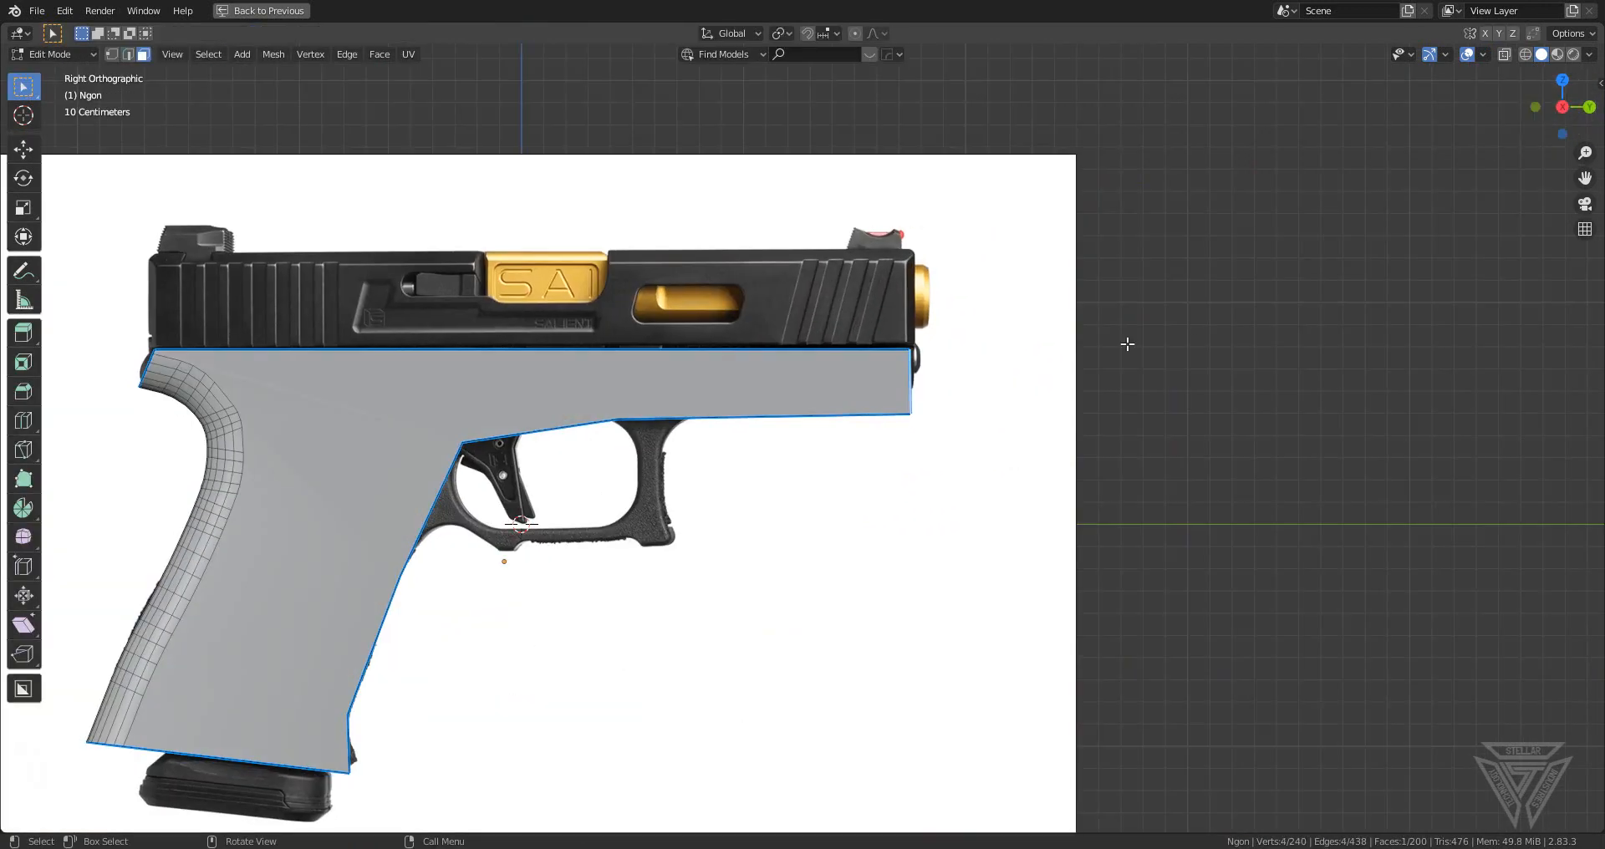
pyautogui.moveTo(1015, 376); pyautogui.dragTo(955, 406, button='middle')
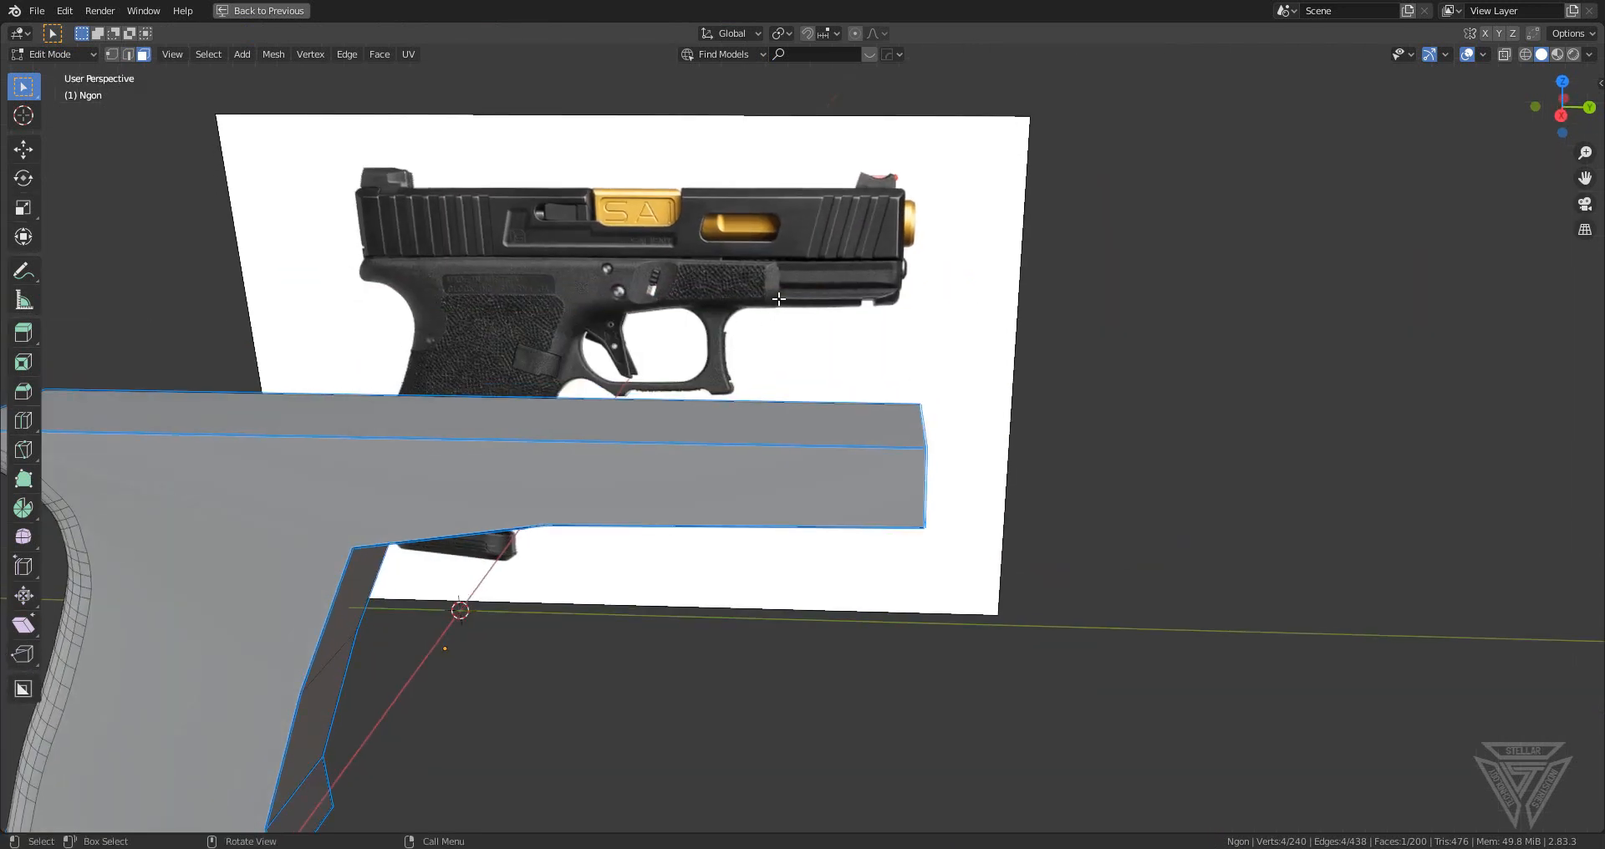
pyautogui.click(1560, 116)
pyautogui.press('g')
pyautogui.press('y')
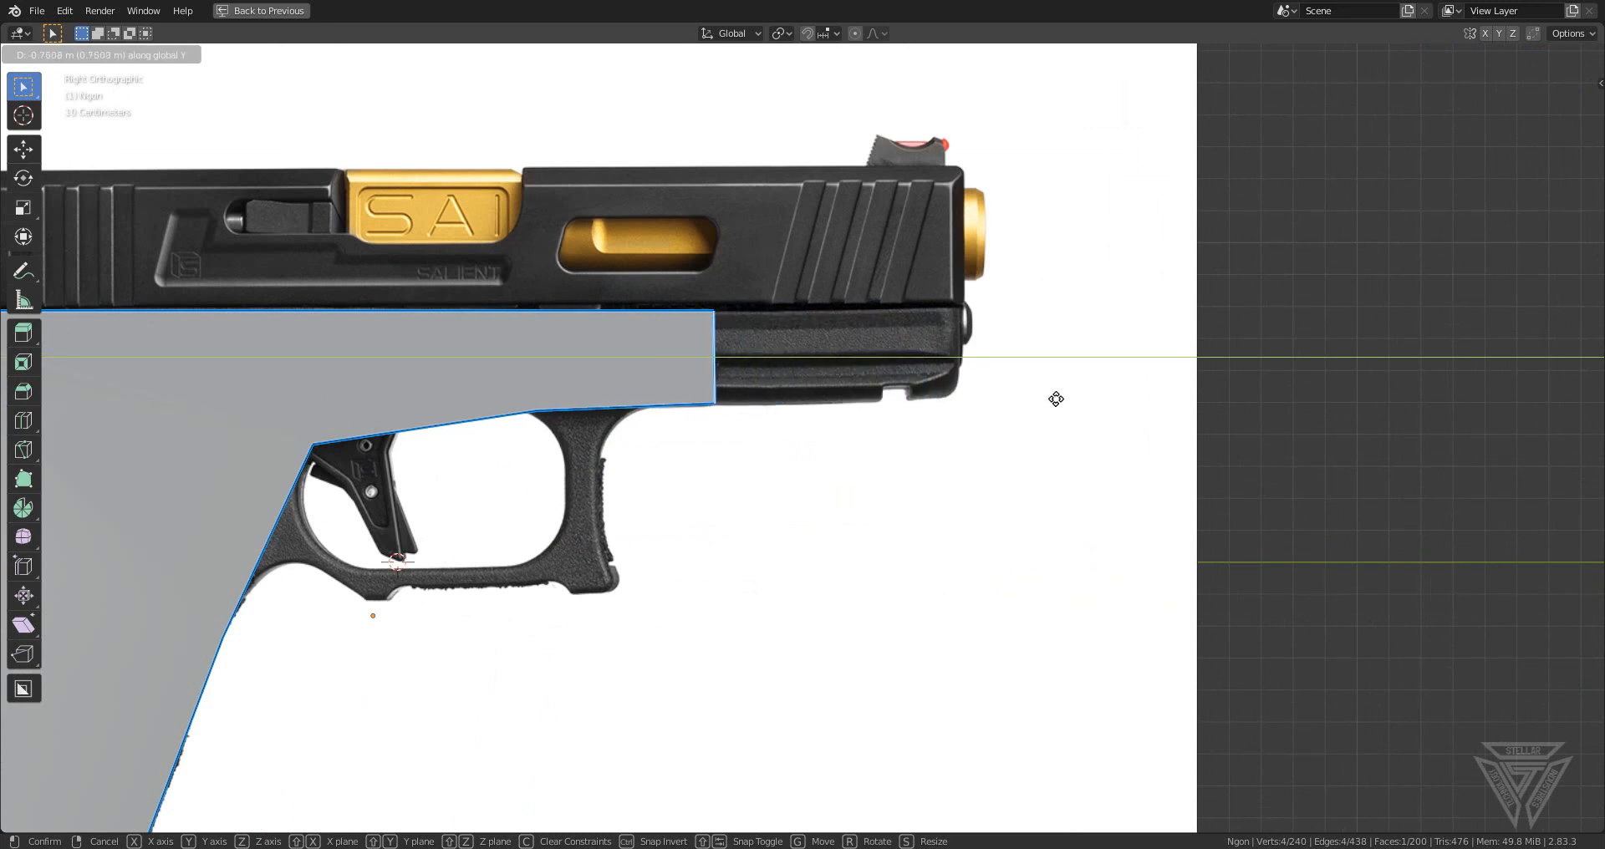
pyautogui.click(1056, 400)
pyautogui.keyDown('shift'); pyautogui.moveTo(795, 420); pyautogui.dragTo(1065, 400, button='middle'); pyautogui.keyUp('shift')
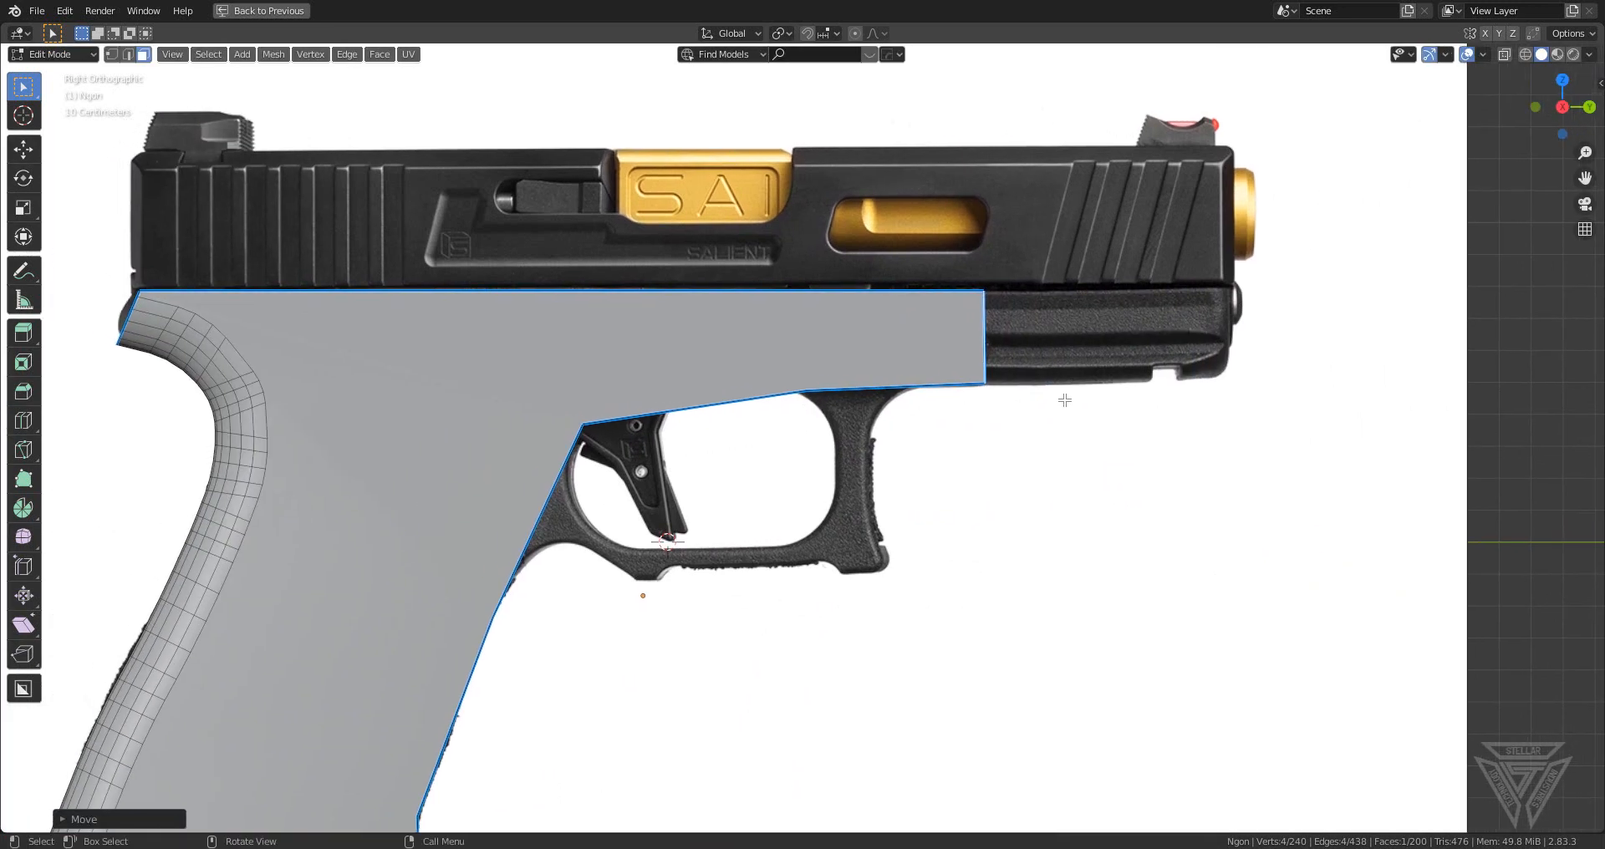
pyautogui.moveTo(1266, 409); pyautogui.dragTo(1244, 451, button='middle')
pyautogui.scroll(-3, 1242, 452)
pyautogui.press('Tab')
pyautogui.scroll(-3, 1236, 455)
pyautogui.moveTo(863, 497); pyautogui.dragTo(970, 426, button='middle')
# - Bevel the edge paths along both sides of the grip's front and the frame's underside, about 0.163 m wide with 7 segments
pyautogui.press('Tab')
pyautogui.scroll(4, 706, 544)
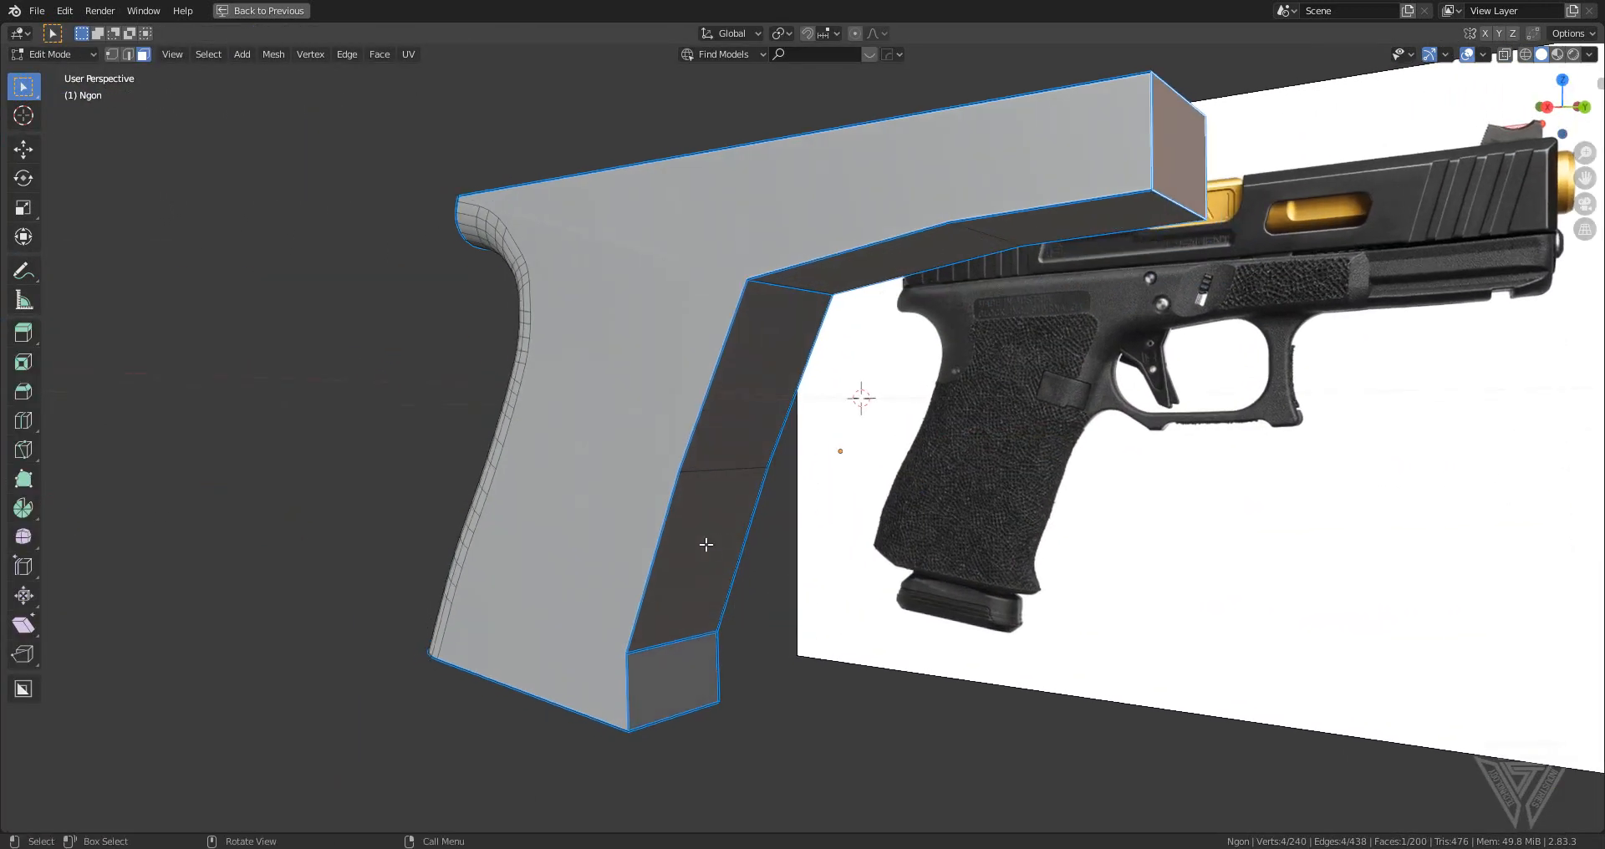
pyautogui.click(645, 682)
pyautogui.press('2')
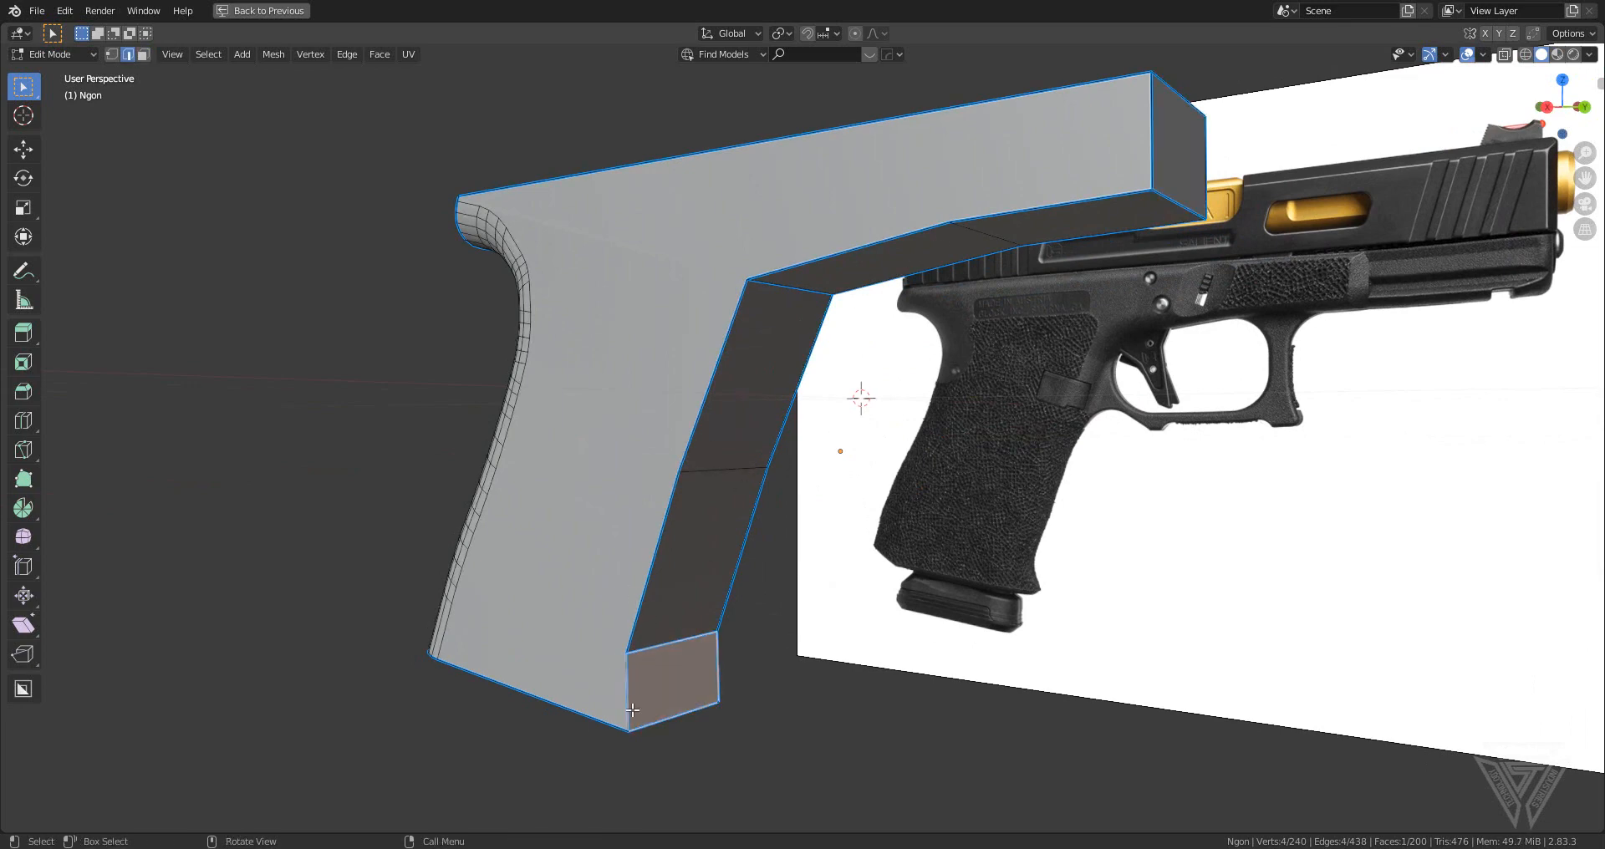
pyautogui.click(630, 709)
pyautogui.keyDown('shift'); pyautogui.click(718, 668); pyautogui.keyUp('shift')
pyautogui.keyDown('ctrl'); pyautogui.click(1030, 215); pyautogui.keyUp('ctrl')
pyautogui.moveTo(1030, 216); pyautogui.dragTo(900, 393, button='middle')
pyautogui.hotkey('ctrl', 'b')
pyautogui.scroll(1, 1091, 426)
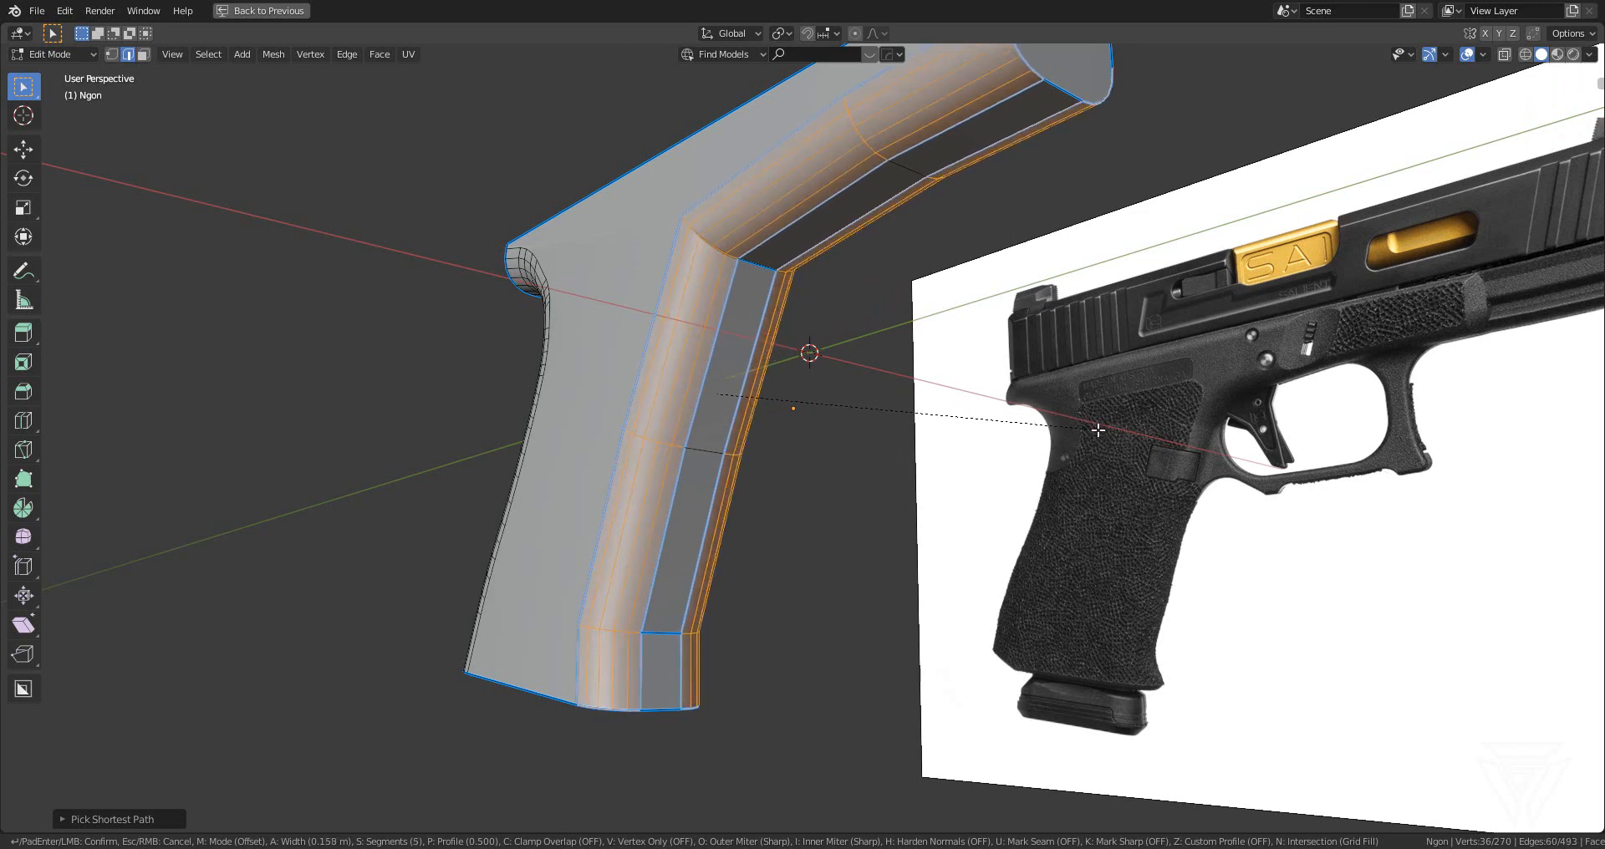
pyautogui.scroll(2, 1097, 429)
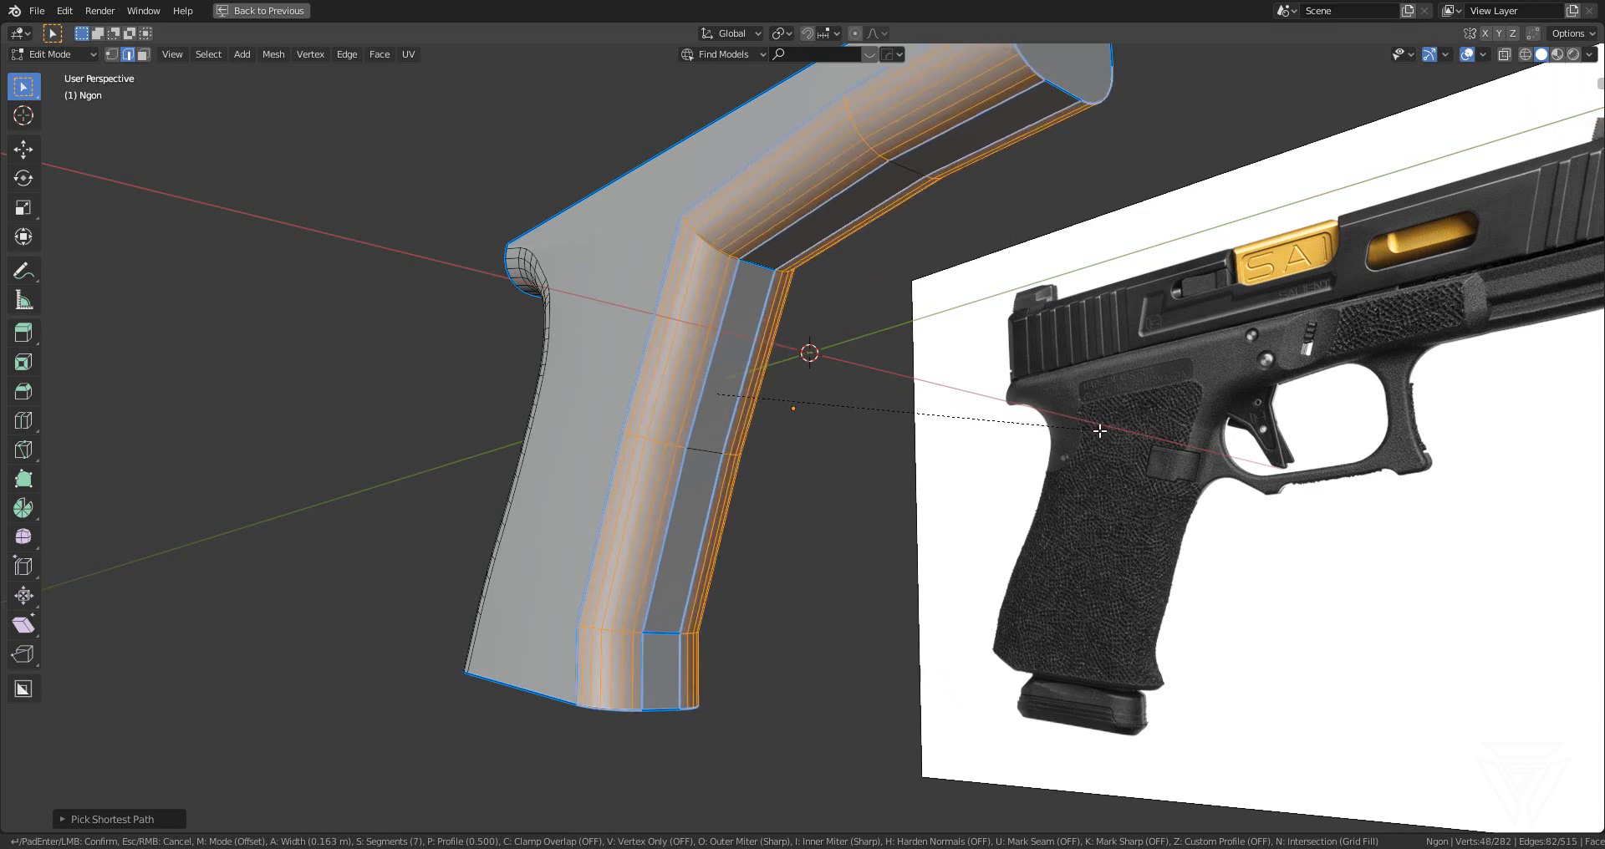
pyautogui.click(1099, 430)
# - Clear the sharp marks from the new bevel and from the cross edges on the grip's front and the frame's underside
pyautogui.scroll(-4, 855, 447)
pyautogui.moveTo(856, 446); pyautogui.dragTo(914, 352, button='middle')
pyautogui.scroll(3, 916, 443)
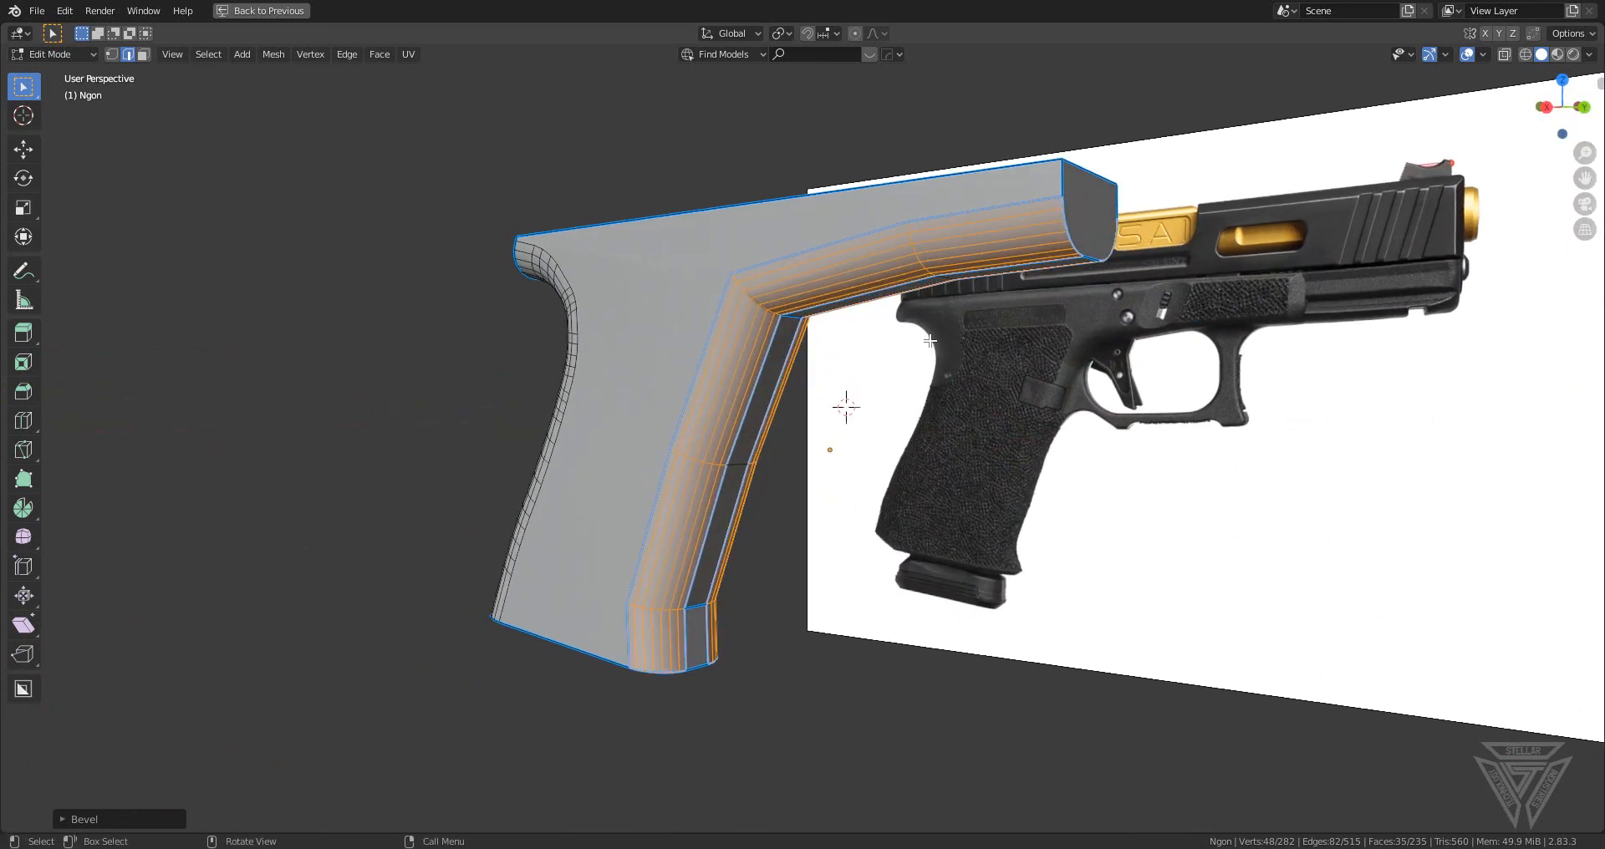
pyautogui.rightClick(914, 353)
pyautogui.click(914, 353)
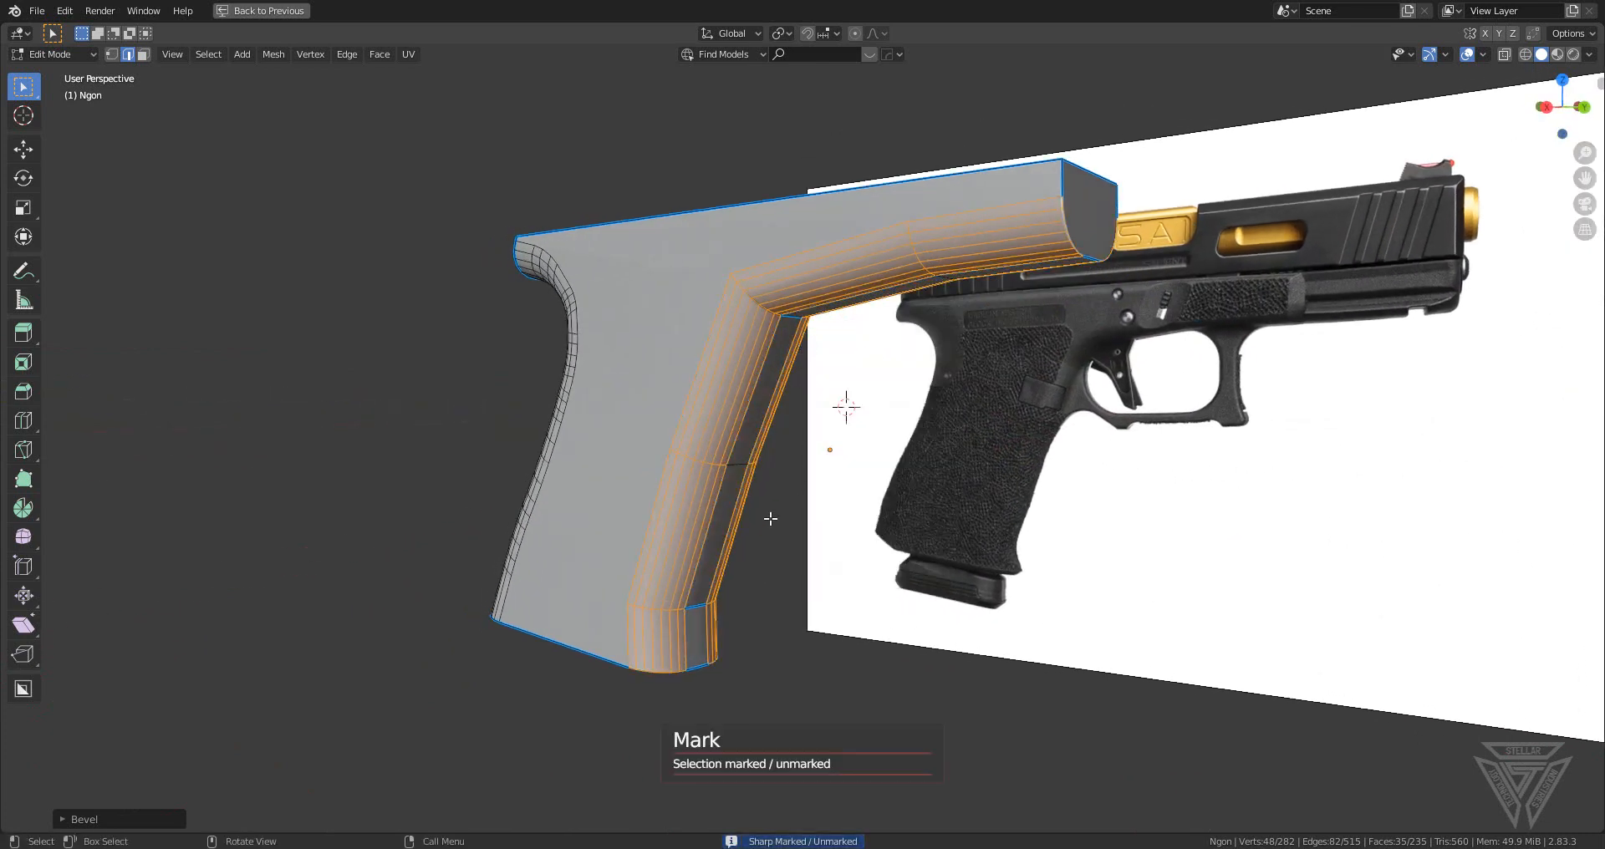
pyautogui.click(693, 665)
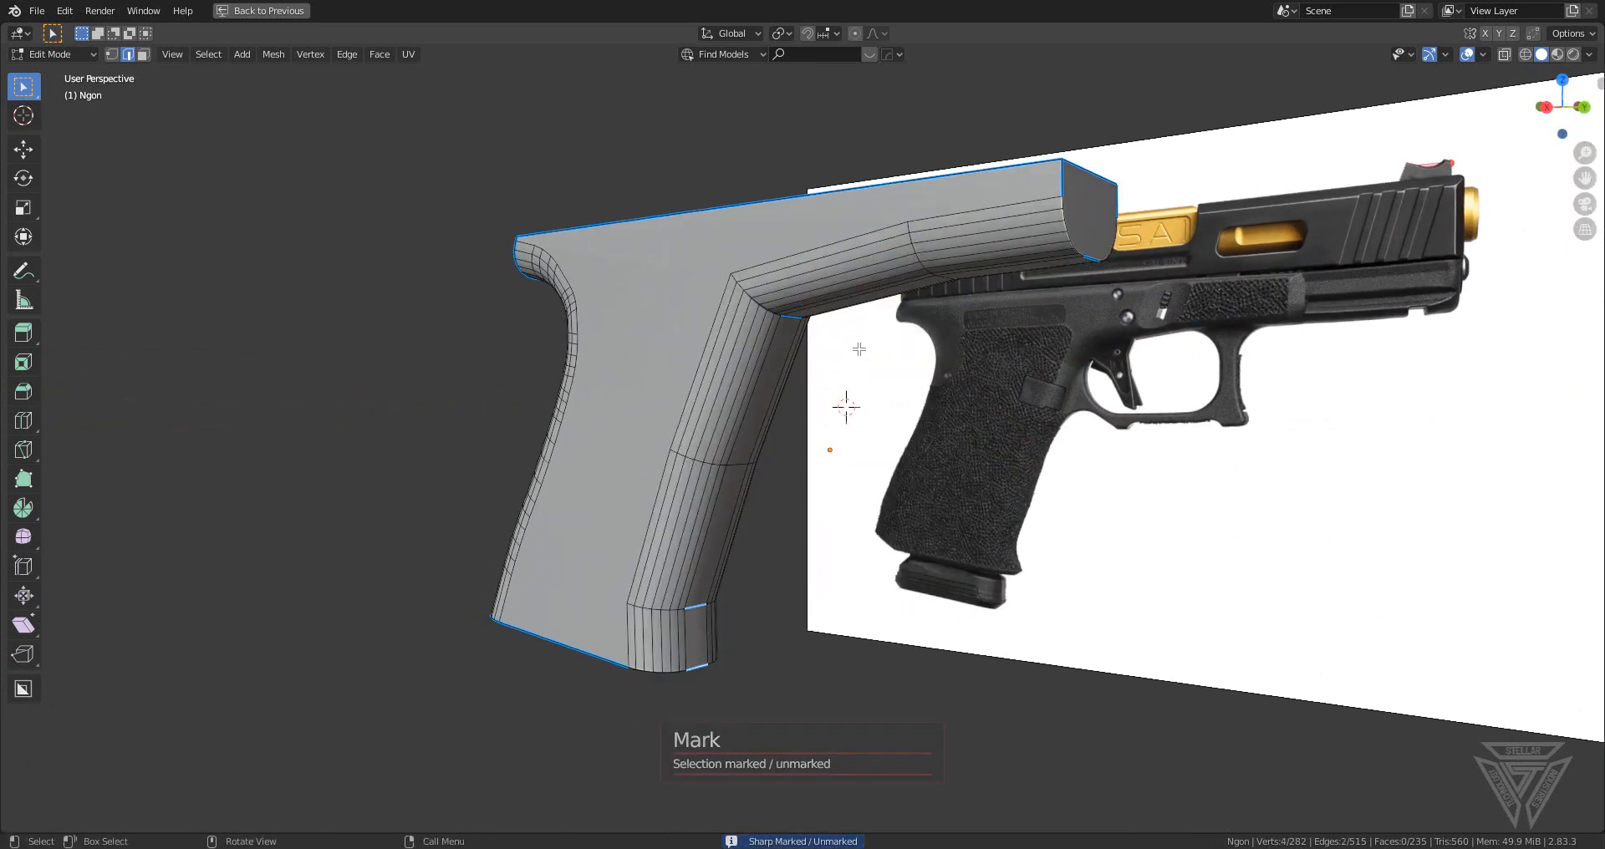
pyautogui.keyDown('shift'); pyautogui.click(790, 317); pyautogui.keyUp('shift')
pyautogui.moveTo(879, 392); pyautogui.dragTo(877, 380, button='middle')
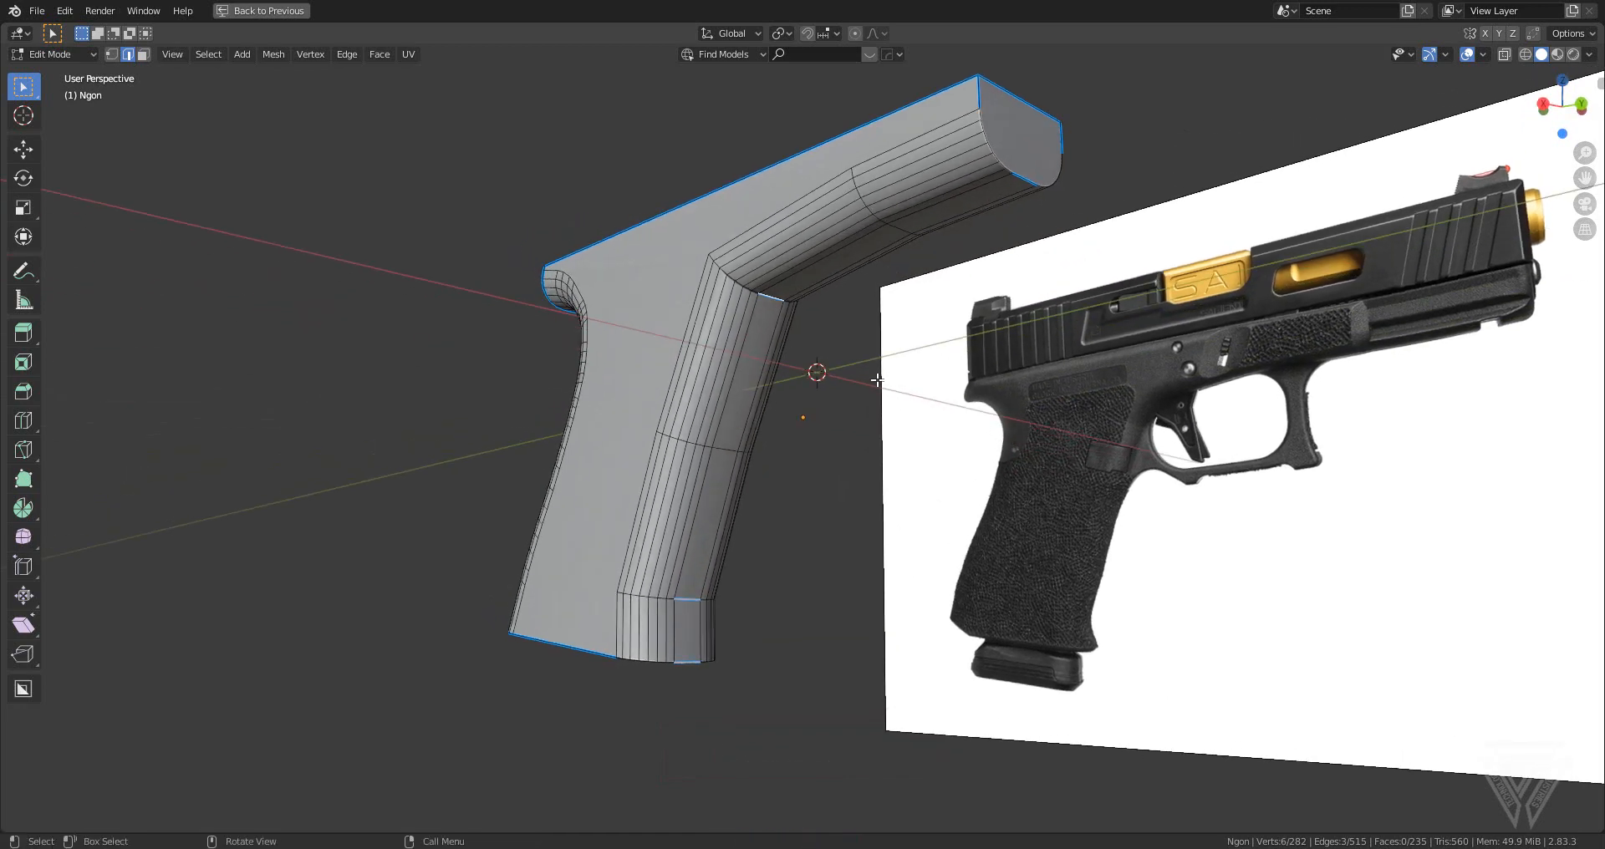
pyautogui.rightClick(1179, 287)
pyautogui.click(1186, 321)
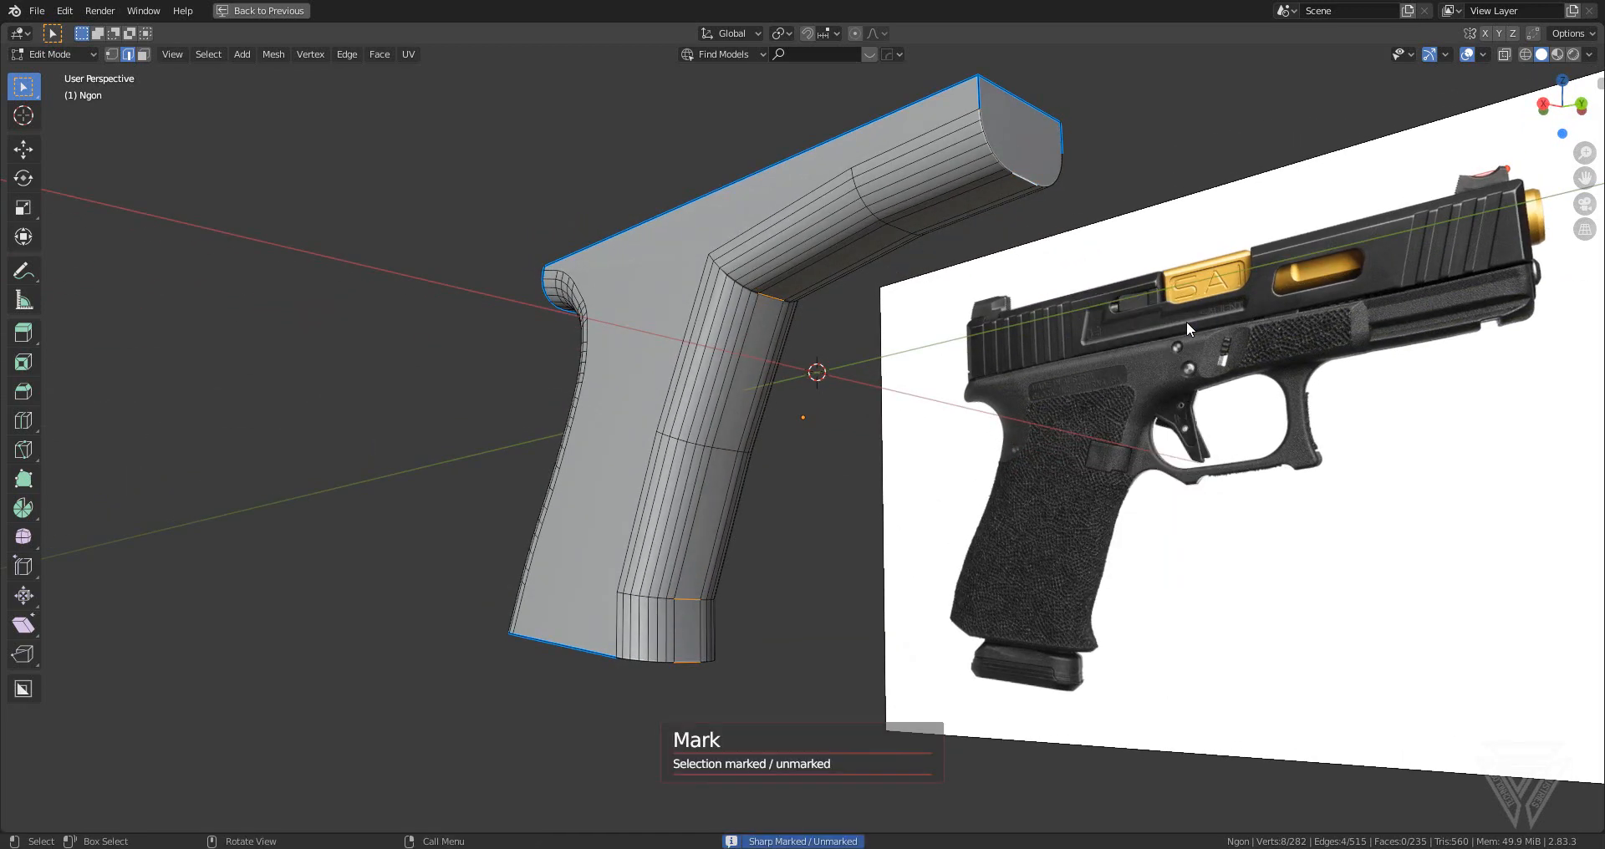
# - Move the edge path across the corner between grip and frame up about 0.068 m, and bevel it about 0.287 m wide with 6 segments
pyautogui.scroll(3, 702, 307)
pyautogui.keyDown('shift'); pyautogui.moveTo(748, 330); pyautogui.dragTo(802, 501, button='middle'); pyautogui.keyUp('shift')
pyautogui.scroll(1, 803, 501)
pyautogui.moveTo(802, 501); pyautogui.dragTo(764, 449, button='middle')
pyautogui.moveTo(719, 402); pyautogui.dragTo(889, 482, button='middle')
pyautogui.keyDown('ctrl'); pyautogui.click(776, 439); pyautogui.keyUp('ctrl')
pyautogui.scroll(-3, 777, 439)
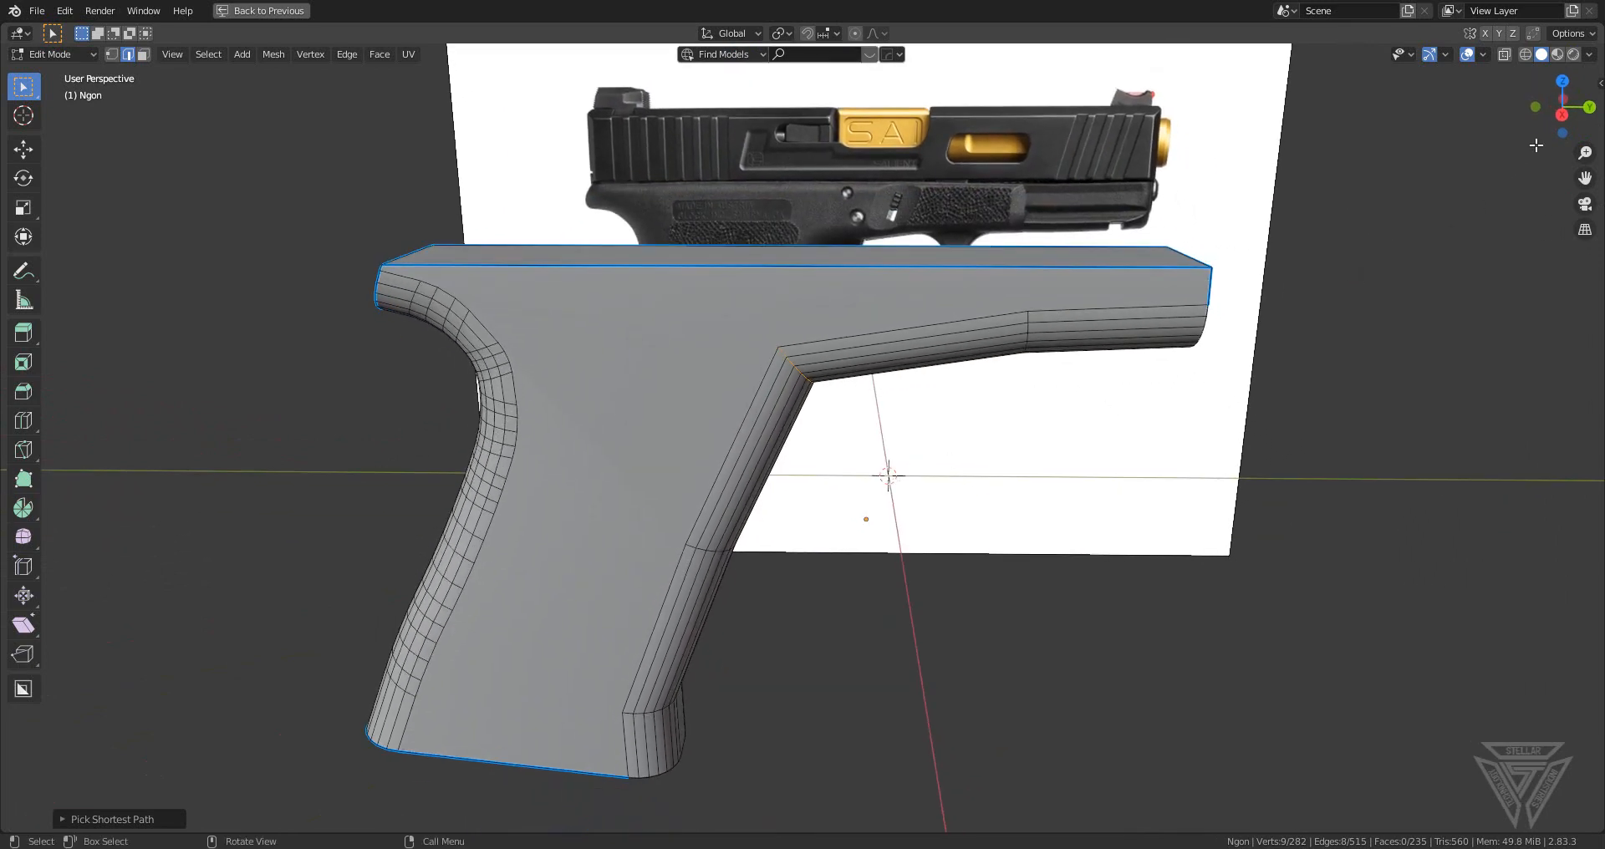
pyautogui.click(1561, 115)
pyautogui.scroll(3, 1061, 451)
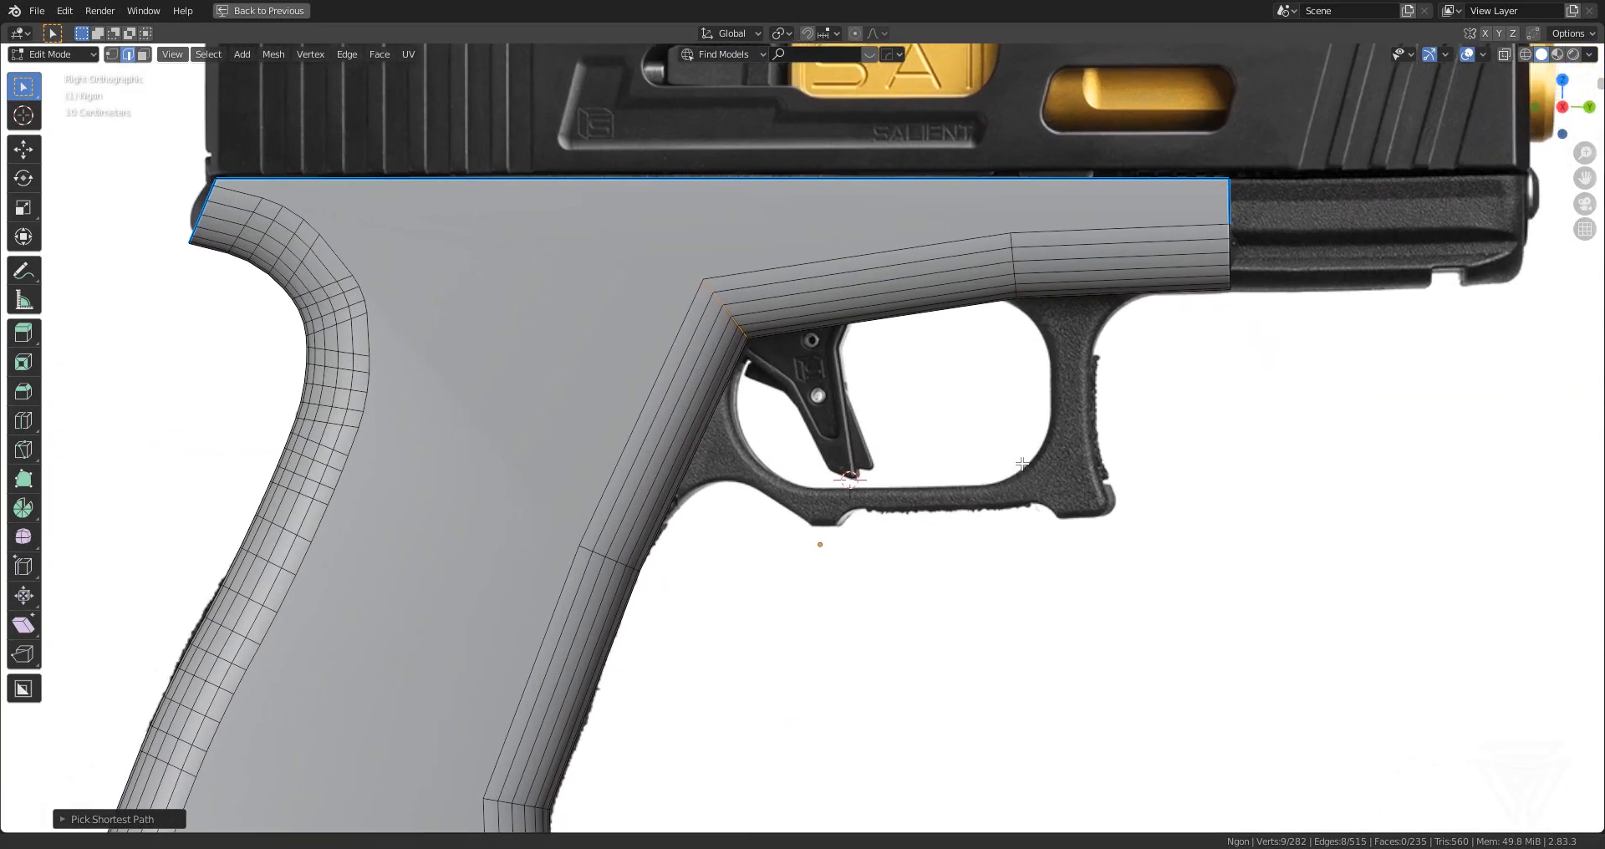
pyautogui.press('g')
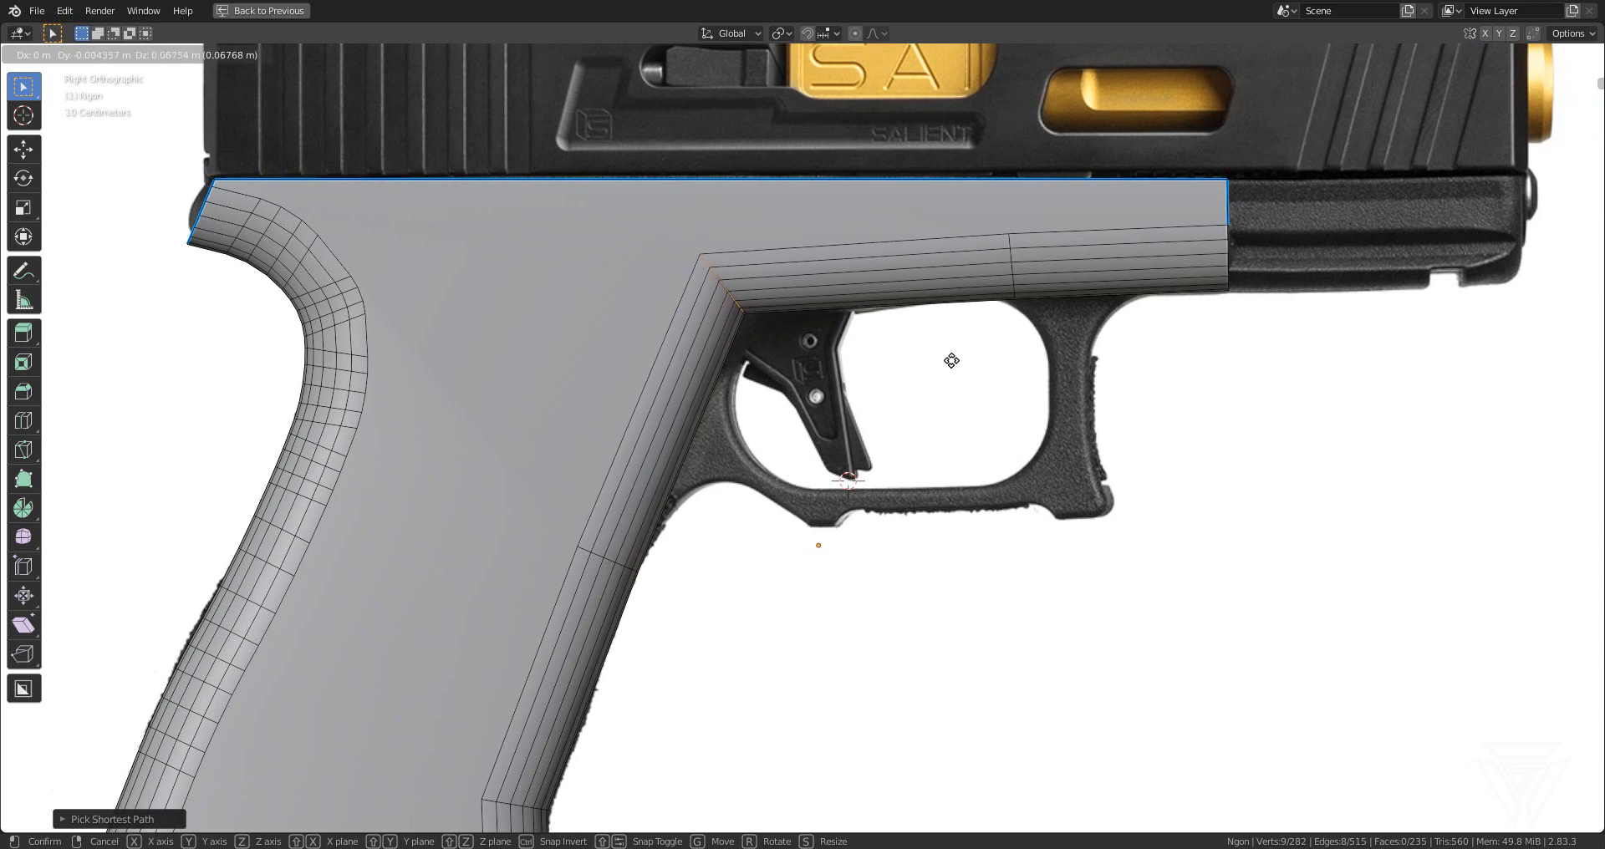
pyautogui.click(951, 361)
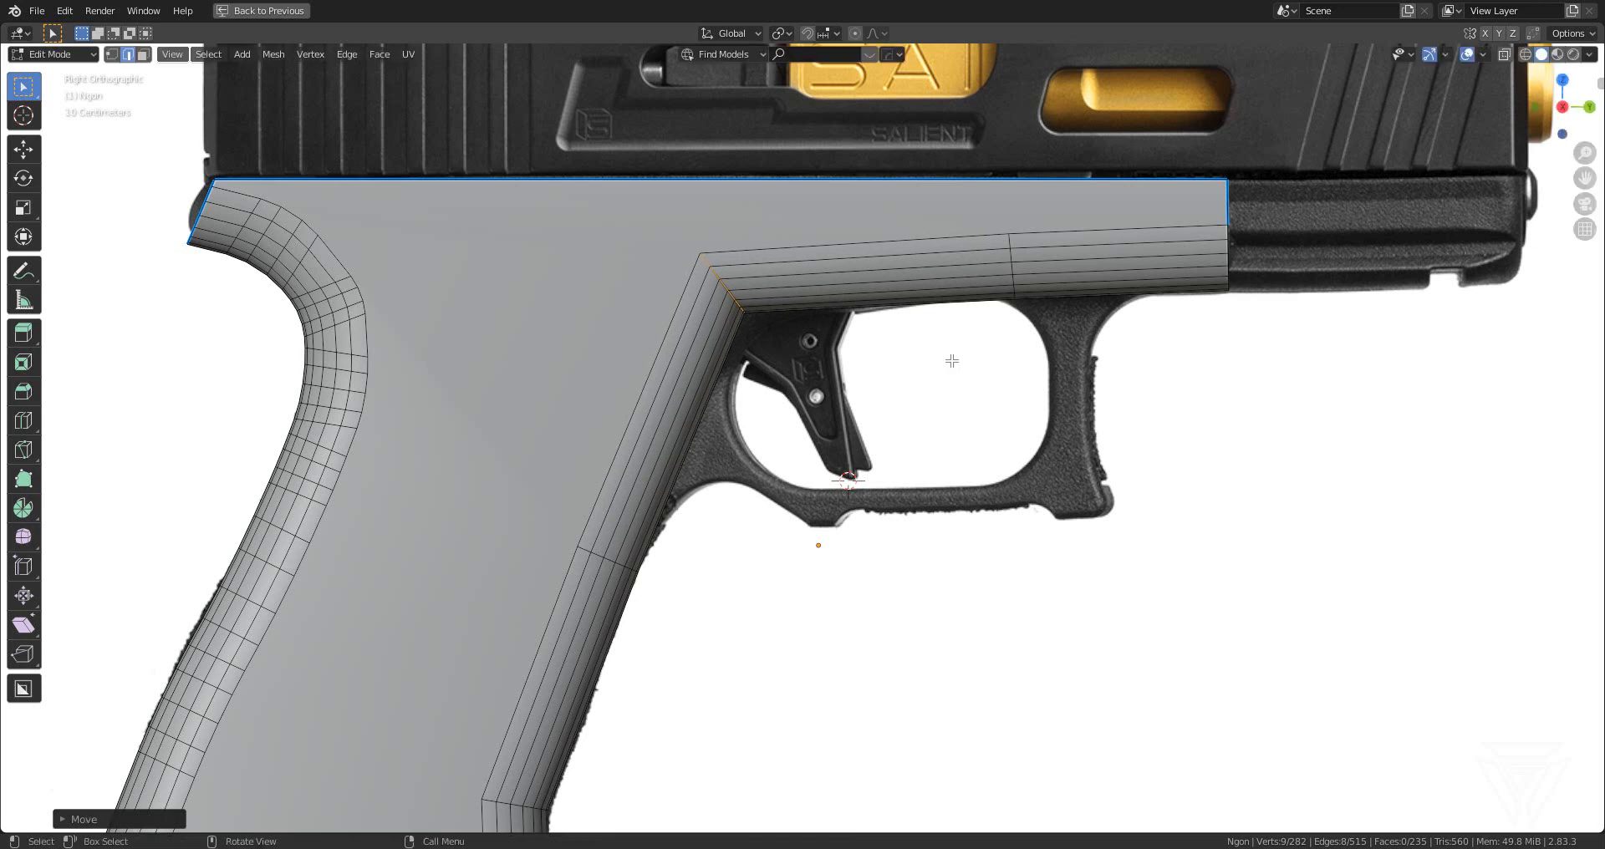
pyautogui.hotkey('ctrl', 'b')
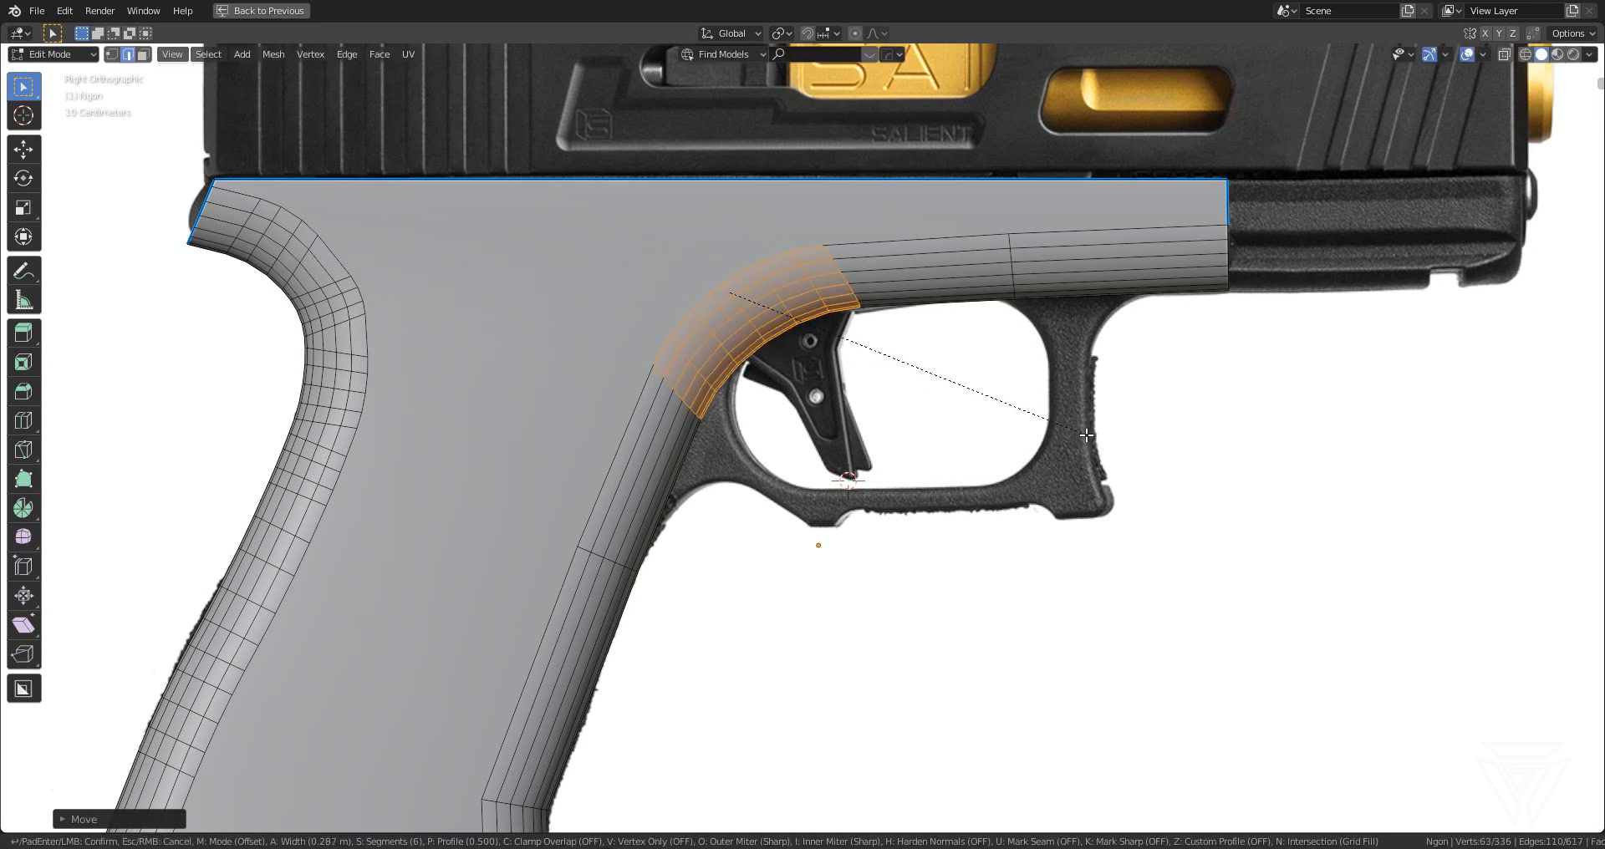
pyautogui.click(1086, 435)
# - Bevel the cross edge loop near the bottom of the grip's front, about 0.09 m wide with 3 segments
pyautogui.moveTo(1040, 416); pyautogui.dragTo(993, 440, button='middle')
pyautogui.scroll(1, 981, 576)
pyautogui.keyDown('shift'); pyautogui.moveTo(981, 577); pyautogui.dragTo(931, 478, button='middle'); pyautogui.keyUp('shift')
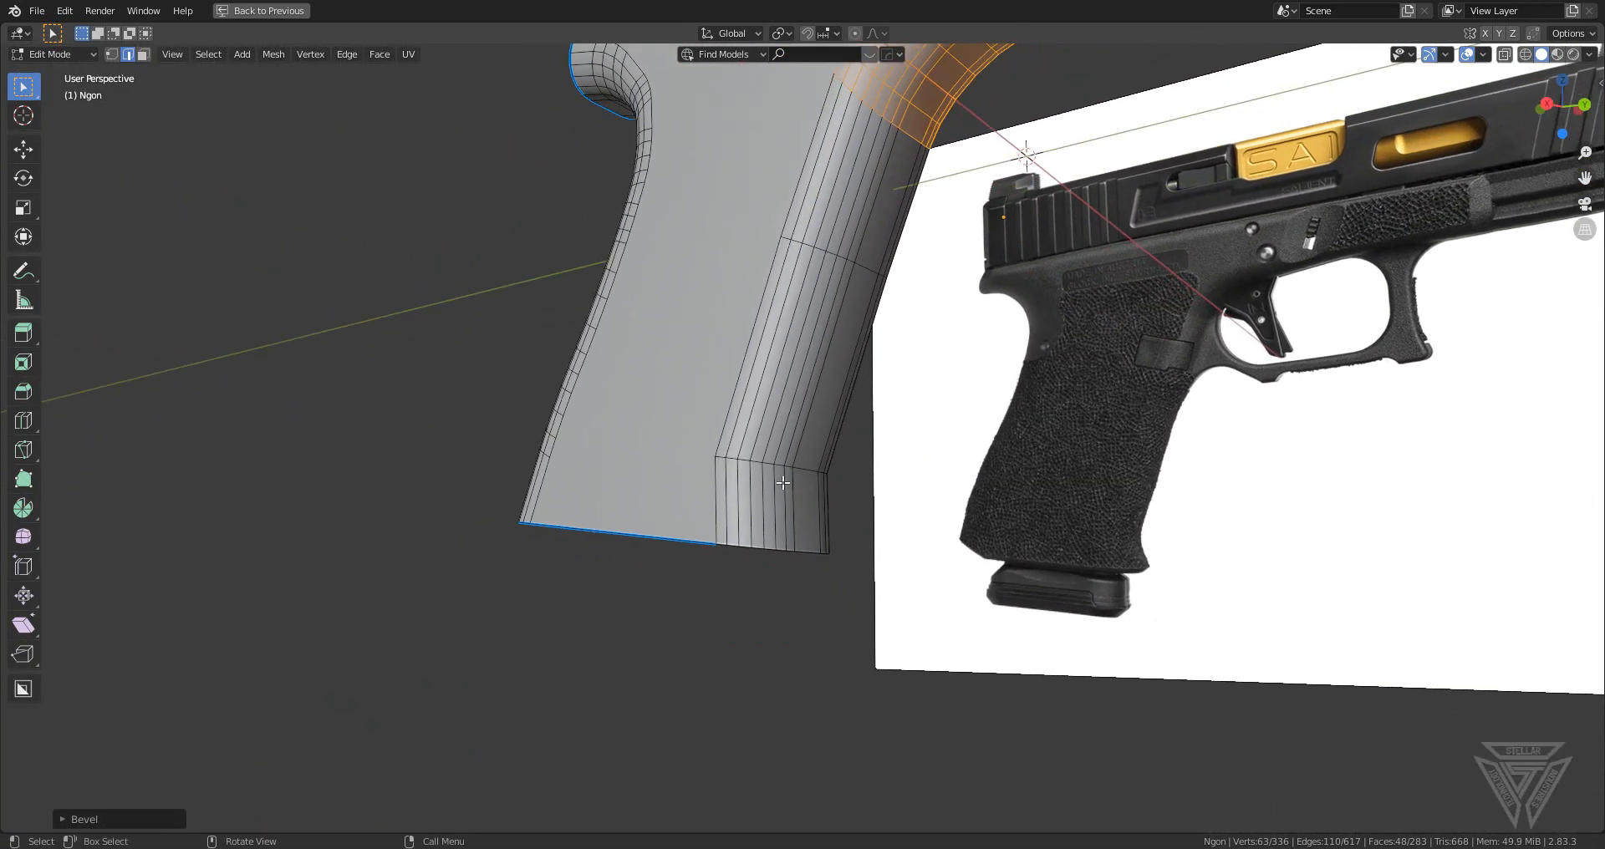
pyautogui.scroll(3, 806, 477)
pyautogui.click(799, 499)
pyautogui.keyDown('alt'); pyautogui.click(803, 499); pyautogui.keyUp('alt')
pyautogui.moveTo(804, 499); pyautogui.dragTo(812, 520, button='middle')
pyautogui.hotkey('ctrl', 'b')
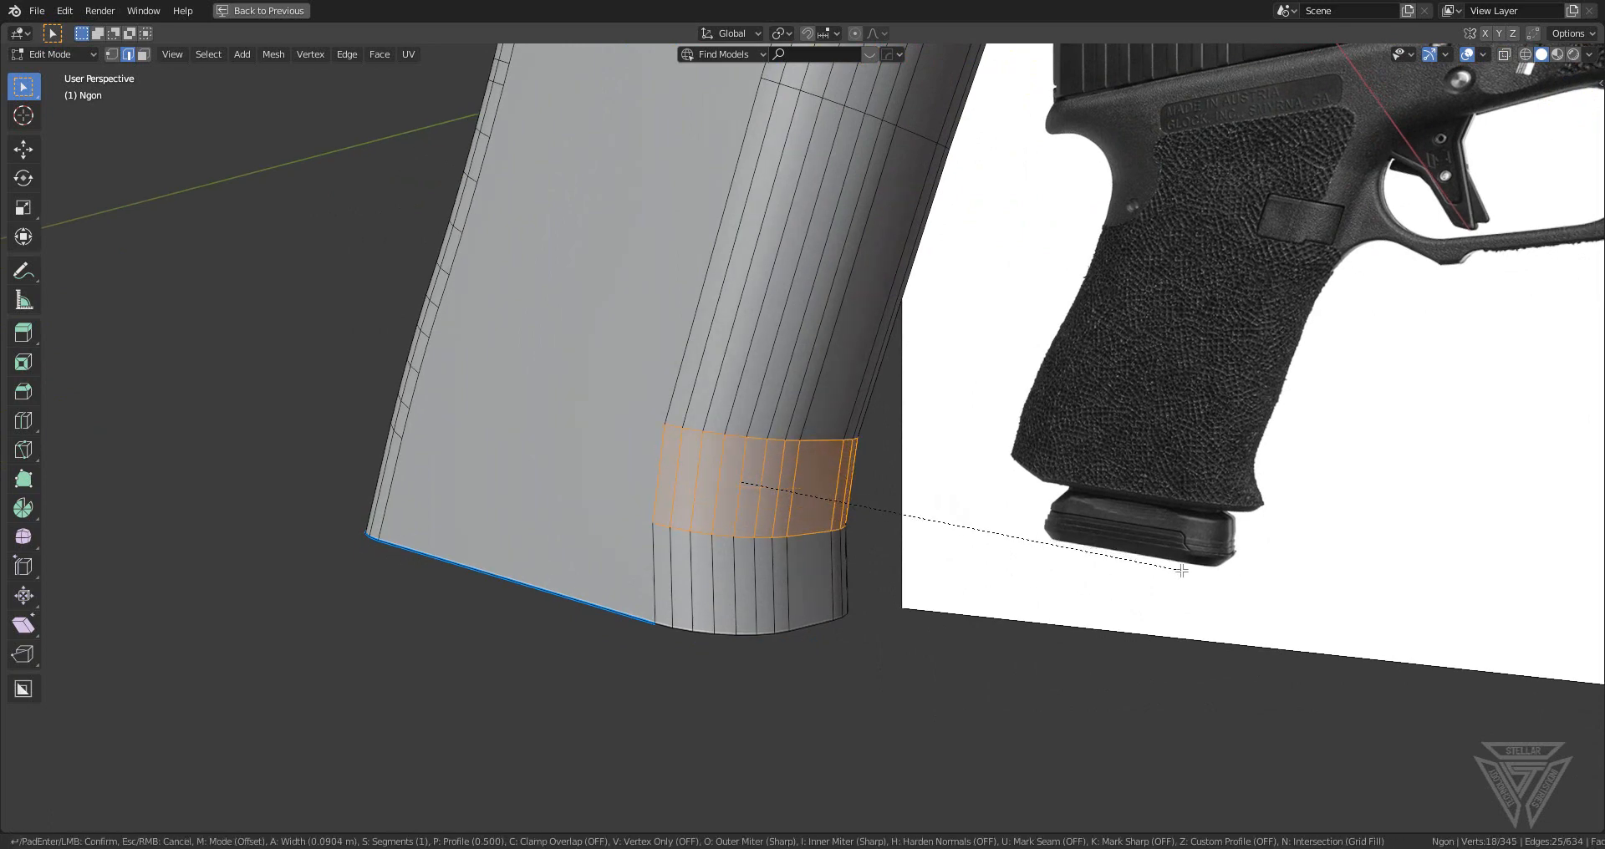
pyautogui.scroll(2, 1180, 571)
pyautogui.click(1180, 570)
# - Examine the rounded grip and frame in Object Mode from several angles
pyautogui.scroll(-4, 1180, 571)
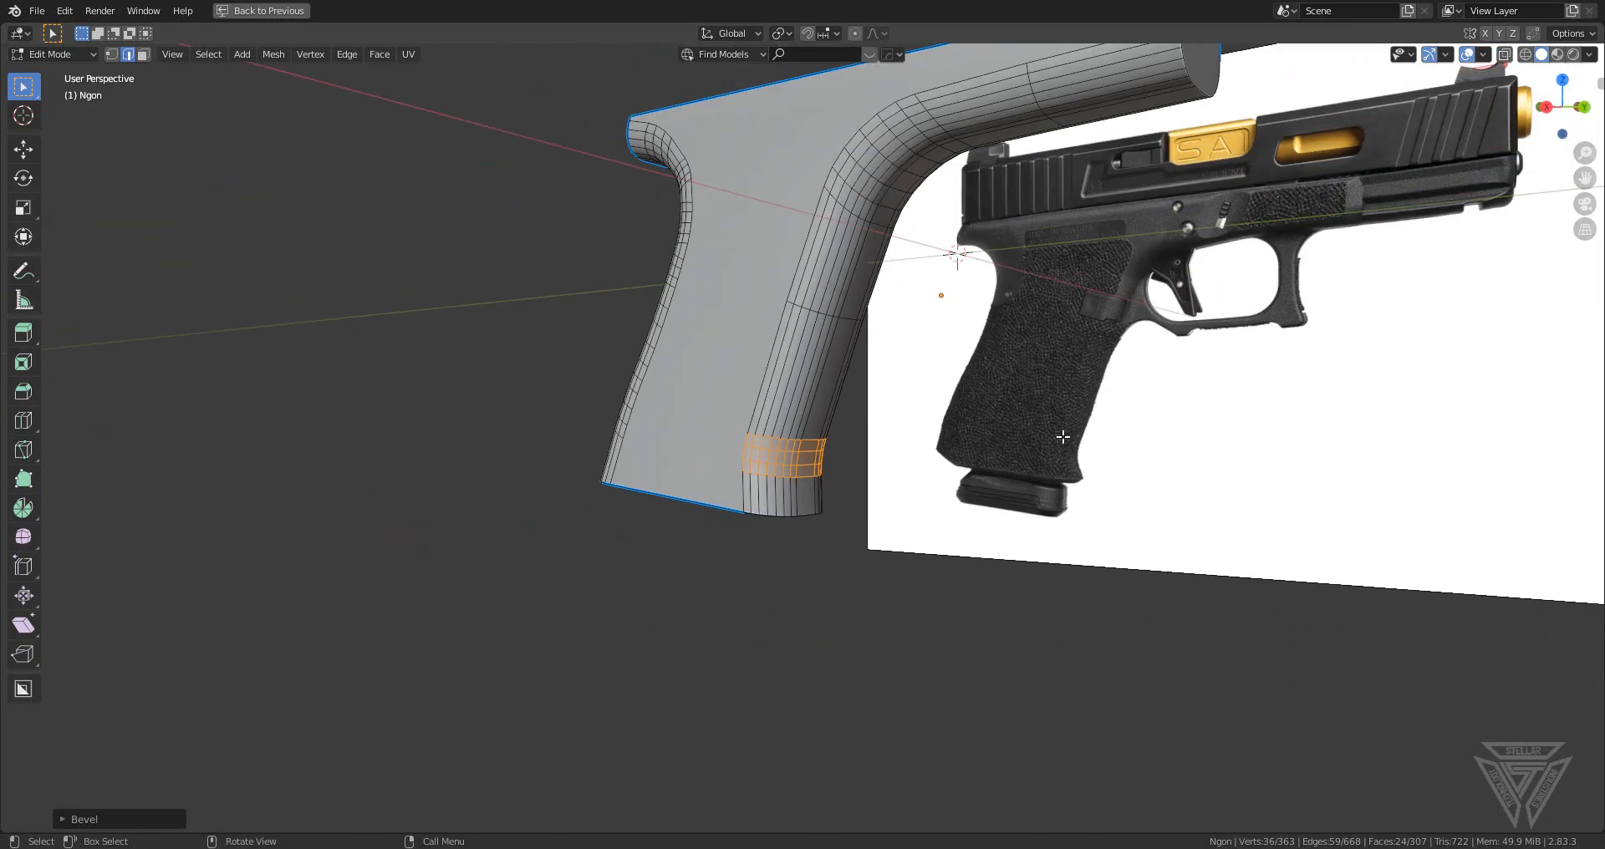
pyautogui.keyDown('shift'); pyautogui.moveTo(1061, 437); pyautogui.dragTo(960, 546, button='middle'); pyautogui.keyUp('shift')
pyautogui.press('Tab')
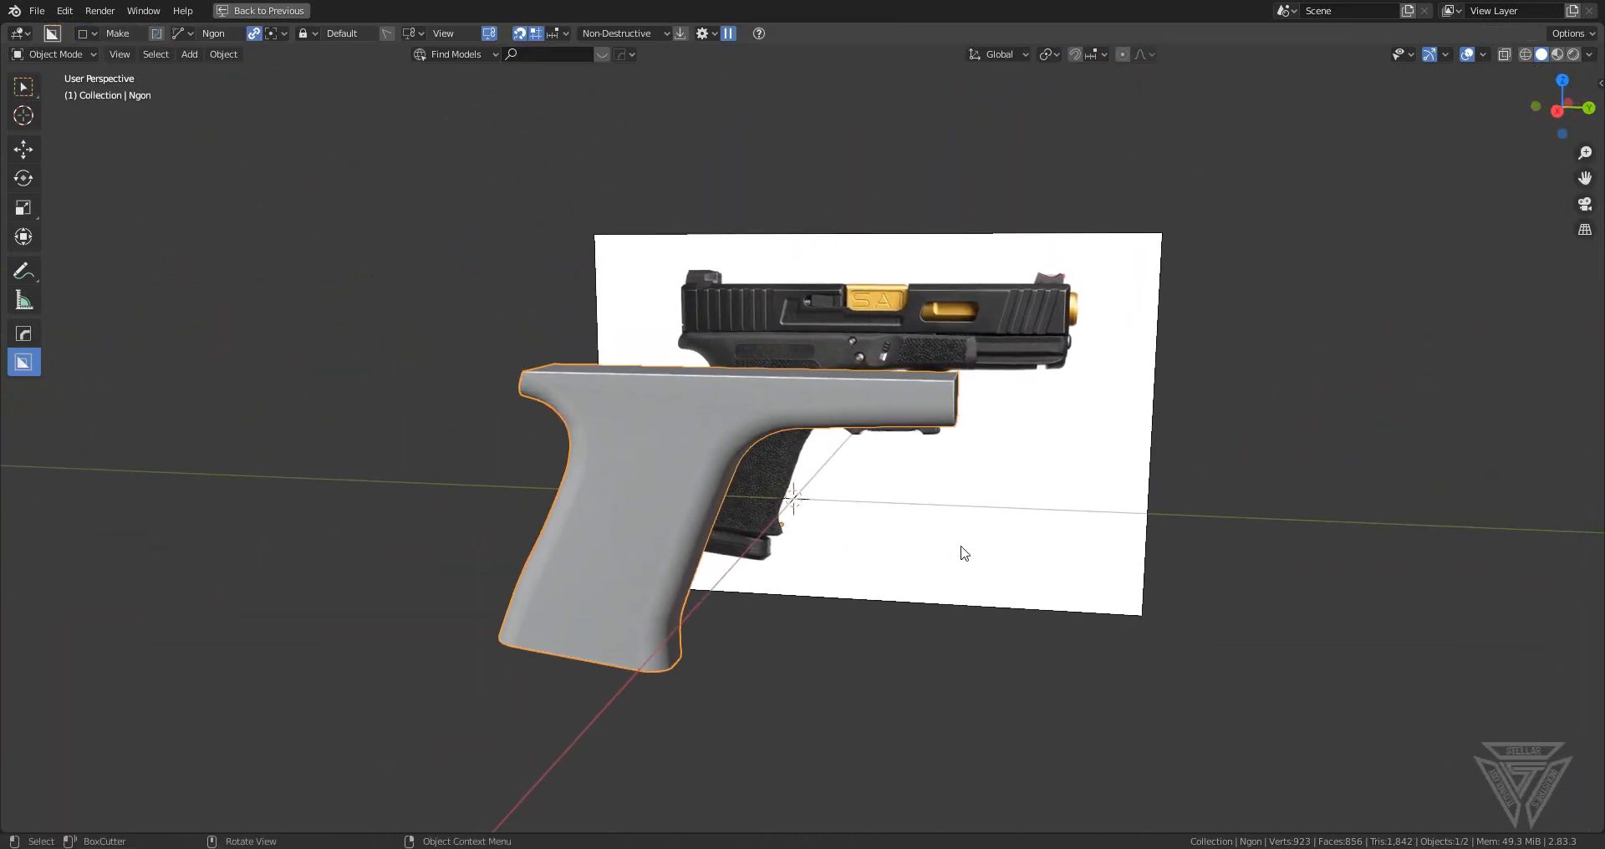
pyautogui.scroll(2, 964, 554)
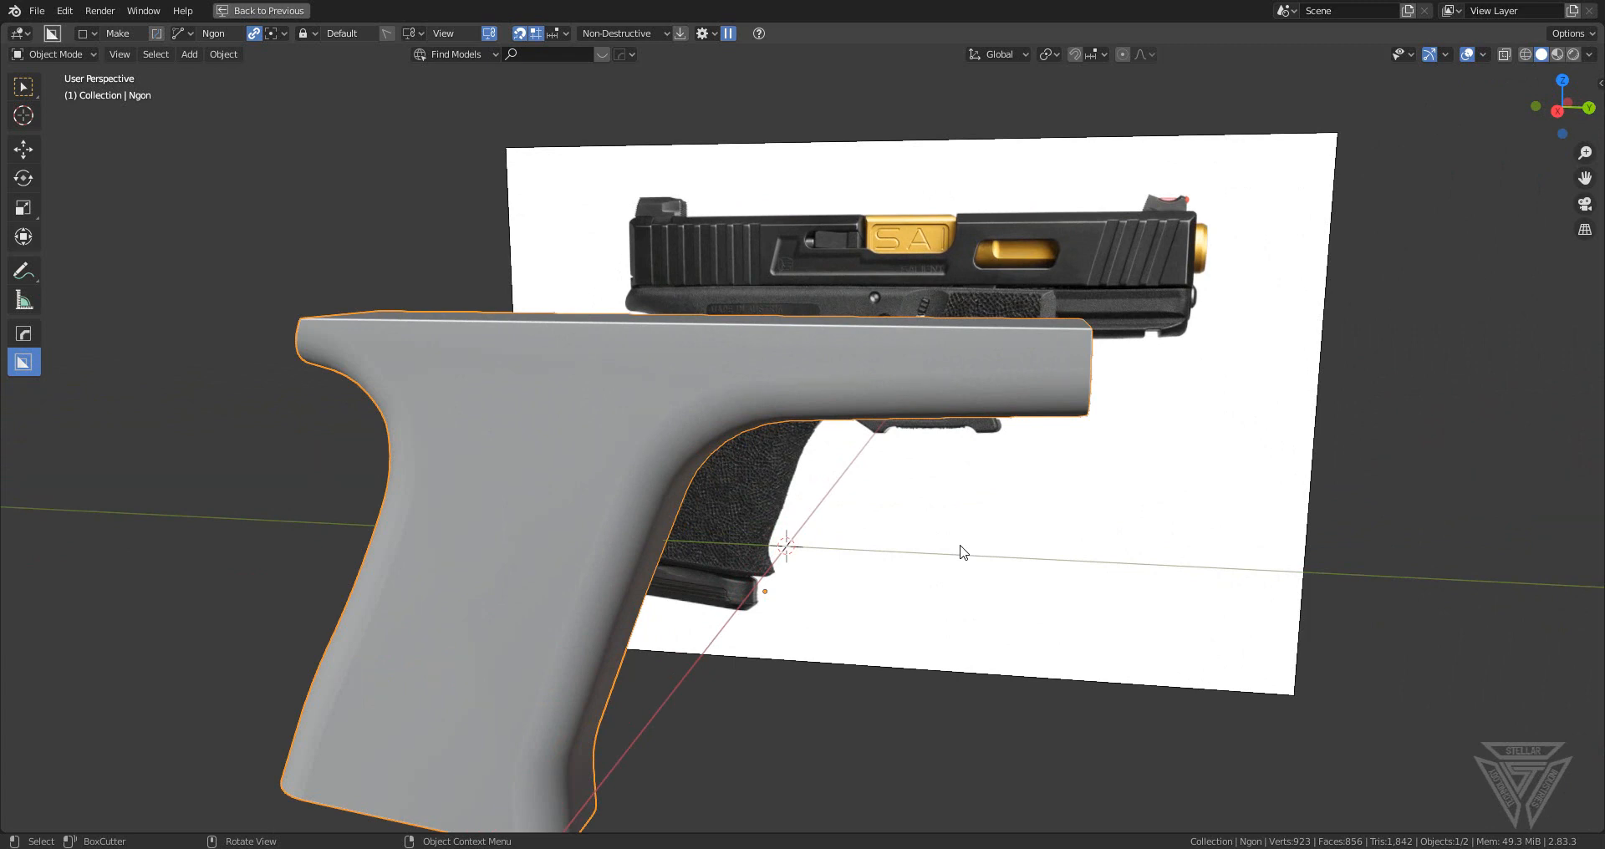
pyautogui.scroll(-2, 964, 553)
pyautogui.moveTo(860, 508); pyautogui.dragTo(769, 463, button='middle')
pyautogui.scroll(3, 906, 447)
pyautogui.moveTo(725, 516); pyautogui.dragTo(850, 498, button='middle')
# - Turn on X-ray in the right side view and select the reference image to compare the grip's outline with it
pyautogui.click(1568, 110)
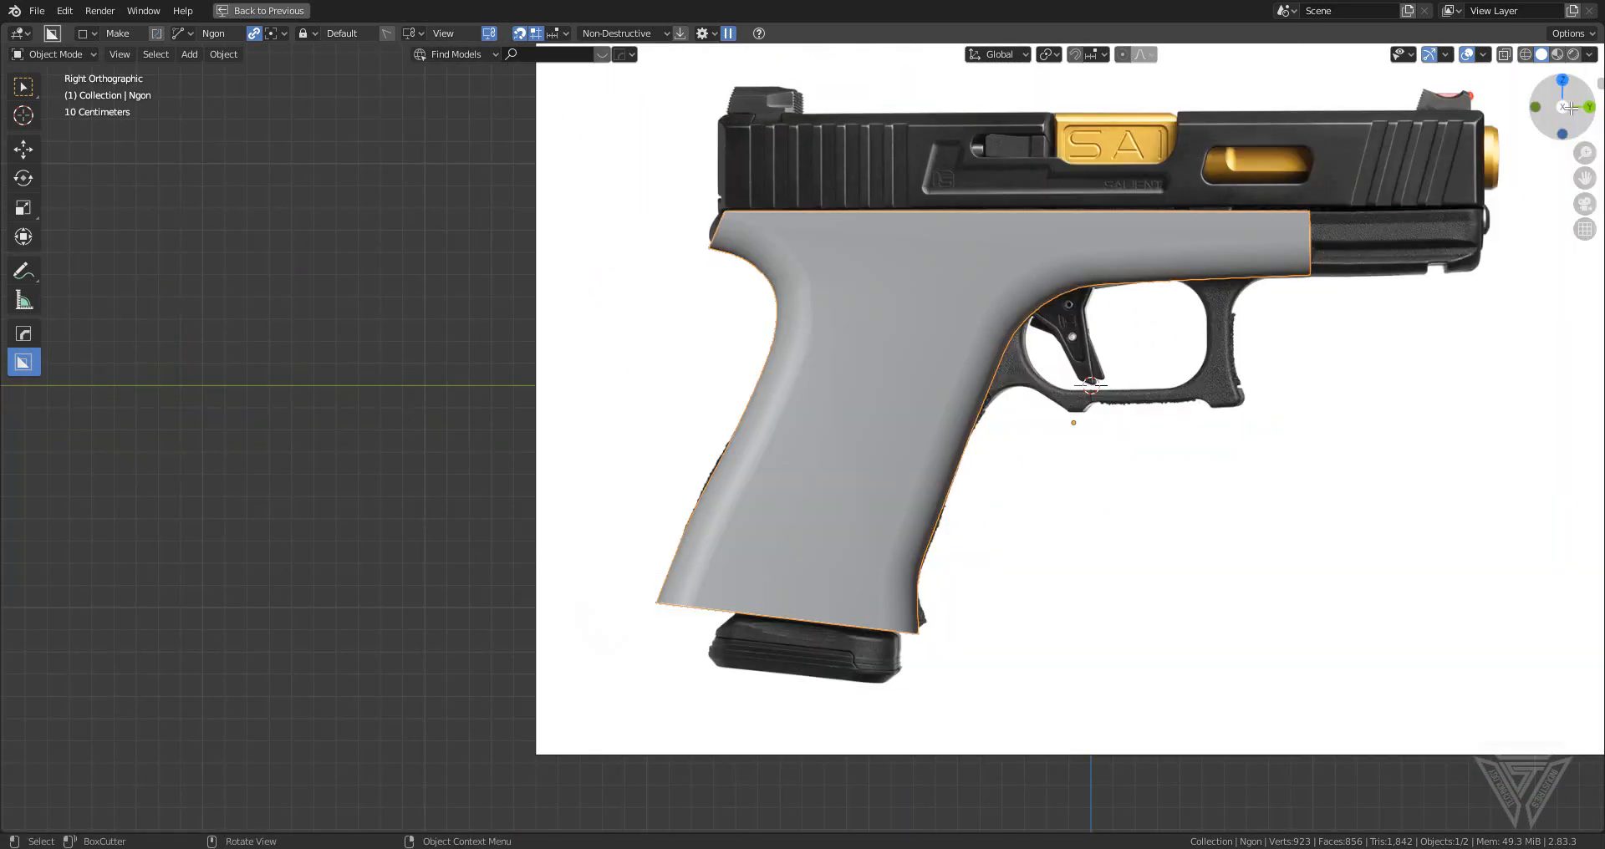
pyautogui.scroll(1, 926, 441)
pyautogui.keyDown('shift'); pyautogui.moveTo(926, 439); pyautogui.dragTo(923, 307, button='middle'); pyautogui.keyUp('shift')
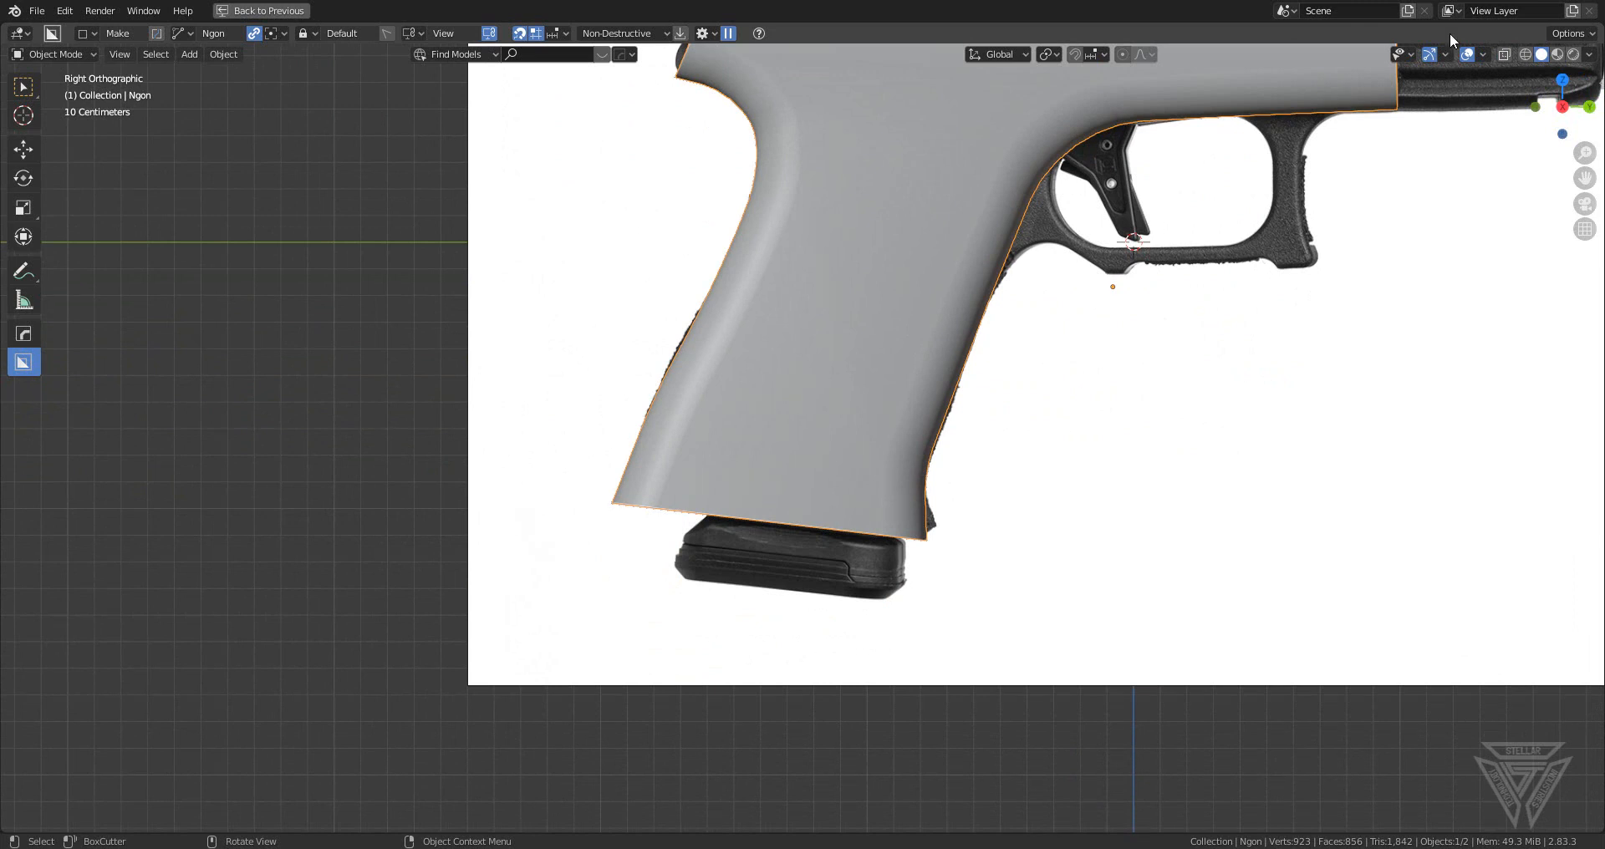
pyautogui.click(1506, 54)
pyautogui.click(839, 399)
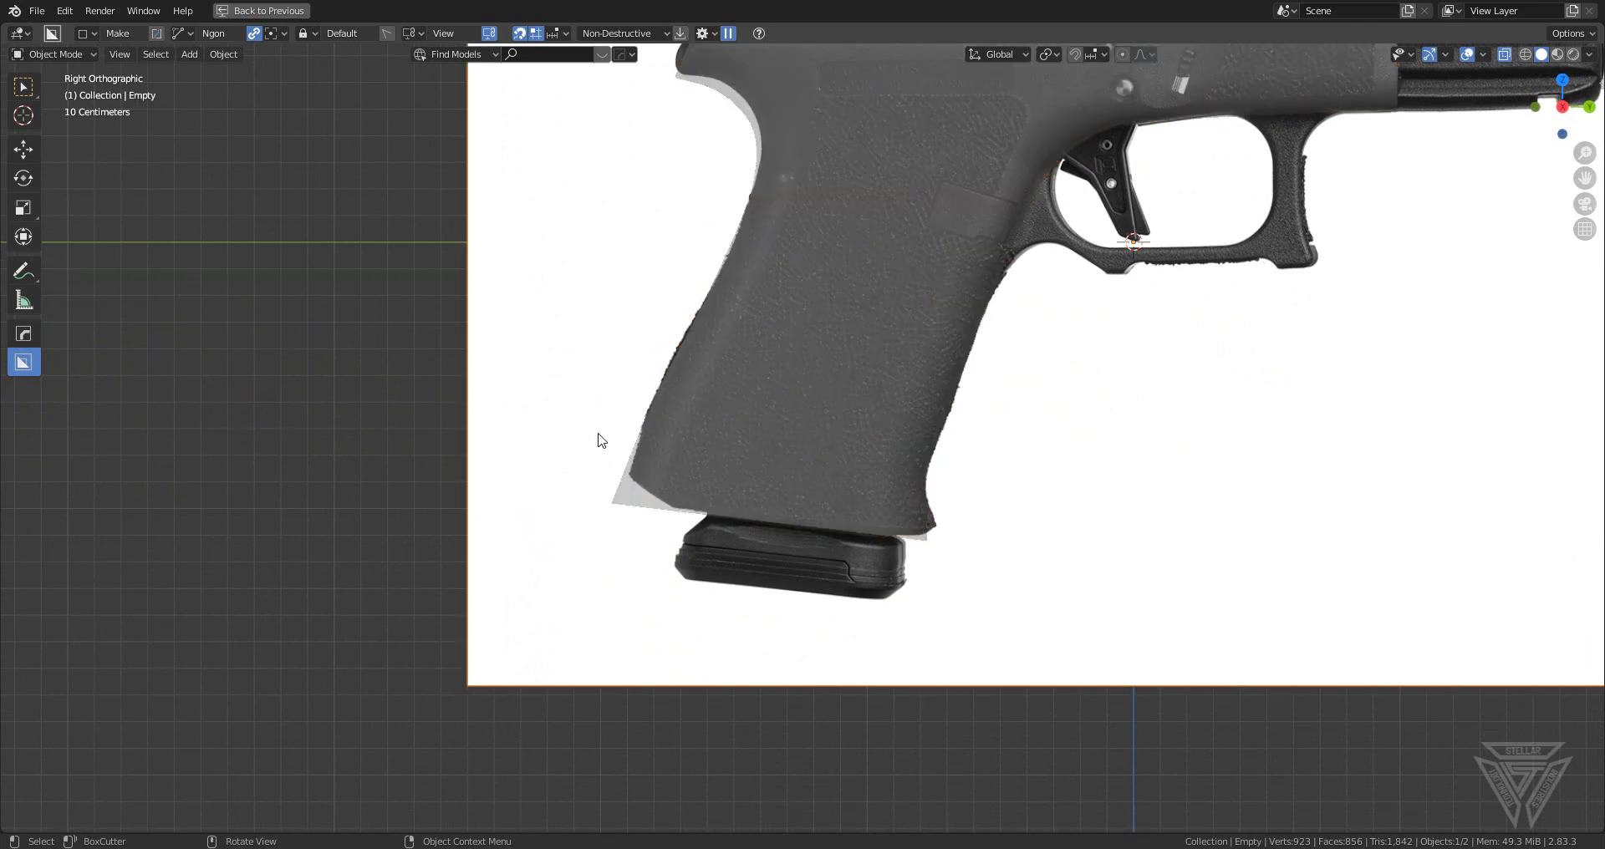
pyautogui.keyDown('shift'); pyautogui.moveTo(913, 490); pyautogui.dragTo(807, 621, button='middle'); pyautogui.keyUp('shift')
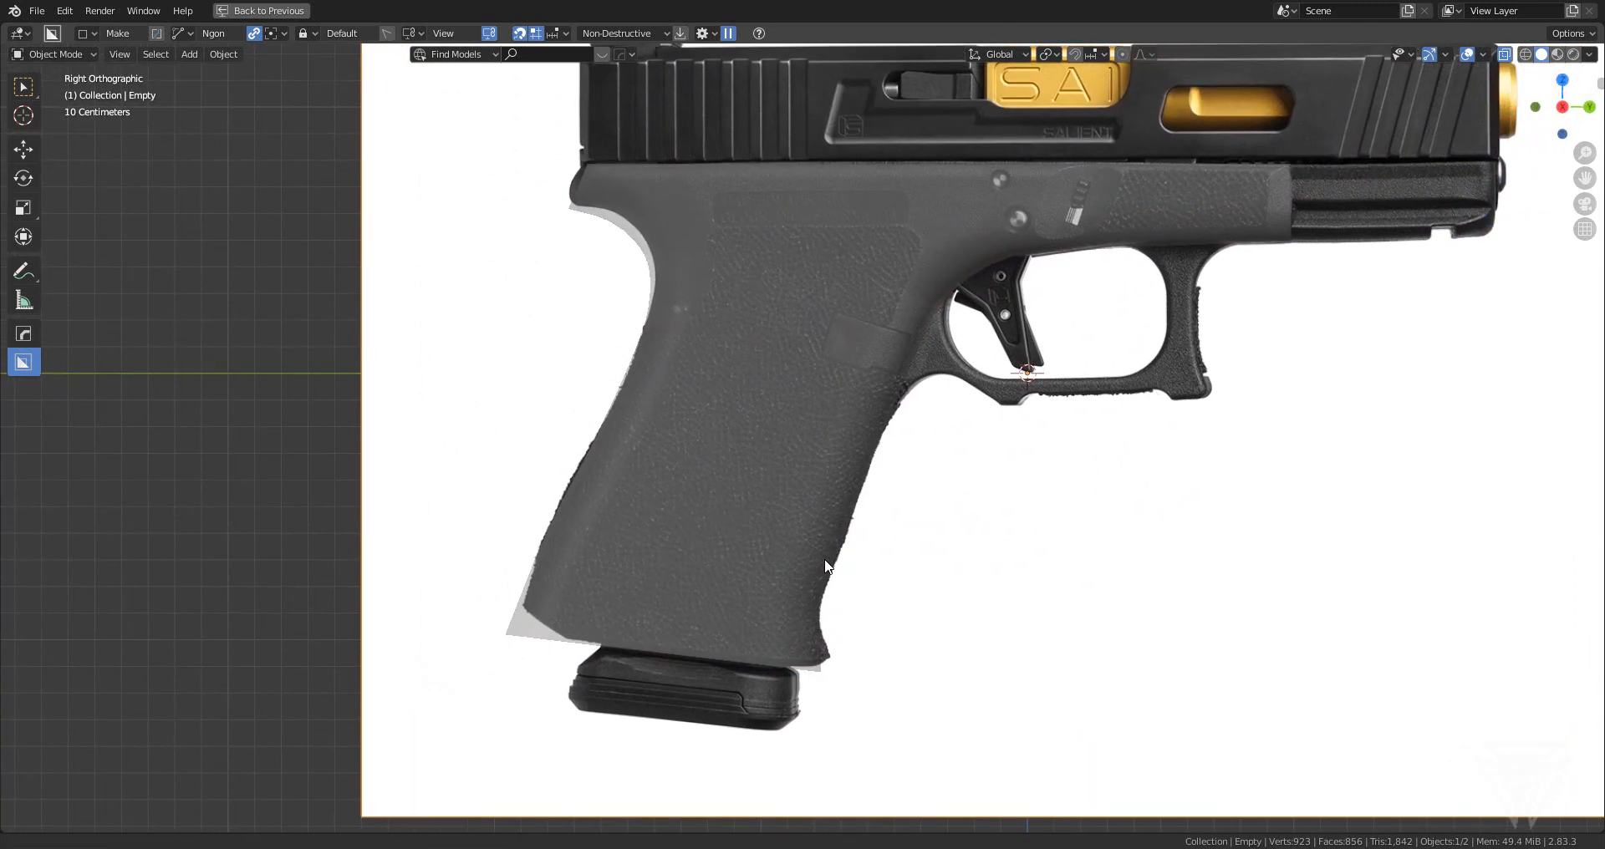
pyautogui.press('d')
pyautogui.click(775, 420)
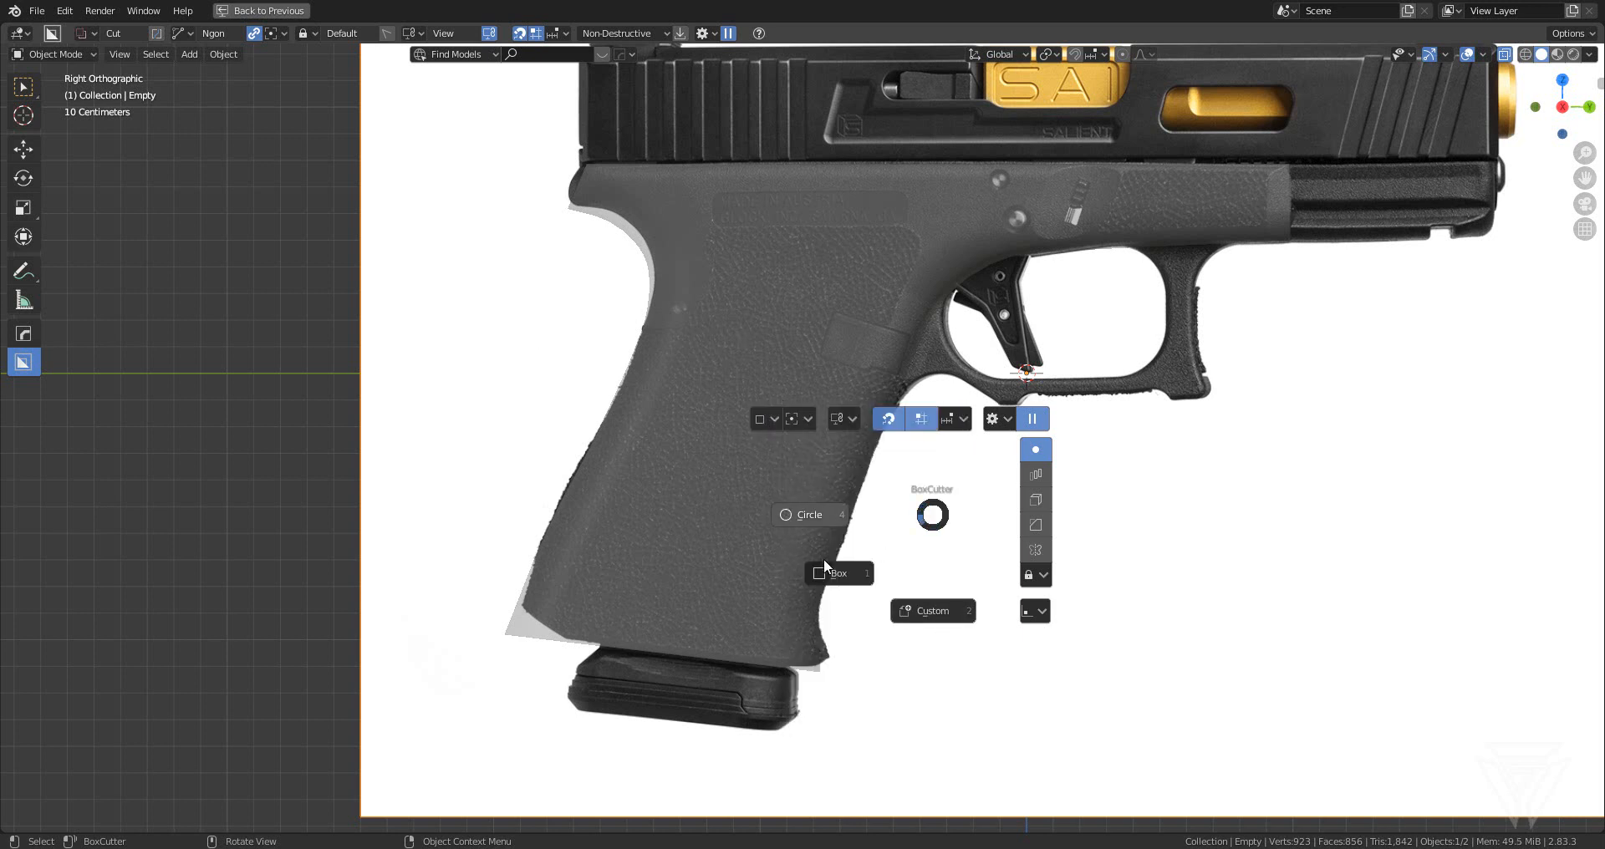
pyautogui.click(826, 570)
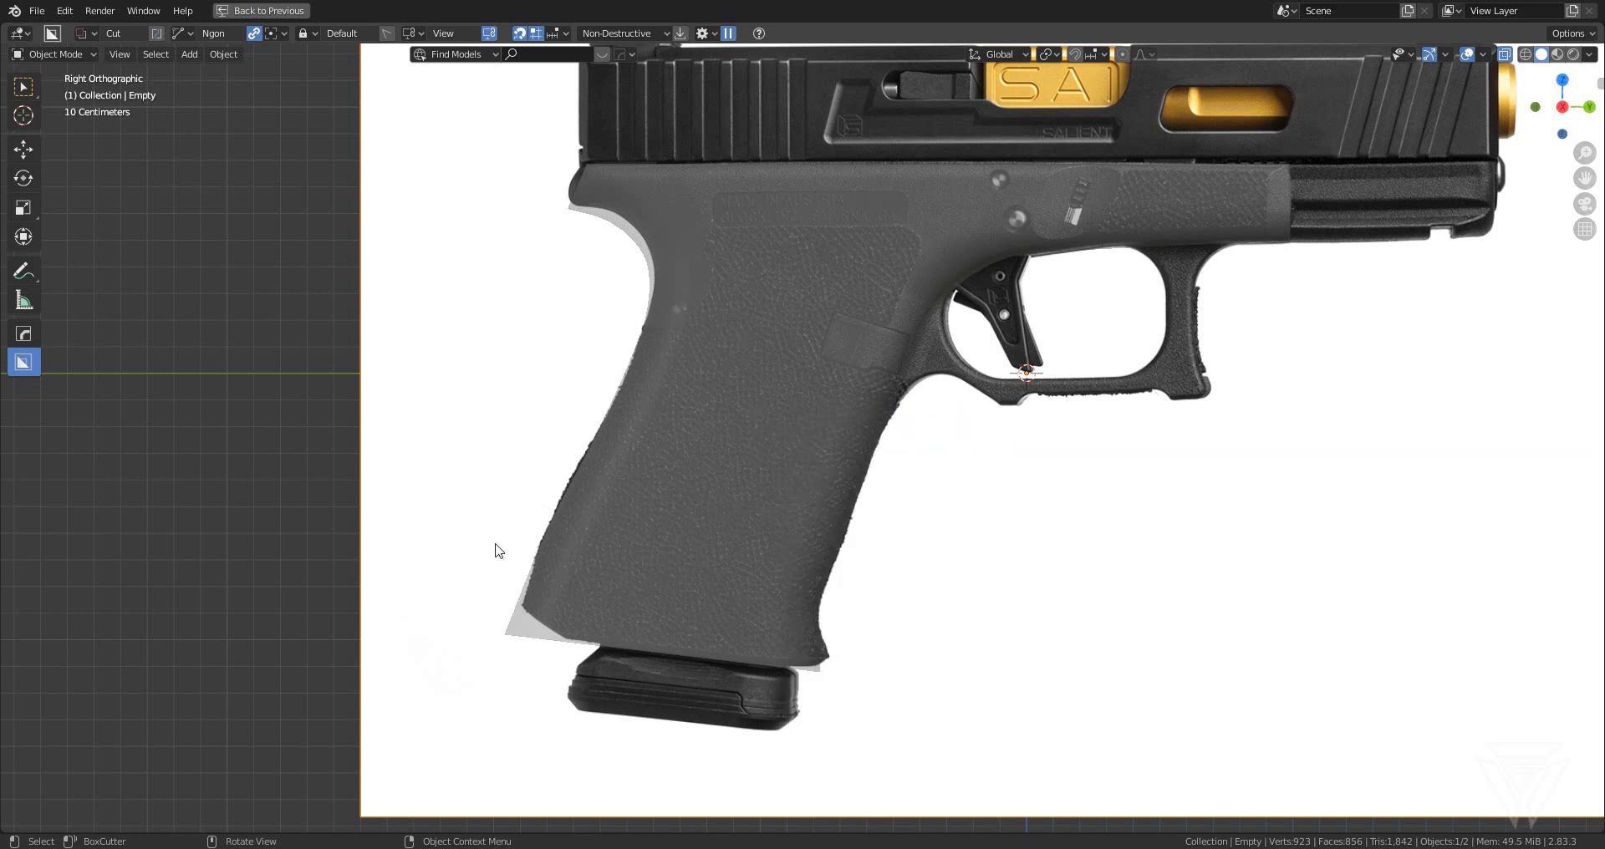
pyautogui.click(587, 667)
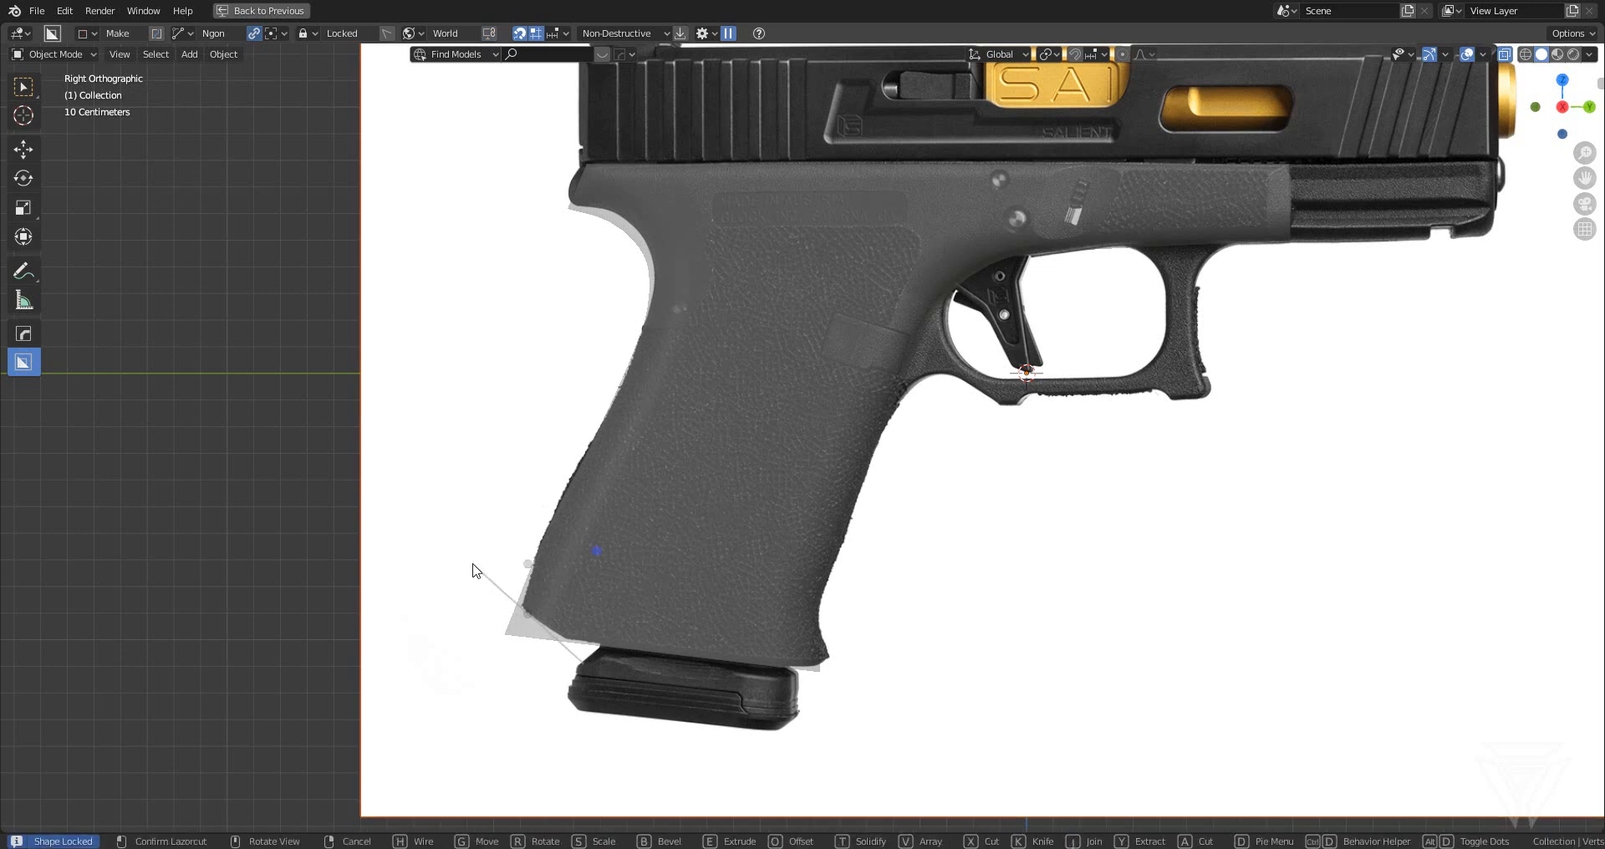
pyautogui.press('Escape')
# - Cut off the grip's rear bottom corner along the reference outline with a triangular BoxCutter Ngon cut
pyautogui.click(634, 612)
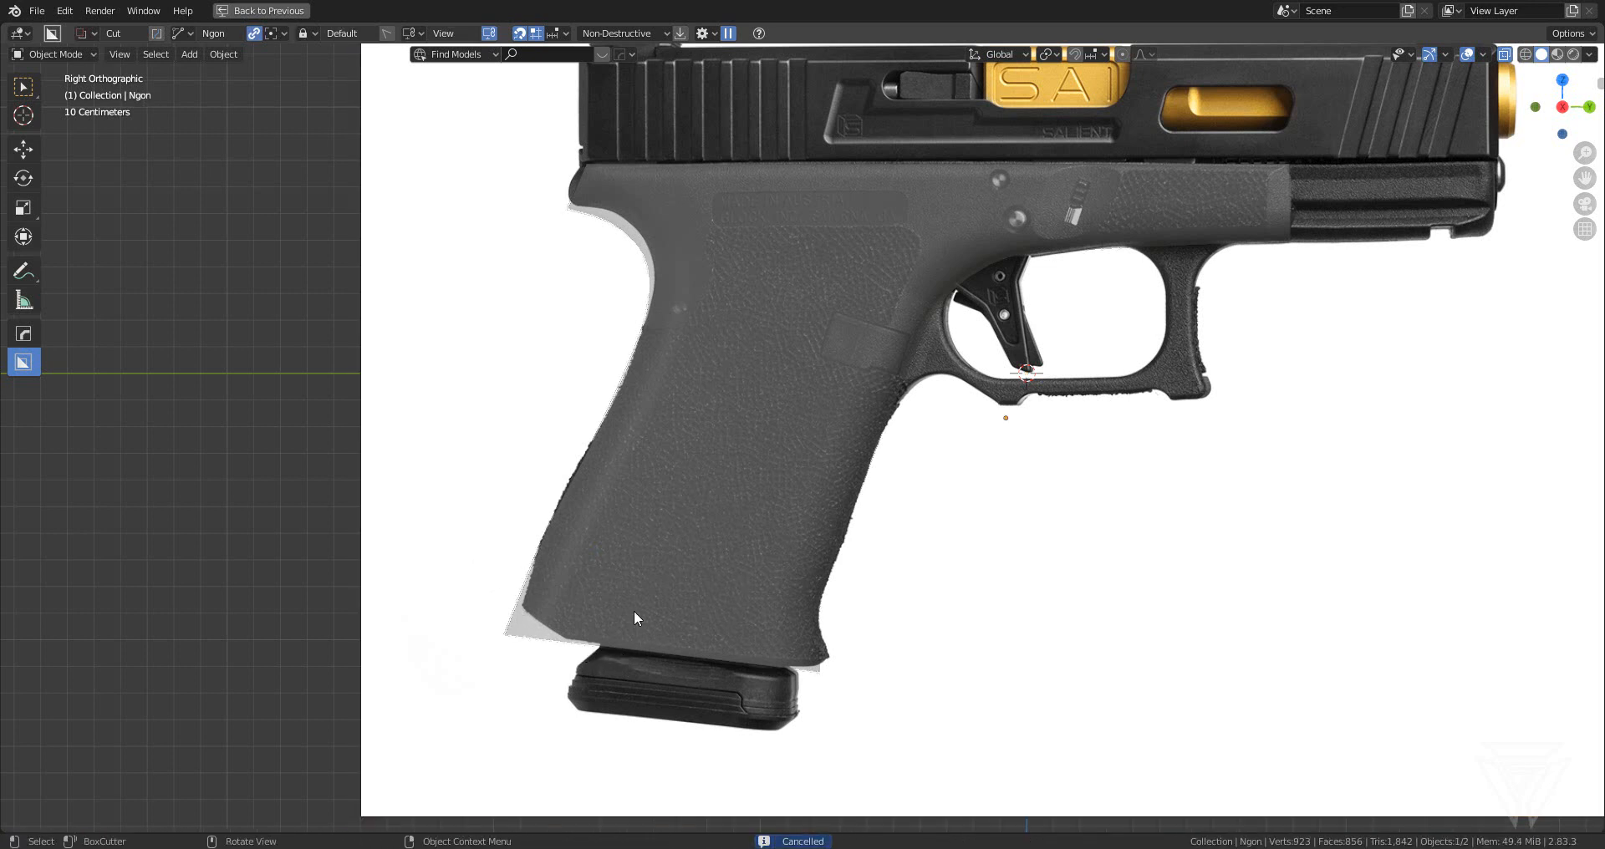
pyautogui.click(608, 661)
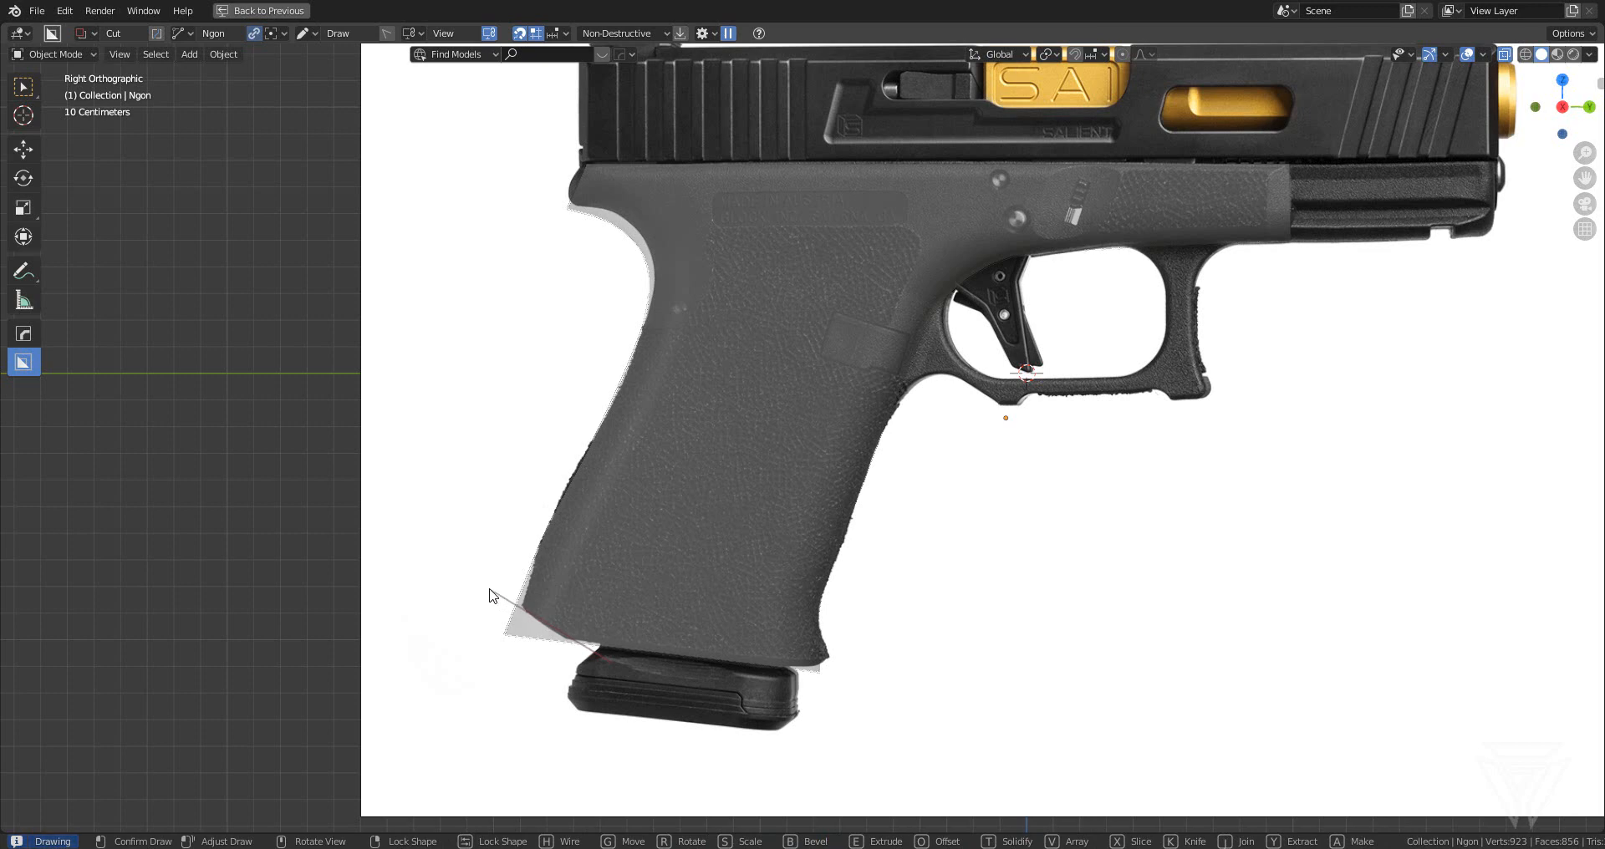
pyautogui.click(482, 582)
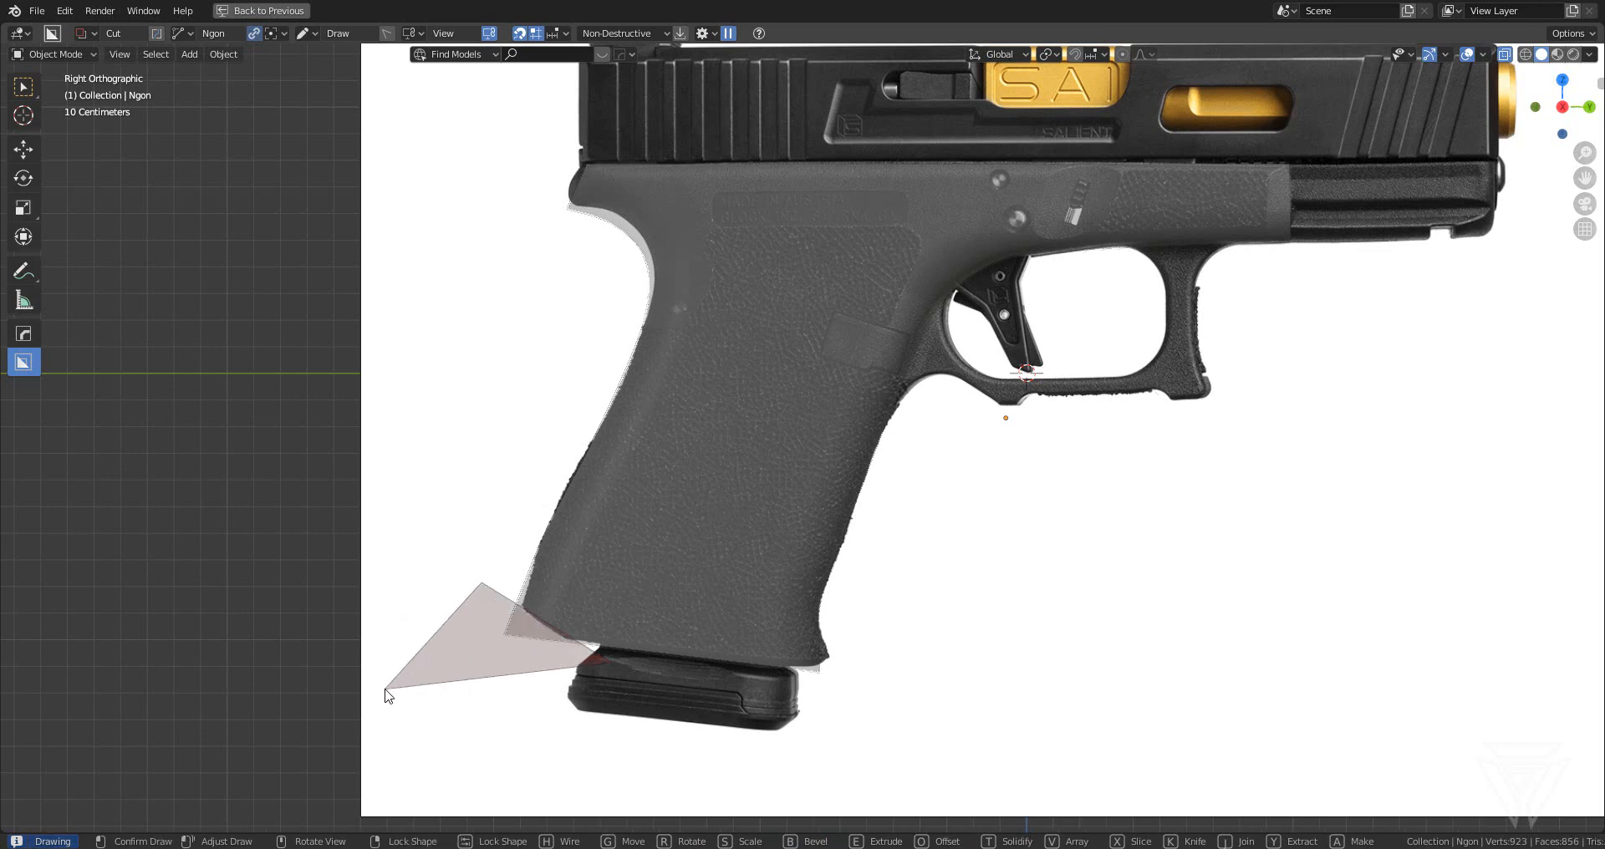
pyautogui.doubleClick(385, 690)
pyautogui.scroll(1, 698, 663)
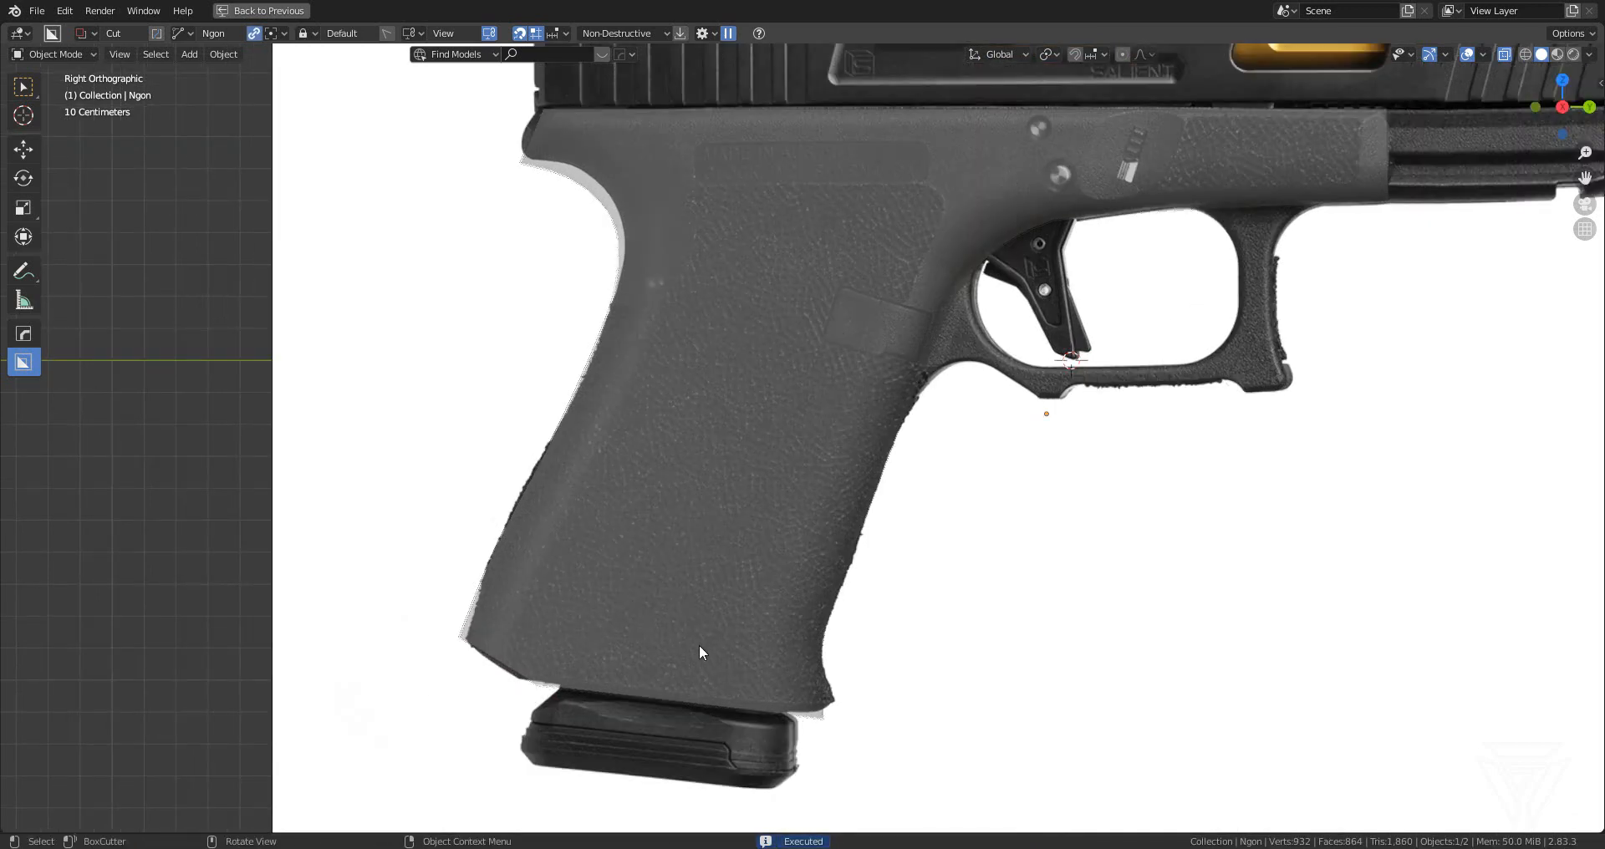
# - Apply HardOps Sharpen to the trimmed frame and turn off X-ray shading
pyautogui.moveTo(709, 624); pyautogui.dragTo(901, 582, button='middle')
pyautogui.press('q')
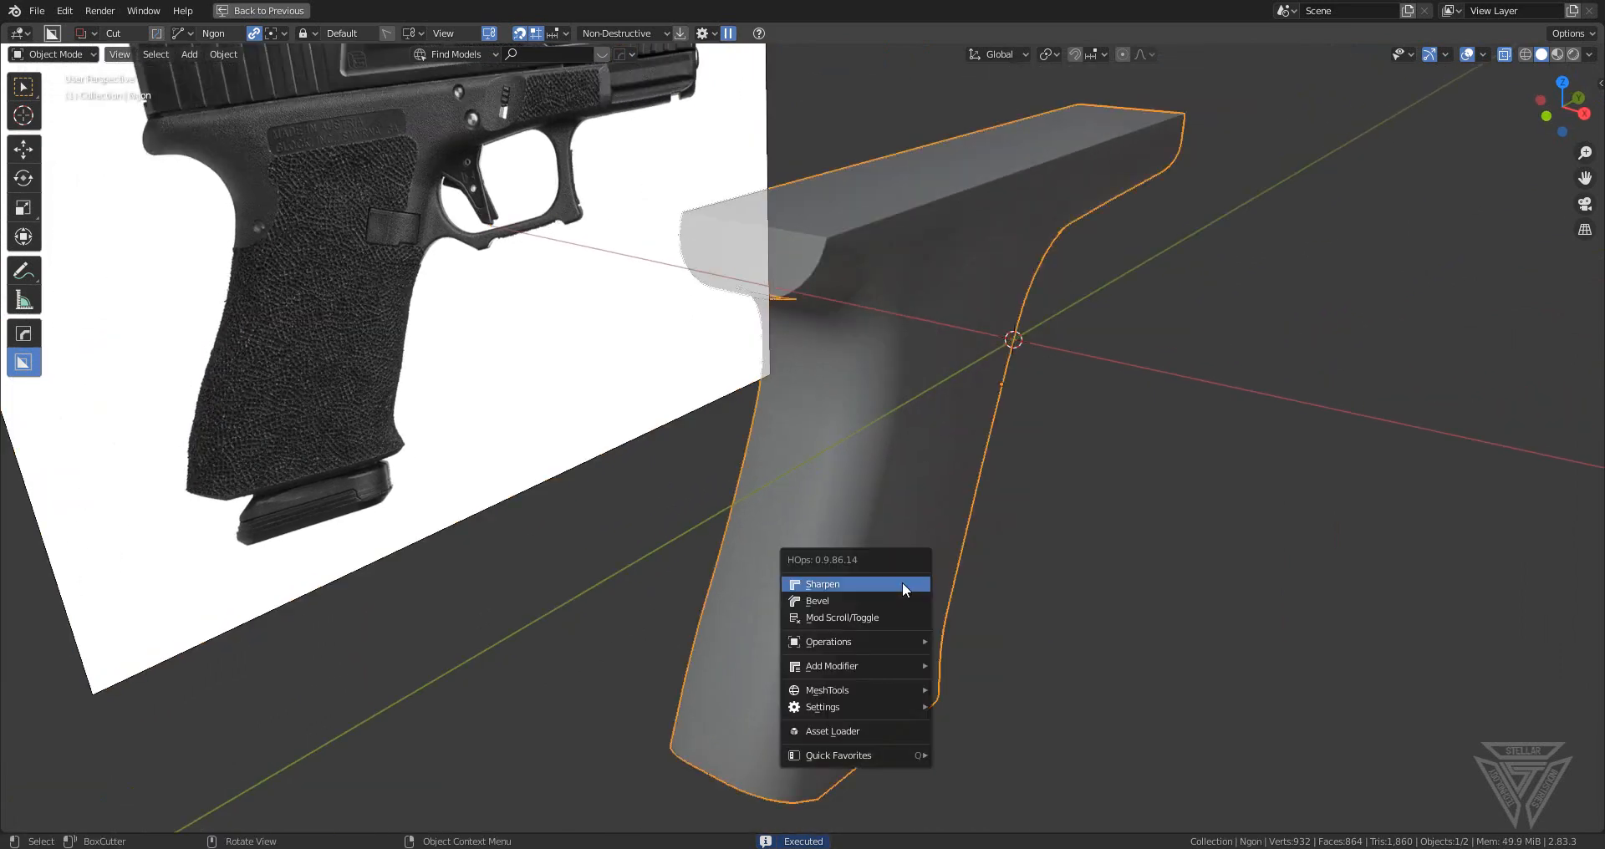
pyautogui.click(900, 581)
pyautogui.click(1081, 653)
pyautogui.moveTo(1080, 653); pyautogui.dragTo(917, 532, button='middle')
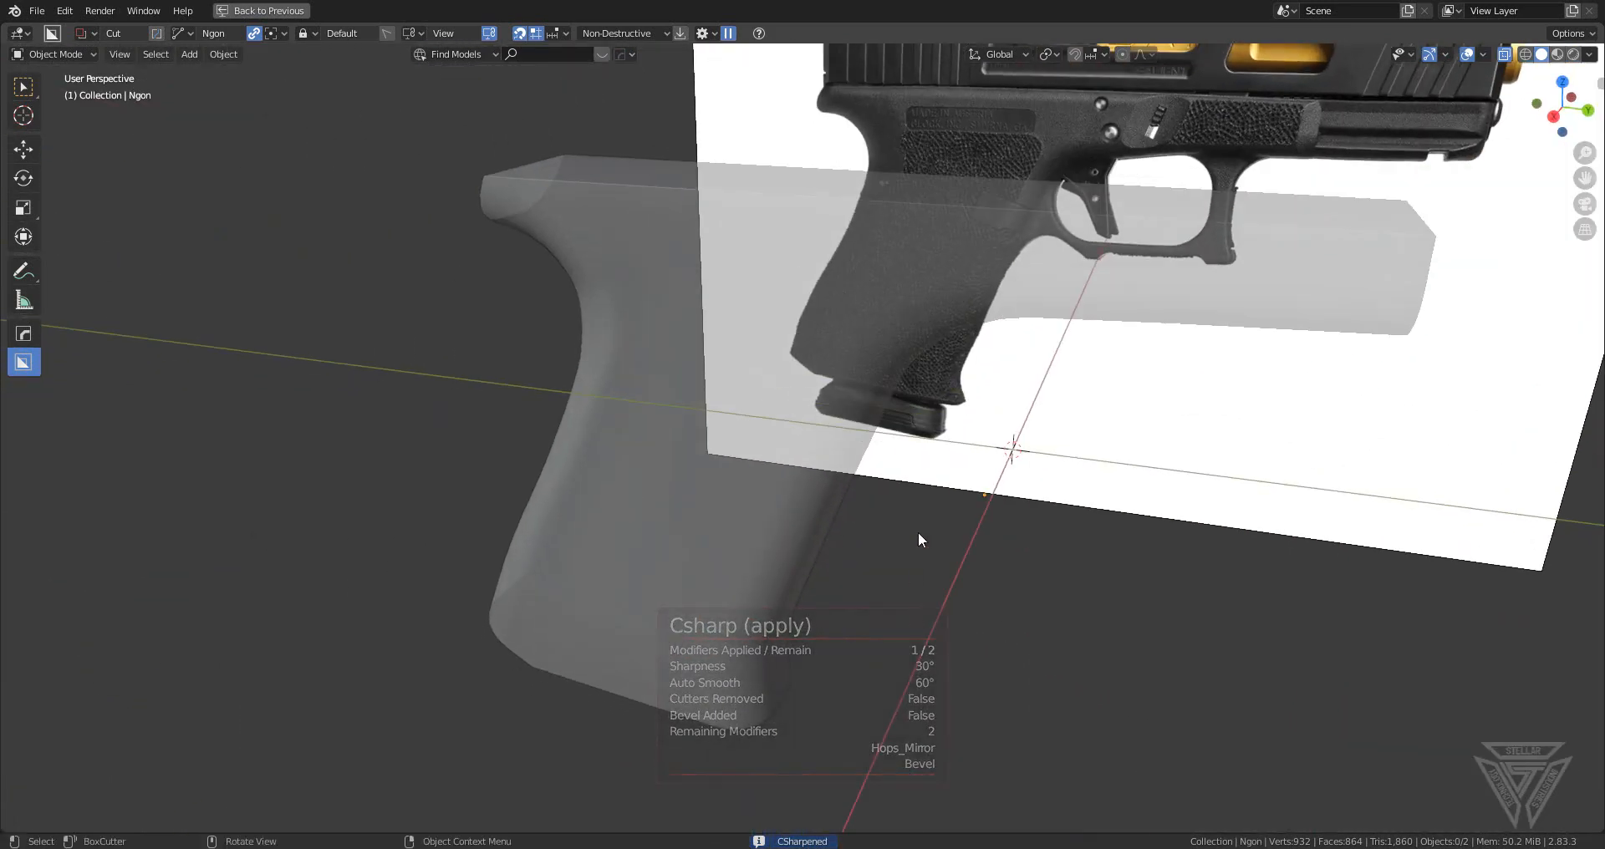
pyautogui.scroll(-1, 918, 533)
pyautogui.click(1505, 55)
pyautogui.moveTo(635, 468); pyautogui.dragTo(1177, 528, button='middle')
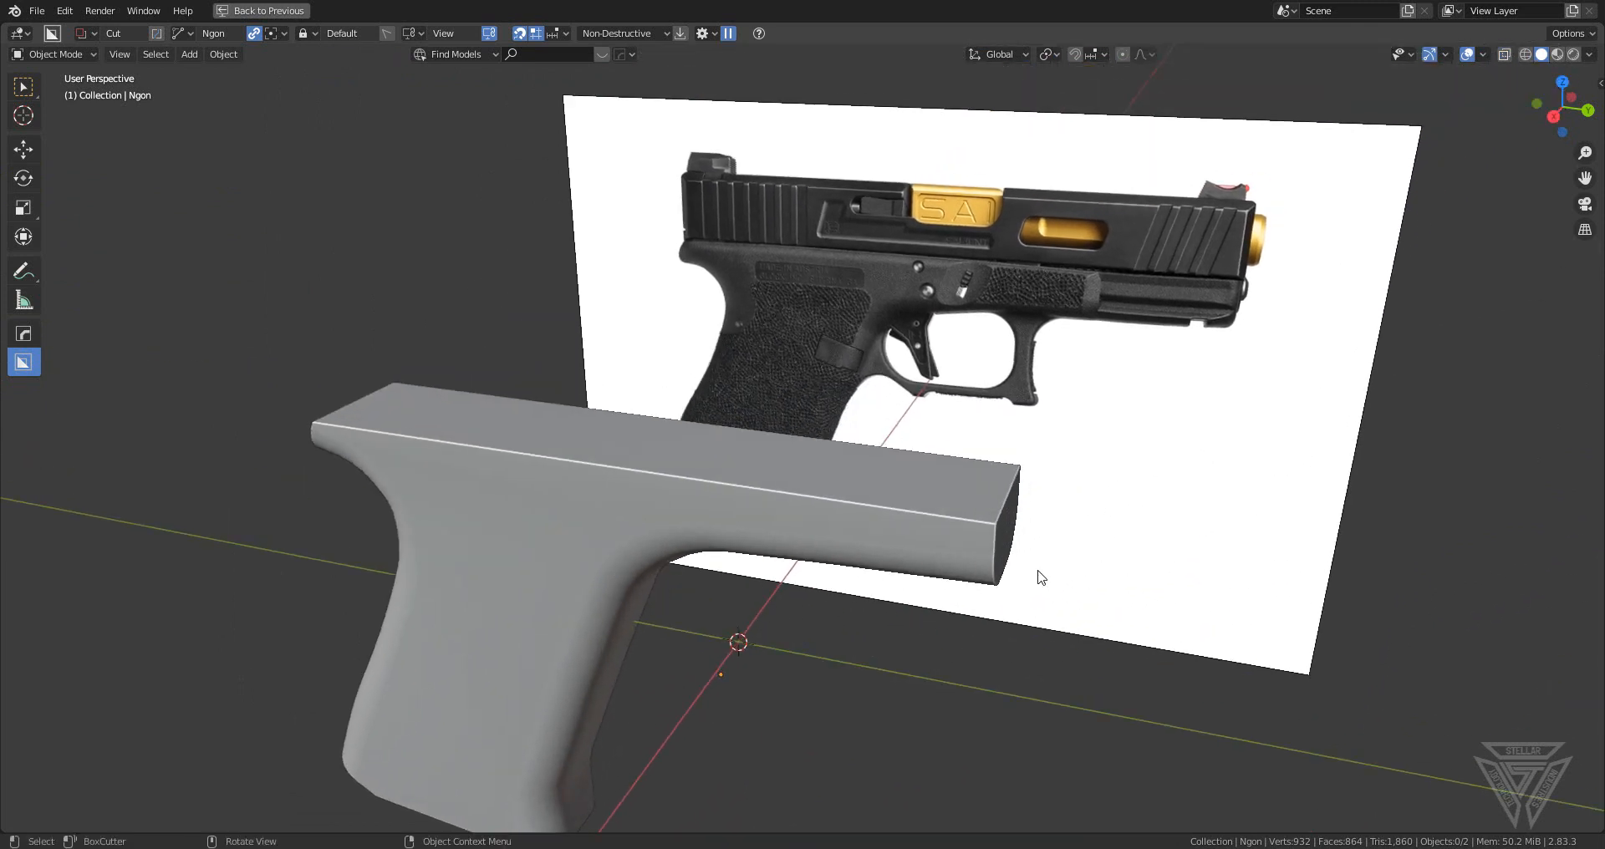
# - Add a cube and scale it down to roughly the height of the frame's front section
pyautogui.moveTo(1044, 604); pyautogui.dragTo(929, 595, button='middle')
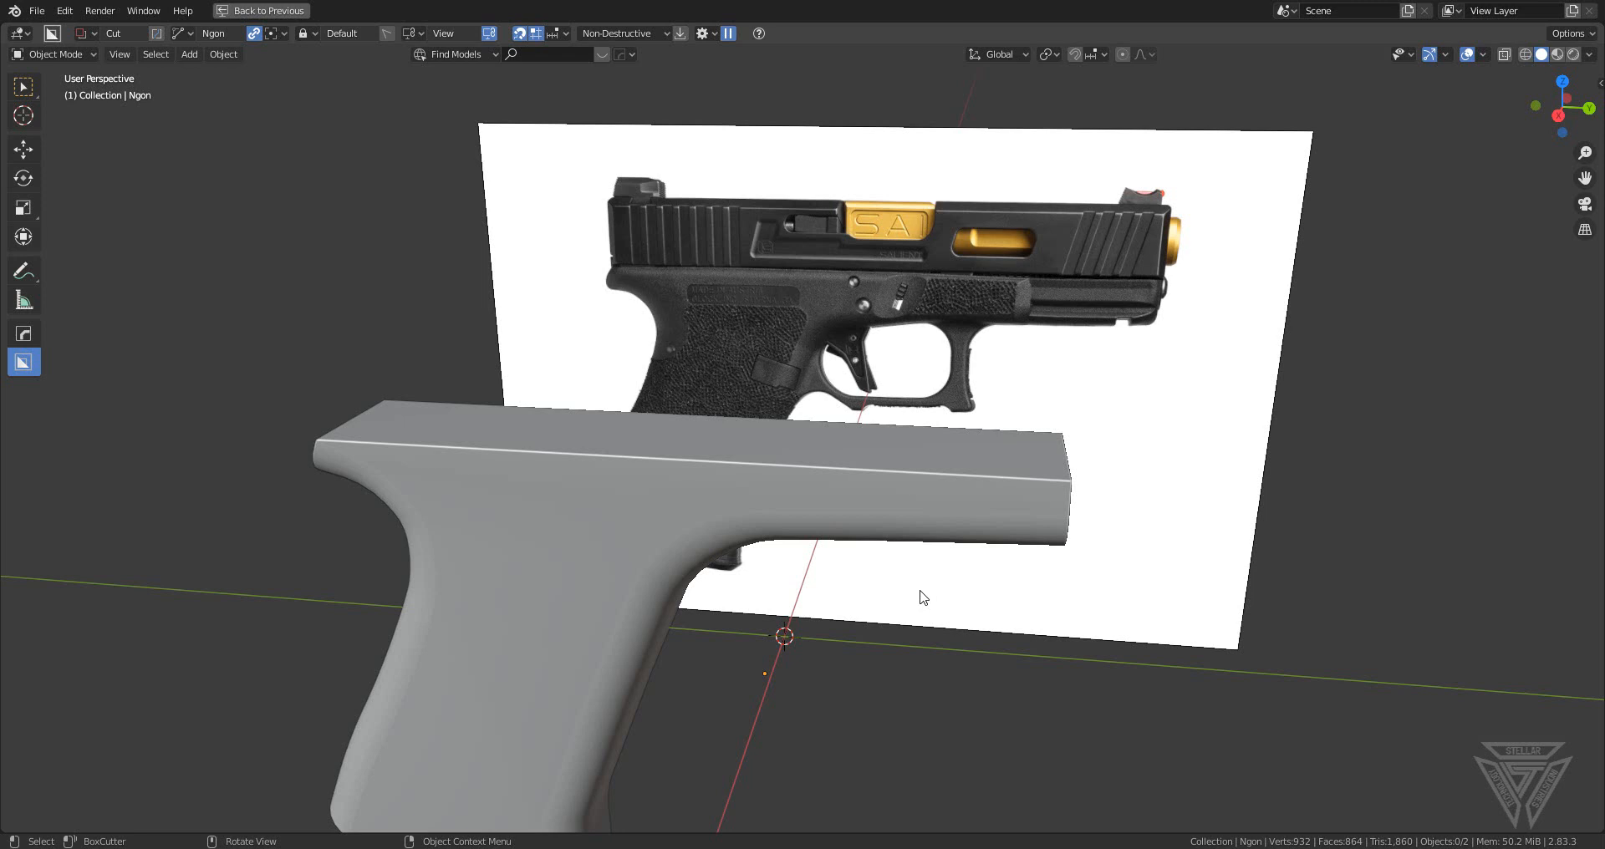
pyautogui.moveTo(923, 598); pyautogui.dragTo(752, 478, button='middle')
pyautogui.scroll(2, 702, 462)
pyautogui.keyDown('shift'); pyautogui.moveTo(542, 447); pyautogui.dragTo(891, 485, button='middle'); pyautogui.keyUp('shift')
pyautogui.scroll(-5, 770, 464)
pyautogui.hotkey('shift', 'a')
pyautogui.moveTo(864, 303)
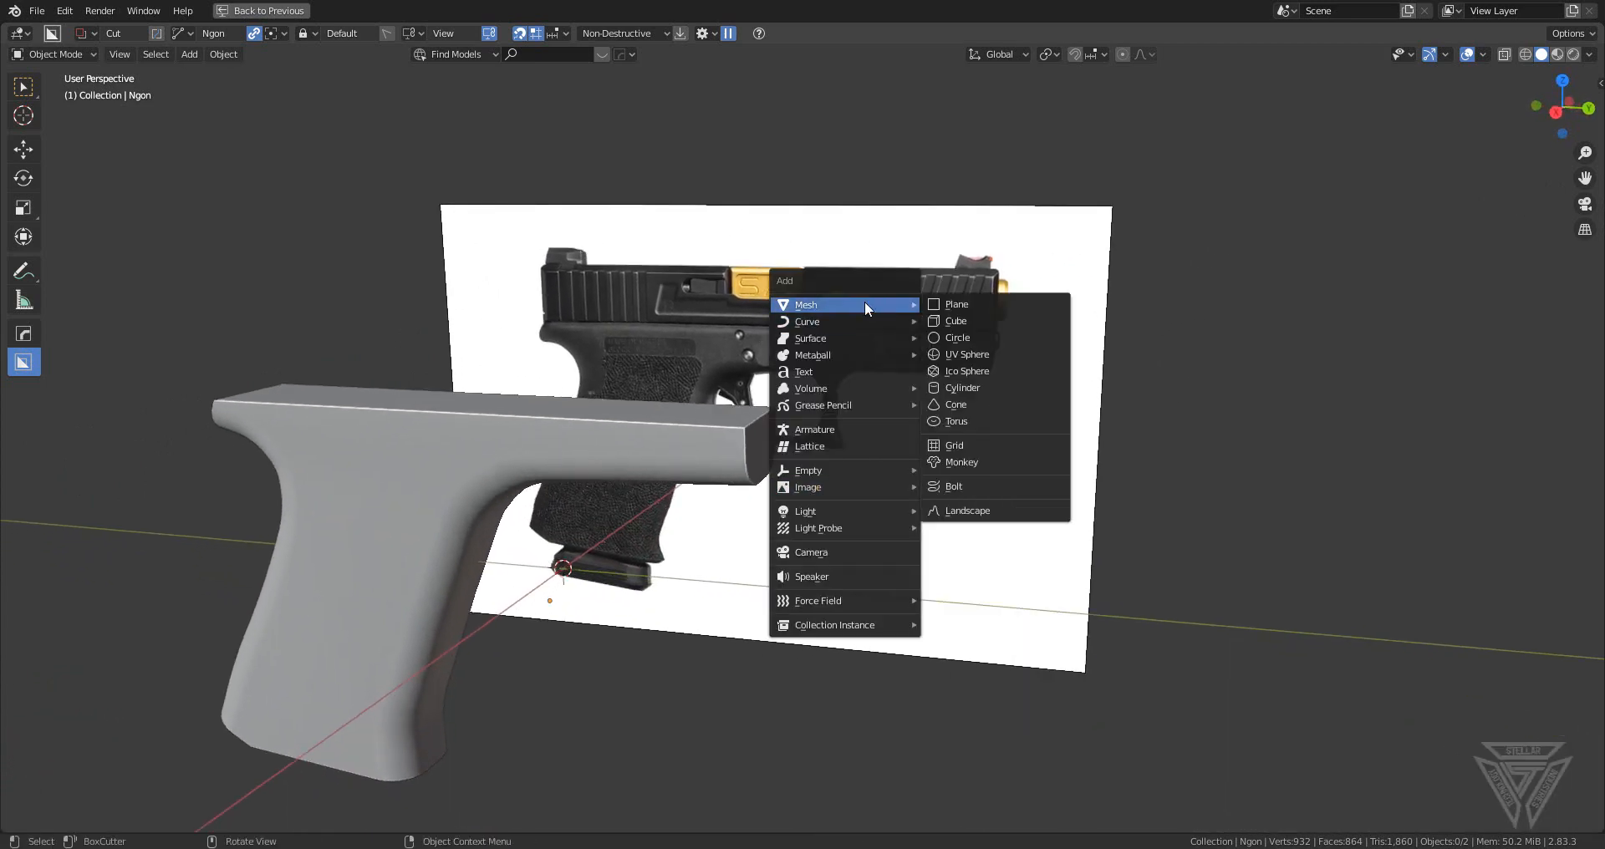
pyautogui.click(991, 331)
pyautogui.press('s')
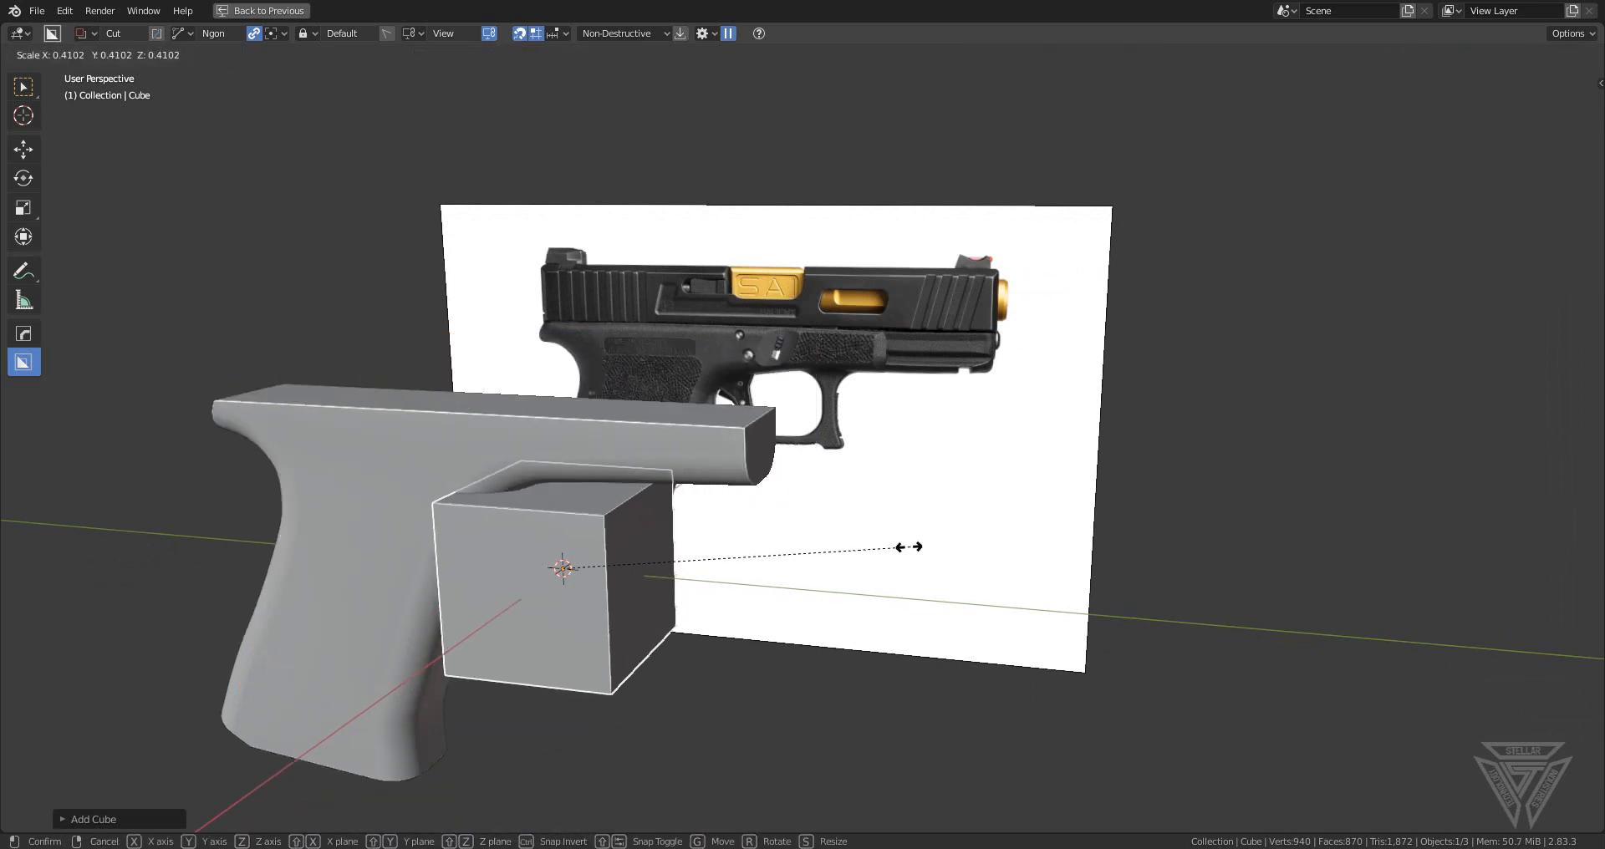
pyautogui.click(719, 519)
# - Move the cube up about 0.6 m and forward along Y about 1.1 m to the frame's front end
pyautogui.press('g')
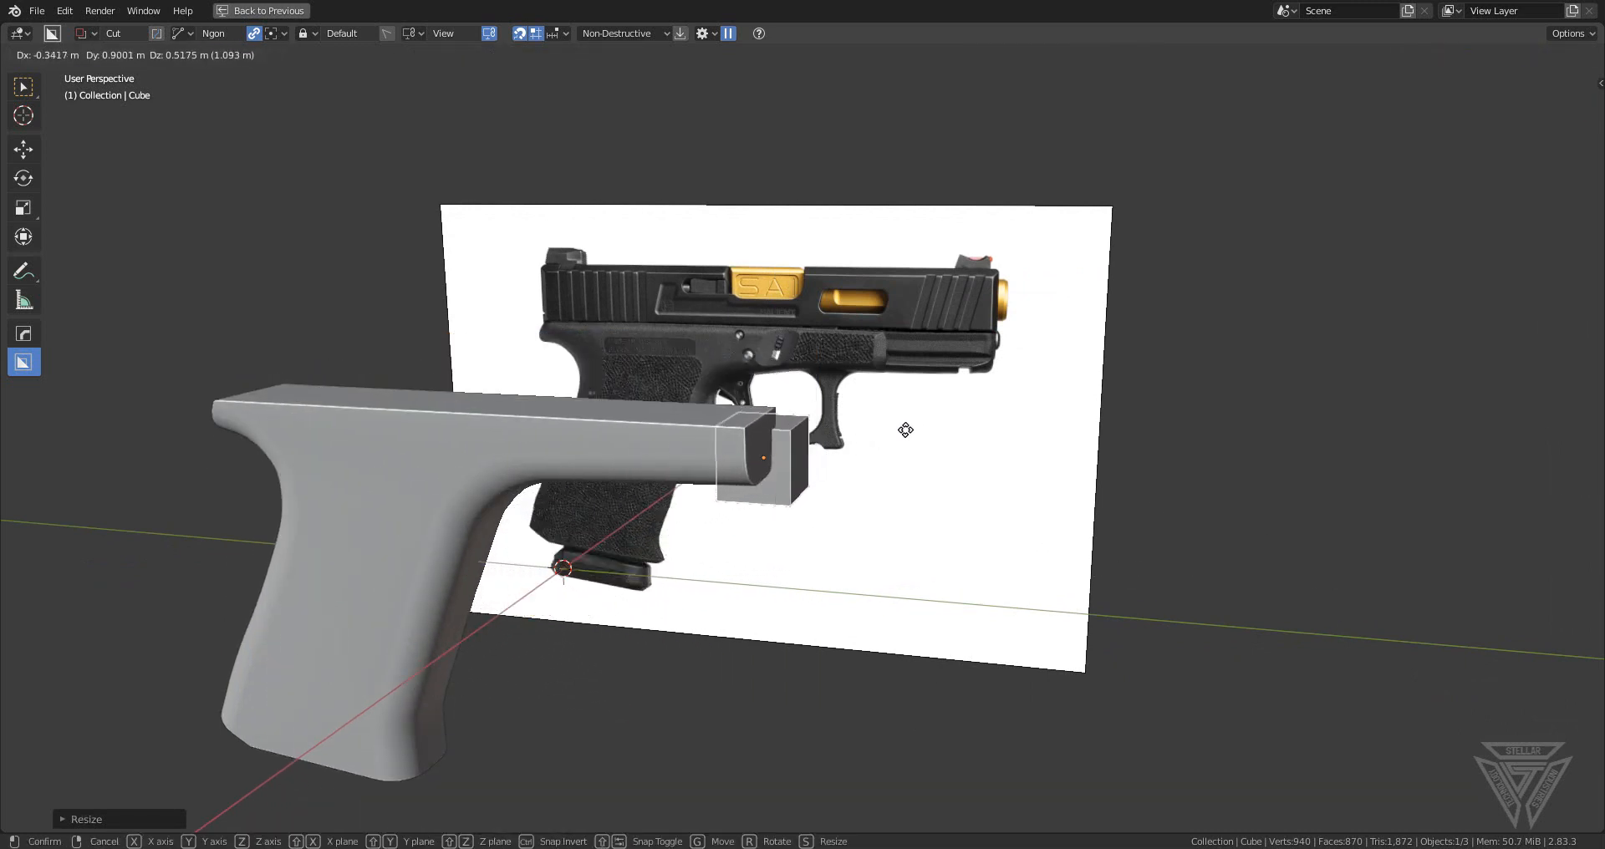
pyautogui.press('z')
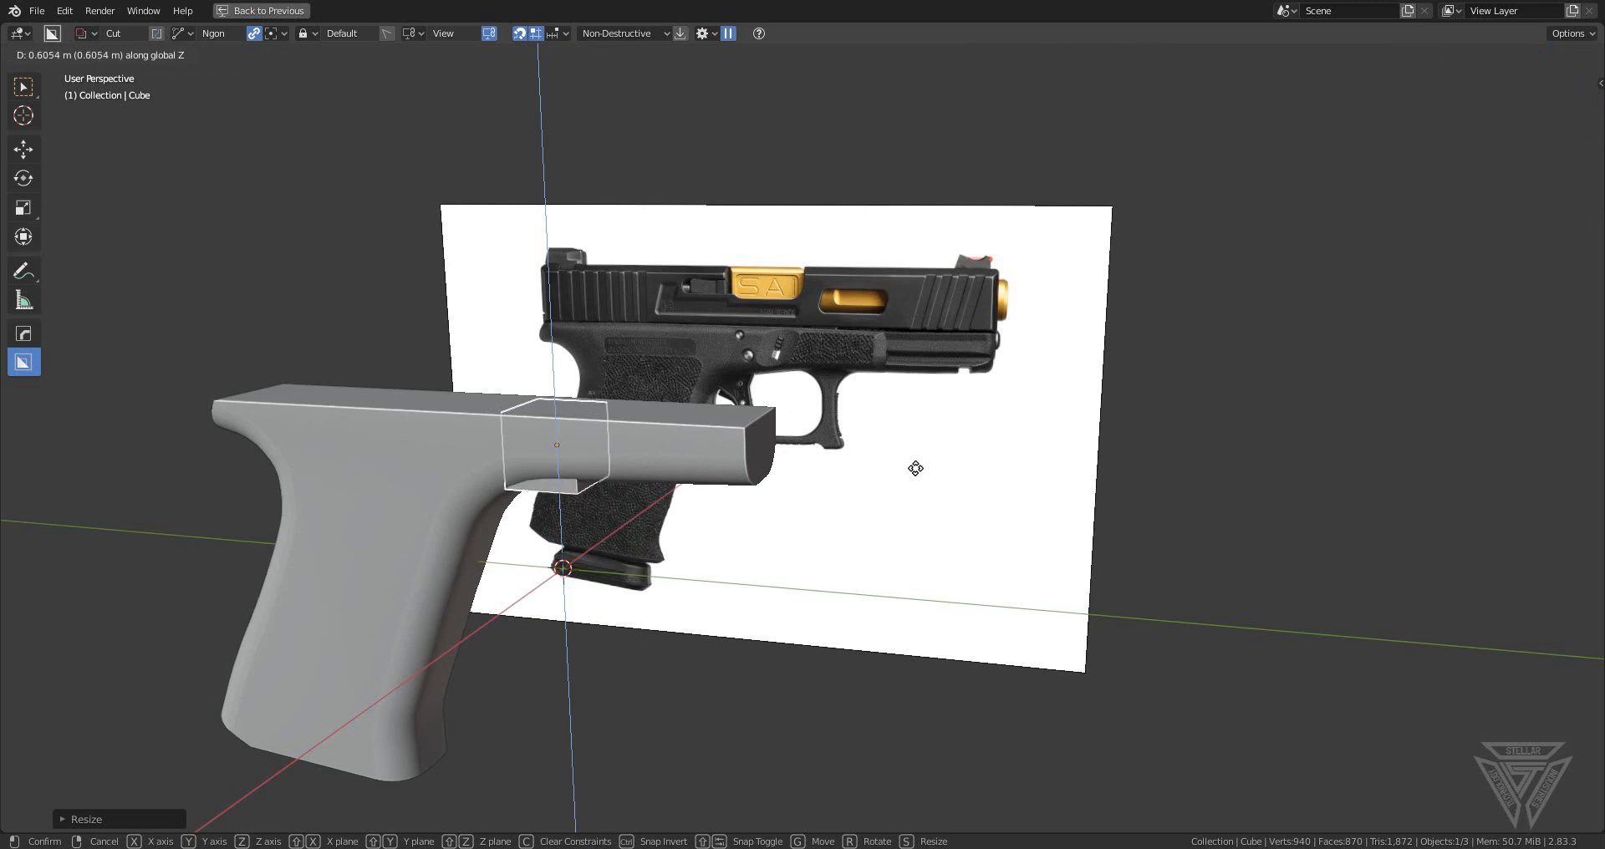
pyautogui.press('y')
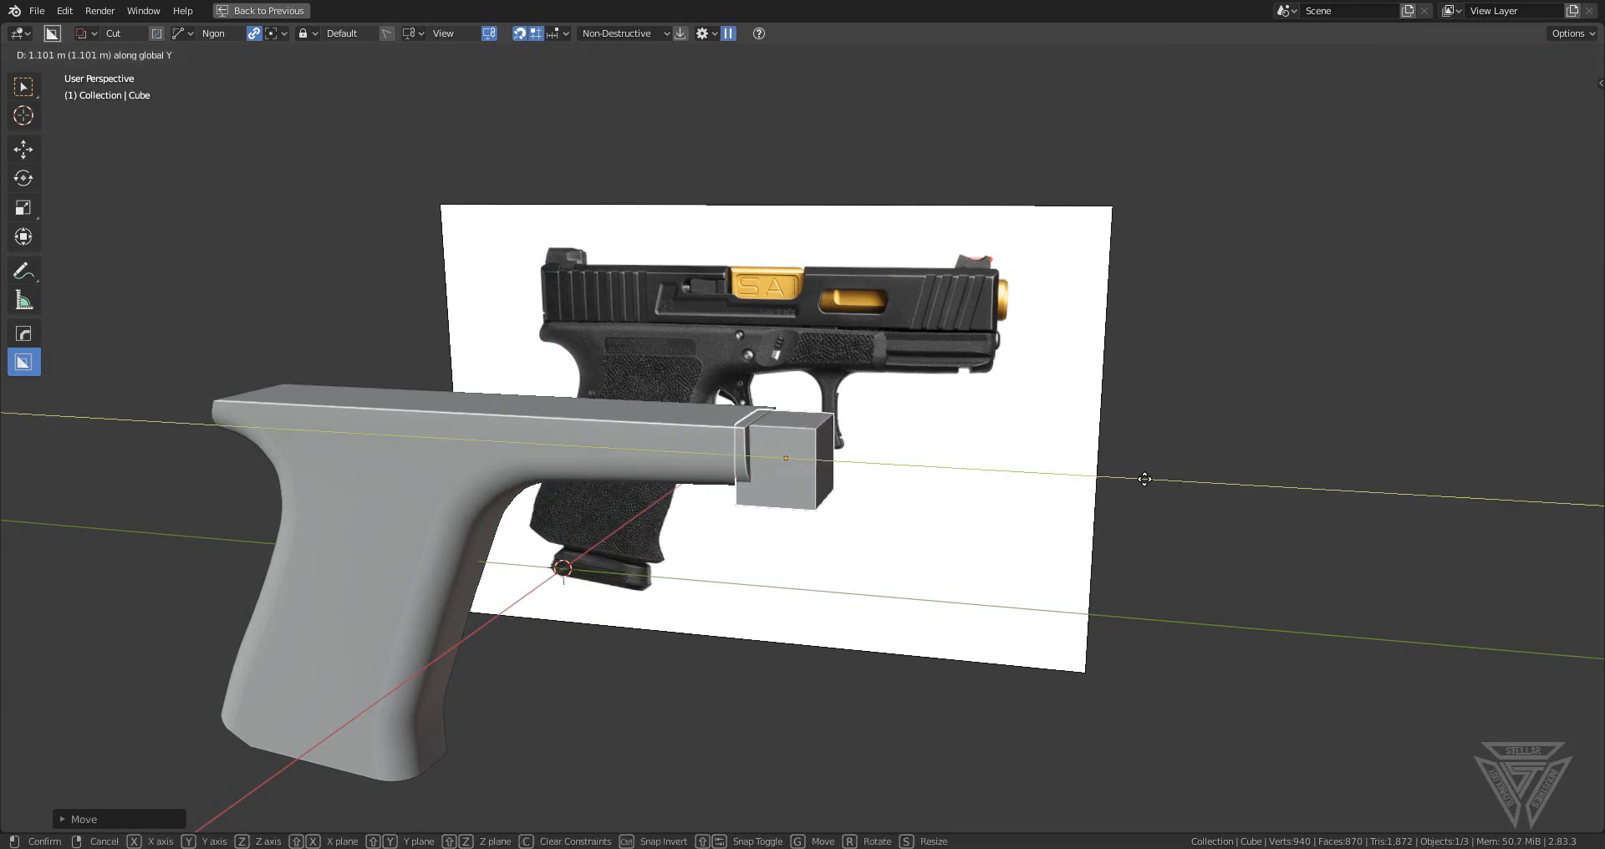
pyautogui.click(1144, 479)
# - Extend the cube's front face about 0.45 m along Y to the front end of the frame in the reference
pyautogui.scroll(8, 1144, 478)
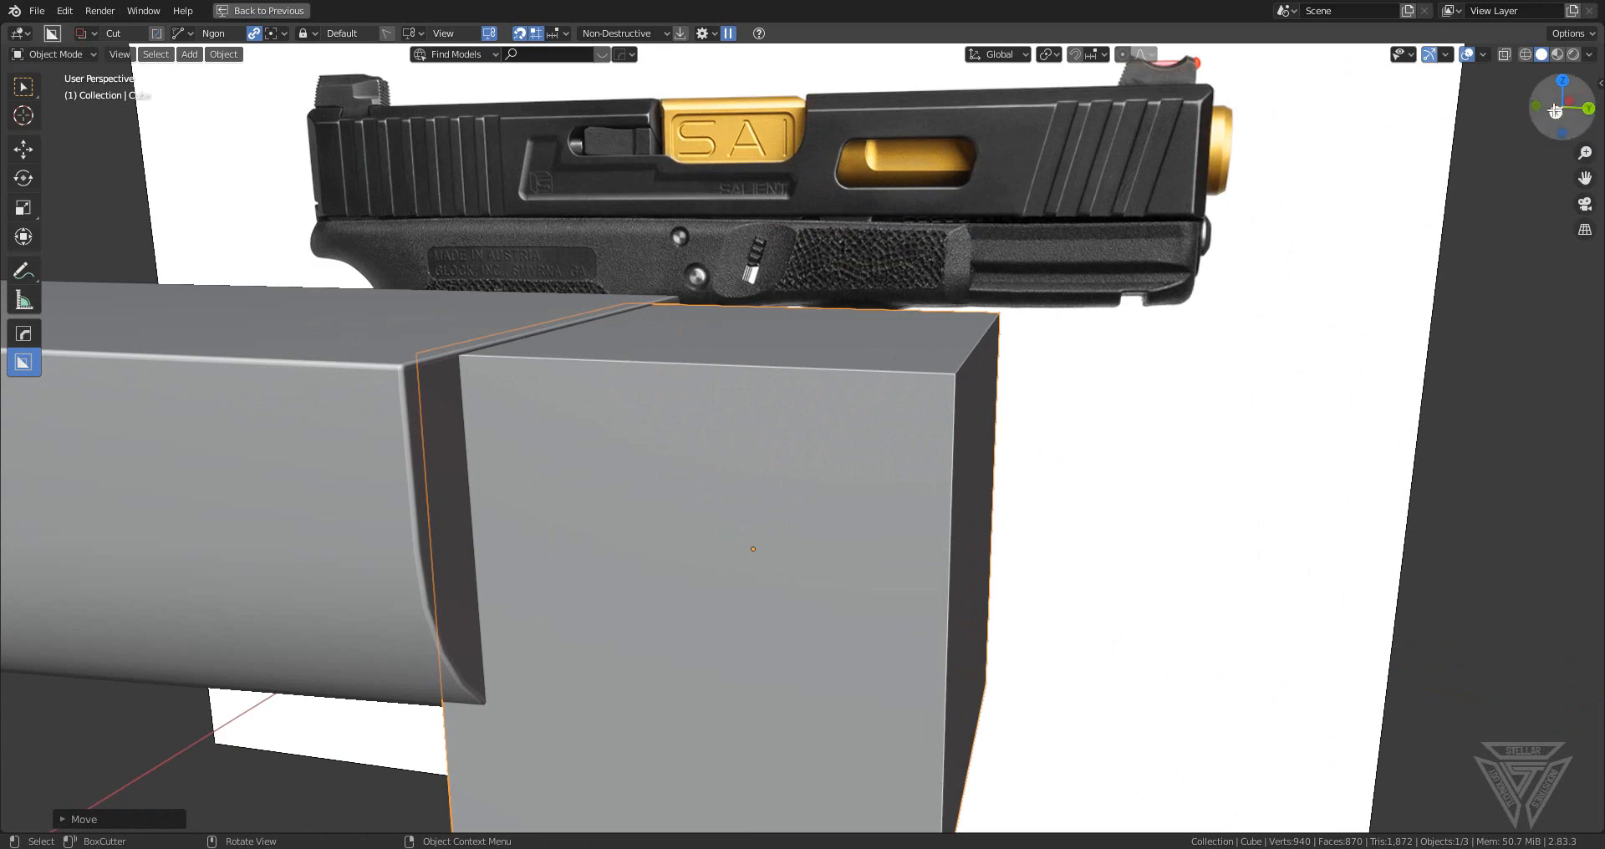
pyautogui.click(1554, 111)
pyautogui.scroll(2, 1210, 426)
pyautogui.moveTo(1206, 430); pyautogui.dragTo(1077, 433, button='middle')
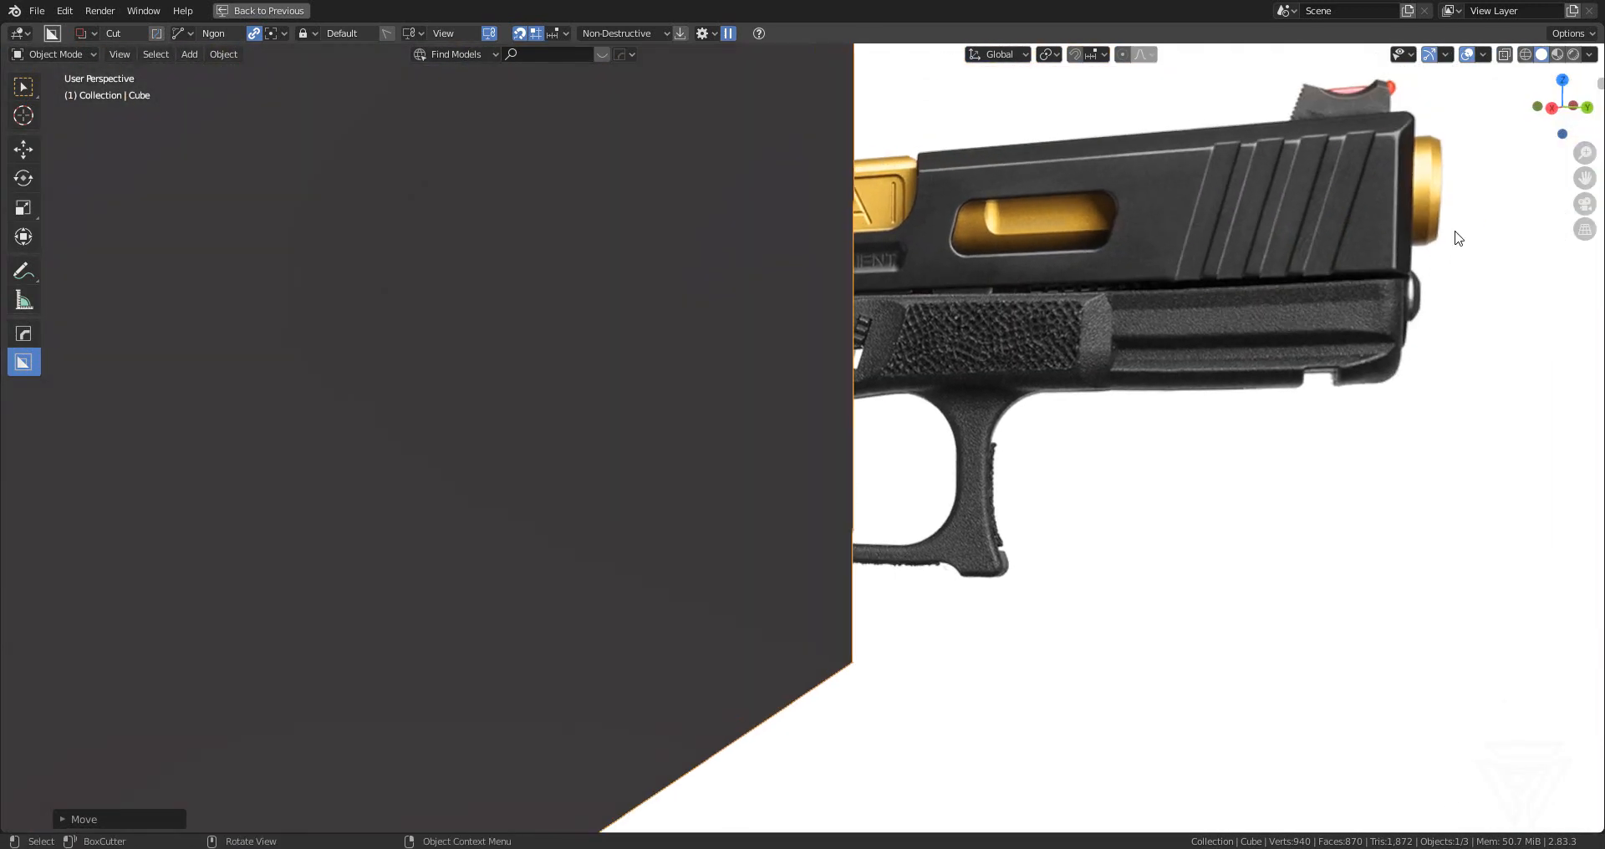
pyautogui.scroll(-5, 785, 428)
pyautogui.press('Tab')
pyautogui.press('3')
pyautogui.click(790, 390)
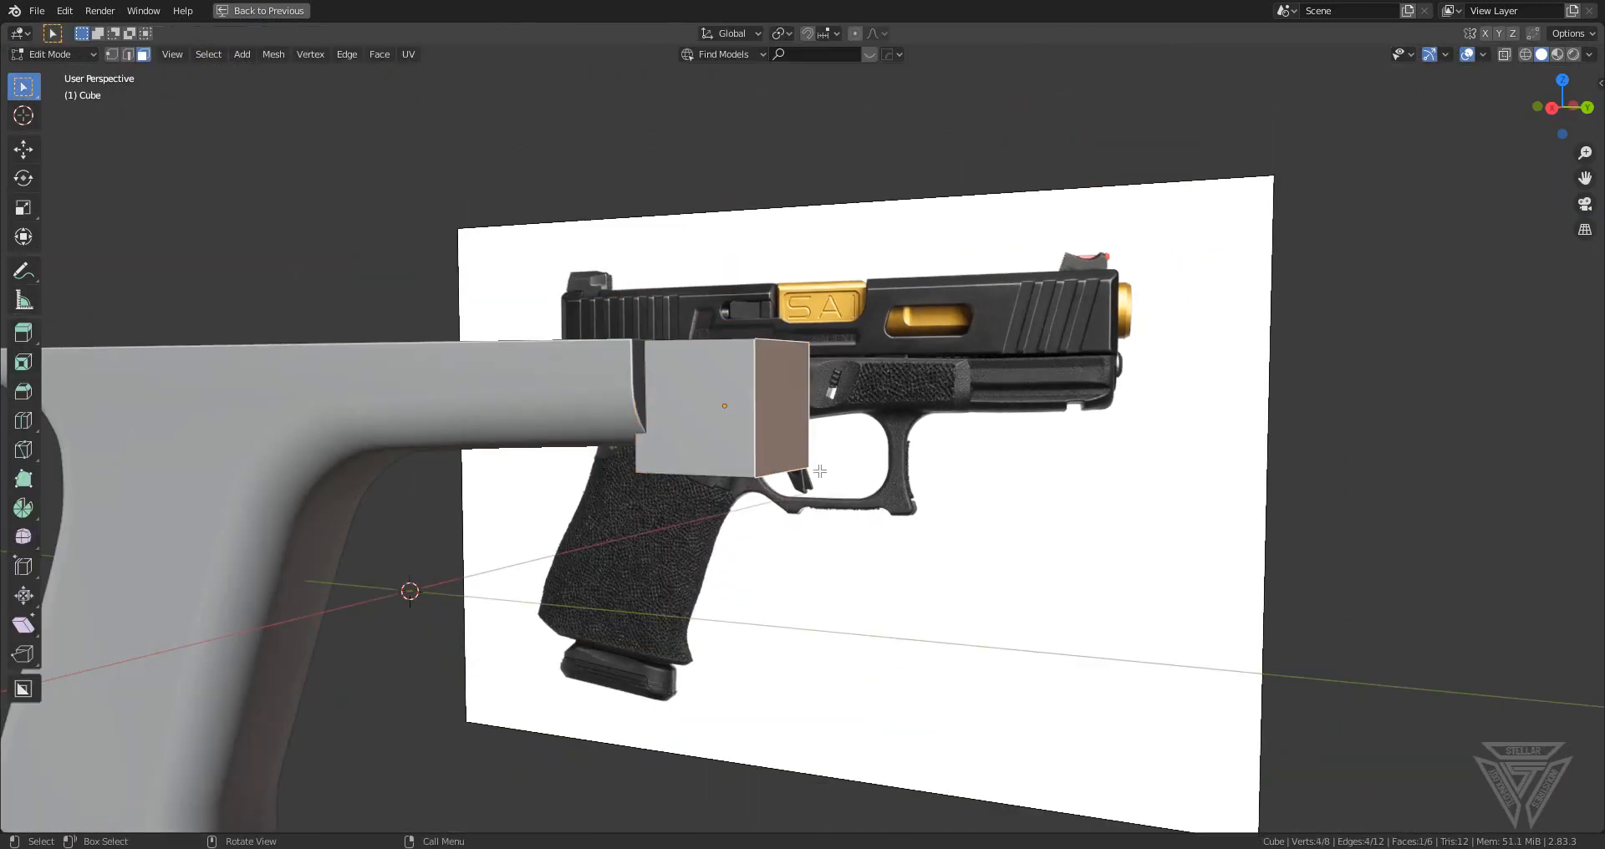
pyautogui.scroll(-1, 819, 471)
pyautogui.press('KP_3')
pyautogui.scroll(4, 849, 501)
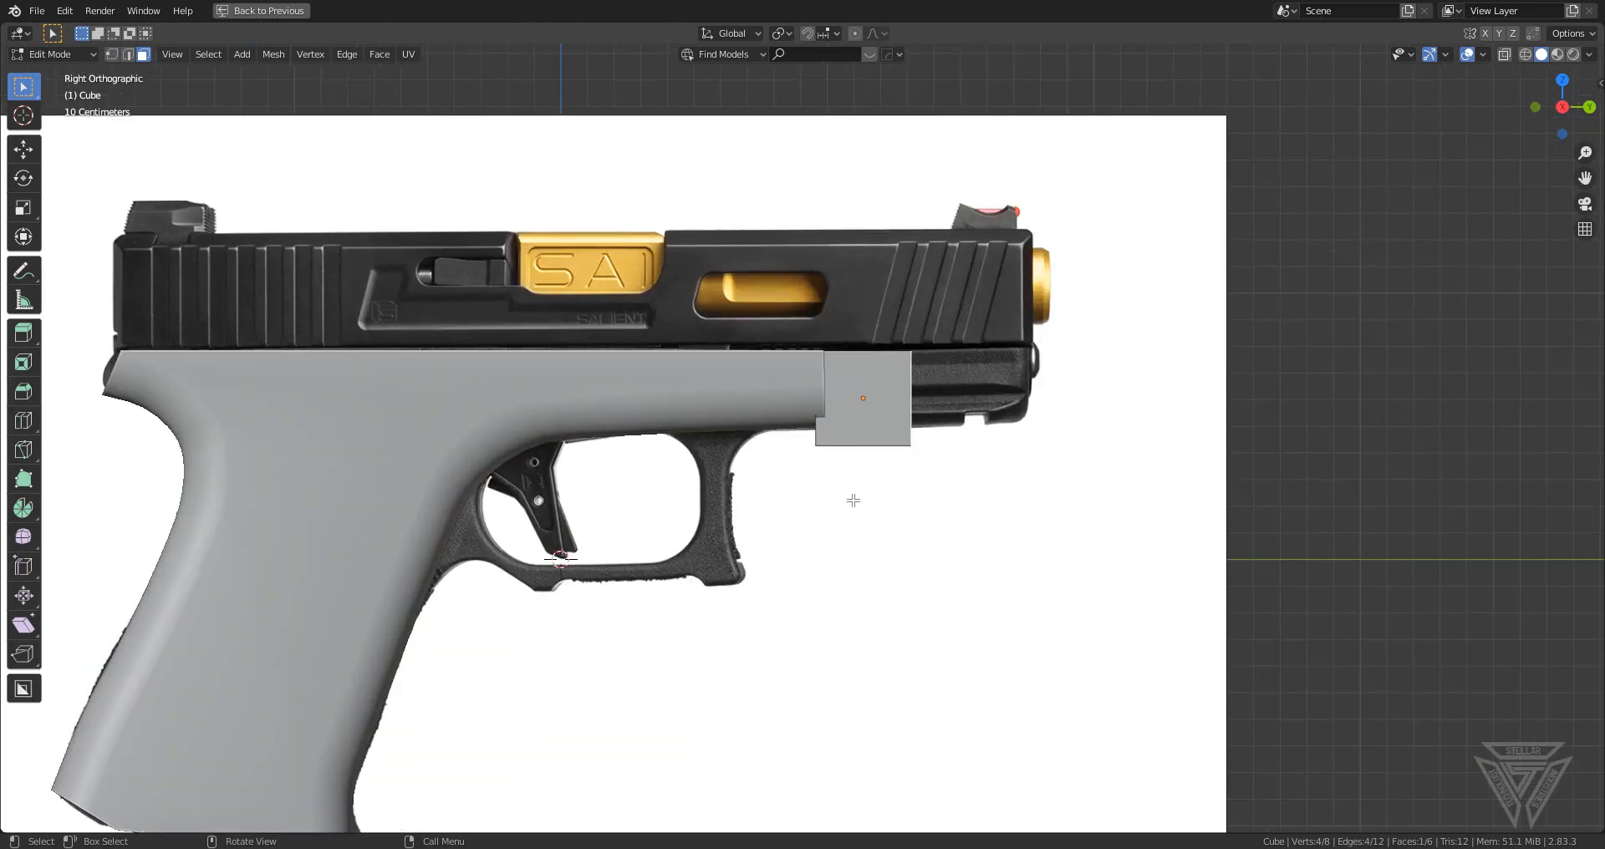
pyautogui.press('g')
pyautogui.press('y')
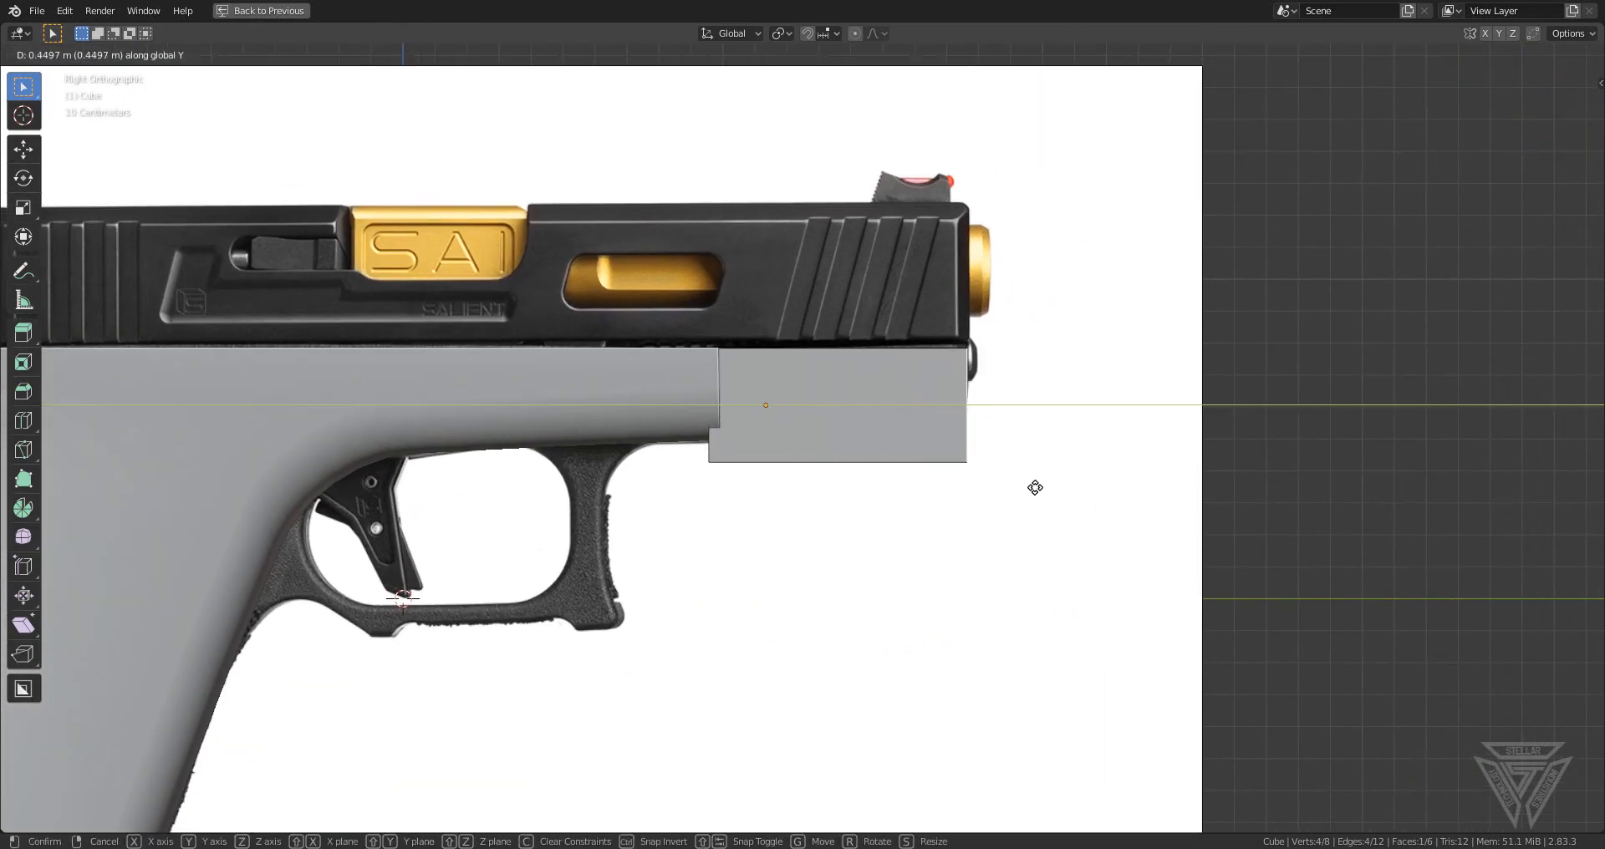
pyautogui.click(1035, 487)
# - Adjust the front block's position along Z to line up with the top of the frame
pyautogui.scroll(2, 1032, 486)
pyautogui.keyDown('shift'); pyautogui.moveTo(966, 472); pyautogui.dragTo(1243, 601, button='middle'); pyautogui.keyUp('shift')
pyautogui.scroll(-3, 1161, 544)
pyautogui.press('Tab')
pyautogui.click(1040, 383)
pyautogui.scroll(2, 1063, 445)
pyautogui.keyDown('shift'); pyautogui.moveTo(1063, 443); pyautogui.dragTo(754, 471, button='middle'); pyautogui.keyUp('shift')
pyautogui.press('g')
pyautogui.press('z')
pyautogui.click(1231, 413)
pyautogui.click(1231, 414)
# - Raise the front block's bottom face along Z by about 0.072 m
pyautogui.scroll(2, 876, 501)
pyautogui.press('Tab')
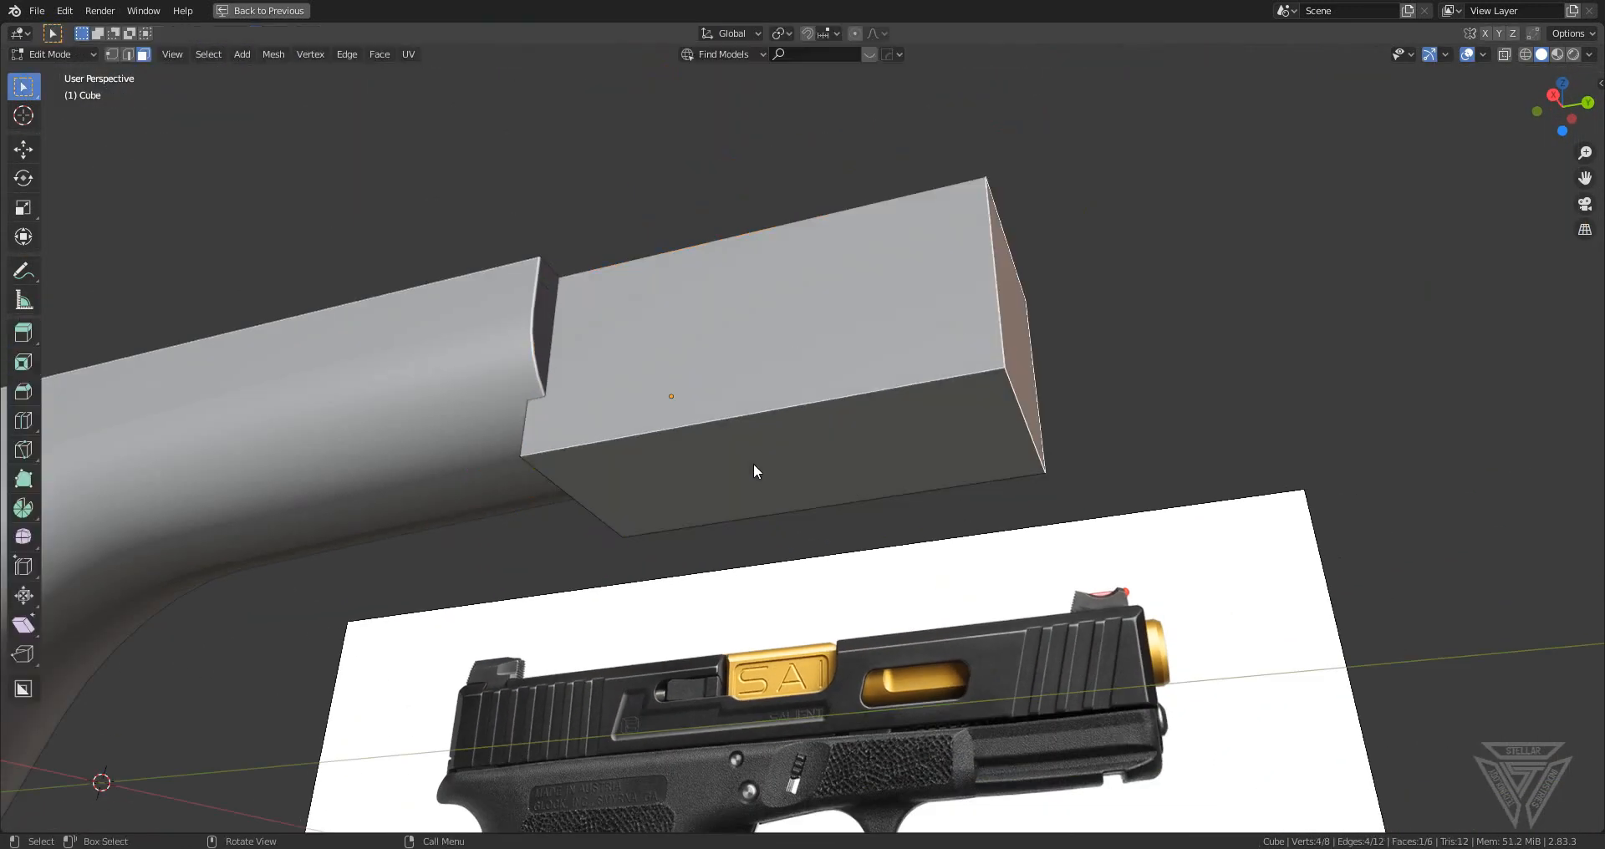
pyautogui.click(754, 465)
pyautogui.press('g')
pyautogui.press('z')
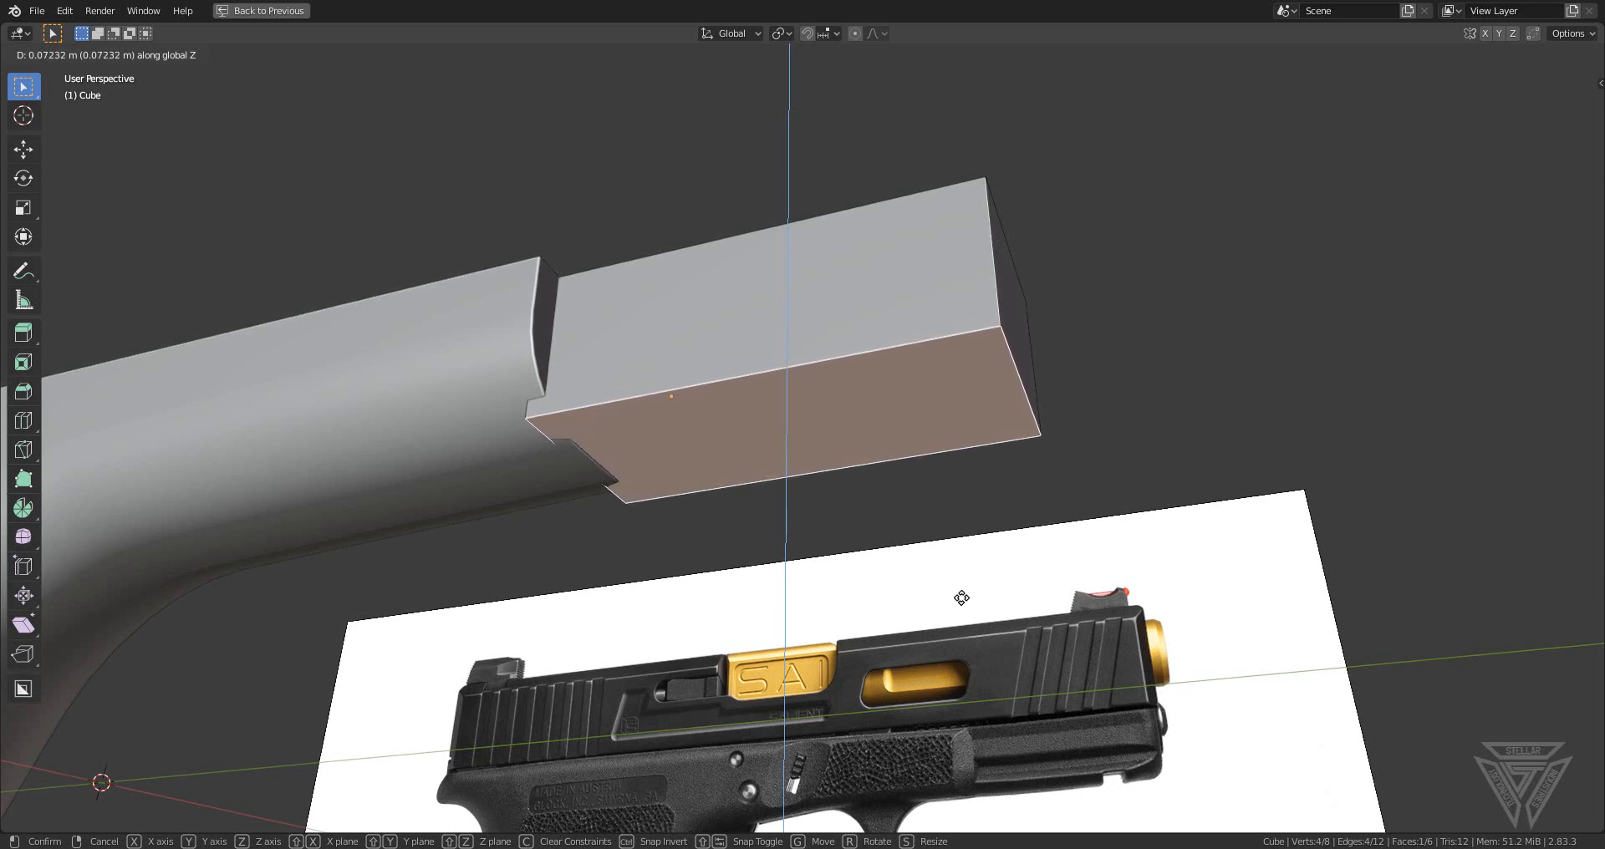
pyautogui.click(962, 606)
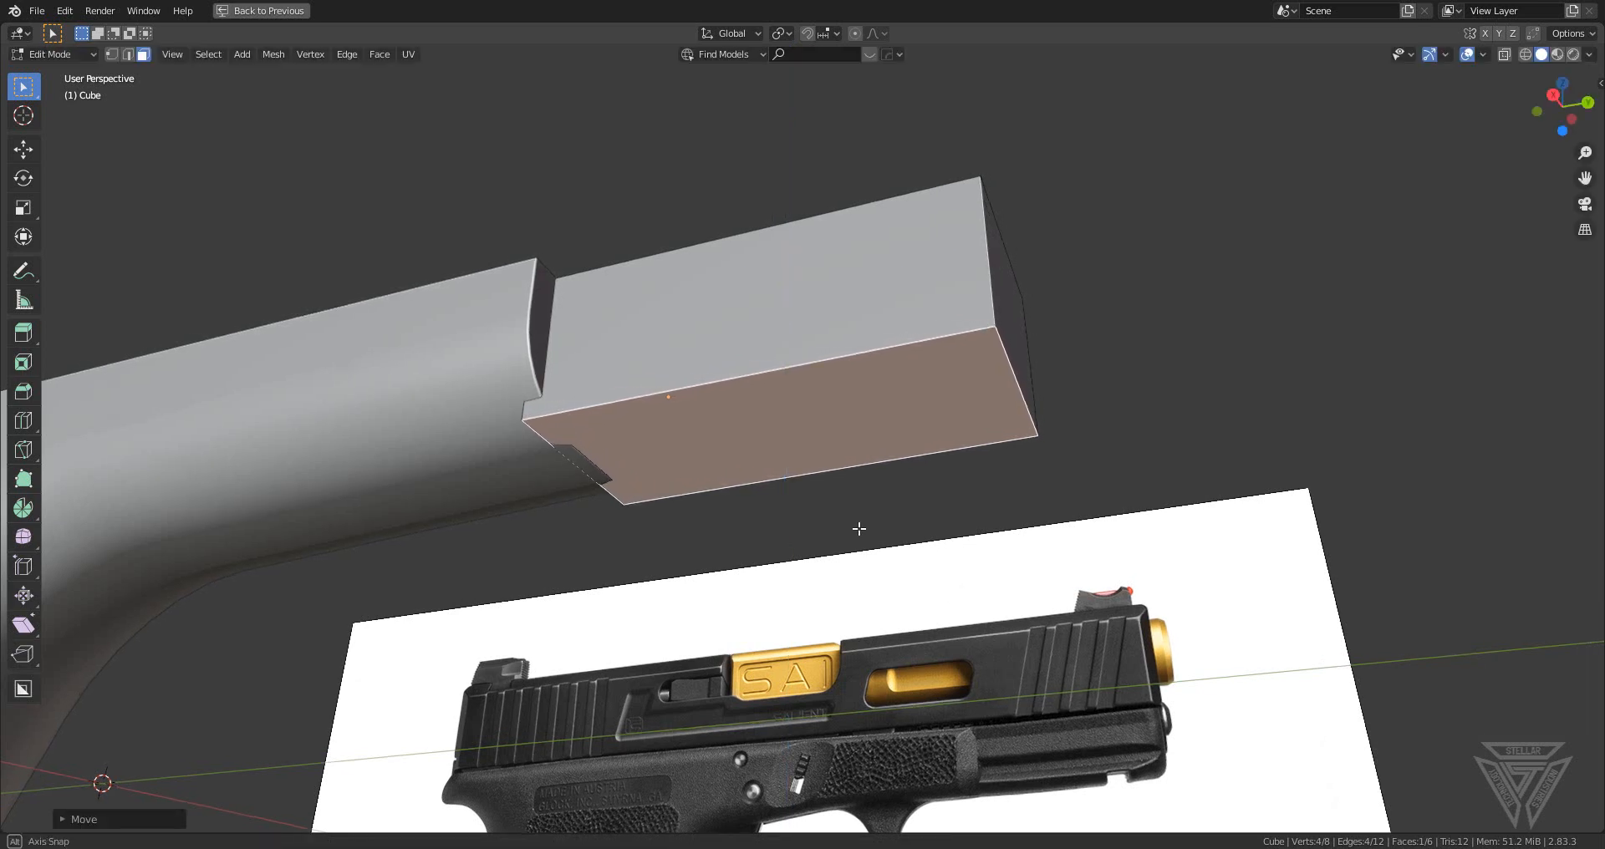
# - Apply the block's scale and bevel its two long bottom edges about 0.0435 m wide with one segment
pyautogui.moveTo(855, 526); pyautogui.dragTo(934, 535, button='middle')
pyautogui.scroll(2, 690, 543)
pyautogui.moveTo(690, 543); pyautogui.dragTo(628, 454, button='middle')
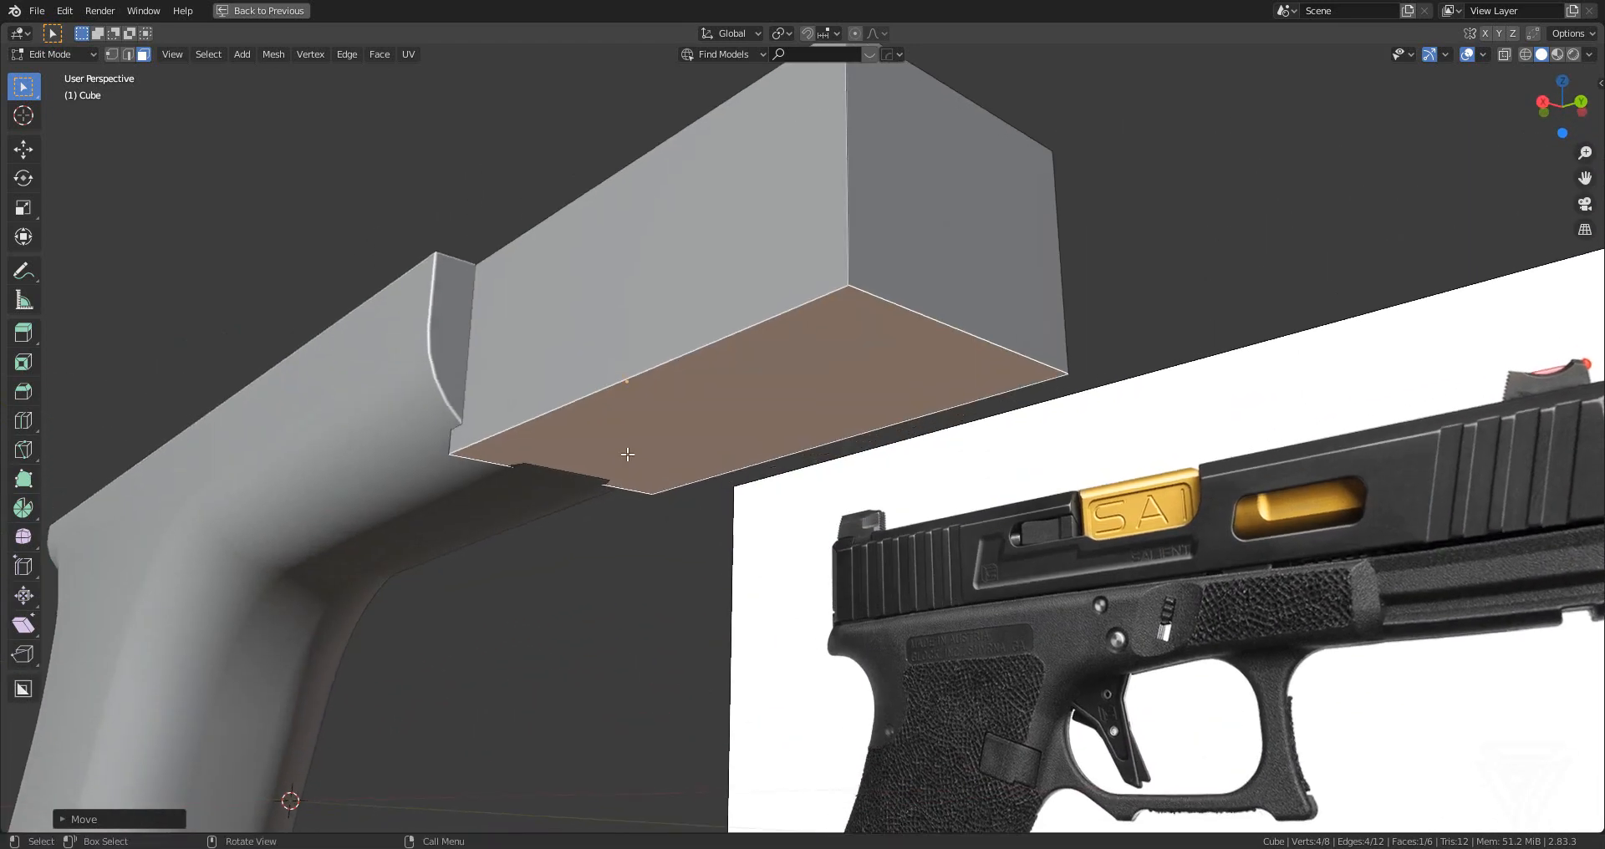
pyautogui.click(531, 411)
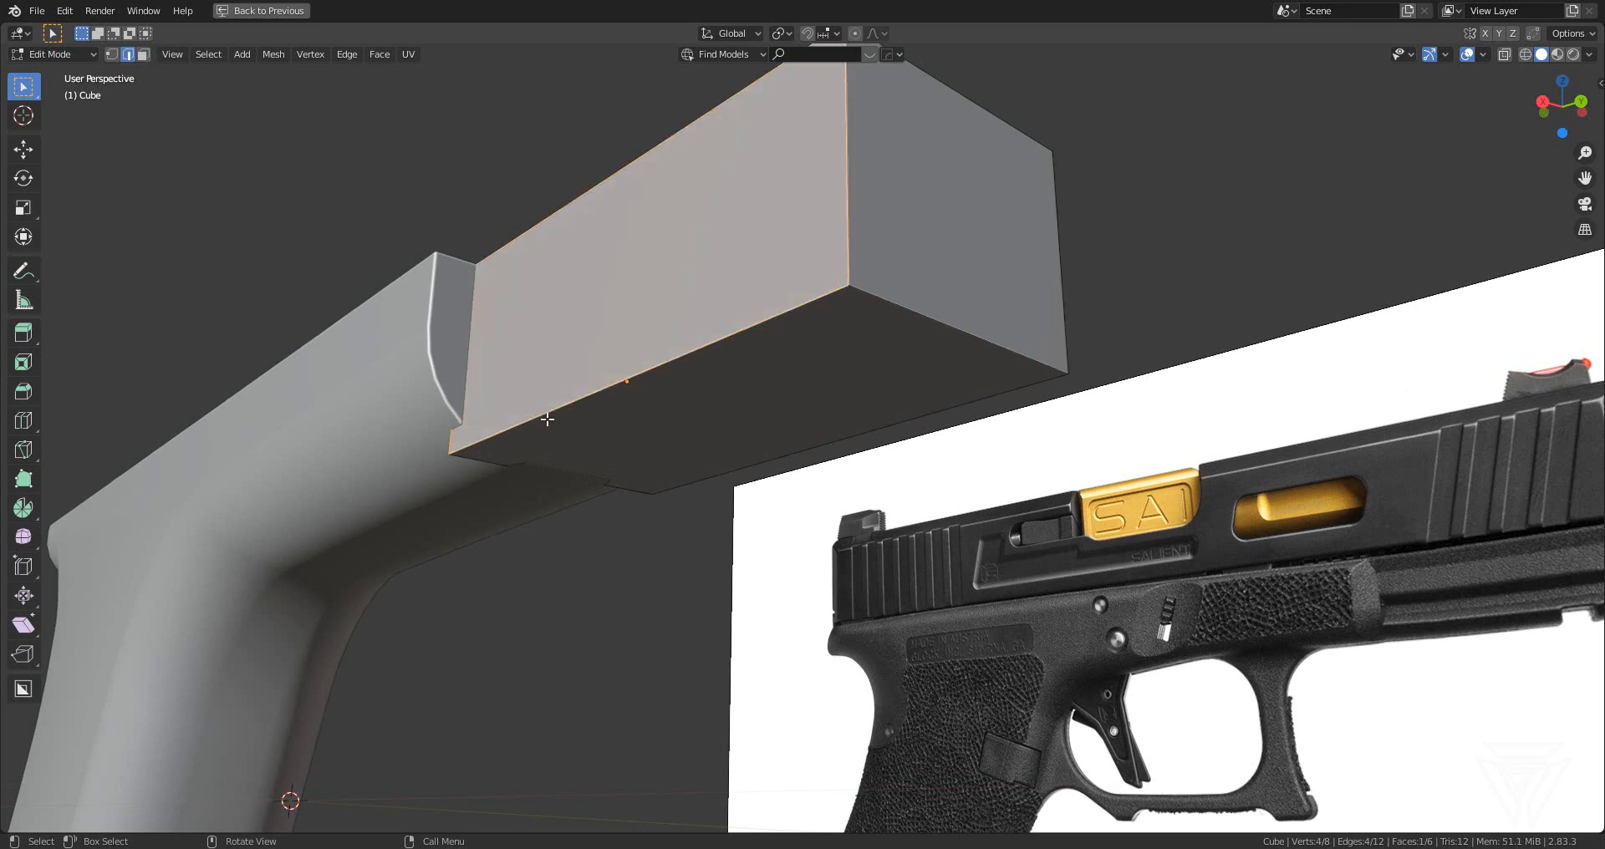
pyautogui.press('Tab')
pyautogui.hotkey('ctrl', 'a')
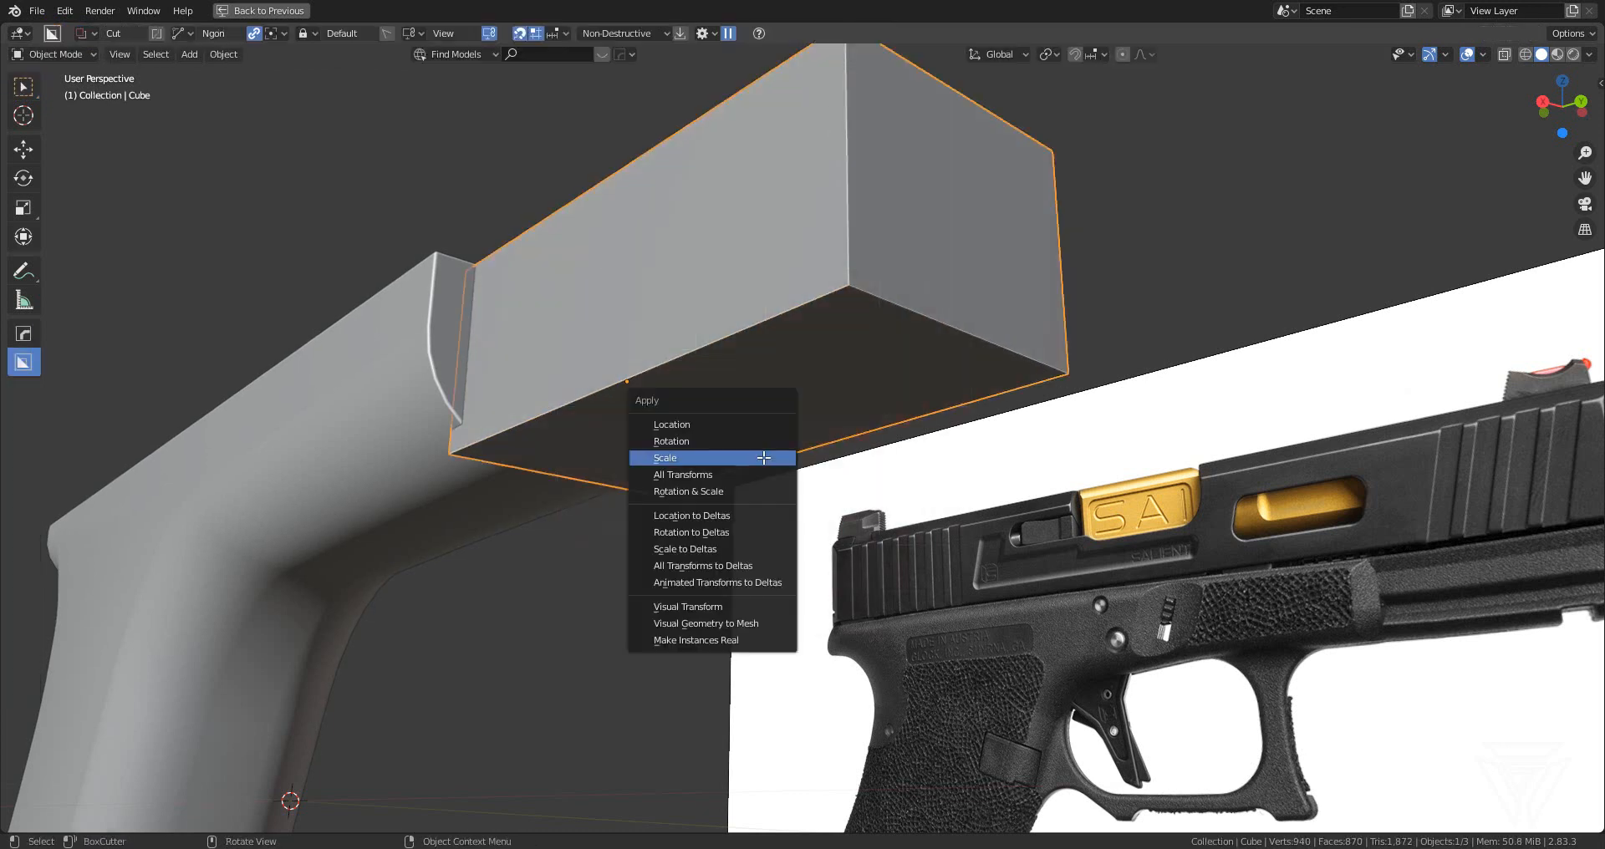
pyautogui.click(764, 458)
pyautogui.press('Tab')
pyautogui.hotkey('ctrl', 'b')
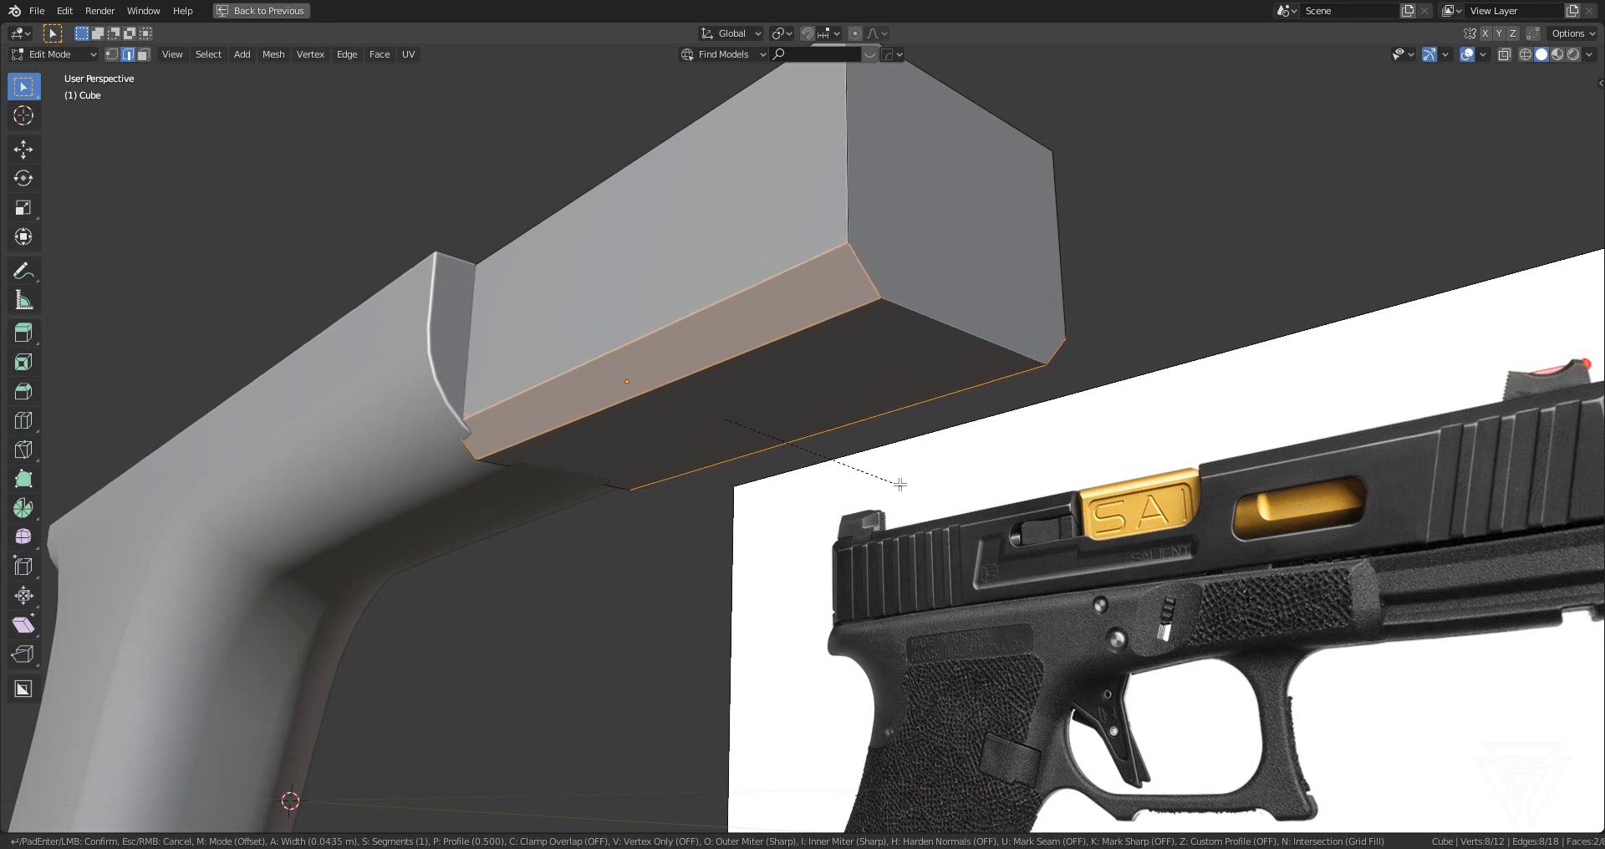
pyautogui.click(899, 484)
pyautogui.moveTo(900, 484); pyautogui.dragTo(854, 495, button='middle')
# - Hide the front block and open the frame mesh in Edit Mode with its front end face exposed
pyautogui.press('Tab')
pyautogui.click(759, 474)
pyautogui.press('Tab')
pyautogui.scroll(3, 824, 501)
pyautogui.scroll(-4, 801, 484)
pyautogui.press('Tab')
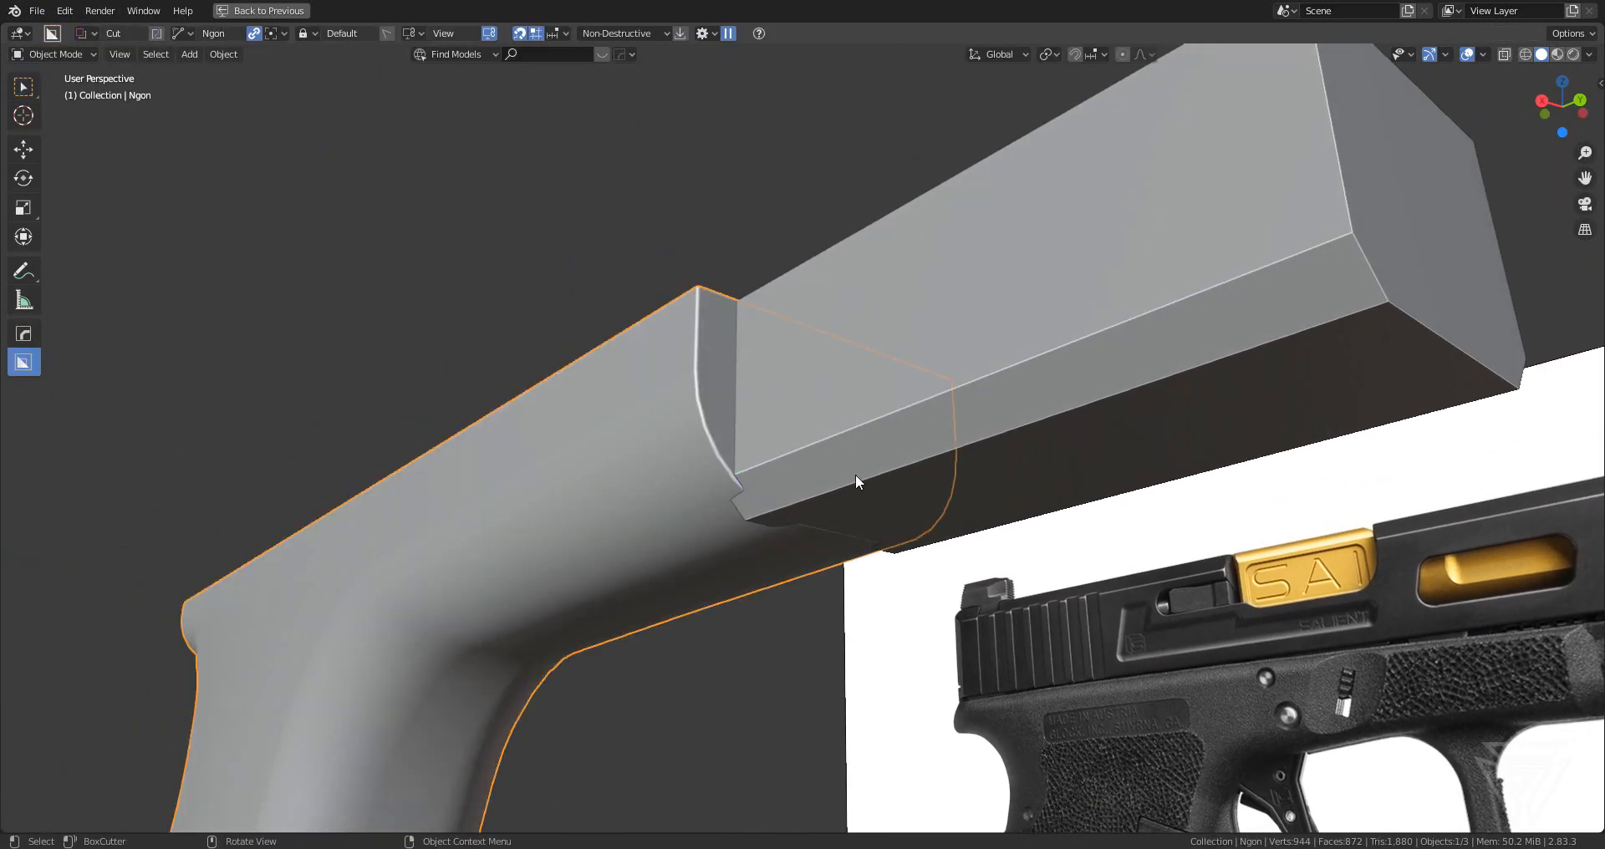
pyautogui.click(866, 442)
pyautogui.press('h')
pyautogui.click(724, 399)
pyautogui.press('Tab')
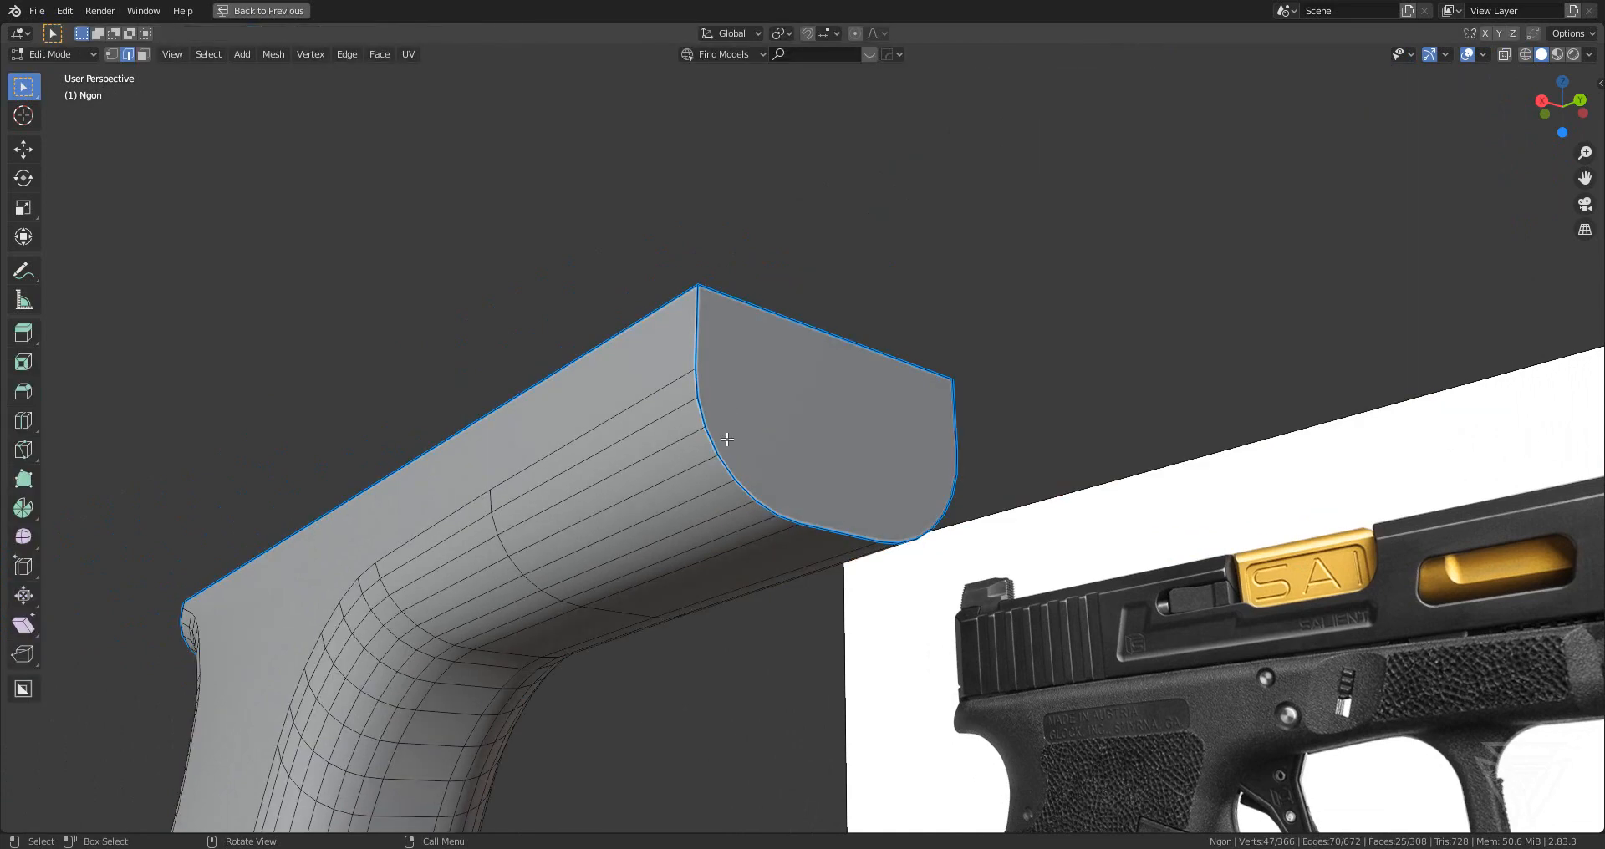
# - Move the first vertex of the front end face's rounded lower corner outward along X by about 0.0085 m
pyautogui.scroll(4, 727, 437)
pyautogui.moveTo(727, 437); pyautogui.dragTo(781, 459, button='middle')
pyautogui.scroll(1, 660, 434)
pyautogui.click(611, 408)
pyautogui.moveTo(909, 495); pyautogui.dragTo(894, 494, button='middle')
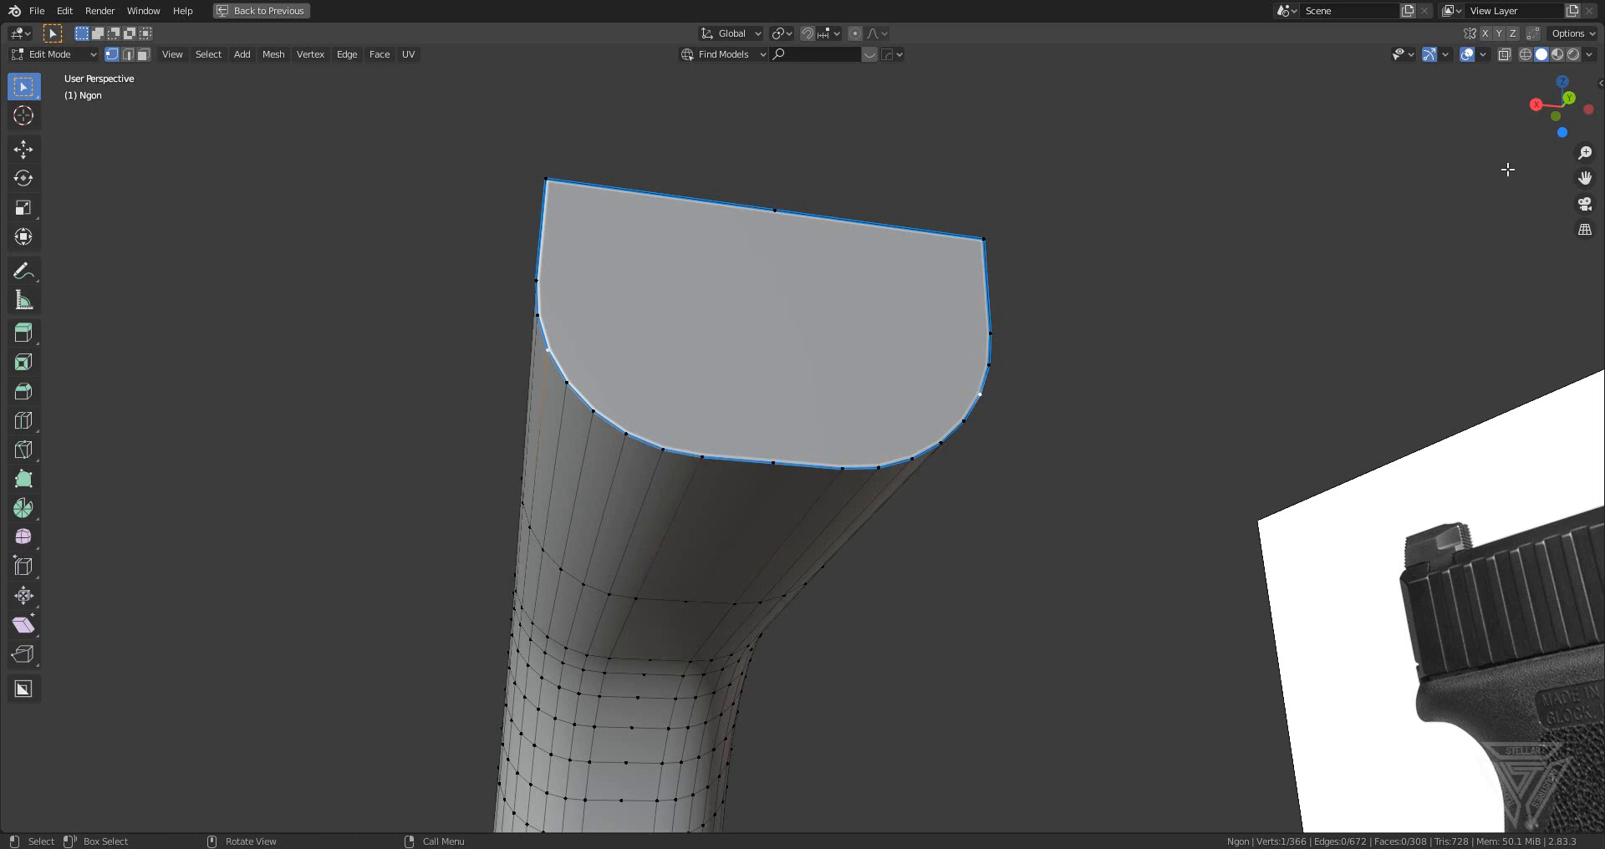
pyautogui.click(1567, 97)
pyautogui.scroll(5, 720, 494)
pyautogui.keyDown('shift'); pyautogui.moveTo(719, 494); pyautogui.dragTo(1245, 118, button='middle'); pyautogui.keyUp('shift')
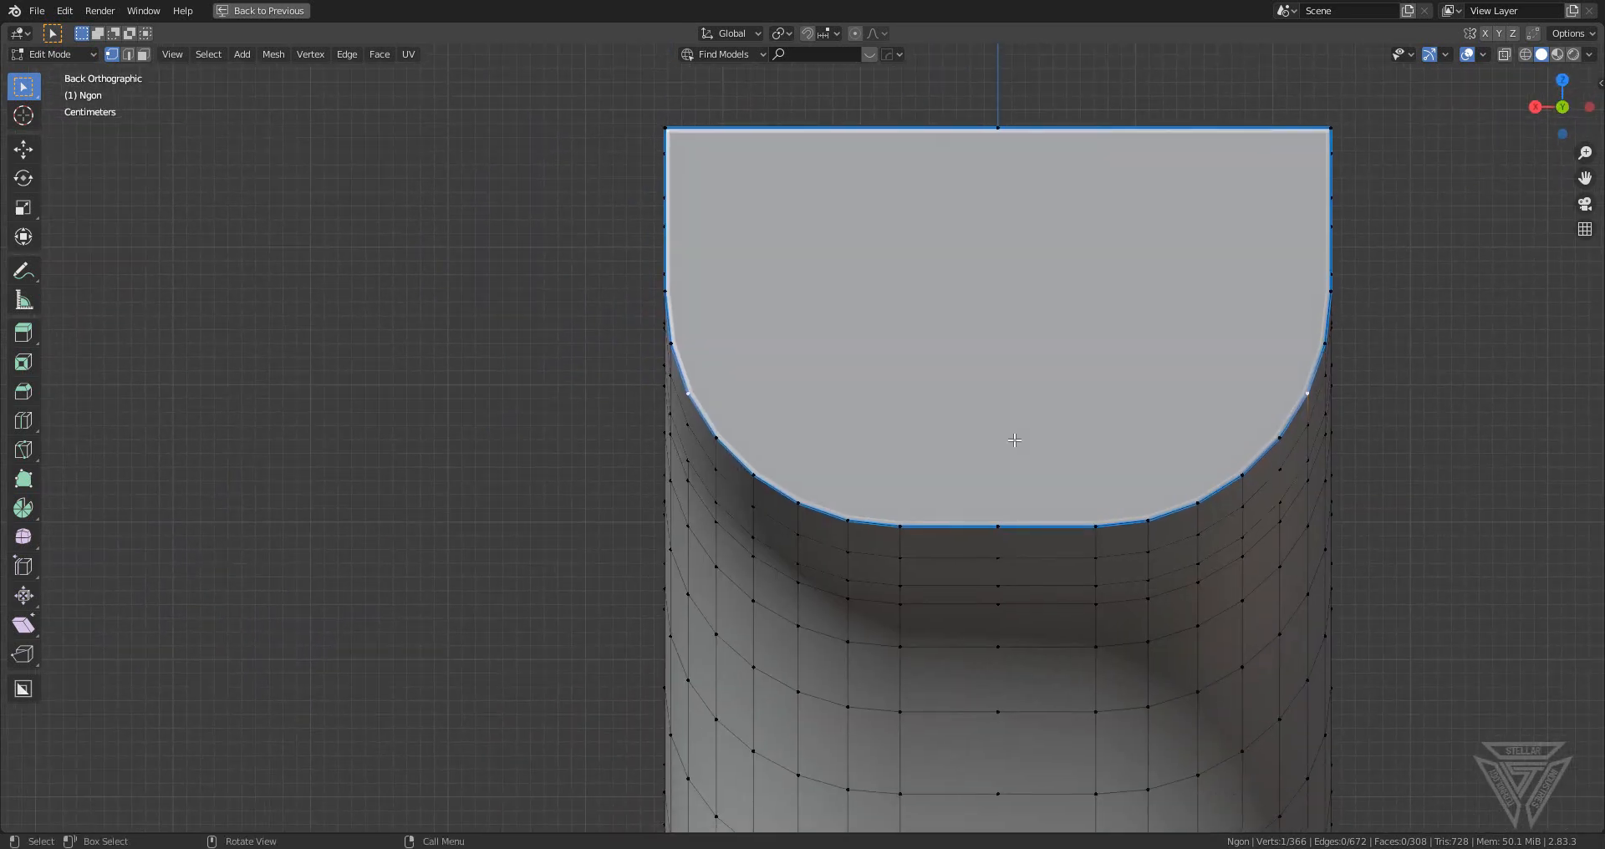
pyautogui.scroll(3, 949, 512)
pyautogui.scroll(1, 826, 529)
pyautogui.keyDown('shift'); pyautogui.moveTo(827, 529); pyautogui.dragTo(822, 454, button='middle'); pyautogui.keyUp('shift')
pyautogui.press('g')
pyautogui.press('x')
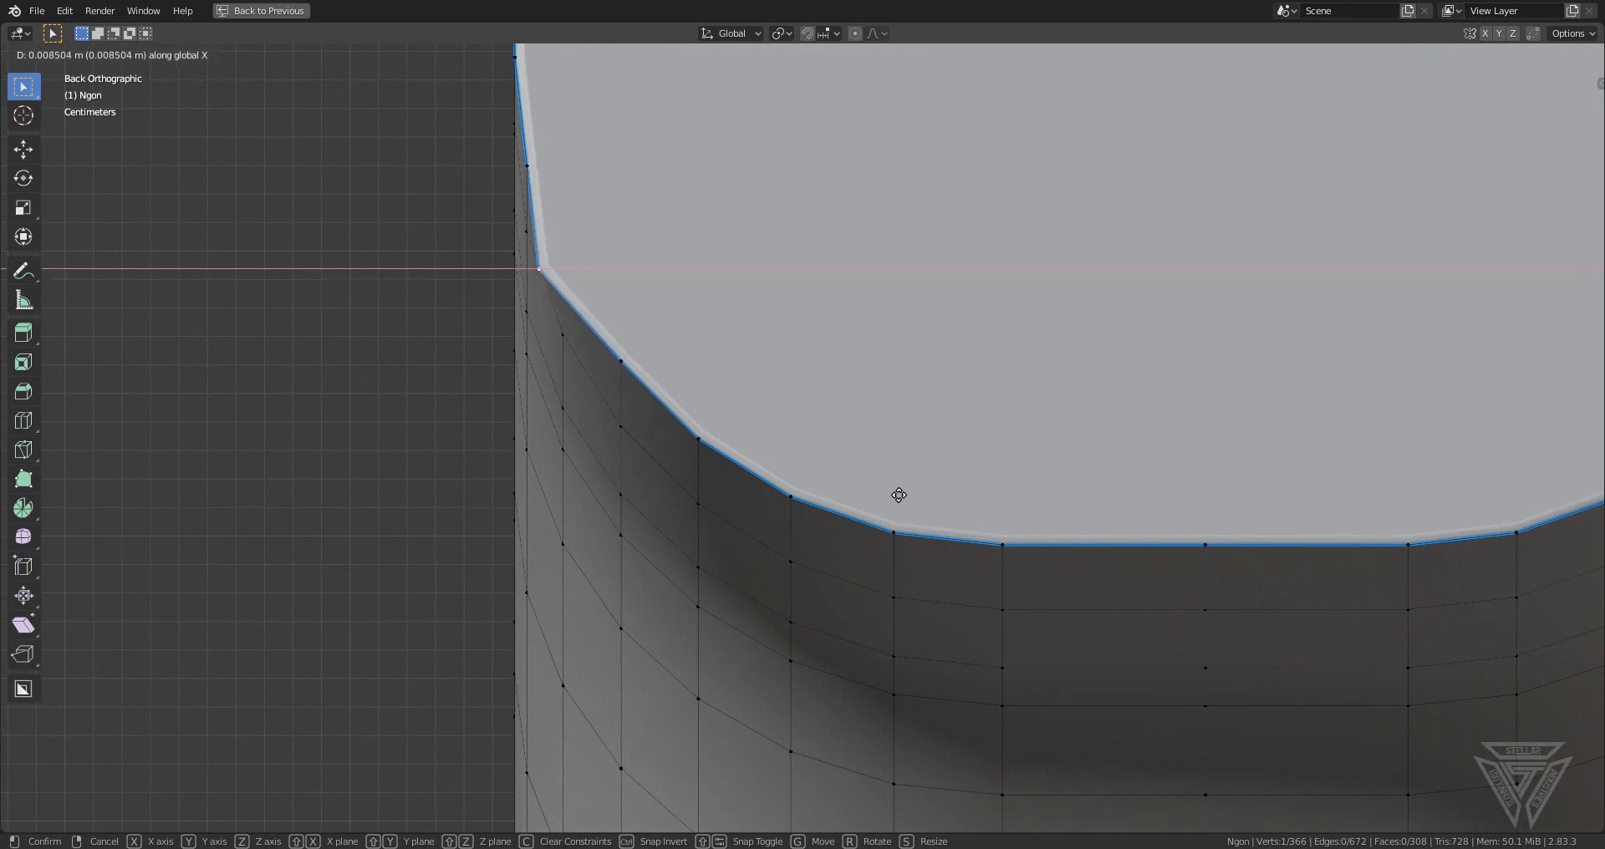
pyautogui.click(899, 495)
# - Move the next two vertices down the front face's lower corner outward along X, the second by about 0.042 m
pyautogui.press('g')
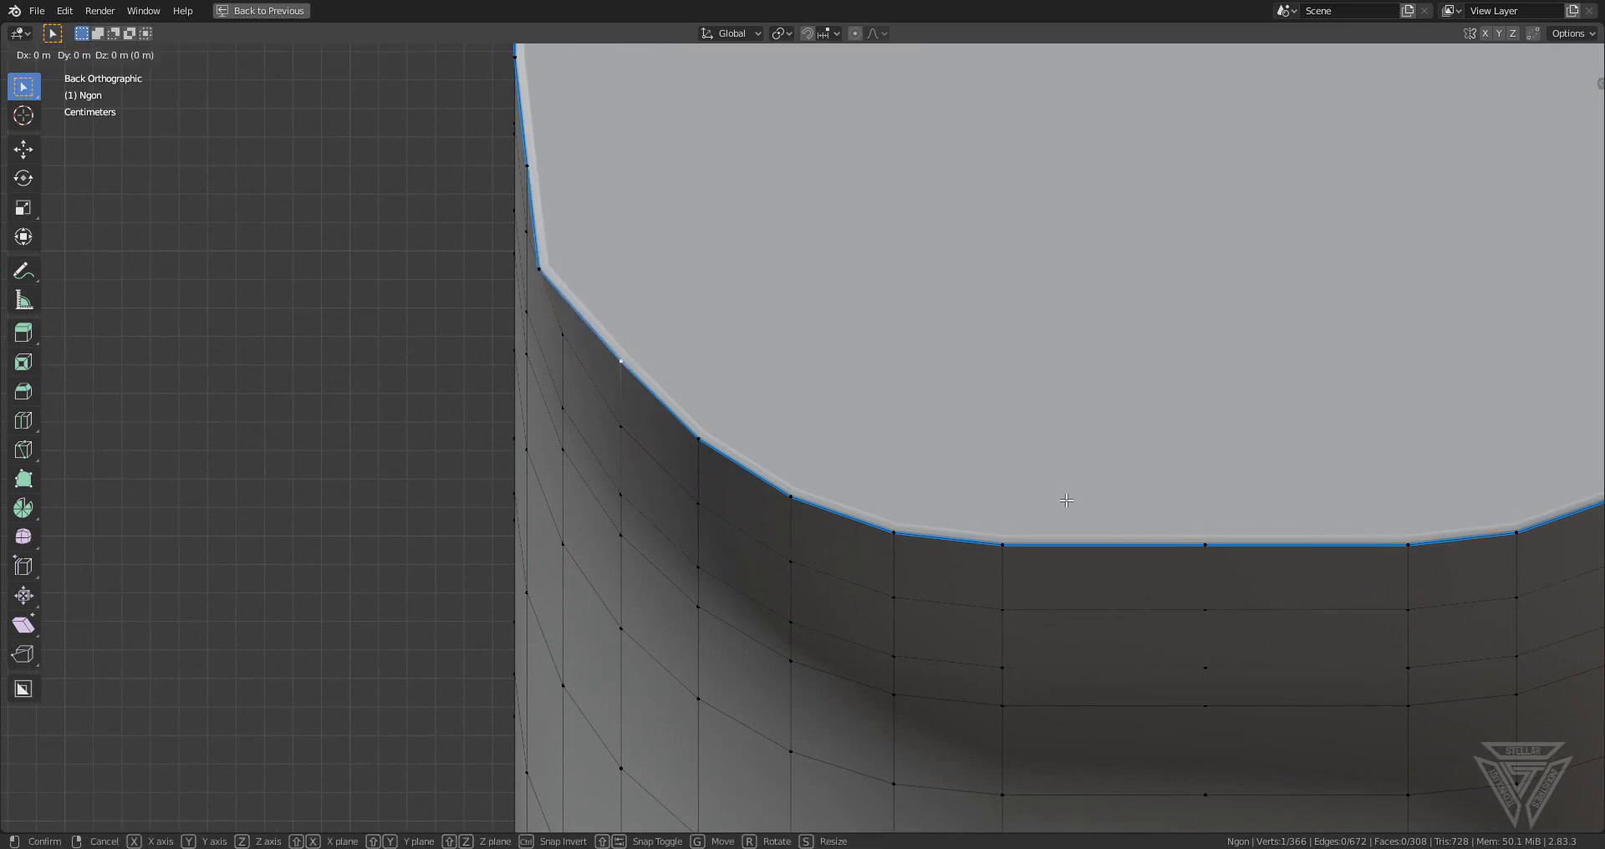
pyautogui.click(997, 490)
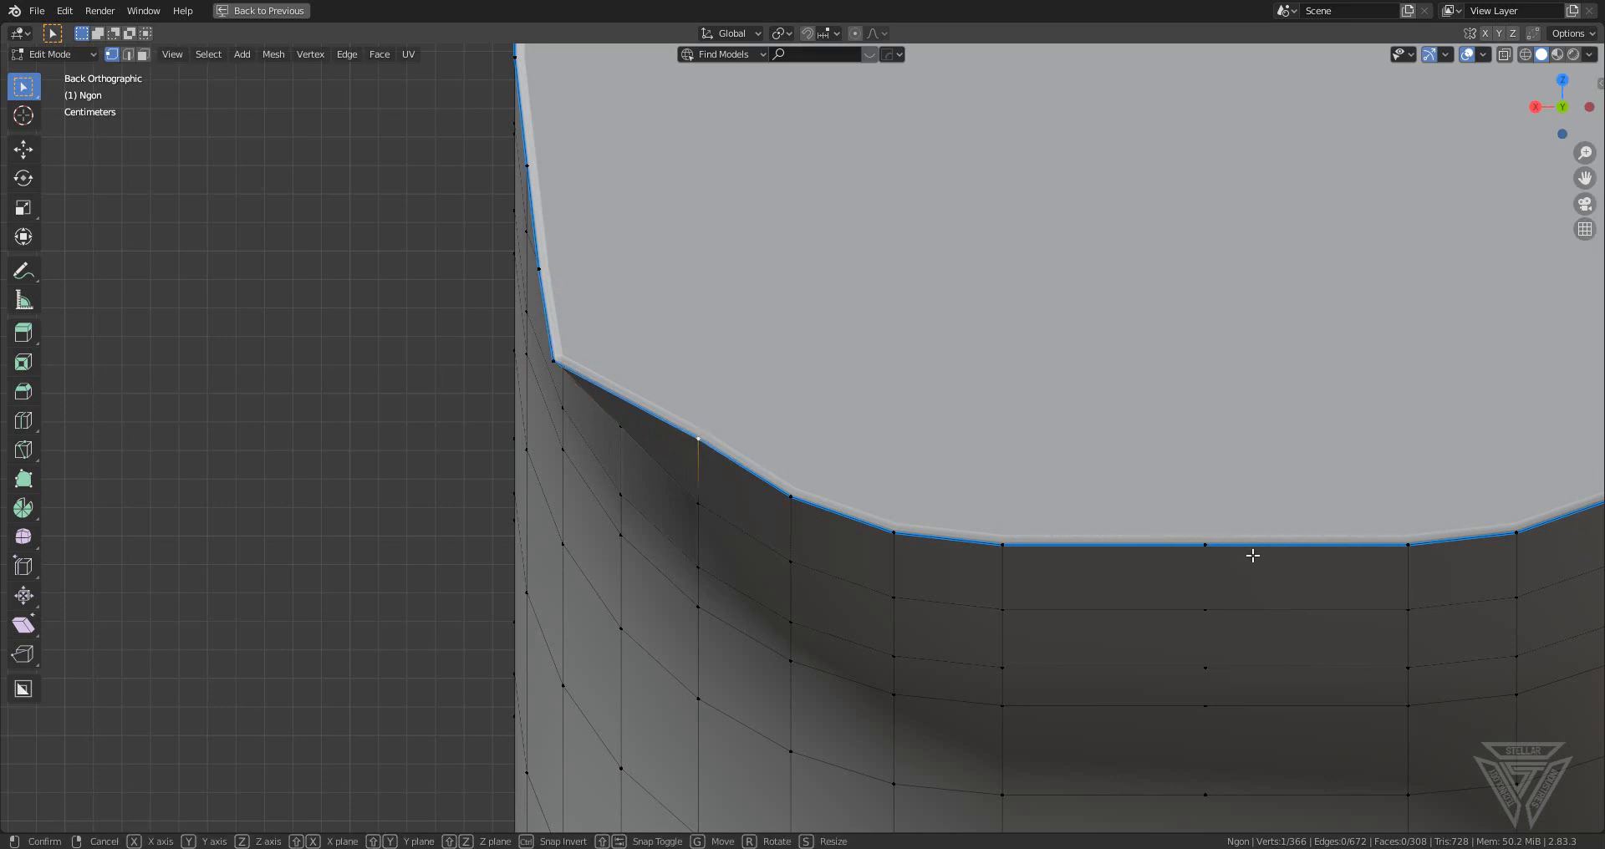
pyautogui.press('x')
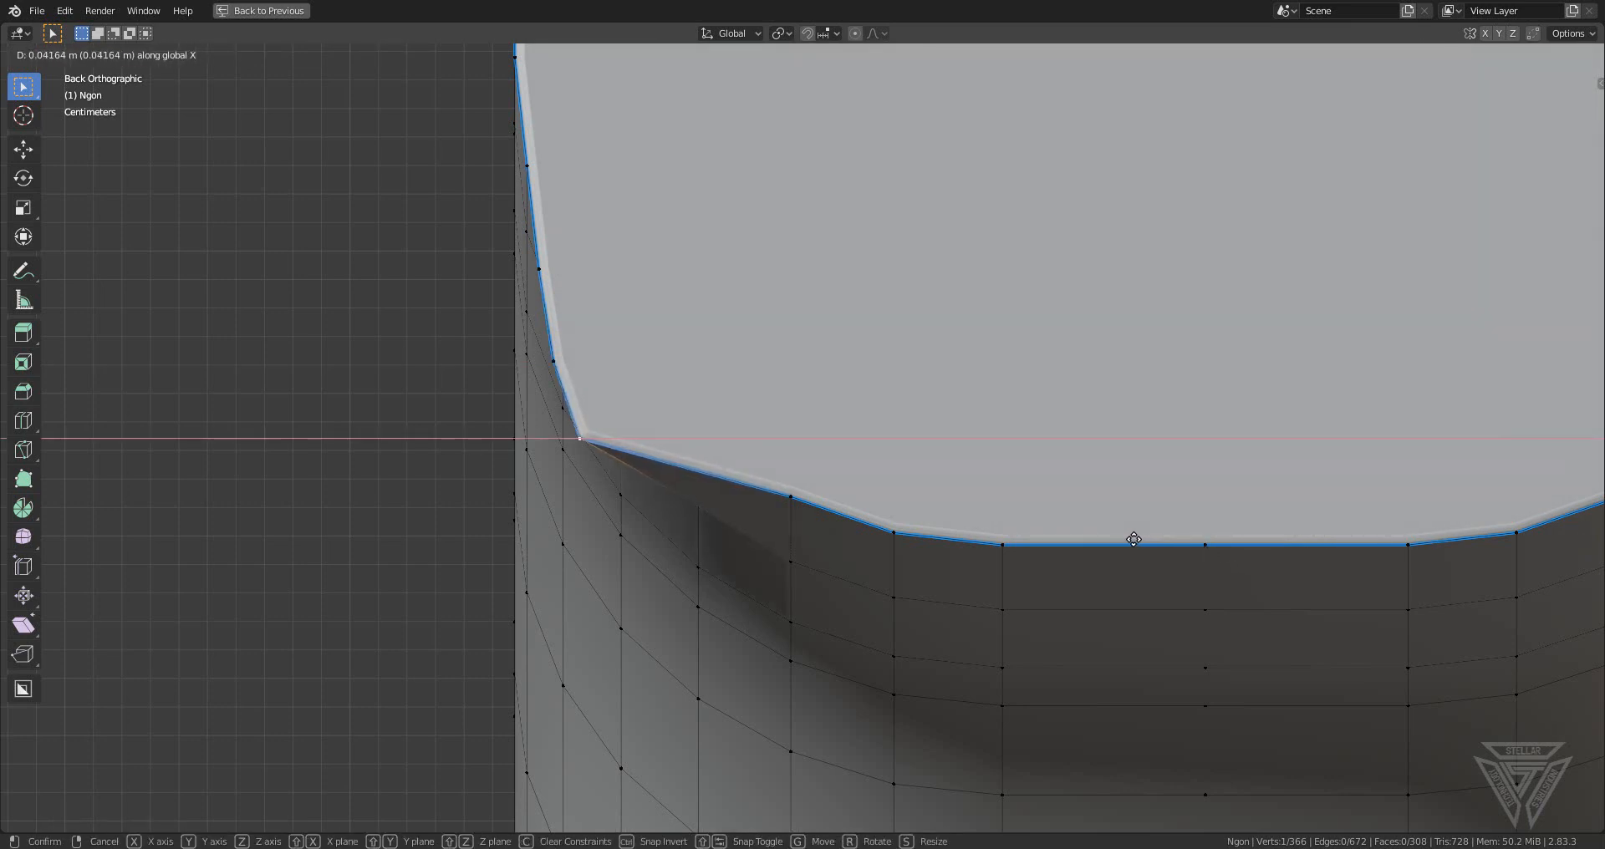
pyautogui.click(1129, 539)
# - Move the remaining two lower corner vertices outward along X to finish a tighter, squarer corner on the front end face
pyautogui.press('g')
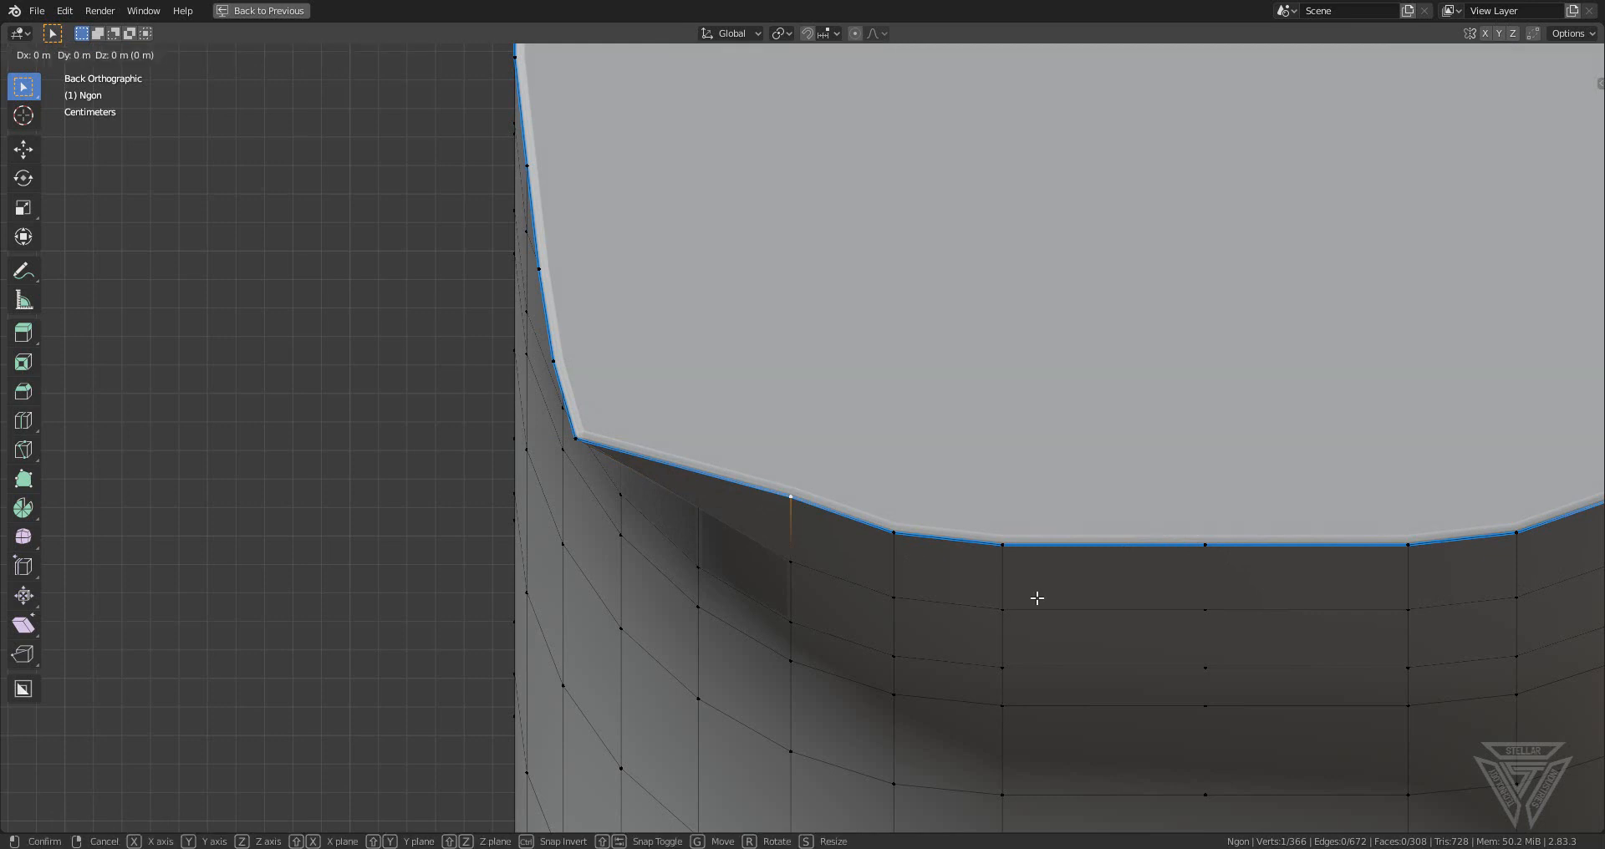
pyautogui.press('x')
pyautogui.click(859, 544)
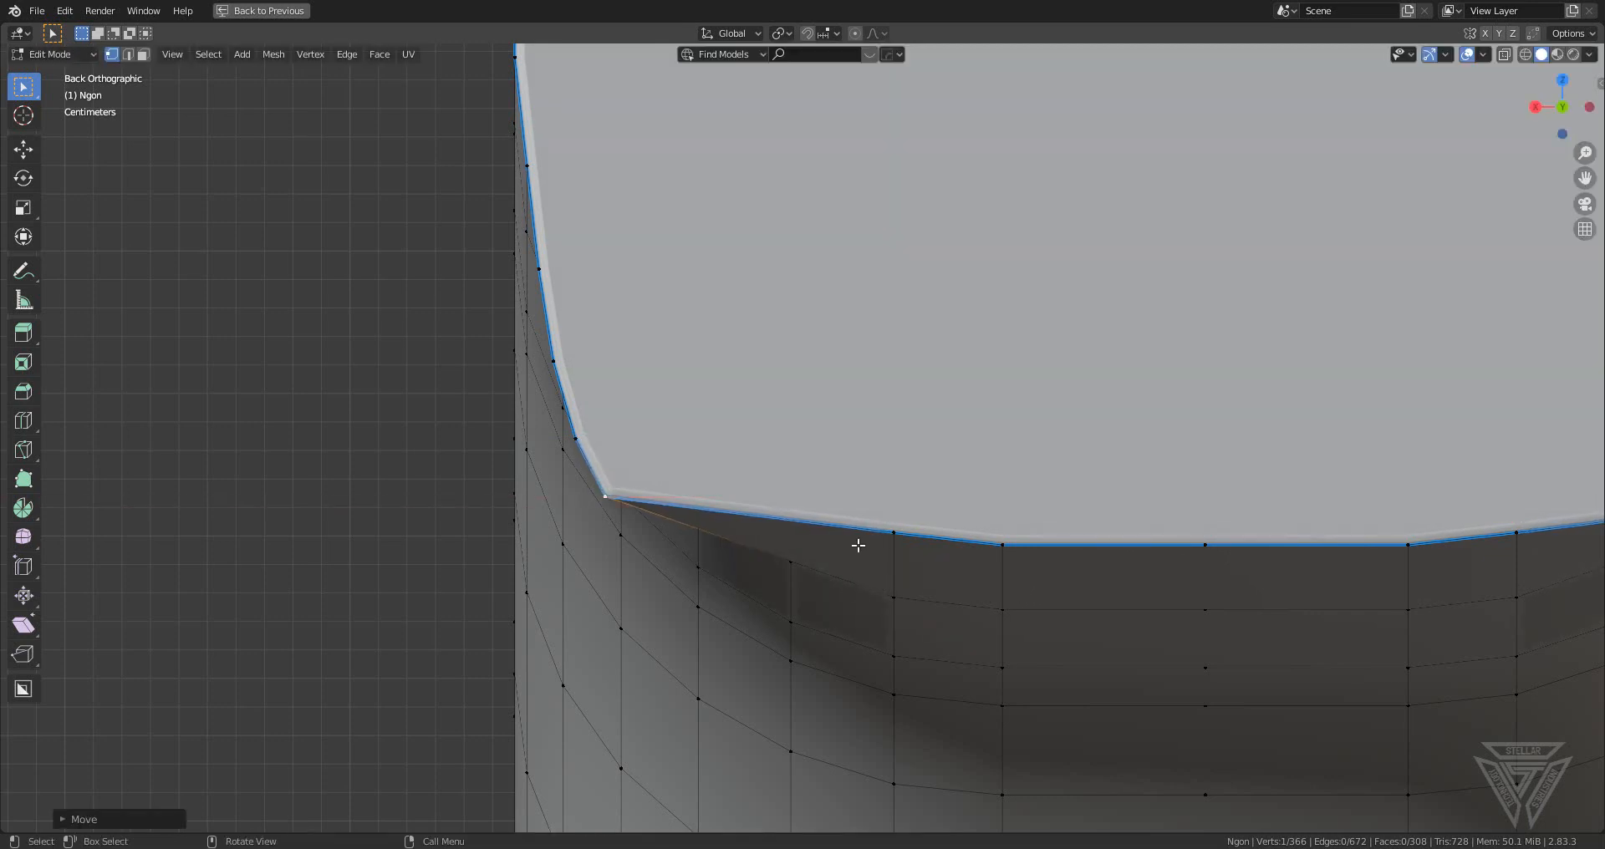
pyautogui.press('g')
pyautogui.press('x')
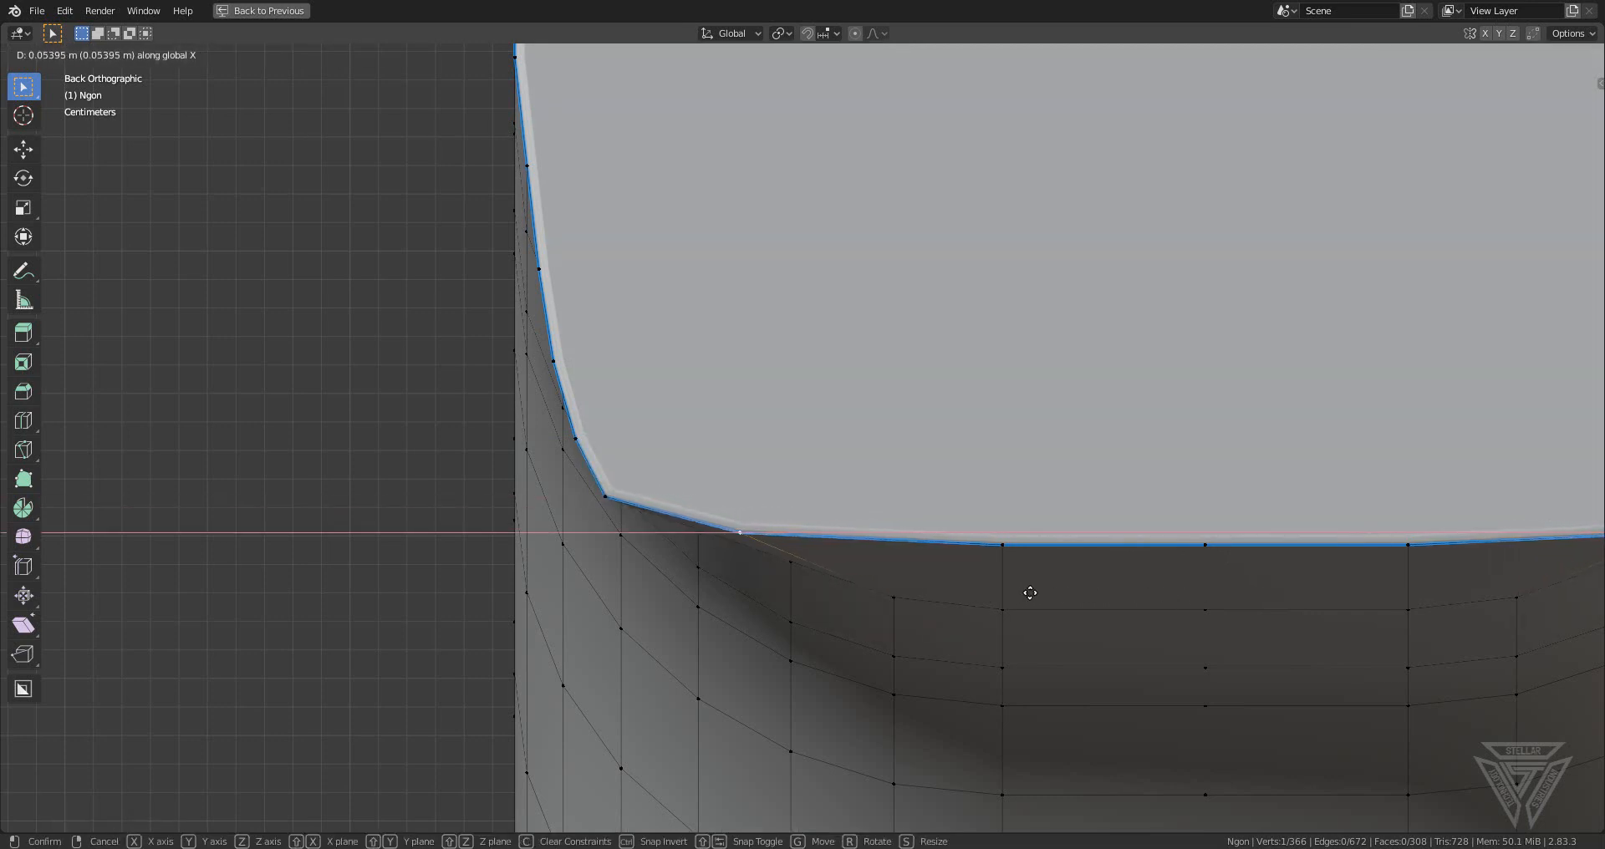
pyautogui.click(946, 598)
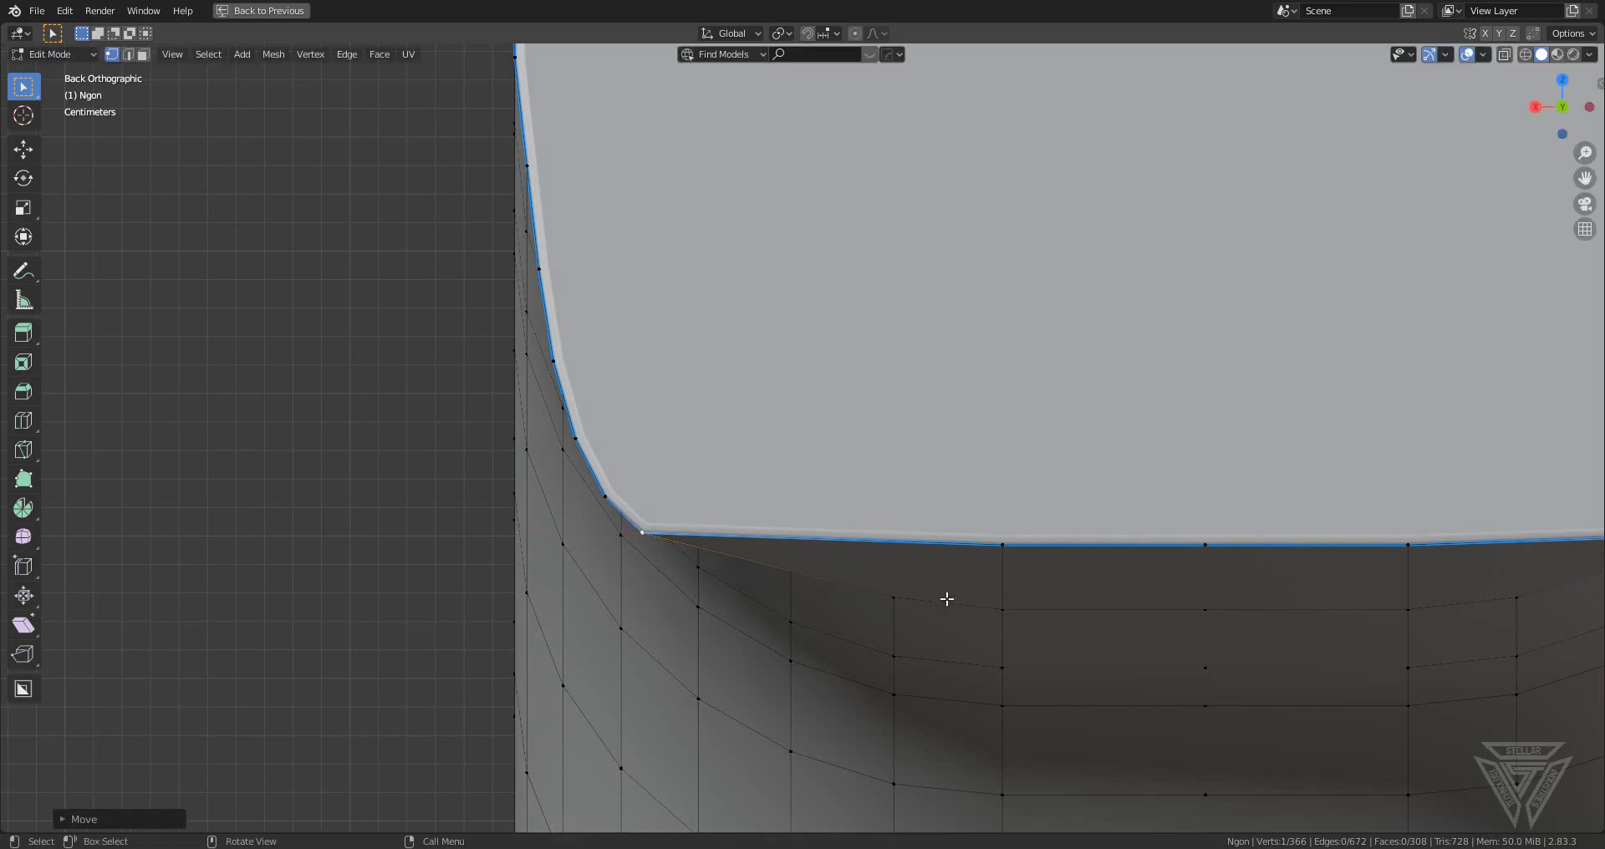
# - Leave Edit Mode, unhide the front block and hide the cutter object again
pyautogui.scroll(-4, 945, 594)
pyautogui.press('Tab')
pyautogui.scroll(-2, 888, 591)
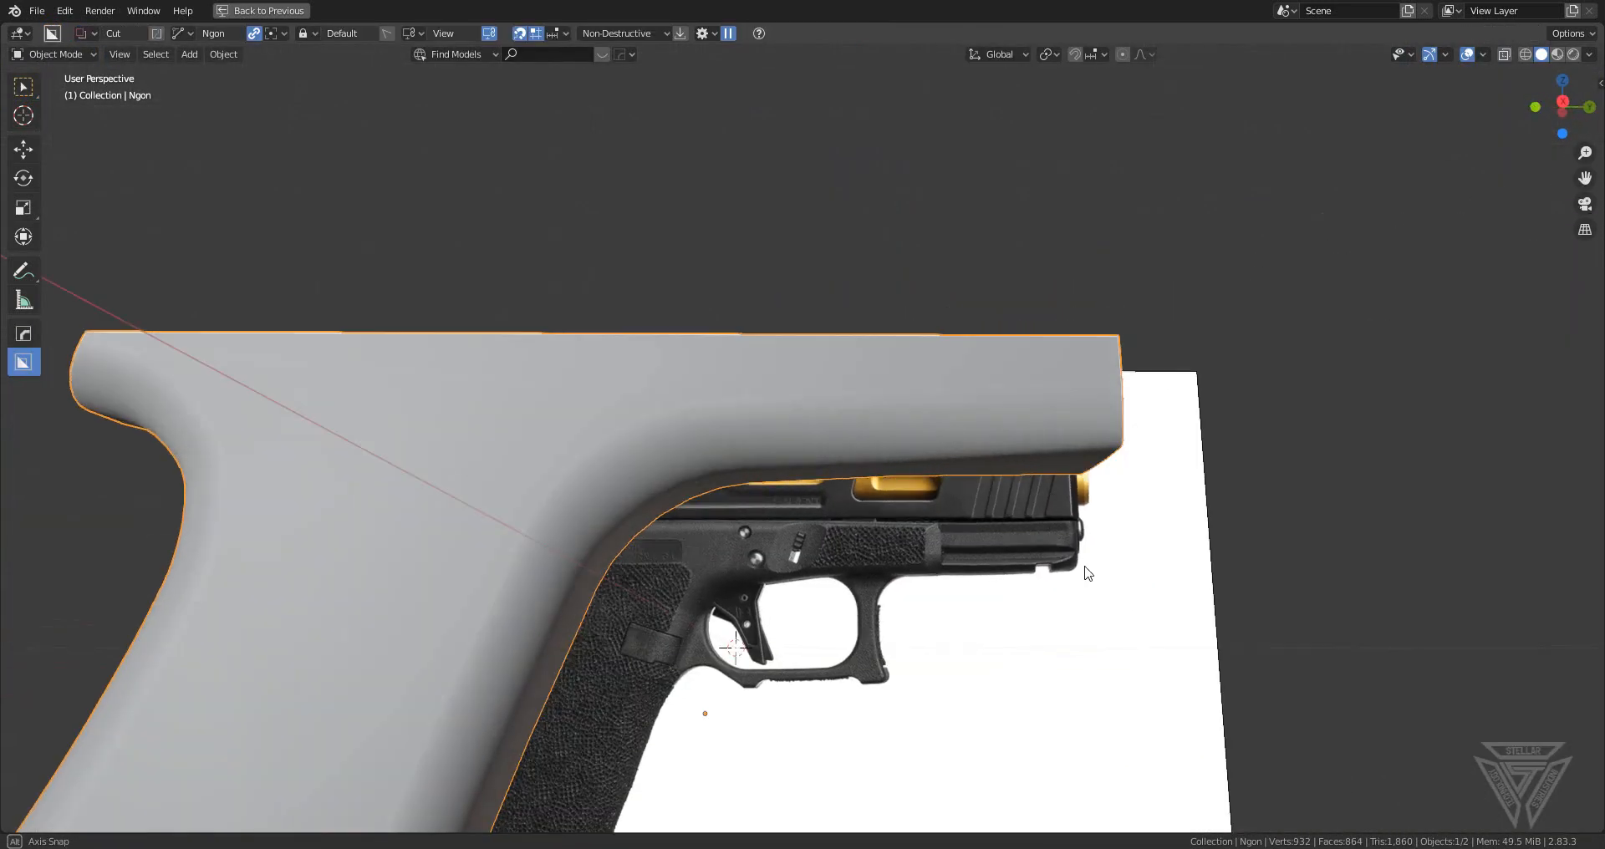
pyautogui.moveTo(1087, 573); pyautogui.dragTo(741, 490, button='middle')
pyautogui.moveTo(736, 425); pyautogui.dragTo(965, 499, button='middle')
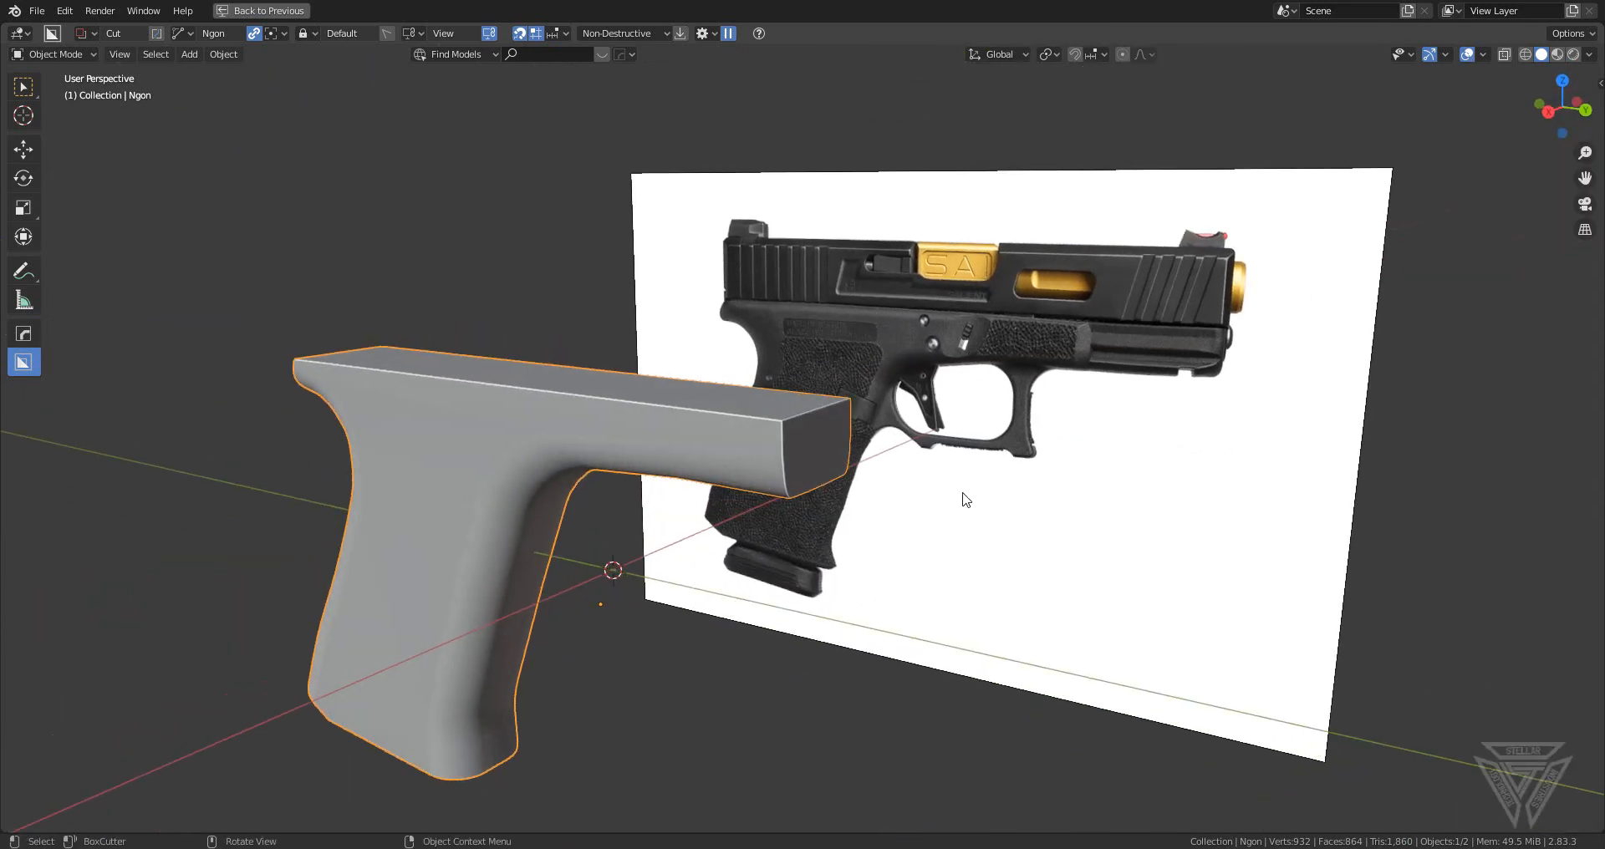
pyautogui.hotkey('alt', 'h')
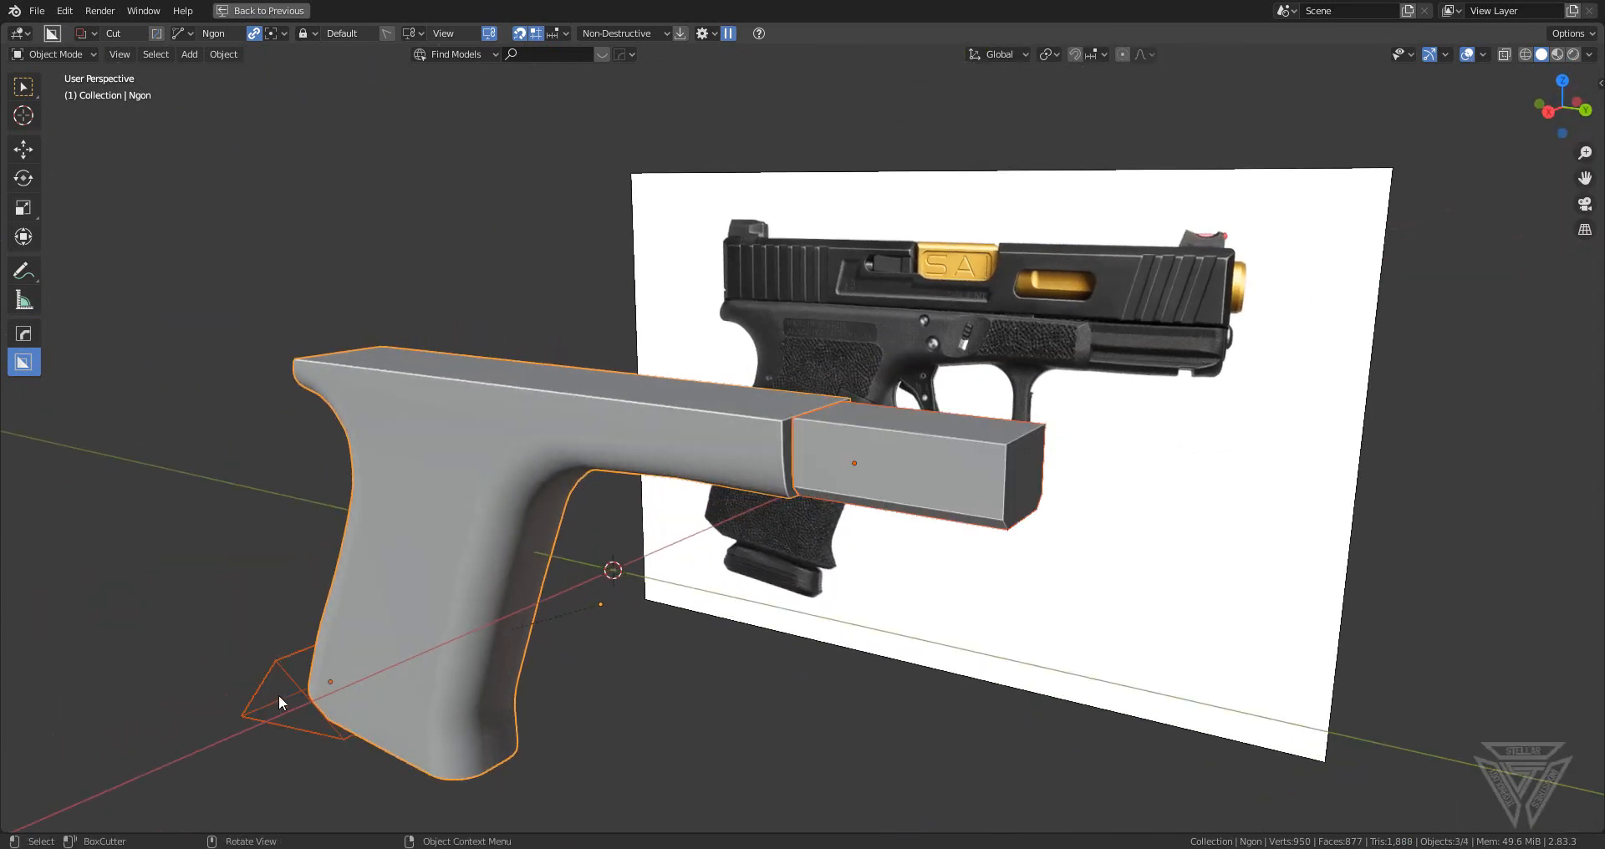
pyautogui.press('h')
# - Scale the front block along Z to about 0.983
pyautogui.scroll(5, 766, 607)
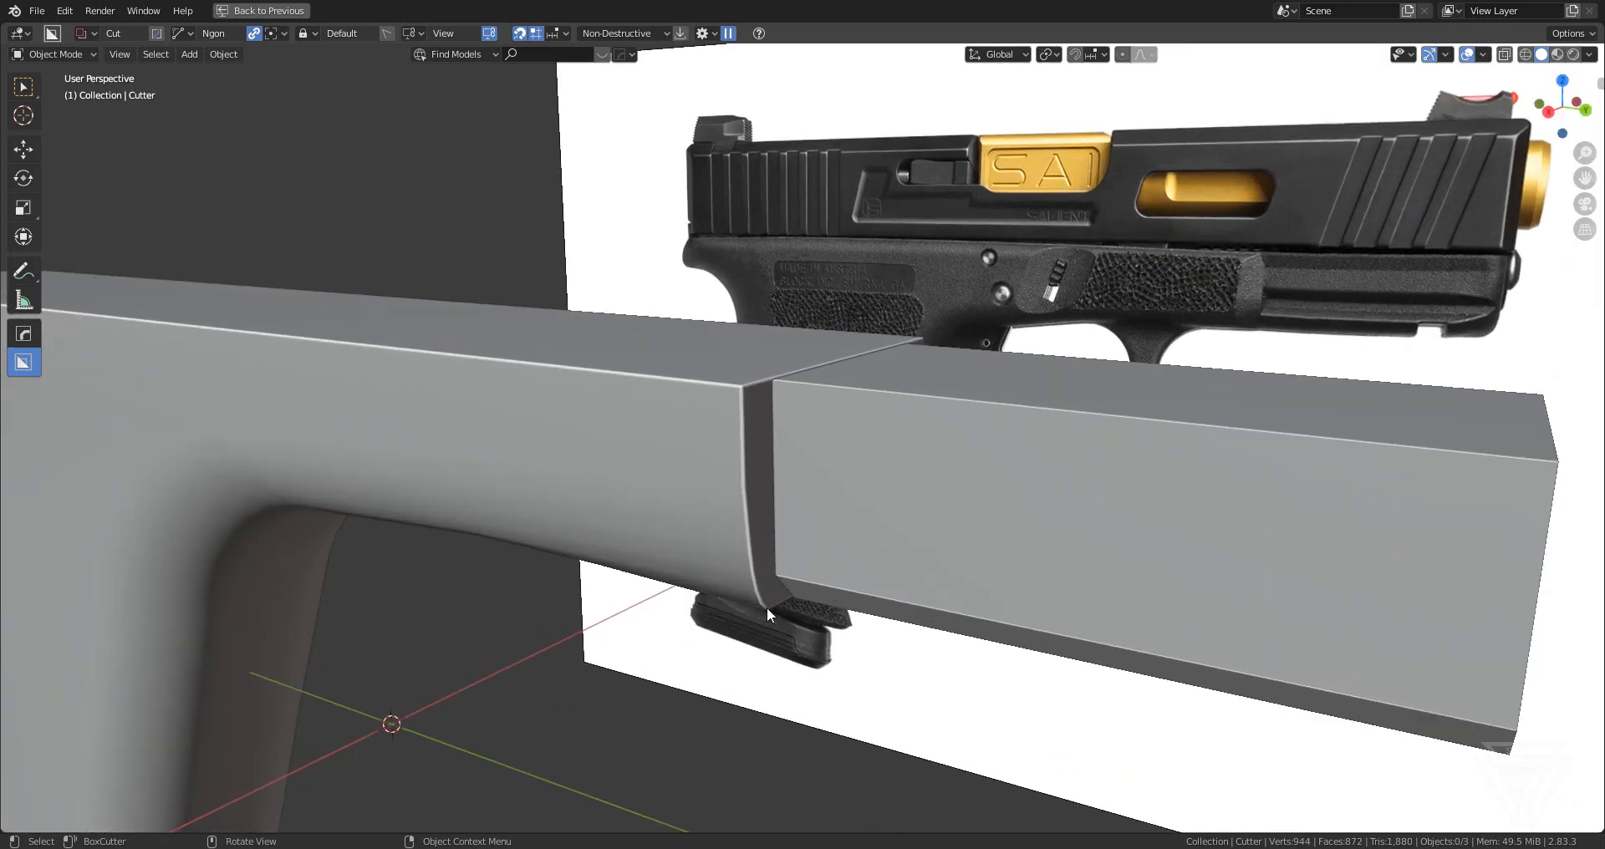
pyautogui.moveTo(765, 607); pyautogui.dragTo(734, 576, button='middle')
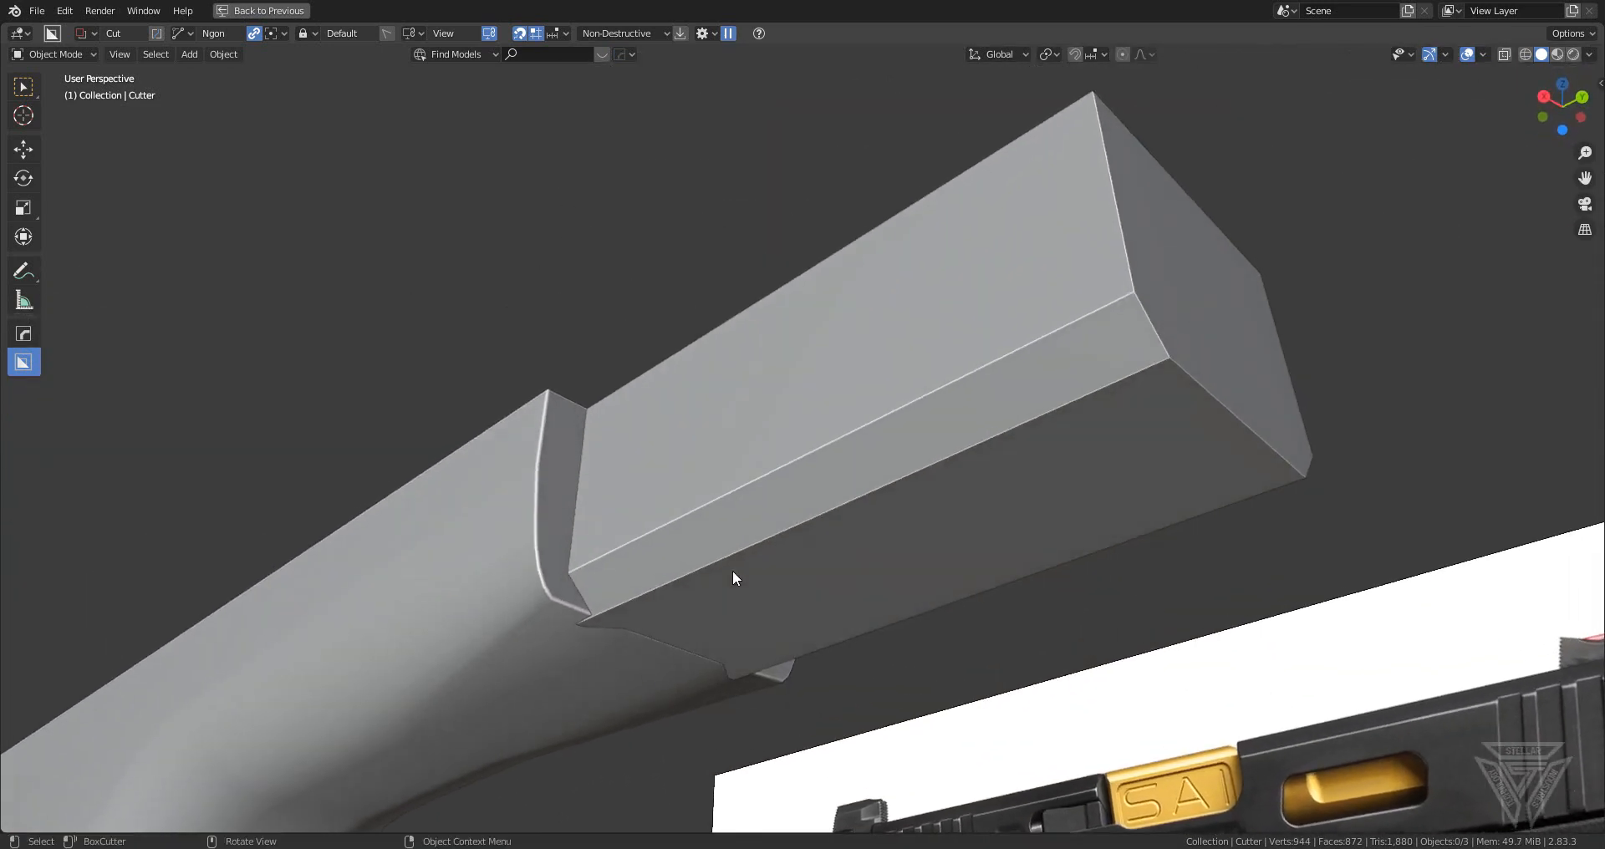
pyautogui.press('s')
pyautogui.press('z')
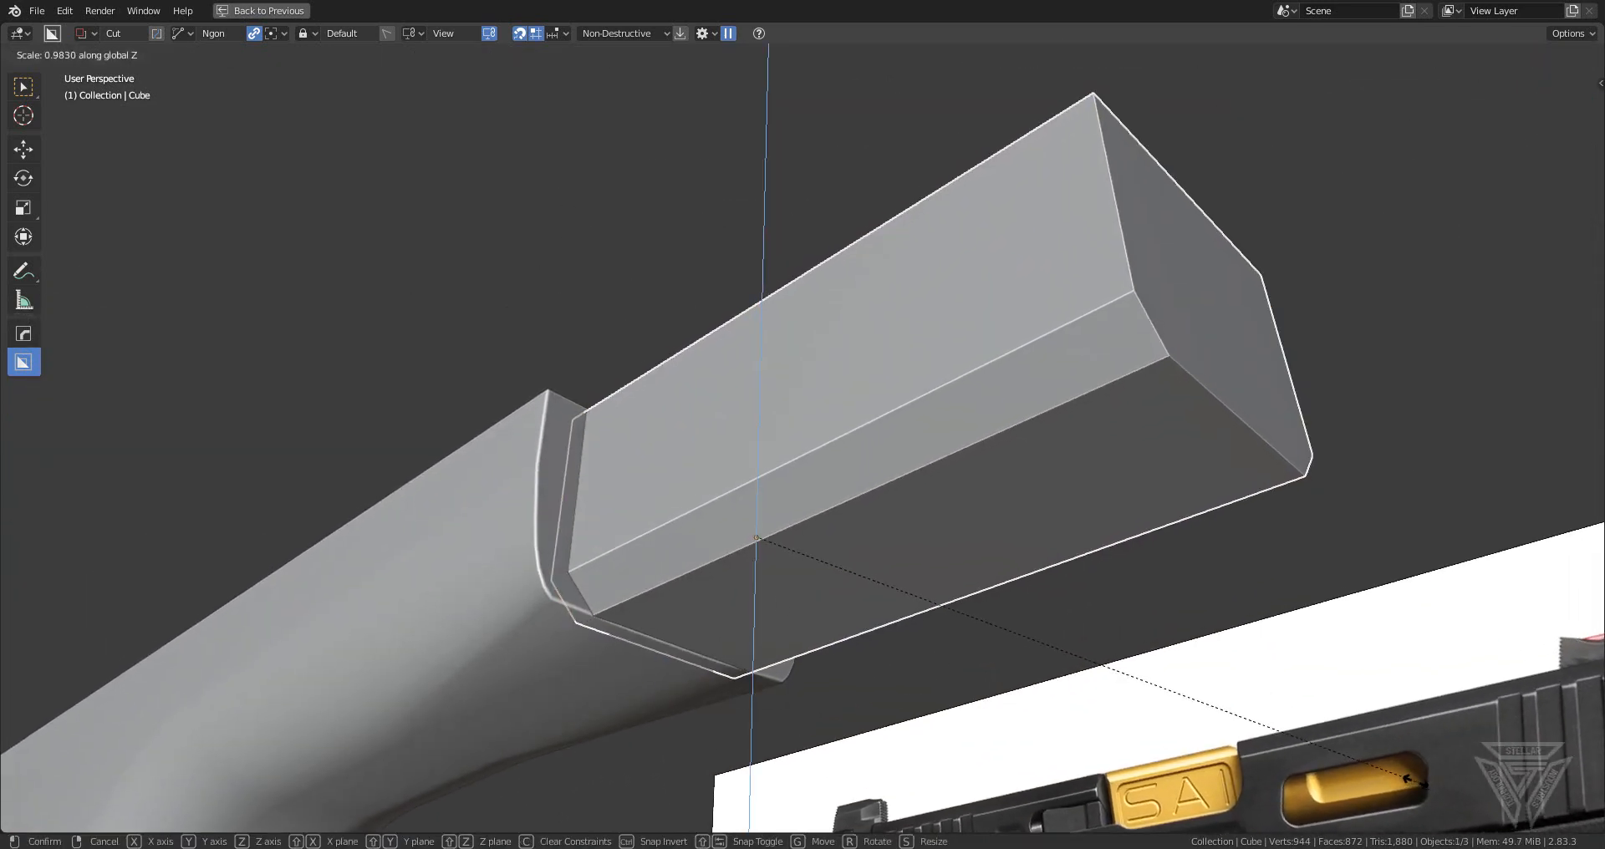
pyautogui.click(1413, 779)
pyautogui.moveTo(946, 619); pyautogui.dragTo(799, 684, button='middle')
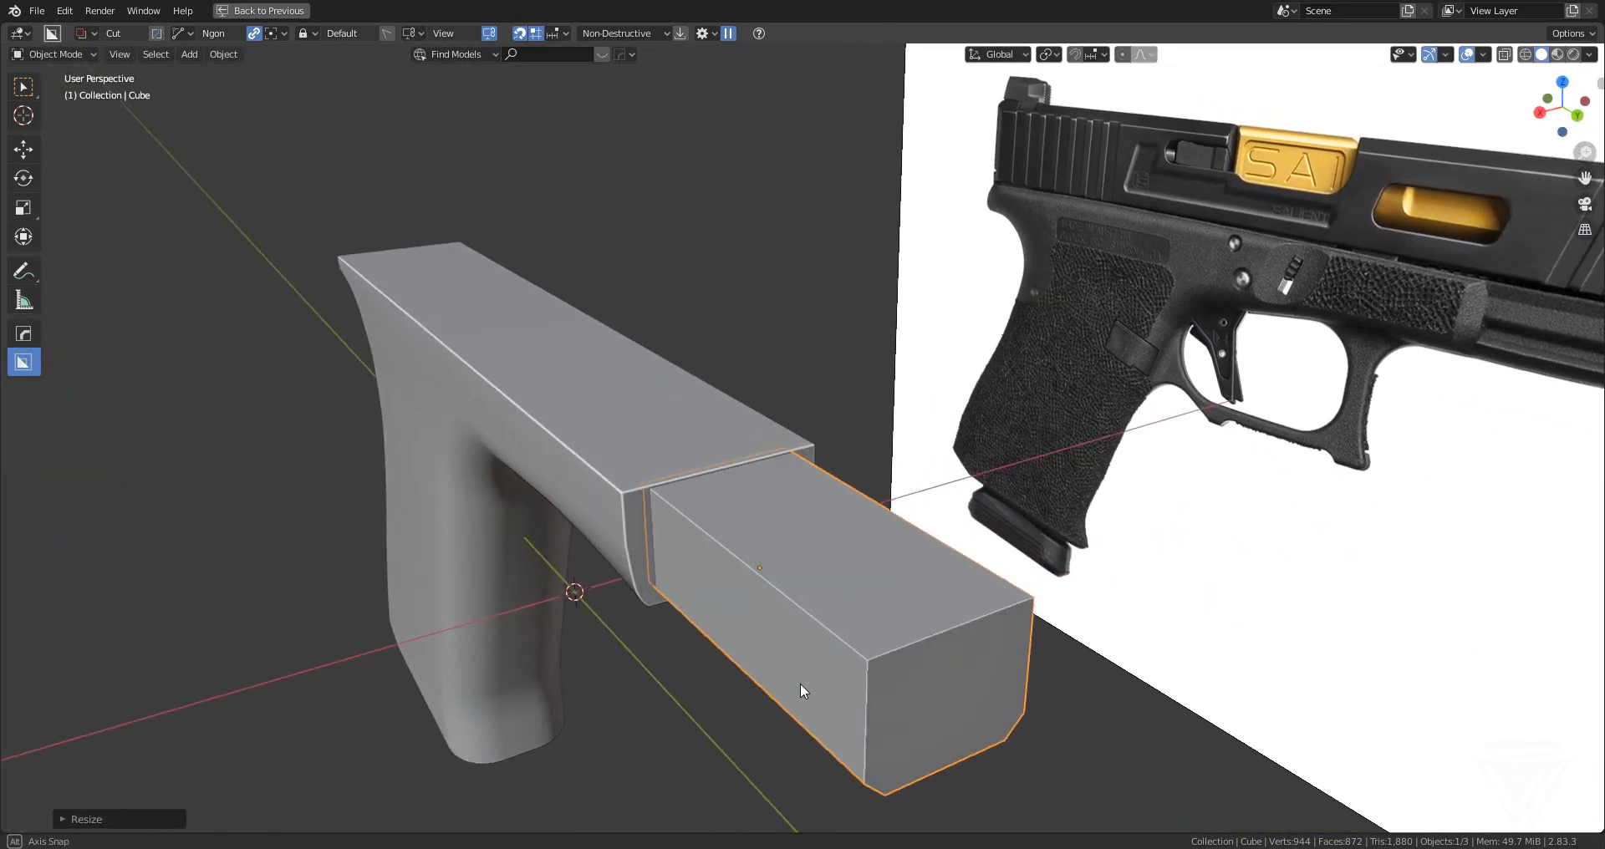
pyautogui.scroll(-2, 800, 683)
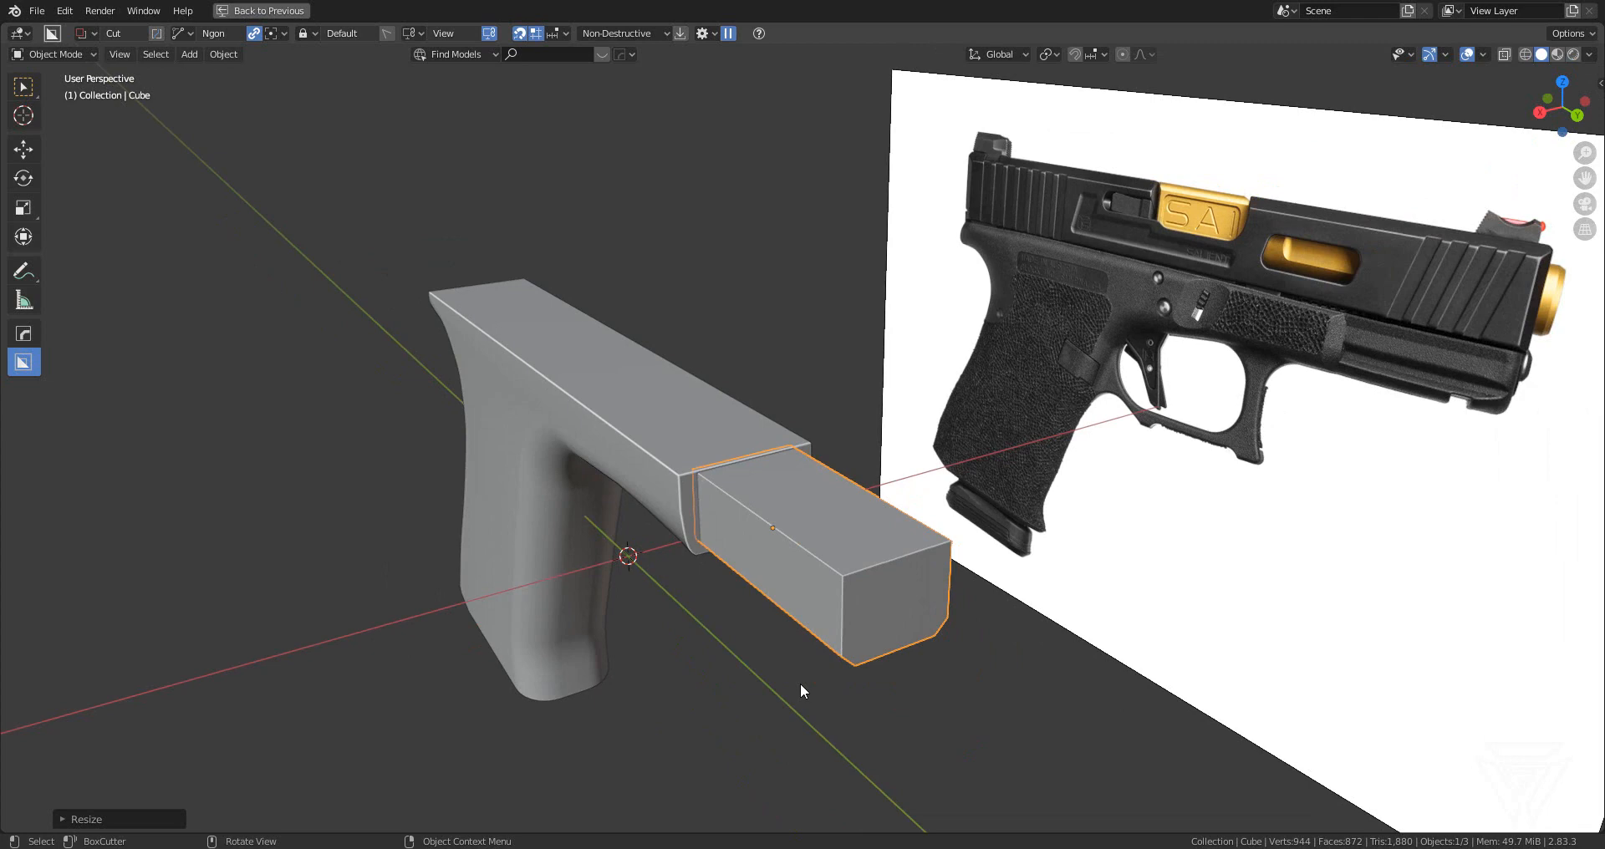
# - Delete the separate front block
pyautogui.moveTo(800, 683); pyautogui.dragTo(823, 528, button='middle')
pyautogui.press('x')
pyautogui.click(886, 579)
# - Open the frame mesh in Edit Mode and extrude its front end face a short distance forward
pyautogui.scroll(2, 885, 578)
pyautogui.click(645, 476)
pyautogui.press('Tab')
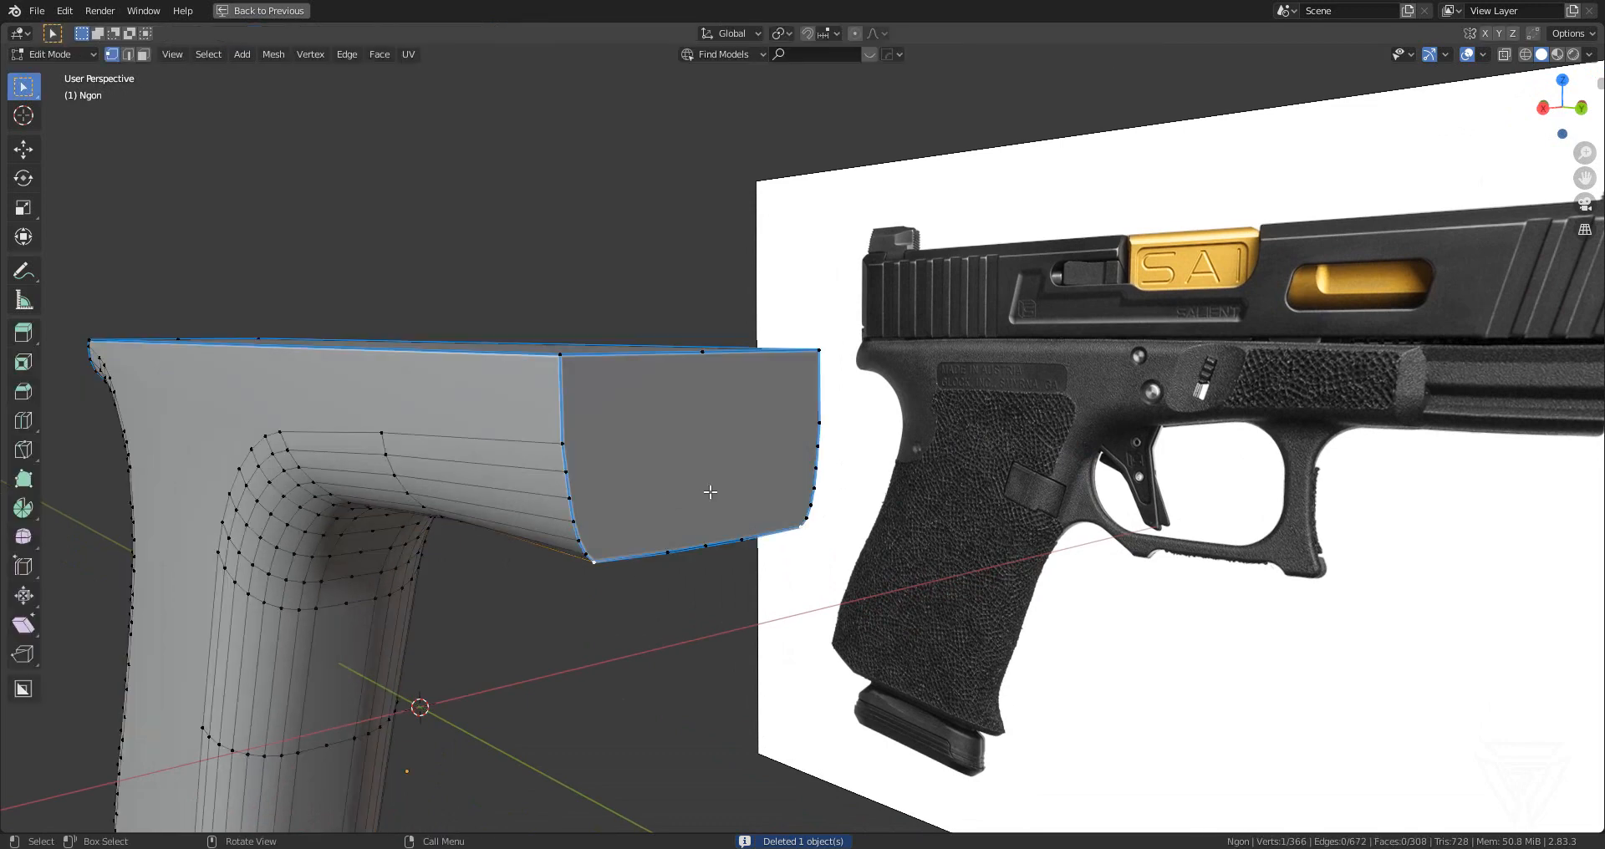
pyautogui.moveTo(712, 488); pyautogui.dragTo(680, 466, button='middle')
pyautogui.press('3')
pyautogui.click(680, 467)
pyautogui.moveTo(895, 576); pyautogui.dragTo(1139, 465, button='middle')
pyautogui.press('e')
pyautogui.click(922, 548)
# - Scale the extruded end face along X to about 0.46 to taper the frame's front
pyautogui.press('s')
pyautogui.press('x')
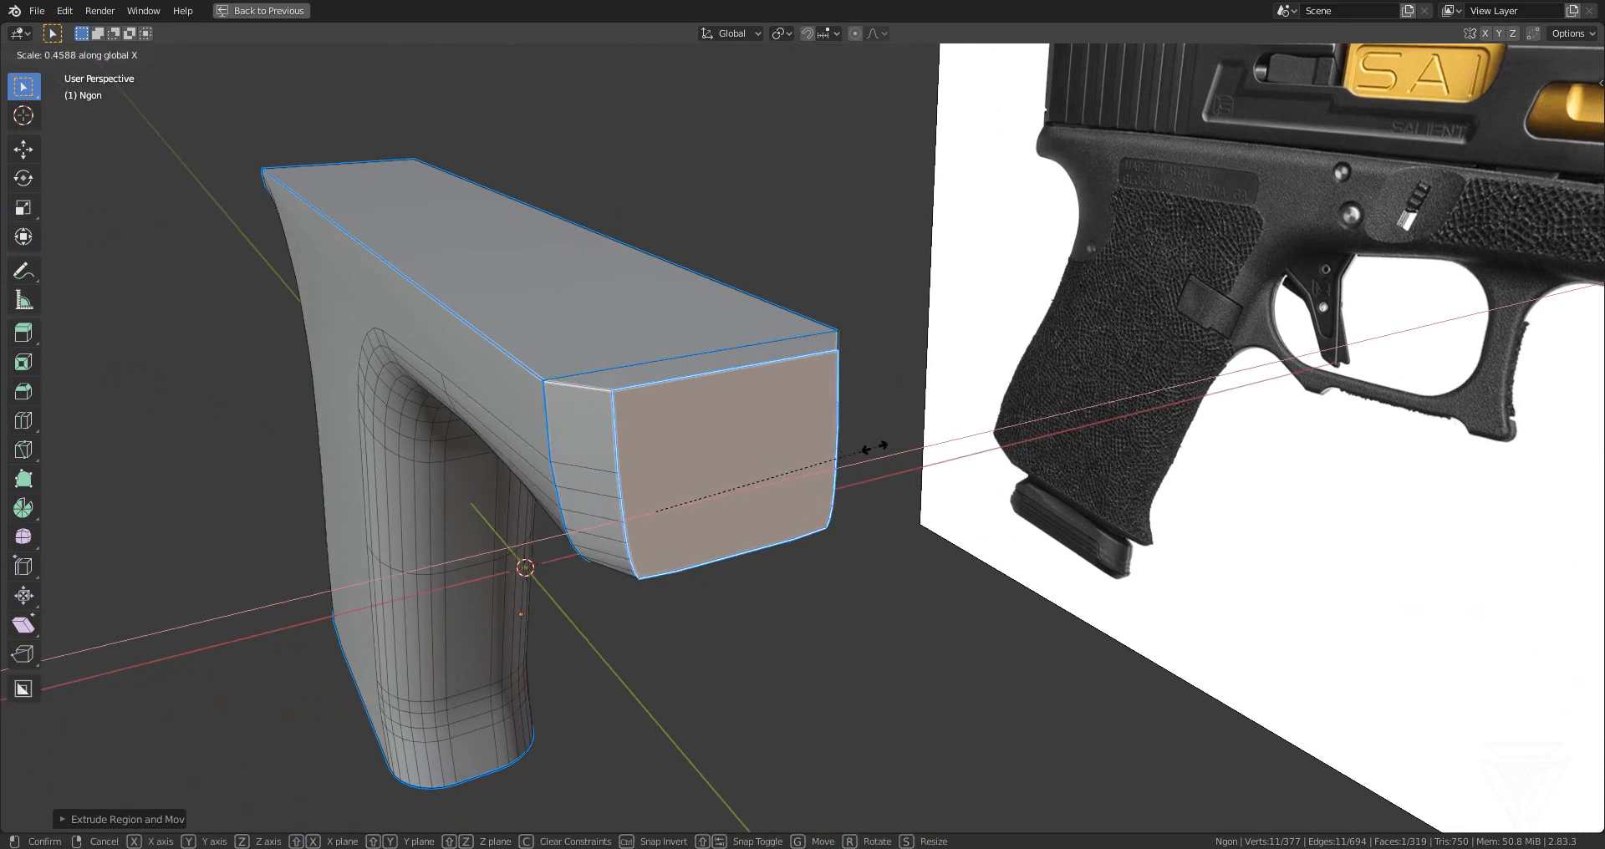
pyautogui.click(876, 449)
# - Extrude the tapered end face forward again and move it along Y to line up with the reference slide's front edge
pyautogui.moveTo(842, 466); pyautogui.dragTo(870, 509, button='middle')
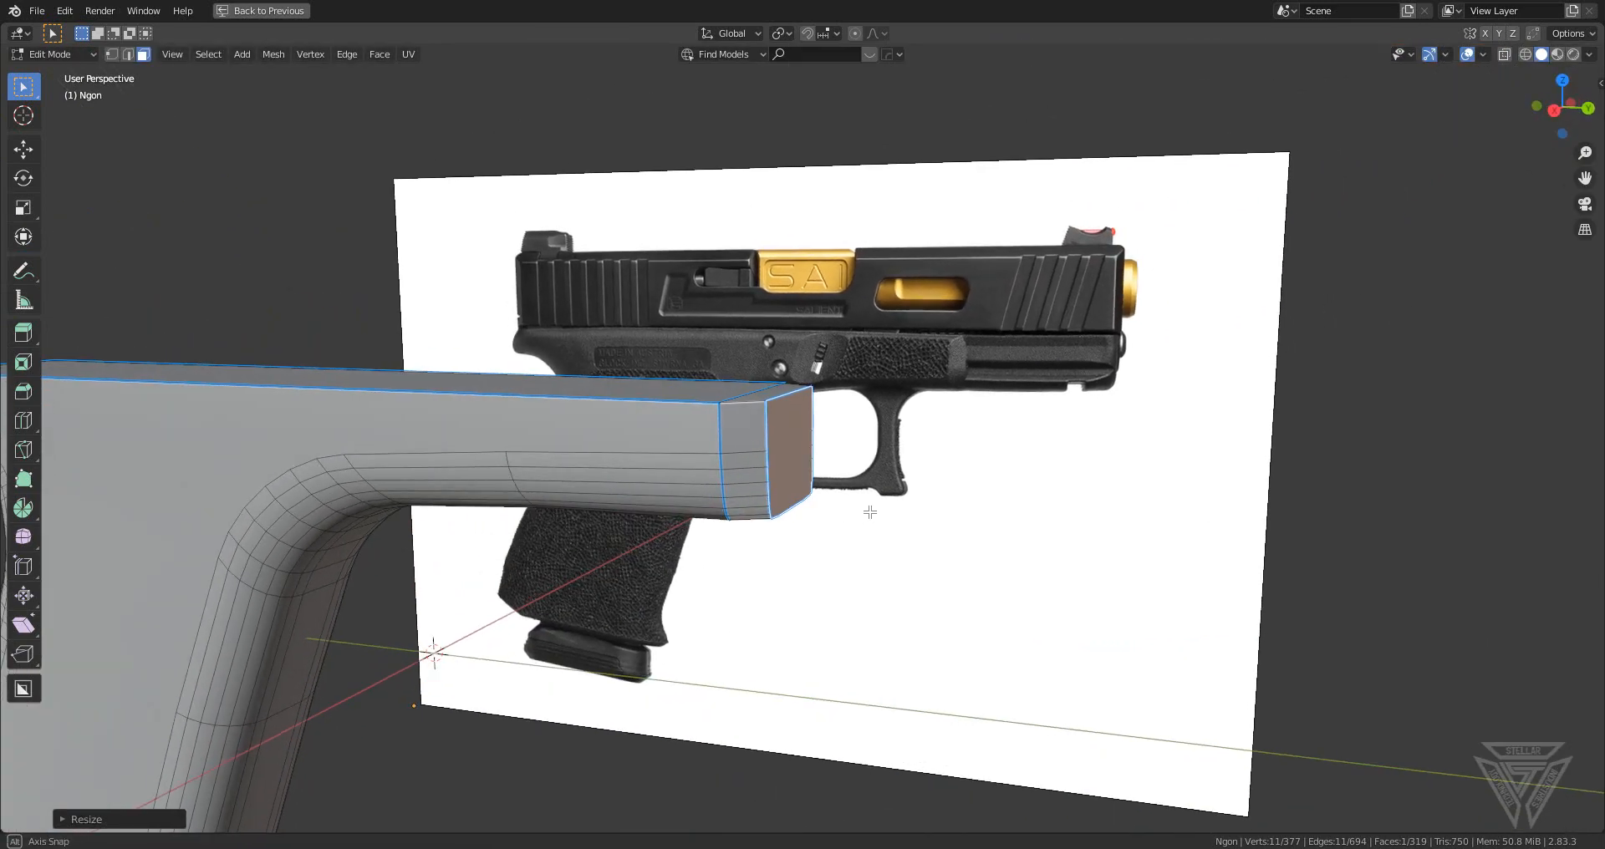
pyautogui.press('e')
pyautogui.click(1100, 502)
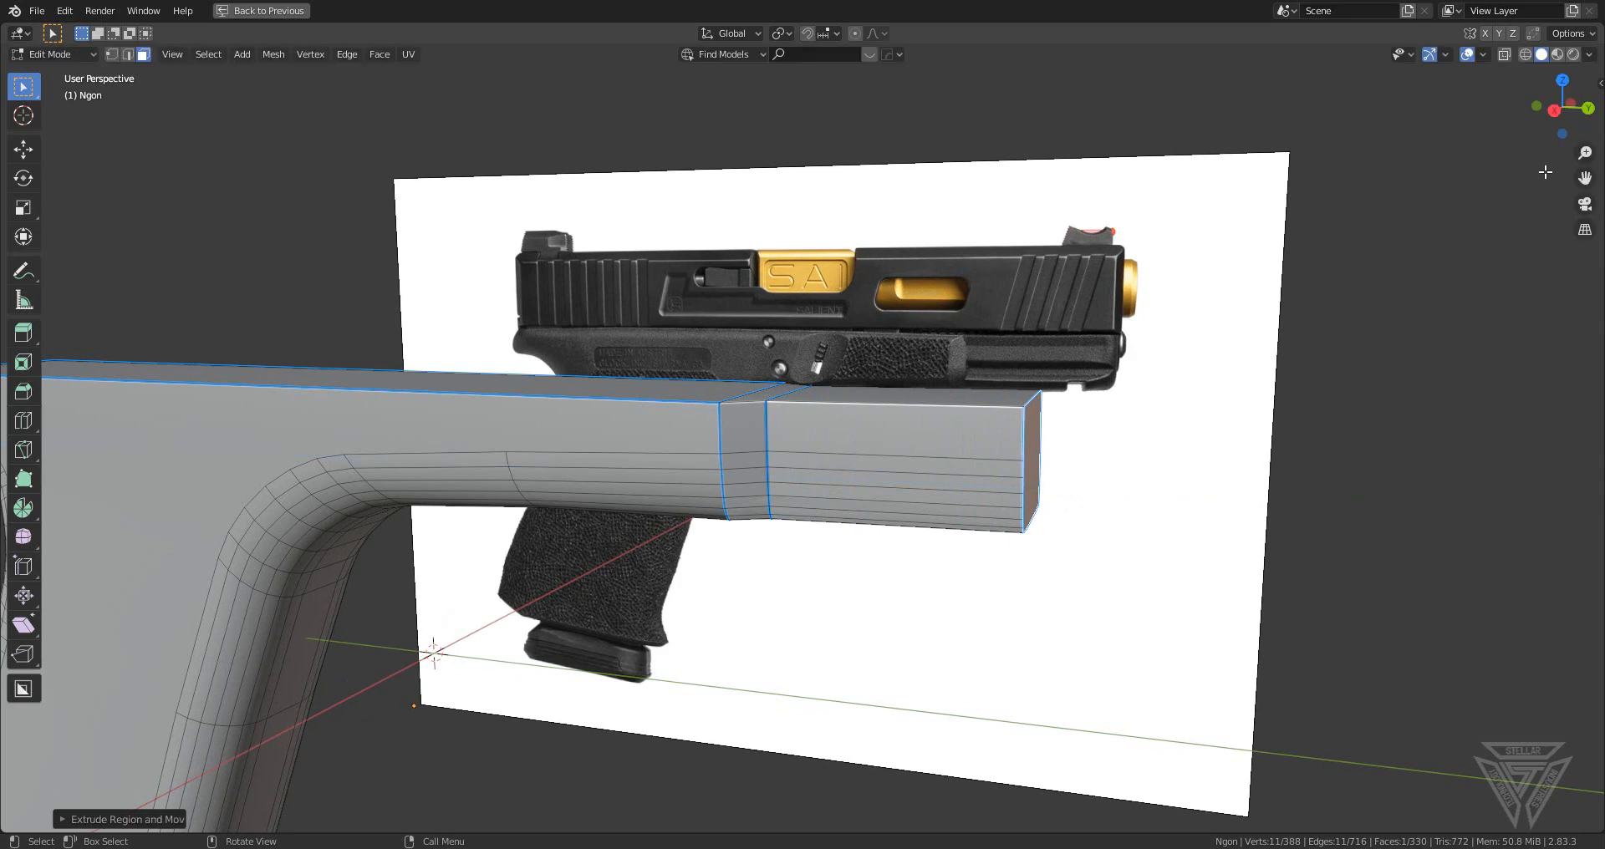
pyautogui.click(1556, 115)
pyautogui.scroll(5, 1170, 418)
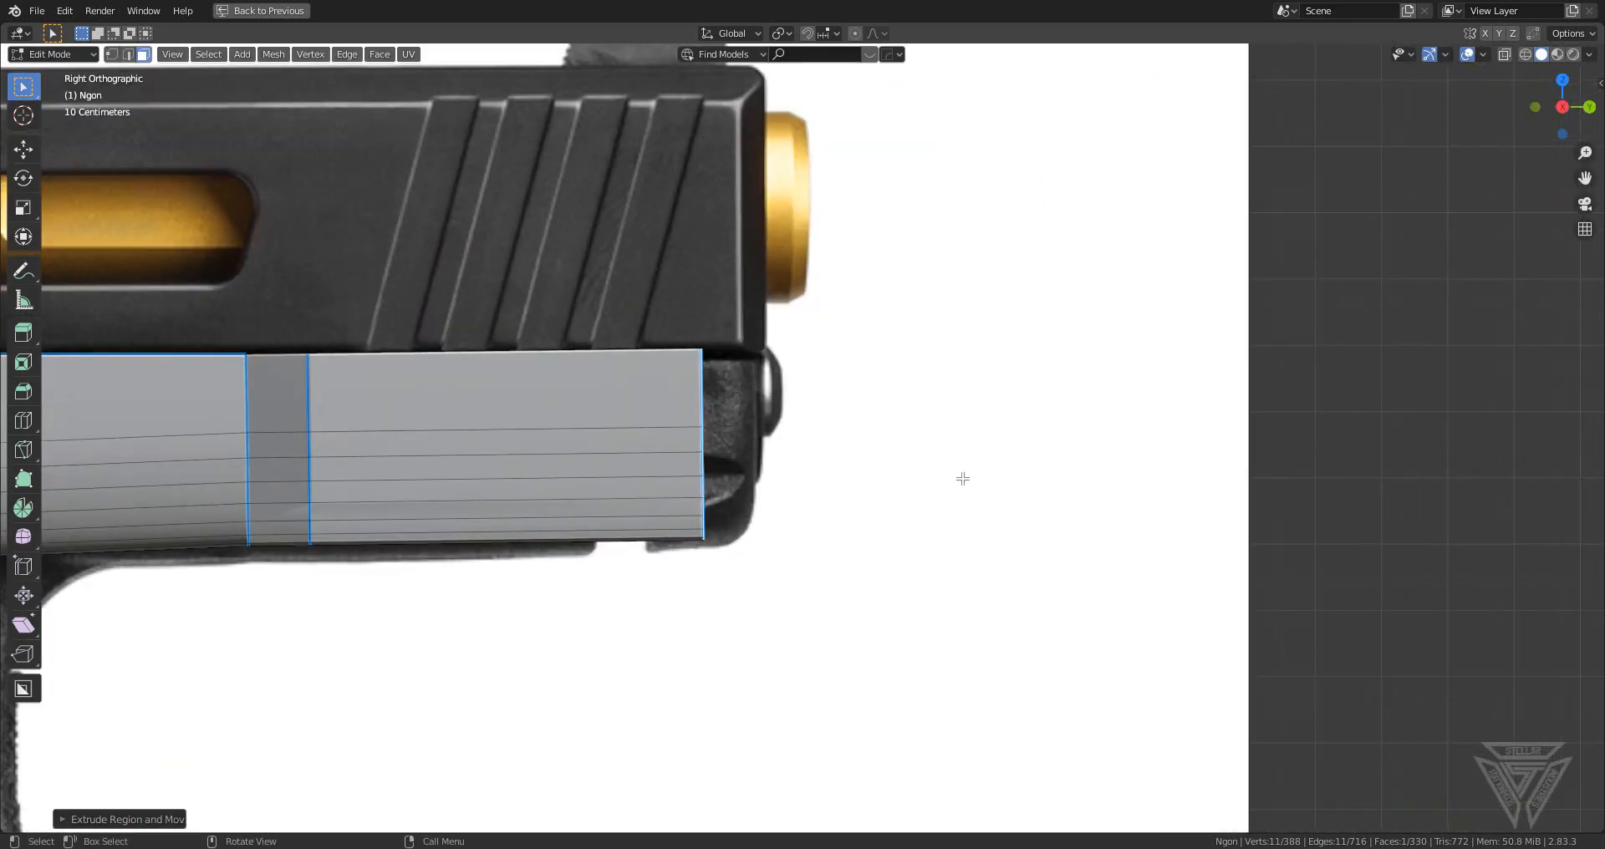
pyautogui.press('g')
pyautogui.press('y')
pyautogui.click(1022, 482)
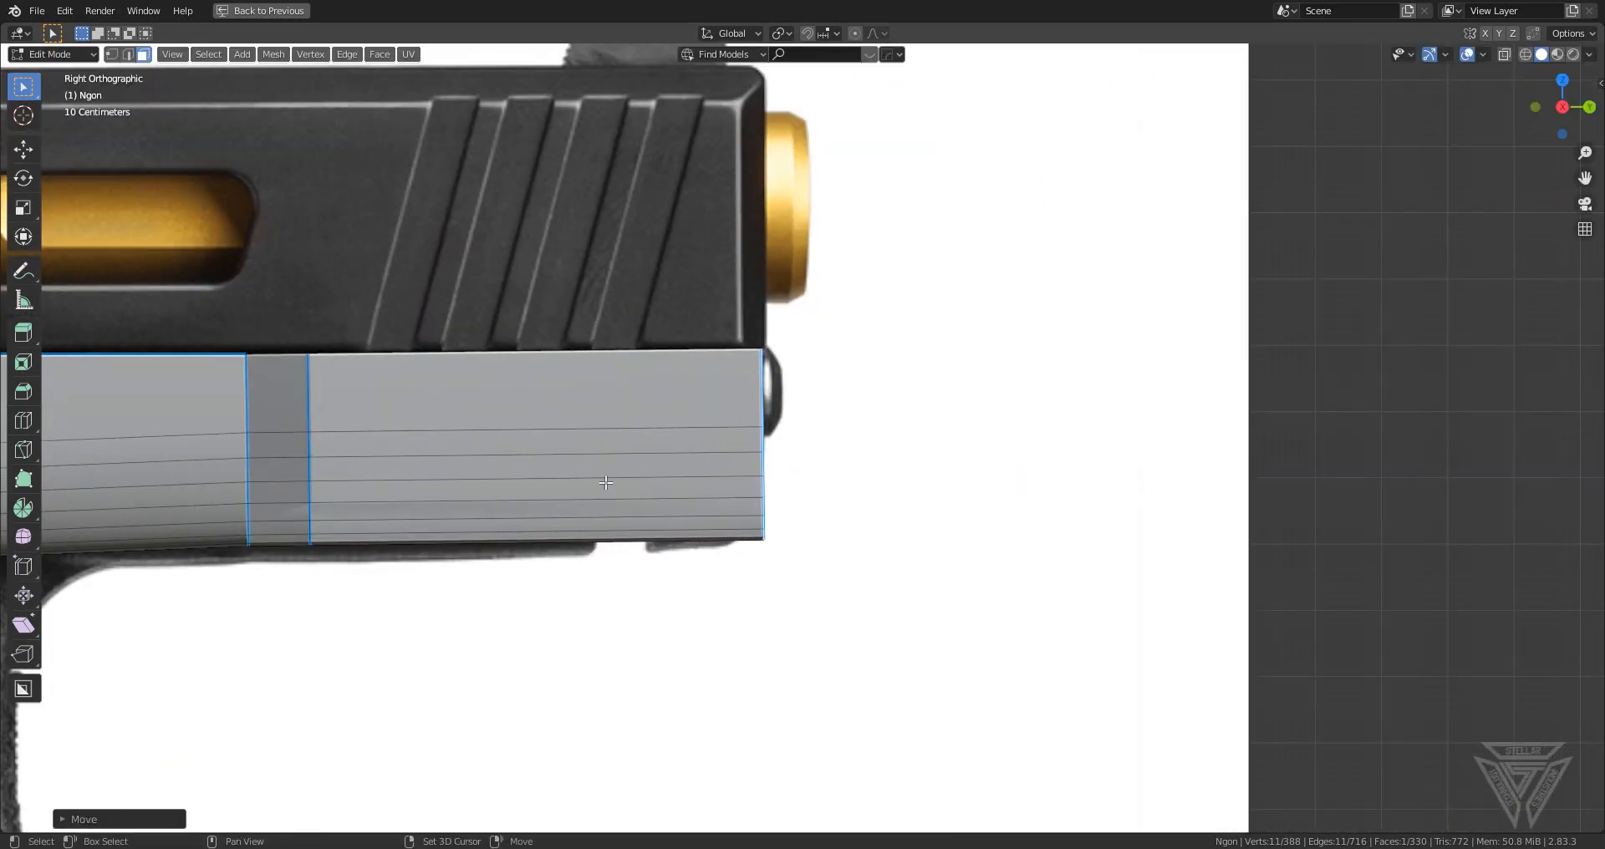
# - Leave Edit Mode and nudge the reference image along Z to align it with the frame
pyautogui.scroll(-3, 961, 535)
pyautogui.press('Tab')
pyautogui.click(936, 574)
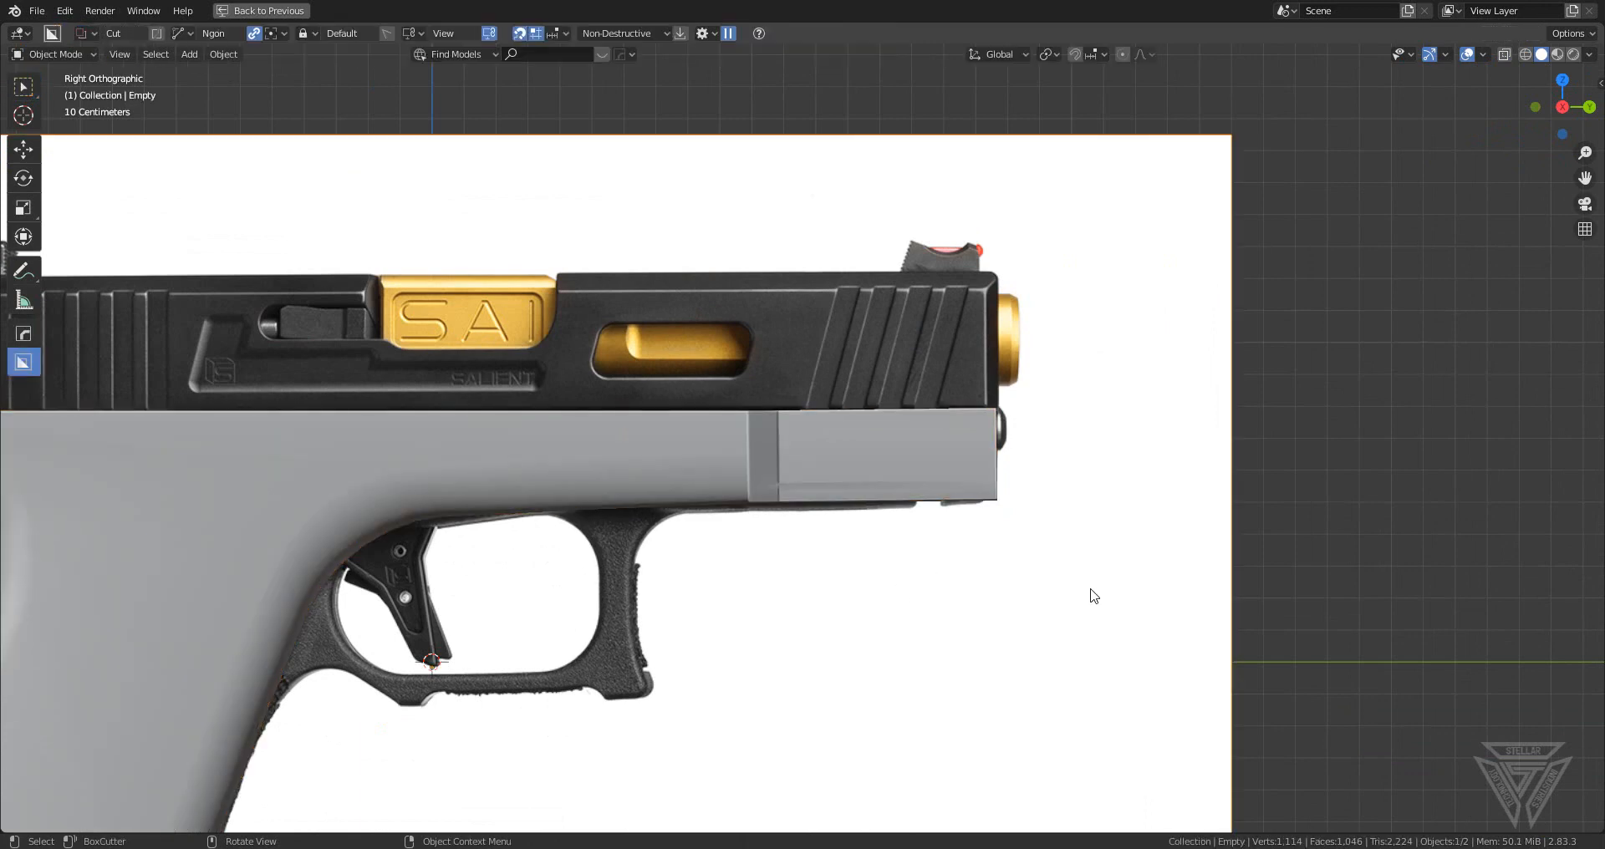
pyautogui.press('g')
pyautogui.press('y')
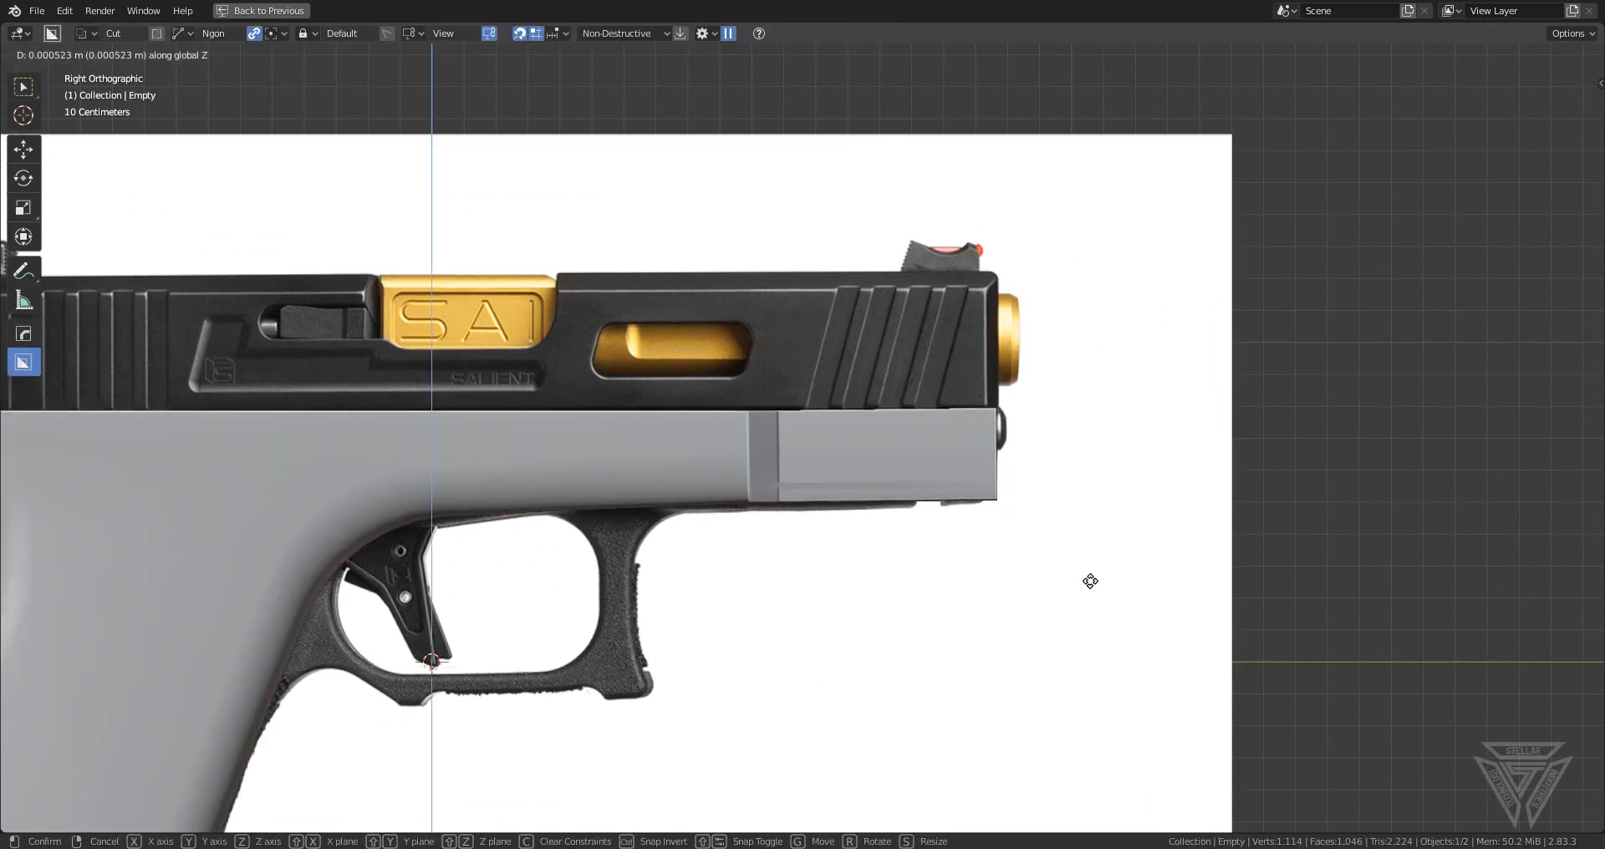
pyautogui.click(1095, 556)
# - Move the frame's edge loop between the taper and the front section along Y to shorten the taper
pyautogui.scroll(-2, 1068, 573)
pyautogui.moveTo(1067, 573); pyautogui.dragTo(1017, 541, button='middle')
pyautogui.scroll(4, 905, 660)
pyautogui.scroll(-2, 847, 654)
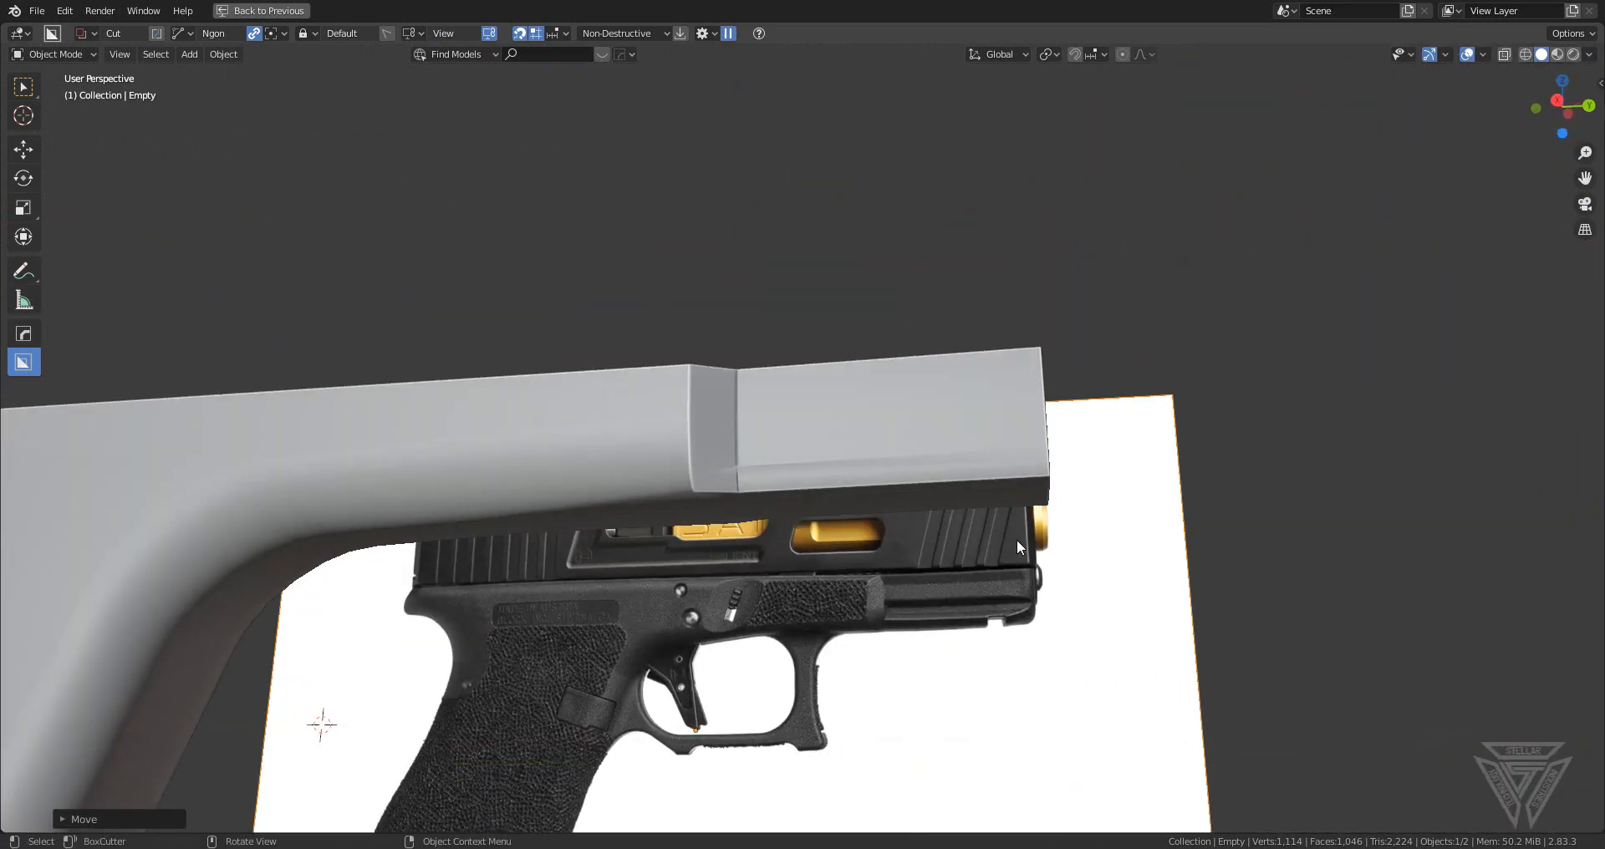
pyautogui.scroll(2, 1017, 540)
pyautogui.scroll(2, 717, 488)
pyautogui.scroll(-3, 719, 488)
pyautogui.click(726, 480)
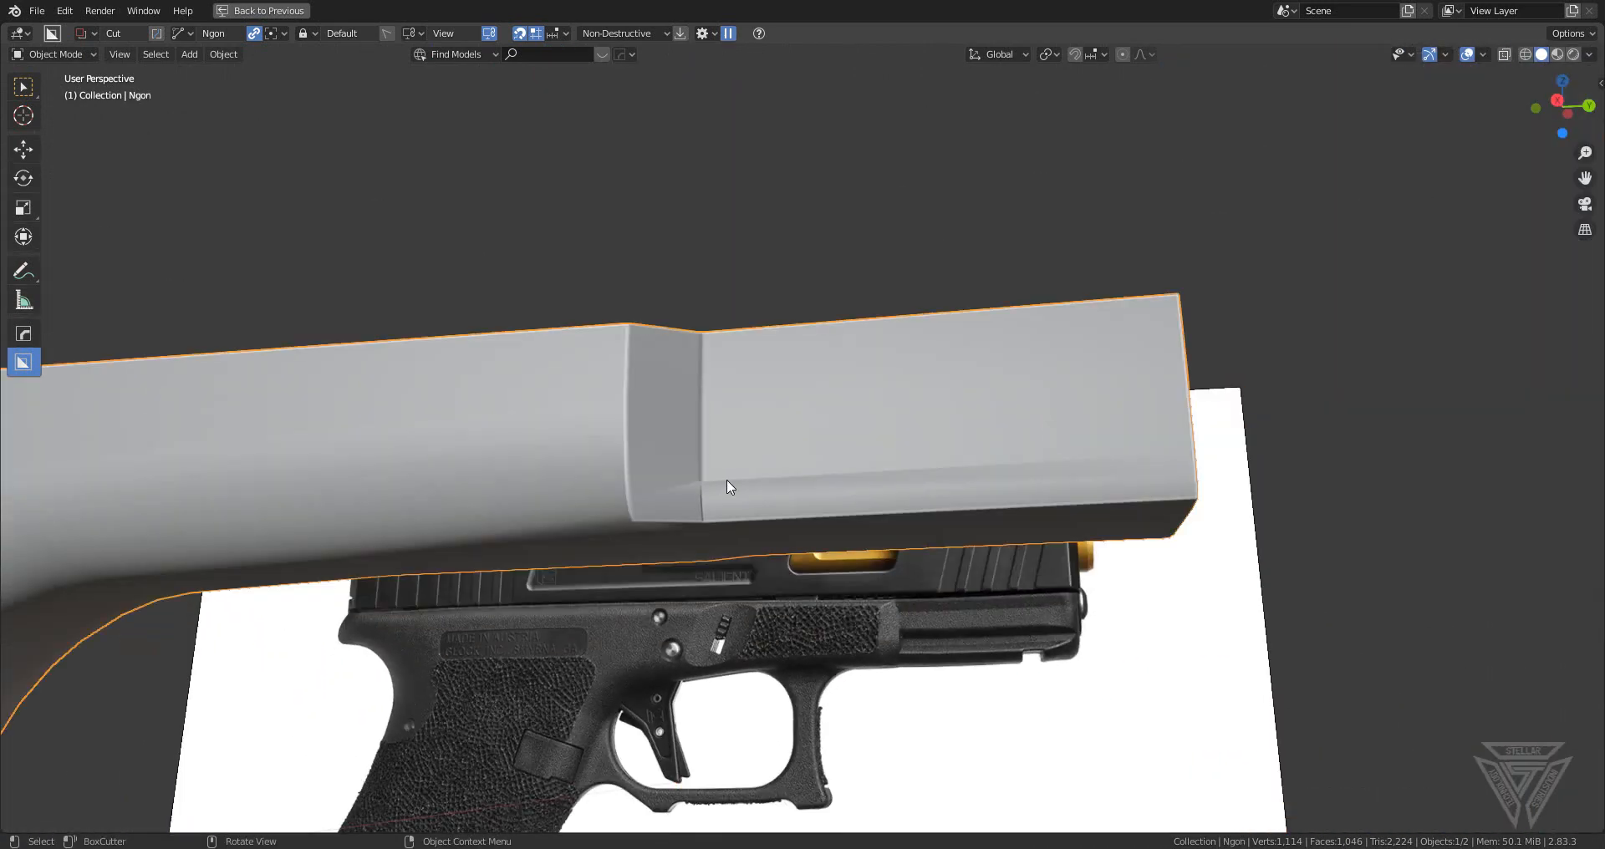
pyautogui.moveTo(725, 479); pyautogui.dragTo(838, 492, button='middle')
pyautogui.press('Tab')
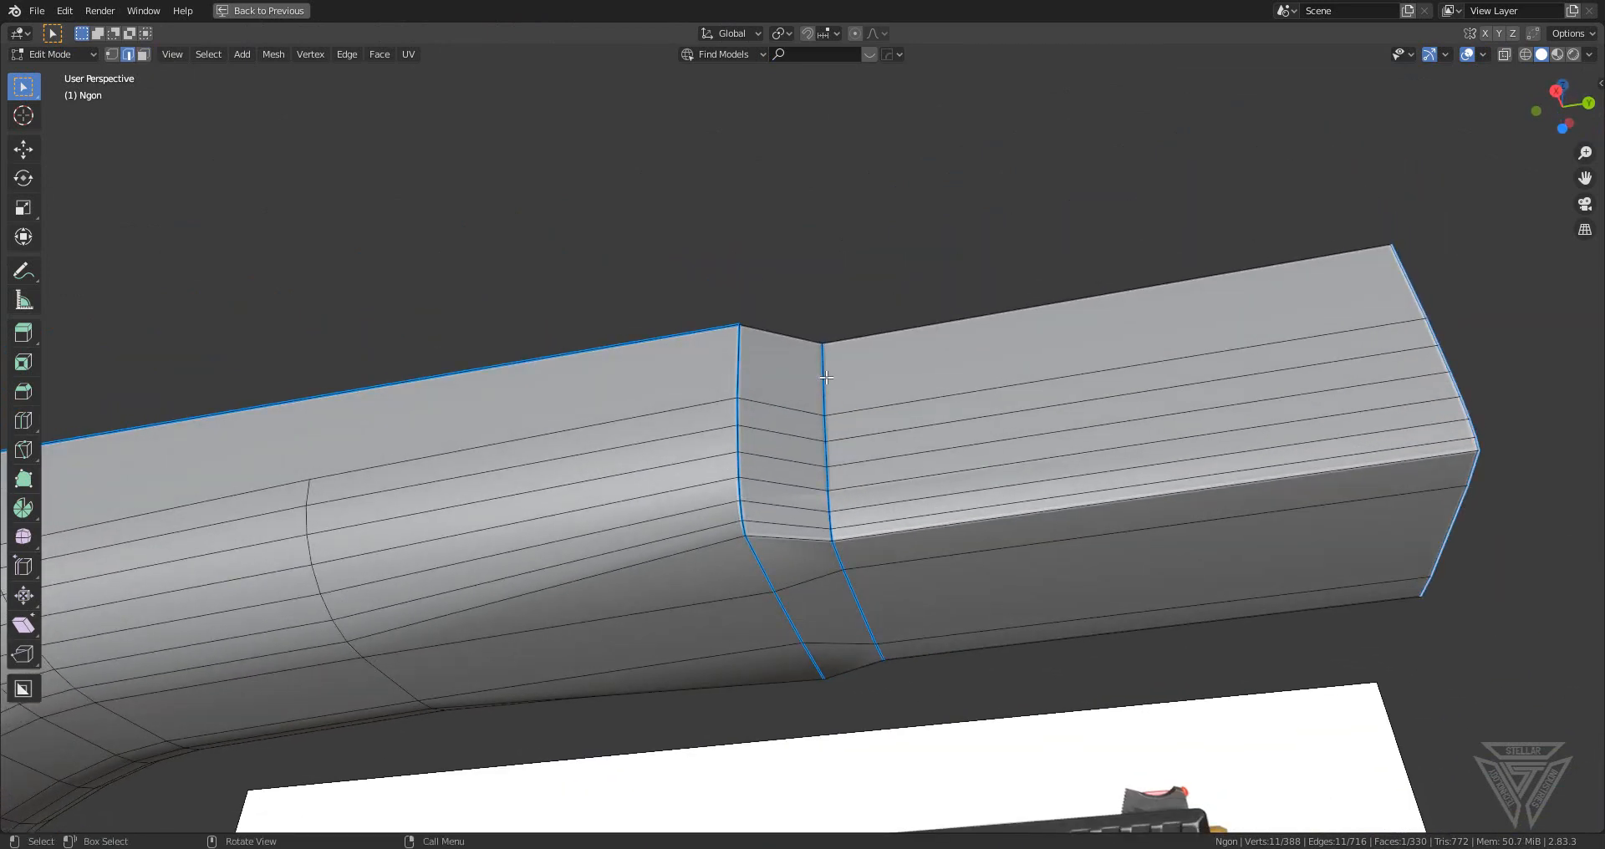
pyautogui.scroll(1, 1058, 583)
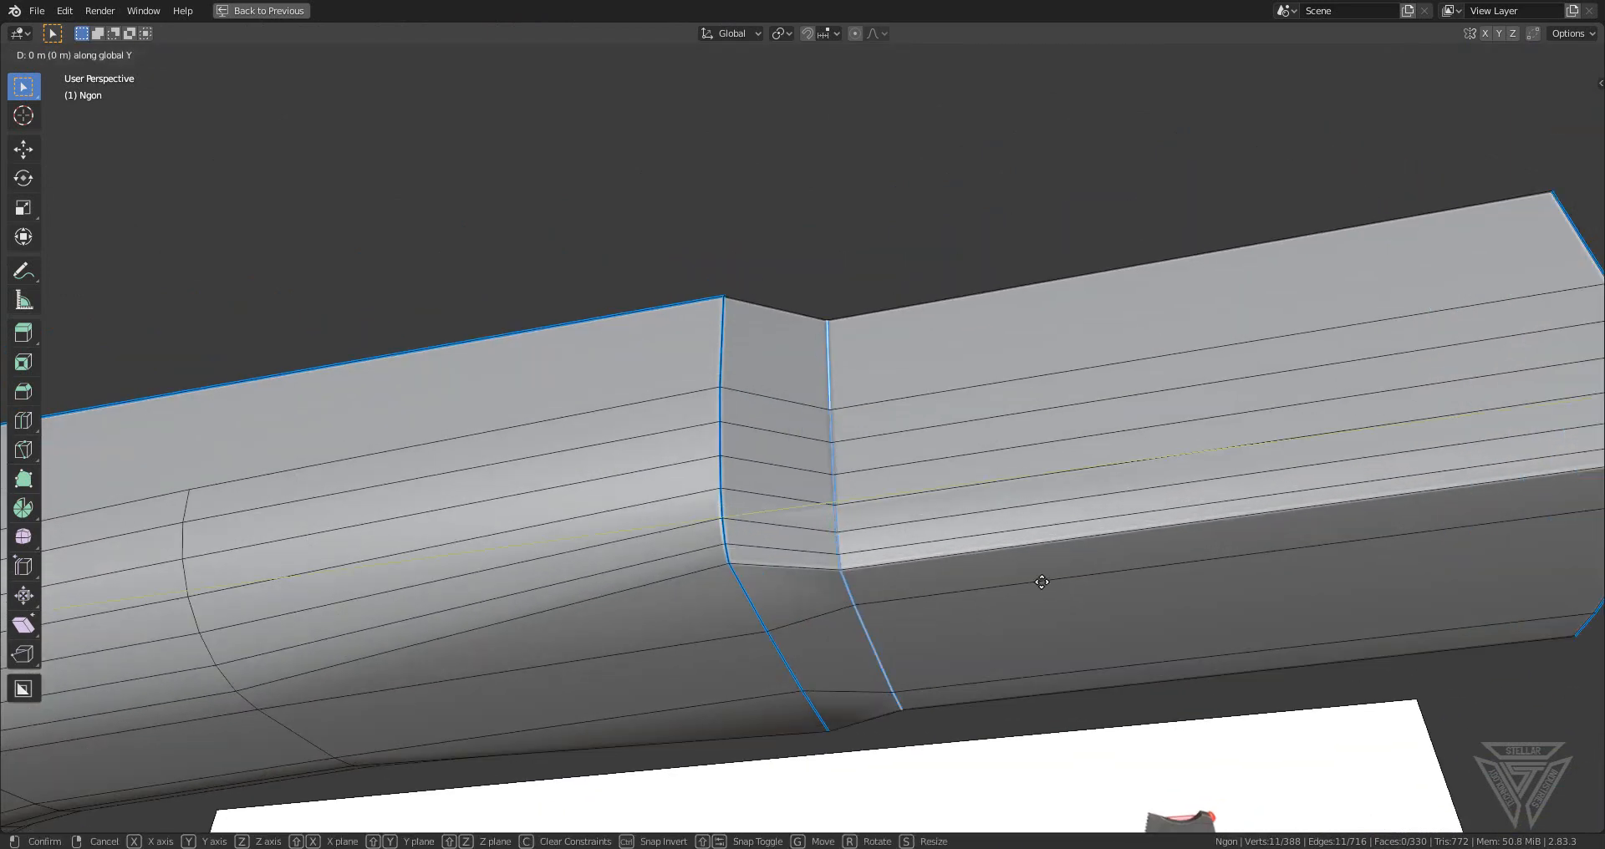
pyautogui.click(943, 565)
# - Mark the front section's two long top edges to match the frame's already marked edges and return to Object Mode
pyautogui.press('Tab')
pyautogui.scroll(-4, 875, 555)
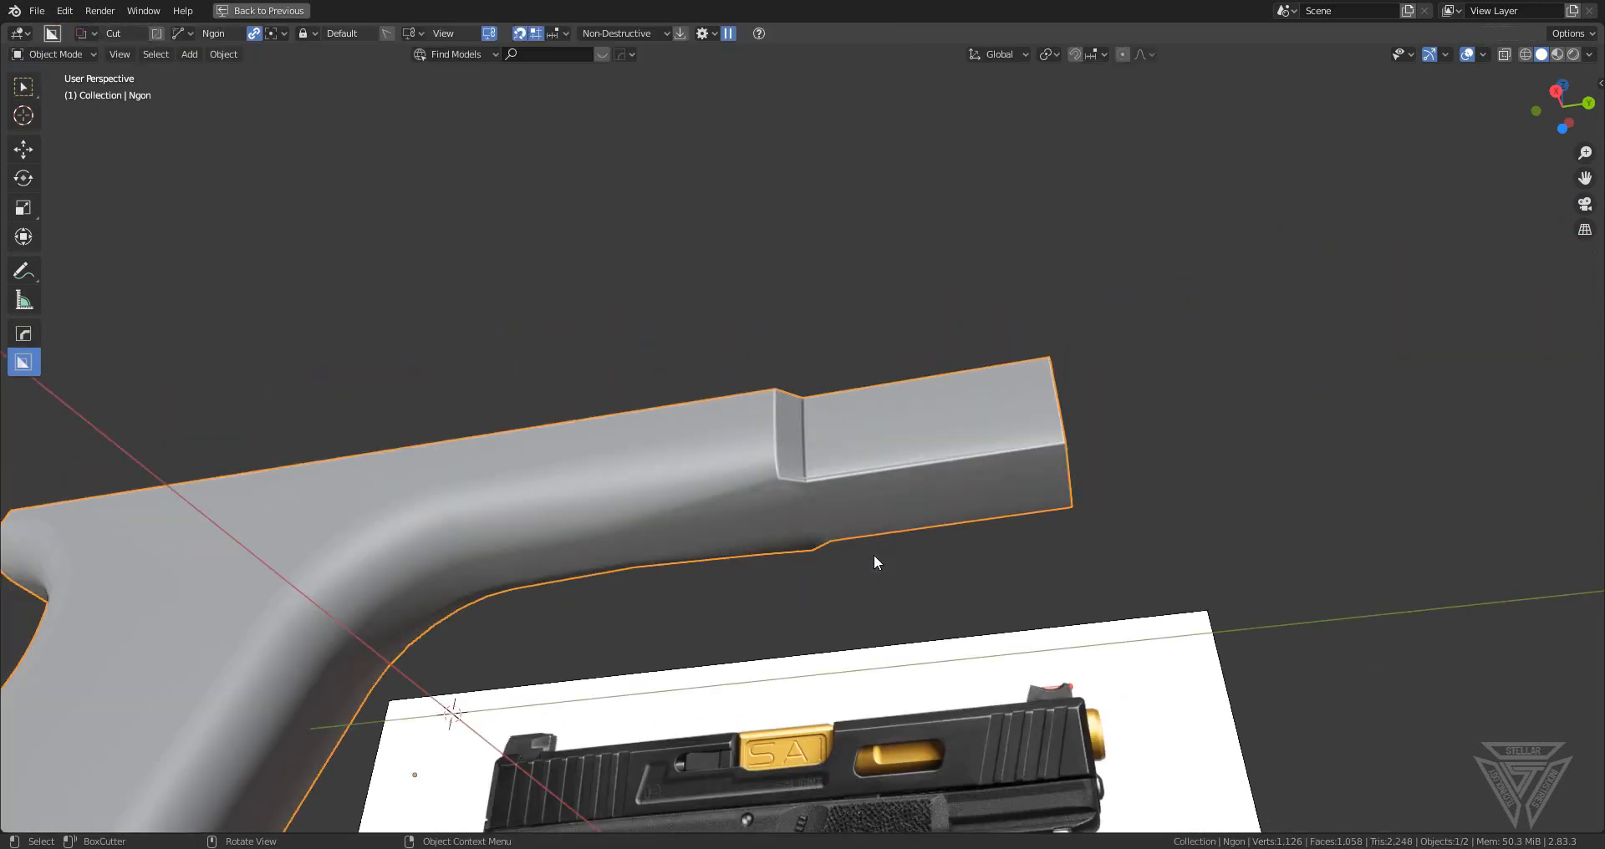
pyautogui.moveTo(874, 555); pyautogui.dragTo(884, 699, button='middle')
pyautogui.scroll(3, 887, 649)
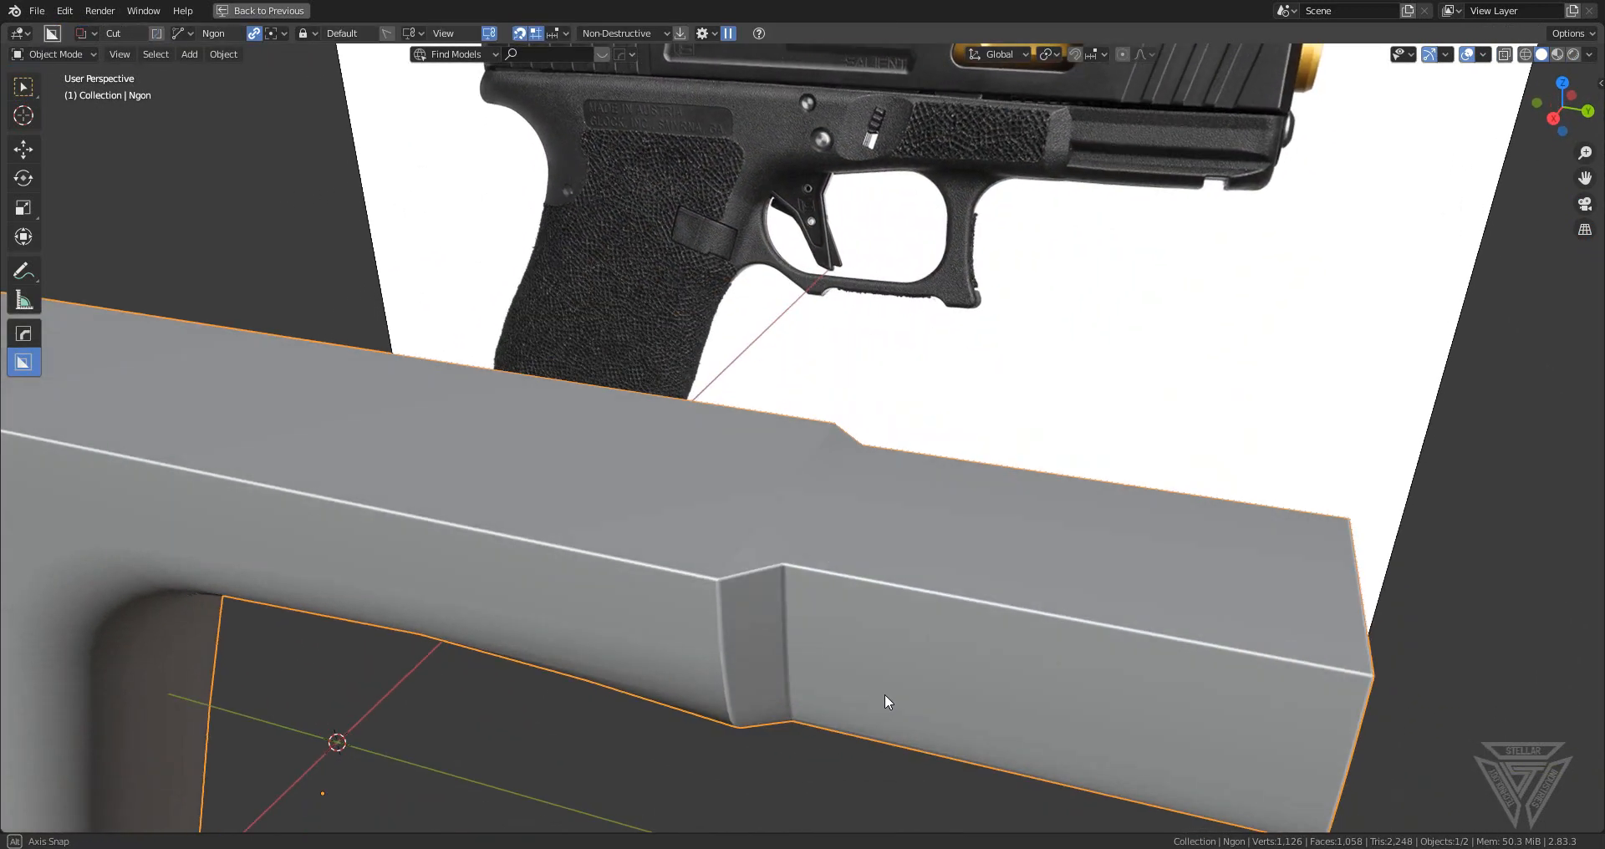
pyautogui.press('Tab')
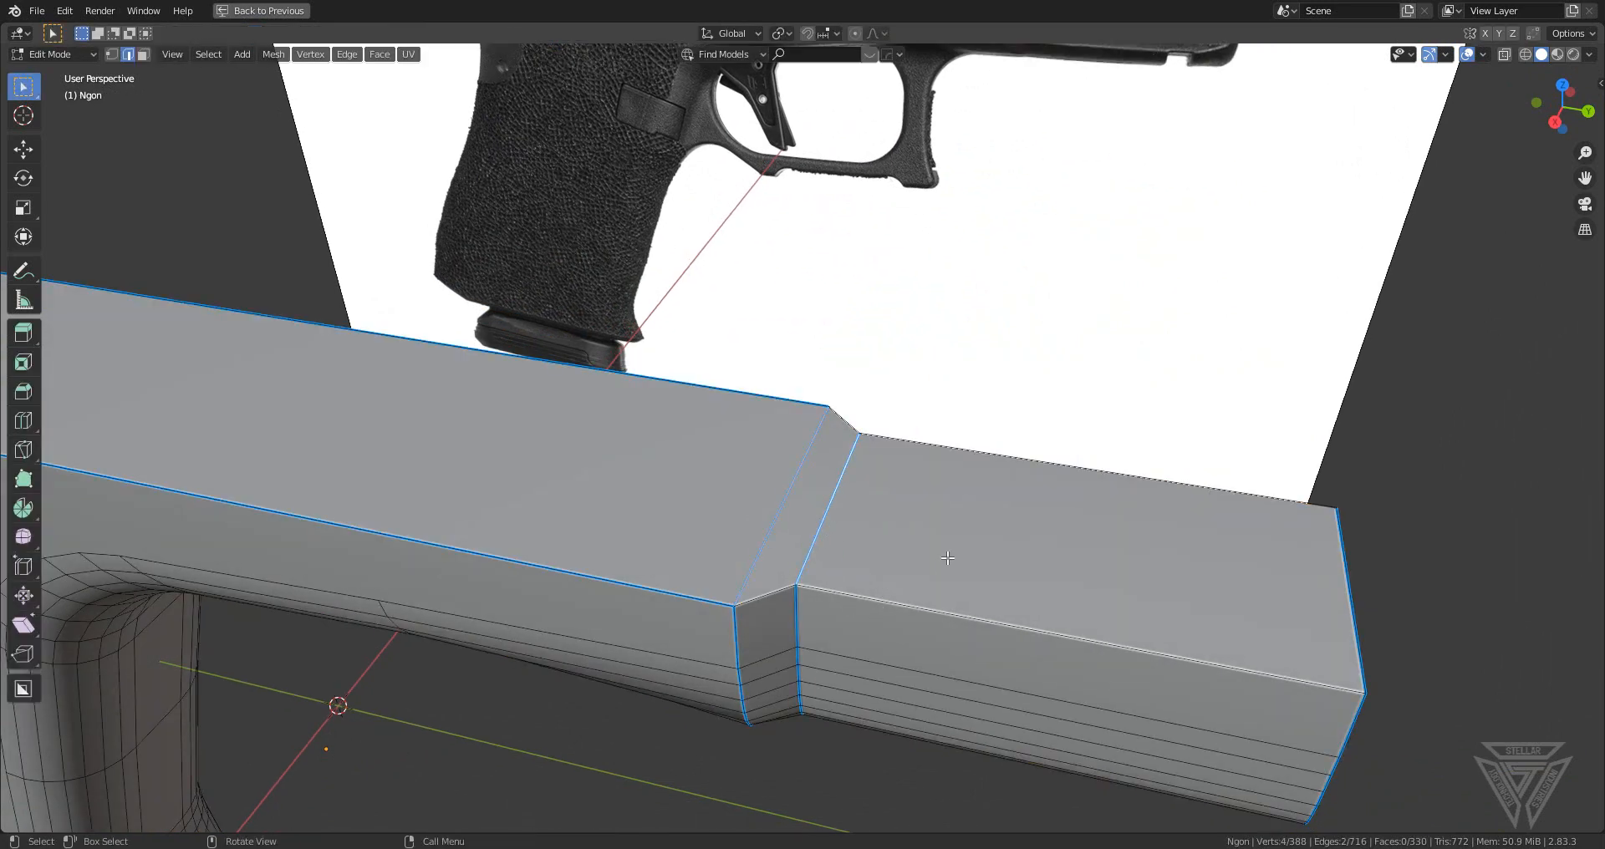
pyautogui.hotkey('ctrl', 'e')
pyautogui.click(946, 555)
pyautogui.moveTo(946, 555); pyautogui.dragTo(887, 430, button='middle')
pyautogui.scroll(-5, 919, 540)
pyautogui.moveTo(891, 541); pyautogui.dragTo(789, 591, button='middle')
pyautogui.press('Tab')
# - Set BoxCutter to object alignment and switch its shape to Box for cutting the frame's front section
pyautogui.scroll(2, 716, 598)
pyautogui.scroll(-3, 780, 625)
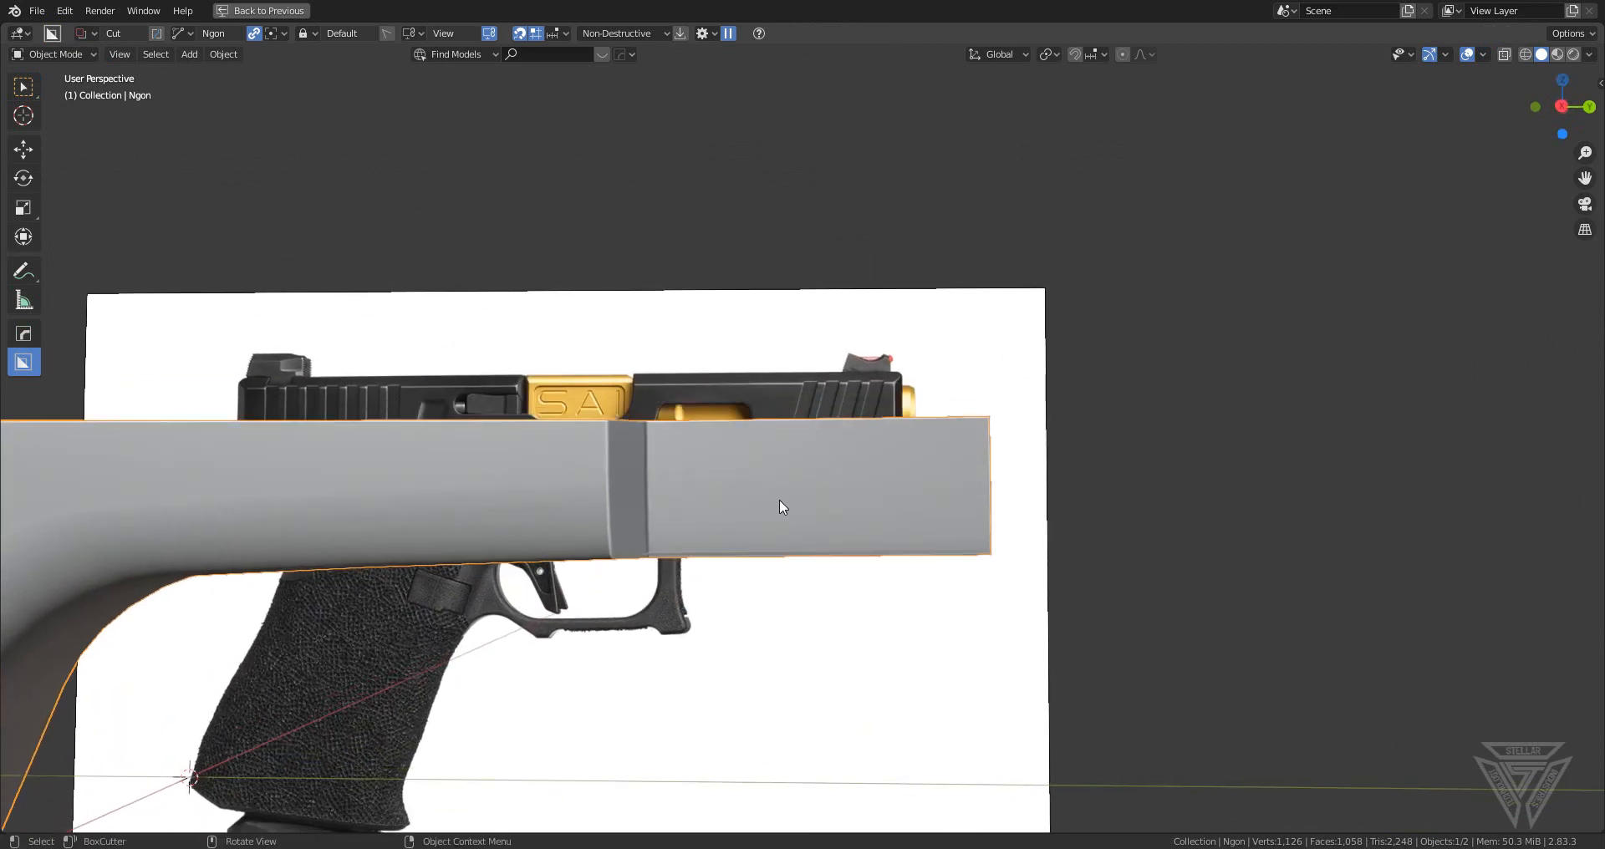
pyautogui.press('d')
pyautogui.click(619, 407)
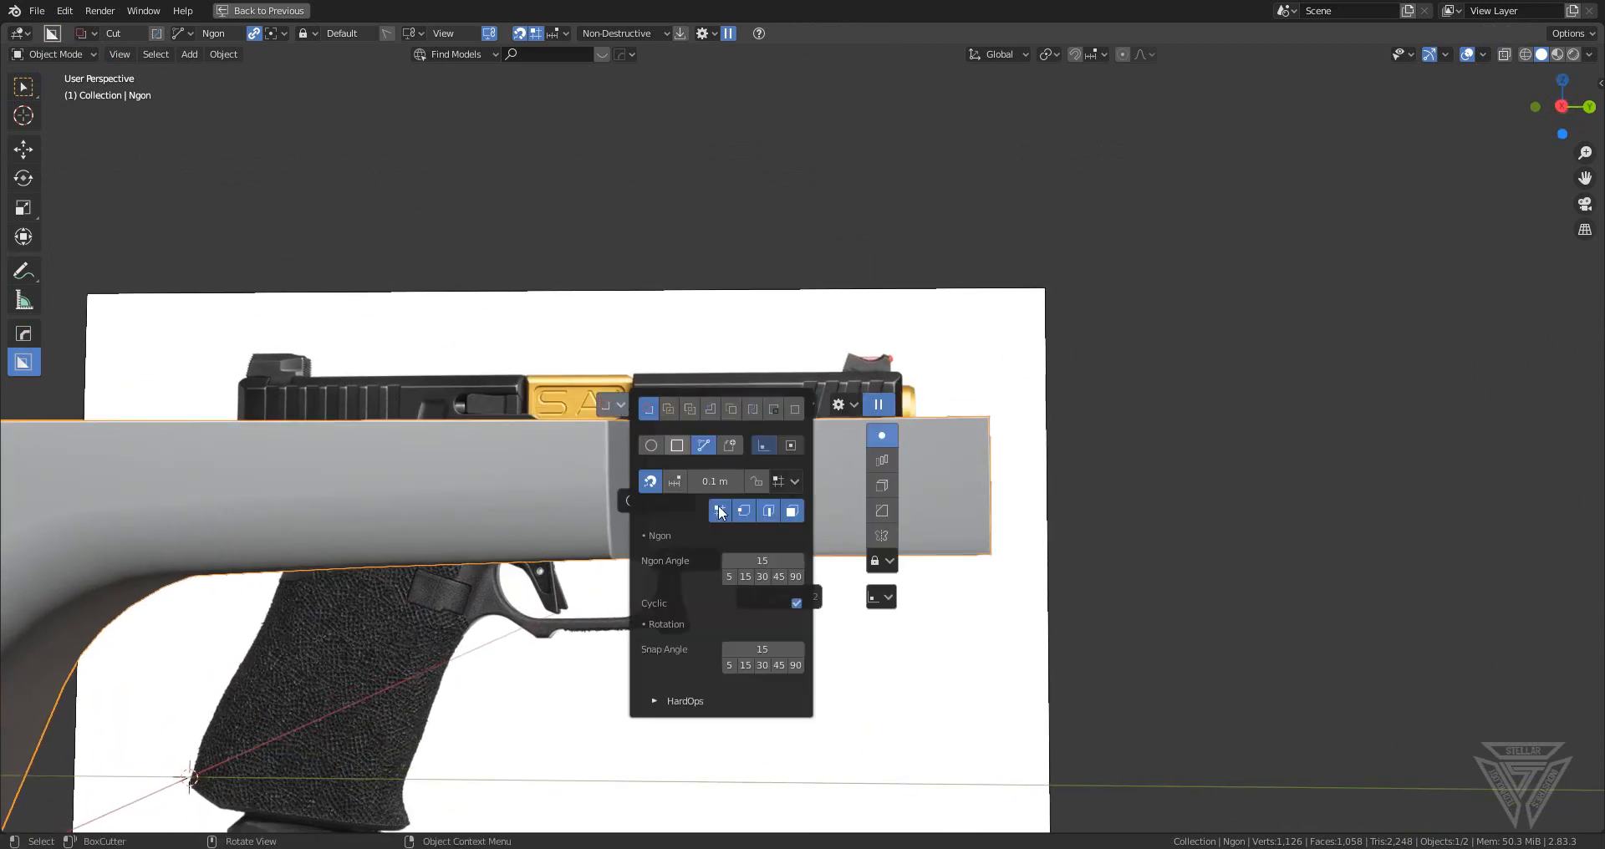
pyautogui.click(691, 406)
pyautogui.click(746, 407)
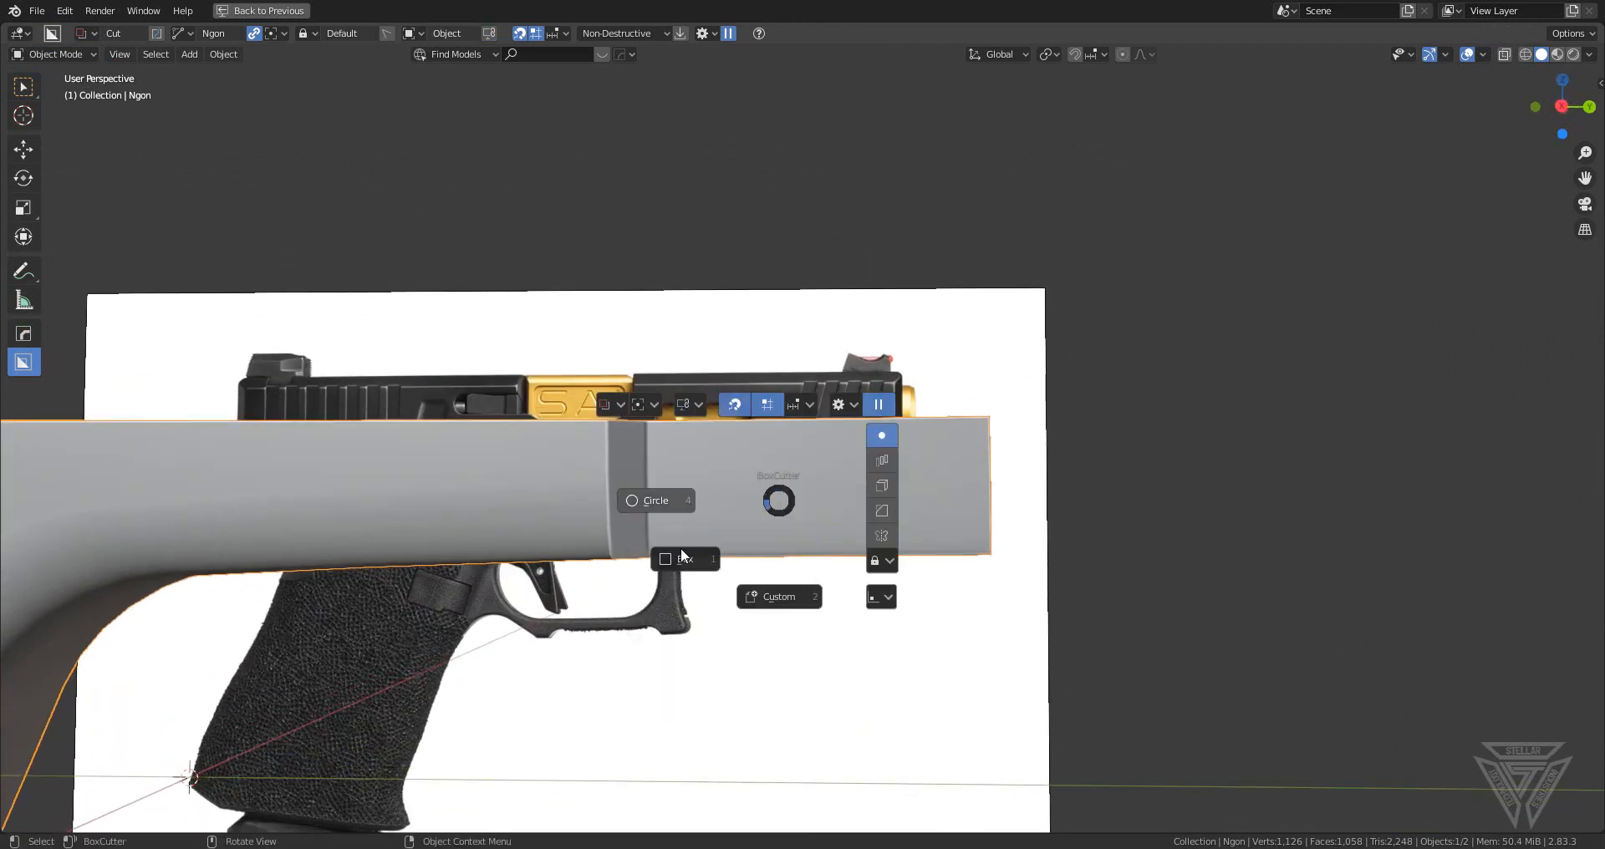
pyautogui.click(682, 556)
# - Cut a long box slot low along the front section's side, running past its front end and partway into the frame
pyautogui.scroll(3, 700, 560)
pyautogui.moveTo(667, 678); pyautogui.dragTo(1002, 580, button='middle')
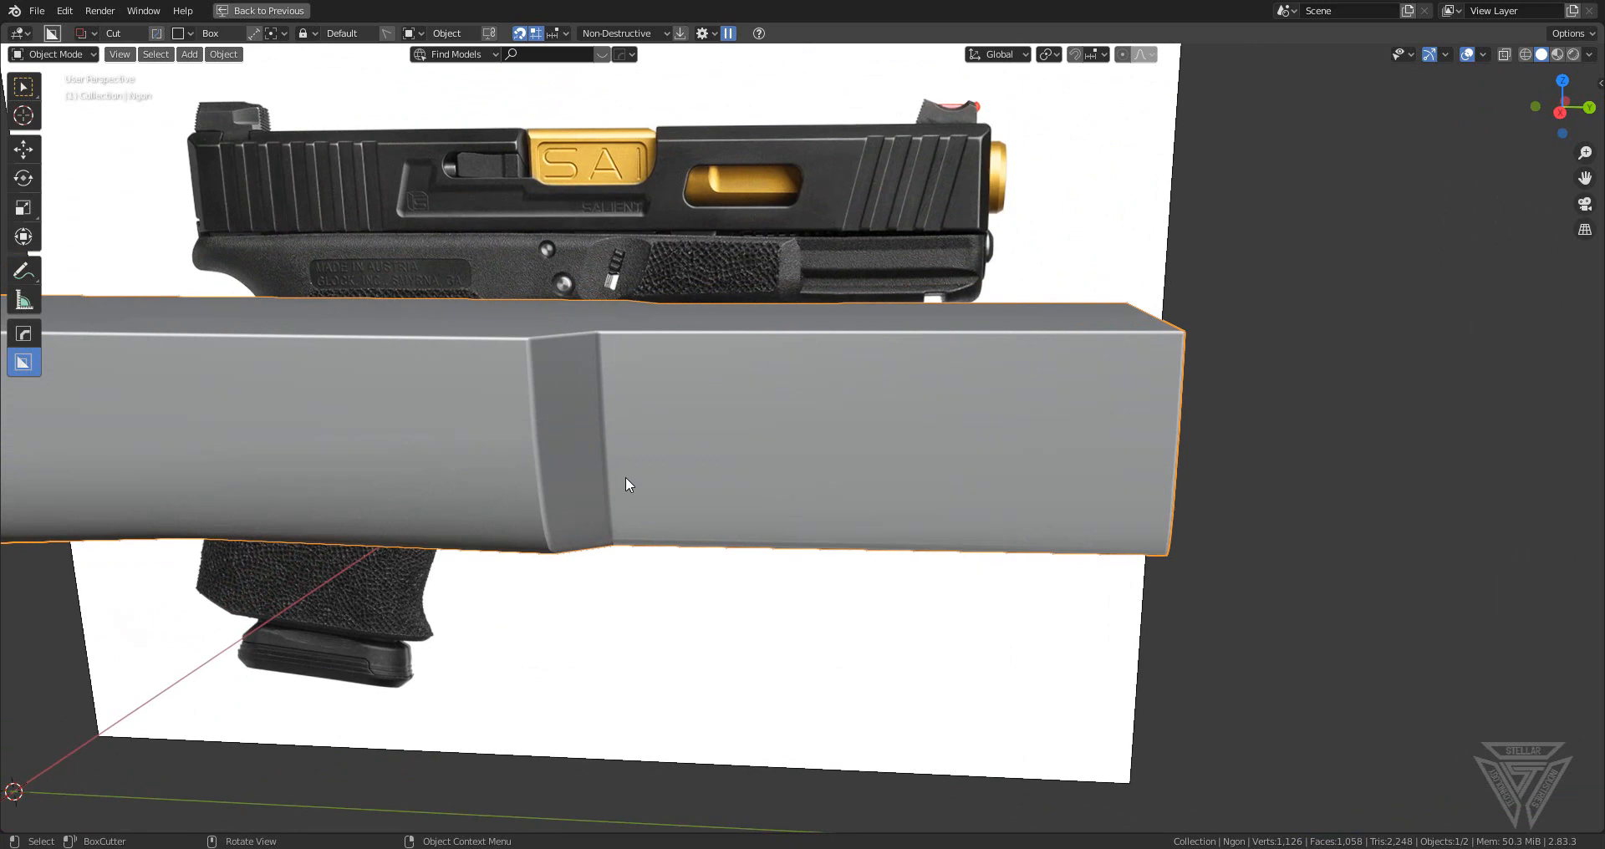
pyautogui.moveTo(625, 476)
pyautogui.mouseDown()
pyautogui.moveTo(640, 495)
pyautogui.moveTo(899, 517)
pyautogui.moveTo(1232, 527)
pyautogui.mouseUp()
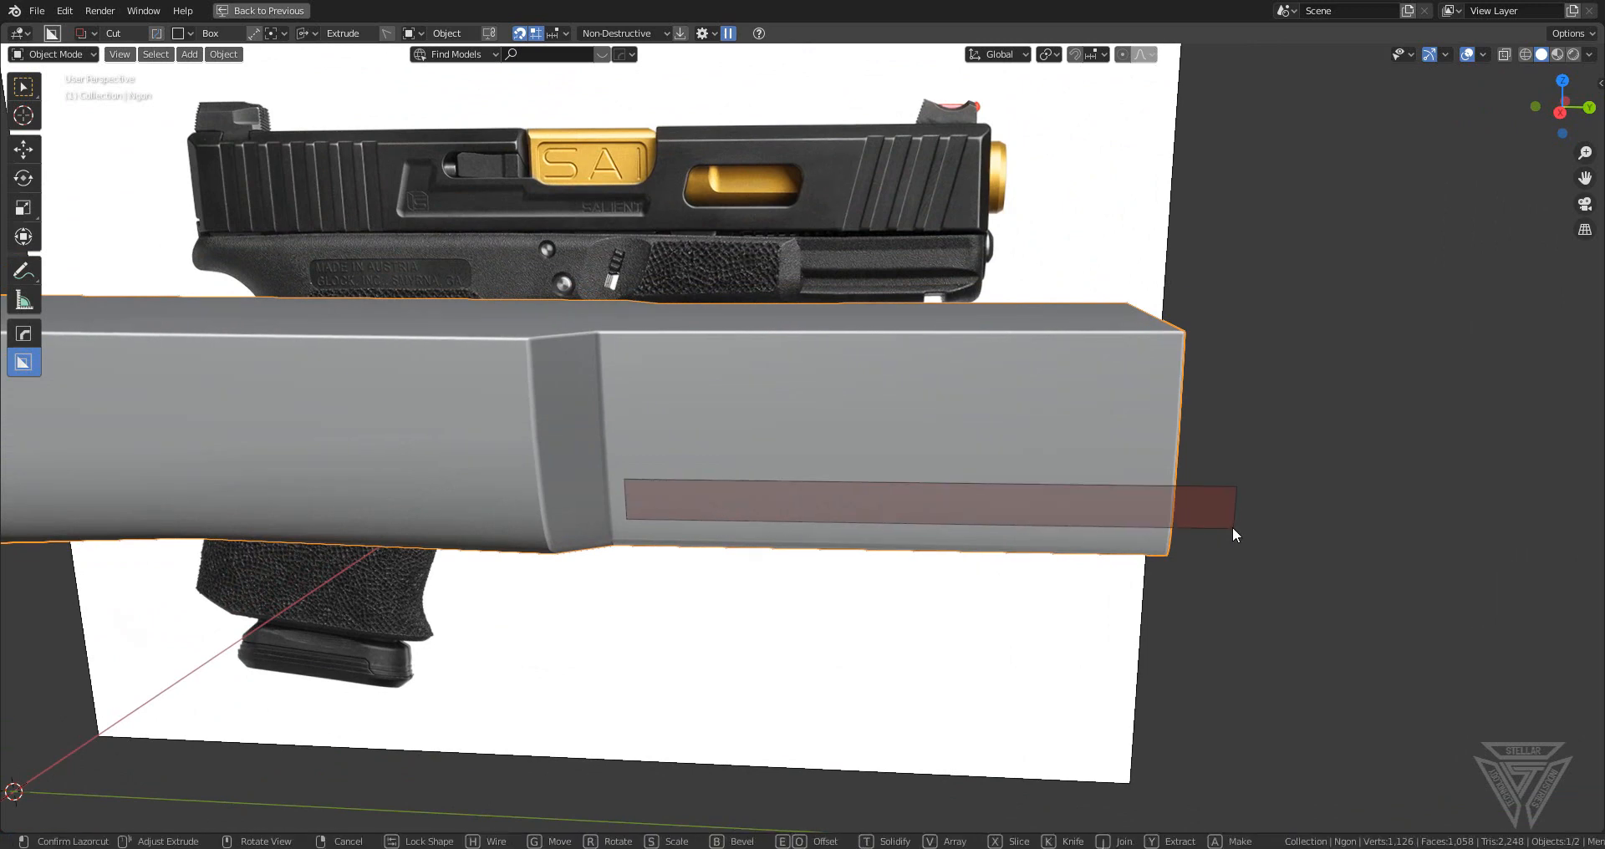
pyautogui.moveTo(1232, 526); pyautogui.dragTo(1128, 531, button='middle')
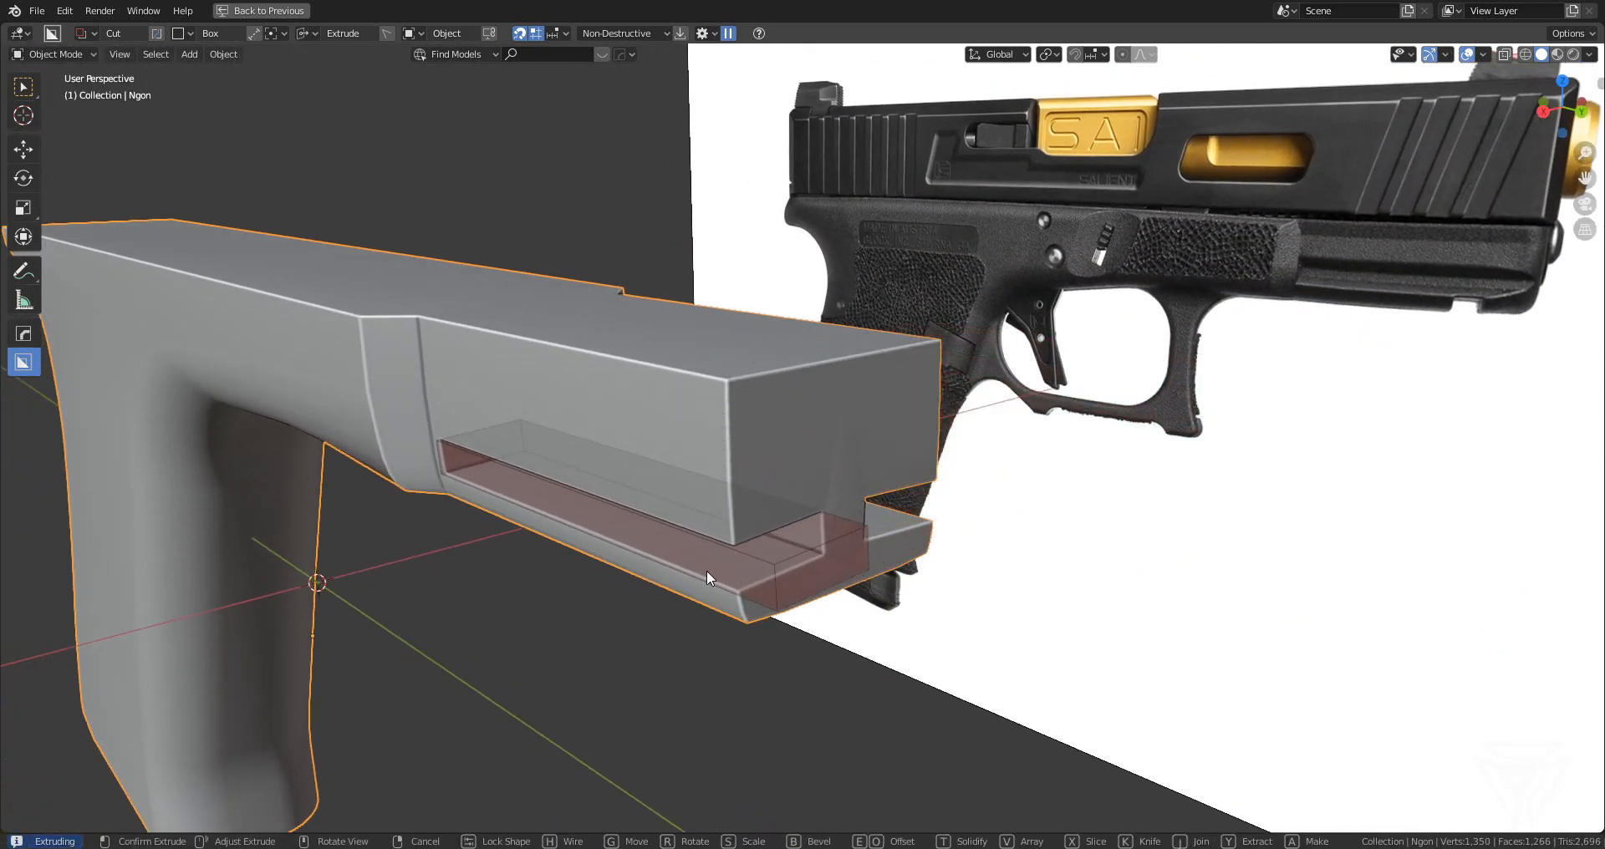
pyautogui.click(681, 583)
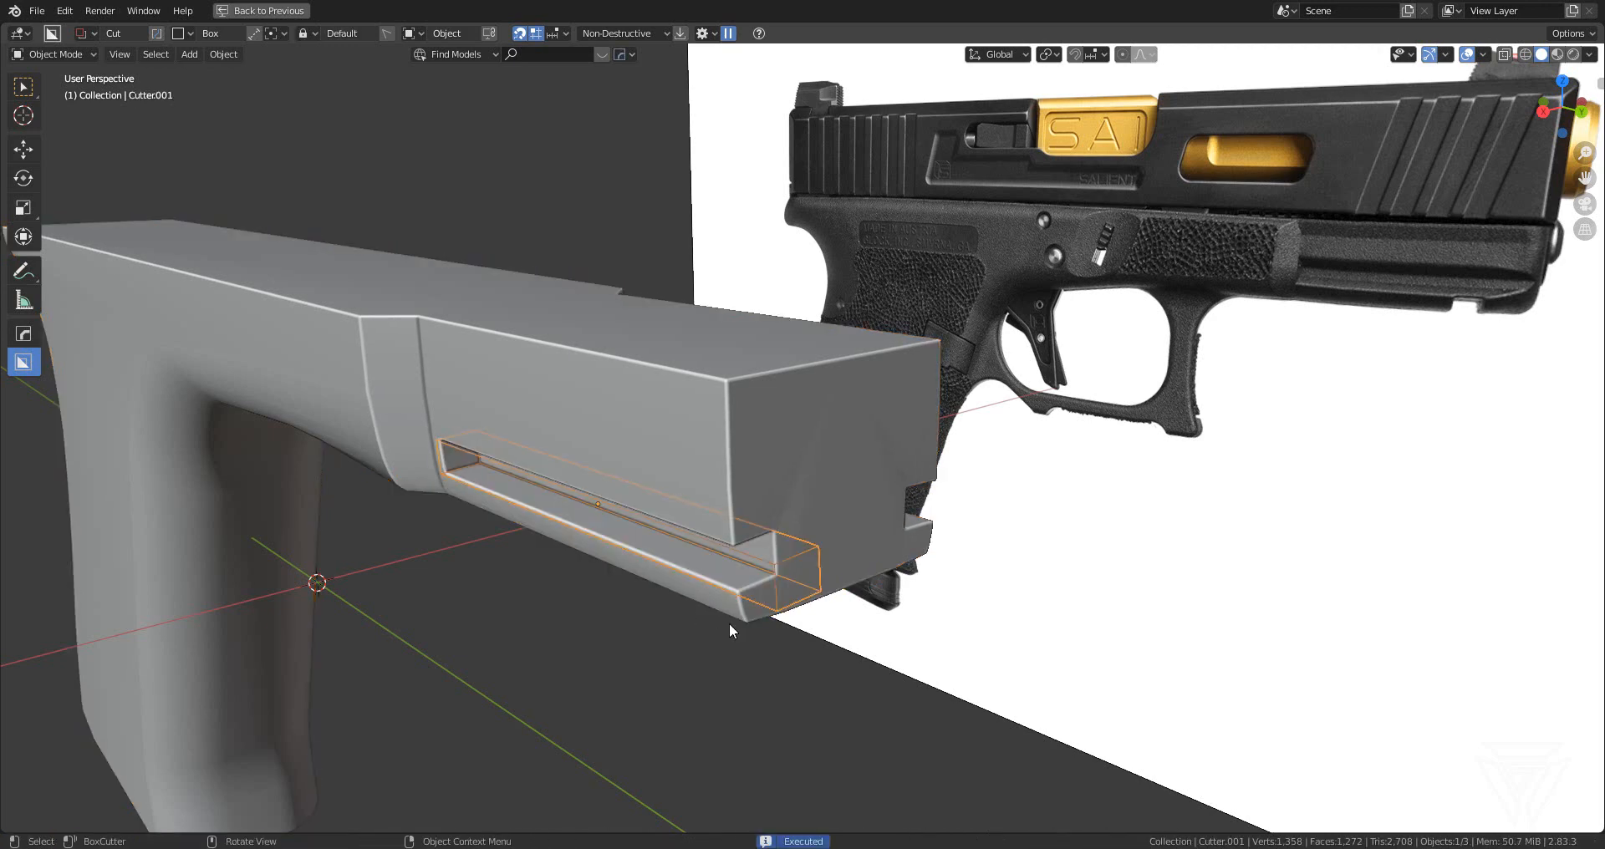
# - Scale the slot cutter's outer face along Z in Edit Mode to flare the slot's upper and lower walls, and return to Object Mode
pyautogui.moveTo(728, 623); pyautogui.dragTo(811, 607, button='middle')
pyautogui.press('Tab')
pyautogui.press('3')
pyautogui.click(816, 608)
pyautogui.moveTo(1055, 694); pyautogui.dragTo(965, 662, button='middle')
pyautogui.press('z')
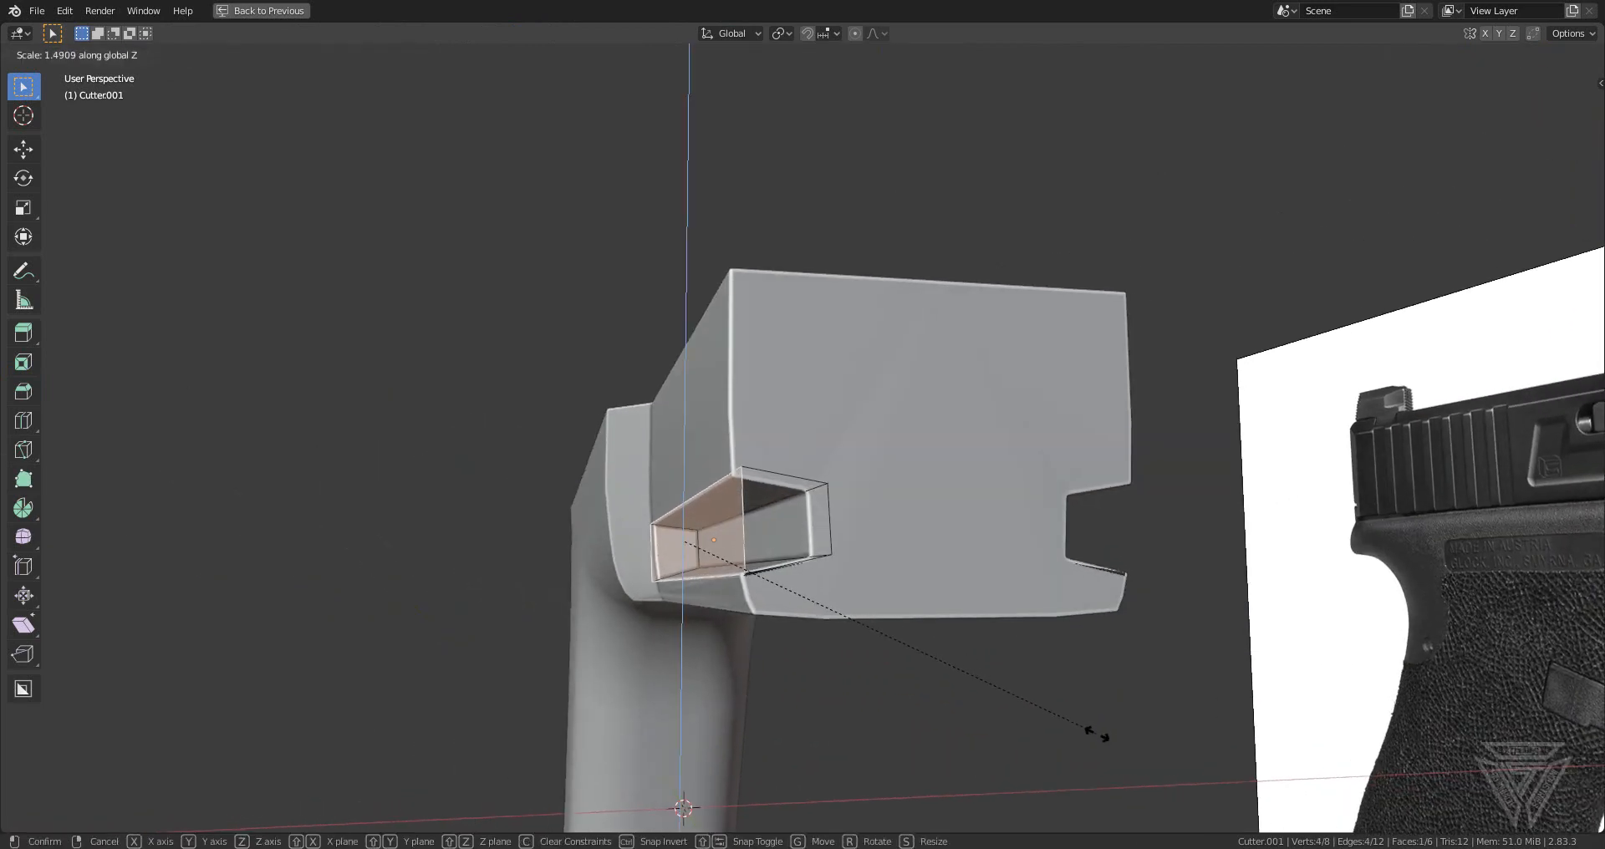
pyautogui.click(1207, 793)
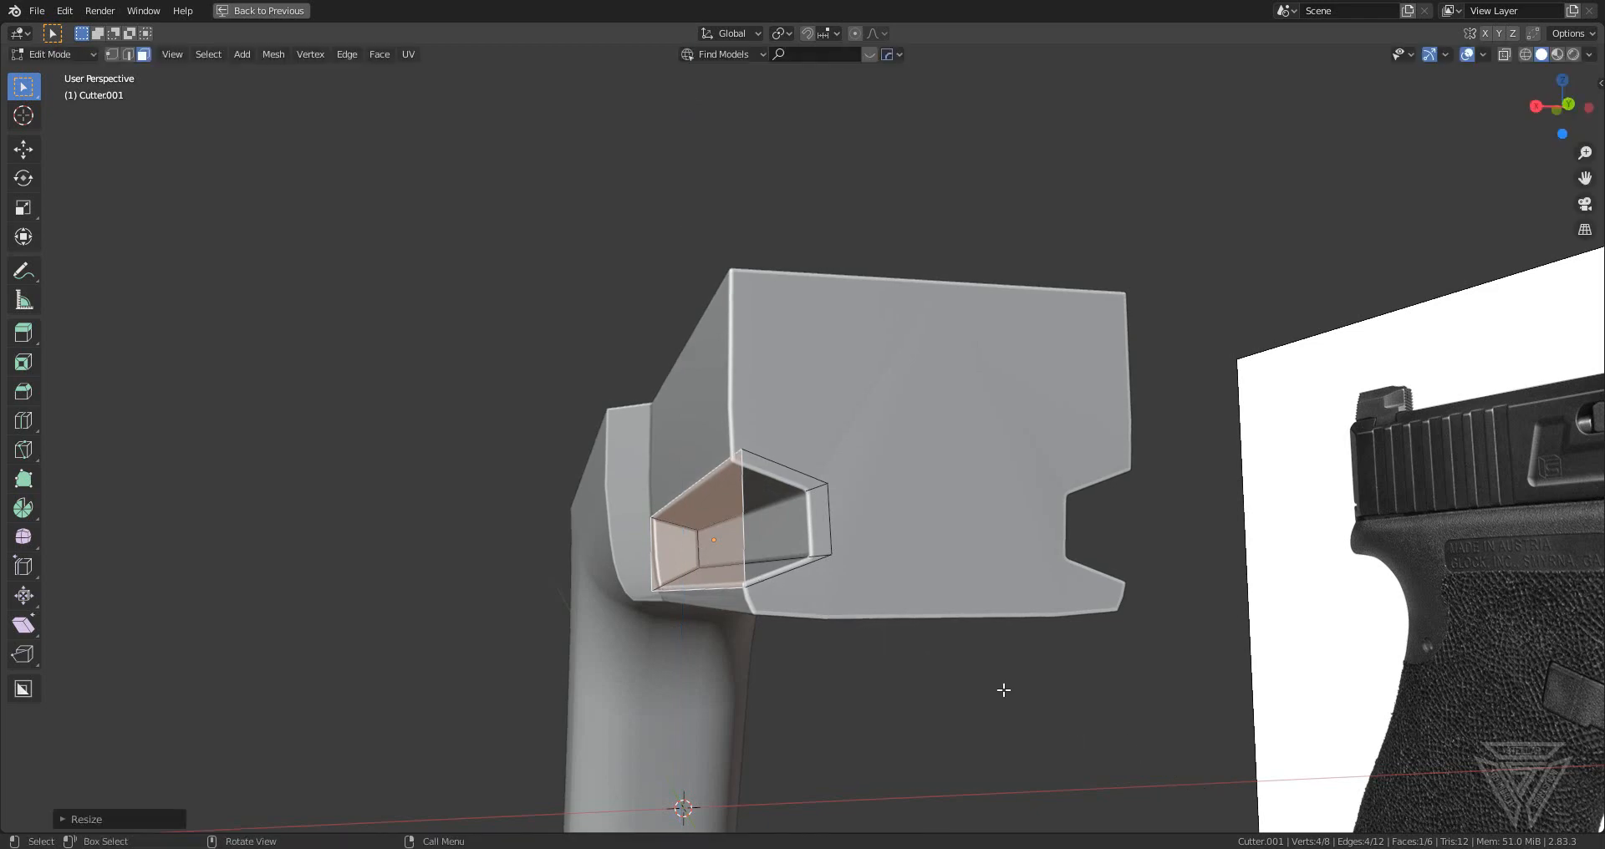
pyautogui.moveTo(1003, 688); pyautogui.dragTo(648, 597, button='middle')
pyautogui.press('s')
pyautogui.press('z')
pyautogui.click(750, 554)
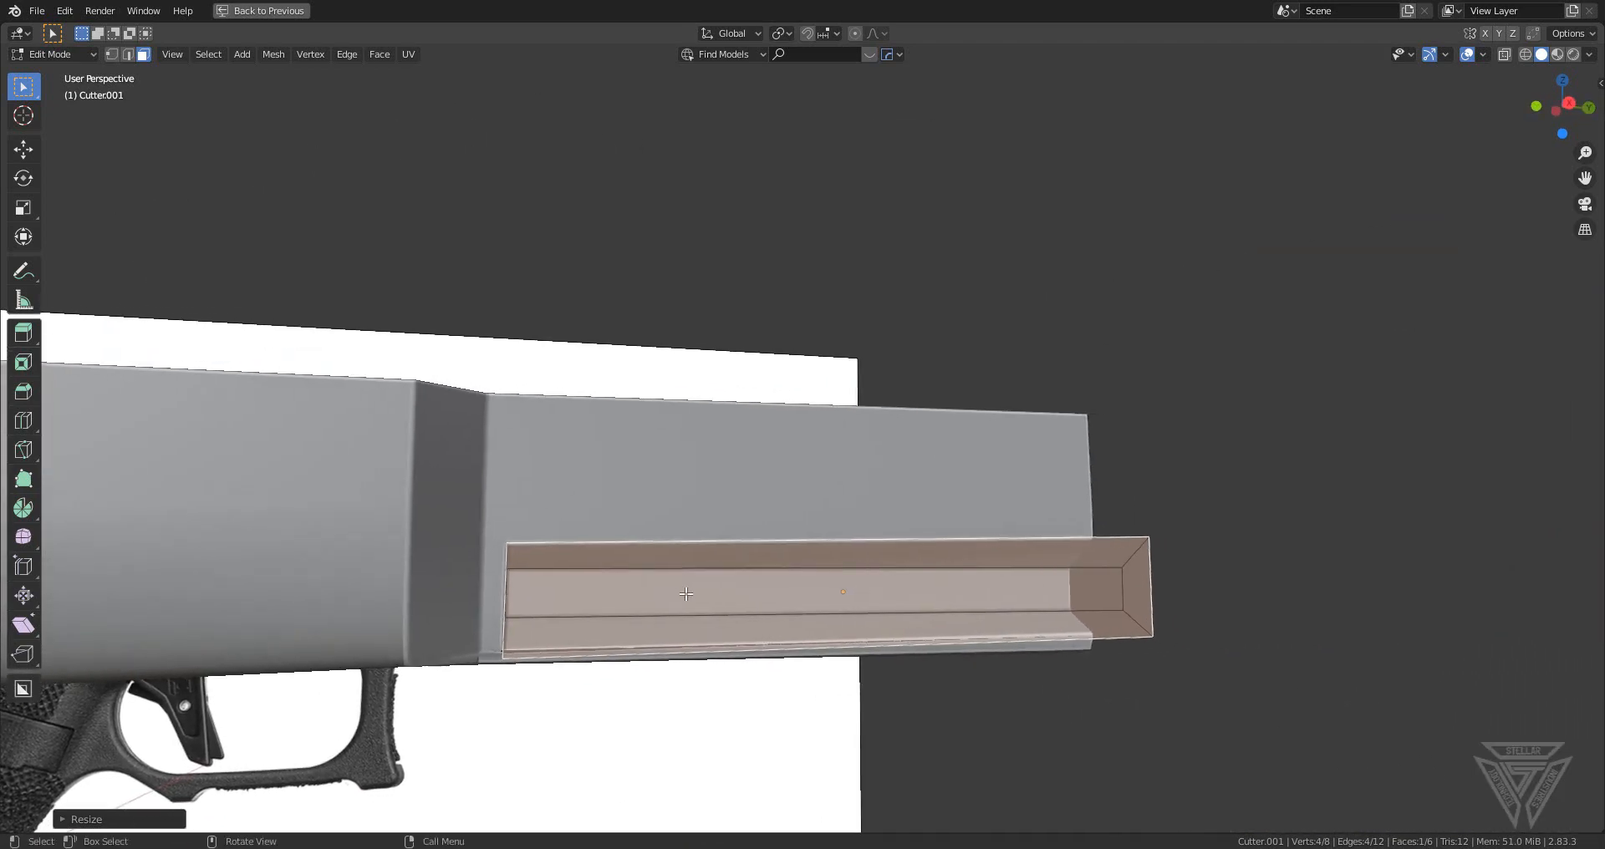
pyautogui.press('Tab')
# - Move the slot cutter along Z to adjust the slot's height on the front section
pyautogui.moveTo(1033, 687); pyautogui.dragTo(1007, 680, button='middle')
pyautogui.press('g')
pyautogui.press('z')
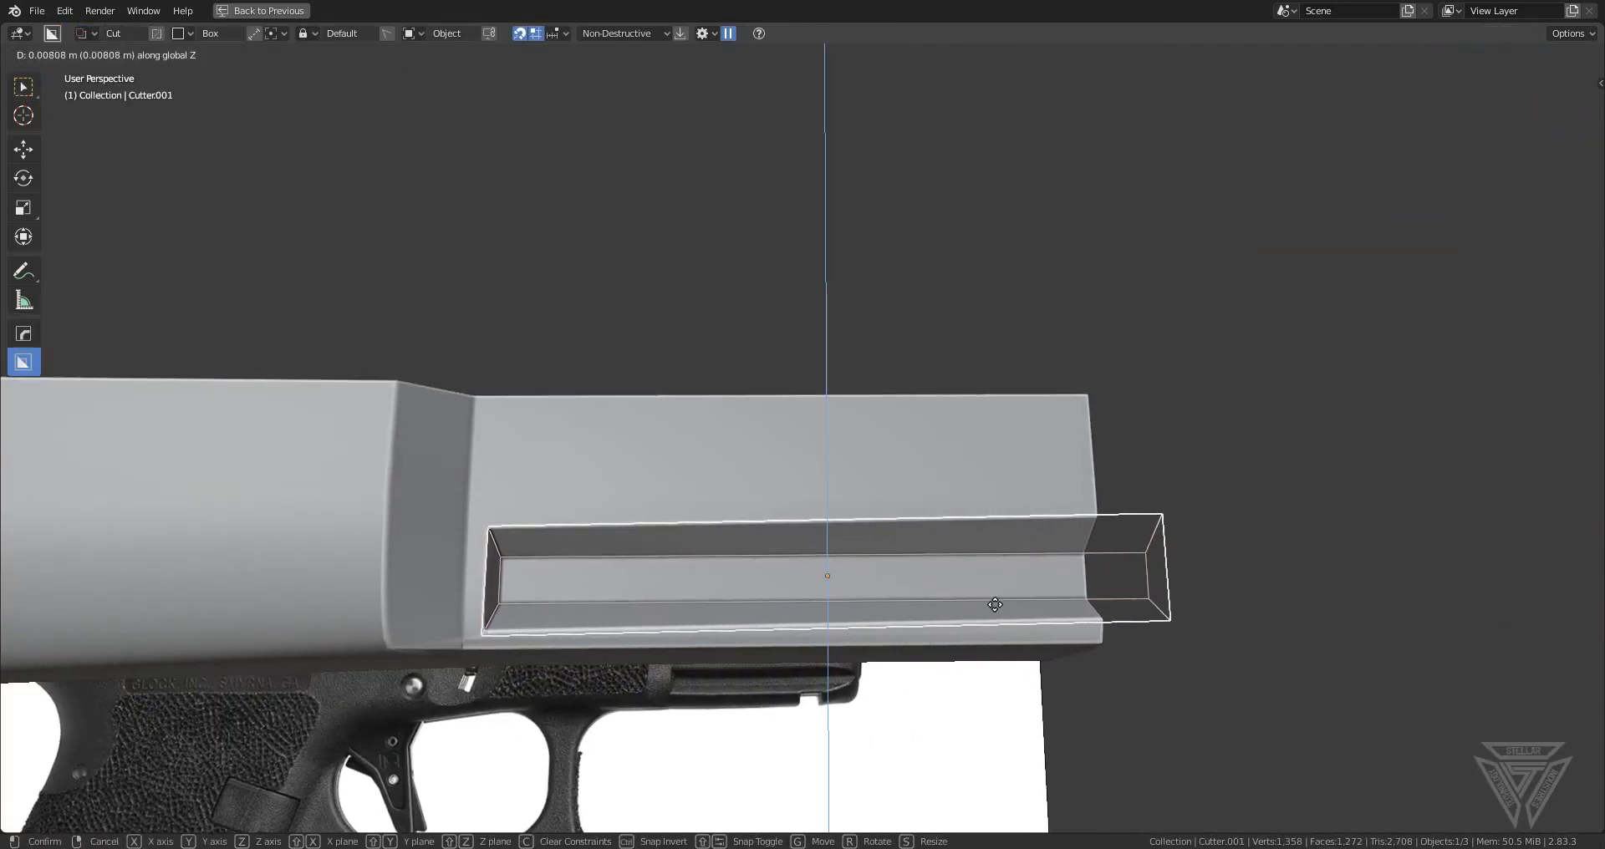
pyautogui.click(1002, 659)
# - Rotate the slot cutter slightly about the X axis to make the slot follow the slope of the front section
pyautogui.press('KP_3')
pyautogui.scroll(3, 1114, 419)
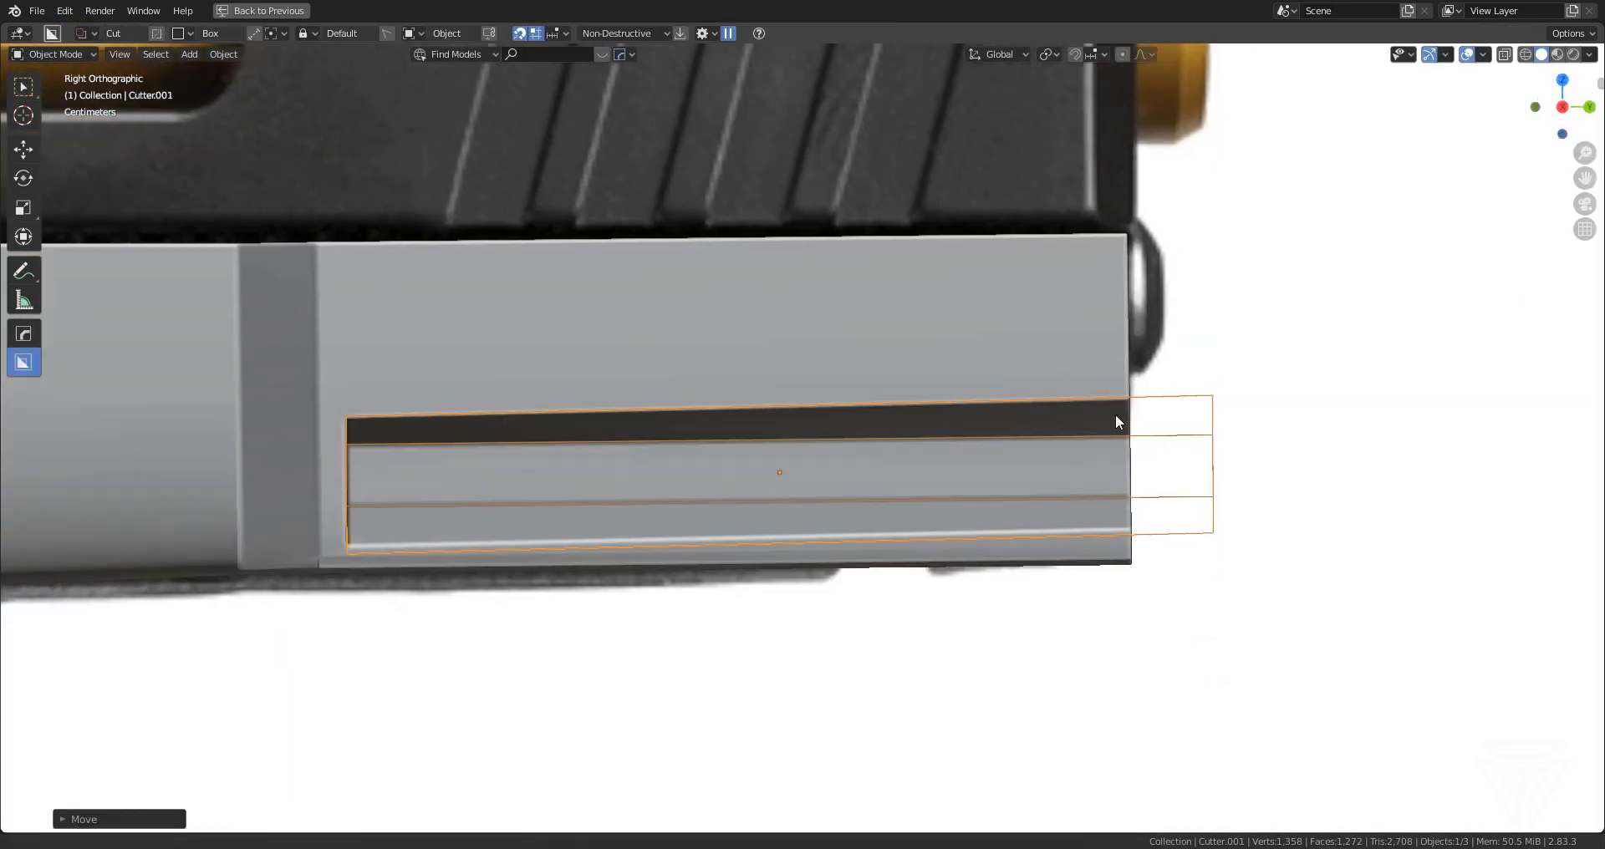
pyautogui.press('r')
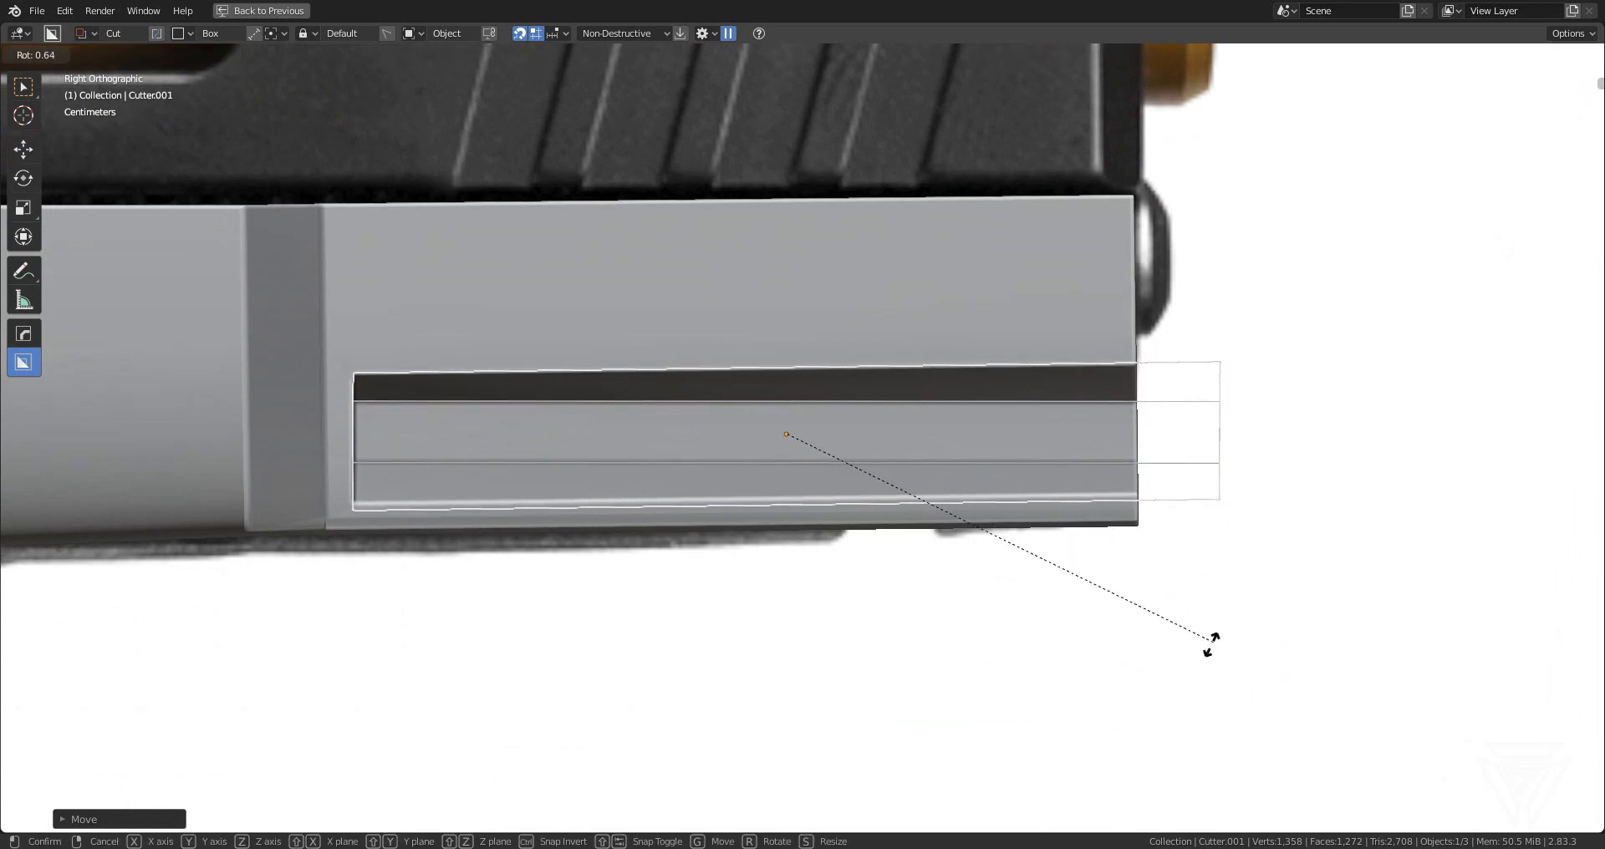
pyautogui.click(1220, 644)
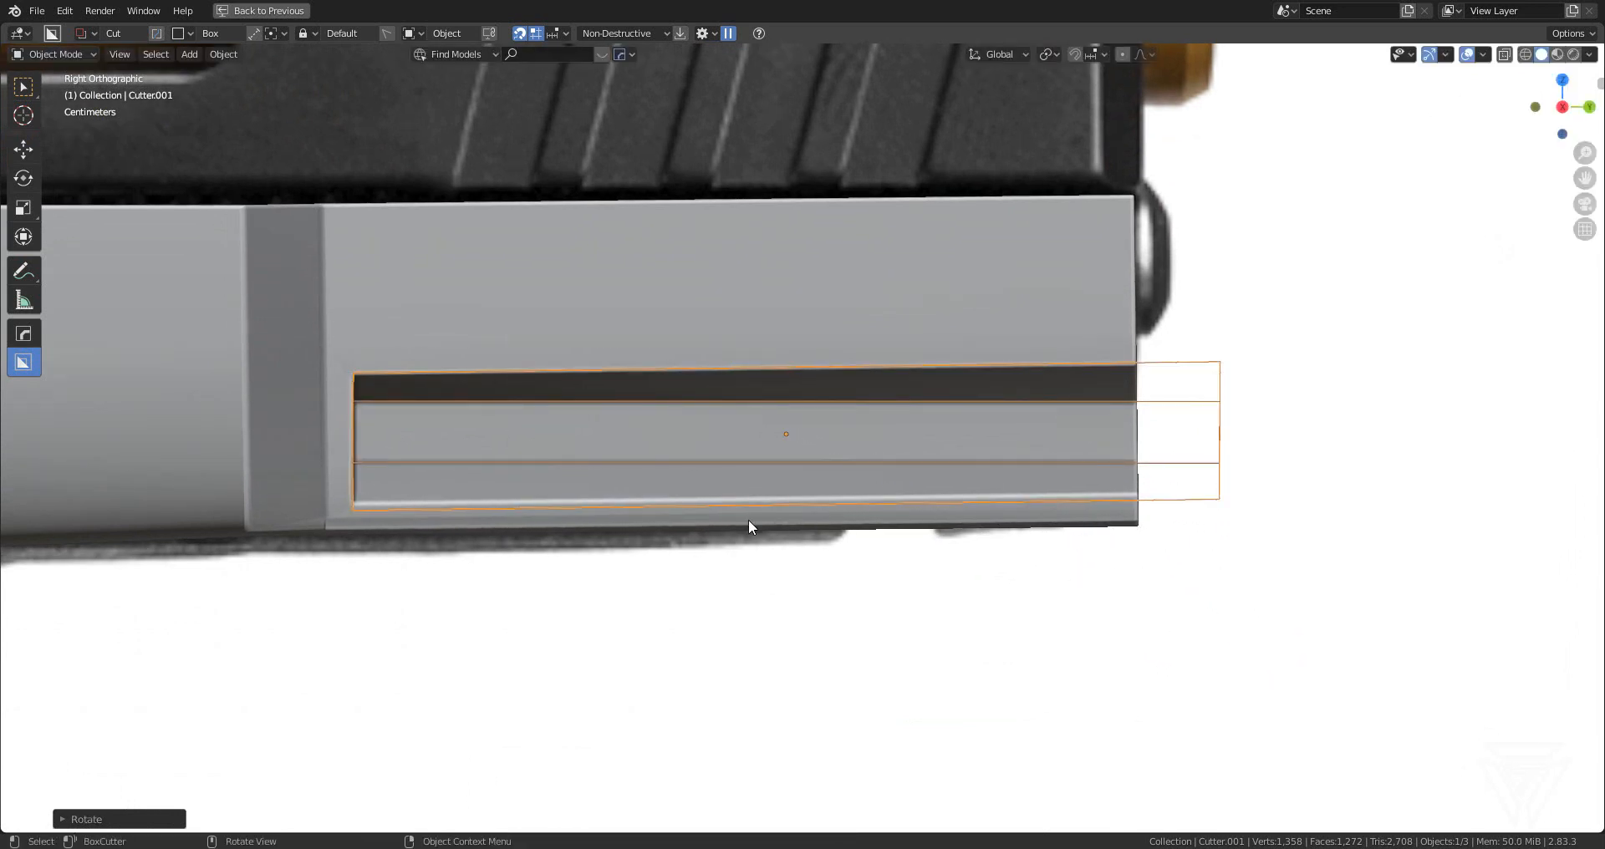
pyautogui.keyDown('shift'); pyautogui.moveTo(749, 519); pyautogui.dragTo(1370, 475, button='middle'); pyautogui.keyUp('shift')
pyautogui.press('r')
pyautogui.press('x')
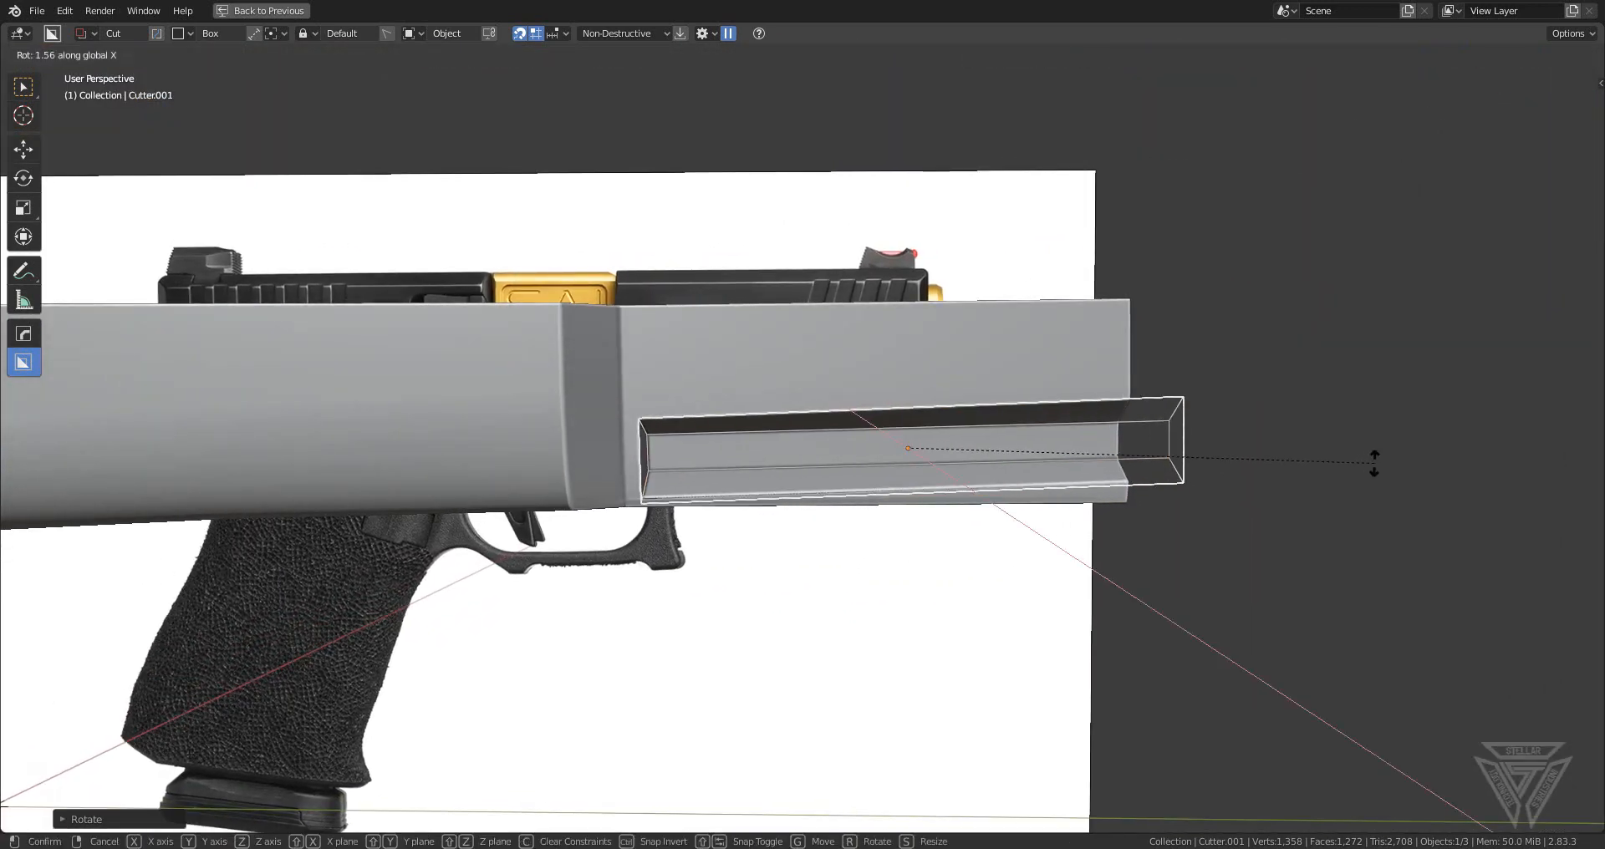
pyautogui.click(1370, 480)
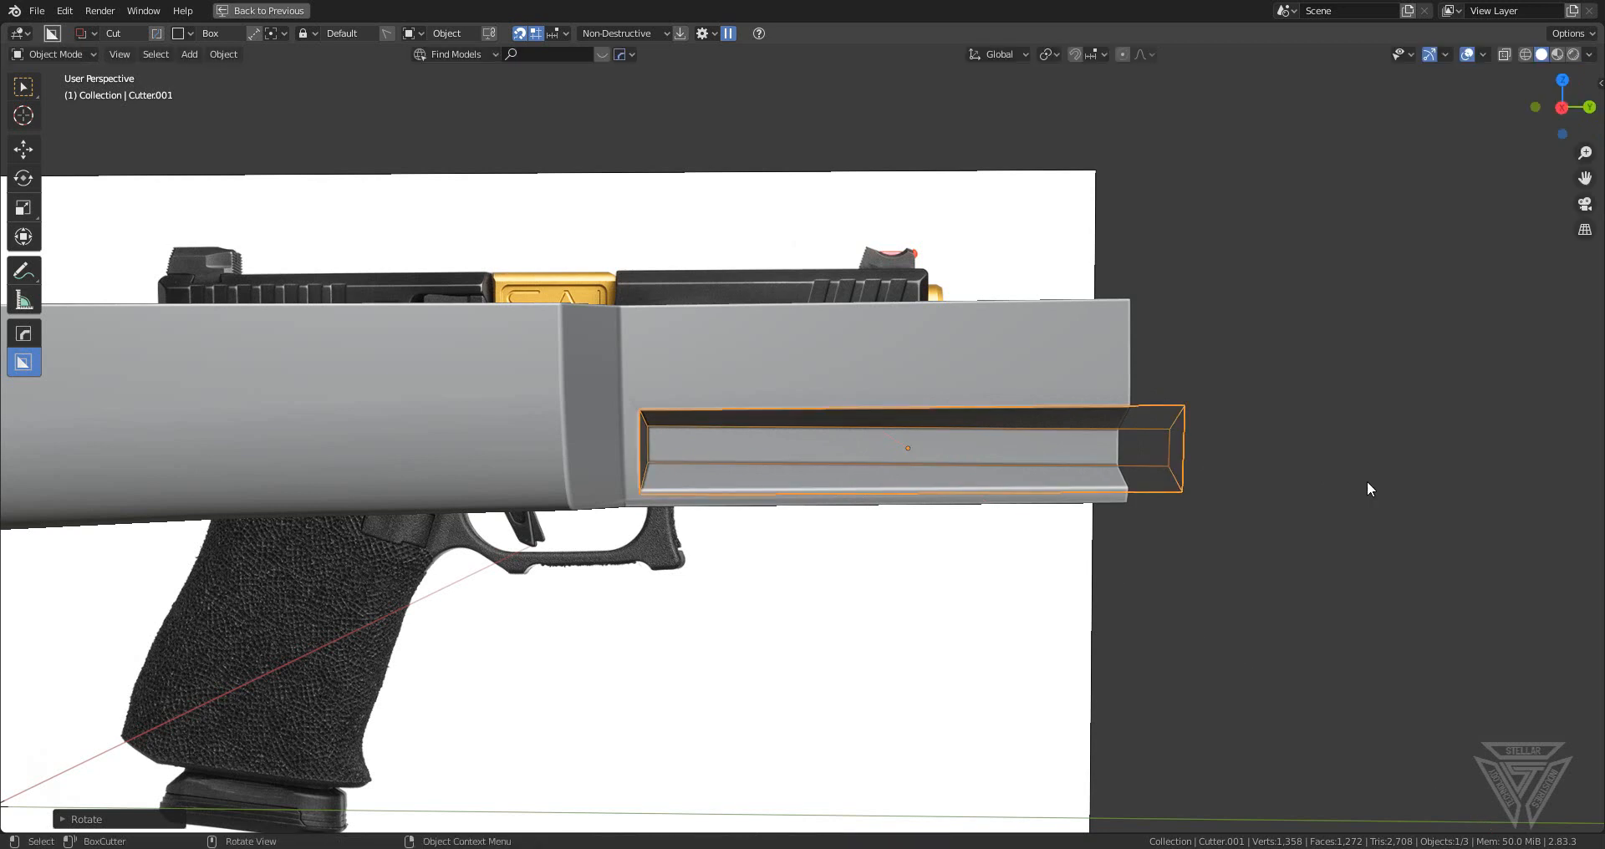
pyautogui.press('r')
pyautogui.press('x')
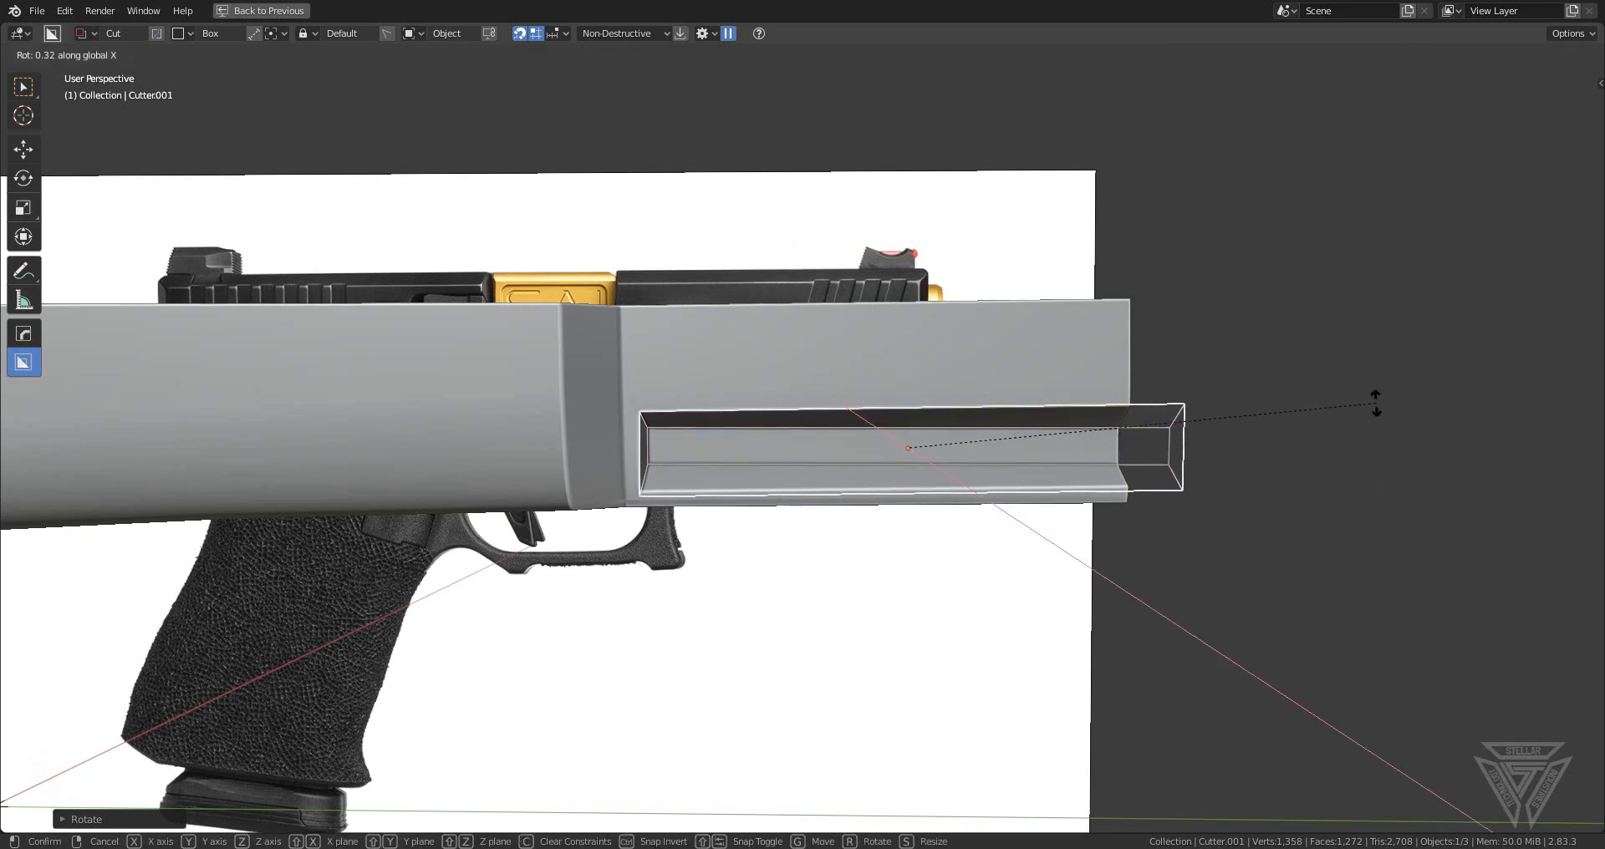
pyautogui.click(1365, 353)
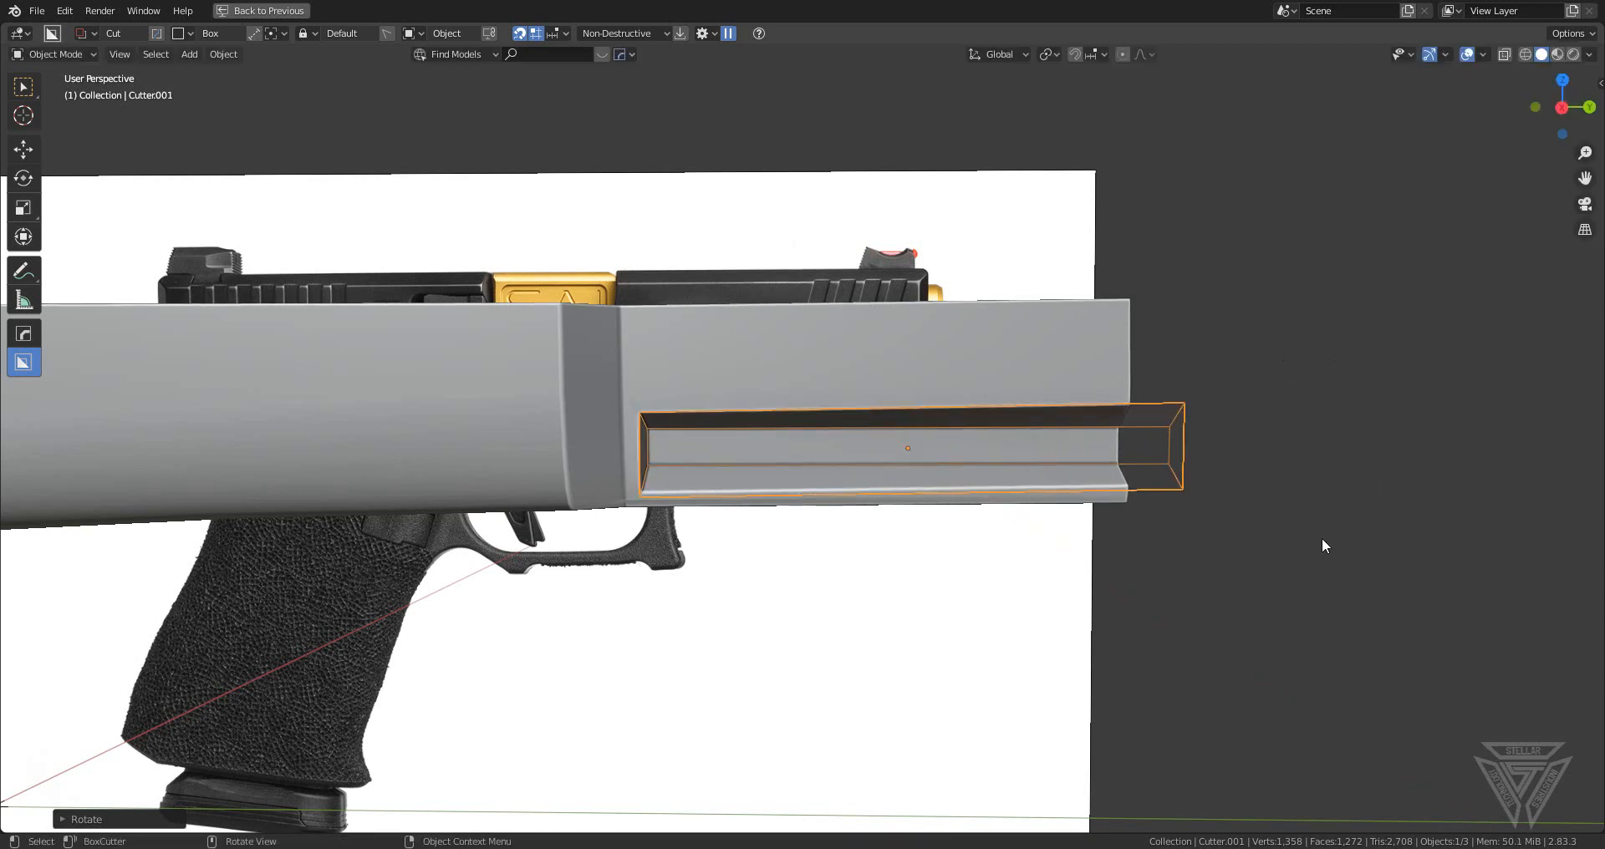
# - Hide the slot cutter and apply the slot cut to the frame with Csharp
pyautogui.moveTo(1322, 538); pyautogui.dragTo(1211, 555, button='middle')
pyautogui.scroll(6, 892, 582)
pyautogui.moveTo(881, 561)
pyautogui.mouseDown(button='middle')
pyautogui.moveTo(859, 540)
pyautogui.moveTo(870, 555)
pyautogui.mouseUp(button='middle')
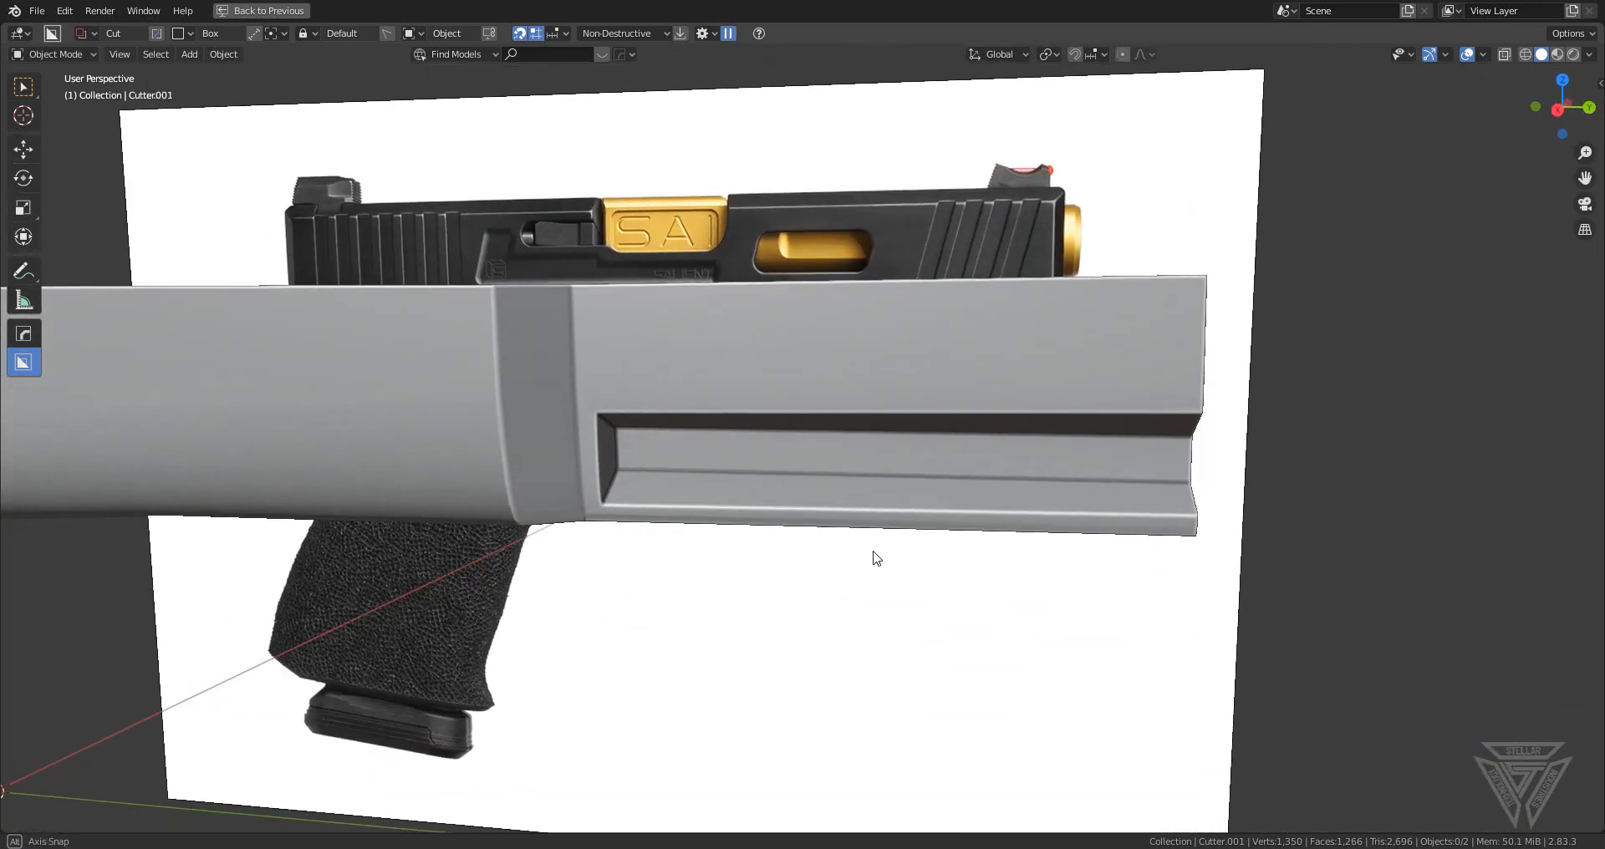
pyautogui.click(698, 471)
pyautogui.press('q')
pyautogui.click(748, 433)
# - Move the inner vertical edge at the slot's rear end forward along Y to slant the end wall, and return to Object Mode
pyautogui.press('Tab')
pyautogui.scroll(4, 749, 433)
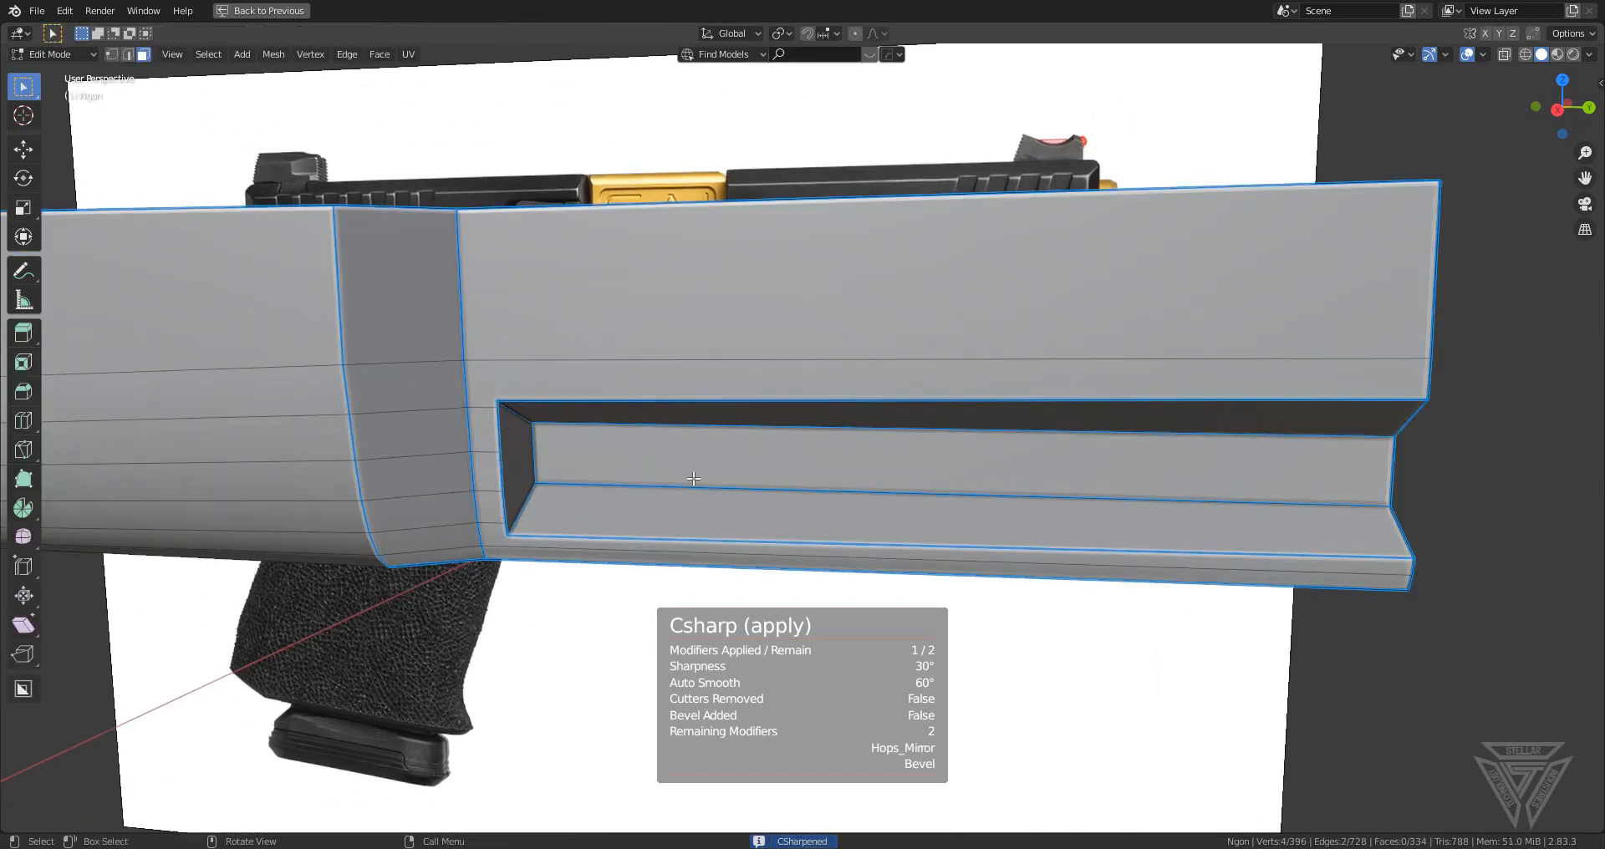
pyautogui.click(521, 478)
pyautogui.press('2')
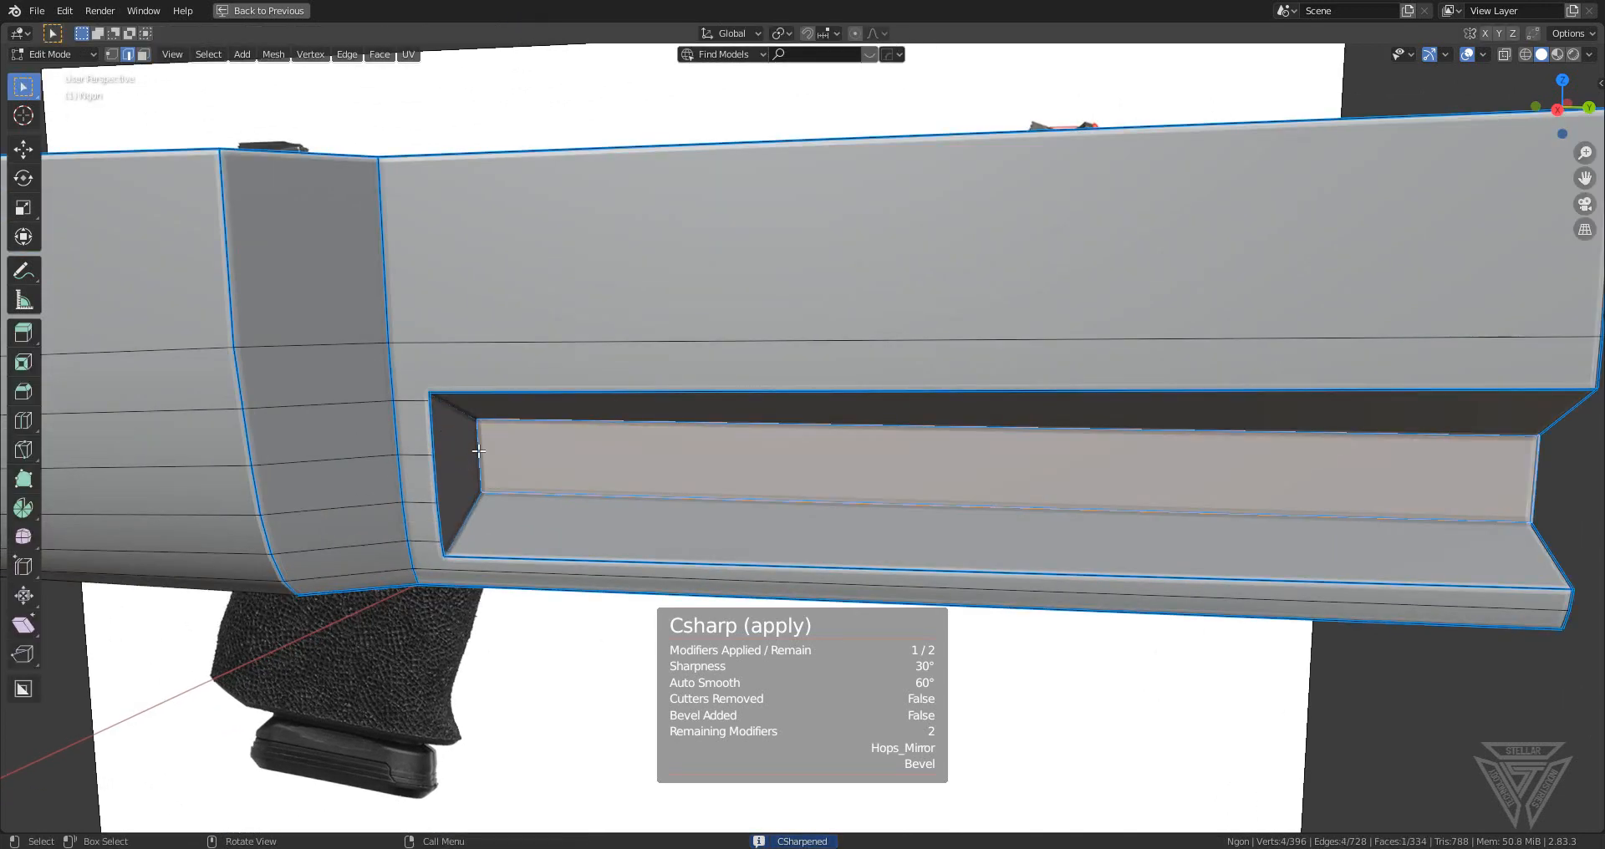
pyautogui.click(479, 453)
pyautogui.press('g')
pyautogui.press('y')
pyautogui.click(669, 541)
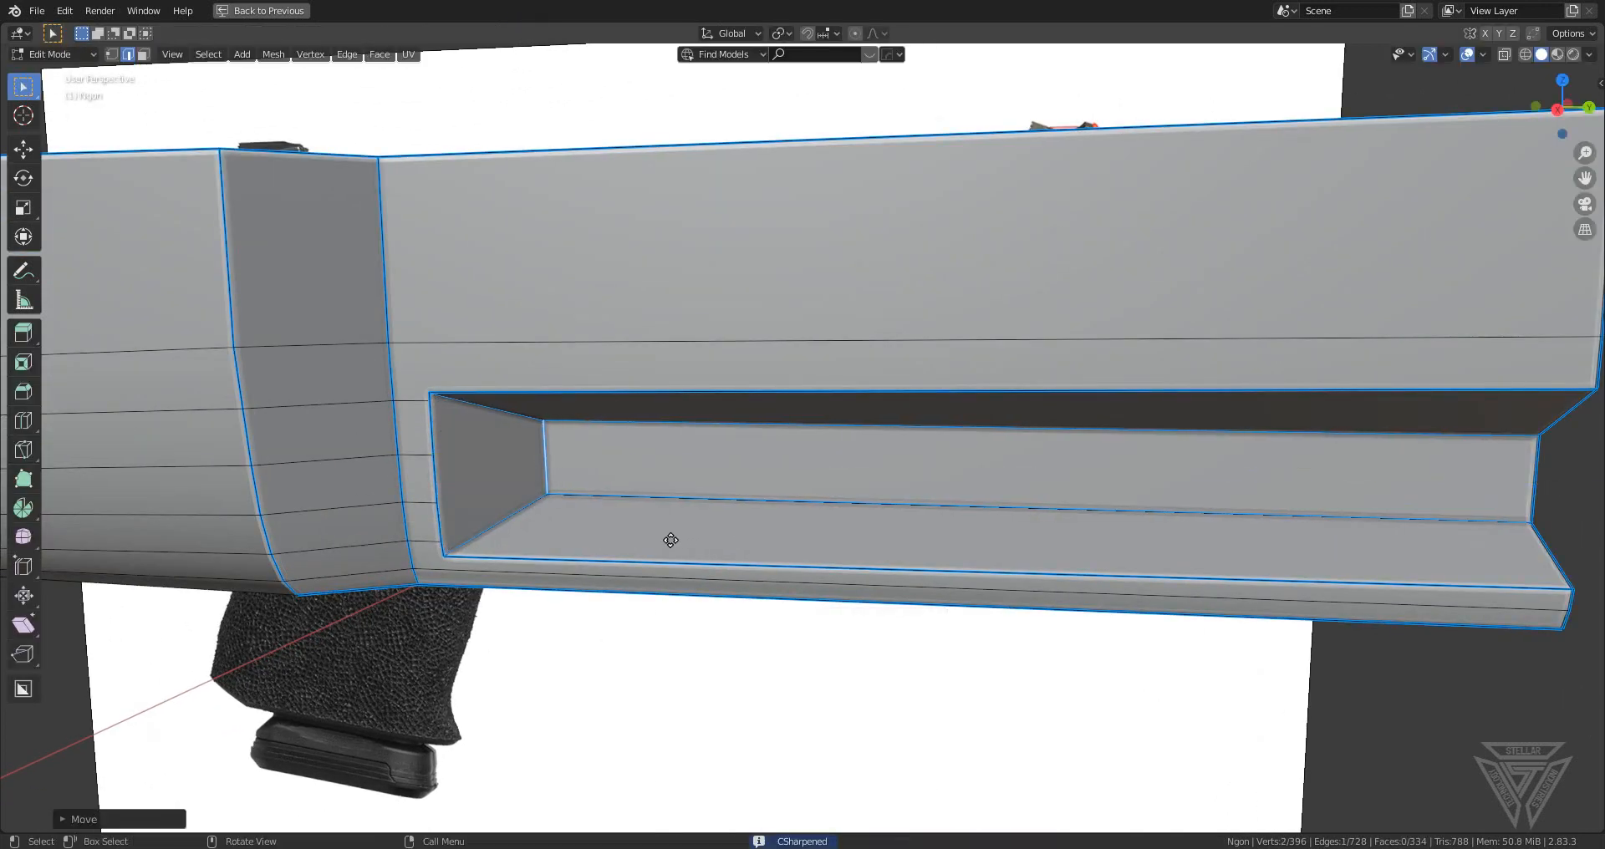
pyautogui.scroll(-5, 670, 541)
pyautogui.moveTo(925, 583); pyautogui.dragTo(841, 519, button='middle')
pyautogui.press('Tab')
# - Cut a rectangular notch through the front section's bottom edge to match the reference rail notch, and hide its cutter
pyautogui.scroll(3, 895, 552)
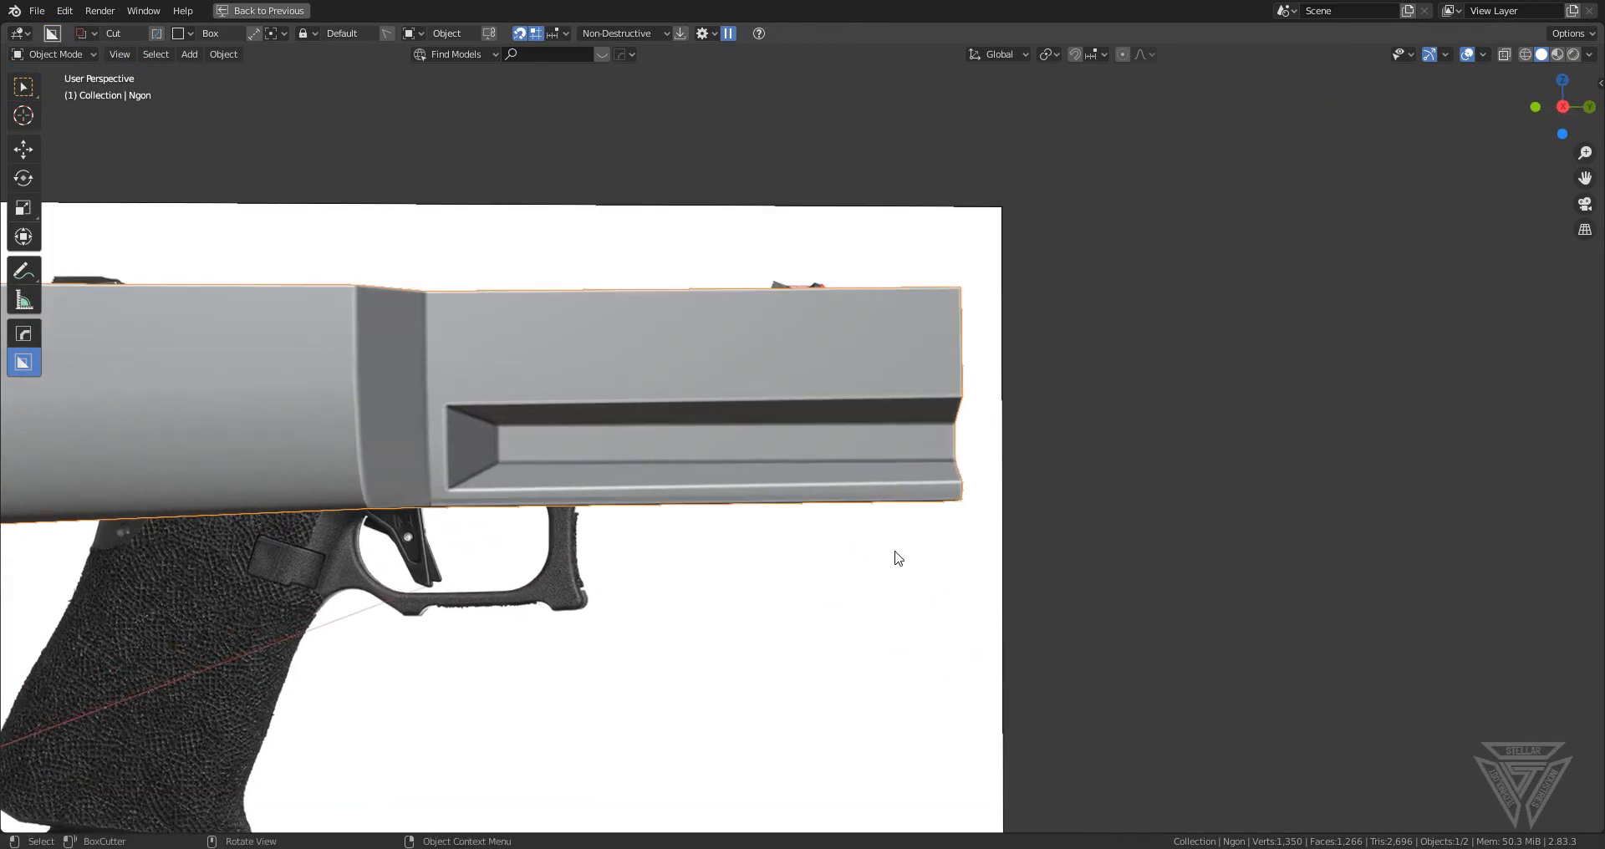
pyautogui.click(1562, 106)
pyautogui.keyDown('shift'); pyautogui.moveTo(928, 558); pyautogui.dragTo(903, 502, button='middle'); pyautogui.keyUp('shift')
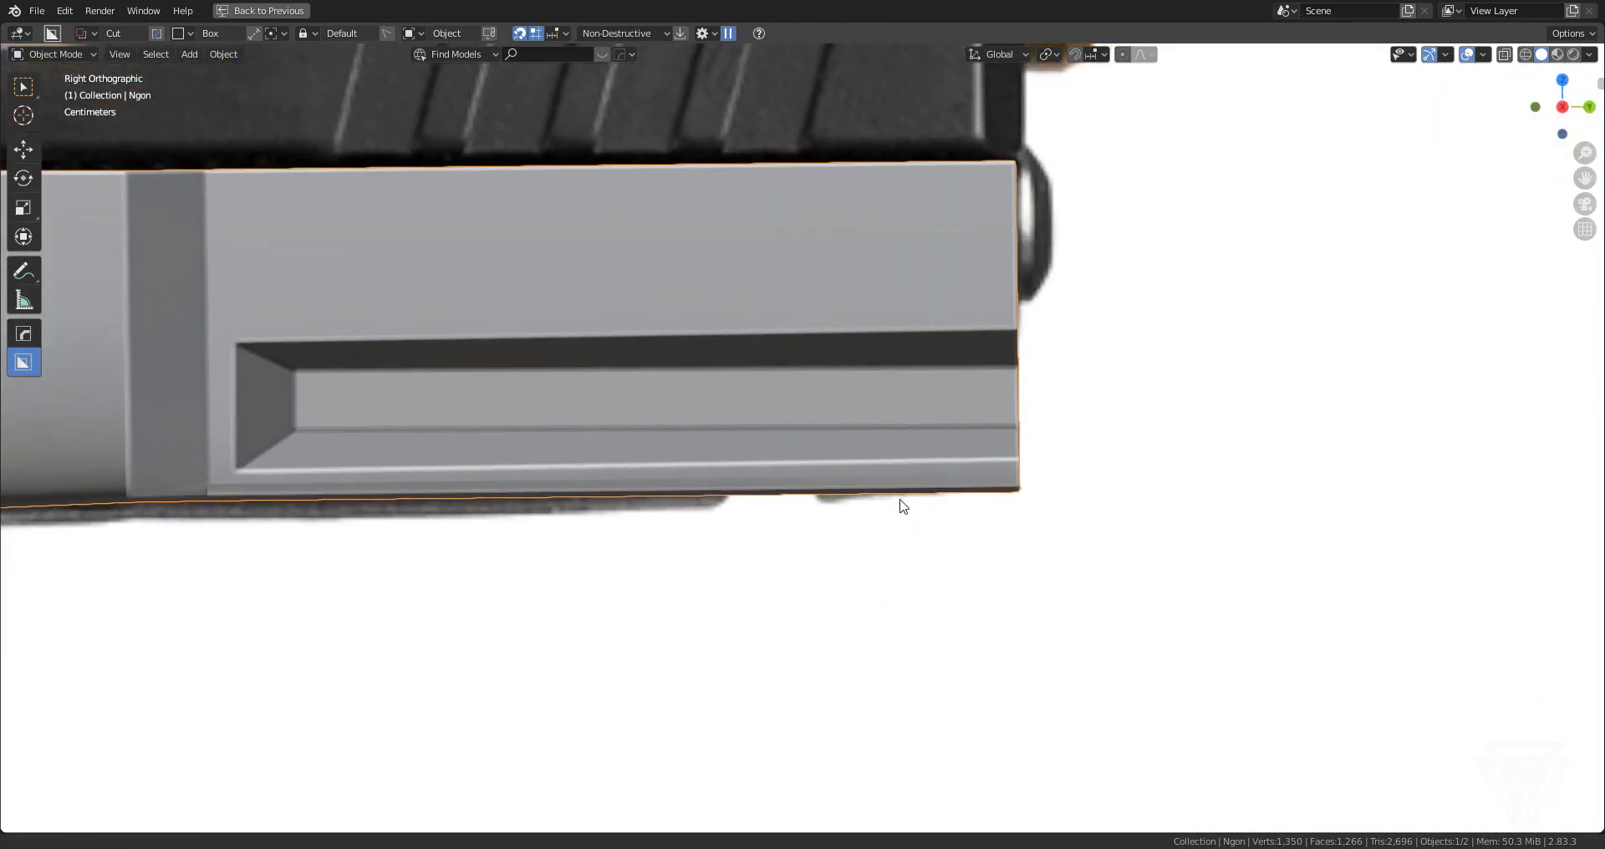
pyautogui.press('d')
pyautogui.press('Escape')
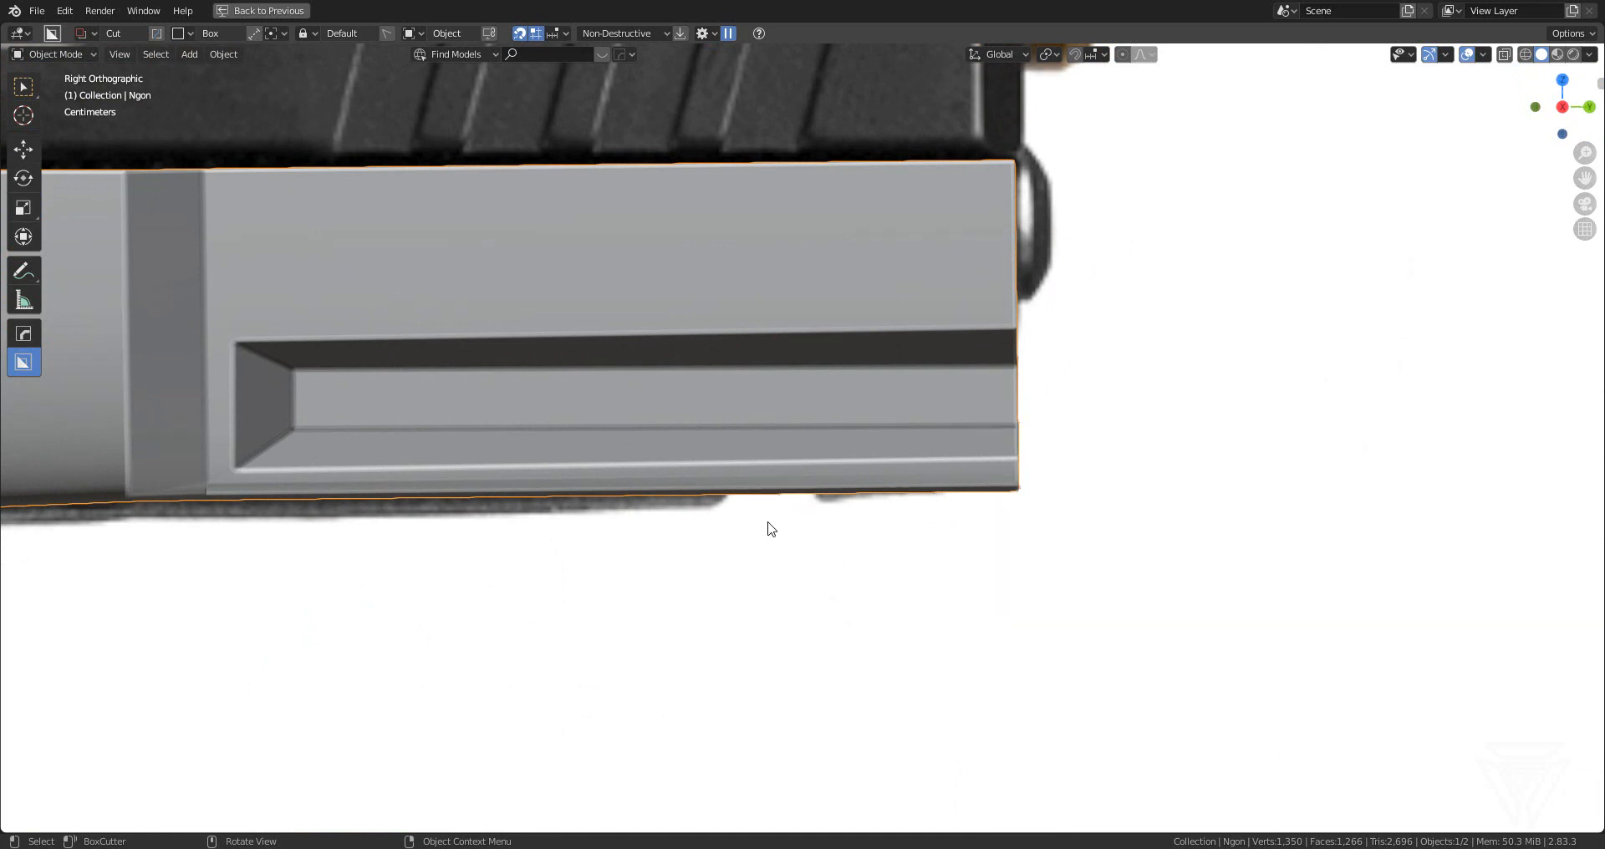
pyautogui.moveTo(715, 512)
pyautogui.mouseDown()
pyautogui.moveTo(751, 453)
pyautogui.moveTo(820, 439)
pyautogui.mouseUp()
pyautogui.scroll(-3, 935, 491)
pyautogui.moveTo(935, 490); pyautogui.dragTo(881, 534, button='middle')
pyautogui.press('g')
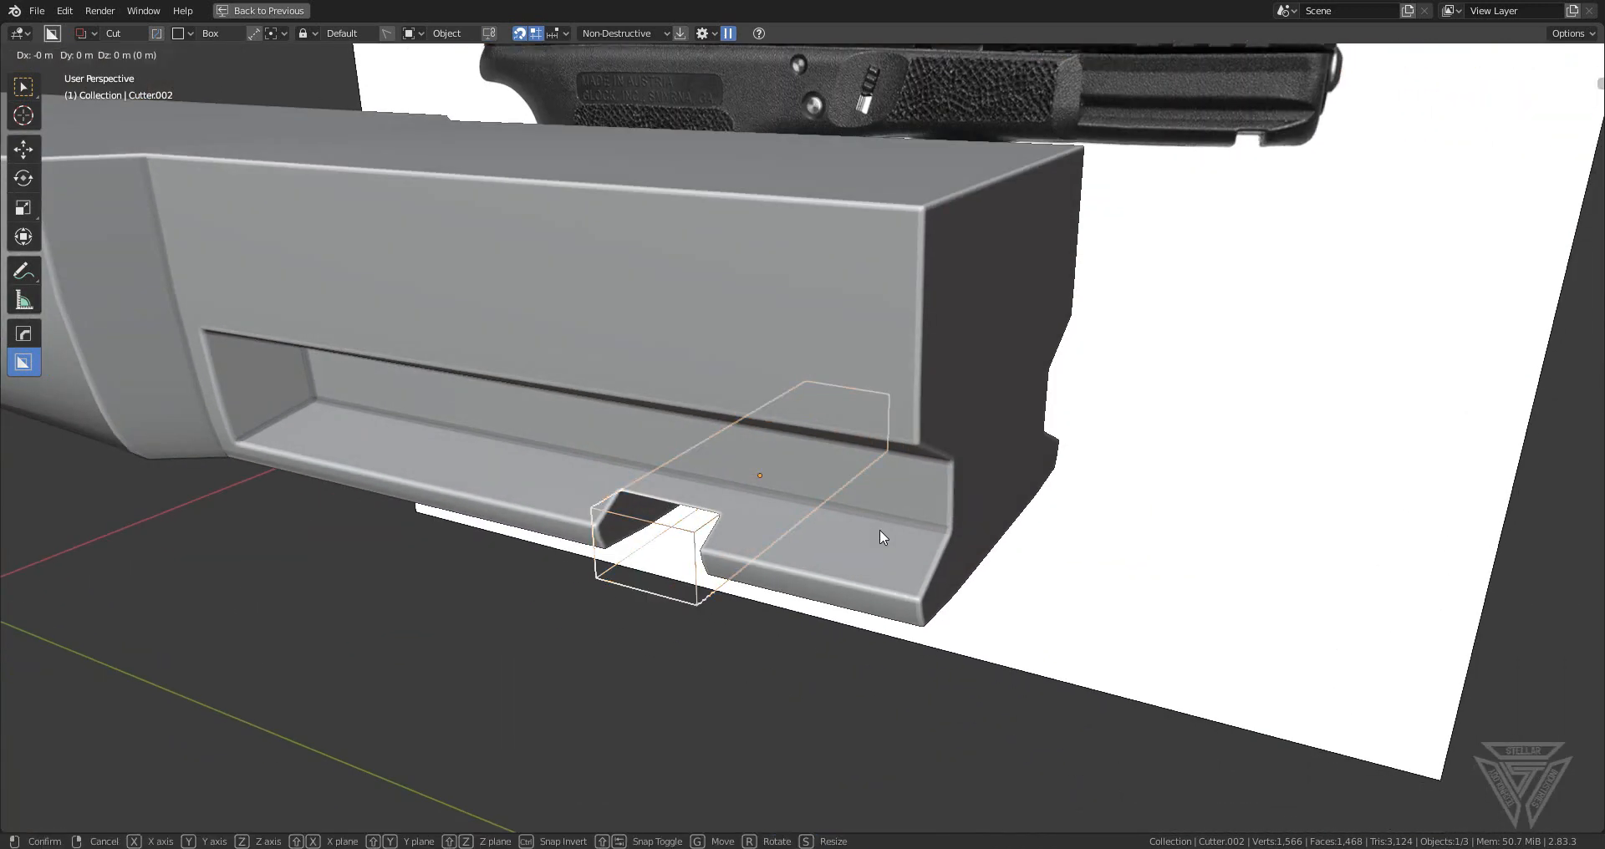
pyautogui.rightClick(879, 530)
pyautogui.press('h')
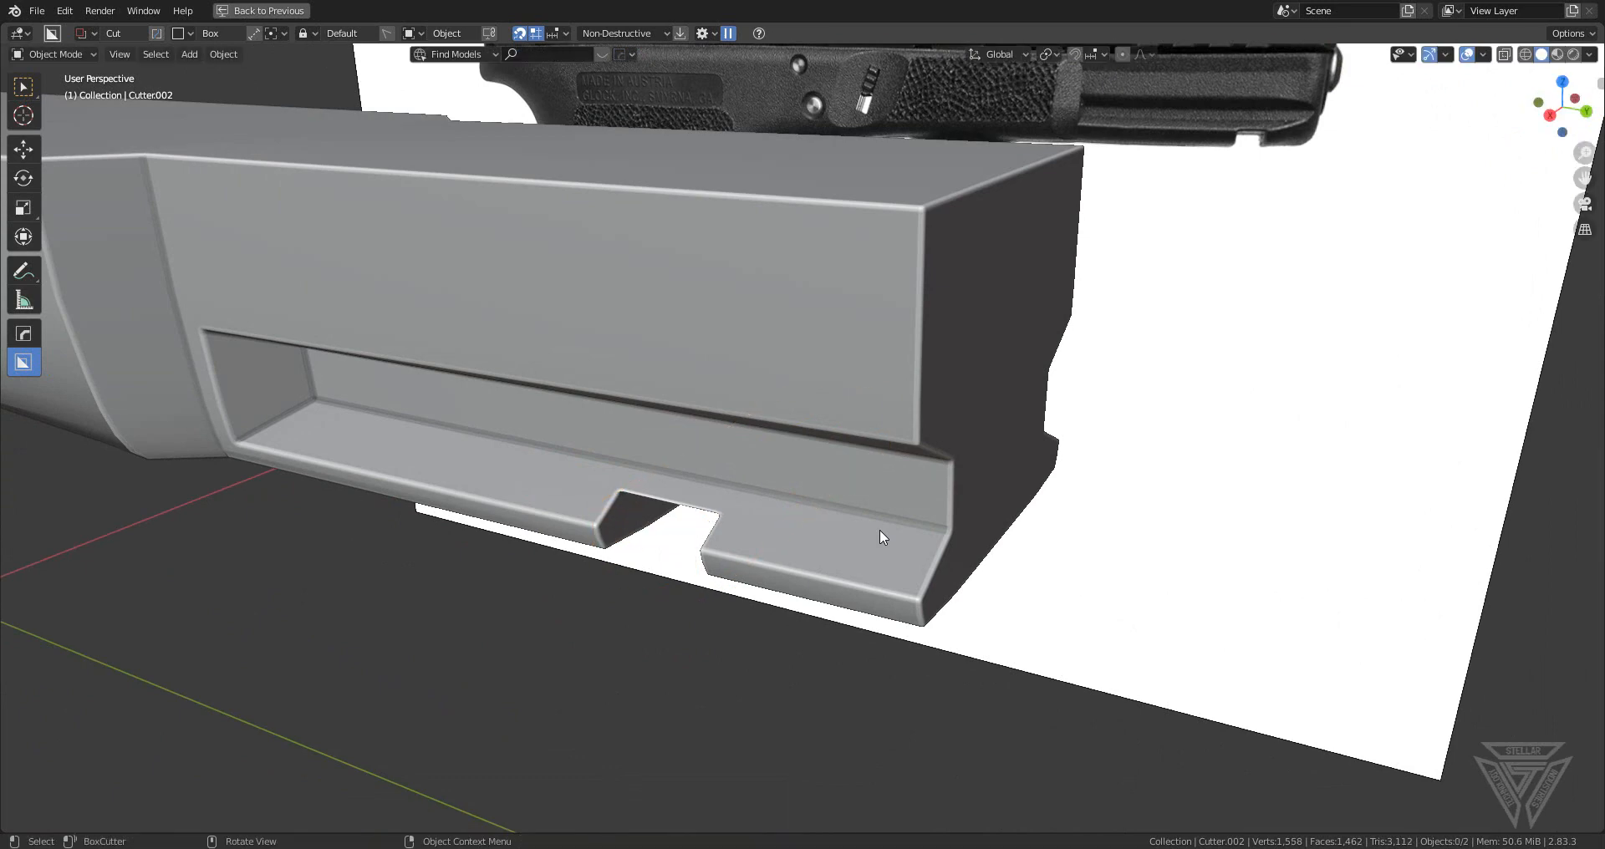
# - From the top view, draw a box cut over one front corner of the frame, extending beyond its front and side
pyautogui.scroll(-3, 879, 530)
pyautogui.moveTo(879, 530)
pyautogui.mouseDown(button='middle')
pyautogui.moveTo(844, 542)
pyautogui.moveTo(860, 530)
pyautogui.moveTo(862, 593)
pyautogui.moveTo(876, 533)
pyautogui.mouseUp(button='middle')
pyautogui.scroll(-3, 846, 548)
pyautogui.scroll(1, 864, 594)
pyautogui.scroll(-5, 864, 592)
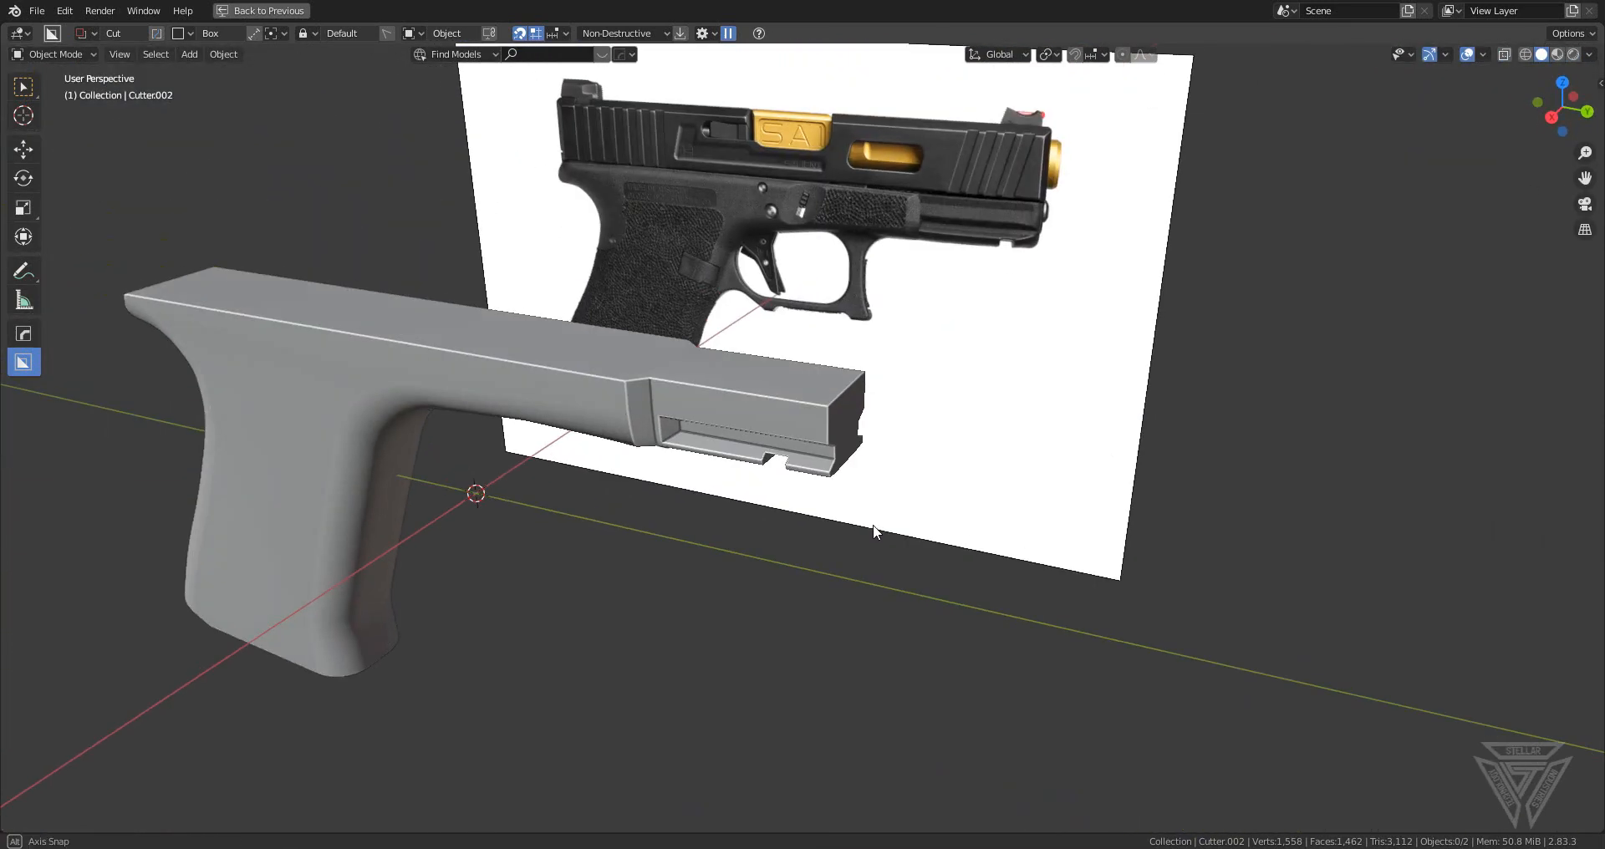
pyautogui.click(1562, 84)
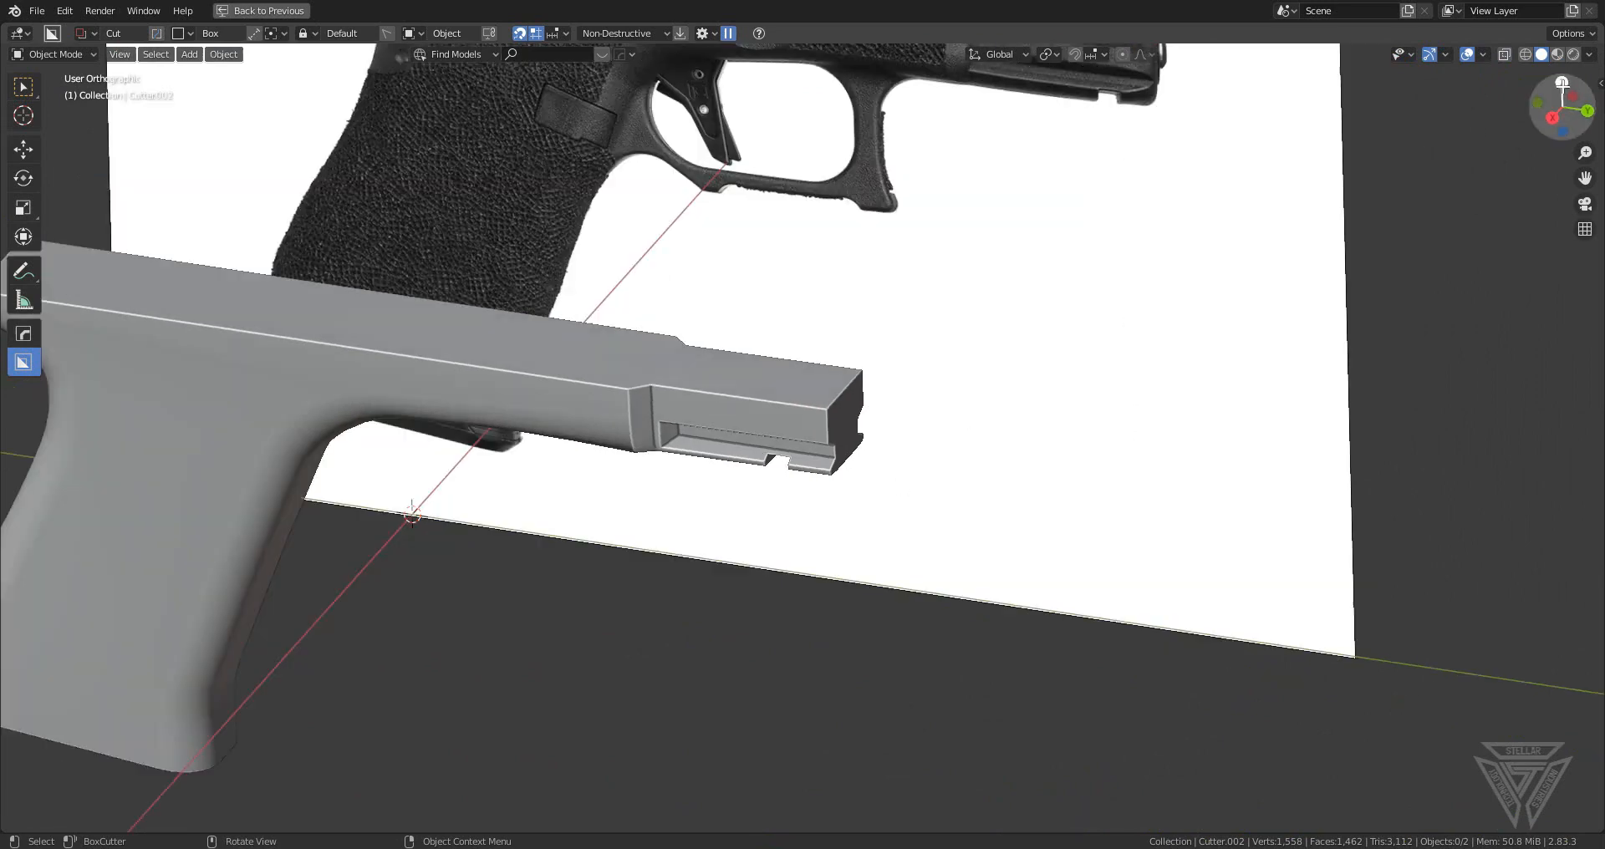
pyautogui.scroll(3, 764, 545)
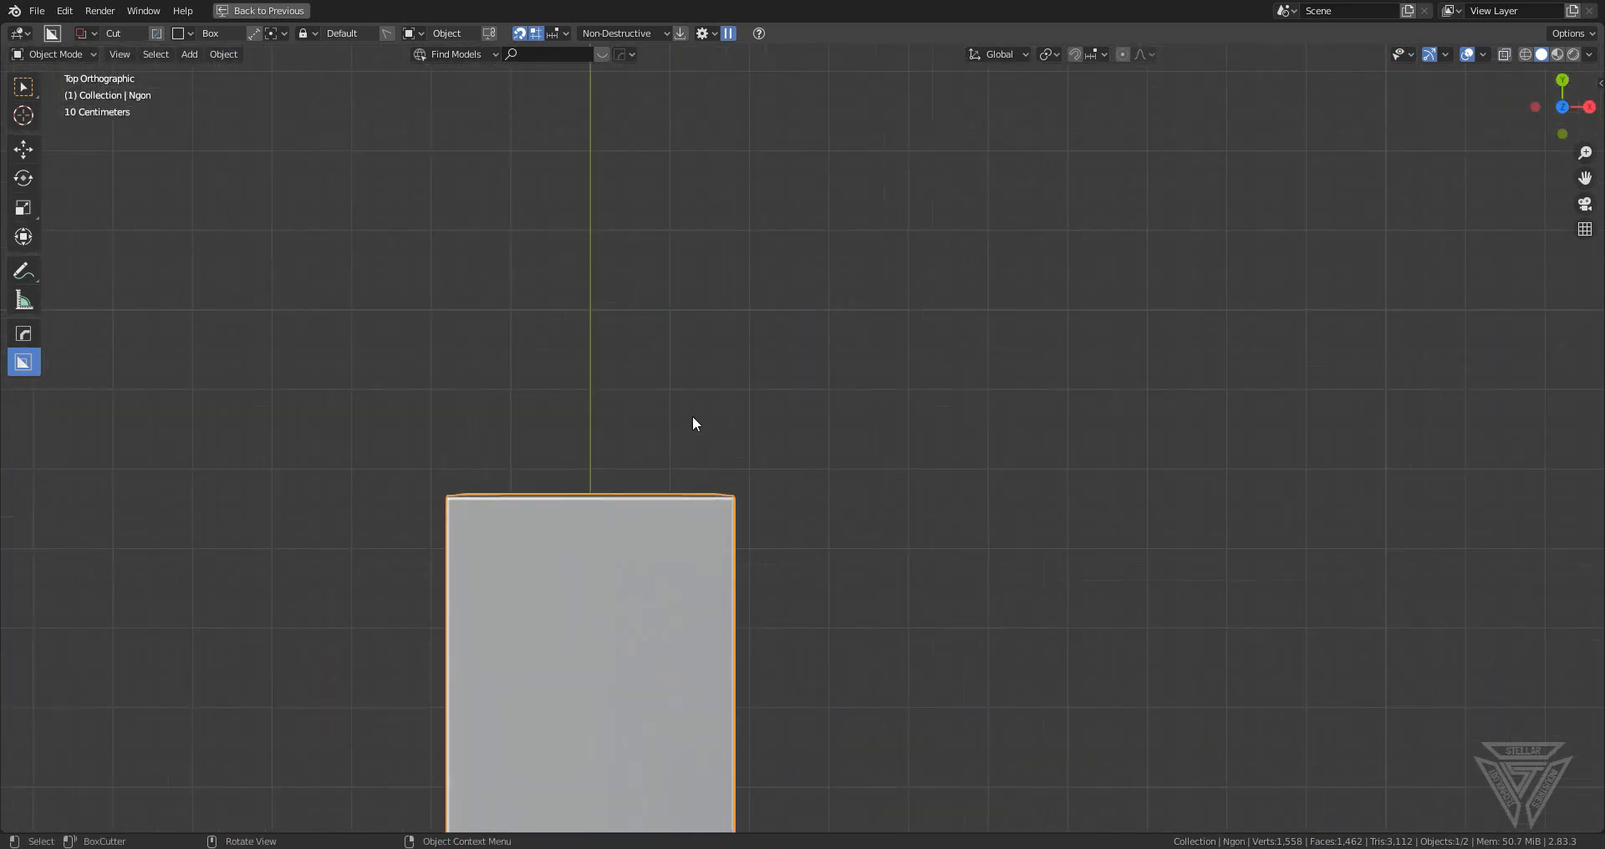
pyautogui.moveTo(692, 398); pyautogui.dragTo(950, 583)
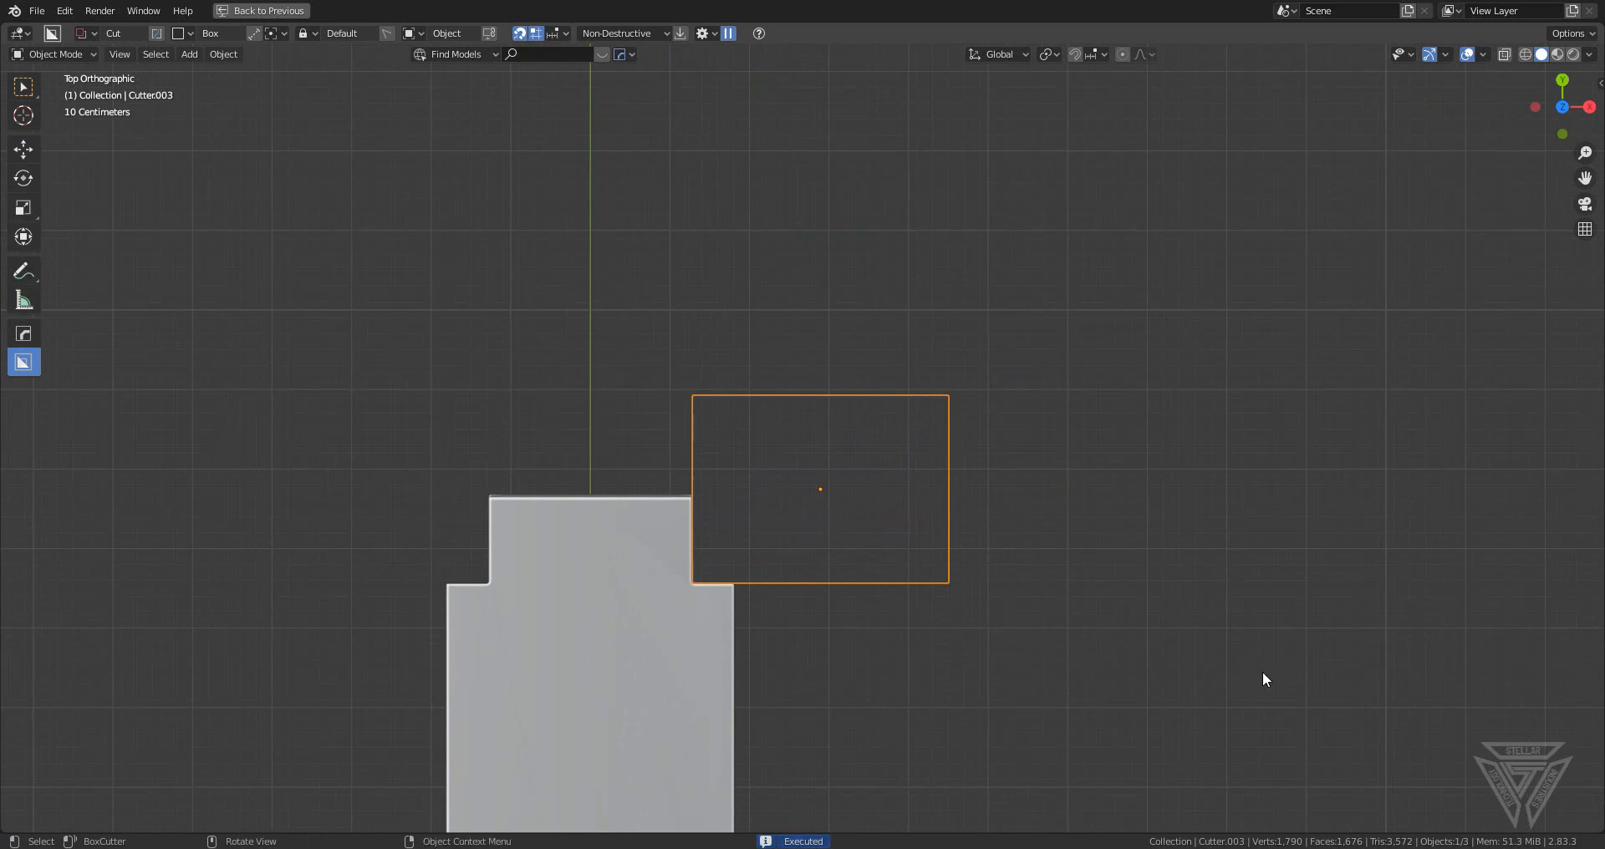
# - Rotate the corner cutter and reposition it to form an angled chamfer down the frame's front corners
pyautogui.press('r')
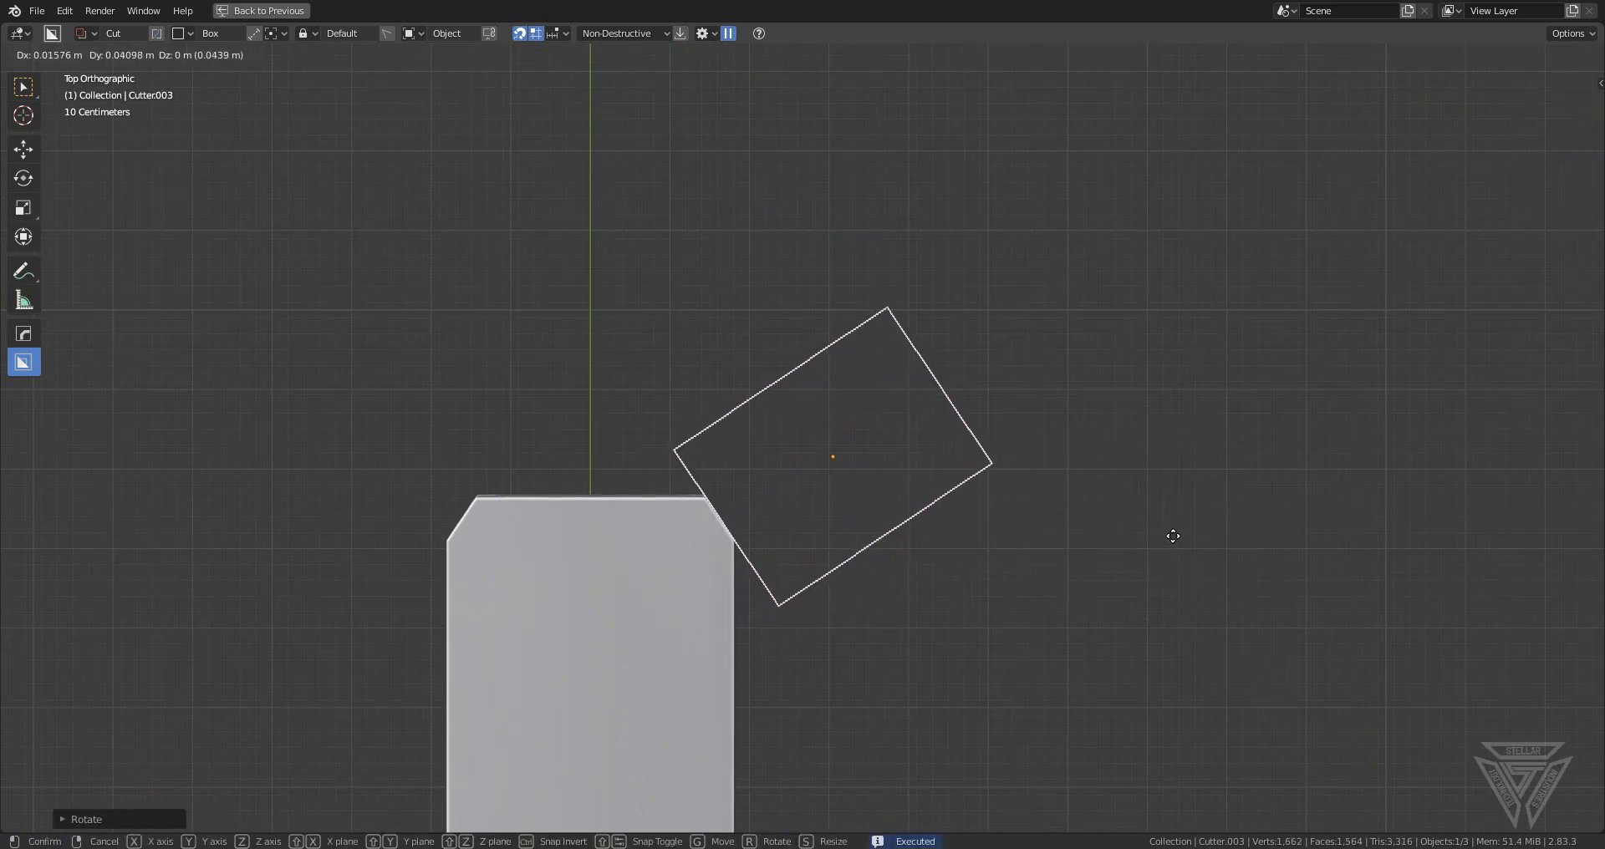
pyautogui.click(1171, 538)
pyautogui.moveTo(1171, 537); pyautogui.dragTo(786, 635, button='middle')
pyautogui.press('g')
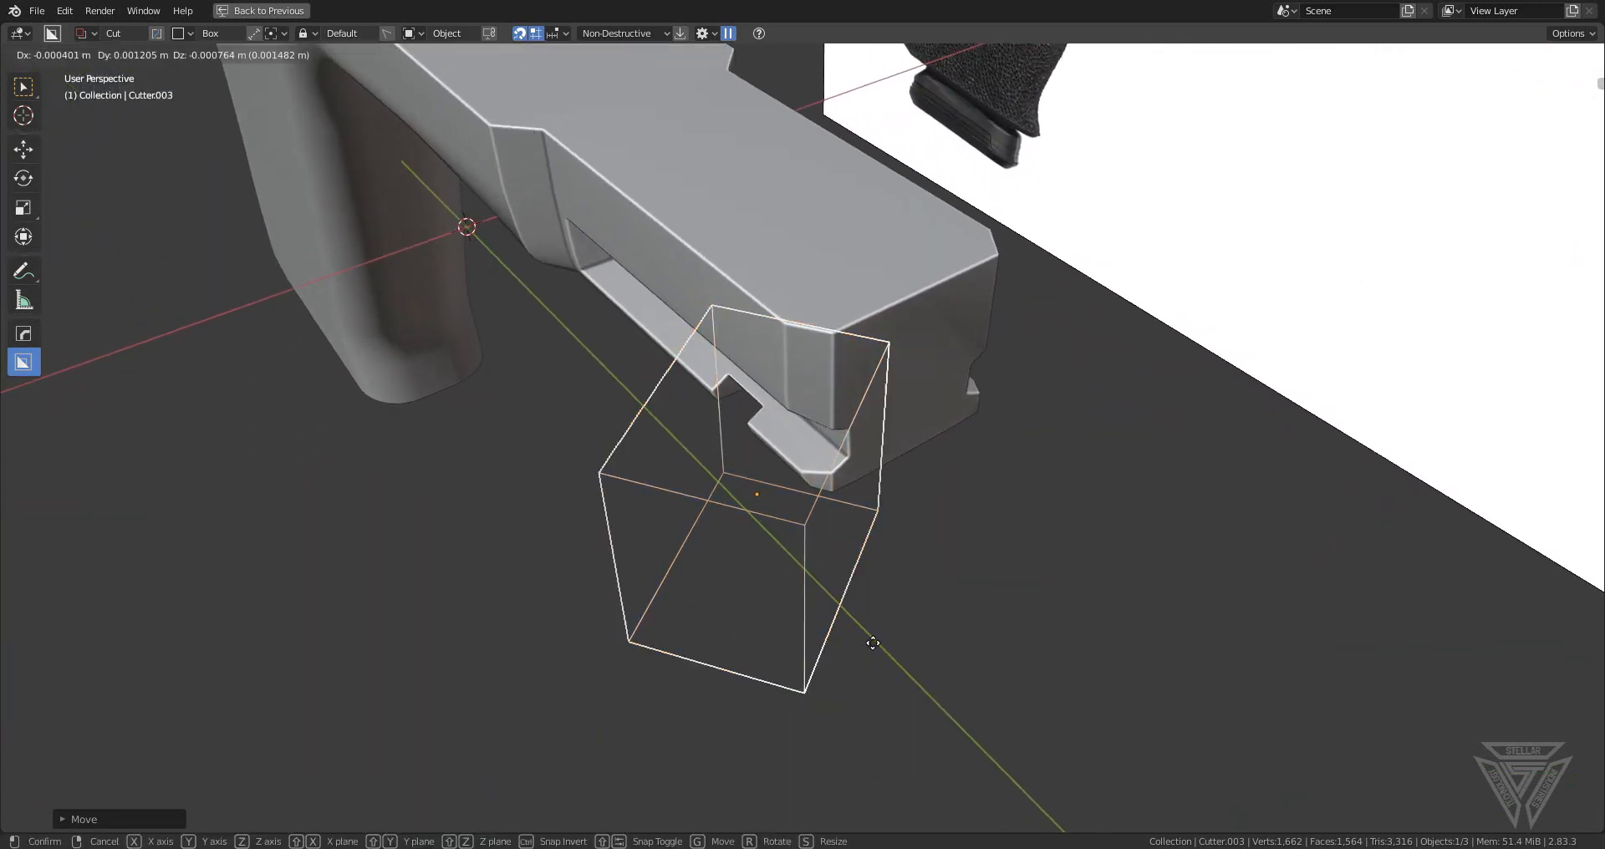
pyautogui.click(884, 644)
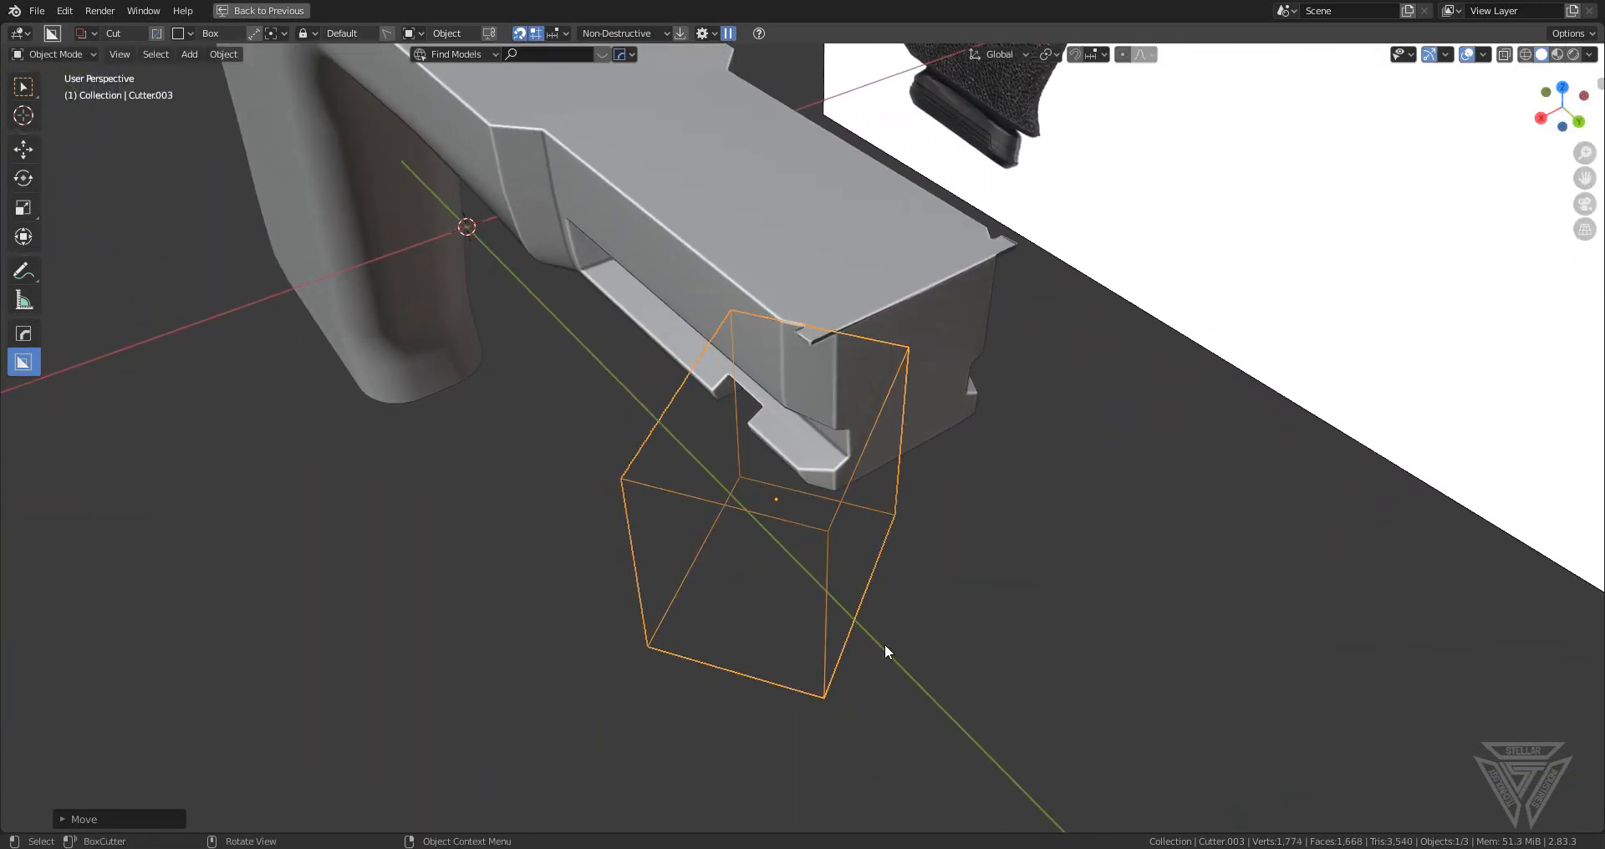
pyautogui.moveTo(885, 643); pyautogui.dragTo(989, 580, button='middle')
pyautogui.press('g')
pyautogui.click(969, 582)
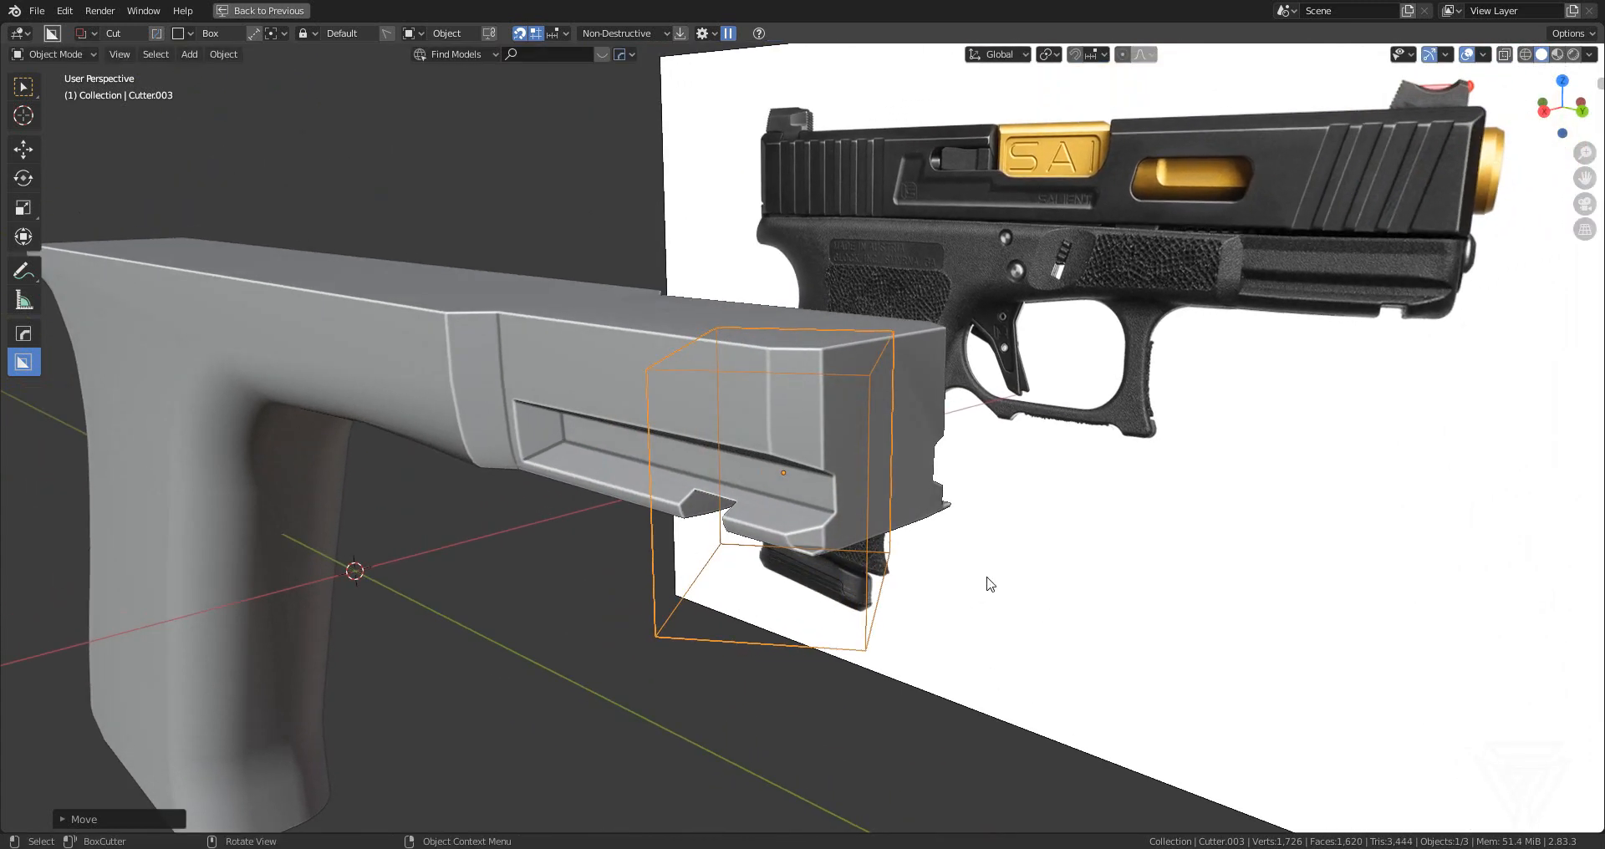
# - Resize the front corner cutter to finish the chamfer and remove it from the scene
pyautogui.press('s')
pyautogui.scroll(-2, 987, 580)
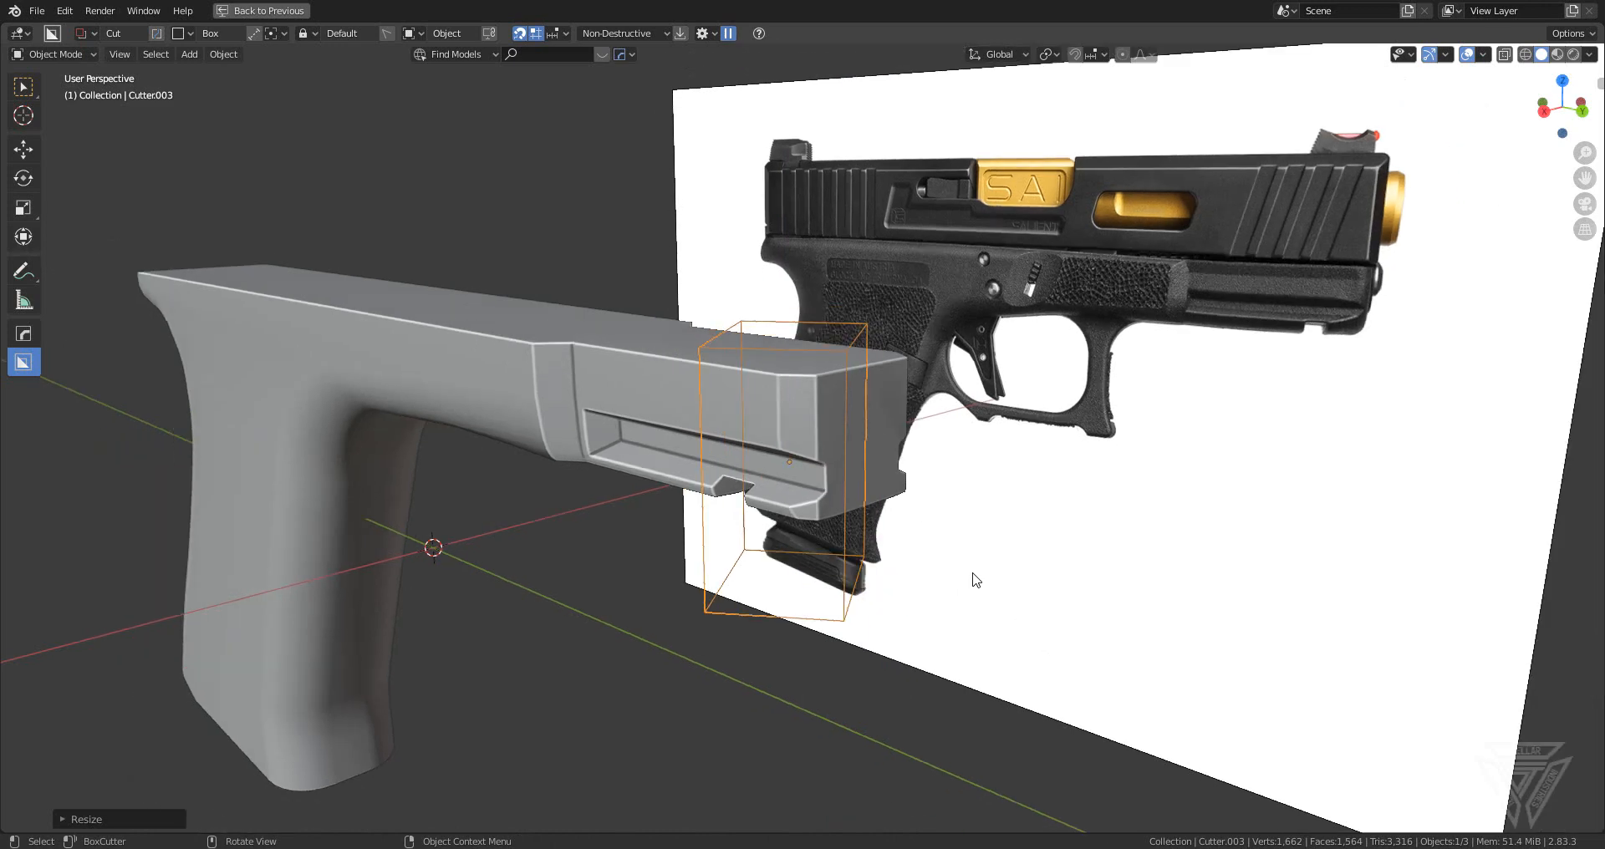
pyautogui.press('Delete')
# - Select the pistol frame and sharpen it with HardOps to apply the corner chamfer
pyautogui.click(887, 430)
pyautogui.press('q')
pyautogui.click(886, 428)
pyautogui.moveTo(886, 428); pyautogui.dragTo(771, 439, button='middle')
pyautogui.keyDown('shift'); pyautogui.moveTo(465, 493); pyautogui.dragTo(1041, 480, button='middle'); pyautogui.keyUp('shift')
pyautogui.scroll(-4, 1028, 526)
pyautogui.keyDown('shift'); pyautogui.moveTo(728, 408); pyautogui.dragTo(944, 366, button='middle'); pyautogui.keyUp('shift')
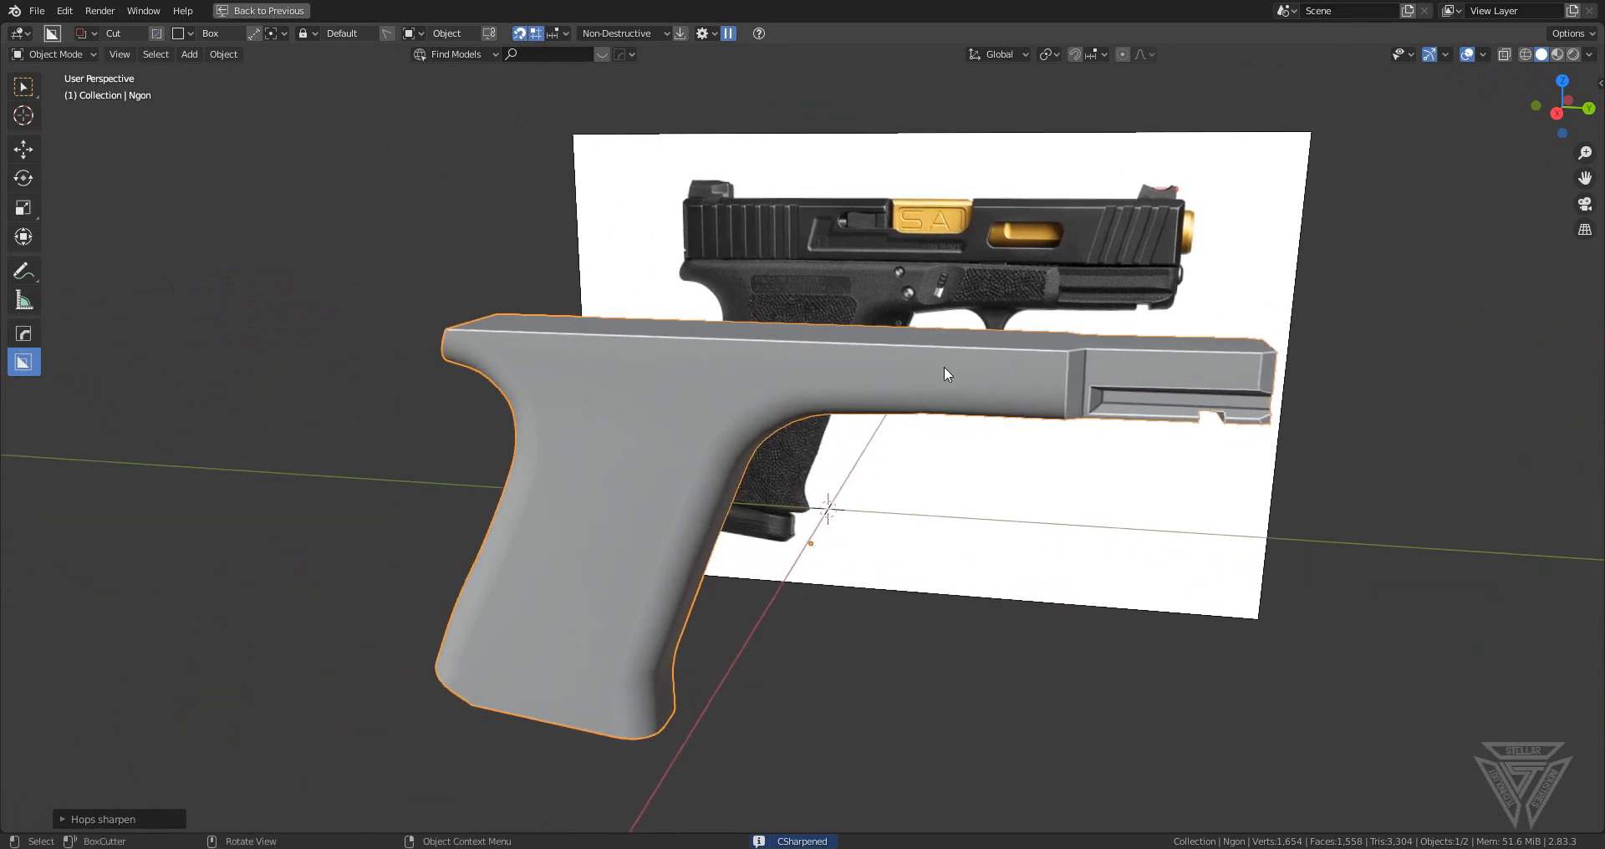
# - With the reference image selected in the right side view, set BoxCutter to Make mode with the Ngon shape
pyautogui.scroll(-3, 945, 366)
pyautogui.moveTo(874, 498); pyautogui.dragTo(710, 413, button='middle')
pyautogui.scroll(5, 854, 459)
pyautogui.scroll(-3, 664, 382)
pyautogui.click(712, 315)
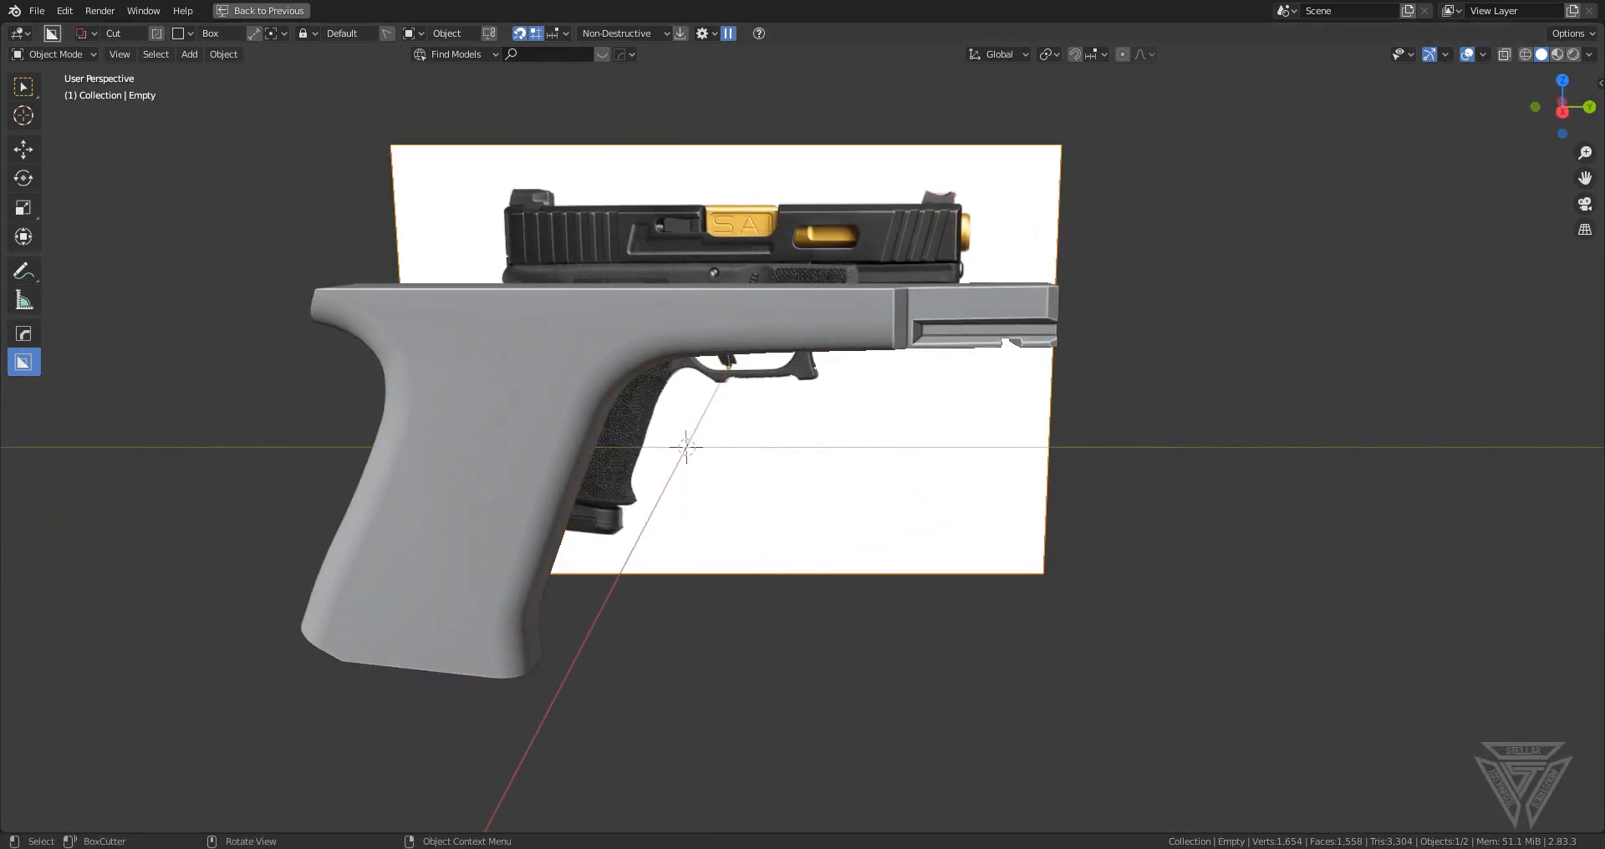
pyautogui.click(1561, 110)
pyautogui.scroll(4, 1083, 433)
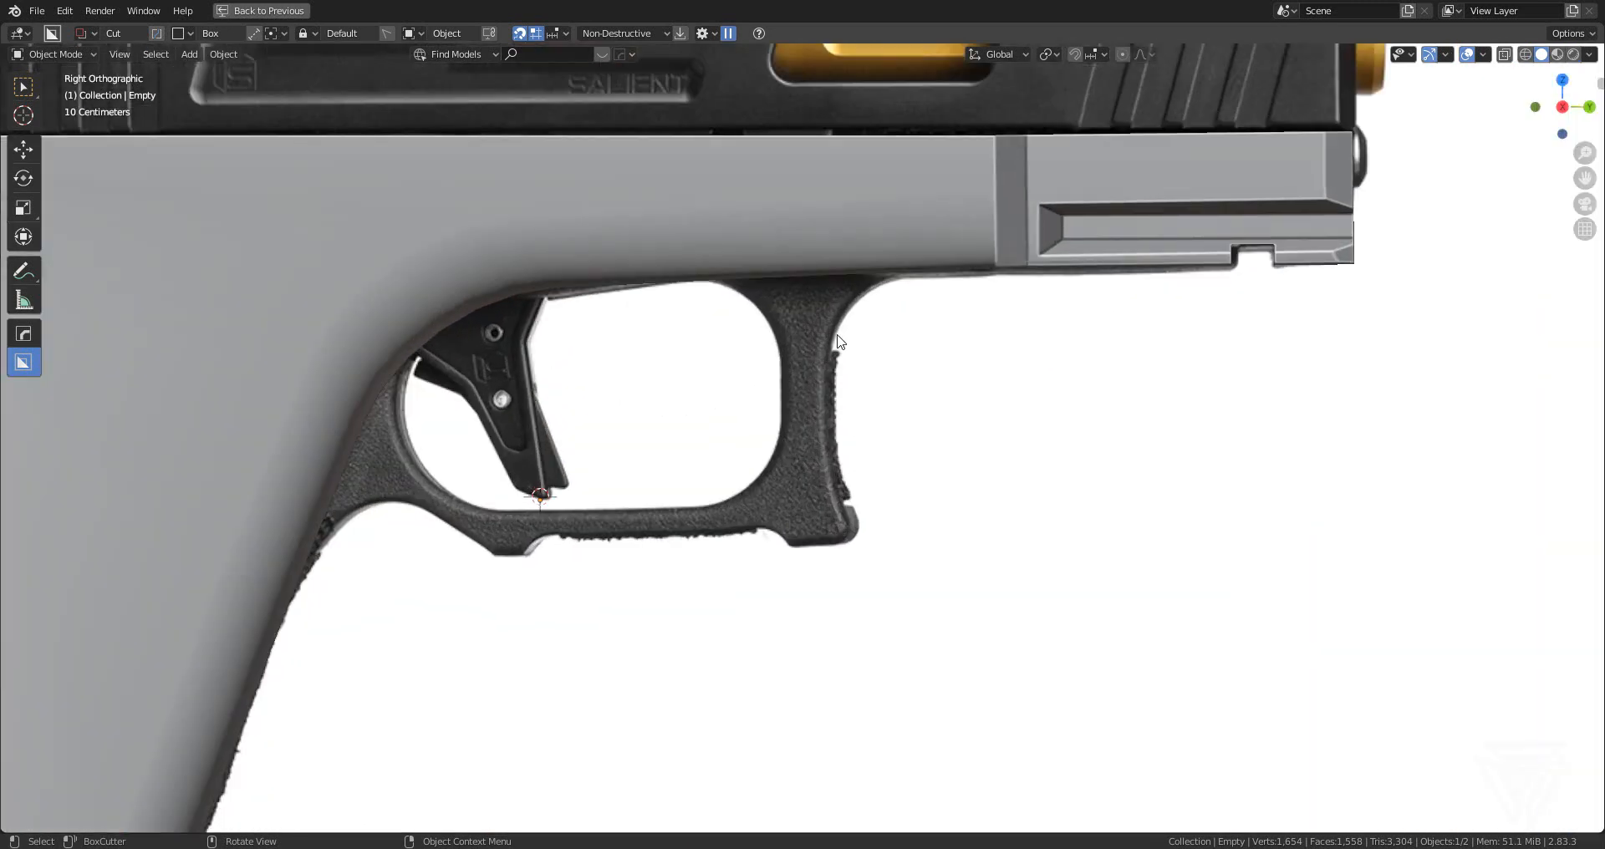
pyautogui.press('d')
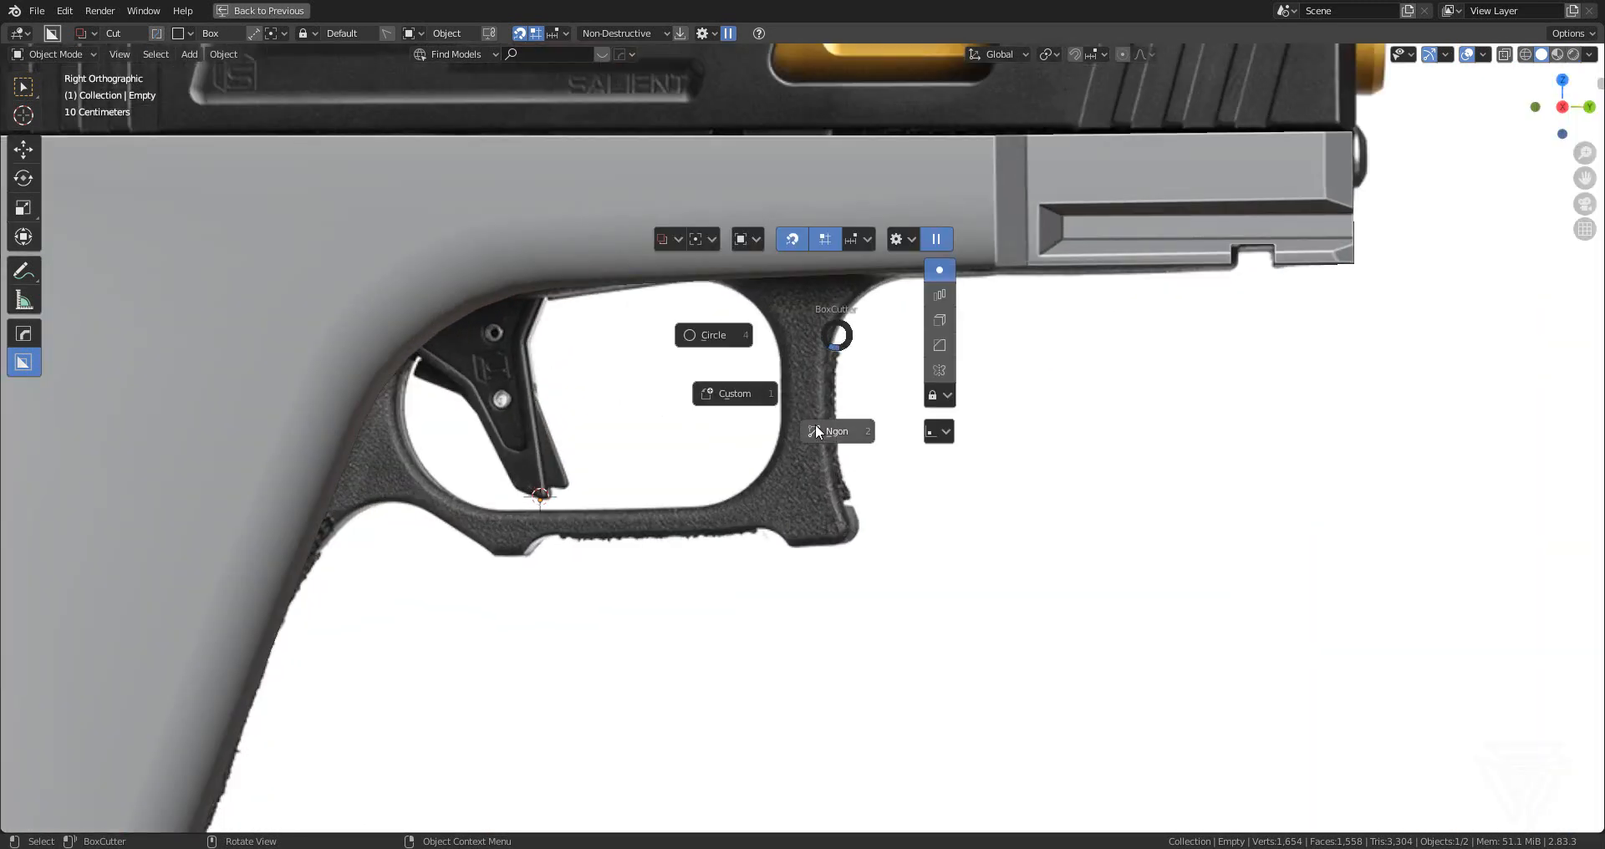
pyautogui.moveTo(670, 239)
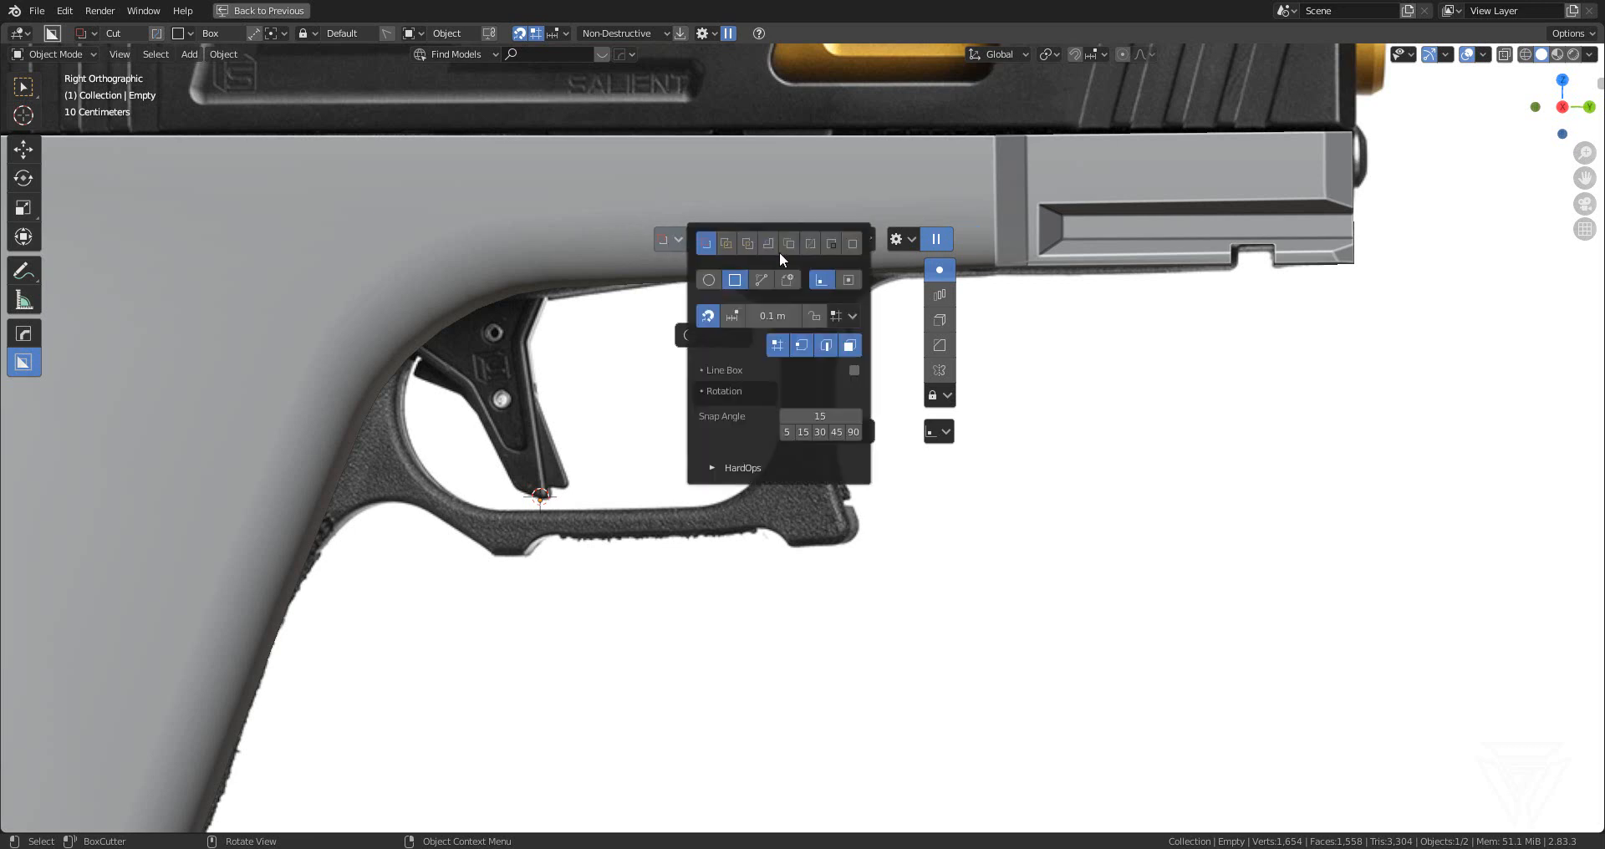
pyautogui.click(761, 279)
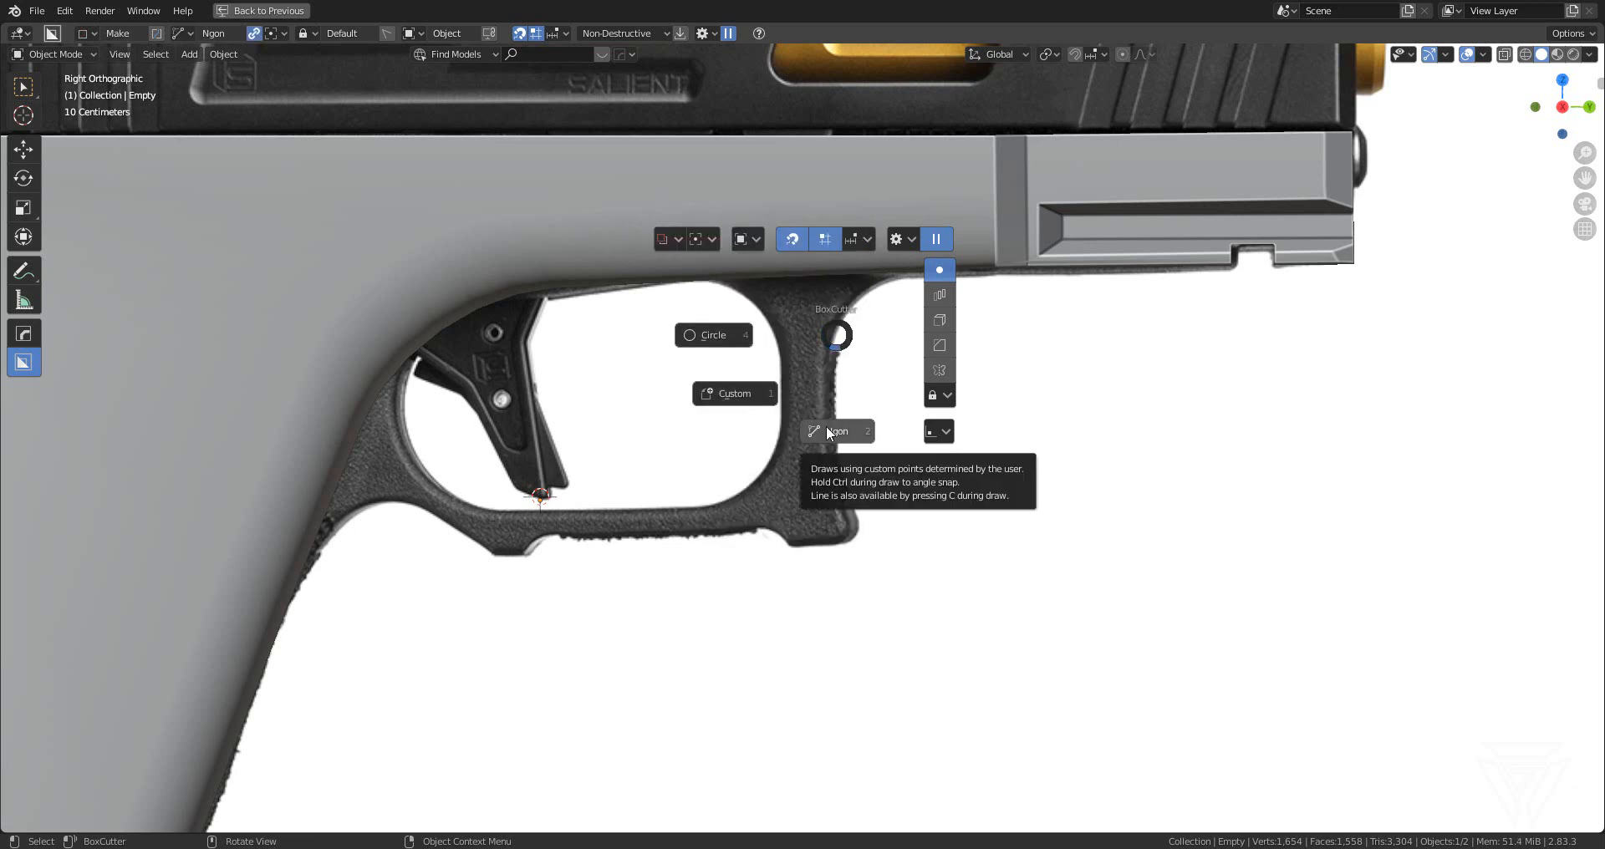
pyautogui.click(827, 430)
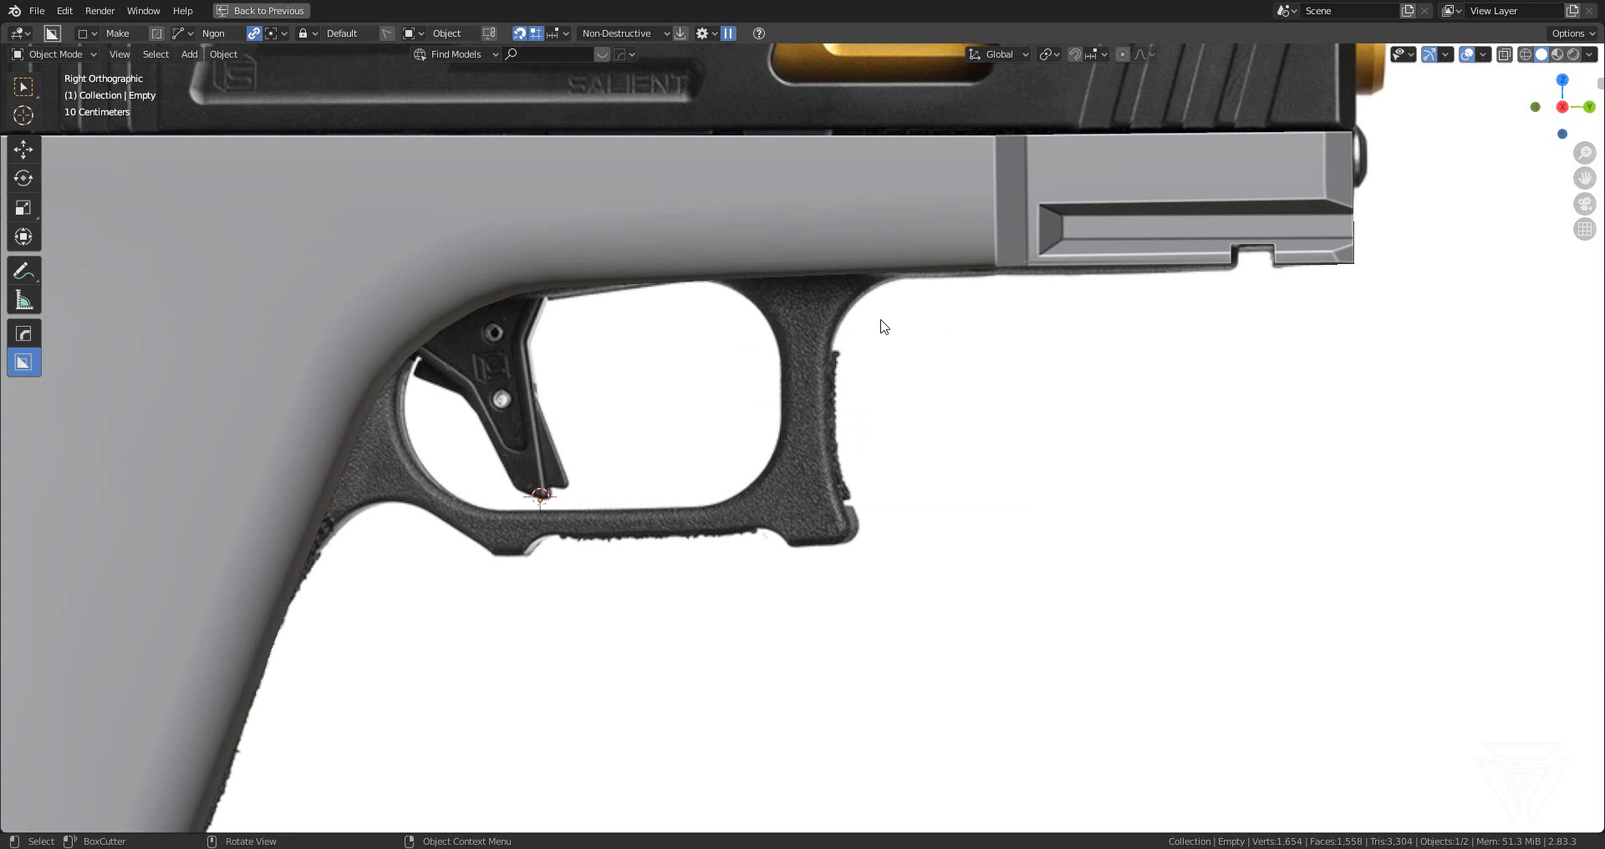
# - Trace the trigger guard's outer contour as an ngon from its front junction with the frame, along the underside, into the grip
pyautogui.click(903, 282)
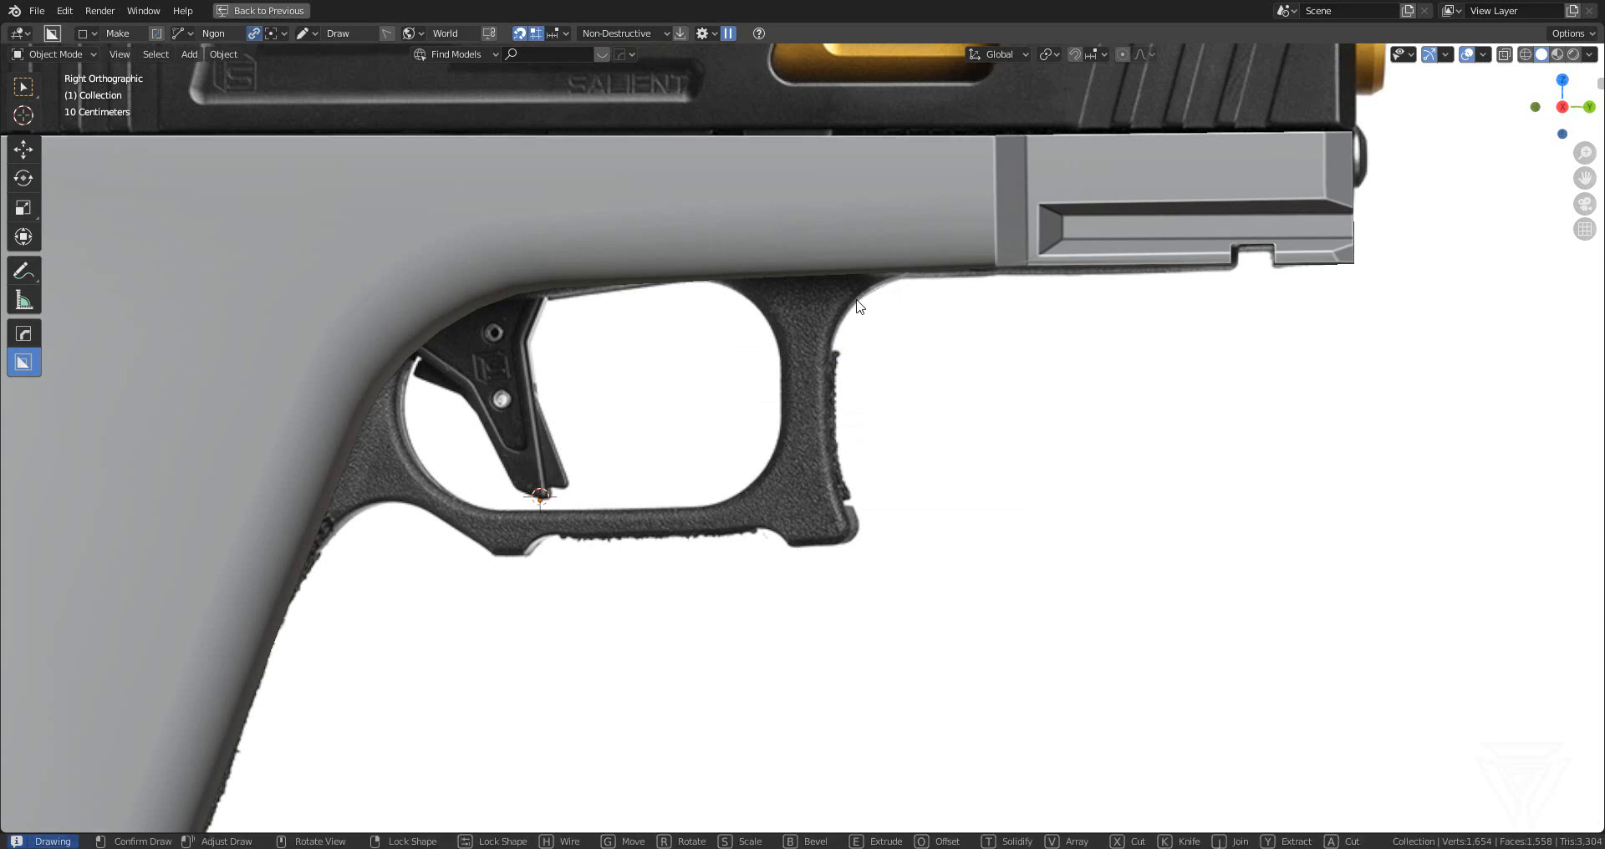
pyautogui.click(824, 366)
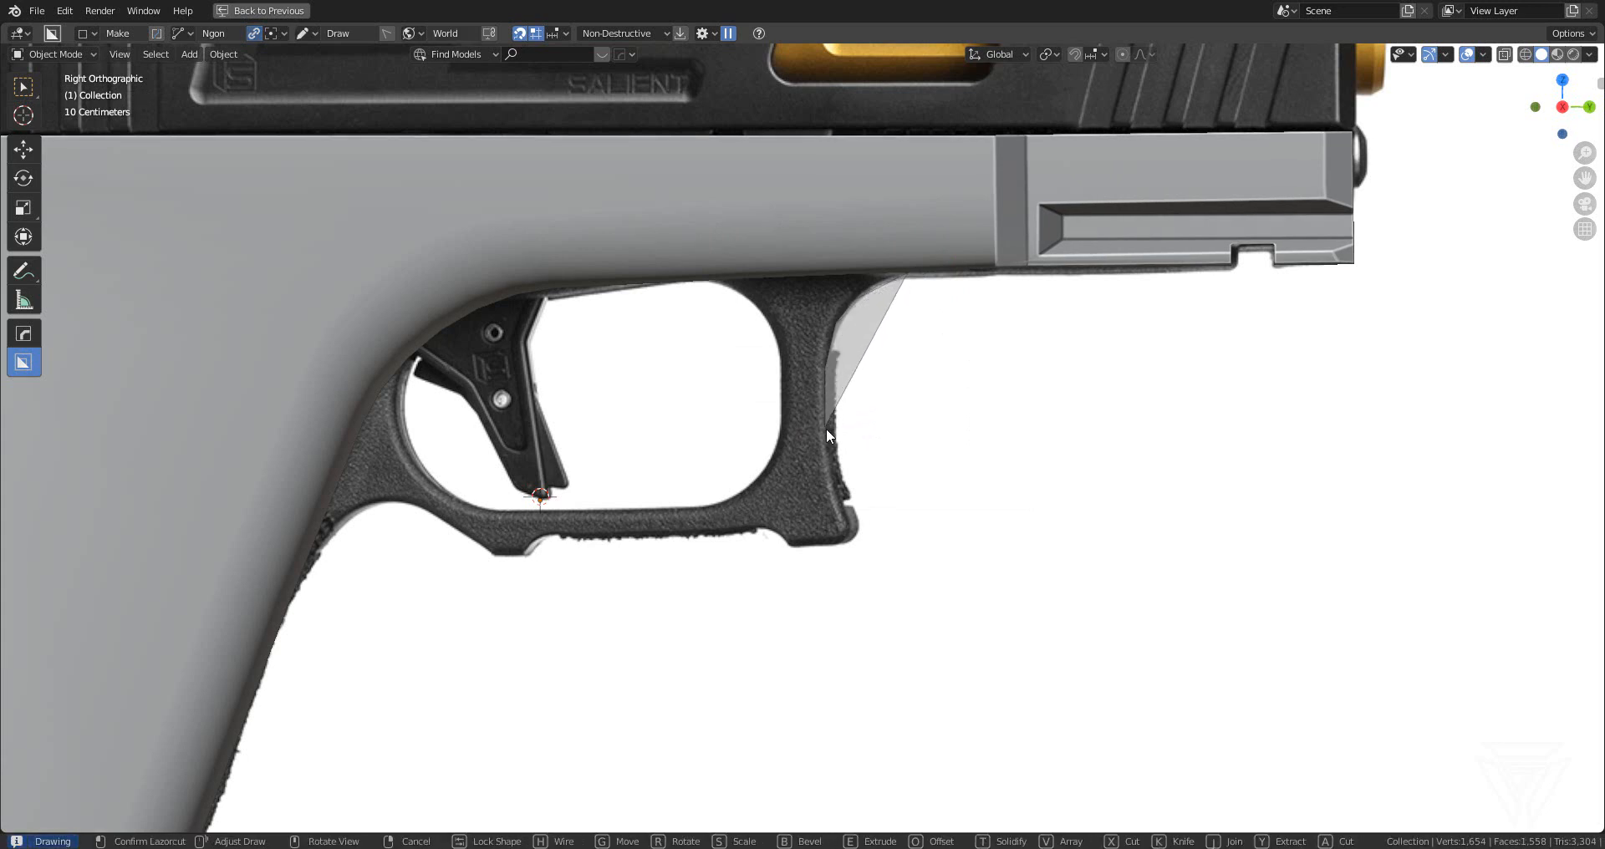
pyautogui.click(851, 547)
pyautogui.click(790, 550)
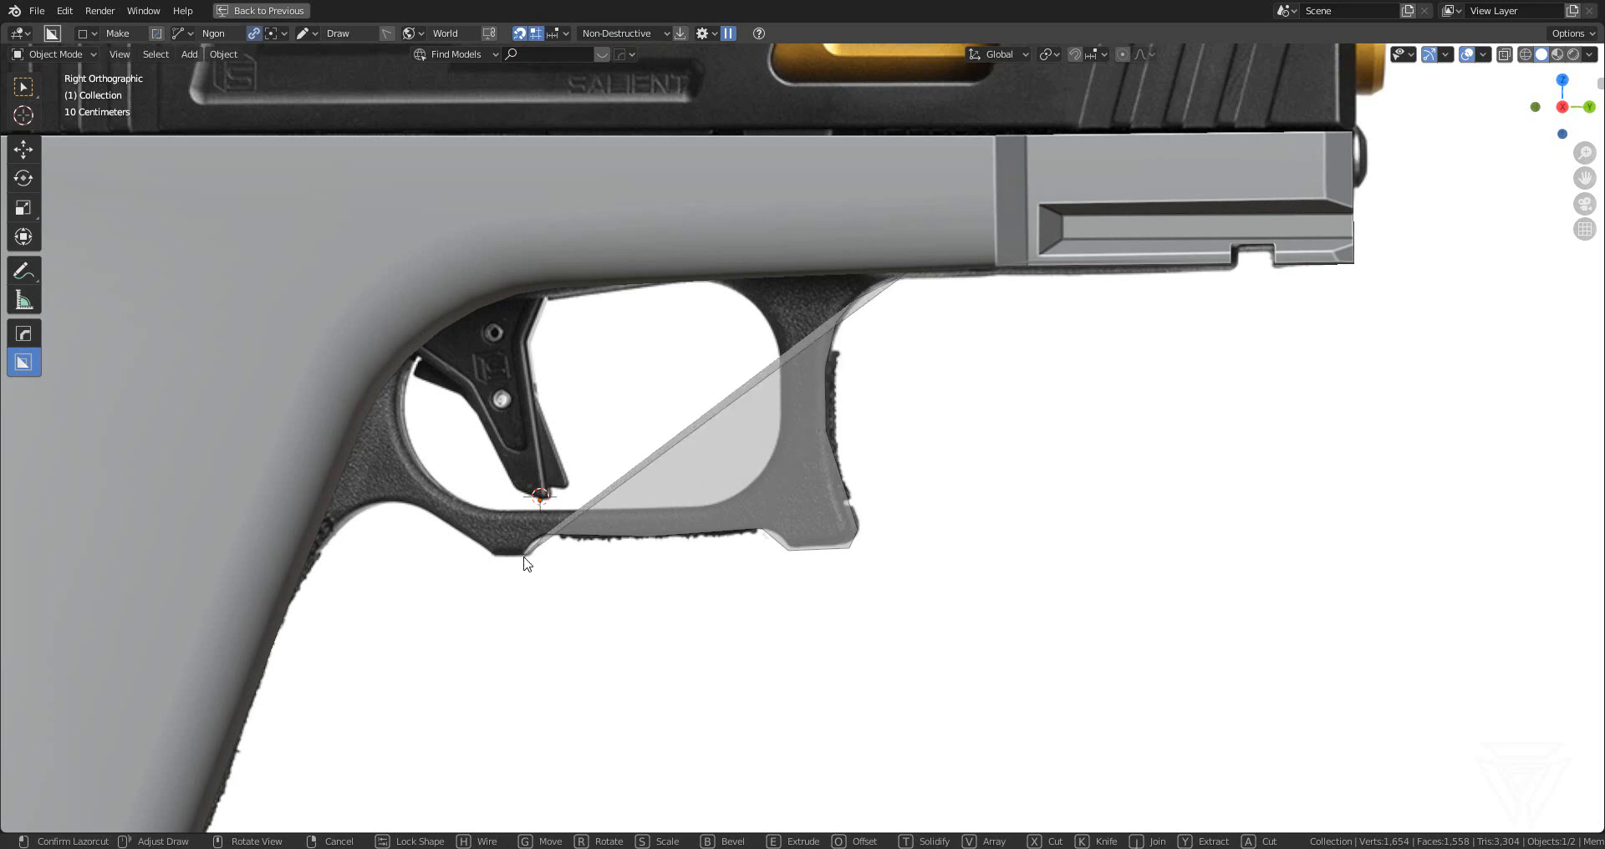
pyautogui.click(494, 558)
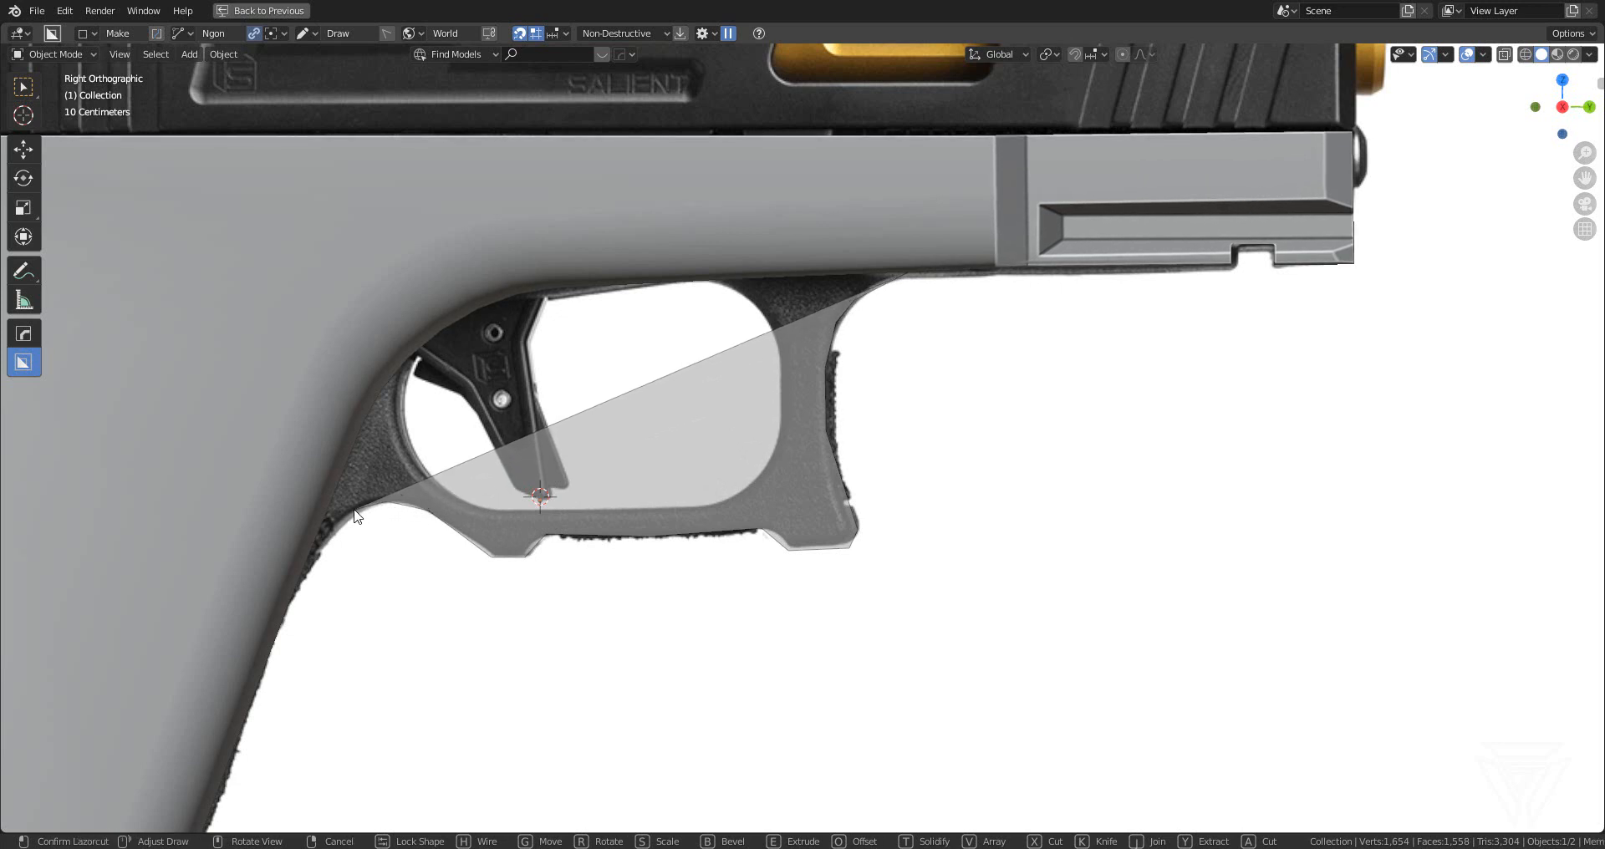
pyautogui.click(278, 550)
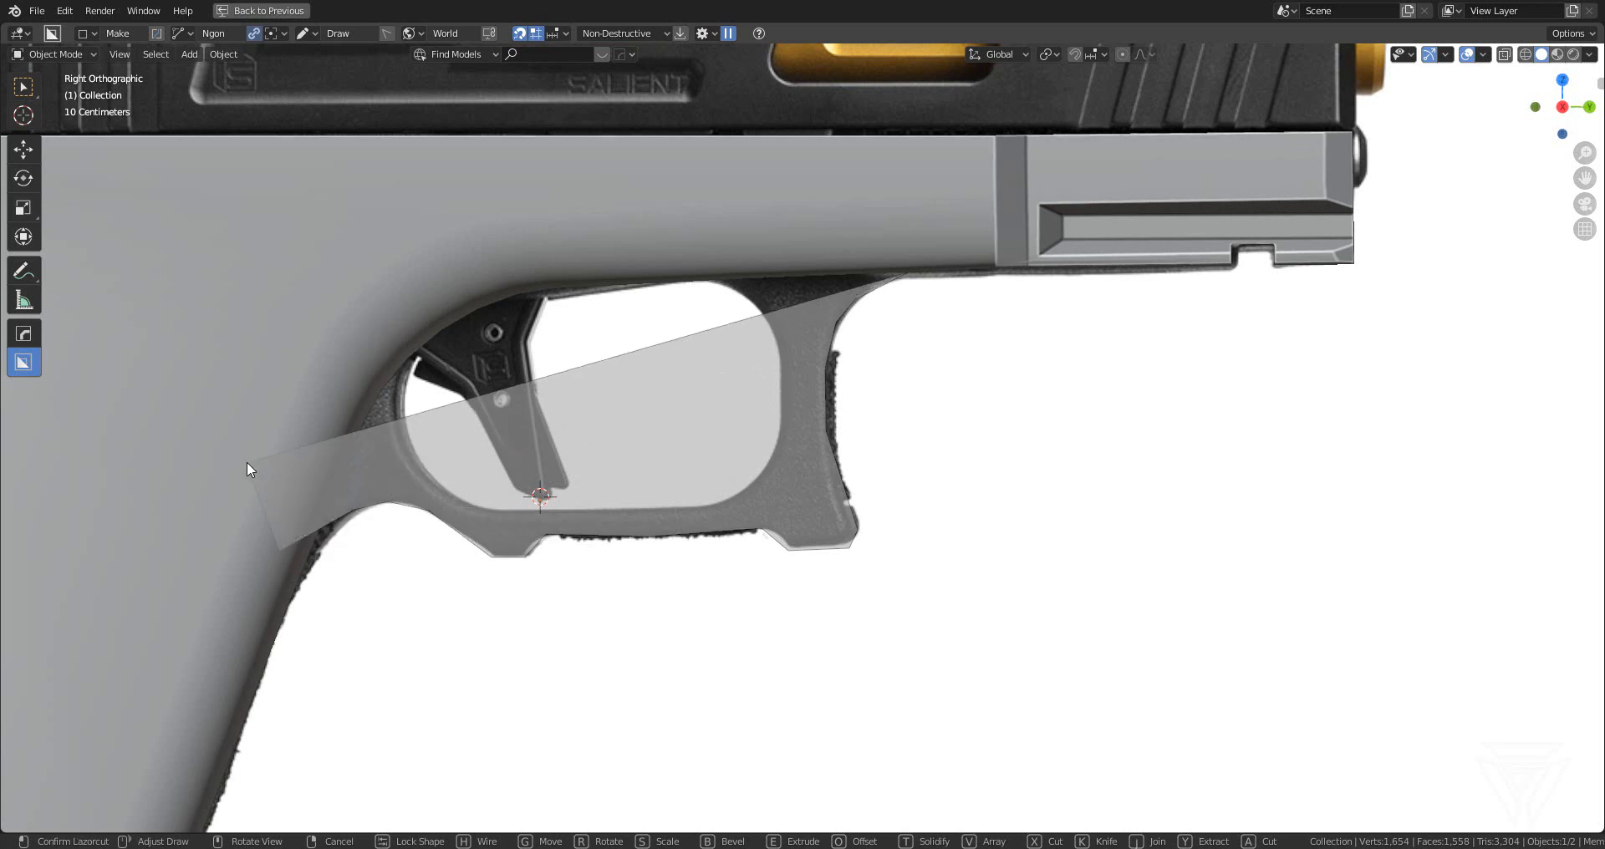
pyautogui.click(248, 462)
pyautogui.click(341, 296)
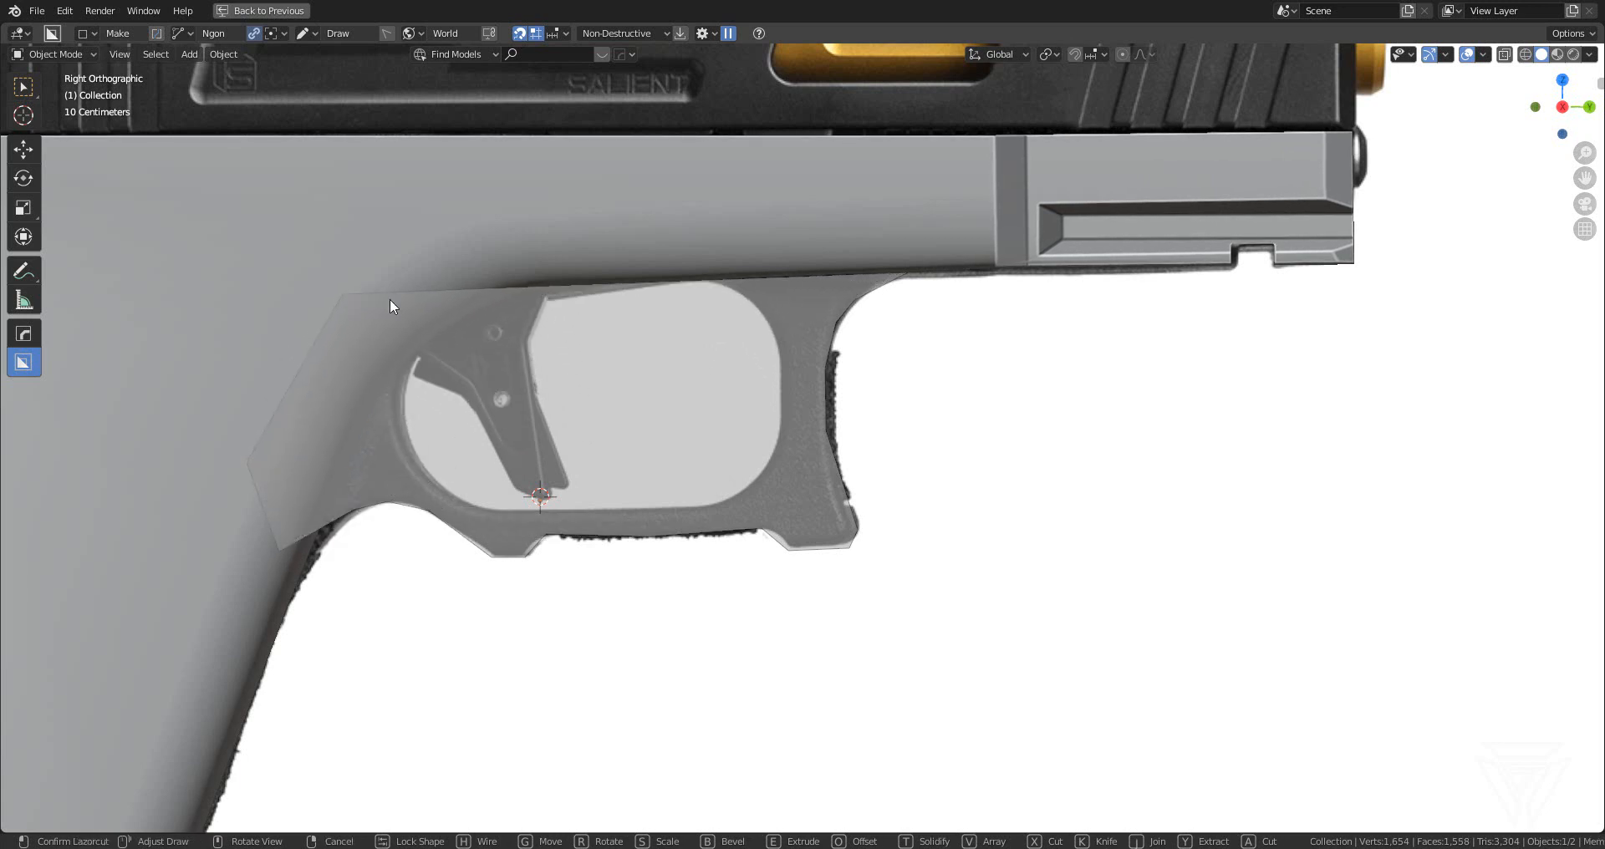
# - Continue the ngon around the inside of the trigger opening and up into the frame to close the guard outline
pyautogui.click(408, 339)
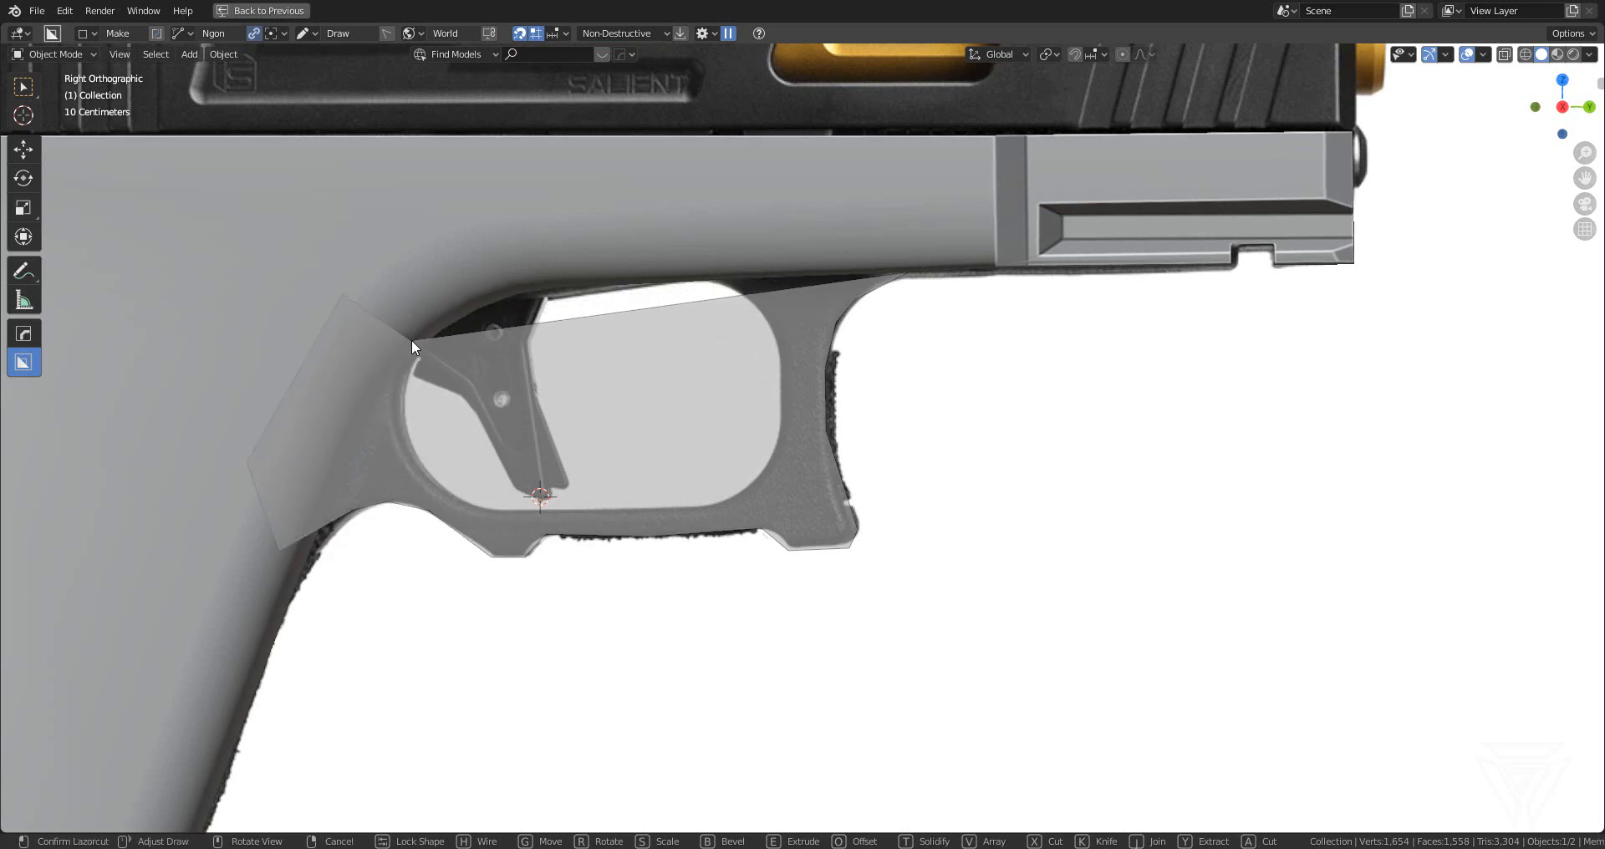
pyautogui.click(400, 410)
pyautogui.click(422, 468)
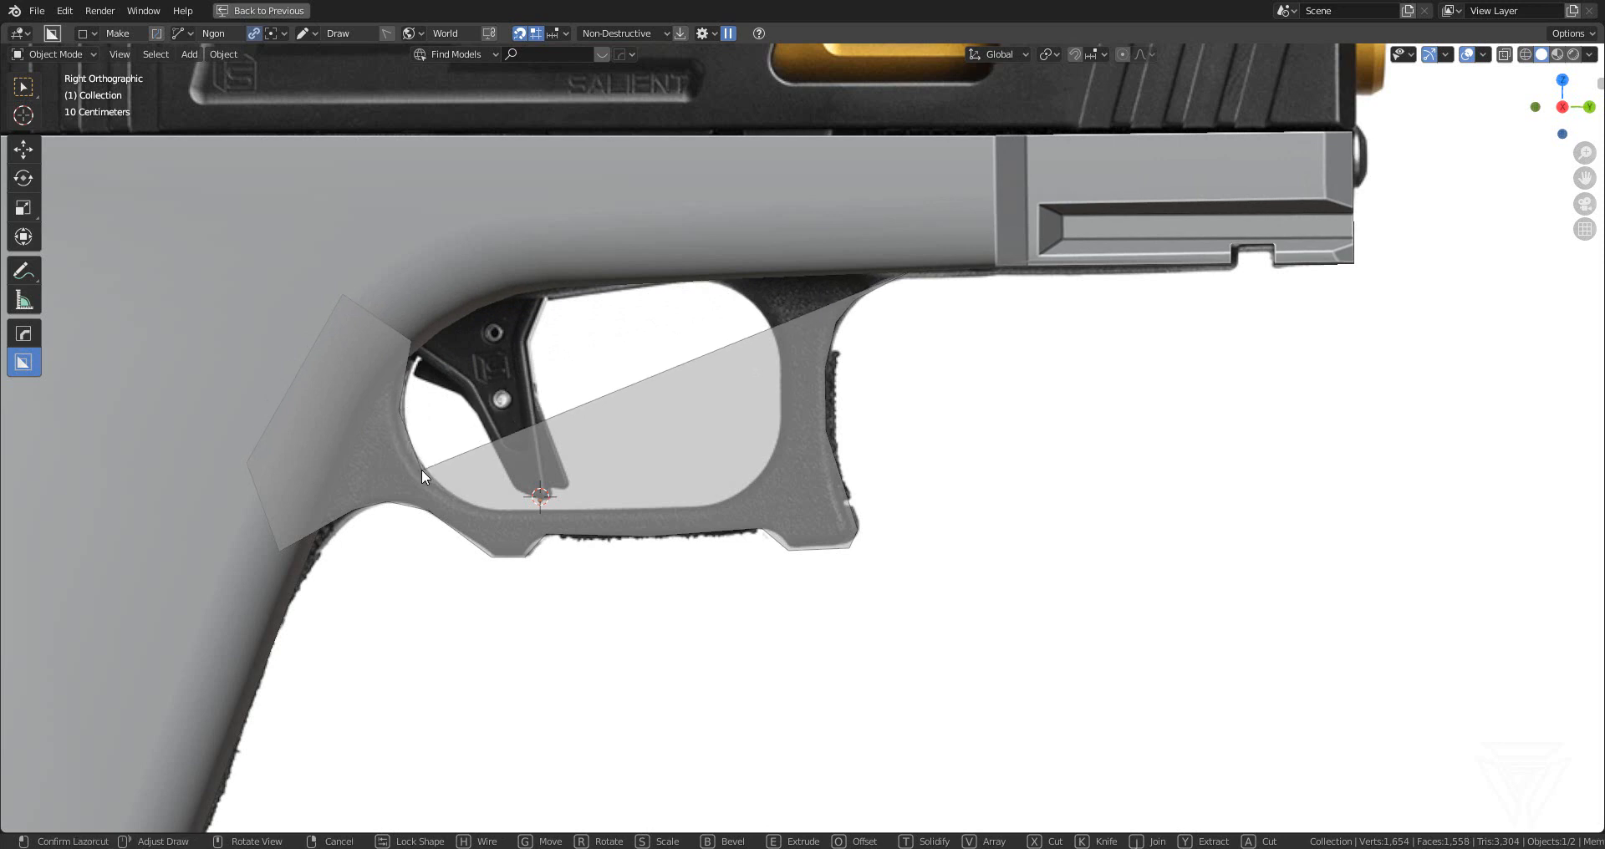
pyautogui.click(466, 504)
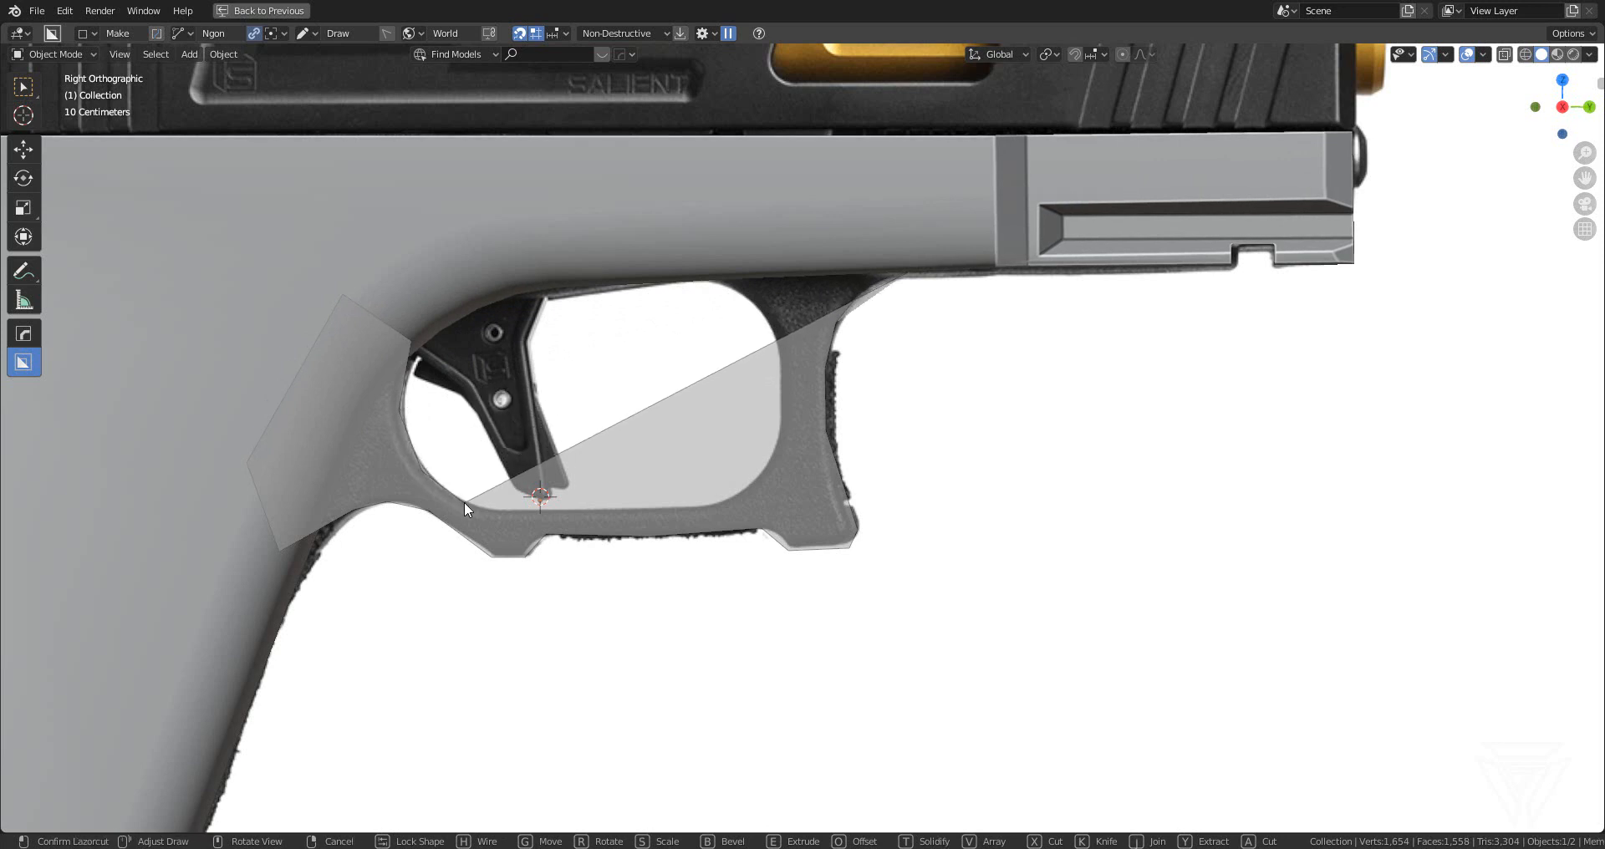
pyautogui.click(518, 511)
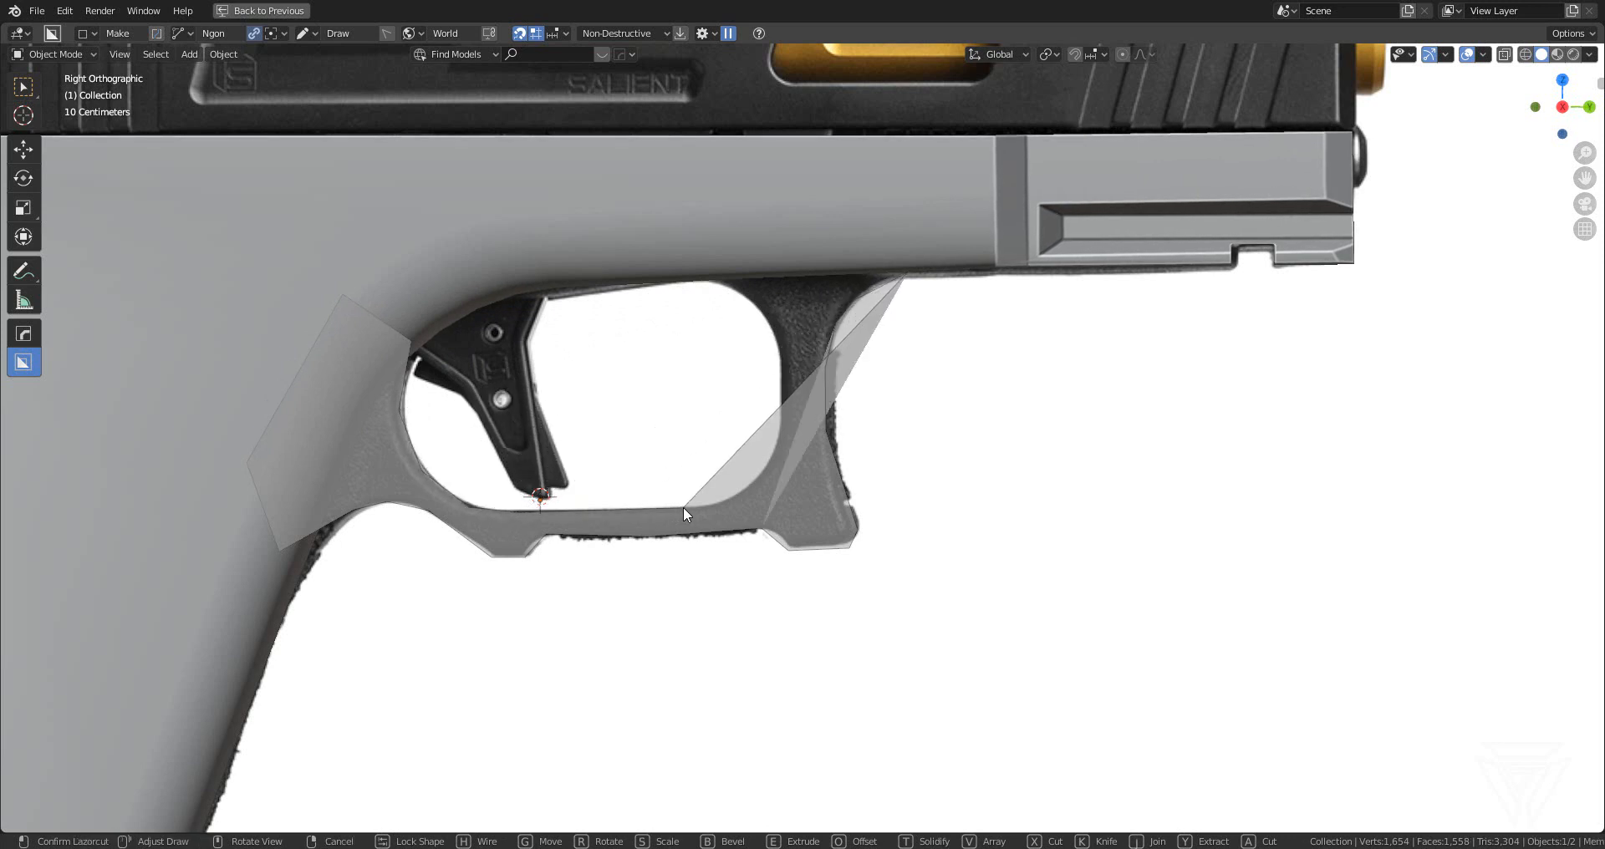
pyautogui.click(687, 507)
pyautogui.click(731, 498)
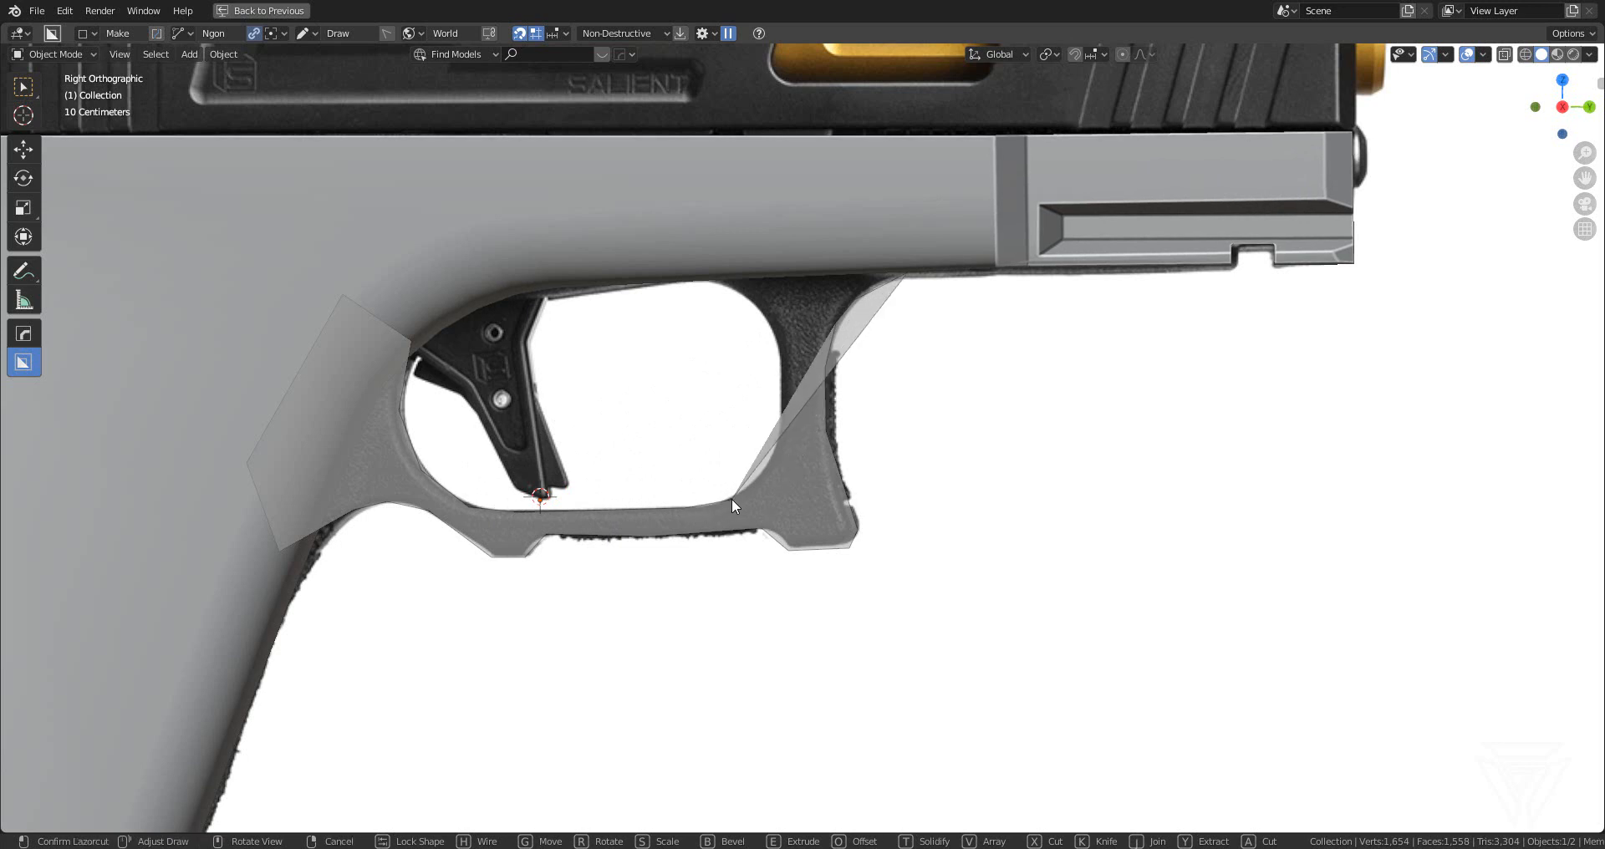
pyautogui.click(764, 470)
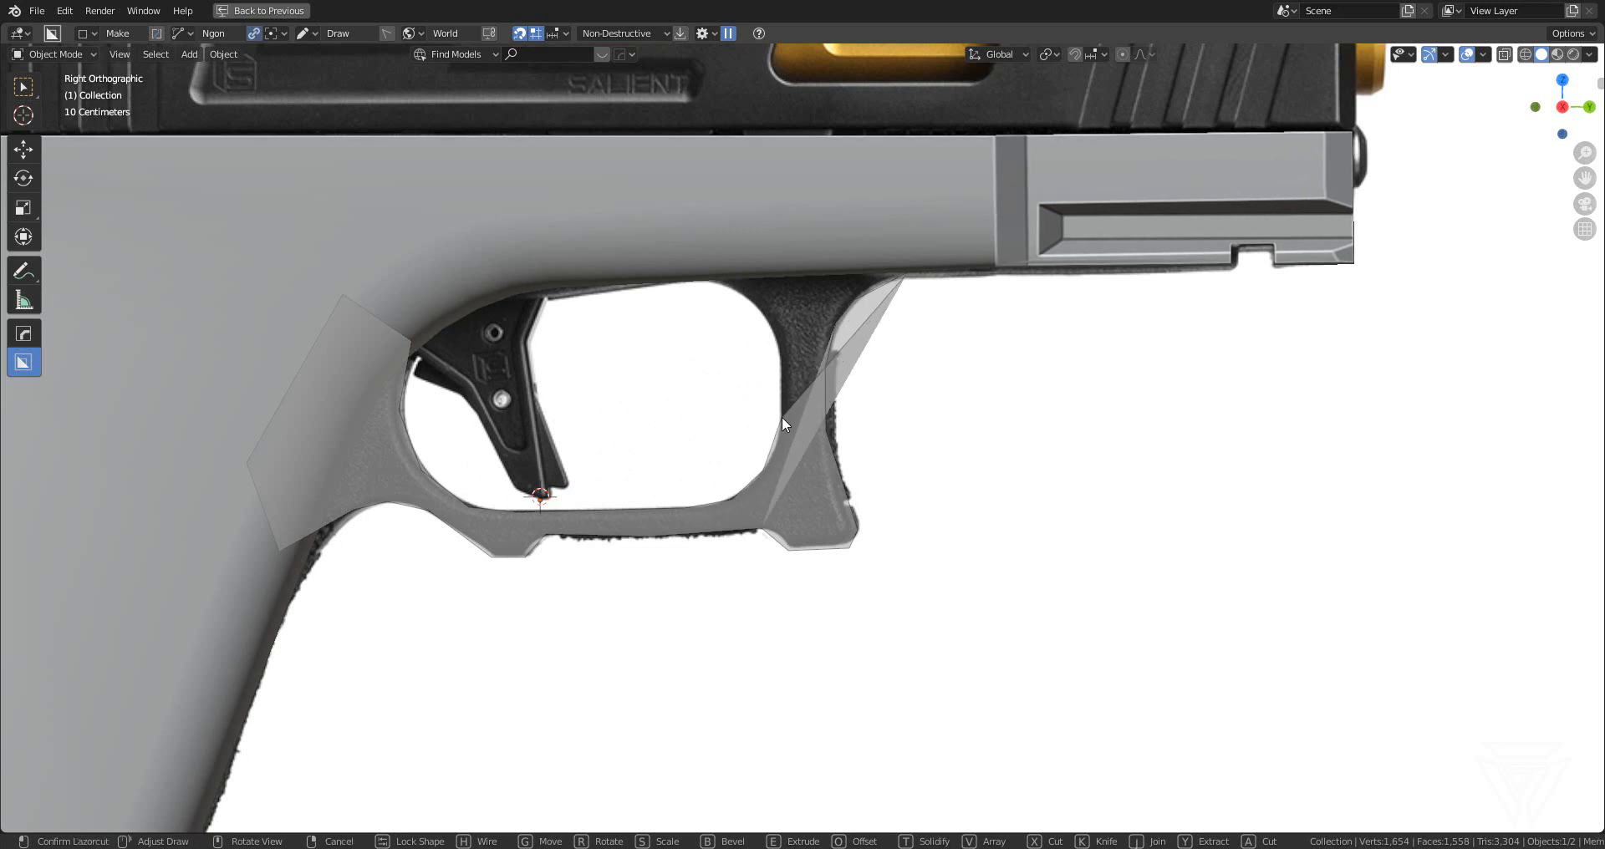
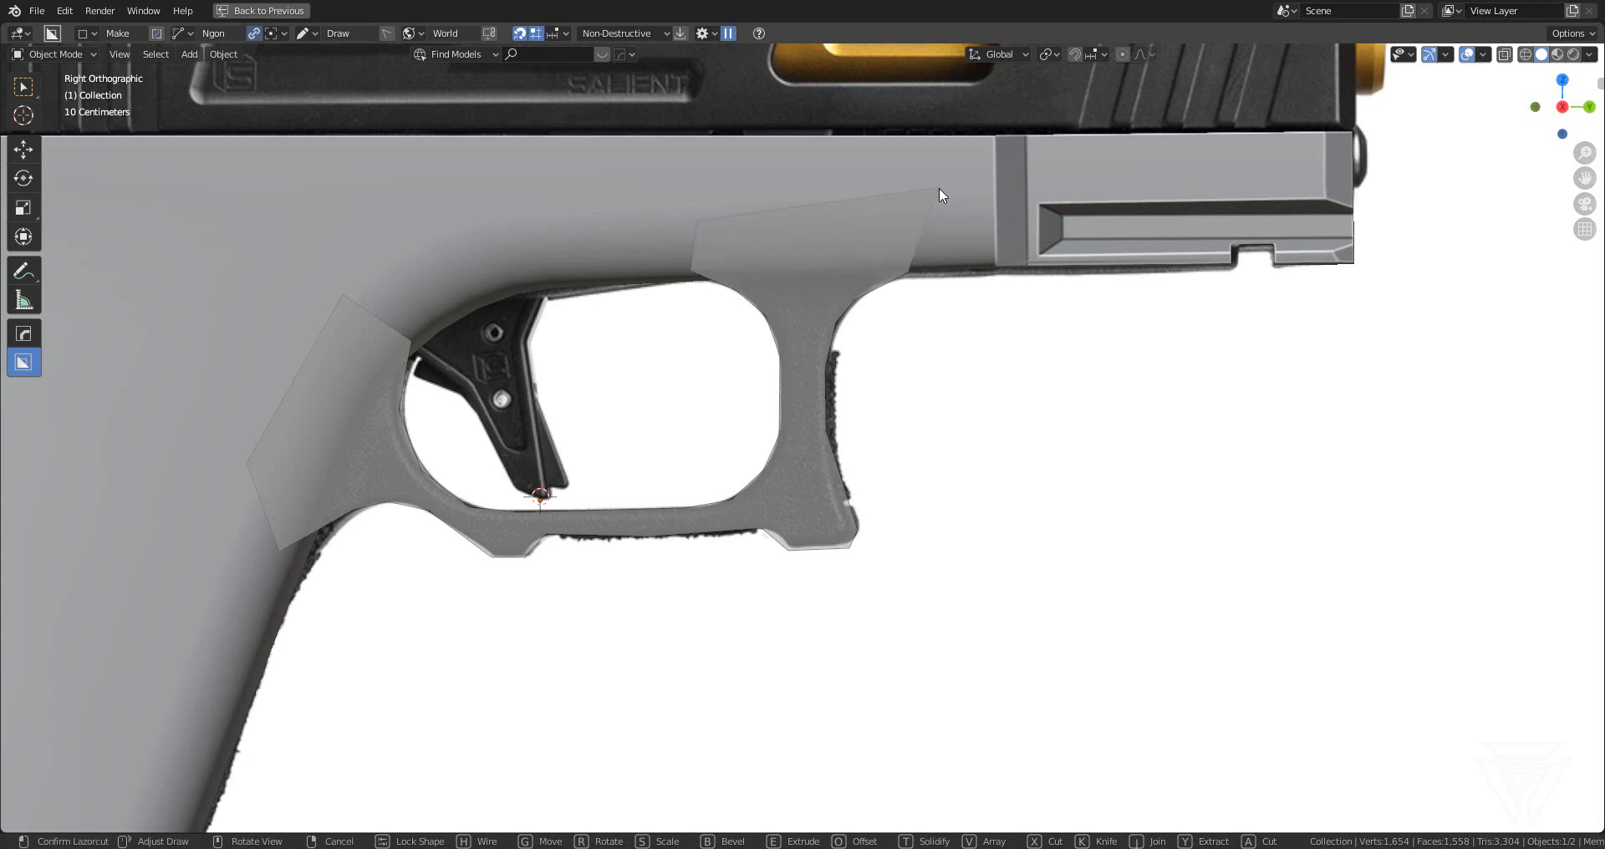
pyautogui.scroll(-3, 939, 198)
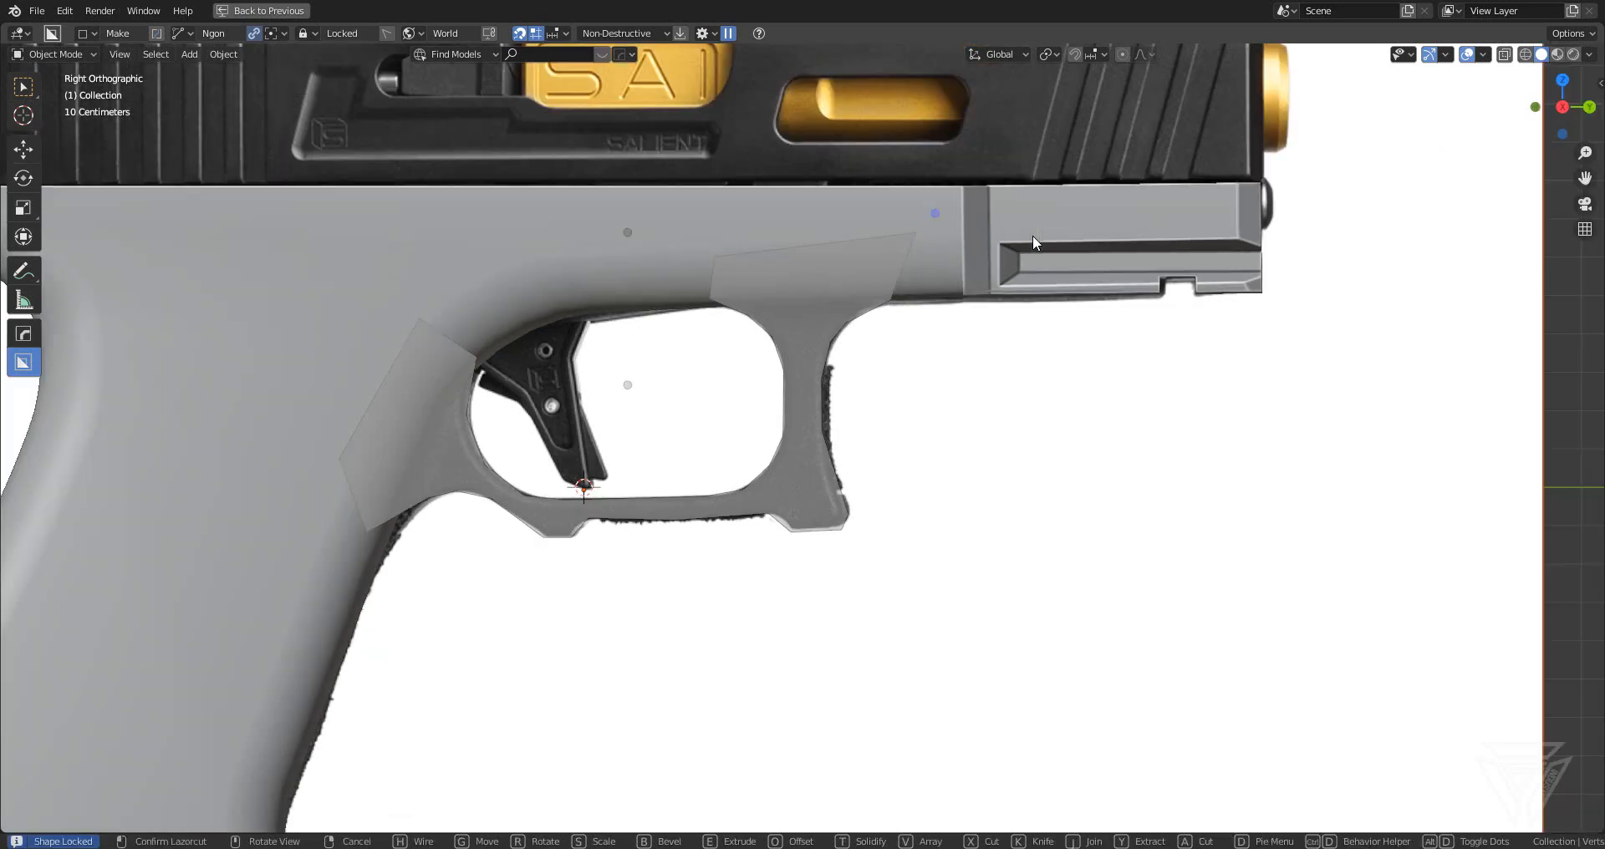
# - Extrude the trigger guard outline sideways into a solid and confirm the new shape
pyautogui.moveTo(1031, 234); pyautogui.dragTo(841, 369, button='middle')
pyautogui.moveTo(840, 374); pyautogui.dragTo(871, 372)
pyautogui.click(779, 487)
pyautogui.moveTo(780, 490); pyautogui.dragTo(764, 590, button='middle')
pyautogui.scroll(3, 849, 595)
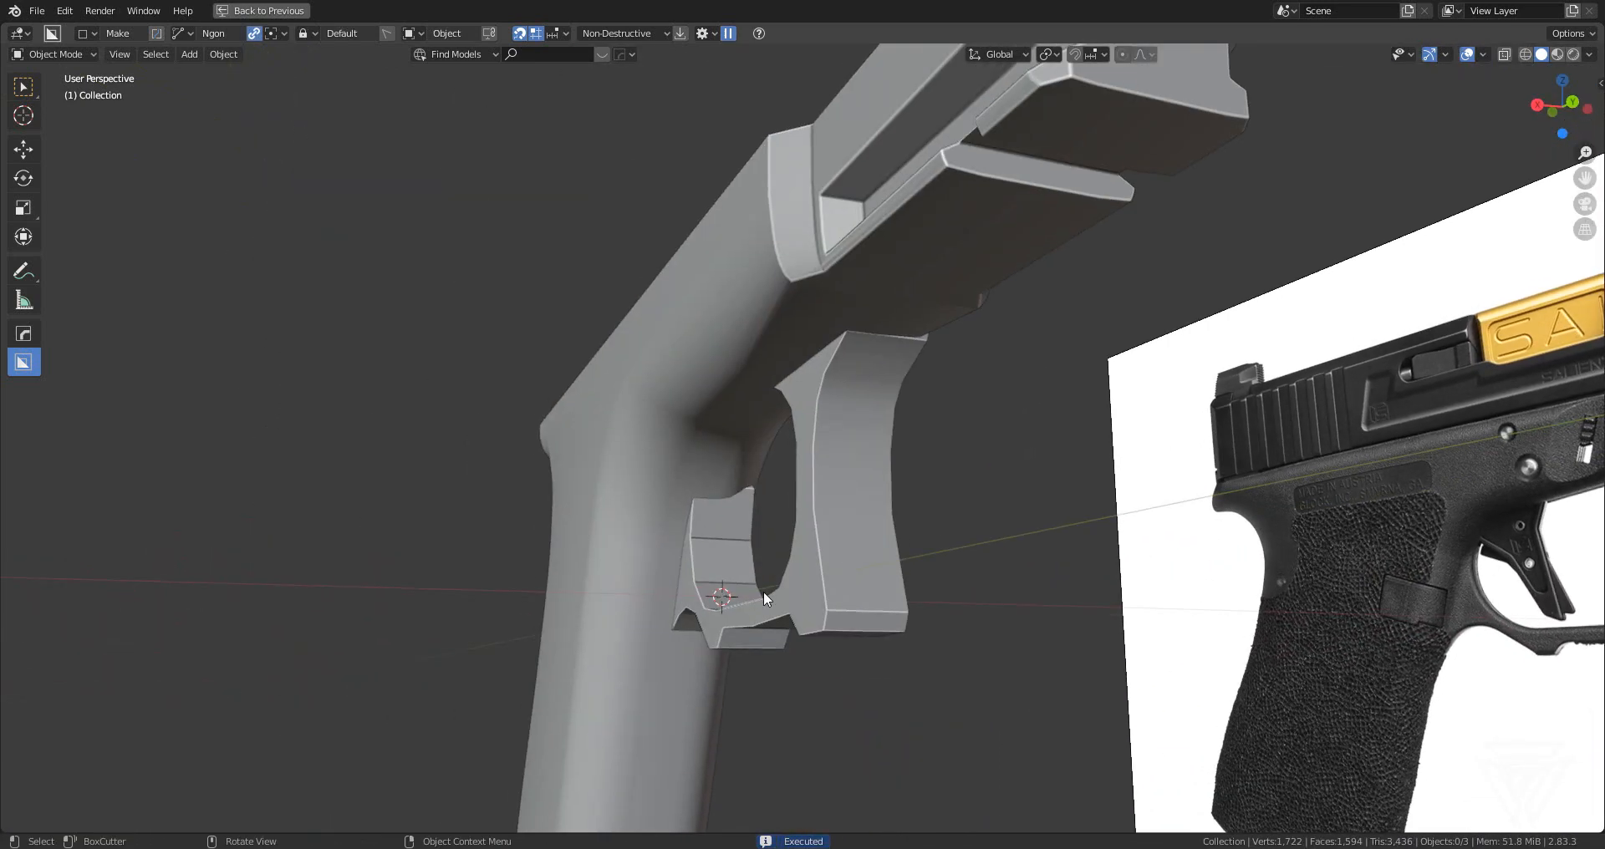
# - Select the trigger guard and snap it to the 3D cursor to centre it on the frame's width
pyautogui.click(795, 566)
pyautogui.scroll(-3, 864, 562)
pyautogui.moveTo(872, 583); pyautogui.dragTo(968, 625, button='middle')
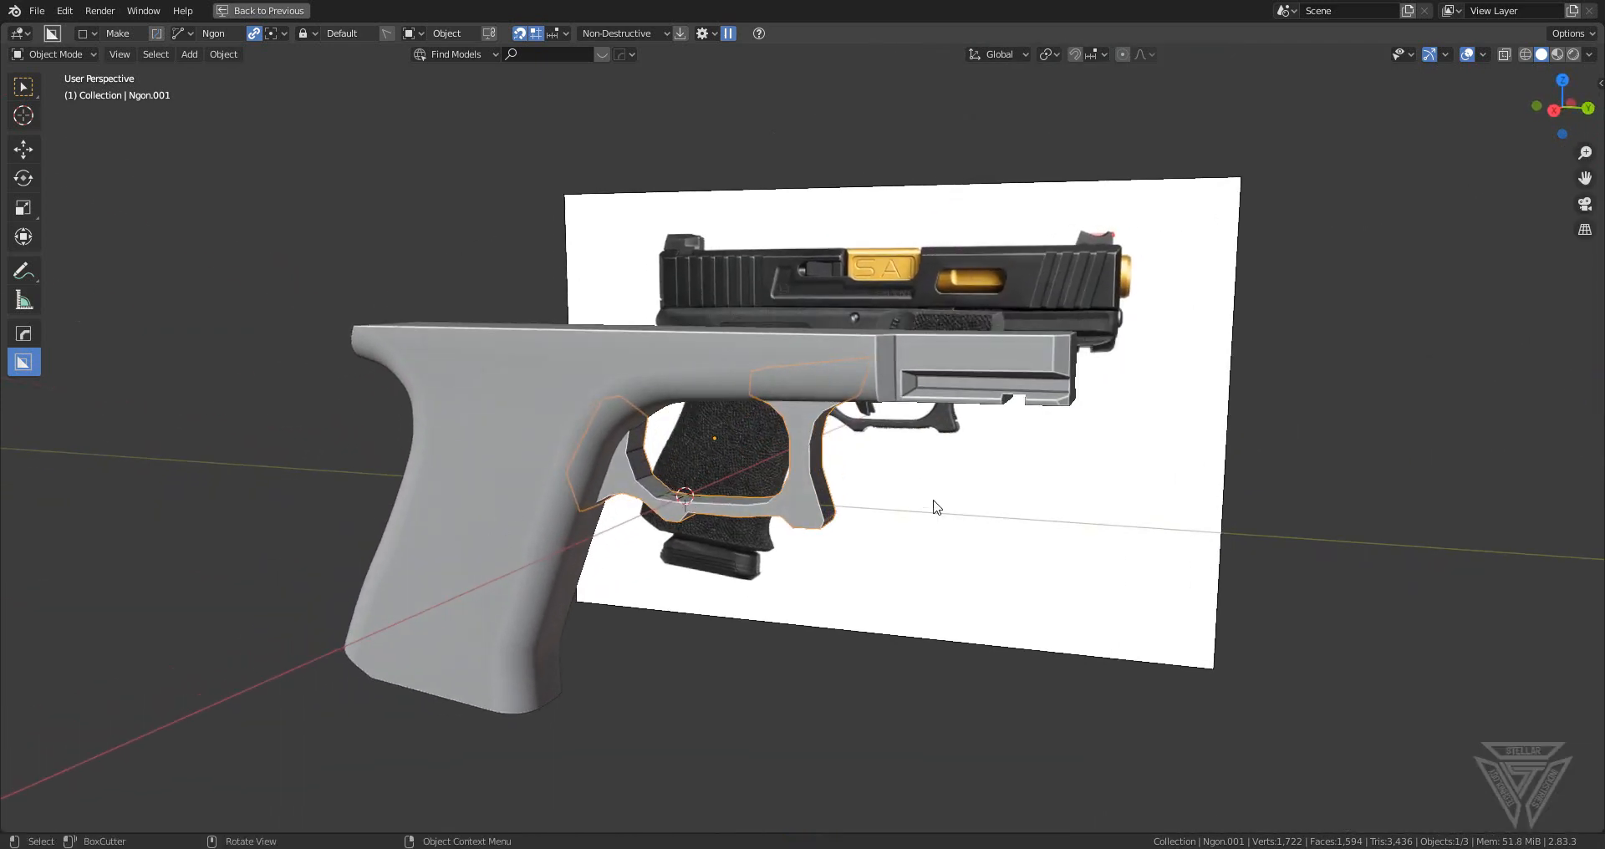
pyautogui.moveTo(936, 506)
pyautogui.mouseDown(button='middle')
pyautogui.moveTo(830, 485)
pyautogui.moveTo(926, 473)
pyautogui.moveTo(950, 498)
pyautogui.mouseUp(button='middle')
pyautogui.hotkey('ctrl', 'shift', 'c')
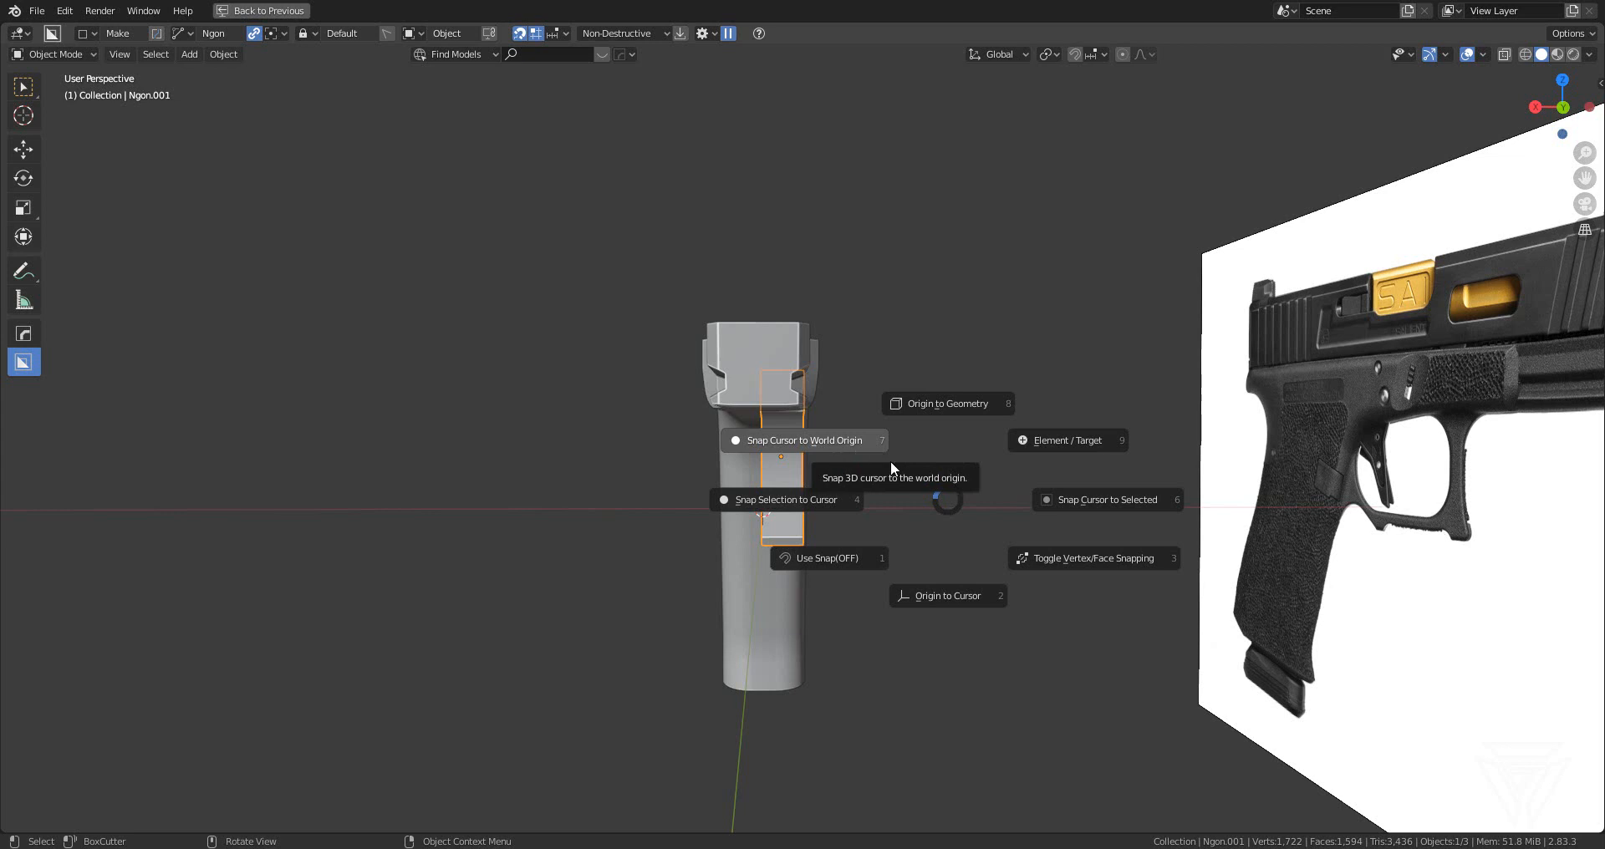
pyautogui.click(797, 504)
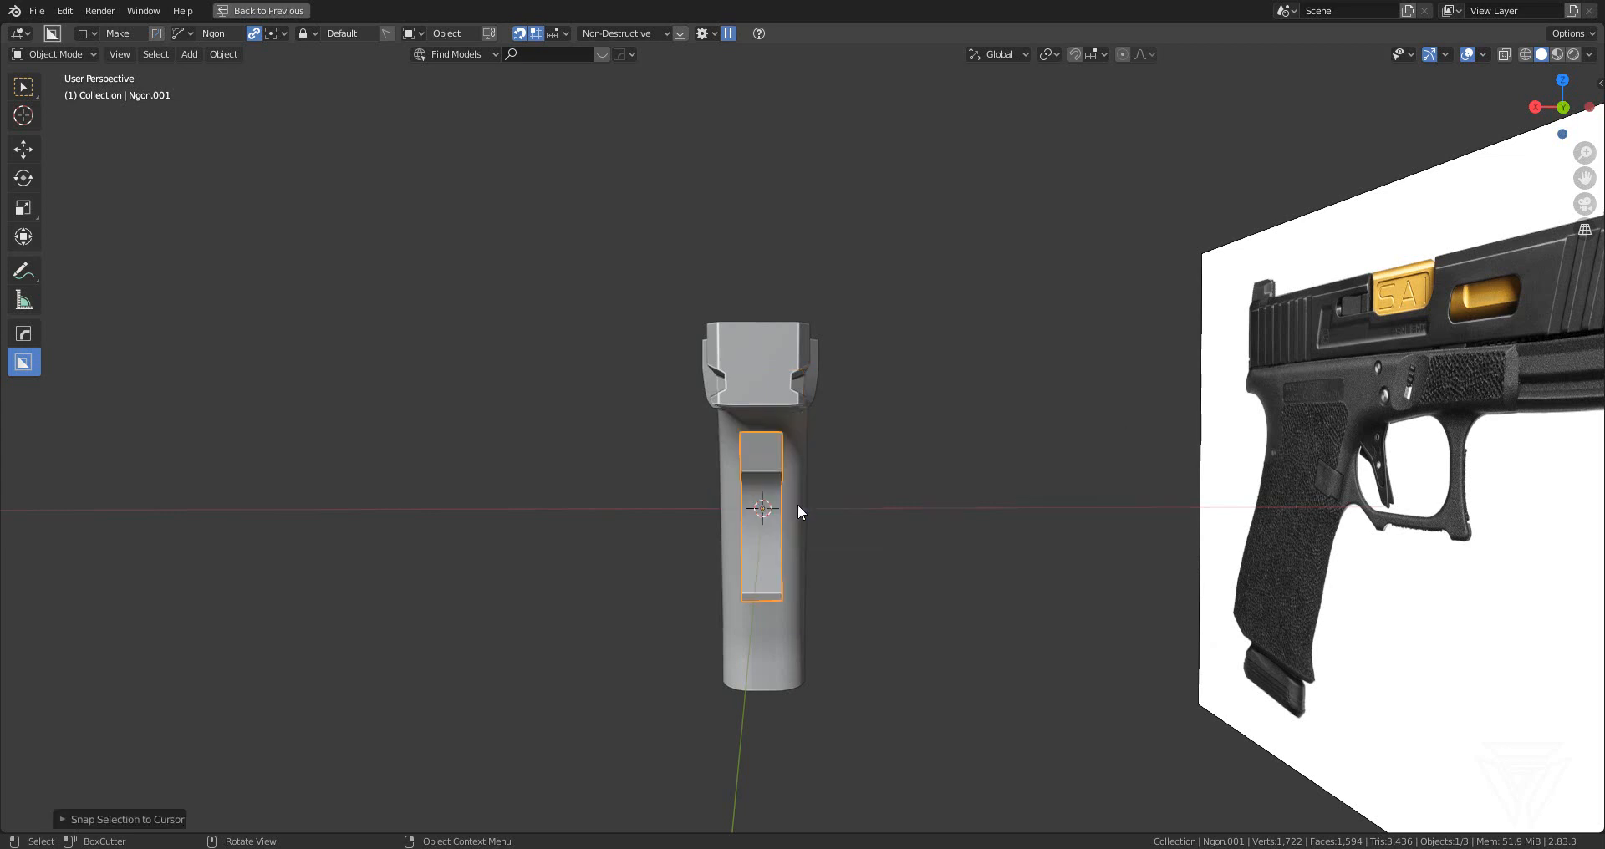
# - In the right side view, move the trigger guard up and forward to match the guard in the reference
pyautogui.click(1534, 107)
pyautogui.scroll(3, 1003, 431)
pyautogui.press('g')
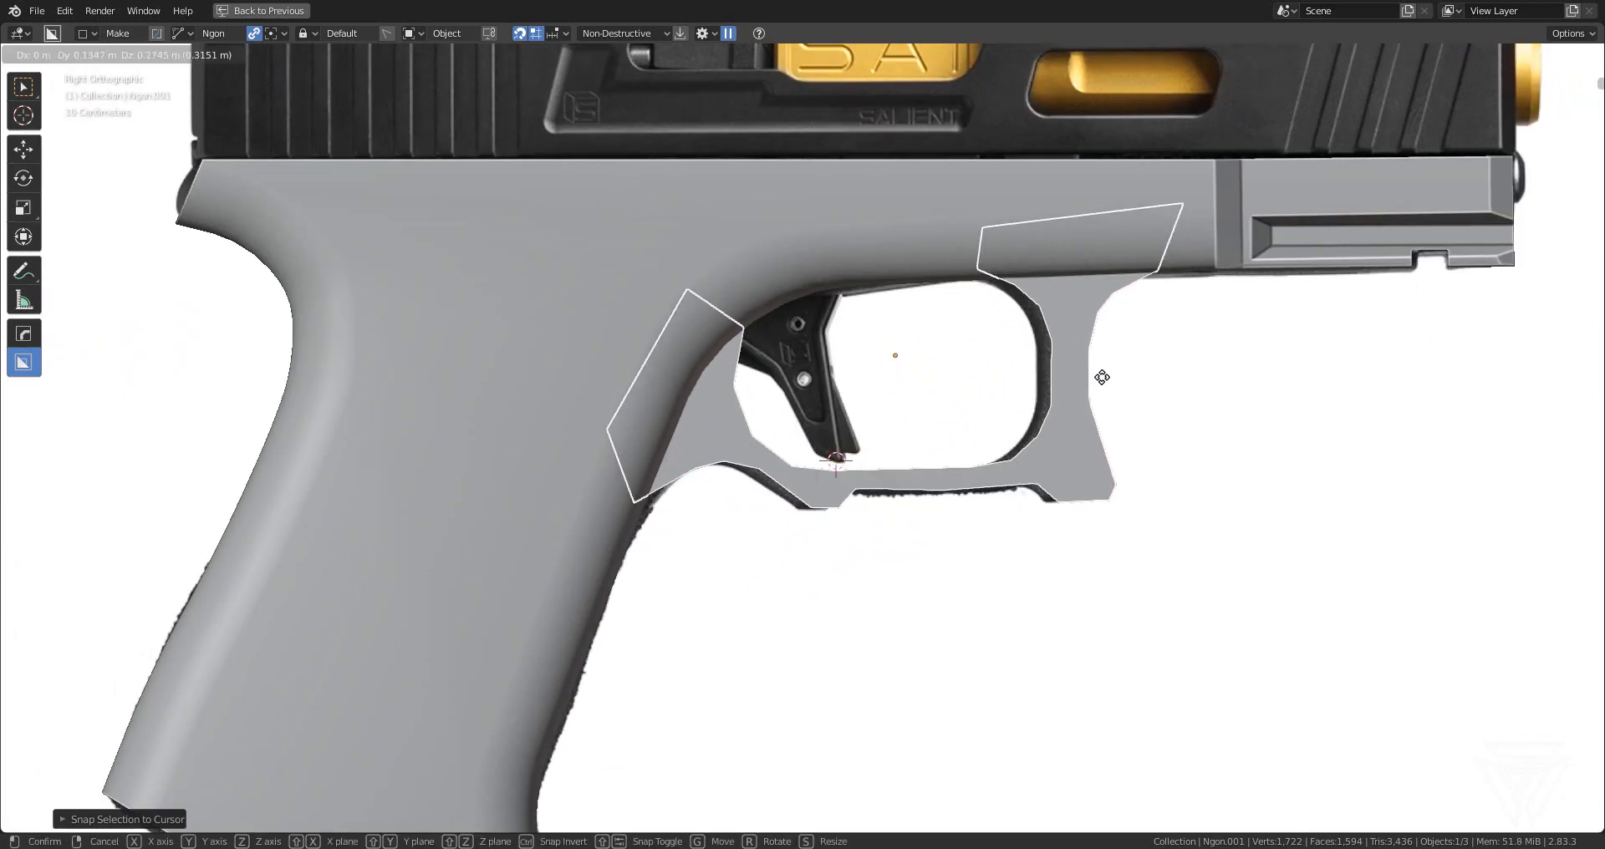
pyautogui.click(1022, 375)
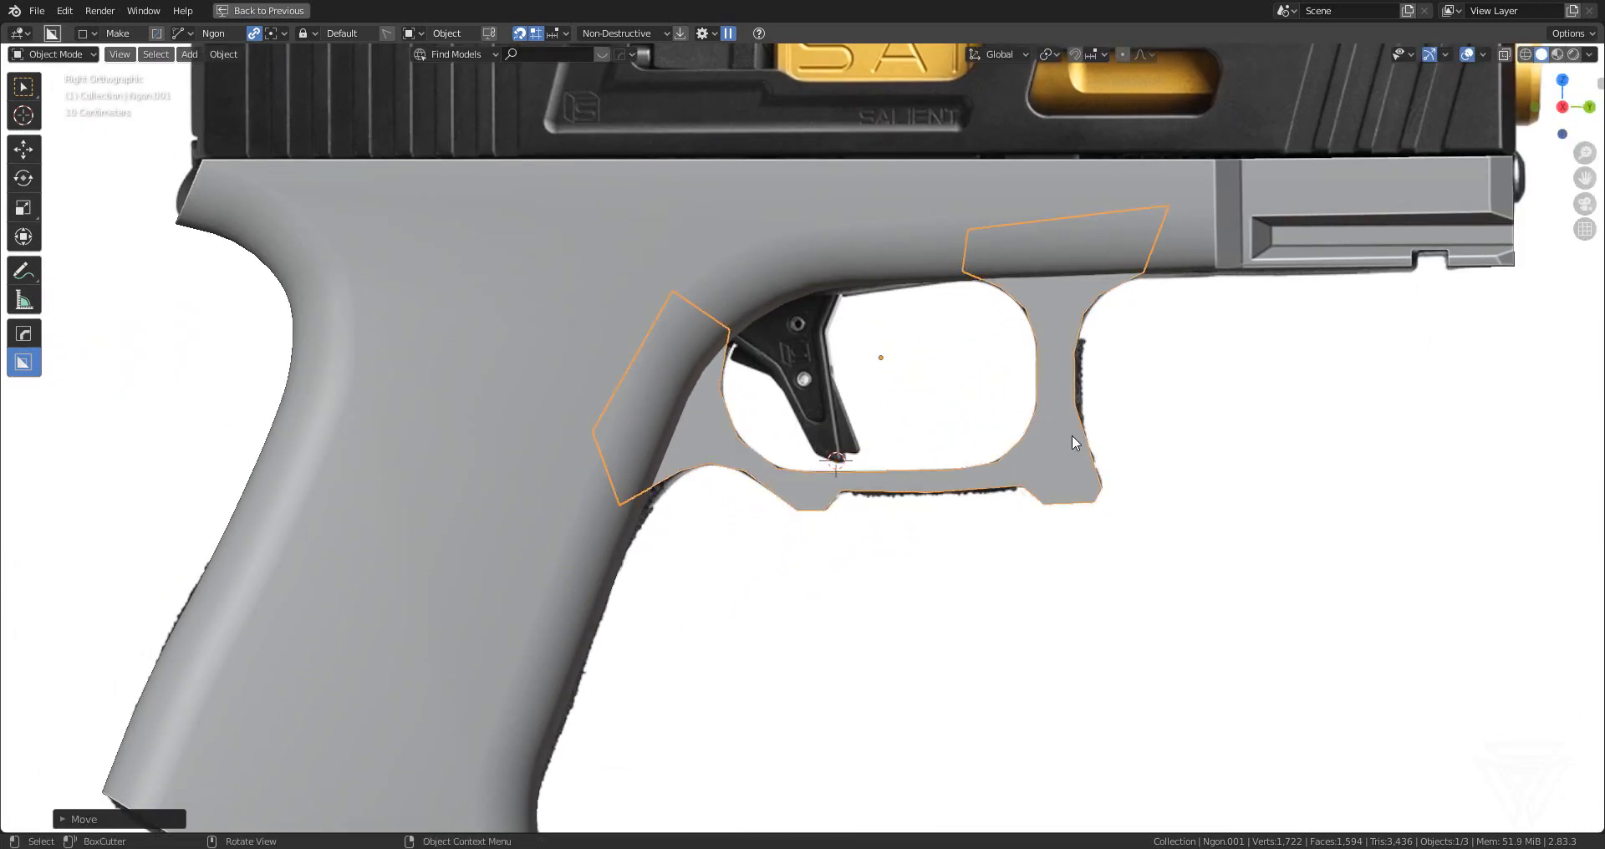
# - Narrow the trigger guard by scaling it to about 0.83 along X
pyautogui.scroll(2, 1071, 441)
pyautogui.moveTo(1078, 447); pyautogui.dragTo(845, 288, button='middle')
pyautogui.scroll(-7, 936, 452)
pyautogui.scroll(6, 866, 454)
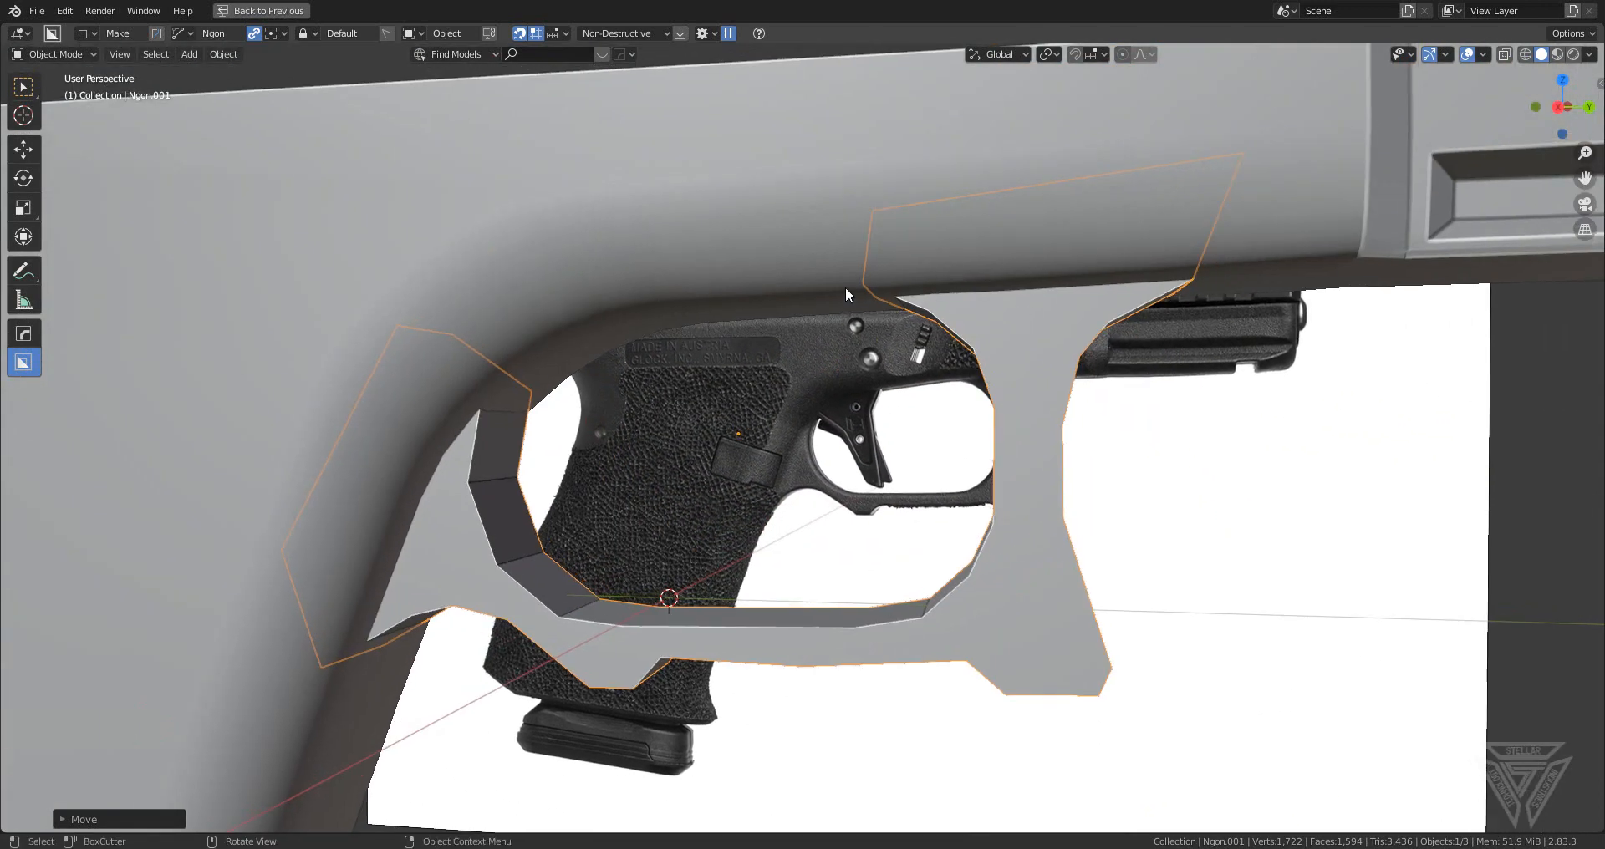
pyautogui.moveTo(937, 383); pyautogui.dragTo(1211, 349, button='middle')
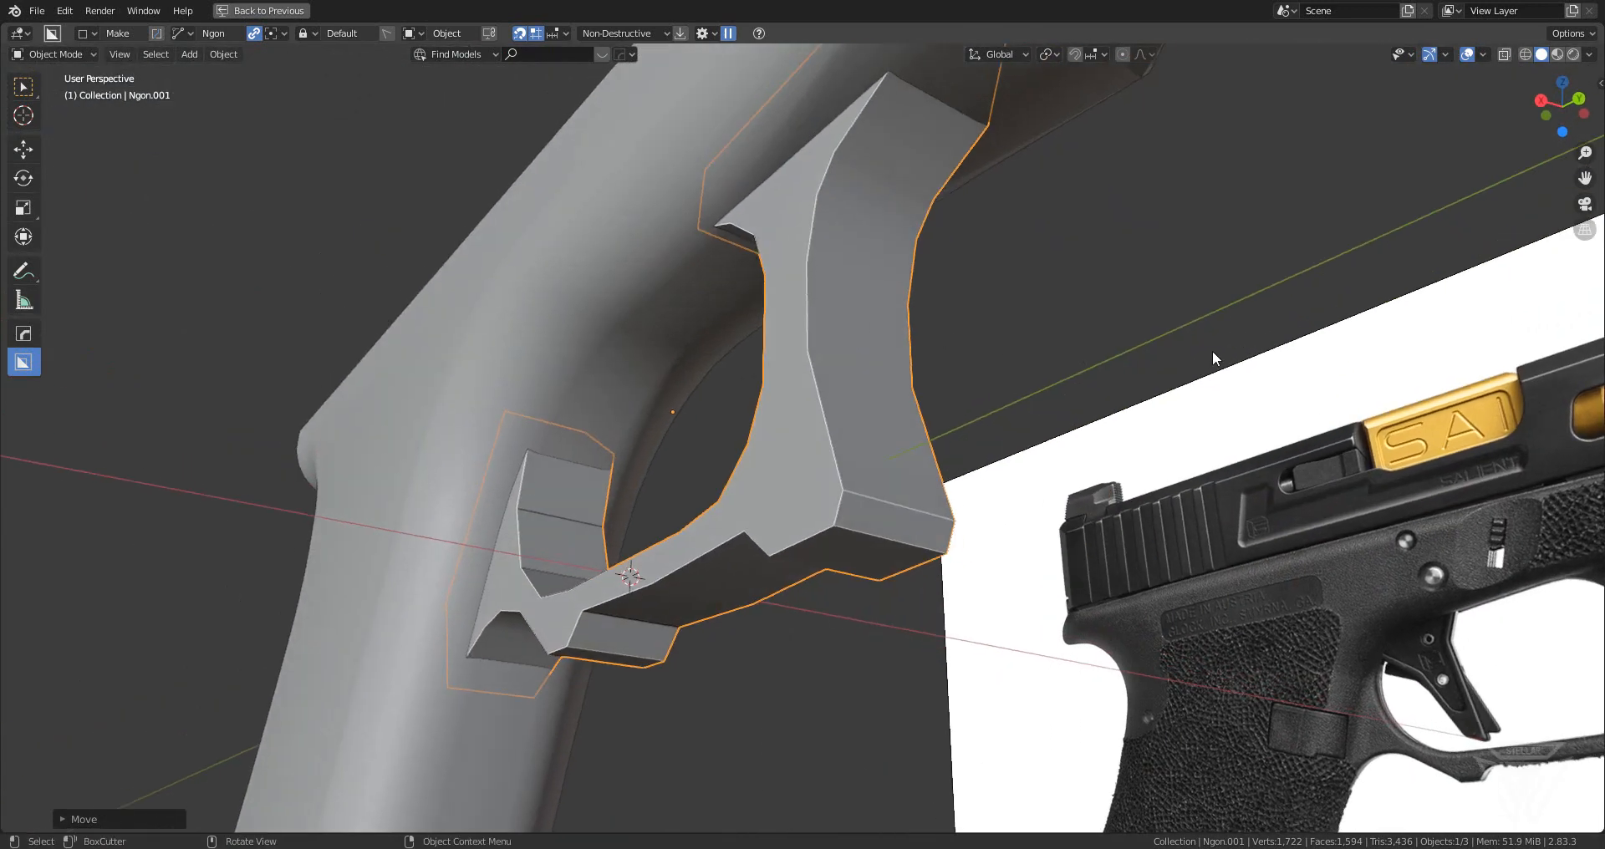
pyautogui.press('s')
pyautogui.press('x')
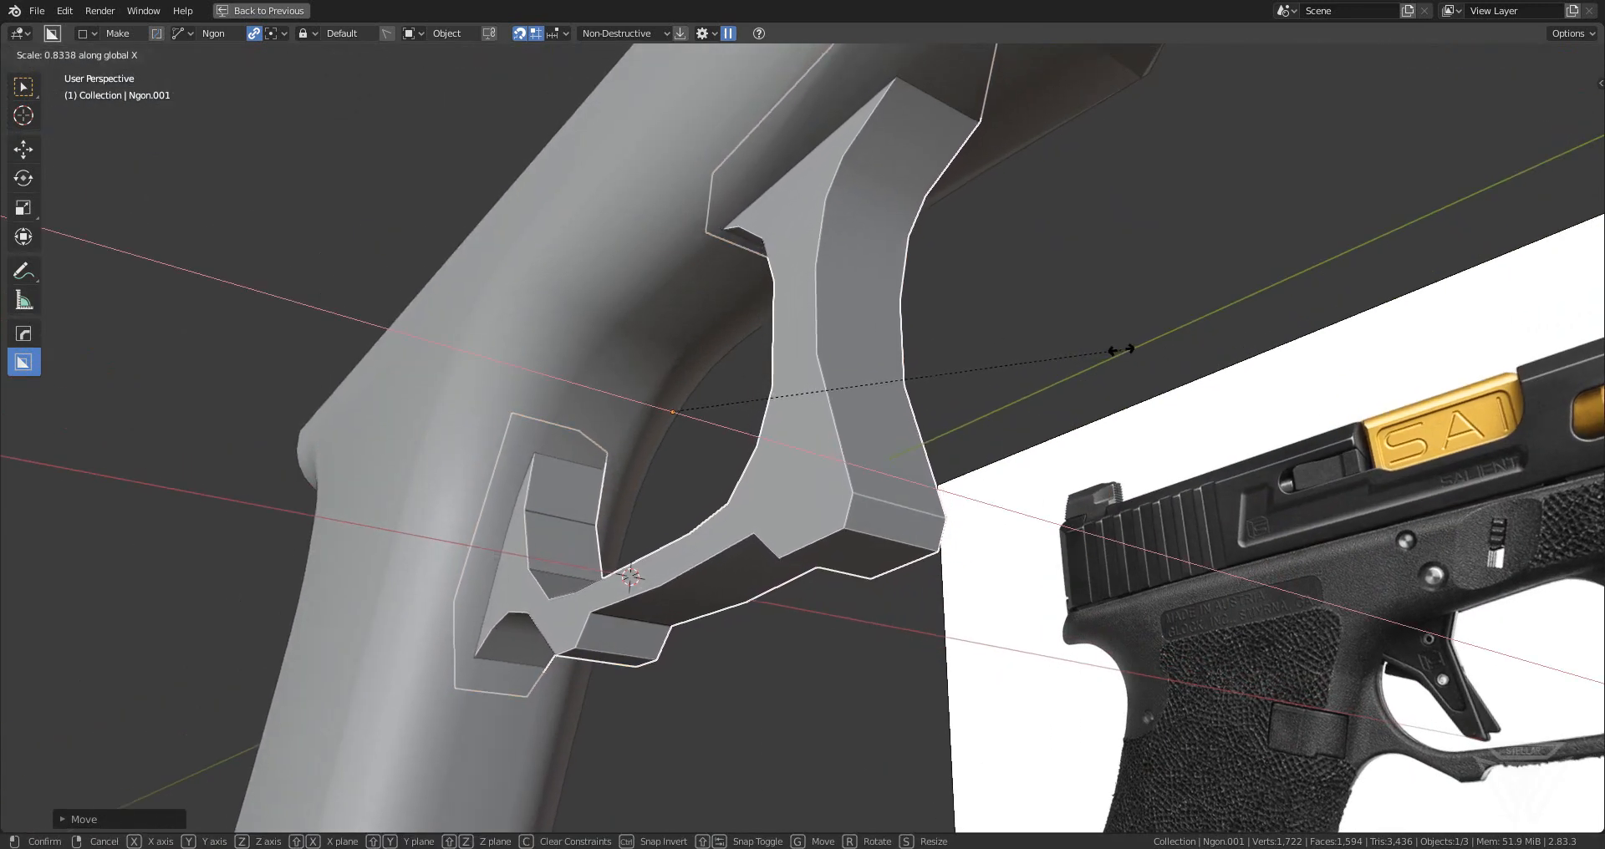
pyautogui.click(1124, 348)
# - Join the trigger guard to the pistol frame with a non-destructive HardOps Union boolean
pyautogui.moveTo(1124, 348); pyautogui.dragTo(956, 535, button='middle')
pyautogui.moveTo(823, 551); pyautogui.dragTo(1009, 541, button='middle')
pyautogui.scroll(2, 713, 331)
pyautogui.keyDown('shift'); pyautogui.click(714, 323); pyautogui.keyUp('shift')
pyautogui.press('q')
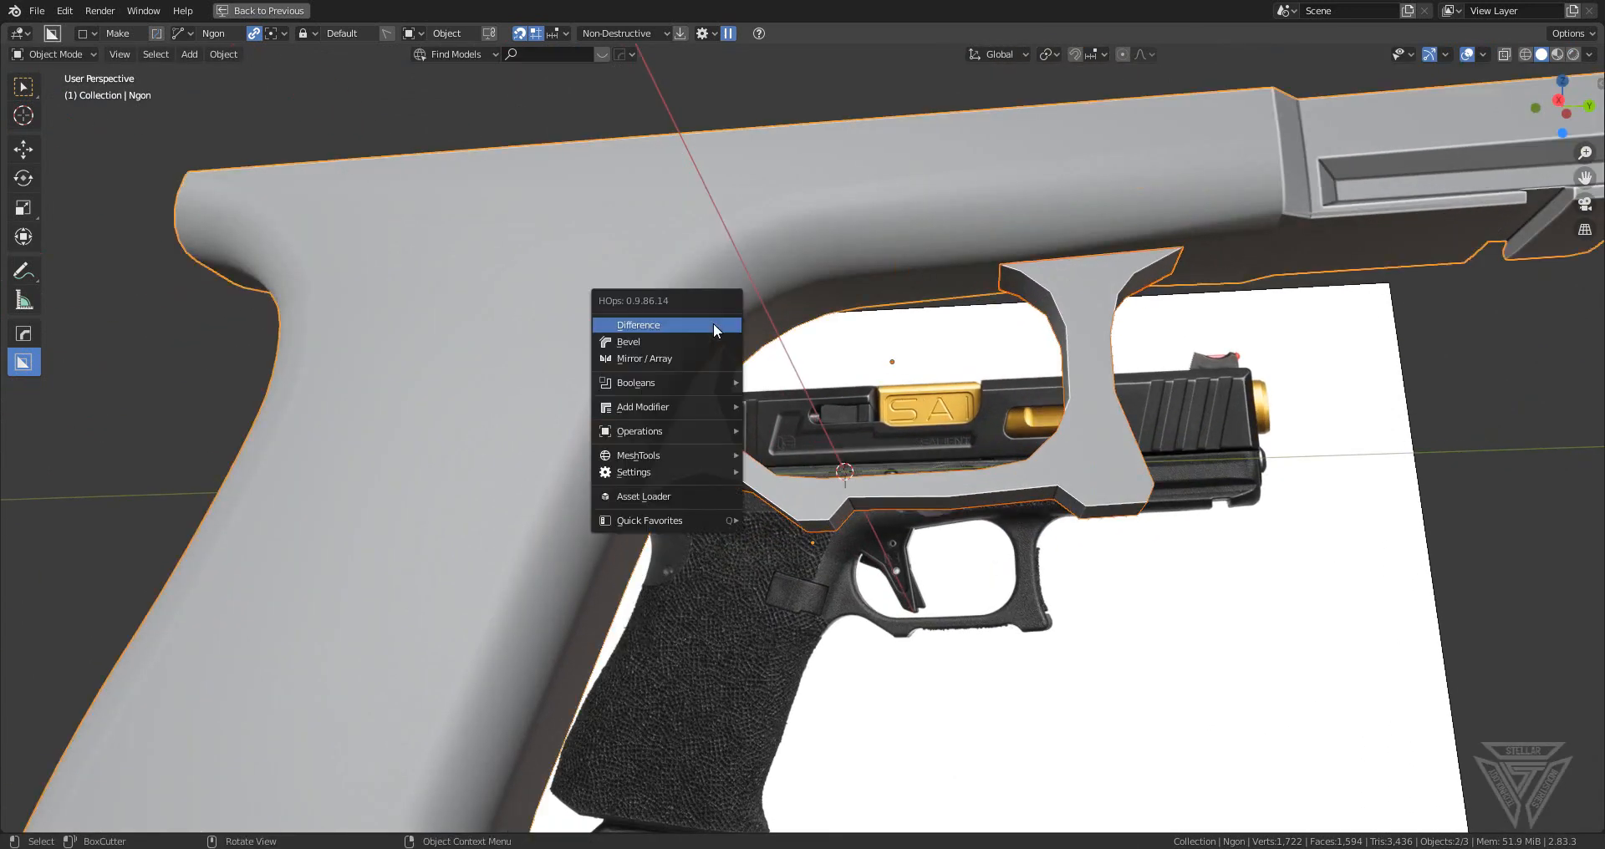
pyautogui.moveTo(707, 383)
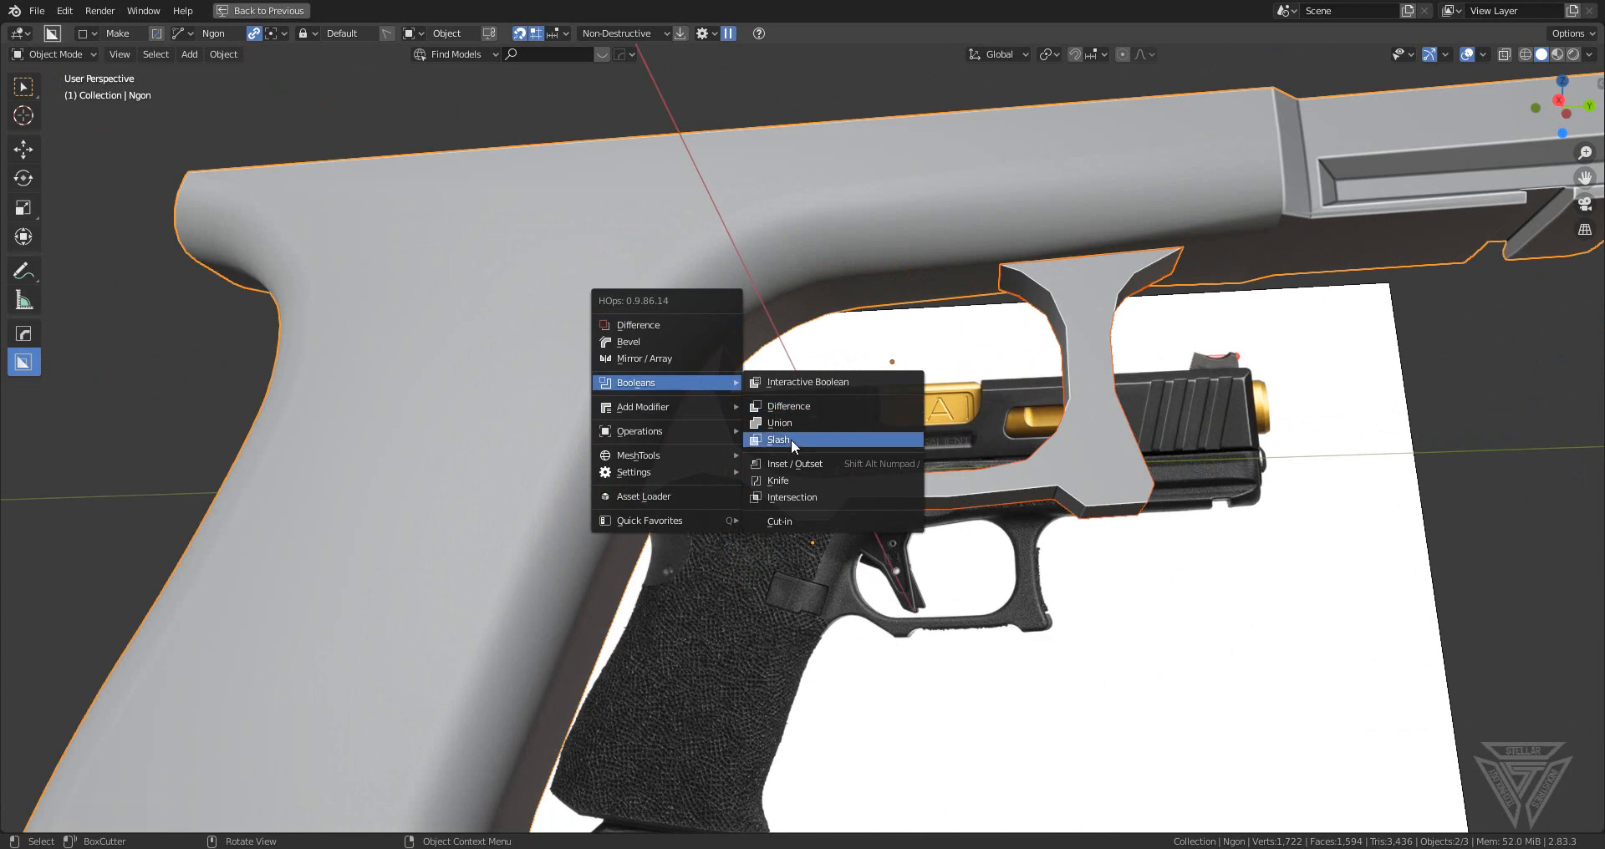
pyautogui.click(804, 420)
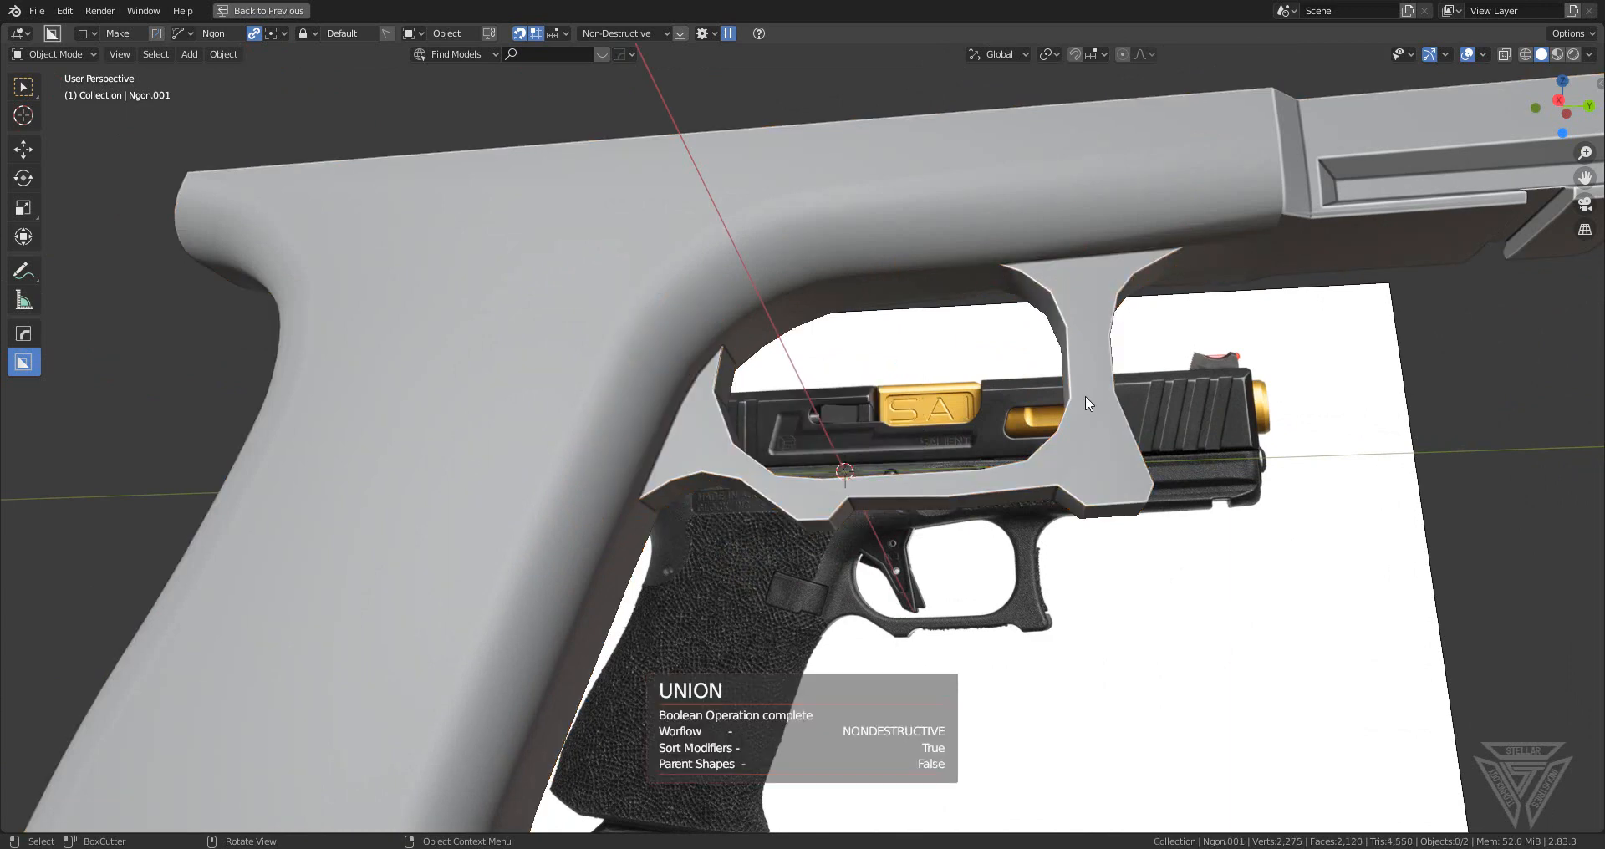
# - Select the pistol frame and sharpen it with HardOps to apply the trigger guard union
pyautogui.moveTo(1086, 404); pyautogui.dragTo(906, 474, button='middle')
pyautogui.click(832, 389)
pyautogui.press('q')
pyautogui.click(833, 389)
# - Merge the stray vertices into the guard's corner vertex at the upper junction between the trigger guard and the grip
pyautogui.press('Tab')
pyautogui.scroll(4, 833, 389)
pyautogui.press('1')
pyautogui.scroll(4, 909, 468)
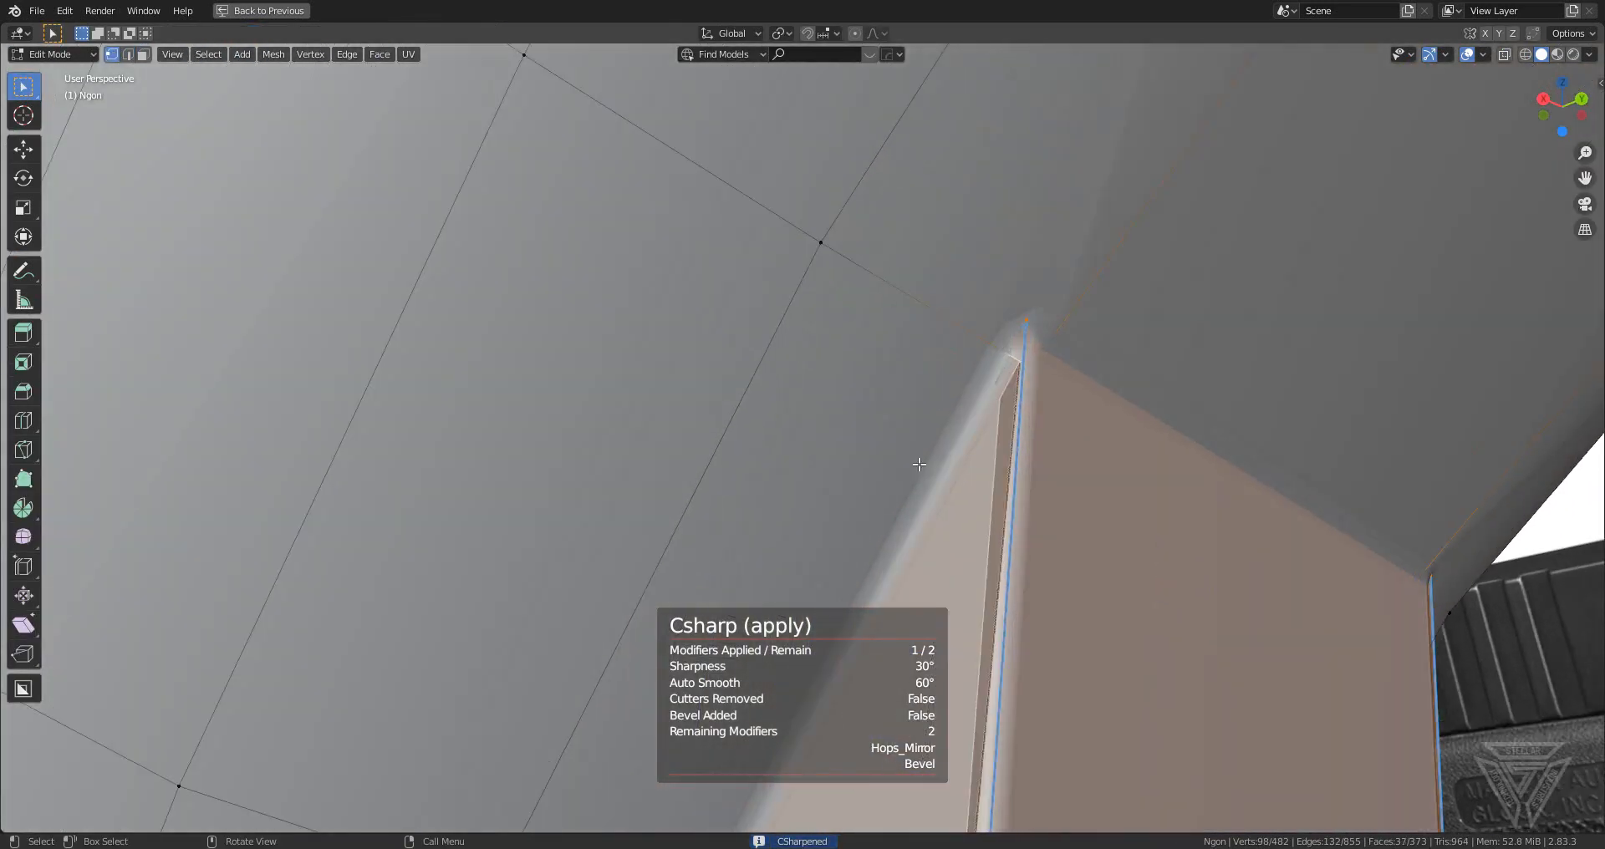
pyautogui.click(1031, 324)
pyautogui.keyDown('shift'); pyautogui.click(1051, 332); pyautogui.keyUp('shift')
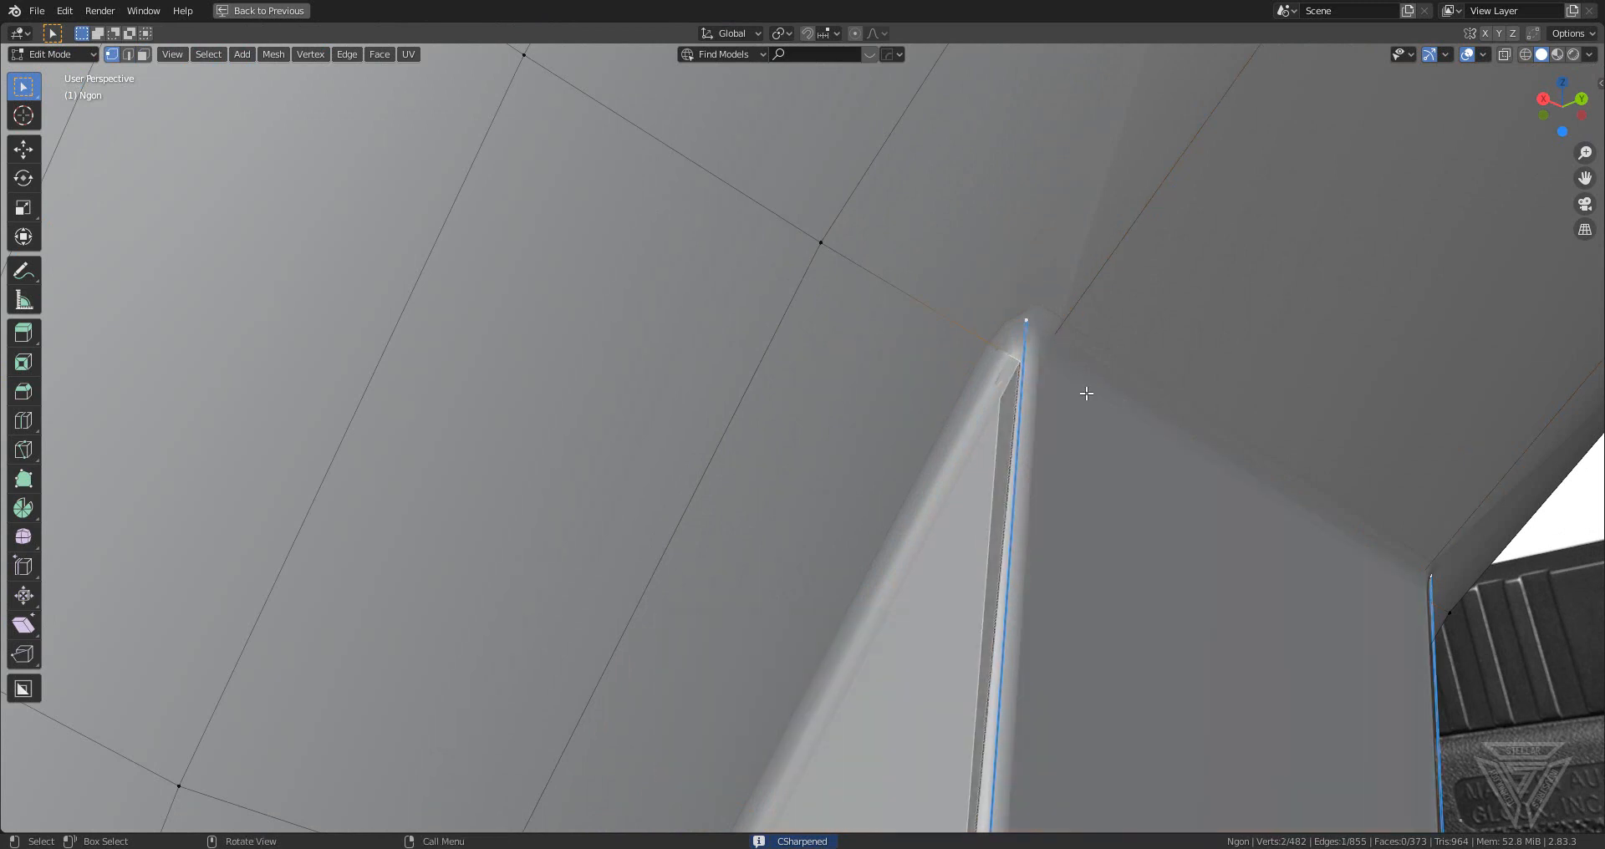
pyautogui.press('m')
pyautogui.click(1064, 413)
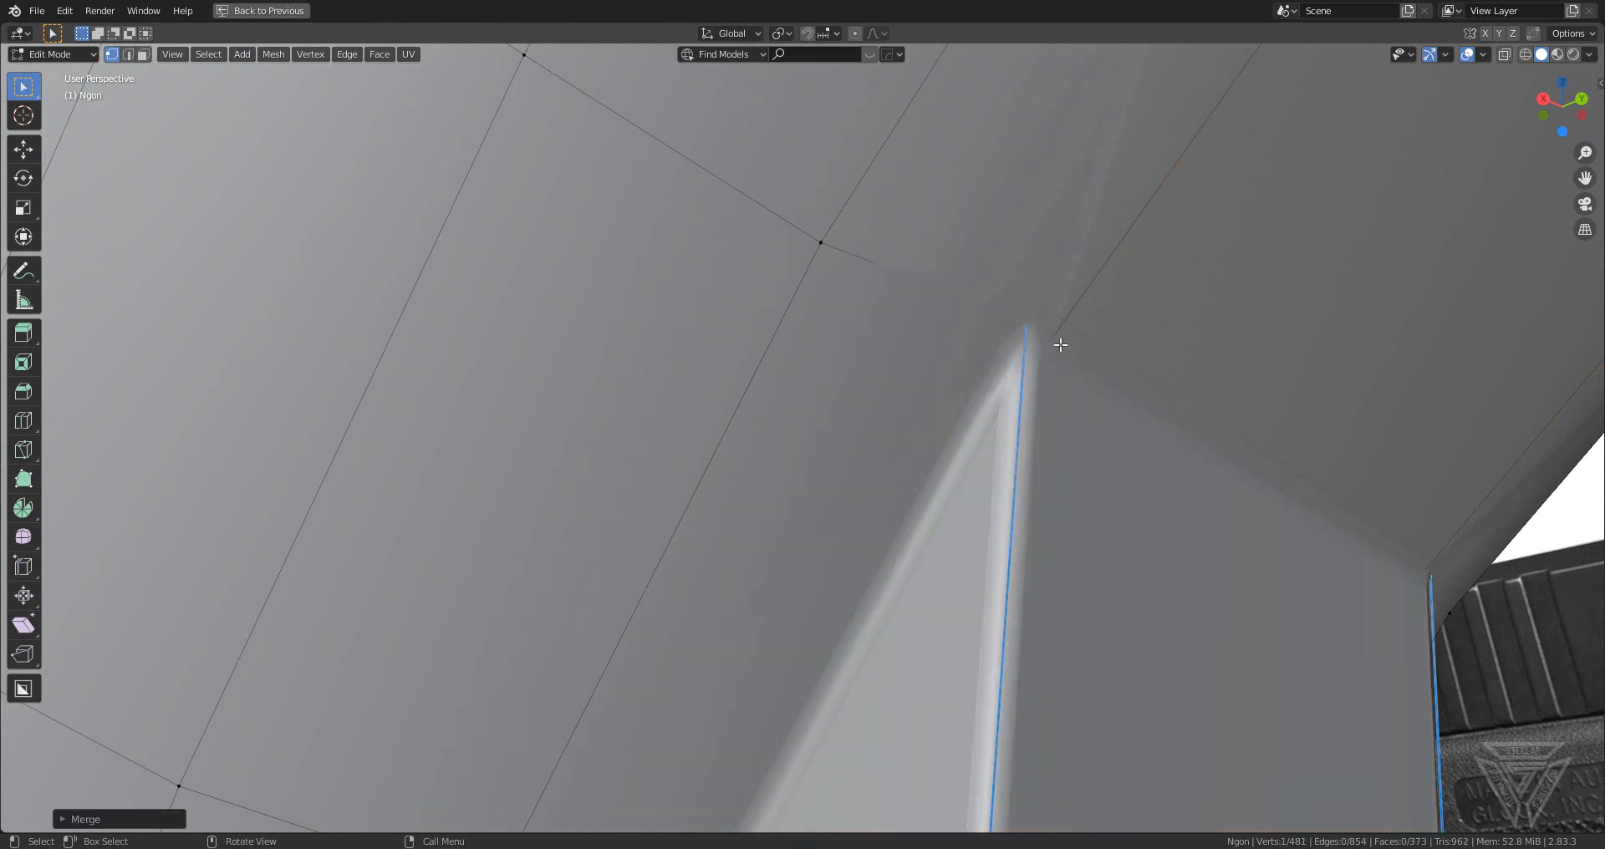
pyautogui.press('m')
pyautogui.click(1160, 442)
pyautogui.scroll(-3, 1158, 444)
pyautogui.keyDown('shift'); pyautogui.moveTo(1085, 484); pyautogui.dragTo(1067, 386, button='middle'); pyautogui.keyUp('shift')
pyautogui.press('Tab')
pyautogui.scroll(-4, 1067, 384)
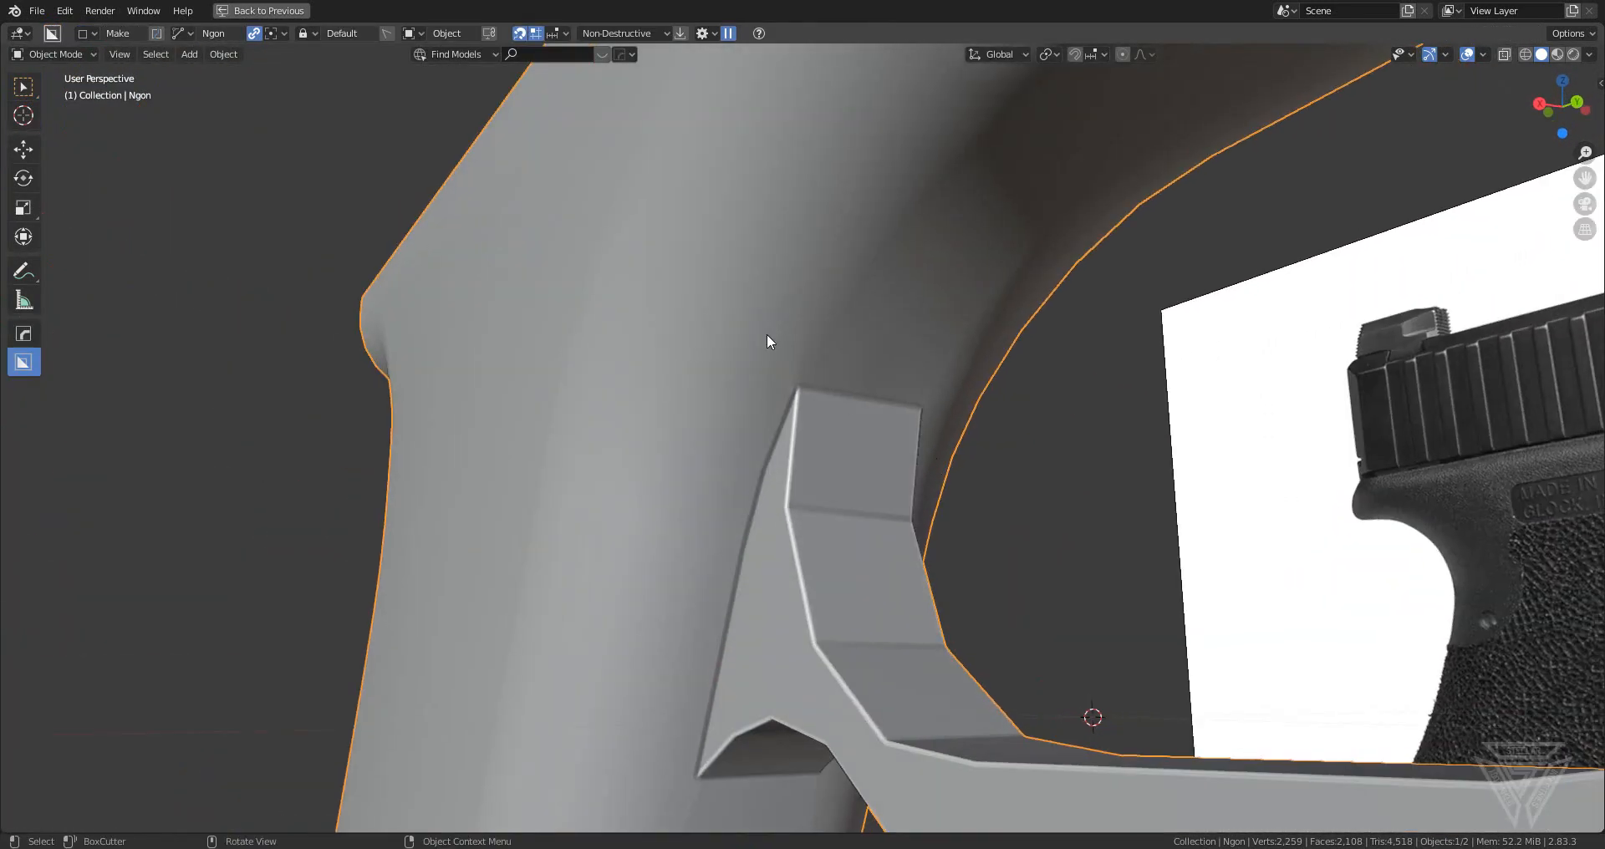
# - Merge the doubled vertices at the lower corner where the underside of the trigger guard meets the grip
pyautogui.scroll(3, 854, 494)
pyautogui.keyDown('shift'); pyautogui.moveTo(854, 495); pyautogui.dragTo(1066, 137, button='middle'); pyautogui.keyUp('shift')
pyautogui.press('Tab')
pyautogui.keyDown('shift'); pyautogui.moveTo(922, 519); pyautogui.dragTo(993, 336, button='middle'); pyautogui.keyUp('shift')
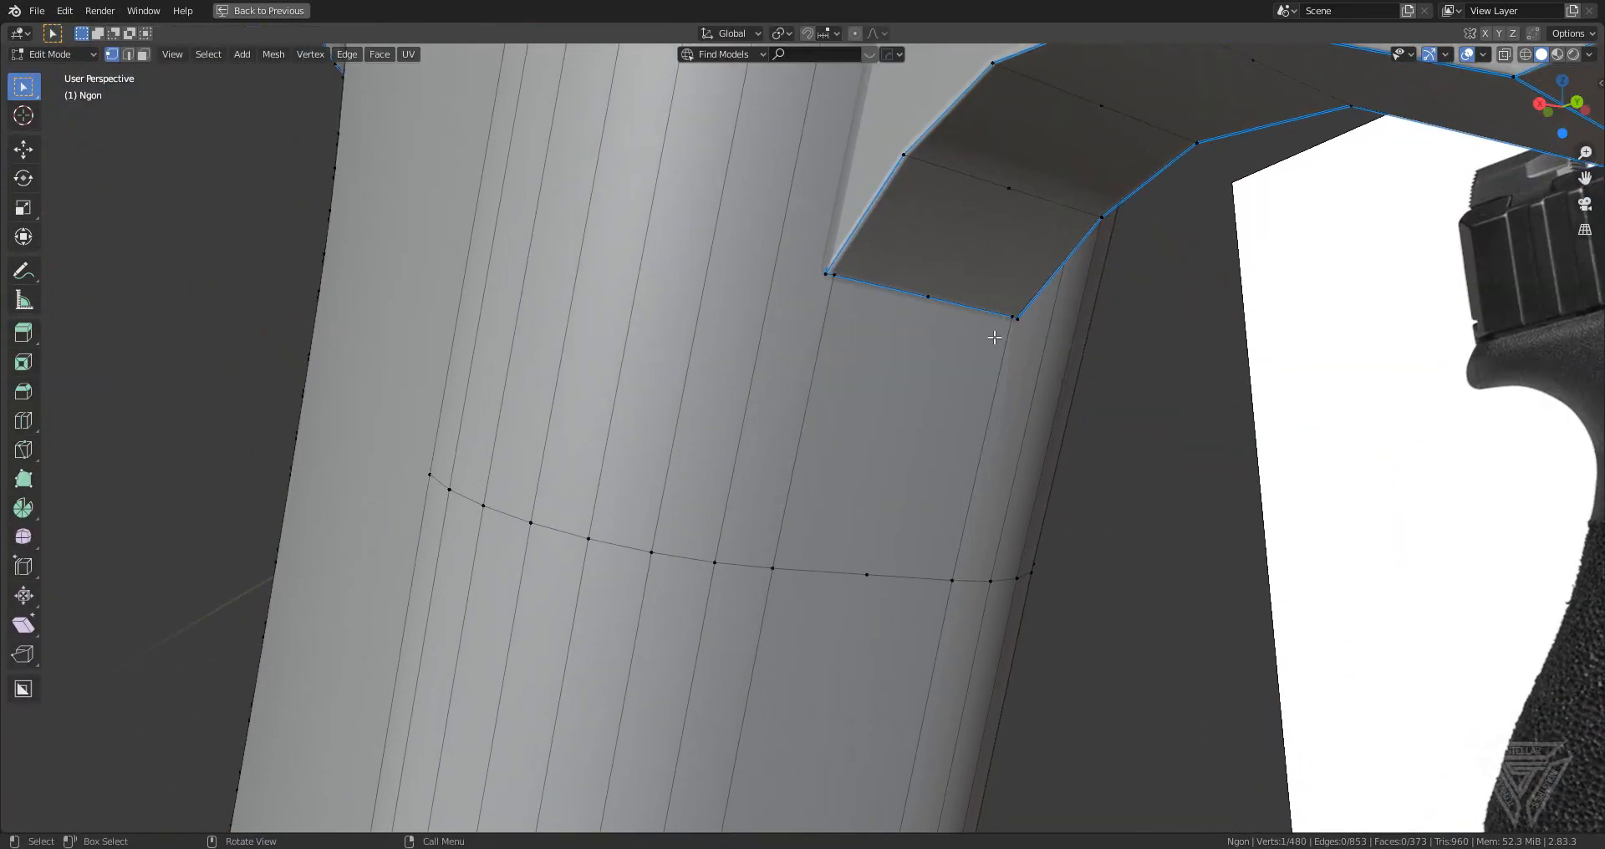
pyautogui.scroll(2, 993, 337)
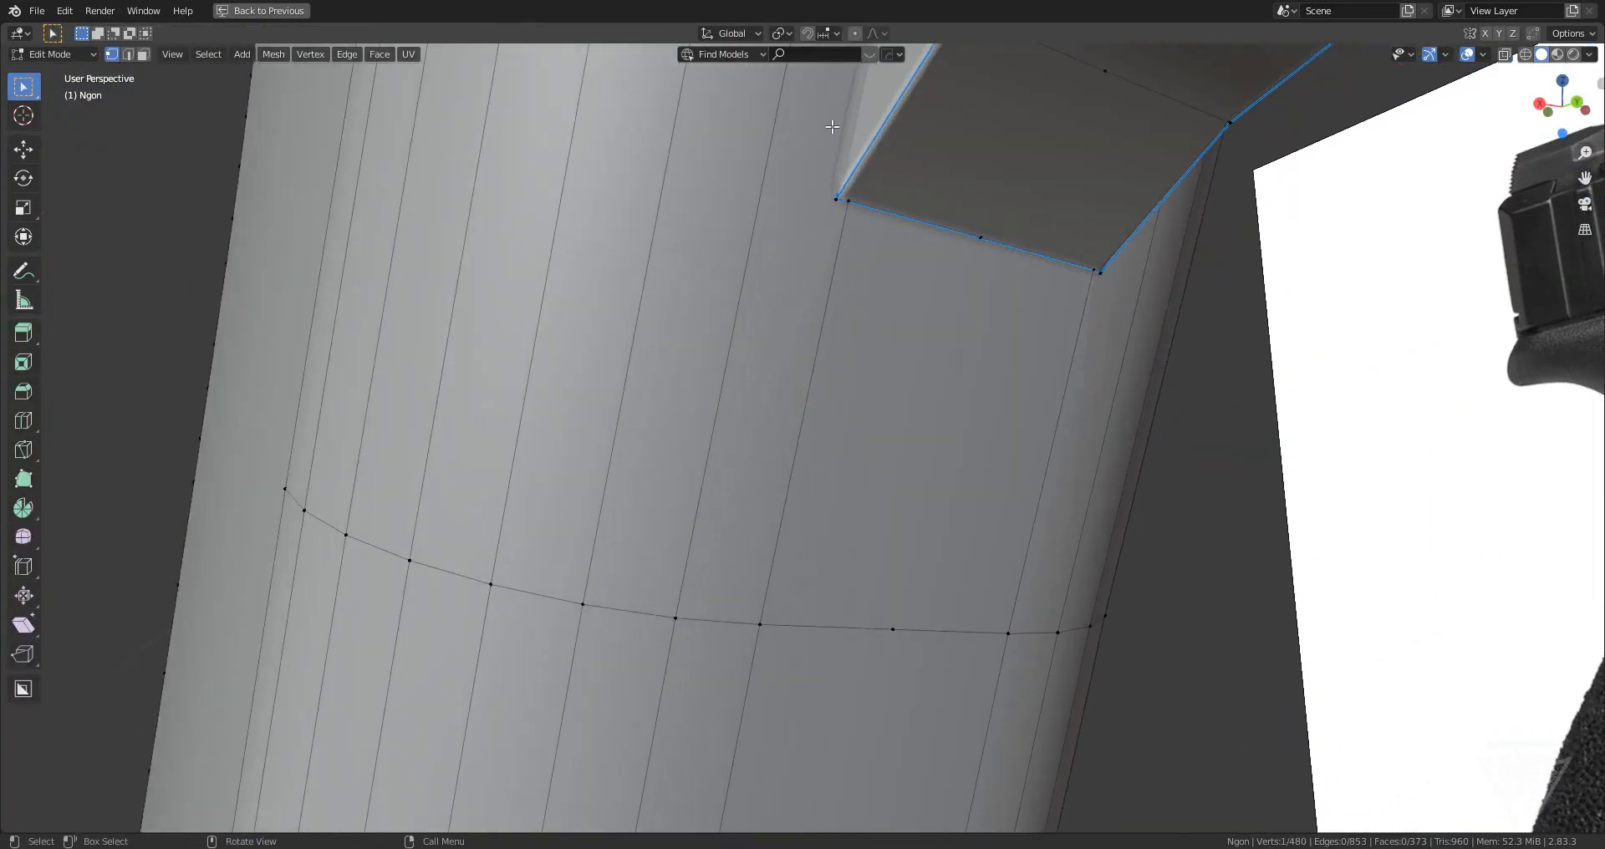
pyautogui.press('m')
pyautogui.click(913, 323)
pyautogui.keyDown('shift'); pyautogui.moveTo(903, 351); pyautogui.dragTo(895, 423, button='middle'); pyautogui.keyUp('shift')
pyautogui.scroll(2, 900, 432)
pyautogui.press('Tab')
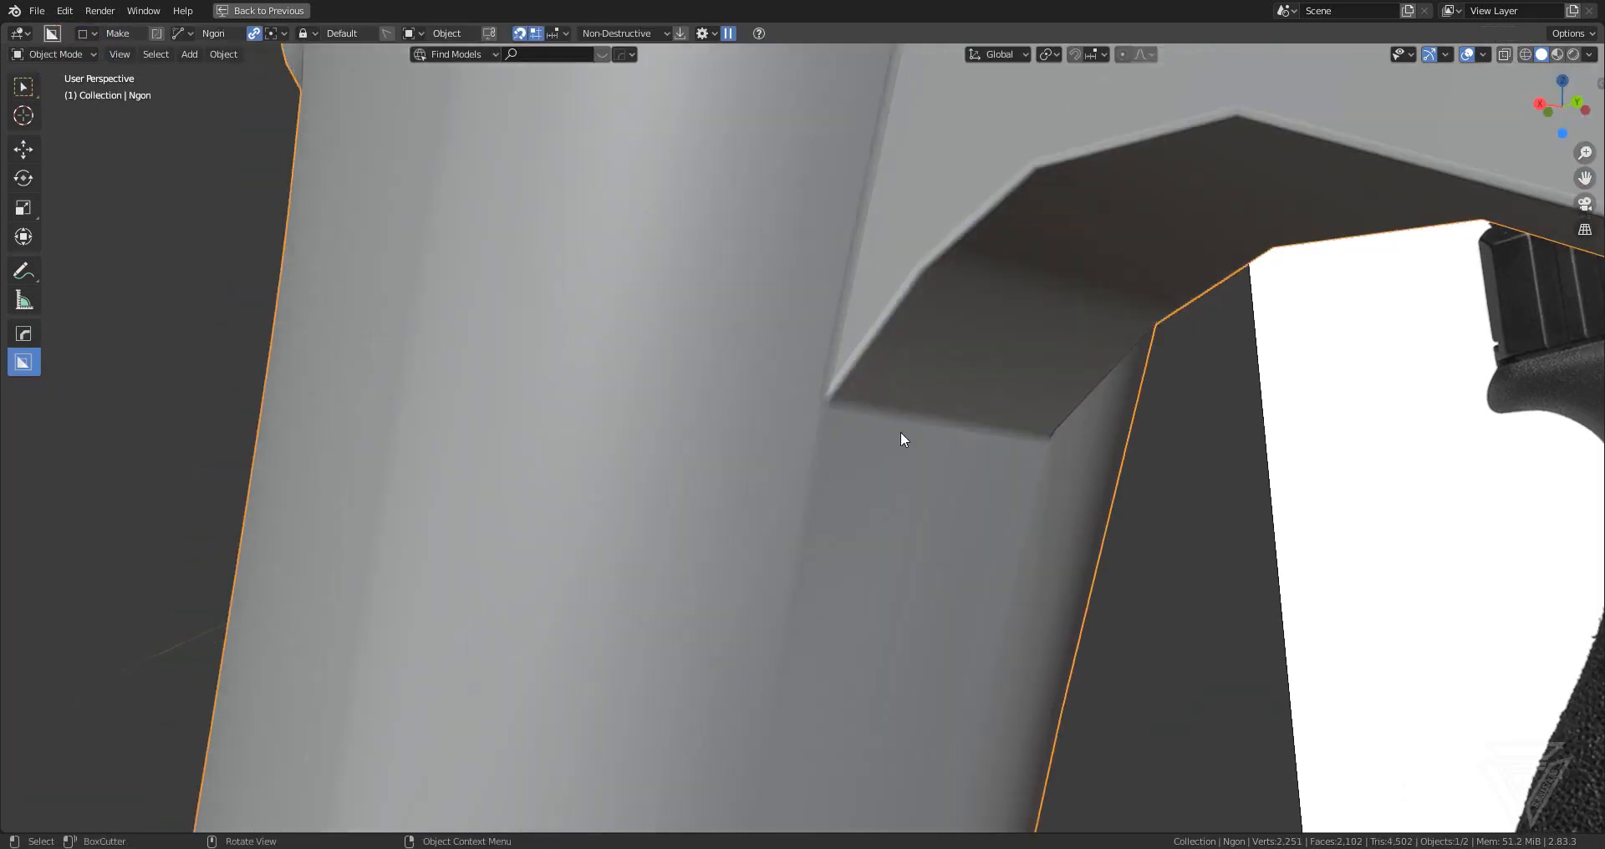
# - At the guard's upper junction with the grip, move the vertex beside the corner along X to line it up with the corner
pyautogui.scroll(-3, 900, 431)
pyautogui.moveTo(911, 343); pyautogui.dragTo(825, 585, button='middle')
pyautogui.scroll(2, 829, 394)
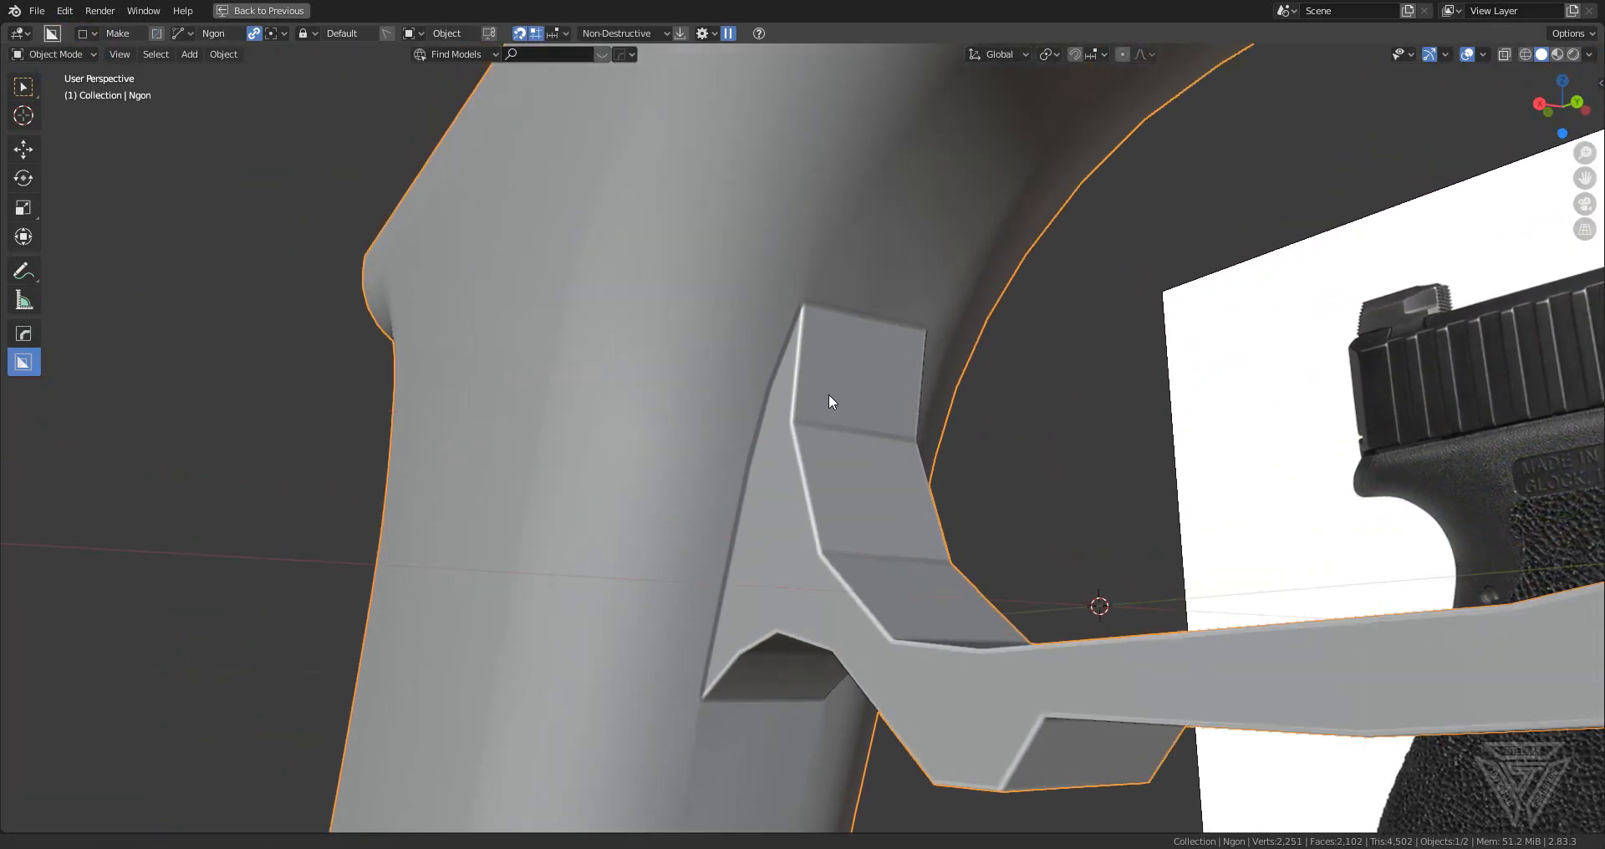
pyautogui.scroll(-4, 829, 395)
pyautogui.keyDown('shift'); pyautogui.moveTo(829, 394); pyautogui.dragTo(762, 559, button='middle'); pyautogui.keyUp('shift')
pyautogui.moveTo(853, 528); pyautogui.dragTo(713, 469, button='middle')
pyautogui.scroll(3, 835, 525)
pyautogui.press('Tab')
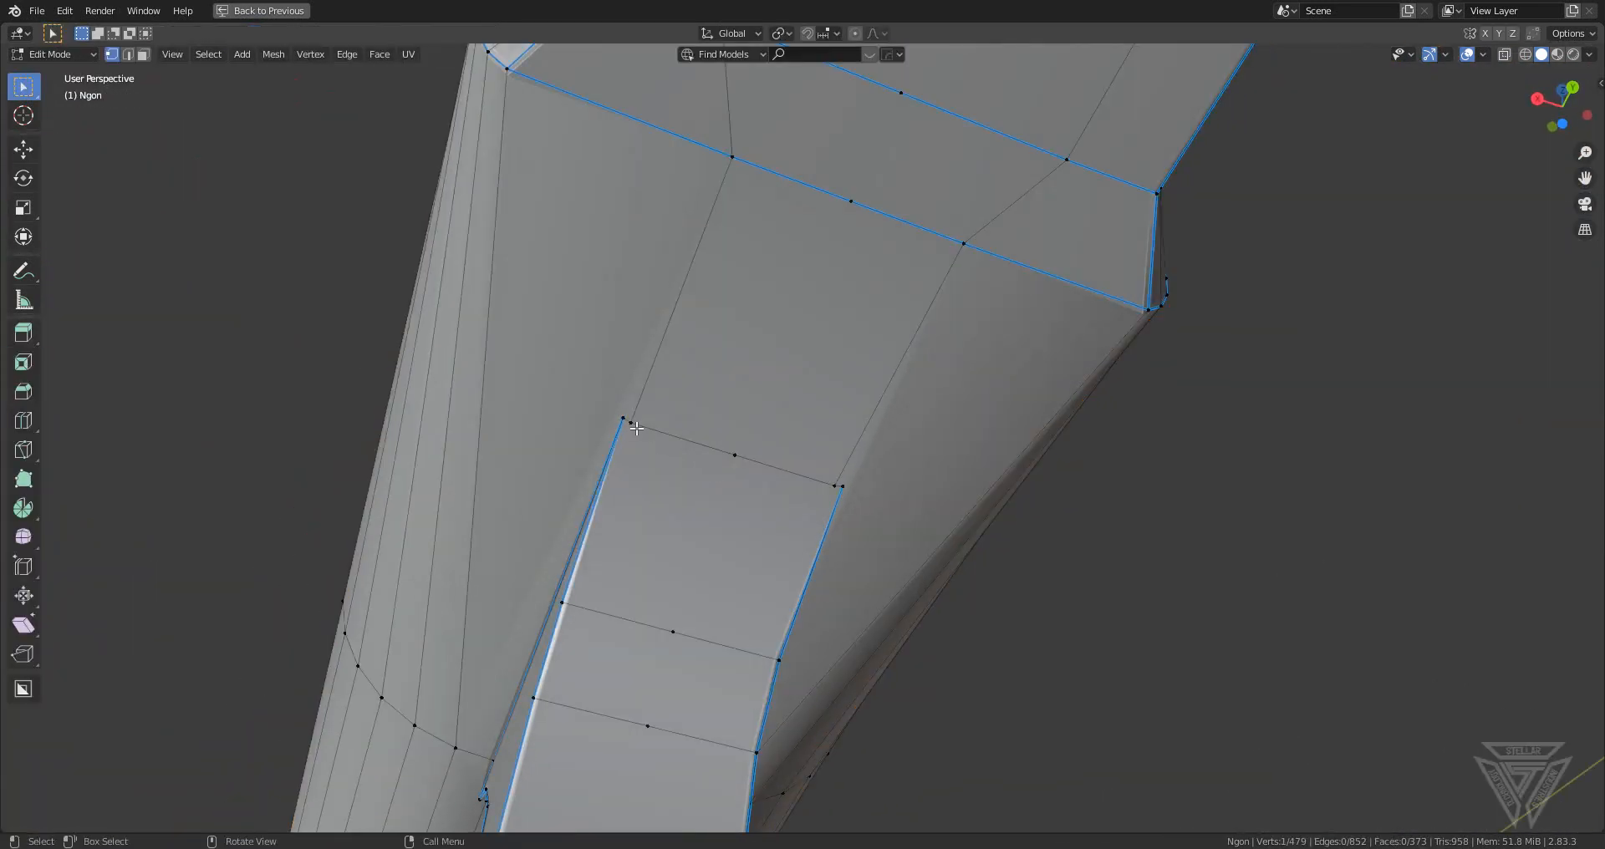
pyautogui.scroll(3, 636, 428)
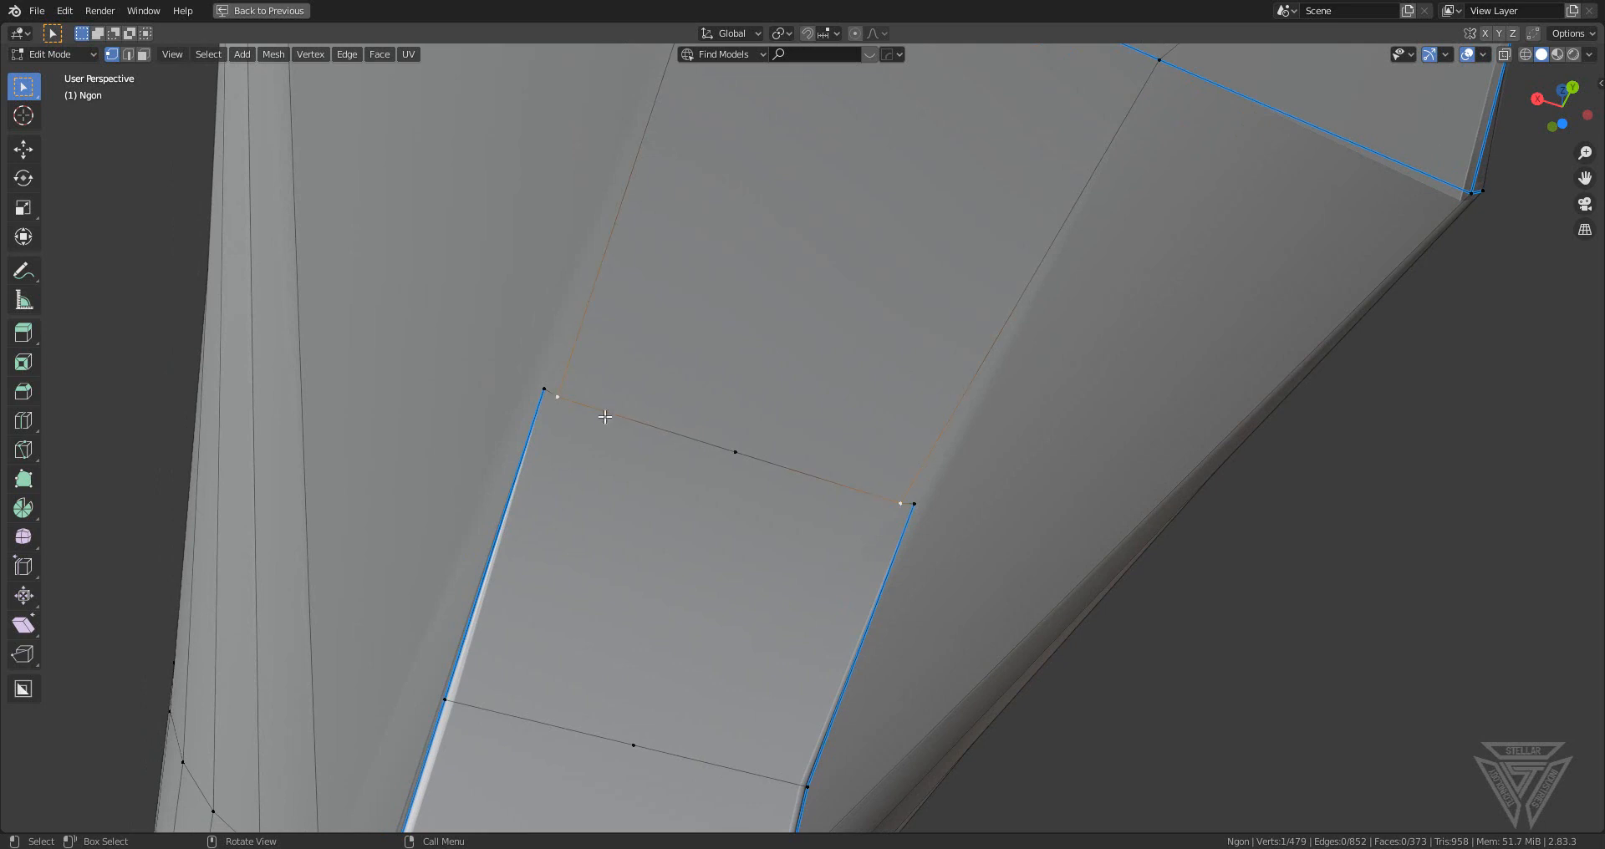
pyautogui.press('s')
pyautogui.rightClick(883, 474)
pyautogui.press('g')
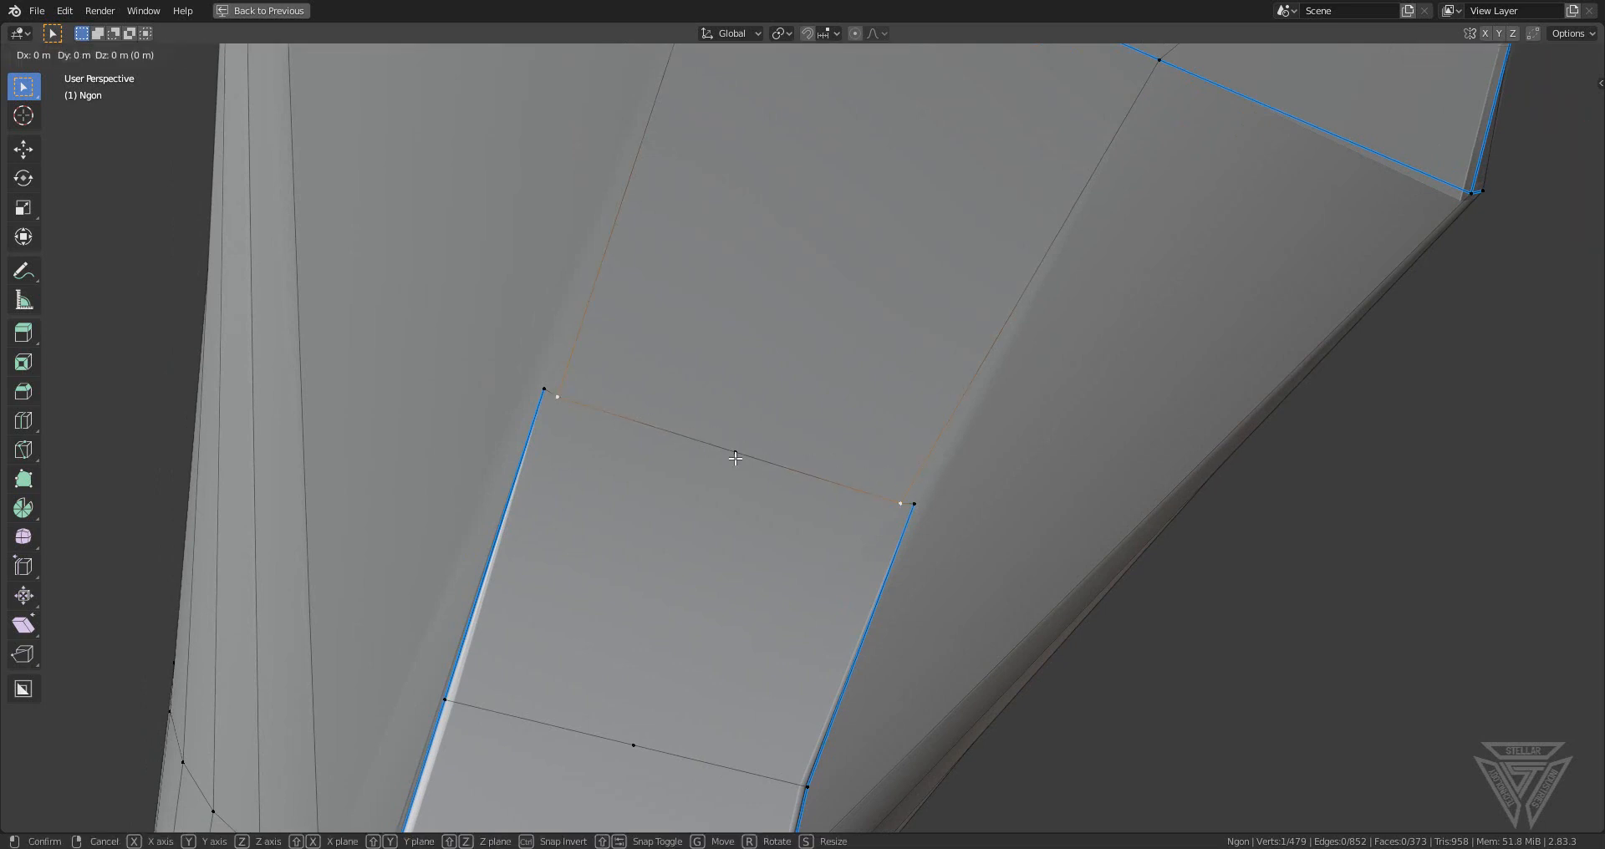
pyautogui.press('x')
pyautogui.click(769, 458)
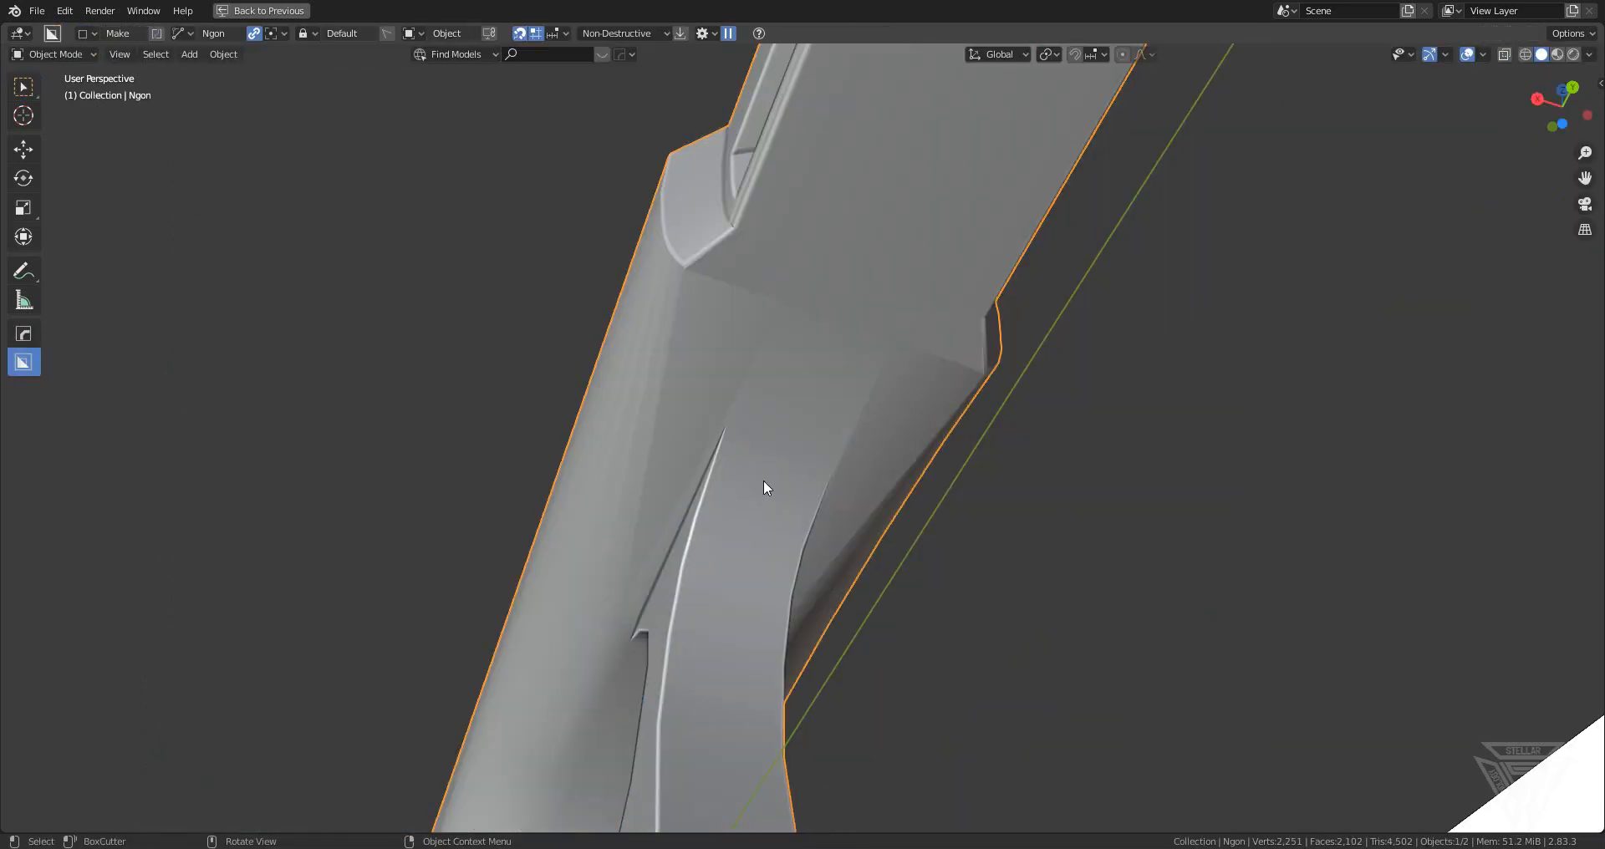
# - Examine the trigger guard and its junctions with the frame from several angles
pyautogui.moveTo(764, 479); pyautogui.dragTo(1067, 524, button='middle')
pyautogui.scroll(5, 805, 539)
pyautogui.moveTo(805, 539); pyautogui.dragTo(854, 503, button='middle')
pyautogui.press('Tab')
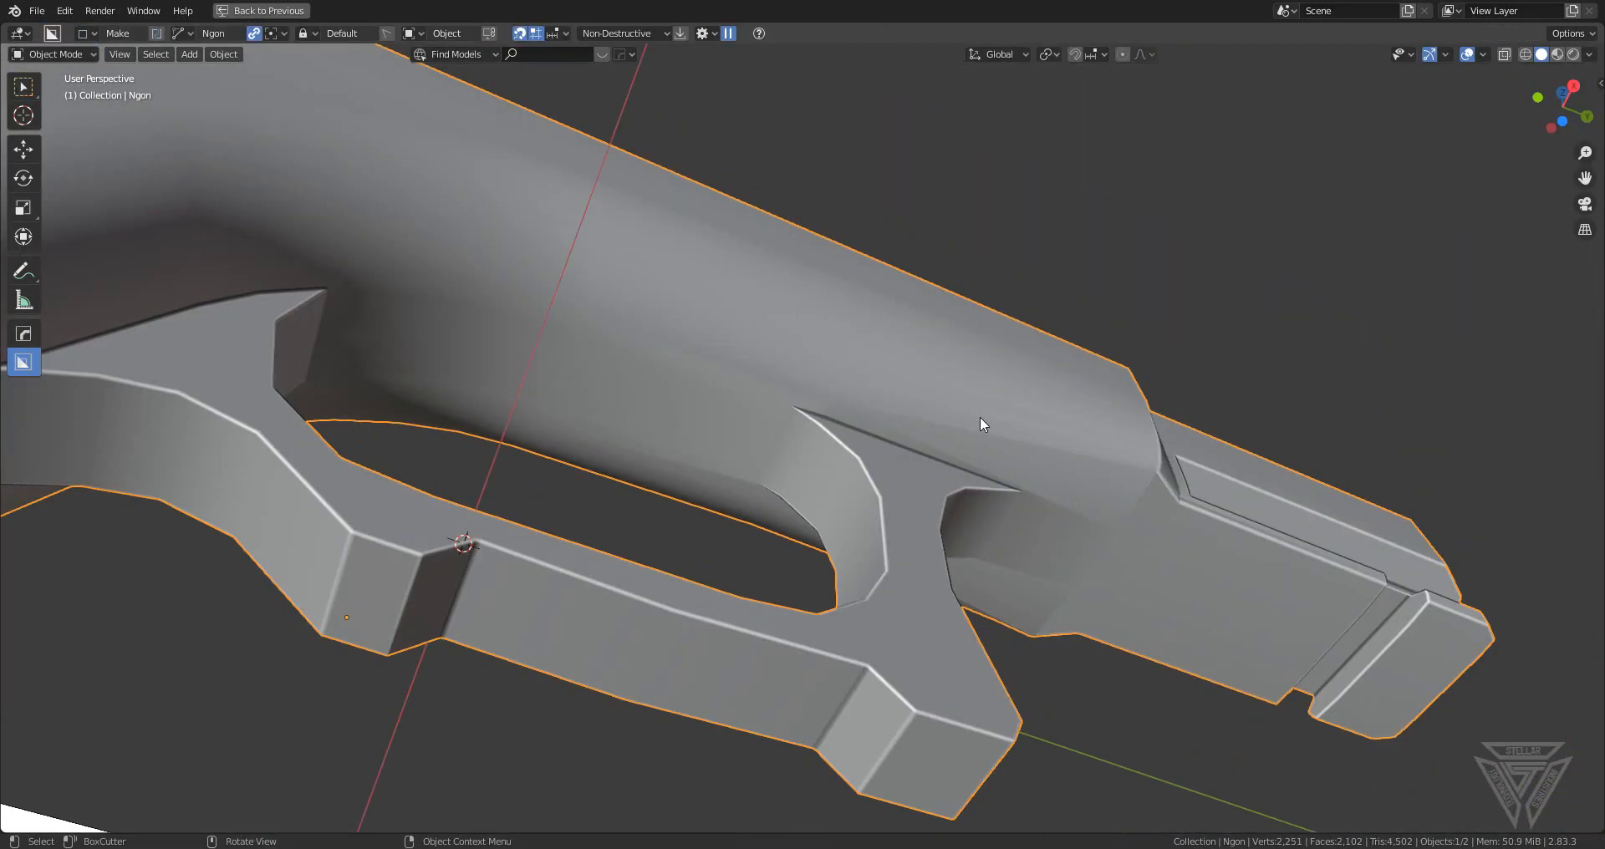
pyautogui.moveTo(980, 424); pyautogui.dragTo(1040, 378, button='middle')
pyautogui.scroll(6, 1007, 503)
pyautogui.moveTo(1008, 503); pyautogui.dragTo(870, 476, button='middle')
pyautogui.press('Tab')
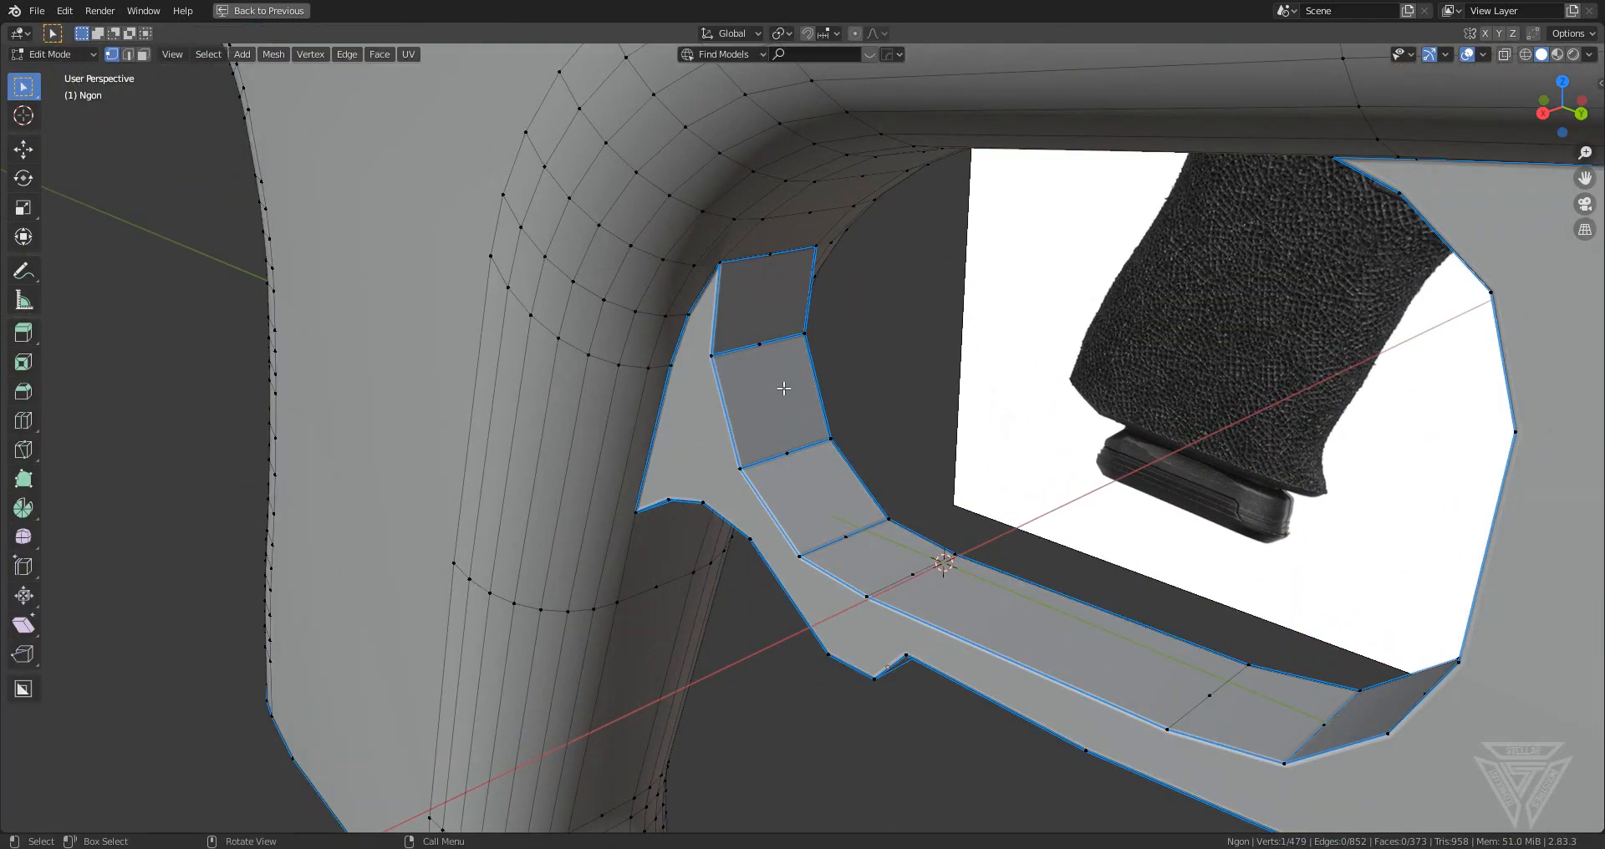
pyautogui.press('2')
pyautogui.keyDown('shift'); pyautogui.click(837, 531); pyautogui.keyUp('shift')
pyautogui.moveTo(836, 530); pyautogui.dragTo(1092, 549, button='middle')
pyautogui.hotkey('ctrl', 'b')
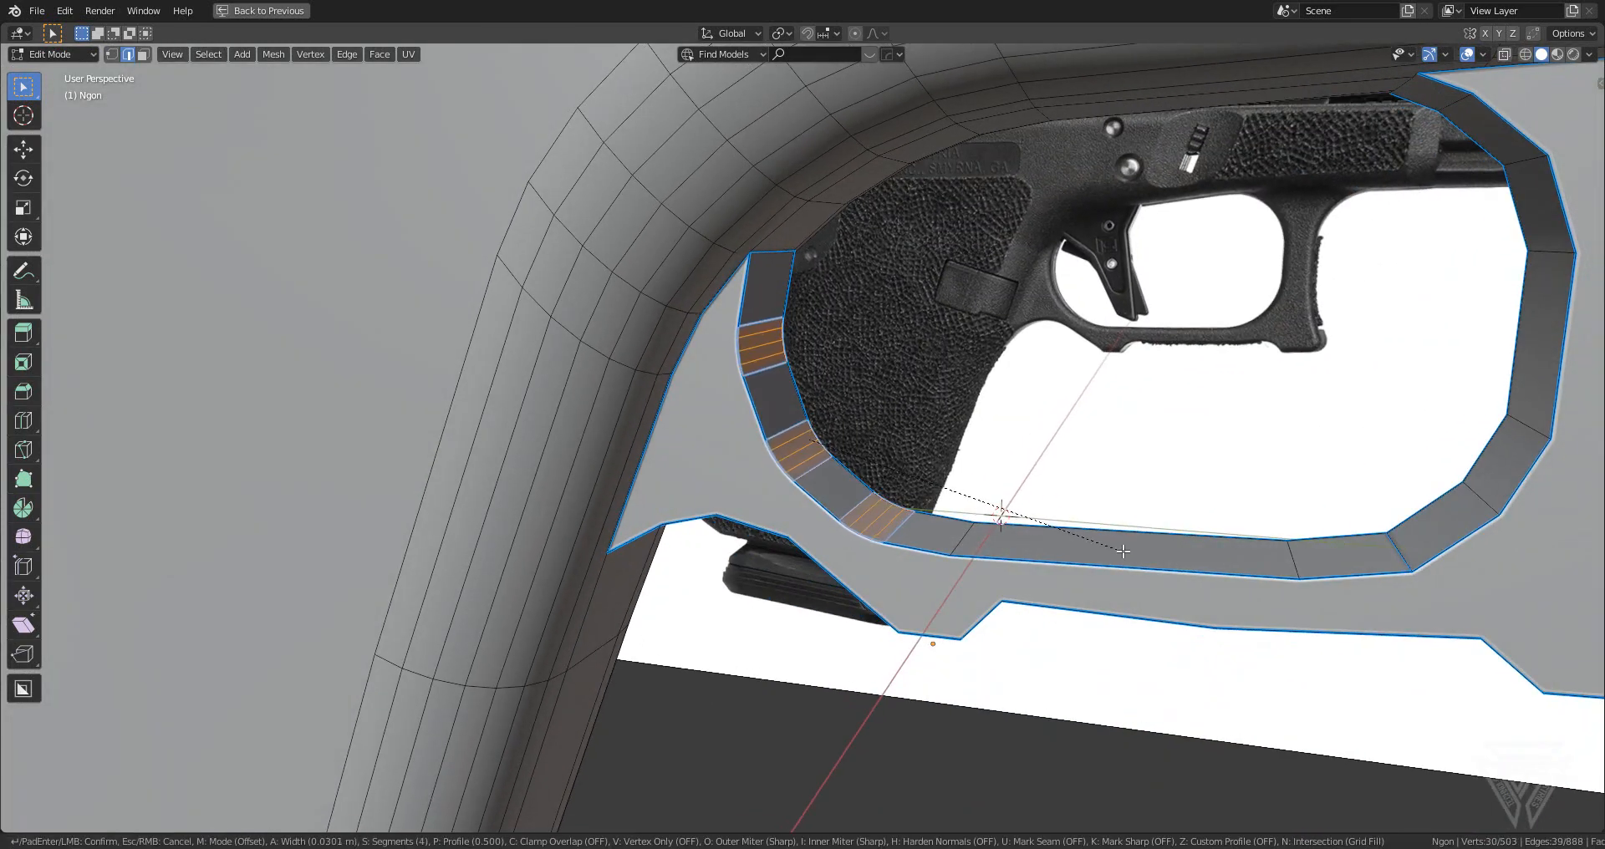
pyautogui.press('Escape')
# - Bevel the uppermost cross edge on the guard's inner rear curve with 6 segments and clear its sharp marking using HardOps
pyautogui.moveTo(760, 345); pyautogui.dragTo(1064, 477, button='middle')
pyautogui.hotkey('ctrl', 'b')
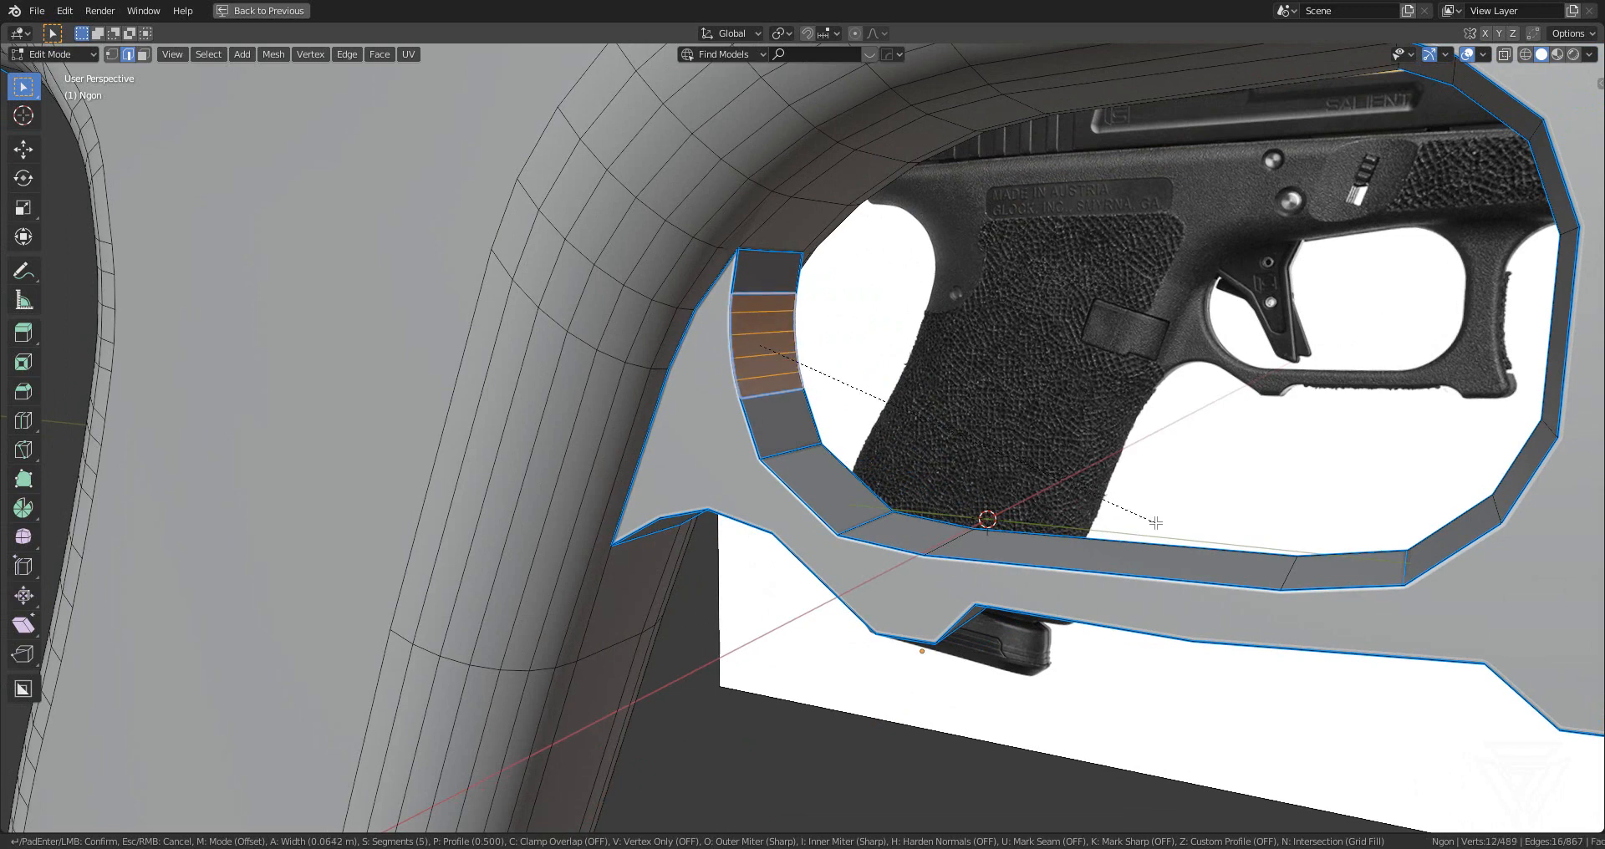
pyautogui.click(1155, 522)
pyautogui.rightClick(1116, 422)
pyautogui.click(1109, 420)
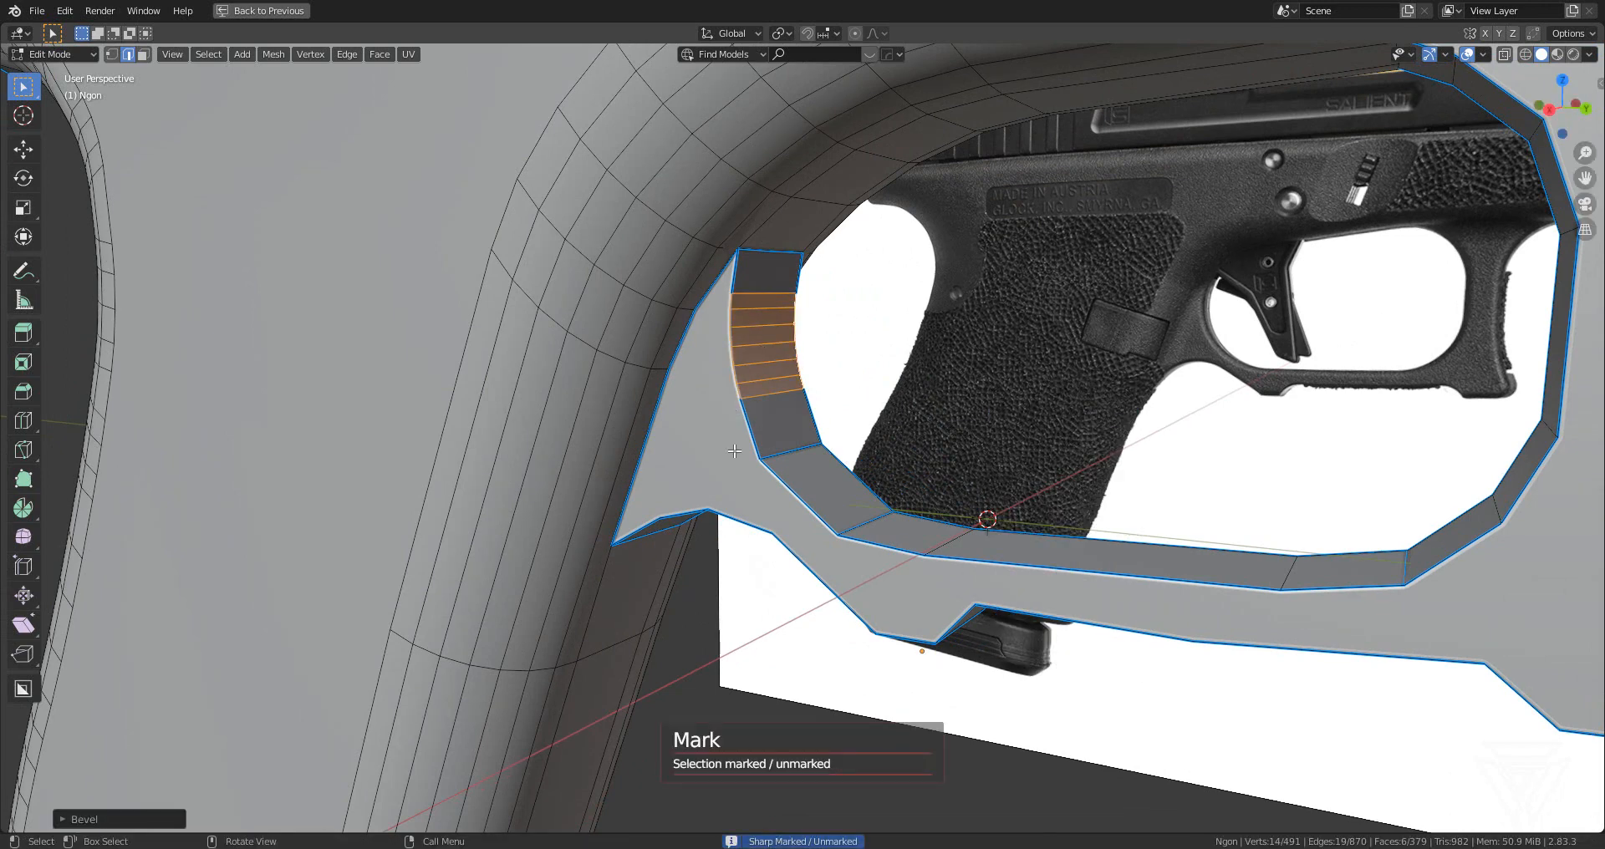
# - Bevel the middle cross edge of the inner rear curve with 6 segments and clear its sharp marking
pyautogui.click(797, 458)
pyautogui.hotkey('ctrl', 'b')
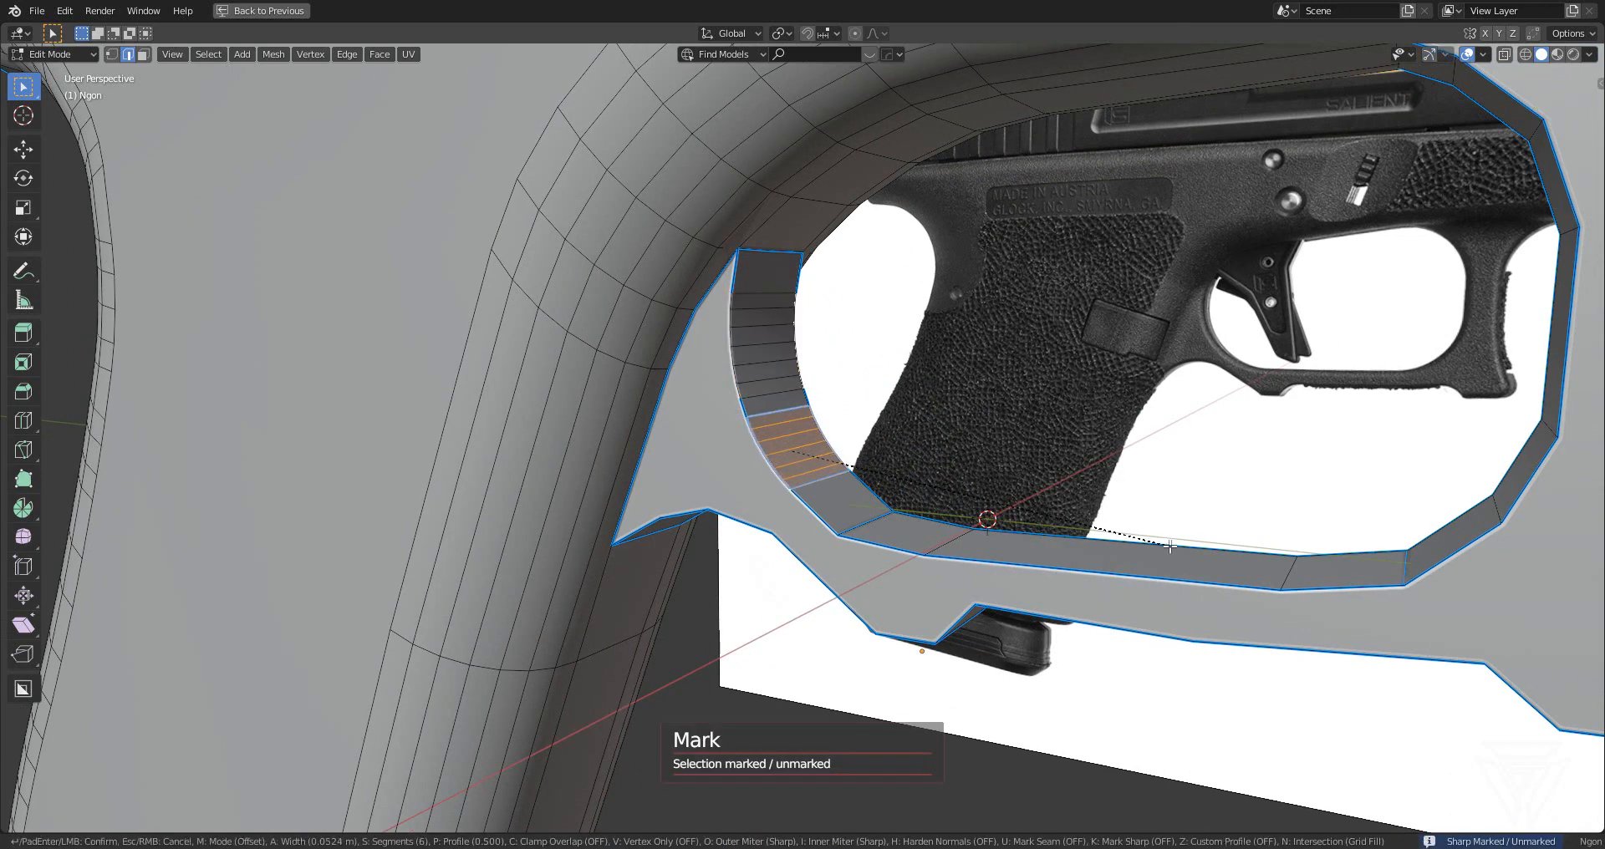
pyautogui.click(1103, 448)
pyautogui.rightClick(1086, 442)
pyautogui.click(1086, 439)
# - Bevel the lowest cross edge of the inner rear curve with 6 segments
pyautogui.click(899, 501)
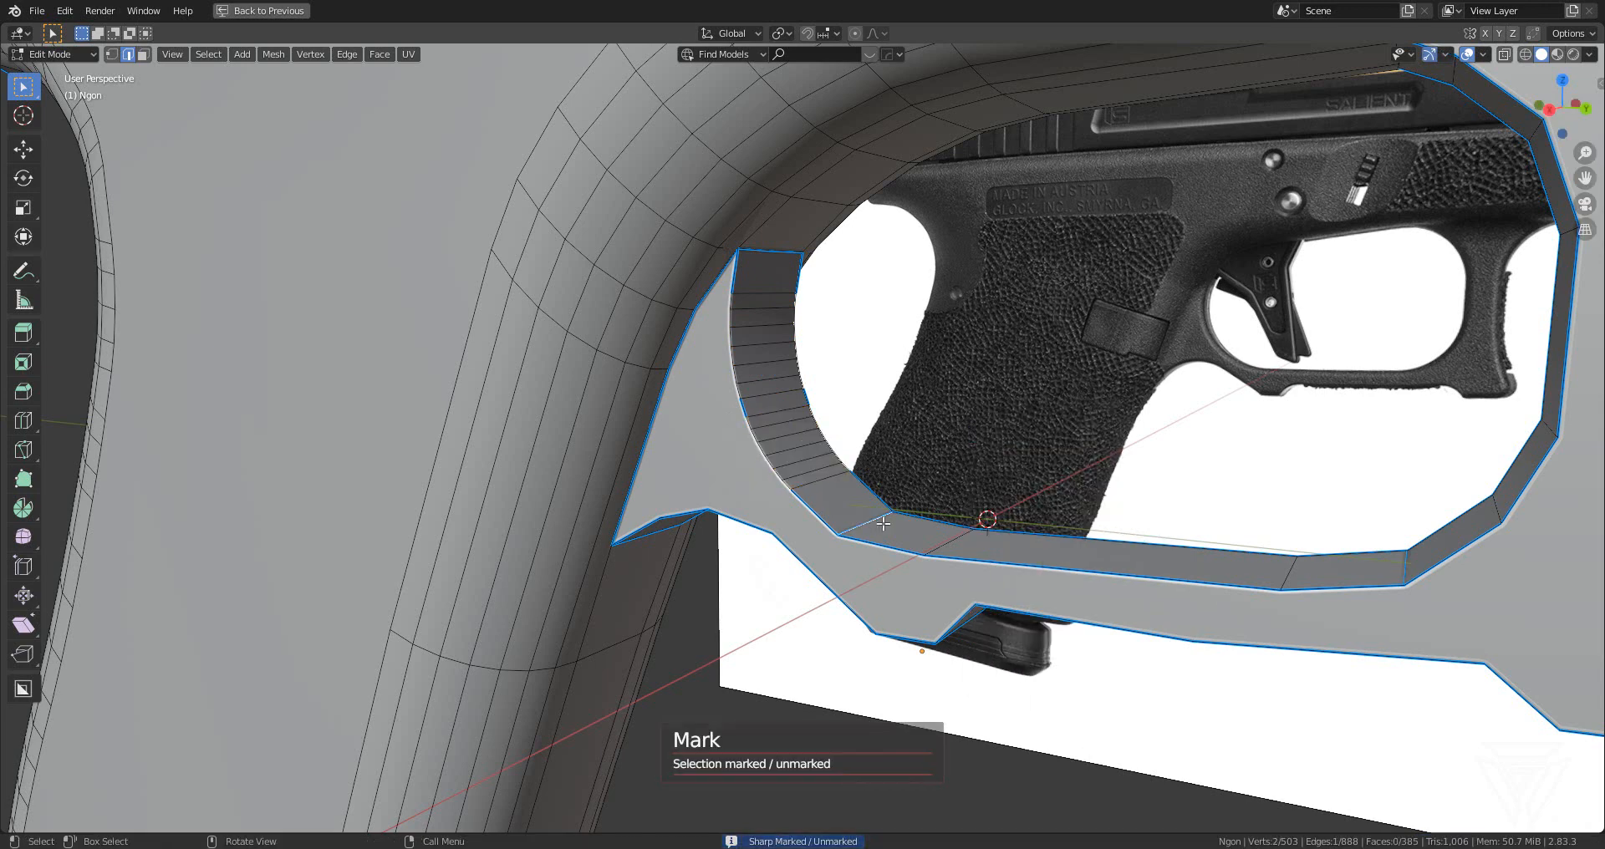
pyautogui.hotkey('ctrl', 'b')
pyautogui.click(845, 536)
pyautogui.scroll(3, 844, 540)
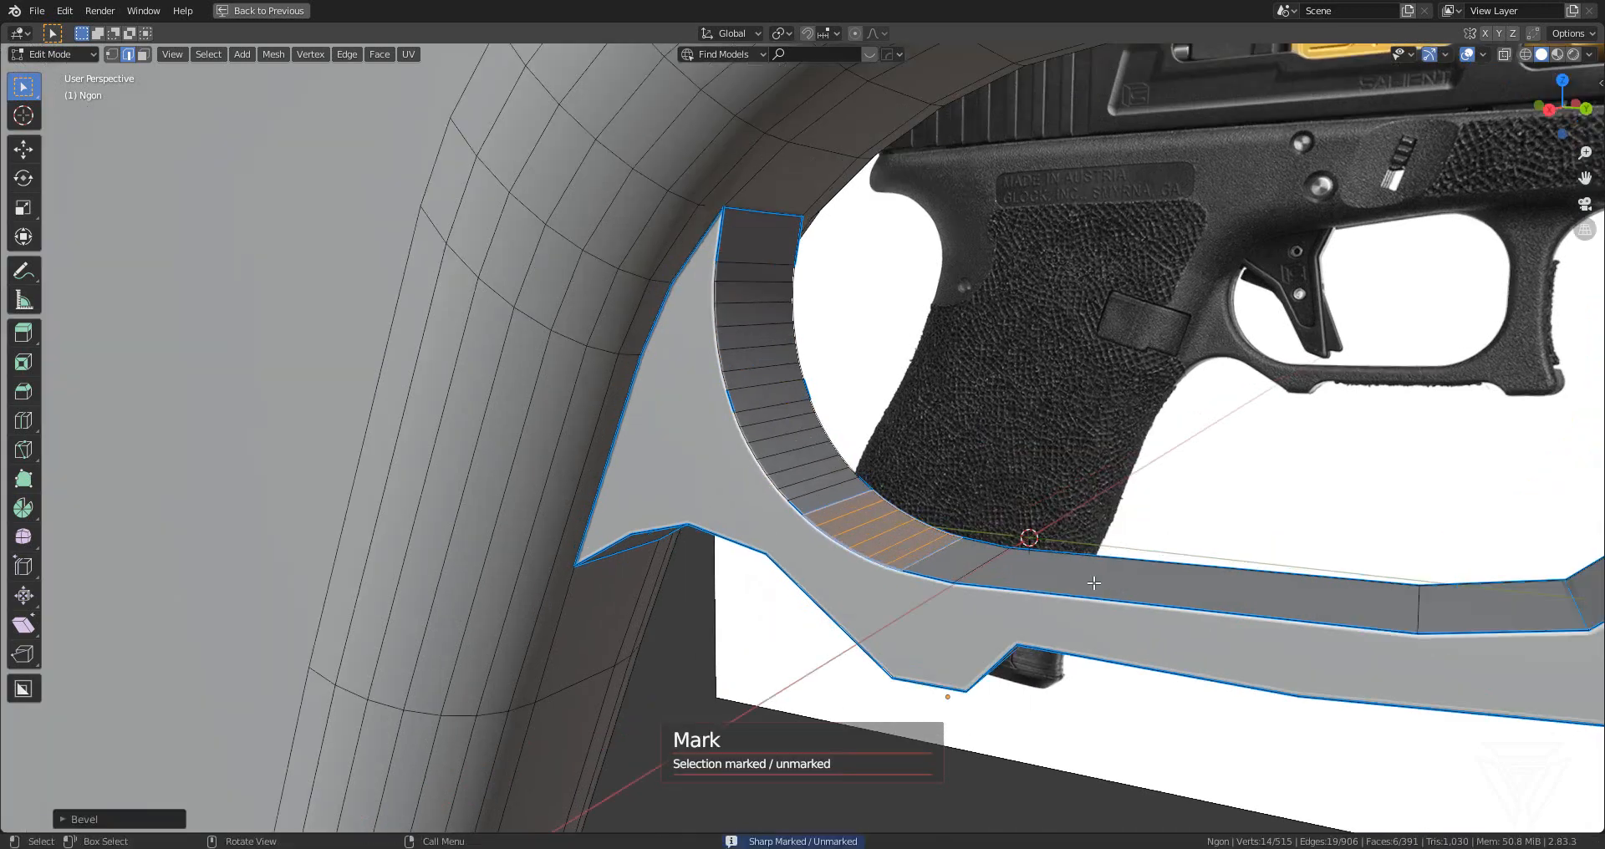
# - Clear the sharp marking from the two remaining marked cross edges on the guard's inner rear curve
pyautogui.click(842, 551)
pyautogui.moveTo(841, 552); pyautogui.dragTo(975, 539, button='middle')
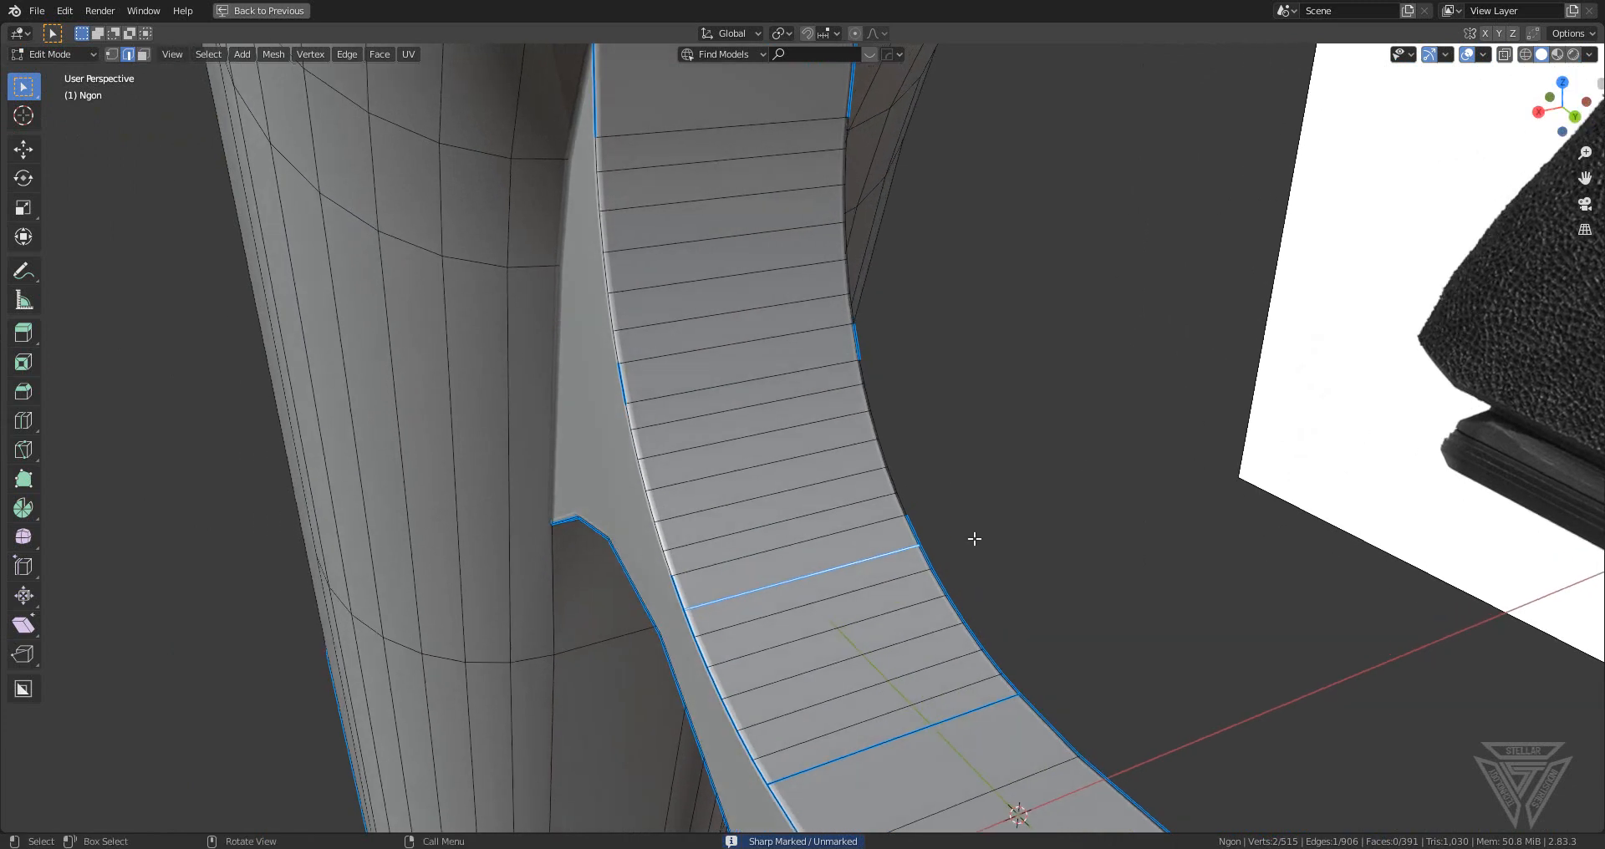
pyautogui.moveTo(740, 639); pyautogui.dragTo(652, 532, button='middle')
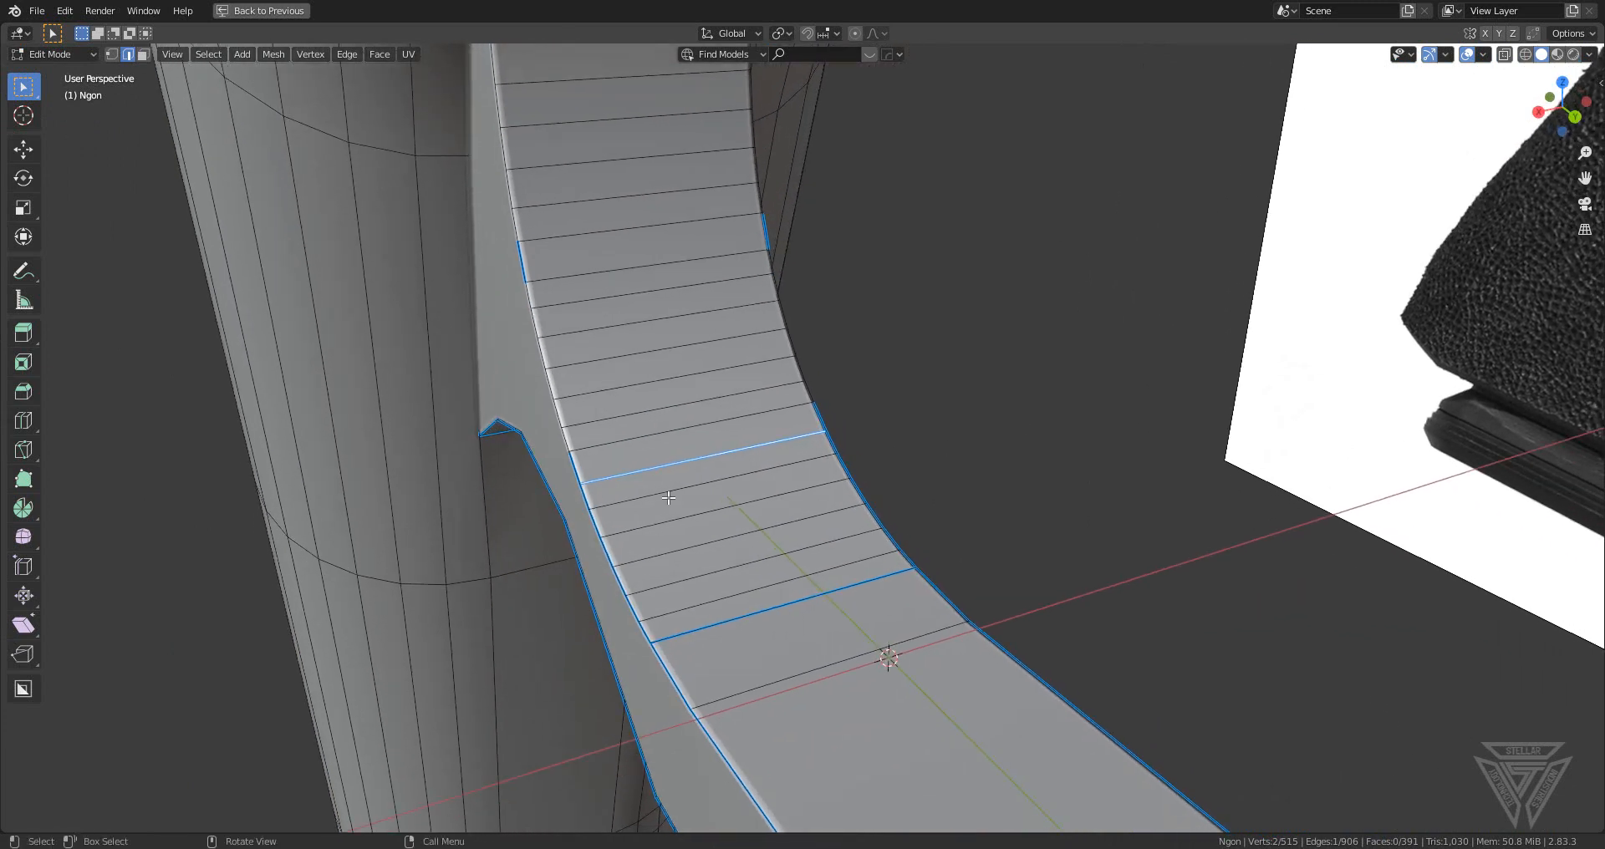
pyautogui.keyDown('shift'); pyautogui.click(829, 608); pyautogui.keyUp('shift')
pyautogui.press('q')
pyautogui.click(1020, 544)
pyautogui.scroll(-2, 1019, 544)
pyautogui.press('Tab')
pyautogui.scroll(-3, 1023, 541)
# - Try to bevel all four cross edges of the guard's inner front lower corner together with 7 segments, then undo it
pyautogui.moveTo(1048, 535); pyautogui.dragTo(871, 503, button='middle')
pyautogui.press('Tab')
pyautogui.keyDown('shift'); pyautogui.moveTo(1233, 519); pyautogui.dragTo(667, 564, button='middle'); pyautogui.keyUp('shift')
pyautogui.moveTo(667, 565); pyautogui.dragTo(754, 571, button='middle')
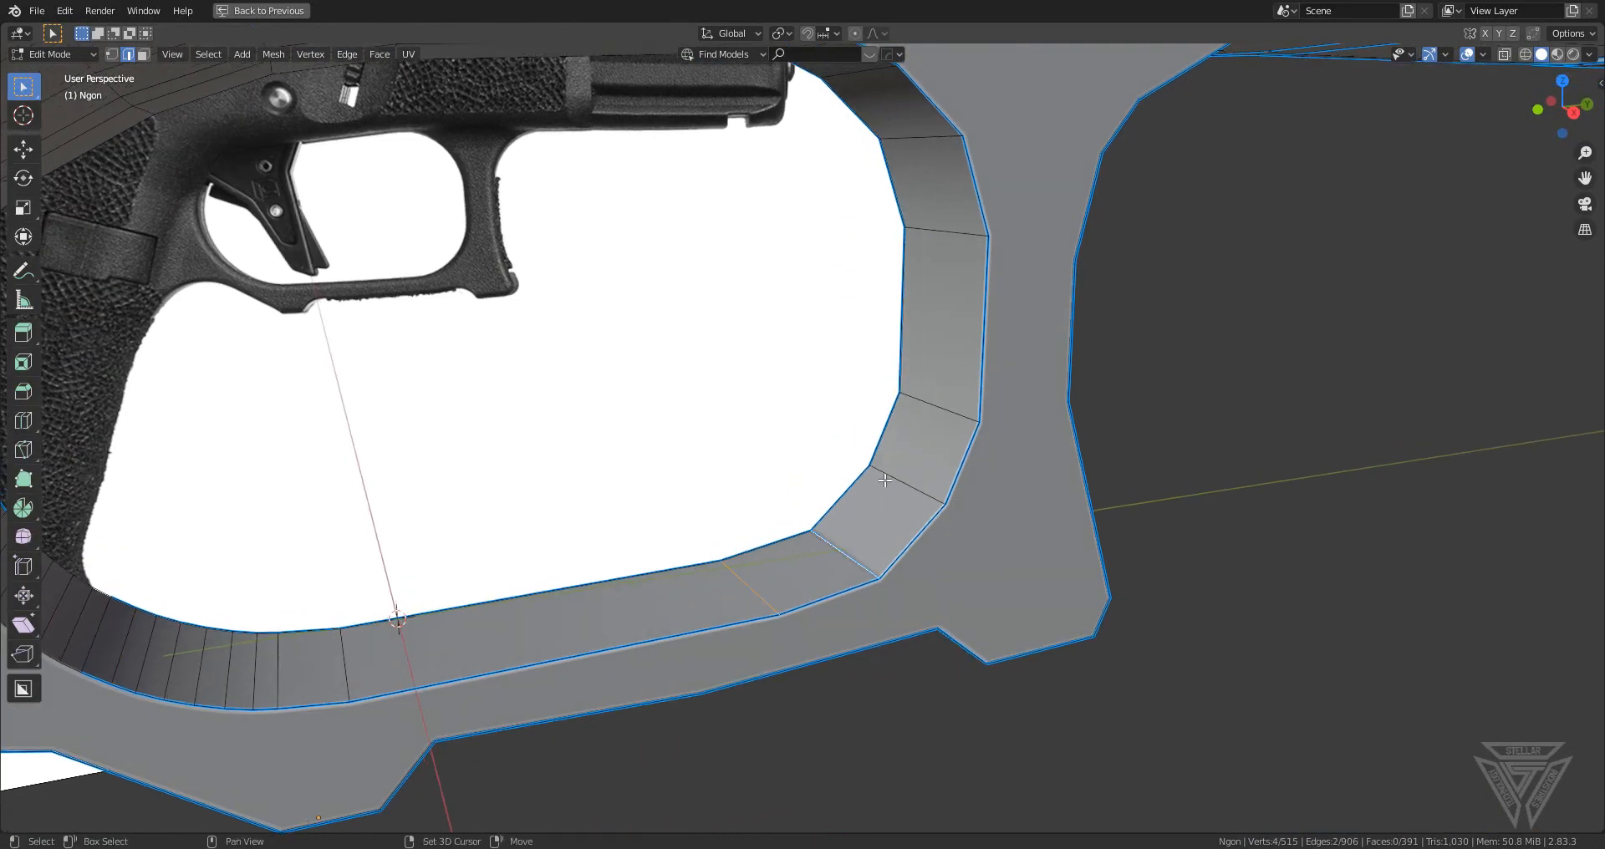
pyautogui.moveTo(1034, 509); pyautogui.dragTo(1153, 544, button='middle')
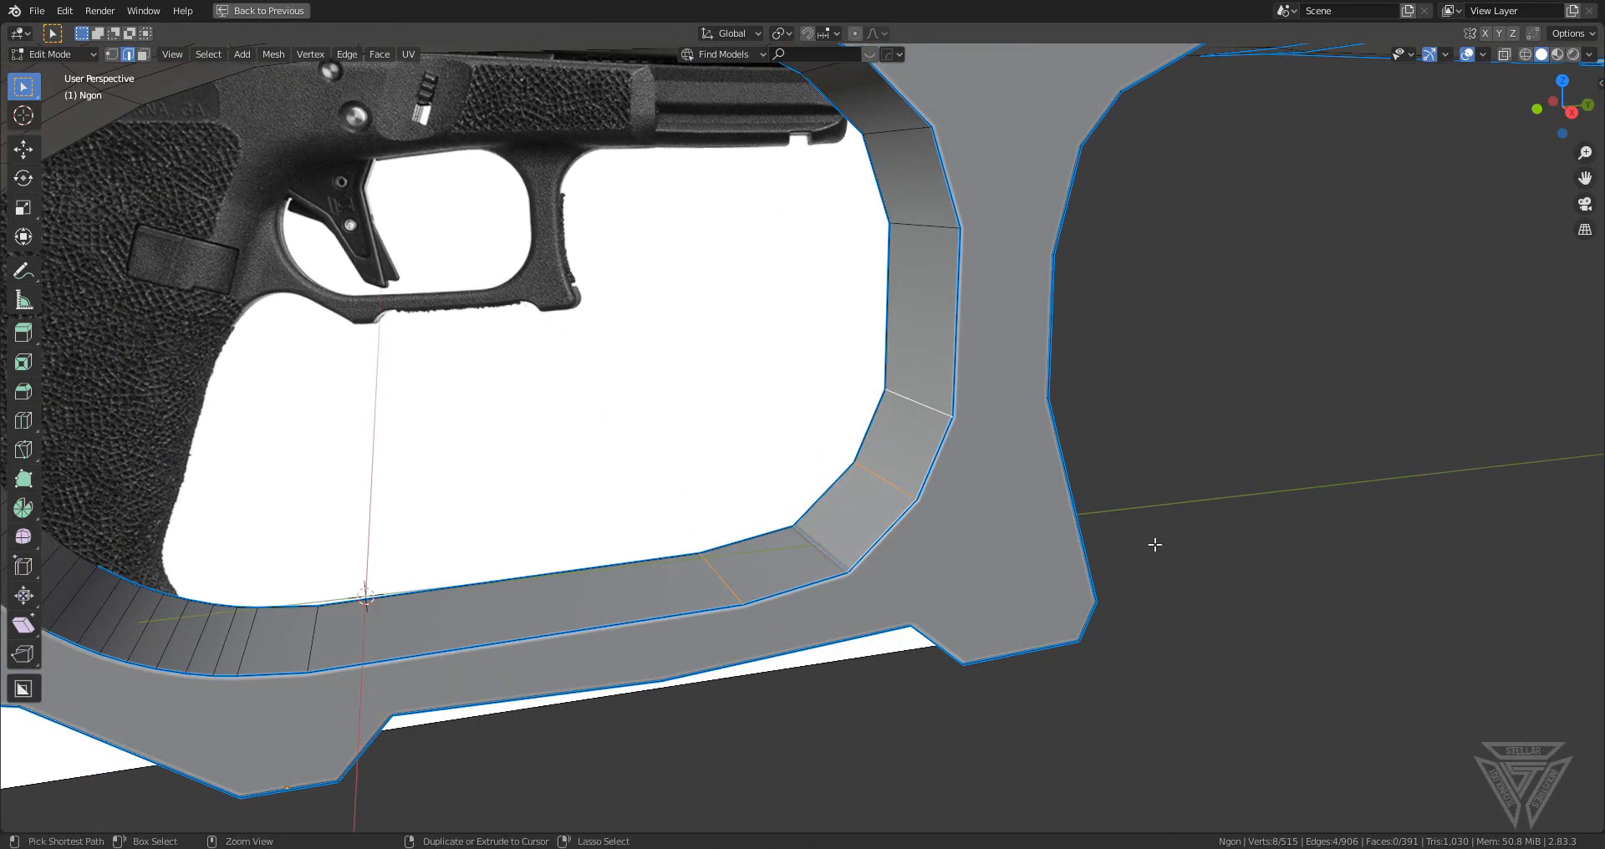
pyautogui.hotkey('ctrl', 'b')
pyautogui.scroll(5, 1211, 559)
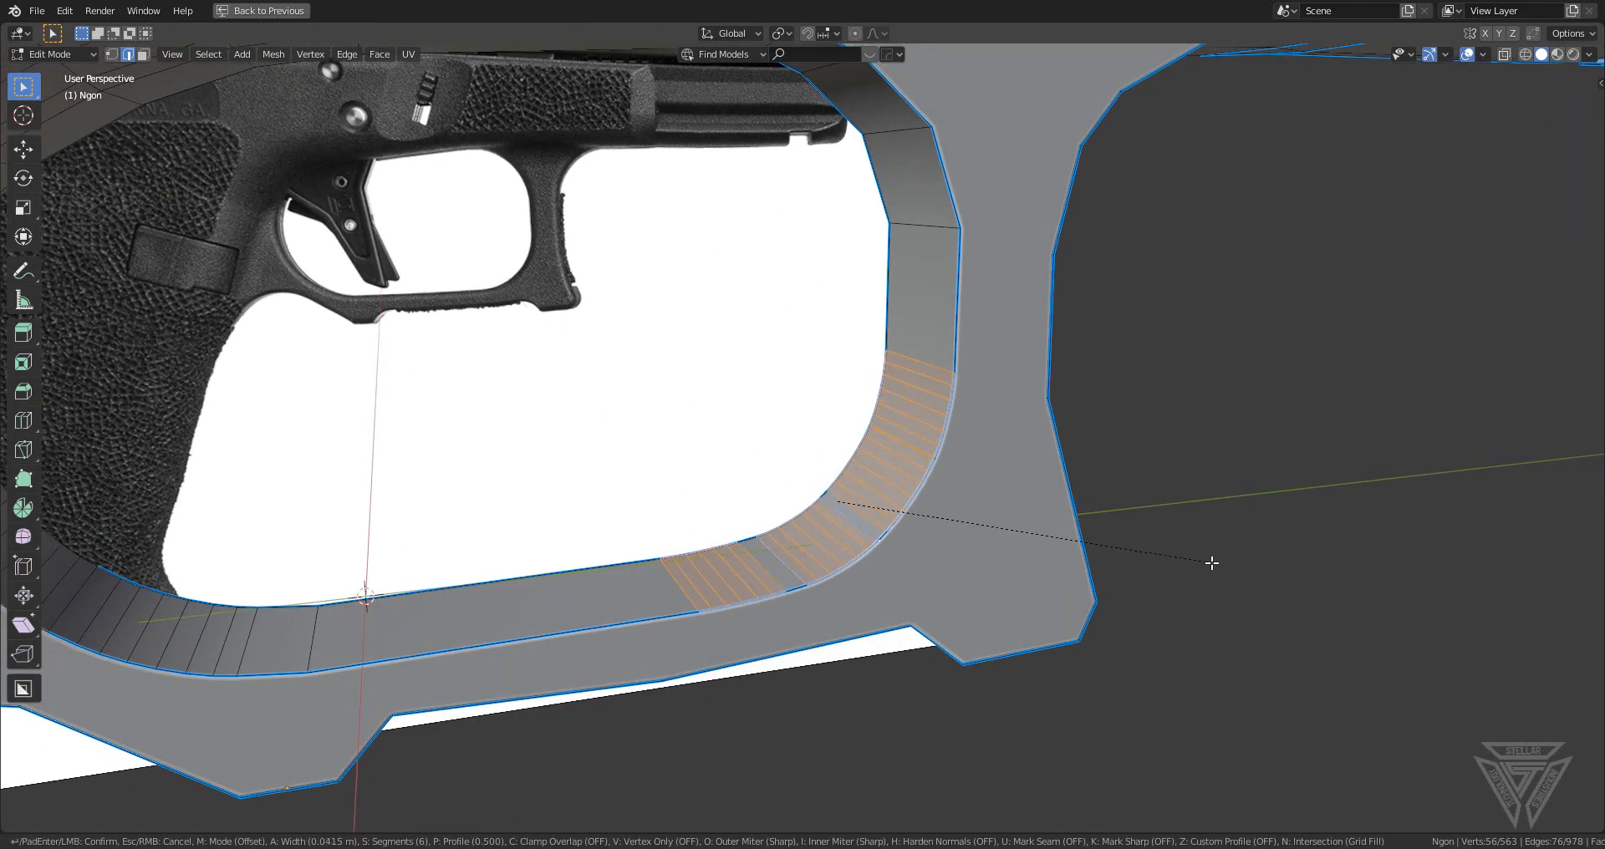
pyautogui.click(1211, 563)
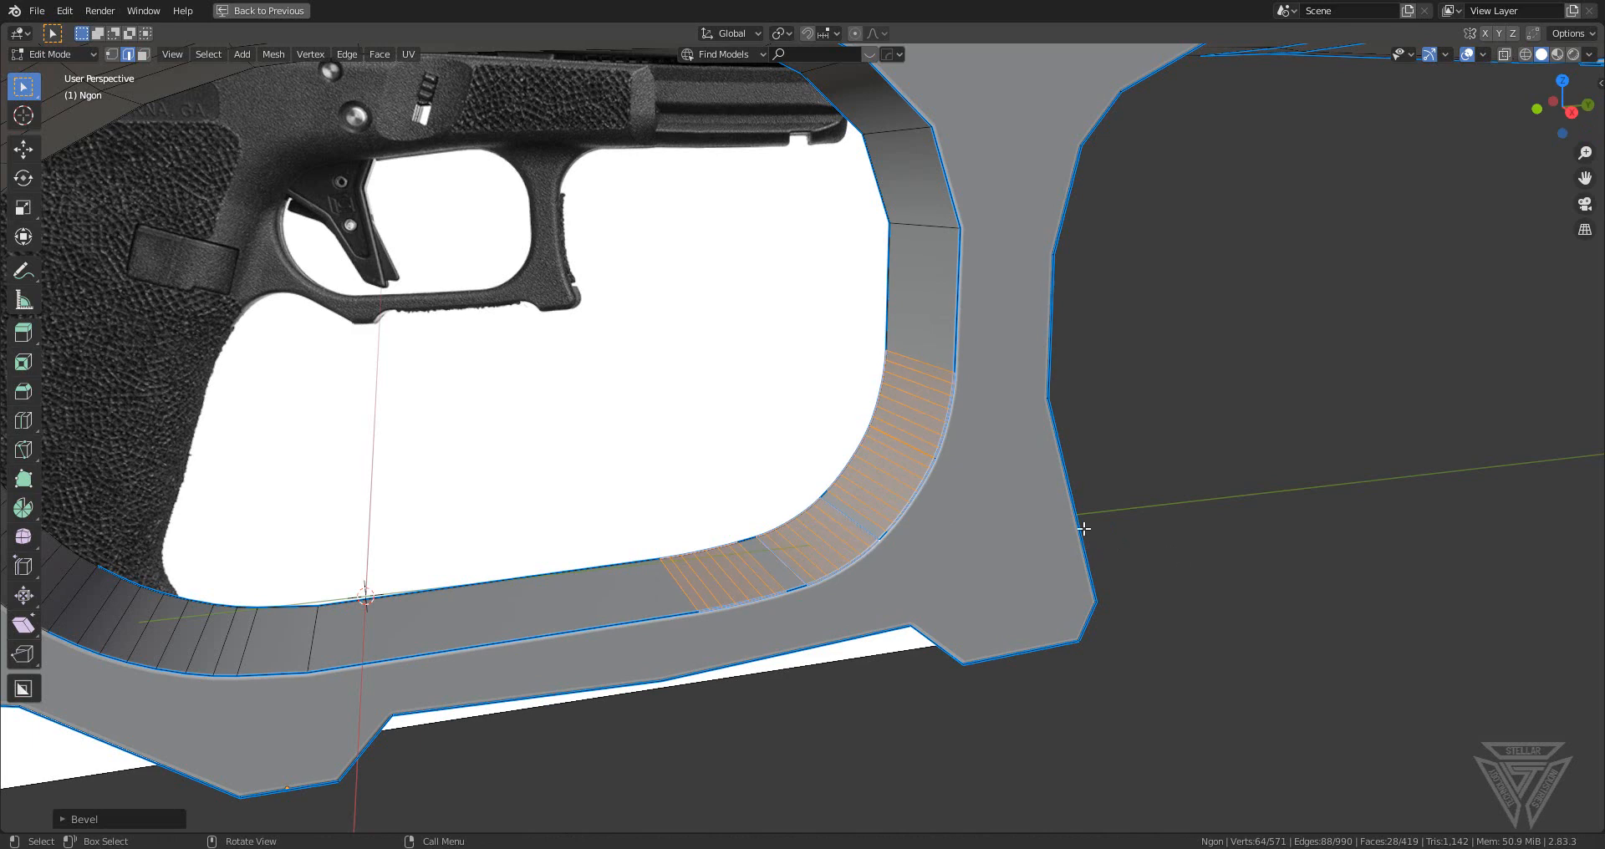
pyautogui.scroll(2, 1083, 529)
pyautogui.hotkey('ctrl', 'z')
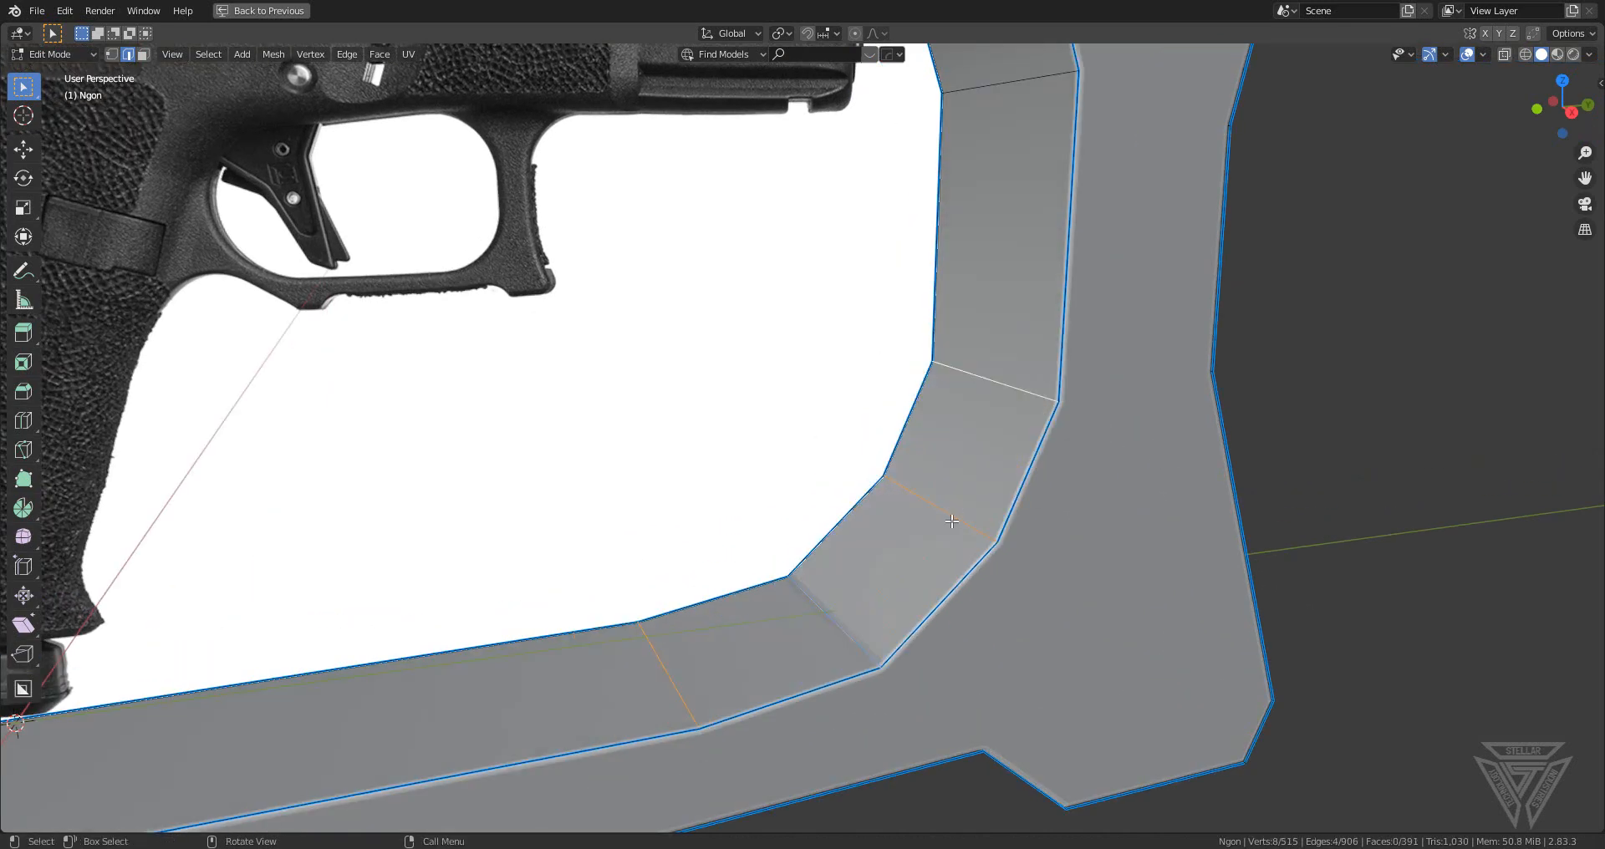
# - Bevel the three lower cross edges of the inner front corner with 7 segments and the edge above them with 3
pyautogui.hotkey('ctrl', 'b')
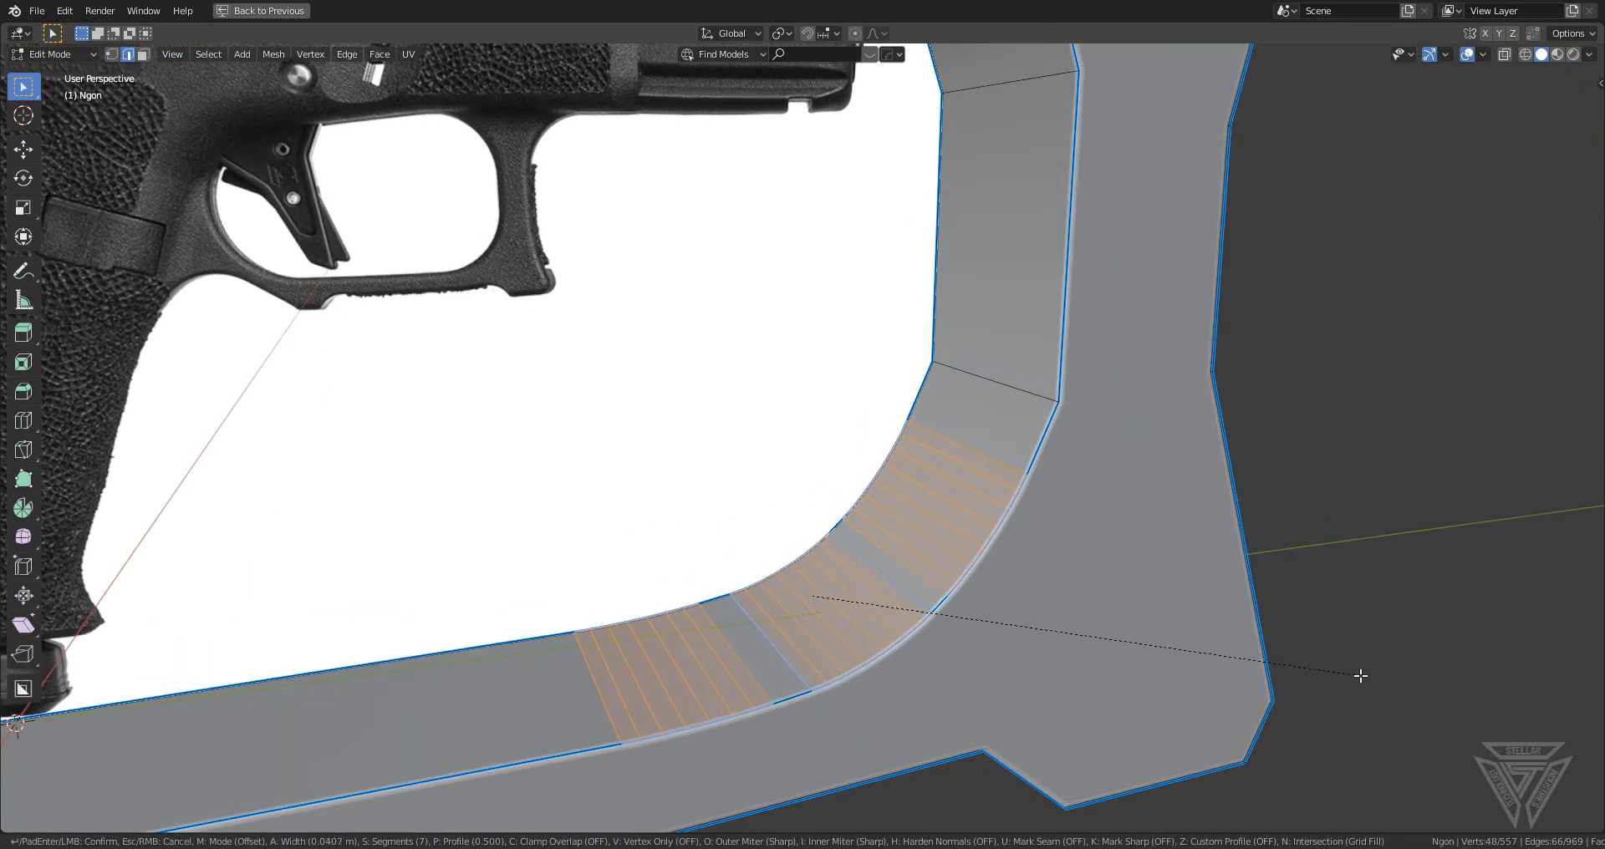
pyautogui.click(1364, 675)
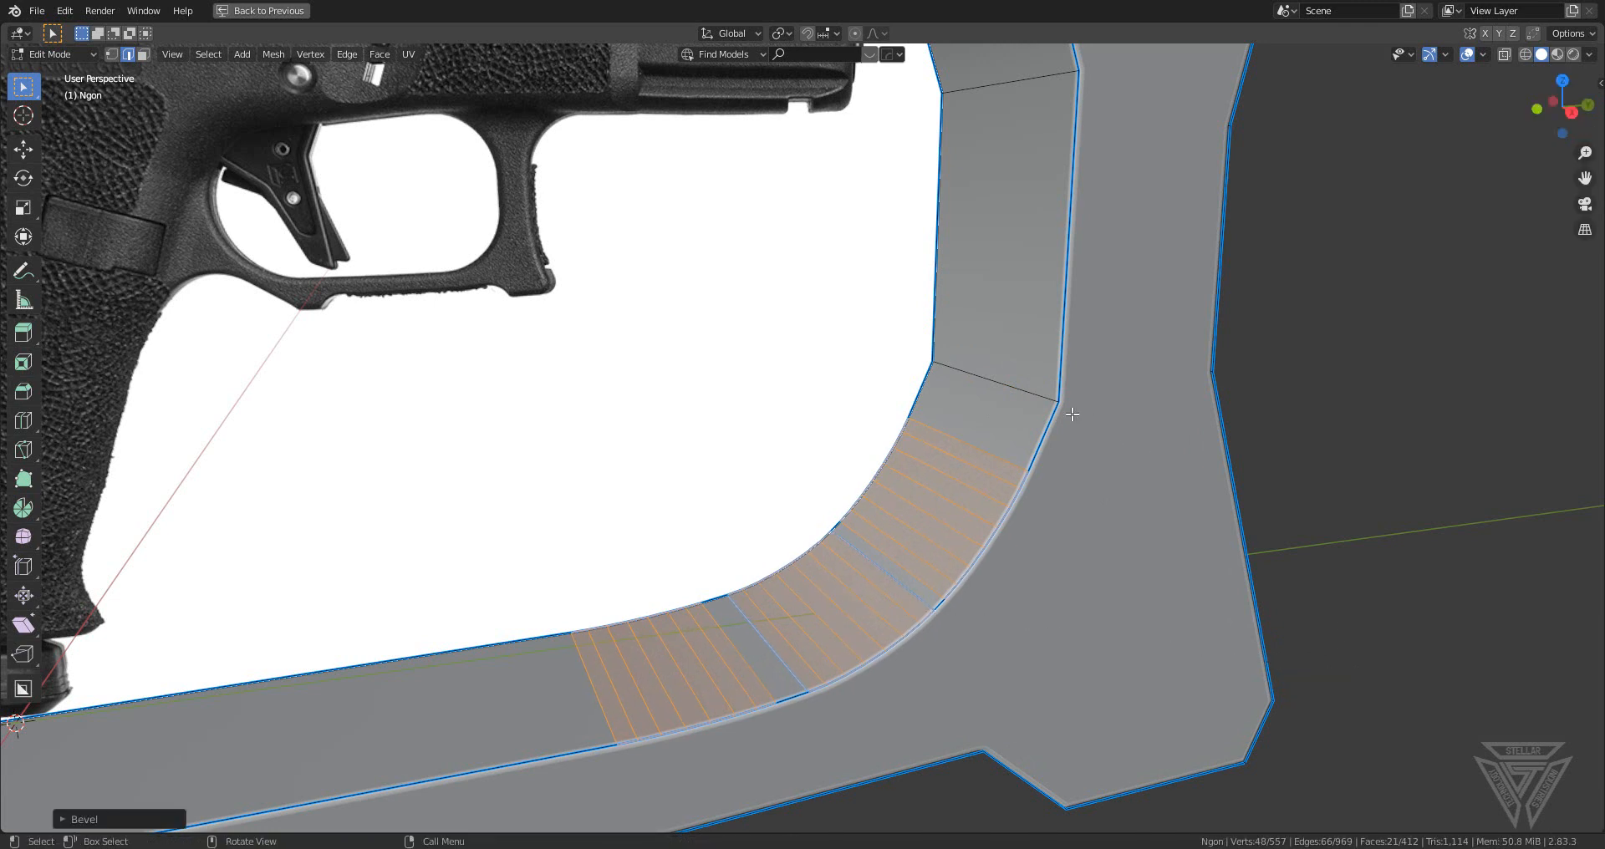
pyautogui.click(1222, 515)
pyautogui.hotkey('ctrl', 'b')
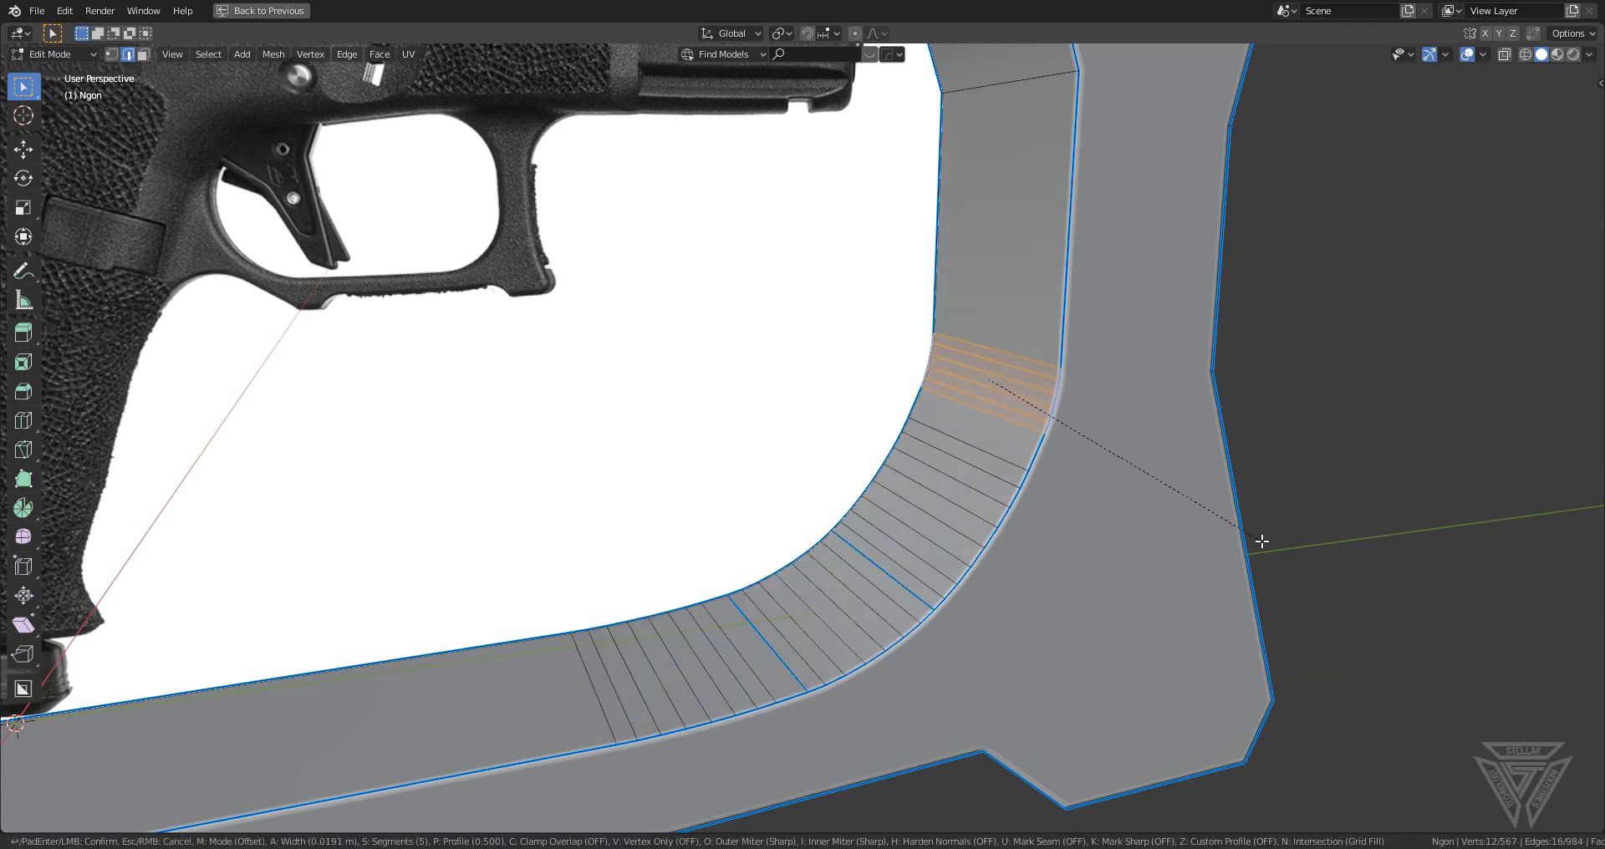
pyautogui.click(1265, 542)
# - Clear the sharp marking from the two marked cross edges in the guard's inner front lower corner using HardOps
pyautogui.click(777, 640)
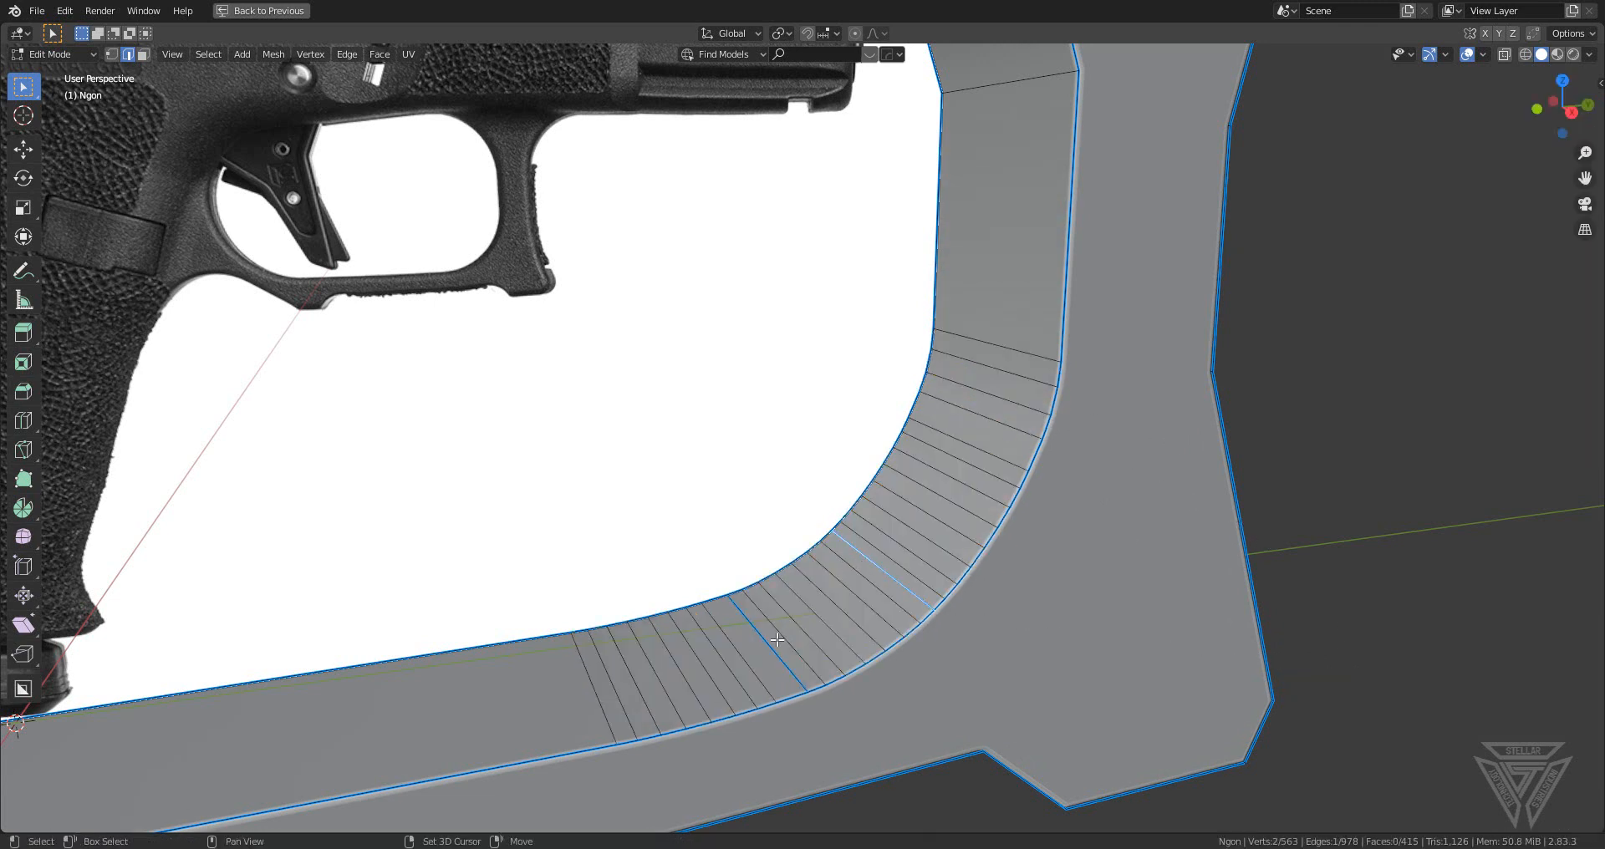
pyautogui.press('q')
pyautogui.click(970, 573)
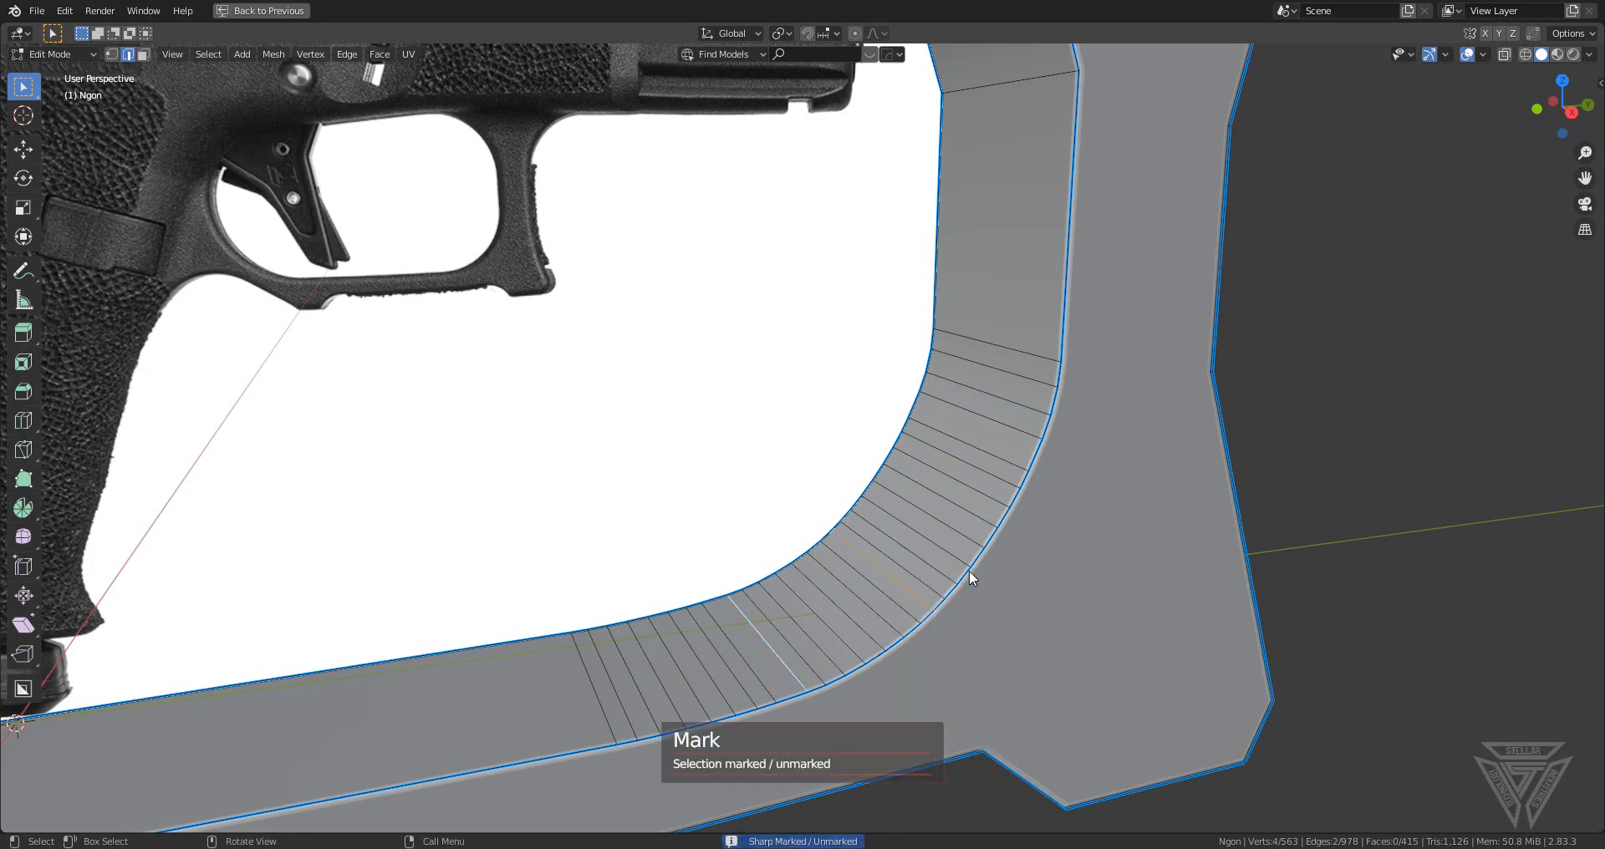
# - Bevel the two upper cross edges of the guard's inner front curve with 3 segments
pyautogui.moveTo(970, 573); pyautogui.dragTo(1095, 562, button='middle')
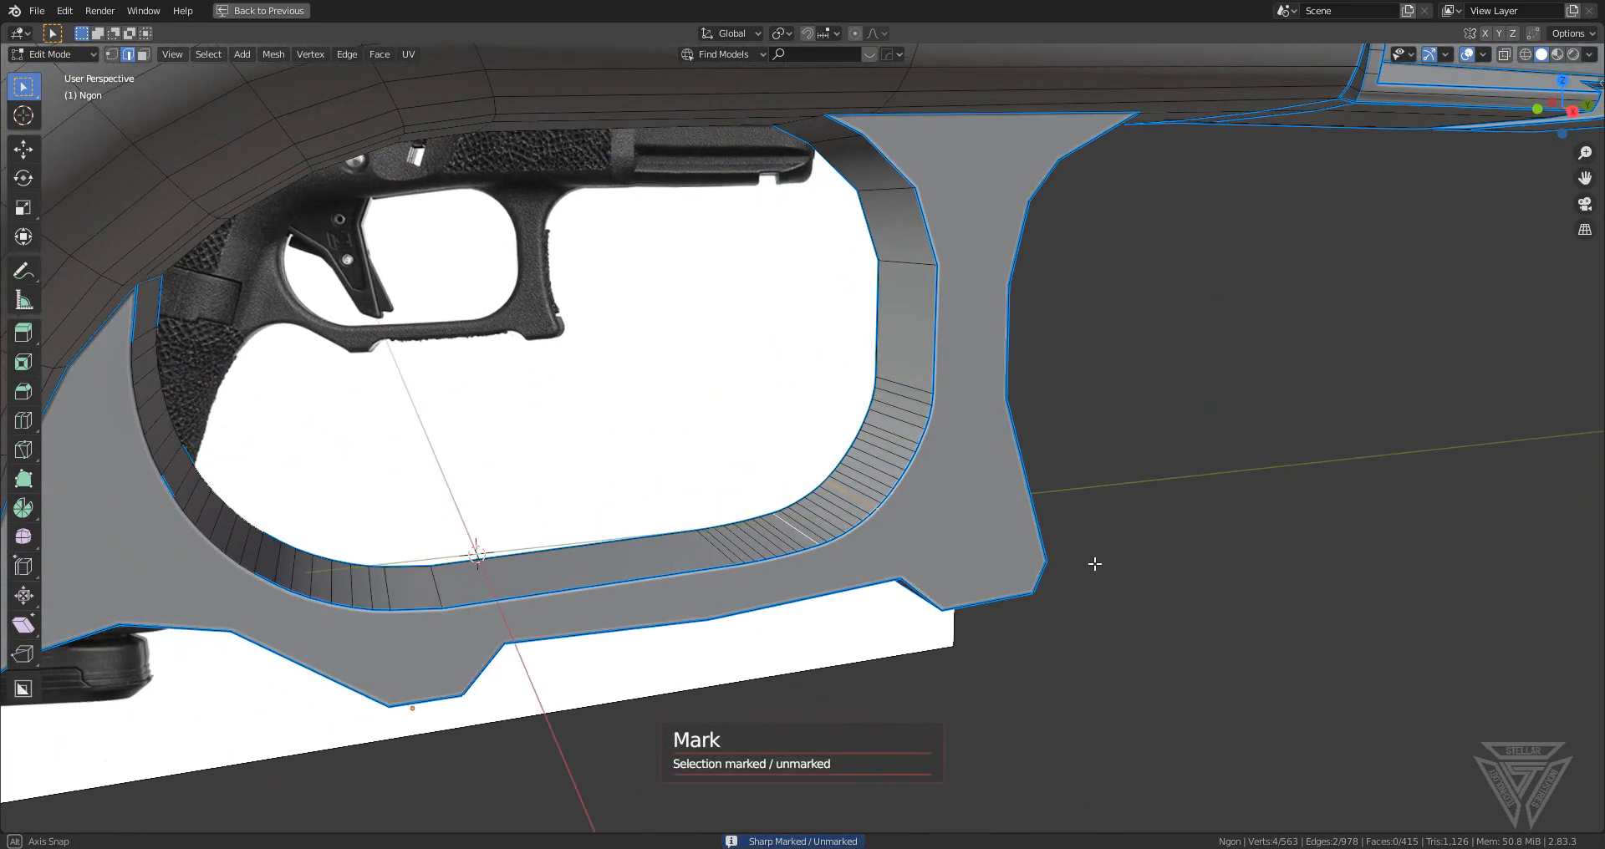
pyautogui.scroll(3, 1094, 561)
pyautogui.keyDown('shift'); pyautogui.moveTo(1060, 367); pyautogui.dragTo(960, 494, button='middle'); pyautogui.keyUp('shift')
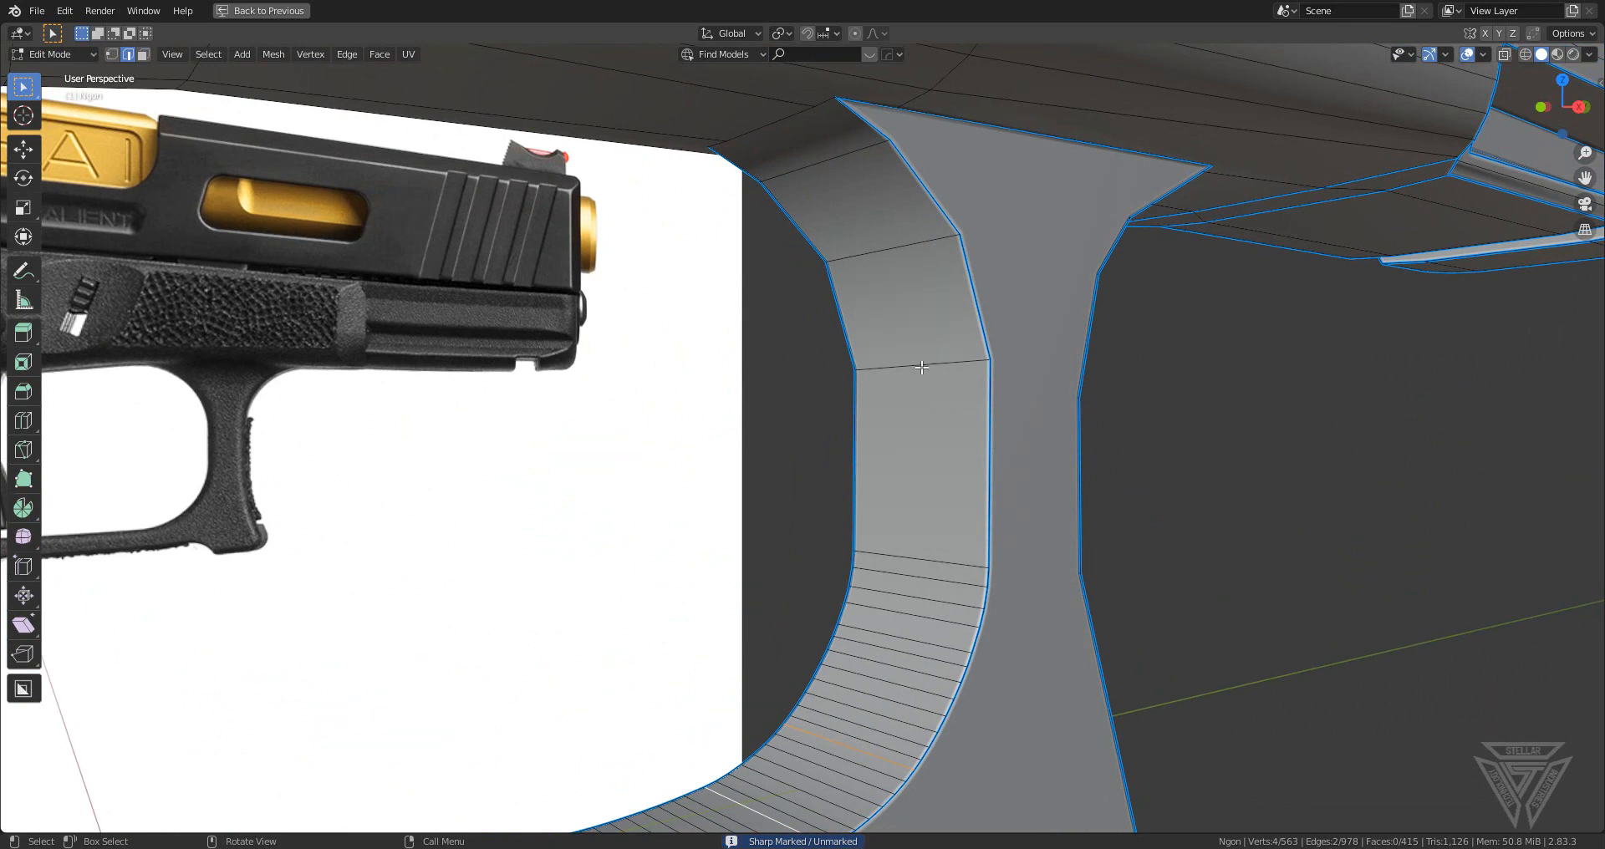
pyautogui.scroll(-2, 1086, 405)
pyautogui.hotkey('ctrl', 'b')
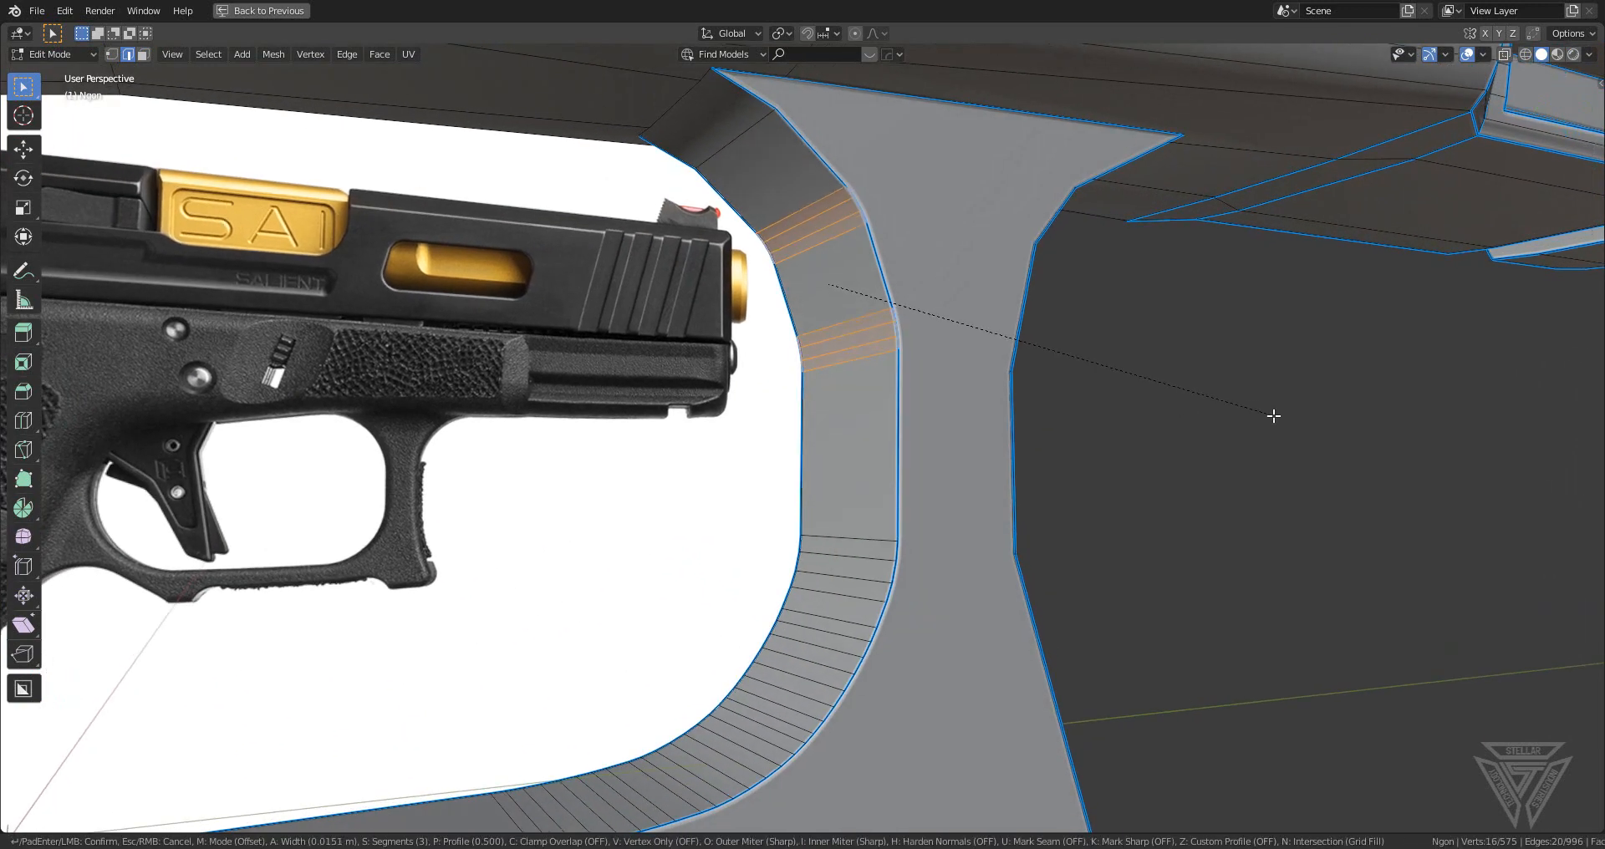
pyautogui.scroll(3, 1292, 429)
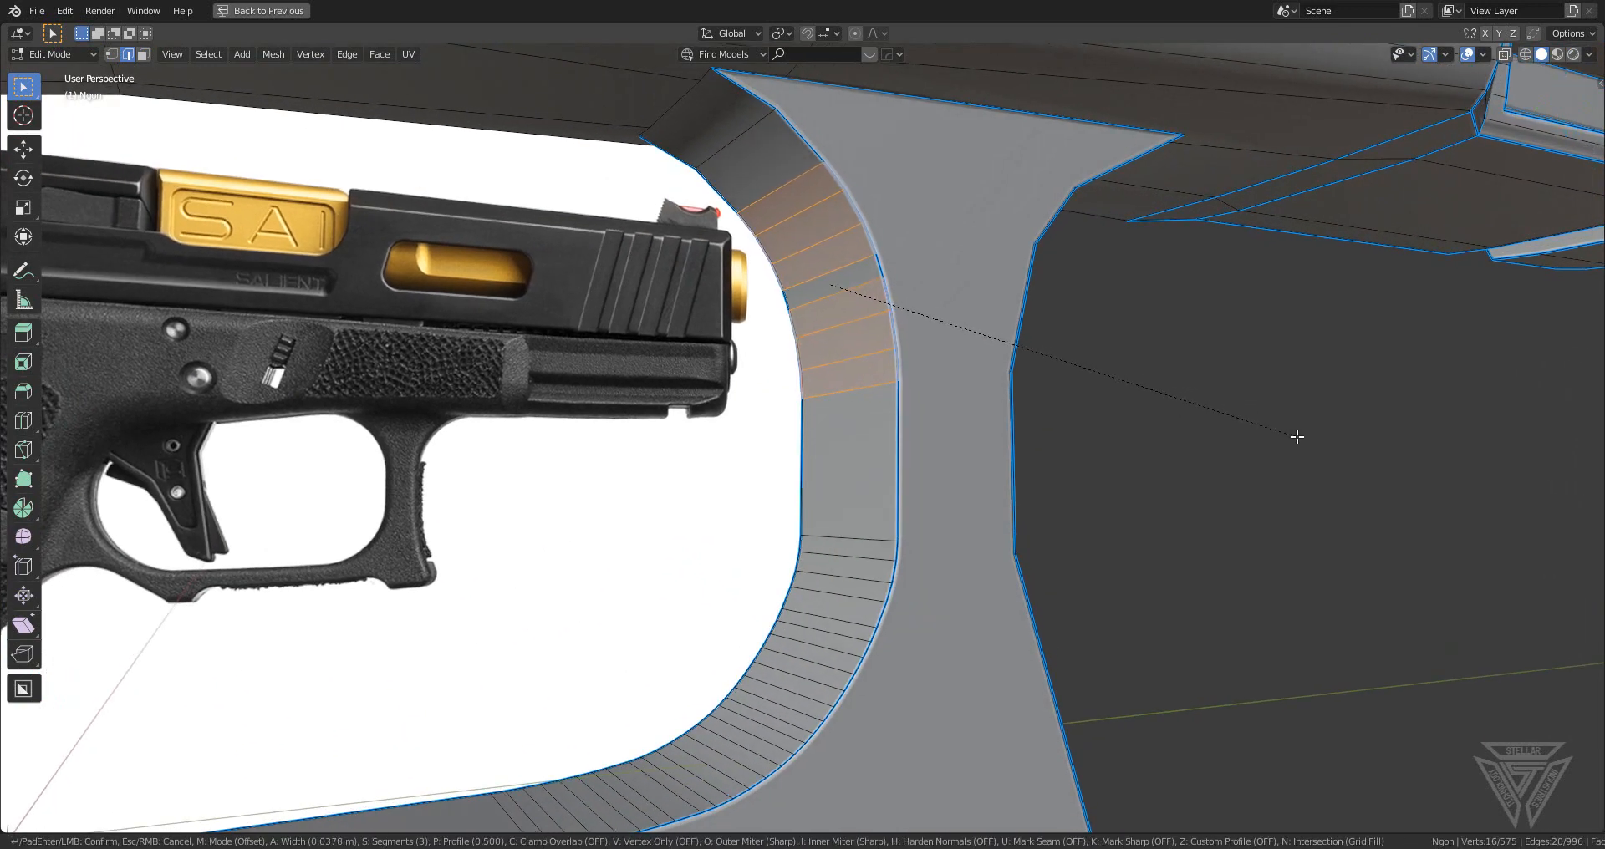
pyautogui.click(1297, 438)
# - Bevel the remaining topmost cross edge of the guard's inner front curve, just below the frame, with 3 segments
pyautogui.keyDown('shift'); pyautogui.moveTo(777, 210); pyautogui.dragTo(905, 354, button='middle'); pyautogui.keyUp('shift')
pyautogui.click(920, 361)
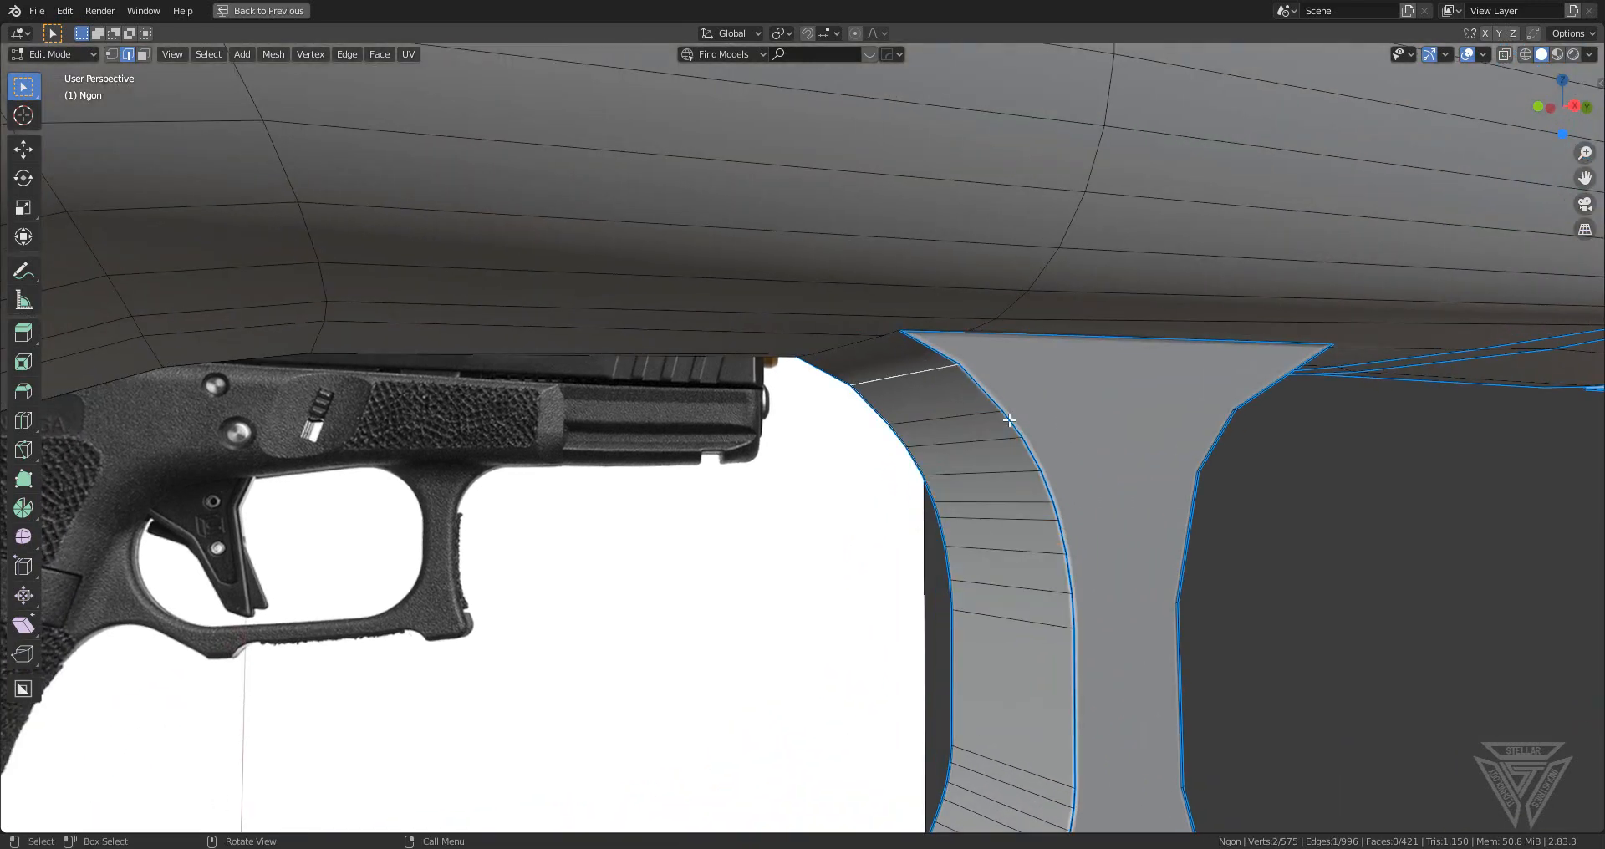
pyautogui.moveTo(1076, 451); pyautogui.dragTo(1058, 407, button='middle')
pyautogui.hotkey('ctrl', 'b')
pyautogui.click(1330, 486)
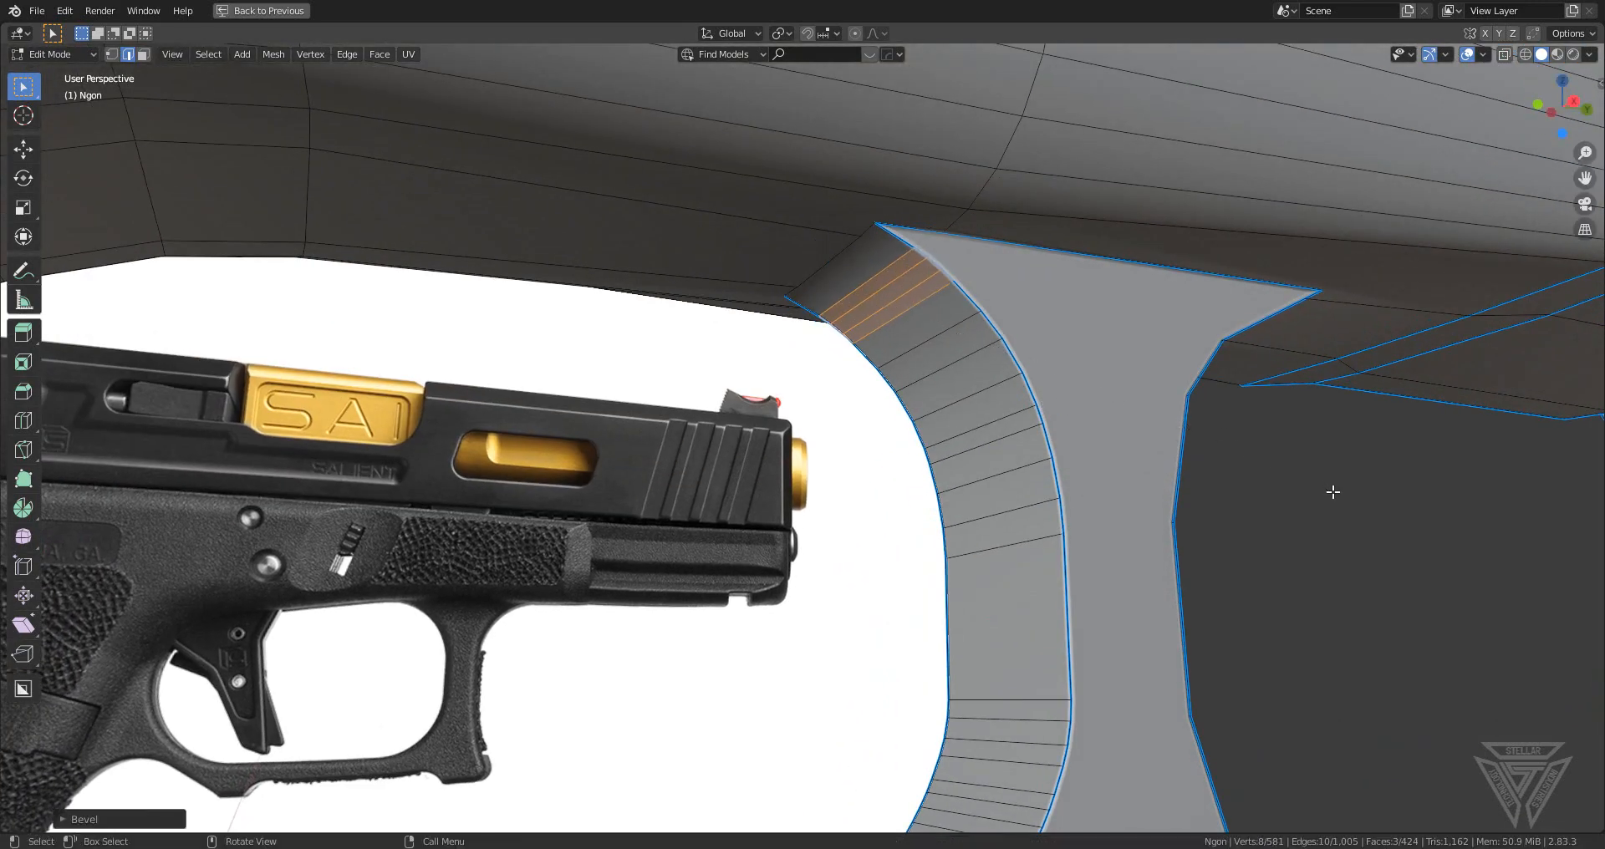
# - Bevel the two upper cross edges on the guard's outer front curve one after the other with 3 segments each
pyautogui.moveTo(1332, 487); pyautogui.dragTo(1060, 439, button='middle')
pyautogui.click(627, 286)
pyautogui.keyDown('shift'); pyautogui.moveTo(802, 418); pyautogui.dragTo(978, 410, button='middle'); pyautogui.keyUp('shift')
pyautogui.scroll(-3, 981, 412)
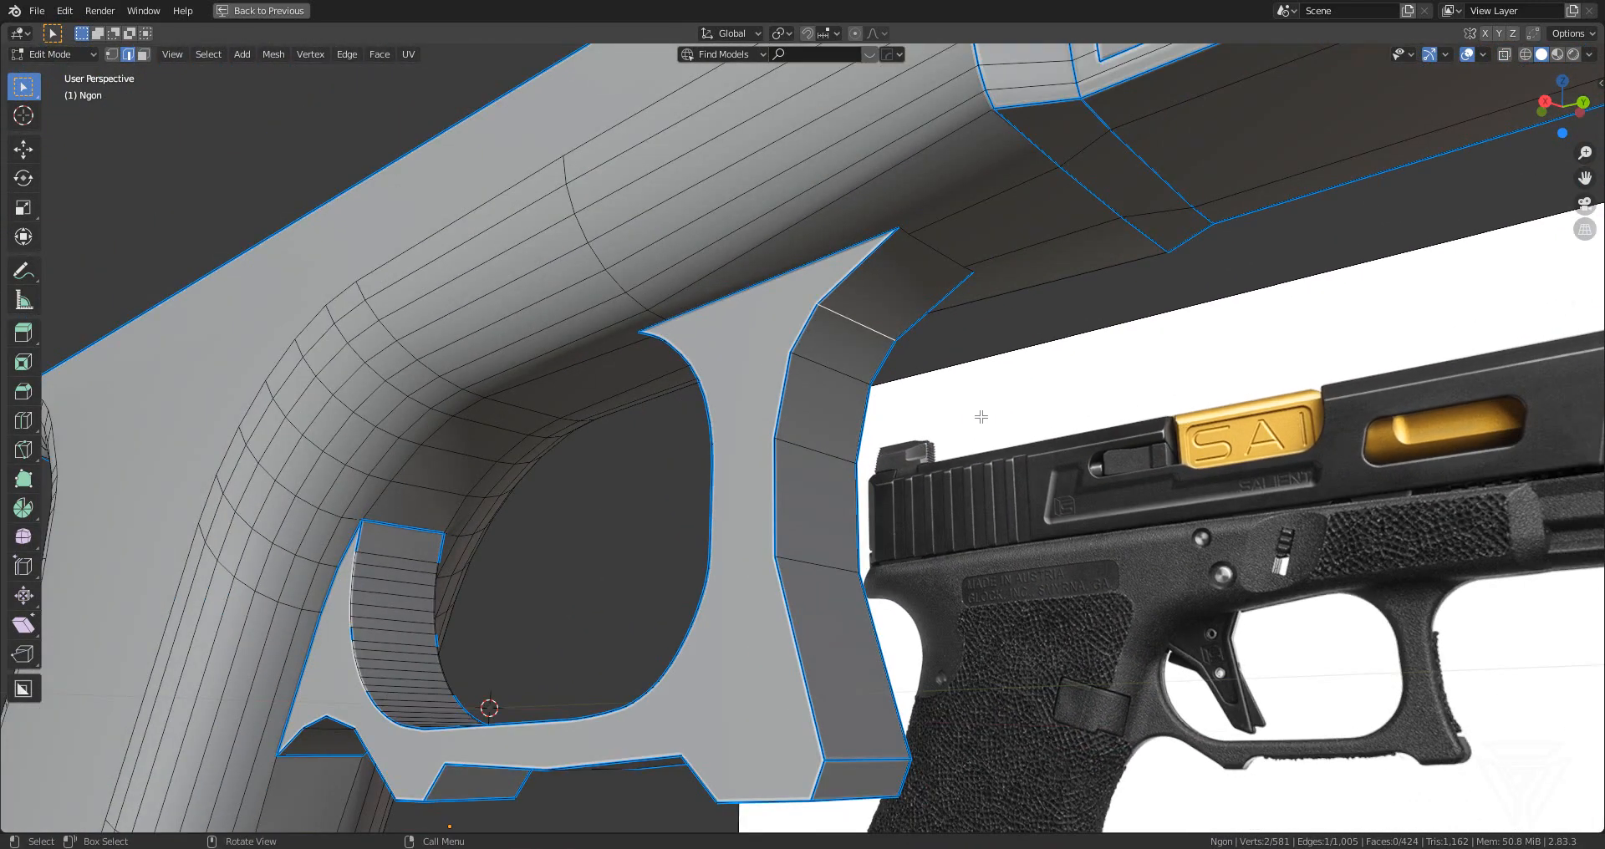
pyautogui.hotkey('ctrl', 'b')
pyautogui.press('Escape')
pyautogui.hotkey('ctrl', 'b')
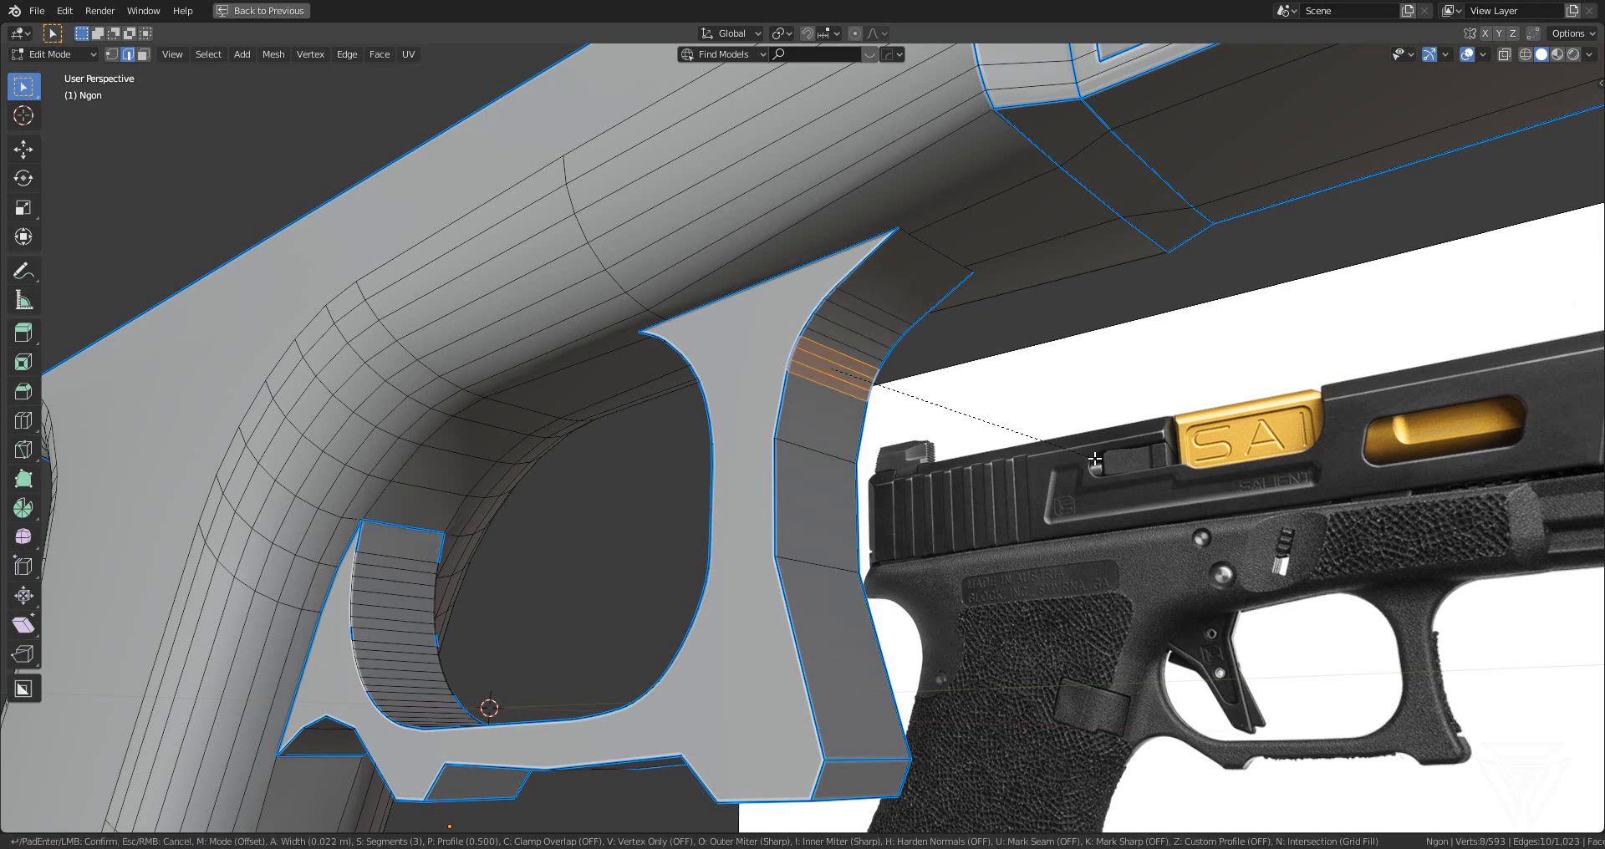
pyautogui.click(1093, 459)
# - Bevel the next cross edge down the guard's outer front curve with 3 segments and the lowest one with 4
pyautogui.click(800, 458)
pyautogui.moveTo(858, 482); pyautogui.dragTo(961, 501, button='middle')
pyautogui.hotkey('ctrl', 'b')
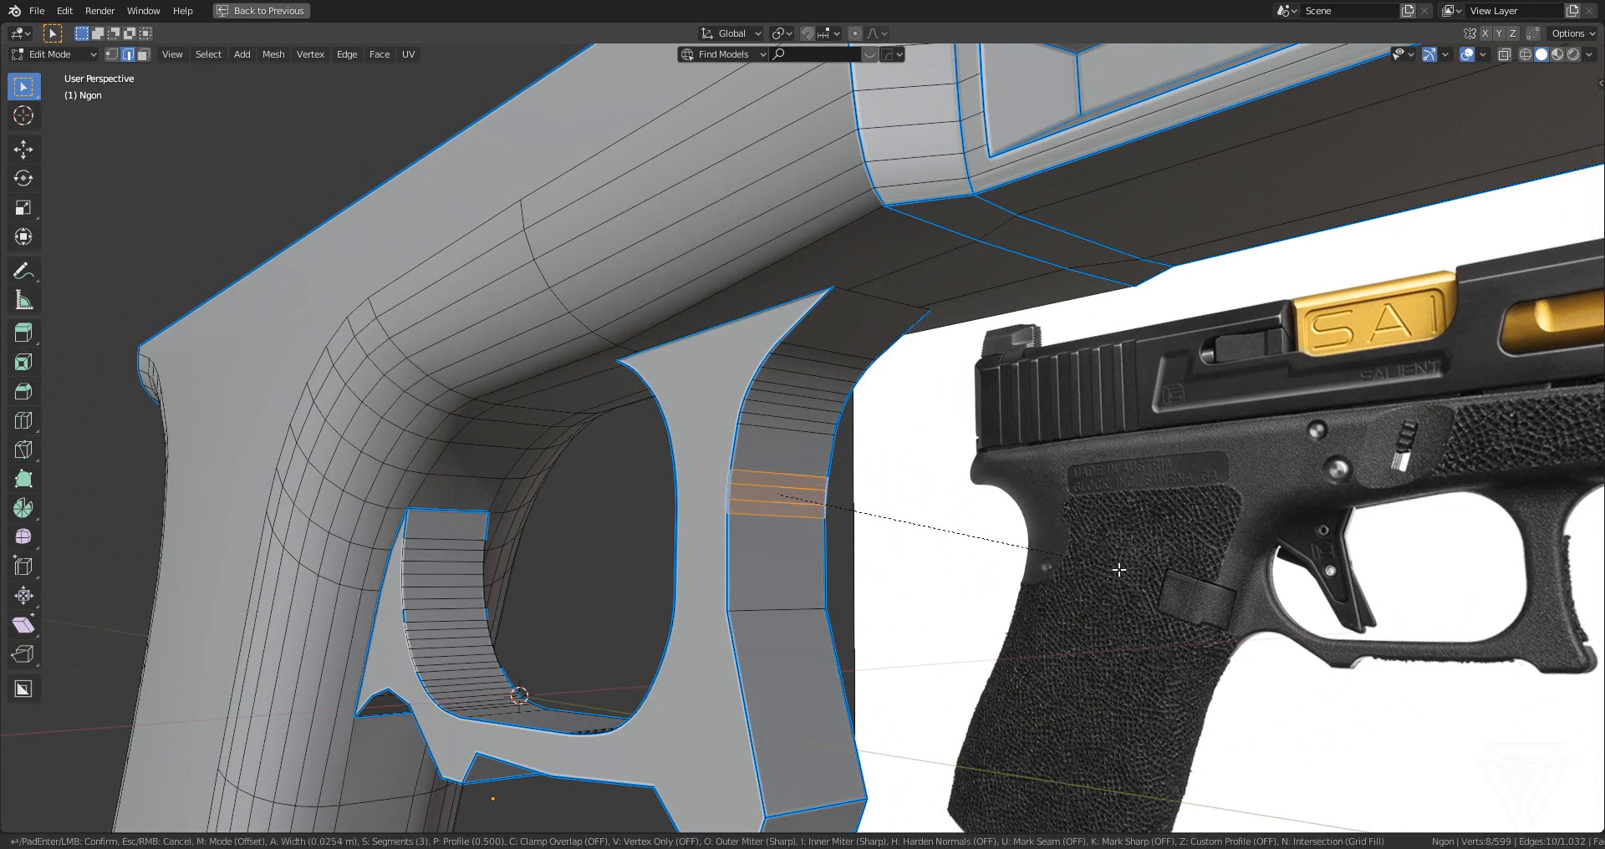
pyautogui.click(1126, 577)
pyautogui.click(802, 616)
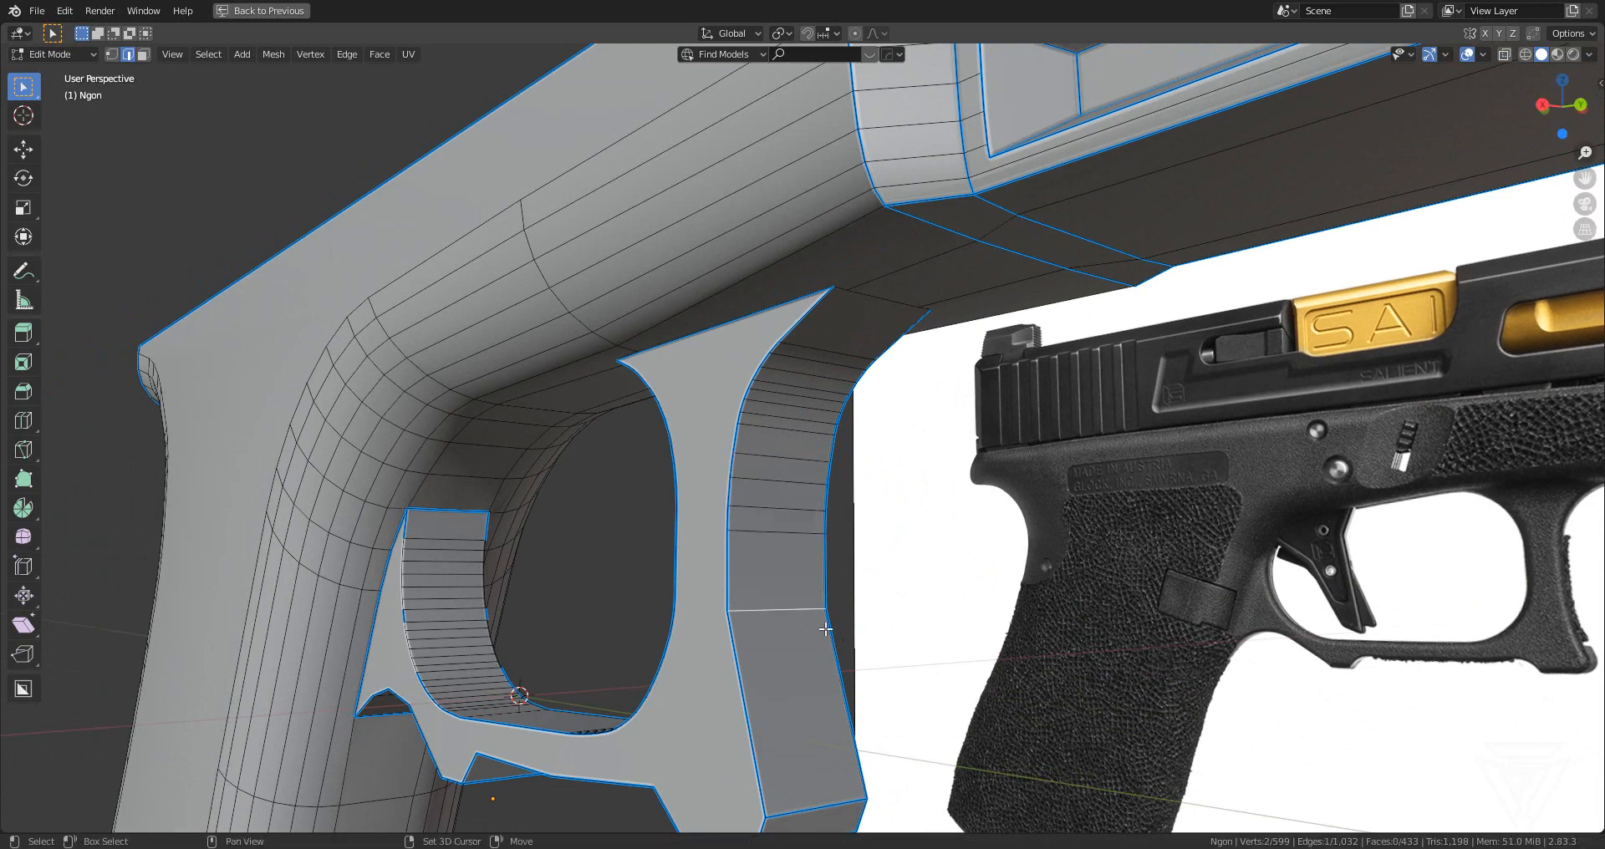
pyautogui.keyDown('shift'); pyautogui.moveTo(824, 628); pyautogui.dragTo(855, 488, button='middle'); pyautogui.keyUp('shift')
pyautogui.hotkey('ctrl', 'b')
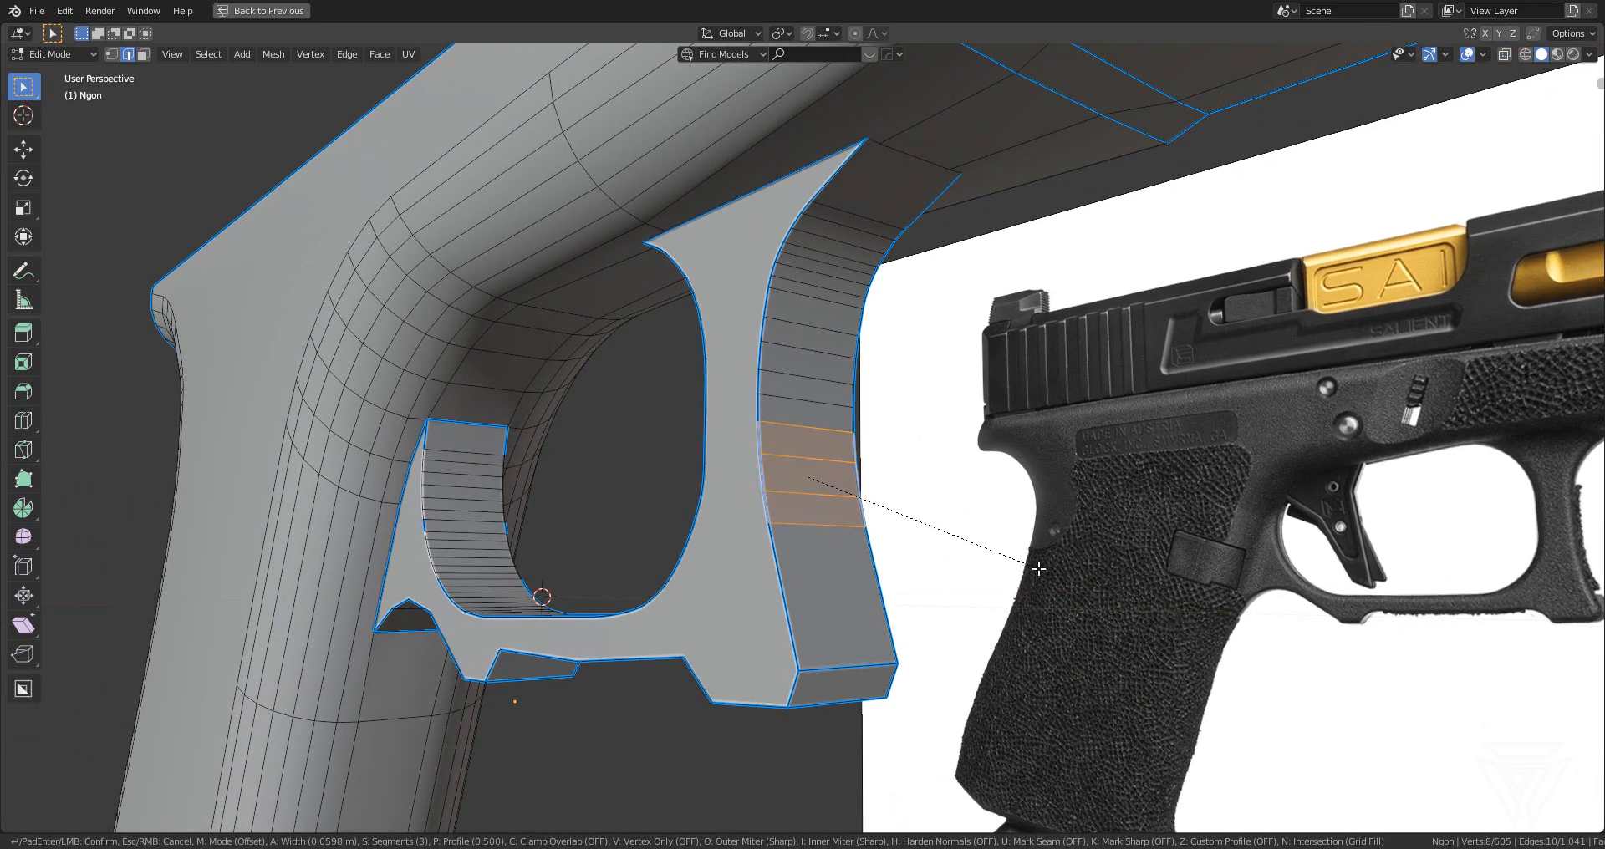
pyautogui.click(1038, 569)
# - Nudge the middle cross edge of the guard's underside slightly along Z and bevel it with 6 segments
pyautogui.moveTo(1039, 569); pyautogui.dragTo(865, 567, button='middle')
pyautogui.click(839, 581)
pyautogui.press('g')
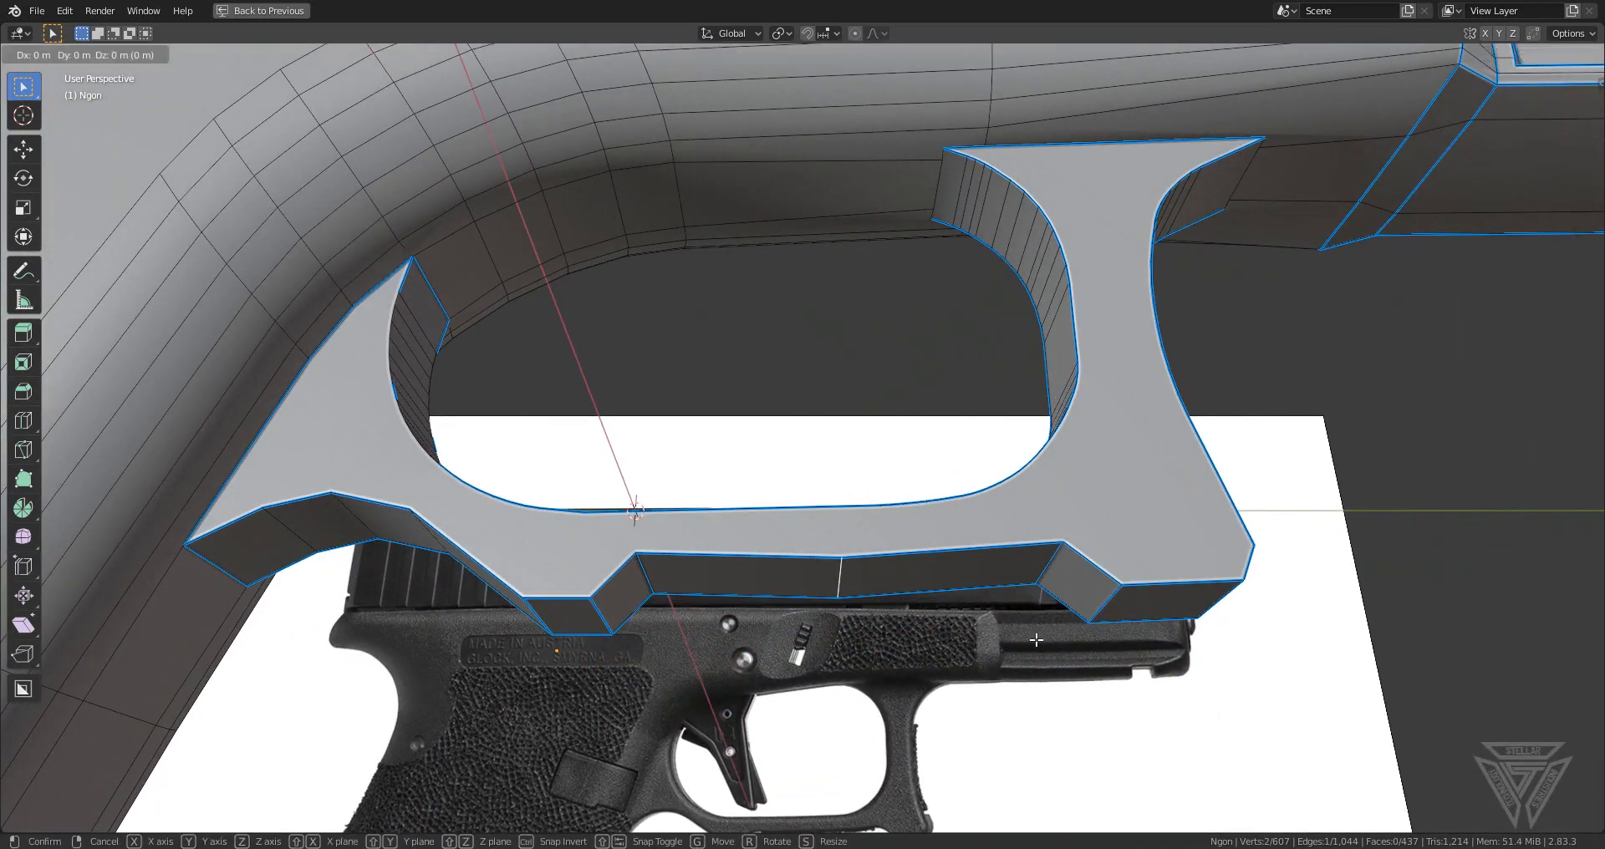
pyautogui.press('z')
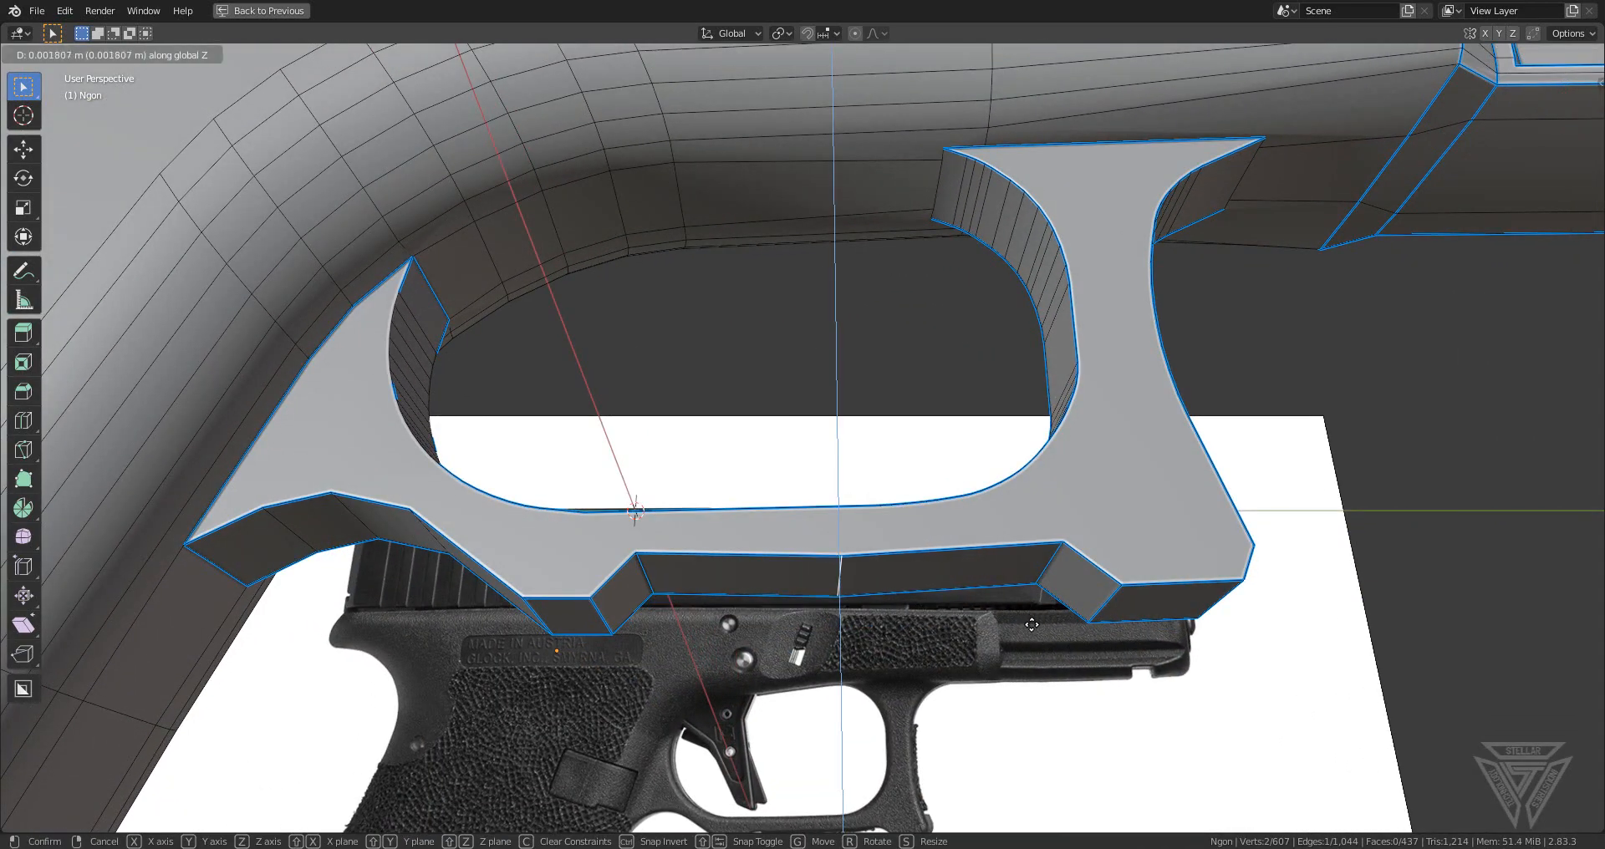
pyautogui.click(1032, 625)
pyautogui.hotkey('ctrl', 'b')
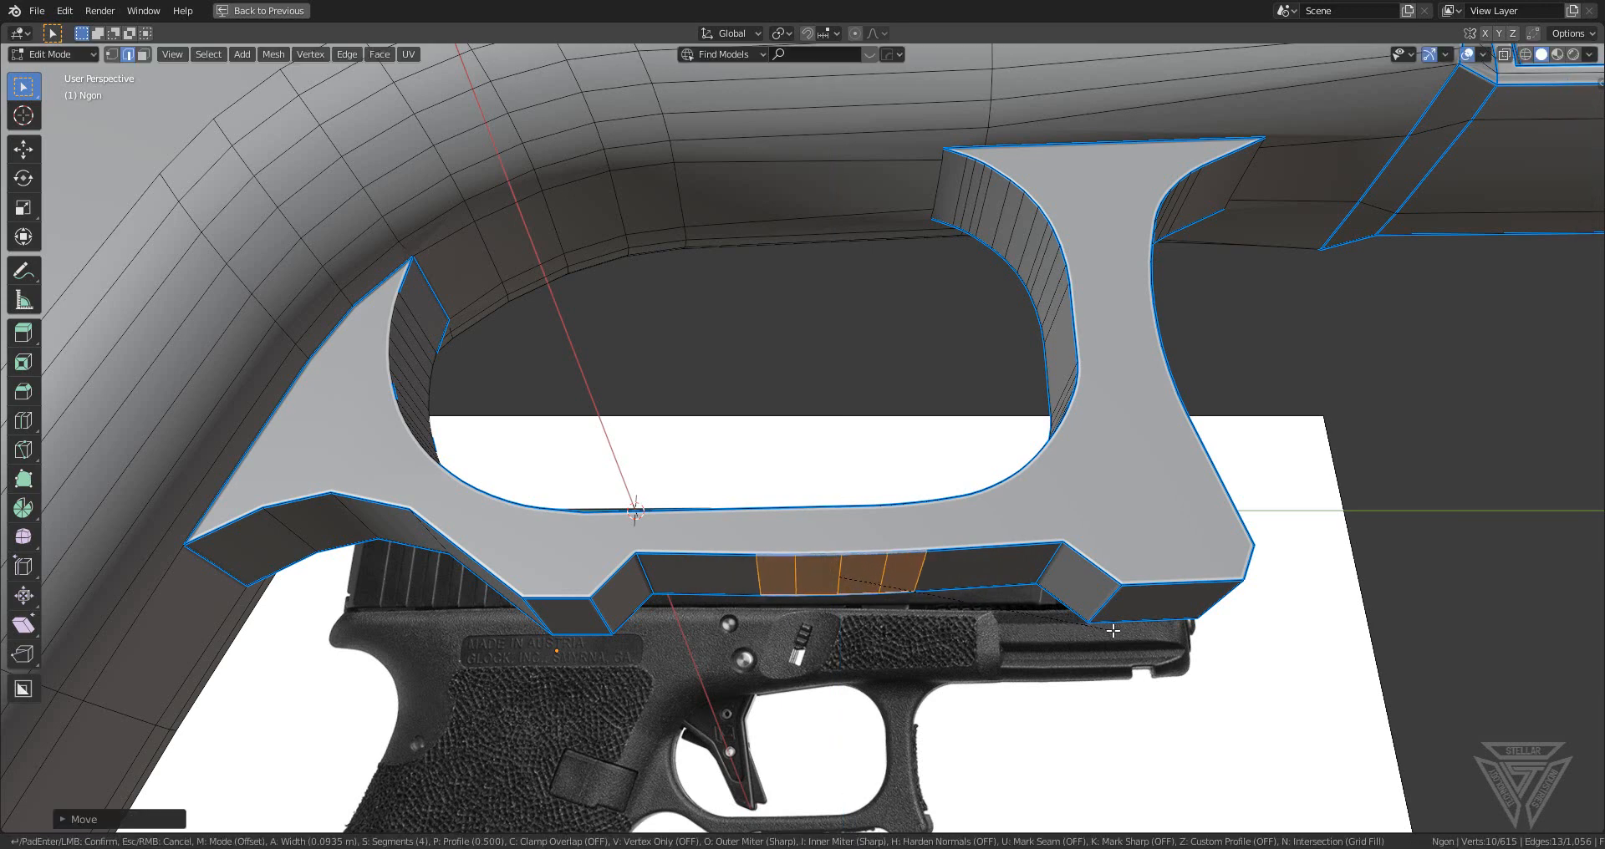
pyautogui.click(1119, 631)
# - Slide the middle cross edge of the guard's lower rear arch slightly forward and bevel the arch's three cross edges with 6 segments
pyautogui.keyDown('shift'); pyautogui.moveTo(790, 584); pyautogui.dragTo(1124, 549, button='middle'); pyautogui.keyUp('shift')
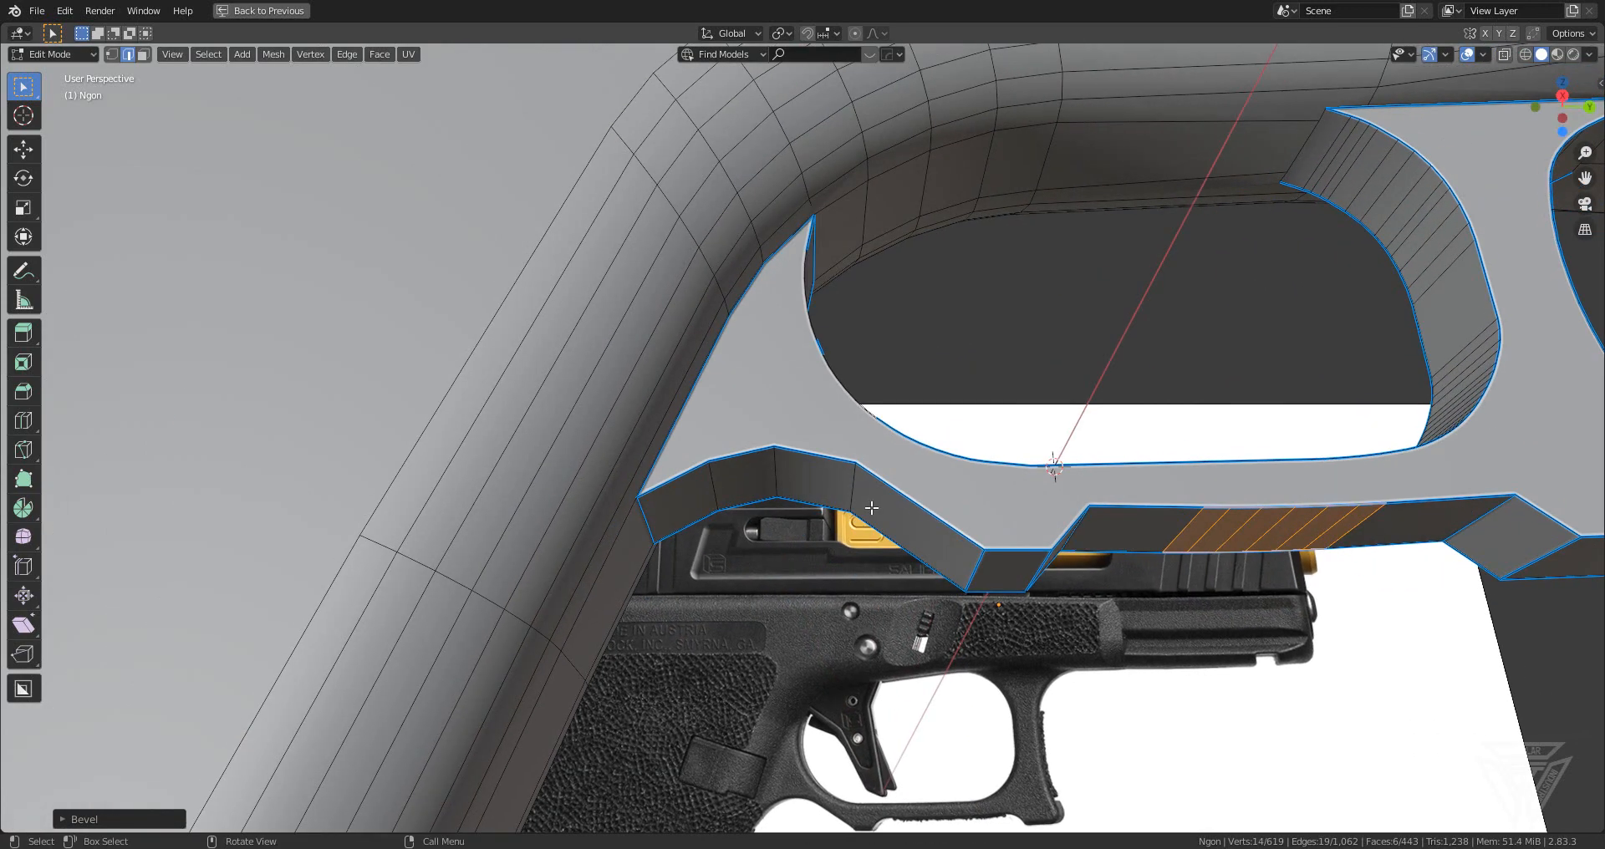
pyautogui.click(855, 499)
pyautogui.click(772, 466)
pyautogui.press('g')
pyautogui.press('g')
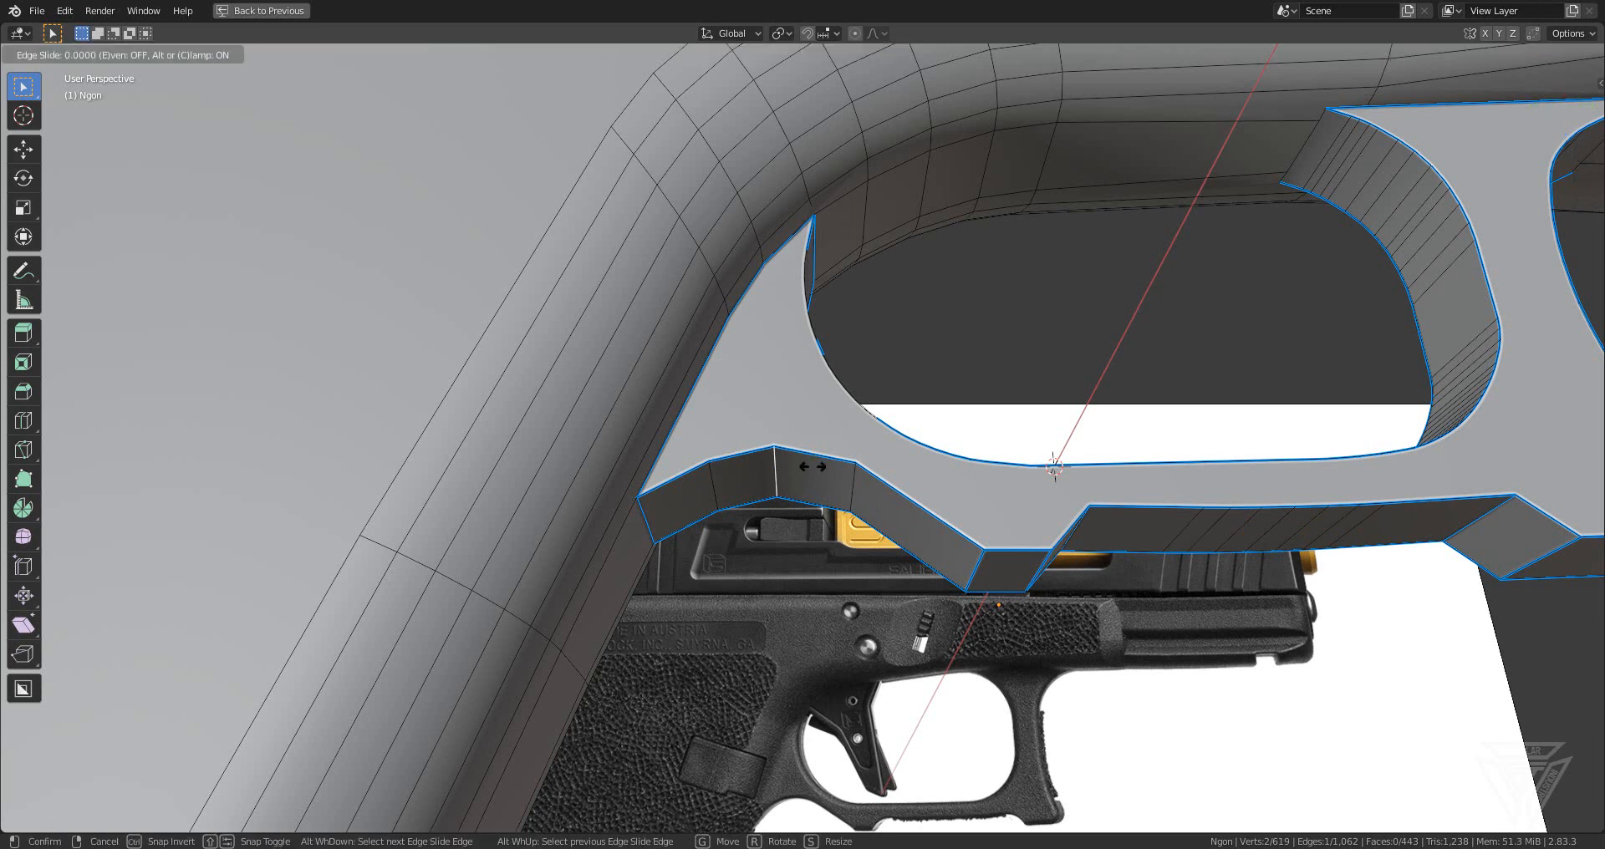
pyautogui.click(815, 466)
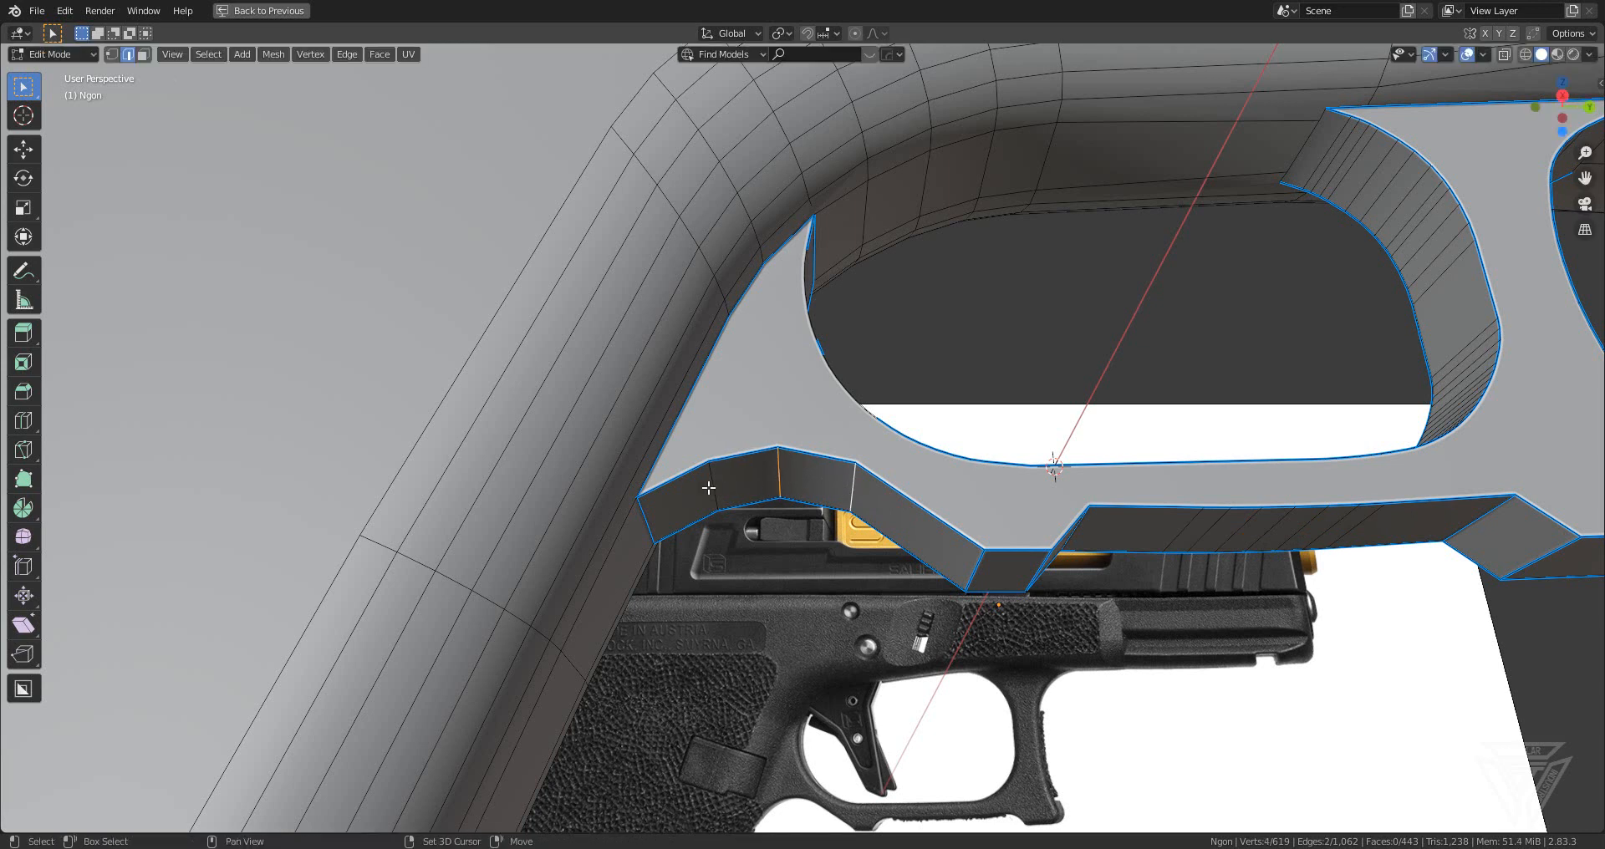
pyautogui.hotkey('ctrl', 'b')
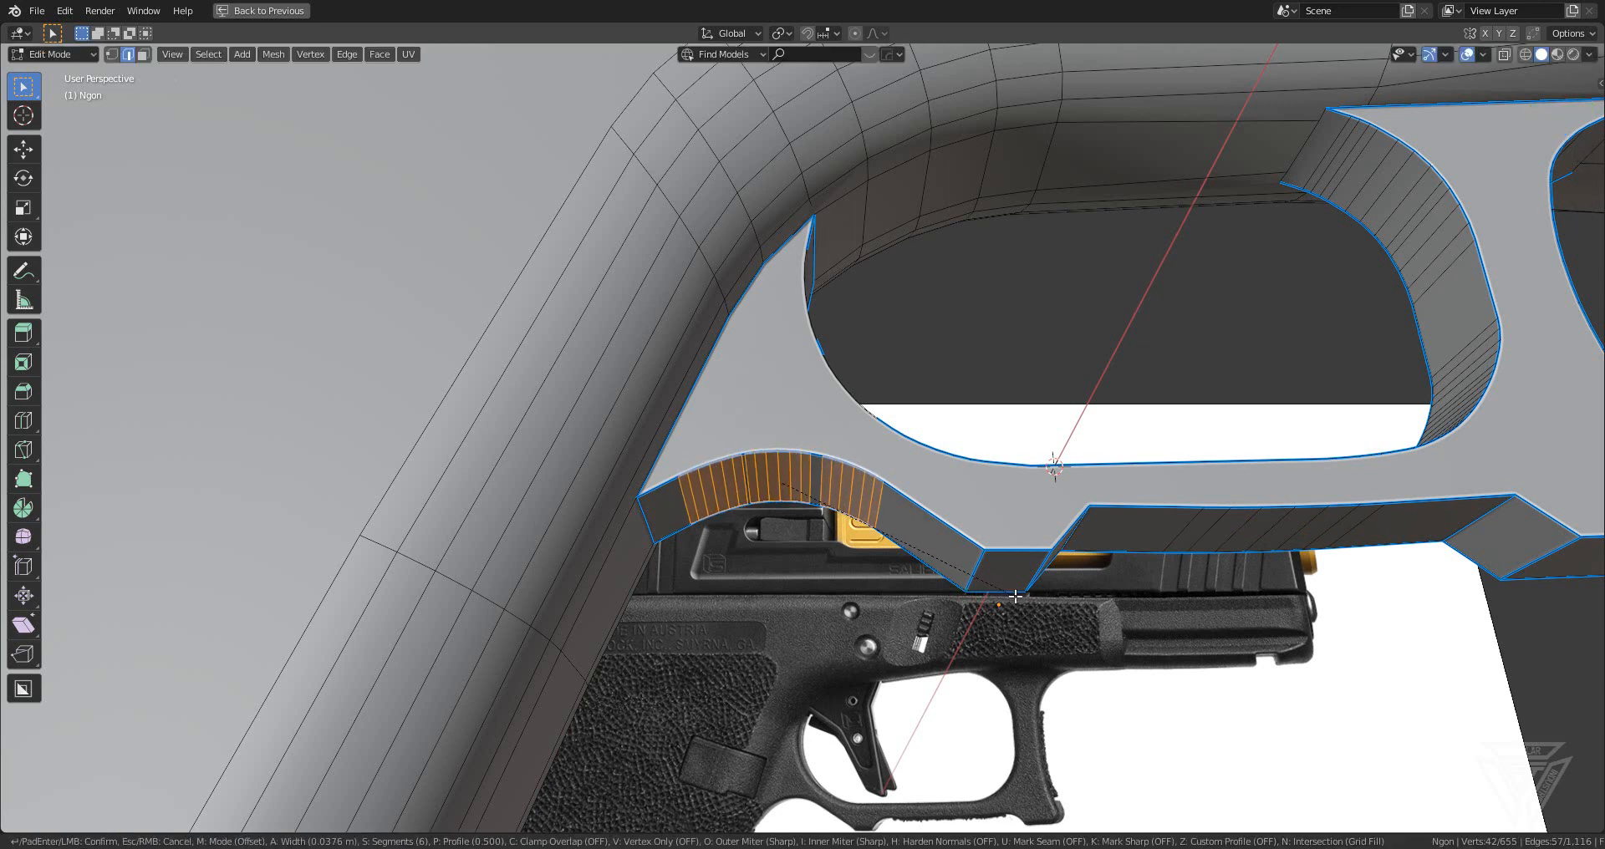
pyautogui.click(1013, 596)
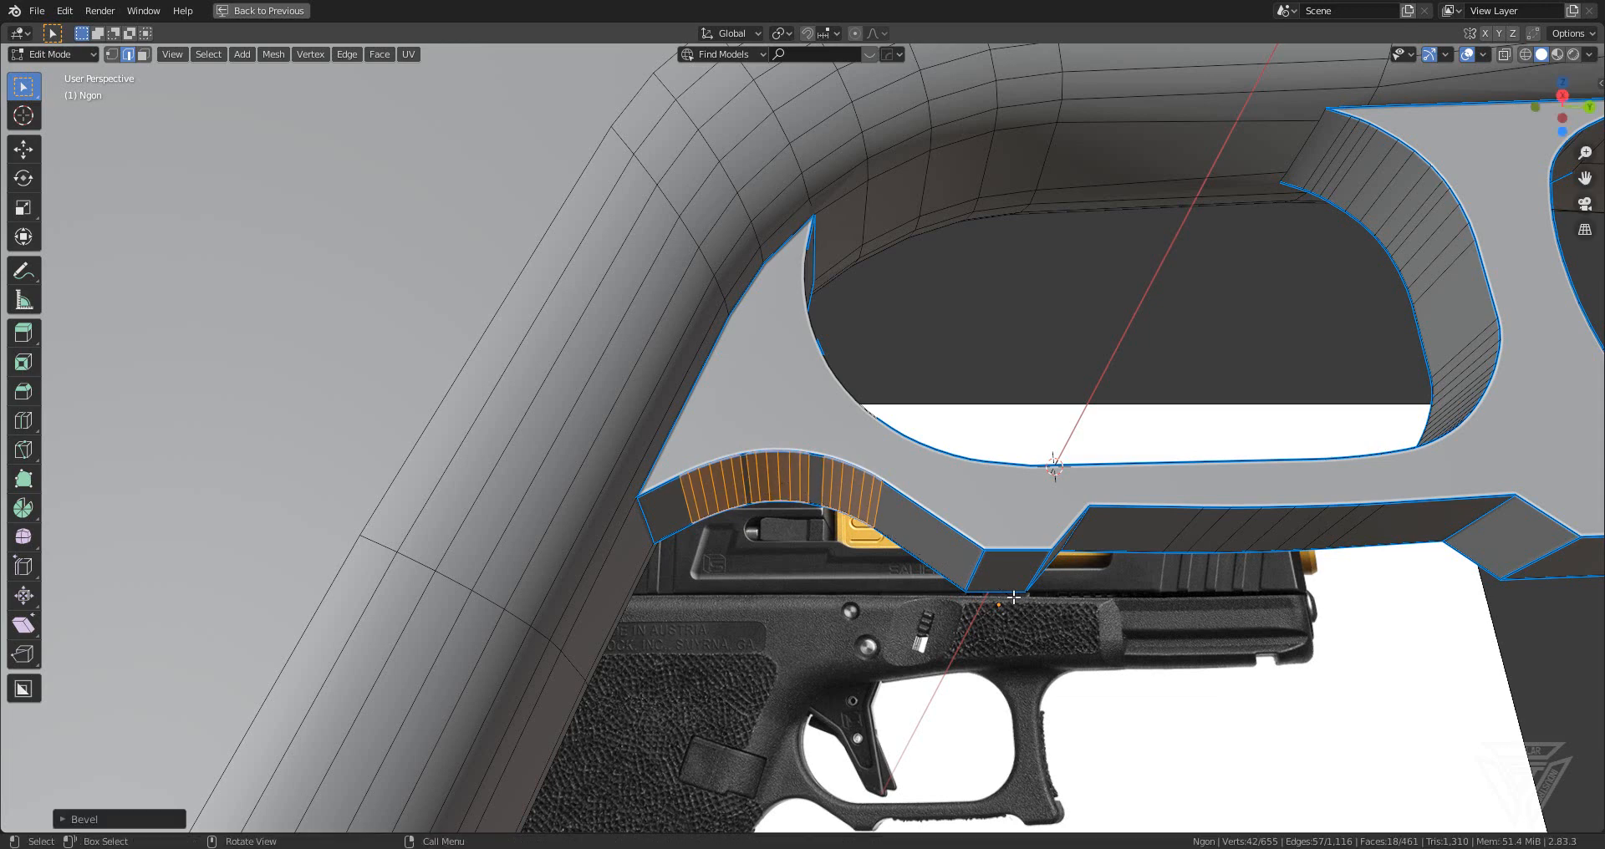
pyautogui.press('Tab')
# - Bevel the two cross edges of the guard's outer front lower corner together with 6 segments
pyautogui.scroll(-6, 961, 579)
pyautogui.moveTo(976, 567); pyautogui.dragTo(756, 649, button='middle')
pyautogui.scroll(5, 942, 628)
pyautogui.moveTo(756, 649); pyautogui.dragTo(757, 609, button='middle')
pyautogui.moveTo(854, 606); pyautogui.dragTo(817, 544, button='middle')
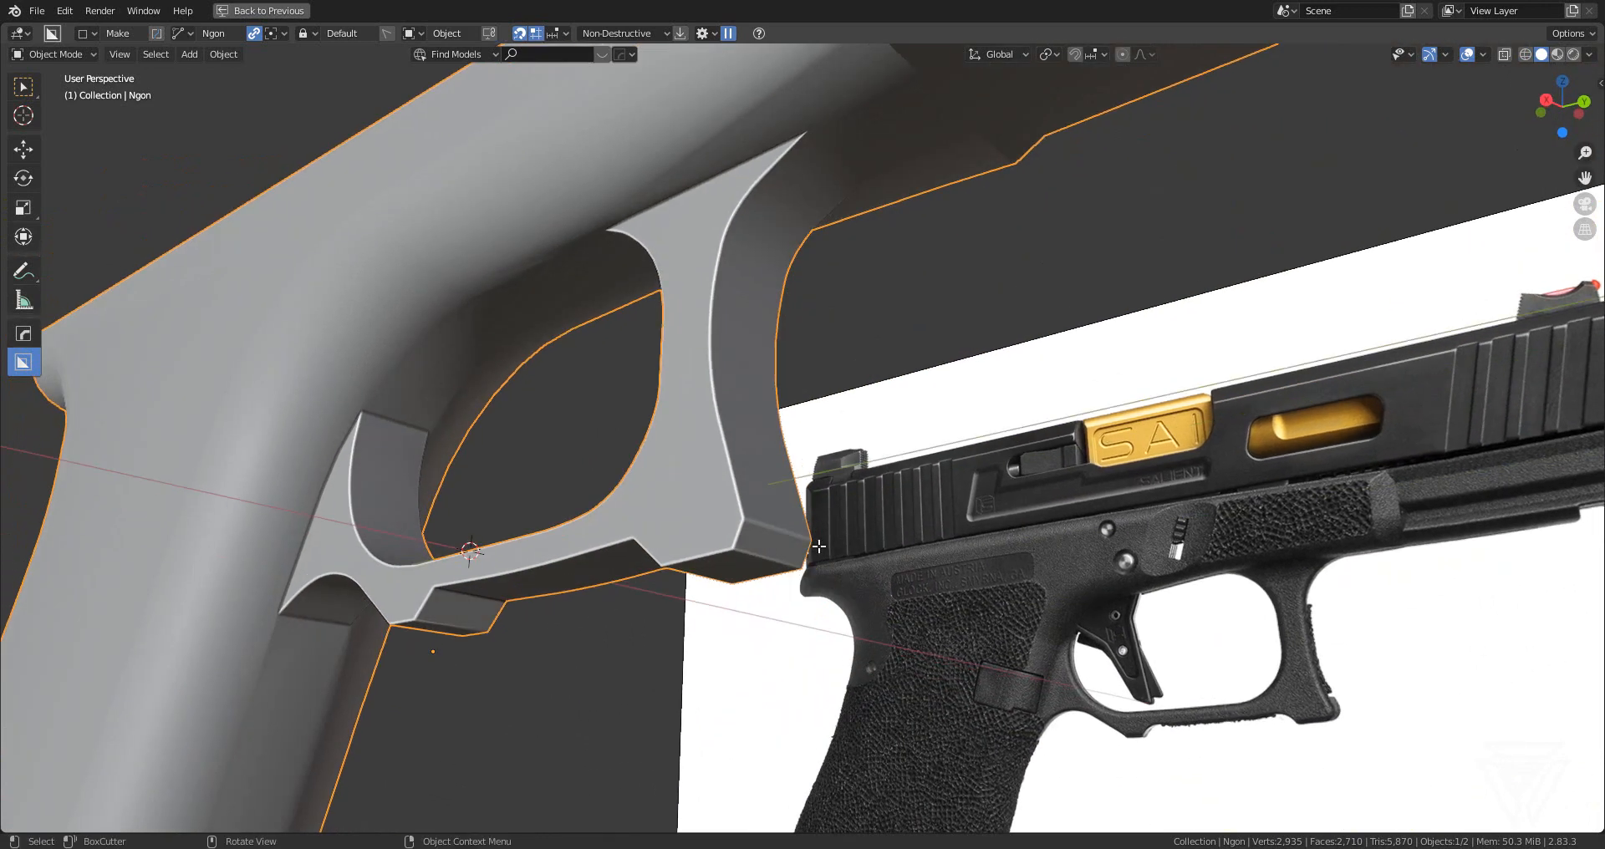
pyautogui.press('Tab')
pyautogui.click(770, 533)
pyautogui.keyDown('shift'); pyautogui.click(771, 558); pyautogui.keyUp('shift')
pyautogui.scroll(3, 869, 576)
pyautogui.moveTo(1082, 627); pyautogui.dragTo(1117, 602, button='middle')
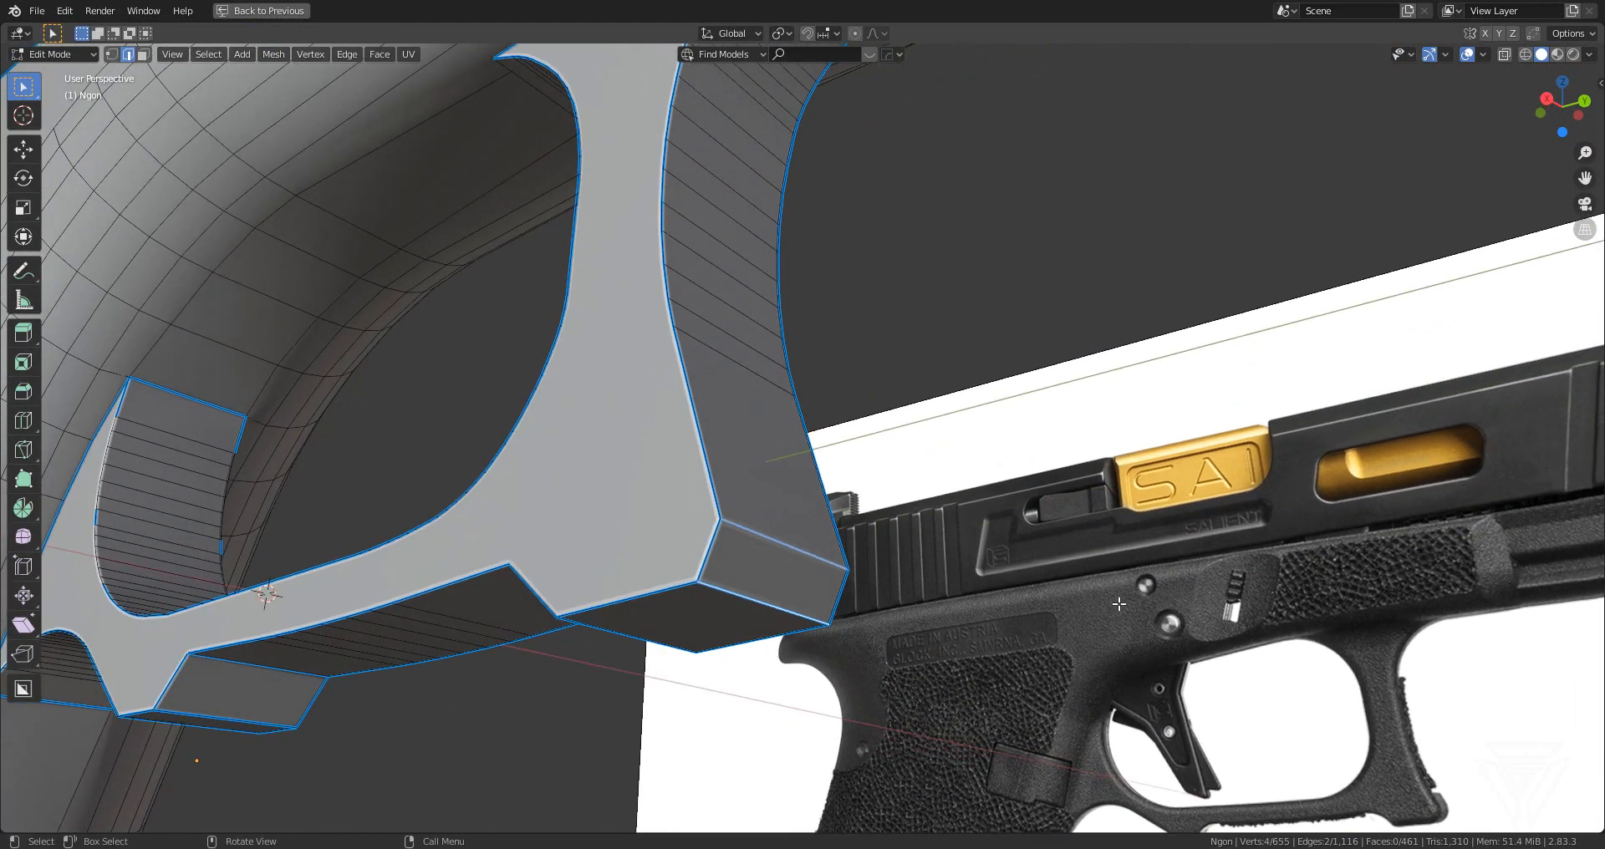
pyautogui.hotkey('ctrl', 'b')
pyautogui.click(1095, 563)
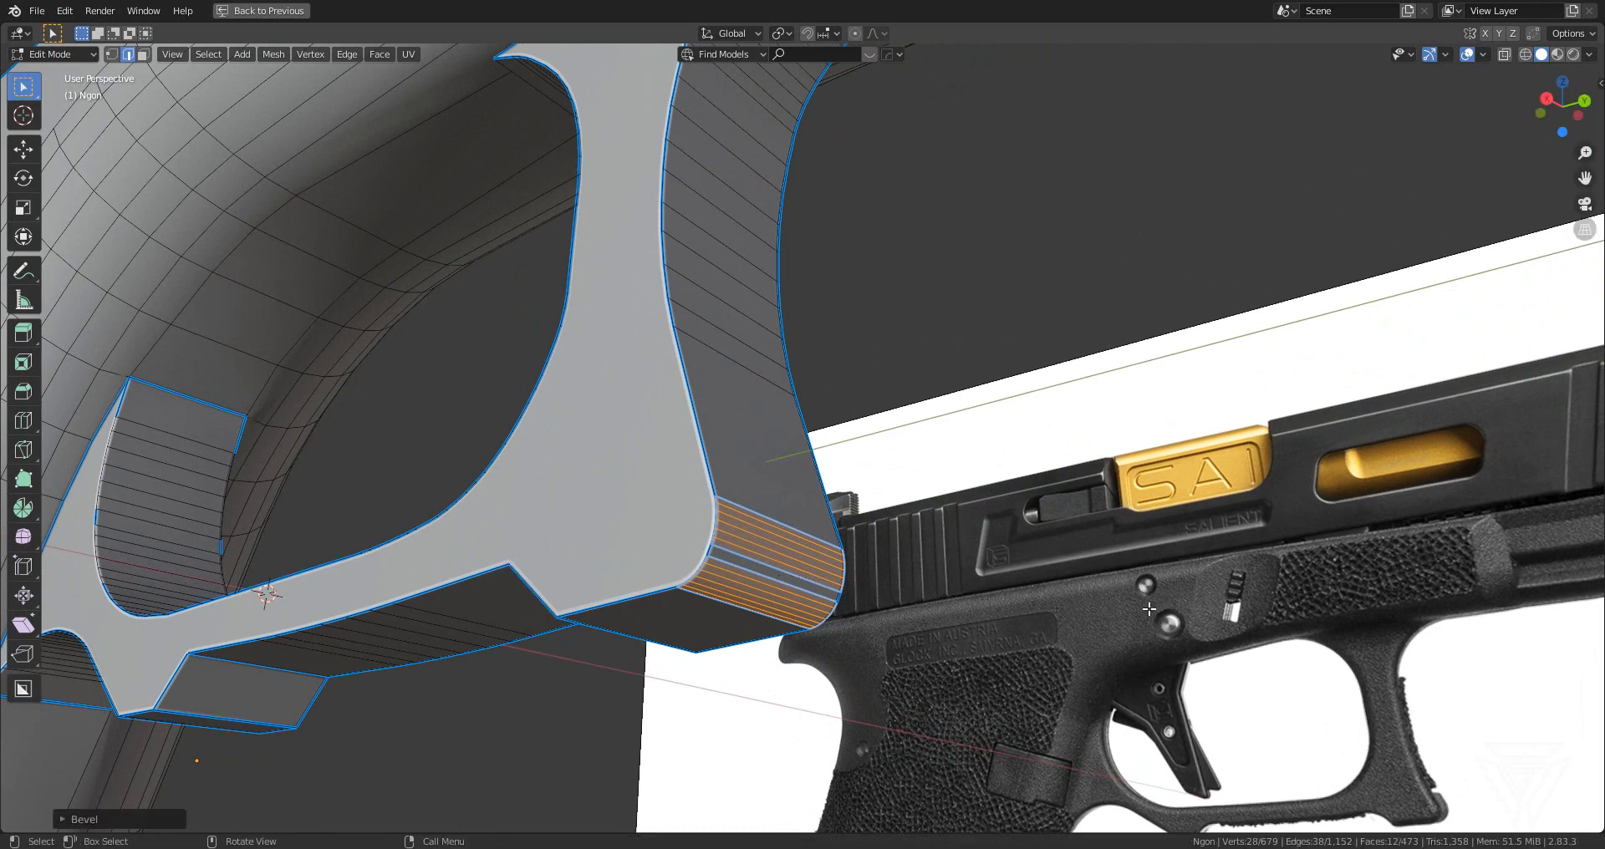
pyautogui.hotkey('ctrl', 'e')
pyautogui.click(1095, 563)
# - Examine the whole frame and smoothed trigger guard in Object Mode and compare them with the pistol reference
pyautogui.press('Tab')
pyautogui.scroll(-6, 805, 509)
pyautogui.moveTo(805, 509); pyautogui.dragTo(891, 578, button='middle')
pyautogui.moveTo(1013, 530); pyautogui.dragTo(967, 554, button='middle')
pyautogui.scroll(-2, 967, 554)
pyautogui.keyDown('shift'); pyautogui.moveTo(724, 500); pyautogui.dragTo(759, 326, button='middle'); pyautogui.keyUp('shift')
pyautogui.scroll(-2, 739, 512)
pyautogui.scroll(4, 759, 326)
pyautogui.moveTo(1022, 297); pyautogui.dragTo(930, 482, button='middle')
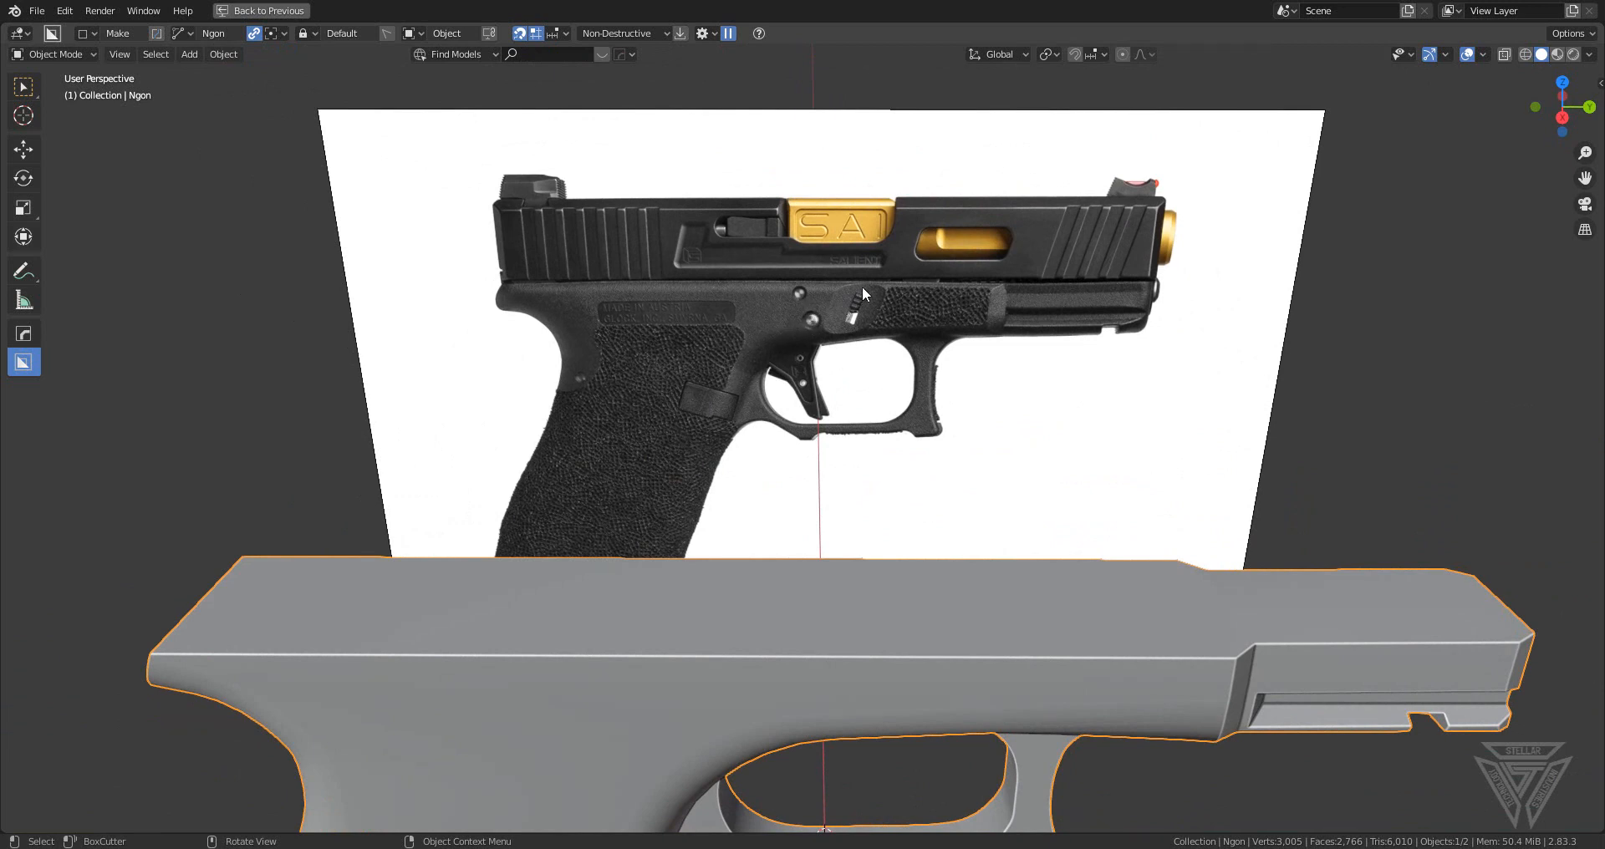
pyautogui.scroll(-1, 845, 470)
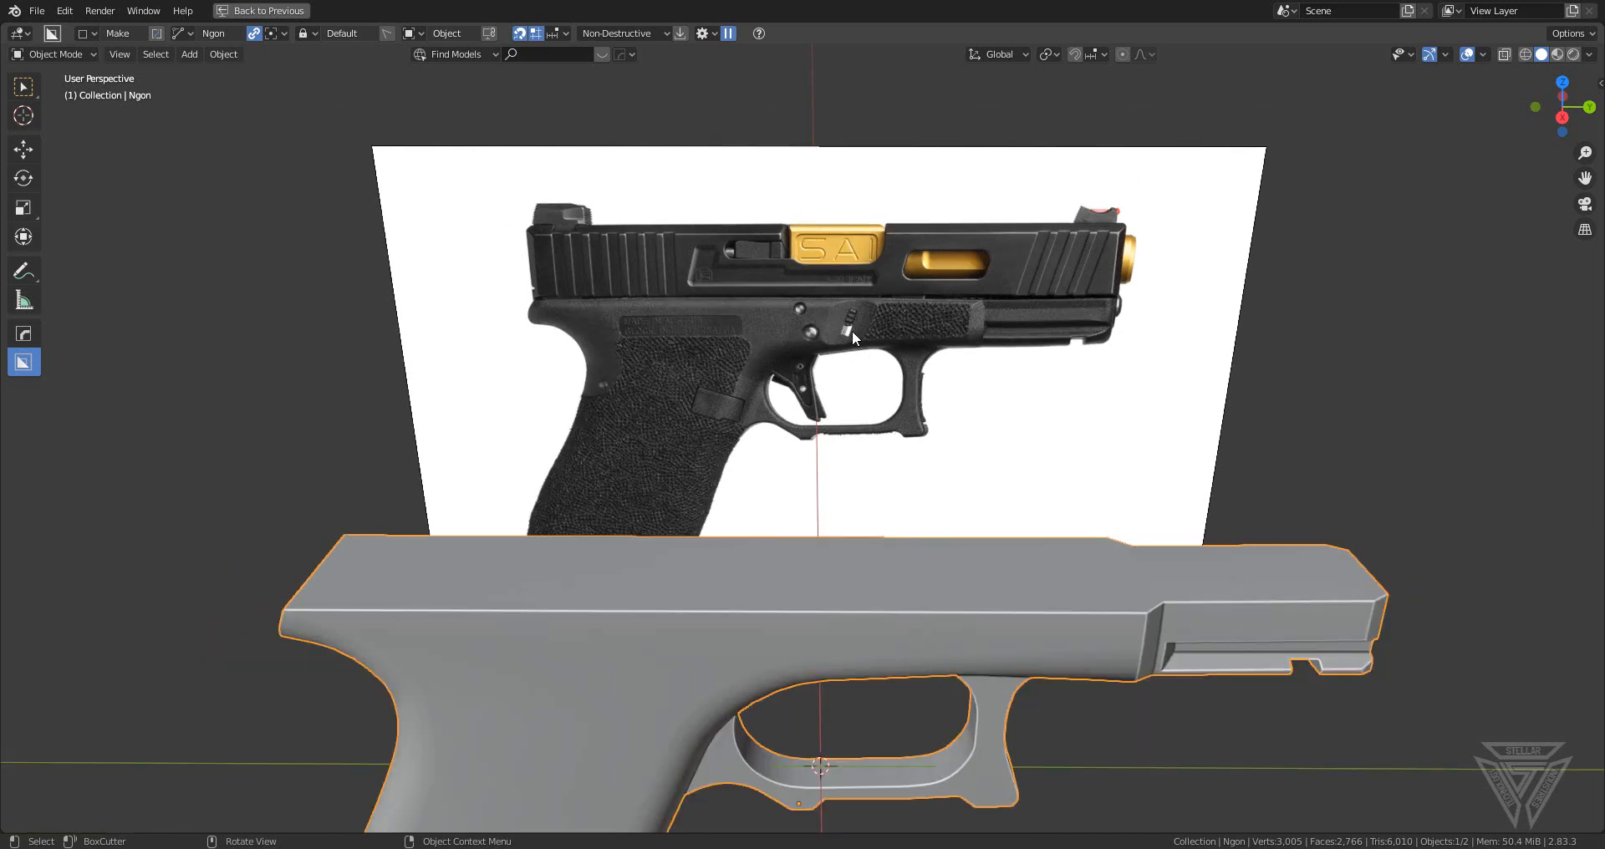
pyautogui.keyDown('shift'); pyautogui.moveTo(943, 389); pyautogui.dragTo(823, 313, button='middle'); pyautogui.keyUp('shift')
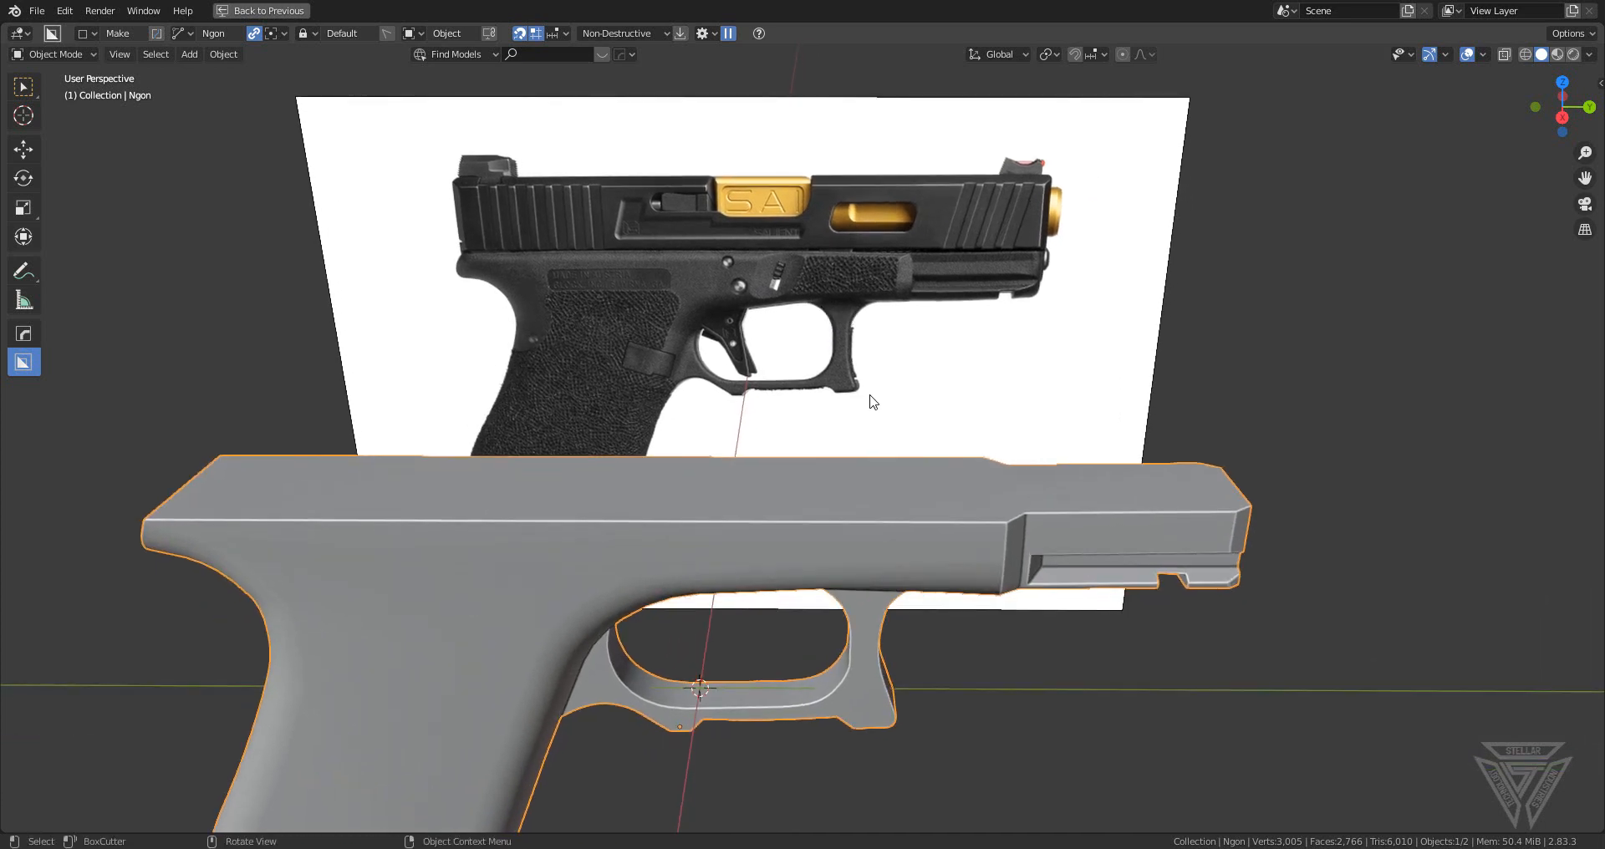
pyautogui.scroll(-3, 835, 469)
# - Add a mesh cylinder and scale it down to a small size relative to the frame
pyautogui.hotkey('shift', 'a')
pyautogui.moveTo(834, 470)
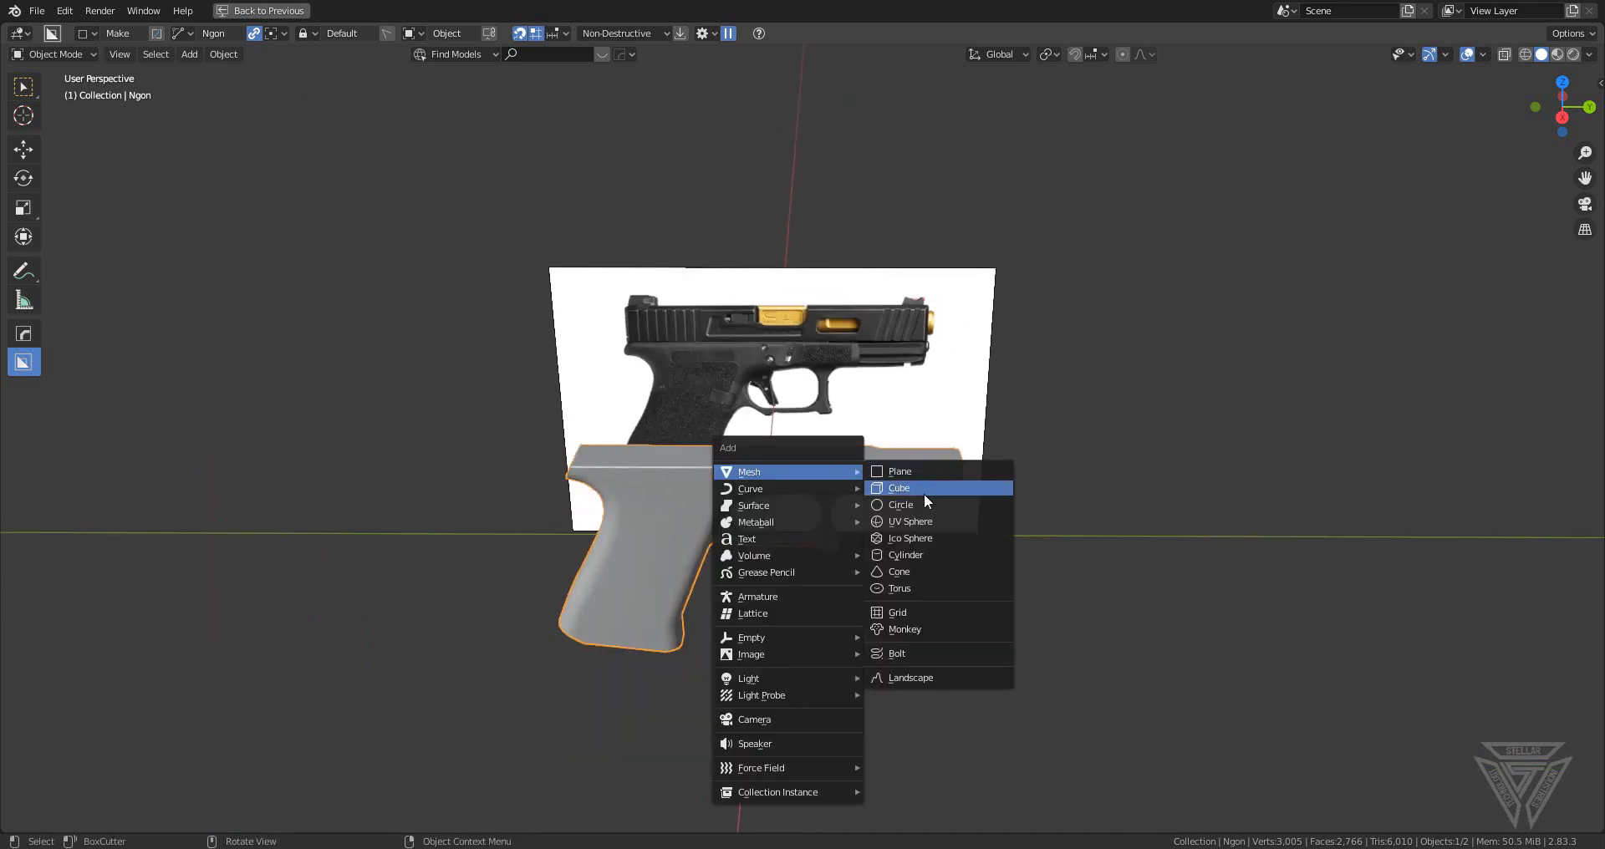
pyautogui.click(942, 555)
pyautogui.press('s')
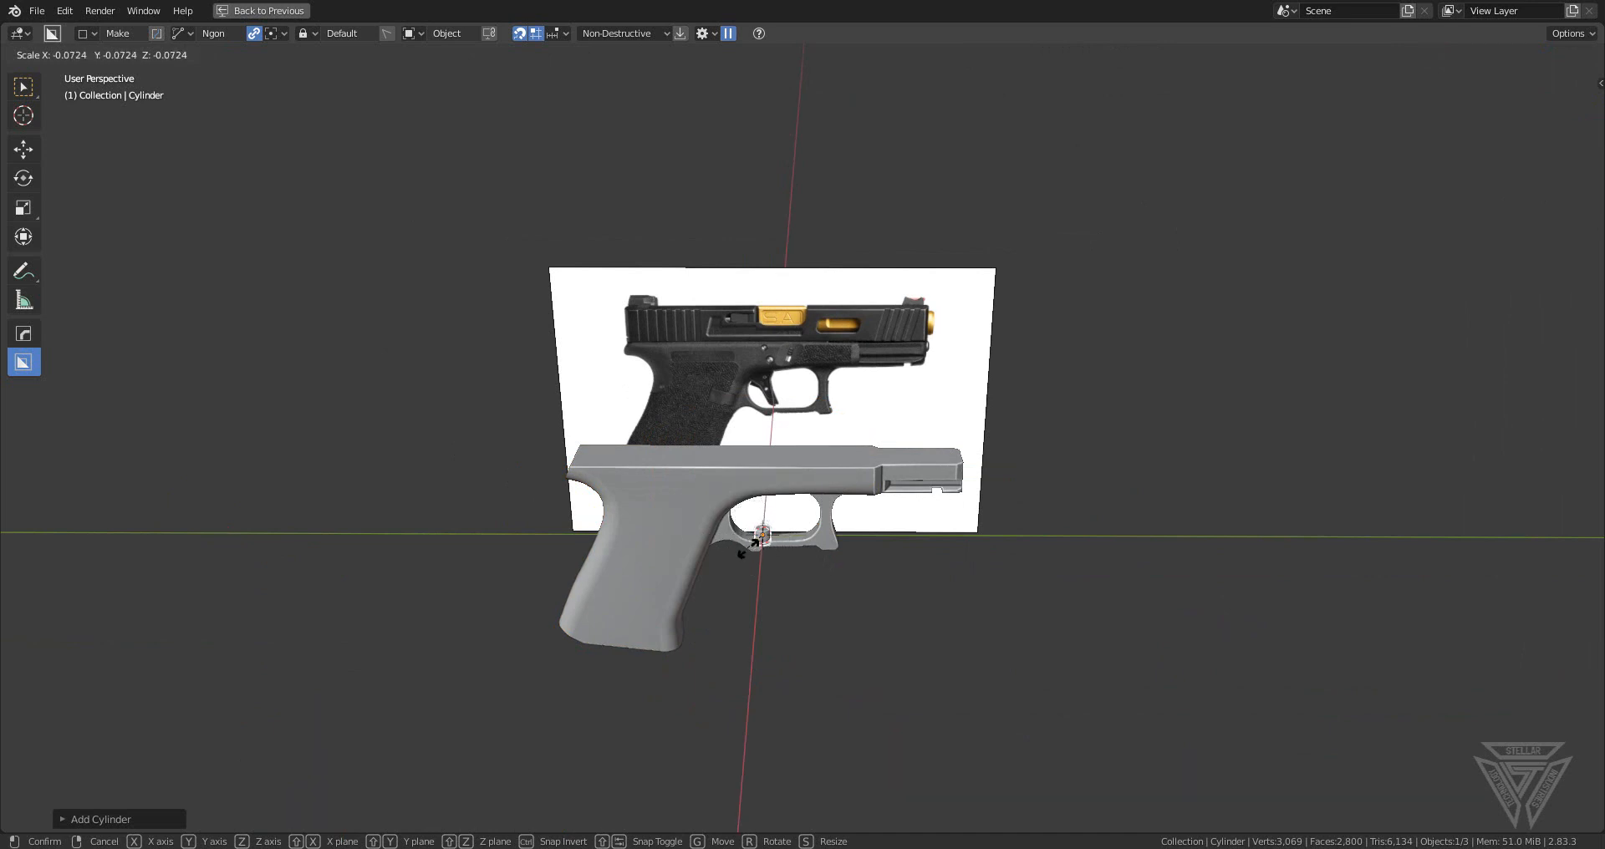
pyautogui.click(822, 535)
# - Move the cylinder up to the frame above the trigger guard, and shift it along X out beside the frame
pyautogui.moveTo(824, 531); pyautogui.dragTo(859, 627, button='middle')
pyautogui.press('g')
pyautogui.click(891, 555)
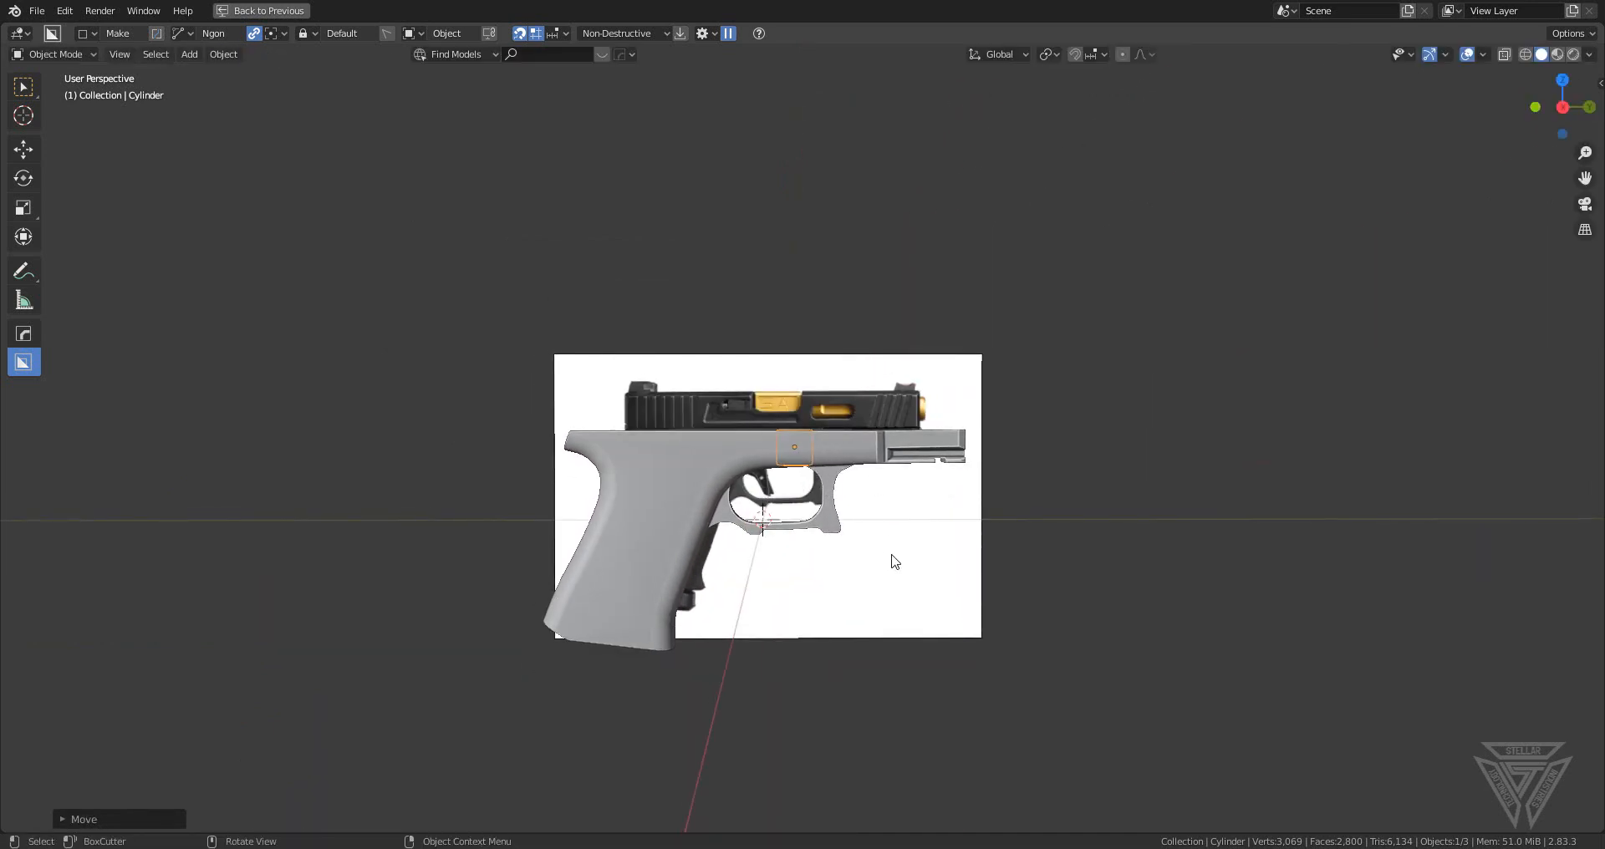
pyautogui.press('g')
pyautogui.press('x')
pyautogui.click(874, 513)
pyautogui.moveTo(873, 509); pyautogui.dragTo(876, 577, button='middle')
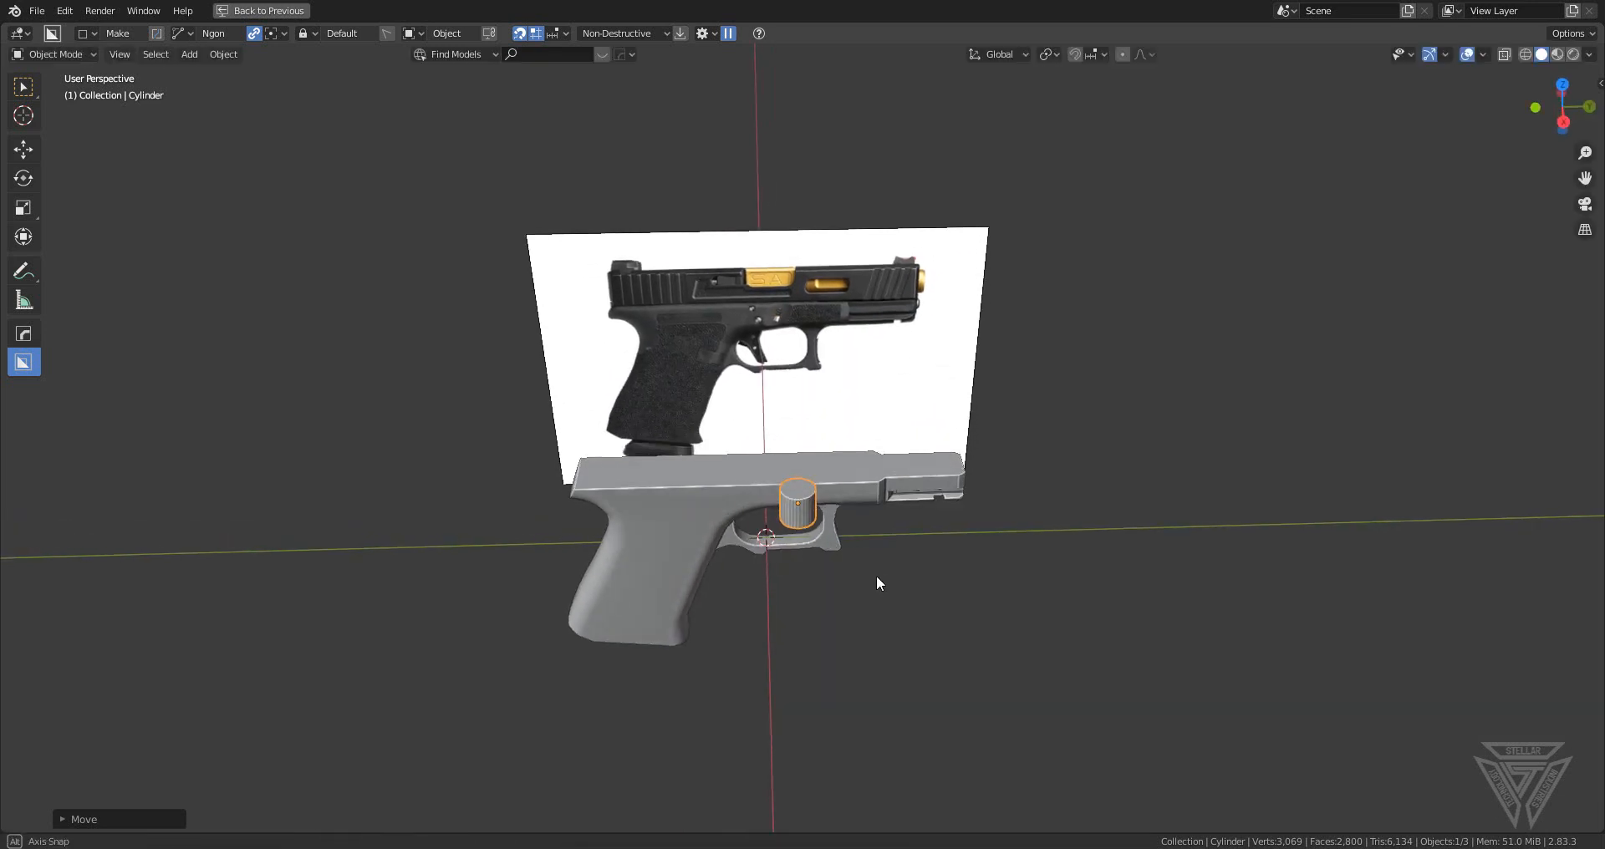
pyautogui.scroll(4, 876, 574)
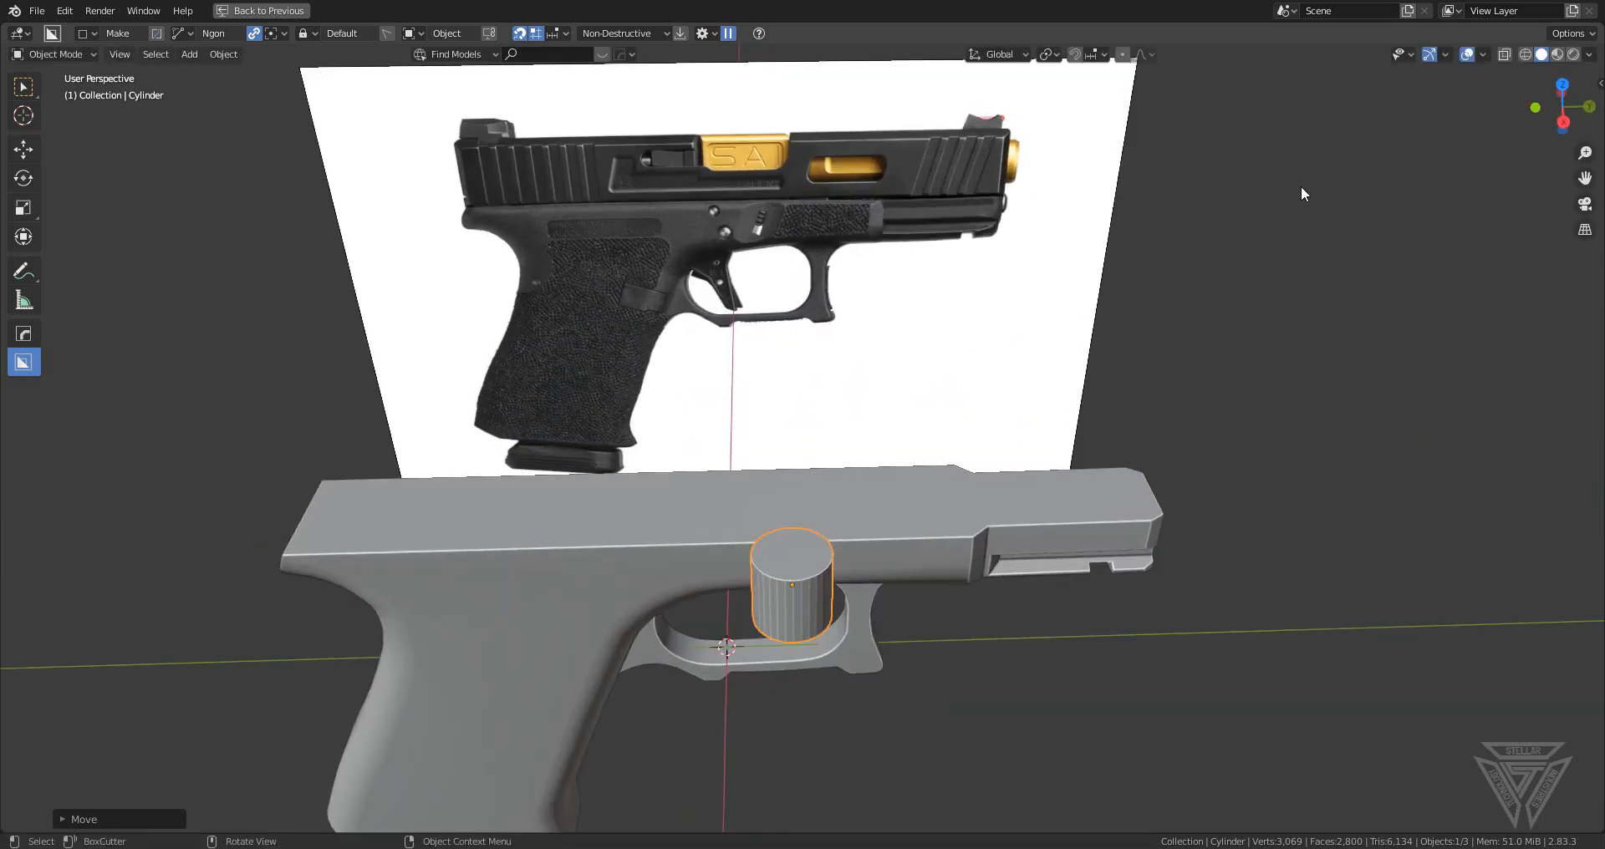
# - In the right view, rotate the cylinder about 15° and move it over the small ribbed lever in the reference
pyautogui.click(1562, 122)
pyautogui.scroll(5, 820, 443)
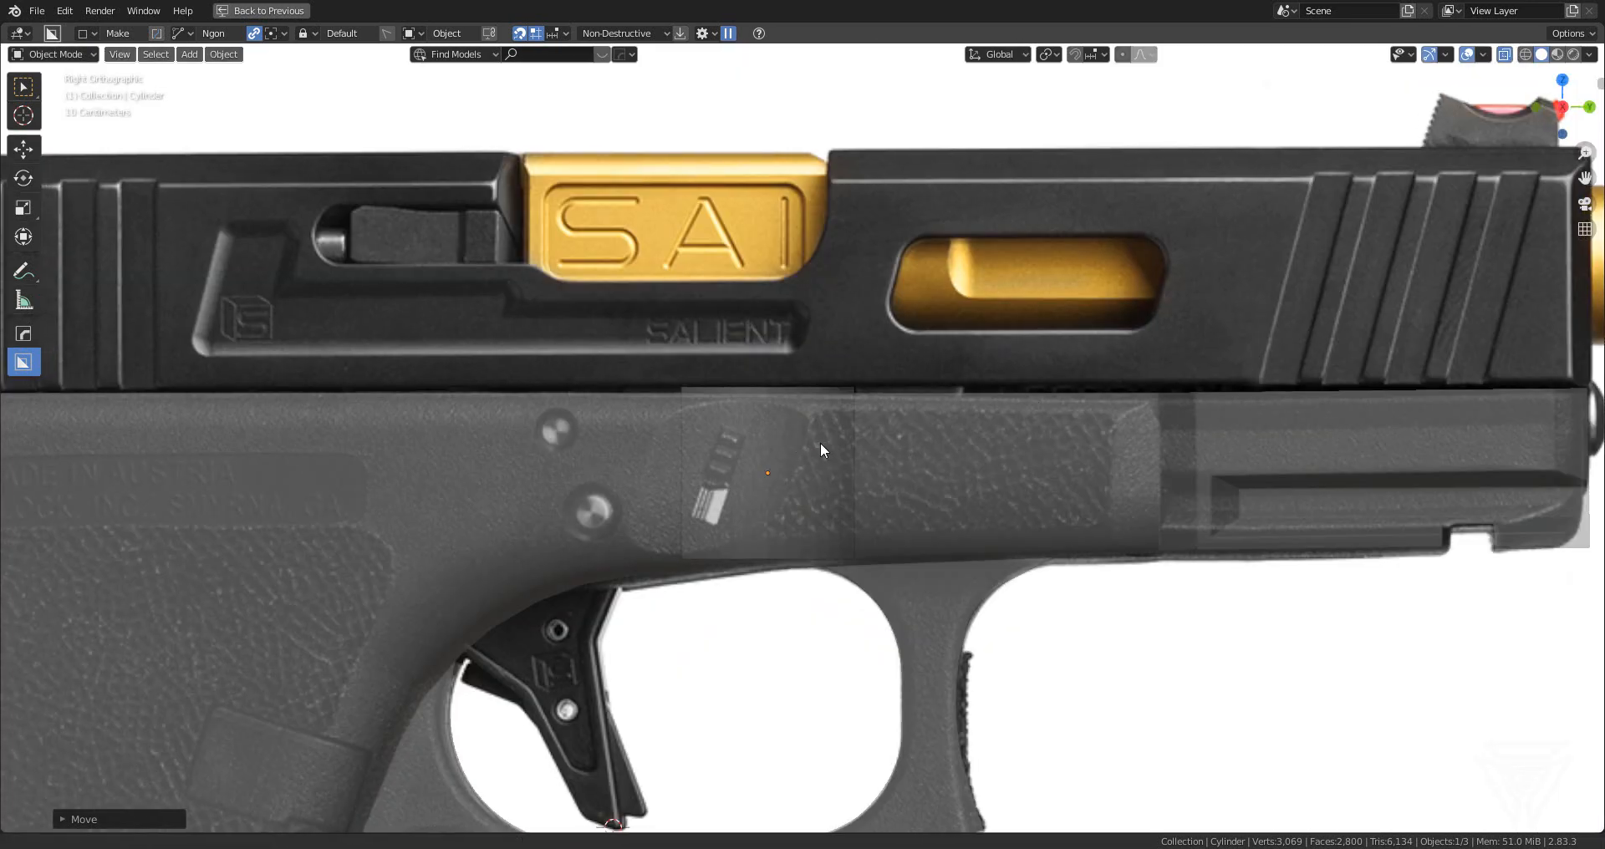
pyautogui.press('r')
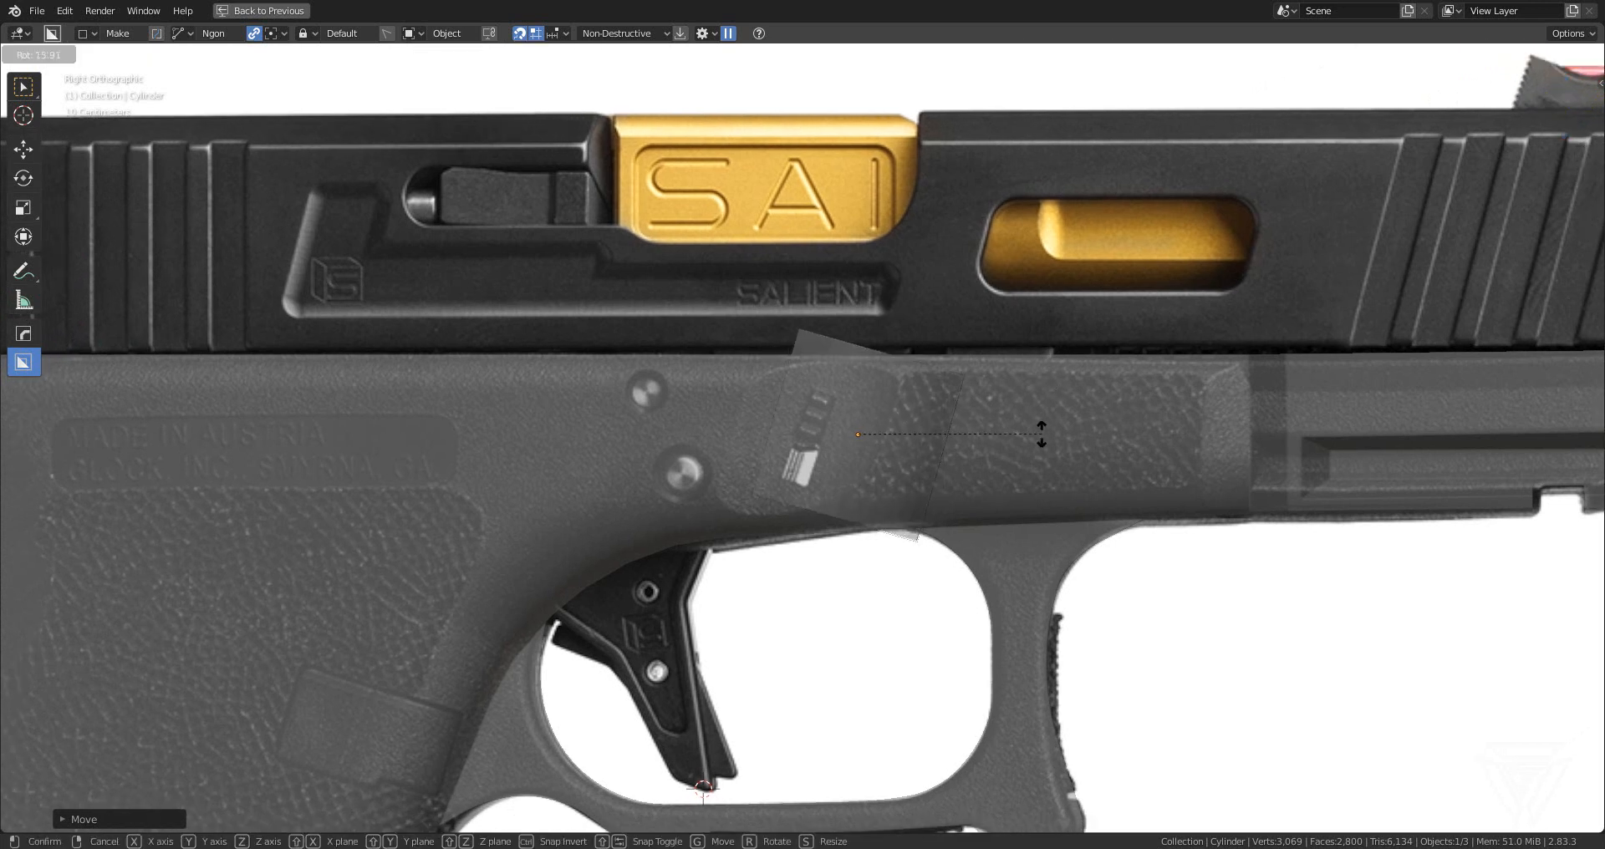
pyautogui.click(1028, 431)
pyautogui.press('g')
pyautogui.click(989, 440)
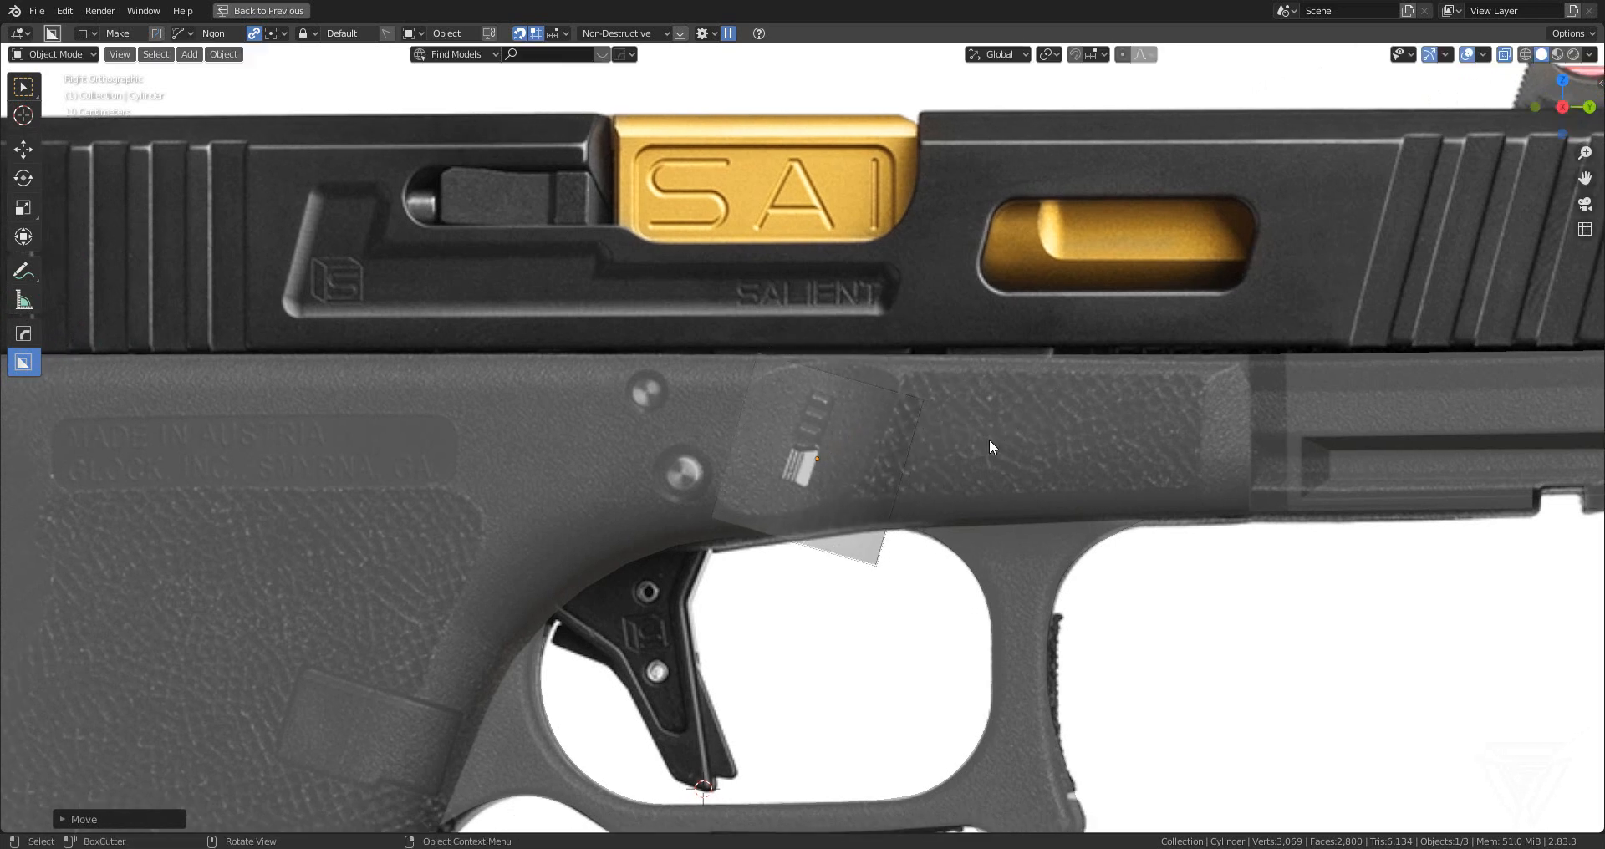
# - Scale the tilted cylinder down slightly and reposition it around the ribbed lever in the reference
pyautogui.press('s')
pyautogui.click(1041, 440)
pyautogui.press('g')
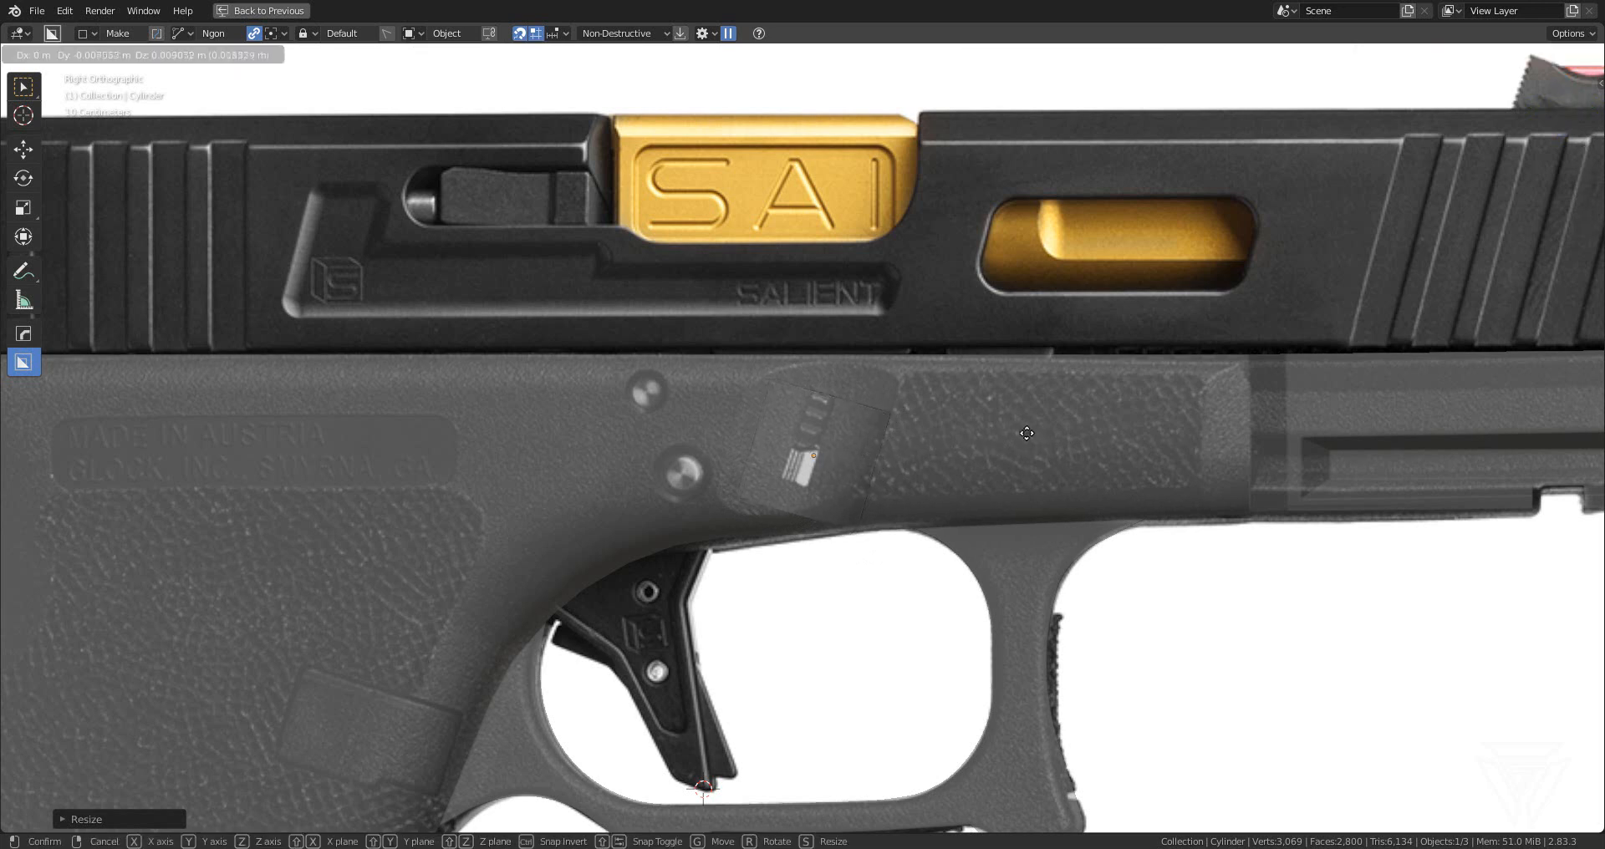
pyautogui.click(1040, 433)
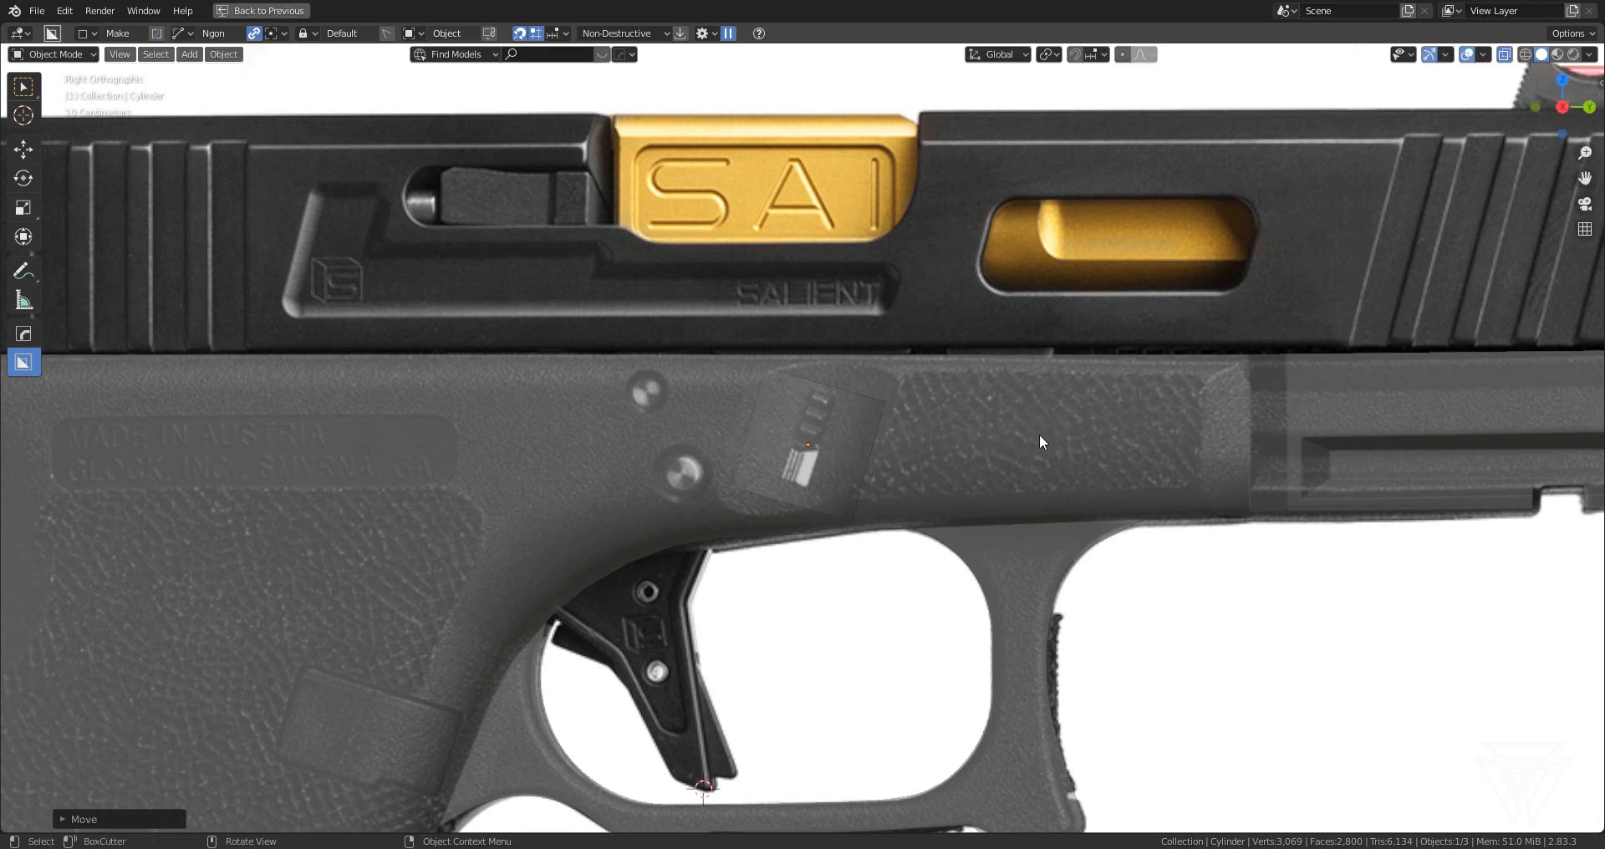
# - Enlarge the tilted cylinder slightly and stretch it along its local Z axis past the frame's upper and lower edges
pyautogui.press('s')
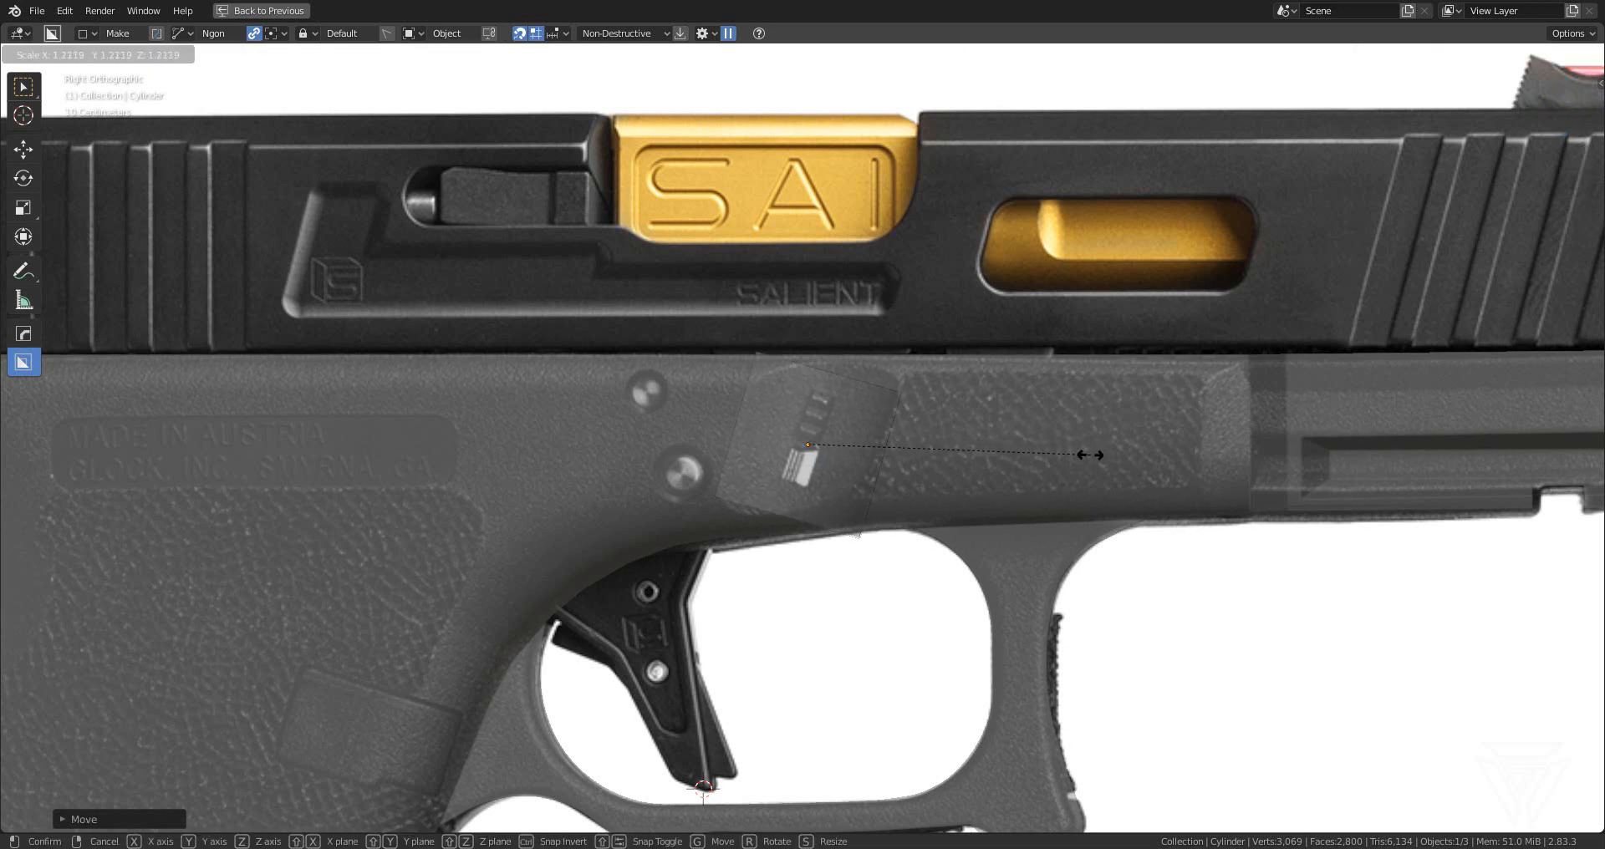
pyautogui.scroll(-2, 1082, 454)
pyautogui.press('z')
pyautogui.press('z')
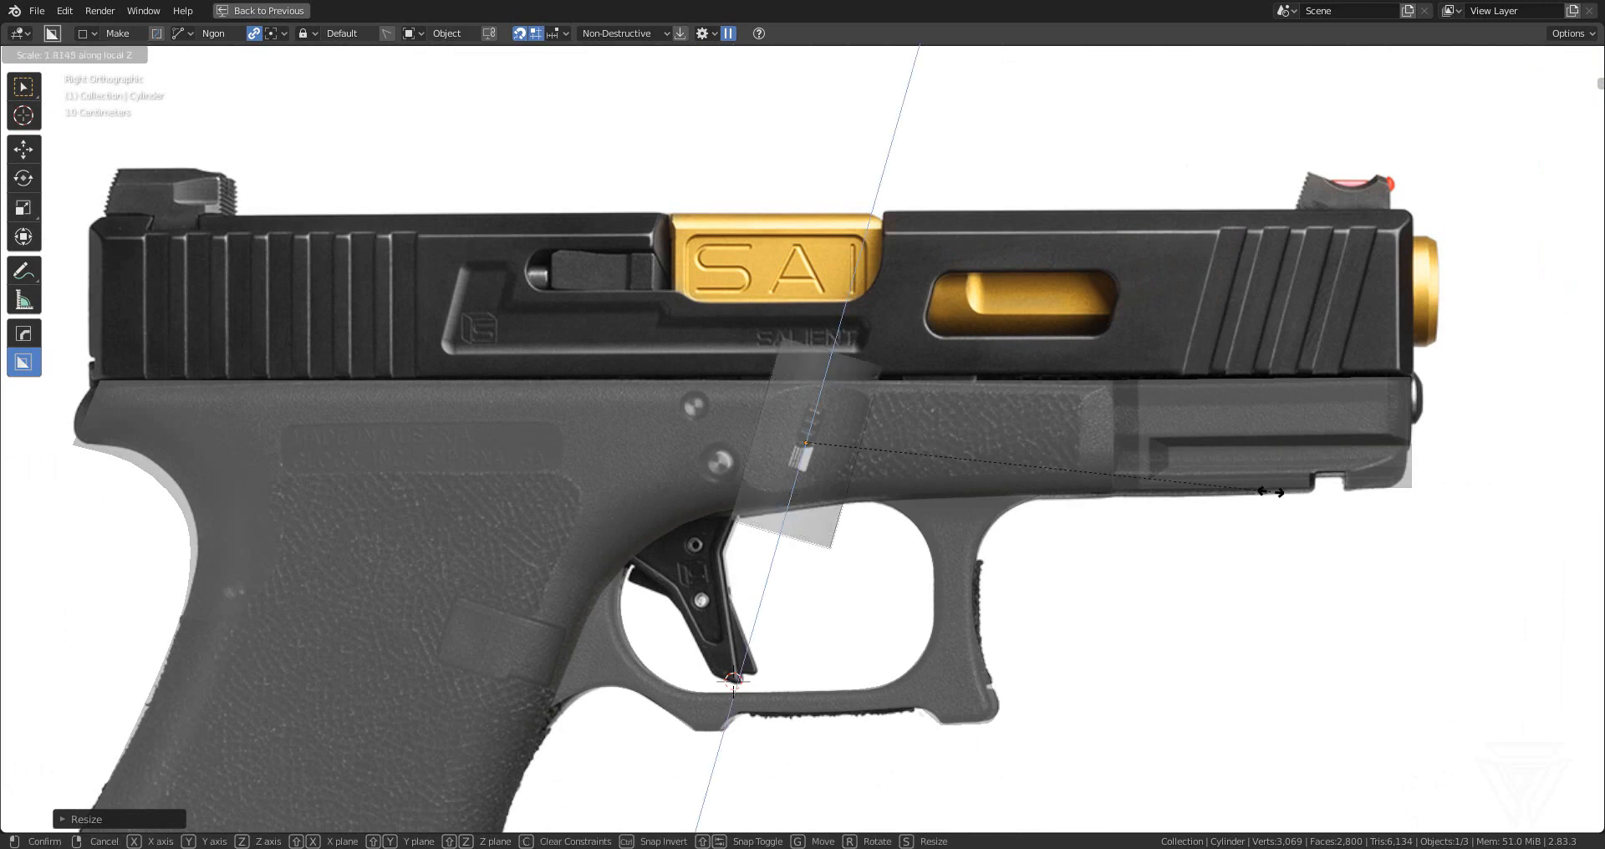
pyautogui.click(1394, 494)
# - With X-ray display off, narrow the cylinder slightly along X and shift it along X further into the frame's side
pyautogui.scroll(-3, 802, 418)
pyautogui.moveTo(794, 410); pyautogui.dragTo(856, 516, button='middle')
pyautogui.click(907, 515)
pyautogui.scroll(2, 860, 511)
pyautogui.click(877, 505)
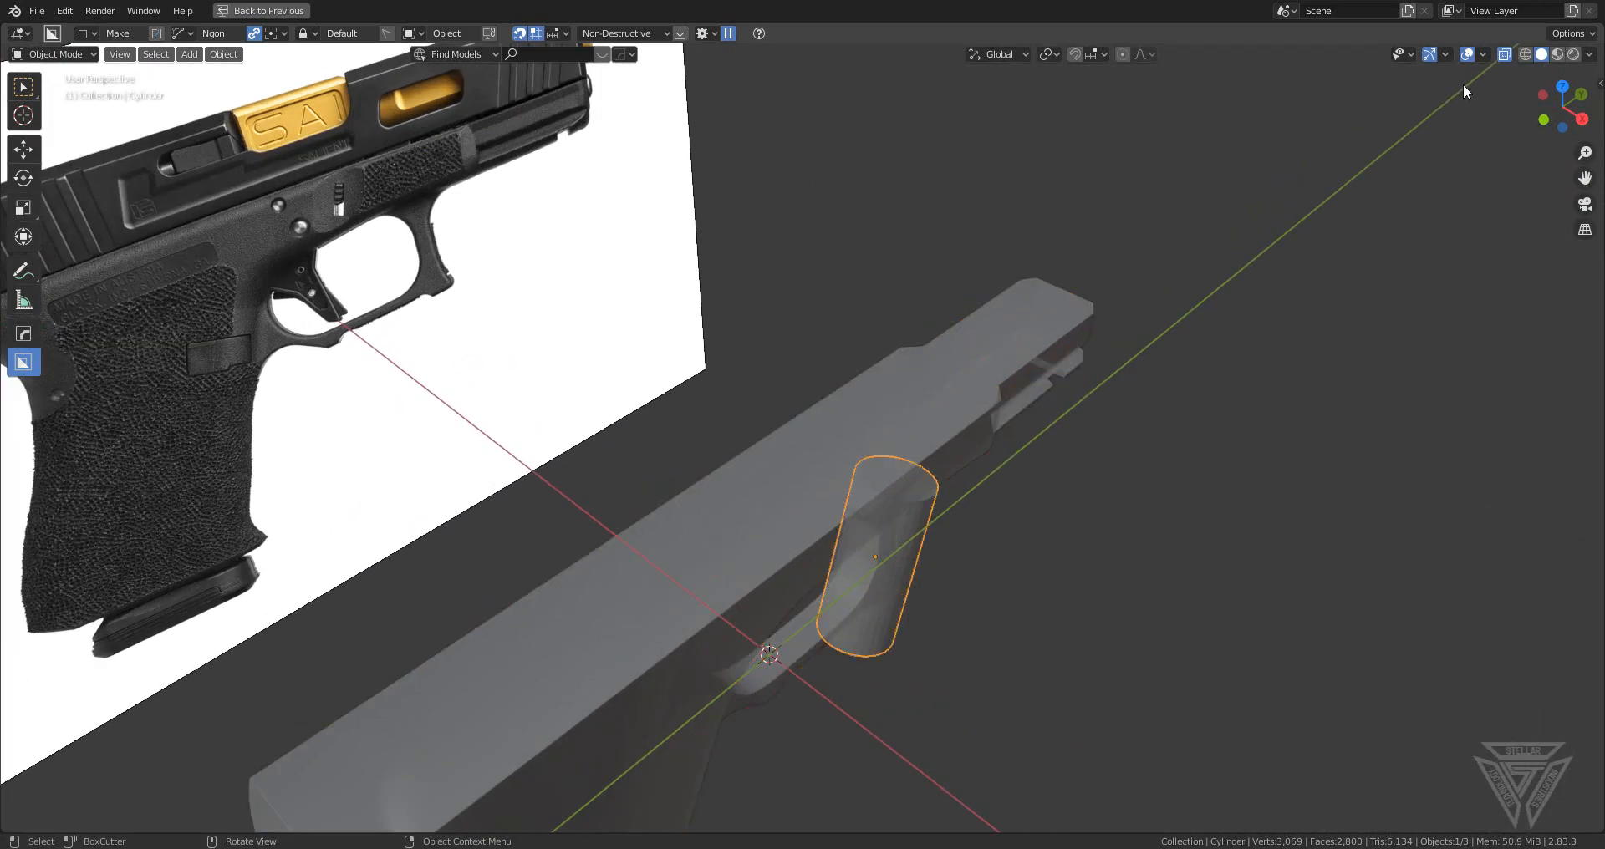
pyautogui.click(1505, 55)
pyautogui.moveTo(1376, 261); pyautogui.dragTo(1329, 523, button='middle')
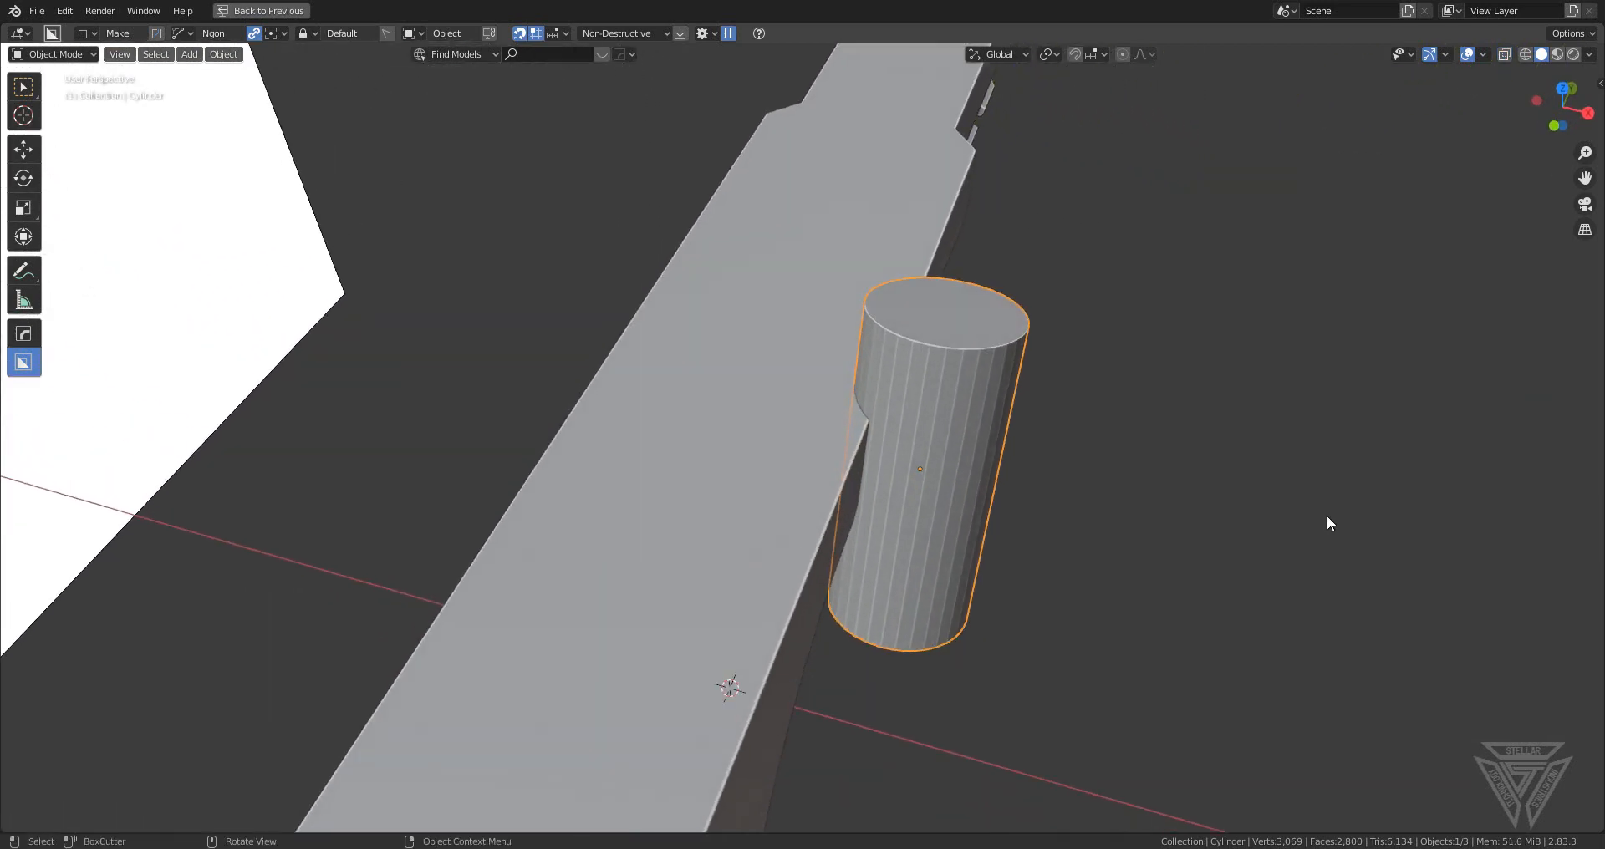
pyautogui.press('s')
pyautogui.press('x')
pyautogui.click(1274, 504)
pyautogui.press('s')
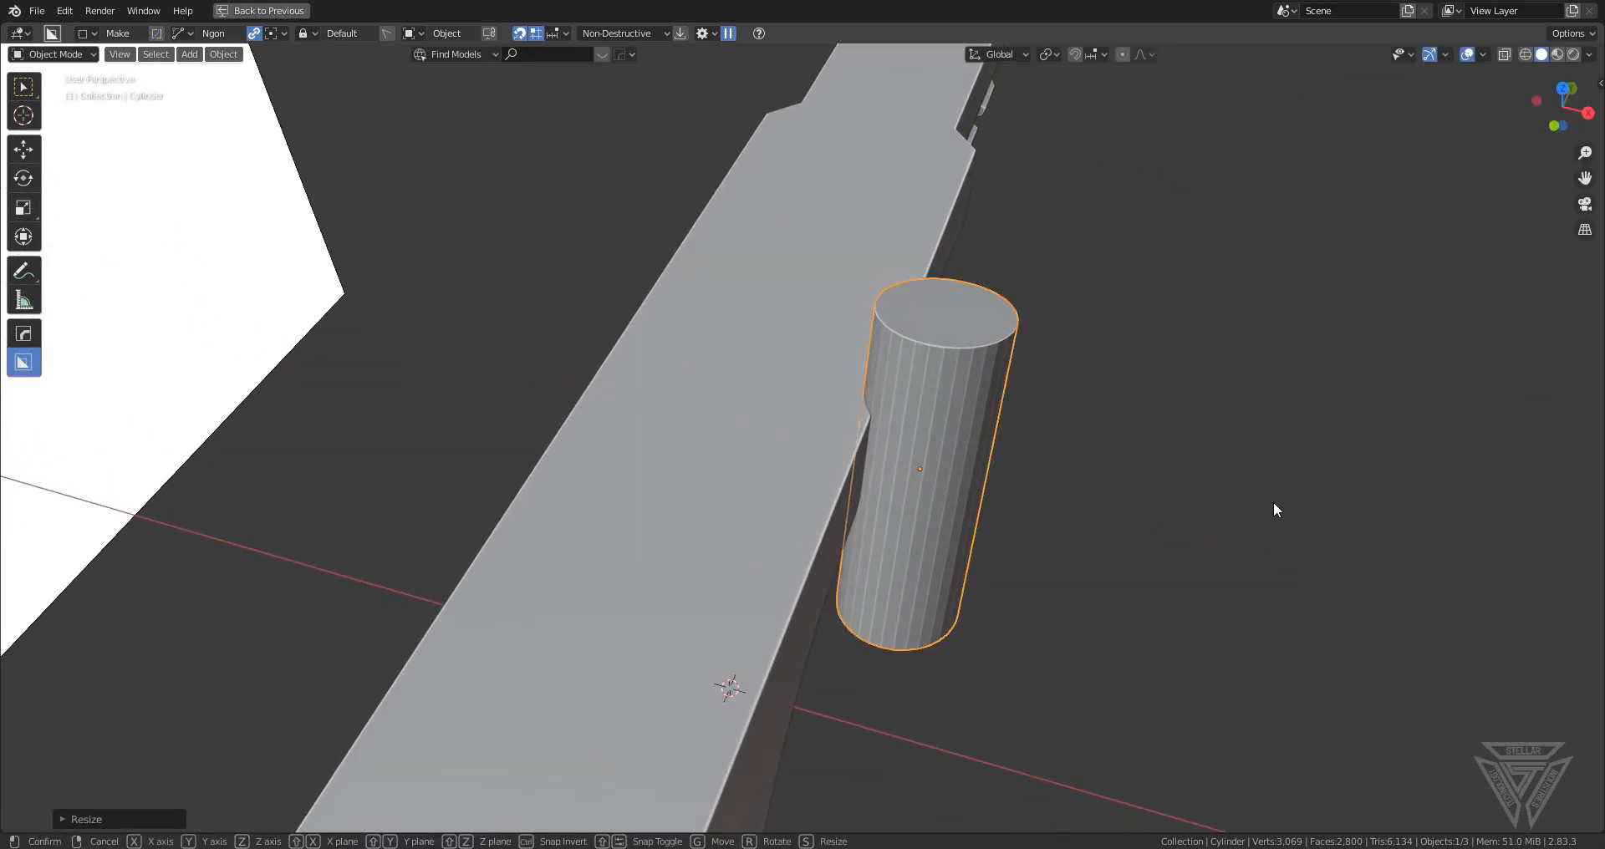
pyautogui.press('x')
pyautogui.click(1261, 498)
# - Cut the cylinder's shape out of the frame's side with a HardOps Difference boolean
pyautogui.keyDown('shift'); pyautogui.click(842, 471); pyautogui.keyUp('shift')
pyautogui.press('q')
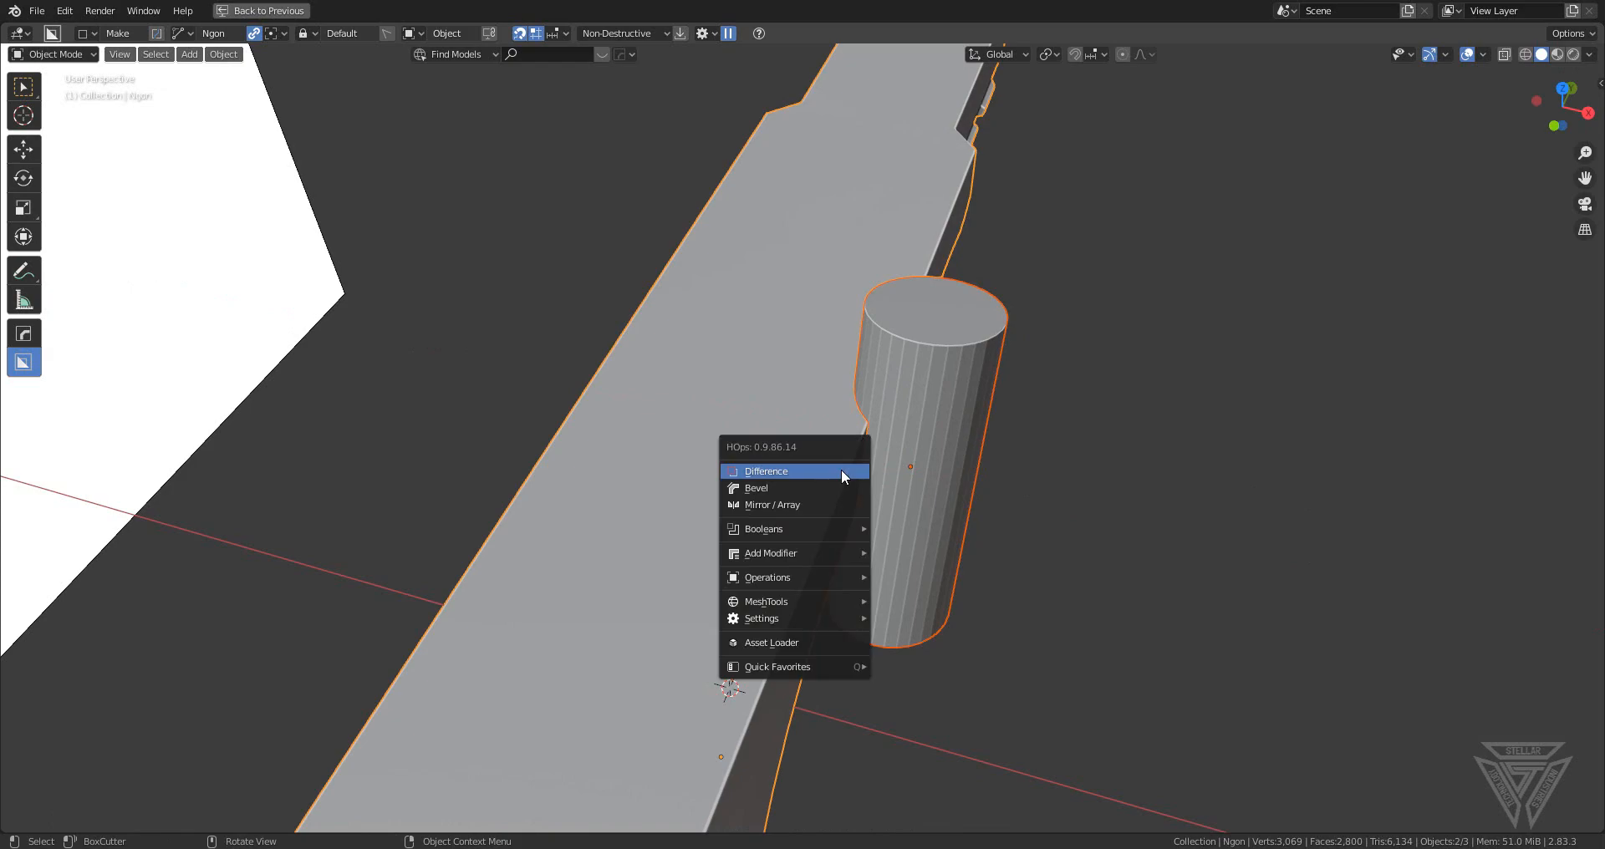
pyautogui.click(841, 471)
pyautogui.moveTo(1303, 572); pyautogui.dragTo(1145, 474, button='middle')
pyautogui.scroll(-4, 1102, 475)
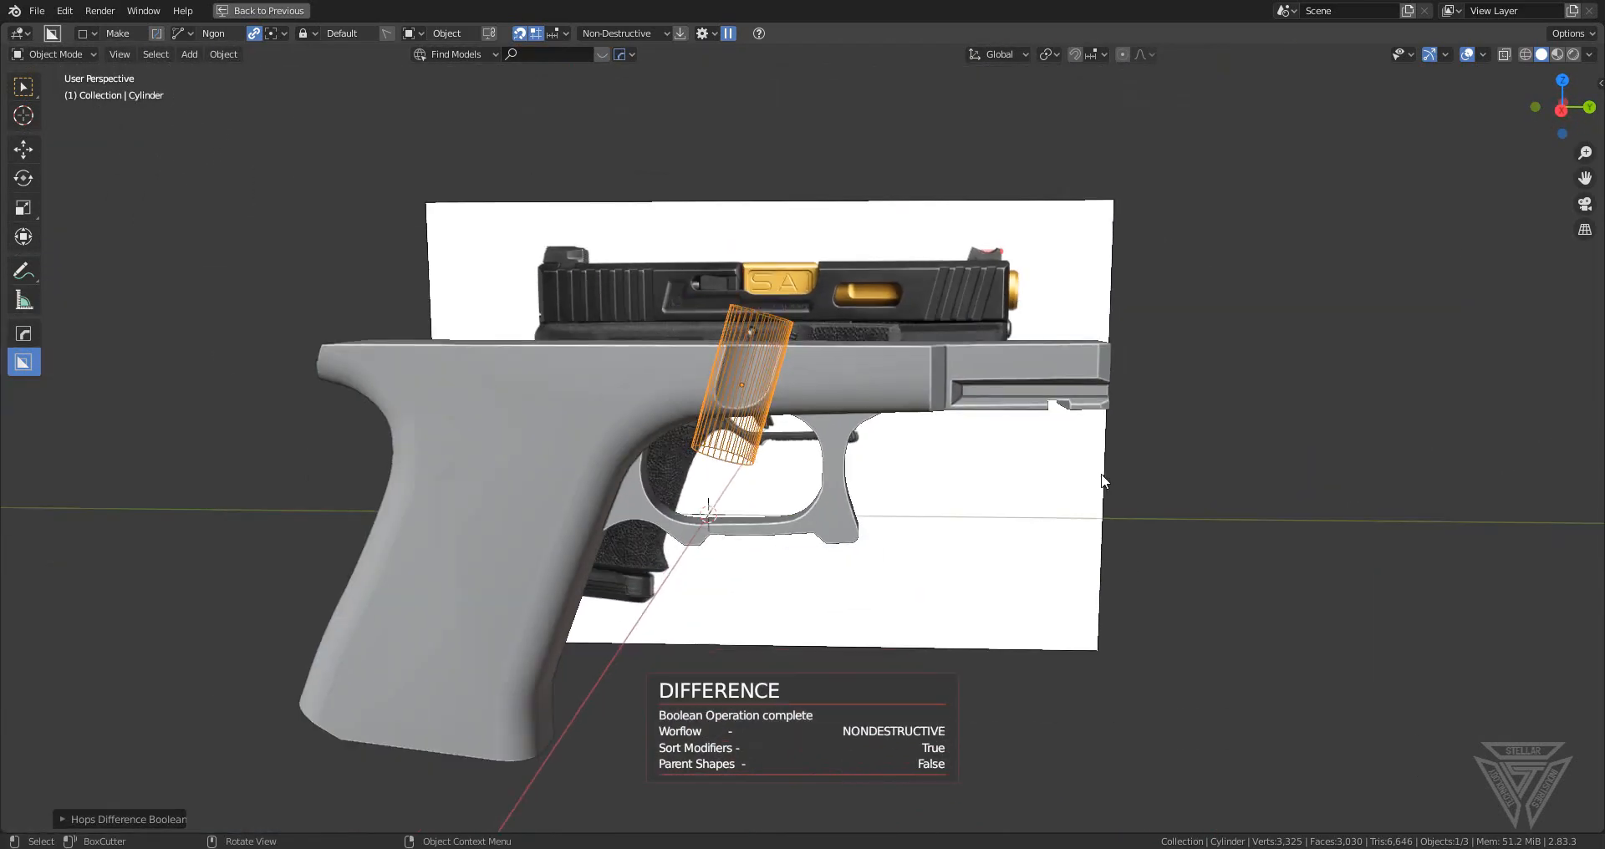
pyautogui.moveTo(740, 359); pyautogui.dragTo(931, 478, button='middle')
pyautogui.scroll(4, 800, 504)
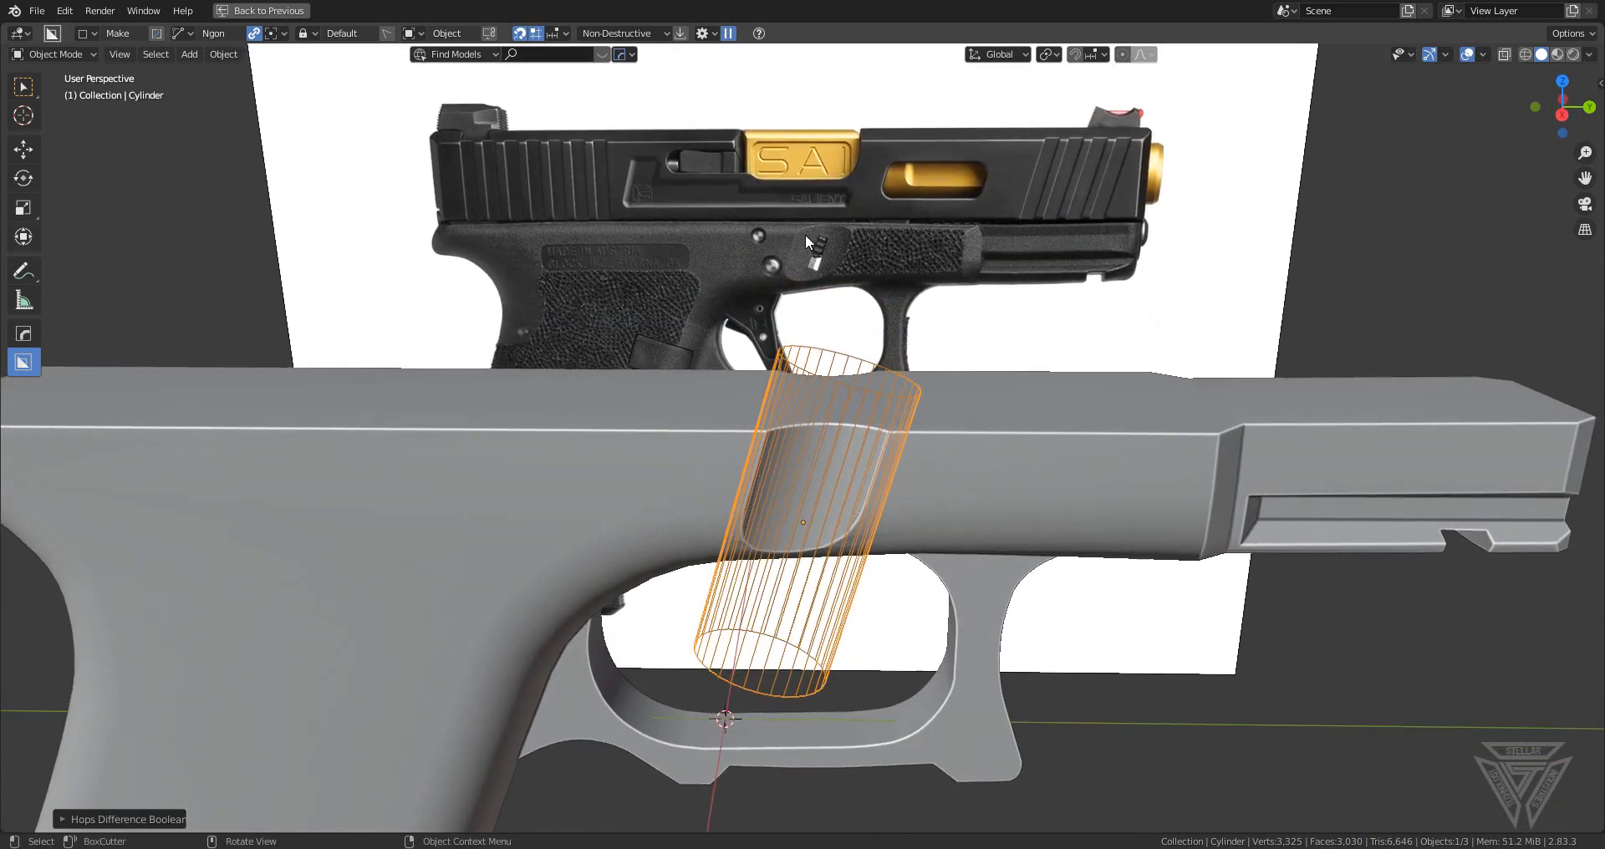
pyautogui.moveTo(839, 257); pyautogui.dragTo(854, 390, button='middle')
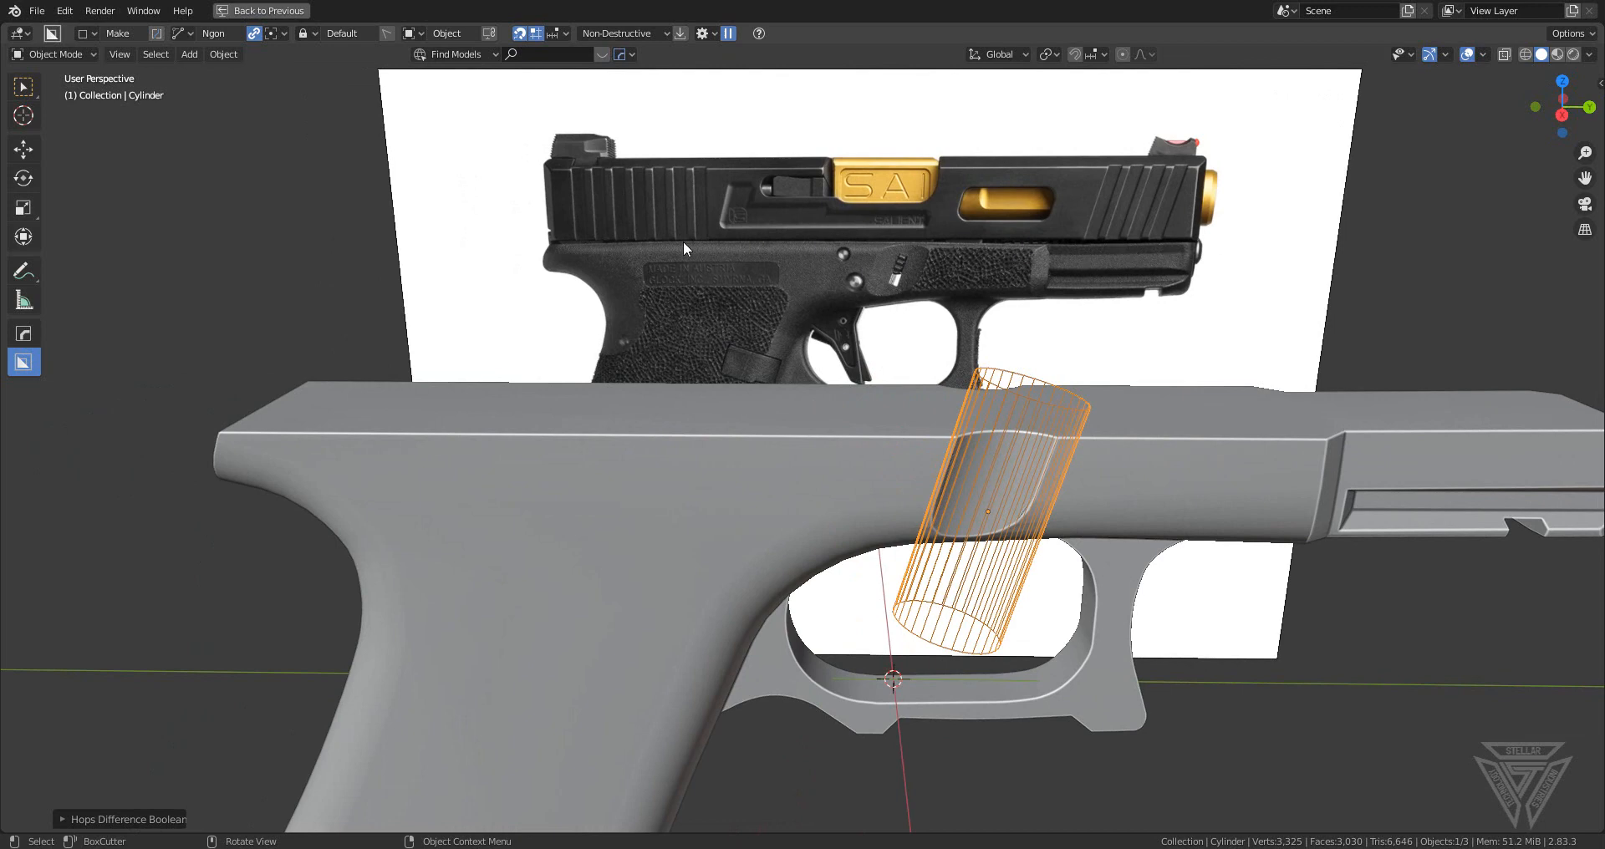
pyautogui.moveTo(688, 397); pyautogui.dragTo(529, 469, button='middle')
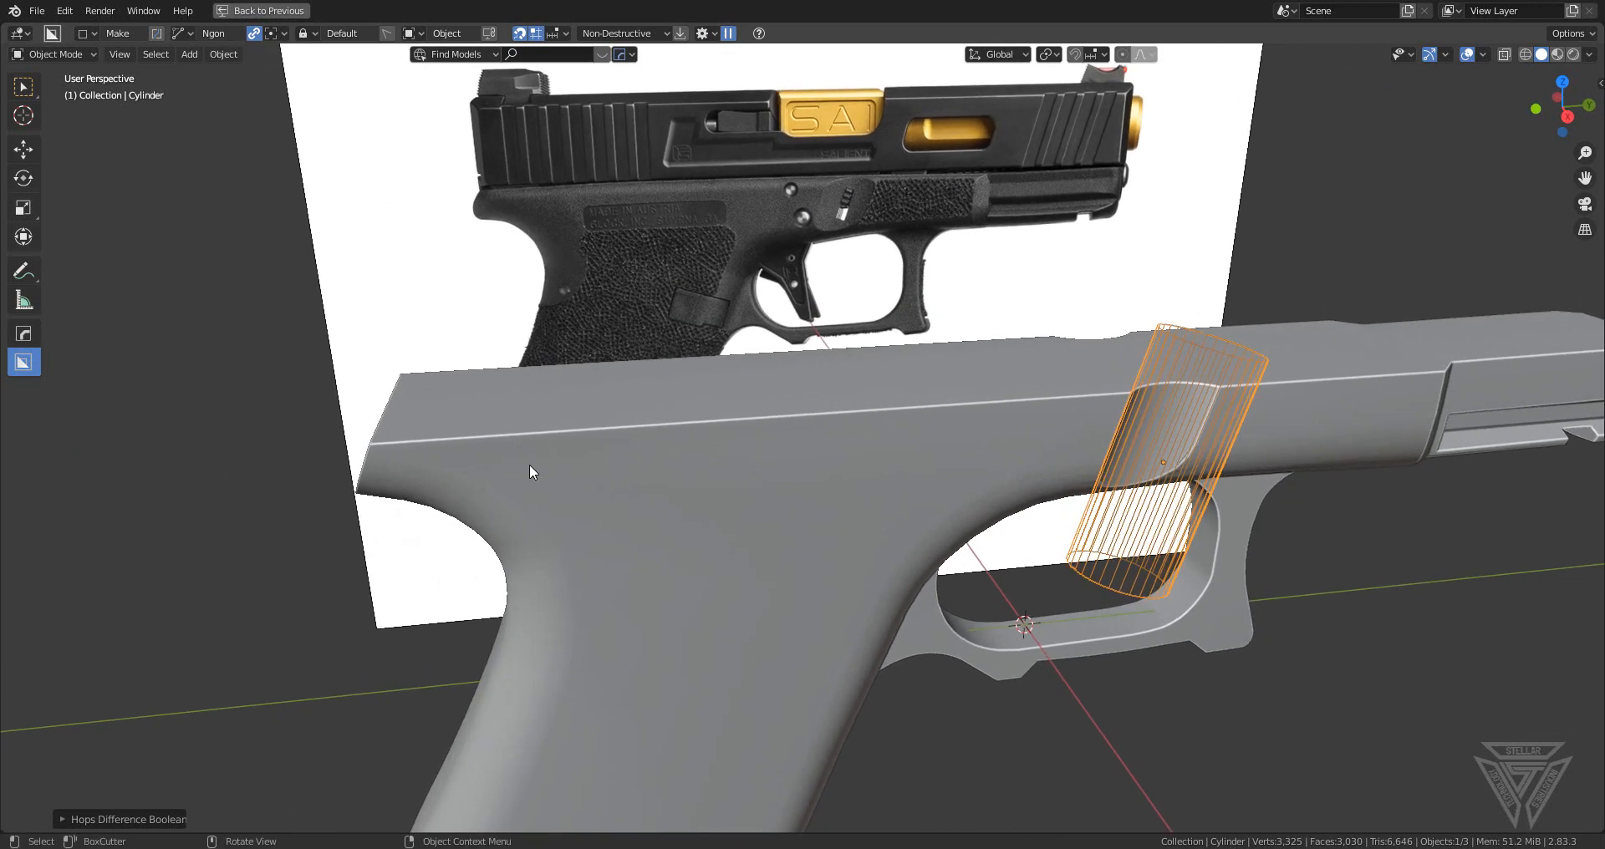
# - Bevel the frame's long upper side edge with five segments and clear the sharp marks on the bevel
pyautogui.click(530, 466)
pyautogui.moveTo(805, 473); pyautogui.dragTo(545, 452, button='middle')
pyautogui.press('Tab')
pyautogui.click(569, 466)
pyautogui.keyDown('shift'); pyautogui.moveTo(849, 488); pyautogui.dragTo(882, 463, button='middle'); pyautogui.keyUp('shift')
pyautogui.scroll(4, 883, 463)
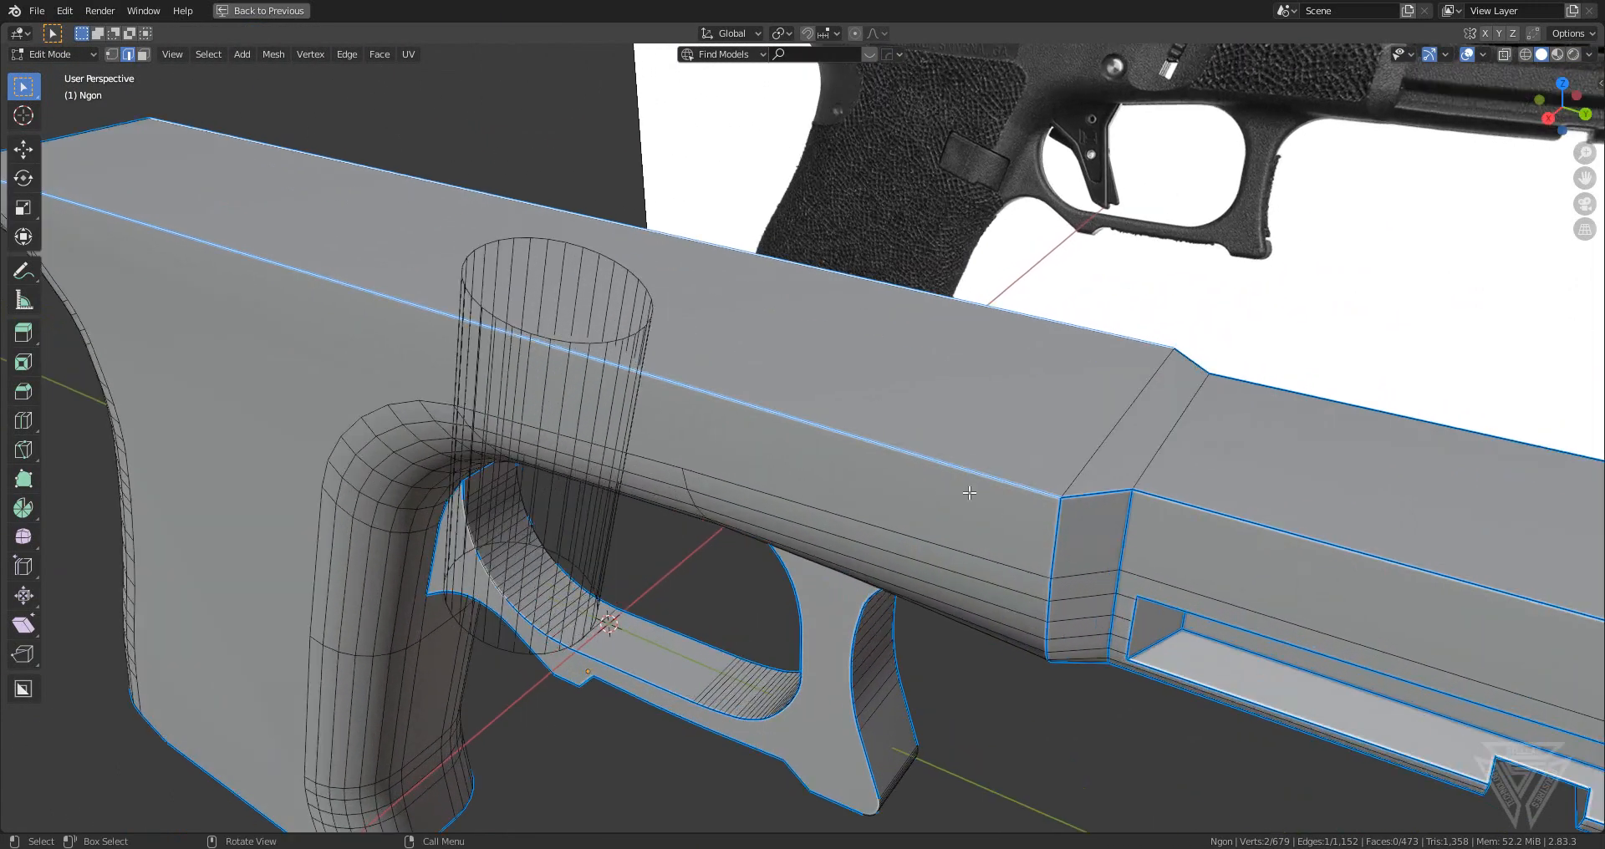
pyautogui.moveTo(1054, 513)
pyautogui.mouseDown(button='middle')
pyautogui.moveTo(881, 468)
pyautogui.moveTo(1053, 494)
pyautogui.mouseUp(button='middle')
pyautogui.hotkey('ctrl', 'b')
pyautogui.scroll(-5, 1059, 497)
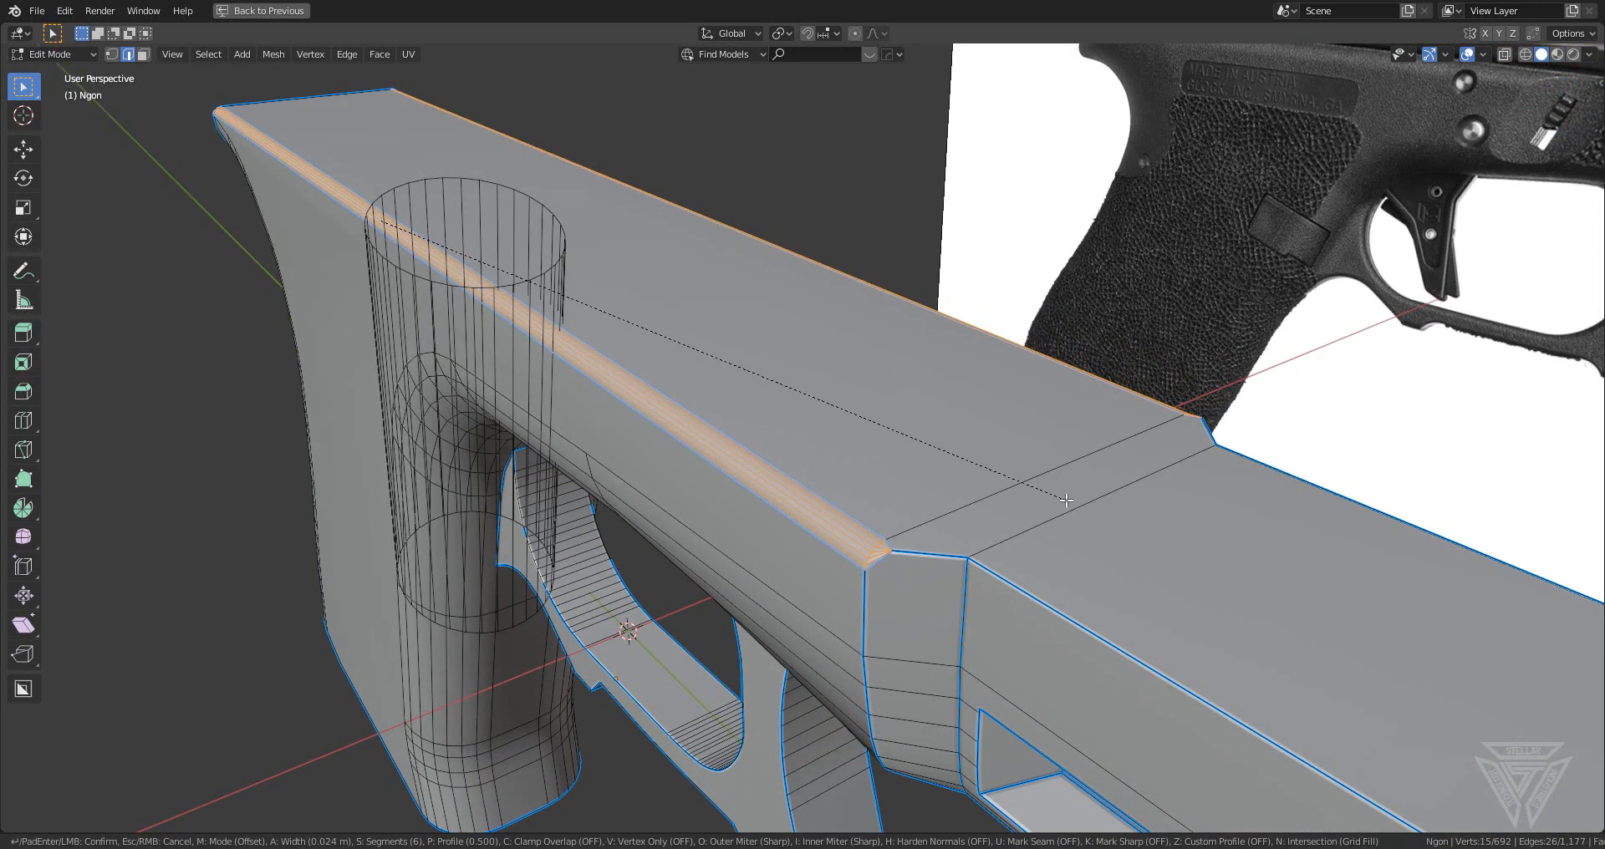
pyautogui.scroll(2, 1063, 500)
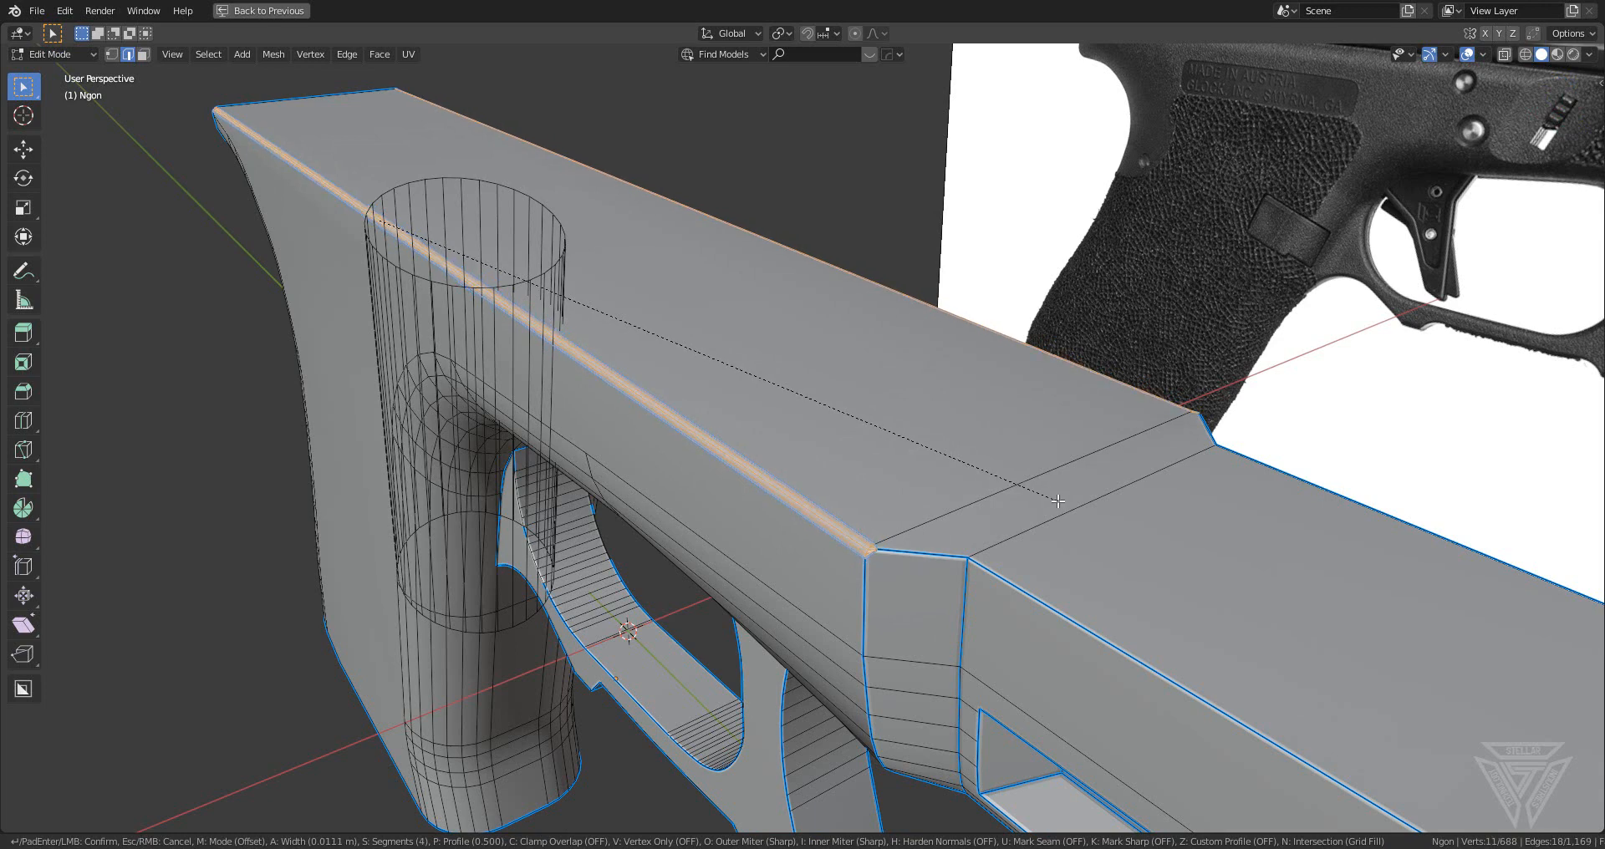
pyautogui.click(1060, 500)
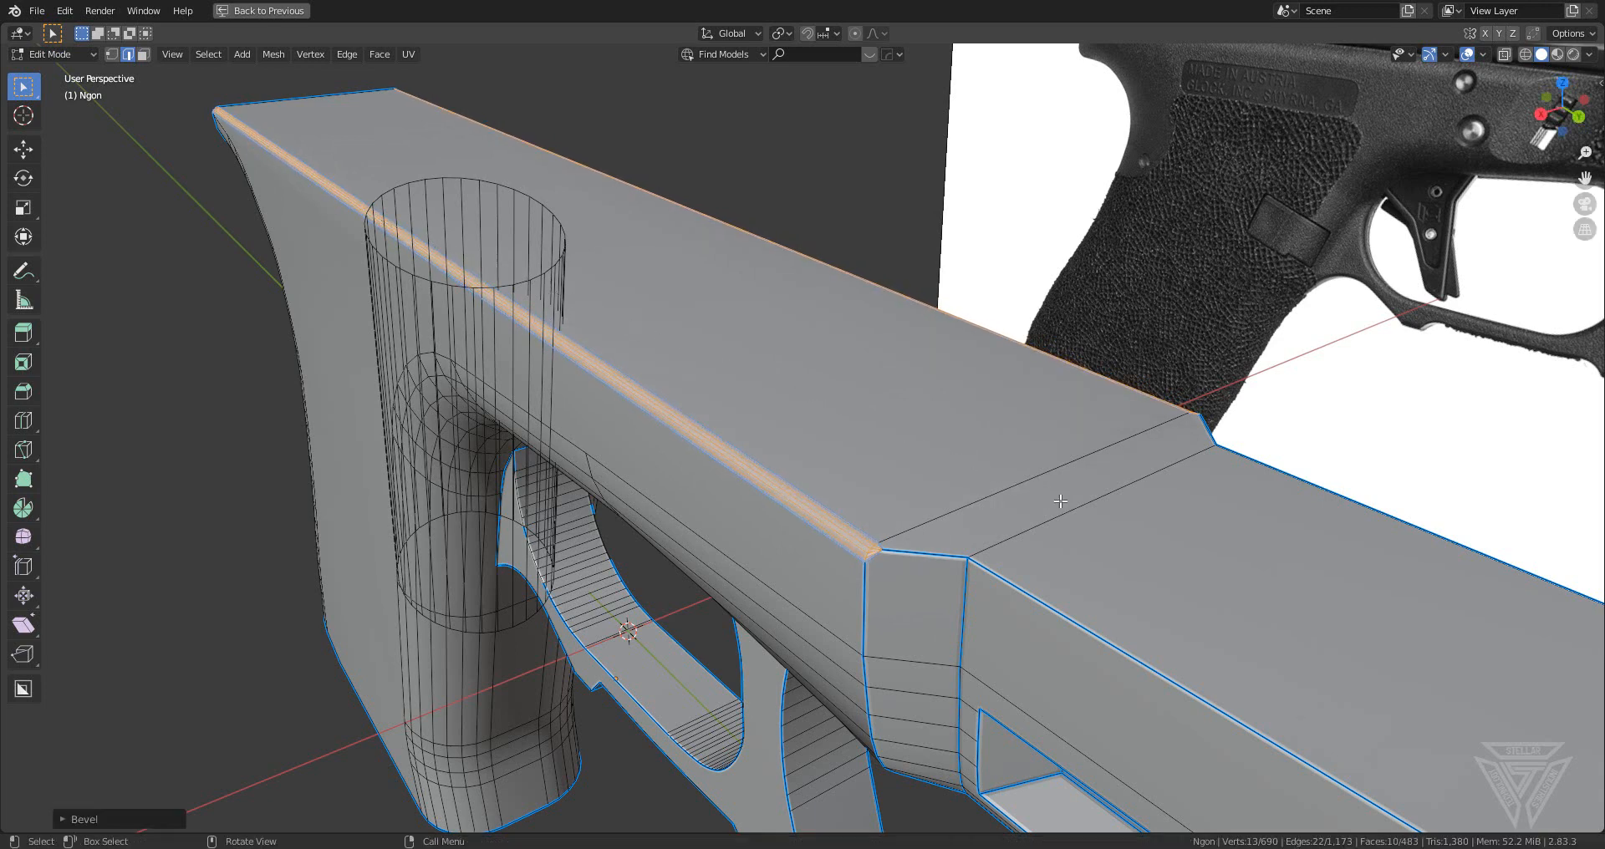
pyautogui.press('q')
pyautogui.click(1011, 497)
pyautogui.press('Tab')
# - Hide the cylinder cutter and apply the boolean on the frame with HardOps Csharp
pyautogui.scroll(-3, 968, 494)
pyautogui.moveTo(968, 495); pyautogui.dragTo(876, 518, button='middle')
pyautogui.click(902, 509)
pyautogui.press('h')
pyautogui.scroll(5, 876, 518)
pyautogui.keyDown('shift'); pyautogui.moveTo(1043, 558); pyautogui.dragTo(956, 468, button='middle'); pyautogui.keyUp('shift')
pyautogui.click(933, 493)
pyautogui.press('q')
pyautogui.click(932, 493)
pyautogui.press('Tab')
# - Merge the doubled vertices at the lower front corner of the side cutout
pyautogui.scroll(4, 935, 495)
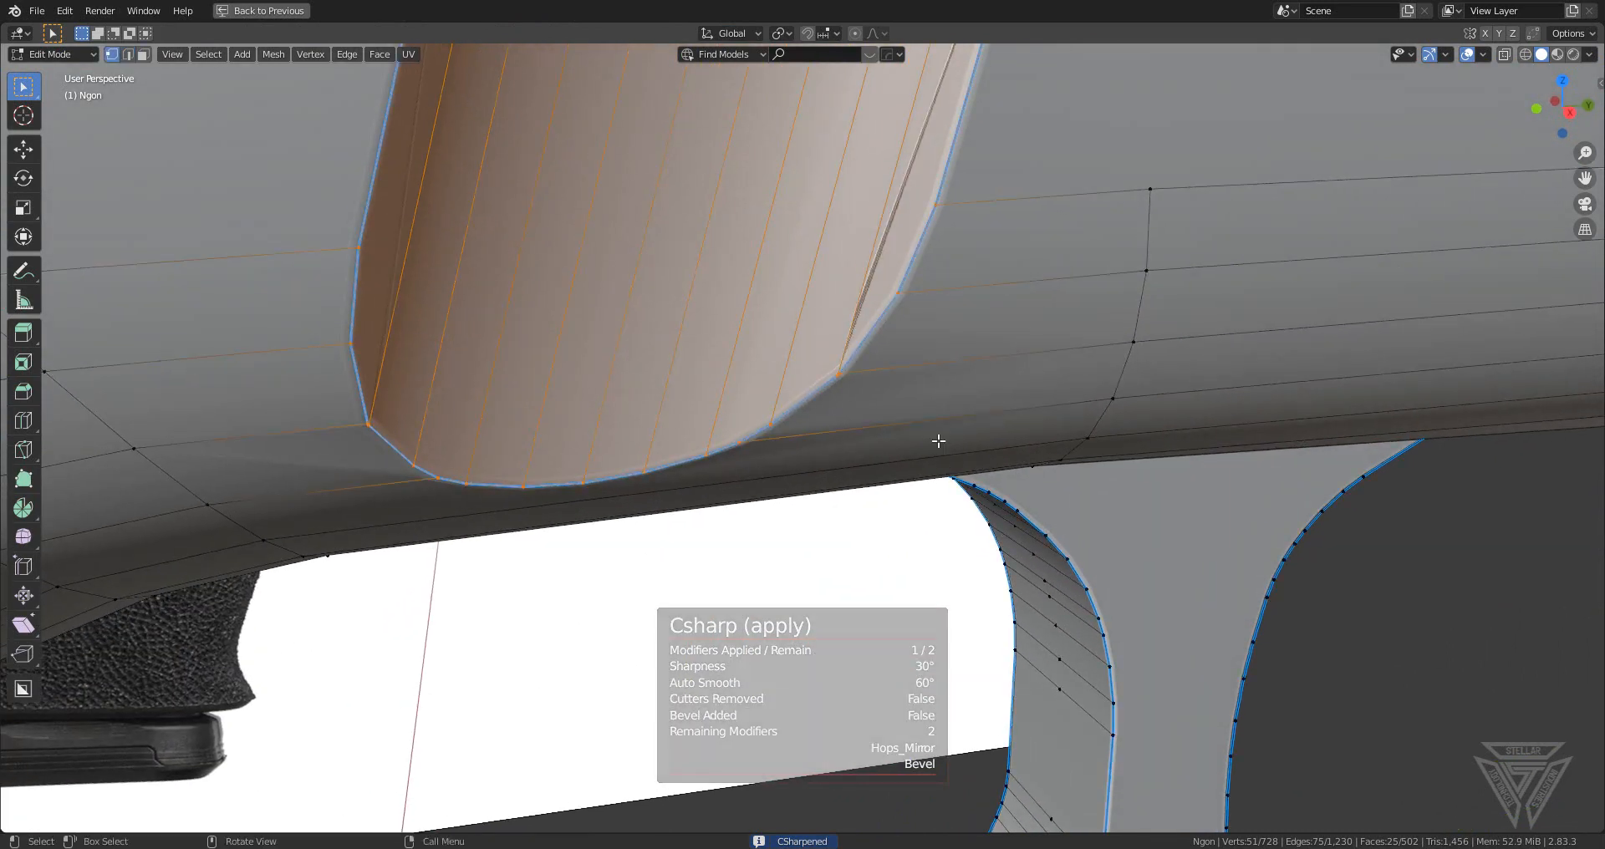
pyautogui.press('1')
pyautogui.click(844, 373)
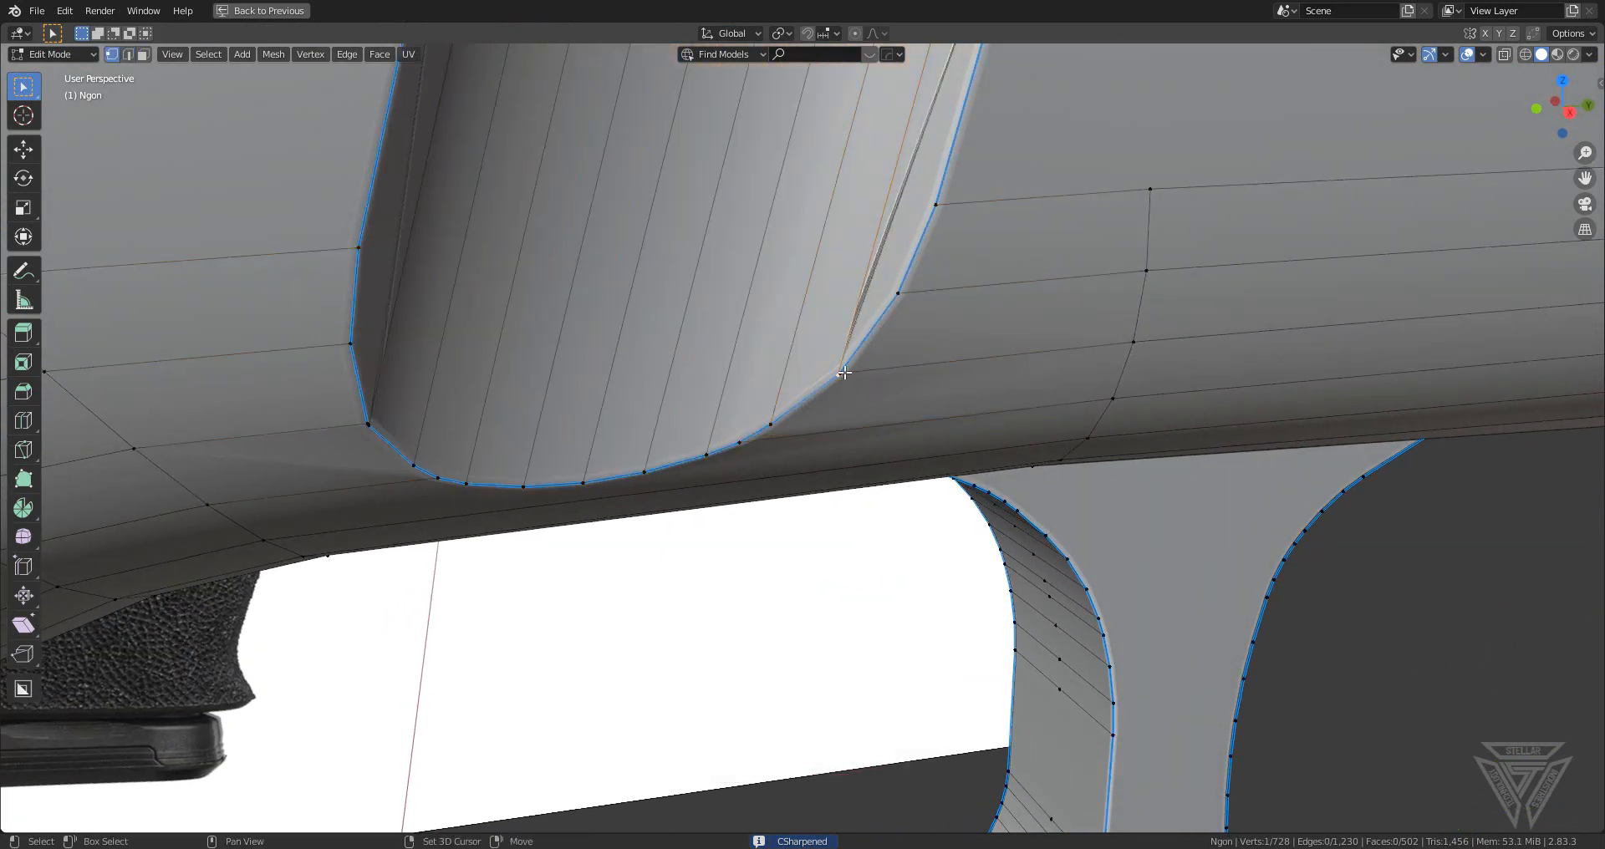
pyautogui.press('m')
pyautogui.click(963, 399)
pyautogui.moveTo(962, 399); pyautogui.dragTo(1168, 549, button='middle')
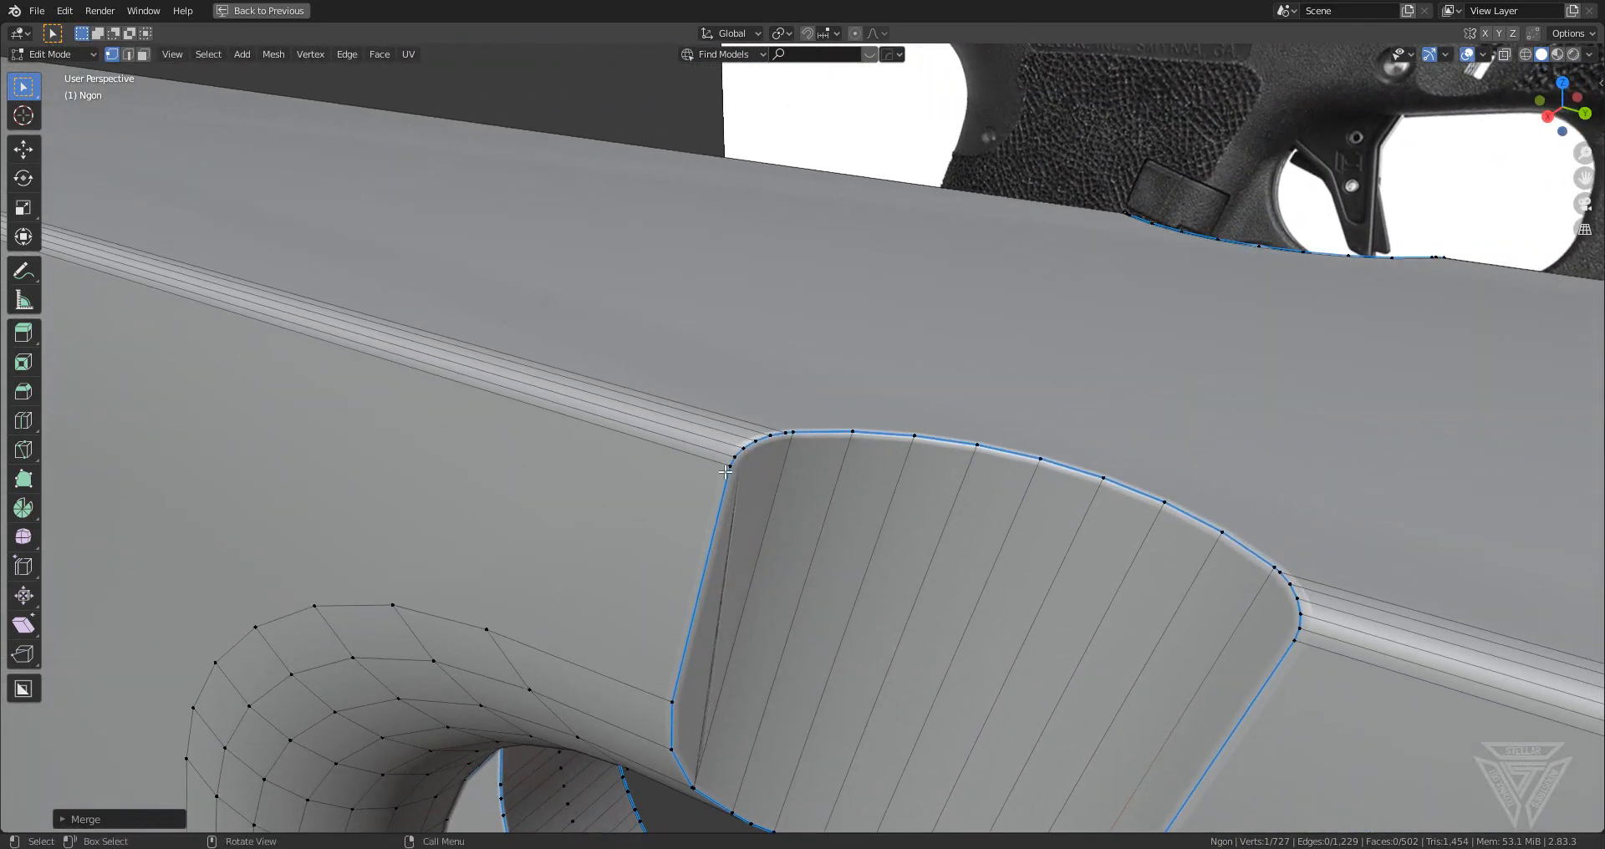
# - Slide the vertex near the cutout's upper rear corner along its adjoining edge
pyautogui.moveTo(726, 472)
pyautogui.mouseDown(button='middle')
pyautogui.moveTo(760, 462)
pyautogui.moveTo(730, 446)
pyautogui.mouseUp(button='middle')
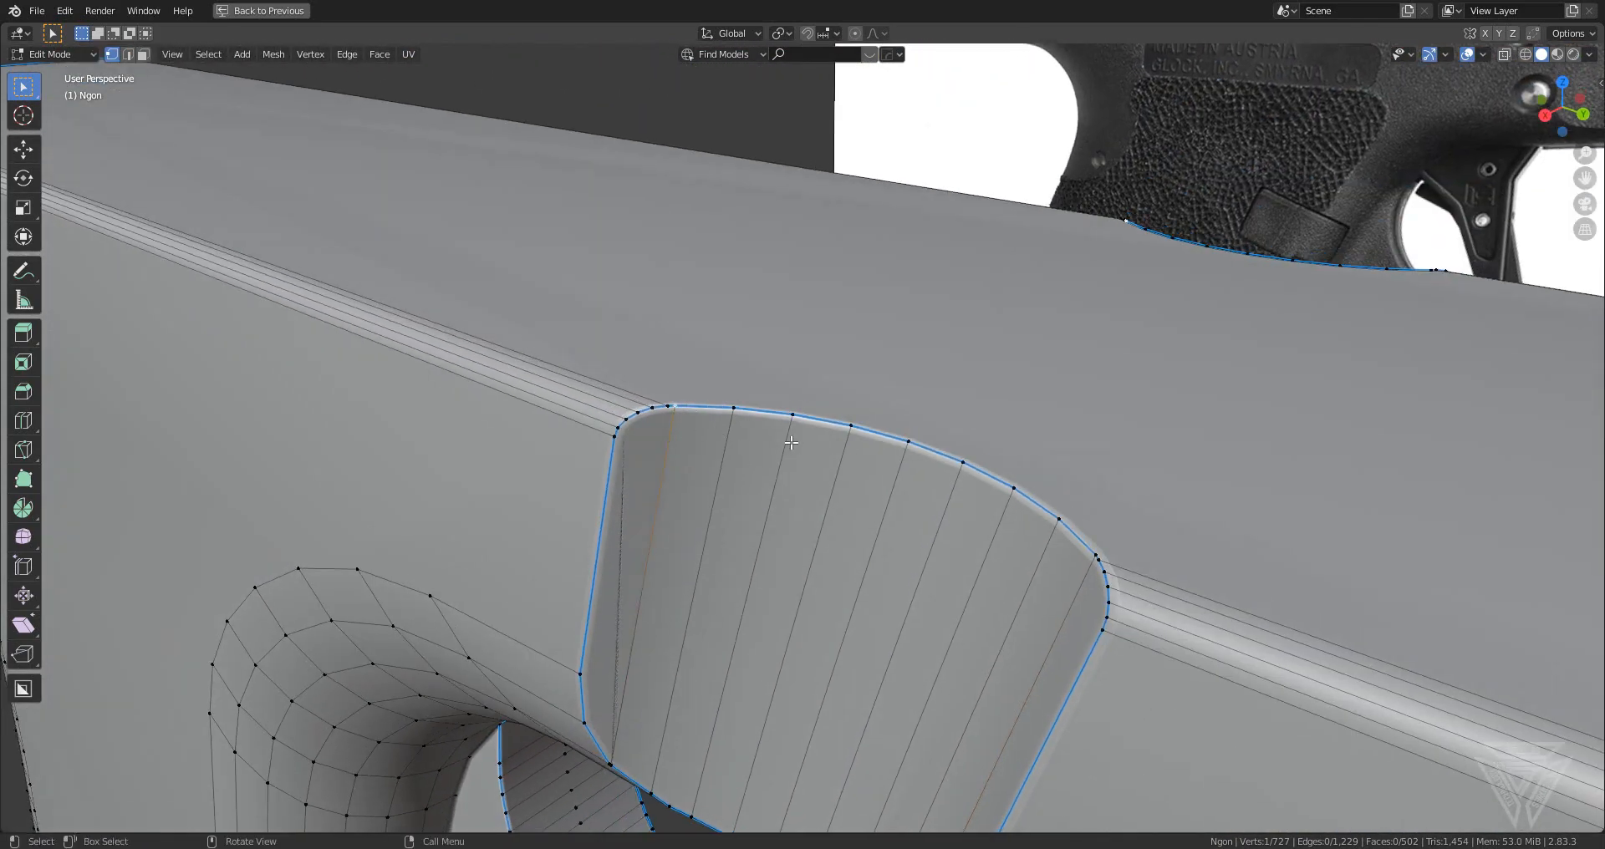
pyautogui.press('g')
pyautogui.press('g')
pyautogui.click(756, 409)
# - Merge the doubled vertices at the lower rear corner of the side cutout and return to Object Mode
pyautogui.moveTo(750, 468); pyautogui.dragTo(692, 355, button='middle')
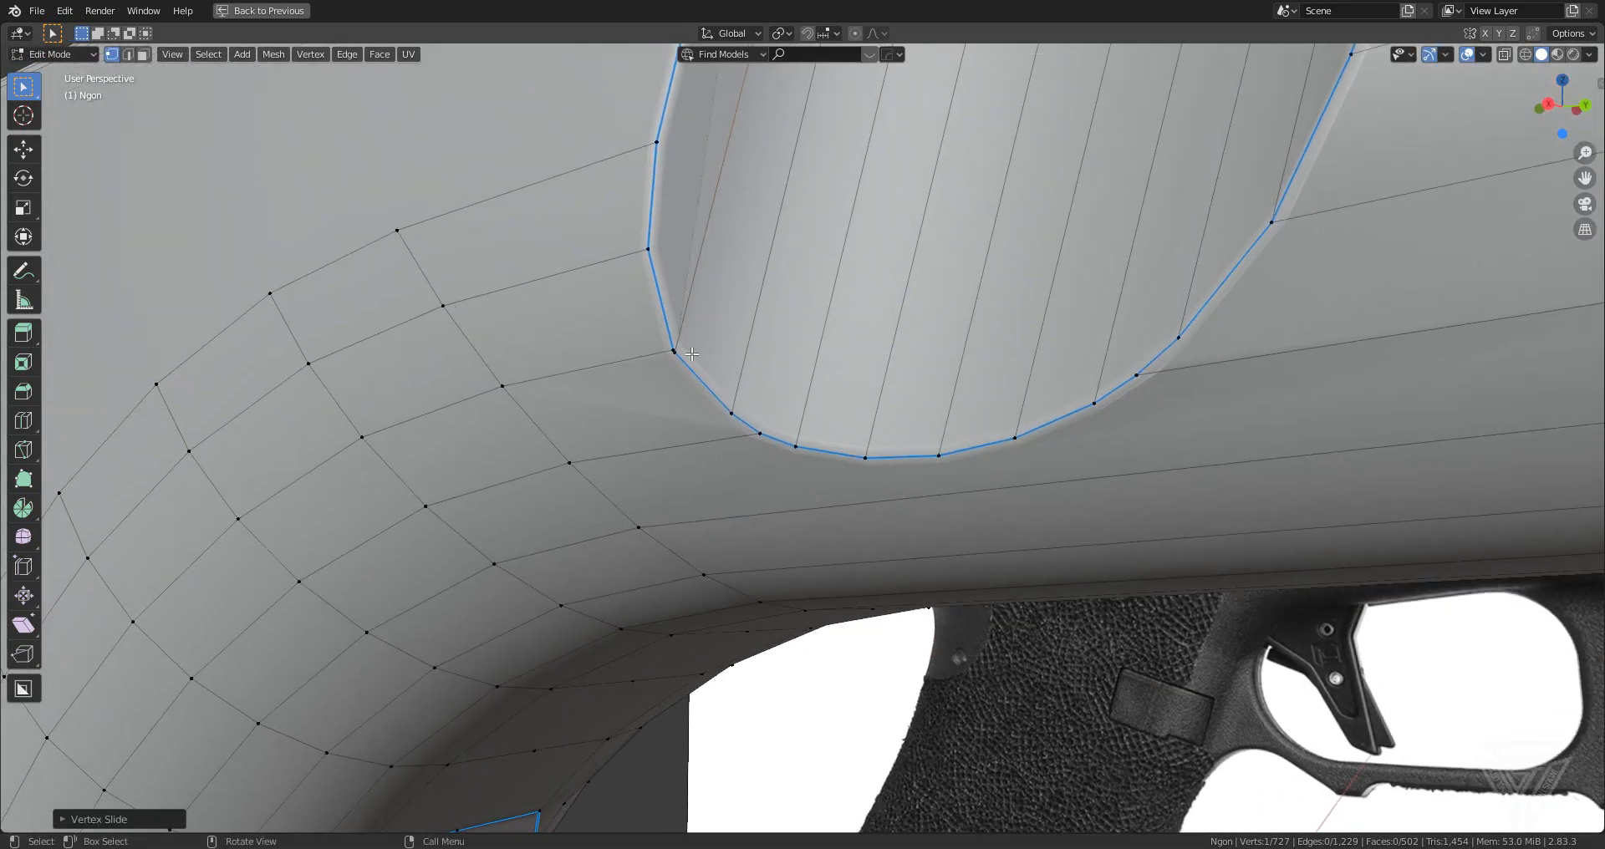
pyautogui.press('m')
pyautogui.click(815, 472)
pyautogui.moveTo(815, 472); pyautogui.dragTo(886, 505, button='middle')
pyautogui.press('Tab')
pyautogui.scroll(-6, 842, 570)
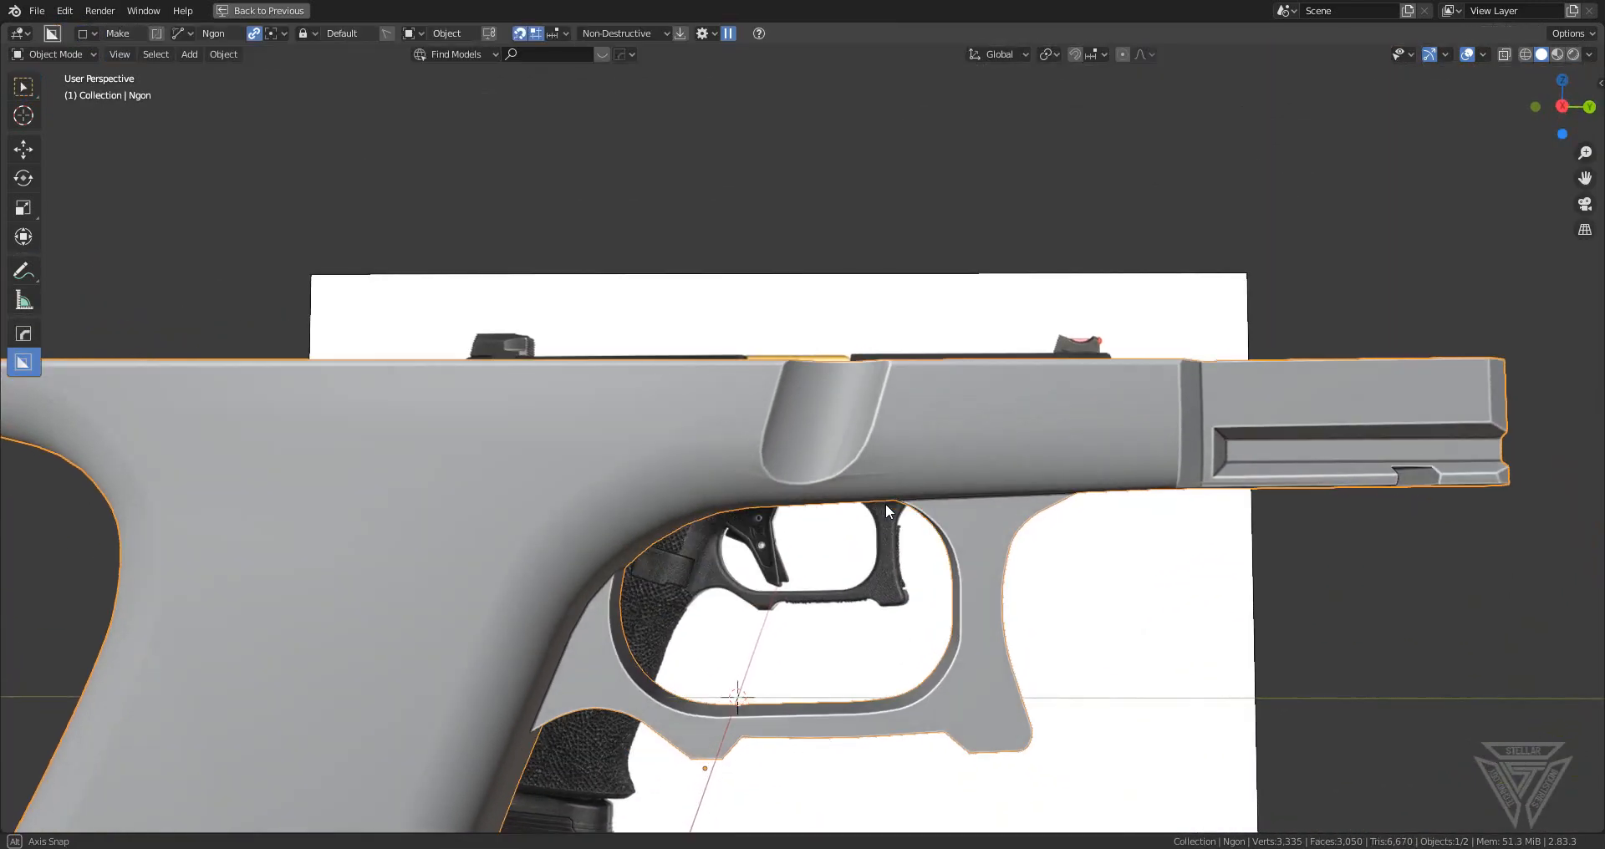
# - Knife-cut a support edge just in front of the cutout, starting on the horizontal edge at its front side
pyautogui.scroll(4, 874, 568)
pyautogui.moveTo(871, 574); pyautogui.dragTo(863, 545, button='middle')
pyautogui.press('Tab')
pyautogui.keyDown('shift'); pyautogui.moveTo(872, 452); pyautogui.dragTo(910, 544, button='middle'); pyautogui.keyUp('shift')
pyautogui.scroll(4, 850, 584)
pyautogui.scroll(-3, 851, 584)
pyautogui.press('k')
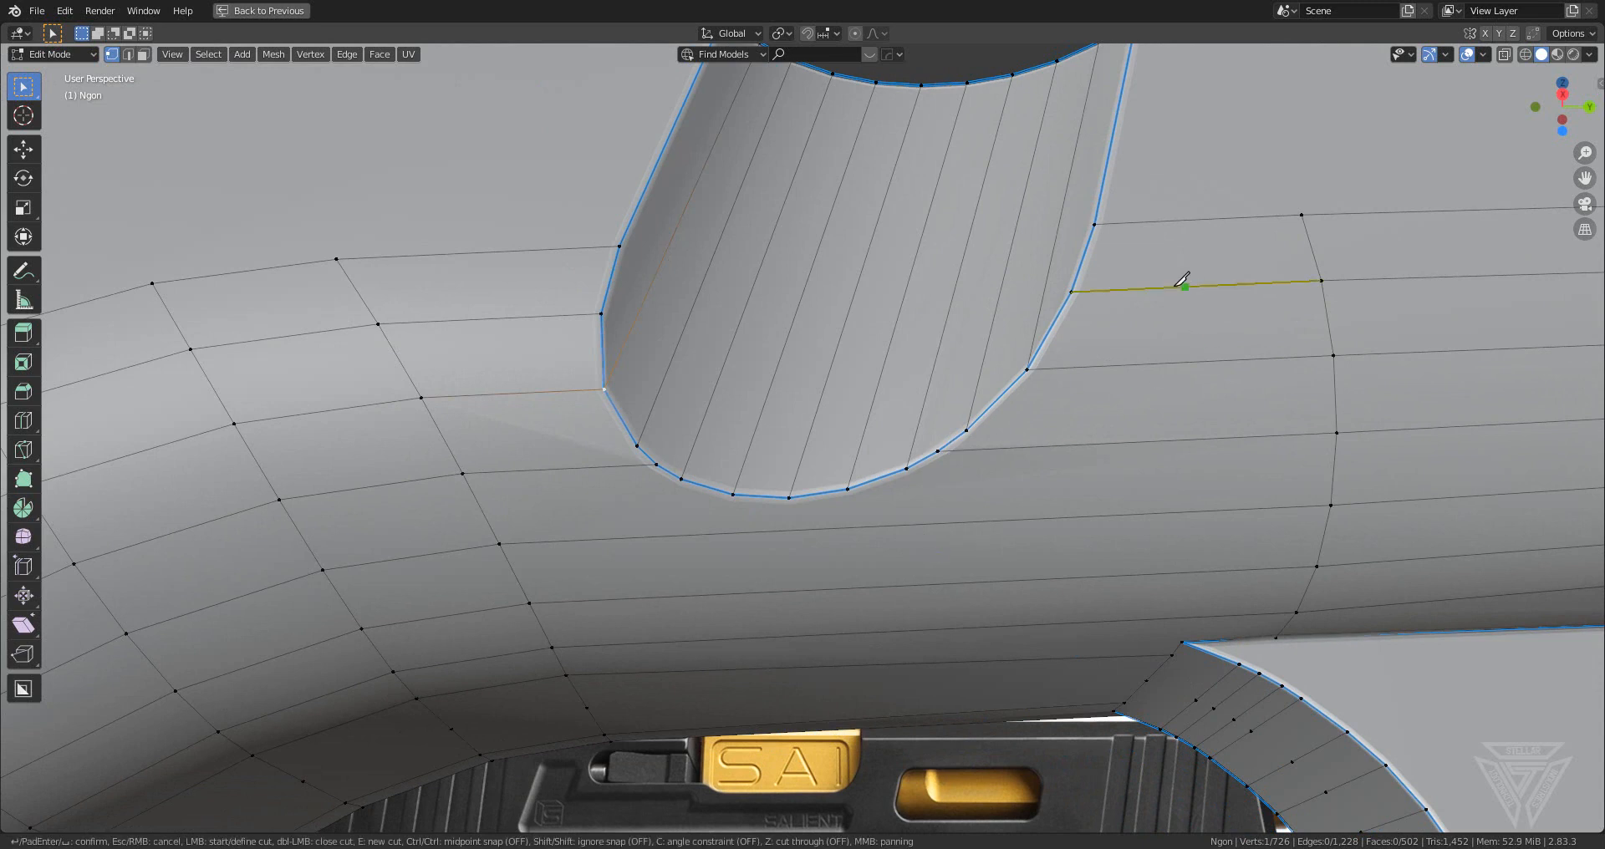
pyautogui.click(1113, 223)
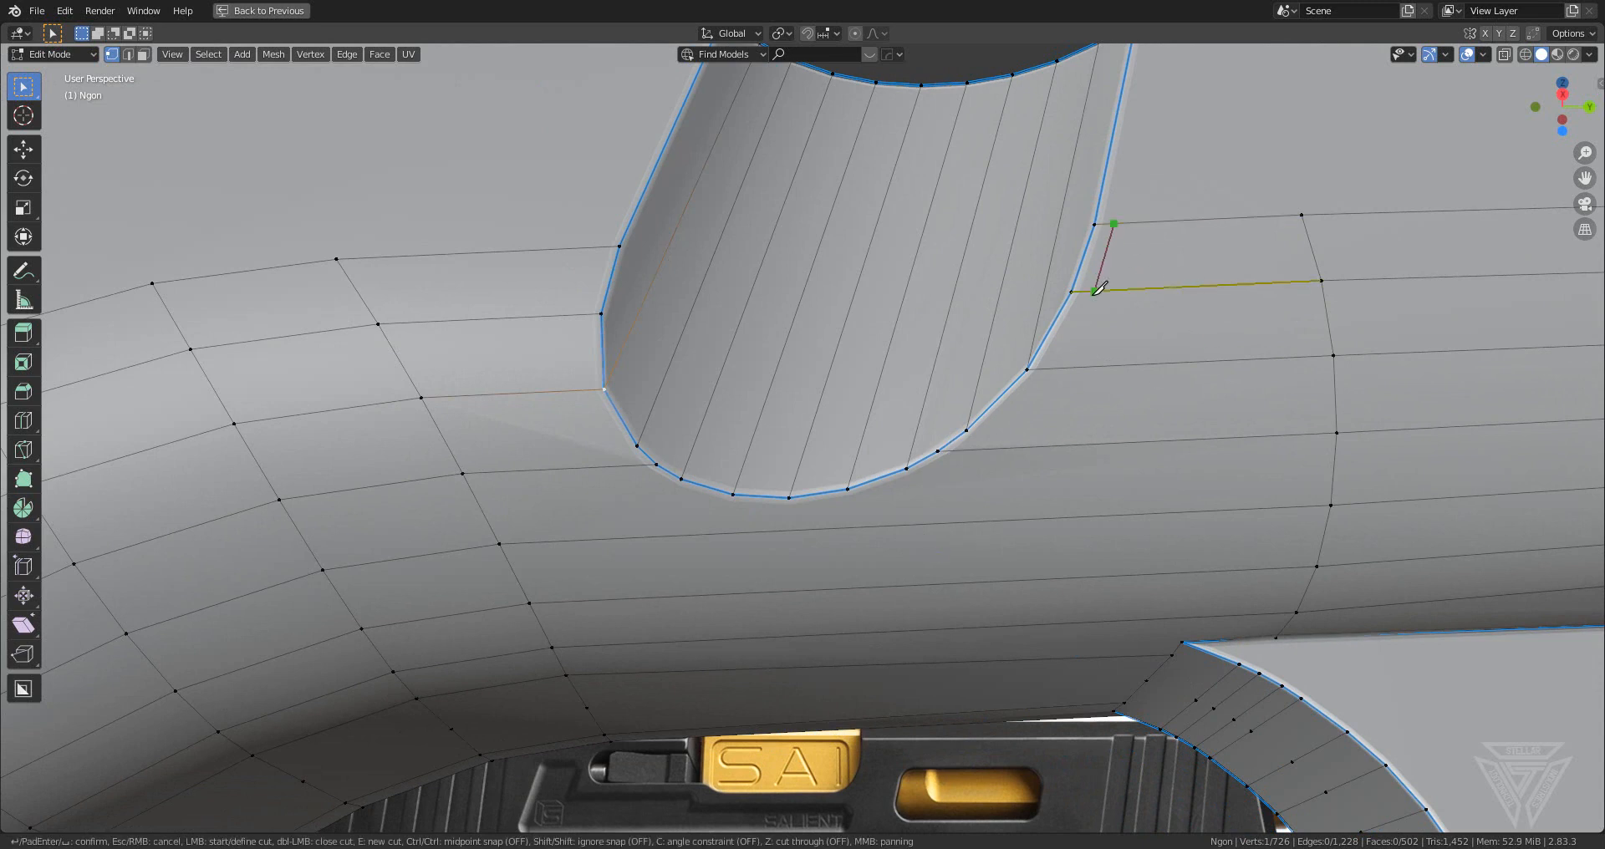
# - Finish the knife cut that follows the forward and lower edge of the frame's scooped recess across the surrounding faces
pyautogui.click(1056, 367)
pyautogui.click(983, 448)
pyautogui.click(885, 516)
pyautogui.press('Return')
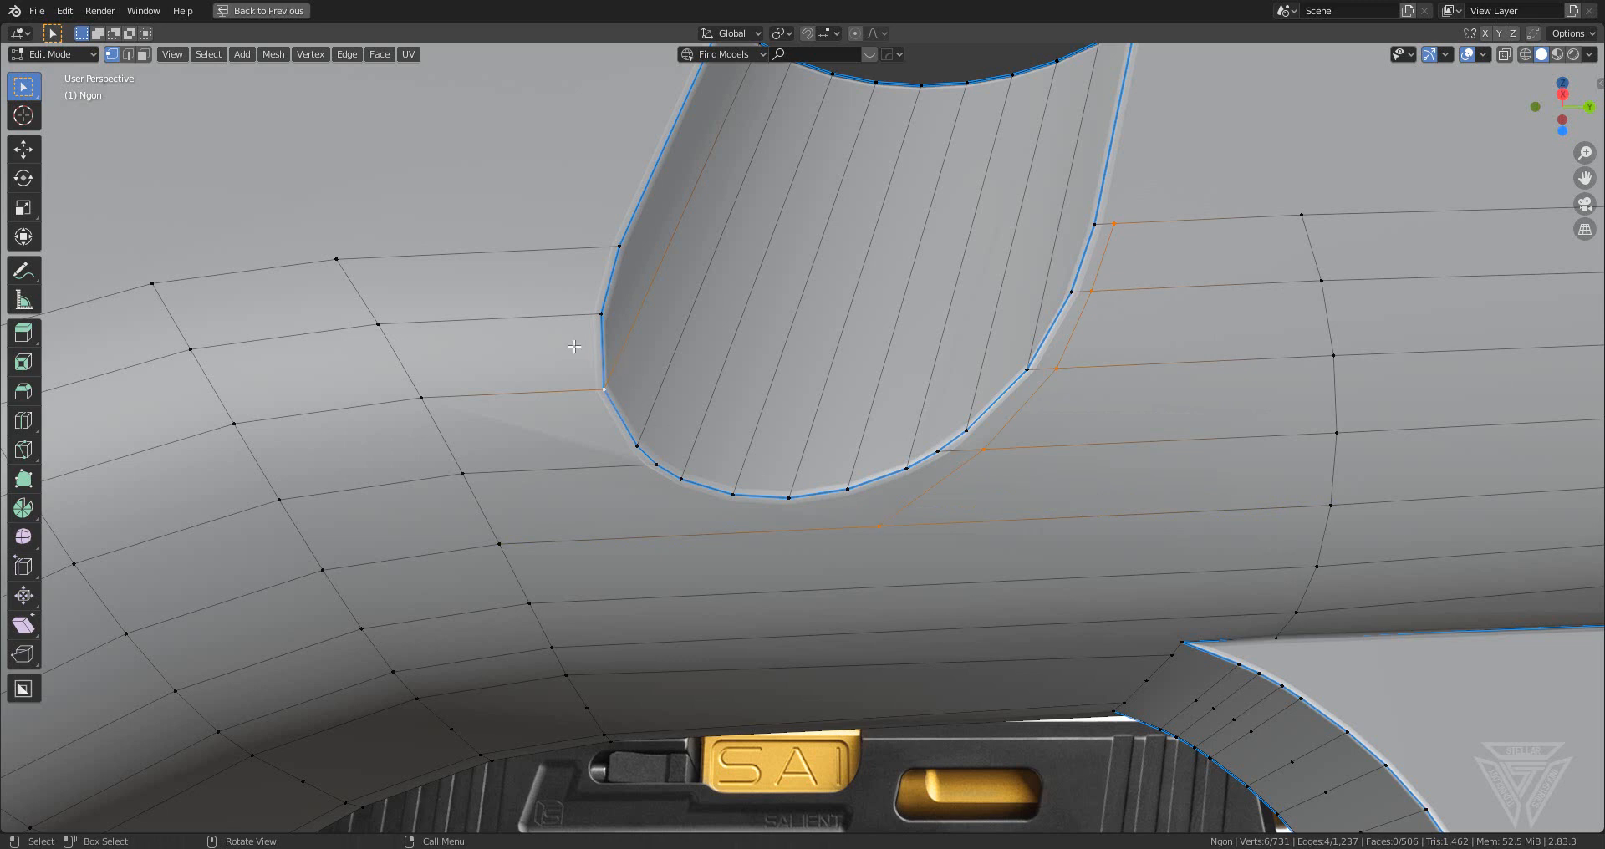
# - Knife a matching support cut along the rear side of the scooped recess, running around to its lower edge
pyautogui.press('k')
pyautogui.click(589, 248)
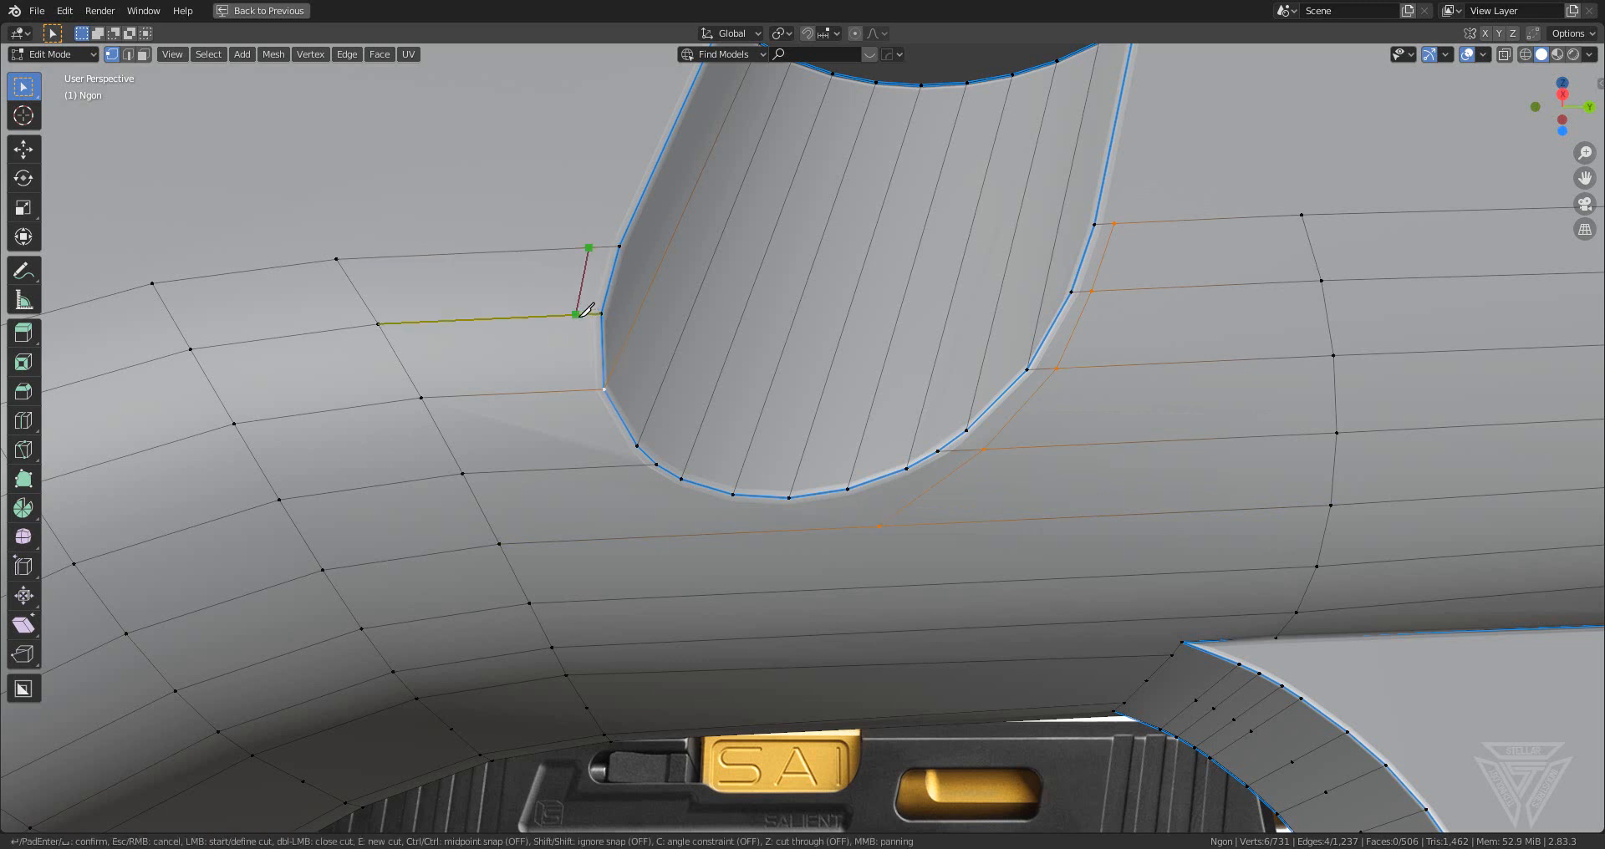
pyautogui.click(575, 314)
pyautogui.click(582, 390)
pyautogui.click(609, 465)
pyautogui.click(690, 534)
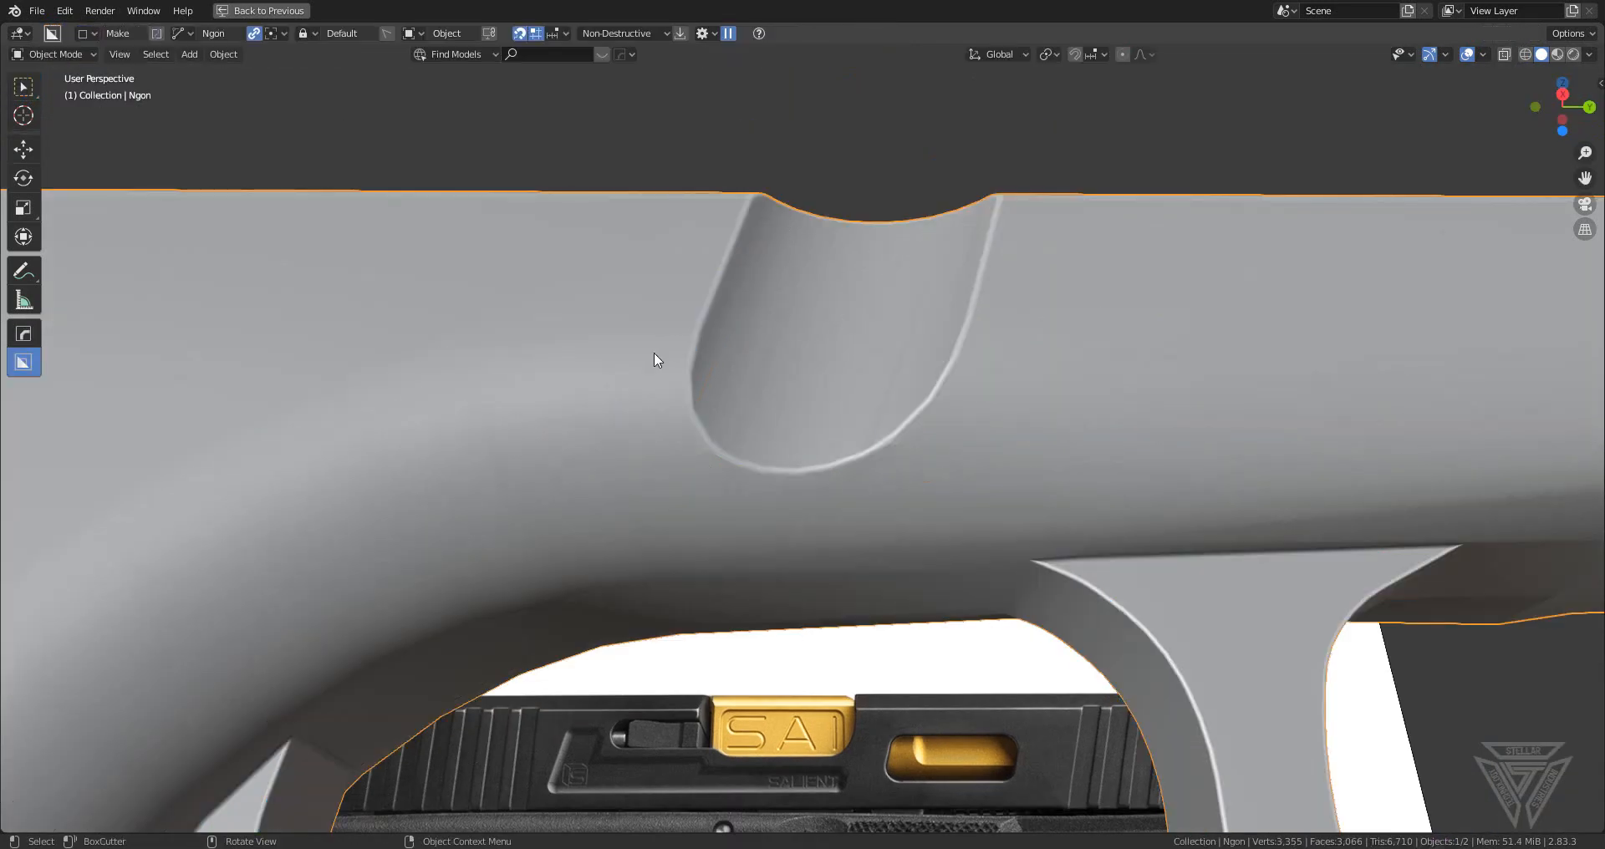
# - Examine the shading around the scooped recess and compare the frame's overall shape with the reference pistol
pyautogui.scroll(-4, 959, 427)
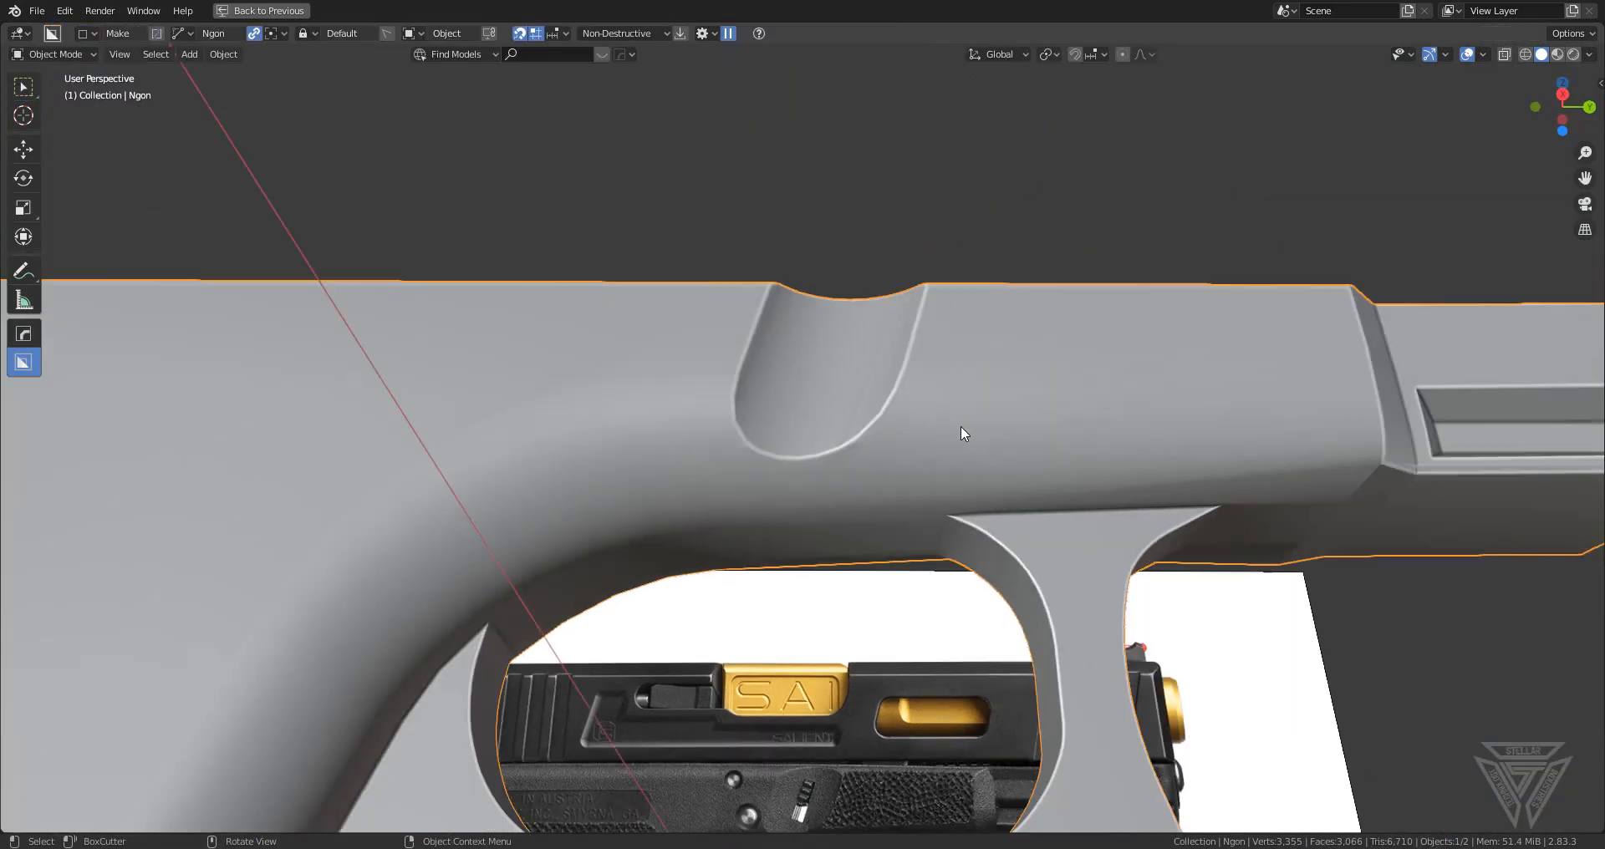
pyautogui.moveTo(957, 428); pyautogui.dragTo(894, 578, button='middle')
pyautogui.scroll(-4, 942, 474)
pyautogui.scroll(5, 772, 584)
pyautogui.scroll(-5, 875, 604)
pyautogui.scroll(-4, 843, 589)
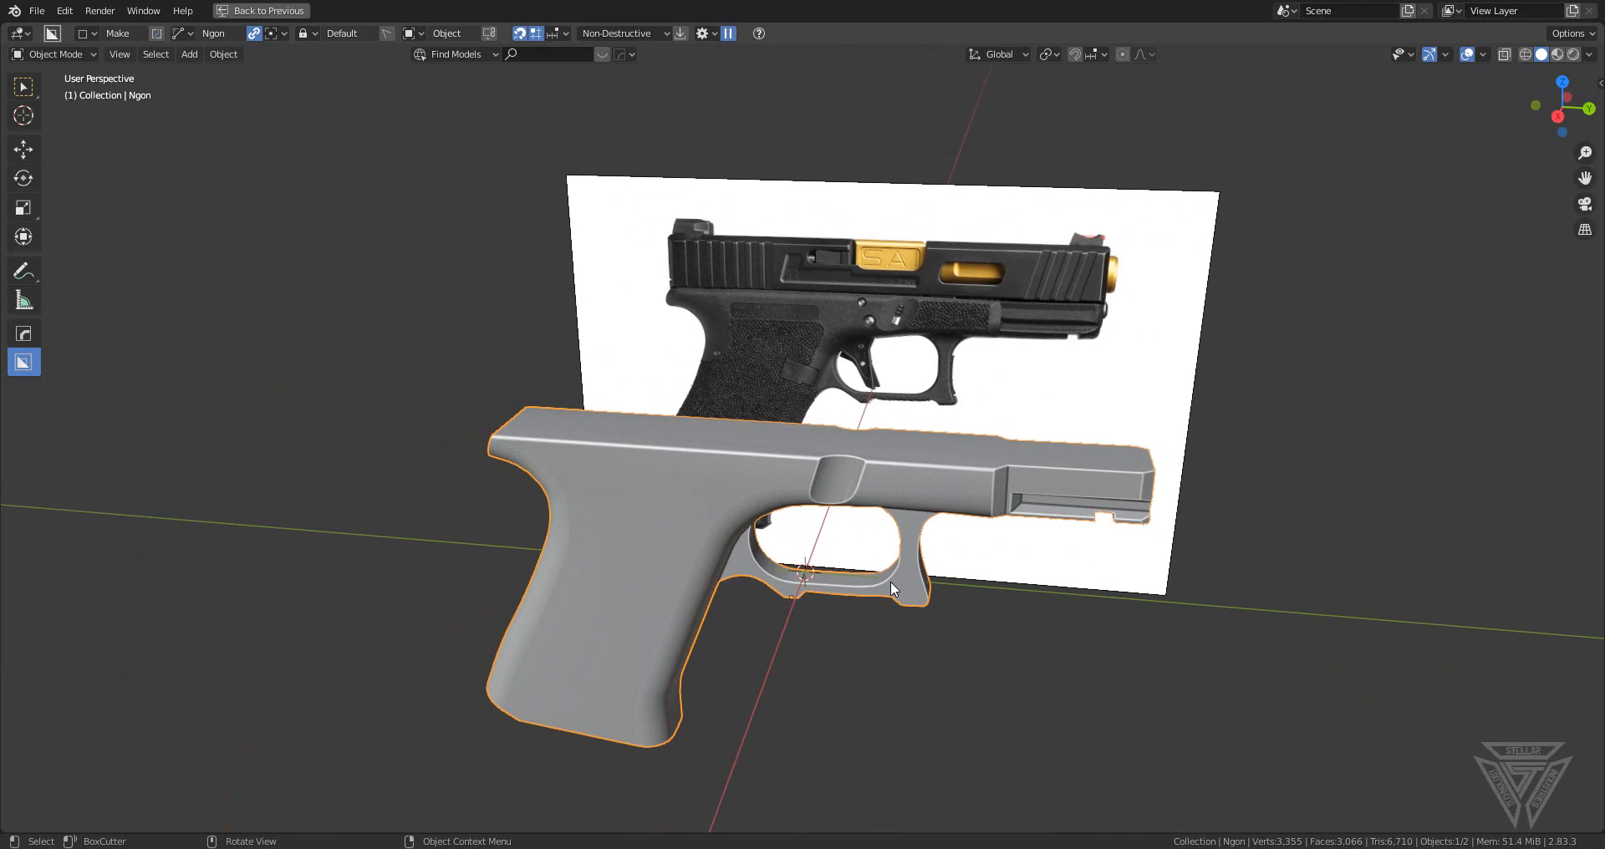
pyautogui.scroll(3, 890, 580)
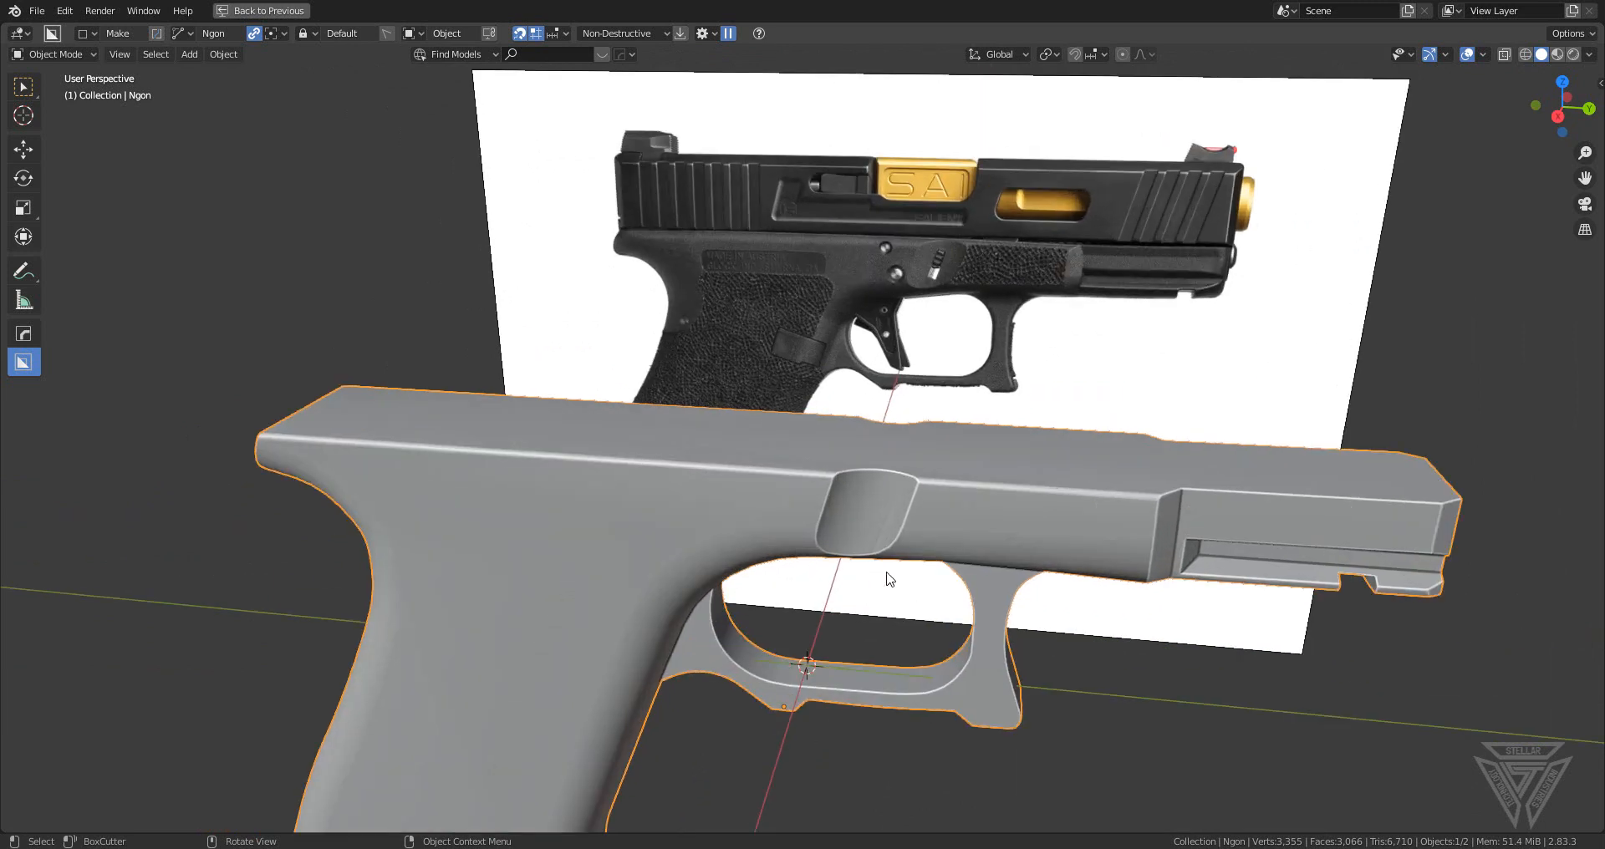
pyautogui.scroll(-5, 825, 526)
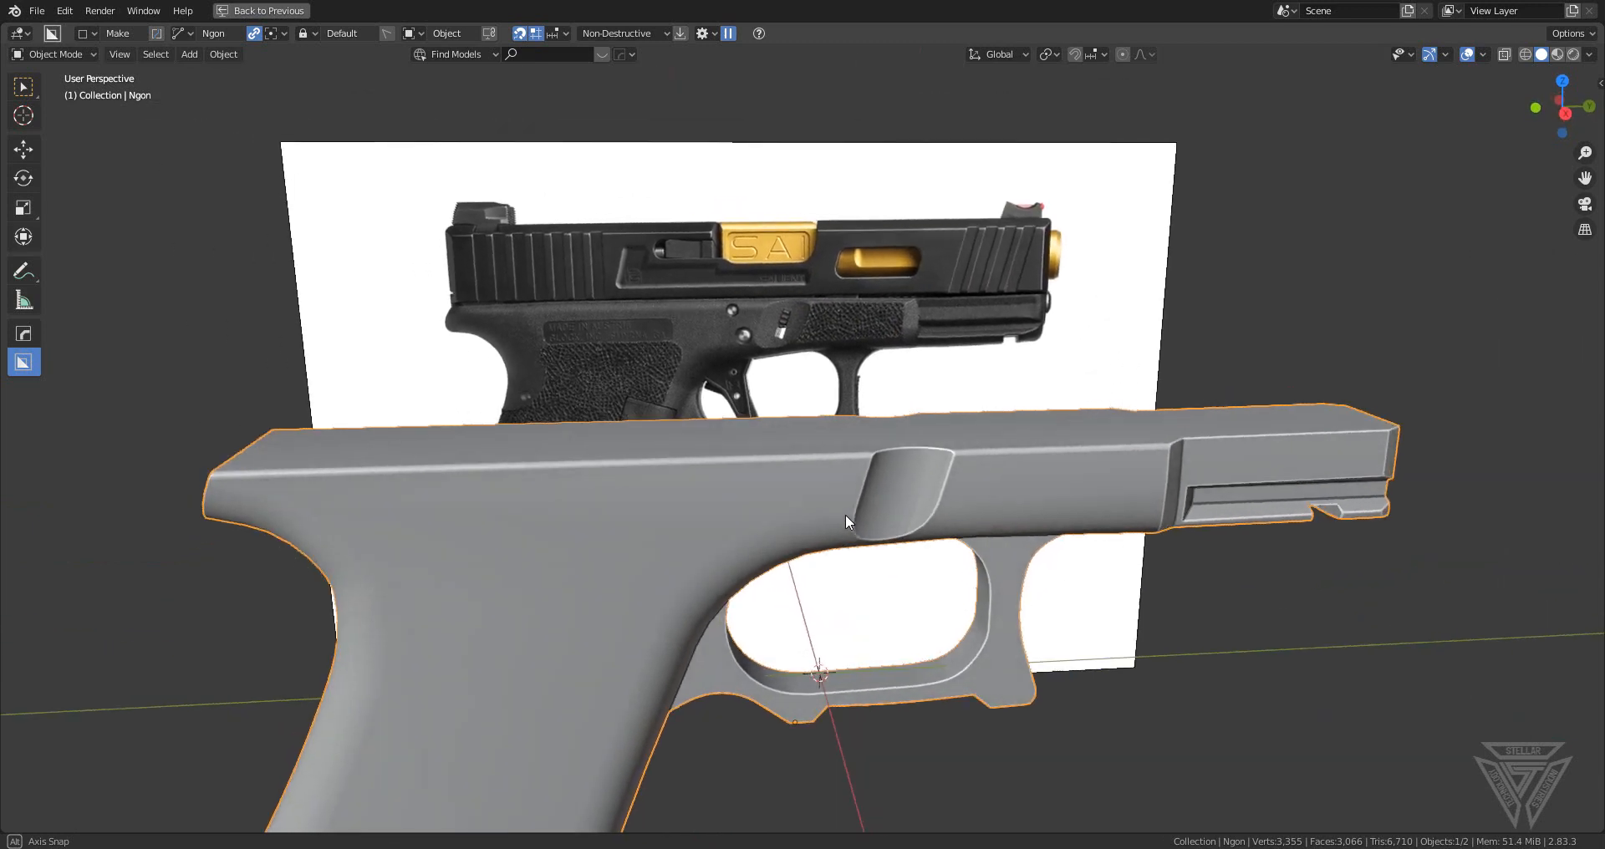
pyautogui.scroll(5, 859, 526)
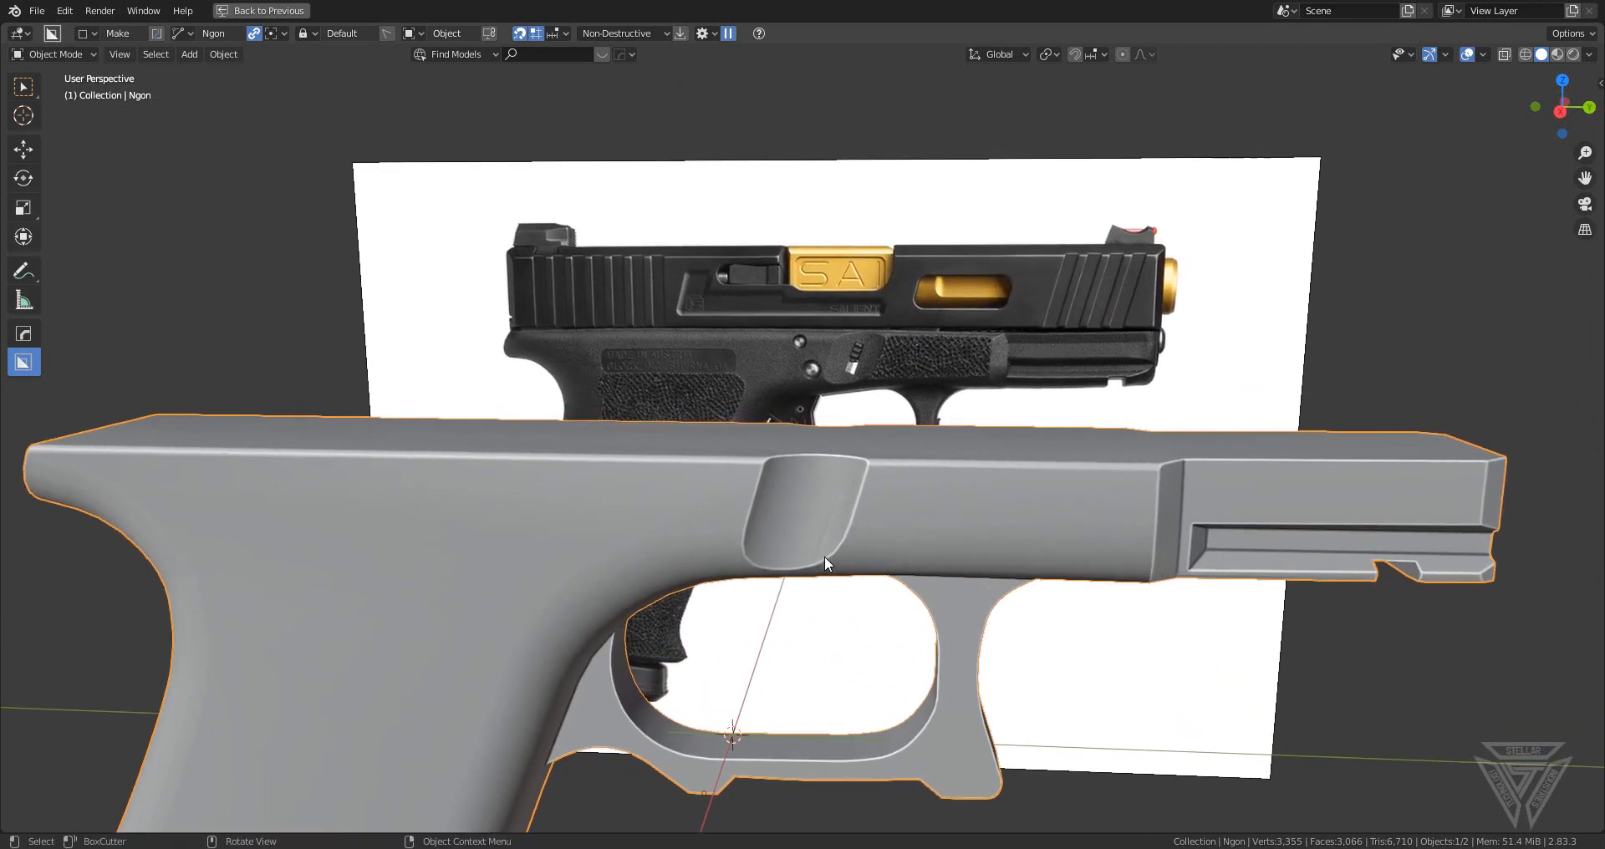
pyautogui.keyDown('shift'); pyautogui.moveTo(869, 544); pyautogui.dragTo(951, 616, button='middle'); pyautogui.keyUp('shift')
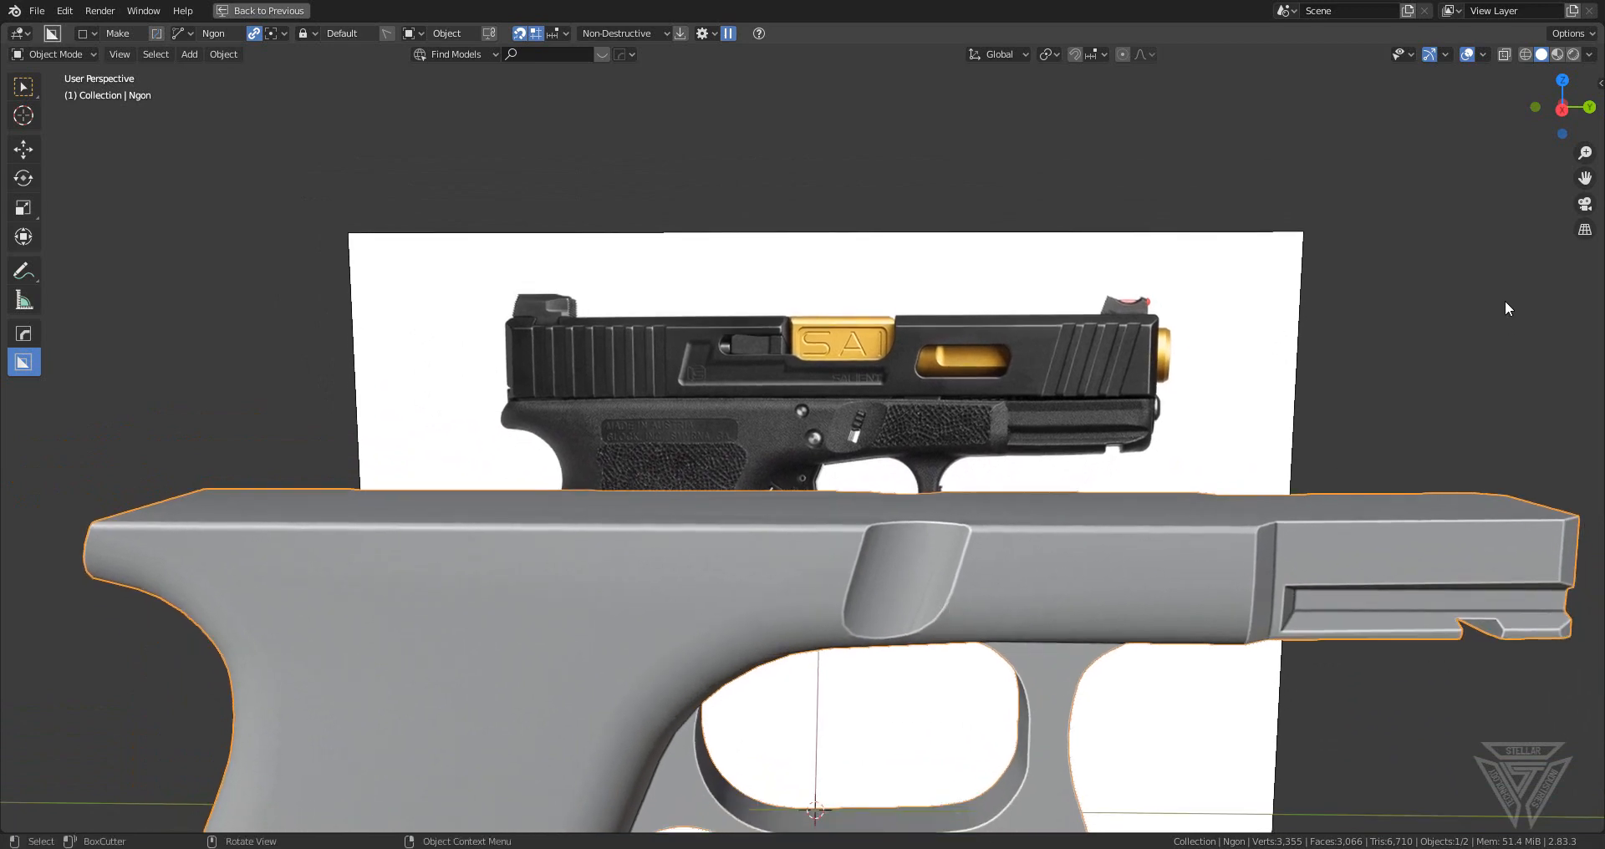
# - Switch to the right orthographic view and set BoxCutter to a circular Cut aligned to the view
pyautogui.click(1561, 107)
pyautogui.scroll(3, 1061, 447)
pyautogui.keyDown('shift'); pyautogui.moveTo(1006, 454); pyautogui.dragTo(1100, 286, button='middle'); pyautogui.keyUp('shift')
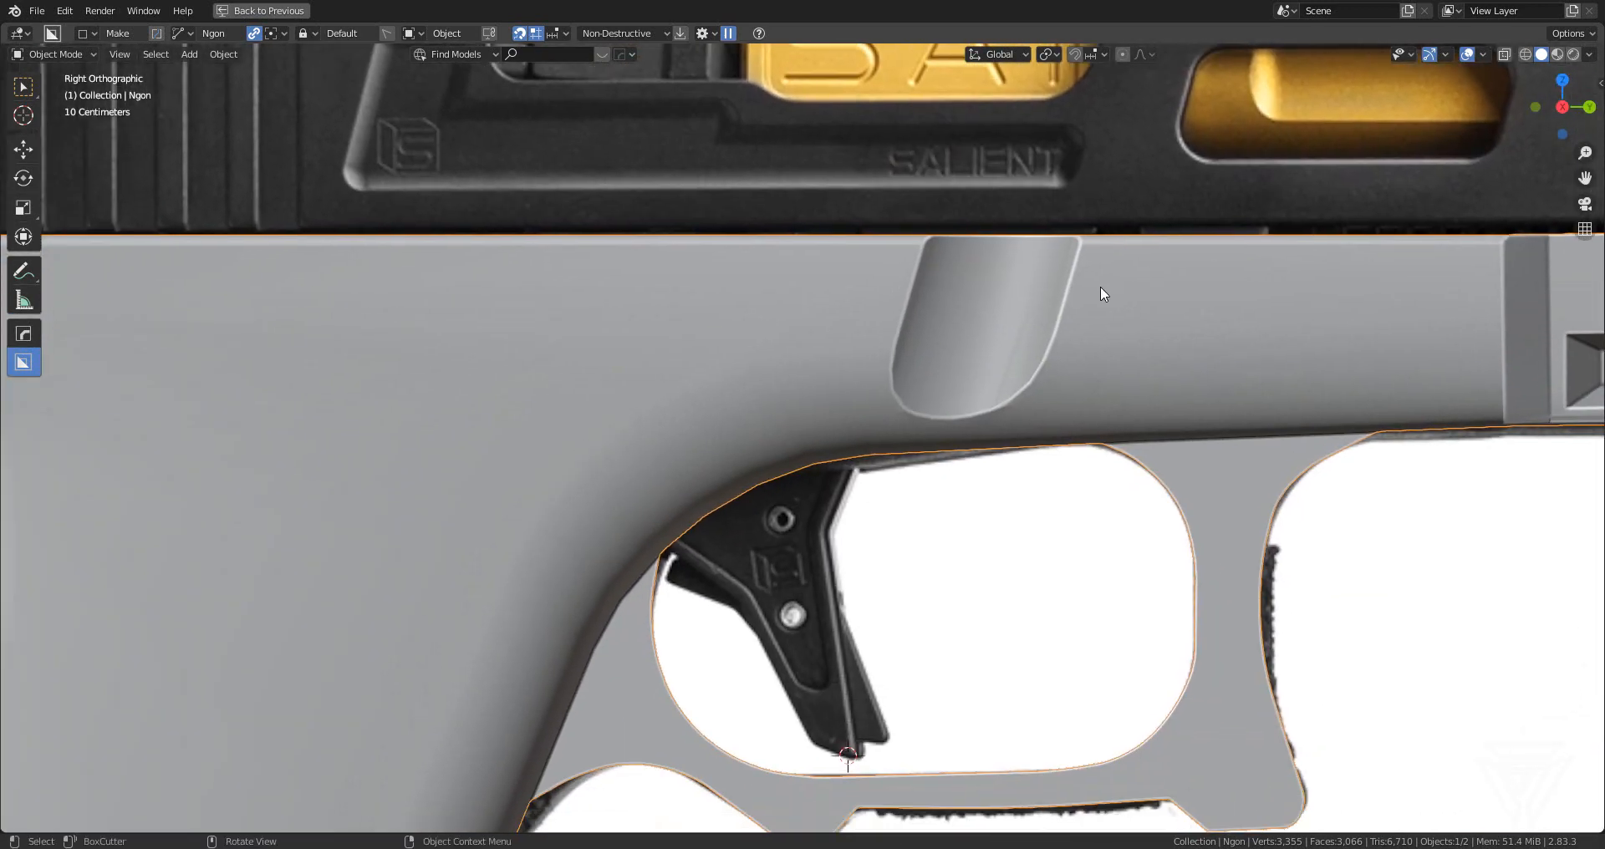
pyautogui.scroll(-3, 861, 343)
pyautogui.scroll(1, 1090, 384)
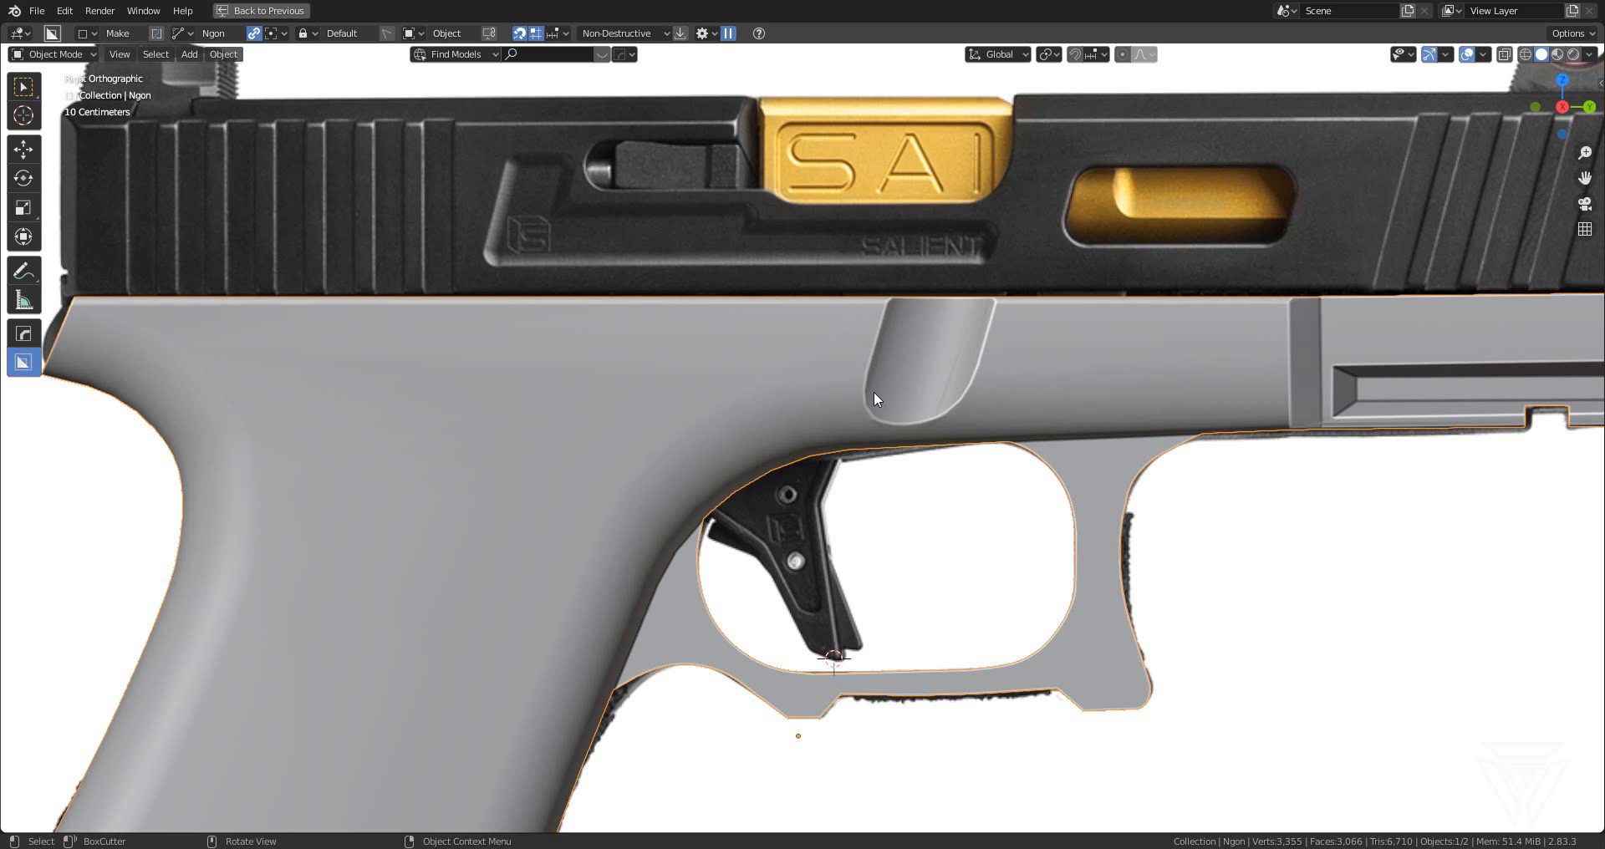
pyautogui.press('d')
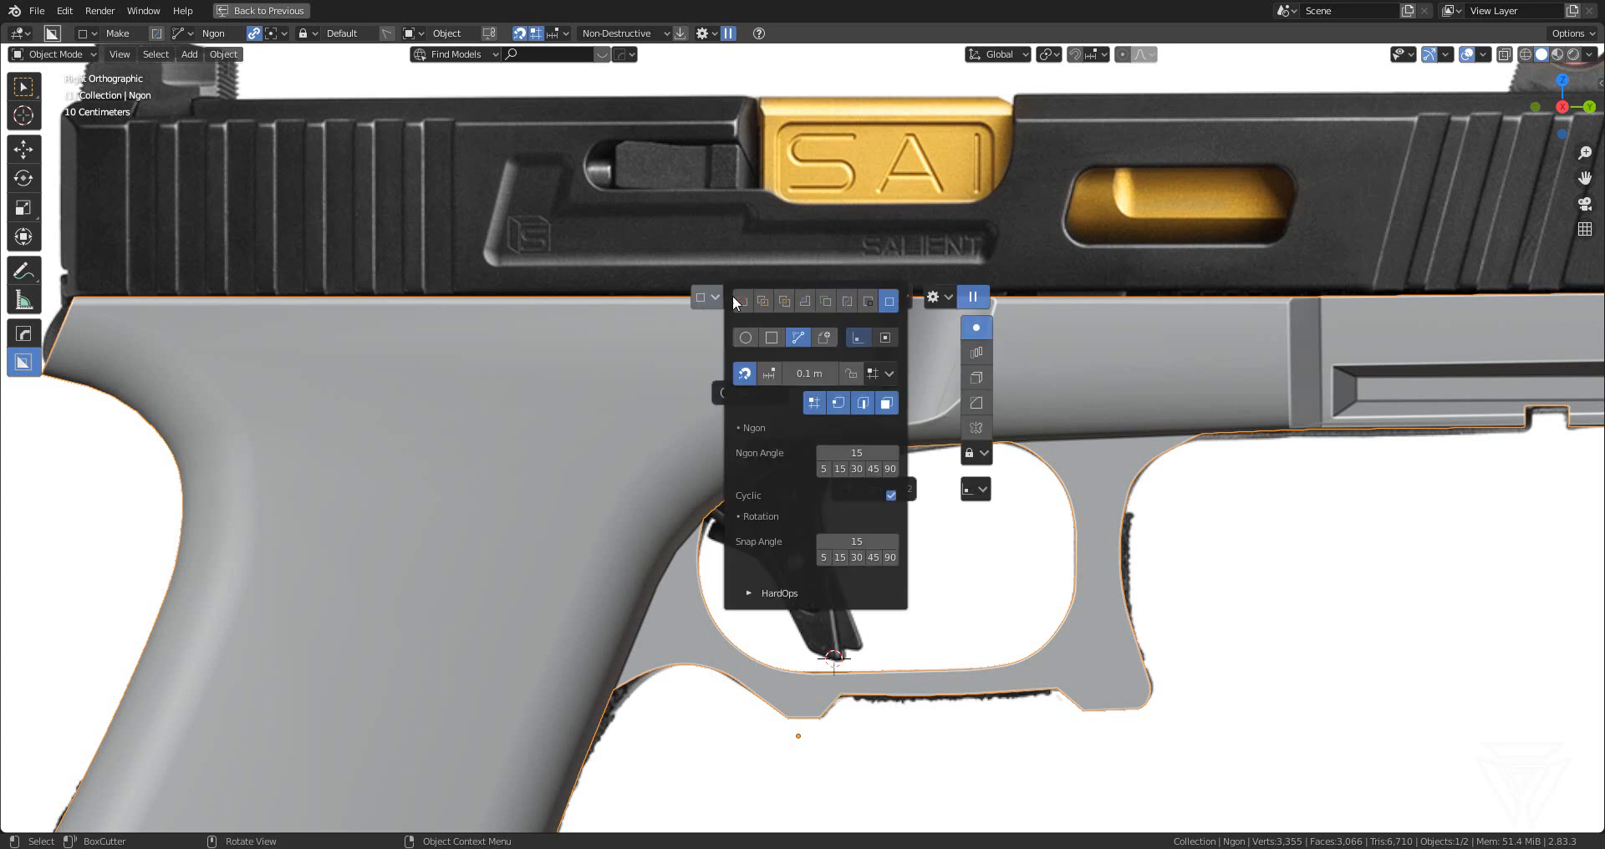
pyautogui.click(739, 303)
pyautogui.click(744, 337)
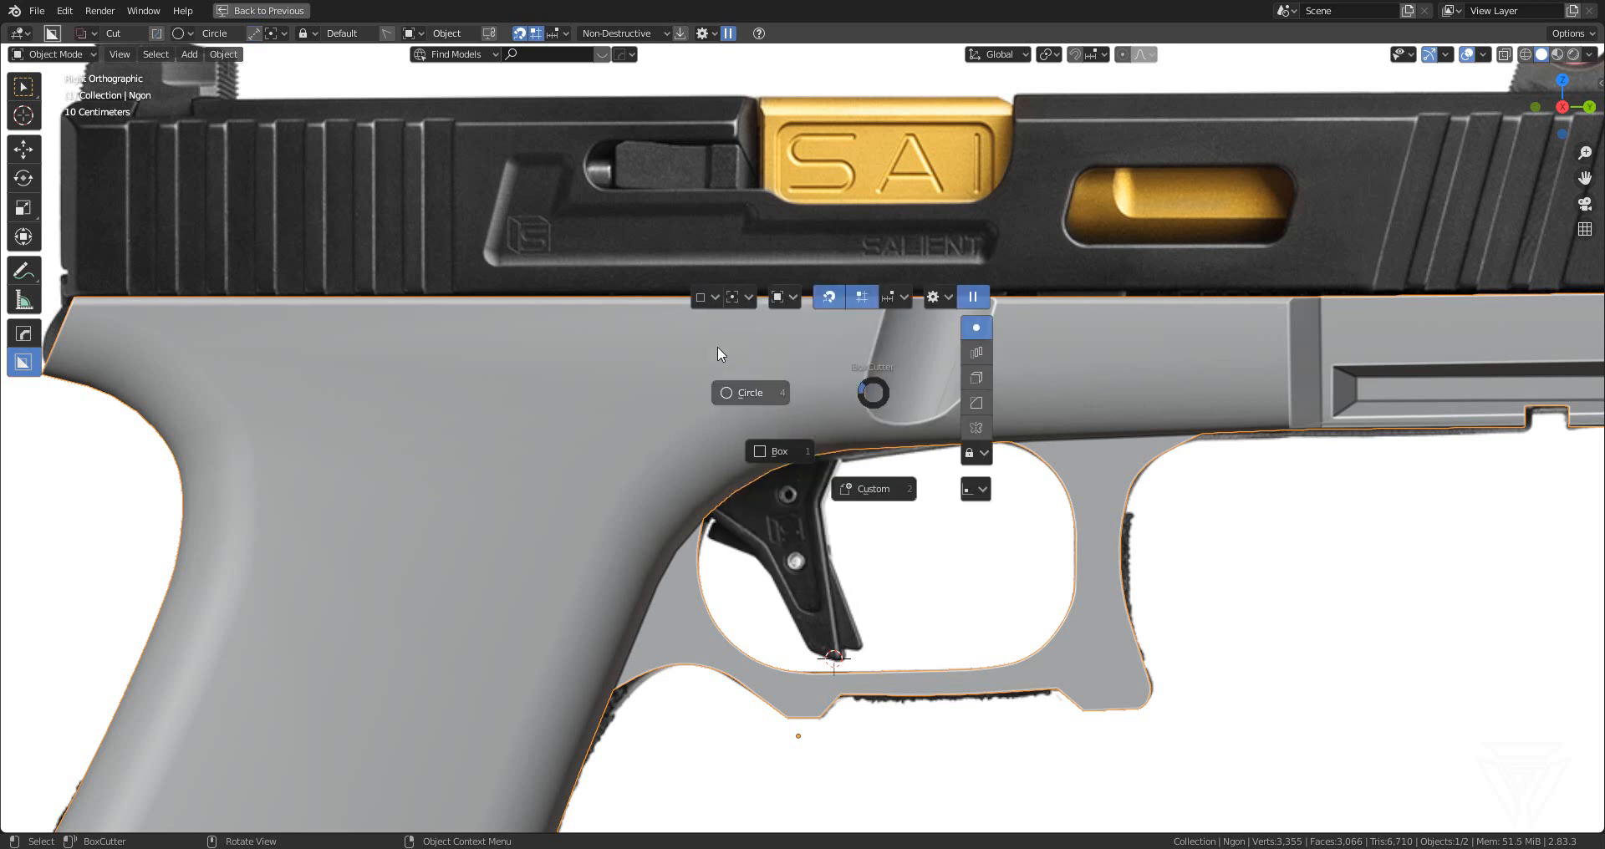
pyautogui.click(789, 296)
pyautogui.click(874, 294)
pyautogui.click(760, 393)
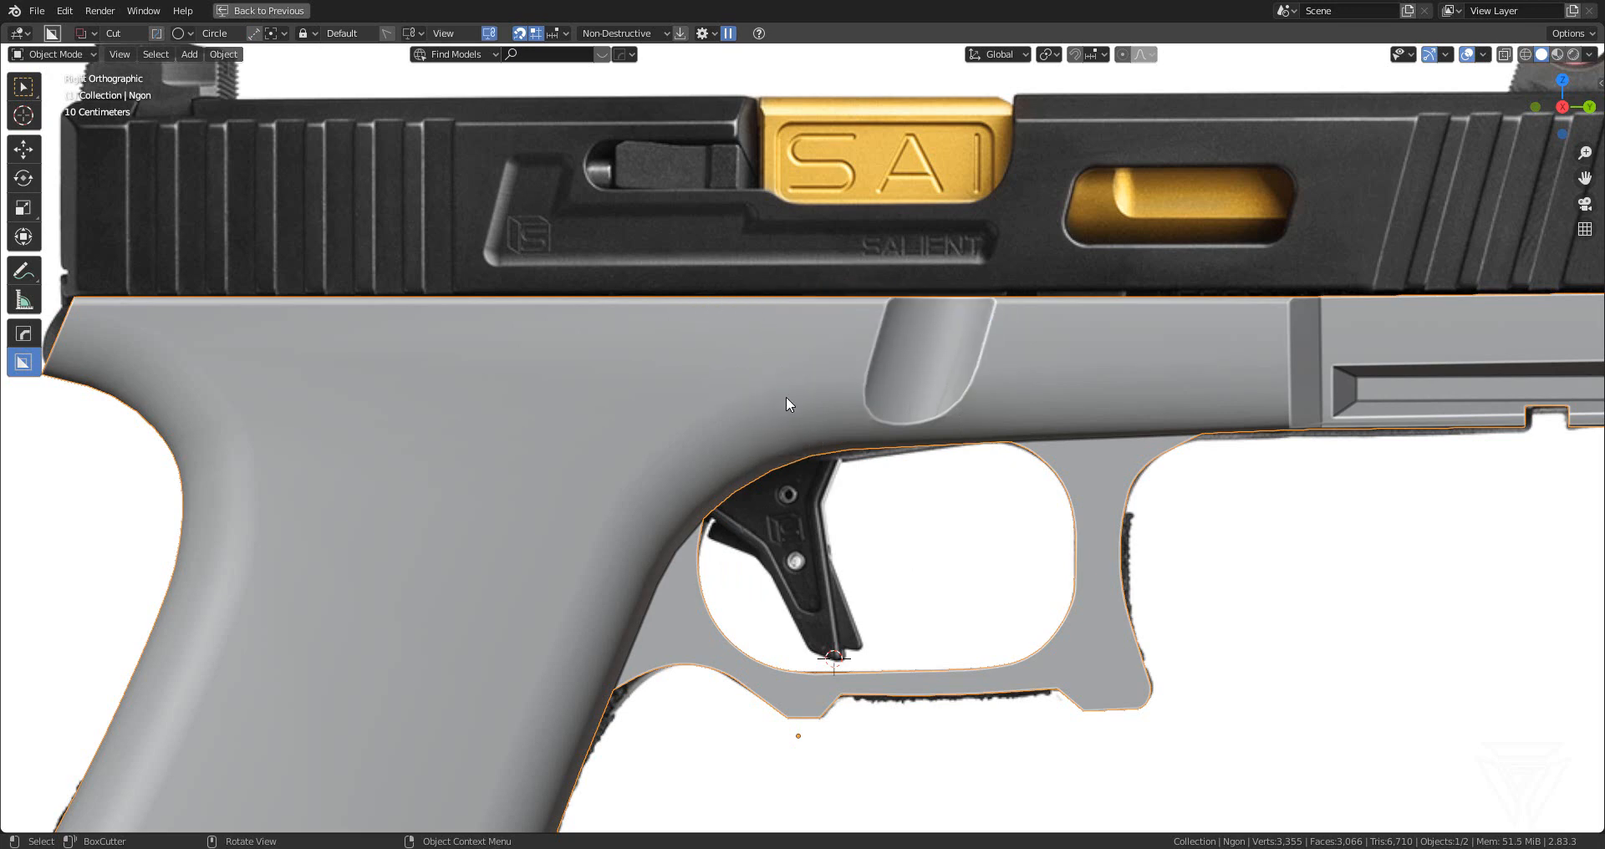
# - Turn on X-ray and slice a circle through the frame over the lower pin in the reference image
pyautogui.click(1503, 54)
pyautogui.scroll(4, 929, 390)
pyautogui.keyDown('shift'); pyautogui.moveTo(930, 384); pyautogui.dragTo(854, 452, button='middle'); pyautogui.keyUp('shift')
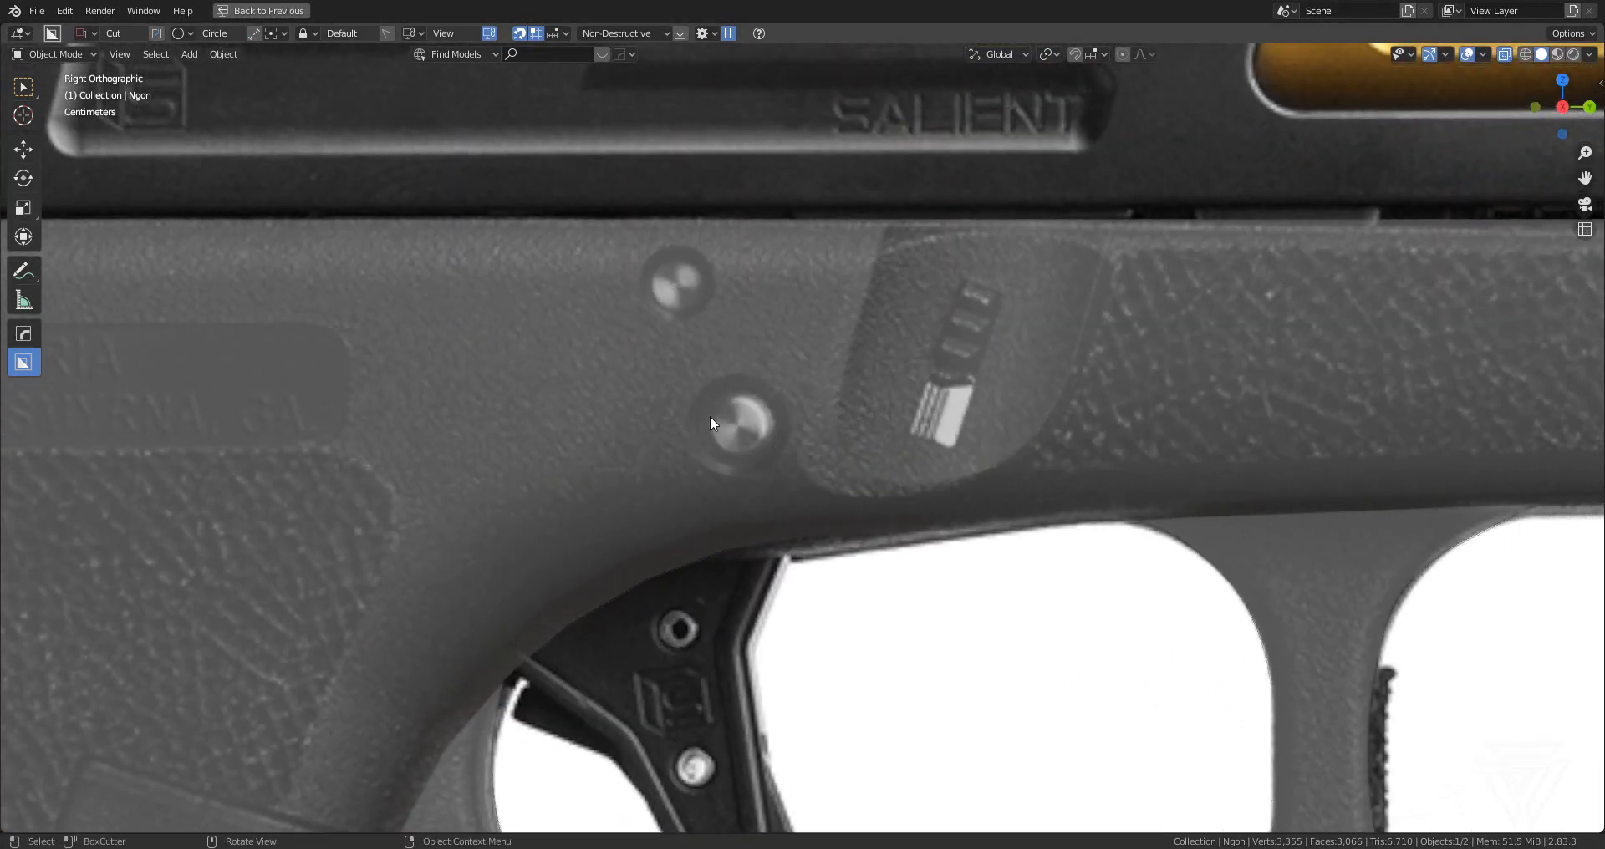
pyautogui.scroll(2, 711, 458)
pyautogui.keyDown('shift'); pyautogui.moveTo(727, 418); pyautogui.dragTo(795, 443, button='middle'); pyautogui.keyUp('shift')
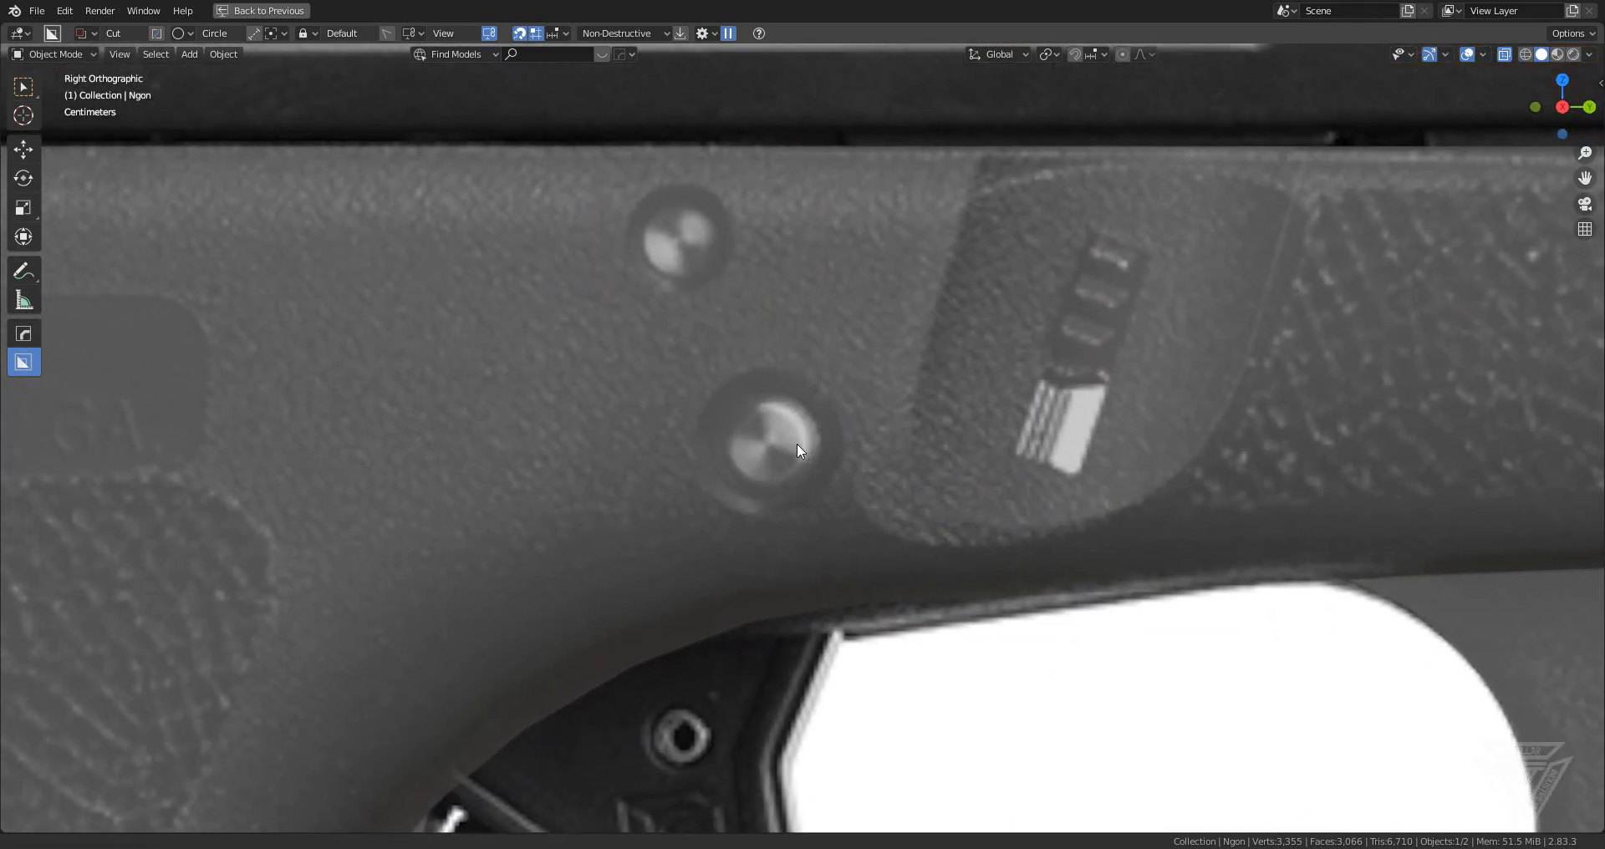
pyautogui.moveTo(774, 444)
pyautogui.mouseDown()
pyautogui.moveTo(850, 493)
pyautogui.moveTo(826, 482)
pyautogui.mouseUp()
pyautogui.press('x')
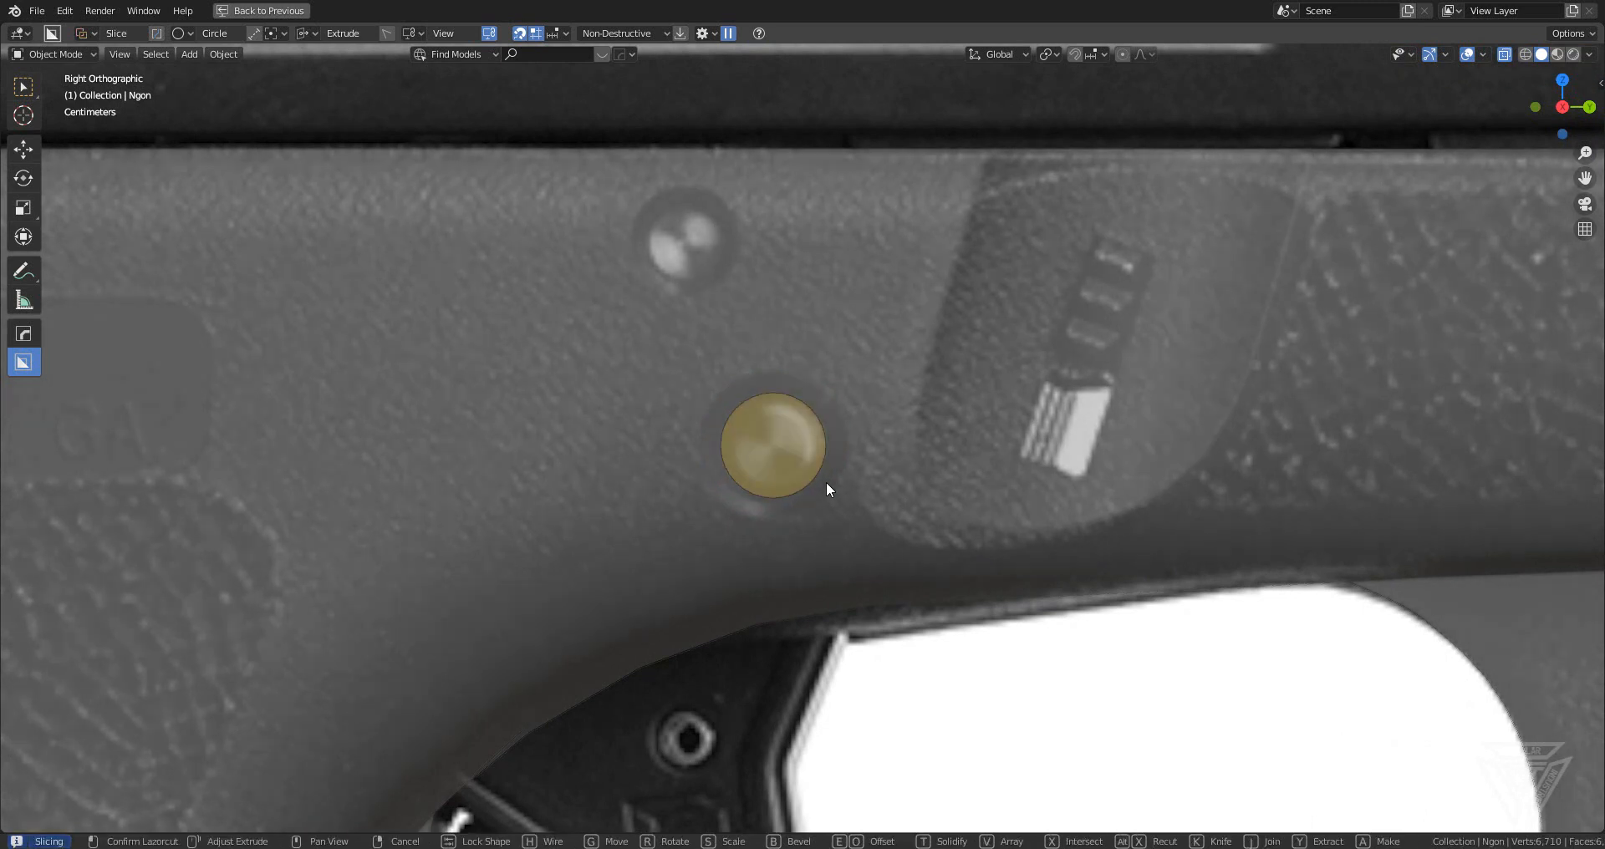
pyautogui.click(826, 481)
pyautogui.keyDown('shift'); pyautogui.moveTo(703, 288); pyautogui.dragTo(792, 434, button='middle'); pyautogui.keyUp('shift')
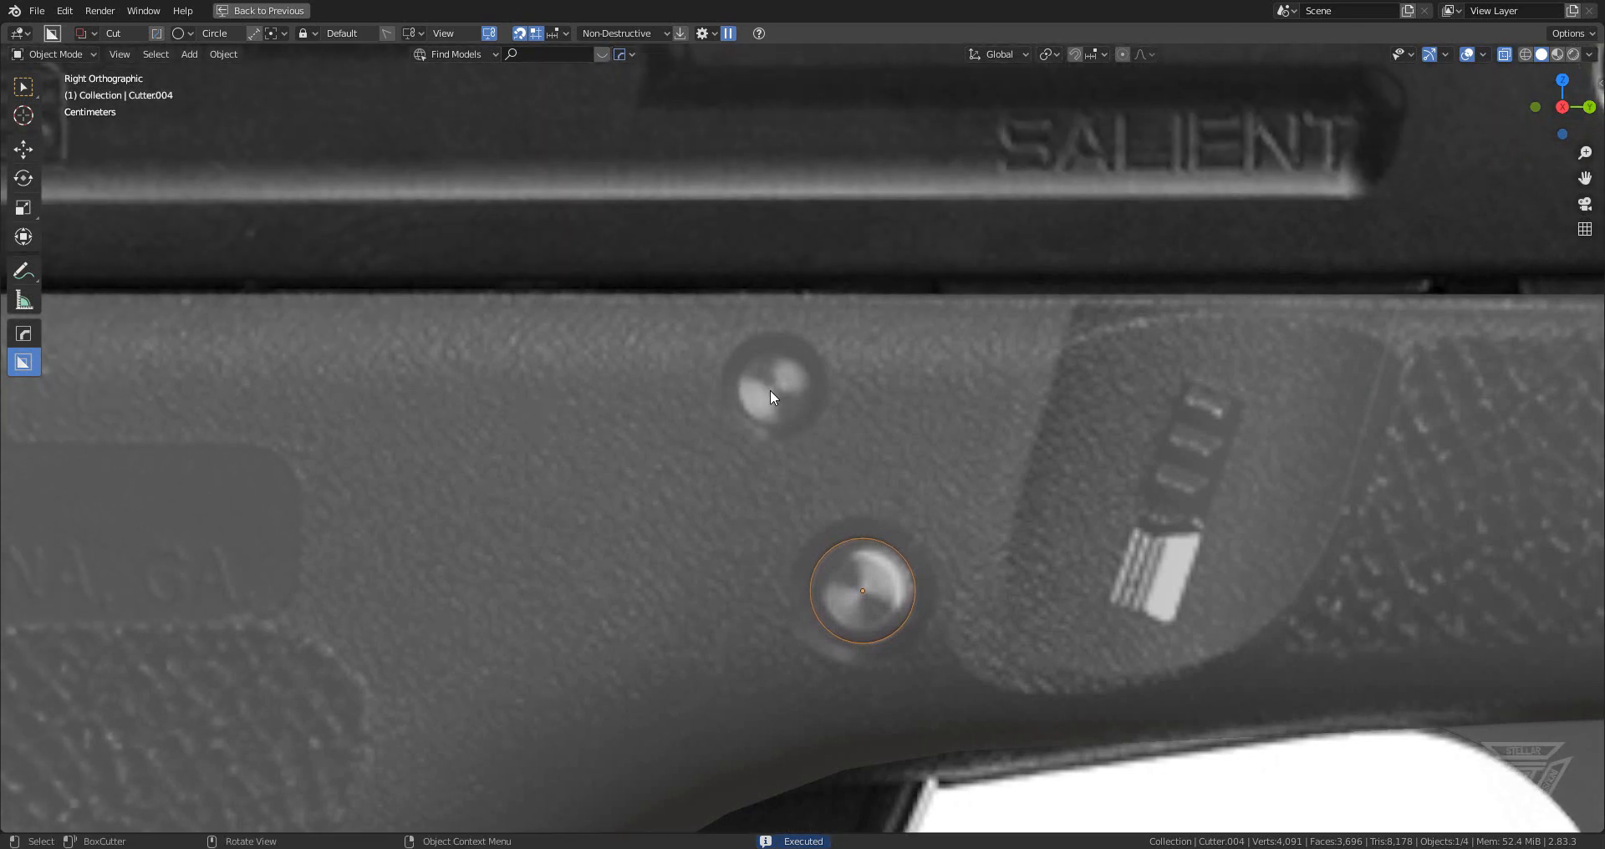
pyautogui.click(772, 391)
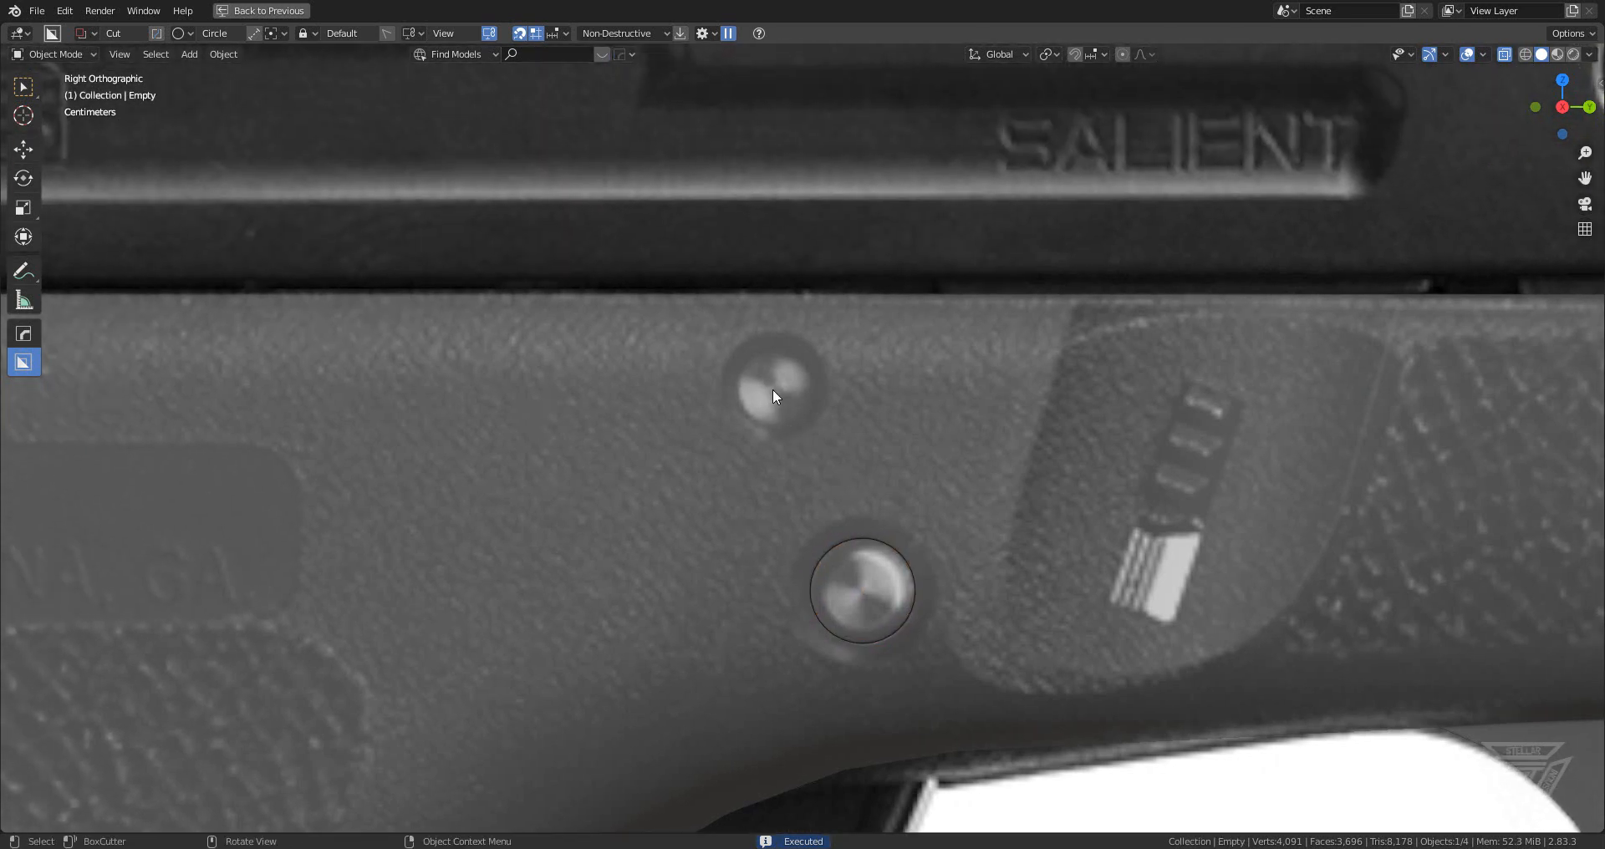
pyautogui.moveTo(777, 388)
pyautogui.mouseDown()
pyautogui.moveTo(829, 419)
pyautogui.moveTo(799, 398)
pyautogui.mouseUp()
pyautogui.press('Escape')
pyautogui.click(791, 385)
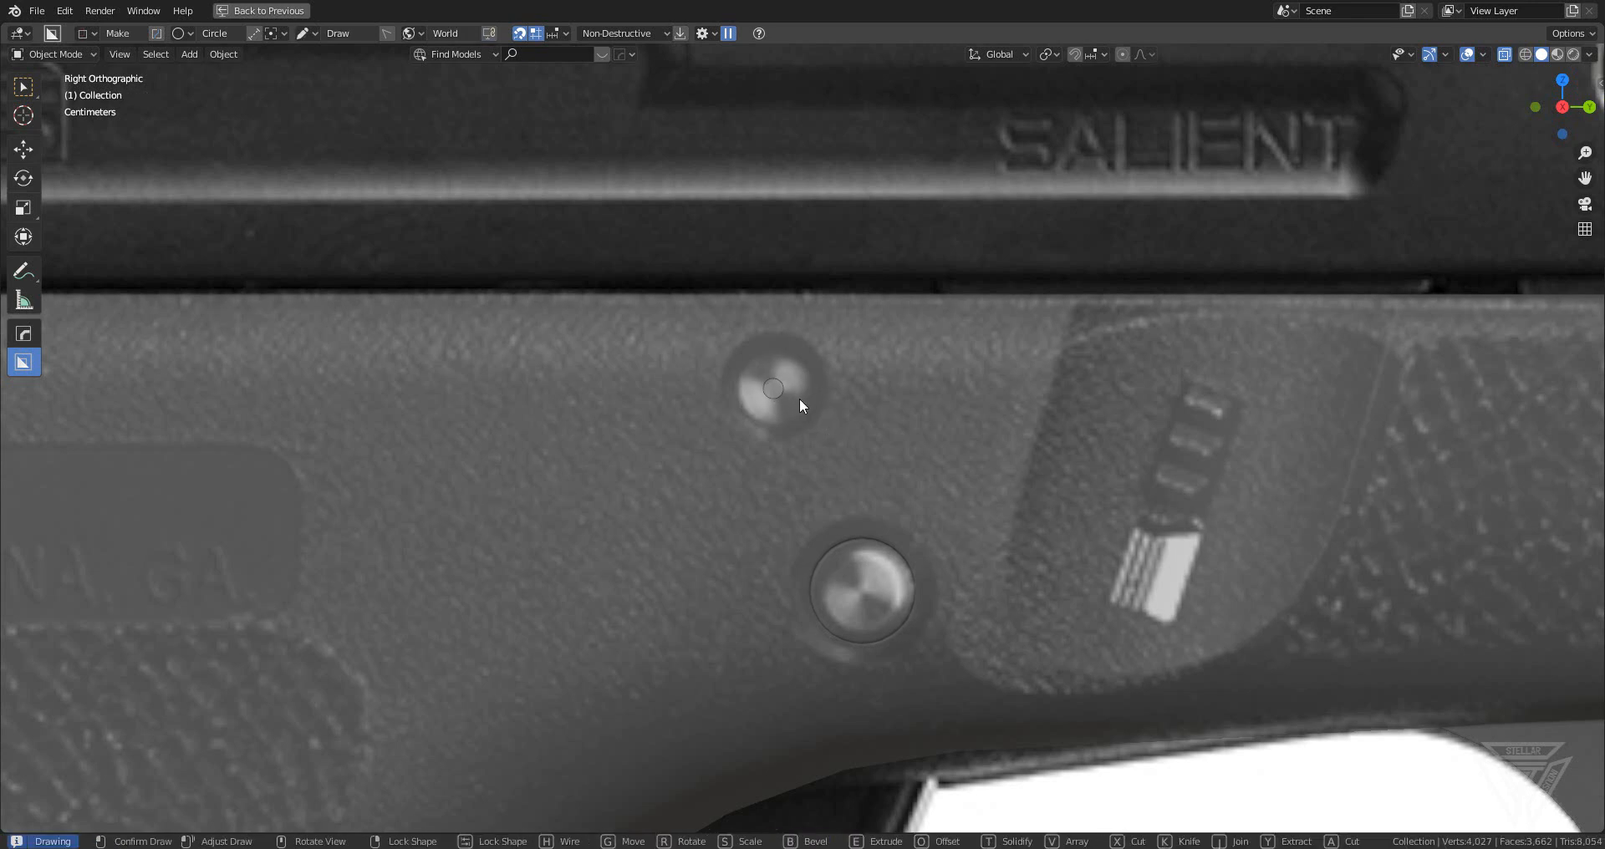
pyautogui.press('Escape')
# - Select the frame and slice a centred circle through it over the upper pin in the reference image
pyautogui.scroll(-9, 799, 398)
pyautogui.moveTo(792, 411); pyautogui.dragTo(674, 476, button='middle')
pyautogui.click(674, 477)
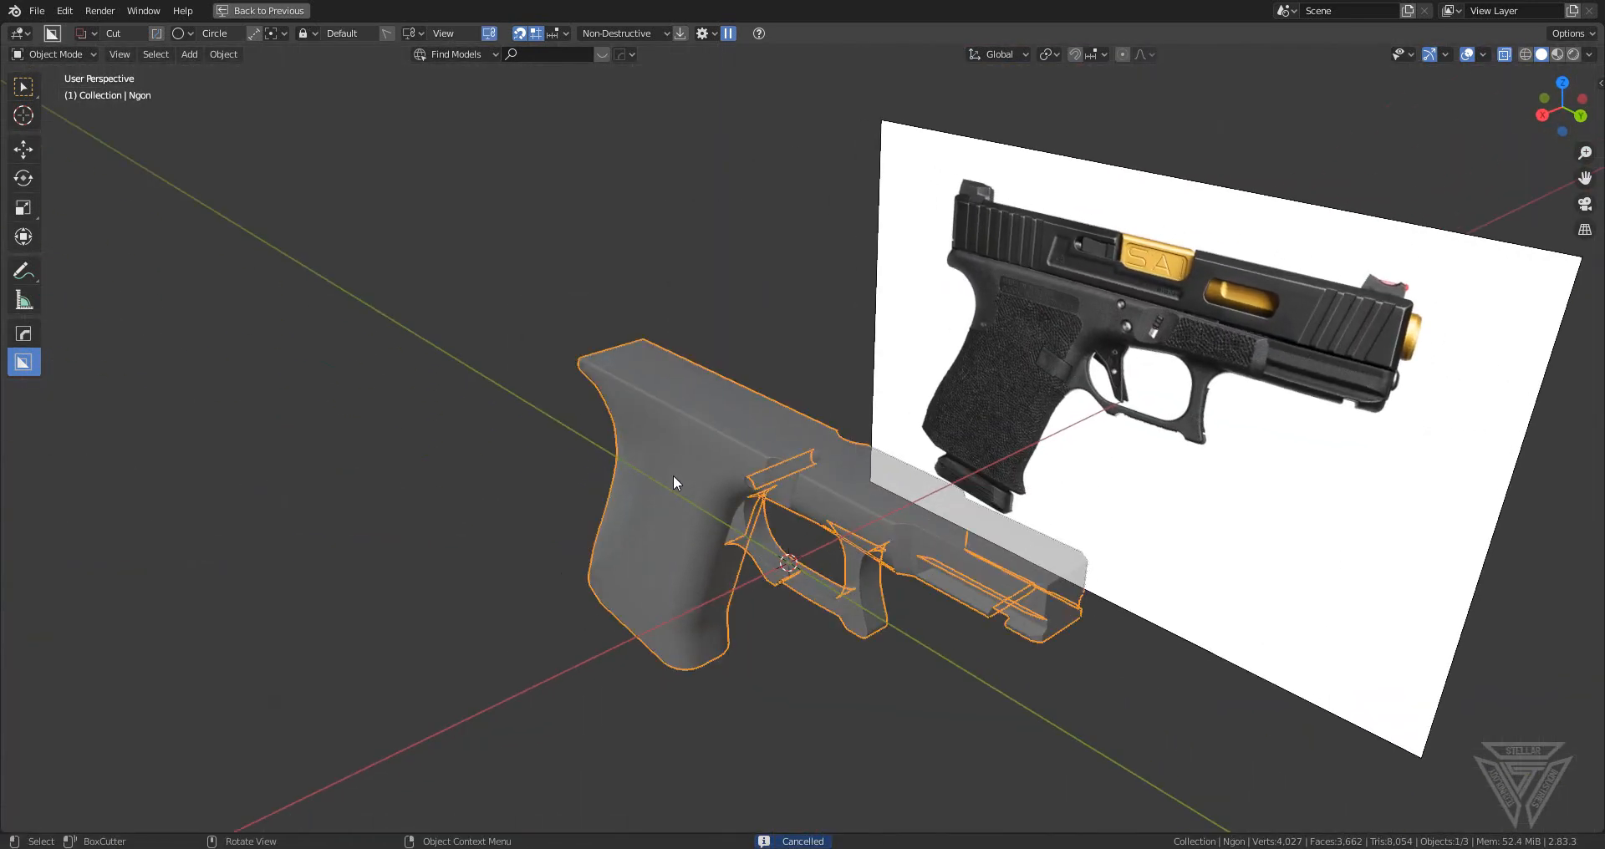
pyautogui.press('KP_3')
pyautogui.scroll(10, 682, 480)
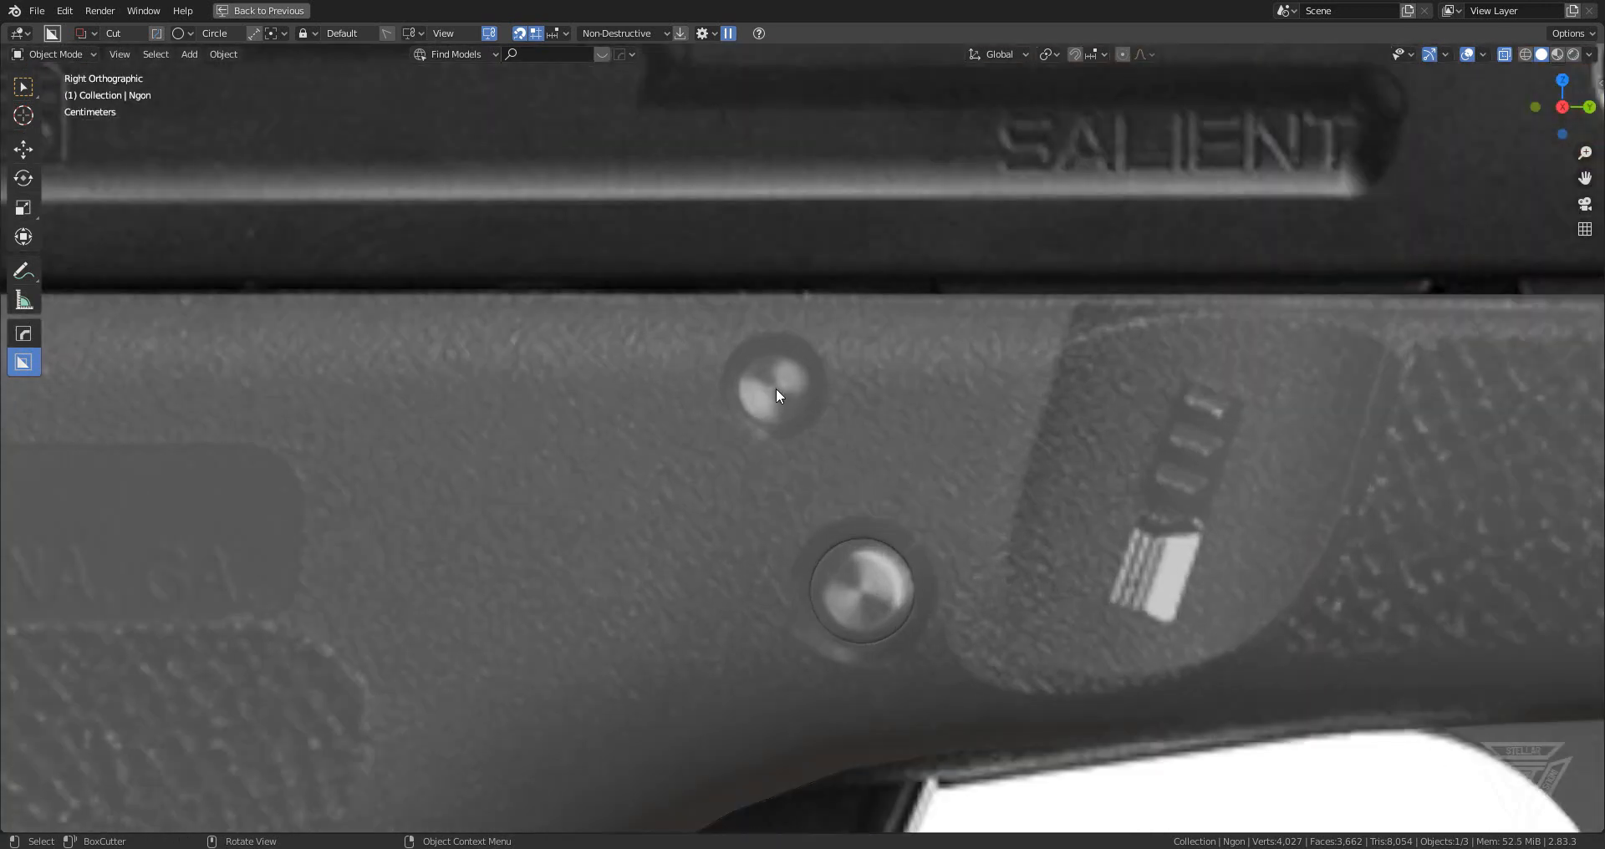
pyautogui.moveTo(776, 388); pyautogui.dragTo(823, 407)
pyautogui.press('space')
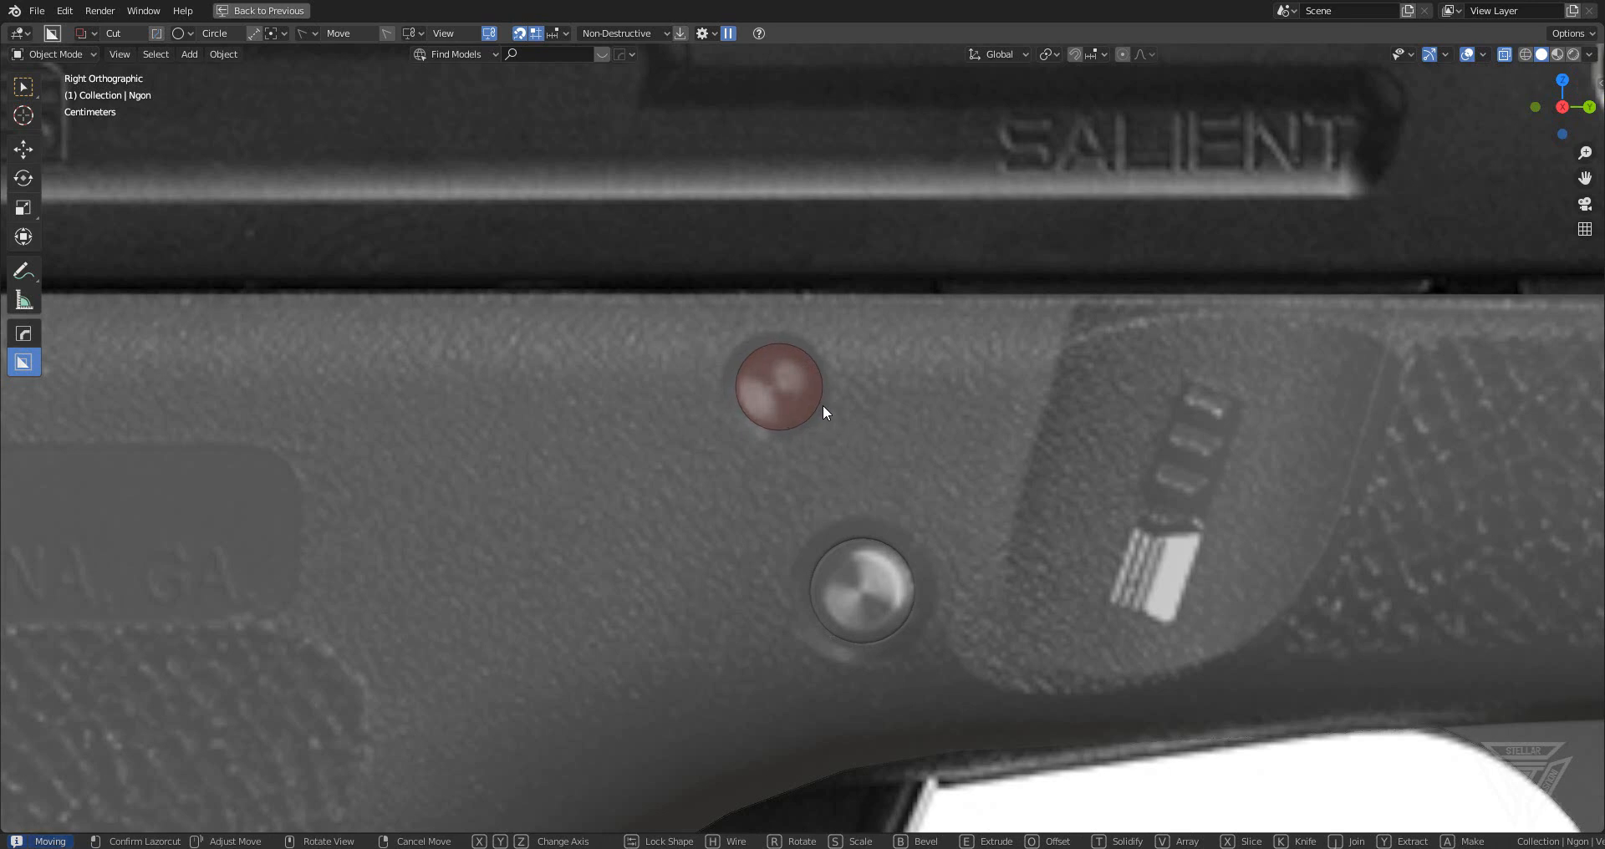
pyautogui.press('x')
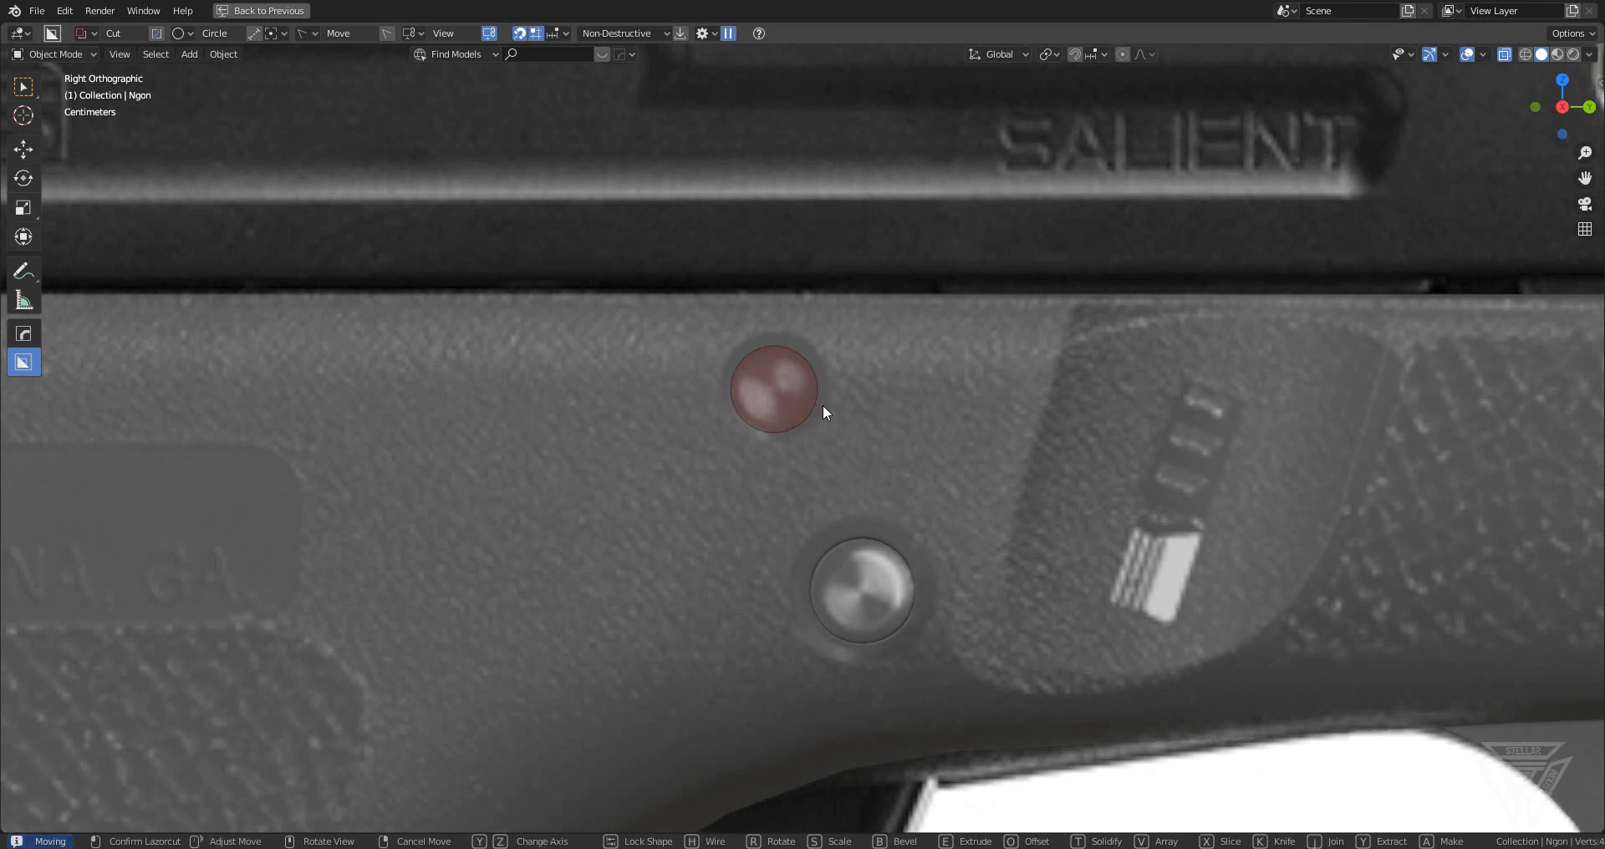
pyautogui.moveTo(822, 405); pyautogui.dragTo(825, 403)
pyautogui.press('x')
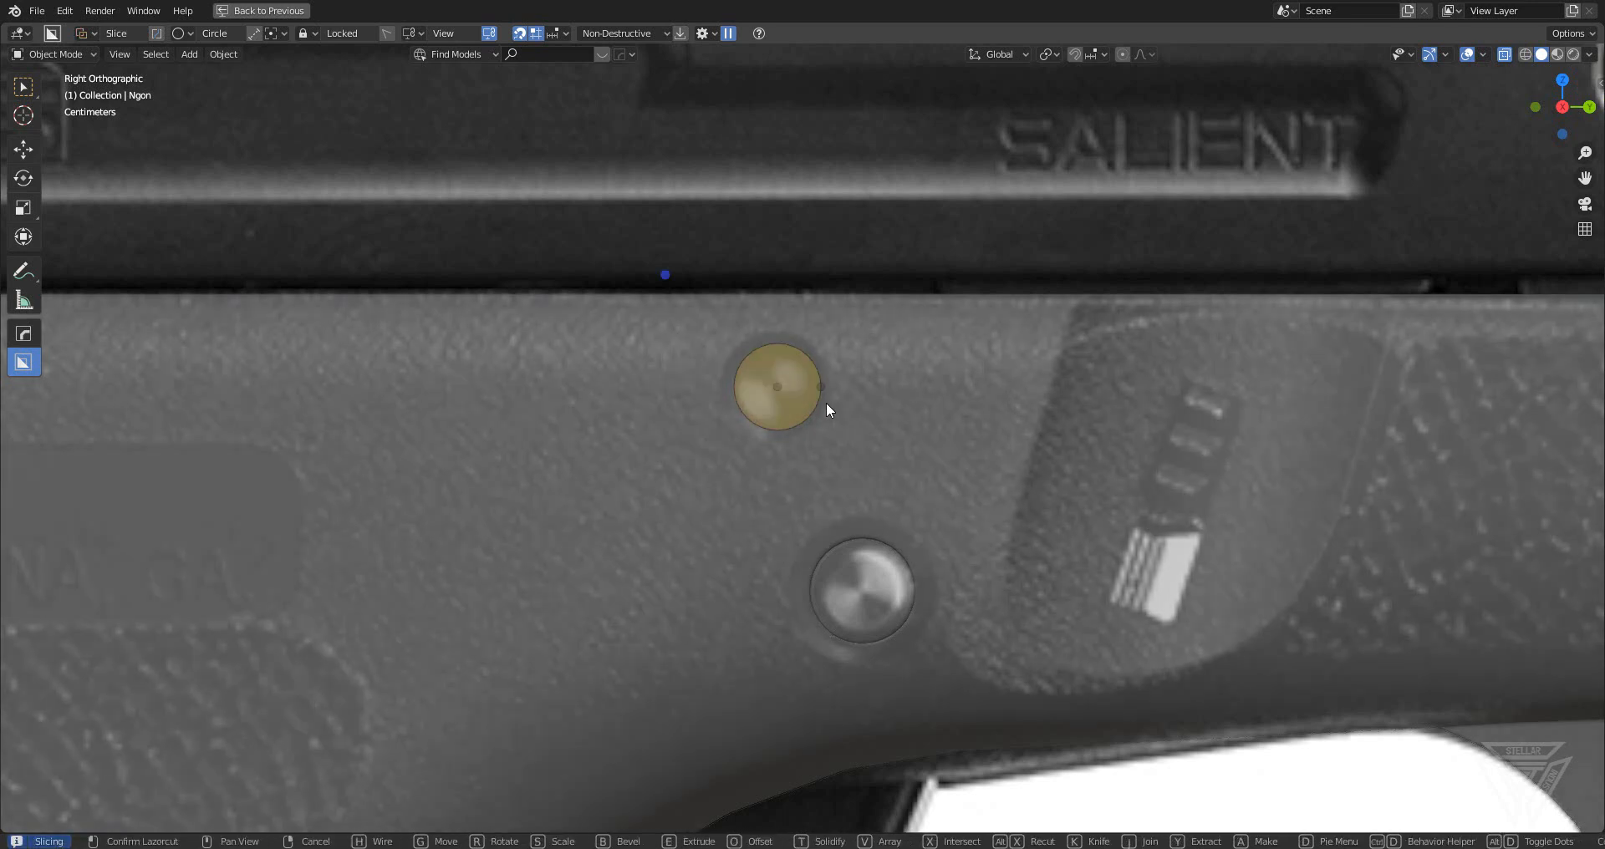
pyautogui.click(825, 402)
# - Turn off X-ray and hide the upper pin's cutter
pyautogui.scroll(-4, 825, 403)
pyautogui.moveTo(841, 418); pyautogui.dragTo(896, 470, button='middle')
pyautogui.keyDown('shift'); pyautogui.moveTo(963, 484); pyautogui.dragTo(902, 451, button='middle'); pyautogui.keyUp('shift')
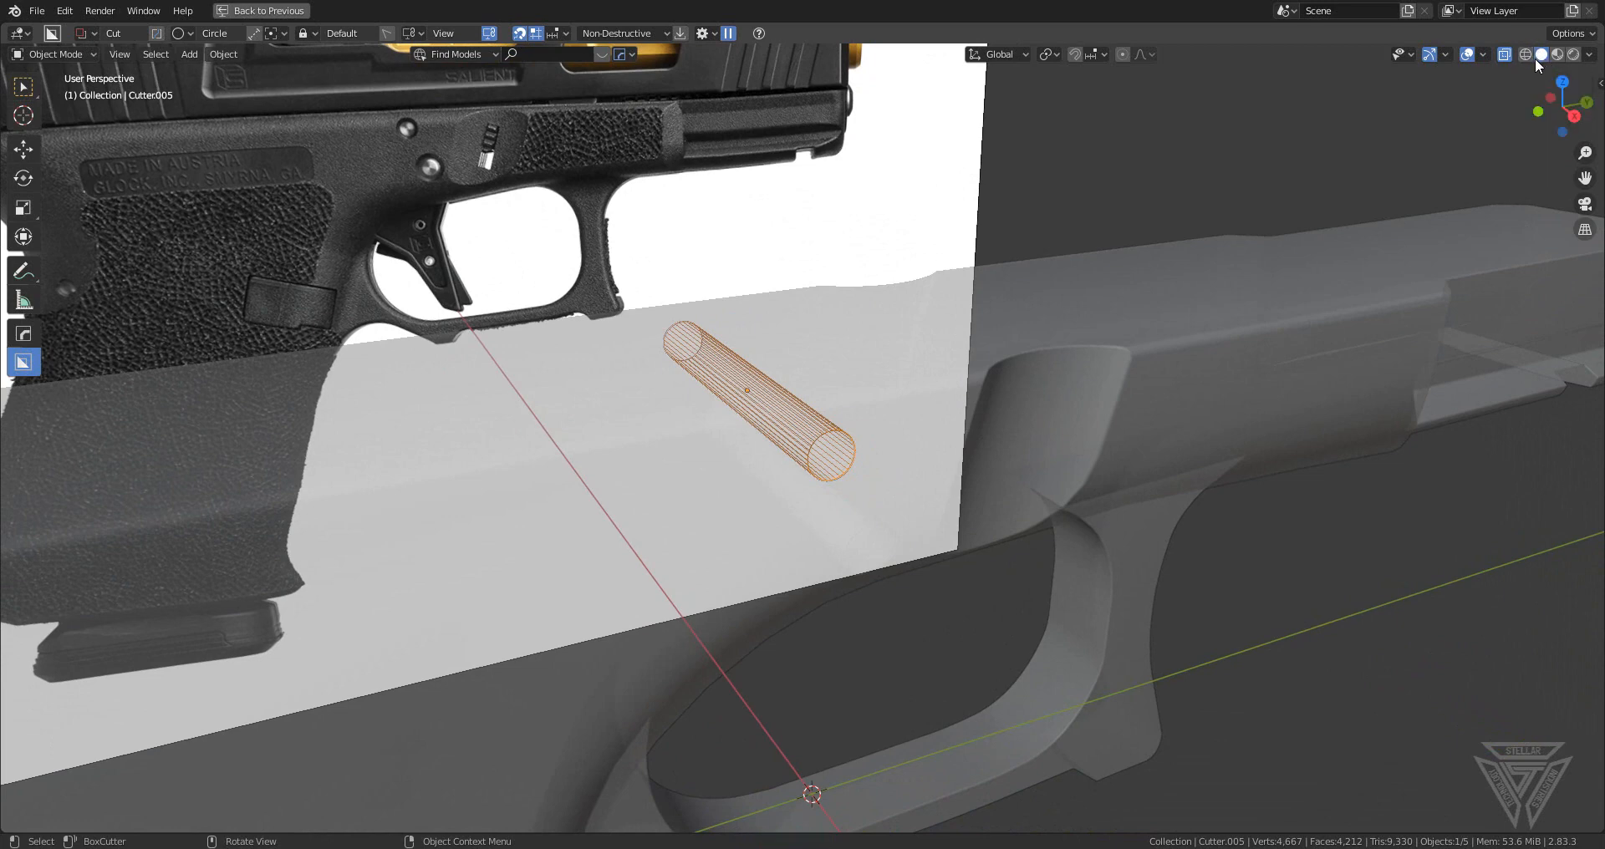
pyautogui.click(1509, 55)
pyautogui.moveTo(1041, 376); pyautogui.dragTo(720, 383, button='middle')
pyautogui.press('h')
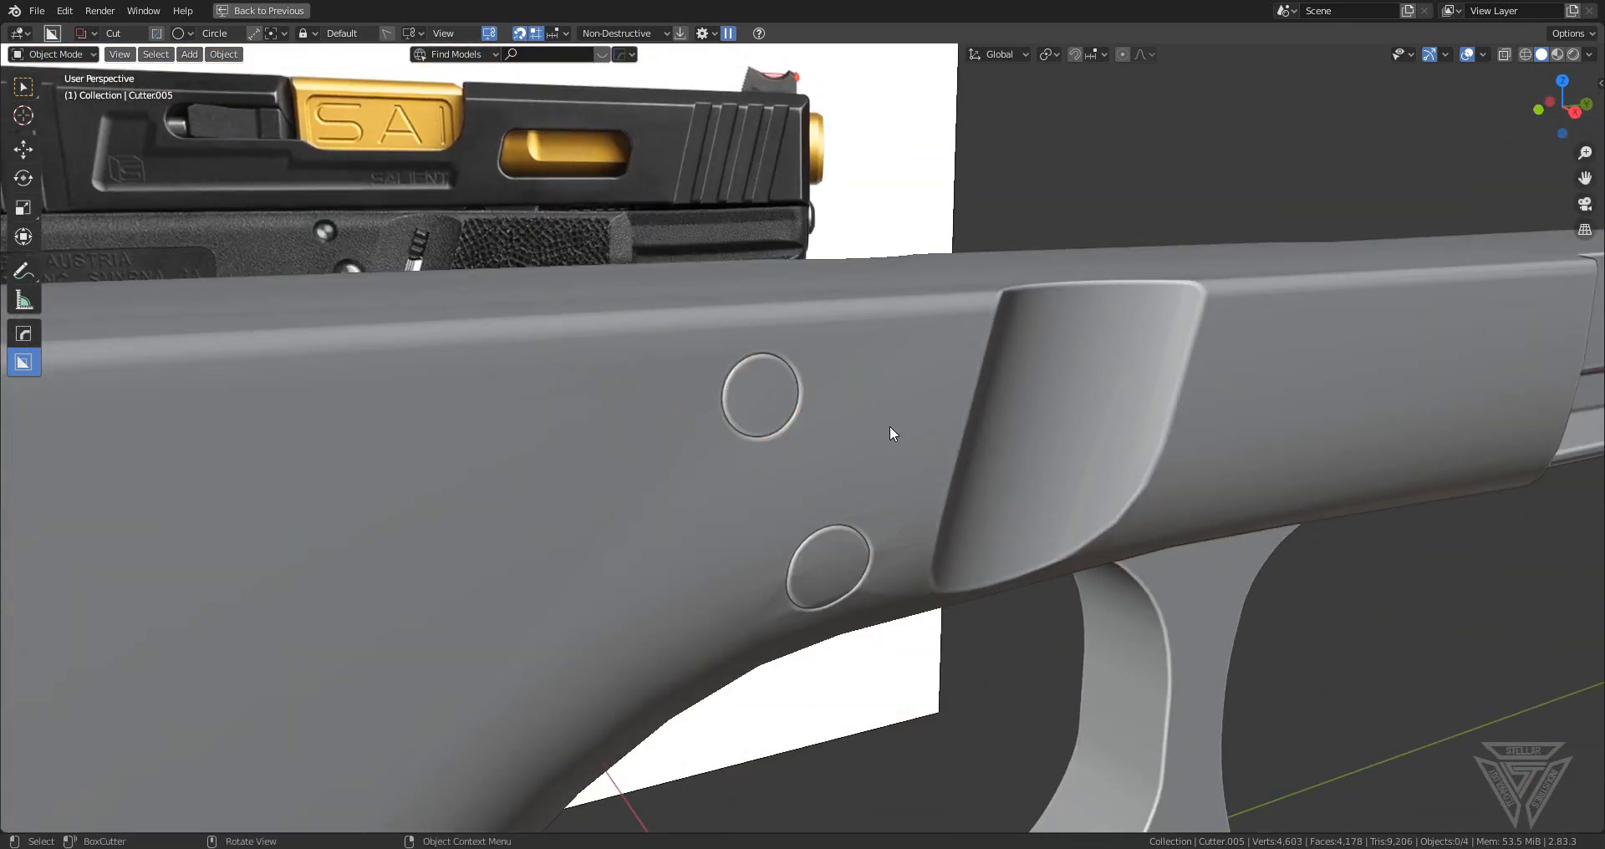
# - Delete the sliced cylinder piece at the lower pin location
pyautogui.moveTo(836, 515); pyautogui.dragTo(833, 456, button='middle')
pyautogui.click(830, 407)
pyautogui.press('x')
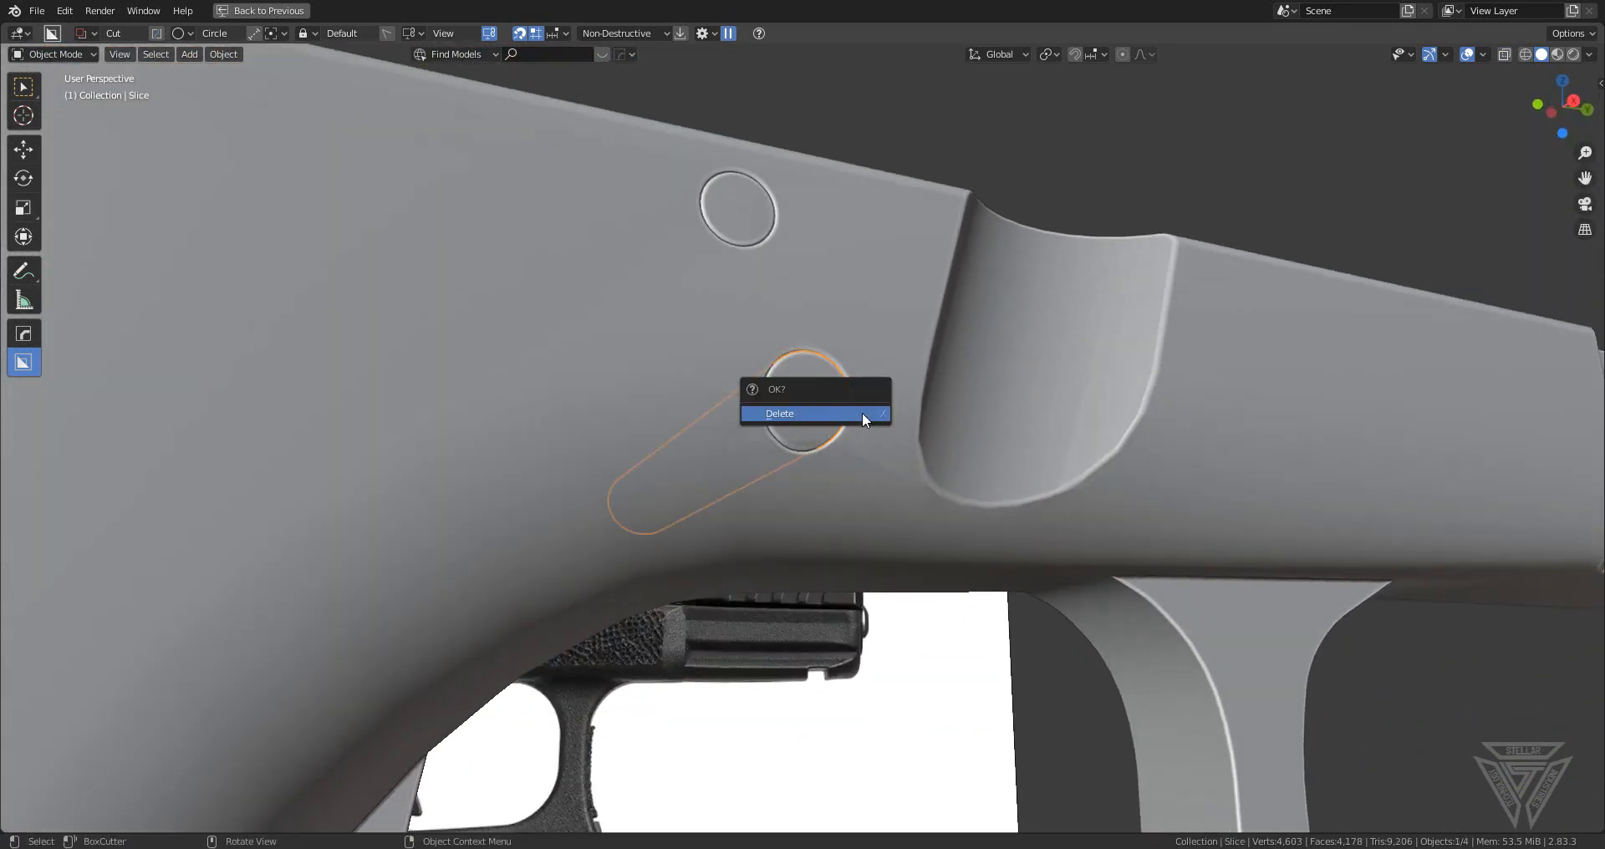
pyautogui.click(861, 413)
# - Apply the frame's cuts with the HardOps Sharpen operation and enter Edit Mode at the lower pin hole
pyautogui.click(870, 387)
pyautogui.press('q')
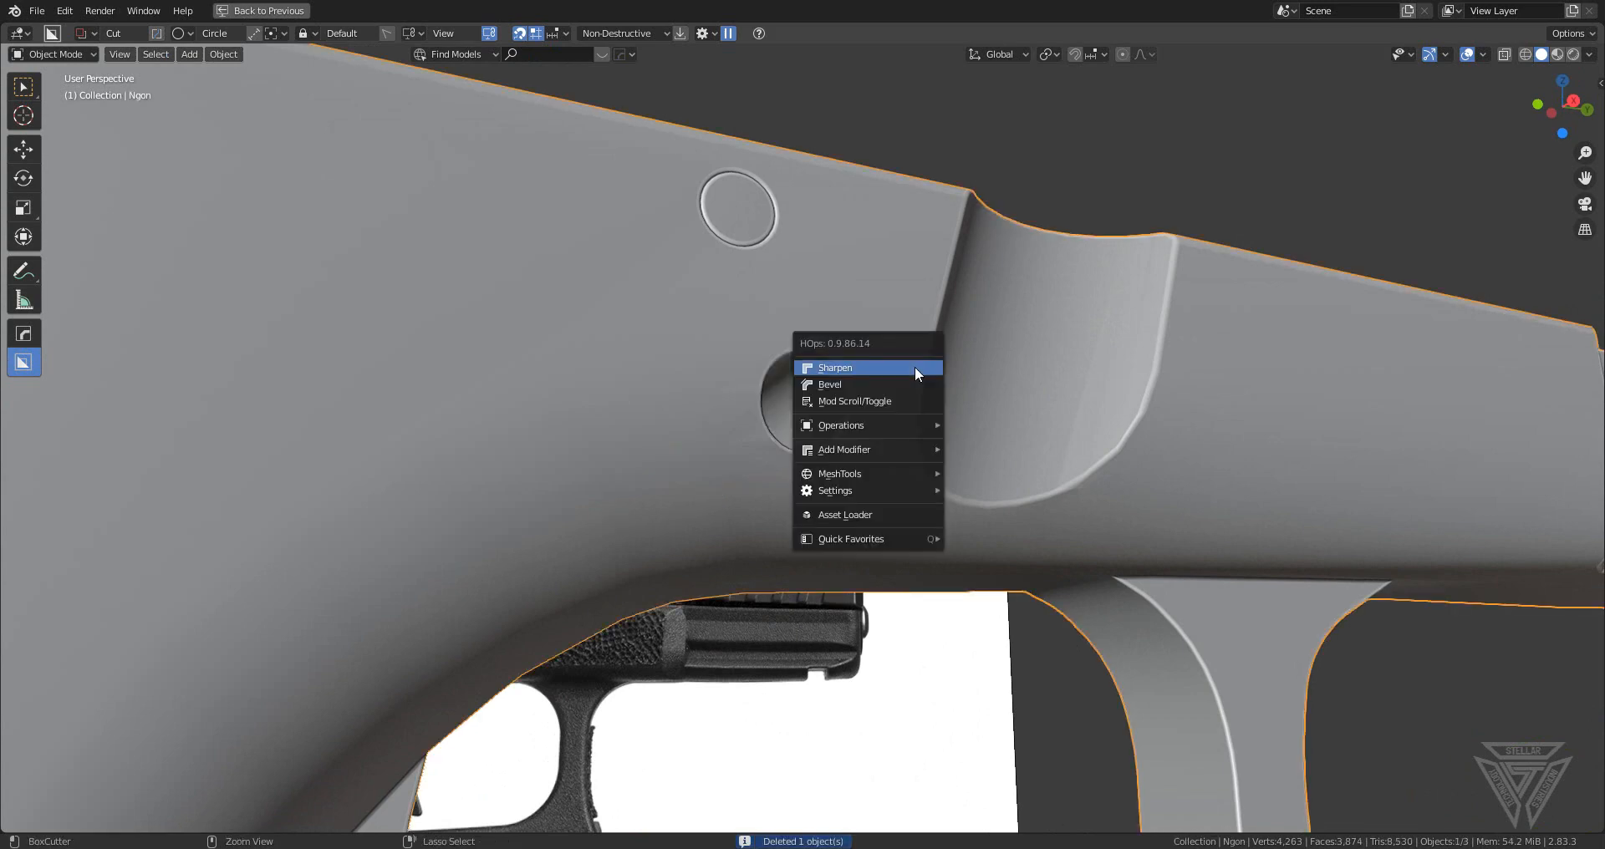
pyautogui.click(916, 369)
pyautogui.scroll(8, 846, 466)
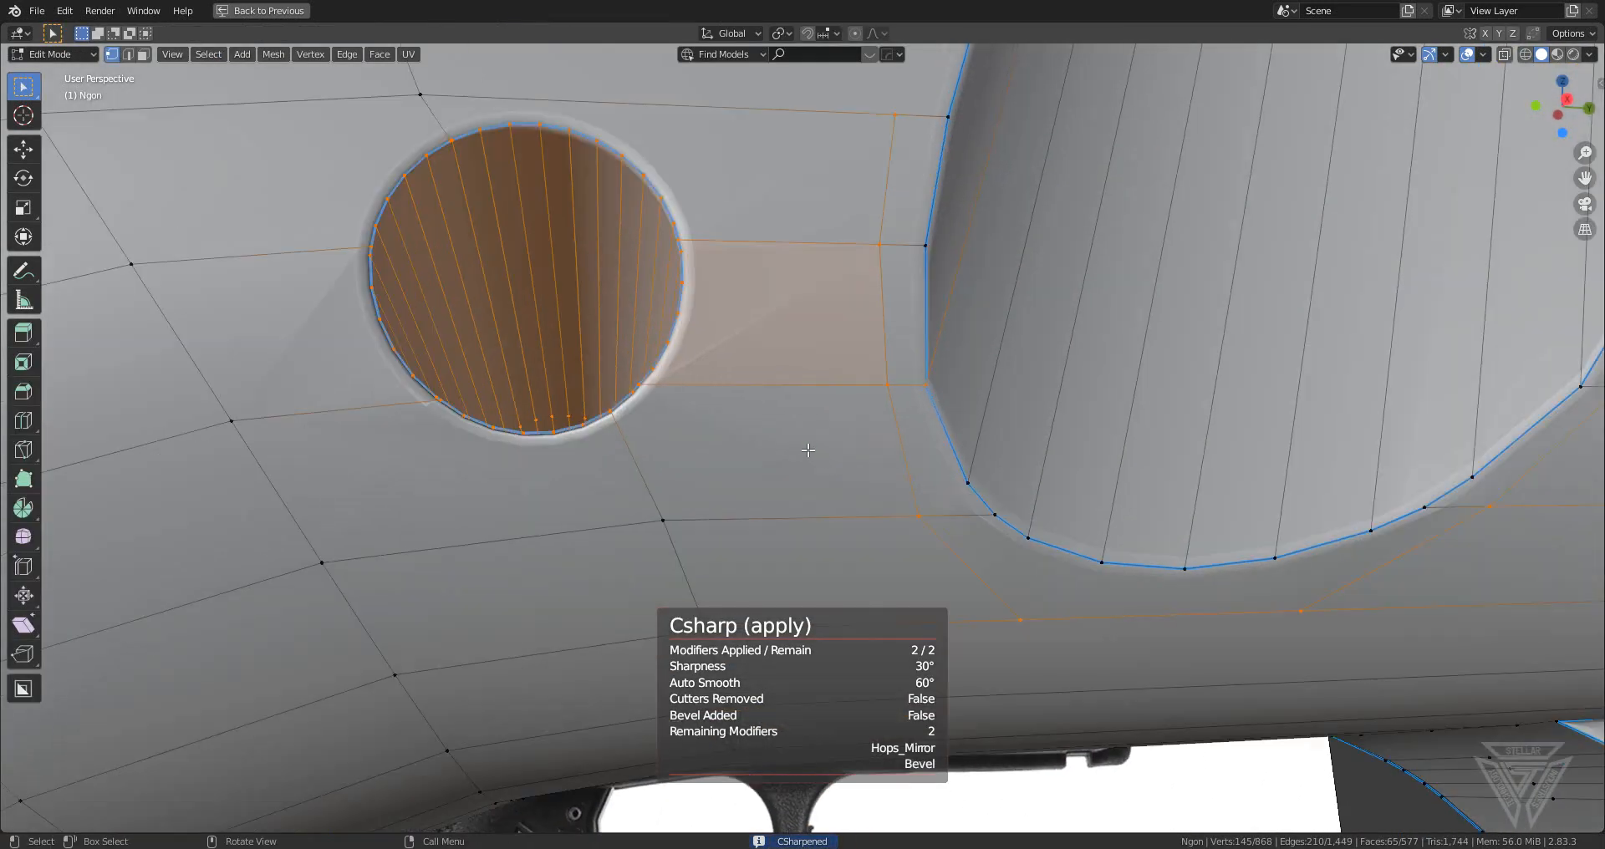
# - Merge the two close vertices on the lower front rim of the pin hole into one
pyautogui.keyDown('shift'); pyautogui.moveTo(807, 450); pyautogui.dragTo(885, 464, button='middle'); pyautogui.keyUp('shift')
pyautogui.scroll(2, 880, 459)
pyautogui.click(920, 482)
pyautogui.keyDown('shift'); pyautogui.click(919, 476); pyautogui.keyUp('shift')
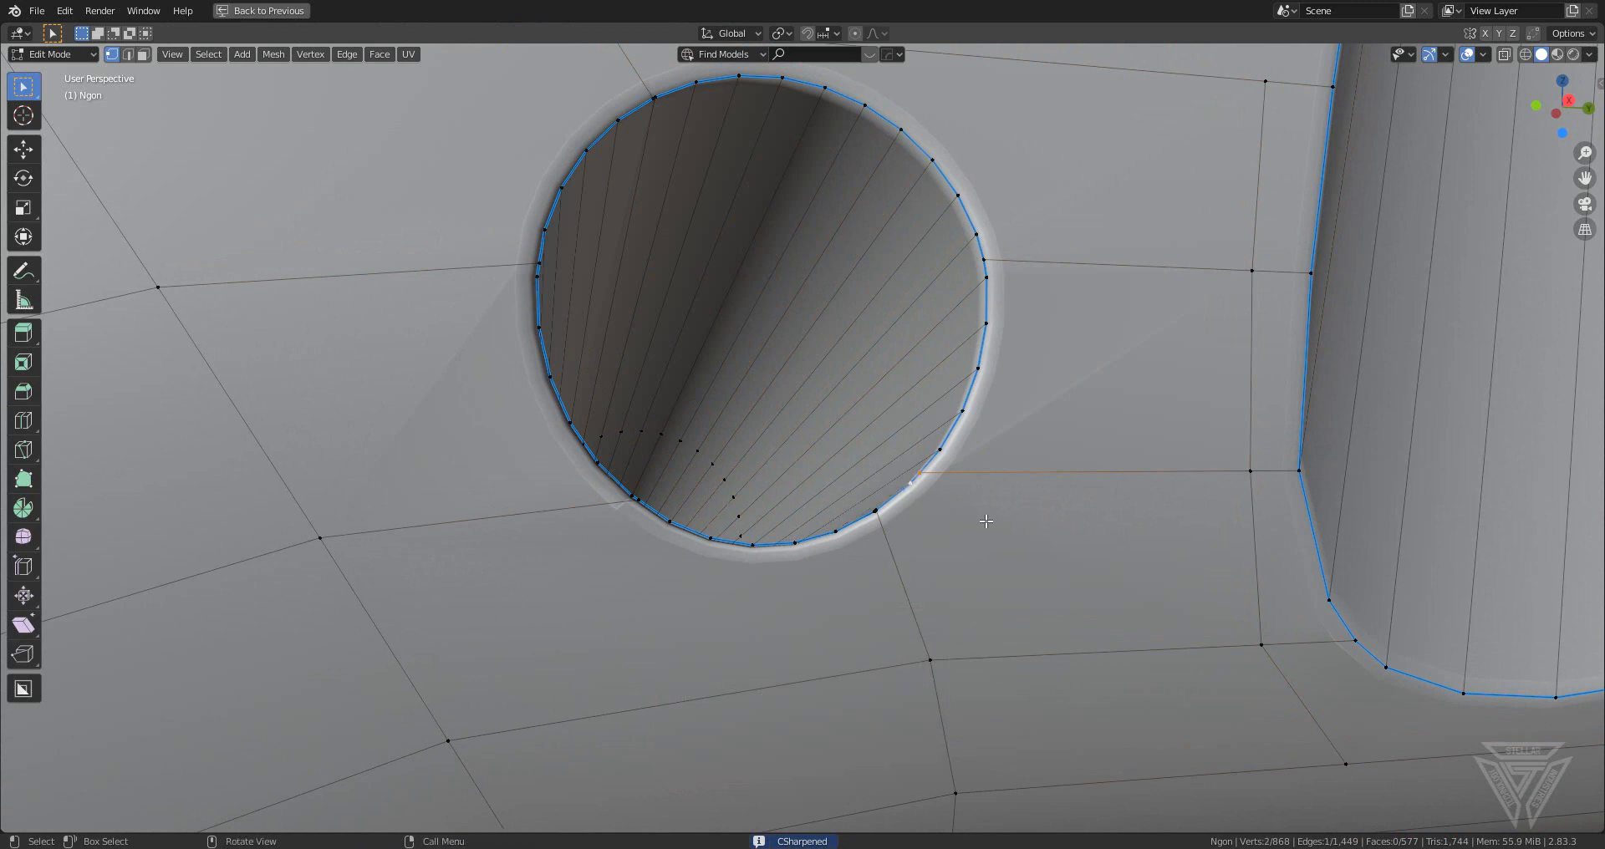
pyautogui.press('m')
pyautogui.click(951, 525)
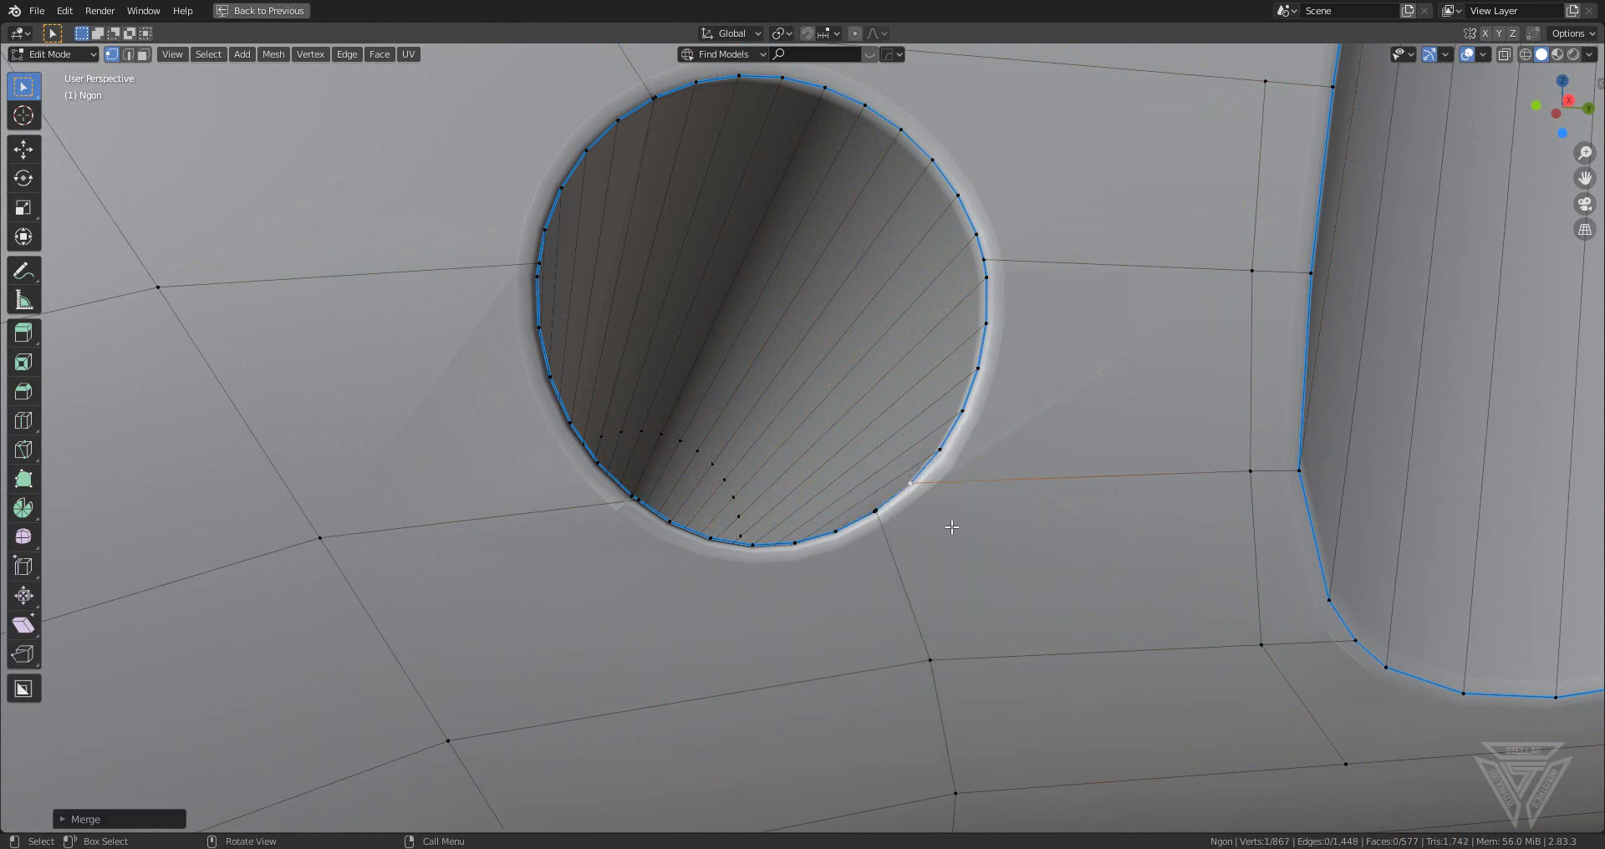
# - Merge the stray vertex pair on the lower rear rim of the pin hole at the last selected vertex
pyautogui.keyDown('shift'); pyautogui.click(641, 500); pyautogui.keyUp('shift')
pyautogui.press('m')
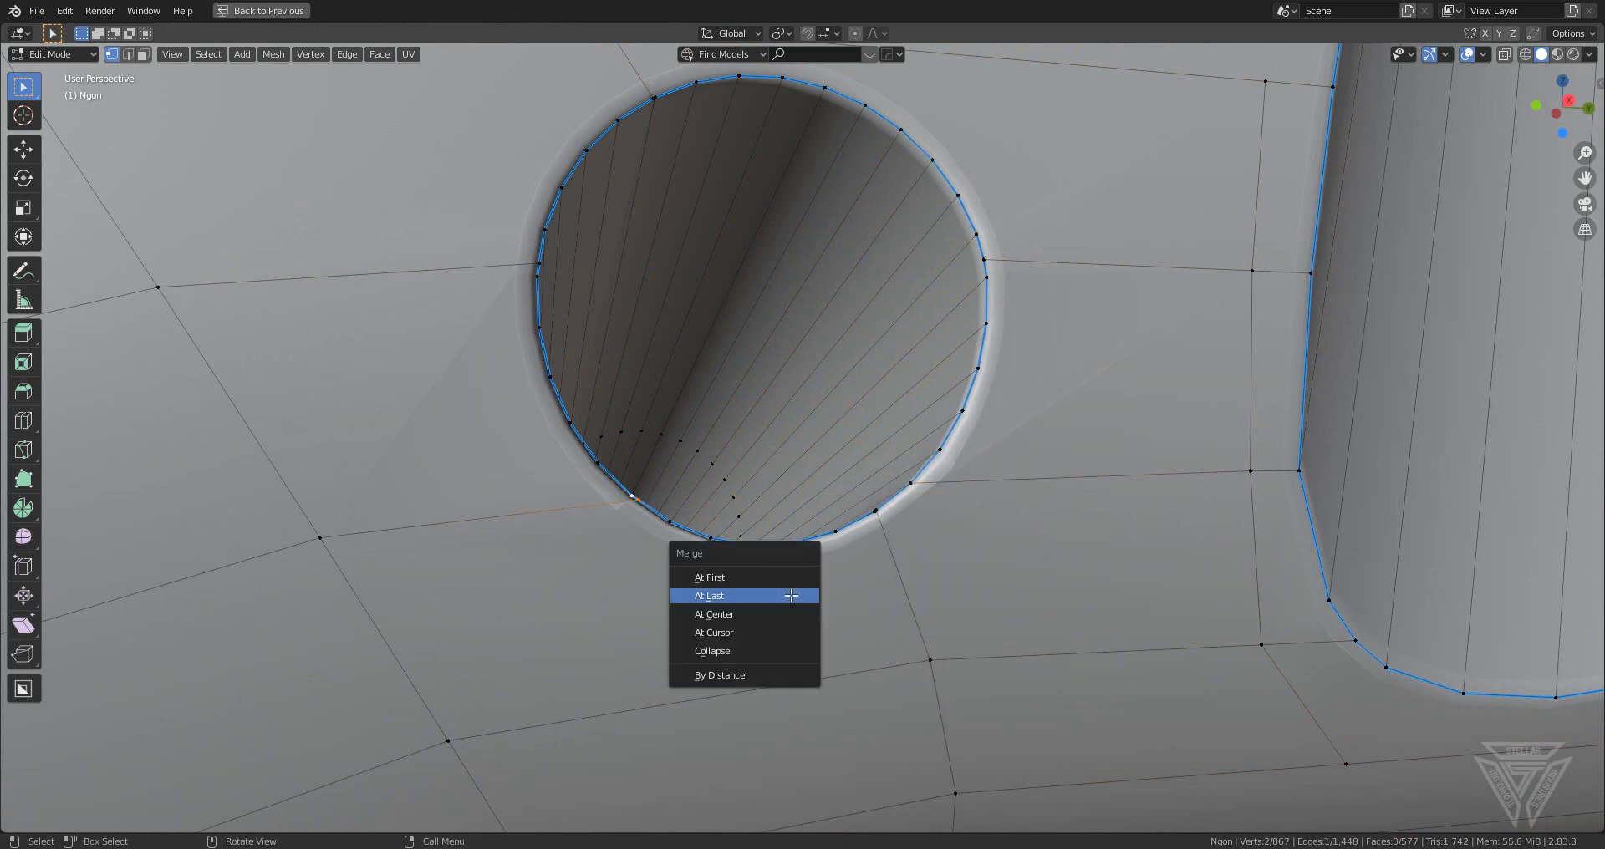
pyautogui.click(791, 595)
# - Merge the stray vertex pairs on the rear and upper rear rim of the pin hole at the last selected vertex
pyautogui.moveTo(791, 595); pyautogui.dragTo(886, 595, button='middle')
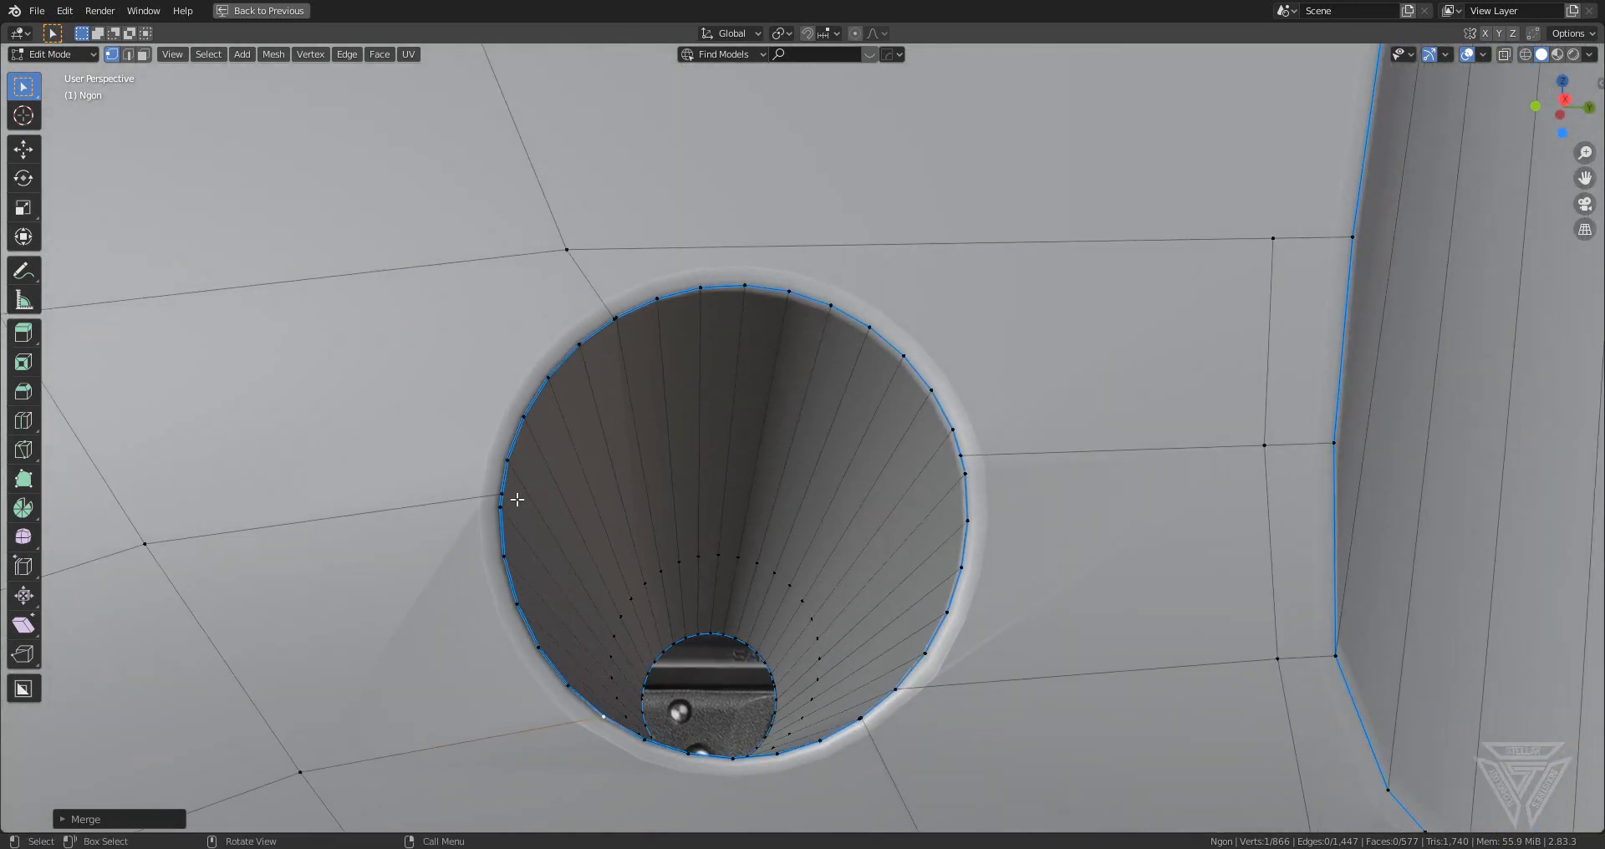
pyautogui.keyDown('shift'); pyautogui.click(500, 504); pyautogui.keyUp('shift')
pyautogui.press('m')
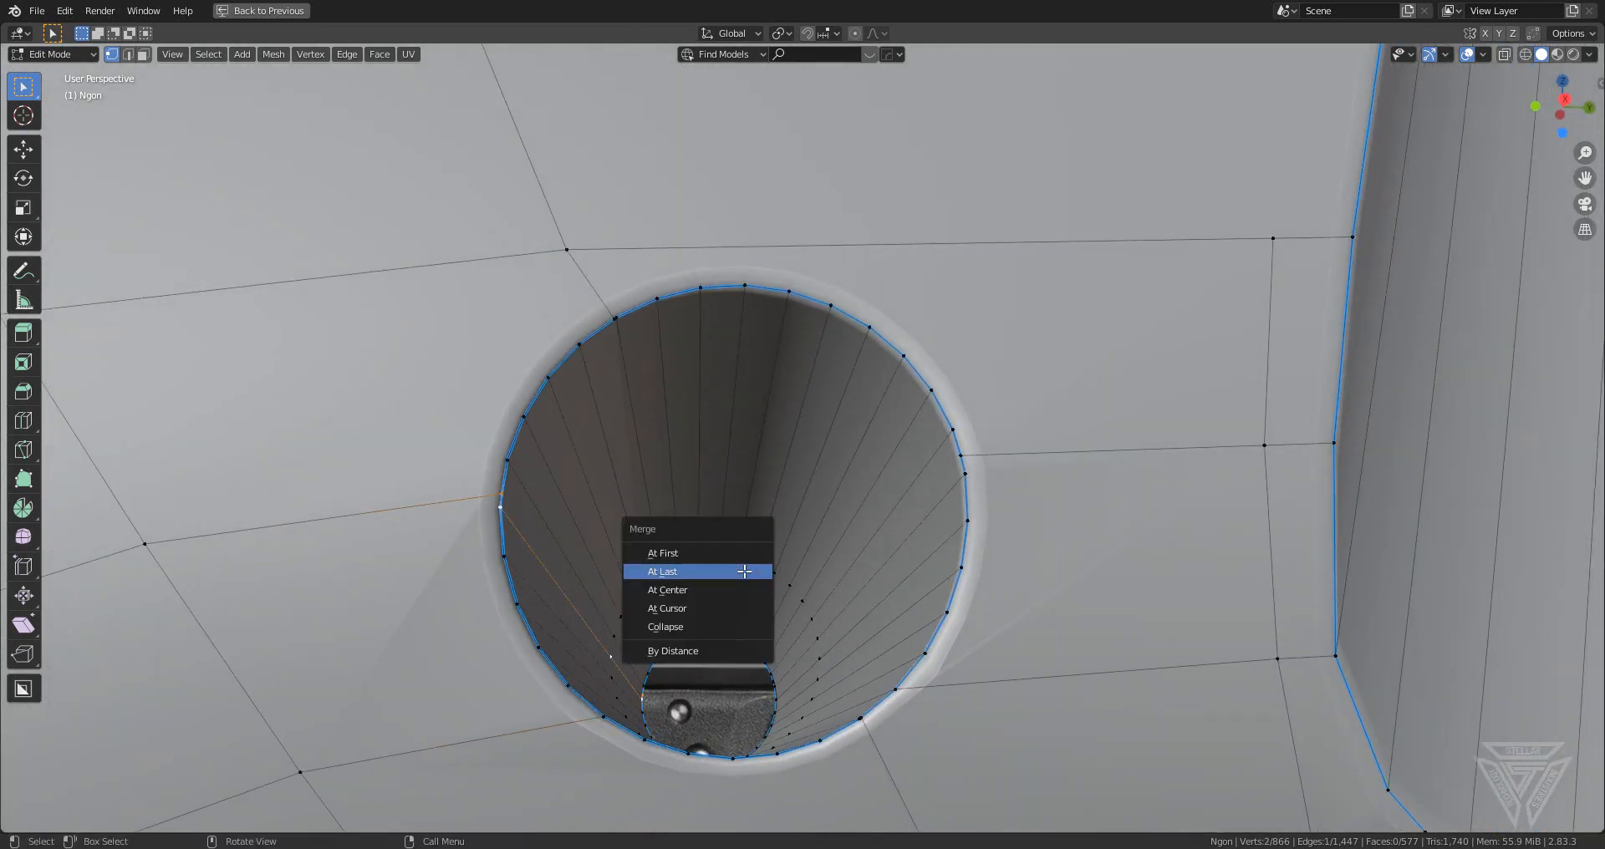
pyautogui.click(735, 575)
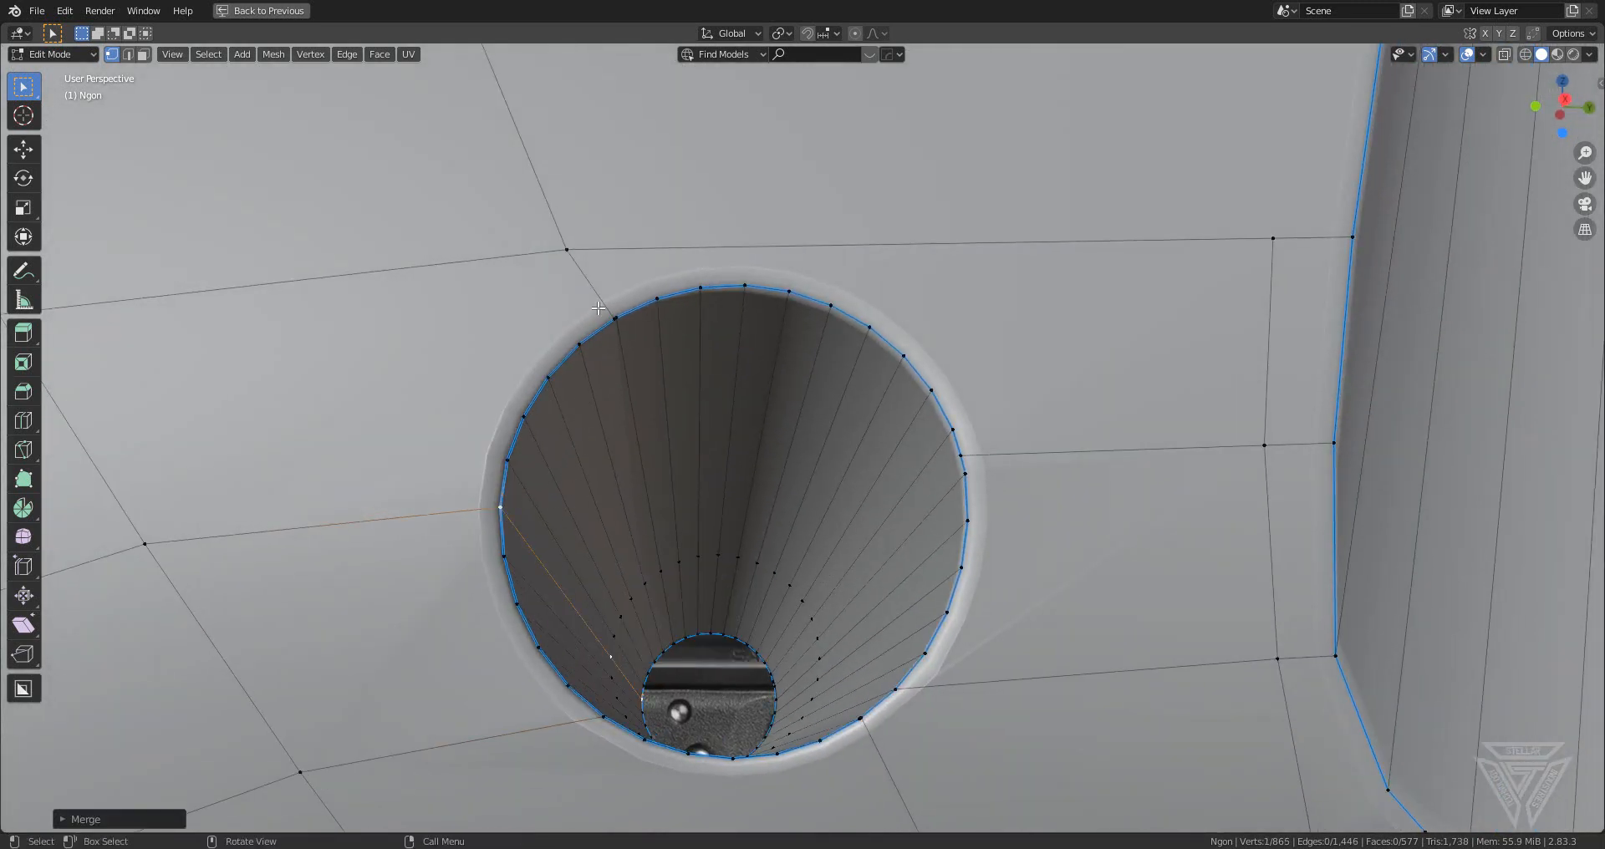
pyautogui.keyDown('shift'); pyautogui.click(631, 321); pyautogui.keyUp('shift')
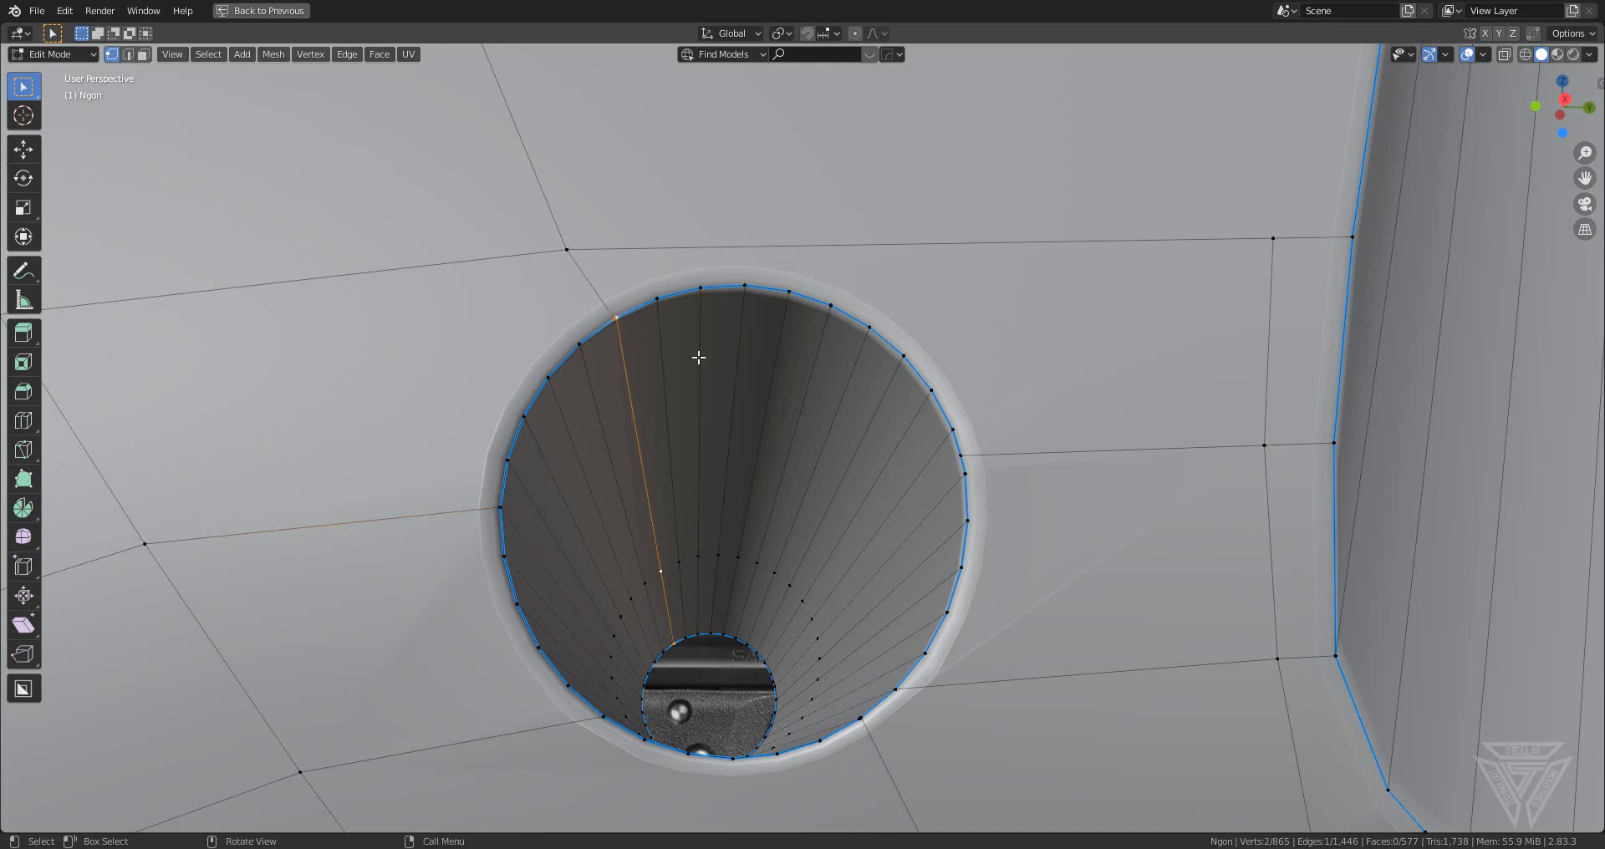
pyautogui.press('m')
pyautogui.click(734, 395)
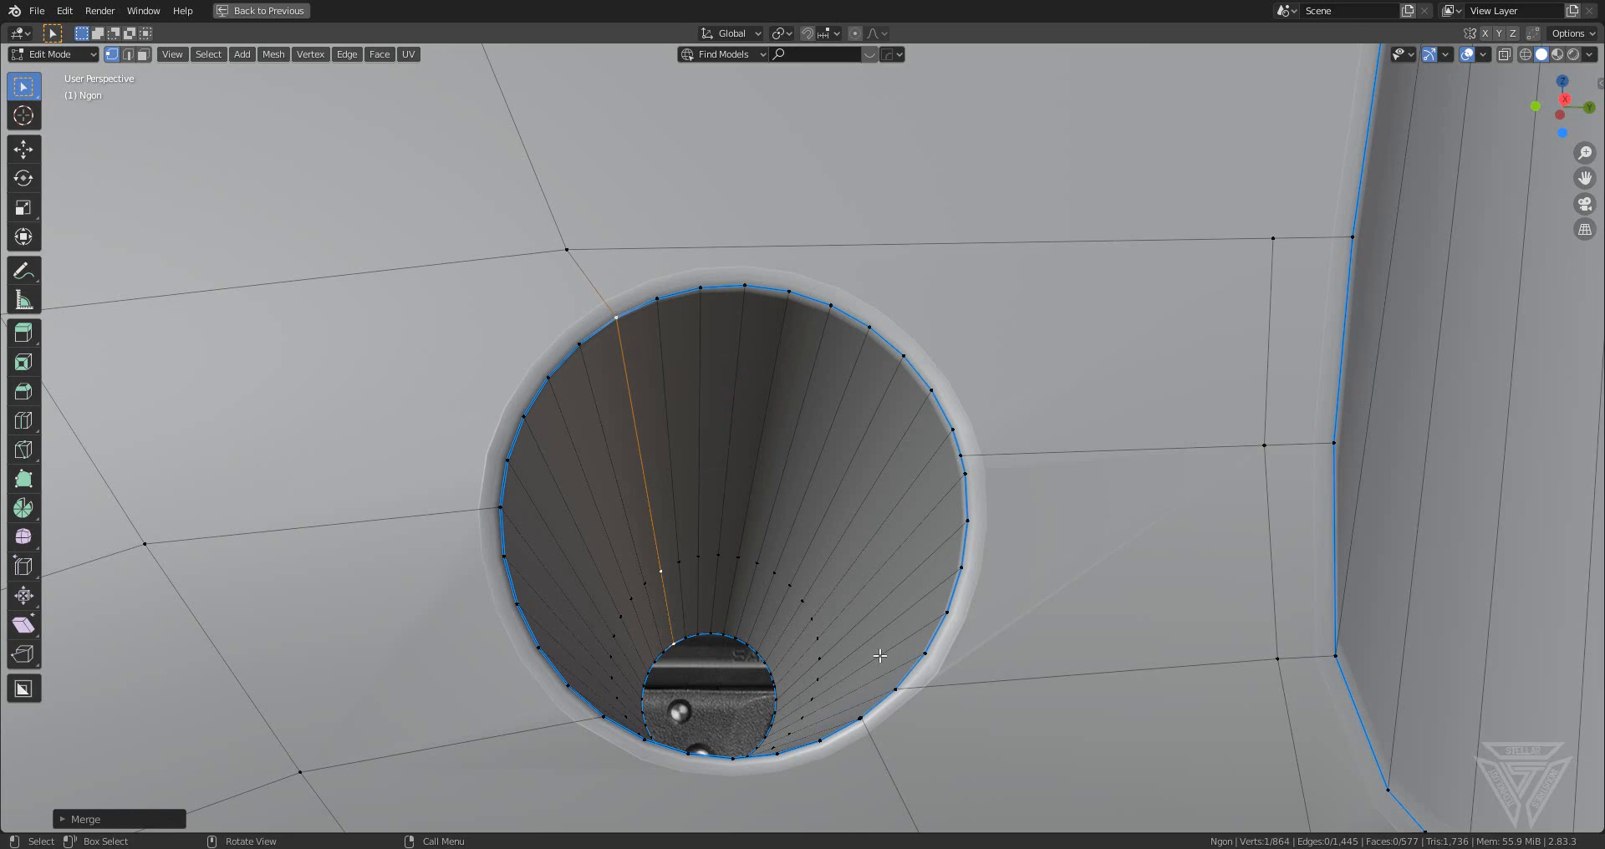
# - Merge the two close vertices on the lower front rim of the pin hole into one
pyautogui.moveTo(908, 500); pyautogui.dragTo(860, 466, button='middle')
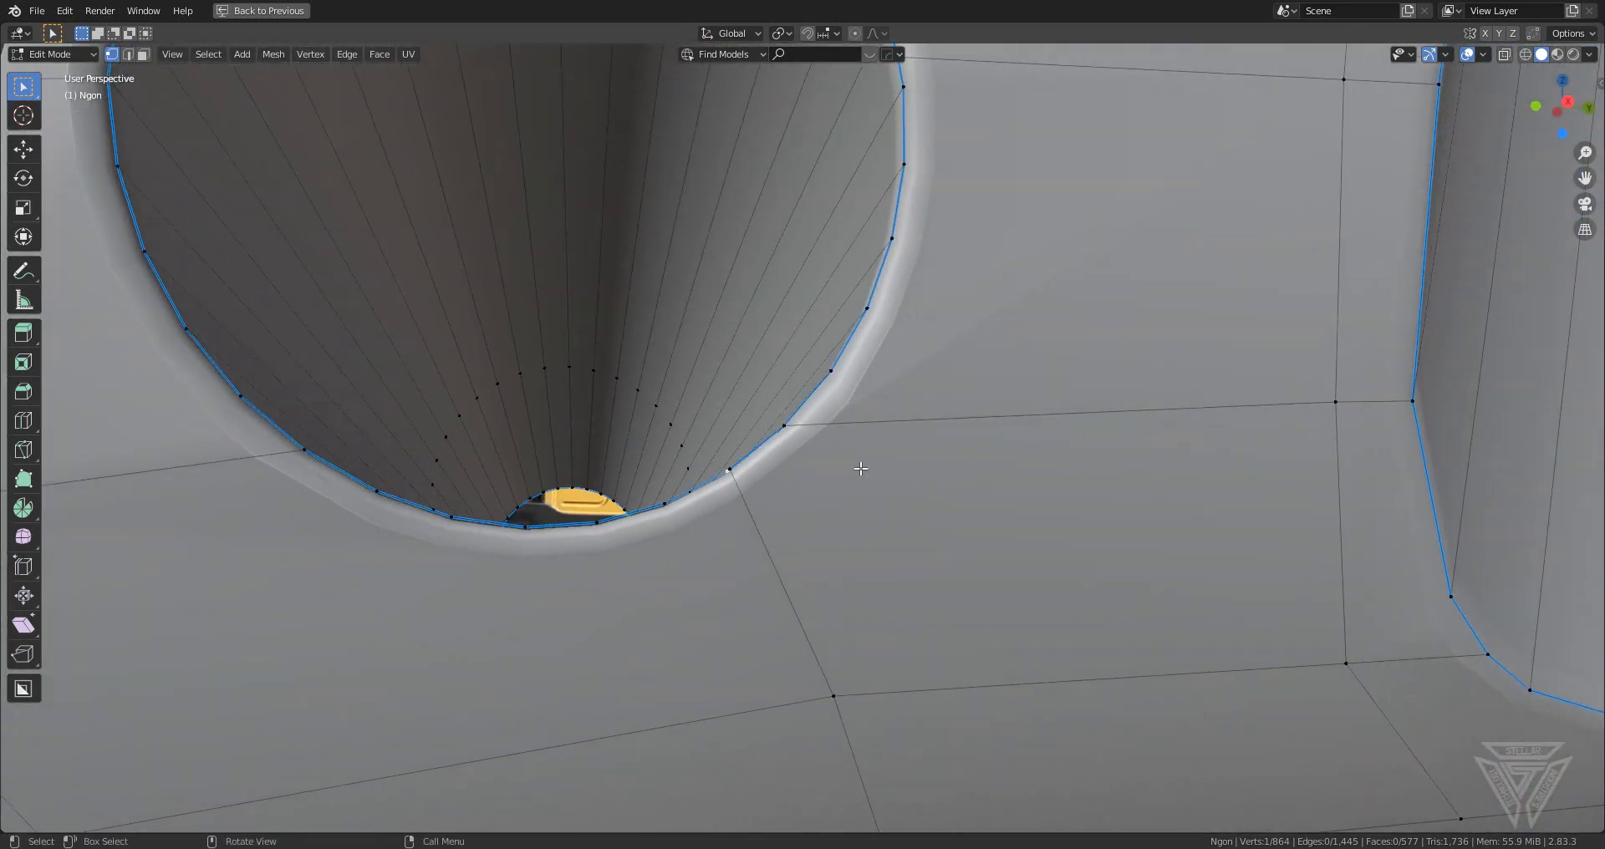
pyautogui.click(737, 466)
pyautogui.keyDown('shift'); pyautogui.click(724, 473); pyautogui.keyUp('shift')
pyautogui.press('m')
pyautogui.click(896, 541)
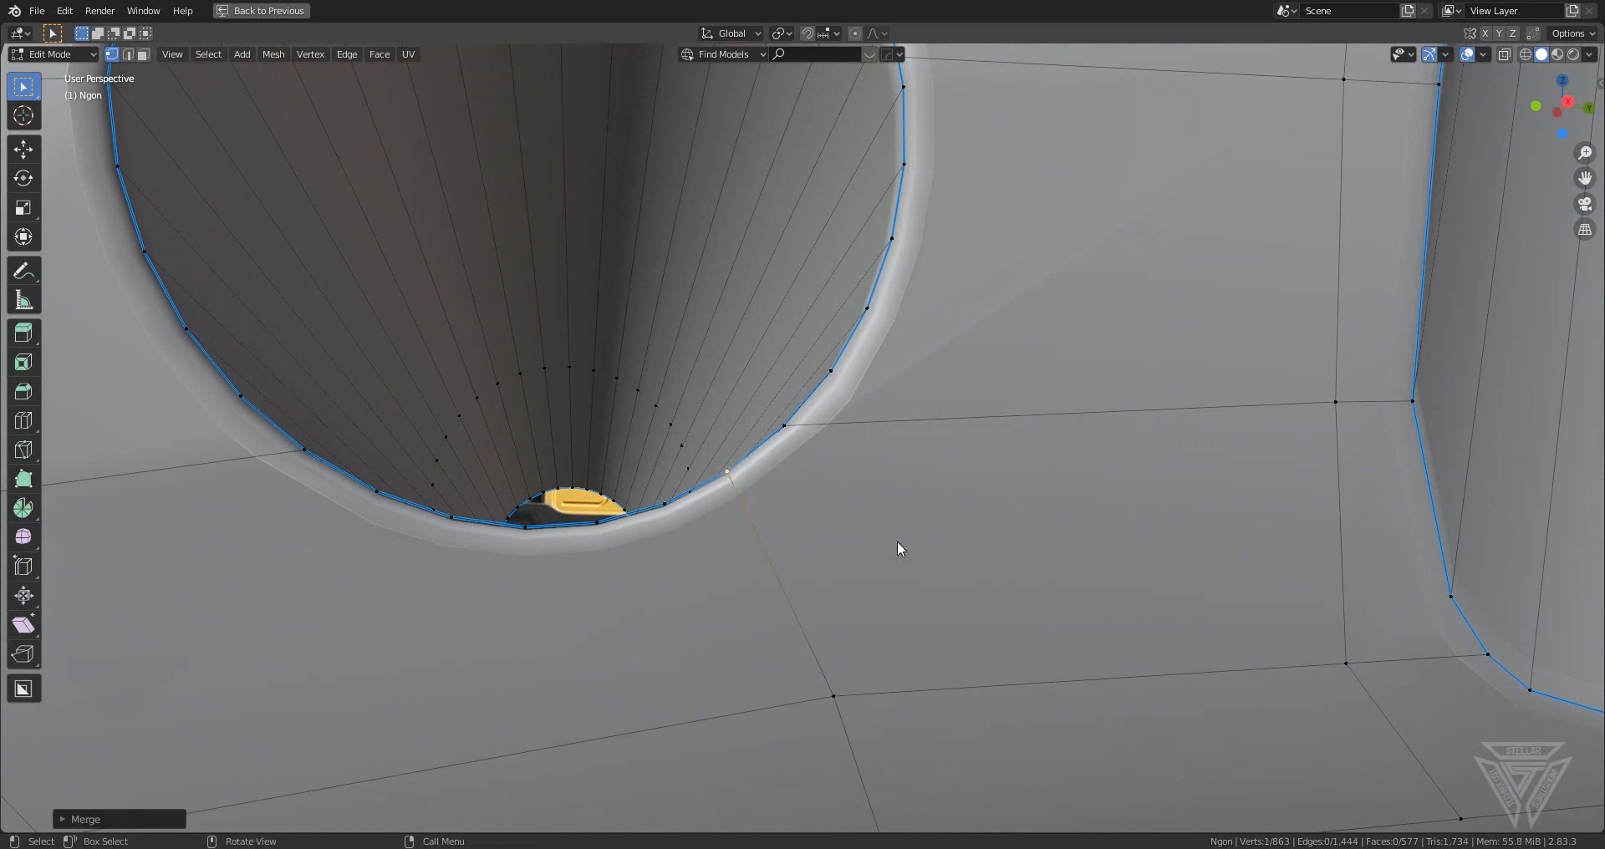
# - Merge the stray vertex pair on the upper front rim of the pin hole, facing the scooped recess
pyautogui.moveTo(897, 542); pyautogui.dragTo(903, 352, button='middle')
pyautogui.keyDown('shift'); pyautogui.moveTo(793, 419); pyautogui.dragTo(800, 446, button='middle'); pyautogui.keyUp('shift')
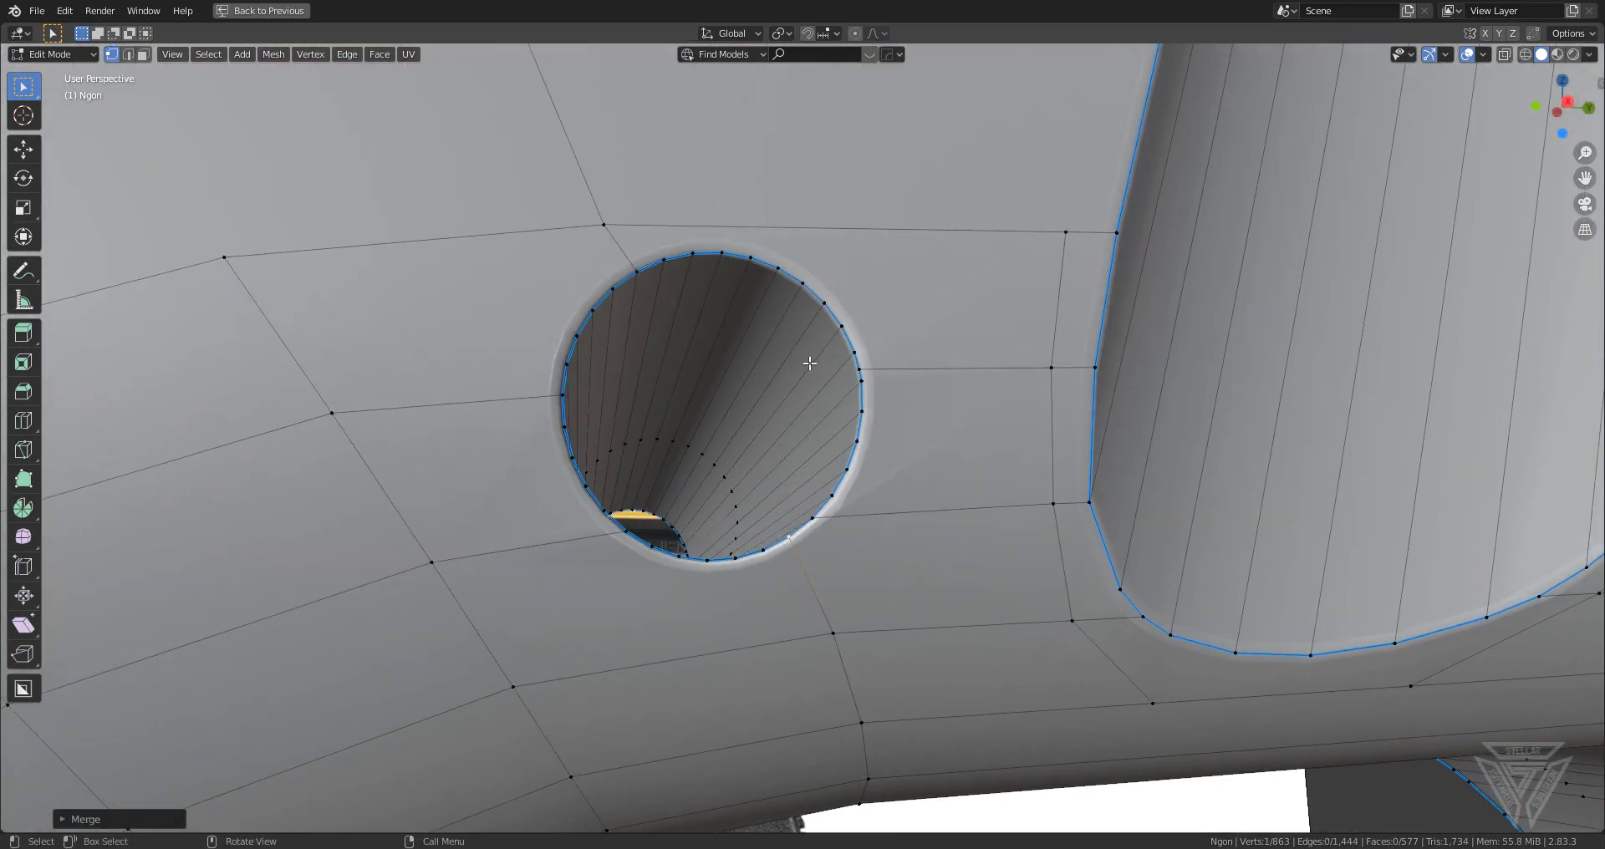
pyautogui.scroll(1, 918, 363)
pyautogui.click(935, 269)
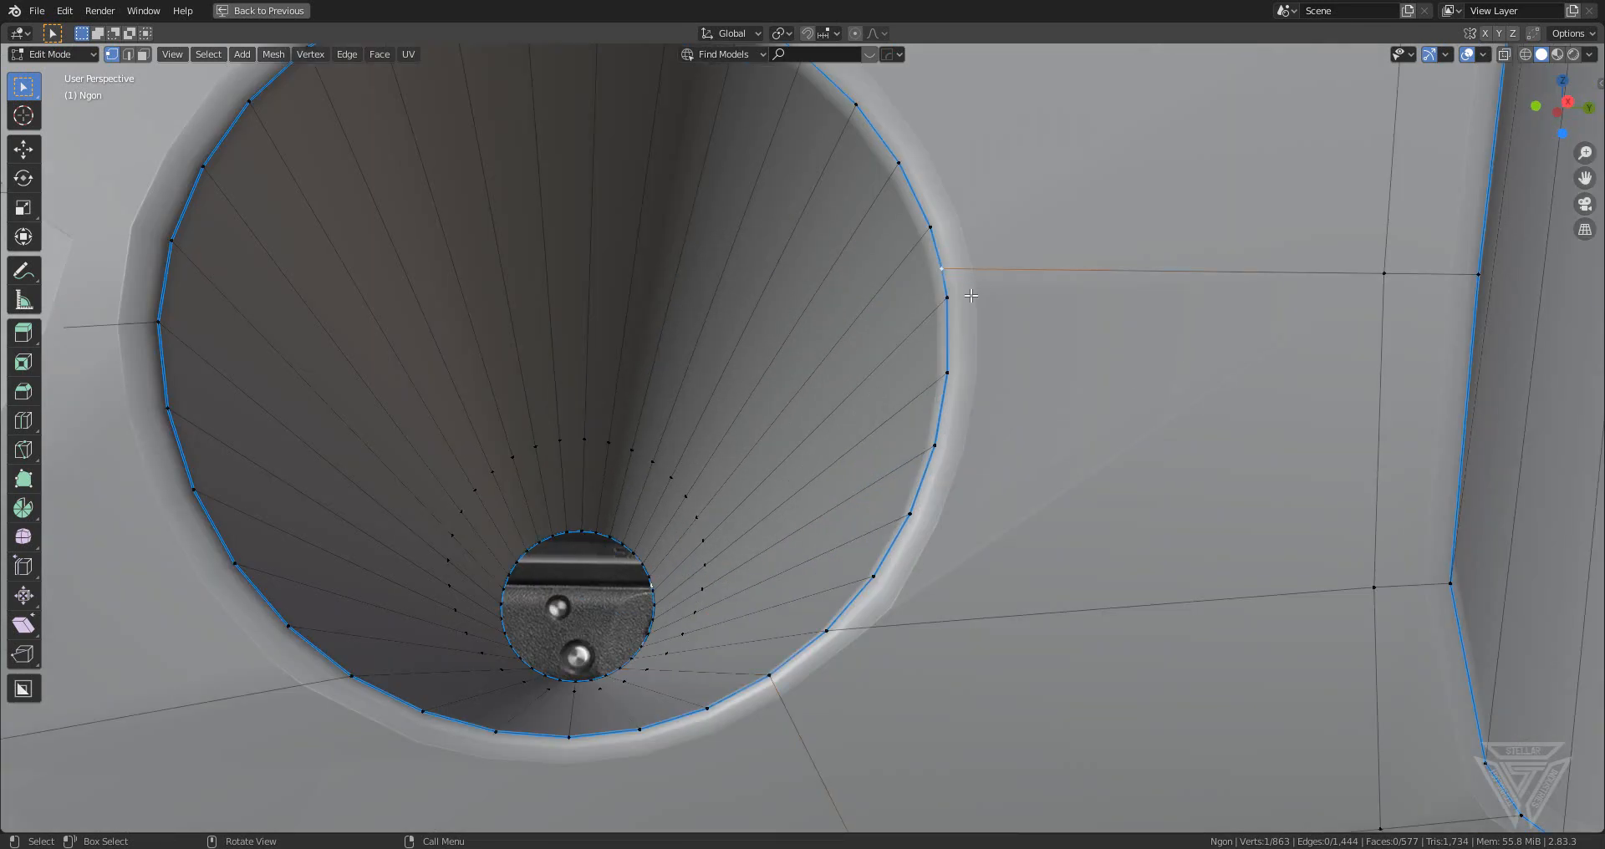
pyautogui.press('m')
pyautogui.click(1072, 348)
pyautogui.scroll(-3, 1037, 334)
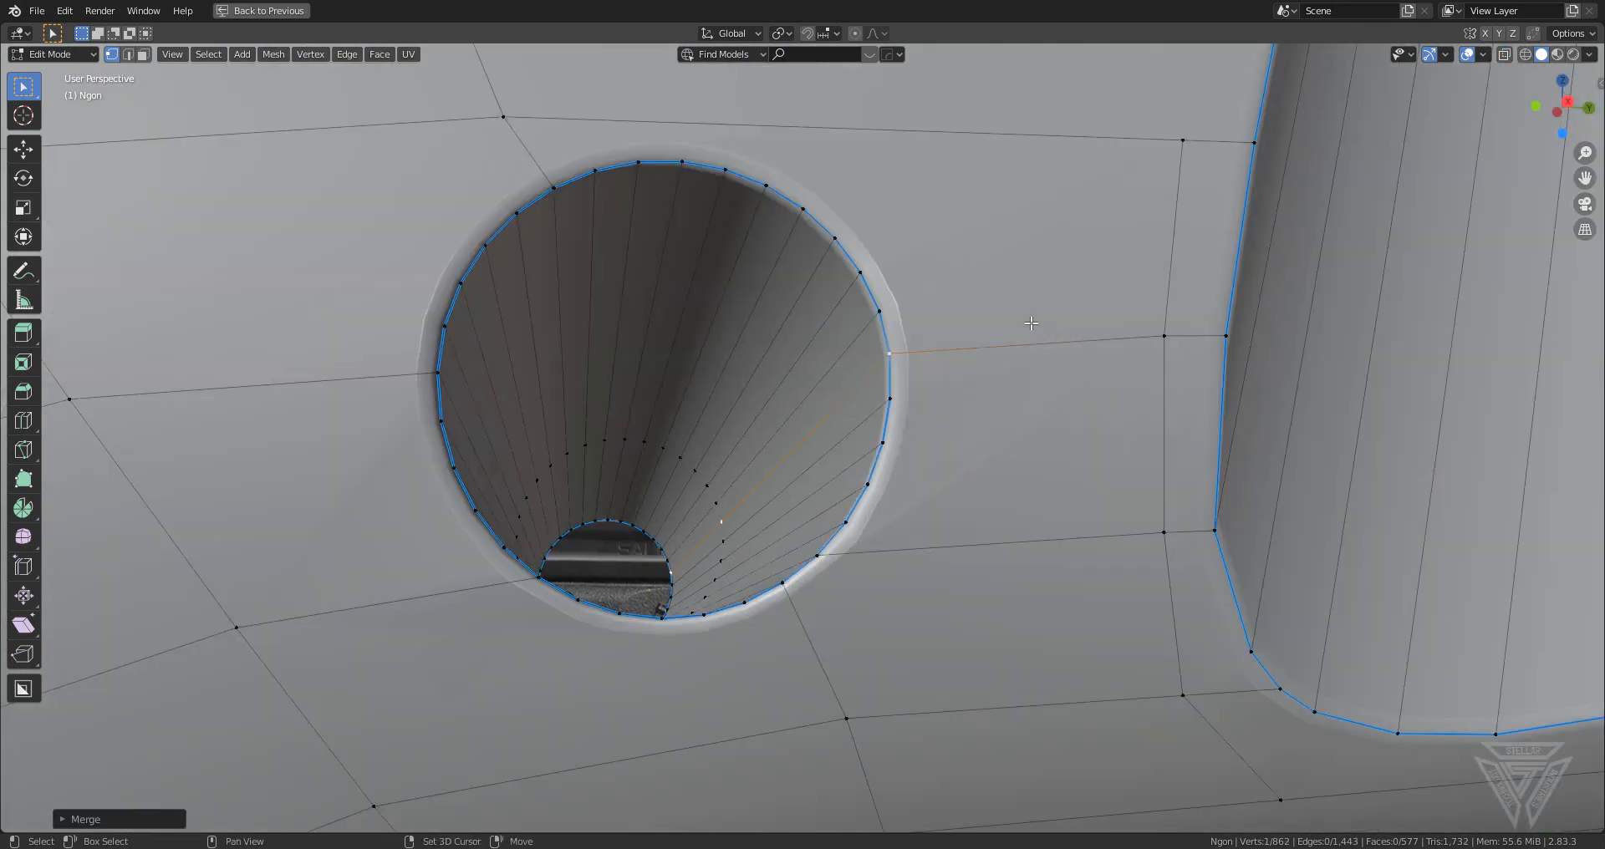
# - Slide the vertex just above the pin hole upward along its edge, away from the rim
pyautogui.keyDown('shift'); pyautogui.moveTo(1028, 329); pyautogui.dragTo(1048, 403, button='middle'); pyautogui.keyUp('shift')
pyautogui.press('Tab')
pyautogui.scroll(-7, 1073, 409)
pyautogui.press('Tab')
pyautogui.scroll(4, 961, 460)
pyautogui.scroll(2, 907, 477)
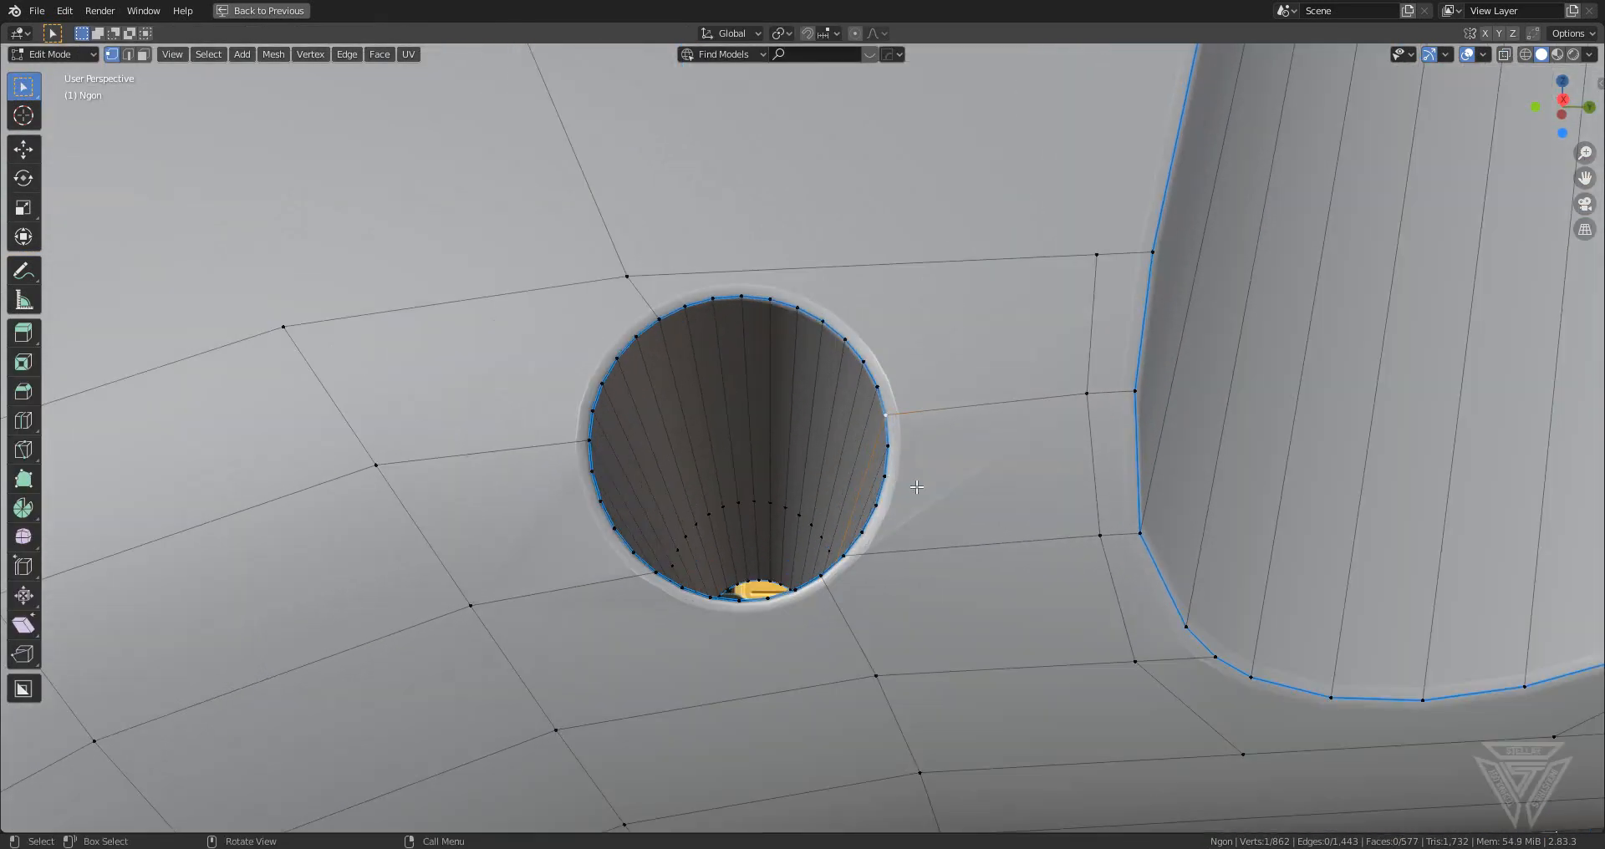
pyautogui.scroll(2, 917, 486)
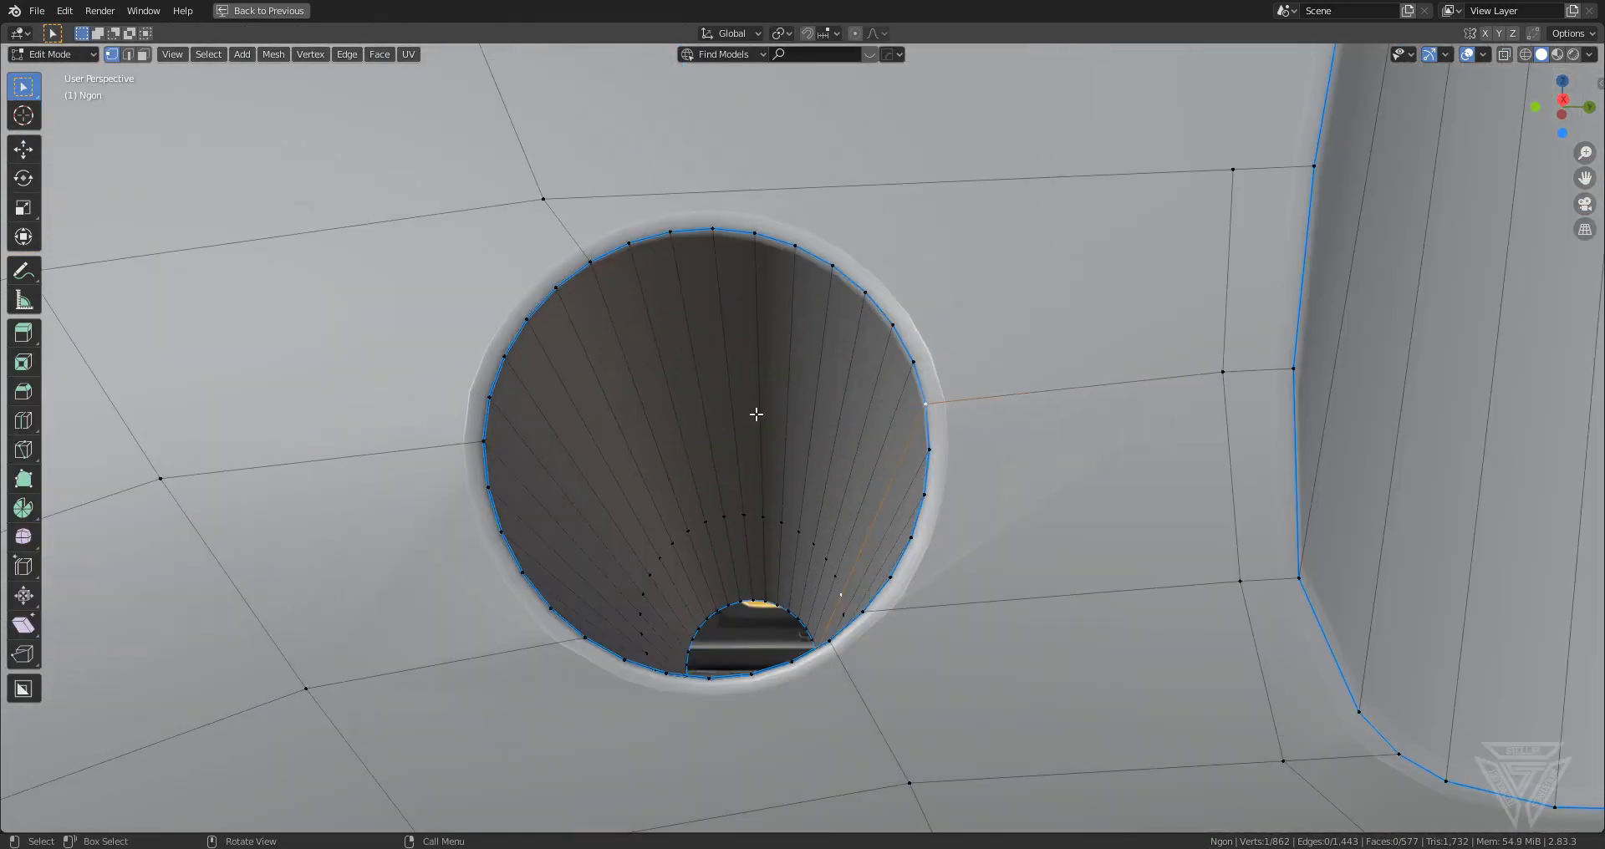
pyautogui.scroll(-6, 563, 197)
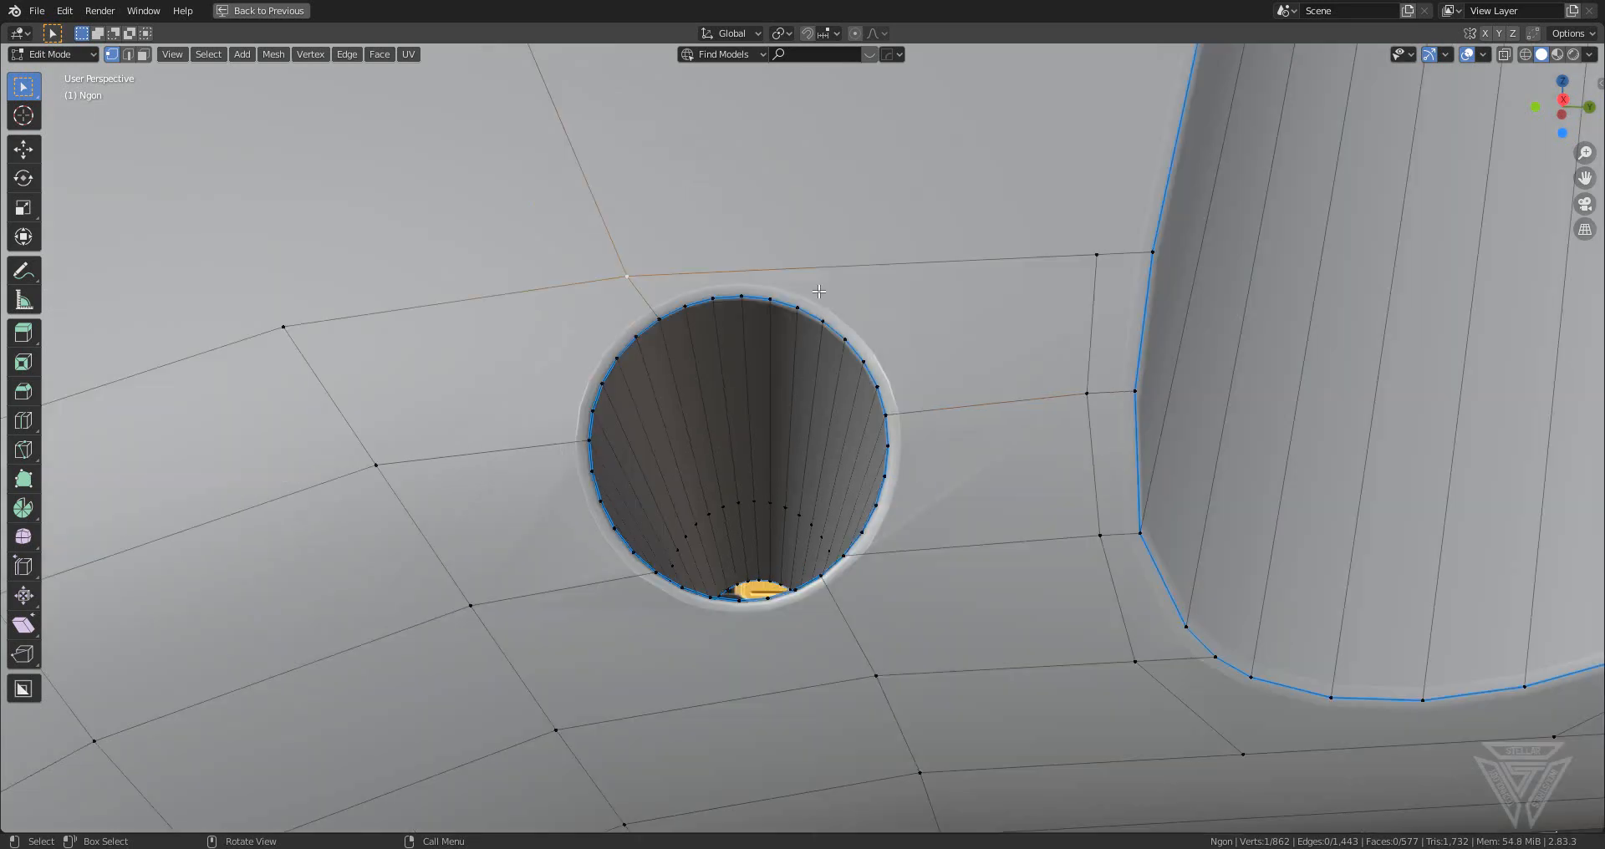
pyautogui.hotkey('shift', 'v')
pyautogui.click(922, 385)
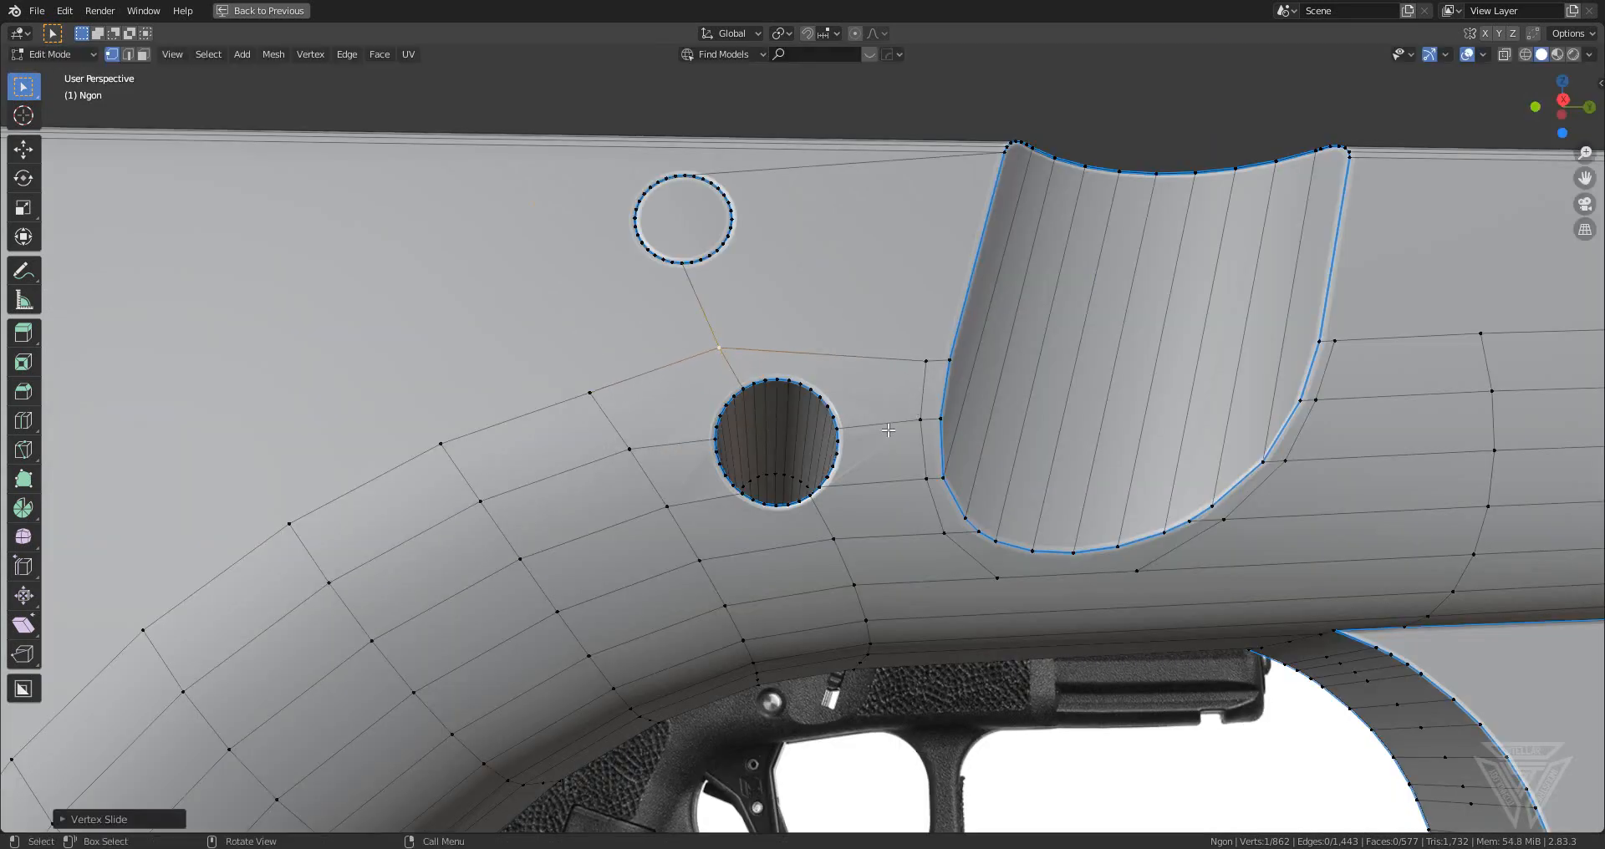
# - Select the complete rim edge loop of the pin hole and bevel it with one segment, 0.0075 m wide
pyautogui.scroll(5, 836, 541)
pyautogui.press('2')
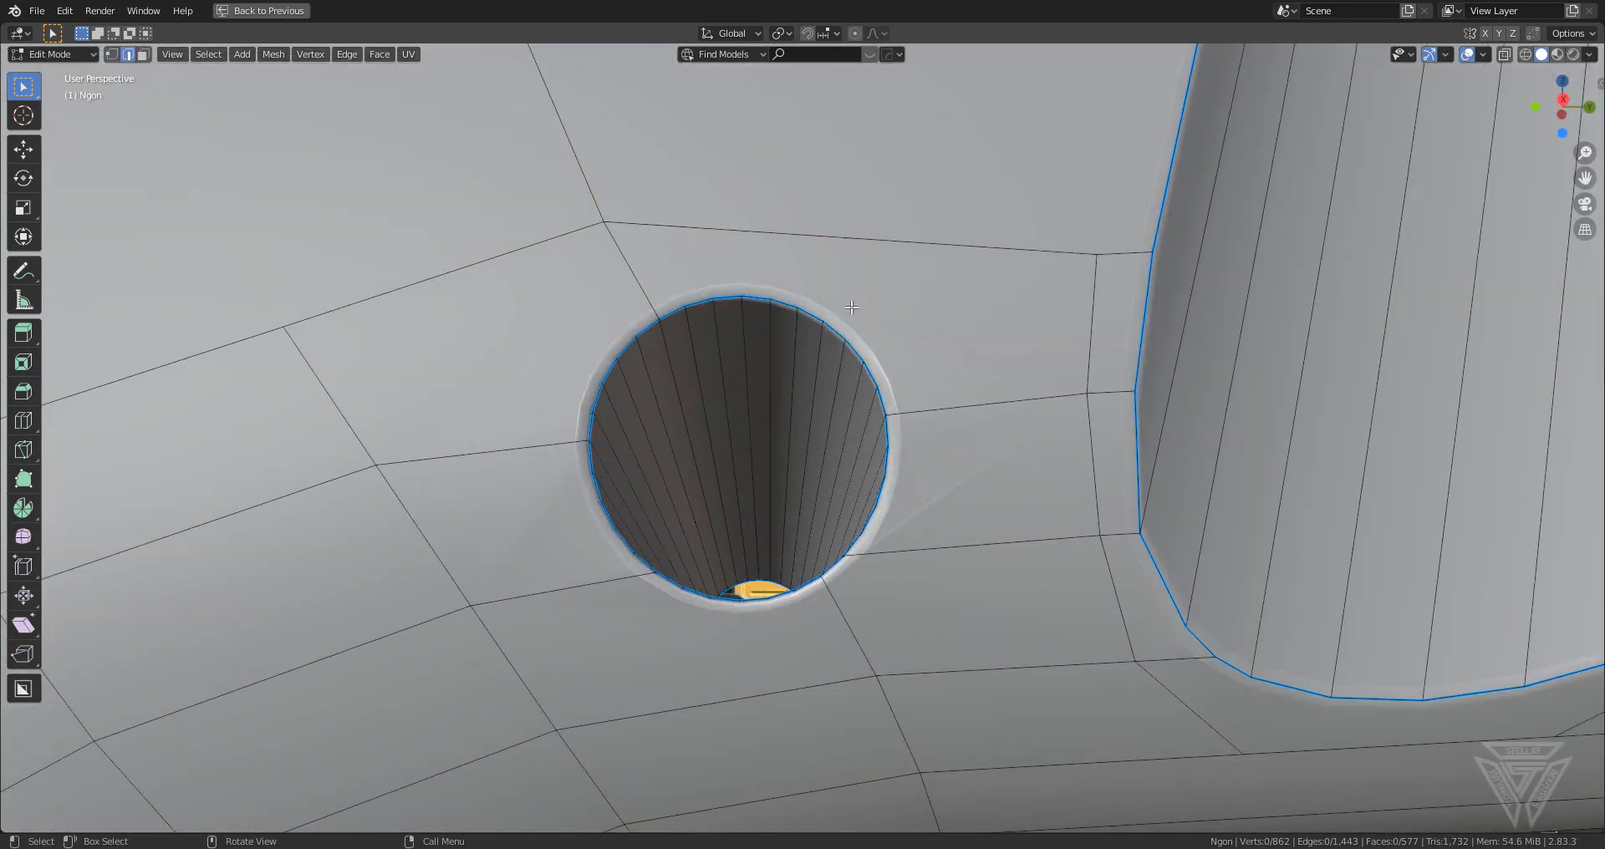
pyautogui.keyDown('ctrl'); pyautogui.click(878, 500); pyautogui.keyUp('ctrl')
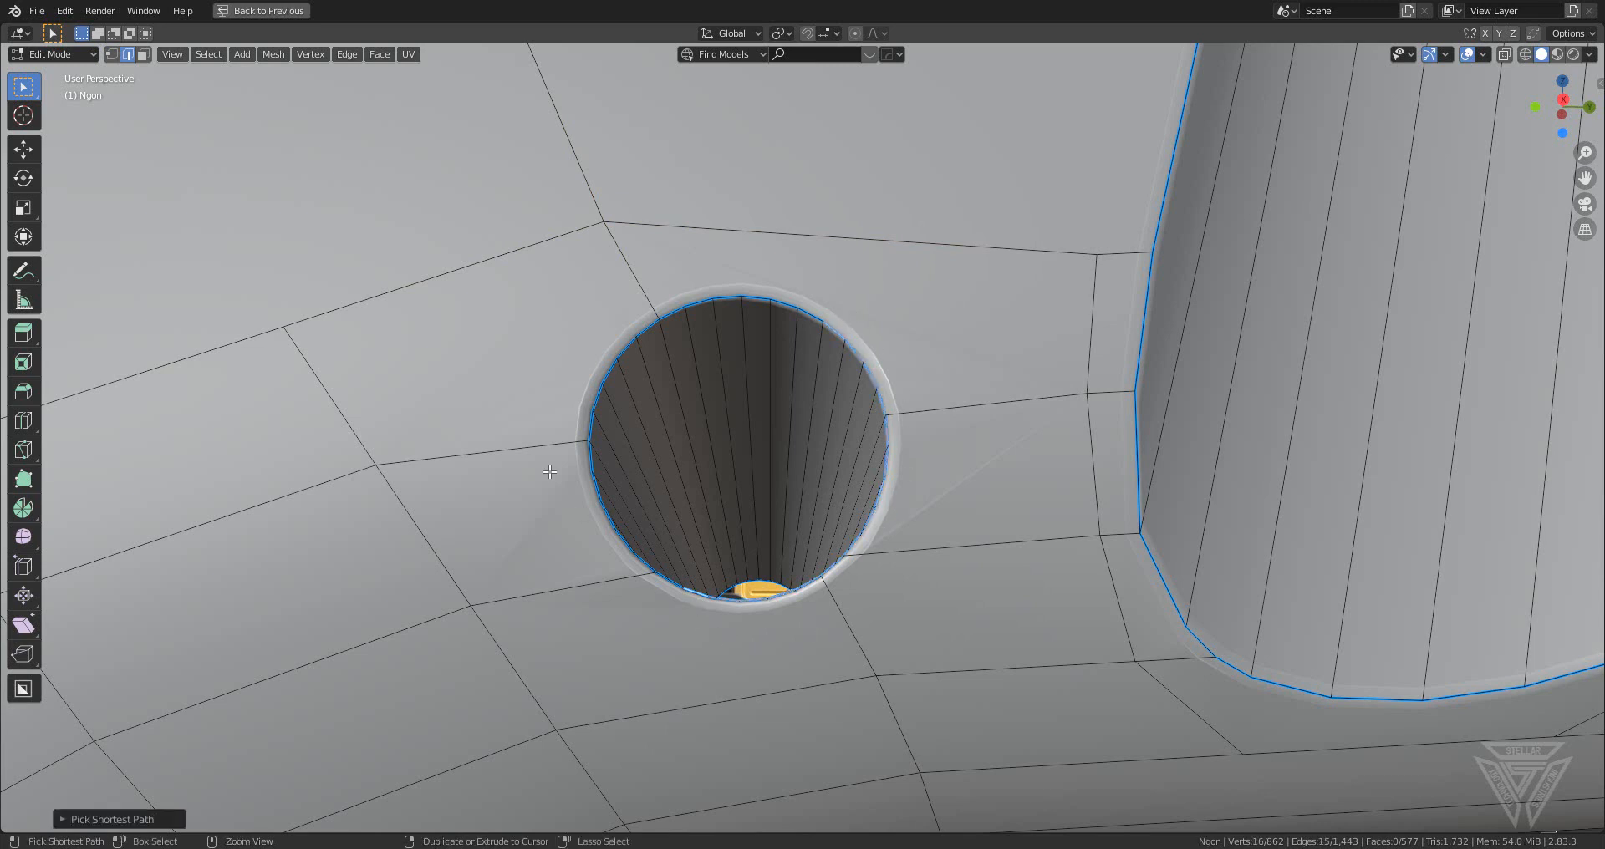
pyautogui.keyDown('ctrl'); pyautogui.click(583, 391); pyautogui.keyUp('ctrl')
pyautogui.keyDown('ctrl'); pyautogui.click(709, 288); pyautogui.keyUp('ctrl')
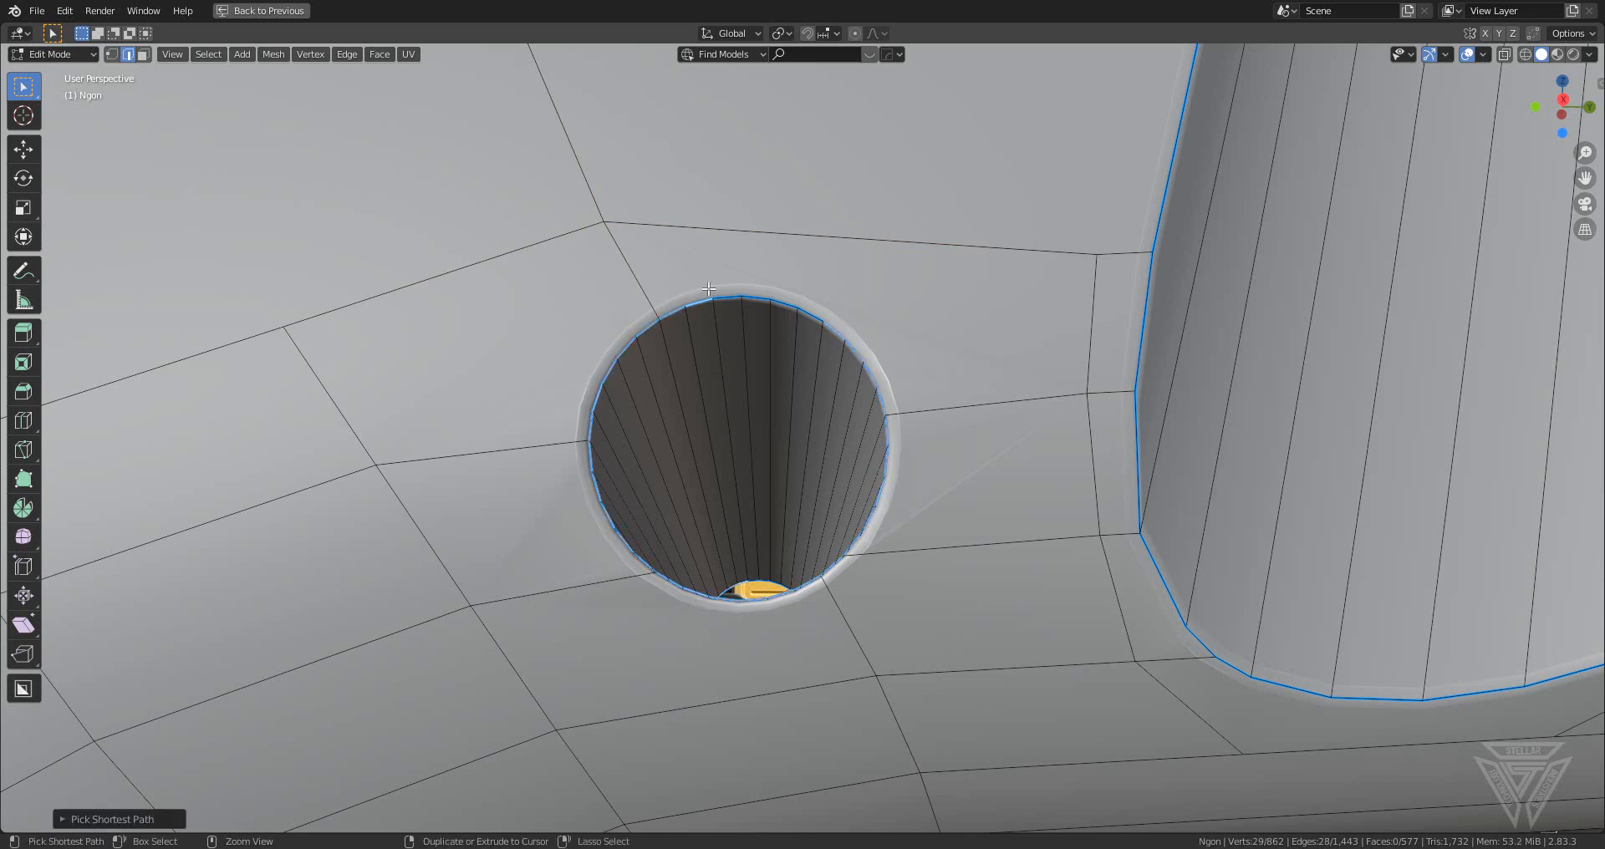
pyautogui.keyDown('ctrl'); pyautogui.click(805, 297); pyautogui.keyUp('ctrl')
pyautogui.scroll(2, 982, 478)
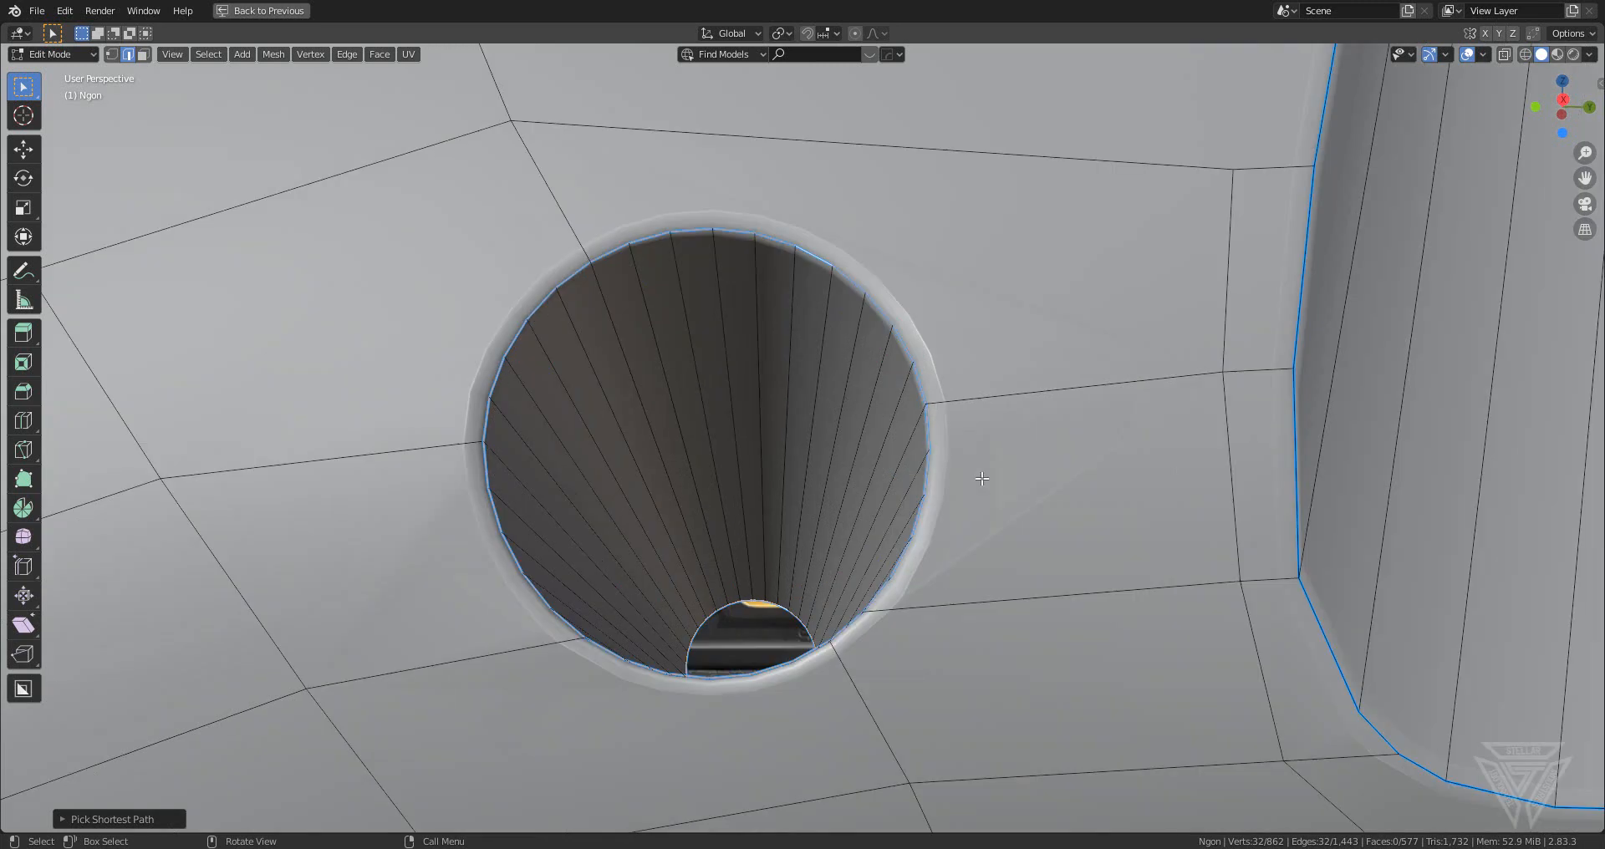
pyautogui.hotkey('ctrl', 'b')
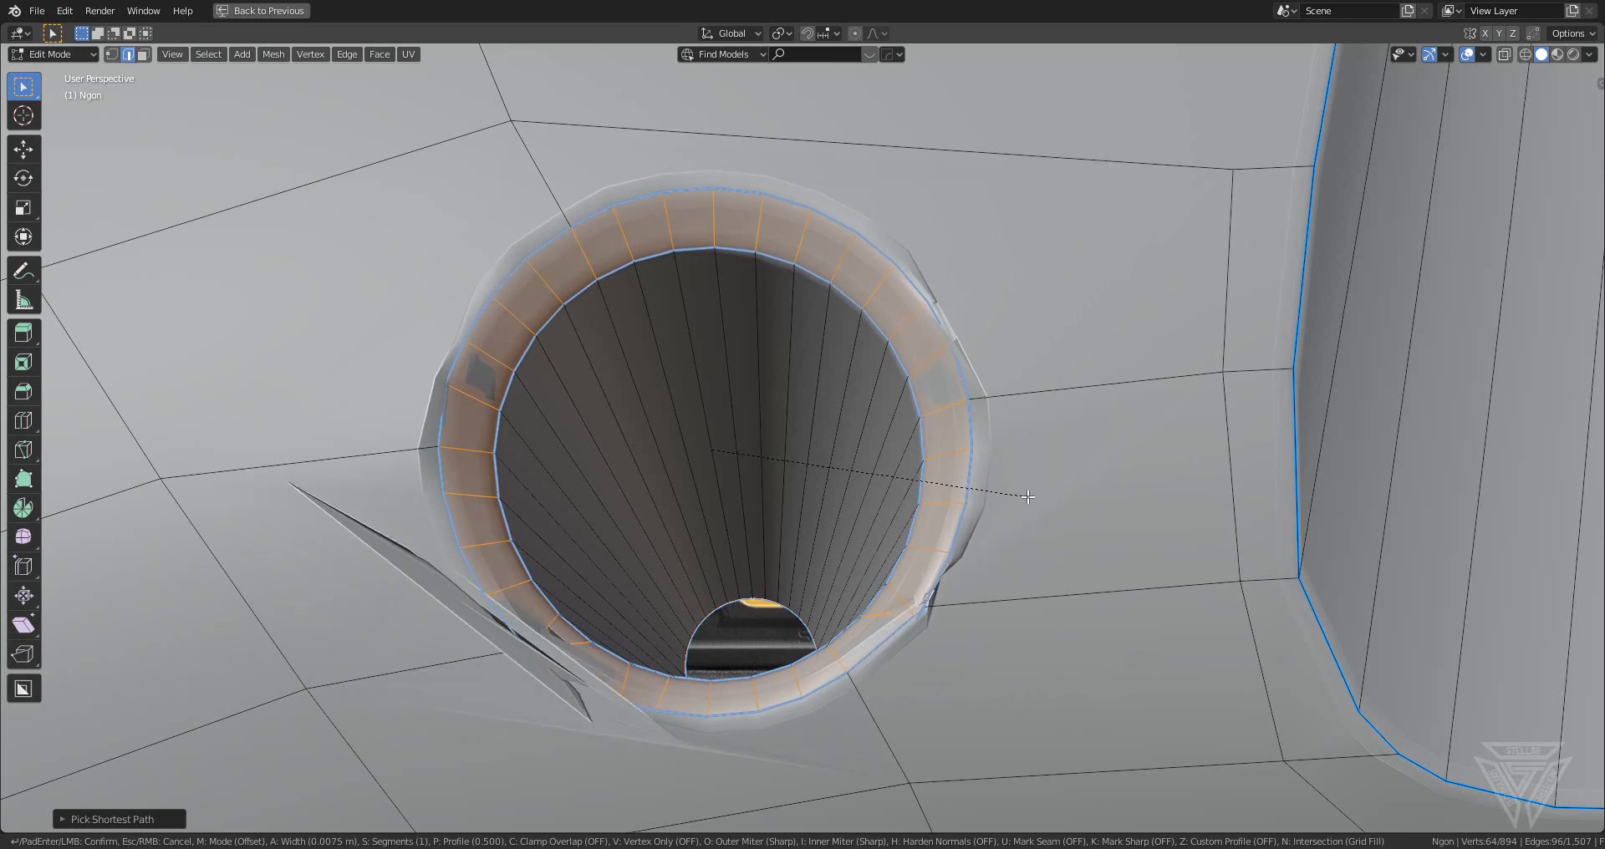
pyautogui.click(1028, 497)
pyautogui.moveTo(1028, 497); pyautogui.dragTo(1071, 423, button='middle')
# - Turn off the viewport display of the frame's Bevel modifier
pyautogui.press('Tab')
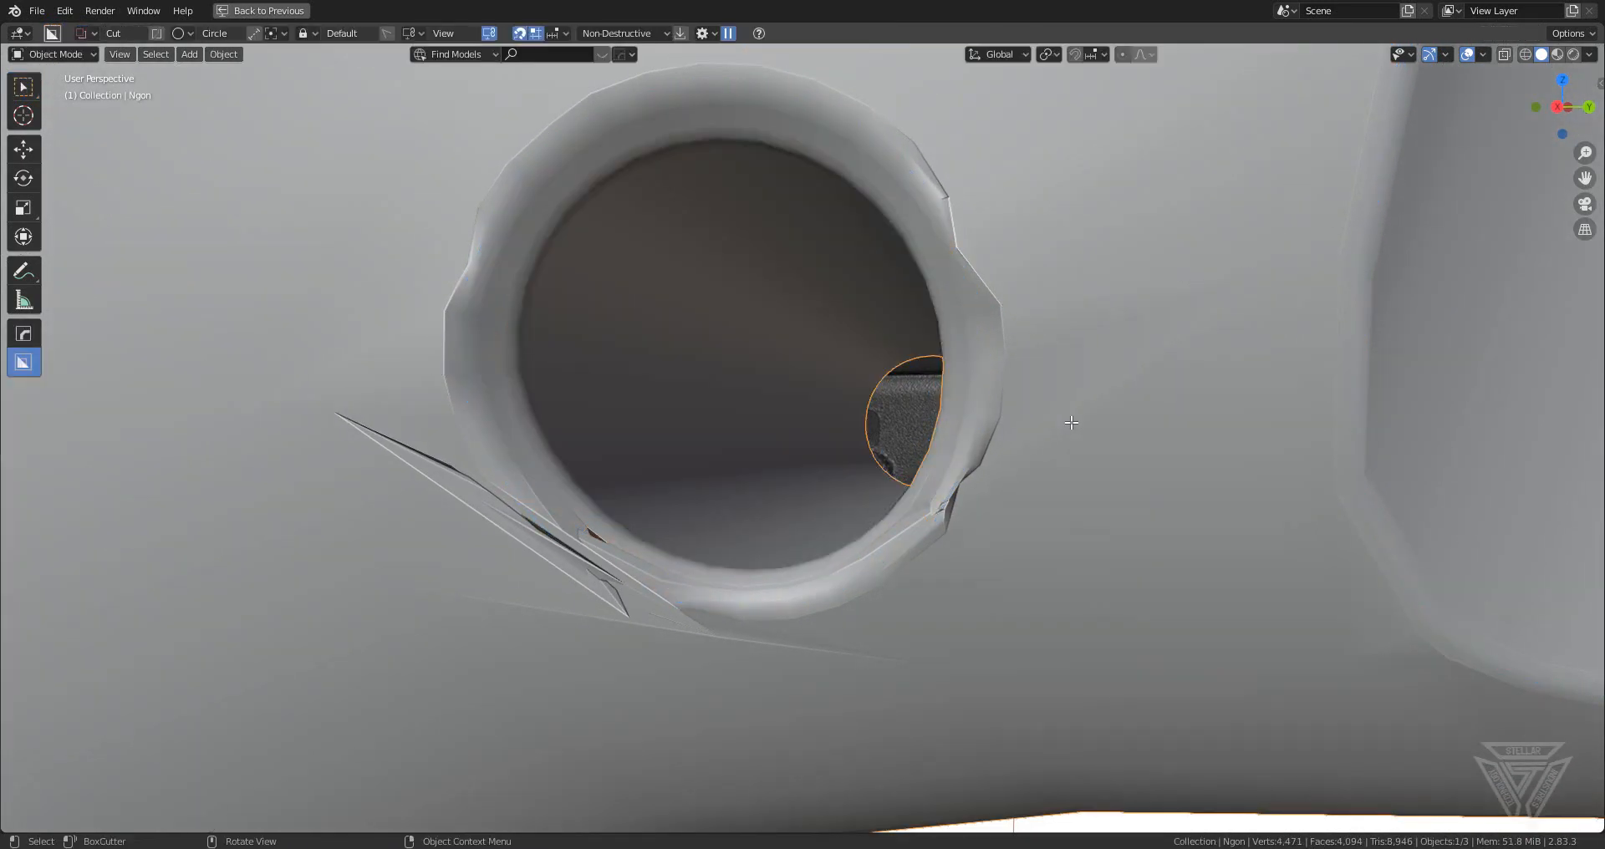
pyautogui.hotkey('ctrl', '`')
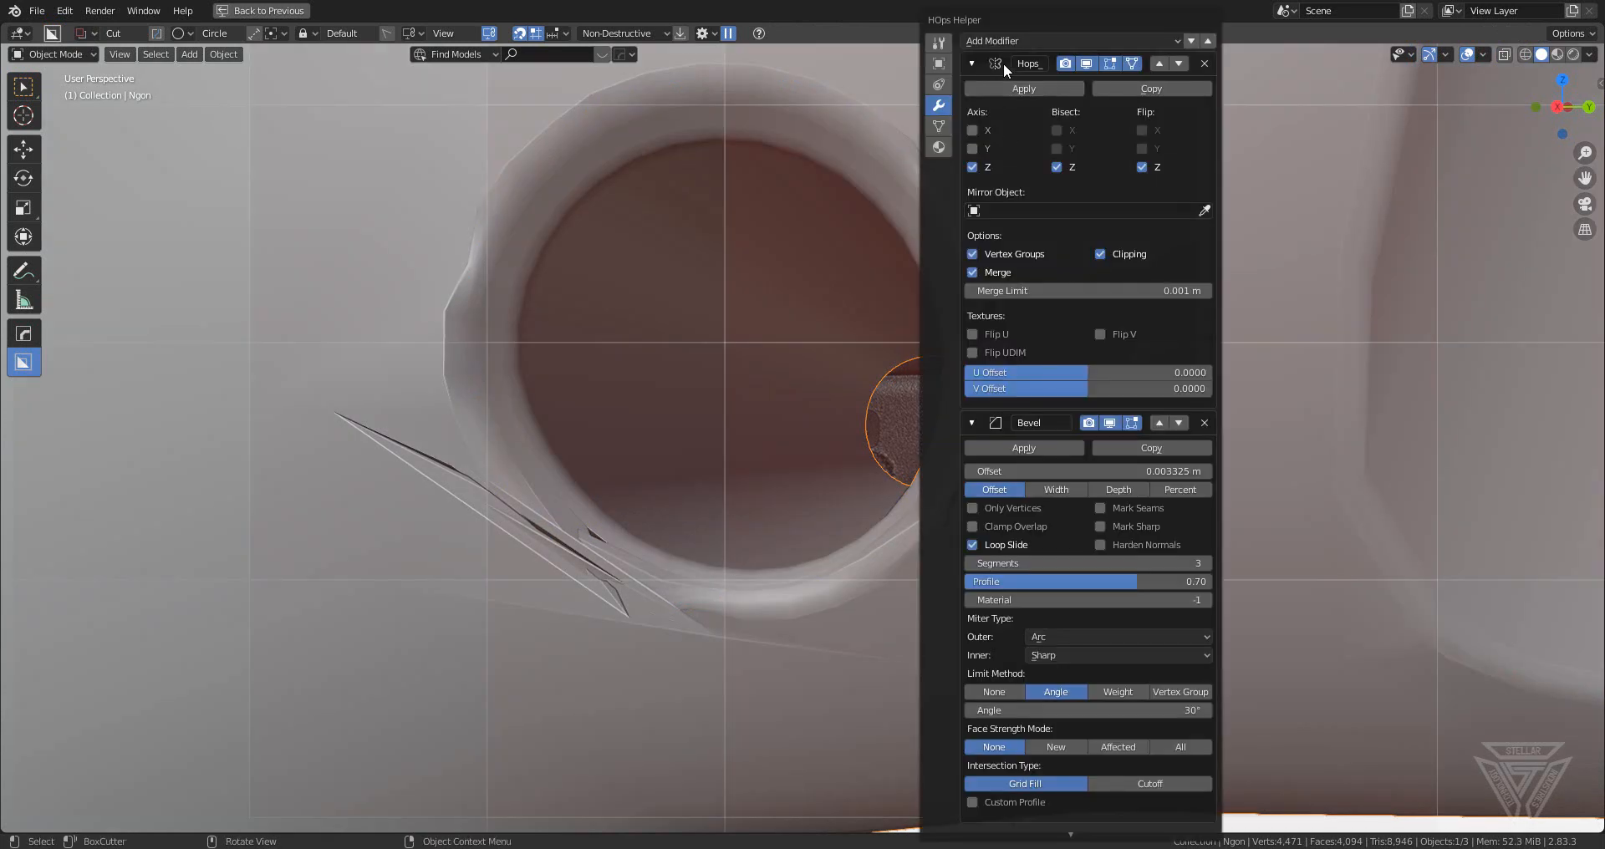
pyautogui.click(1107, 423)
pyautogui.press('Escape')
# - Merge the overlapping vertex pair on the chamfer's lower front outer edge into one in Edit Mode
pyautogui.press('Tab')
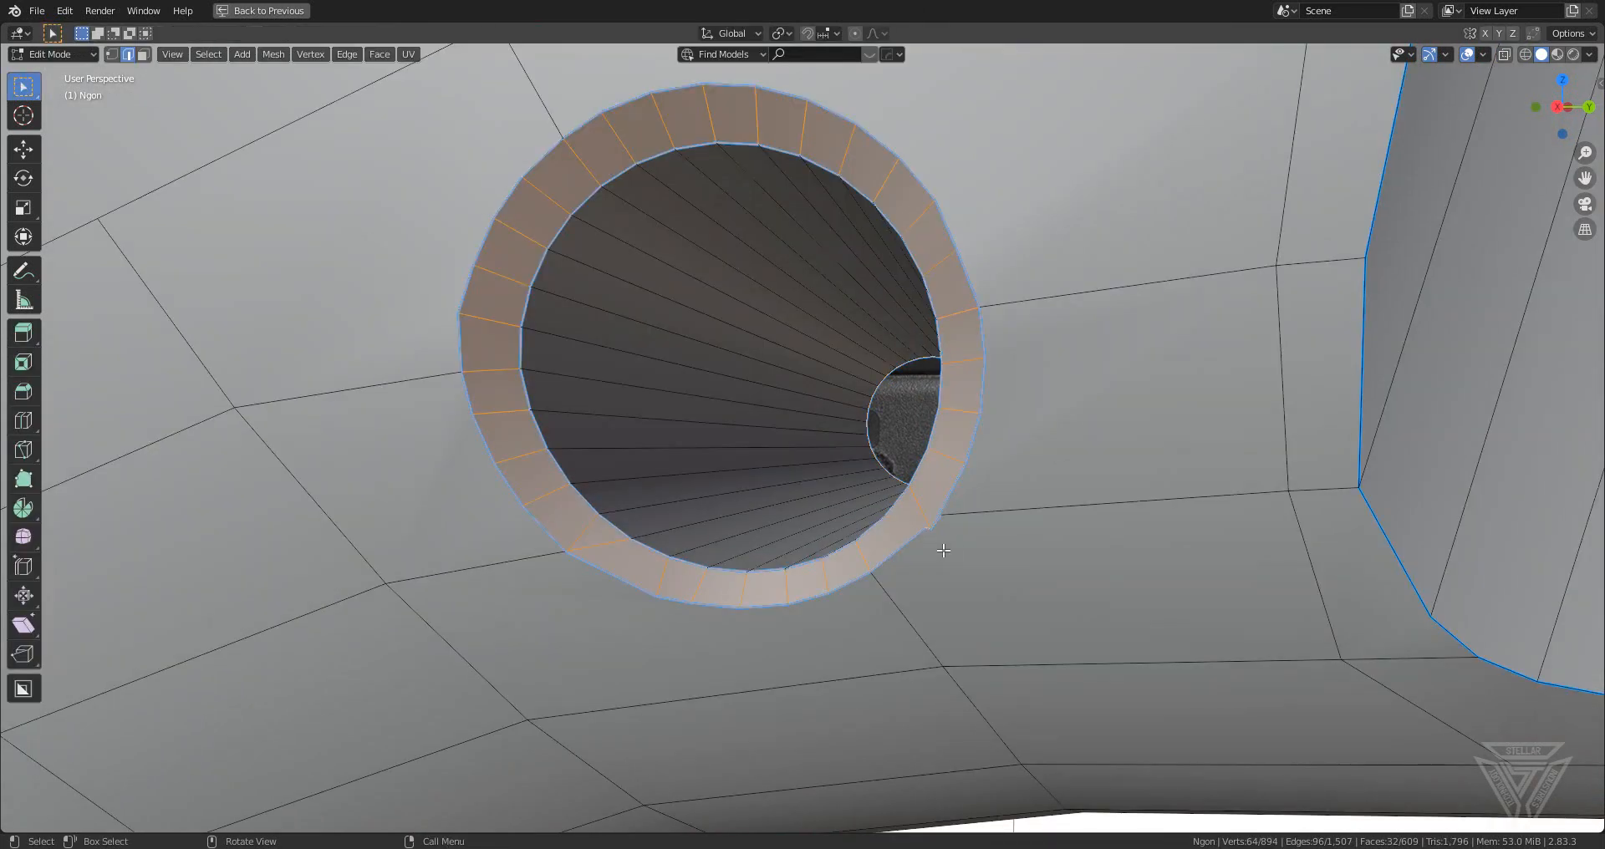
pyautogui.press('1')
pyautogui.scroll(3, 961, 547)
pyautogui.click(1017, 592)
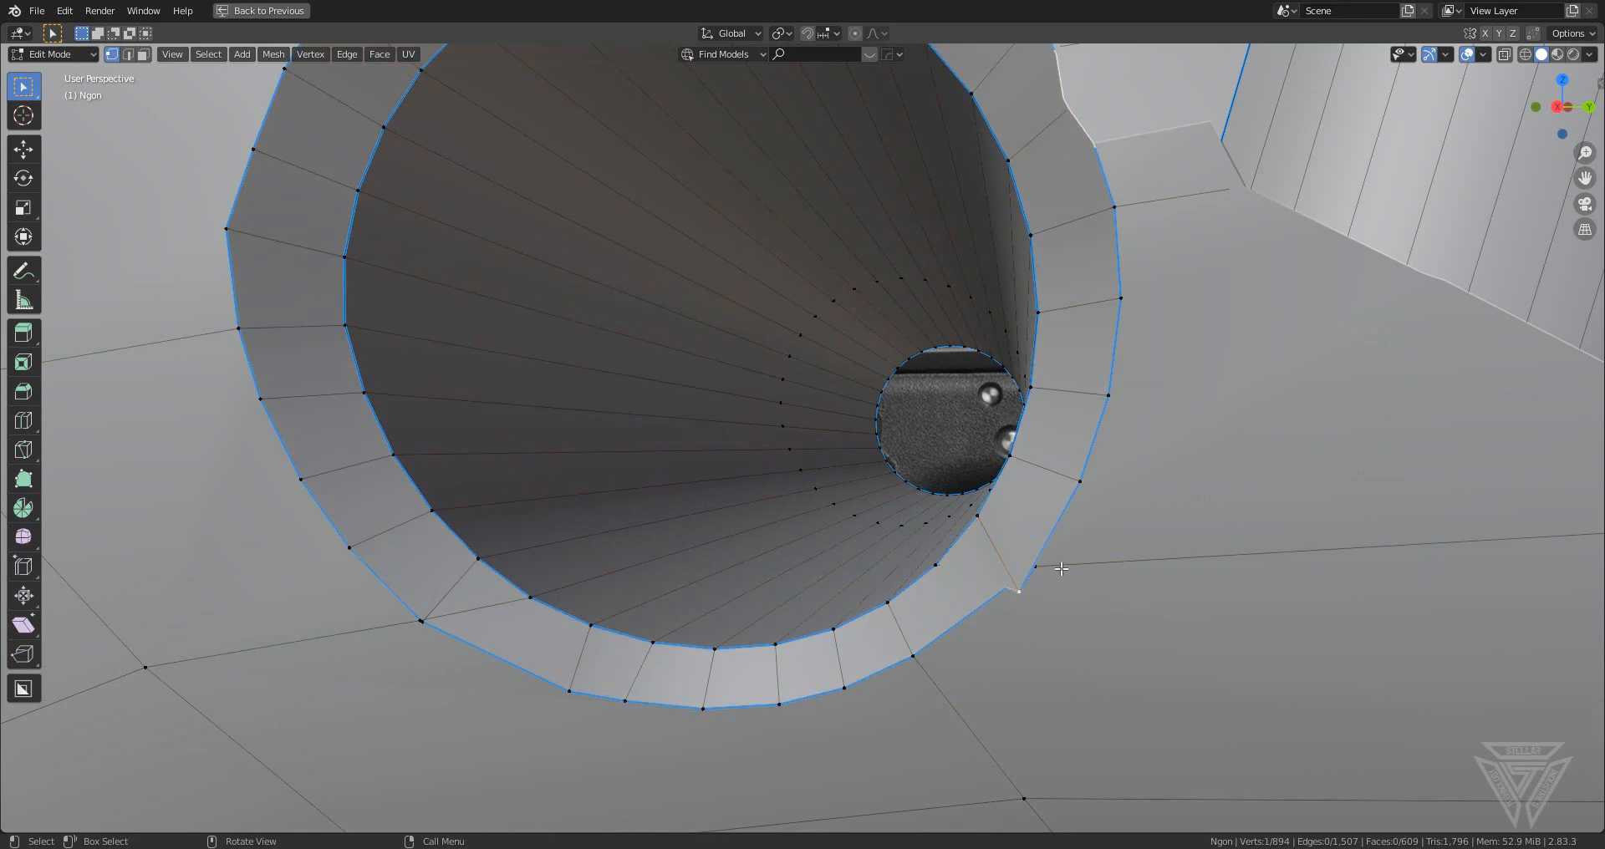
pyautogui.moveTo(1060, 567); pyautogui.dragTo(1035, 560, button='middle')
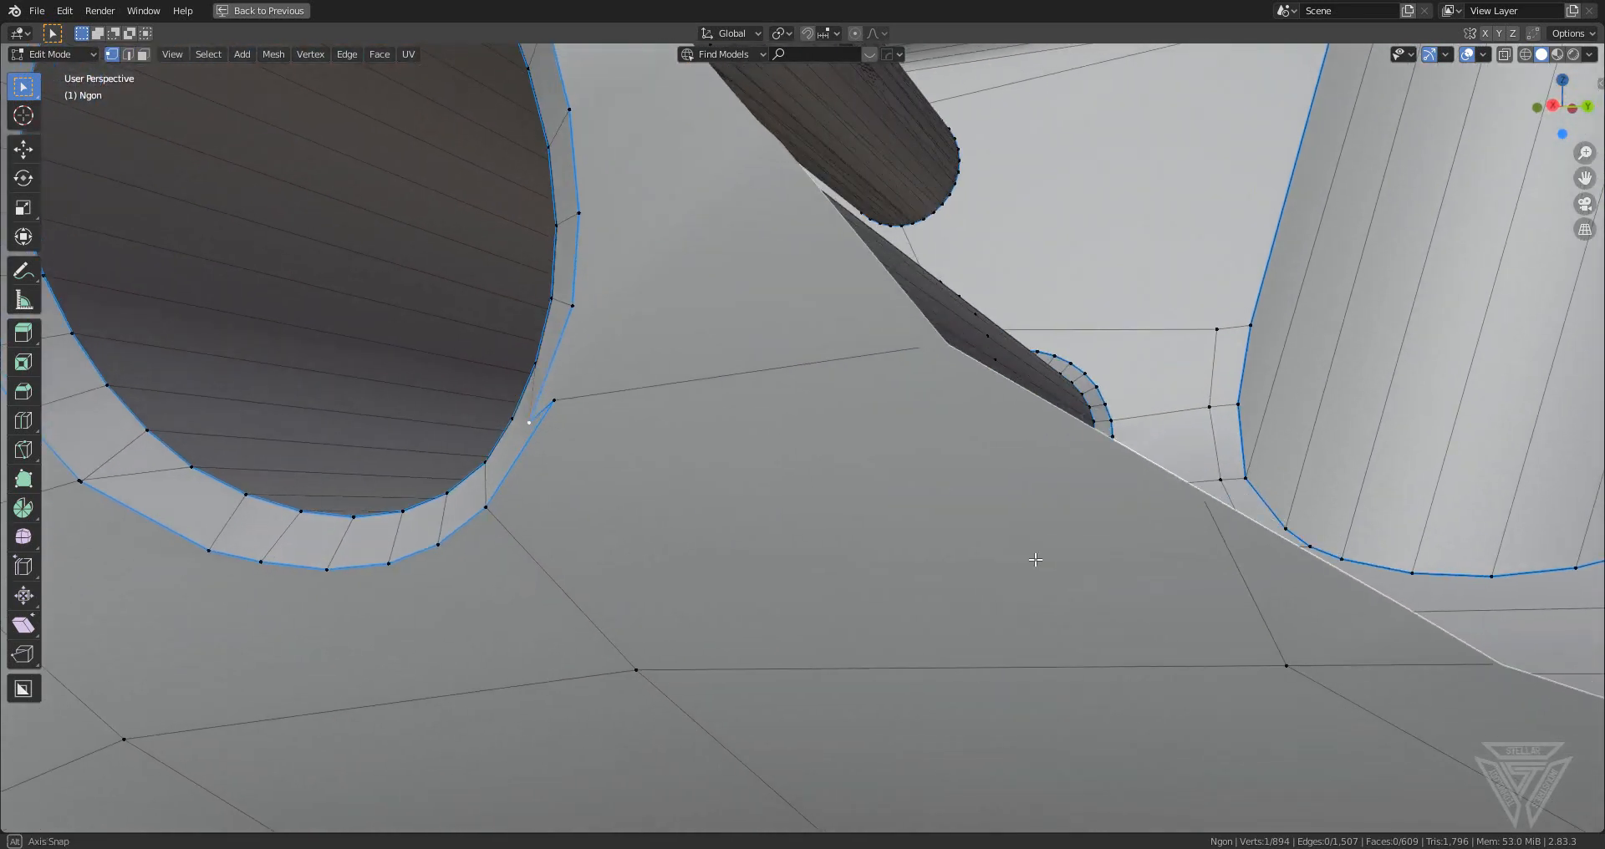
pyautogui.keyDown('shift'); pyautogui.click(567, 397); pyautogui.keyUp('shift')
pyautogui.press('m')
pyautogui.click(686, 475)
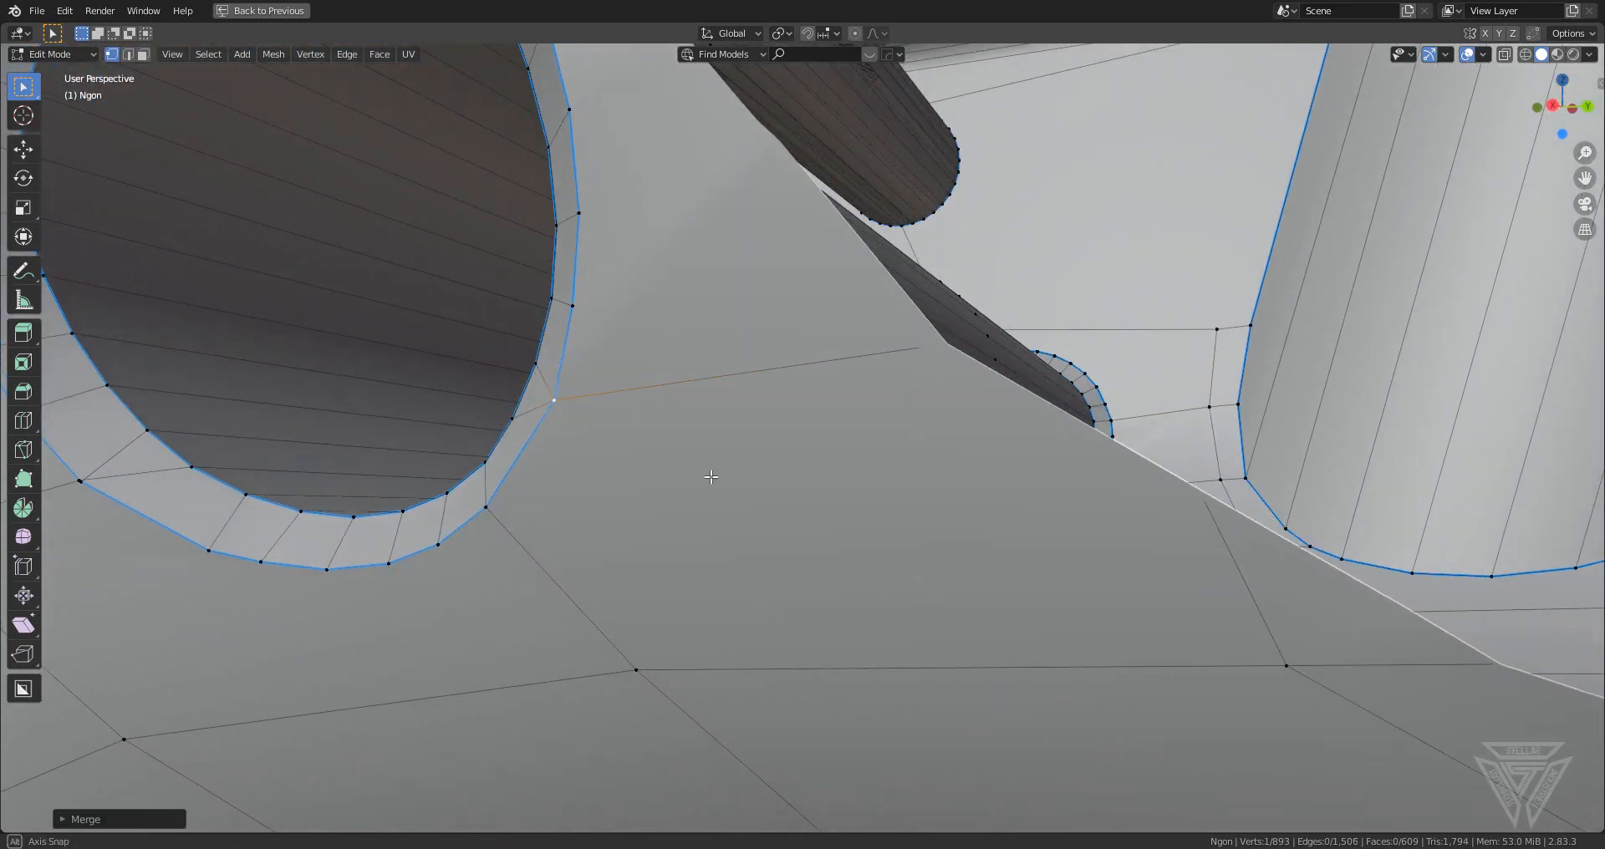
# - Merge the close vertex pair on the chamfer's lower rear outer edge into one
pyautogui.moveTo(685, 475); pyautogui.dragTo(726, 477, button='middle')
pyautogui.keyDown('shift'); pyautogui.click(510, 525); pyautogui.keyUp('shift')
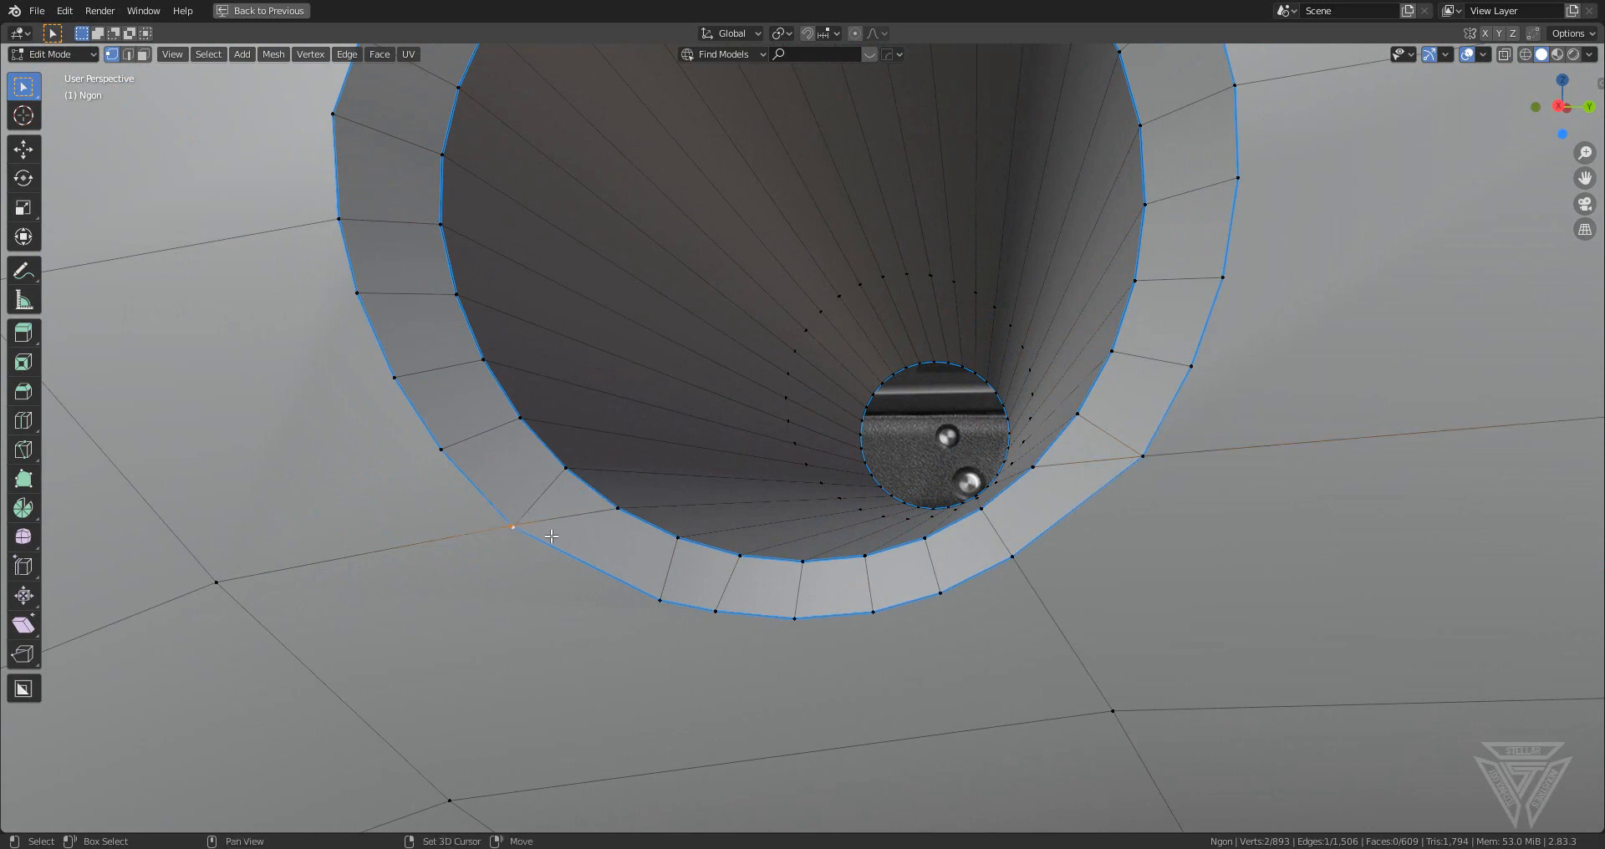
pyautogui.press('m')
pyautogui.click(728, 590)
pyautogui.moveTo(817, 443); pyautogui.dragTo(993, 502, button='middle')
pyautogui.scroll(-4, 992, 501)
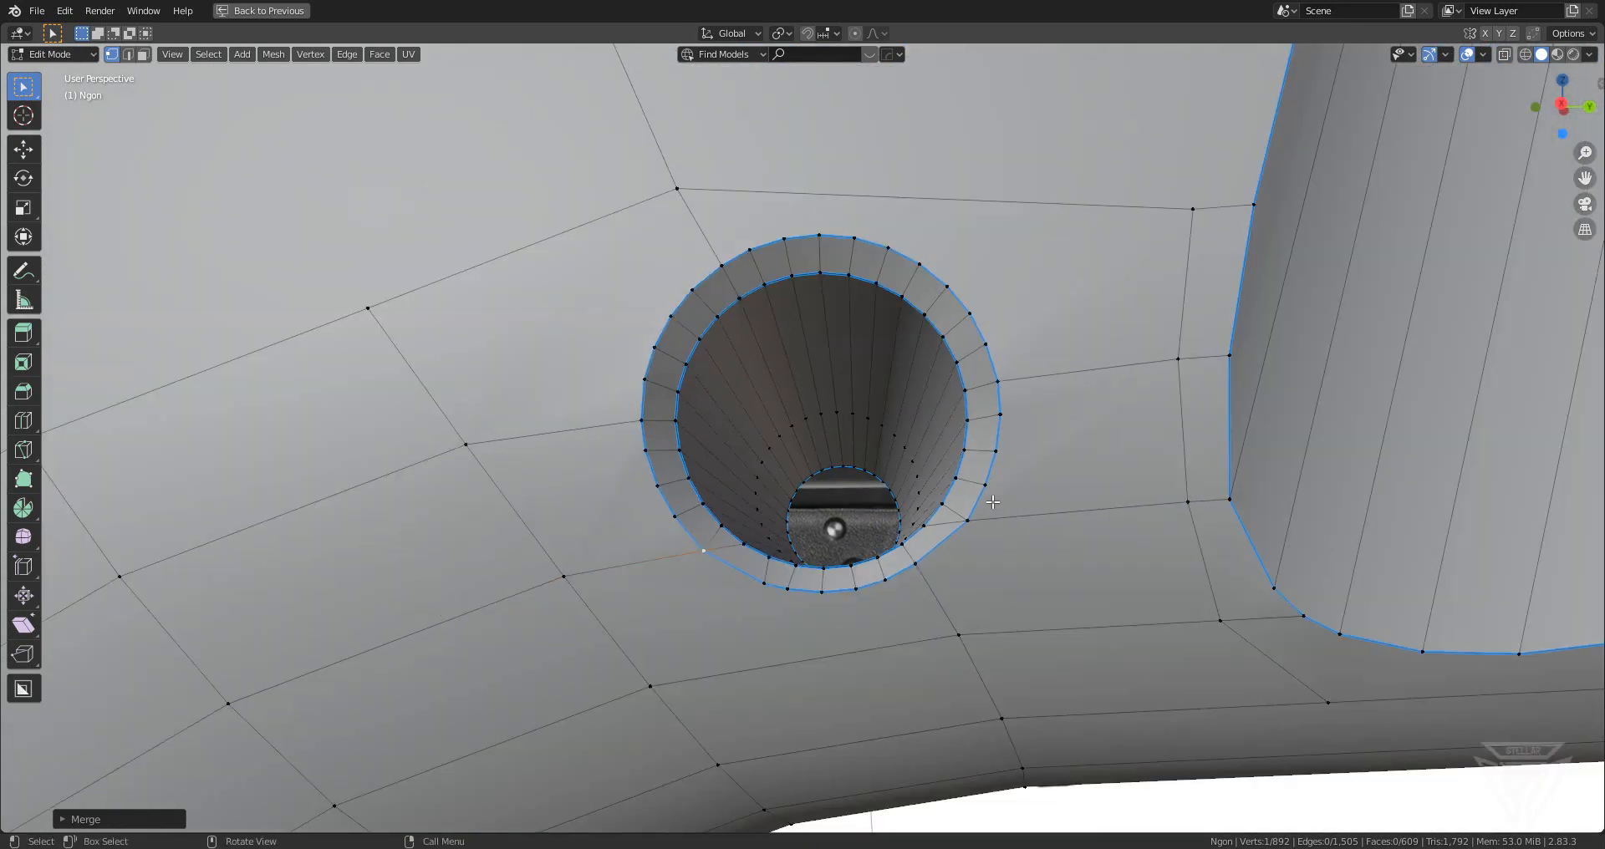
# - Examine the shape of the chamfered pin hole in Object Mode, especially its outer edge
pyautogui.press('Tab')
pyautogui.scroll(-4, 988, 502)
pyautogui.moveTo(983, 502); pyautogui.dragTo(855, 479, button='middle')
pyautogui.scroll(4, 1000, 518)
pyautogui.scroll(6, 844, 501)
pyautogui.scroll(-5, 840, 497)
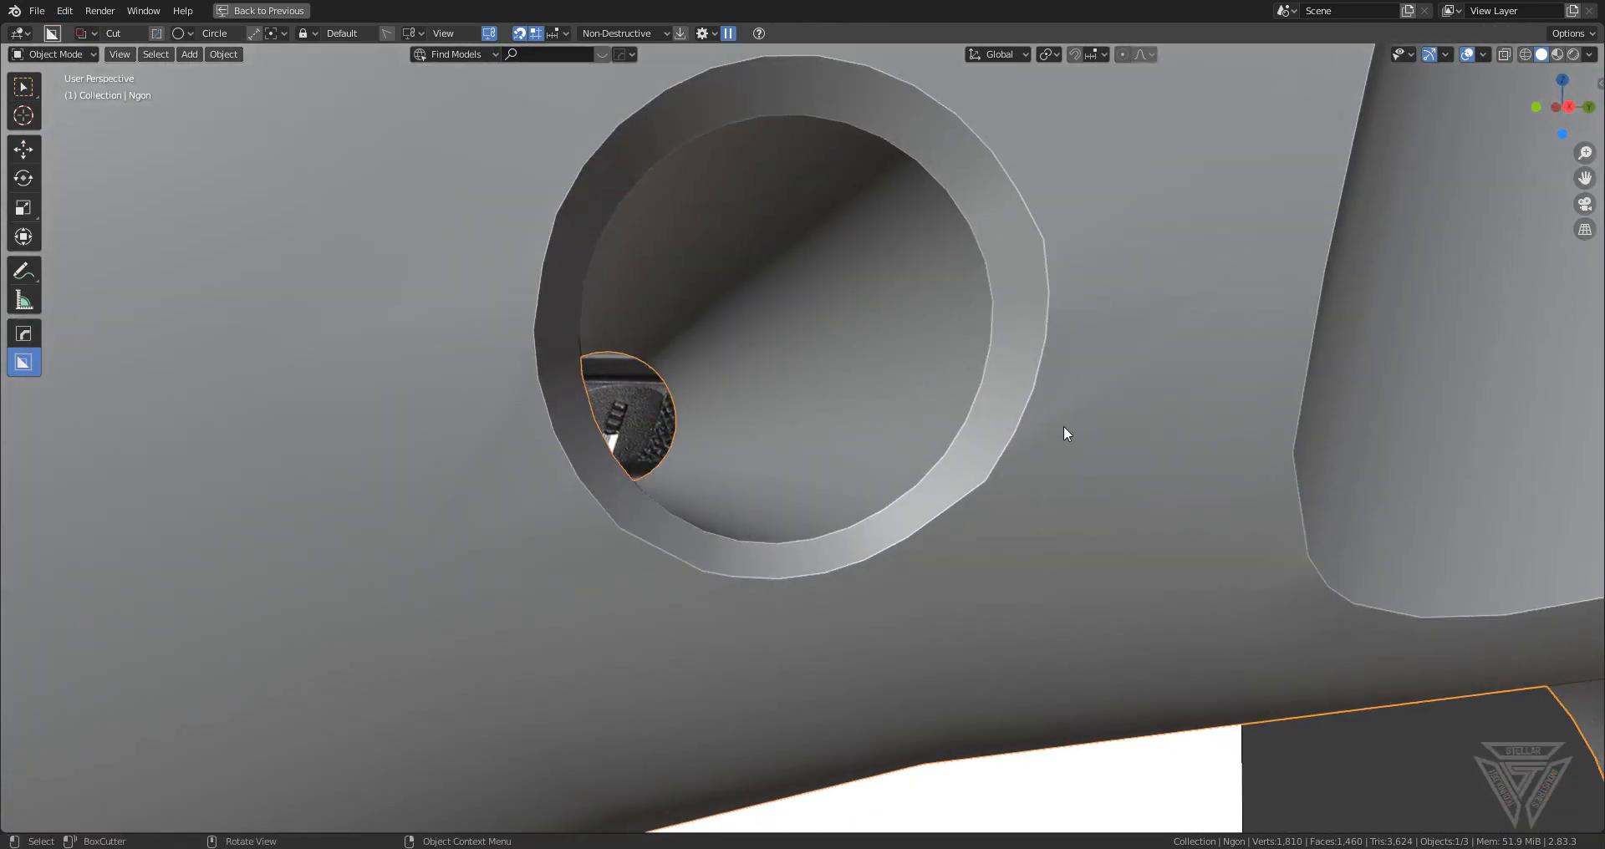
pyautogui.press('Tab')
pyautogui.moveTo(987, 484); pyautogui.dragTo(1047, 480, button='middle')
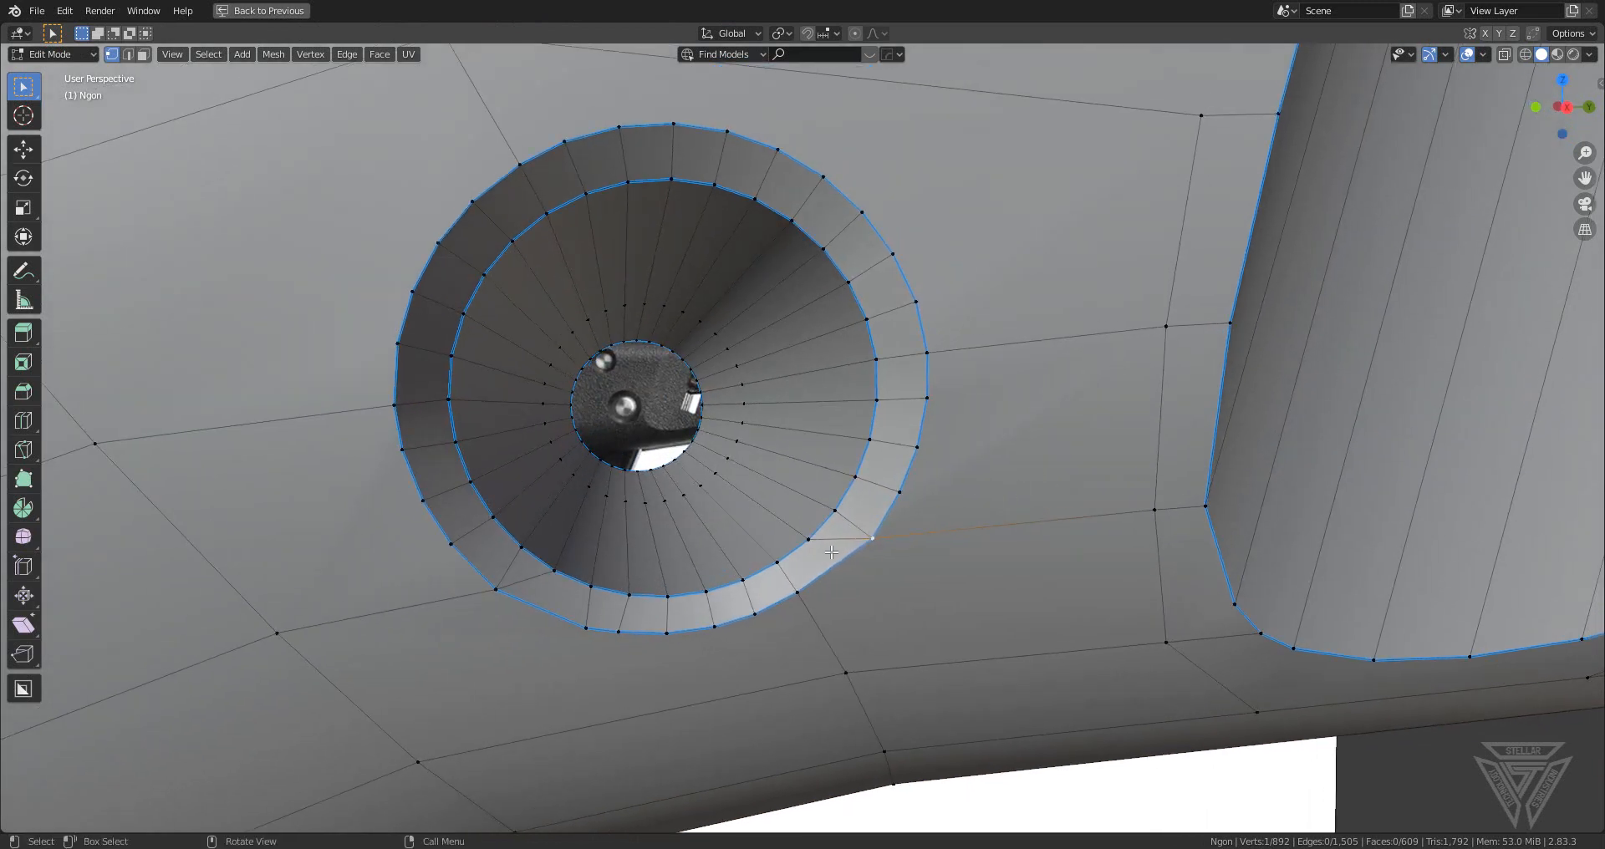
pyautogui.press('k')
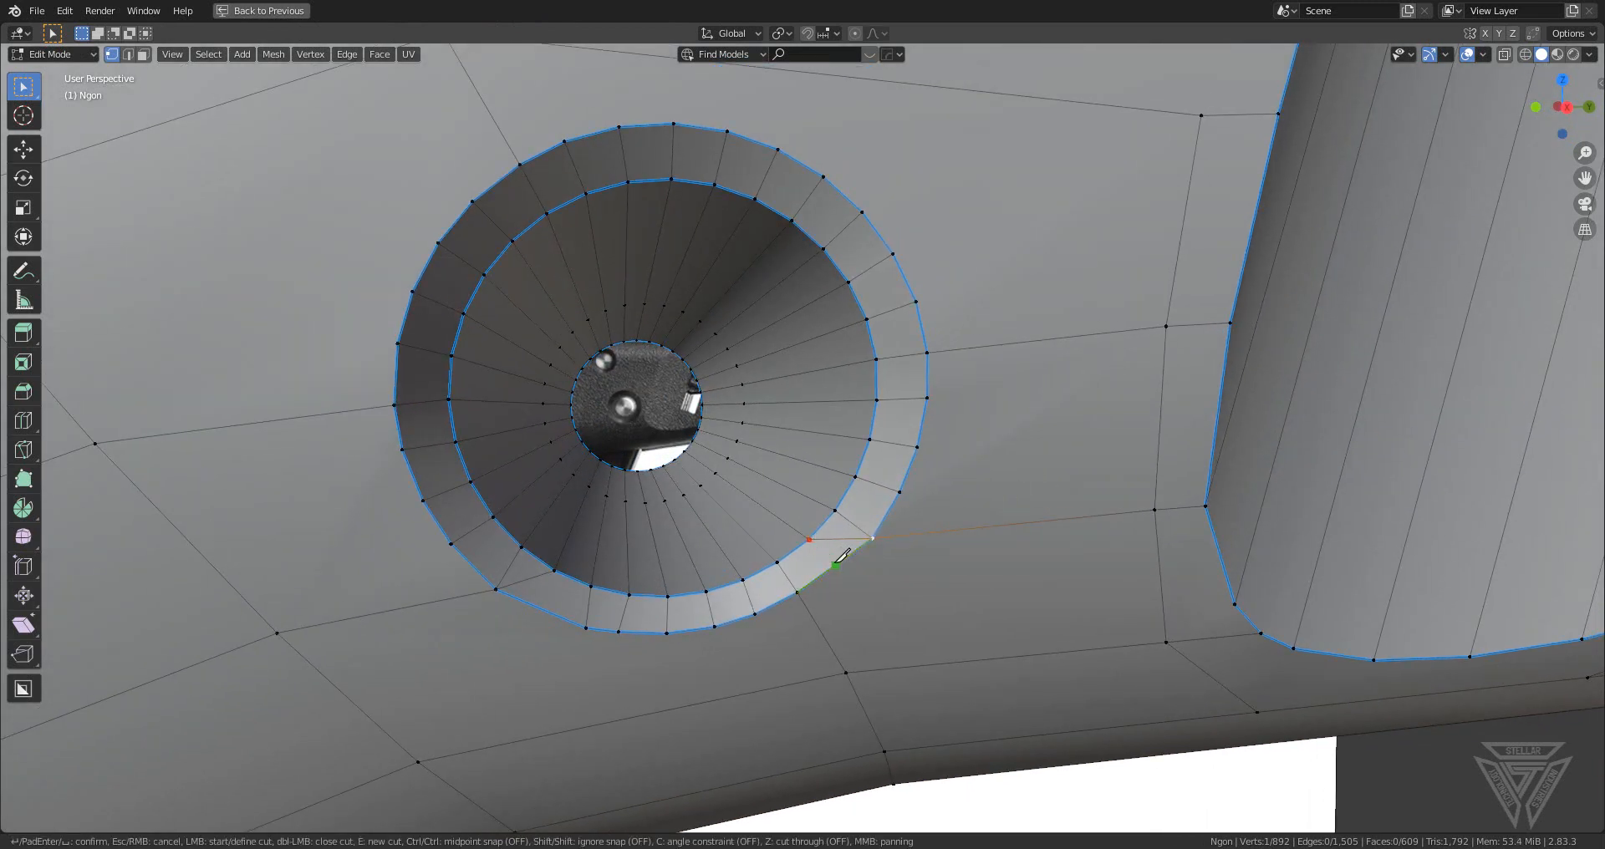
pyautogui.press('Return')
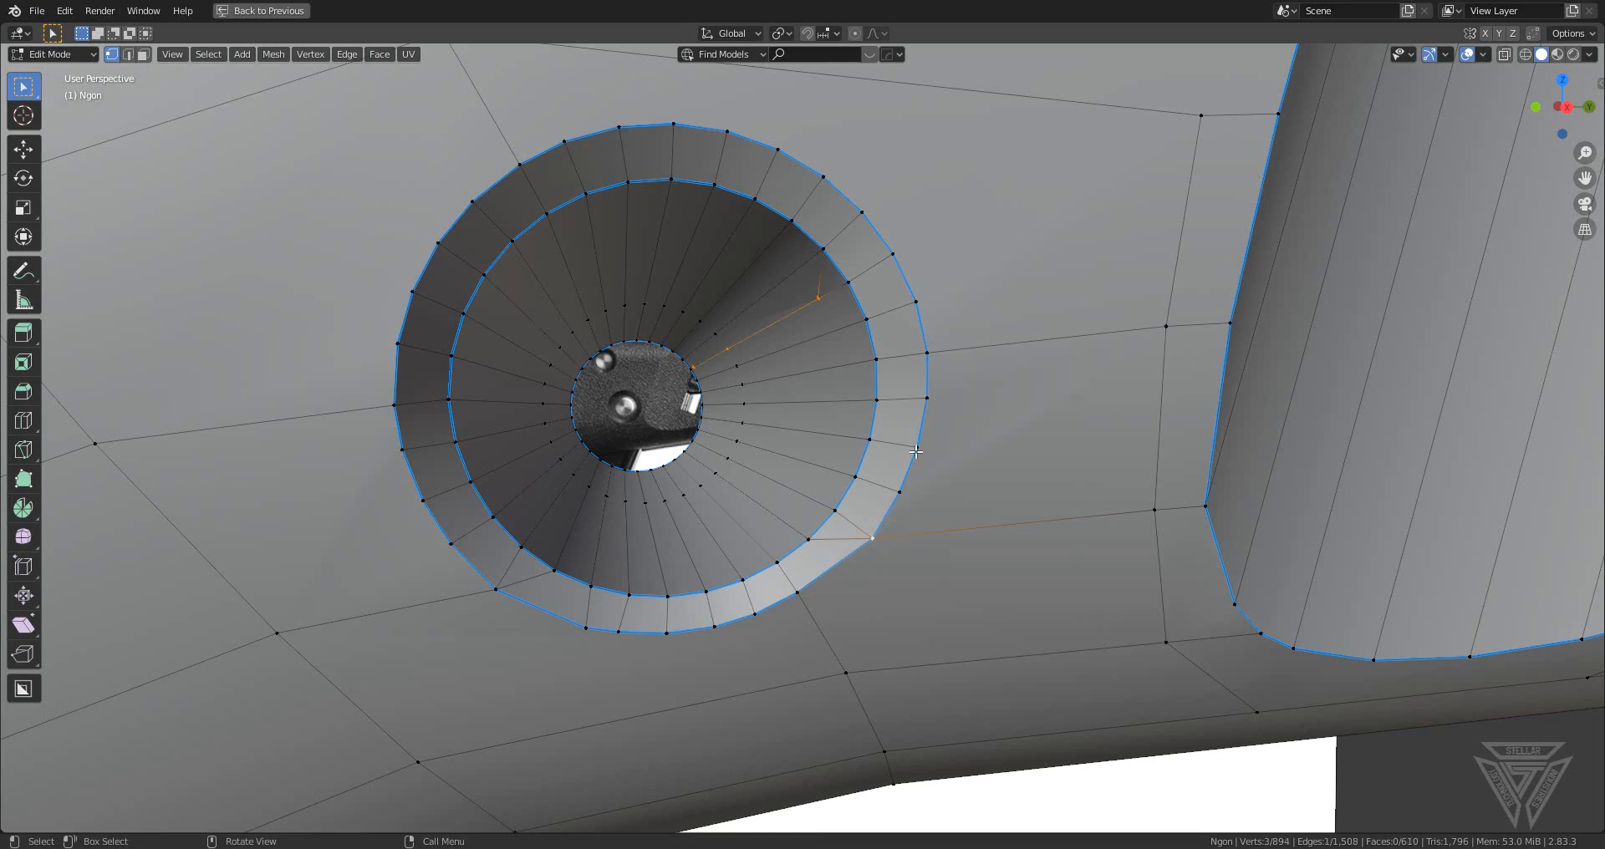
pyautogui.hotkey('ctrl', 'z')
# - Knife a new edge line between the pin hole and the recess, from the edge above the hole to the vertex below it
pyautogui.scroll(2, 915, 454)
pyautogui.keyDown('shift'); pyautogui.scroll(-3, 911, 493); pyautogui.keyUp('shift')
pyautogui.scroll(-2, 910, 497)
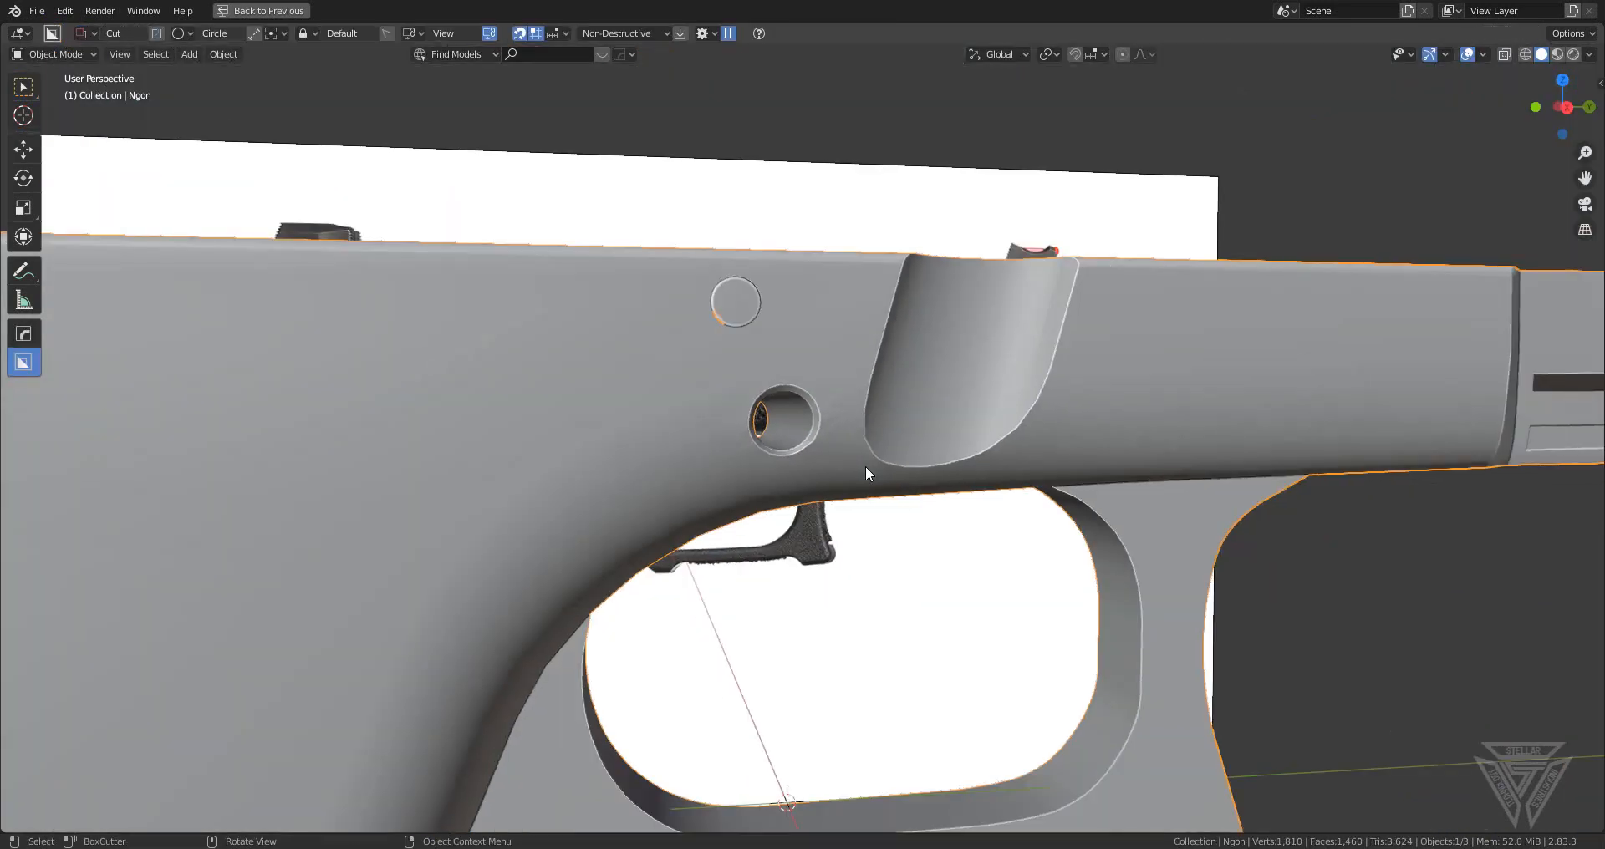
pyautogui.moveTo(931, 468); pyautogui.dragTo(835, 378, button='middle')
pyautogui.scroll(6, 812, 490)
pyautogui.press('Tab')
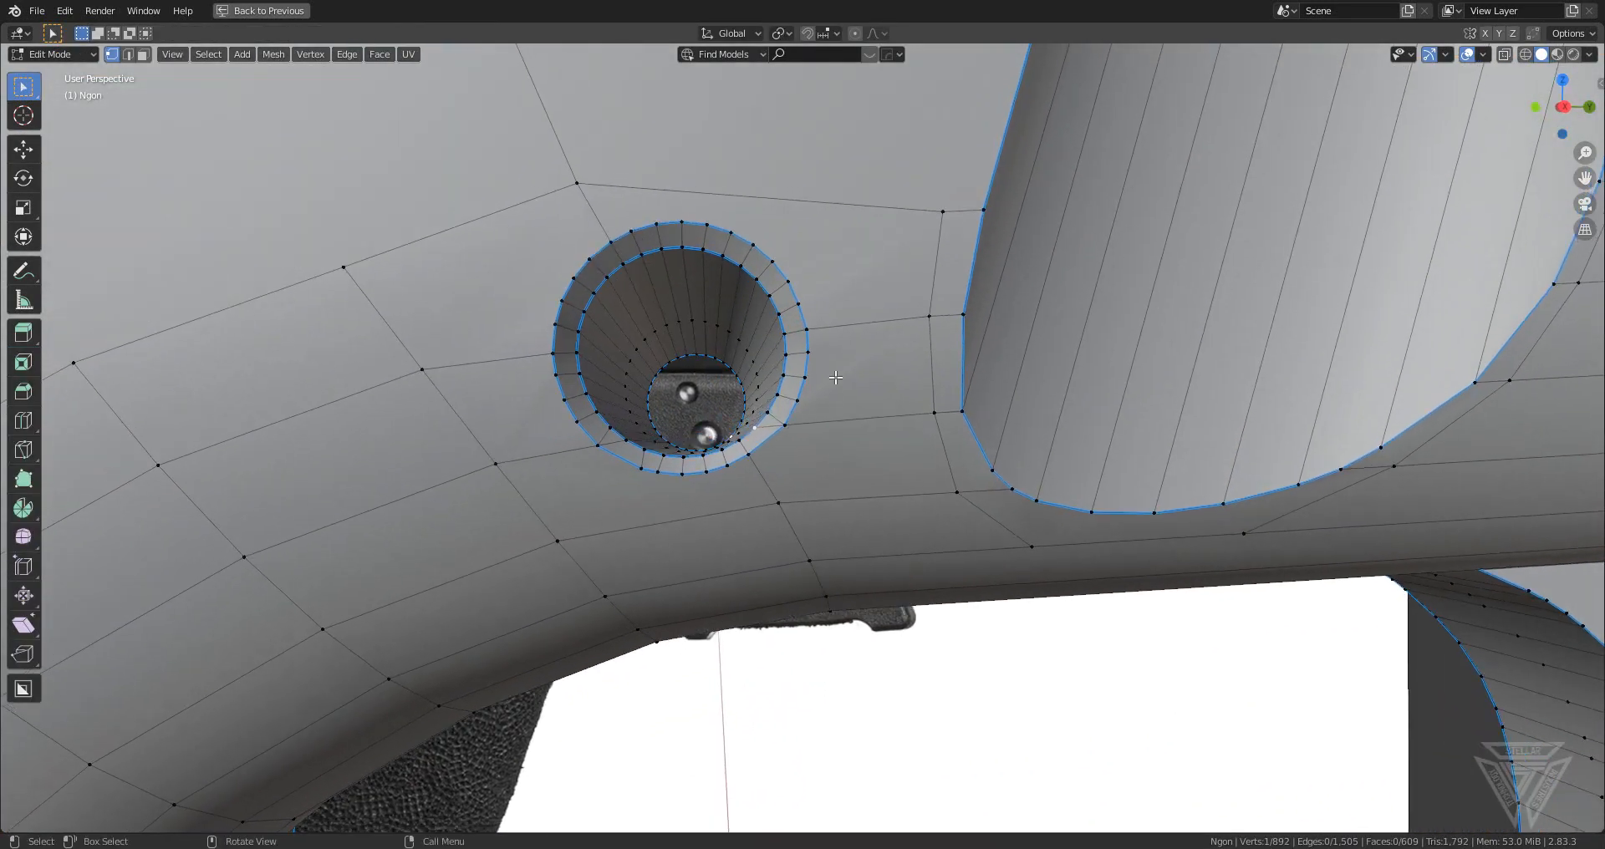
pyautogui.press('k')
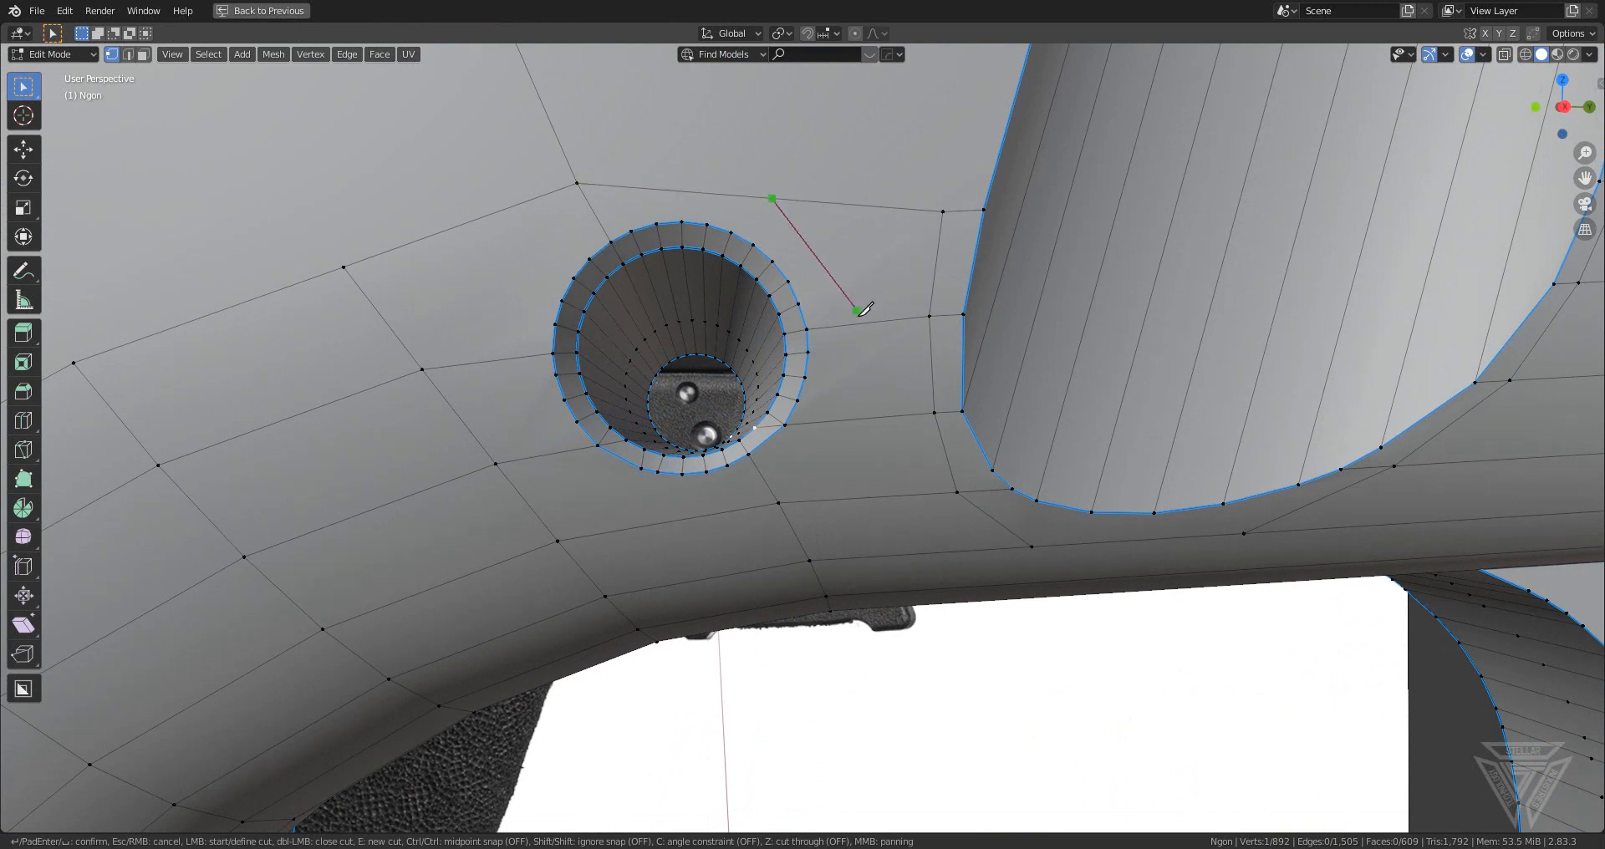
pyautogui.click(833, 326)
pyautogui.press('Return')
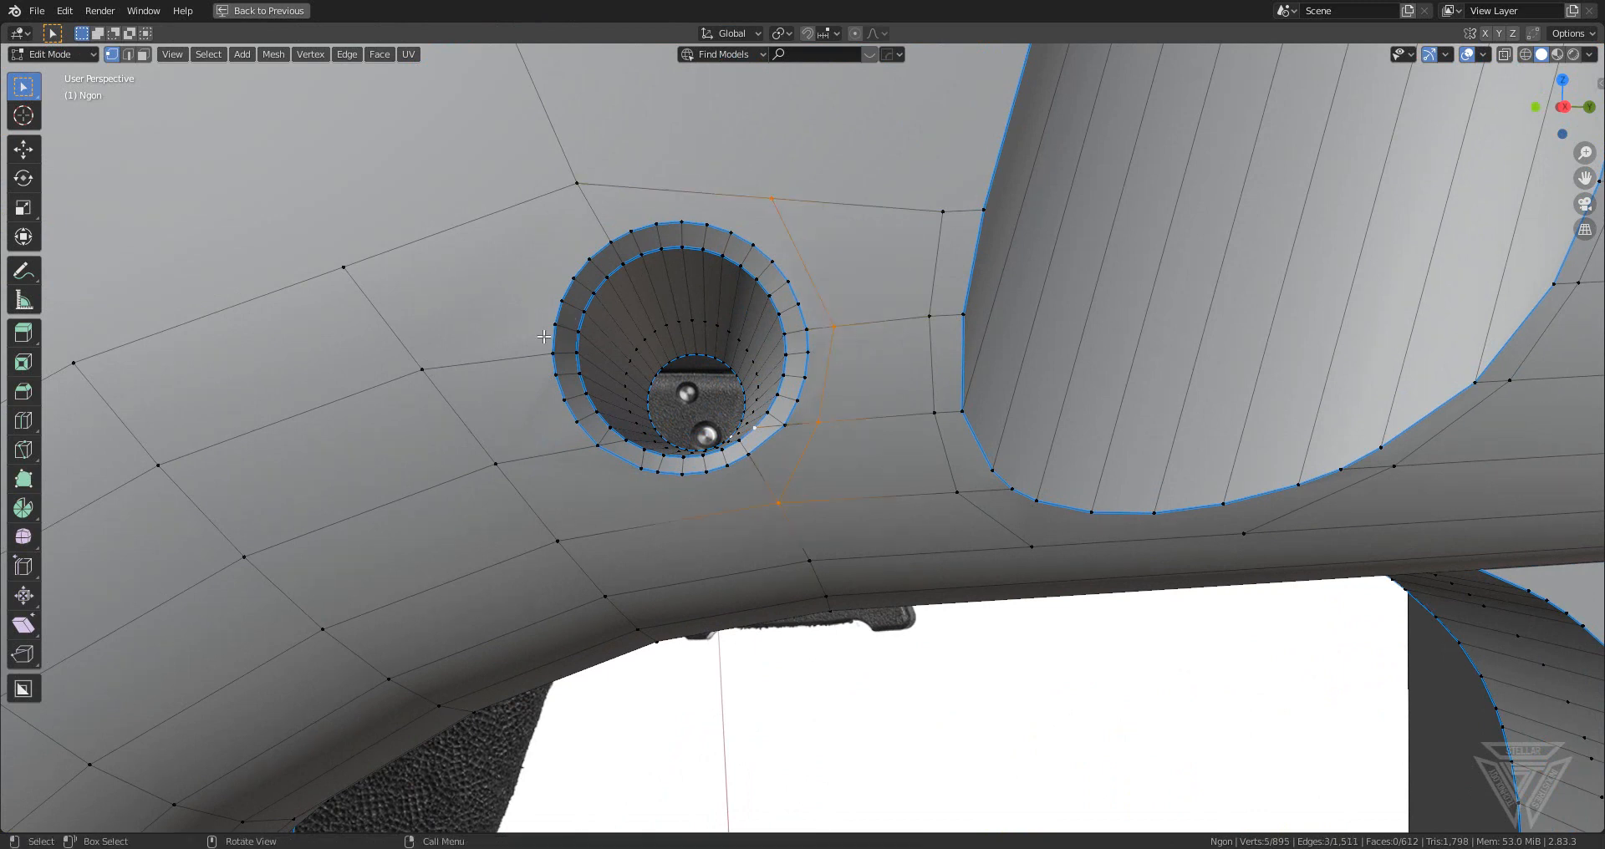
# - Knife an edge line around the rear of the lower pin hole, from the vertex above it round to the vertex below it
pyautogui.press('k')
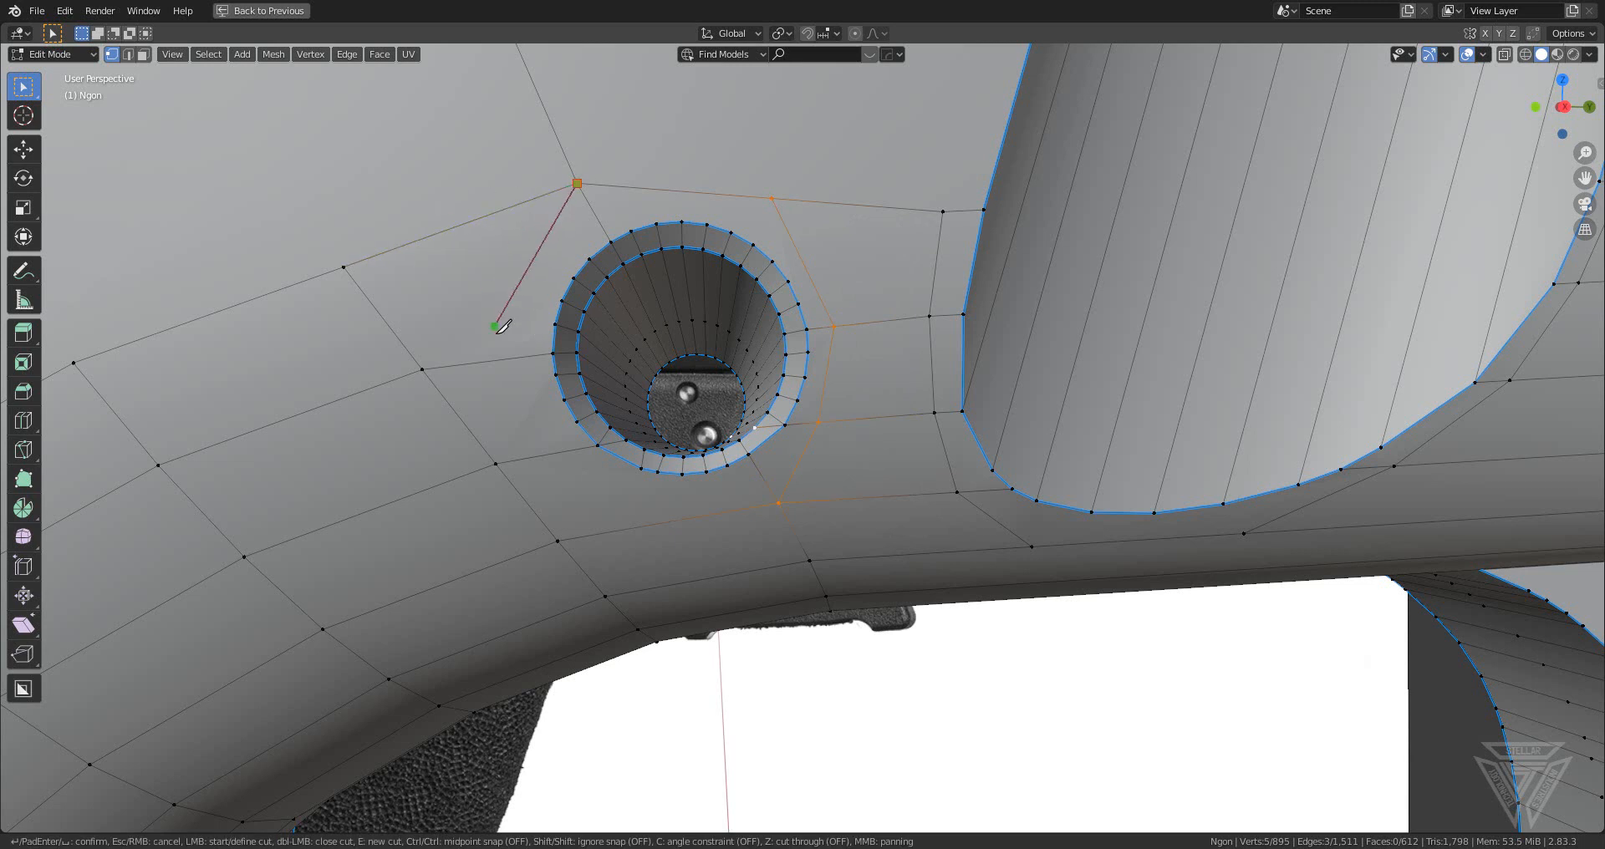
pyautogui.click(497, 361)
pyautogui.press('Return')
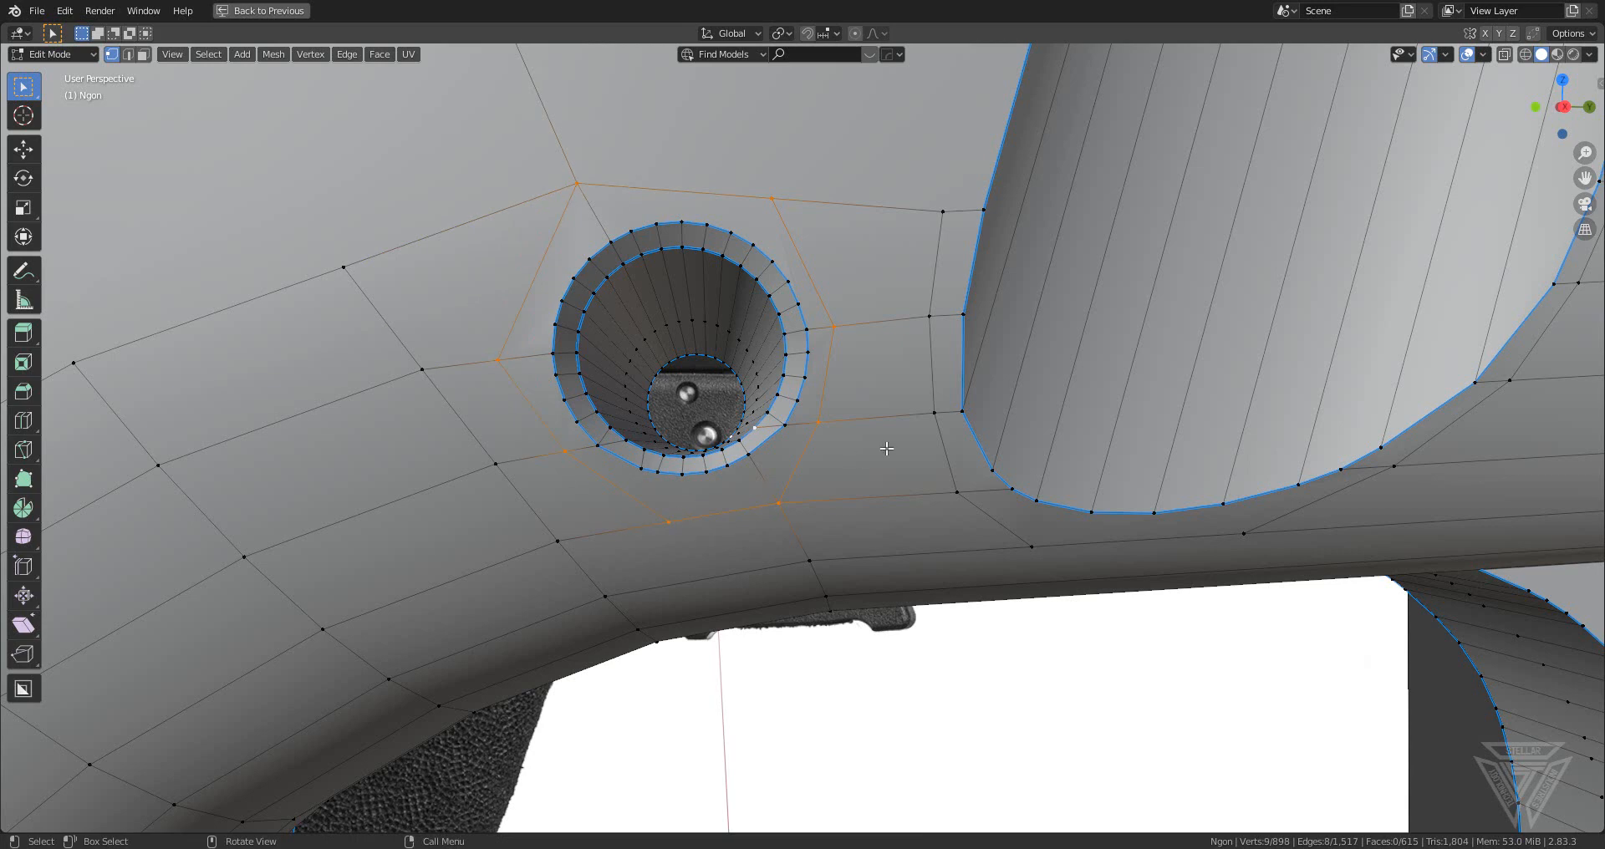
# - Return to Object Mode and reapply the HOps sharpen operation to the frame
pyautogui.press('Tab')
pyautogui.scroll(-10, 884, 446)
pyautogui.moveTo(851, 440); pyautogui.dragTo(822, 483, button='middle')
pyautogui.scroll(10, 775, 475)
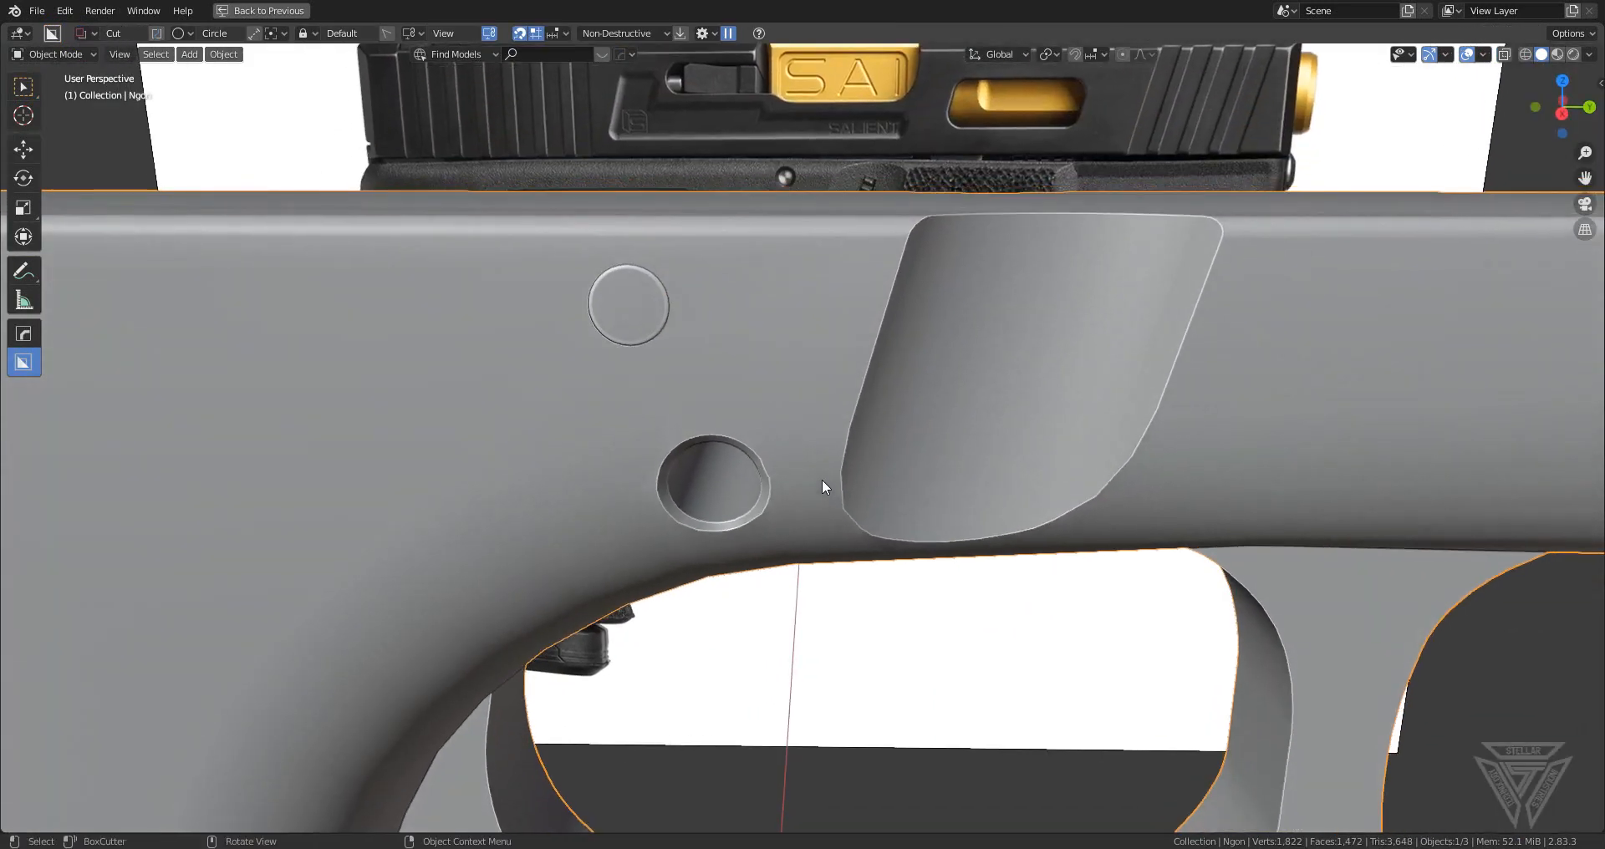
pyautogui.keyDown('shift'); pyautogui.moveTo(690, 324); pyautogui.dragTo(830, 391, button='middle'); pyautogui.keyUp('shift')
pyautogui.click(765, 397)
pyautogui.press('q')
pyautogui.click(830, 388)
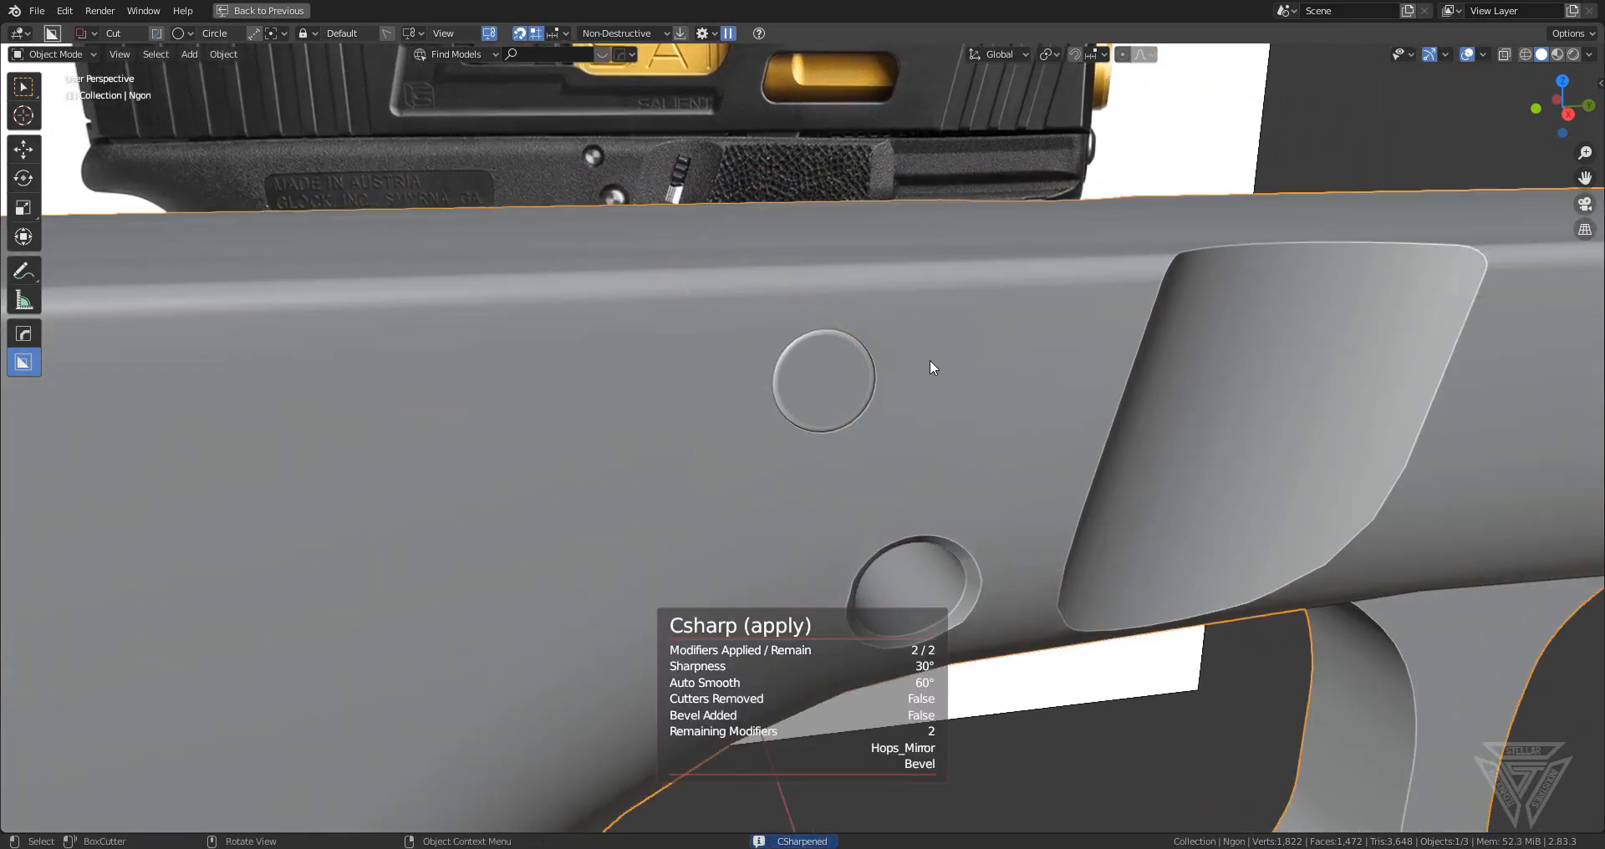
# - Knife a short edge from the upper pin circle's topmost vertex straight up to the frame's upper edge line in Edit Mode
pyautogui.press('Tab')
pyautogui.press('Tab')
pyautogui.scroll(5, 930, 361)
pyautogui.press('Tab')
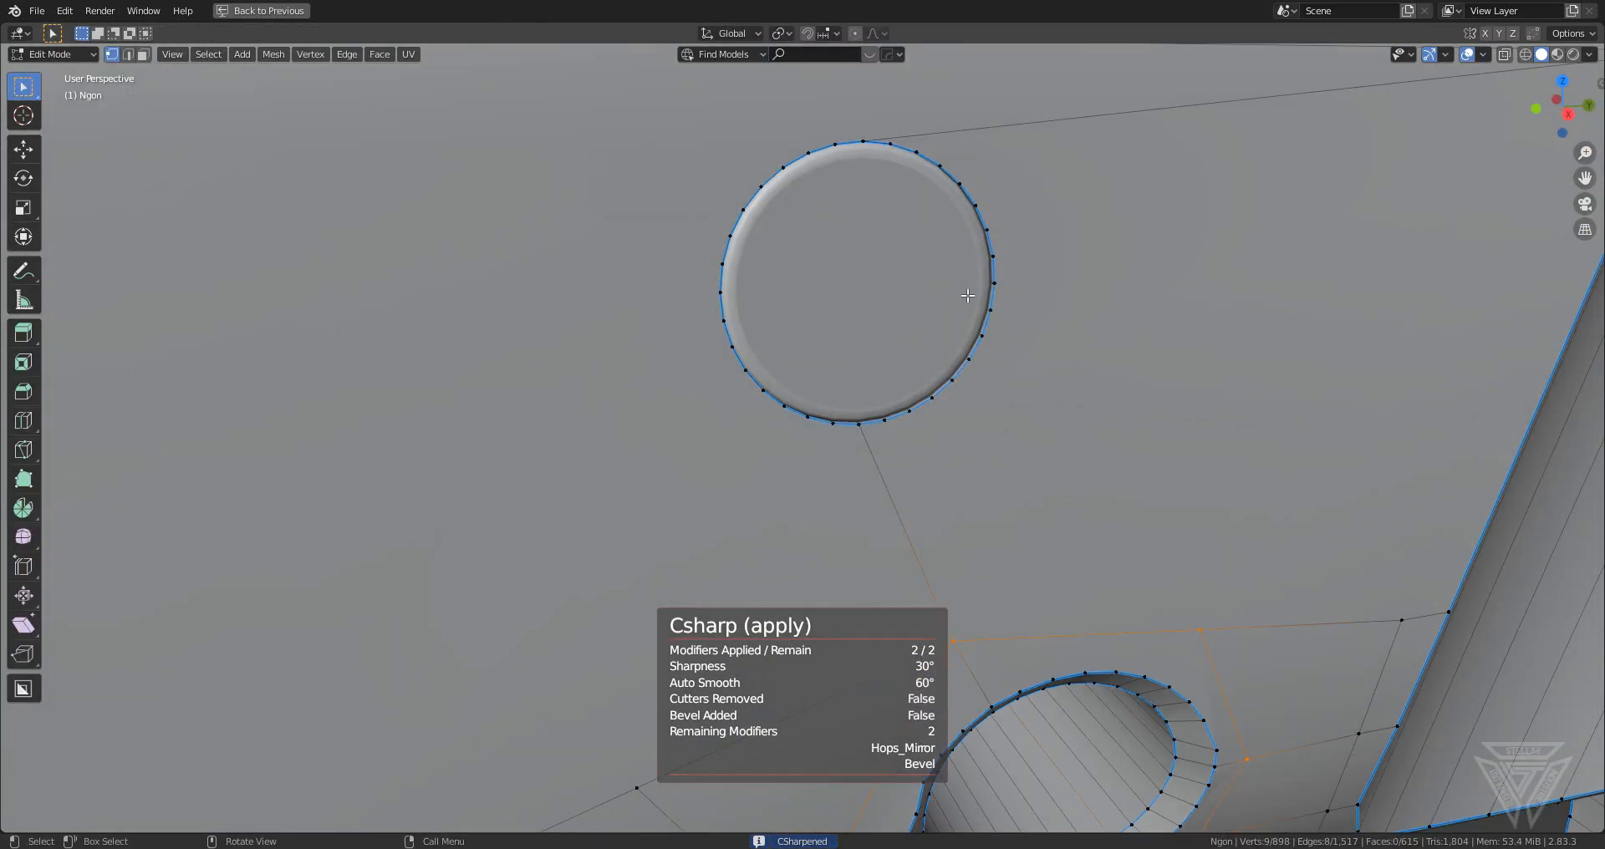
pyautogui.keyDown('shift'); pyautogui.moveTo(967, 294); pyautogui.dragTo(957, 395, button='middle'); pyautogui.keyUp('shift')
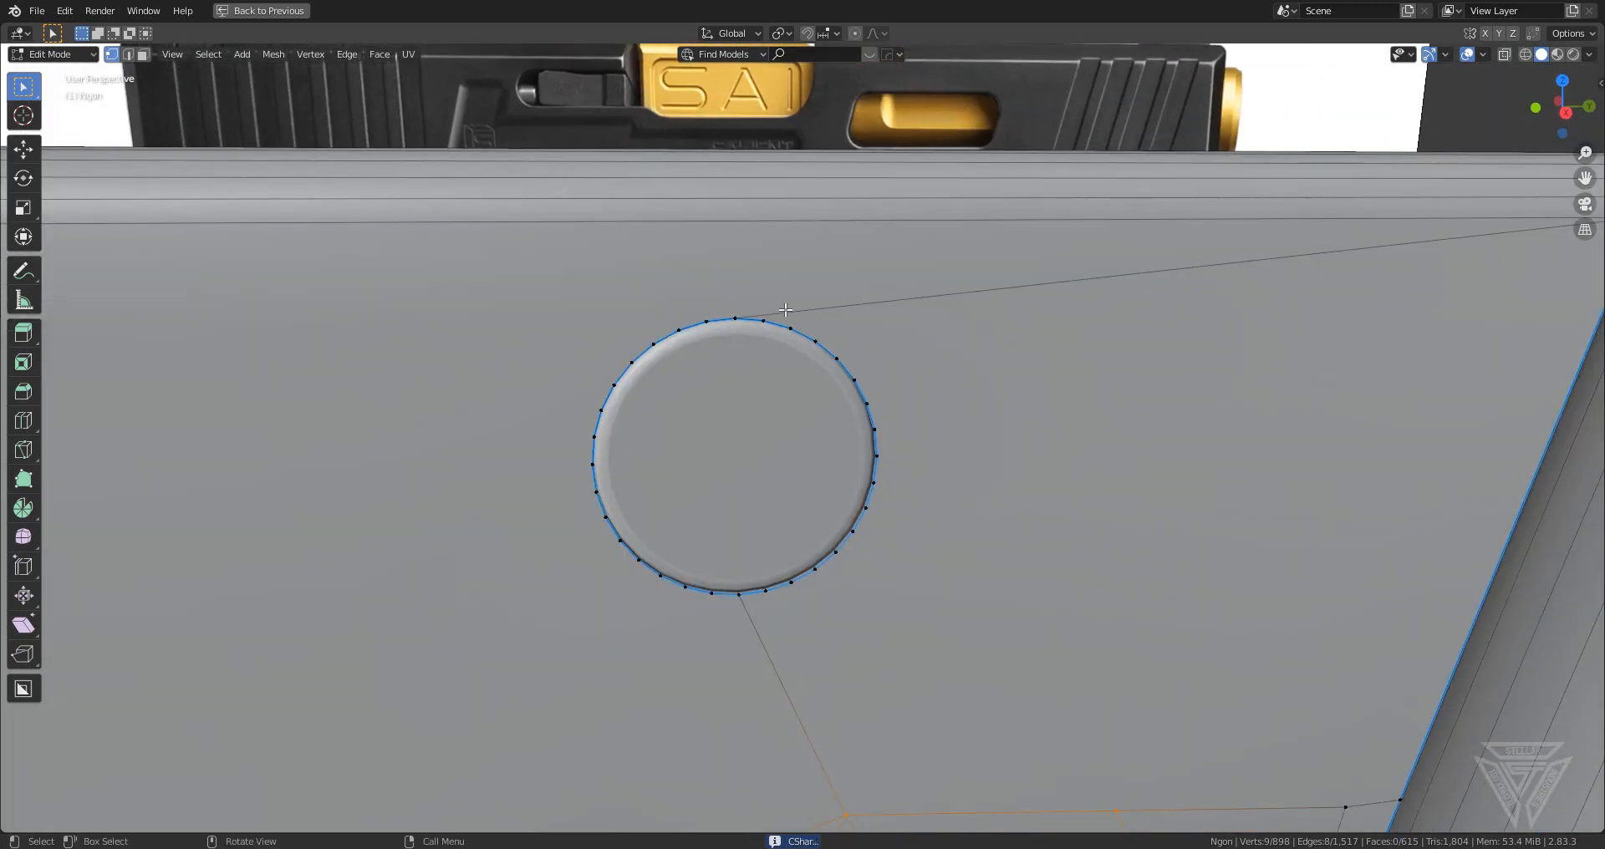
pyautogui.press('k')
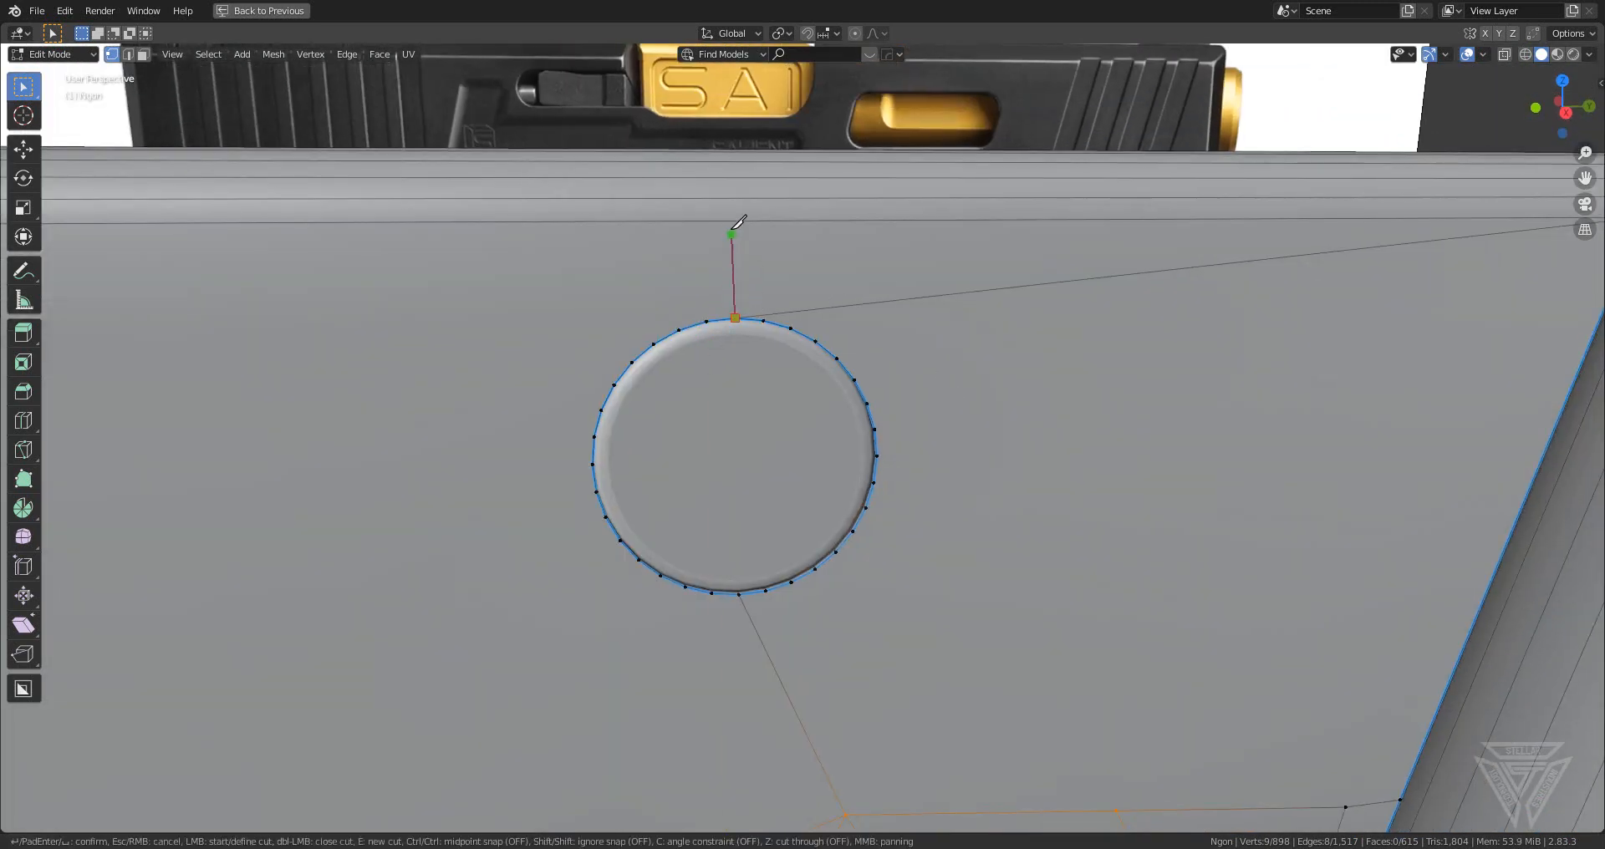
pyautogui.click(731, 221)
pyautogui.press('Return')
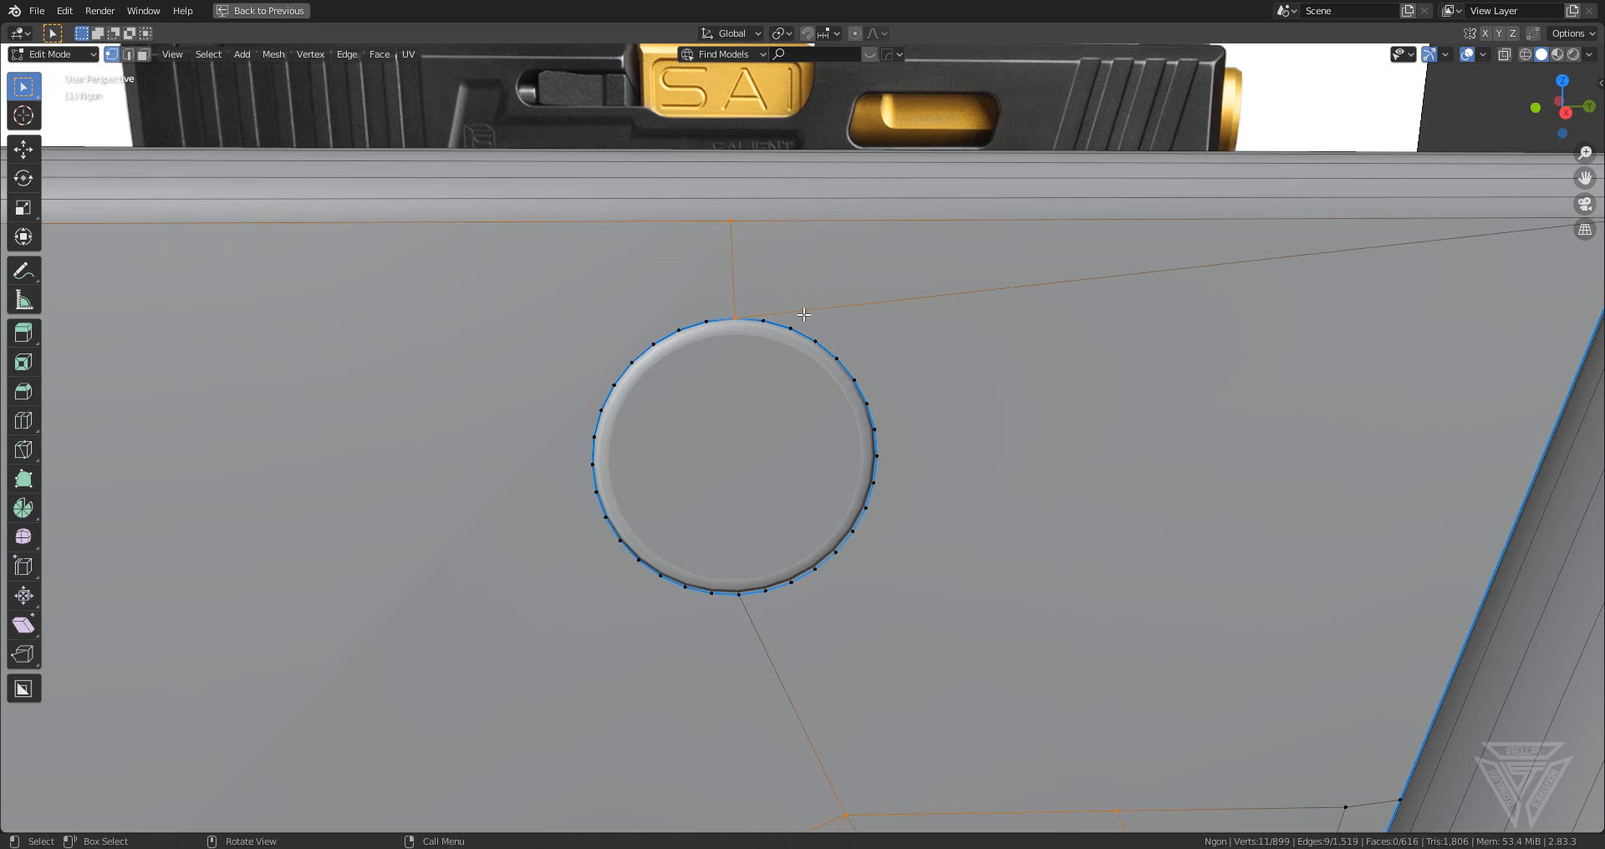
# - Dissolve the long diagonal edge running from the top of the upper pin circle toward the recess, and check the surface in Object Mode
pyautogui.press('2')
pyautogui.press('x')
pyautogui.click(934, 308)
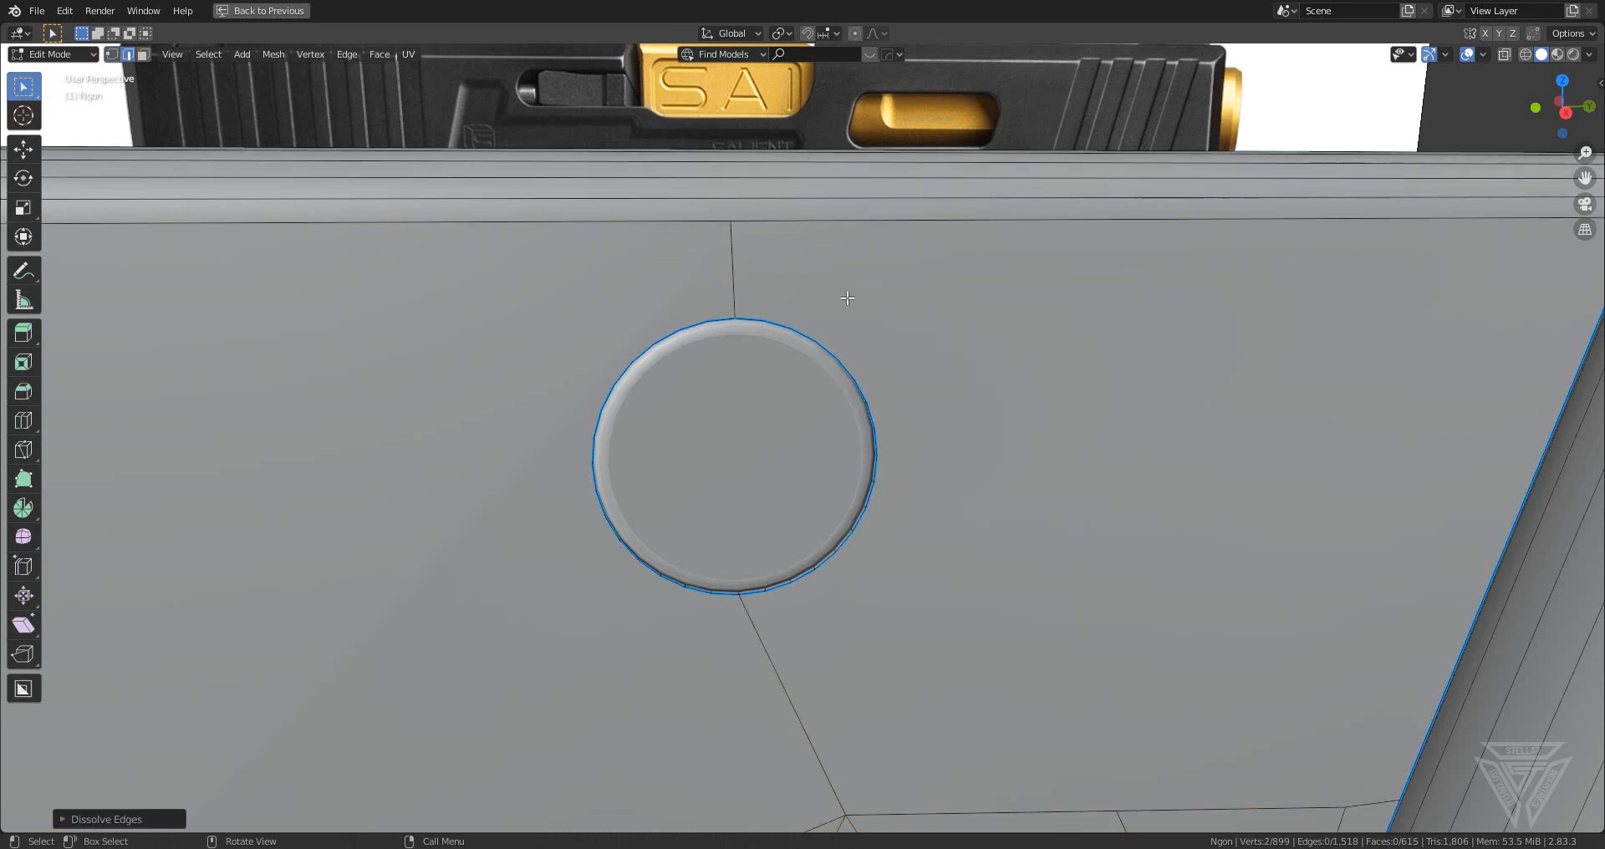
pyautogui.moveTo(842, 297)
pyautogui.mouseDown(button='middle')
pyautogui.moveTo(854, 354)
pyautogui.moveTo(841, 294)
pyautogui.mouseUp(button='middle')
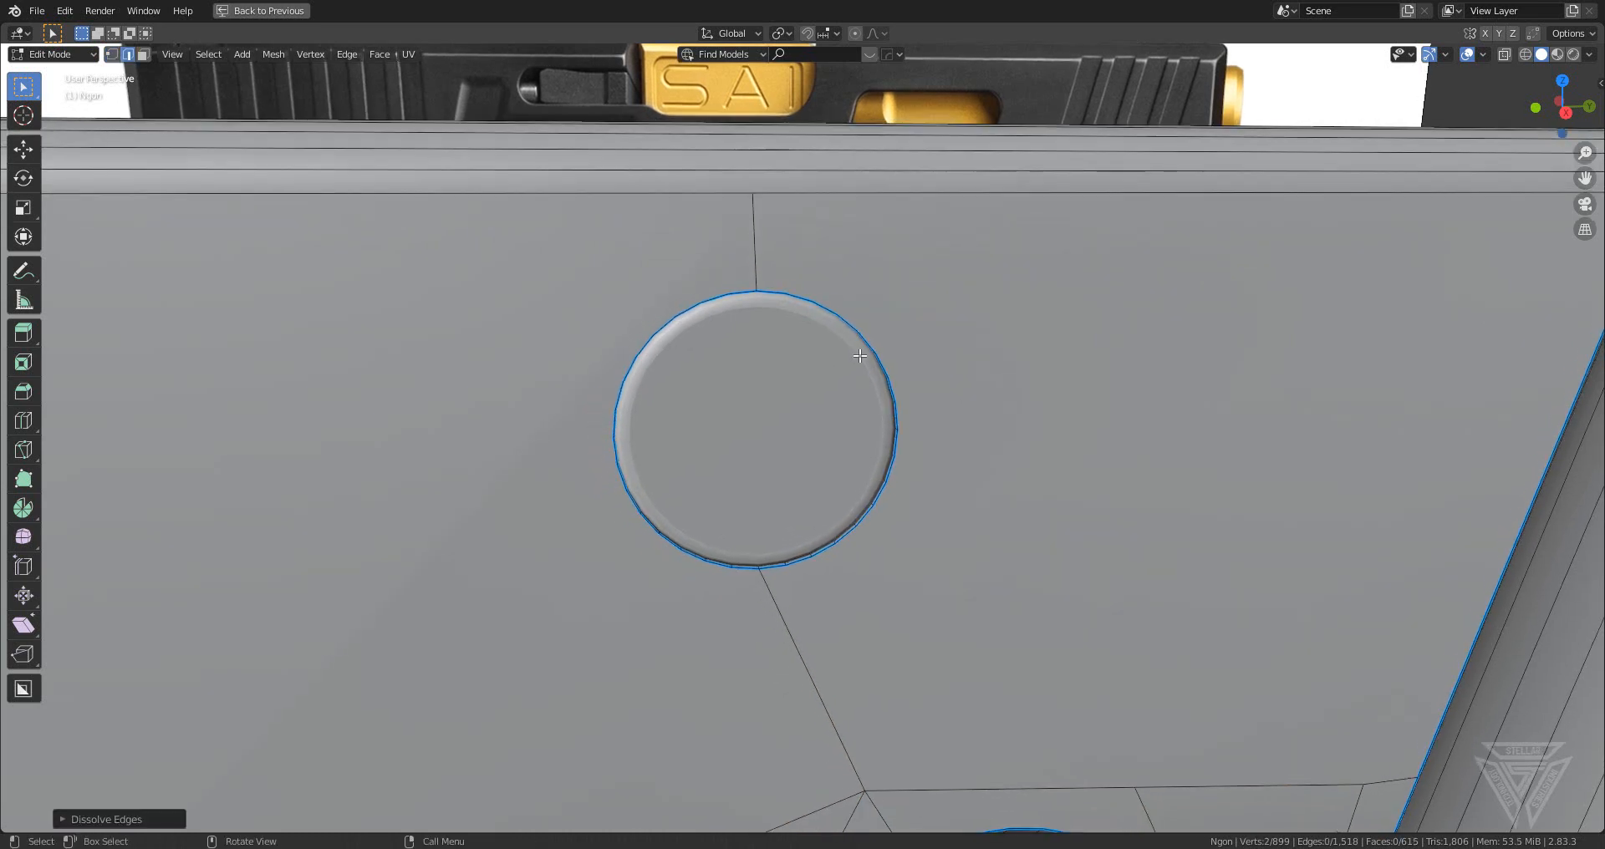
pyautogui.press('Tab')
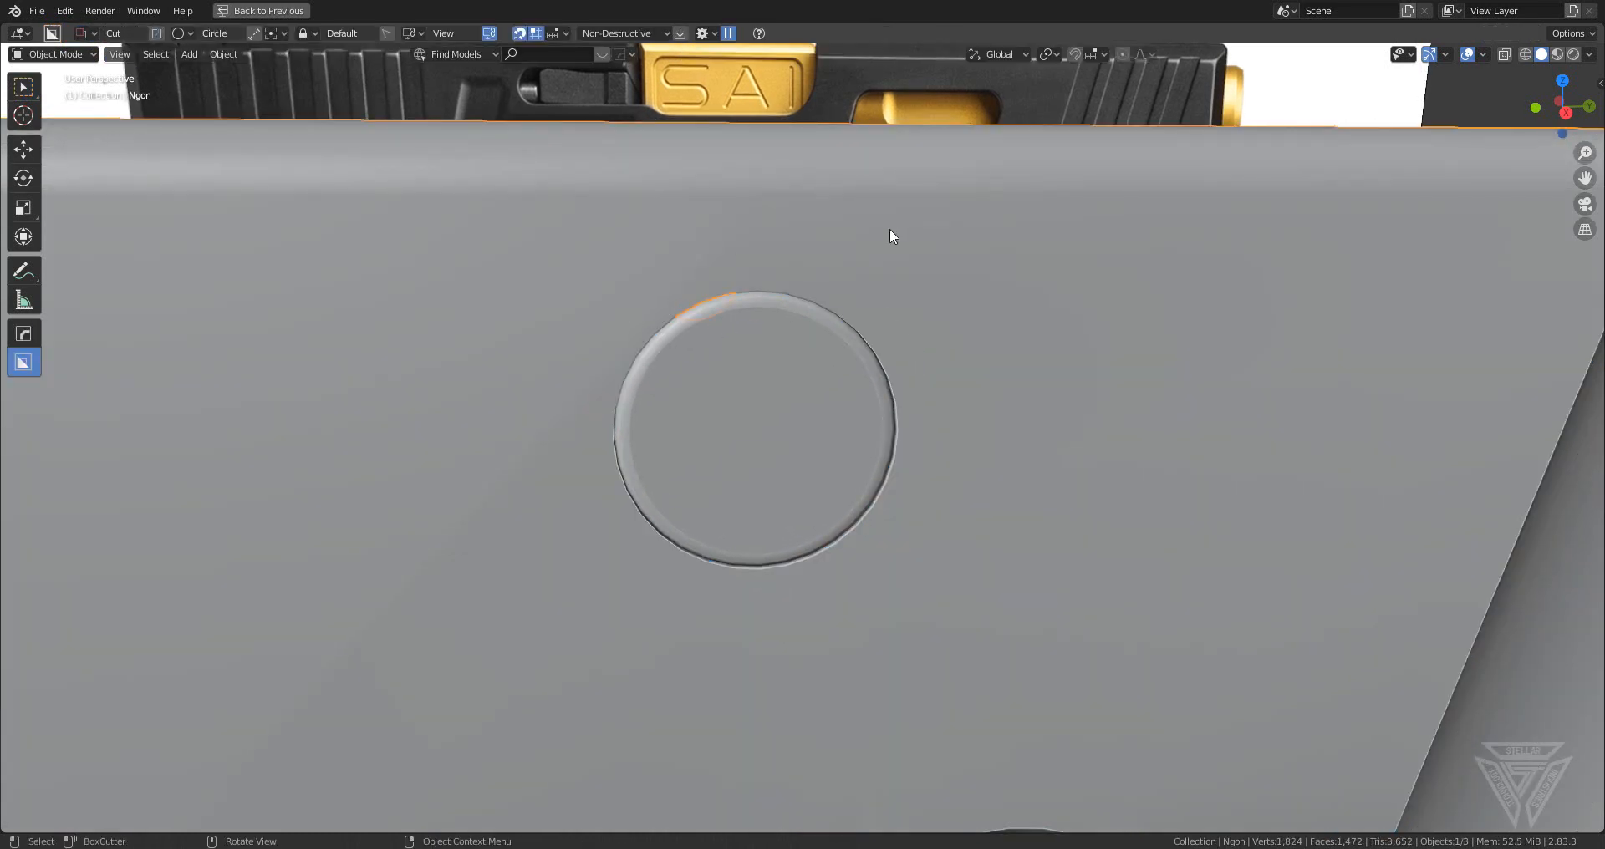
pyautogui.moveTo(889, 237); pyautogui.dragTo(1053, 398, button='middle')
# - Bevel the upper pin circle's edge loop with one segment, about 0.0035 m wide
pyautogui.press('Tab')
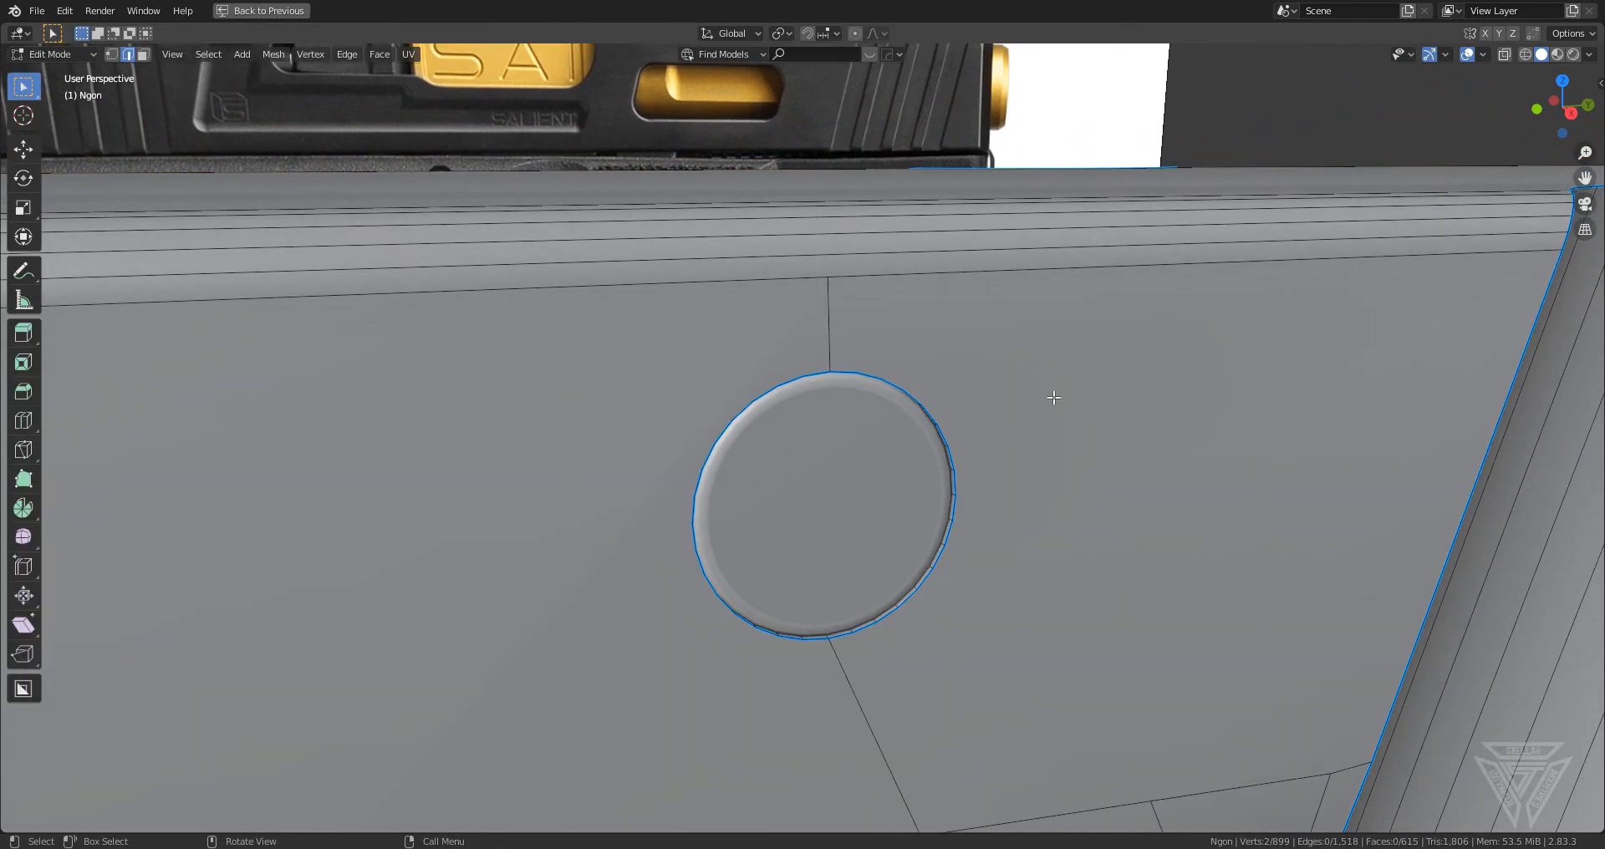
pyautogui.keyDown('alt'); pyautogui.click(939, 412); pyautogui.keyUp('alt')
pyautogui.hotkey('ctrl', 'b')
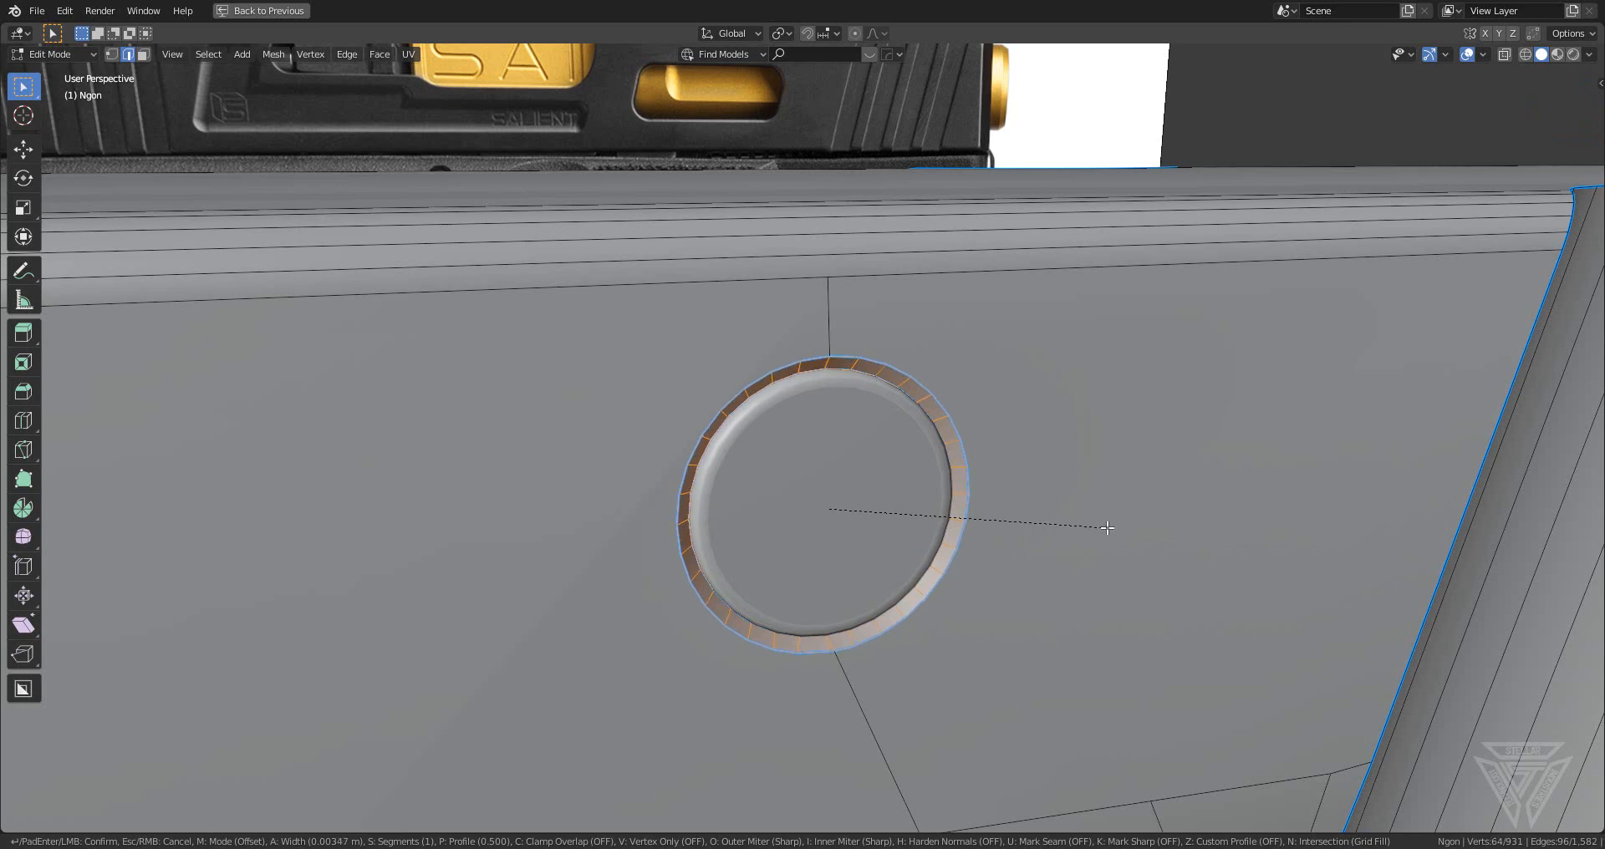
pyautogui.click(1106, 529)
# - Try a Weighted Normal modifier on the frame and undo it
pyautogui.moveTo(1107, 528); pyautogui.dragTo(1069, 481, button='middle')
pyautogui.press('Tab')
pyautogui.scroll(-5, 909, 460)
pyautogui.moveTo(909, 459)
pyautogui.mouseDown(button='middle')
pyautogui.moveTo(895, 469)
pyautogui.moveTo(895, 447)
pyautogui.mouseUp(button='middle')
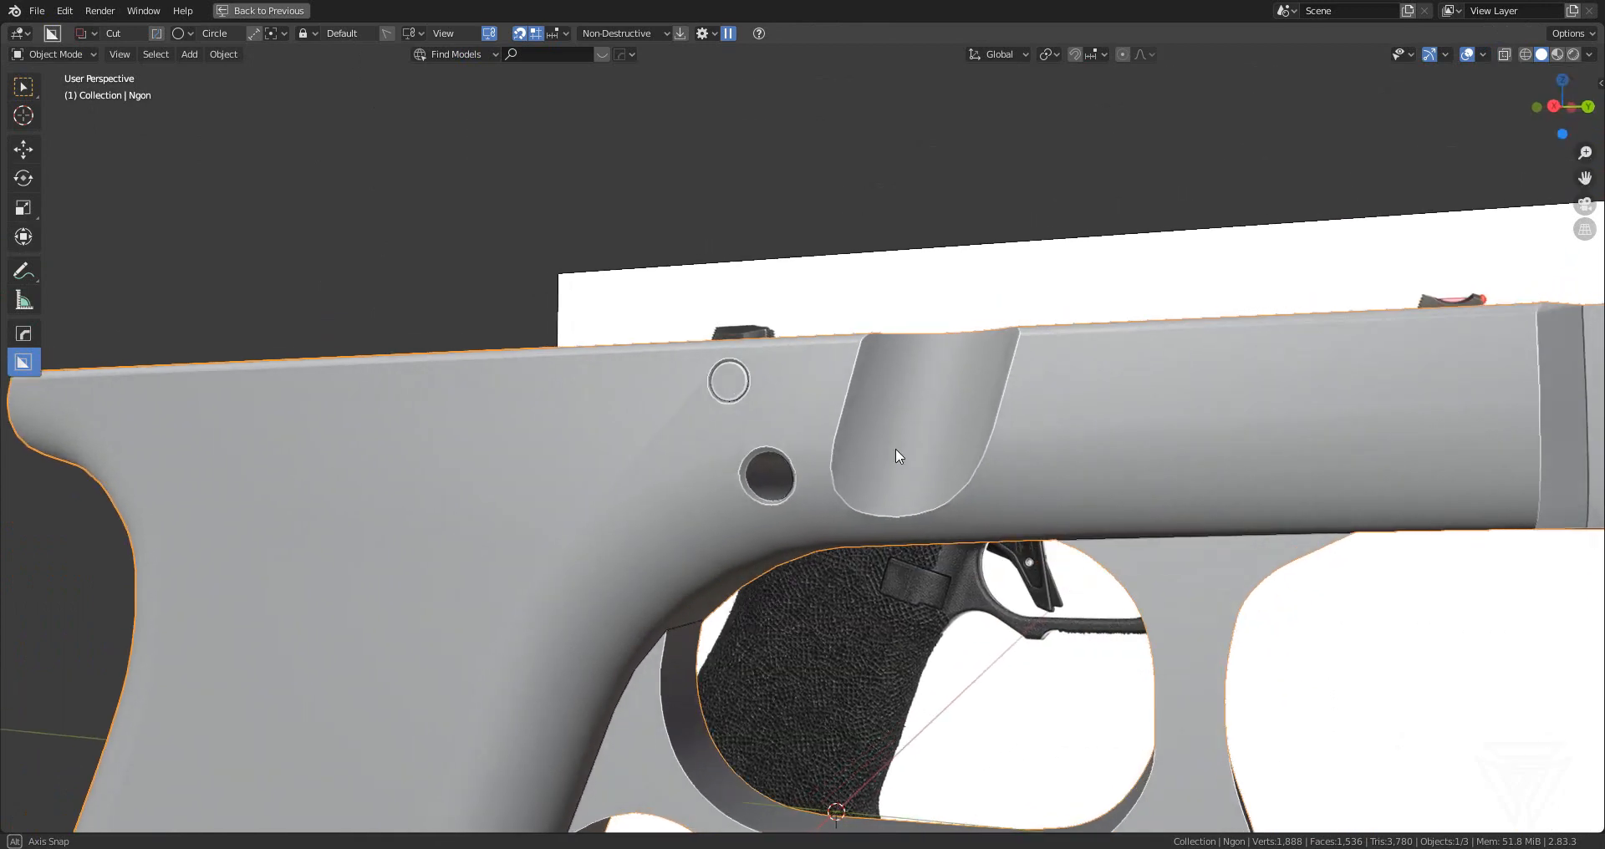
pyautogui.hotkey('ctrl', 'space')
pyautogui.click(1341, 384)
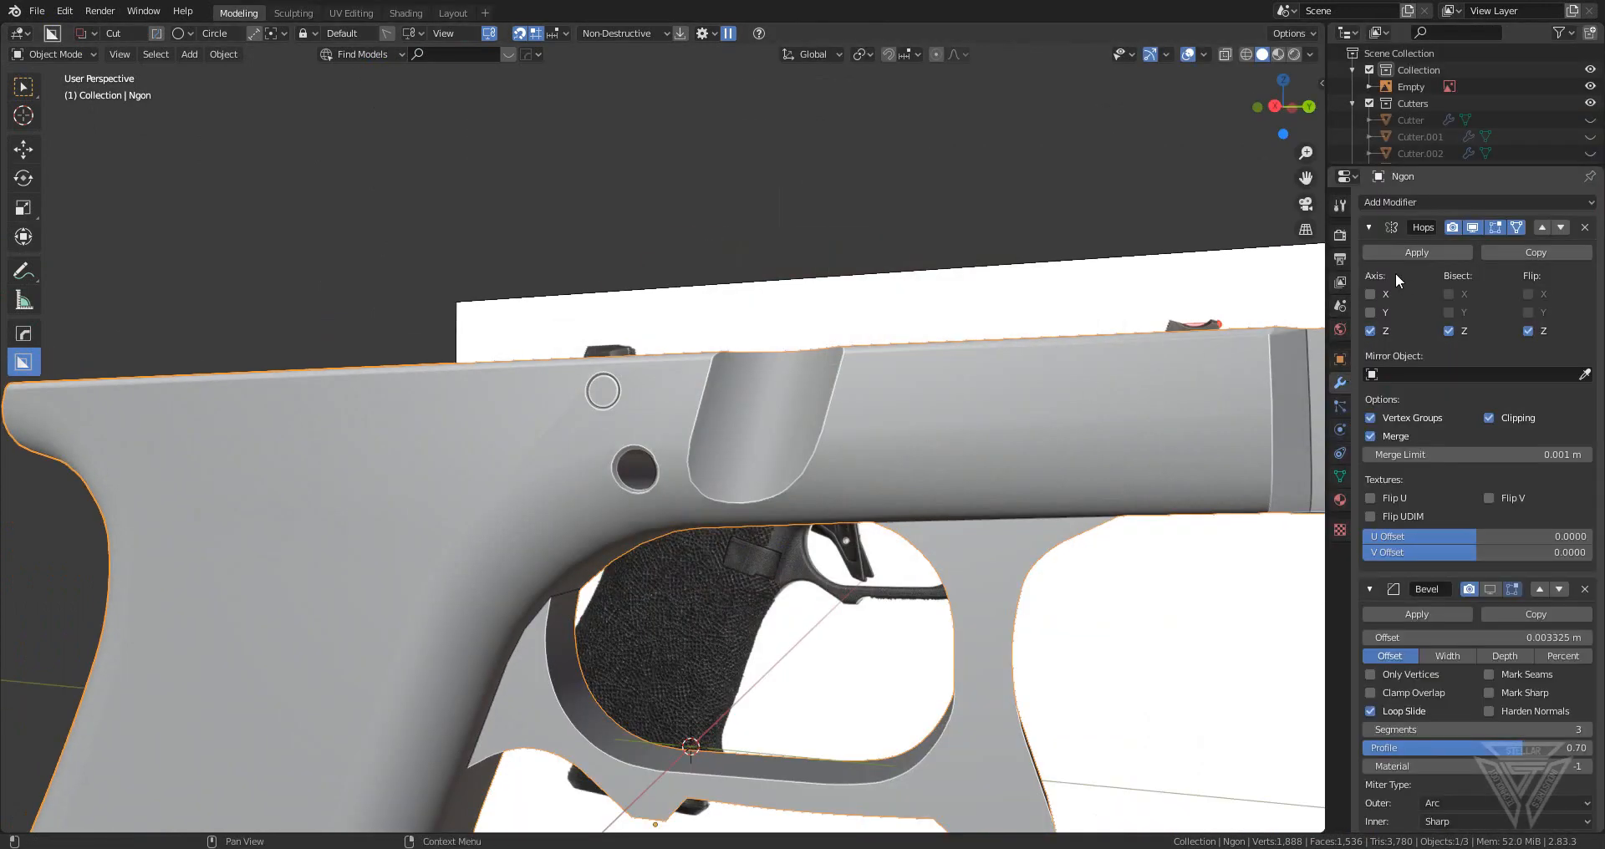
pyautogui.click(1395, 202)
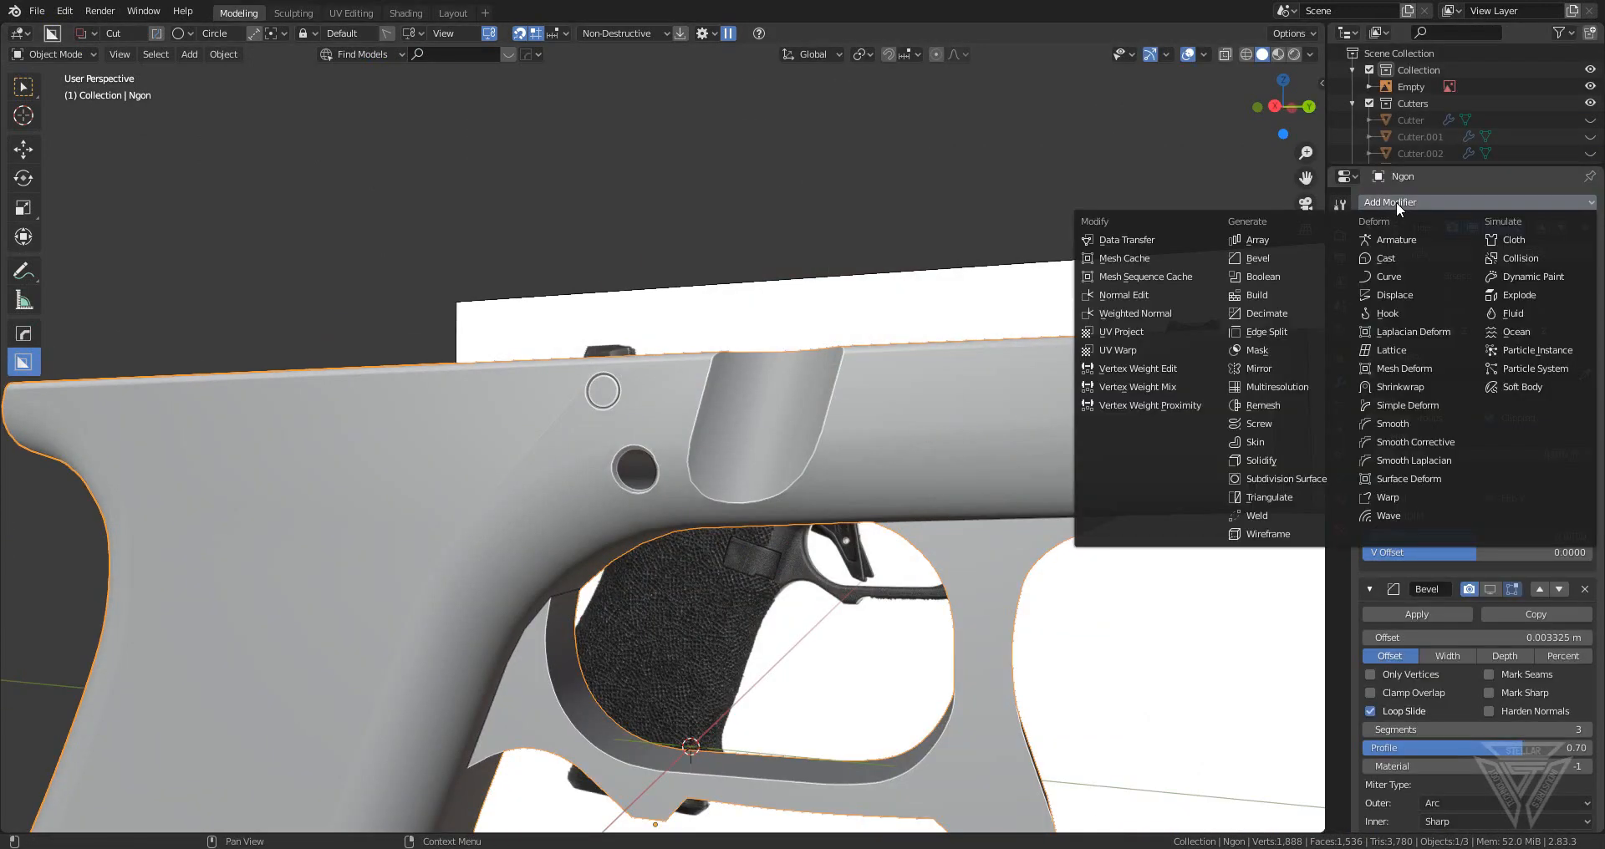
pyautogui.click(1186, 310)
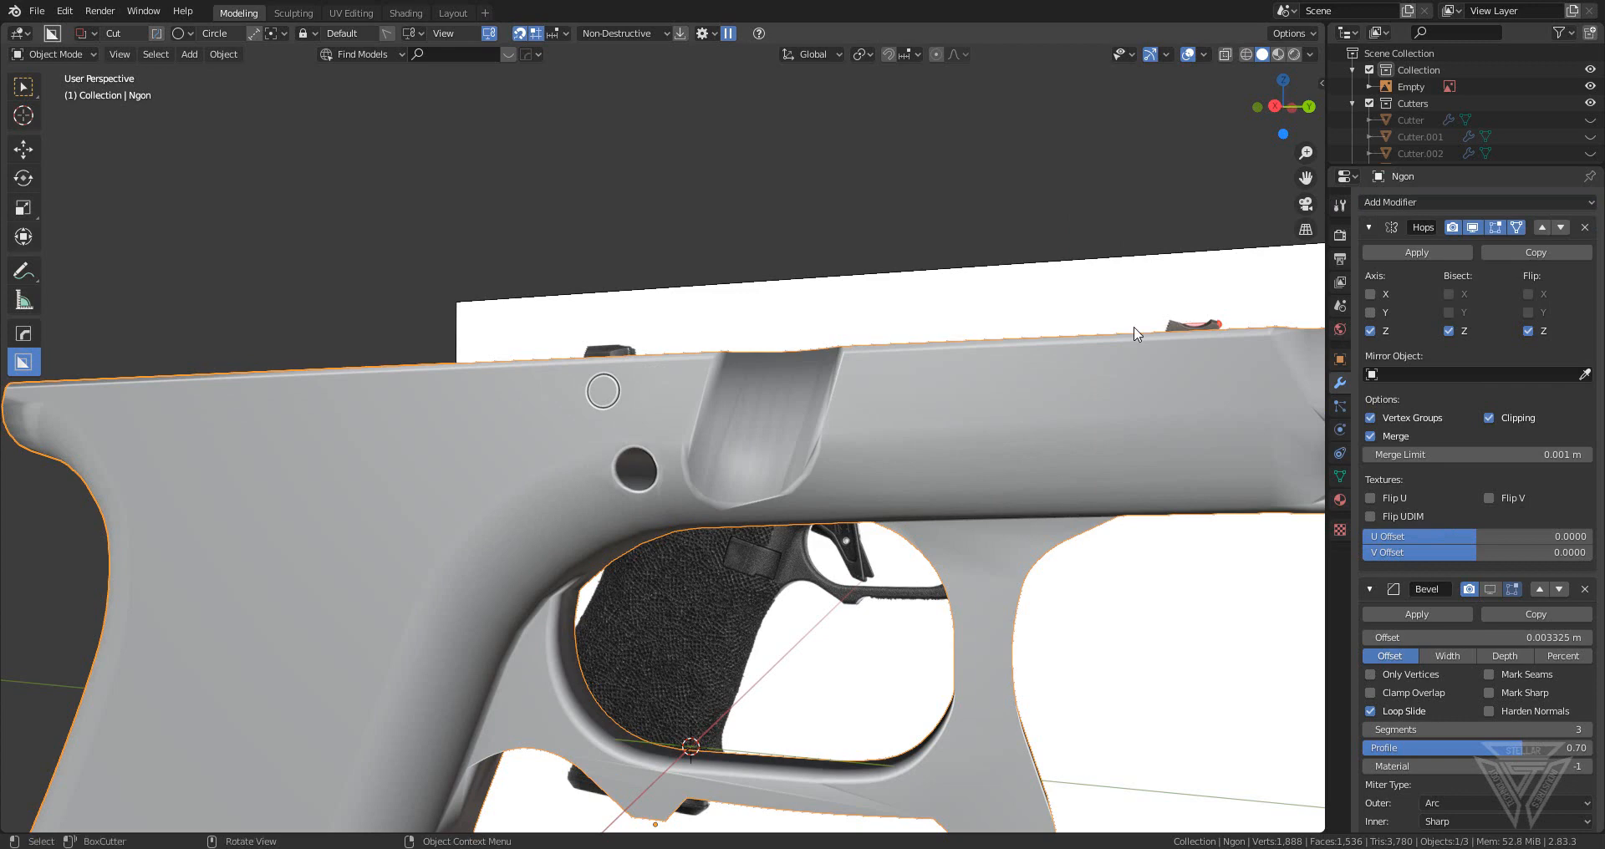
pyautogui.hotkey('ctrl', 'z')
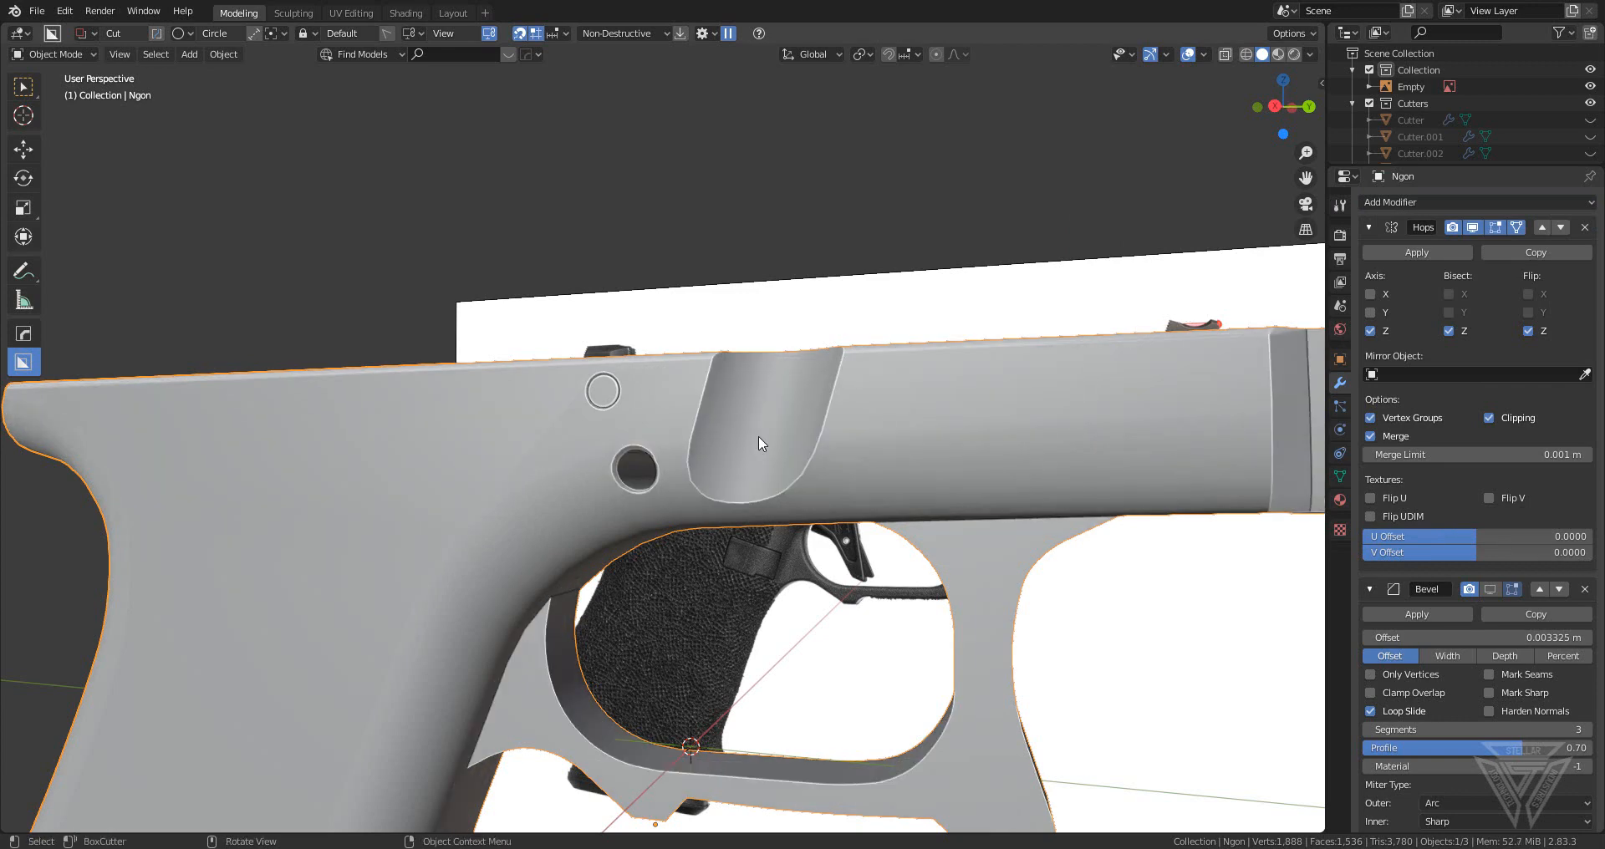
# - Select the frame and run HOps sharpen on it again to mark the beveled pin circle's edges
pyautogui.scroll(3, 615, 376)
pyautogui.moveTo(609, 373); pyautogui.dragTo(774, 428, button='middle')
pyautogui.scroll(6, 660, 396)
pyautogui.click(875, 420)
pyautogui.press('q')
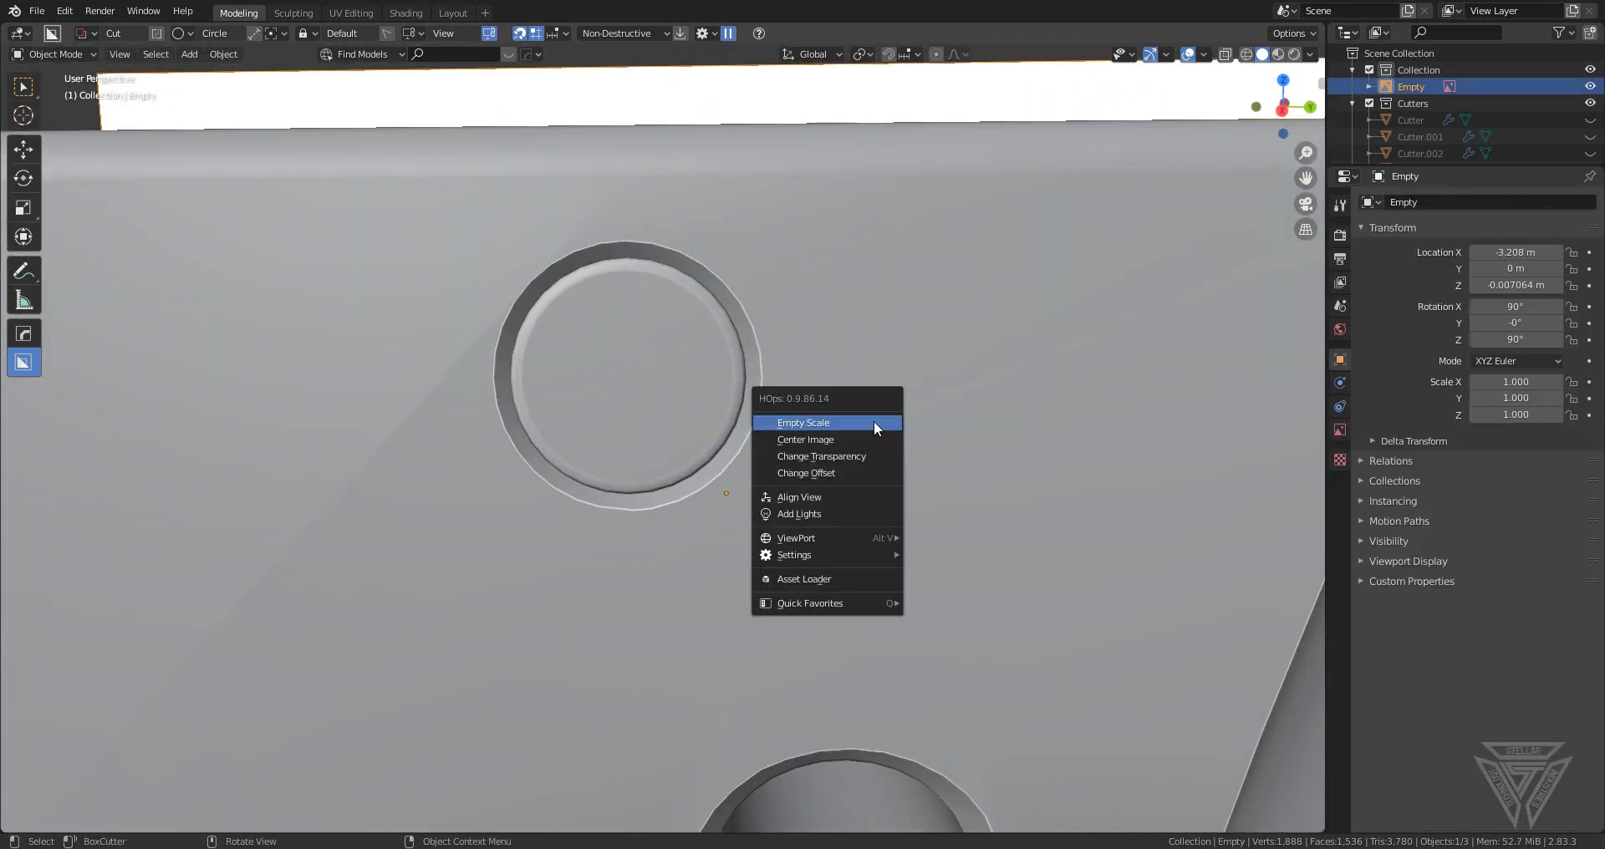
pyautogui.click(870, 361)
pyautogui.press('q')
pyautogui.click(876, 364)
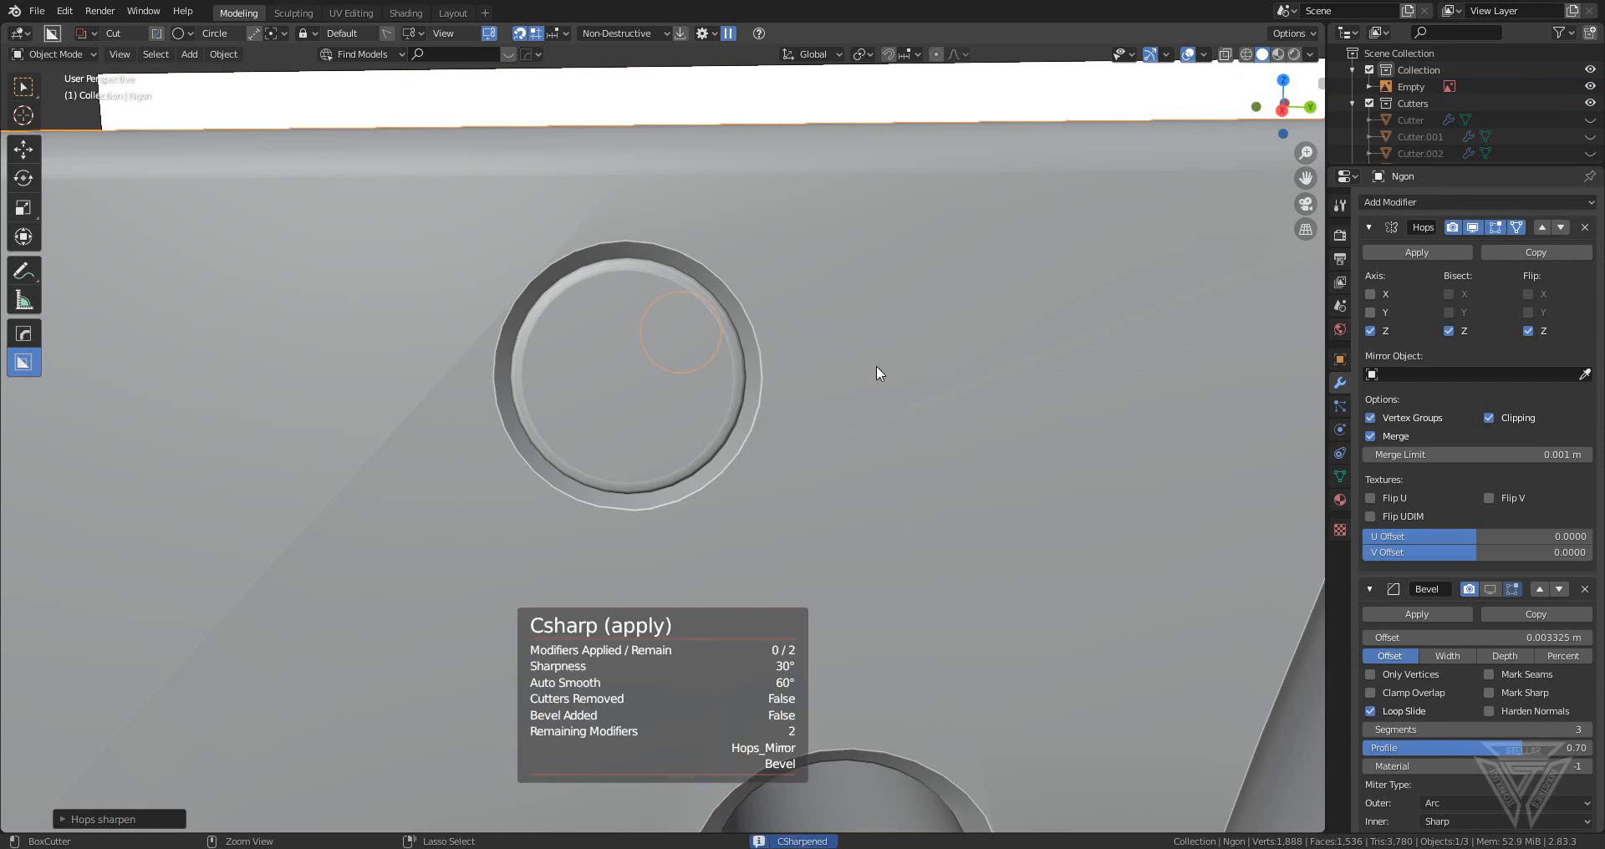
# - Enable the Bevel modifier's viewport display and inspect the rims of both pin holes
pyautogui.scroll(-4, 876, 364)
pyautogui.scroll(2, 899, 370)
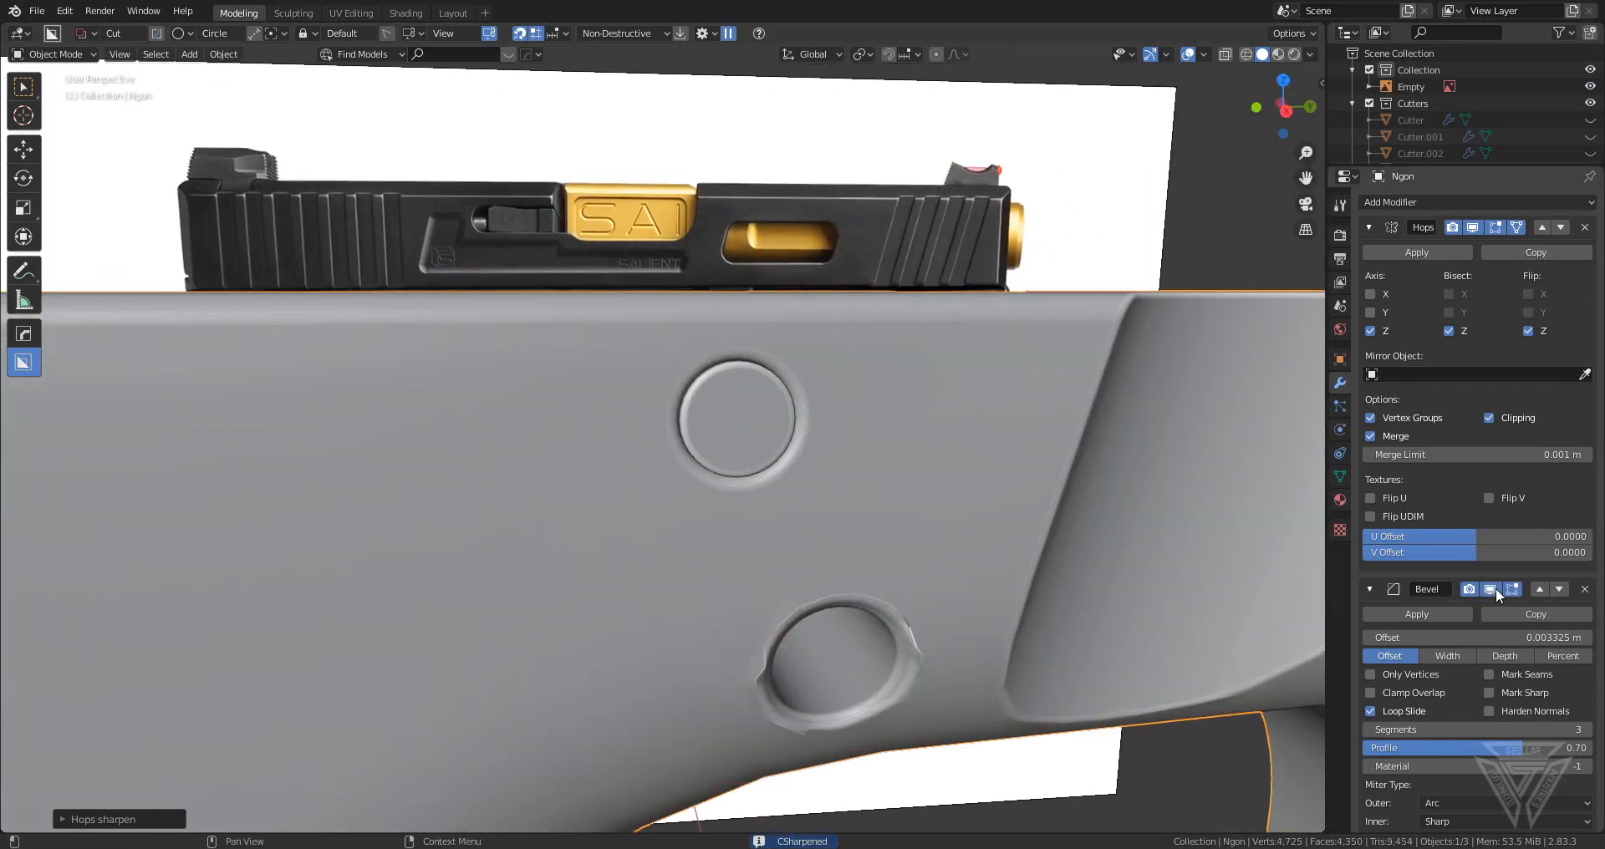
pyautogui.scroll(-6, 811, 387)
pyautogui.moveTo(818, 389); pyautogui.dragTo(786, 349, button='middle')
pyautogui.scroll(6, 685, 439)
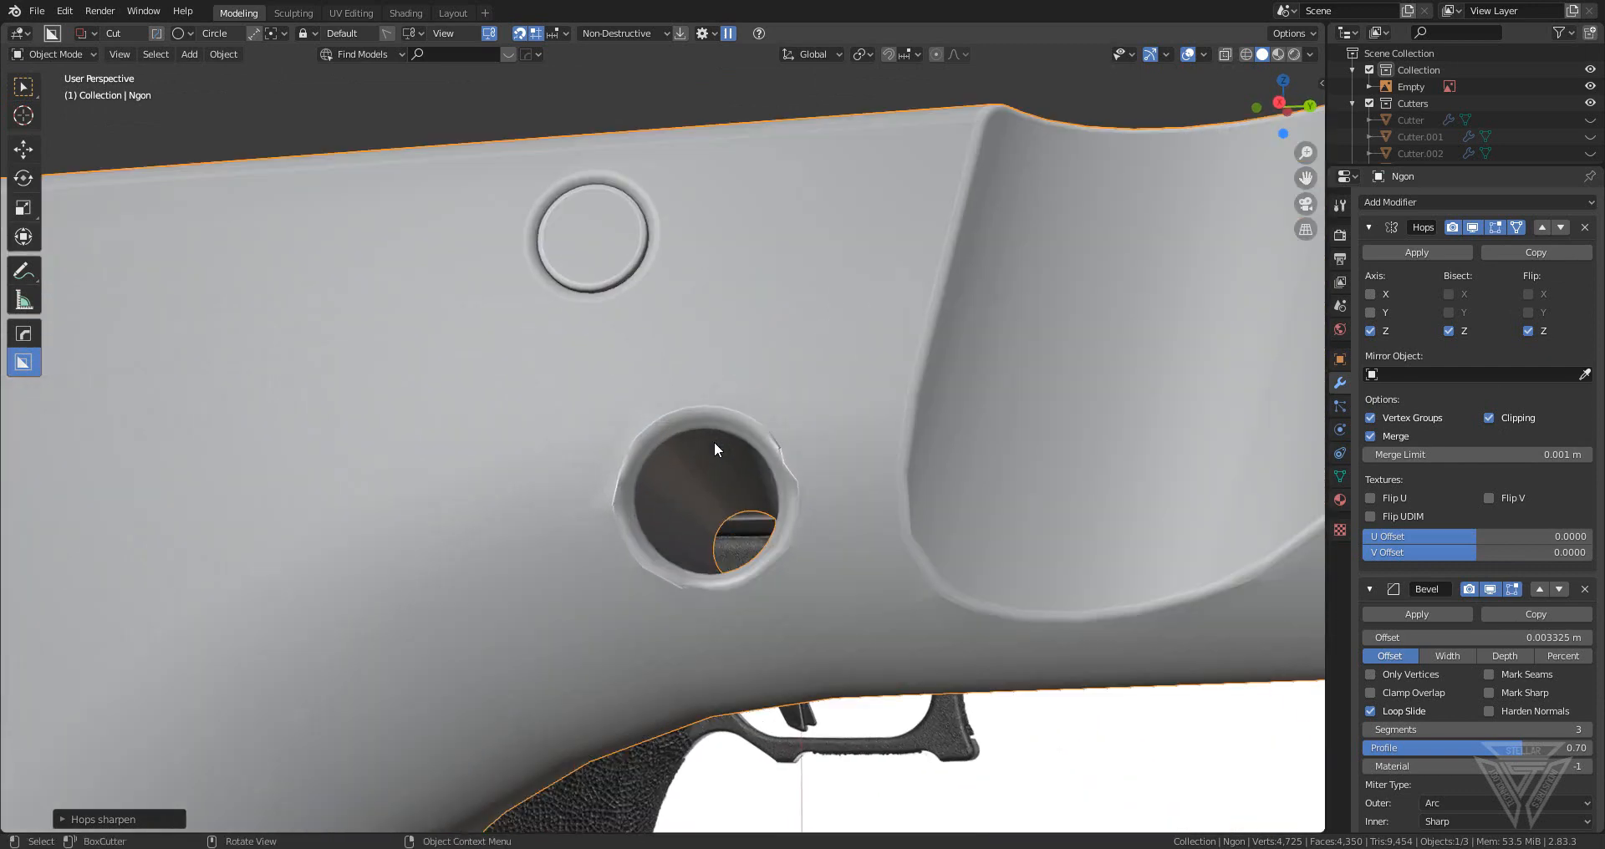
# - Slide the vertex just in front of the lower pin hole along its edge toward the recess
pyautogui.moveTo(714, 441); pyautogui.dragTo(783, 433, button='middle')
pyautogui.scroll(4, 901, 440)
pyautogui.press('Tab')
pyautogui.scroll(3, 782, 433)
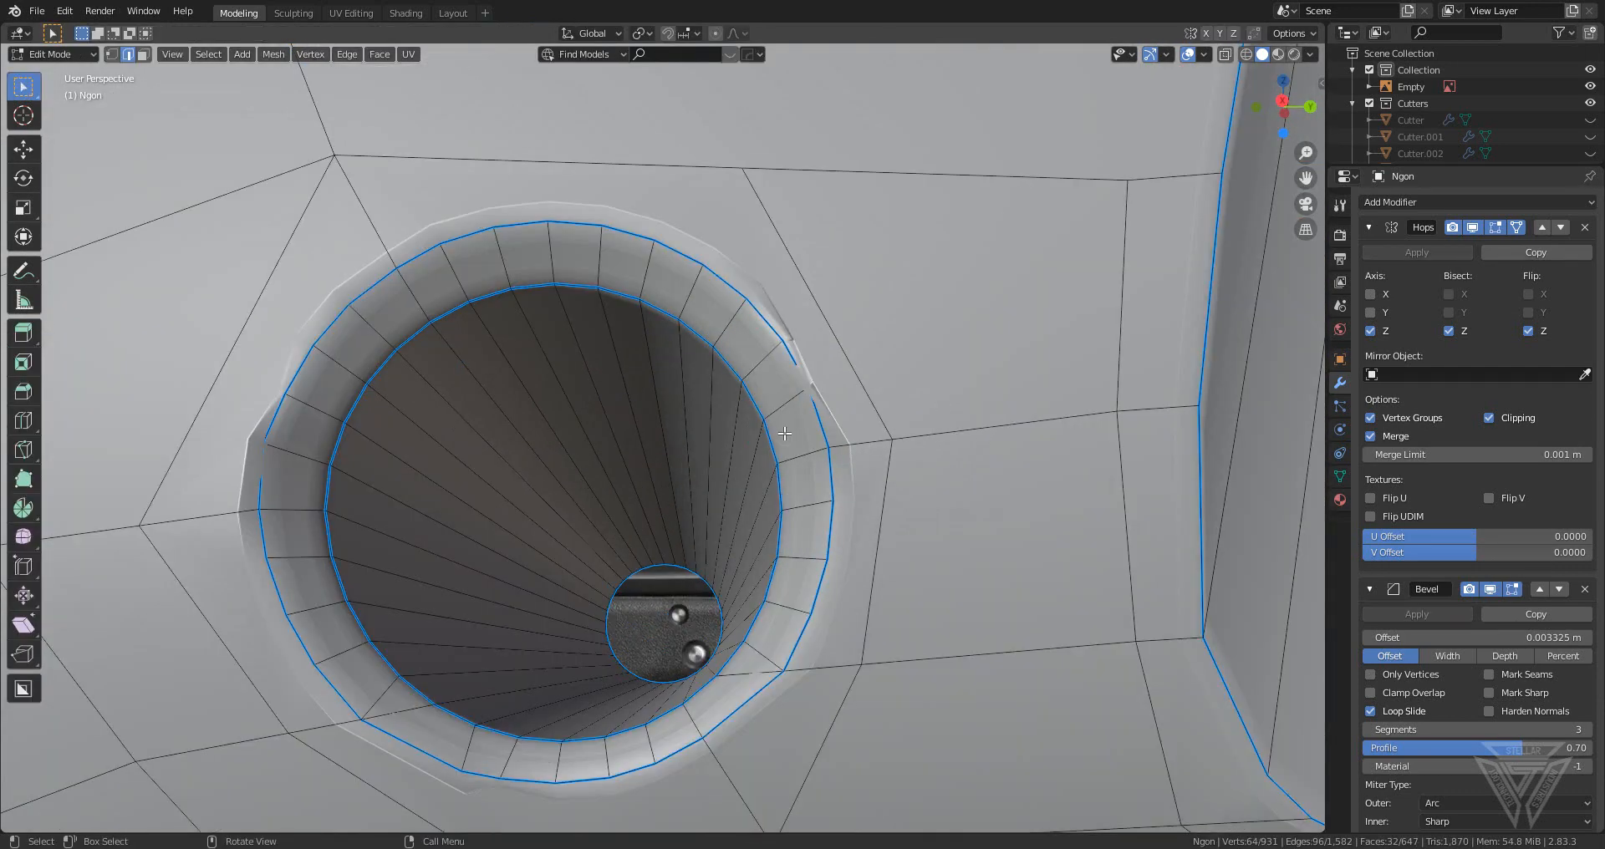
pyautogui.press('1')
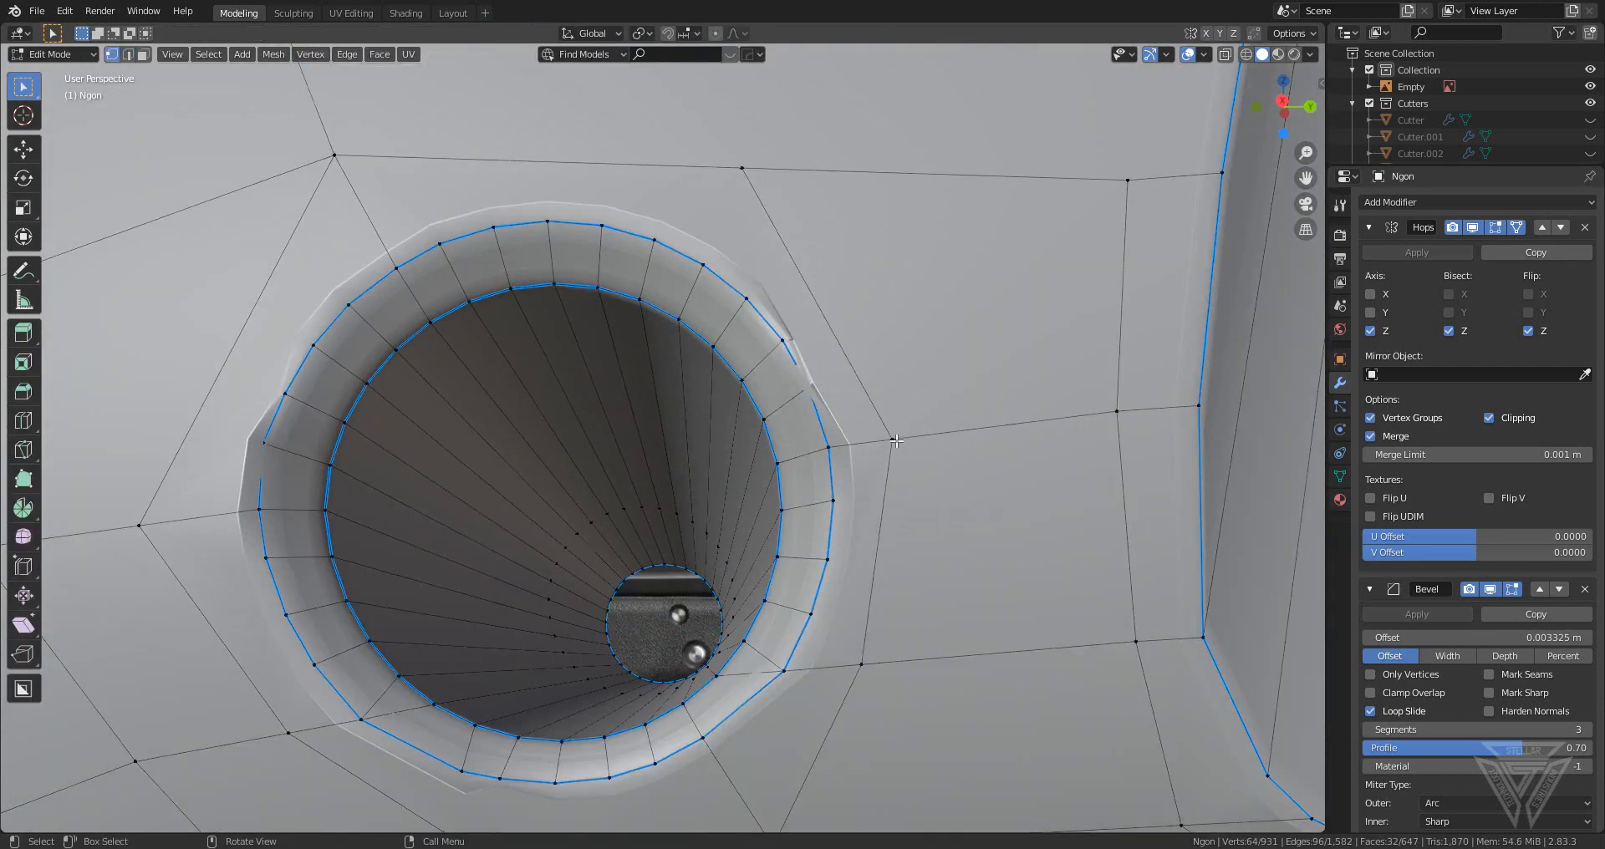
pyautogui.click(891, 438)
pyautogui.hotkey('shift', 'v')
pyautogui.click(1026, 437)
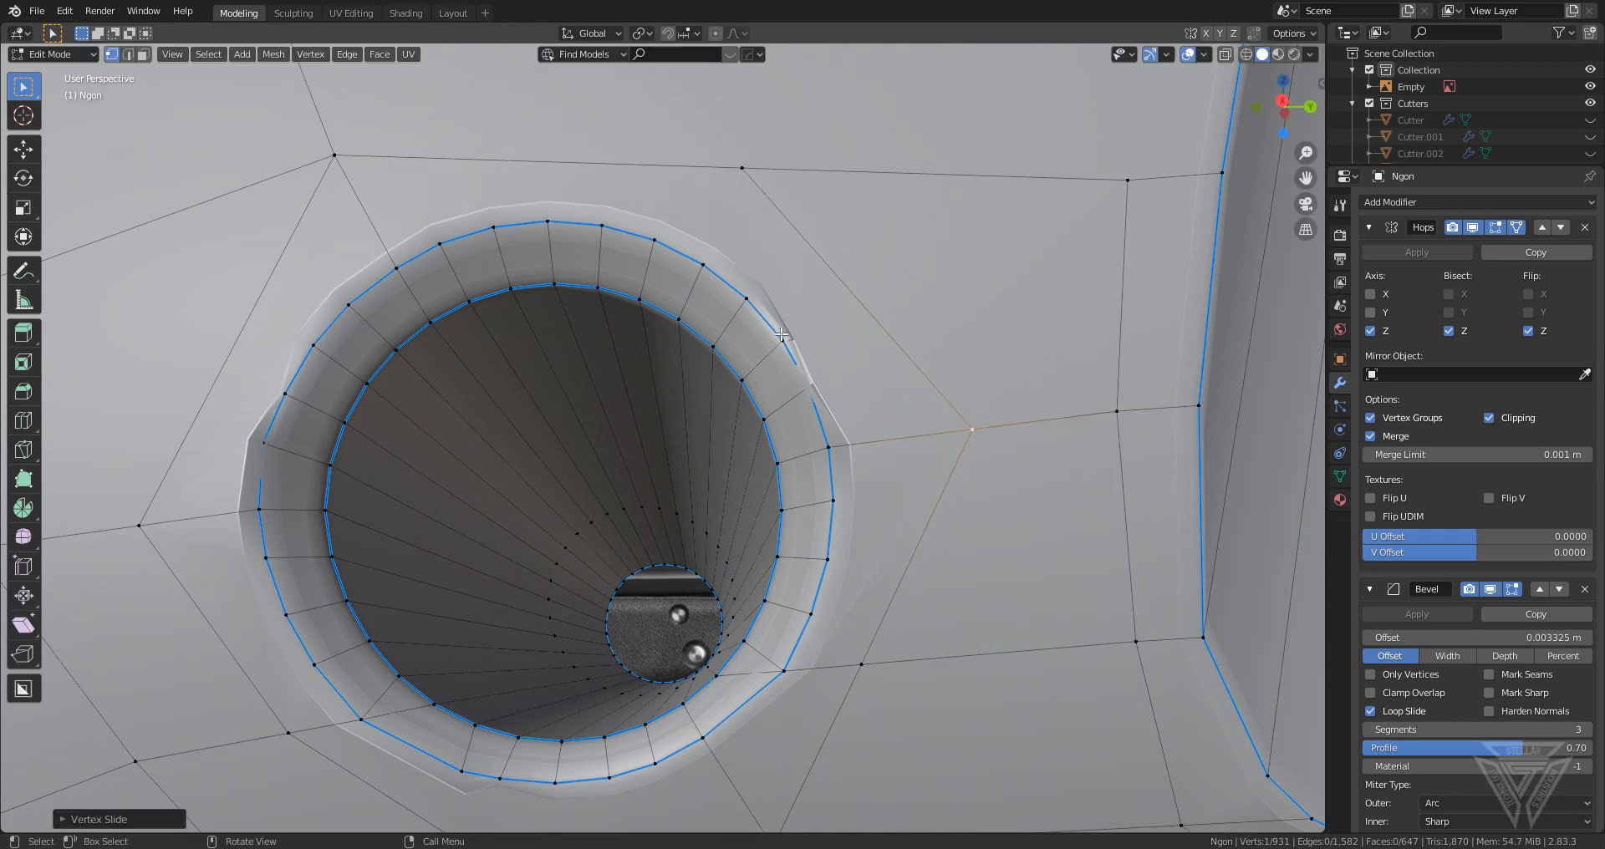
pyautogui.click(782, 338)
pyautogui.press('g')
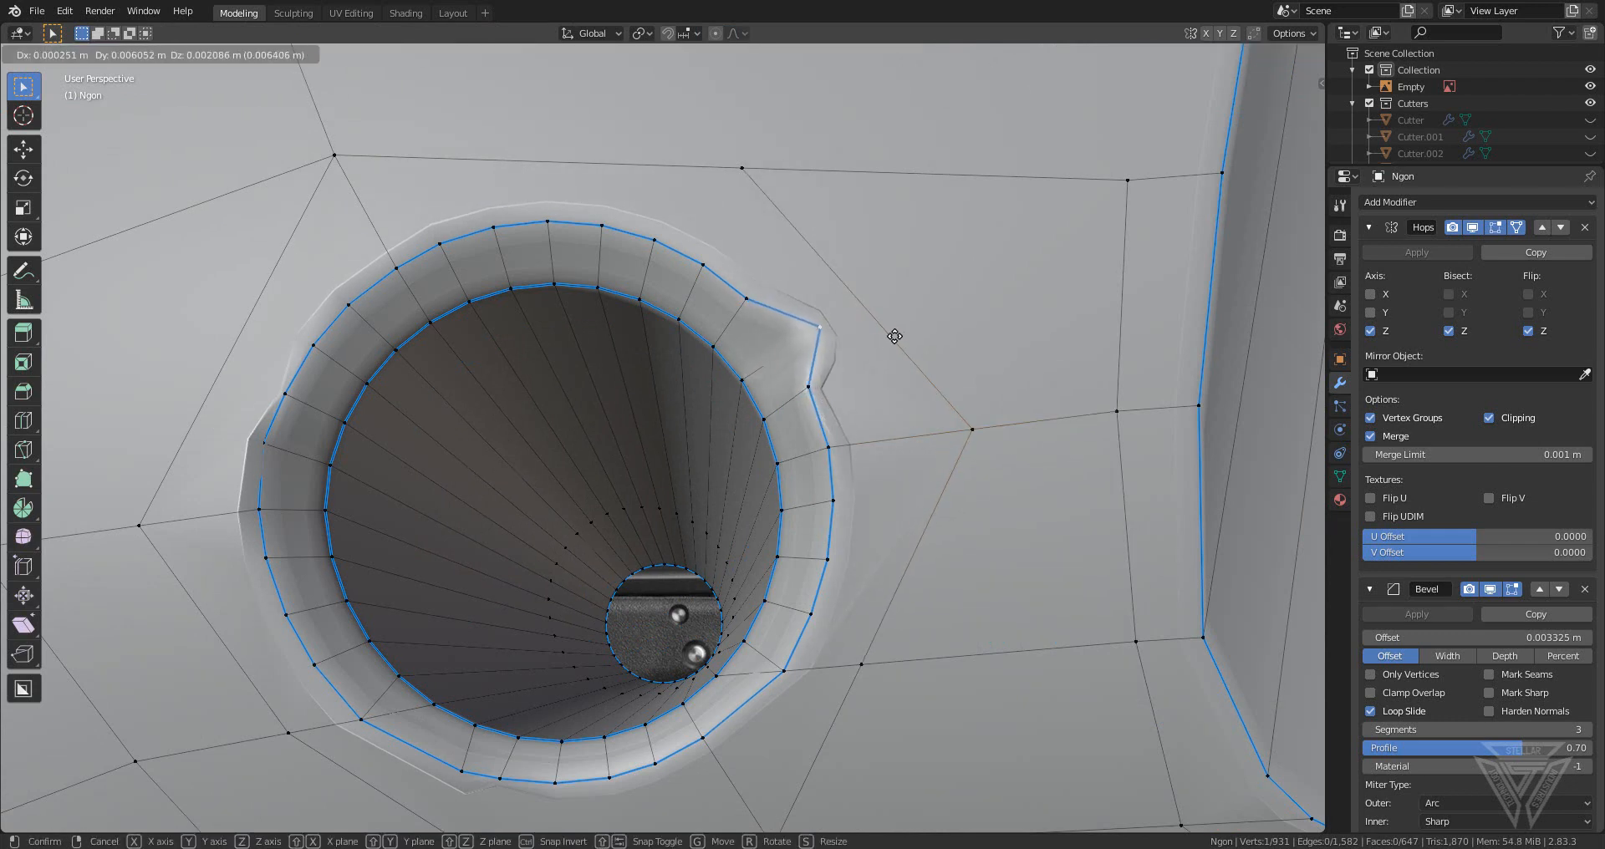
pyautogui.click(879, 342)
# - Examine the lower pin hole's beveled rim in Object Mode and Edit Mode, especially its upper front edge
pyautogui.scroll(-4, 809, 389)
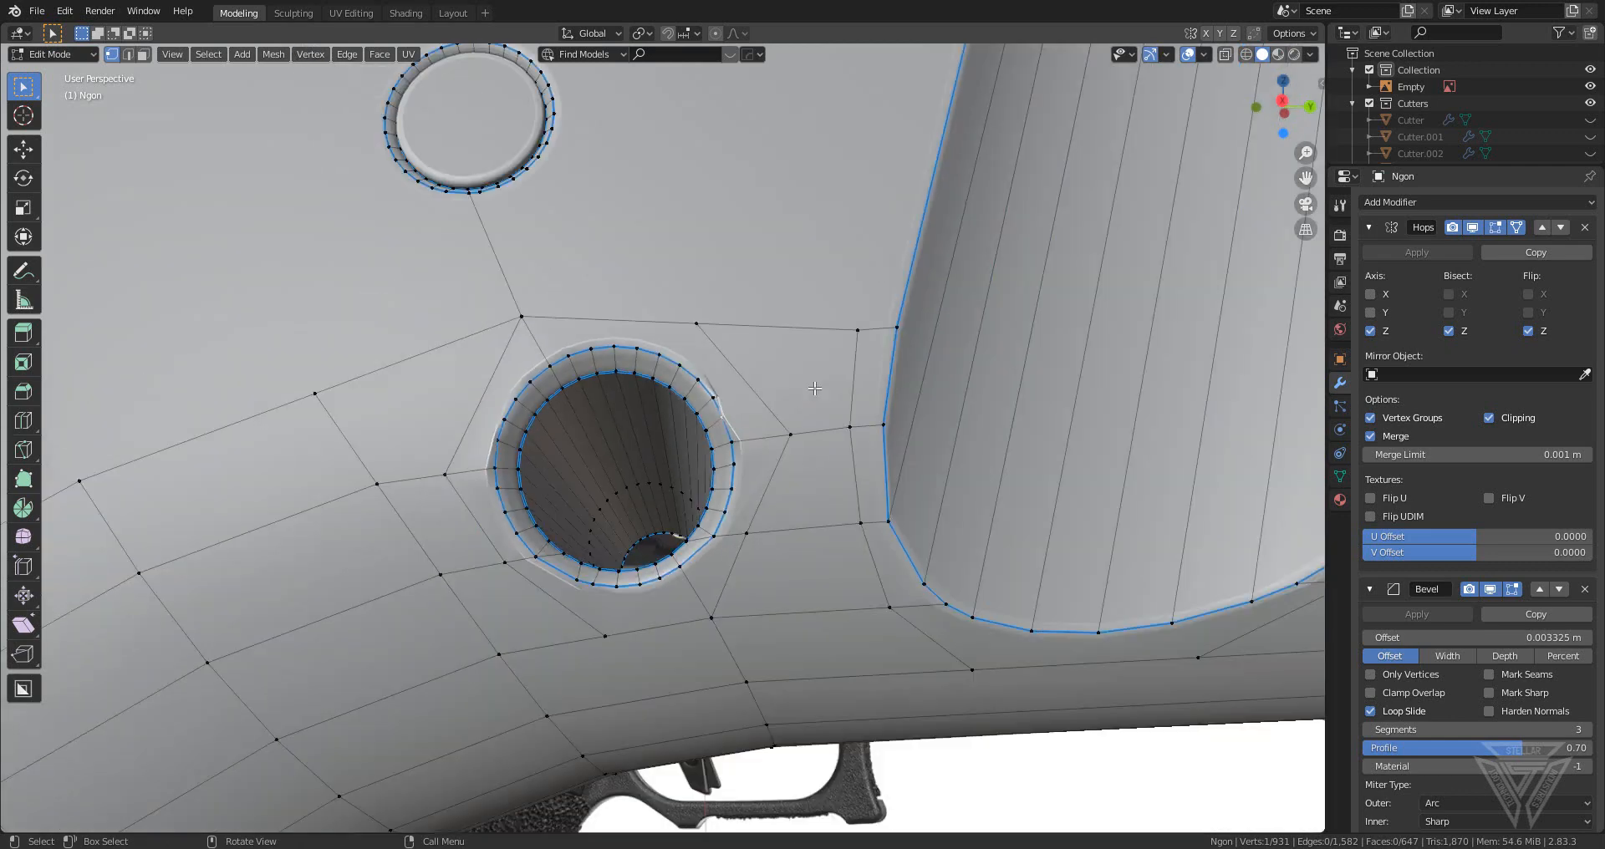
pyautogui.moveTo(810, 389); pyautogui.dragTo(886, 386, button='middle')
pyautogui.scroll(-5, 915, 374)
pyautogui.press('Tab')
pyautogui.scroll(5, 864, 459)
pyautogui.moveTo(861, 465); pyautogui.dragTo(843, 460, button='middle')
pyautogui.press('Tab')
pyautogui.scroll(4, 839, 453)
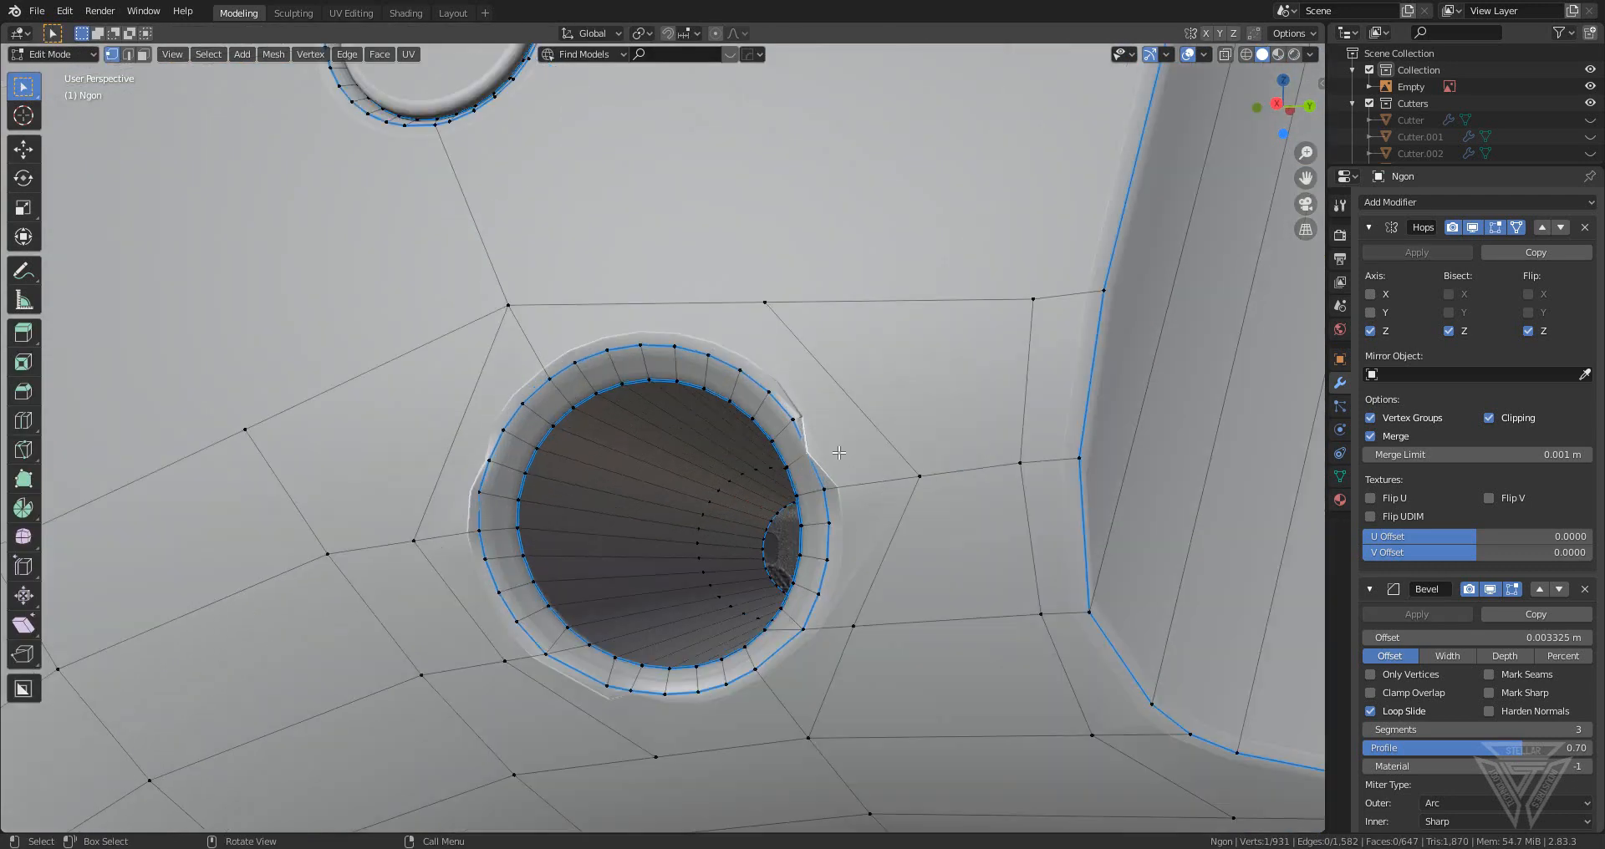
# - Knife two edges from neighbouring vertices on the lower pin hole's upper front rim out to the surrounding edge line
pyautogui.moveTo(985, 498); pyautogui.dragTo(952, 484, button='middle')
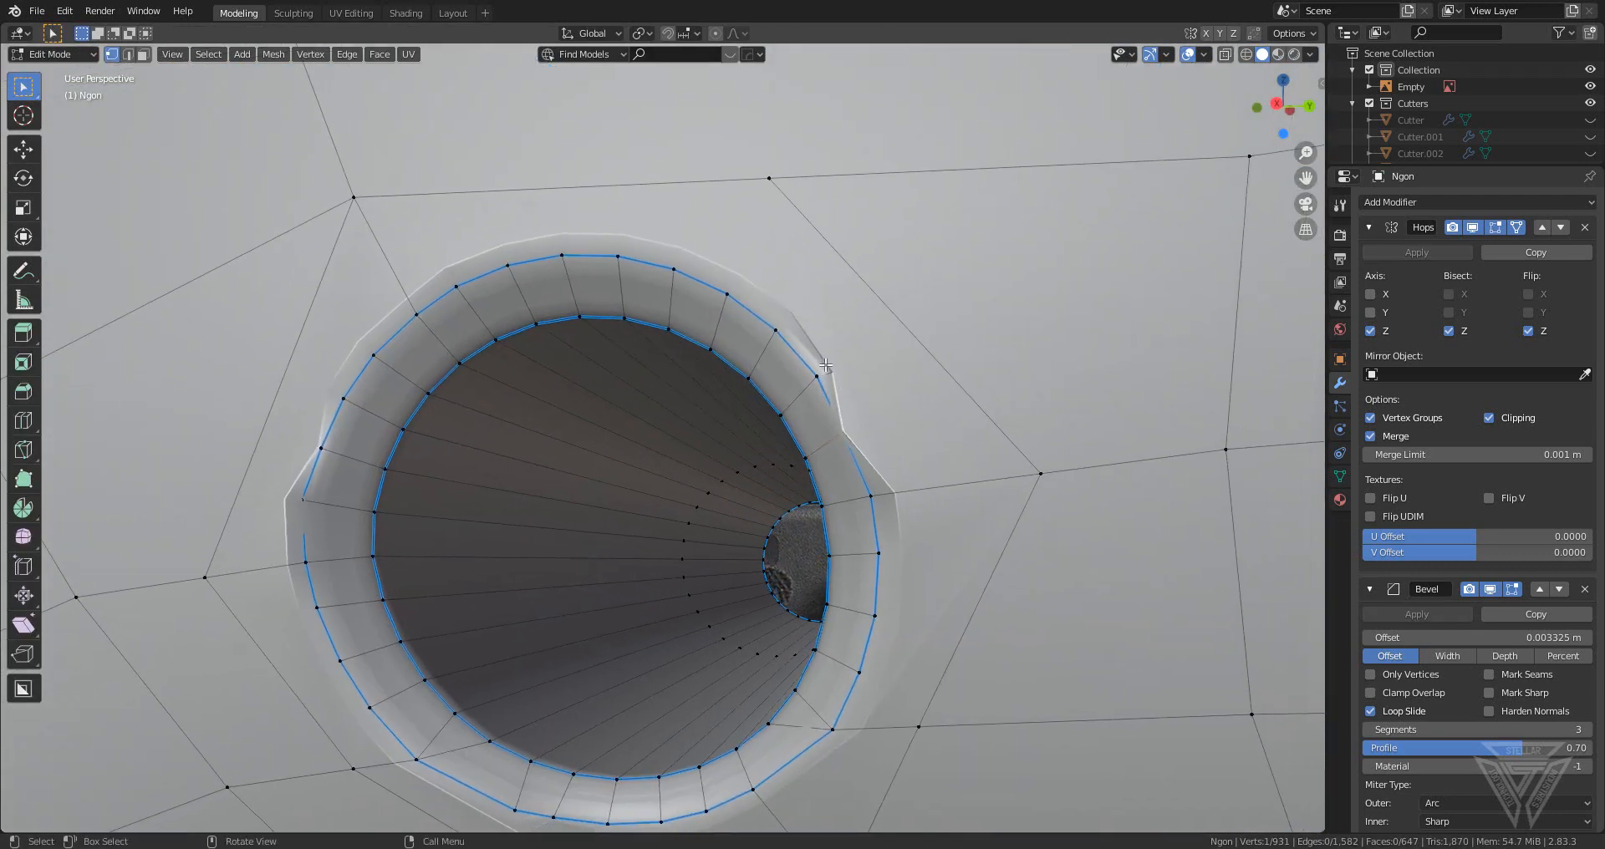
pyautogui.press('k')
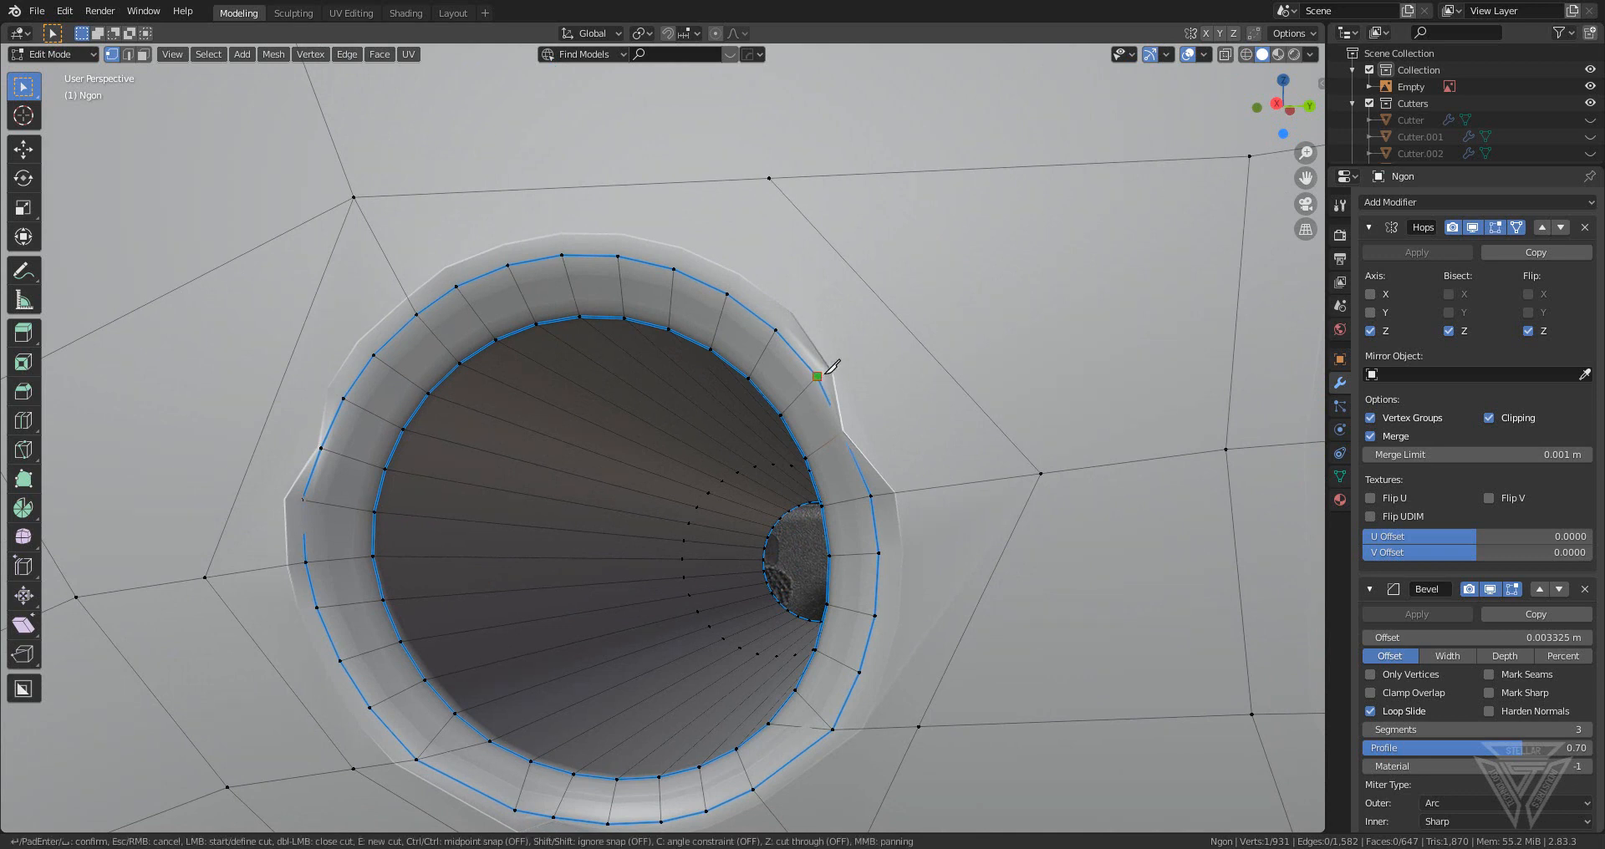
pyautogui.click(888, 308)
pyautogui.press('Return')
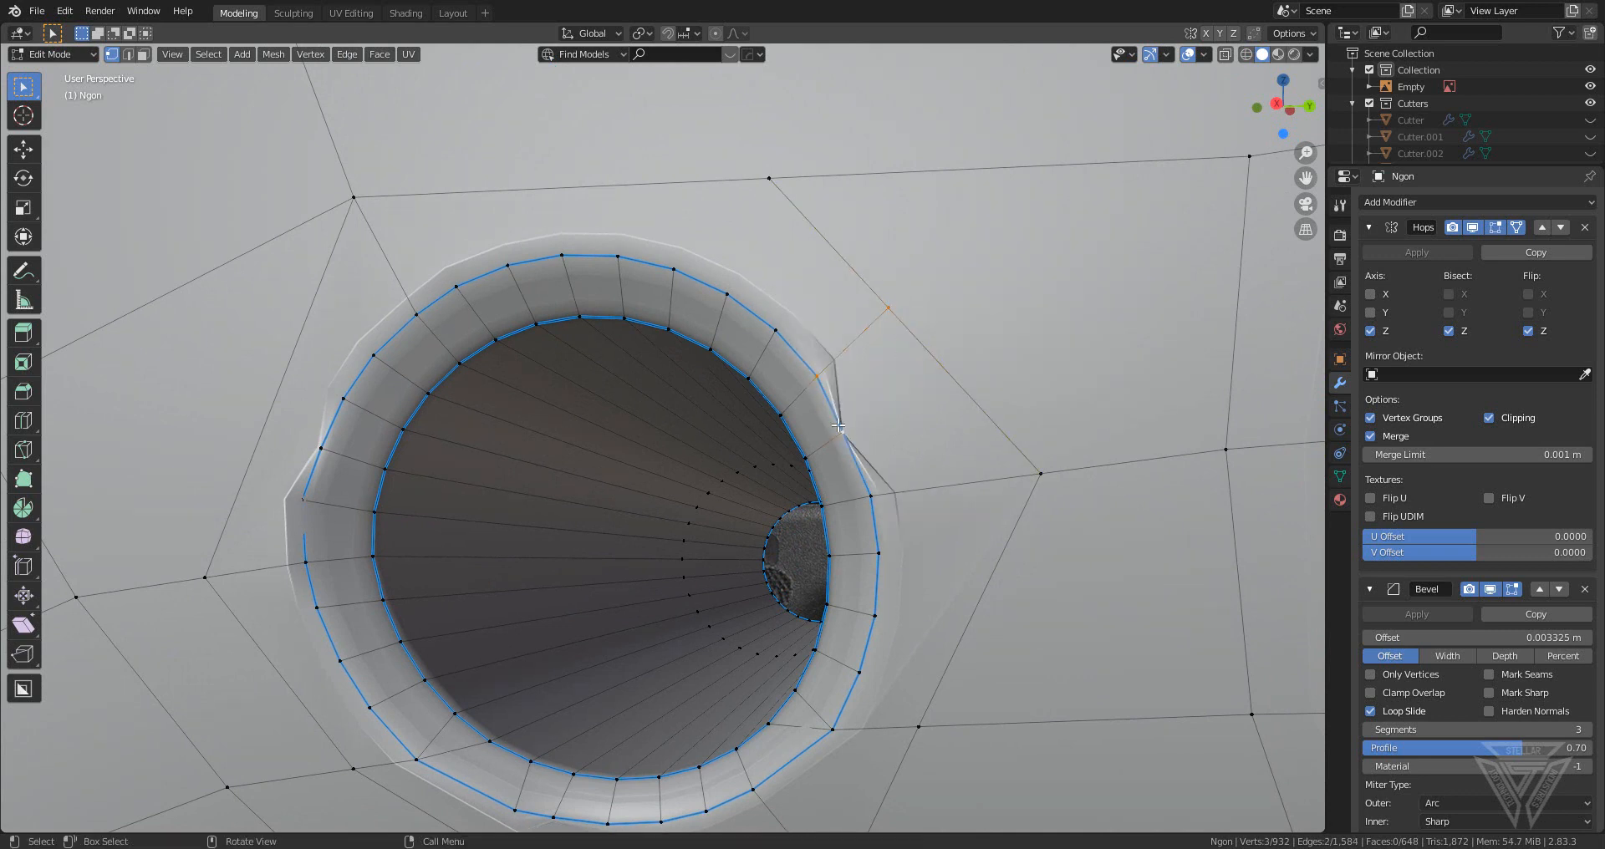
pyautogui.press('k')
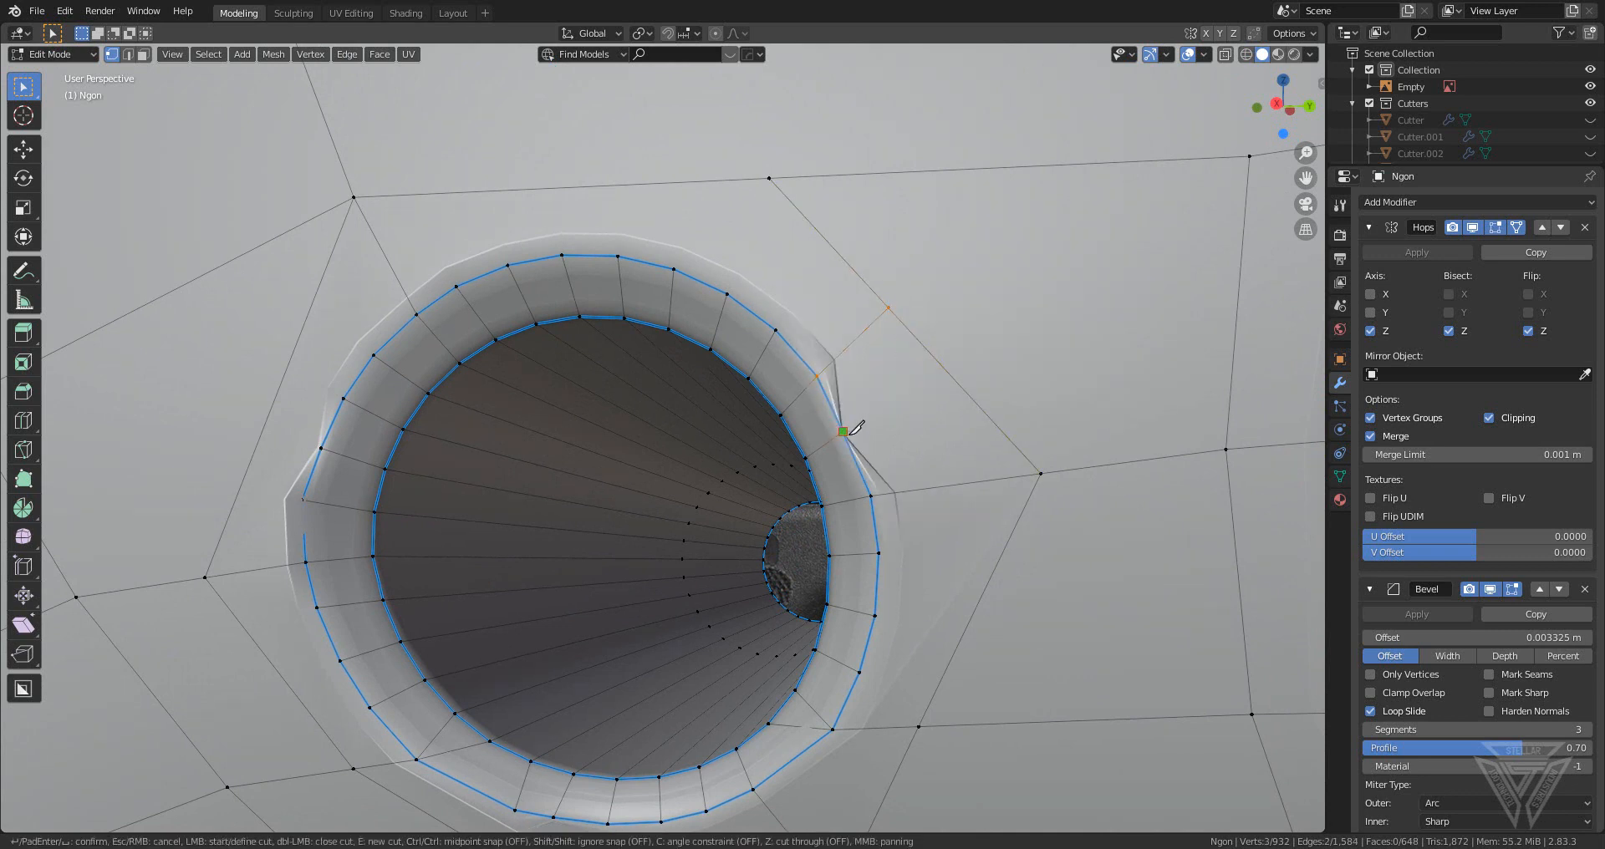
pyautogui.click(986, 415)
pyautogui.press('Return')
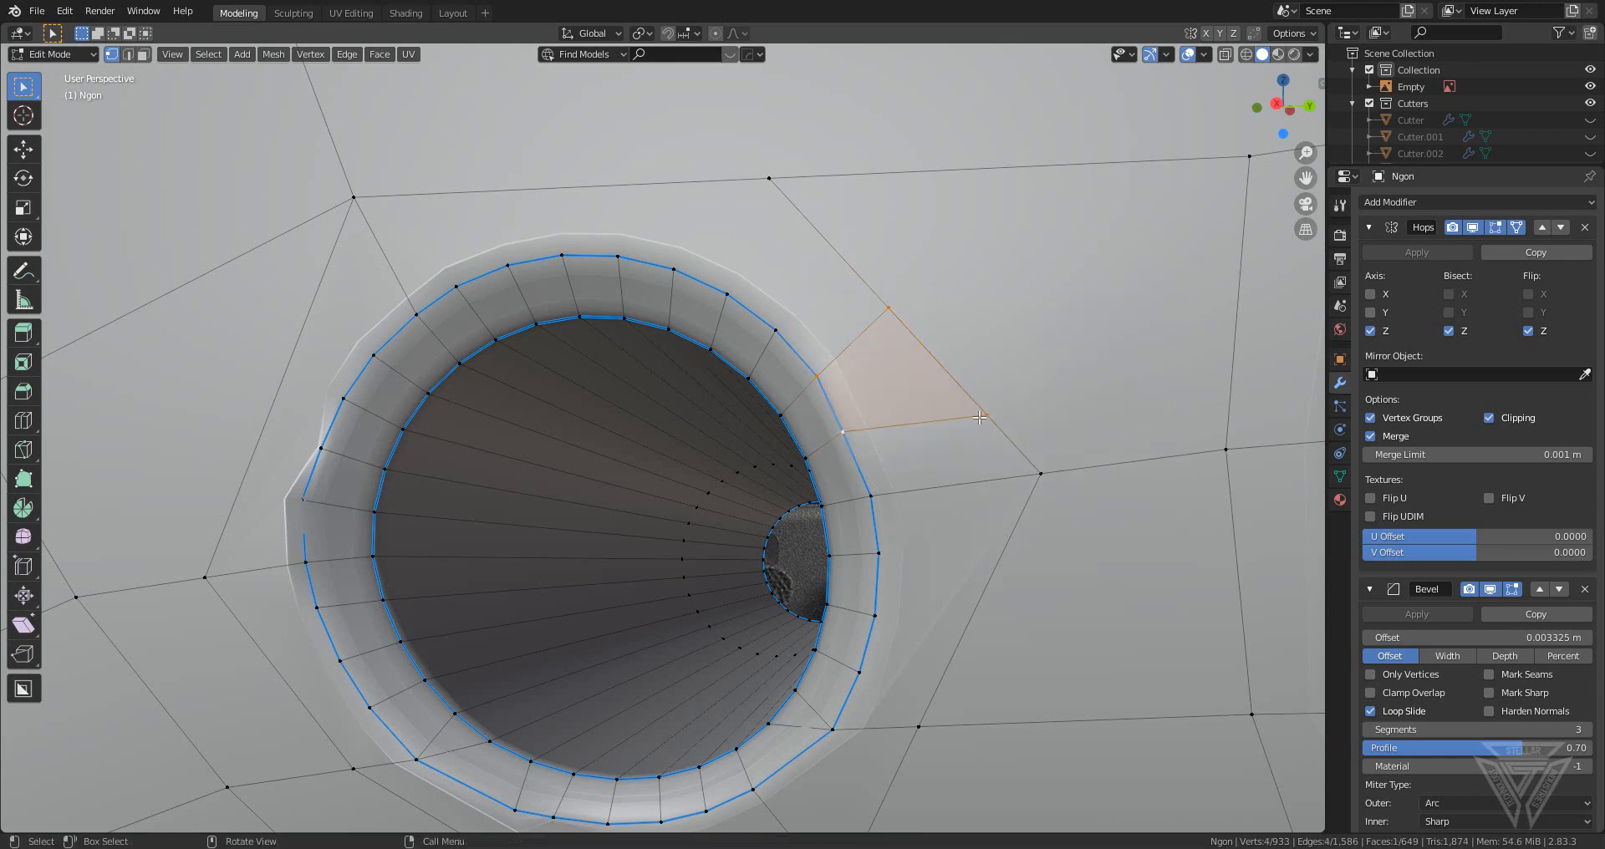
# - Knife two edges from neighbouring vertices on the lower pin hole's upper rear rim out to the surrounding edge line
pyautogui.moveTo(986, 415); pyautogui.dragTo(746, 416, button='middle')
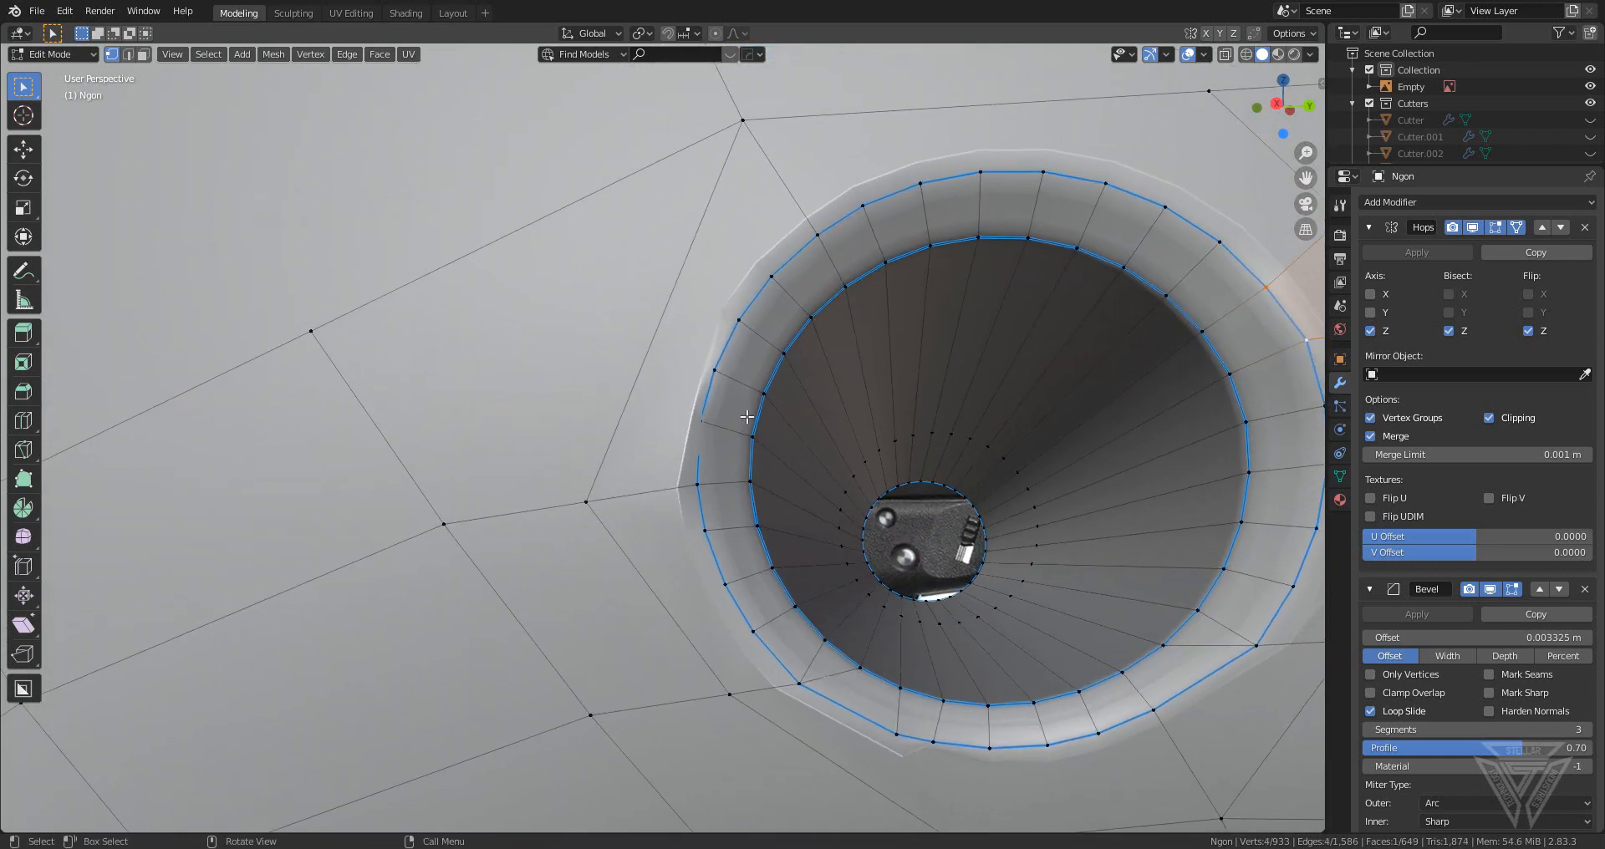
pyautogui.press('k')
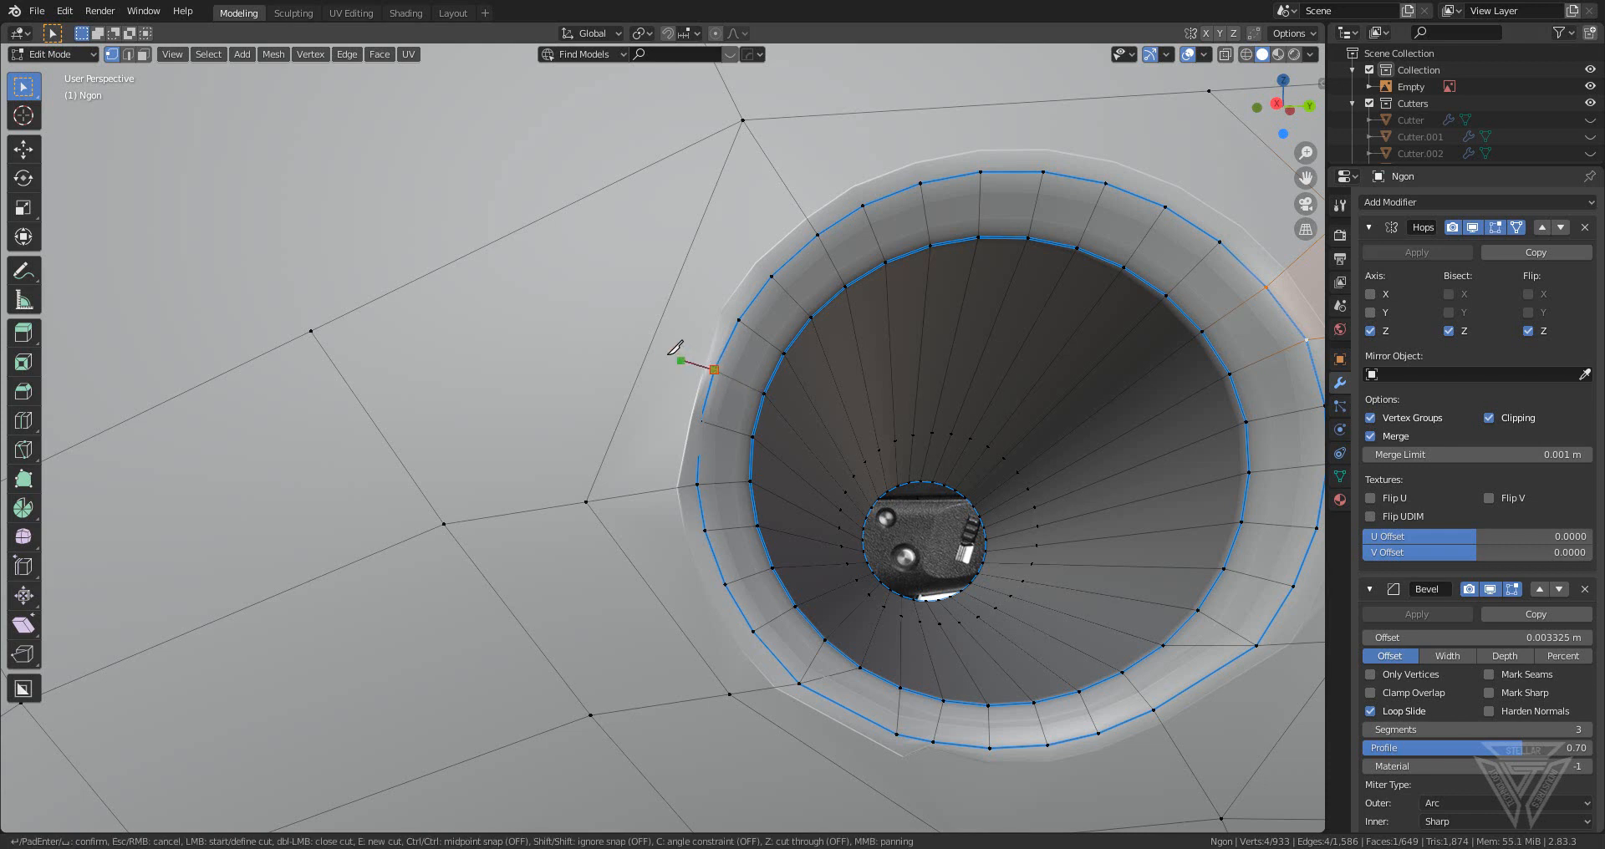
pyautogui.press('Escape')
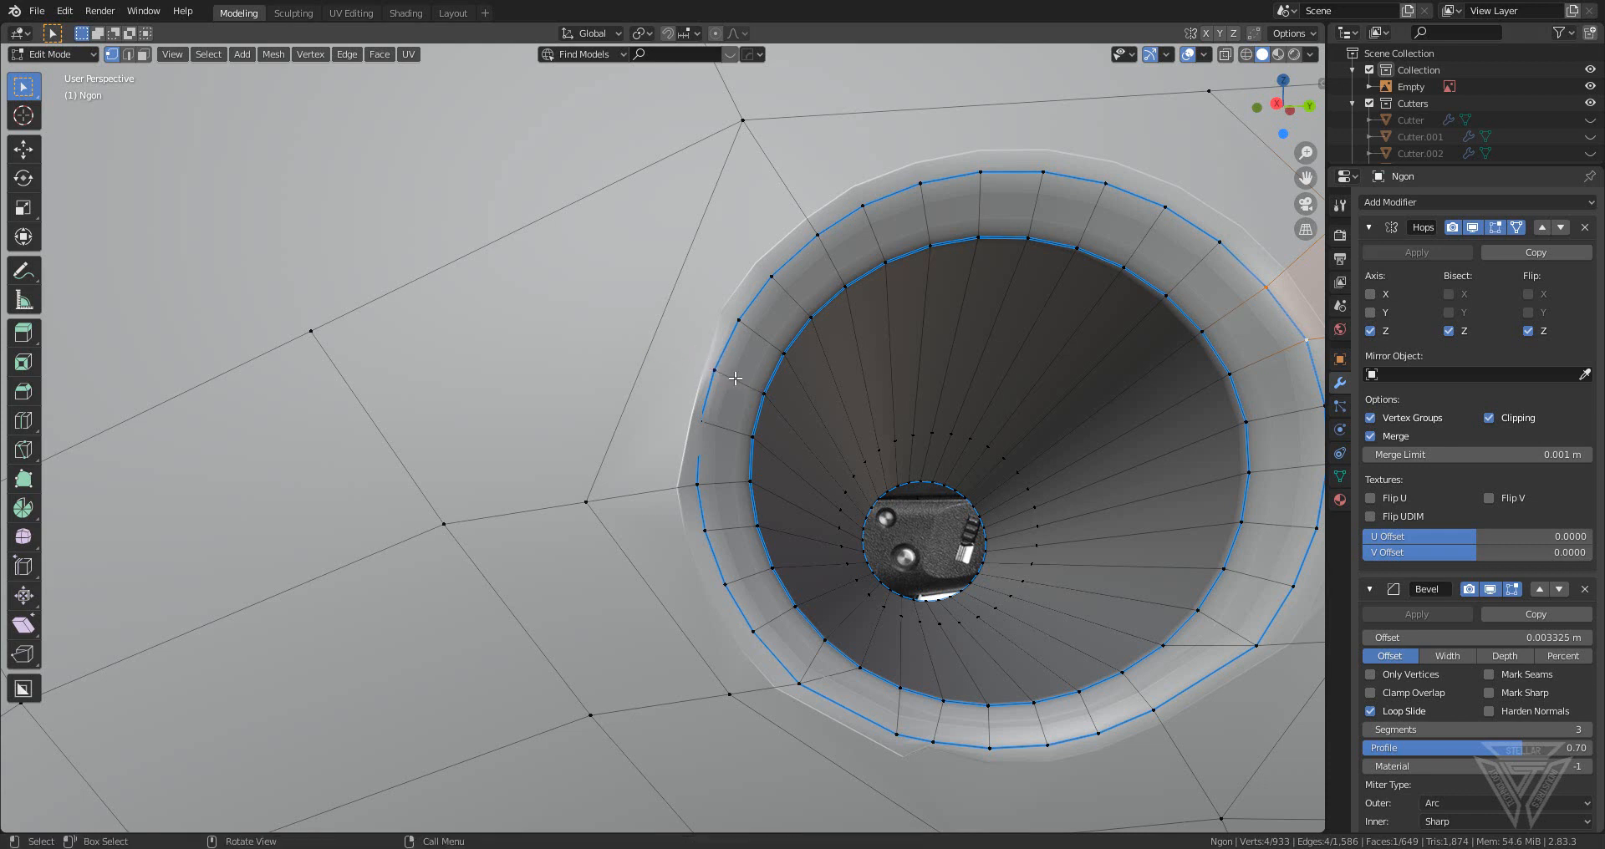
pyautogui.press('k')
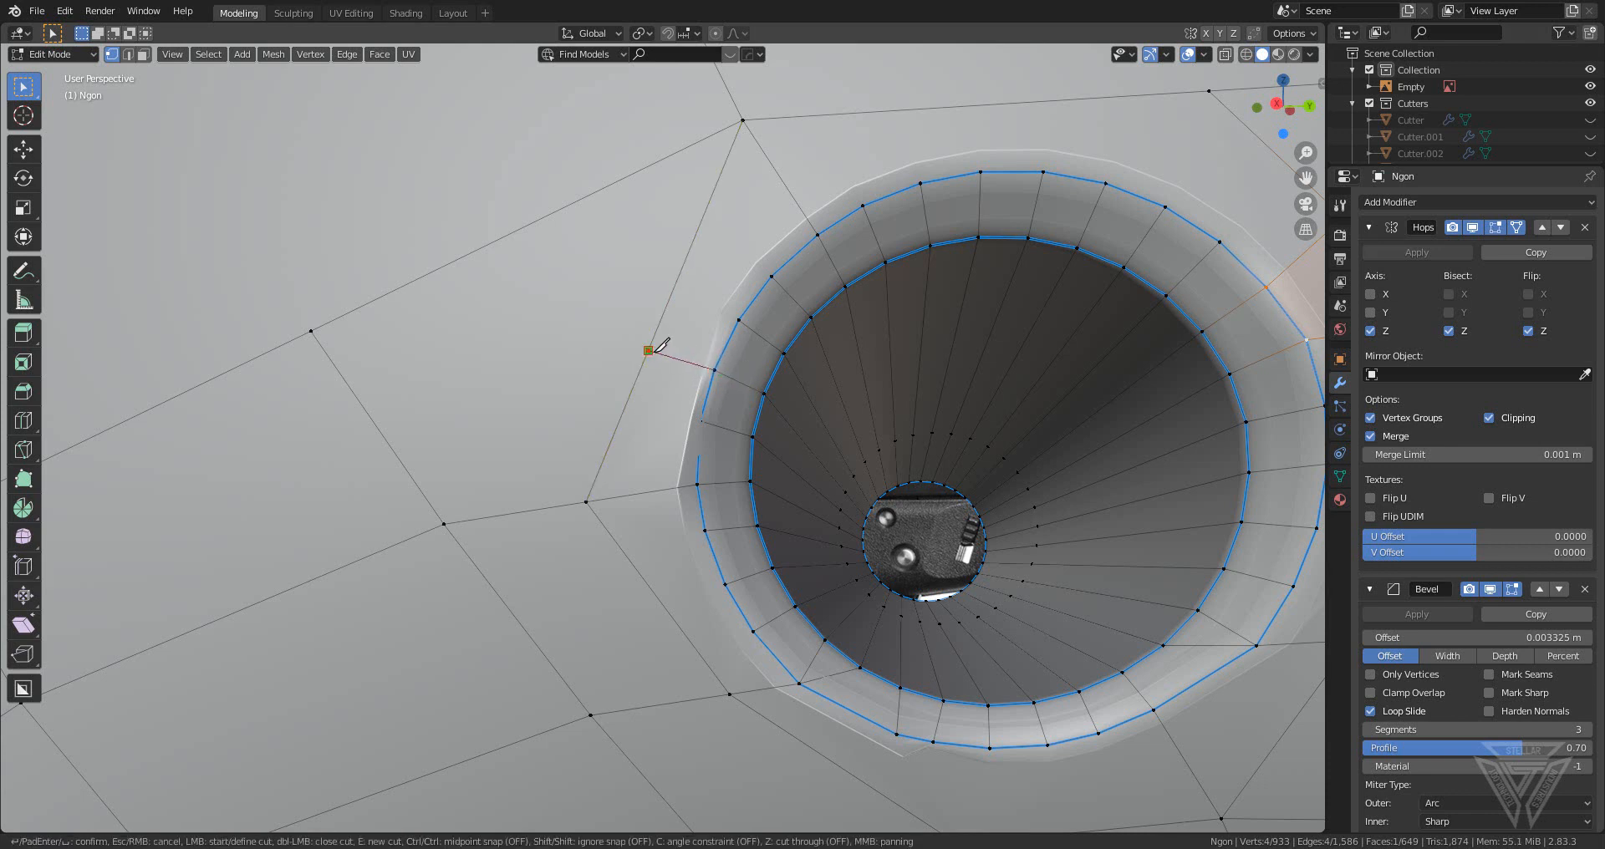
pyautogui.click(650, 350)
pyautogui.press('Return')
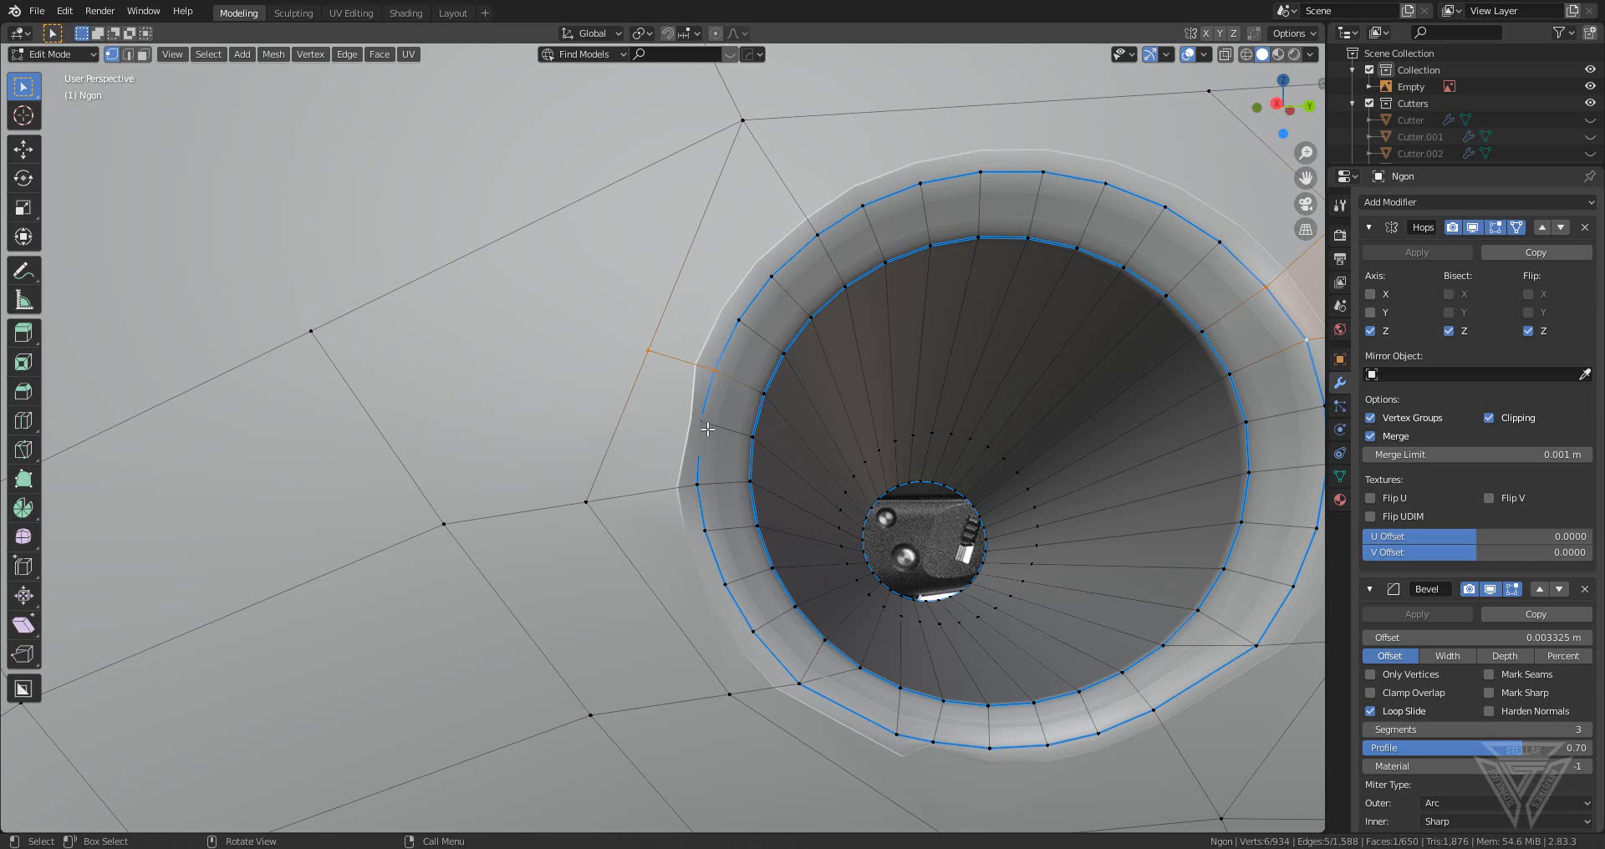
pyautogui.press('k')
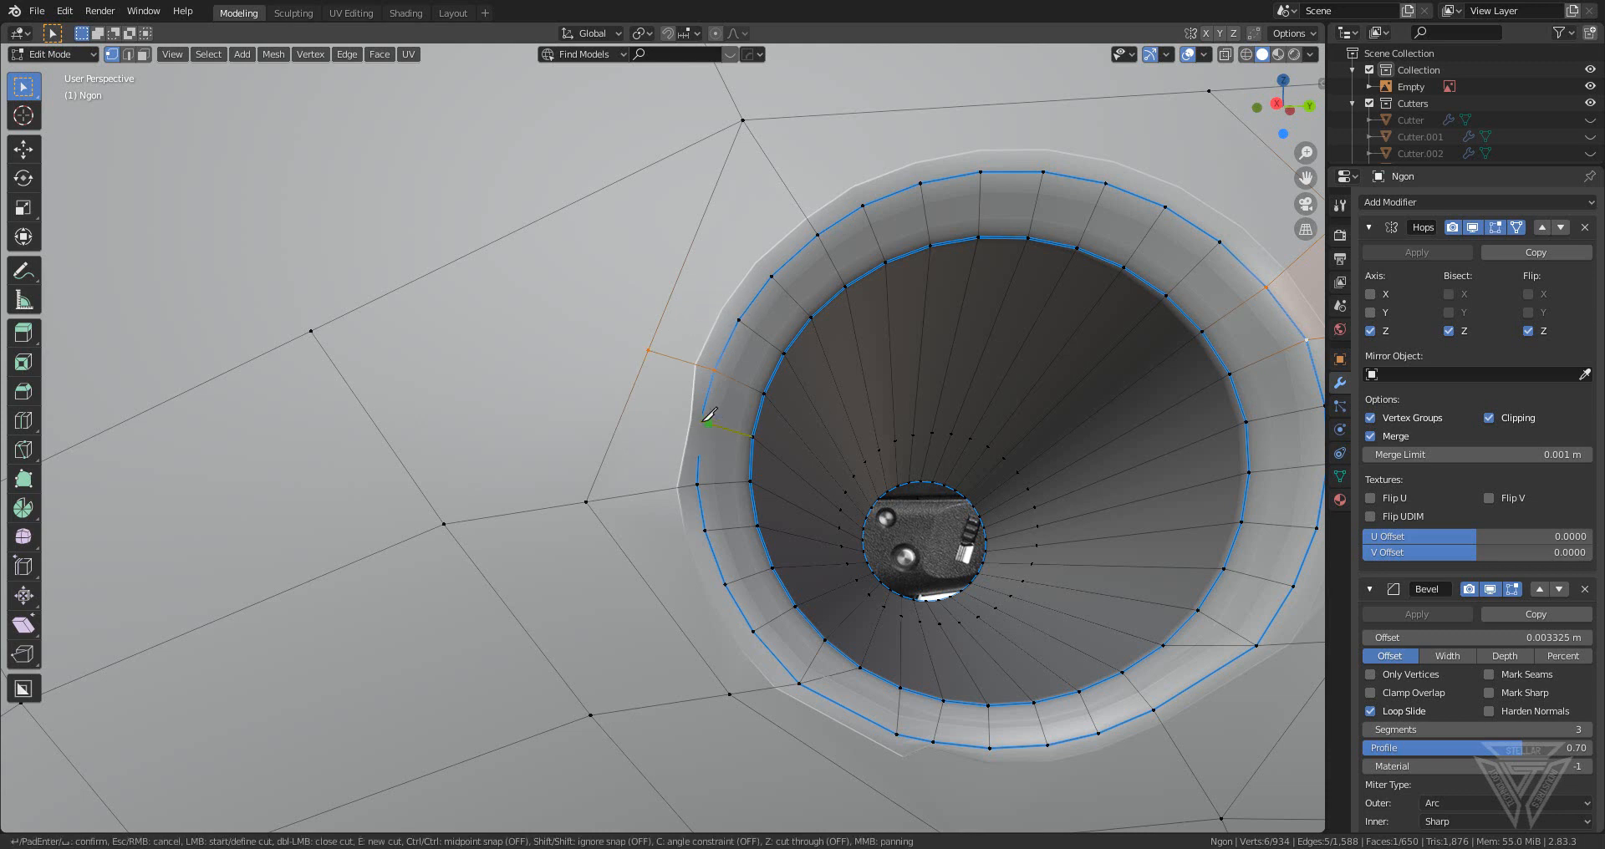
pyautogui.click(622, 415)
pyautogui.press('Return')
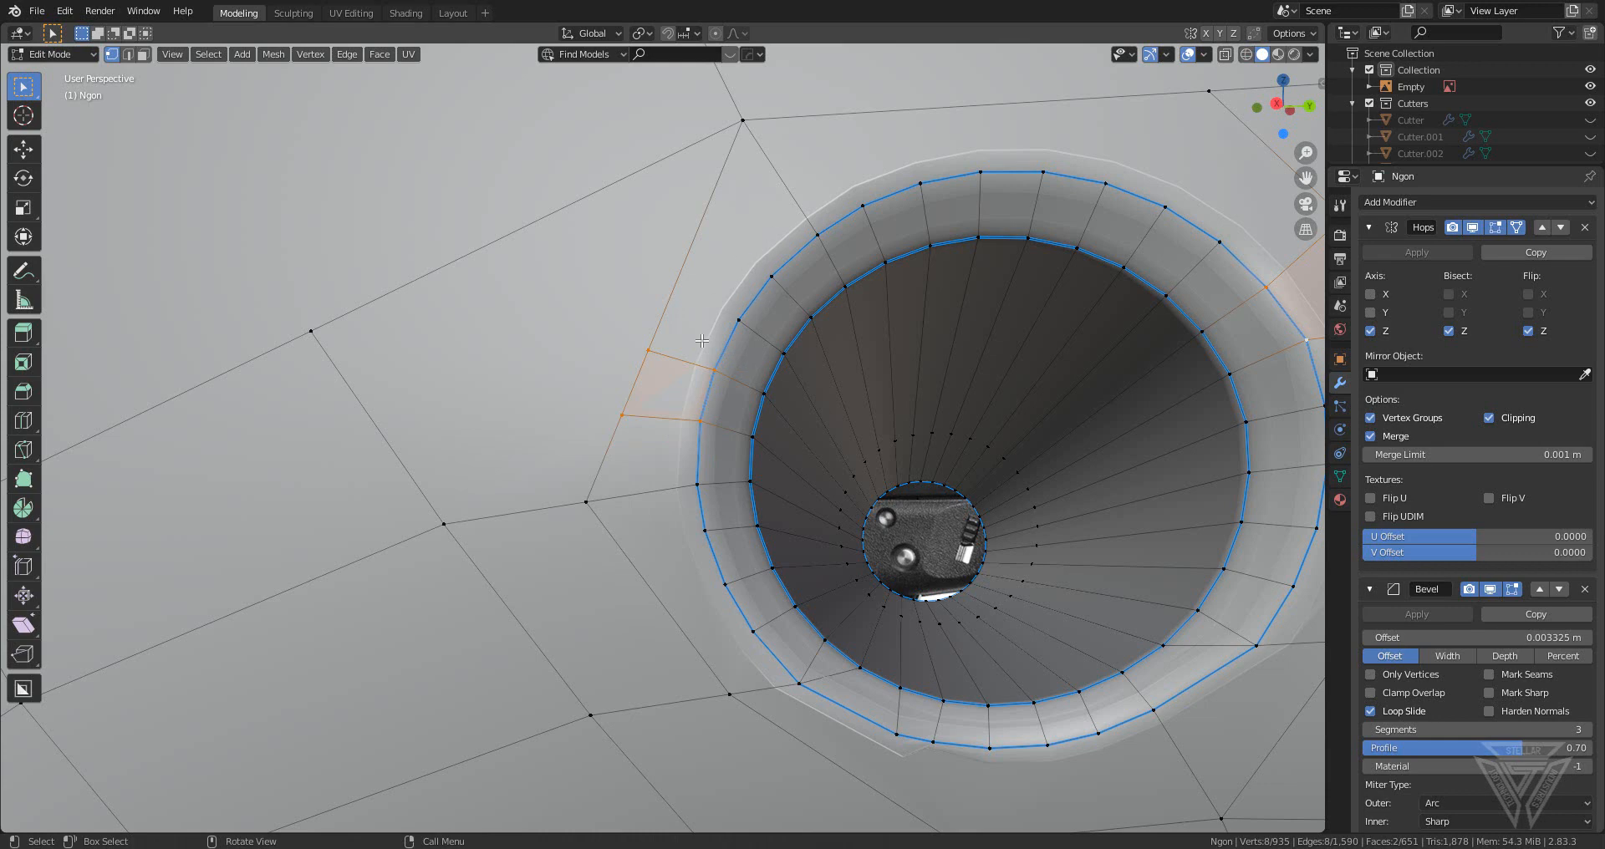
# - Connect the lower pin hole's bottom rim vertex to the surface vertex just below it
pyautogui.moveTo(701, 340); pyautogui.dragTo(745, 386, button='middle')
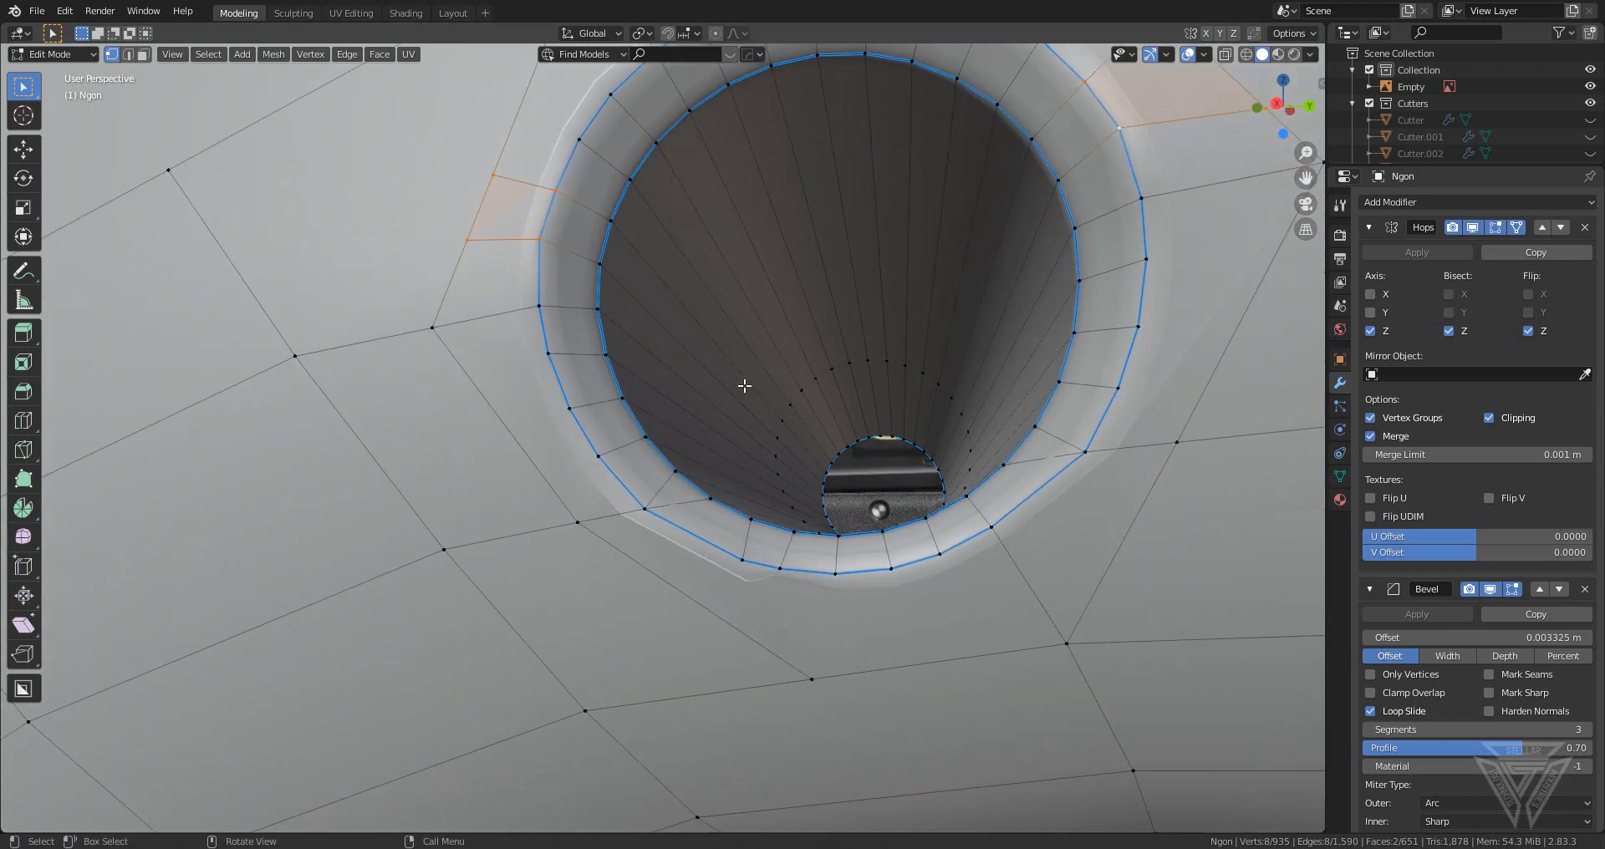
pyautogui.click(779, 569)
pyautogui.keyDown('shift'); pyautogui.click(810, 677); pyautogui.keyUp('shift')
pyautogui.press('j')
pyautogui.scroll(-3, 853, 579)
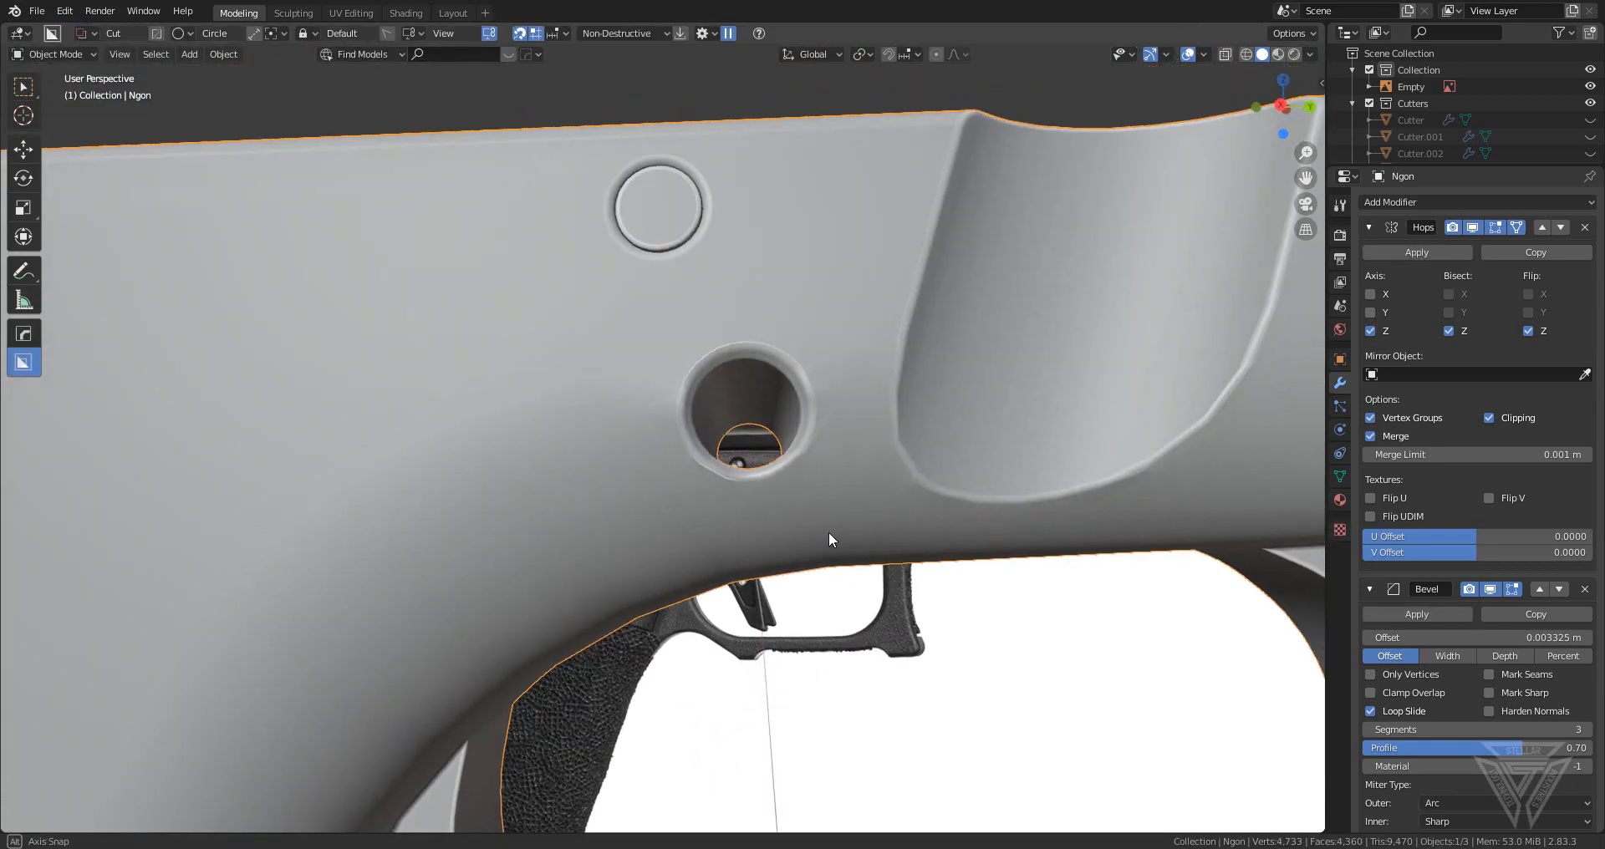
# - Merge the lower of the new knife vertices in front of the lower pin hole into the adjacent corner vertex
pyautogui.scroll(5, 829, 535)
pyautogui.press('Tab')
pyautogui.scroll(4, 834, 469)
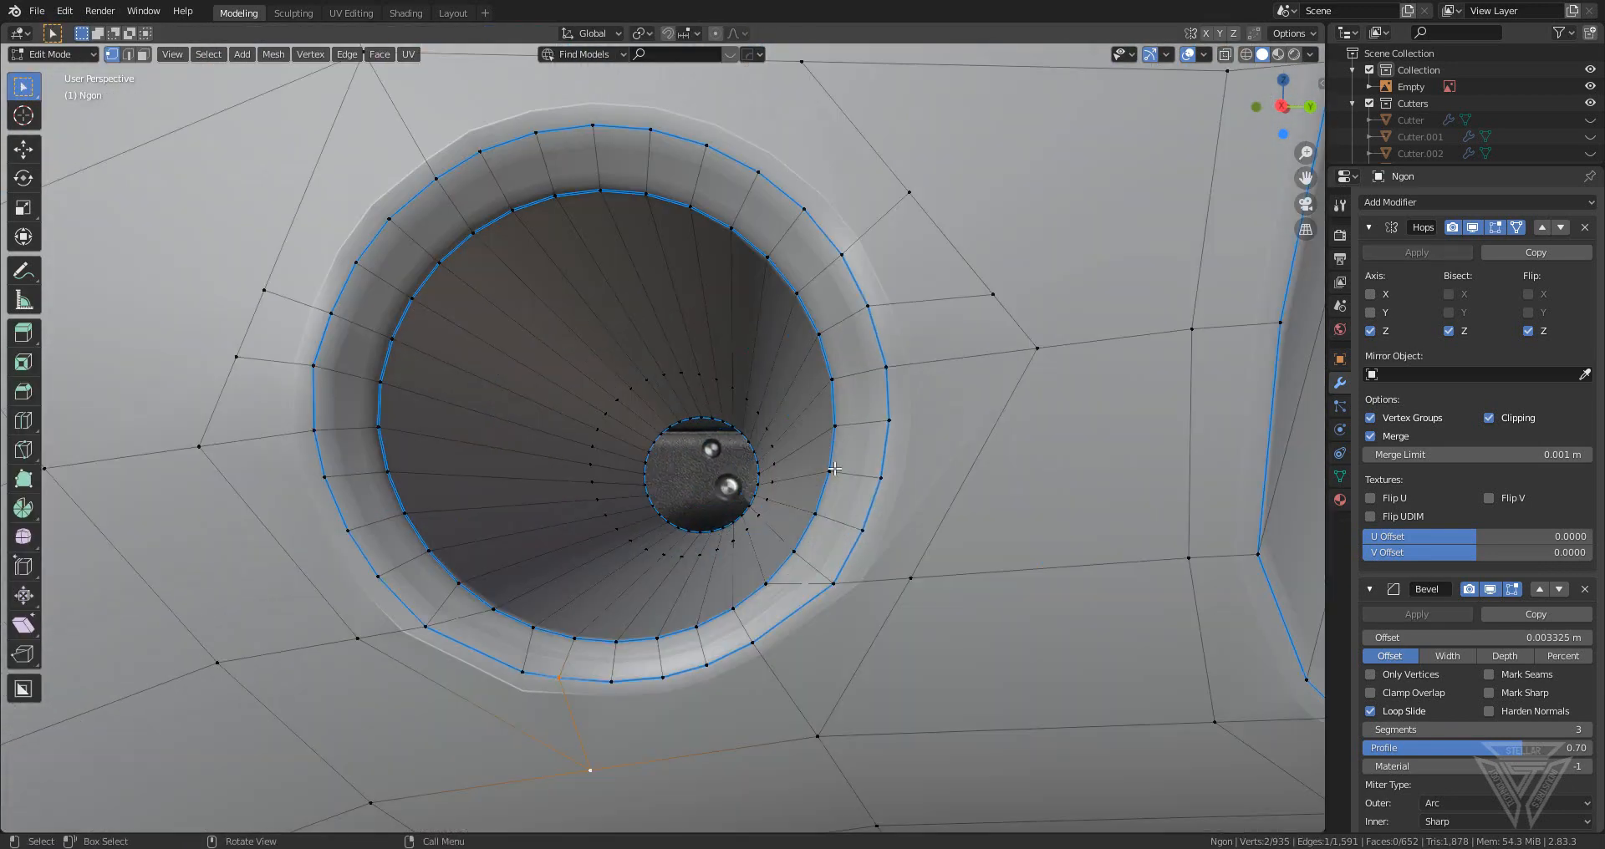
pyautogui.moveTo(834, 469); pyautogui.dragTo(857, 396, button='middle')
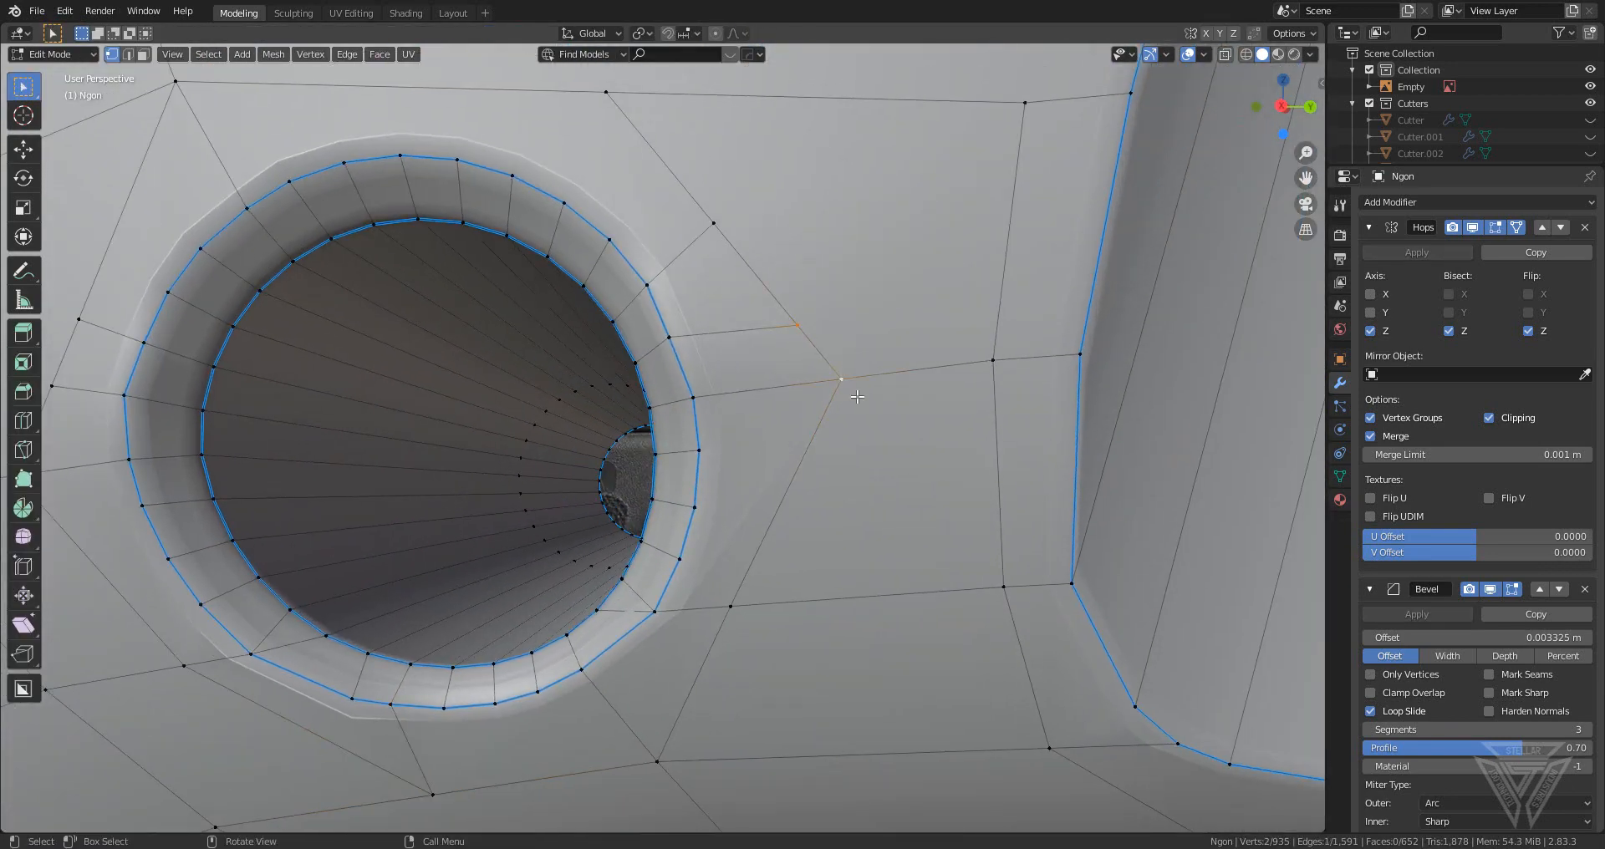
pyautogui.press('m')
pyautogui.click(830, 392)
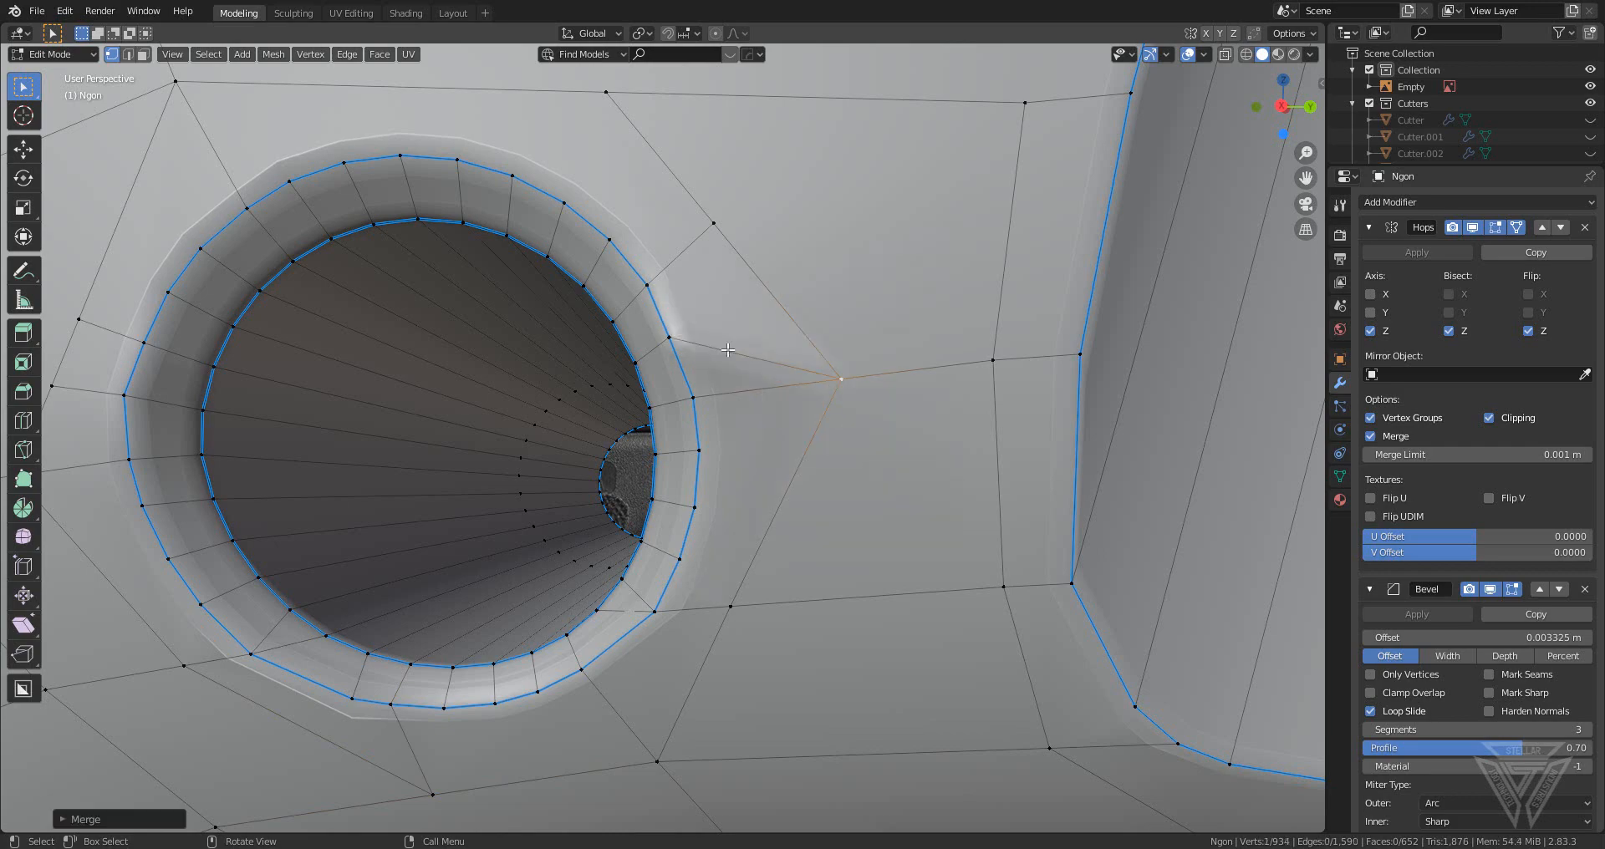
# - Move the lower pin hole's upper front rim vertex along global X to even out the rim
pyautogui.click(671, 342)
pyautogui.moveTo(726, 368); pyautogui.dragTo(826, 406, button='middle')
pyautogui.press('g')
pyautogui.press('x')
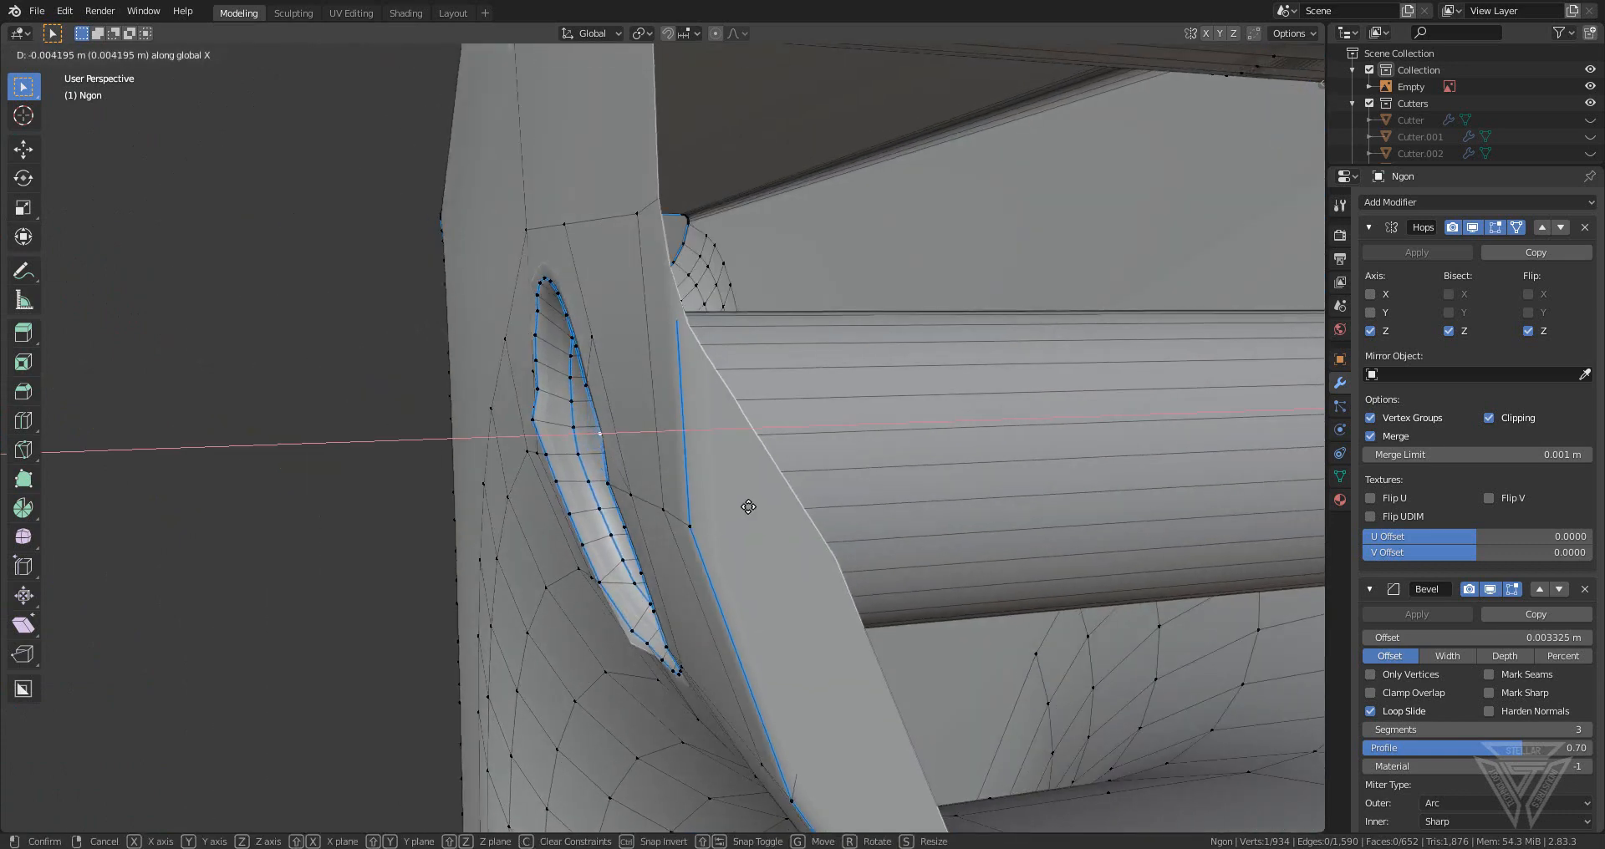
pyautogui.click(729, 508)
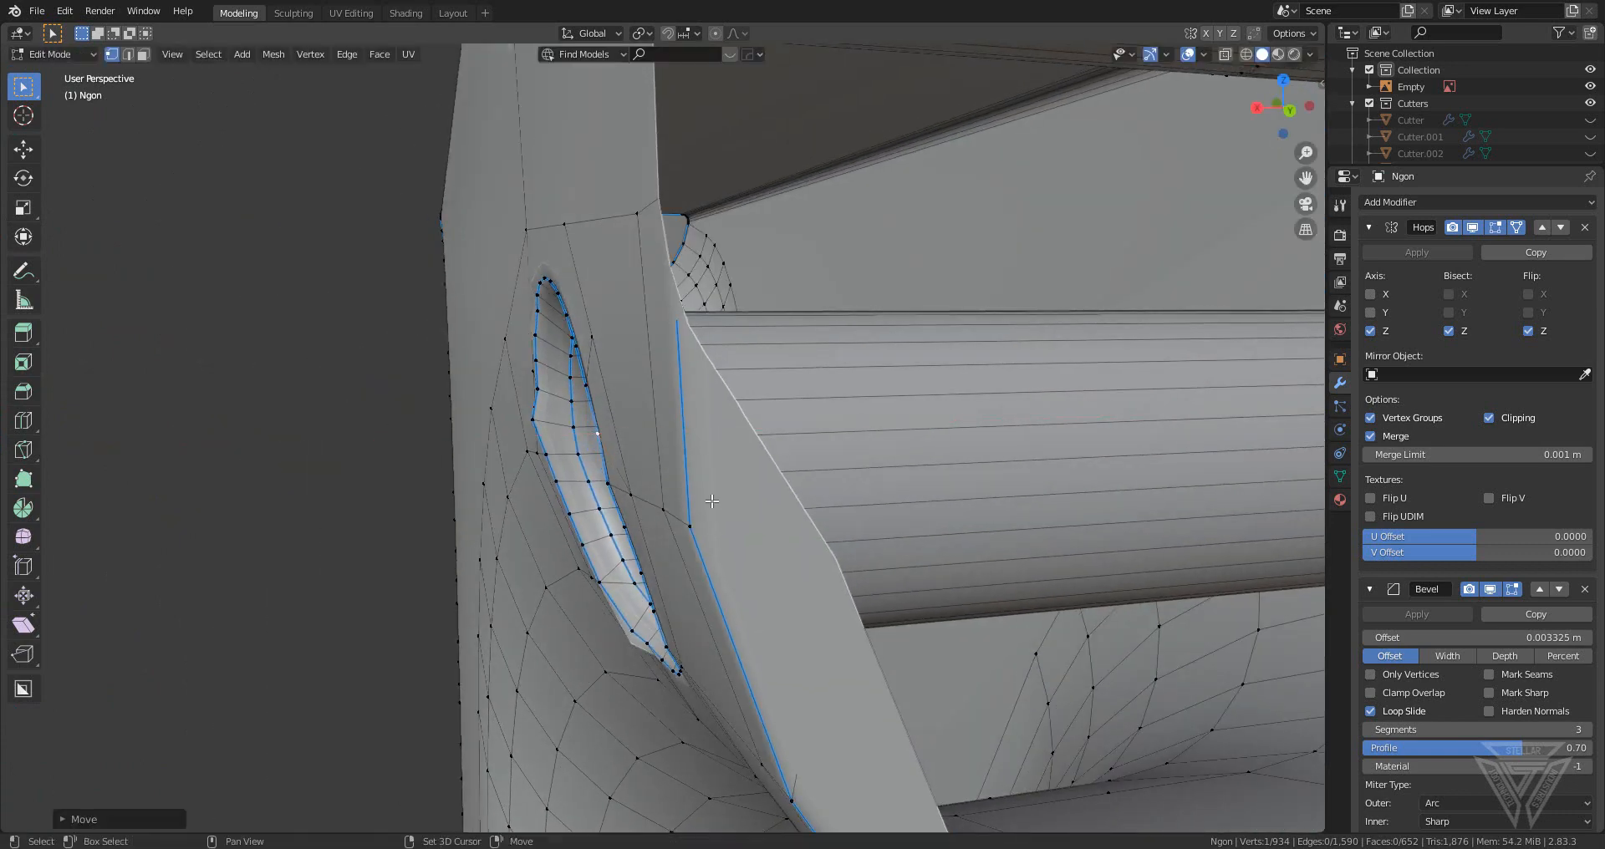
# - Move the lower pin hole's upper rear rim vertex along global X to follow the rim's curve
pyautogui.click(537, 415)
pyautogui.press('g')
pyautogui.press('x')
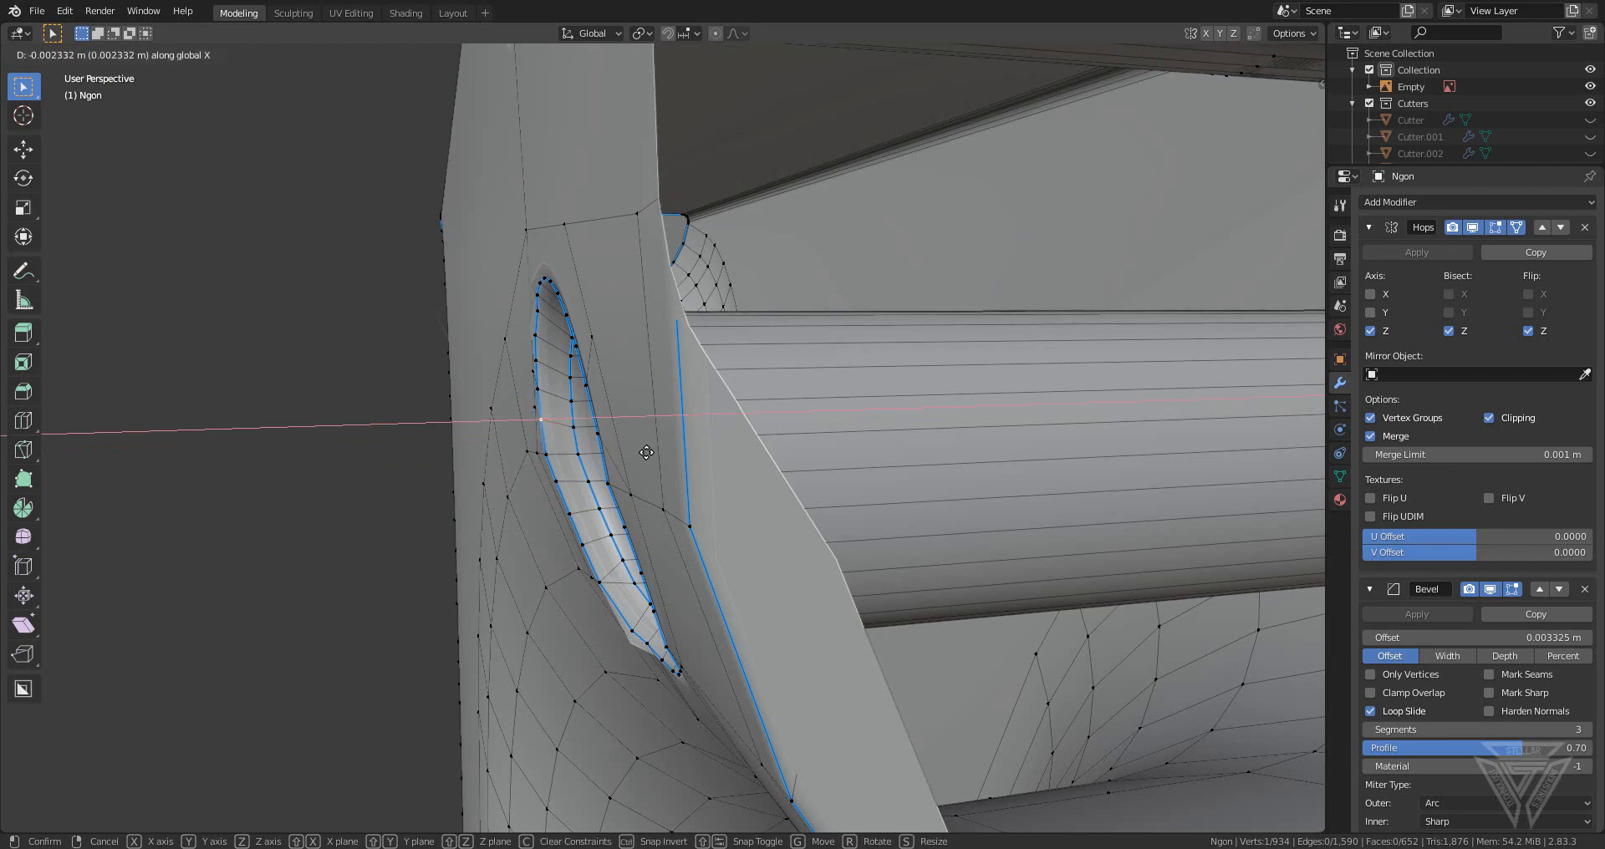
pyautogui.click(643, 456)
pyautogui.moveTo(643, 457); pyautogui.dragTo(582, 458, button='middle')
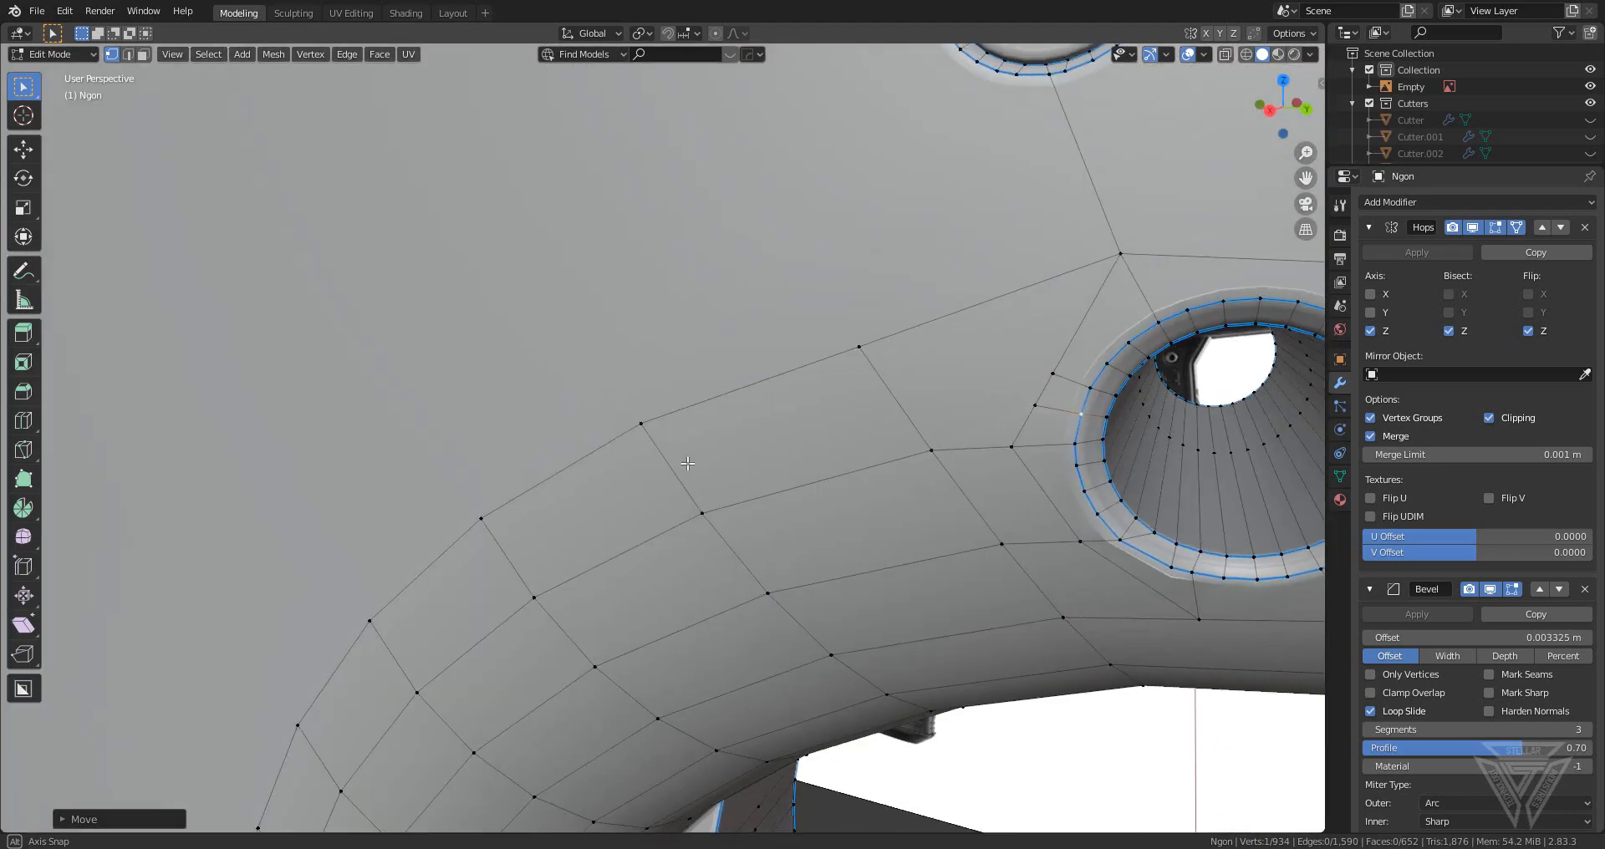
# - Check the lower pin hole's bevel in Object Mode and nudge a front rim vertex along global X in Edit Mode
pyautogui.scroll(3, 691, 455)
pyautogui.press('Tab')
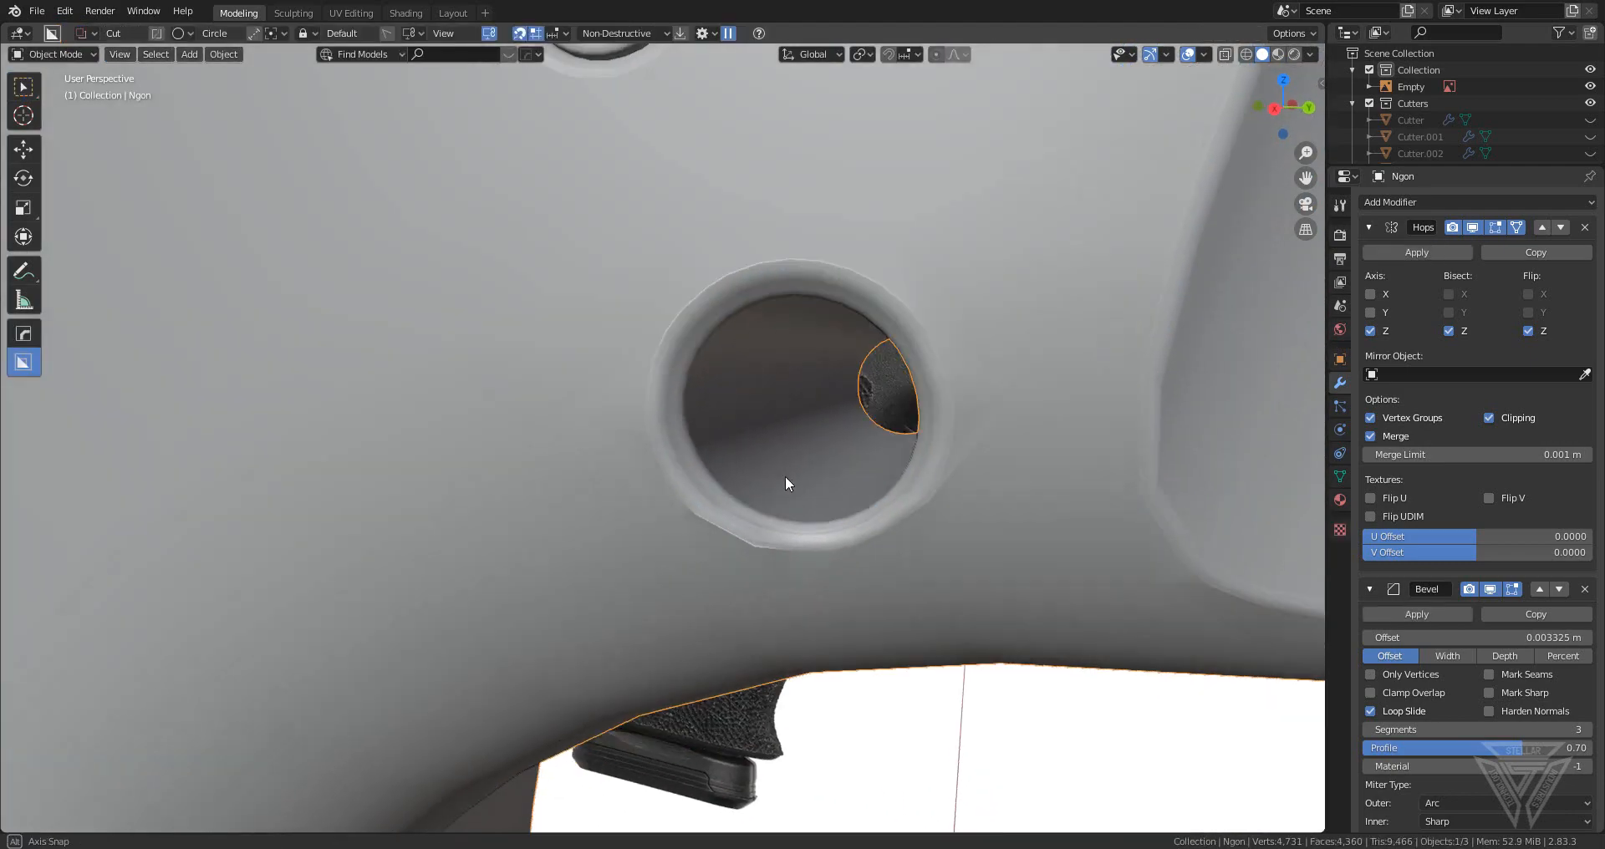
pyautogui.scroll(3, 831, 504)
pyautogui.press('Tab')
pyautogui.moveTo(789, 535); pyautogui.dragTo(841, 456, button='middle')
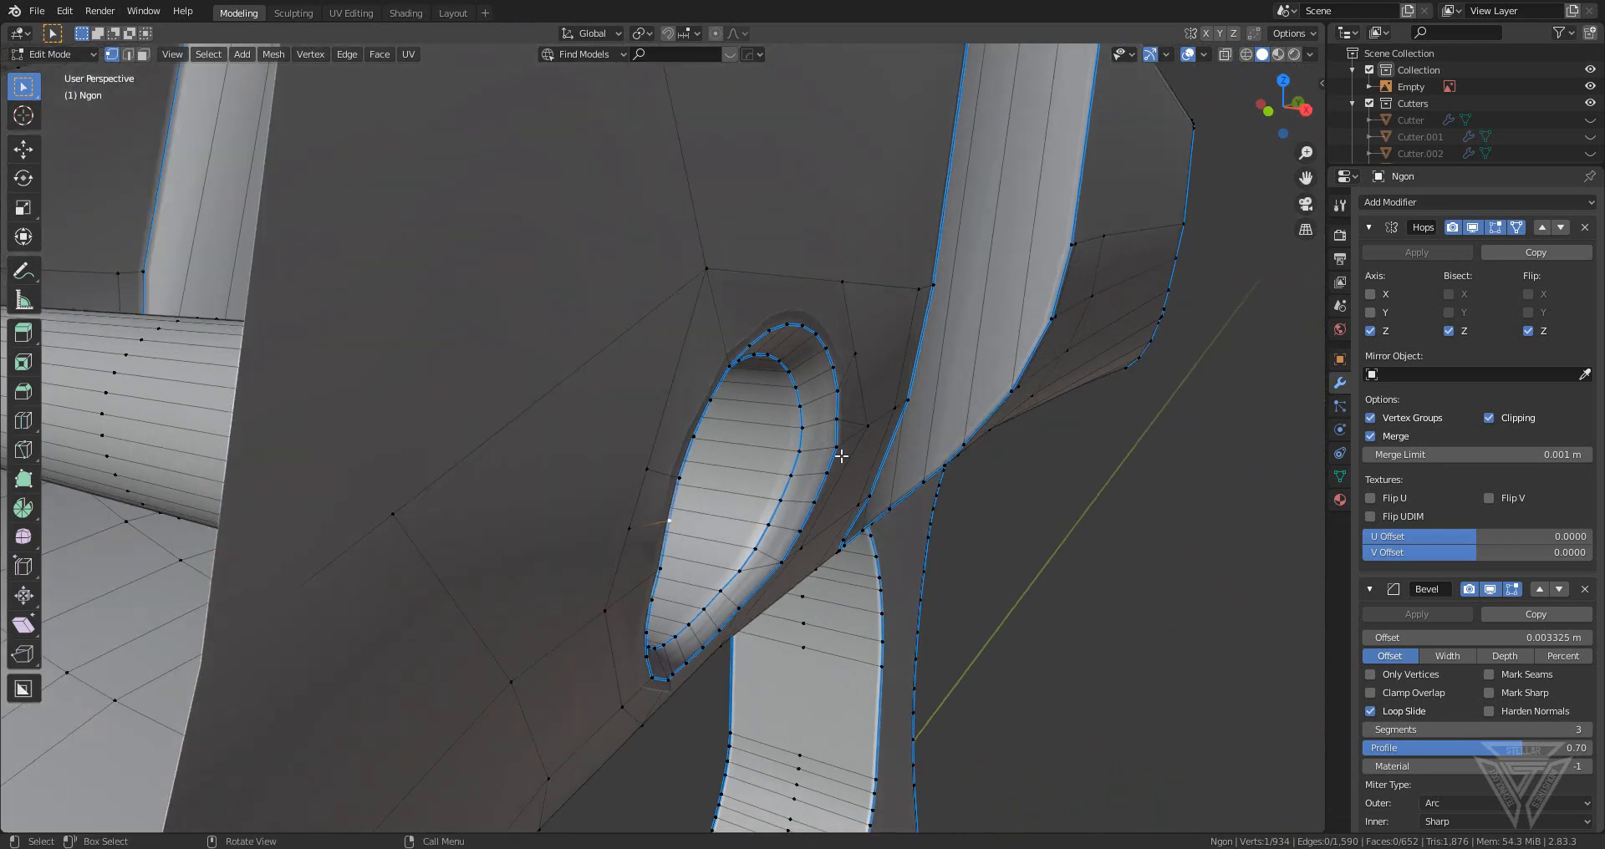
pyautogui.press('g')
pyautogui.press('x')
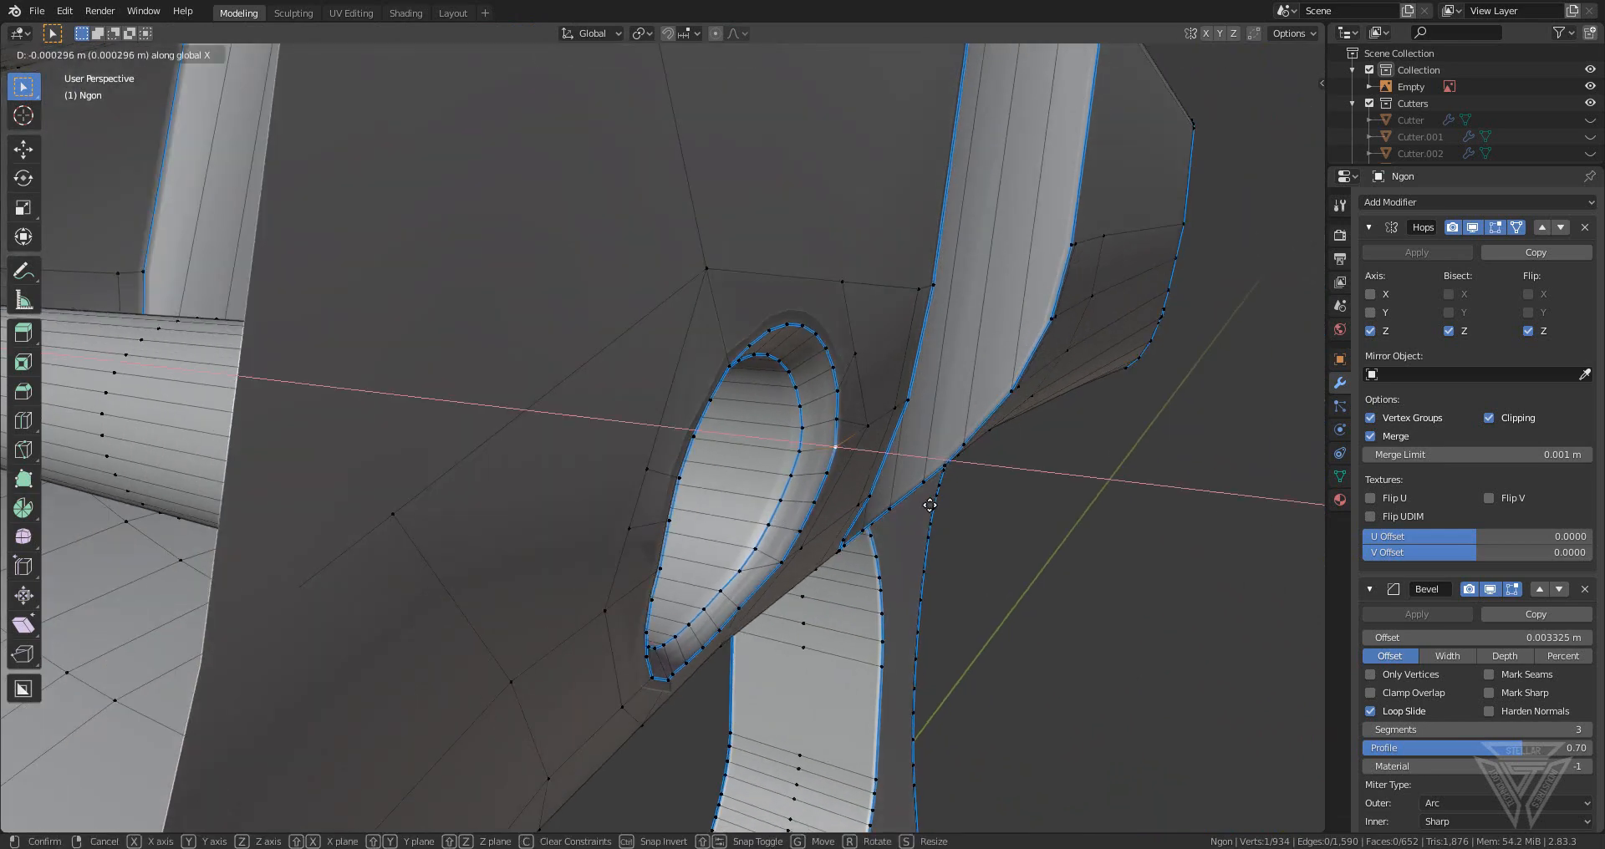
pyautogui.click(844, 474)
# - Nudge the neighbouring front rim vertex of the lower pin hole along global X
pyautogui.click(837, 474)
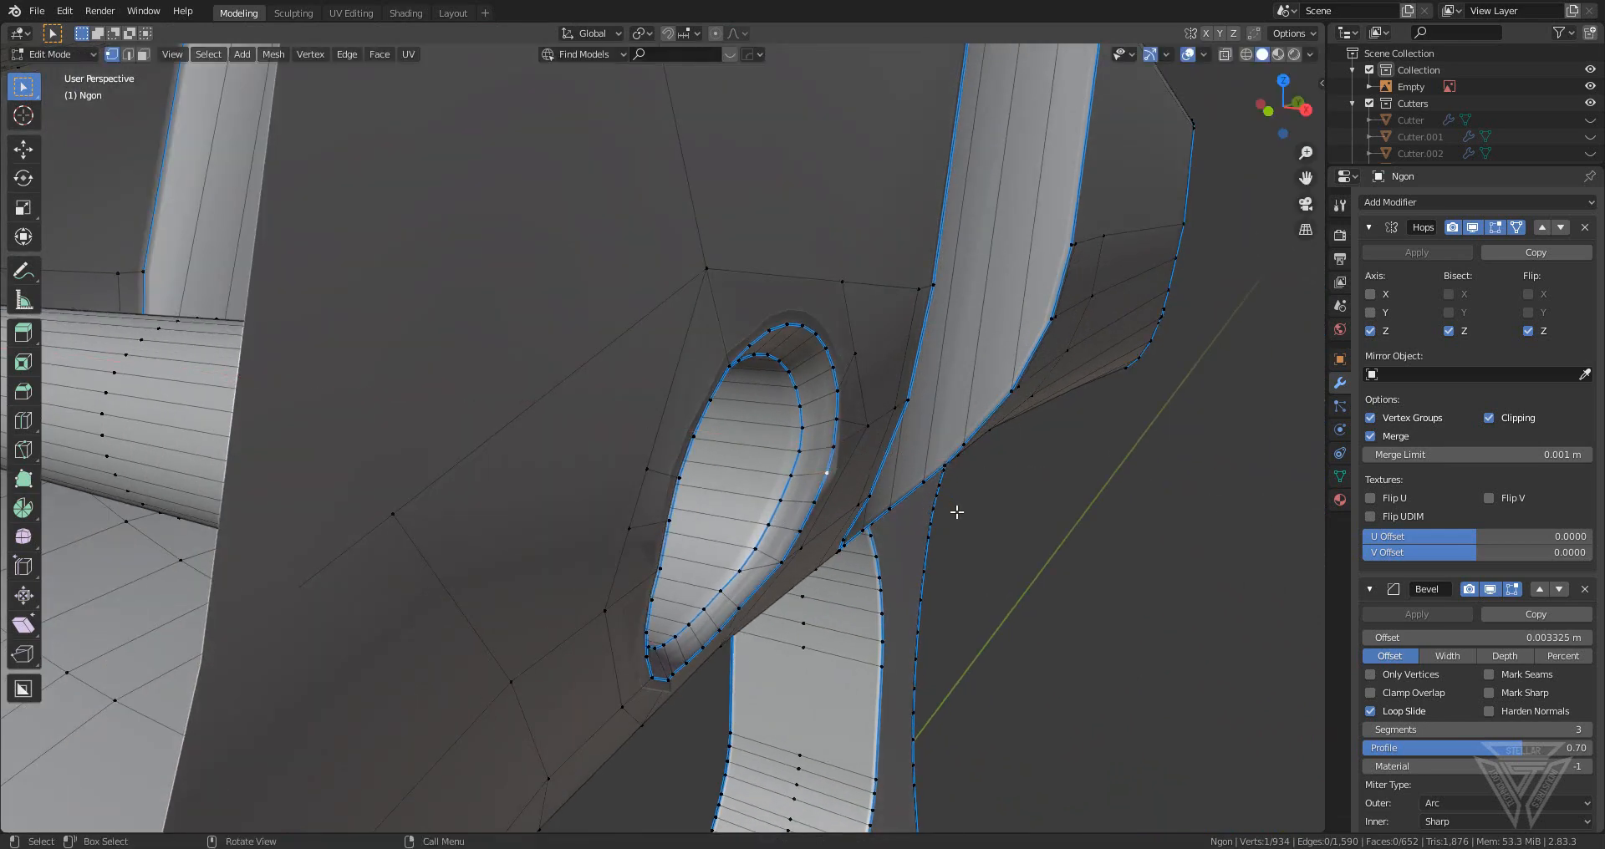
pyautogui.press('g')
pyautogui.press('x')
pyautogui.click(935, 510)
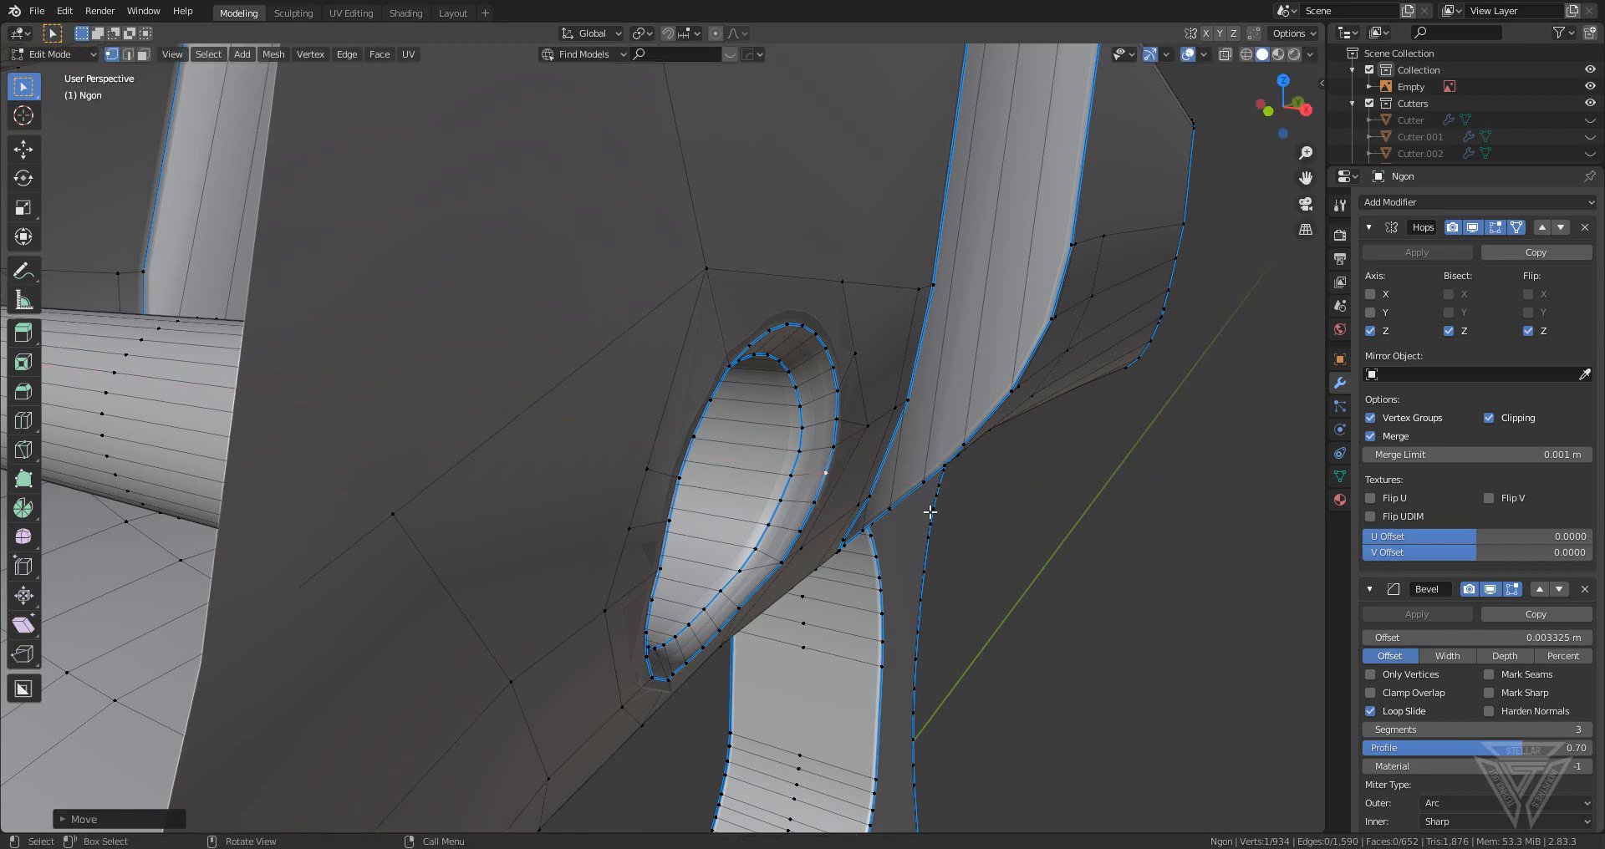
pyautogui.moveTo(931, 508); pyautogui.dragTo(858, 452, button='middle')
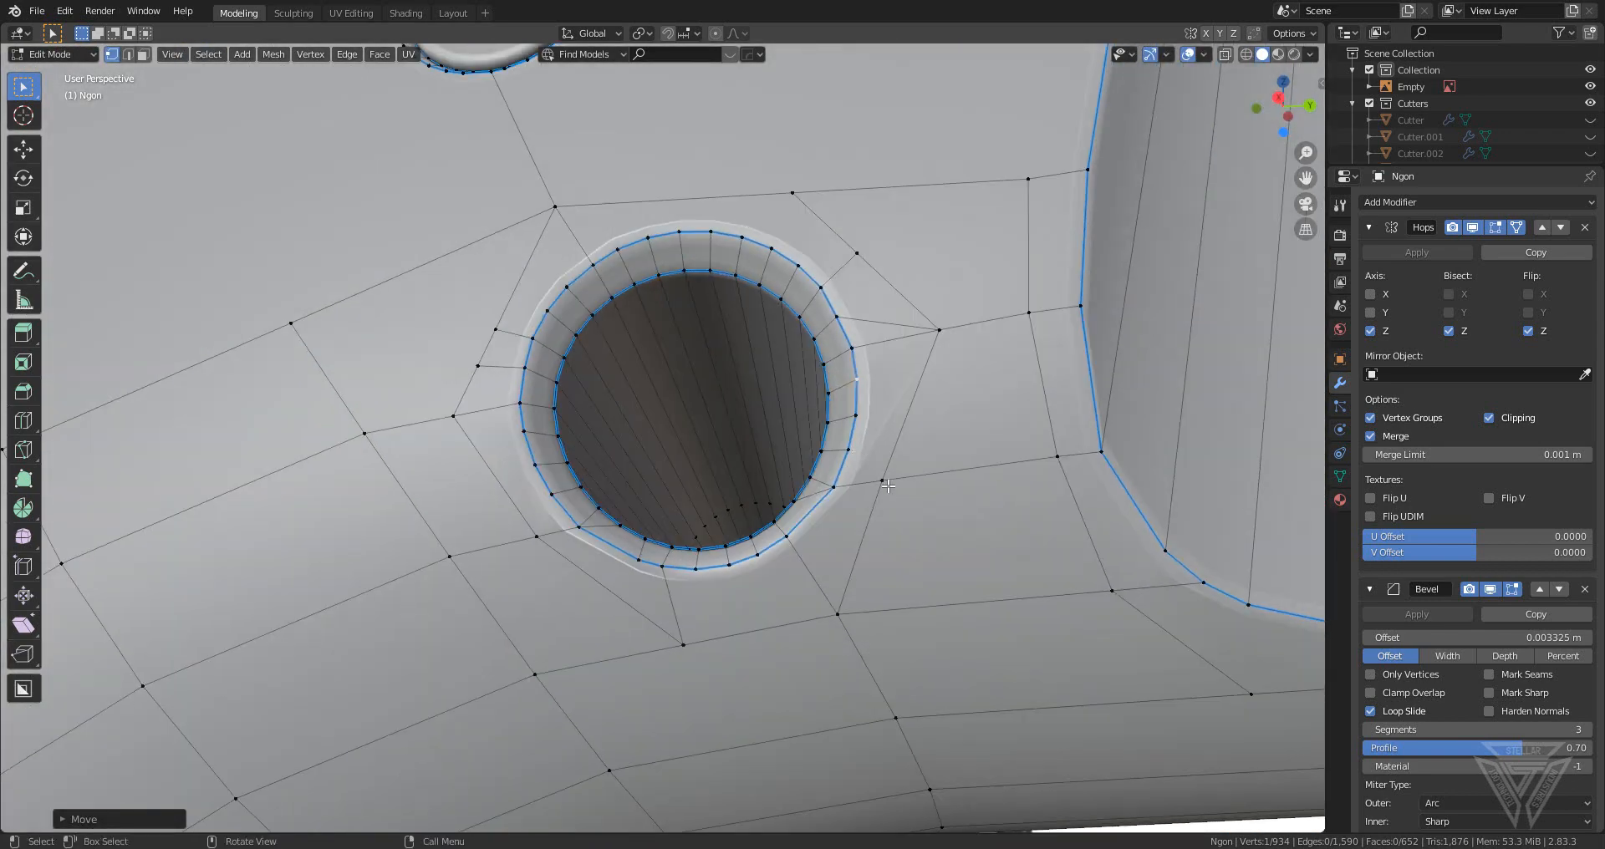
# - Slide the vertex in front of the lower pin hole toward the recess and adjust the nearby lower front rim vertex along global X
pyautogui.hotkey('shift', 'v')
pyautogui.click(940, 487)
pyautogui.moveTo(953, 526); pyautogui.dragTo(1066, 606, button='middle')
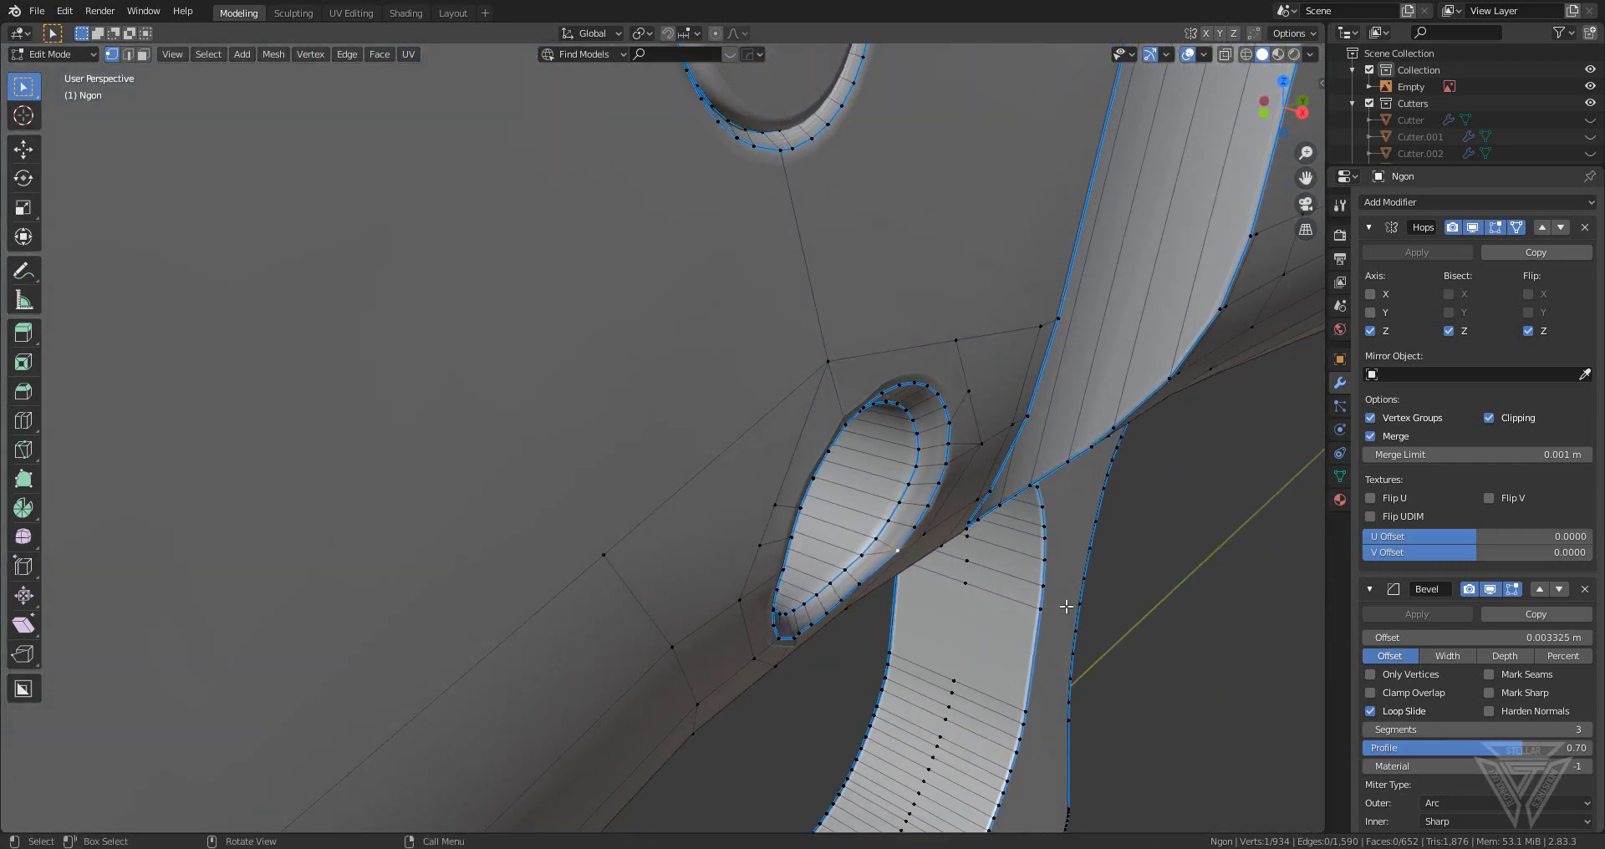
pyautogui.press('g')
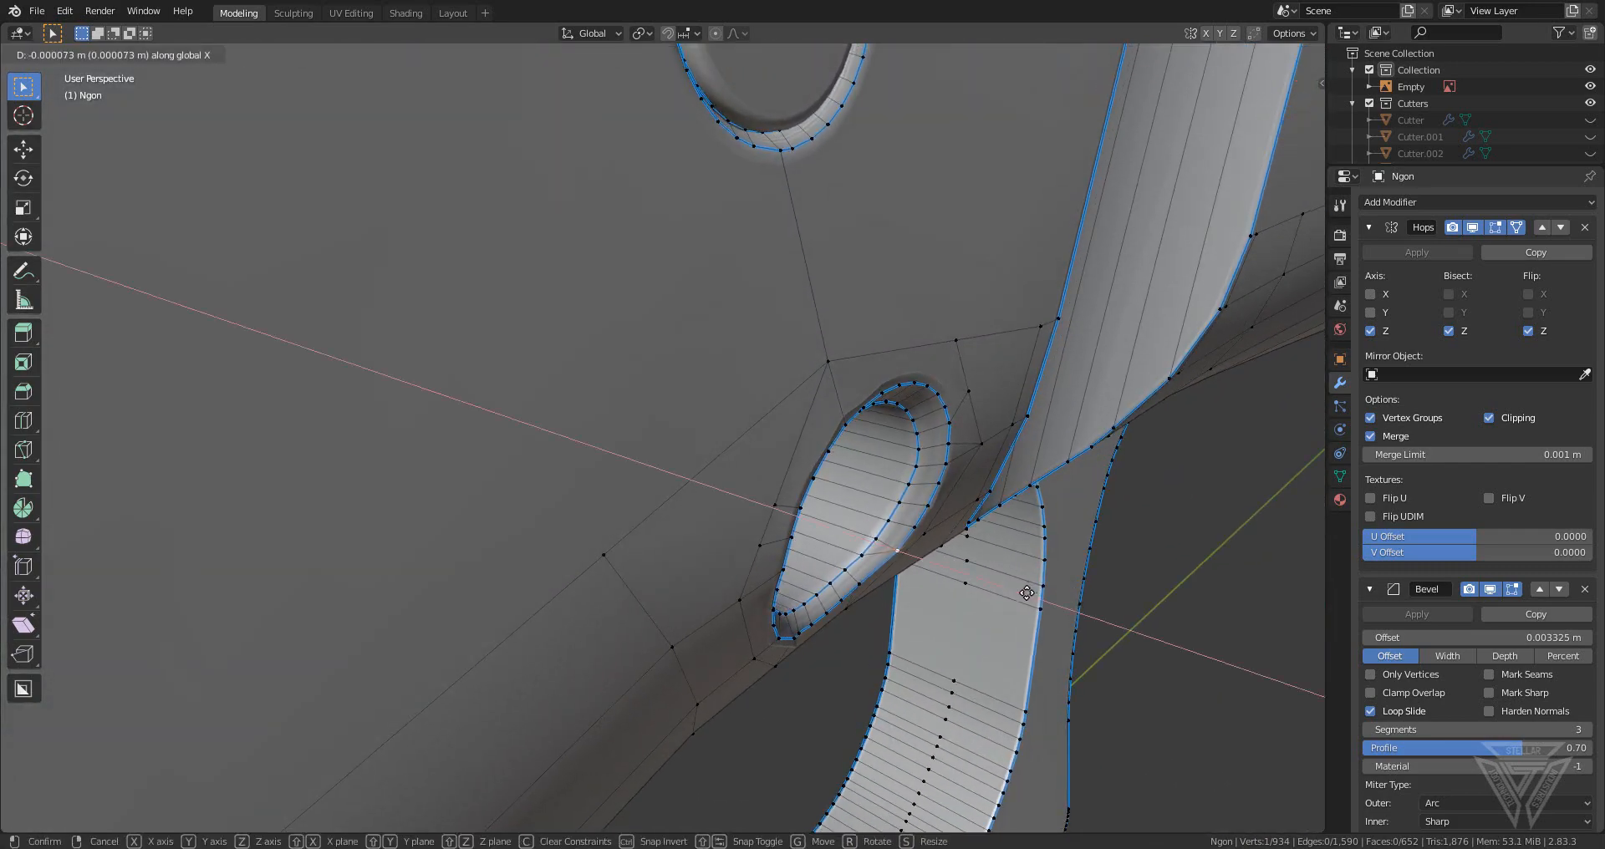
pyautogui.click(1024, 592)
pyautogui.moveTo(1023, 592); pyautogui.dragTo(819, 458, button='middle')
# - Connect the lower pin hole's lower front rim vertex to the surface vertex in front of it
pyautogui.press('Tab')
pyautogui.press('Tab')
pyautogui.scroll(1, 902, 445)
pyautogui.click(747, 403)
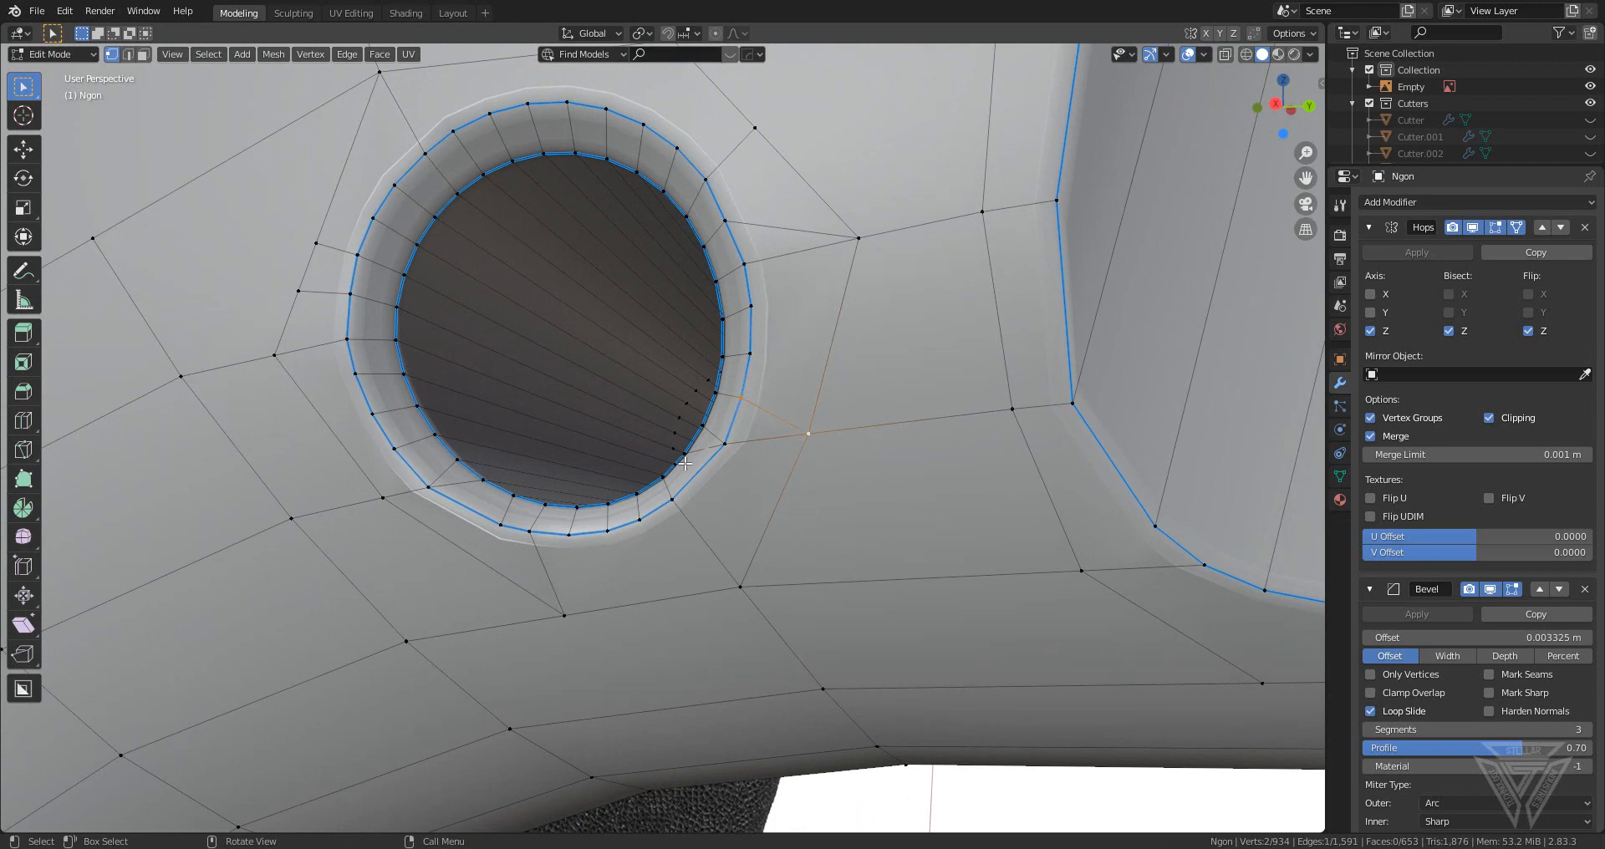
pyautogui.moveTo(684, 463); pyautogui.dragTo(1024, 509, button='middle')
pyautogui.moveTo(907, 539); pyautogui.dragTo(815, 534, button='middle')
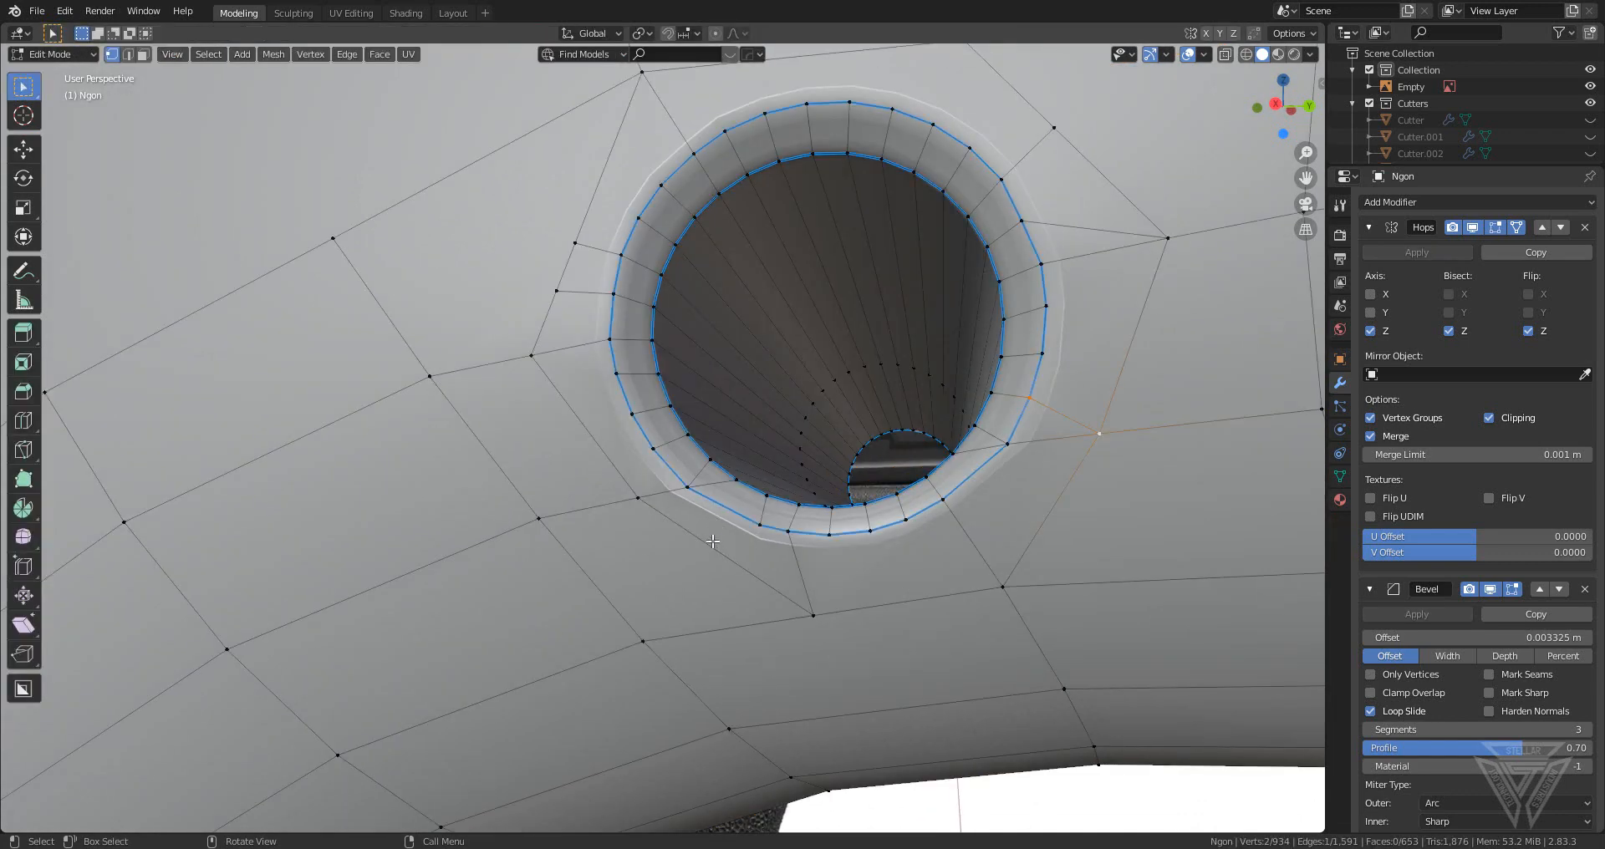
# - Knife an edge across the lower pin hole's lower rear chamfer to the surrounding edge and slide the new rim vertex along it
pyautogui.scroll(2, 722, 499)
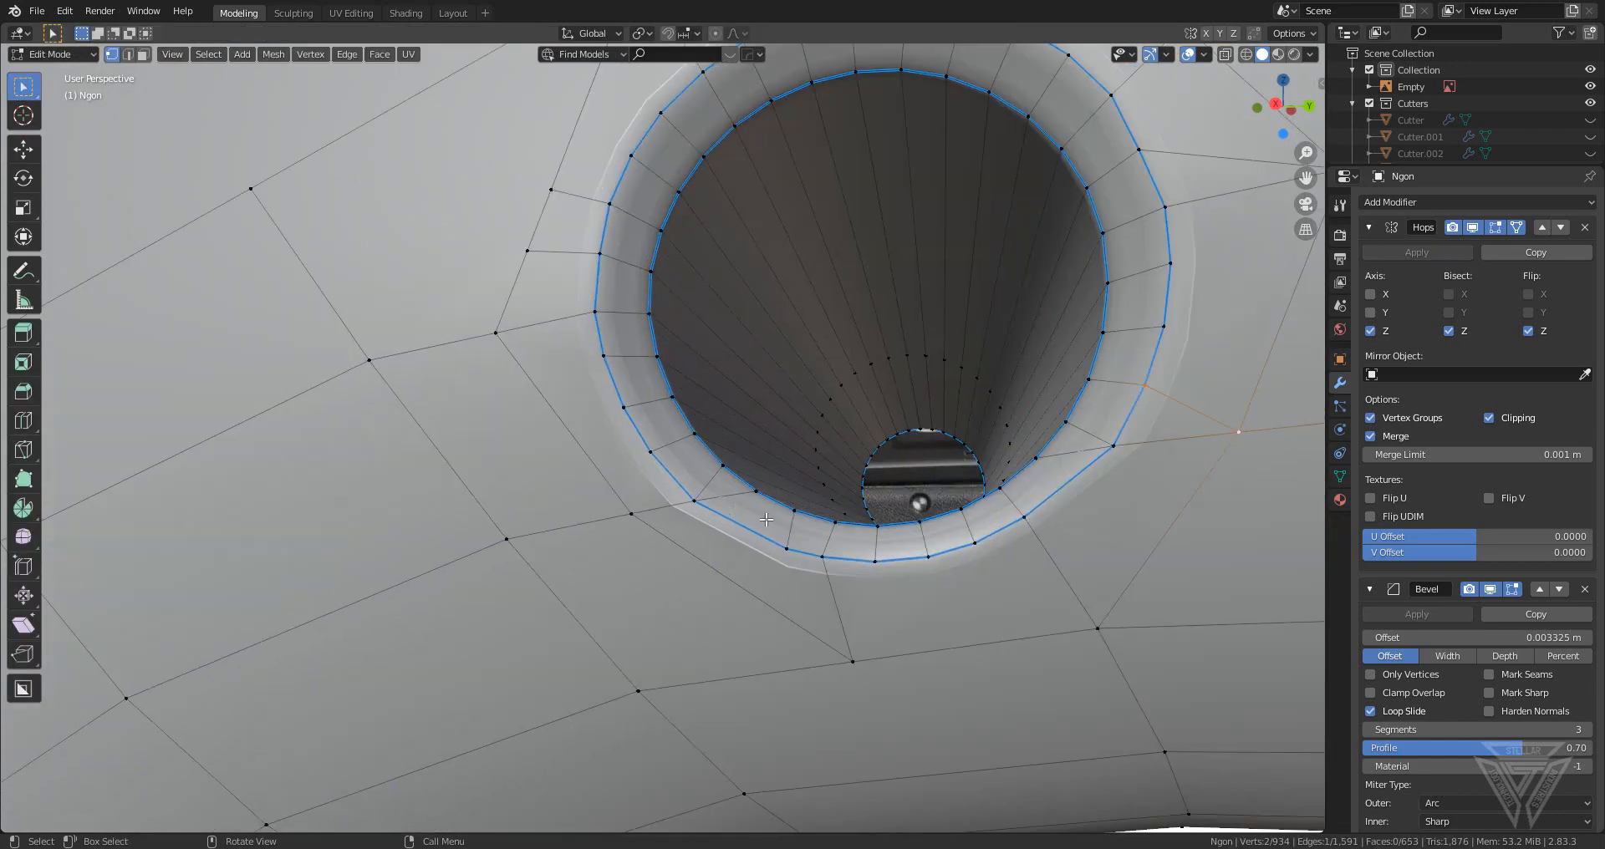
pyautogui.press('k')
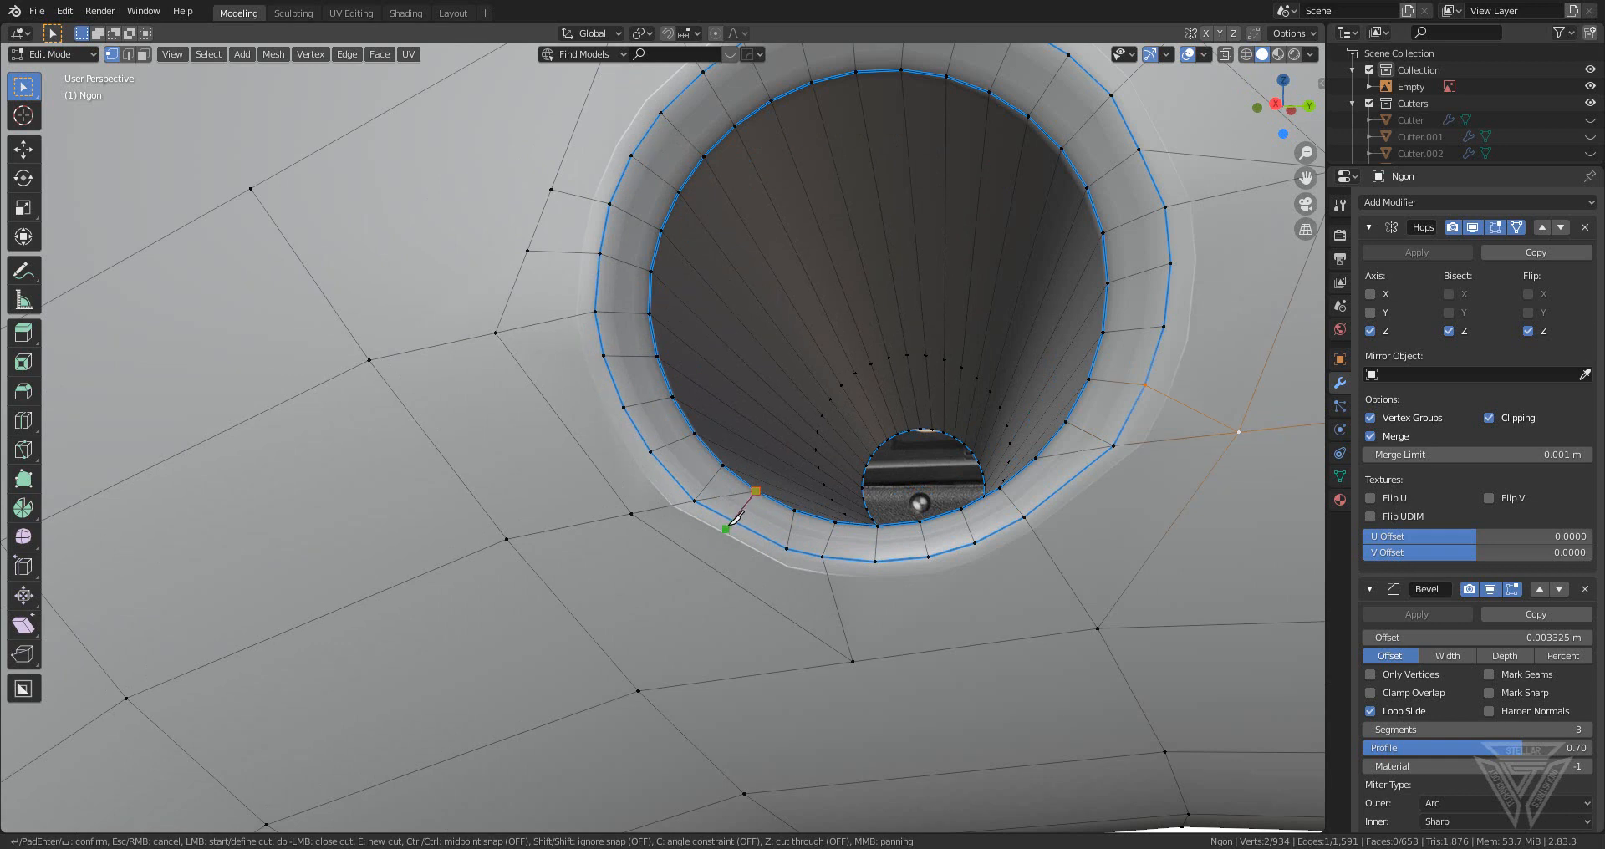
pyautogui.click(714, 567)
pyautogui.press('Return')
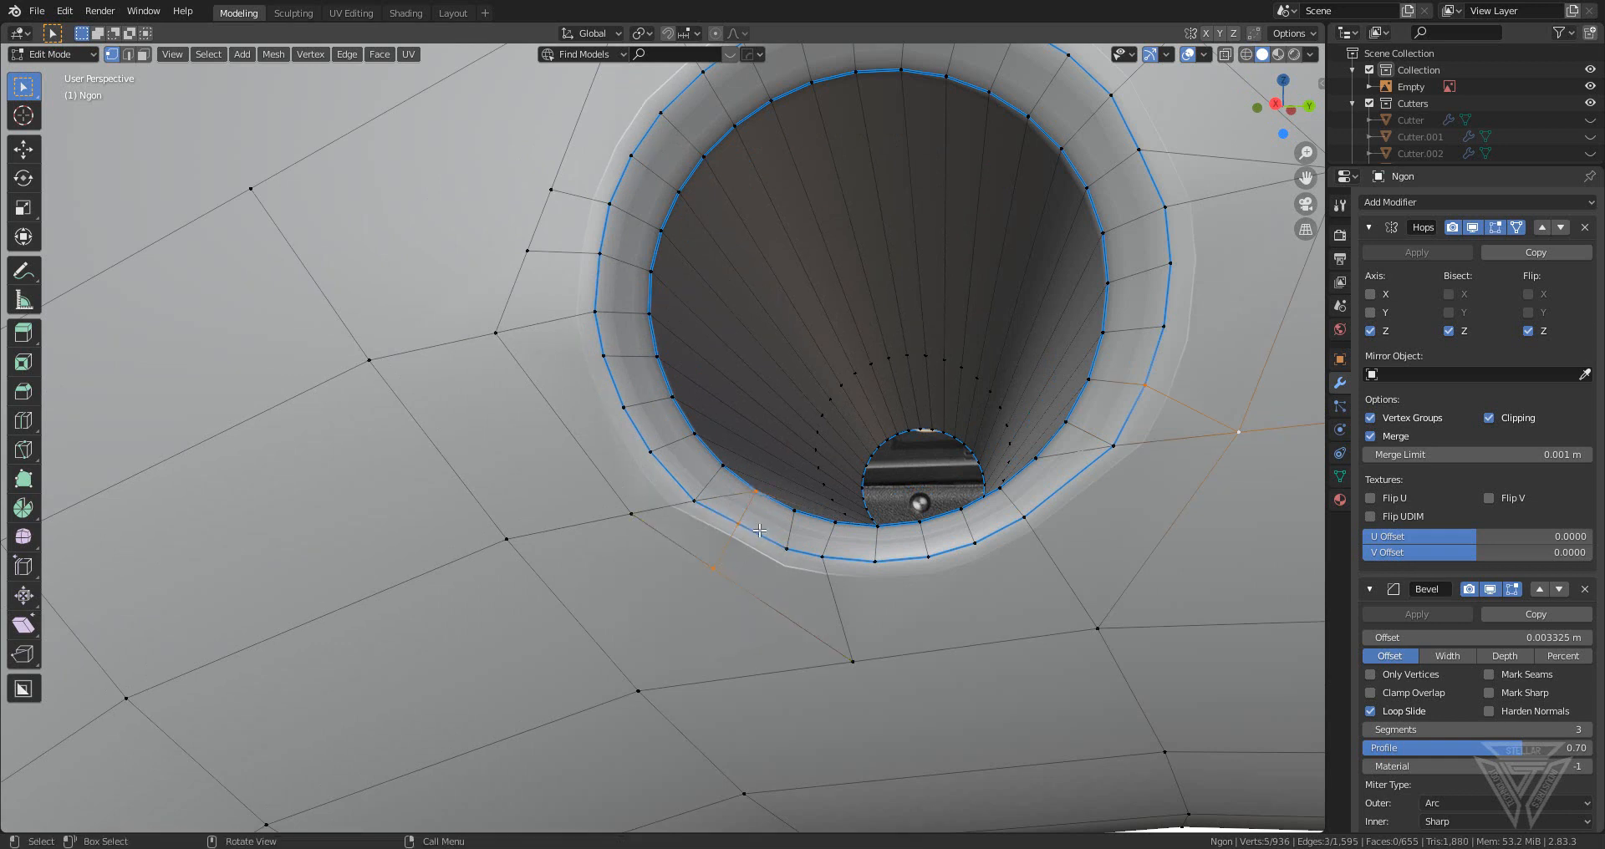
pyautogui.hotkey('shift', 'v')
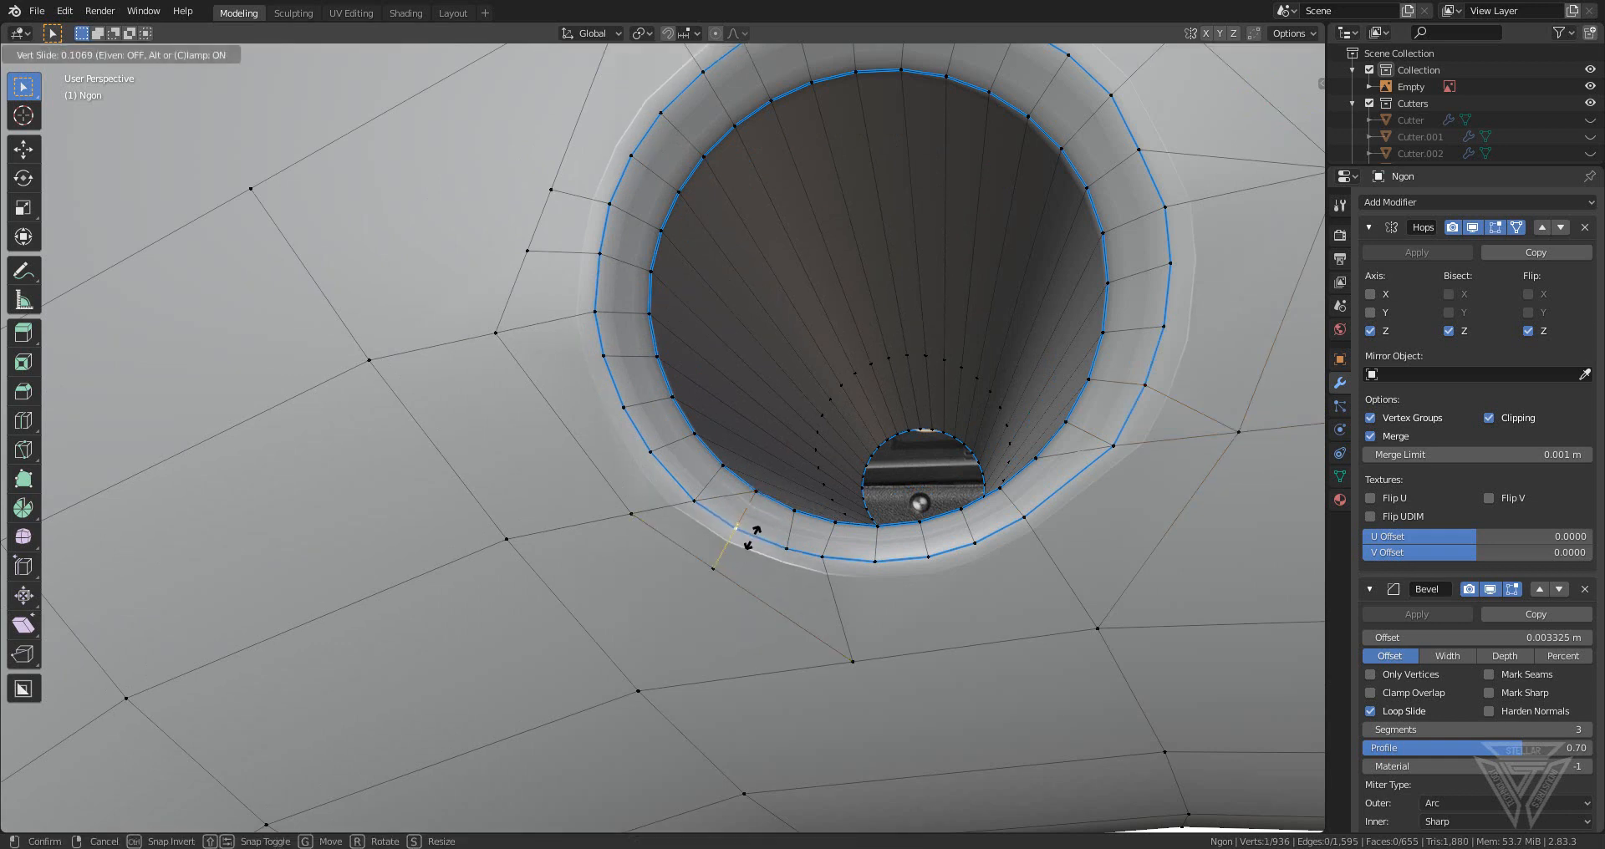
pyautogui.click(752, 535)
pyautogui.moveTo(752, 535); pyautogui.dragTo(664, 551, button='middle')
# - Connect the next lower rim vertex of the lower pin hole to the grid vertex below and behind it, and return to Object Mode
pyautogui.click(495, 571)
pyautogui.moveTo(537, 579); pyautogui.dragTo(613, 603, button='middle')
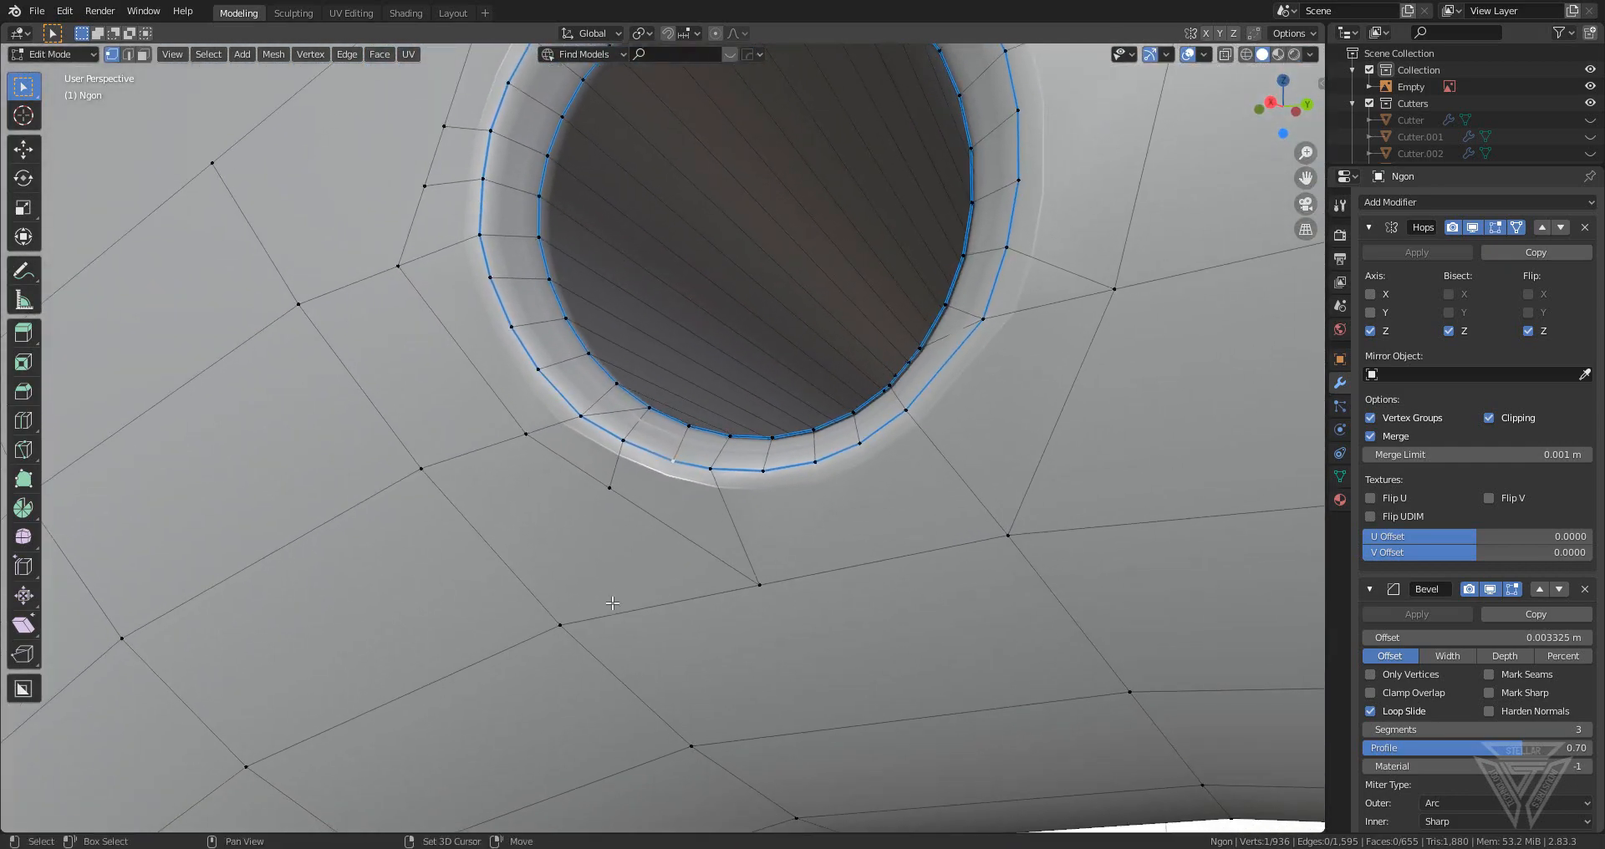
pyautogui.press('j')
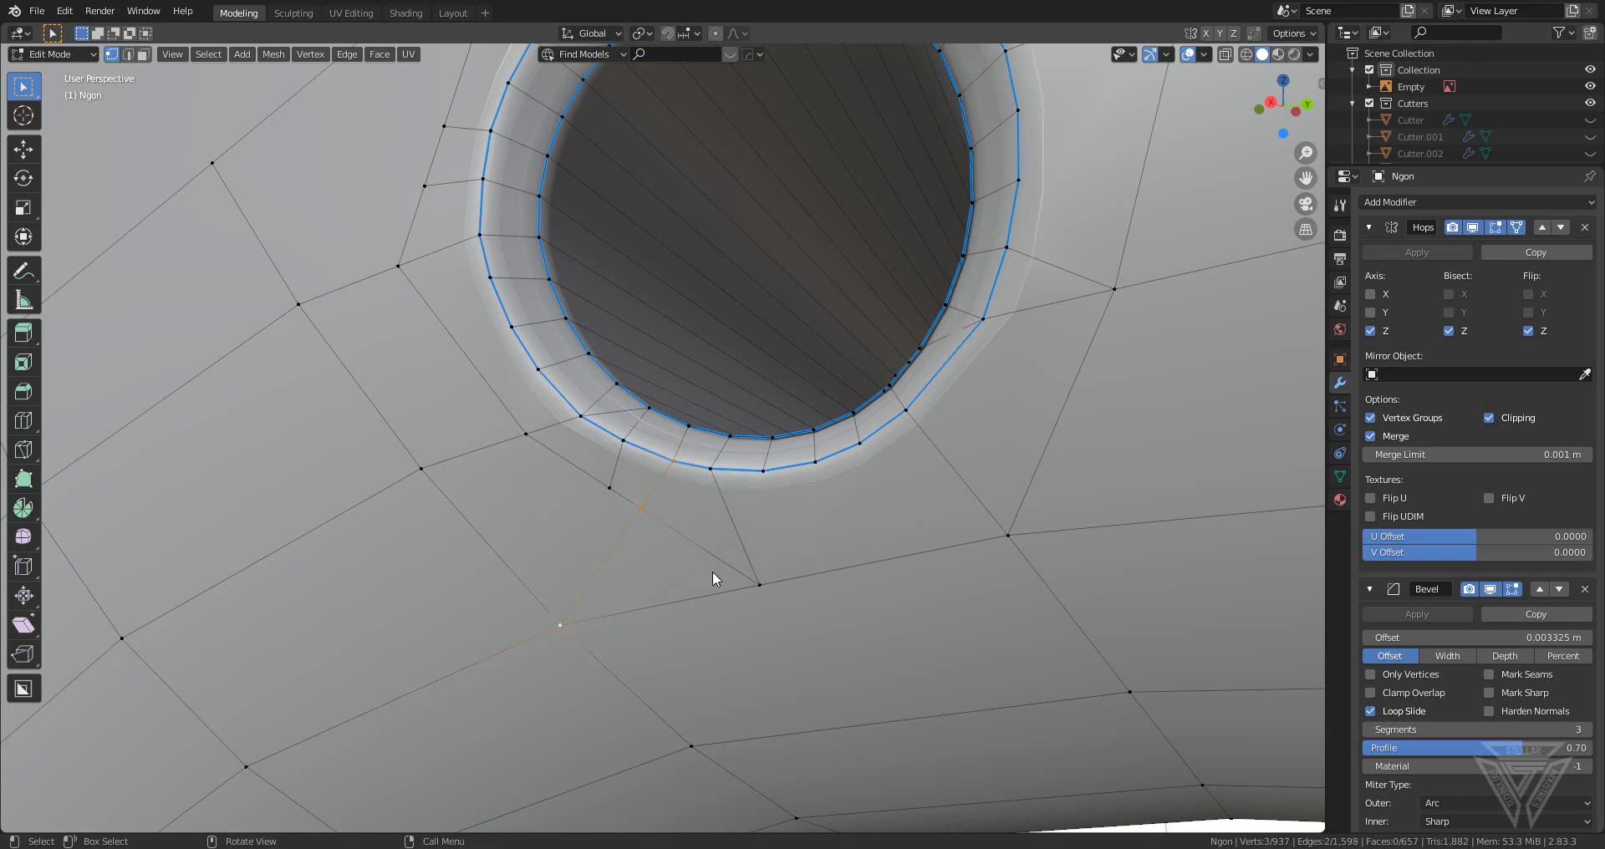
pyautogui.press('Tab')
# - Add a cylinder mesh to the scene as a new object
pyautogui.scroll(-12, 712, 570)
pyautogui.moveTo(751, 568); pyautogui.dragTo(790, 618, button='middle')
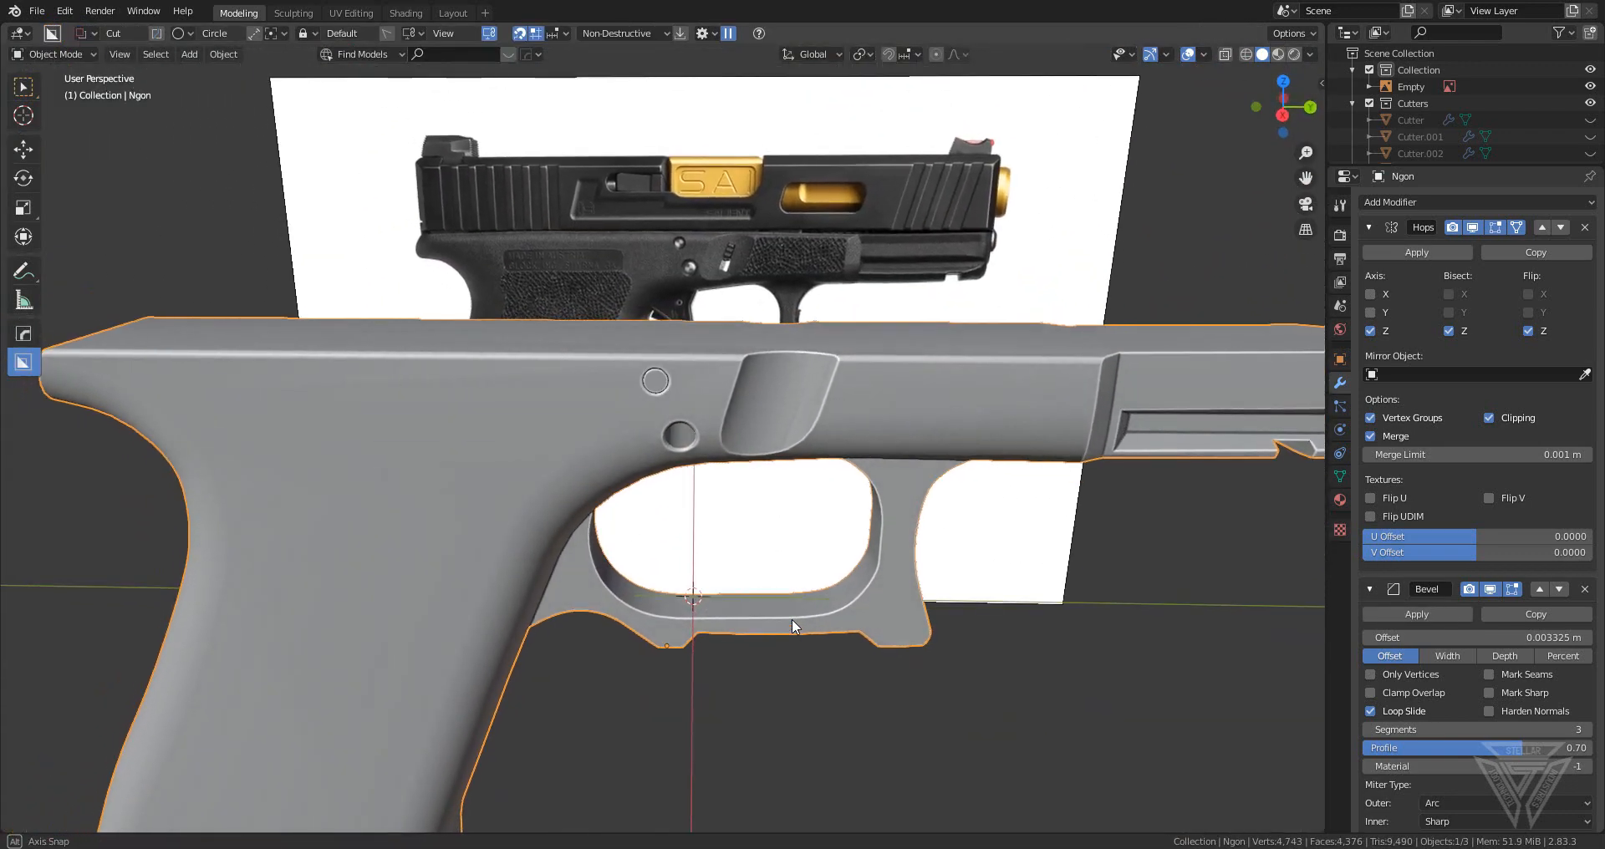
pyautogui.scroll(5, 785, 604)
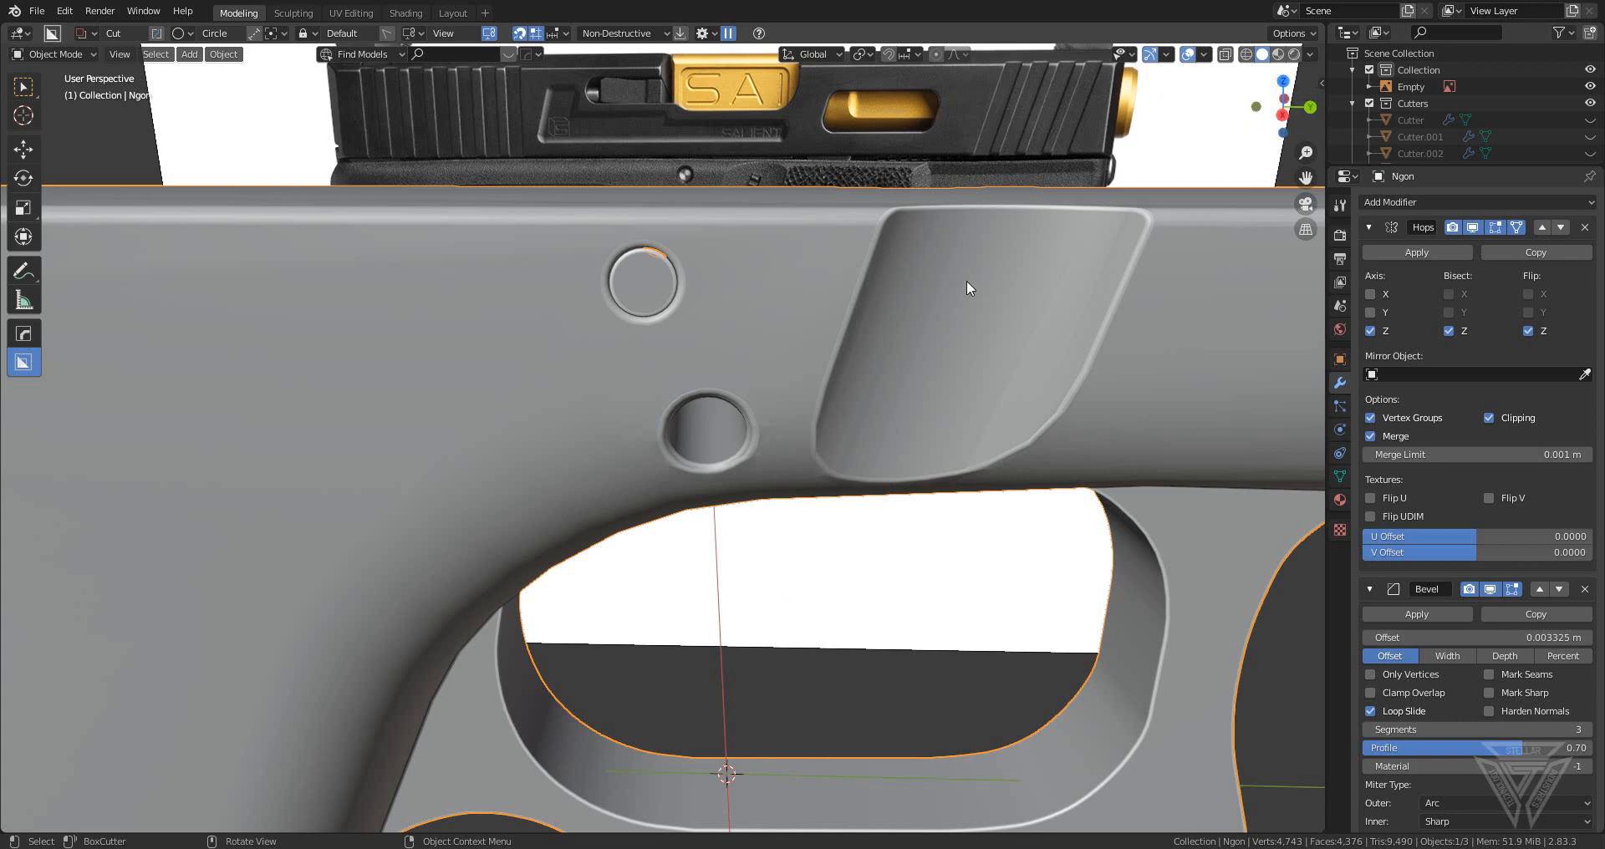
pyautogui.hotkey('shift', 'a')
pyautogui.moveTo(961, 281)
pyautogui.click(1030, 364)
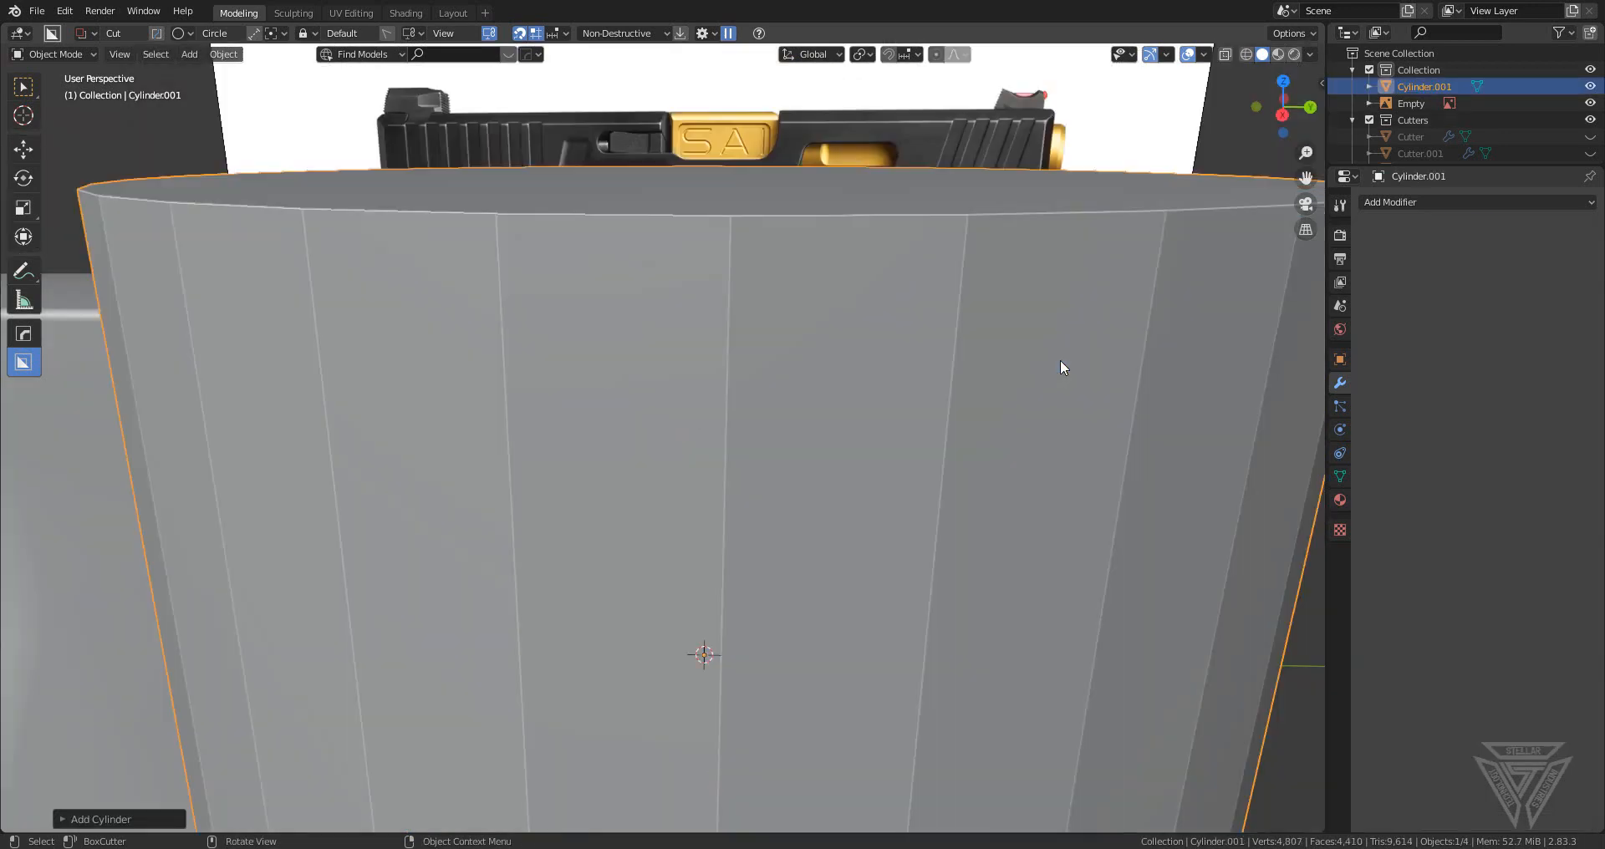
# - Scale the new cylinder down uniformly to about 0.06 of its size
pyautogui.scroll(-4, 1060, 360)
pyautogui.press('s')
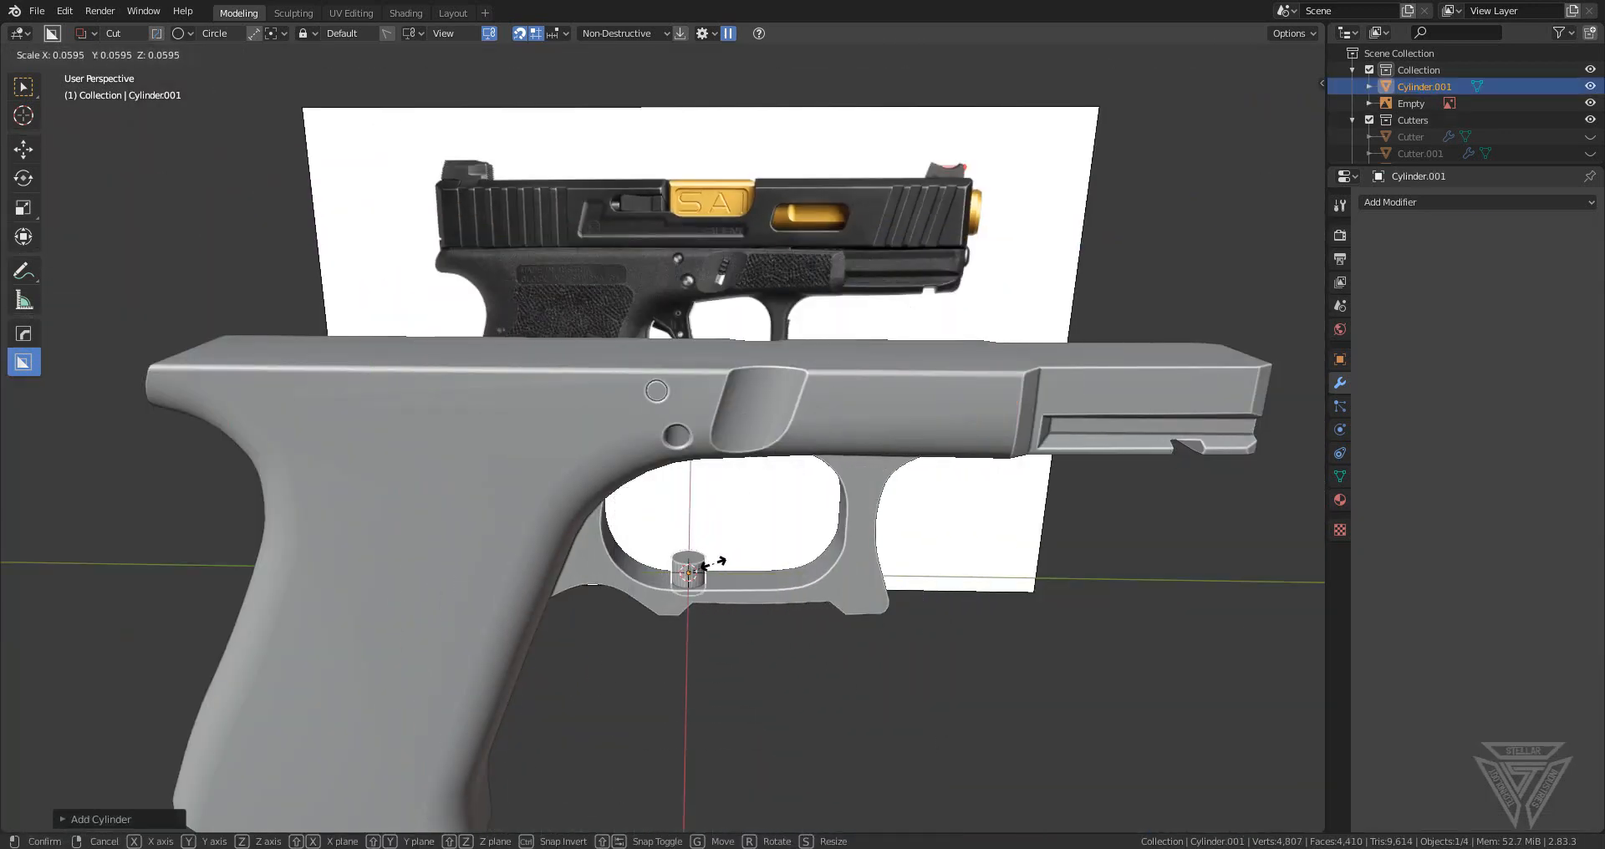
pyautogui.click(701, 565)
# - Rotate the cylinder 90 degrees about the Y axis so its round face shows in the right side view
pyautogui.press('KP_3')
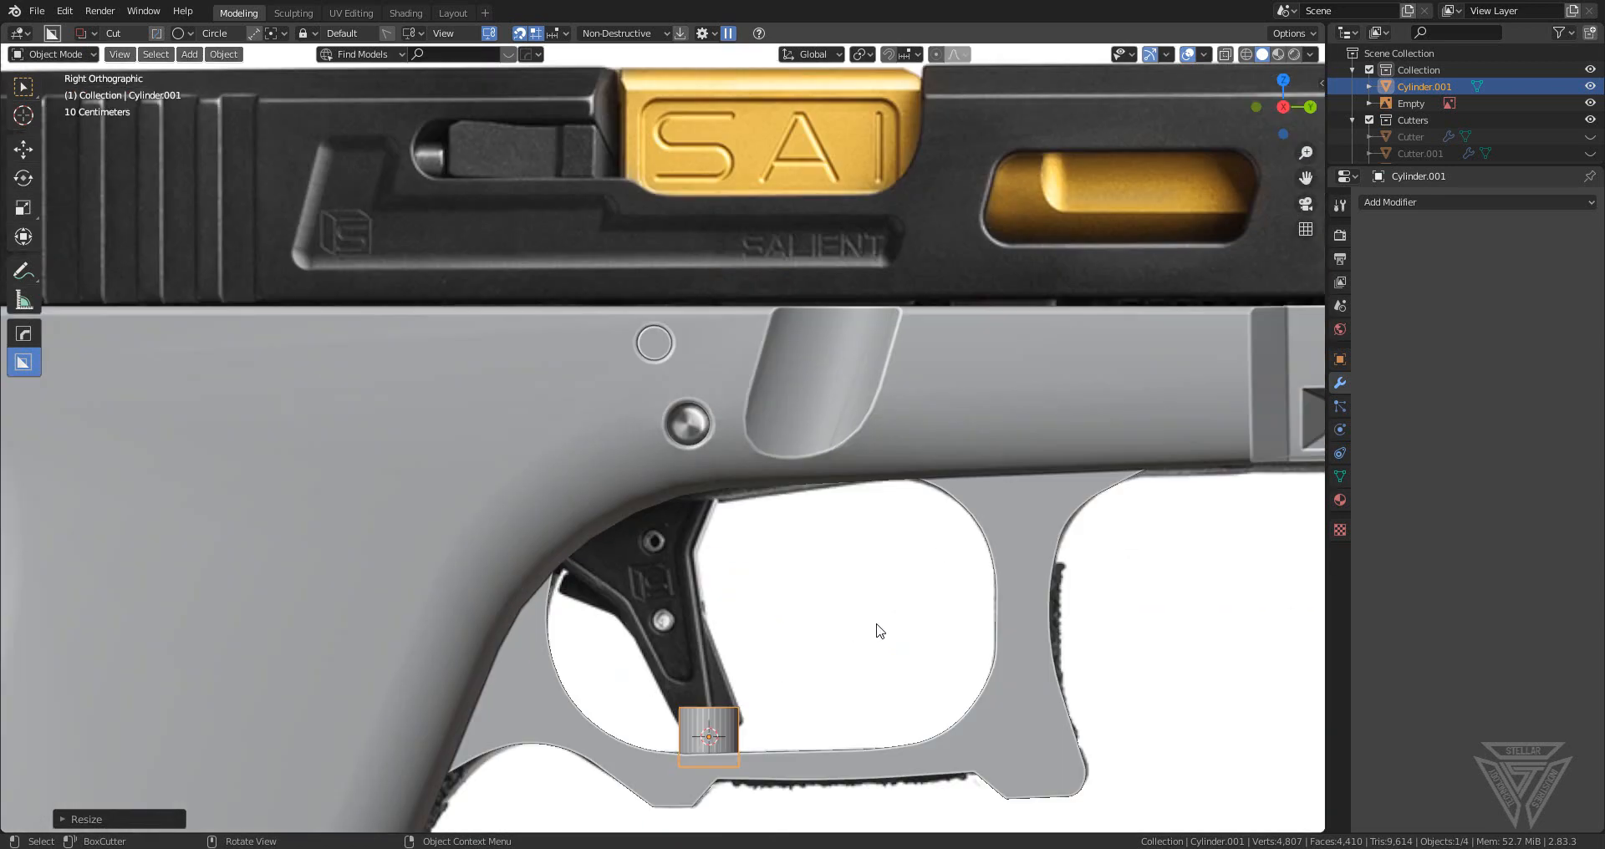
pyautogui.press('s')
pyautogui.press('Escape')
pyautogui.write('s')
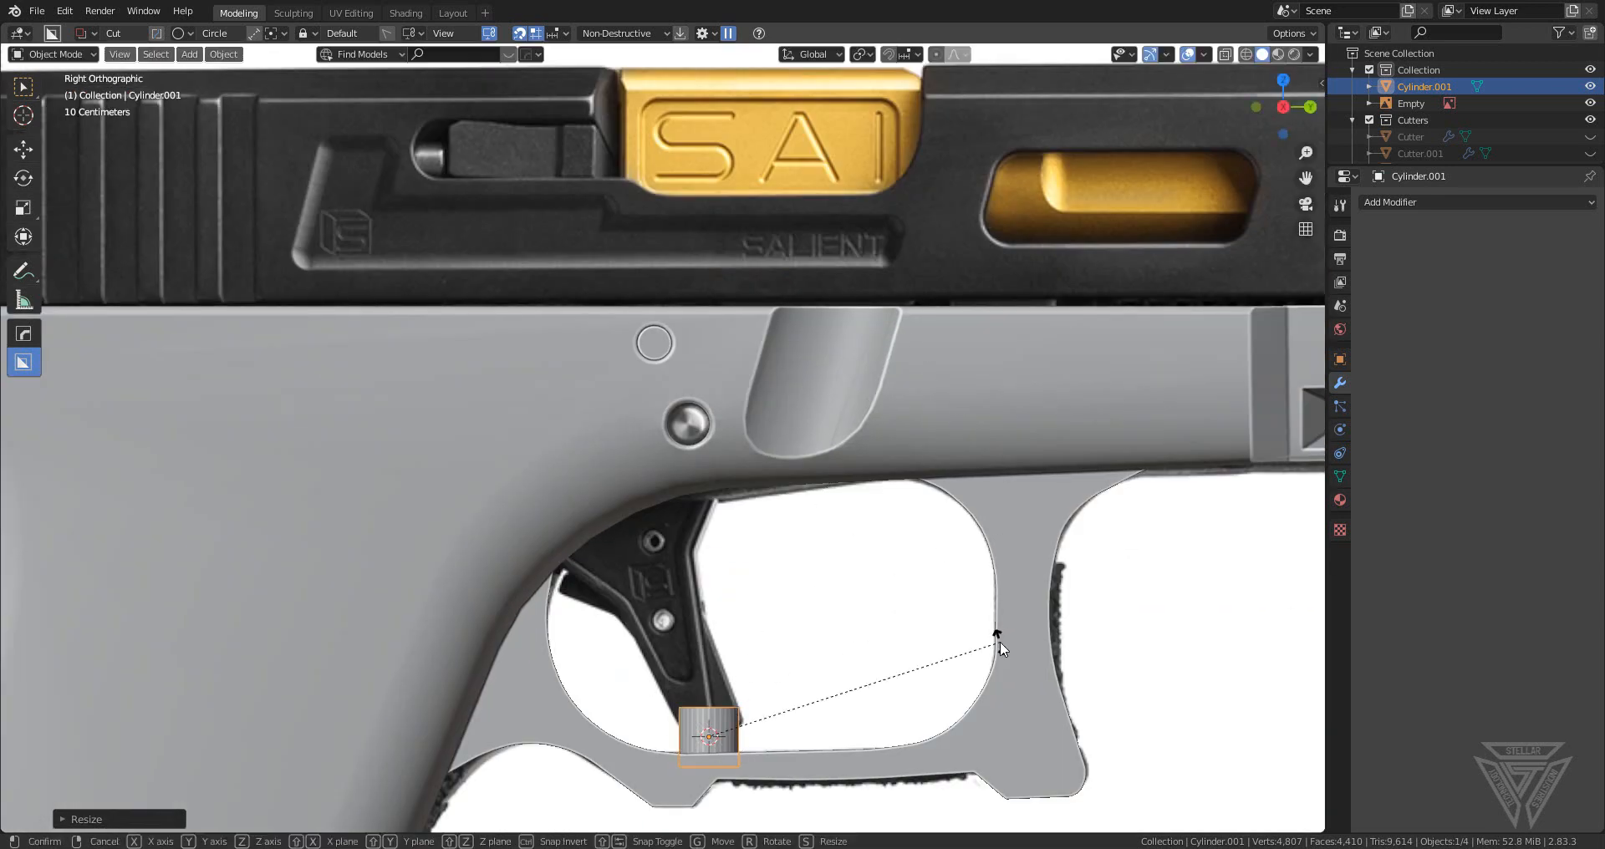
pyautogui.write('ry90')
pyautogui.press('Return')
# - Shrink the cylinder to pin size and place it over the frame's lower pin hole
pyautogui.press('s')
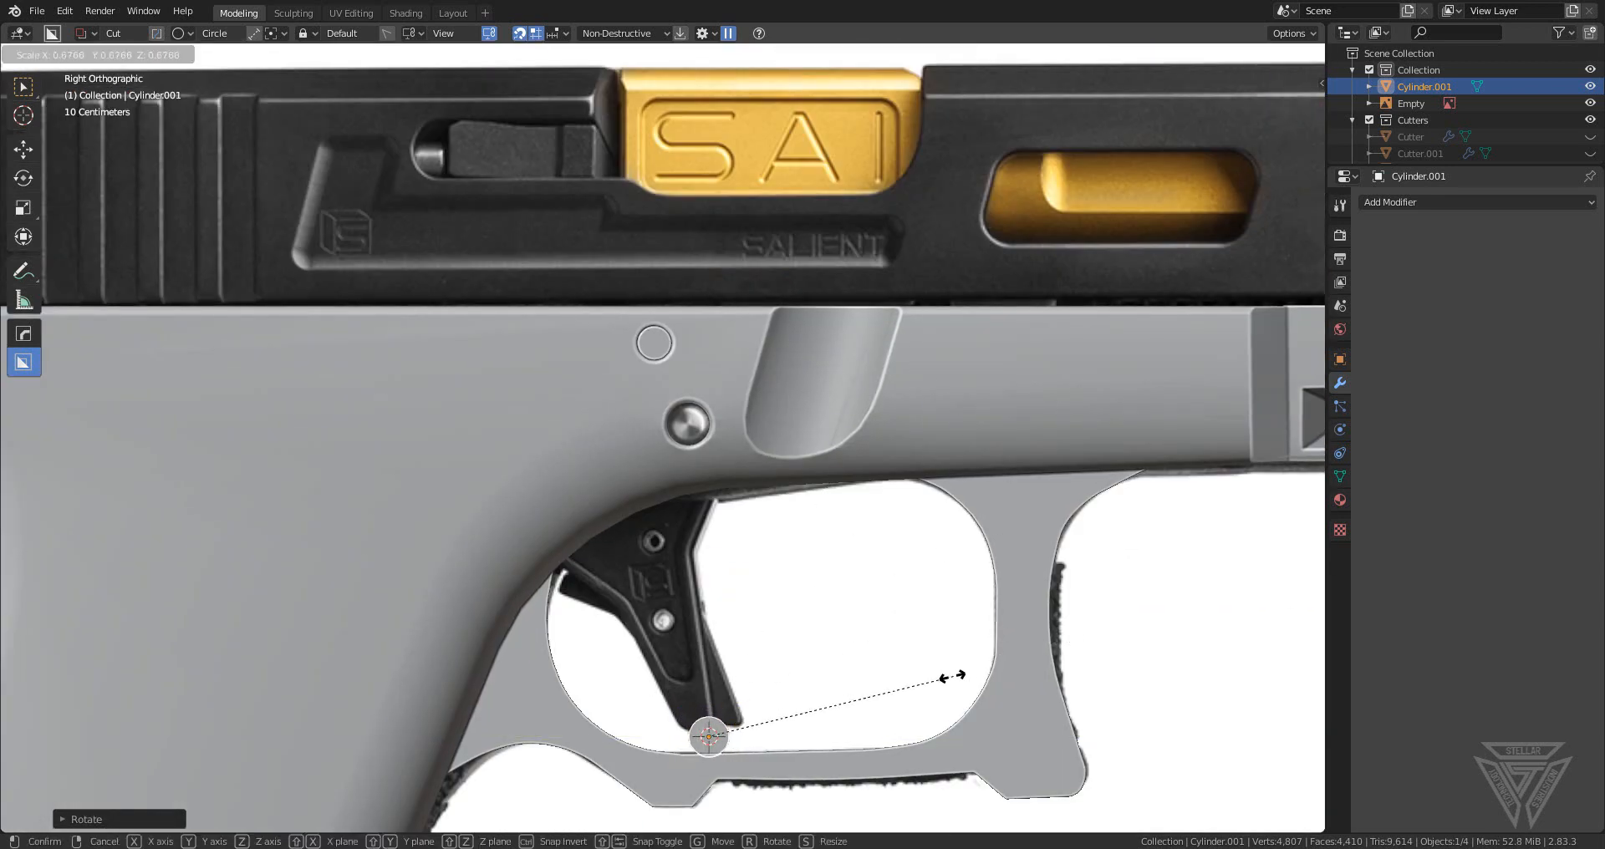
pyautogui.click(949, 690)
pyautogui.press('g')
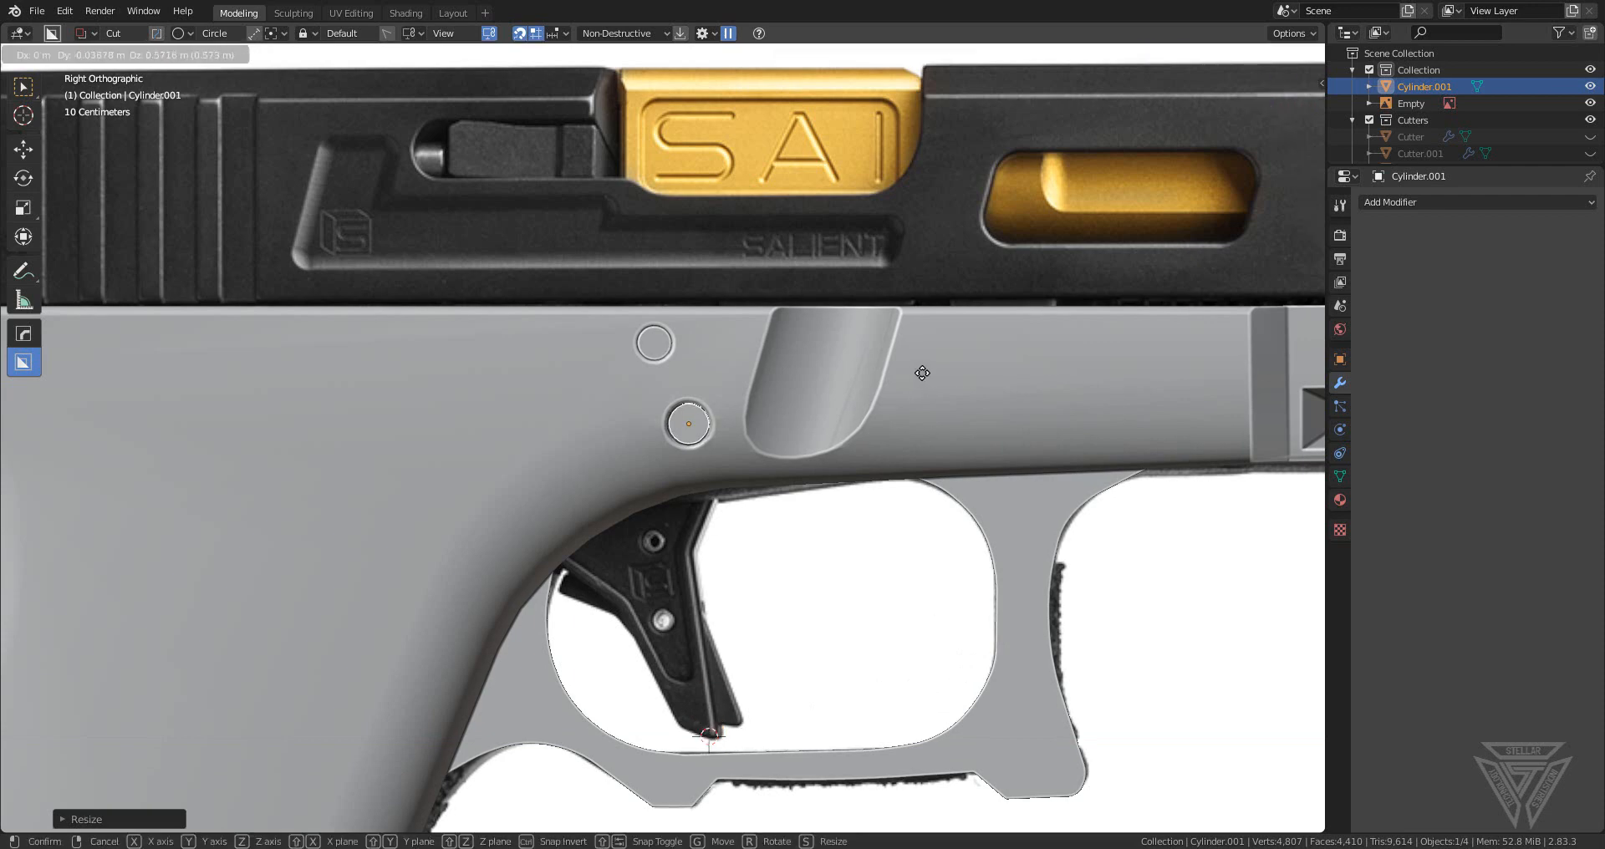
pyautogui.click(922, 374)
# - Centre the cylinder in the lower pin hole and enlarge it slightly to fill the inner rim
pyautogui.scroll(9, 825, 410)
pyautogui.keyDown('shift'); pyautogui.moveTo(826, 409); pyautogui.dragTo(649, 460, button='middle'); pyautogui.keyUp('shift')
pyautogui.scroll(1, 650, 459)
pyautogui.press('g')
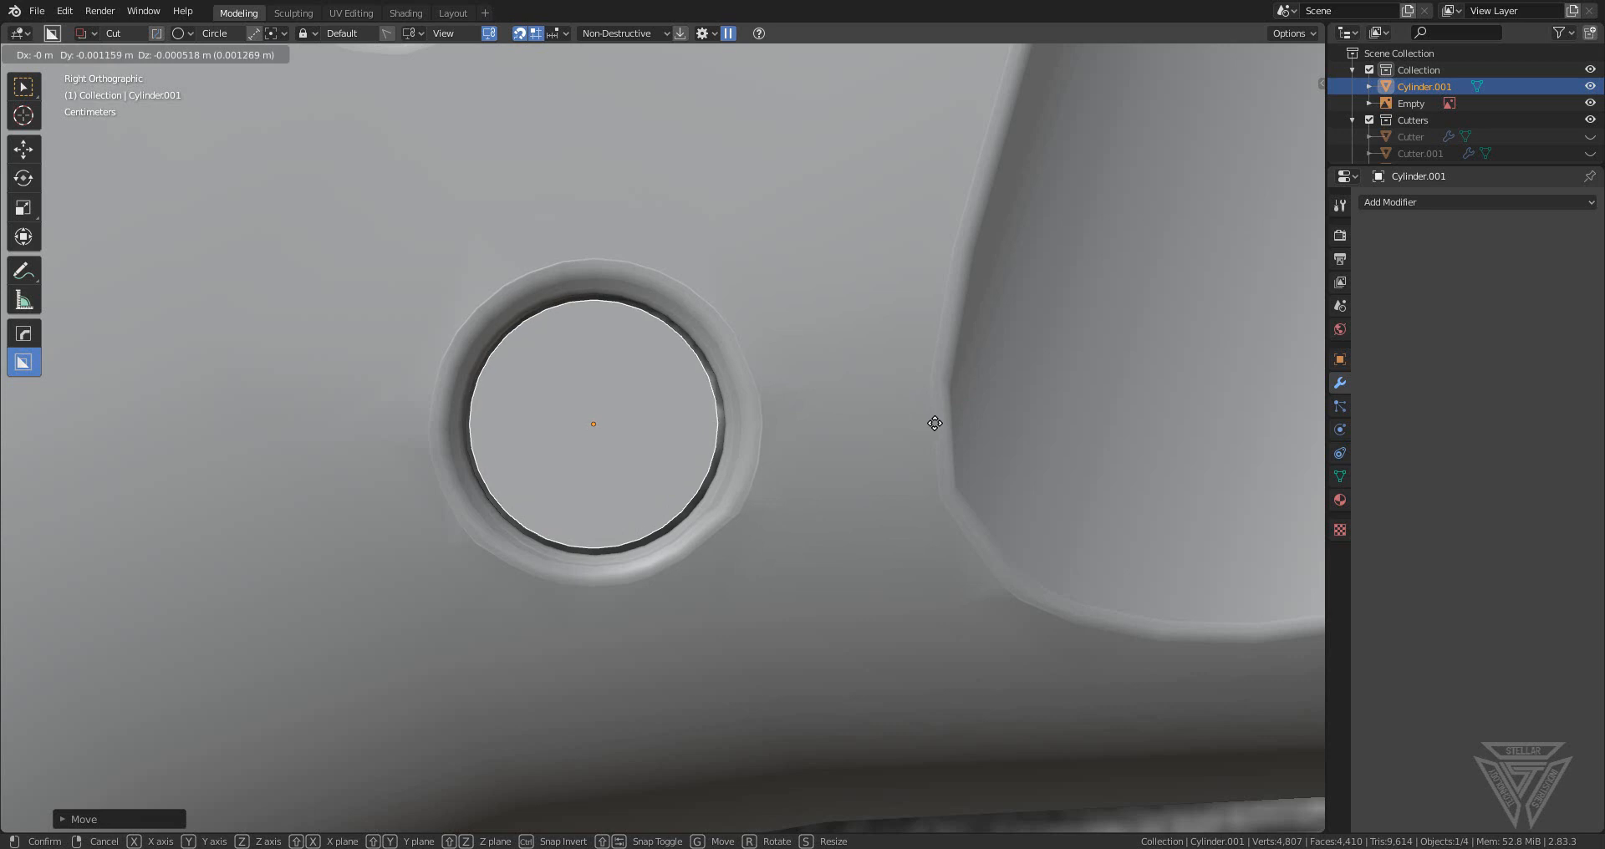
pyautogui.click(935, 422)
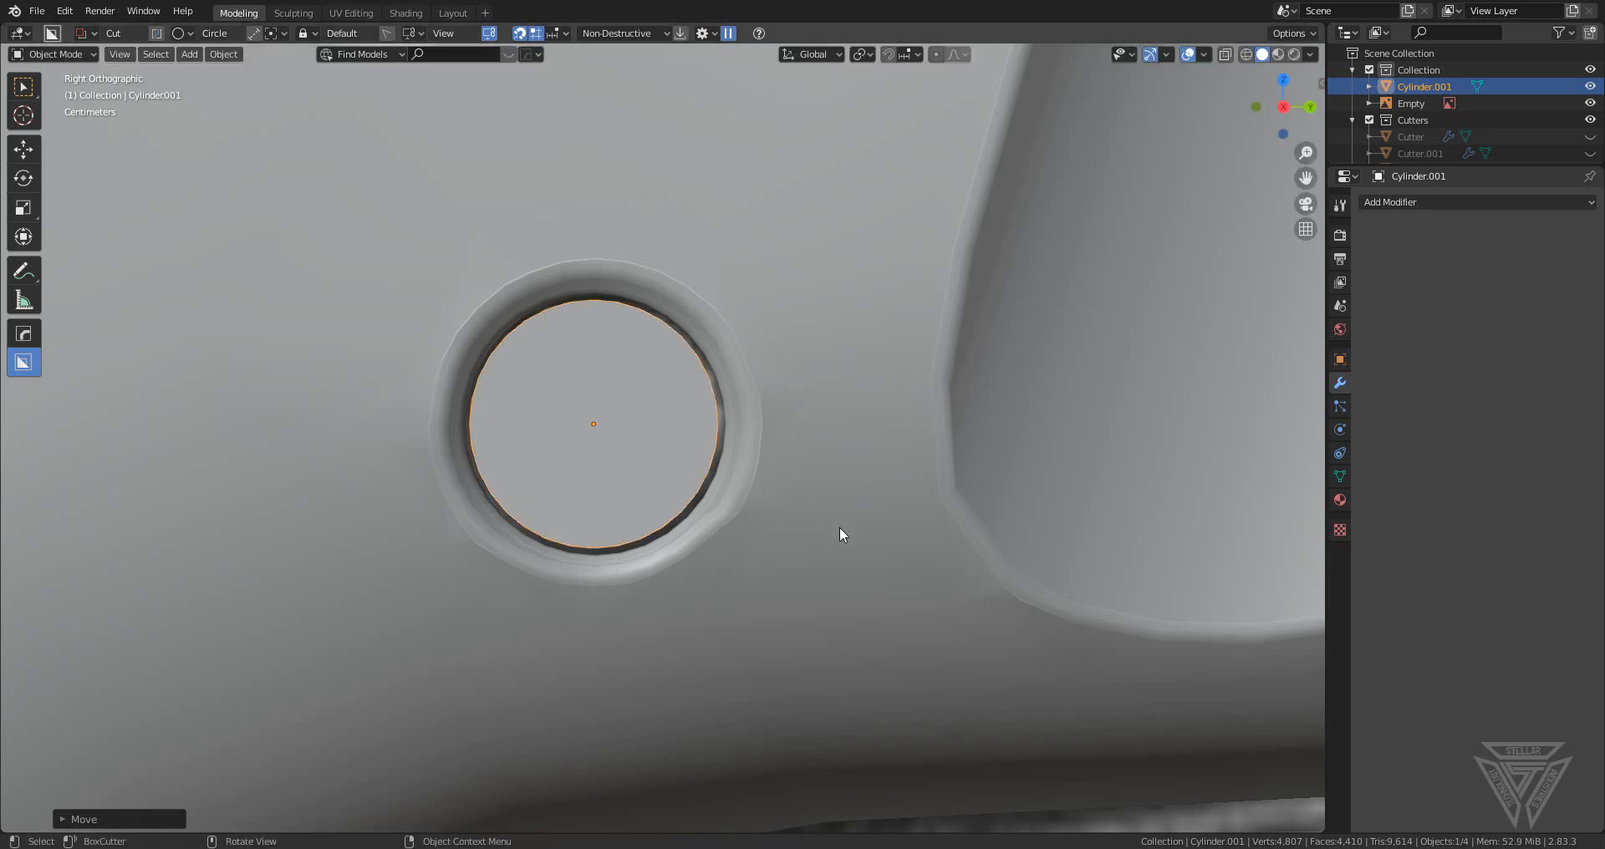
pyautogui.keyDown('shift'); pyautogui.moveTo(681, 439); pyautogui.dragTo(725, 455, button='middle'); pyautogui.keyUp('shift')
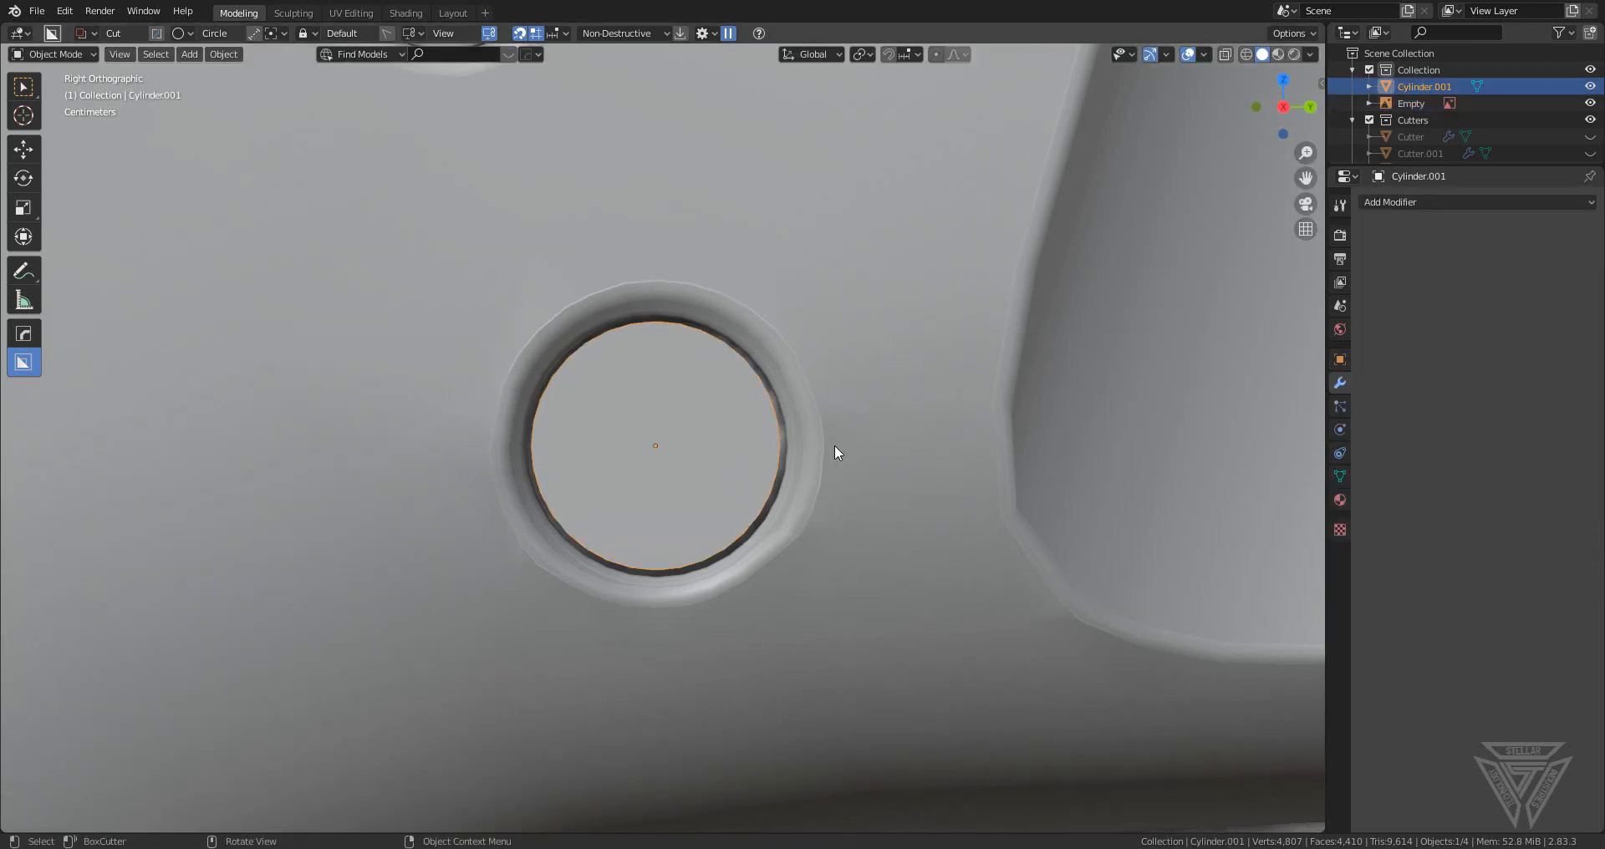
pyautogui.press('s')
pyautogui.click(857, 445)
pyautogui.press('g')
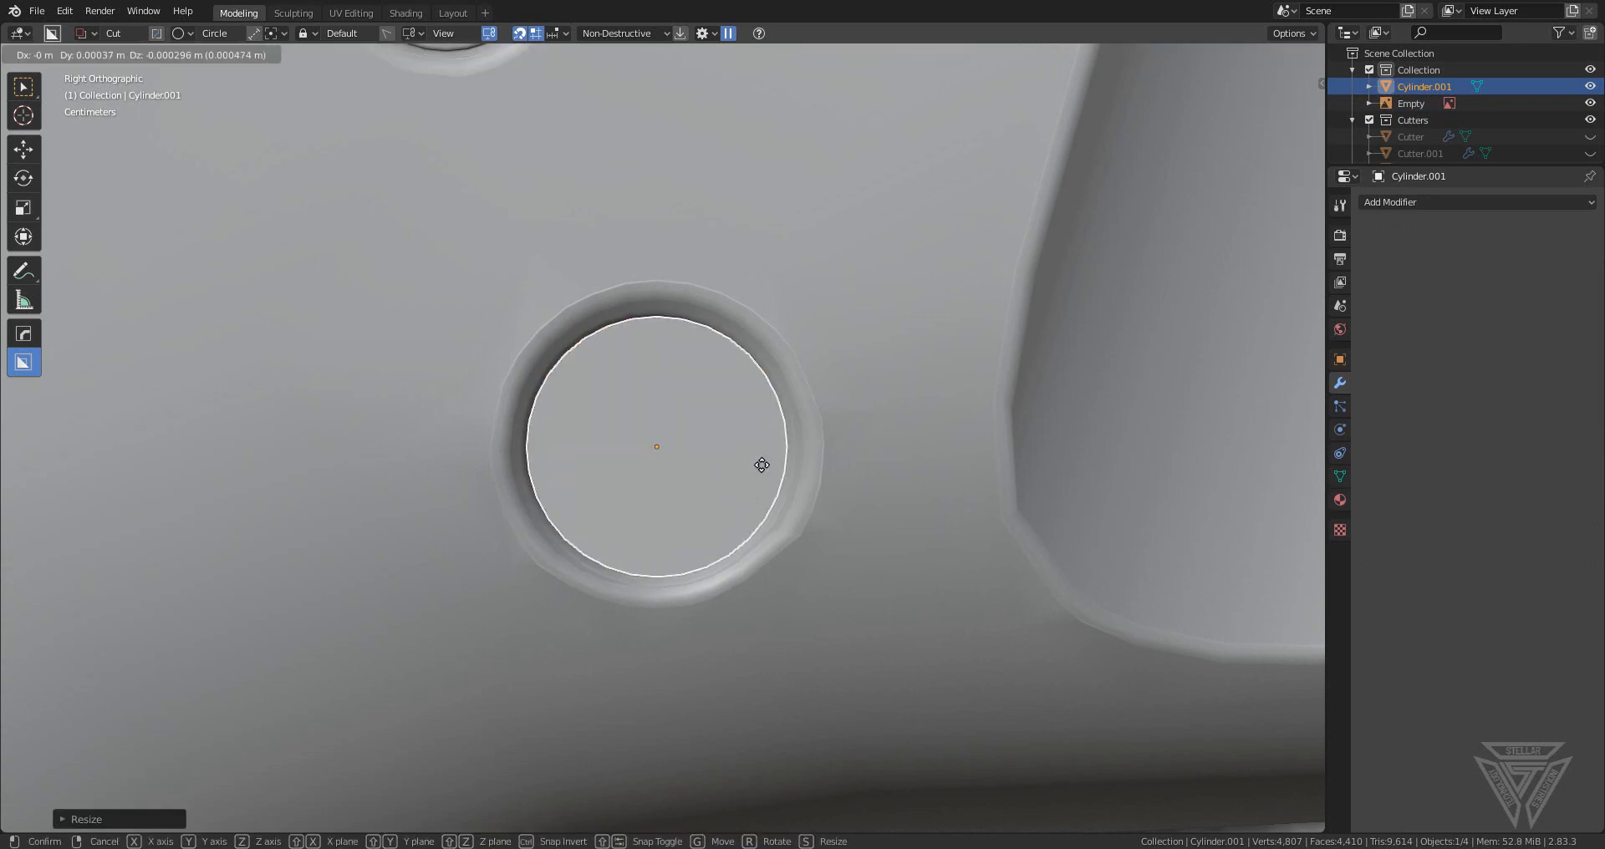
pyautogui.click(757, 461)
# - Stretch the cylinder along the global X axis by about 5.9 so its end sits inside the lower pin hole
pyautogui.scroll(-6, 757, 462)
pyautogui.moveTo(759, 463); pyautogui.dragTo(899, 515, button='middle')
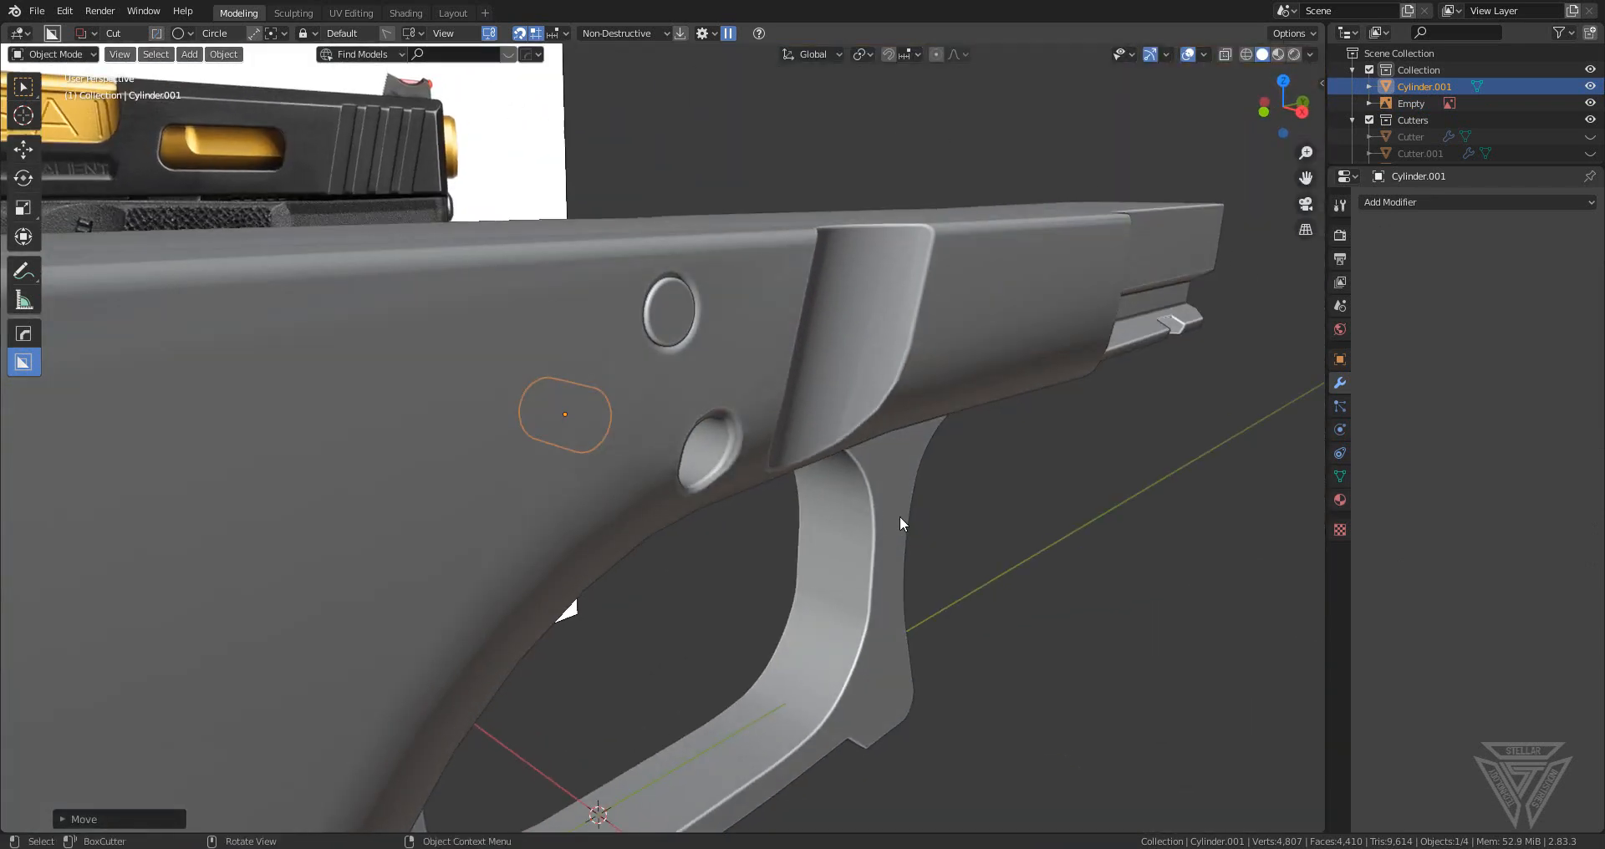
pyautogui.press('s')
pyautogui.press('x')
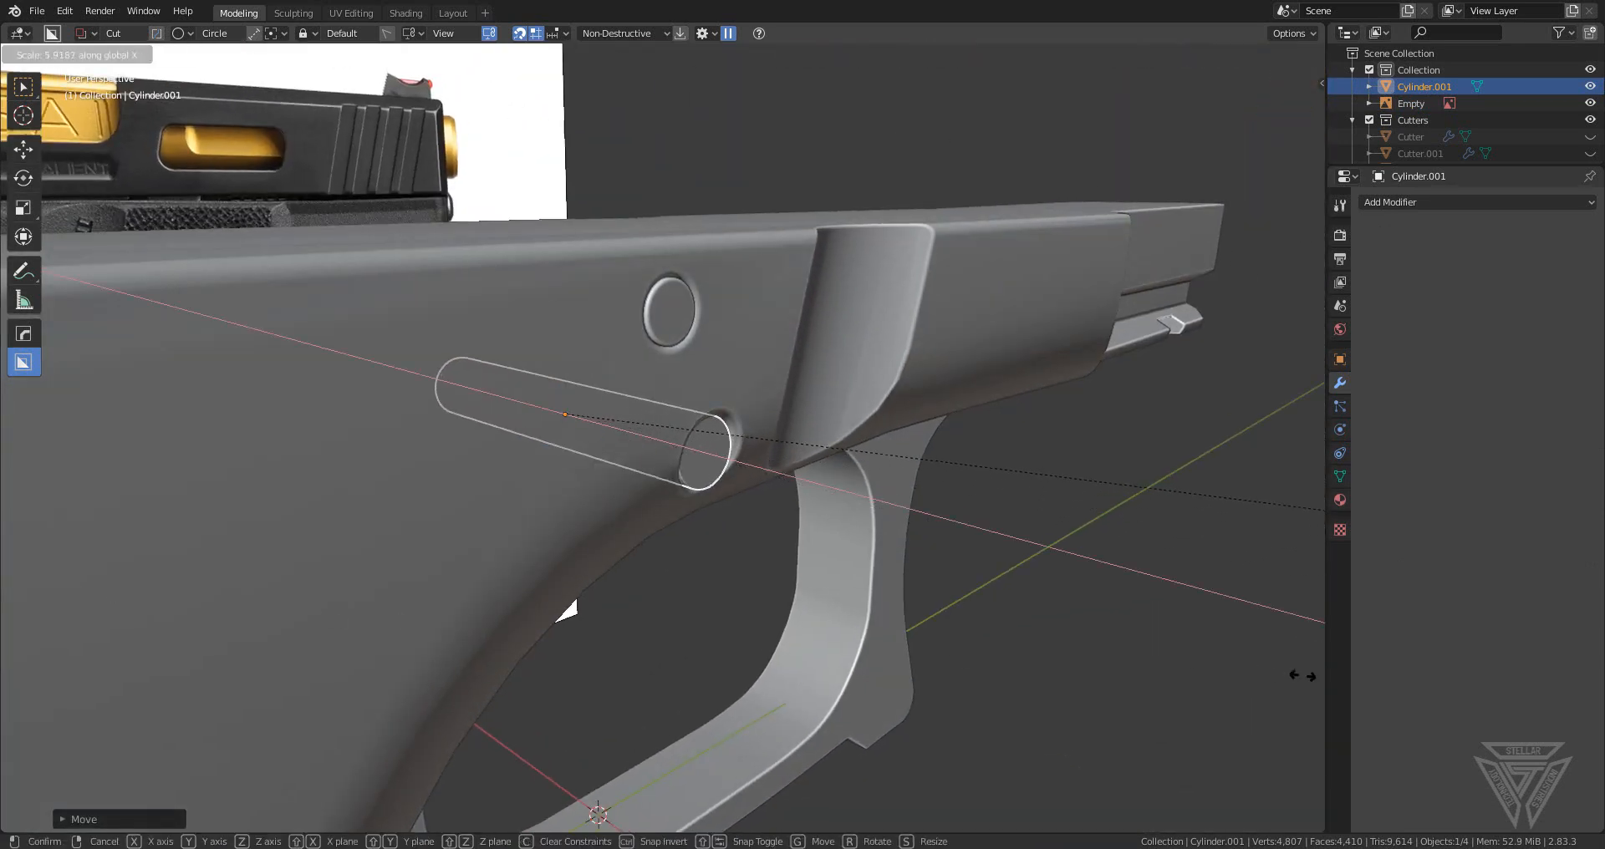
pyautogui.click(1301, 669)
# - Sharpen the pin cylinder with HardOps and apply its scale
pyautogui.moveTo(794, 538); pyautogui.dragTo(752, 435, button='middle')
pyautogui.scroll(3, 647, 529)
pyautogui.scroll(2, 752, 435)
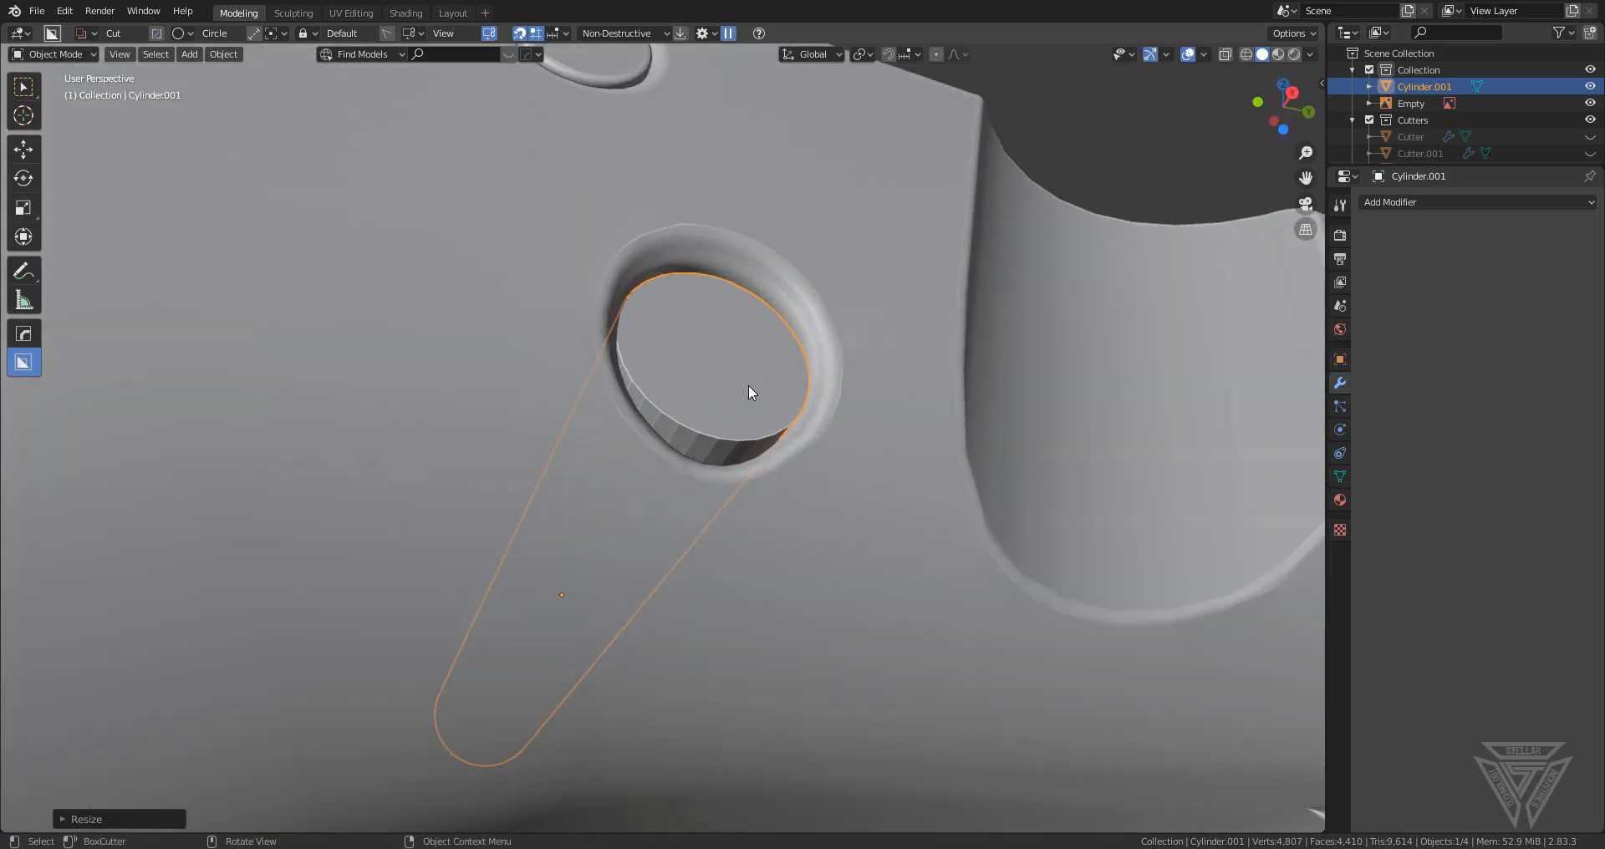
pyautogui.press('q')
pyautogui.click(749, 385)
pyautogui.hotkey('ctrl', 'a')
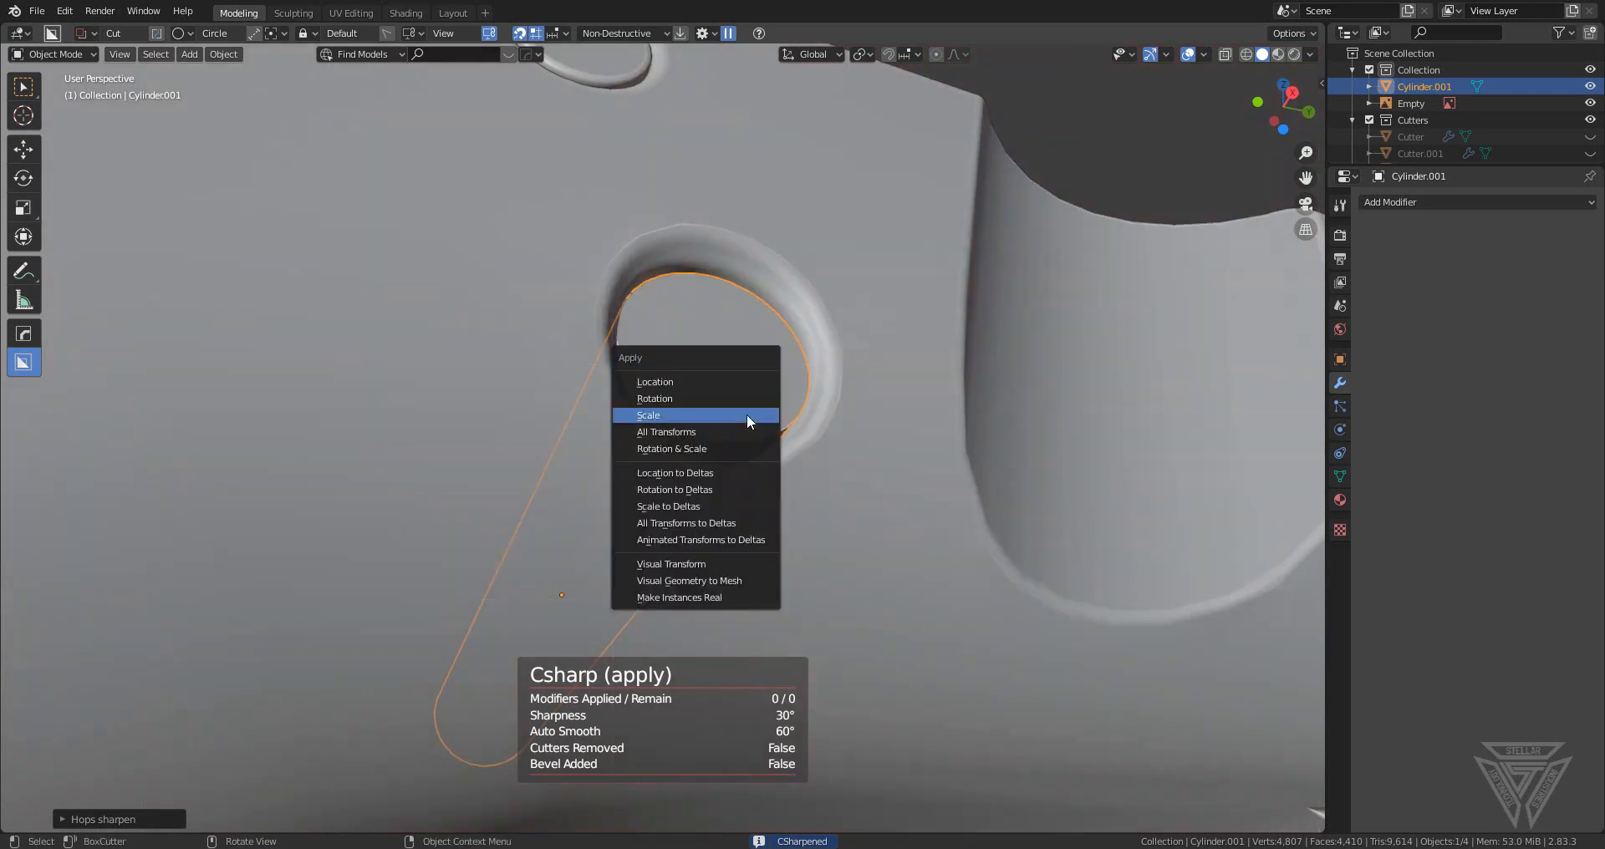
pyautogui.click(745, 414)
# - Bevel the pin cylinder's edges with 3 segments and an offset of about 0.005 m
pyautogui.press('q')
pyautogui.click(744, 425)
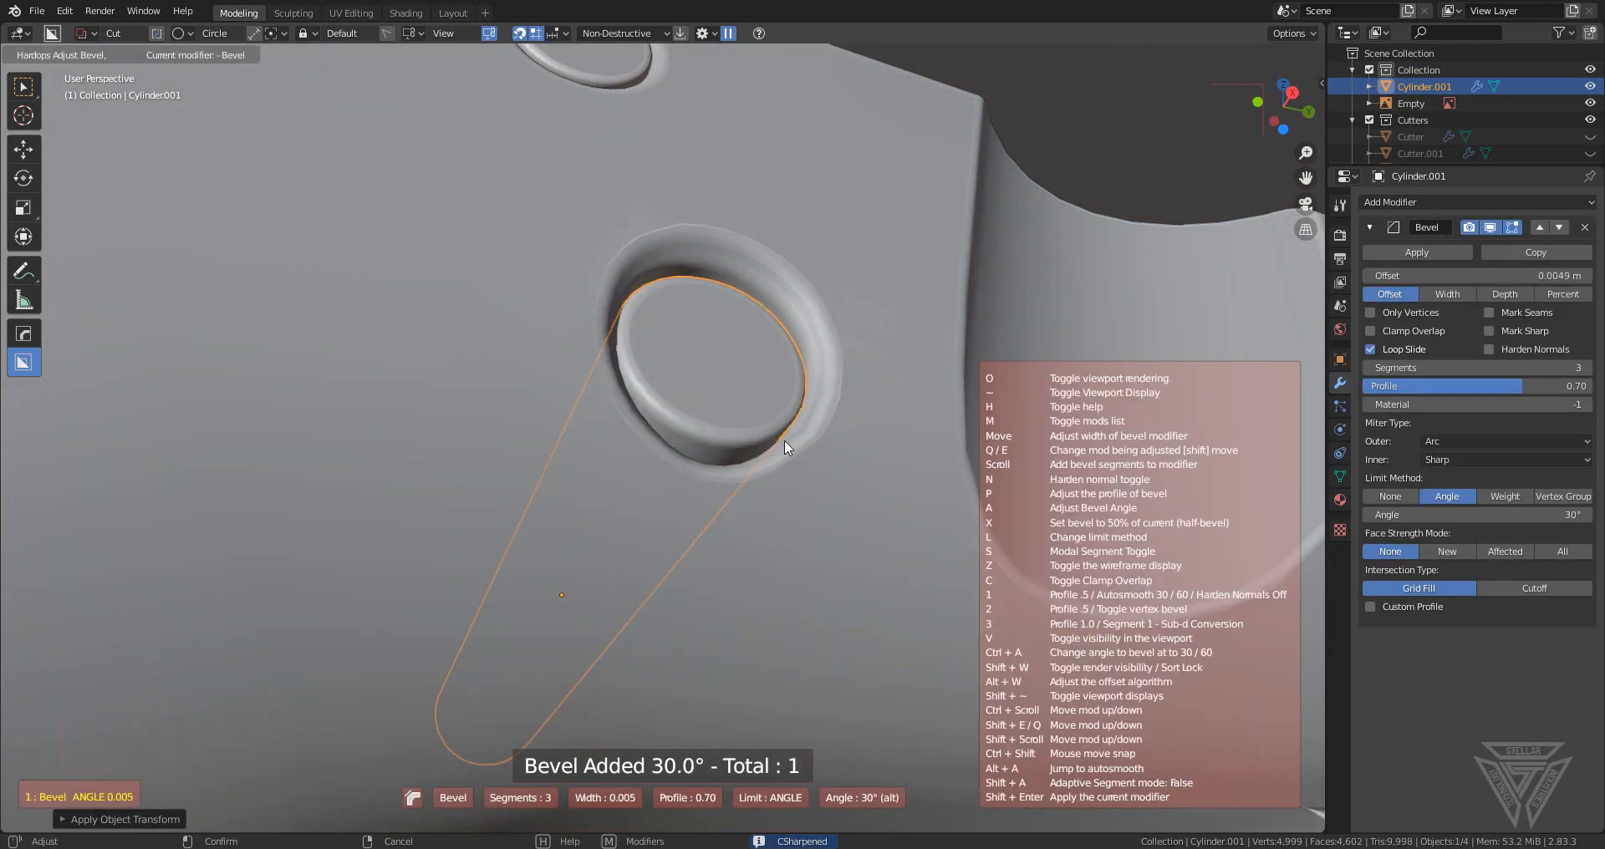
pyautogui.click(779, 440)
# - Examine the beveled pin in the frame from several angles and compare the area with the reference pistol
pyautogui.scroll(-4, 1152, 187)
pyautogui.scroll(-6, 981, 313)
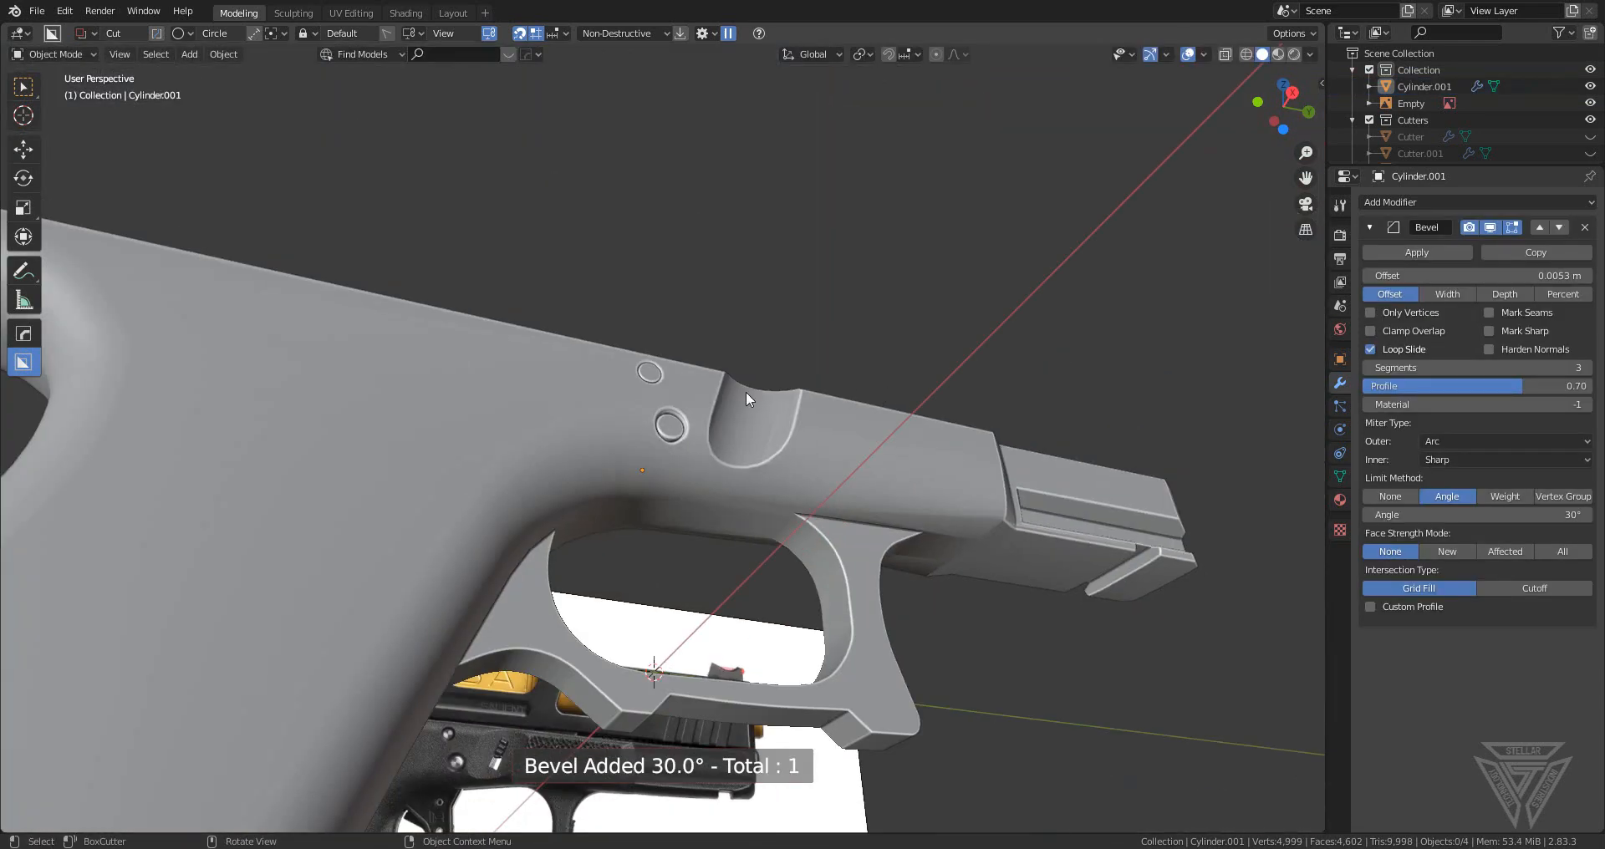
pyautogui.moveTo(745, 392); pyautogui.dragTo(666, 524, button='middle')
pyautogui.scroll(6, 599, 475)
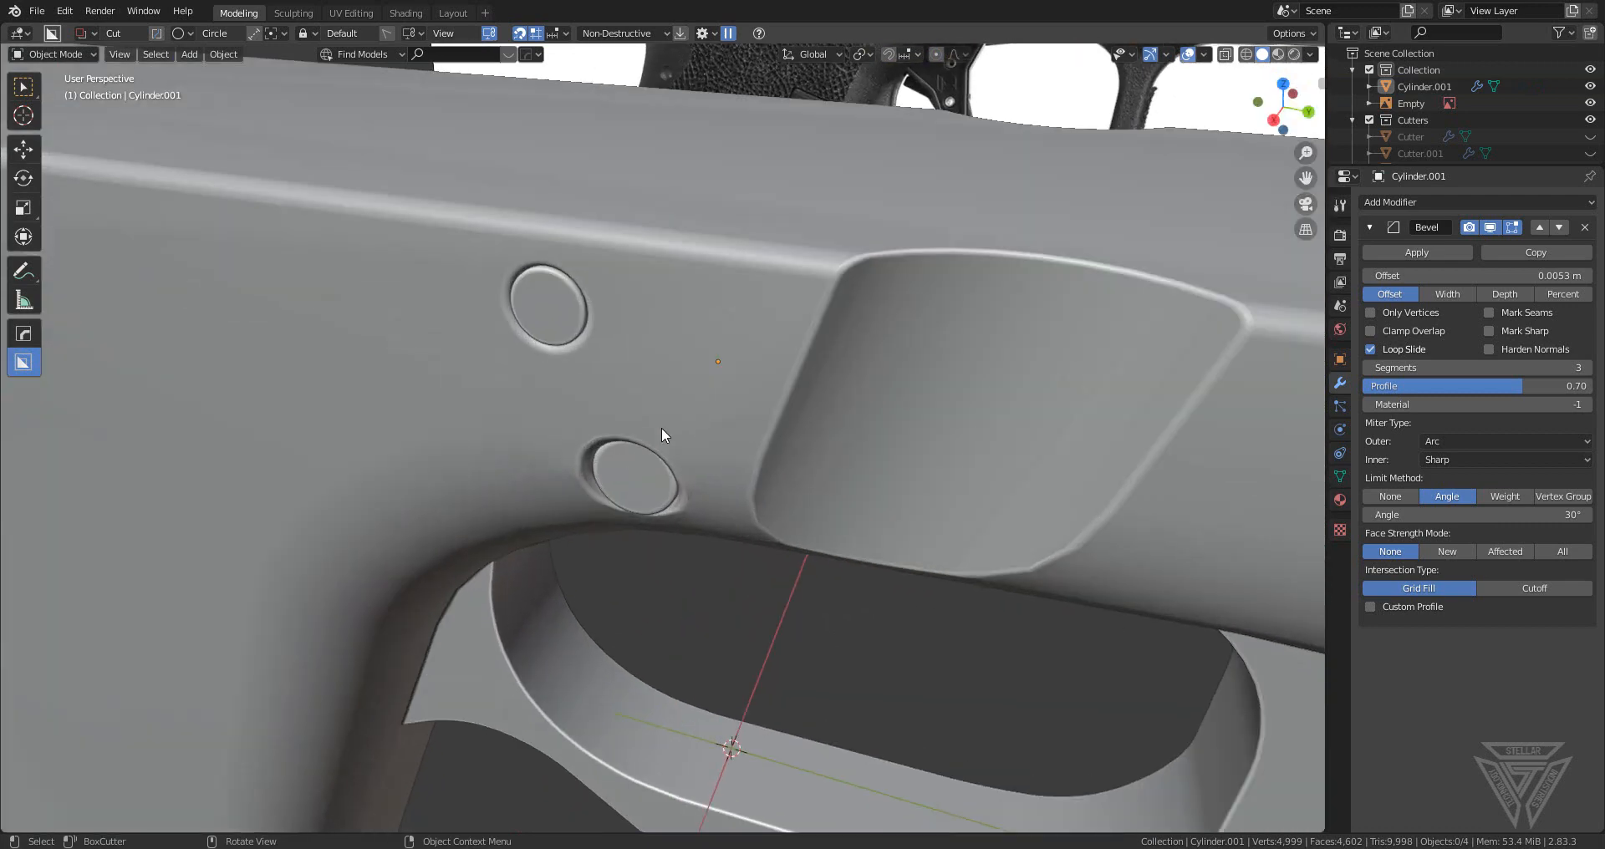
pyautogui.moveTo(661, 428); pyautogui.dragTo(720, 385, button='middle')
pyautogui.scroll(-2, 720, 385)
pyautogui.scroll(-5, 720, 385)
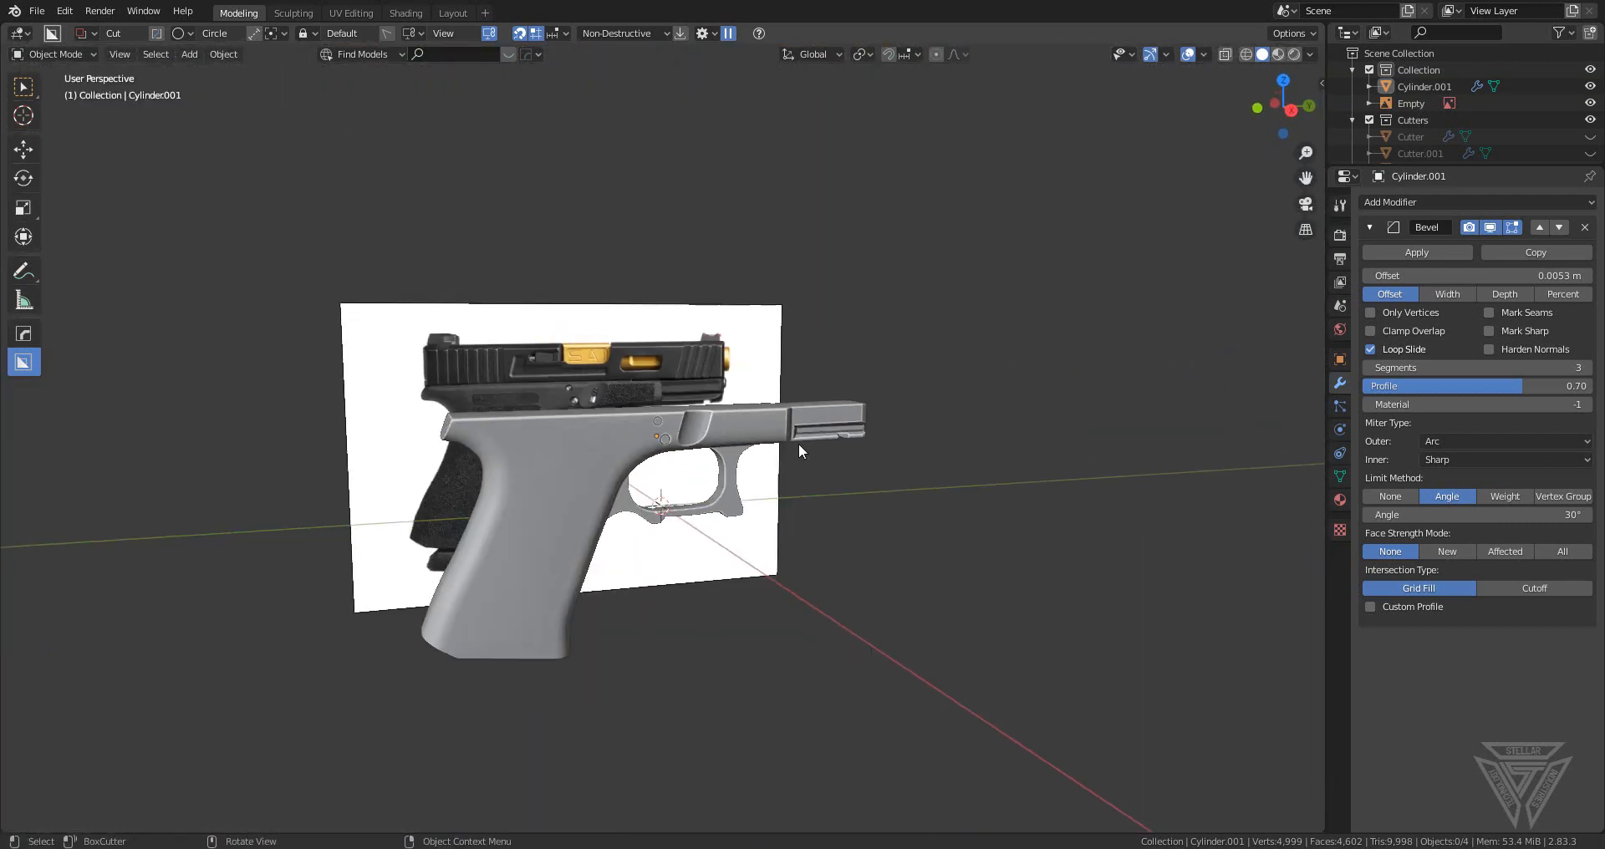
pyautogui.moveTo(799, 443); pyautogui.dragTo(746, 489, button='middle')
pyautogui.scroll(6, 747, 488)
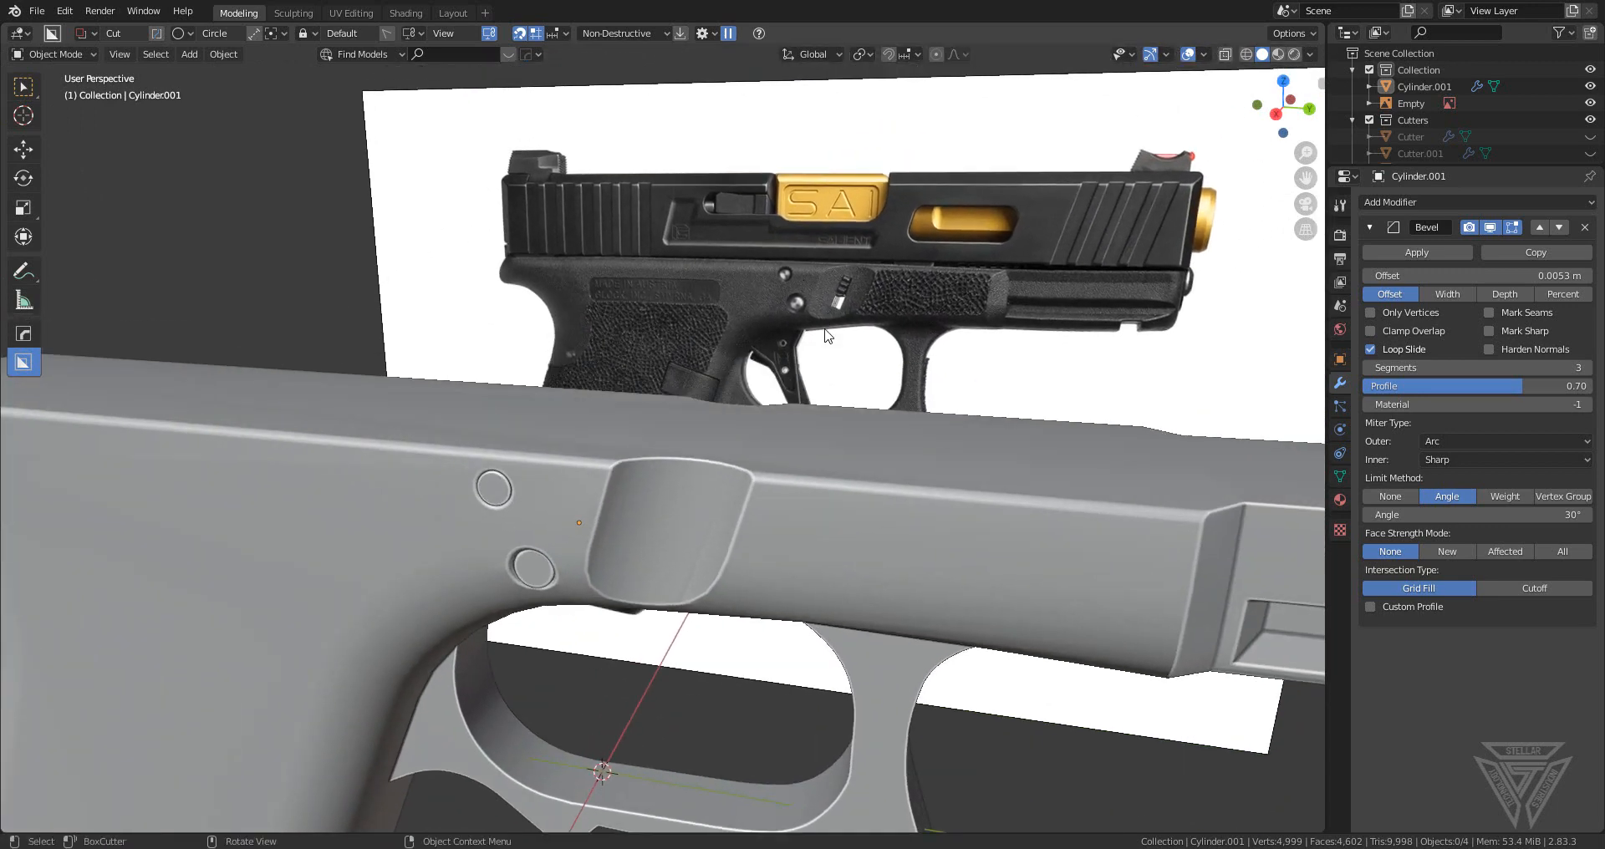
pyautogui.moveTo(703, 481); pyautogui.dragTo(724, 403, button='middle')
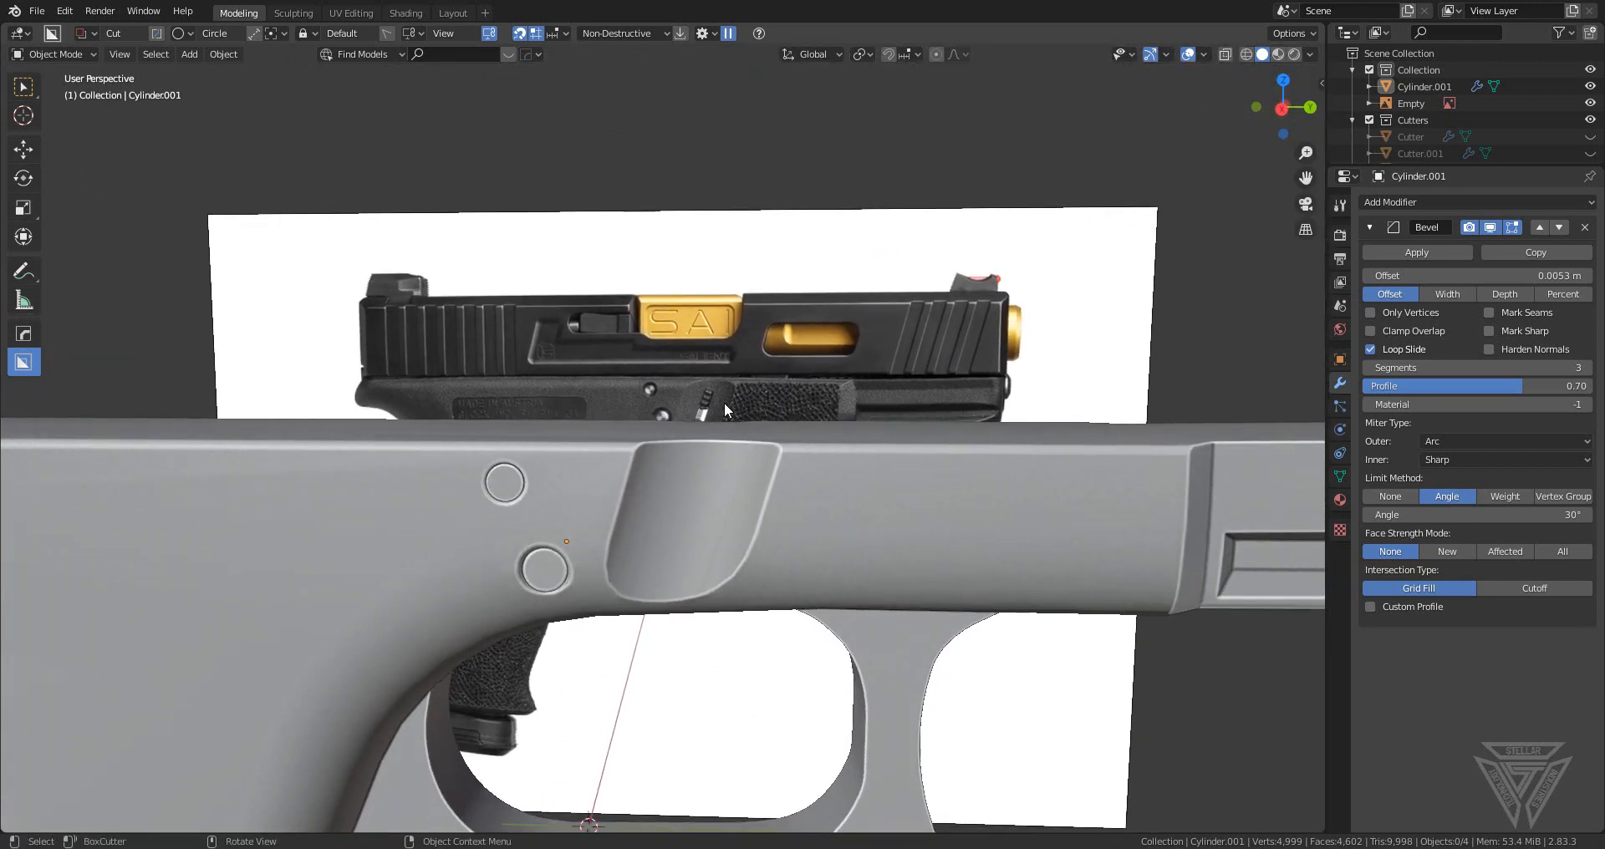
# - Add a cube mesh as a new object and scale it down to a small block
pyautogui.hotkey('shift', 'a')
pyautogui.moveTo(734, 519)
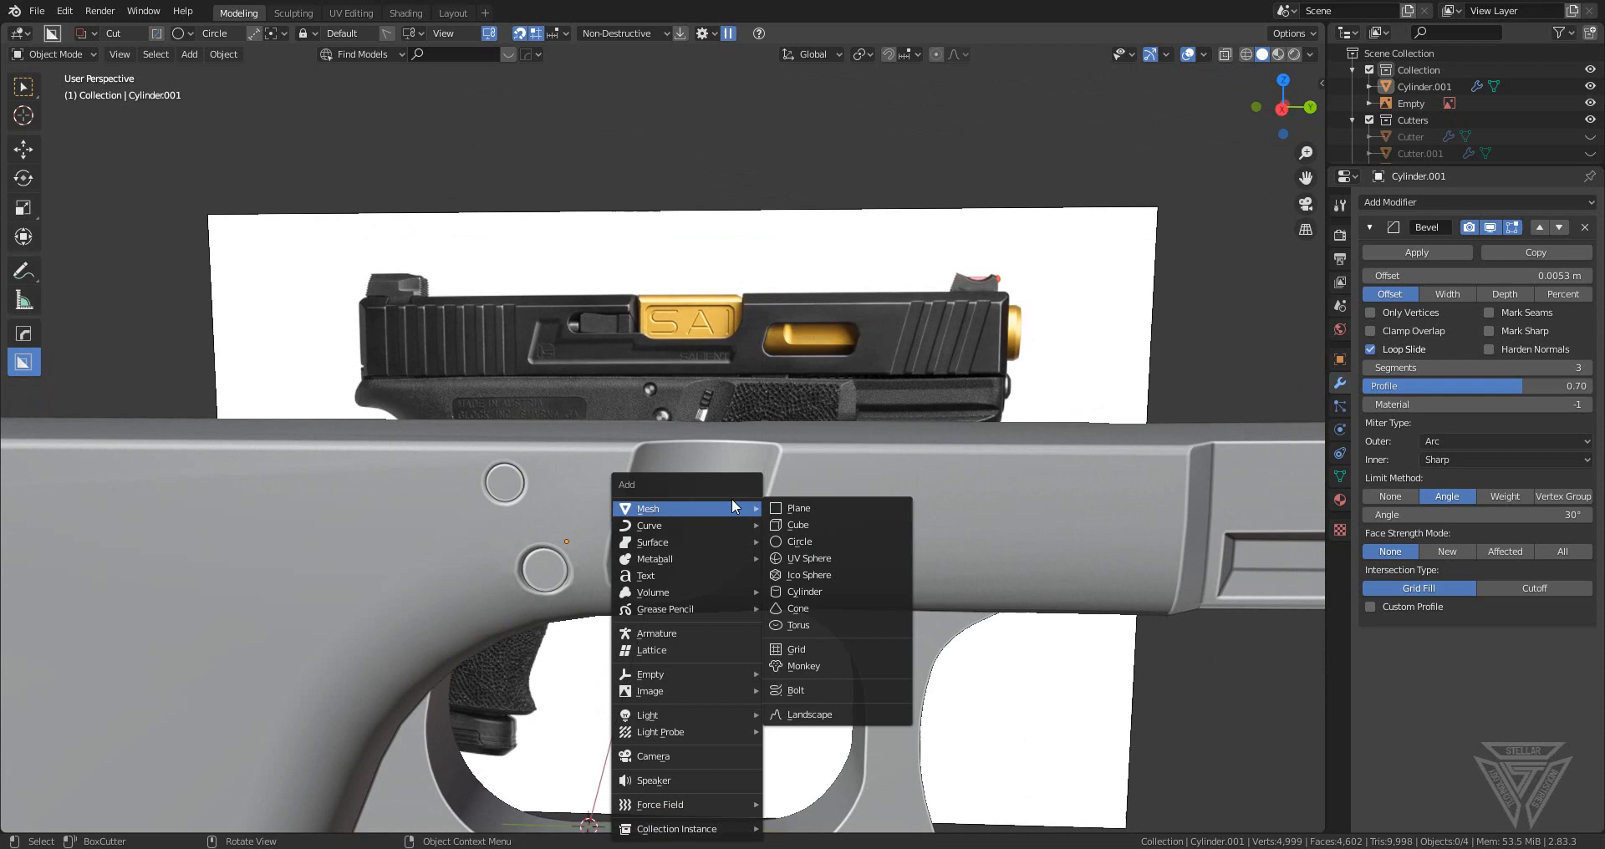
pyautogui.click(814, 525)
pyautogui.press('s')
pyautogui.click(592, 782)
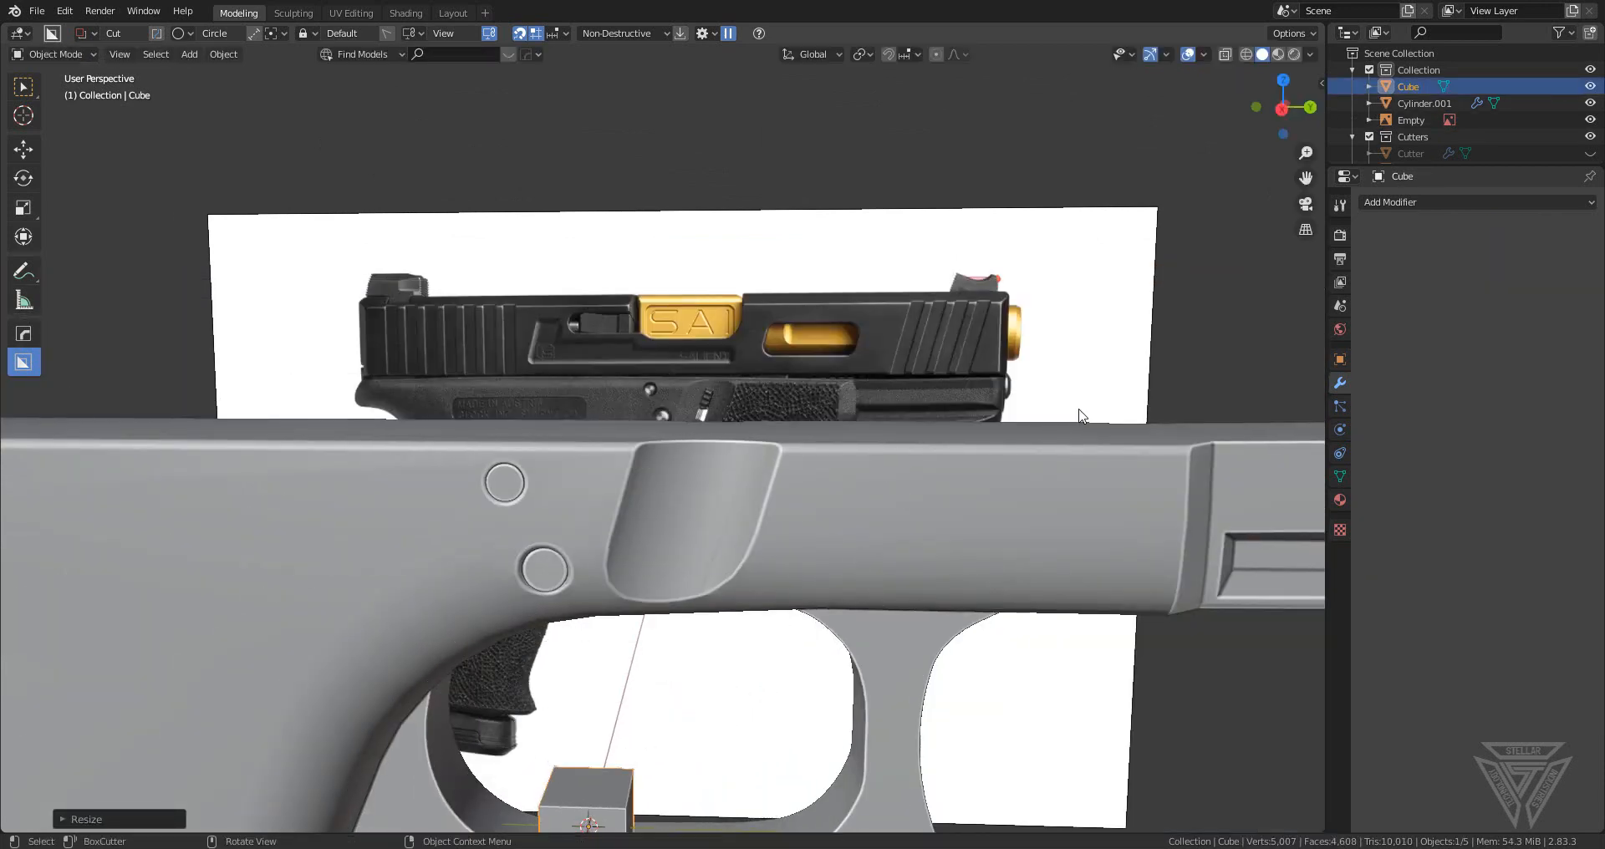
# - In the right side view, move the cube onto the frame's slanted recess and rotate it to the recess's slant
pyautogui.click(1282, 118)
pyautogui.scroll(5, 949, 214)
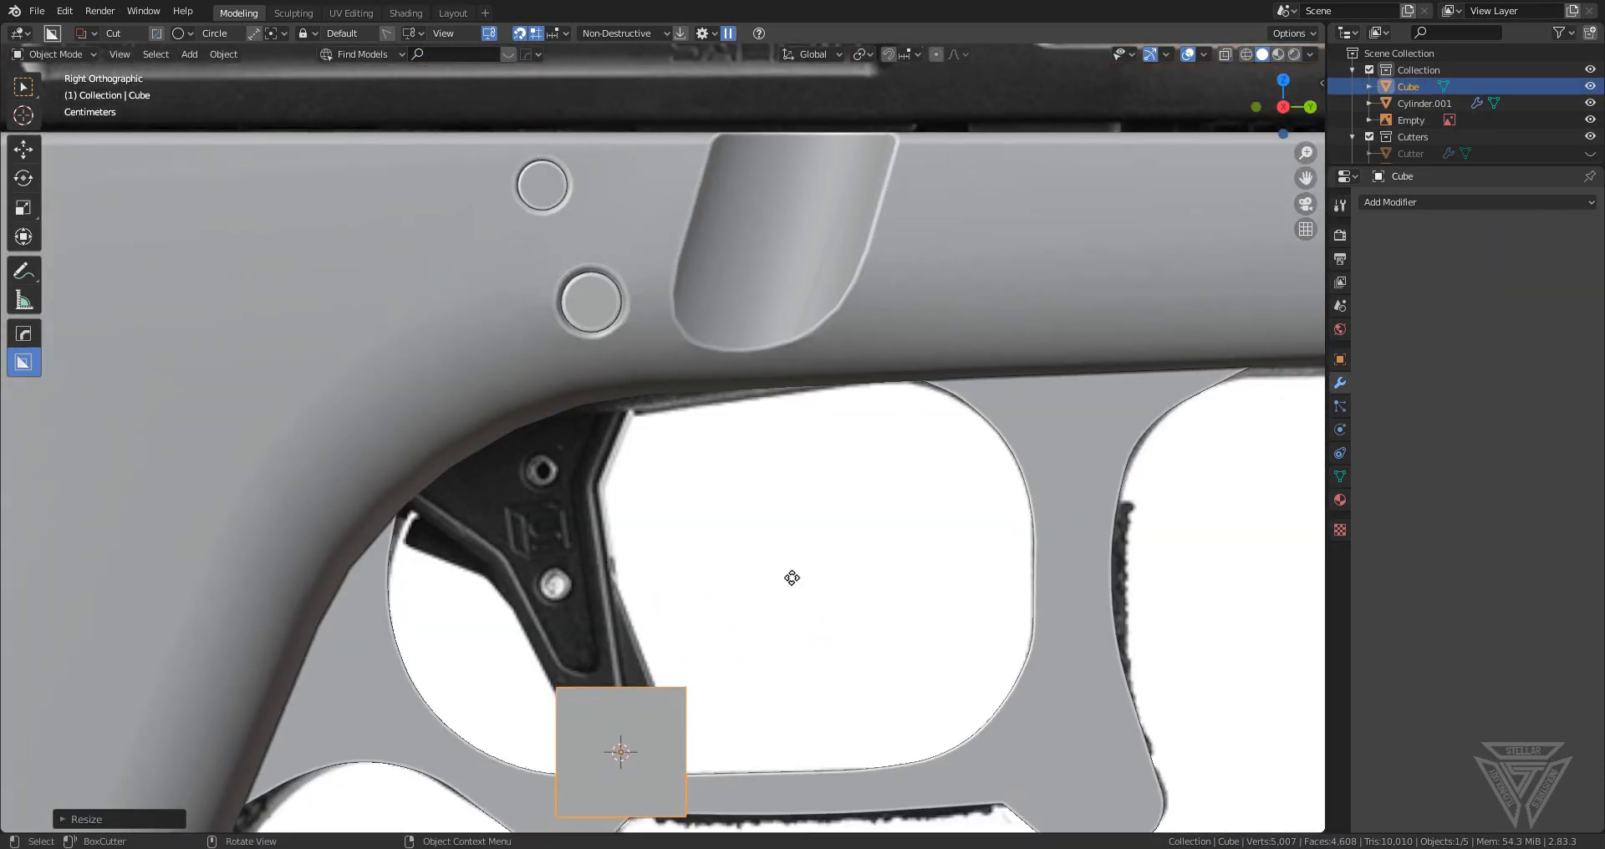
pyautogui.press('g')
pyautogui.click(941, 90)
pyautogui.keyDown('shift'); pyautogui.moveTo(939, 245); pyautogui.dragTo(853, 386, button='middle'); pyautogui.keyUp('shift')
pyautogui.press('r')
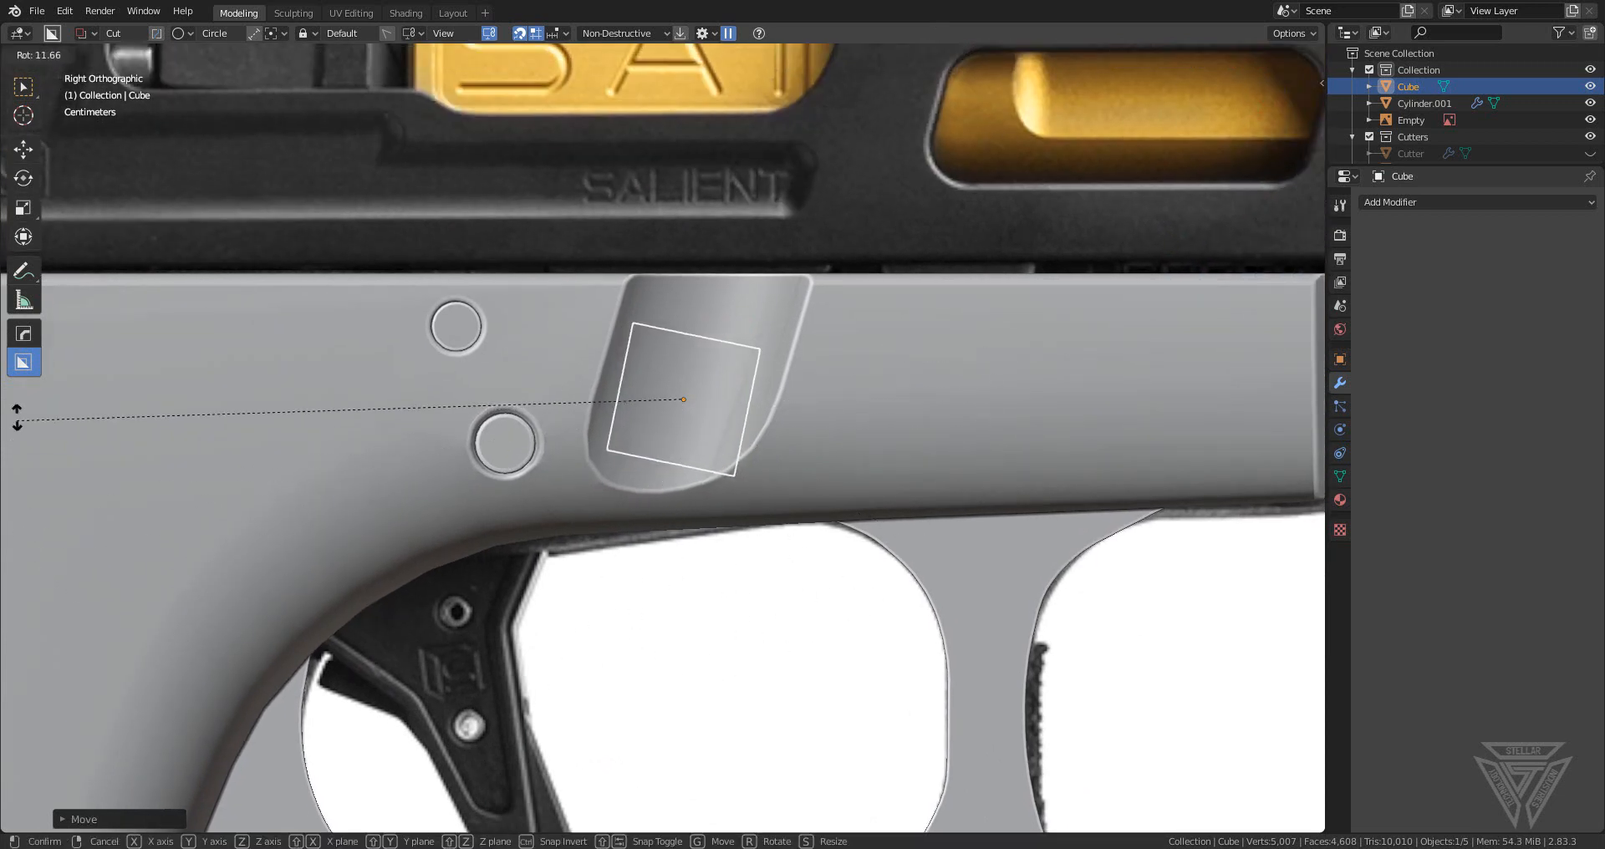
pyautogui.click(620, 106)
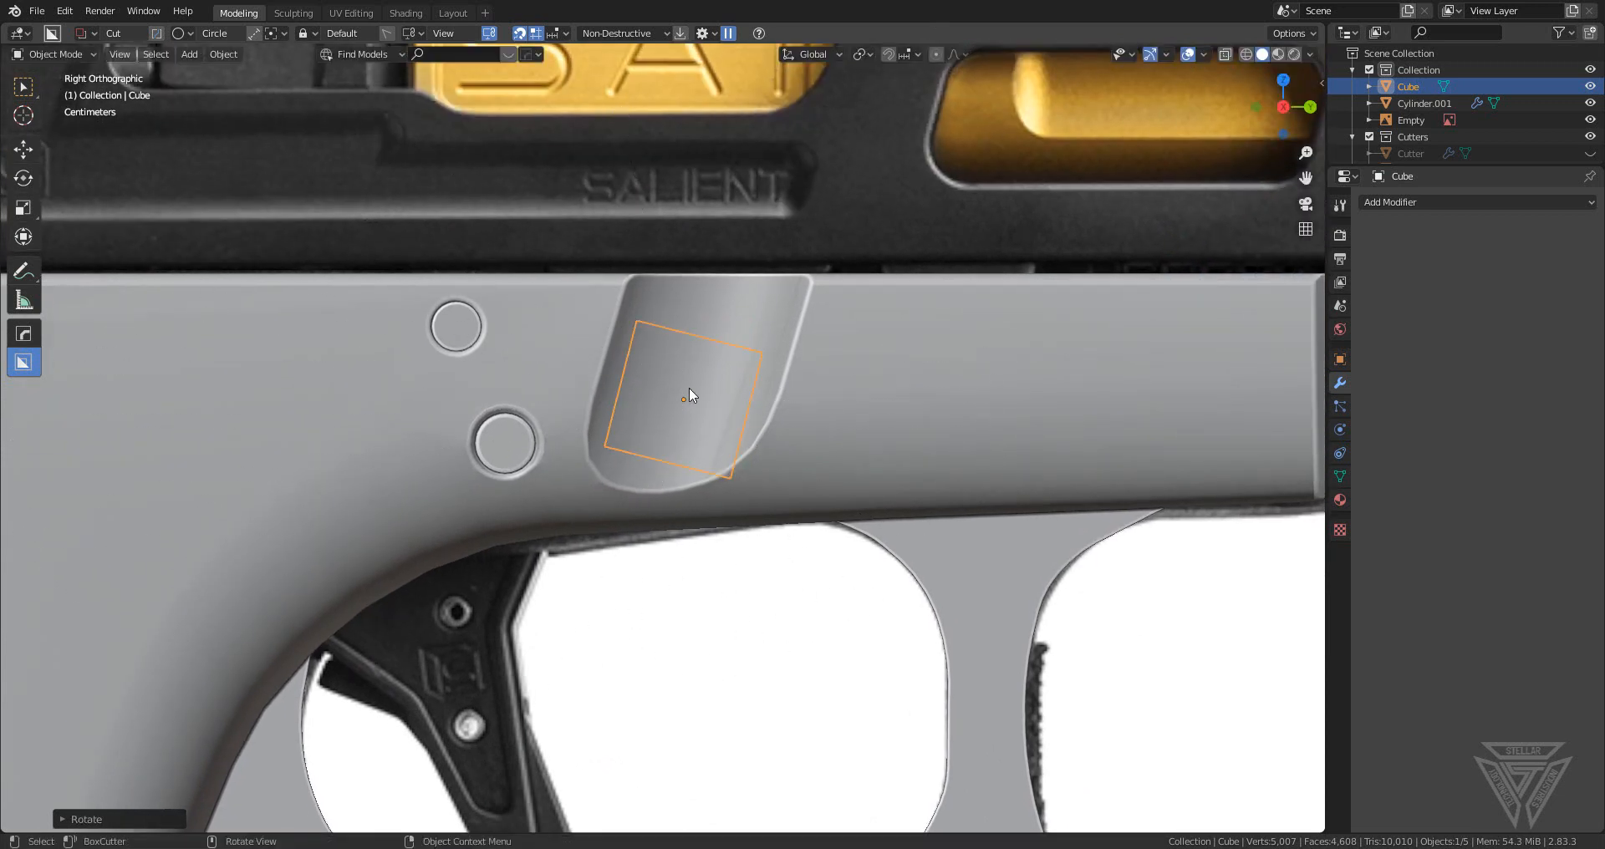
# - Check the cube's tilt against the recess's rear edge, fine-tune the rotation and centre the cube in the recess
pyautogui.press('g')
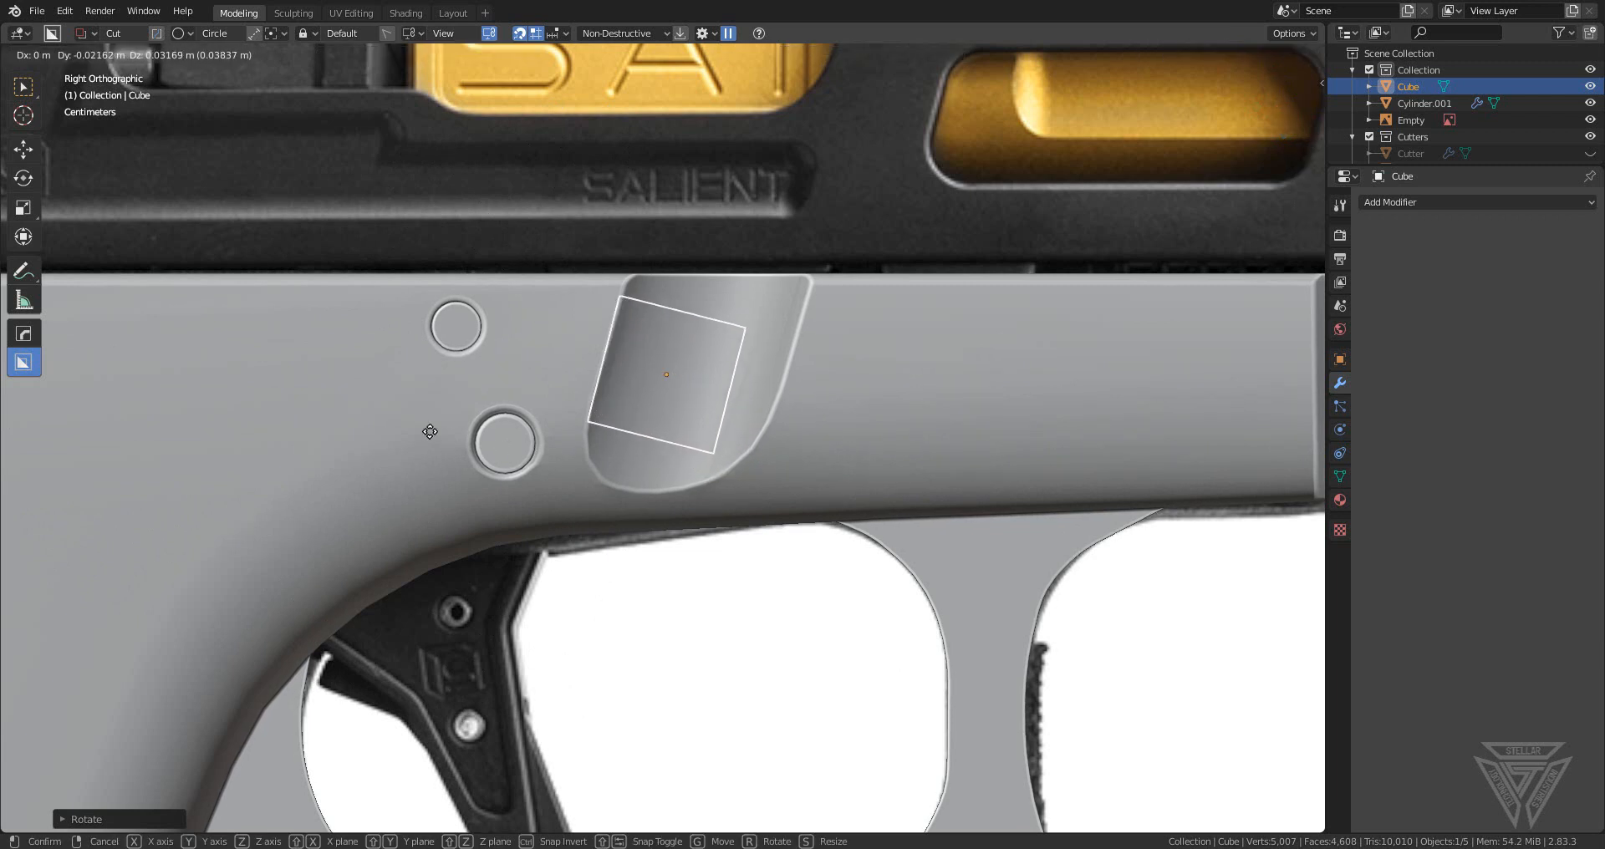
pyautogui.click(437, 429)
pyautogui.press('r')
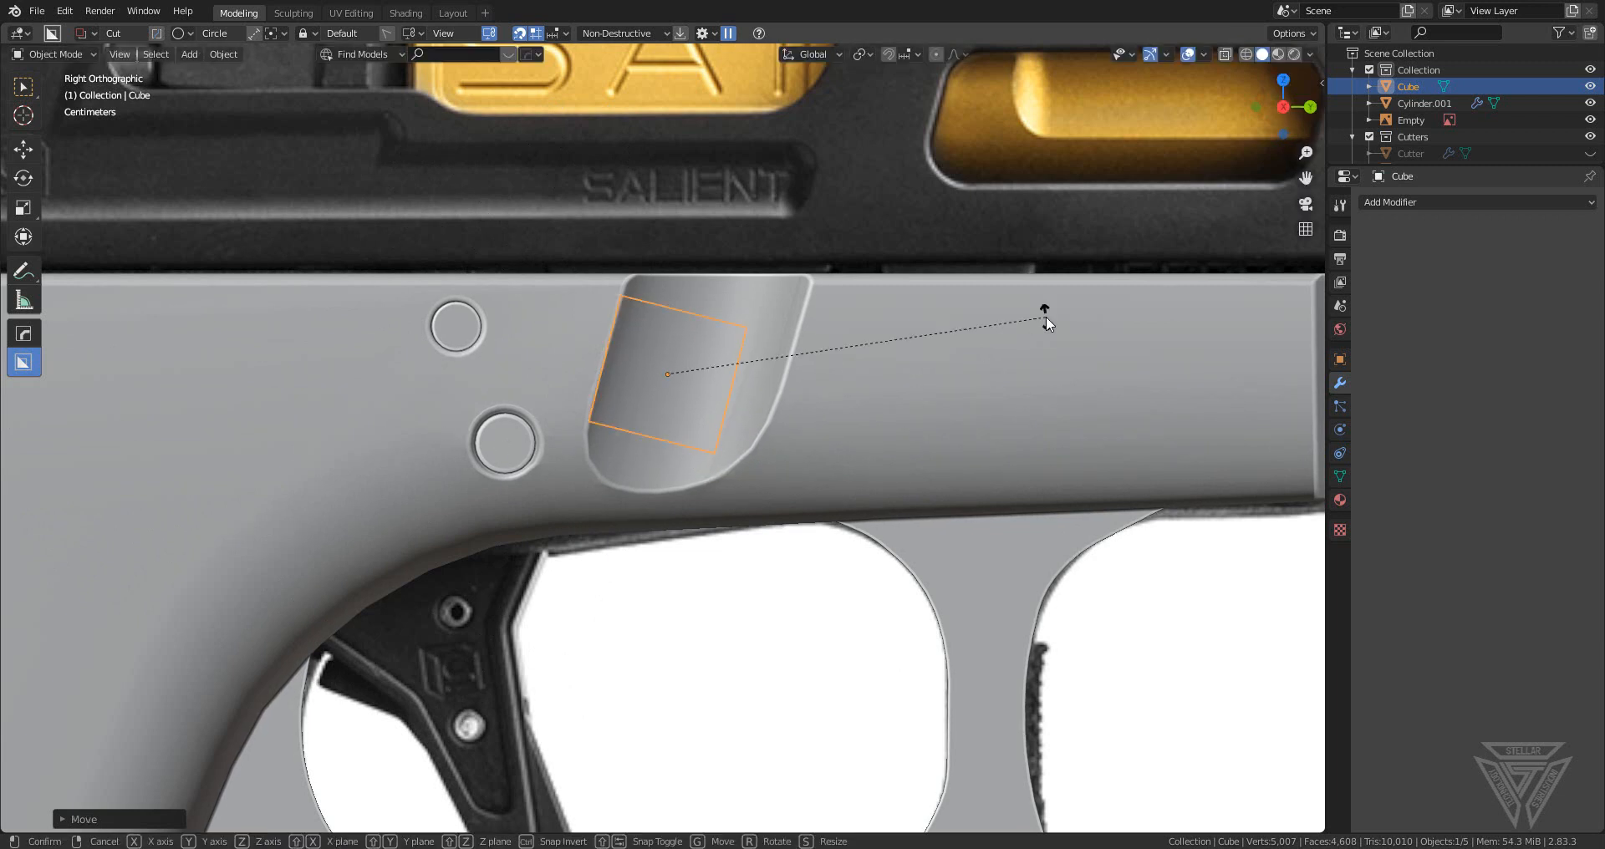
pyautogui.click(1016, 422)
pyautogui.press('g')
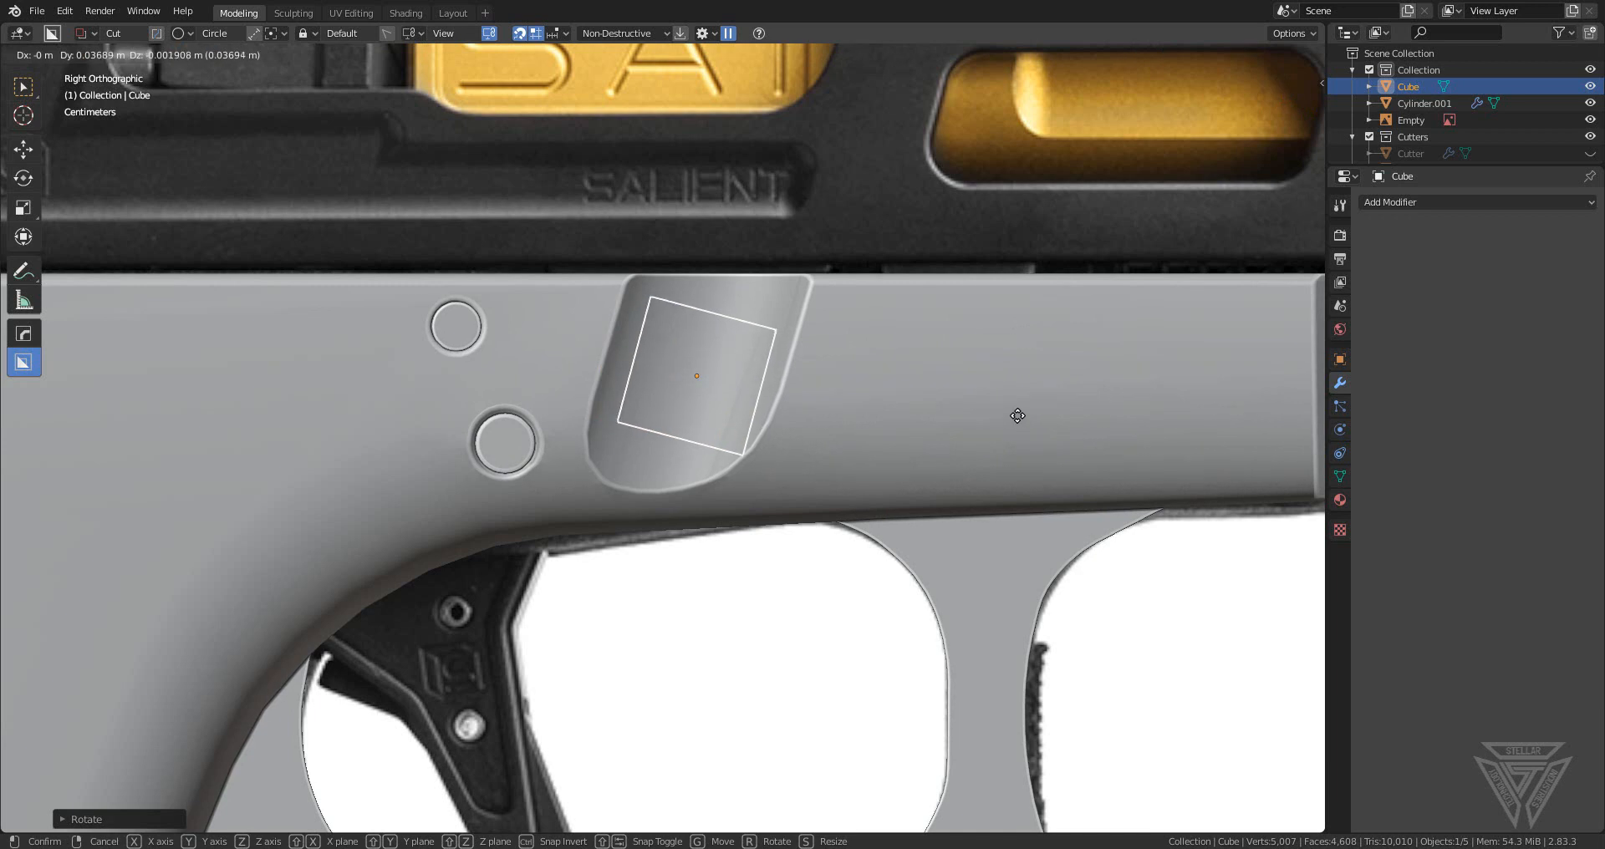
pyautogui.click(993, 415)
# - Scale the cube to about 0.38, lengthen it along local Z by about 2.5, and nudge it into place in the recess
pyautogui.press('s')
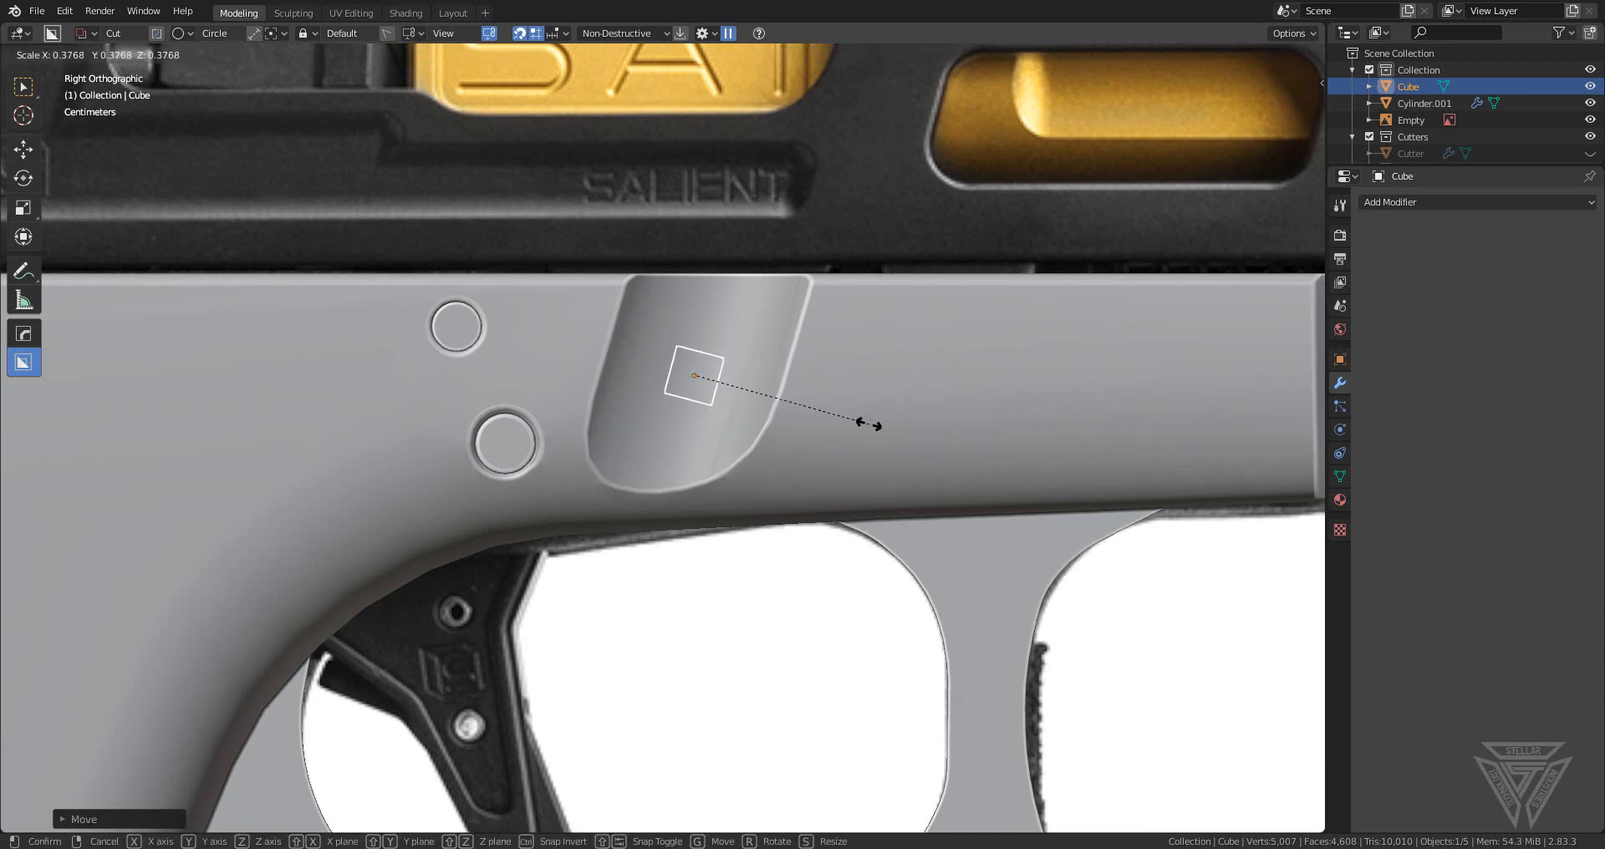
pyautogui.click(846, 431)
pyautogui.press('s')
pyautogui.press('z')
pyautogui.press('z')
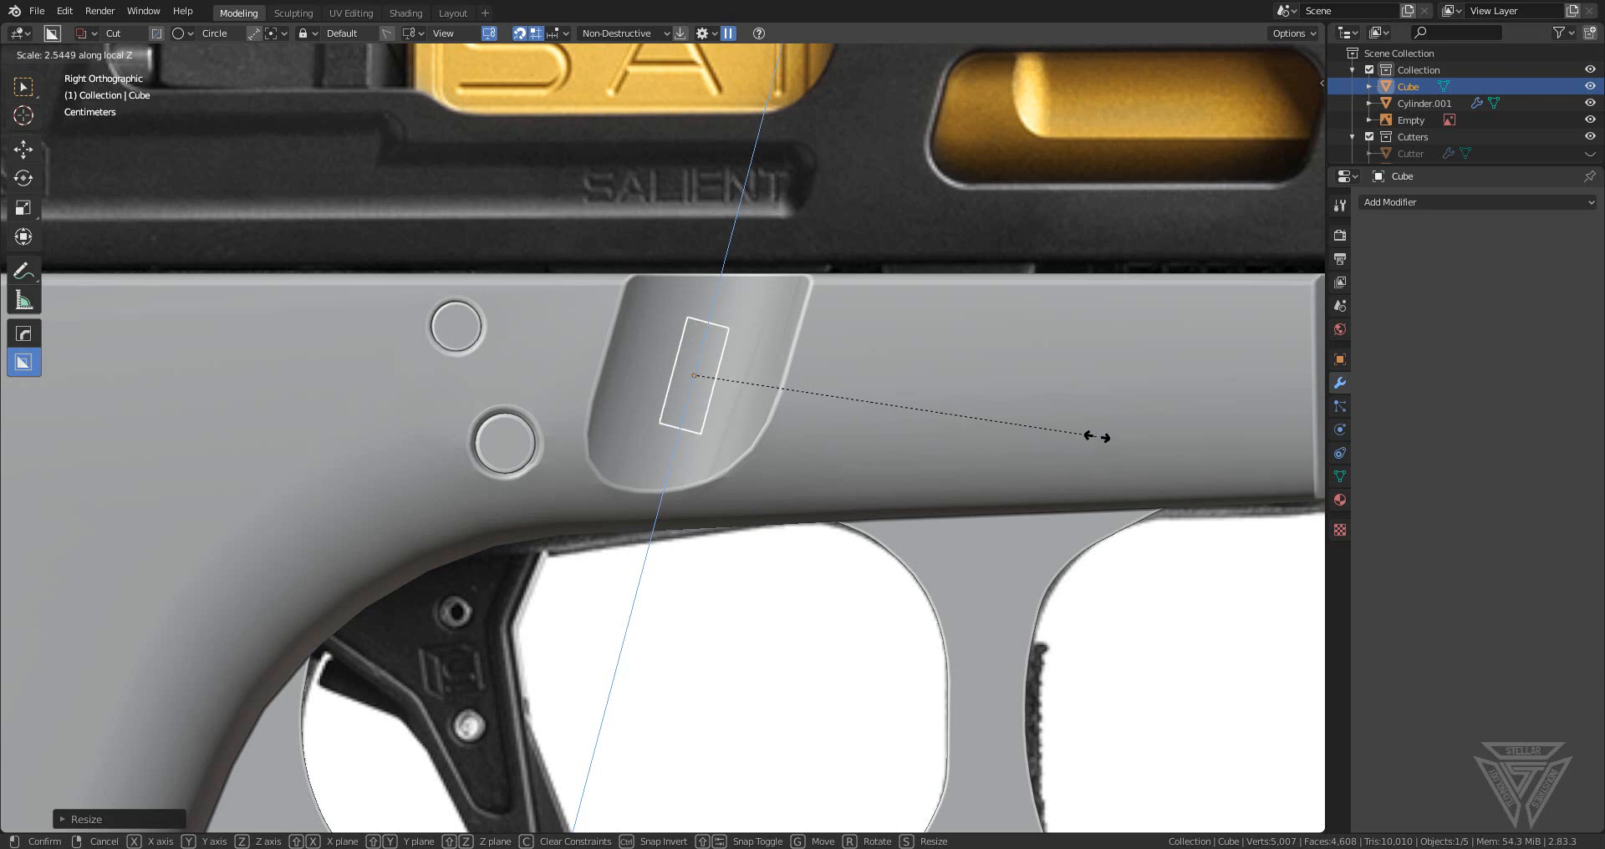
pyautogui.click(1108, 431)
pyautogui.press('g')
pyautogui.click(1081, 422)
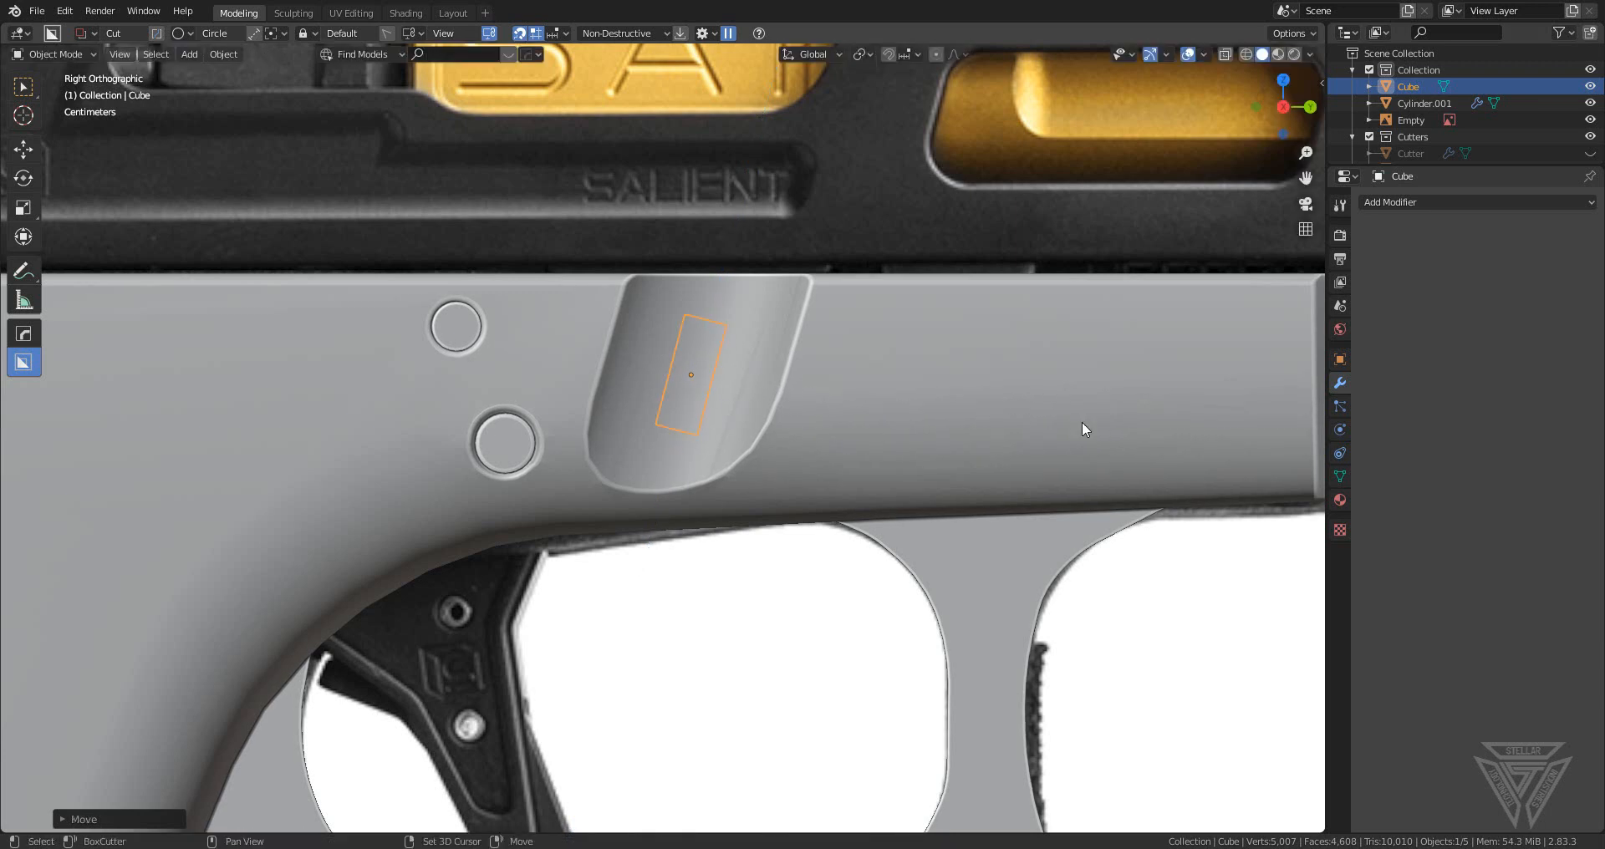
# - Adjust the cube's overall size and stretch it along the global X axis so it passes through the recess wall
pyautogui.scroll(-3, 1081, 421)
pyautogui.press('s')
pyautogui.click(842, 372)
pyautogui.moveTo(842, 372); pyautogui.dragTo(715, 448, button='middle')
pyautogui.press('s')
pyautogui.press('x')
pyautogui.click(1238, 404)
# - Narrow the cube along its local Y axis to form a thin slot cutter
pyautogui.moveTo(829, 405); pyautogui.dragTo(917, 374, button='middle')
pyautogui.moveTo(1028, 516); pyautogui.dragTo(1001, 504, button='middle')
pyautogui.press('s')
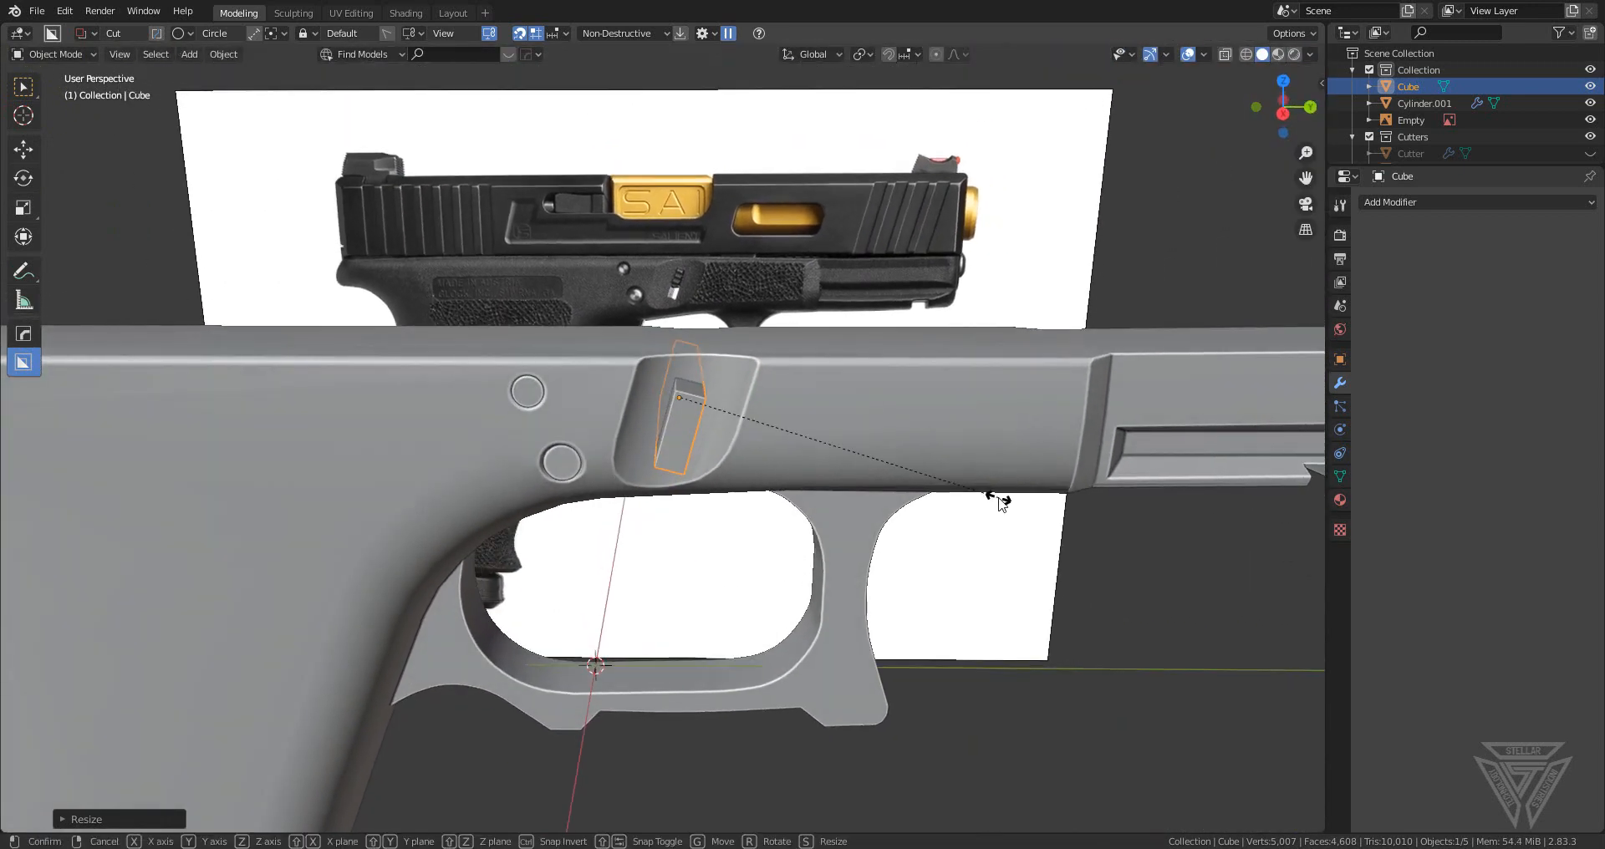
pyautogui.press('y')
pyautogui.press('y')
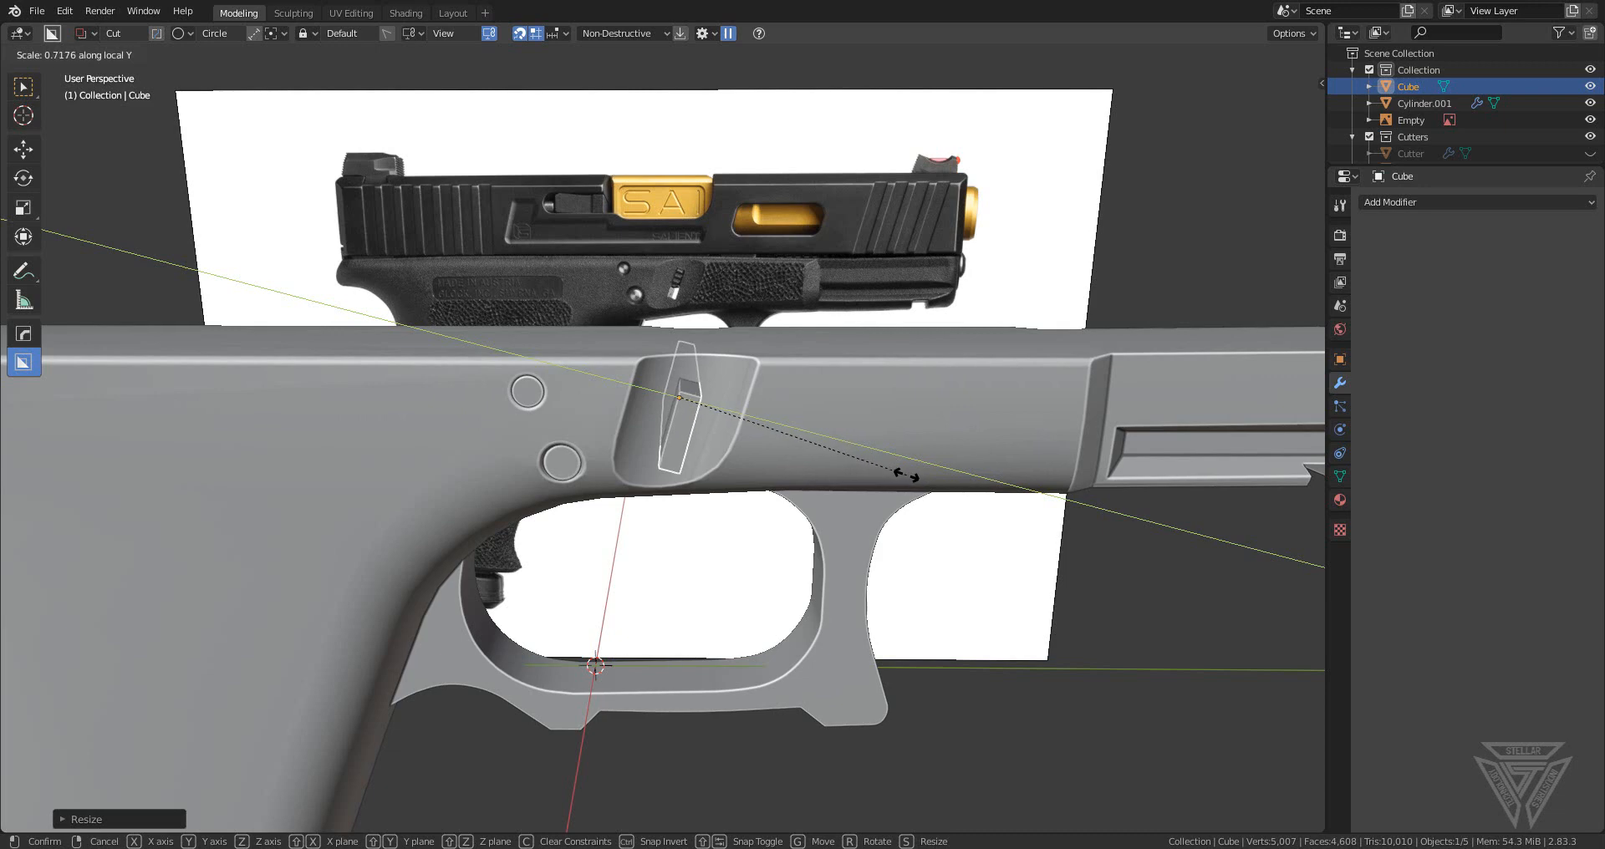
pyautogui.click(867, 464)
# - Cut the cube out of the frame with a HardOps Difference boolean to form a narrow slanted slot in the recess
pyautogui.moveTo(866, 464); pyautogui.dragTo(814, 476, button='middle')
pyautogui.keyDown('shift'); pyautogui.click(689, 367); pyautogui.keyUp('shift')
pyautogui.press('q')
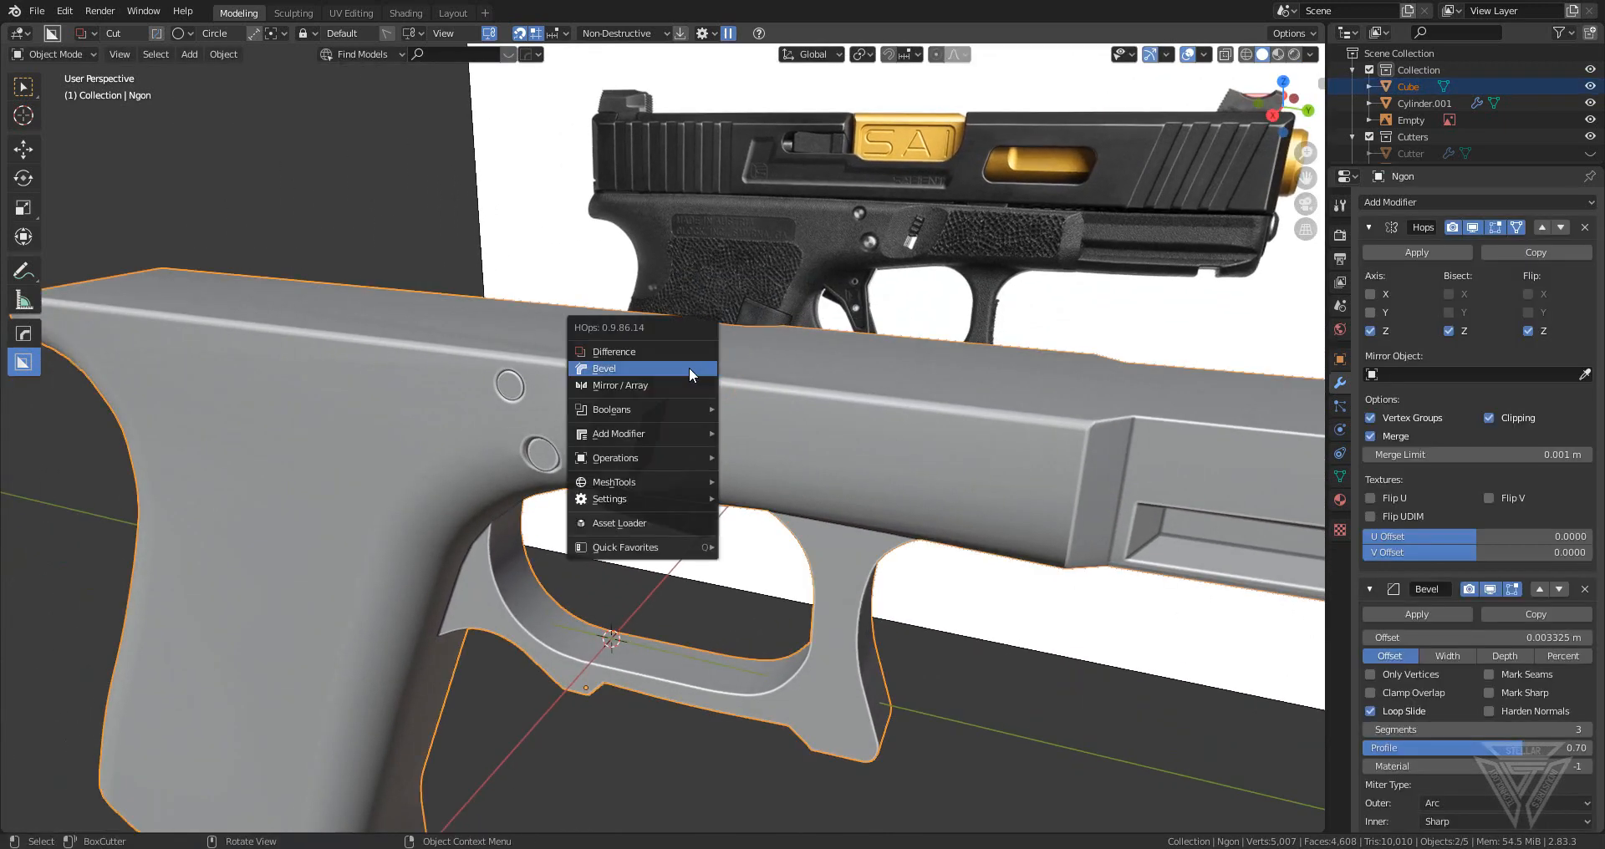
pyautogui.click(692, 354)
pyautogui.moveTo(701, 368); pyautogui.dragTo(799, 418, button='middle')
pyautogui.press('h')
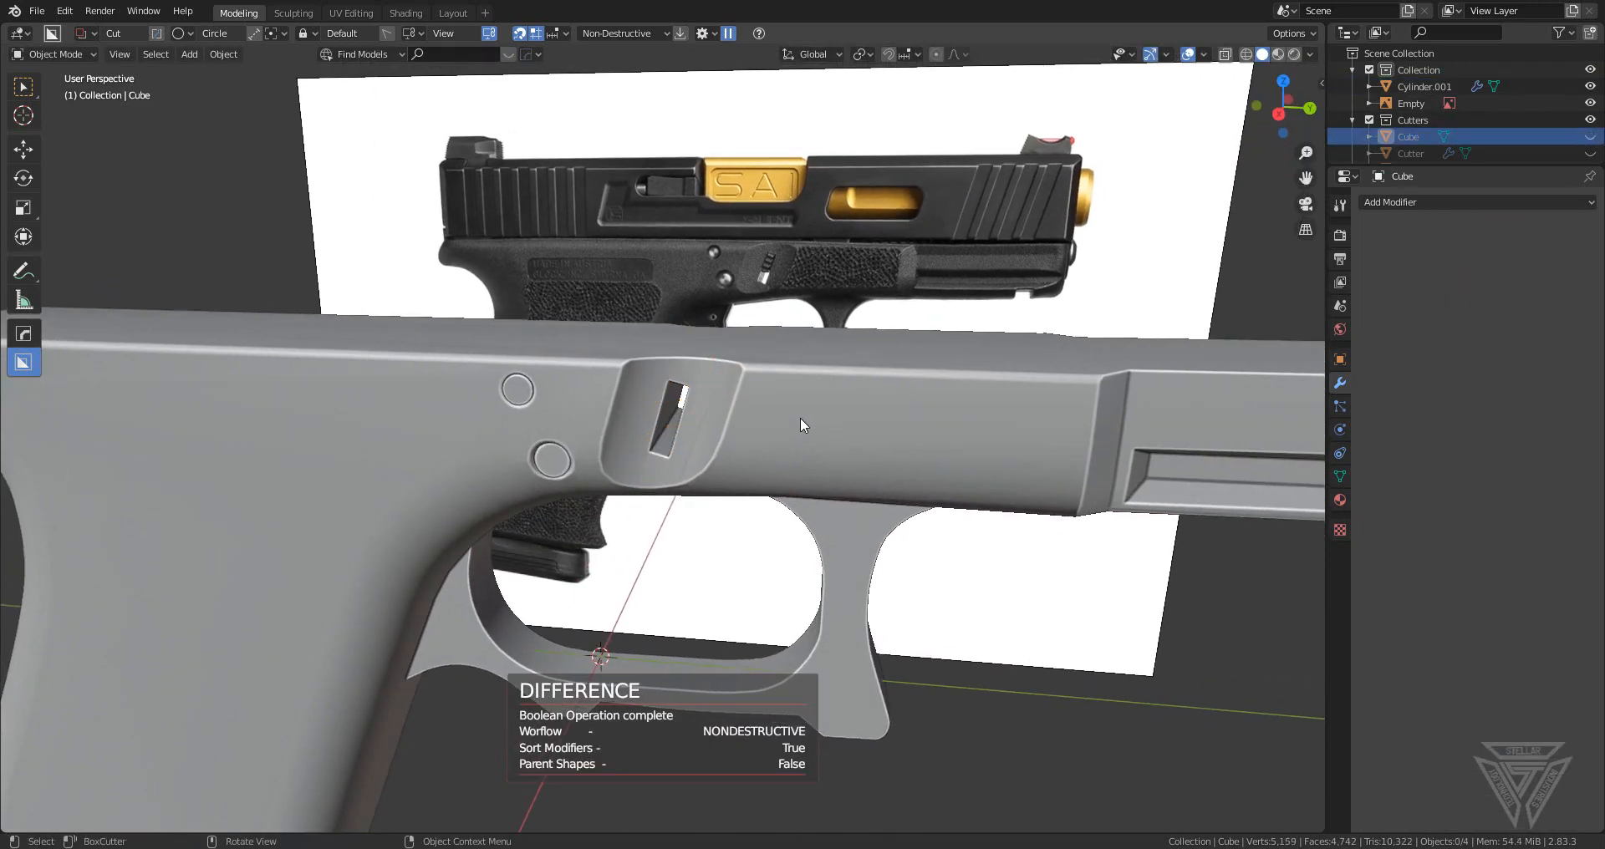
pyautogui.scroll(4, 769, 431)
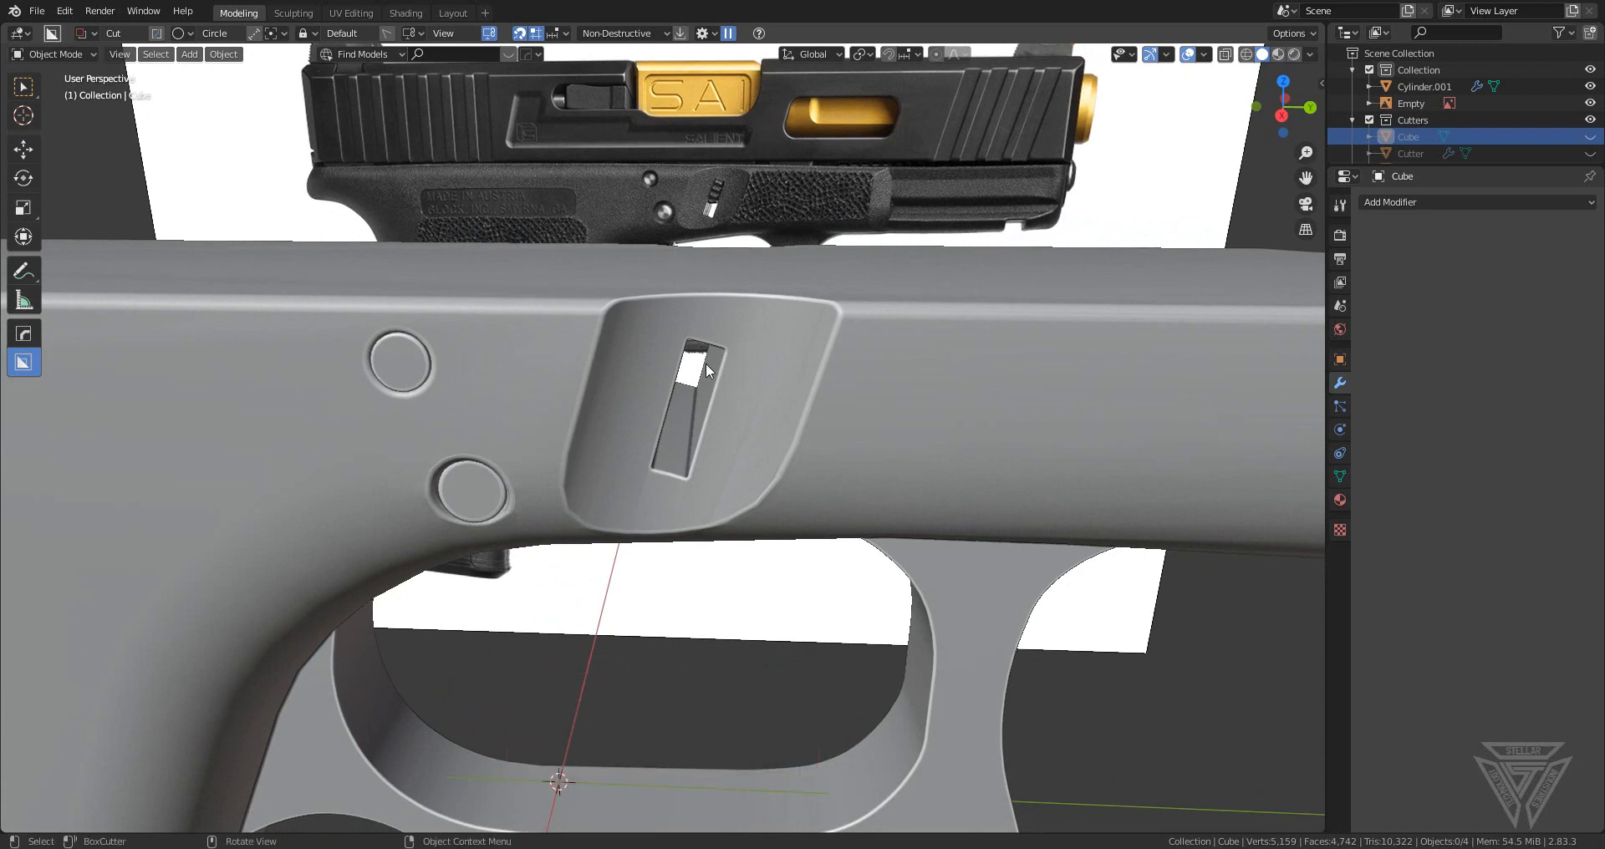
pyautogui.scroll(-3, 705, 362)
pyautogui.hotkey('shift', 'a')
pyautogui.moveTo(746, 393)
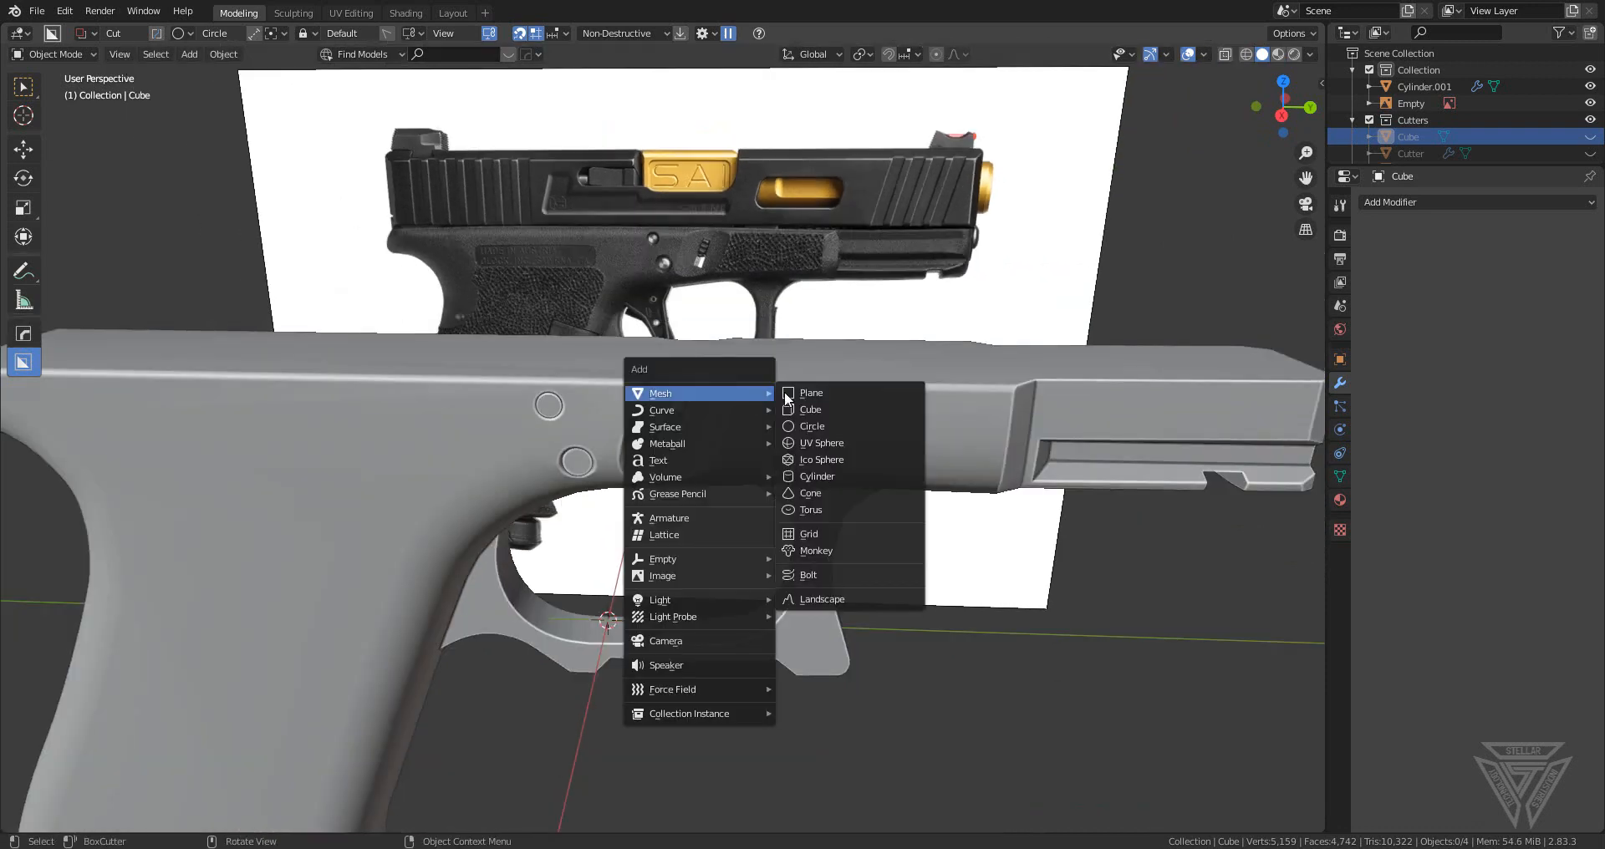
pyautogui.click(902, 415)
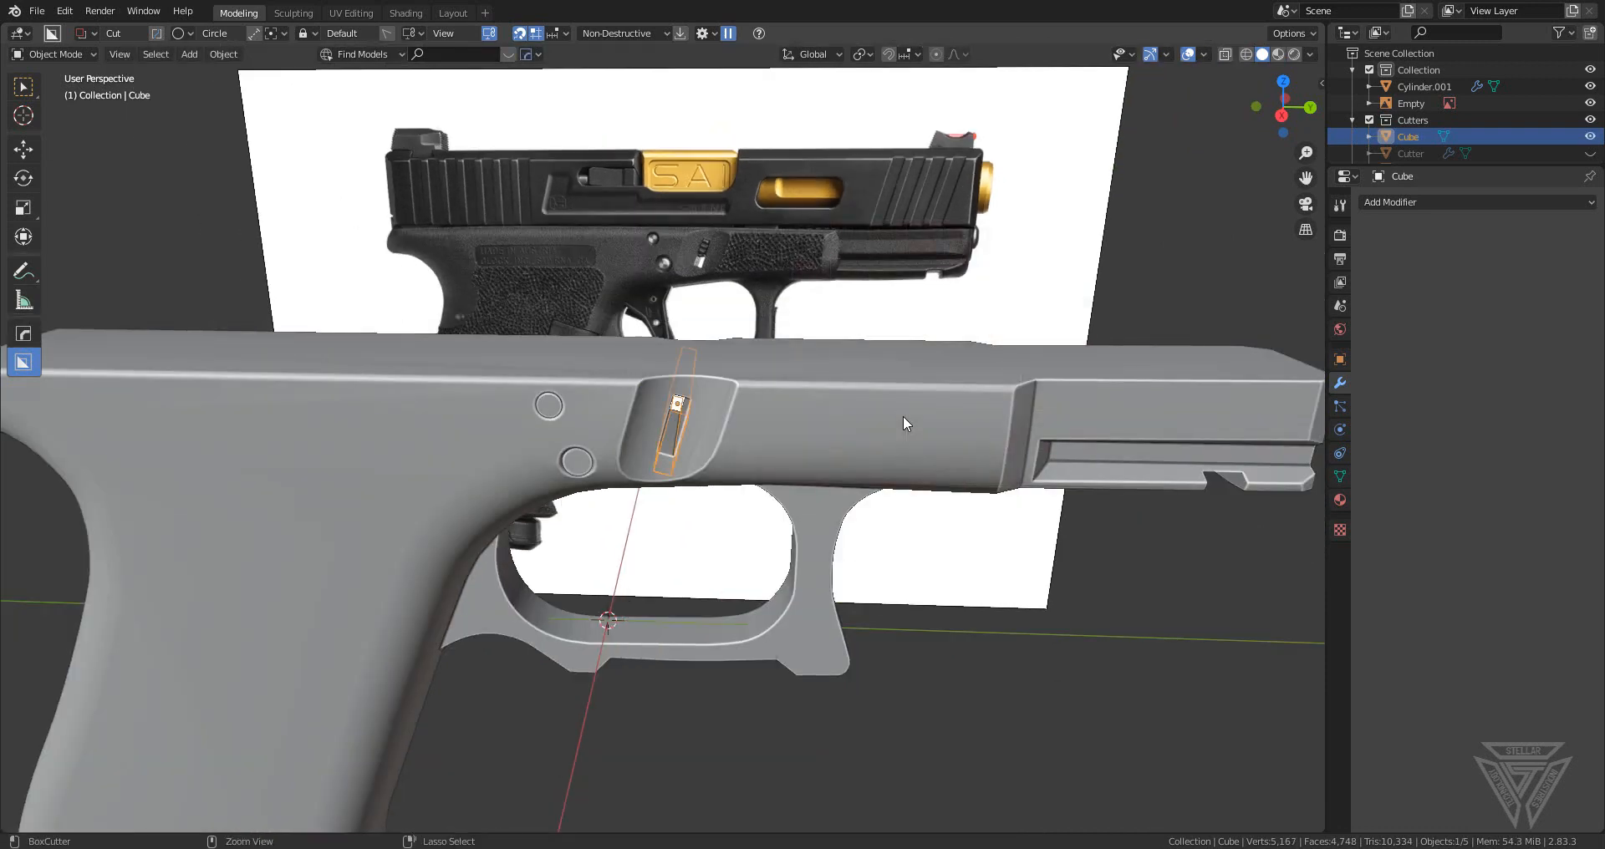
# - Undo the slot cut, and redo it with a duplicate of the cube using a HardOps Difference boolean, keeping the original cube
pyautogui.keyDown('shift'); pyautogui.click(902, 414); pyautogui.keyUp('shift')
pyautogui.click(674, 440)
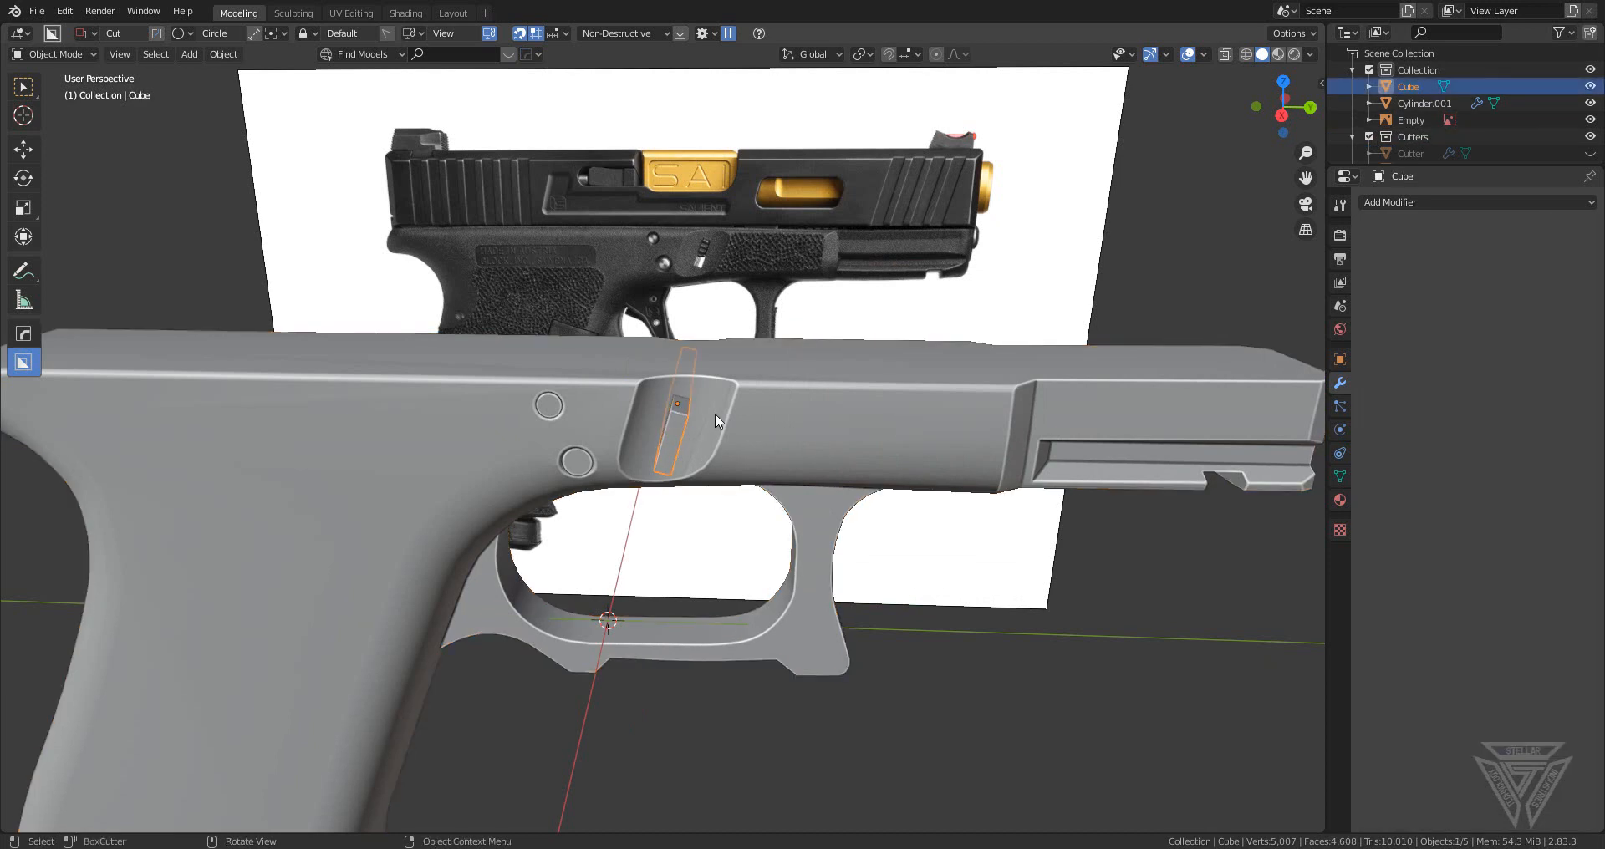
pyautogui.hotkey('shift', 'd')
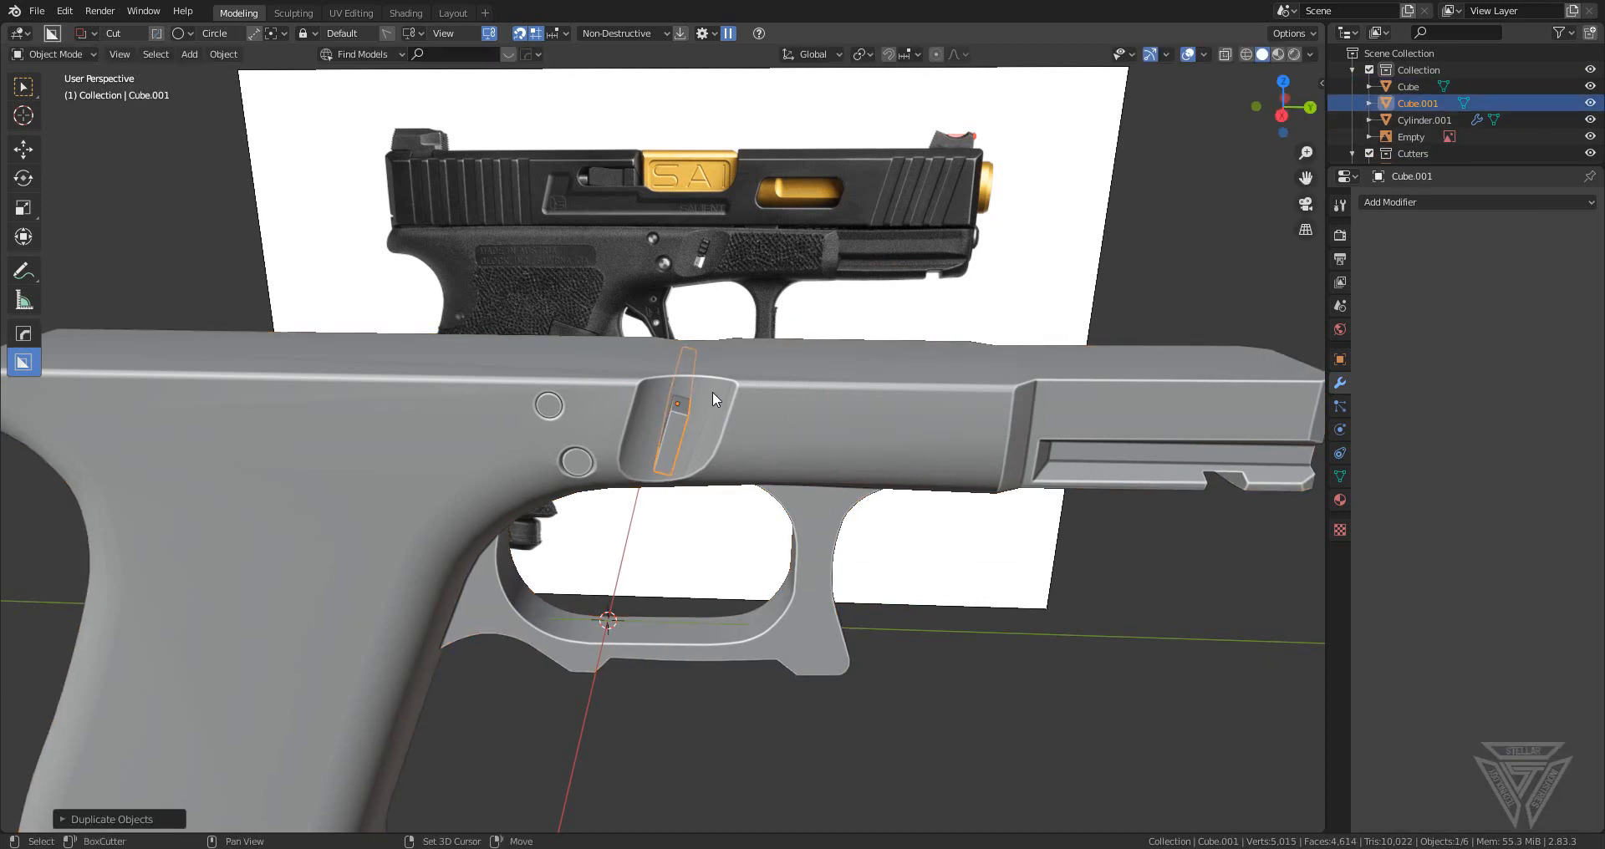
pyautogui.keyDown('shift'); pyautogui.click(711, 384); pyautogui.keyUp('shift')
pyautogui.press('q')
pyautogui.click(711, 384)
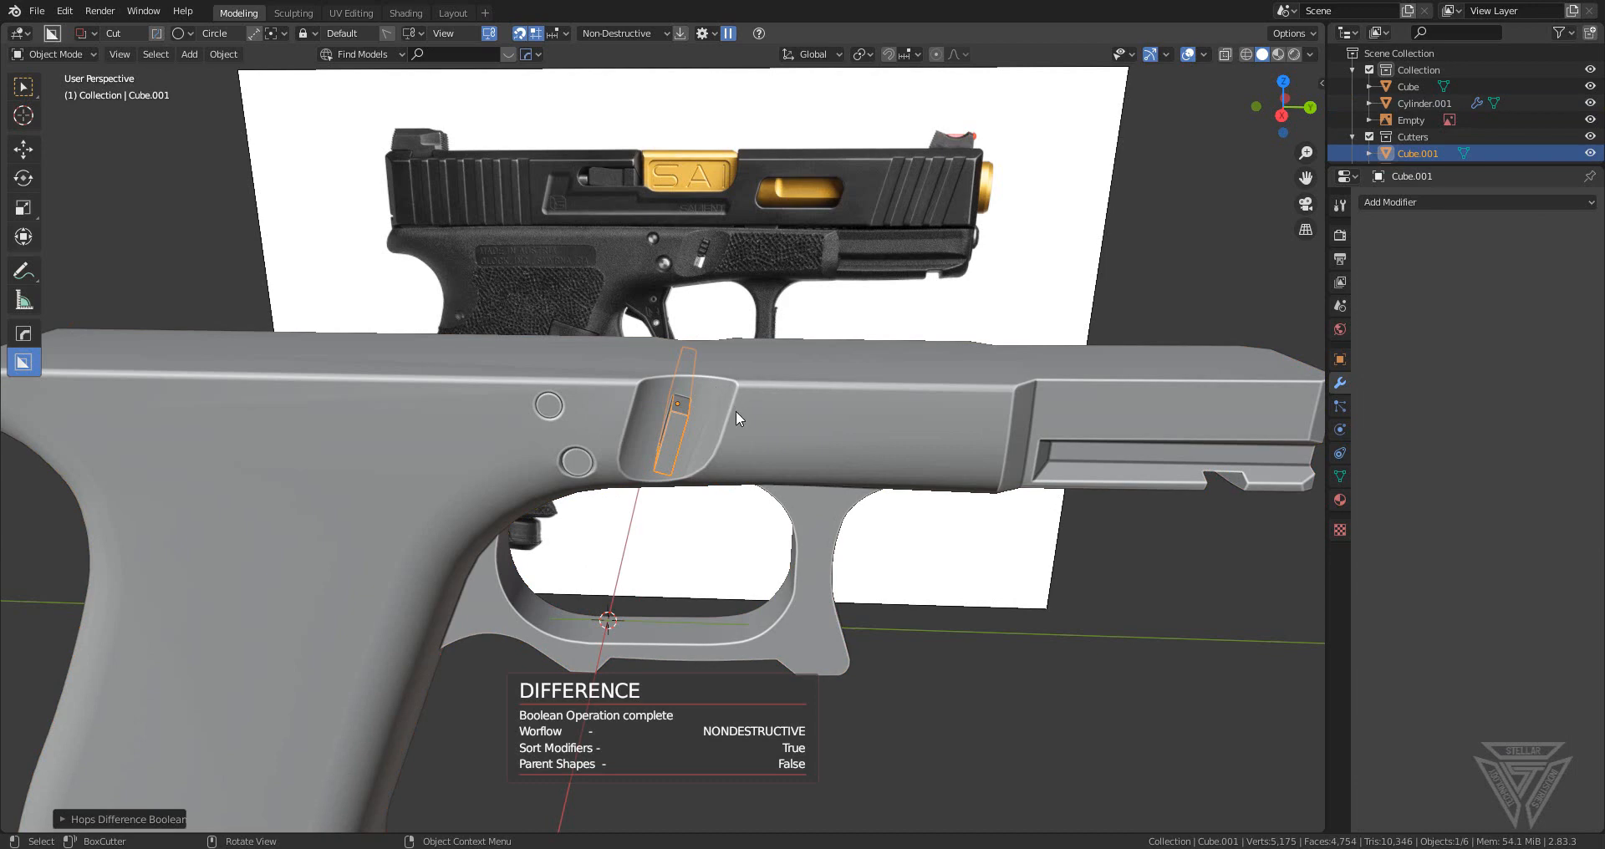
# - Shorten the remaining cube along its local Z axis and move it along that axis to fill only the slot's upper part
pyautogui.click(669, 430)
pyautogui.click(1281, 116)
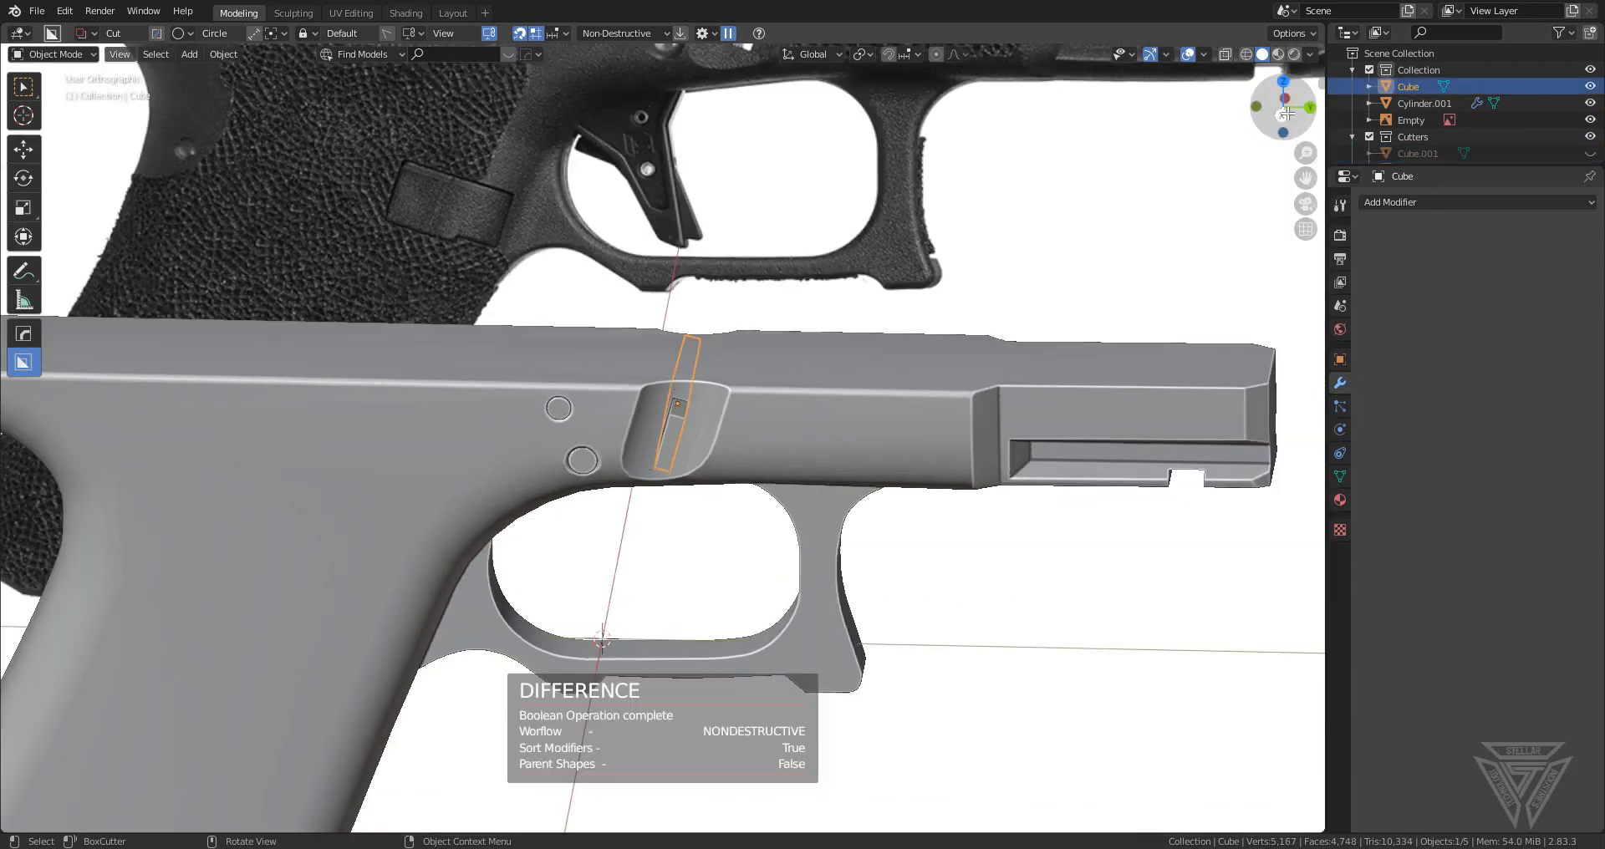
pyautogui.scroll(5, 1089, 354)
pyautogui.press('s')
pyautogui.press('z')
pyautogui.press('z')
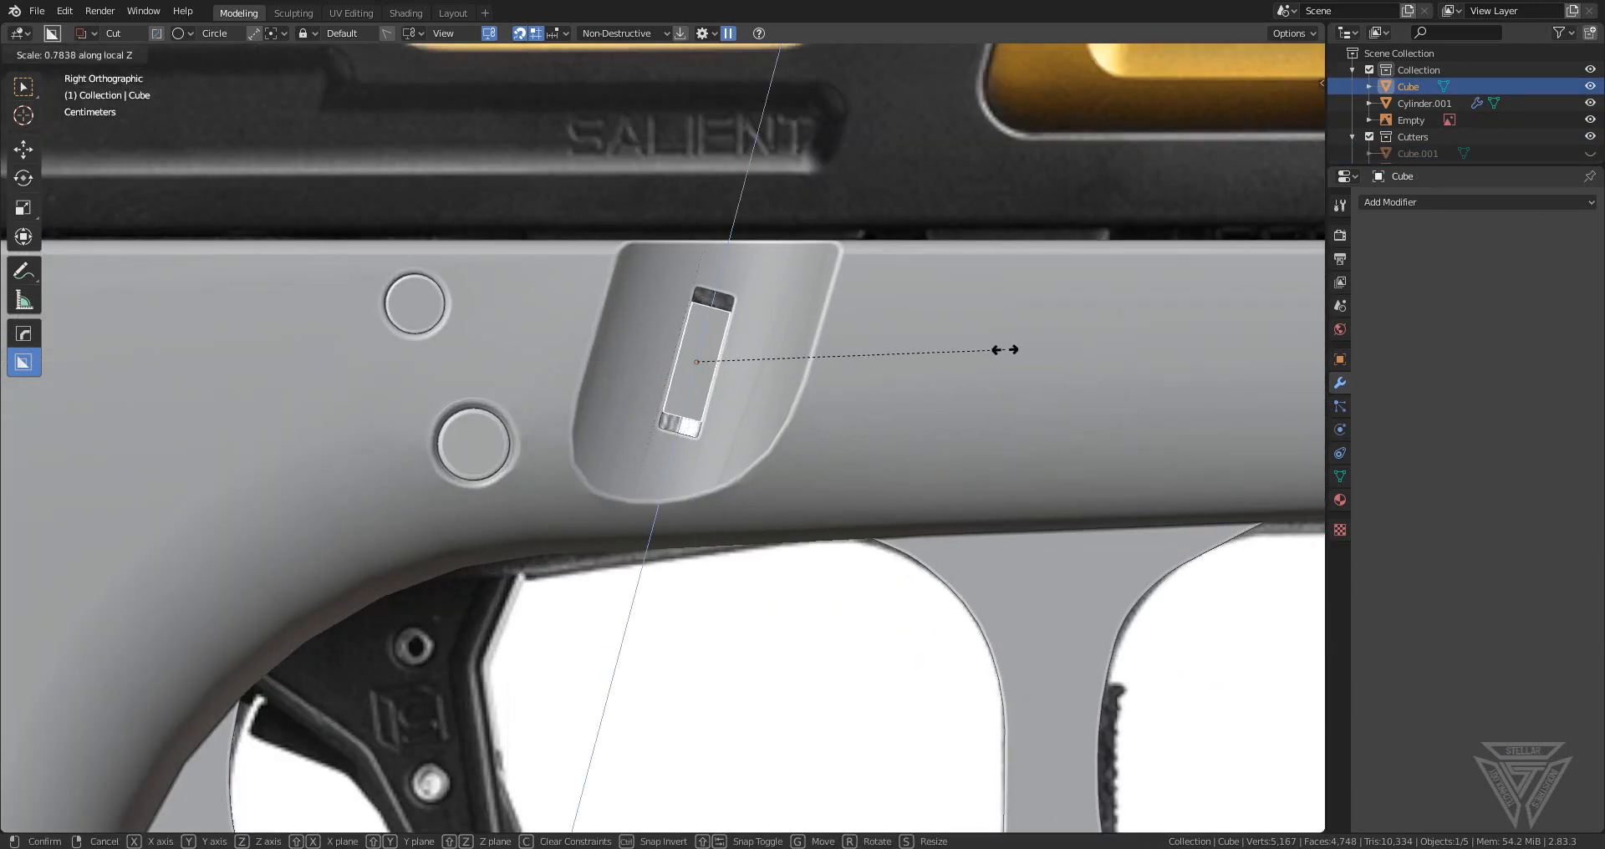
pyautogui.click(969, 350)
pyautogui.press('g')
pyautogui.press('z')
pyautogui.press('z')
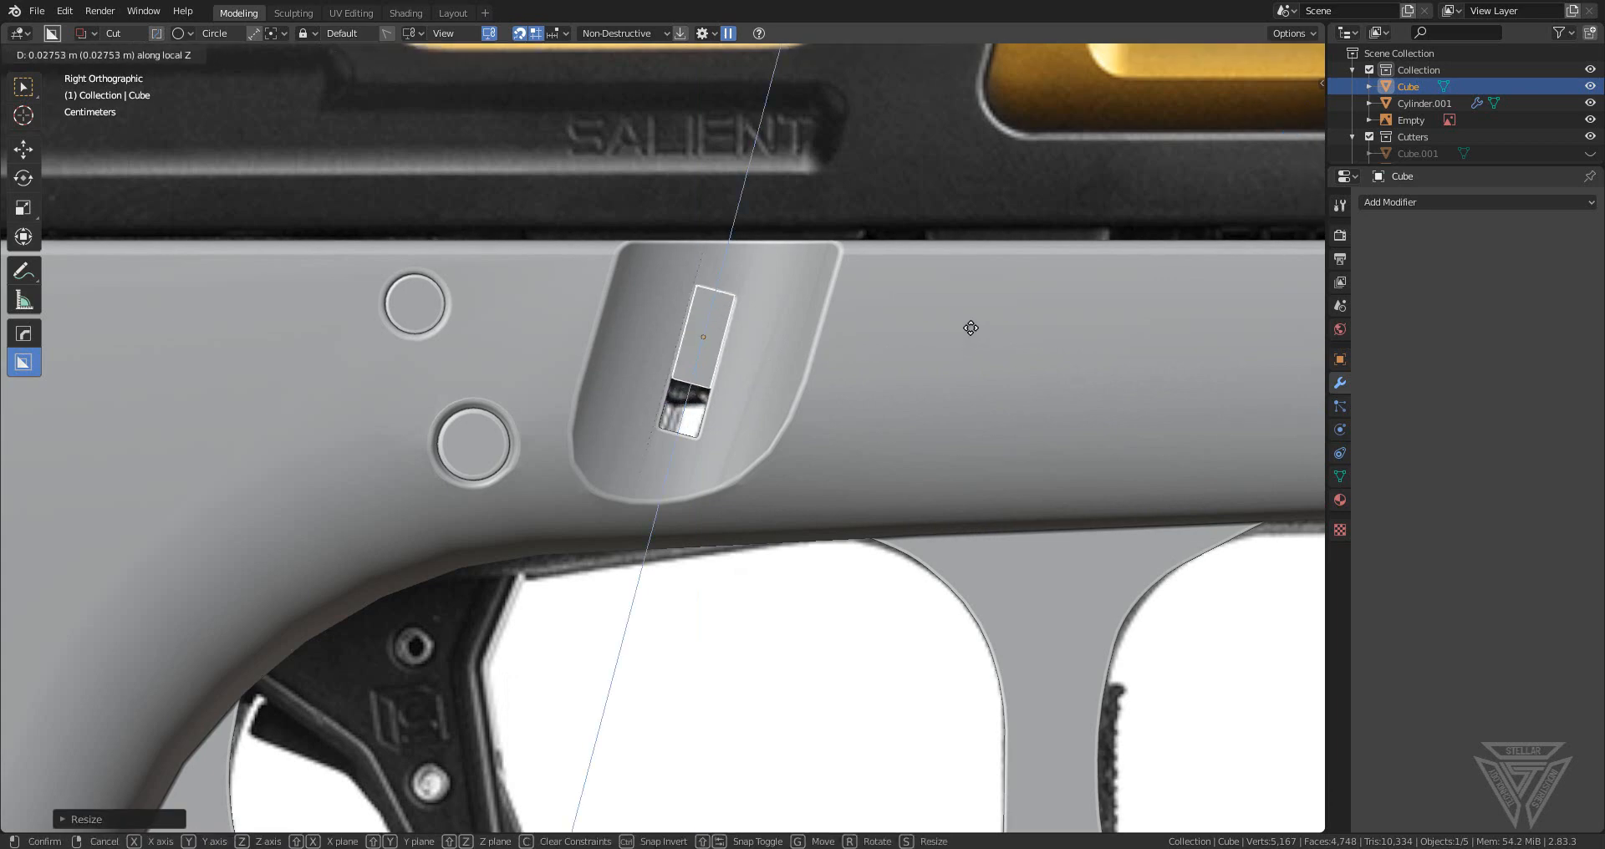
pyautogui.click(966, 338)
# - Slide the upper and lower recess rim vertices of the frame edge running along the slot's rear side
pyautogui.scroll(4, 852, 345)
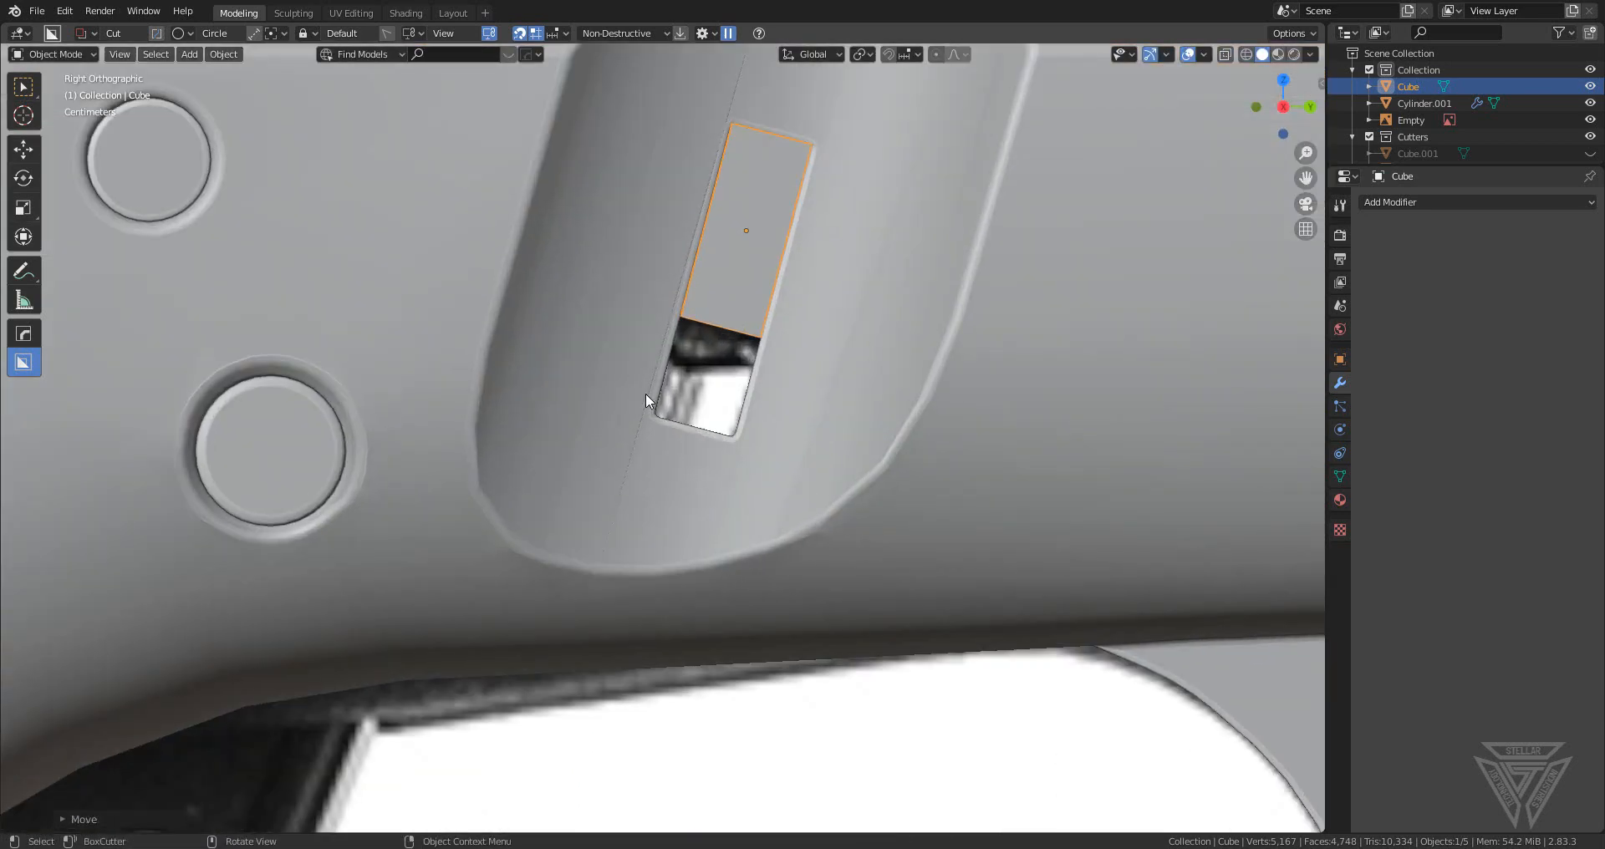
pyautogui.click(726, 368)
pyautogui.moveTo(726, 368); pyautogui.dragTo(806, 96, button='middle')
pyautogui.press('Tab')
pyautogui.press('g')
pyautogui.press('g')
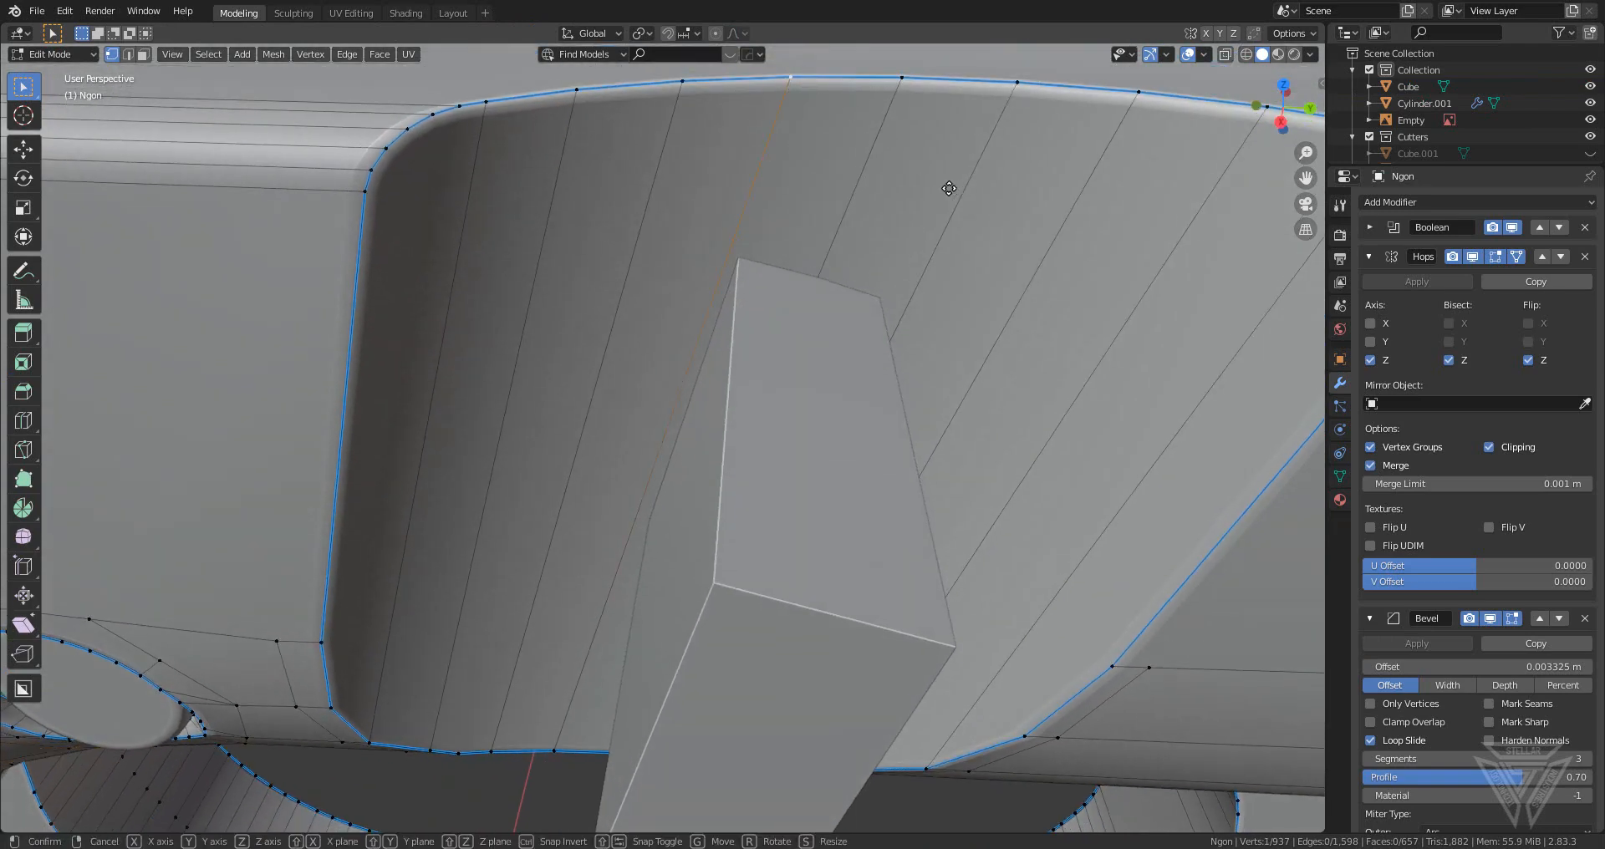
pyautogui.click(910, 192)
pyautogui.moveTo(713, 336); pyautogui.dragTo(717, 294, button='middle')
pyautogui.click(589, 714)
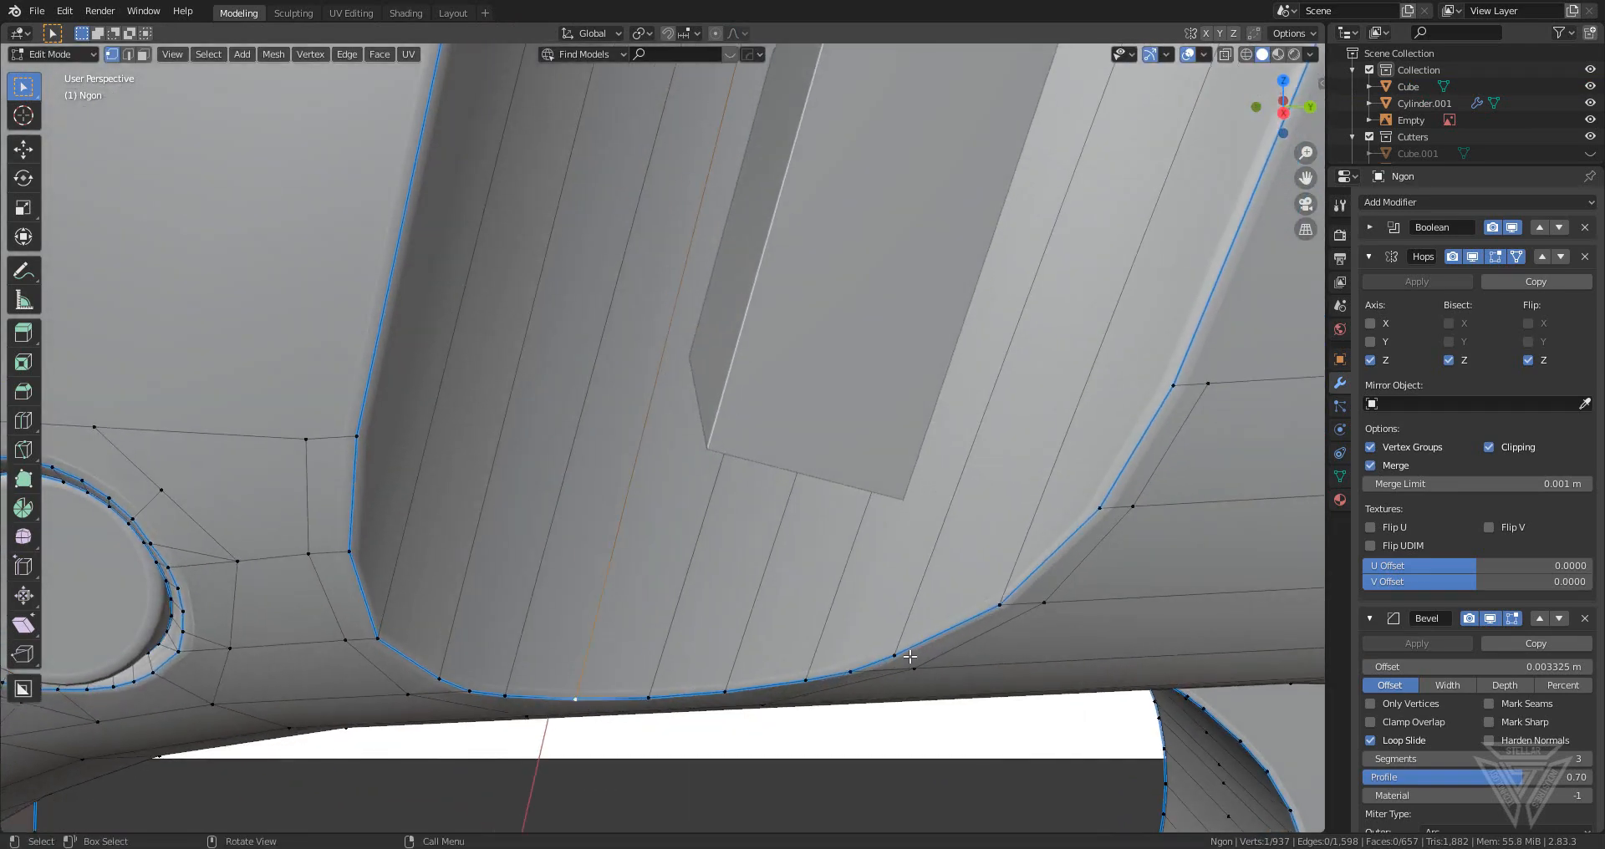
pyautogui.press('g')
pyautogui.press('g')
pyautogui.click(877, 658)
# - Slide the lower and upper recess rim vertices of the frame edge running along the slot's front side
pyautogui.moveTo(878, 658); pyautogui.dragTo(655, 640, button='middle')
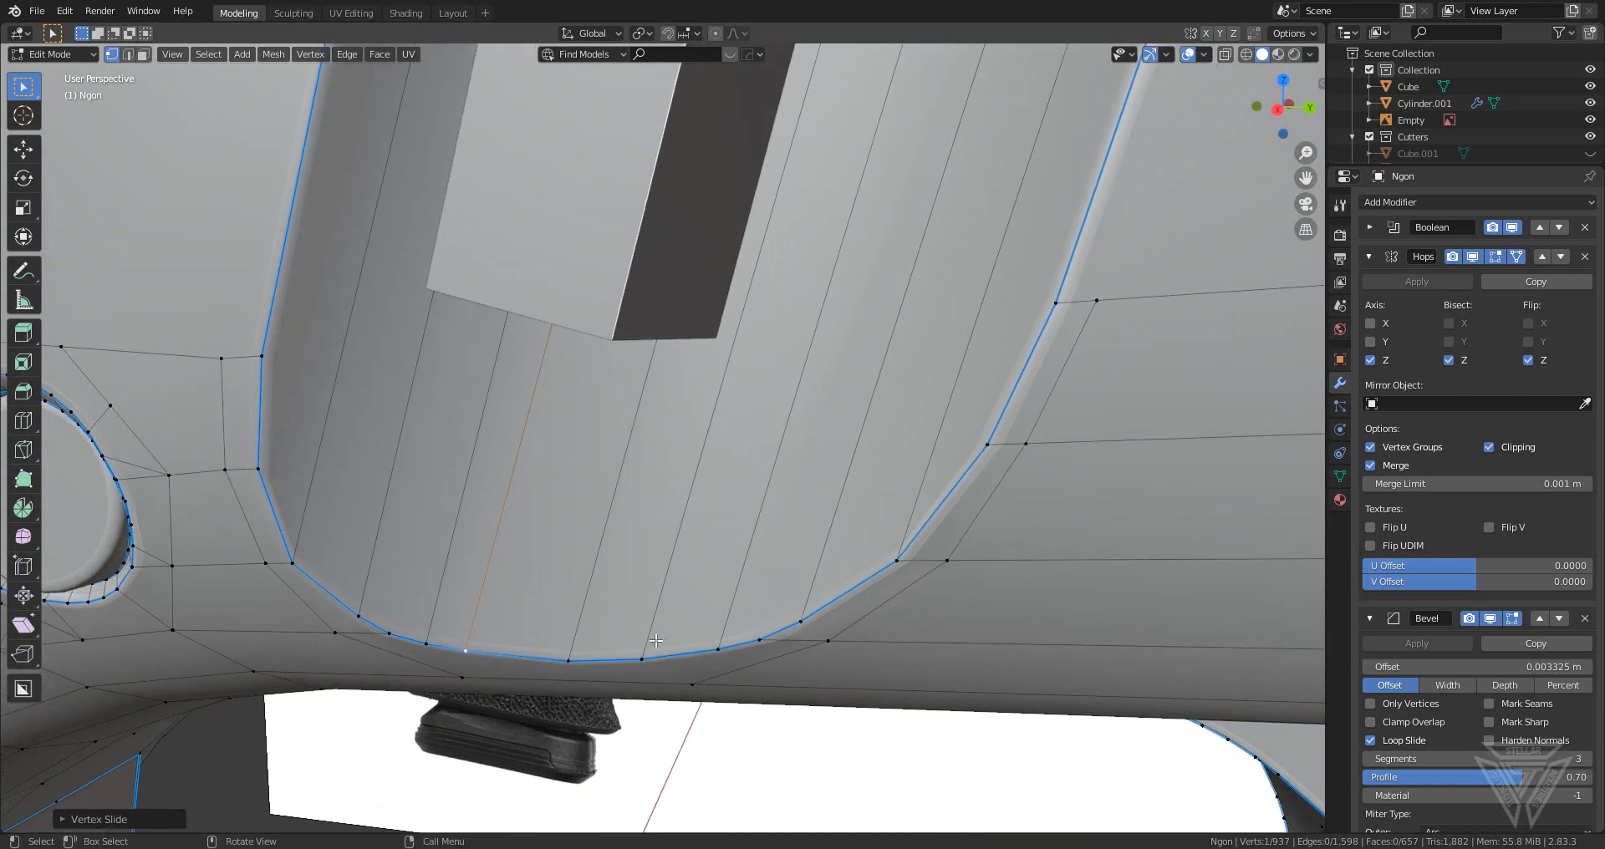
pyautogui.click(646, 662)
pyautogui.press('g')
pyautogui.press('g')
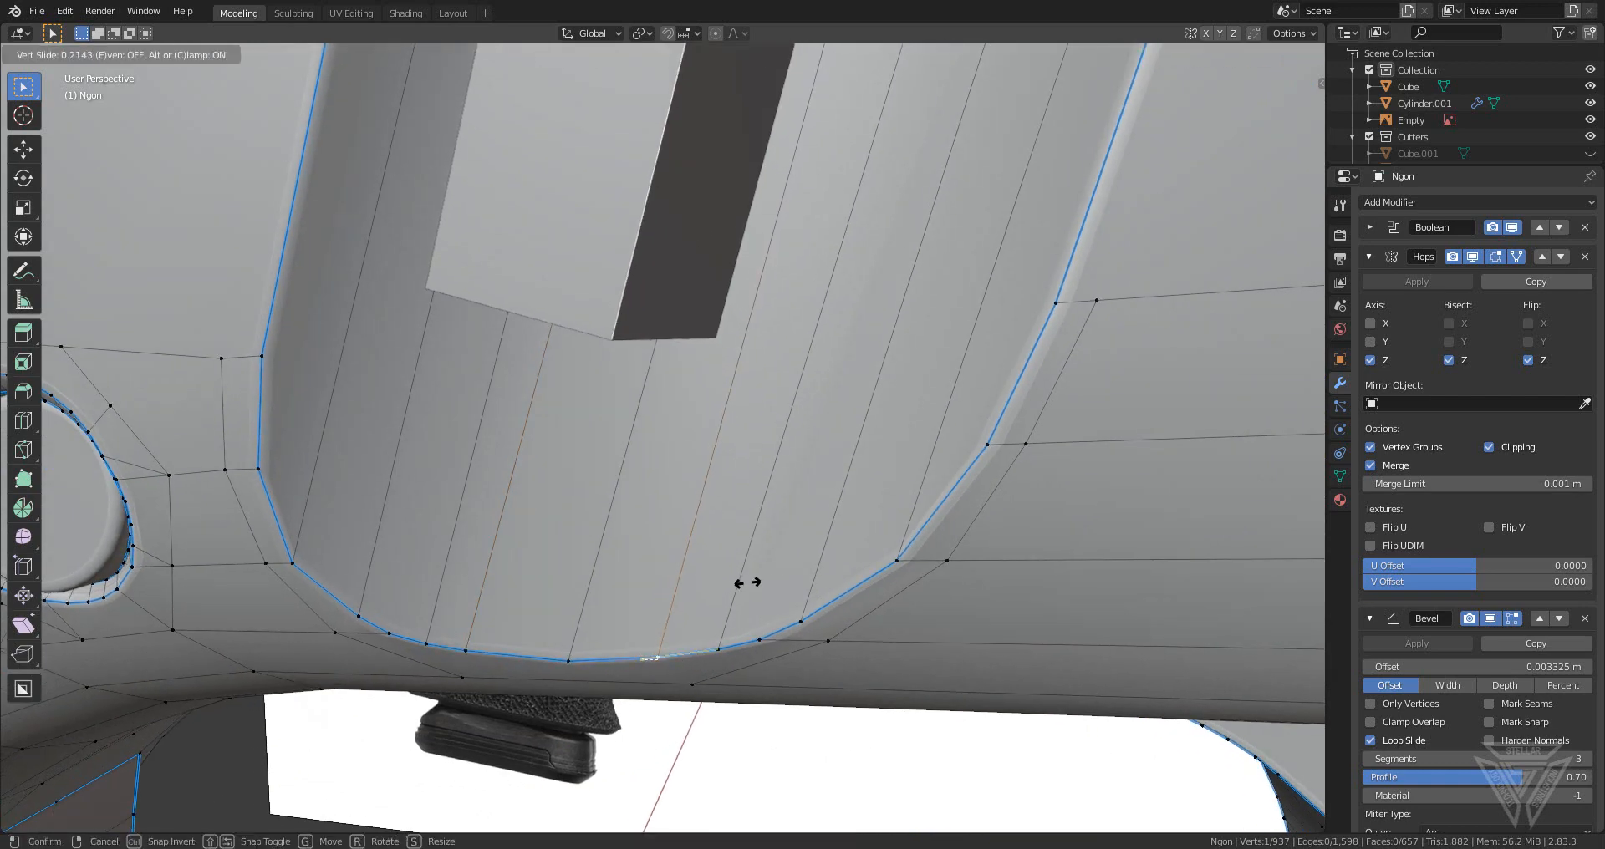
pyautogui.click(747, 578)
pyautogui.scroll(-3, 800, 360)
pyautogui.moveTo(800, 360); pyautogui.dragTo(802, 436, button='middle')
pyautogui.click(816, 284)
pyautogui.press('g')
pyautogui.press('g')
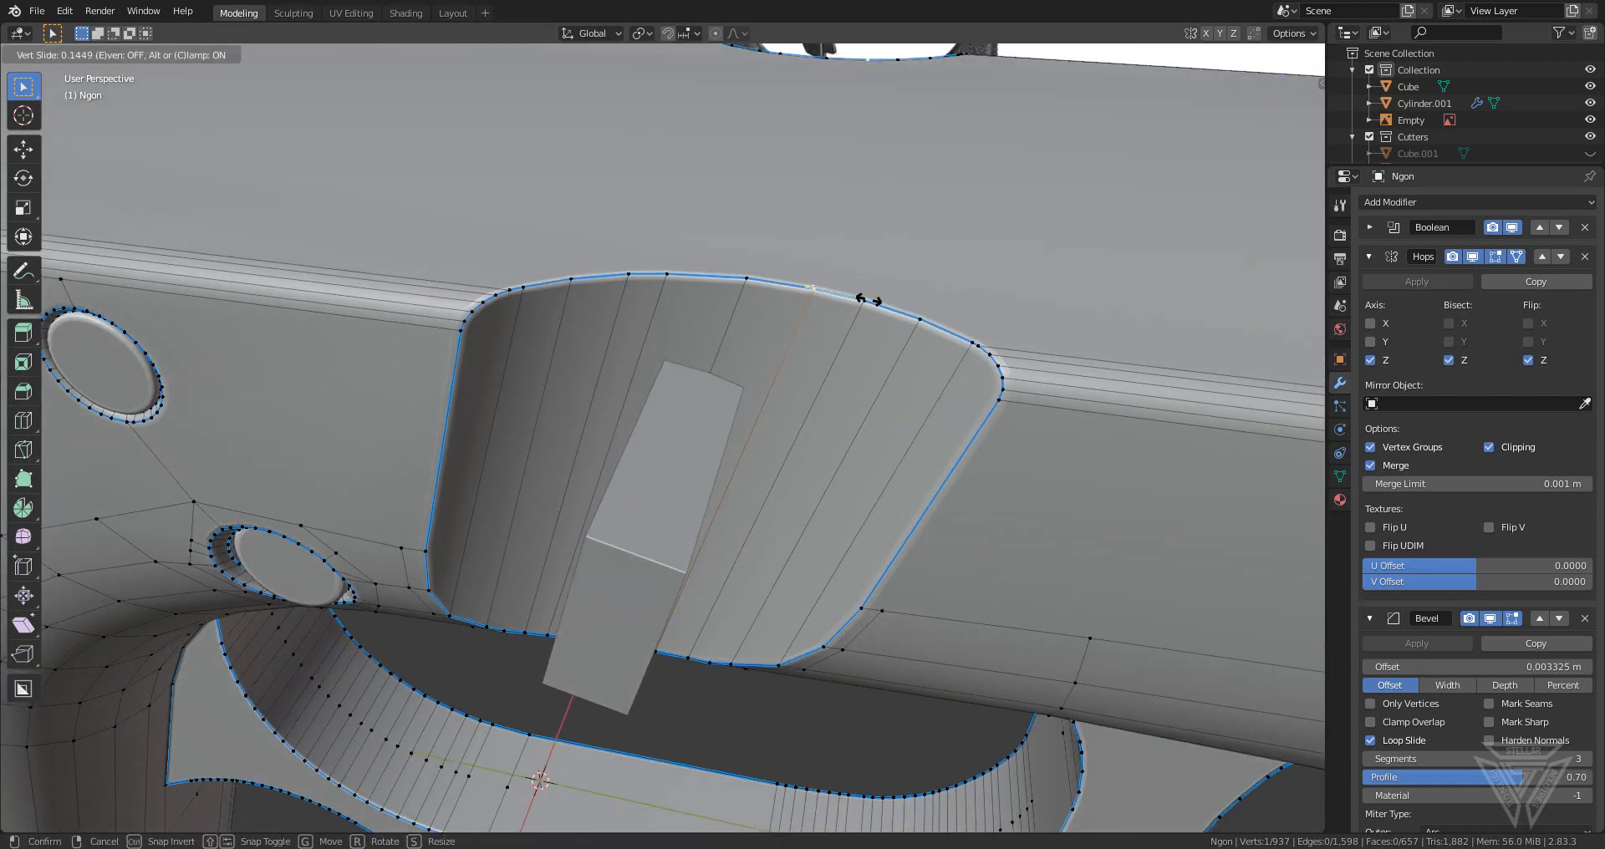
pyautogui.click(869, 304)
pyautogui.press('Tab')
pyautogui.scroll(-3, 857, 331)
pyautogui.moveTo(807, 381); pyautogui.dragTo(820, 359, button='middle')
pyautogui.press('Tab')
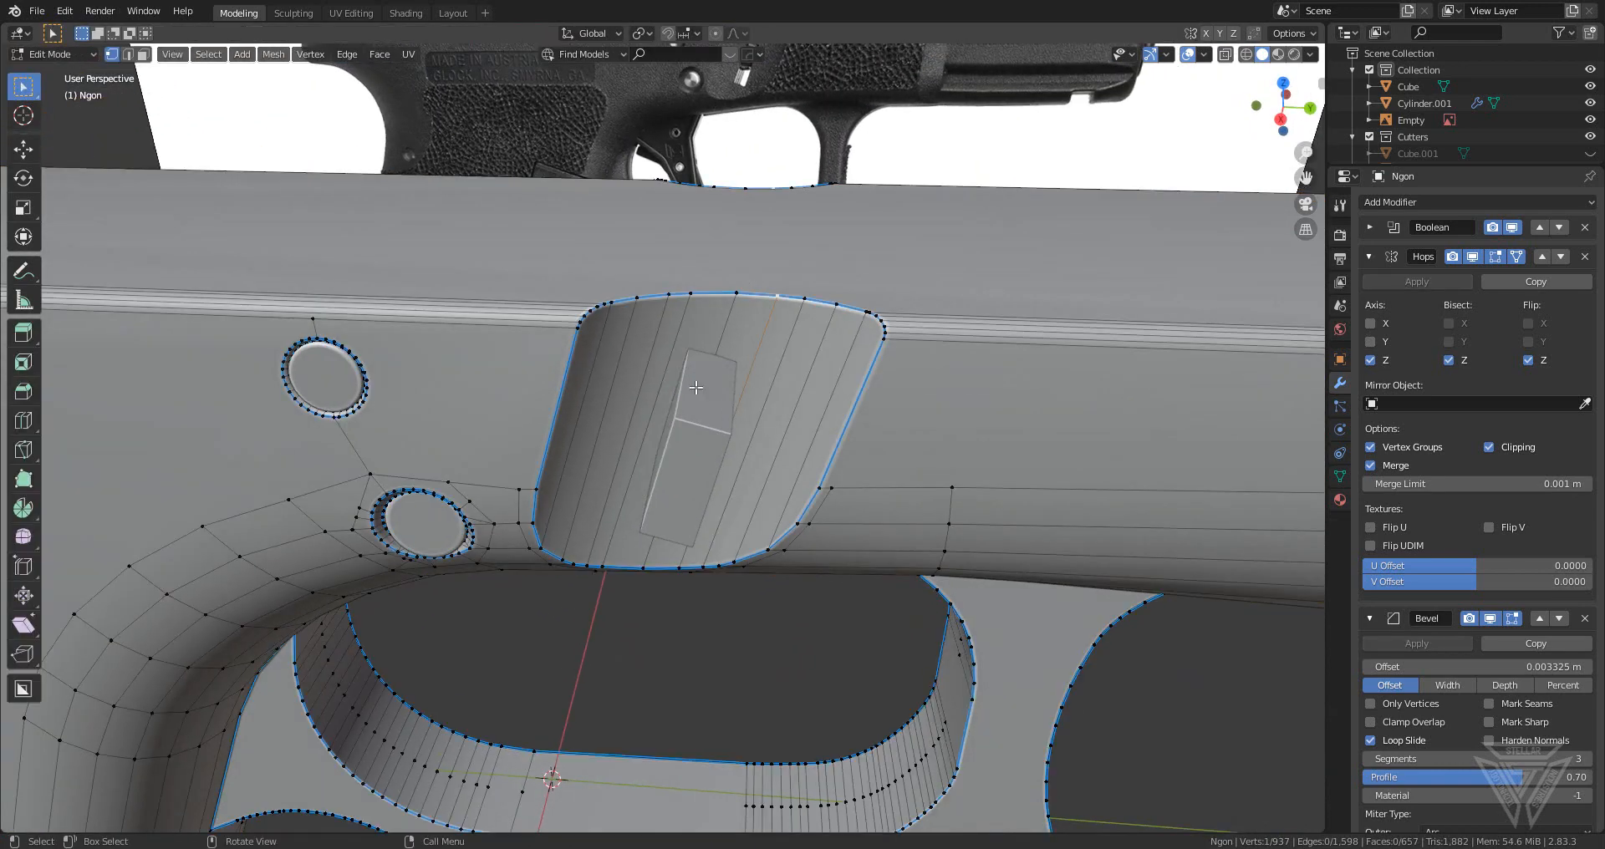
pyautogui.moveTo(720, 451); pyautogui.dragTo(762, 375, button='middle')
pyautogui.press('Tab')
# - Shorten the cube in the slot along the global X axis so that it protrudes only slightly into the recess
pyautogui.click(676, 334)
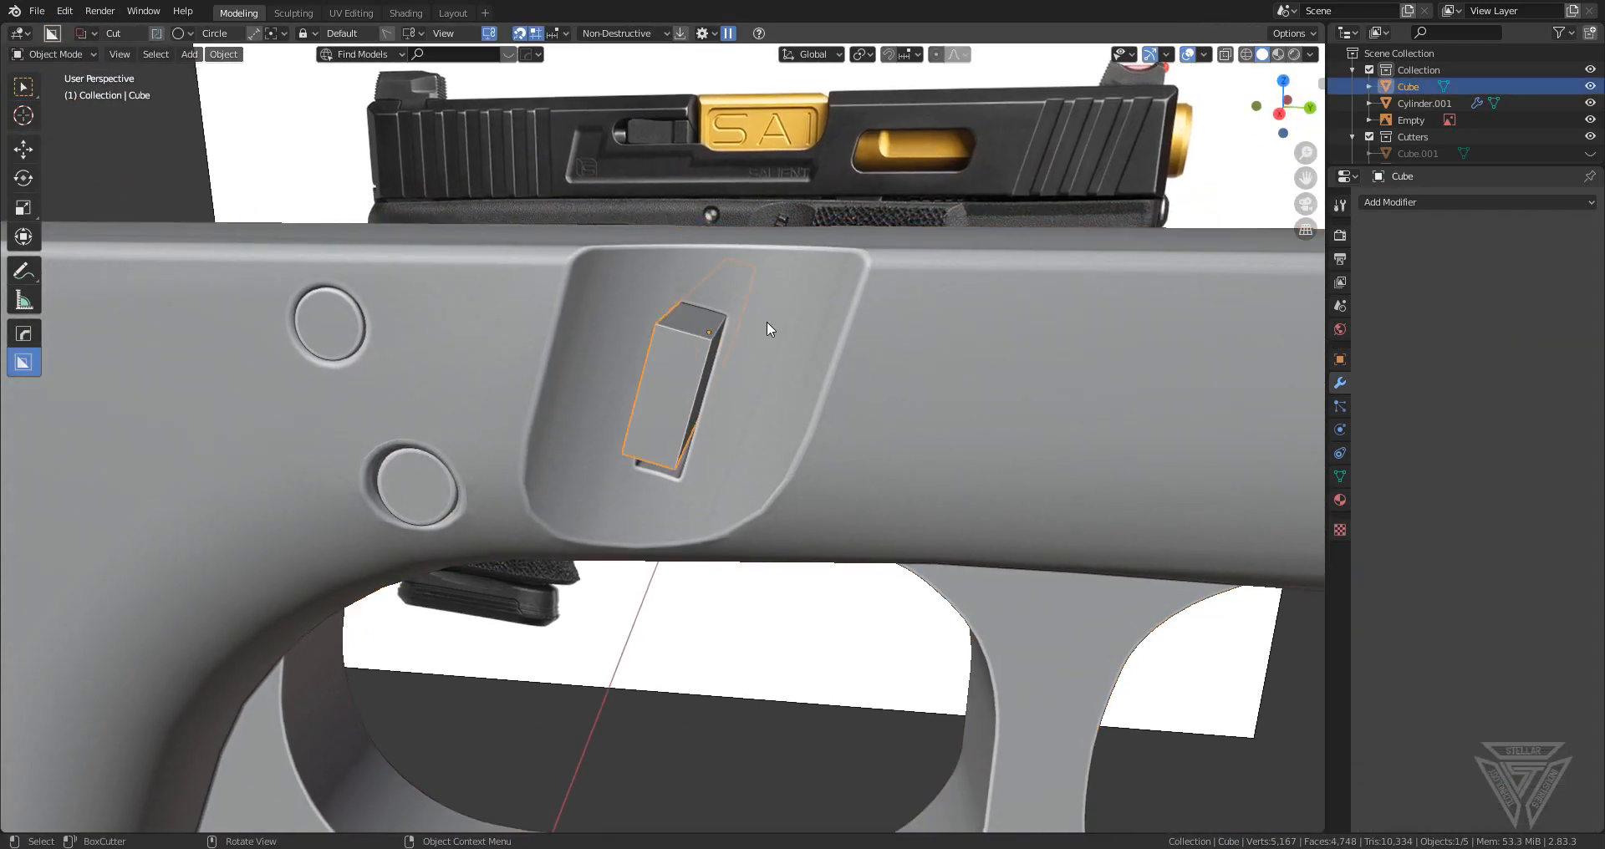
pyautogui.moveTo(766, 321); pyautogui.dragTo(693, 335, button='middle')
pyautogui.press('s')
pyautogui.press('x')
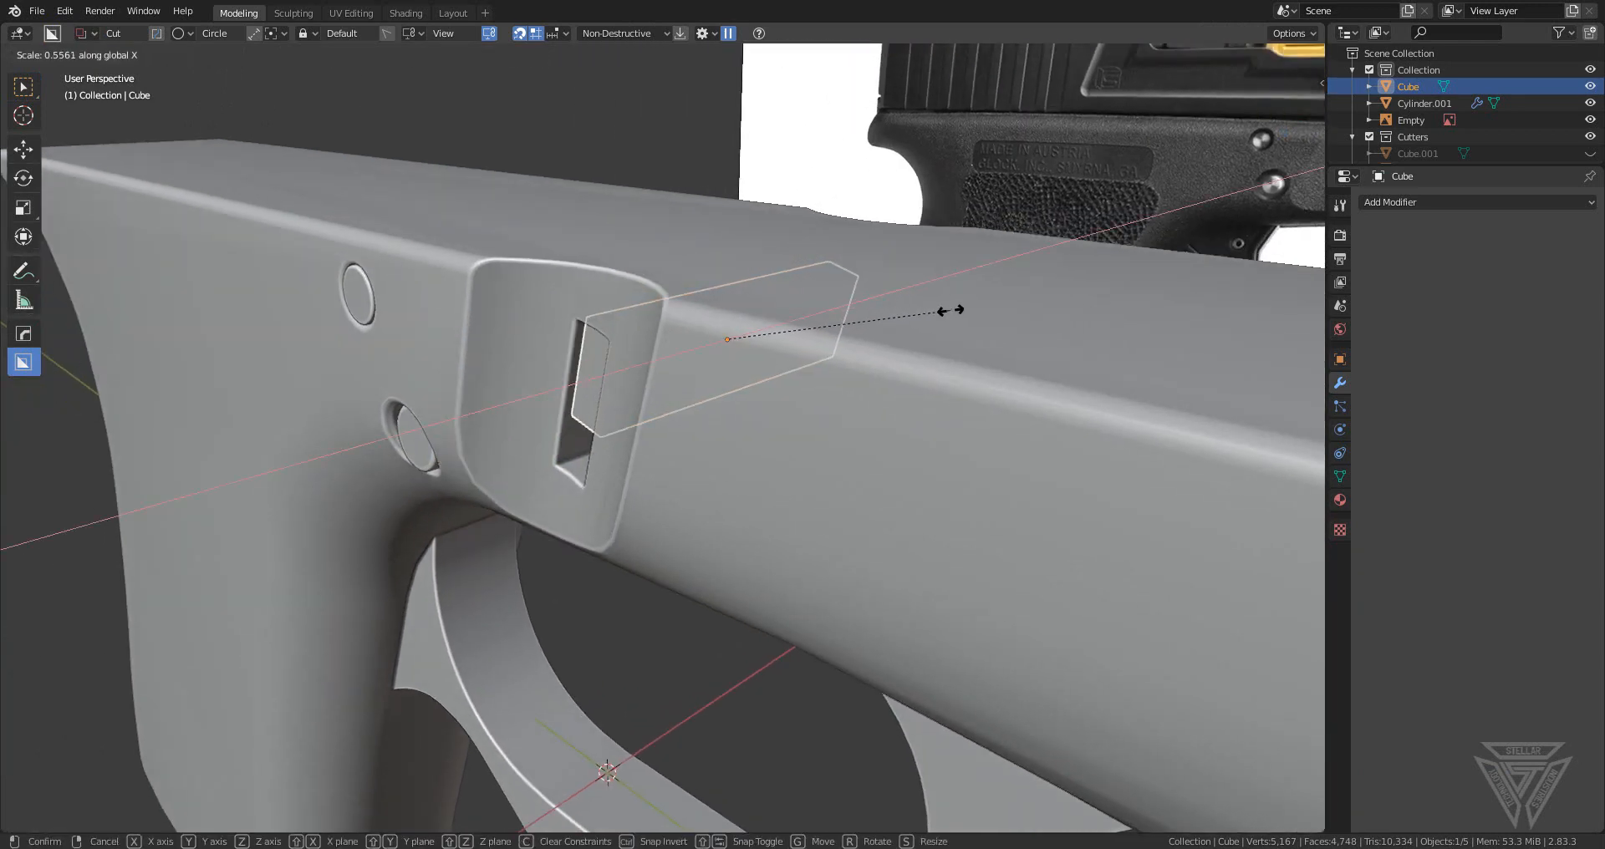
pyautogui.click(120, 231)
# - Add five evenly spaced, centred loop cuts across the length of the cube in the slot
pyautogui.scroll(1, 600, 392)
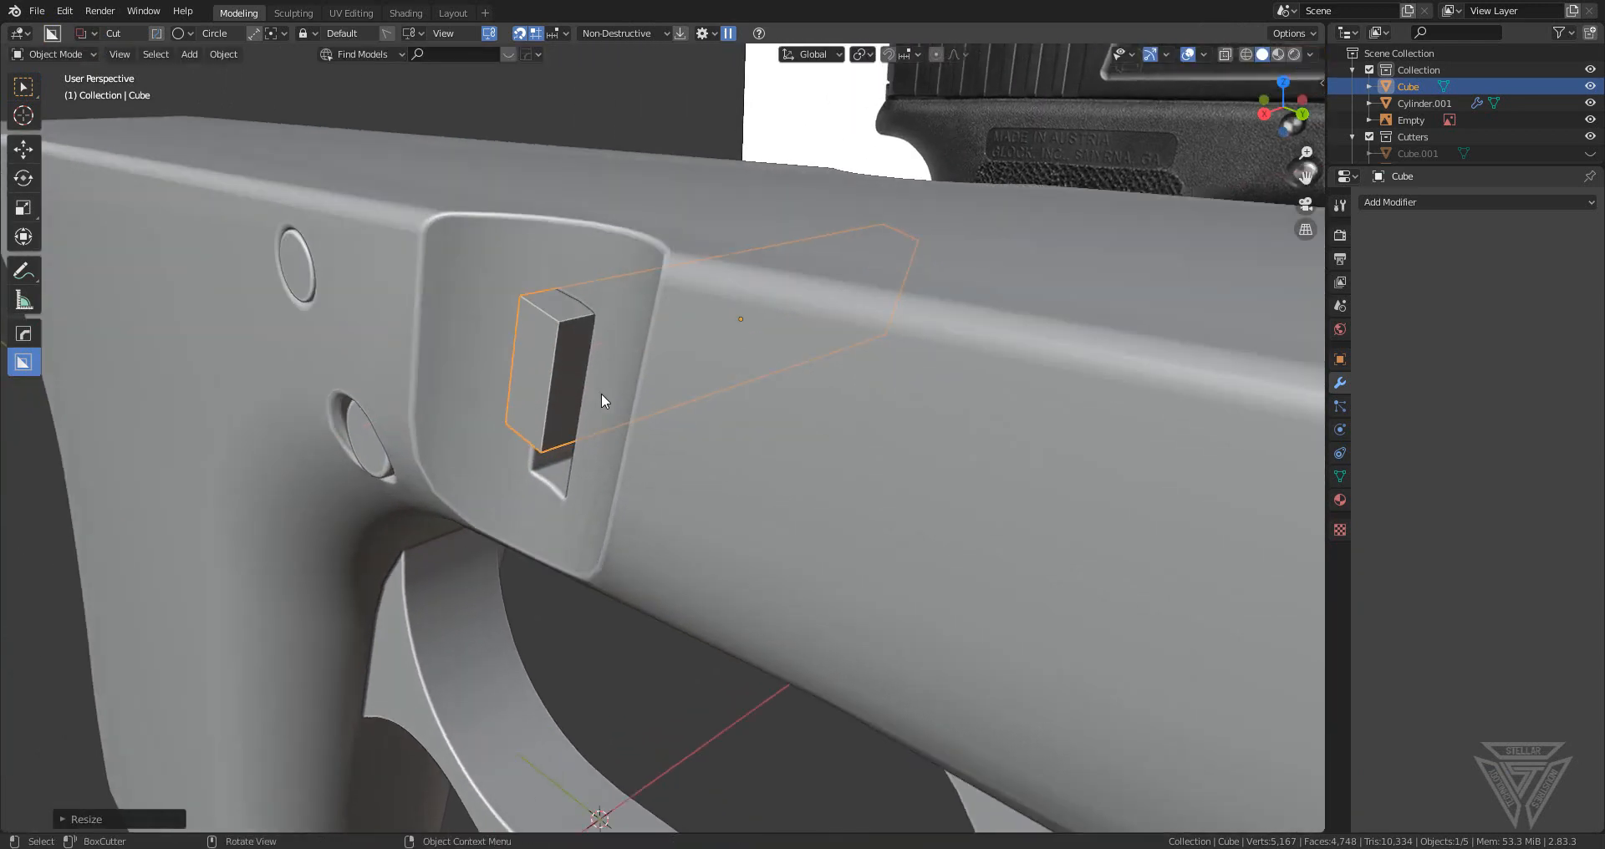
pyautogui.keyDown('shift'); pyautogui.moveTo(603, 388); pyautogui.dragTo(700, 455, button='middle'); pyautogui.keyUp('shift')
pyautogui.scroll(1, 690, 475)
pyautogui.press('Tab')
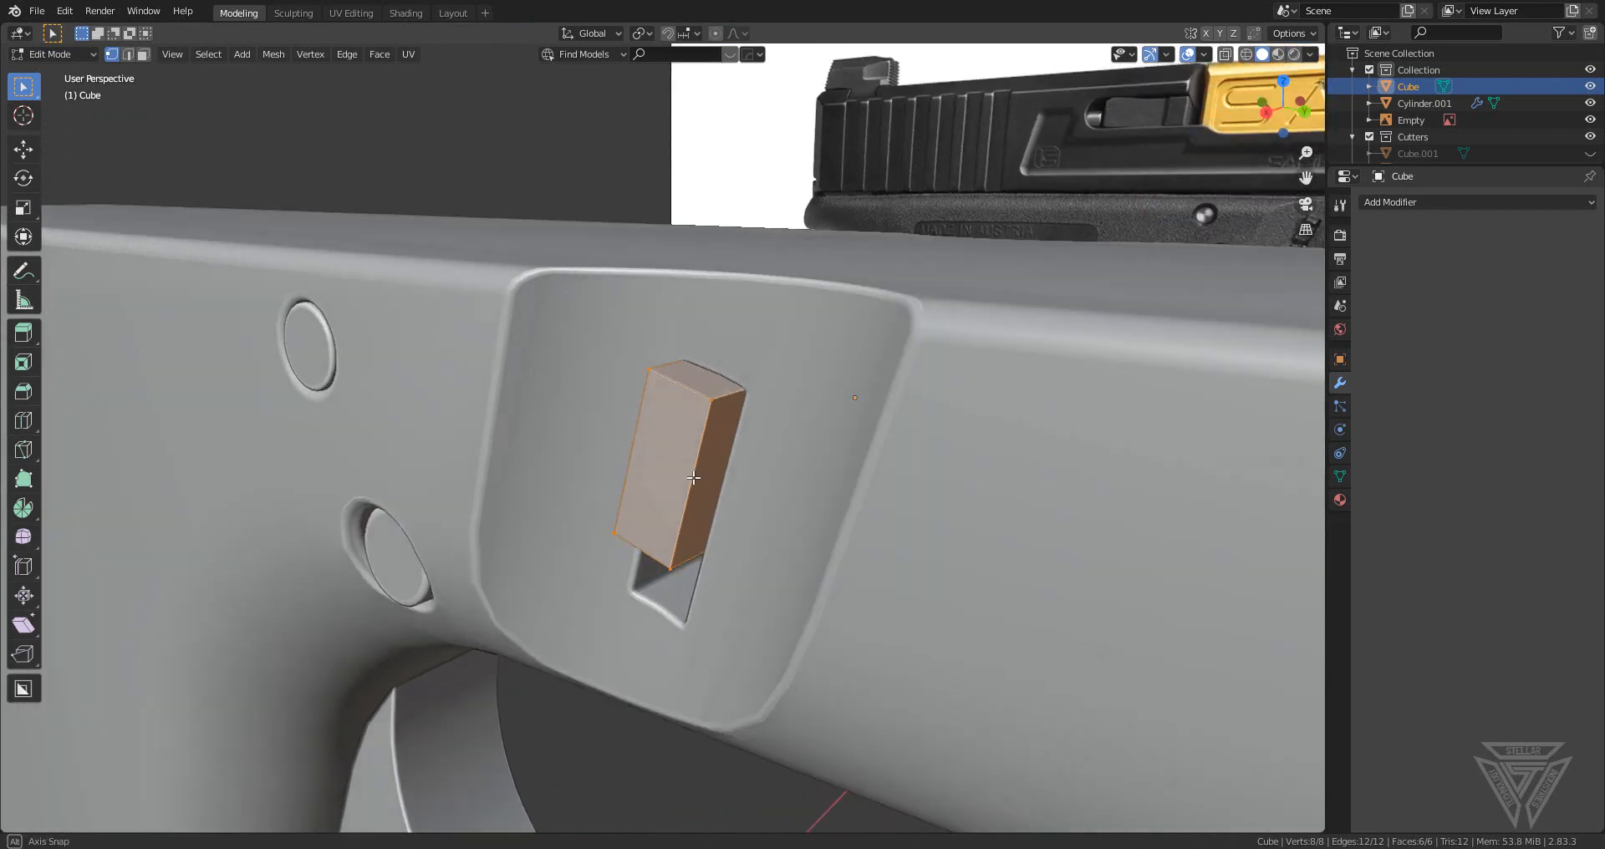
pyautogui.hotkey('ctrl', 'r')
pyautogui.scroll(1, 700, 456)
pyautogui.scroll(2, 700, 455)
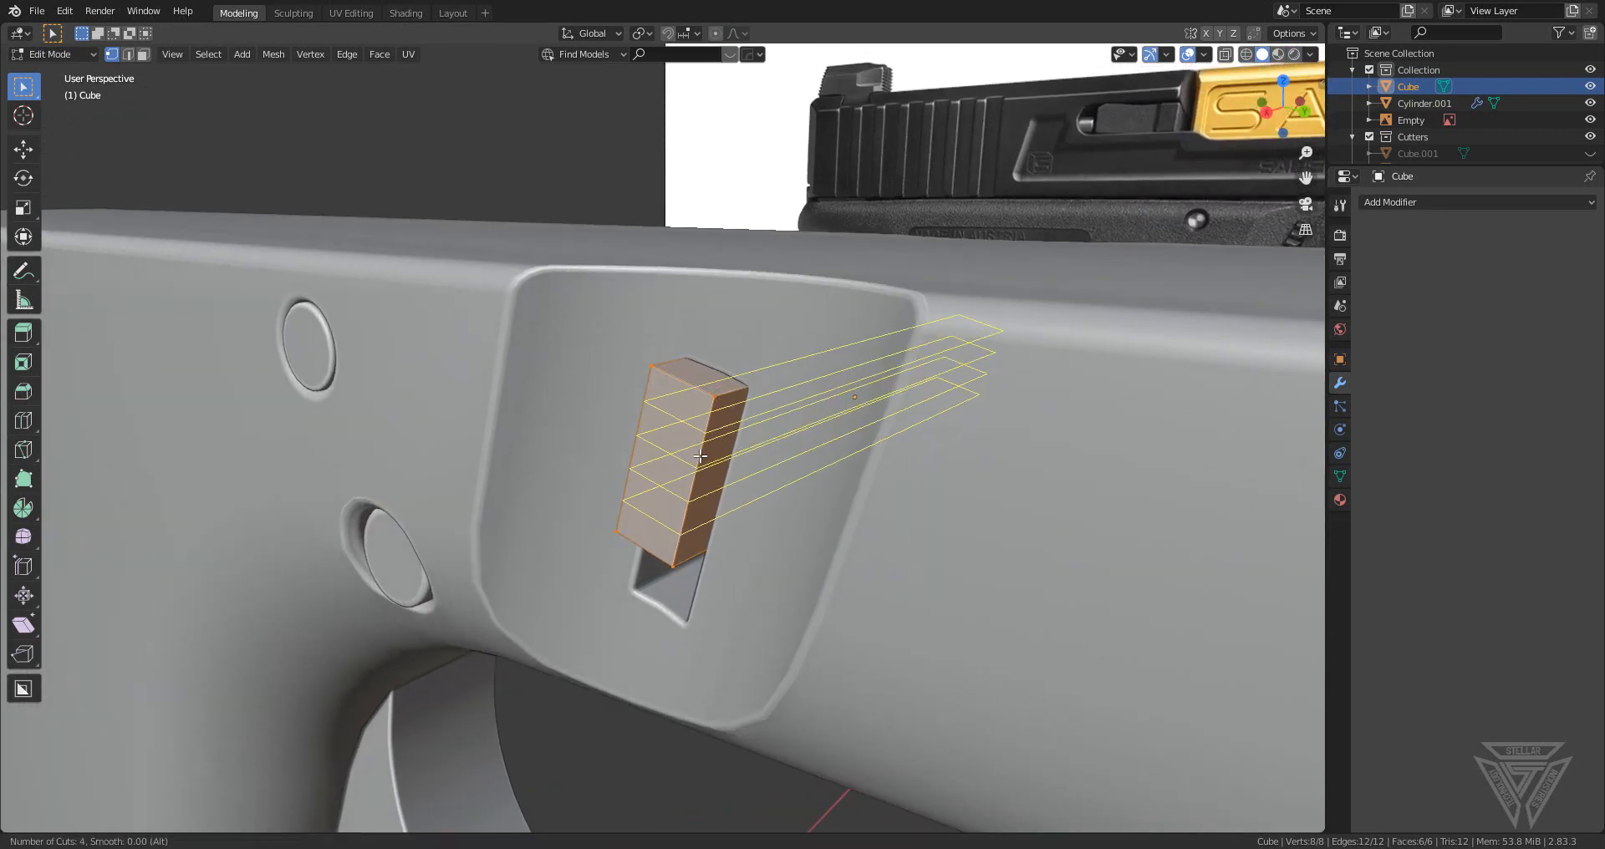
pyautogui.scroll(1, 701, 455)
pyautogui.click(698, 451)
pyautogui.rightClick(676, 419)
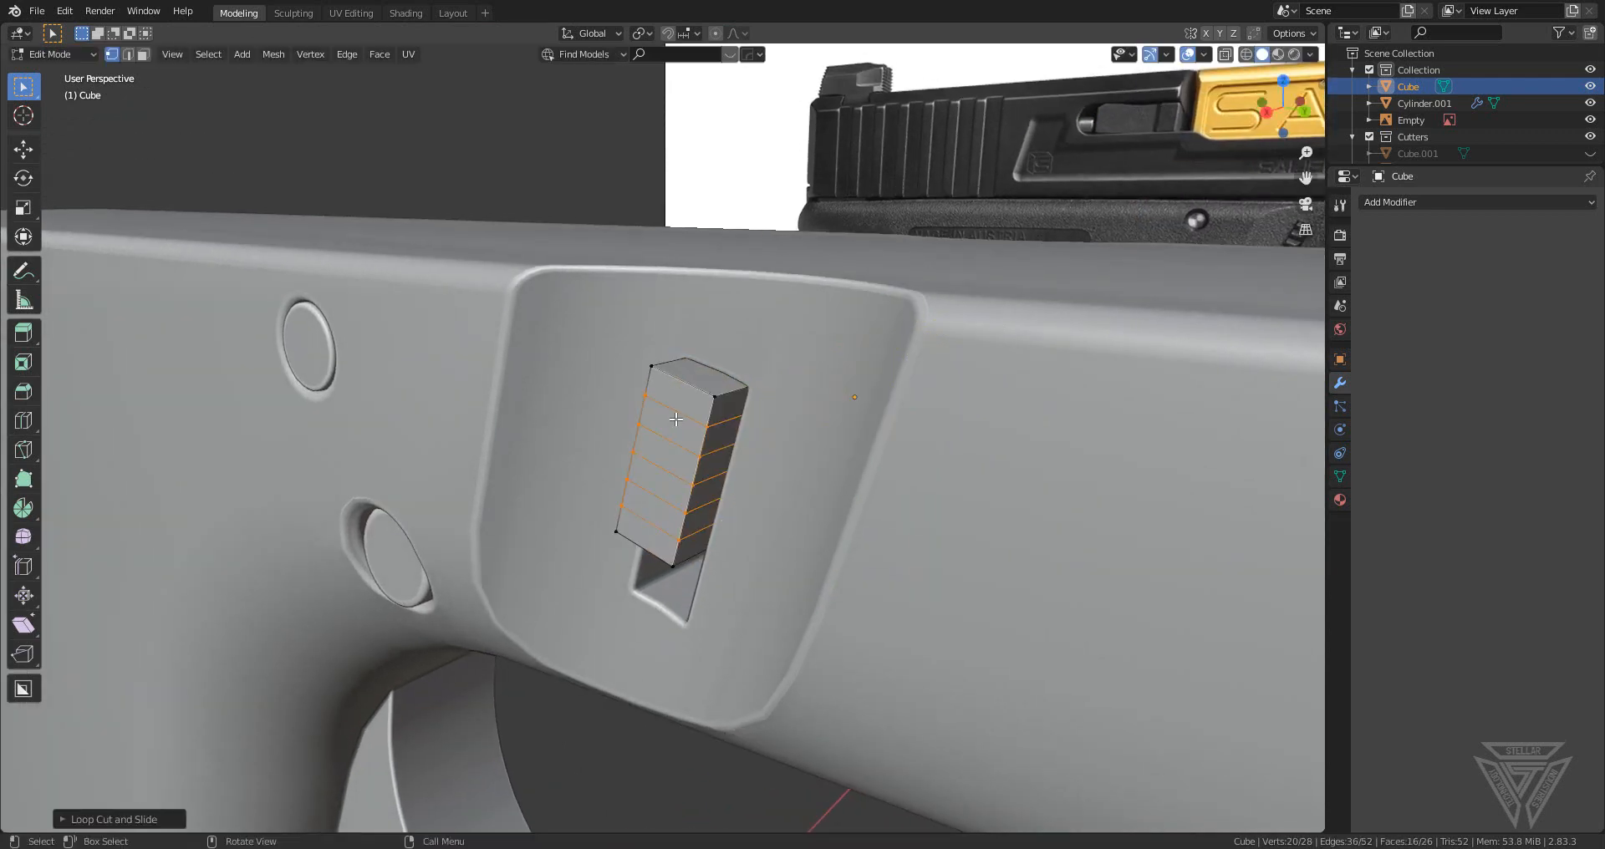
# - Move every second edge of the cube's outer face, including its end edges, about -0.01 m along global X to form serrations
pyautogui.press('2')
pyautogui.click(673, 411)
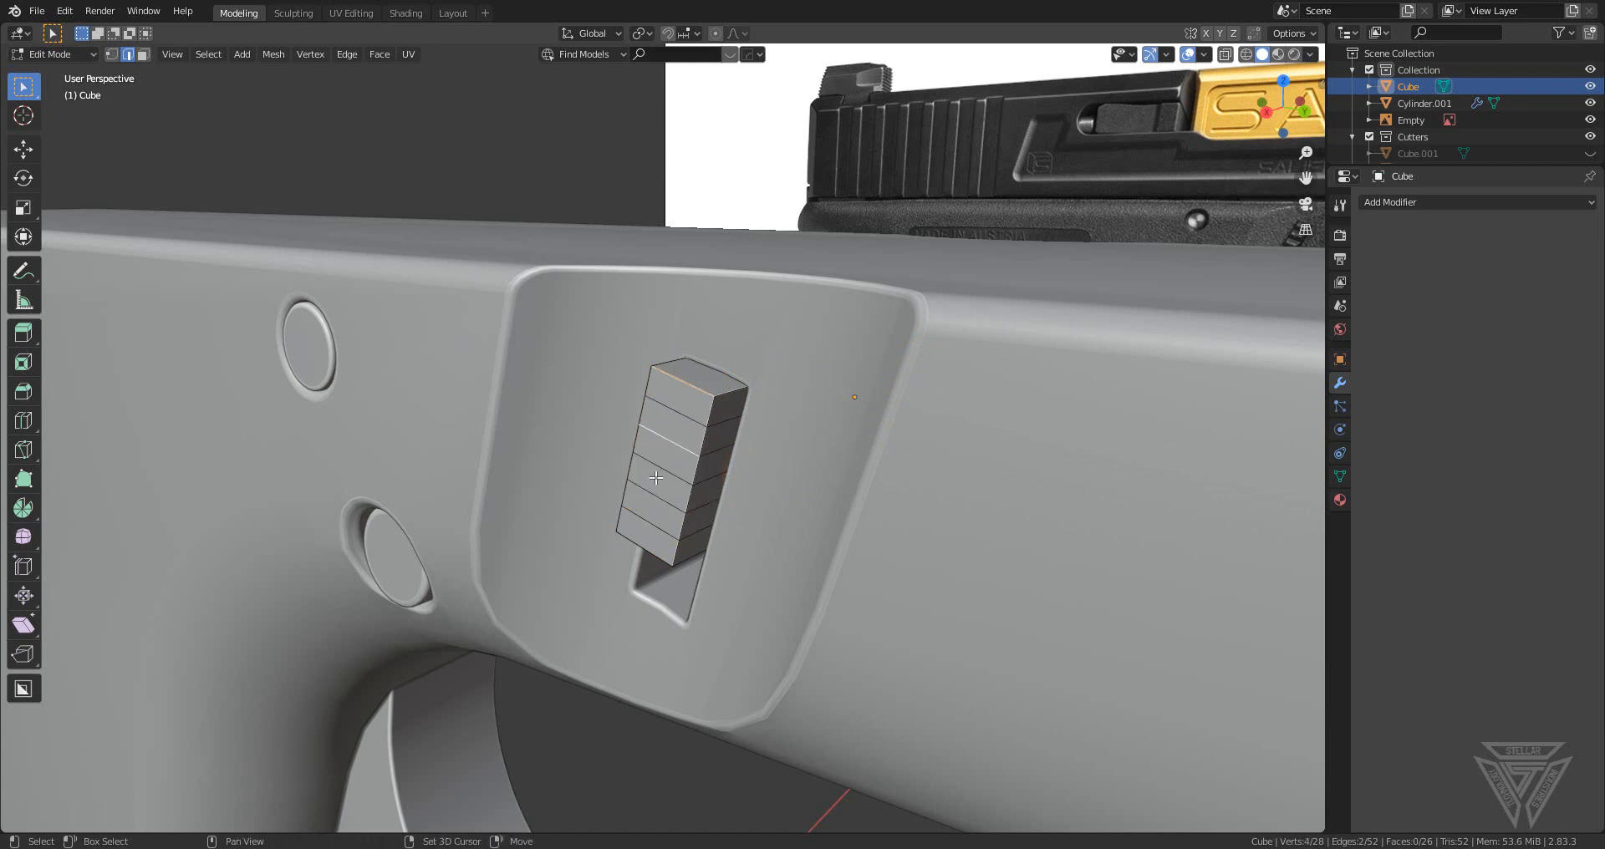
pyautogui.moveTo(702, 541); pyautogui.dragTo(717, 544, button='middle')
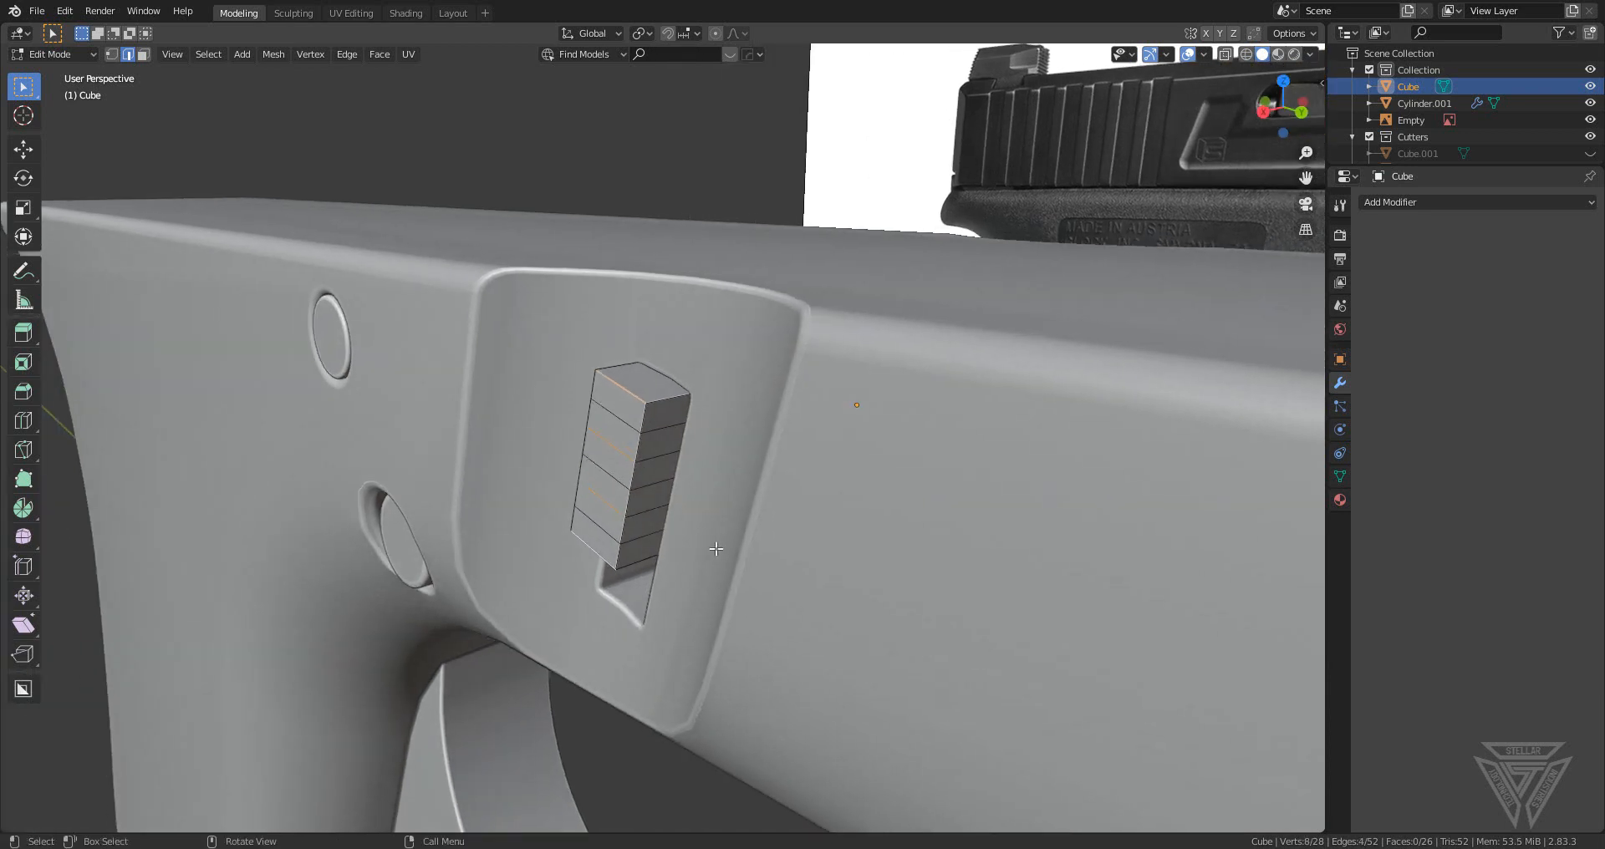
pyautogui.press('g')
pyautogui.press('x')
pyautogui.click(731, 544)
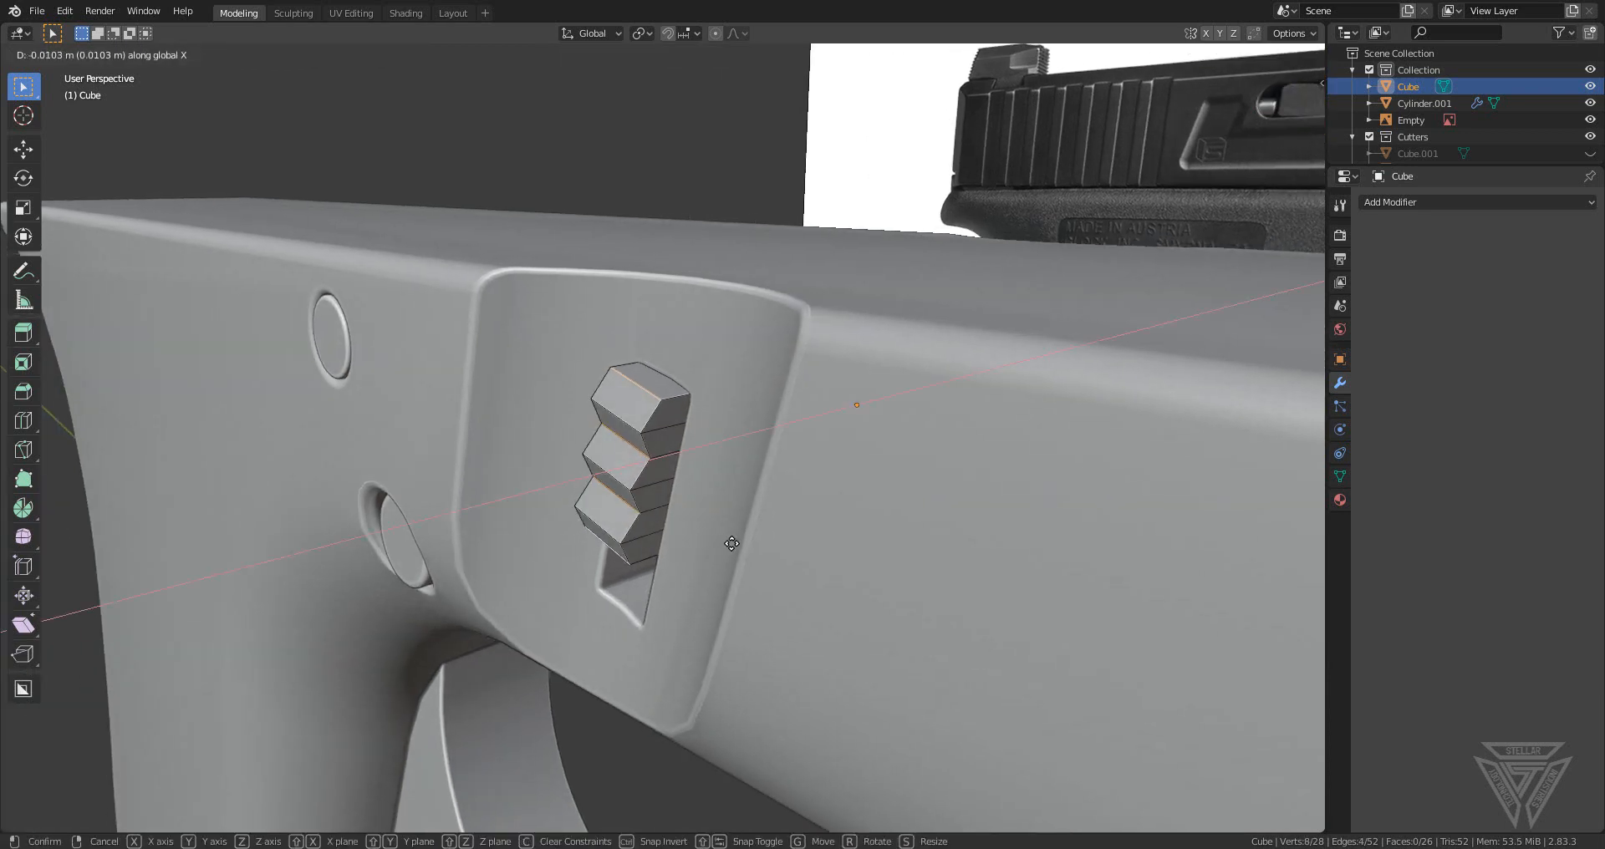
# - Sharpen the serrated cube with HardOps Csharp and add a three-segment, 30° angle-limited bevel with a 0.0036 m offset
pyautogui.press('Tab')
pyautogui.press('q')
pyautogui.click(643, 461)
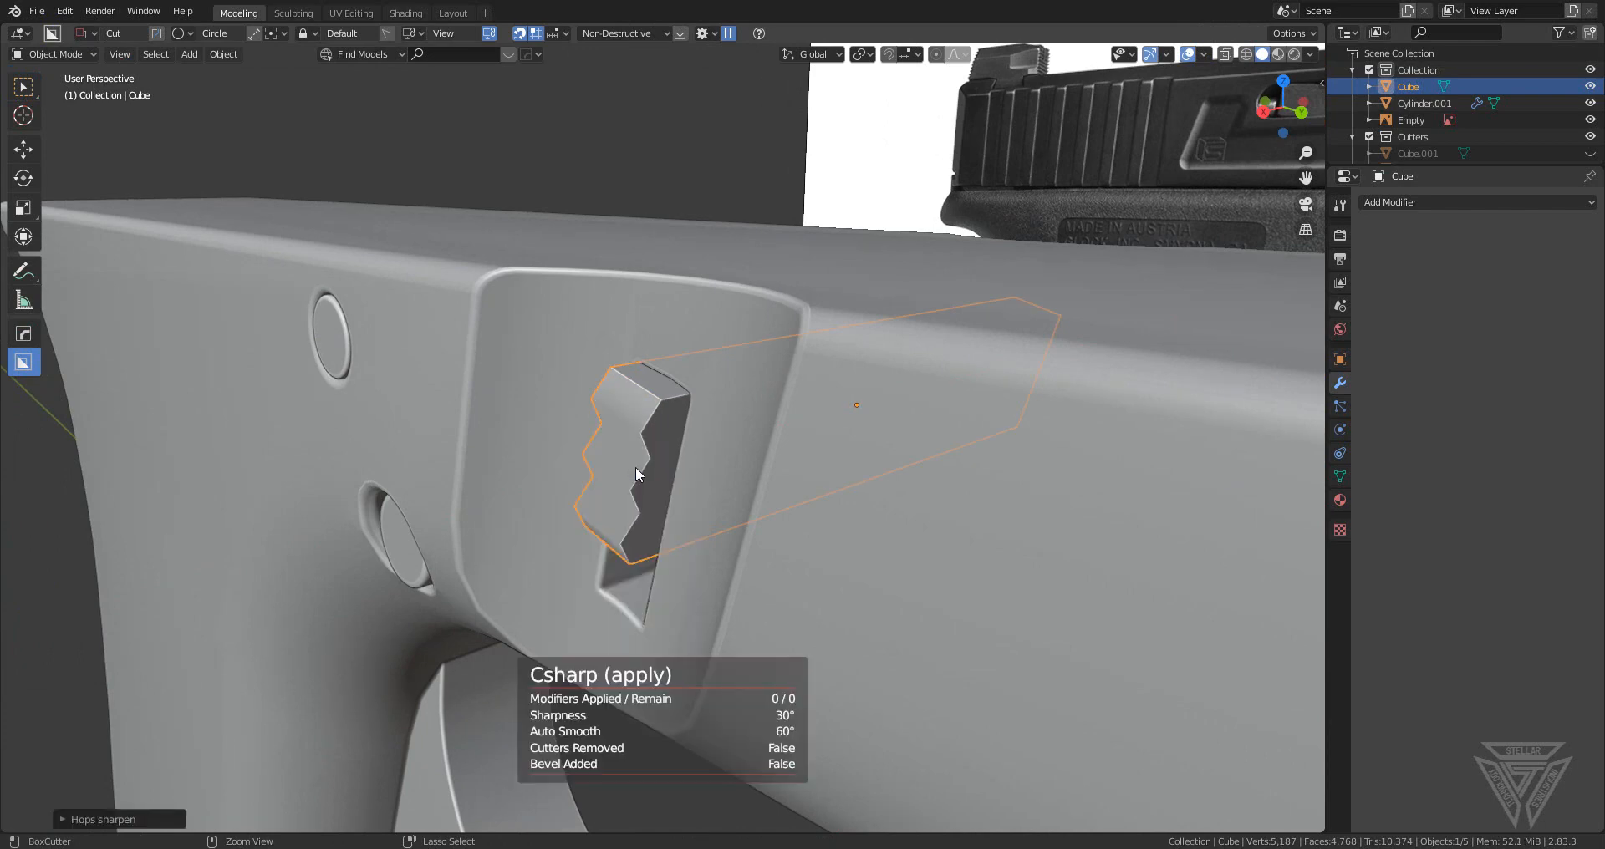
pyautogui.press('q')
pyautogui.click(639, 459)
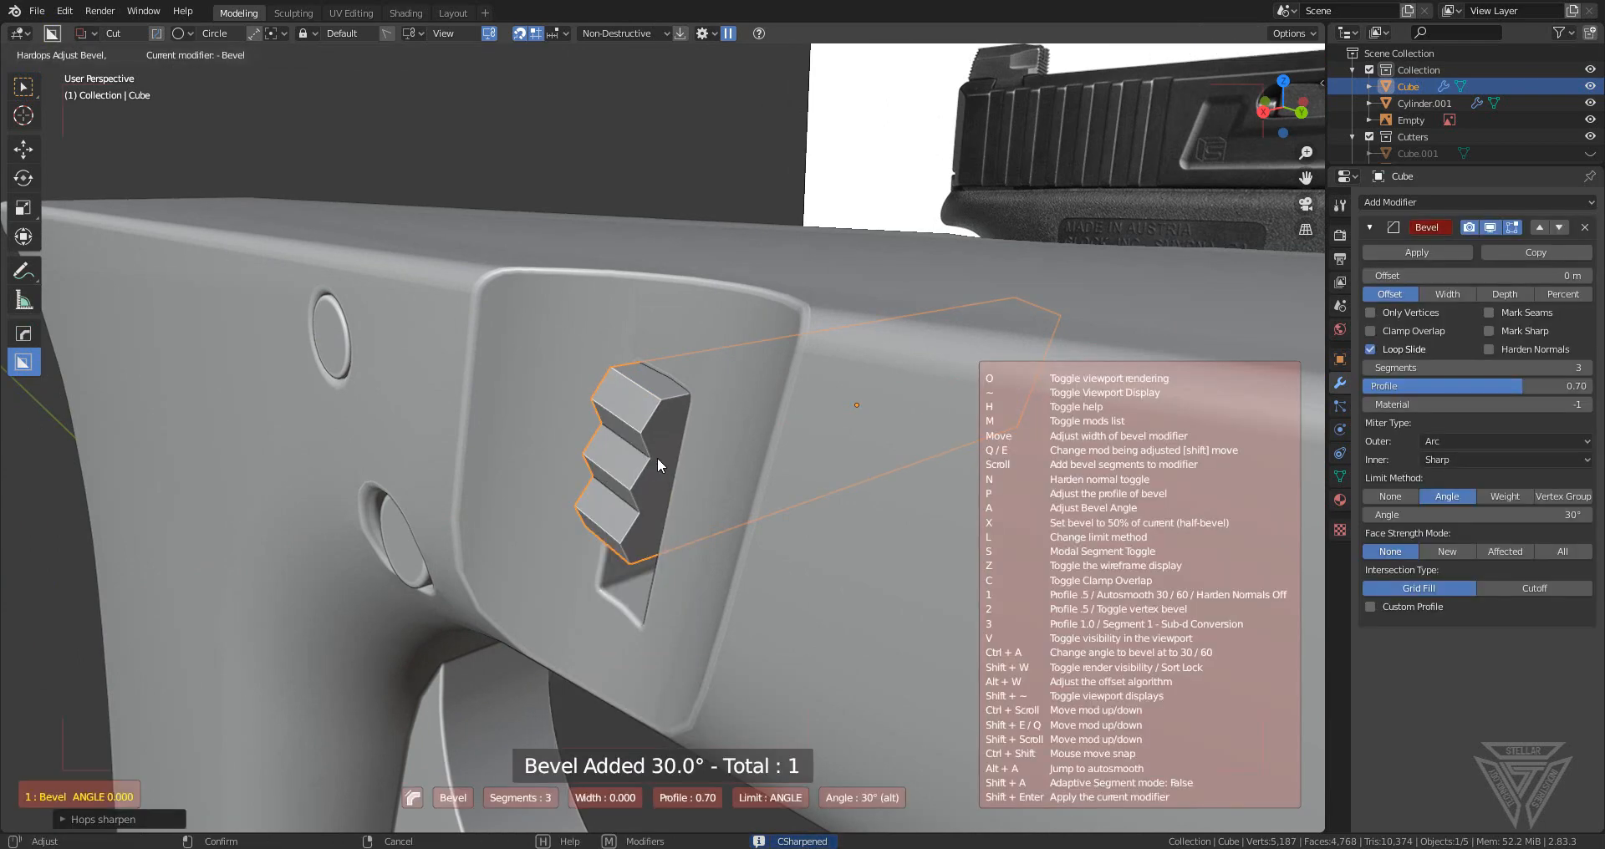
pyautogui.click(656, 459)
# - Deselect the serrated cube and examine the whole frame from several angles against the reference image
pyautogui.scroll(-7, 657, 459)
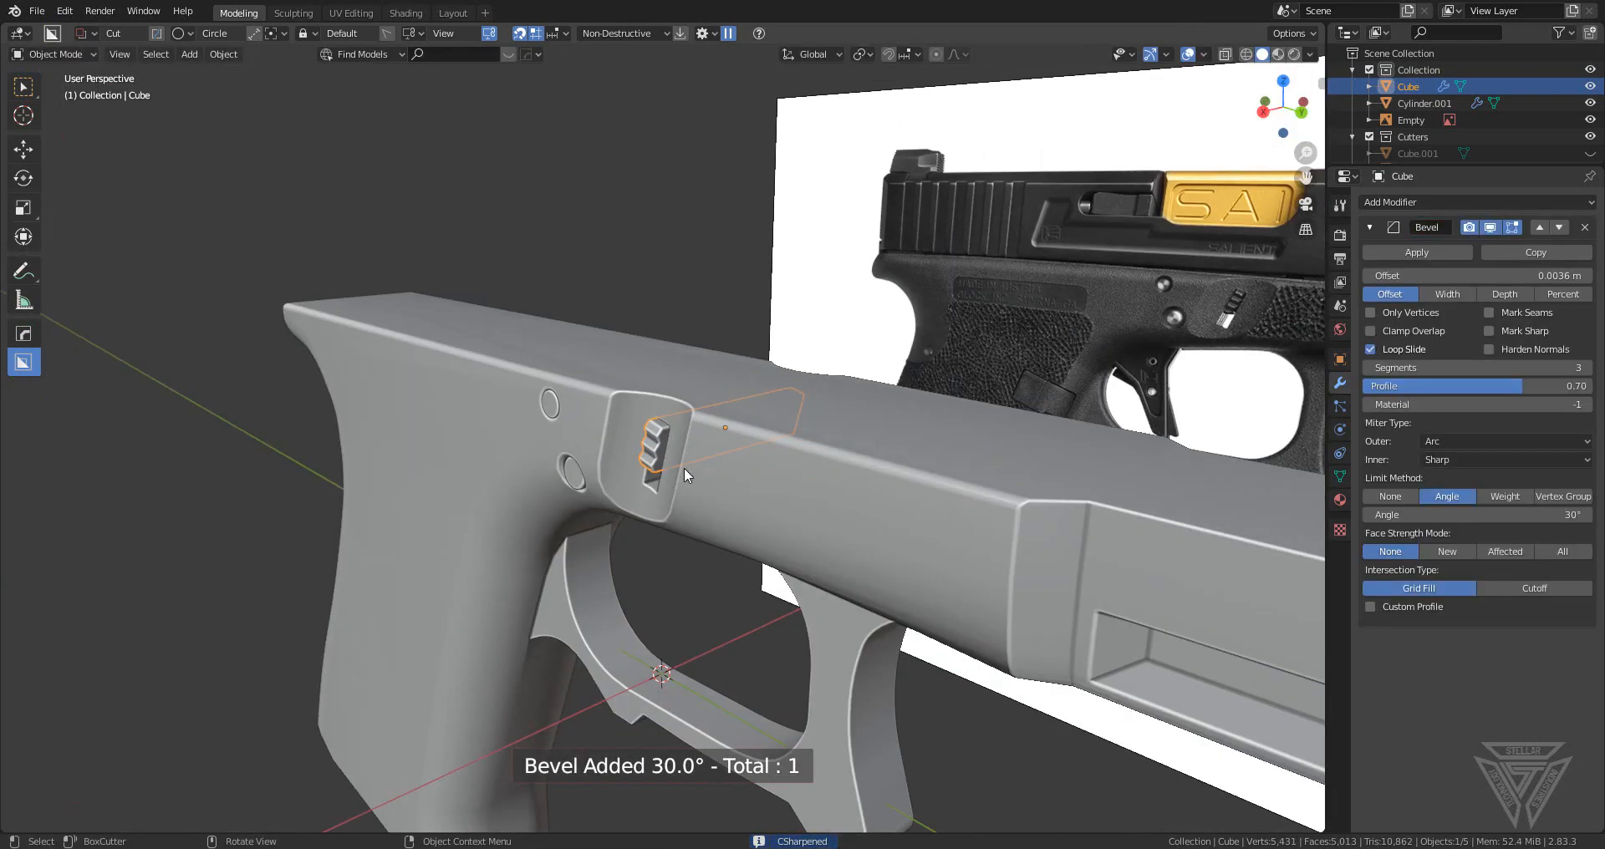
pyautogui.moveTo(683, 468); pyautogui.dragTo(760, 455, button='middle')
pyautogui.scroll(-3, 799, 384)
pyautogui.click(805, 666)
pyautogui.moveTo(807, 671); pyautogui.dragTo(759, 625, button='middle')
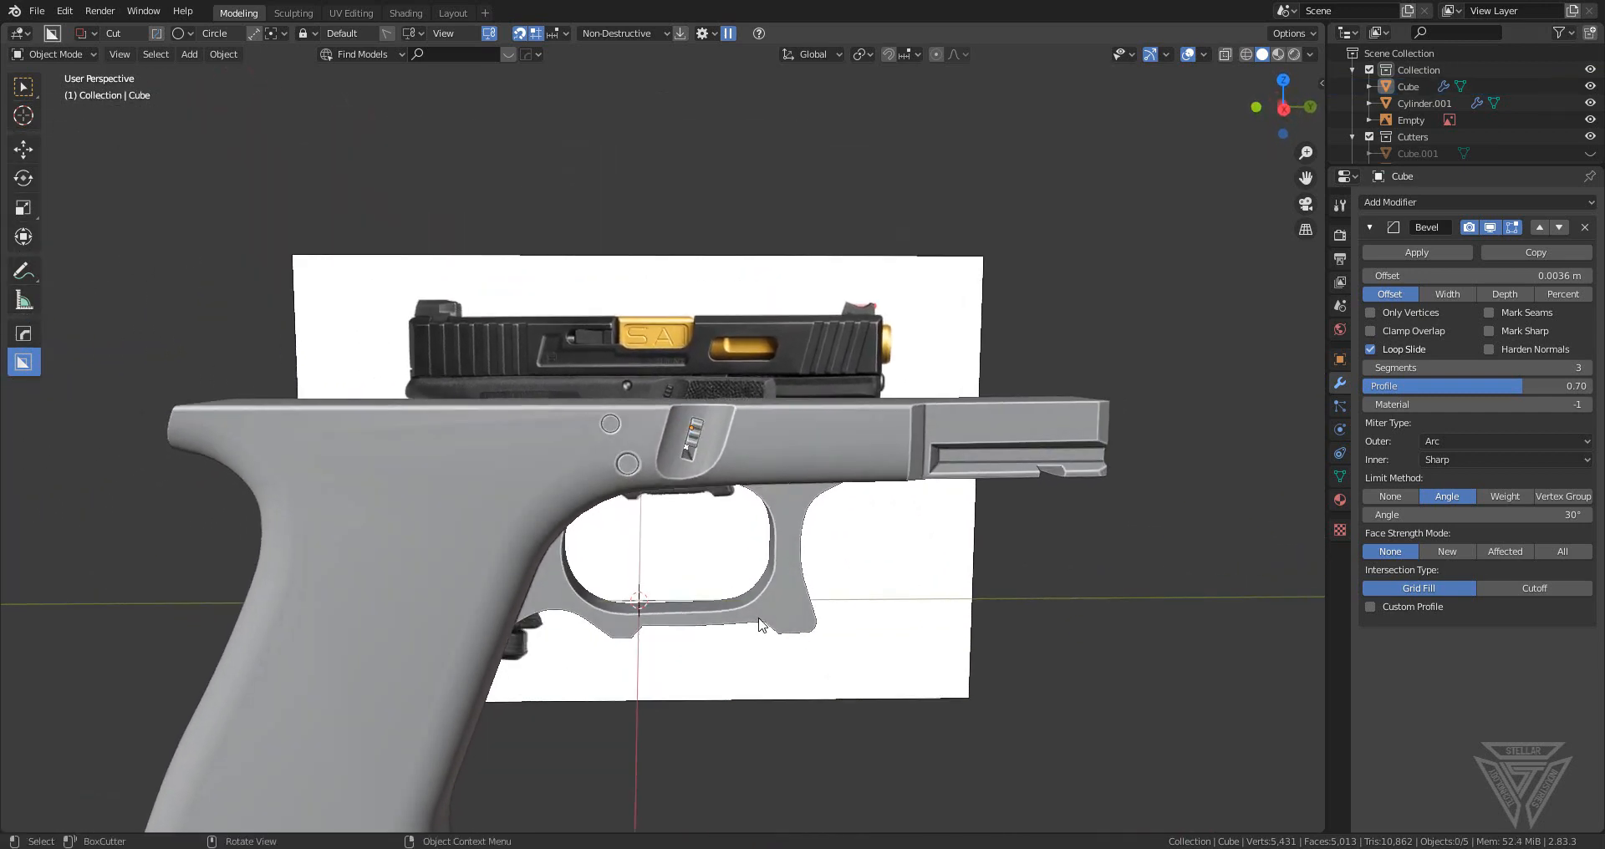
pyautogui.moveTo(792, 523); pyautogui.dragTo(709, 561, button='middle')
pyautogui.scroll(-2, 669, 443)
pyautogui.scroll(3, 666, 437)
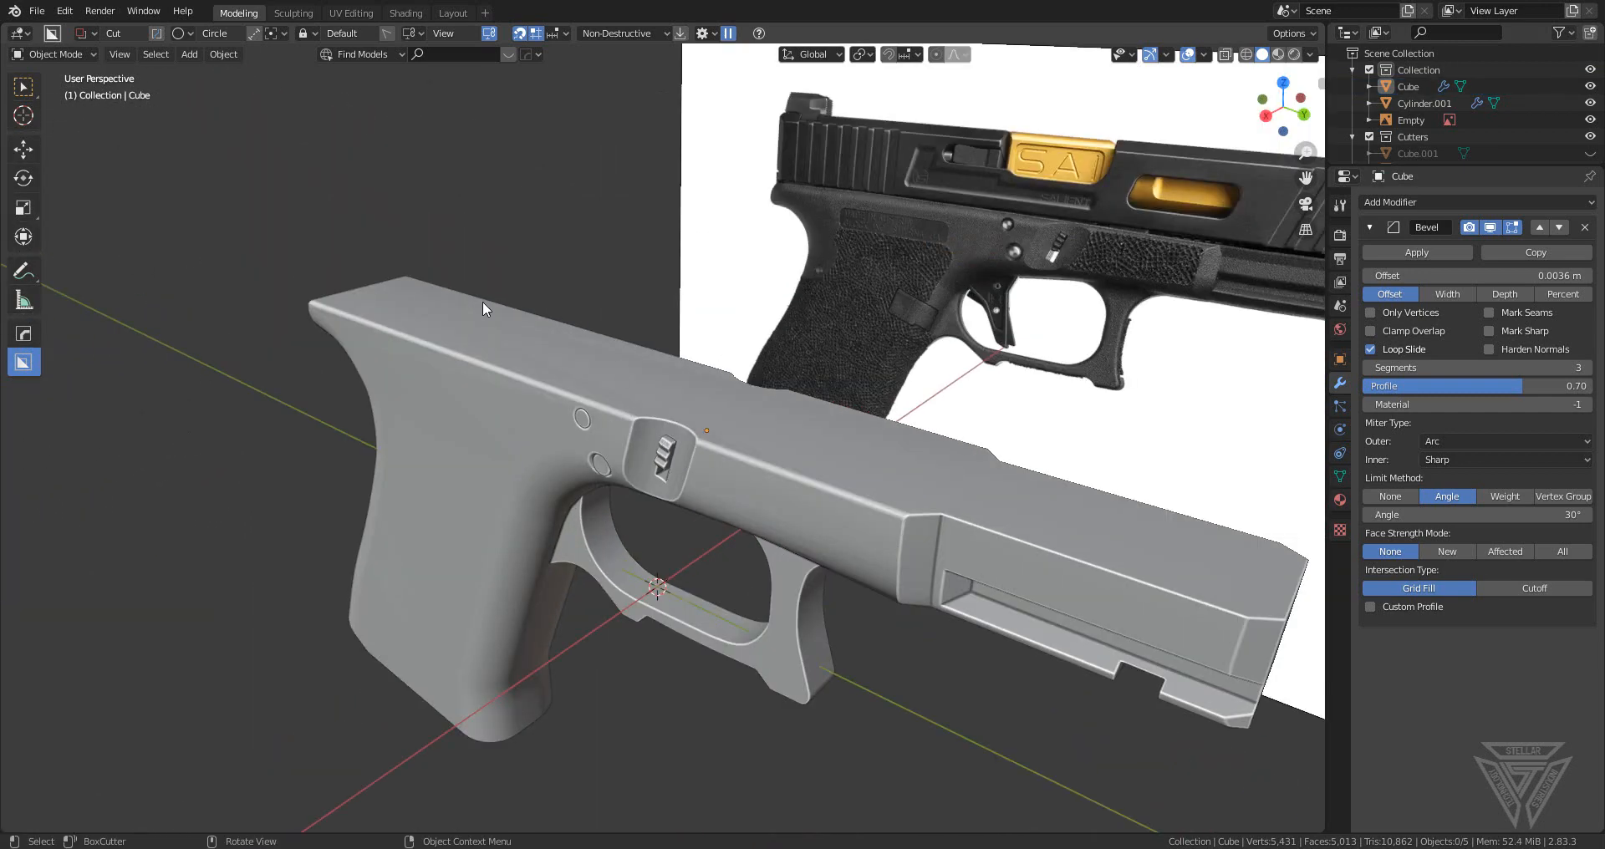
pyautogui.moveTo(845, 219); pyautogui.dragTo(886, 434, button='middle')
pyautogui.keyDown('shift'); pyautogui.moveTo(792, 464); pyautogui.dragTo(853, 346, button='middle'); pyautogui.keyUp('shift')
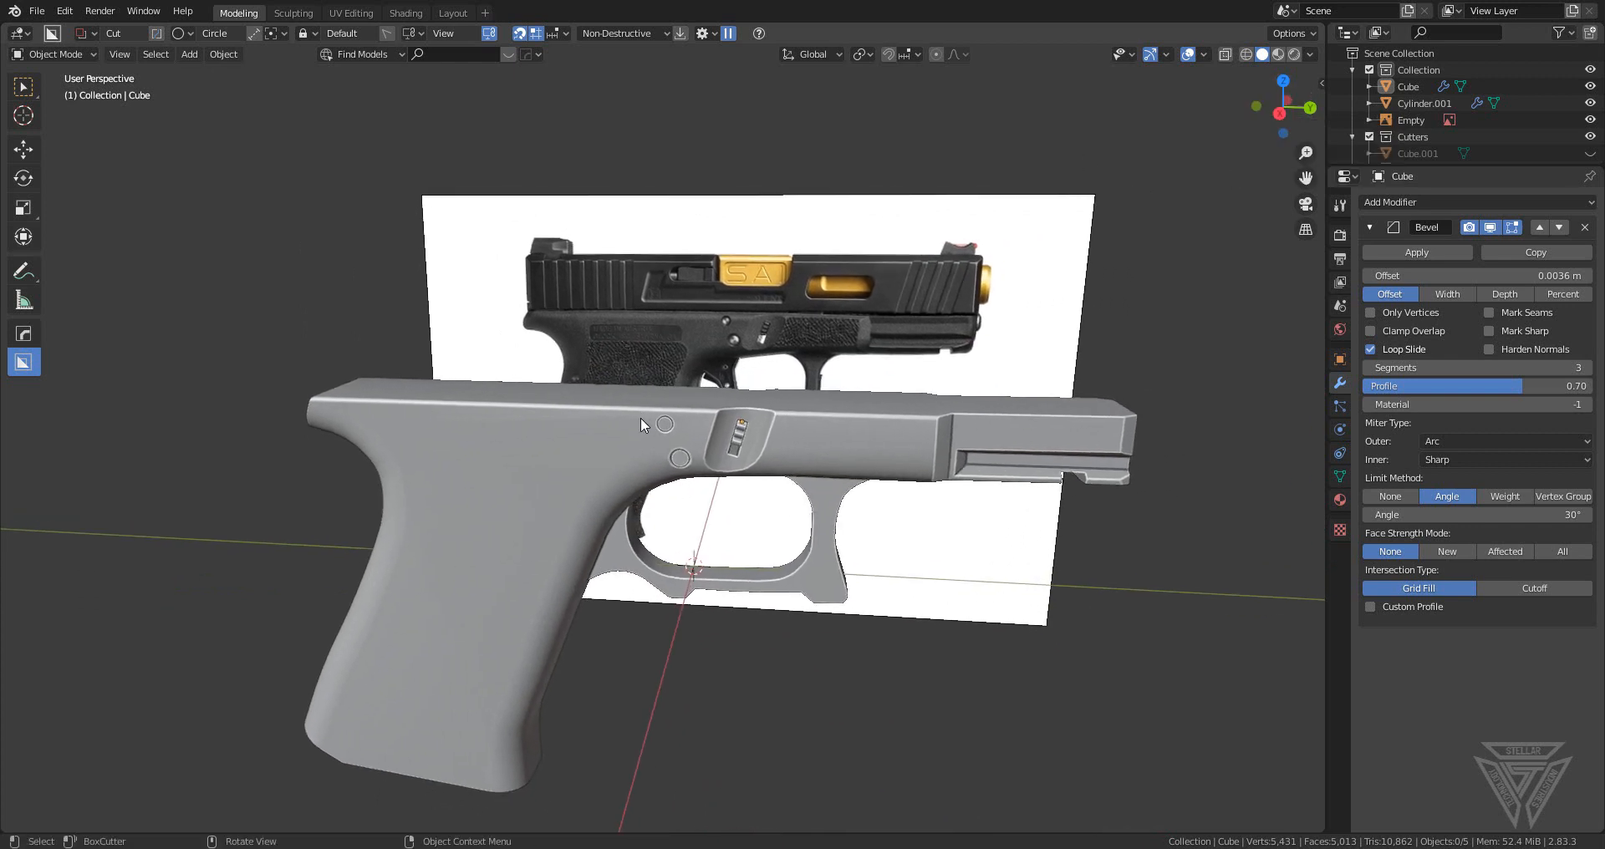
pyautogui.moveTo(642, 422); pyautogui.dragTo(659, 445, button='middle')
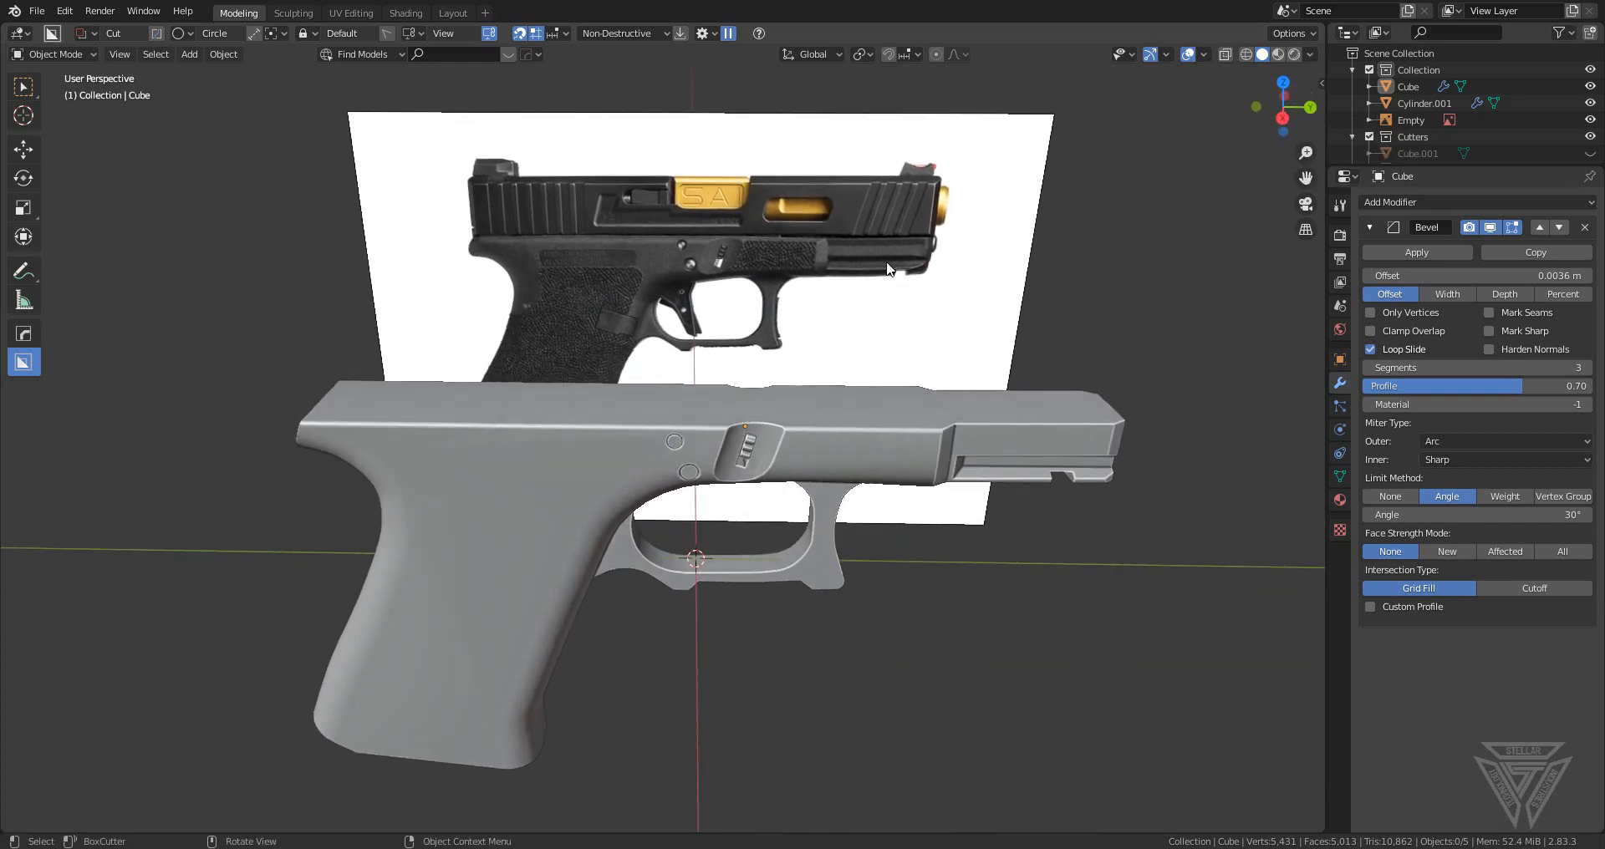
# - Show the frame in the right orthographic view with X-ray on to compare the grip with the reference image
pyautogui.click(1281, 116)
pyautogui.keyDown('shift'); pyautogui.moveTo(784, 483); pyautogui.dragTo(935, 355, button='middle'); pyautogui.keyUp('shift')
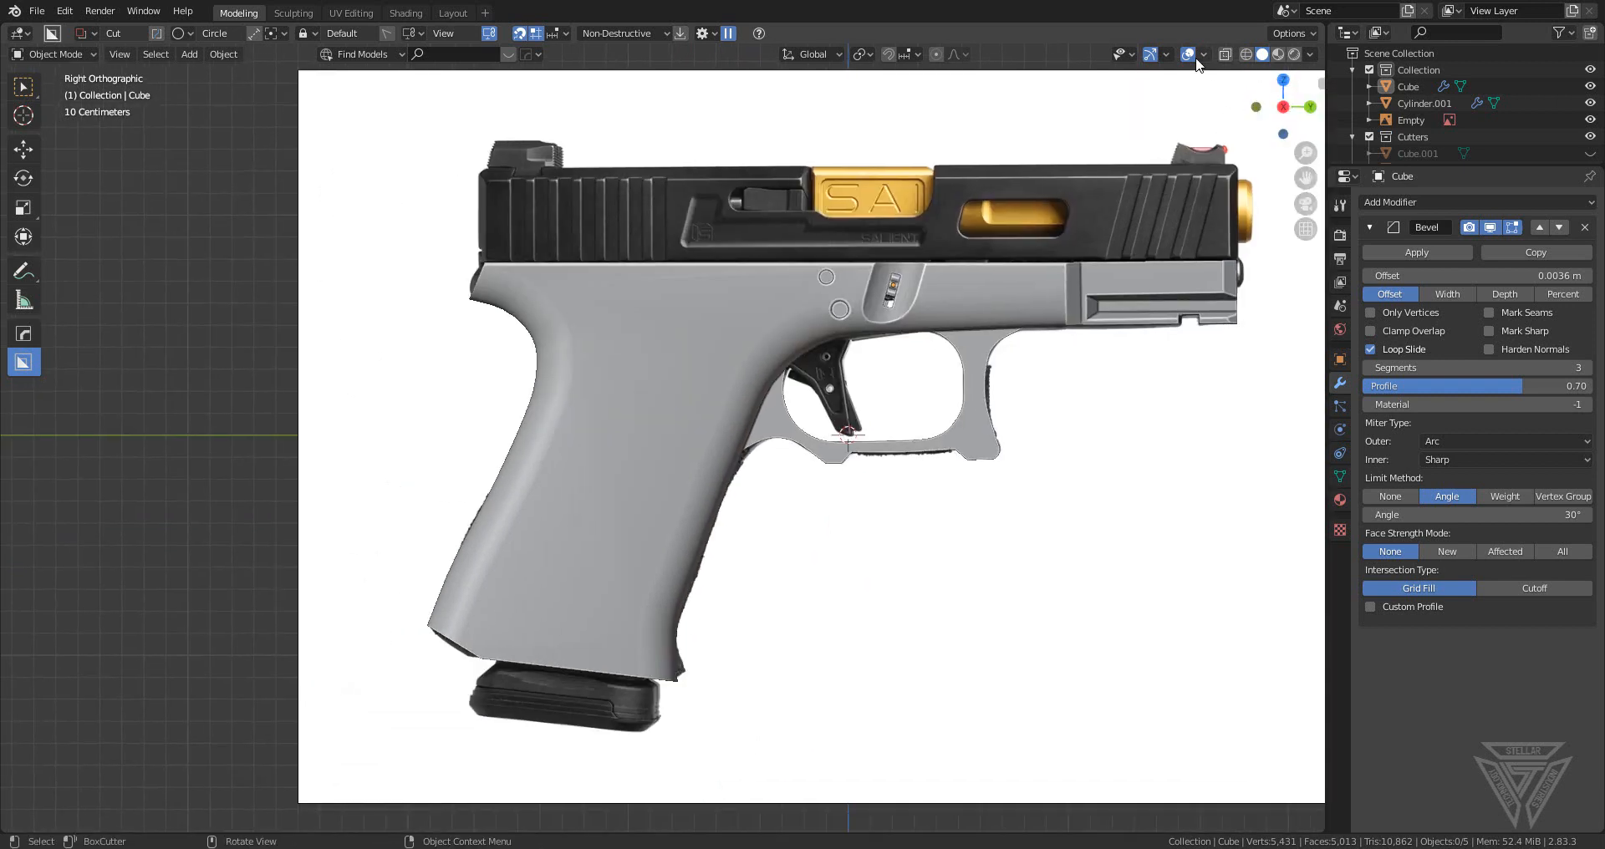
pyautogui.click(1226, 54)
pyautogui.scroll(3, 798, 468)
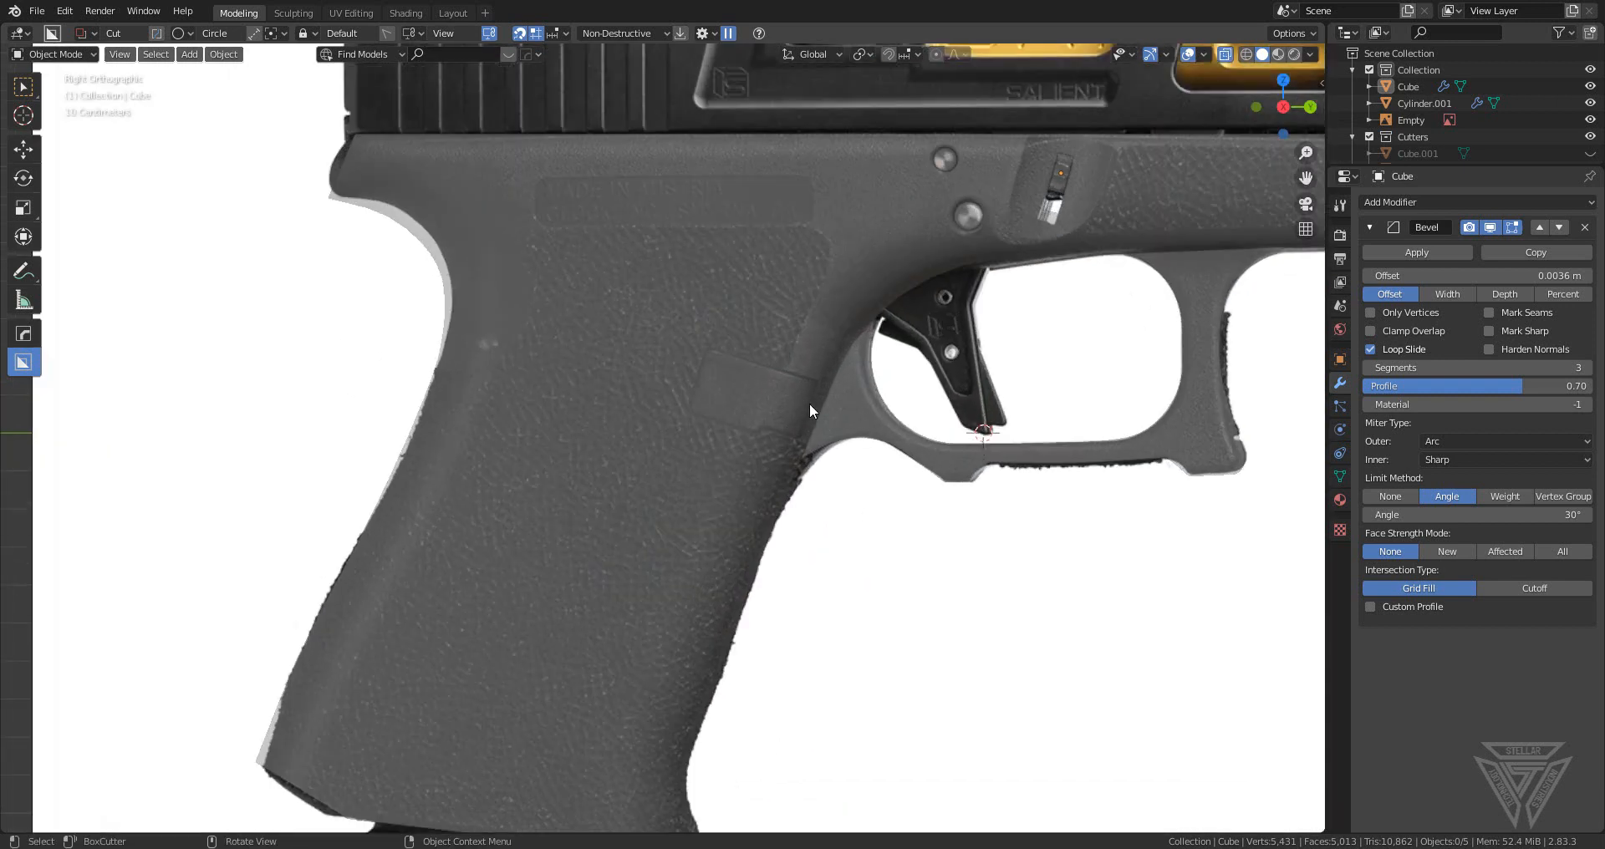
pyautogui.scroll(-2, 809, 402)
pyautogui.hotkey('shift', 'a')
pyautogui.moveTo(699, 467)
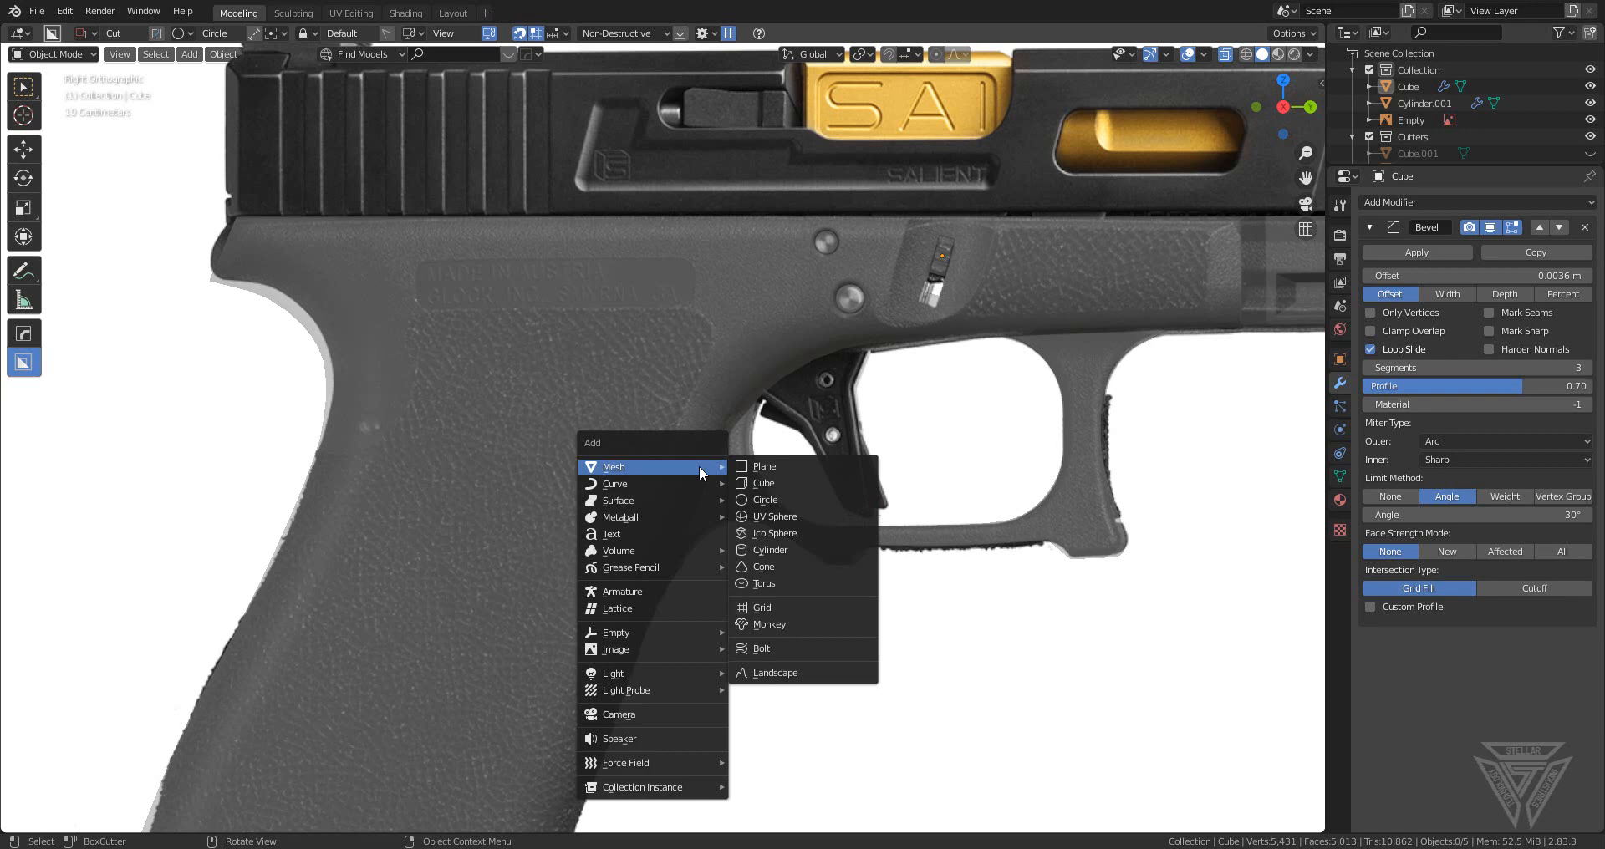
pyautogui.press('Escape')
pyautogui.keyDown('shift'); pyautogui.moveTo(1008, 307); pyautogui.dragTo(1170, 364, button='middle'); pyautogui.keyUp('shift')
pyautogui.scroll(1, 535, 482)
pyautogui.scroll(-1, 564, 493)
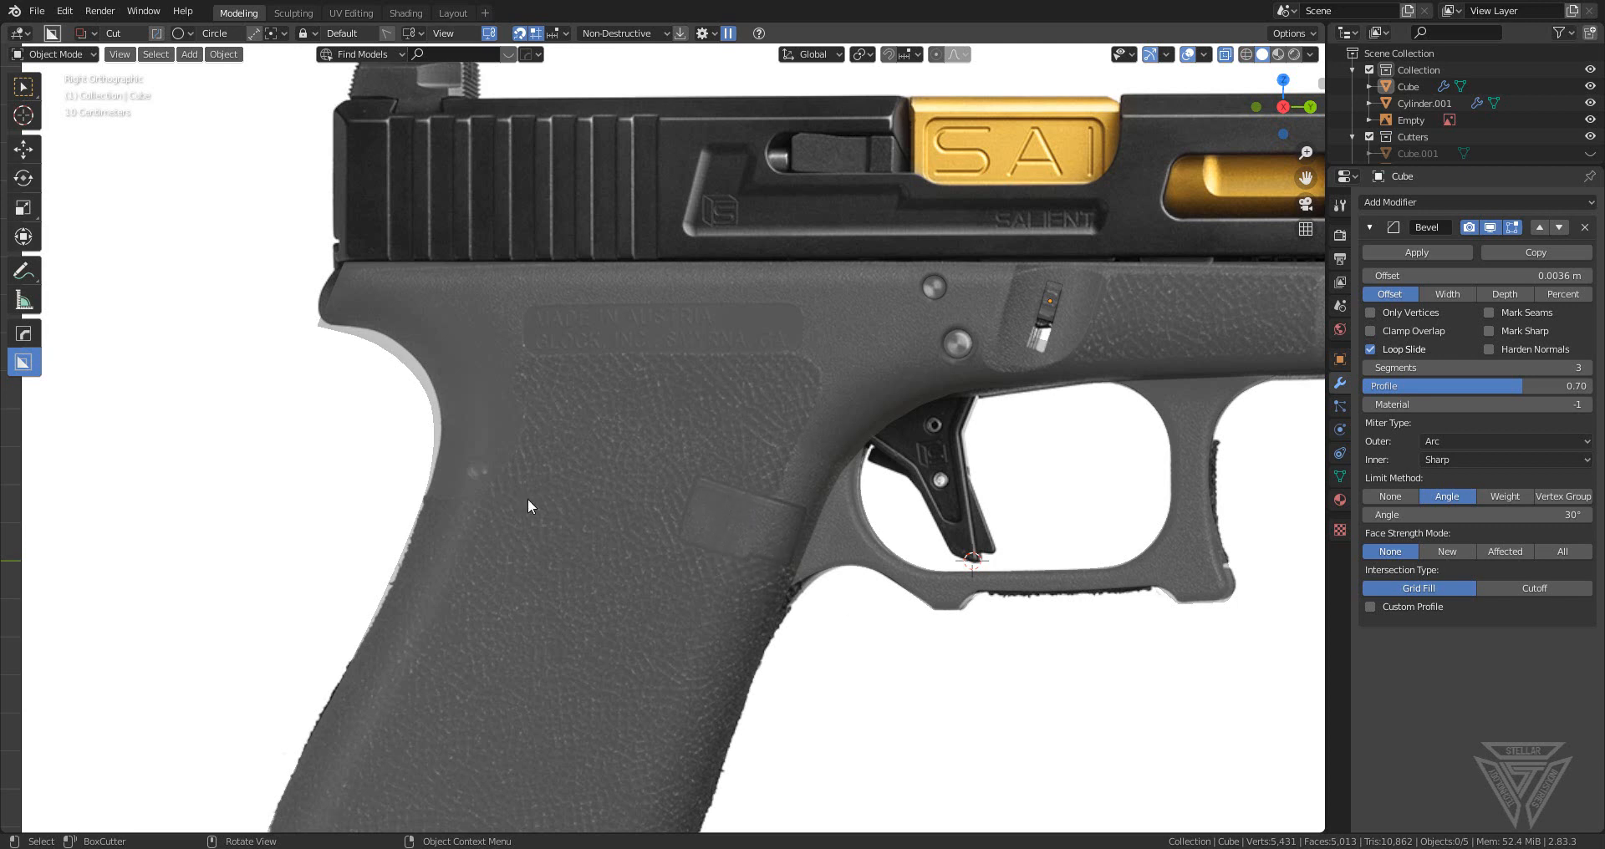
# - Turn X-ray off and bevel the edge loop around the frame's rear end face with three segments, about 0.0126 m wide
pyautogui.keyDown('shift'); pyautogui.moveTo(548, 499); pyautogui.dragTo(831, 530, button='middle'); pyautogui.keyUp('shift')
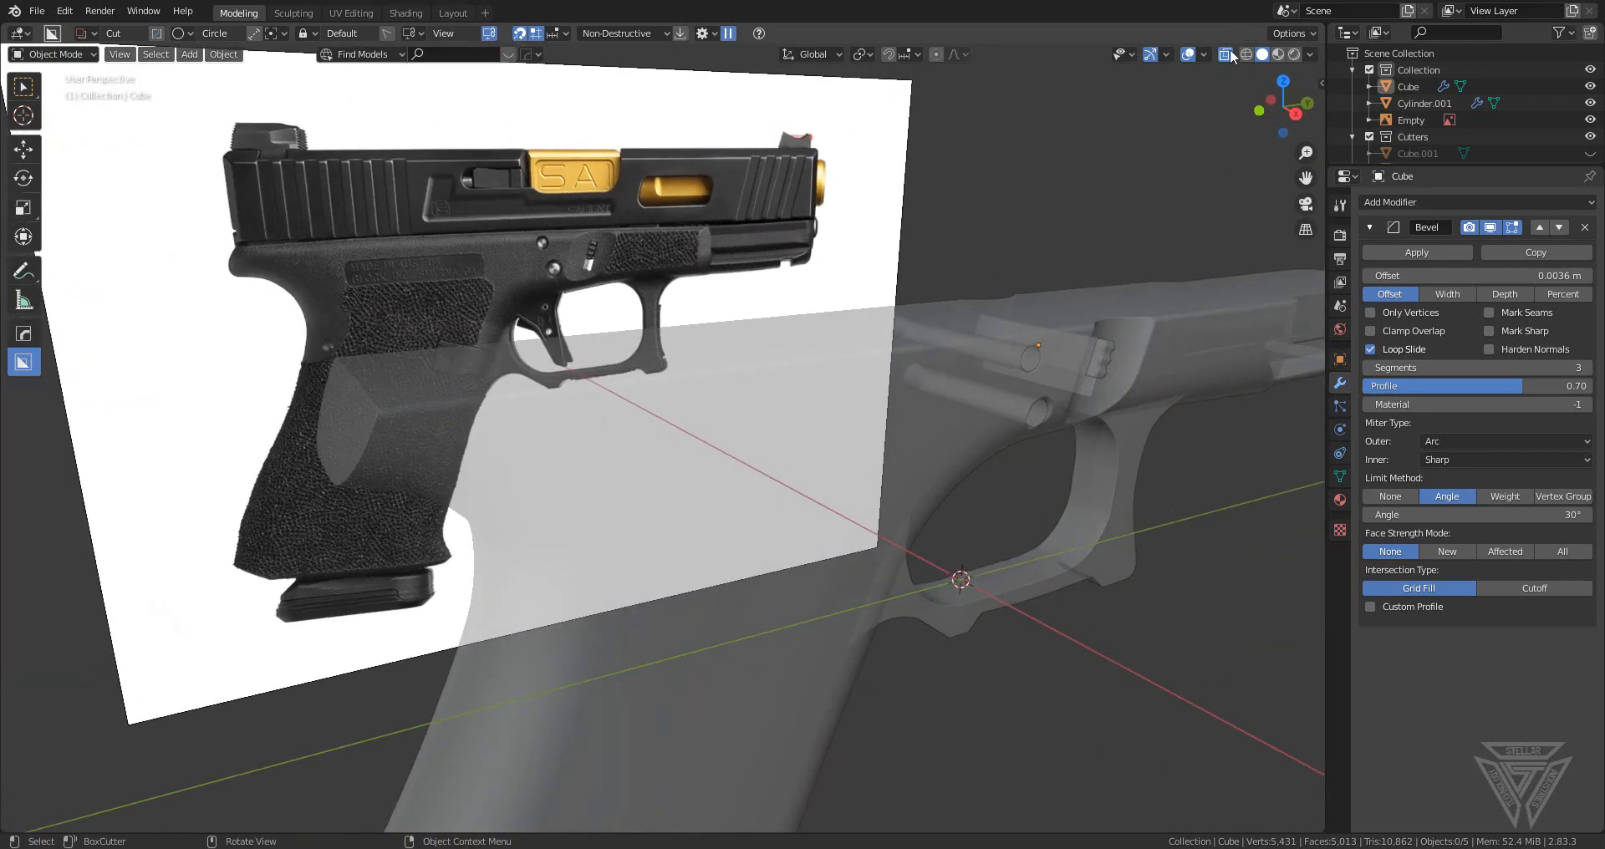
pyautogui.click(1230, 57)
pyautogui.scroll(3, 644, 523)
pyautogui.press('Tab')
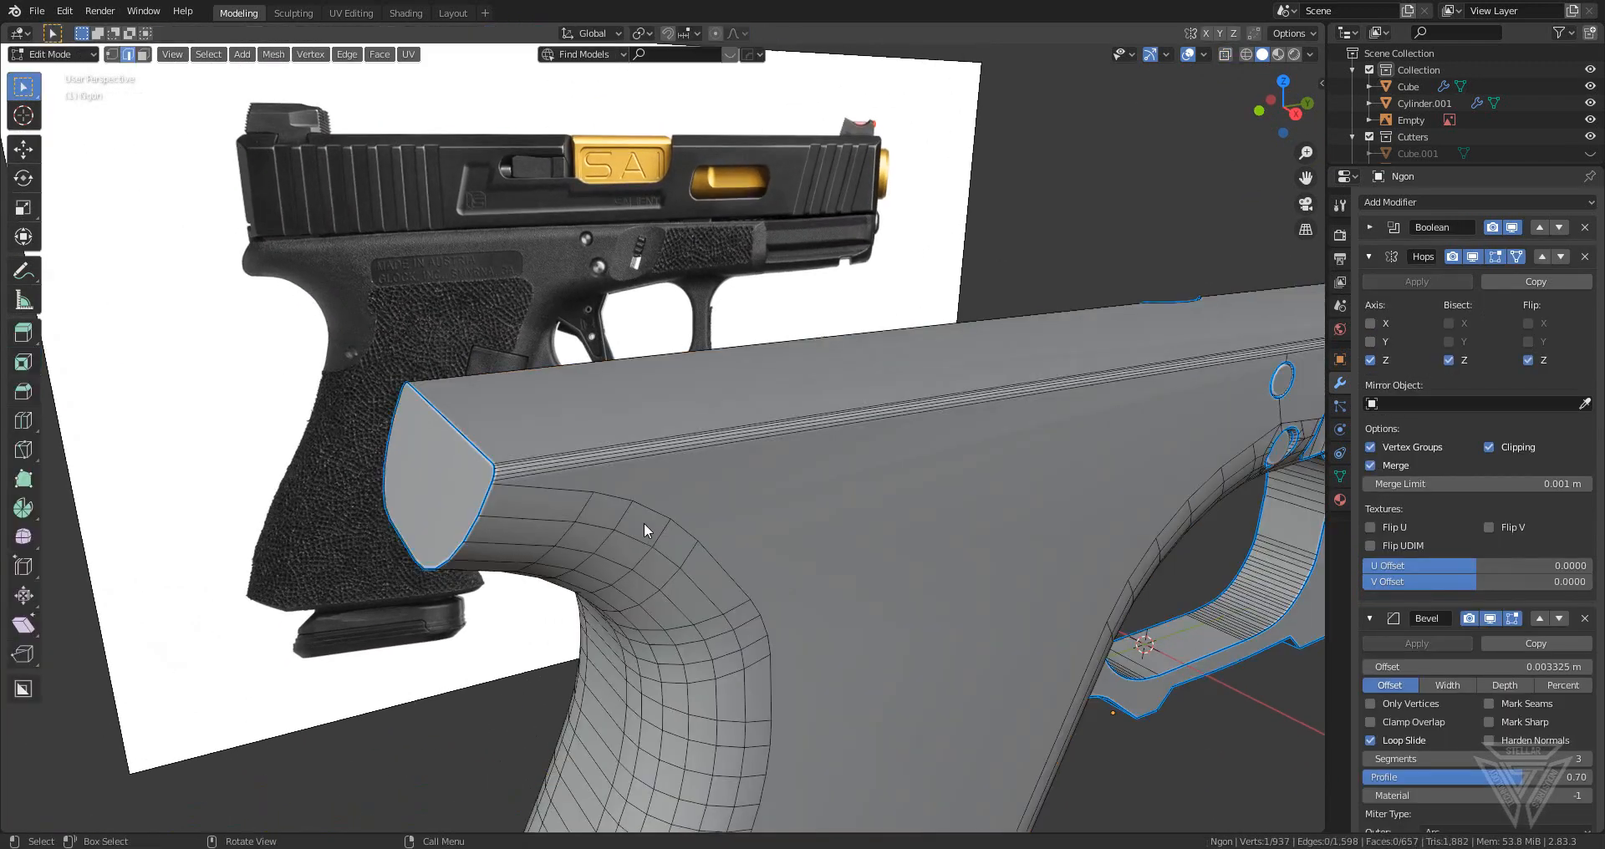
pyautogui.moveTo(644, 523); pyautogui.dragTo(712, 507, button='middle')
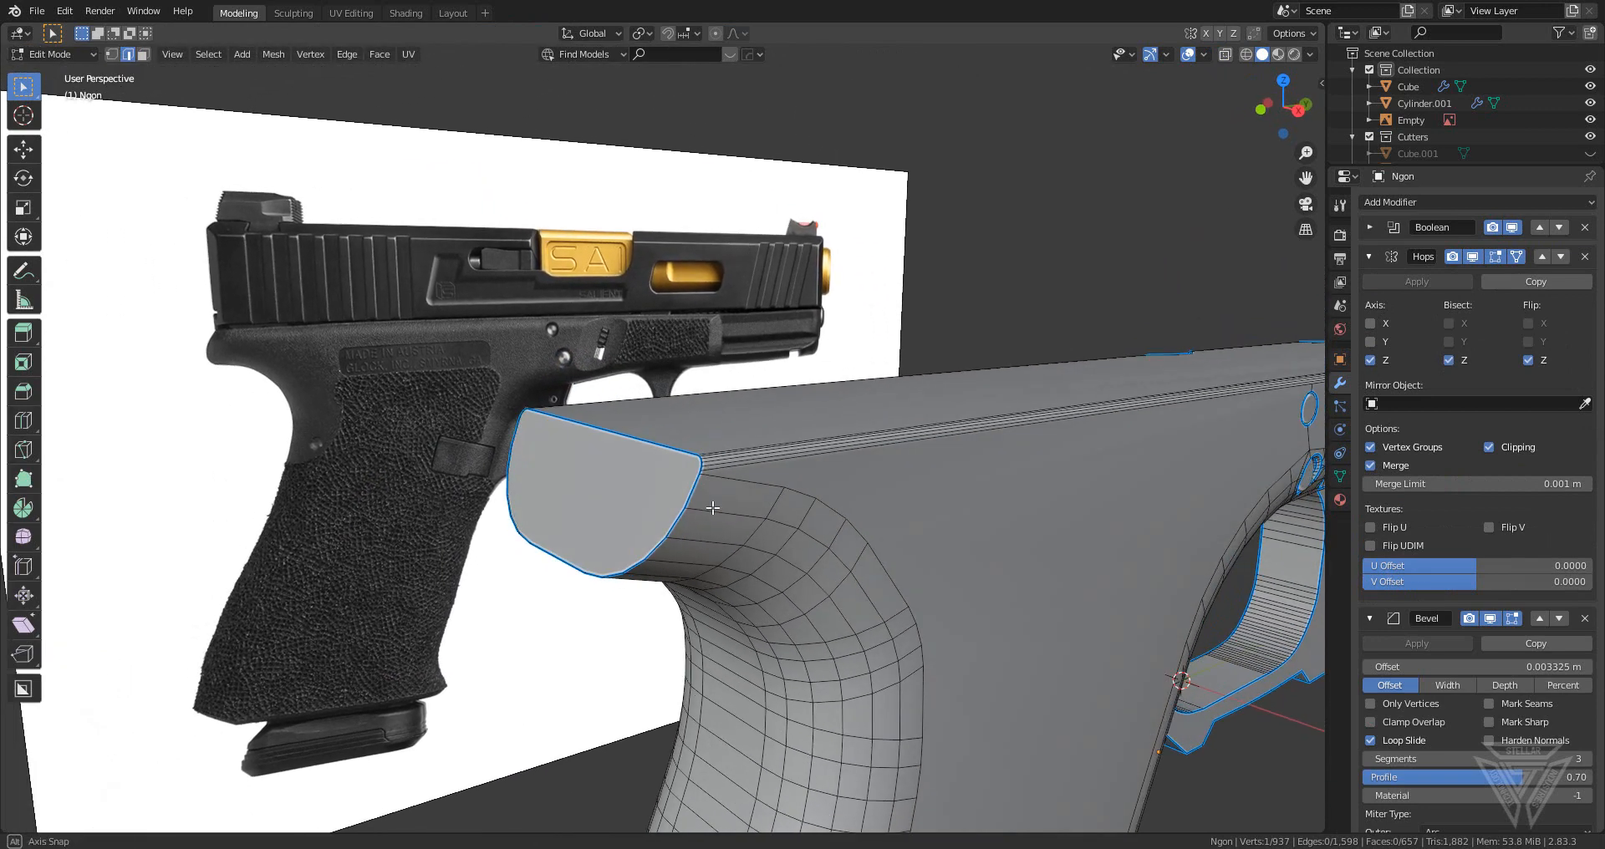
pyautogui.keyDown('alt'); pyautogui.click(678, 462); pyautogui.keyUp('alt')
pyautogui.hotkey('ctrl', 'b')
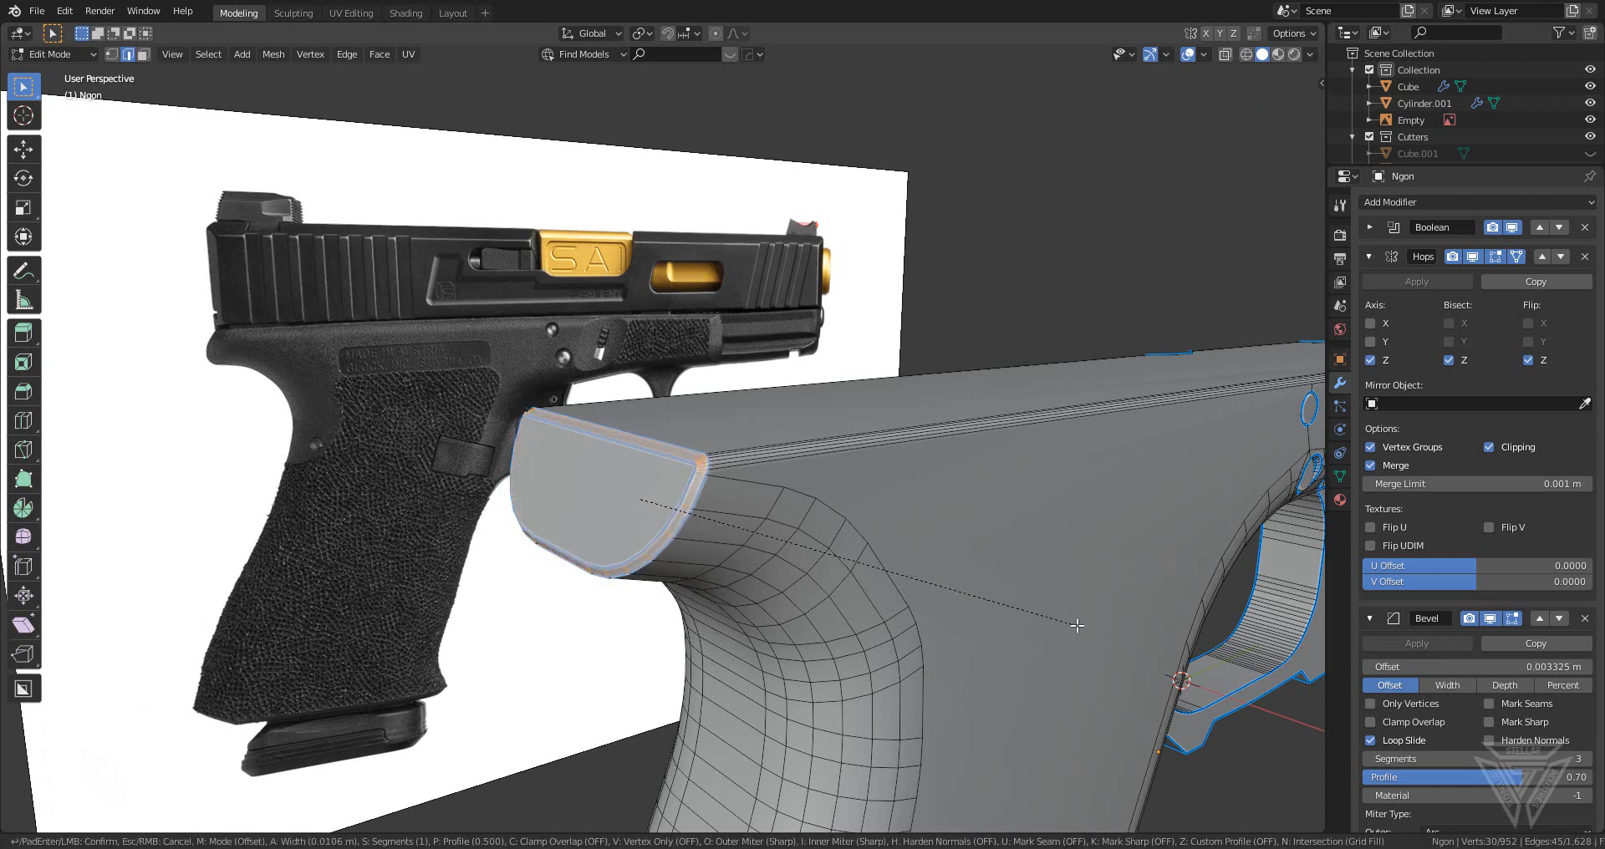
pyautogui.scroll(1, 1077, 625)
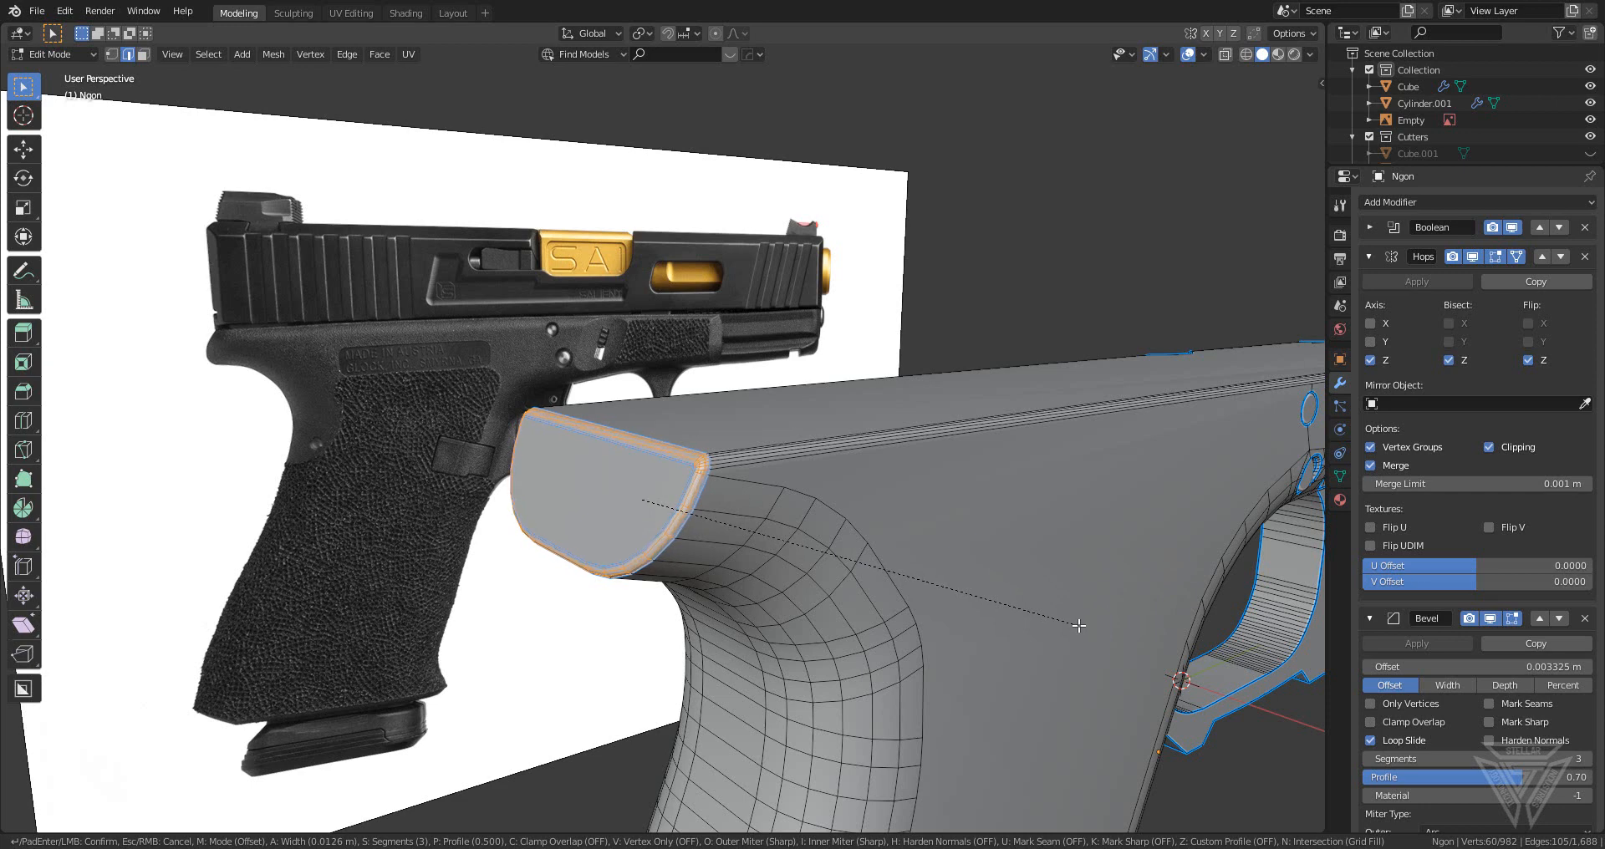
pyautogui.click(1079, 625)
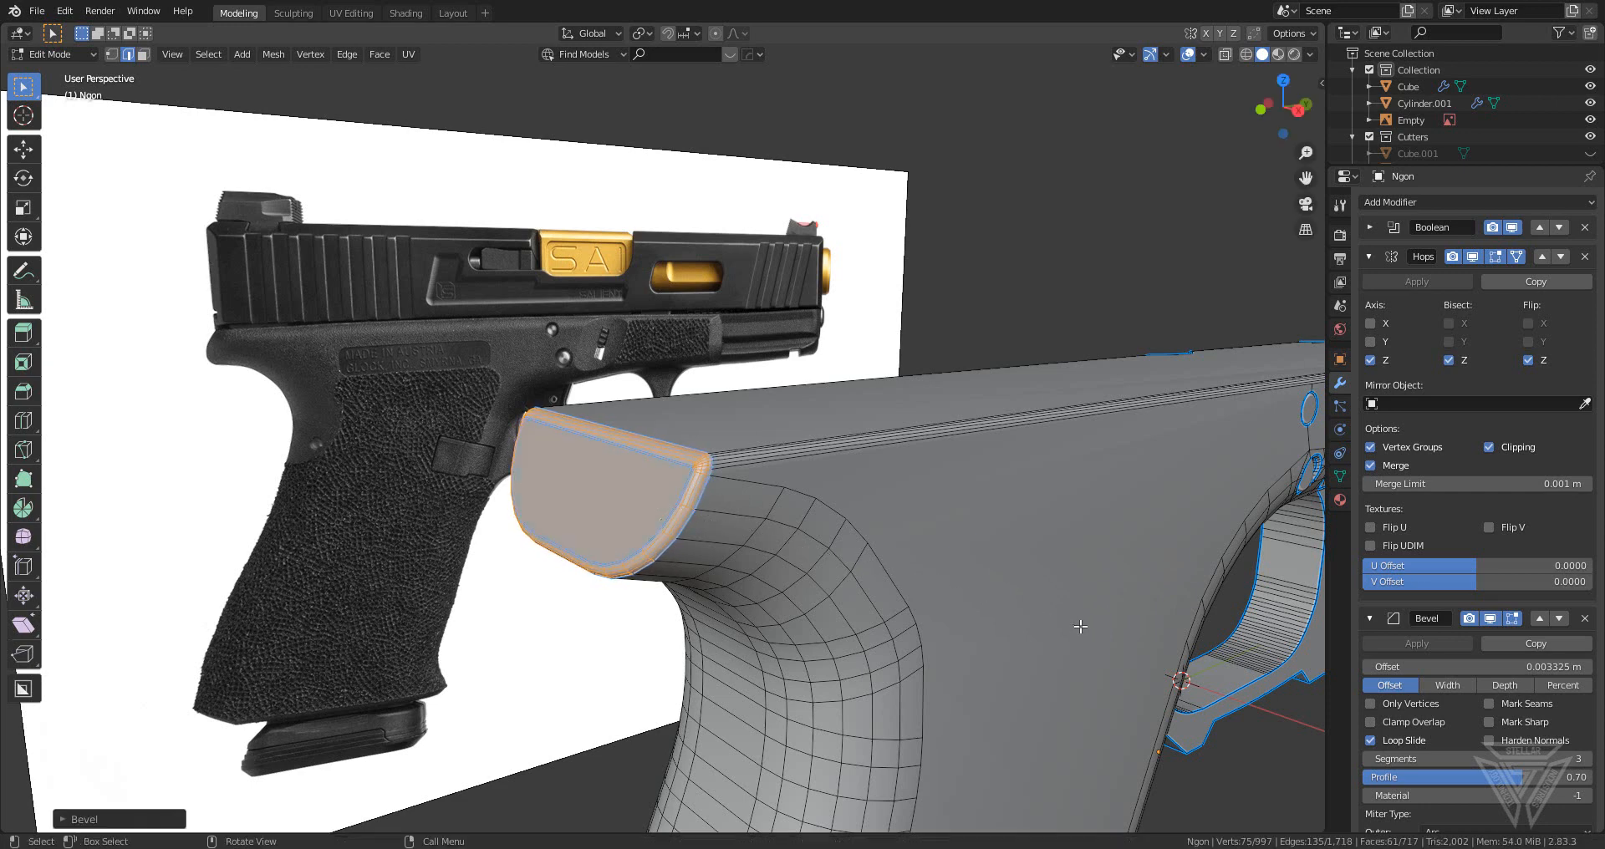
# - Toggle the HardOps sharp marking on the beveled rim of the rear end face
pyautogui.press('q')
pyautogui.click(806, 511)
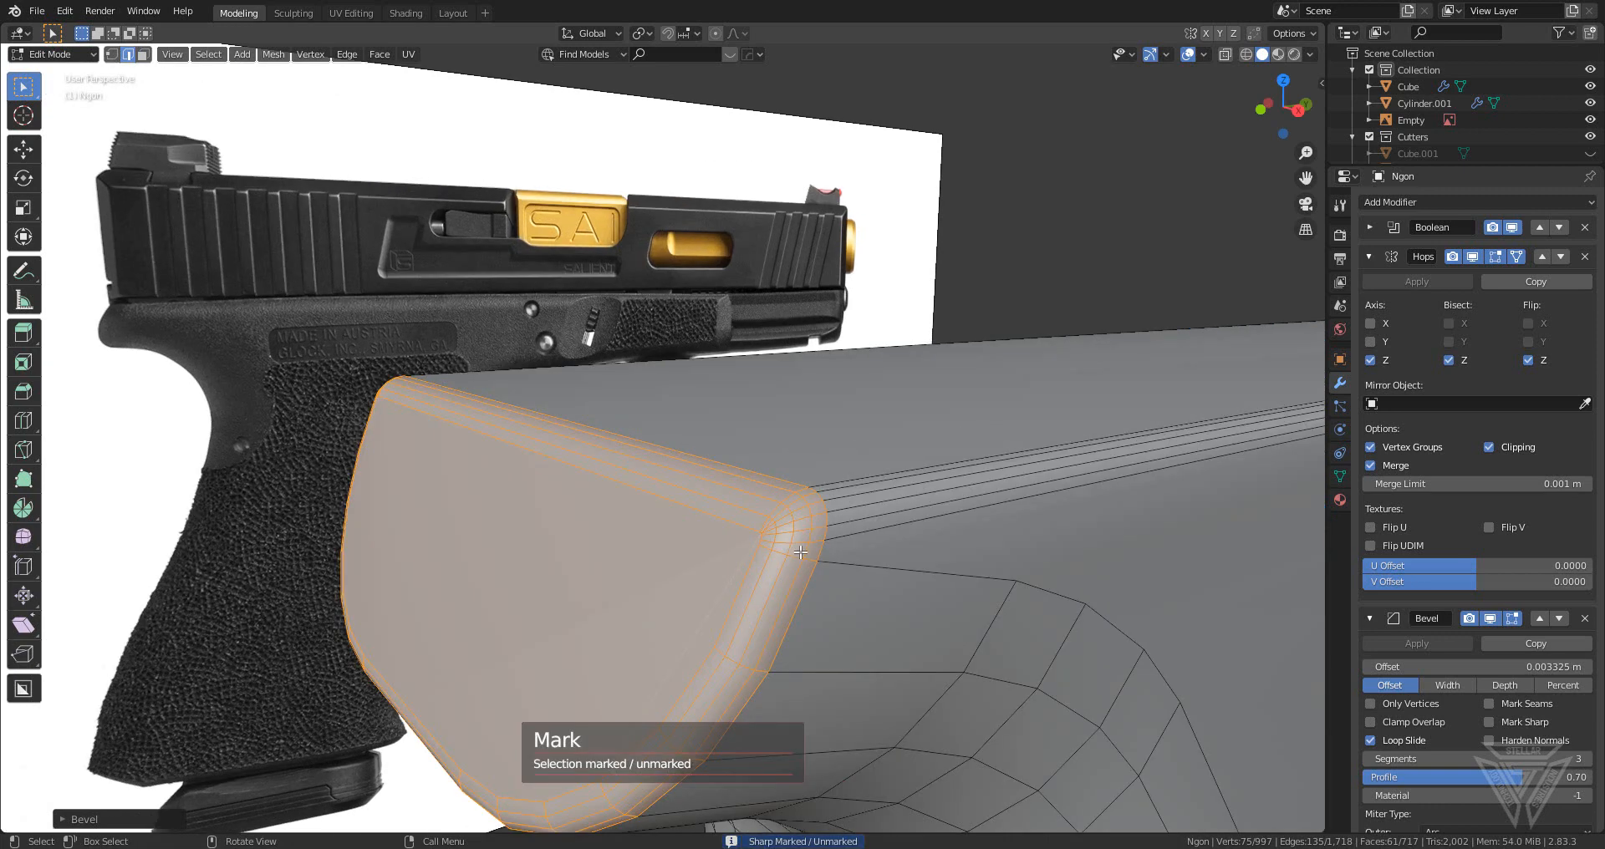
pyautogui.moveTo(856, 563)
pyautogui.mouseDown(button='middle')
pyautogui.moveTo(870, 566)
pyautogui.moveTo(758, 534)
pyautogui.moveTo(874, 583)
pyautogui.mouseUp(button='middle')
pyautogui.press('Tab')
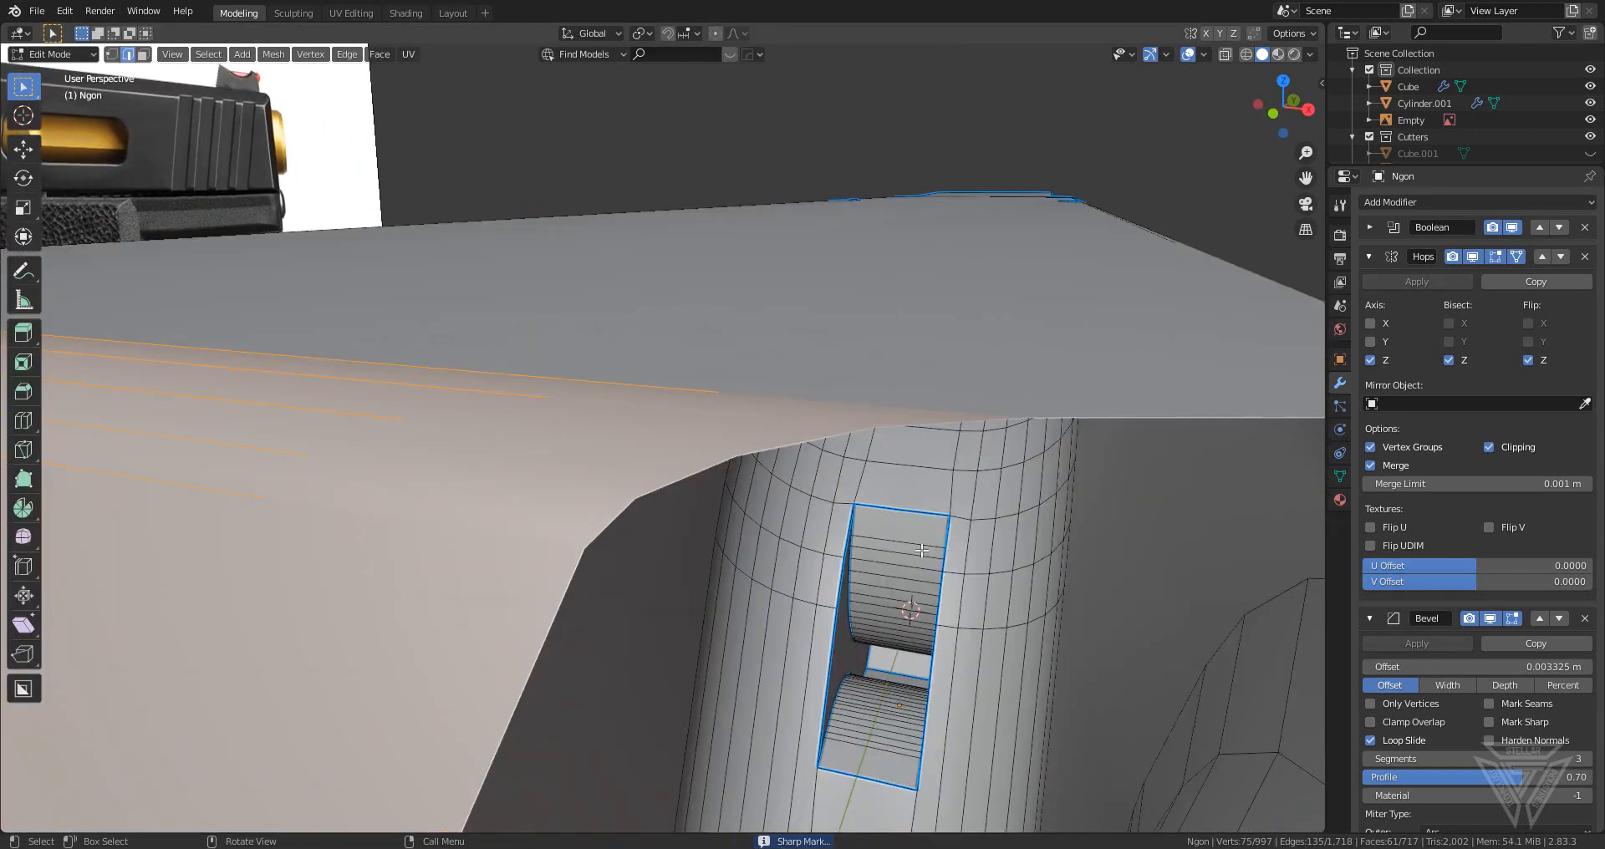
# - Slide the inner corner vertices of the rear face's bevel along the face's upper edge
pyautogui.press('1')
pyautogui.click(880, 496)
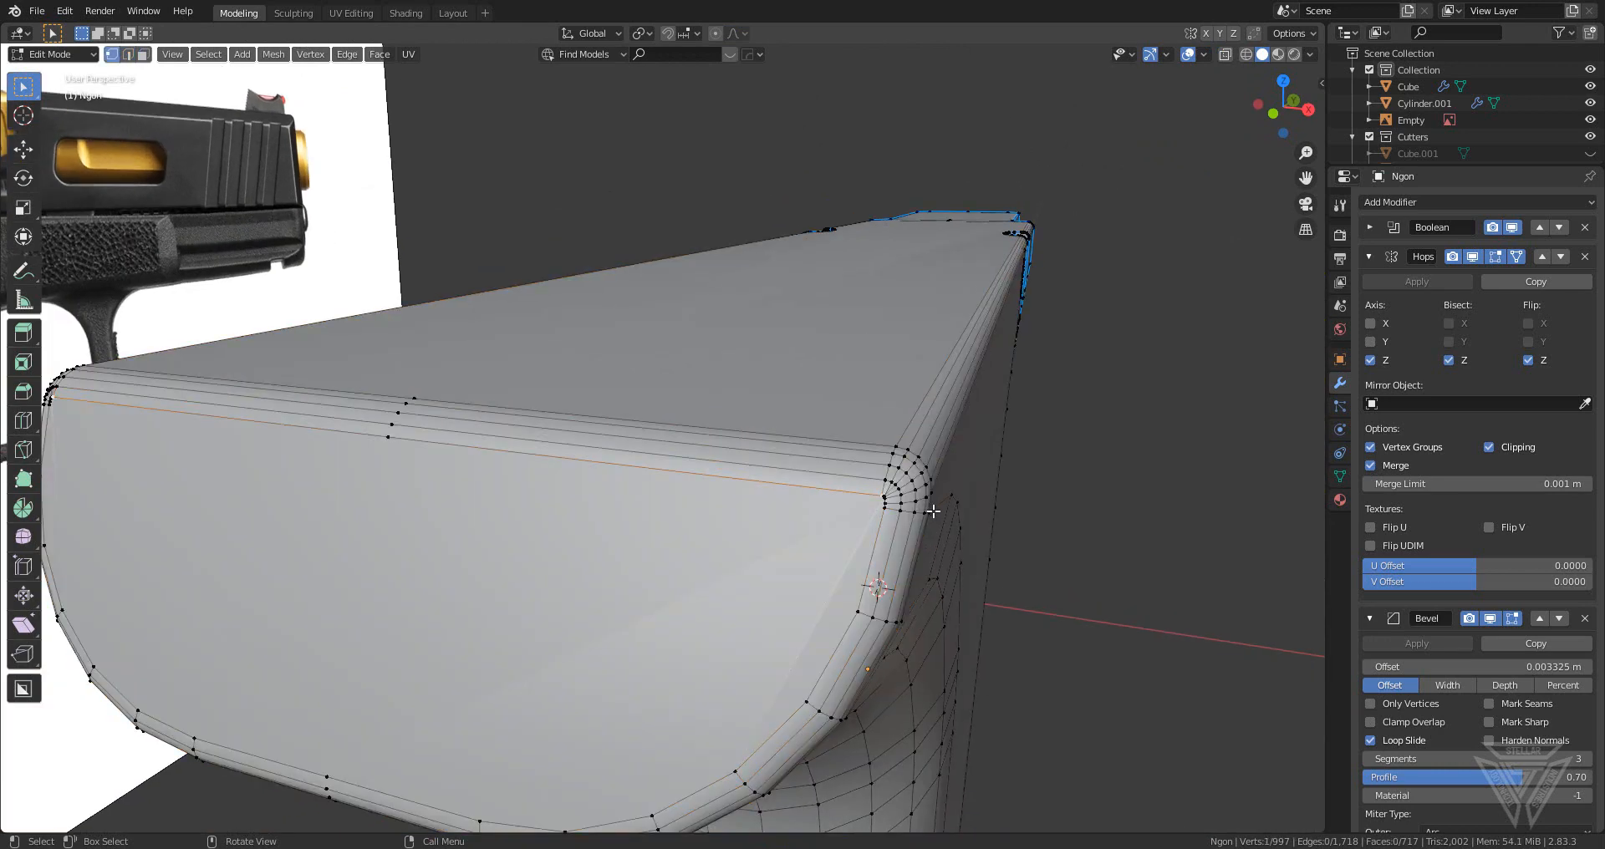
pyautogui.hotkey('shift', 'v')
pyautogui.click(919, 505)
pyautogui.click(884, 495)
pyautogui.press('g')
pyautogui.press('g')
pyautogui.click(903, 504)
# - Slide the corner's lower inner vertices along the rear face's side edge and check the shading in Object Mode
pyautogui.click(884, 511)
pyautogui.press('g')
pyautogui.press('g')
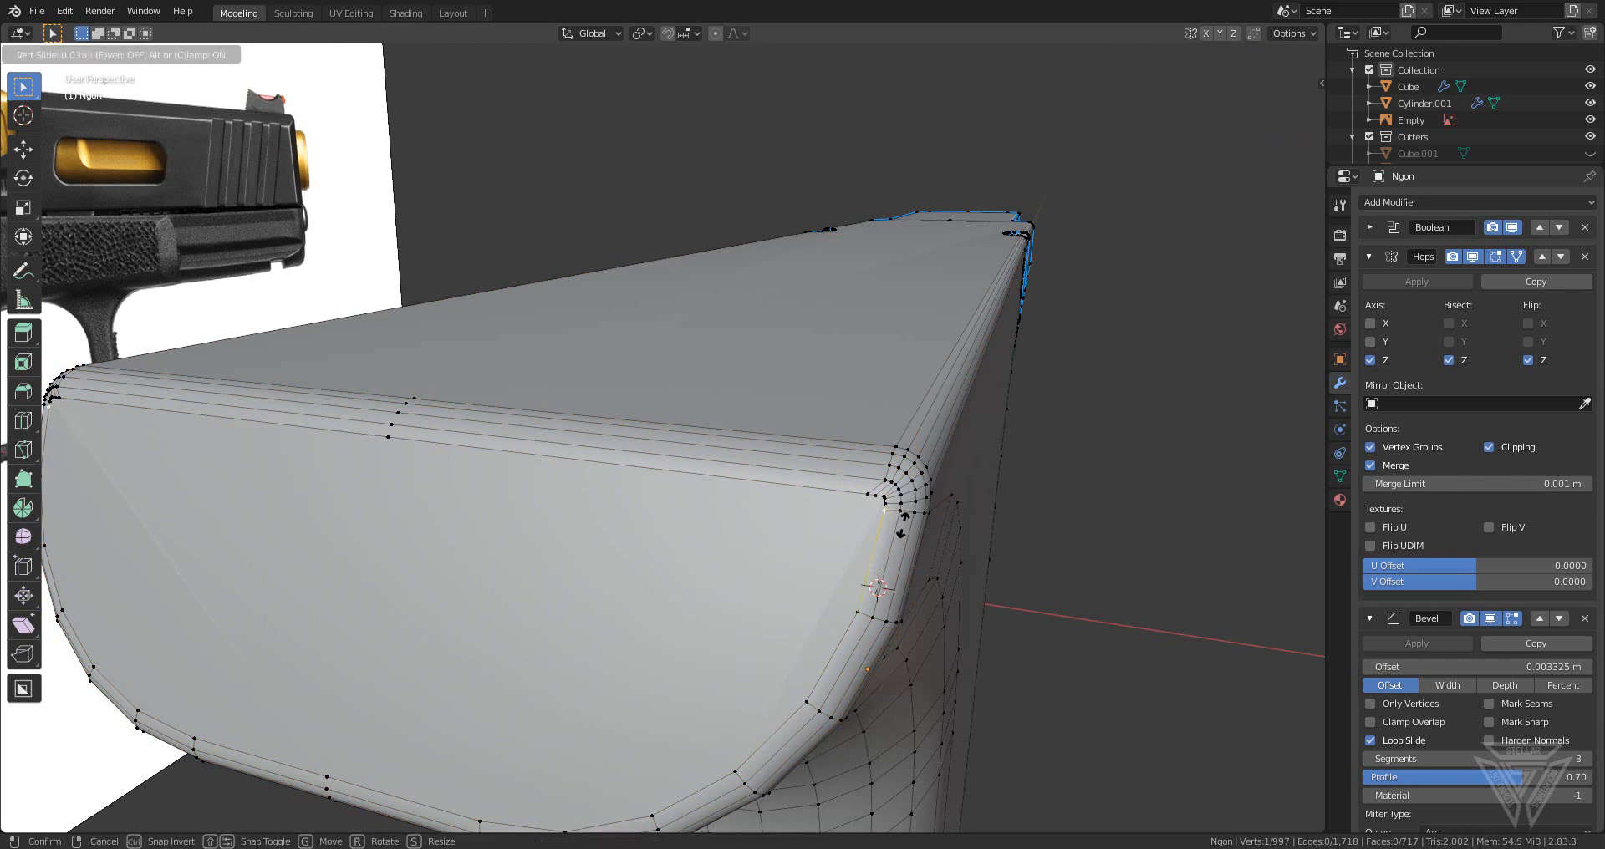
pyautogui.click(903, 523)
pyautogui.press('g')
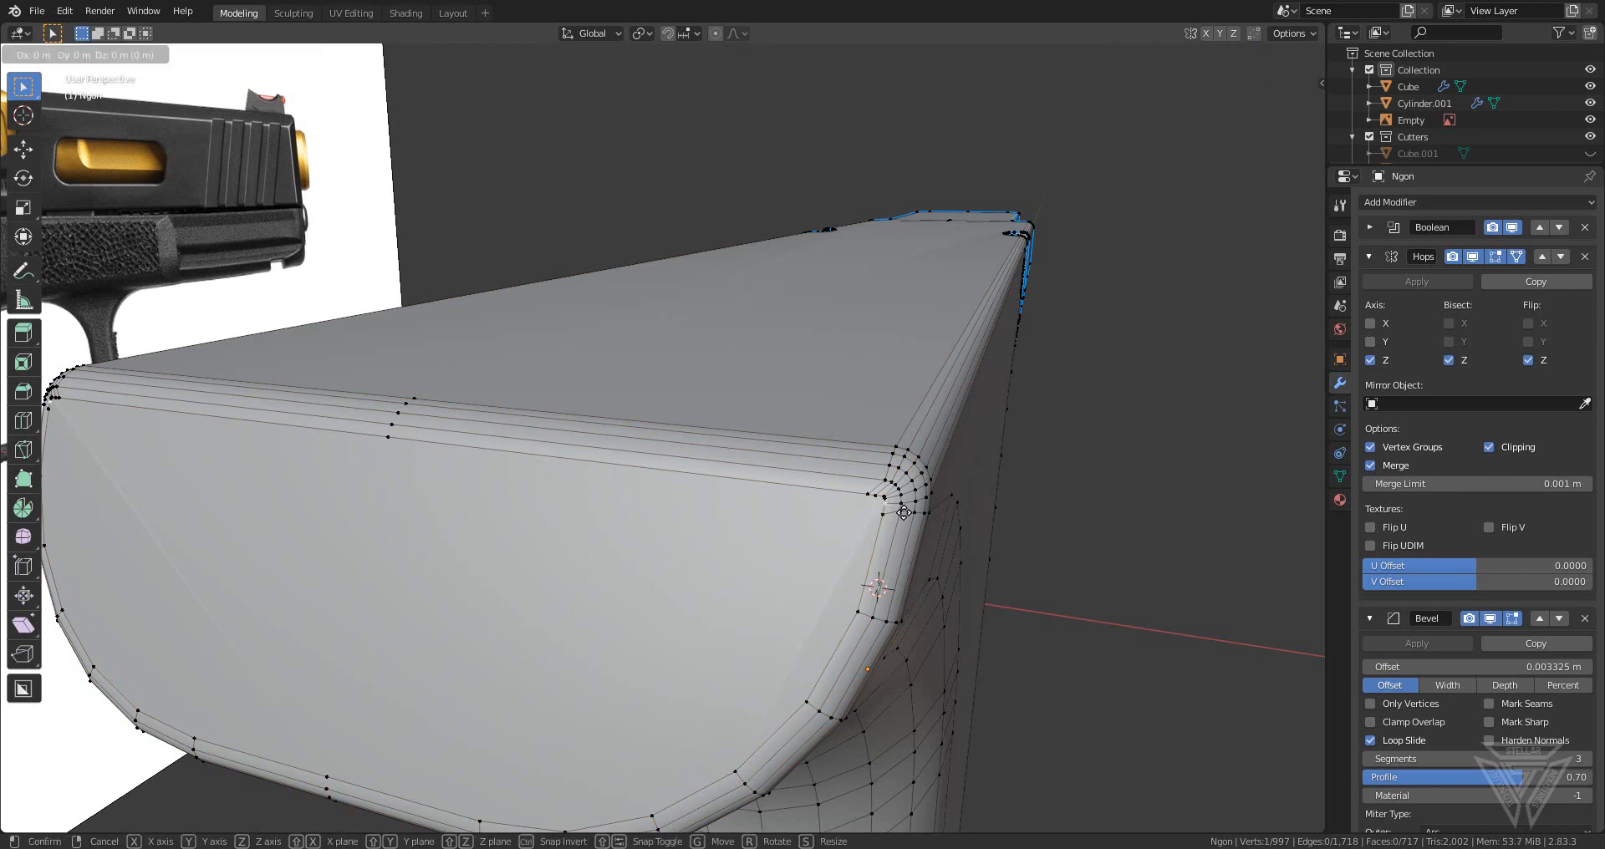
pyautogui.press('g')
pyautogui.click(900, 507)
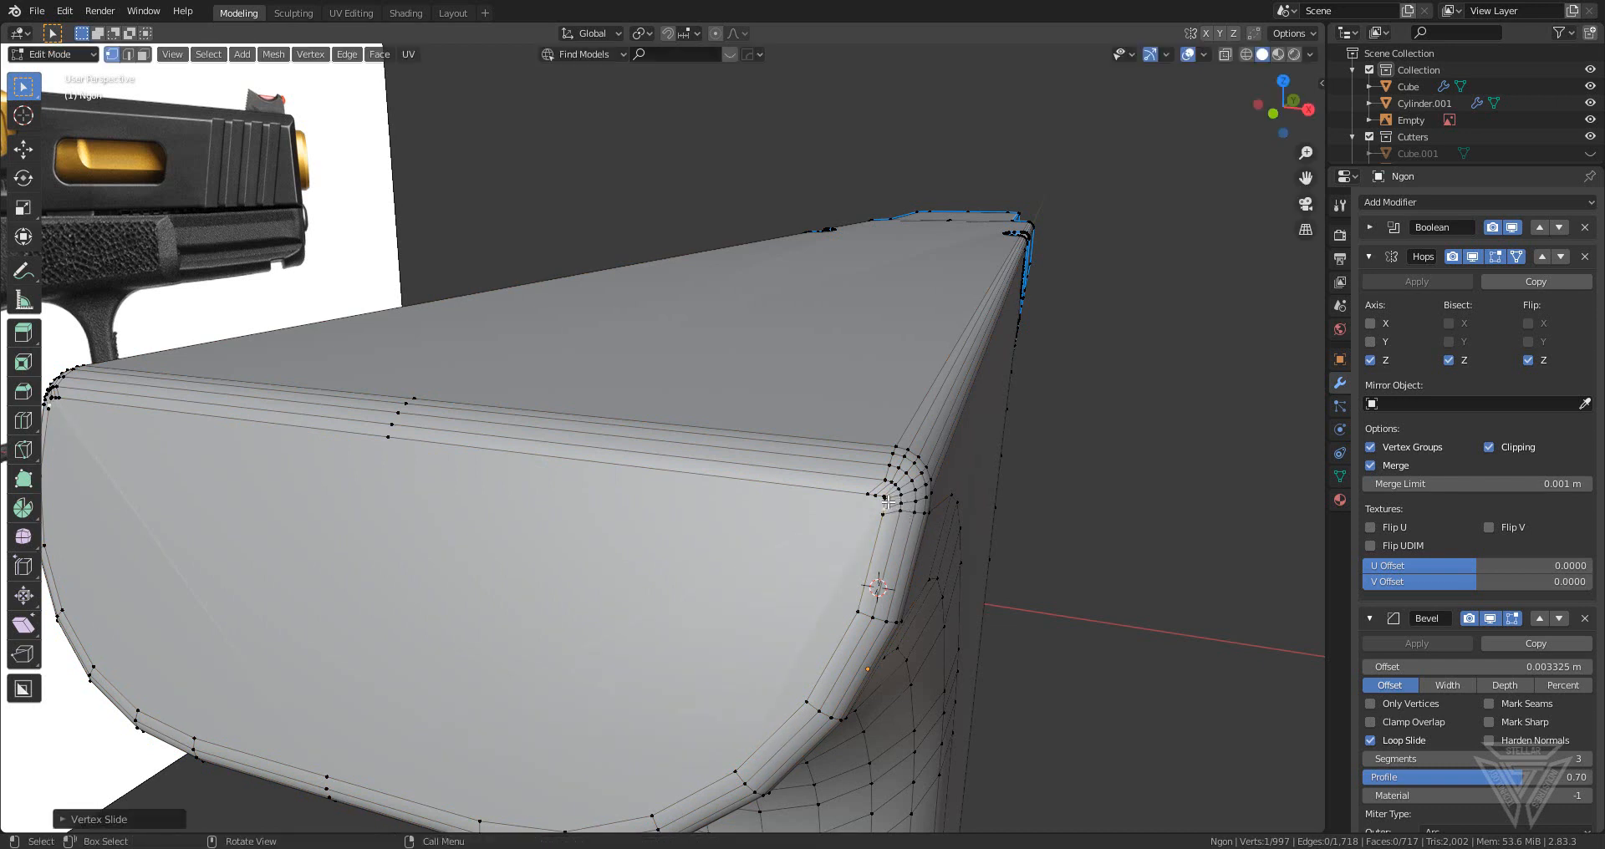
pyautogui.press('g')
pyautogui.press('g')
pyautogui.click(903, 510)
pyautogui.press('Tab')
pyautogui.scroll(-4, 1050, 538)
pyautogui.scroll(4, 776, 510)
pyautogui.moveTo(768, 524); pyautogui.dragTo(765, 515, button='middle')
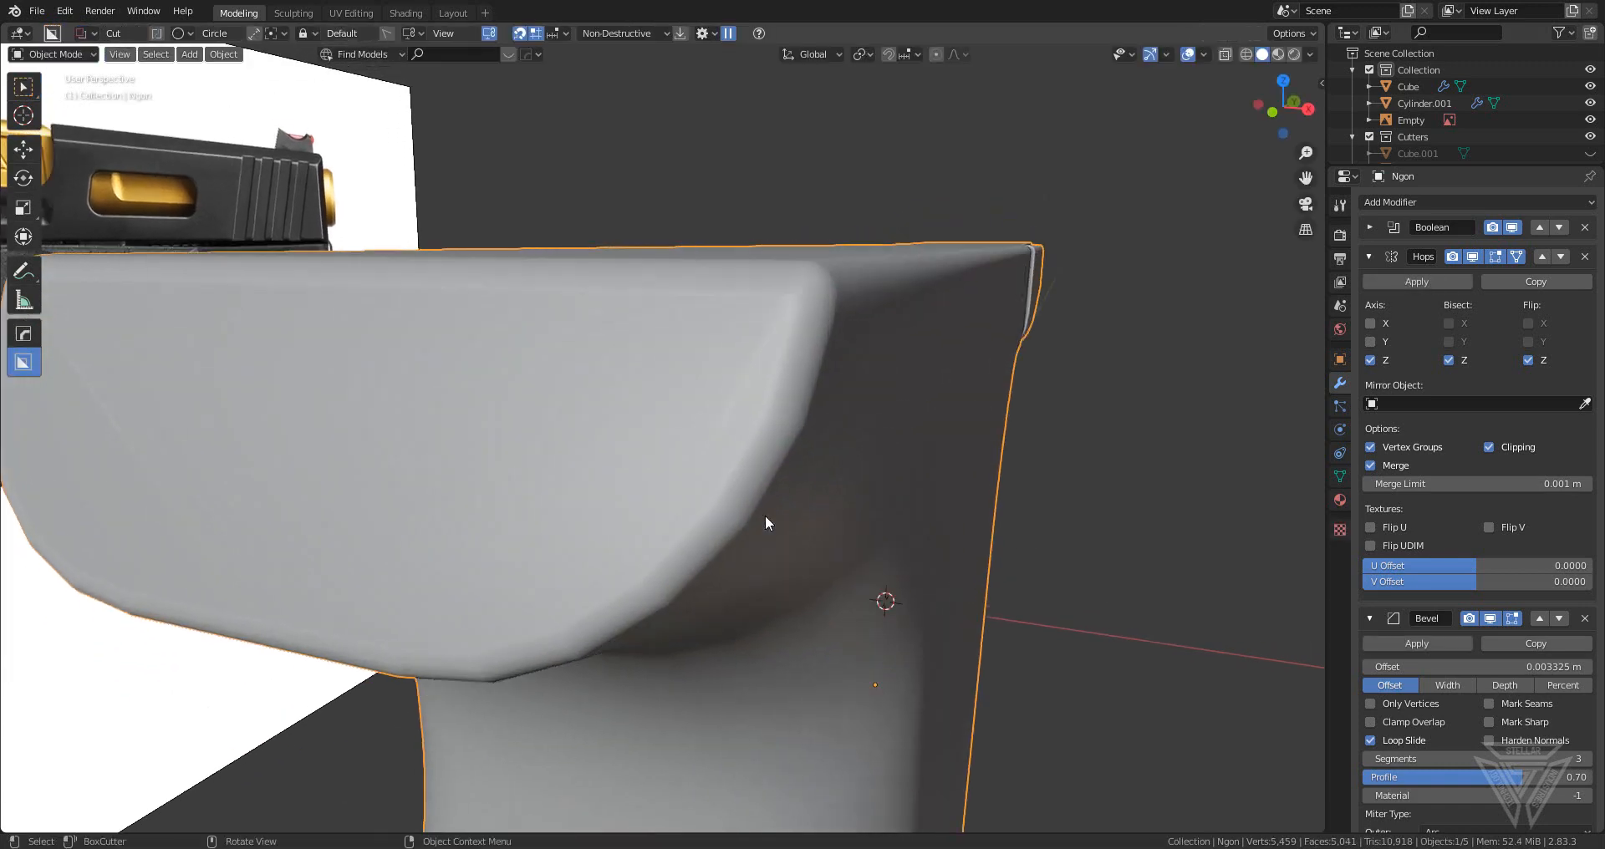
# - Merge the five inner corner vertices of the rear face's bevel and return to Object Mode
pyautogui.press('Tab')
pyautogui.keyDown('shift'); pyautogui.moveTo(805, 379); pyautogui.dragTo(792, 404, button='middle'); pyautogui.keyUp('shift')
pyautogui.scroll(2, 719, 473)
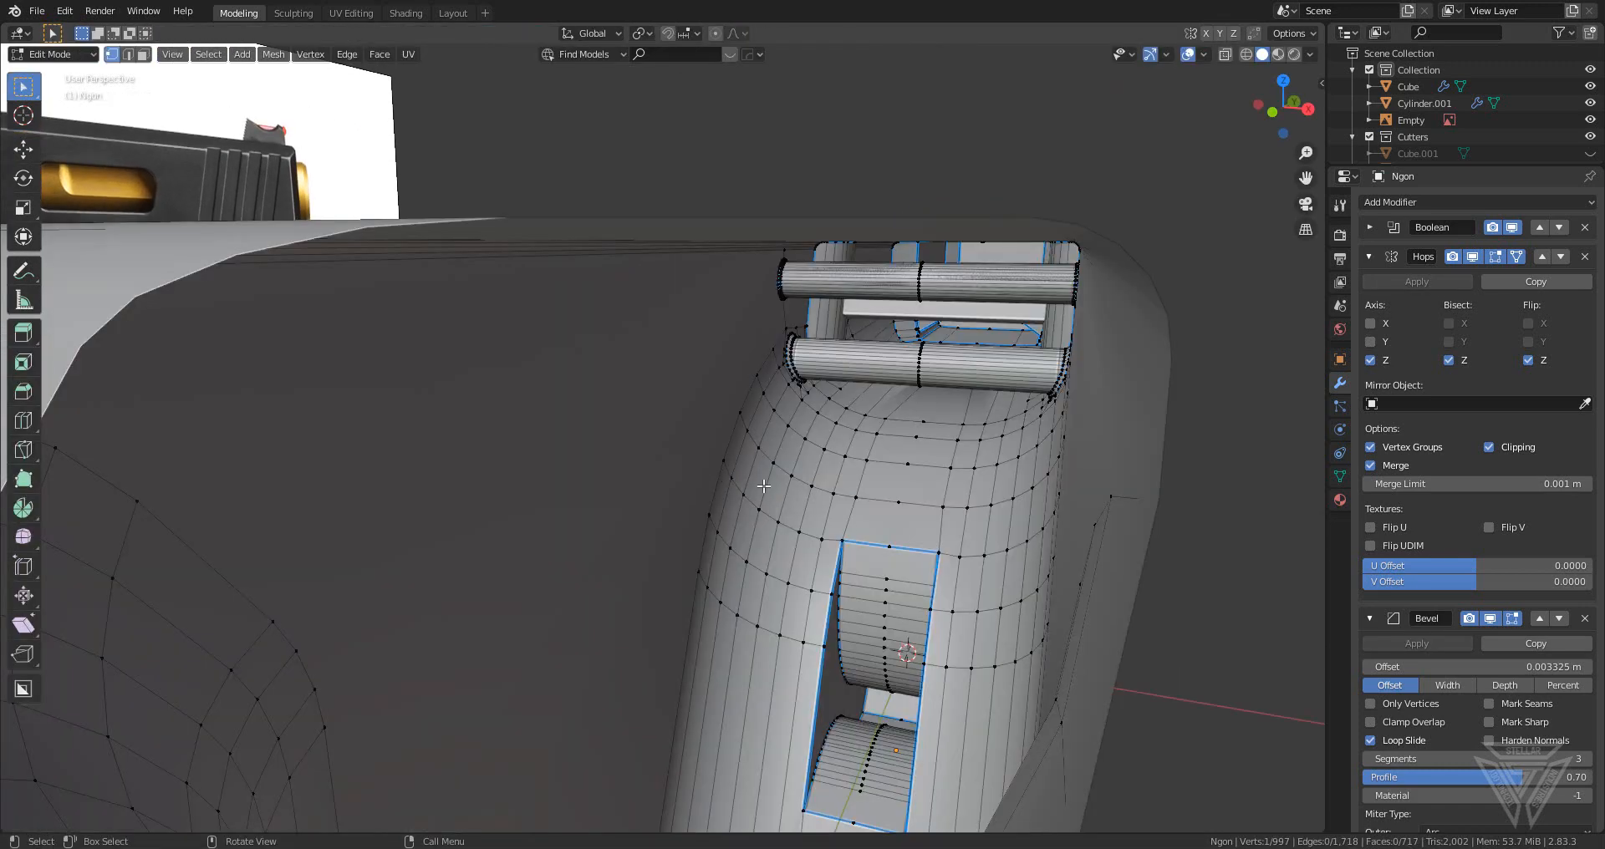
pyautogui.scroll(-1, 765, 486)
pyautogui.click(813, 470)
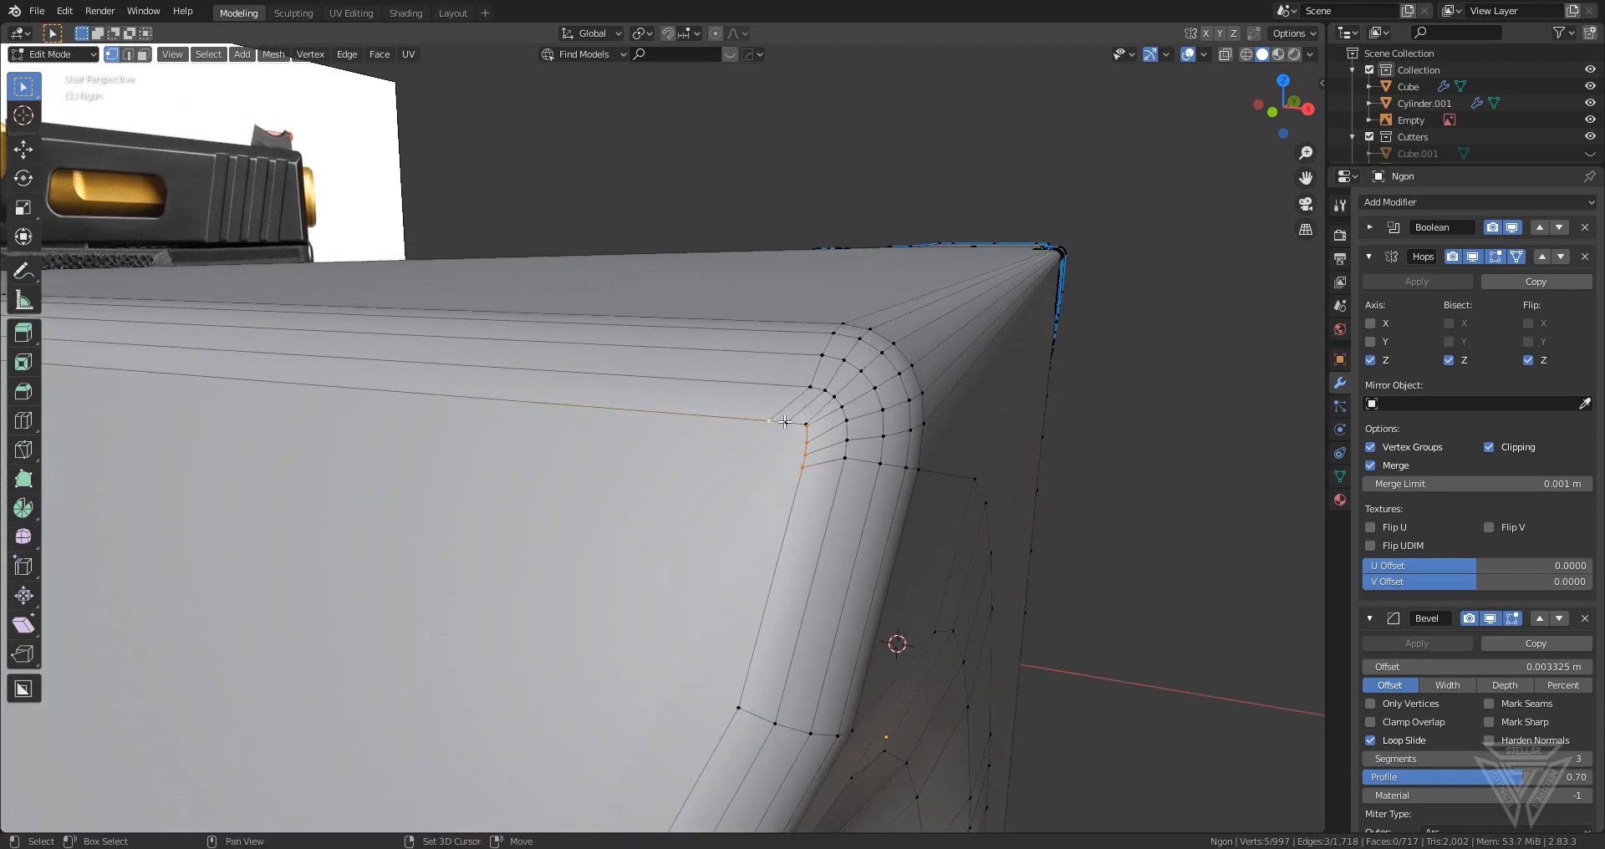
pyautogui.press('m')
pyautogui.click(969, 540)
pyautogui.press('Tab')
pyautogui.scroll(-8, 970, 541)
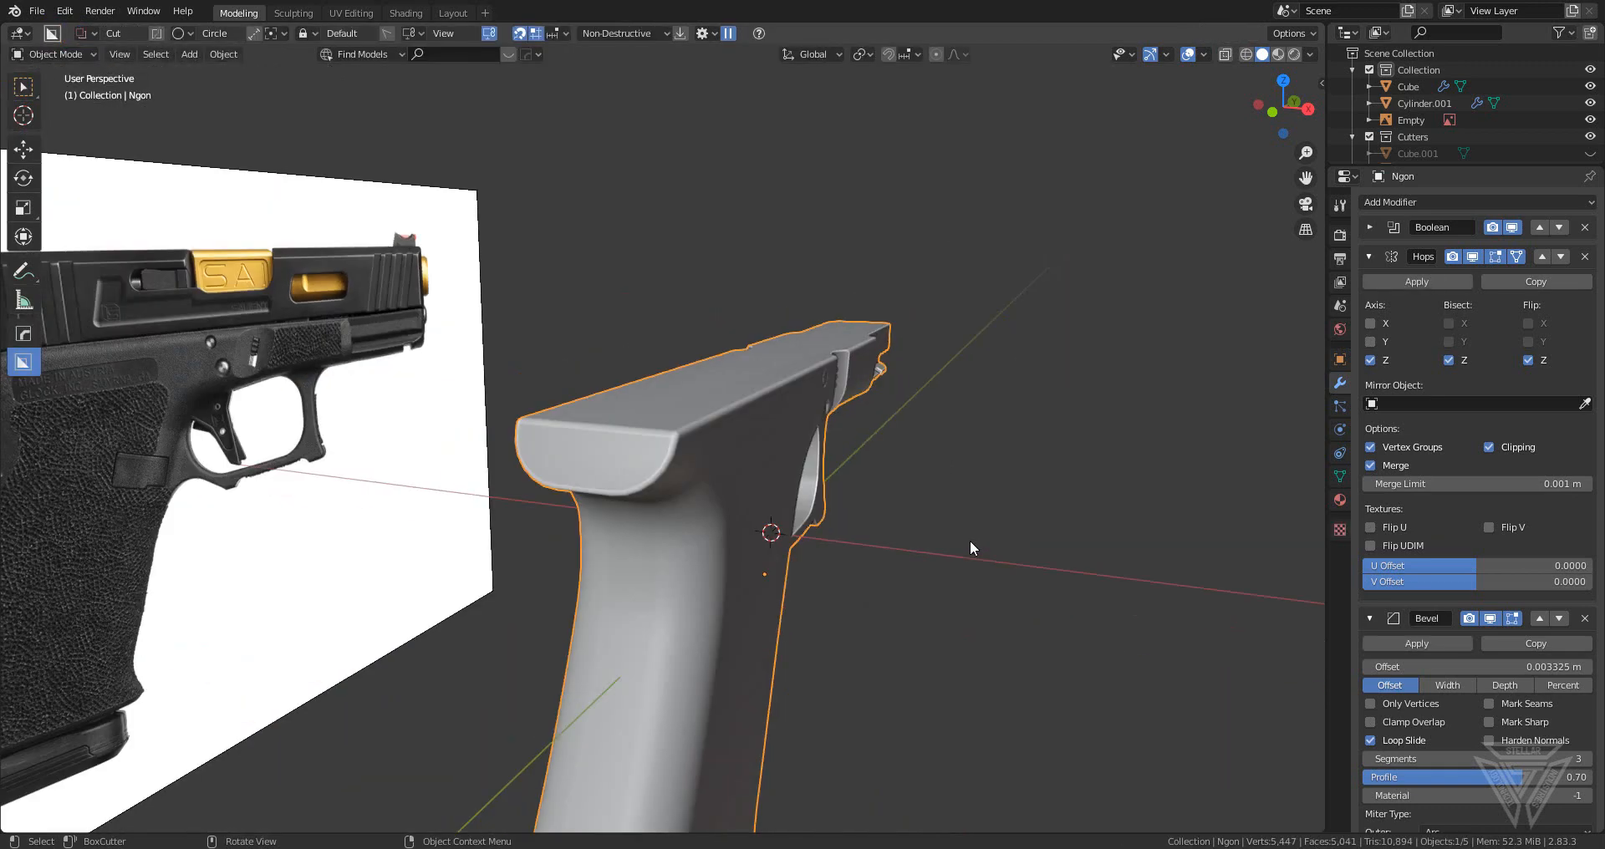
# - Examine the side recess, trigger guard and grip from several angles against the reference image
pyautogui.moveTo(969, 541); pyautogui.dragTo(825, 511, button='middle')
pyautogui.scroll(3, 827, 526)
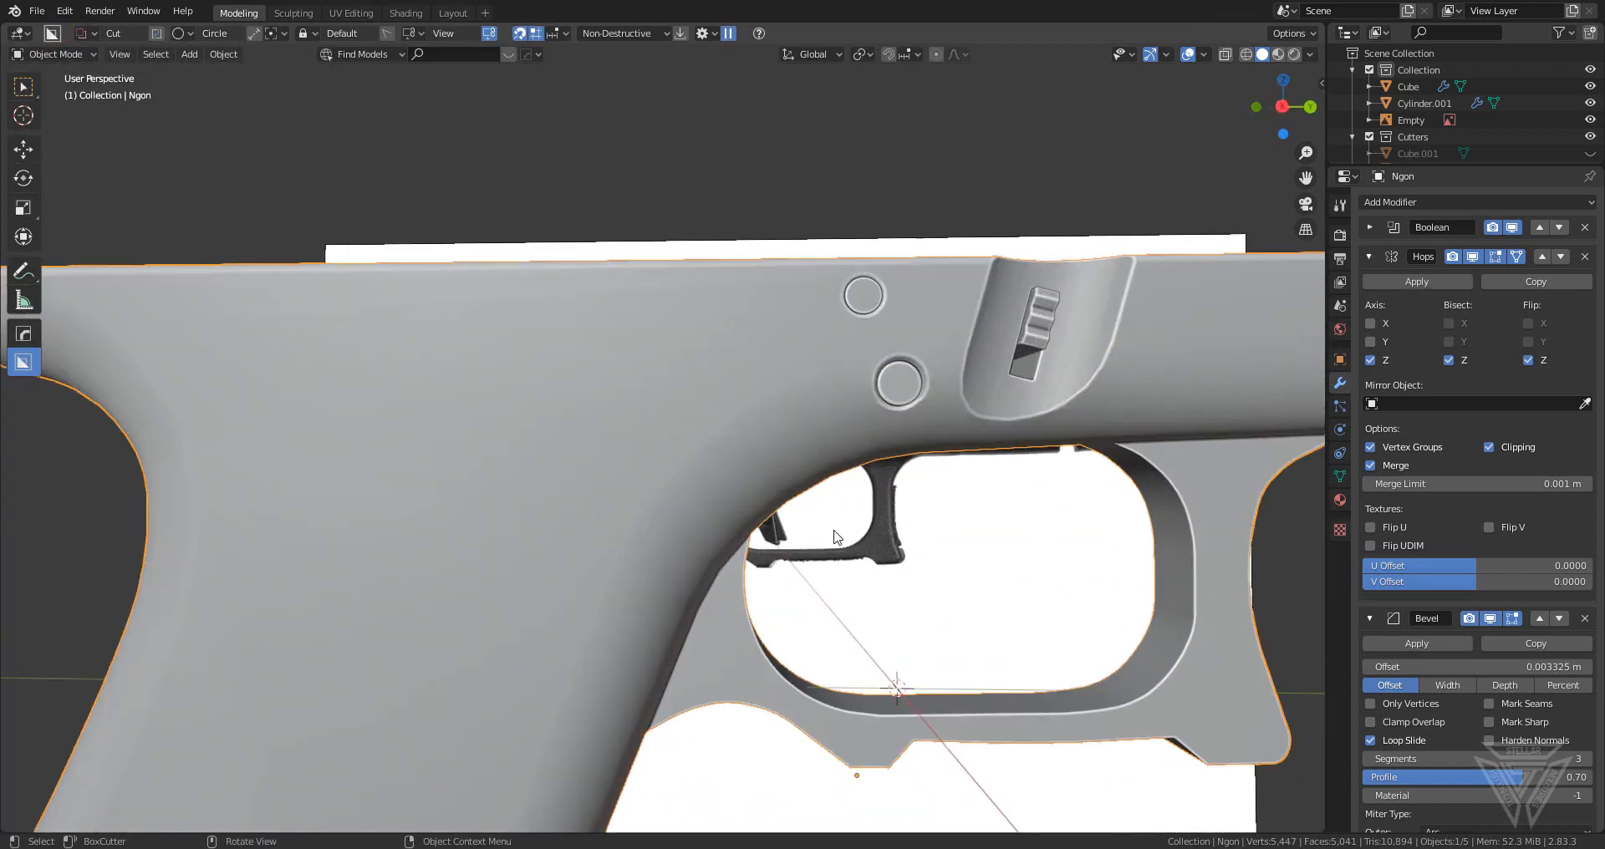
pyautogui.scroll(3, 817, 609)
pyautogui.scroll(-6, 841, 473)
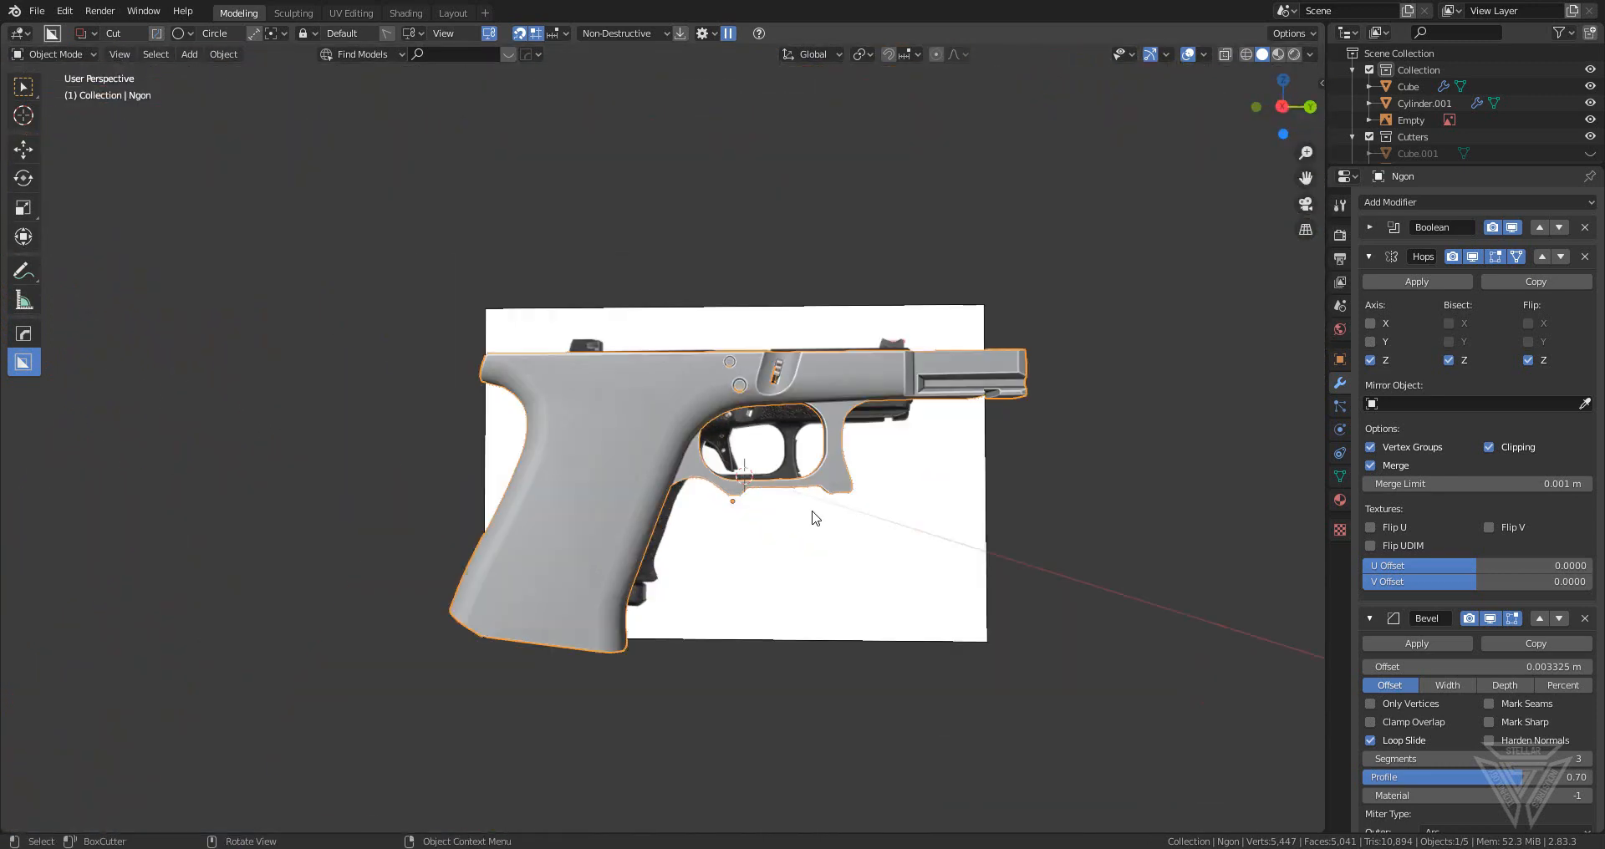
pyautogui.moveTo(813, 519); pyautogui.dragTo(935, 523, button='middle')
pyautogui.scroll(3, 861, 548)
pyautogui.moveTo(763, 570); pyautogui.dragTo(814, 537, button='middle')
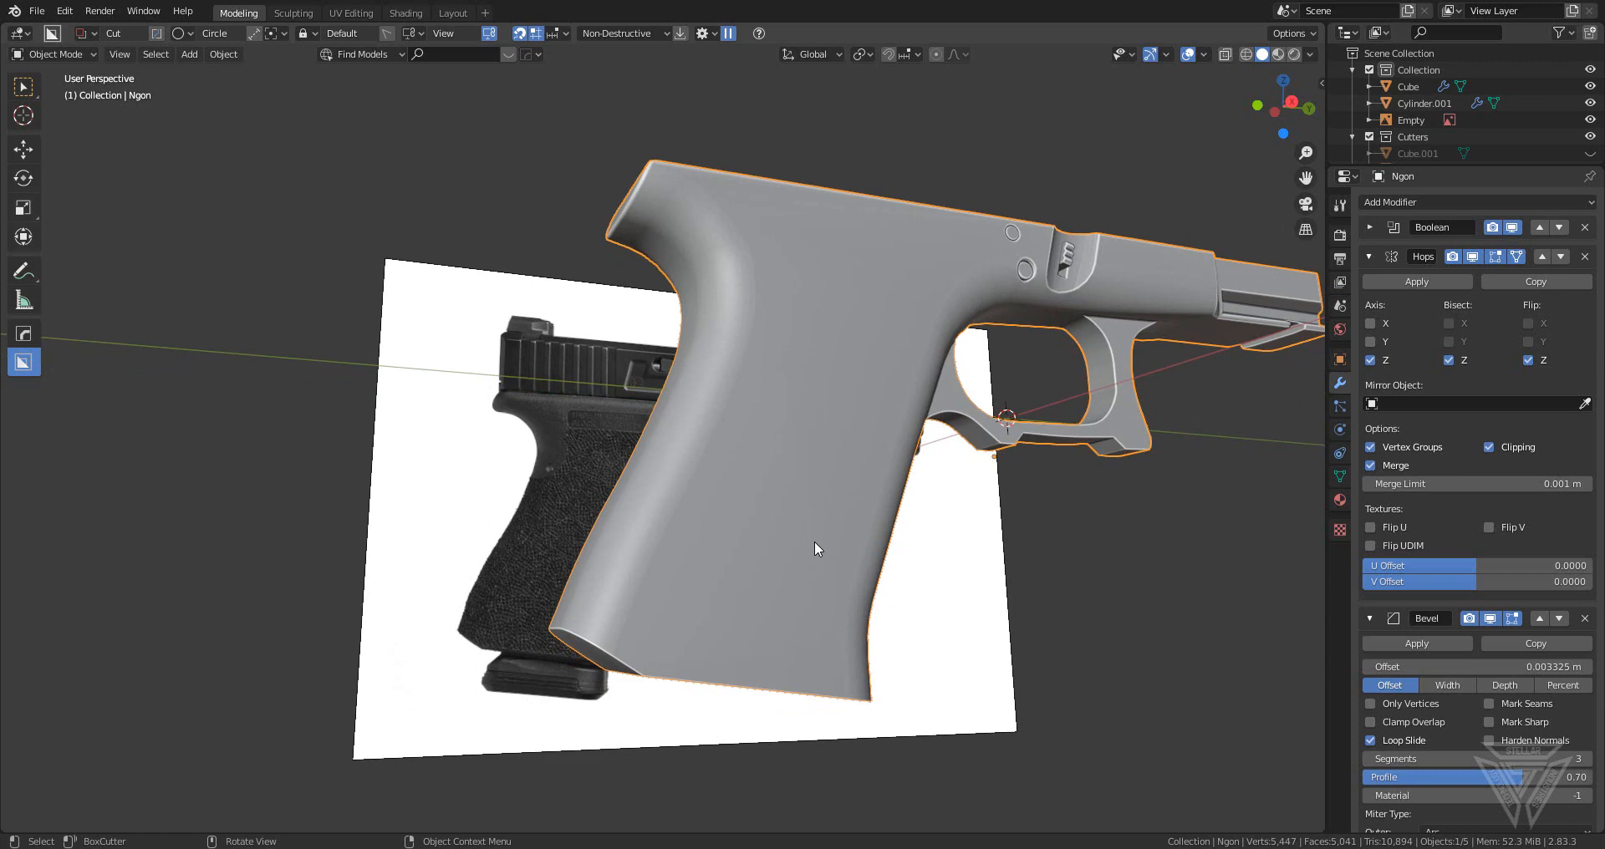
pyautogui.moveTo(823, 455); pyautogui.dragTo(779, 514, button='middle')
pyautogui.scroll(-4, 844, 468)
pyautogui.keyDown('shift'); pyautogui.moveTo(866, 440); pyautogui.dragTo(928, 399, button='middle'); pyautogui.keyUp('shift')
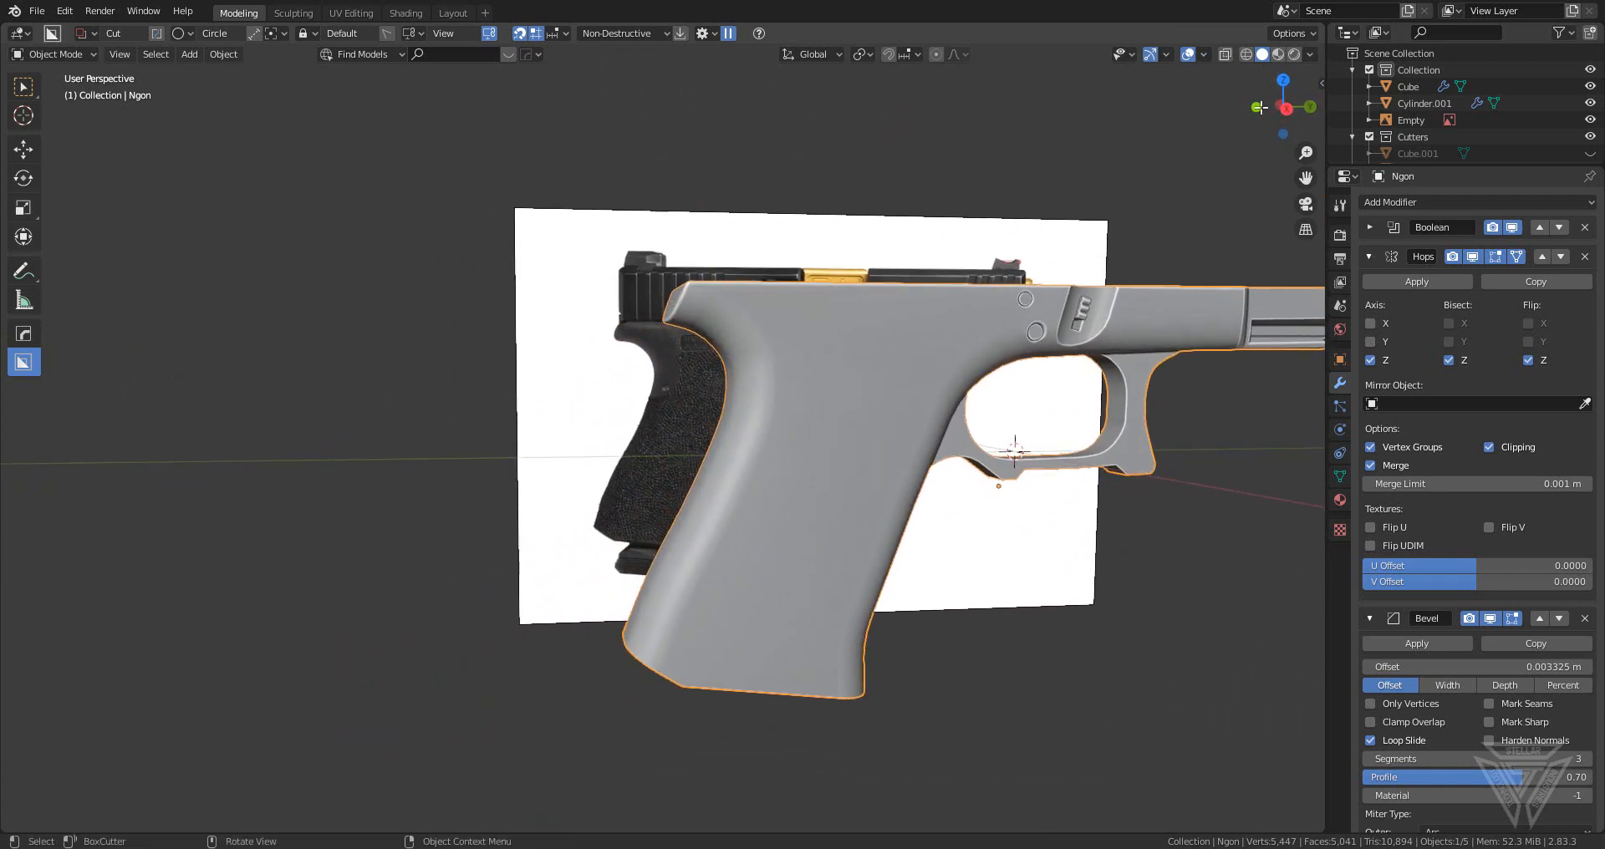
# - In the right orthographic view with X-ray on, cut a small circular hole through the grip at the reference's pin location with BoxCutter
pyautogui.click(1285, 109)
pyautogui.scroll(6, 796, 403)
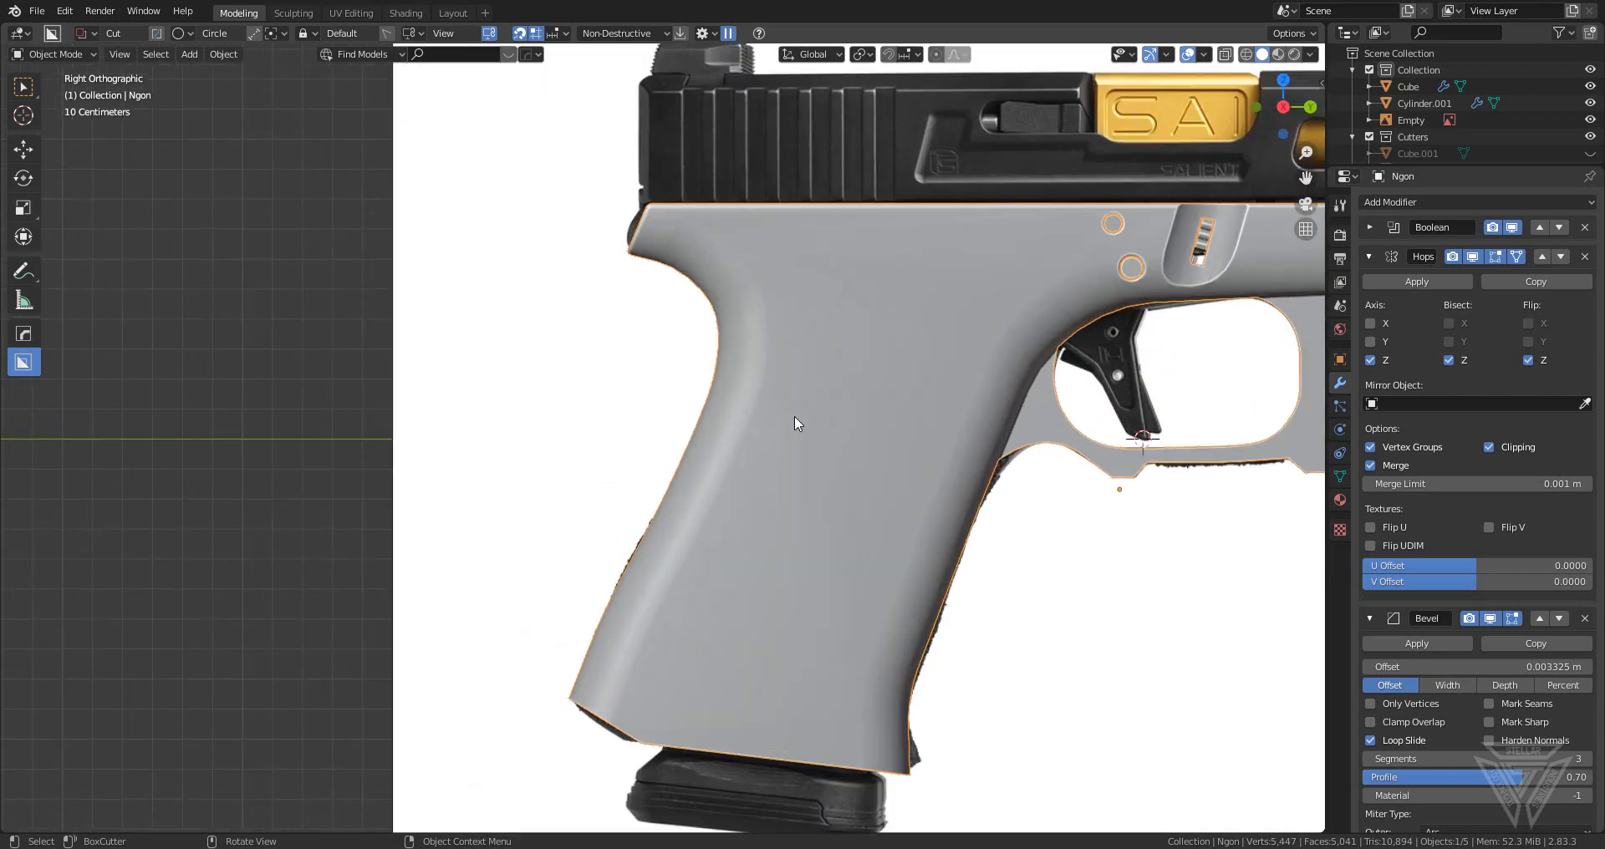
pyautogui.keyDown('shift'); pyautogui.moveTo(795, 417); pyautogui.dragTo(669, 449, button='middle'); pyautogui.keyUp('shift')
pyautogui.click(1225, 55)
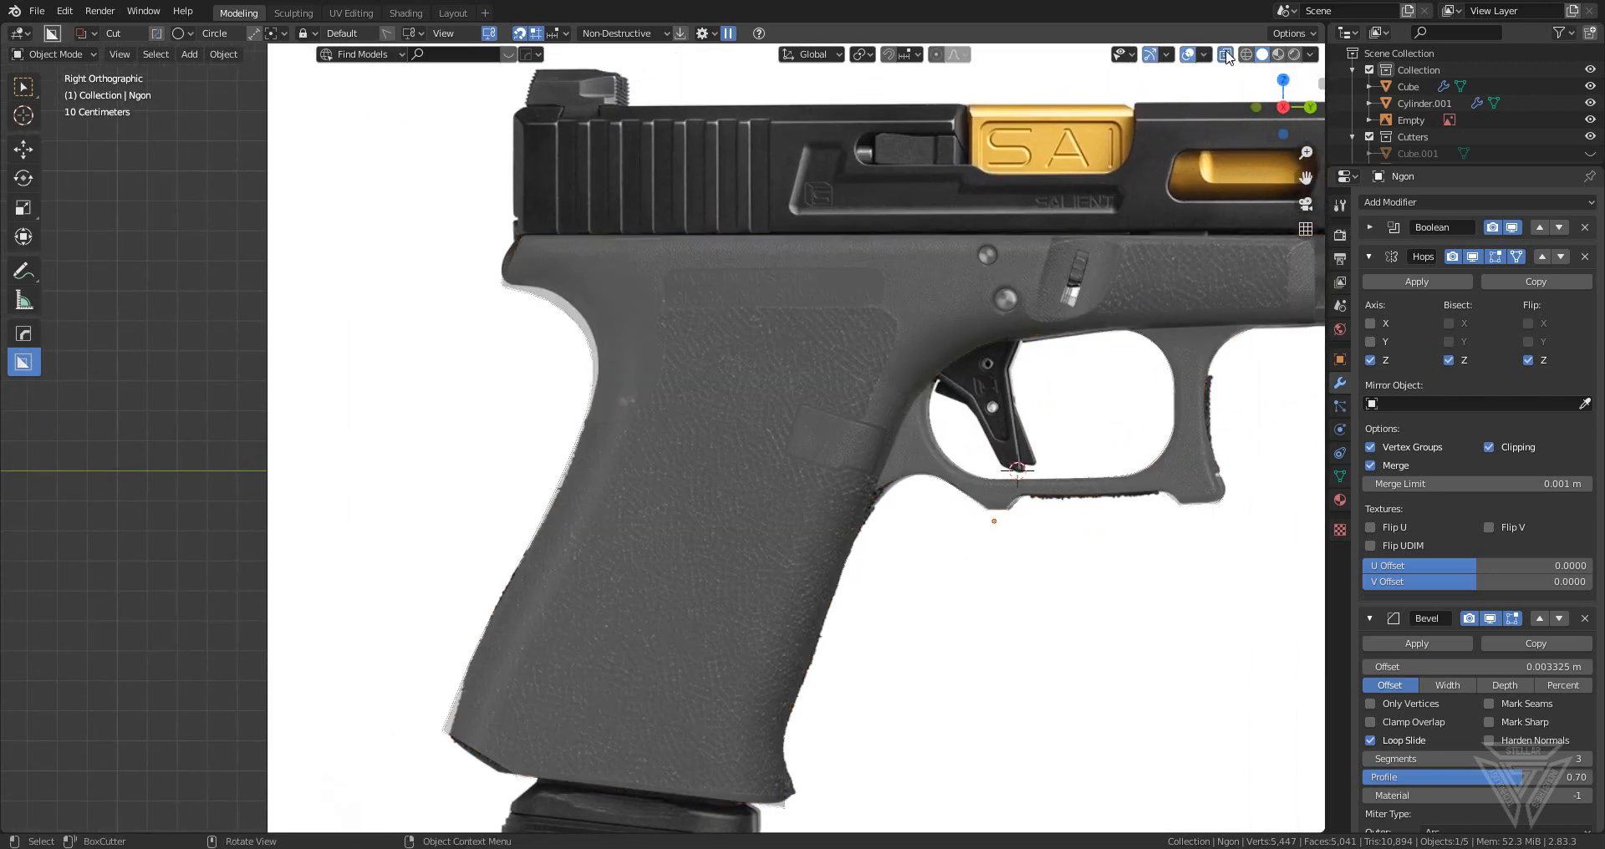
pyautogui.scroll(8, 650, 373)
pyautogui.keyDown('shift'); pyautogui.moveTo(633, 342); pyautogui.dragTo(660, 487, button='middle'); pyautogui.keyUp('shift')
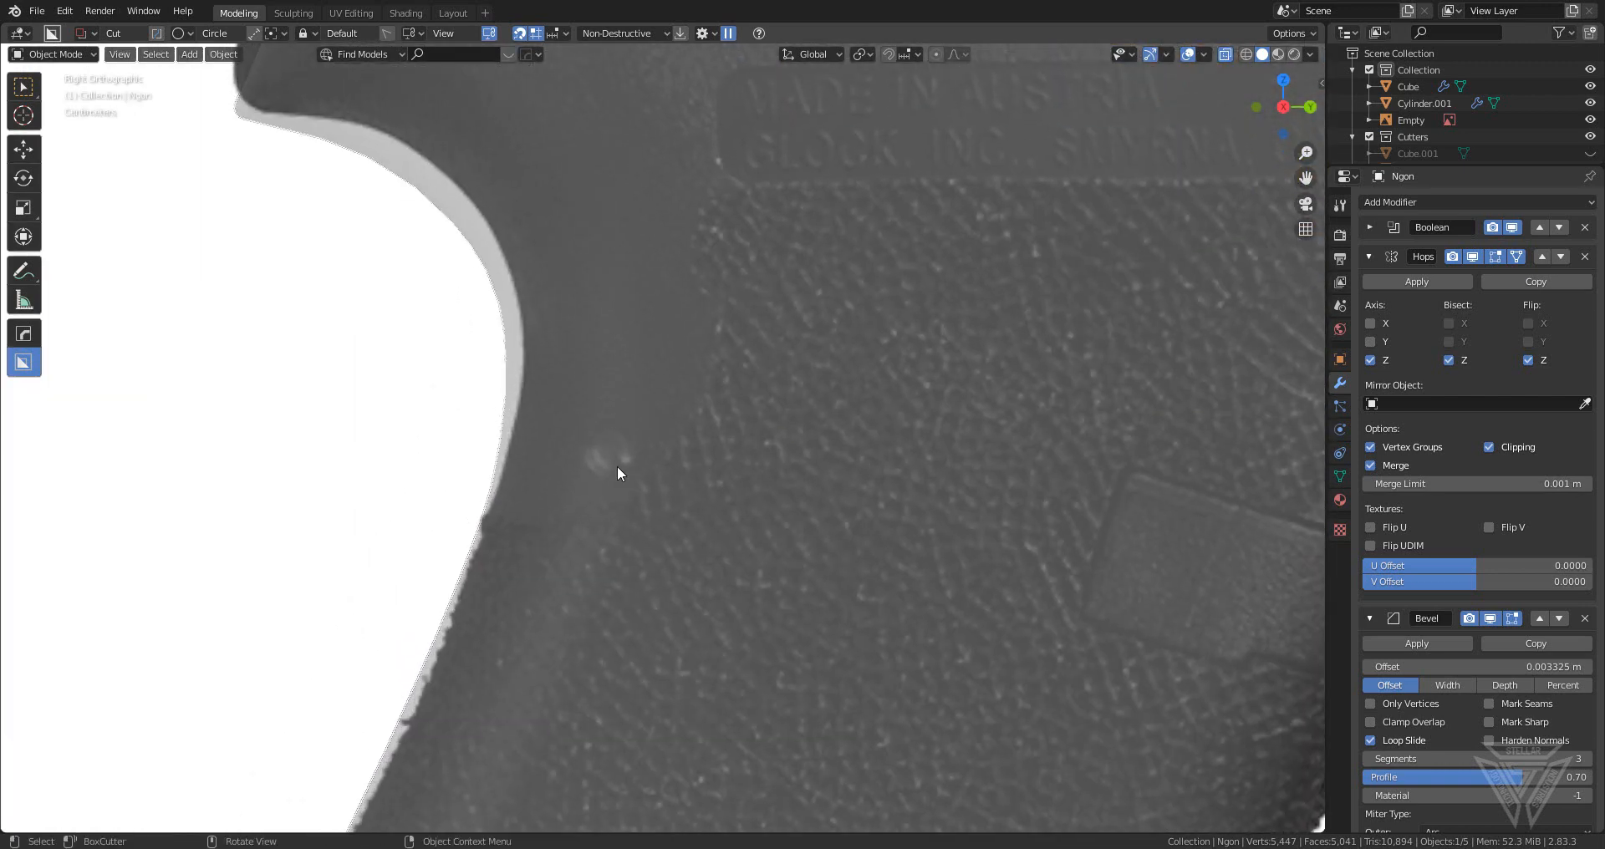
pyautogui.press('d')
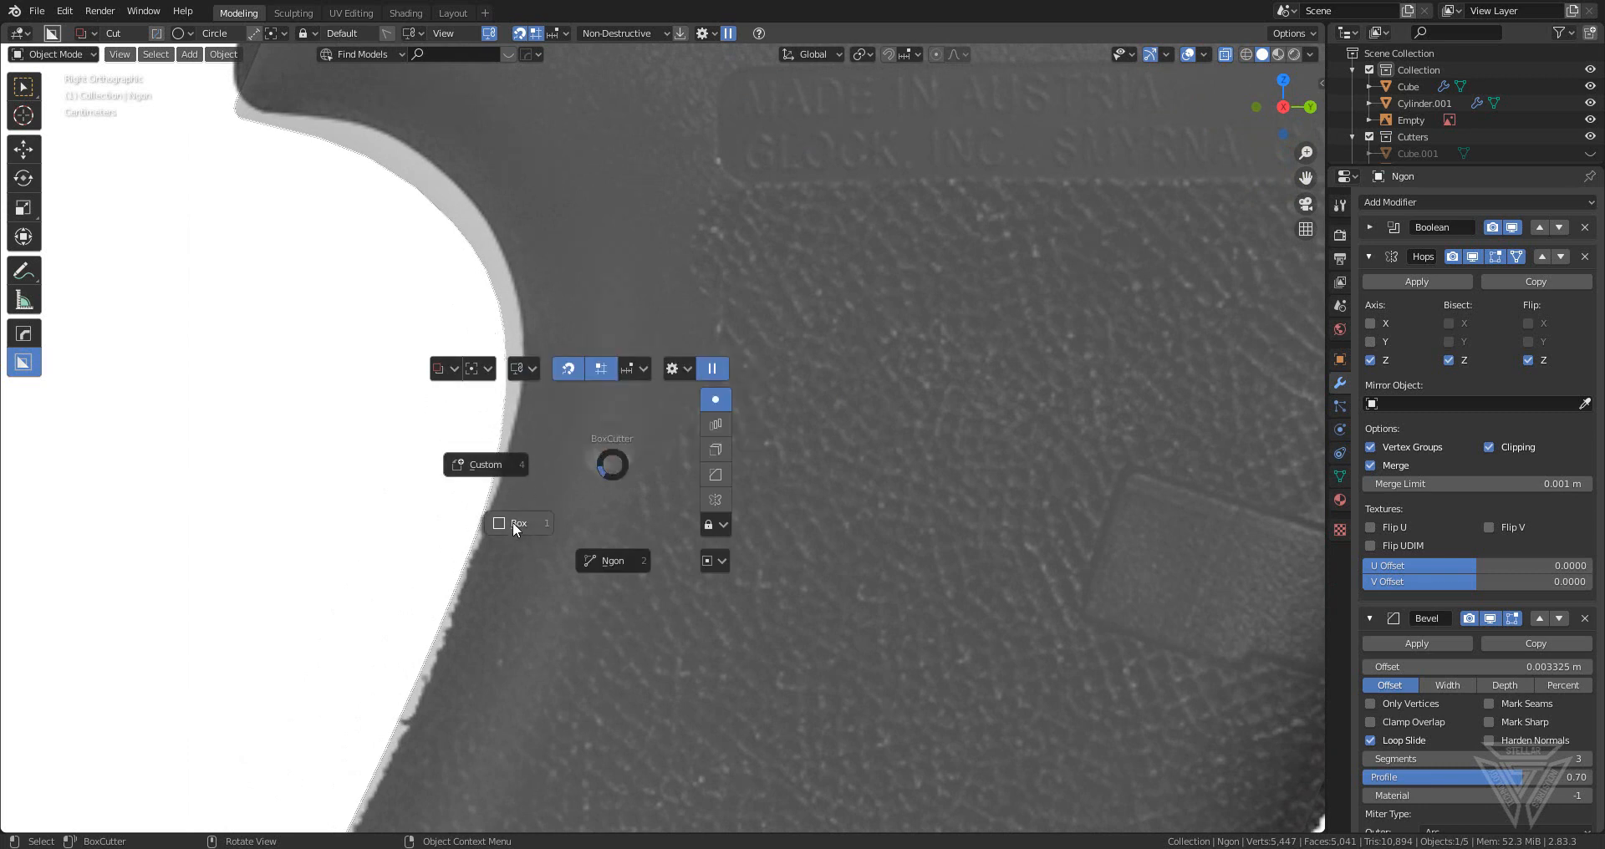
pyautogui.press('Escape')
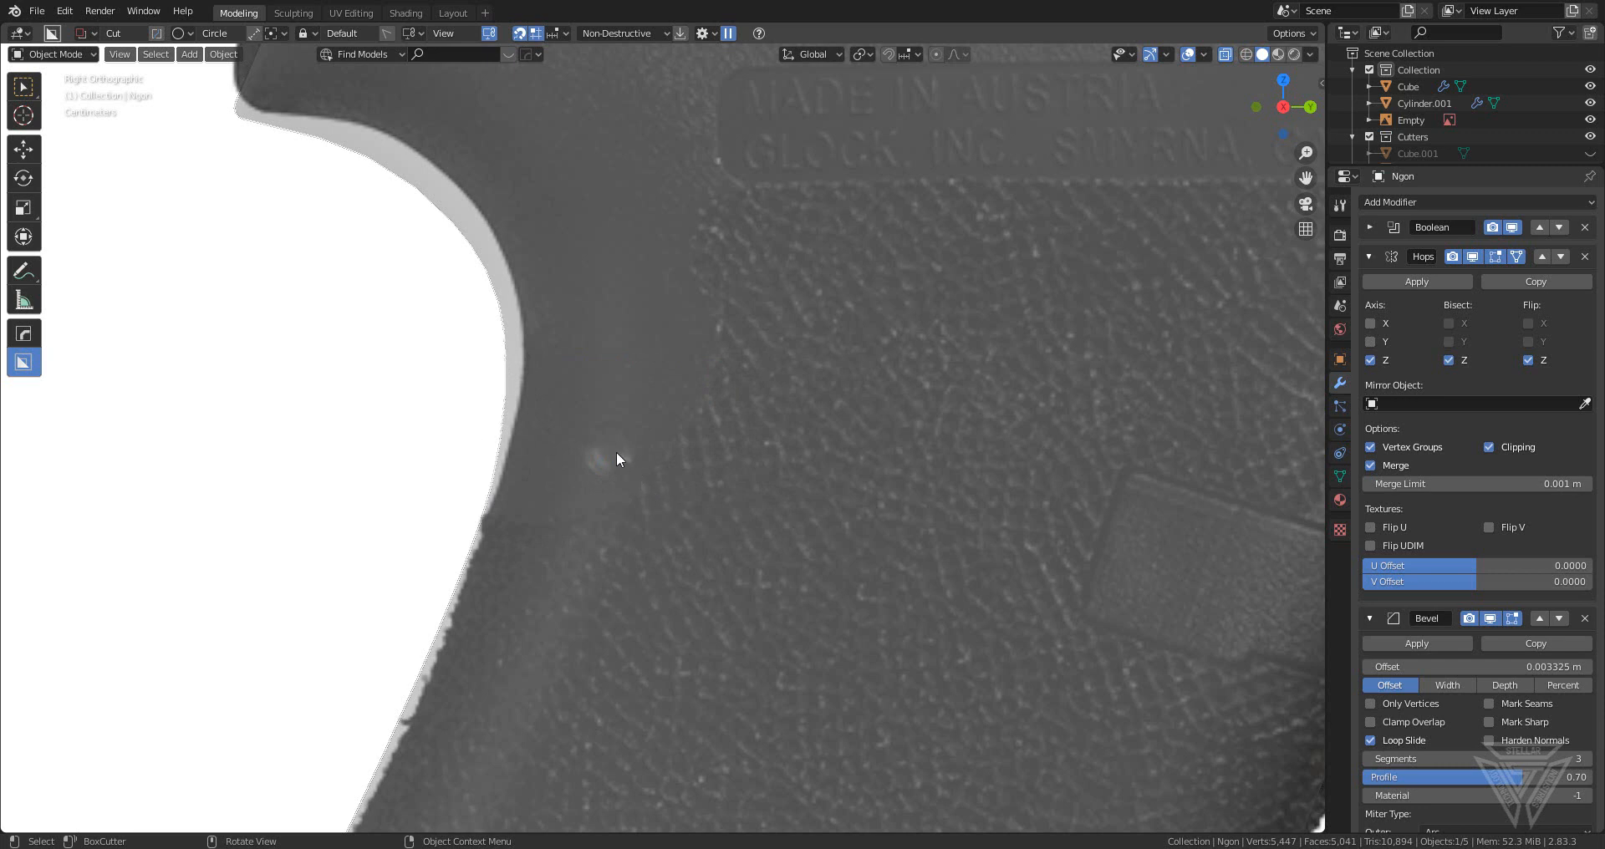
pyautogui.moveTo(610, 456); pyautogui.dragTo(637, 465)
# - Snap the 3D cursor to the hole's cutter, add a mesh cylinder there and scale it down
pyautogui.scroll(-5, 677, 495)
pyautogui.scroll(-5, 677, 497)
pyautogui.moveTo(678, 497); pyautogui.dragTo(752, 537, button='middle')
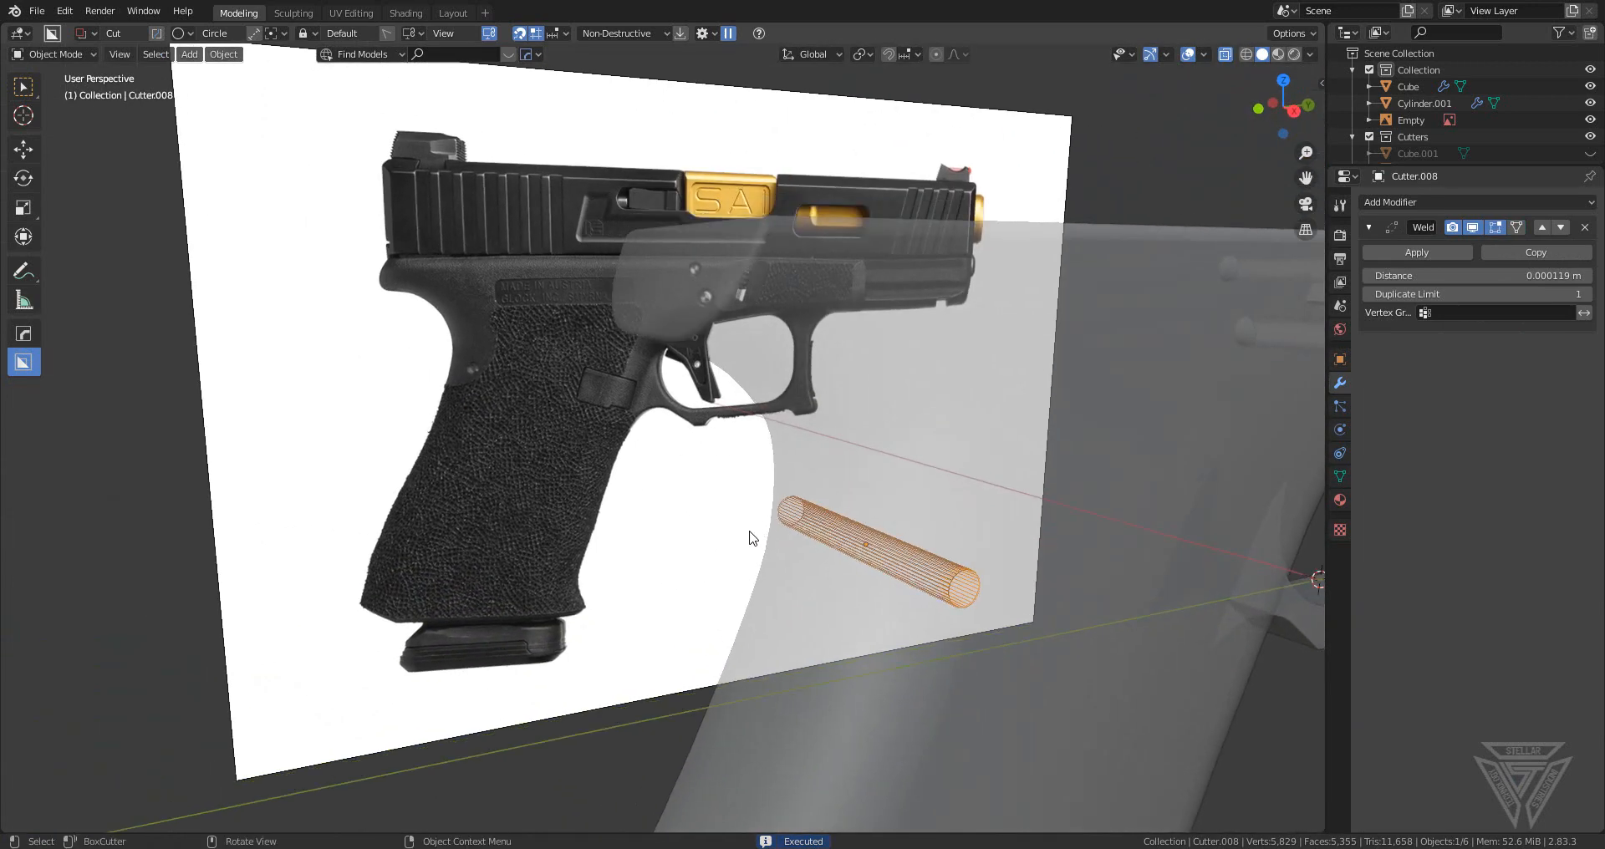
pyautogui.hotkey('shift', 's')
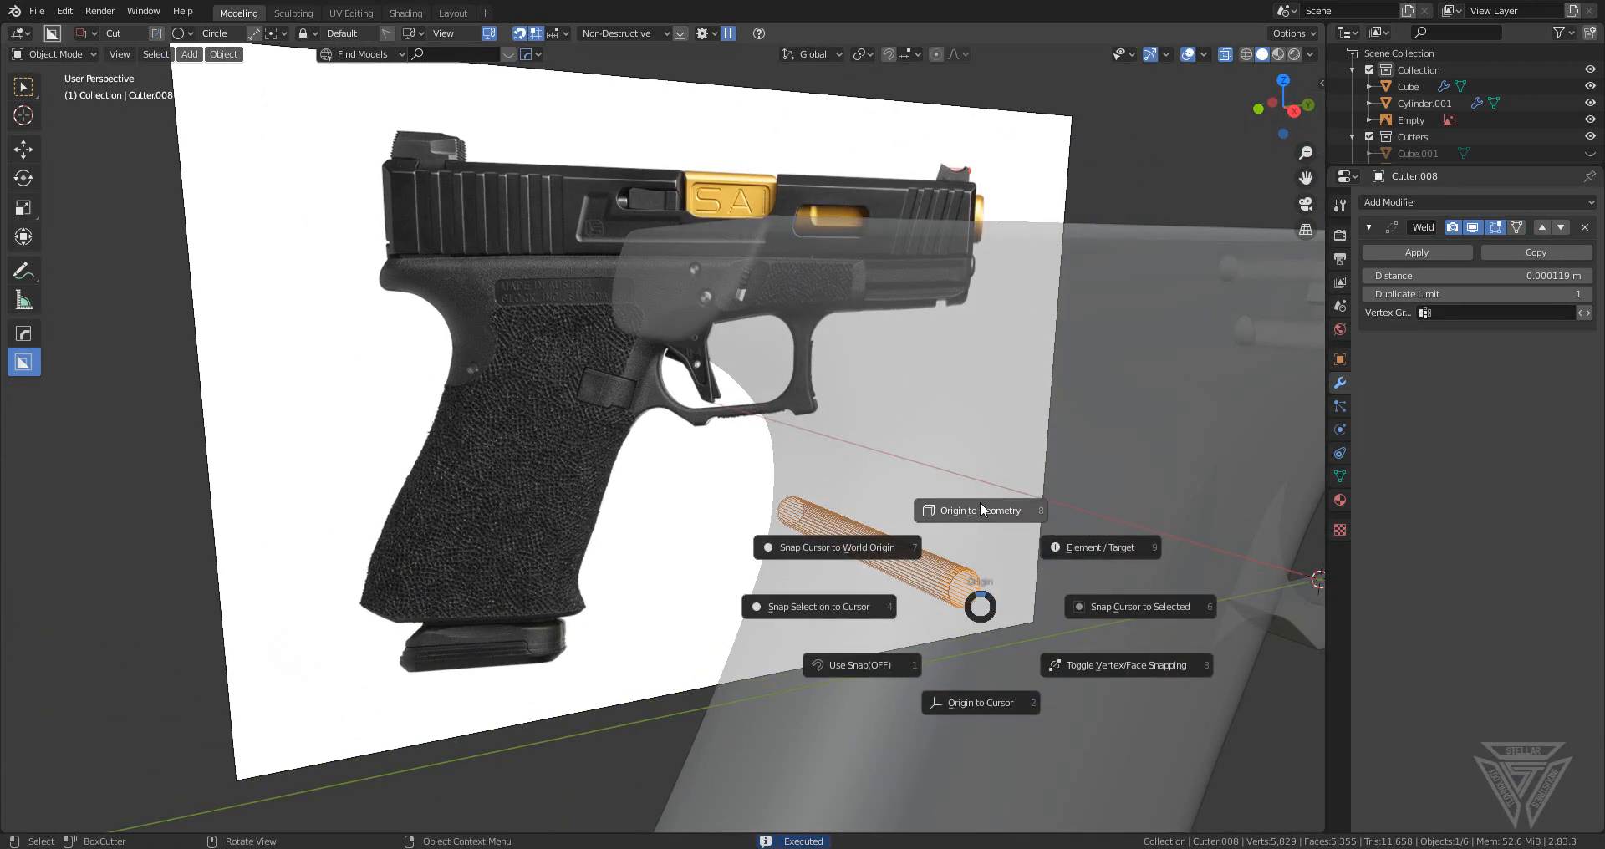
pyautogui.click(1132, 603)
pyautogui.hotkey('shift', 'a')
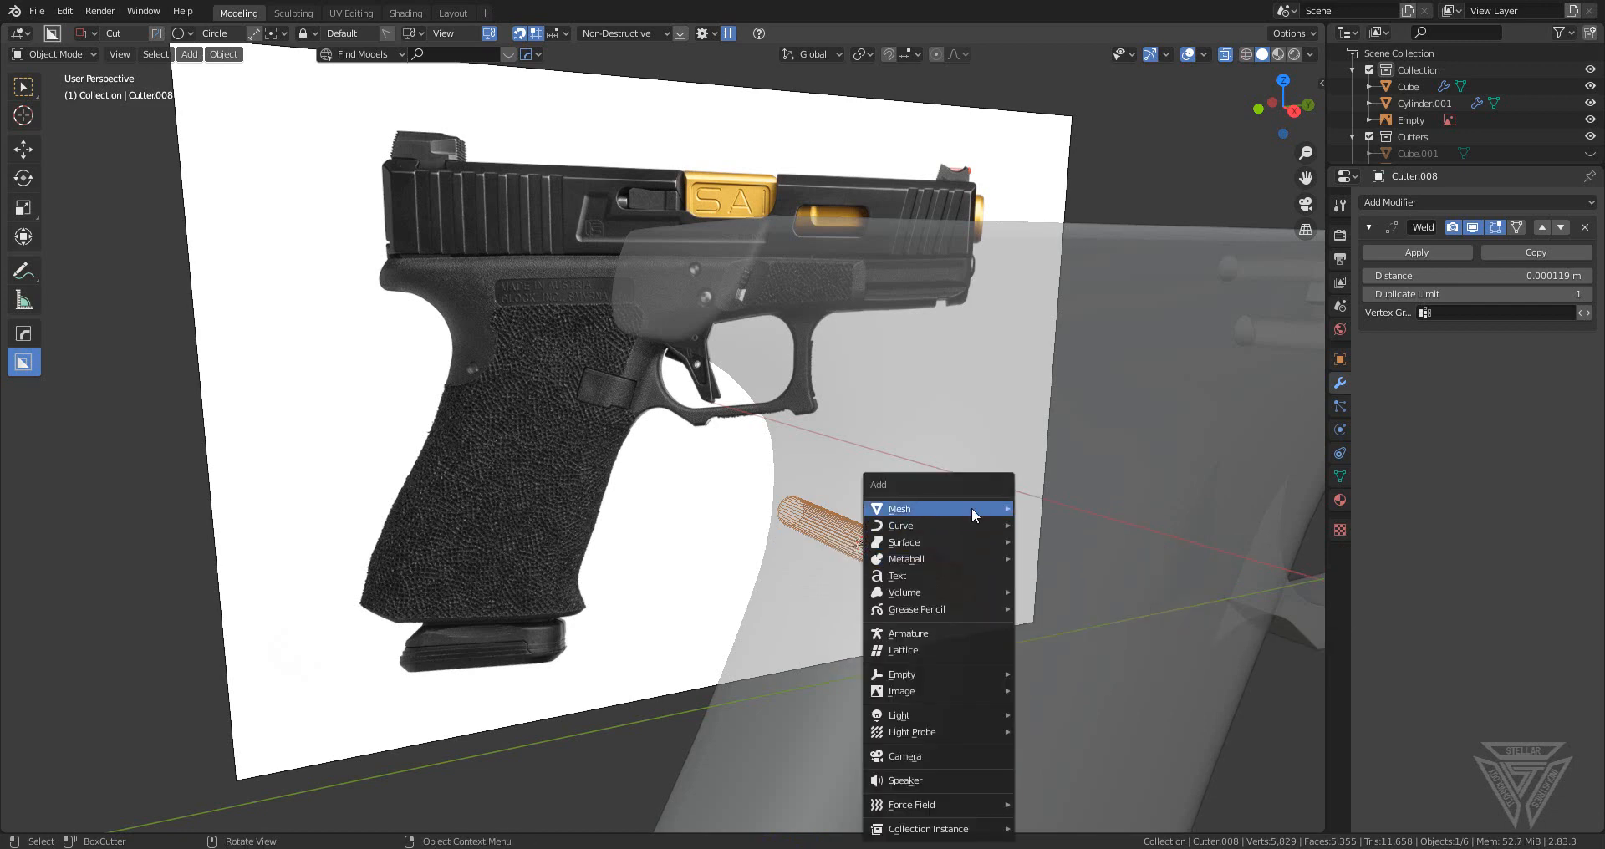
pyautogui.moveTo(971, 508)
pyautogui.click(1125, 594)
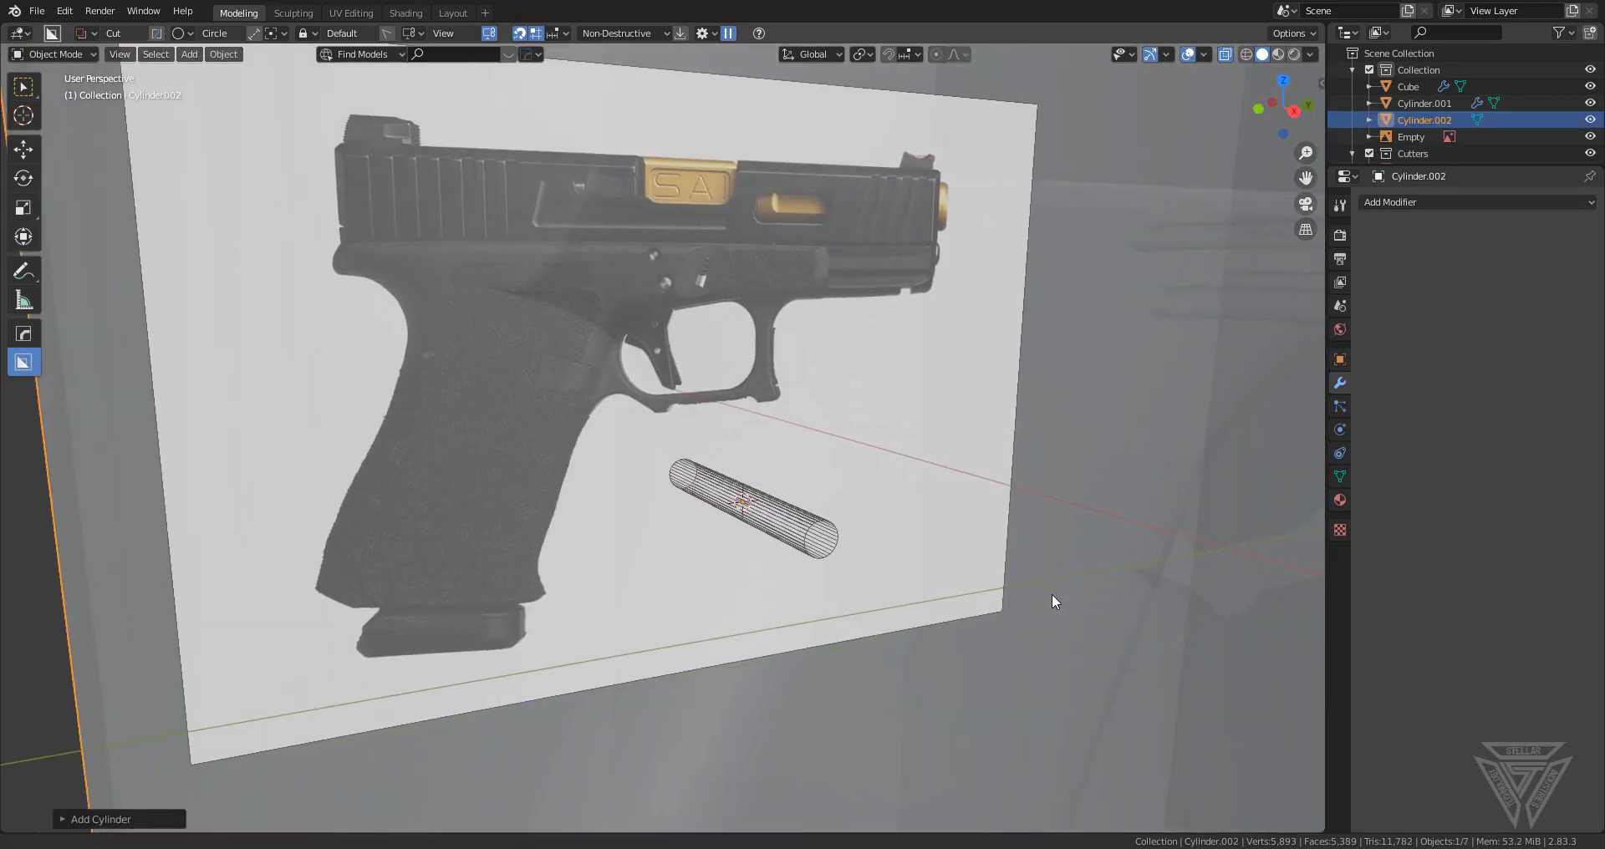
pyautogui.press('s')
pyautogui.click(809, 487)
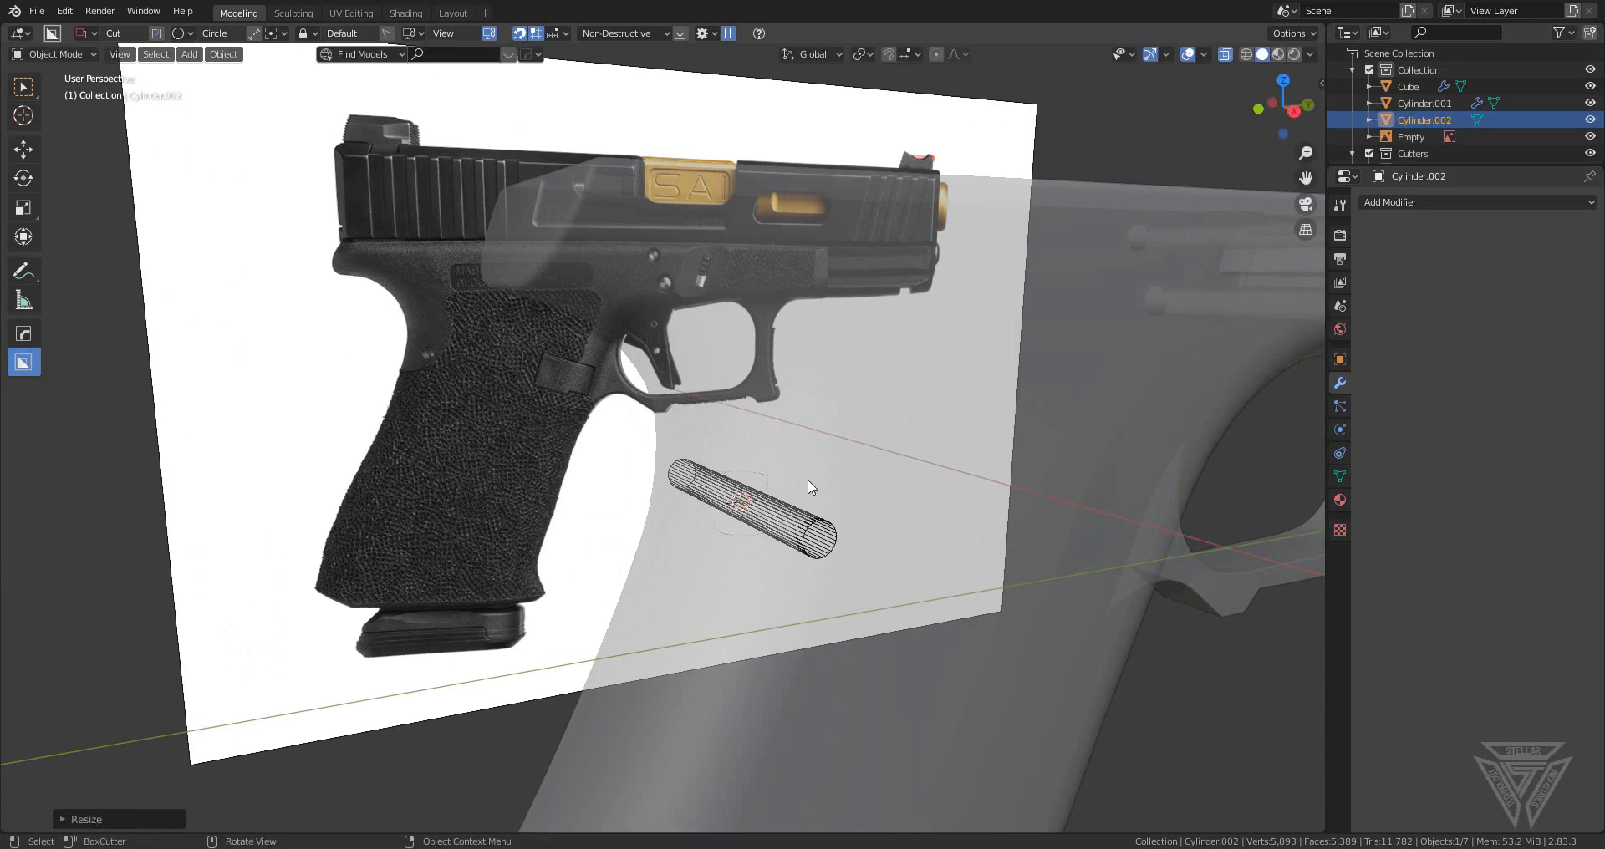
# - Turn X-ray off and rotate the new cylinder about the global Y axis to align it with the grip hole
pyautogui.click(1224, 56)
pyautogui.moveTo(757, 510); pyautogui.dragTo(794, 531, button='middle')
pyautogui.press('r')
pyautogui.click(1181, 638)
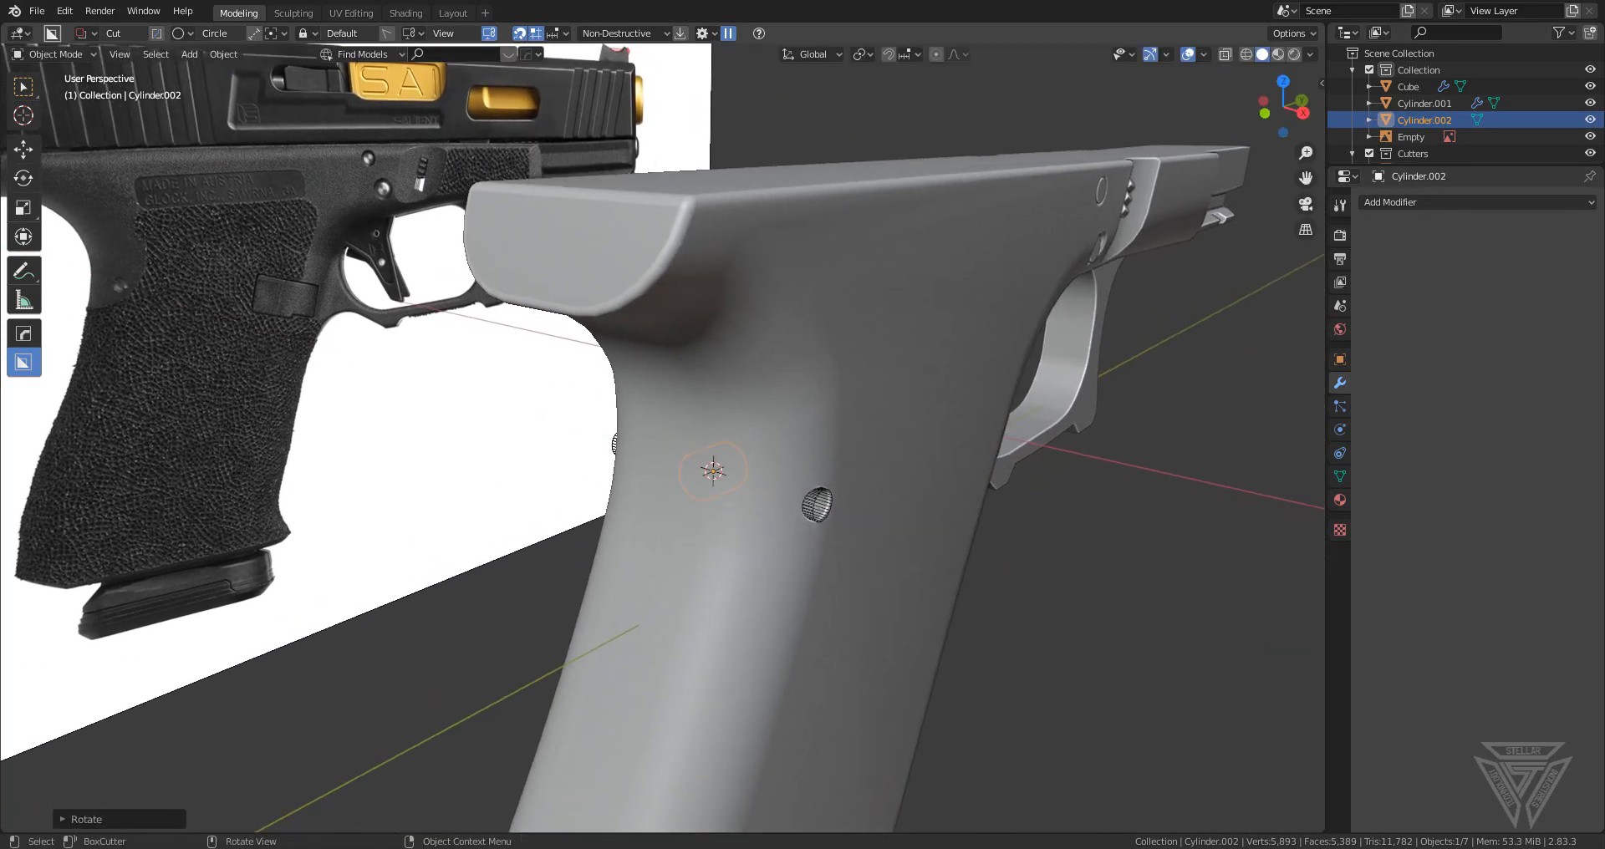
pyautogui.press('r')
pyautogui.press('y')
pyautogui.click(994, 517)
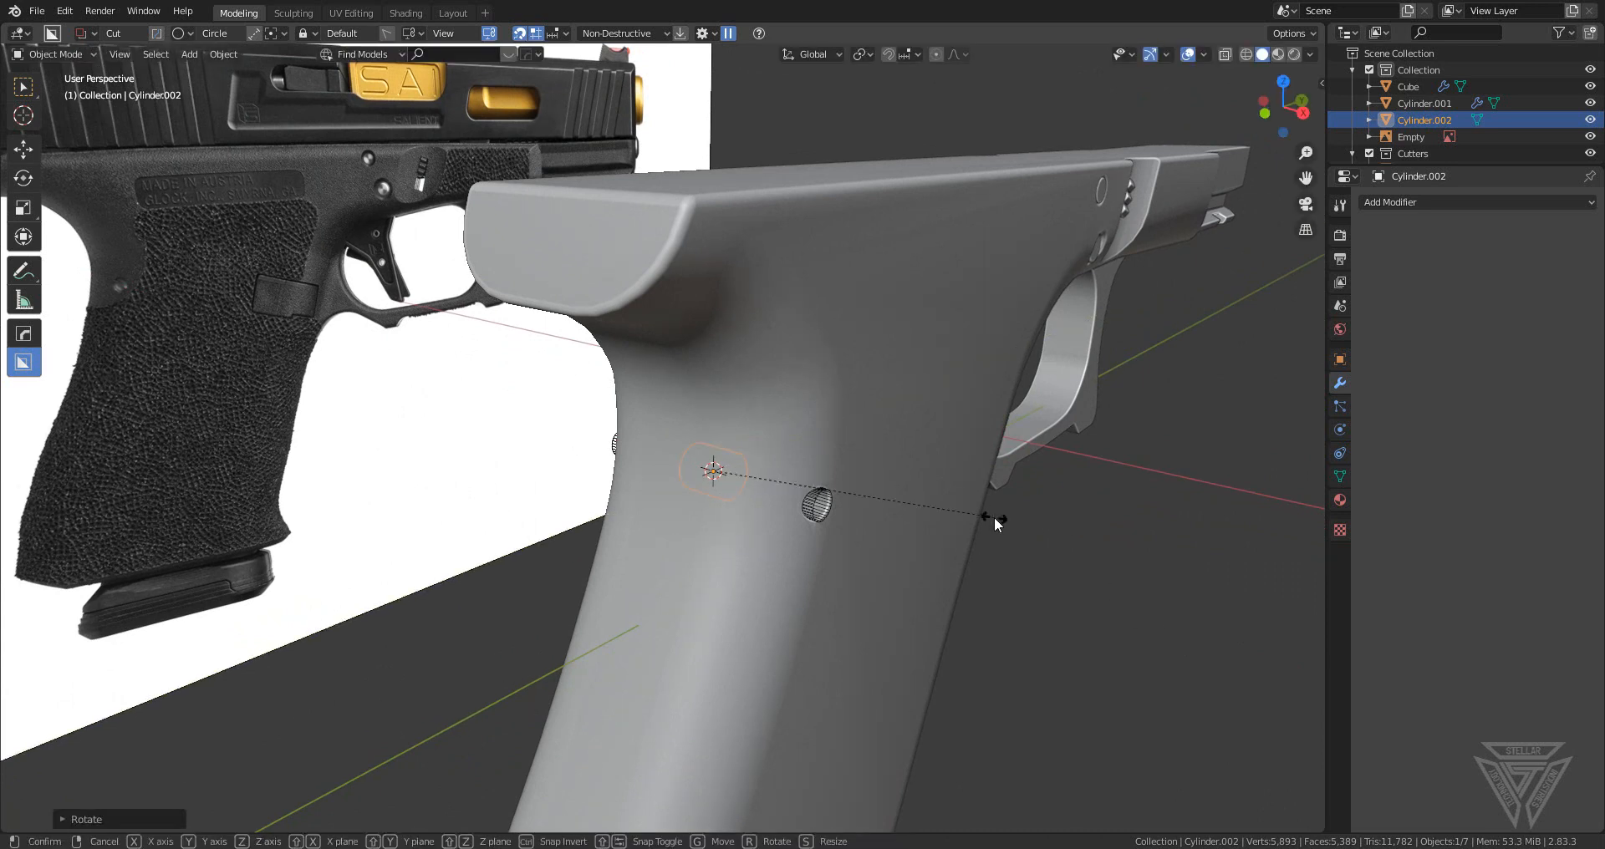
# - Shrink the cylinder to fit inside the grip hole and stretch it along global X to form a pin
pyautogui.press('s')
pyautogui.click(842, 505)
pyautogui.press('s')
pyautogui.press('x')
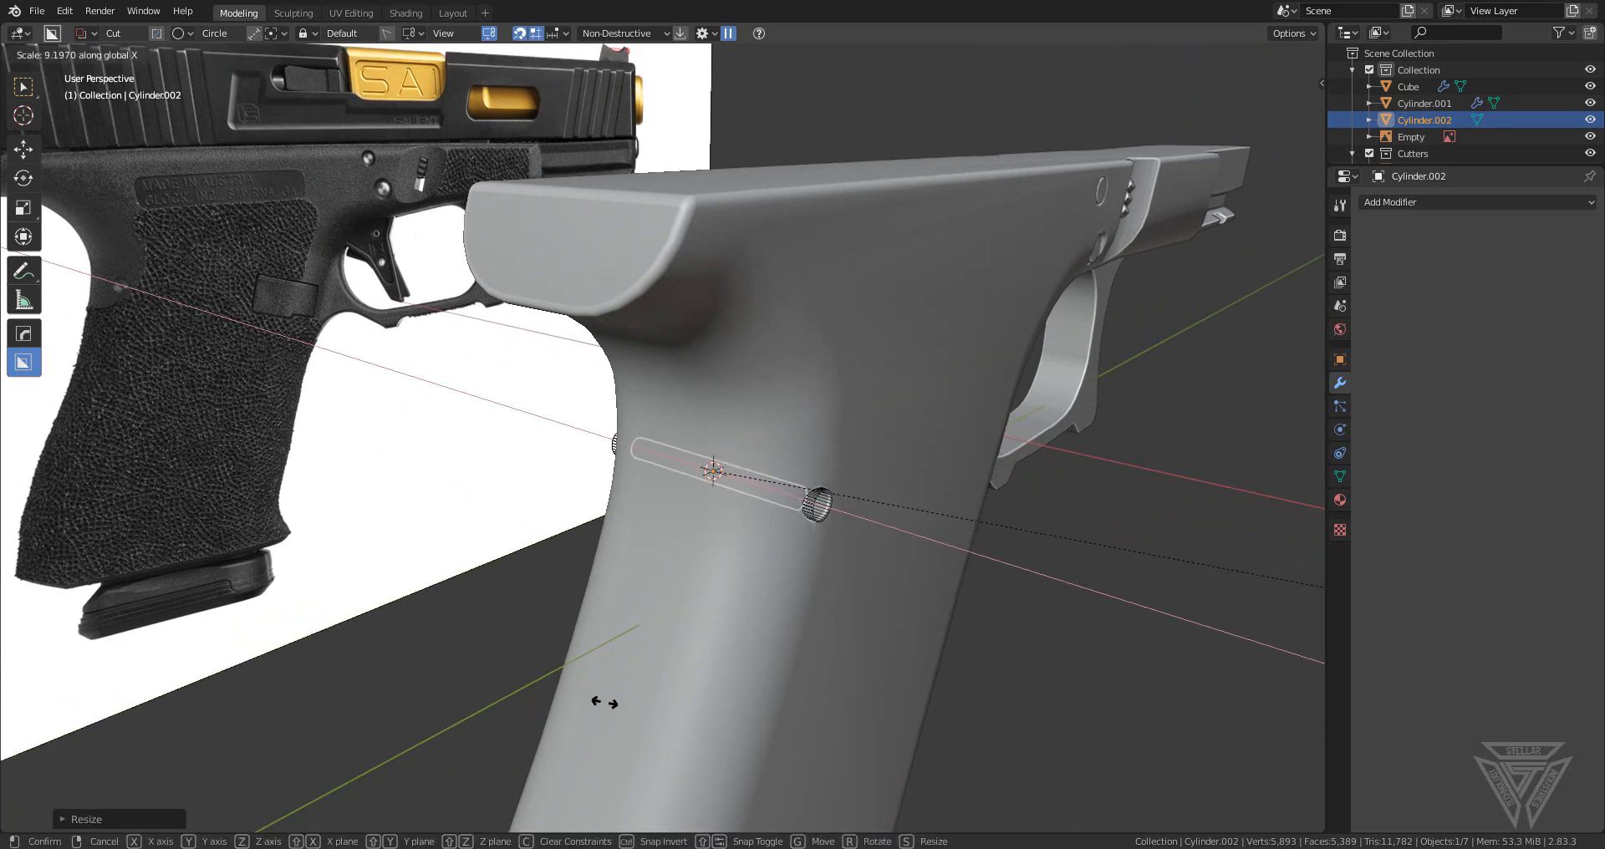
pyautogui.click(861, 700)
# - Select the grip hole's circular cutter and hide it
pyautogui.scroll(2, 875, 679)
pyautogui.scroll(3, 874, 678)
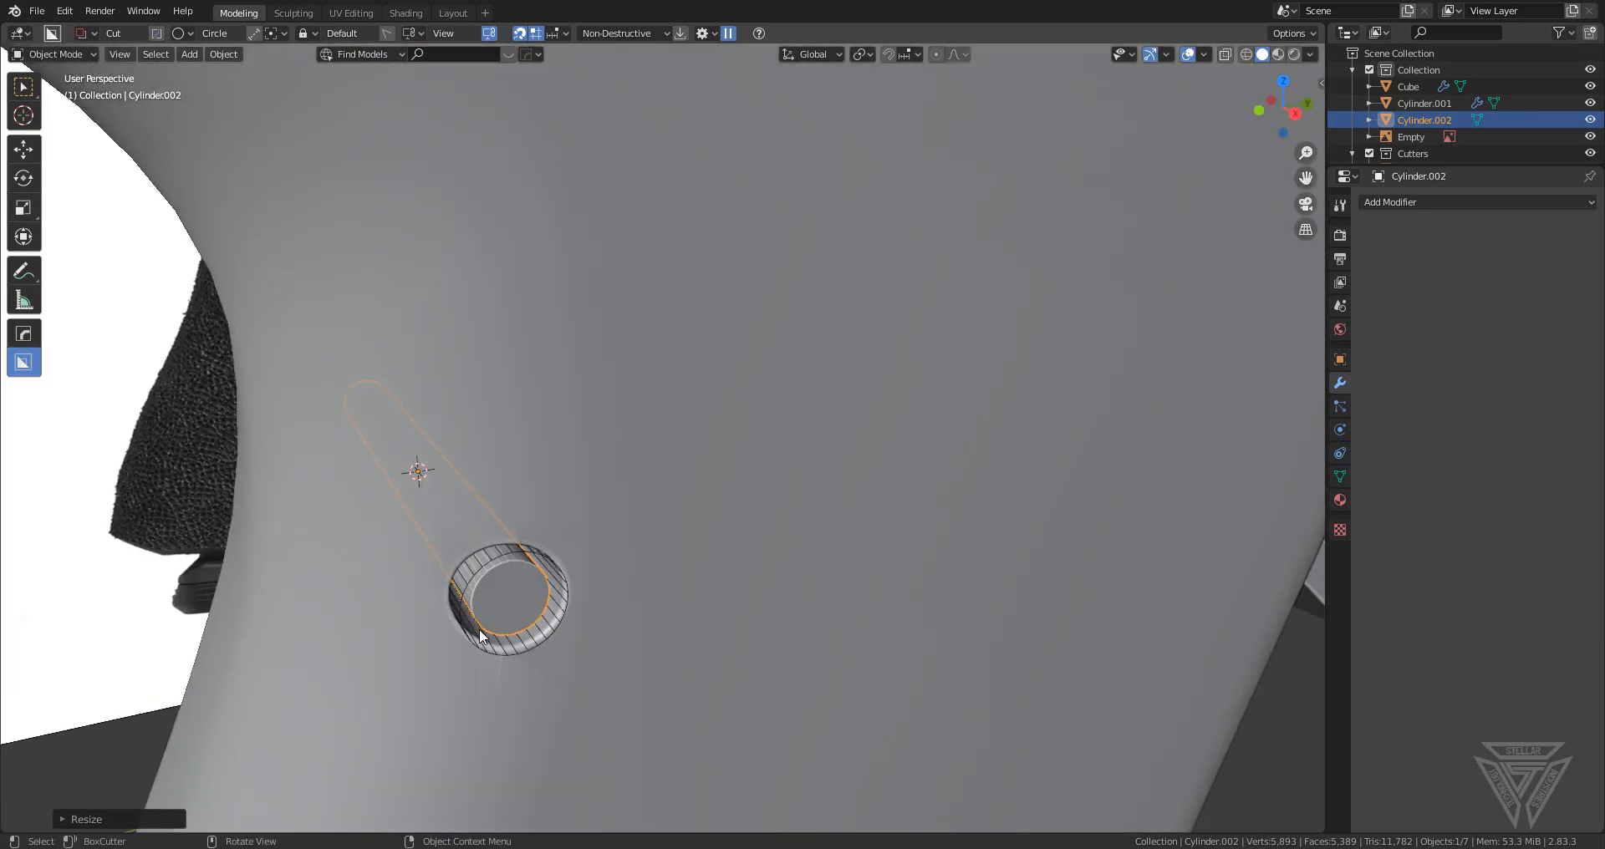
pyautogui.click(473, 578)
pyautogui.keyDown('shift'); pyautogui.moveTo(472, 578); pyautogui.dragTo(554, 576, button='middle'); pyautogui.keyUp('shift')
pyautogui.press('h')
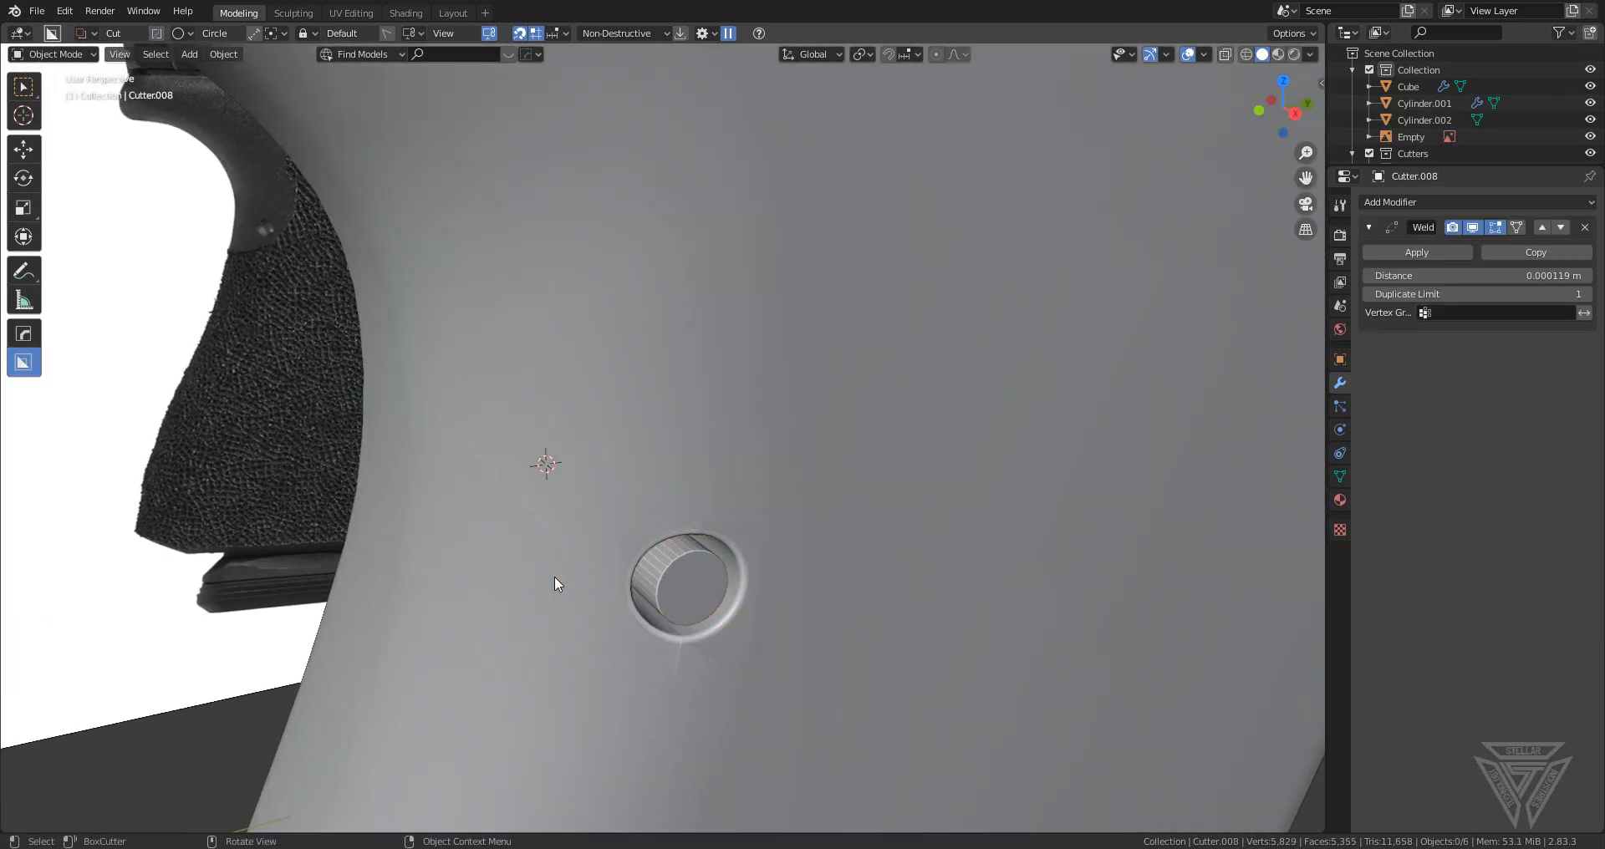
# - Select the pin cylinder and scale it up by about 1.38 in the right view to fill the grip hole
pyautogui.click(700, 575)
pyautogui.click(1294, 112)
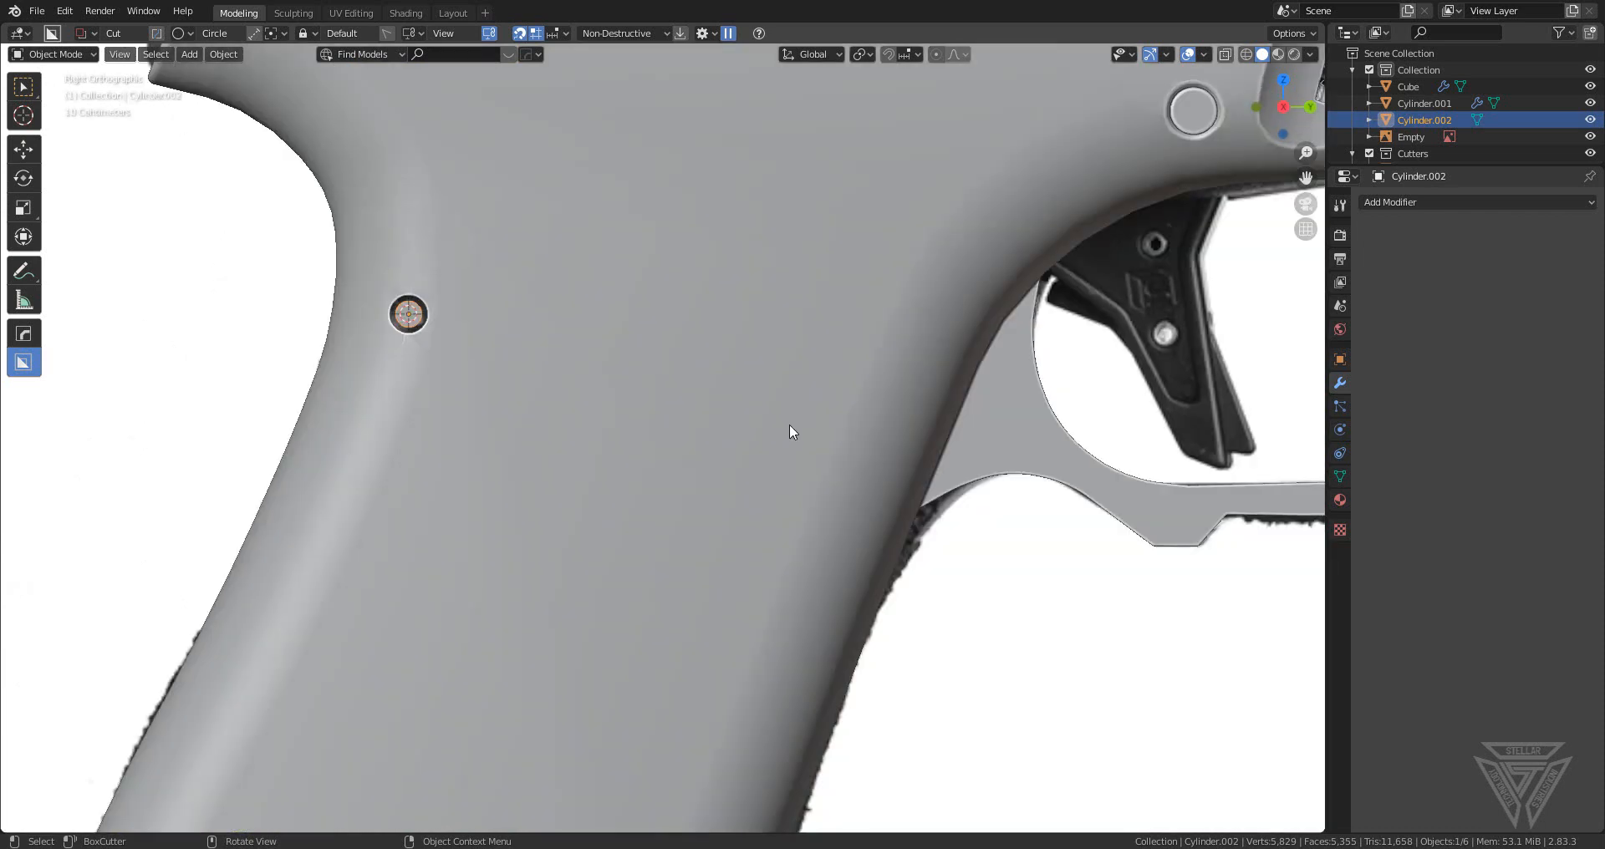
pyautogui.scroll(5, 660, 435)
pyautogui.keyDown('shift'); pyautogui.moveTo(534, 433); pyautogui.dragTo(1158, 685, button='middle'); pyautogui.keyUp('shift')
pyautogui.scroll(4, 915, 441)
pyautogui.press('s')
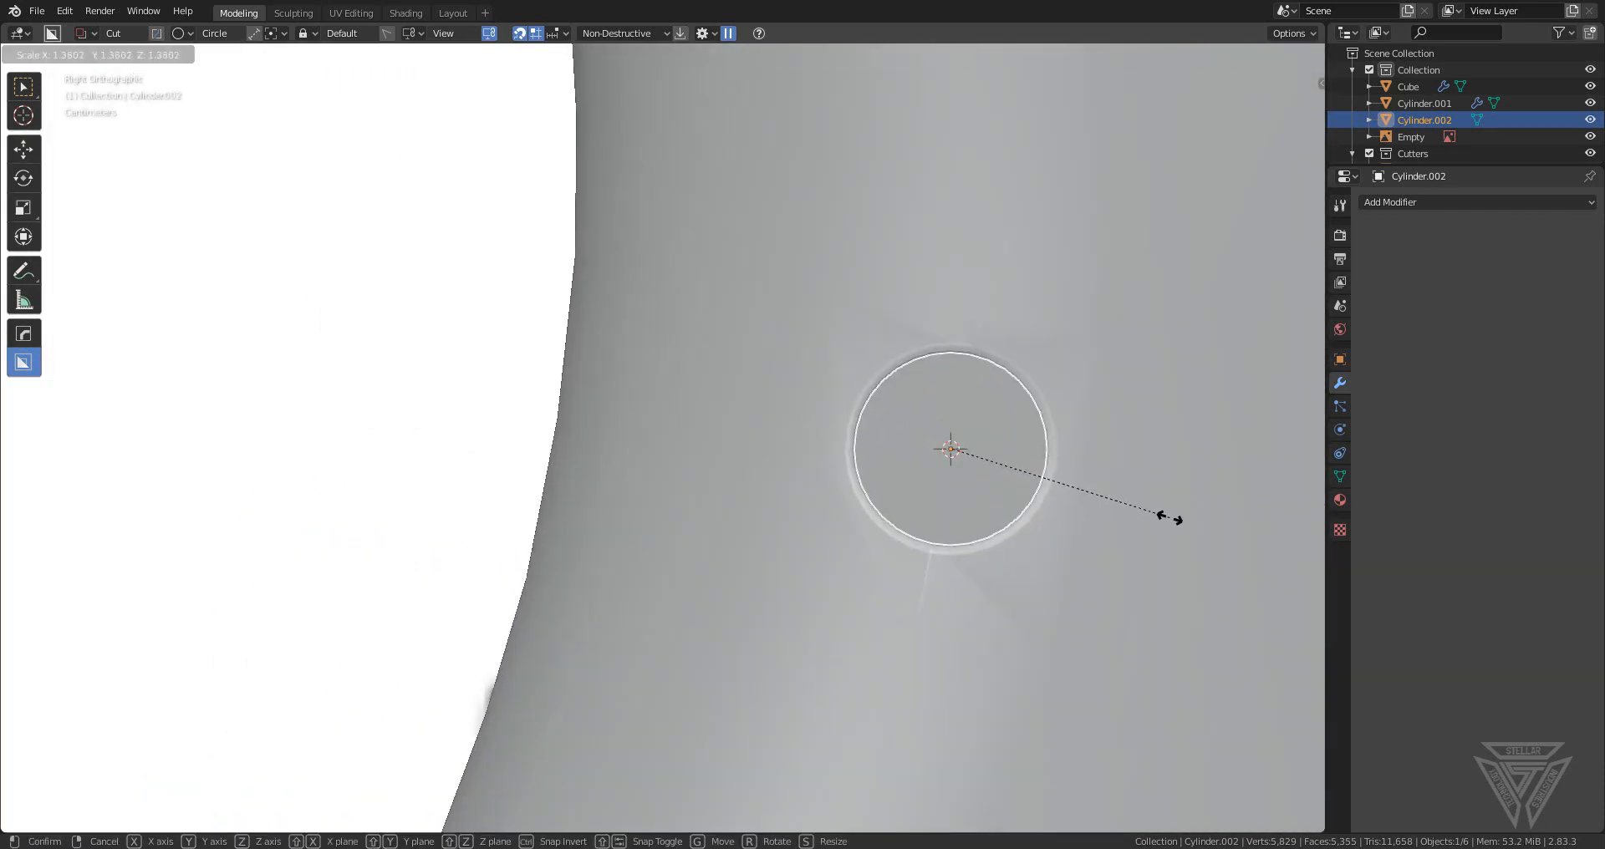
pyautogui.click(1166, 517)
# - Shorten the pin along global X to about 0.7 of its length so its ends sit inside the grip
pyautogui.moveTo(752, 544); pyautogui.dragTo(699, 565, button='middle')
pyautogui.scroll(-5, 859, 570)
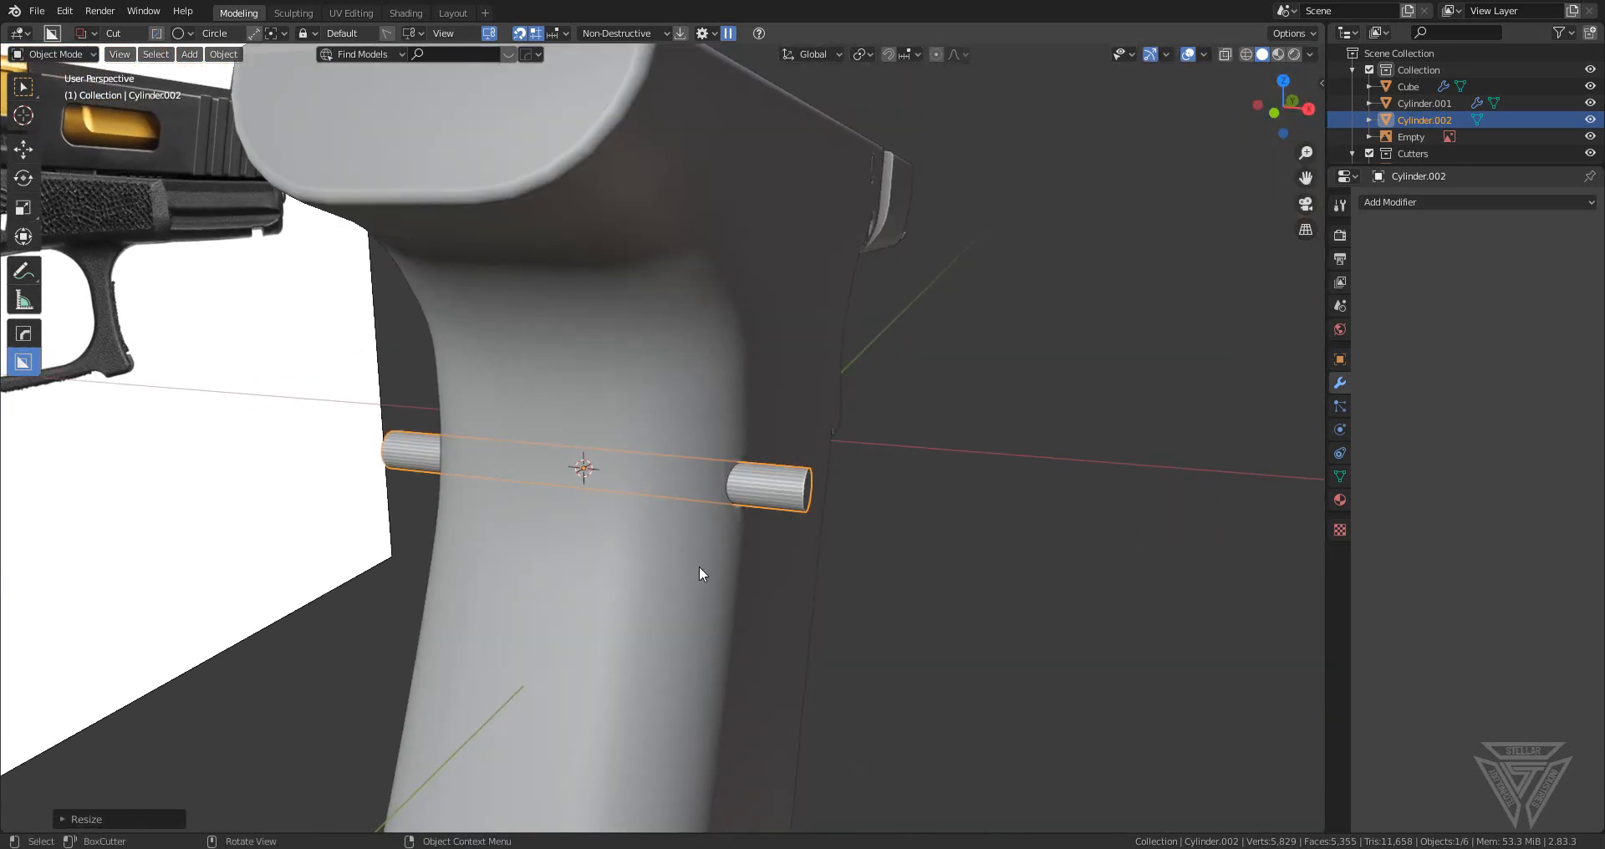
pyautogui.press('s')
pyautogui.press('x')
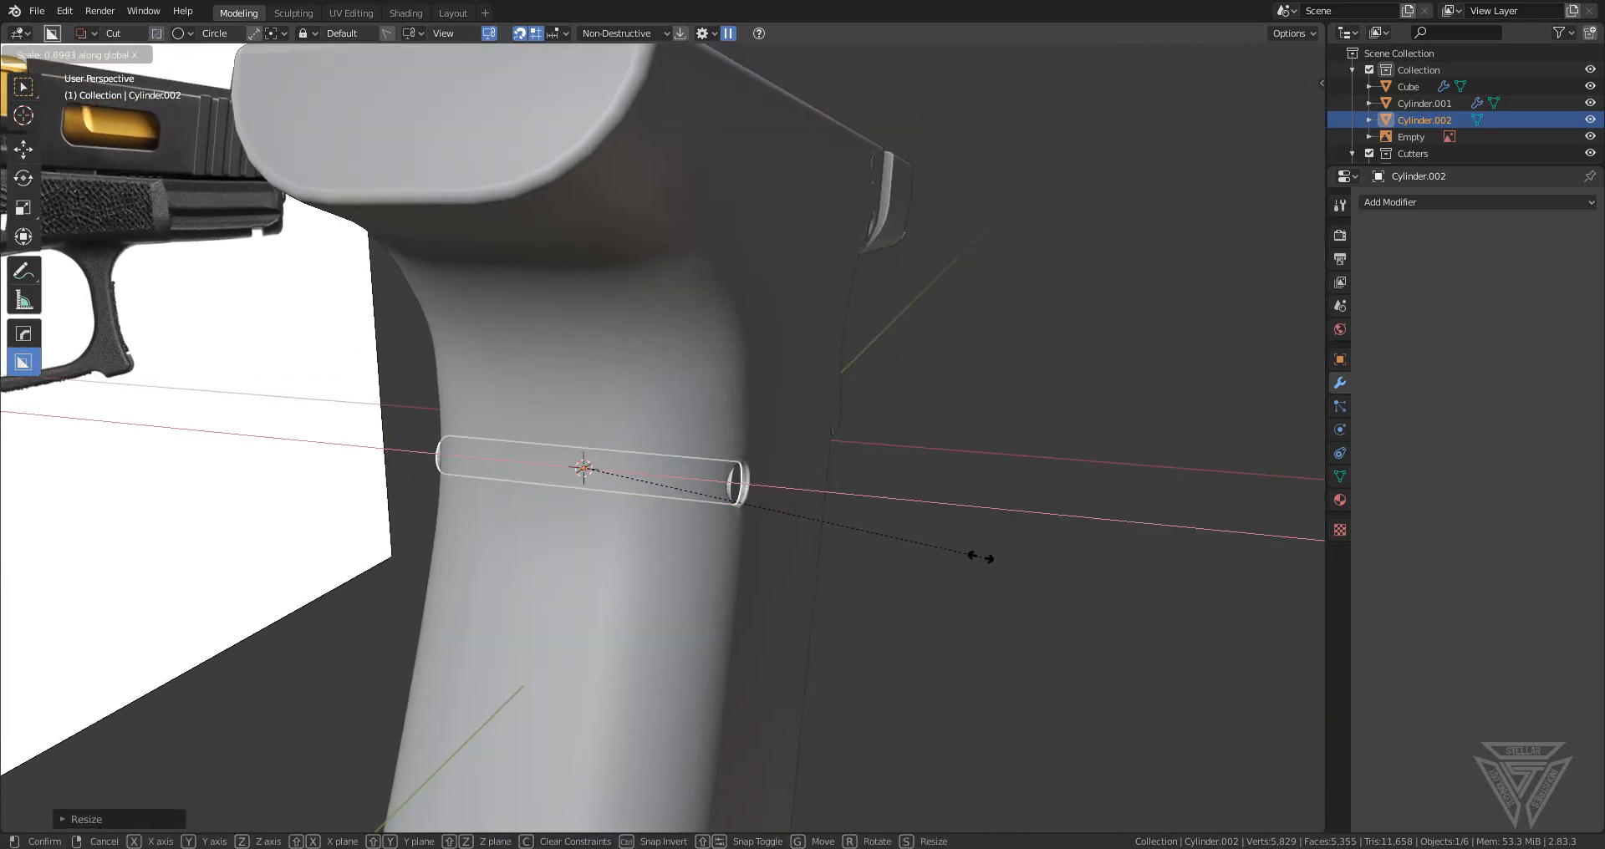
pyautogui.click(975, 556)
# - Add a three-segment bevel with a 0.0034 m offset to the edges of the pin
pyautogui.moveTo(974, 556); pyautogui.dragTo(772, 519, button='middle')
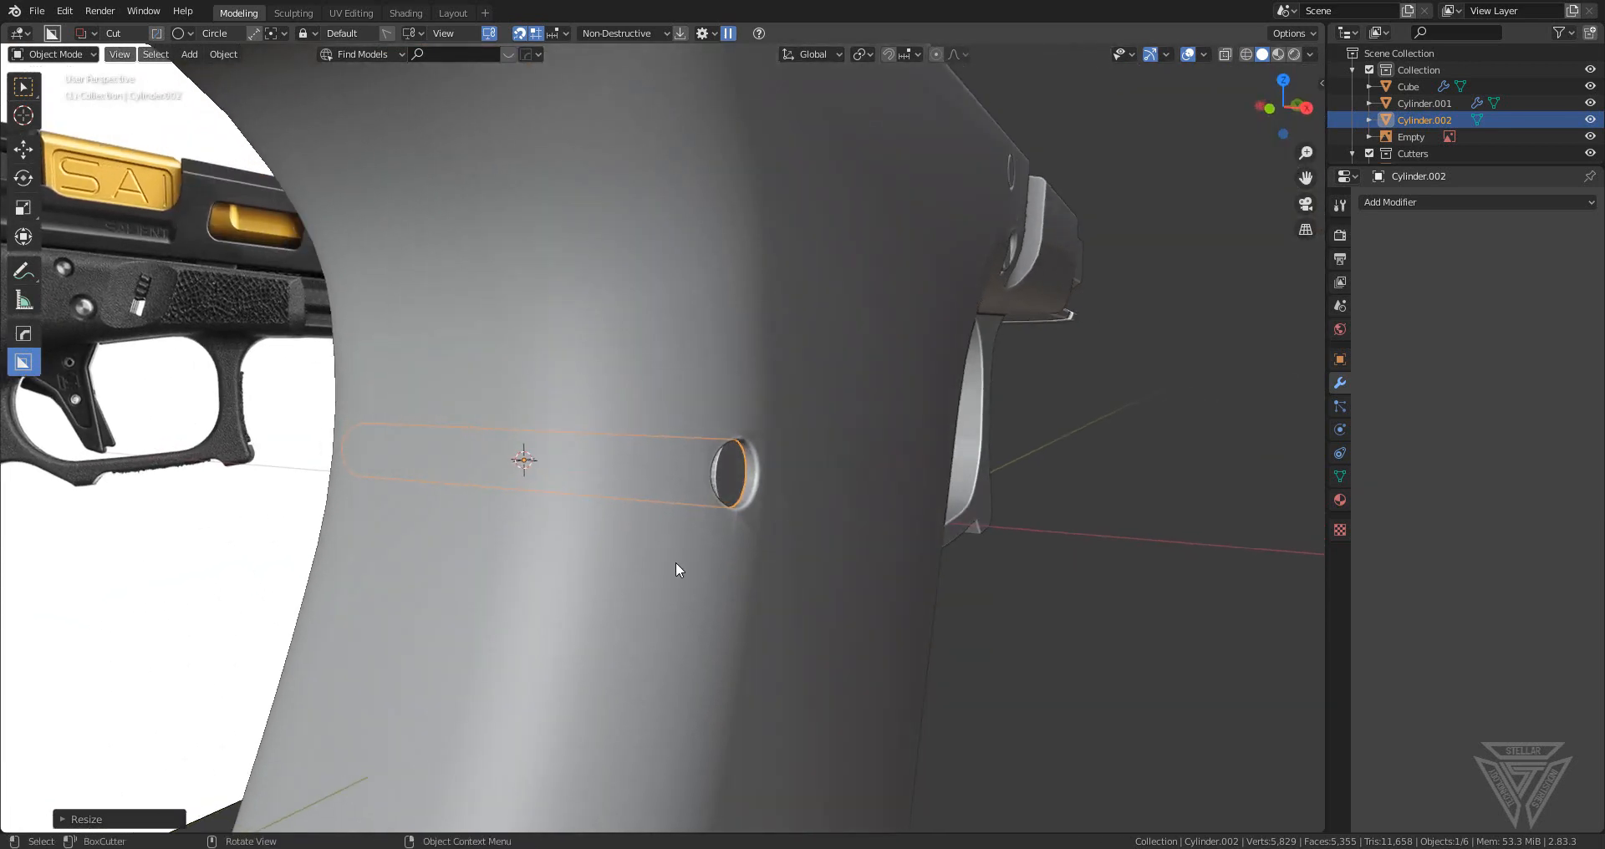
pyautogui.scroll(3, 676, 562)
pyautogui.moveTo(675, 562); pyautogui.dragTo(689, 459, button='middle')
pyautogui.press('q')
pyautogui.click(660, 476)
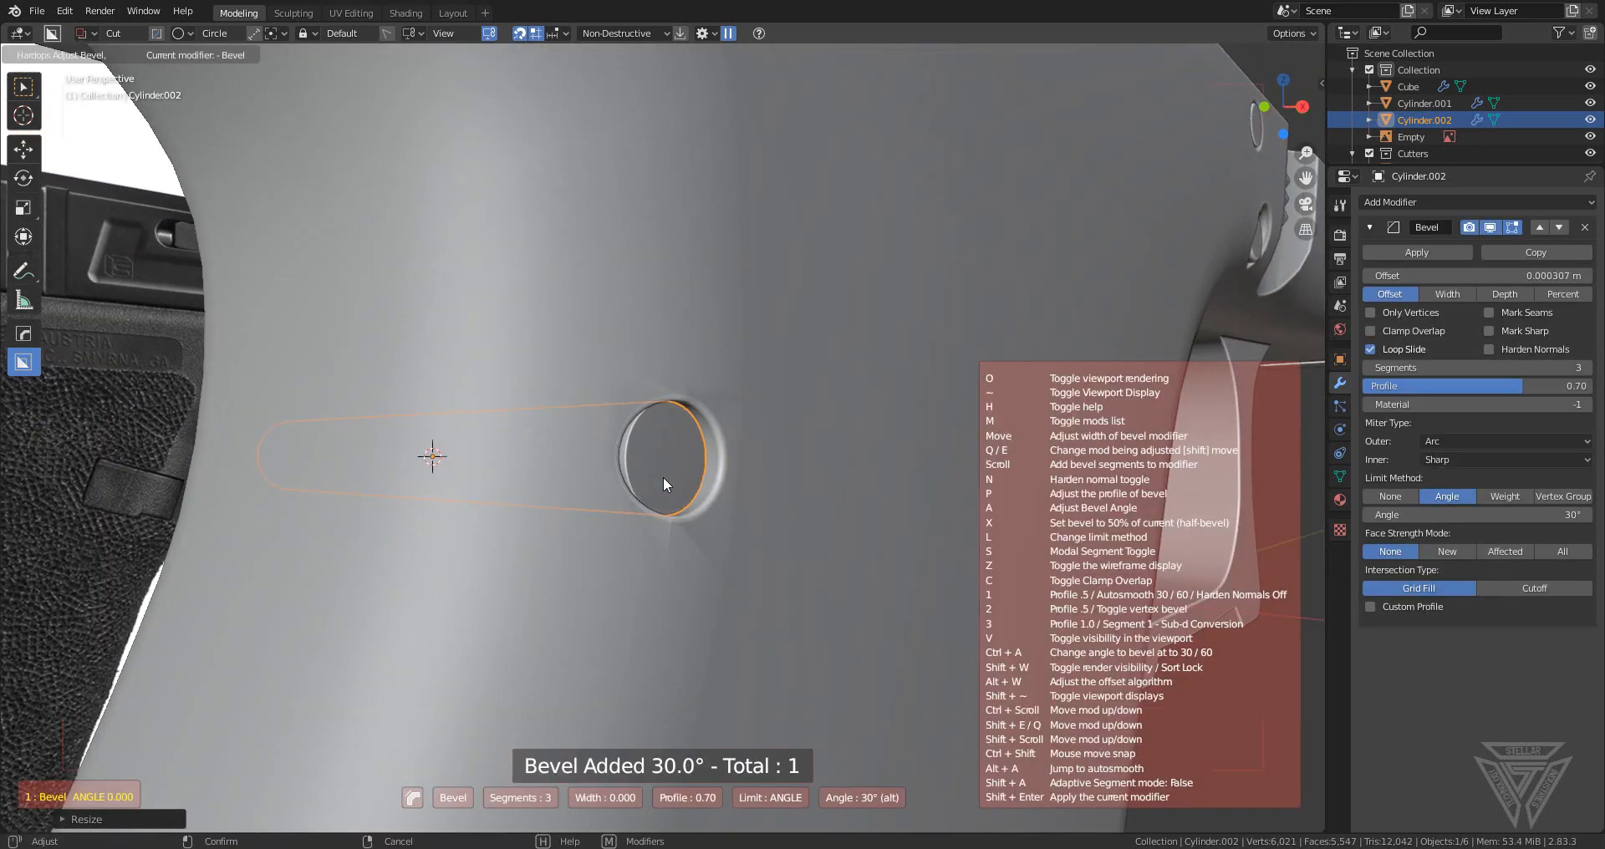
pyautogui.click(684, 475)
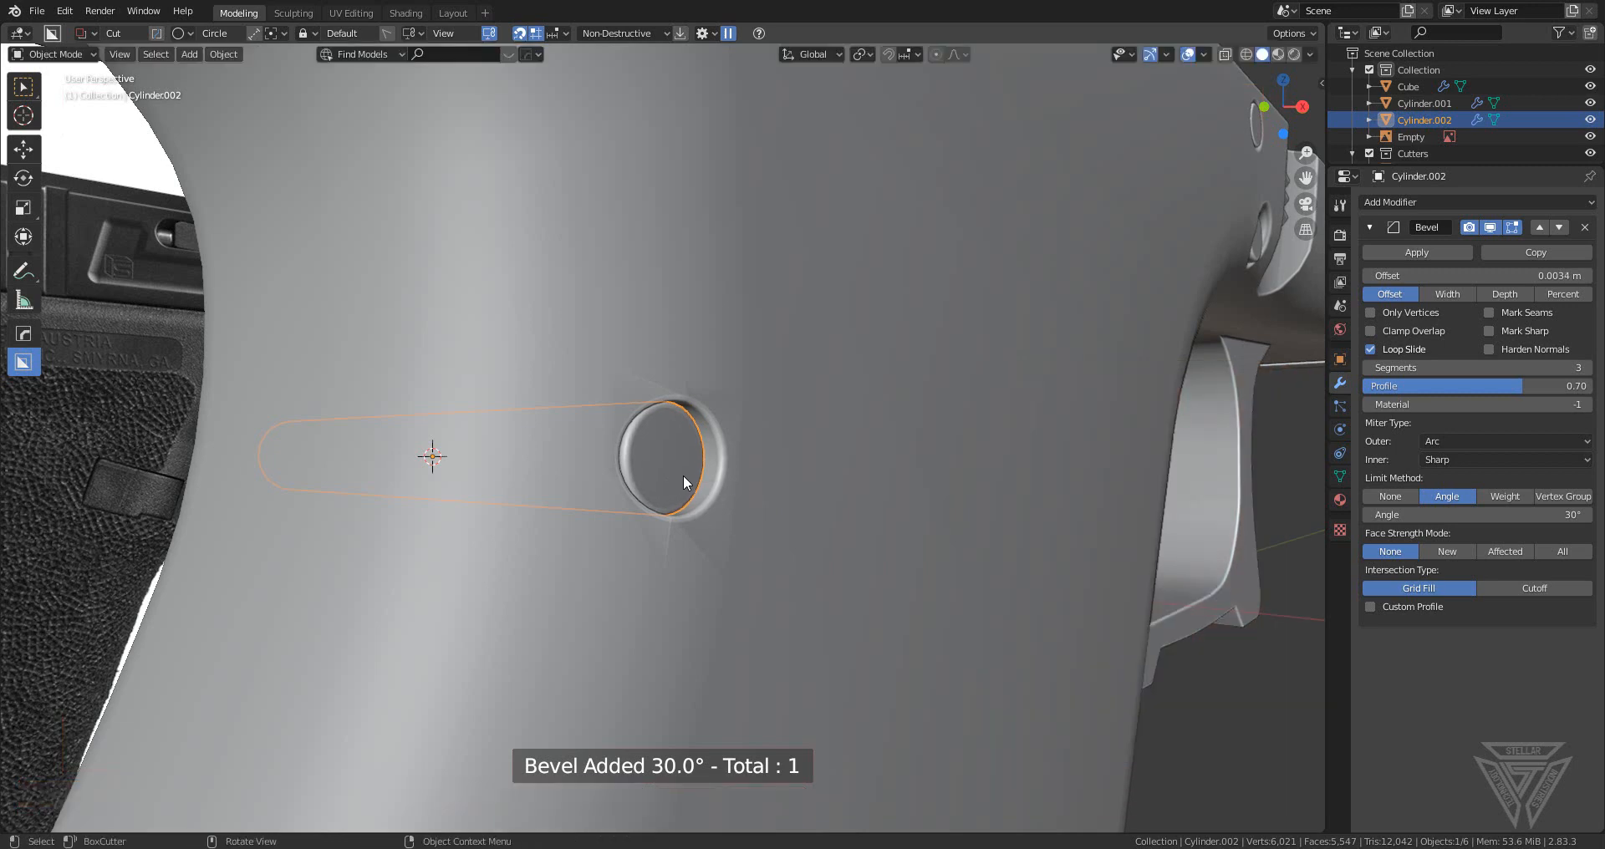
# - Select the frame and sharpen it with HardOps to apply its two boolean modifiers
pyautogui.scroll(-6, 694, 449)
pyautogui.click(695, 504)
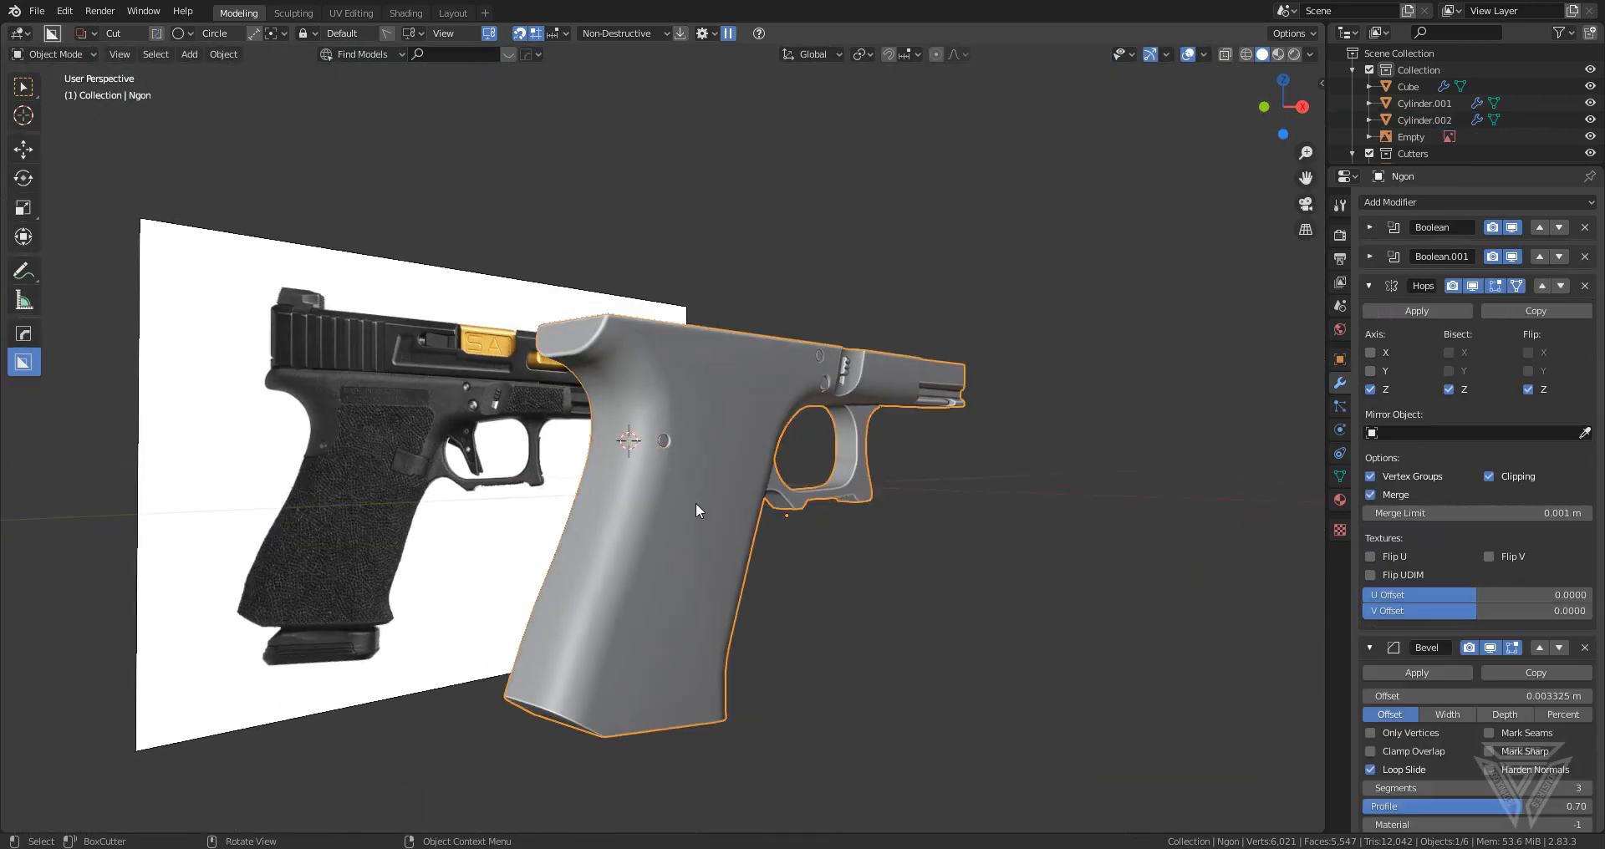
pyautogui.press('q')
pyautogui.click(691, 490)
# - Examine the beveled pin and the shading around the grip hole from several angles and distances
pyautogui.moveTo(1004, 611); pyautogui.dragTo(866, 625, button='middle')
pyautogui.scroll(5, 616, 463)
pyautogui.moveTo(617, 462); pyautogui.dragTo(855, 454, button='middle')
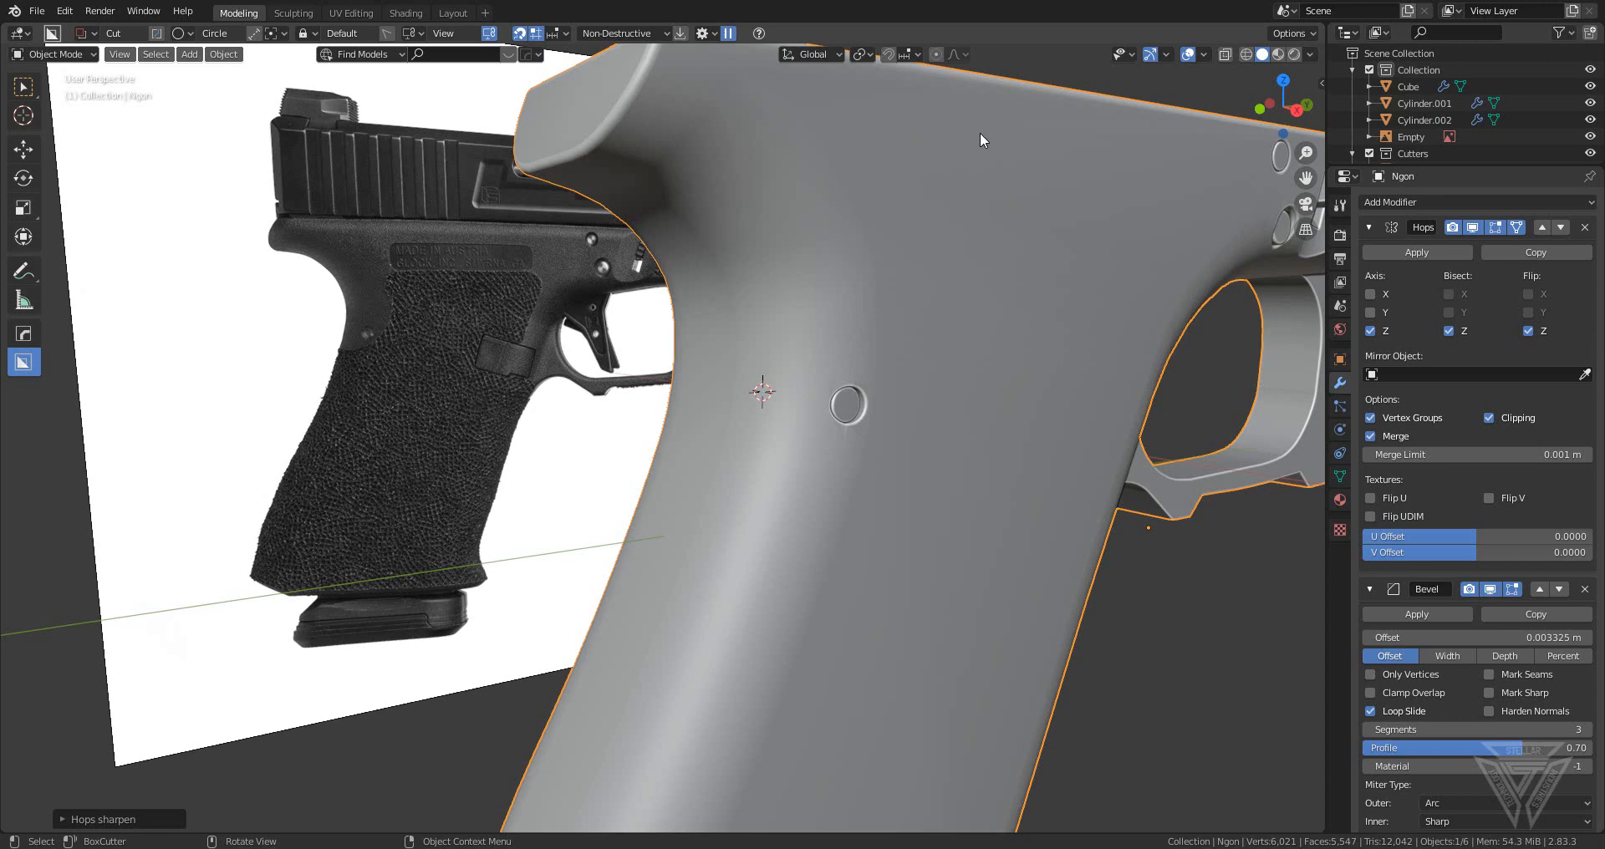
pyautogui.scroll(-3, 803, 404)
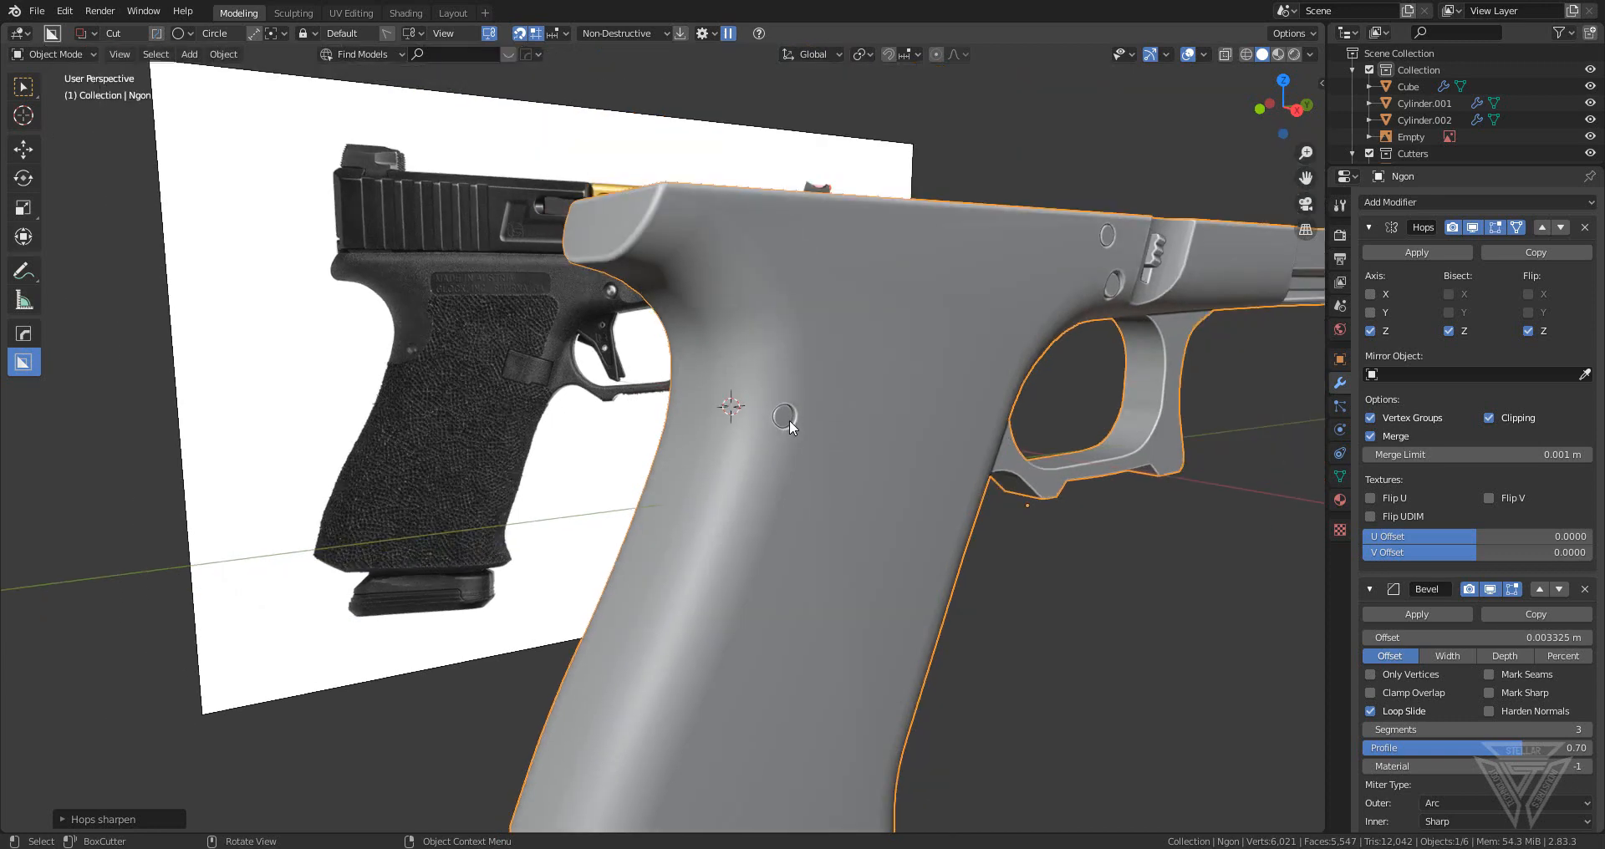
pyautogui.scroll(1, 789, 420)
pyautogui.scroll(-2, 814, 381)
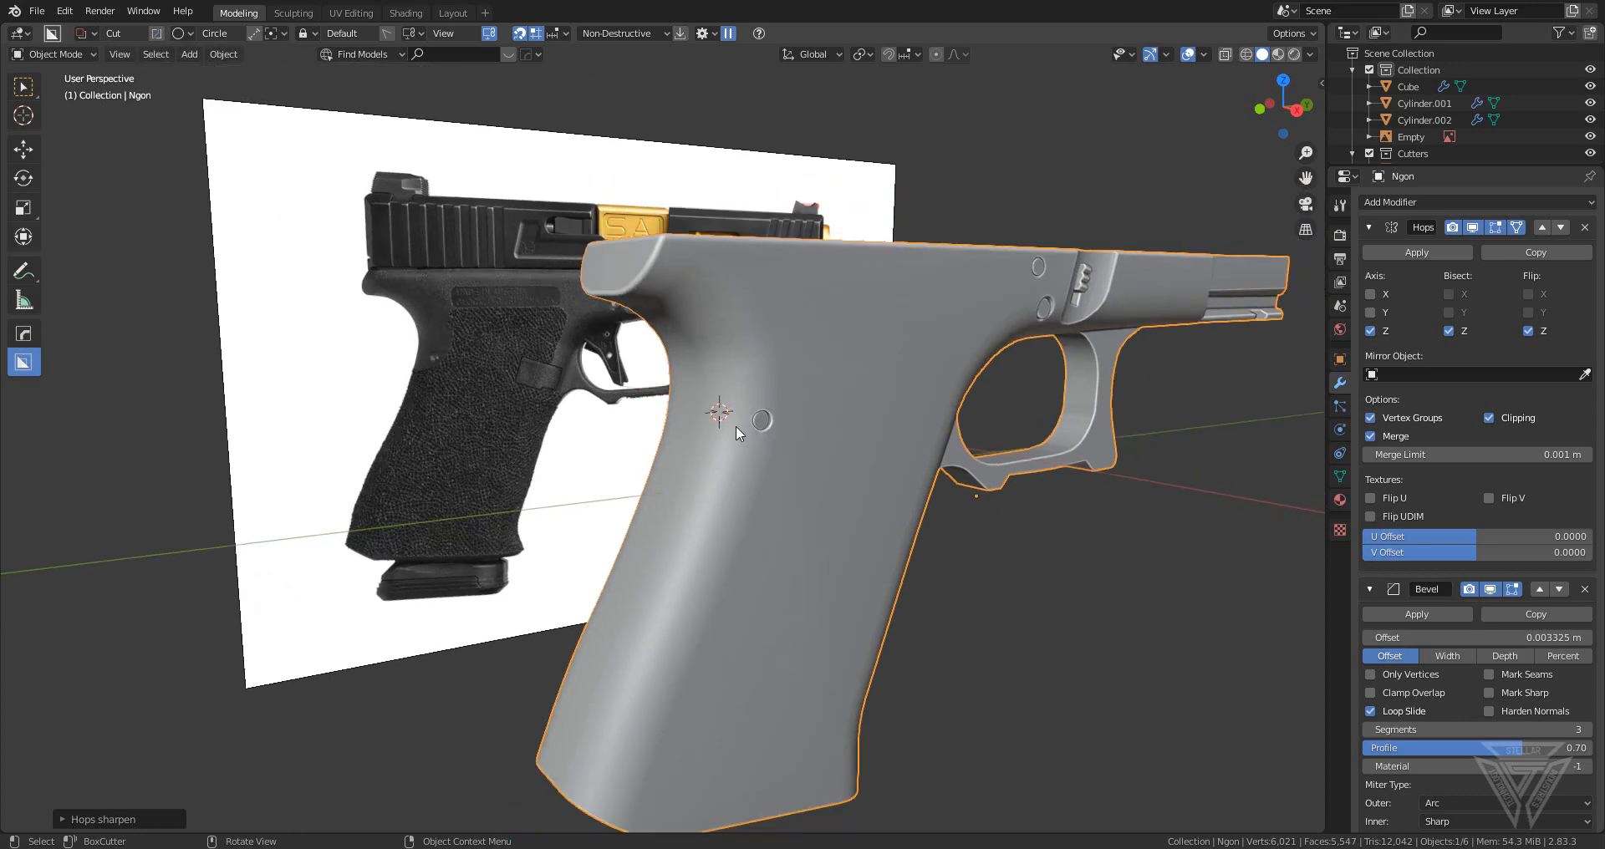
pyautogui.scroll(3, 735, 429)
pyautogui.moveTo(752, 434); pyautogui.dragTo(709, 445, button='middle')
pyautogui.scroll(-3, 748, 418)
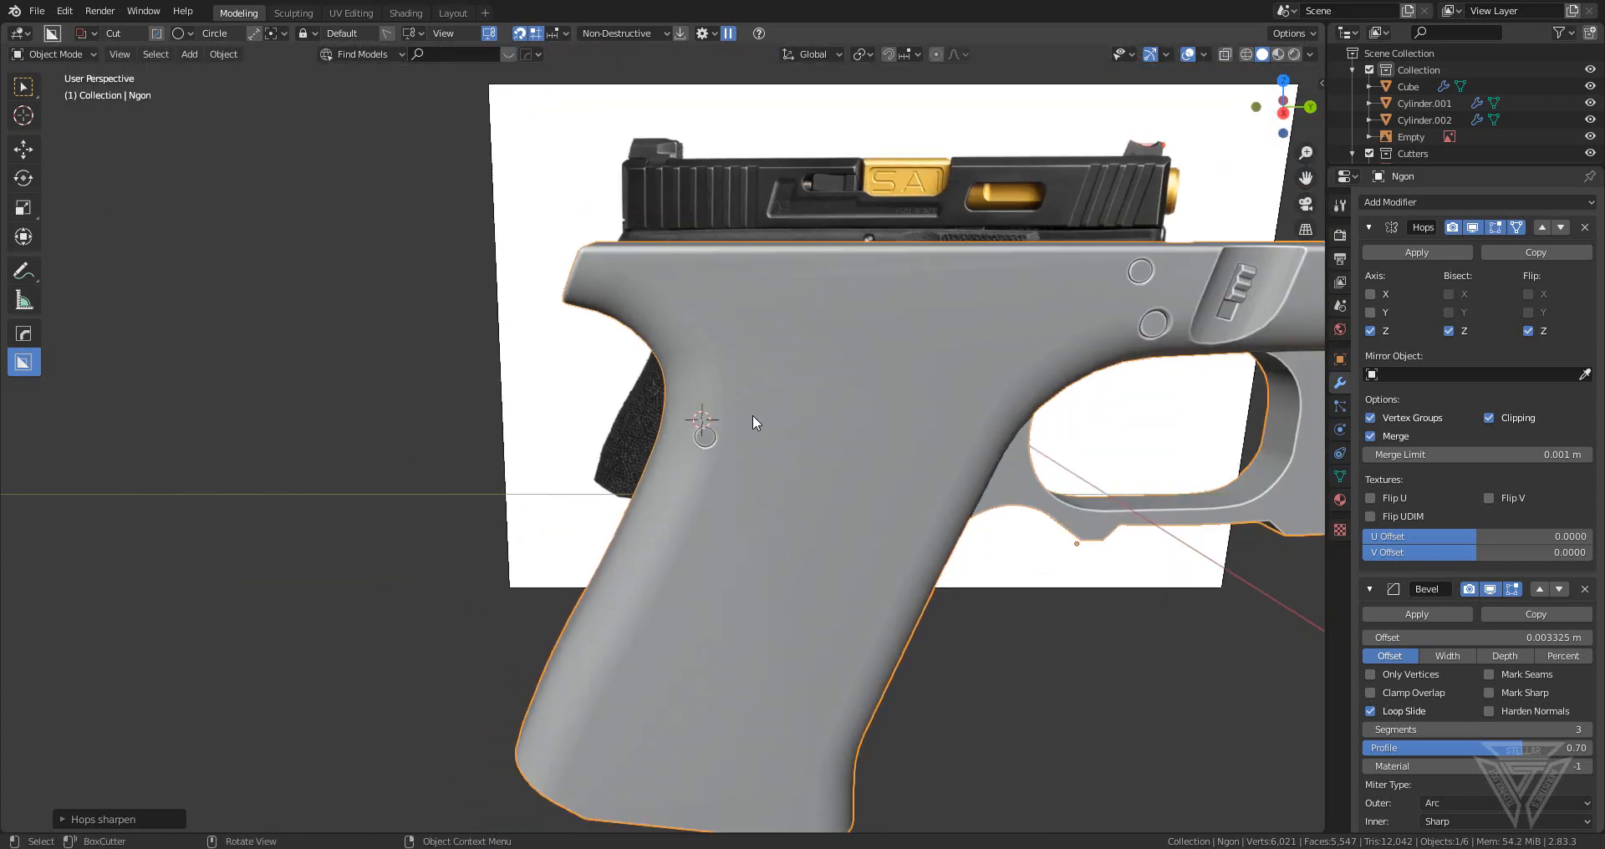
pyautogui.scroll(6, 702, 430)
# - Edit the frame mesh and merge the two neighbouring vertices on the grip hole's lower rim at the last one
pyautogui.click(770, 538)
pyautogui.scroll(2, 771, 538)
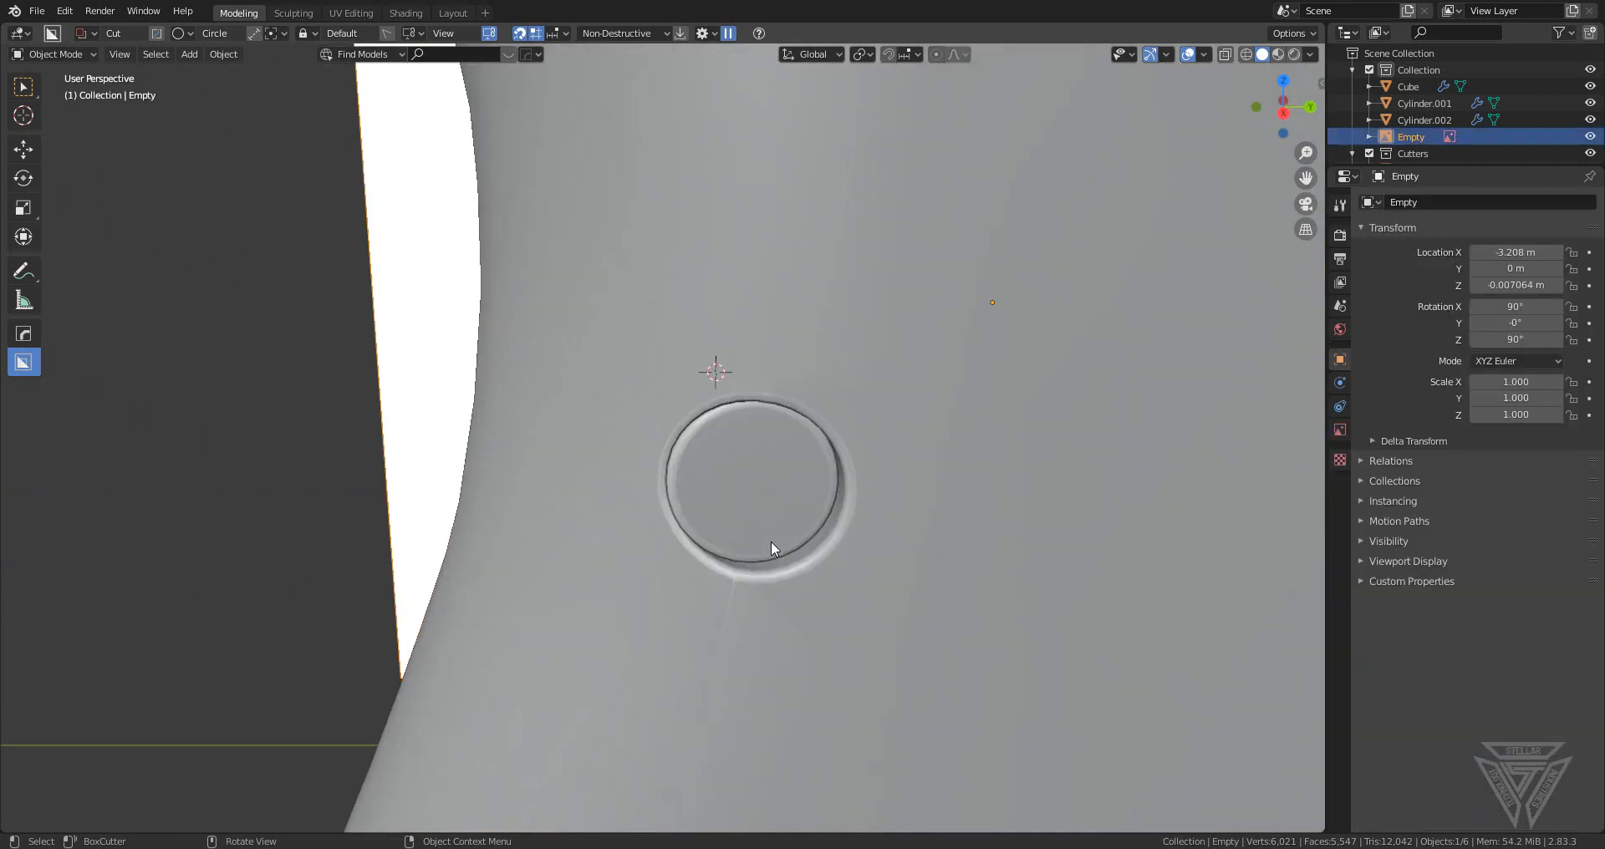
pyautogui.moveTo(771, 541); pyautogui.dragTo(796, 517, button='middle')
pyautogui.click(685, 374)
pyautogui.press('Tab')
pyautogui.scroll(2, 803, 355)
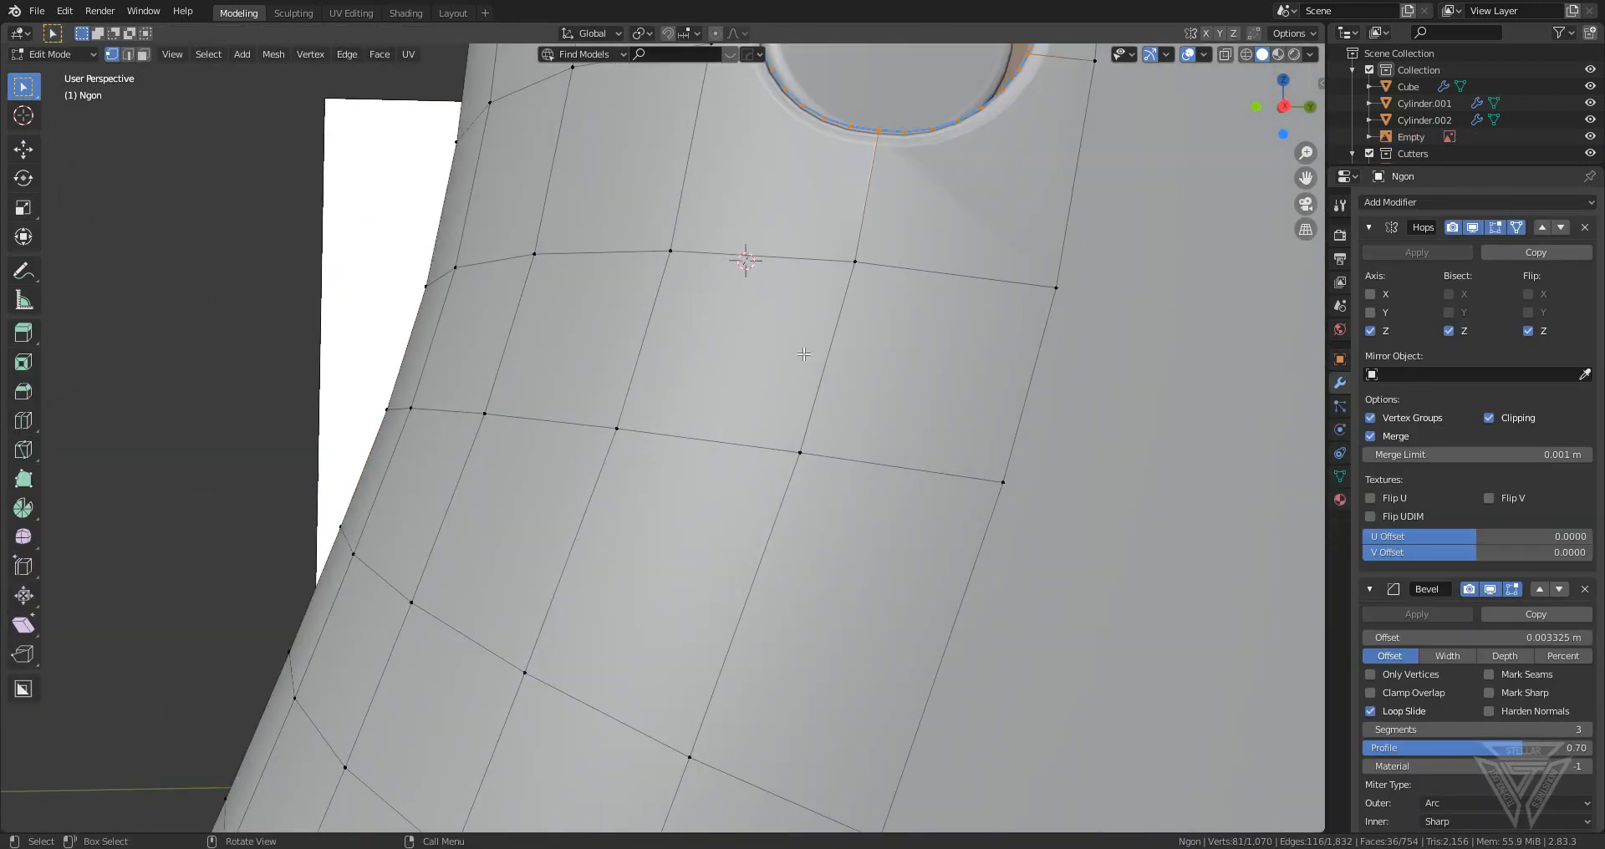
pyautogui.keyDown('shift'); pyautogui.moveTo(804, 354); pyautogui.dragTo(798, 652, button='middle'); pyautogui.keyUp('shift')
pyautogui.click(813, 676)
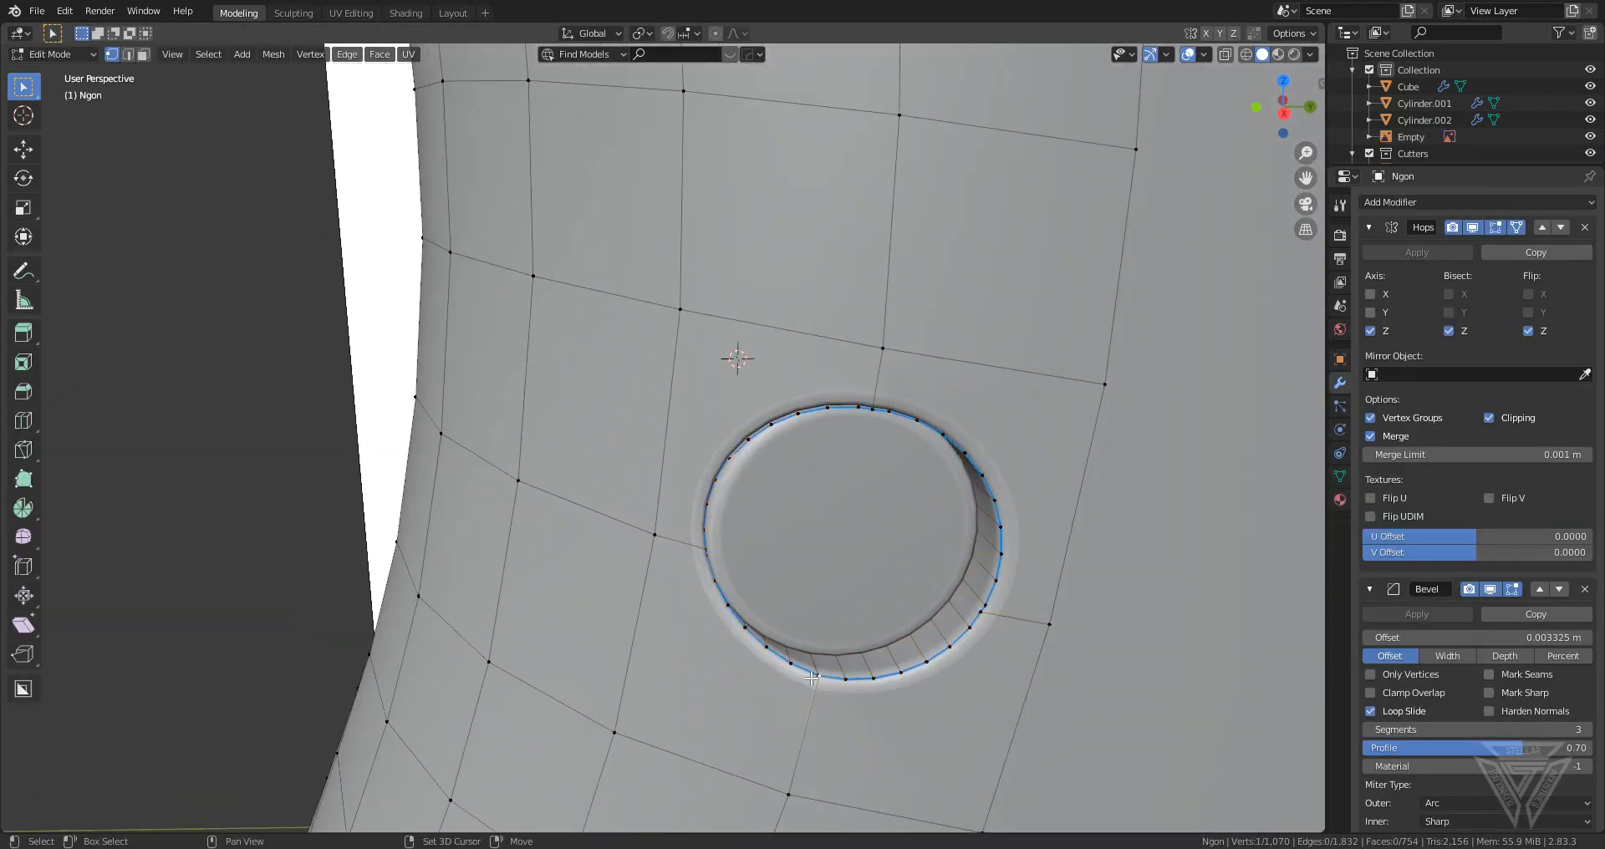
pyautogui.keyDown('shift'); pyautogui.click(845, 698); pyautogui.keyUp('shift')
pyautogui.press('m')
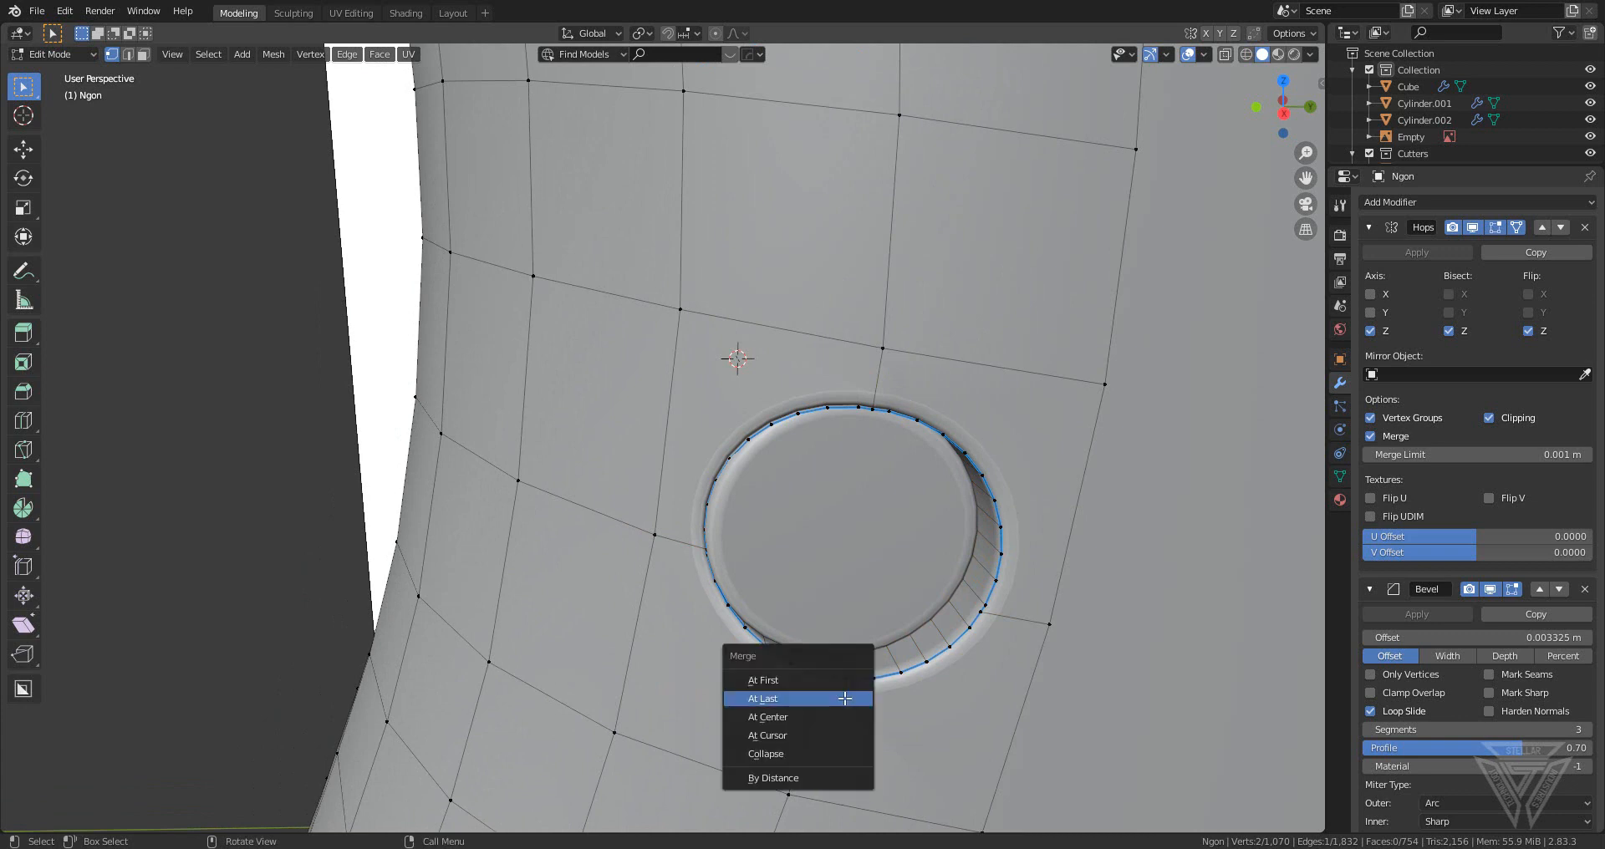
pyautogui.click(844, 698)
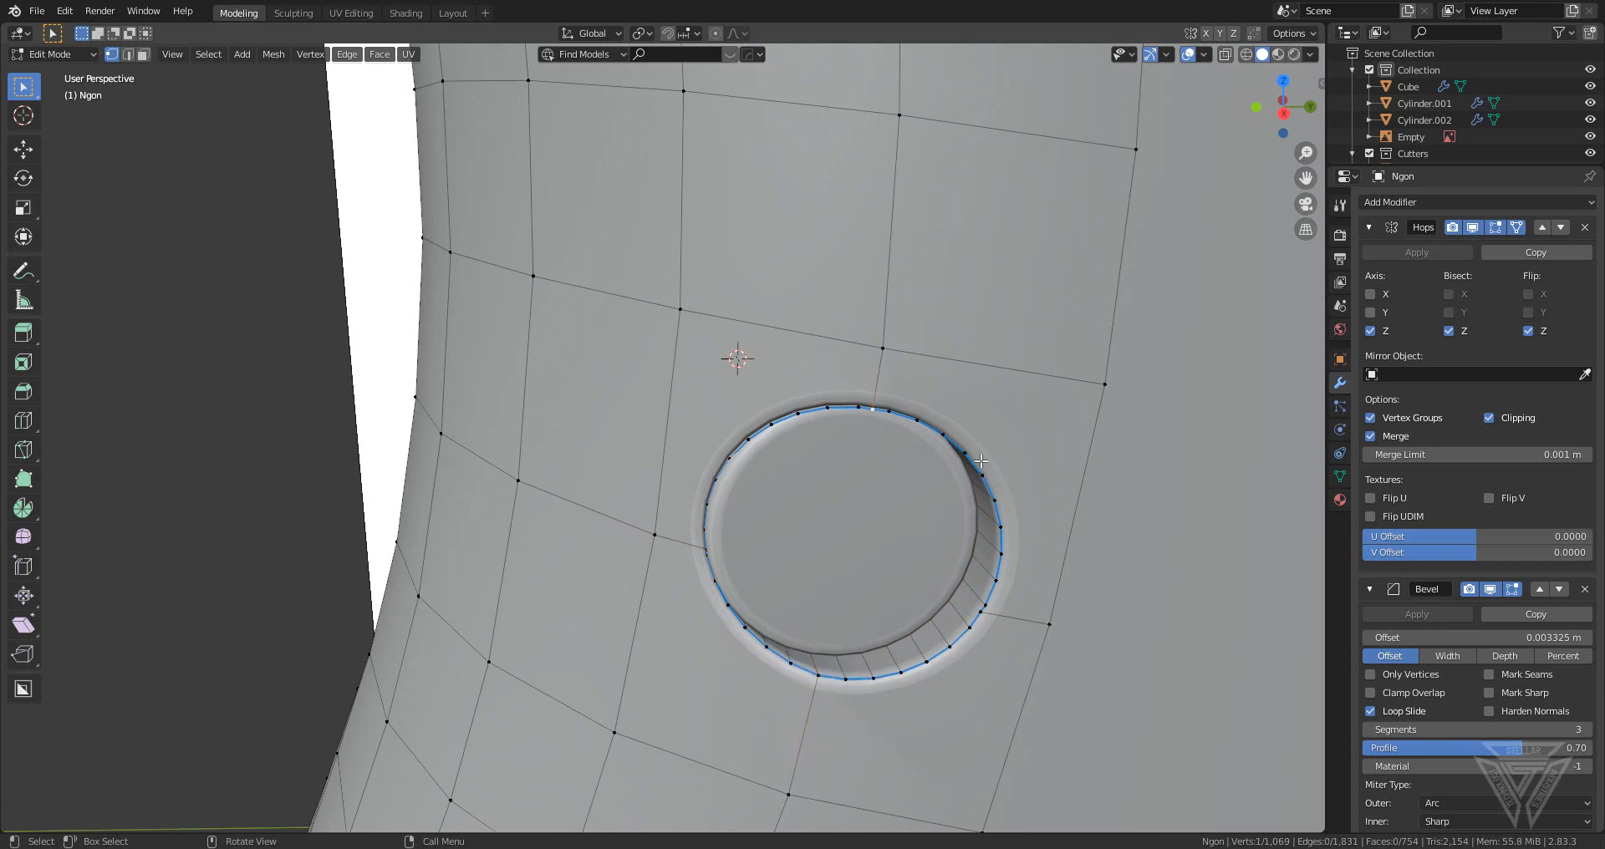
# - Merge the extra vertex on the hole's upper rim into its neighbour and connect the rim to the grid vertex above it
pyautogui.press('g')
pyautogui.press('z')
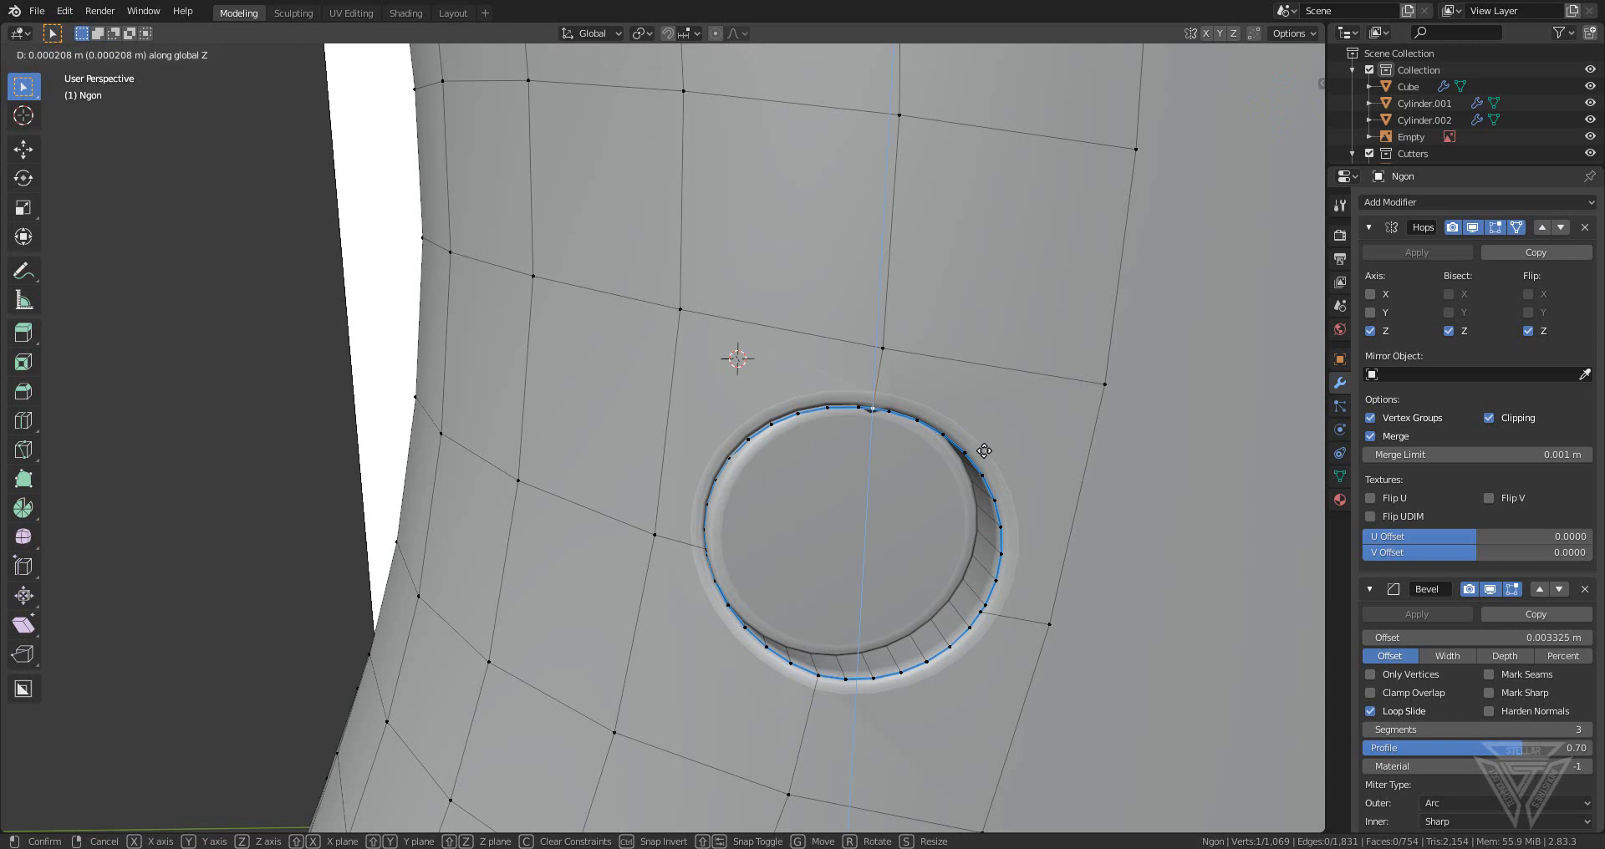
pyautogui.click(983, 451)
pyautogui.keyDown('shift'); pyautogui.click(892, 411); pyautogui.keyUp('shift')
pyautogui.press('m')
pyautogui.click(1039, 481)
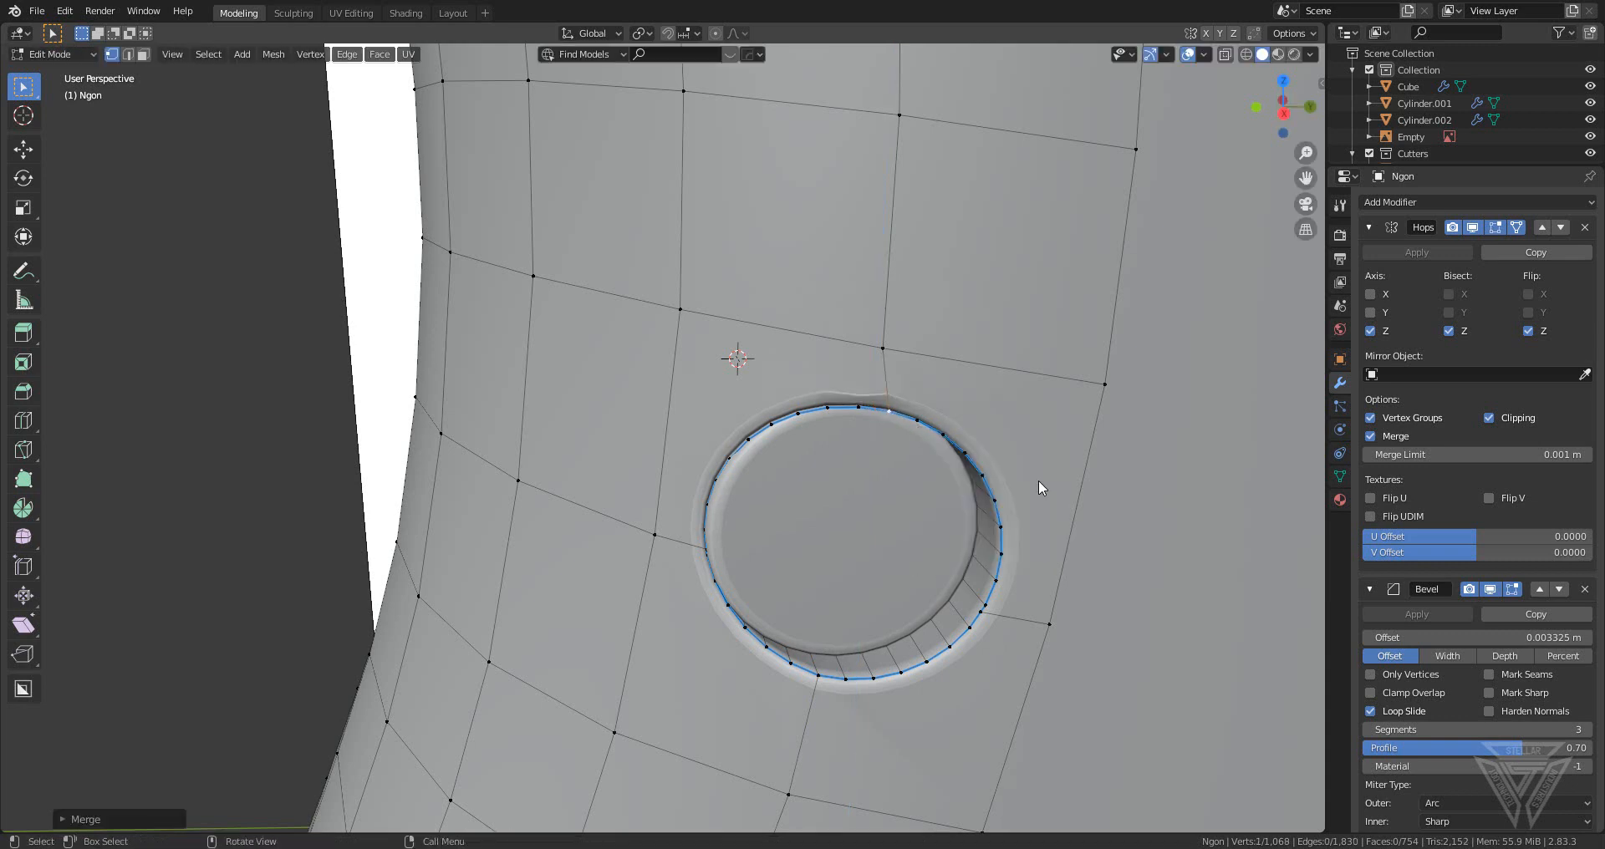
pyautogui.keyDown('shift'); pyautogui.click(882, 348); pyautogui.keyUp('shift')
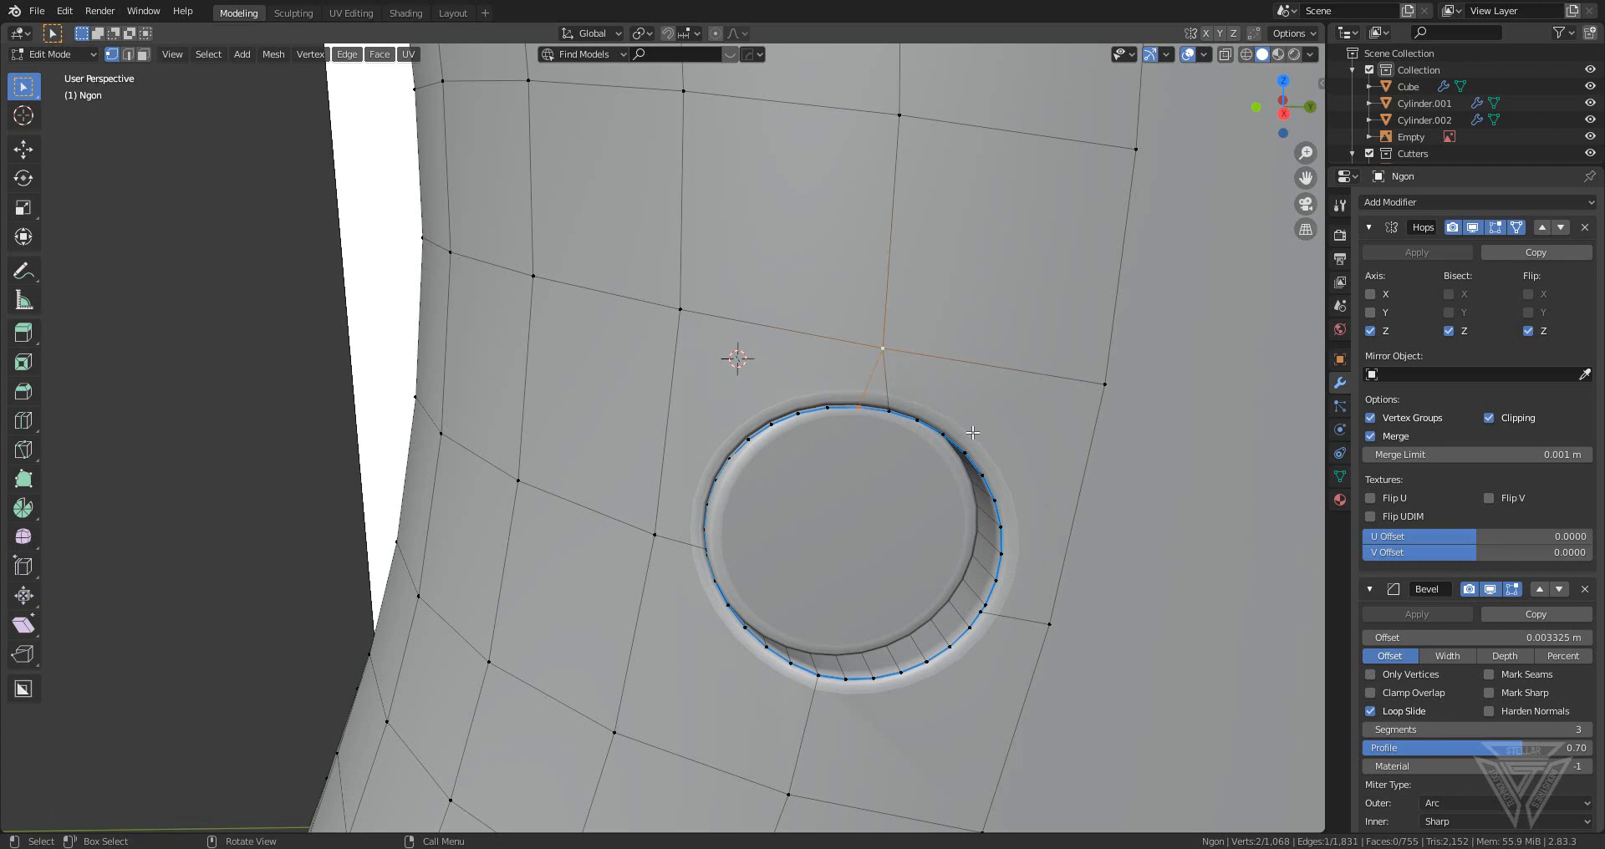
pyautogui.press('Tab')
# - Examine the whole frame beside the reference image from several angles
pyautogui.scroll(-8, 903, 455)
pyautogui.moveTo(914, 470); pyautogui.dragTo(787, 610, button='middle')
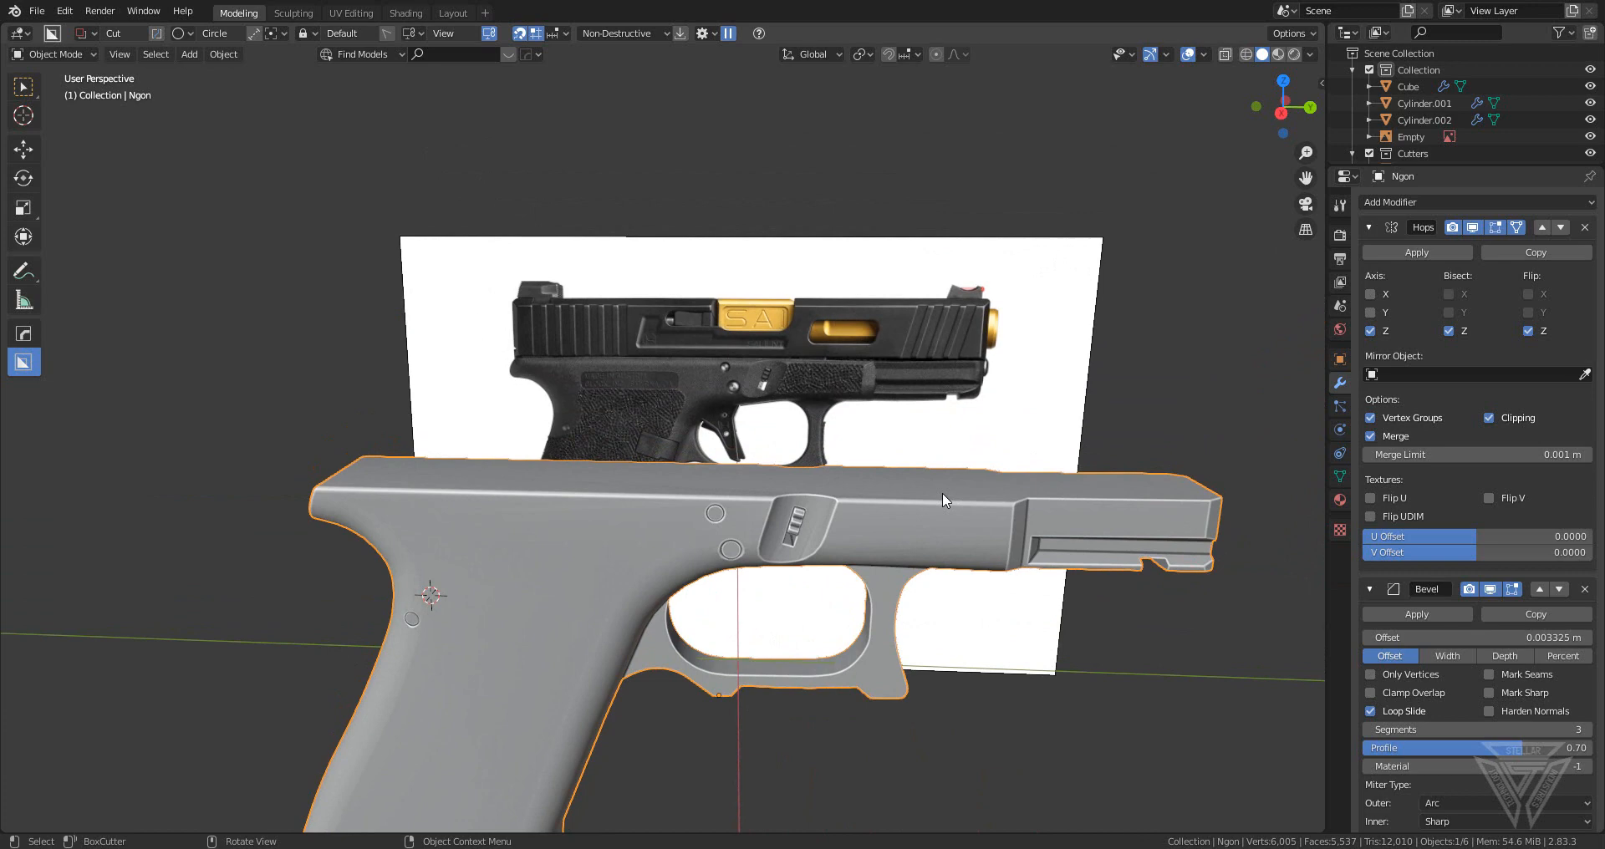
pyautogui.moveTo(944, 491); pyautogui.dragTo(712, 552, button='middle')
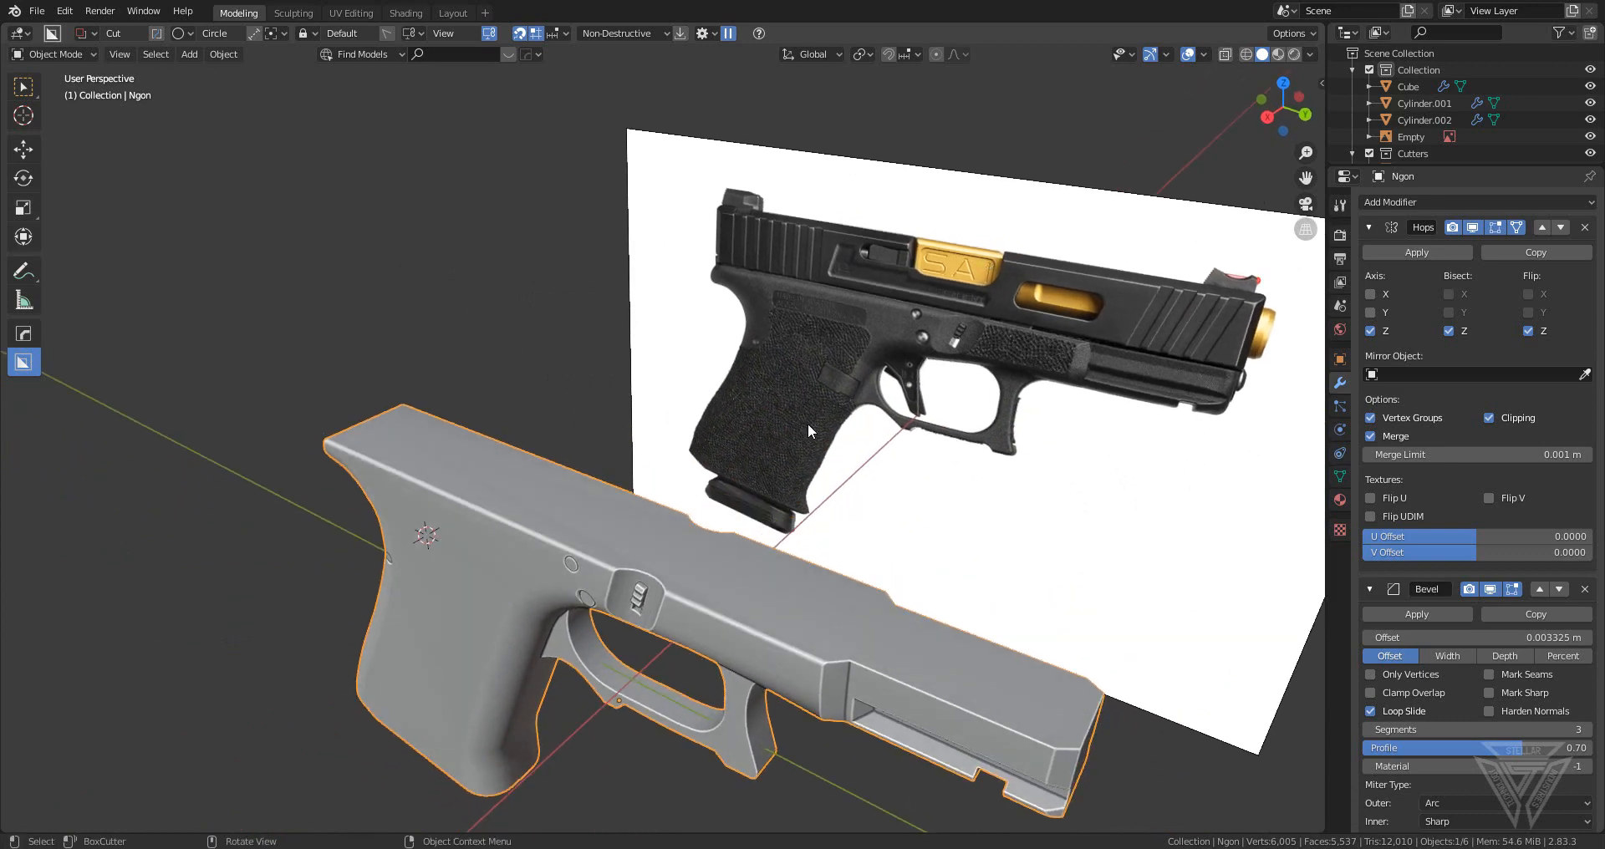
pyautogui.moveTo(1243, 355); pyautogui.dragTo(823, 528, button='middle')
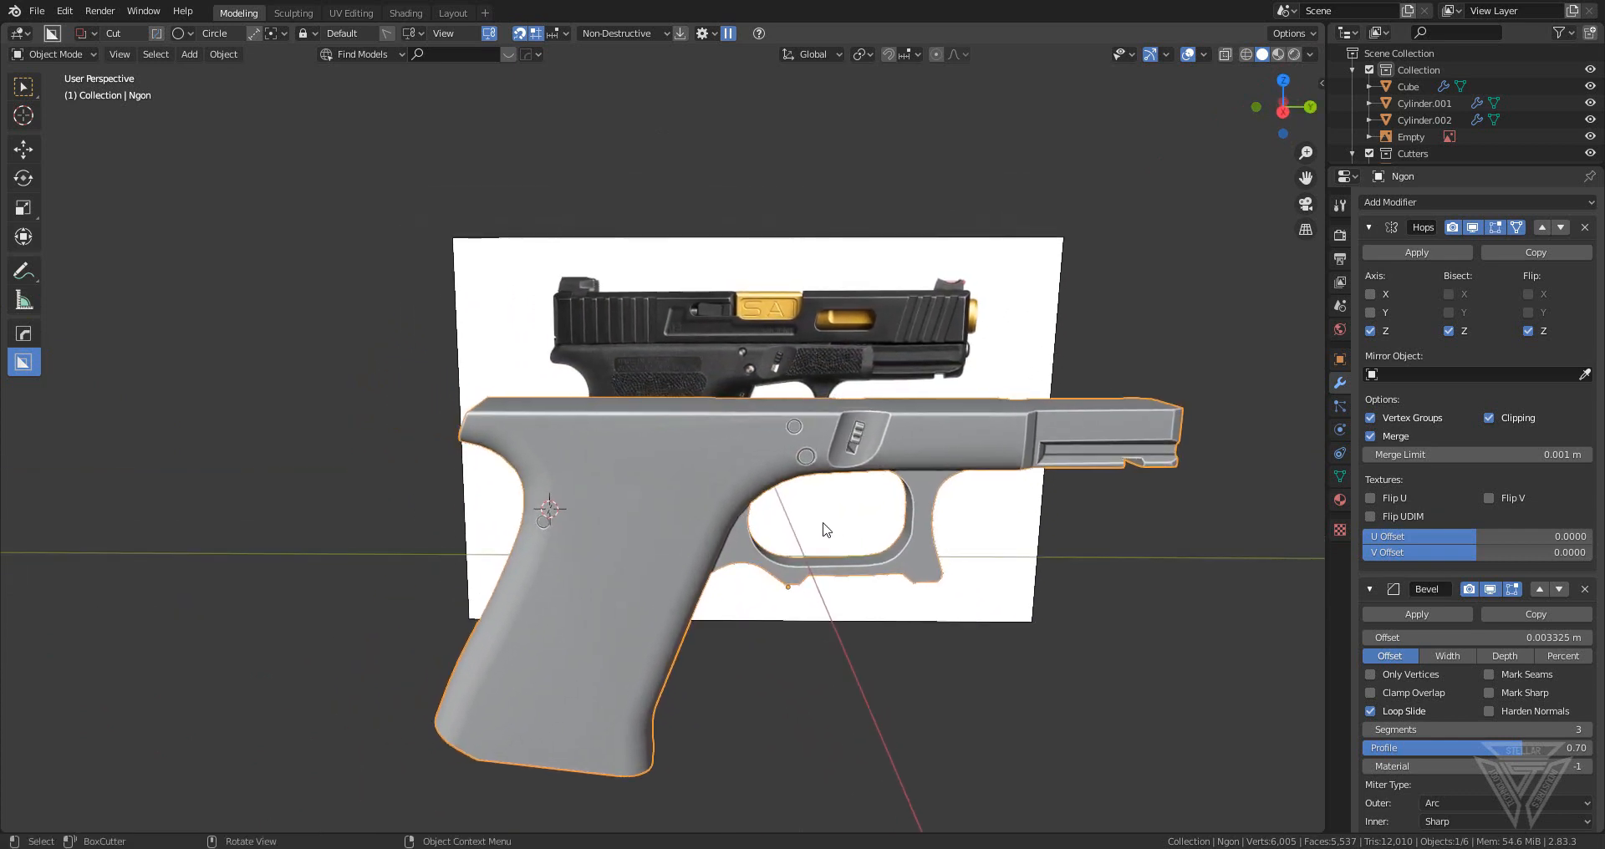
pyautogui.scroll(1, 743, 600)
pyautogui.moveTo(738, 608)
pyautogui.mouseDown(button='middle')
pyautogui.moveTo(729, 584)
pyautogui.moveTo(659, 564)
pyautogui.moveTo(789, 580)
pyautogui.moveTo(745, 590)
pyautogui.mouseUp(button='middle')
pyautogui.moveTo(828, 520); pyautogui.dragTo(684, 494, button='middle')
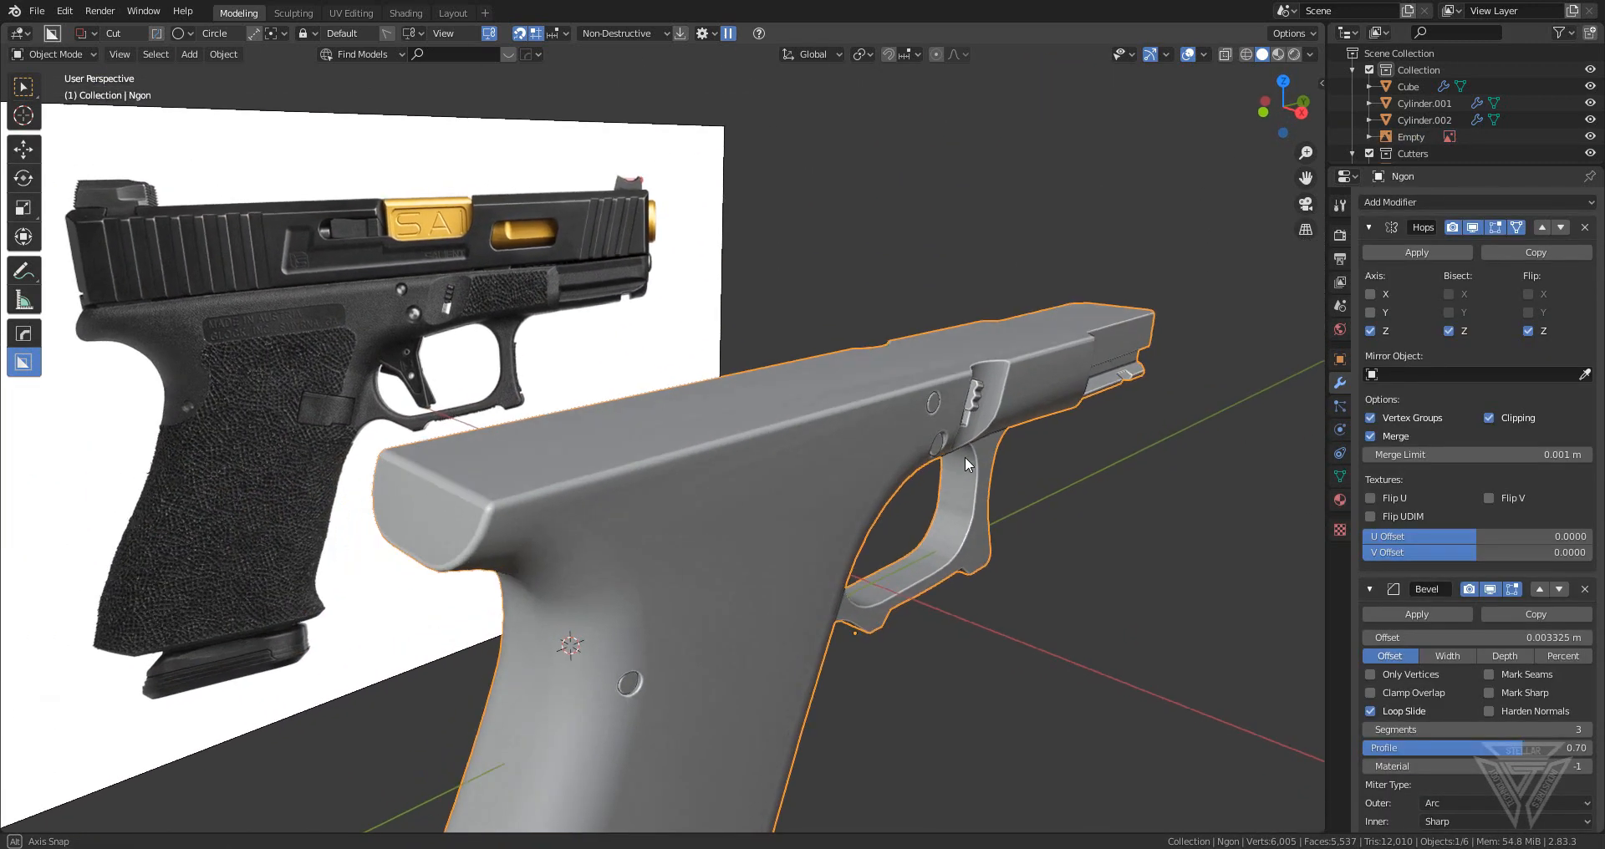
# - Sharpen the frame again with HardOps and apply its mirror modifier
pyautogui.press('q')
pyautogui.click(966, 456)
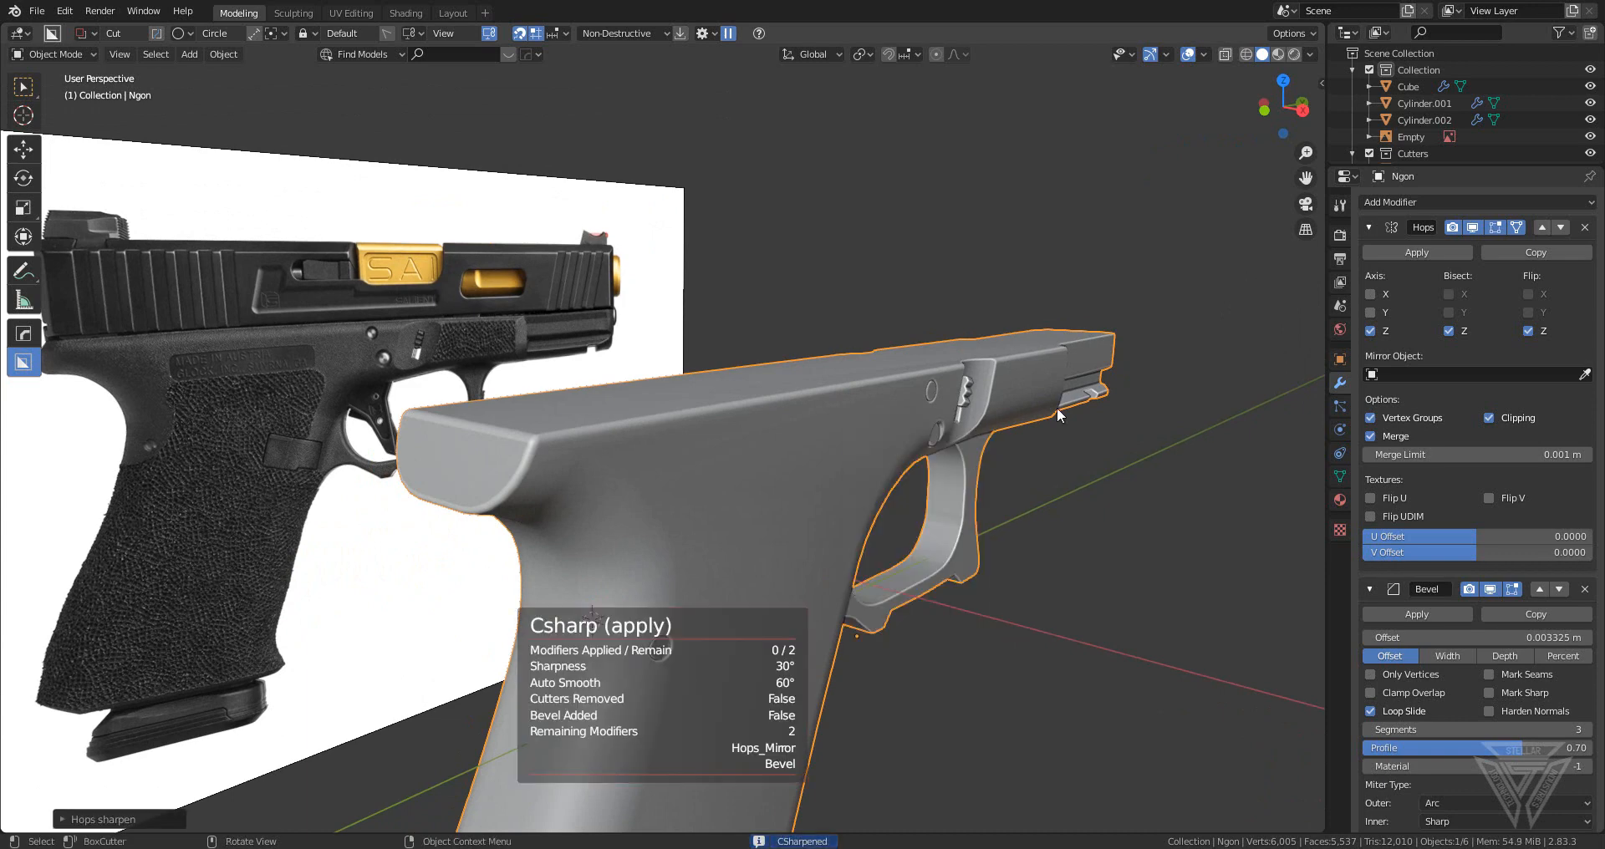
pyautogui.click(1387, 251)
pyautogui.scroll(-2, 1163, 445)
pyautogui.moveTo(1112, 456); pyautogui.dragTo(1028, 443, button='middle')
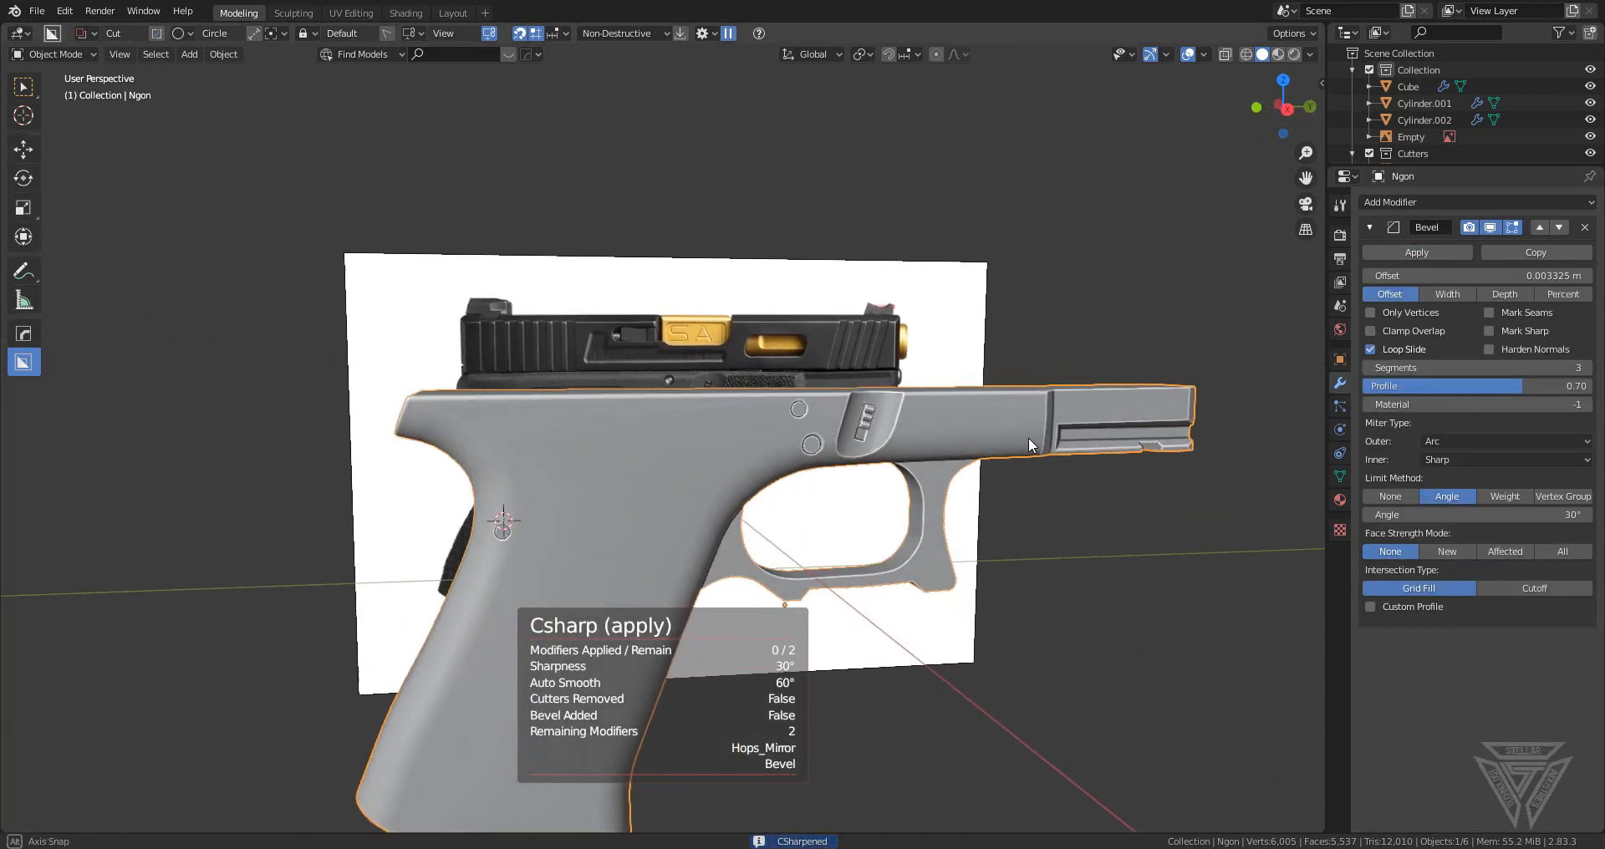
# - Add a mesh cube at the 3D cursor and scale it down to about the size of the grip pin
pyautogui.hotkey('shift', 'a')
pyautogui.moveTo(787, 435)
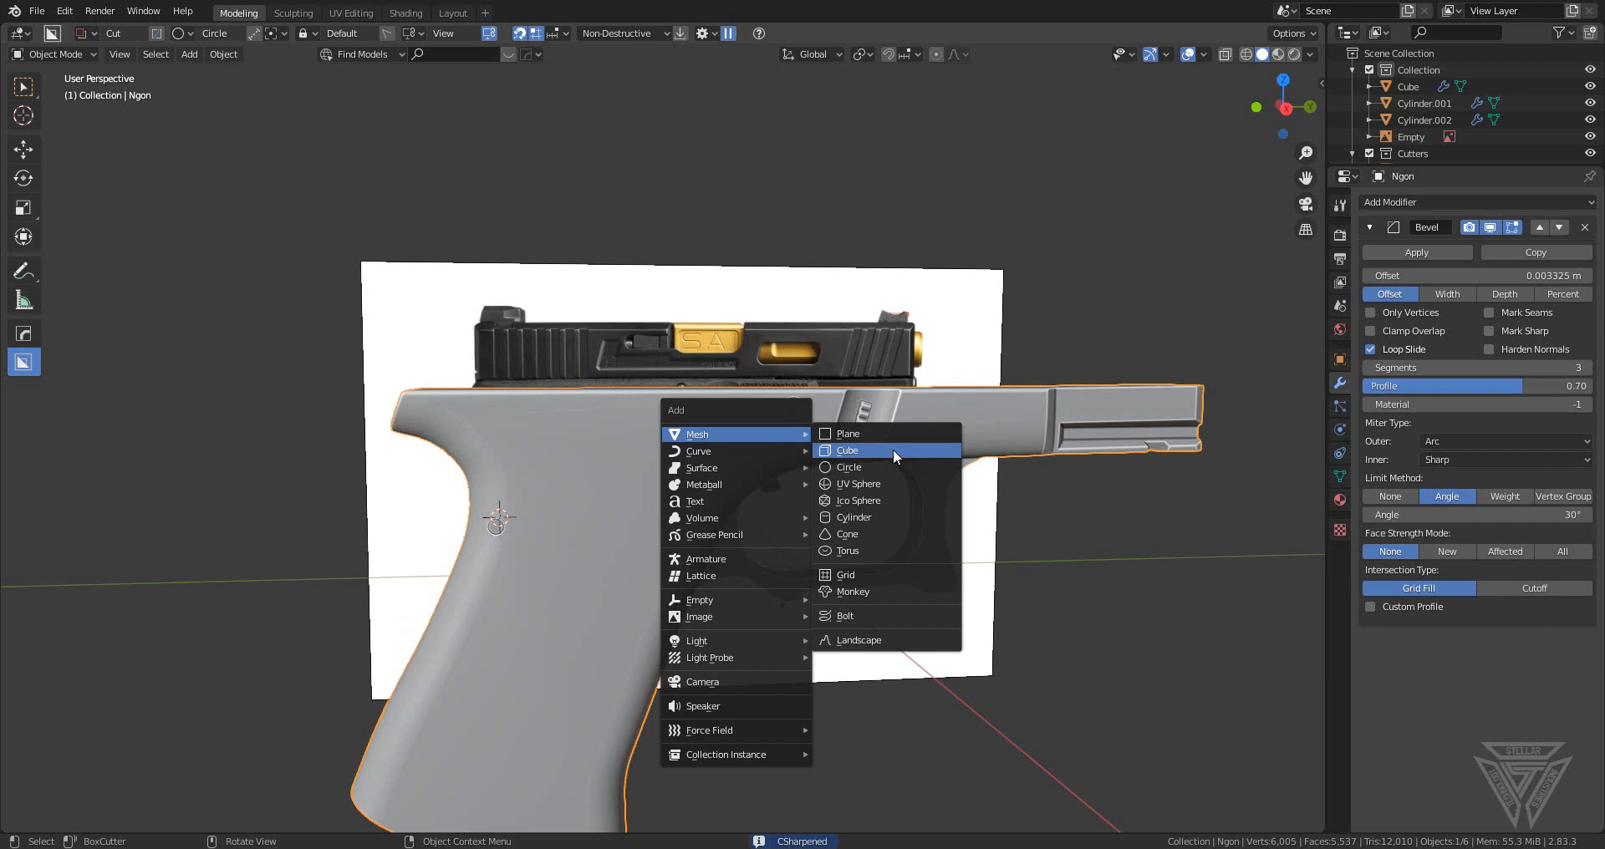
pyautogui.click(893, 450)
pyautogui.press('s')
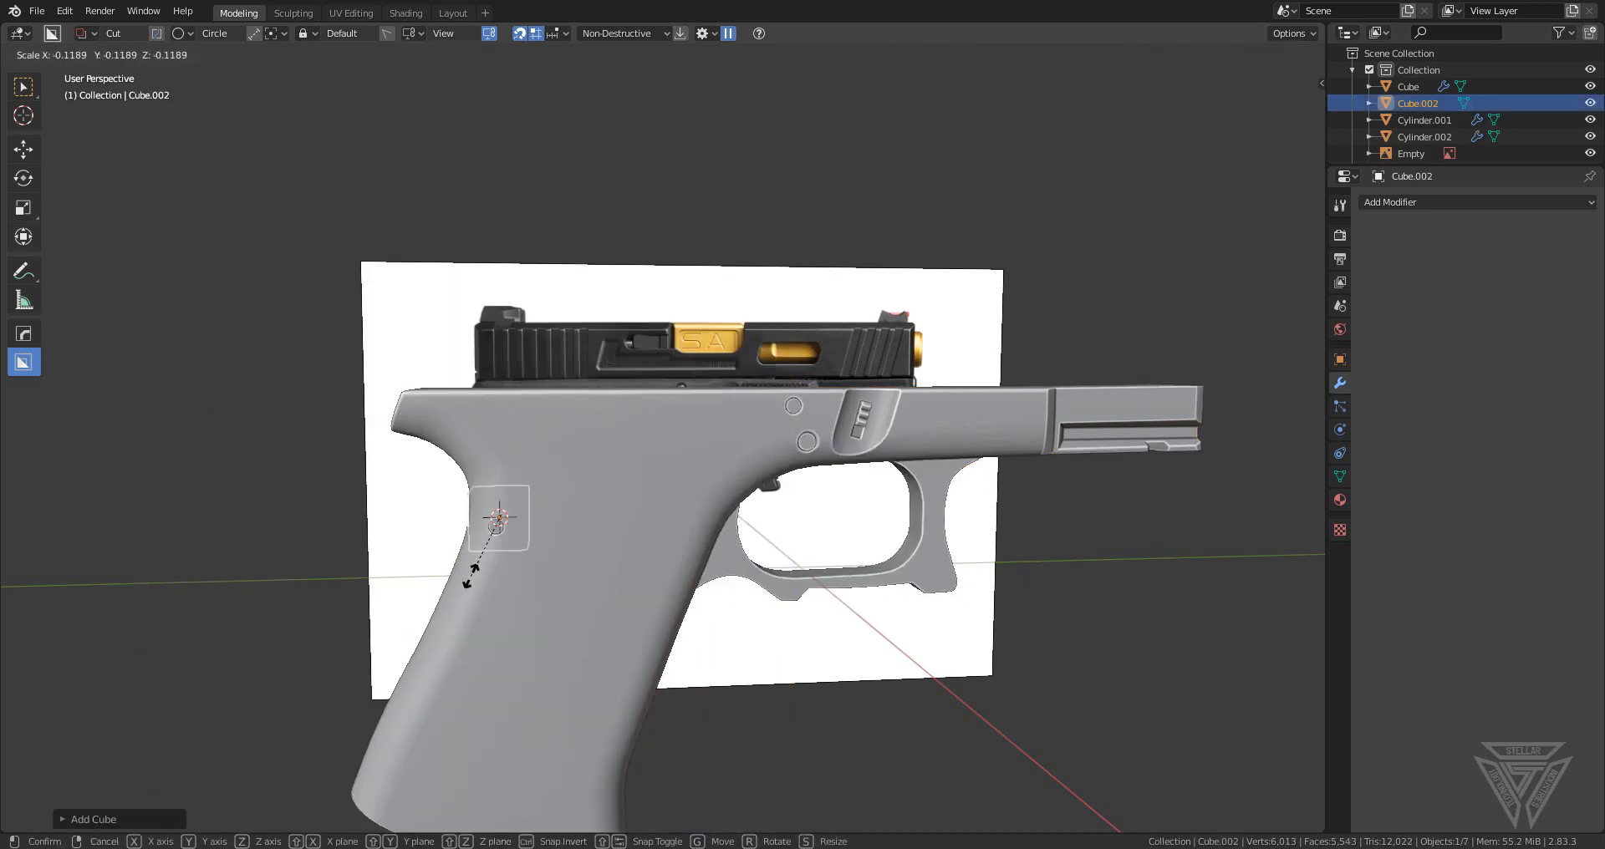
pyautogui.click(537, 534)
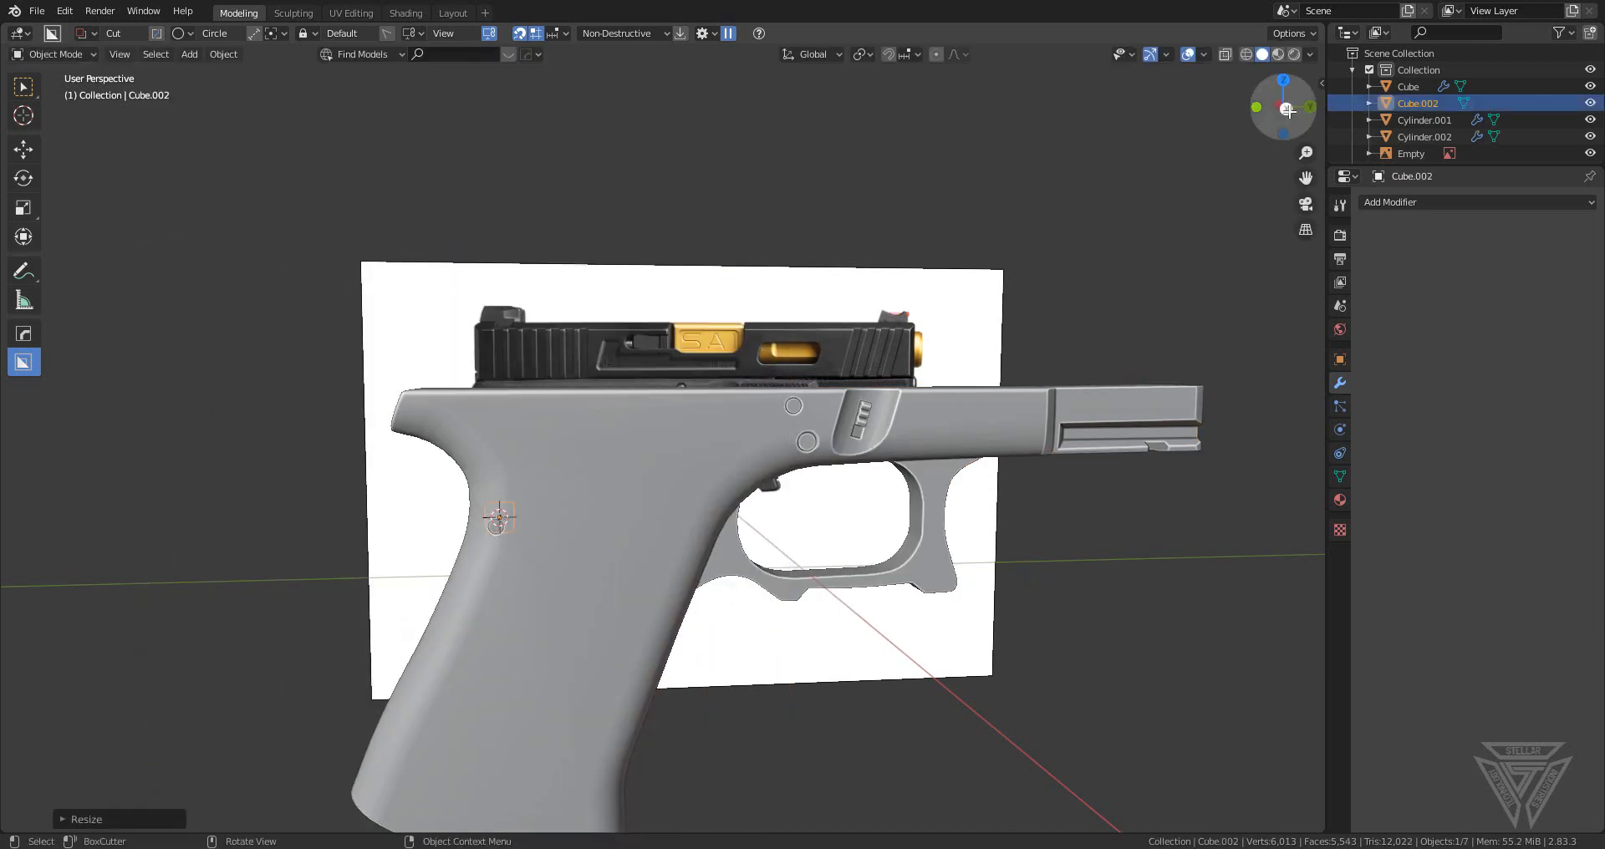
# - Turn on X-ray in the right view and move the small cube onto the reference's magazine release recess
pyautogui.click(1286, 108)
pyautogui.click(1225, 55)
pyautogui.scroll(5, 504, 532)
pyautogui.keyDown('shift'); pyautogui.moveTo(501, 529); pyautogui.dragTo(609, 415, button='middle'); pyautogui.keyUp('shift')
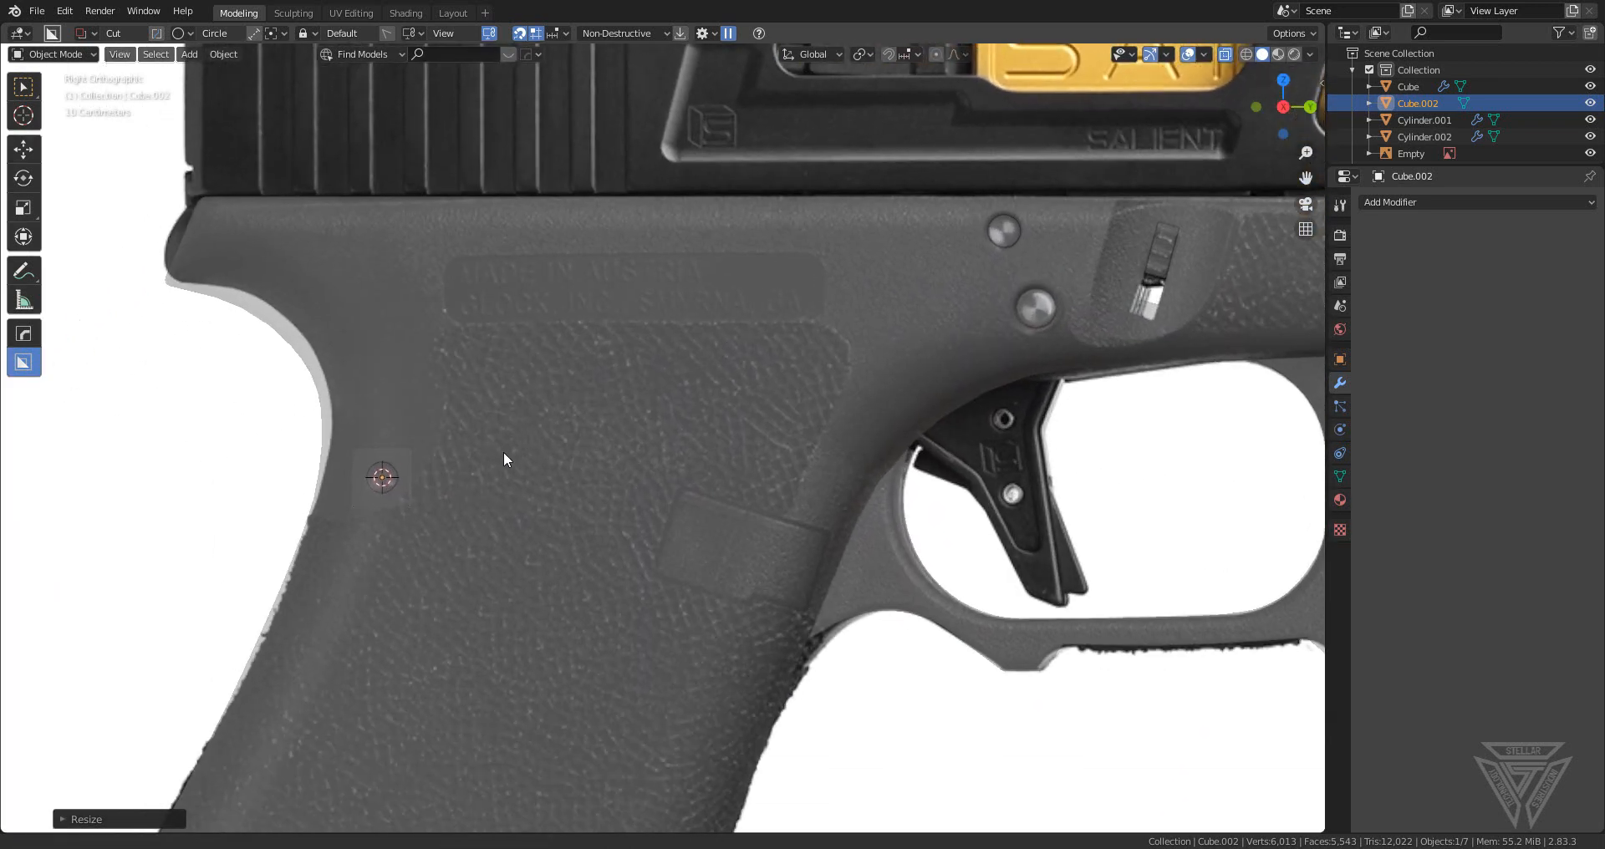
pyautogui.press('g')
pyautogui.click(750, 508)
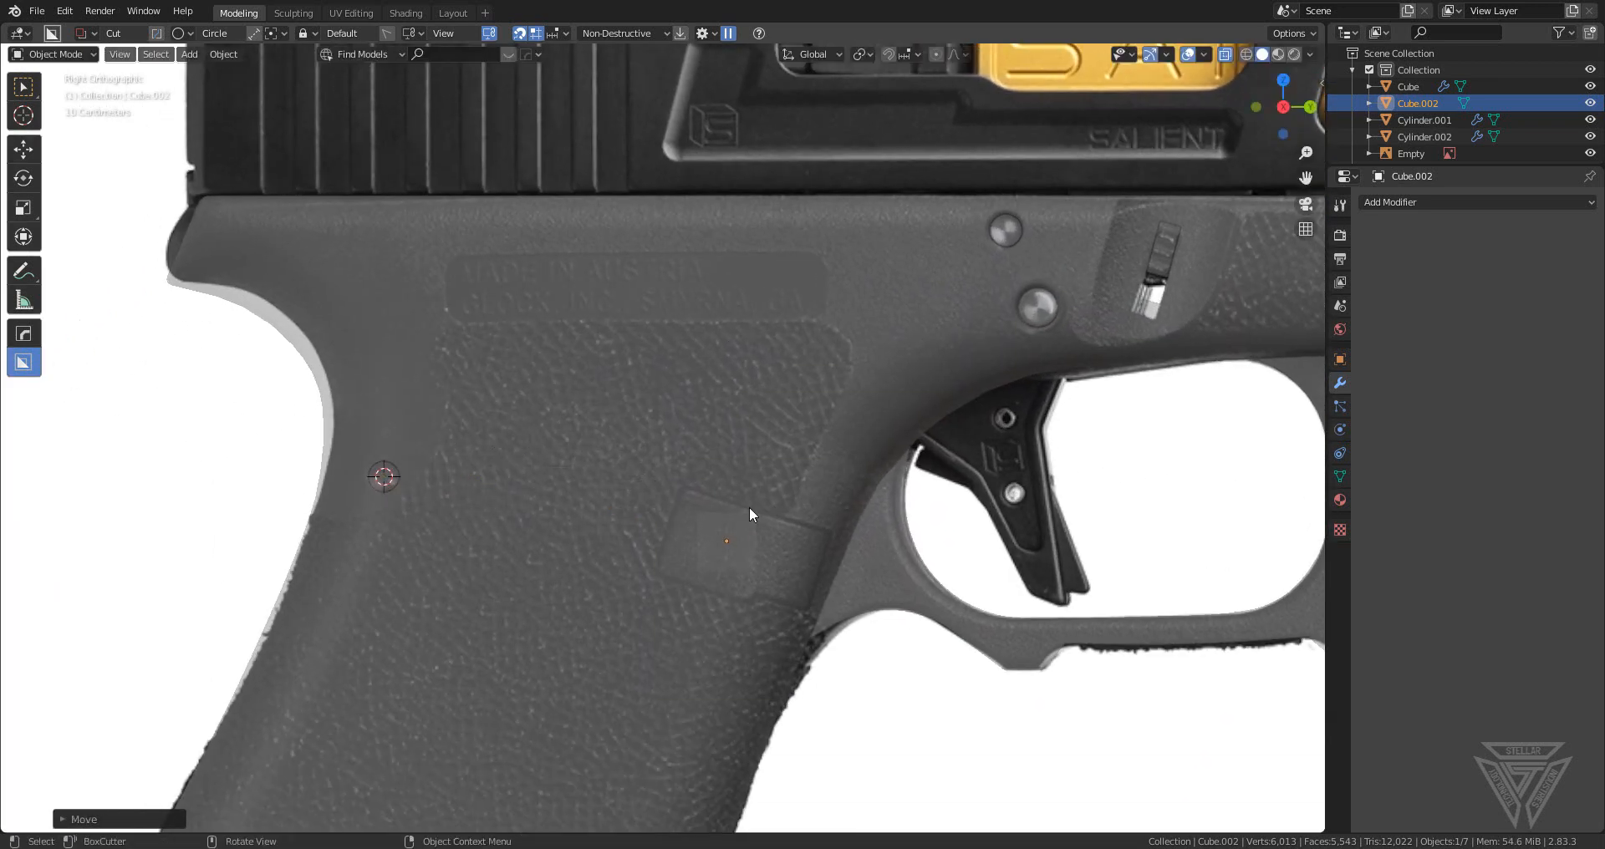
# - Rotate the cube by about 17.7° and scale it up by about 1.3 to match the recess's tilt and height
pyautogui.scroll(4, 786, 552)
pyautogui.keyDown('shift'); pyautogui.moveTo(874, 618); pyautogui.dragTo(853, 500, button='middle'); pyautogui.keyUp('shift')
pyautogui.press('r')
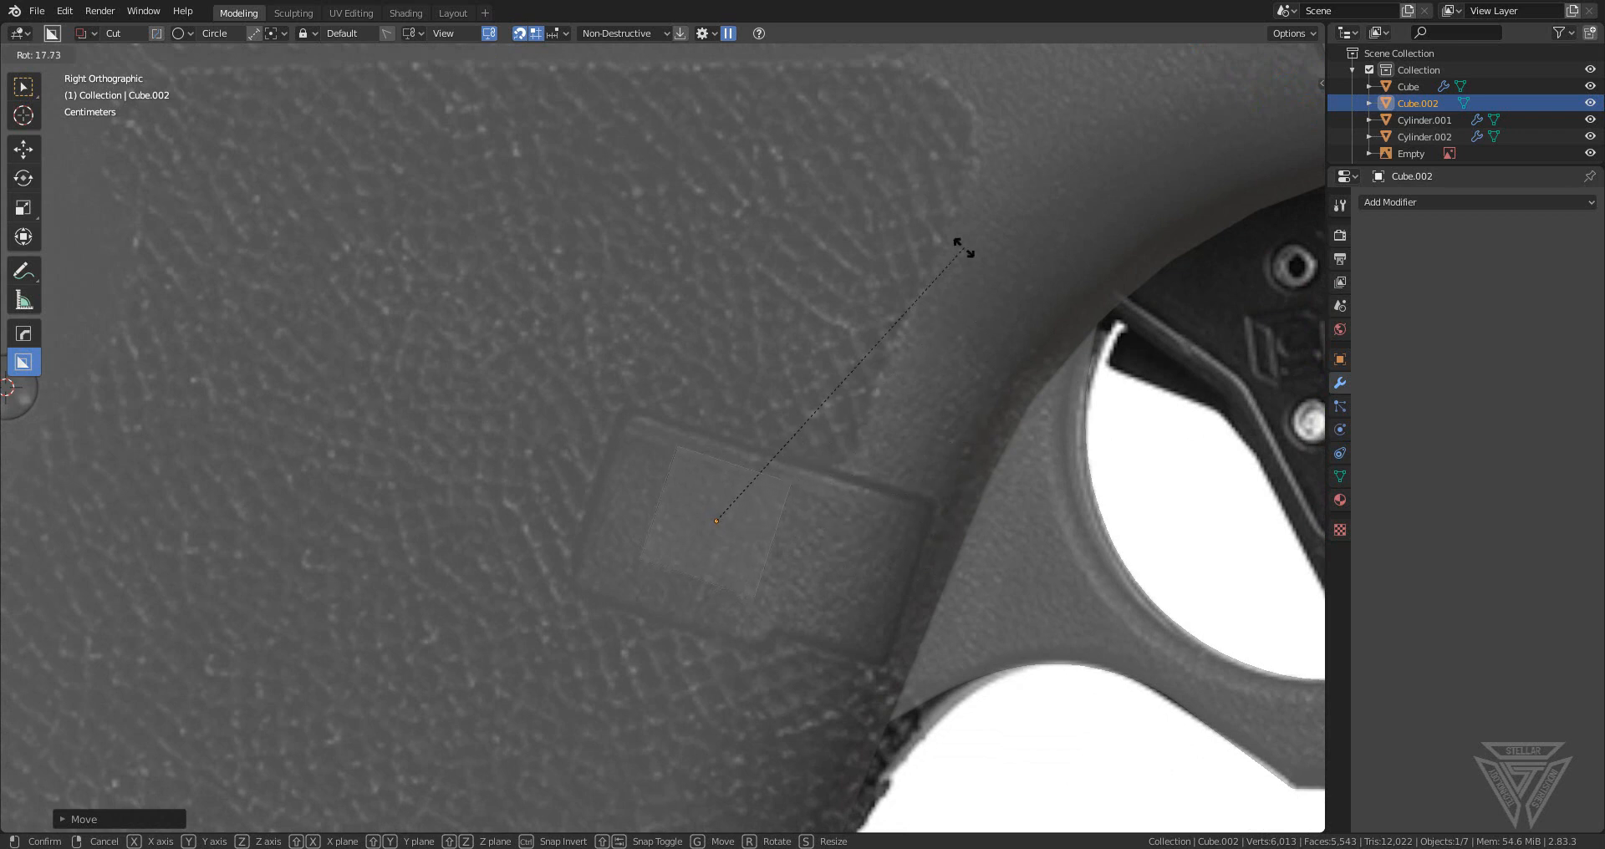
pyautogui.click(963, 247)
pyautogui.press('s')
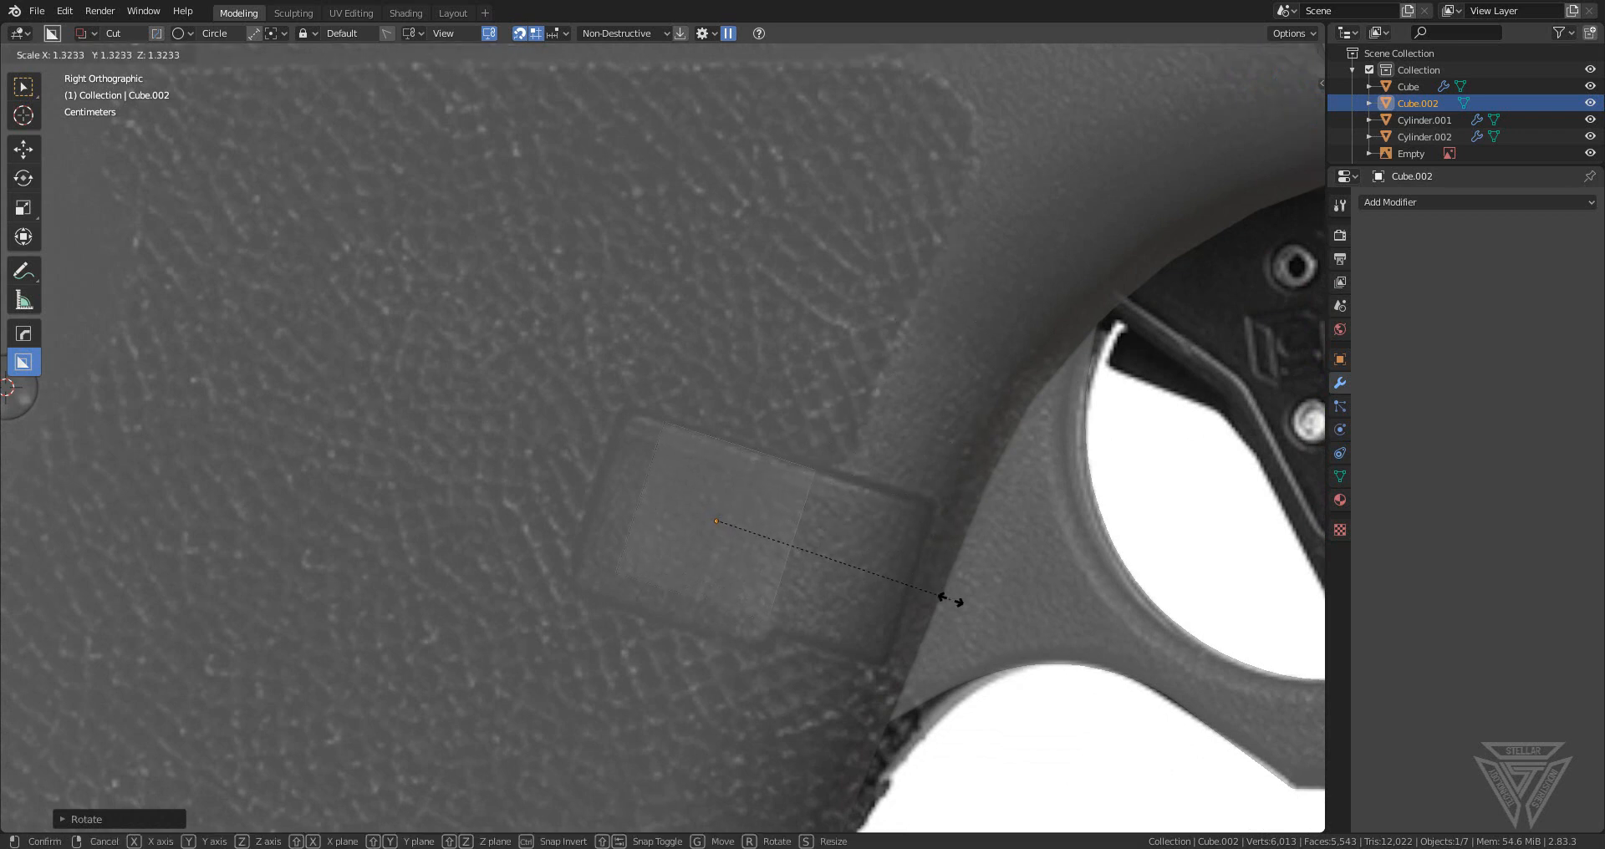
pyautogui.click(936, 592)
# - Align the cube with the rear end of the recess, constraining the final move to local Y, and open its mesh for editing
pyautogui.press('g')
pyautogui.click(928, 604)
pyautogui.press('g')
pyautogui.press('y')
pyautogui.press('y')
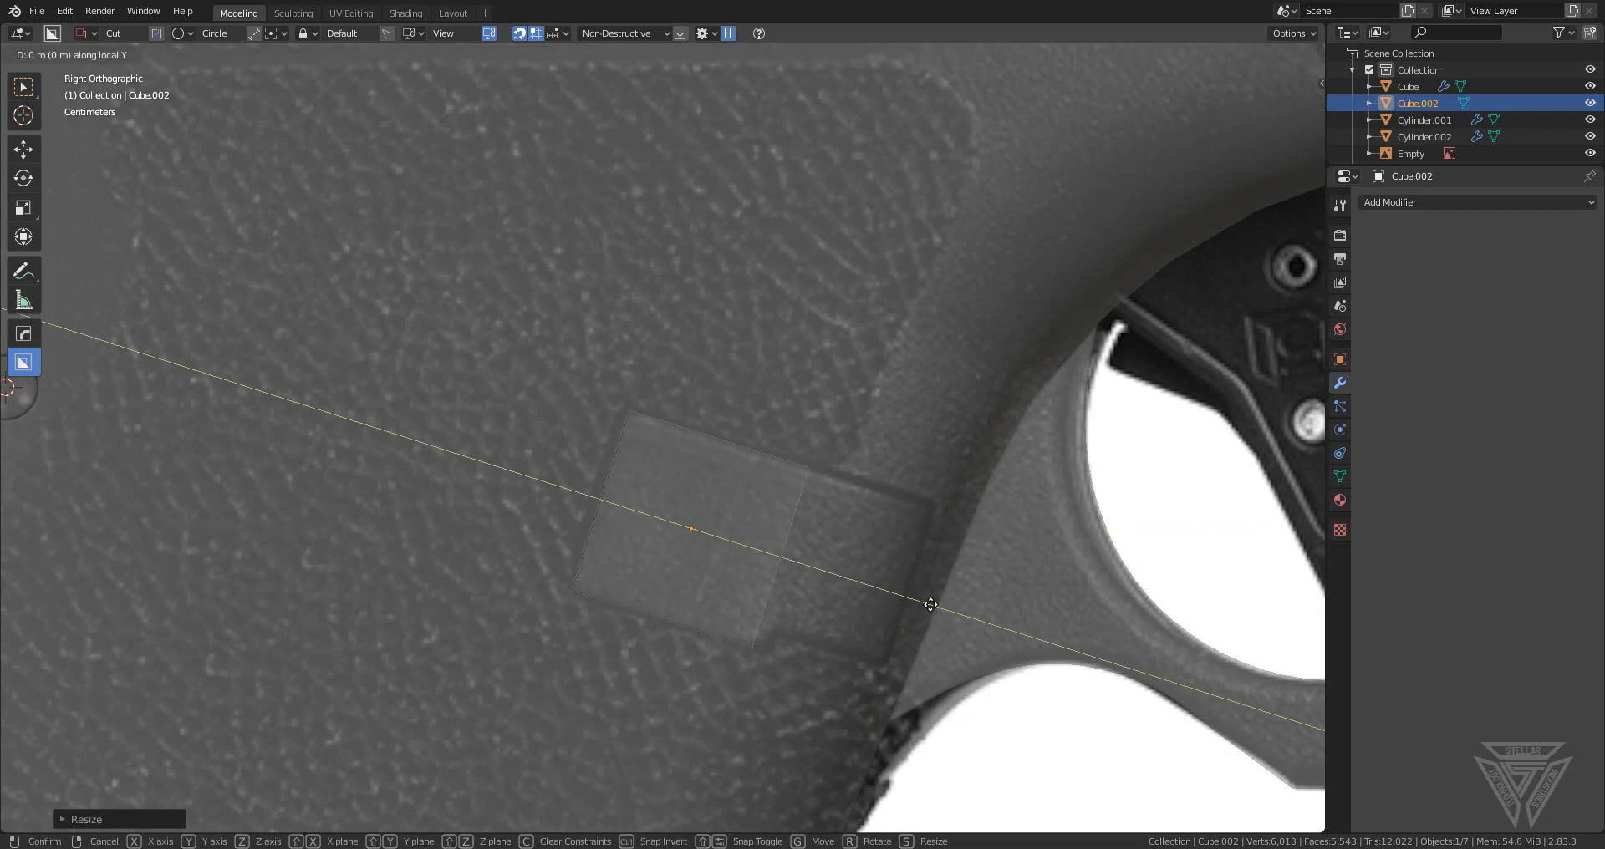
pyautogui.click(926, 605)
pyautogui.keyDown('shift'); pyautogui.moveTo(830, 609); pyautogui.dragTo(775, 572, button='middle'); pyautogui.keyUp('shift')
pyautogui.press('Tab')
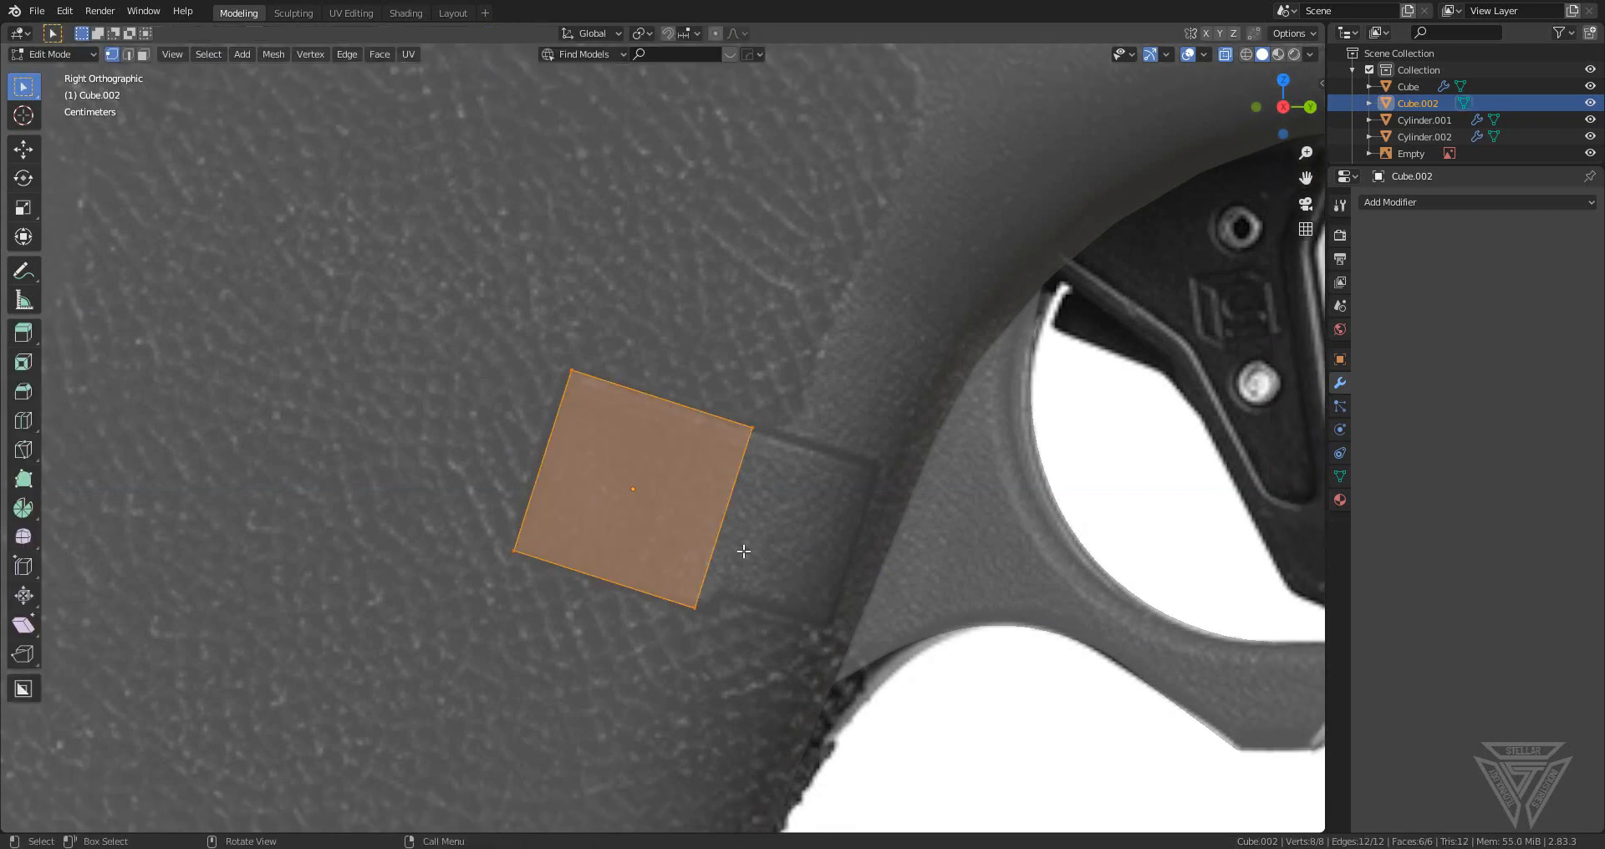
# - Move the cube's front face slightly forward along its local Y axis to match the recess's step in the reference
pyautogui.press('3')
pyautogui.click(729, 525)
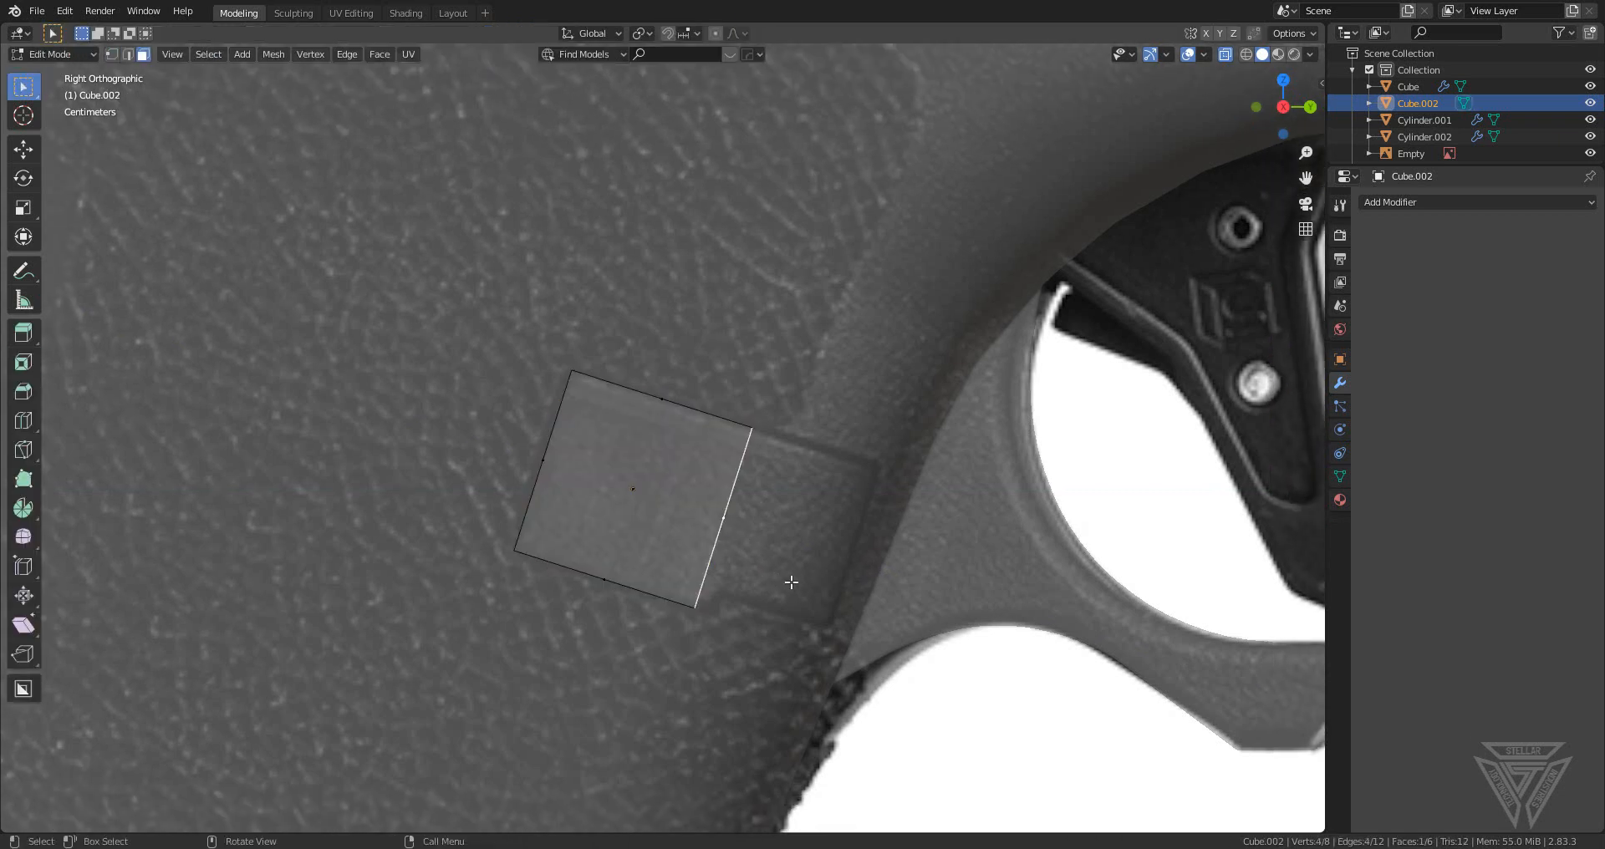
pyautogui.press('g')
pyautogui.press('y')
pyautogui.press('y')
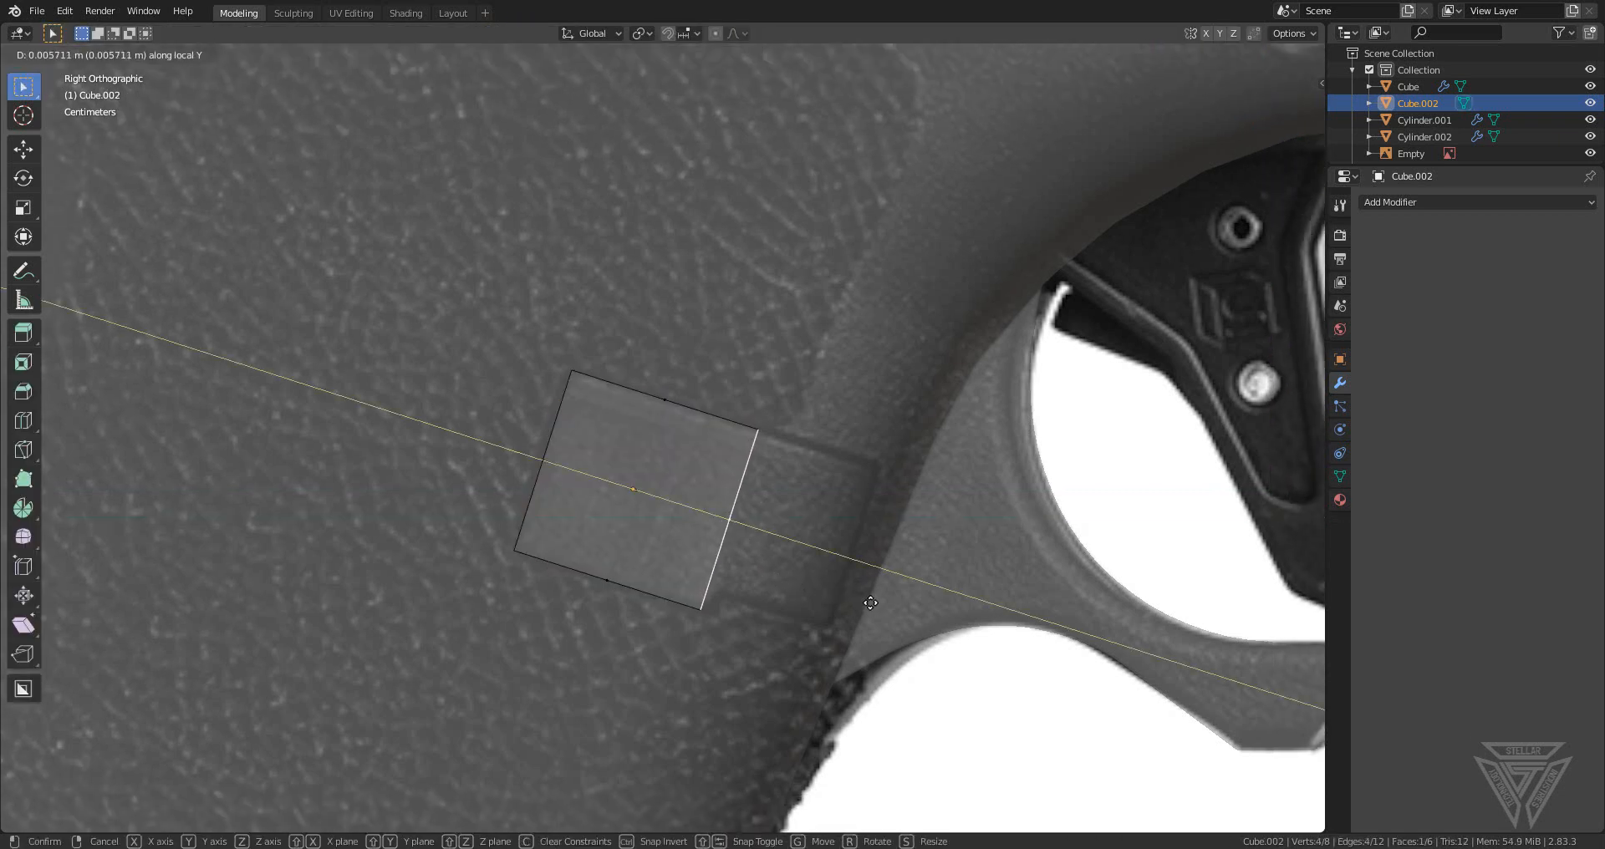
pyautogui.click(937, 628)
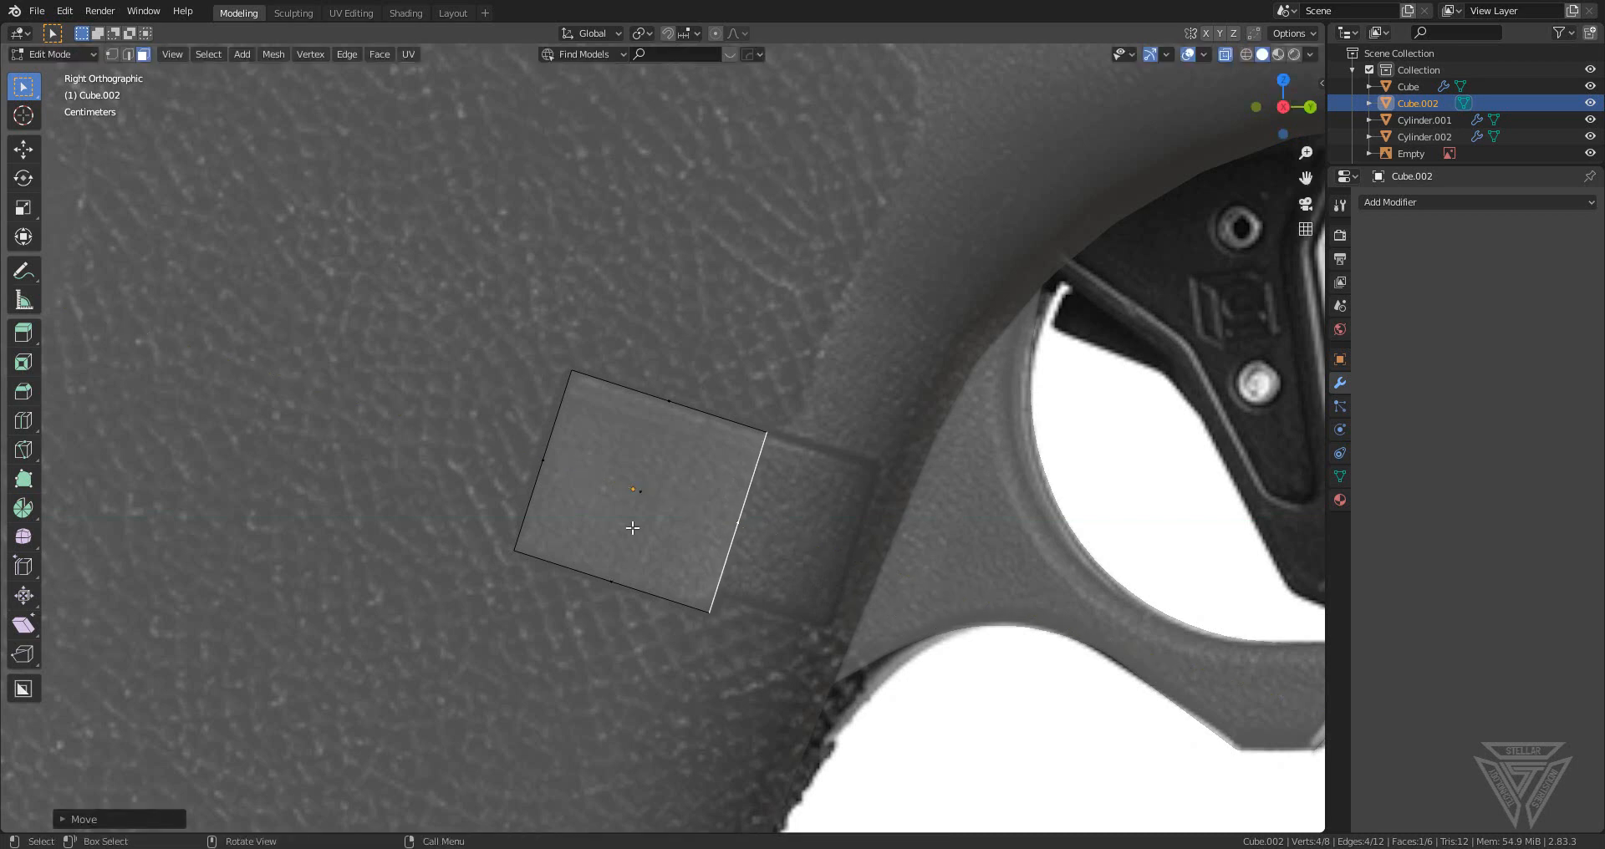
# - Add a lengthwise edge loop to the cube and slide it close to the lower edge
pyautogui.hotkey('ctrl', 'r')
pyautogui.click(559, 495)
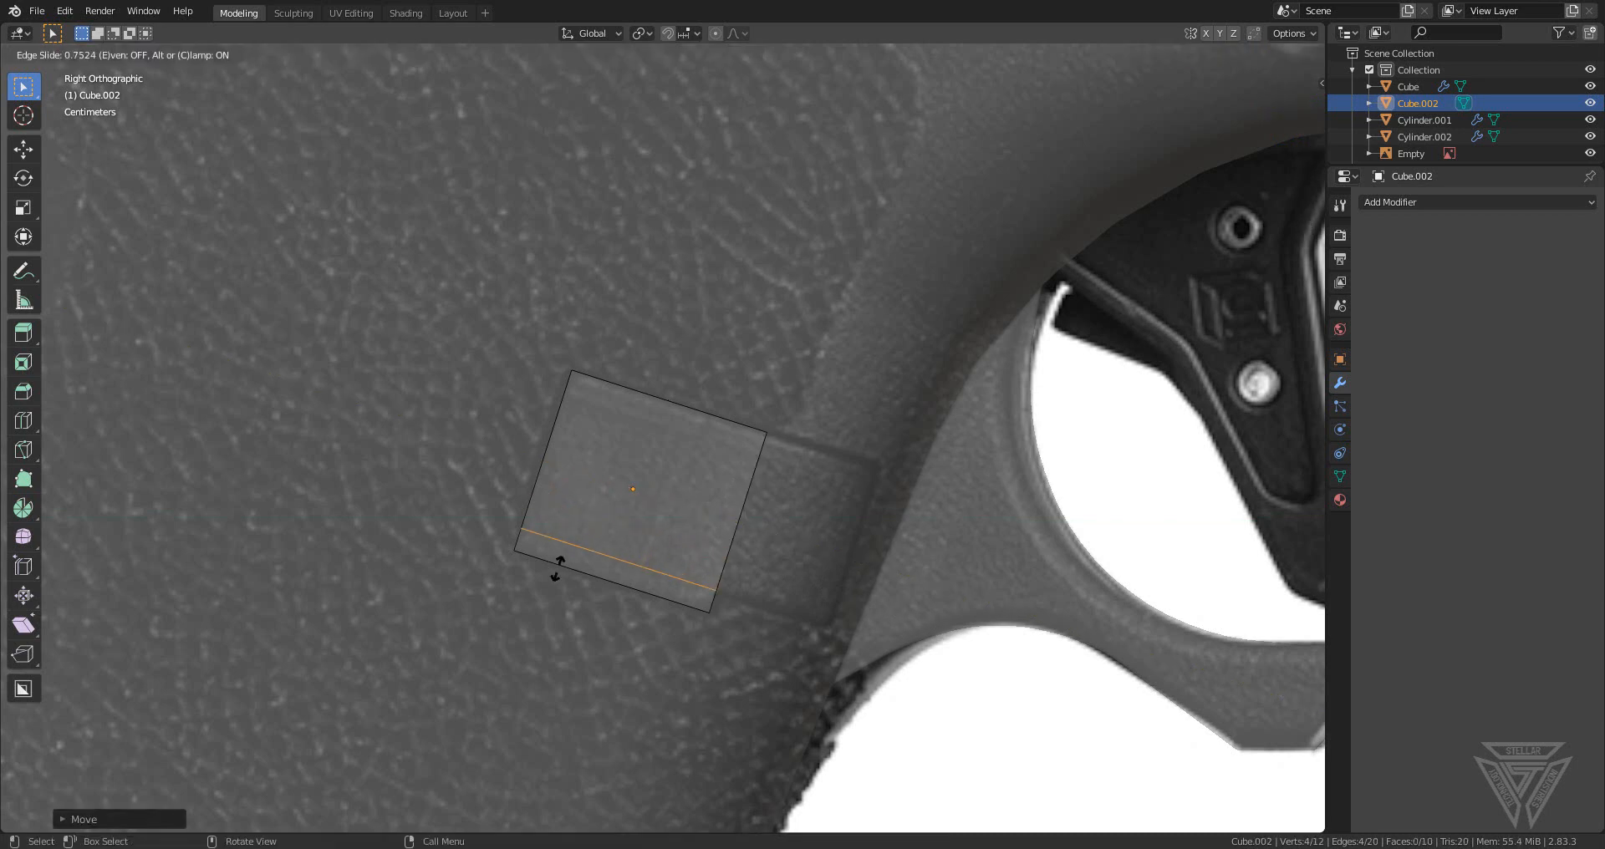
pyautogui.click(558, 569)
pyautogui.keyDown('shift'); pyautogui.moveTo(676, 567); pyautogui.dragTo(615, 539, button='middle'); pyautogui.keyUp('shift')
# - Extrude the front face above the new edge loop by about 0.109 m to reach the recess's front edge
pyautogui.press('3')
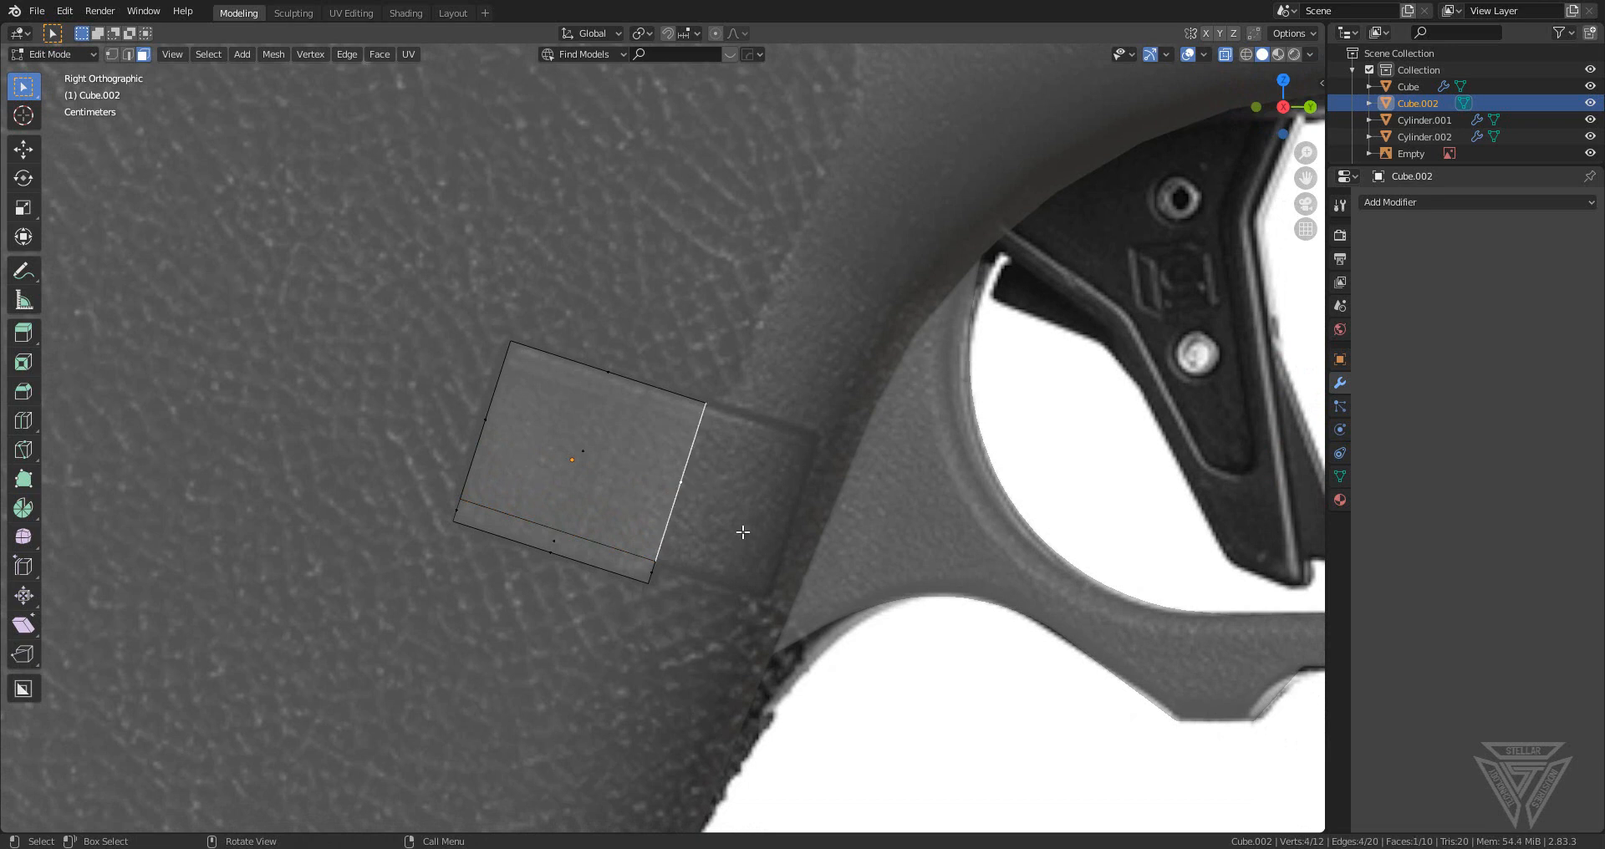
pyautogui.press('e')
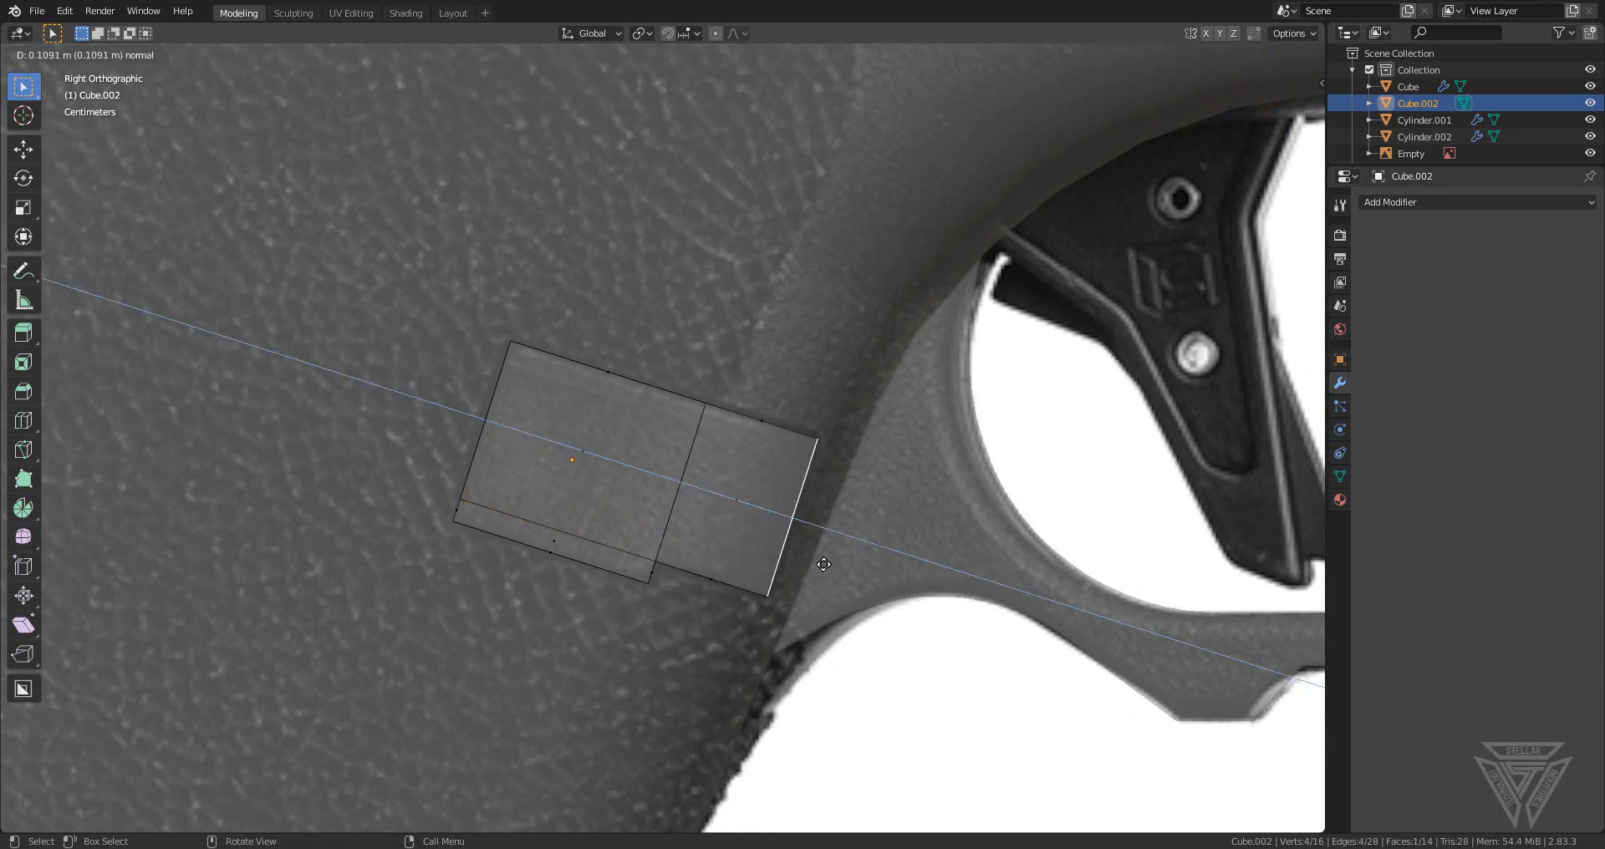
pyautogui.click(823, 564)
pyautogui.scroll(-6, 820, 566)
pyautogui.scroll(6, 606, 509)
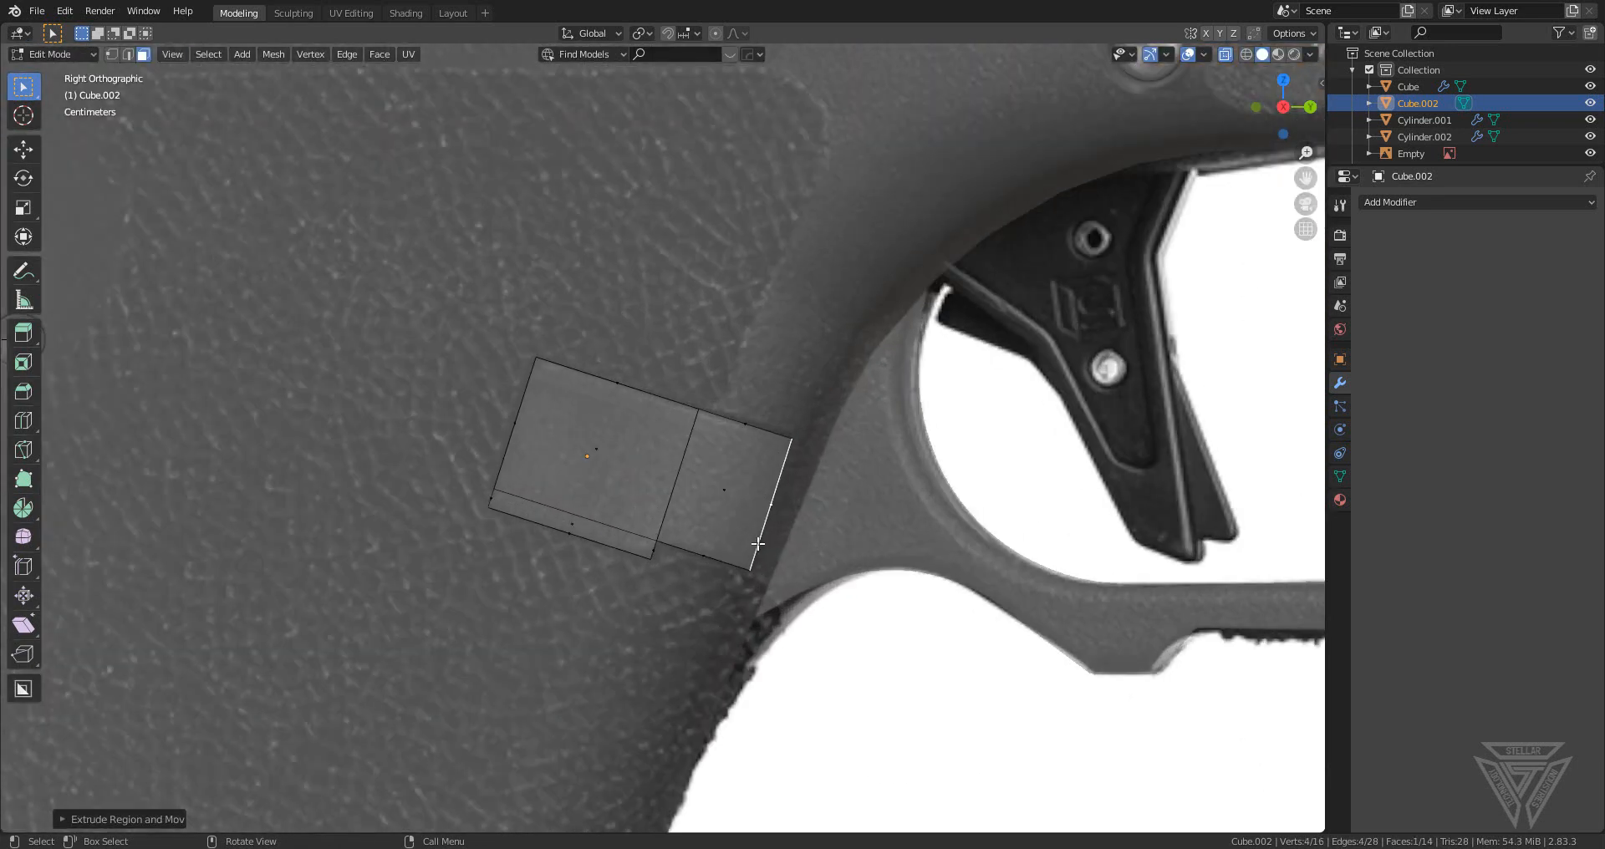
pyautogui.scroll(-6, 671, 506)
pyautogui.scroll(6, 582, 389)
# - Add a vertical edge loop in the rear part of the block and extrude the left-side faces in front of it outward
pyautogui.hotkey('ctrl', 'r')
pyautogui.click(573, 384)
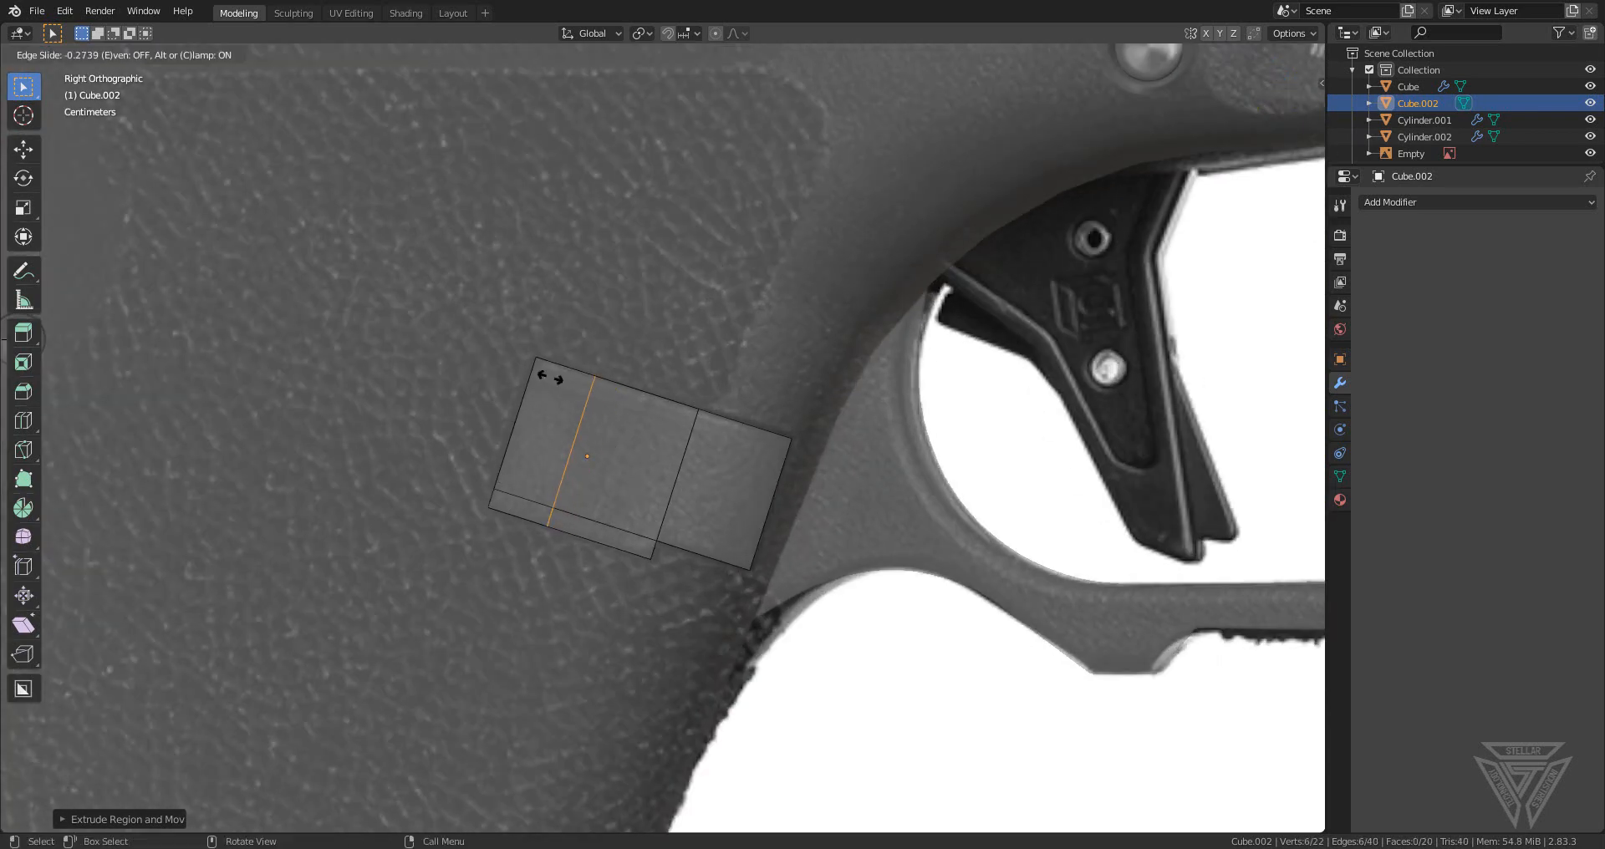
pyautogui.click(551, 378)
pyautogui.moveTo(648, 468); pyautogui.dragTo(1133, 544, button='middle')
pyautogui.press('3')
pyautogui.click(912, 407)
pyautogui.press('e')
pyautogui.click(1013, 509)
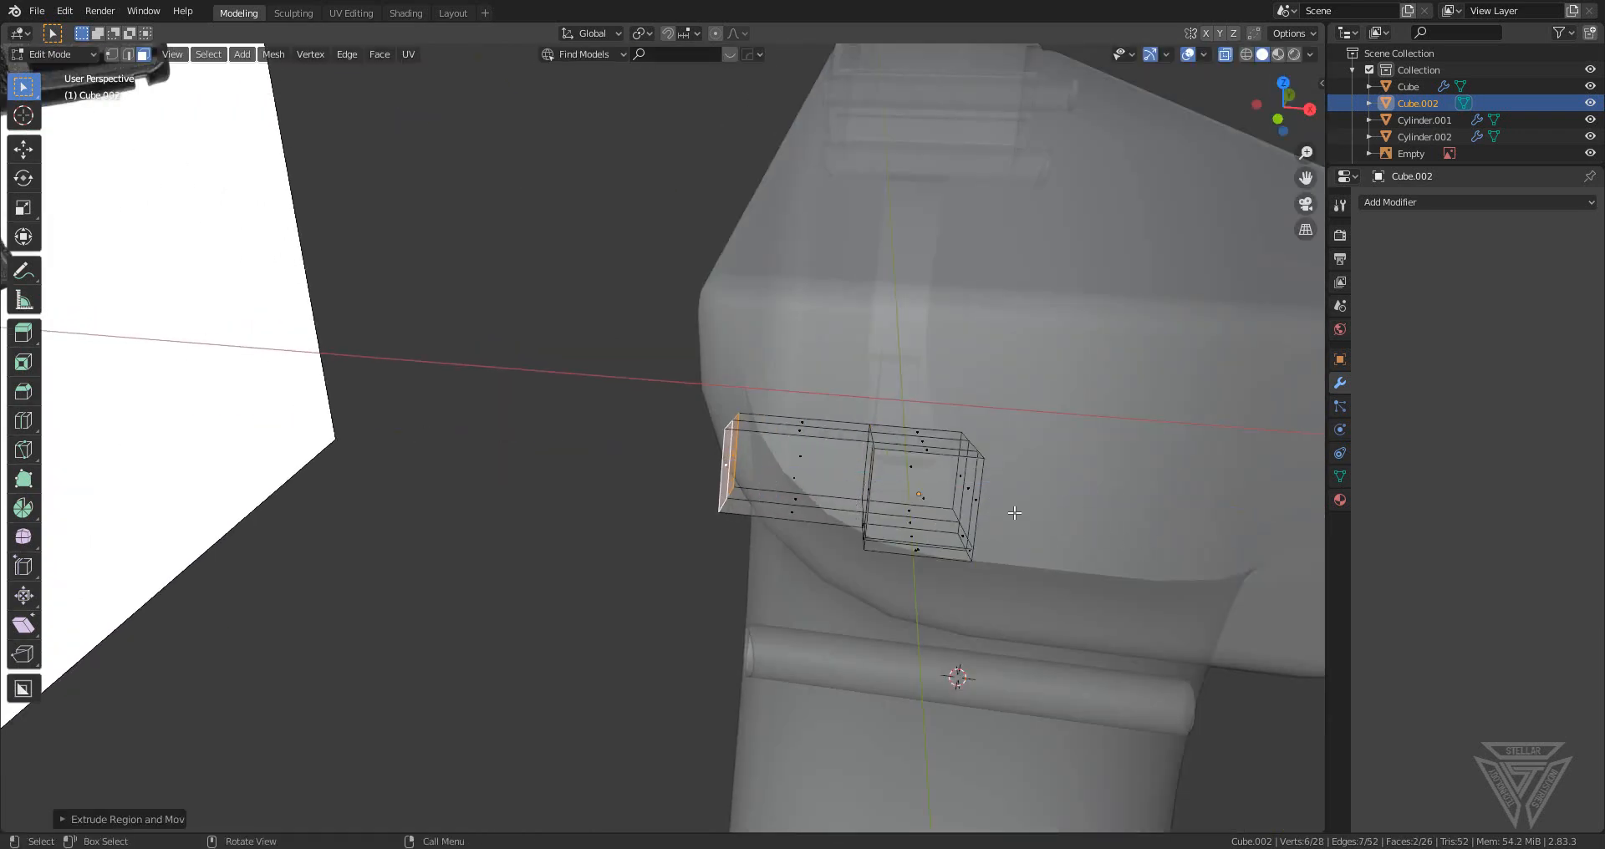
# - Select the block's right-side faces, move them outward along X past the grip surface, and finish editing the mesh
pyautogui.moveTo(1014, 509); pyautogui.dragTo(830, 516, button='middle')
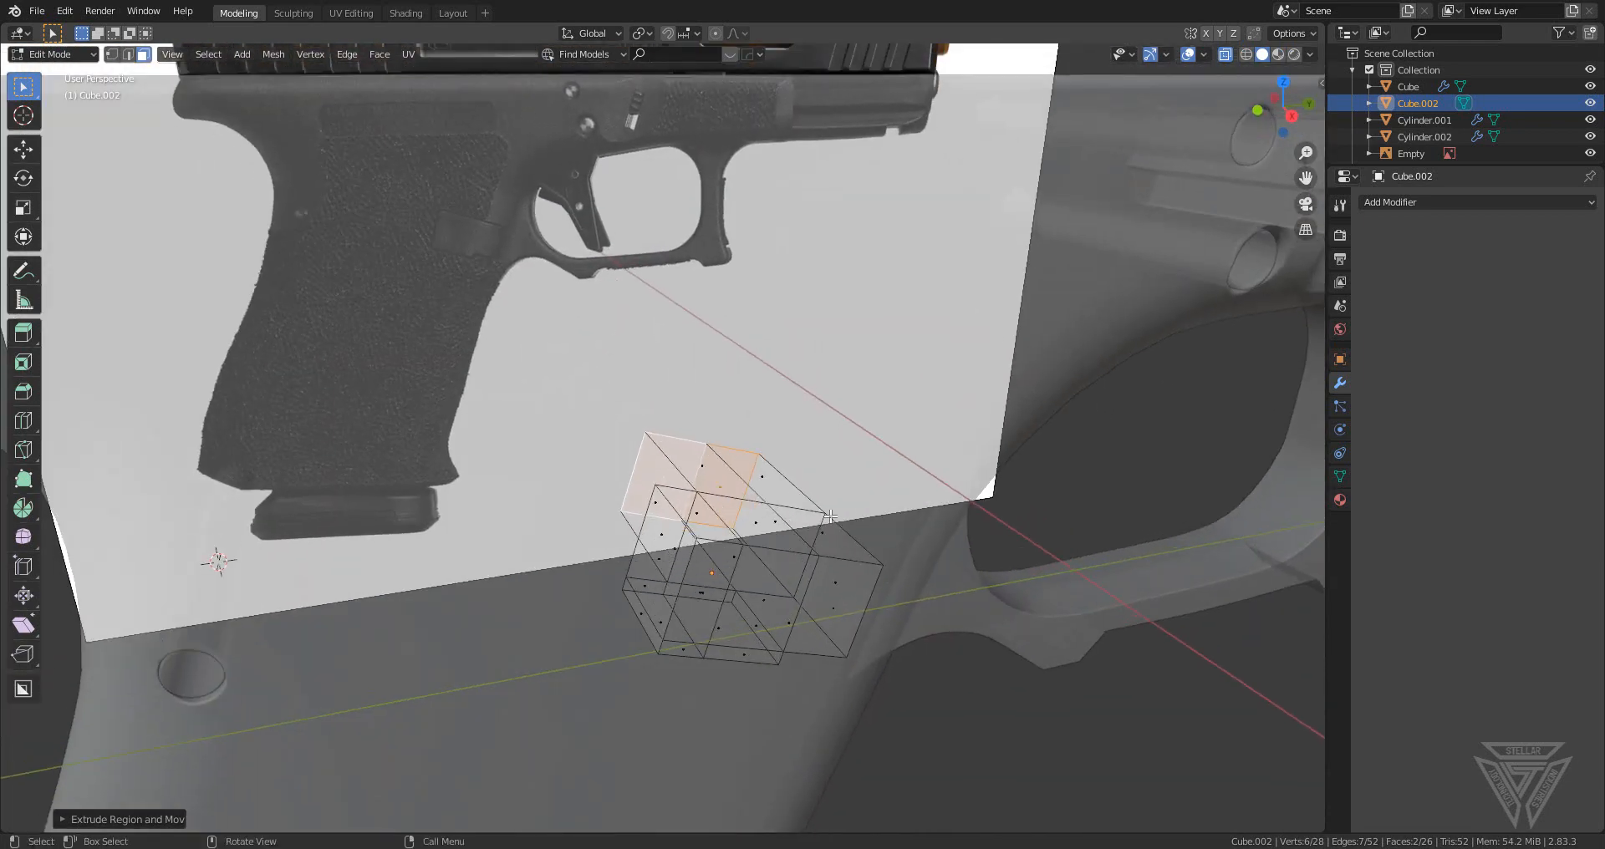
pyautogui.click(738, 605)
pyautogui.keyDown('shift'); pyautogui.click(779, 605); pyautogui.keyUp('shift')
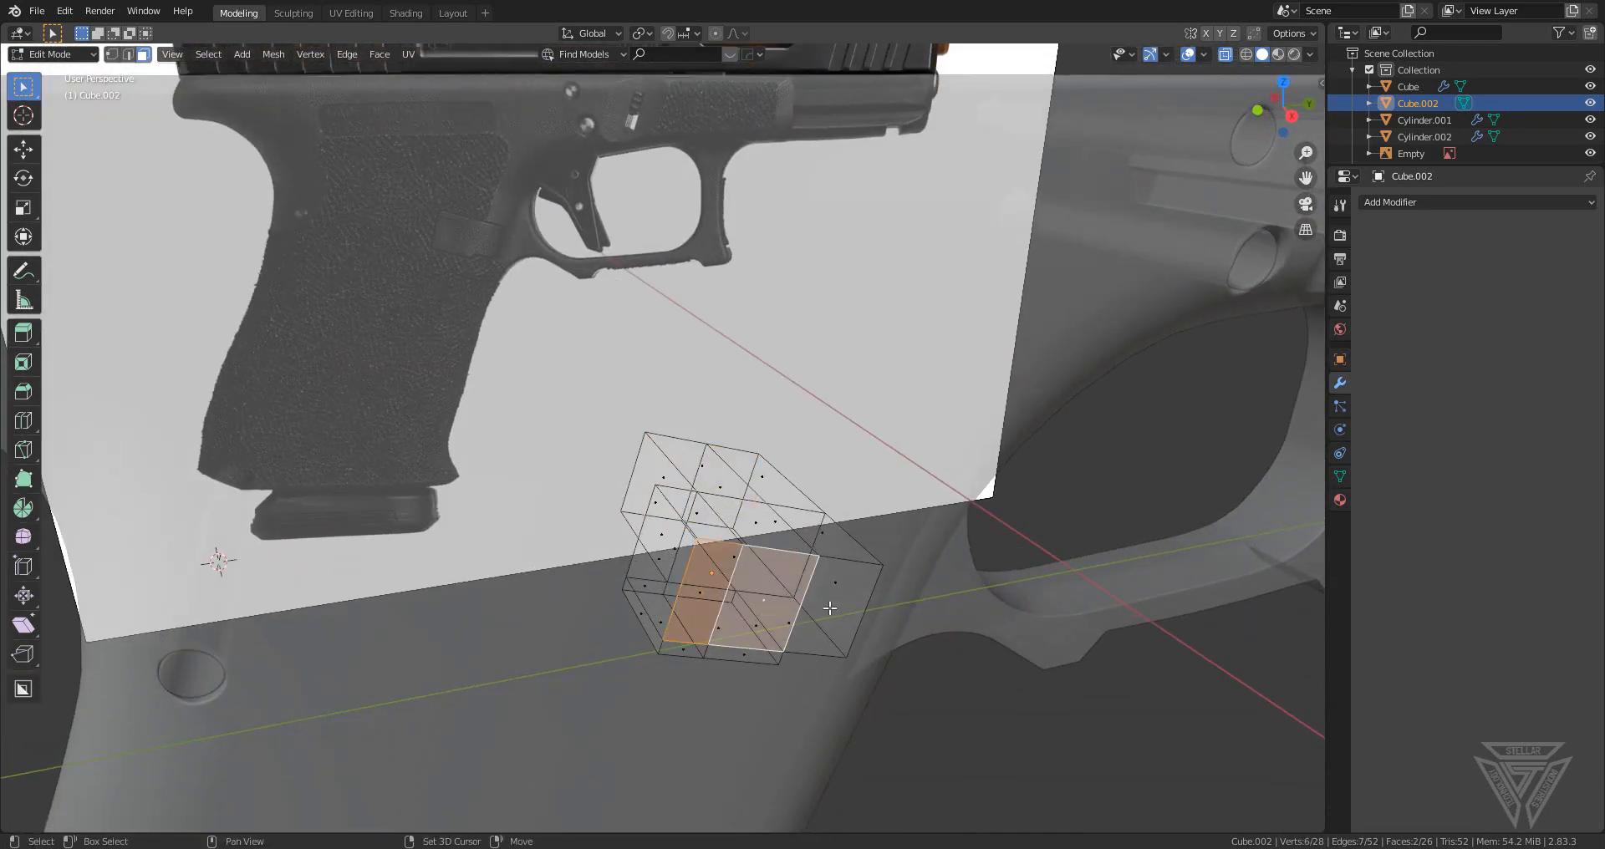
pyautogui.keyDown('shift'); pyautogui.click(826, 607); pyautogui.keyUp('shift')
pyautogui.keyDown('shift'); pyautogui.click(742, 658); pyautogui.keyUp('shift')
pyautogui.scroll(-4, 724, 645)
pyautogui.moveTo(844, 636); pyautogui.dragTo(793, 638, button='middle')
pyautogui.press('g')
pyautogui.press('x')
pyautogui.click(1024, 613)
pyautogui.press('Tab')
# - Turn off X-ray and examine how the block intersects the grip behind the trigger guard
pyautogui.keyDown('shift'); pyautogui.moveTo(619, 551); pyautogui.dragTo(859, 586, button='middle'); pyautogui.keyUp('shift')
pyautogui.scroll(2, 888, 603)
pyautogui.moveTo(745, 533); pyautogui.dragTo(898, 544, button='middle')
pyautogui.click(1224, 55)
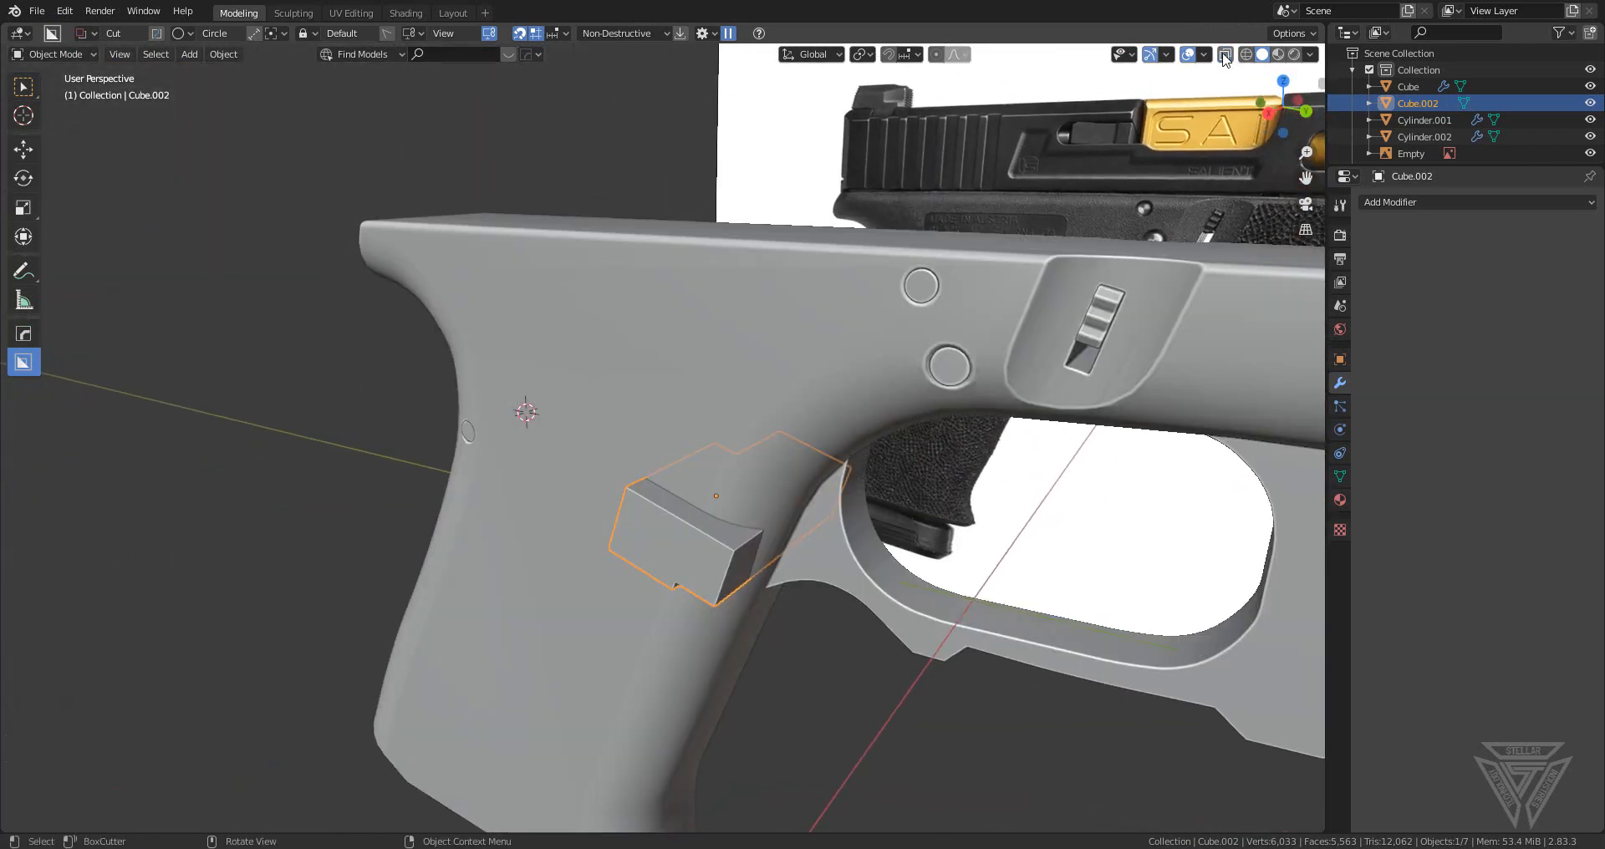
pyautogui.scroll(2, 1022, 447)
pyautogui.moveTo(1021, 447); pyautogui.dragTo(956, 435, button='middle')
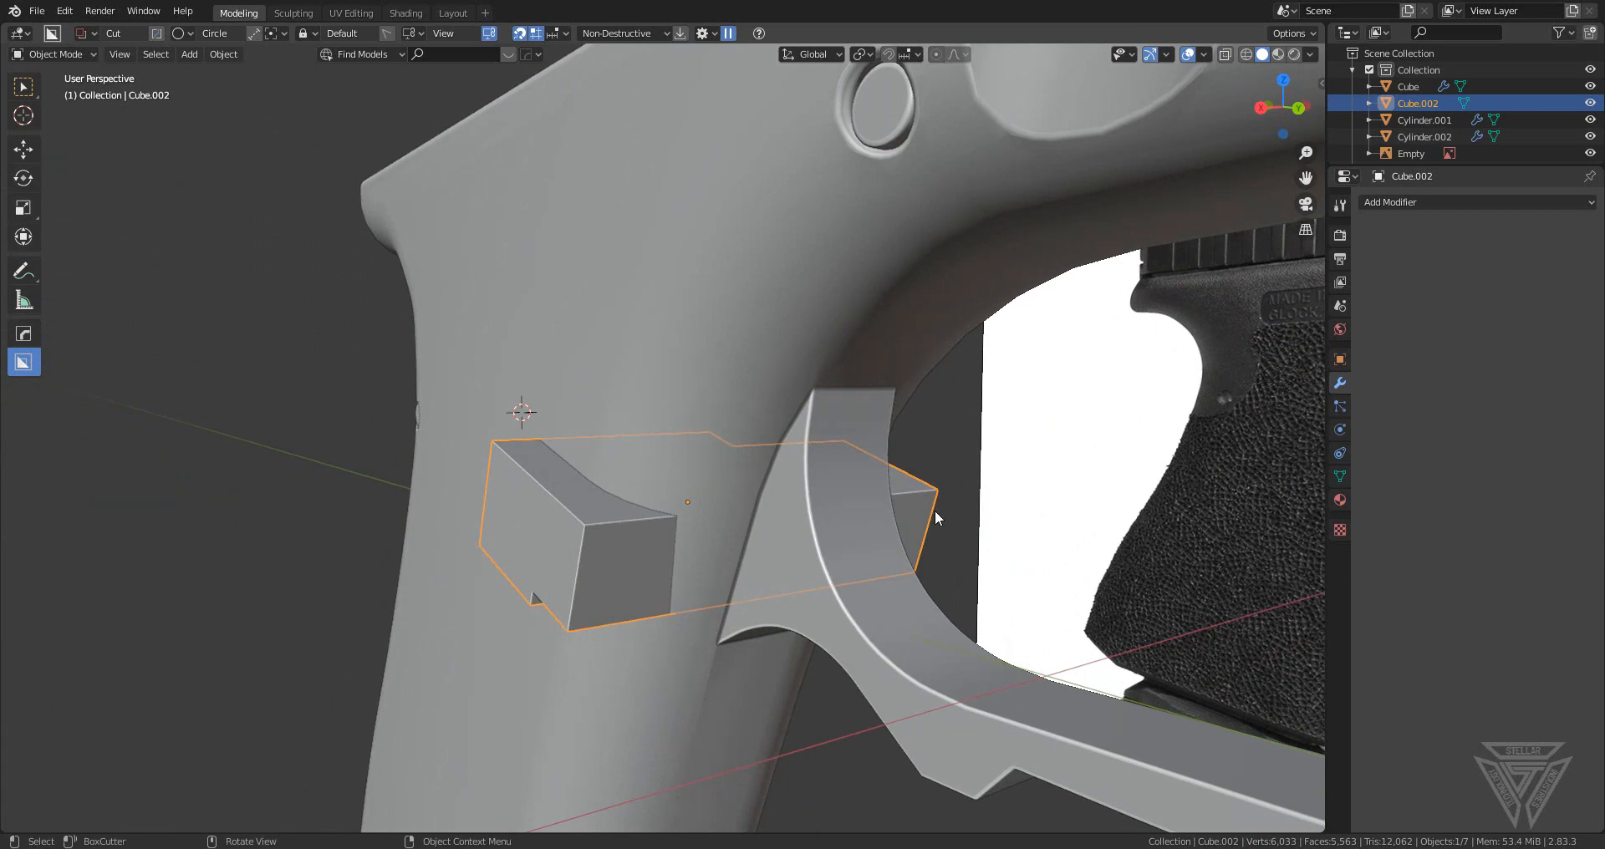
pyautogui.moveTo(910, 508); pyautogui.dragTo(970, 515, button='middle')
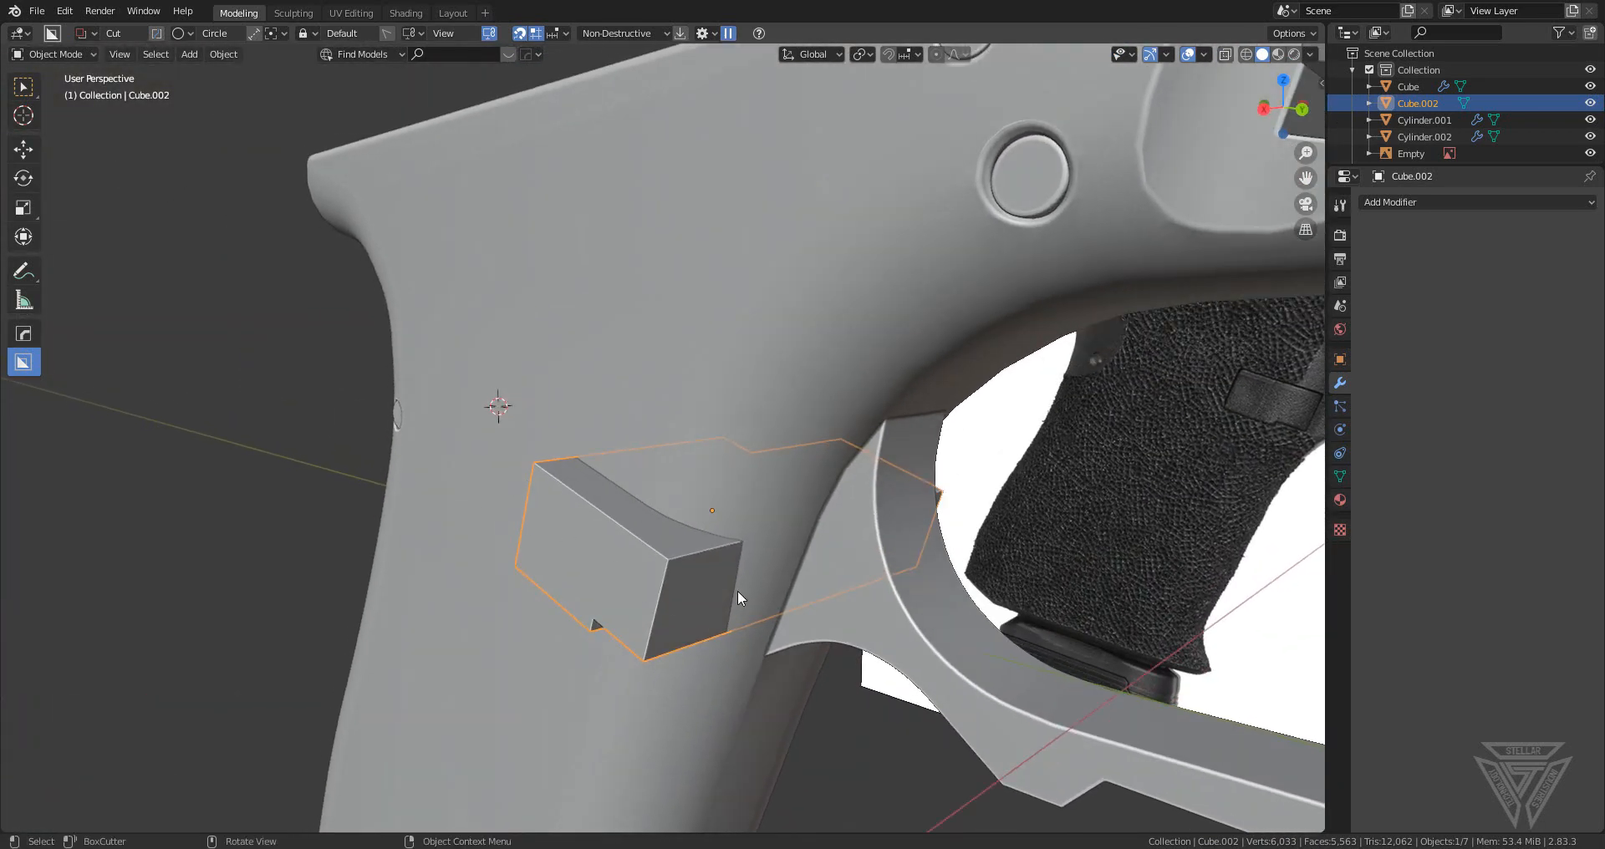
pyautogui.scroll(-3, 640, 564)
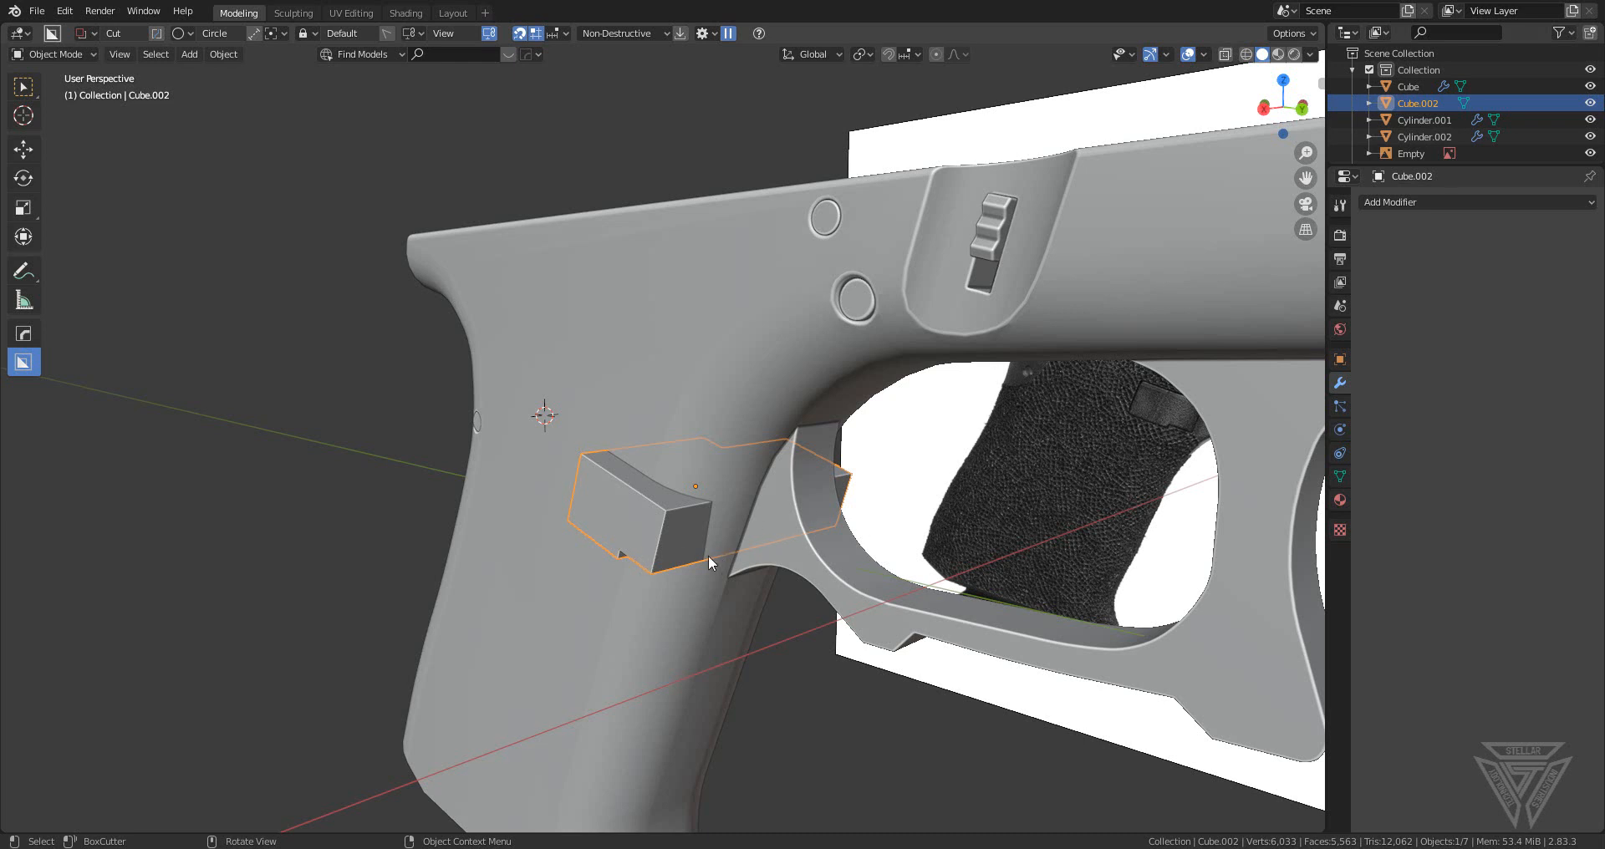
pyautogui.scroll(2, 660, 539)
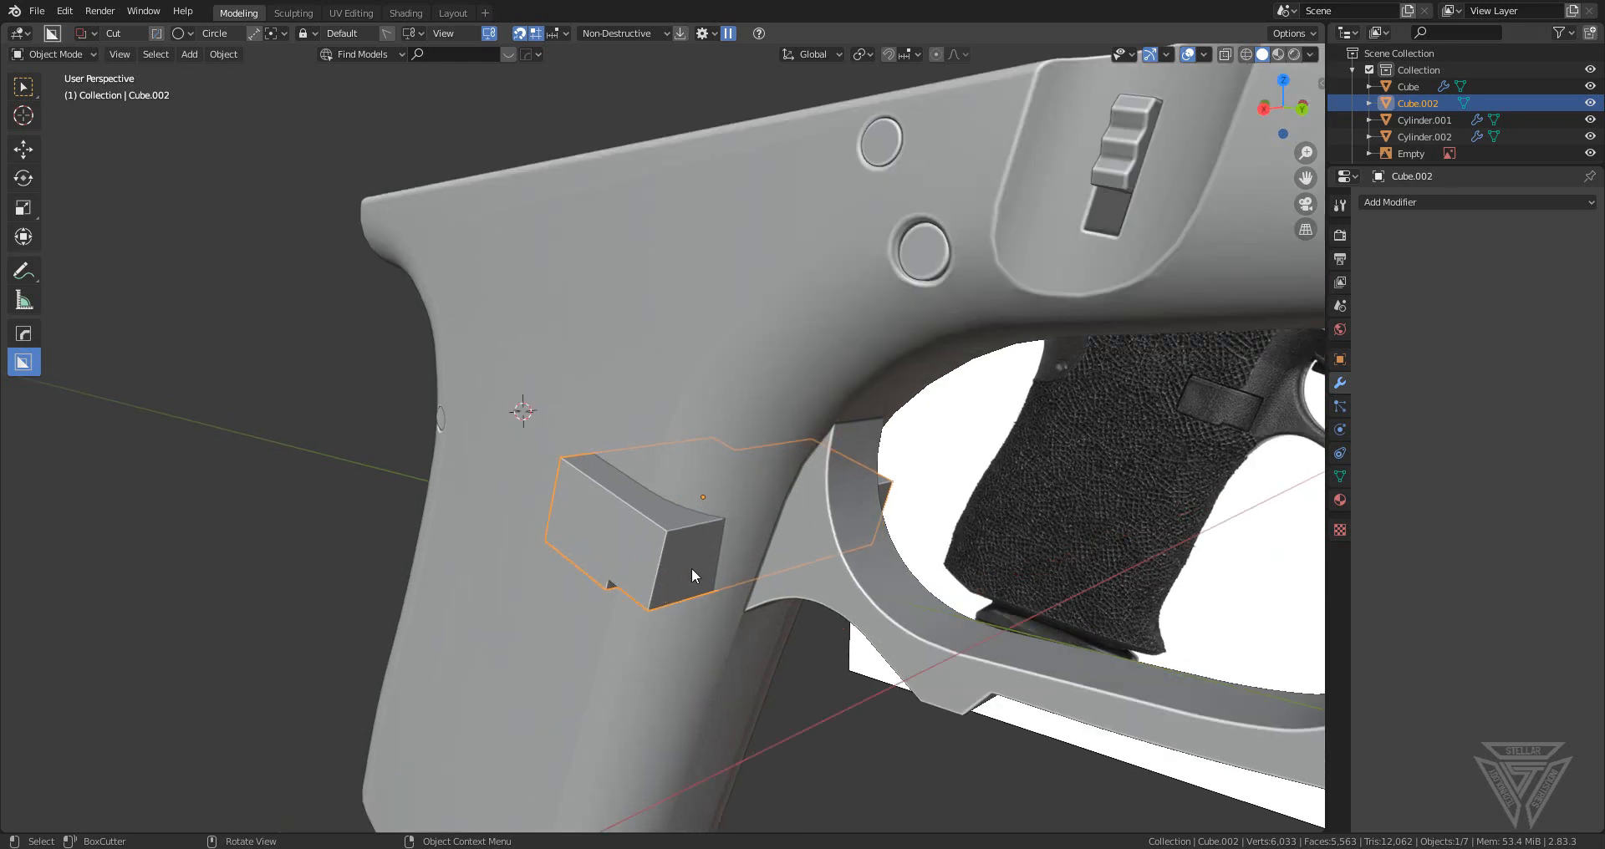
# - Slash the pistol frame with the block using the HOps Slash boolean and check the cut on both sides
pyautogui.keyDown('shift'); pyautogui.click(724, 455); pyautogui.keyUp('shift')
pyautogui.press('q')
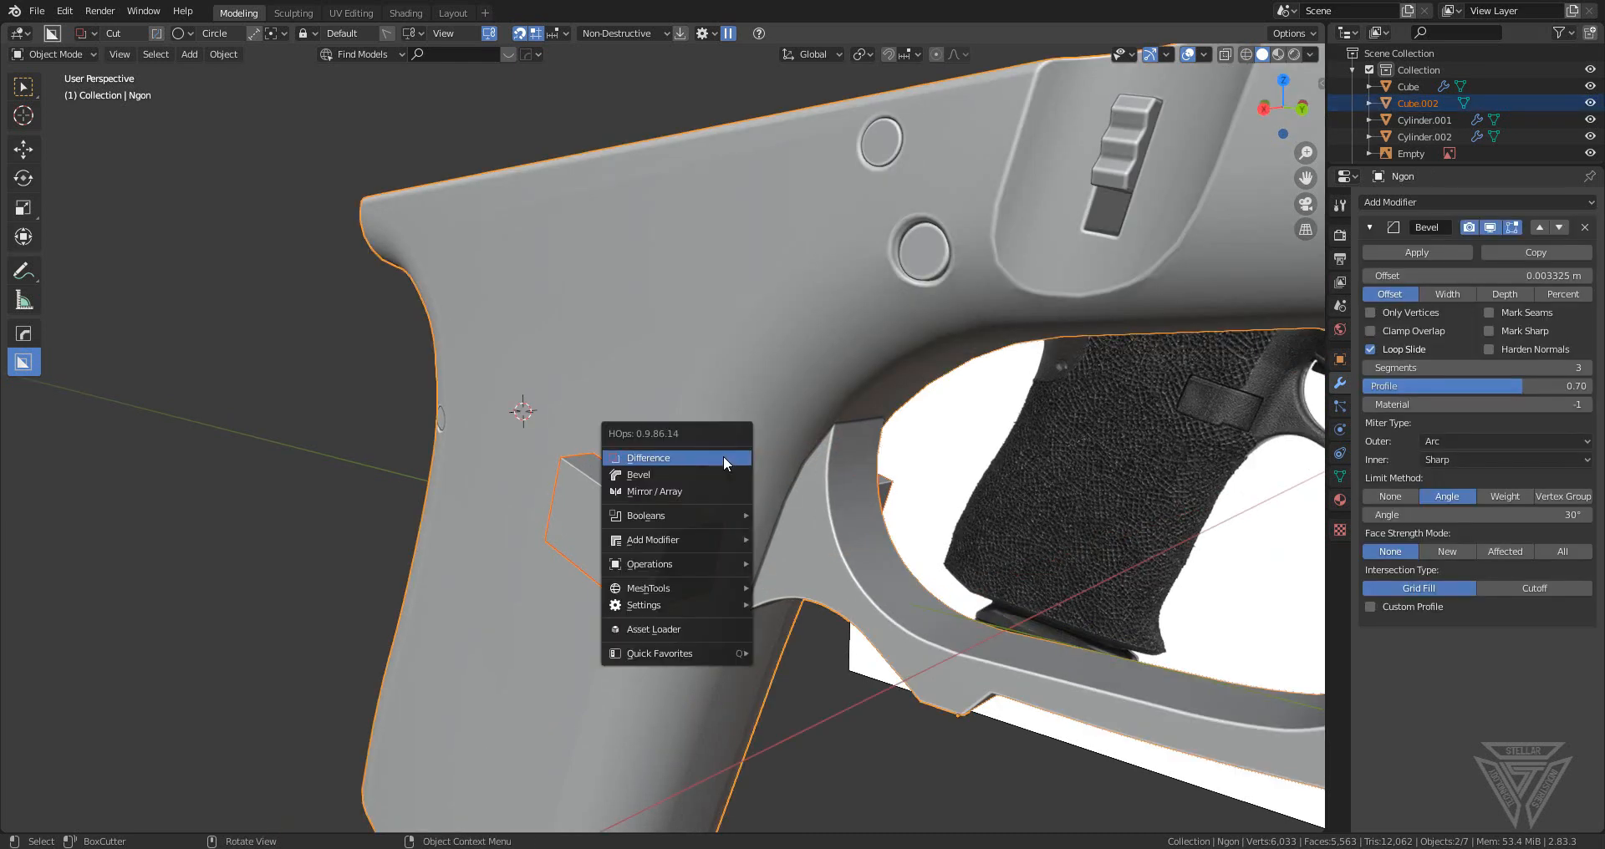
pyautogui.moveTo(709, 518)
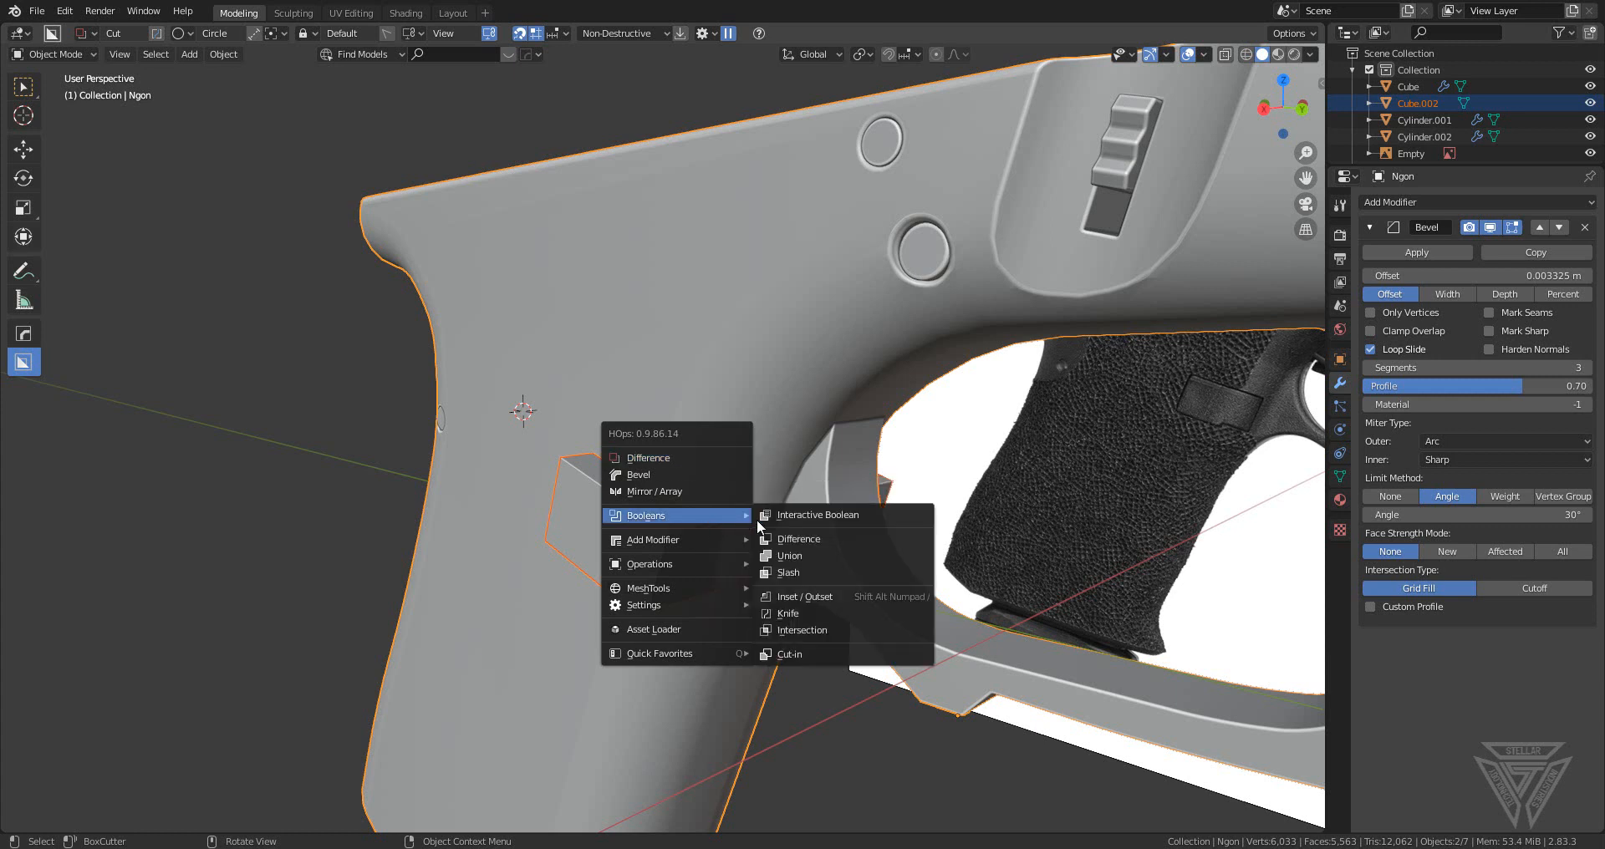
pyautogui.click(815, 573)
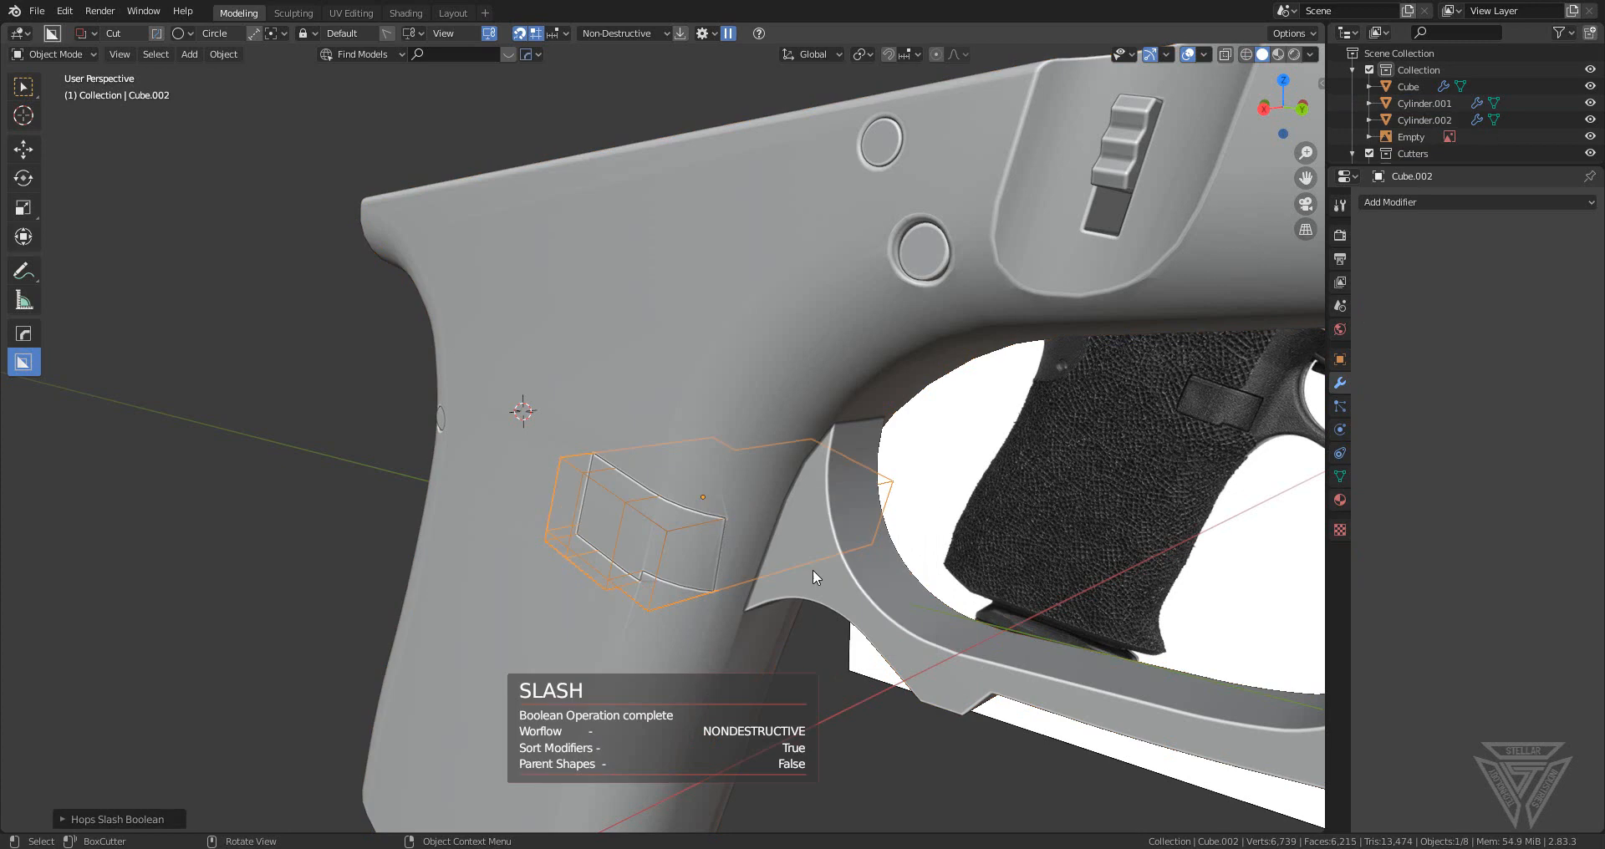
pyautogui.moveTo(781, 568); pyautogui.dragTo(575, 575, button='middle')
pyautogui.scroll(6, 521, 555)
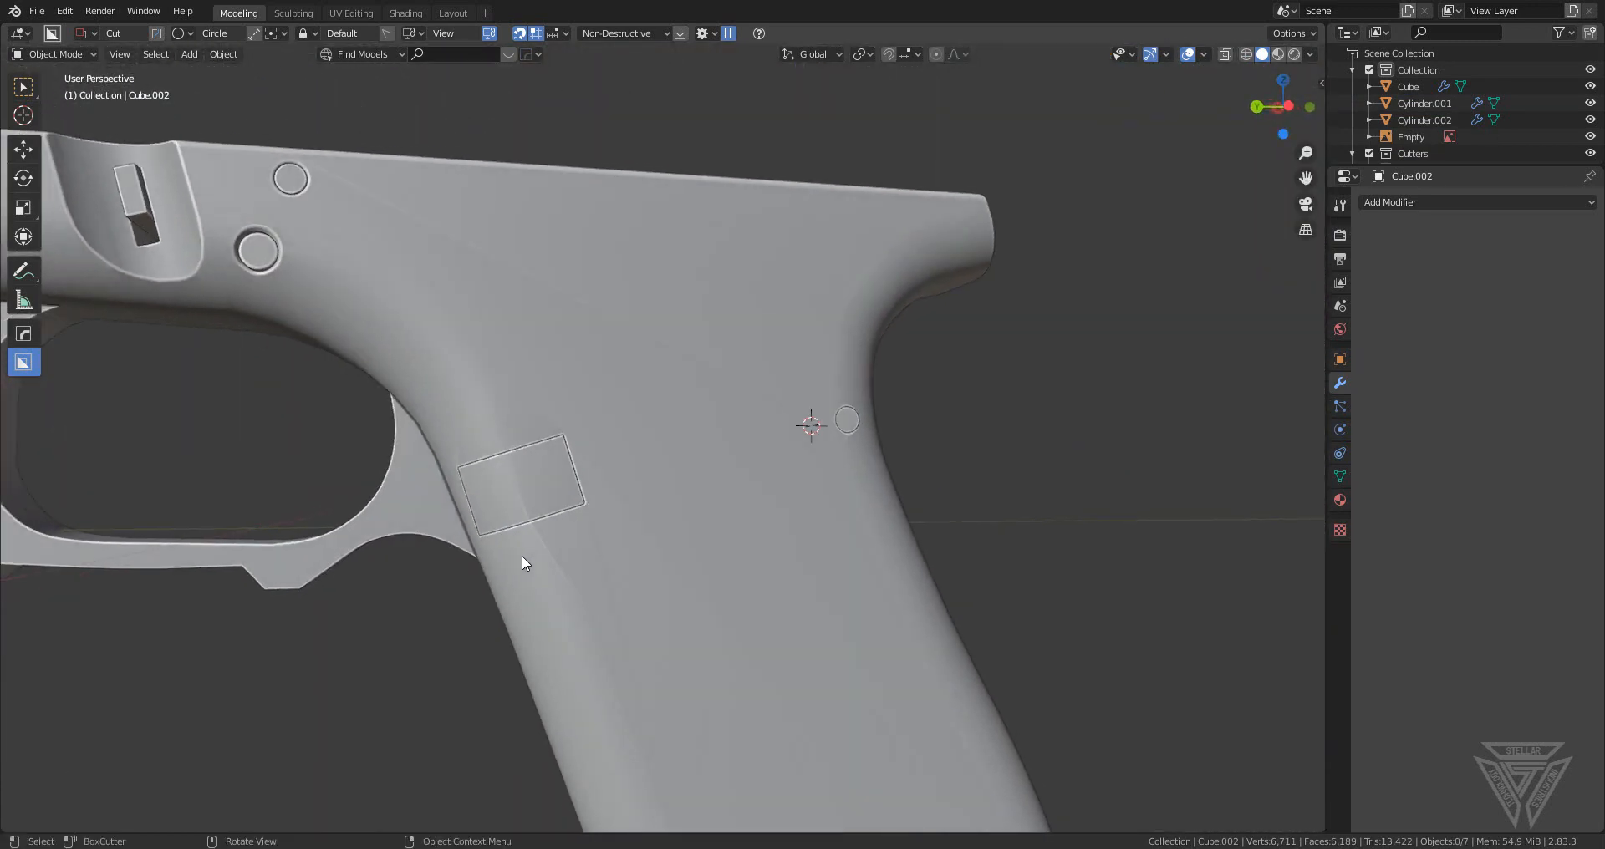
pyautogui.scroll(-4, 629, 578)
pyautogui.moveTo(755, 537)
pyautogui.mouseDown(button='middle')
pyautogui.moveTo(1055, 541)
pyautogui.moveTo(849, 537)
pyautogui.moveTo(874, 516)
pyautogui.moveTo(805, 545)
pyautogui.moveTo(743, 540)
pyautogui.moveTo(762, 519)
pyautogui.moveTo(791, 558)
pyautogui.moveTo(765, 558)
pyautogui.mouseUp(button='middle')
# - Reopen the slash cutter's mesh for editing and select its front end faces on the frame's left side
pyautogui.hotkey('ctrl', 'z')
pyautogui.press('Tab')
pyautogui.click(765, 540)
pyautogui.keyDown('ctrl'); pyautogui.click(414, 539); pyautogui.keyUp('ctrl')
pyautogui.moveTo(418, 540); pyautogui.dragTo(867, 587, button='middle')
pyautogui.press('g')
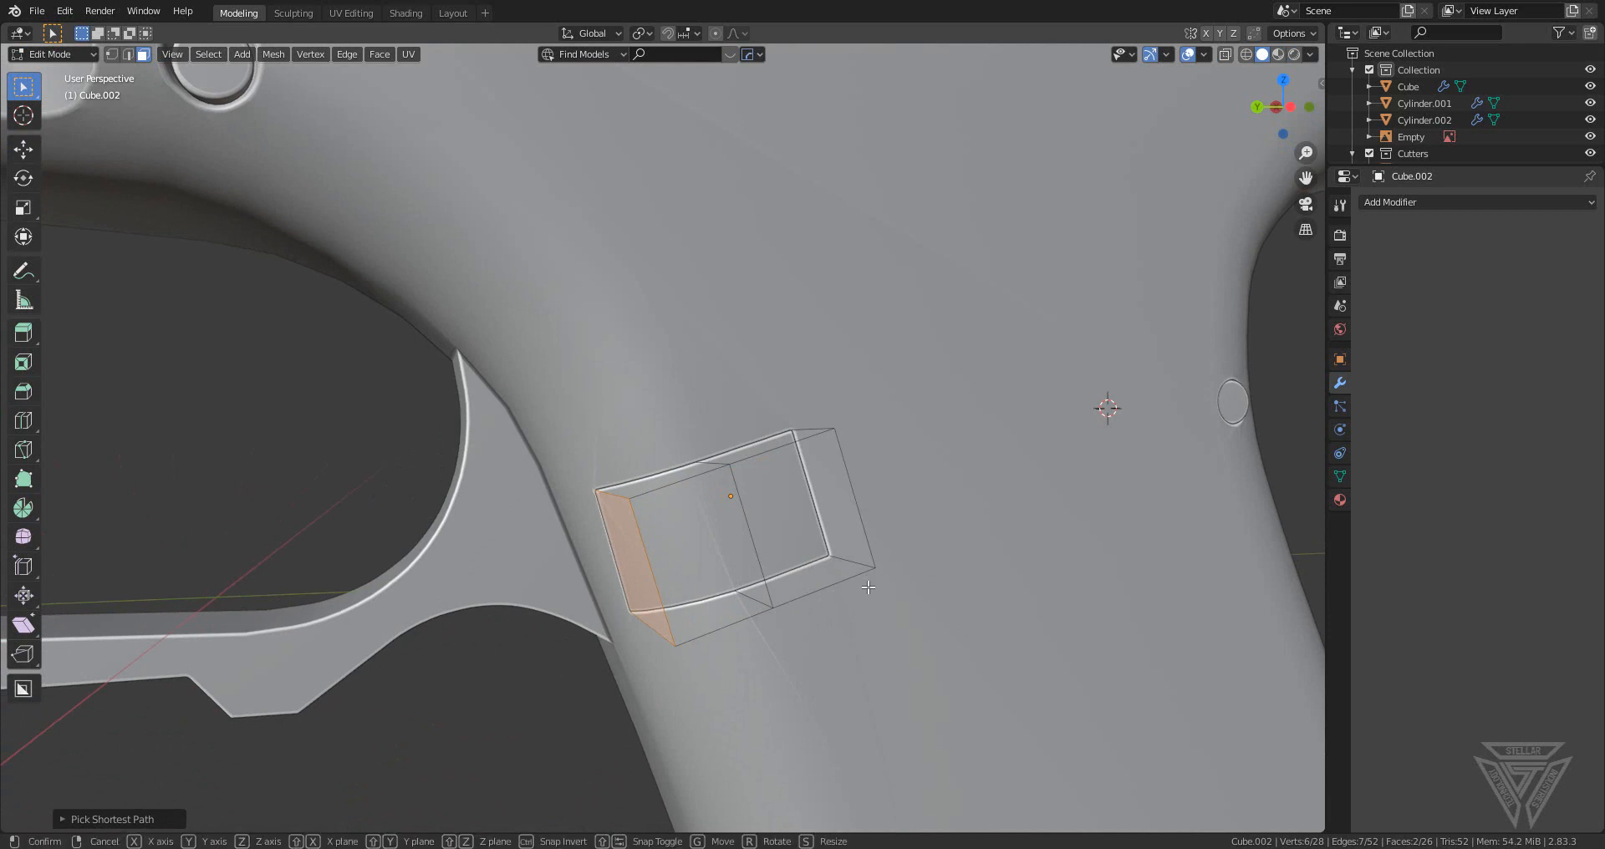
pyautogui.press('g')
pyautogui.press('Escape')
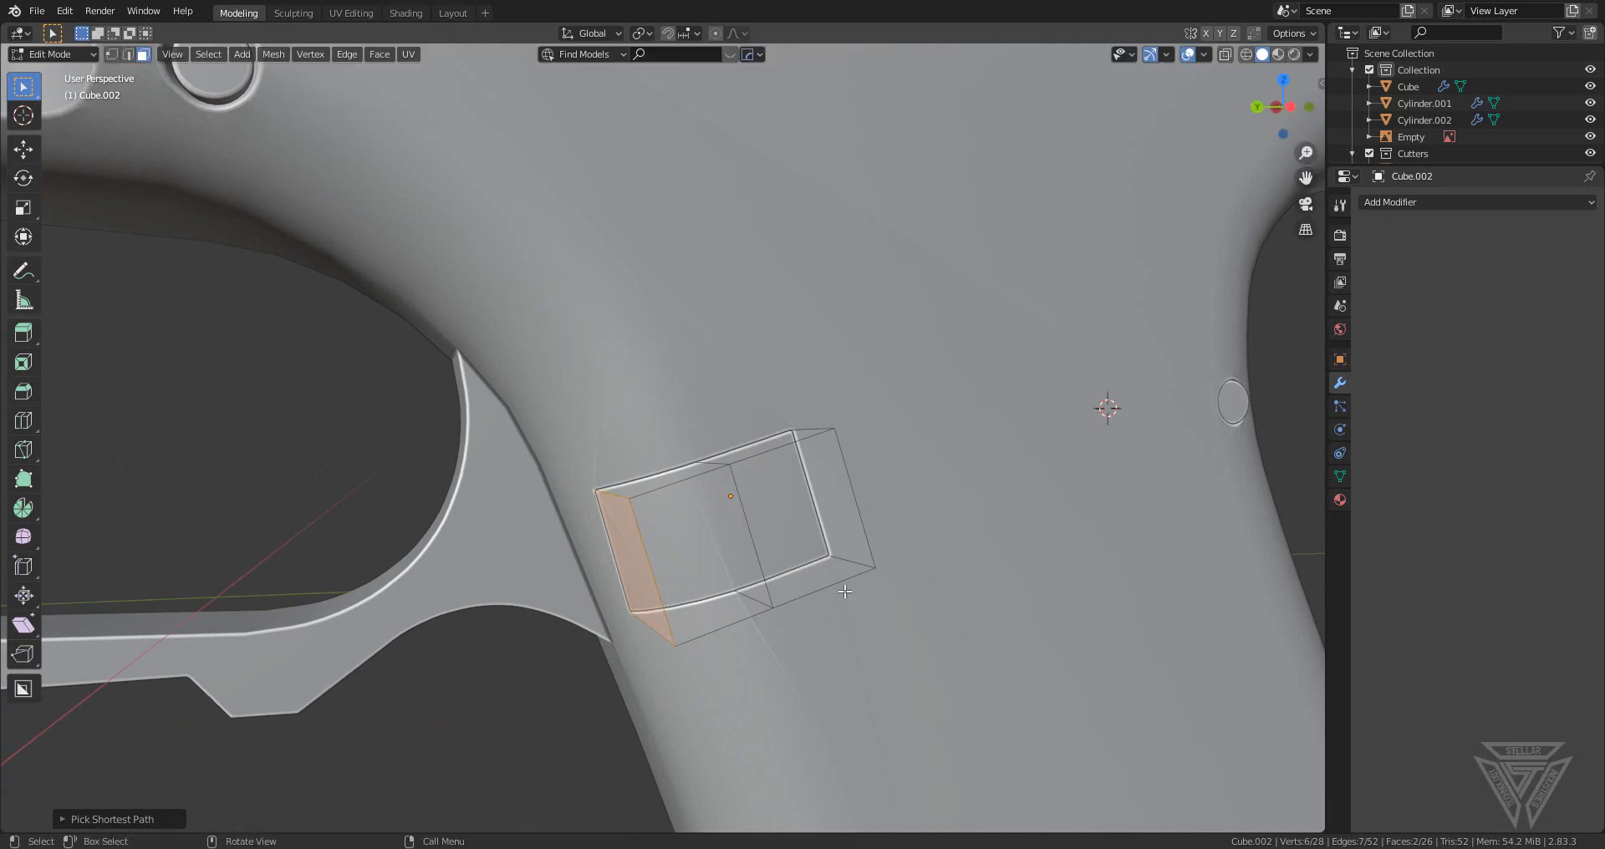
# - Move the selected cutter faces back by about 0.025 m along local Y to shorten the left-side cut
pyautogui.press('g')
pyautogui.press('y')
pyautogui.press('y')
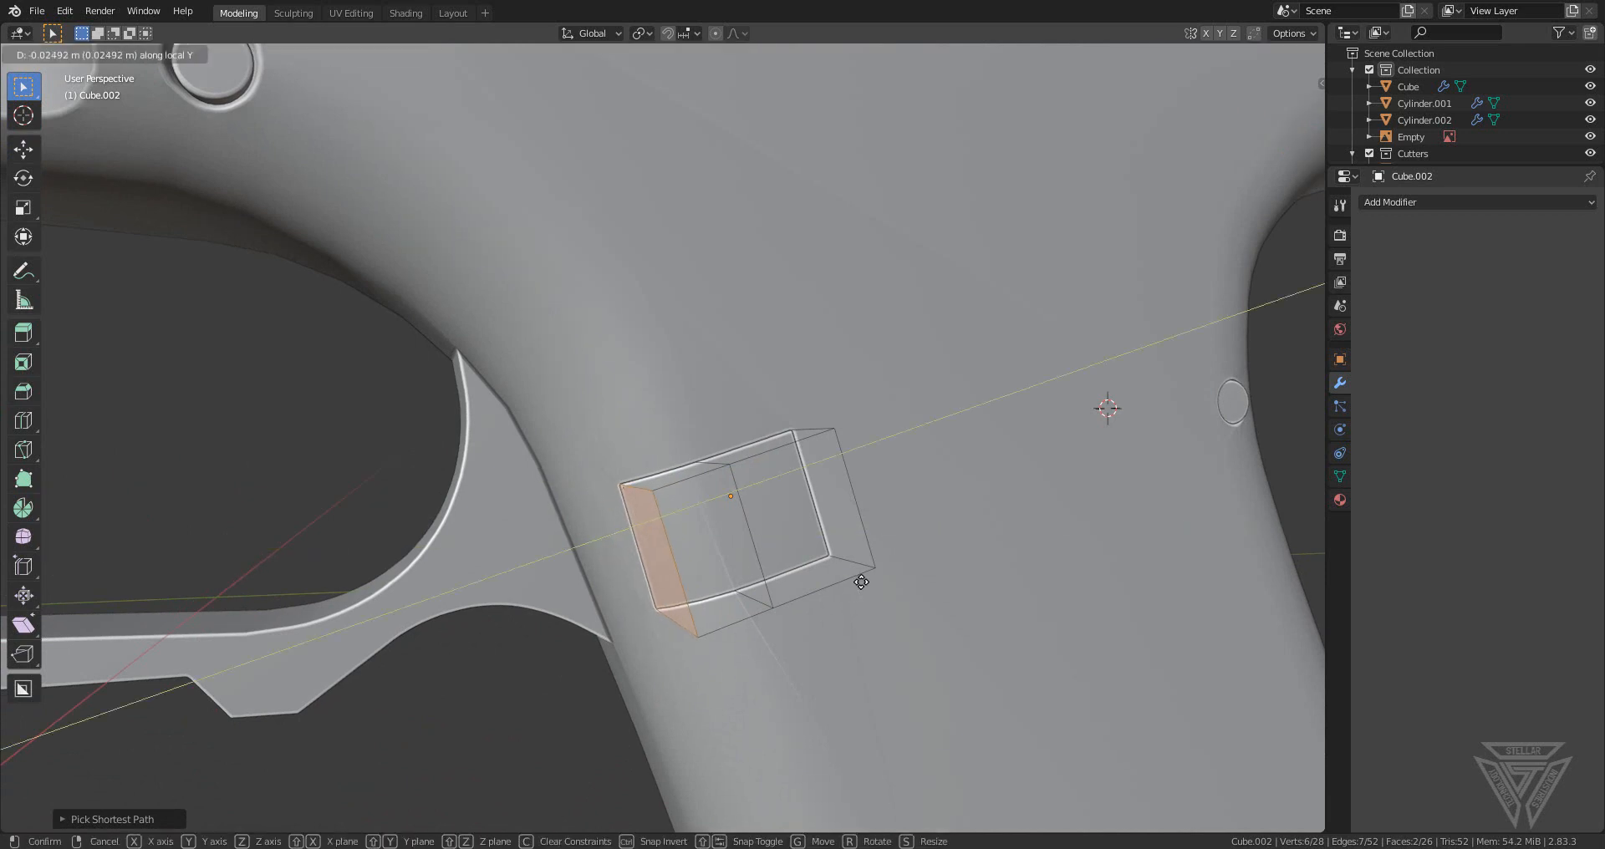
pyautogui.click(861, 582)
# - Rotate the front faces of the cutter by about -2.8° around global X and finish editing the mesh
pyautogui.moveTo(861, 581); pyautogui.dragTo(1111, 577, button='middle')
pyautogui.scroll(-1, 1111, 577)
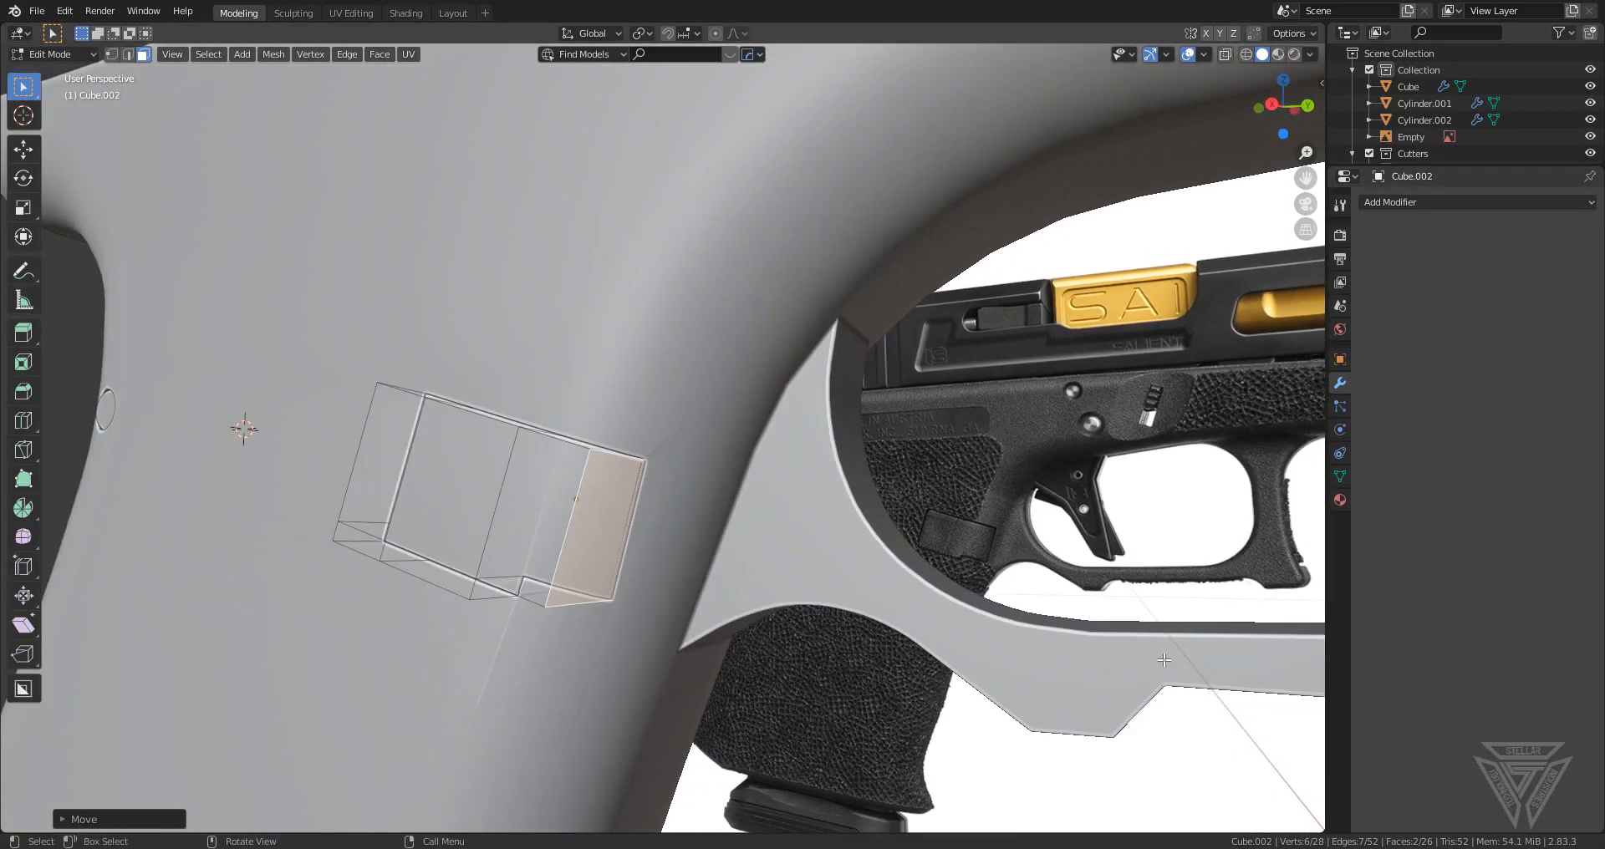
pyautogui.press('r')
pyautogui.press('x')
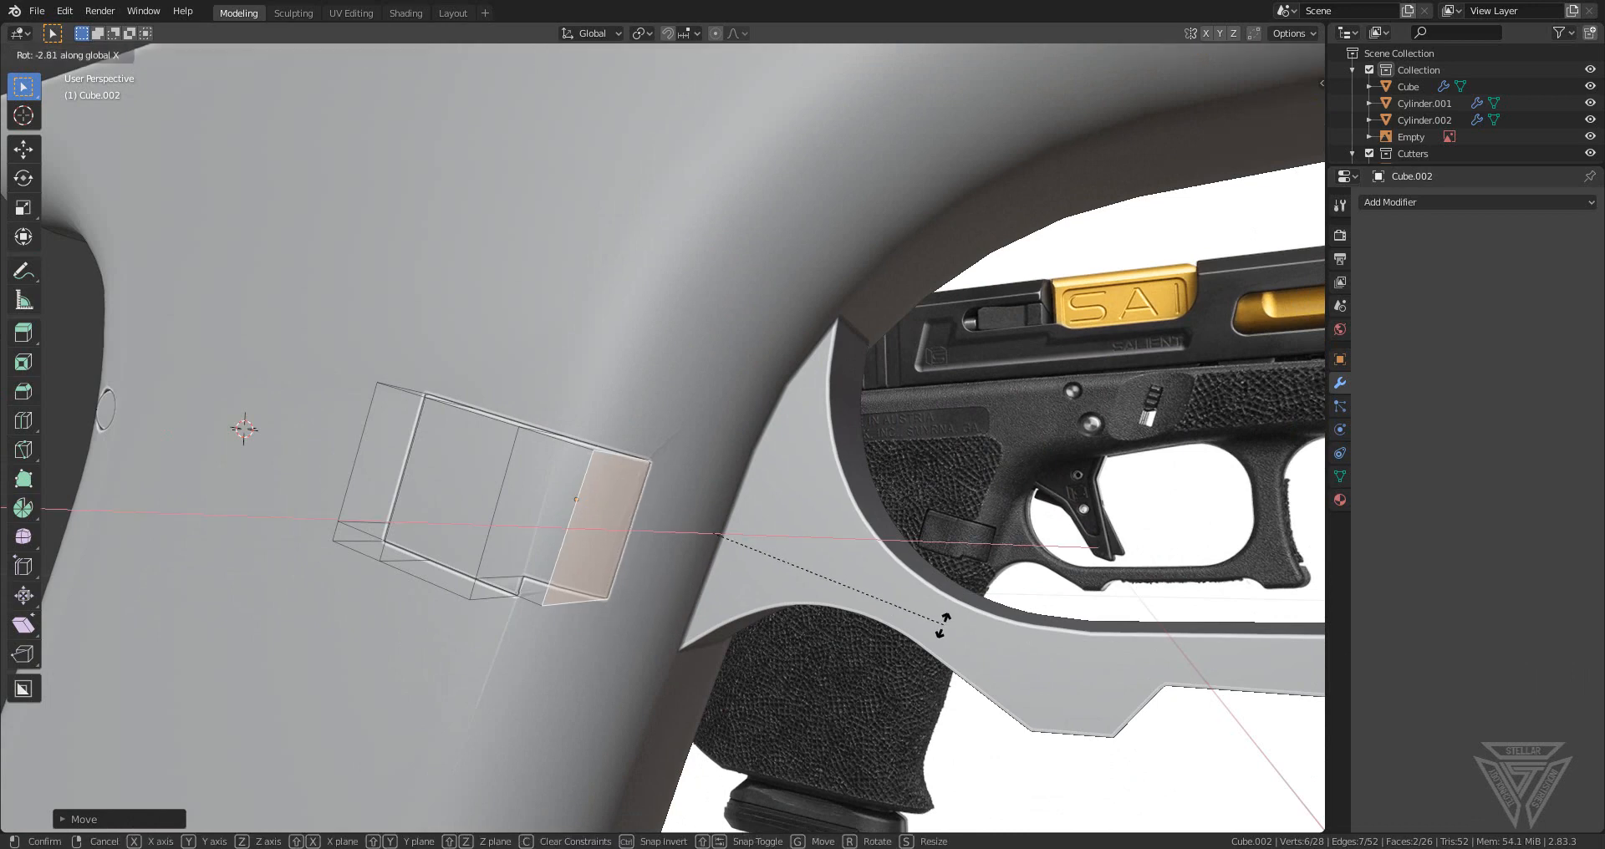
pyautogui.click(941, 629)
pyautogui.moveTo(942, 628); pyautogui.dragTo(715, 584, button='middle')
pyautogui.press('Tab')
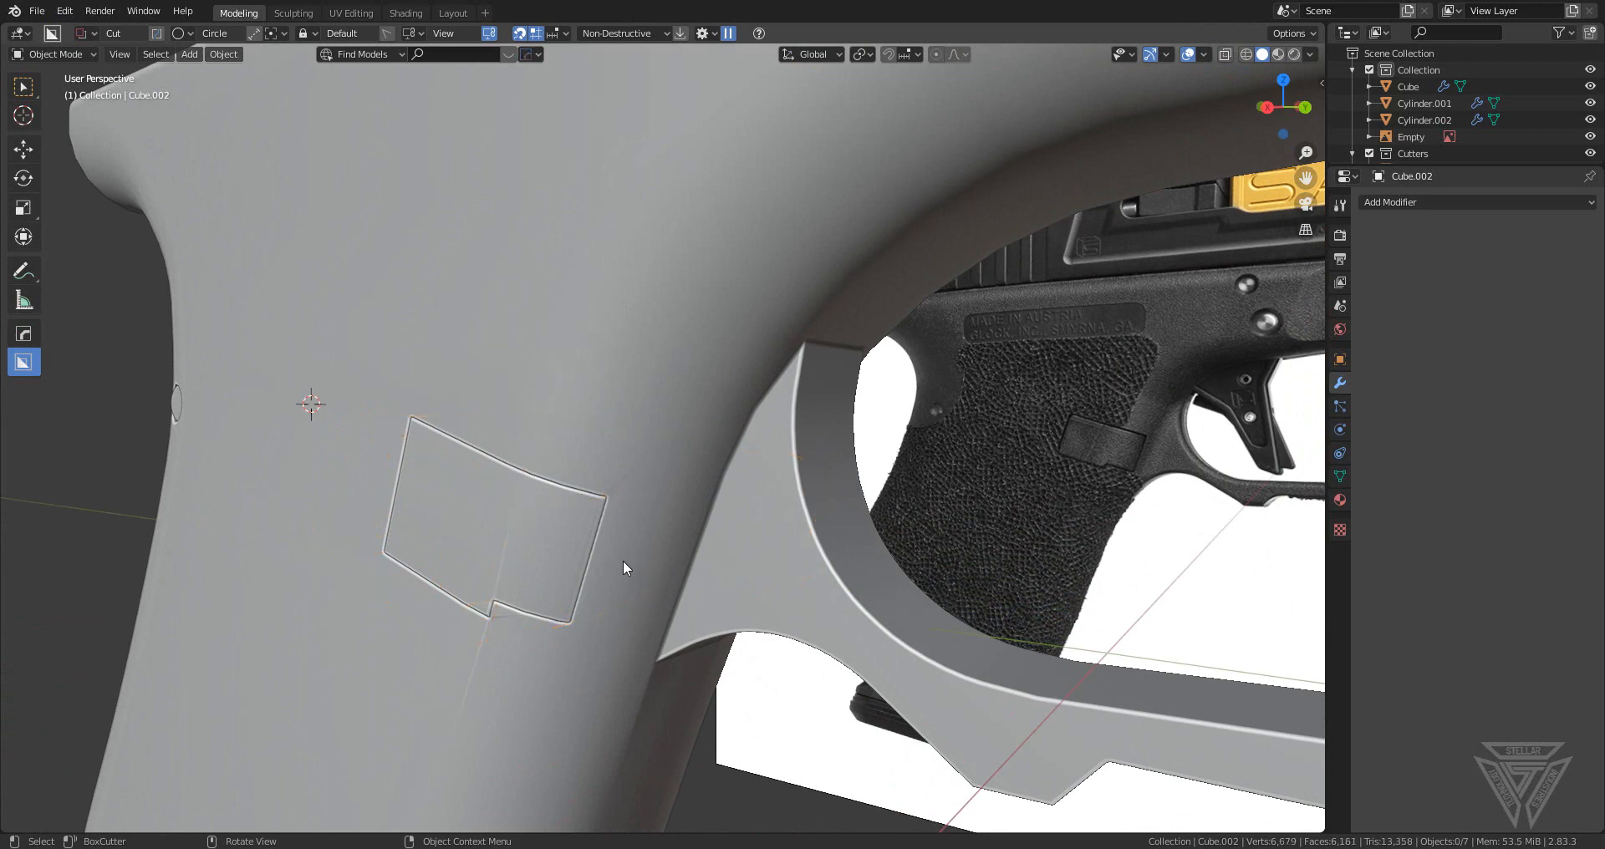
# - Apply HOps CSharp to both the slashed-out magazine release piece and the pistol frame
pyautogui.keyDown('shift'); pyautogui.moveTo(623, 559); pyautogui.dragTo(710, 547, button='middle'); pyautogui.keyUp('shift')
pyautogui.click(711, 547)
pyautogui.press('q')
pyautogui.keyDown('ctrl'); pyautogui.click(710, 547); pyautogui.keyUp('ctrl')
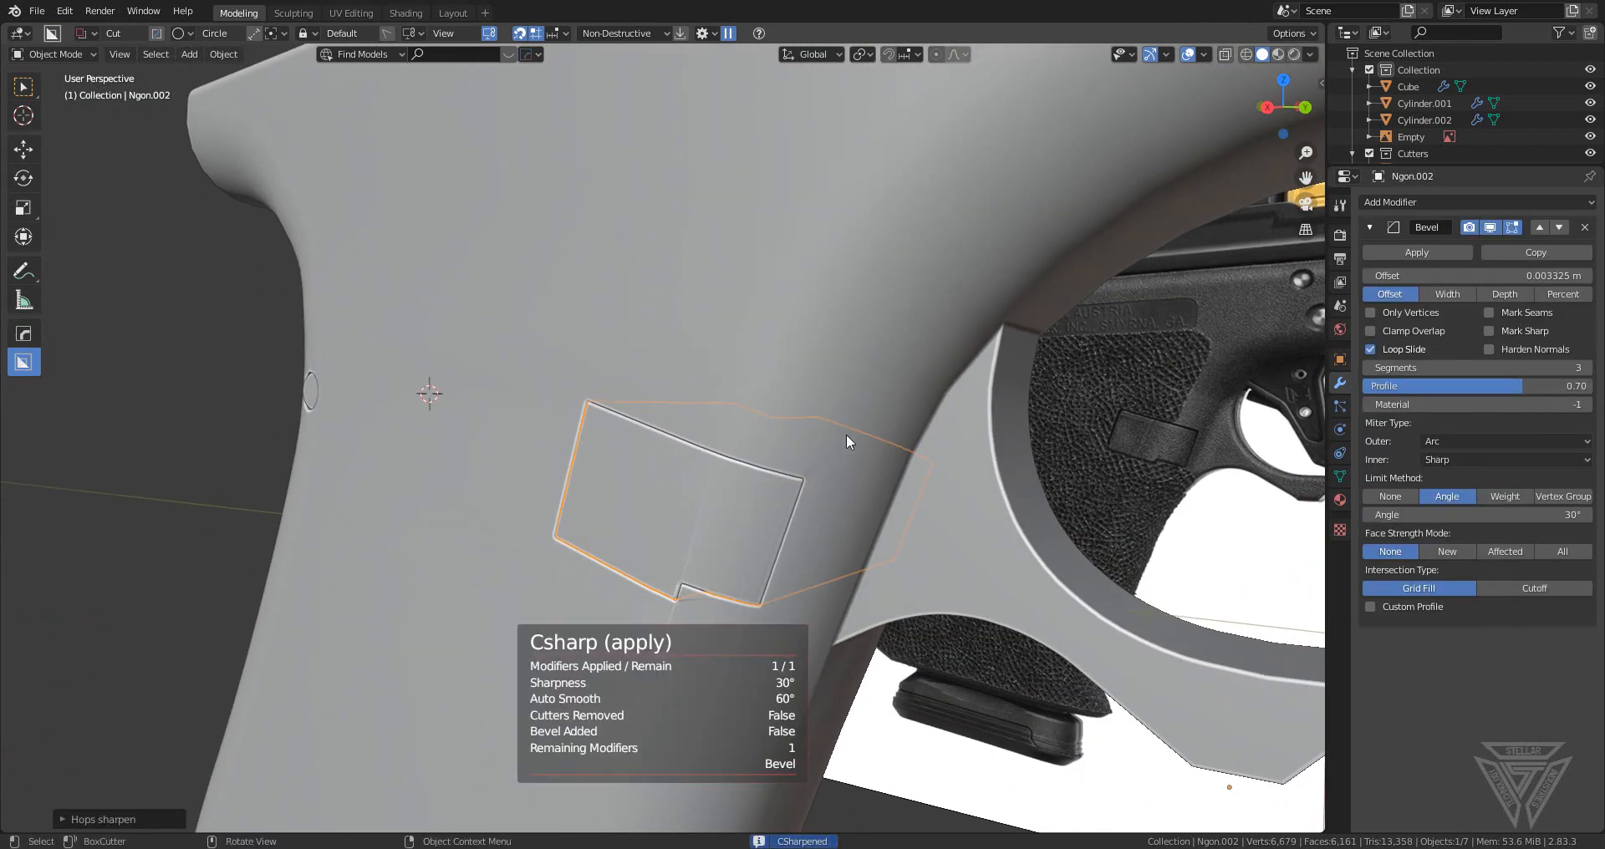
pyautogui.click(846, 434)
pyautogui.press('q')
pyautogui.keyDown('ctrl'); pyautogui.click(846, 435); pyautogui.keyUp('ctrl')
# - Select the curved outer faces on the magazine release piece's left side and flatten them with LoopTools Flatten
pyautogui.moveTo(846, 437); pyautogui.dragTo(806, 582, button='middle')
pyautogui.click(718, 503)
pyautogui.press('Tab')
pyautogui.scroll(3, 720, 504)
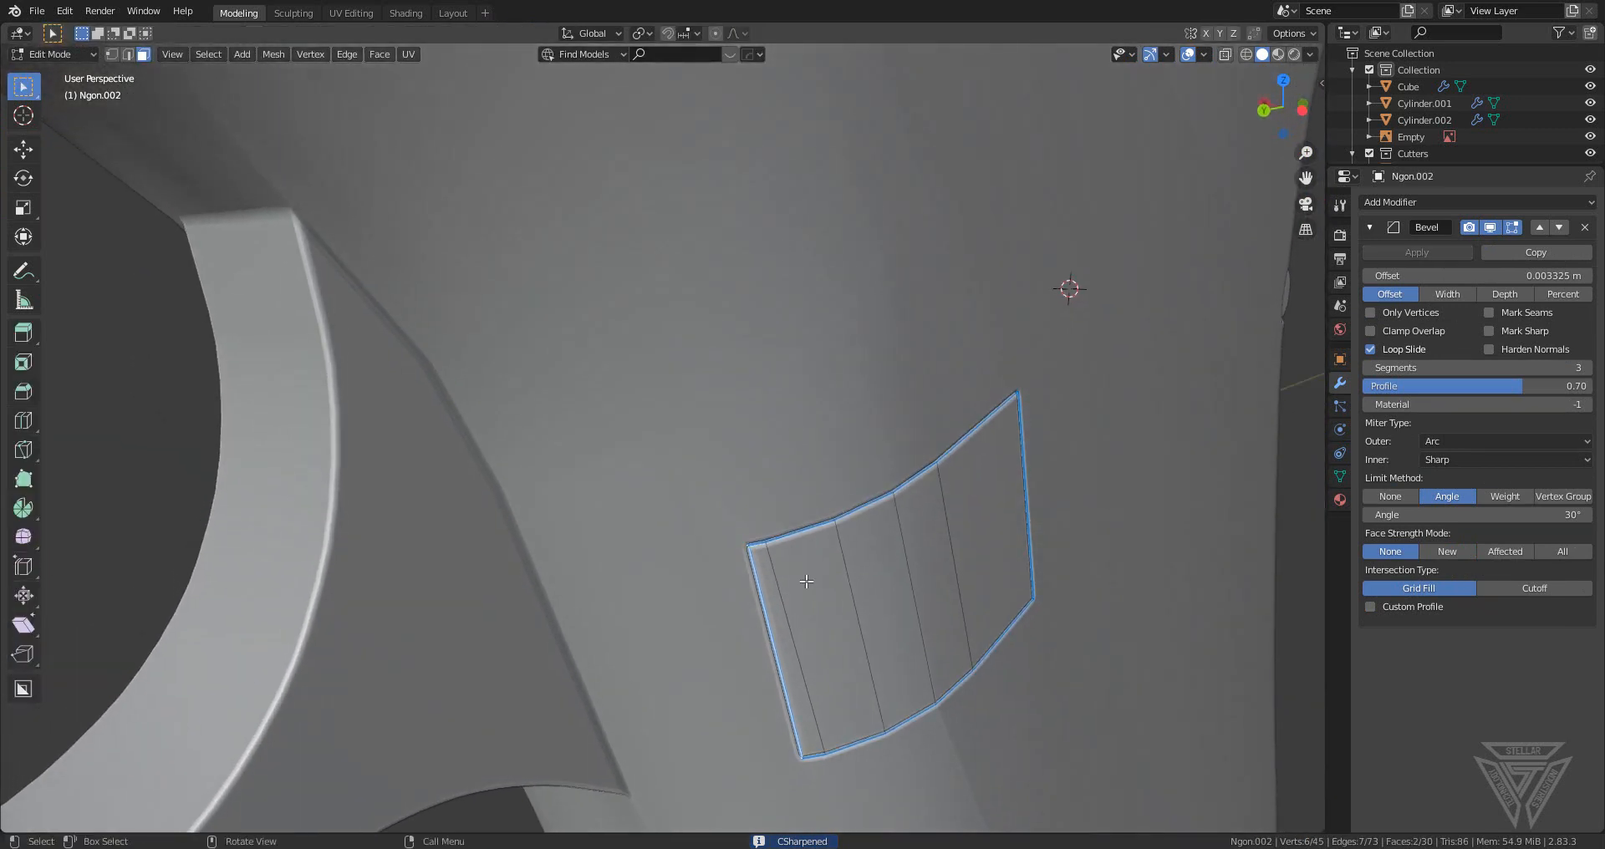
pyautogui.click(786, 609)
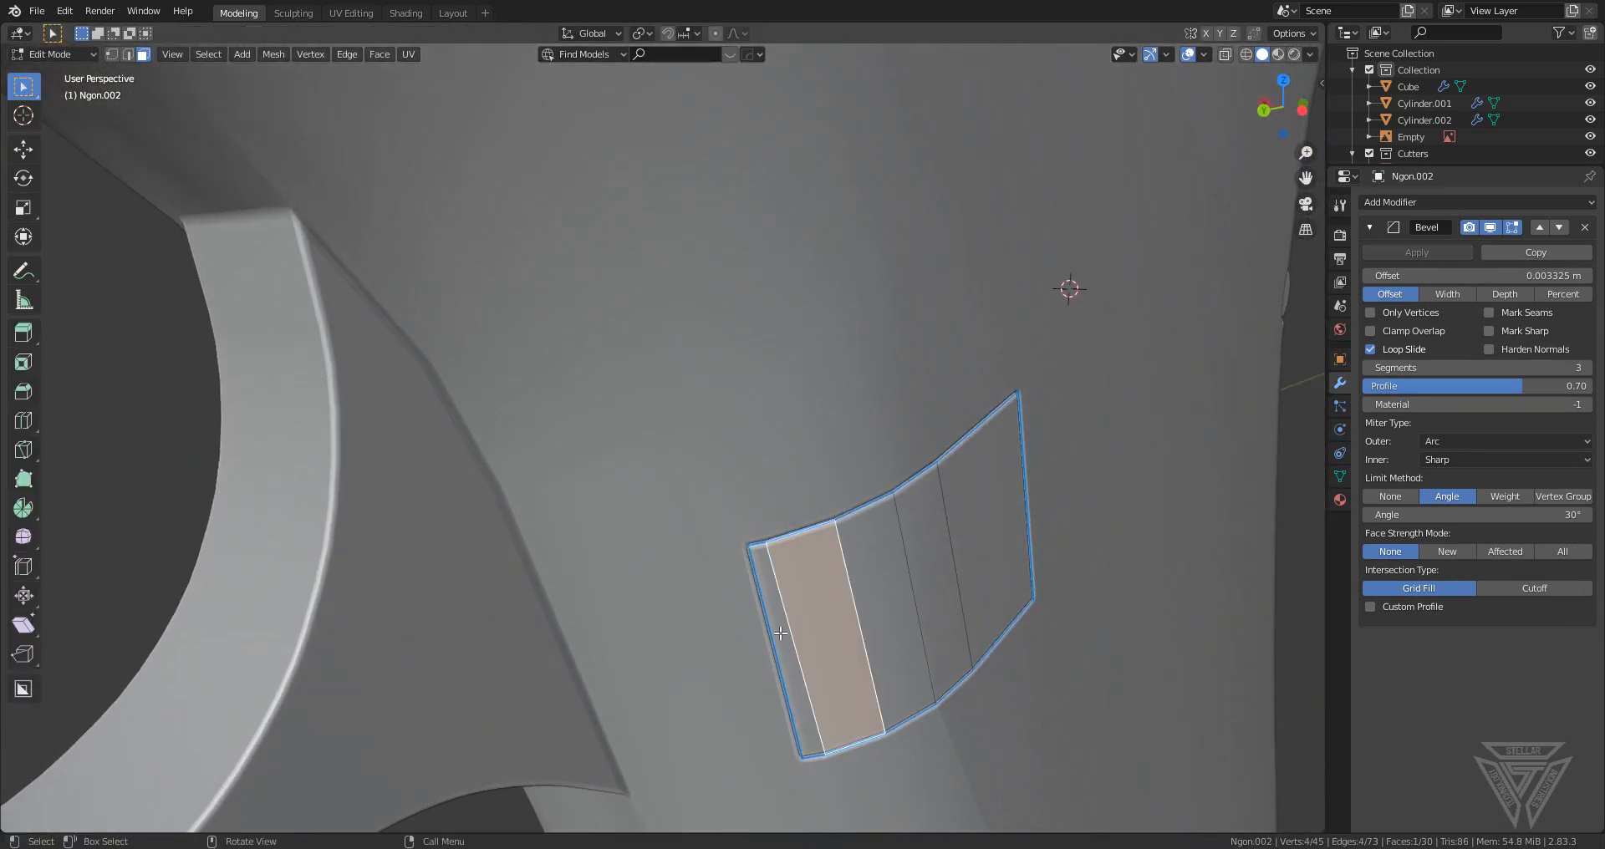
pyautogui.keyDown('ctrl'); pyautogui.click(959, 508); pyautogui.keyUp('ctrl')
pyautogui.rightClick(897, 588)
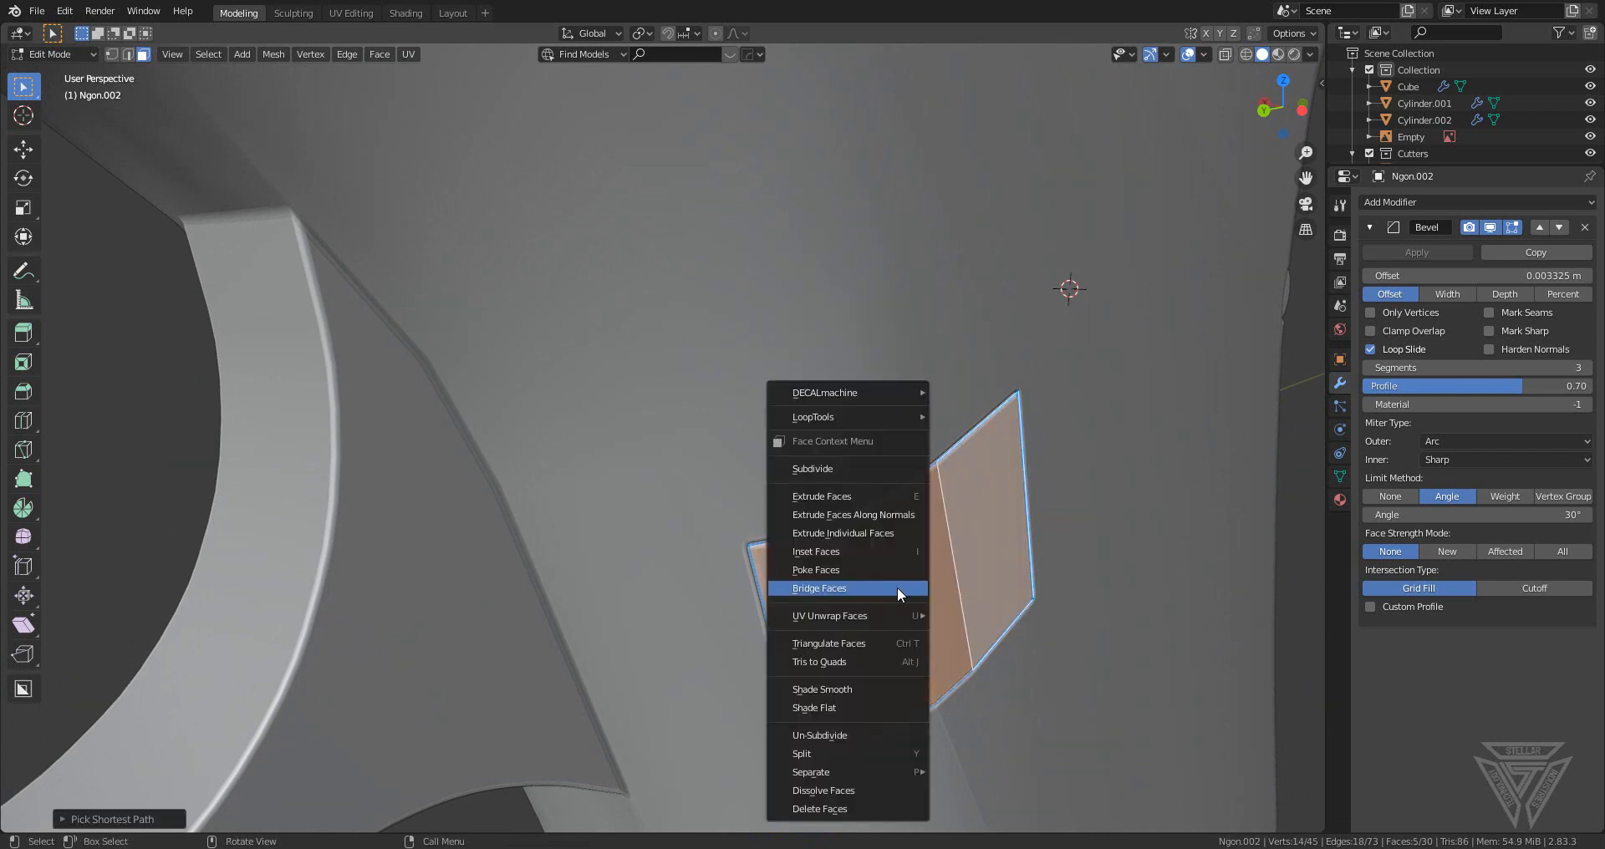
pyautogui.moveTo(911, 410)
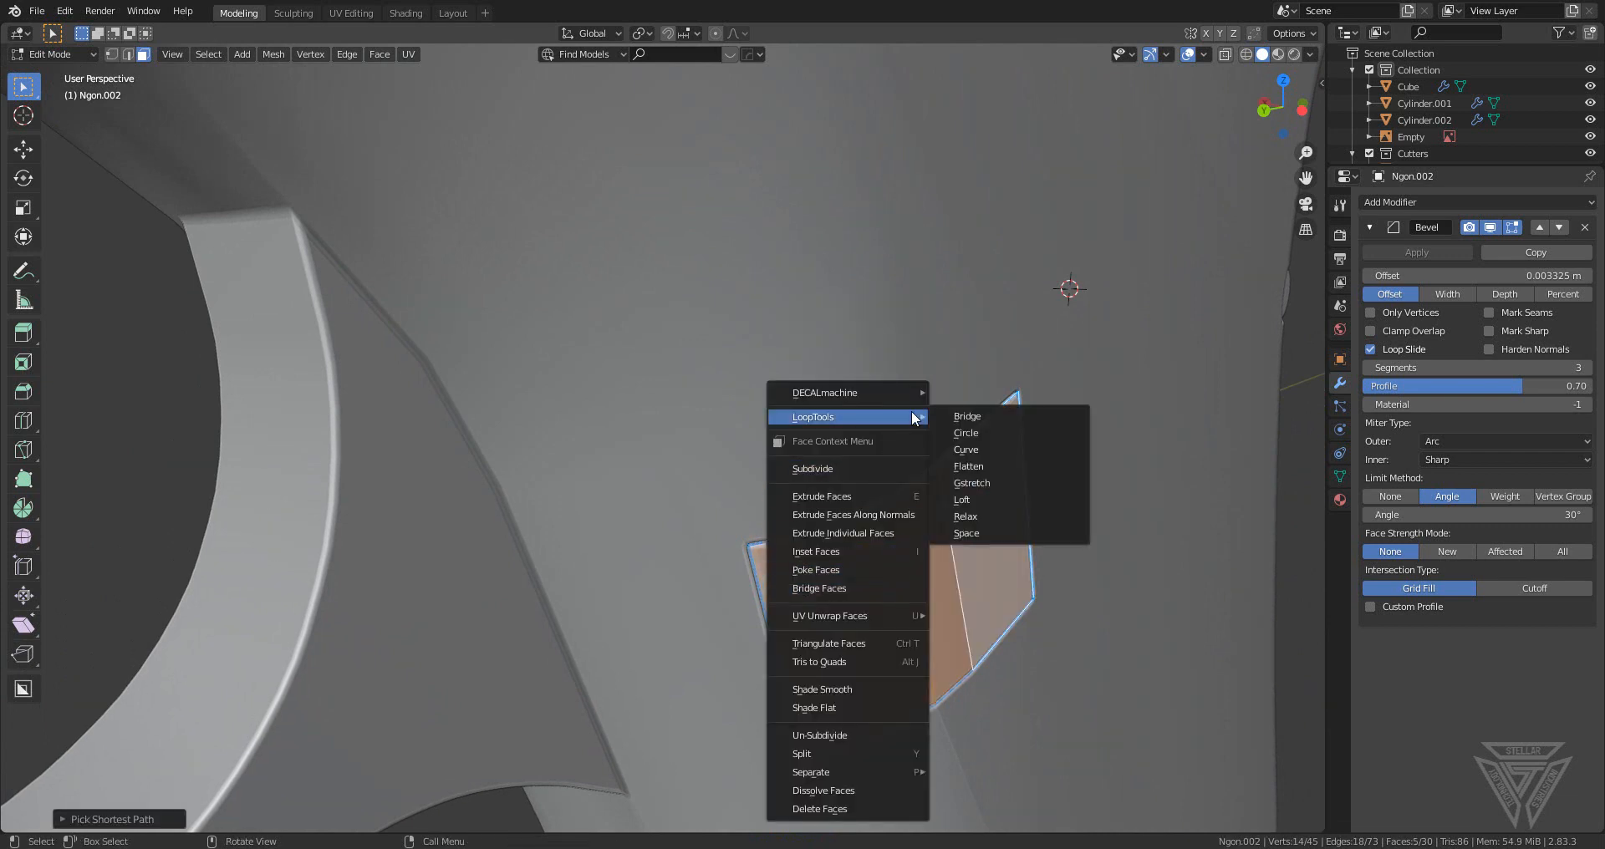
pyautogui.click(1001, 465)
# - Move the flattened faces outward along global X so the release protrudes from the grip's left side
pyautogui.moveTo(1001, 466); pyautogui.dragTo(928, 682, button='middle')
pyautogui.press('g')
pyautogui.press('x')
pyautogui.click(1019, 576)
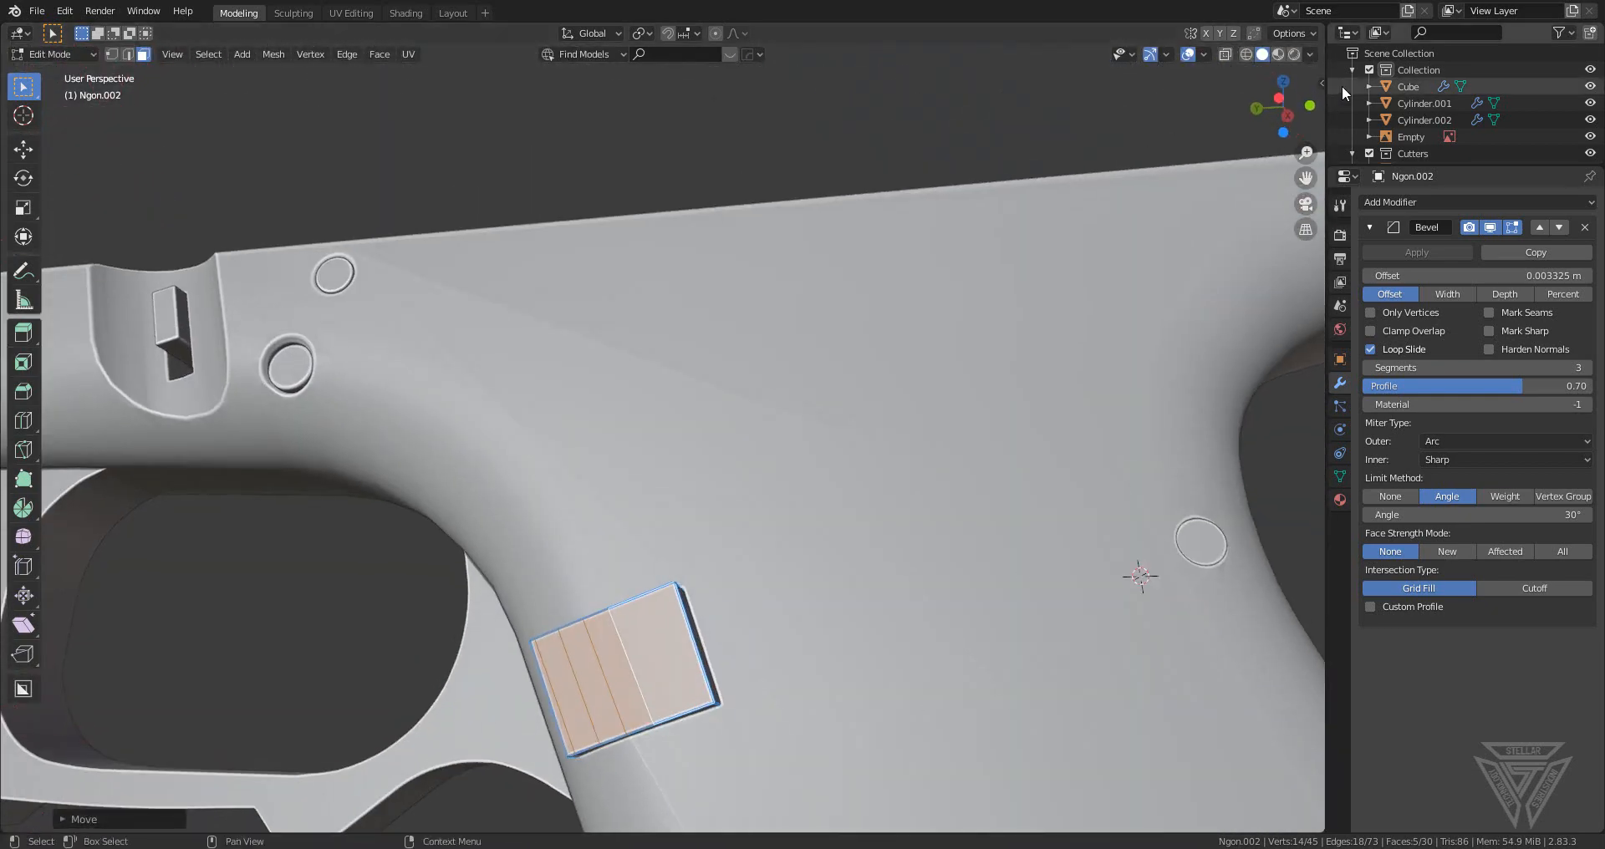
# - Rotate the flattened faces by about -10.7° in the top orthographic view
pyautogui.click(1284, 84)
pyautogui.keyDown('shift'); pyautogui.moveTo(990, 469); pyautogui.dragTo(1003, 585, button='middle'); pyautogui.keyUp('shift')
pyautogui.press('r')
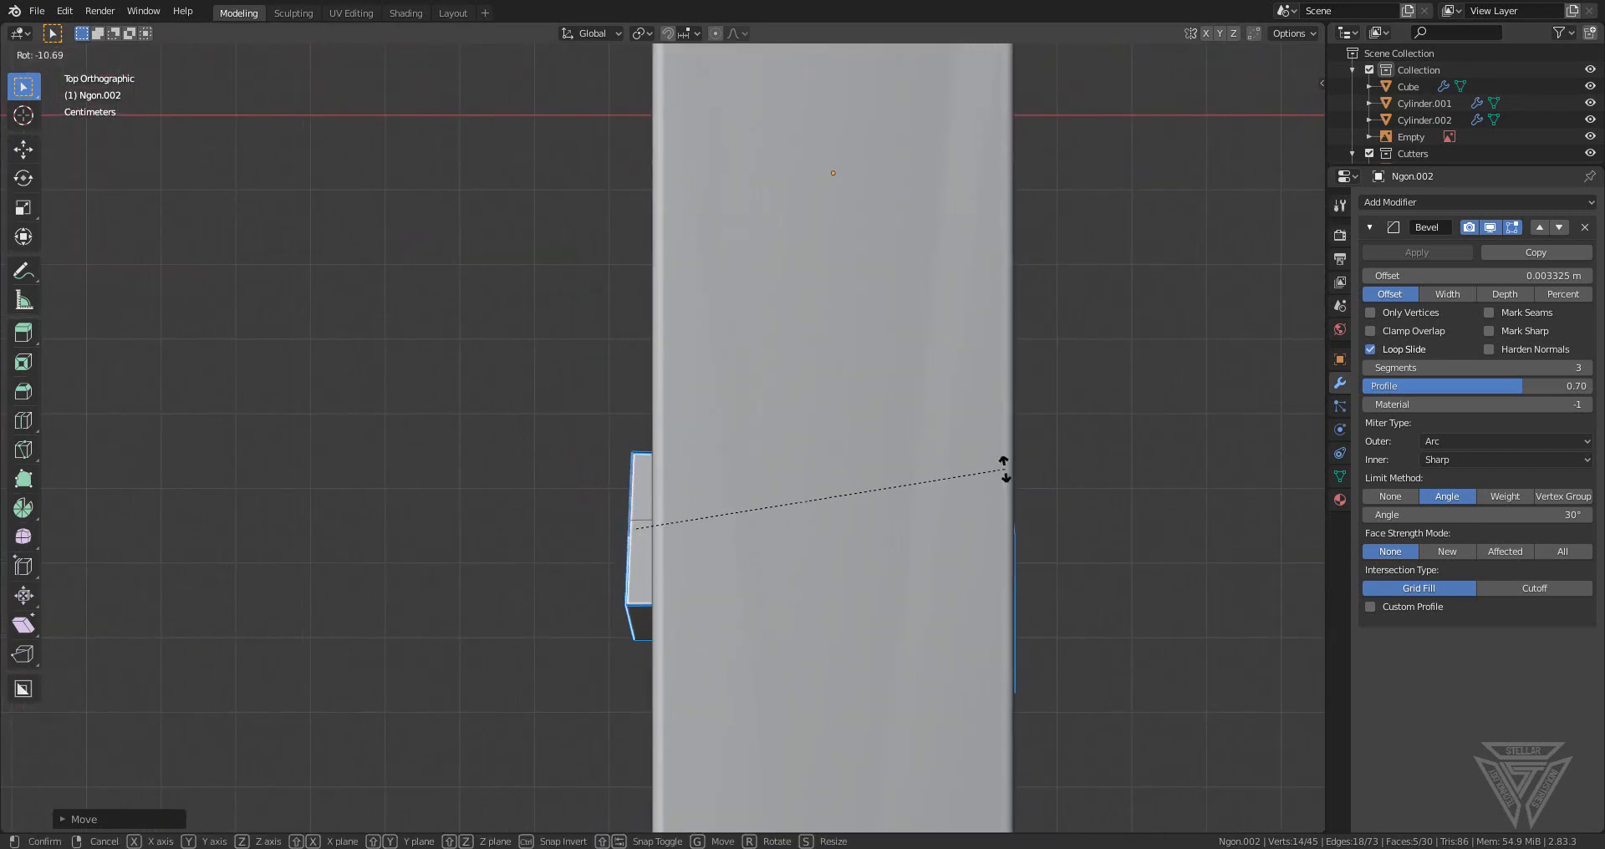
pyautogui.click(1003, 461)
# - Adjust the rotated faces' depth by moving them about -0.007 m along global X
pyautogui.moveTo(1003, 462); pyautogui.dragTo(760, 638, button='middle')
pyautogui.press('g')
pyautogui.press('x')
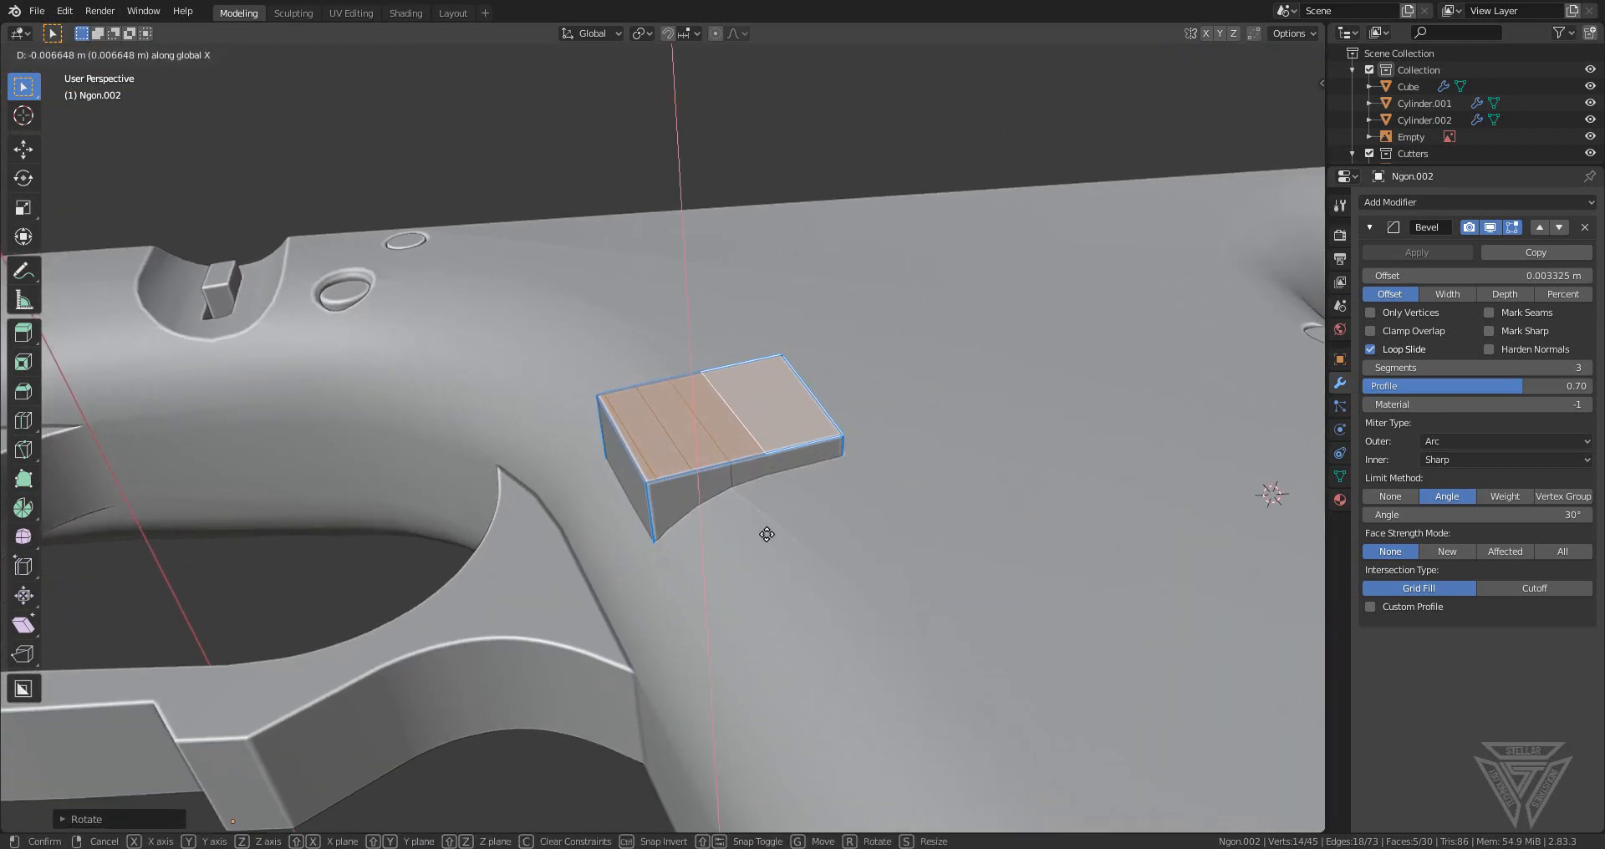
pyautogui.click(762, 527)
pyautogui.moveTo(761, 527); pyautogui.dragTo(691, 629, button='middle')
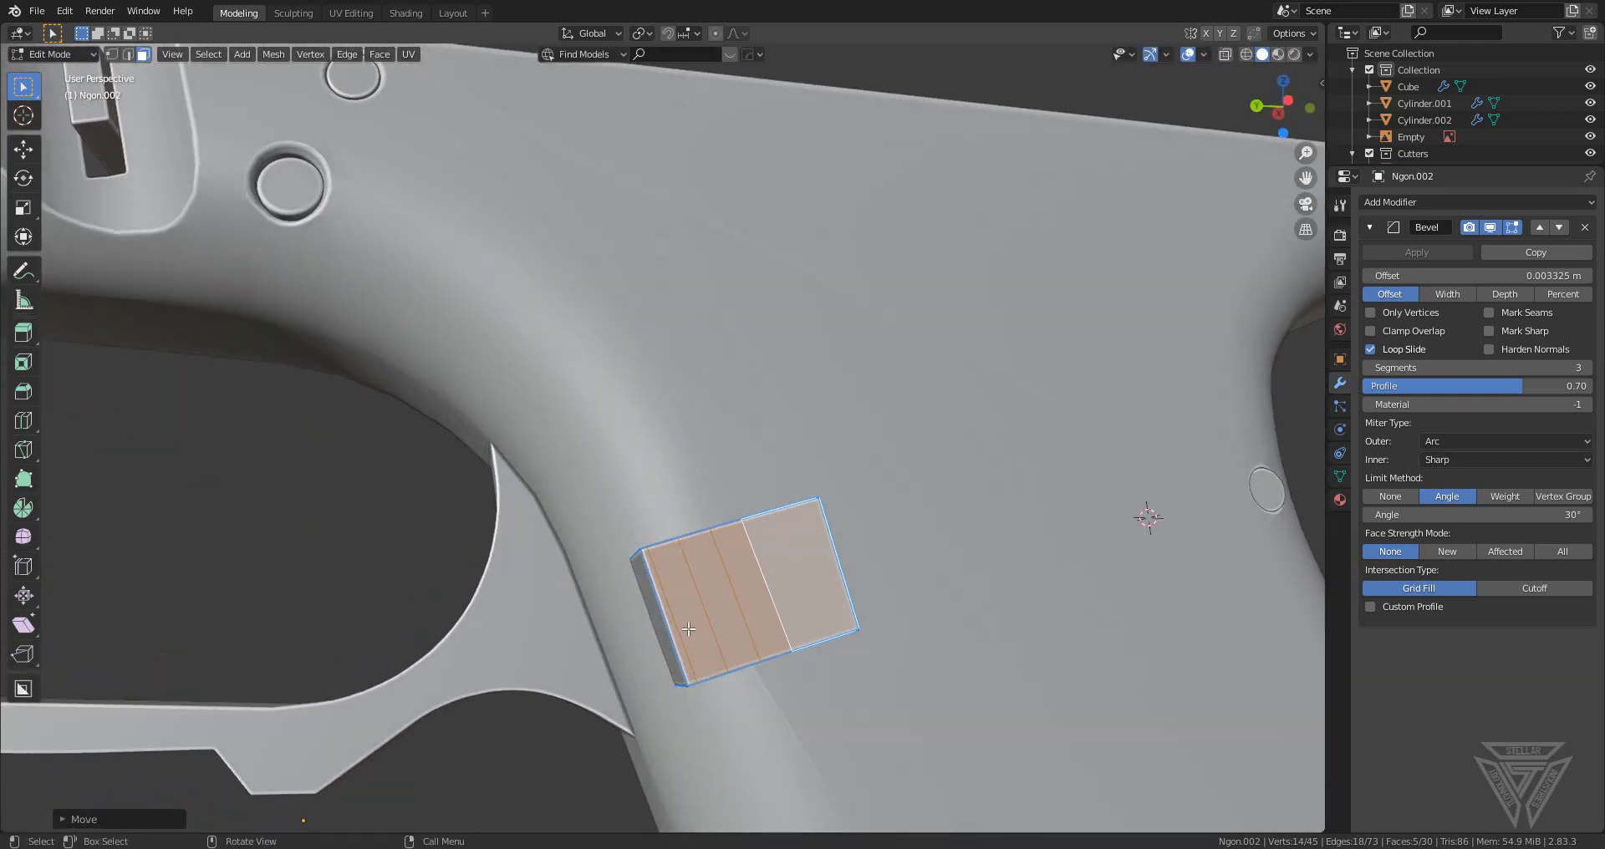
# - Dissolve the redundant edges across the flattened outer face of the magazine release button
pyautogui.click(692, 629)
pyautogui.press('2')
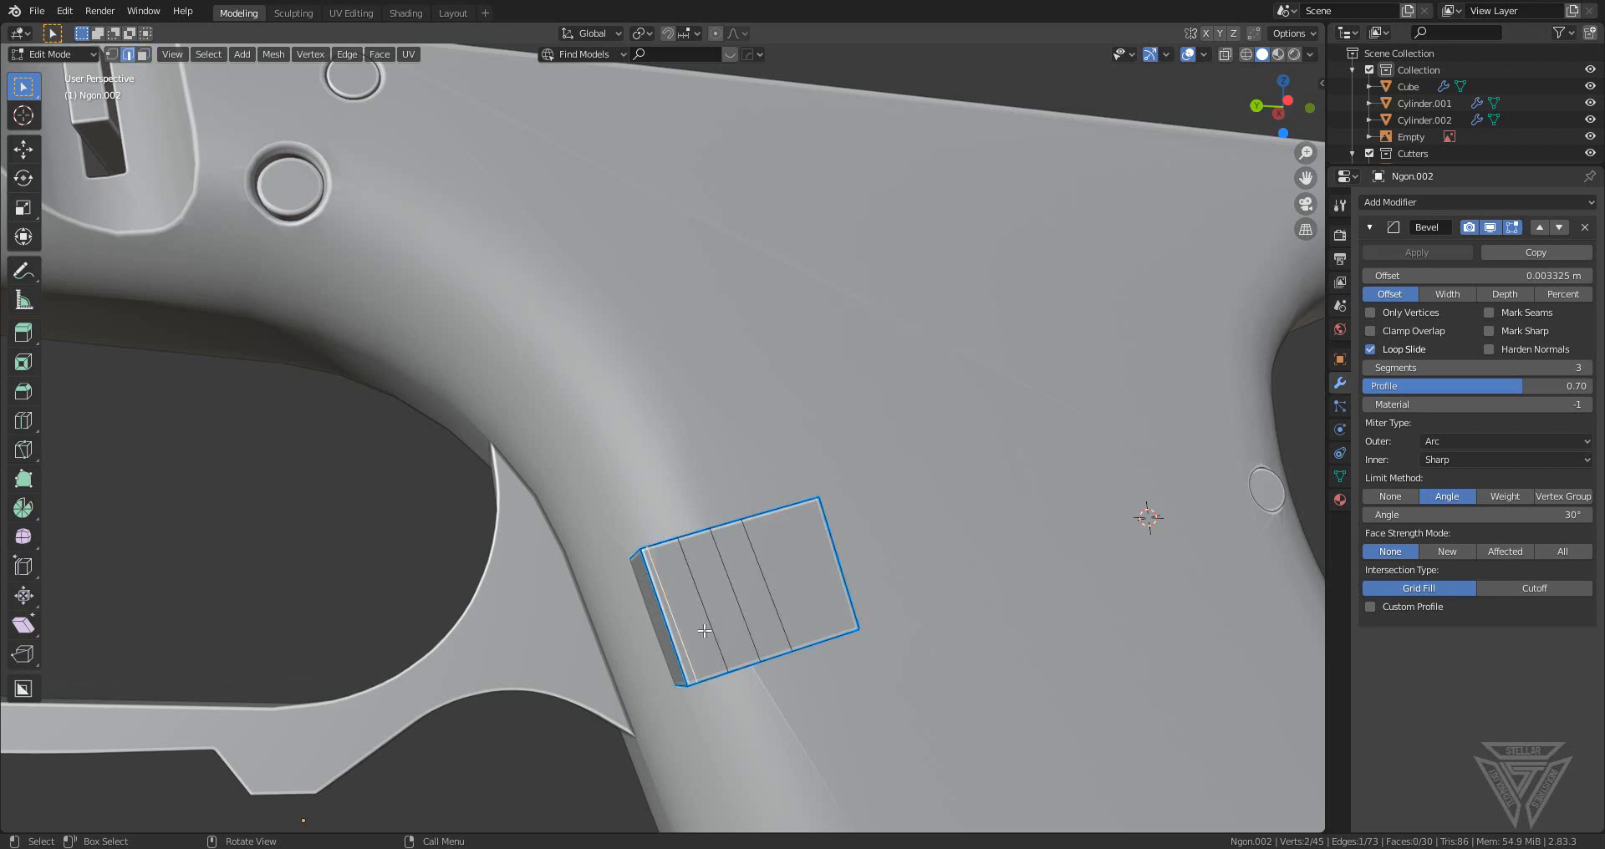
pyautogui.press('x')
pyautogui.click(705, 627)
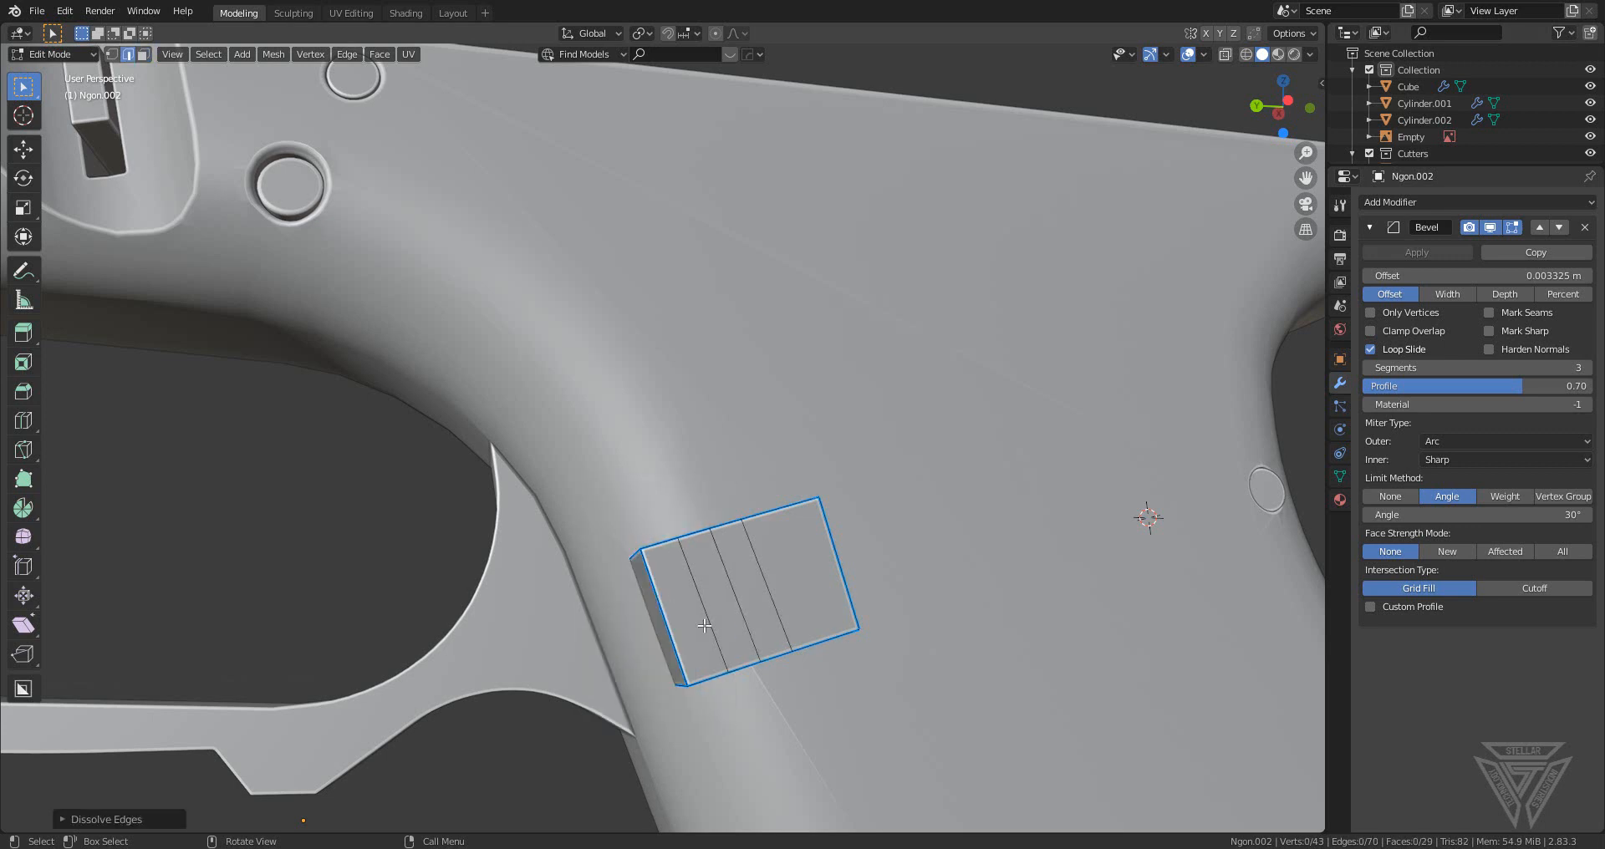
pyautogui.press('x')
pyautogui.click(769, 577)
pyautogui.moveTo(767, 581); pyautogui.dragTo(807, 539, button='middle')
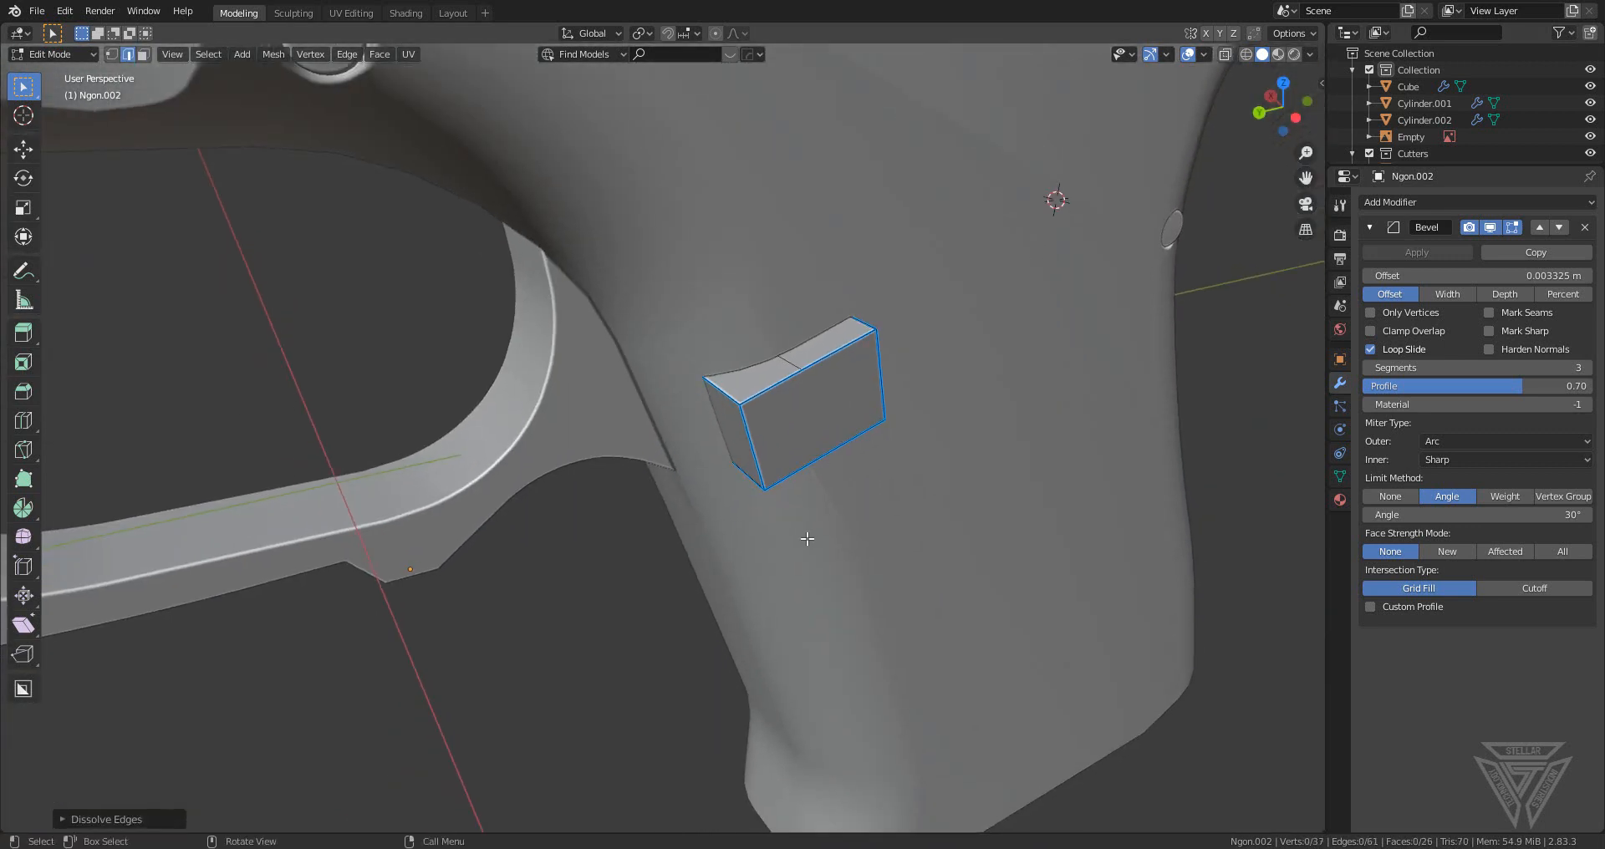
# - Bevel the two upright outer corner edges of the protruding release button, using 4 segments and about 0.015 m width on the second
pyautogui.scroll(2, 750, 439)
pyautogui.hotkey('ctrl', 'b')
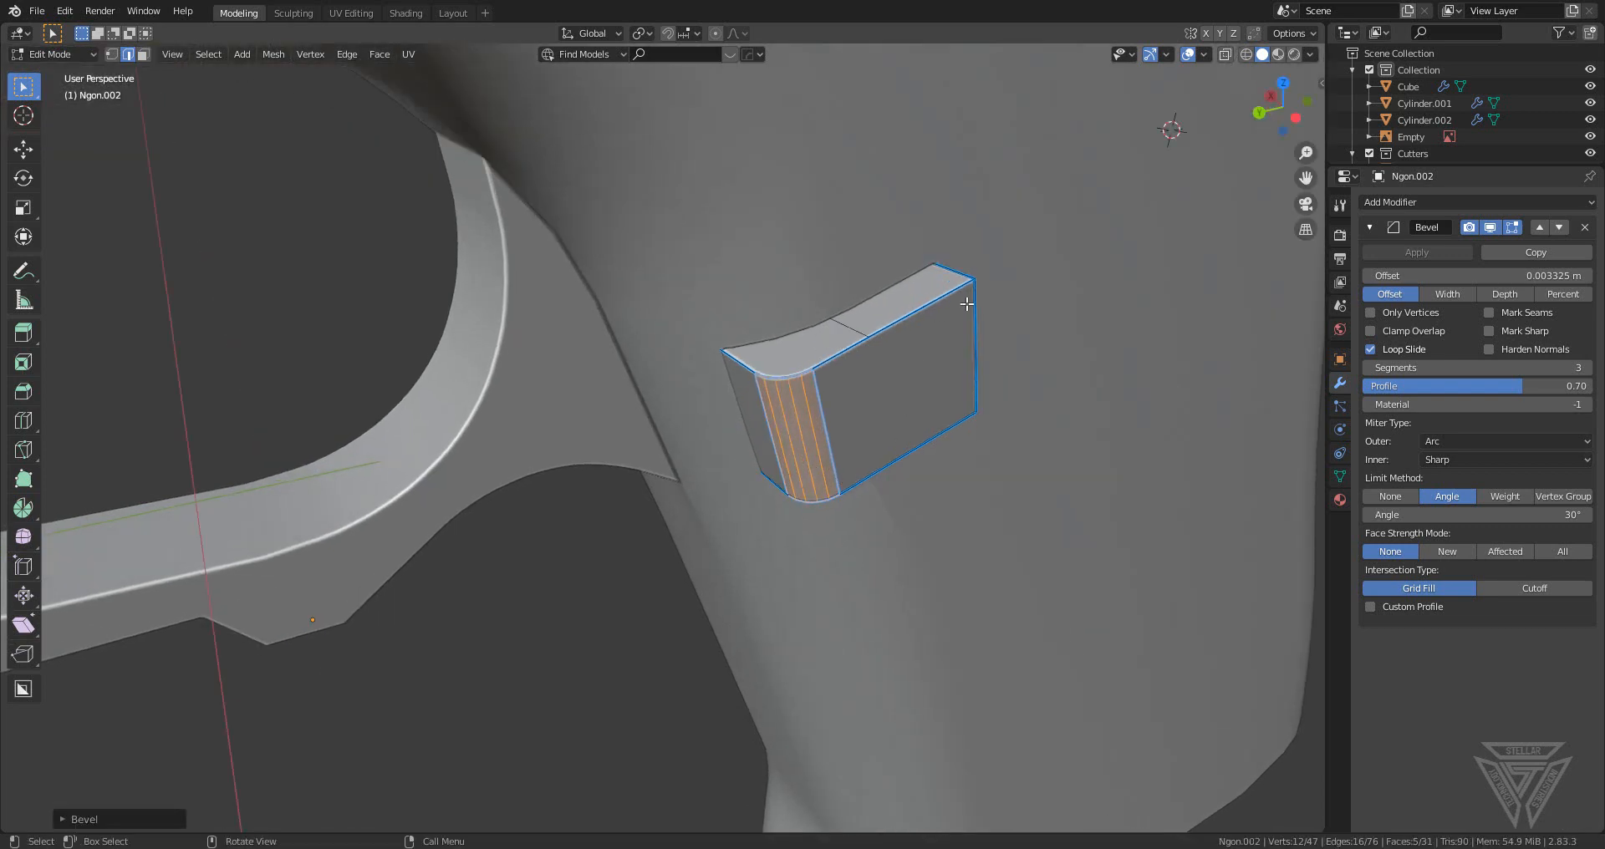
pyautogui.click(852, 489)
pyautogui.moveTo(852, 489); pyautogui.dragTo(874, 412, button='middle')
pyautogui.hotkey('ctrl', 'b')
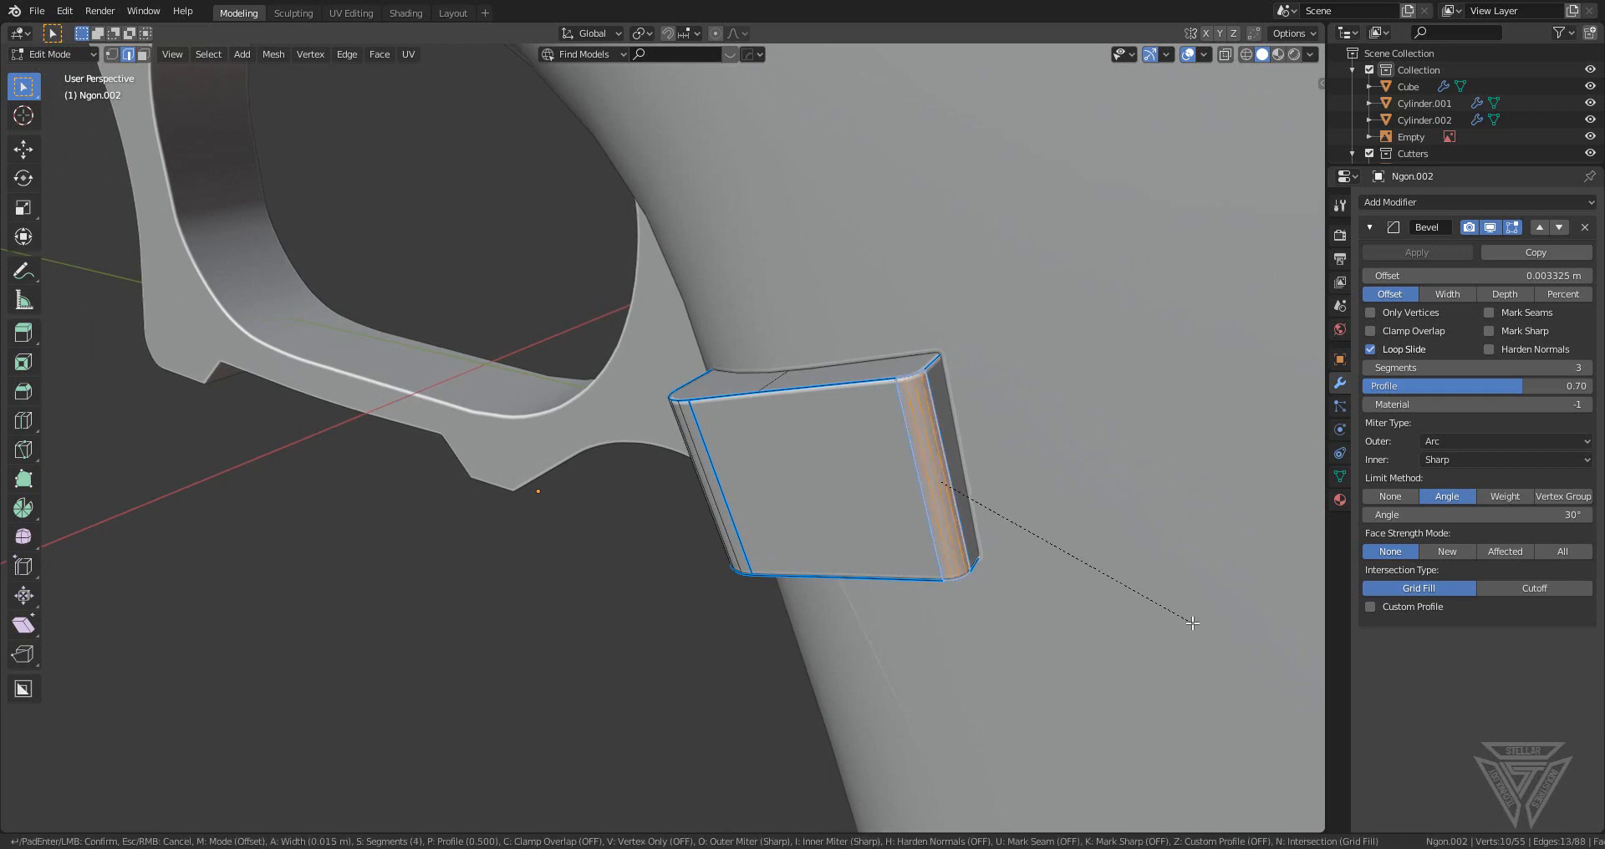
pyautogui.click(1192, 623)
# - Toggle the sharp marking on the selected edges along the release button's bevels
pyautogui.moveTo(782, 442); pyautogui.dragTo(773, 407, button='middle')
pyautogui.press('q')
pyautogui.click(979, 427)
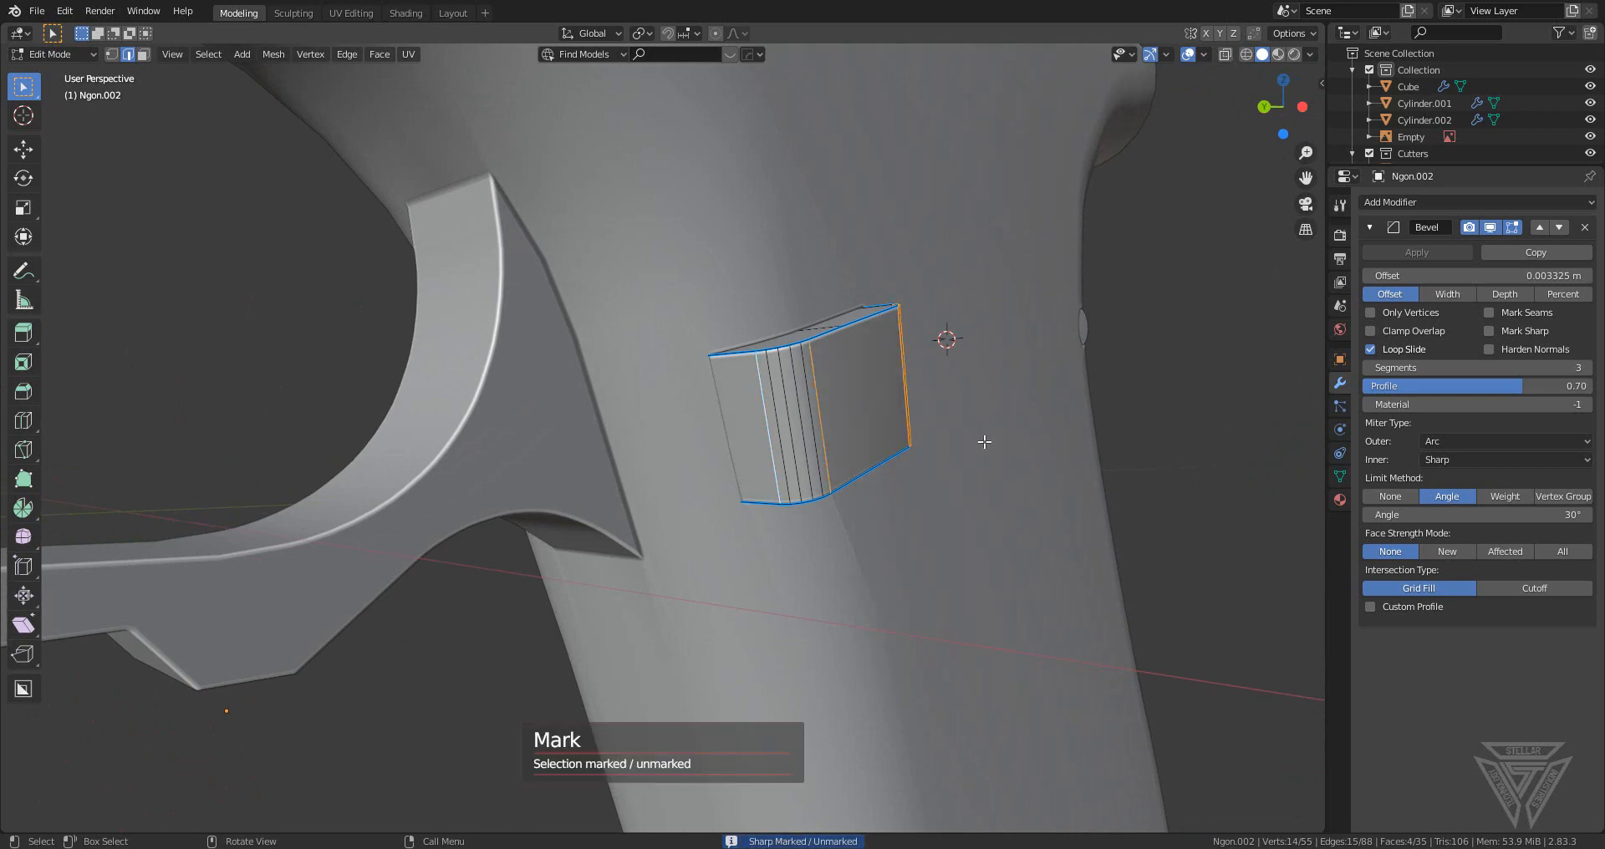
pyautogui.press('Tab')
pyautogui.press('q')
pyautogui.click(880, 402)
pyautogui.moveTo(874, 408); pyautogui.dragTo(532, 537, button='middle')
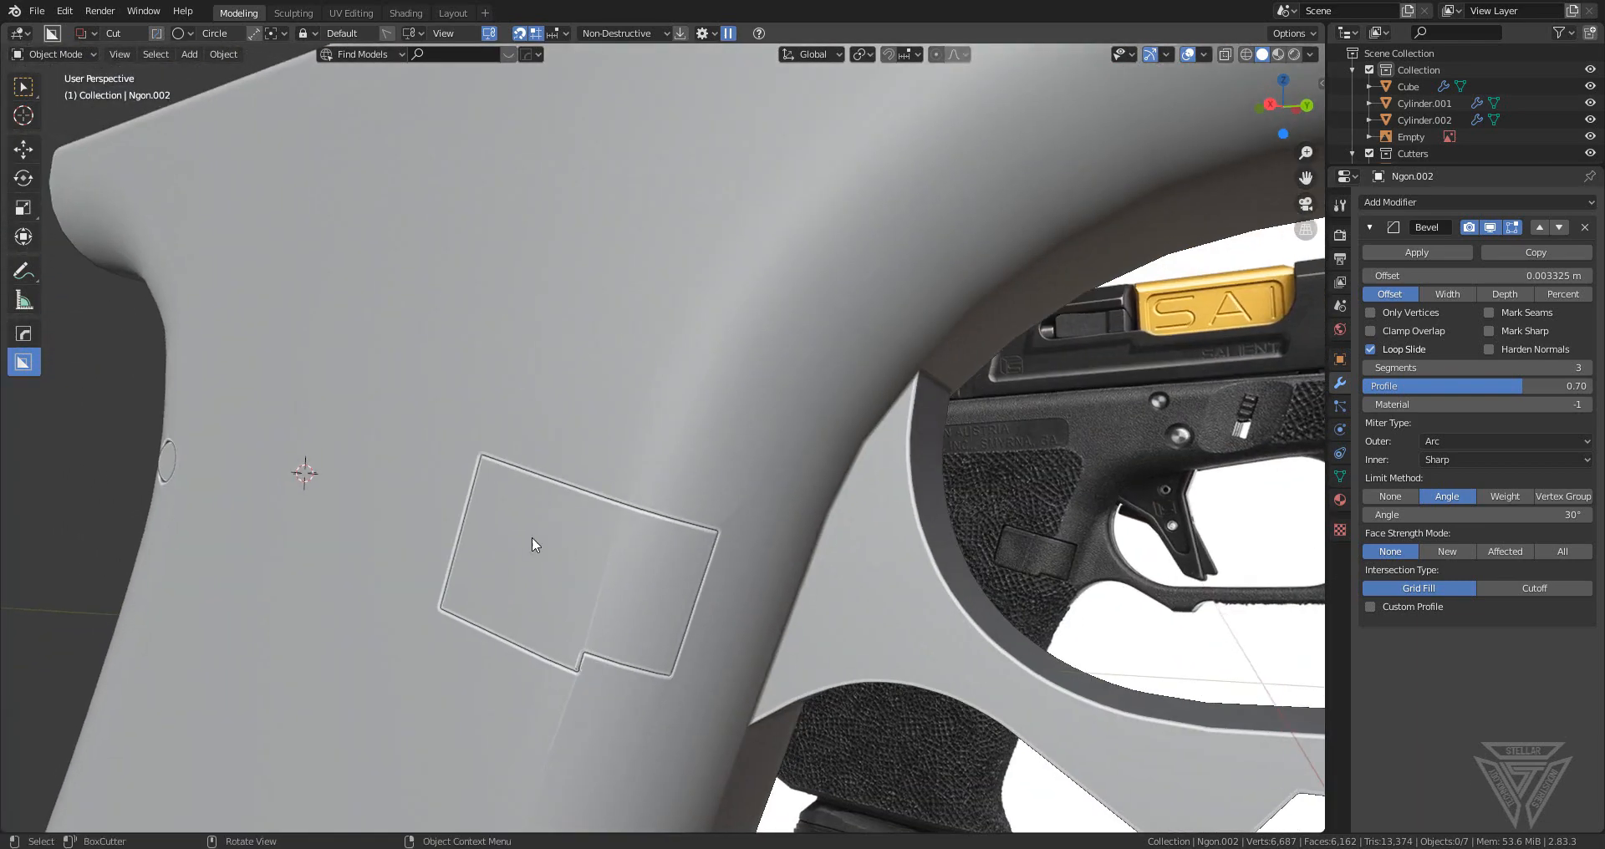
# - Merge the stray vertices at the lower corner of the release piece's notch, on the side opposite the protruding button
pyautogui.keyDown('shift'); pyautogui.moveTo(690, 607); pyautogui.dragTo(778, 561, button='middle'); pyautogui.keyUp('shift')
pyautogui.click(754, 543)
pyautogui.scroll(3, 753, 543)
pyautogui.click(729, 347)
pyautogui.press('Tab')
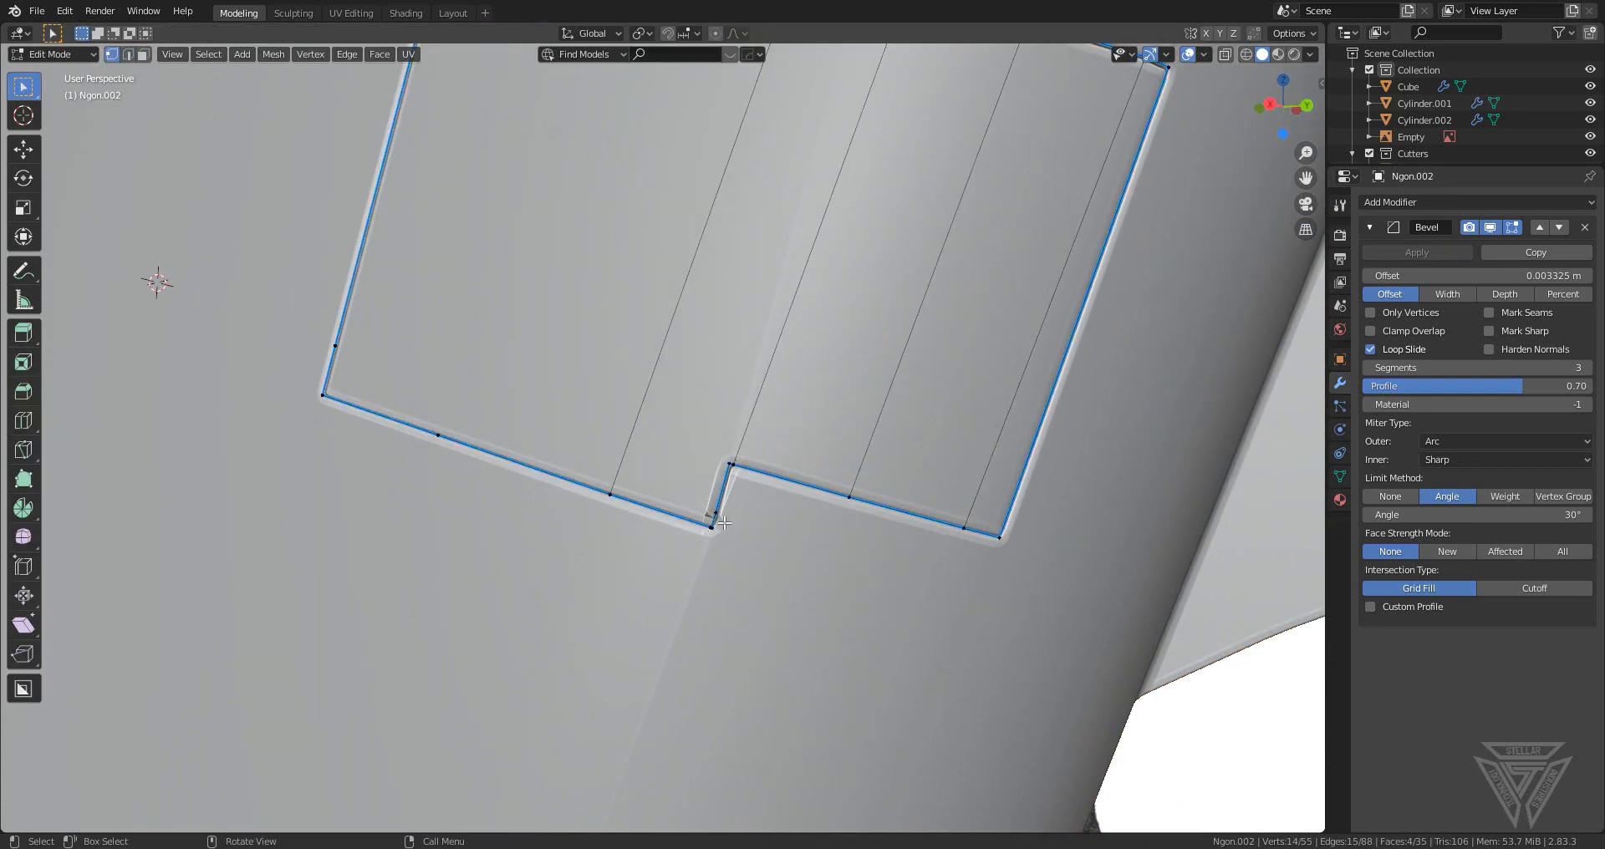
pyautogui.scroll(2, 724, 524)
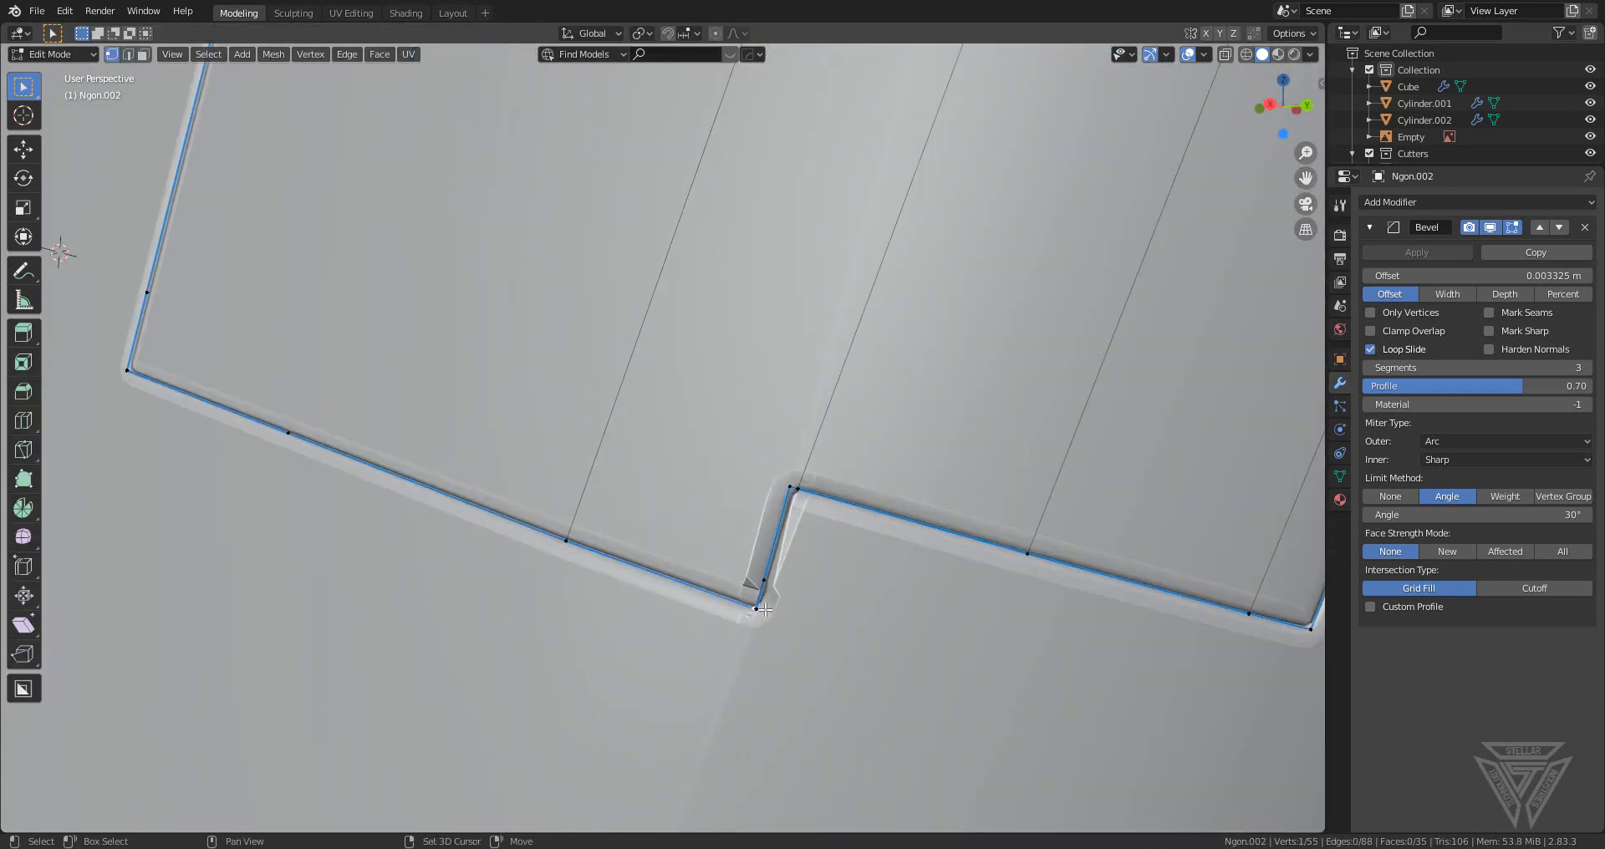
pyautogui.press('m')
pyautogui.click(846, 630)
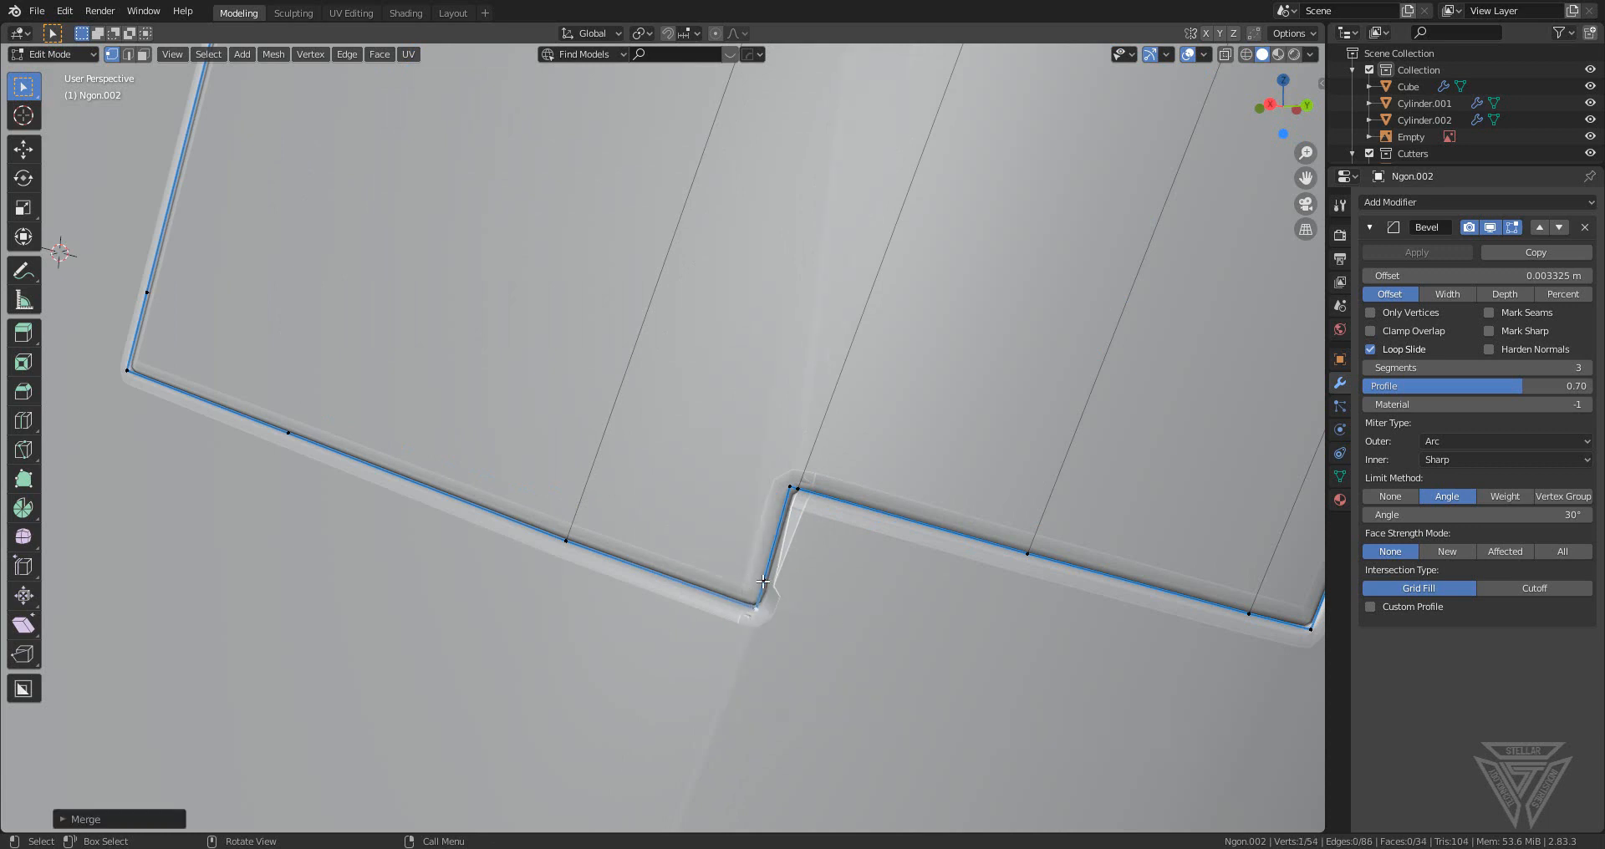
pyautogui.click(762, 581)
pyautogui.press('m')
pyautogui.click(894, 655)
# - Merge the two close vertices at the upper corner of the release piece's notch, using At Last
pyautogui.click(792, 486)
pyautogui.press('m')
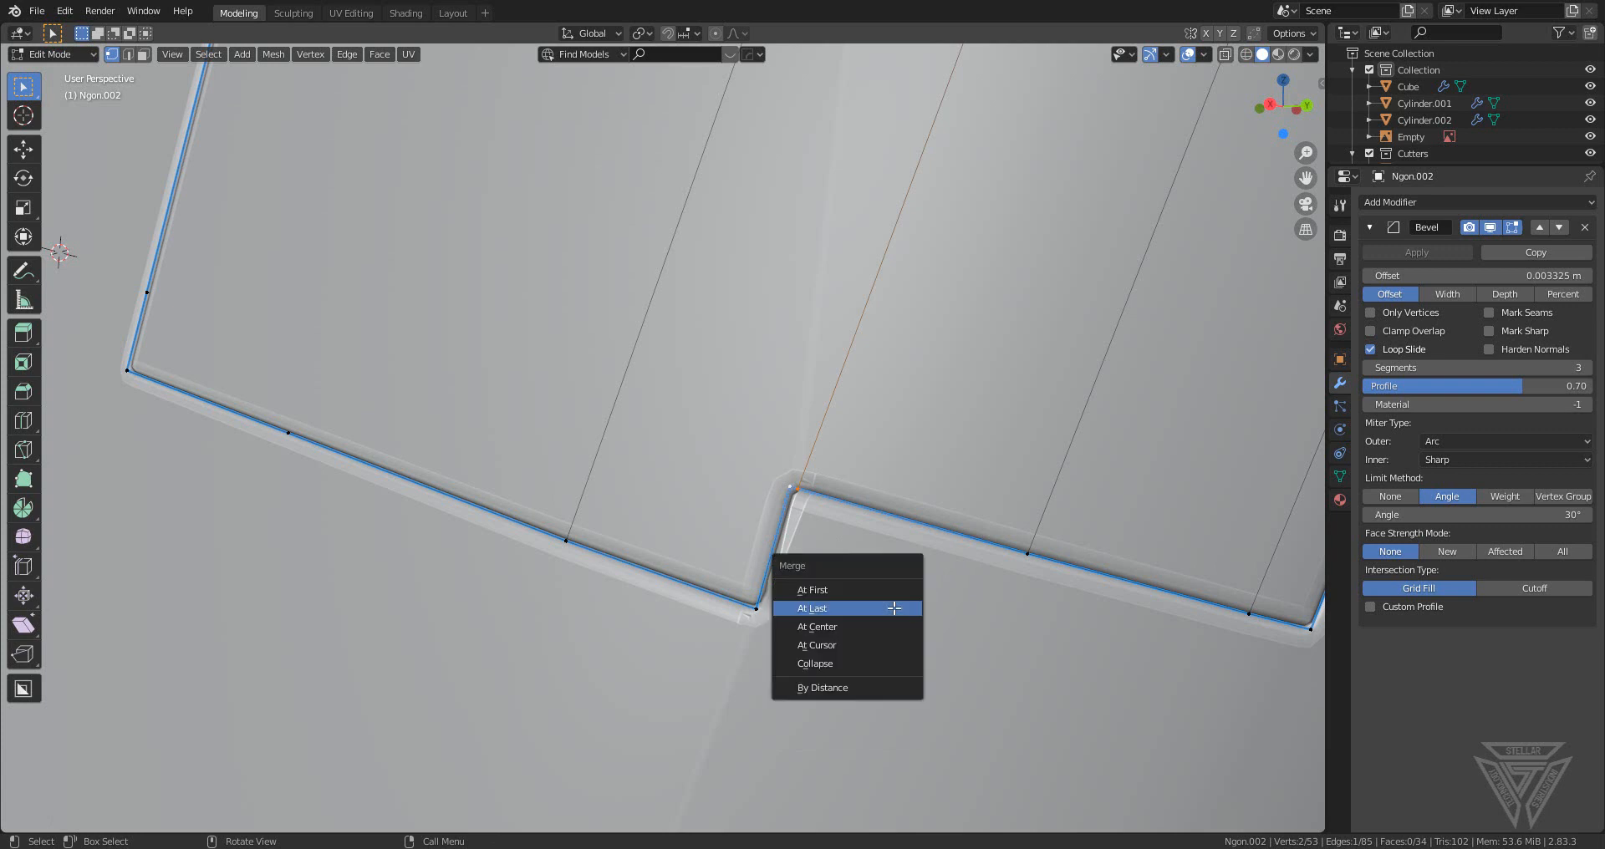
pyautogui.click(894, 607)
pyautogui.scroll(-3, 775, 559)
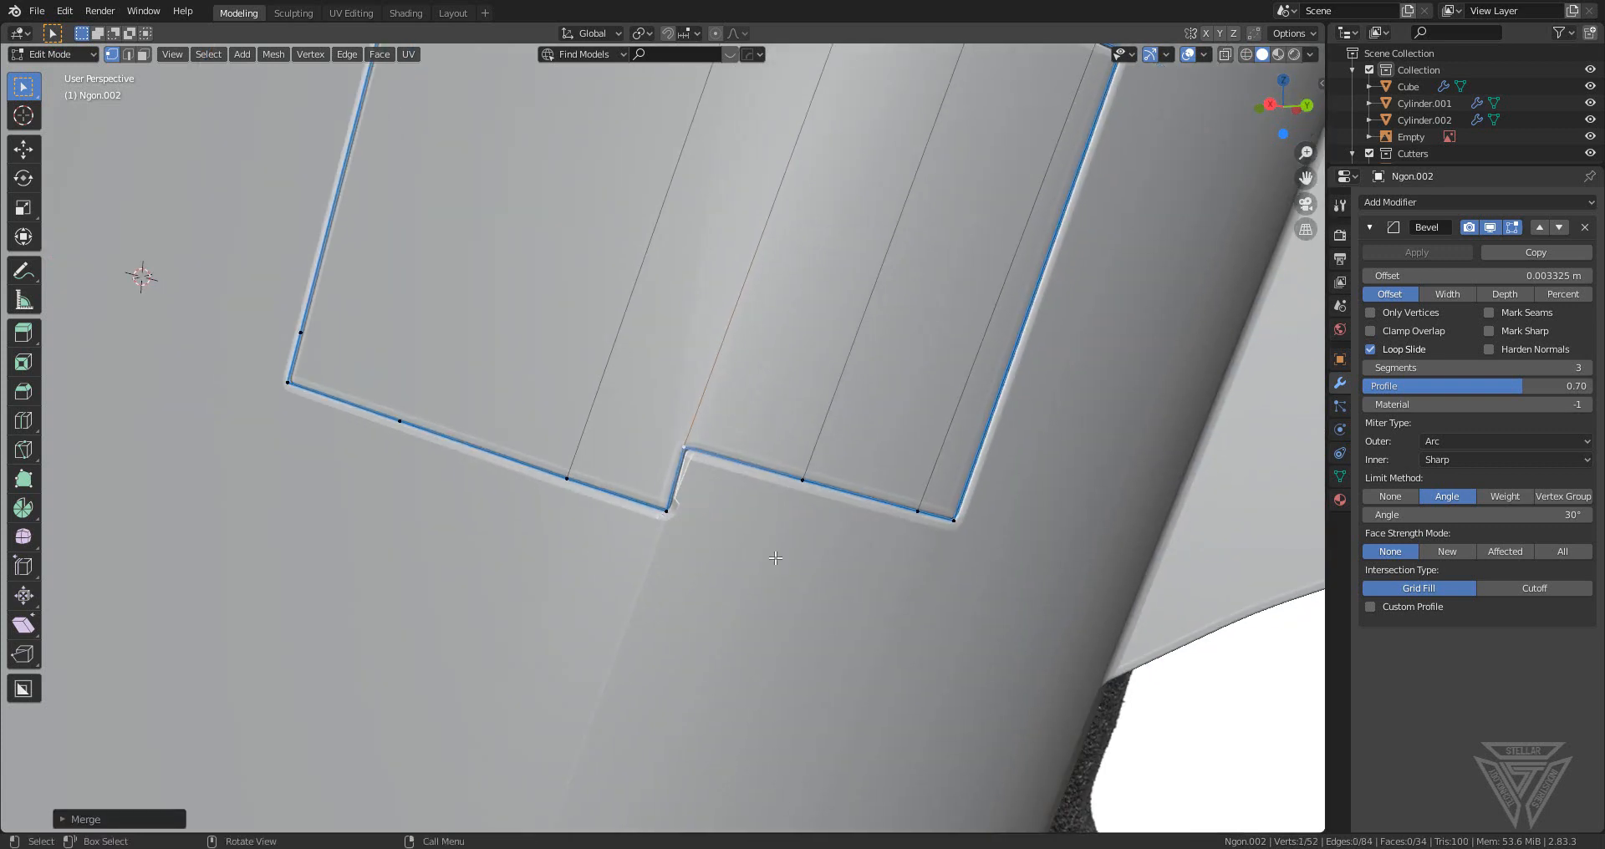
pyautogui.moveTo(732, 541); pyautogui.dragTo(869, 582, button='middle')
pyautogui.press('Tab')
pyautogui.scroll(-4, 861, 580)
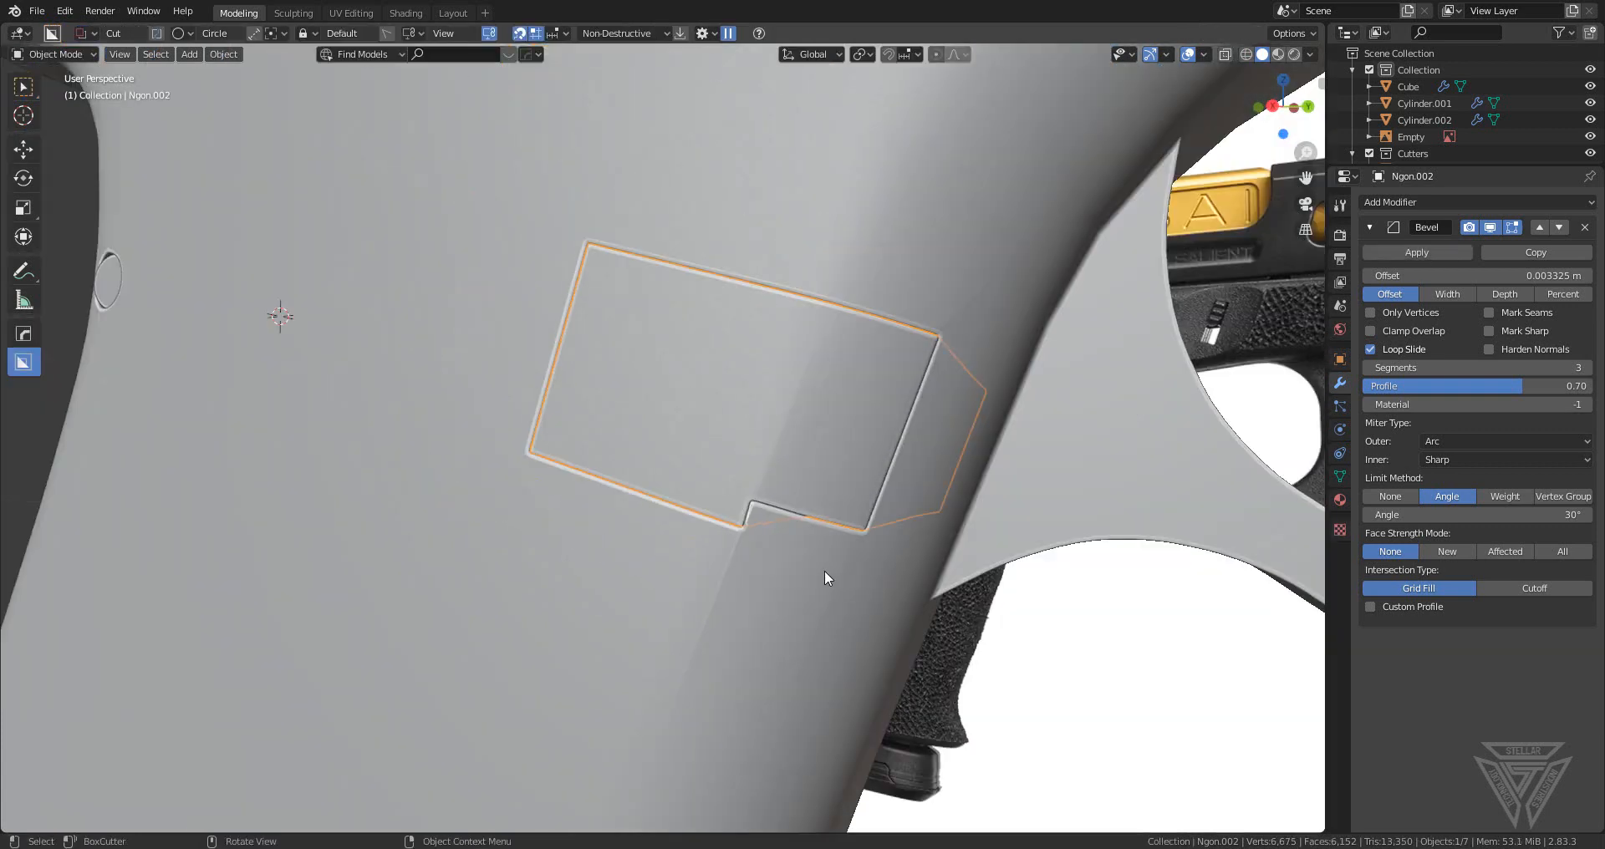
# - Knife a straight cut across the release piece's face above the notch, from the front edge to the lower vertex on the rear edge
pyautogui.press('Tab')
pyautogui.scroll(5, 815, 568)
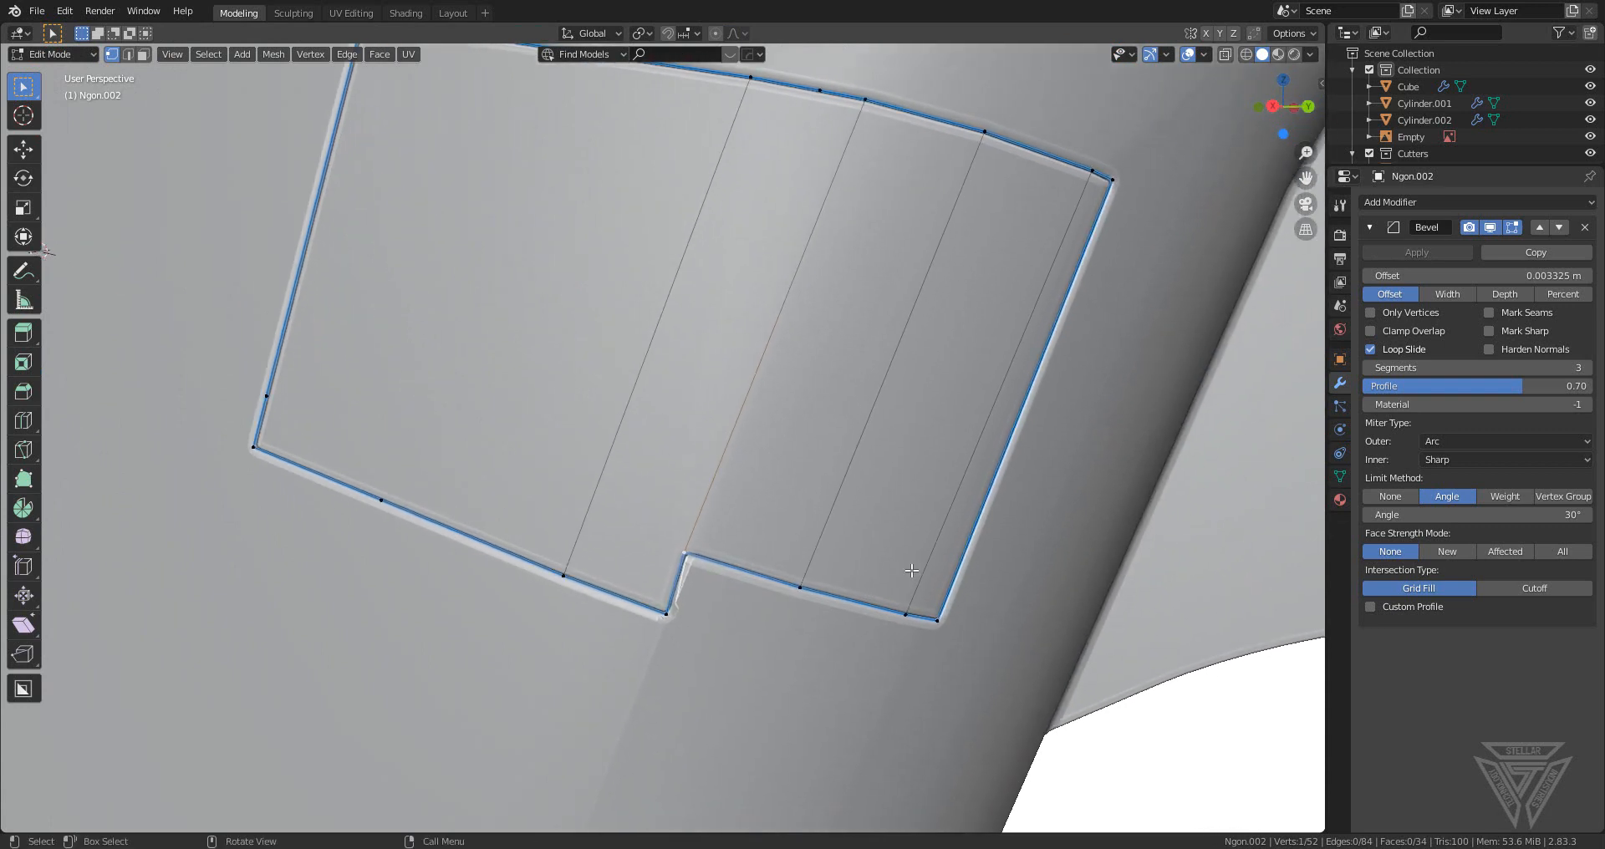
pyautogui.press('k')
pyautogui.click(948, 589)
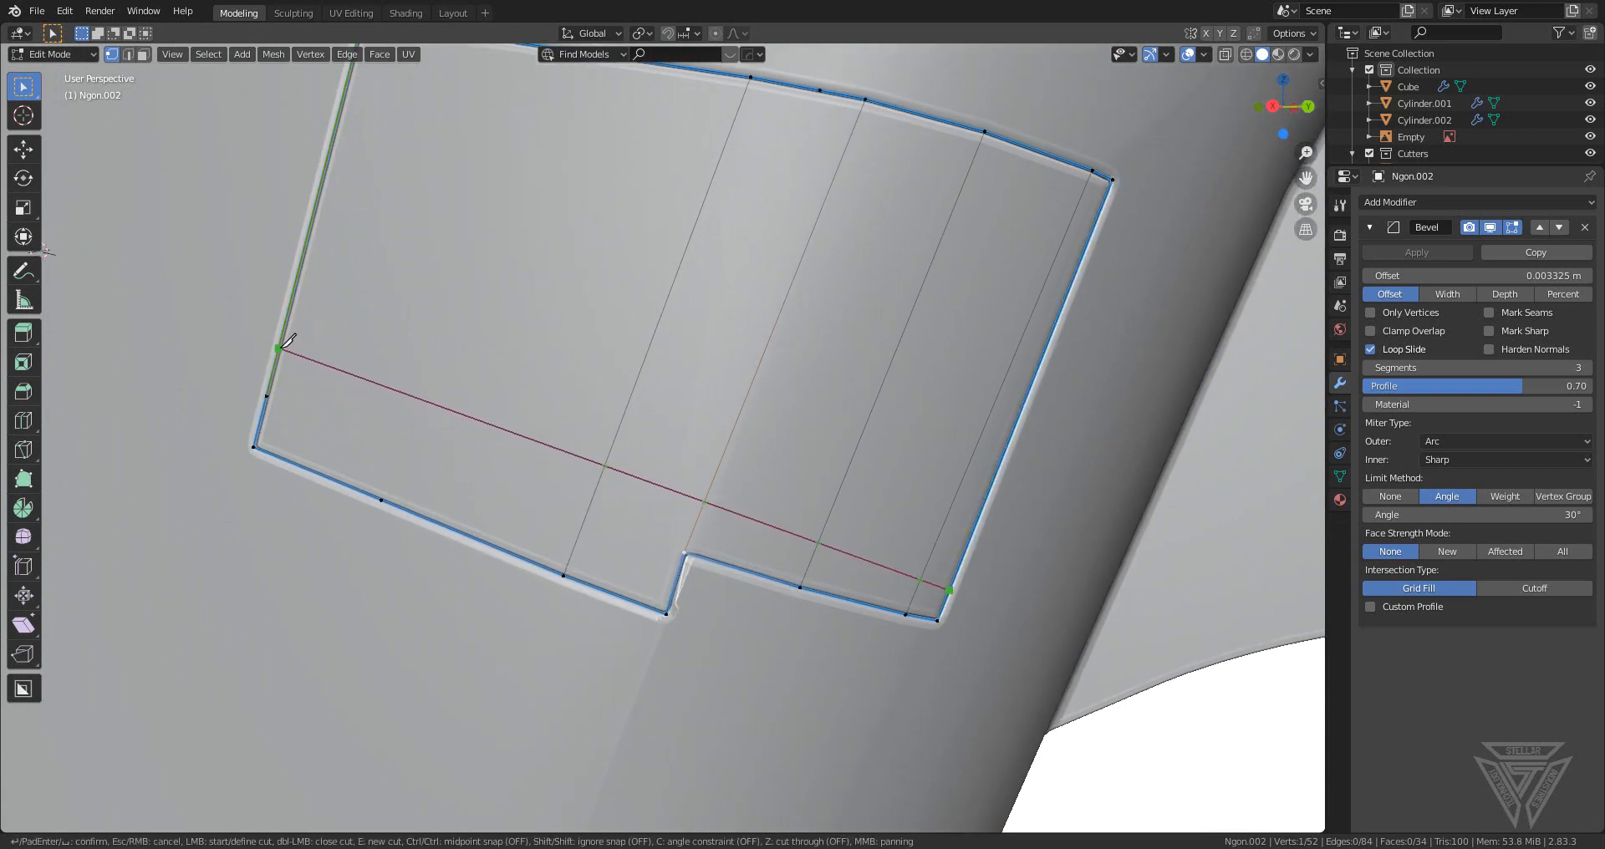
pyautogui.click(266, 394)
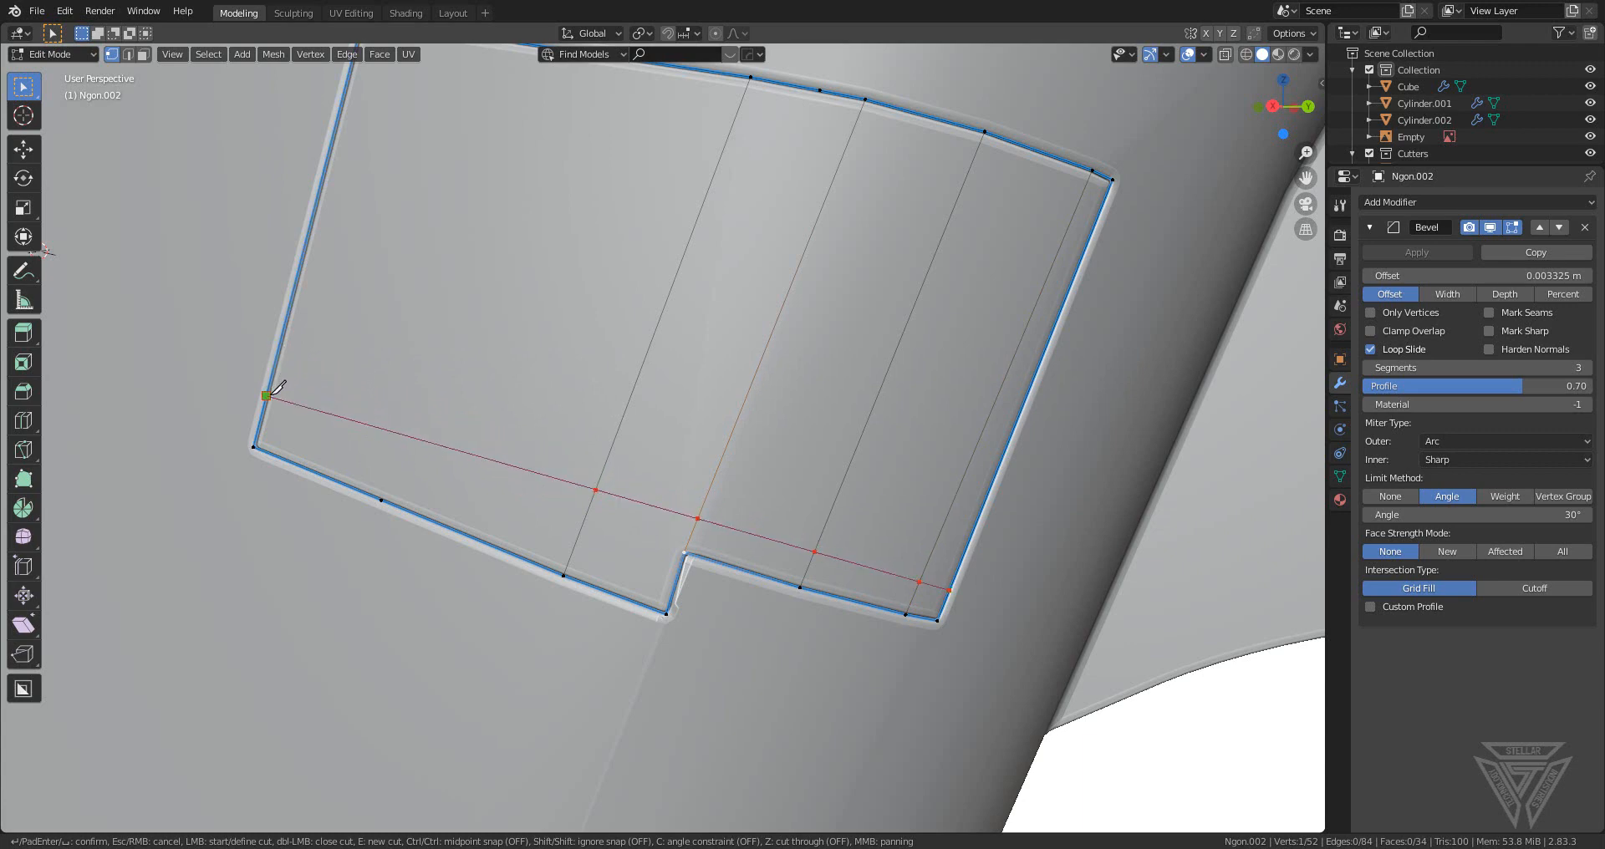
pyautogui.press('space')
pyautogui.moveTo(505, 431); pyautogui.dragTo(556, 442, button='middle')
pyautogui.press('Tab')
pyautogui.scroll(-6, 563, 459)
pyautogui.keyDown('shift'); pyautogui.moveTo(625, 520); pyautogui.dragTo(549, 518, button='middle'); pyautogui.keyUp('shift')
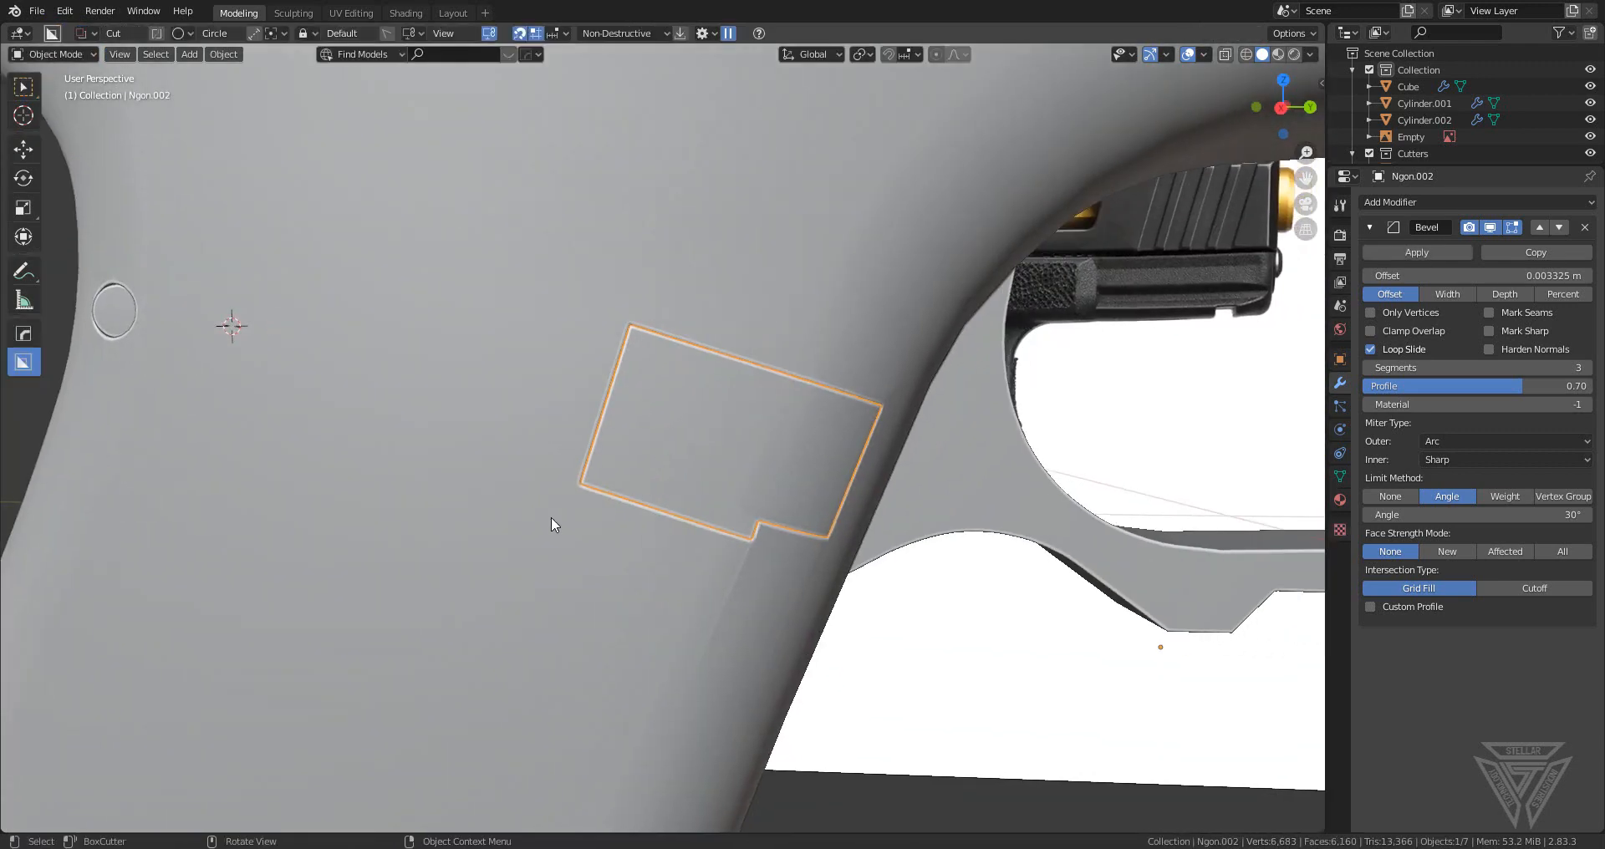
# - On the frame mesh, slide the extra vertex beside the notch's upper corner along the cutout's lower edge by a factor of about 0.41
pyautogui.scroll(3, 602, 548)
pyautogui.moveTo(654, 571); pyautogui.dragTo(620, 528, button='middle')
pyautogui.click(620, 485)
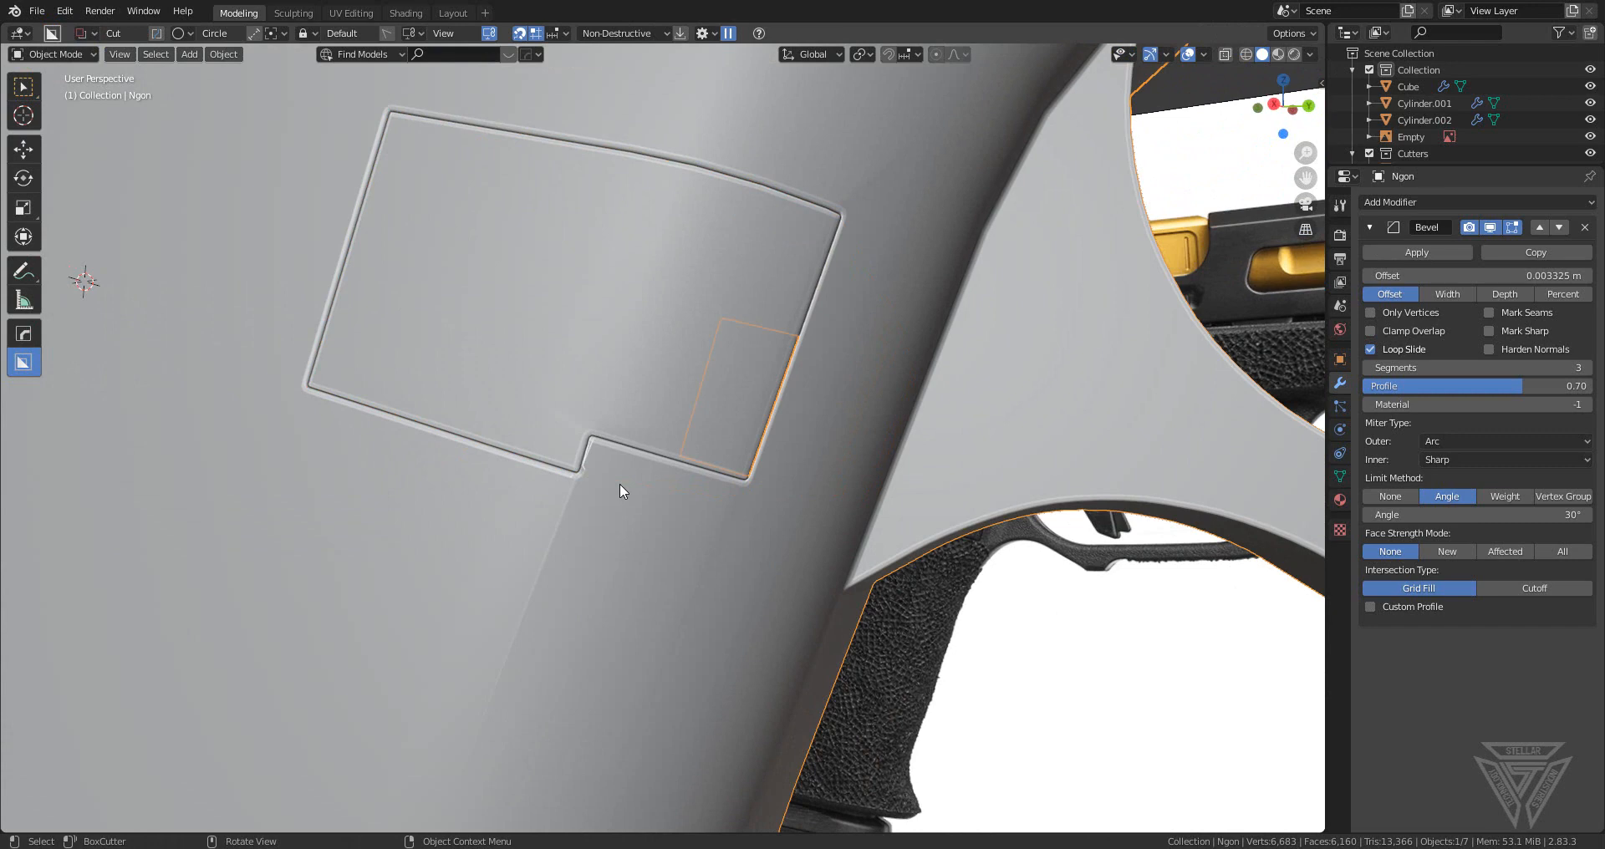
pyautogui.press('Tab')
pyautogui.scroll(8, 619, 490)
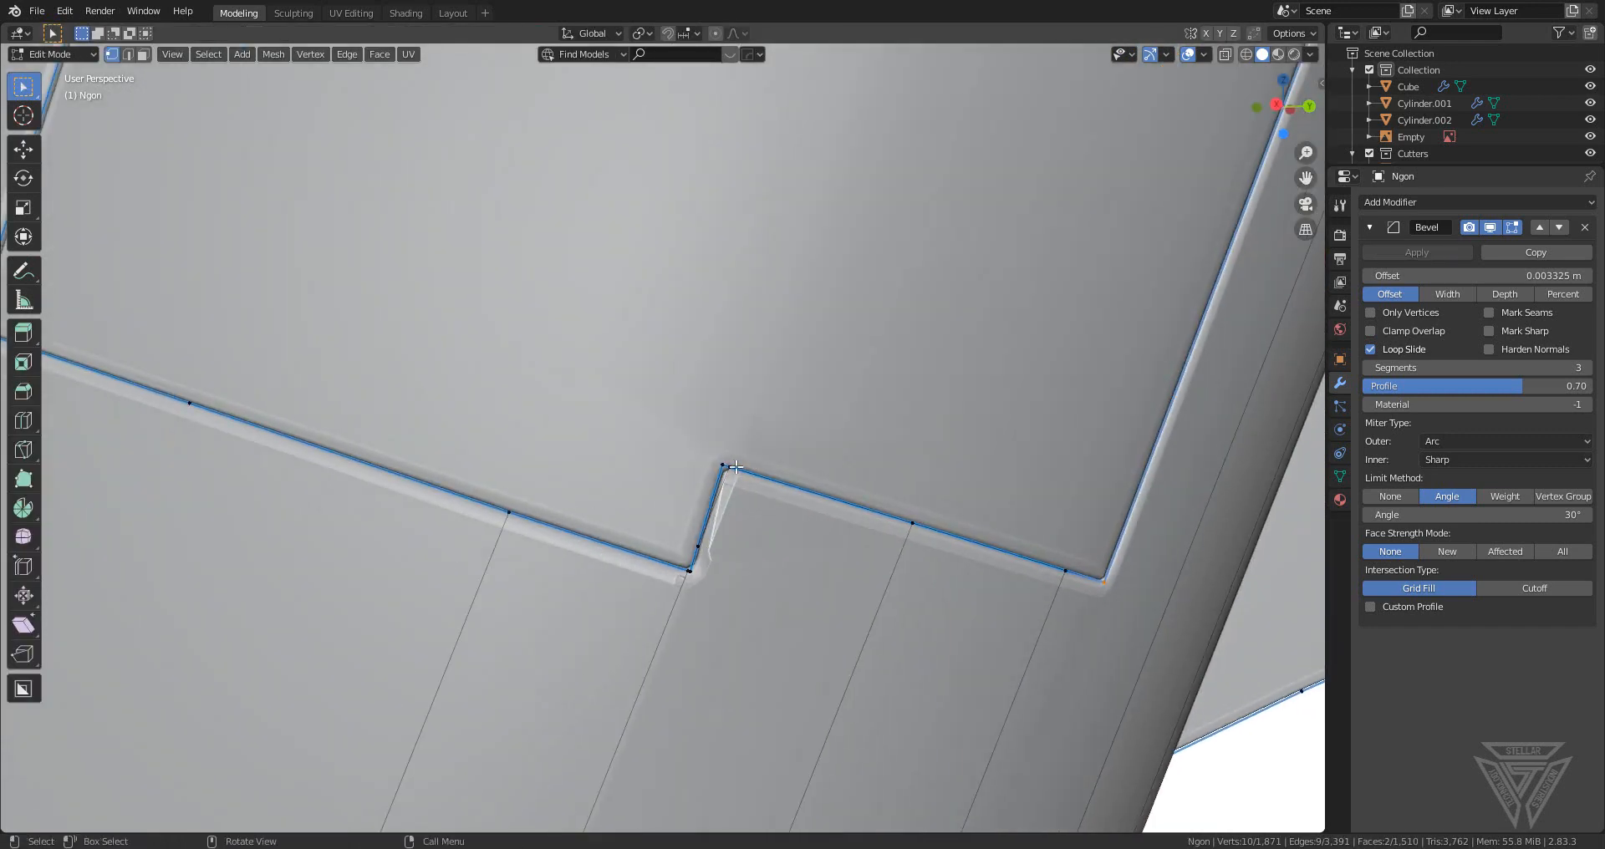
pyautogui.hotkey('shift', 'v')
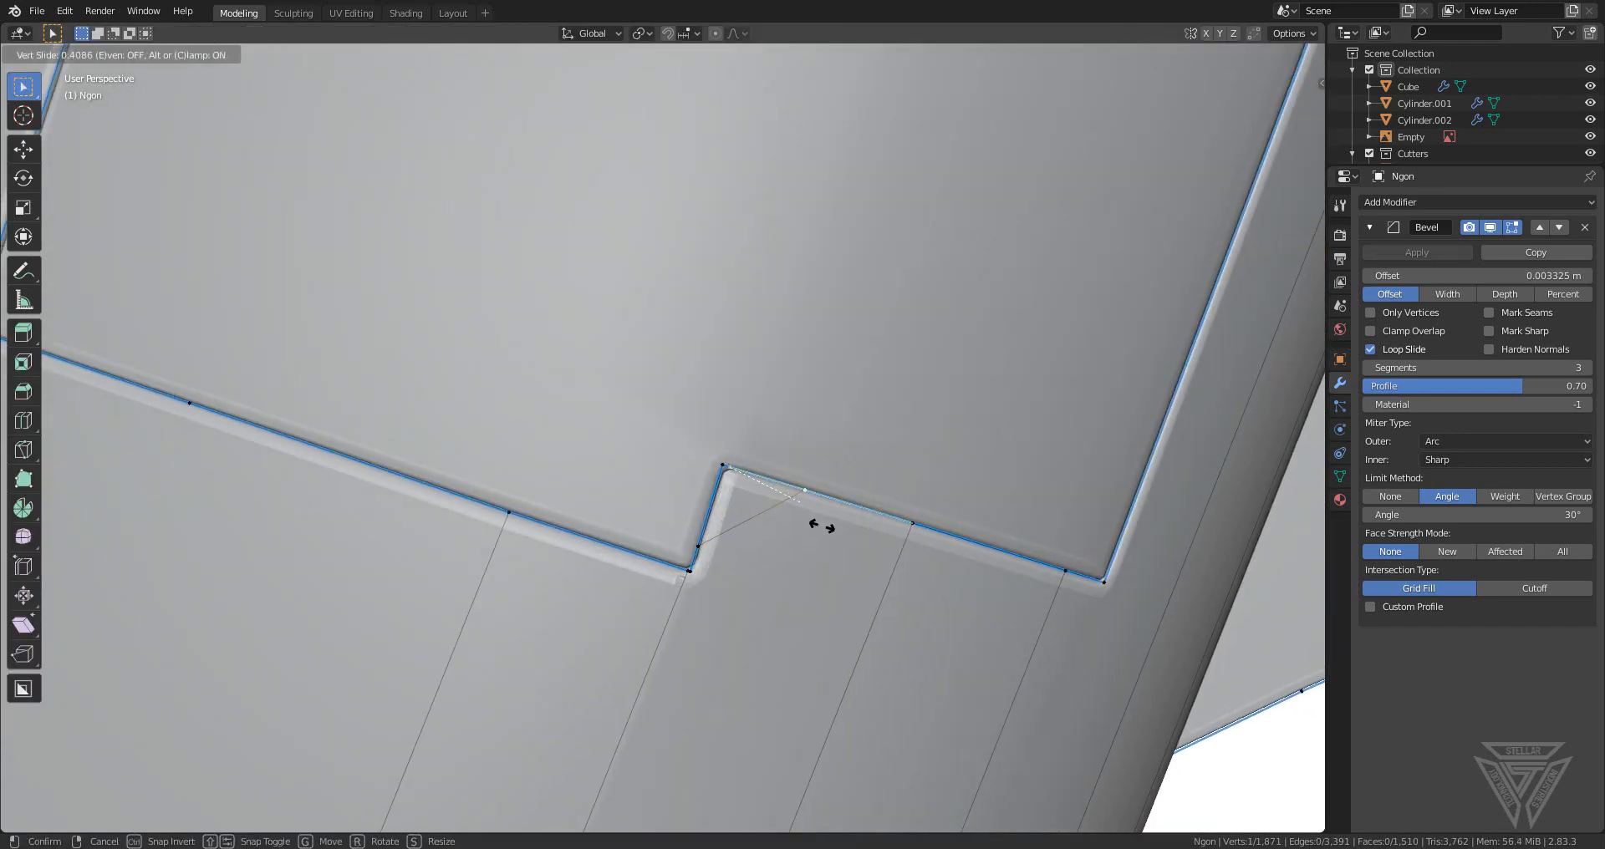
pyautogui.click(822, 526)
# - Merge the stray frame vertices around the notch's lower corner, using At Last for the final pair
pyautogui.click(703, 566)
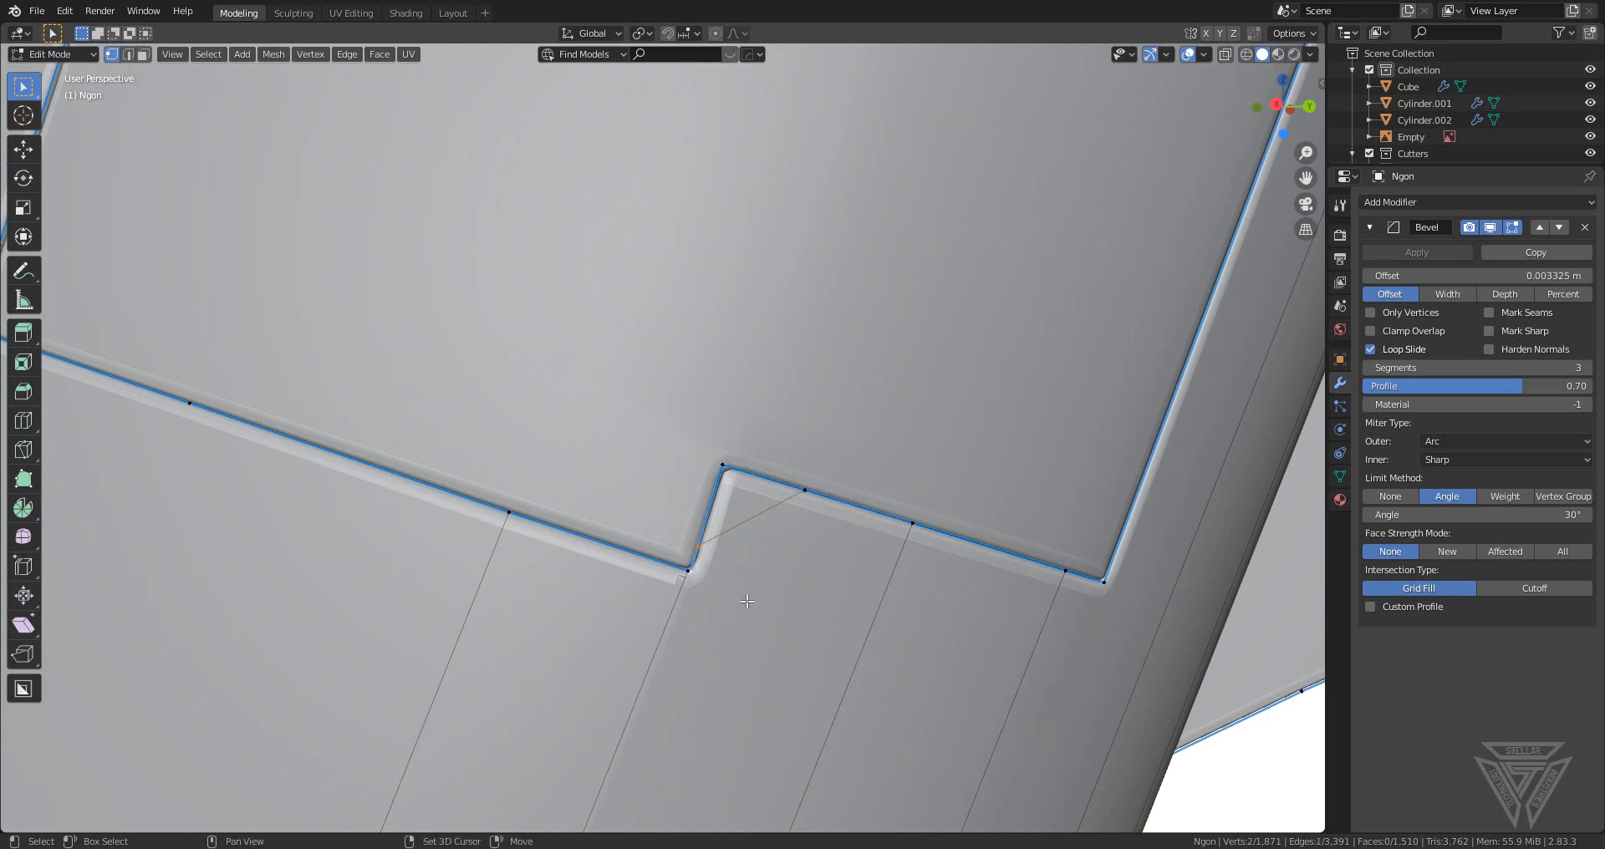
pyautogui.press('m')
pyautogui.click(762, 640)
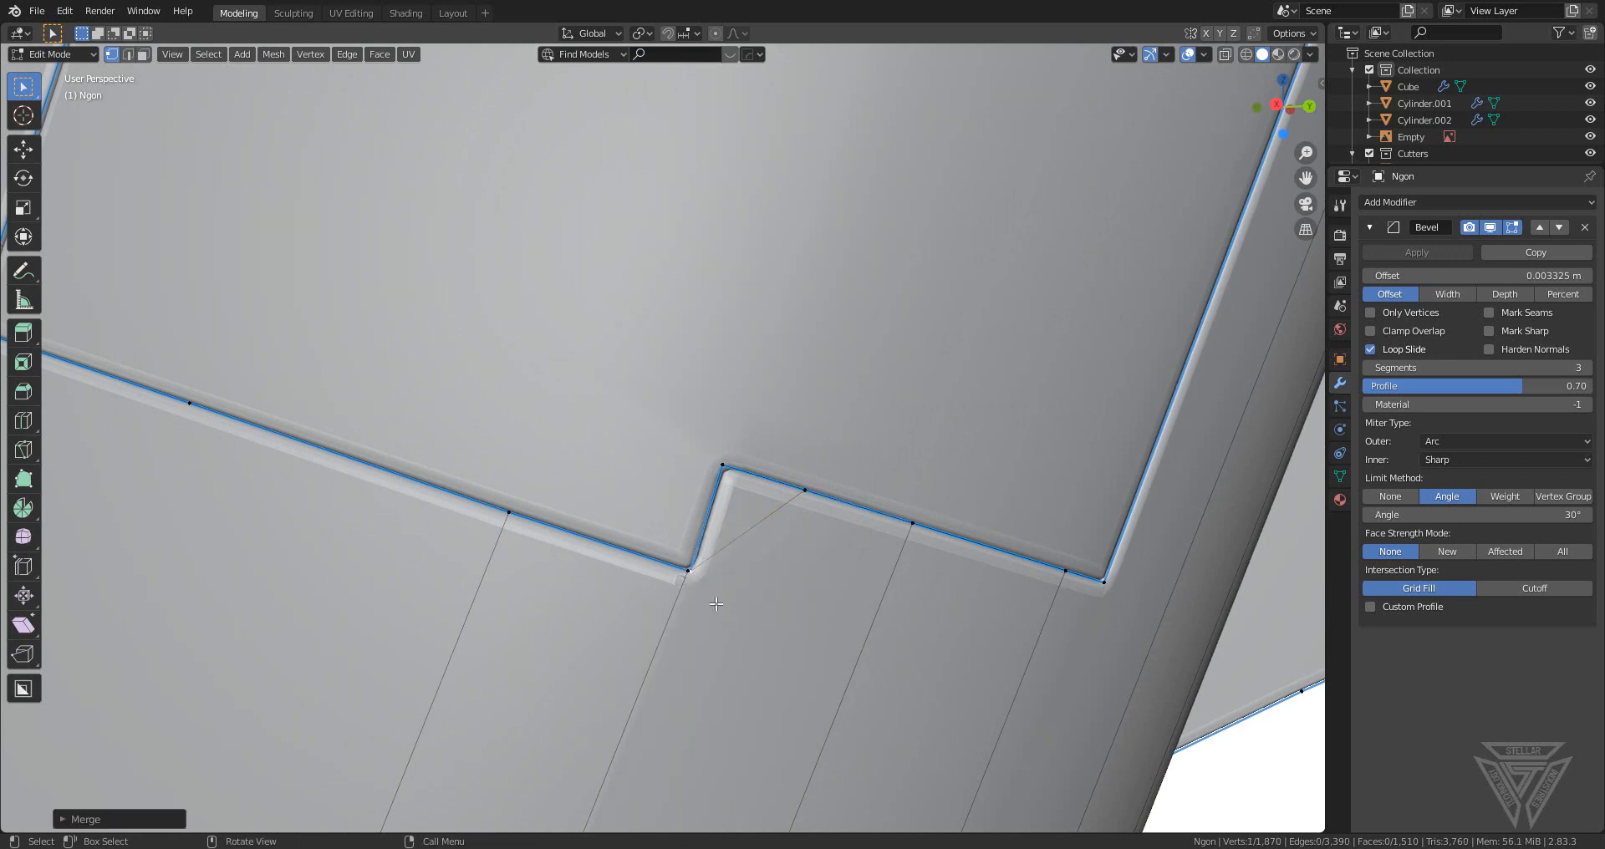
pyautogui.click(681, 579)
pyautogui.keyDown('shift'); pyautogui.click(738, 600); pyautogui.keyUp('shift')
pyautogui.press('m')
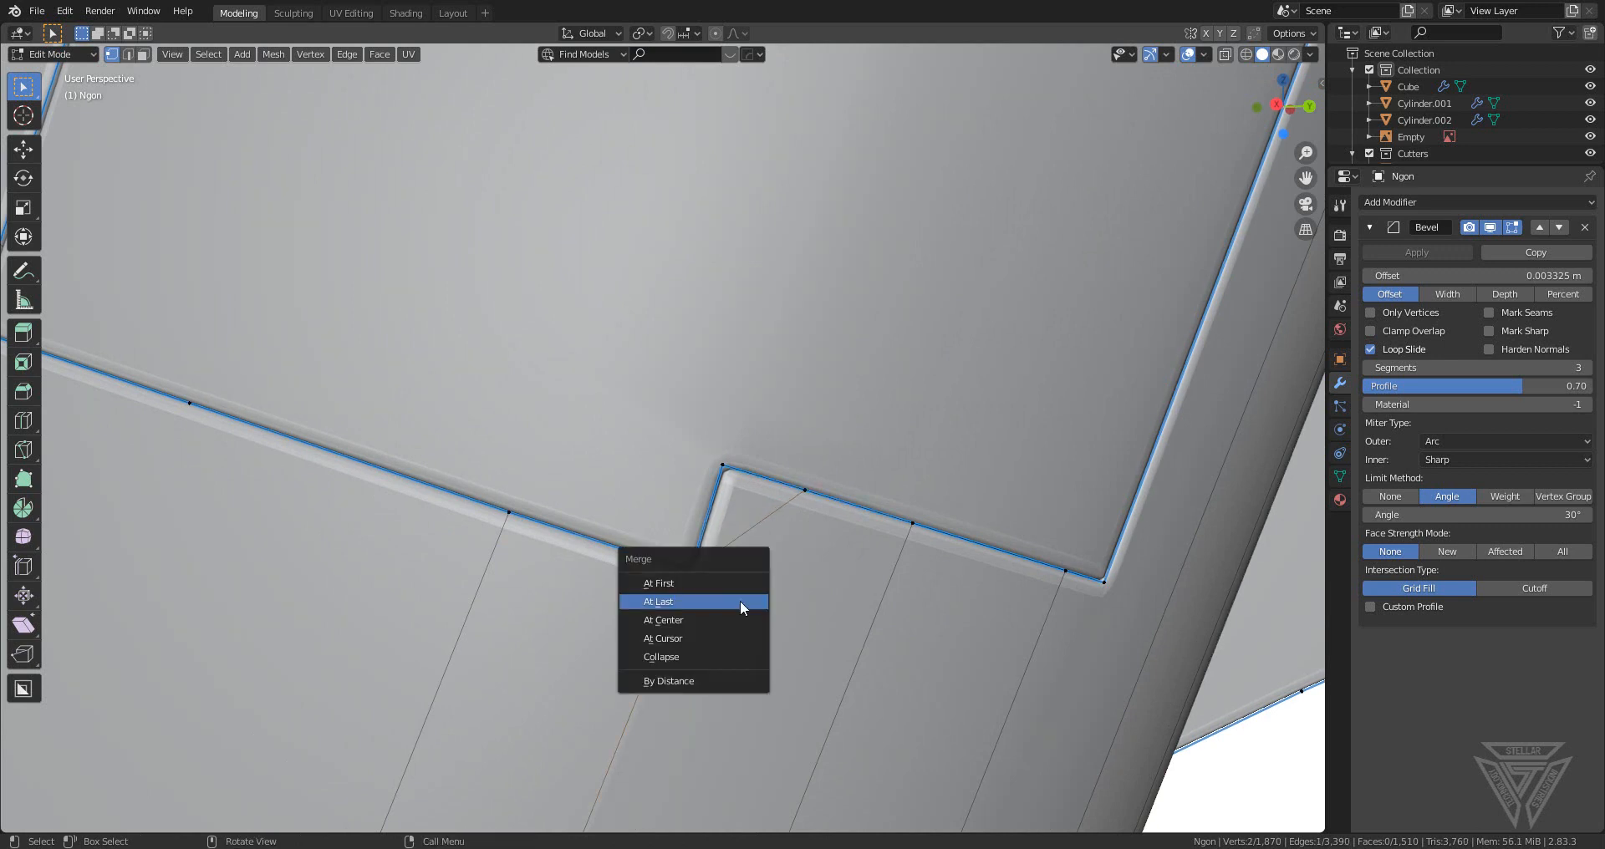
pyautogui.click(742, 603)
# - Dissolve the diagonal edge beneath the notch on the frame mesh
pyautogui.press('2')
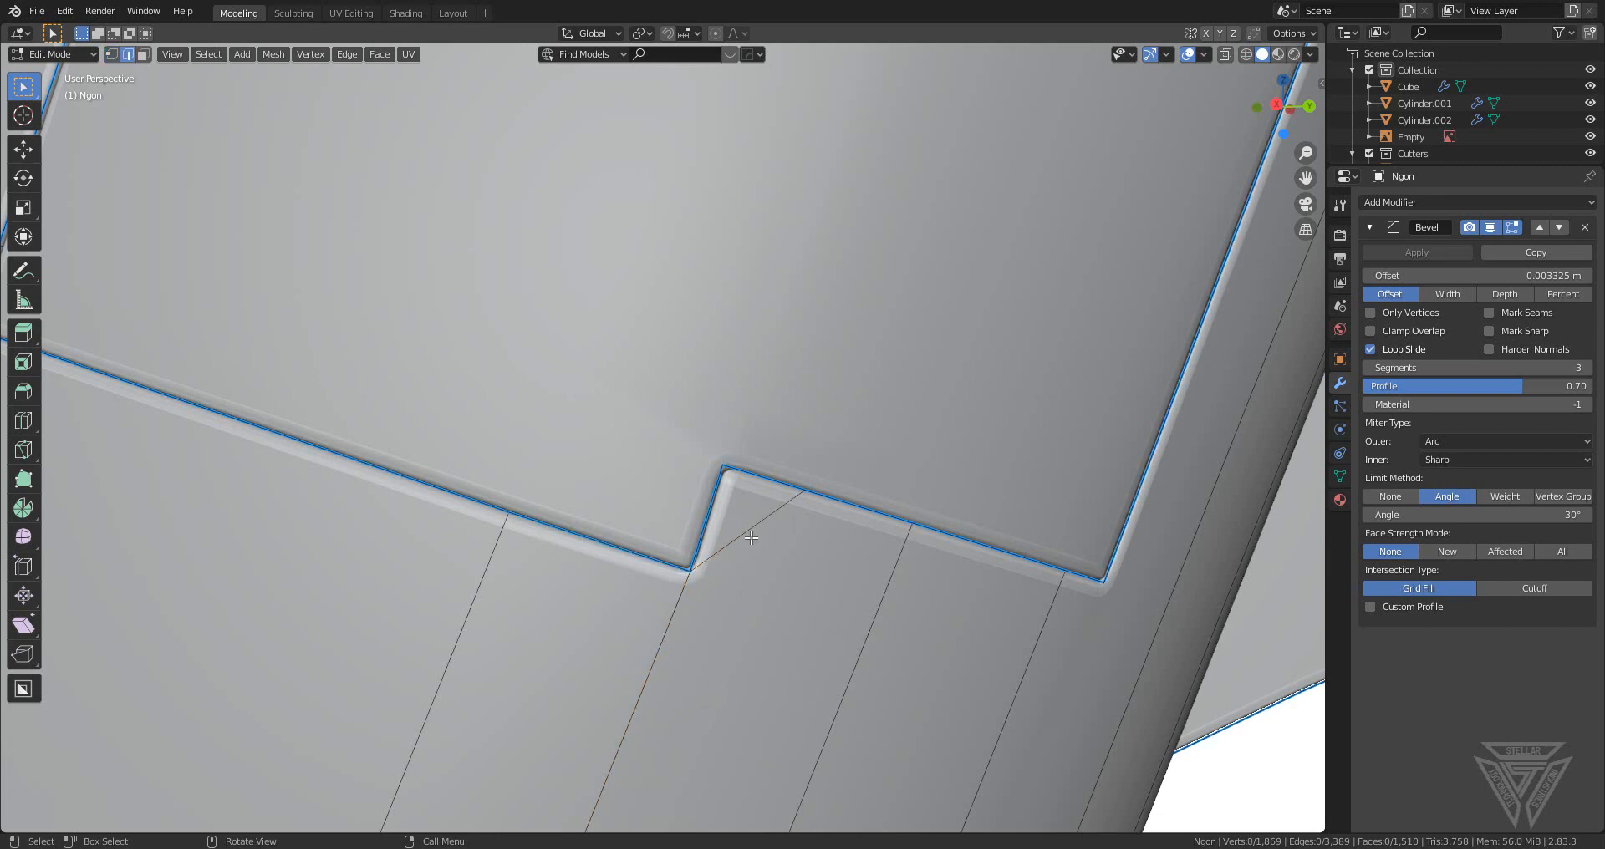
pyautogui.press('Tab')
pyautogui.scroll(-10, 750, 541)
pyautogui.press('Tab')
pyautogui.scroll(5, 704, 551)
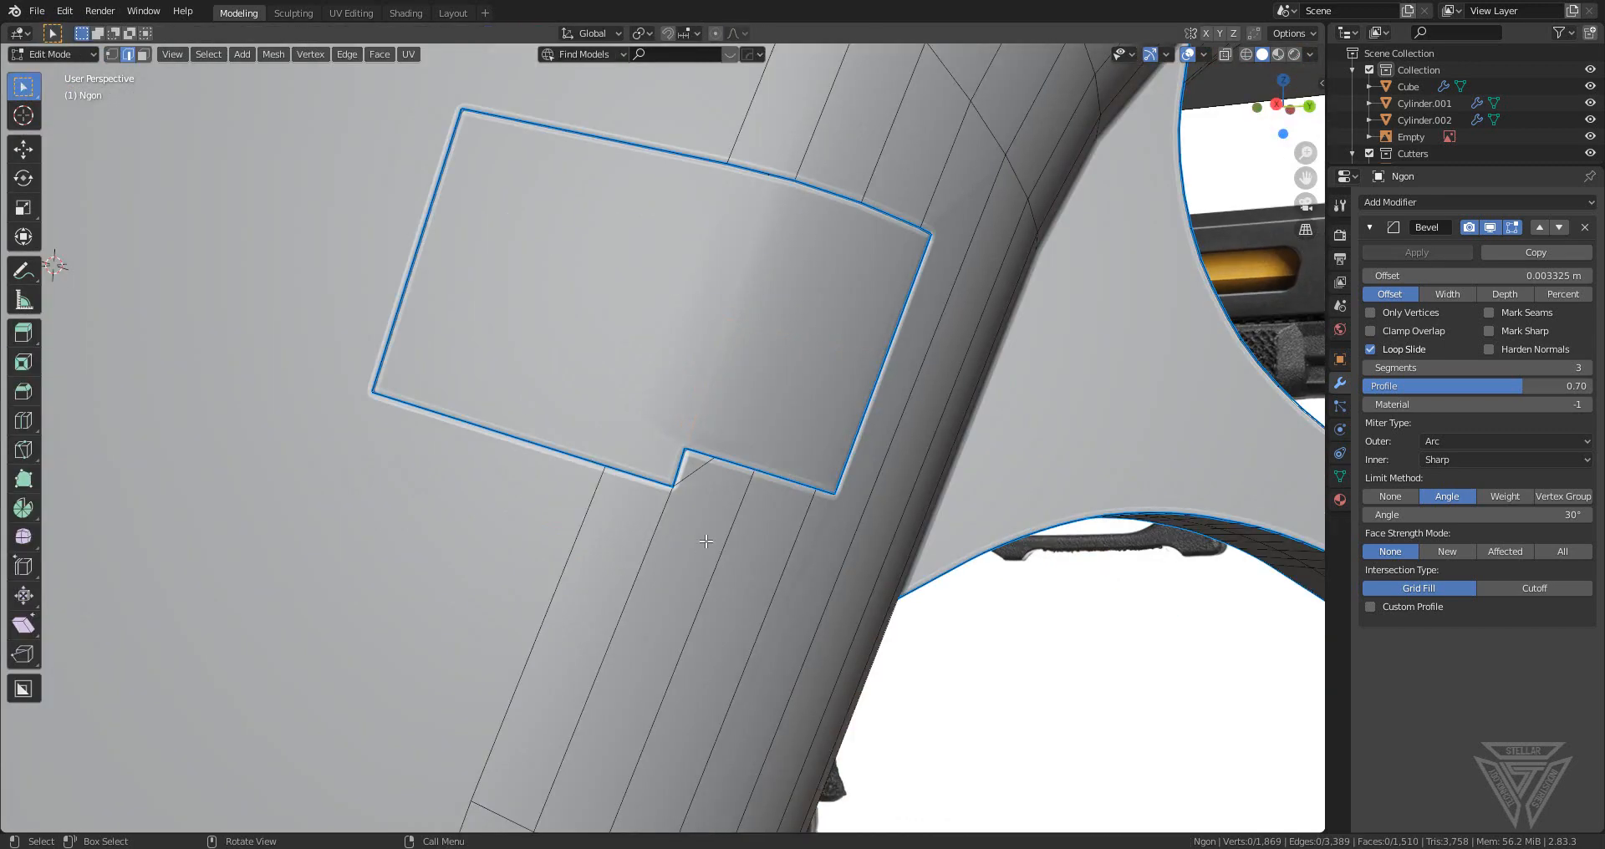
pyautogui.click(702, 481)
pyautogui.press('x')
pyautogui.click(727, 486)
pyautogui.press('Tab')
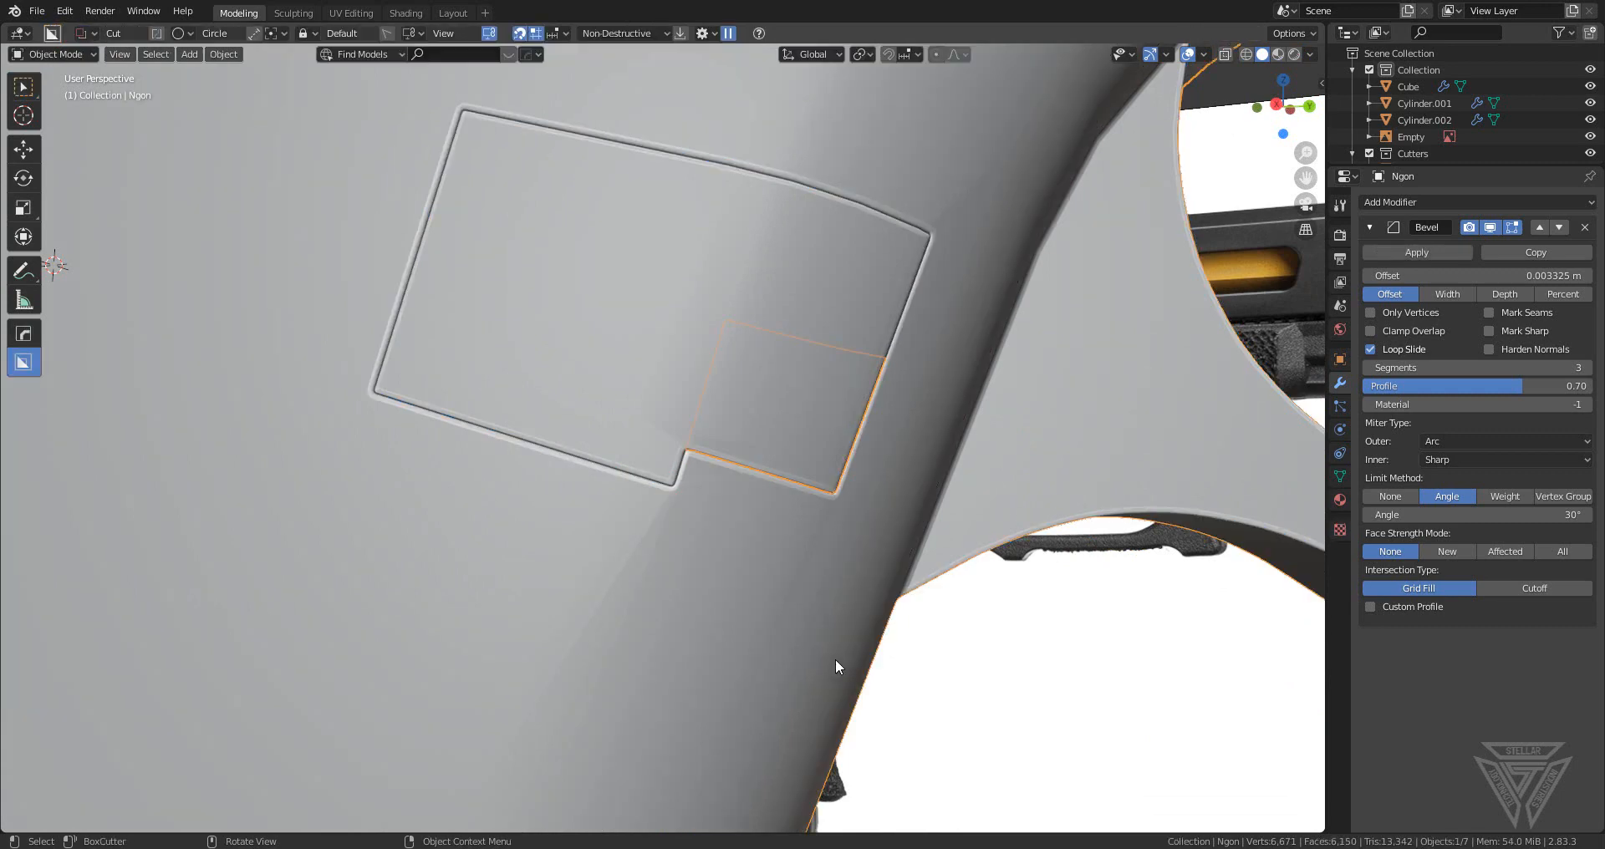
# - Knife a short cut across the grip's lengthwise edges just below the magazine release notch
pyautogui.press('Tab')
pyautogui.scroll(2, 690, 558)
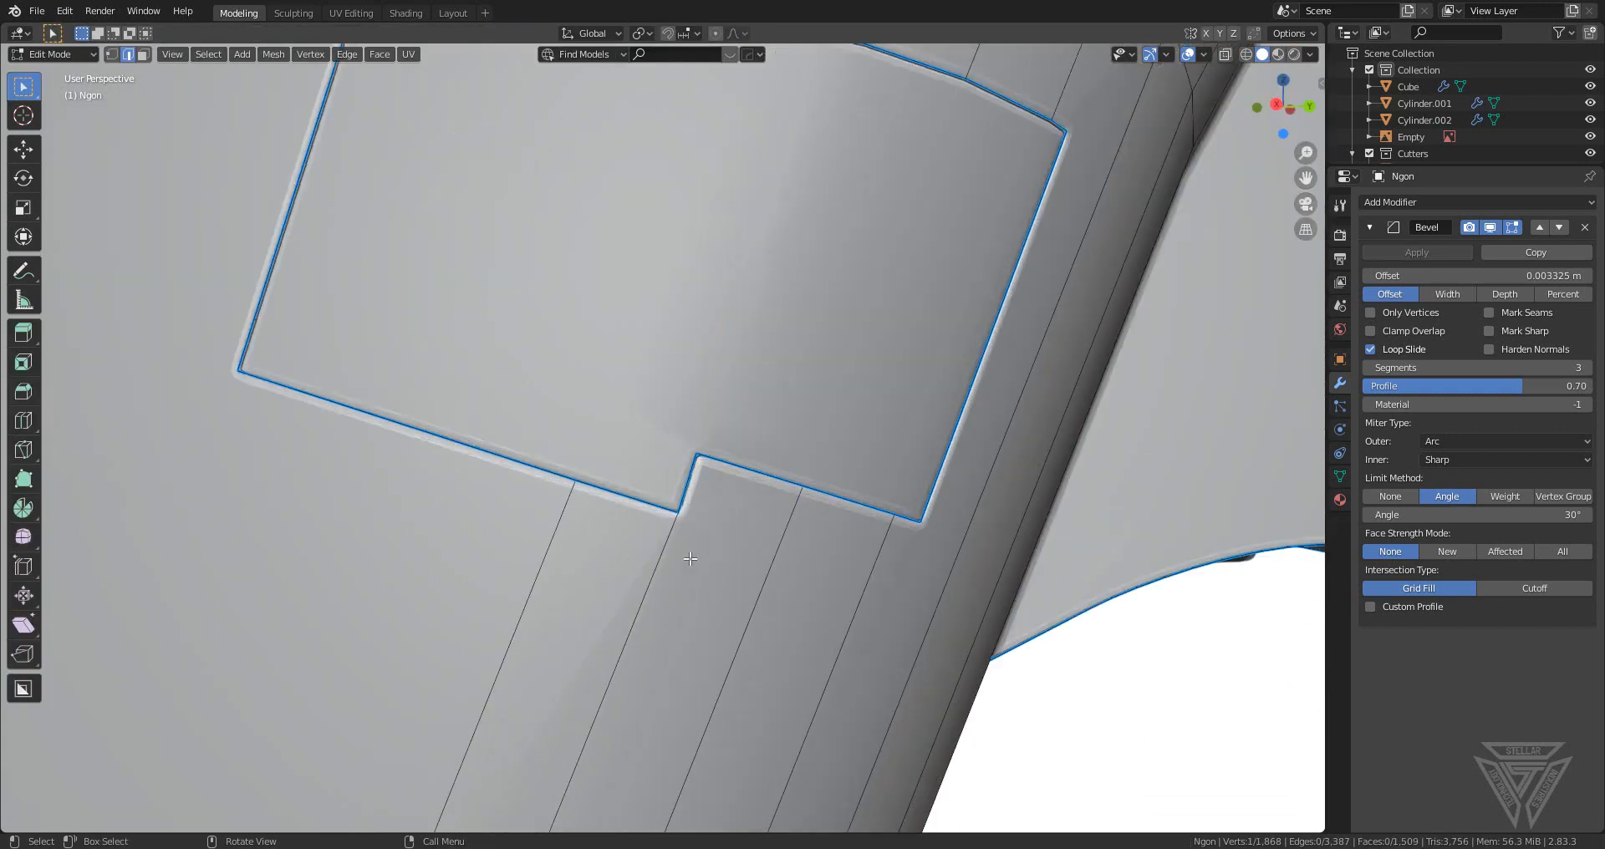
pyautogui.press('k')
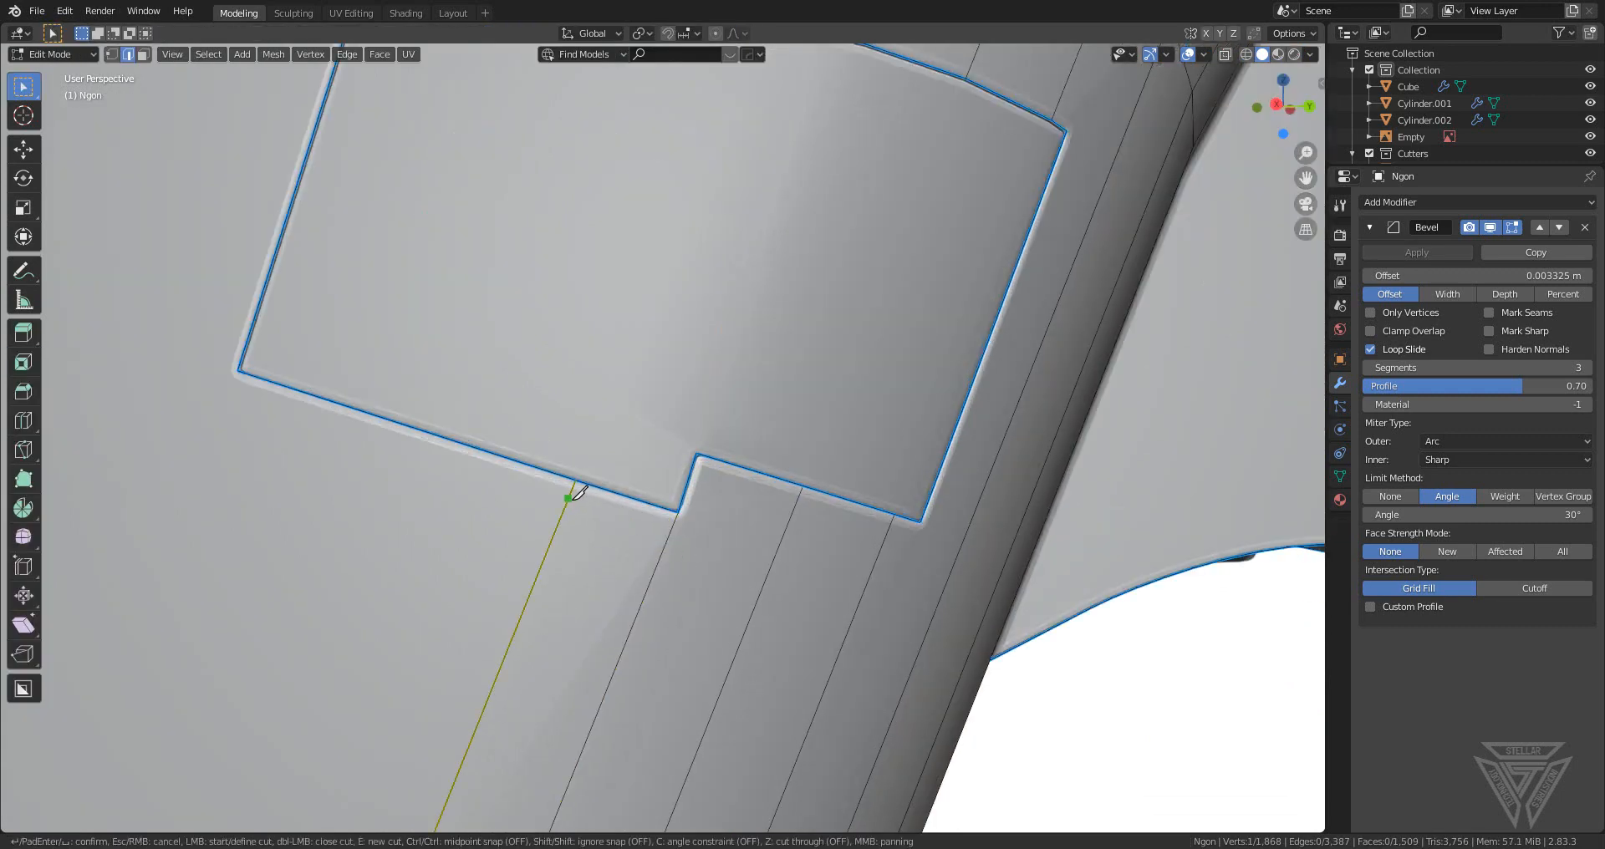
pyautogui.click(775, 557)
pyautogui.press('Escape')
pyautogui.scroll(-6, 867, 584)
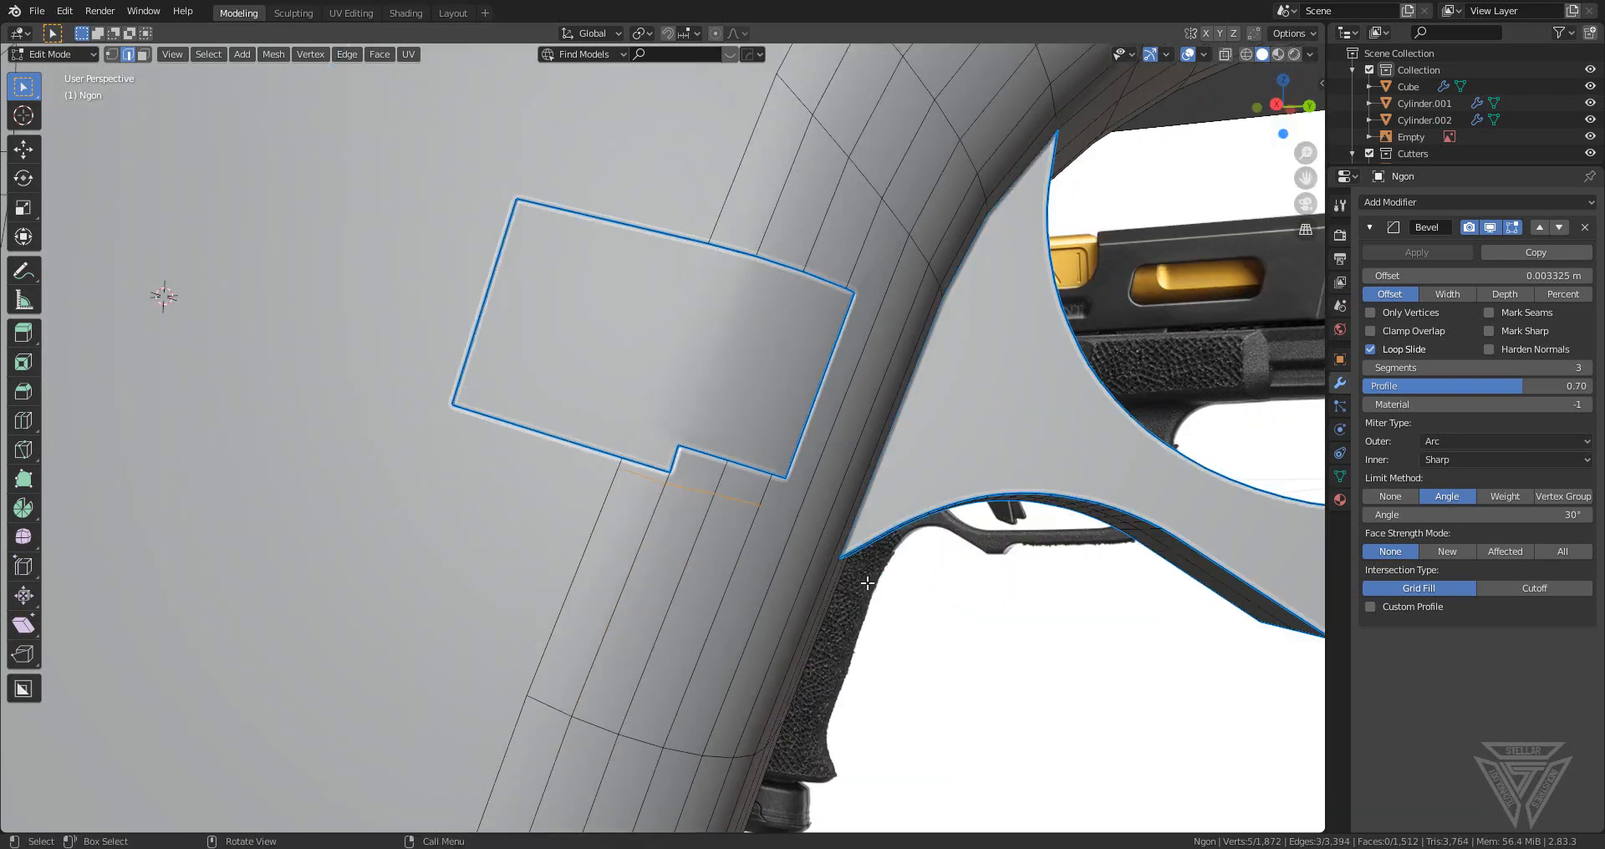
pyautogui.press('Tab')
# - Examine the magazine release's fit and the overall frame shape against the reference image from several angles
pyautogui.scroll(-3, 857, 590)
pyautogui.moveTo(857, 590); pyautogui.dragTo(716, 624, button='middle')
pyautogui.scroll(-1, 716, 623)
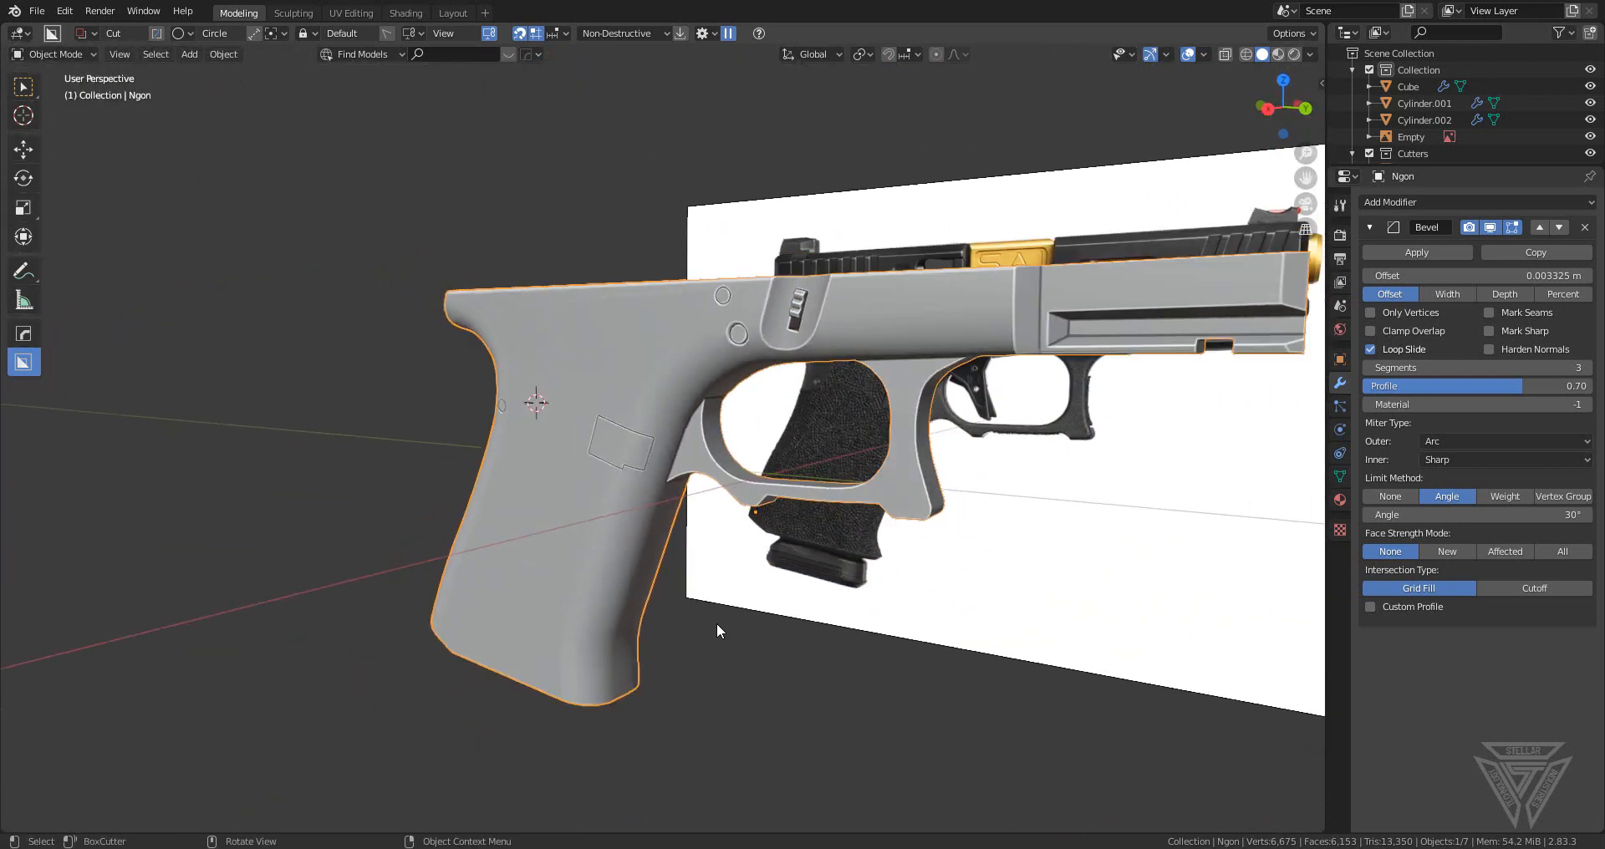
pyautogui.scroll(4, 678, 519)
pyautogui.scroll(2, 619, 506)
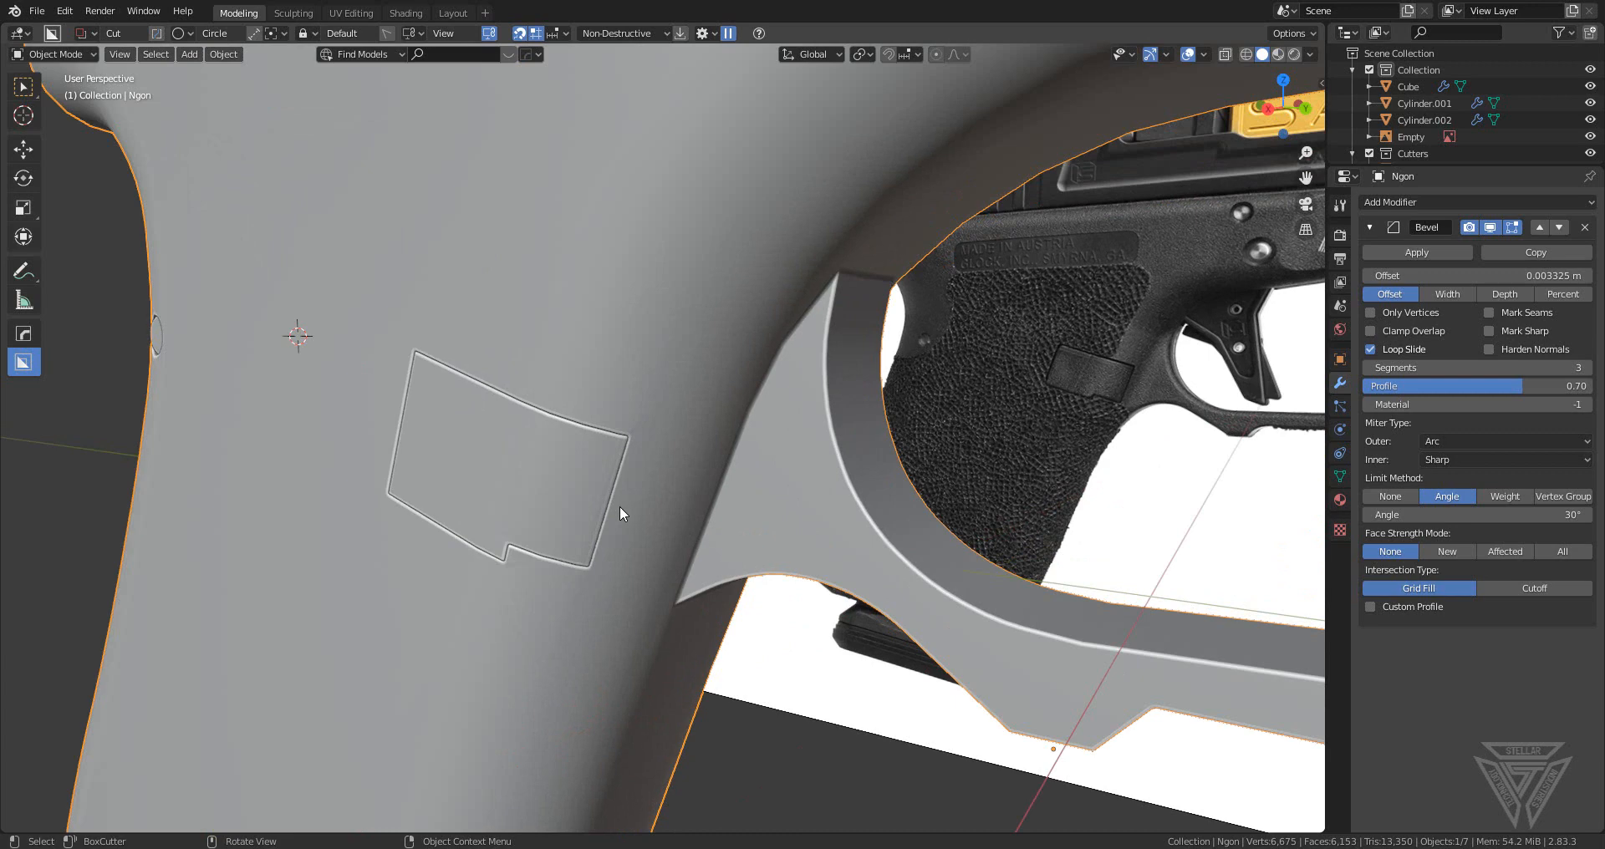
pyautogui.click(565, 488)
pyautogui.scroll(-8, 585, 501)
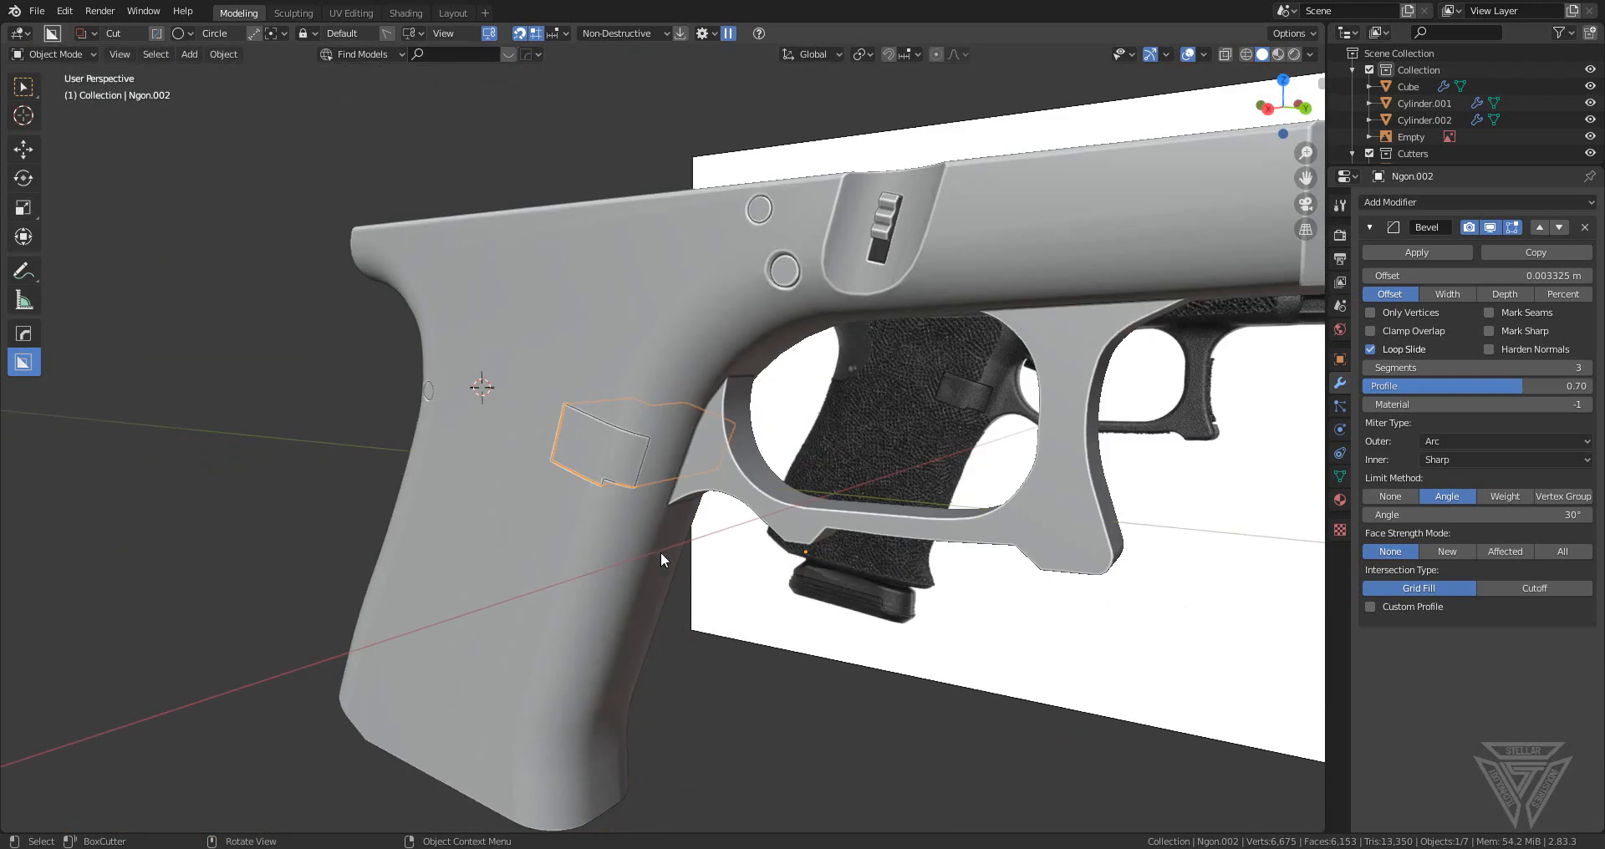
pyautogui.moveTo(947, 570); pyautogui.dragTo(1000, 566, button='middle')
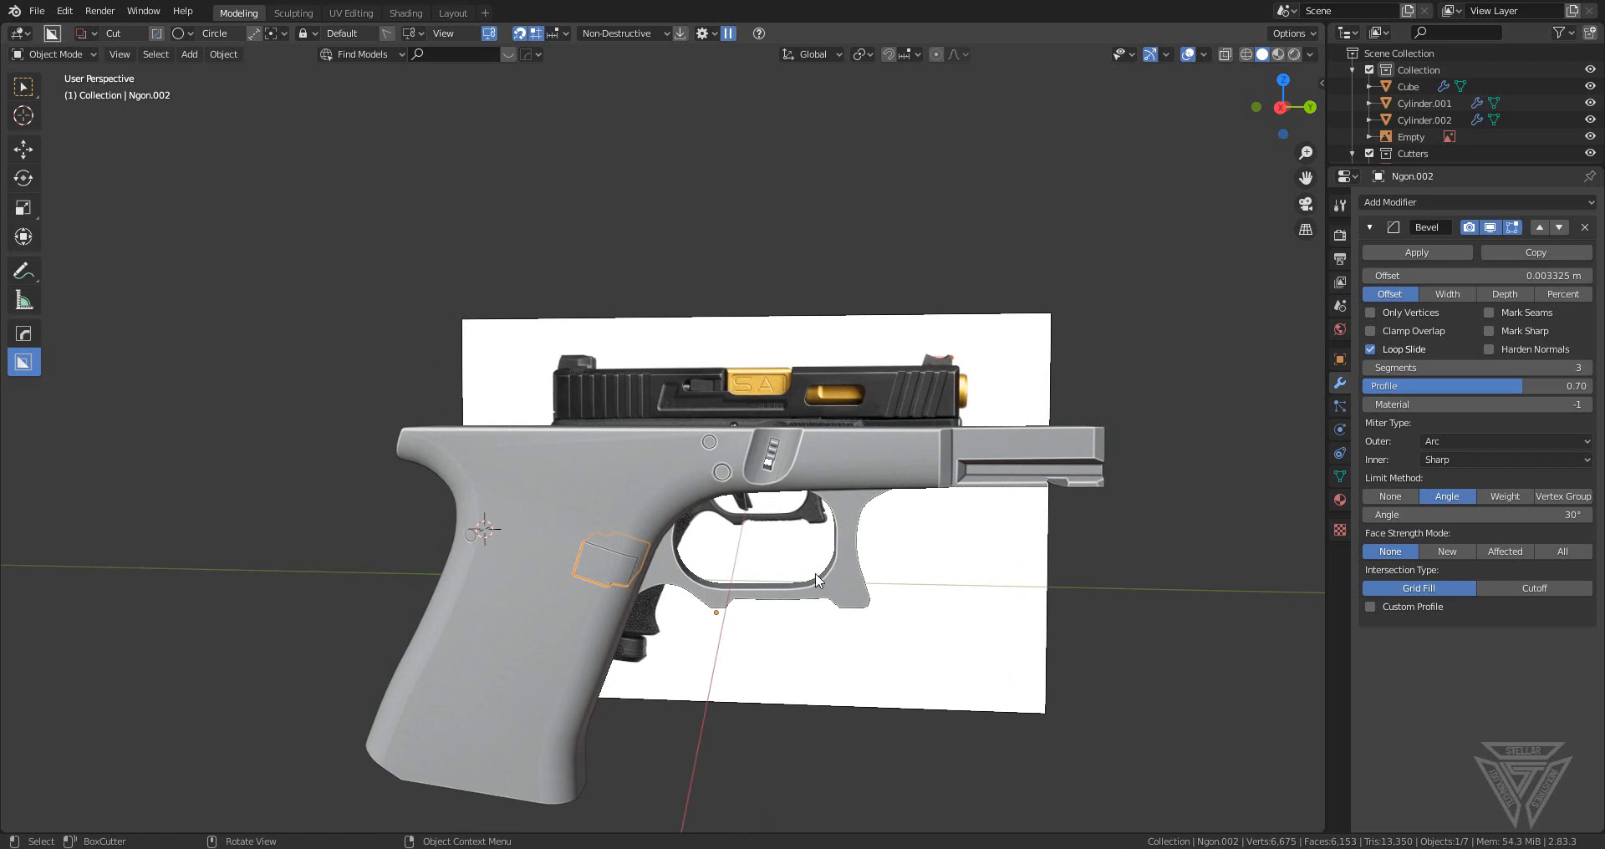
pyautogui.moveTo(816, 583)
pyautogui.mouseDown(button='middle')
pyautogui.moveTo(866, 539)
pyautogui.moveTo(692, 559)
pyautogui.moveTo(737, 553)
pyautogui.moveTo(724, 577)
pyautogui.moveTo(712, 570)
pyautogui.moveTo(833, 569)
pyautogui.moveTo(820, 575)
pyautogui.mouseUp(button='middle')
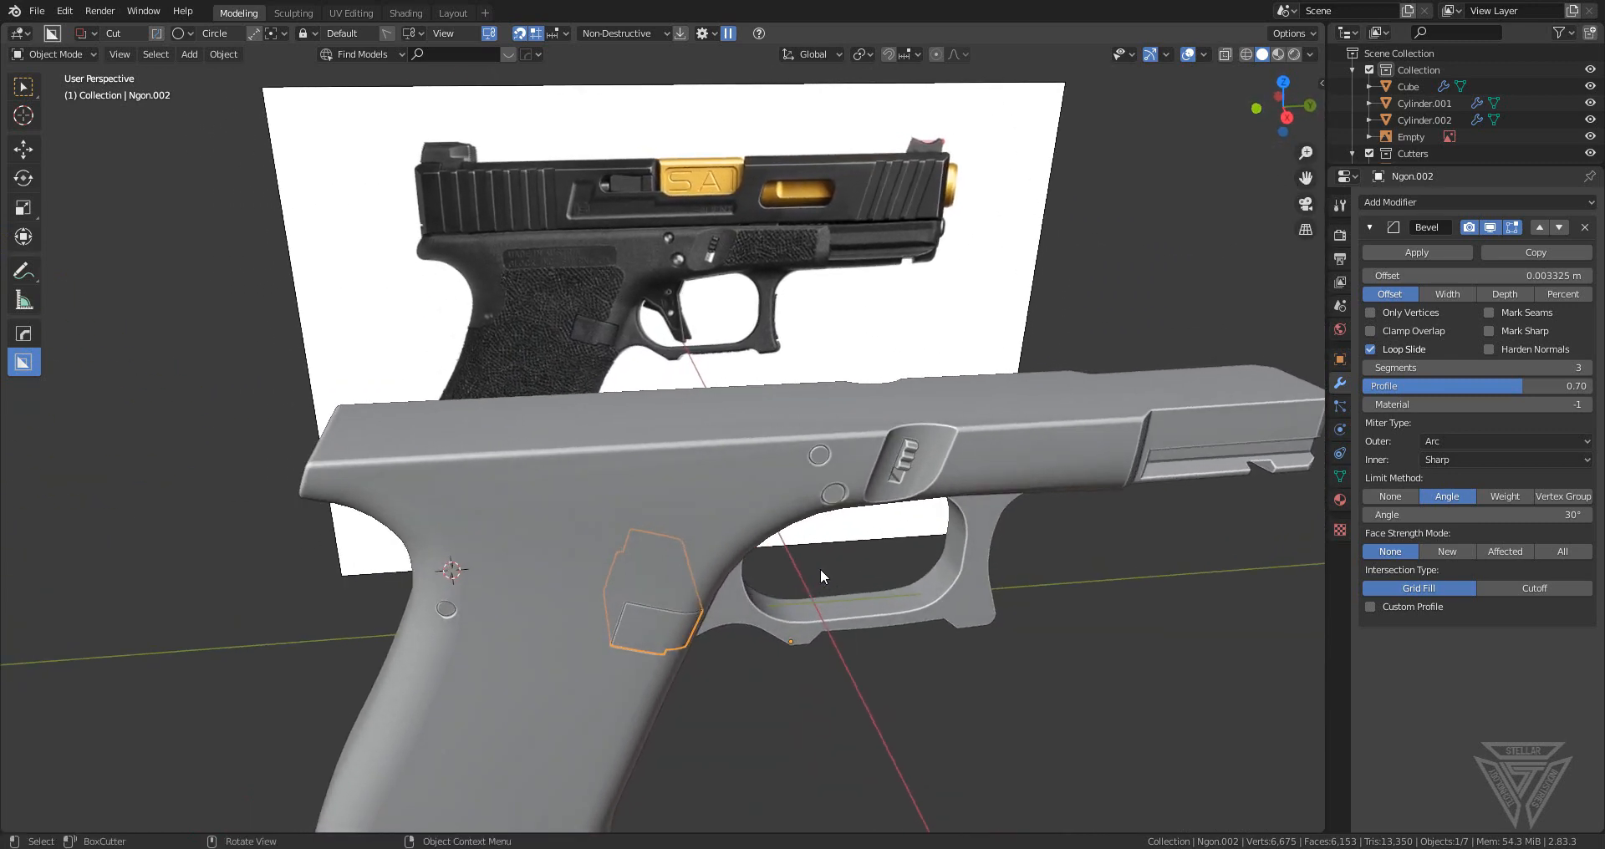
pyautogui.scroll(-5, 820, 568)
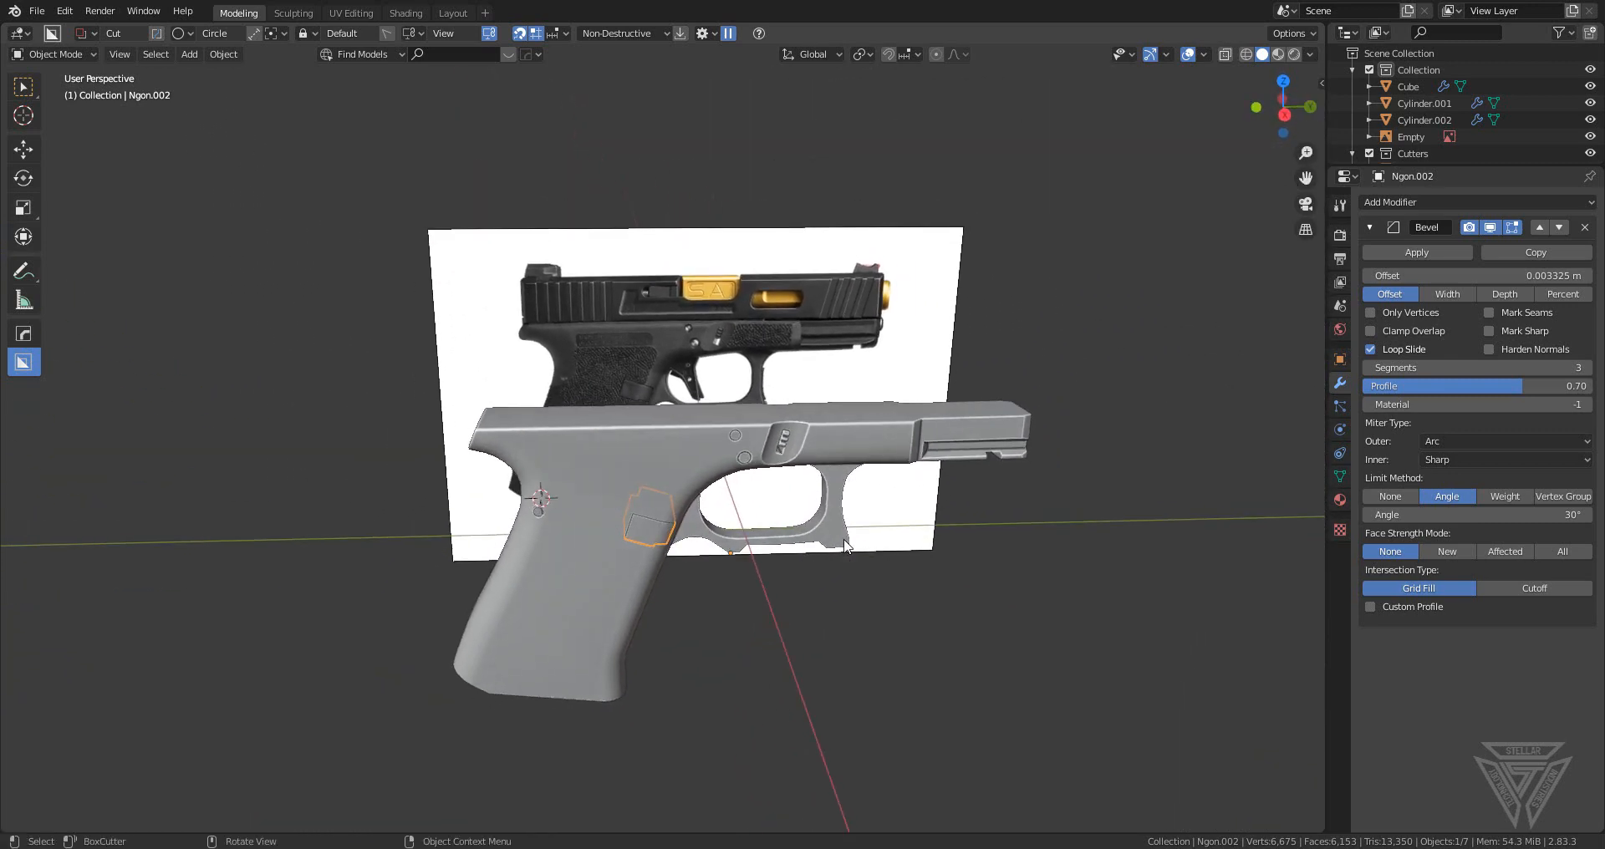
# - Add a mesh cube as the base for the trigger and scale it down
pyautogui.moveTo(846, 546); pyautogui.dragTo(783, 583, button='middle')
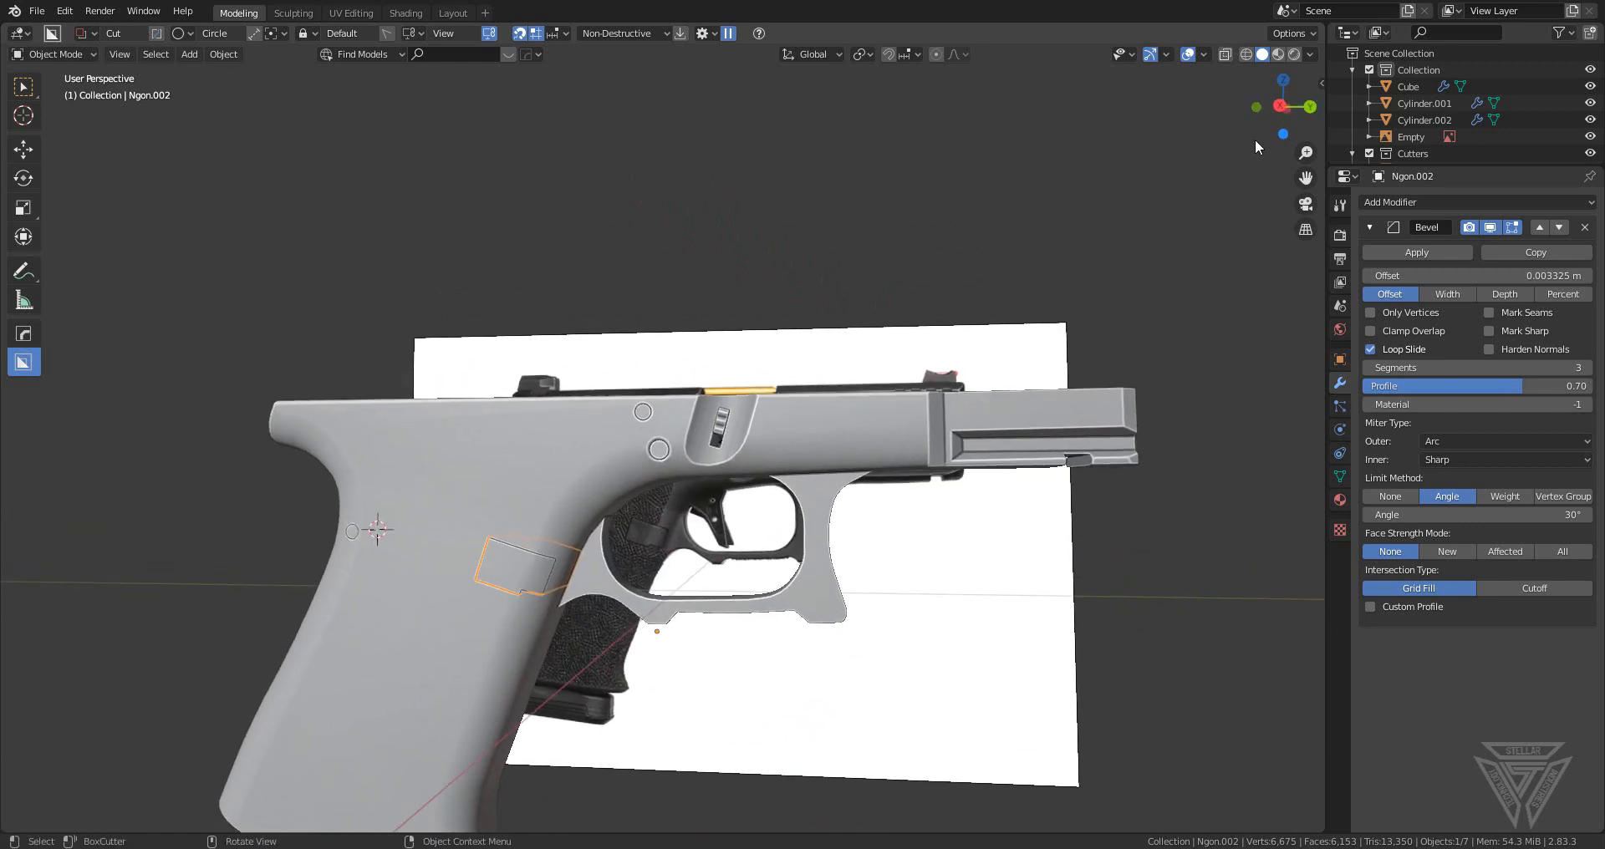
pyautogui.click(1279, 106)
pyautogui.scroll(5, 852, 536)
pyautogui.keyDown('shift'); pyautogui.moveTo(799, 565); pyautogui.dragTo(682, 379, button='middle'); pyautogui.keyUp('shift')
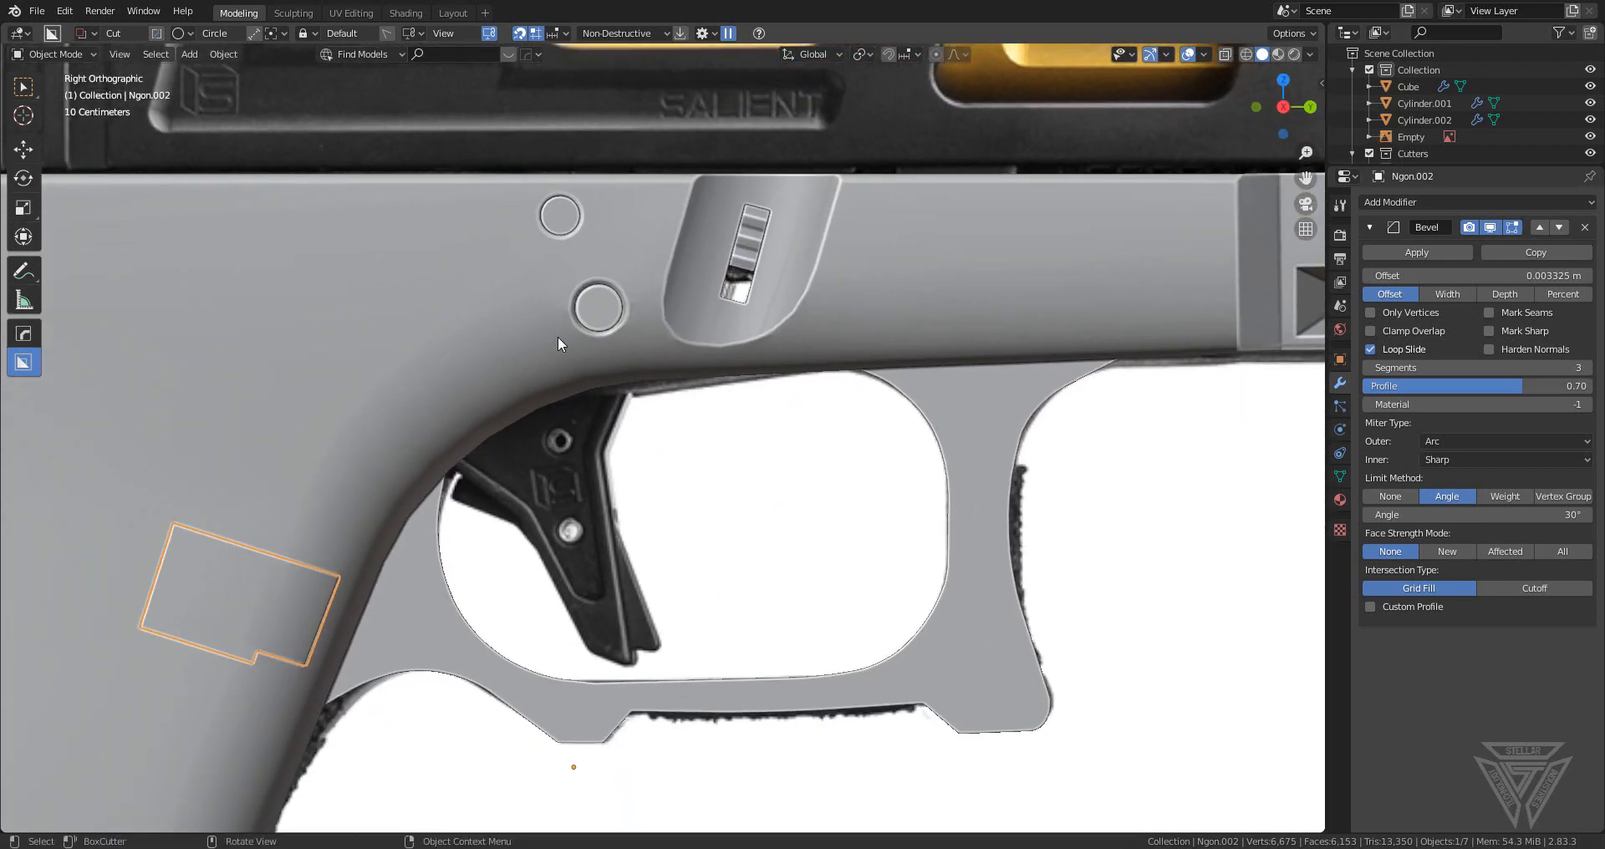
pyautogui.scroll(2, 579, 595)
pyautogui.scroll(2, 656, 602)
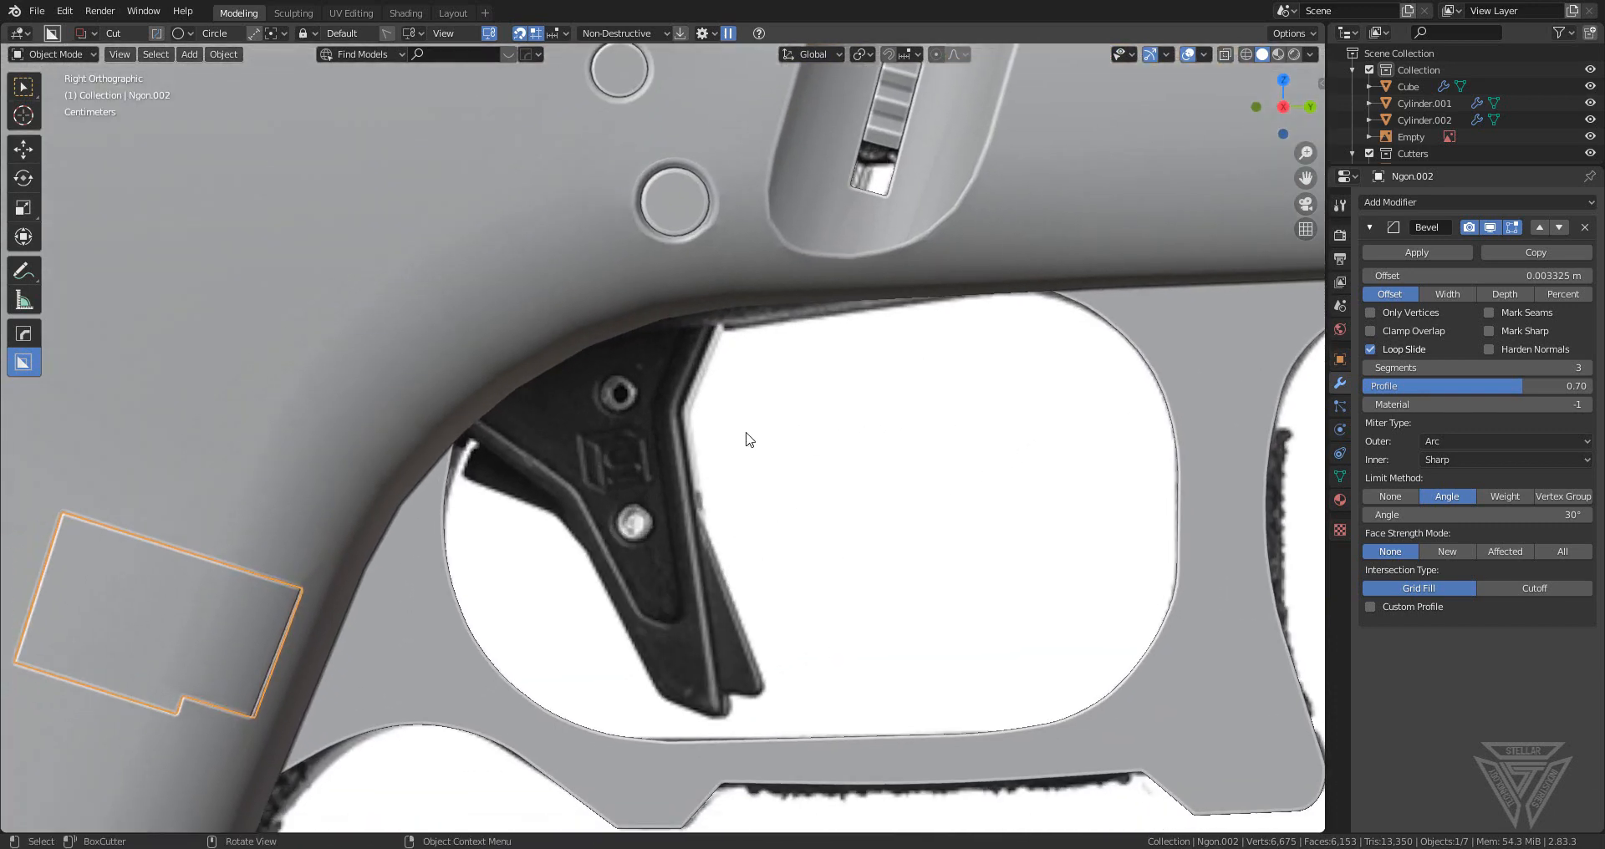
pyautogui.hotkey('shift', 'a')
pyautogui.moveTo(760, 433)
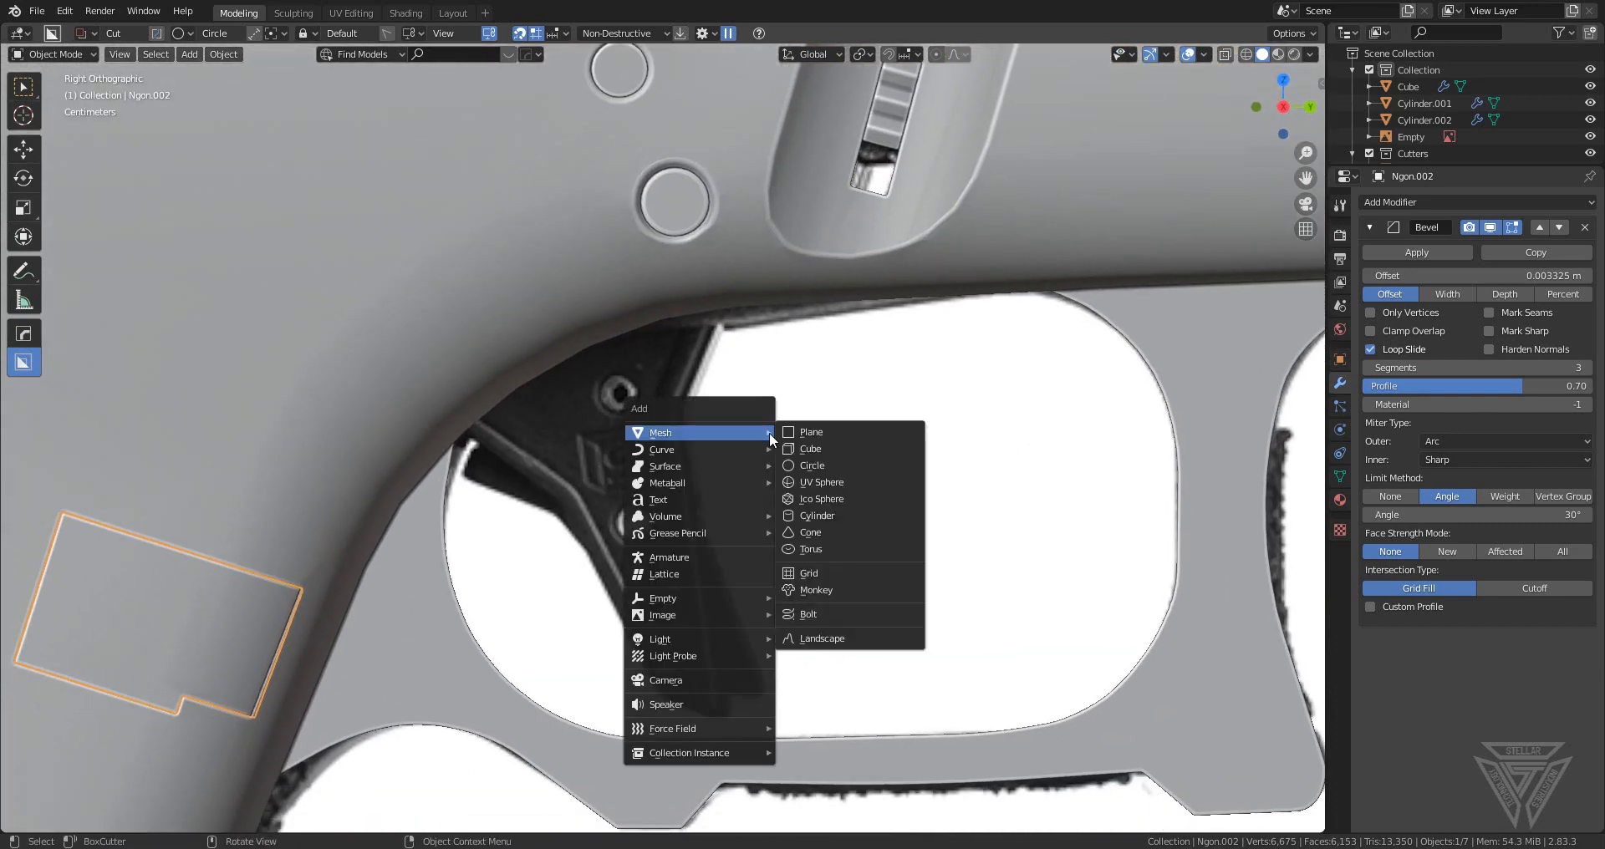
pyautogui.click(830, 445)
pyautogui.press('s')
pyautogui.click(177, 533)
# - Move the cube along global Y into the trigger guard opening and shrink it to fit inside
pyautogui.scroll(-5, 189, 542)
pyautogui.moveTo(406, 530); pyautogui.dragTo(468, 528, button='middle')
pyautogui.scroll(-4, 468, 529)
pyautogui.press('g')
pyautogui.press('y')
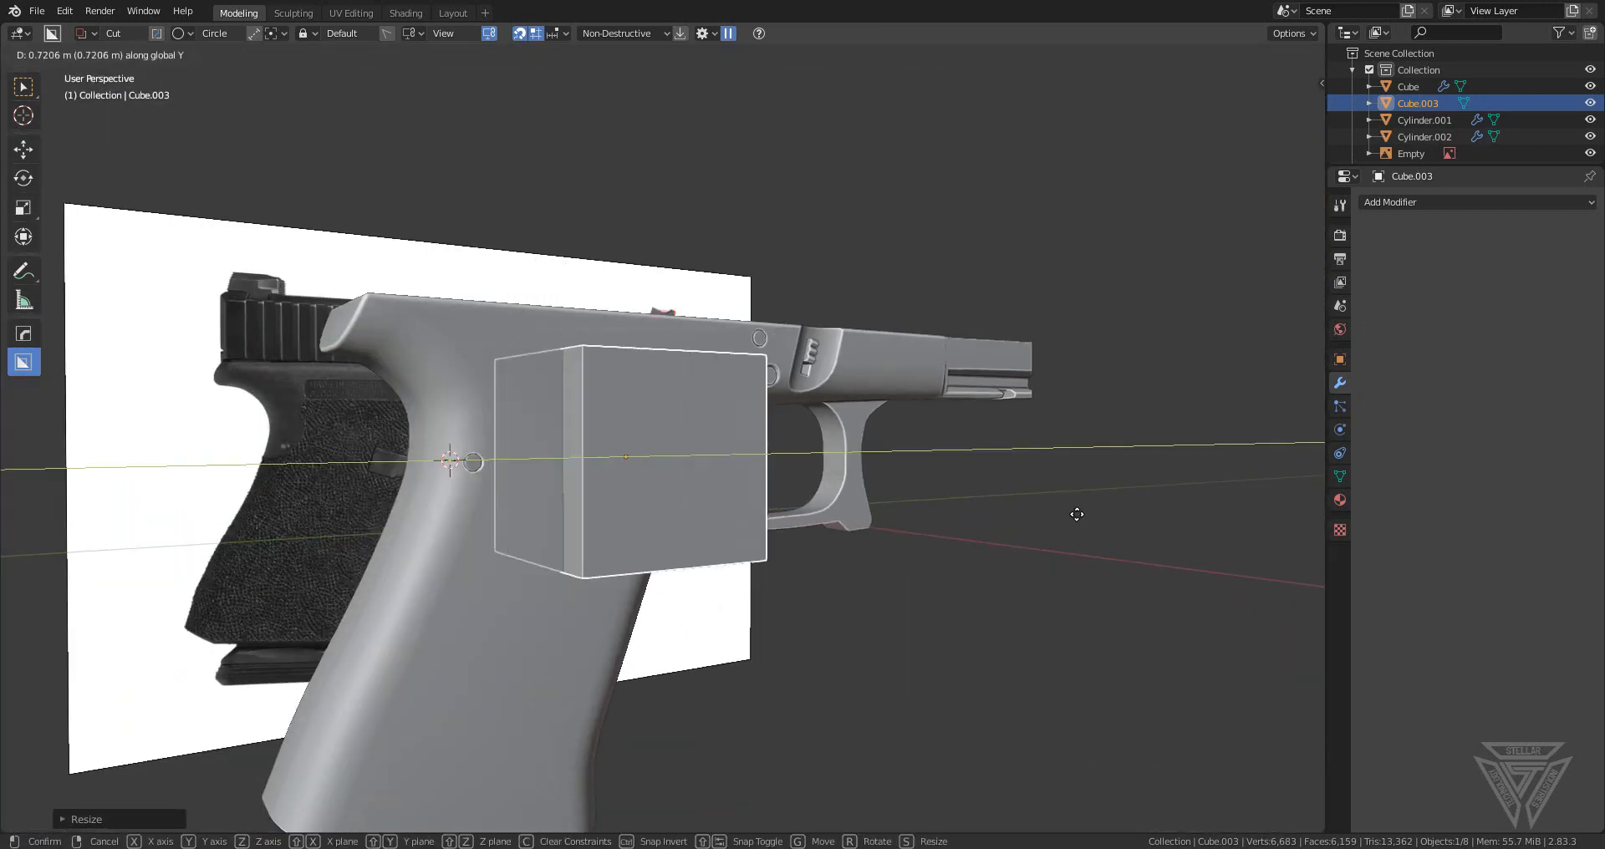
pyautogui.click(1237, 501)
pyautogui.press('s')
pyautogui.click(818, 515)
# - Position the cube over the upper part of the reference trigger in the right view and scale it up to cover that part
pyautogui.click(1292, 107)
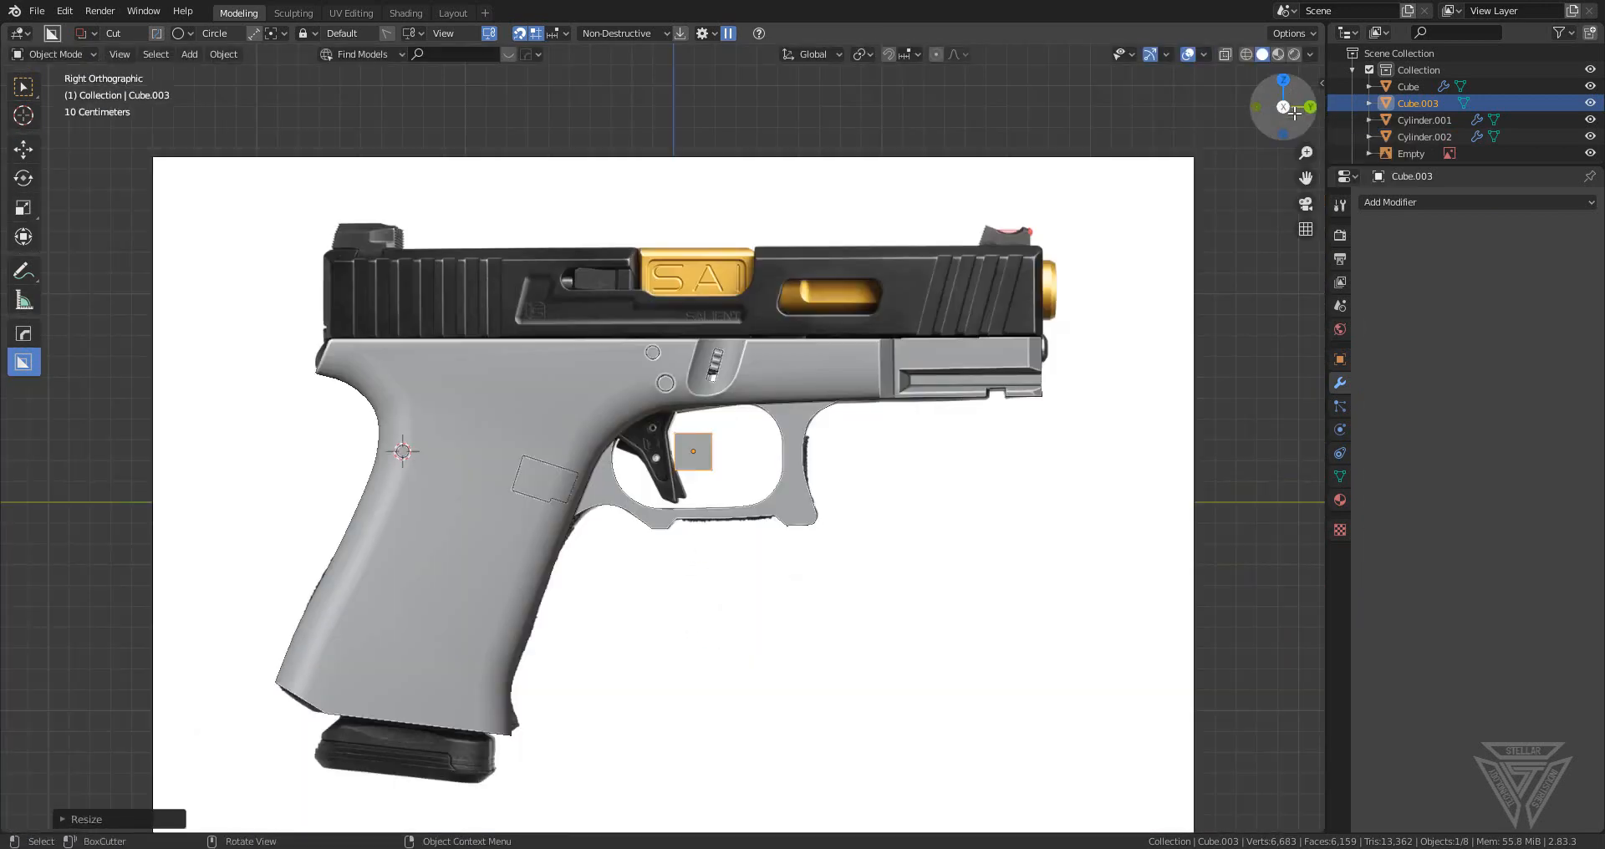
pyautogui.scroll(1, 710, 528)
pyautogui.scroll(7, 704, 541)
pyautogui.press('g')
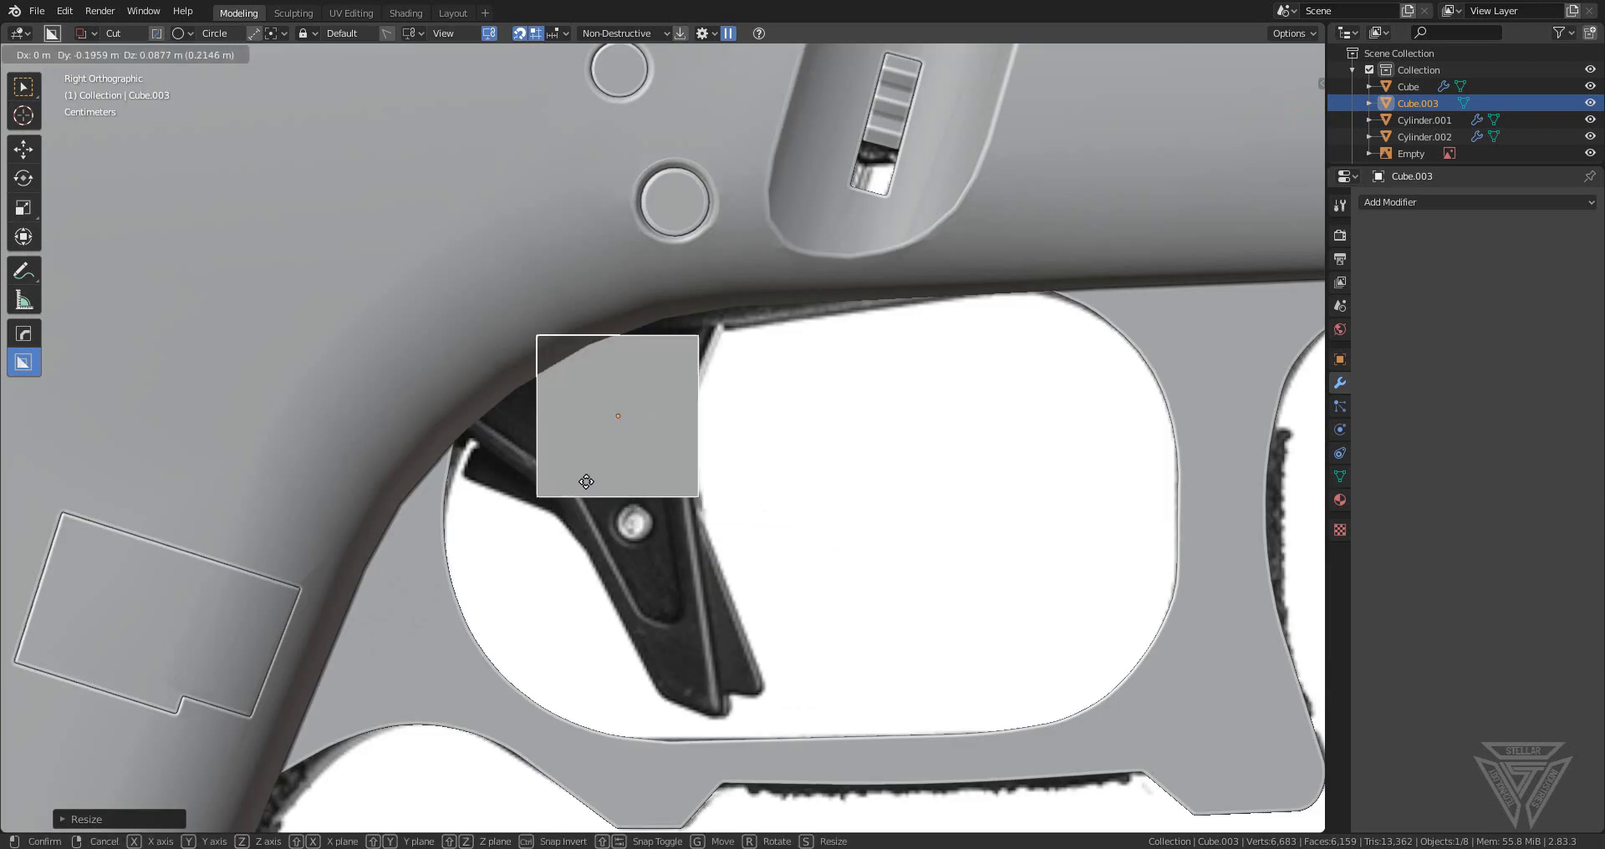
pyautogui.click(569, 441)
pyautogui.press('s')
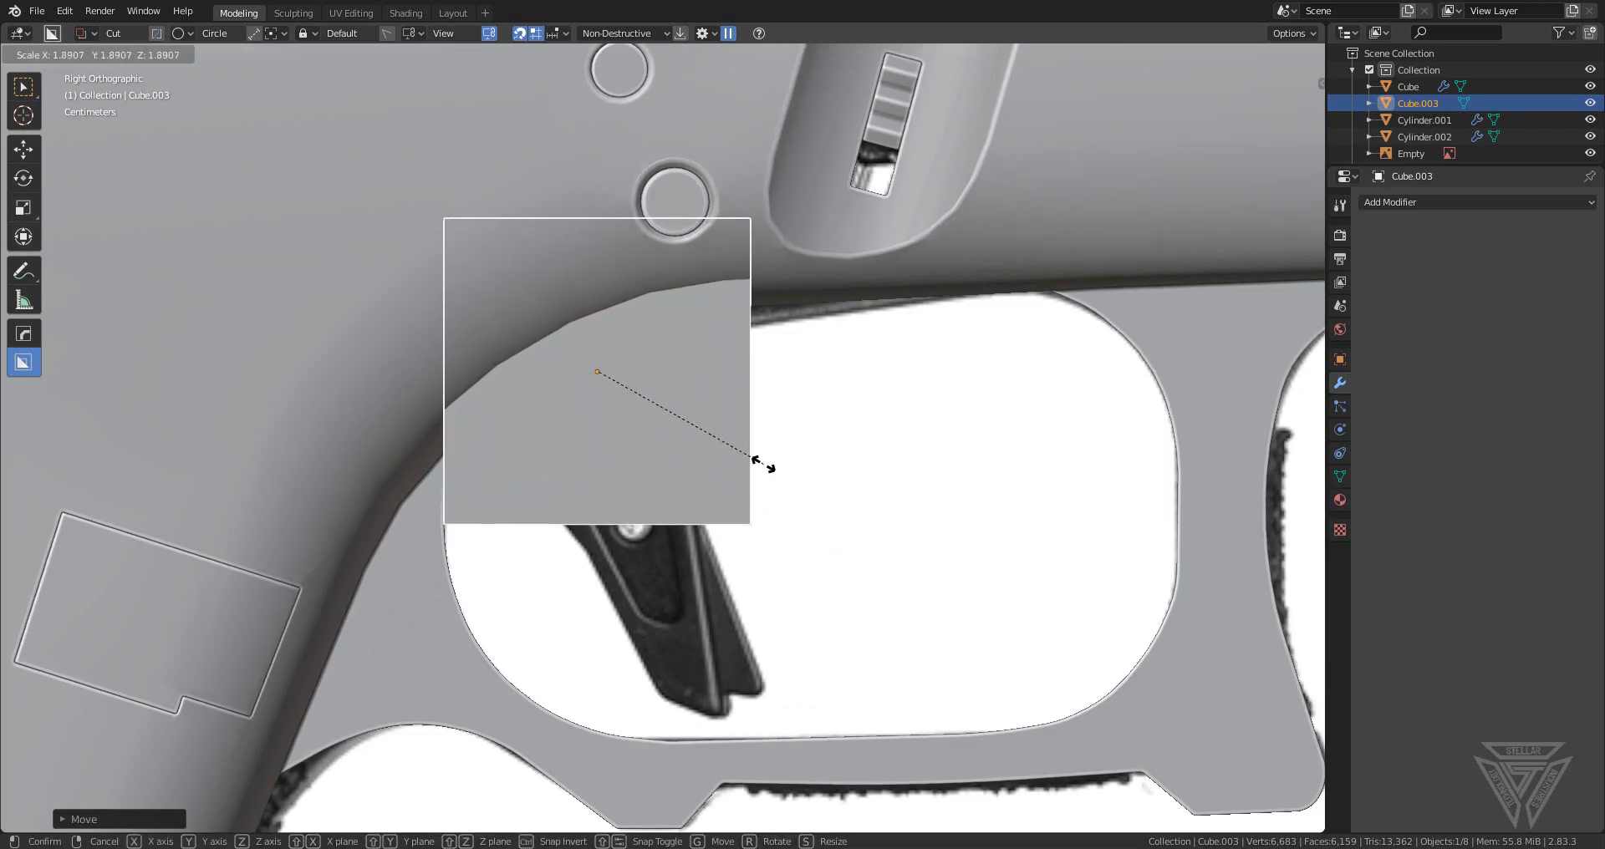
# - Scale the box behind the trigger opening up by about 1.89 uniformly and adjust its width along the X axis
pyautogui.click(747, 477)
pyautogui.moveTo(746, 477); pyautogui.dragTo(819, 512, button='middle')
pyautogui.press('s')
pyautogui.press('x')
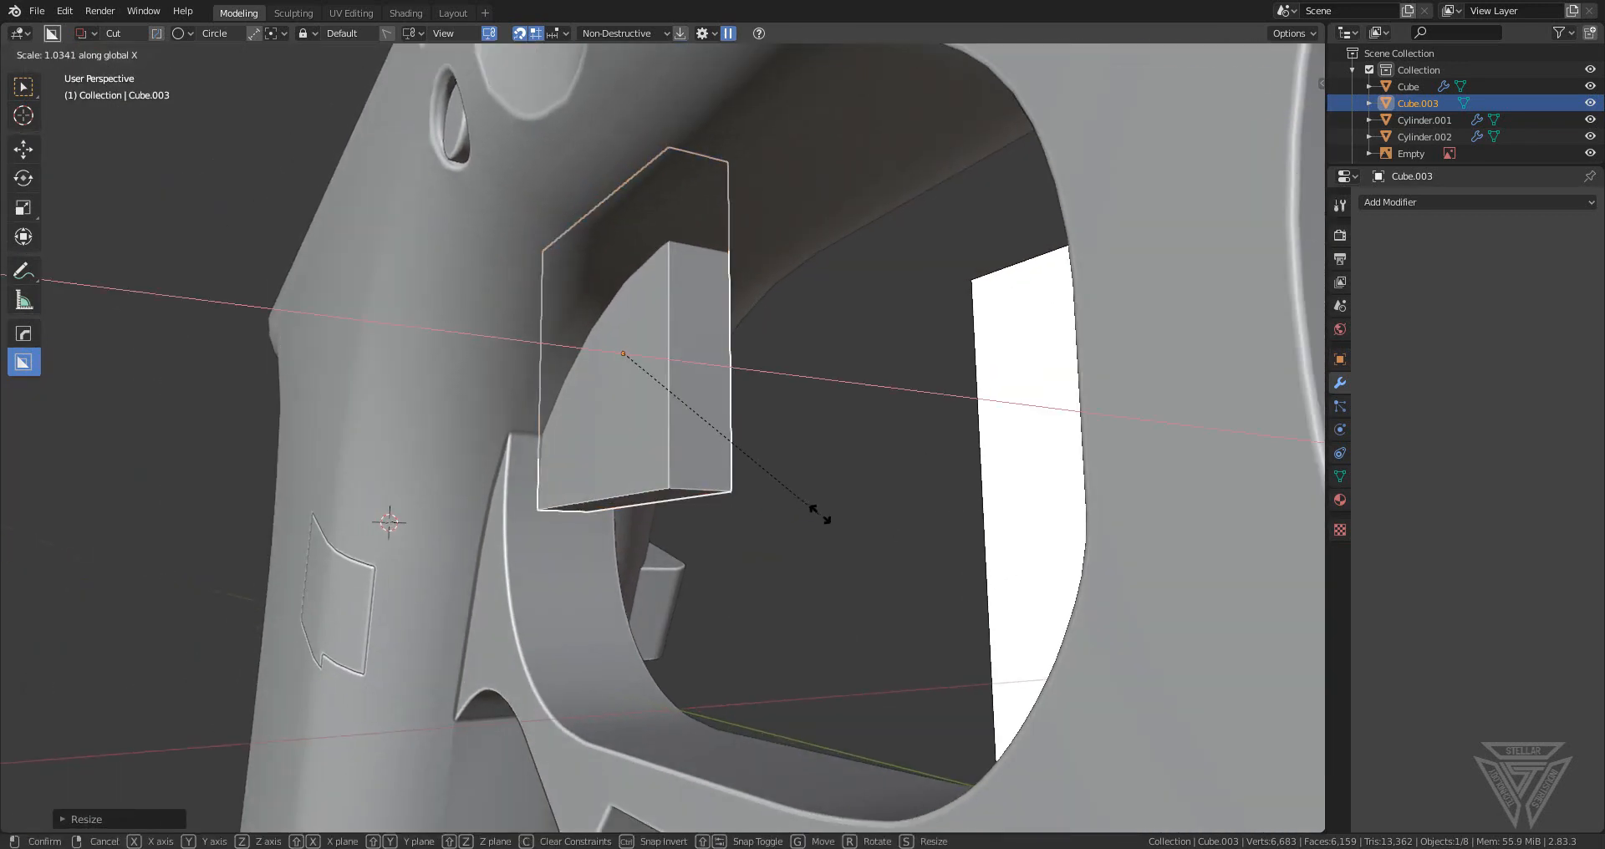
pyautogui.click(874, 520)
pyautogui.scroll(-3, 875, 520)
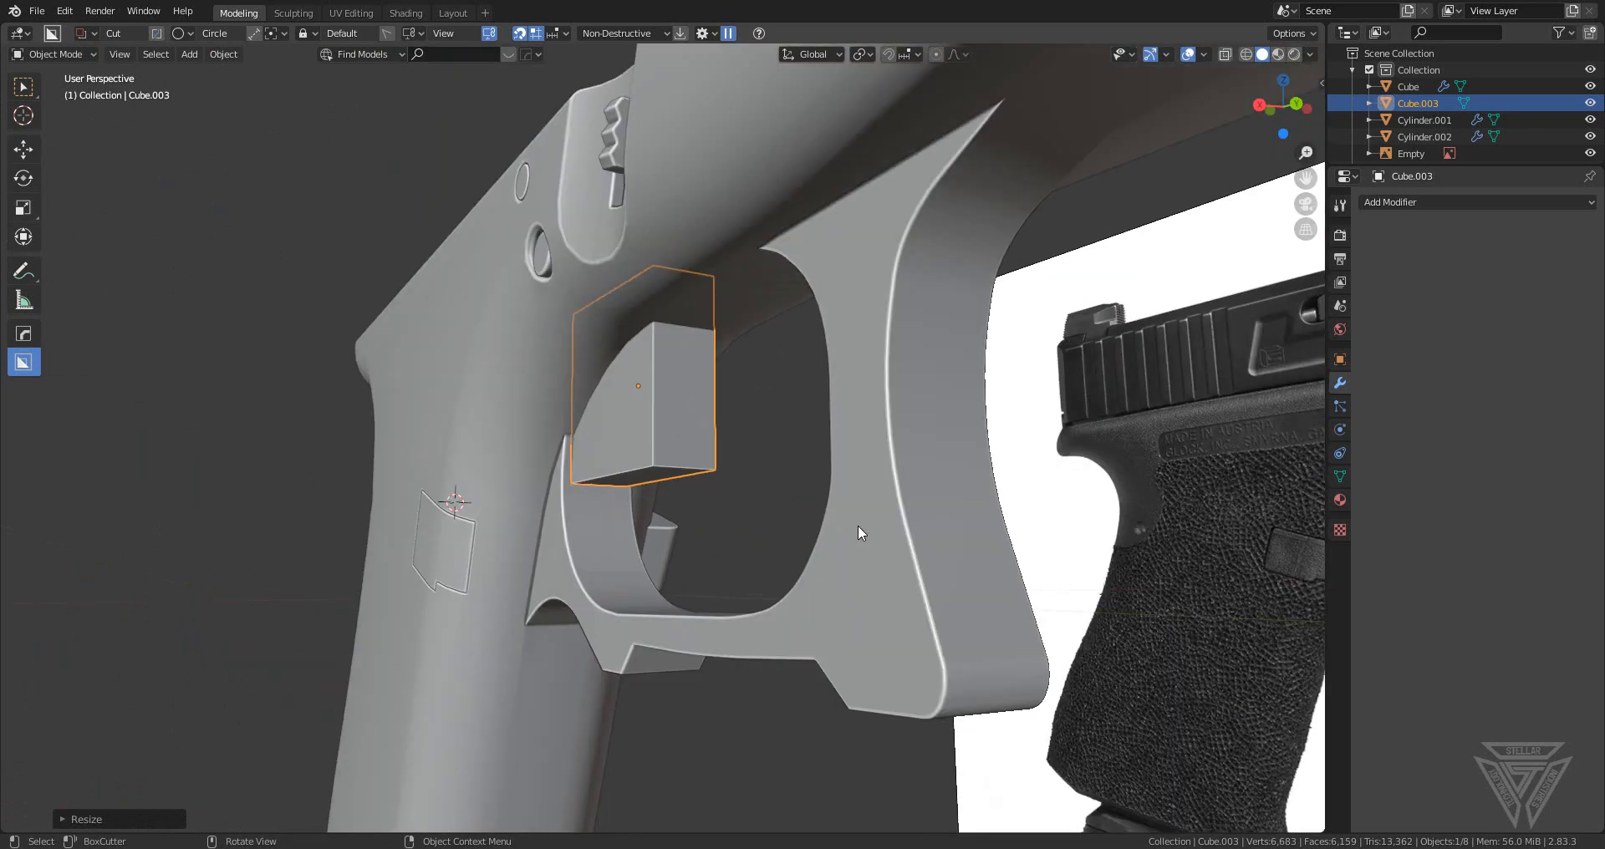
pyautogui.moveTo(869, 547); pyautogui.dragTo(885, 595, button='middle')
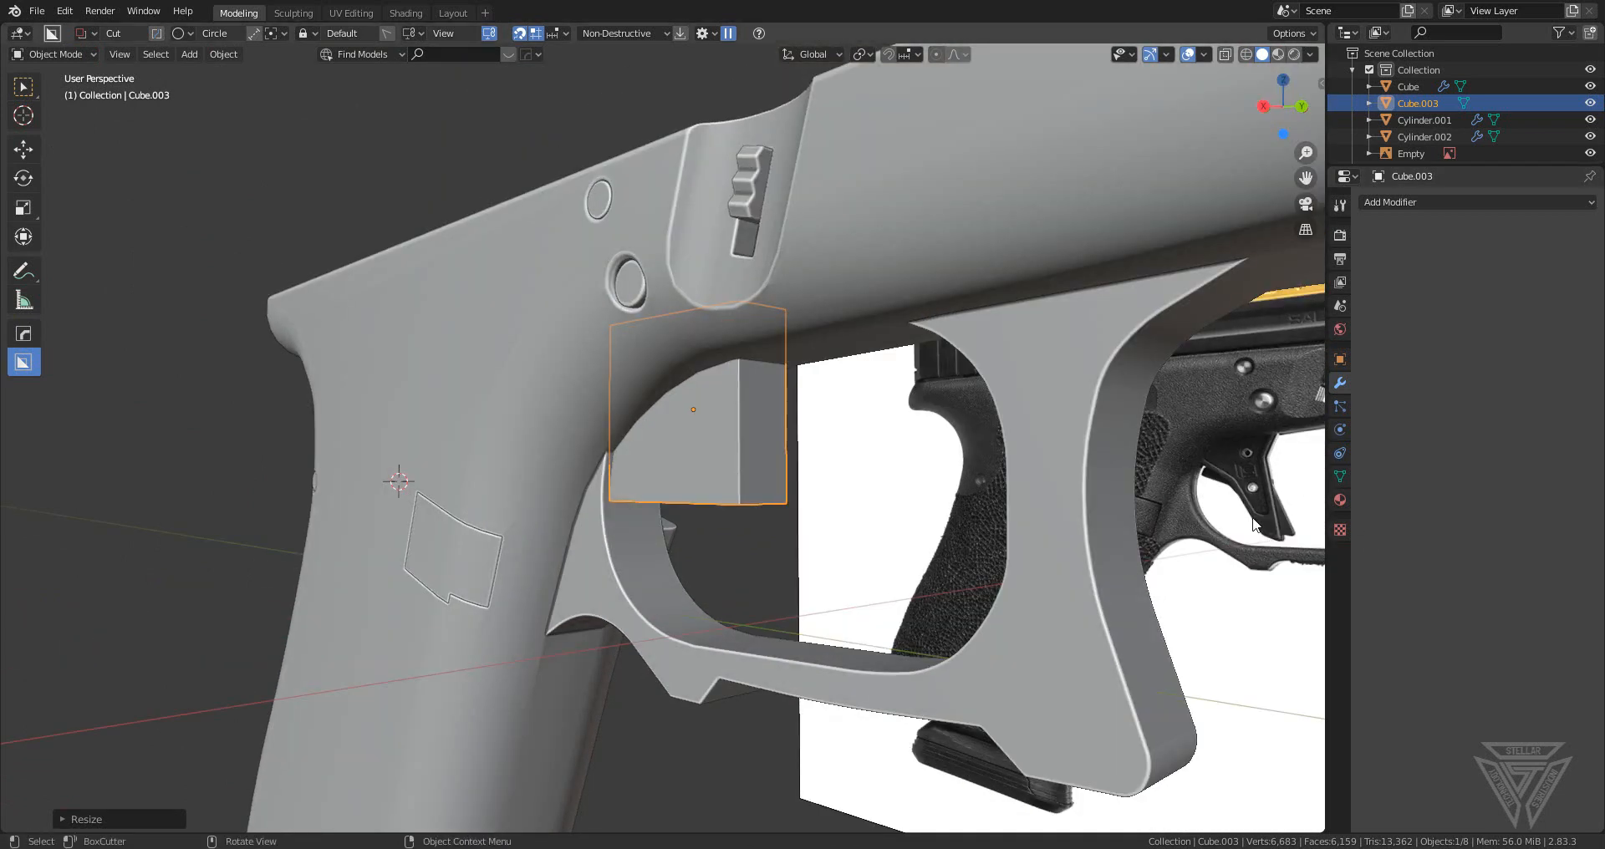
pyautogui.moveTo(1254, 522); pyautogui.dragTo(1144, 515, button='middle')
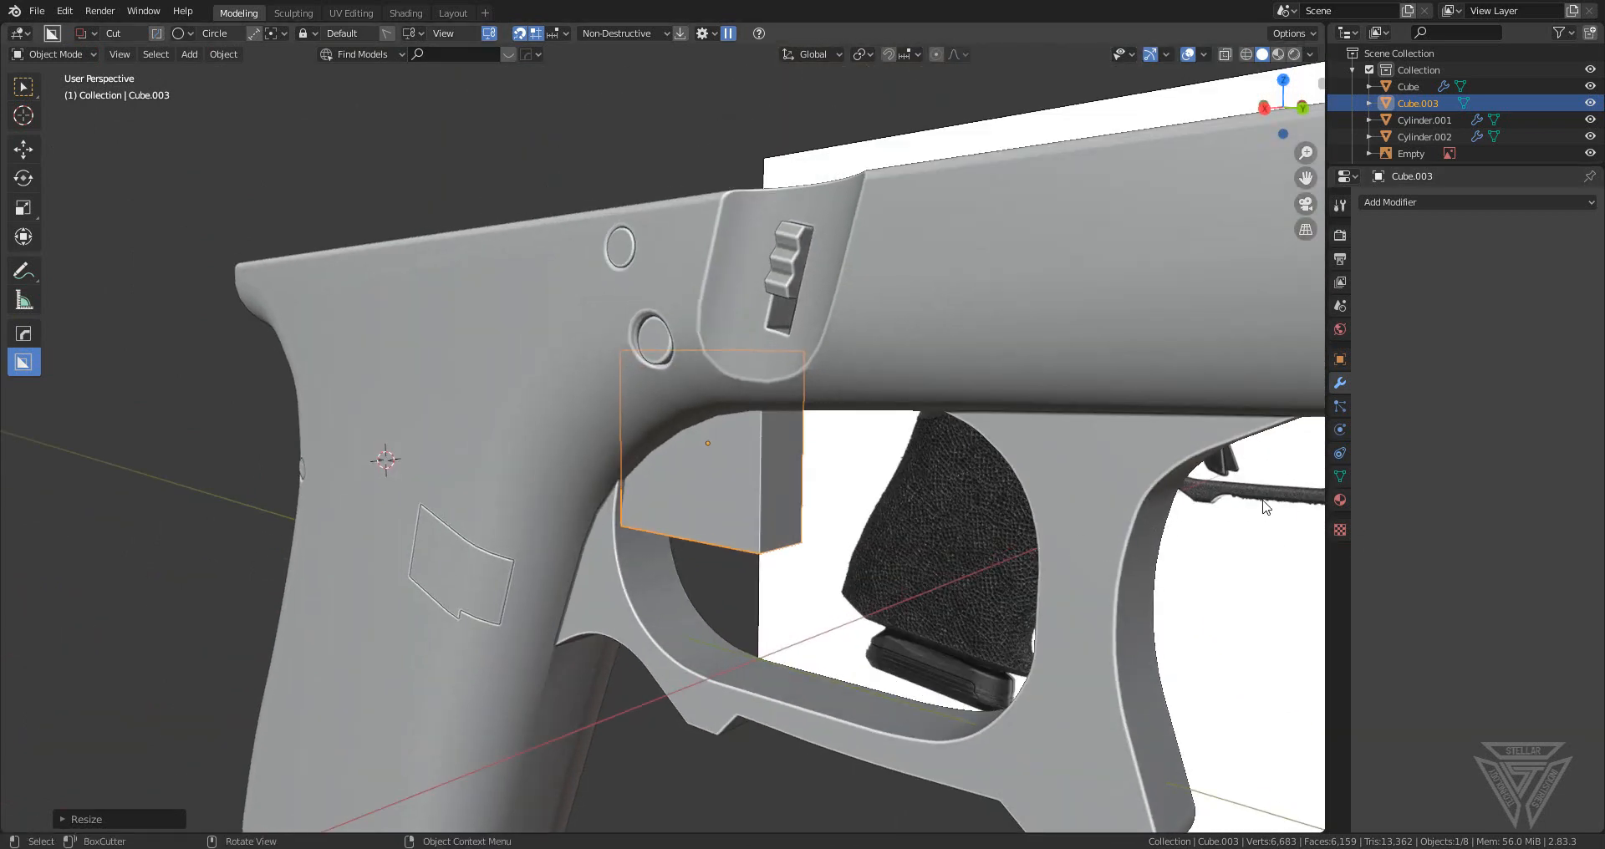
pyautogui.scroll(3, 803, 579)
pyautogui.moveTo(820, 565); pyautogui.dragTo(795, 540, button='middle')
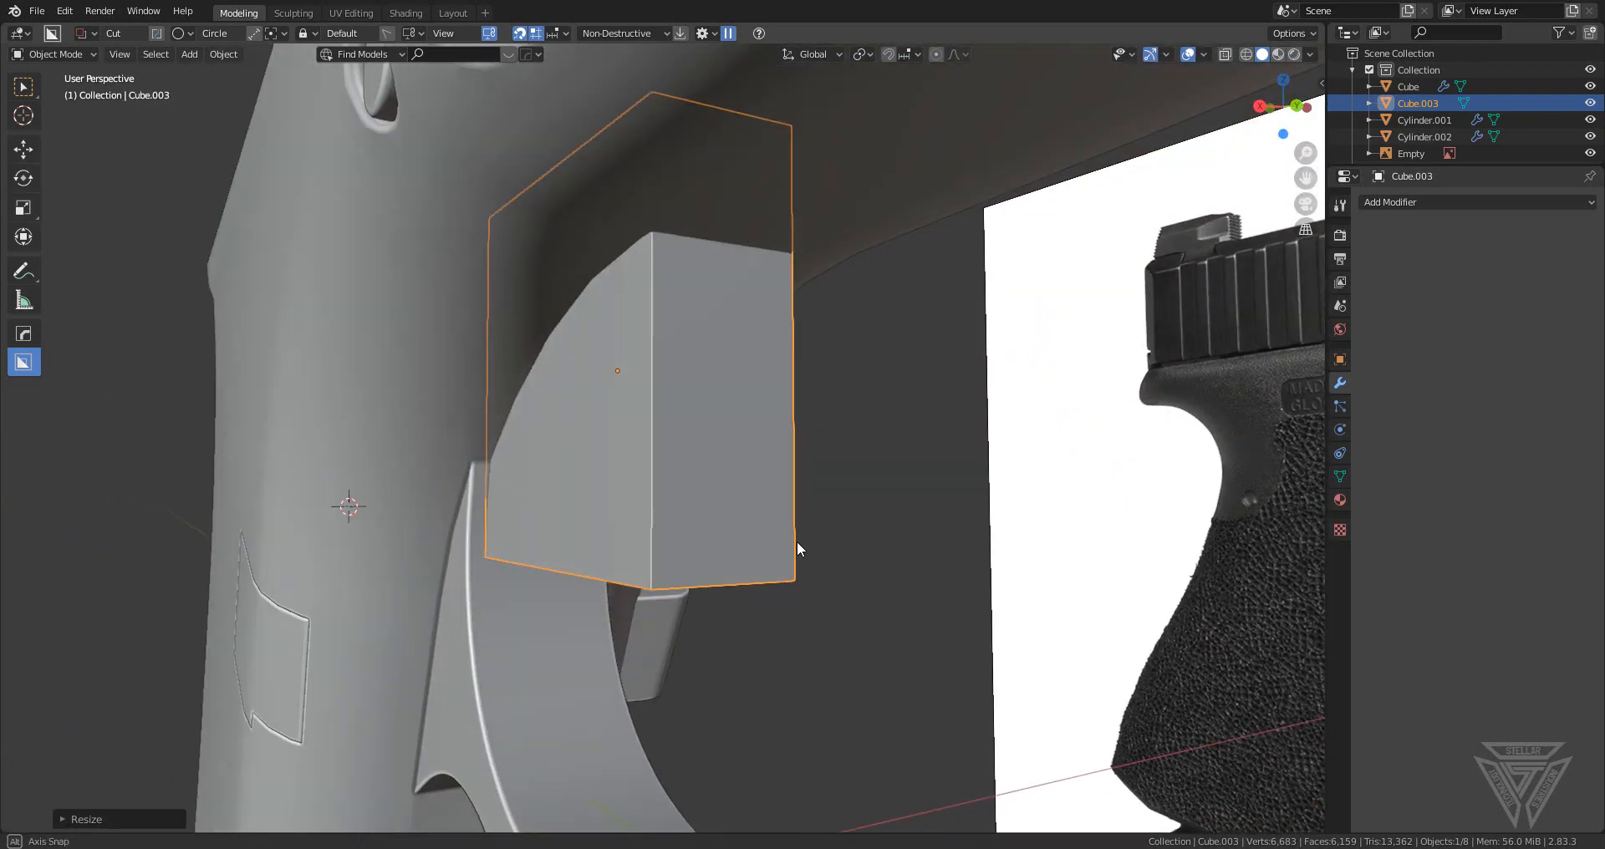
# - Rotate the box about 14 degrees around the global X axis to follow the slope of the trigger opening
pyautogui.moveTo(724, 463); pyautogui.dragTo(1075, 656, button='middle')
pyautogui.press('r')
pyautogui.press('x')
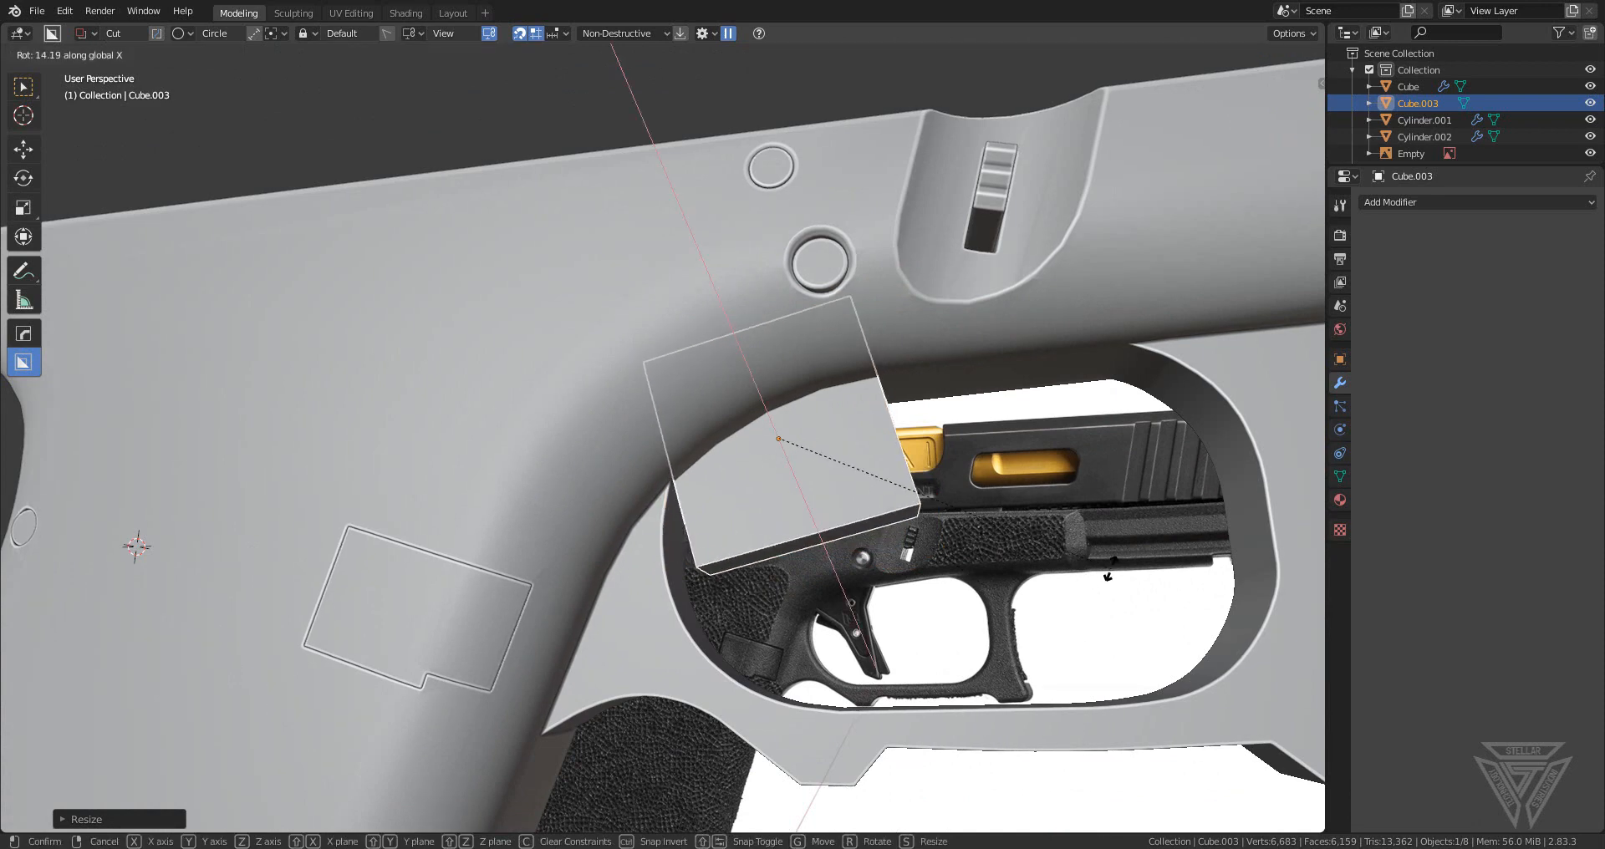
pyautogui.click(1107, 570)
# - Subtract the rotated box from the pistol frame with a HardOps Difference boolean
pyautogui.keyDown('shift'); pyautogui.click(907, 353); pyautogui.keyUp('shift')
pyautogui.press('q')
pyautogui.click(907, 353)
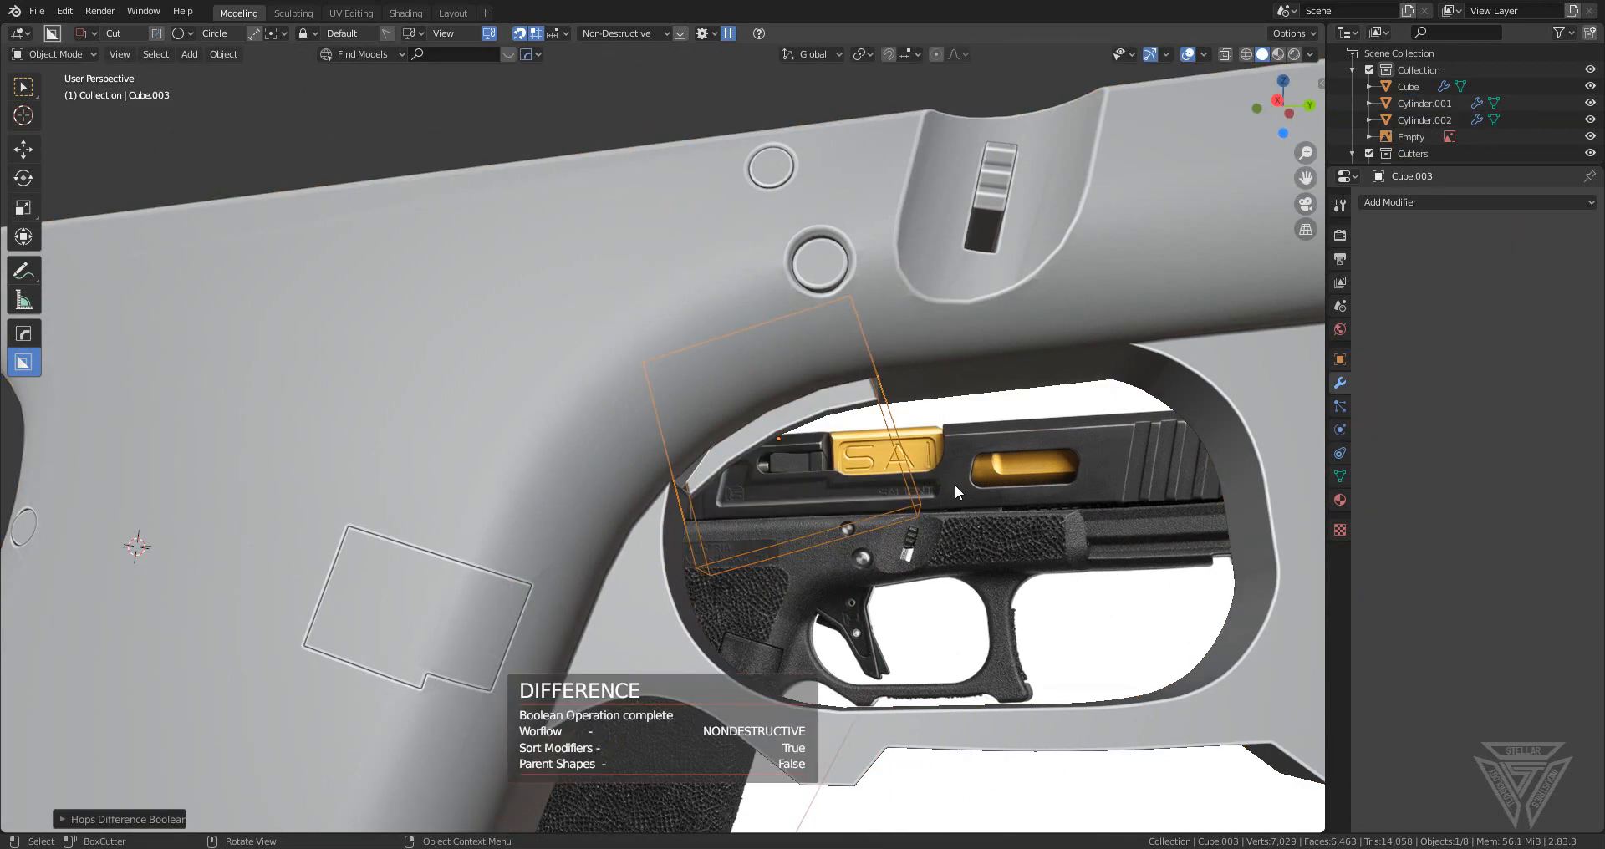
pyautogui.moveTo(954, 484); pyautogui.dragTo(899, 477, button='middle')
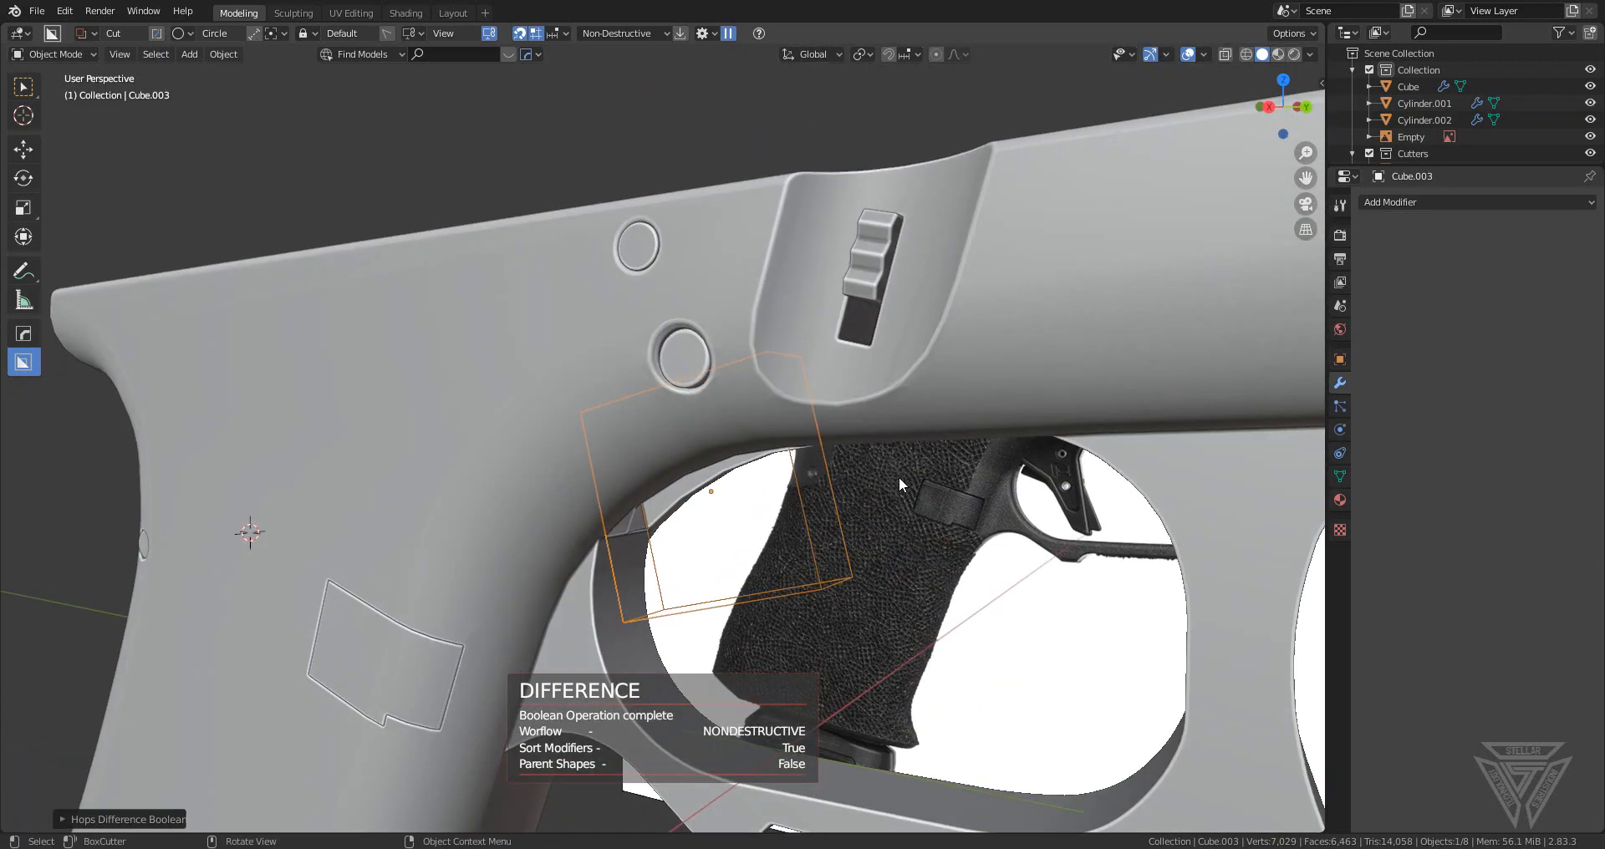
# - Scale the cutter box along its local Z axis and shift it along the global Y axis to refine the recess above the trigger
pyautogui.moveTo(751, 409); pyautogui.dragTo(788, 401, button='middle')
pyautogui.press('s')
pyautogui.press('z')
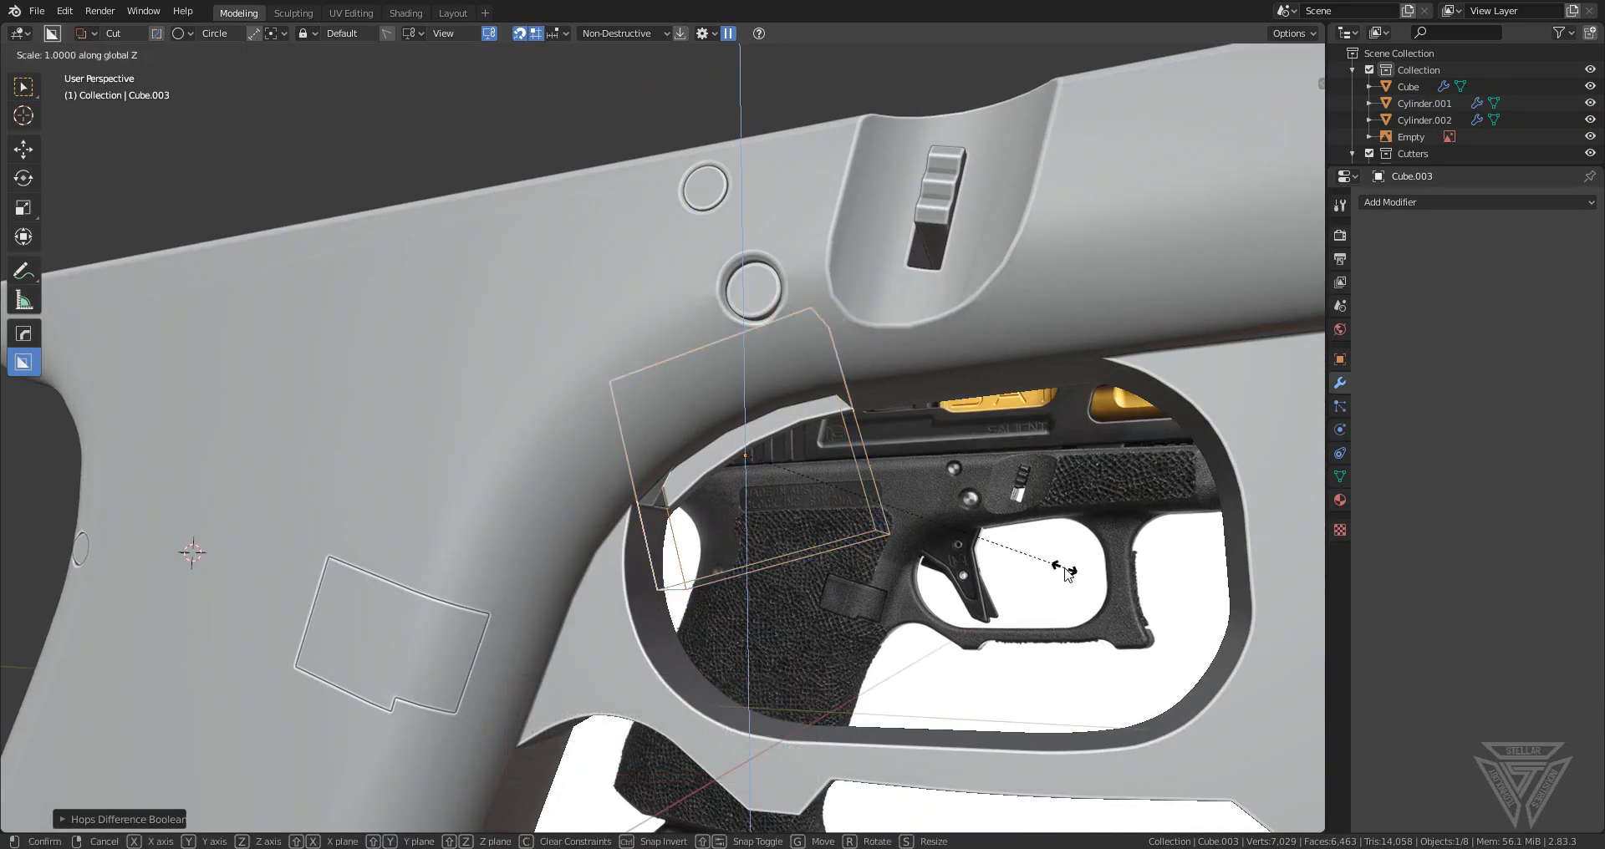
pyautogui.press('z')
pyautogui.click(946, 478)
pyautogui.moveTo(946, 479); pyautogui.dragTo(991, 548, button='middle')
pyautogui.press('g')
pyautogui.press('y')
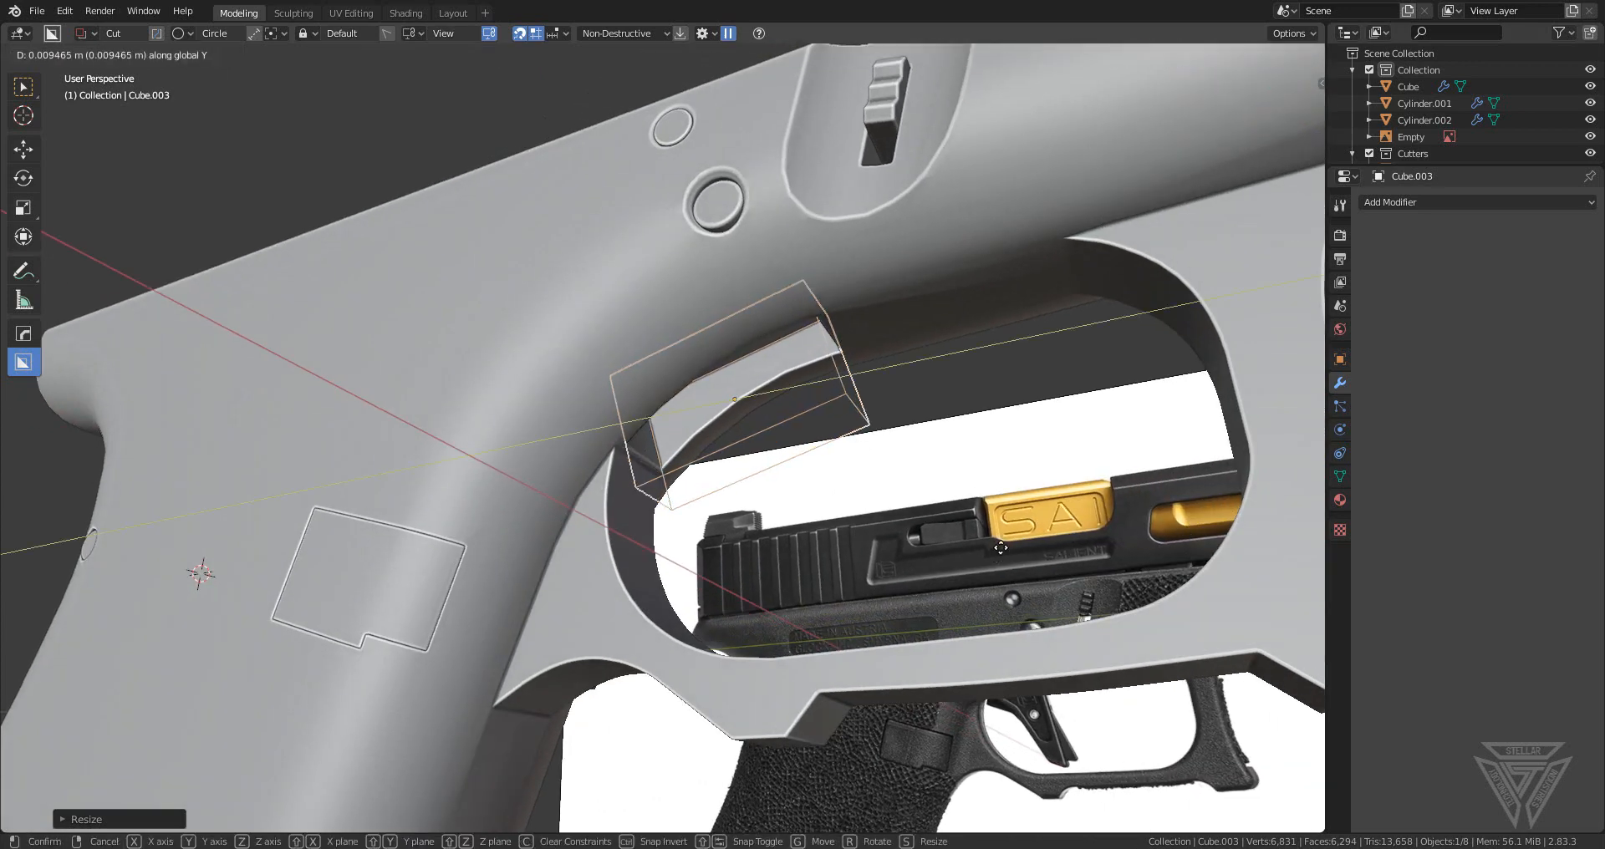
pyautogui.click(846, 520)
# - Hide the cutter box and apply the boolean to the pistol frame with the HardOps Csharp operation
pyautogui.moveTo(846, 520); pyautogui.dragTo(813, 534, button='middle')
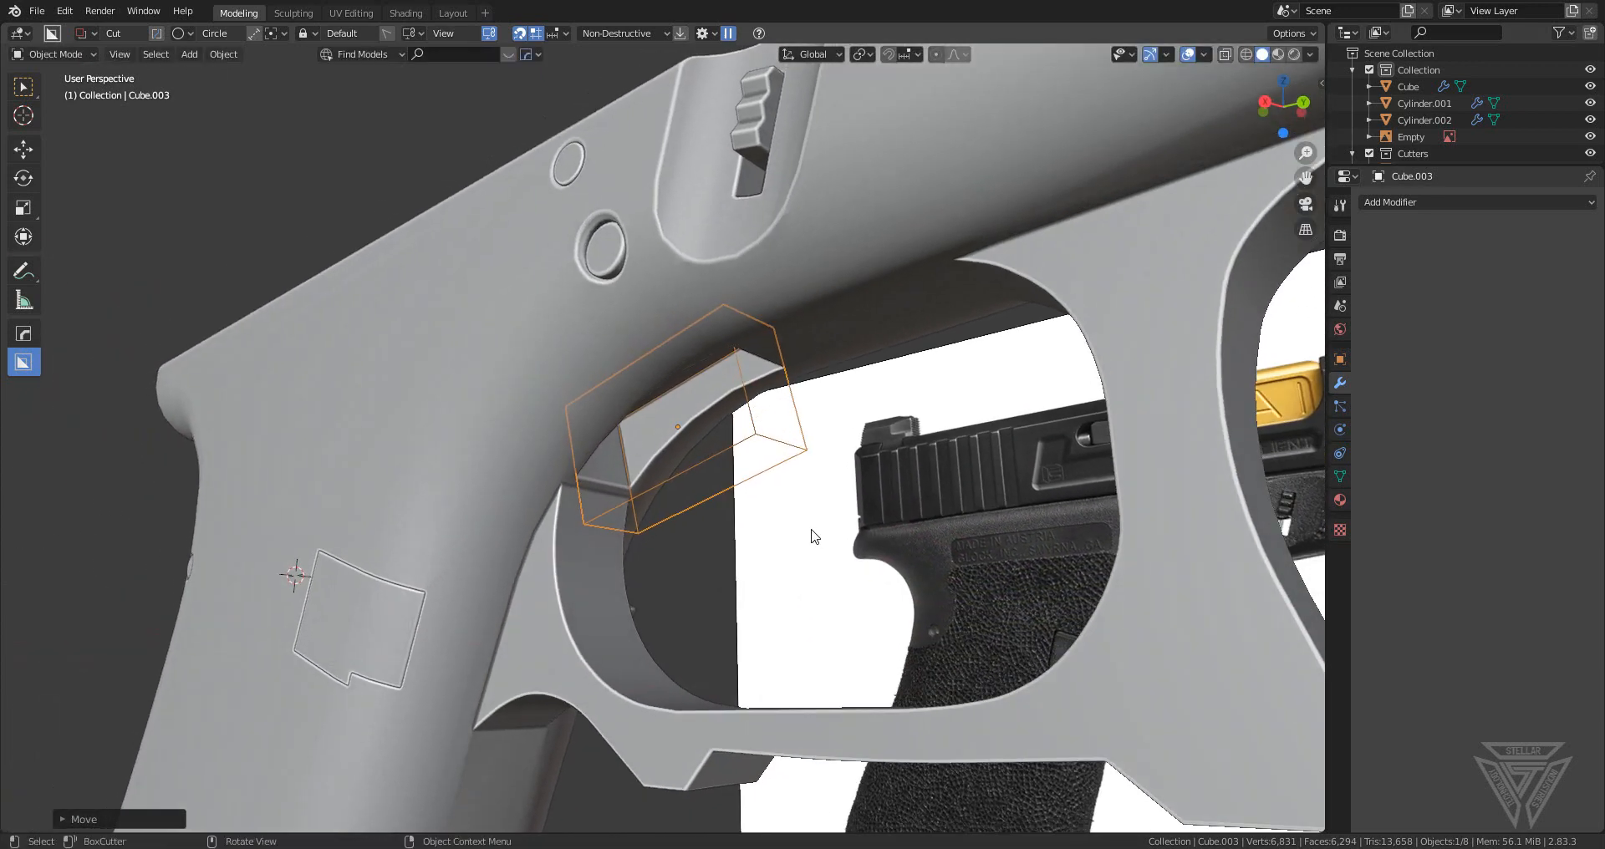
pyautogui.press('Delete')
pyautogui.scroll(5, 811, 535)
pyautogui.scroll(-5, 673, 527)
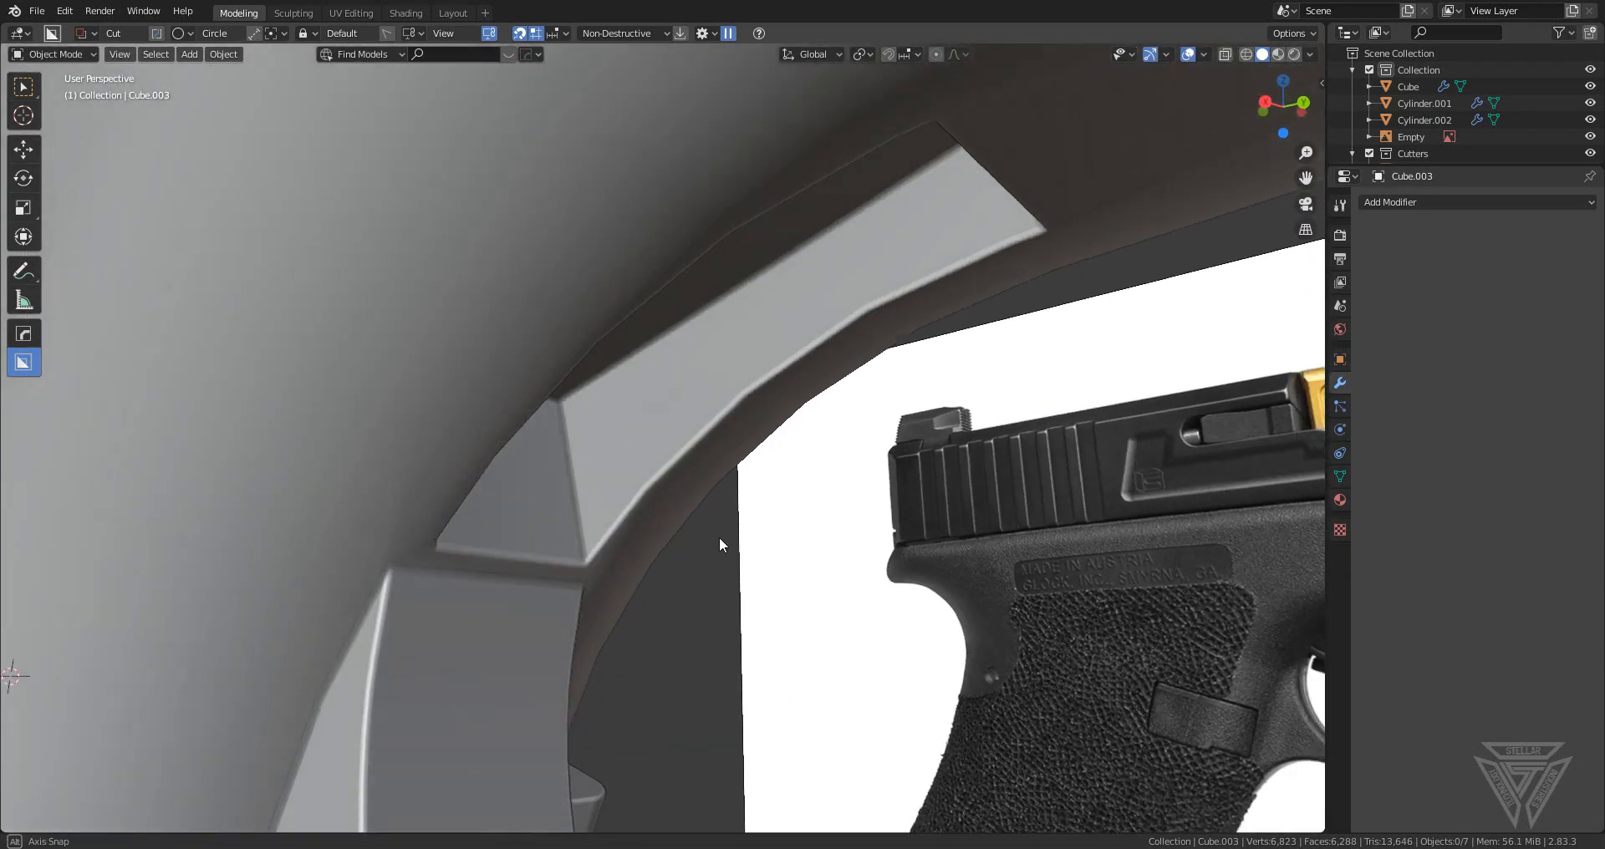
pyautogui.click(679, 459)
pyautogui.press('q')
pyautogui.click(675, 455)
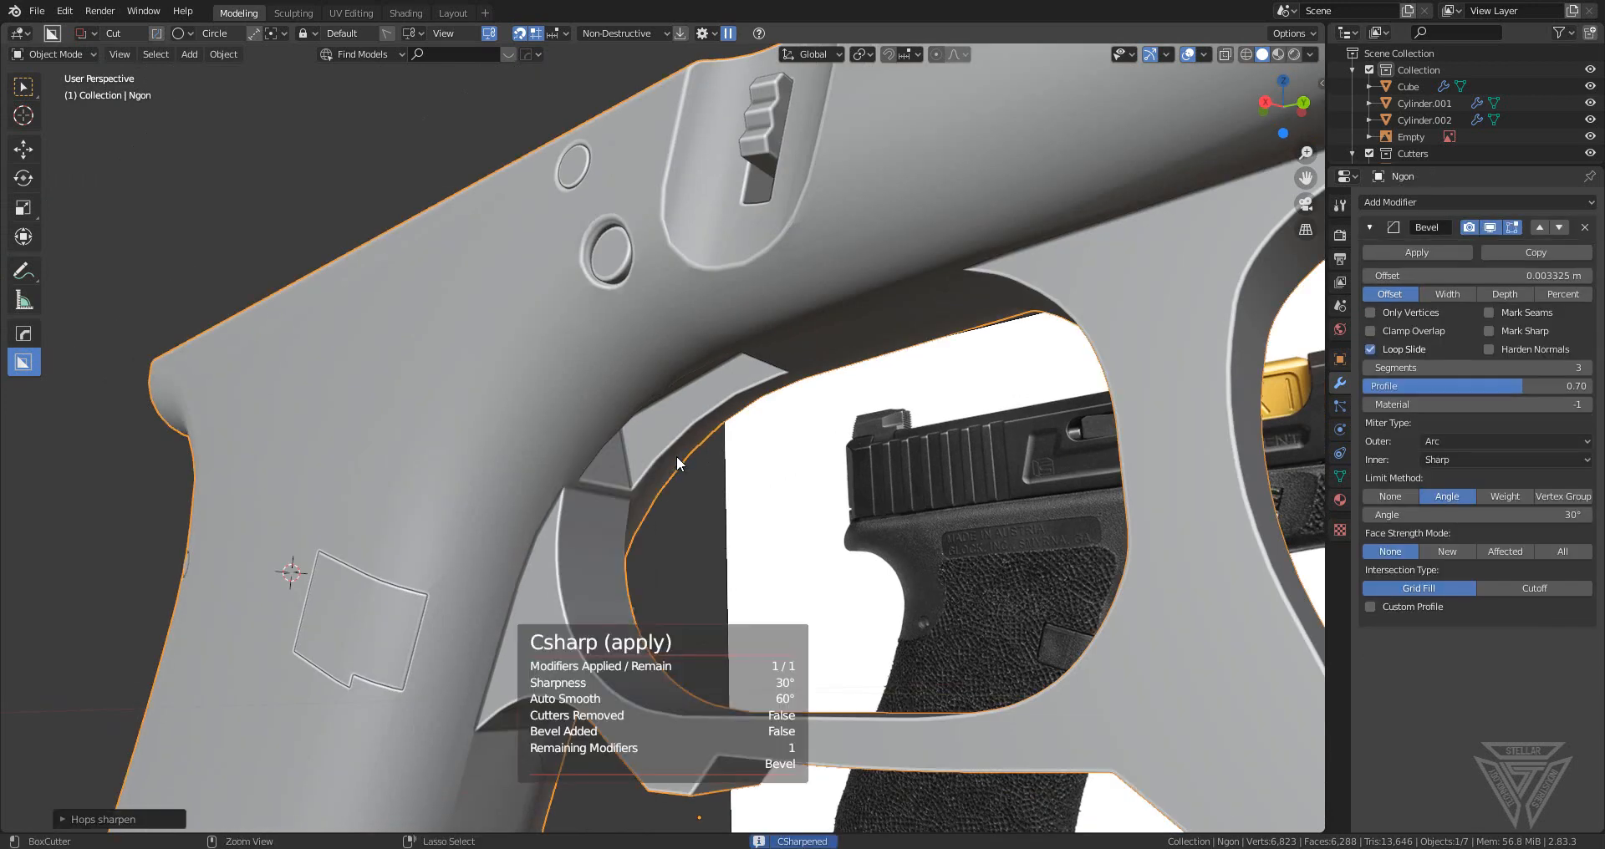
pyautogui.scroll(-5, 702, 507)
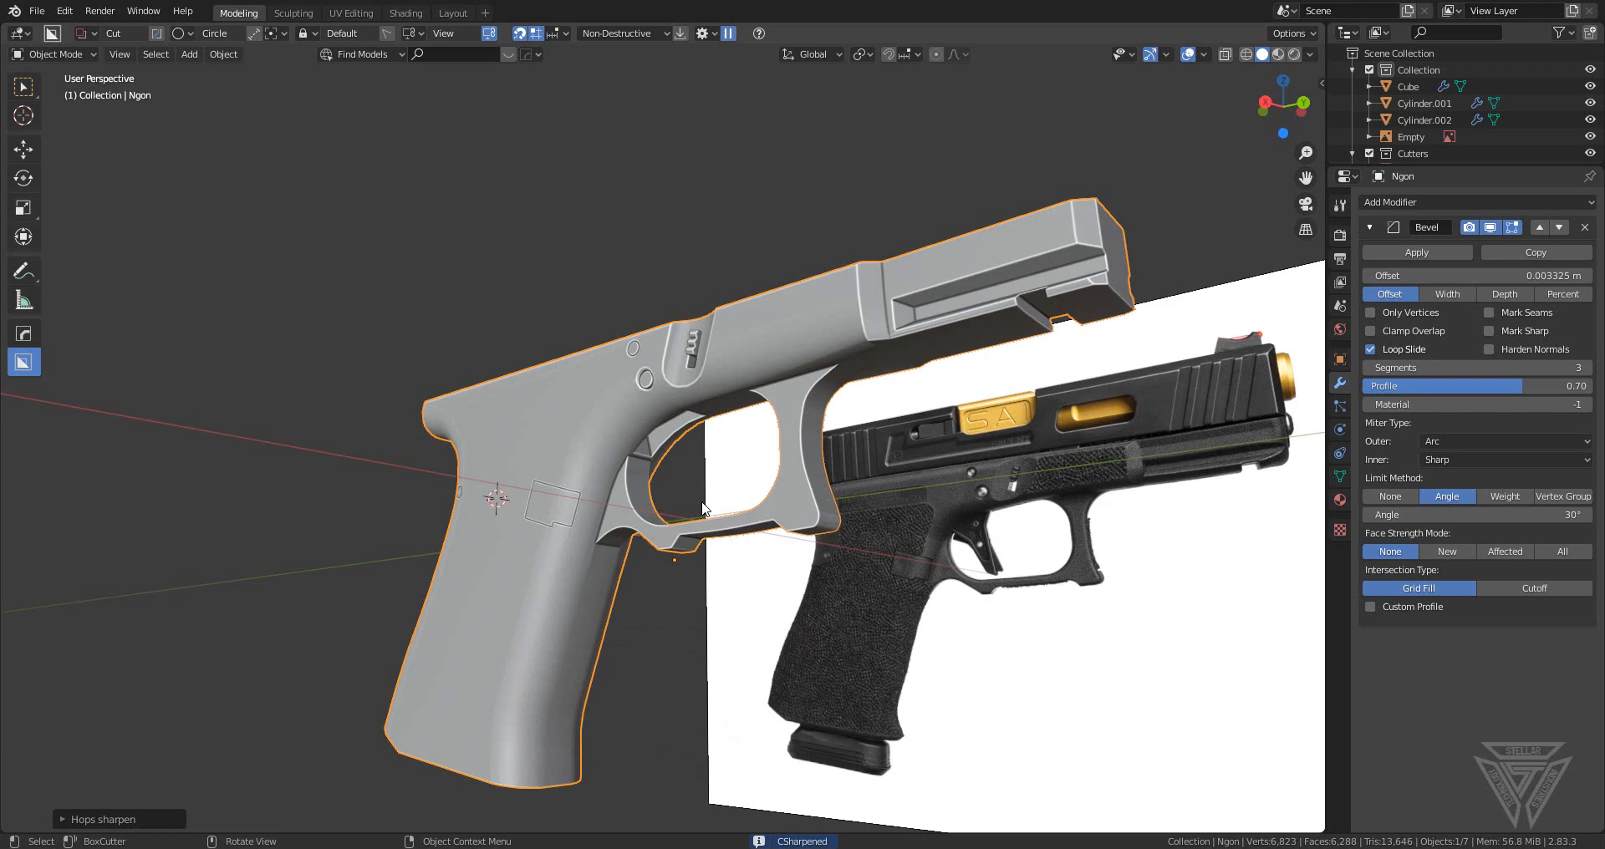
# - Align to the right orthographic view at the reference trigger and set BoxCutter to Make mode with the Ngon shape
pyautogui.scroll(3, 799, 598)
pyautogui.moveTo(702, 510); pyautogui.dragTo(800, 672, button='middle')
pyautogui.scroll(-3, 802, 634)
pyautogui.scroll(2, 751, 571)
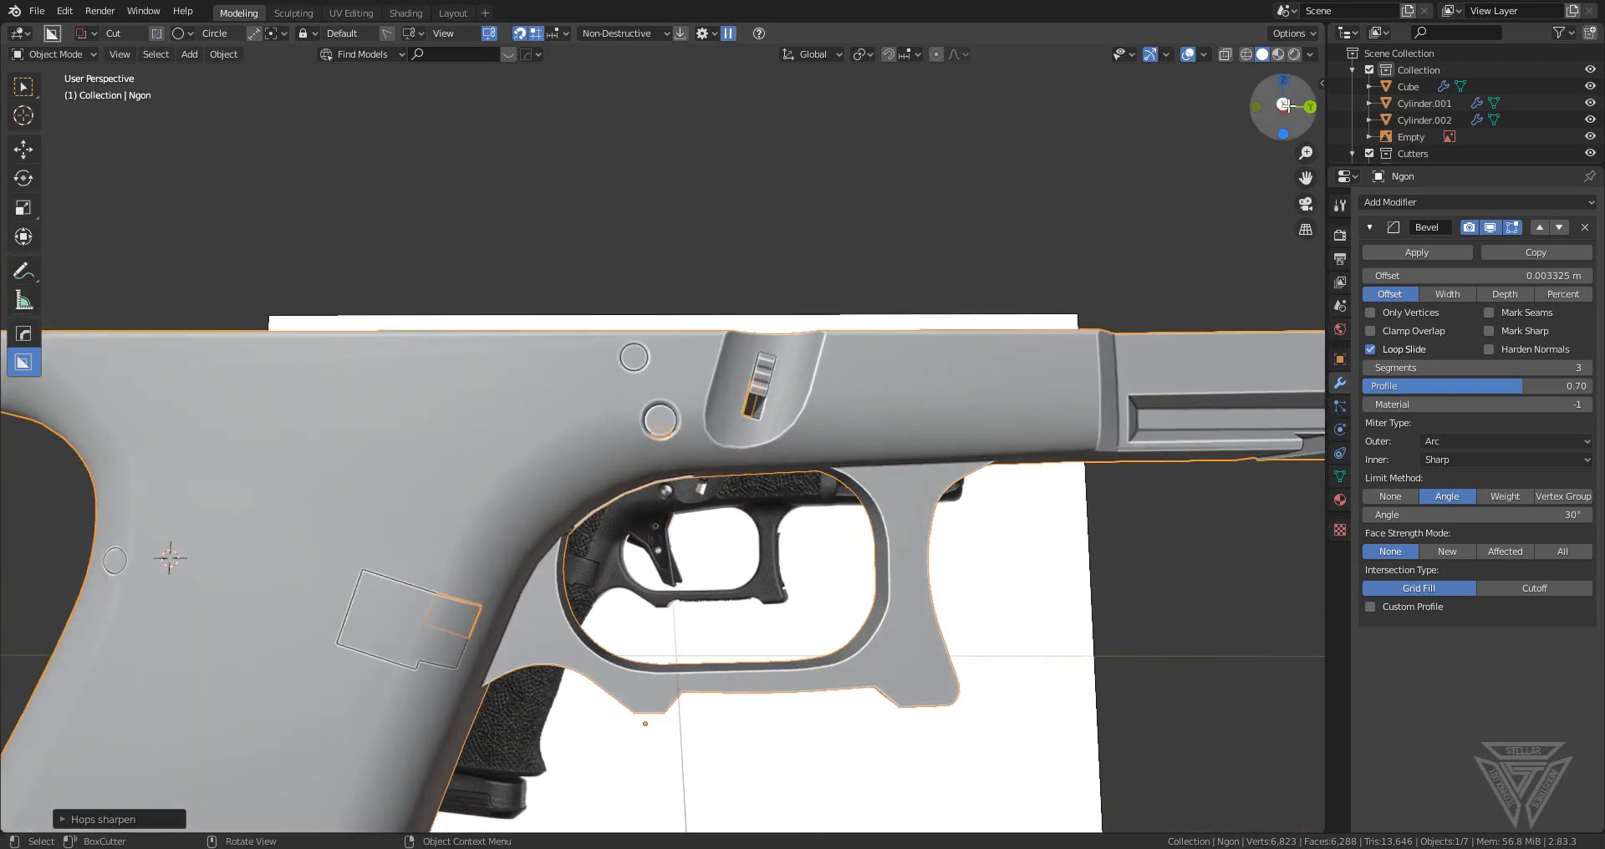
pyautogui.click(1282, 106)
pyautogui.scroll(4, 696, 525)
pyautogui.press('d')
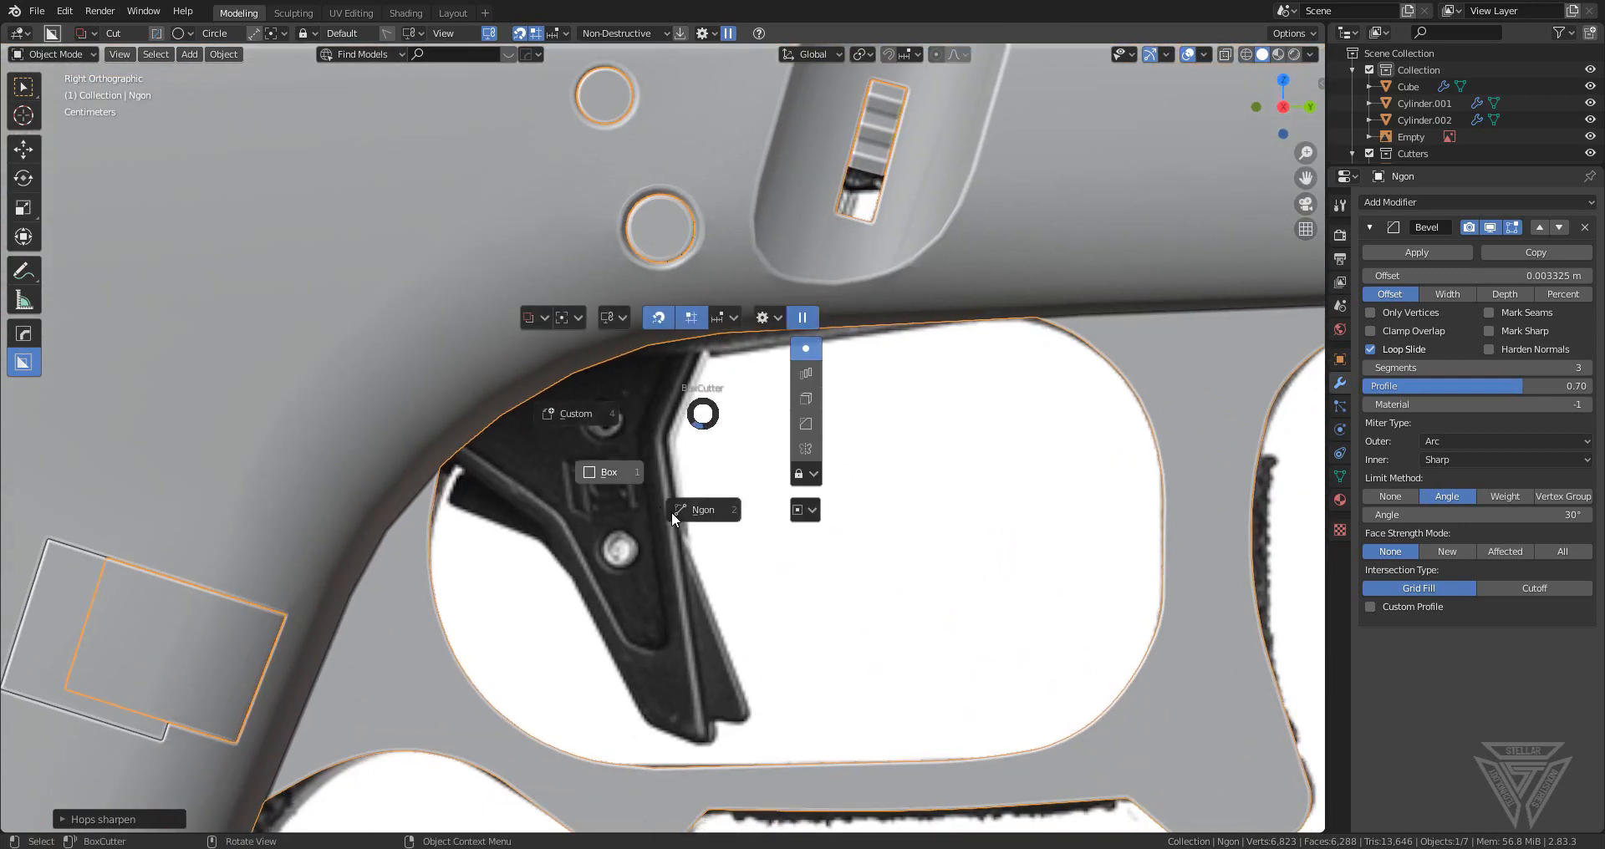
pyautogui.click(528, 322)
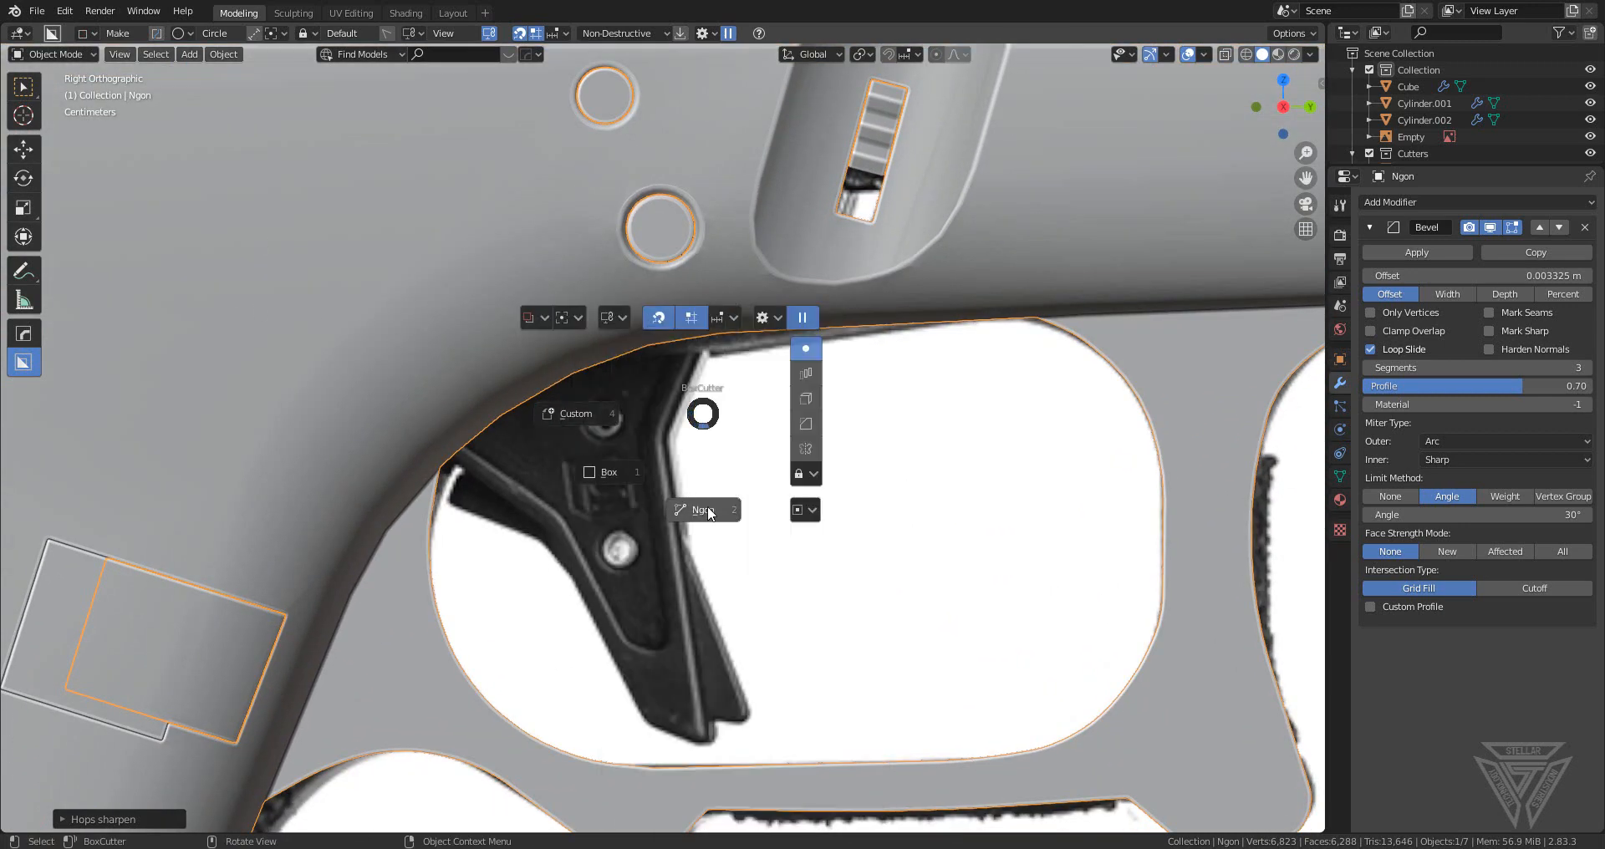
pyautogui.click(703, 510)
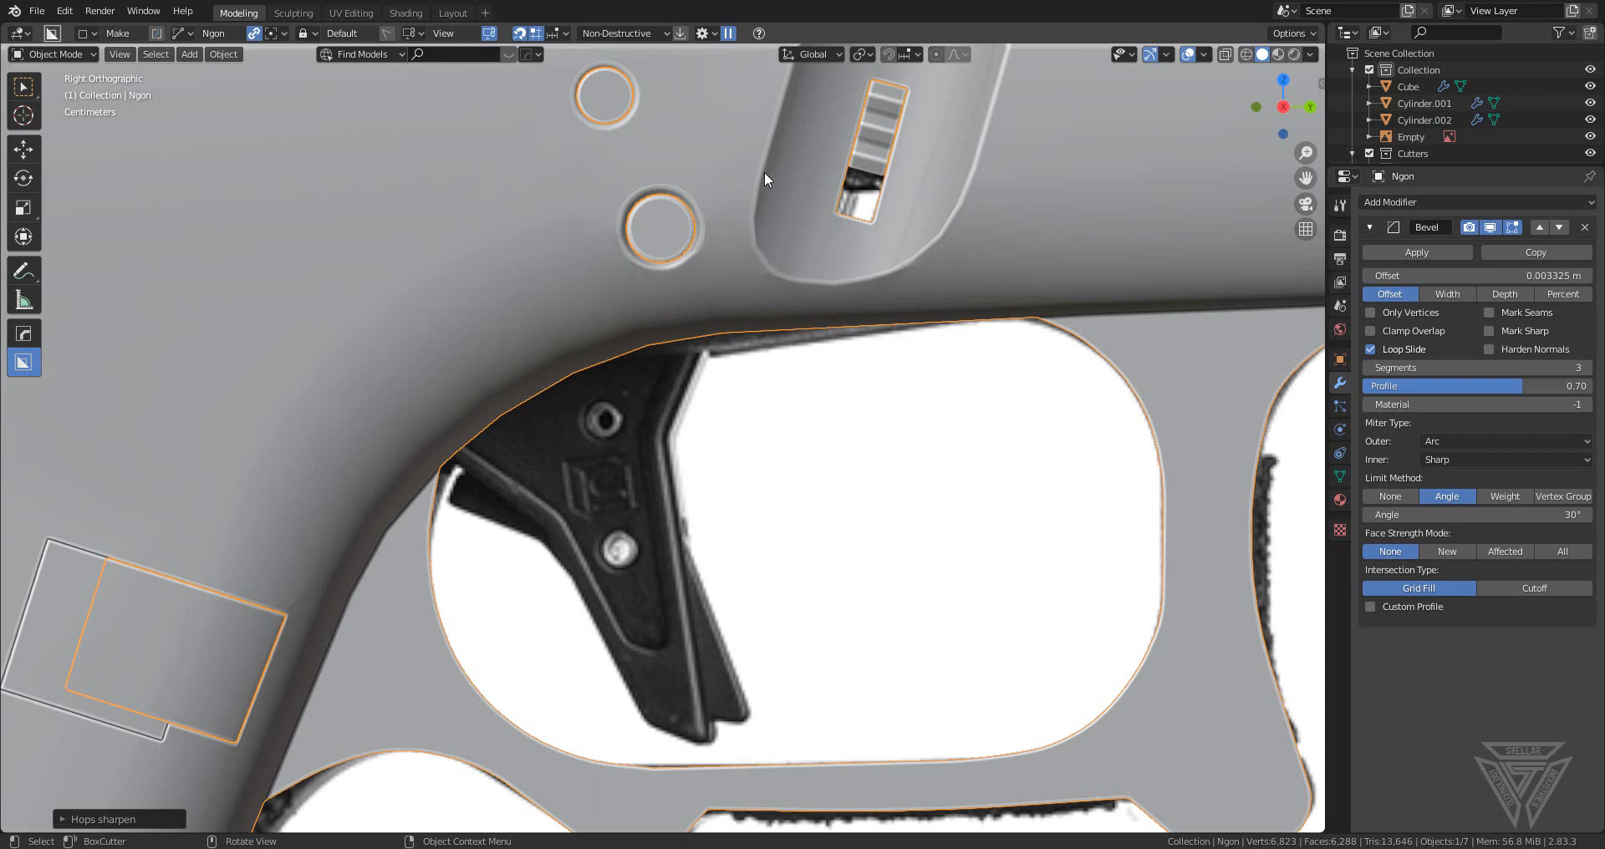
# - Trace the reference trigger as an ngon outline, extending its upper part into the frame
pyautogui.click(742, 259)
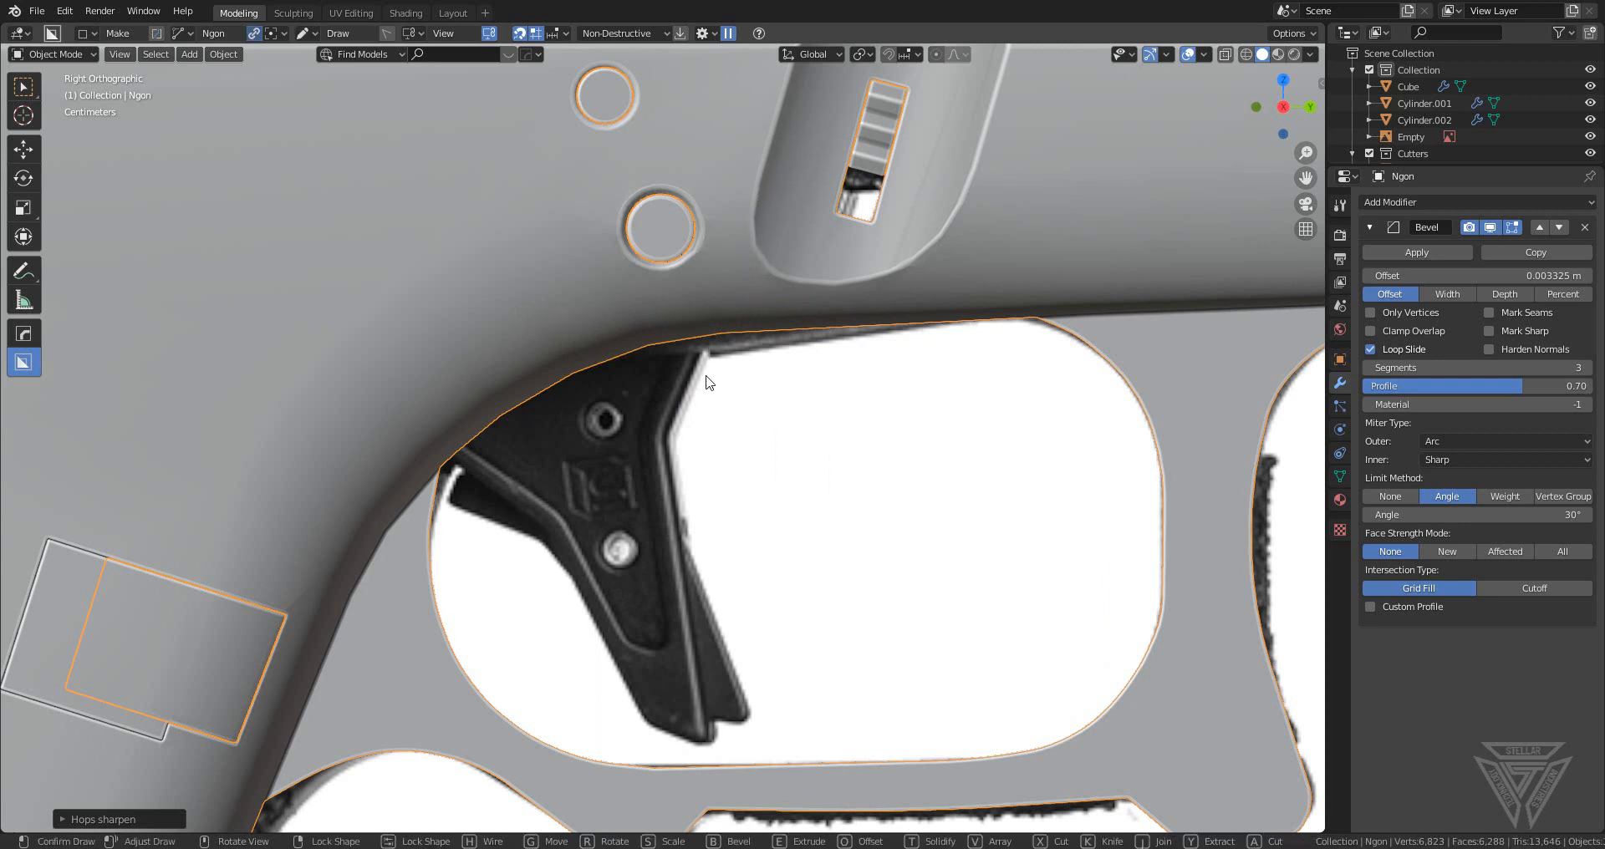
pyautogui.click(665, 436)
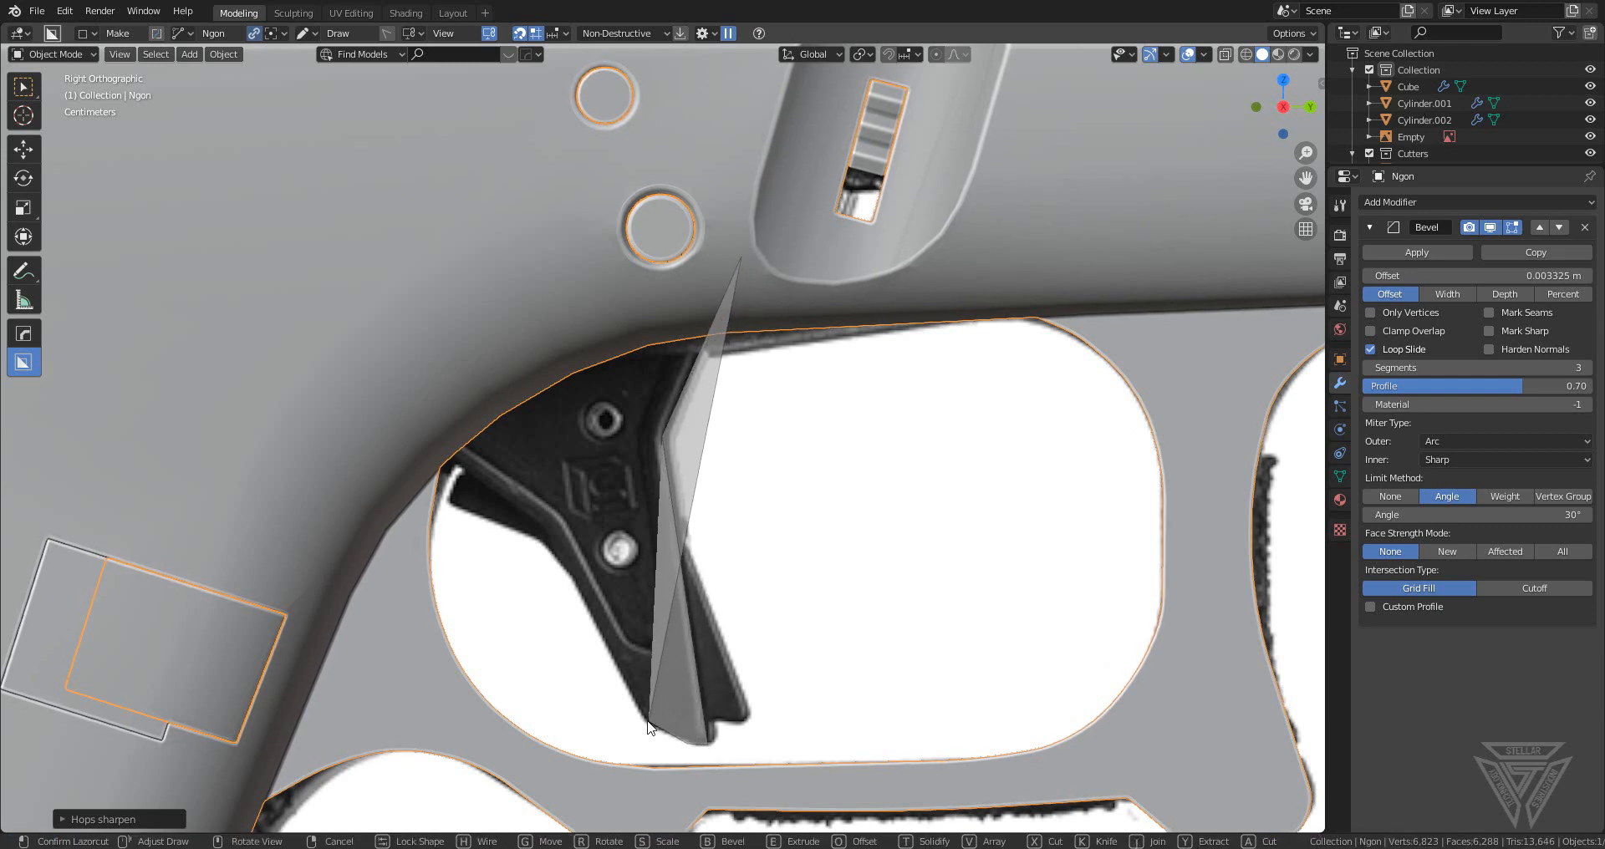
pyautogui.click(649, 726)
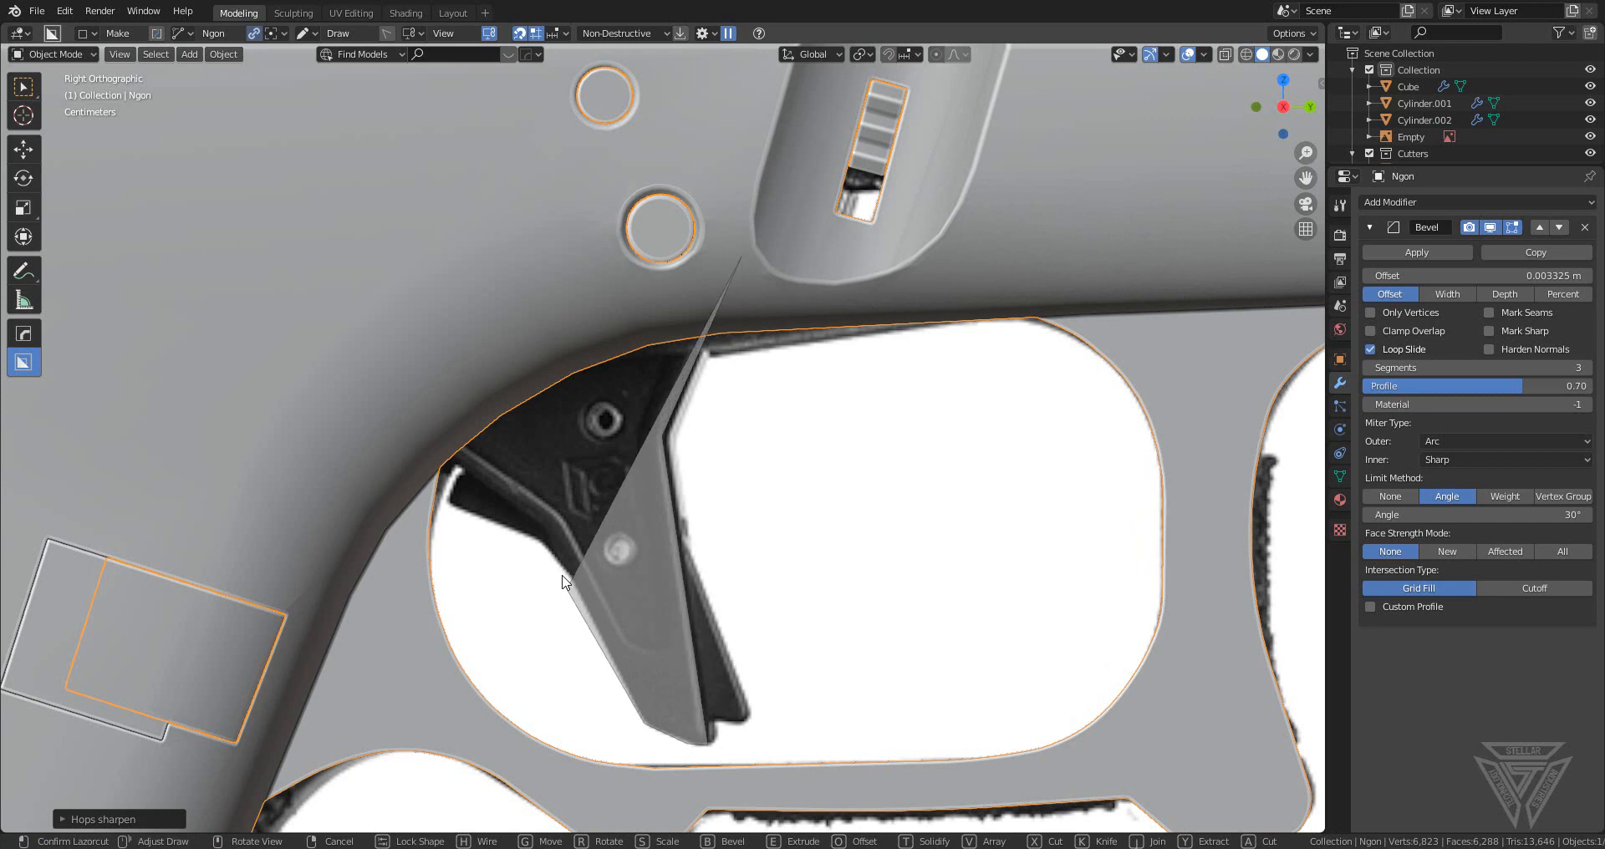
pyautogui.click(549, 526)
pyautogui.click(386, 407)
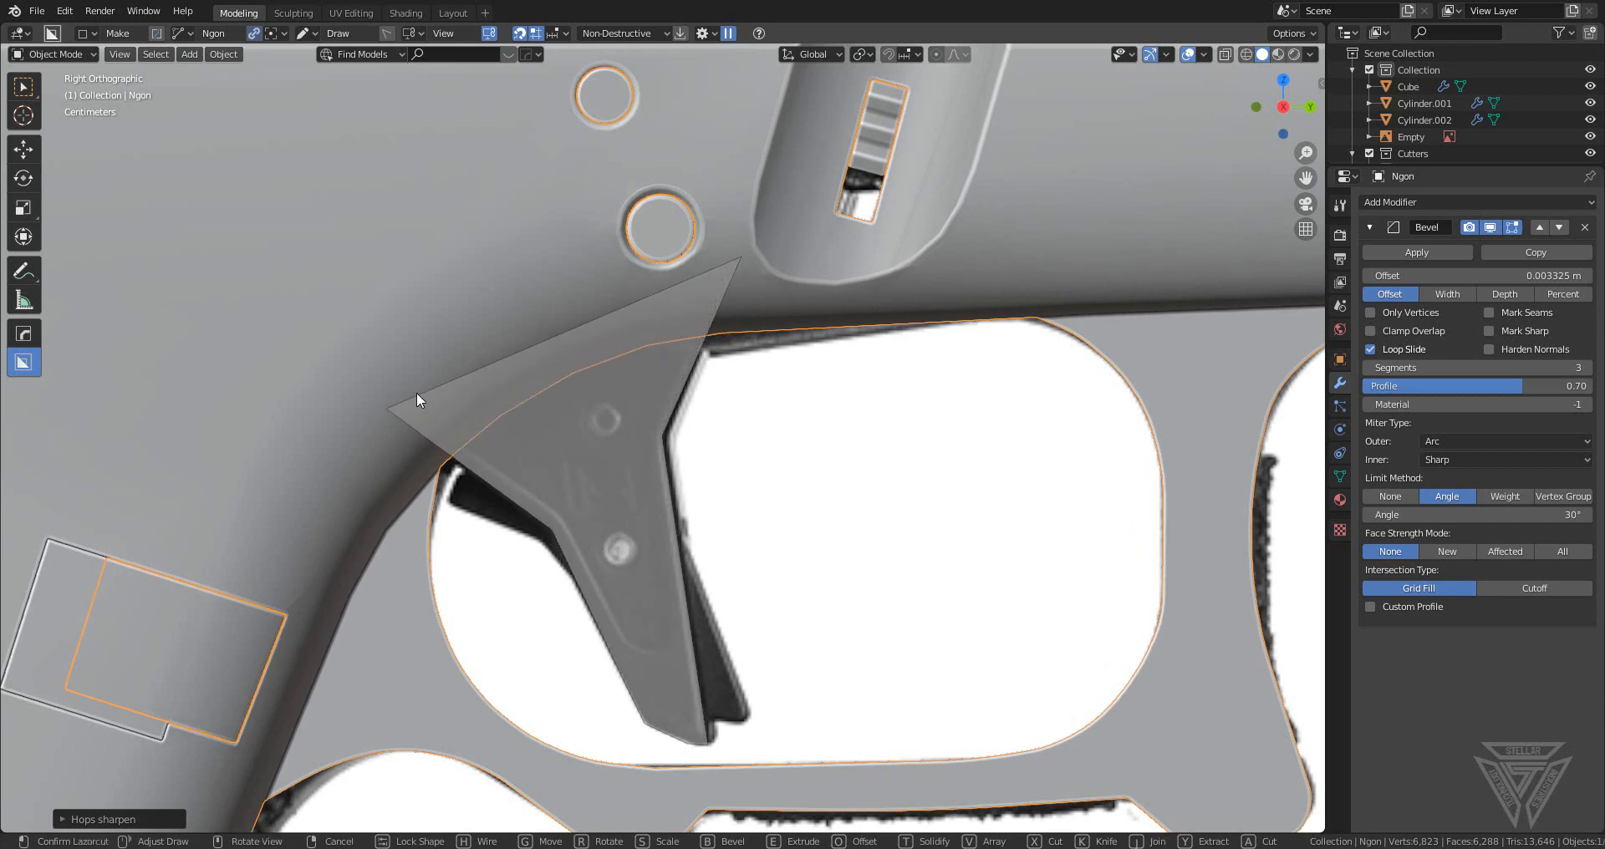
pyautogui.click(524, 301)
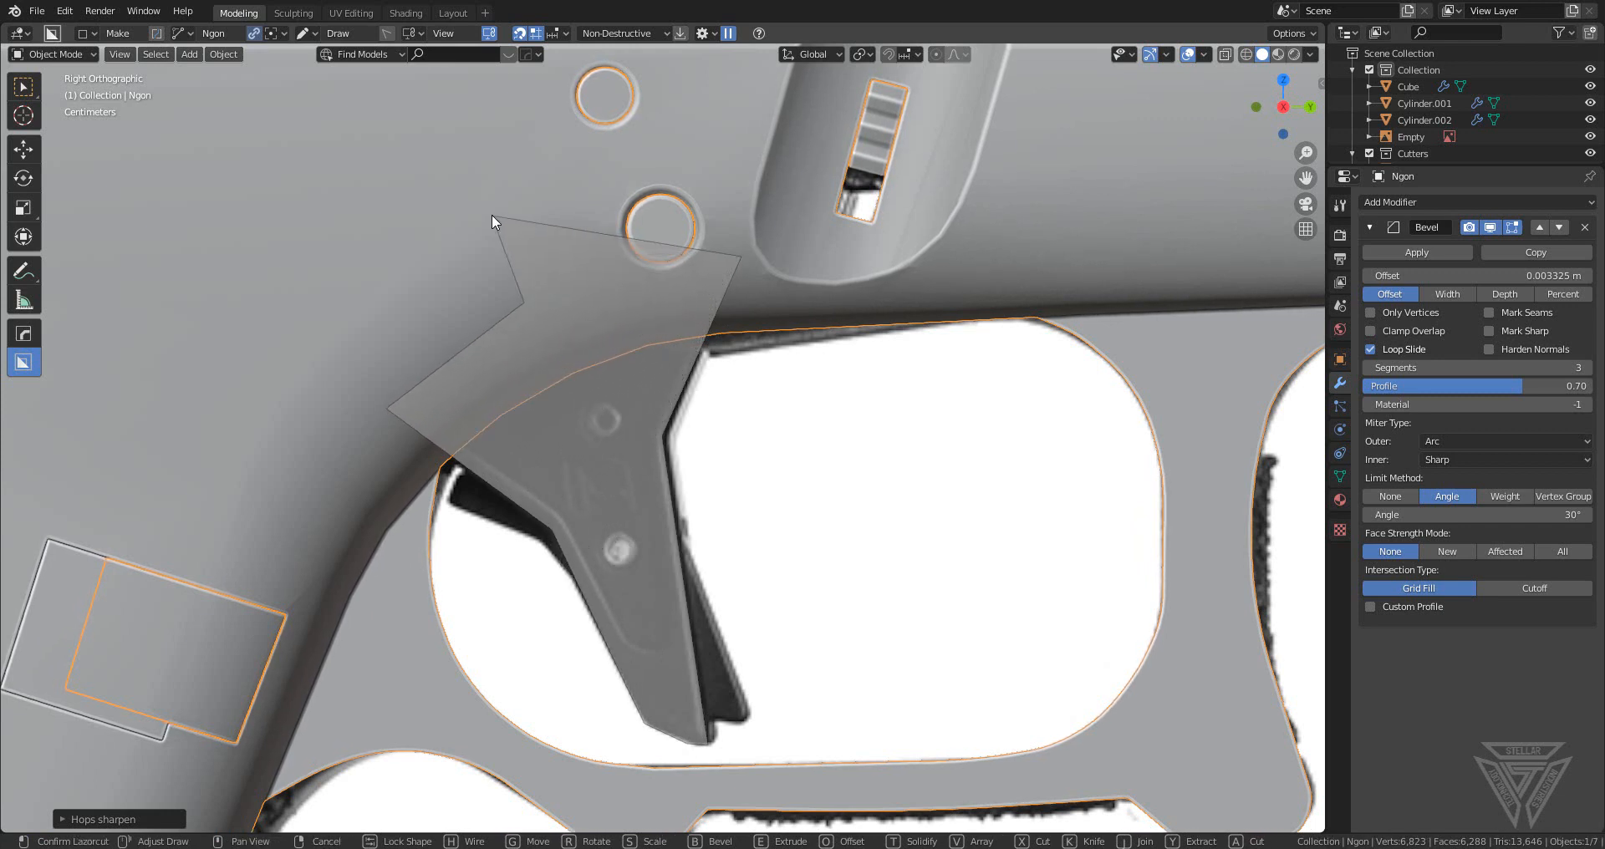
# - Extrude the trigger outline into a separate solid block
pyautogui.press('Tab')
pyautogui.scroll(-4, 724, 351)
pyautogui.moveTo(724, 351); pyautogui.dragTo(488, 468, button='middle')
pyautogui.scroll(-5, 659, 424)
pyautogui.scroll(-4, 659, 424)
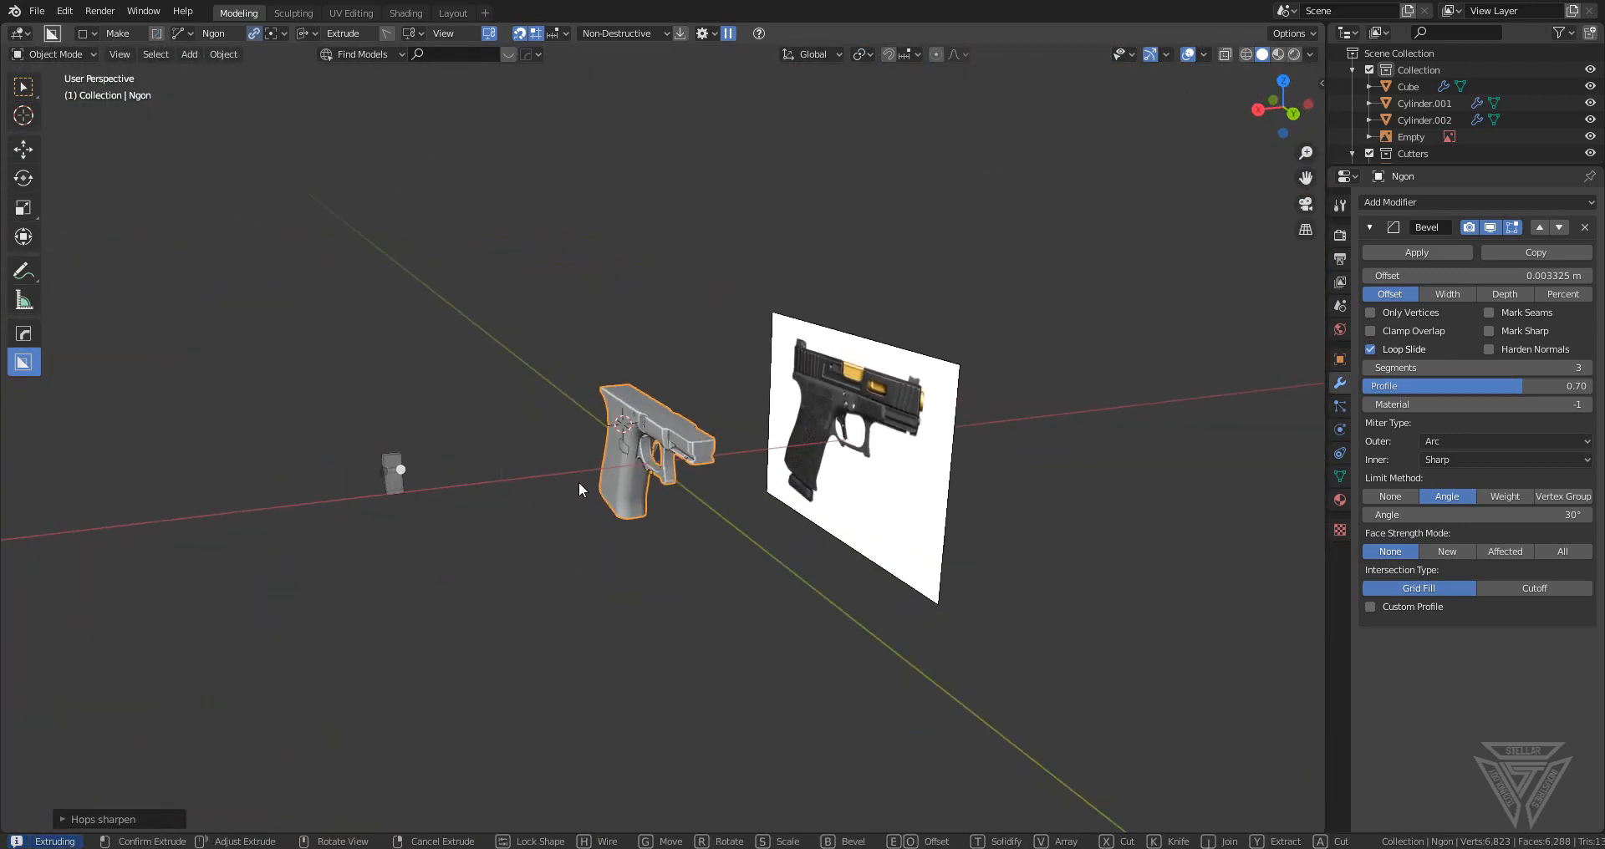
pyautogui.click(505, 466)
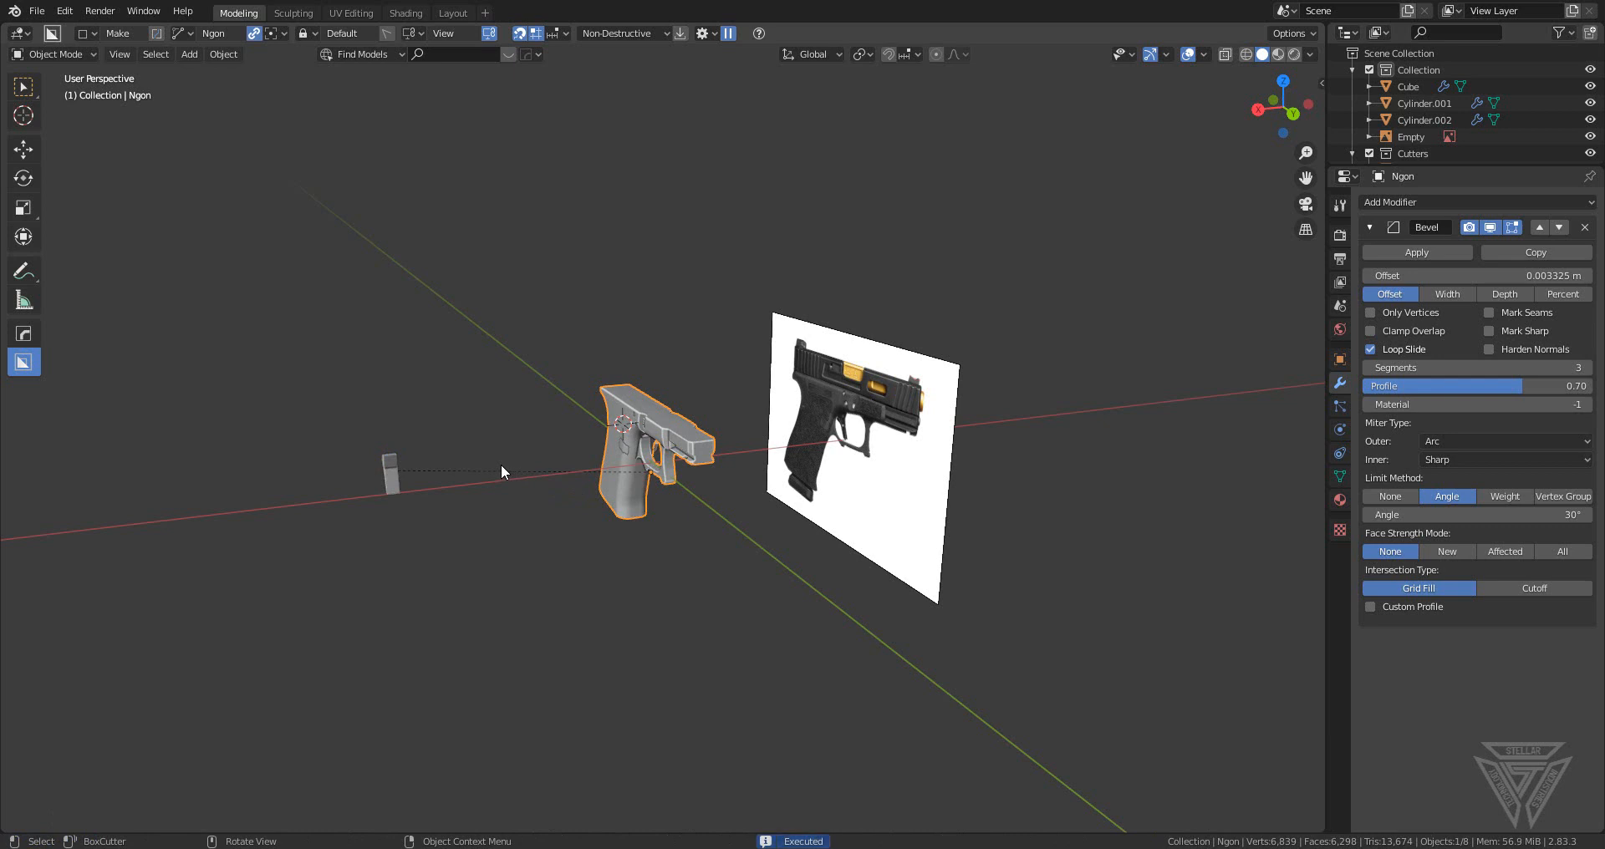
# - Clear the new trigger block's parent relation to the frame, using Clear and Keep Transformation
pyautogui.scroll(2, 502, 485)
pyautogui.keyDown('shift'); pyautogui.moveTo(509, 512); pyautogui.dragTo(636, 507, button='middle'); pyautogui.keyUp('shift')
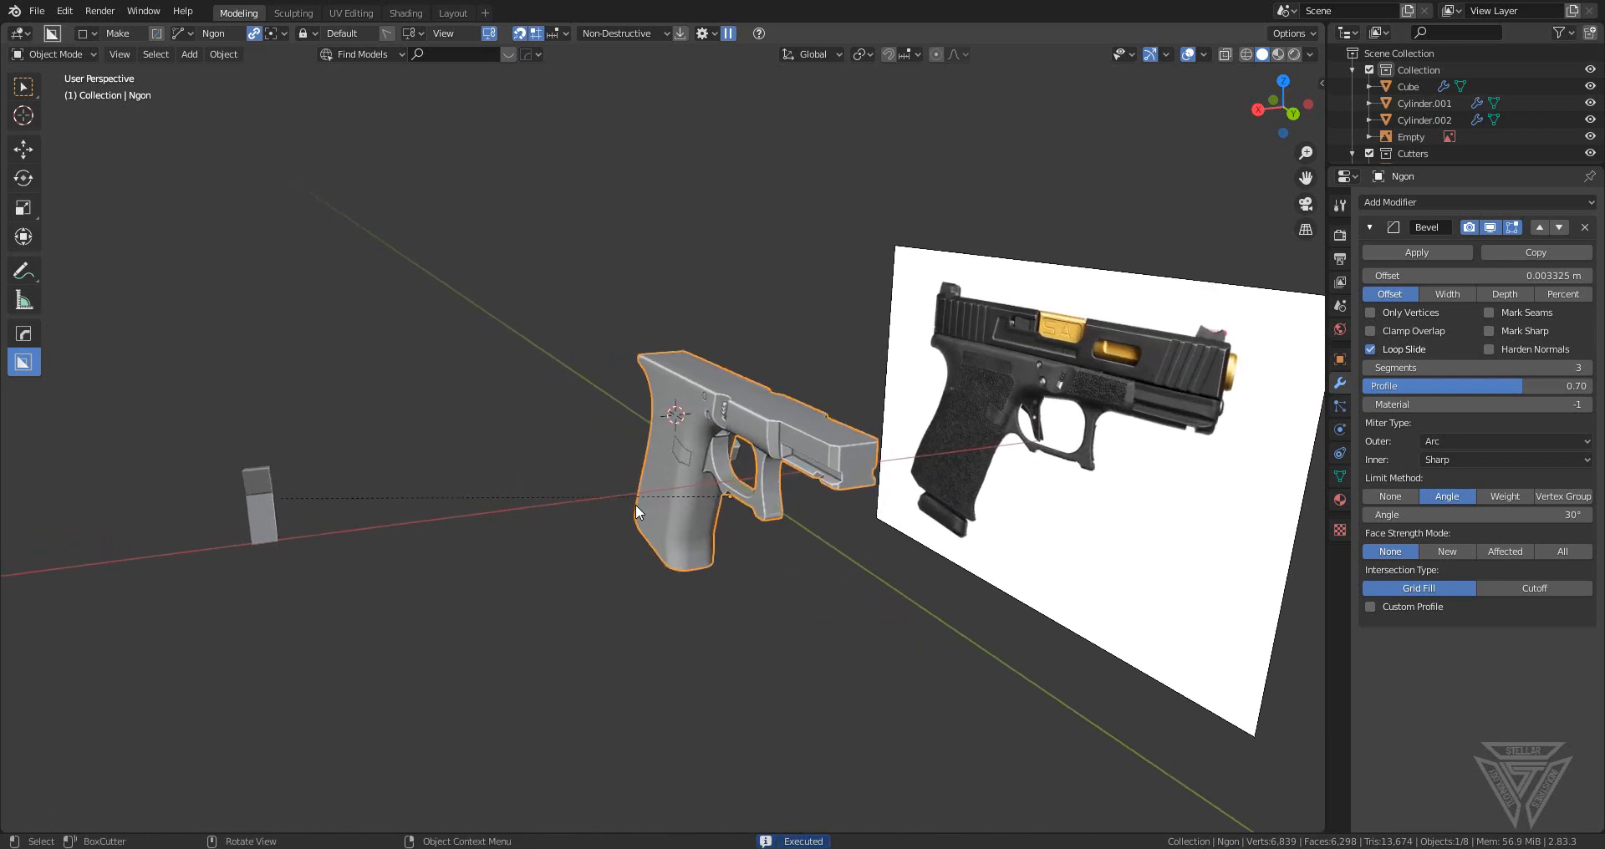
pyautogui.keyDown('shift'); pyautogui.click(258, 505); pyautogui.keyUp('shift')
pyautogui.press('F3')
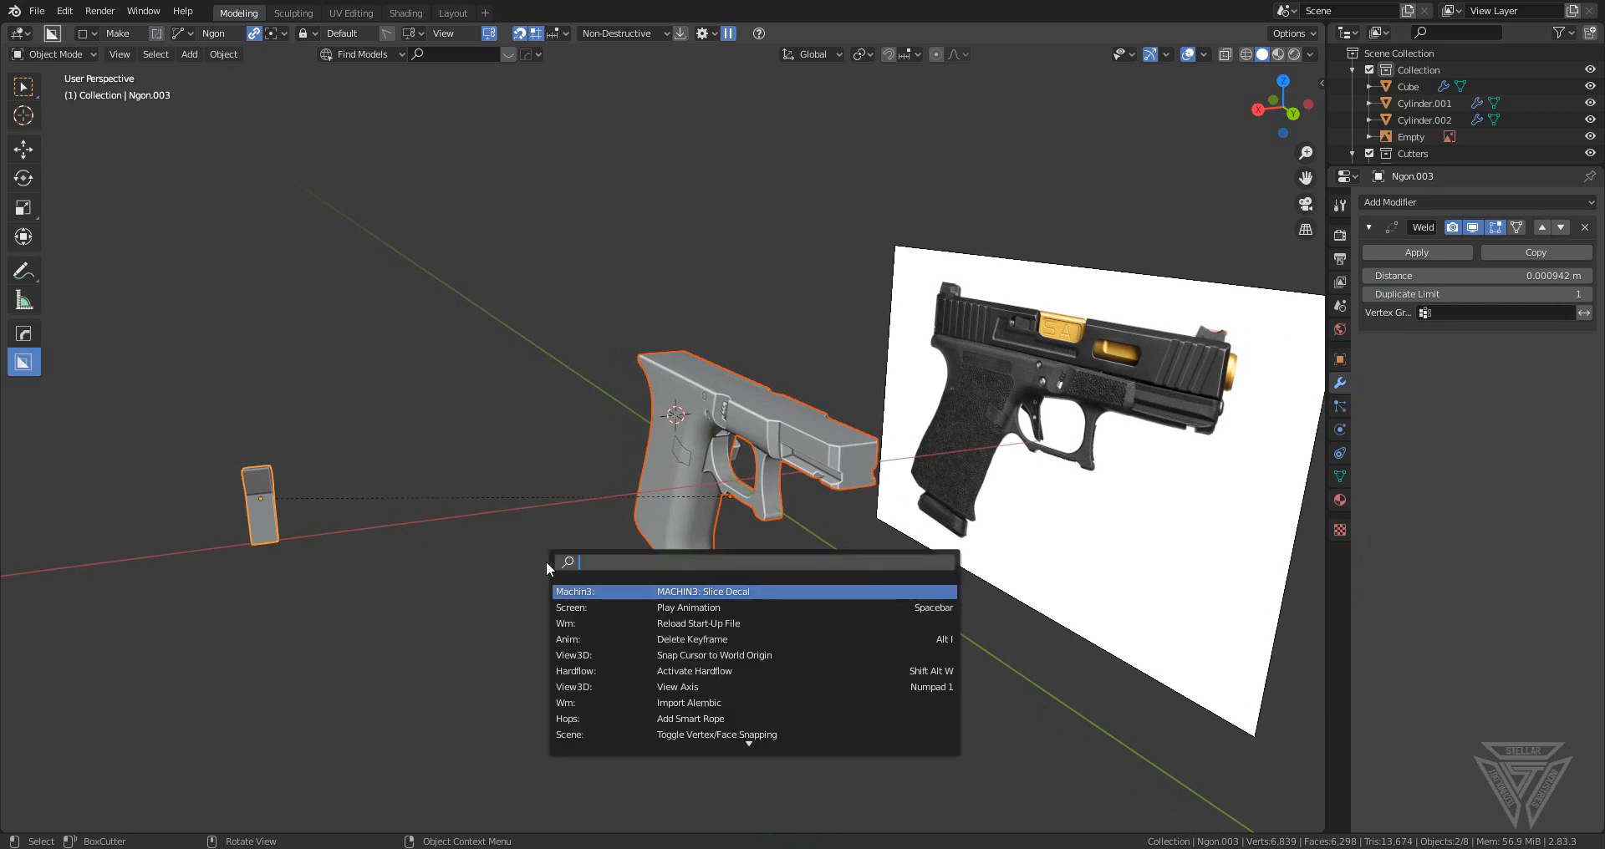
pyautogui.write('clear')
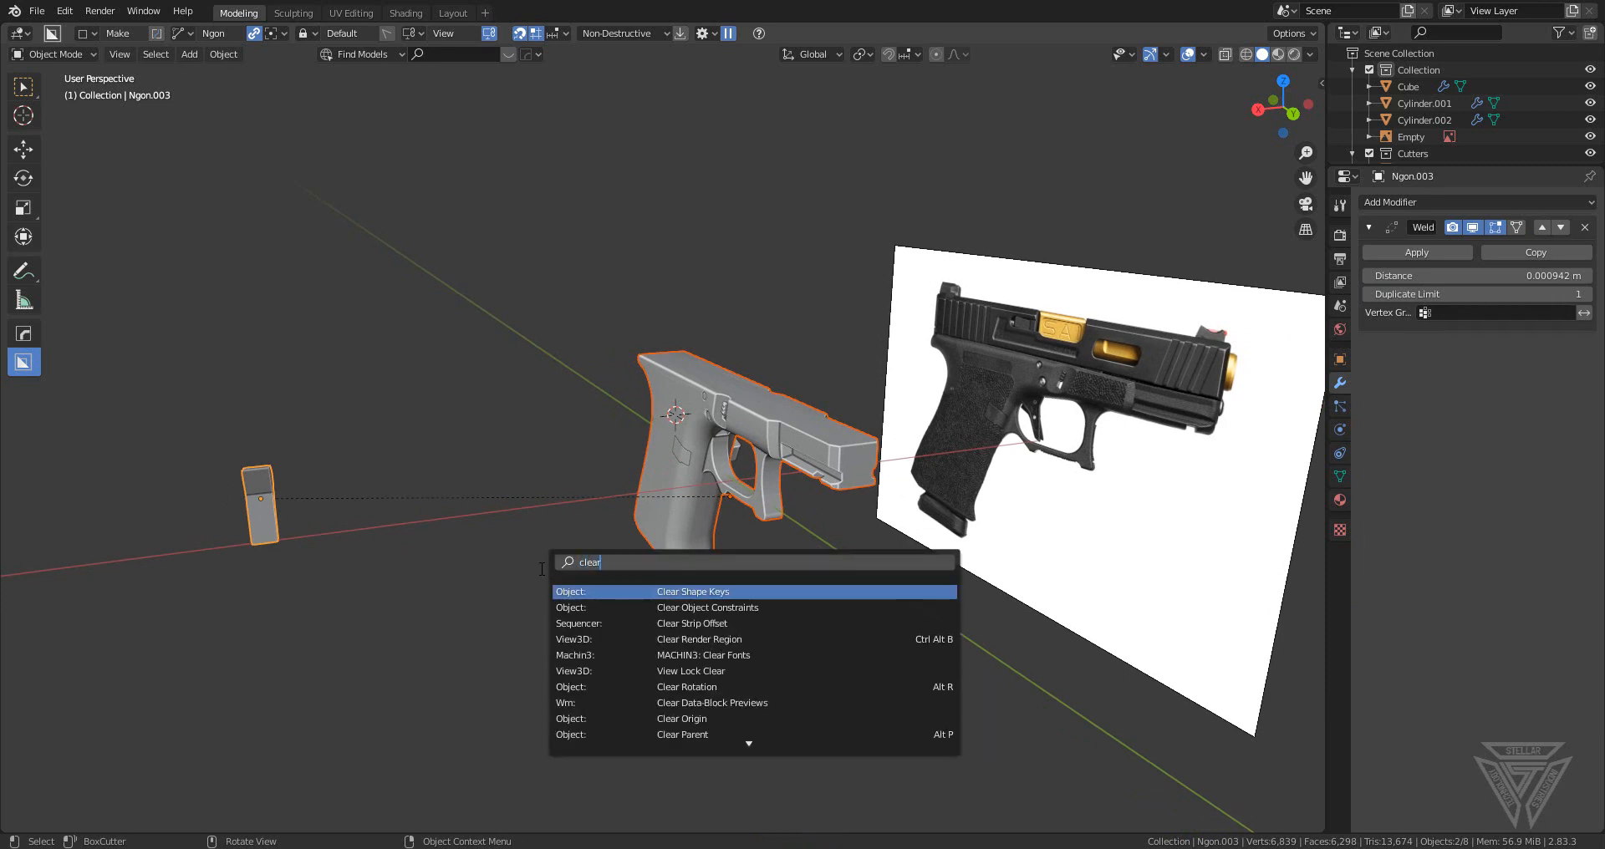
pyautogui.click(694, 735)
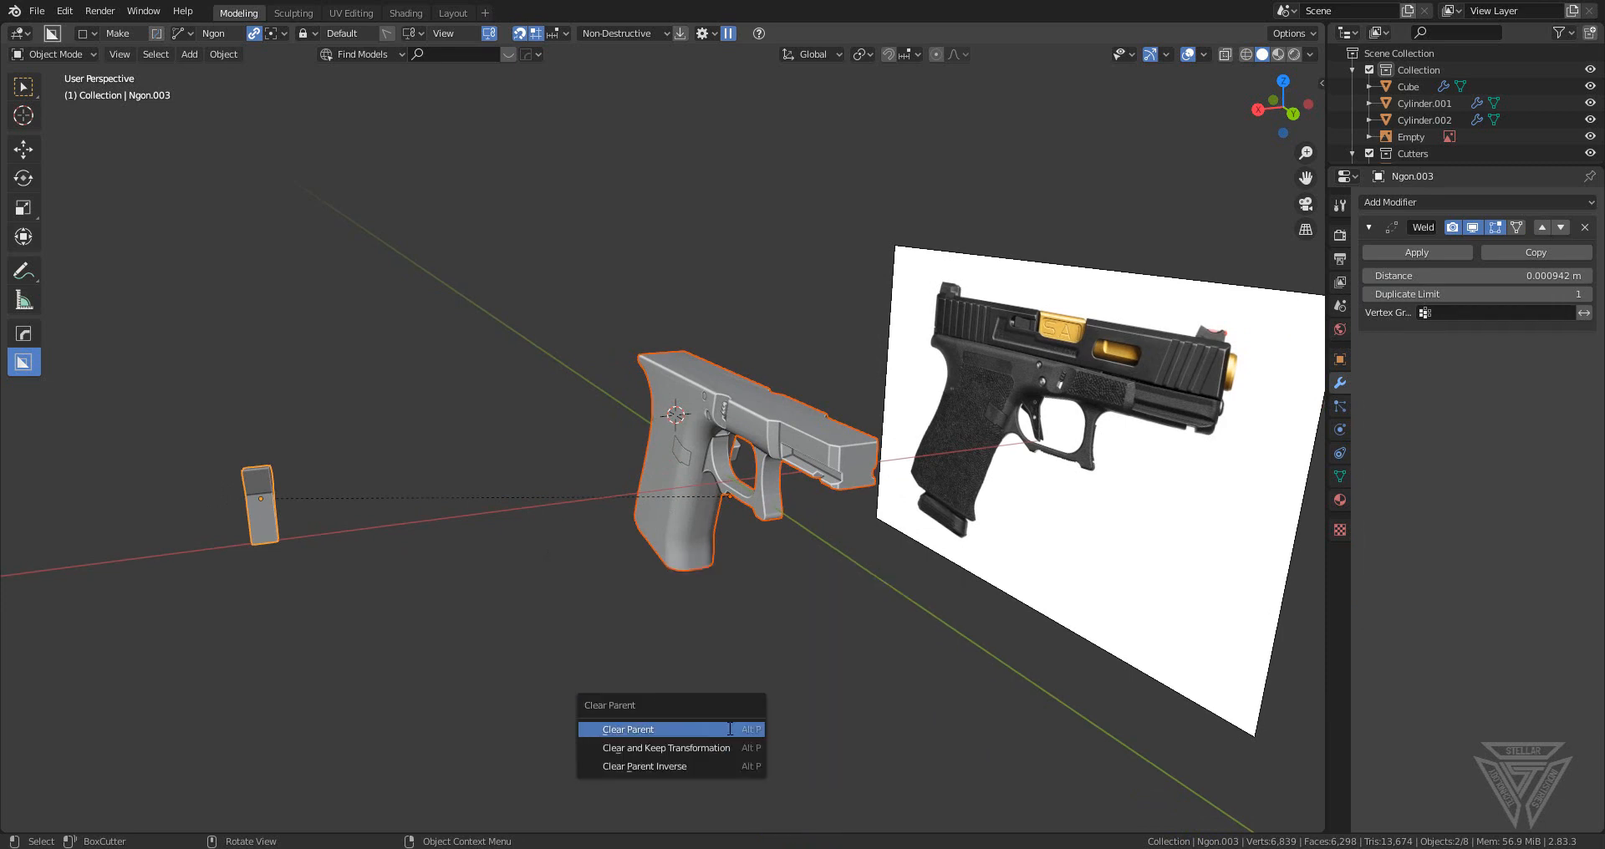
pyautogui.click(696, 745)
# - Snap the trigger block to the 3D cursor and move it over the reference trigger in the right orthographic view
pyautogui.click(416, 514)
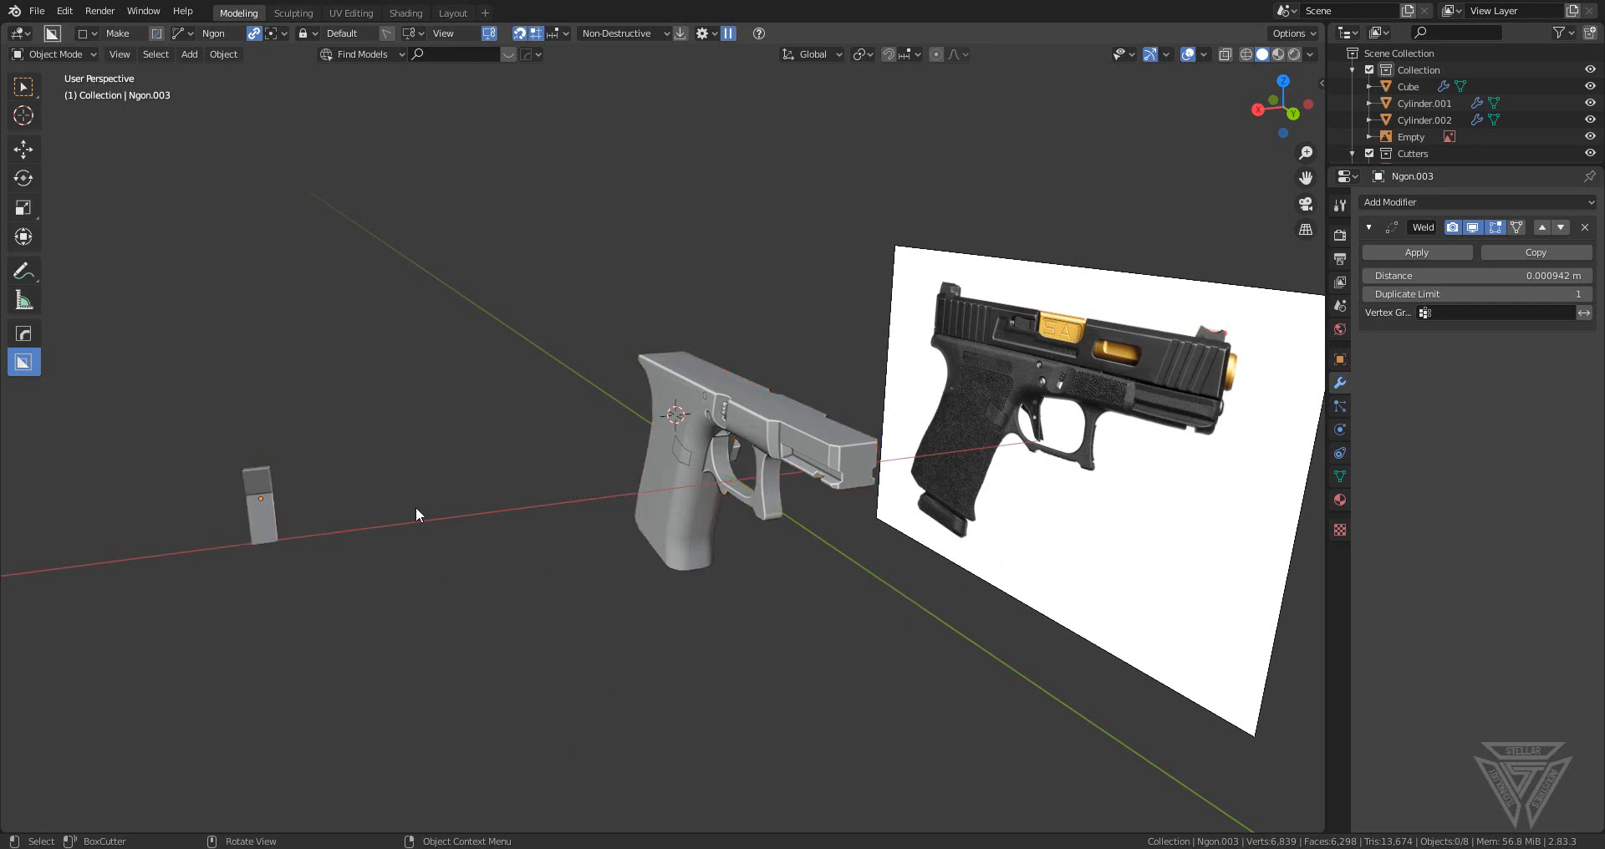
pyautogui.hotkey('shift', 's')
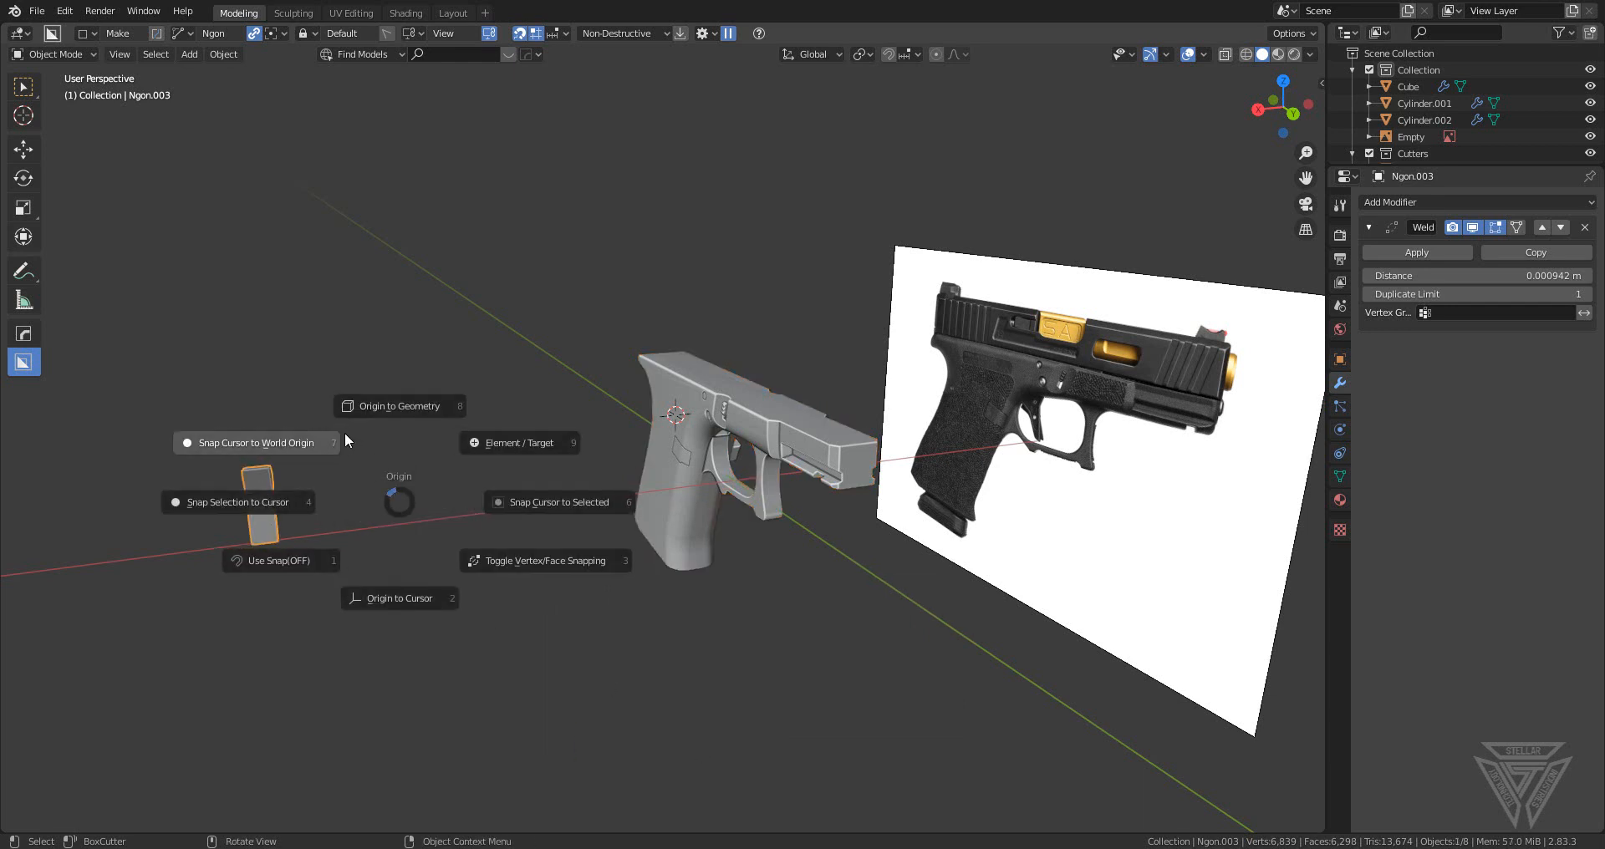
pyautogui.click(284, 503)
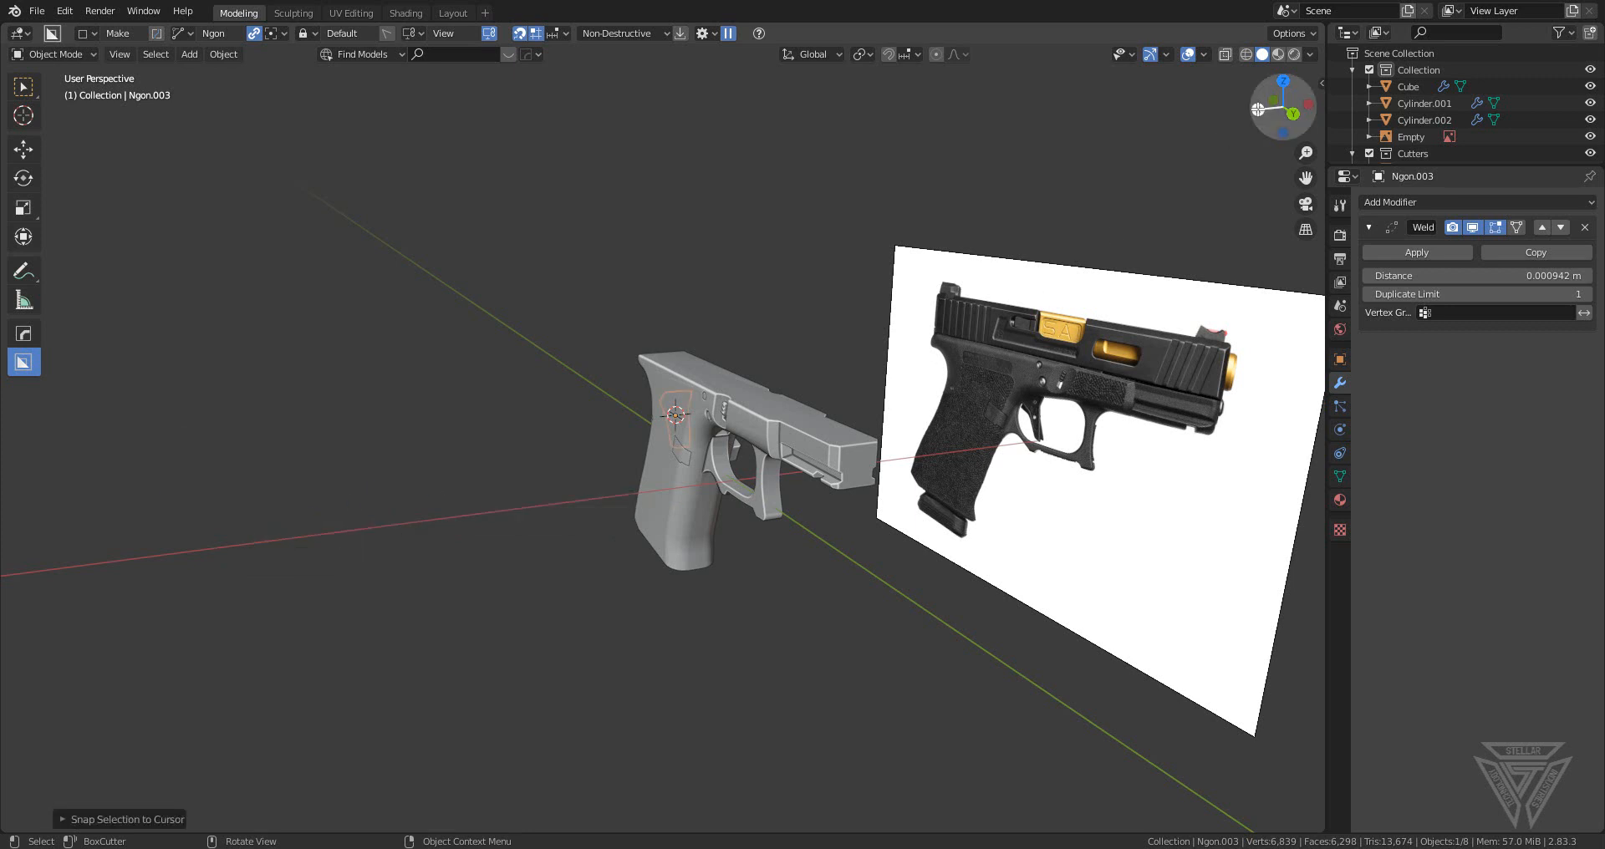
pyautogui.click(1258, 109)
pyautogui.press('g')
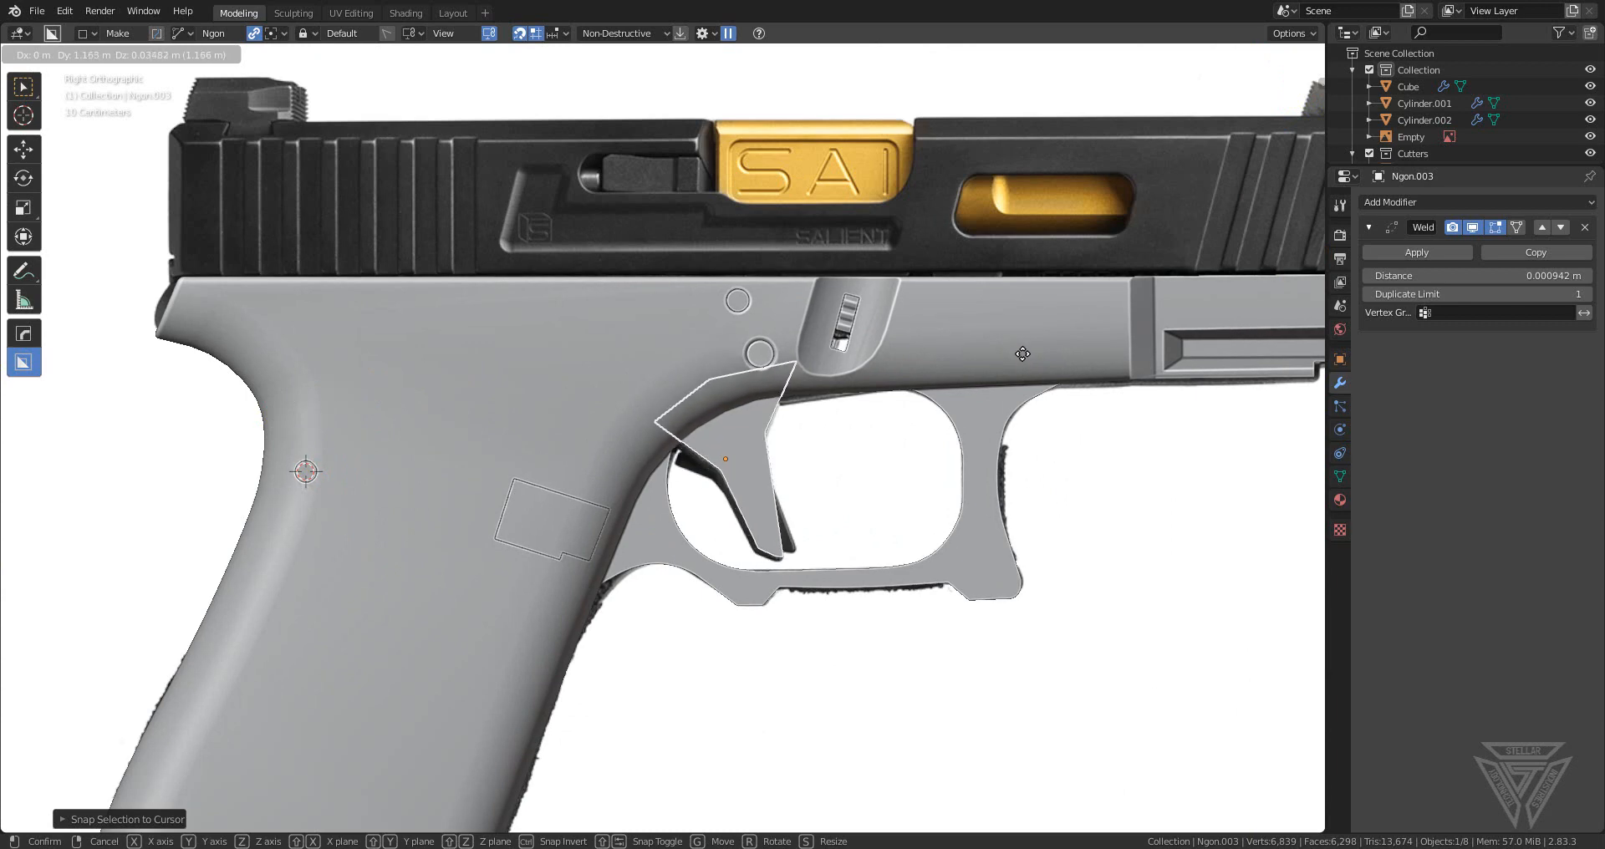
pyautogui.click(1014, 353)
# - Scale the trigger block along the X axis to adjust its thickness within the trigger guard
pyautogui.scroll(1, 1013, 352)
pyautogui.scroll(2, 1013, 353)
pyautogui.moveTo(999, 361); pyautogui.dragTo(762, 413, button='middle')
pyautogui.press('s')
pyautogui.press('x')
pyautogui.click(974, 404)
pyautogui.scroll(3, 811, 379)
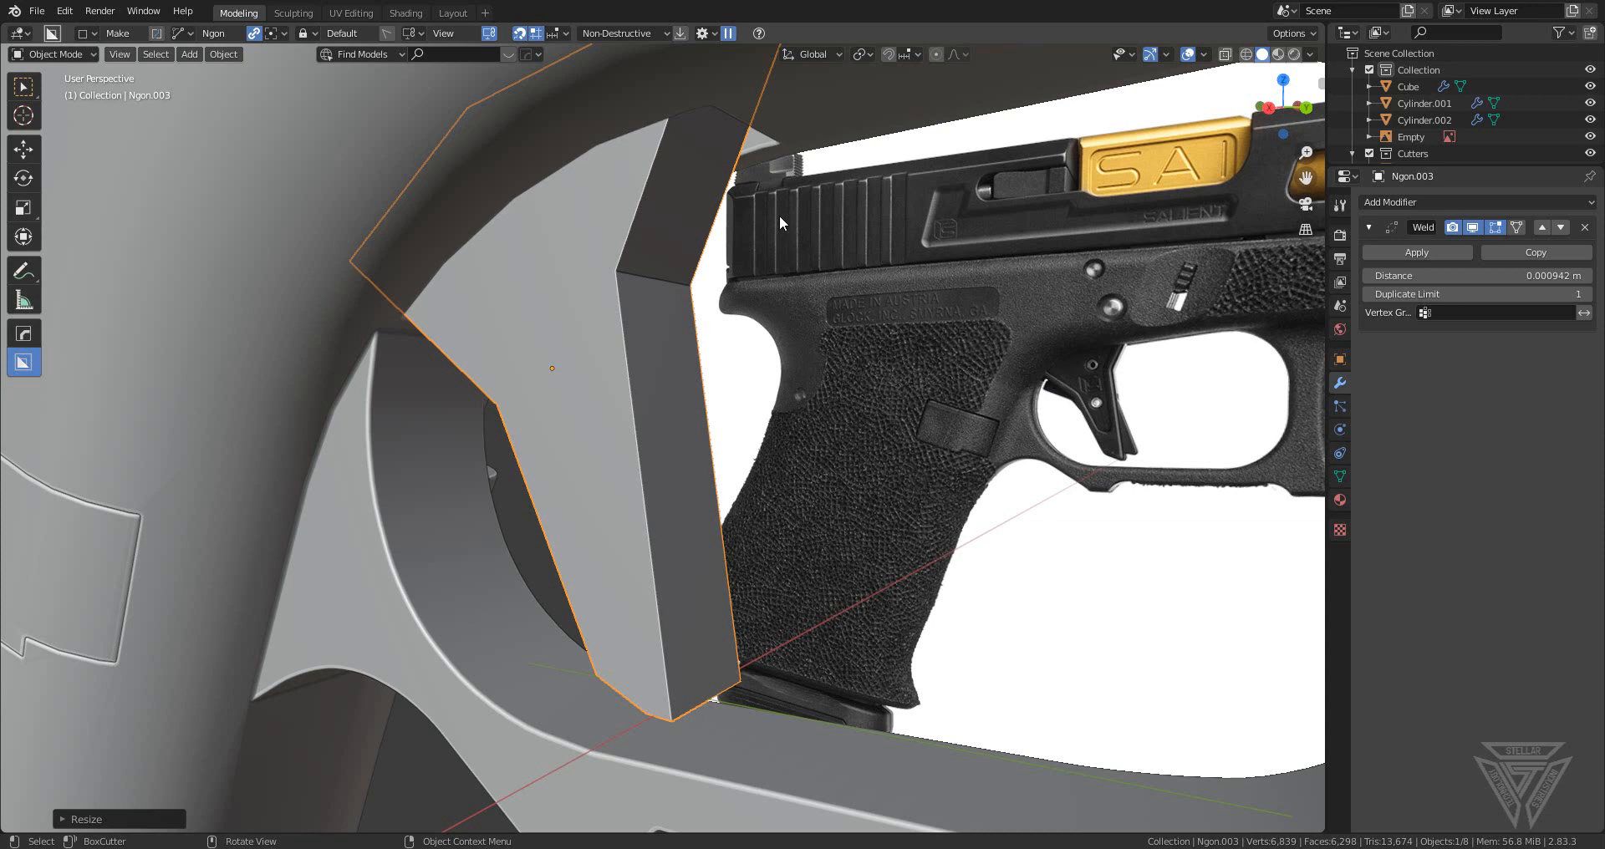
pyautogui.scroll(-4, 630, 419)
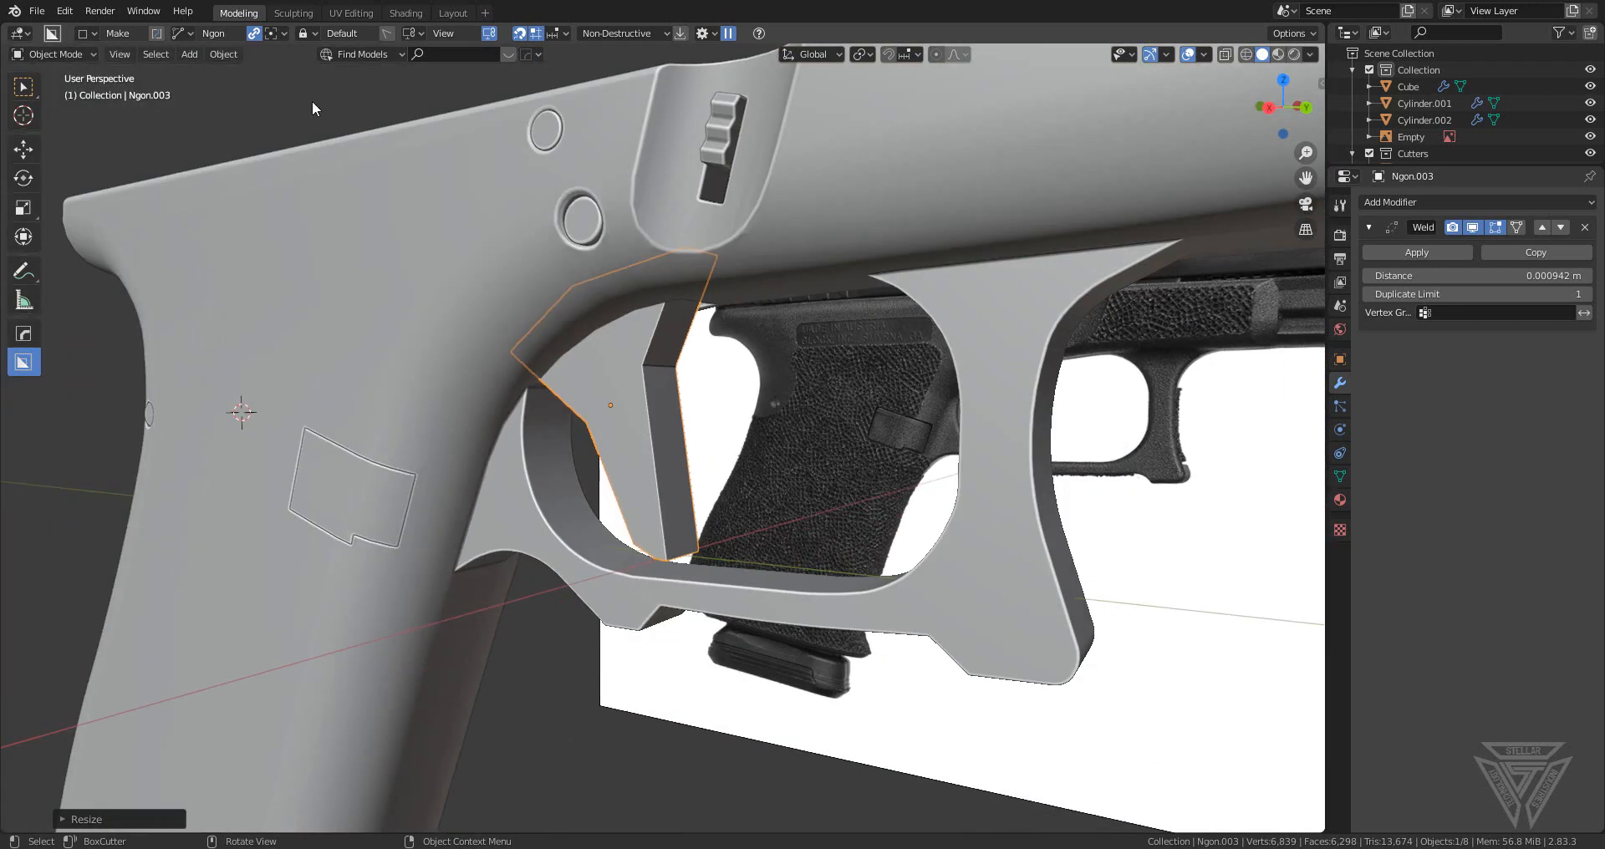
# - Slightly narrow the trigger block along the X axis to refine its thickness inside the trigger guard
pyautogui.scroll(6, 597, 402)
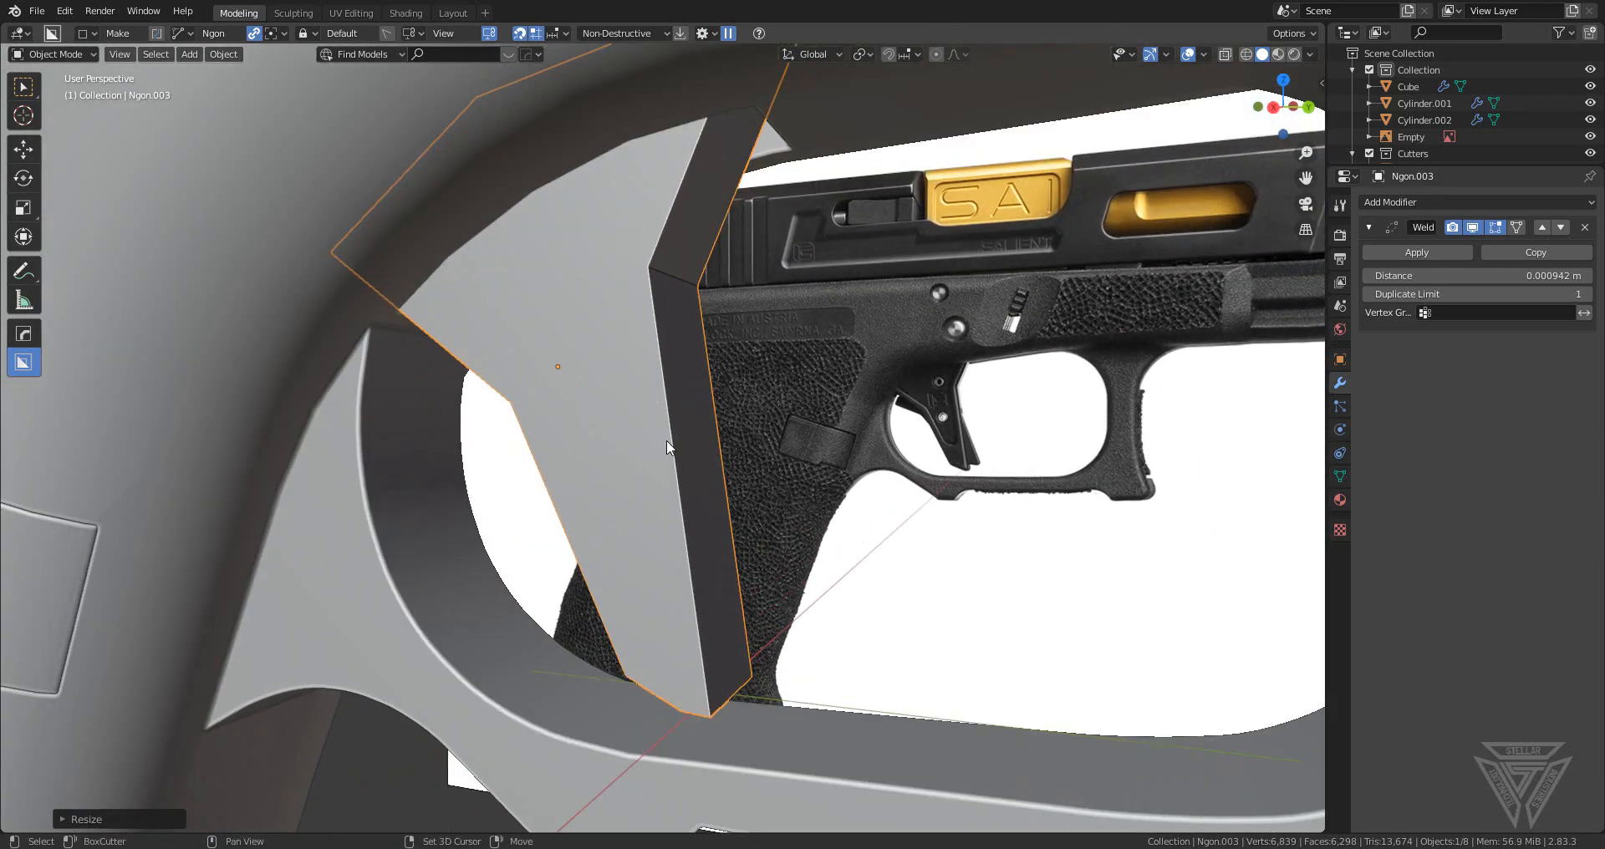
pyautogui.moveTo(666, 440); pyautogui.dragTo(973, 447, button='middle')
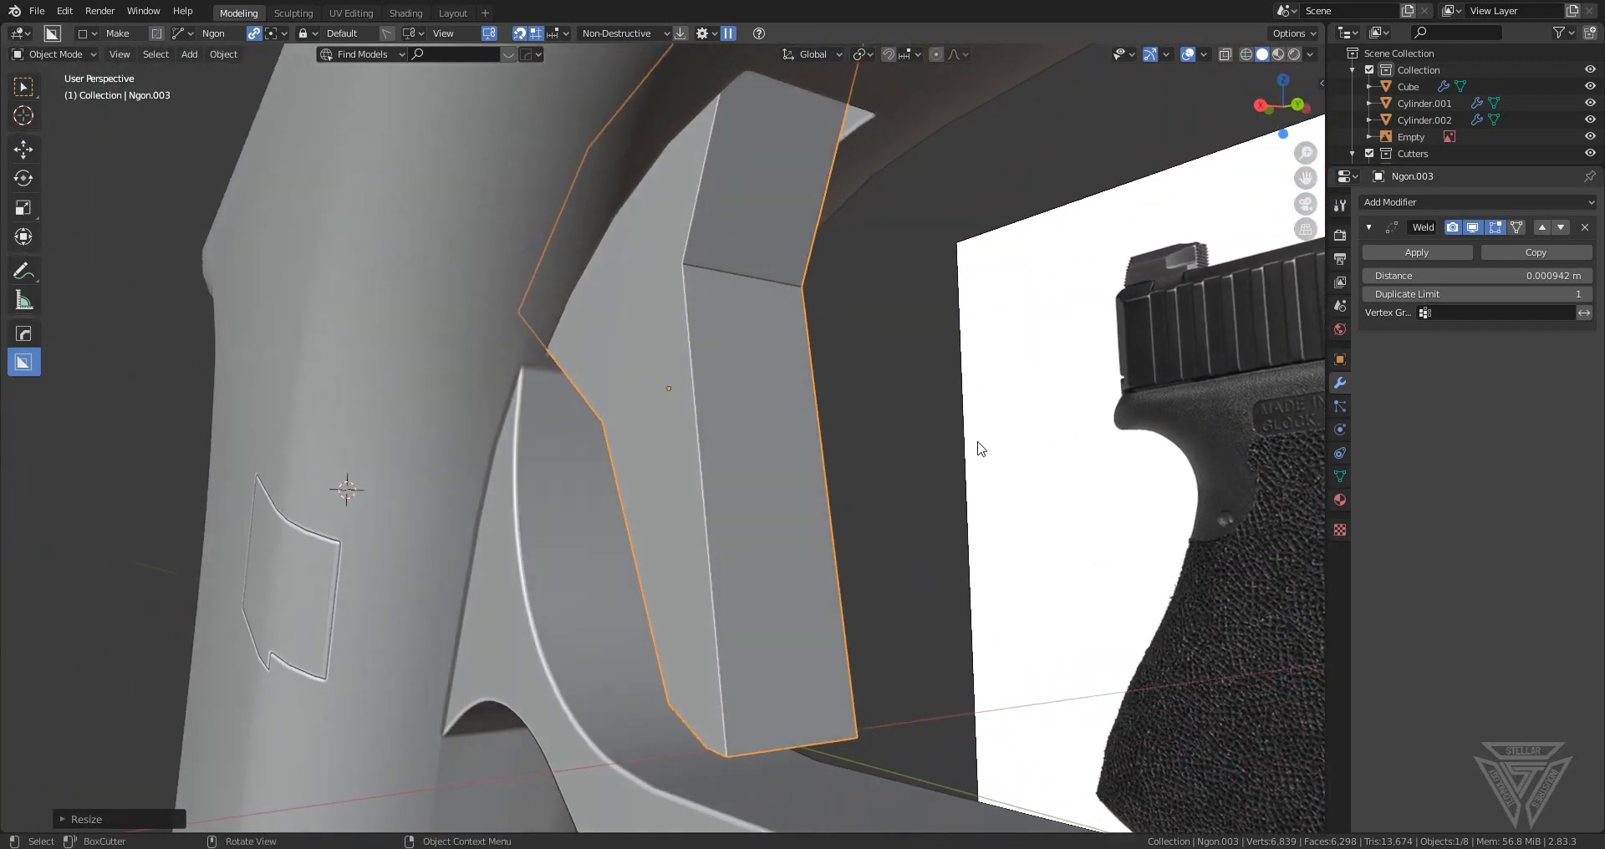
pyautogui.press('s')
pyautogui.press('x')
pyautogui.click(953, 441)
pyautogui.moveTo(848, 440)
pyautogui.mouseDown(button='middle')
pyautogui.moveTo(797, 458)
pyautogui.moveTo(872, 436)
pyautogui.moveTo(831, 436)
pyautogui.mouseUp(button='middle')
pyautogui.moveTo(655, 373); pyautogui.dragTo(815, 441, button='middle')
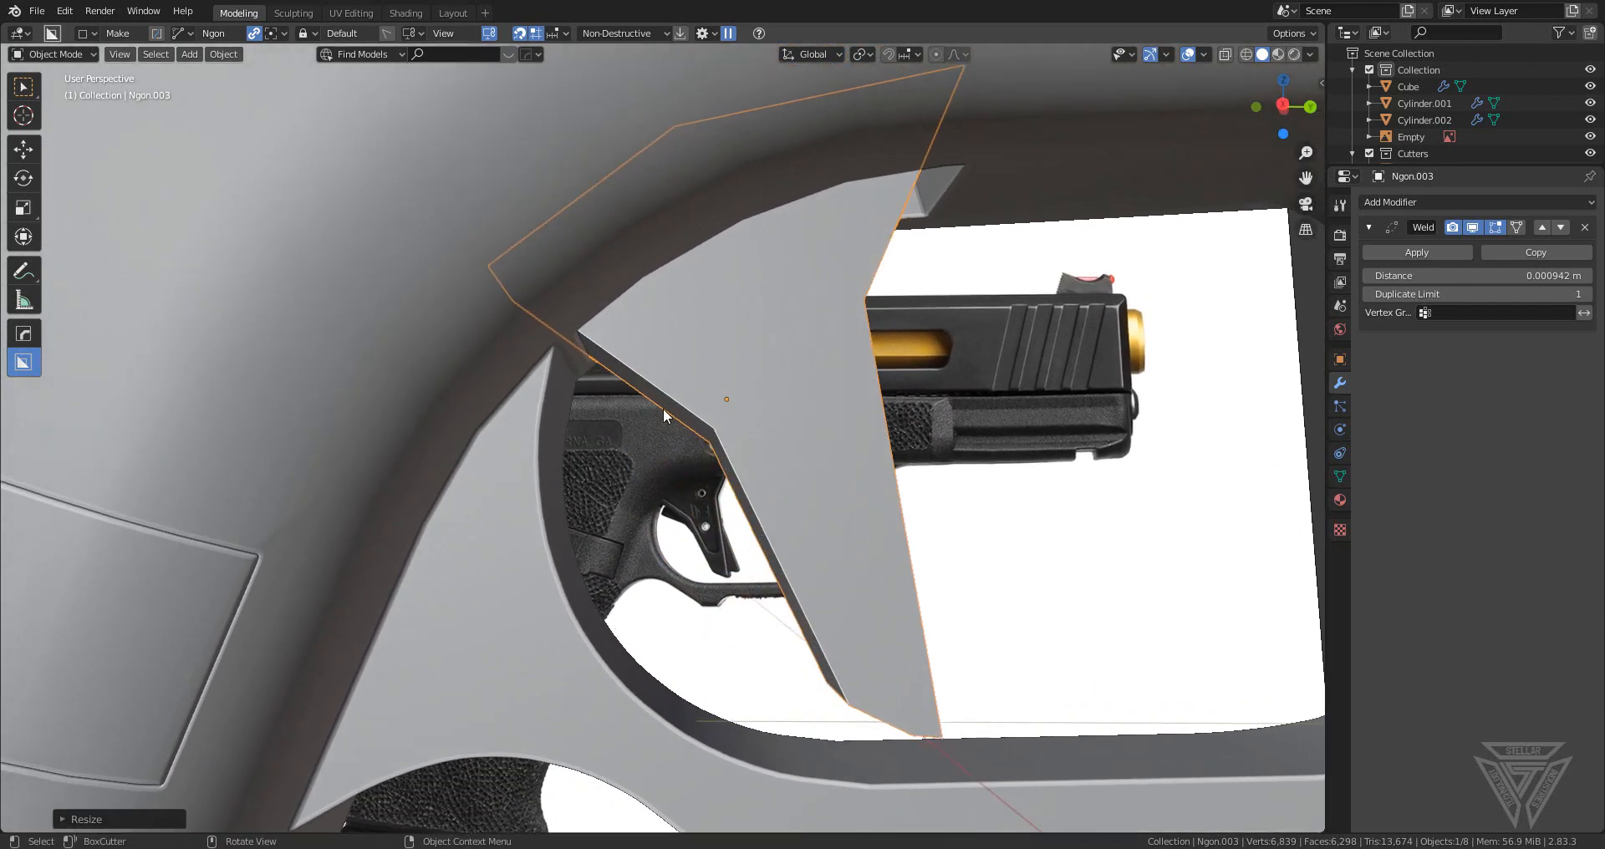
# - Sharpen the trigger block with HardOps and bevel its edges with an offset of about 0.004 m
pyautogui.moveTo(717, 441); pyautogui.dragTo(748, 454, button='middle')
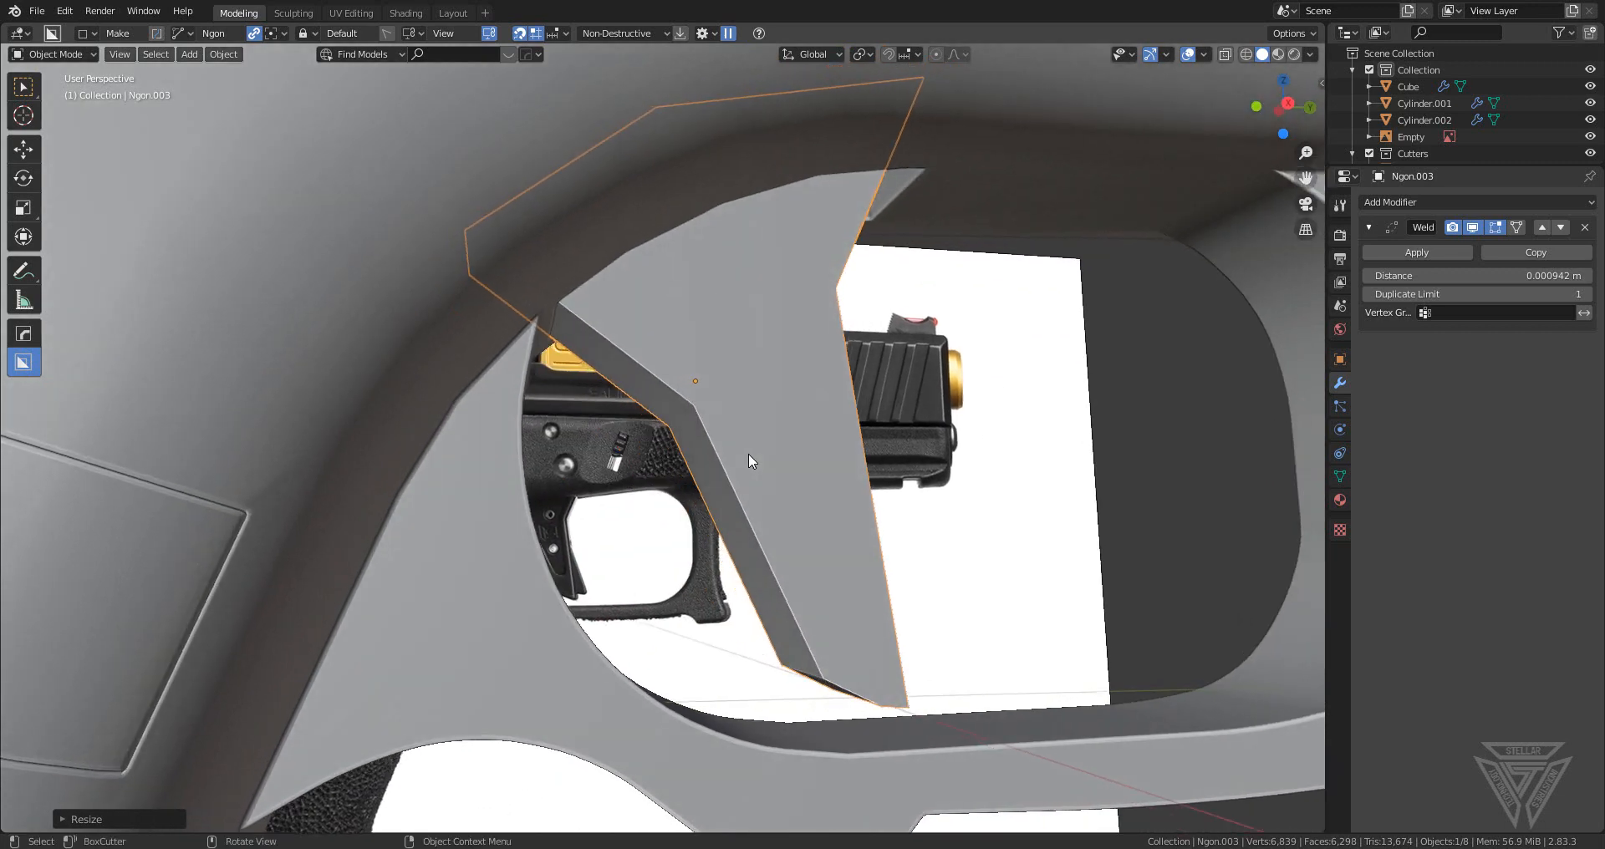
pyautogui.press('q')
pyautogui.click(749, 453)
pyautogui.press('q')
pyautogui.click(745, 479)
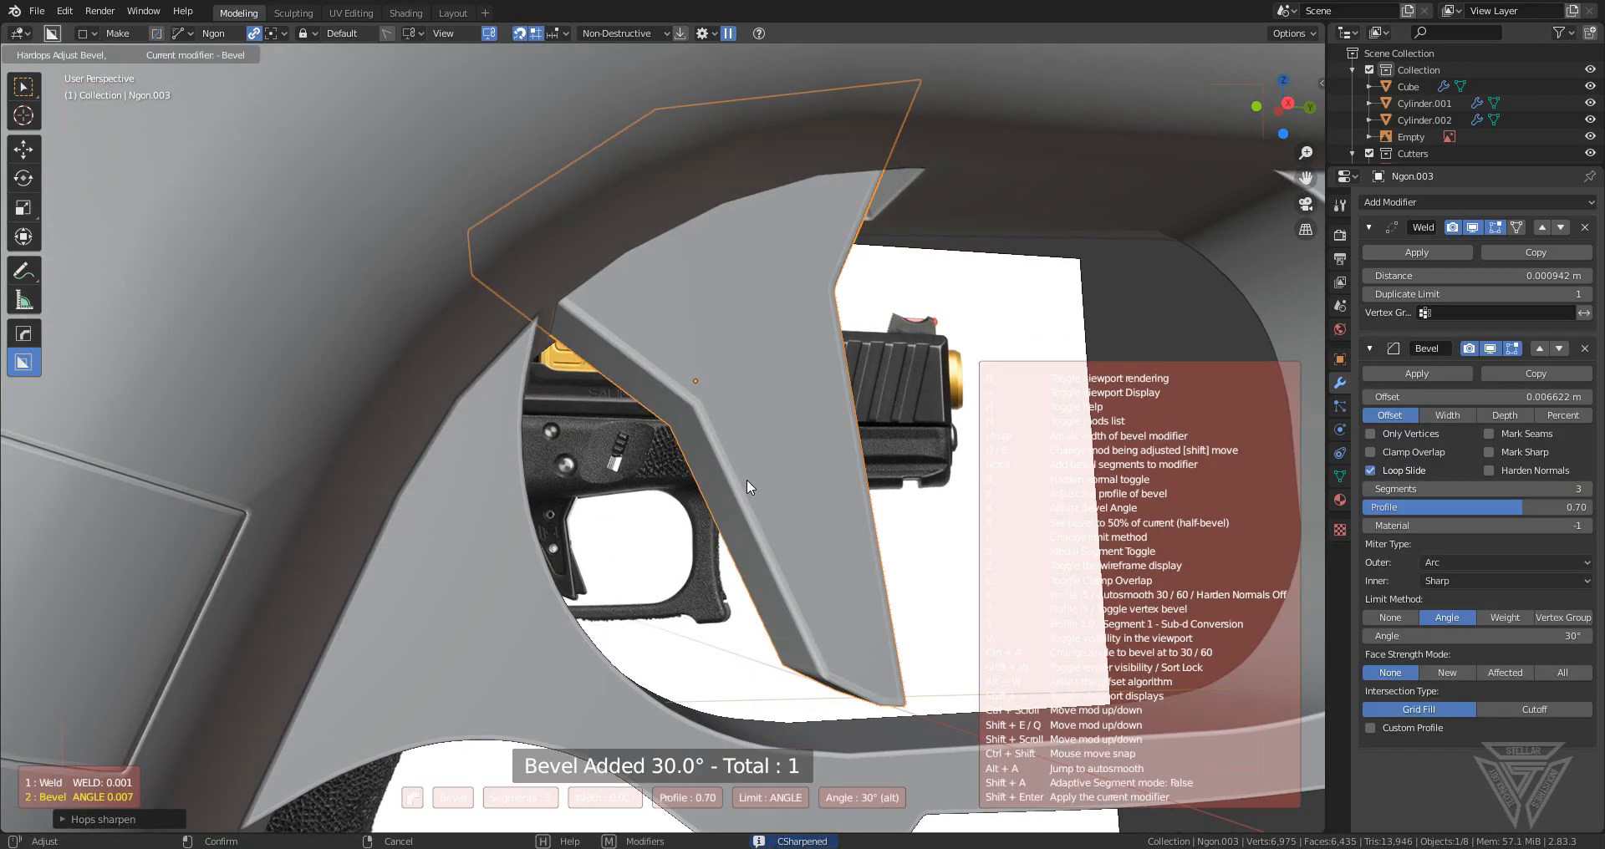
pyautogui.click(769, 478)
# - In Edit Mode, slide the edge at the trigger's lower front tip and bevel it with 3 segments
pyautogui.moveTo(750, 475); pyautogui.dragTo(695, 473, button='middle')
pyautogui.press('Tab')
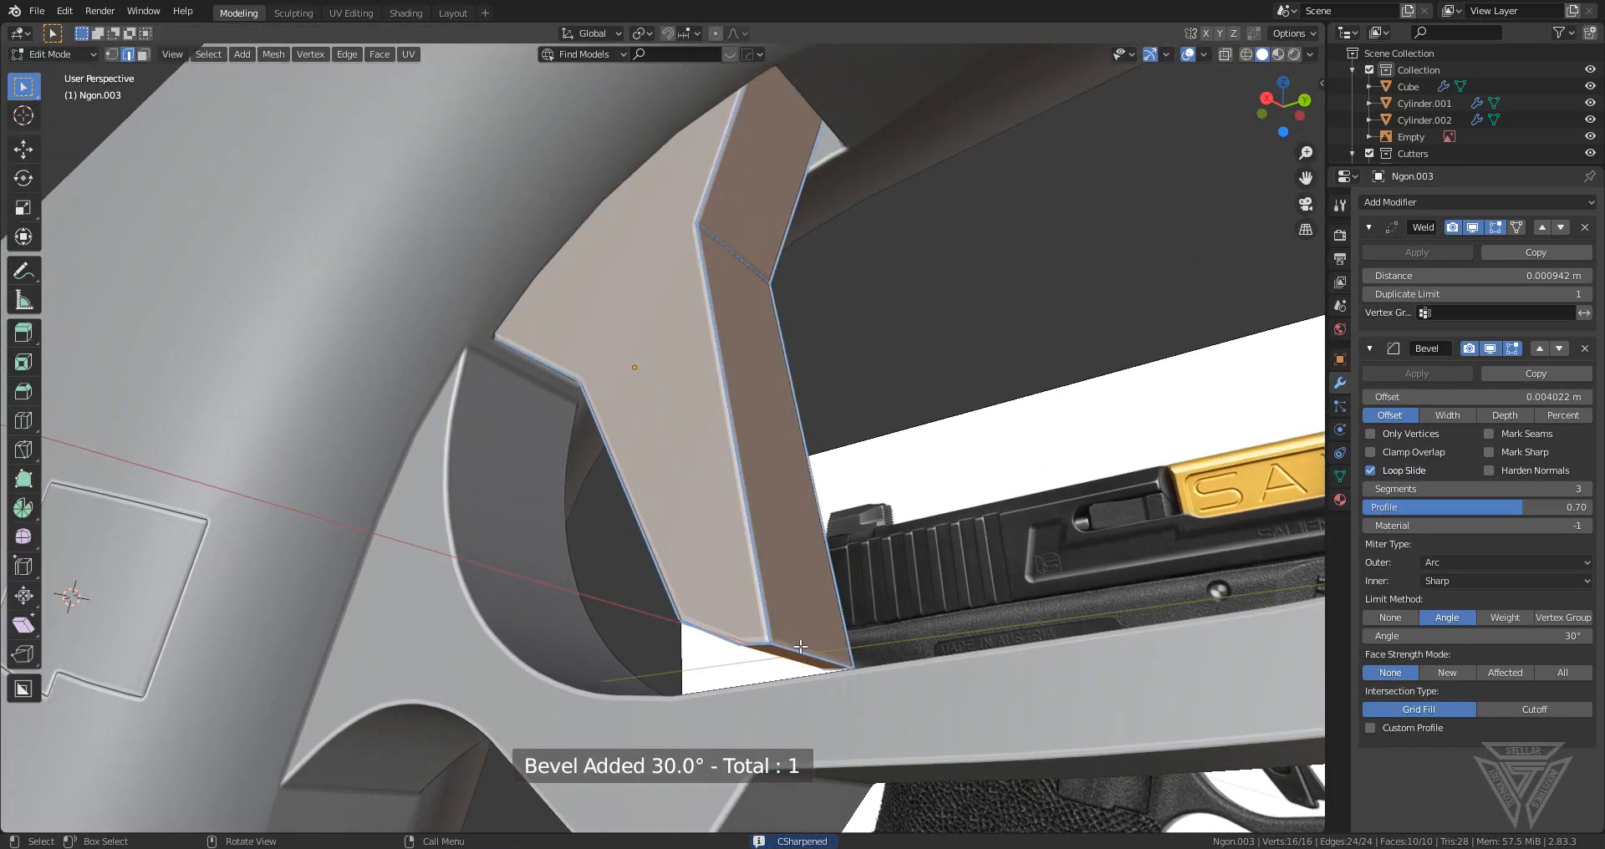
pyautogui.moveTo(842, 635); pyautogui.dragTo(870, 612, button='middle')
pyautogui.press('g')
pyautogui.press('g')
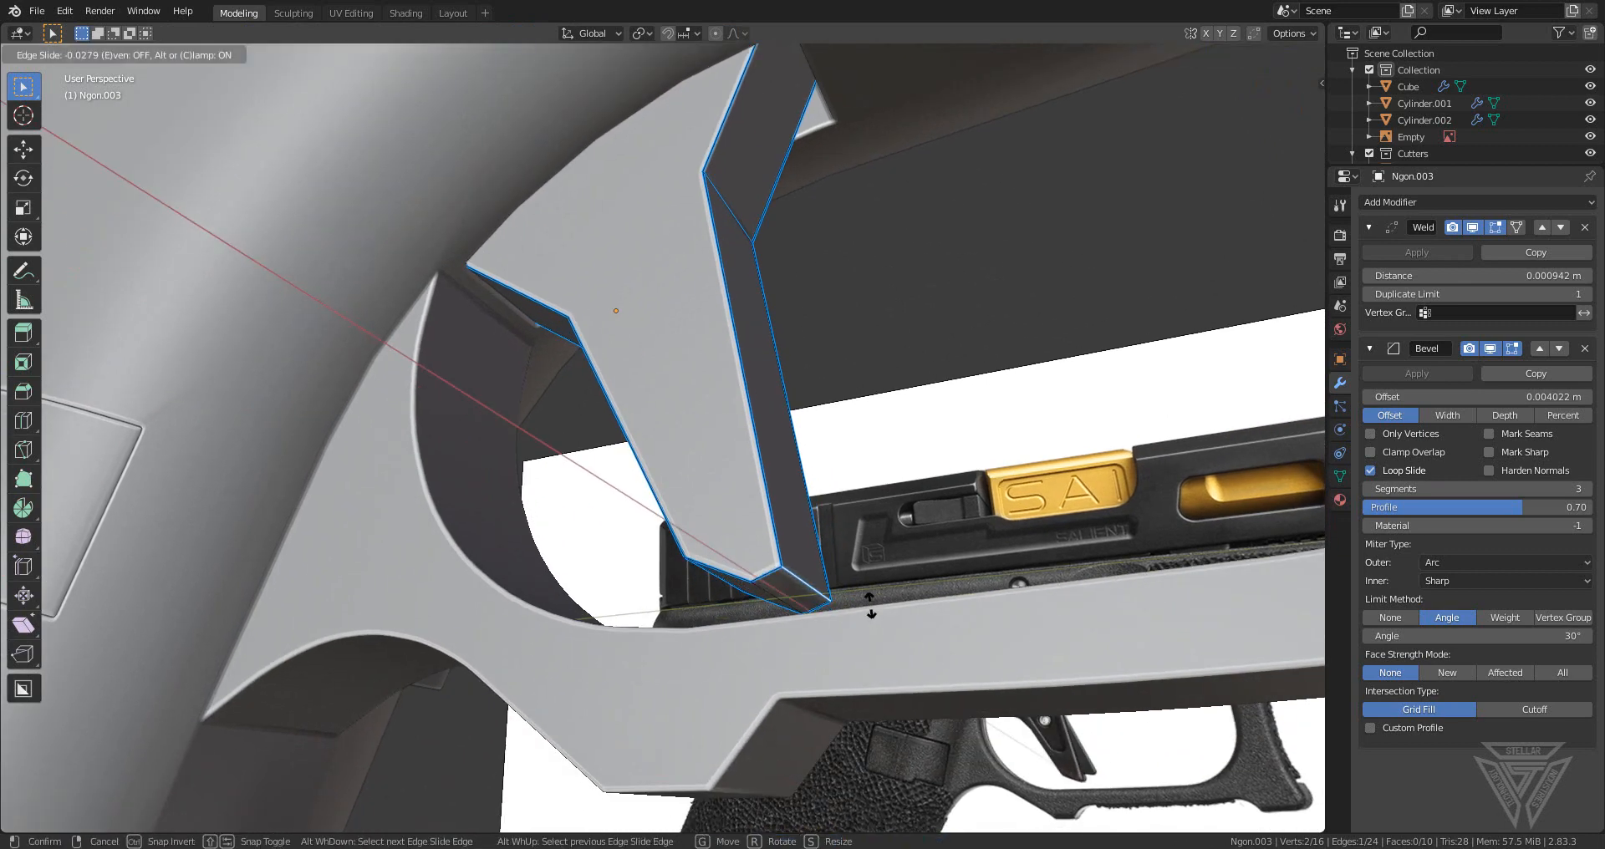
pyautogui.click(868, 600)
pyautogui.hotkey('ctrl', 'b')
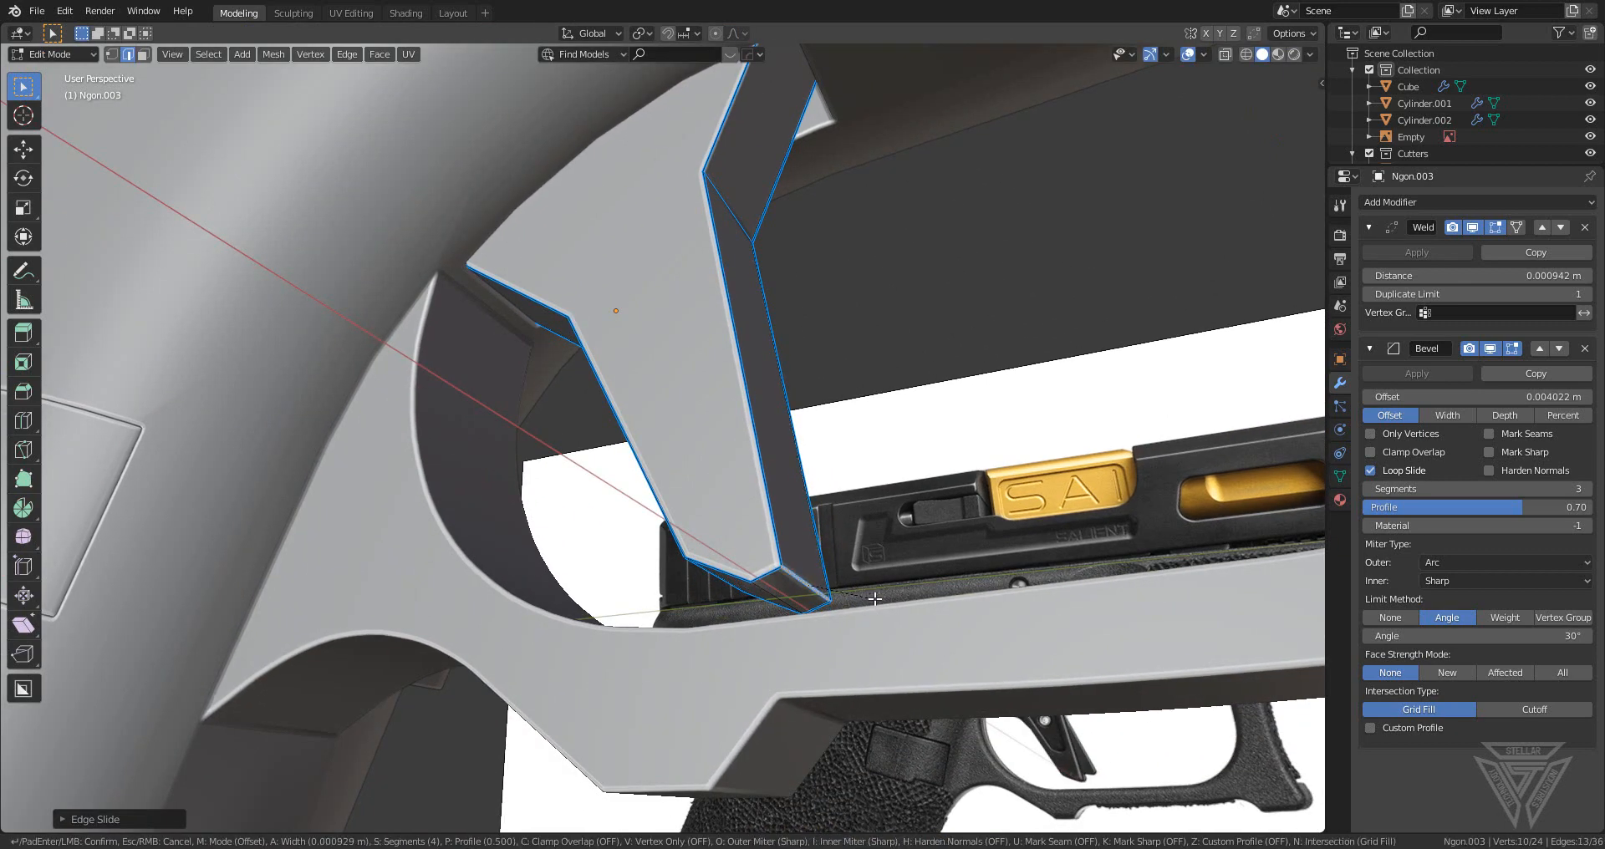
pyautogui.scroll(1, 881, 599)
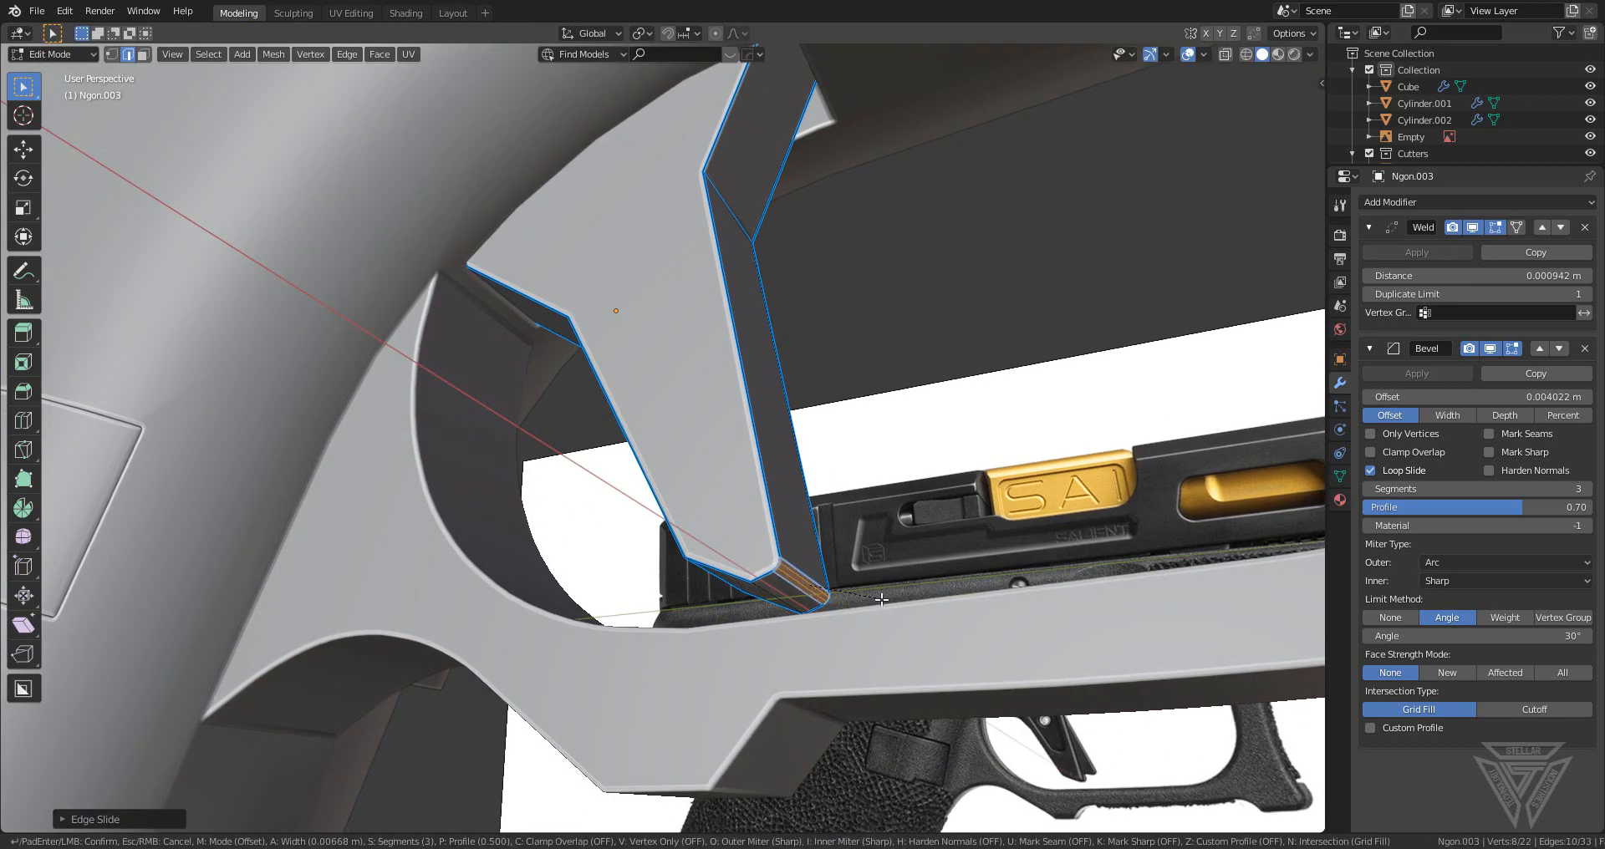
pyautogui.click(881, 599)
# - Bevel two more edges at the lower tip of the trigger block to round its end
pyautogui.click(934, 616)
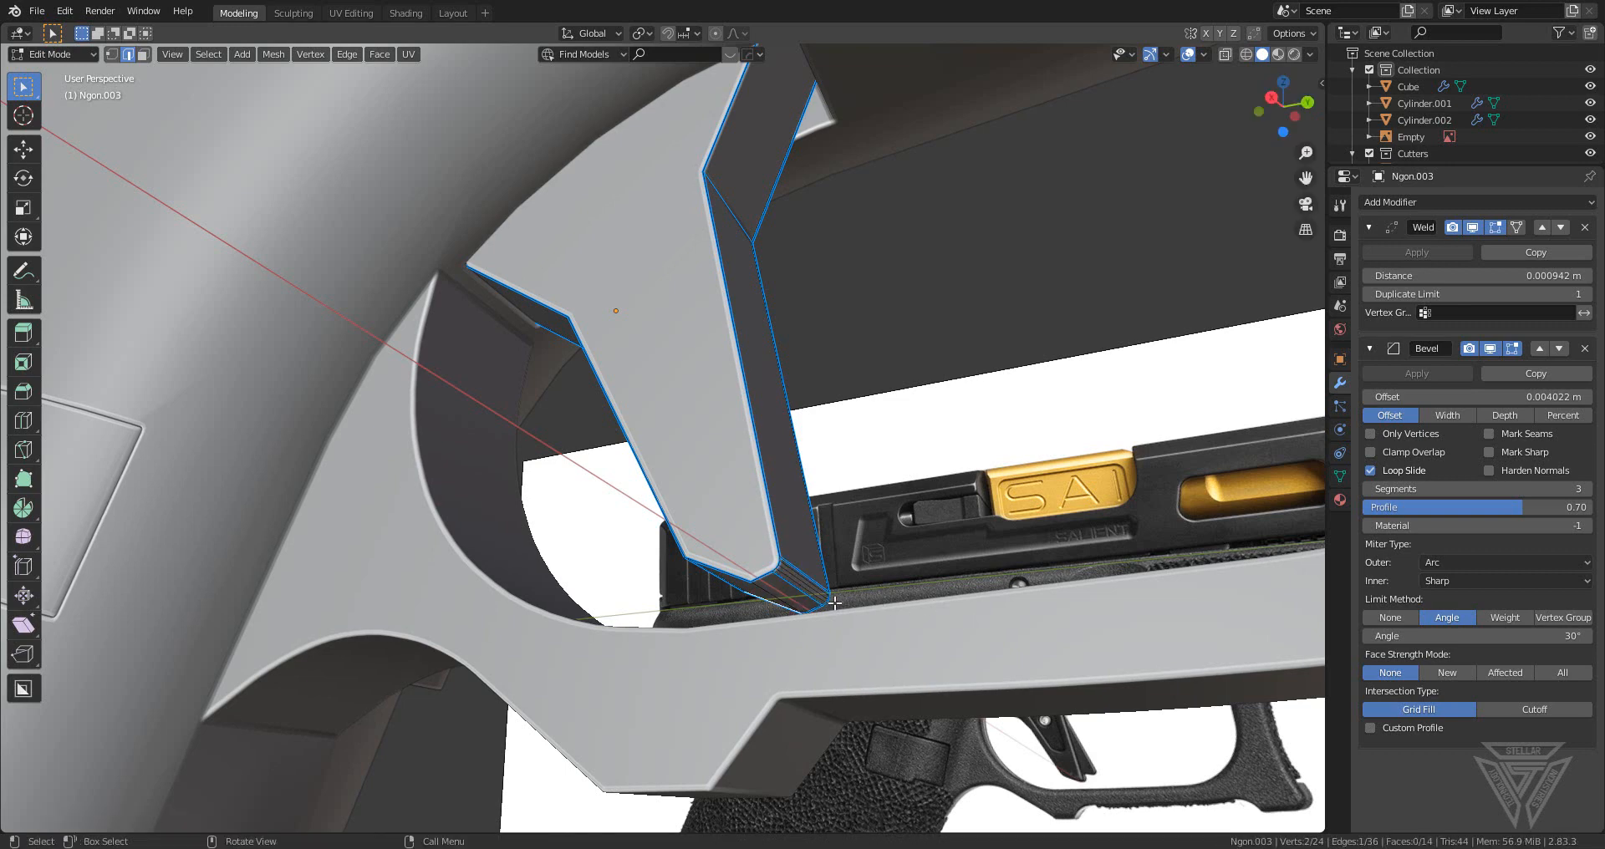
pyautogui.moveTo(817, 595); pyautogui.dragTo(888, 563, button='middle')
pyautogui.hotkey('ctrl', 'b')
pyautogui.click(959, 572)
pyautogui.moveTo(721, 605); pyautogui.dragTo(757, 580, button='middle')
pyautogui.hotkey('ctrl', 'b')
pyautogui.click(1083, 592)
pyautogui.moveTo(963, 509); pyautogui.dragTo(920, 521, button='middle')
pyautogui.moveTo(823, 555); pyautogui.dragTo(717, 577, button='middle')
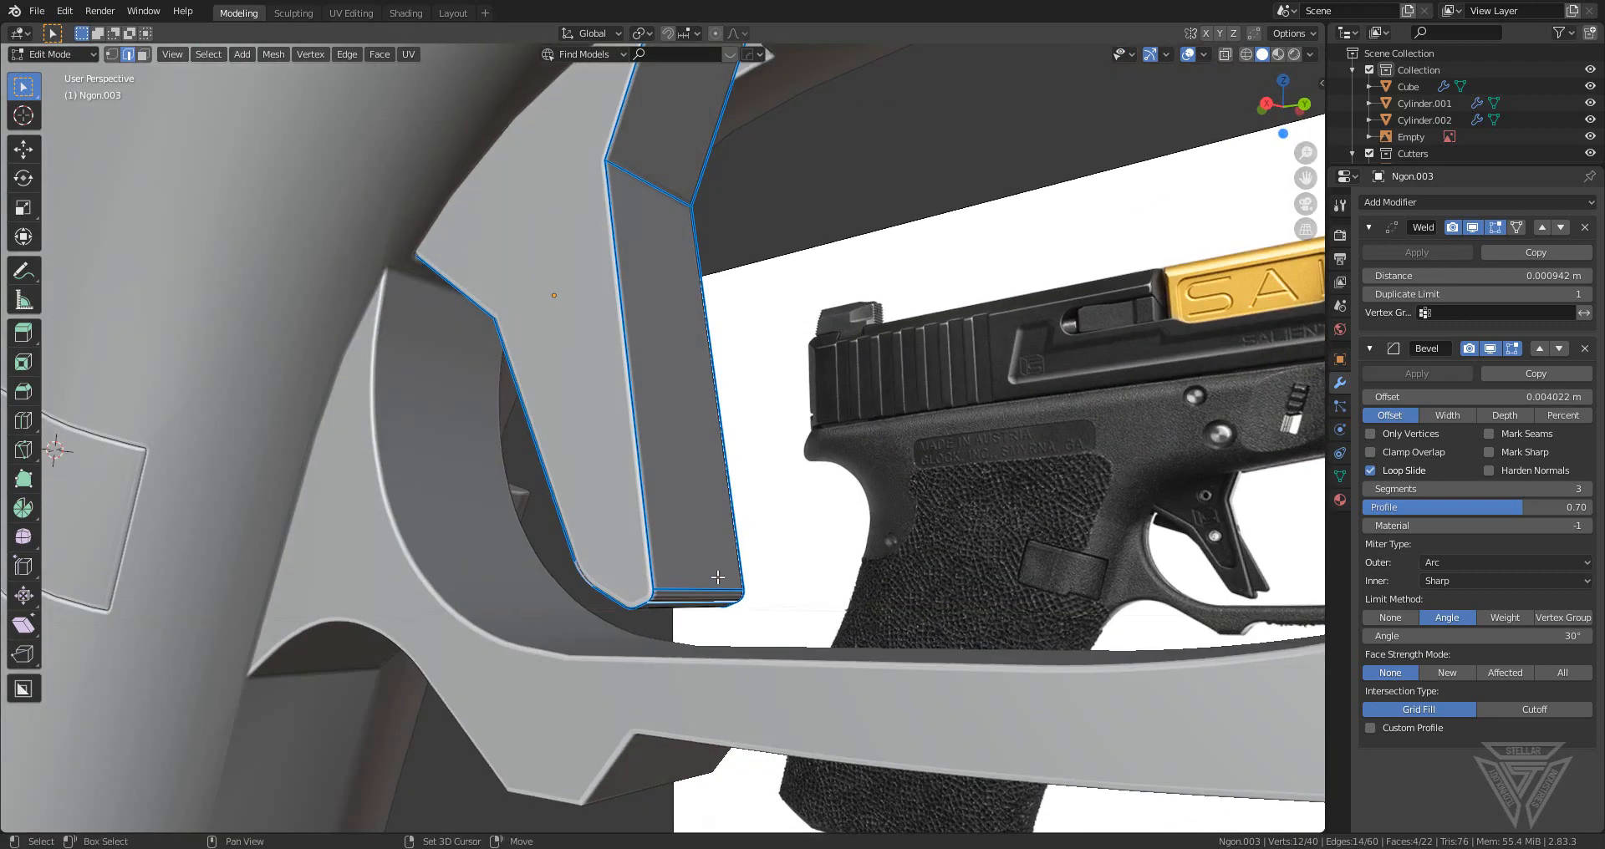
# - Toggle the HardOps sharp marking on the trigger tip's selected geometry and return to Object Mode
pyautogui.press('q')
pyautogui.click(818, 532)
pyautogui.press('Tab')
pyautogui.scroll(-4, 819, 533)
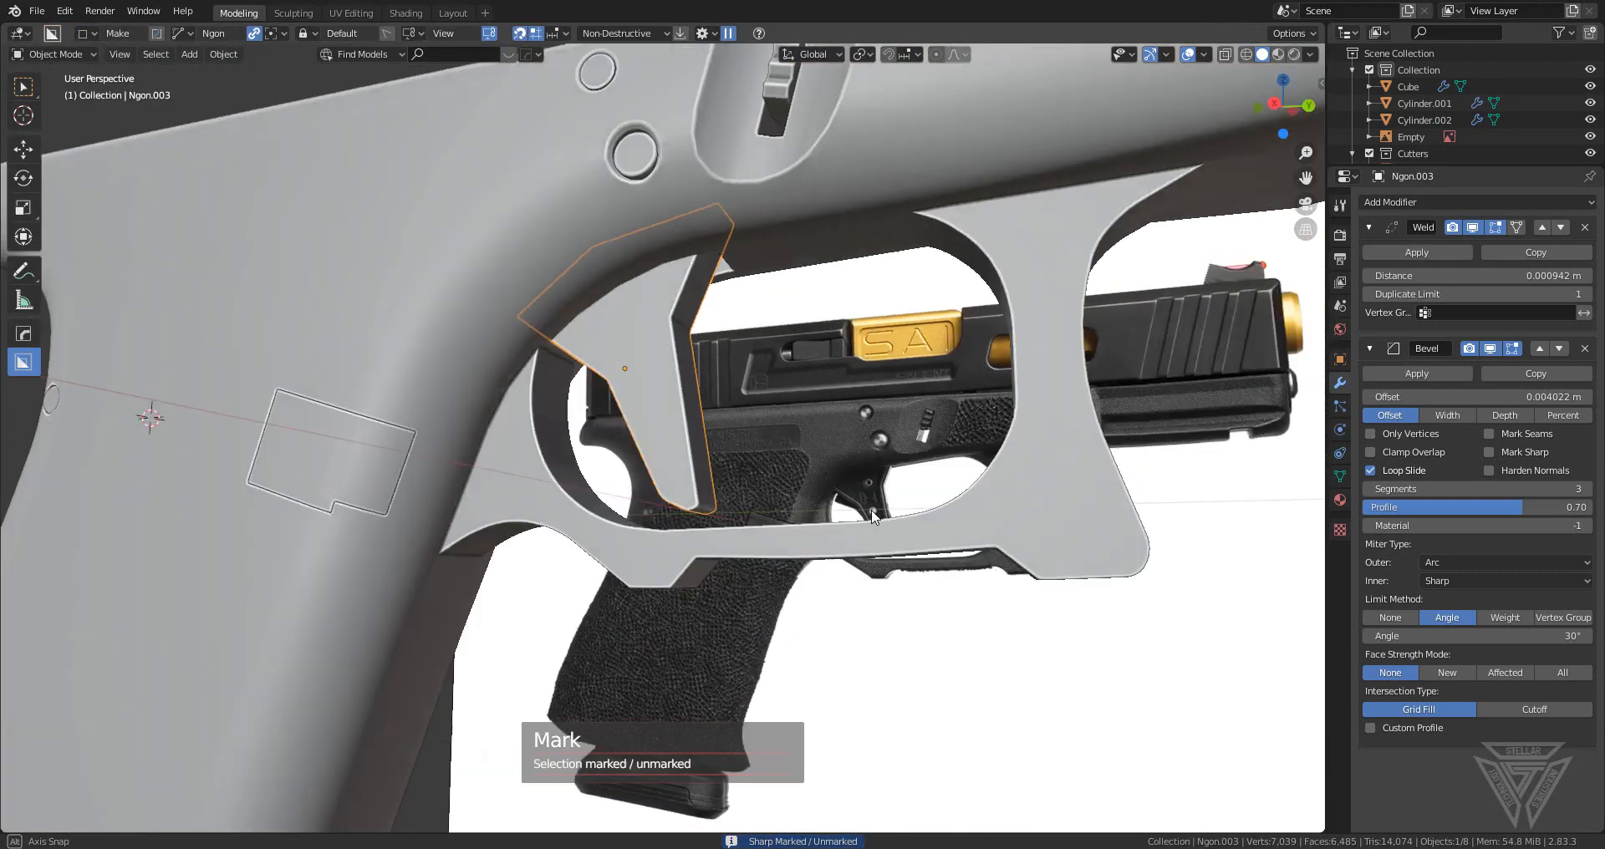
pyautogui.moveTo(822, 533); pyautogui.dragTo(843, 538, button='middle')
pyautogui.scroll(3, 843, 542)
pyautogui.keyDown('shift'); pyautogui.moveTo(774, 440); pyautogui.dragTo(829, 491, button='middle'); pyautogui.keyUp('shift')
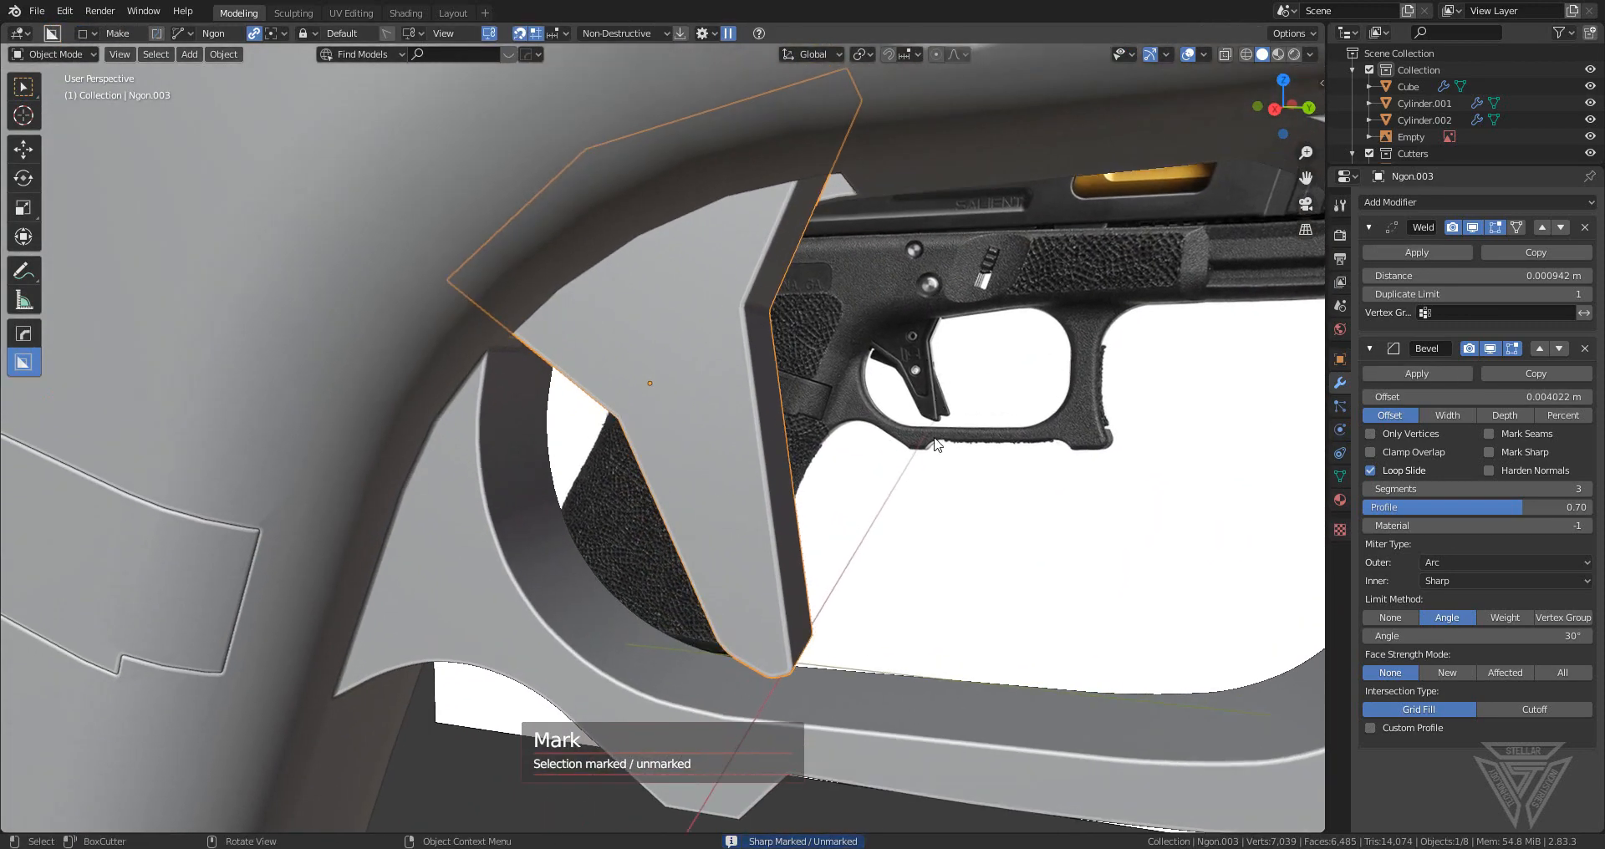
# - Snap the 3D cursor to the trigger block, add a cube there and scale it down to a small block
pyautogui.hotkey('shift', 's')
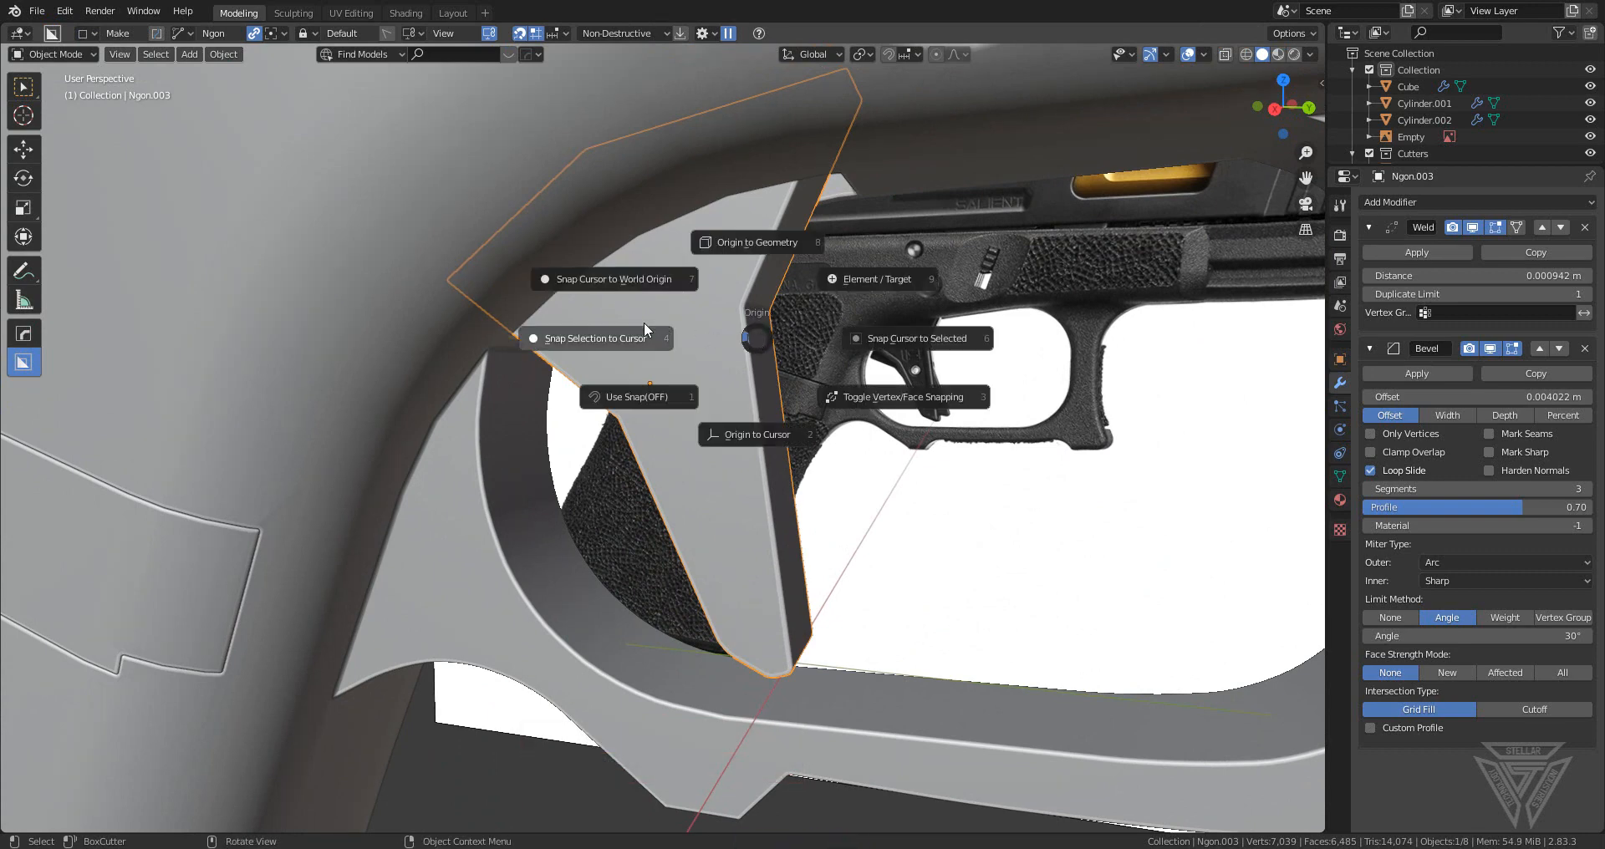
pyautogui.click(875, 359)
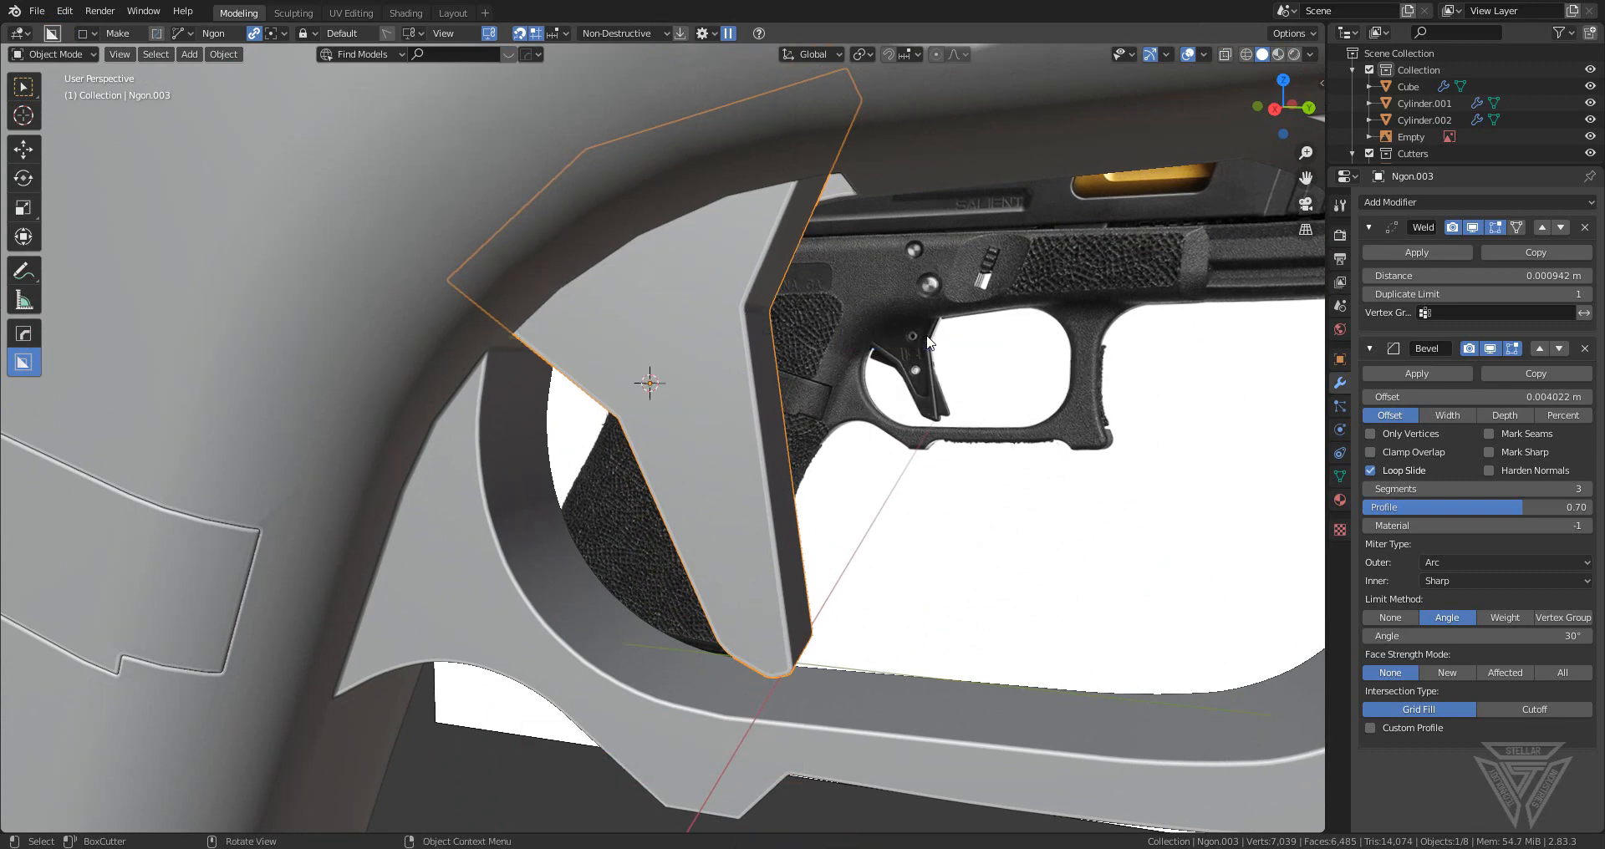
pyautogui.scroll(-1, 876, 396)
pyautogui.hotkey('shift', 'a')
pyautogui.moveTo(622, 376)
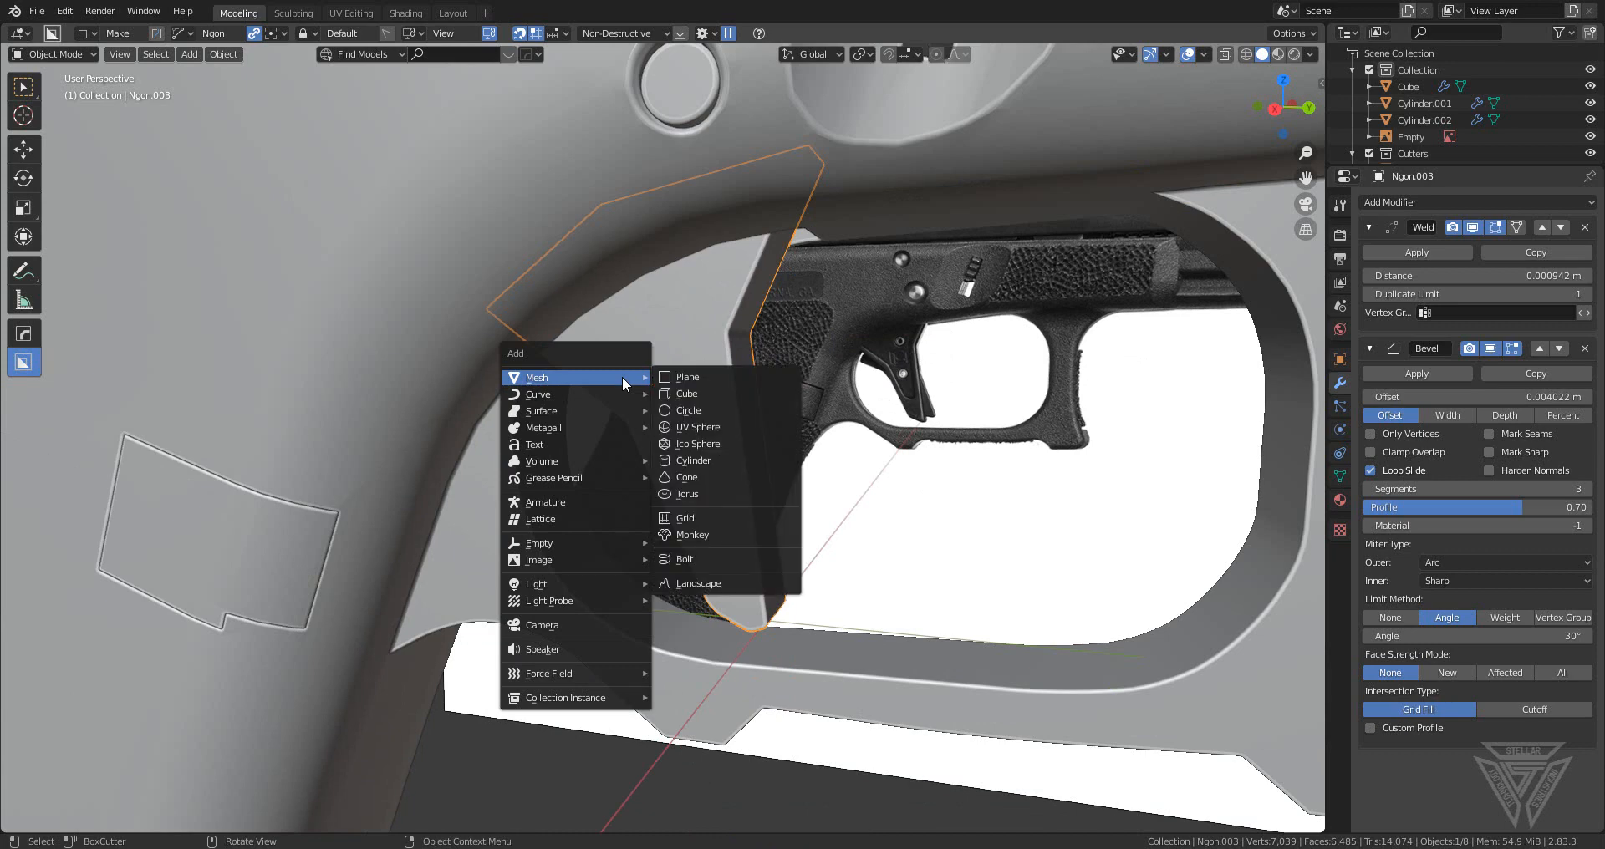
pyautogui.click(724, 396)
pyautogui.press('s')
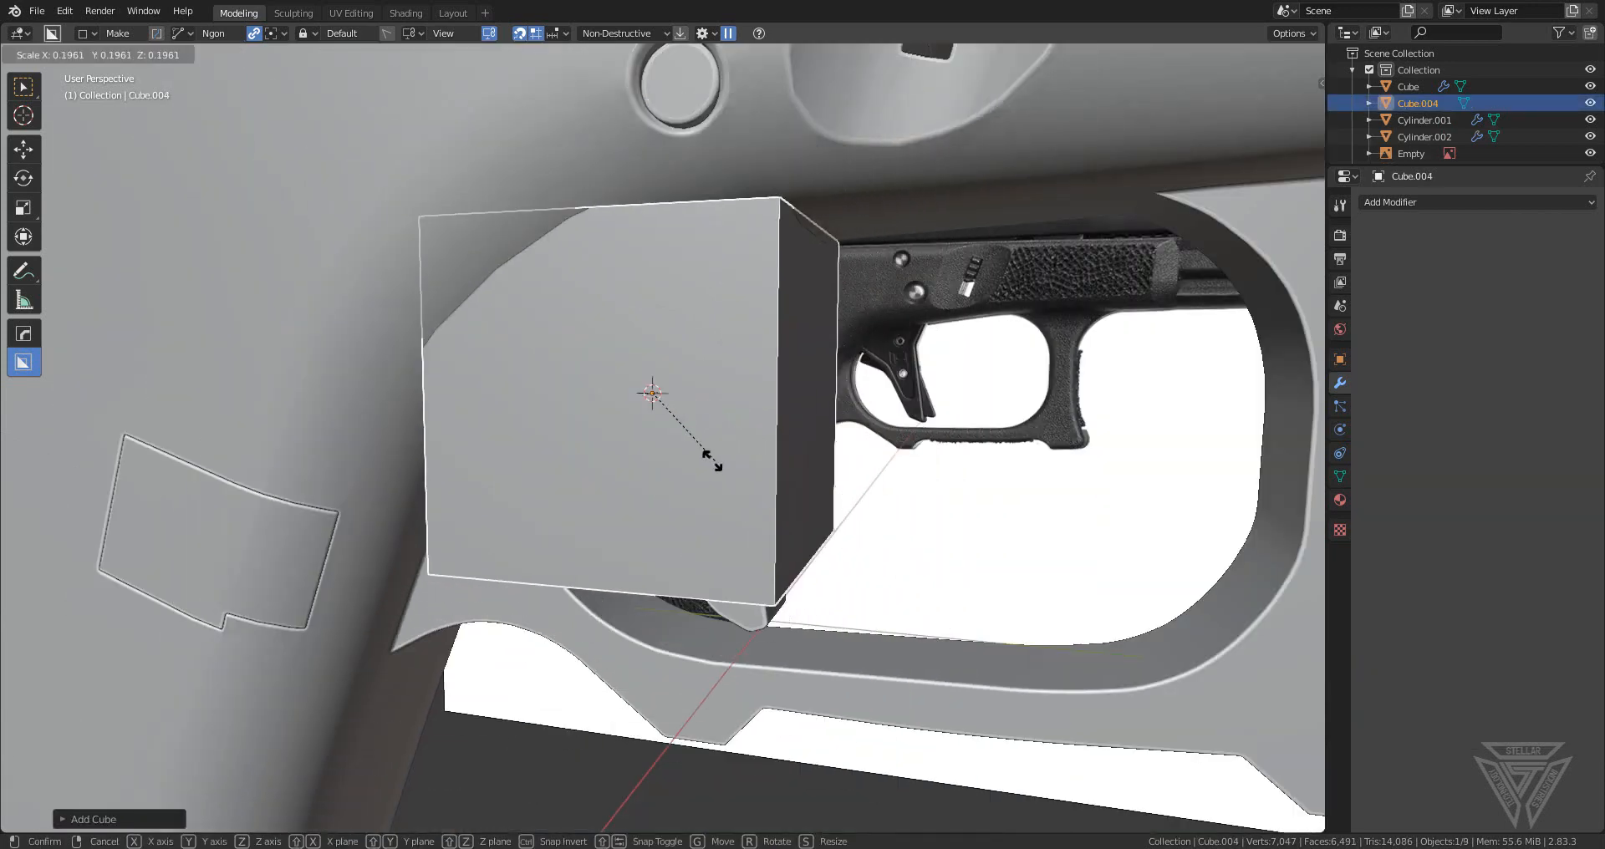
pyautogui.click(631, 395)
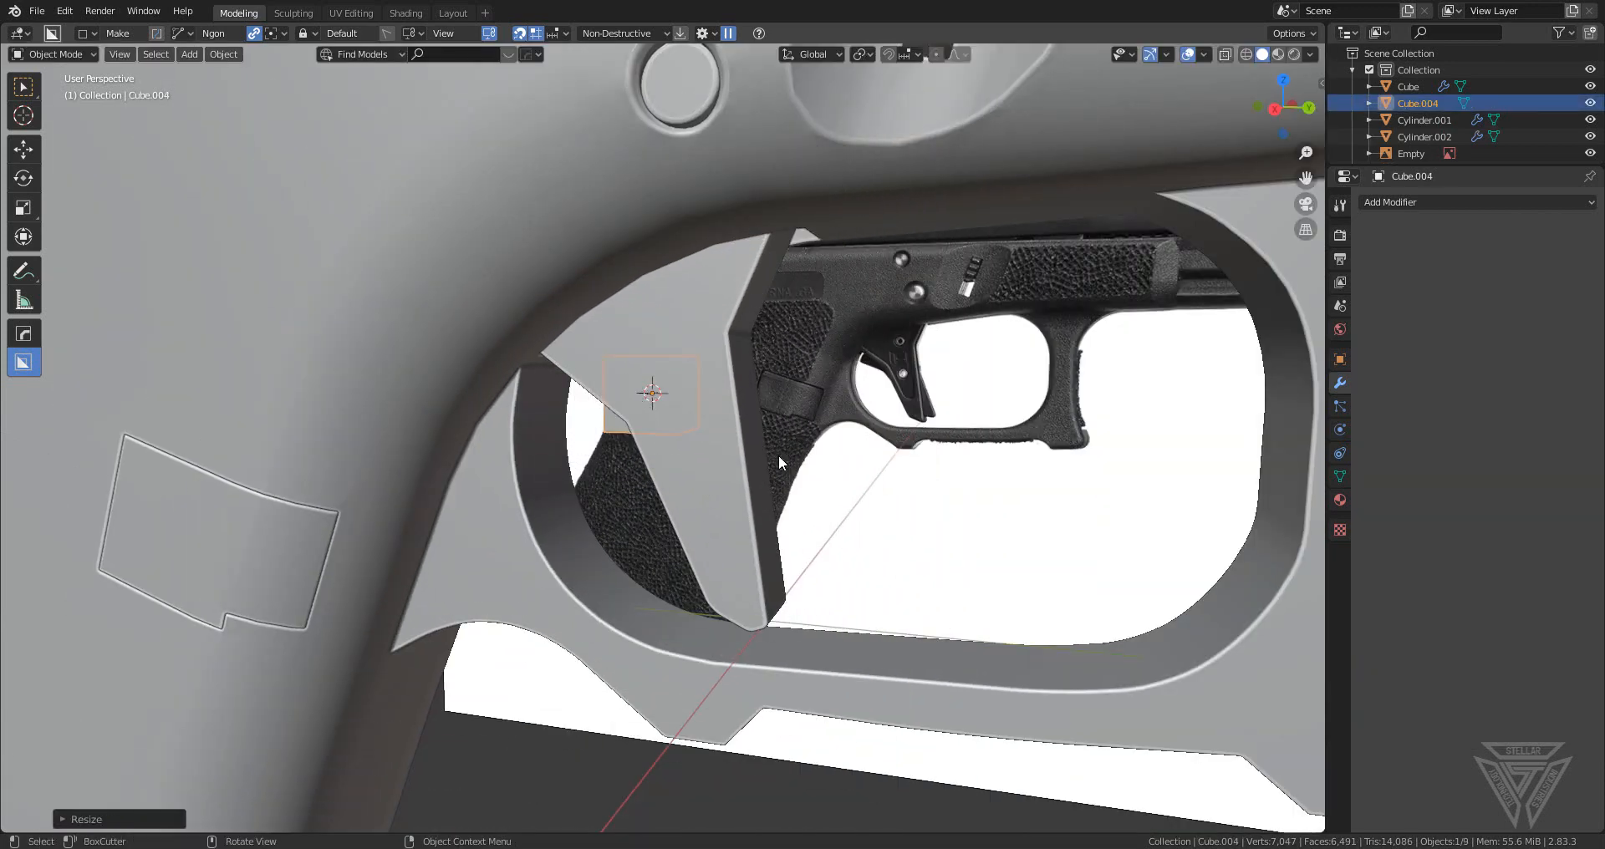
# - Stretch the small cube along Y and Z, and thin it along X to form a slot cutter
pyautogui.scroll(2, 780, 460)
pyautogui.press('s')
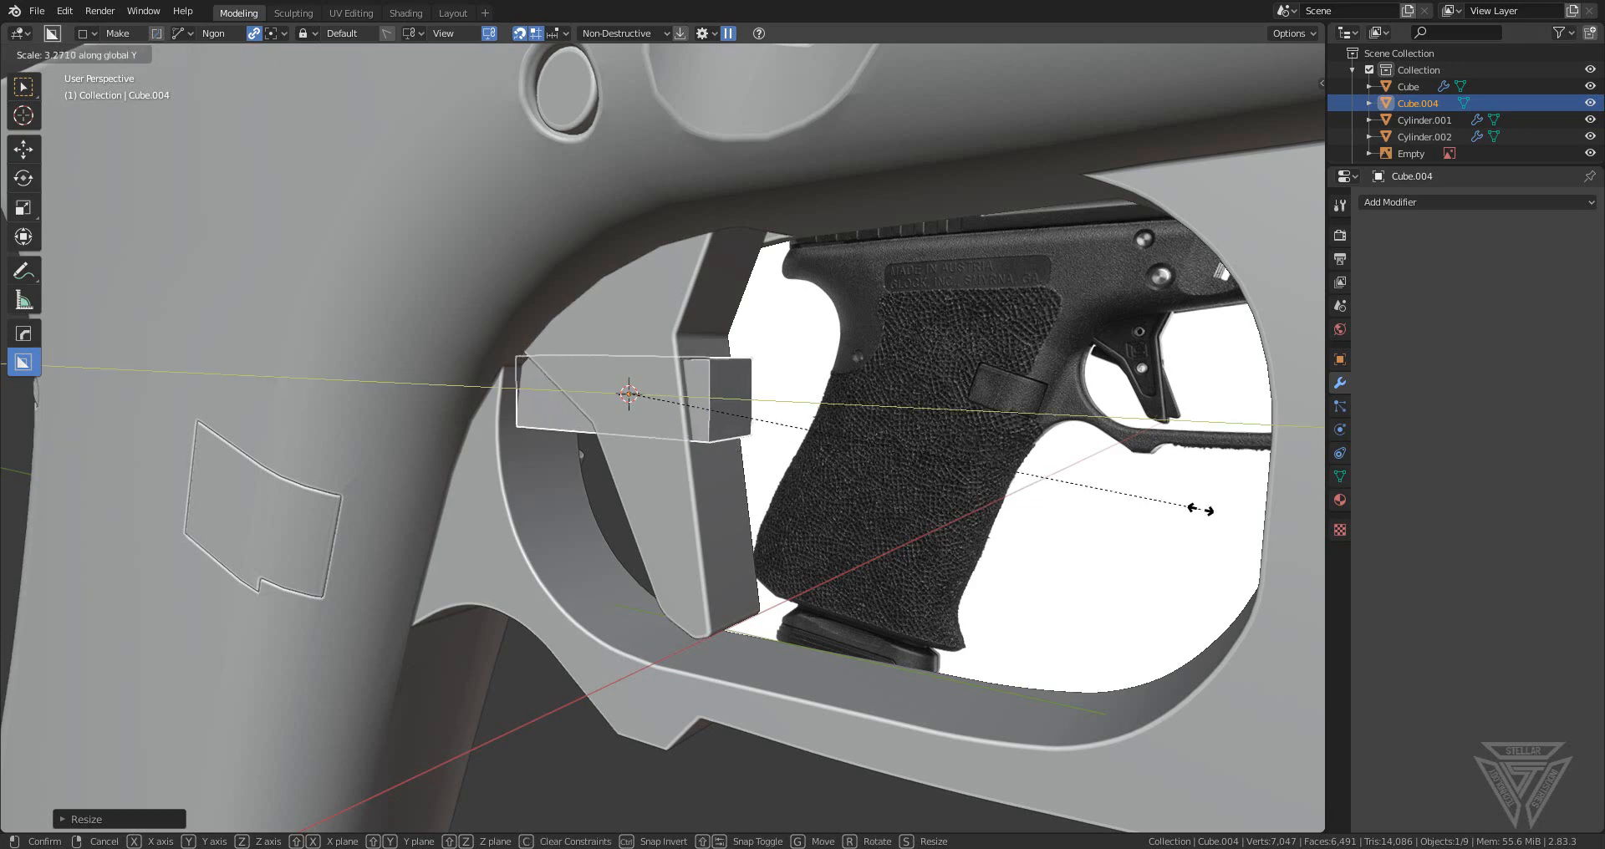
pyautogui.press('z')
pyautogui.click(947, 736)
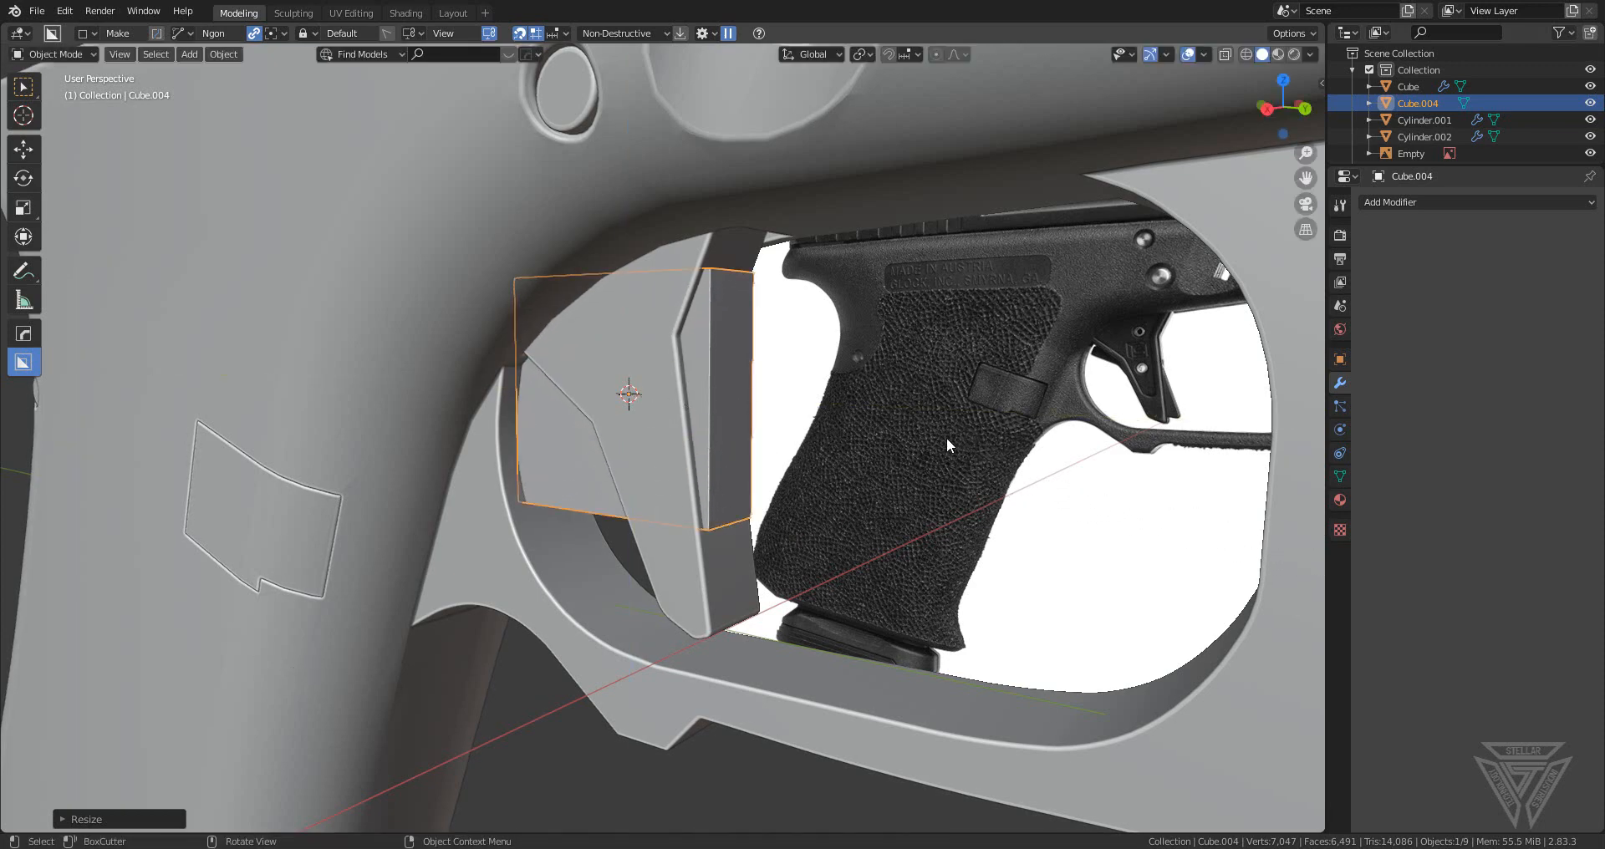
pyautogui.moveTo(1042, 479); pyautogui.dragTo(1016, 466, button='middle')
pyautogui.press('s')
pyautogui.press('x')
pyautogui.click(909, 443)
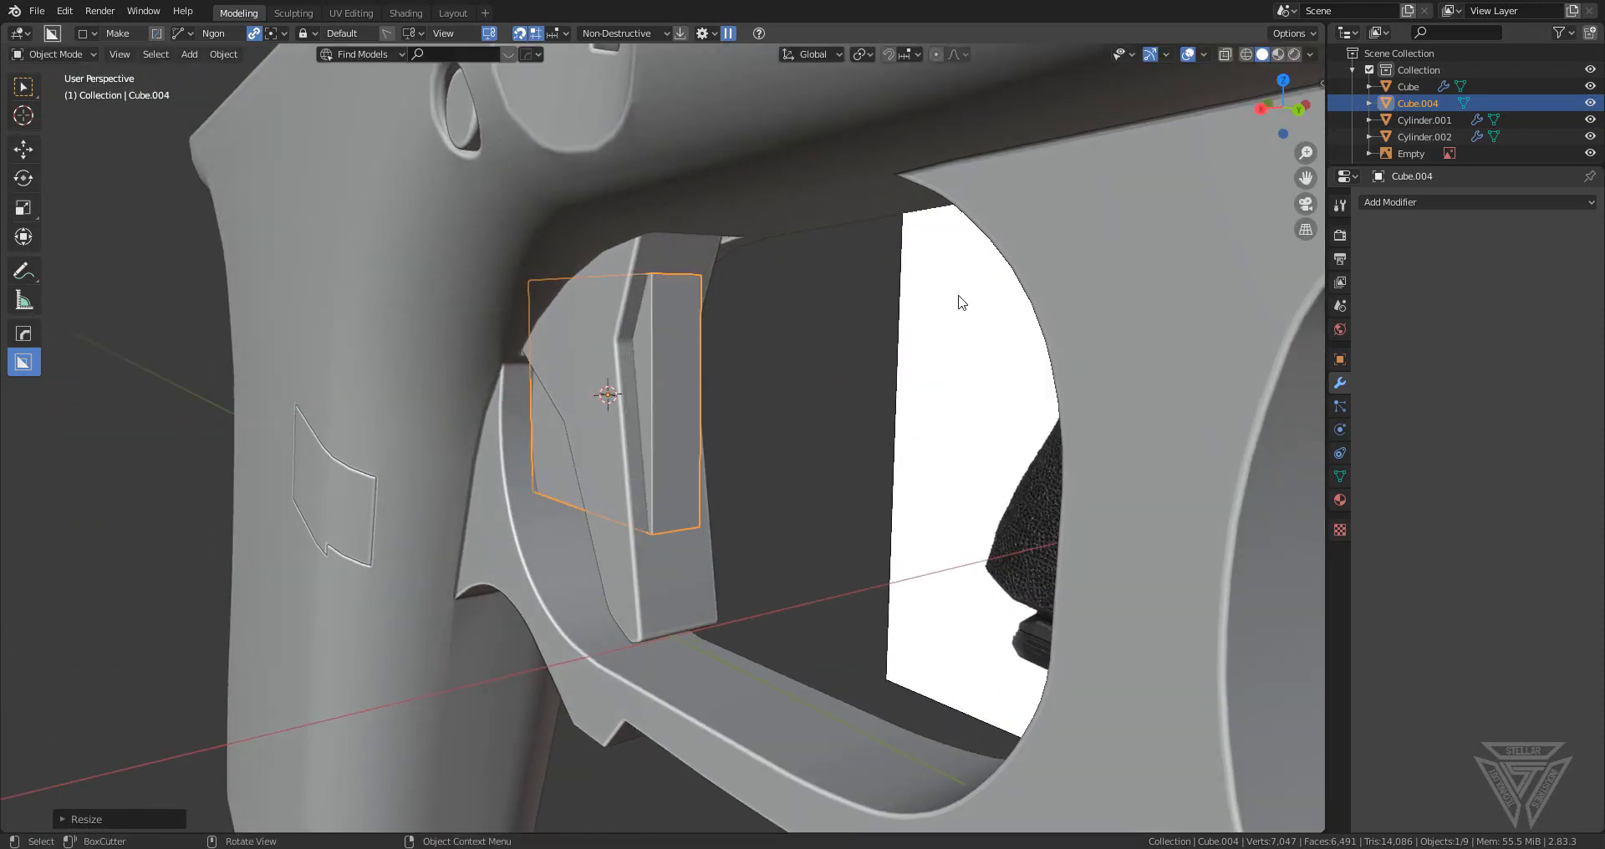
pyautogui.press('s')
pyautogui.press('x')
pyautogui.click(1091, 448)
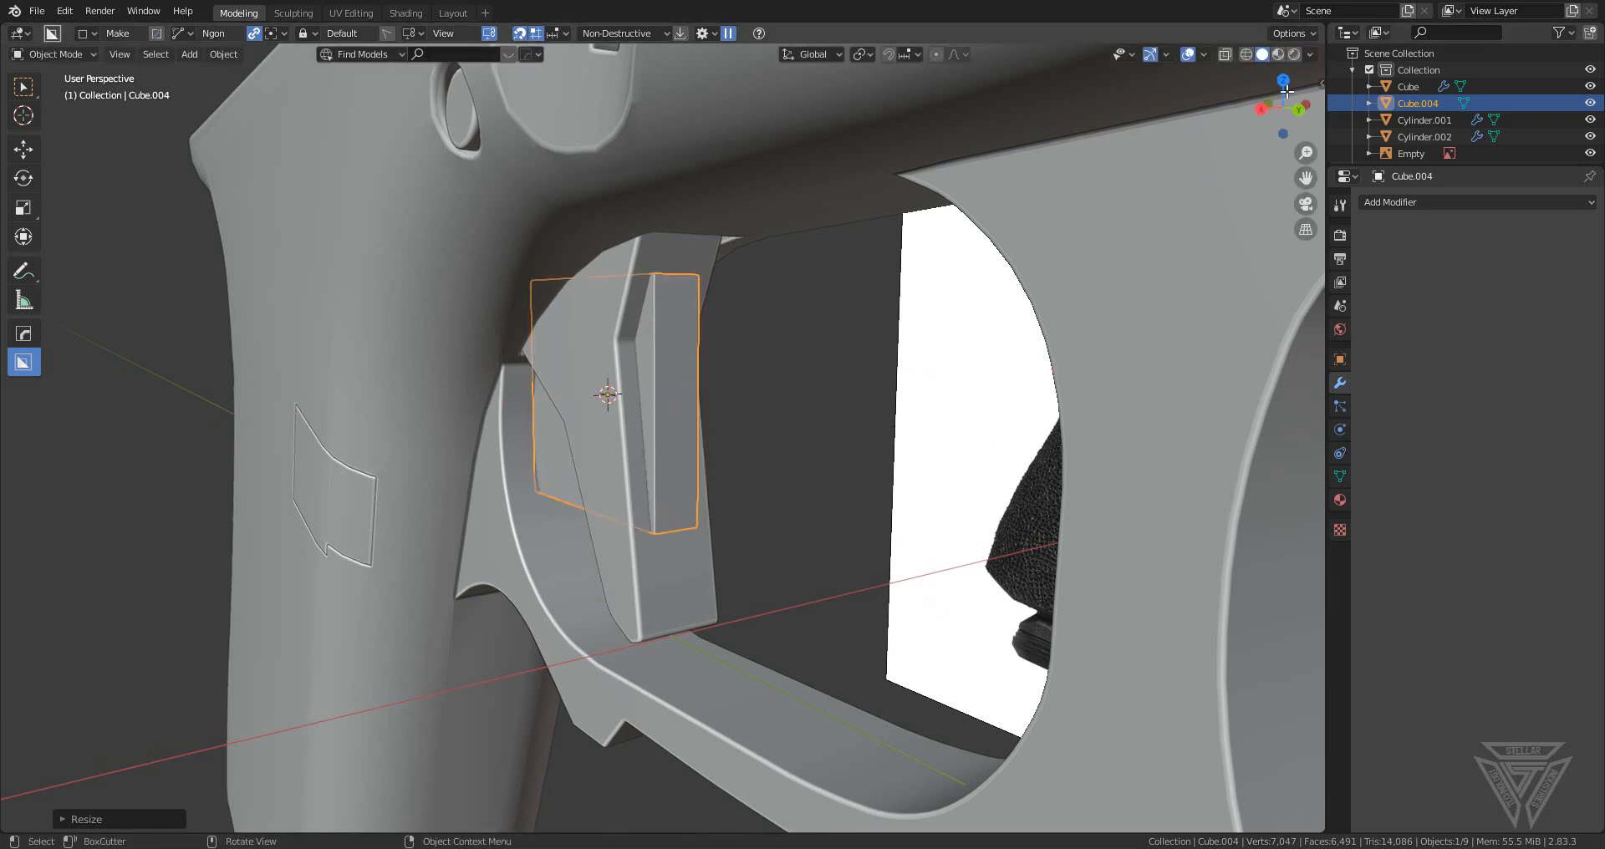
# - In the right orthographic view, move and enlarge the cutter cube so it covers the lower part of the trigger
pyautogui.click(1258, 112)
pyautogui.scroll(3, 865, 383)
pyautogui.keyDown('shift'); pyautogui.moveTo(865, 382); pyautogui.dragTo(914, 481, button='middle'); pyautogui.keyUp('shift')
pyautogui.press('g')
pyautogui.click(896, 437)
pyautogui.scroll(-1, 911, 494)
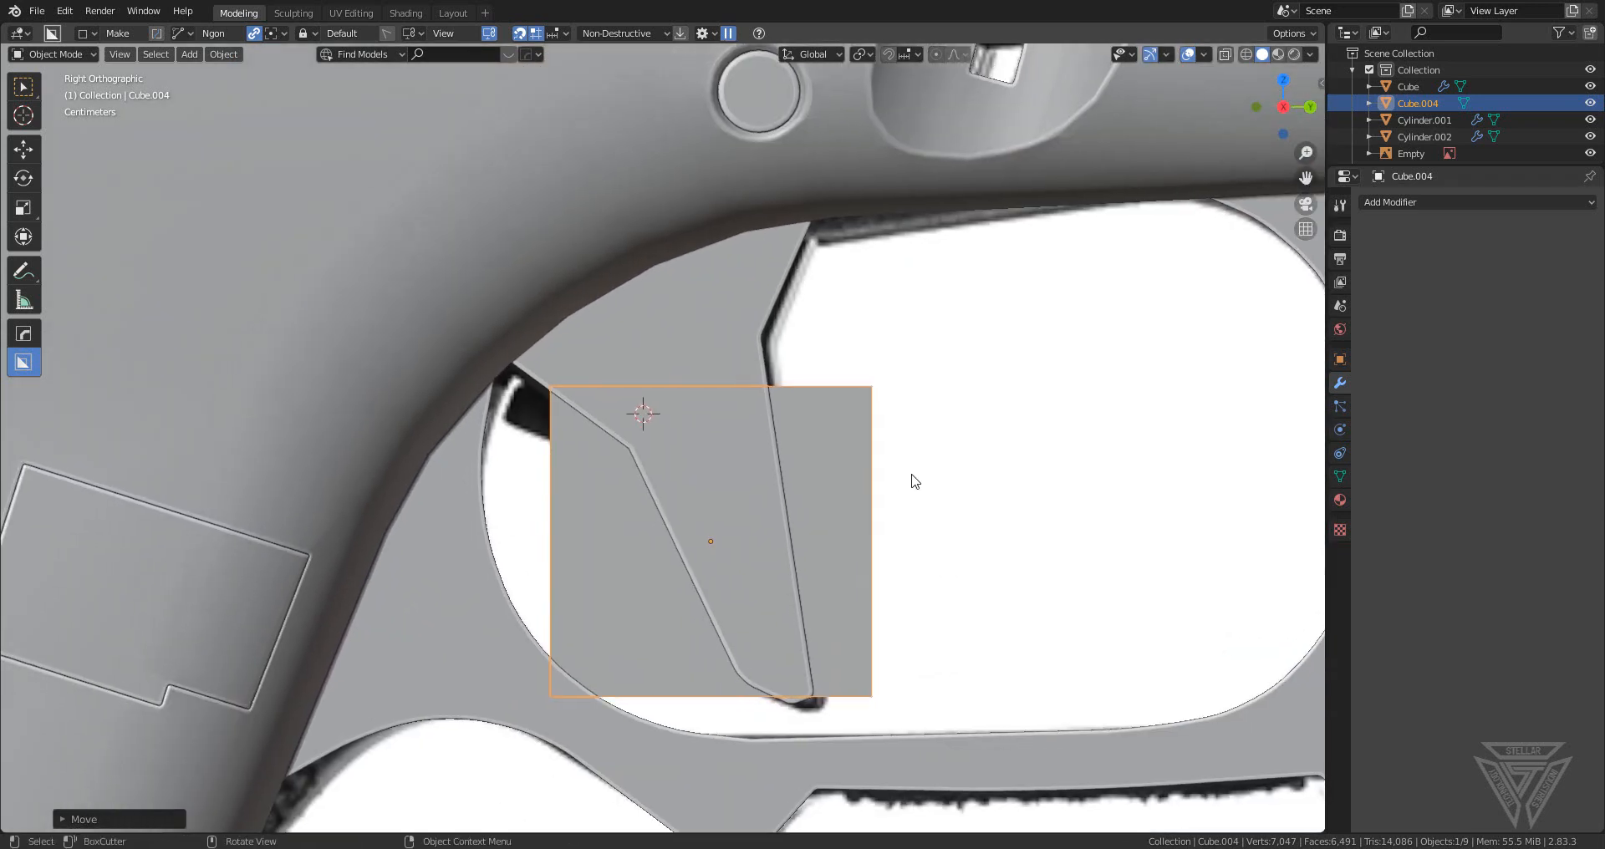
pyautogui.press('s')
pyautogui.press('y')
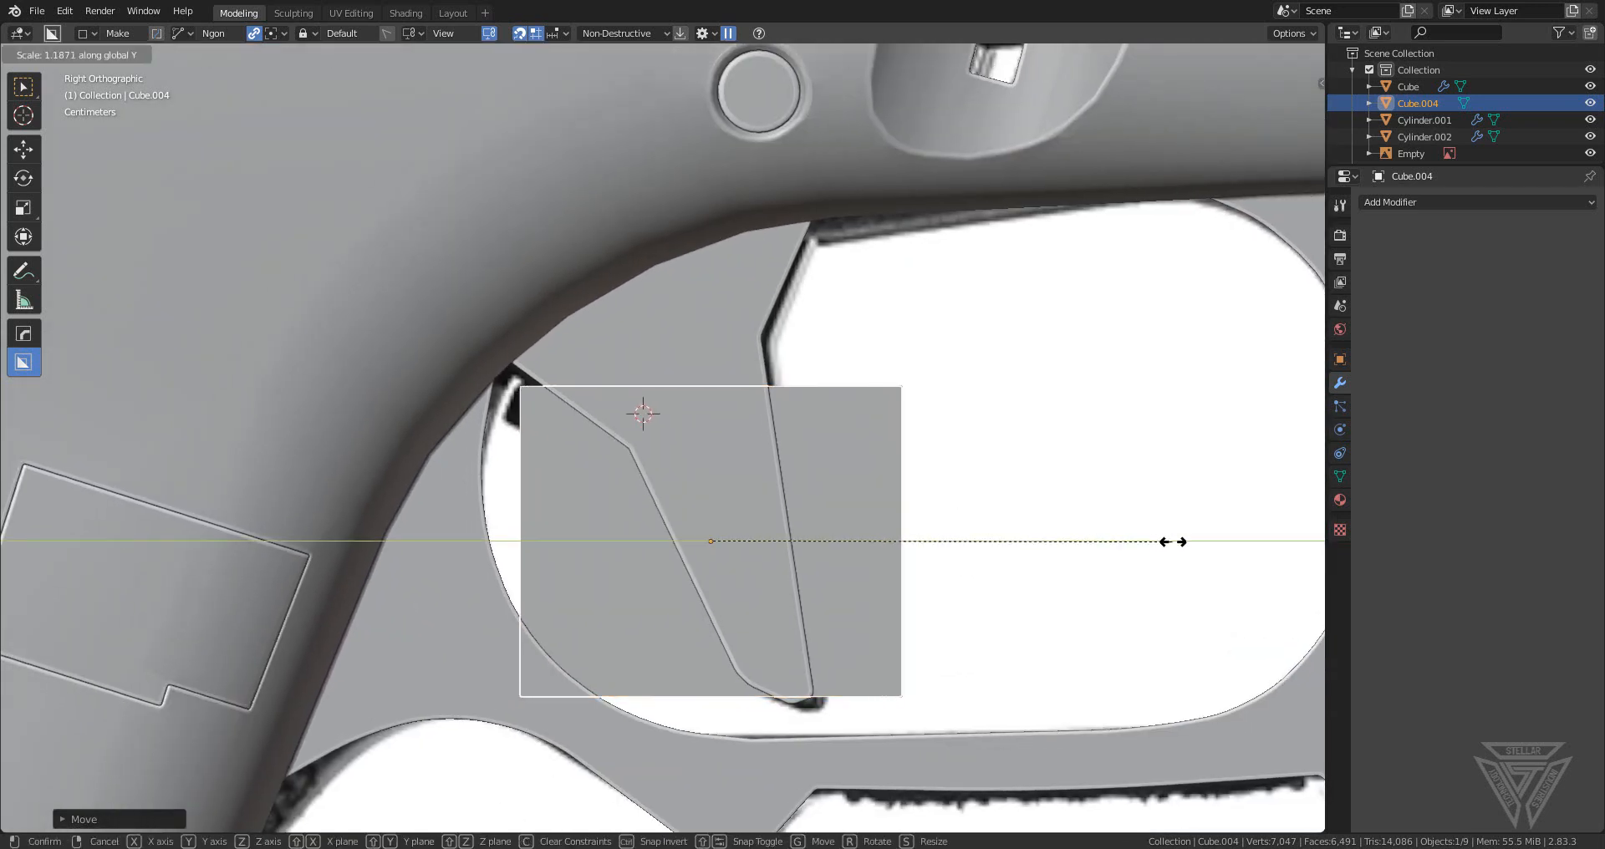
pyautogui.click(1229, 554)
pyautogui.click(1182, 592)
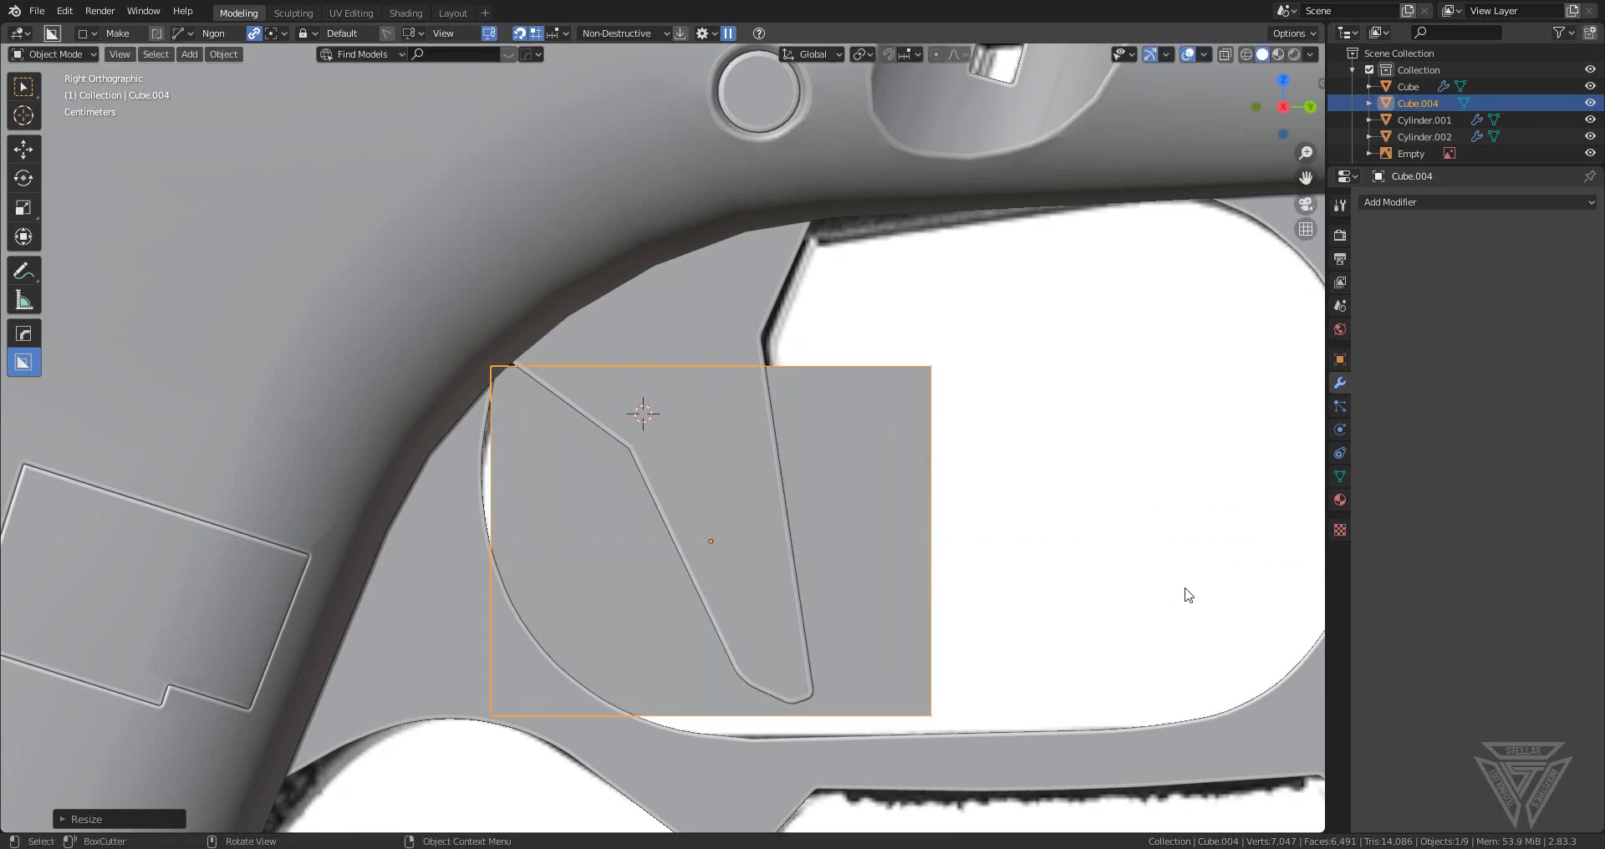
pyautogui.press('g')
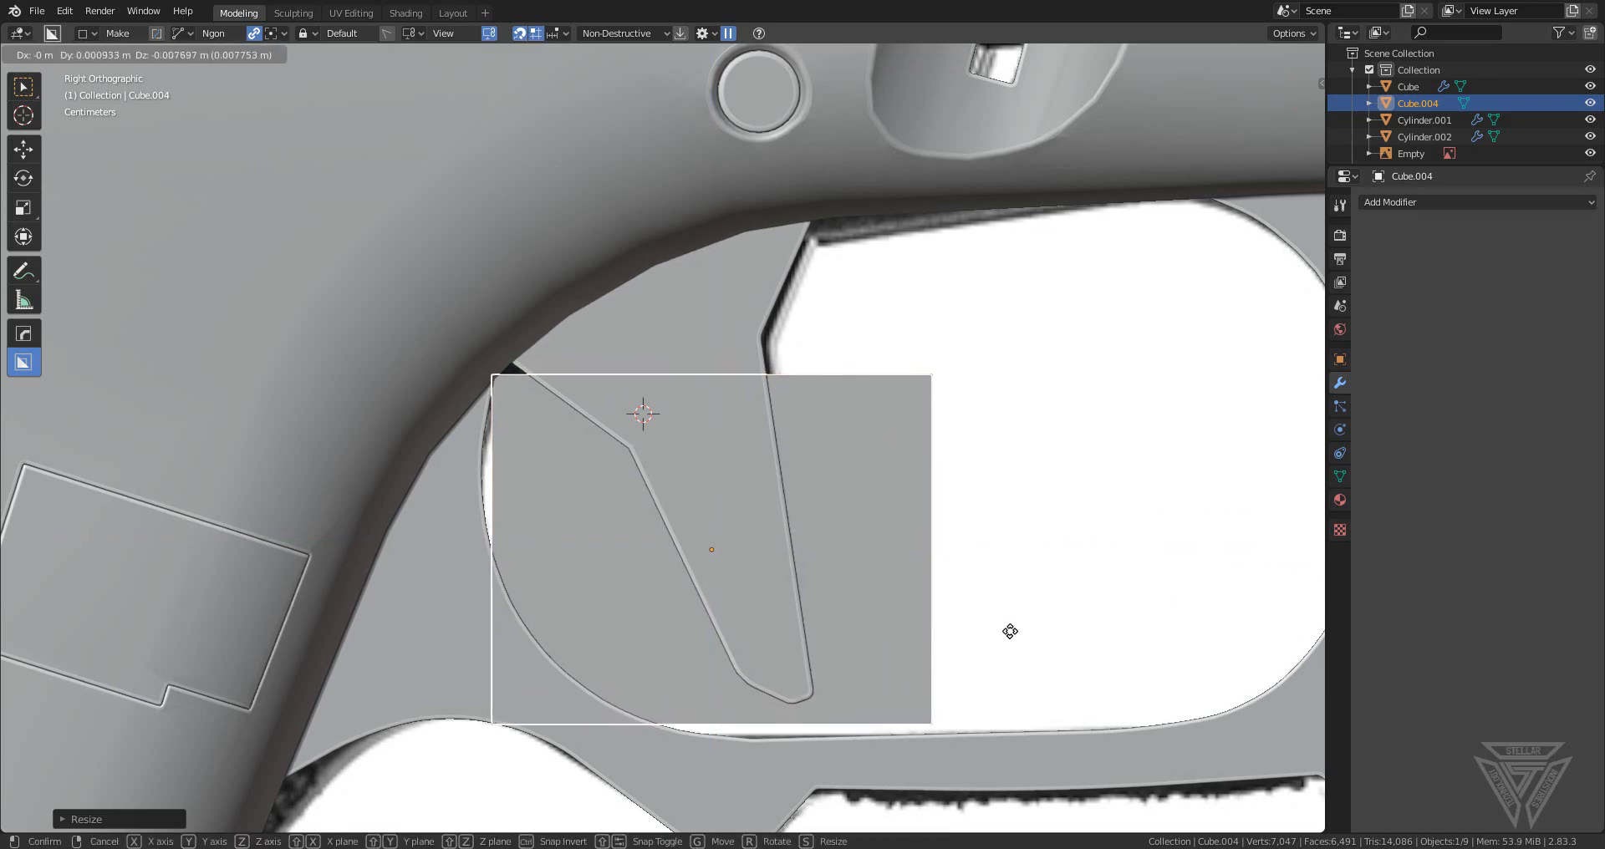
pyautogui.click(995, 668)
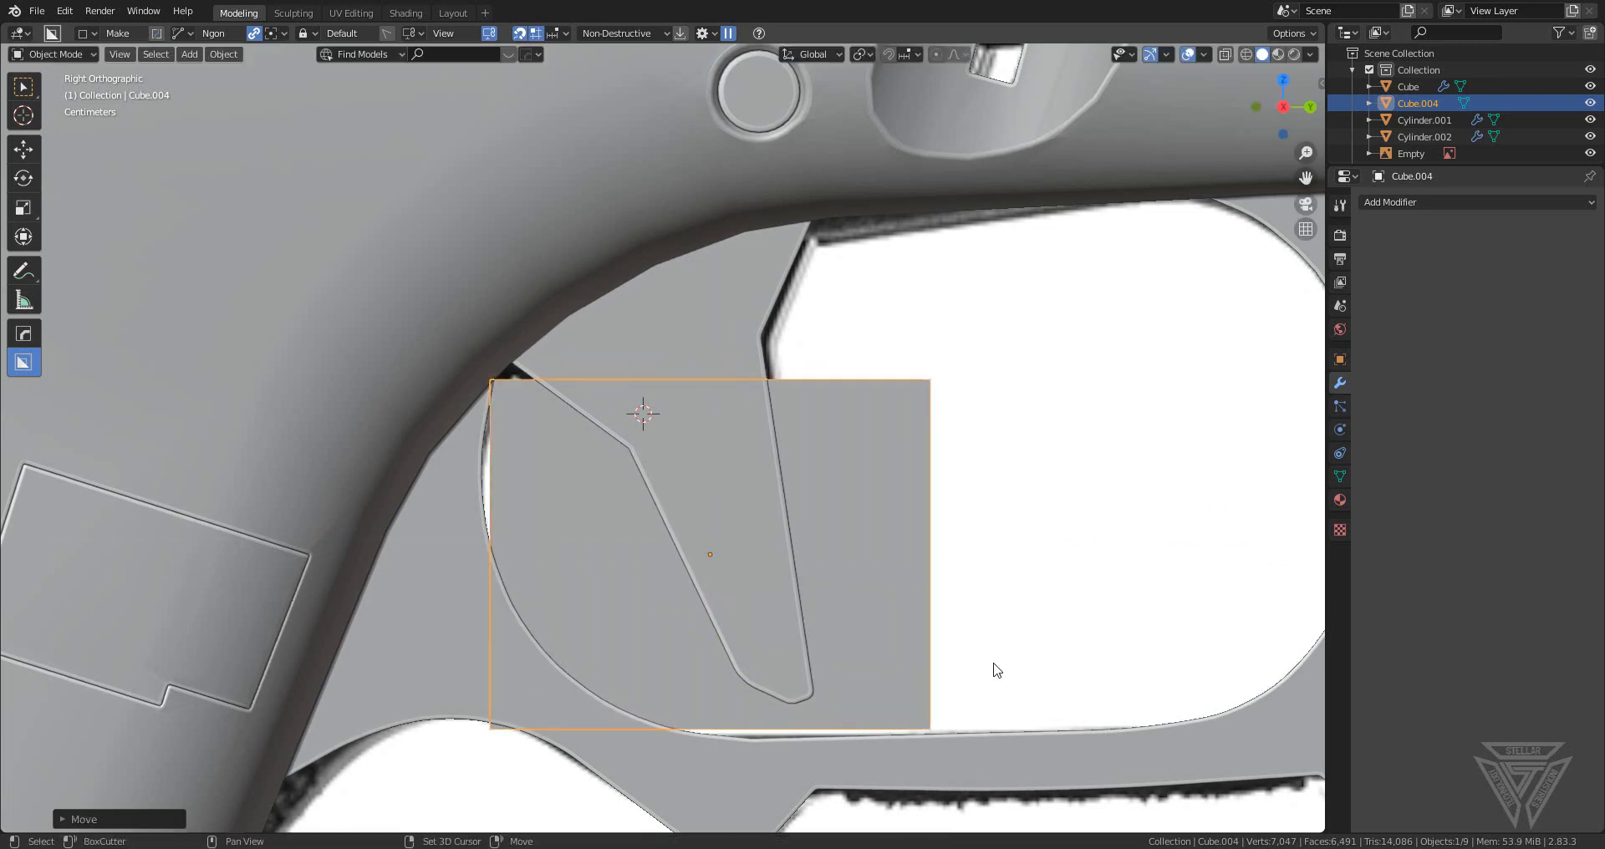
# - Thin the cutter cube along the X axis to the width wanted for the trigger's central slot
pyautogui.scroll(-4, 985, 619)
pyautogui.moveTo(984, 618); pyautogui.dragTo(1021, 544, button='middle')
pyautogui.press('s')
pyautogui.press('x')
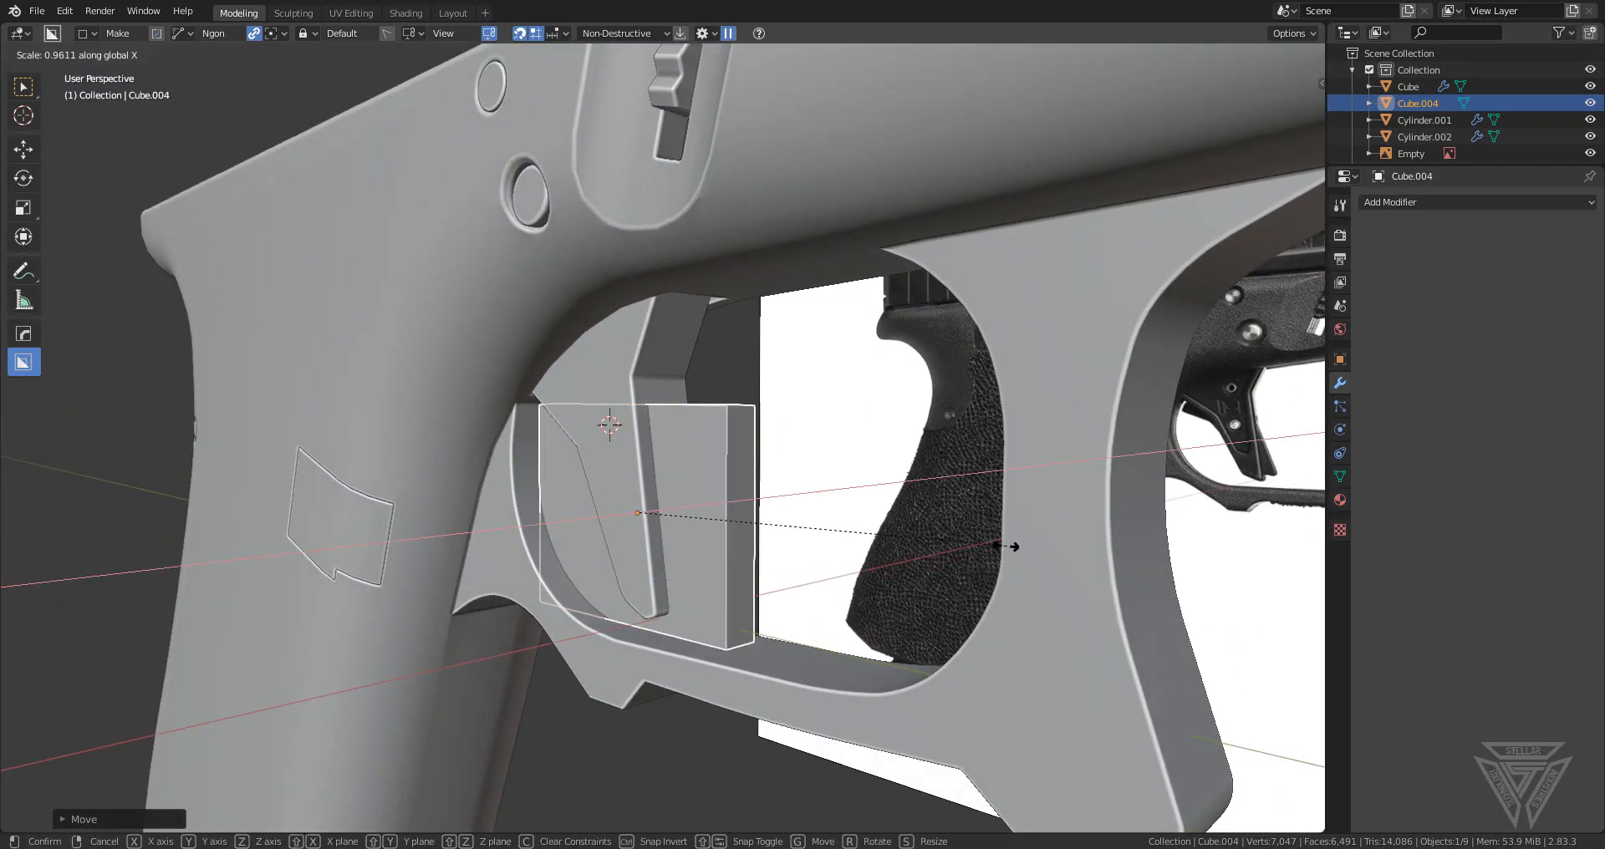
pyautogui.click(915, 515)
# - In Edit Mode, move the cutter cube's upper front edge down so its top slopes
pyautogui.moveTo(916, 515); pyautogui.dragTo(791, 359, button='middle')
pyautogui.scroll(5, 919, 514)
pyautogui.scroll(-3, 884, 499)
pyautogui.scroll(-1, 885, 401)
pyautogui.press('Tab')
pyautogui.click(785, 356)
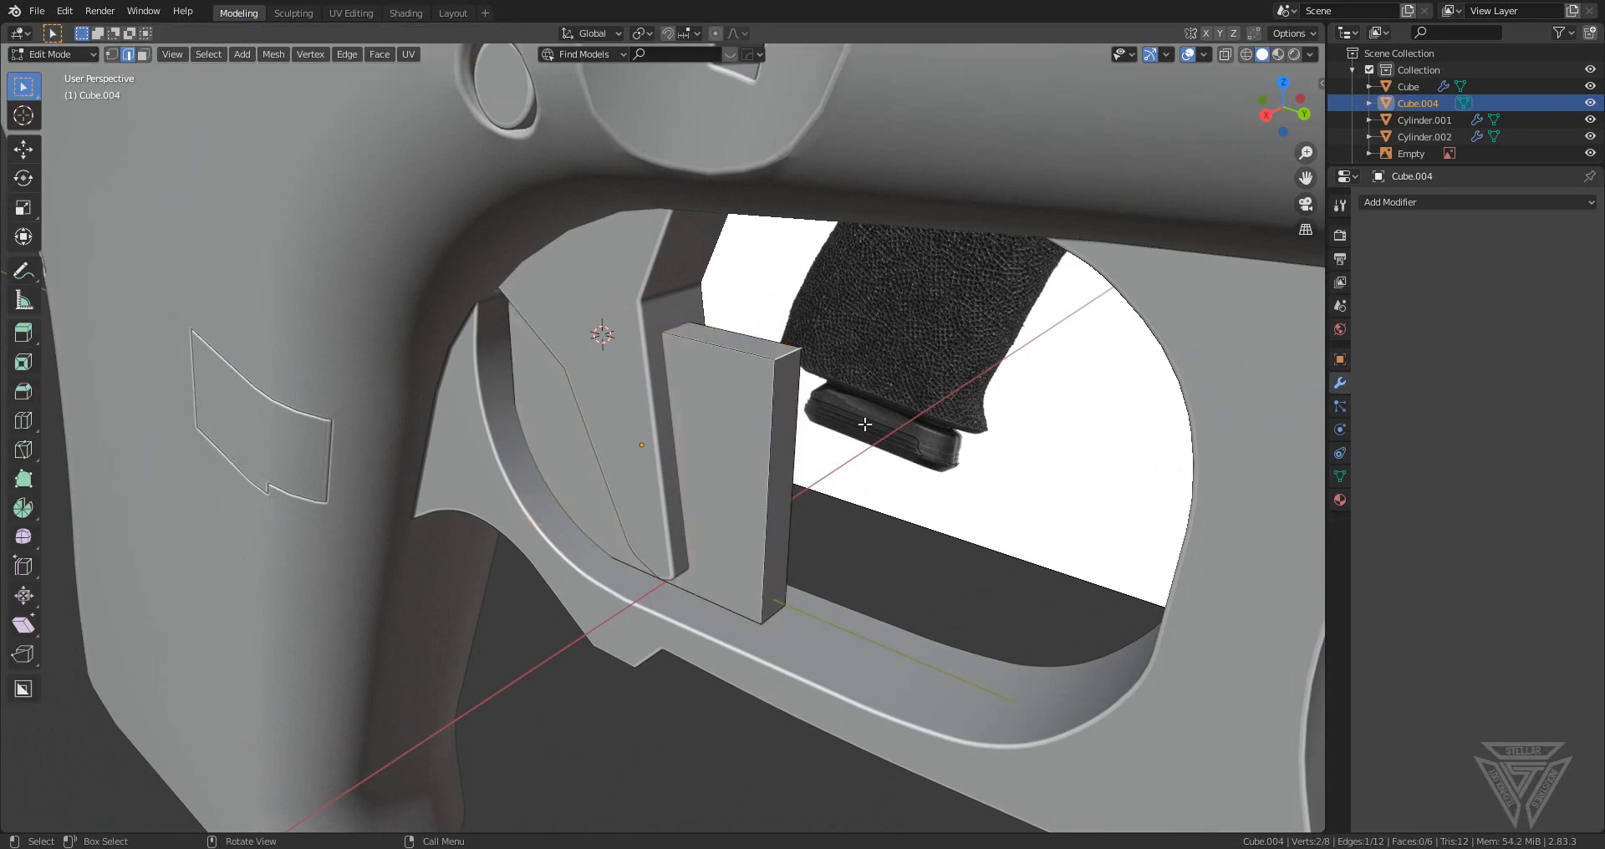
pyautogui.press('g')
pyautogui.click(869, 506)
pyautogui.moveTo(639, 486); pyautogui.dragTo(833, 438, button='middle')
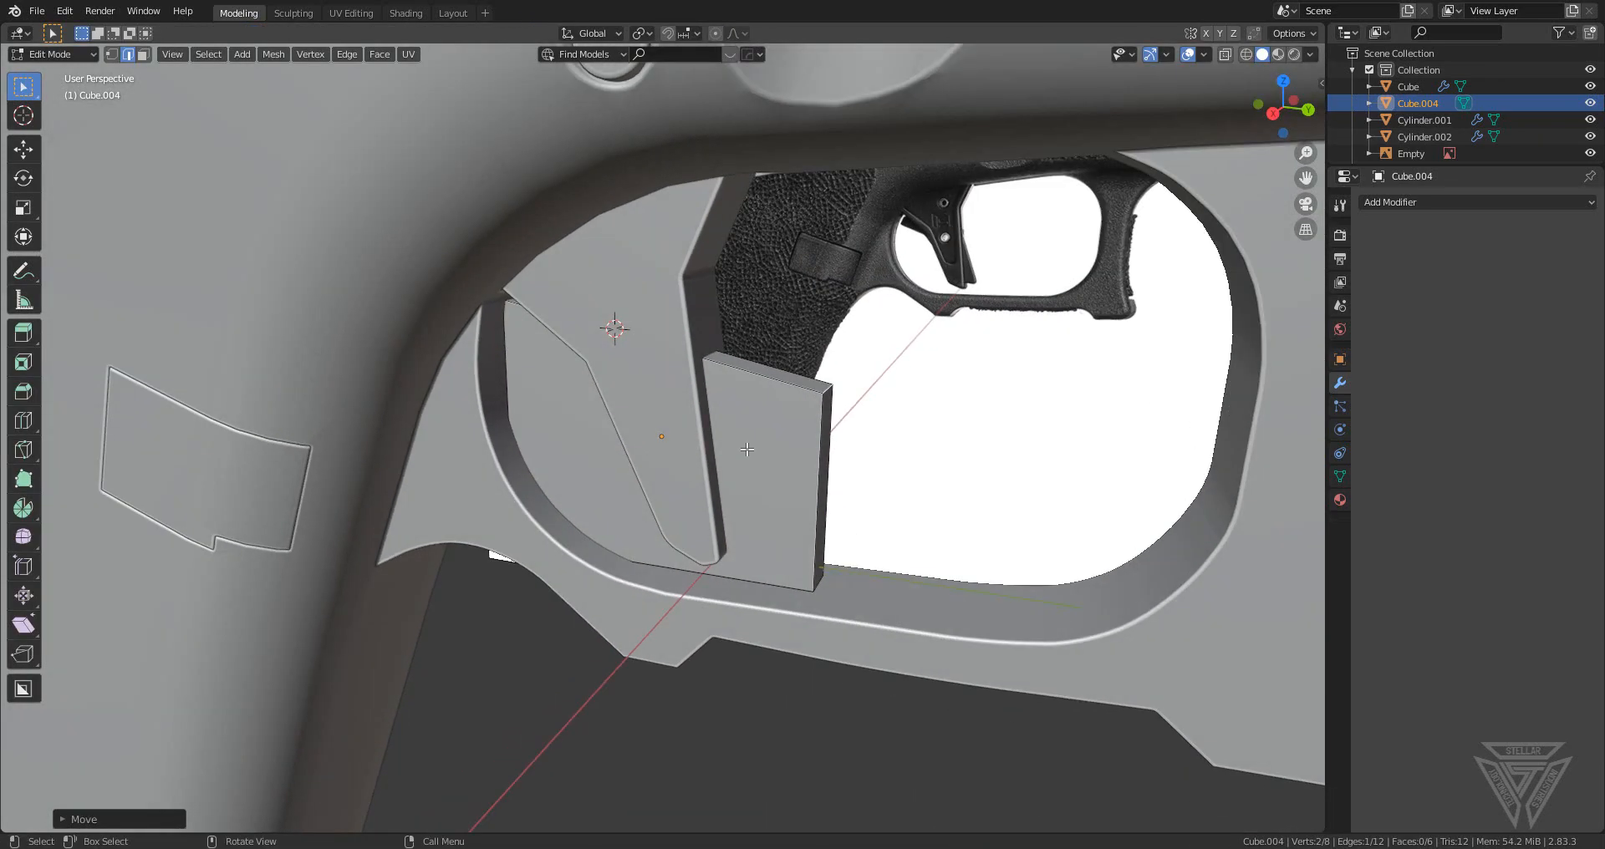
# - Subtract the cutter cube from the trigger with a HardOps Difference Boolean and hide the cutter
pyautogui.press('Tab')
pyautogui.press('q')
pyautogui.click(650, 371)
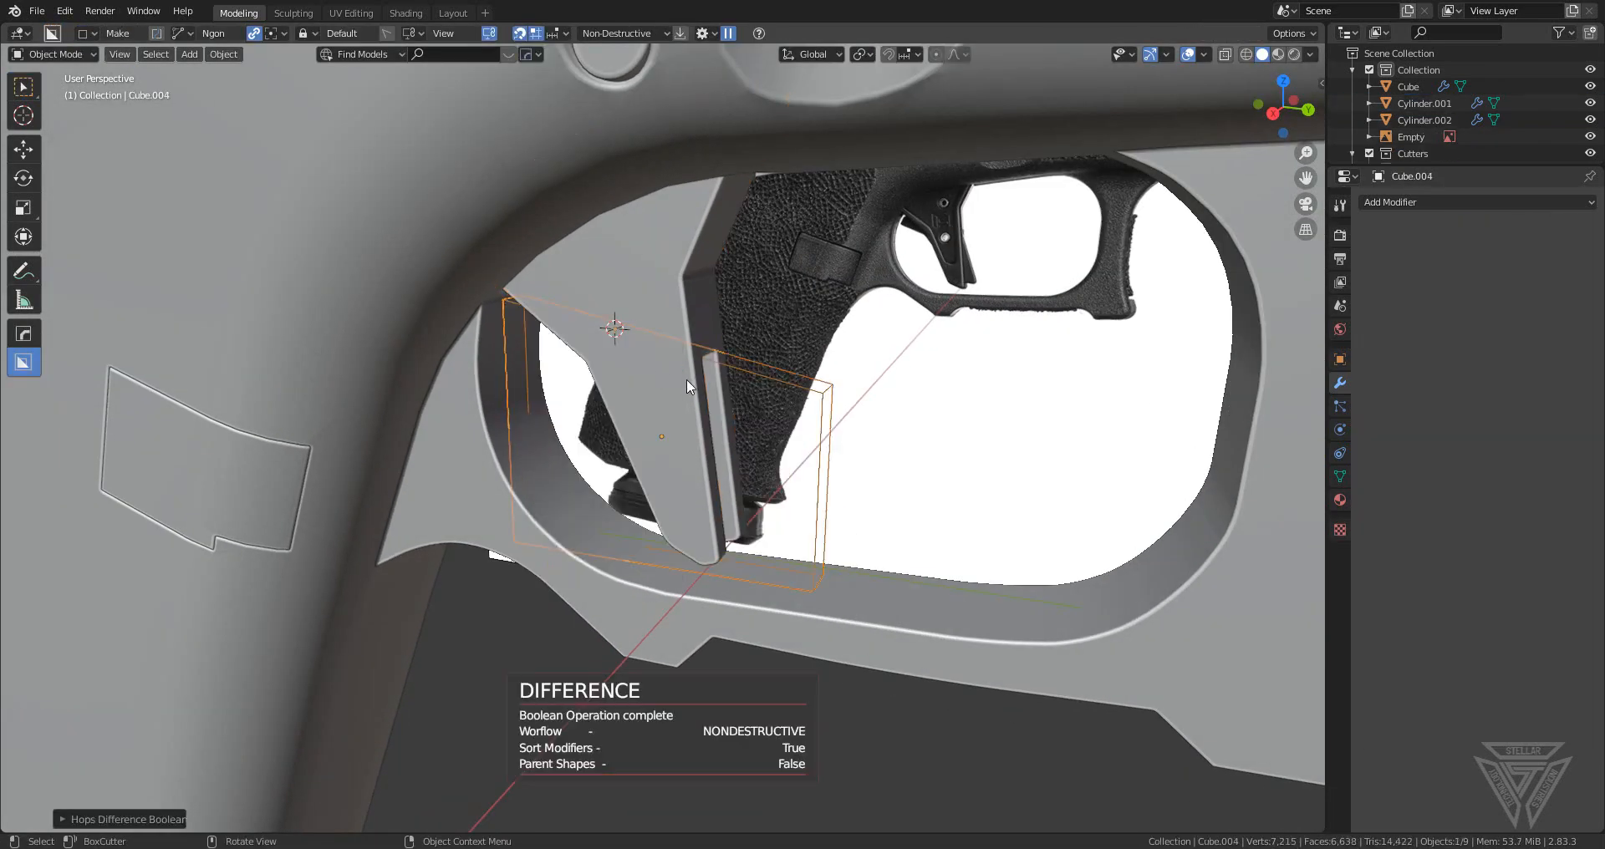
pyautogui.moveTo(686, 379); pyautogui.dragTo(737, 479, button='middle')
pyautogui.press('h')
pyautogui.scroll(-1, 771, 401)
pyautogui.scroll(4, 753, 418)
pyautogui.scroll(-4, 737, 479)
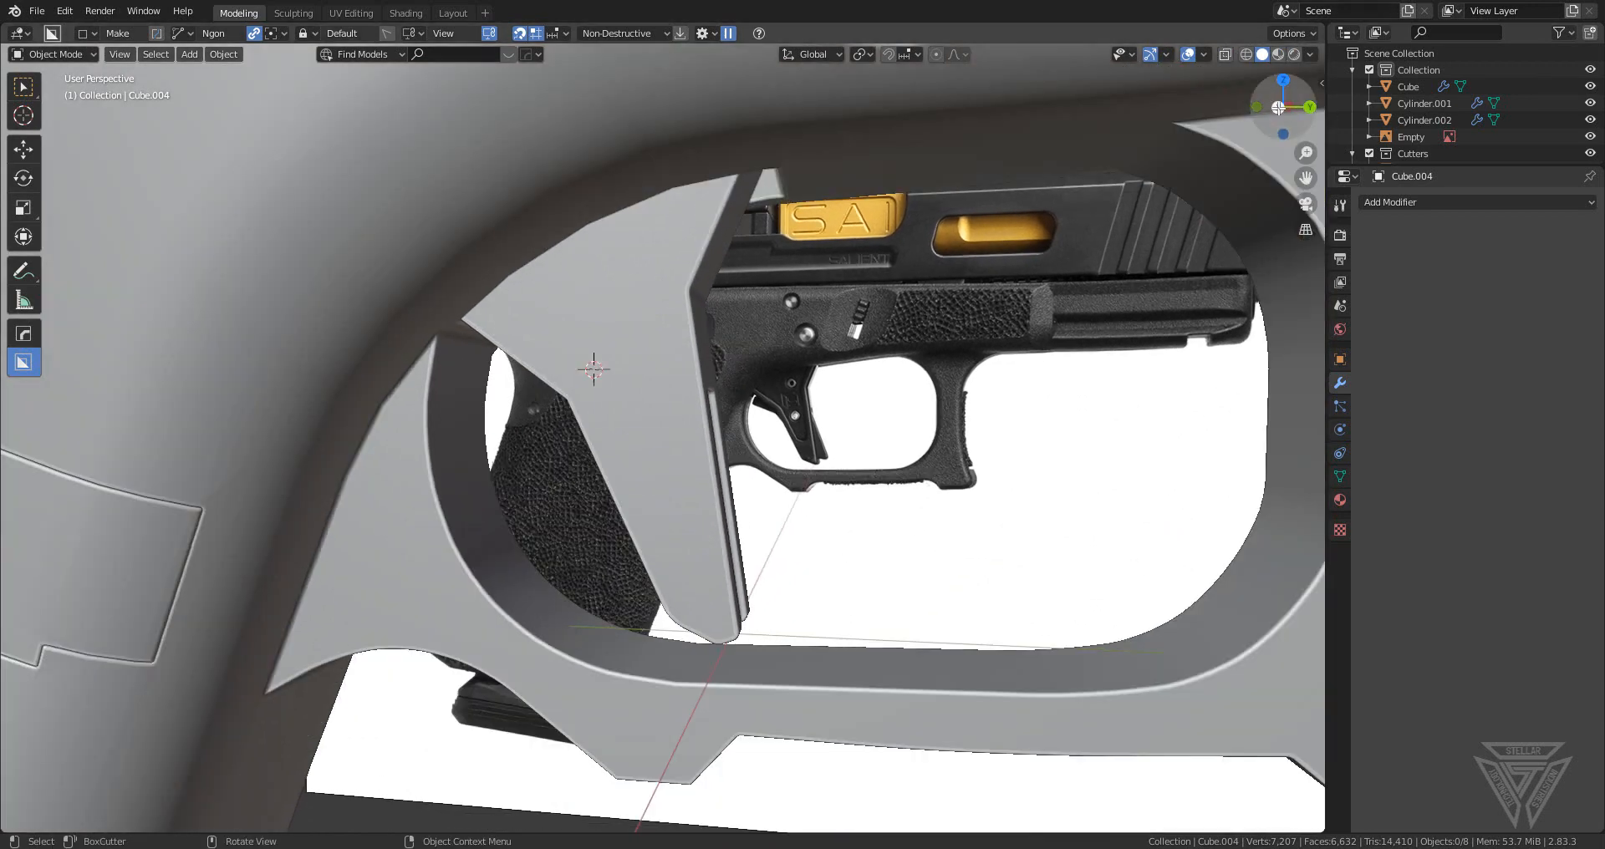
# - In the right orthographic view, trace the reference's trigger safety blade as a closed BoxCutter Ngon outline in Make mode
pyautogui.click(1278, 107)
pyautogui.scroll(3, 989, 304)
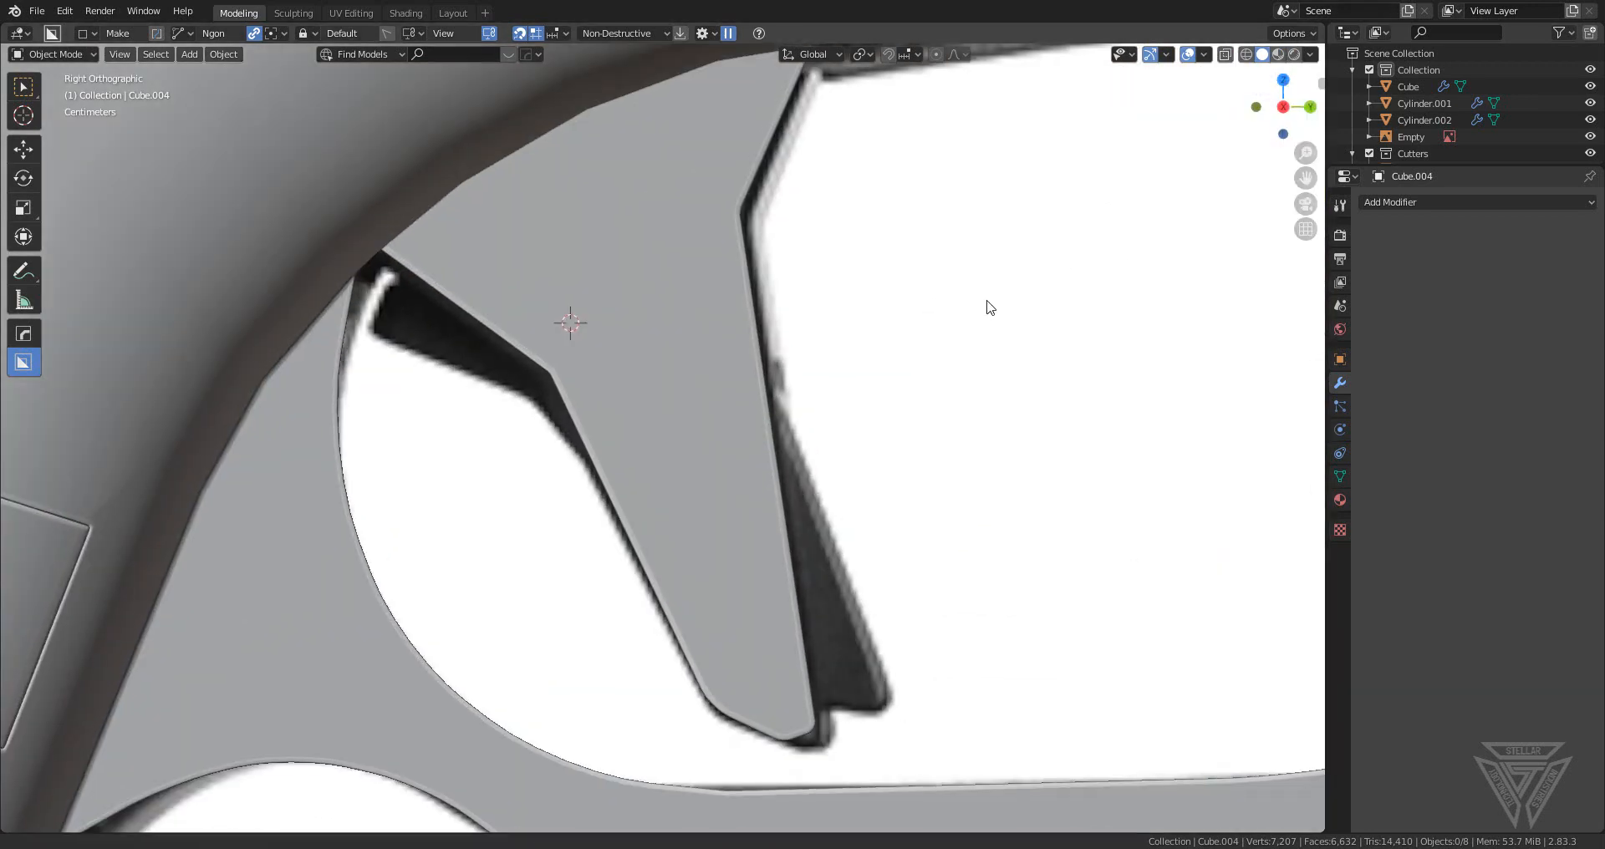
pyautogui.press('d')
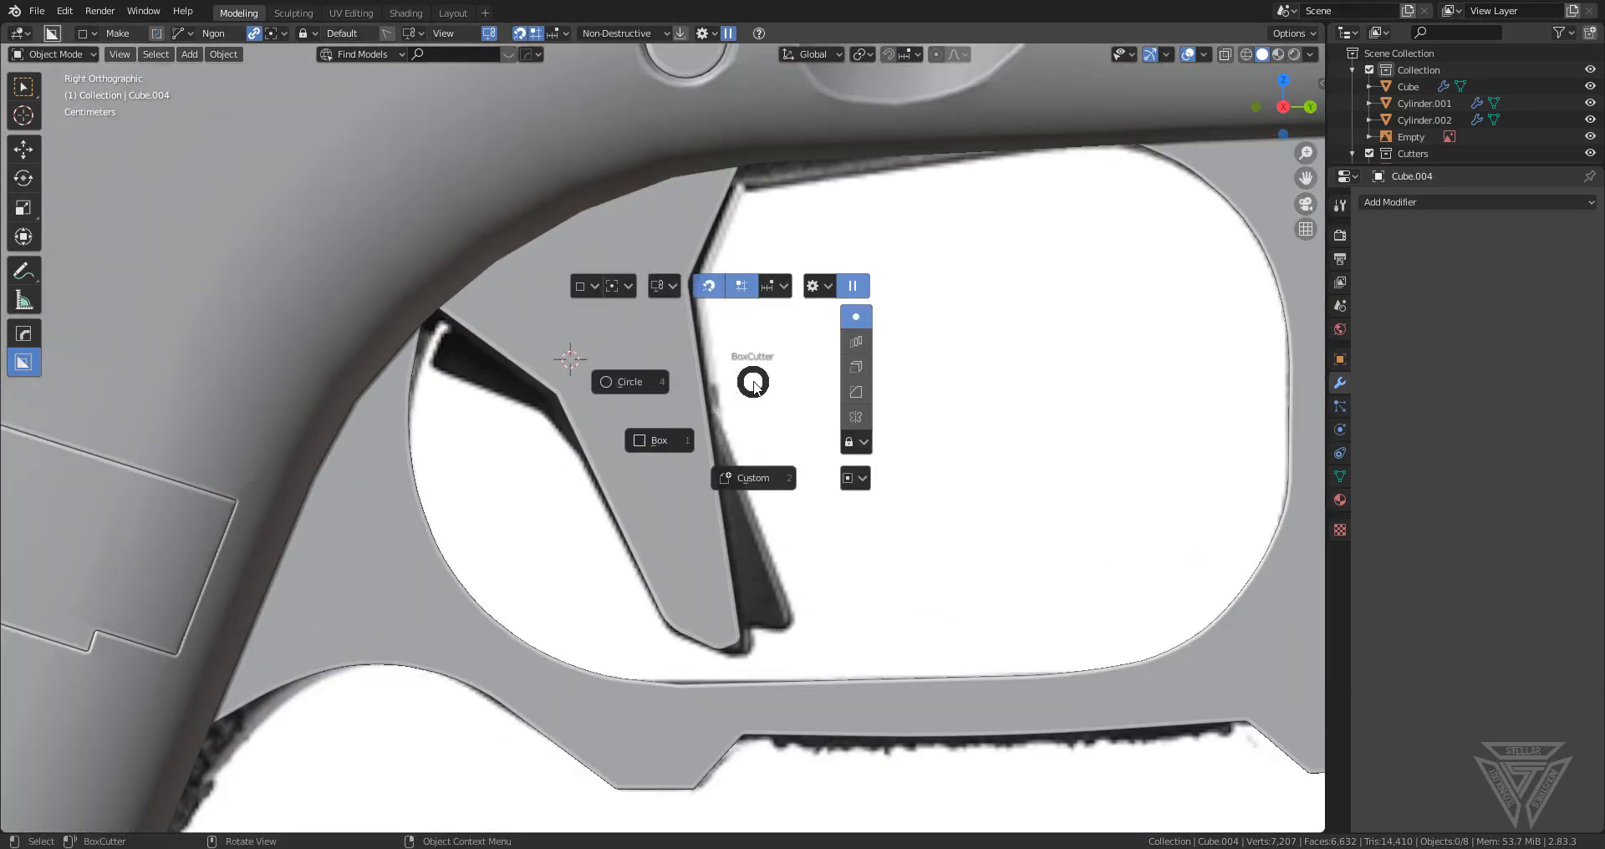
pyautogui.click(666, 443)
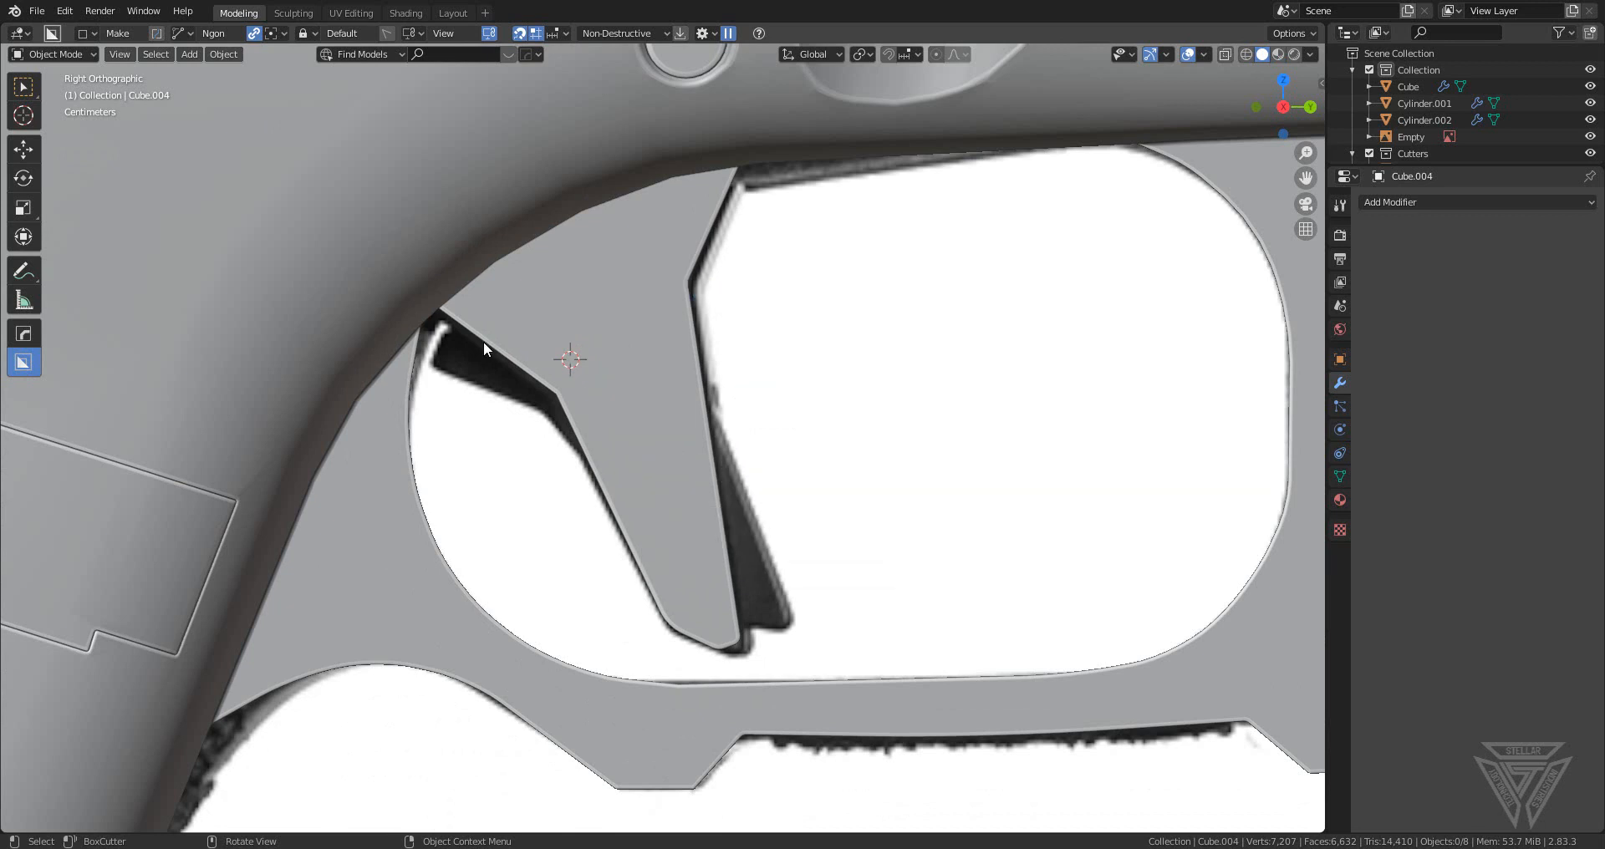
pyautogui.click(432, 360)
pyautogui.moveTo(432, 360); pyautogui.dragTo(505, 407)
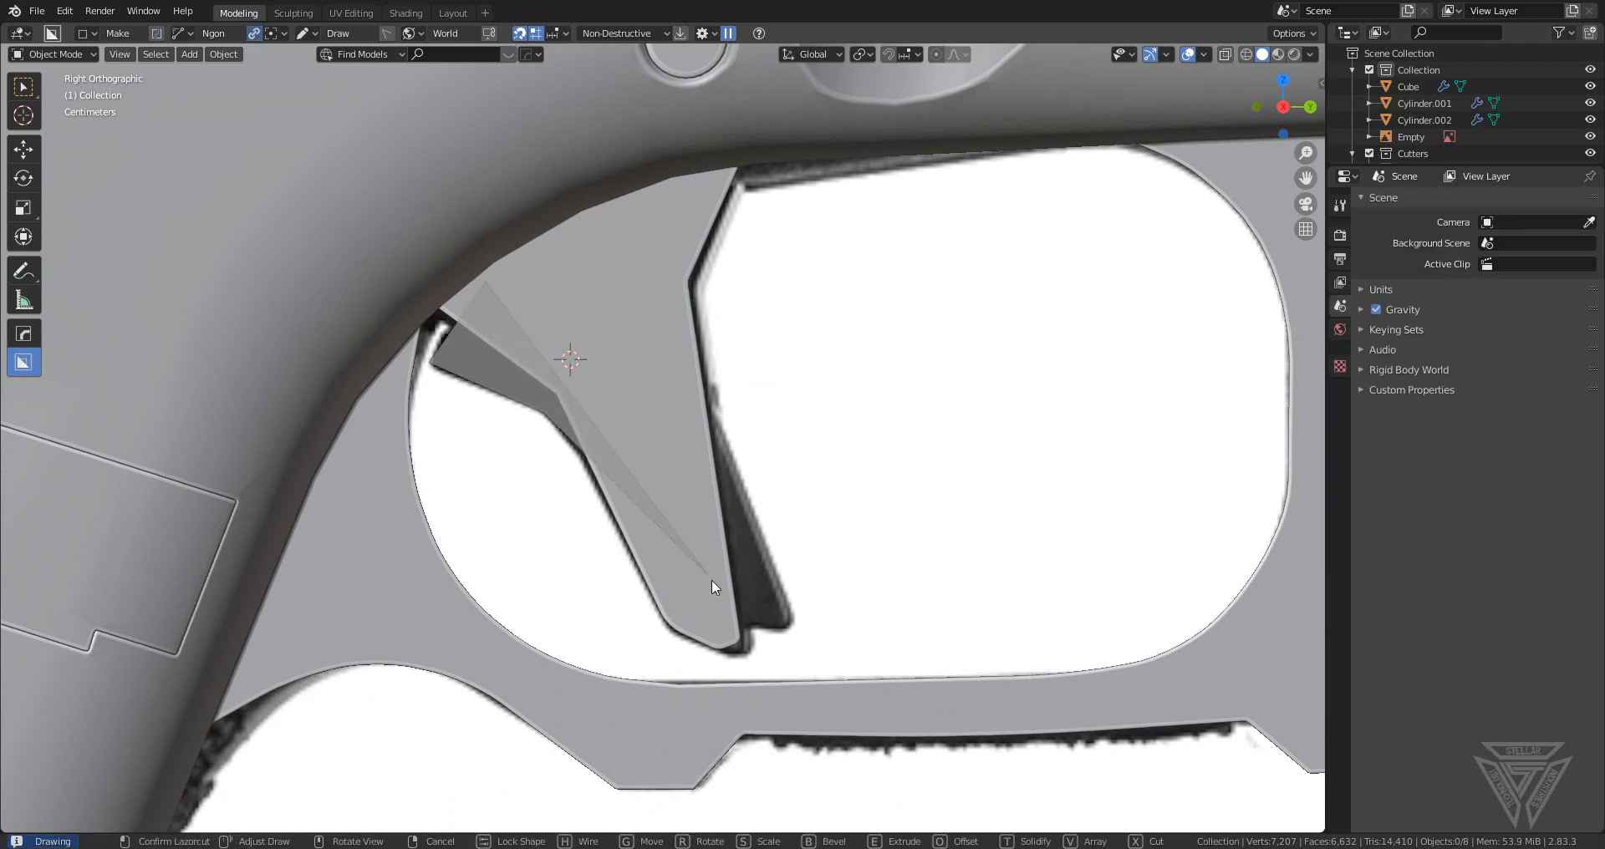
pyautogui.moveTo(739, 626)
pyautogui.mouseDown()
pyautogui.moveTo(801, 637)
pyautogui.moveTo(724, 414)
pyautogui.mouseUp()
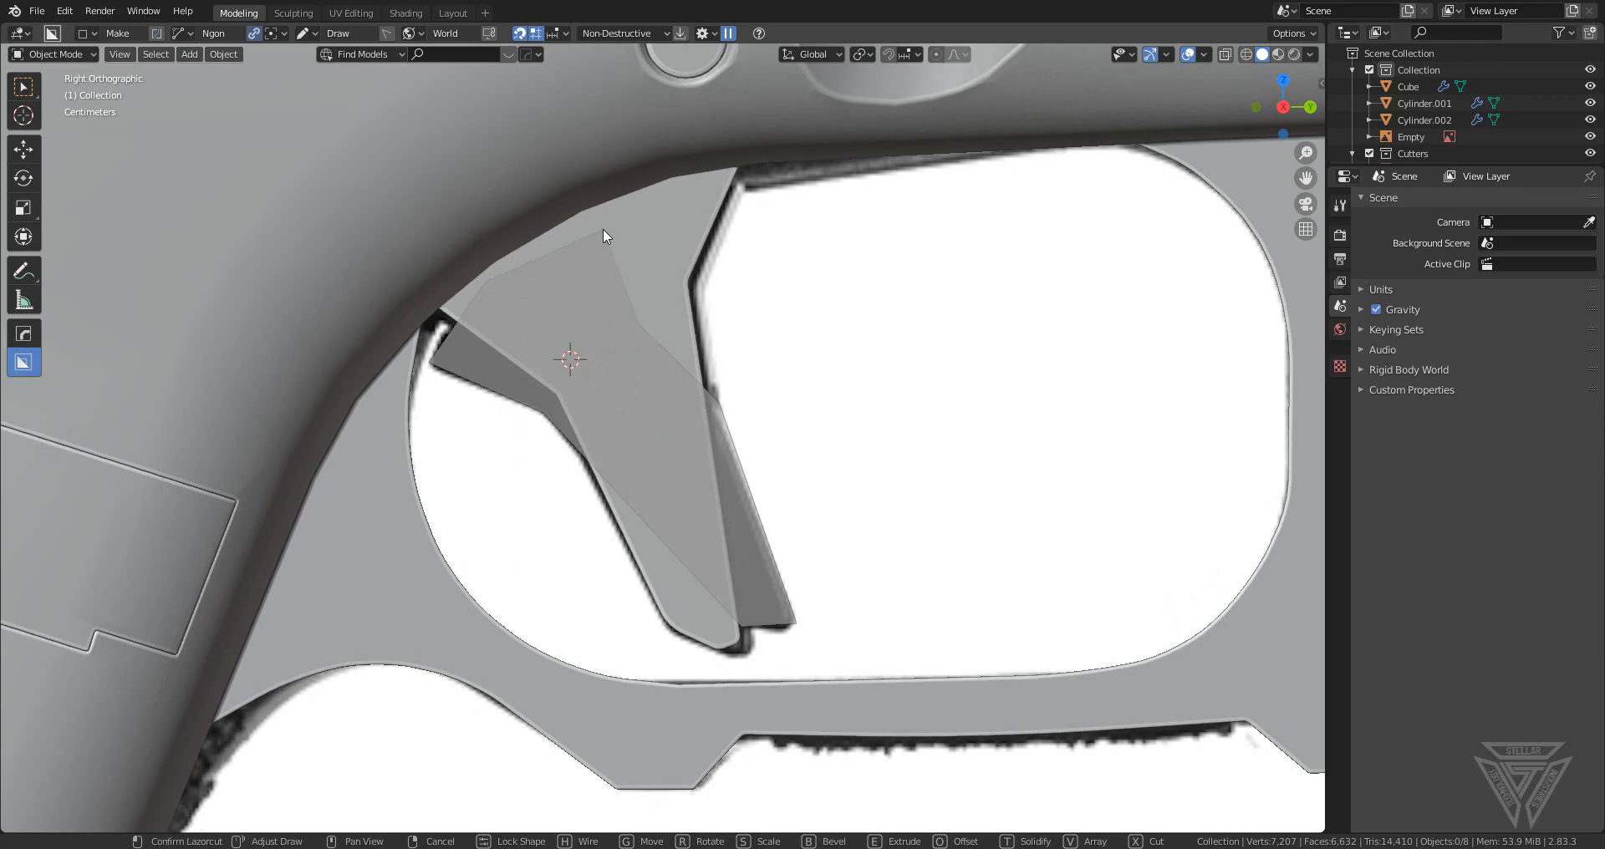
# - Lock the safety blade outline, extrude it to a thickness that fits the trigger's slot, and confirm the shape
pyautogui.press('Tab')
pyautogui.moveTo(603, 228); pyautogui.dragTo(752, 472, button='middle')
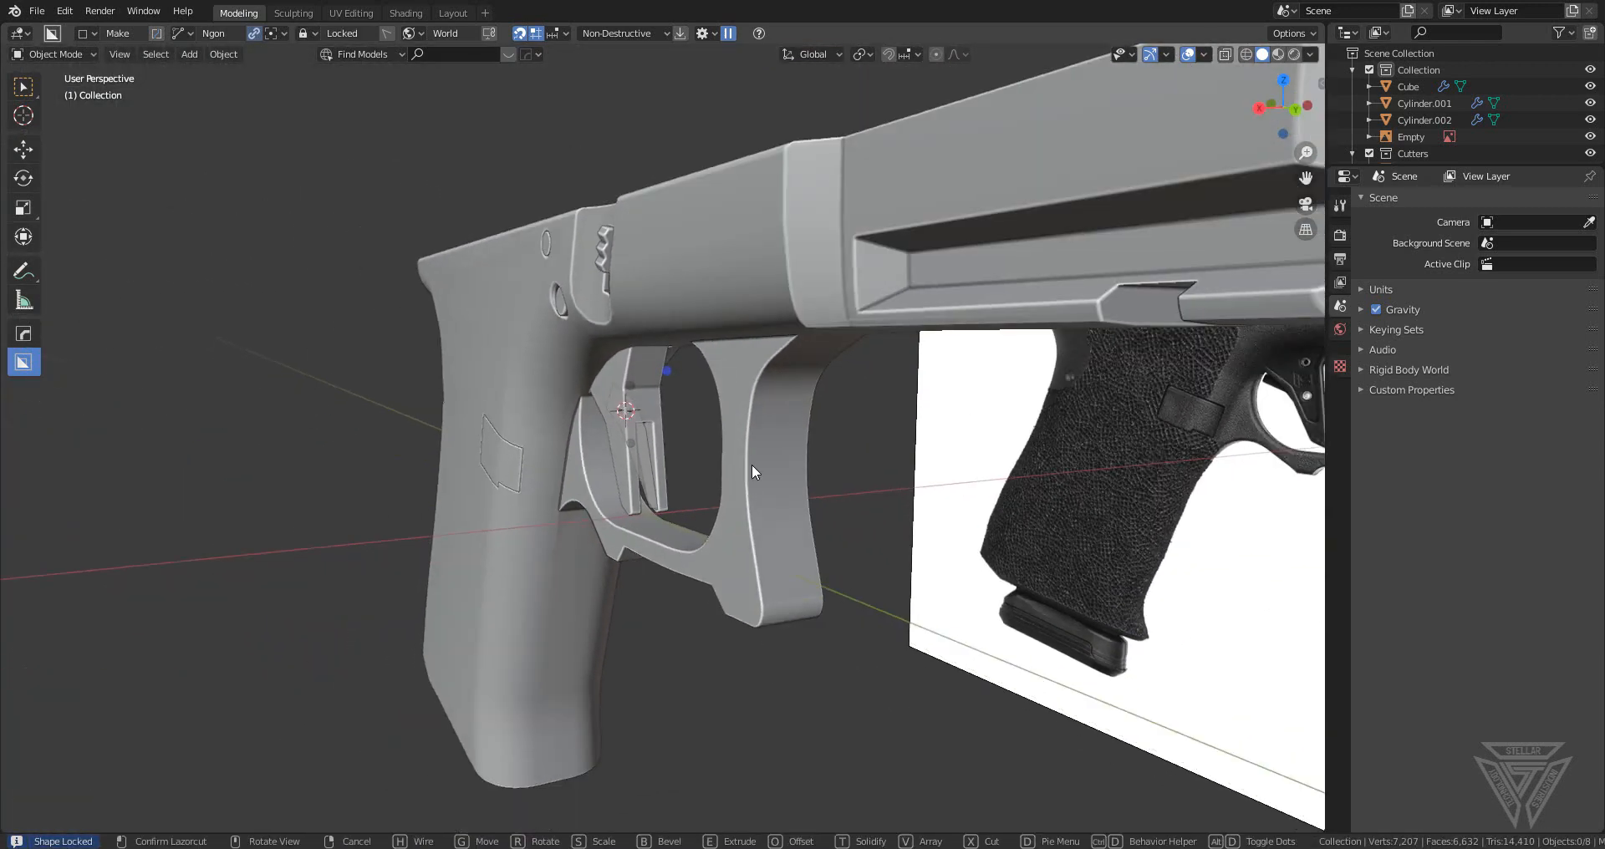
pyautogui.moveTo(625, 444)
pyautogui.mouseDown()
pyautogui.moveTo(600, 448)
pyautogui.moveTo(648, 440)
pyautogui.mouseUp()
pyautogui.click(649, 440)
pyautogui.scroll(4, 702, 439)
pyautogui.hotkey('shift', 'a')
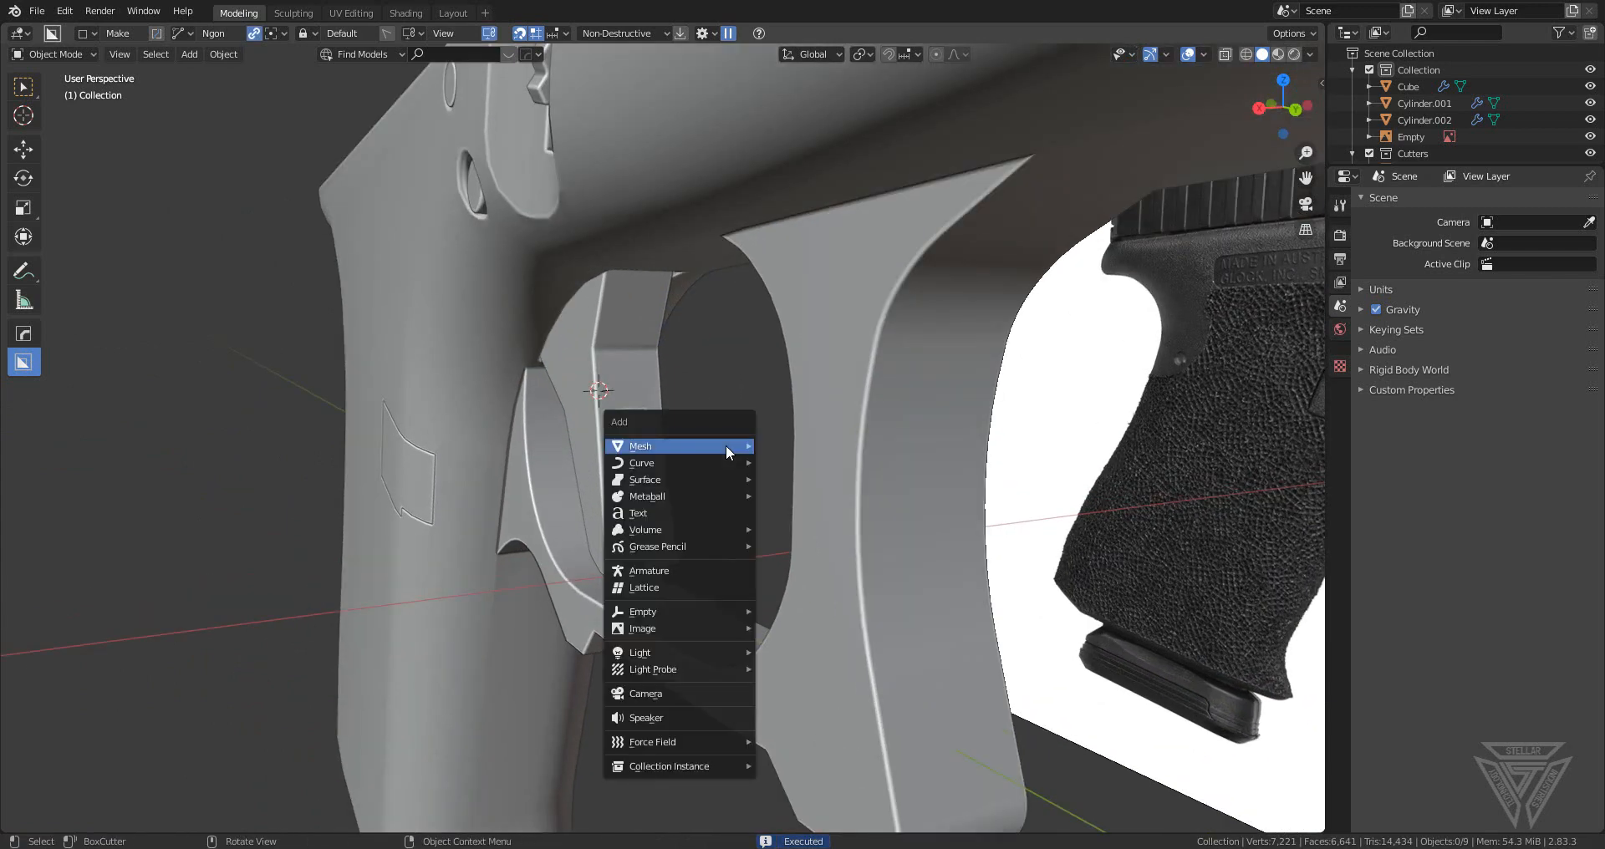
pyautogui.moveTo(725, 445)
pyautogui.press('Escape')
pyautogui.hotkey('shift', 's')
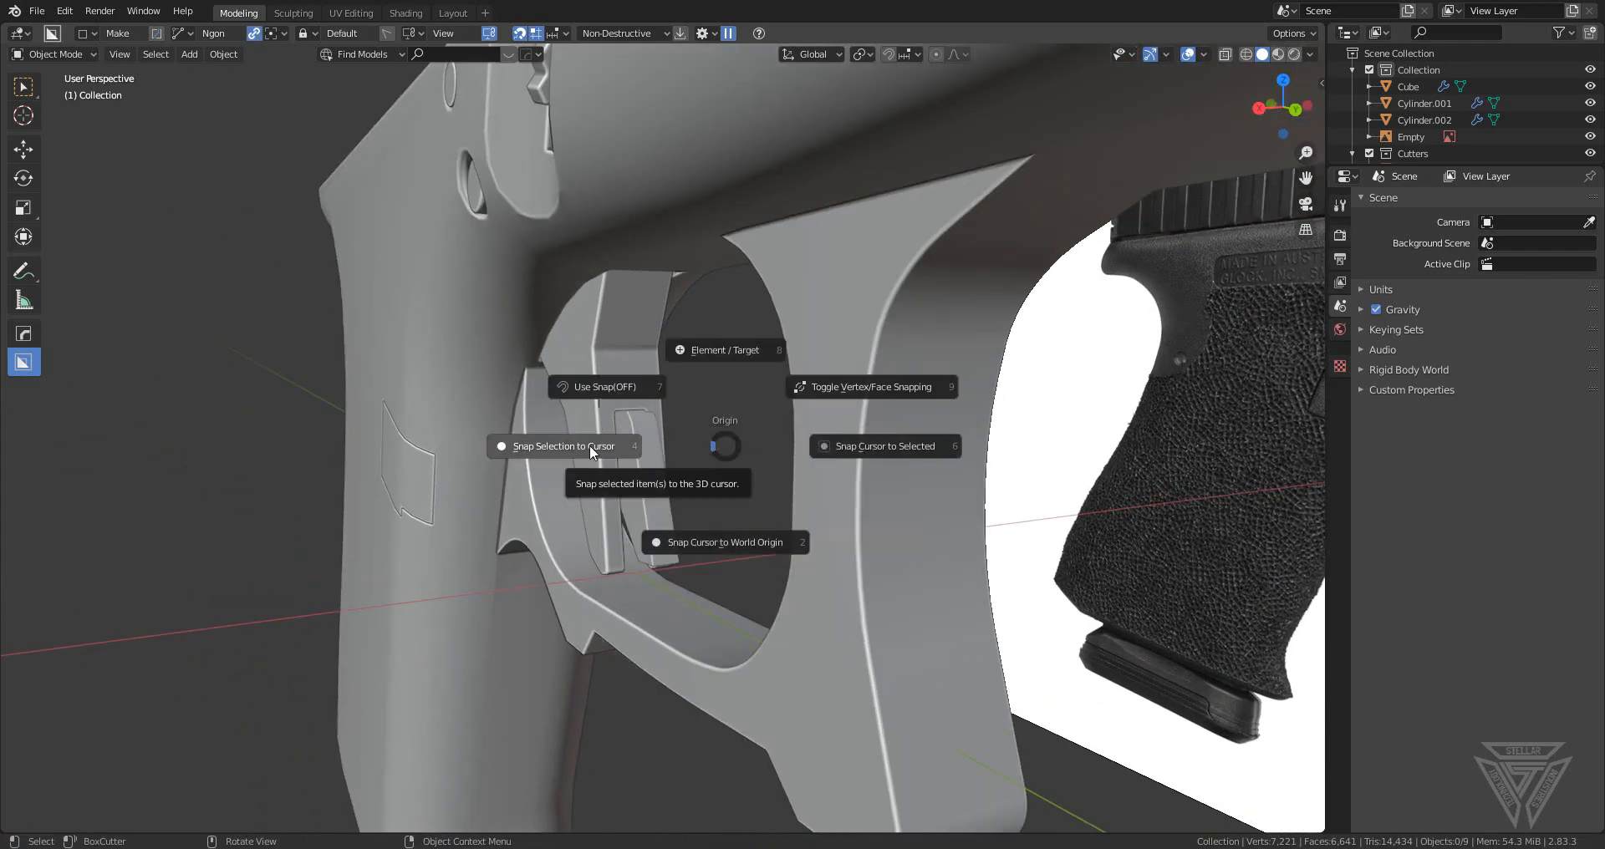
pyautogui.press('Escape')
# - Select the new safety blade and snap it to the 3D cursor to centre it in the trigger
pyautogui.click(642, 454)
pyautogui.hotkey('shift', 's')
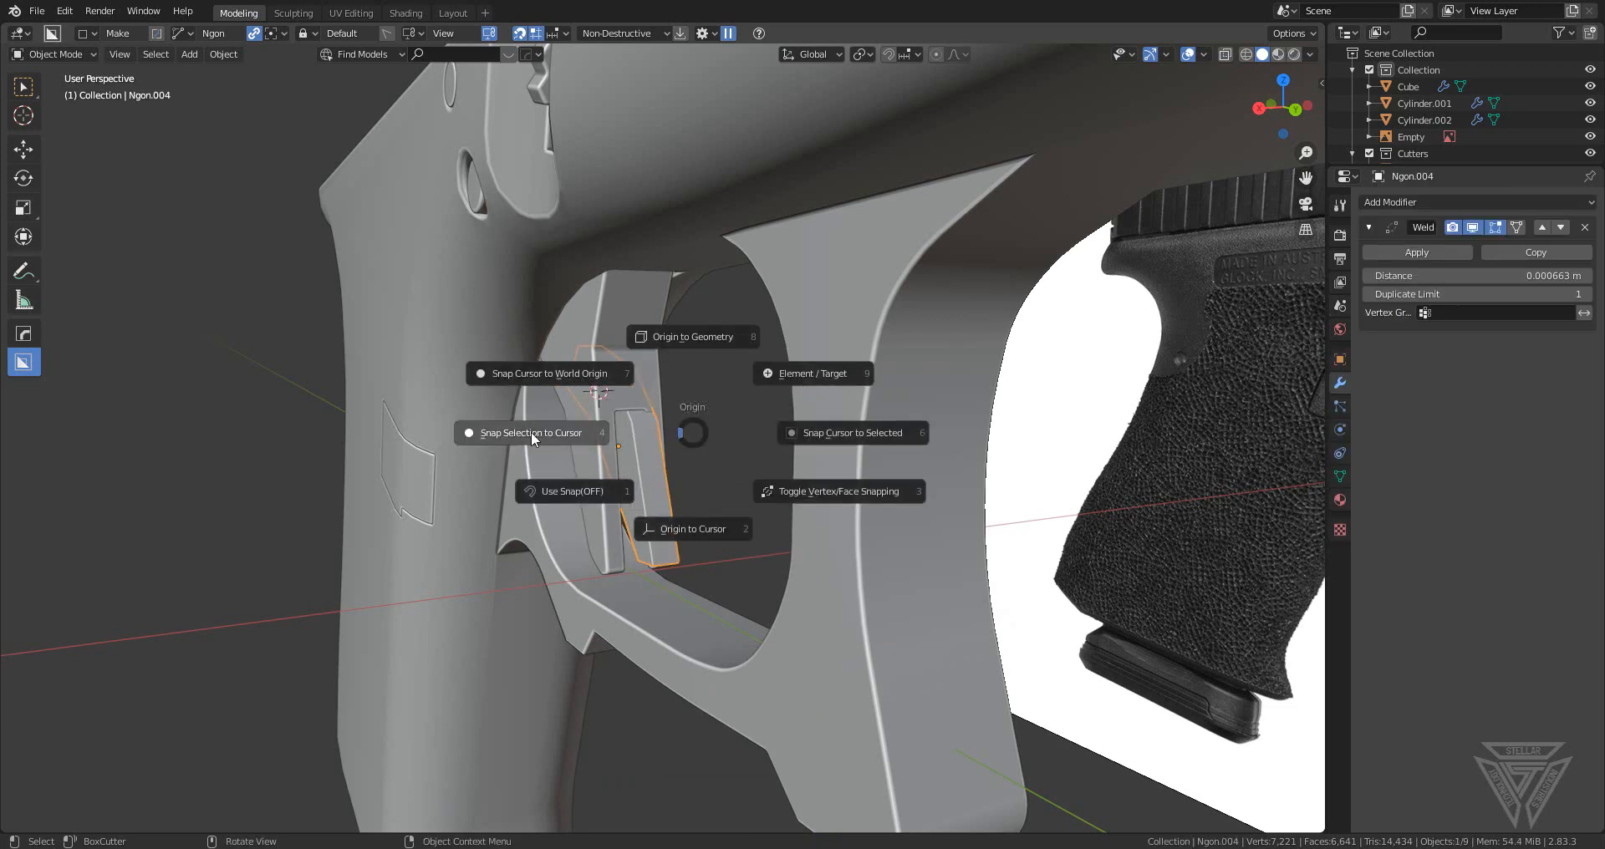
pyautogui.click(530, 431)
# - In the right orthographic view, move the safety blade down and forward to match the reference image
pyautogui.moveTo(704, 469); pyautogui.dragTo(845, 431, button='middle')
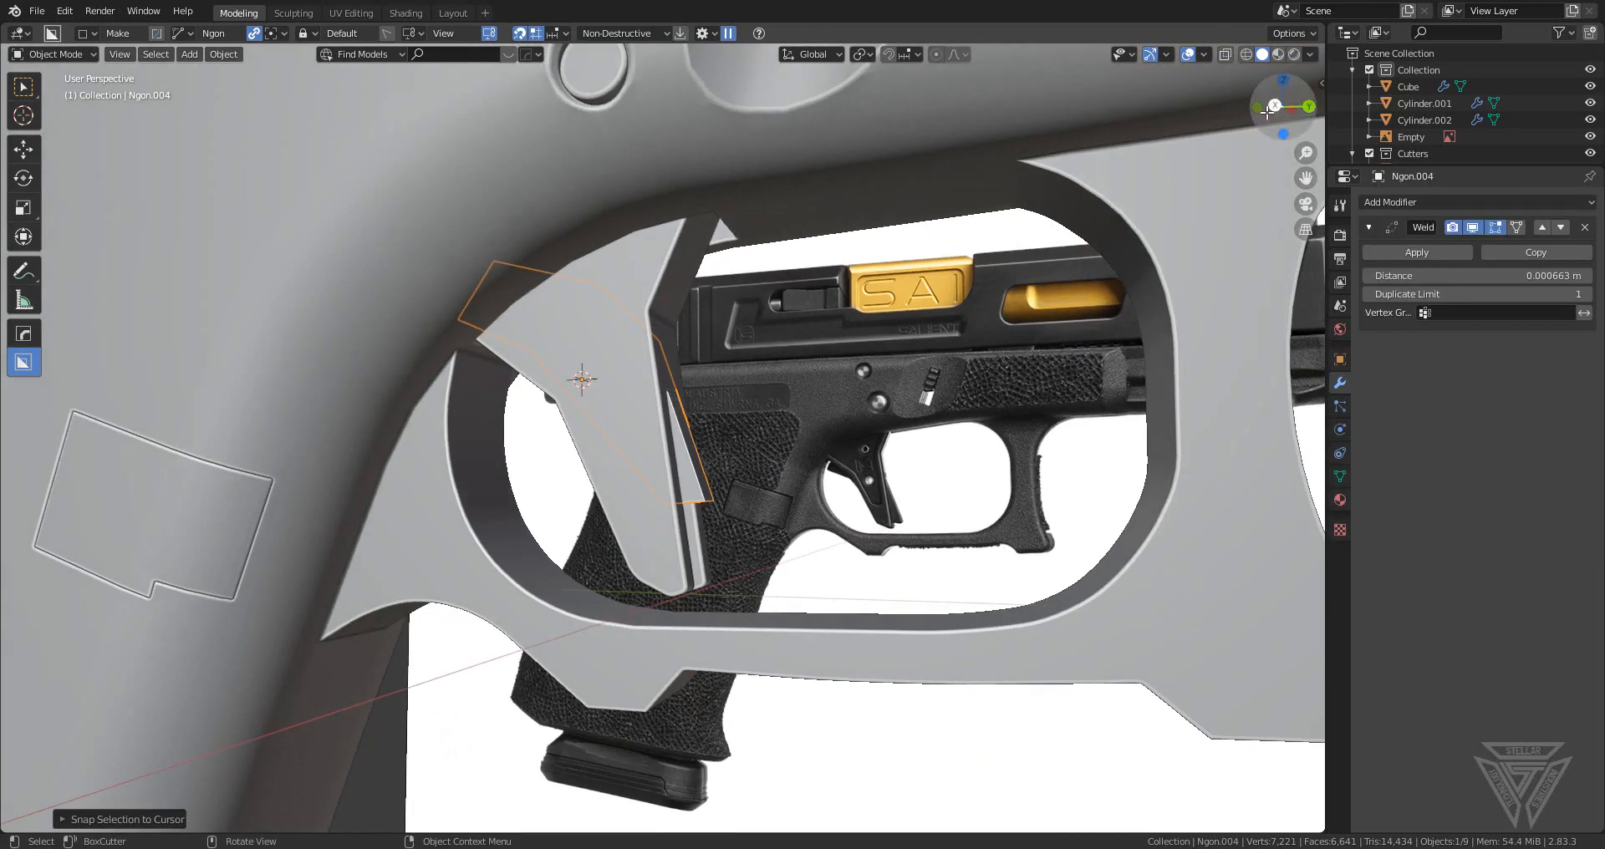
pyautogui.click(1270, 109)
pyautogui.scroll(5, 842, 398)
pyautogui.press('g')
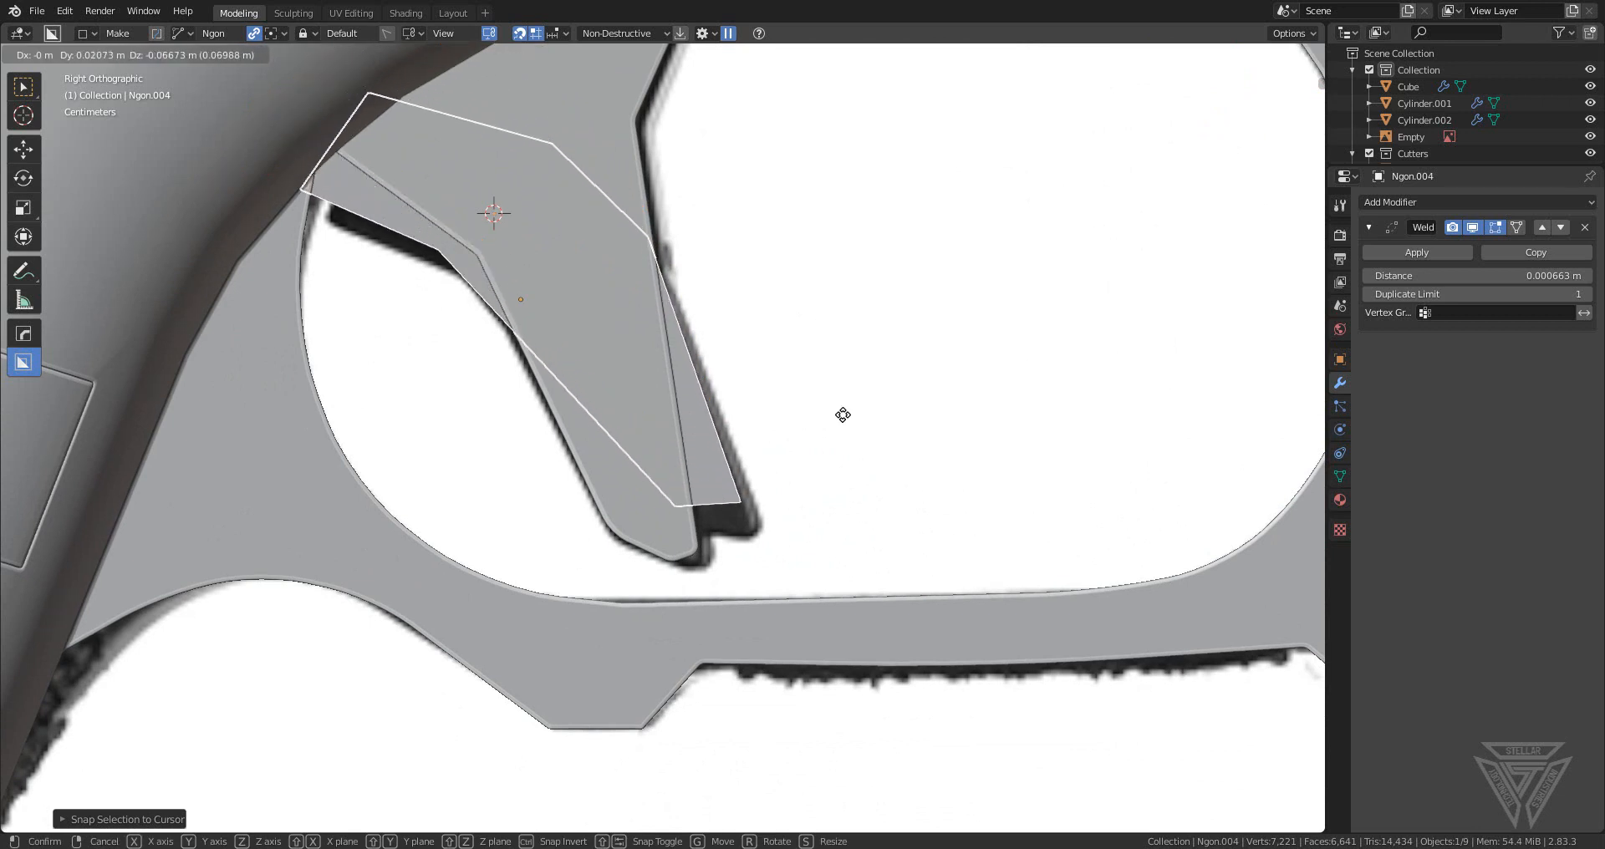
pyautogui.click(932, 542)
pyautogui.hotkey('shift', 's')
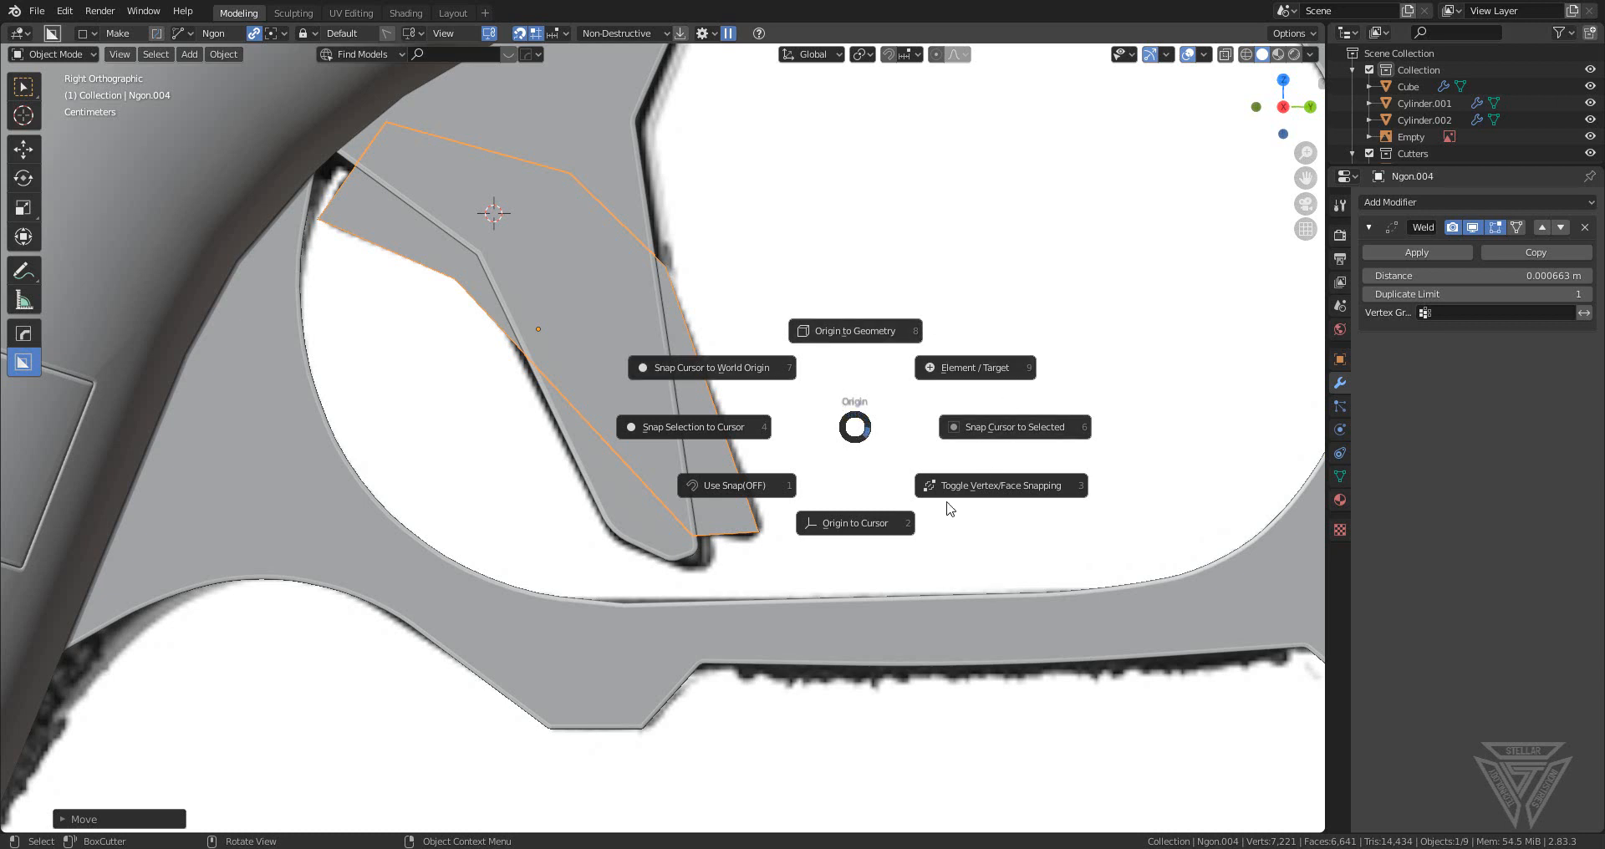
pyautogui.click(721, 499)
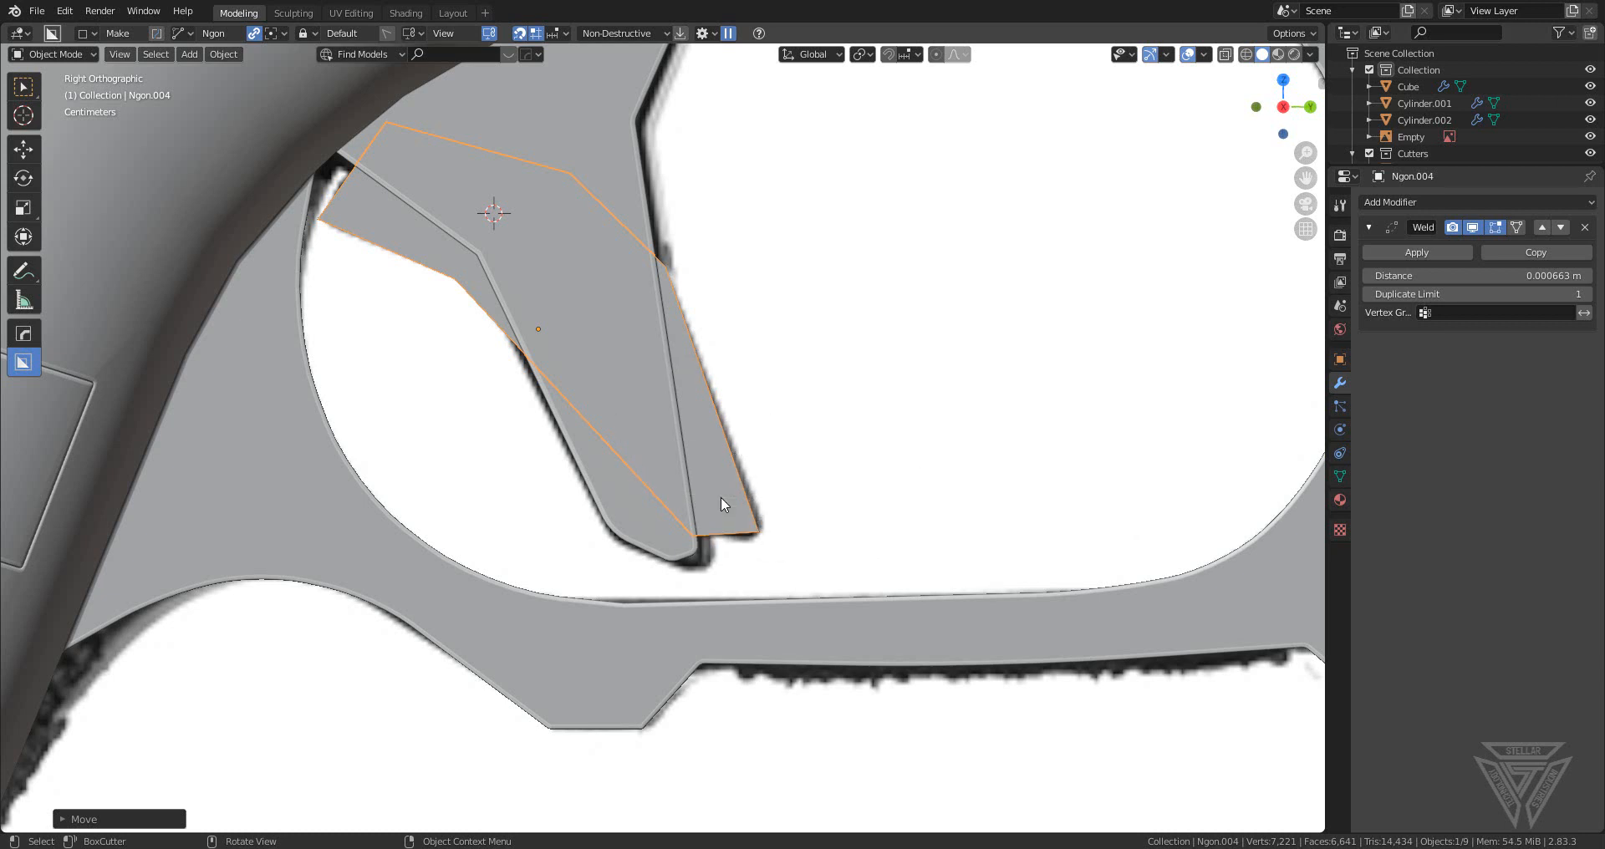
# - In Edit Mode, select an edge of the safety blade, with X-ray for visibility, and reposition it to refine the outline
pyautogui.moveTo(721, 500); pyautogui.dragTo(704, 406, button='middle')
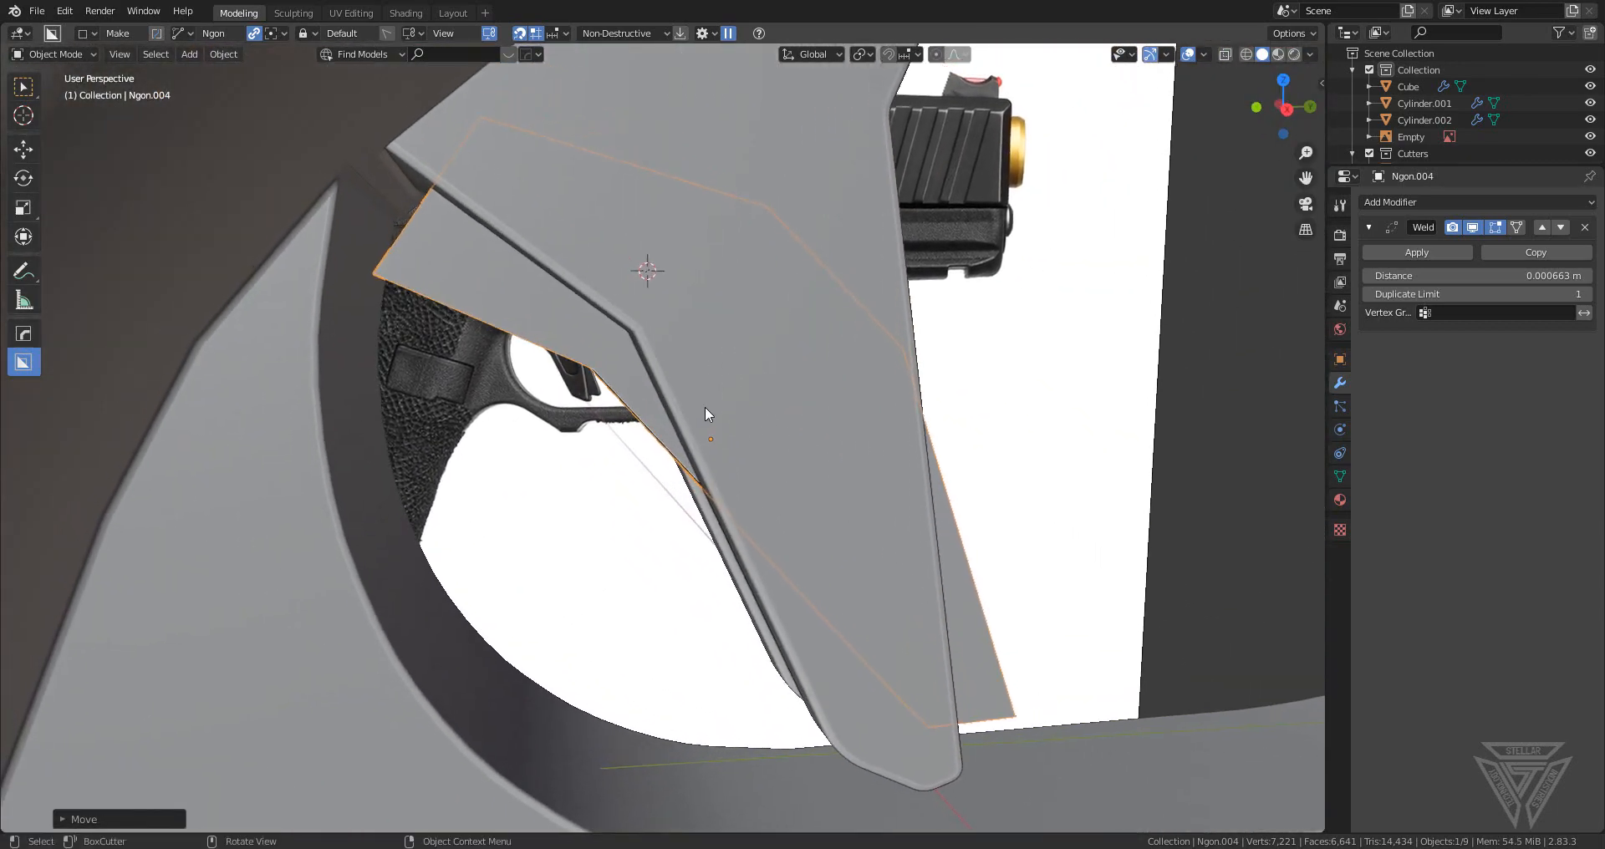
pyautogui.scroll(-2, 706, 408)
pyautogui.moveTo(451, 328); pyautogui.dragTo(514, 387, button='middle')
pyautogui.press('Tab')
pyautogui.click(1224, 57)
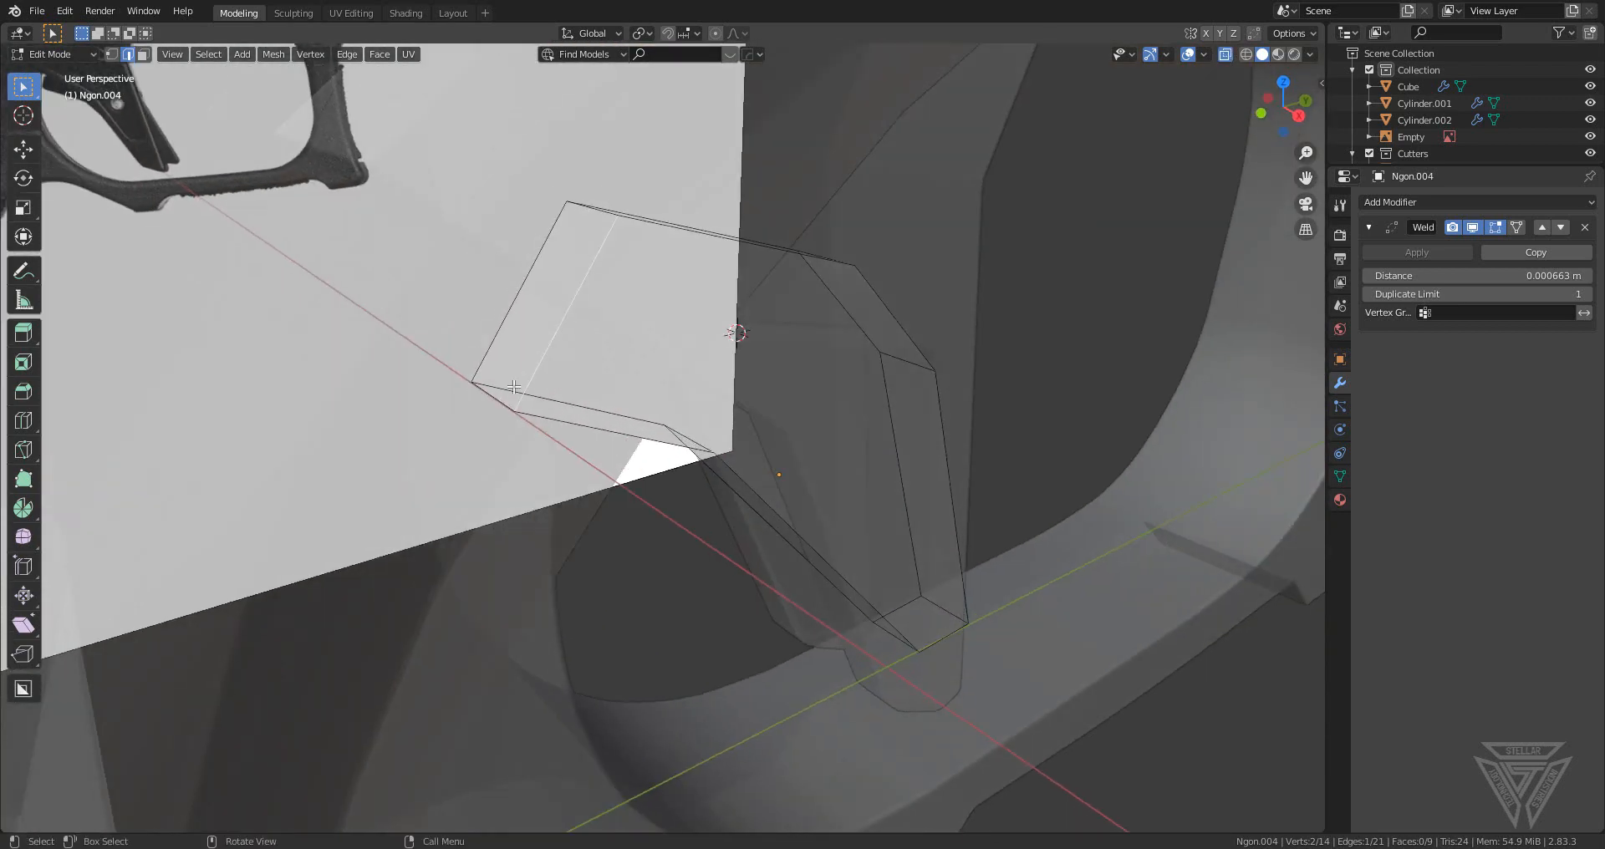
pyautogui.click(1224, 57)
pyautogui.moveTo(881, 322); pyautogui.dragTo(773, 292, button='middle')
pyautogui.press('g')
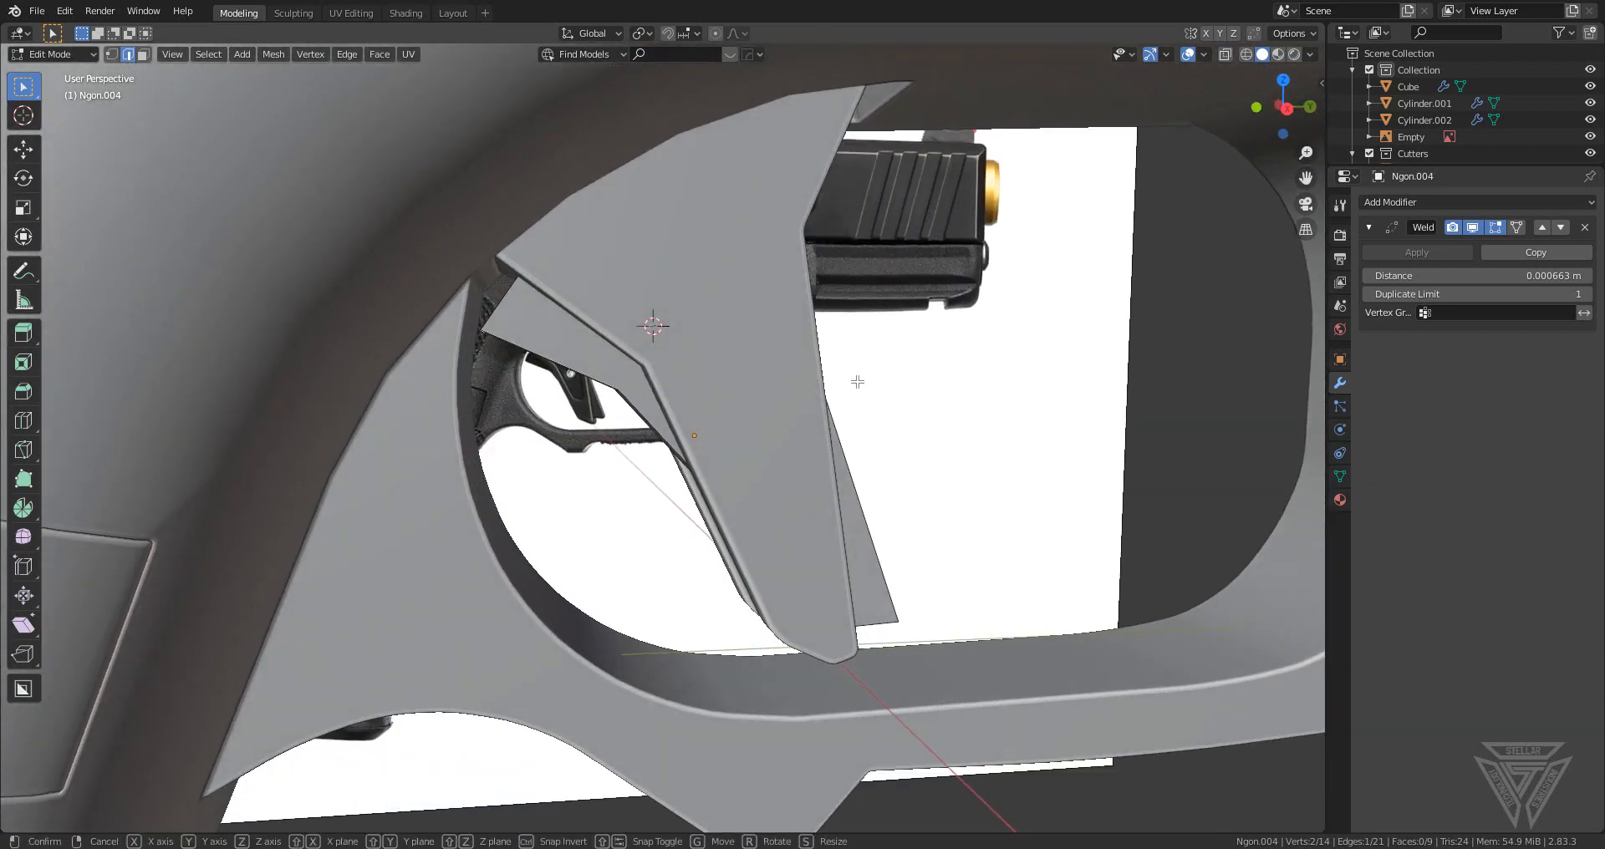
pyautogui.press('g')
pyautogui.click(872, 361)
# - Round the safety blade's lower front corner with an edge bevel
pyautogui.moveTo(871, 362); pyautogui.dragTo(760, 419, button='middle')
pyautogui.moveTo(769, 529); pyautogui.dragTo(642, 369, button='middle')
pyautogui.hotkey('ctrl', 'b')
pyautogui.click(917, 555)
# - Smooth the bend at the safety blade's upper front edge with a five-segment bevel and return to Object Mode
pyautogui.scroll(-3, 917, 554)
pyautogui.click(599, 346)
pyautogui.moveTo(766, 416); pyautogui.dragTo(824, 434, button='middle')
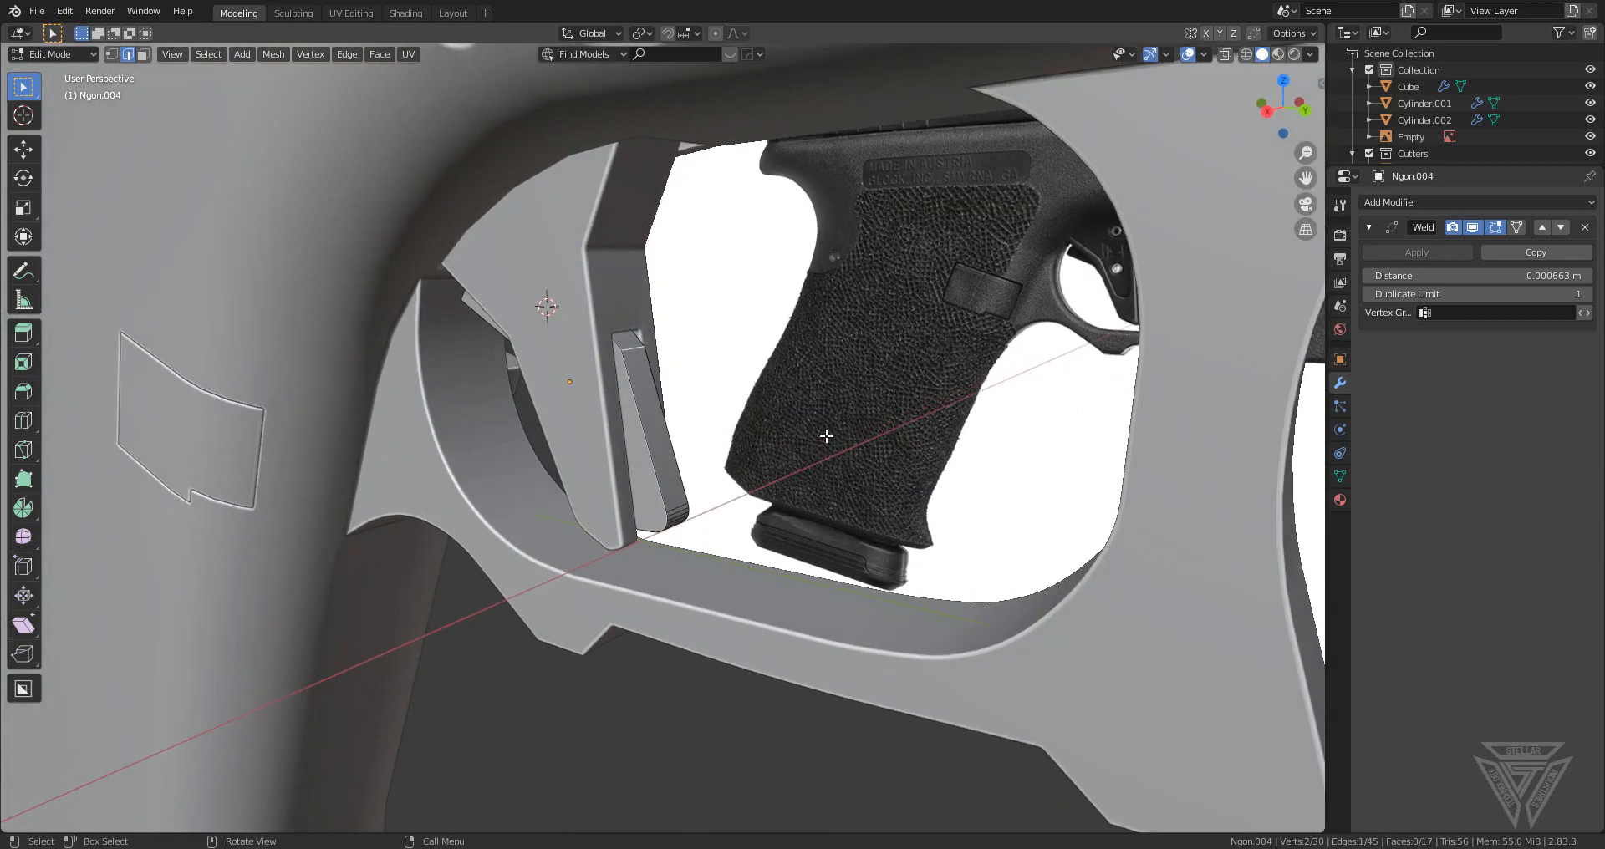
pyautogui.hotkey('ctrl', 'b')
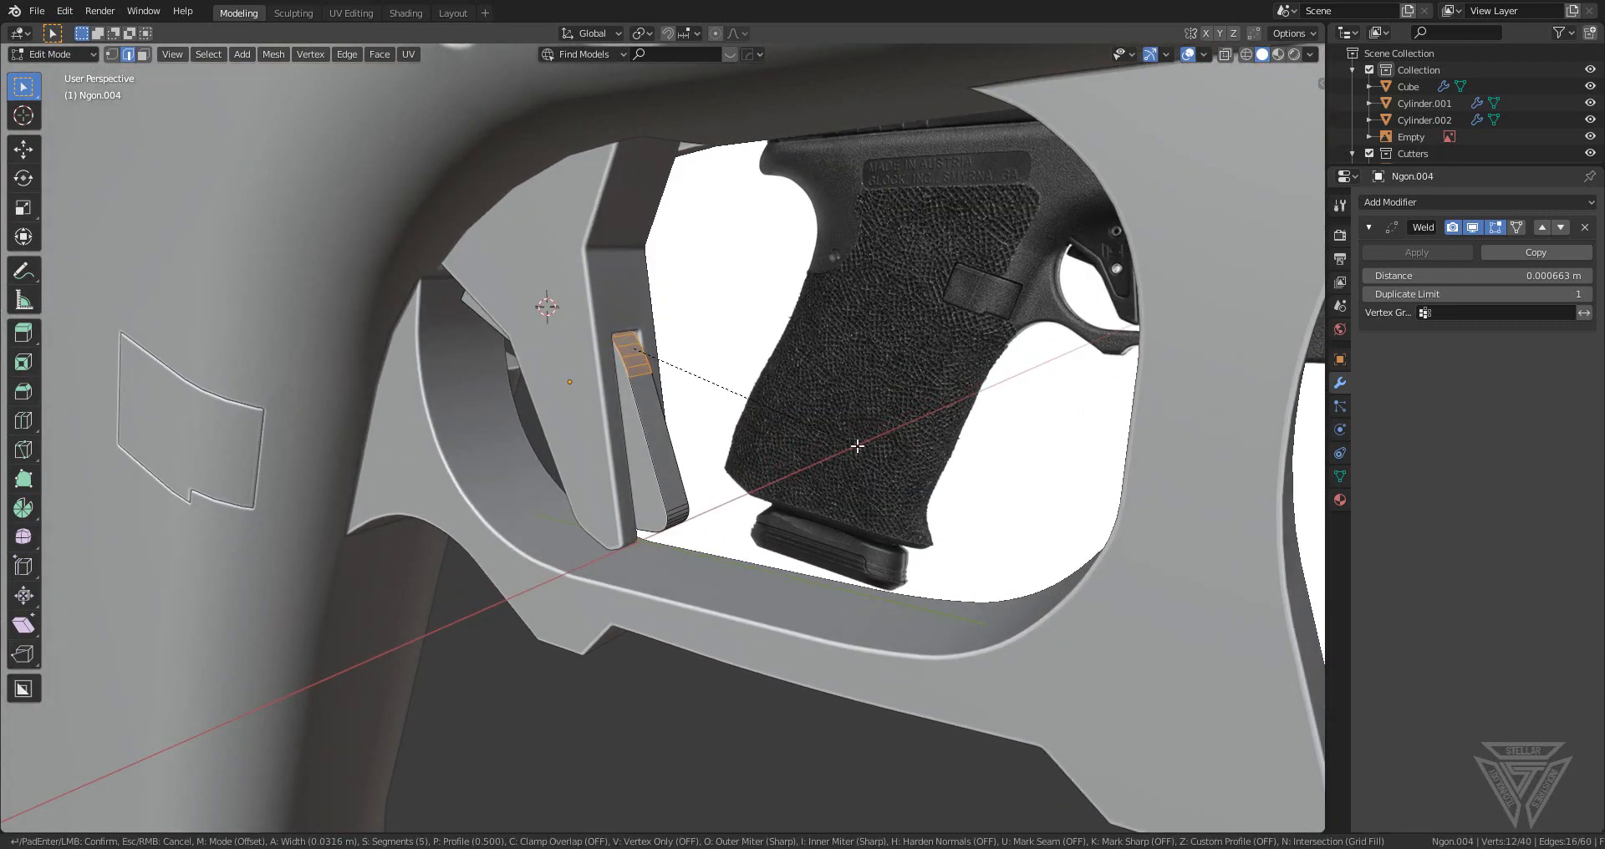
pyautogui.click(857, 446)
pyautogui.moveTo(727, 412); pyautogui.dragTo(783, 459, button='middle')
pyautogui.press('Tab')
# - Enter Edit Mode on the trigger and knife a straight cut across the lower part of its side face
pyautogui.scroll(-4, 762, 391)
pyautogui.scroll(5, 801, 518)
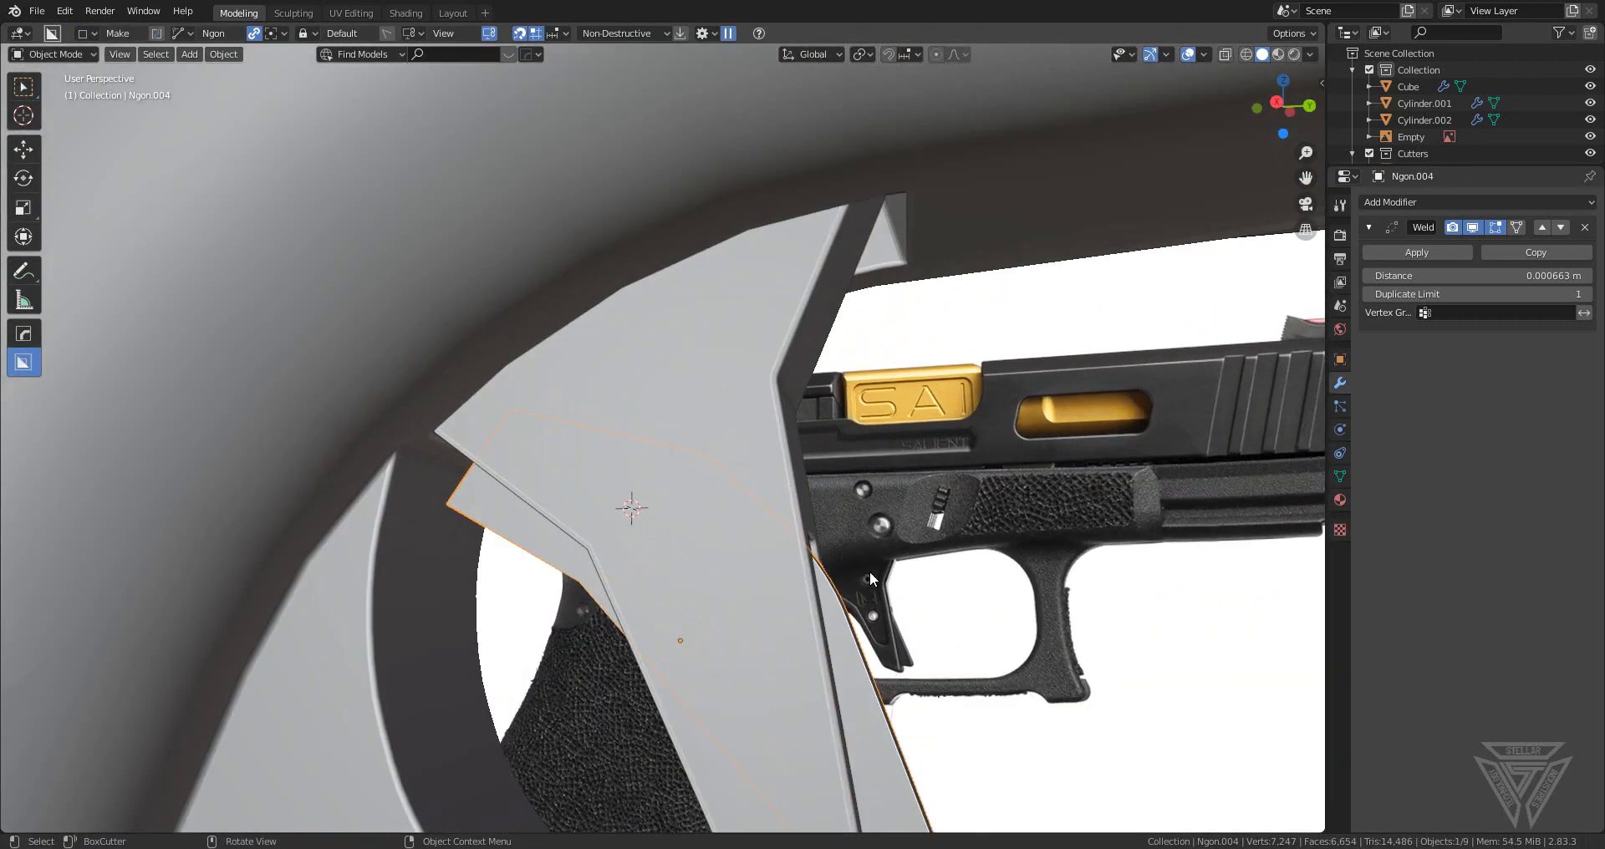
pyautogui.keyDown('shift'); pyautogui.moveTo(967, 669); pyautogui.dragTo(858, 625, button='middle'); pyautogui.keyUp('shift')
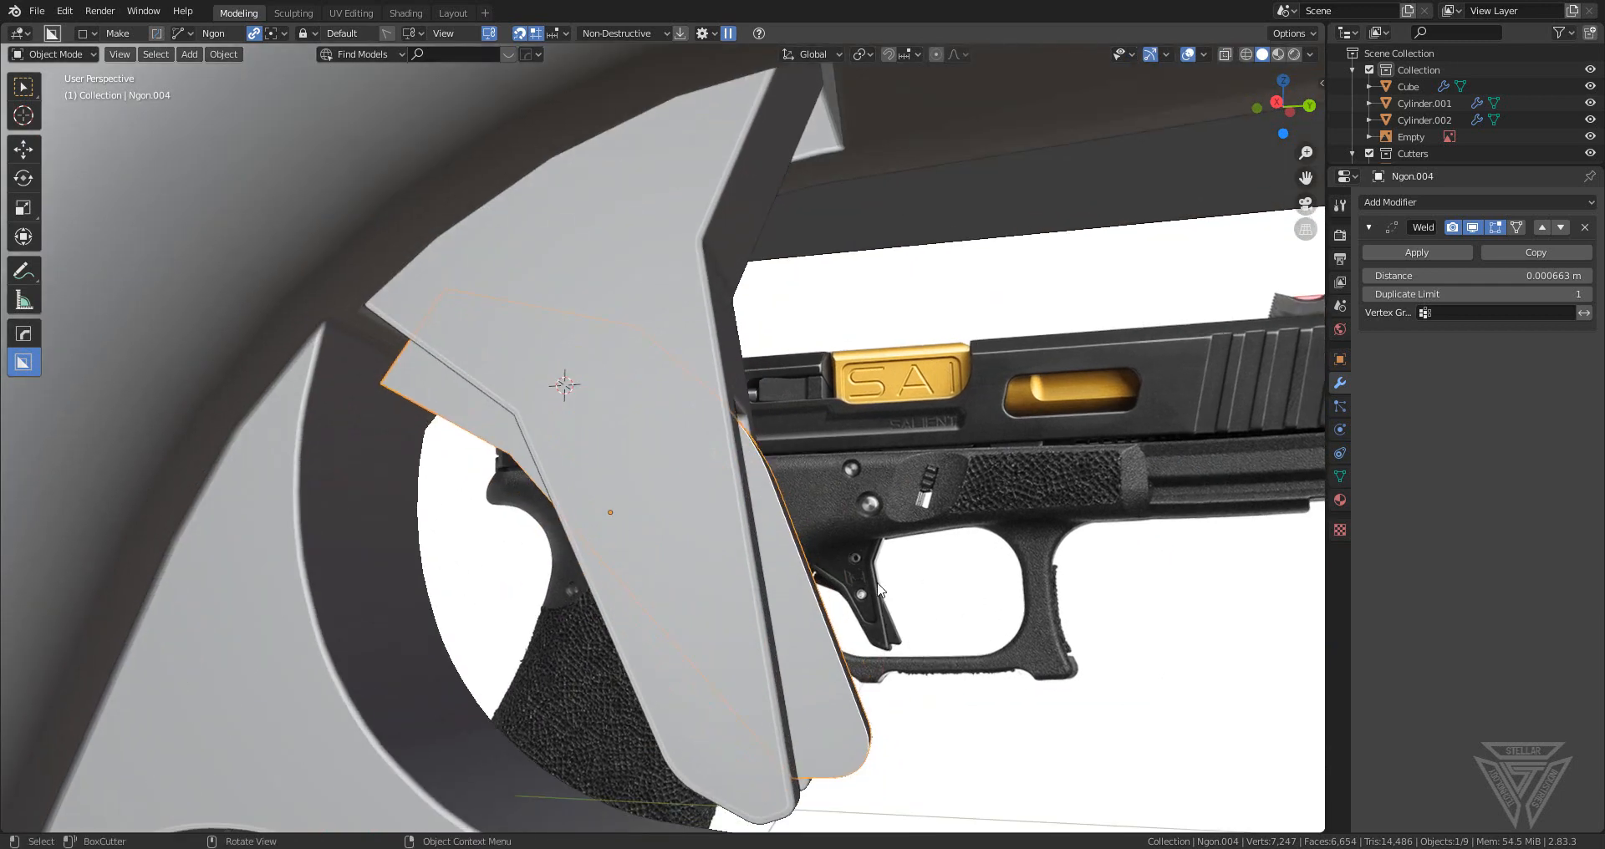
pyautogui.click(620, 394)
pyautogui.press('Tab')
pyautogui.moveTo(618, 384); pyautogui.dragTo(615, 664, button='middle')
pyautogui.press('k')
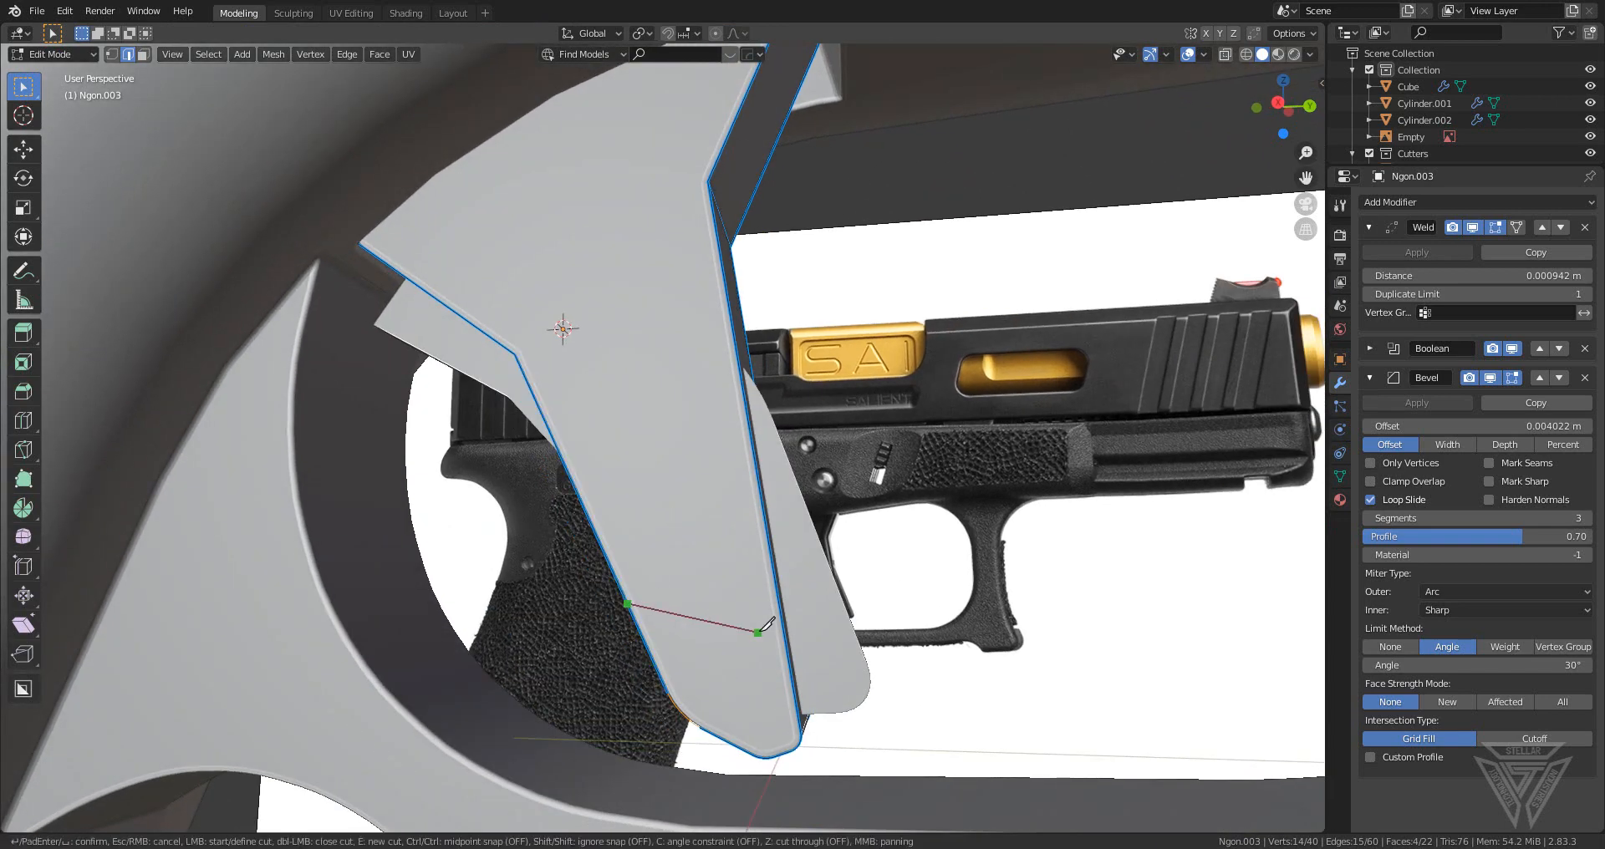
pyautogui.click(782, 620)
pyautogui.press('Return')
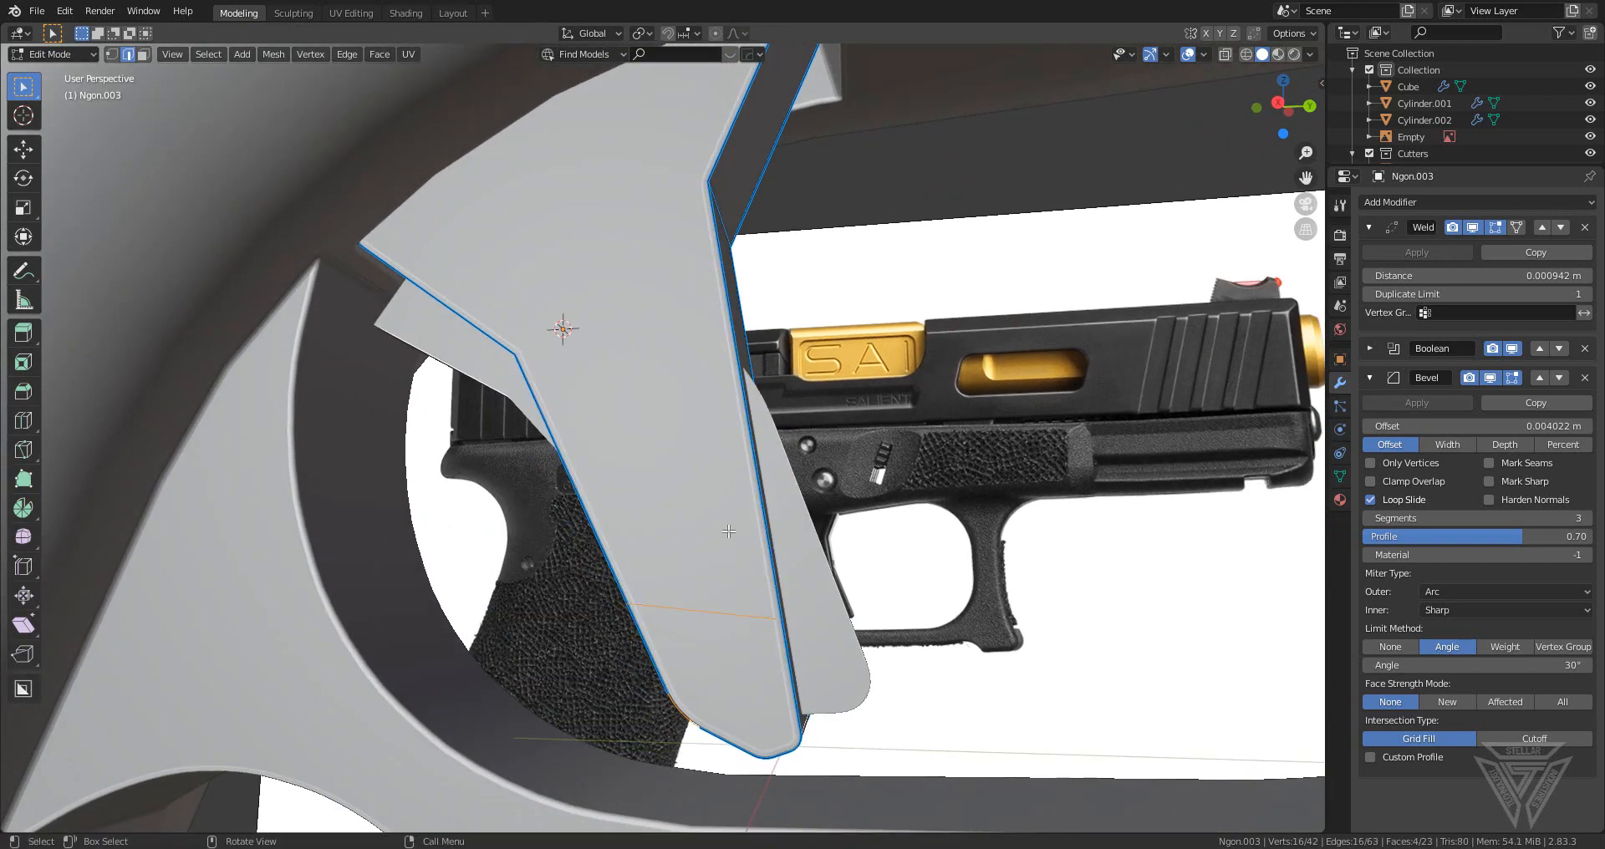
# - Inset the trigger's side face above the knife cut and extrude it inward to form a shallow recess
pyautogui.moveTo(729, 532); pyautogui.dragTo(696, 462, button='middle')
pyautogui.press('3')
pyautogui.click(696, 462)
pyautogui.press('i')
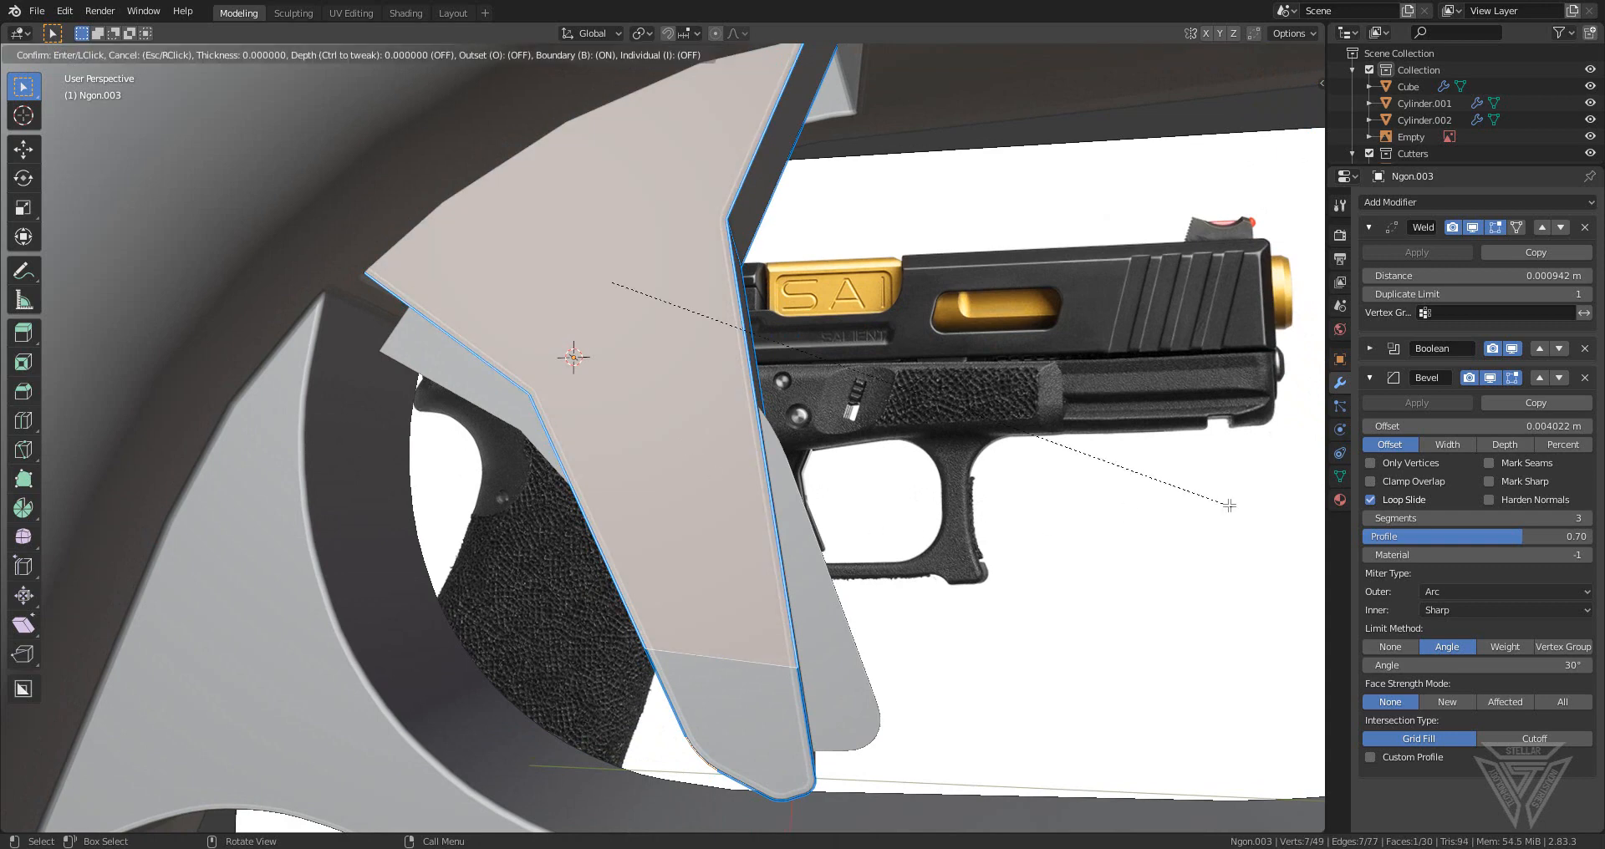
pyautogui.moveTo(1081, 486); pyautogui.dragTo(842, 505, button='middle')
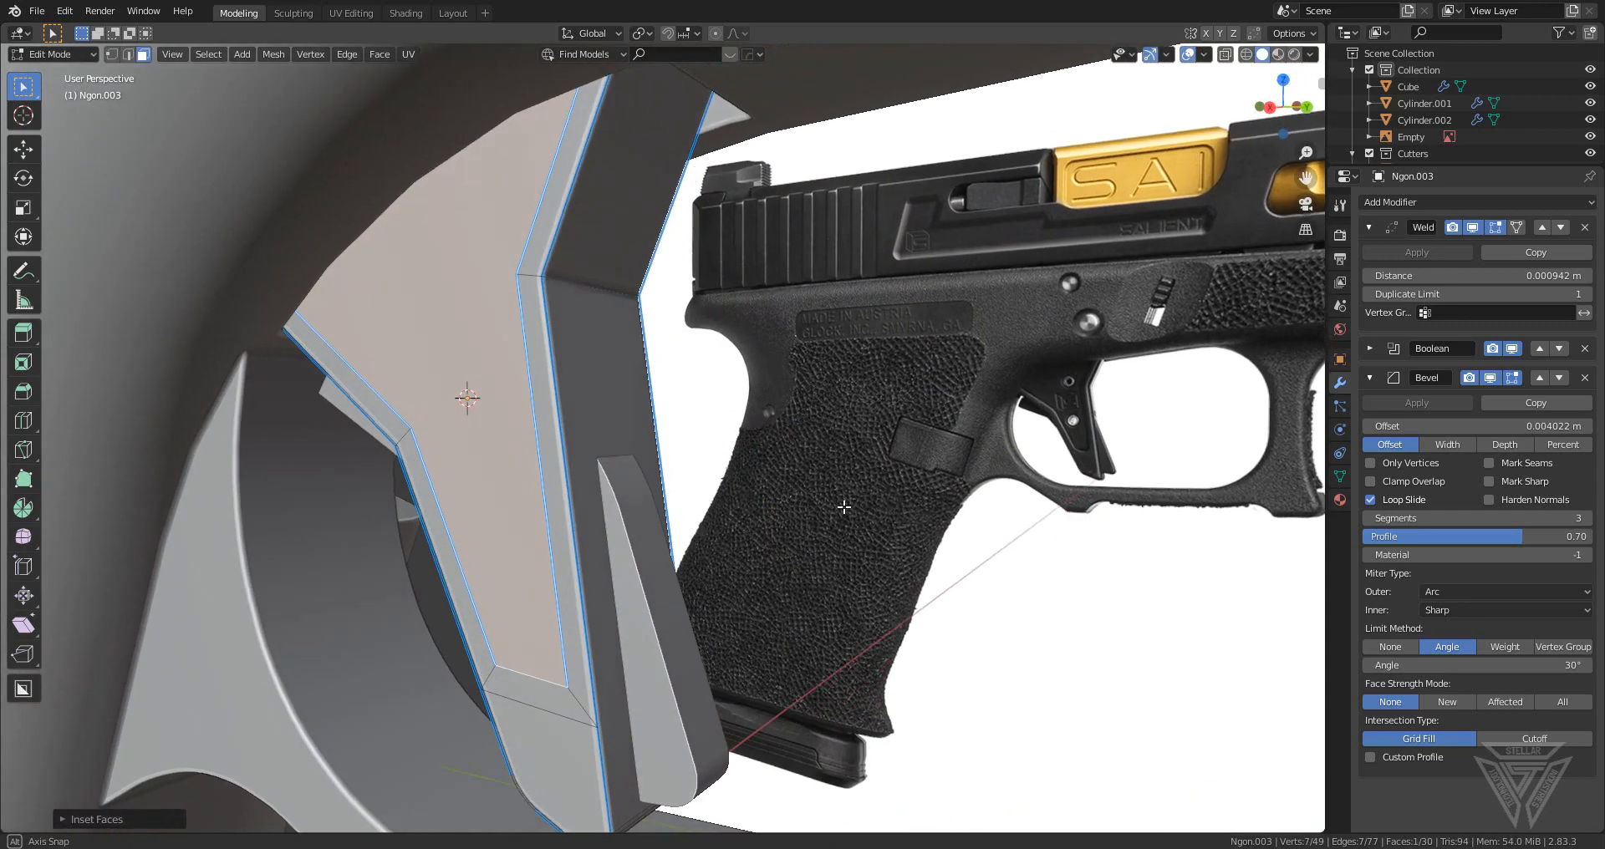
pyautogui.press('e')
pyautogui.click(543, 526)
pyautogui.moveTo(542, 527); pyautogui.dragTo(519, 572, button='middle')
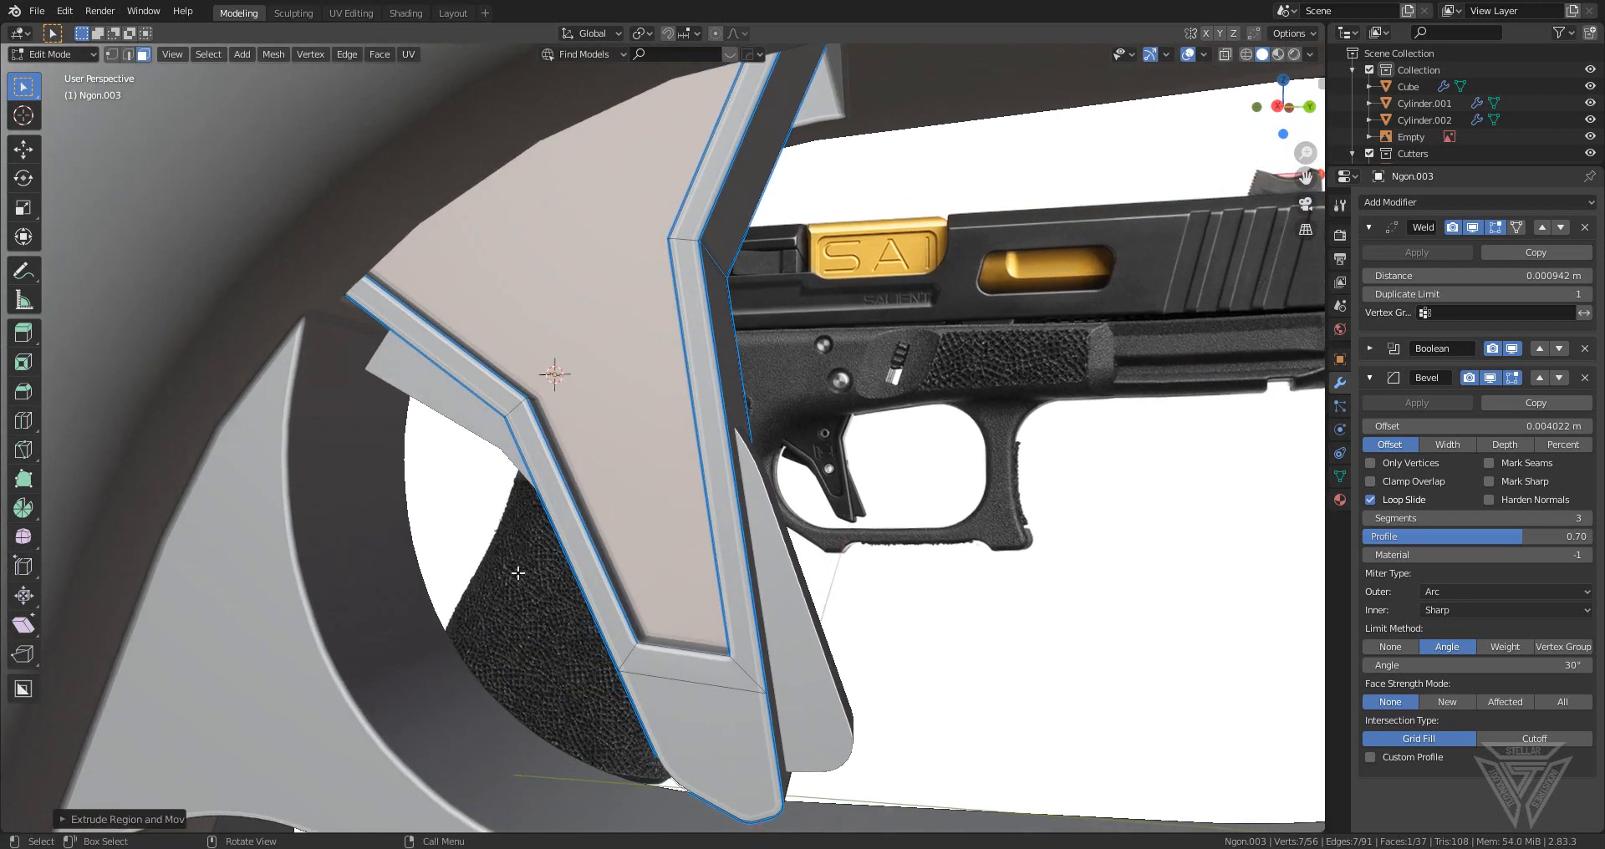
# - Bevel the recess's two lower corner edges with three segments and run HardOps Mark on them, ending in Object Mode
pyautogui.press('2')
pyautogui.click(642, 644)
pyautogui.moveTo(632, 476); pyautogui.dragTo(586, 545, button='middle')
pyautogui.scroll(5, 691, 534)
pyautogui.click(537, 547)
pyautogui.hotkey('ctrl', 'b')
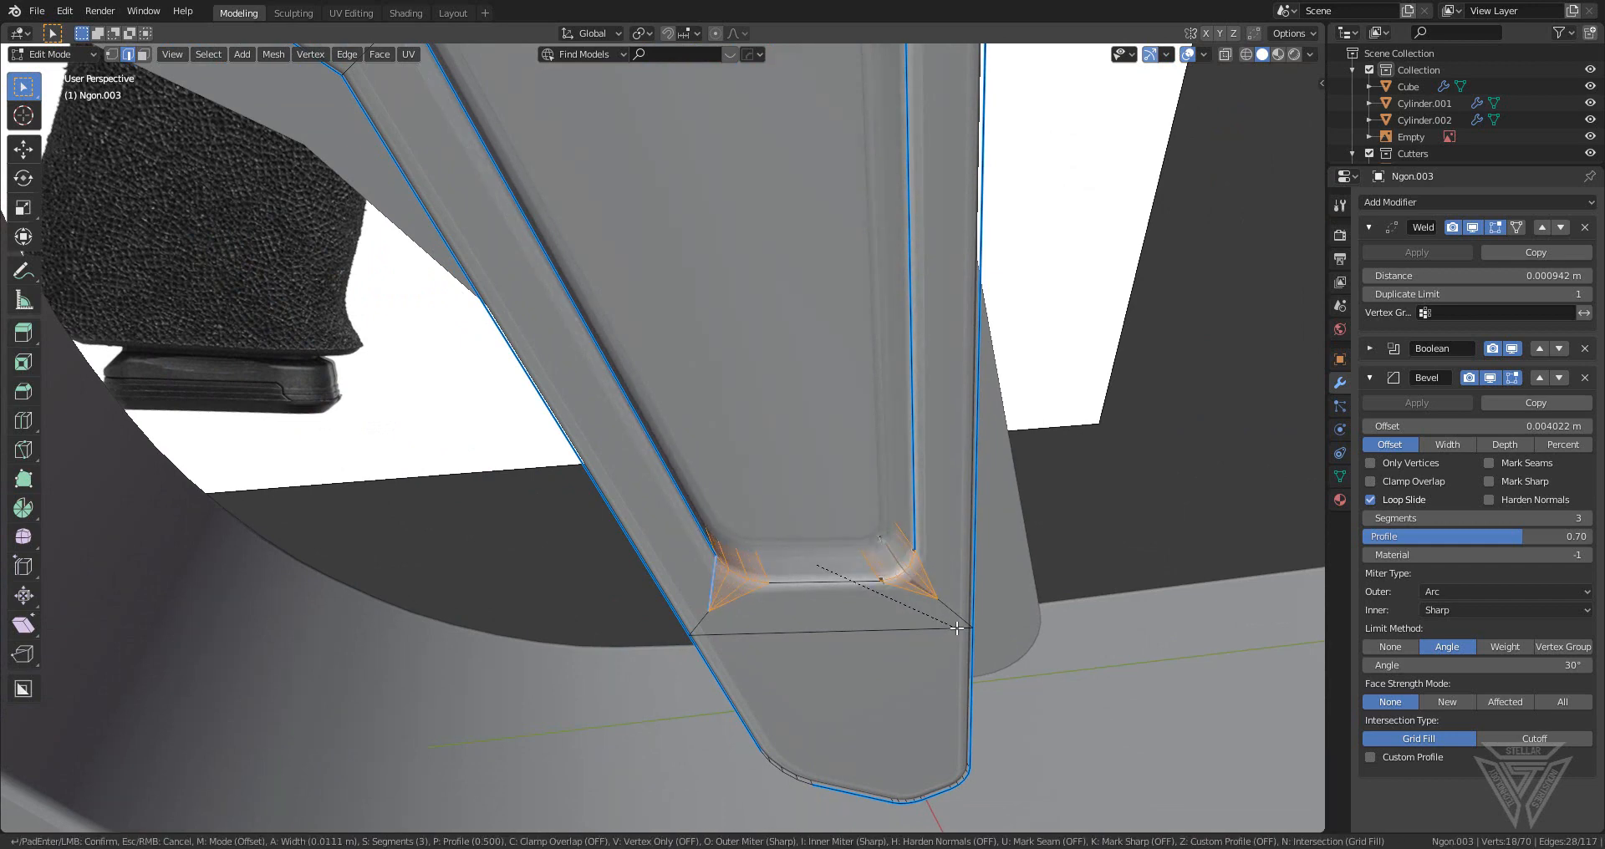
pyautogui.click(946, 607)
pyautogui.press('q')
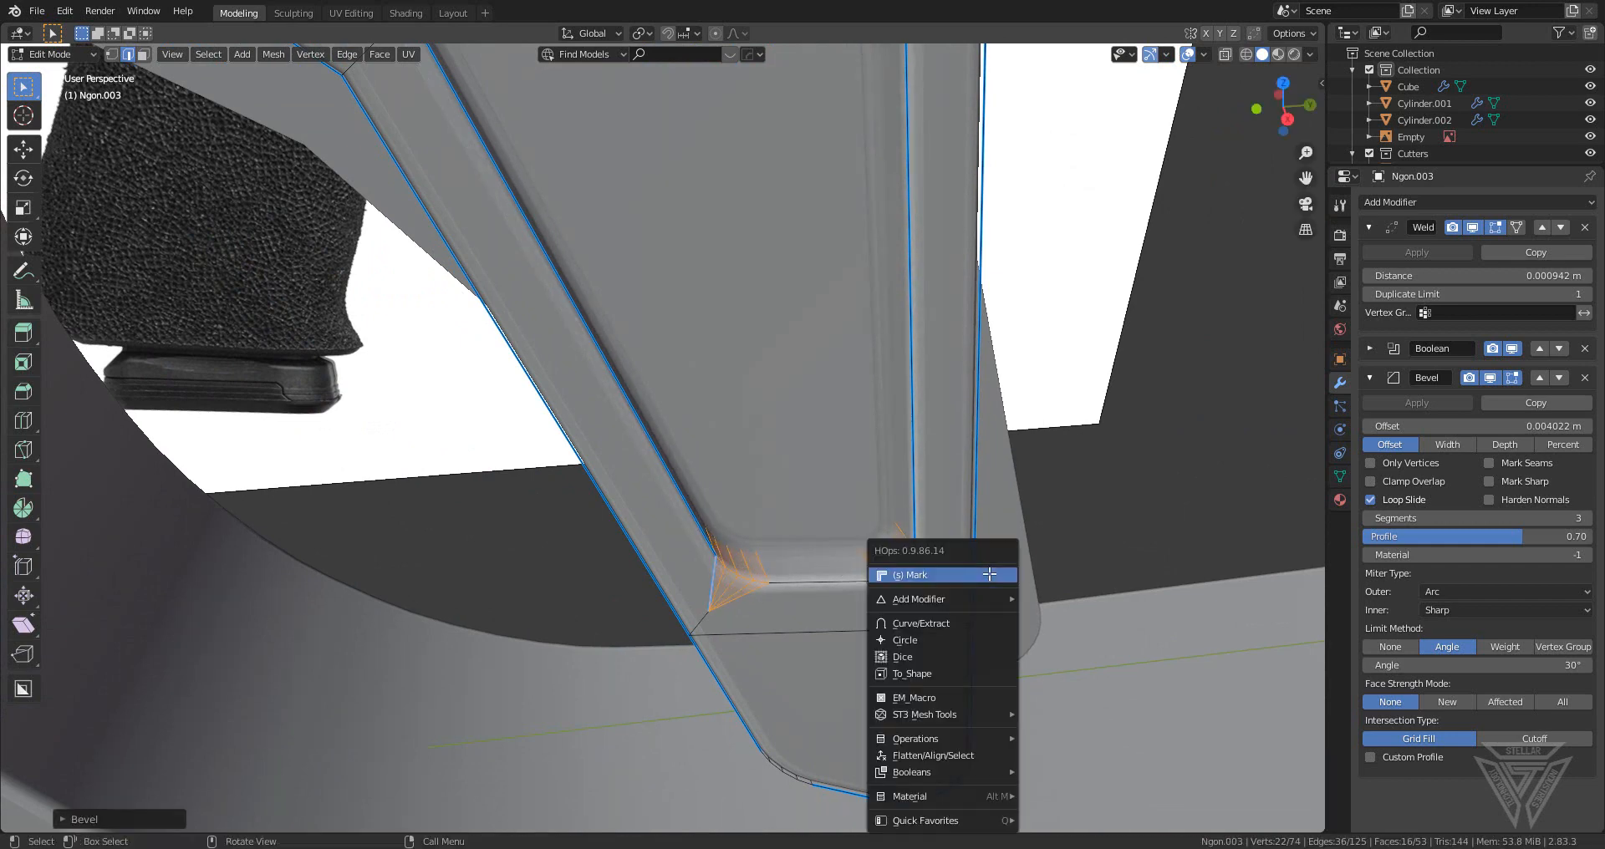
pyautogui.click(990, 573)
pyautogui.press('Tab')
# - Mirror the trigger across its width with the HardOps mirror gizmo so the recess is on both sides
pyautogui.scroll(-5, 989, 572)
pyautogui.moveTo(990, 571); pyautogui.dragTo(840, 532, button='middle')
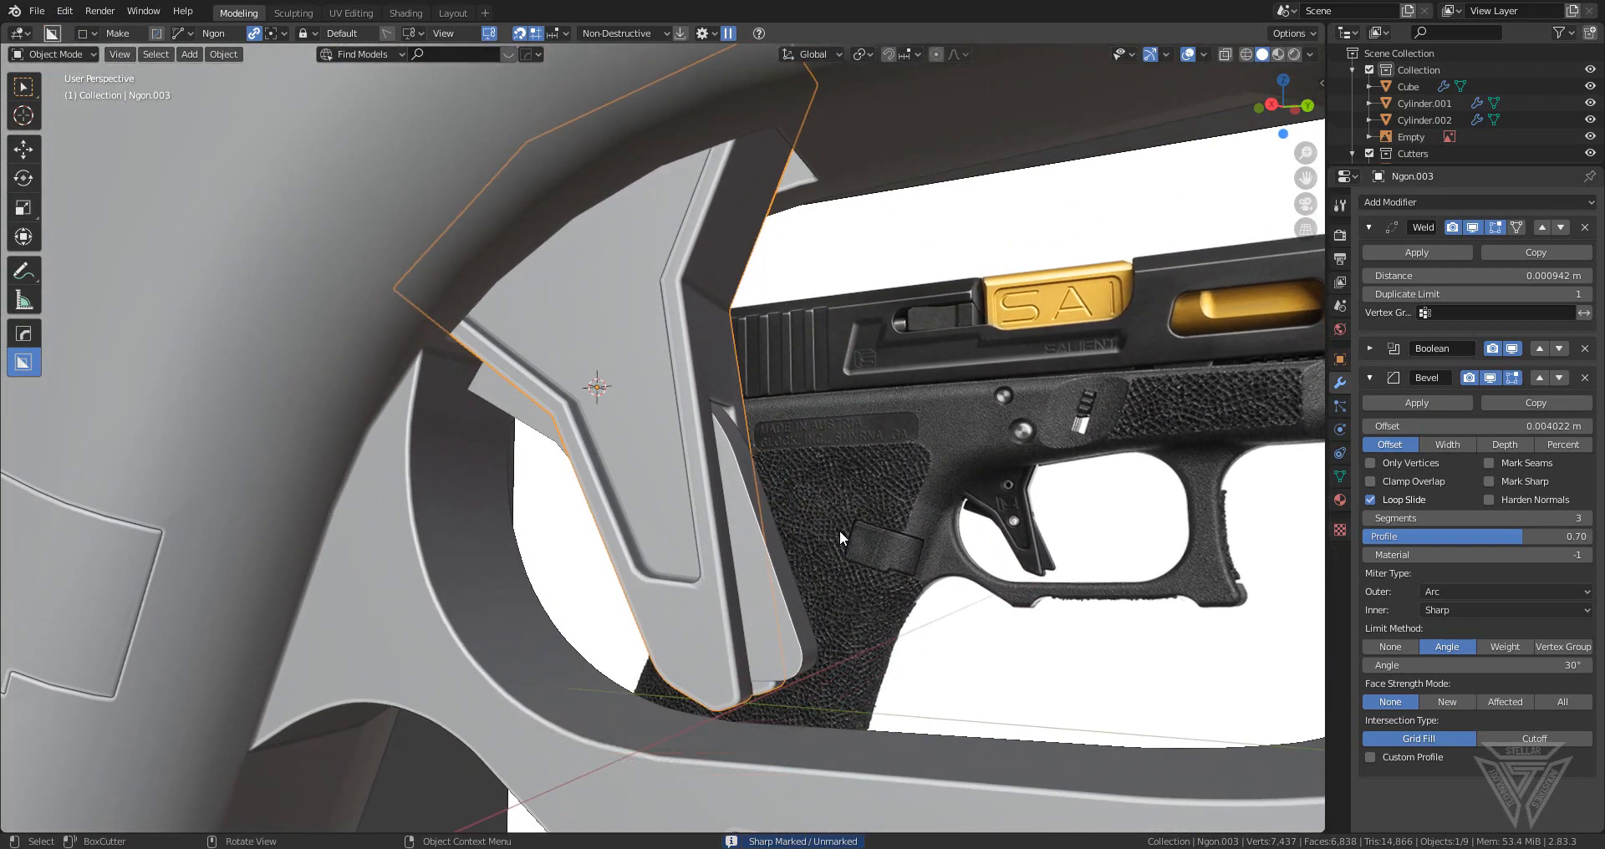
pyautogui.moveTo(635, 537); pyautogui.dragTo(584, 565, button='middle')
pyautogui.hotkey('alt', 'x')
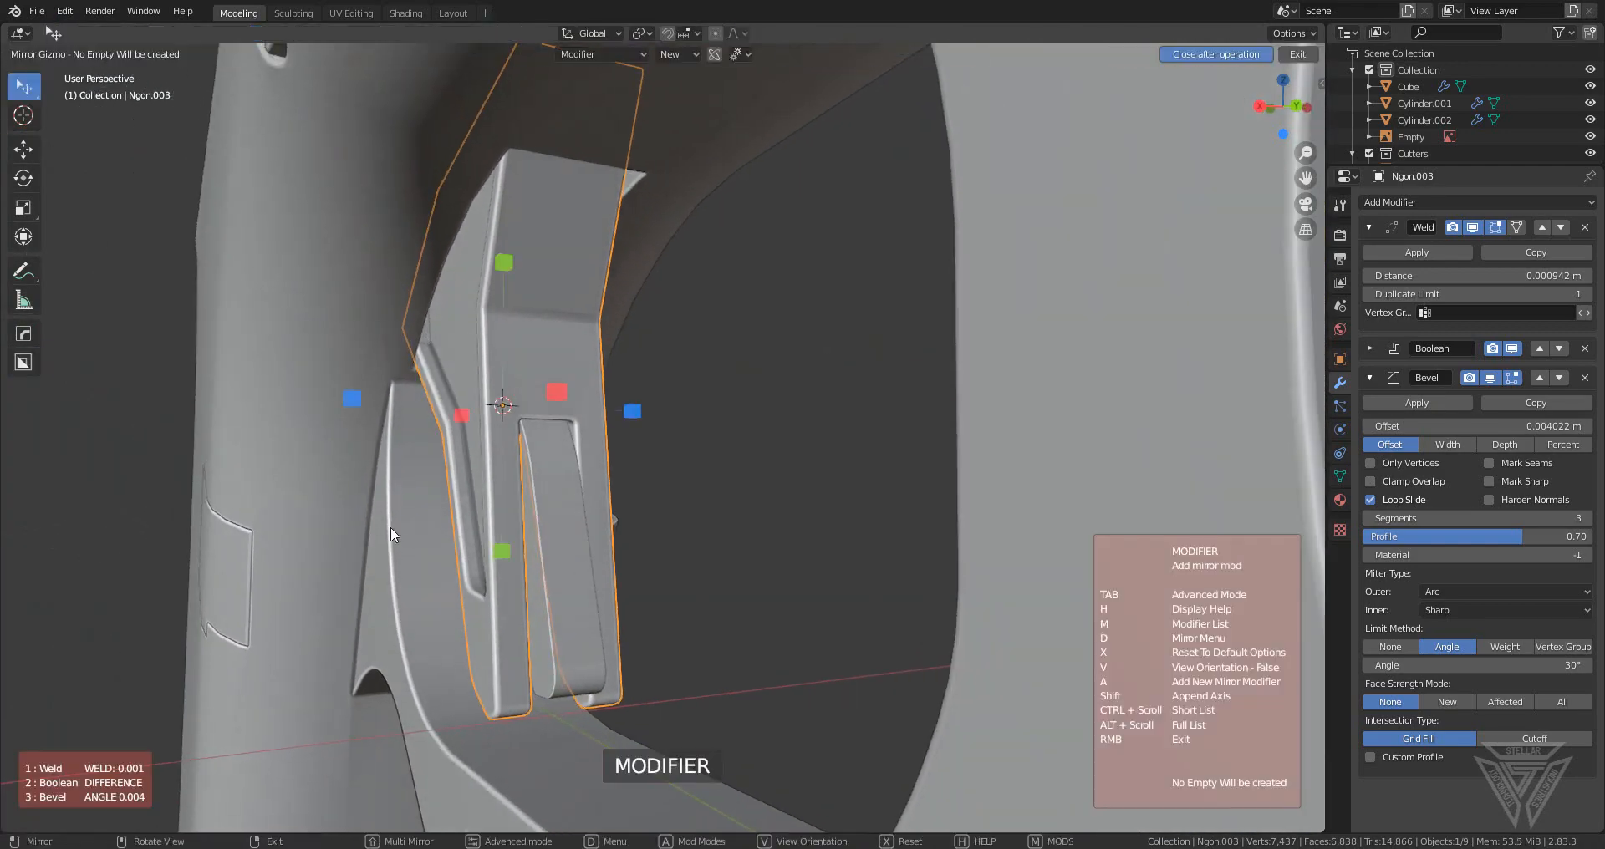
pyautogui.click(348, 400)
# - Sharpen the safety blade with HardOps, giving it a three-segment bevel with a 0.0046 m offset, and deselect it
pyautogui.moveTo(610, 489); pyautogui.dragTo(721, 528, button='middle')
pyautogui.scroll(-3, 782, 502)
pyautogui.scroll(5, 756, 545)
pyautogui.scroll(3, 775, 524)
pyautogui.click(717, 519)
pyautogui.press('q')
pyautogui.click(721, 545)
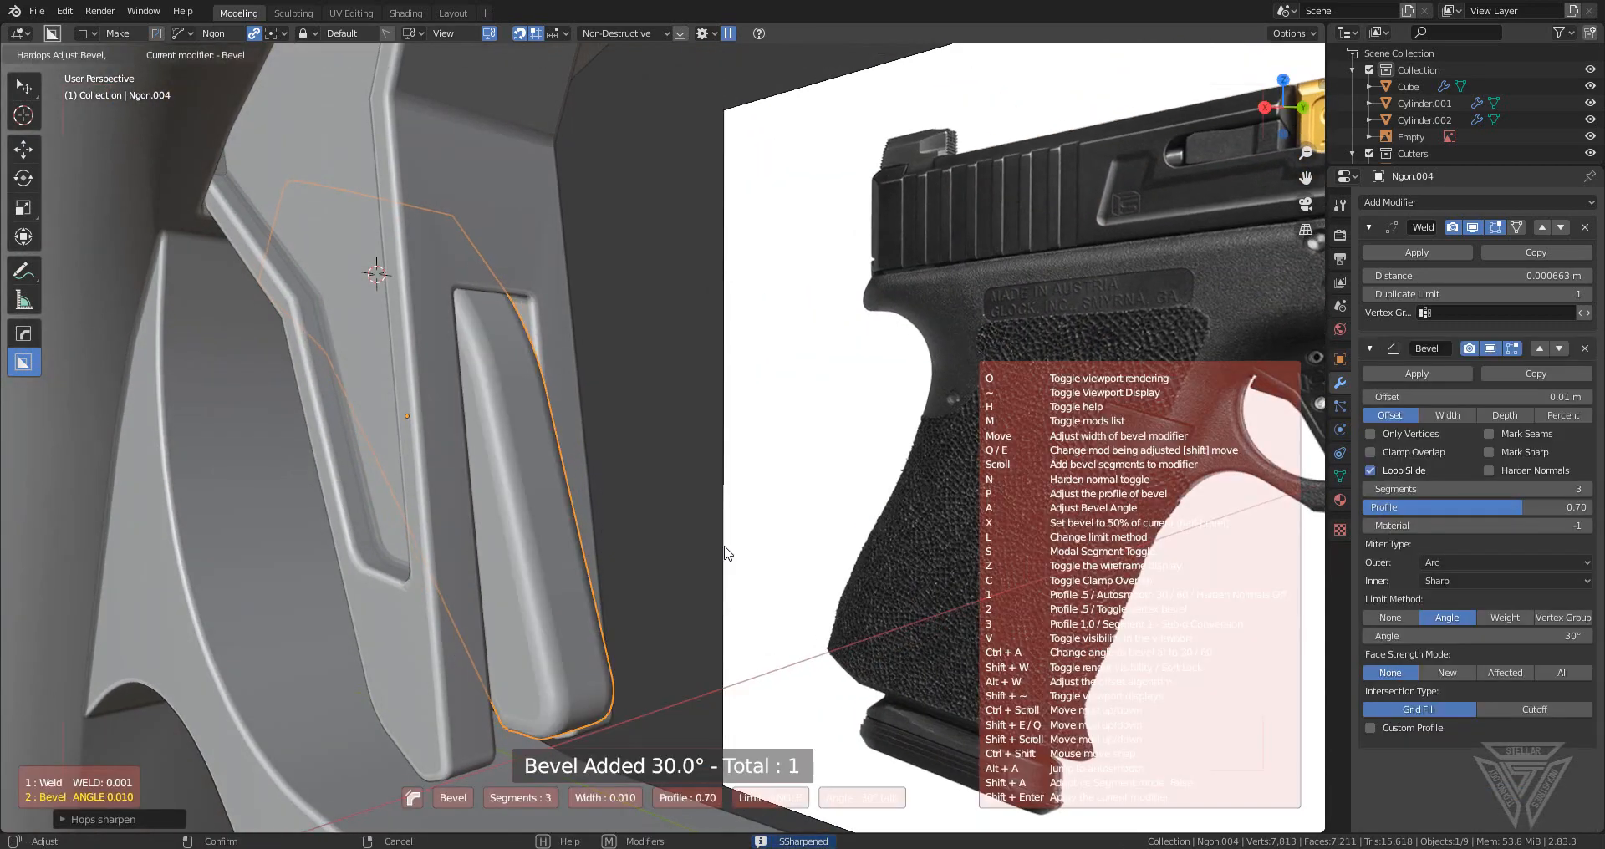
pyautogui.click(665, 528)
pyautogui.click(665, 528)
# - Show the trigger in right orthographic view with X-ray enabled, framing the two pins in the reference image
pyautogui.scroll(-6, 663, 525)
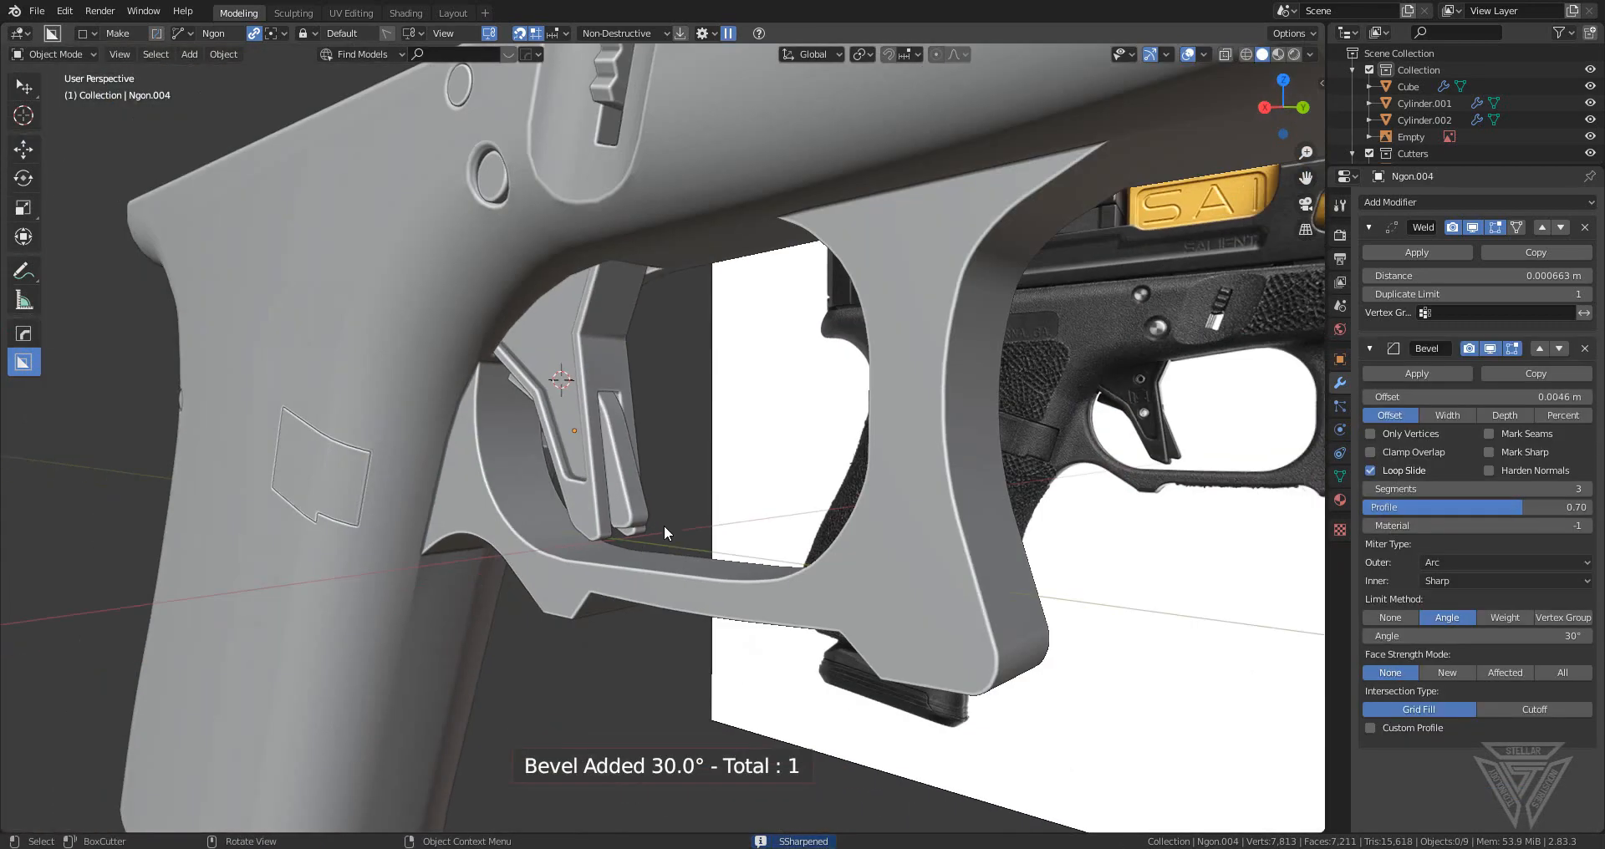
pyautogui.moveTo(664, 525); pyautogui.dragTo(756, 535, button='middle')
pyautogui.scroll(-5, 757, 535)
pyautogui.moveTo(1197, 582); pyautogui.dragTo(1125, 609, button='middle')
pyautogui.scroll(5, 792, 570)
pyautogui.moveTo(792, 570); pyautogui.dragTo(689, 169, button='middle')
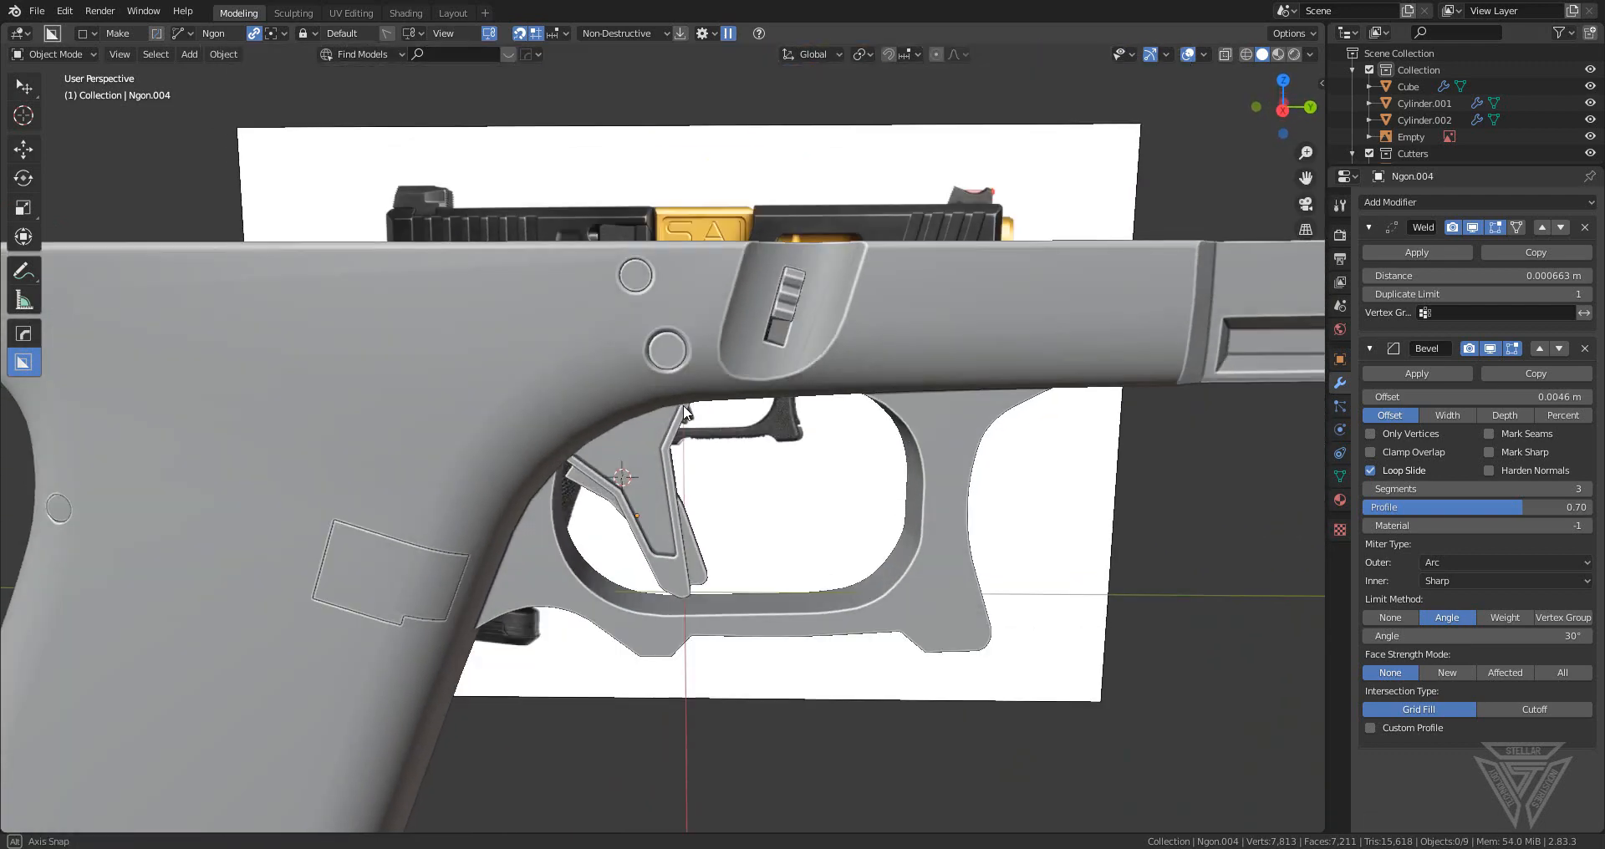
pyautogui.click(1283, 113)
pyautogui.scroll(2, 796, 466)
pyautogui.scroll(2, 796, 472)
pyautogui.click(1186, 54)
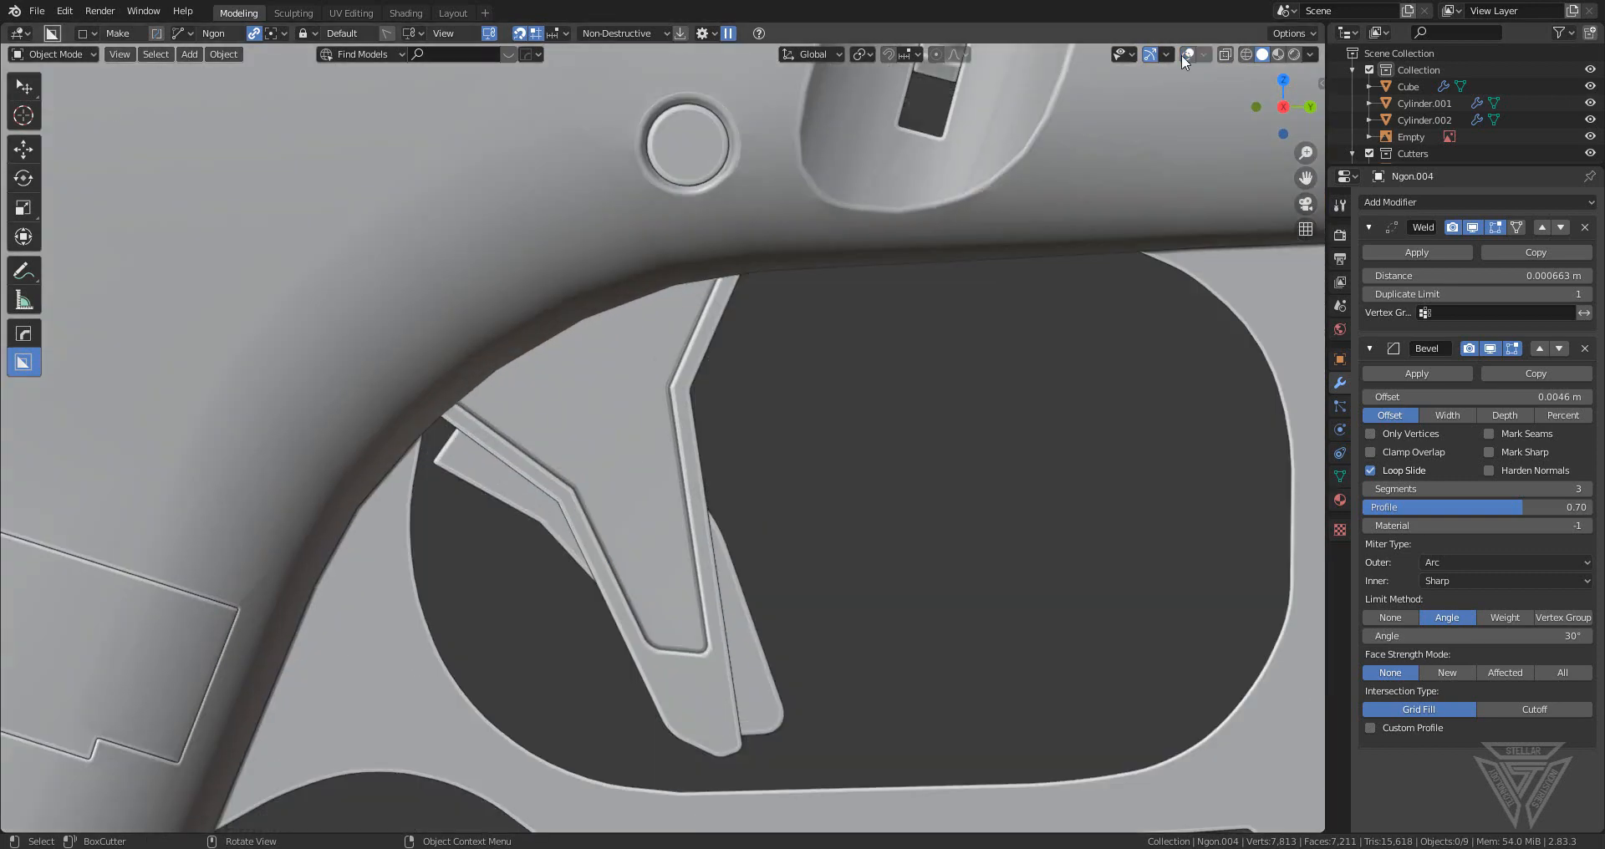
pyautogui.click(1186, 53)
pyautogui.hotkey('alt', 'z')
pyautogui.scroll(3, 602, 429)
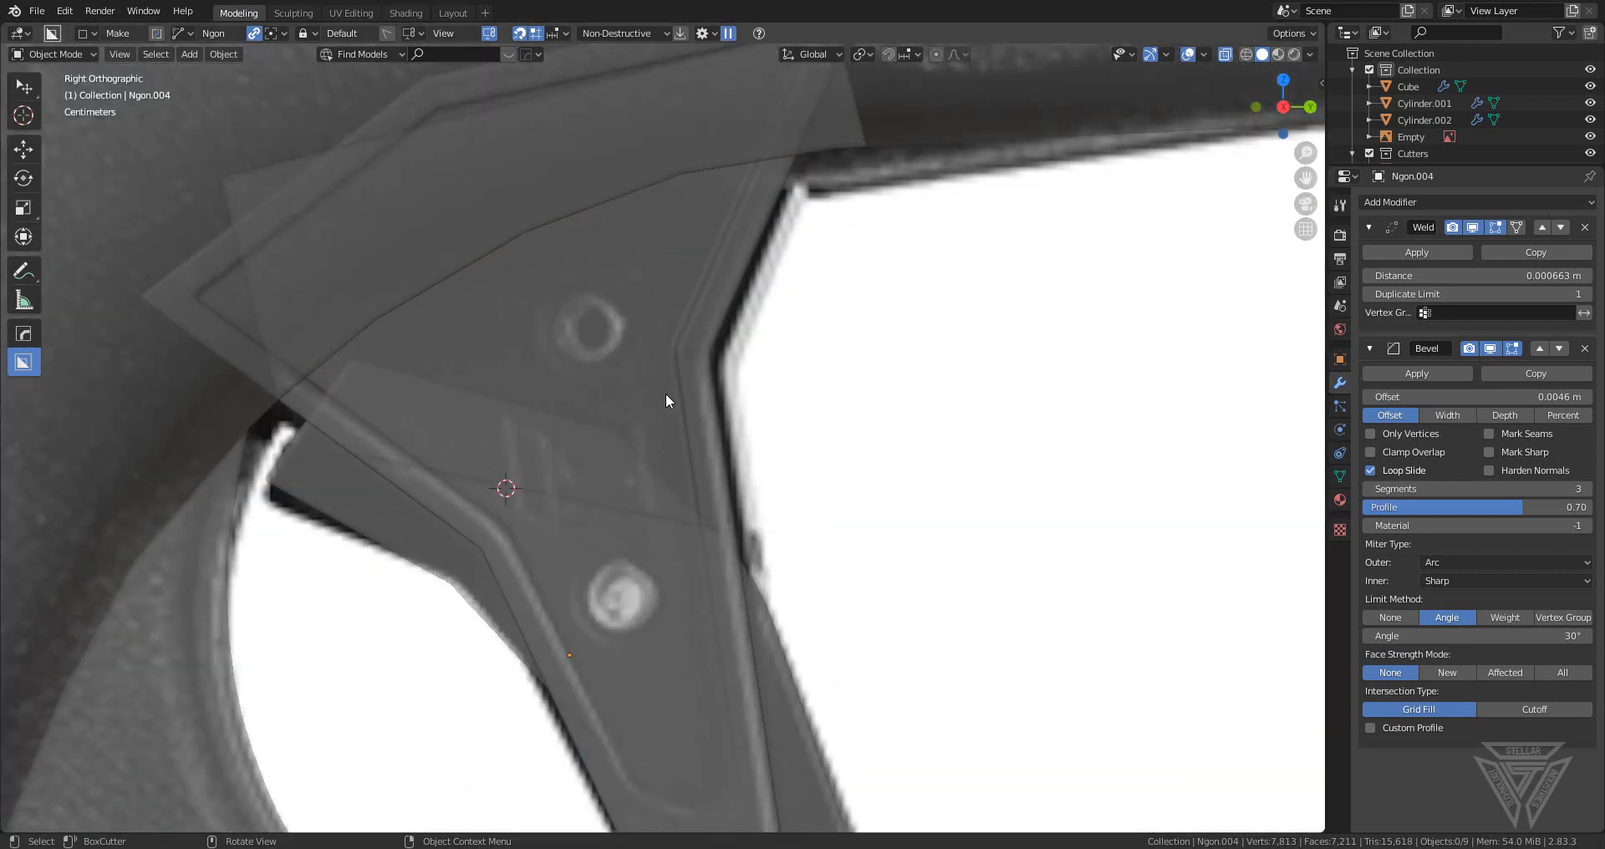
# - Set BoxCutter to Slice mode with the Circle shape, keeping the View alignment
pyautogui.press('d')
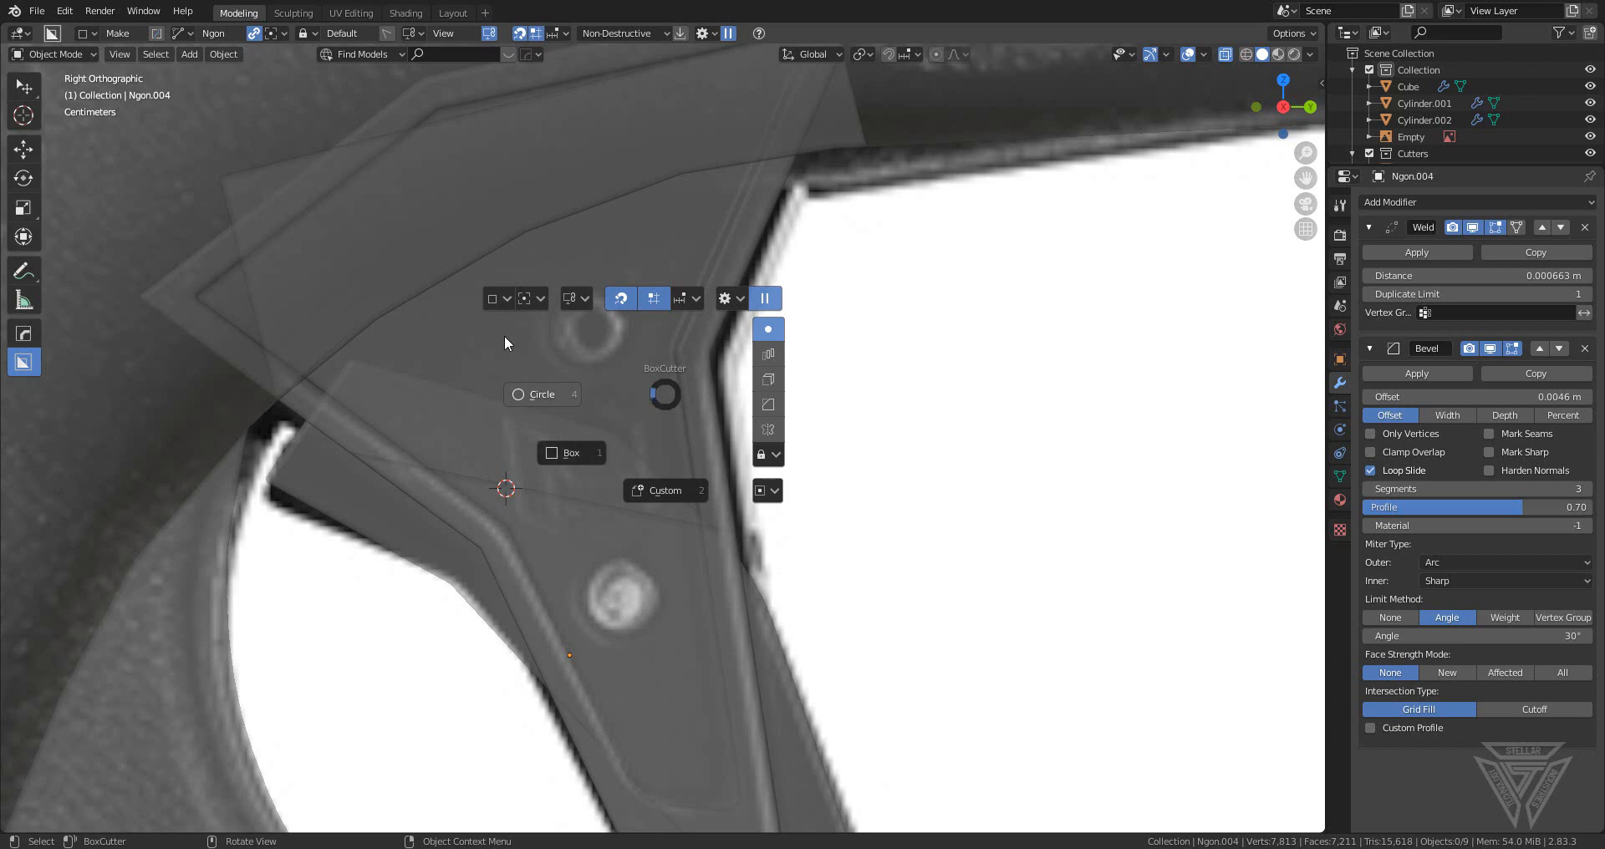
pyautogui.click(507, 299)
pyautogui.click(562, 302)
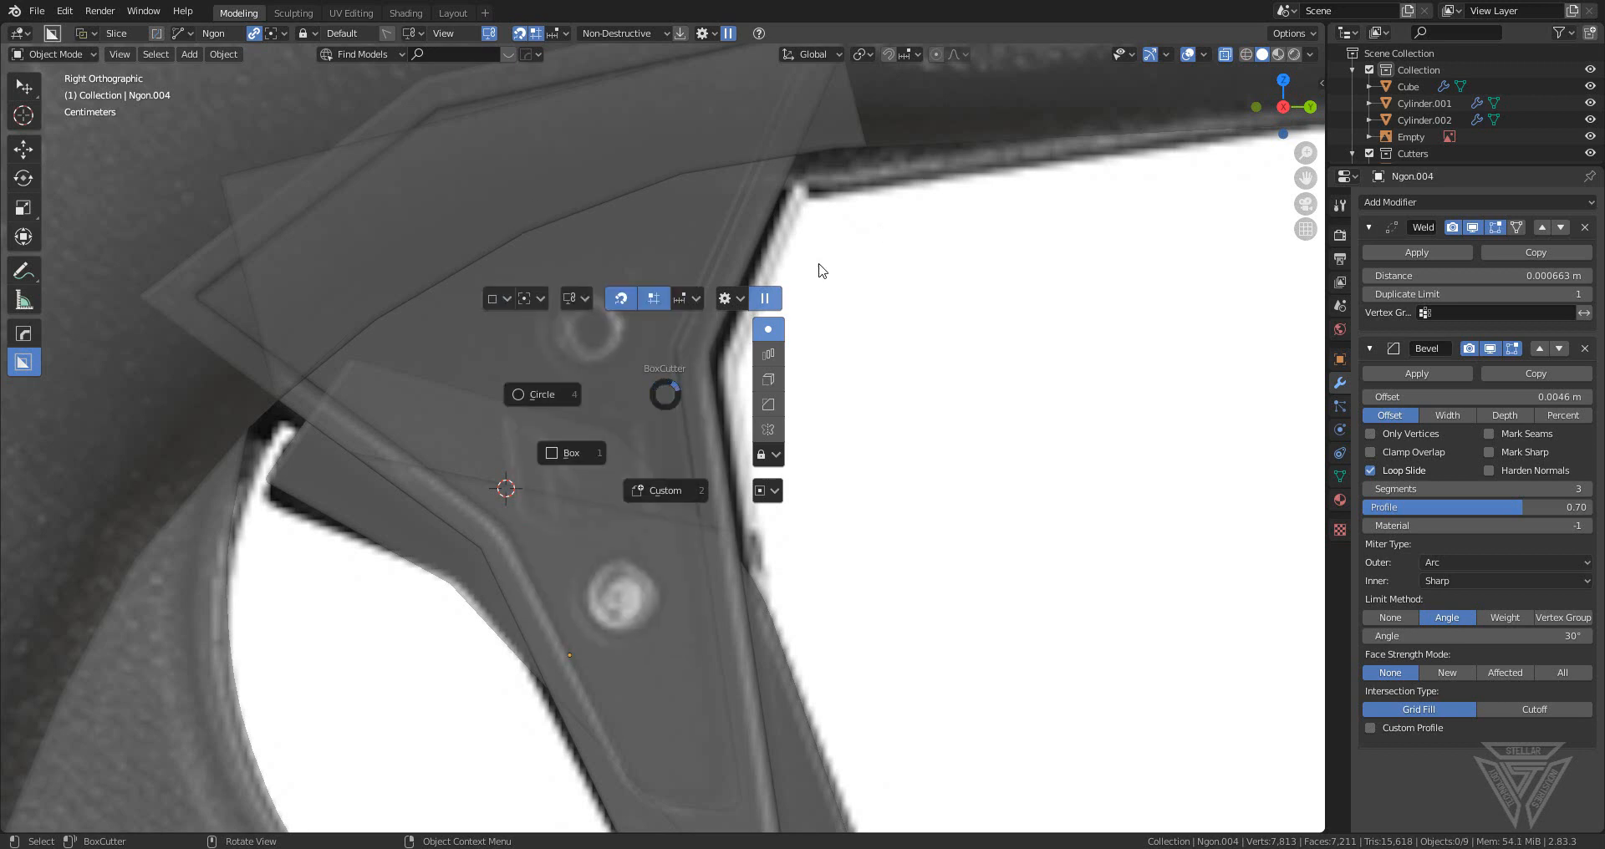
pyautogui.click(579, 299)
pyautogui.click(632, 302)
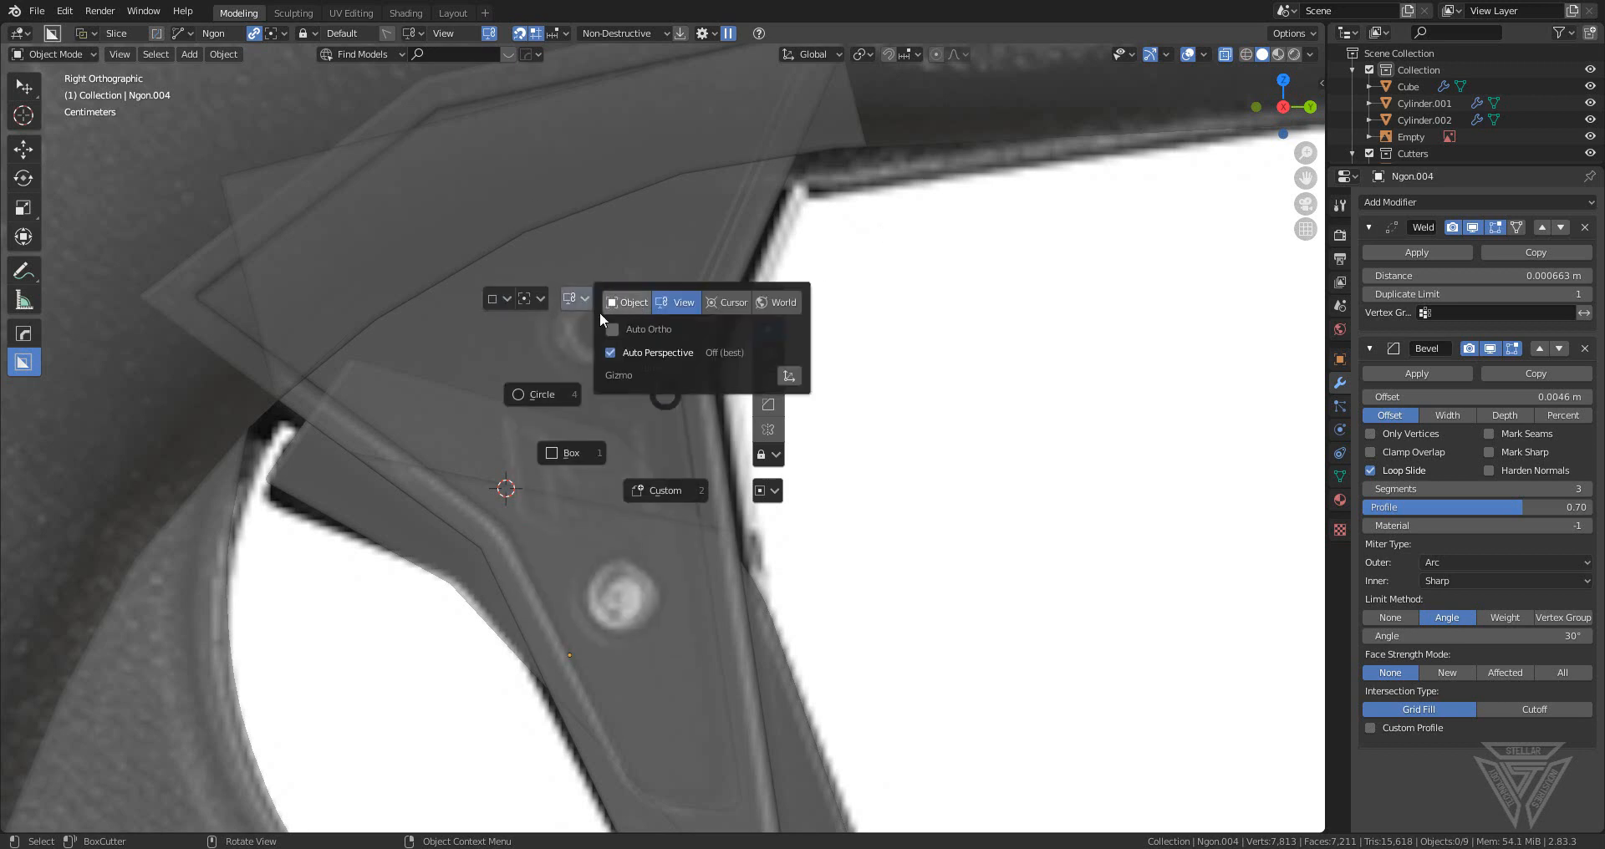
pyautogui.click(535, 400)
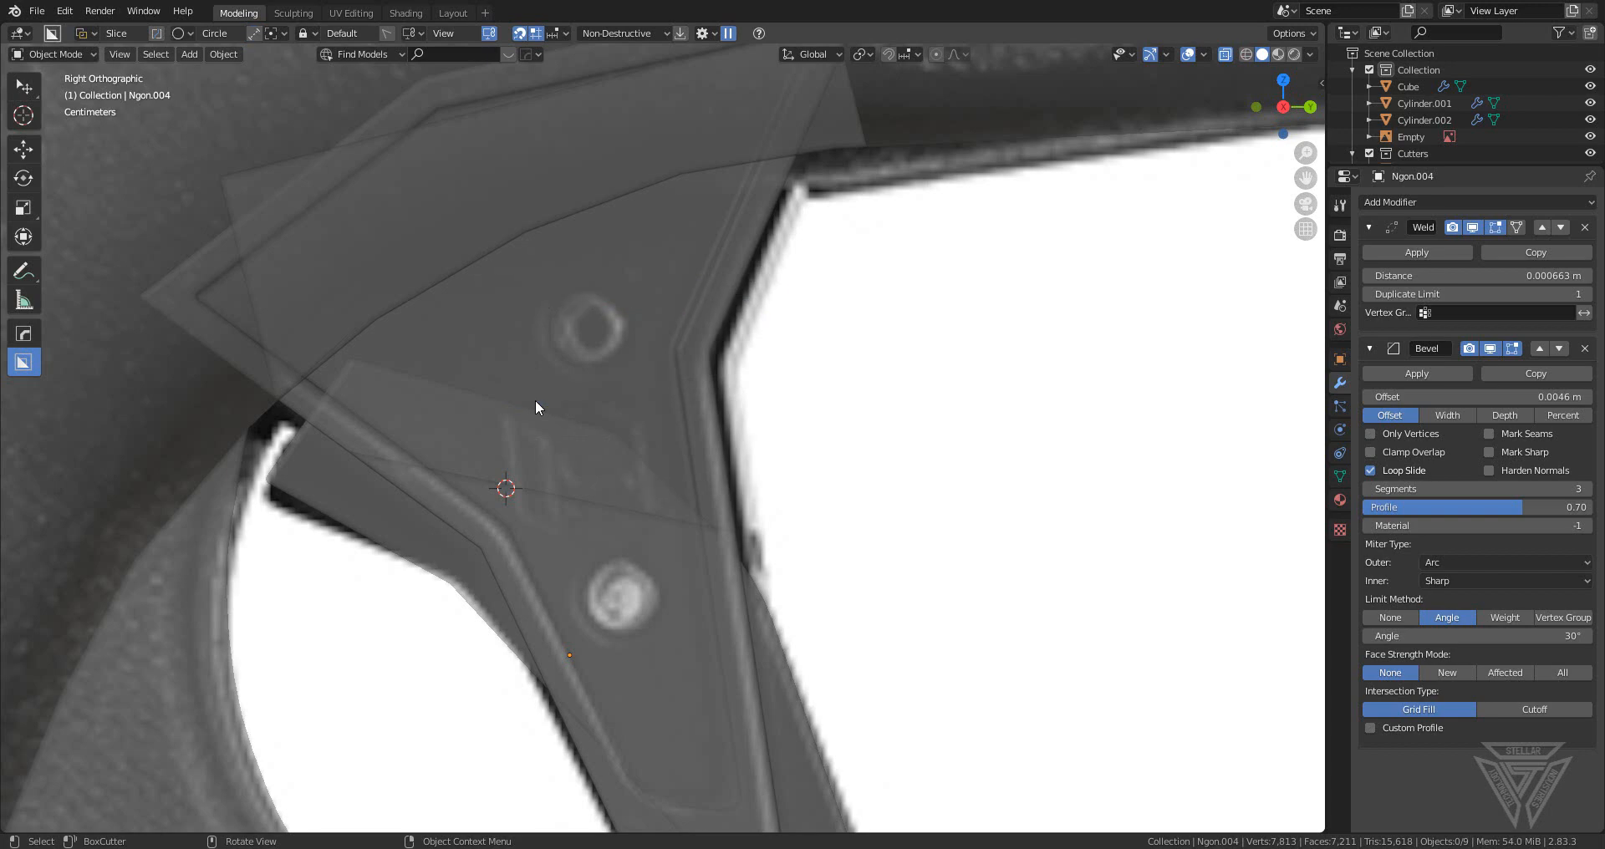
# - Select the trigger and slice circular pins through it over the reference's upper and lower trigger pins
pyautogui.click(590, 331)
pyautogui.moveTo(638, 379); pyautogui.dragTo(299, 574, button='middle')
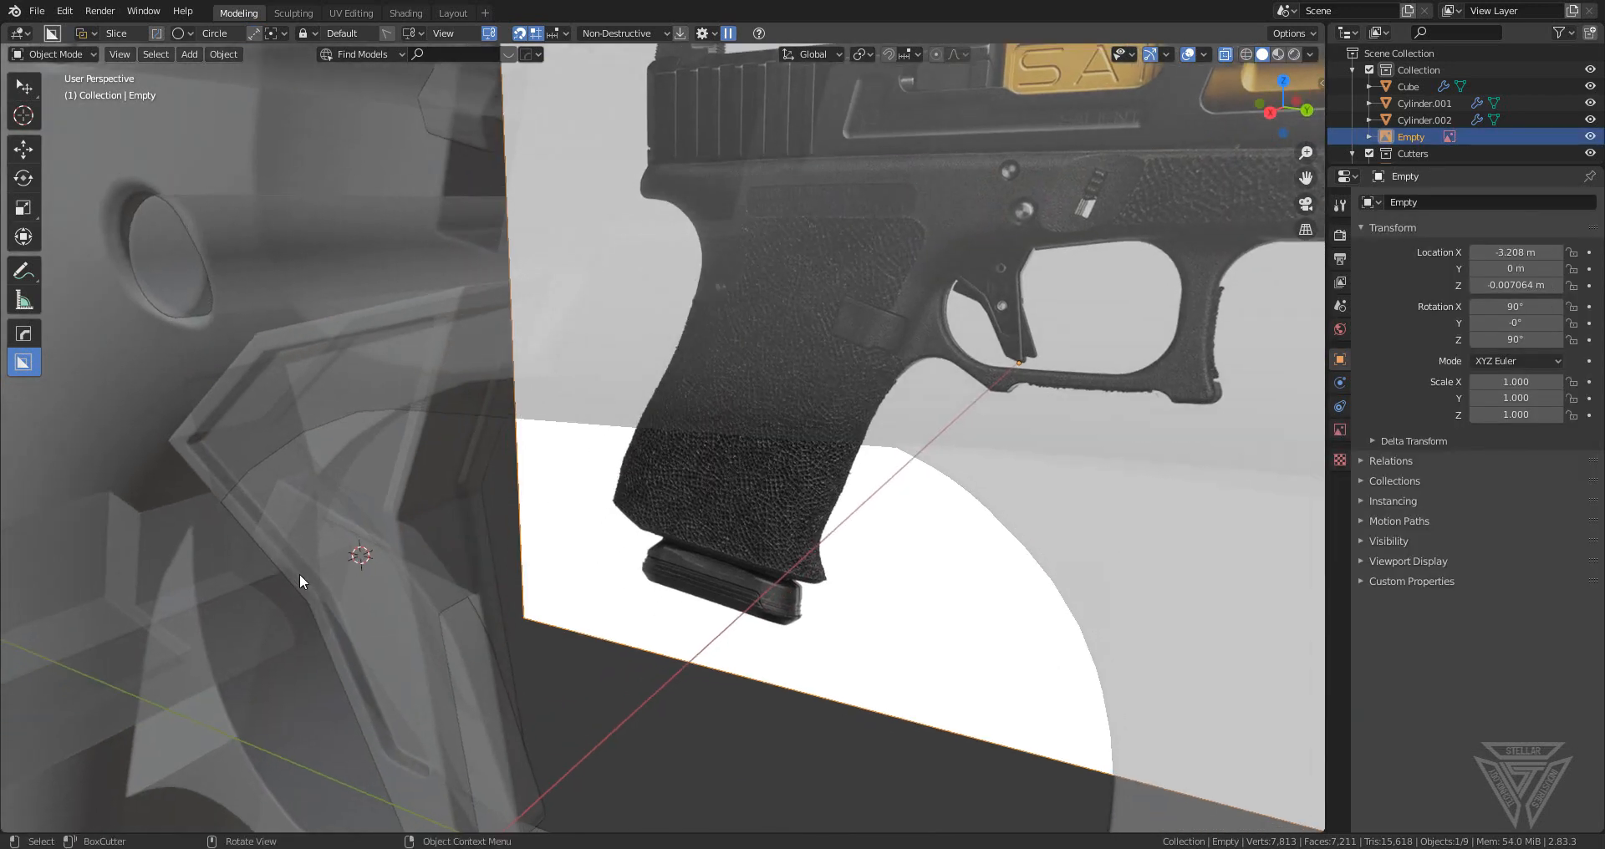
pyautogui.click(465, 554)
pyautogui.press('KP_3')
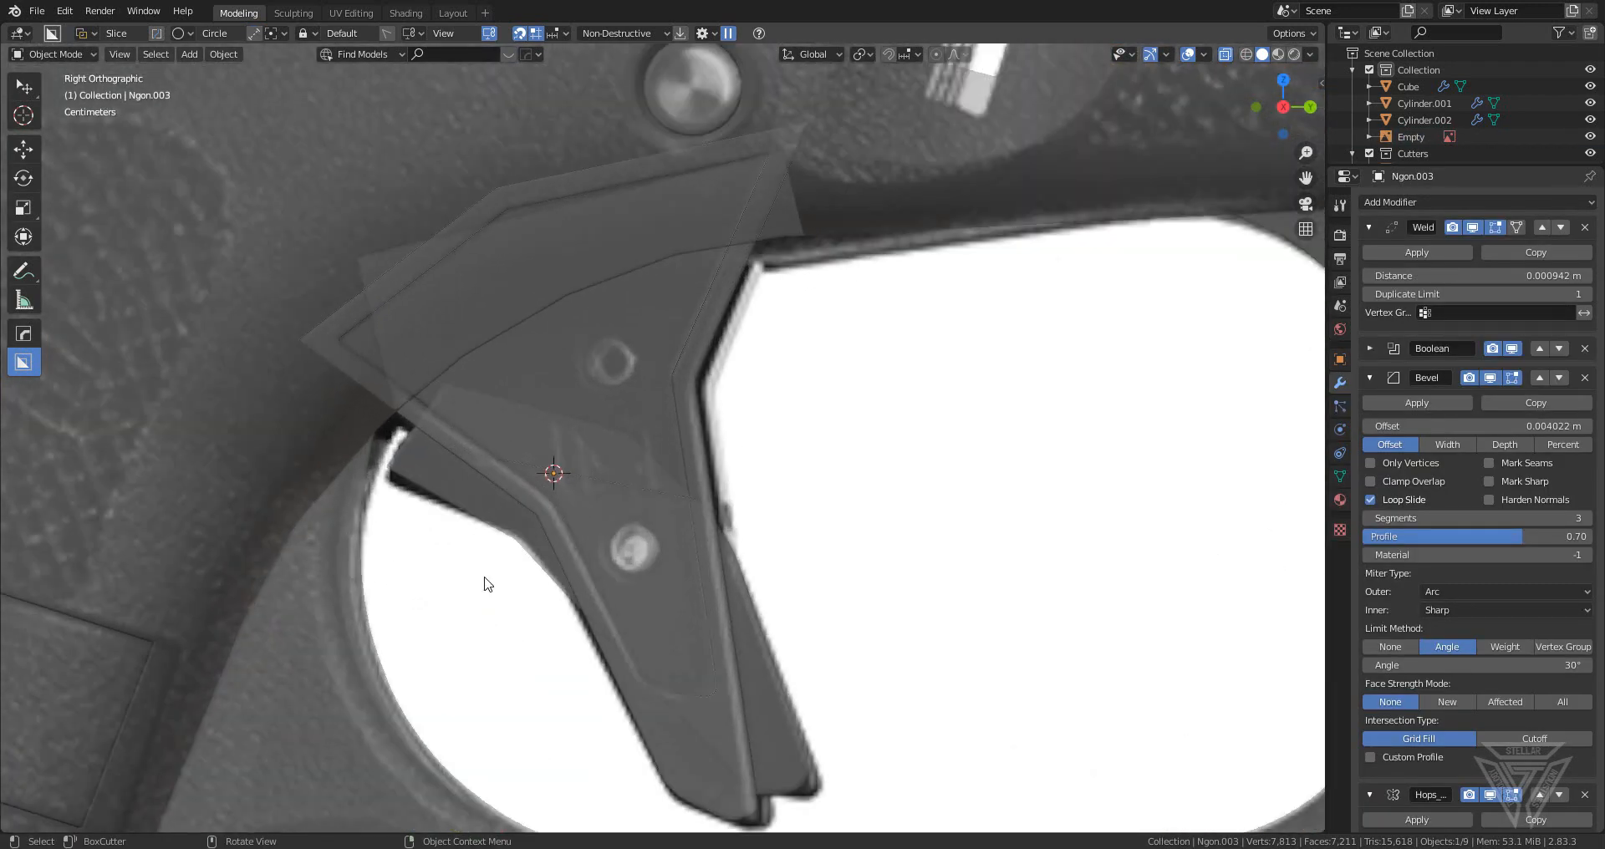
pyautogui.moveTo(611, 362); pyautogui.dragTo(641, 376)
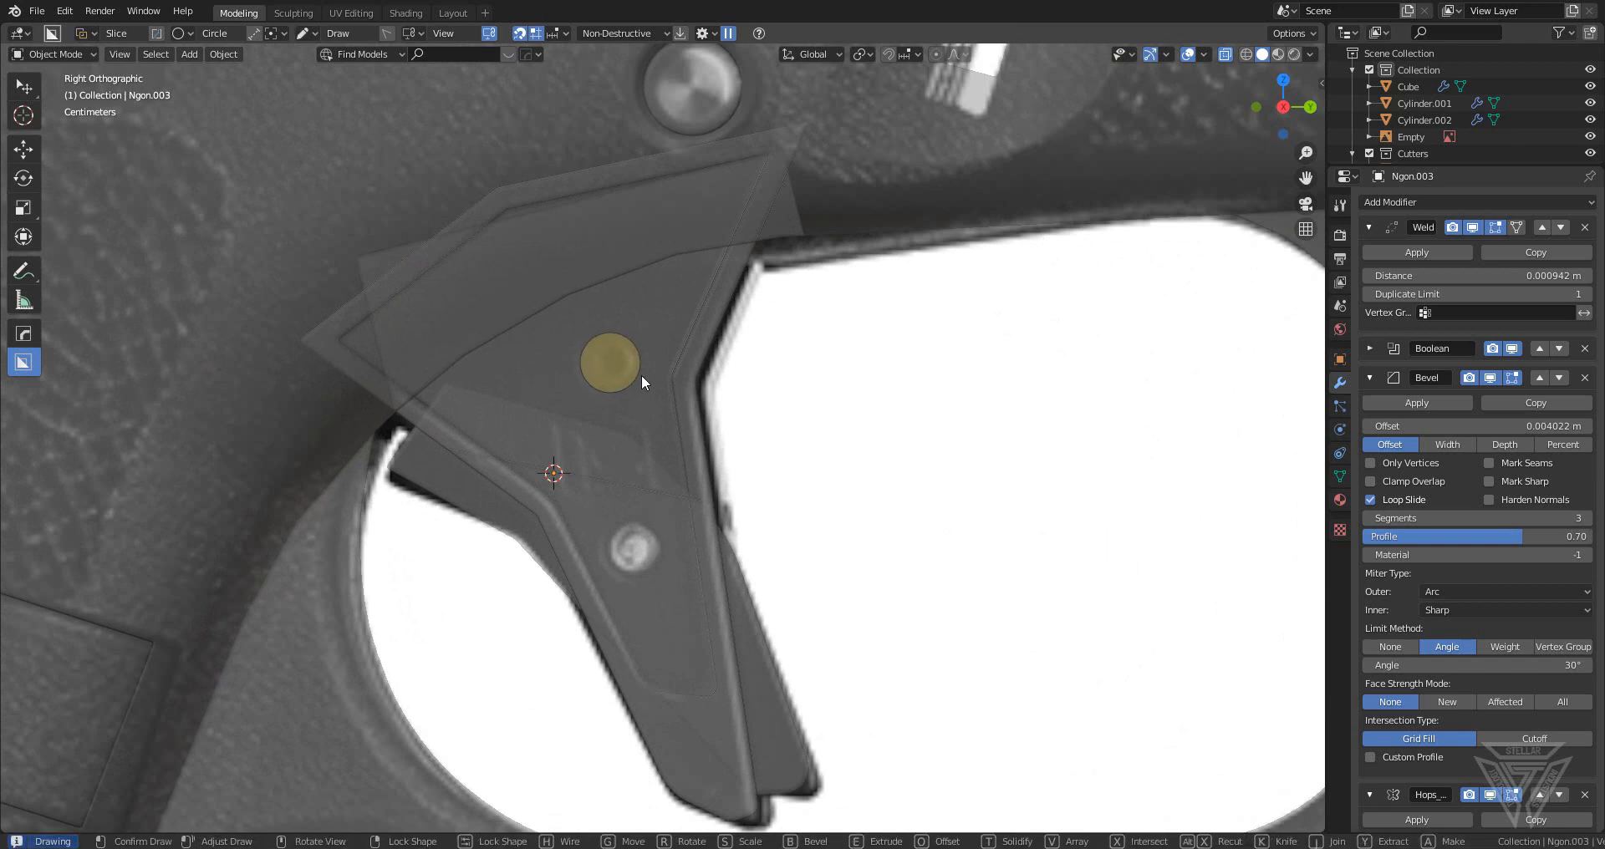
pyautogui.click(640, 375)
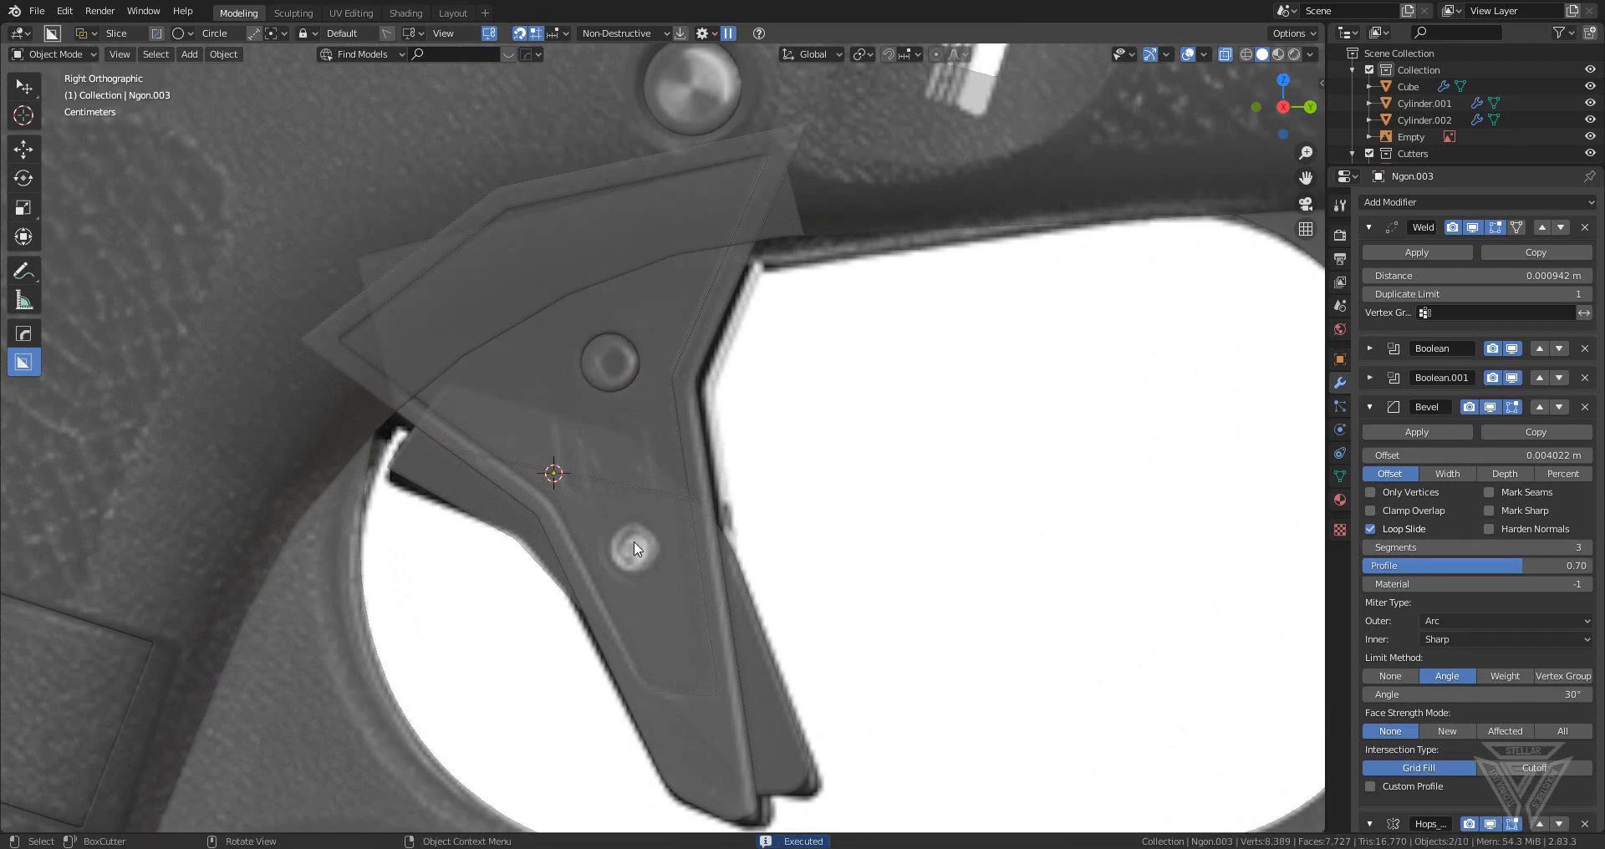
pyautogui.moveTo(631, 549); pyautogui.dragTo(649, 555)
pyautogui.click(660, 558)
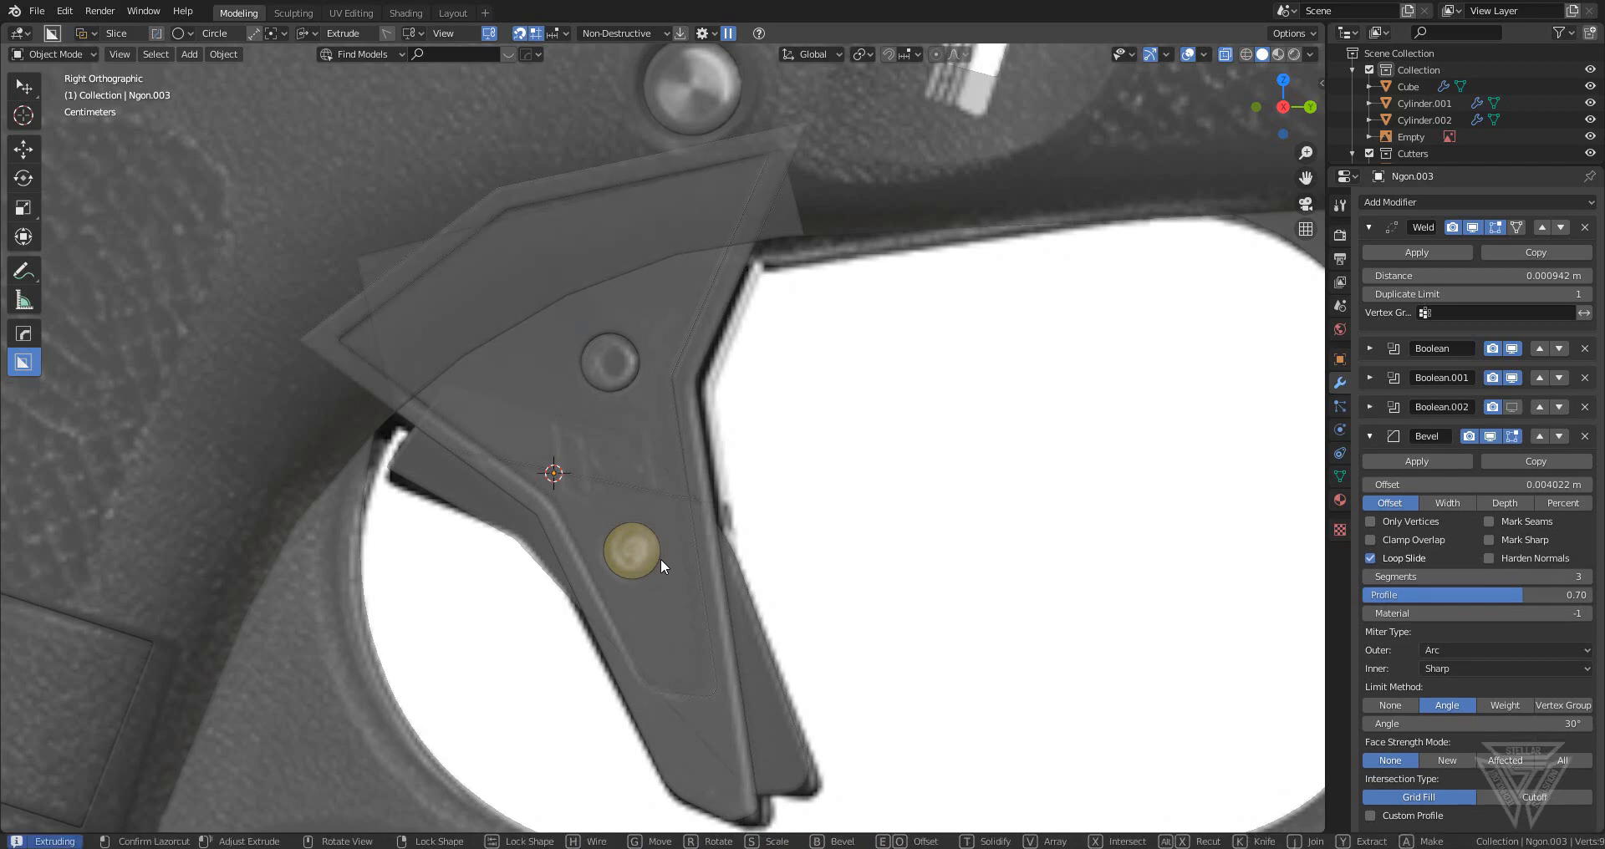
pyautogui.scroll(-8, 664, 558)
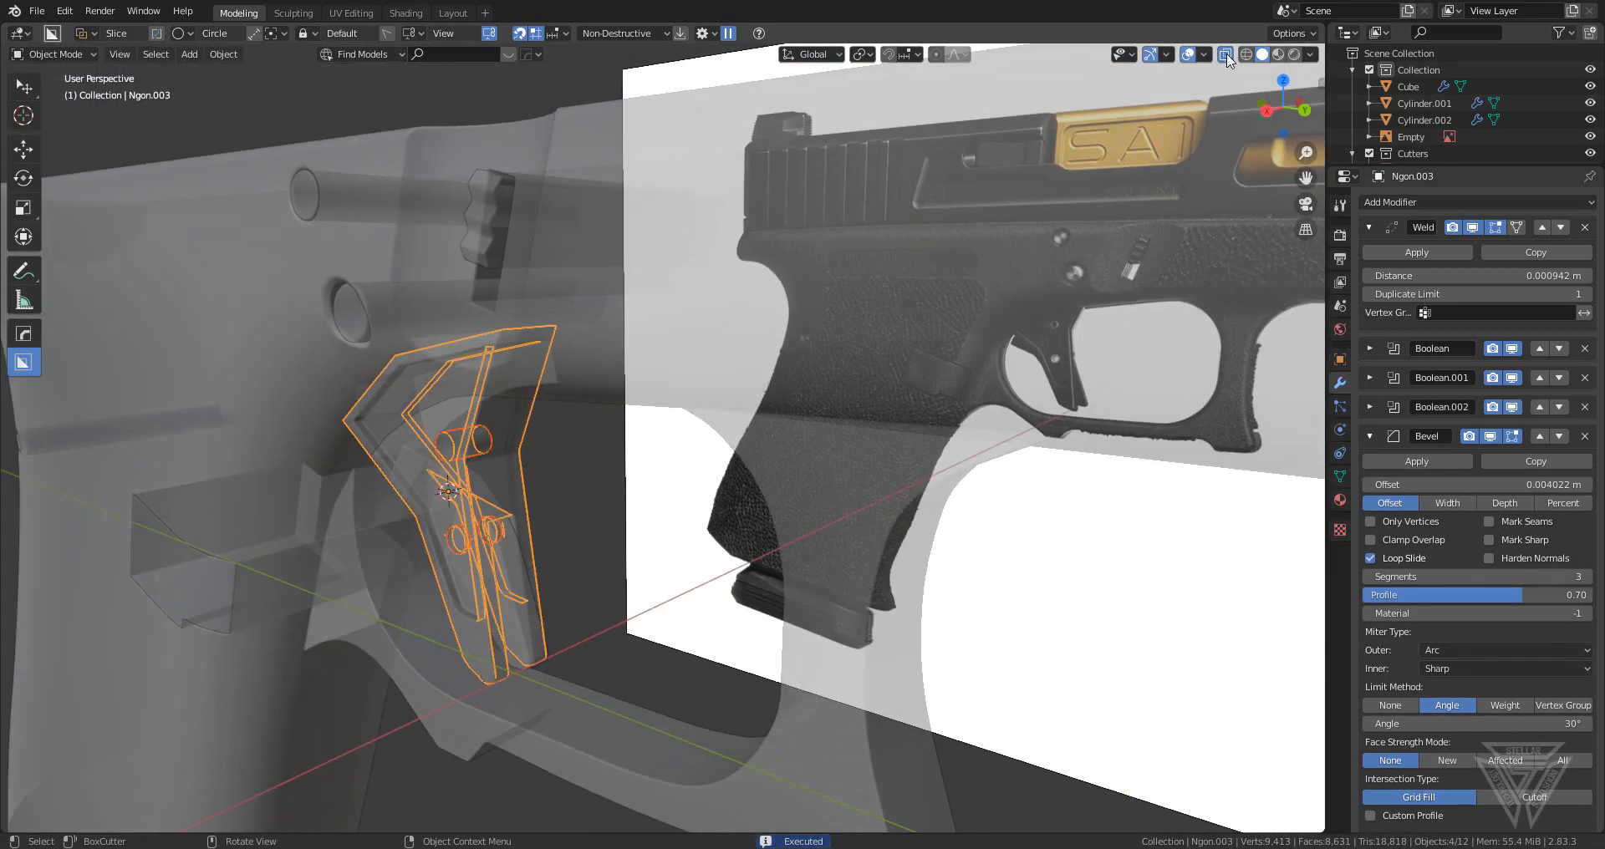
# - Turn off X-ray and examine the sliced trigger pins, the safety blade and the whole frame, leaving nothing selected
pyautogui.click(1226, 56)
pyautogui.scroll(-5, 777, 373)
pyautogui.moveTo(886, 359); pyautogui.dragTo(802, 334, button='middle')
pyautogui.scroll(5, 819, 360)
pyautogui.moveTo(911, 385); pyautogui.dragTo(769, 499, button='middle')
pyautogui.click(674, 400)
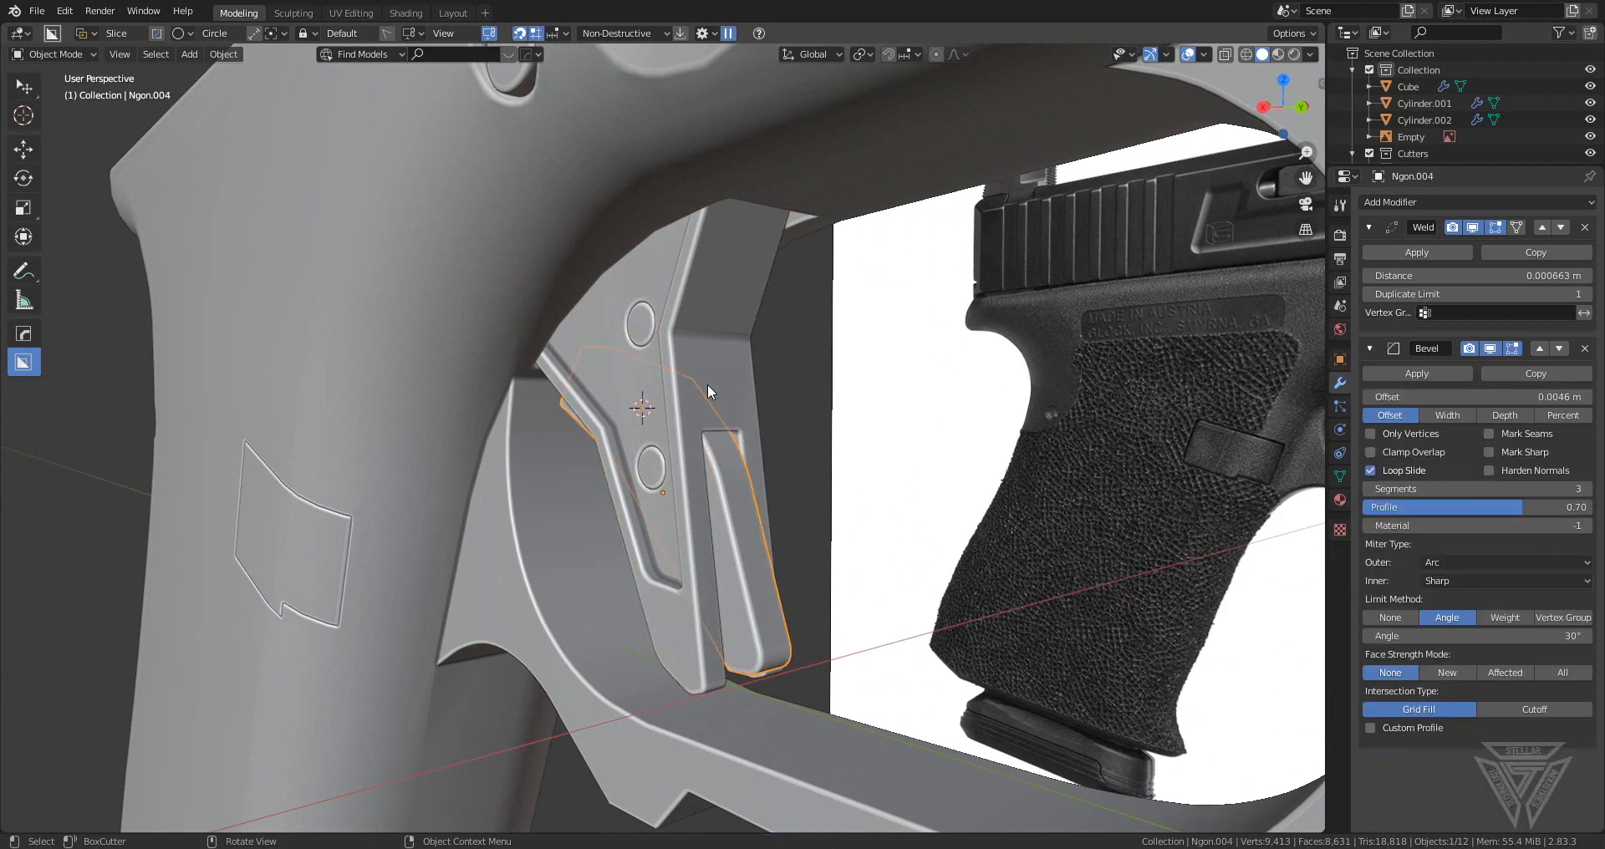
pyautogui.click(707, 384)
pyautogui.scroll(-8, 707, 384)
pyautogui.click(353, 463)
pyautogui.moveTo(426, 480); pyautogui.dragTo(599, 645, button='middle')
pyautogui.keyDown('shift'); pyautogui.moveTo(684, 612); pyautogui.dragTo(678, 575, button='middle'); pyautogui.keyUp('shift')
# - Add a cube for the slide, scale it down to a small block and raise it along Z to the frame's top
pyautogui.hotkey('shift', 'a')
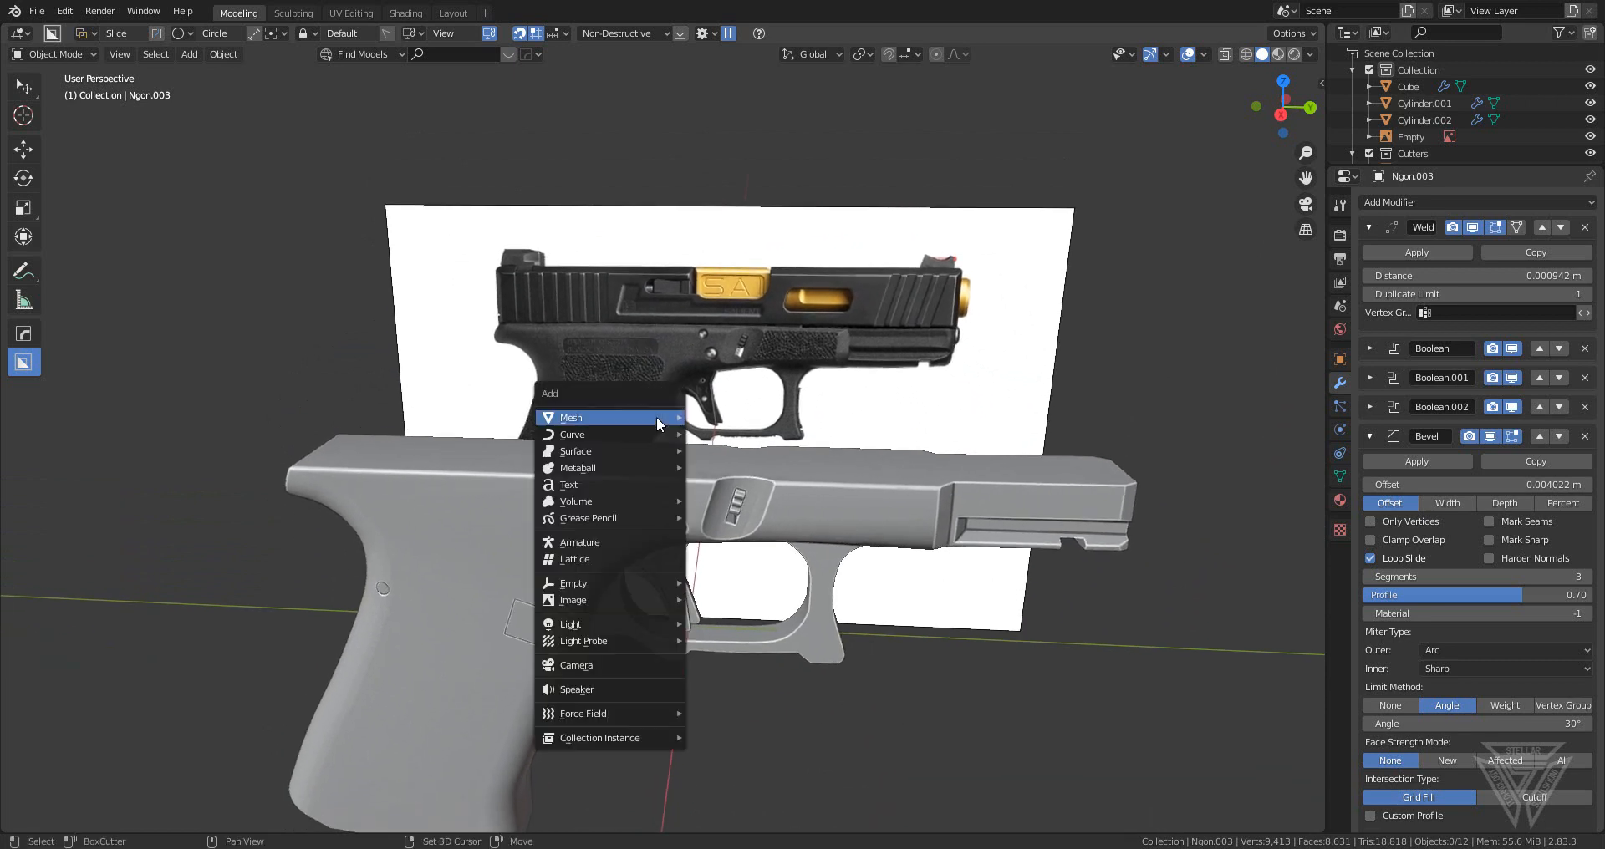
pyautogui.moveTo(655, 416)
pyautogui.click(745, 434)
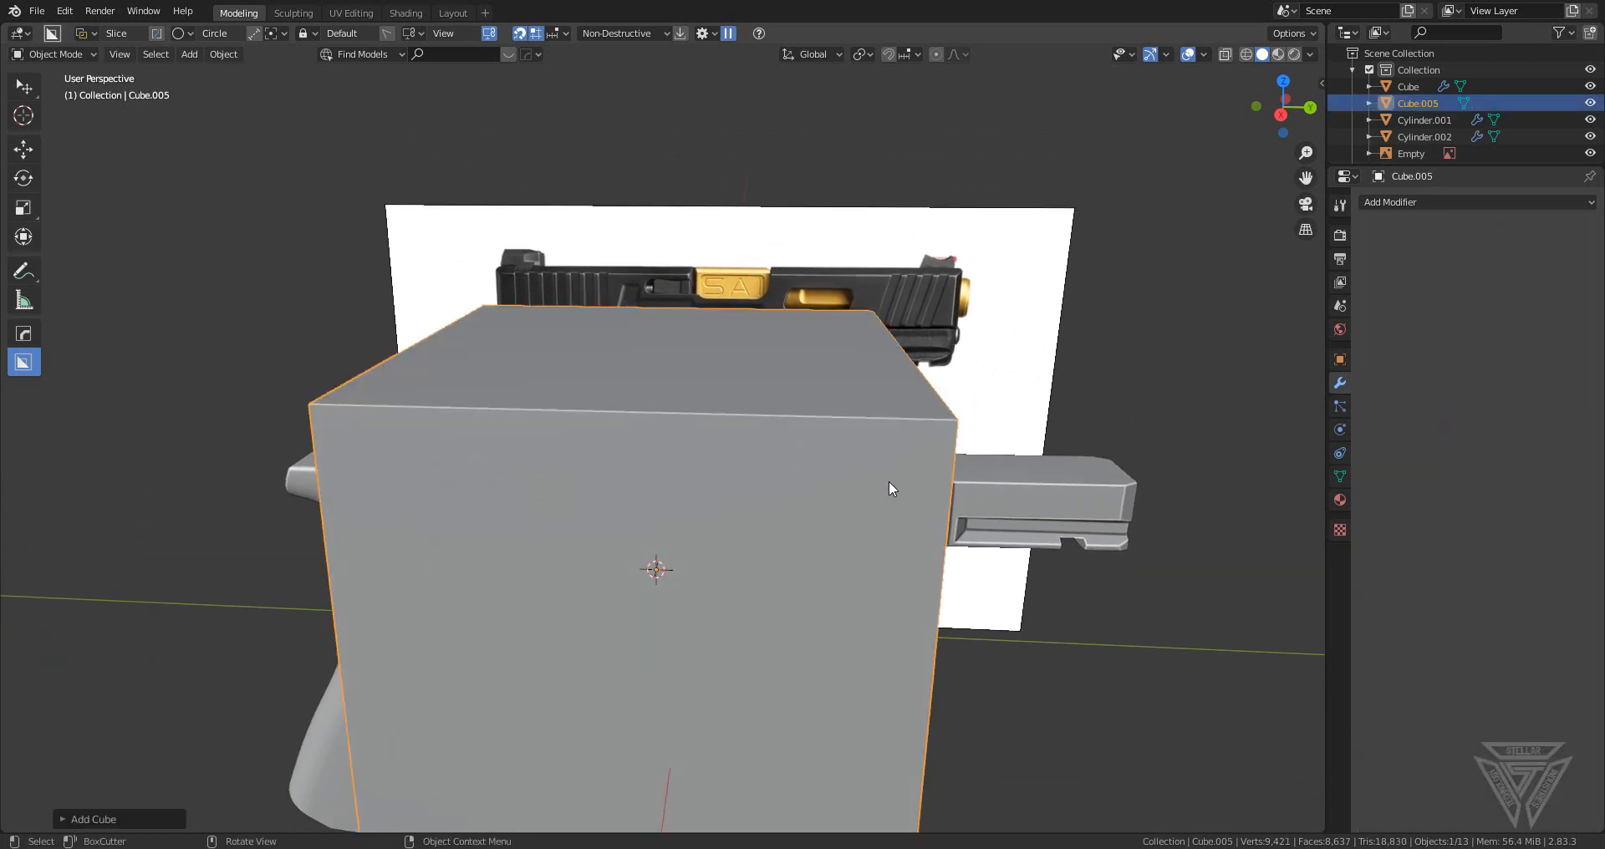
pyautogui.press('s')
pyautogui.click(739, 627)
pyautogui.press('g')
pyautogui.press('z')
pyautogui.press('z')
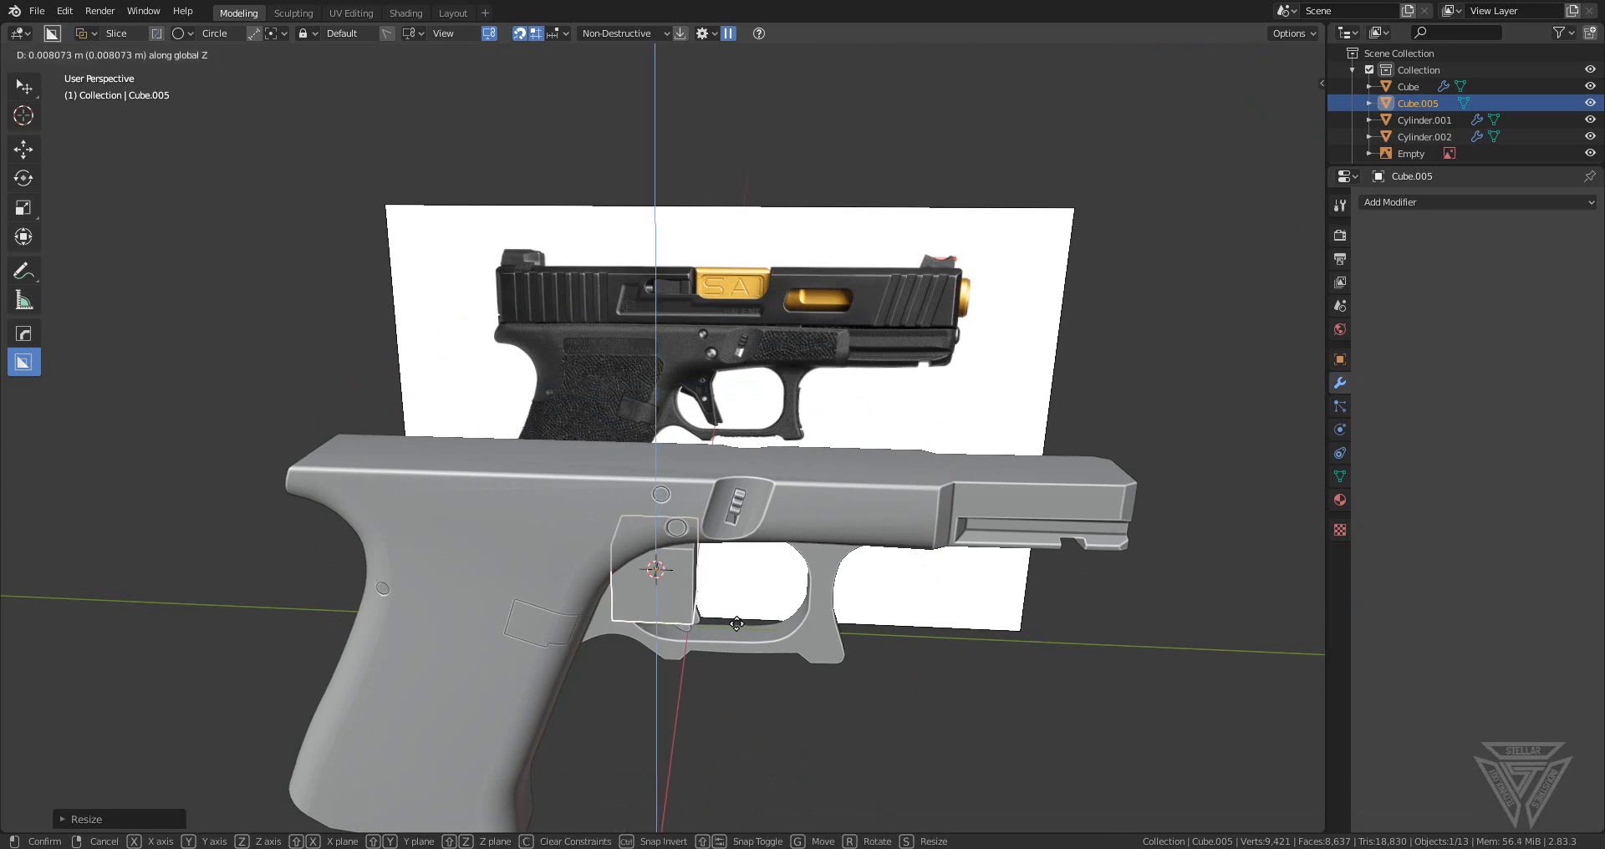
pyautogui.click(726, 483)
# - Raise the cube clear of the frame's top surface and scale it along X to match the frame's width
pyautogui.moveTo(726, 483); pyautogui.dragTo(824, 598, button='middle')
pyautogui.press('g')
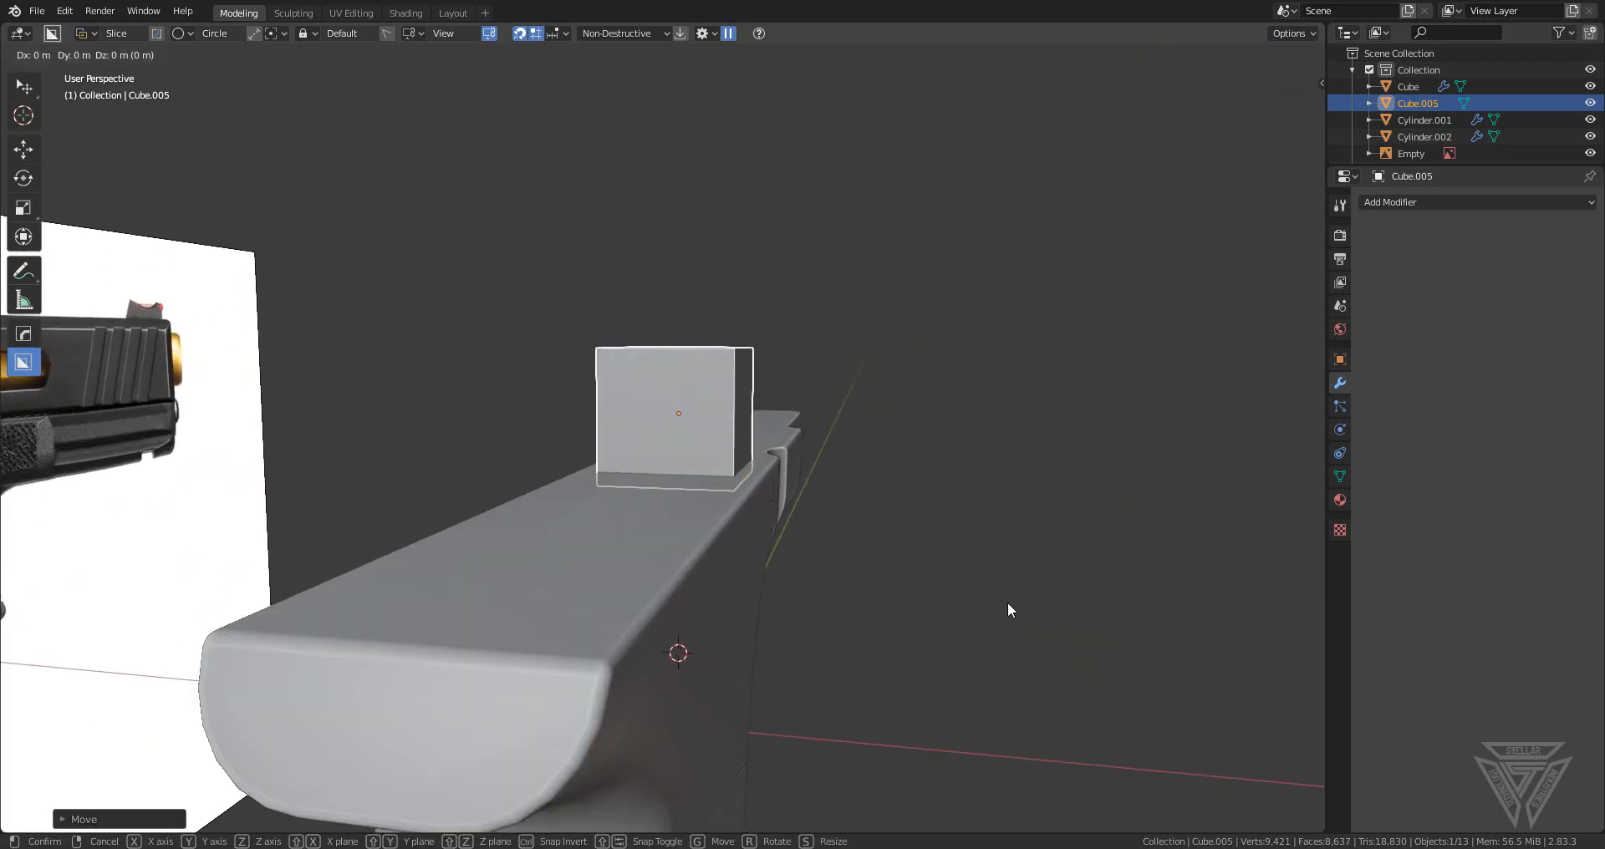
pyautogui.press('z')
pyautogui.click(1010, 595)
pyautogui.press('s')
pyautogui.press('x')
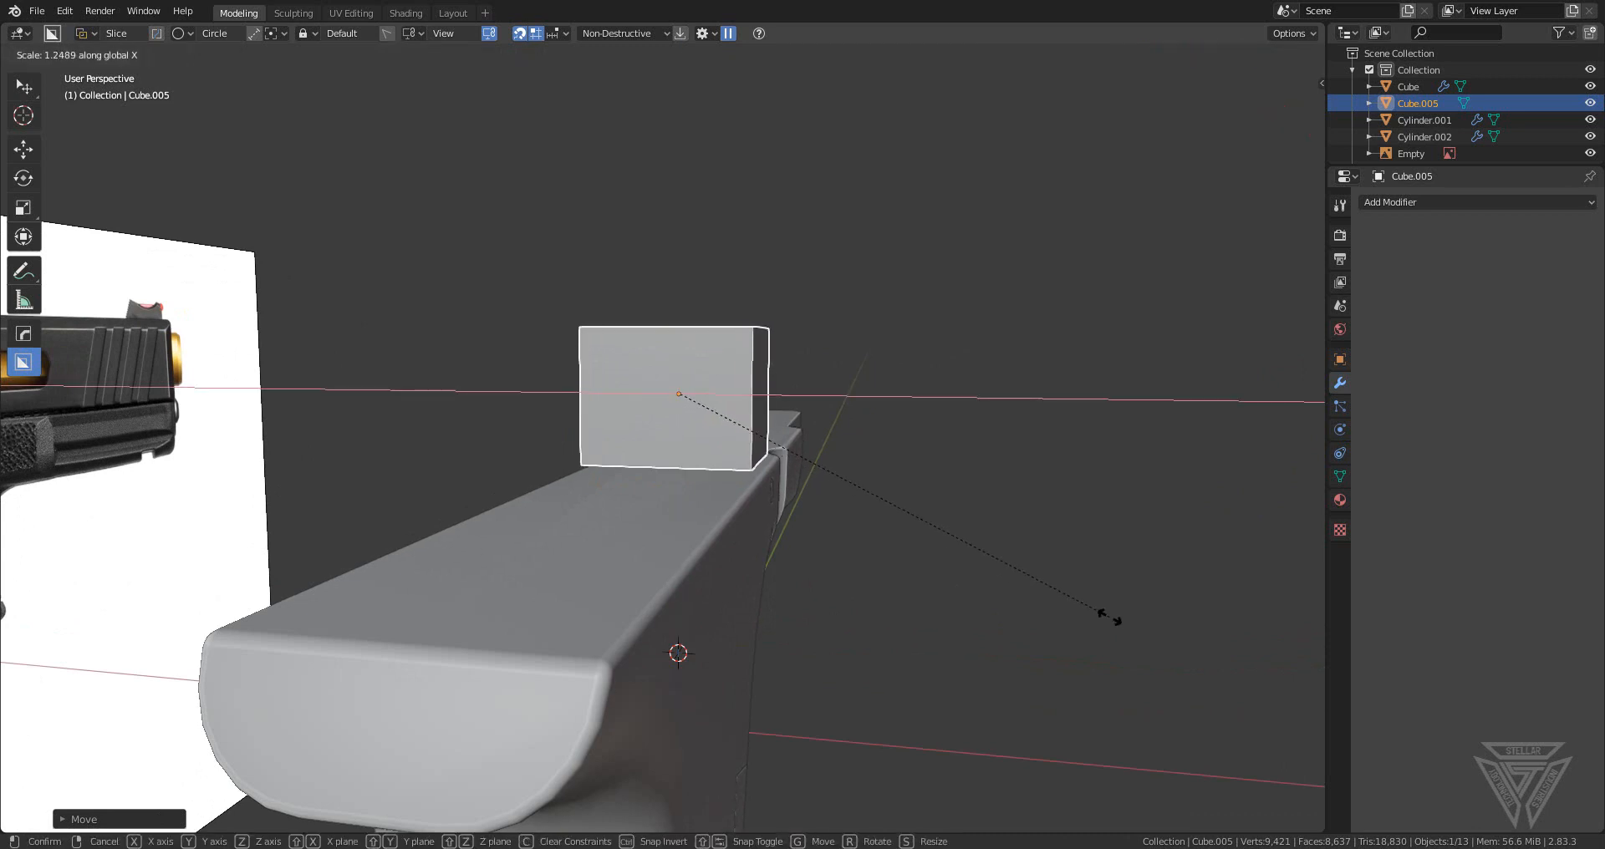
pyautogui.click(1157, 633)
pyautogui.moveTo(1157, 634); pyautogui.dragTo(911, 556, button='middle')
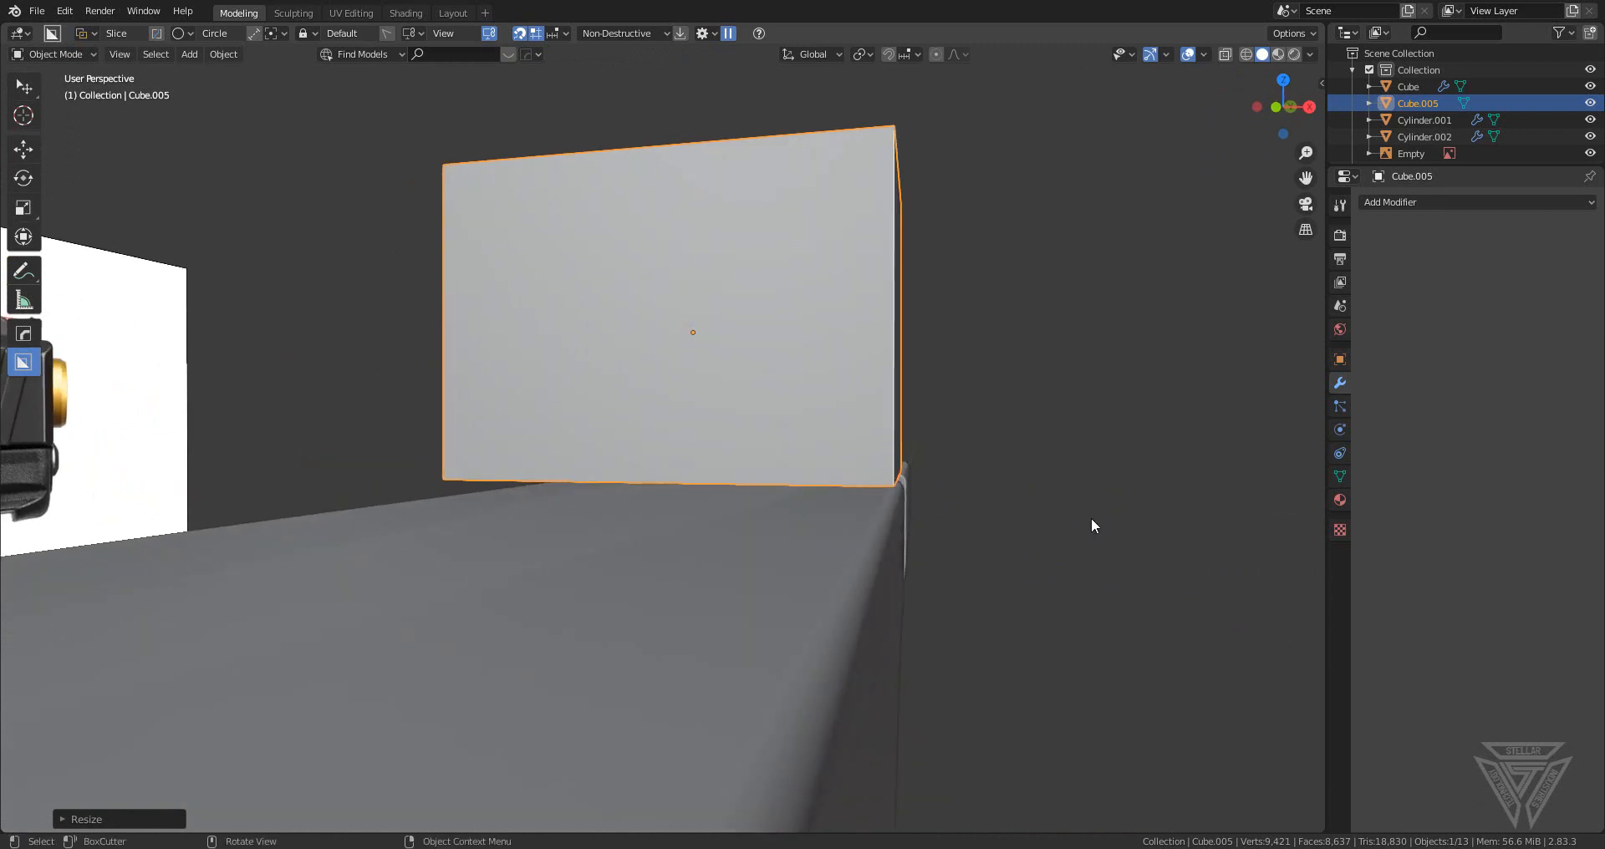
pyautogui.press('s')
pyautogui.press('x')
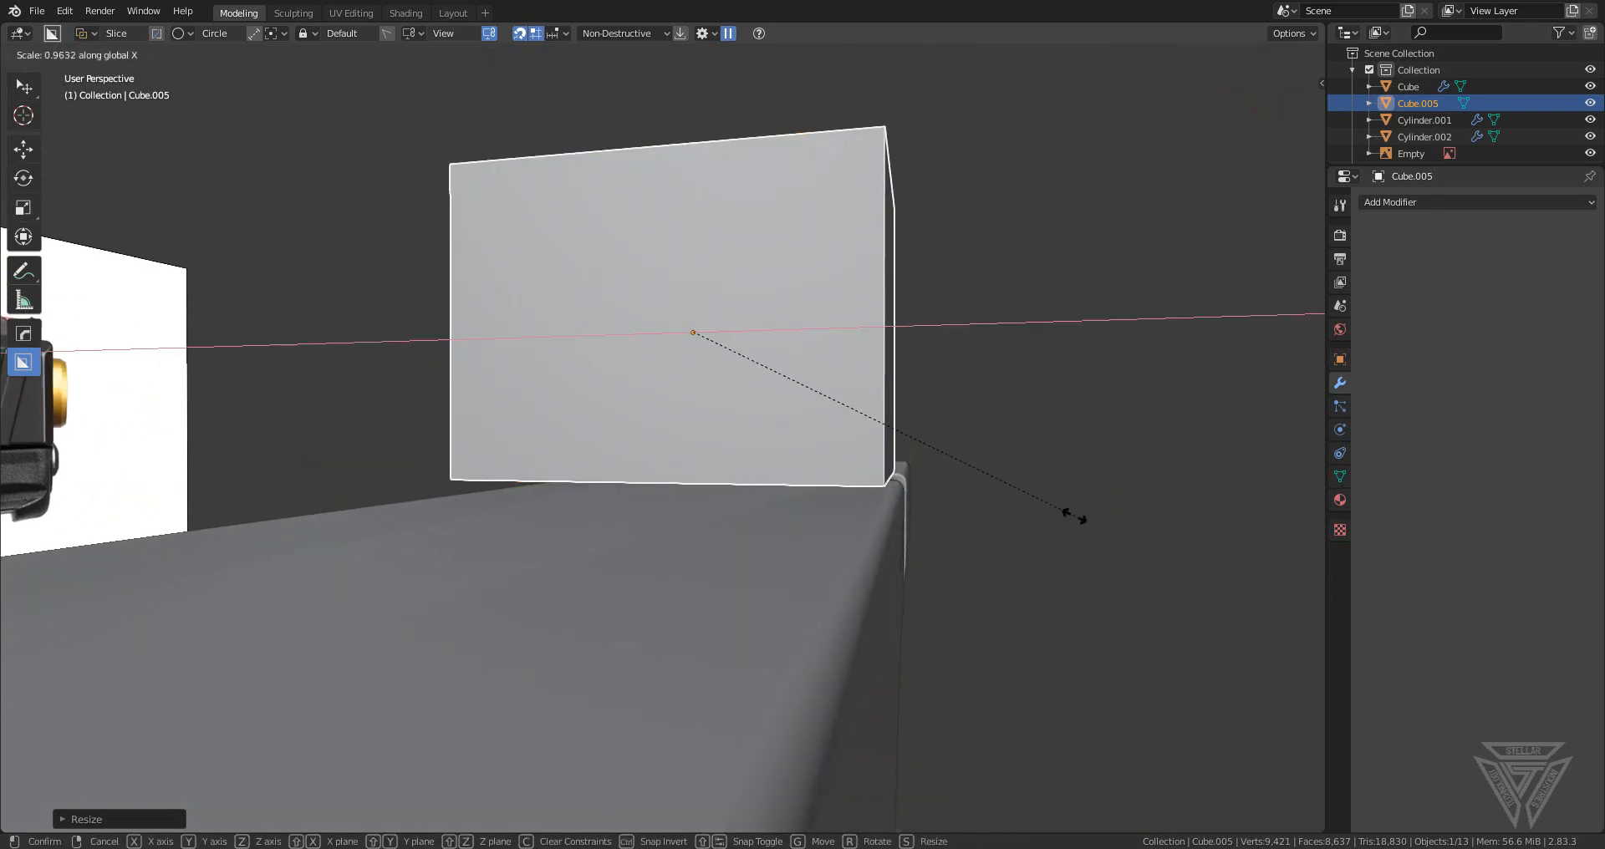
pyautogui.click(1076, 519)
# - In right orthographic view, scale the cube along Z until its underside meets the frame's top edge
pyautogui.moveTo(855, 473); pyautogui.dragTo(779, 580, button='middle')
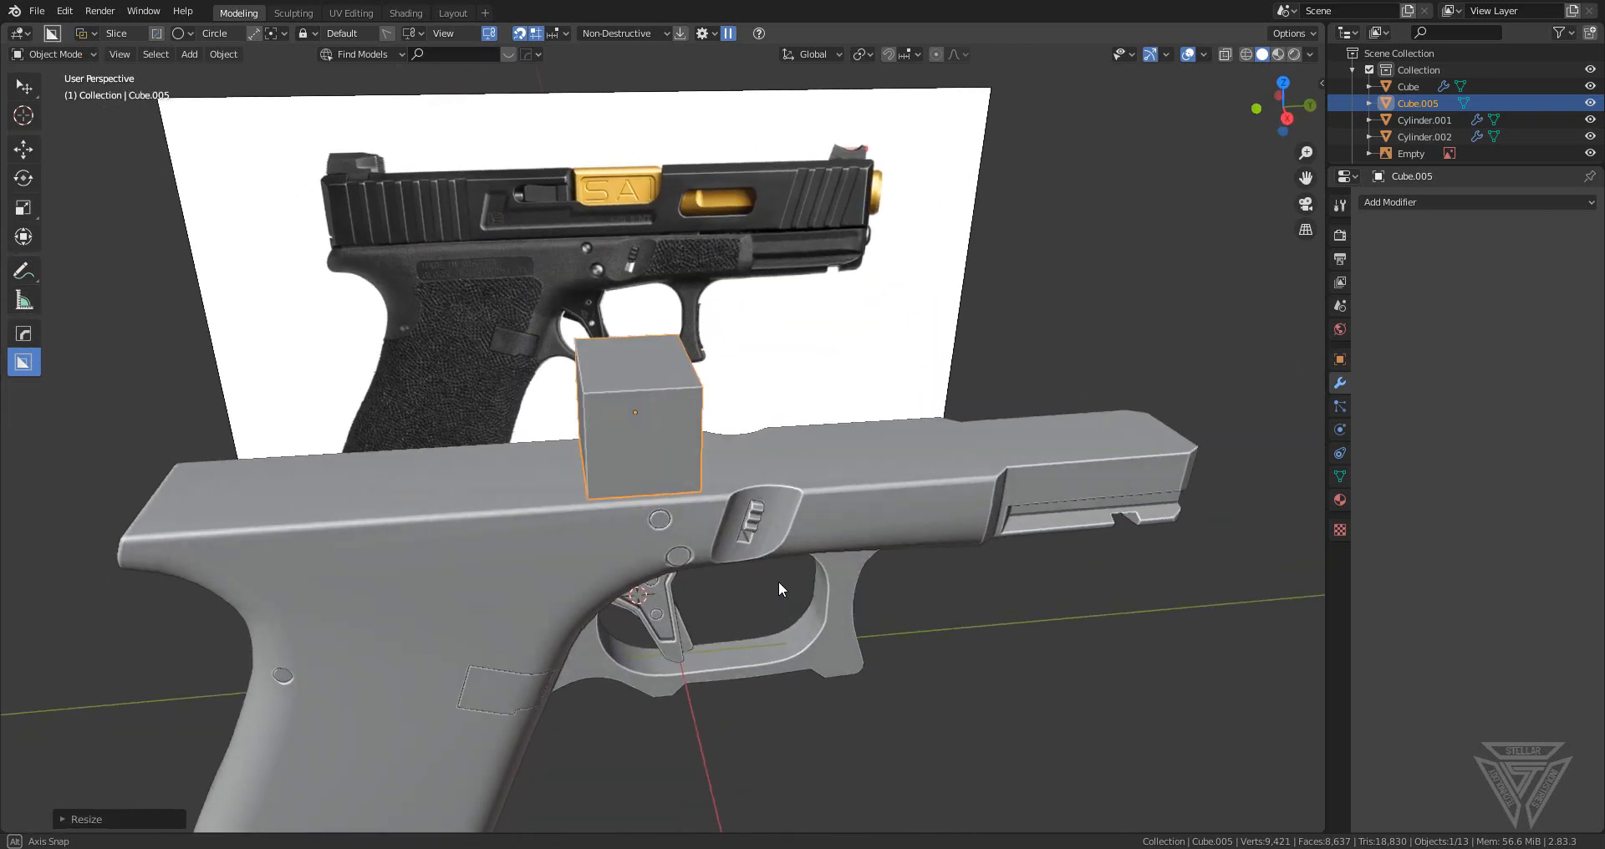
pyautogui.click(1283, 107)
pyautogui.scroll(5, 637, 401)
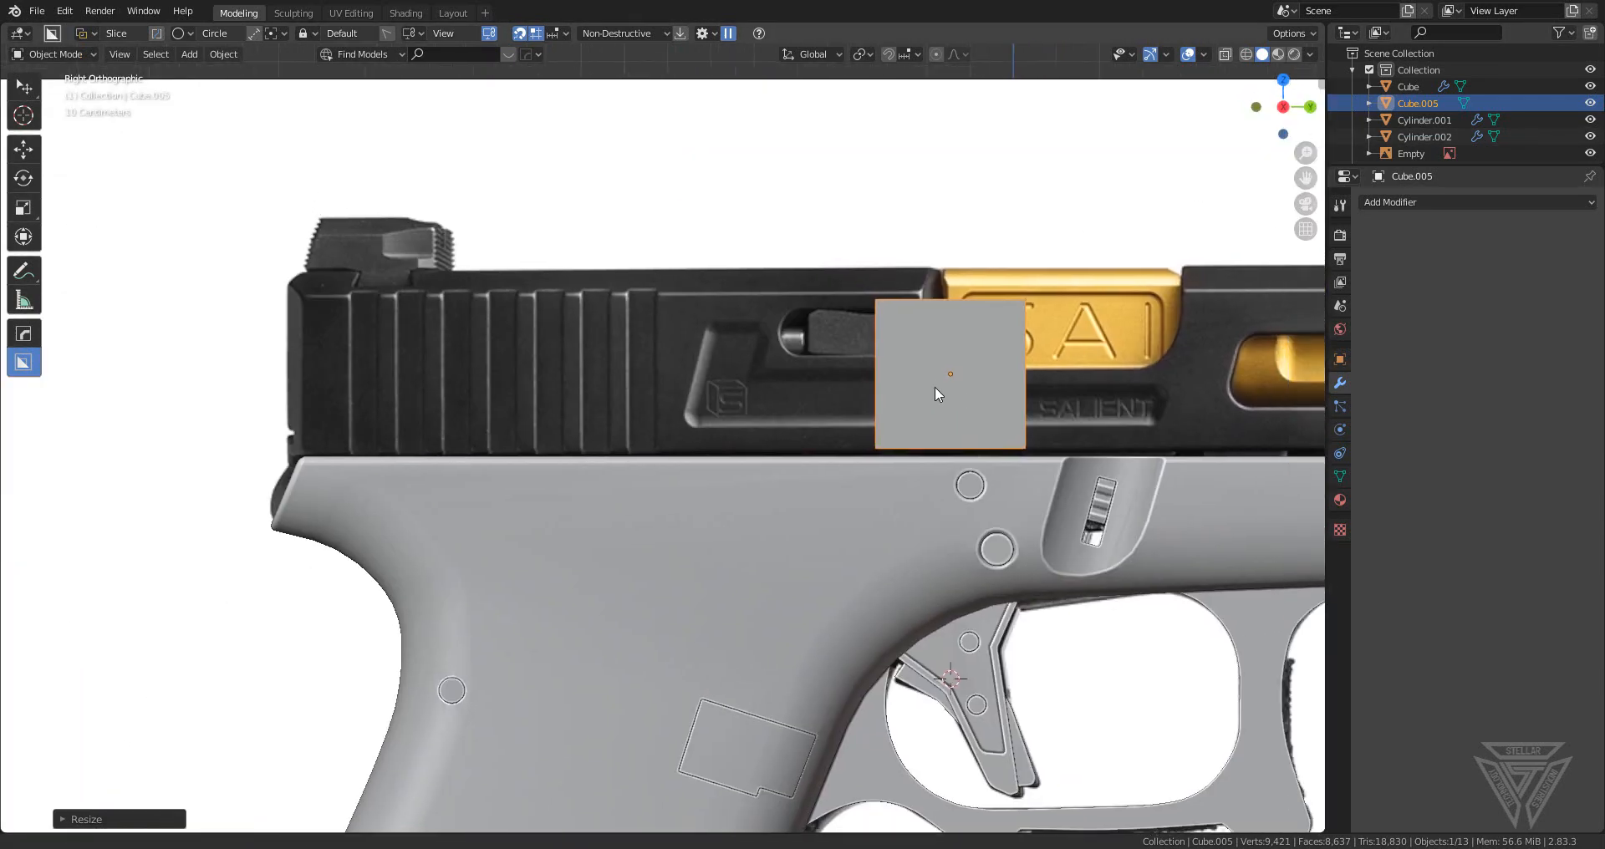
pyautogui.press('s')
pyautogui.press('z')
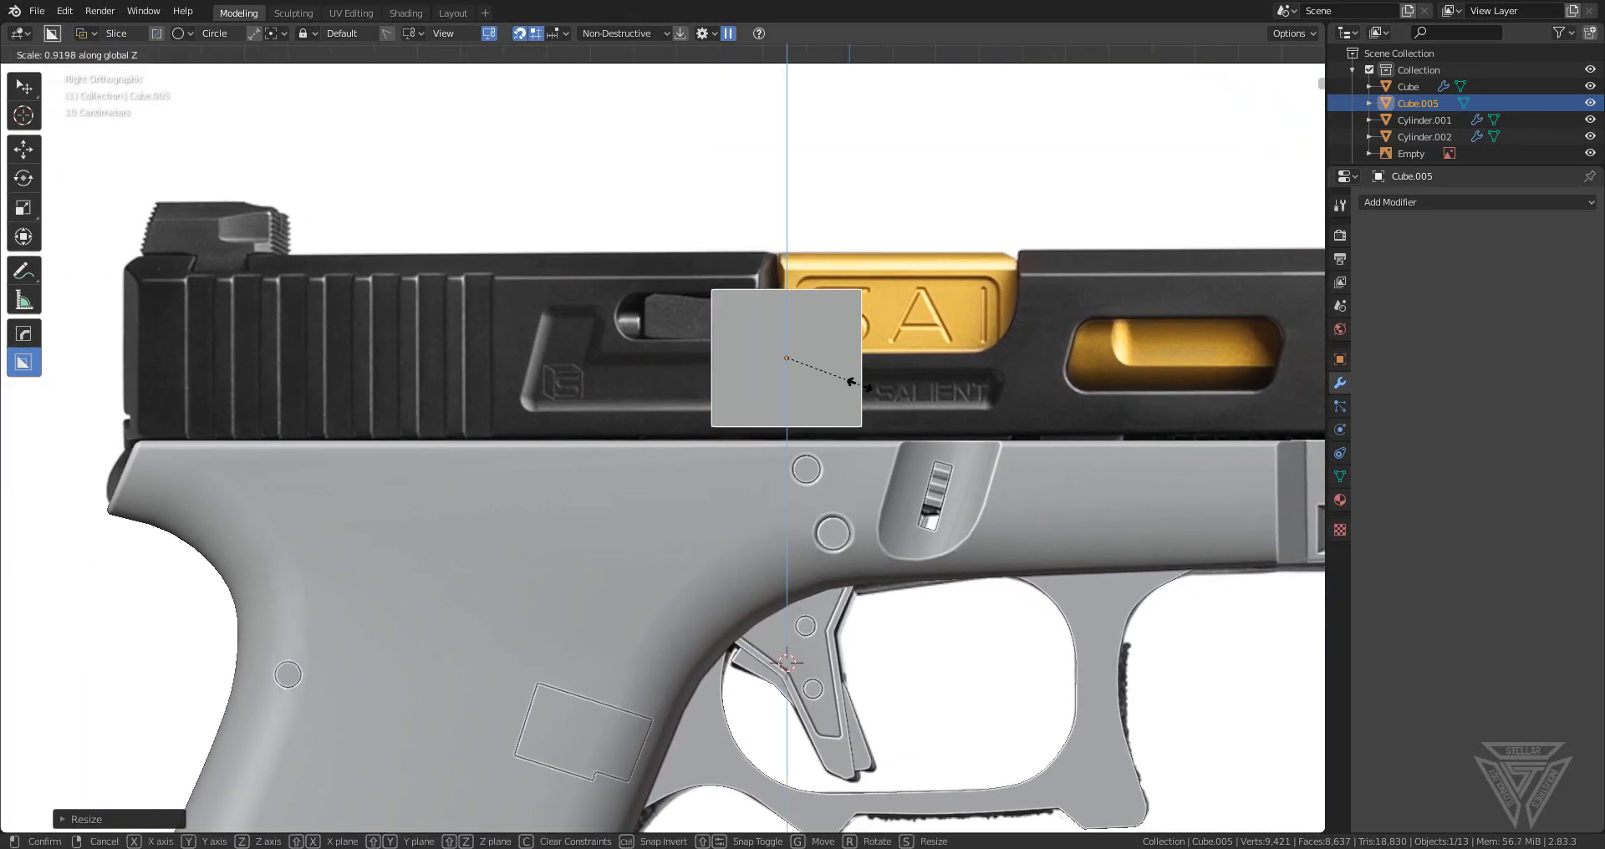
pyautogui.click(904, 404)
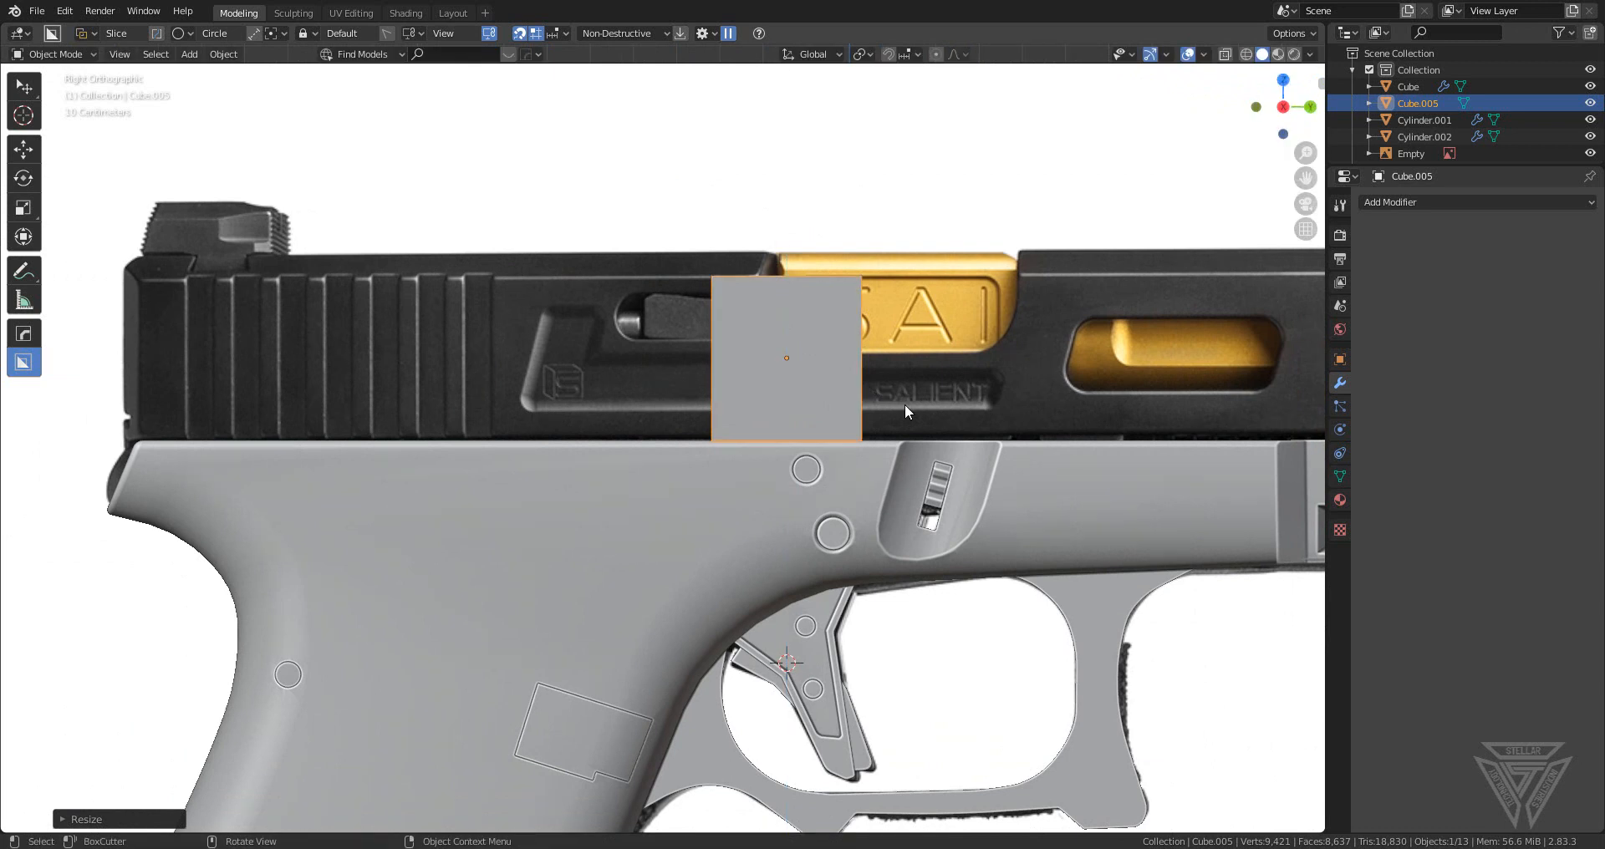
# - Move the cube along Y until its back face lines up with the rear end of the reference slide
pyautogui.press('g')
pyautogui.press('y')
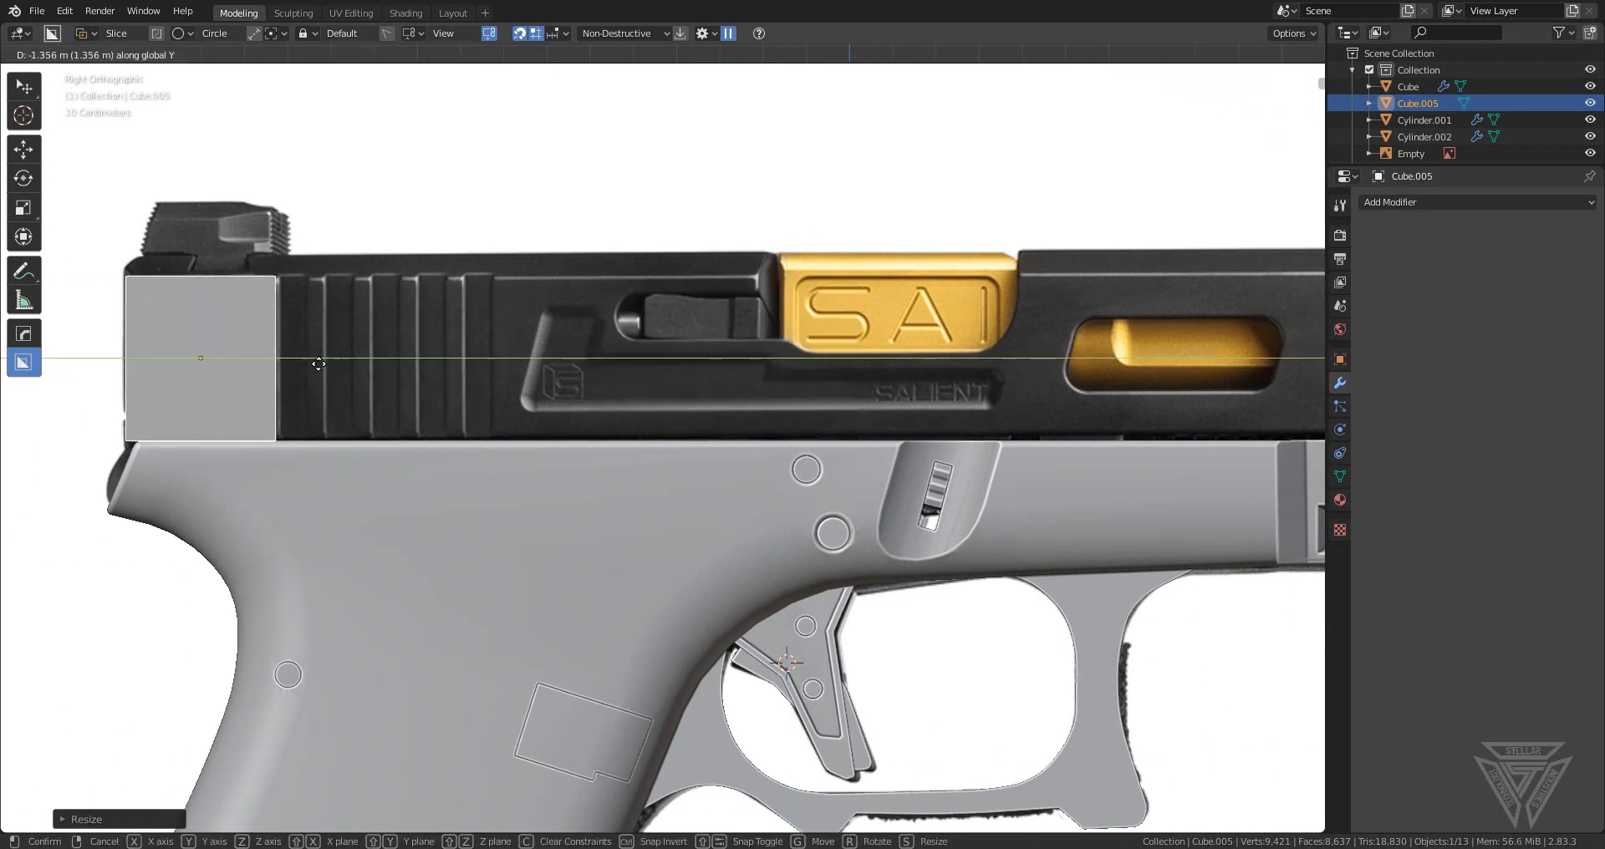
pyautogui.click(295, 358)
pyautogui.keyDown('shift'); pyautogui.moveTo(294, 357); pyautogui.dragTo(707, 558, button='middle'); pyautogui.keyUp('shift')
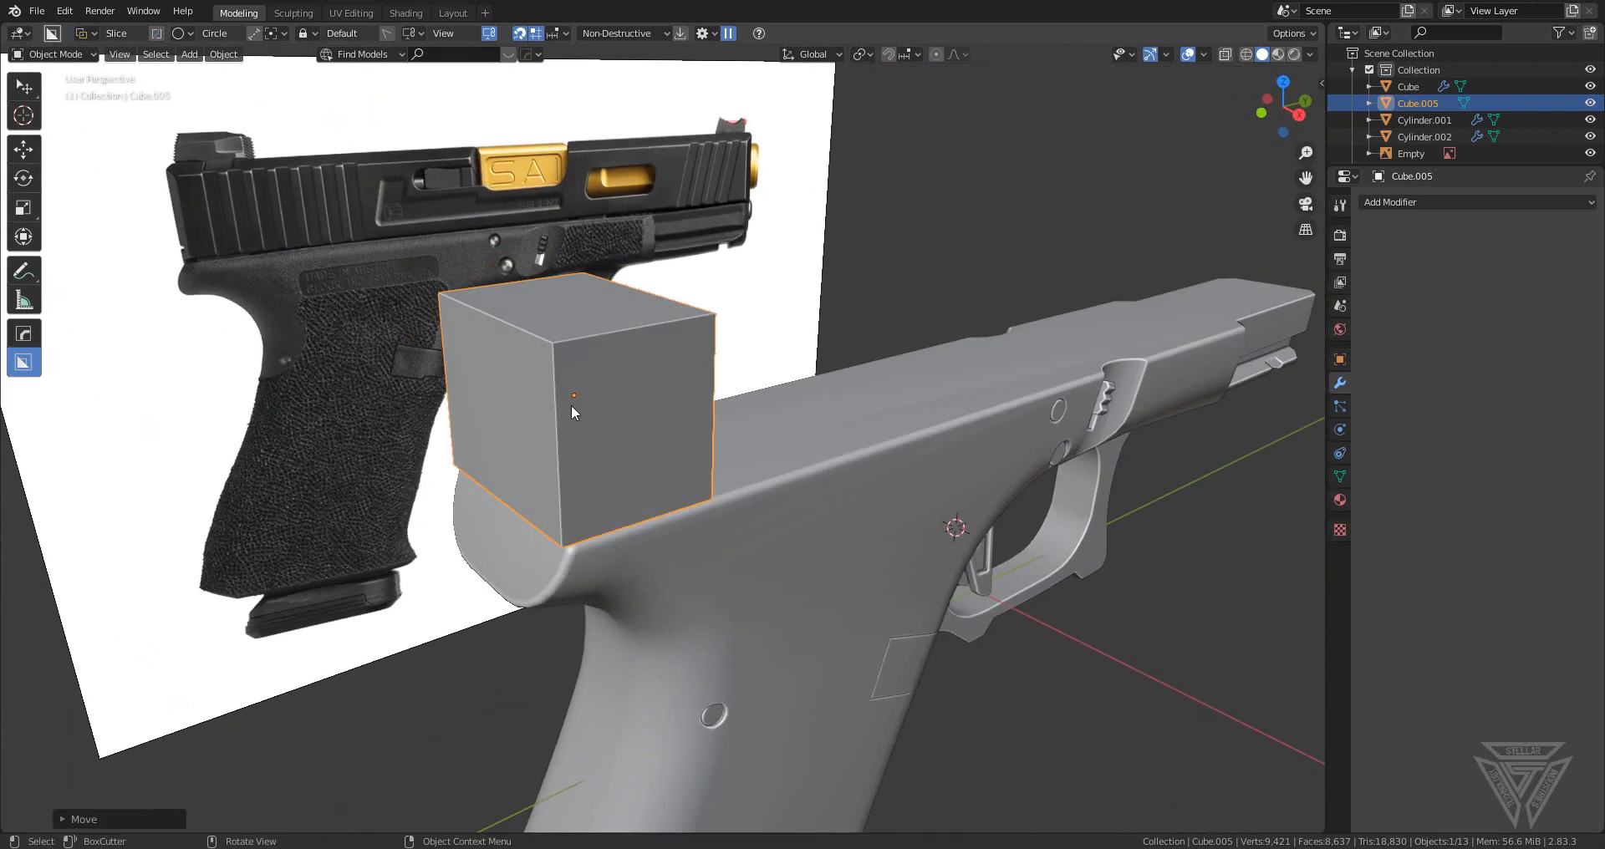
# - In Edit Mode, move the cube's front face along Y to stretch the block over the frame's full length
pyautogui.press('Tab')
pyautogui.moveTo(846, 383); pyautogui.dragTo(688, 391, button='middle')
pyautogui.press('3')
pyautogui.click(594, 354)
pyautogui.scroll(-6, 853, 538)
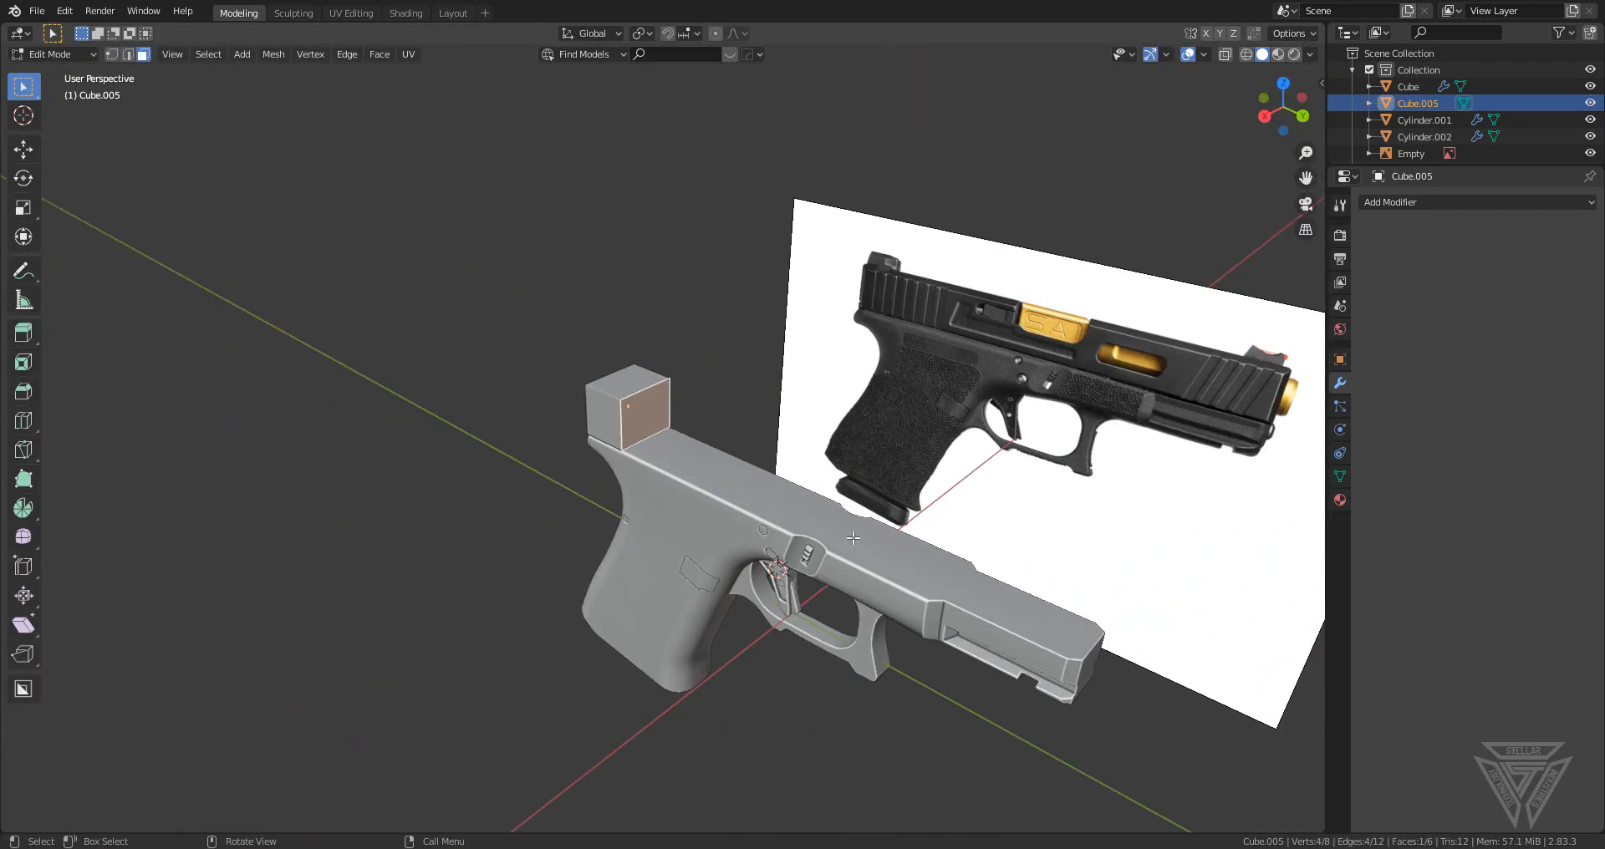
pyautogui.moveTo(852, 538); pyautogui.dragTo(1045, 501, button='middle')
pyautogui.press('g')
pyautogui.press('y')
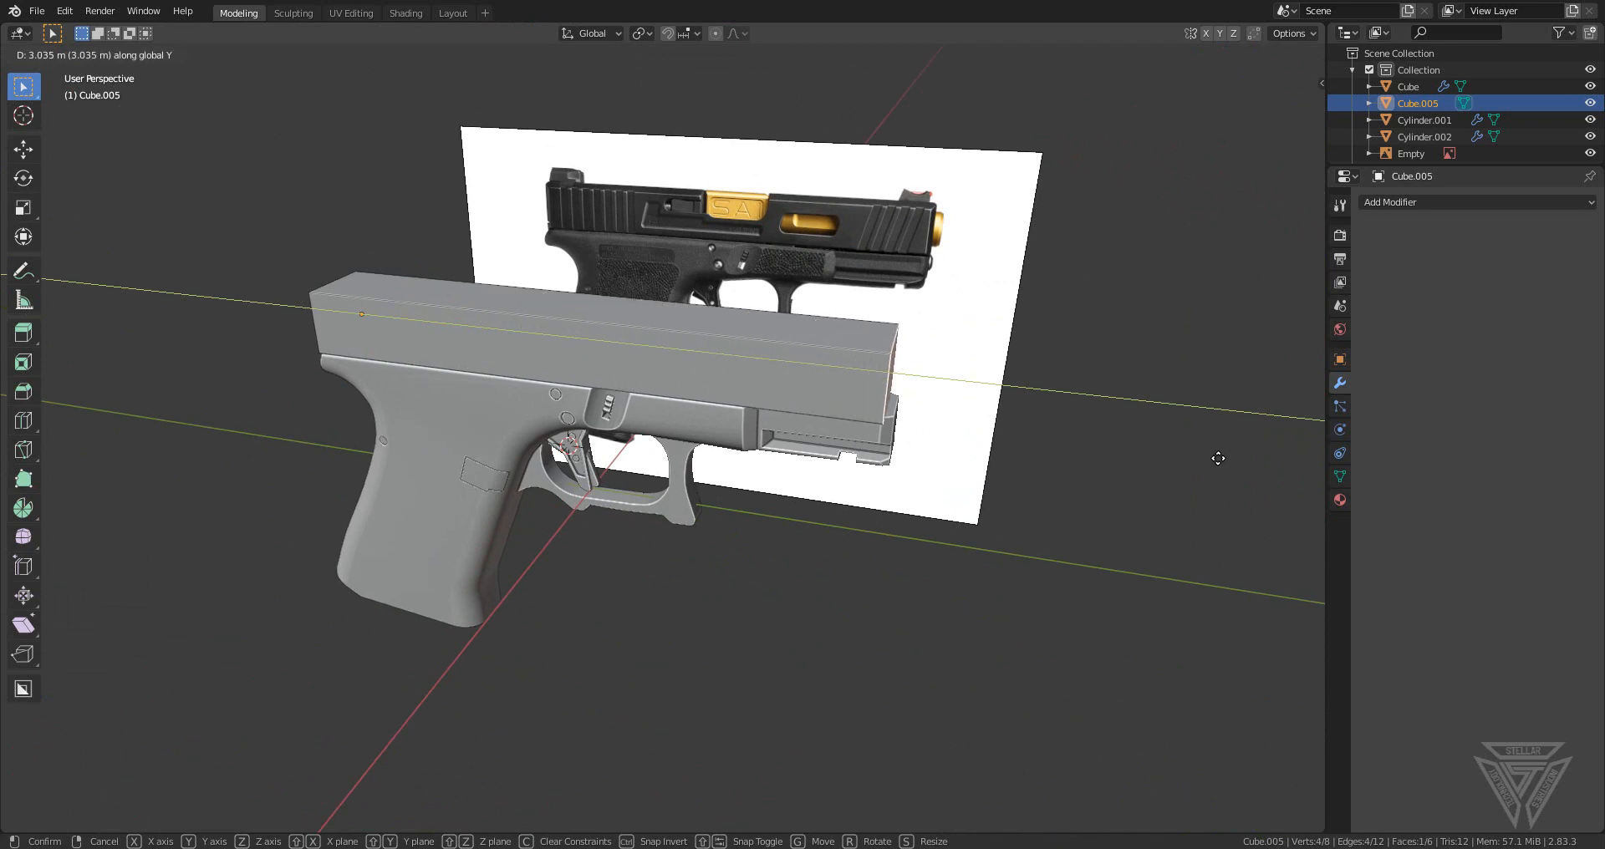
pyautogui.click(1227, 456)
# - Fine-tune the slide block's front face along Y to line up with the frame's front end
pyautogui.moveTo(1227, 456); pyautogui.dragTo(752, 552, button='middle')
pyautogui.scroll(3, 820, 437)
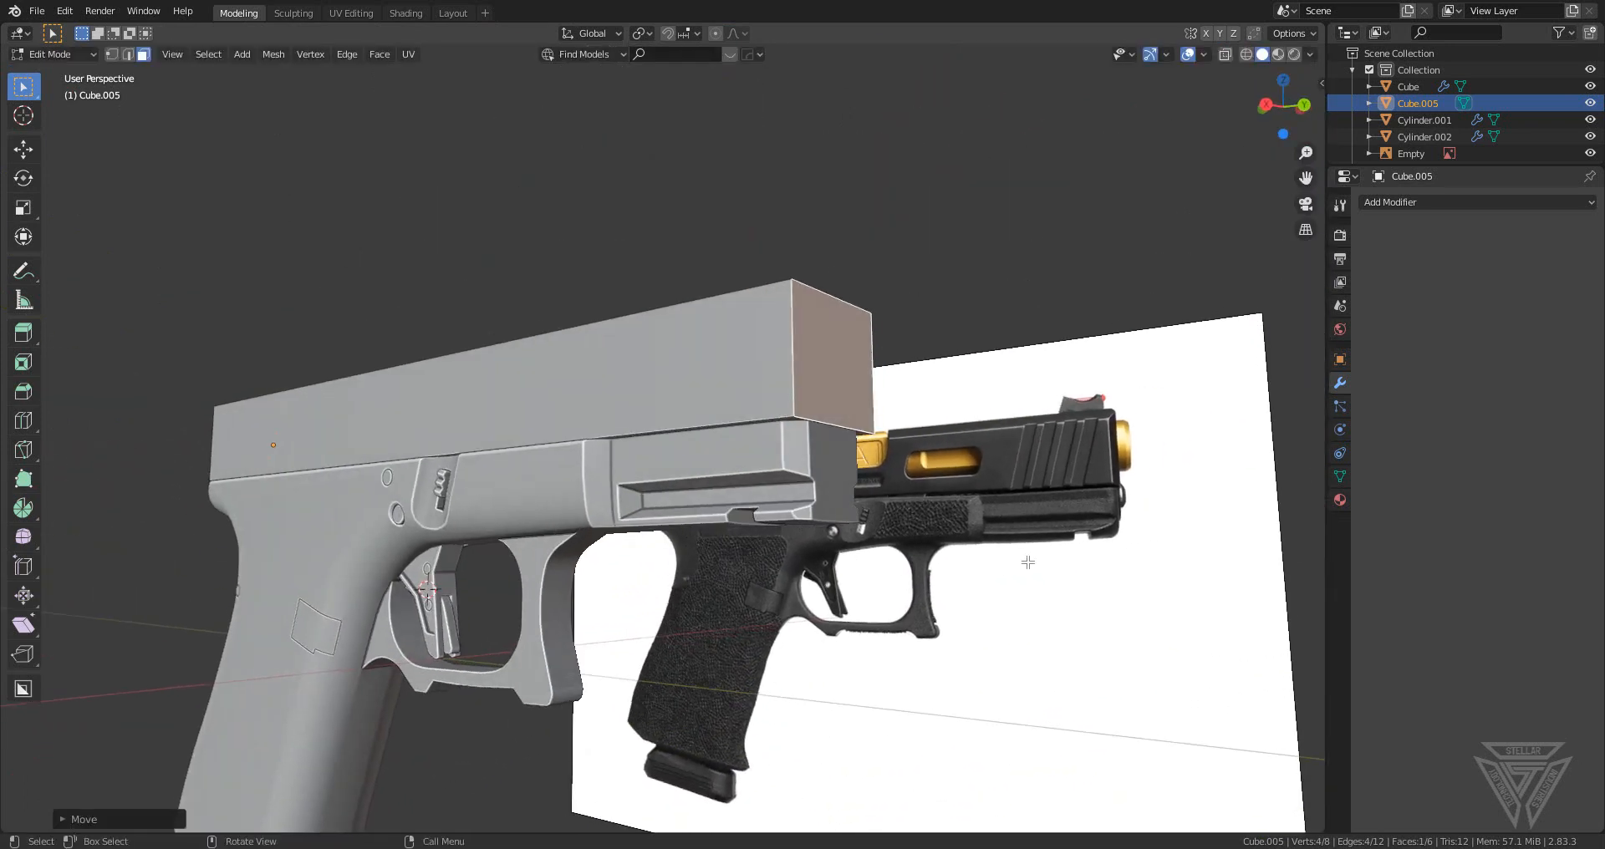
pyautogui.press('g')
pyautogui.press('y')
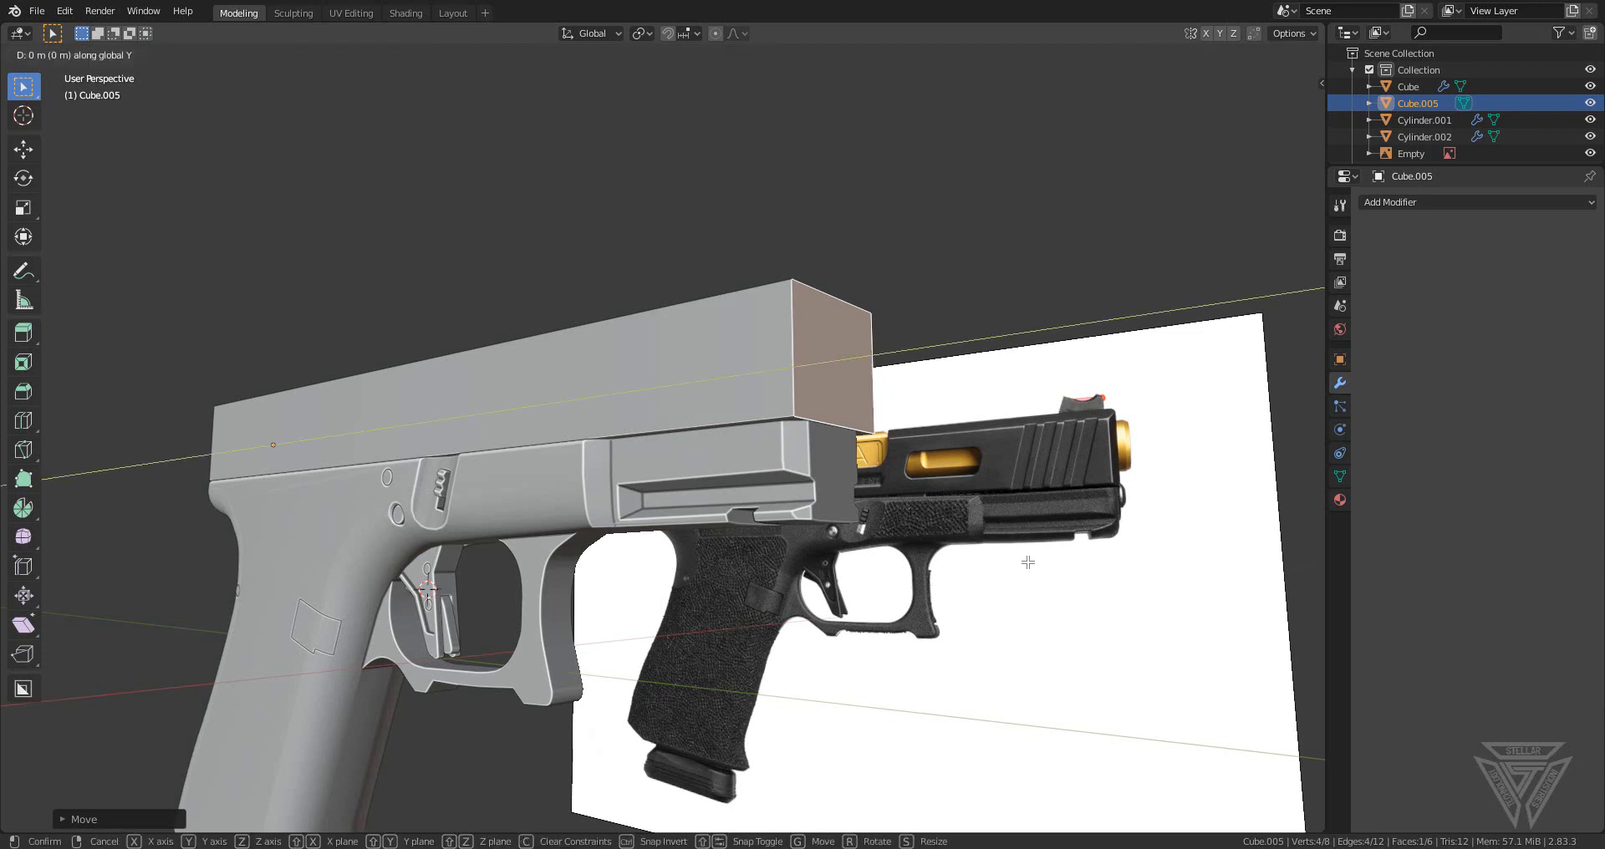
pyautogui.click(1018, 560)
# - In right orthographic view, raise the slide block's top face along Z to match the top of the reference slide, and leave Edit Mode
pyautogui.moveTo(574, 464); pyautogui.dragTo(671, 489, button='middle')
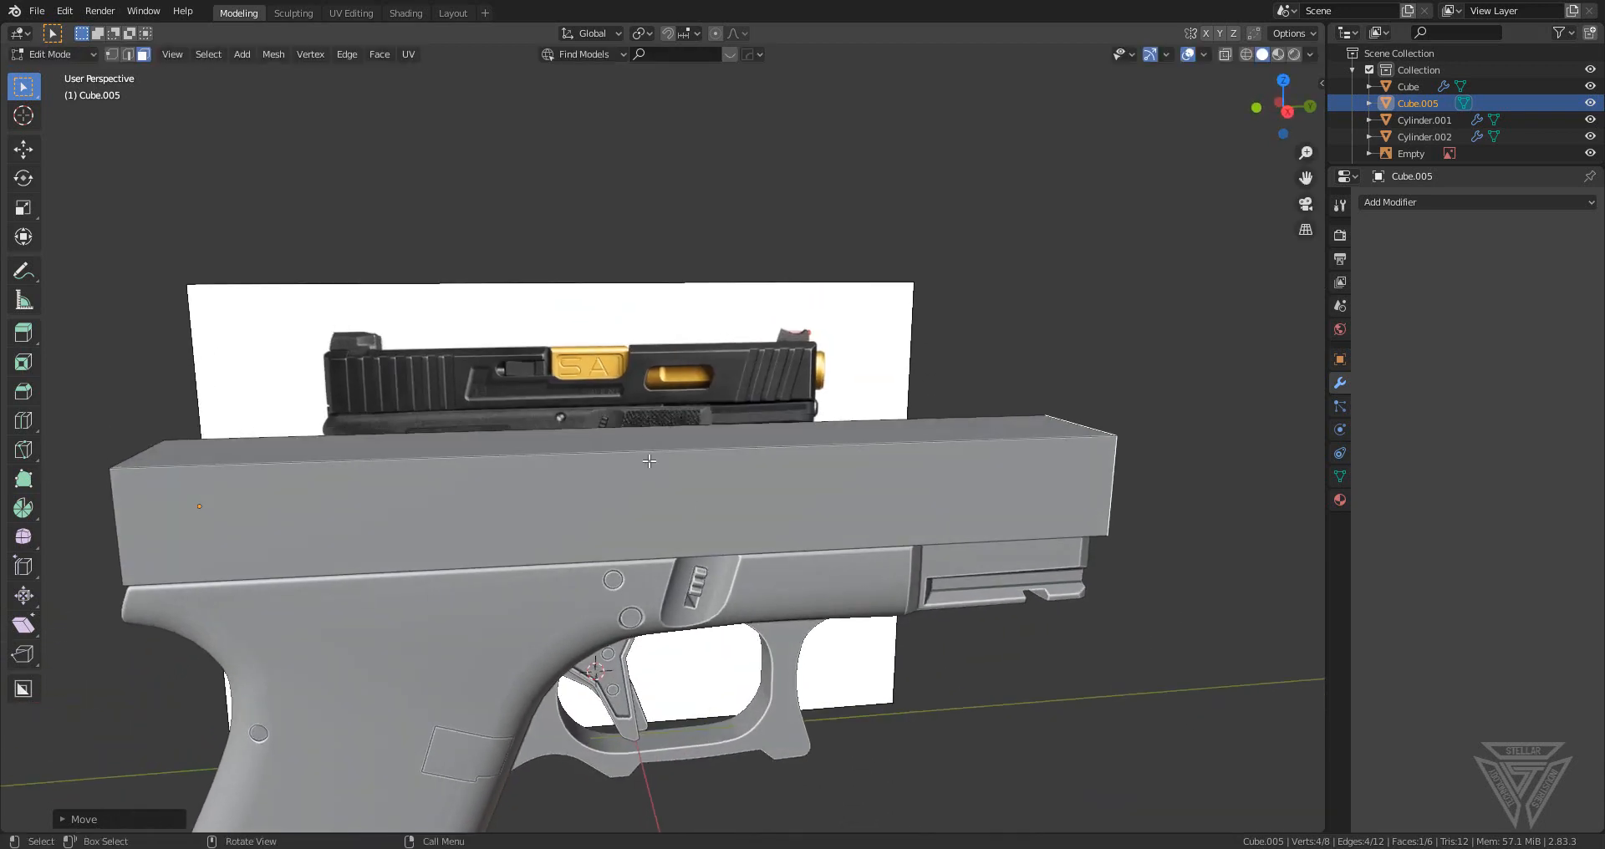
pyautogui.click(632, 434)
pyautogui.click(1290, 110)
pyautogui.scroll(4, 802, 358)
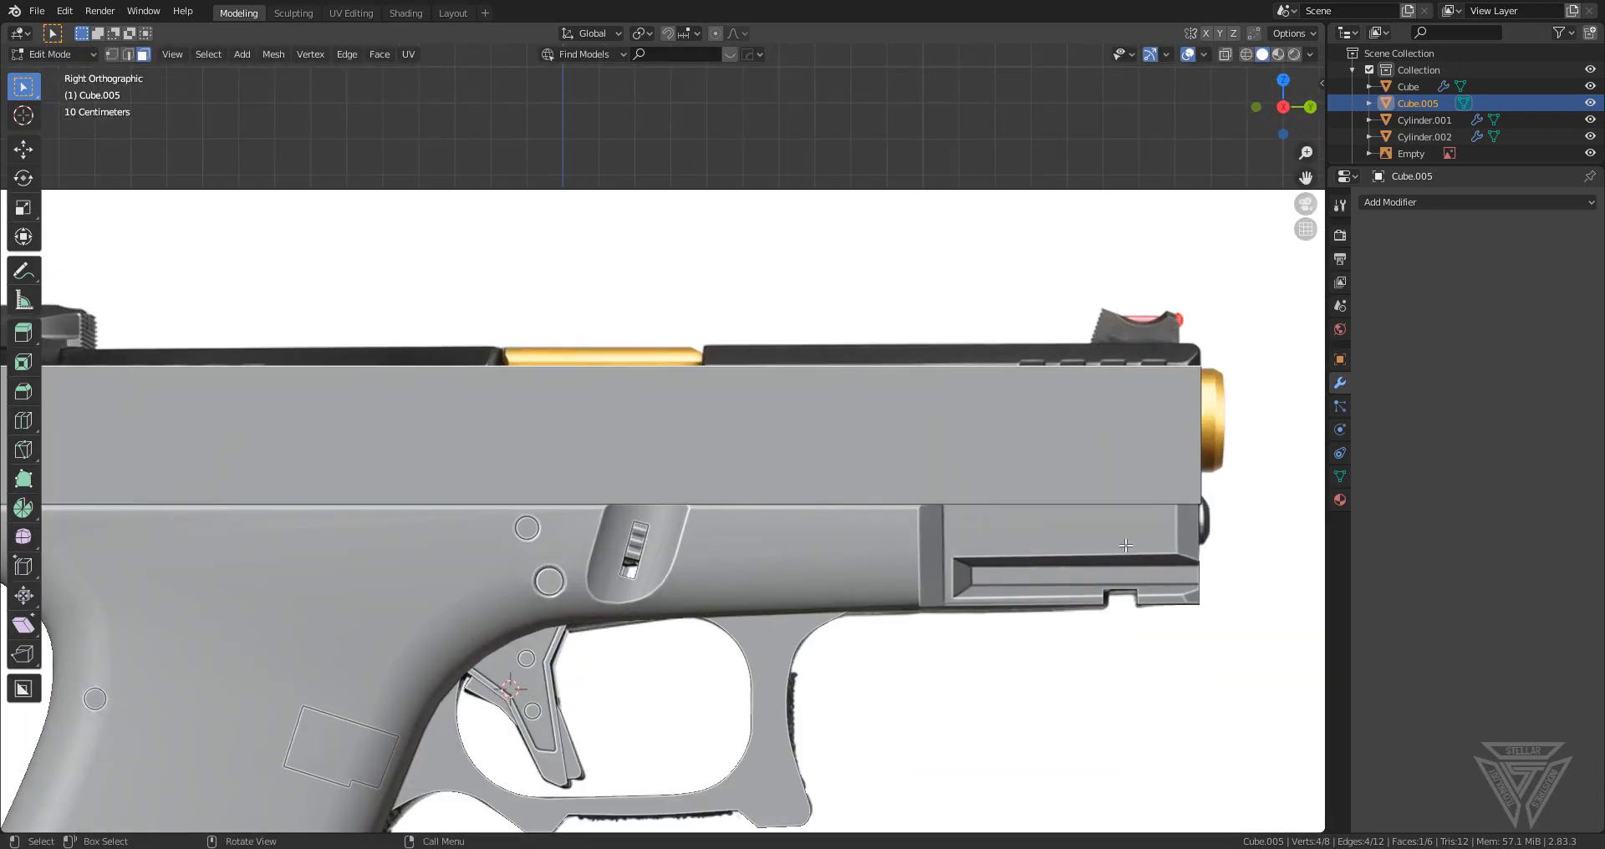
pyautogui.press('g')
pyautogui.press('z')
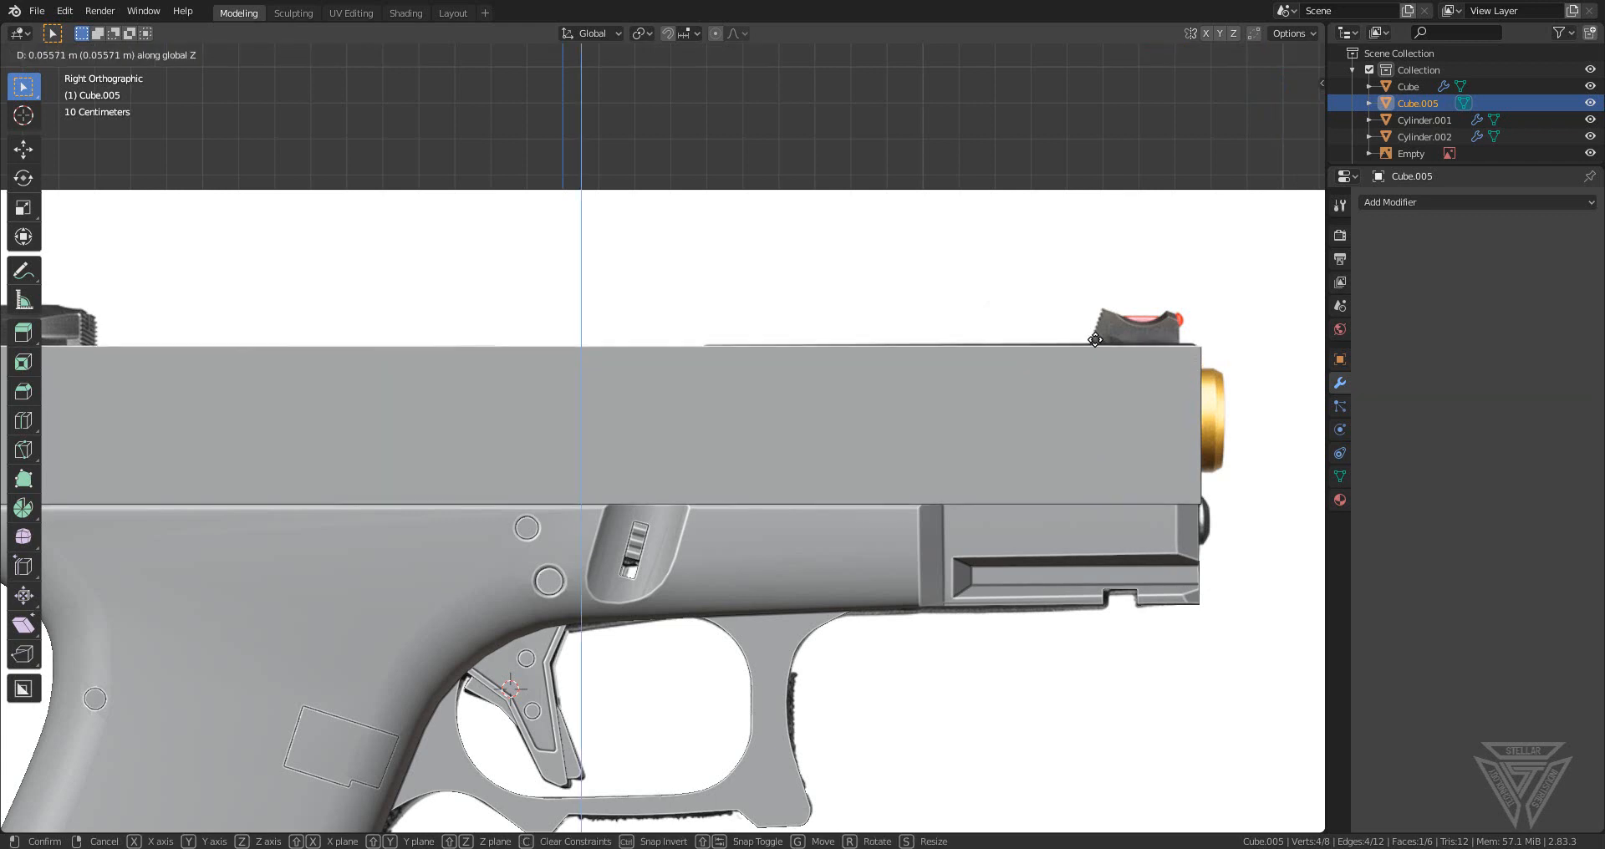
pyautogui.click(1092, 308)
pyautogui.scroll(-3, 936, 474)
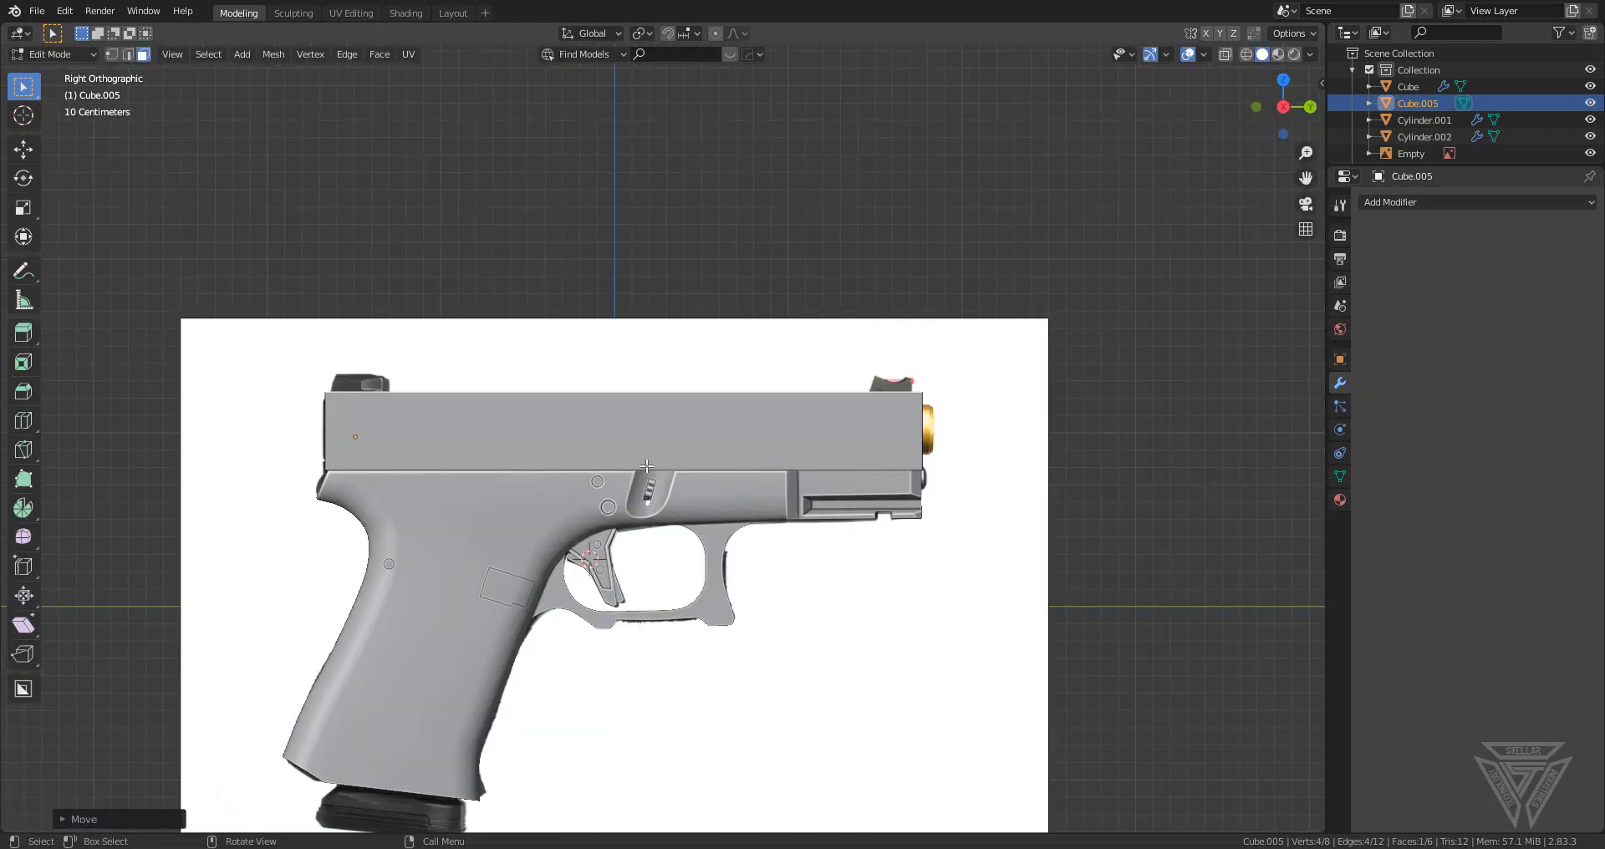
pyautogui.scroll(3, 786, 515)
pyautogui.moveTo(786, 515); pyautogui.dragTo(834, 557, button='middle')
pyautogui.scroll(-2, 699, 543)
pyautogui.press('Tab')
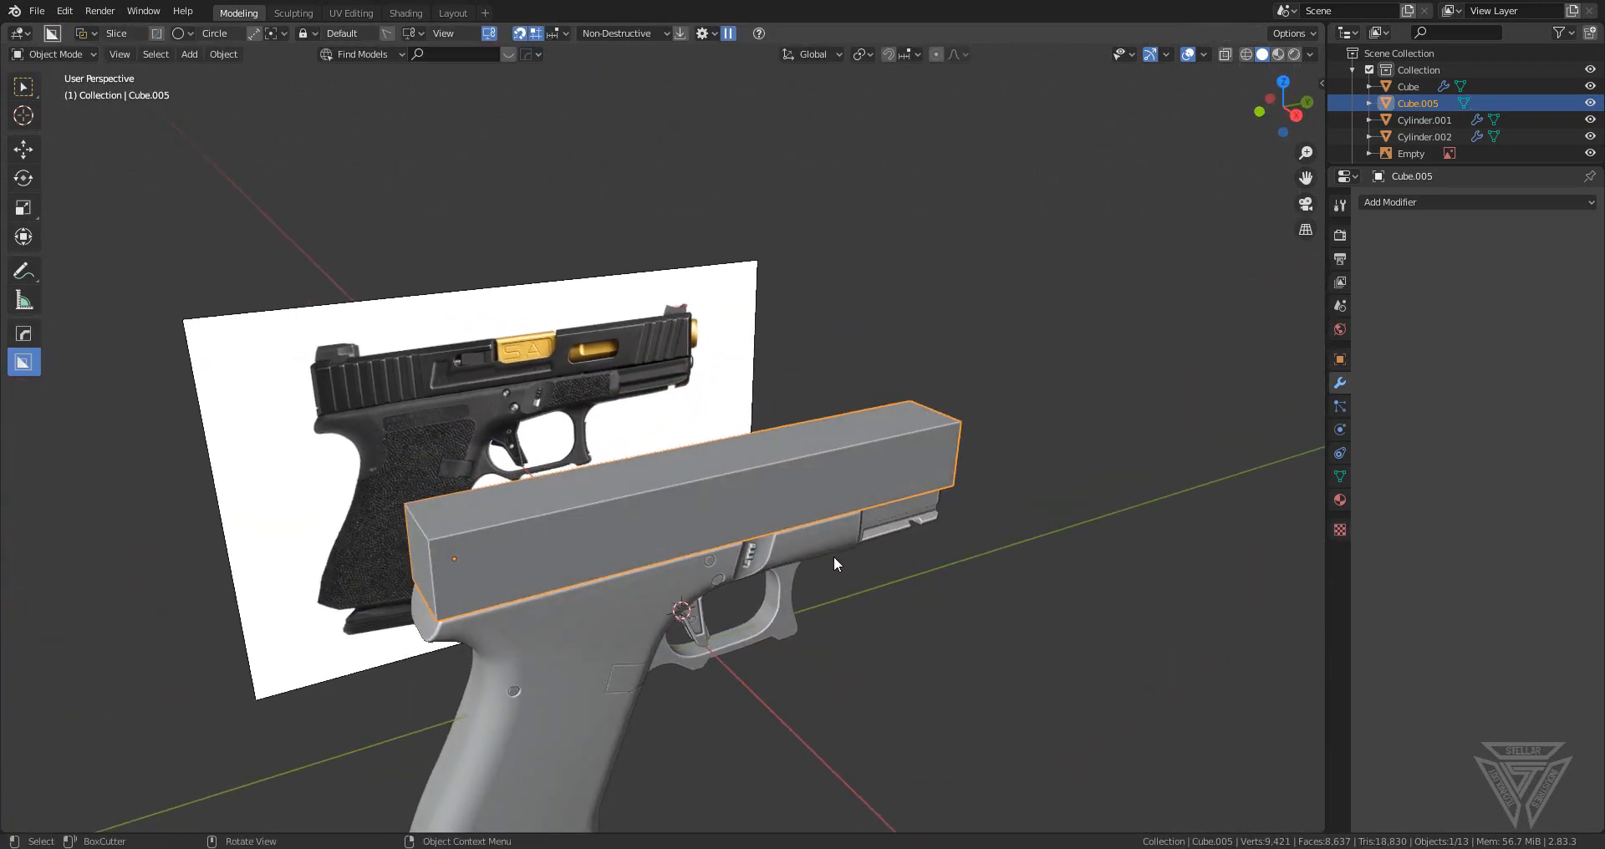
# - Sharpen the slide block with HardOps and add a 3-segment bevel about 0.0042 m wide
pyautogui.scroll(2, 834, 555)
pyautogui.moveTo(834, 555); pyautogui.dragTo(774, 494, button='middle')
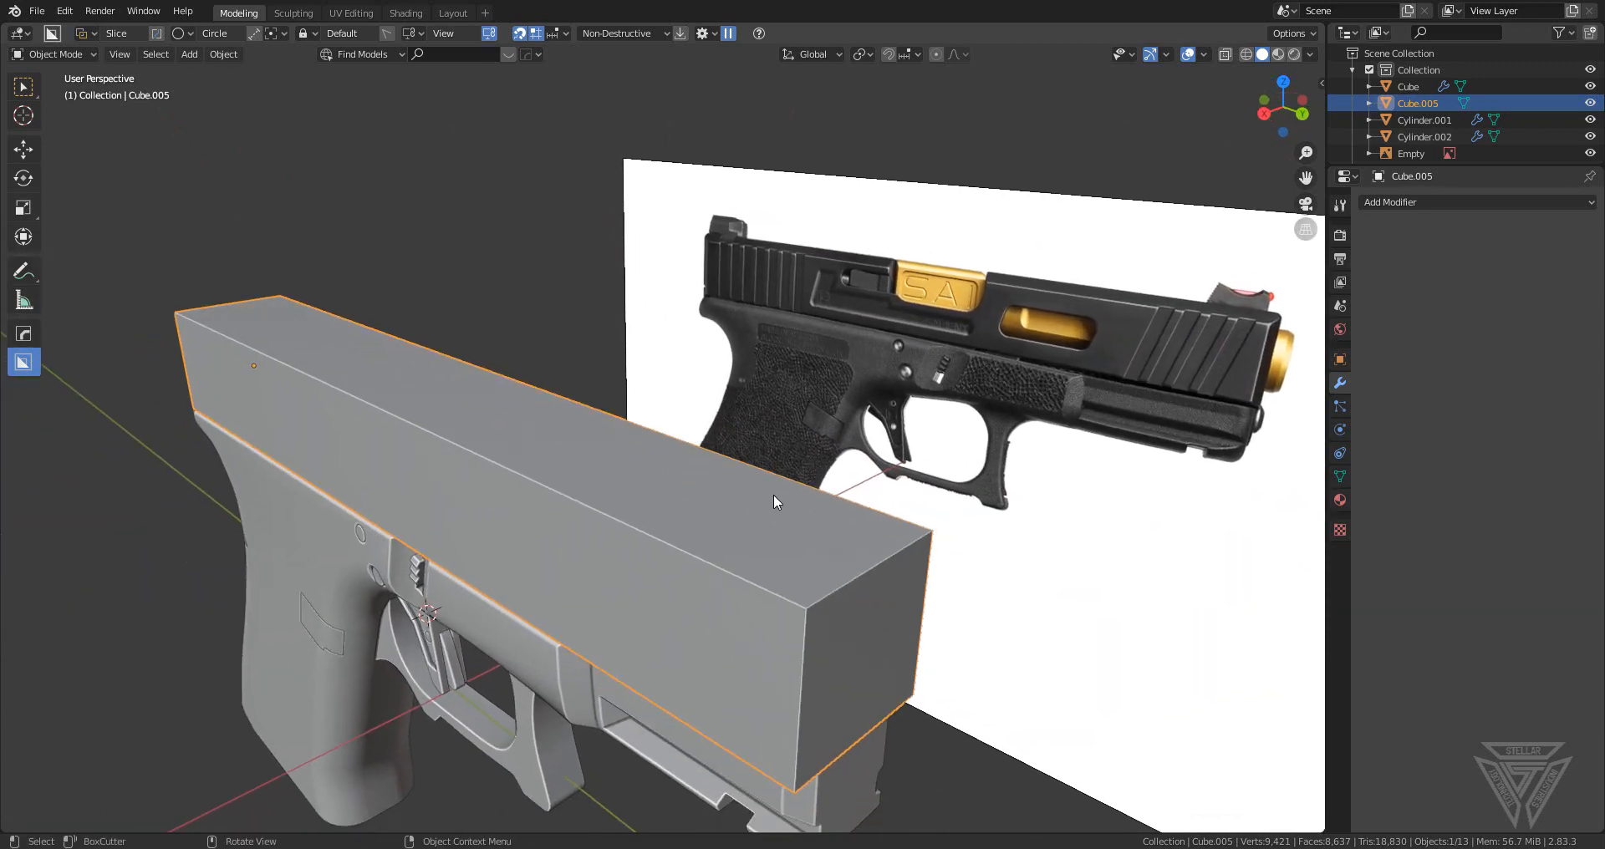
pyautogui.click(762, 504)
pyautogui.click(623, 495)
pyautogui.click(615, 488)
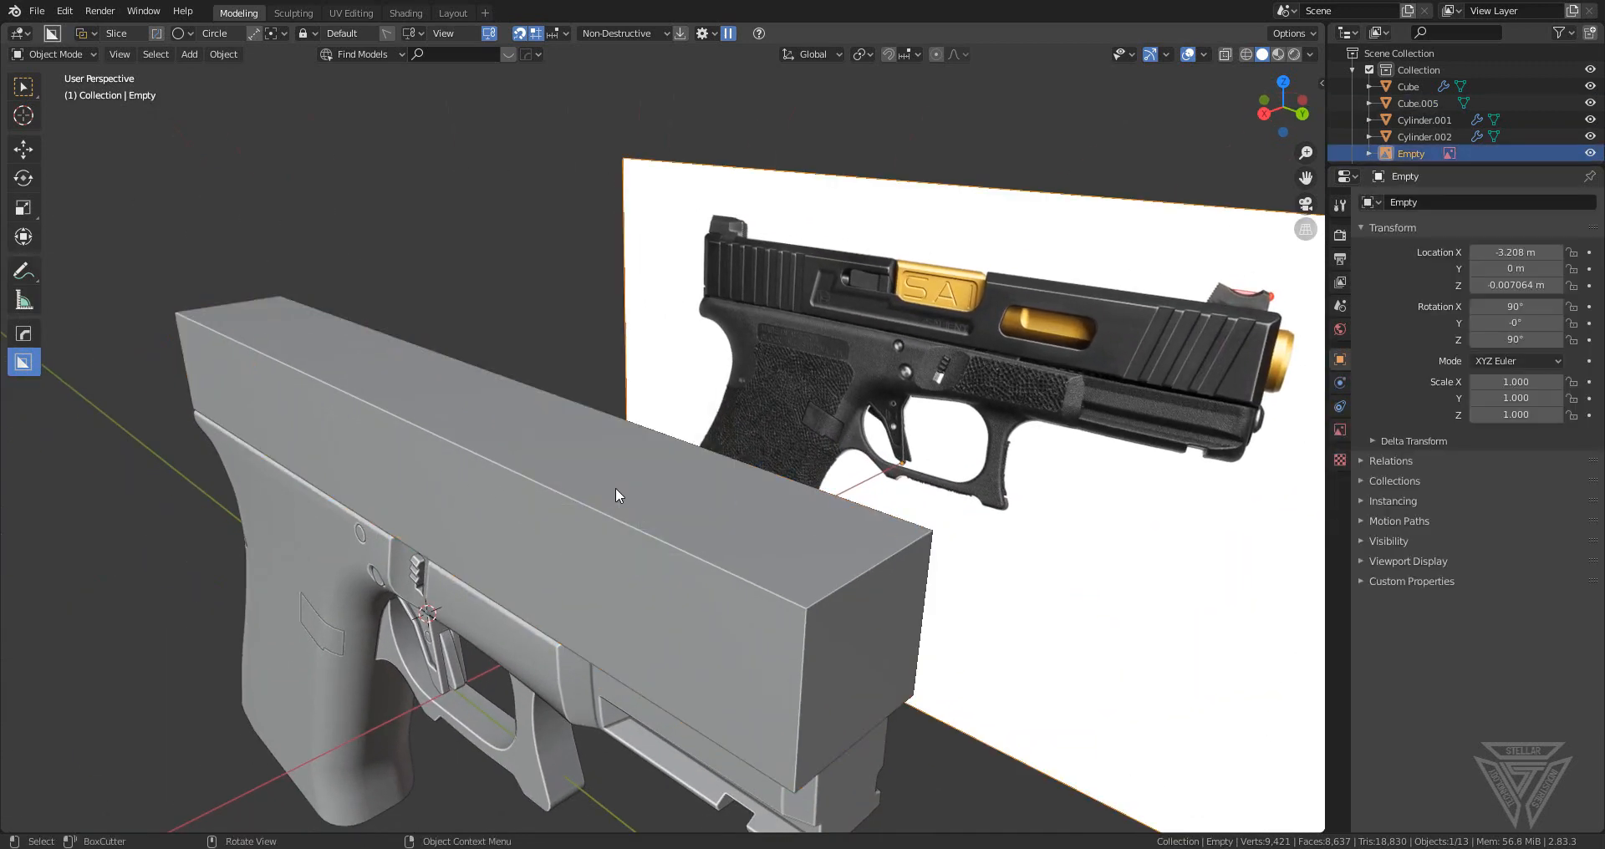
pyautogui.click(587, 497)
pyautogui.press('q')
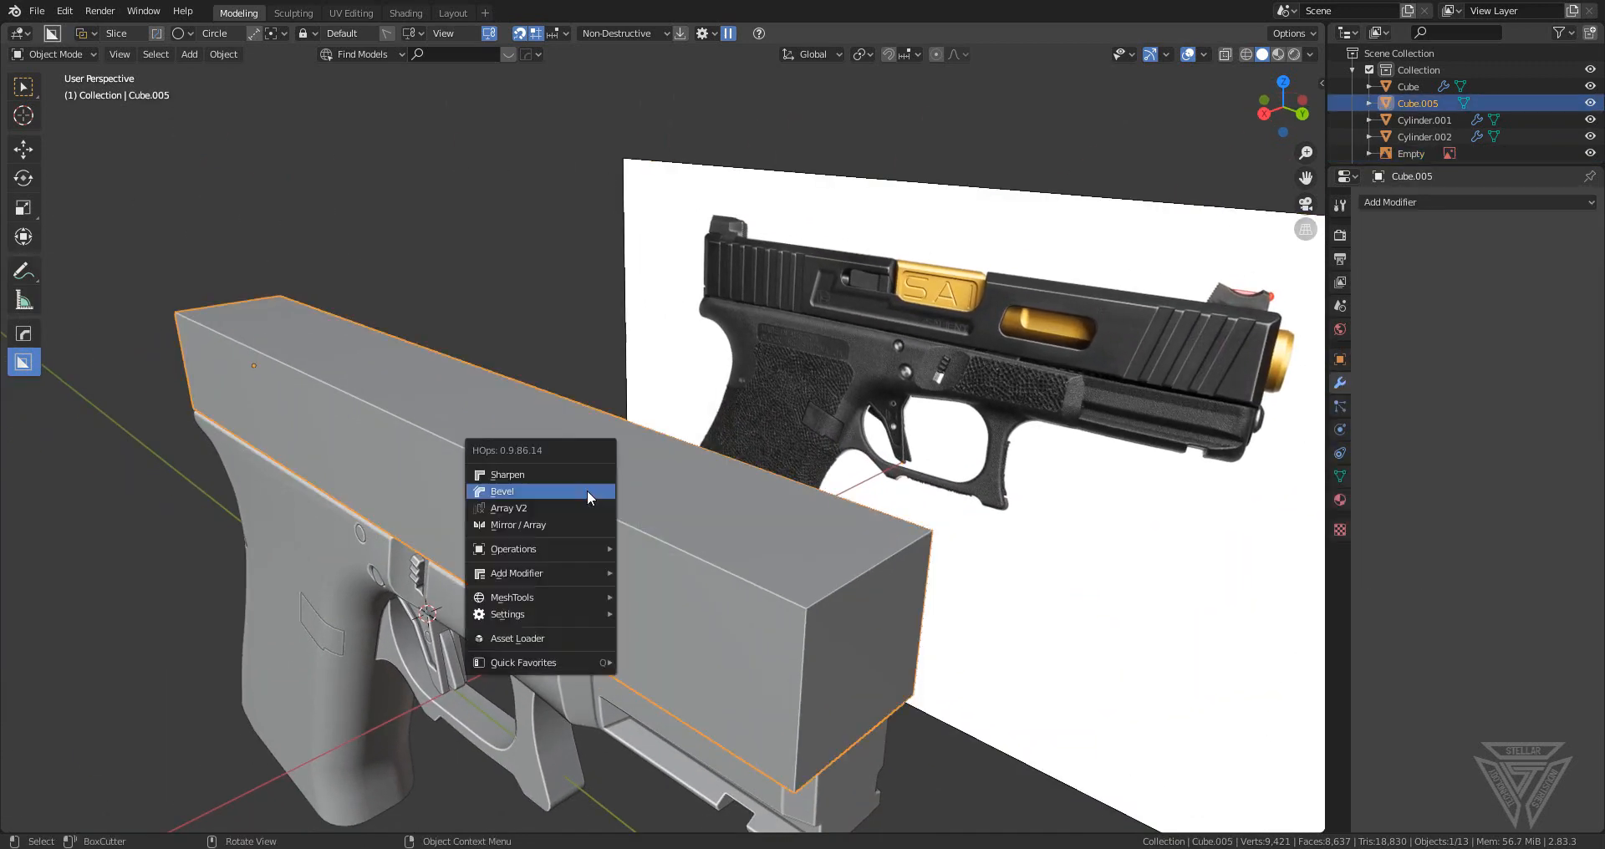
pyautogui.click(574, 475)
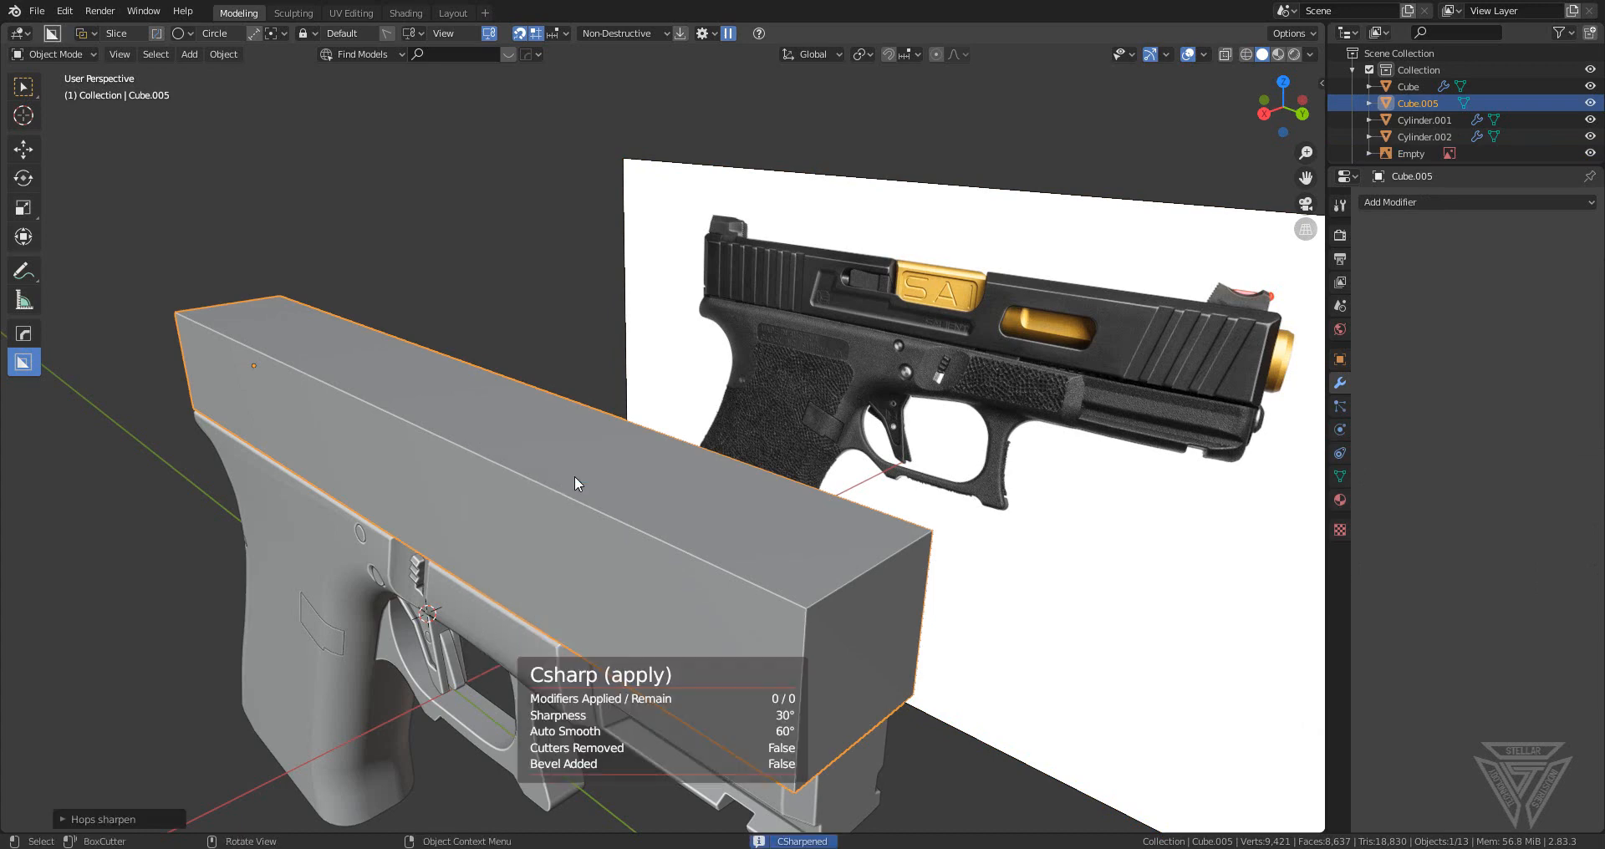
pyautogui.press('q')
pyautogui.click(561, 489)
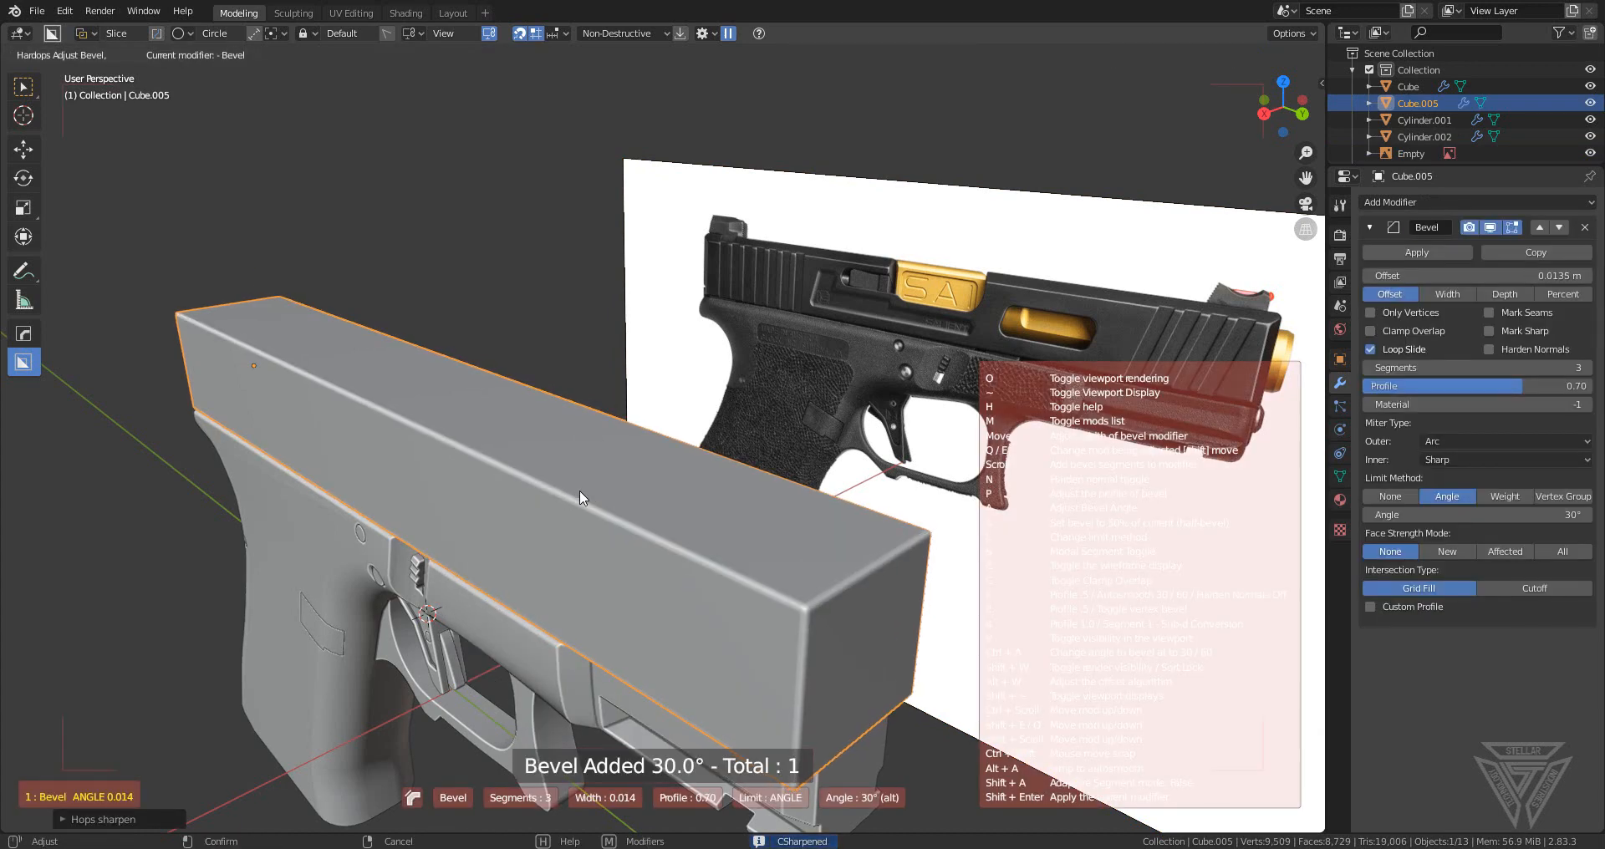
pyautogui.click(674, 498)
# - Maximize the viewport and apply the slide block's scale
pyautogui.moveTo(673, 498); pyautogui.dragTo(887, 493, button='middle')
pyautogui.hotkey('ctrl', 'space')
pyautogui.scroll(2, 888, 493)
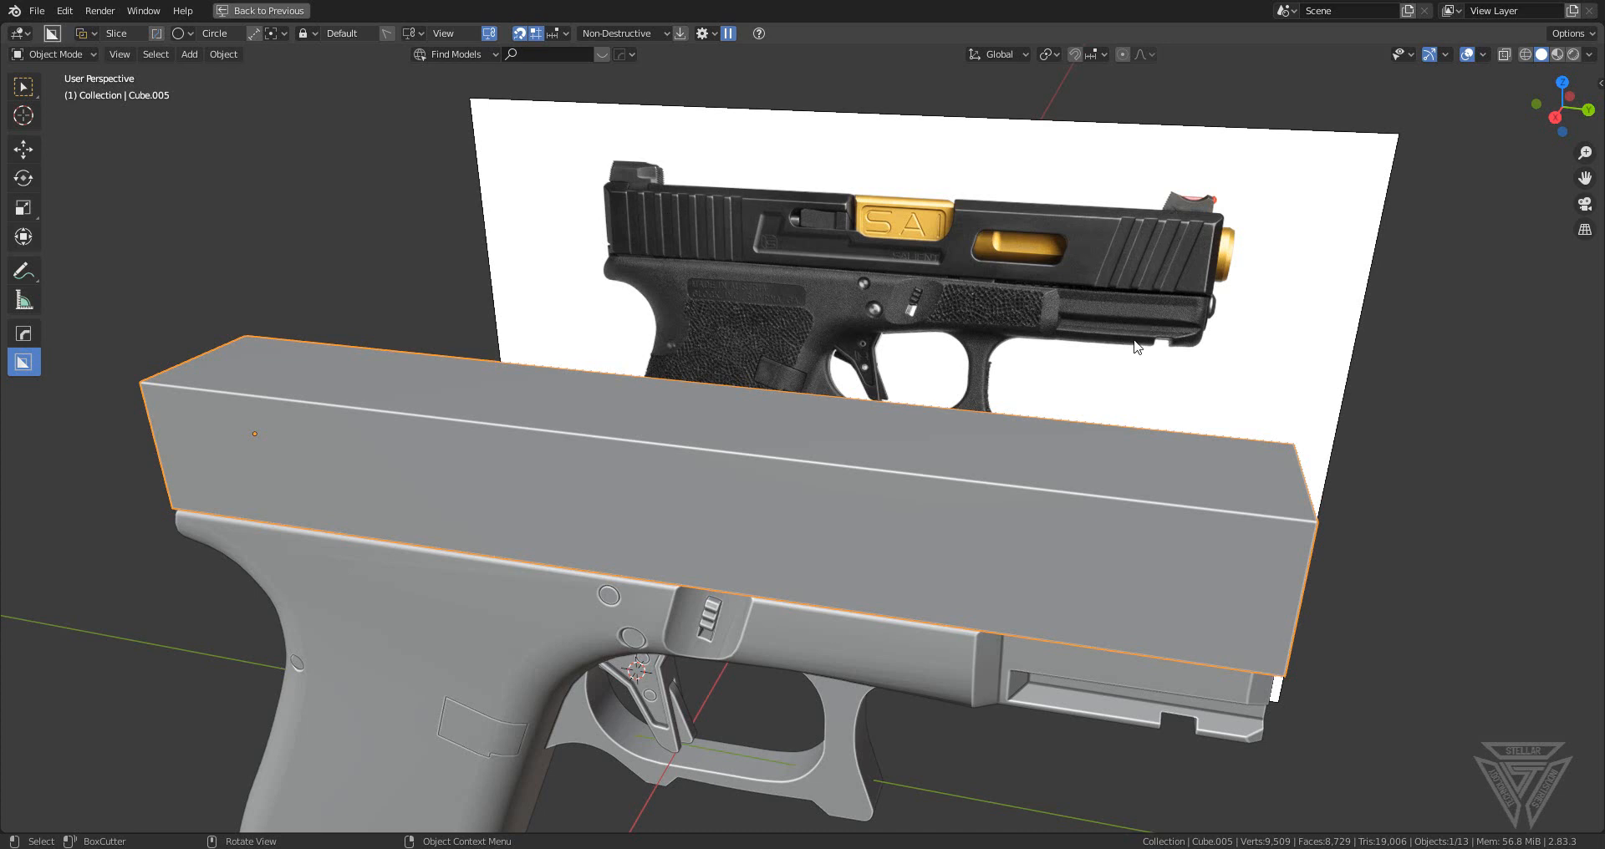
pyautogui.hotkey('ctrl', 'a')
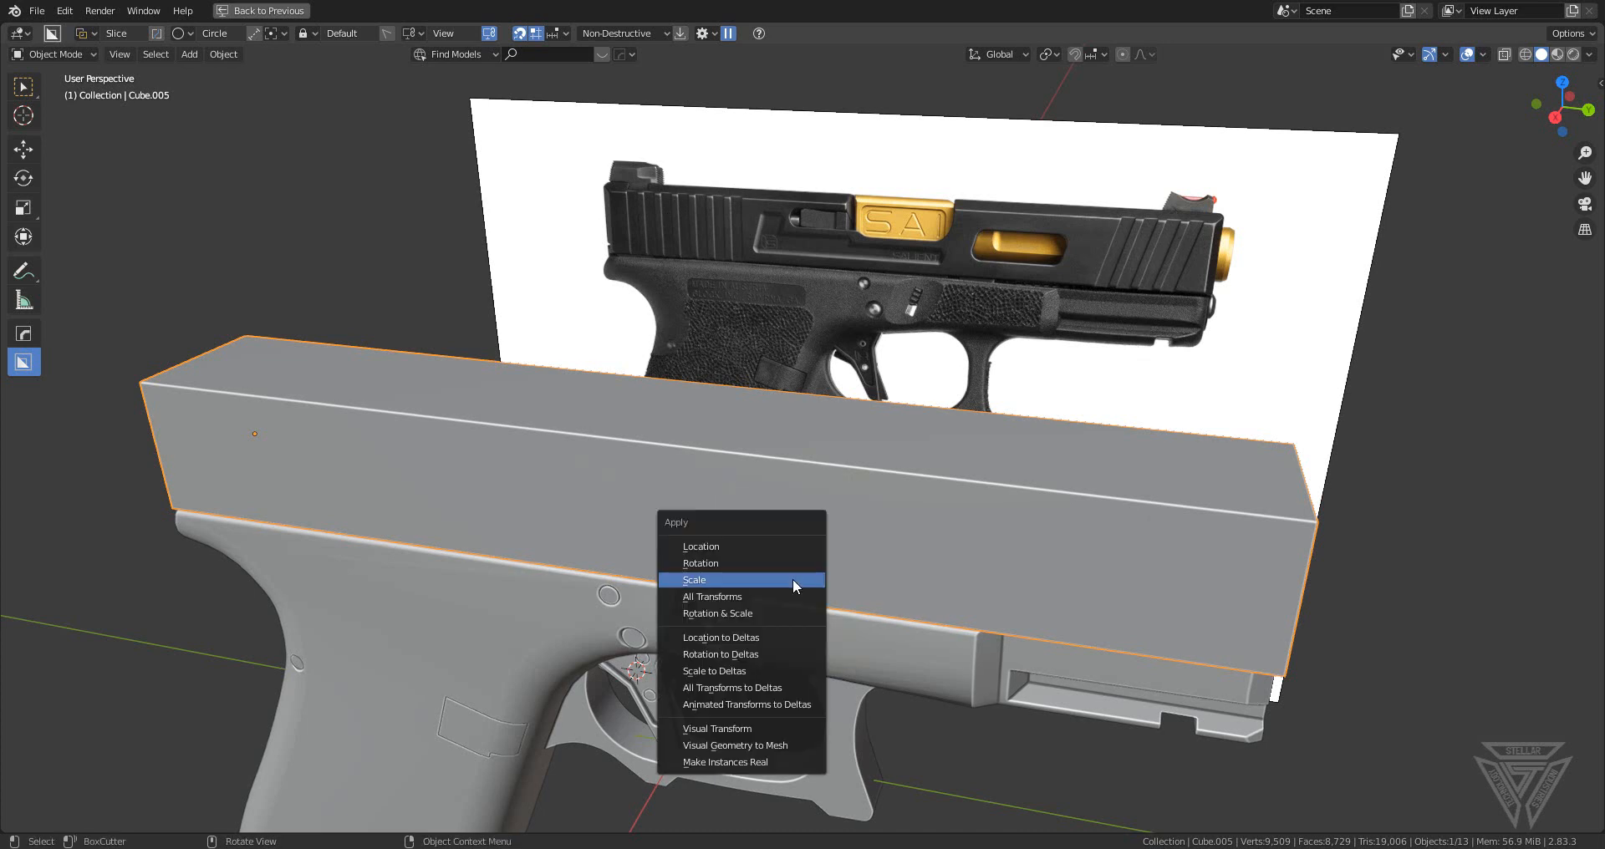
pyautogui.click(792, 578)
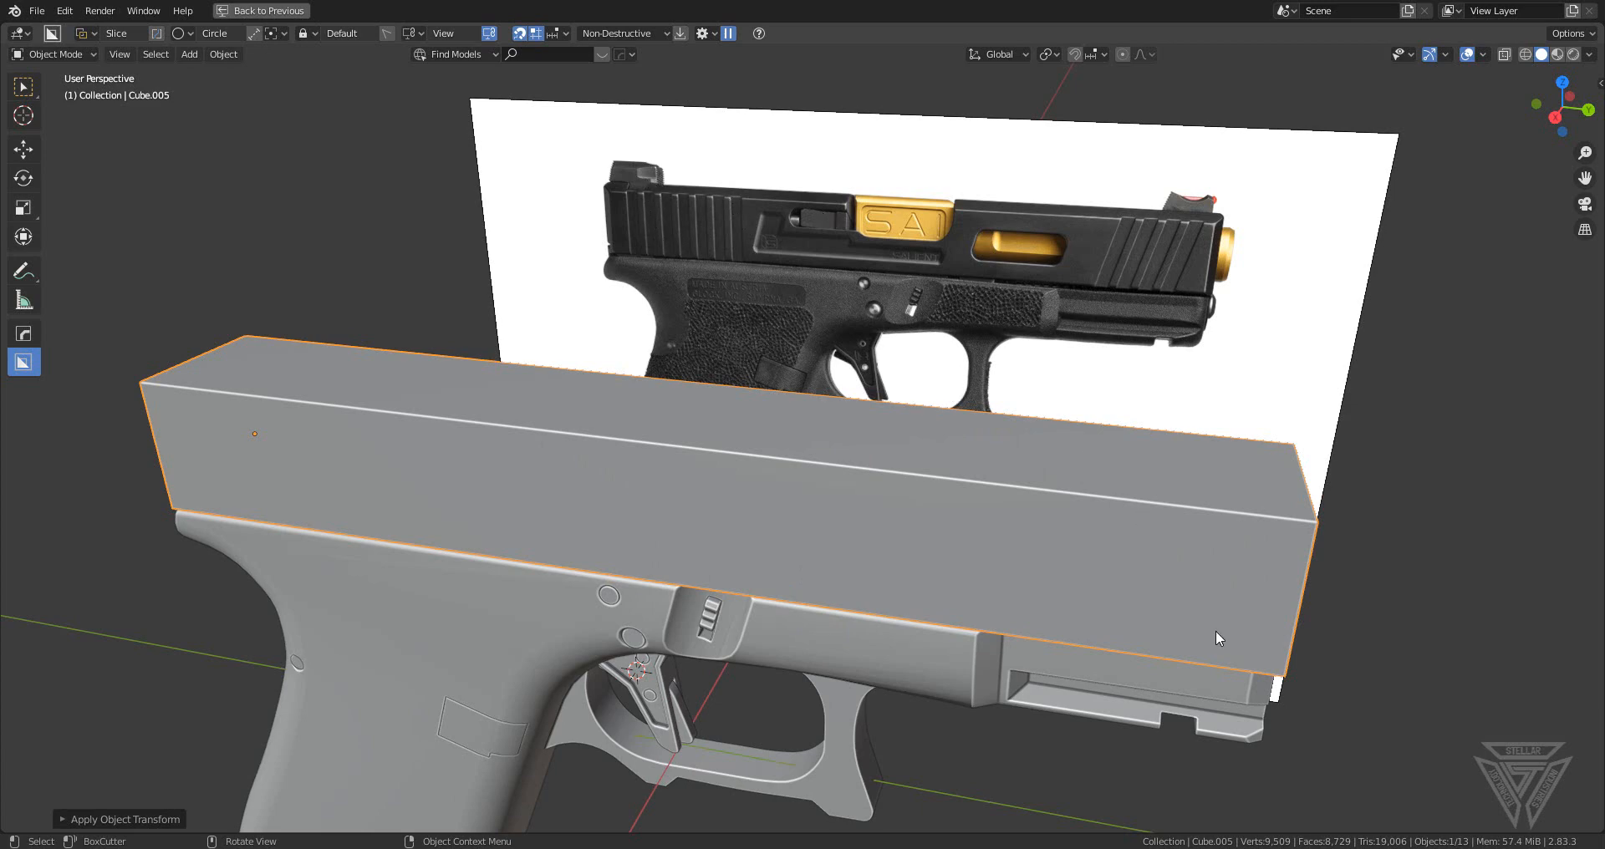
# - Examine the slide block's shape against the reference slide from the side, rear and above
pyautogui.moveTo(1181, 488)
pyautogui.mouseDown(button='middle')
pyautogui.moveTo(1107, 436)
pyautogui.moveTo(1151, 480)
pyautogui.mouseUp(button='middle')
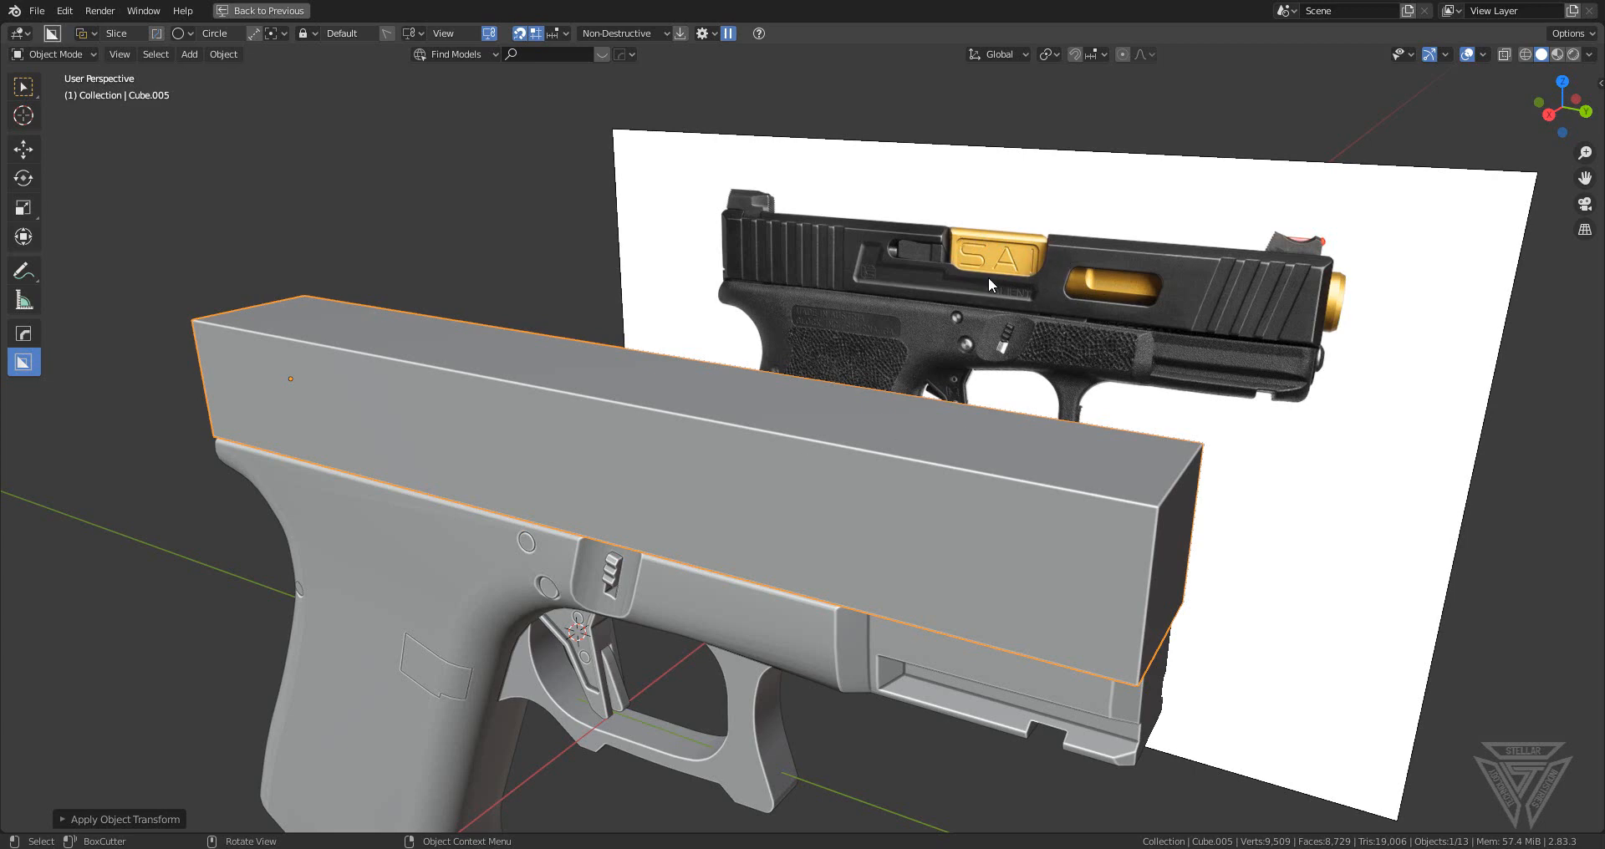
pyautogui.moveTo(1079, 359); pyautogui.dragTo(1016, 450, button='middle')
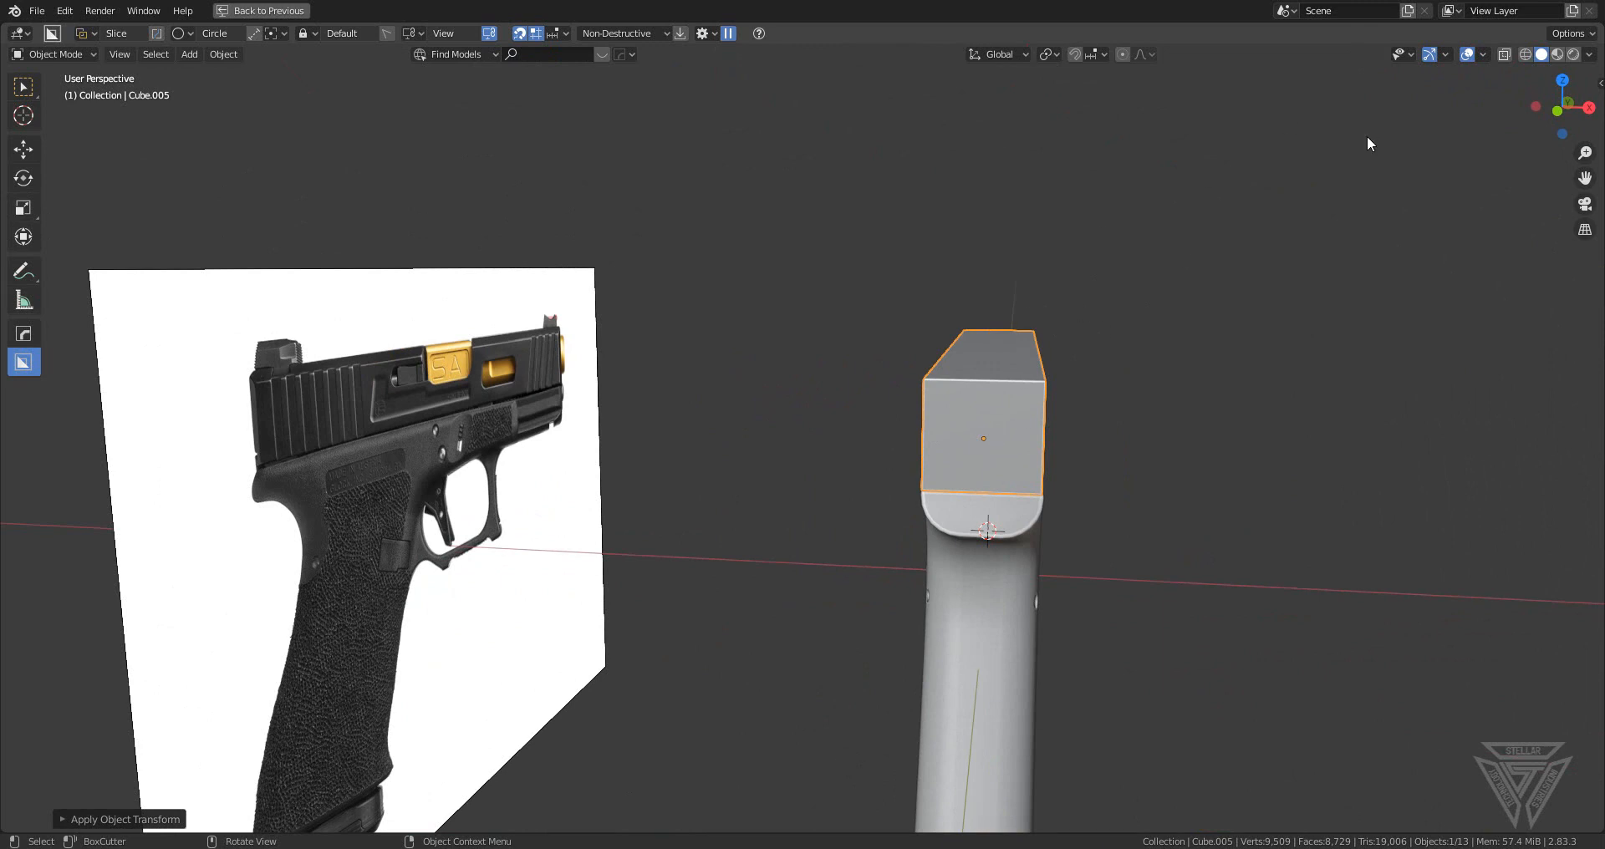
pyautogui.moveTo(1100, 632); pyautogui.dragTo(917, 641, button='middle')
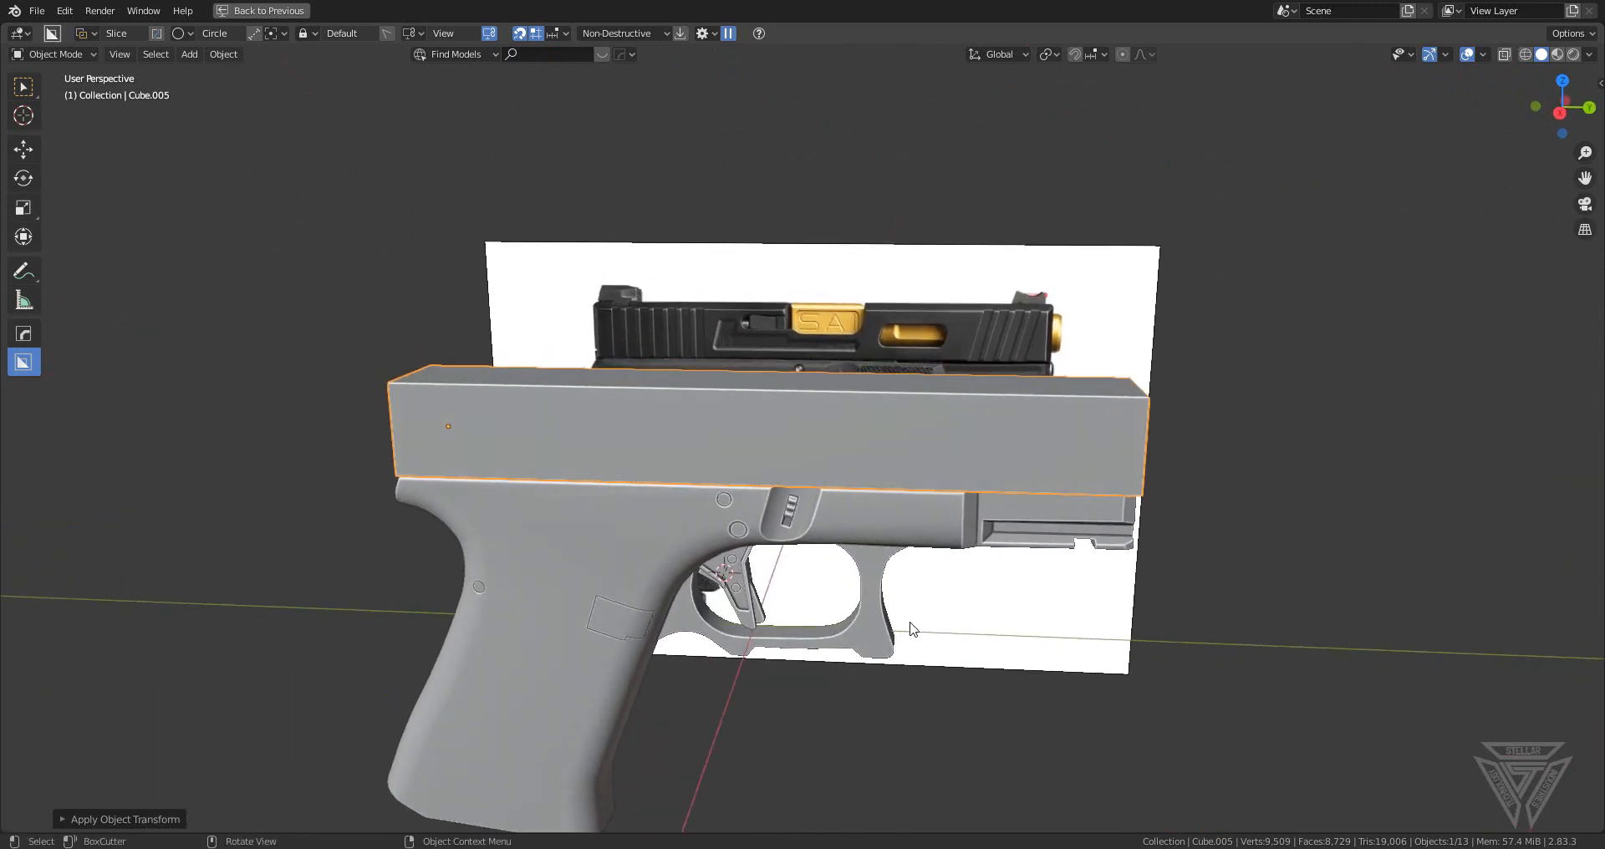
pyautogui.scroll(3, 907, 611)
pyautogui.moveTo(890, 556); pyautogui.dragTo(857, 558, button='middle')
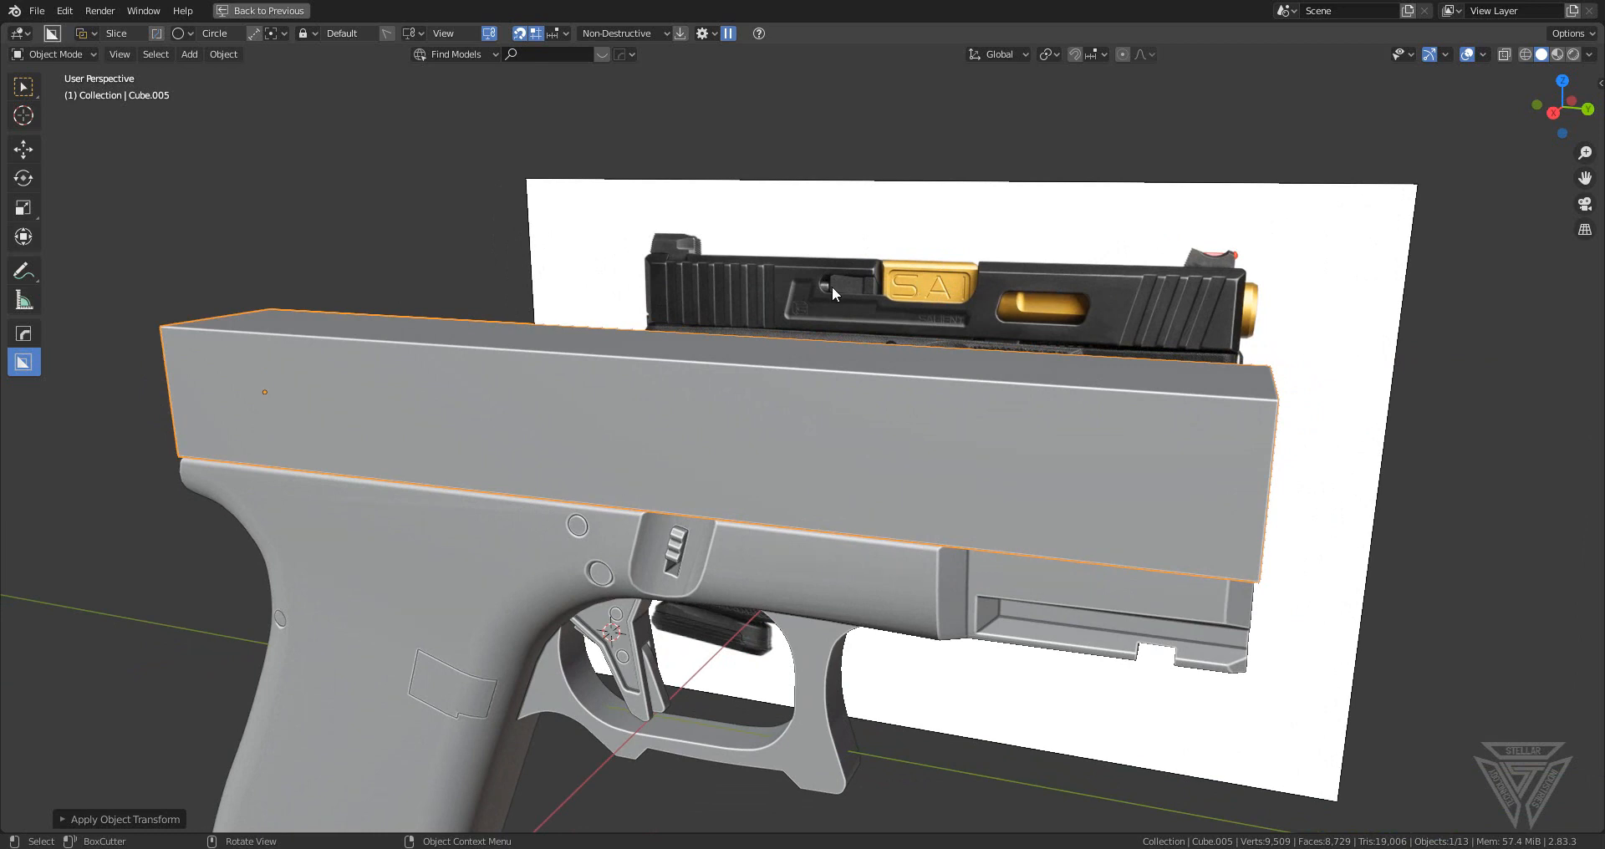
pyautogui.moveTo(865, 289); pyautogui.dragTo(843, 373, button='middle')
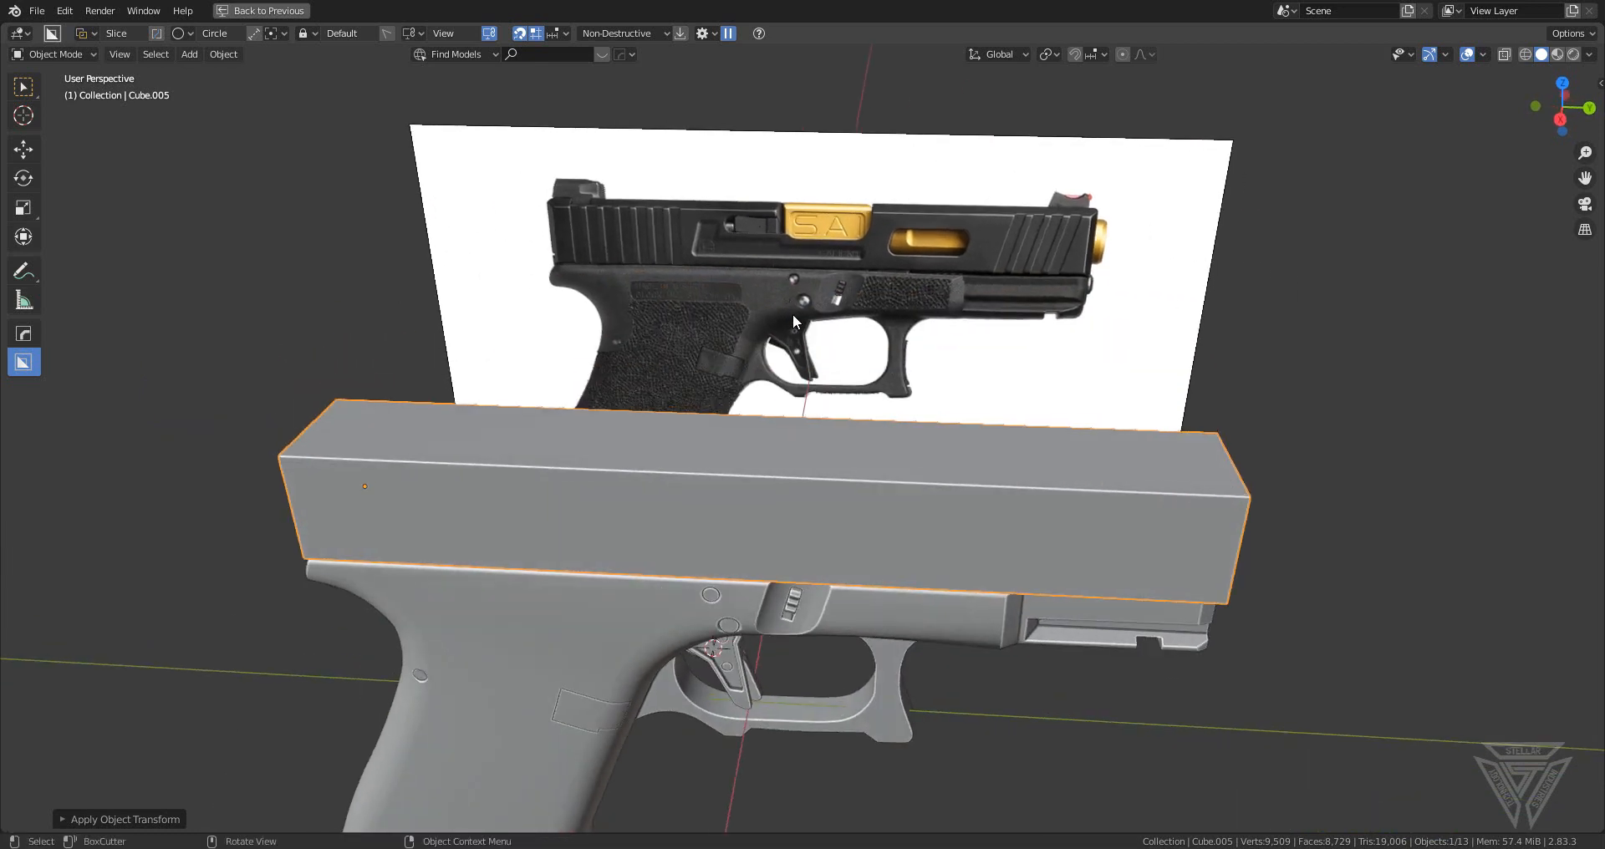
pyautogui.scroll(2, 794, 401)
pyautogui.moveTo(786, 448); pyautogui.dragTo(877, 415, button='middle')
# - In Edit Mode, select the slide block's long upper edge on the side facing the reference image
pyautogui.press('Tab')
pyautogui.press('3')
pyautogui.click(939, 454)
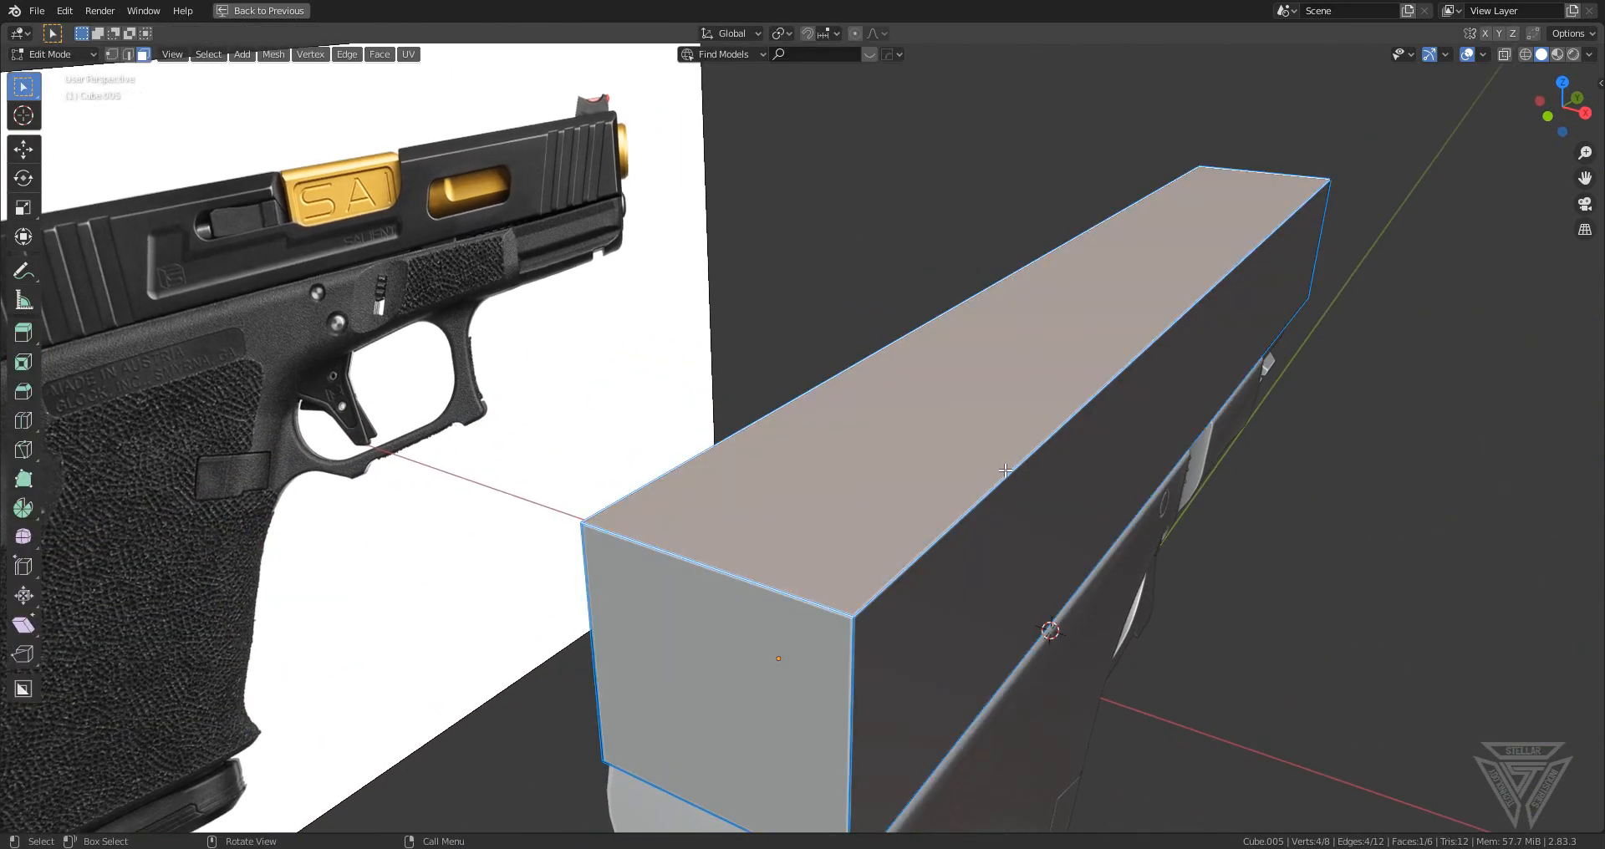
pyautogui.press('2')
pyautogui.click(782, 378)
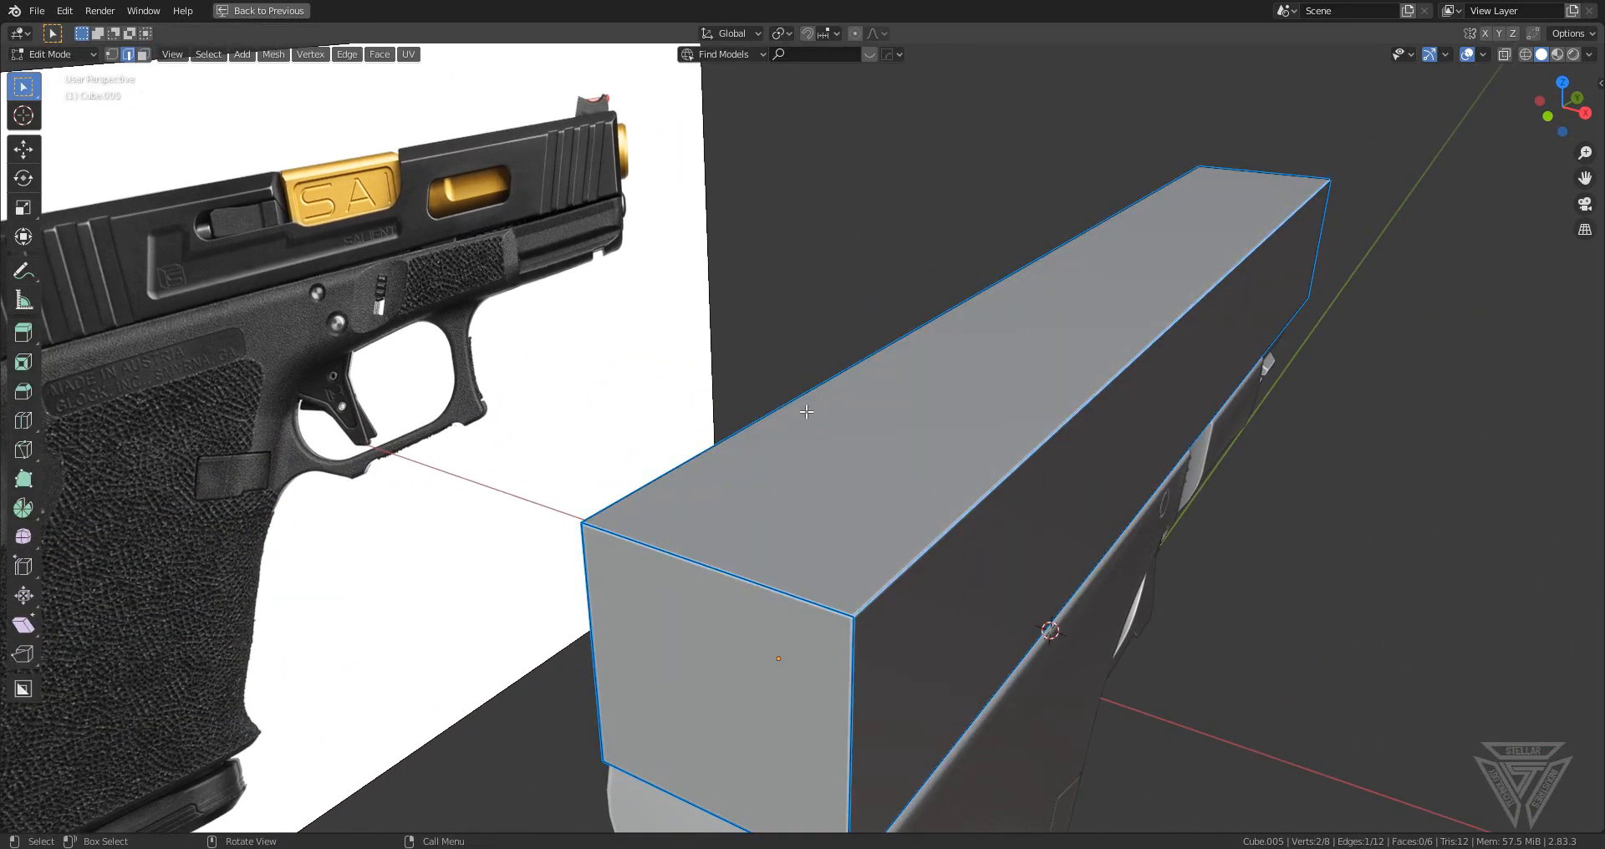
pyautogui.scroll(-5, 1087, 468)
# - Mirror the slide block across X in Object Mode and move the Bevel modifier below the mirror
pyautogui.press('Tab')
pyautogui.hotkey('alt', 'x')
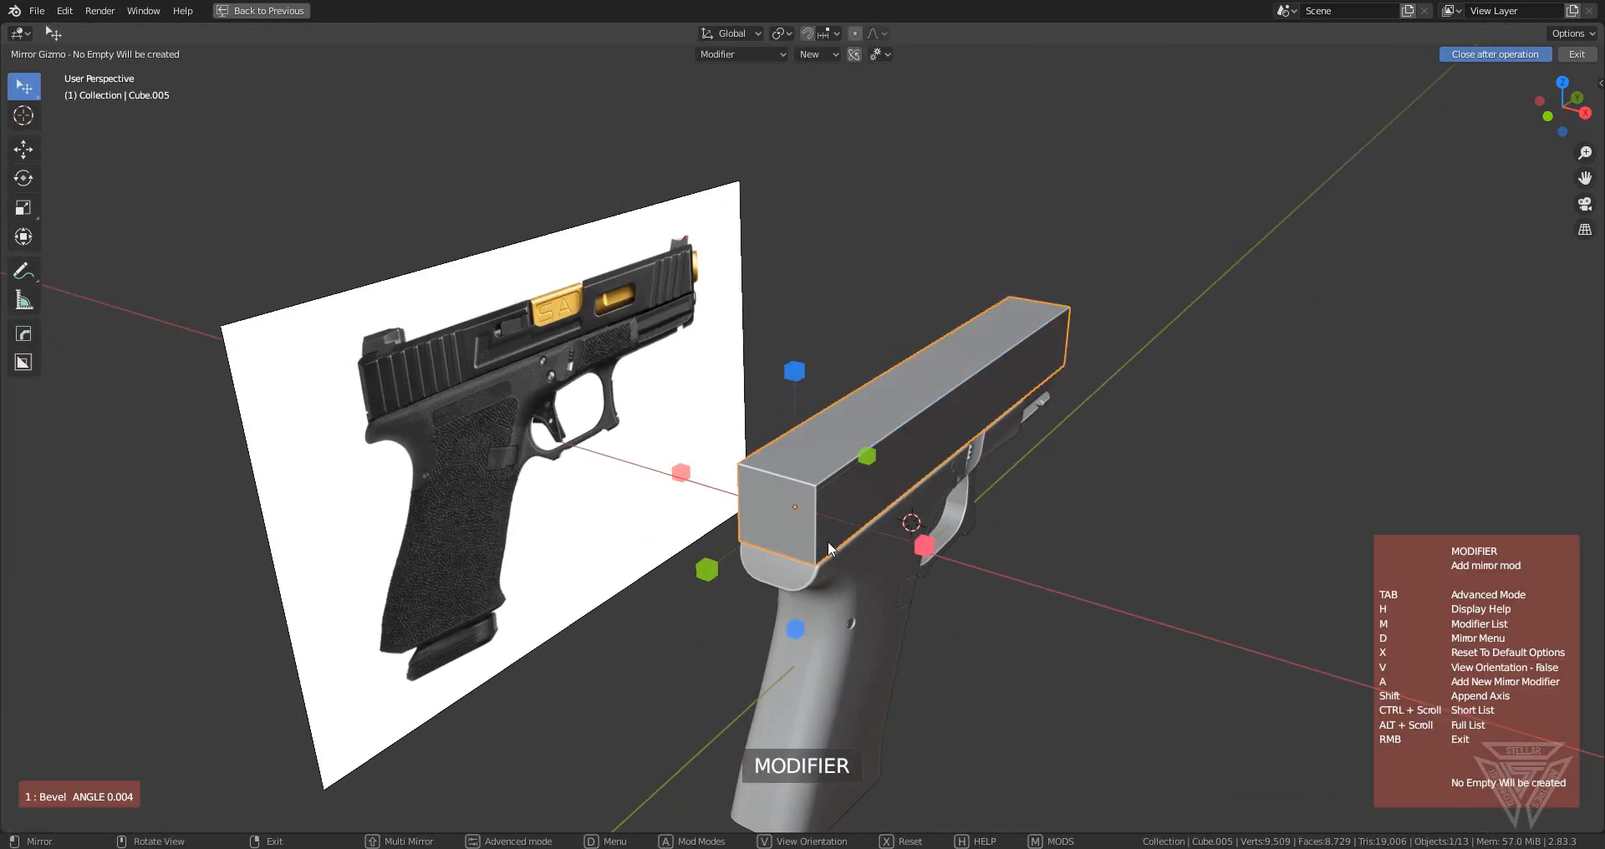
pyautogui.click(929, 547)
pyautogui.hotkey('ctrl', '`')
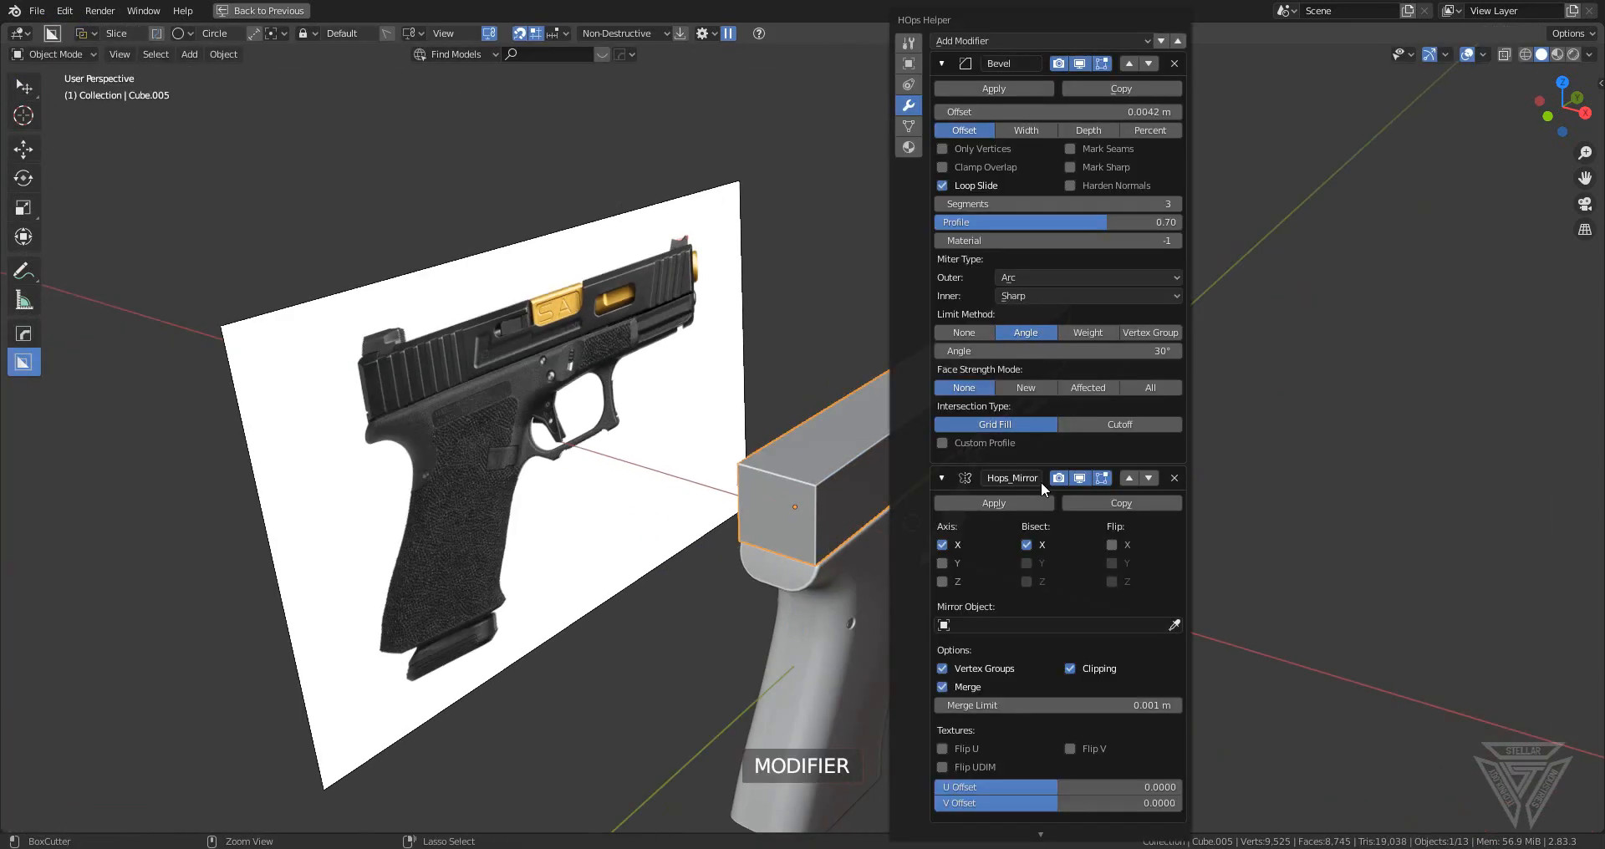
pyautogui.click(1147, 64)
pyautogui.scroll(5, 1075, 465)
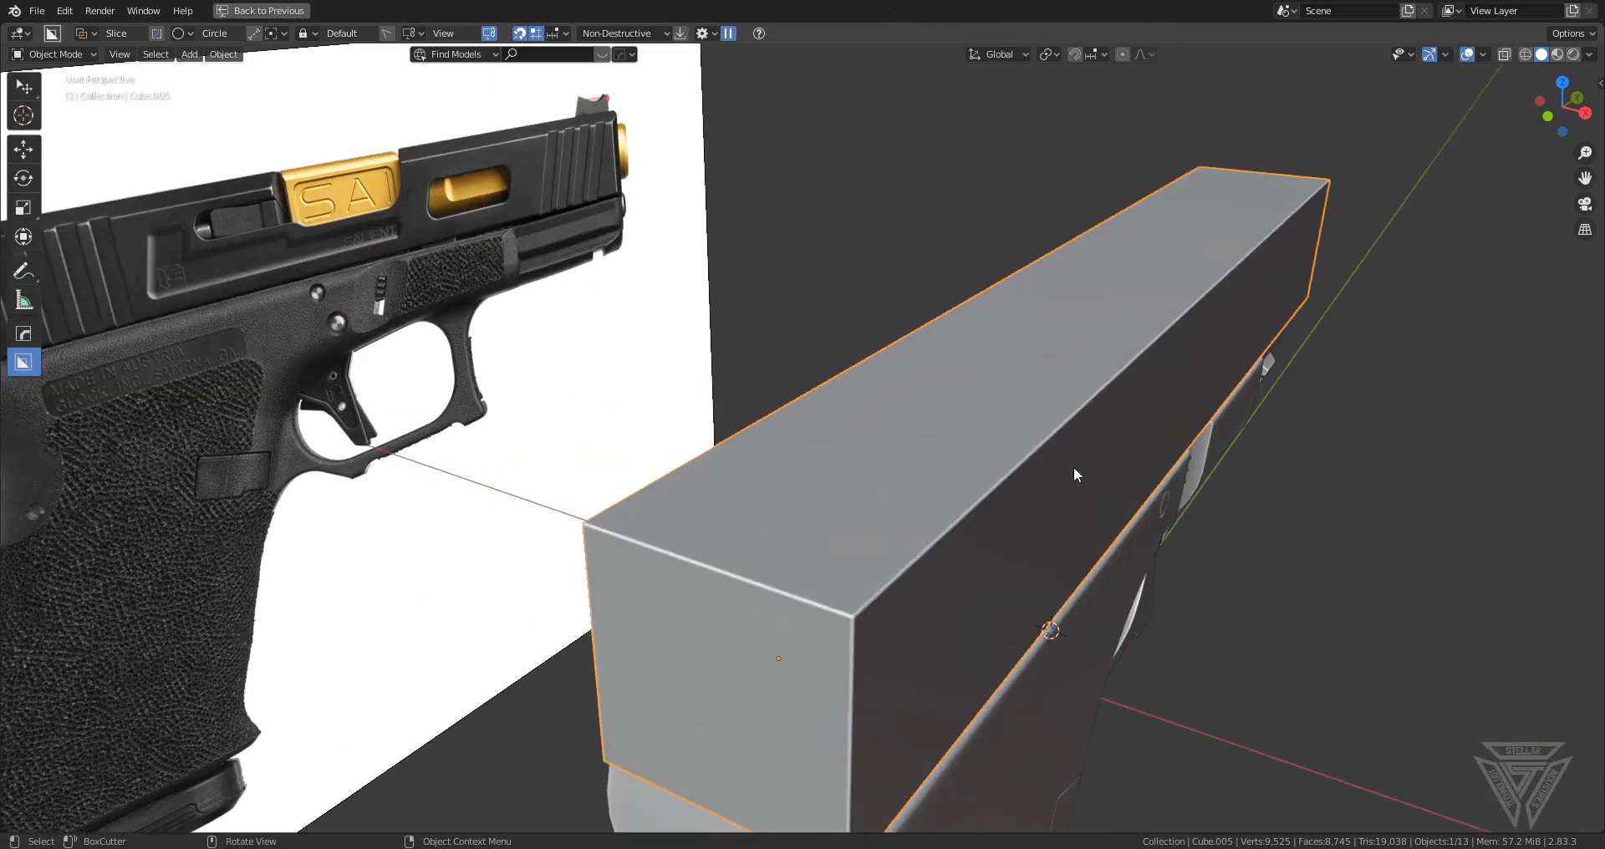
# - Using X-ray in right orthographic view, bevel the selected upper edge by about 0.066 m with one segment to match the reference slide's chamfer
pyautogui.press('Tab')
pyautogui.scroll(-3, 1046, 455)
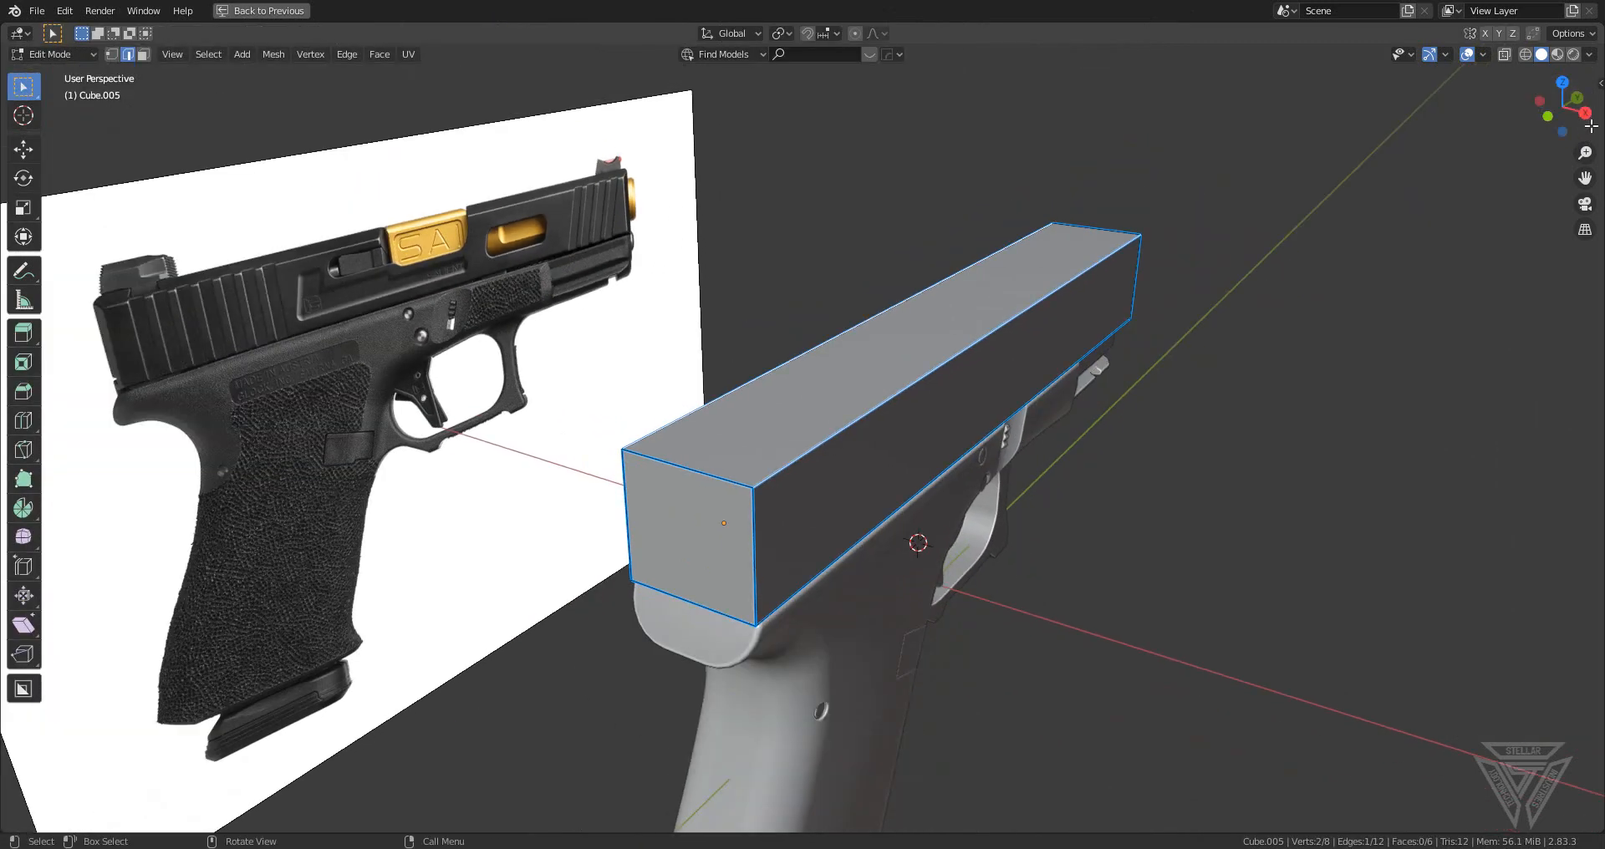
pyautogui.click(1584, 112)
pyautogui.click(1505, 55)
pyautogui.scroll(4, 1092, 346)
pyautogui.keyDown('shift'); pyautogui.moveTo(1092, 346); pyautogui.dragTo(911, 449, button='middle'); pyautogui.keyUp('shift')
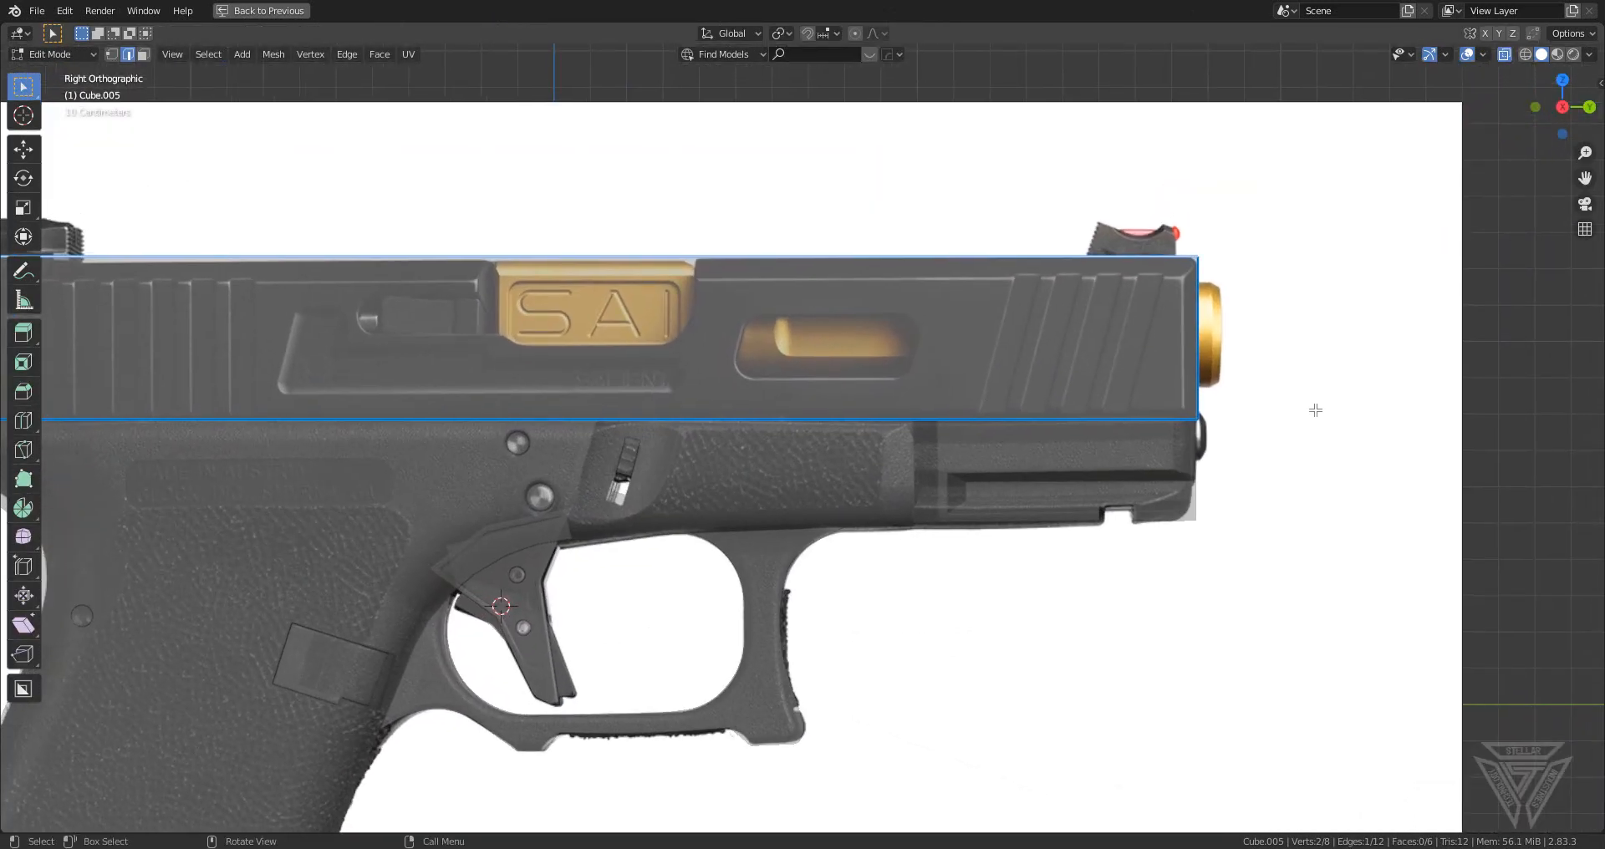
pyautogui.hotkey('ctrl', 'b')
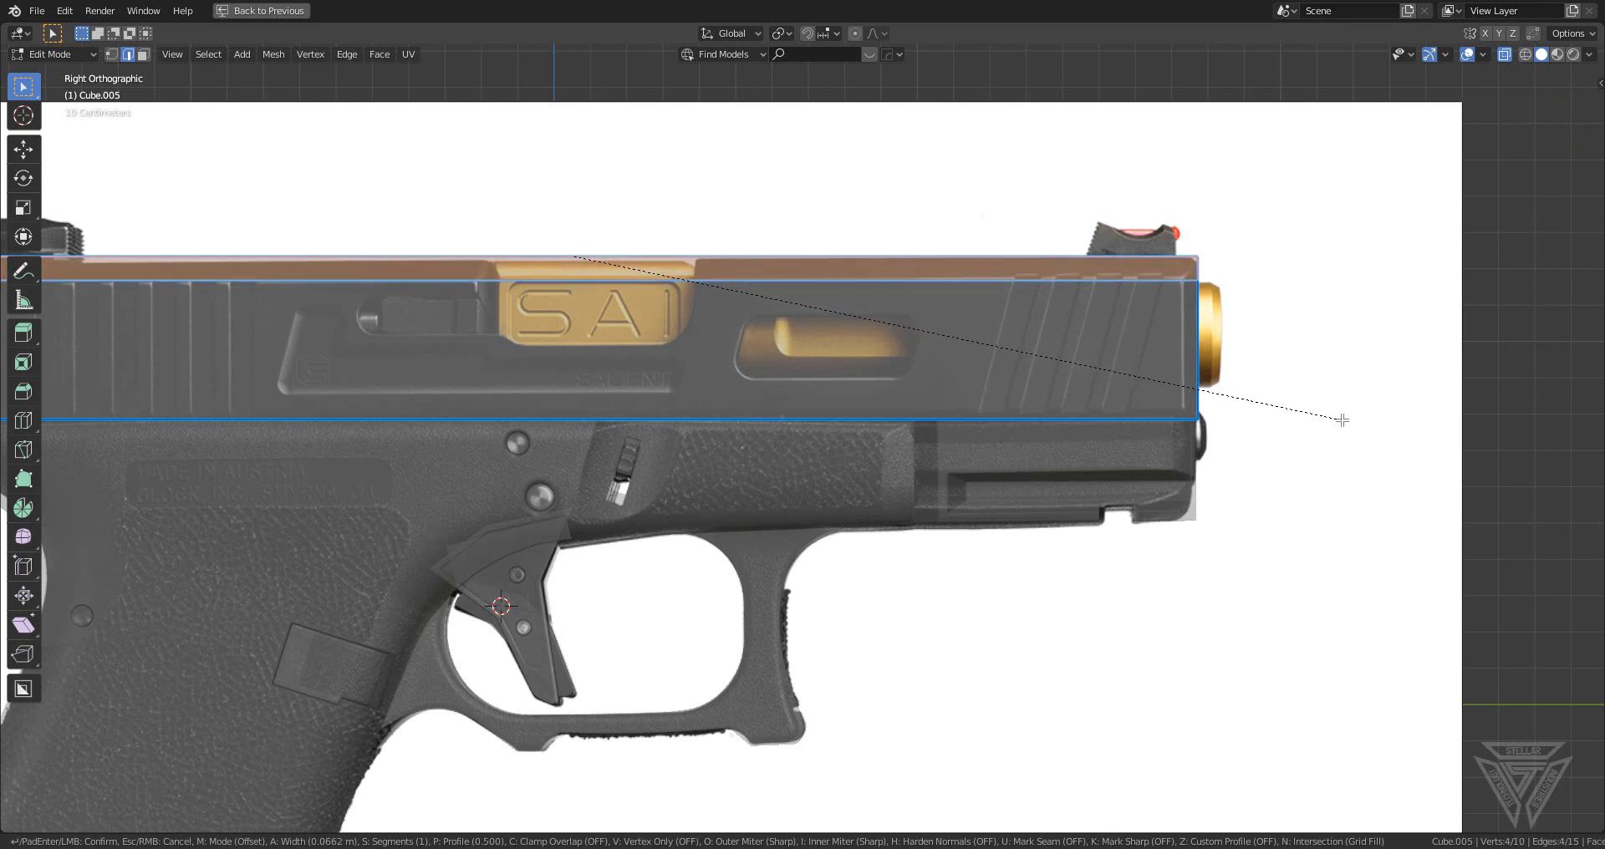
pyautogui.click(1341, 420)
pyautogui.moveTo(1341, 419); pyautogui.dragTo(1086, 444, button='middle')
pyautogui.press('Tab')
pyautogui.click(1506, 57)
# - In right orthographic view, set BoxCutter to Cut mode with the Box shape
pyautogui.scroll(2, 998, 460)
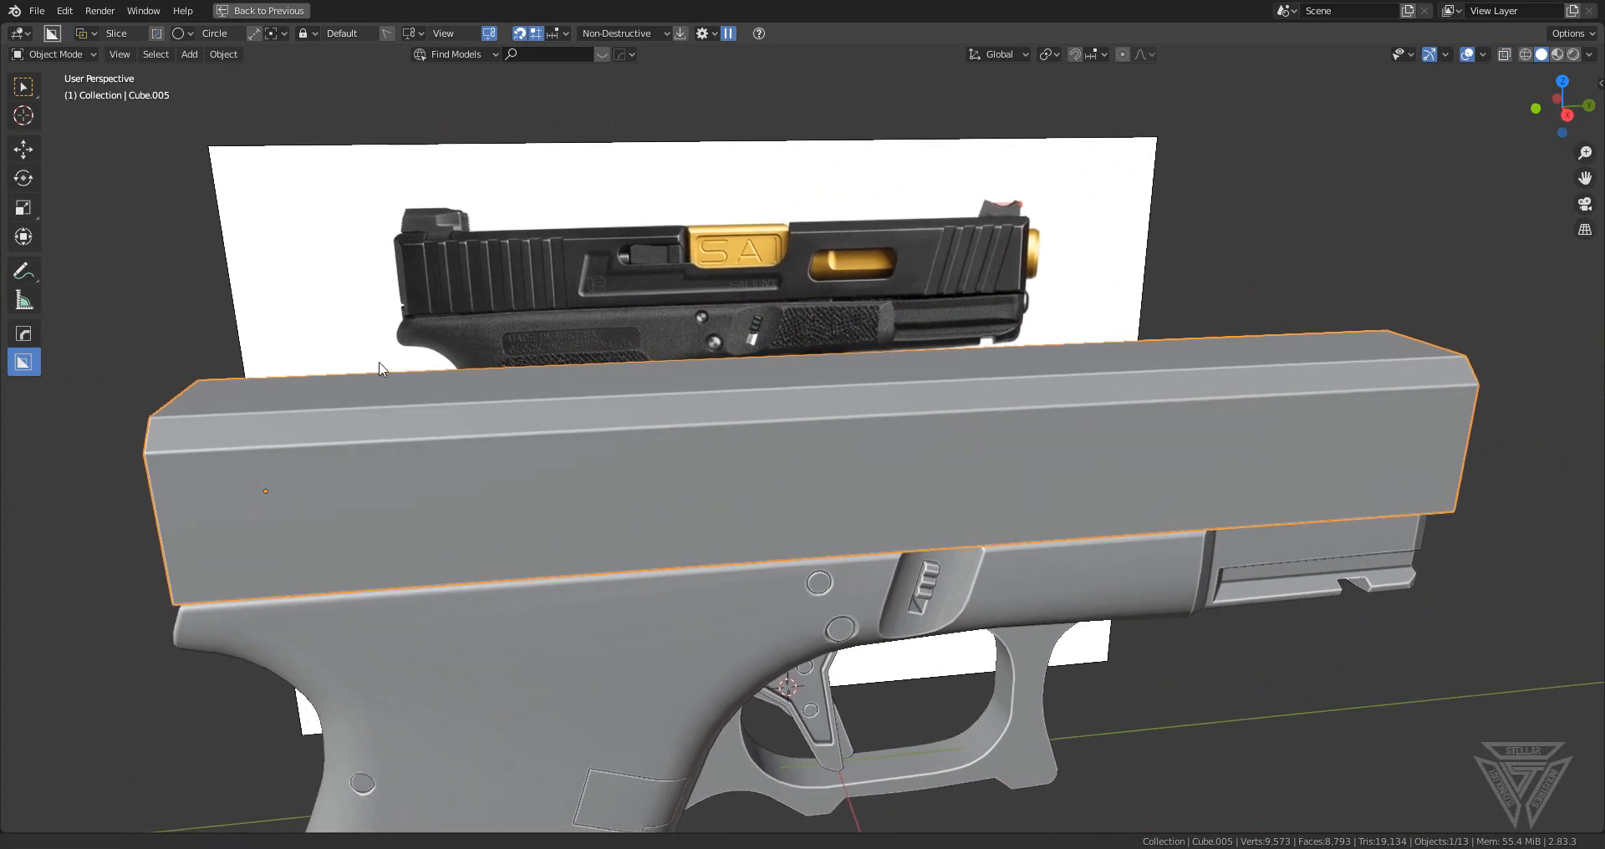
pyautogui.keyDown('shift'); pyautogui.moveTo(380, 370); pyautogui.dragTo(666, 291, button='middle'); pyautogui.keyUp('shift')
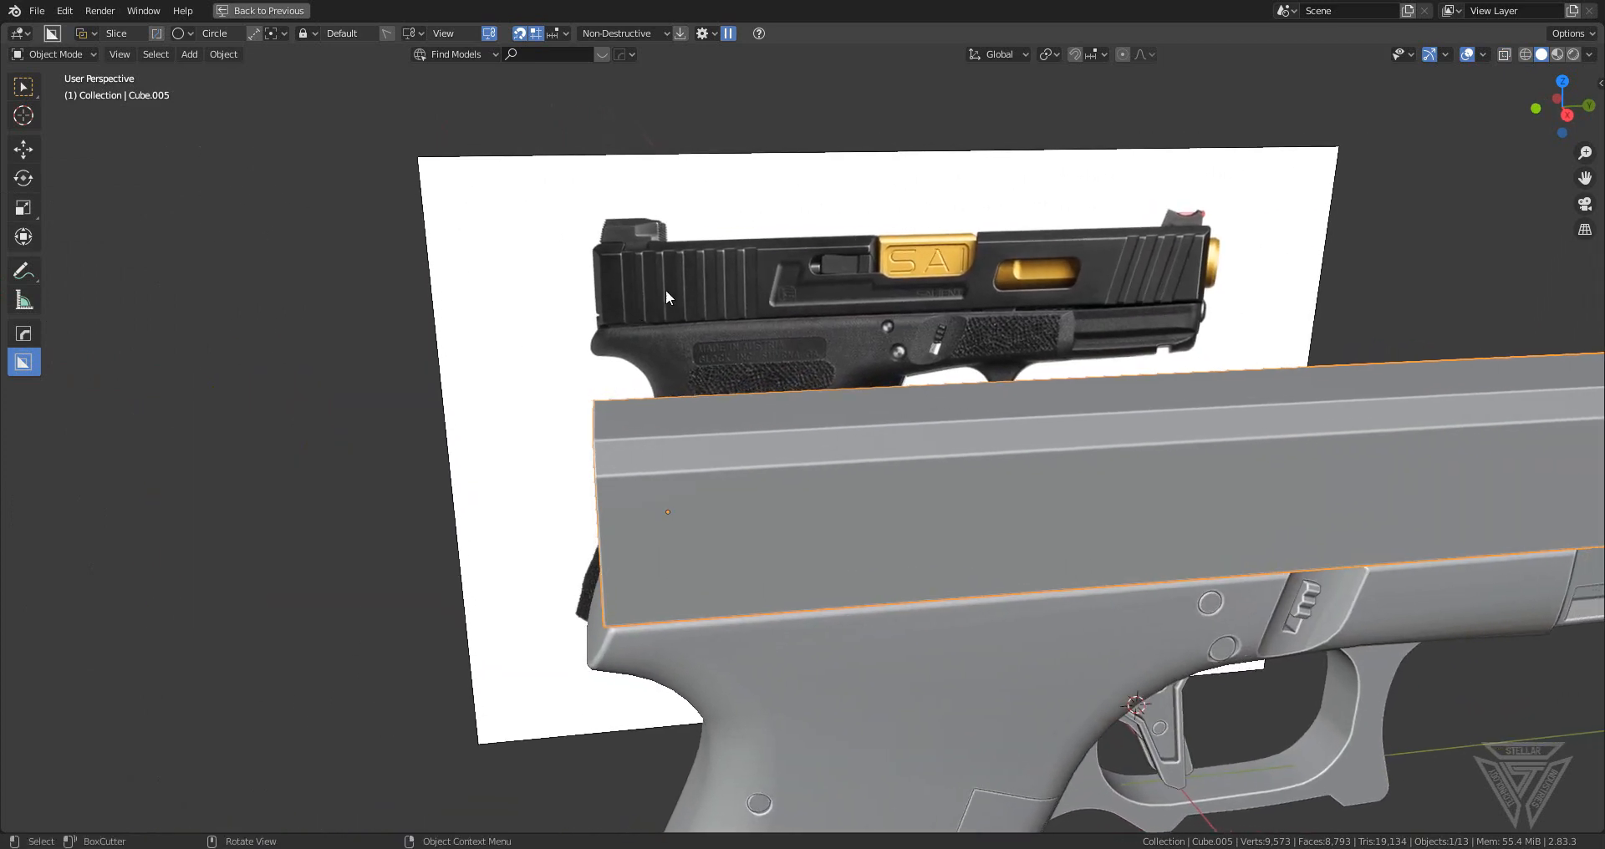
pyautogui.click(1566, 115)
pyautogui.scroll(-3, 903, 360)
pyautogui.scroll(6, 752, 382)
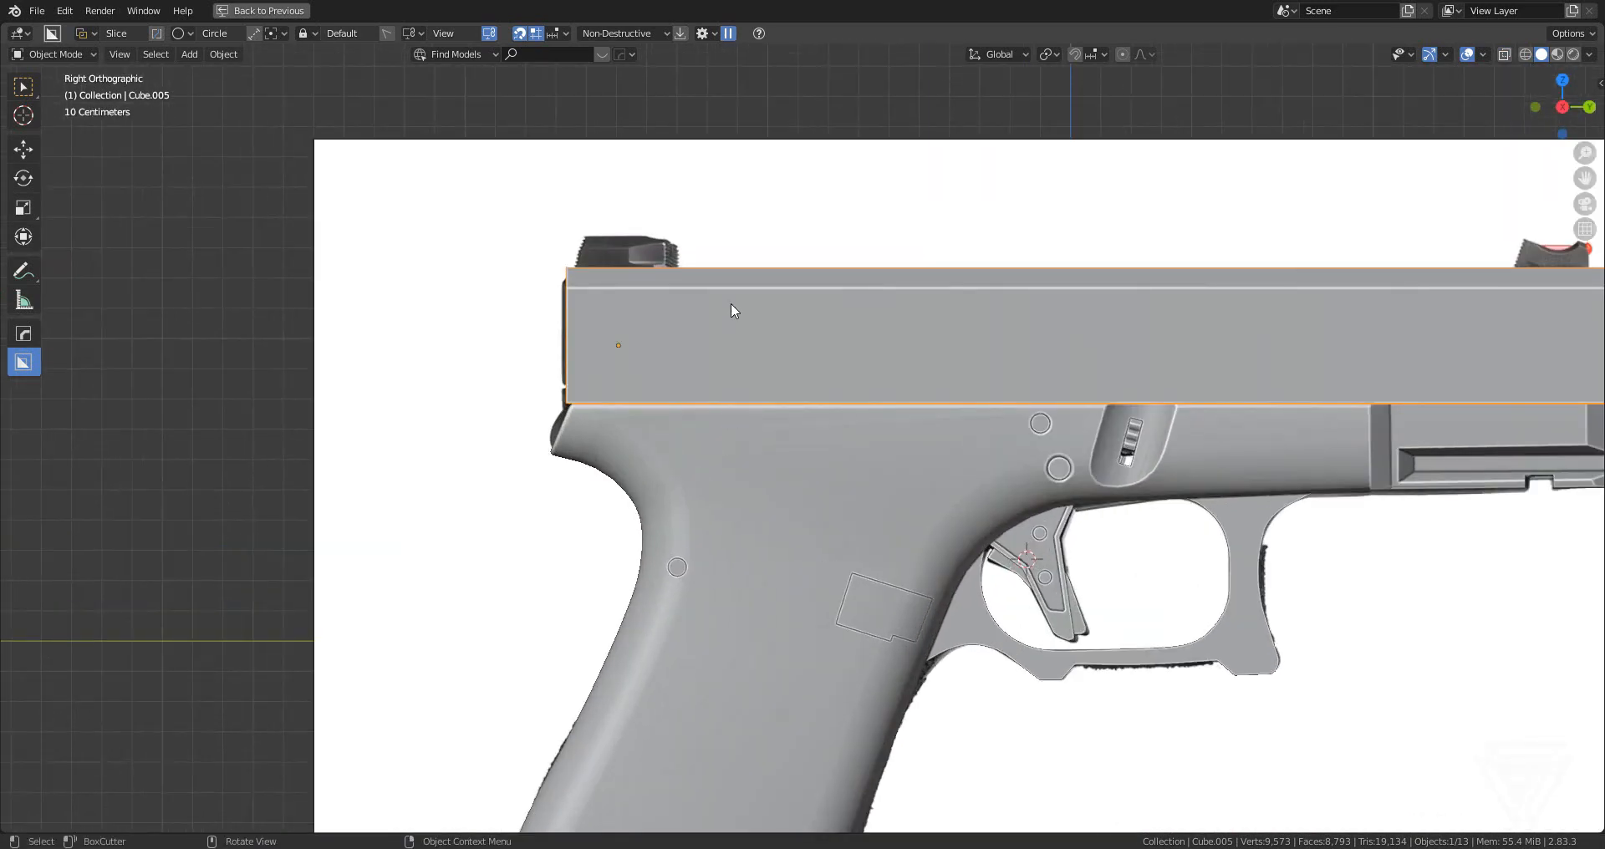
pyautogui.press('d')
pyautogui.click(568, 209)
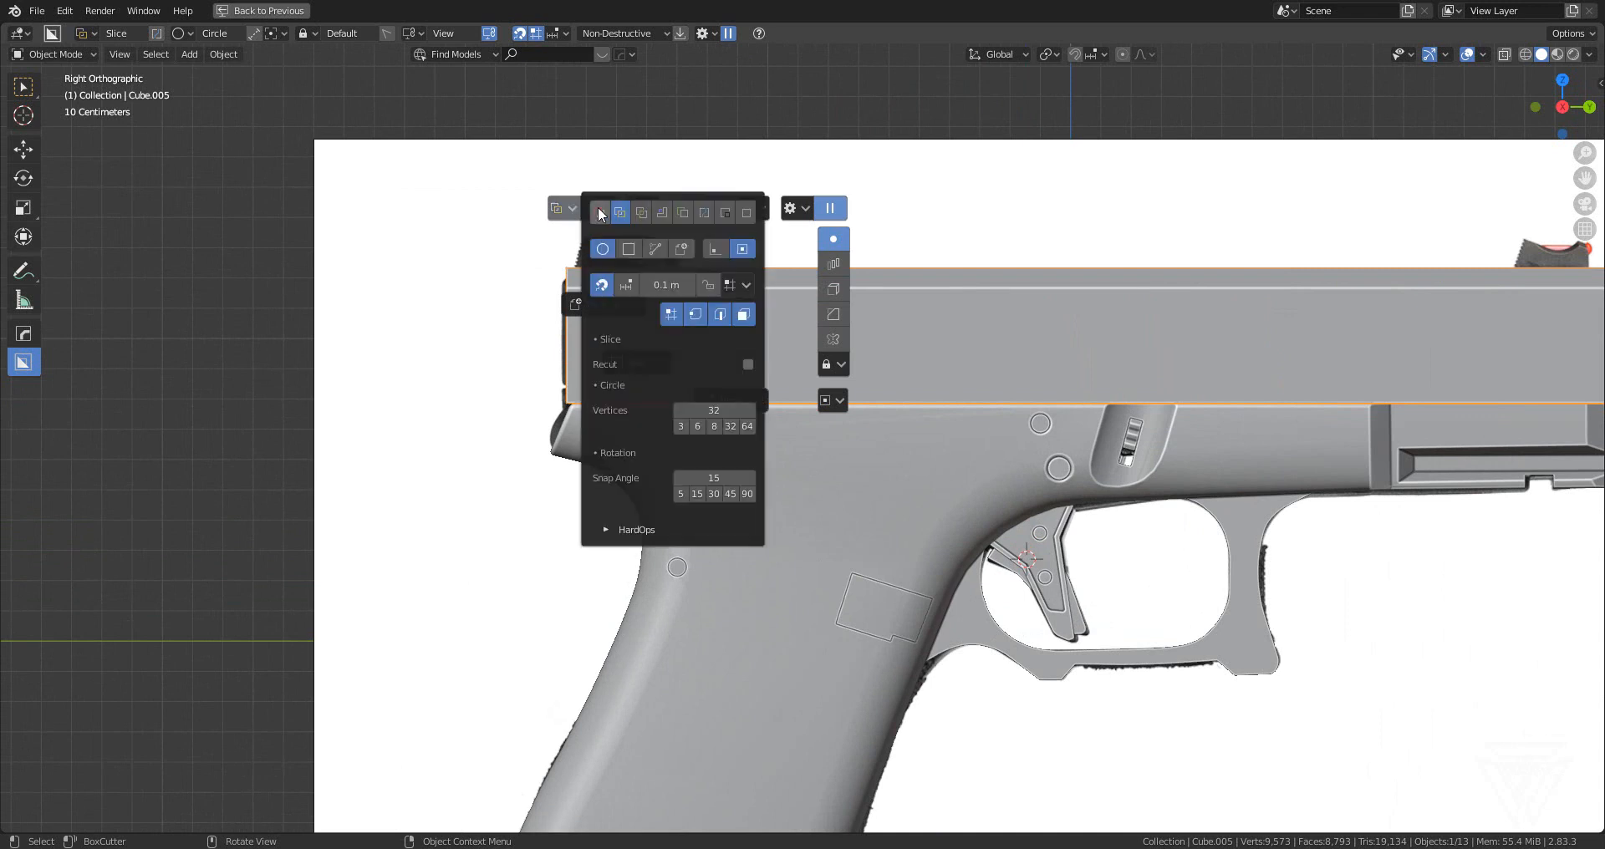
pyautogui.click(600, 213)
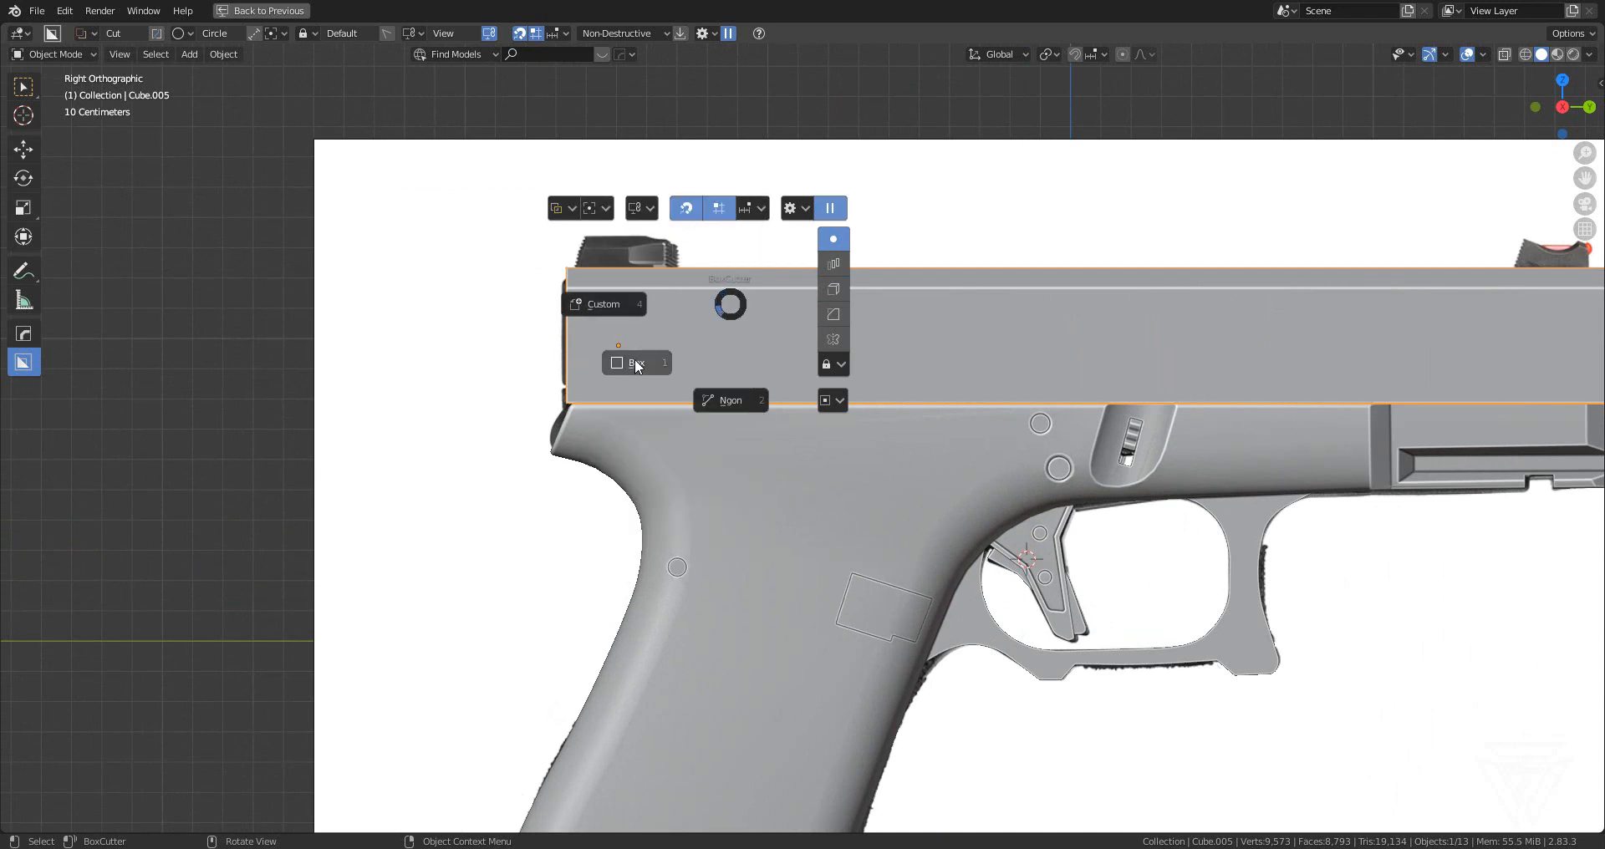
pyautogui.click(636, 365)
# - Turn on X-ray display and frame the reference's rear serrations through the slide block
pyautogui.scroll(2, 704, 301)
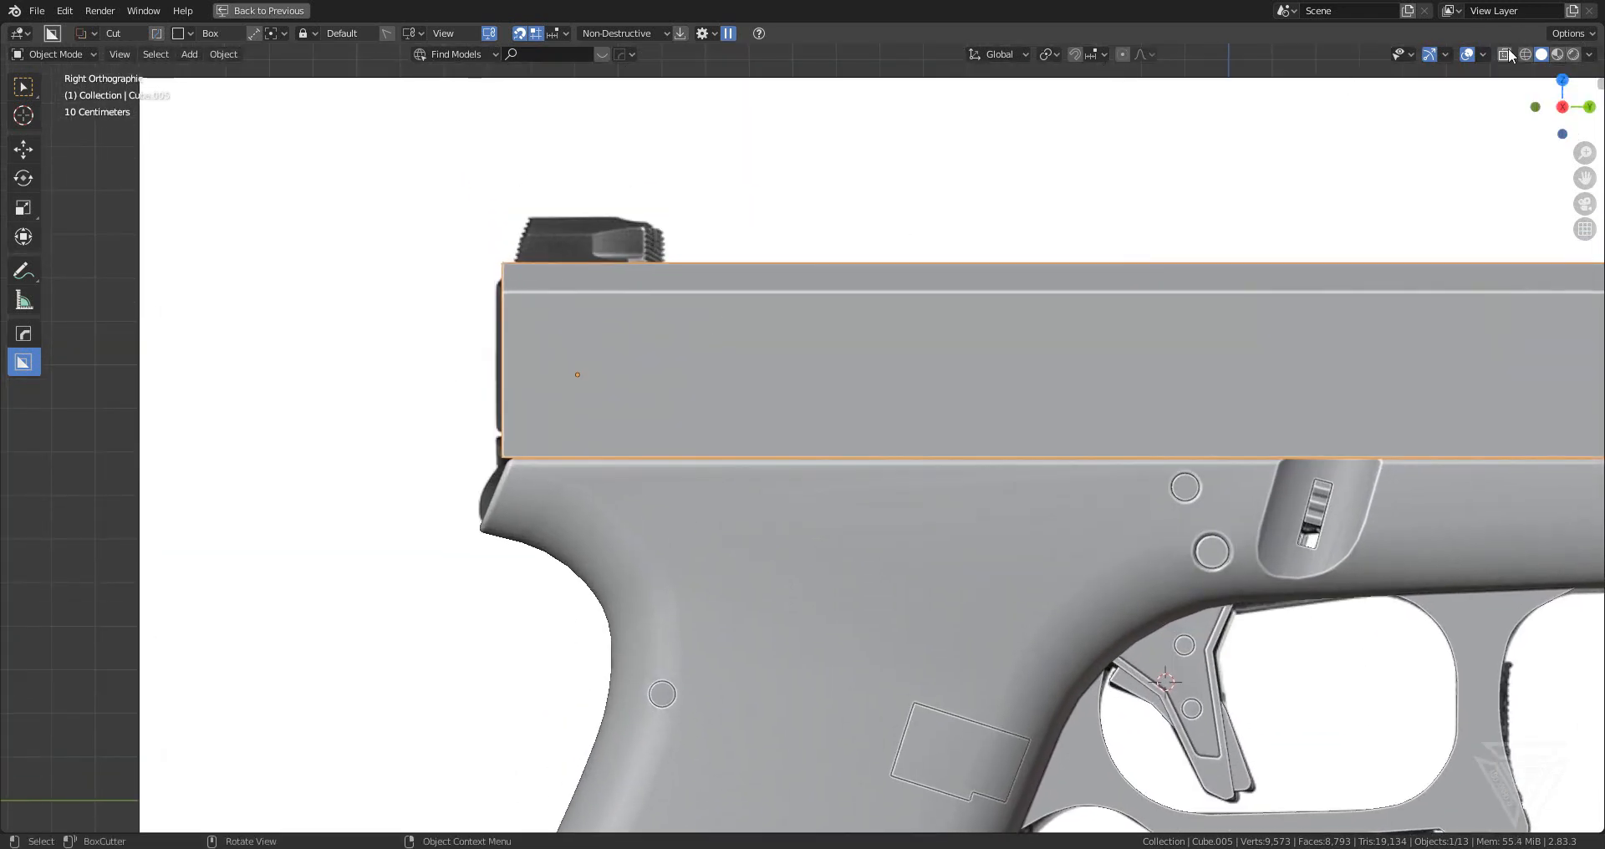
pyautogui.click(1504, 55)
pyautogui.scroll(-2, 1393, 93)
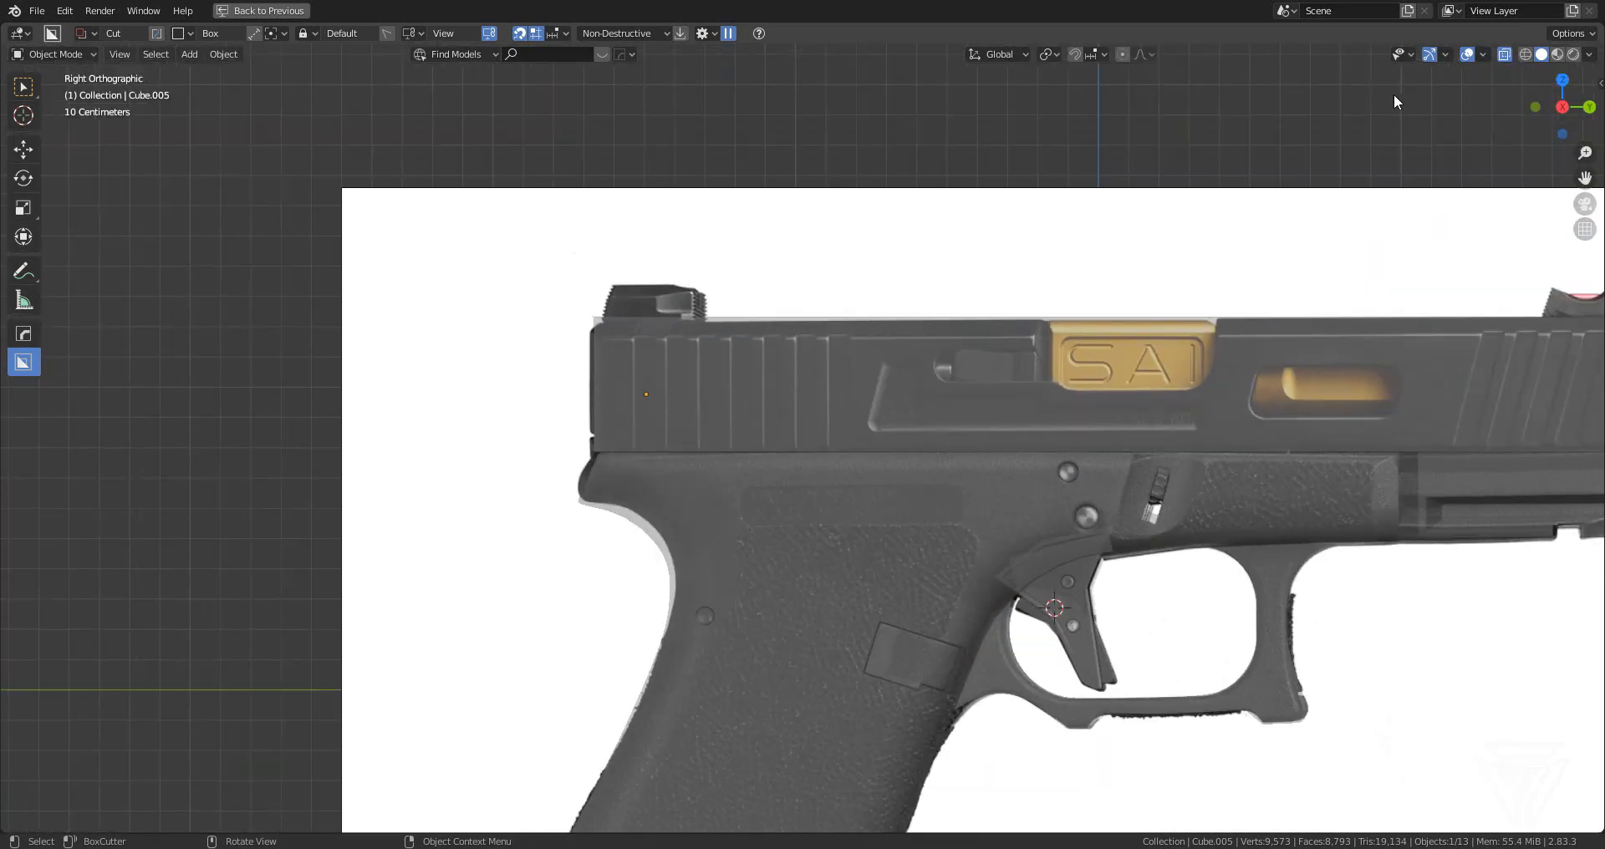
pyautogui.click(1503, 55)
pyautogui.click(1503, 55)
pyautogui.scroll(4, 709, 397)
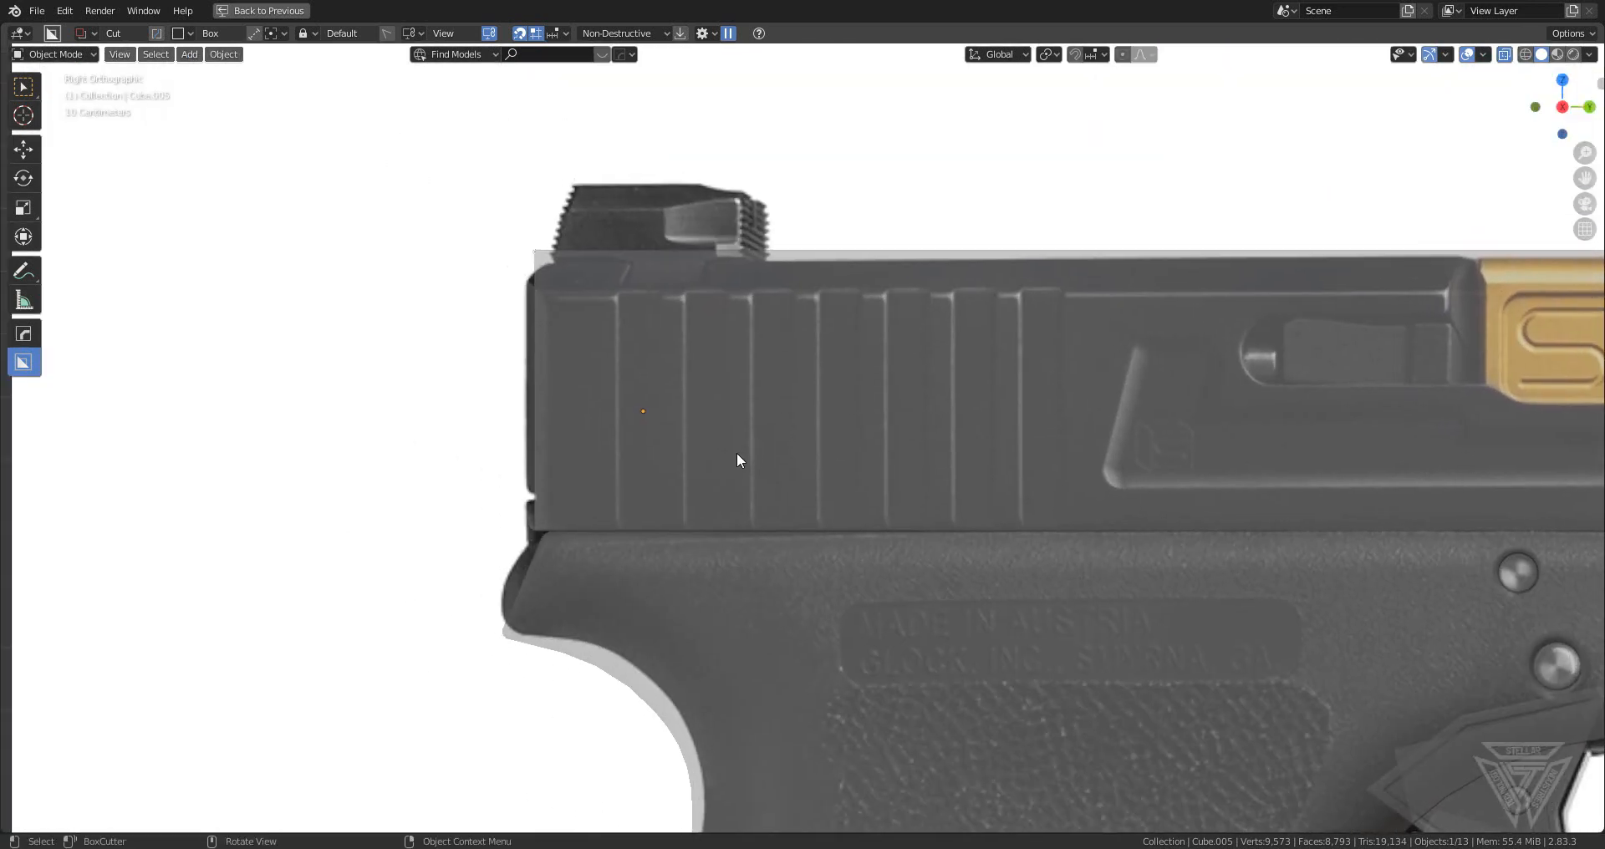
pyautogui.scroll(1, 736, 453)
pyautogui.keyDown('shift'); pyautogui.moveTo(676, 433); pyautogui.dragTo(781, 428, button='middle'); pyautogui.keyUp('shift')
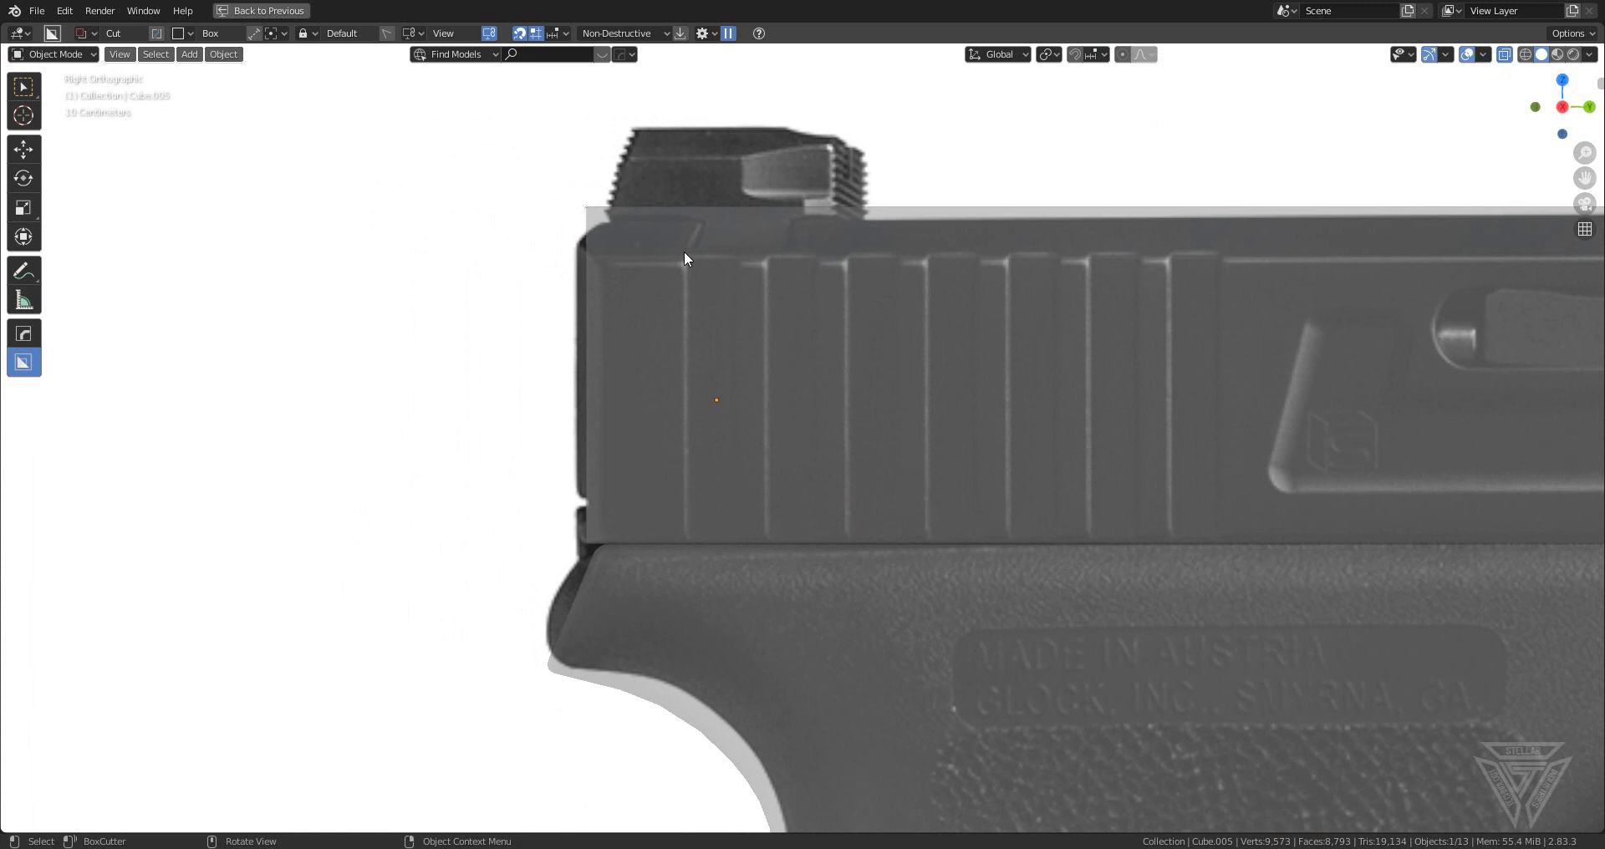
# - Cut the slide's rear serrations with a tall narrow box arrayed seven times to match the reference grooves
pyautogui.moveTo(684, 189)
pyautogui.mouseDown()
pyautogui.moveTo(743, 576)
pyautogui.moveTo(717, 568)
pyautogui.mouseUp()
pyautogui.press('v')
pyautogui.scroll(2, 717, 568)
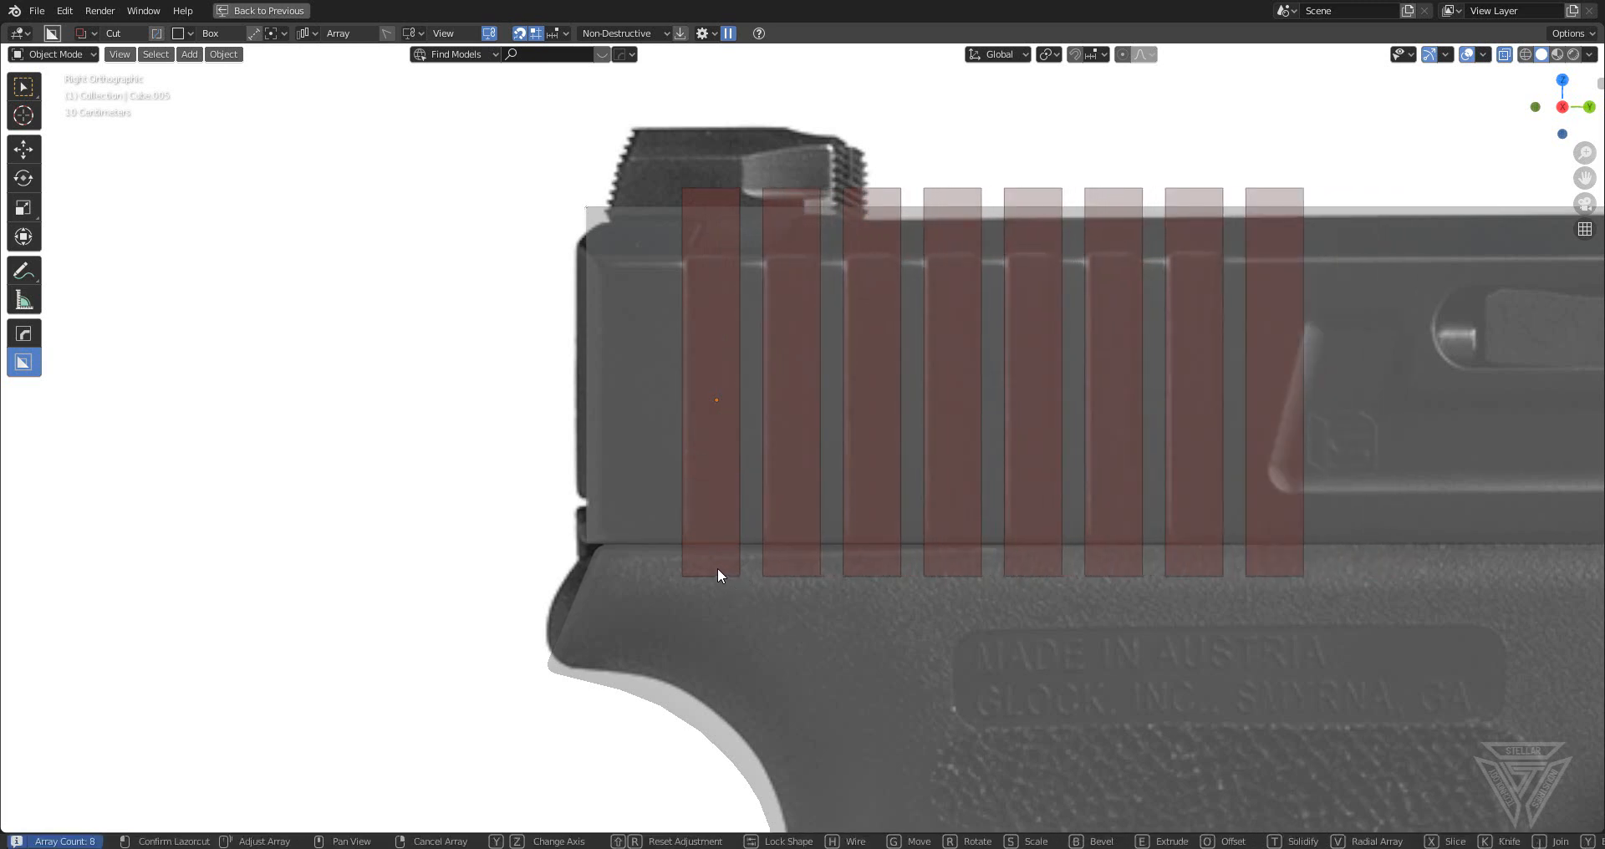
pyautogui.scroll(-1, 717, 569)
pyautogui.press('Tab')
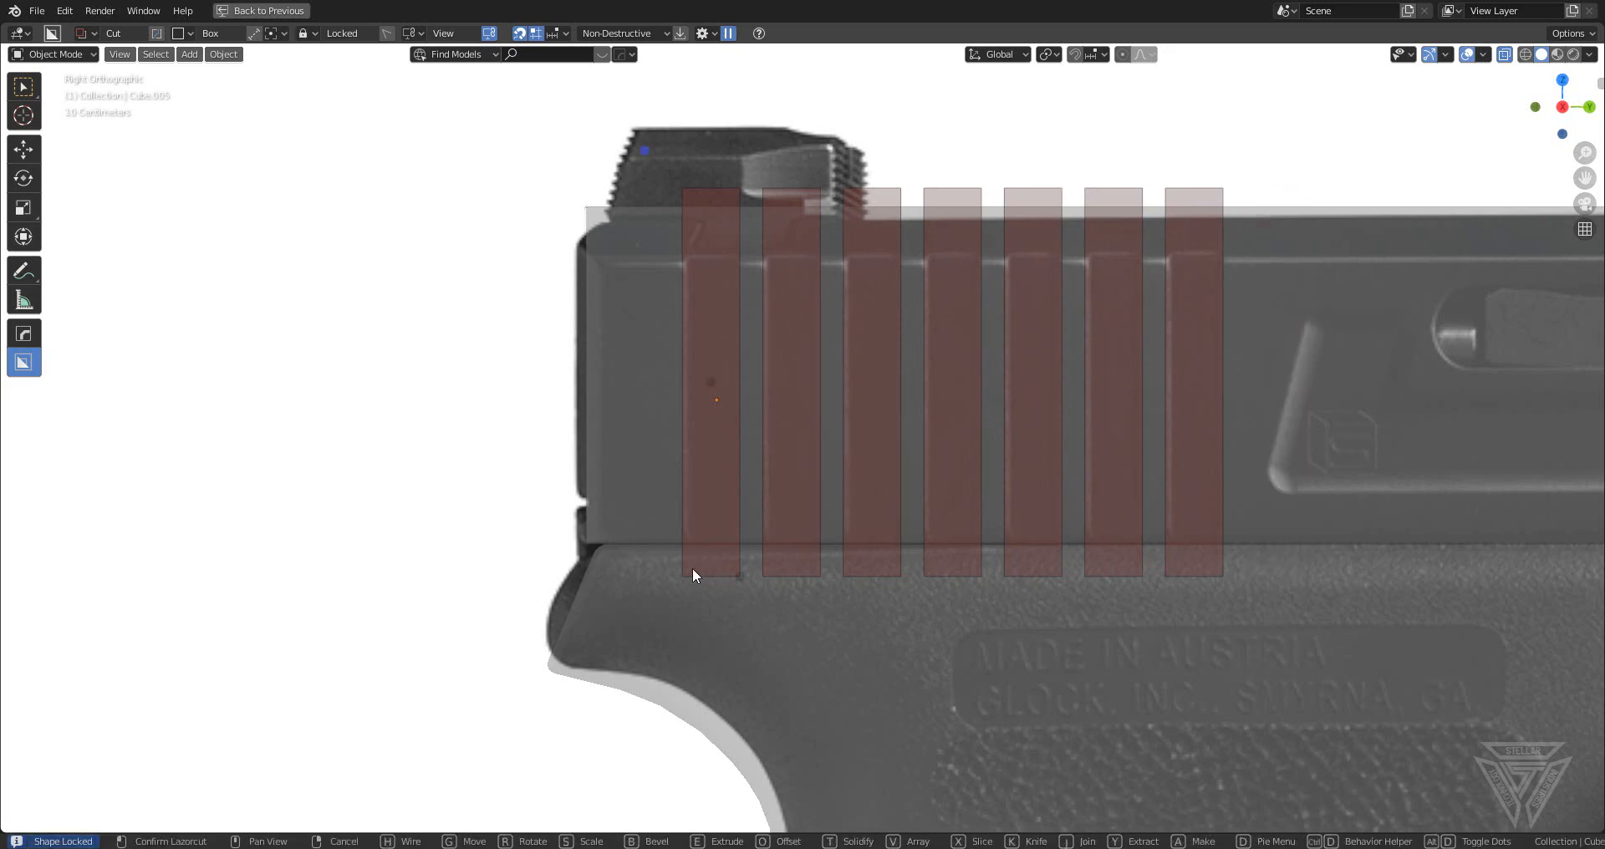
pyautogui.click(545, 554)
# - Move the rear serration cutters outward along X by about 0.4 m and turn off X-ray display
pyautogui.scroll(-4, 562, 551)
pyautogui.moveTo(565, 558); pyautogui.dragTo(890, 555, button='middle')
pyautogui.press('g')
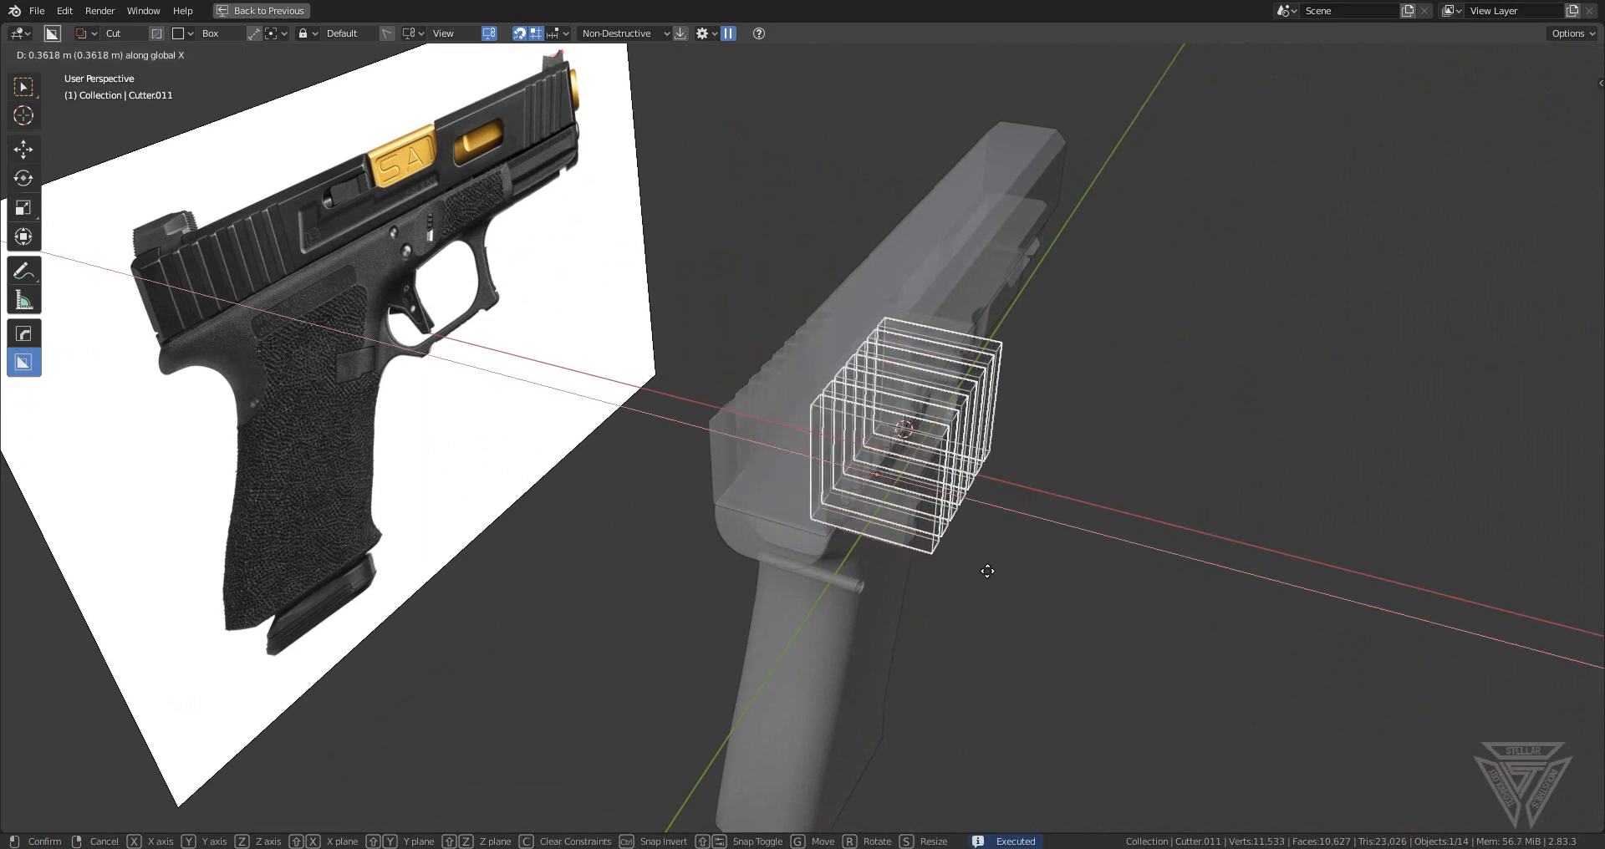
pyautogui.click(993, 574)
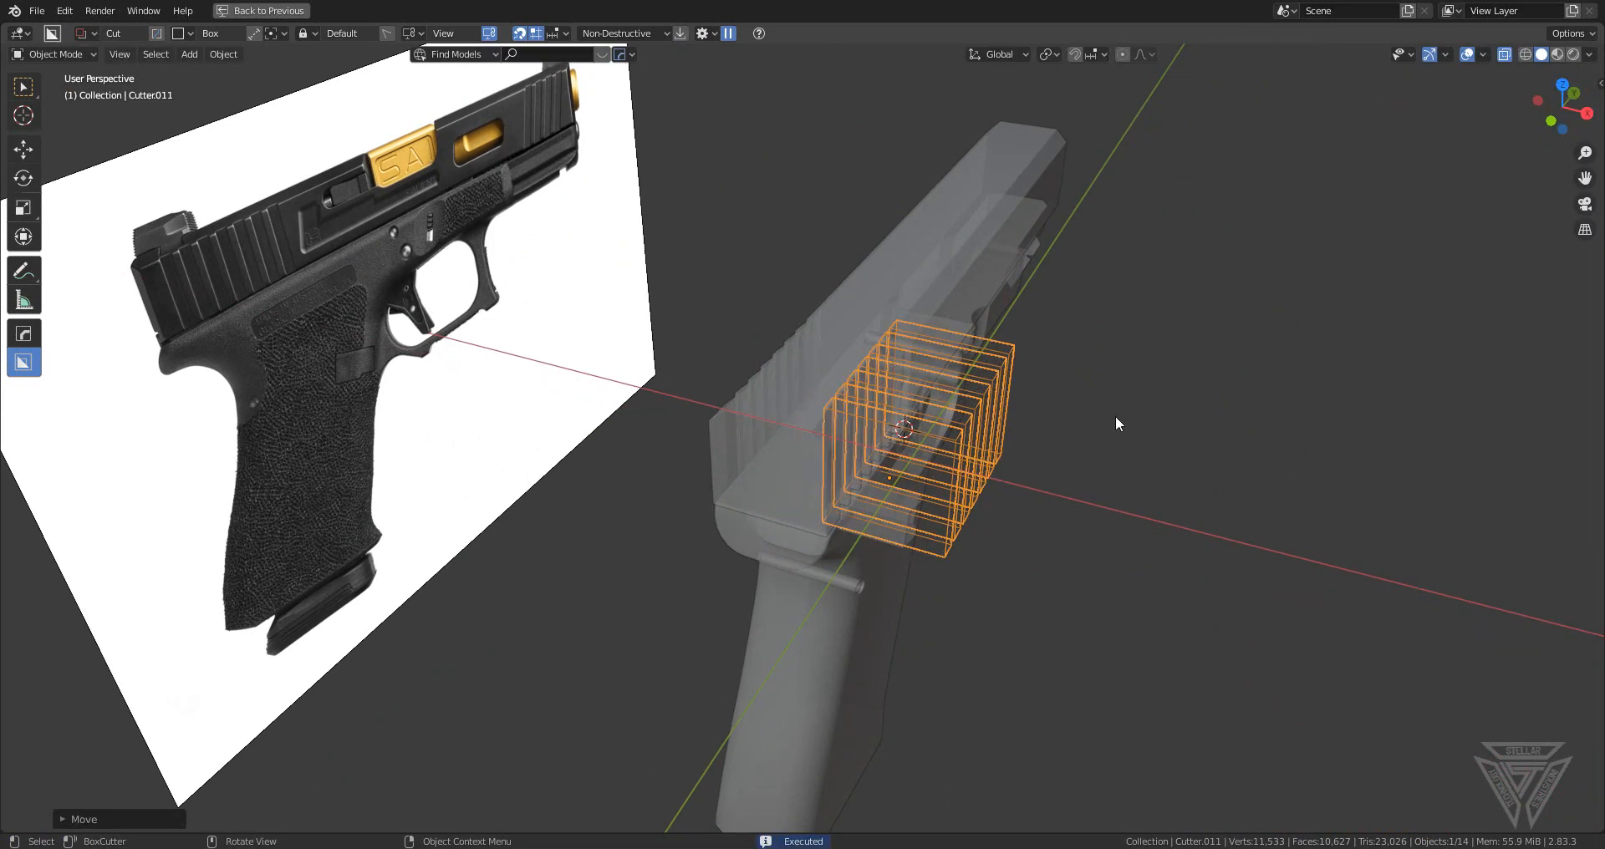
pyautogui.click(1505, 63)
# - Compare the groove depth with the reference, and shift the serration cutters about 0.05 m farther outward along X
pyautogui.scroll(3, 1004, 337)
pyautogui.keyDown('shift'); pyautogui.moveTo(876, 334); pyautogui.dragTo(1337, 530, button='middle'); pyautogui.keyUp('shift')
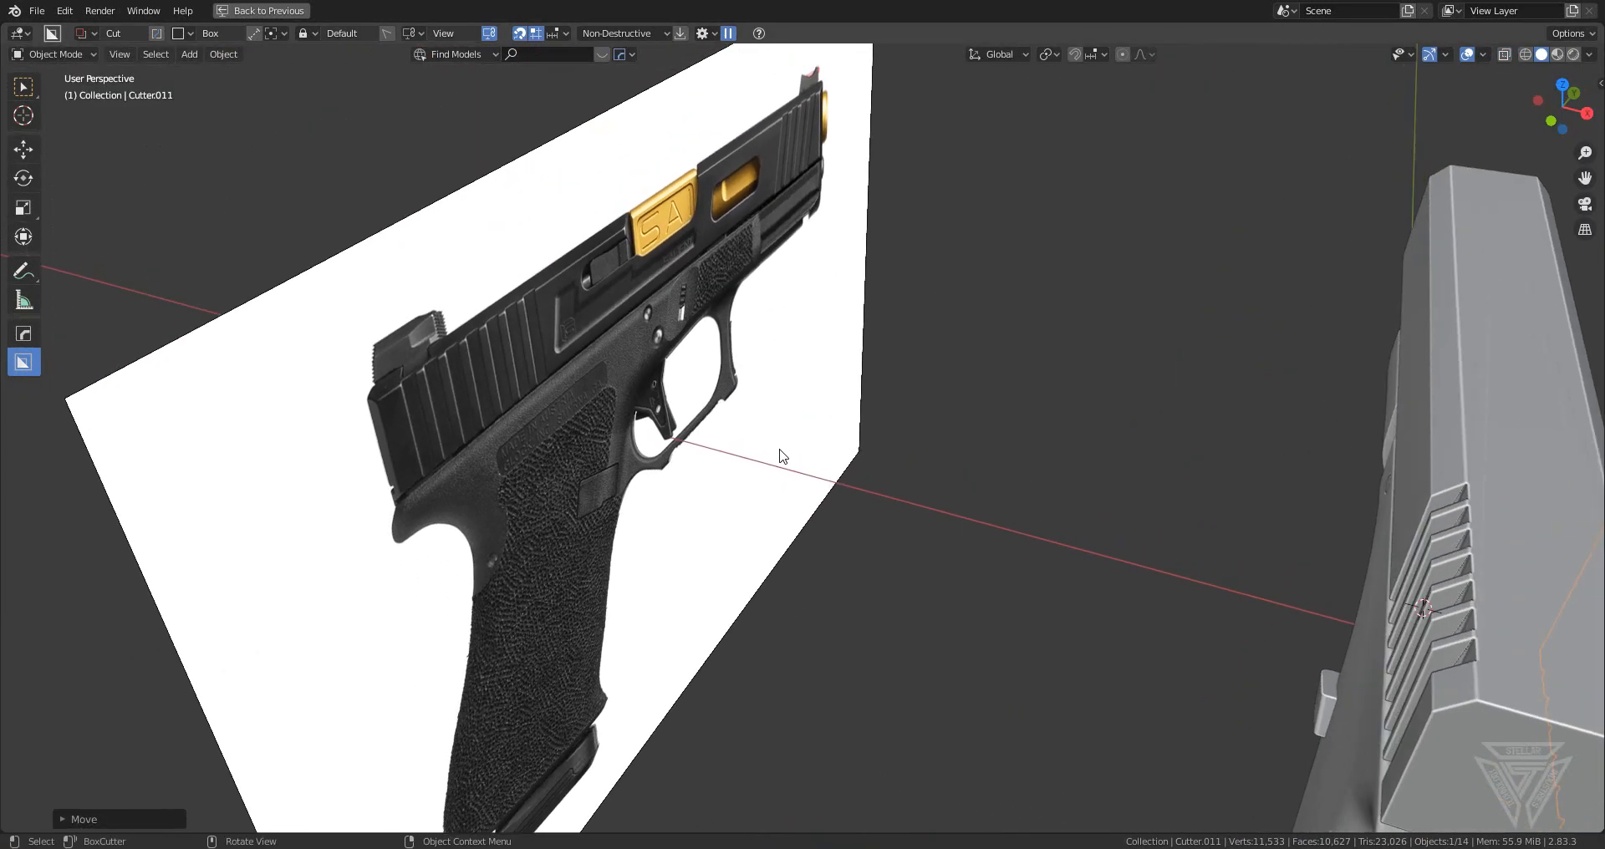
pyautogui.scroll(3, 779, 449)
pyautogui.keyDown('shift'); pyautogui.moveTo(469, 378); pyautogui.dragTo(970, 534, button='middle'); pyautogui.keyUp('shift')
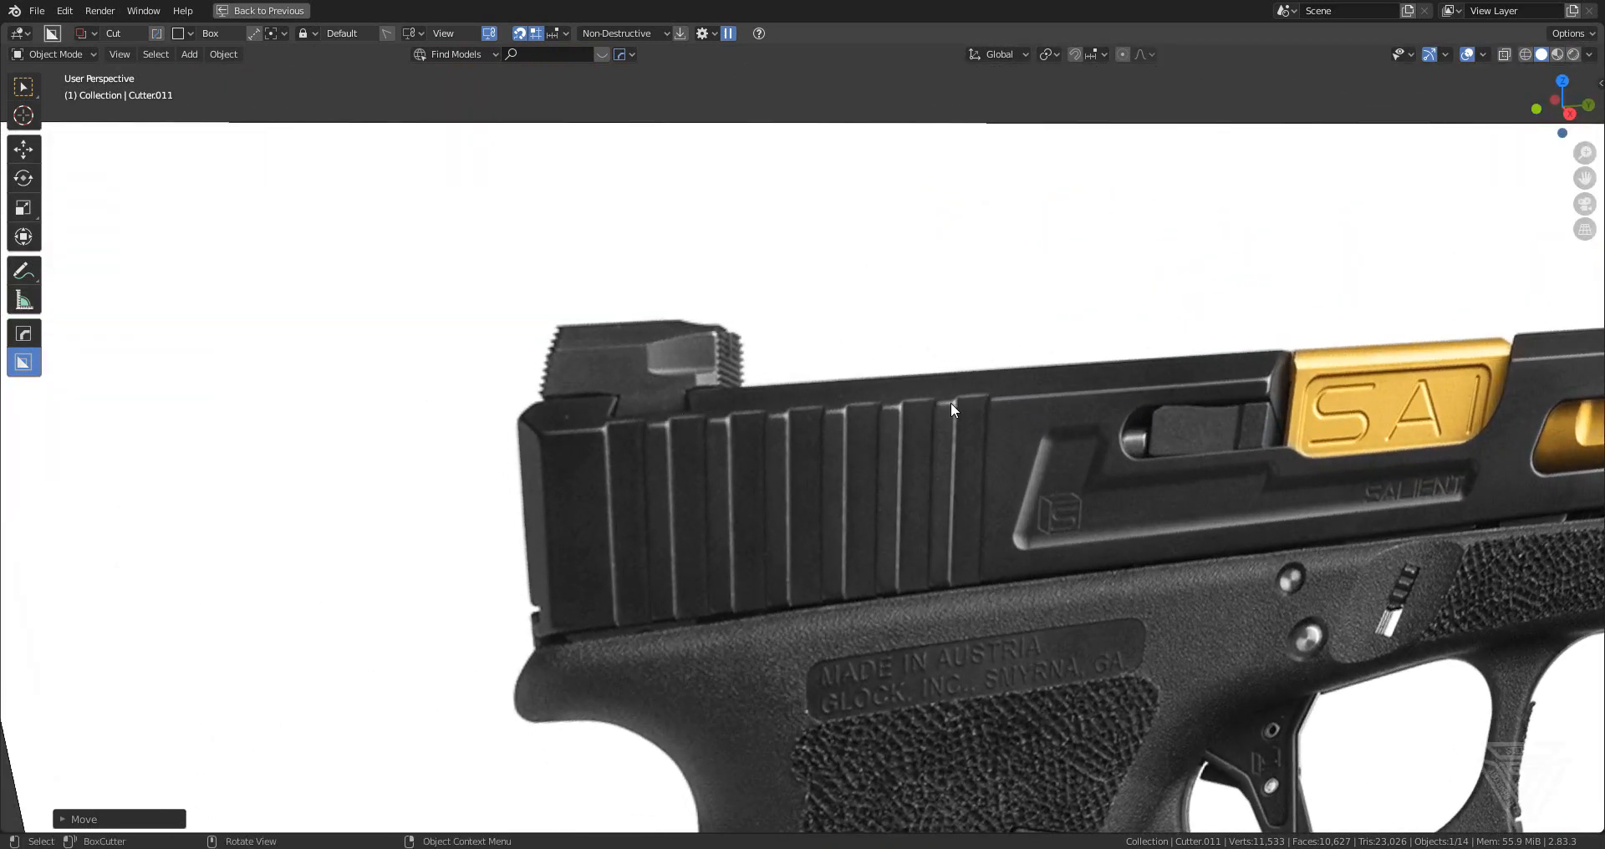
pyautogui.scroll(-5, 939, 399)
pyautogui.moveTo(986, 473); pyautogui.dragTo(1019, 467, button='middle')
pyautogui.scroll(5, 993, 489)
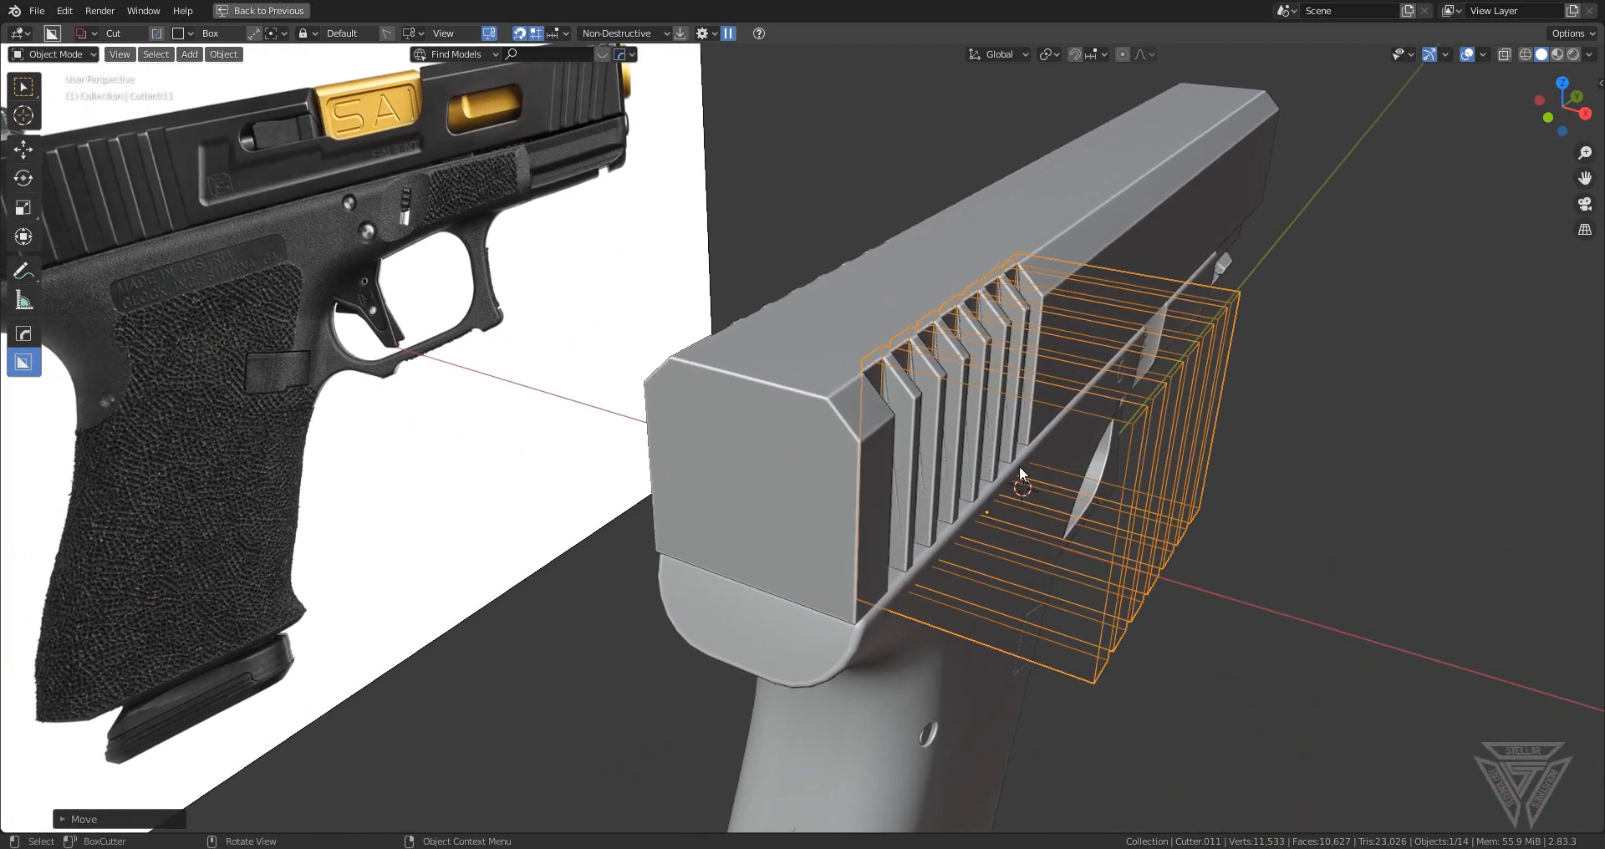
pyautogui.scroll(4, 1018, 466)
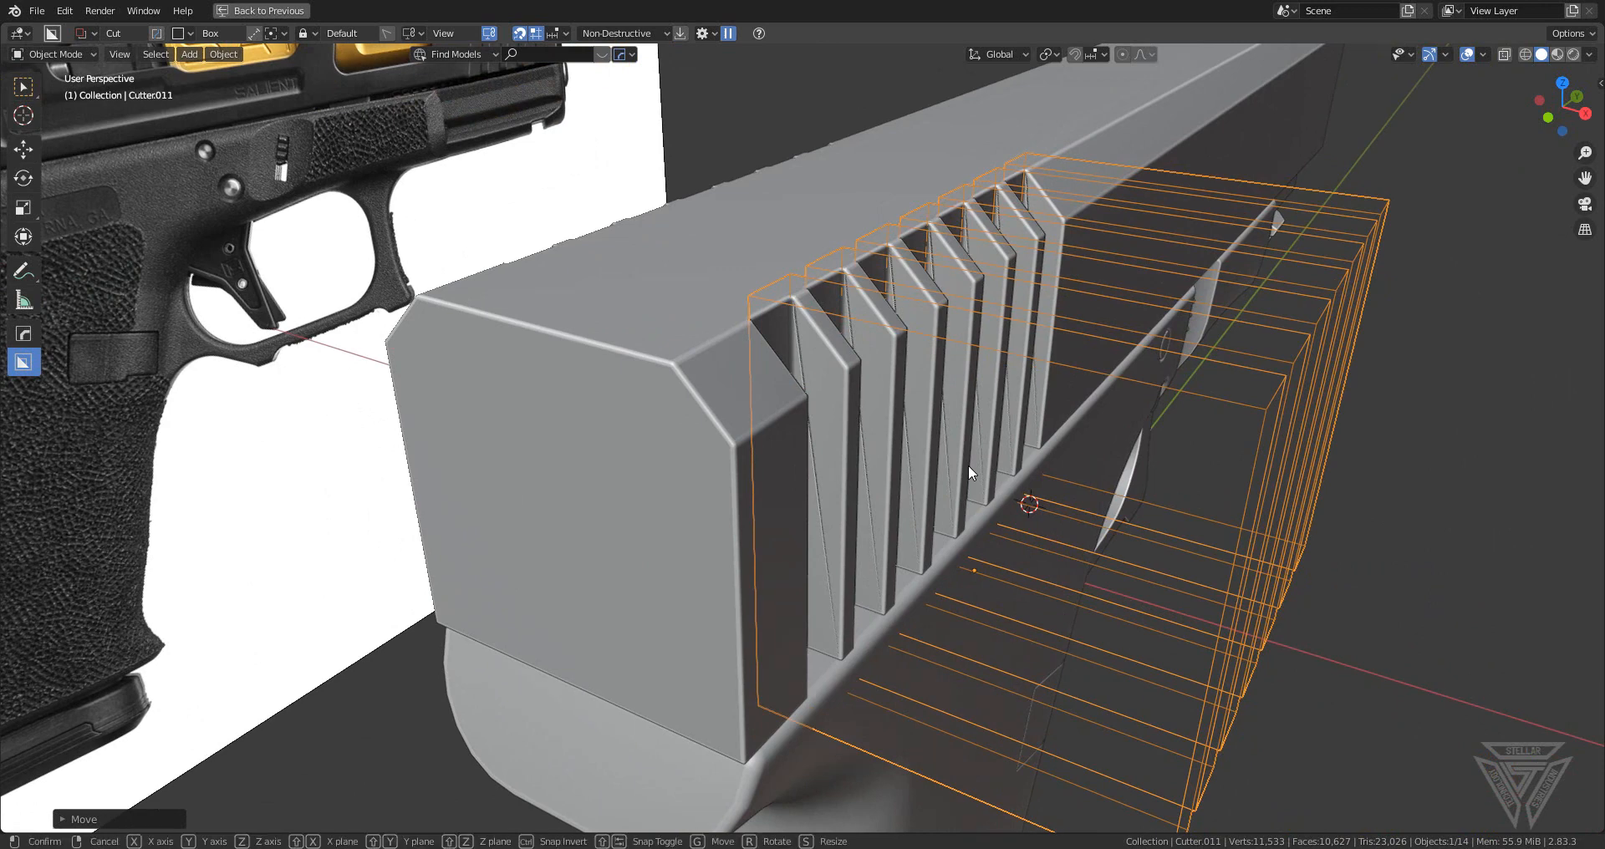
pyautogui.press('g')
pyautogui.press('x')
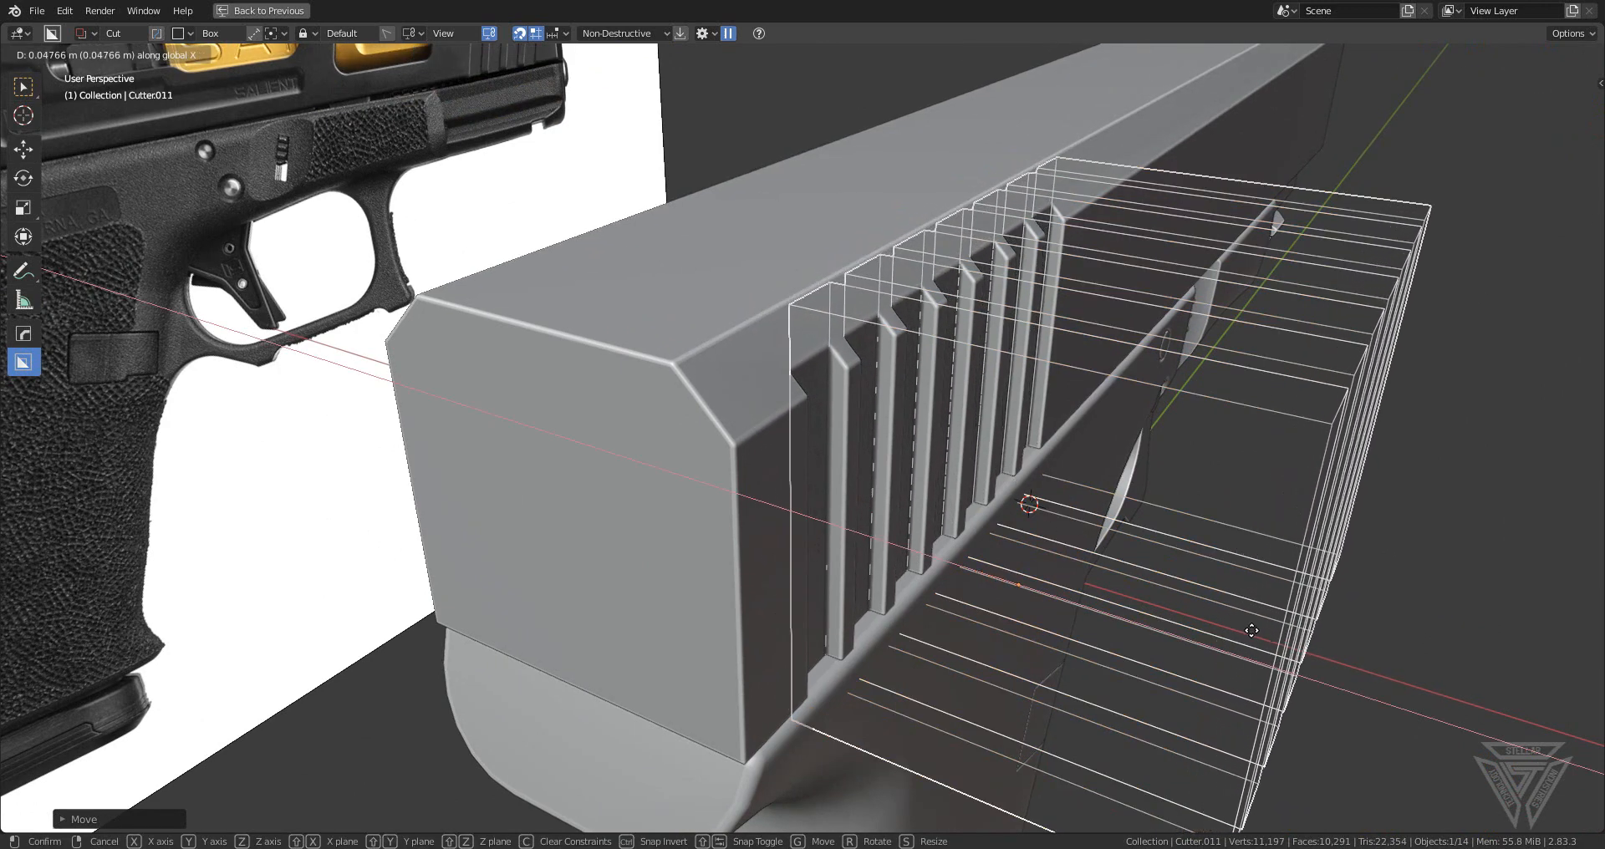
pyautogui.click(1338, 661)
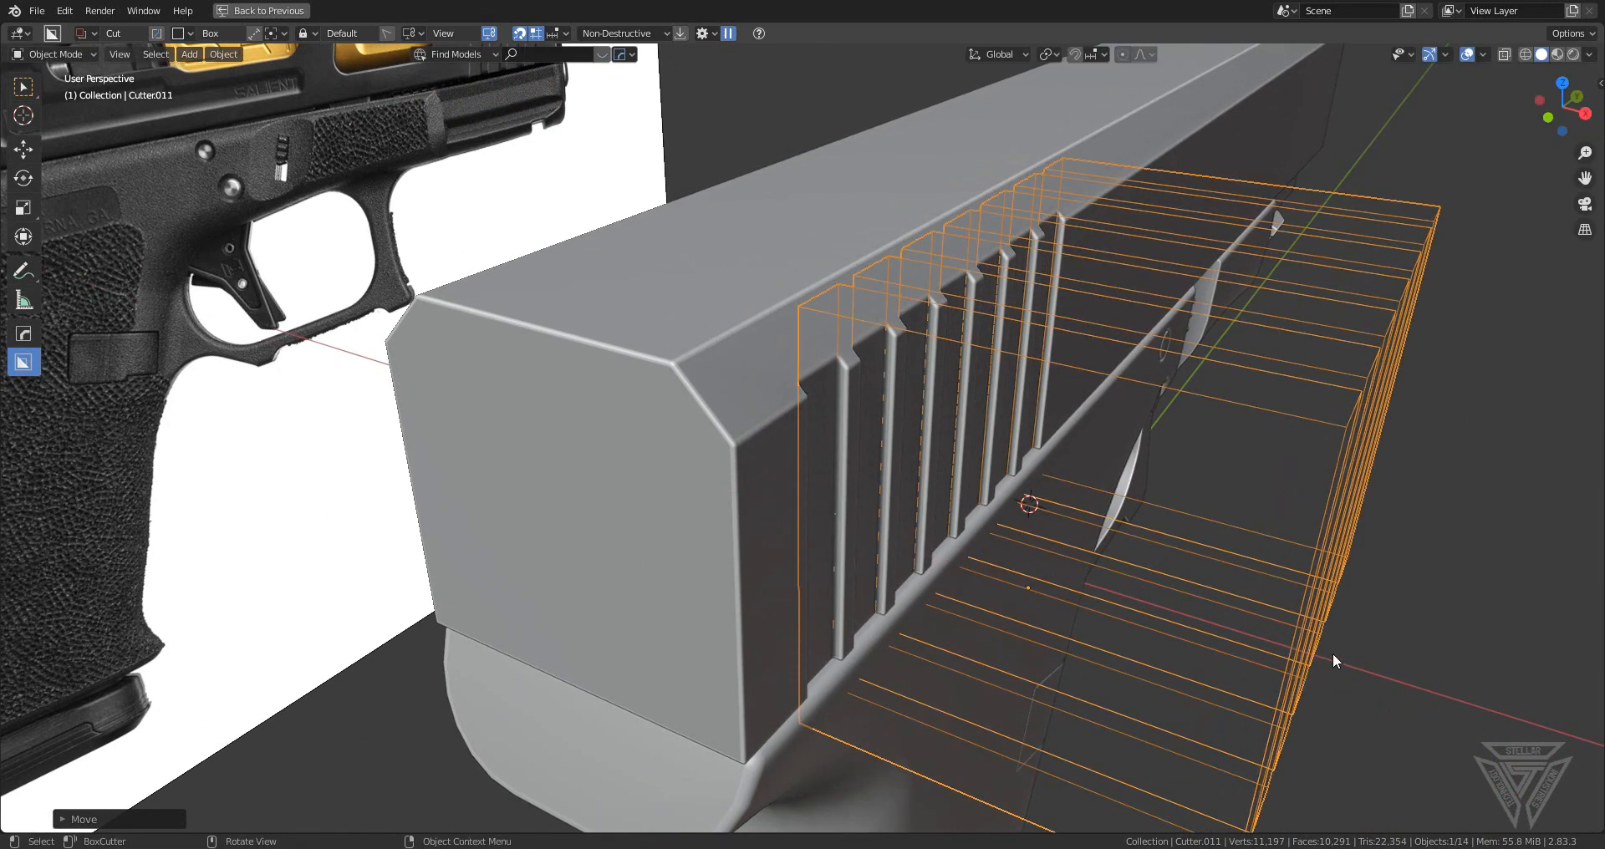
# - Check the shallower rear serrations against the reference from the side and hide their cutter object
pyautogui.moveTo(987, 515); pyautogui.dragTo(752, 423, button='middle')
pyautogui.keyDown('shift'); pyautogui.moveTo(387, 276); pyautogui.dragTo(918, 488, button='middle'); pyautogui.keyUp('shift')
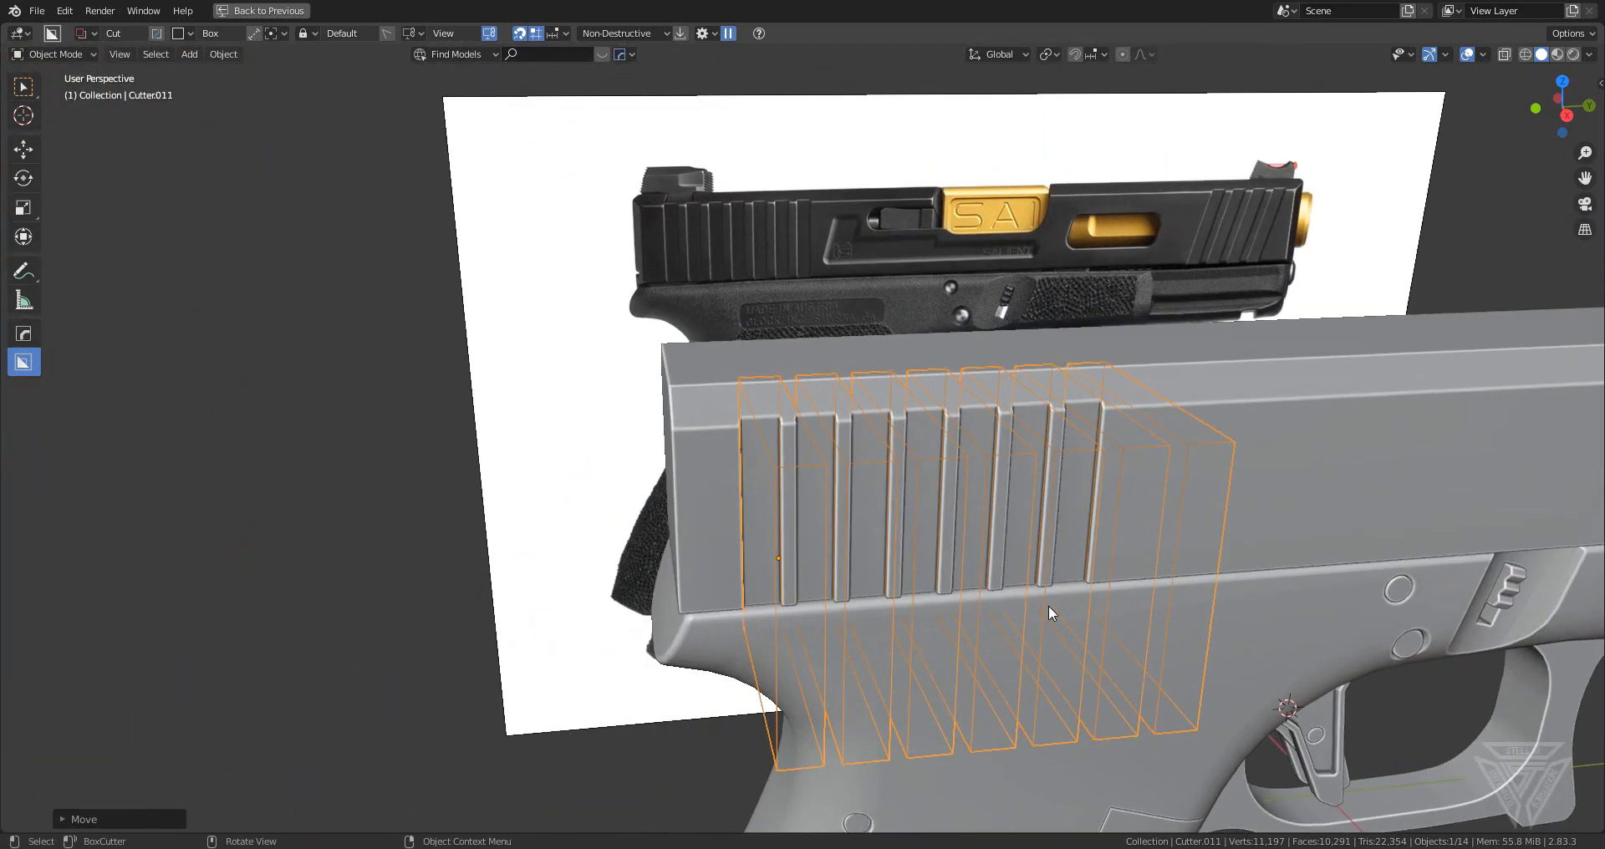
pyautogui.scroll(2, 1048, 605)
pyautogui.moveTo(1086, 618); pyautogui.dragTo(1047, 629, button='middle')
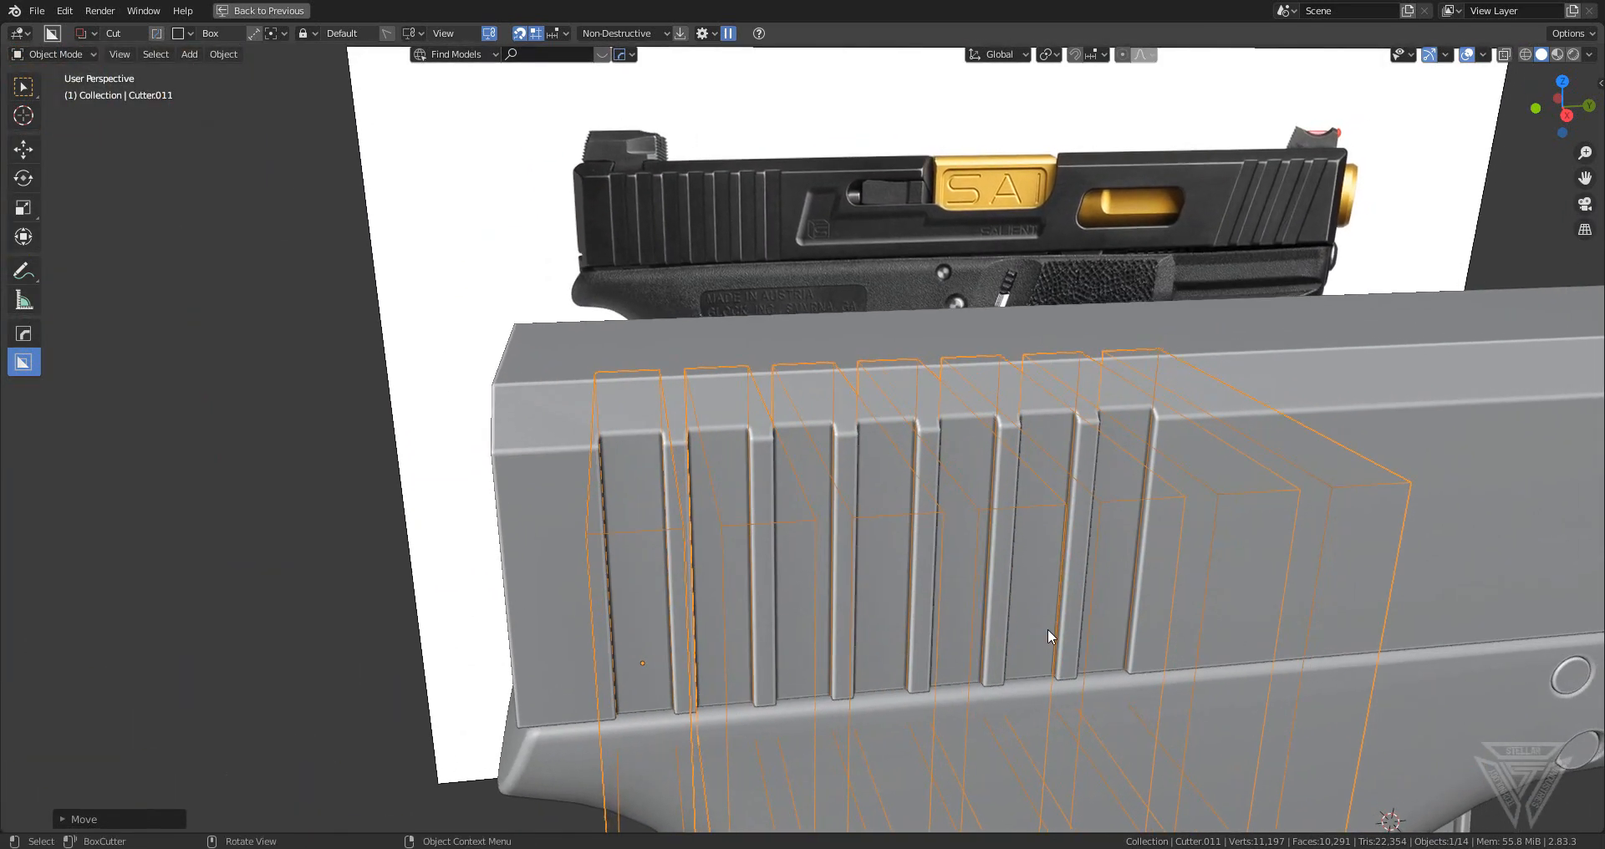
pyautogui.press('h')
# - Examine the reference's slanted front serrations through the slide in right orthographic view with X-ray on
pyautogui.scroll(-8, 1033, 624)
pyautogui.moveTo(998, 605); pyautogui.dragTo(957, 595, button='middle')
pyautogui.scroll(2, 1074, 555)
pyautogui.keyDown('shift'); pyautogui.moveTo(1090, 552); pyautogui.dragTo(858, 573, button='middle'); pyautogui.keyUp('shift')
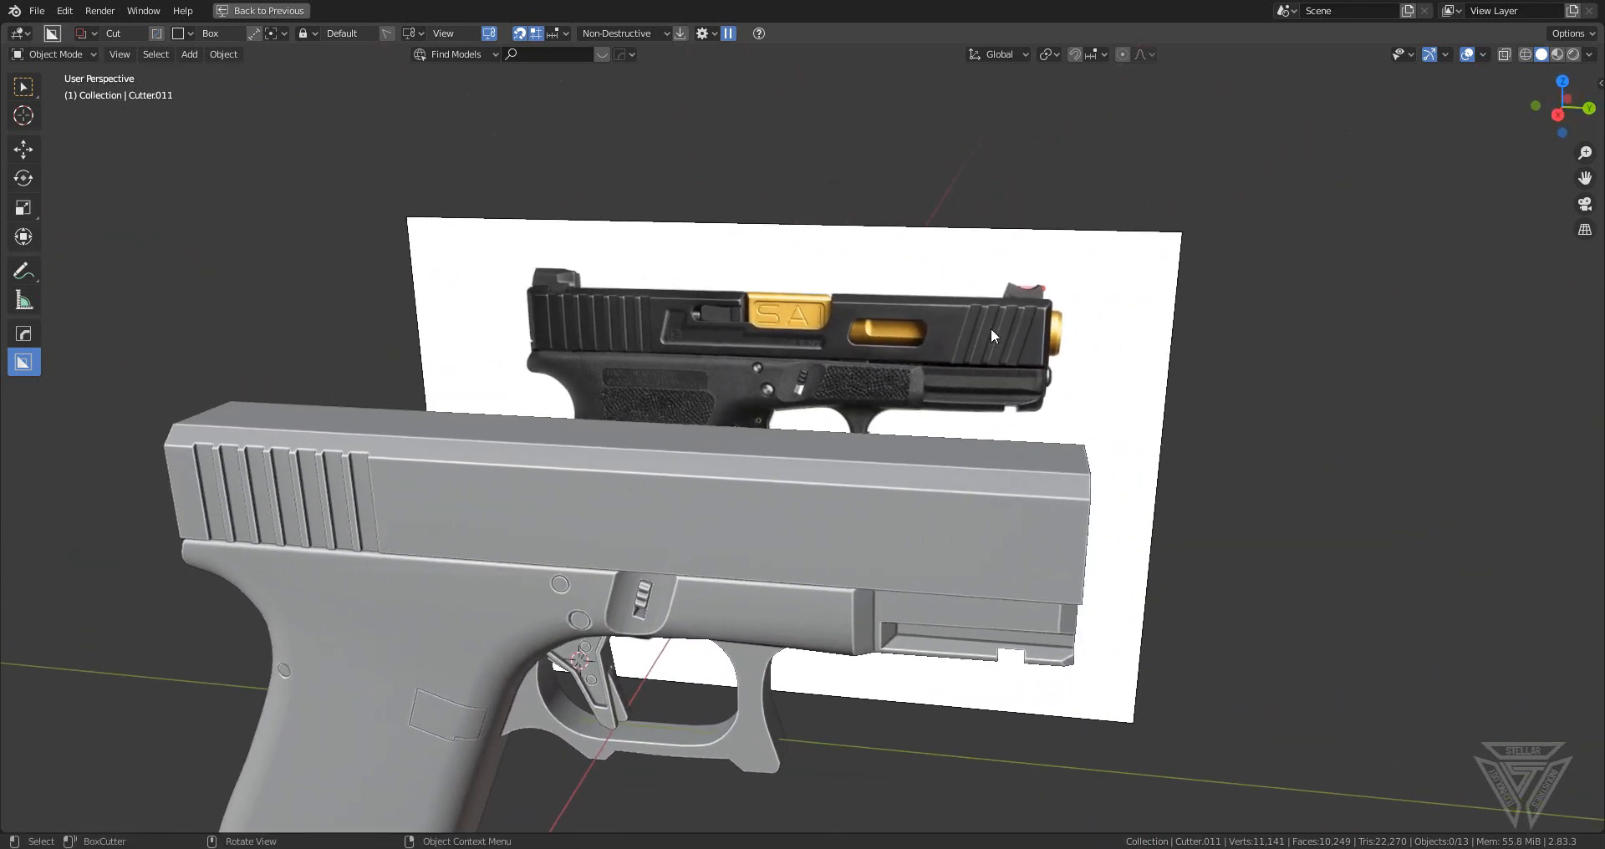
pyautogui.scroll(2, 966, 468)
pyautogui.keyDown('shift'); pyautogui.moveTo(967, 468); pyautogui.dragTo(834, 494, button='middle'); pyautogui.keyUp('shift')
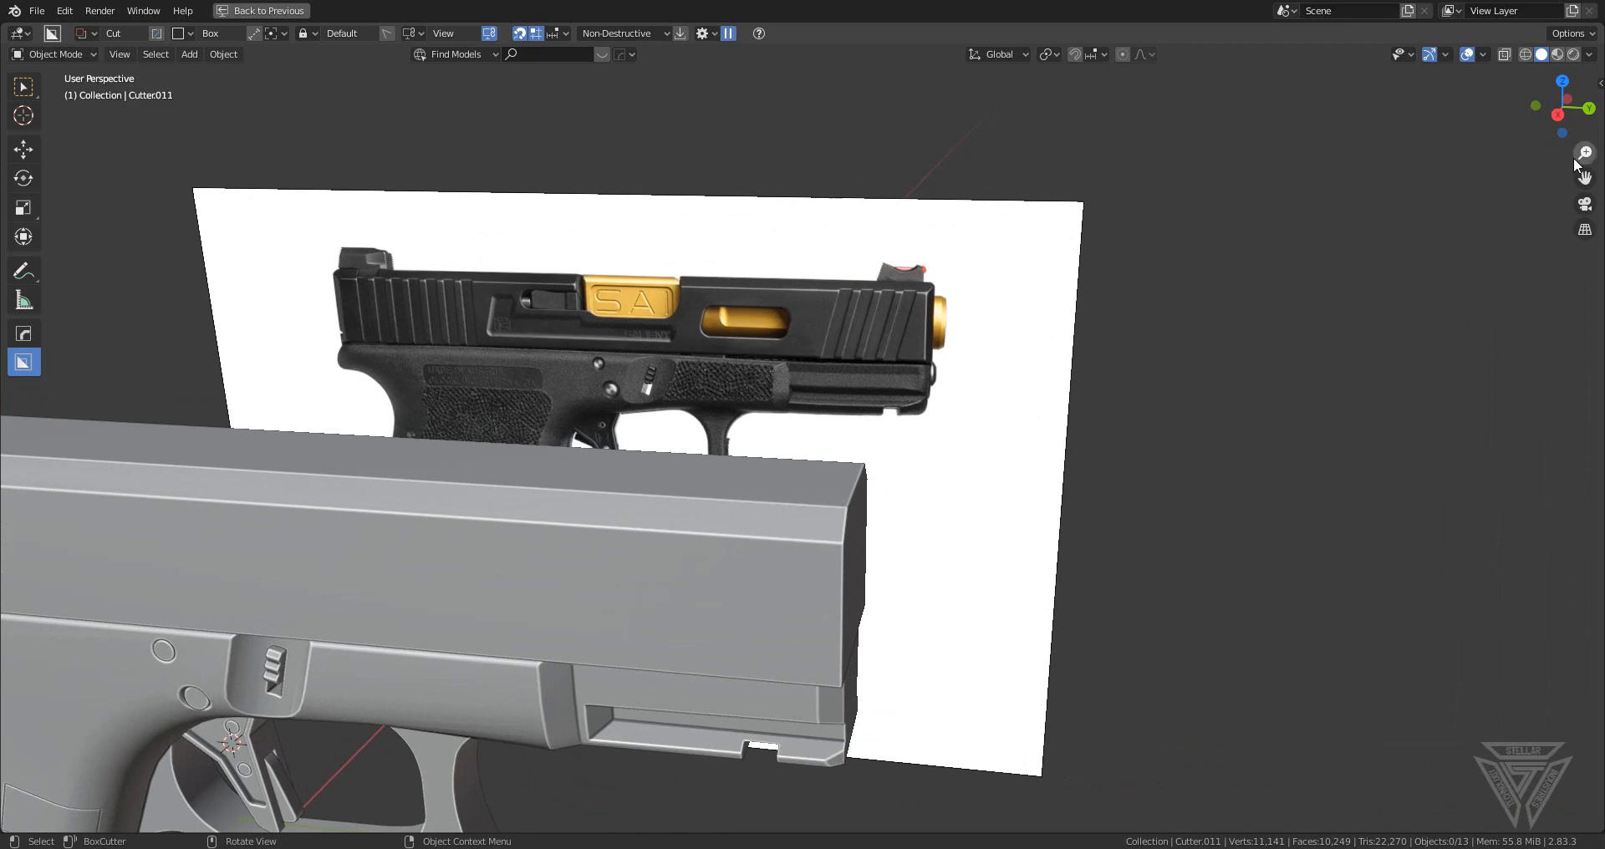
pyautogui.click(1557, 115)
pyautogui.scroll(3, 1254, 167)
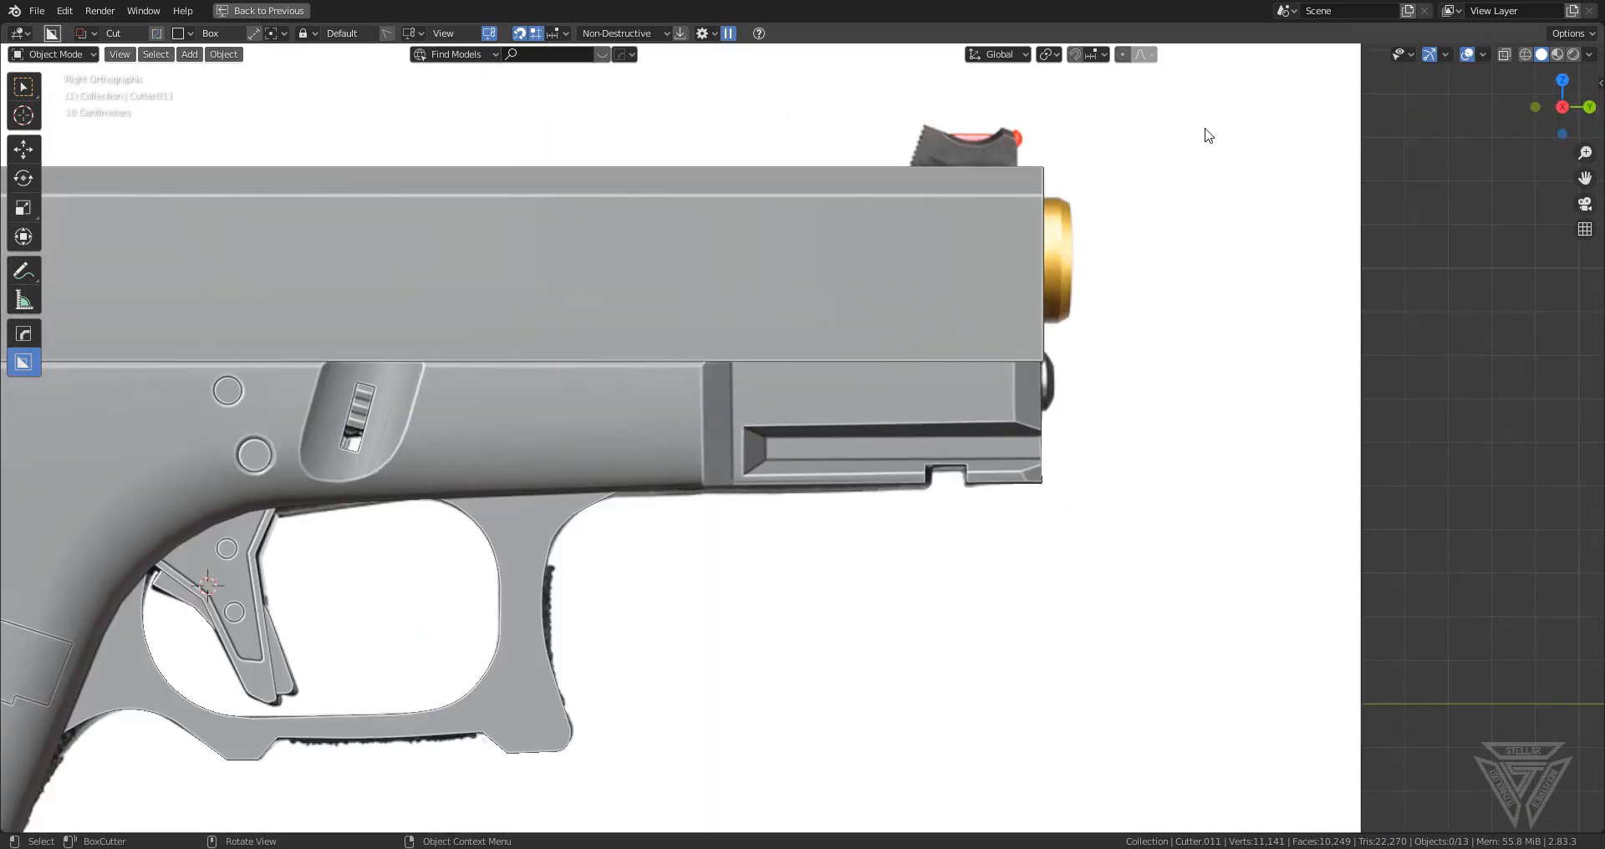
pyautogui.click(1506, 54)
pyautogui.scroll(4, 875, 192)
pyautogui.keyDown('shift'); pyautogui.moveTo(852, 191); pyautogui.dragTo(860, 575, button='middle'); pyautogui.keyUp('shift')
pyautogui.scroll(-3, 1250, 205)
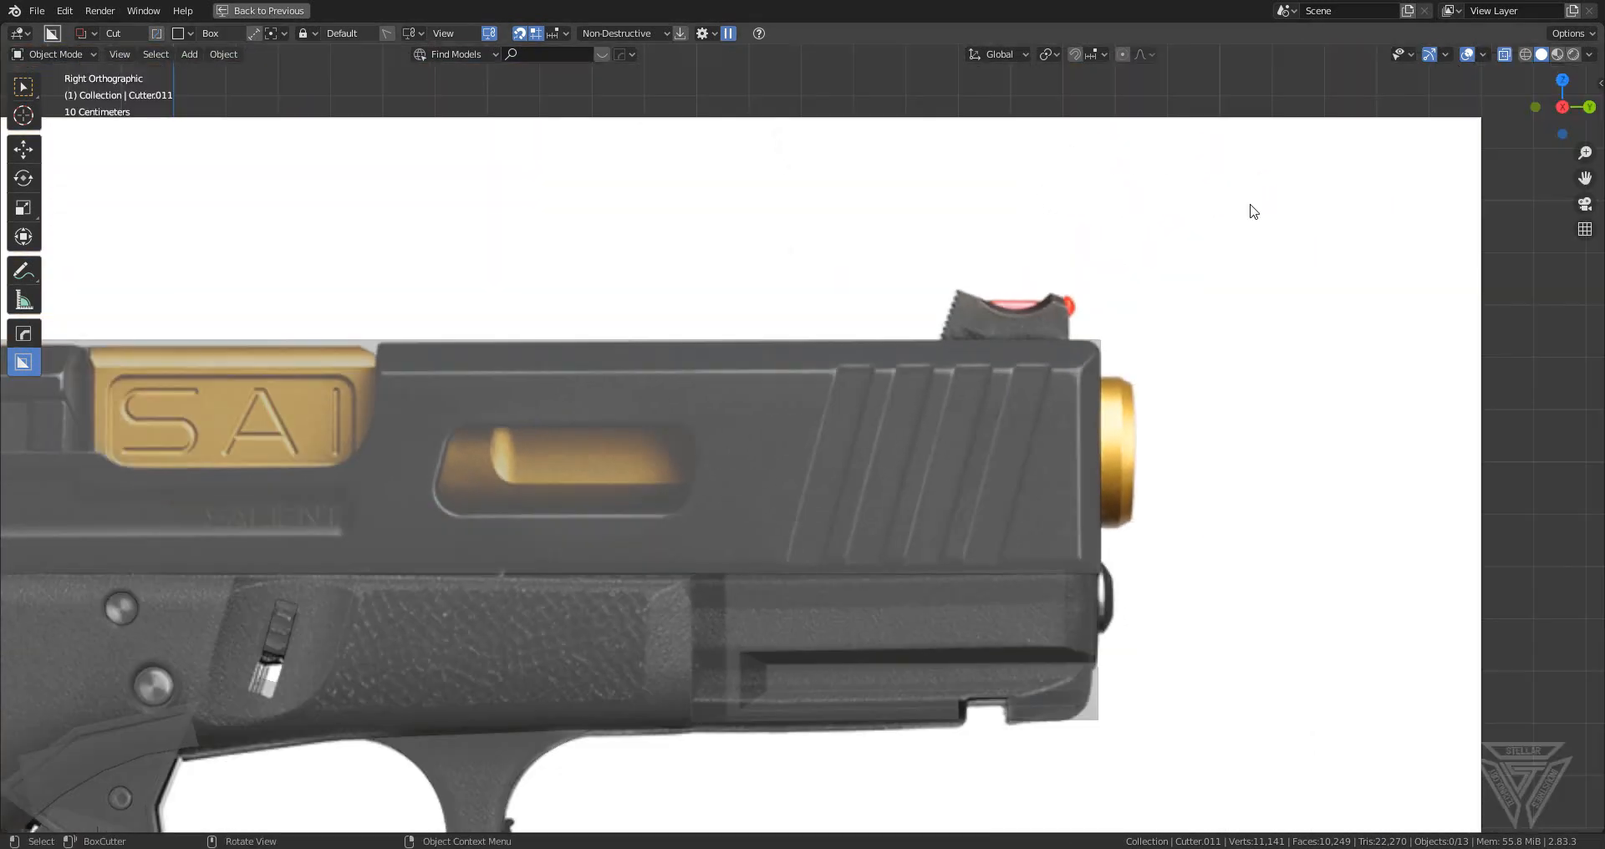
# - Select the slide block and cut a narrow box through it, rotated and positioned along the first slanted front serration
pyautogui.click(1501, 53)
pyautogui.click(1076, 422)
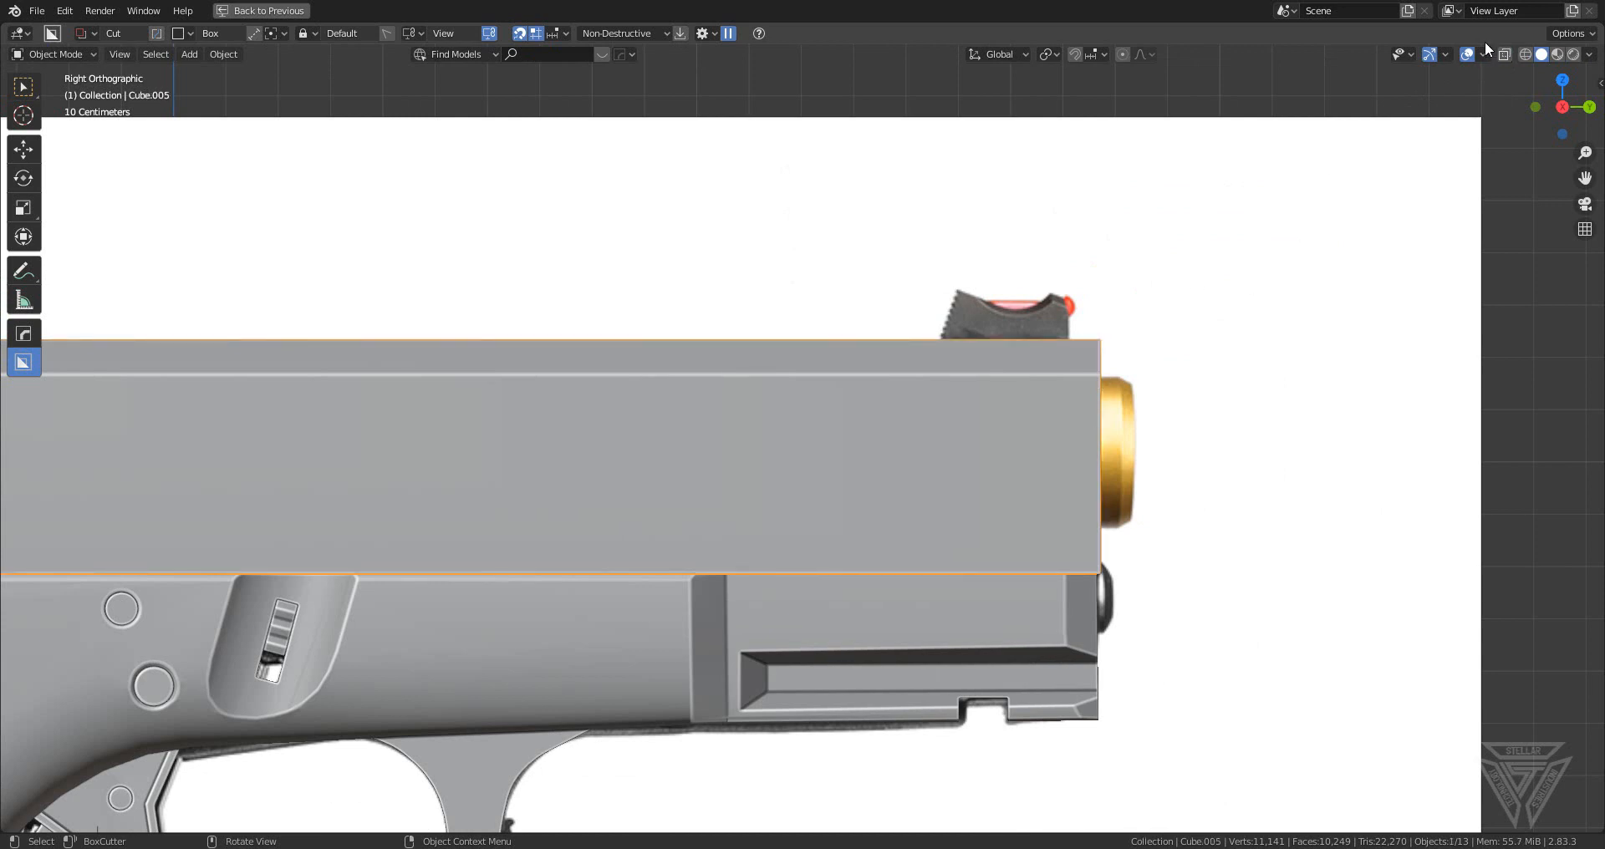
pyautogui.click(1502, 52)
pyautogui.scroll(1, 882, 398)
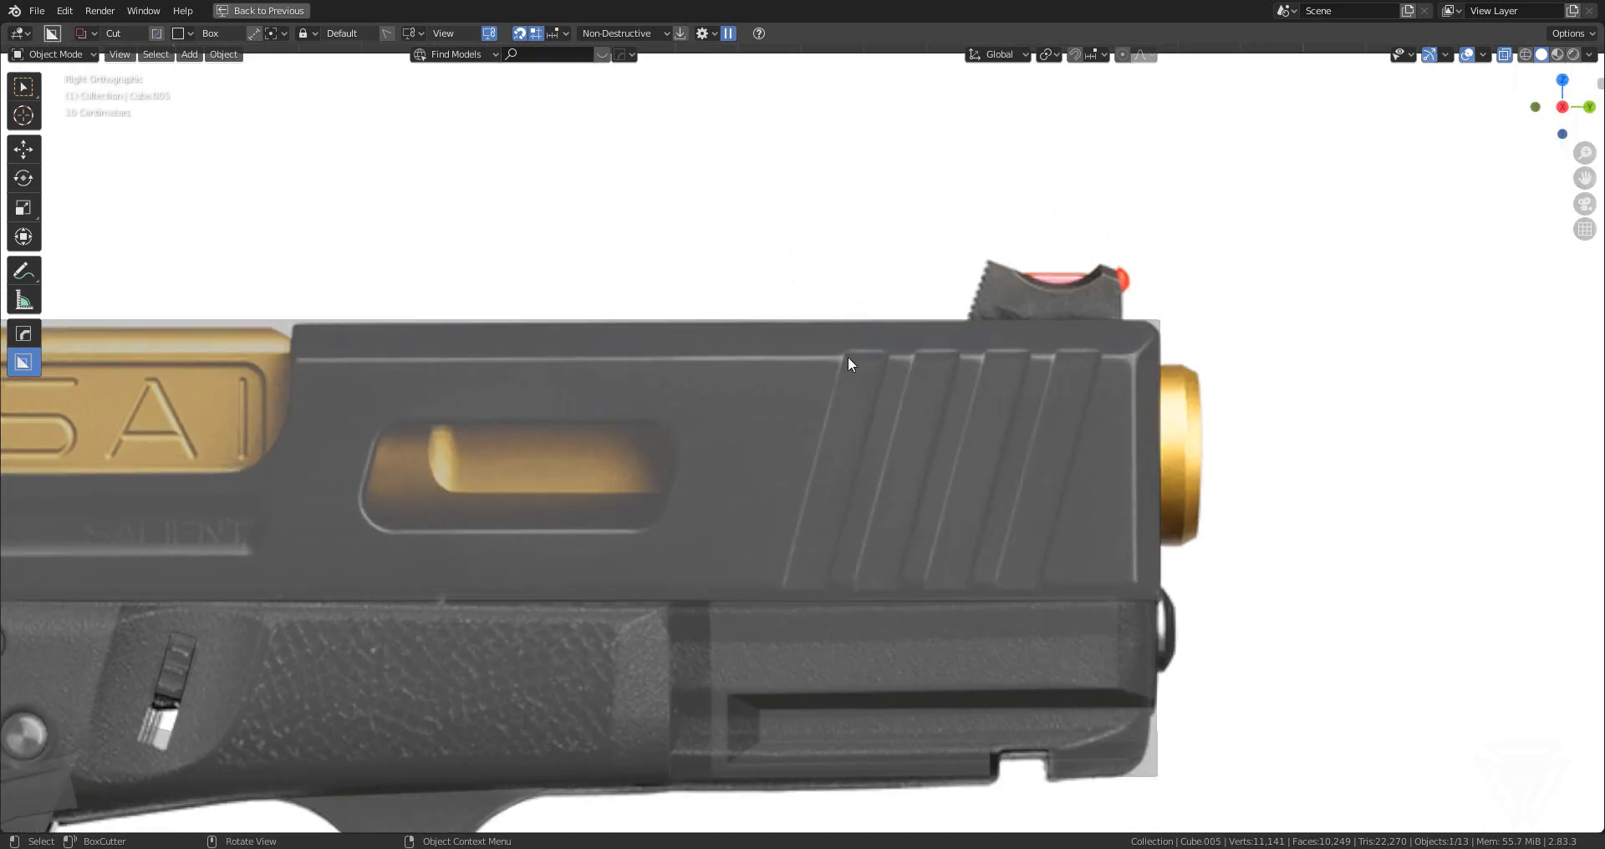
pyautogui.moveTo(843, 267)
pyautogui.mouseDown()
pyautogui.moveTo(885, 659)
pyautogui.moveTo(843, 680)
pyautogui.mouseUp()
pyautogui.press('r')
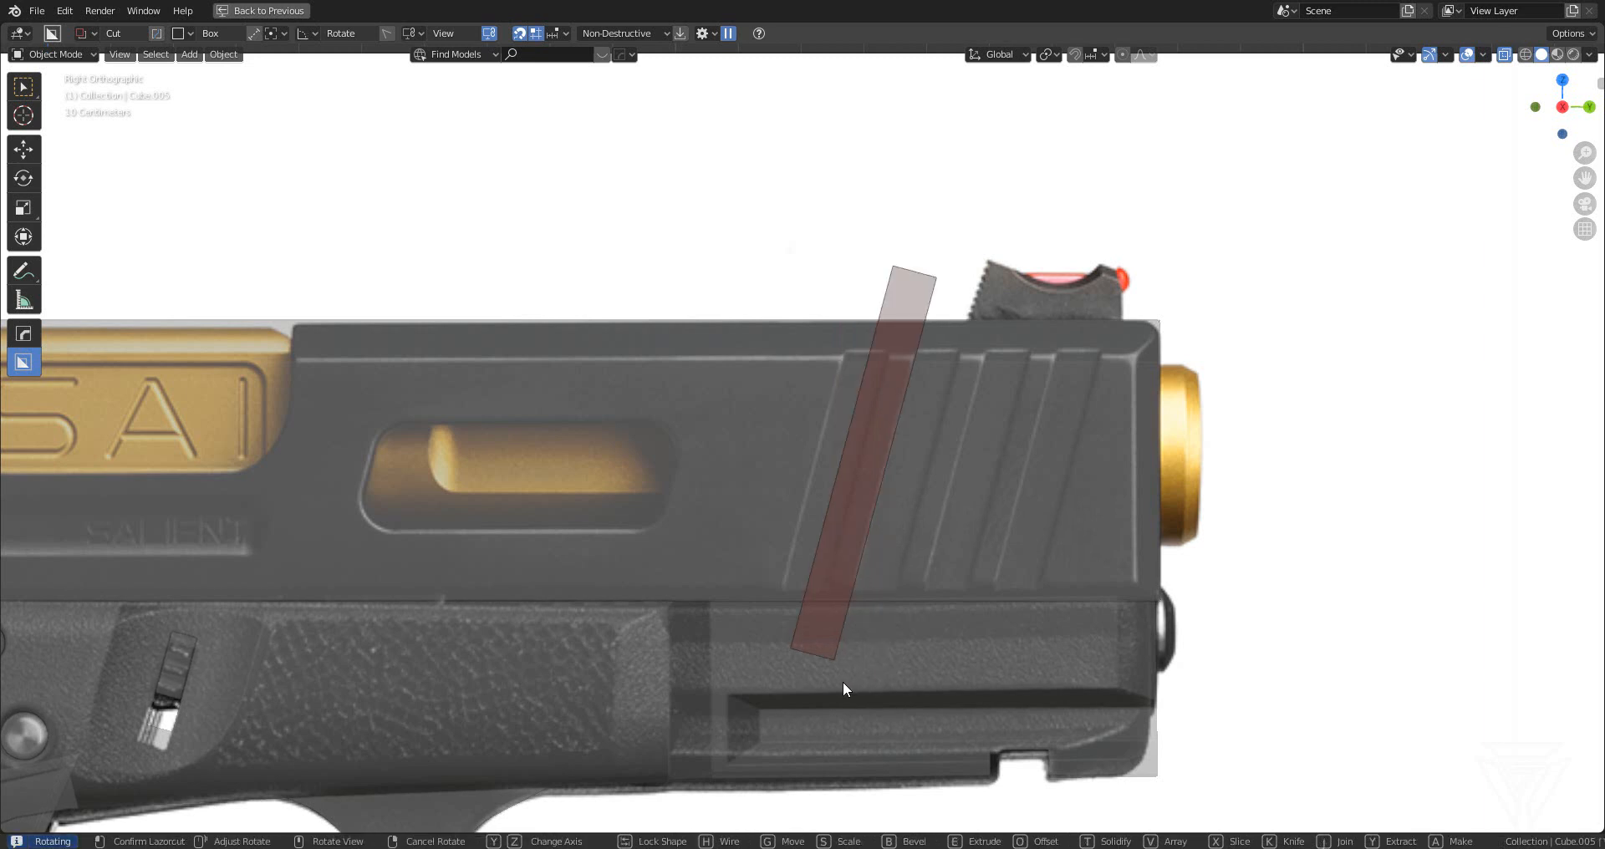
pyautogui.press('Tab')
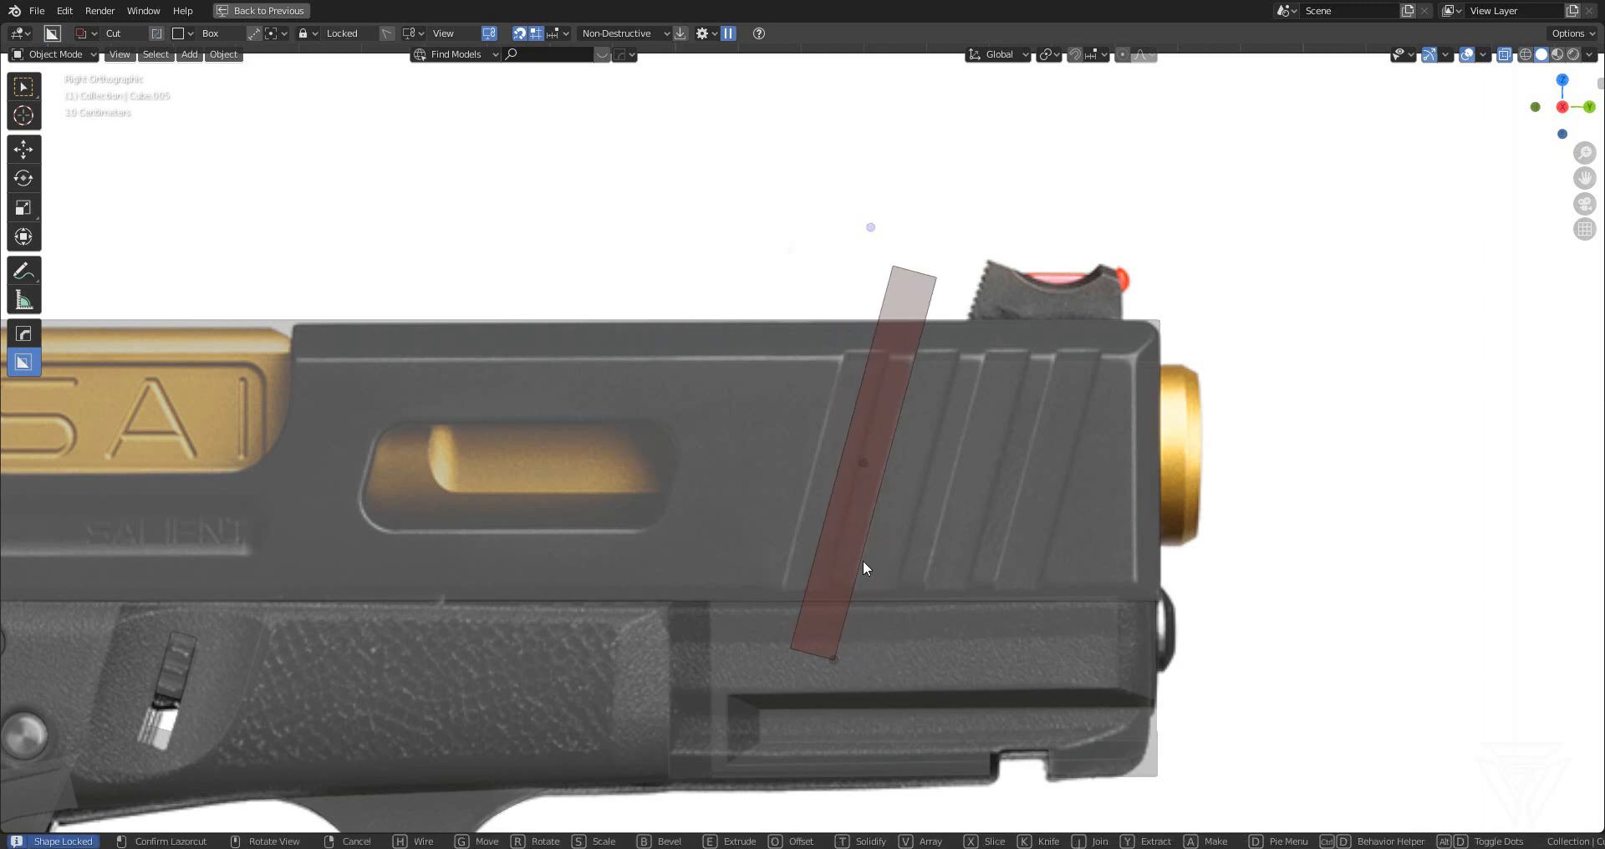
pyautogui.press('g')
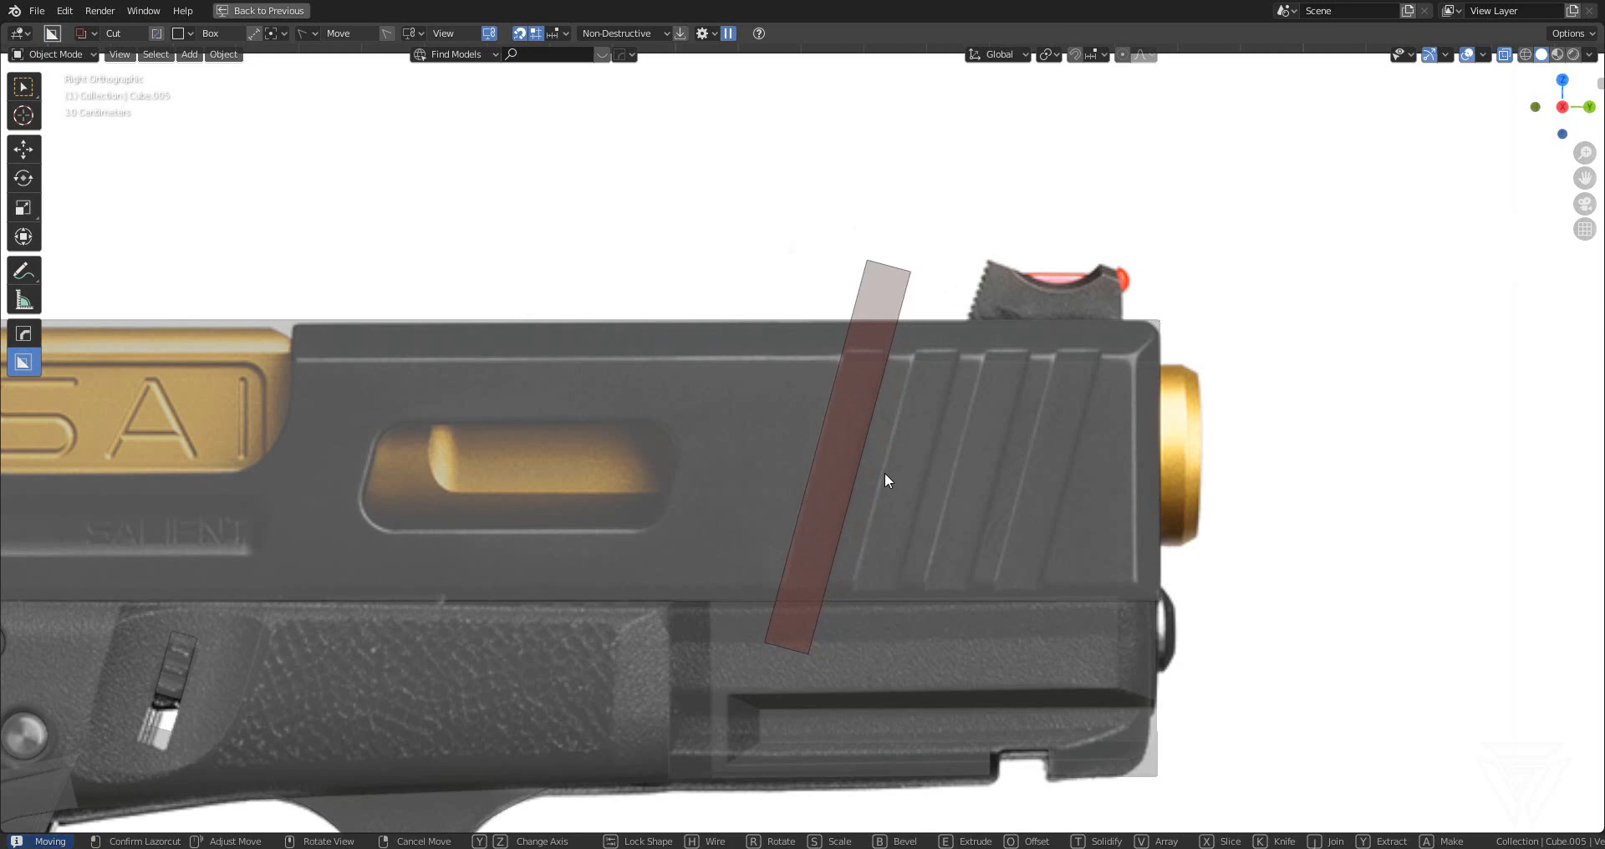
pyautogui.press('Tab')
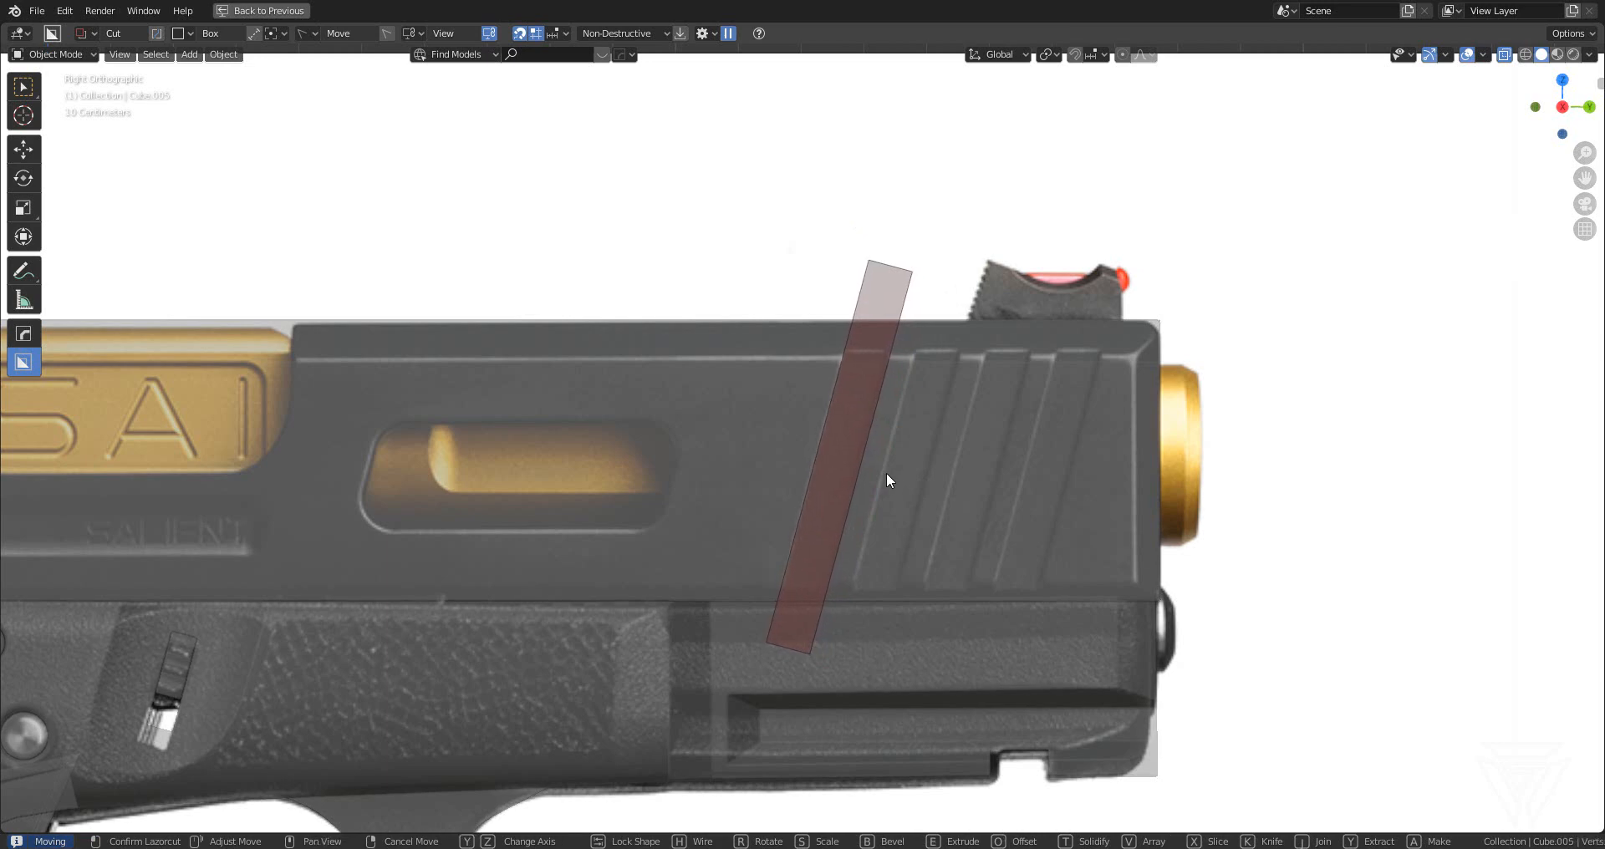
pyautogui.click(1036, 530)
# - Move the slanted cutter outward along X so it cuts only a shallow groove in the slide's side
pyautogui.scroll(-5, 1036, 530)
pyautogui.moveTo(928, 535); pyautogui.dragTo(984, 579, button='middle')
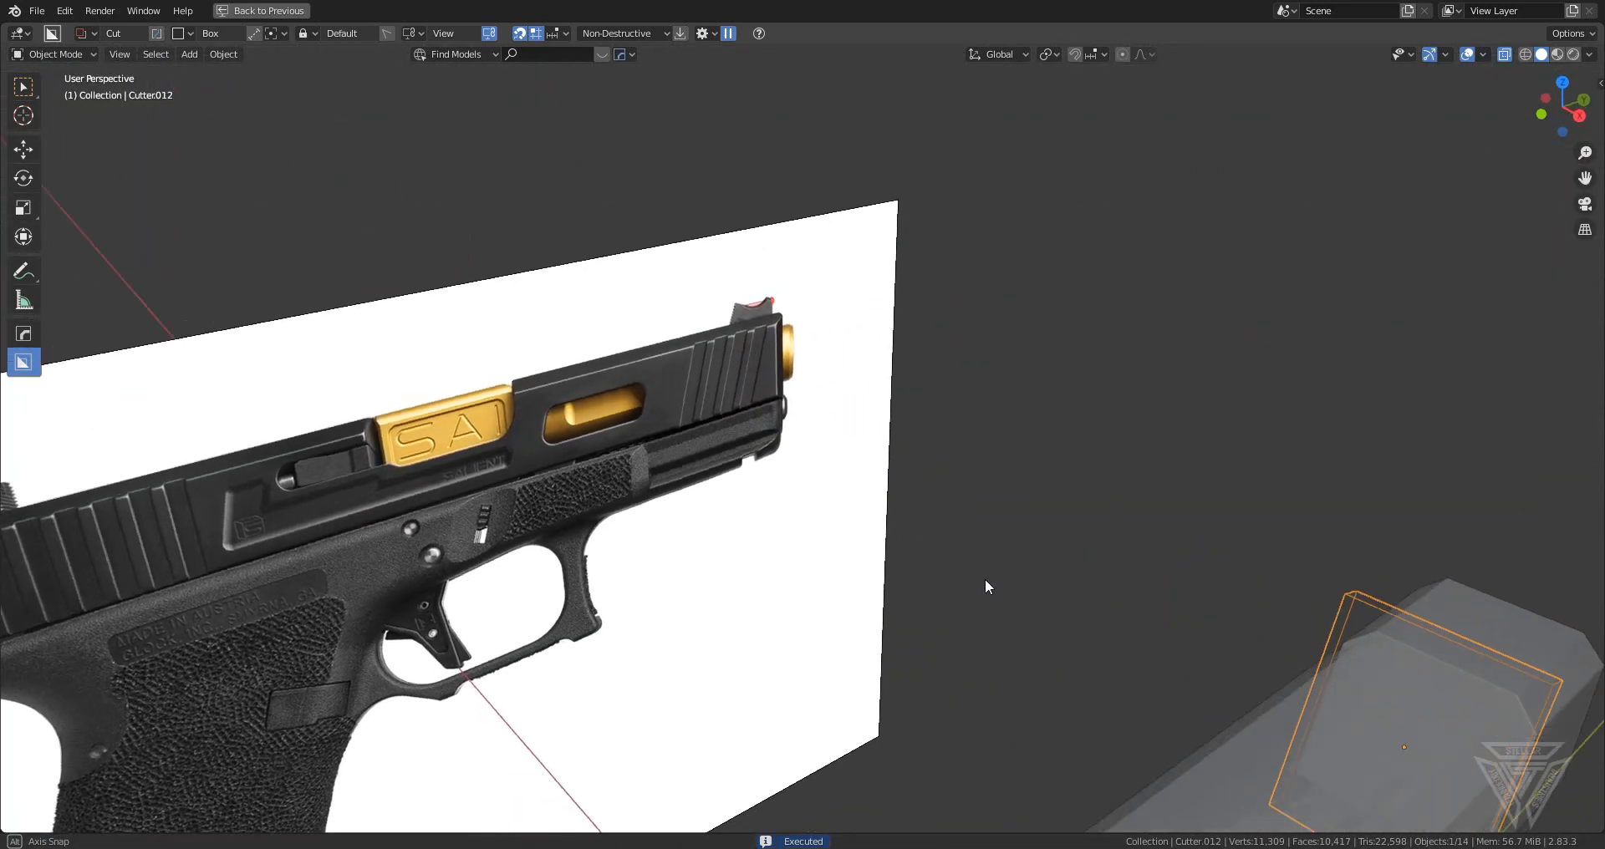
pyautogui.scroll(2, 985, 578)
pyautogui.keyDown('shift'); pyautogui.moveTo(1170, 585); pyautogui.dragTo(1052, 493, button='middle'); pyautogui.keyUp('shift')
pyautogui.scroll(-2, 946, 424)
pyautogui.press('g')
pyautogui.press('x')
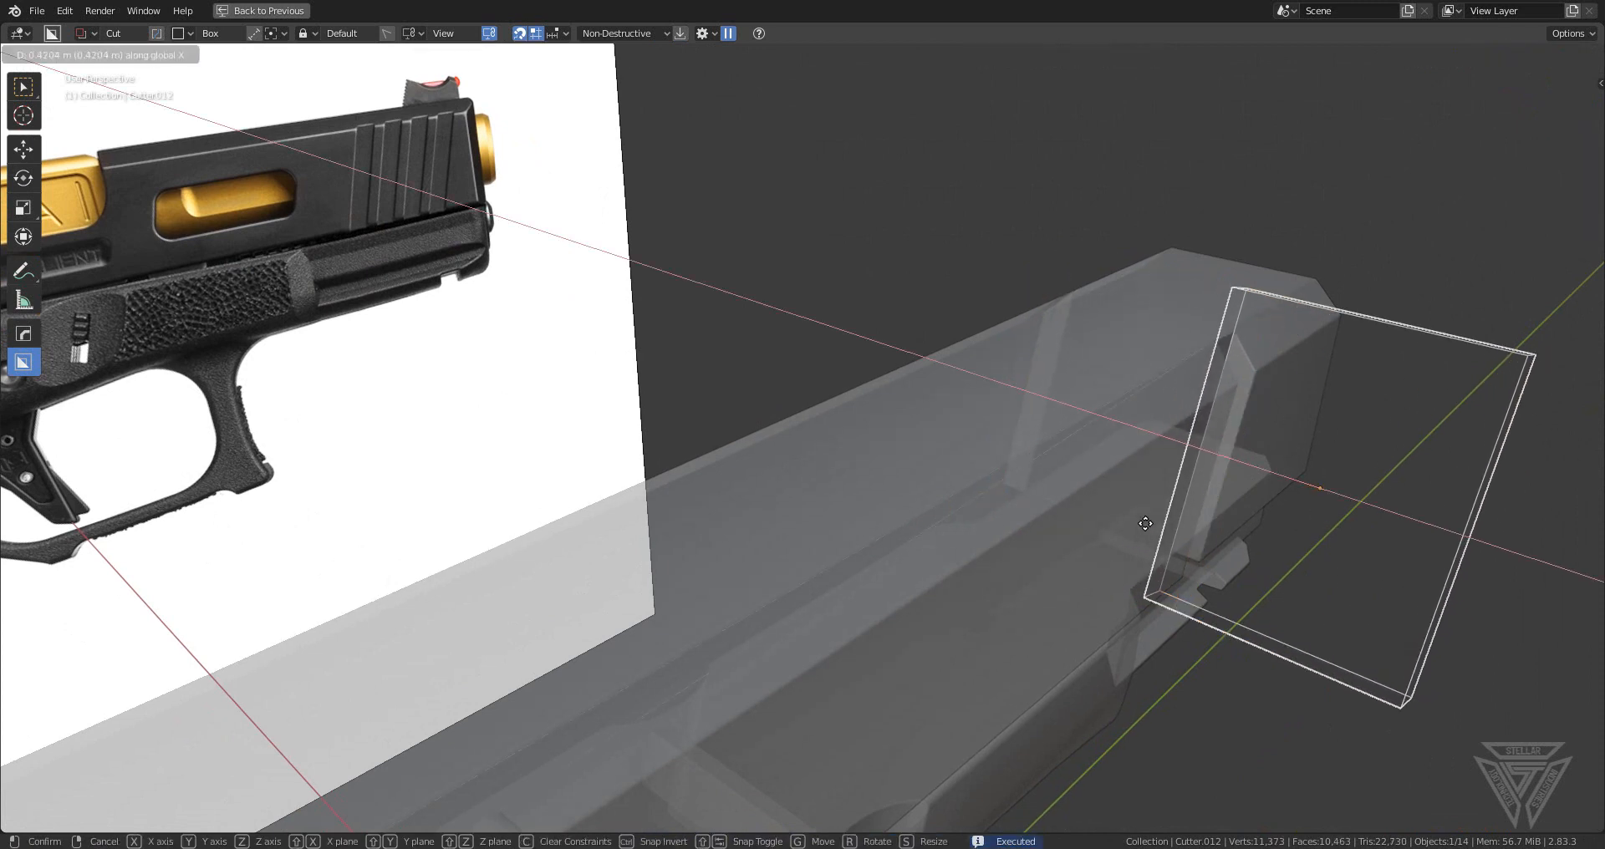
pyautogui.click(1199, 563)
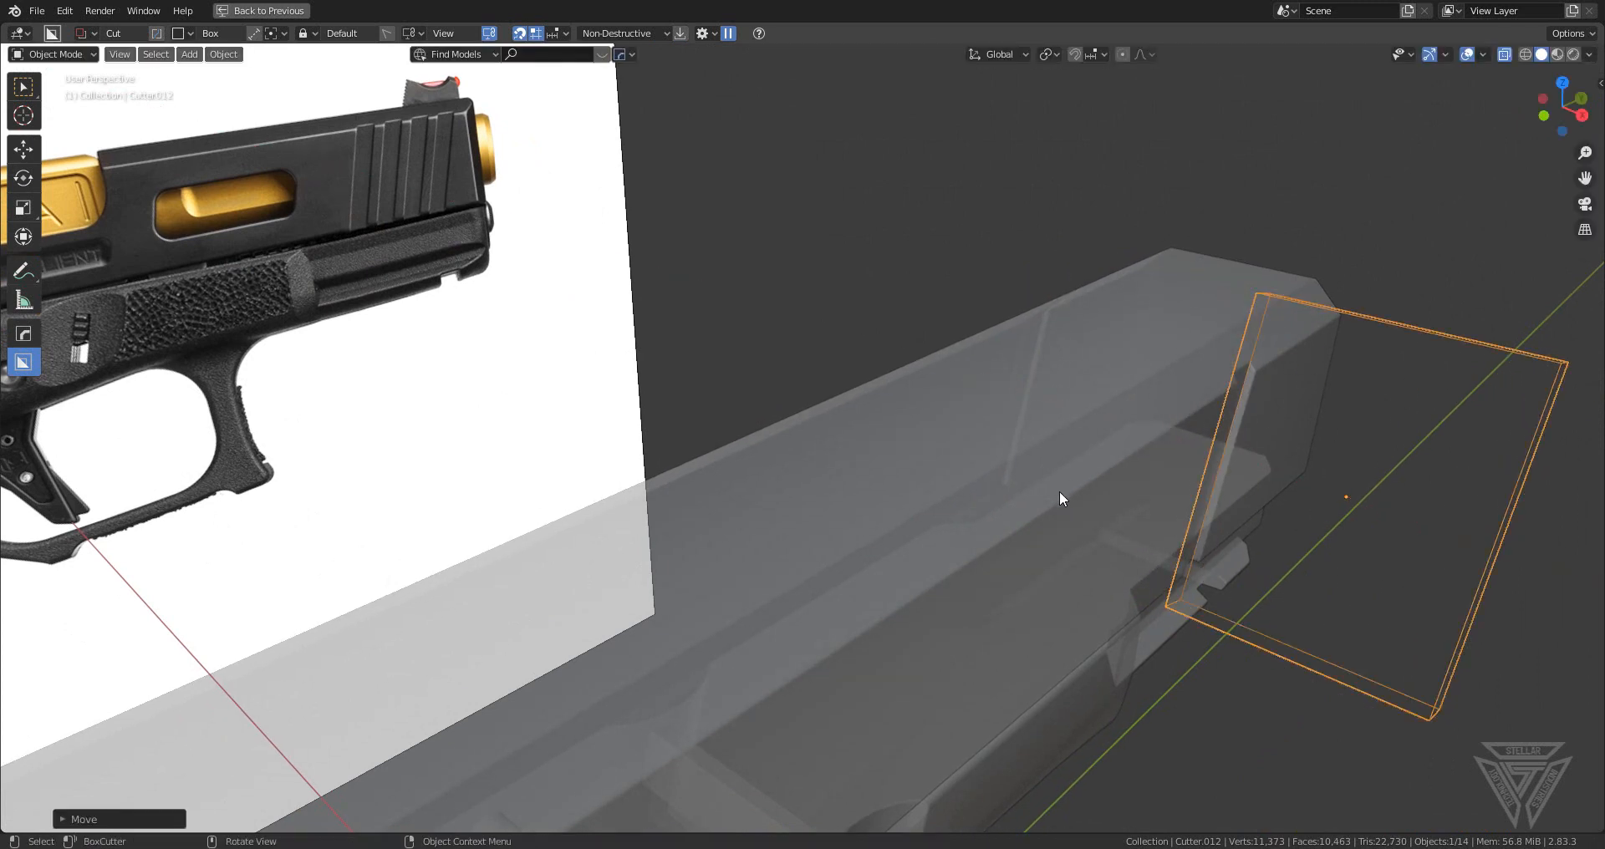
# - Apply the slanted cutter's rotation and scale, and turn off X-ray display
pyautogui.keyDown('shift'); pyautogui.moveTo(1256, 519); pyautogui.dragTo(1020, 453); pyautogui.keyUp('shift')
pyautogui.keyDown('shift'); pyautogui.moveTo(1256, 519); pyautogui.dragTo(1020, 453, button='middle'); pyautogui.keyUp('shift')
pyautogui.hotkey('ctrl', 'a')
pyautogui.hotkey('ctrl', 'a')
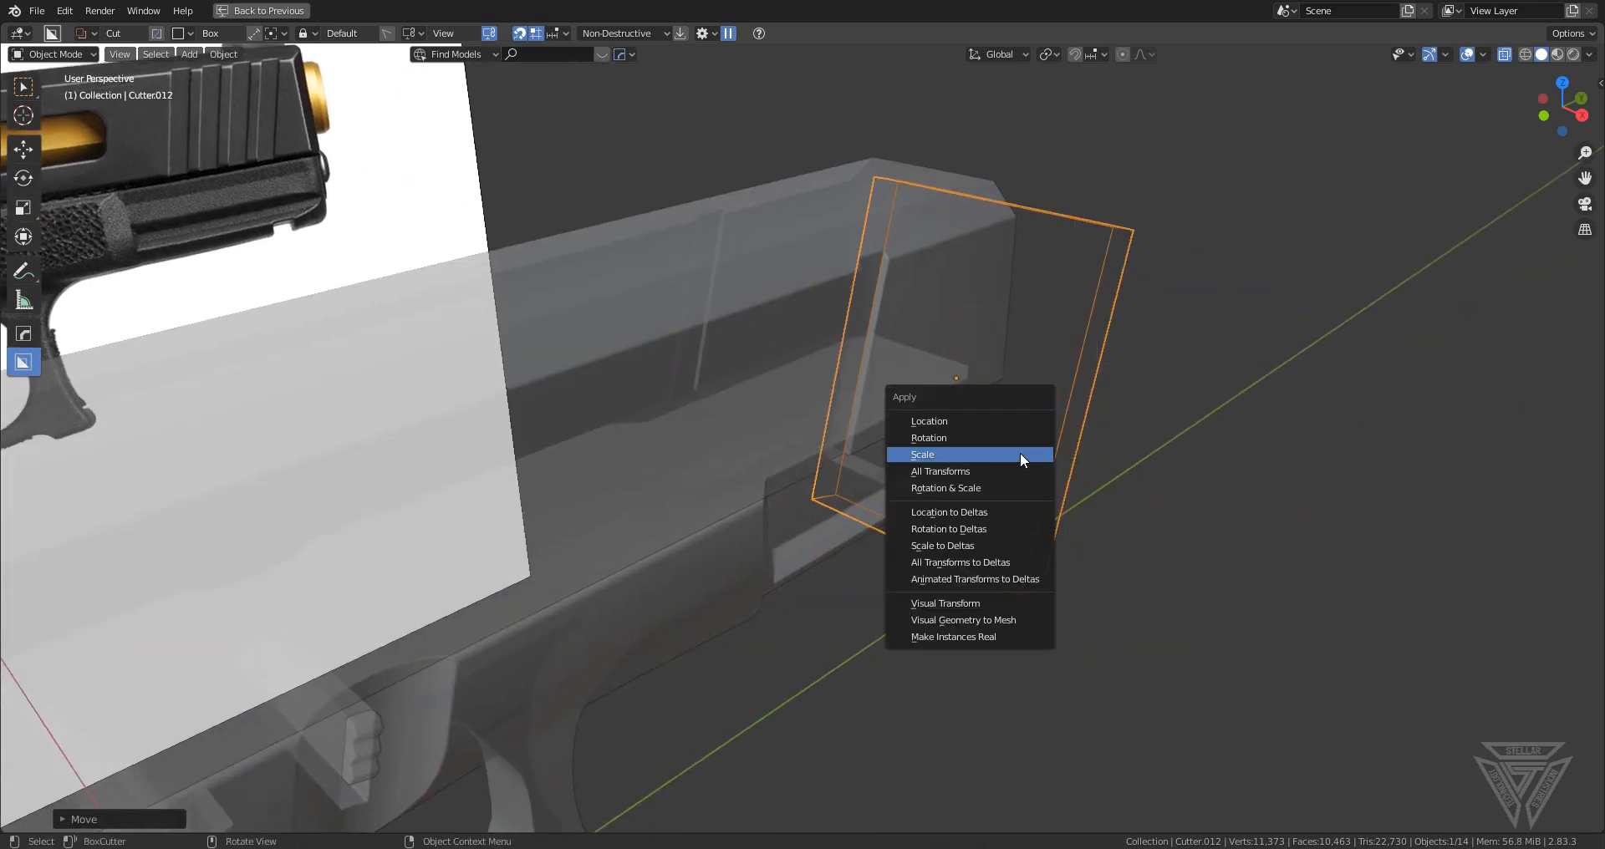
pyautogui.click(1015, 438)
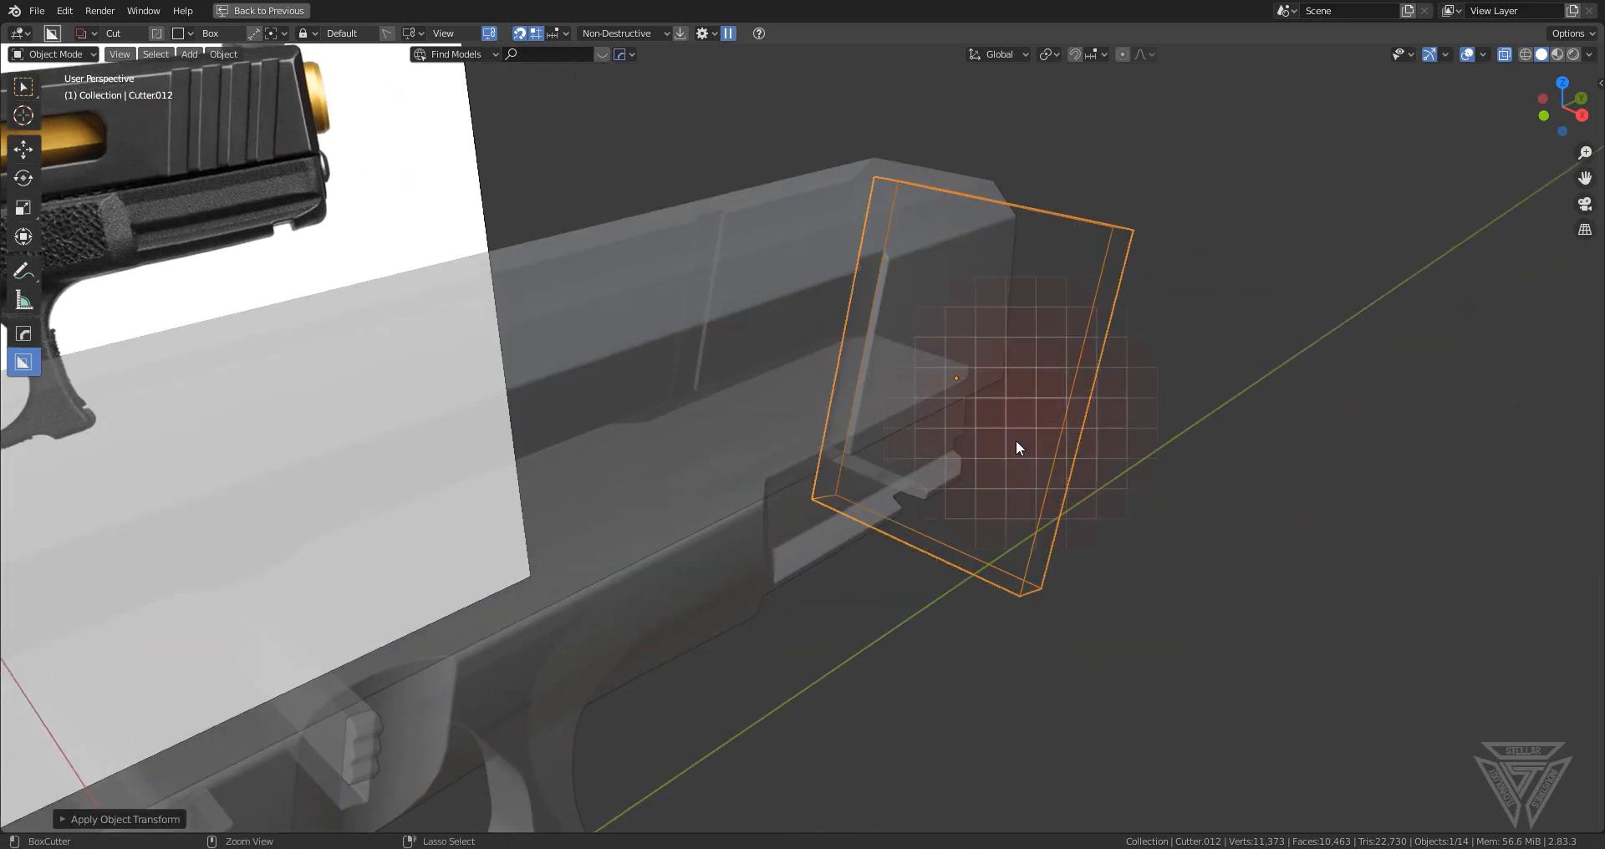
pyautogui.hotkey('ctrl', 'a')
pyautogui.click(993, 458)
pyautogui.scroll(-3, 1067, 453)
pyautogui.keyDown('shift'); pyautogui.moveTo(1067, 453); pyautogui.dragTo(1135, 582, button='middle'); pyautogui.keyUp('shift')
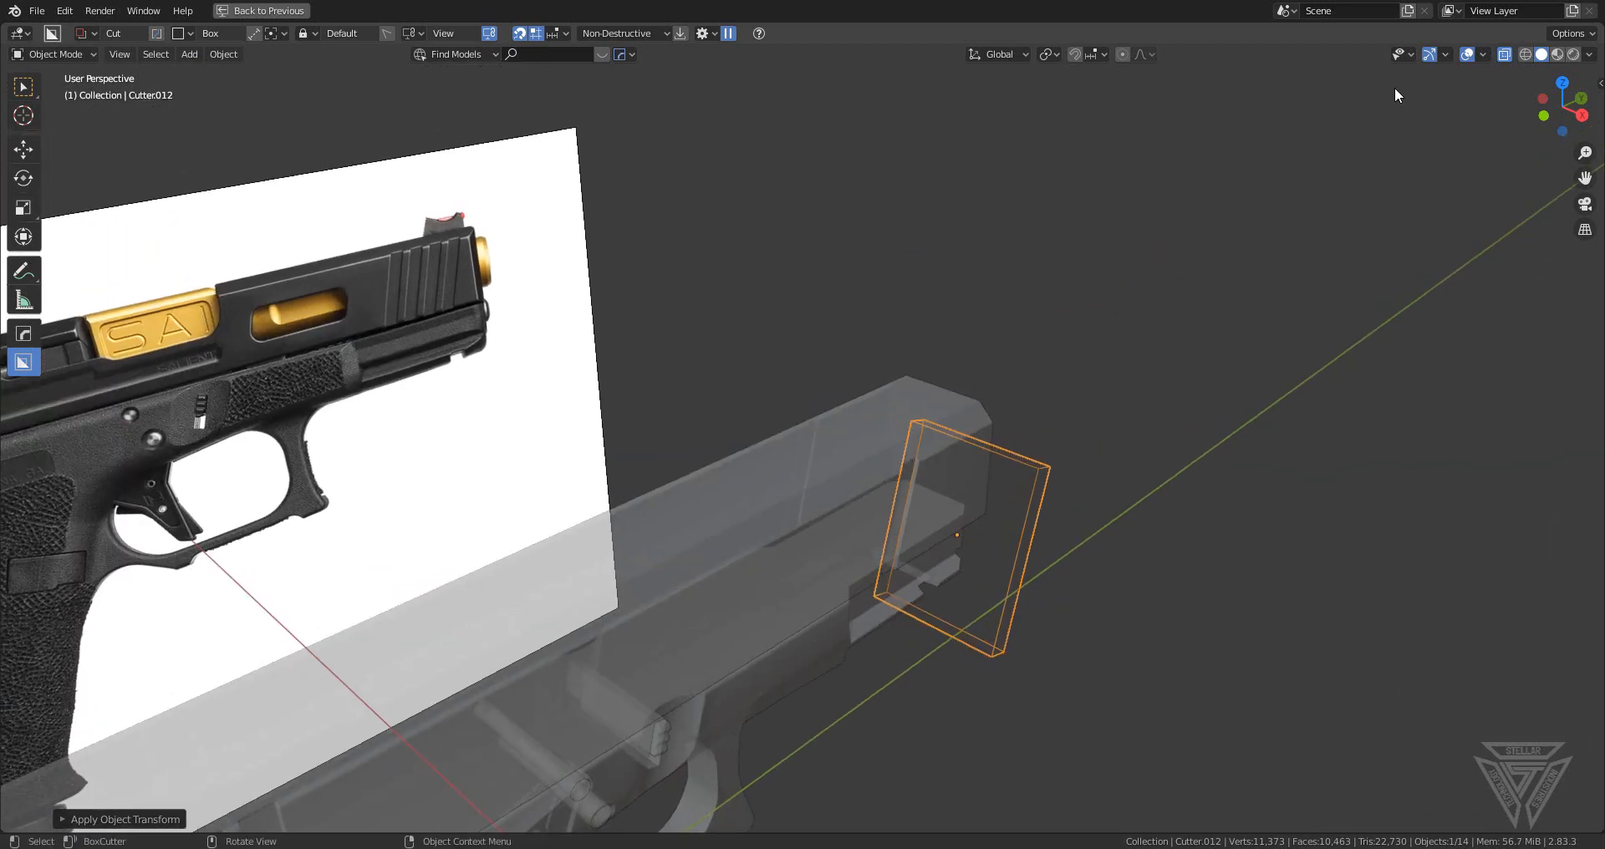
pyautogui.click(1508, 54)
pyautogui.moveTo(1210, 344); pyautogui.dragTo(1160, 331, button='middle')
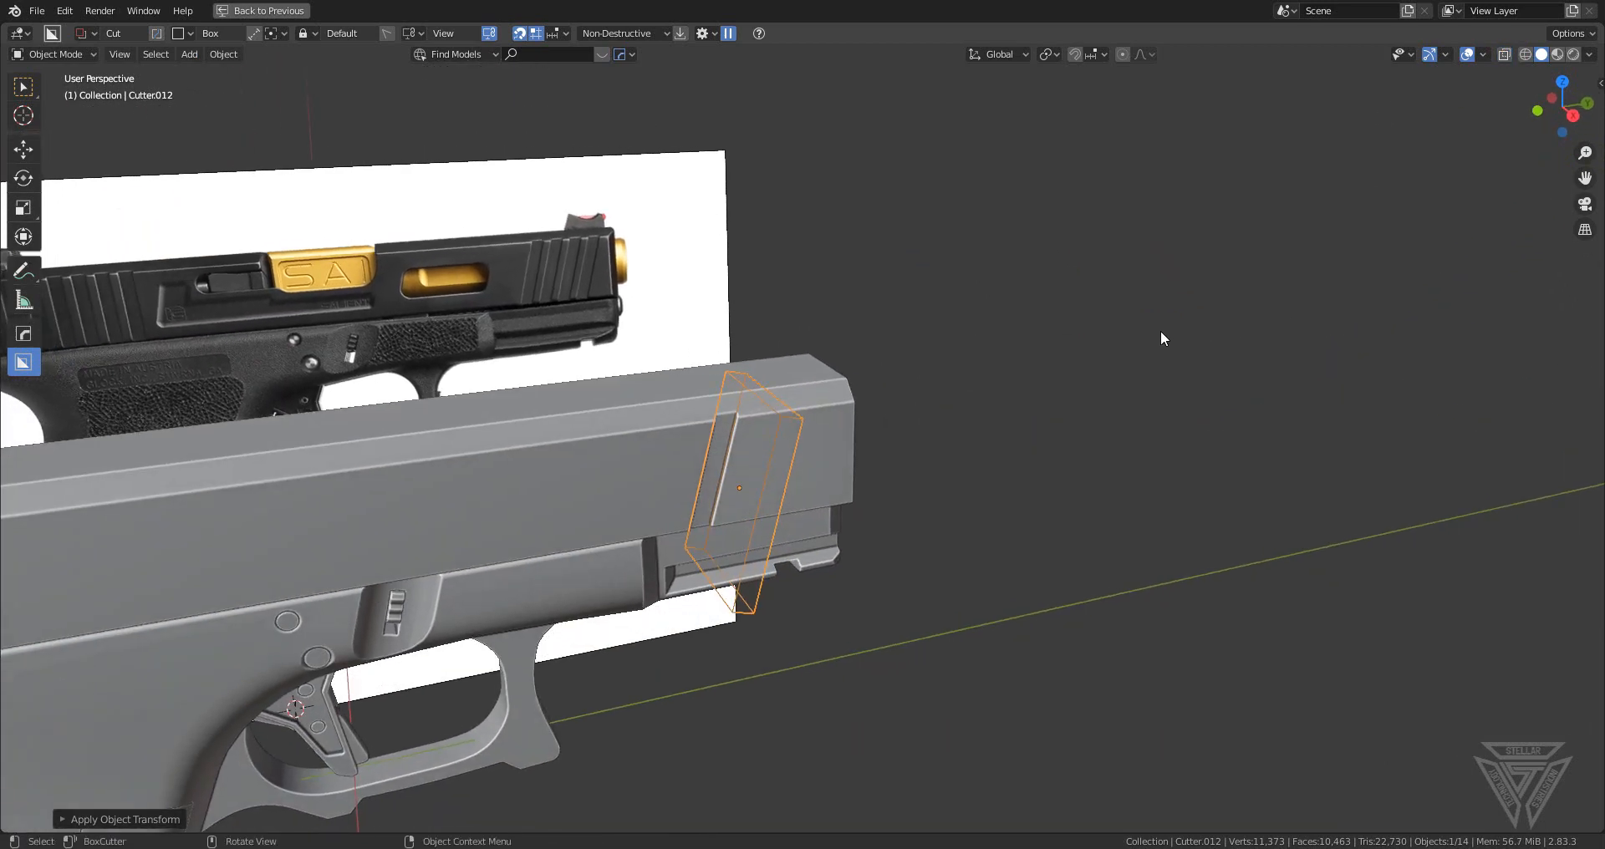
# - Apply the slanted cutter's Weld modifier and add an Array modifier to it
pyautogui.hotkey('ctrl', '`')
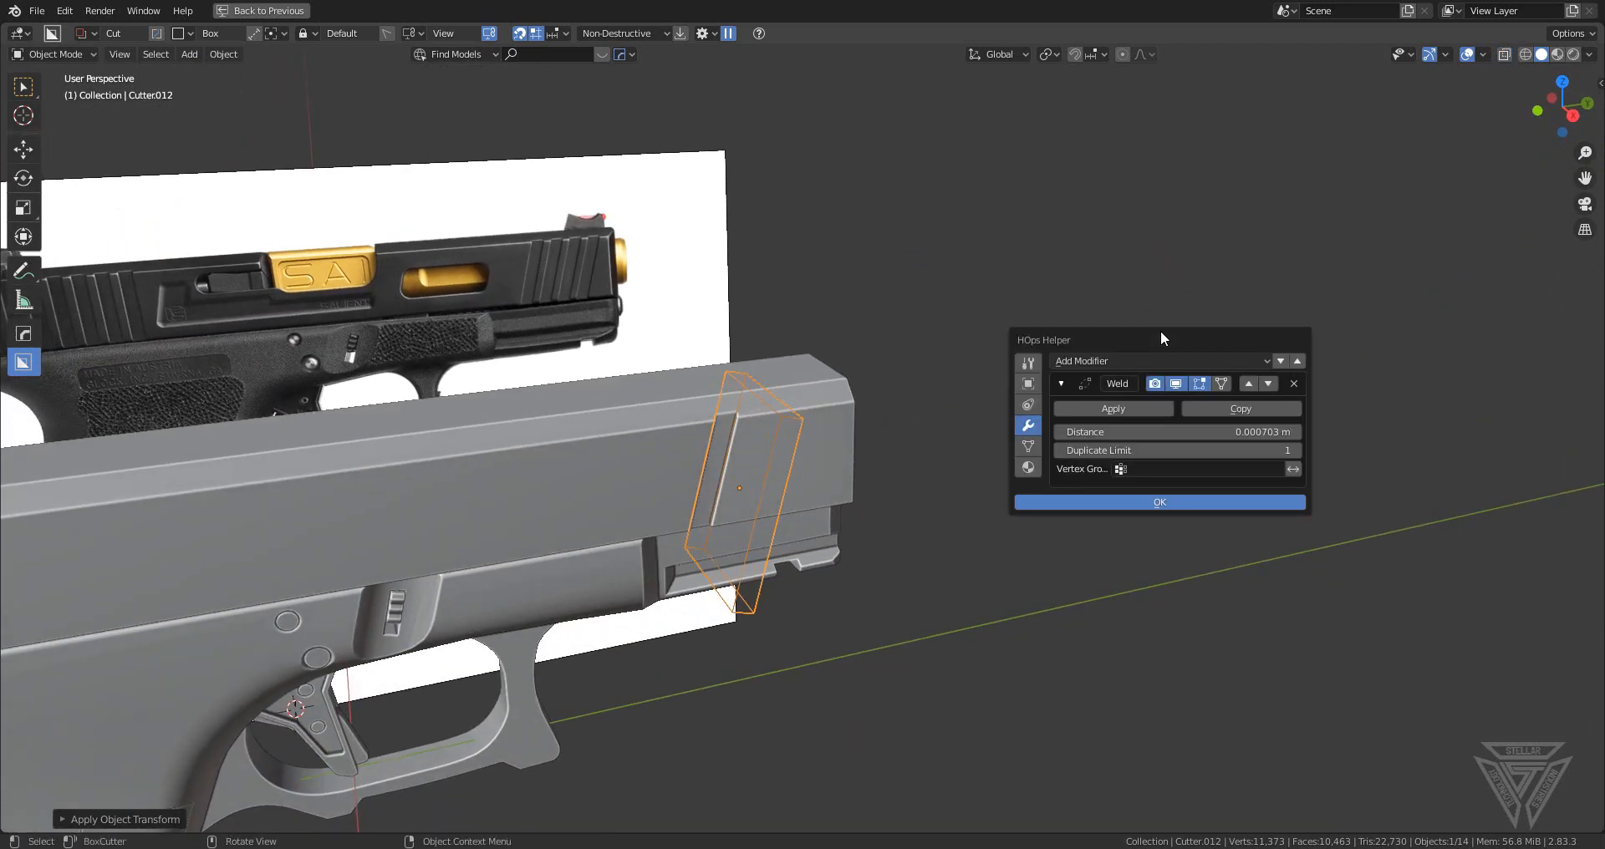
pyautogui.click(1089, 408)
pyautogui.click(1113, 363)
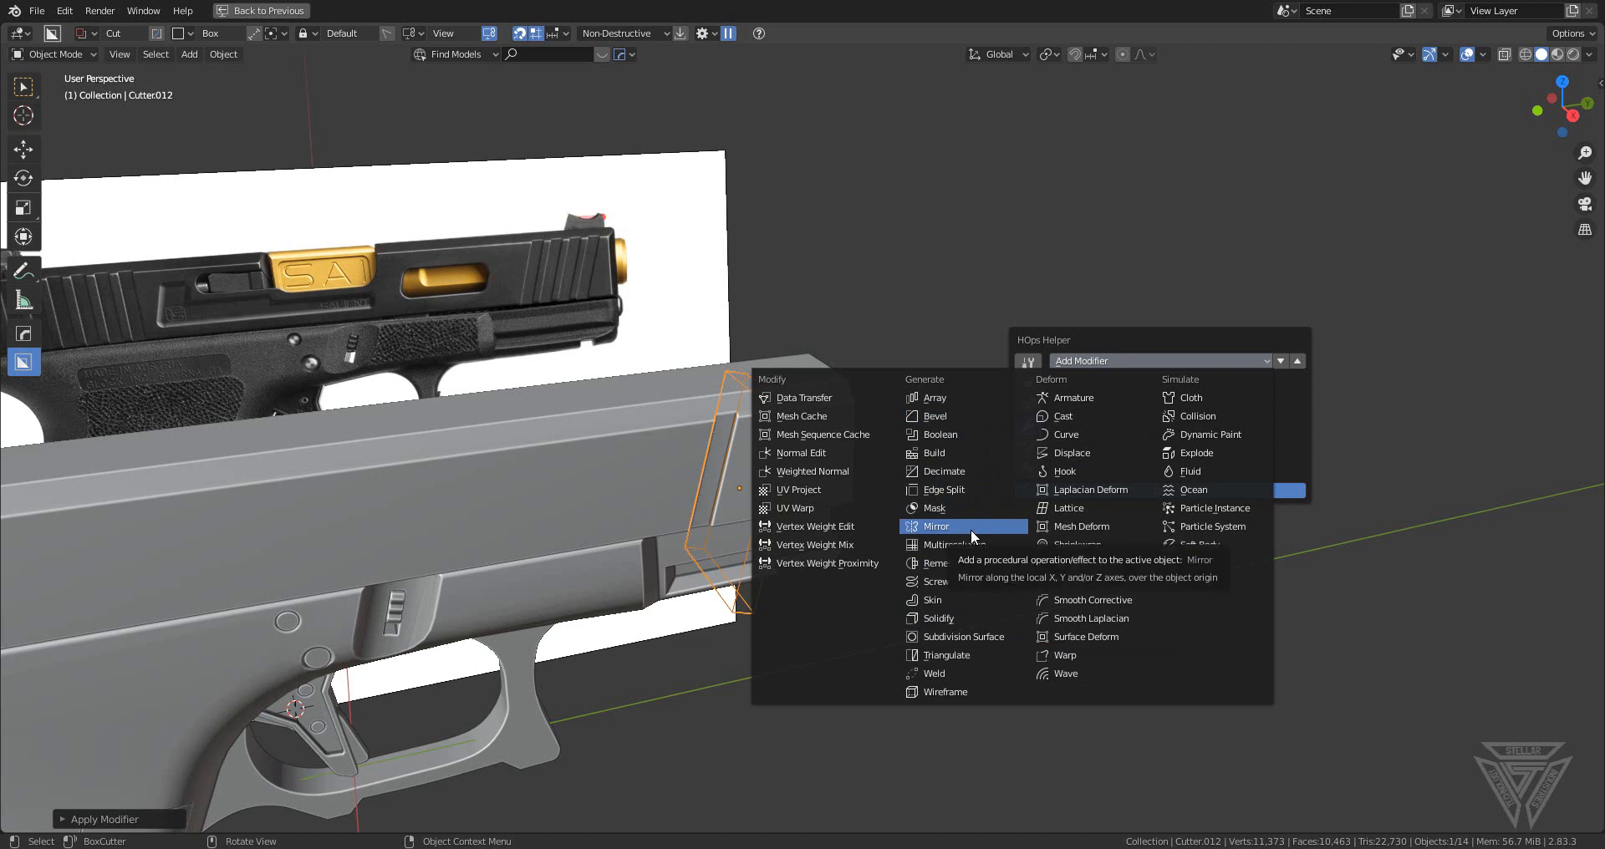
pyautogui.click(956, 399)
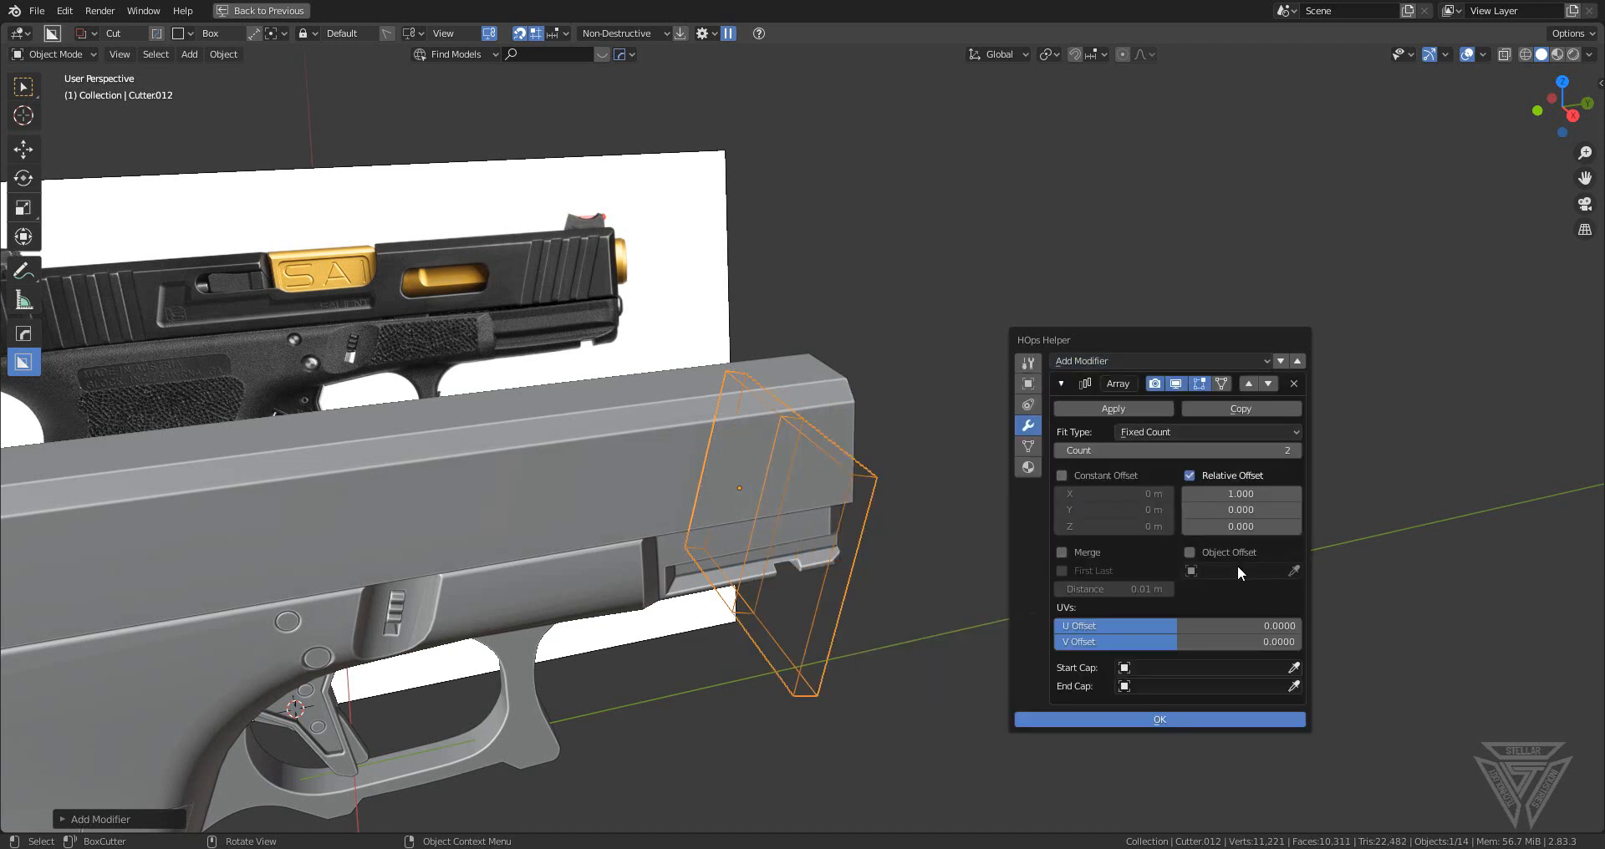
# - Set the array's relative offset to 0 on X and 0.5 on Y, and show the grooves in right orthographic view
pyautogui.write('0')
pyautogui.press('Return')
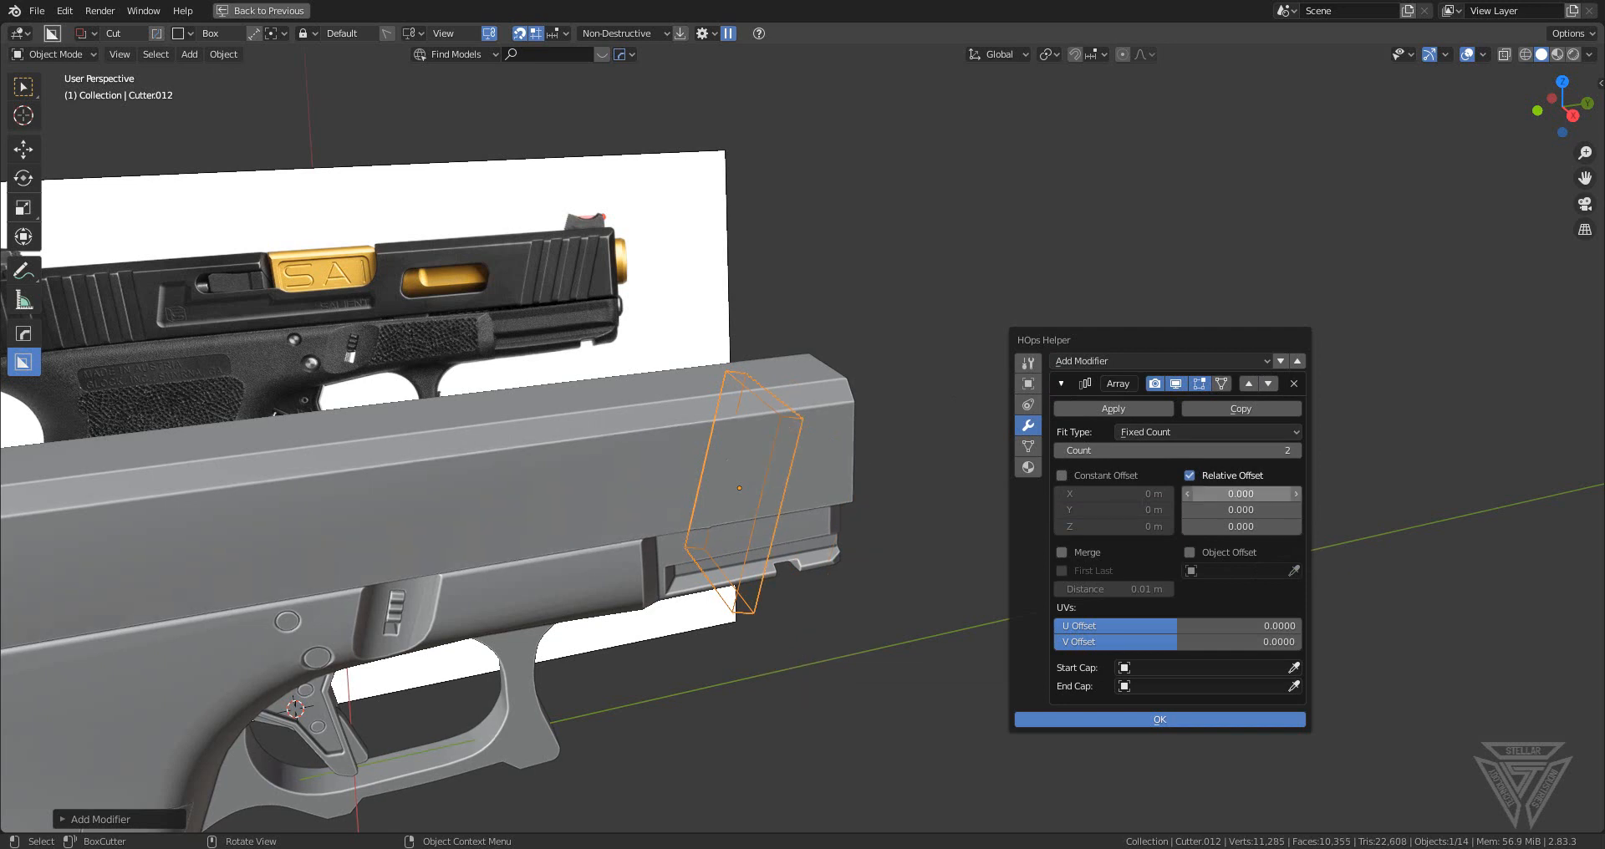
pyautogui.moveTo(1234, 509); pyautogui.dragTo(1238, 509)
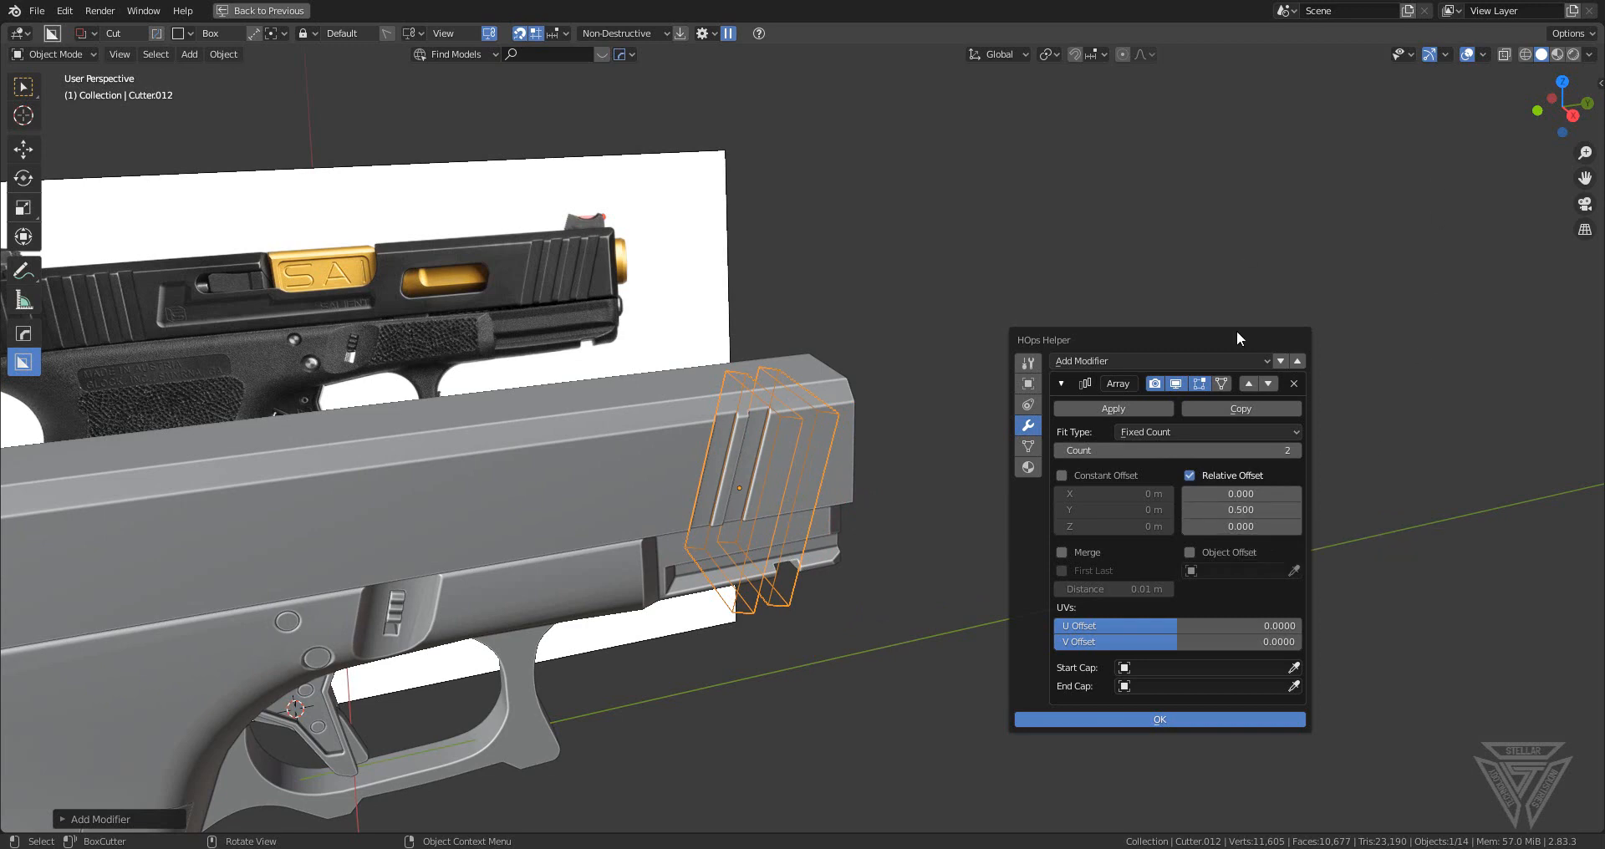
pyautogui.click(1572, 115)
pyautogui.scroll(4, 702, 499)
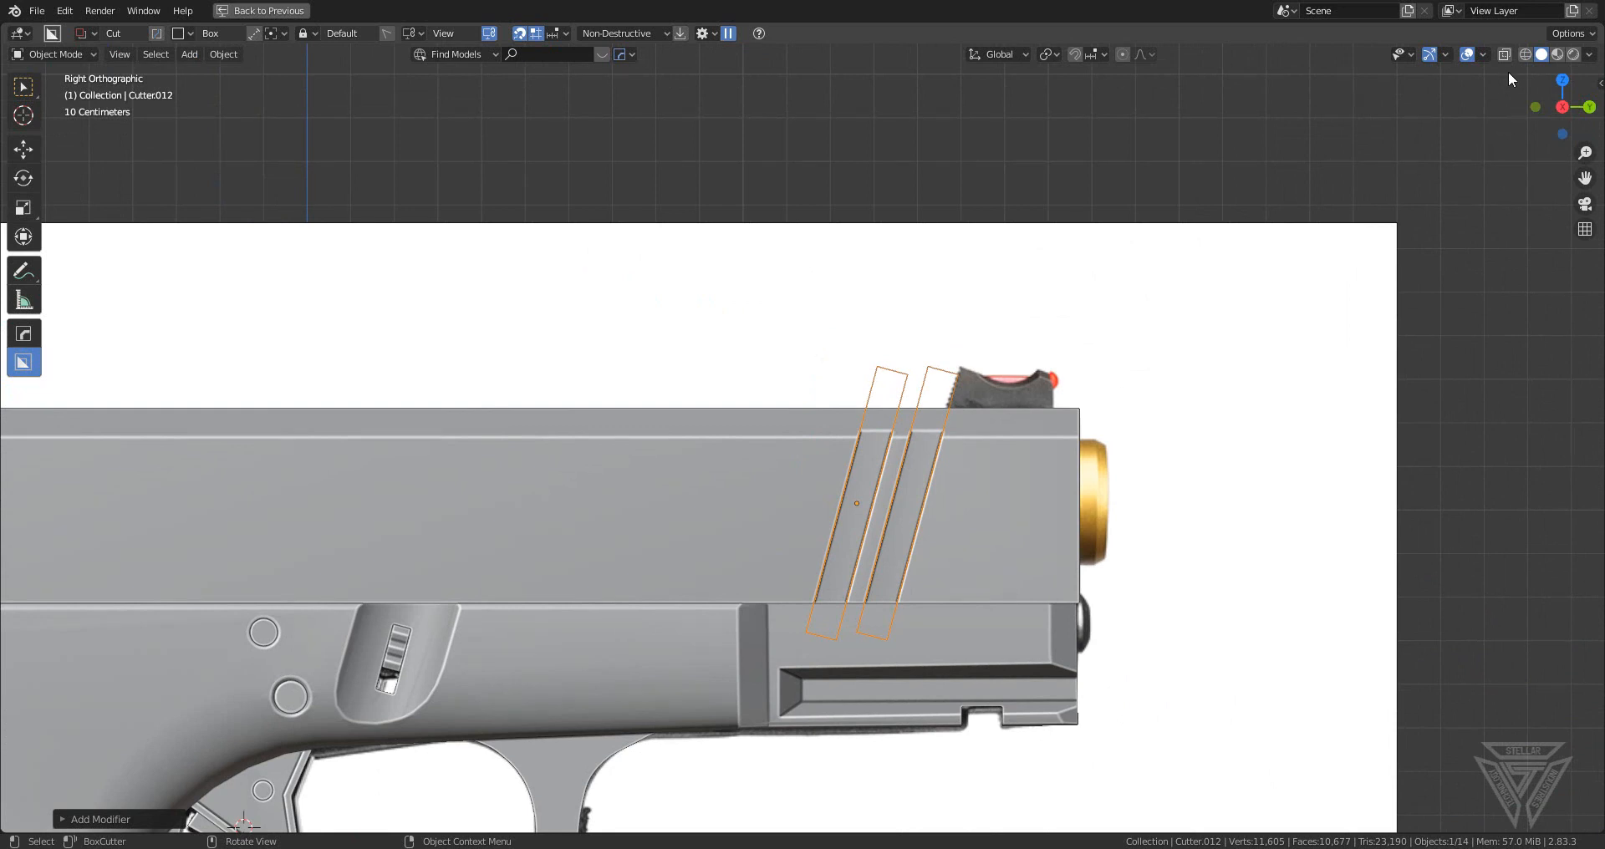
# - Set the cutter's Array to a count of 4 with a relative Y offset of 0.48, matching the reference's front serrations
pyautogui.click(1503, 55)
pyautogui.scroll(4, 1232, 425)
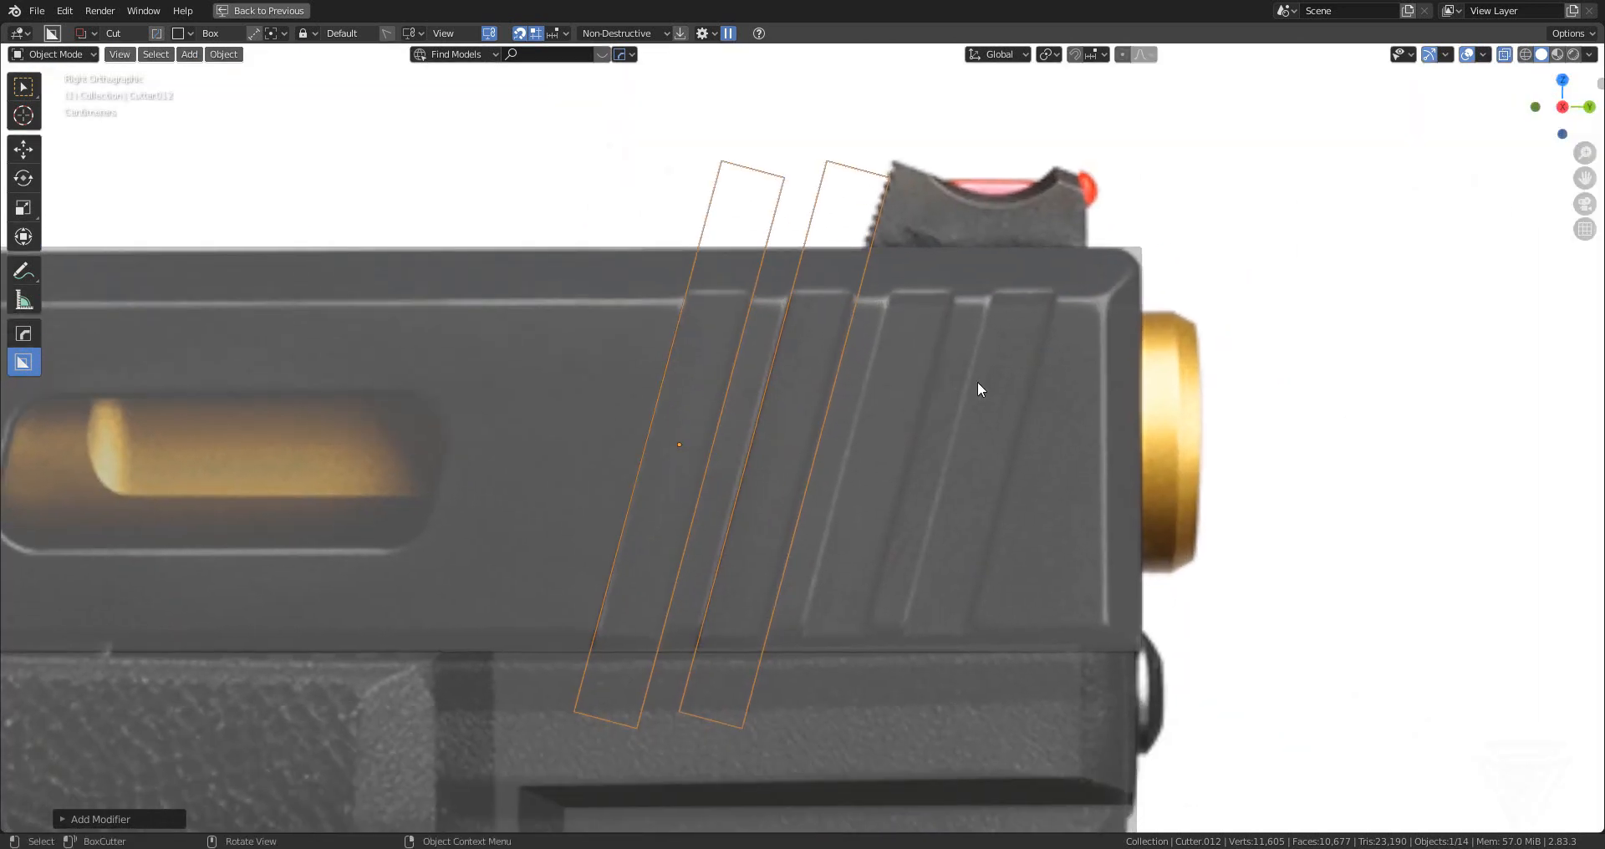
pyautogui.hotkey('ctrl', '`')
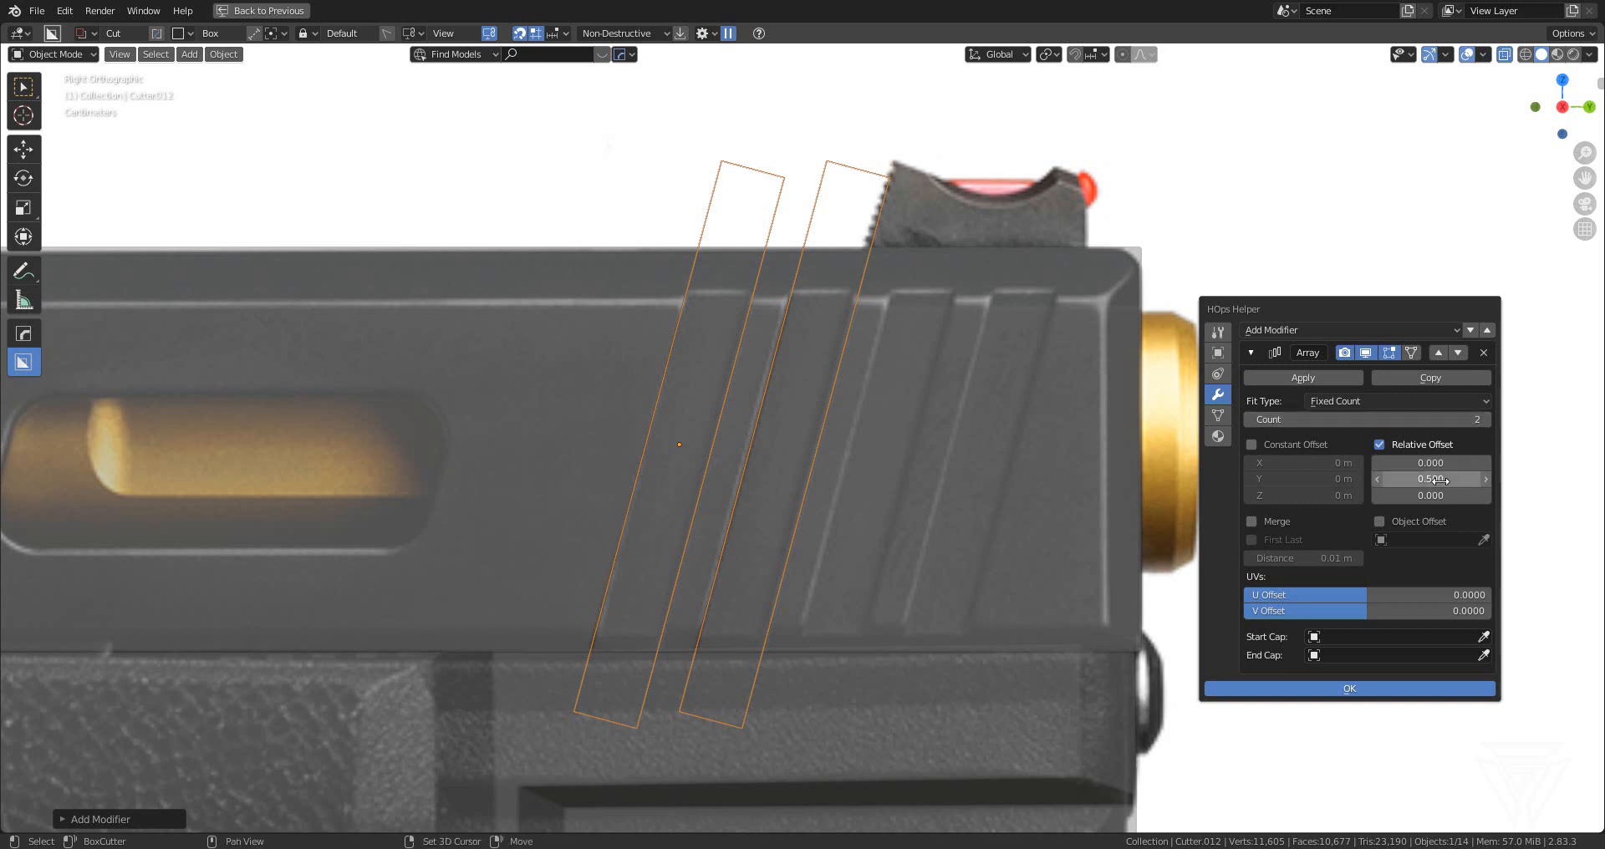
pyautogui.moveTo(1430, 479); pyautogui.dragTo(1416, 479)
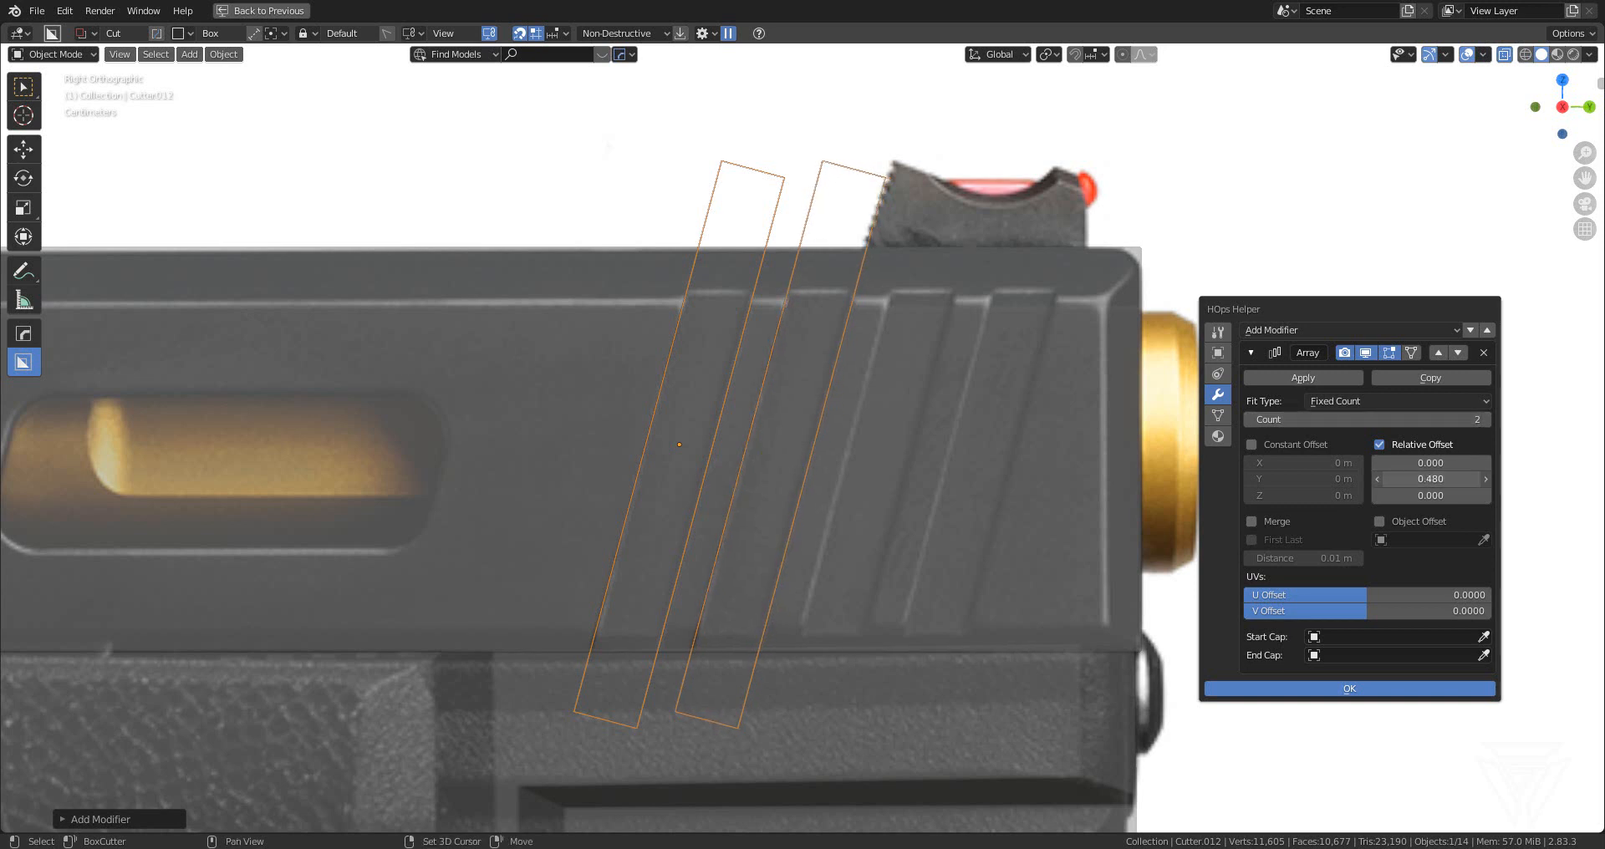
pyautogui.click(1486, 419)
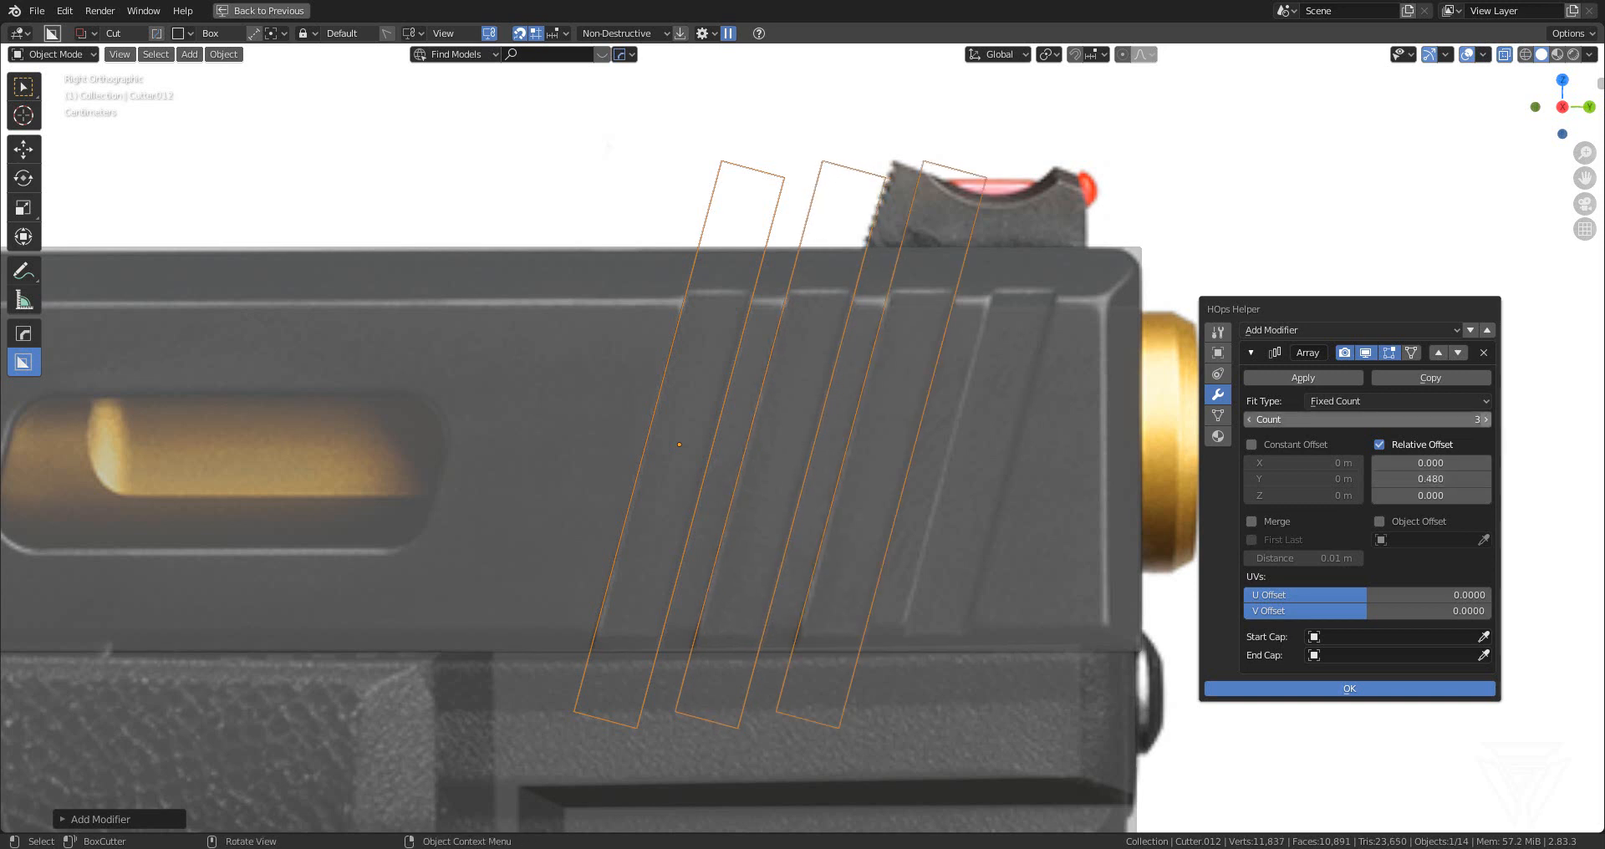
pyautogui.click(1486, 418)
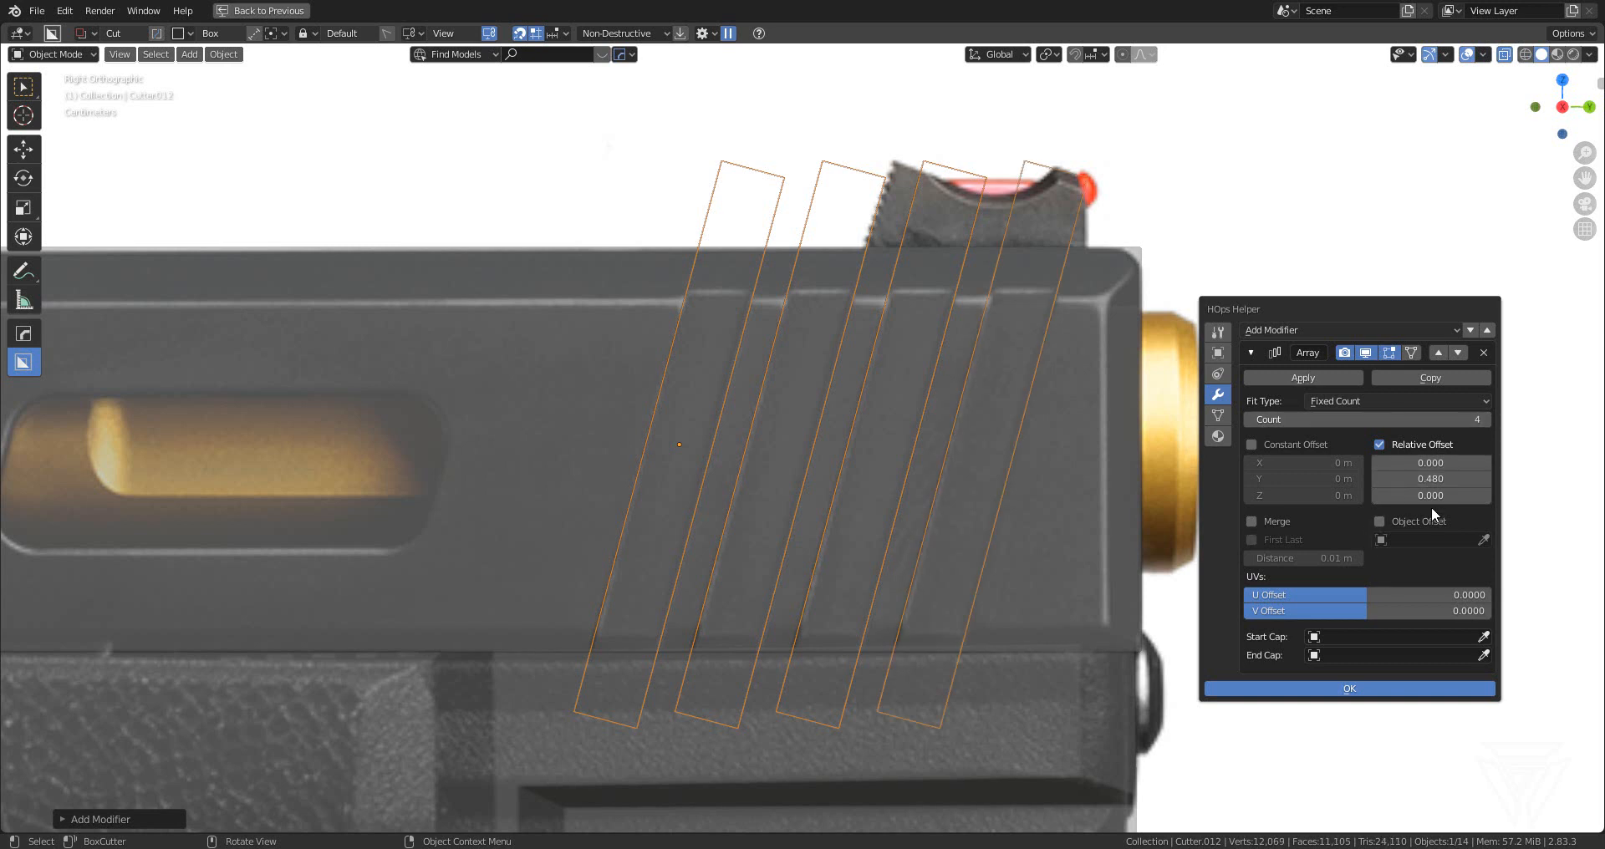
pyautogui.moveTo(1426, 479); pyautogui.dragTo(1427, 479)
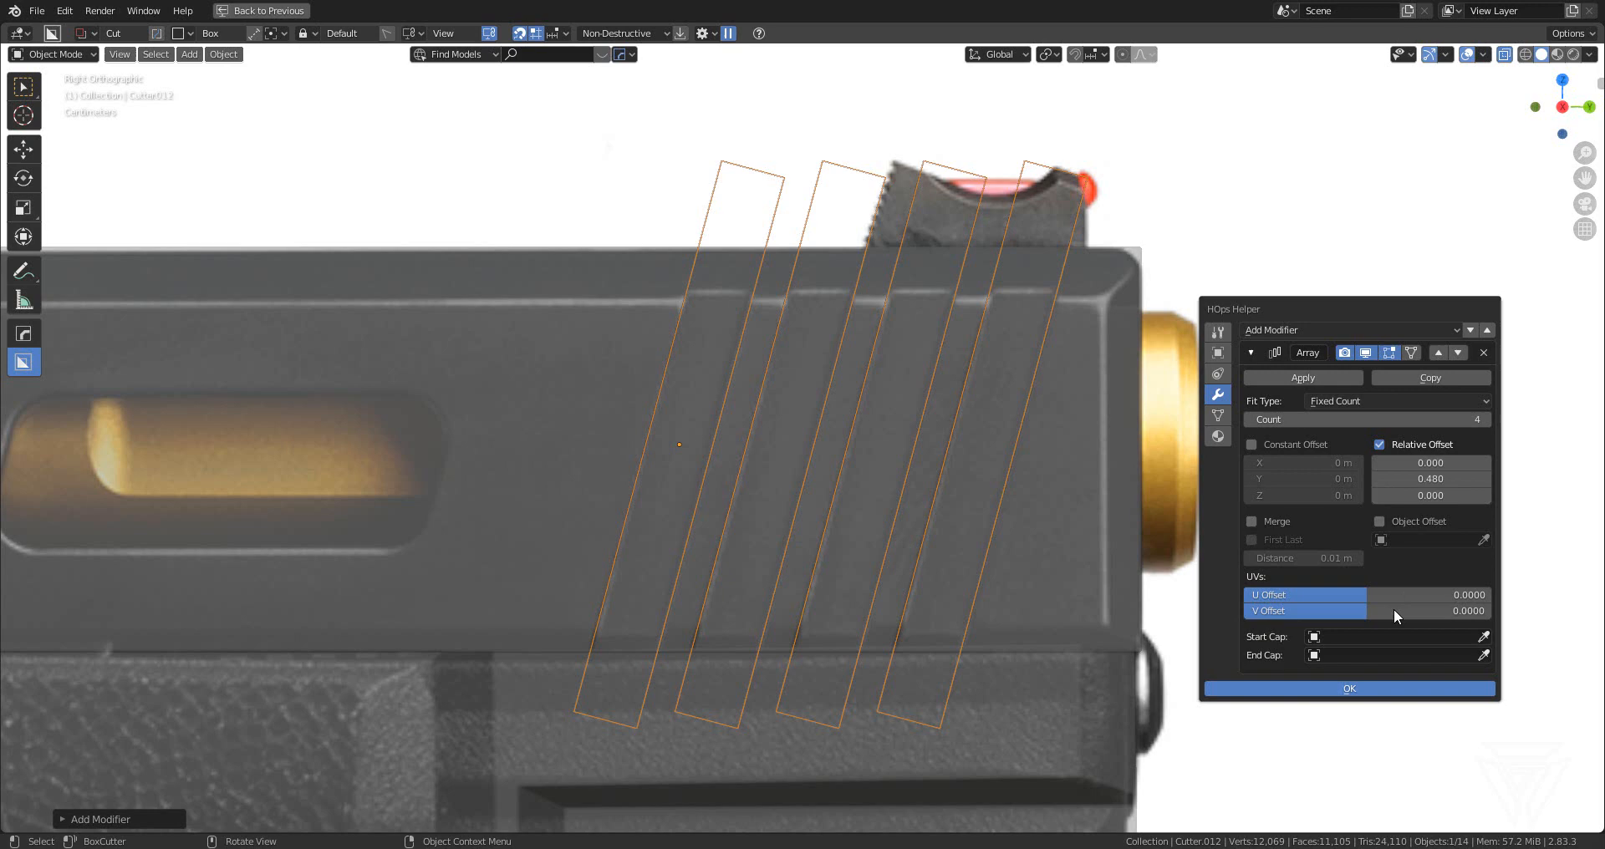
pyautogui.click(1350, 690)
# - Turn off X-ray display, inspect the slanted grooves at the slide's front, and hide the arrayed cutter
pyautogui.moveTo(1190, 584); pyautogui.dragTo(1109, 538, button='middle')
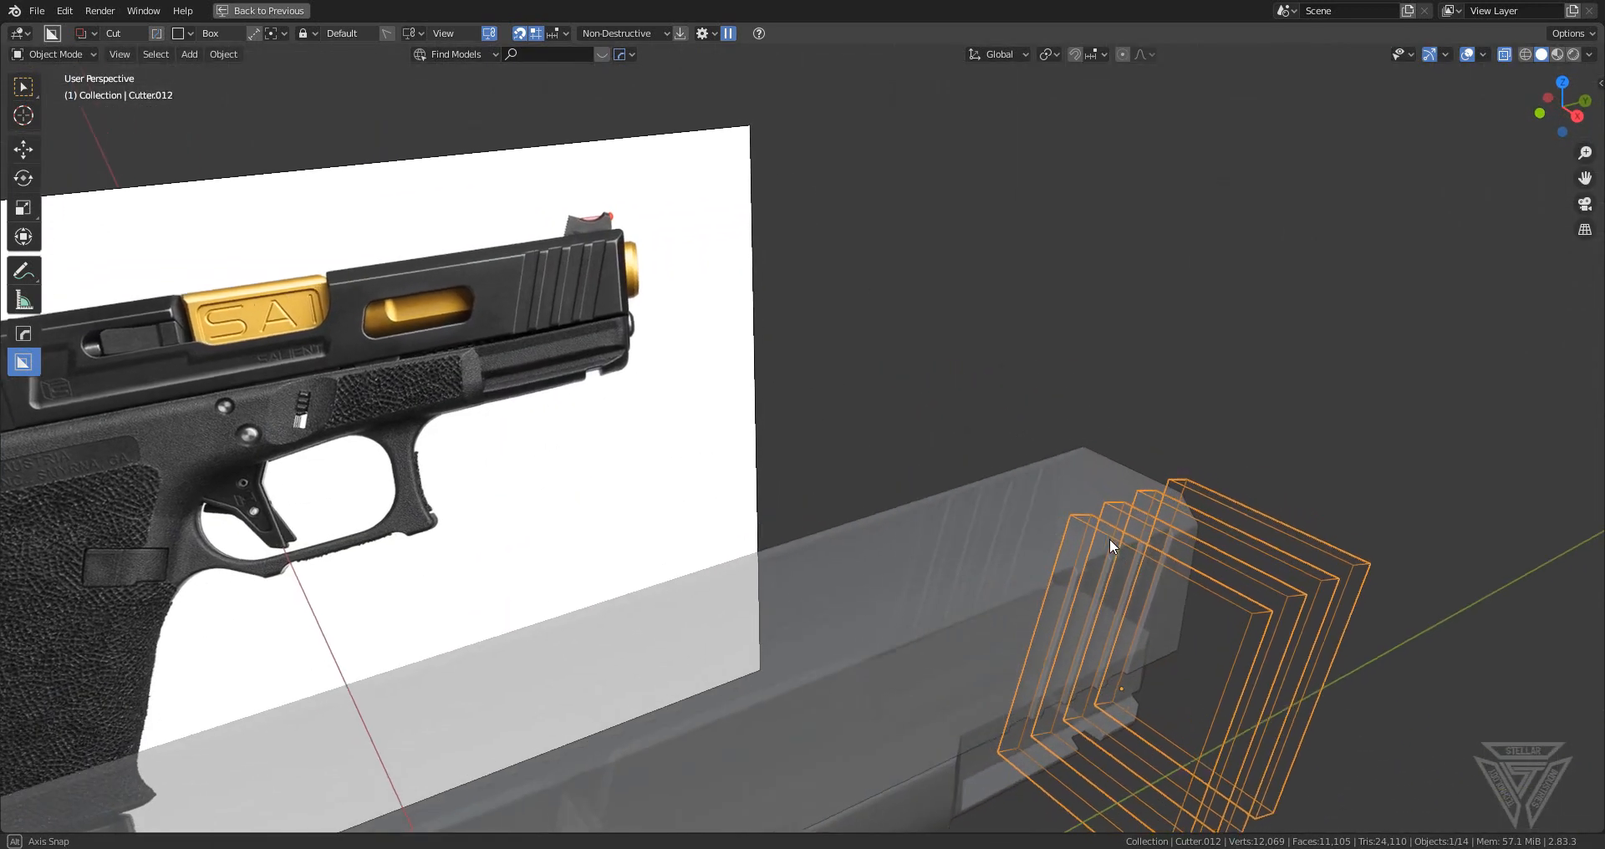
pyautogui.click(1505, 54)
pyautogui.keyDown('shift'); pyautogui.moveTo(1392, 304); pyautogui.dragTo(1071, 269, button='middle'); pyautogui.keyUp('shift')
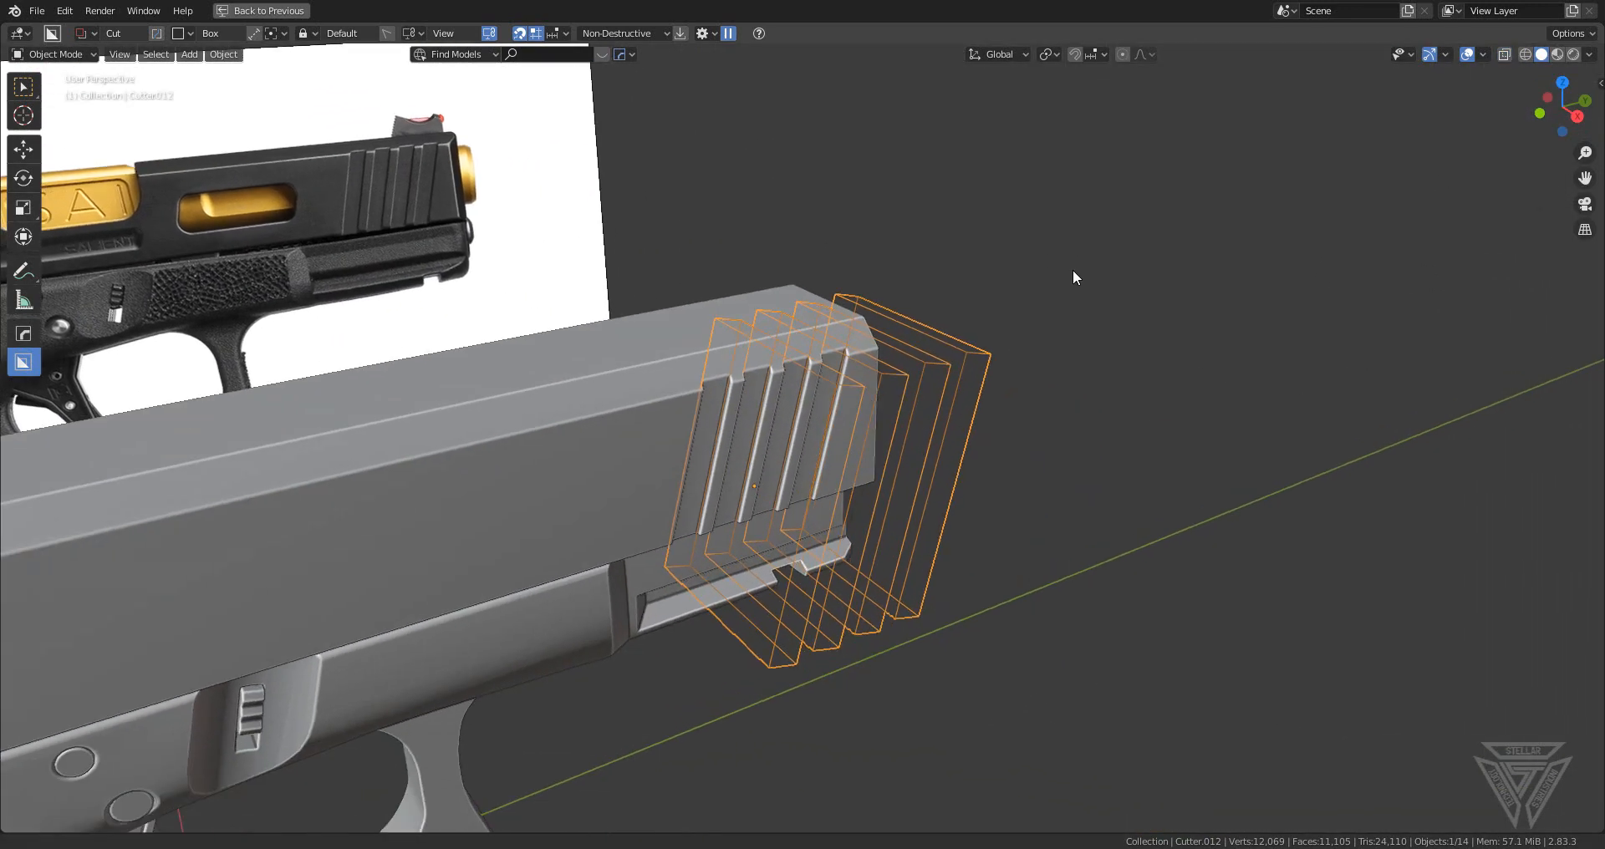
pyautogui.scroll(2, 954, 490)
pyautogui.moveTo(954, 489); pyautogui.dragTo(1000, 503, button='middle')
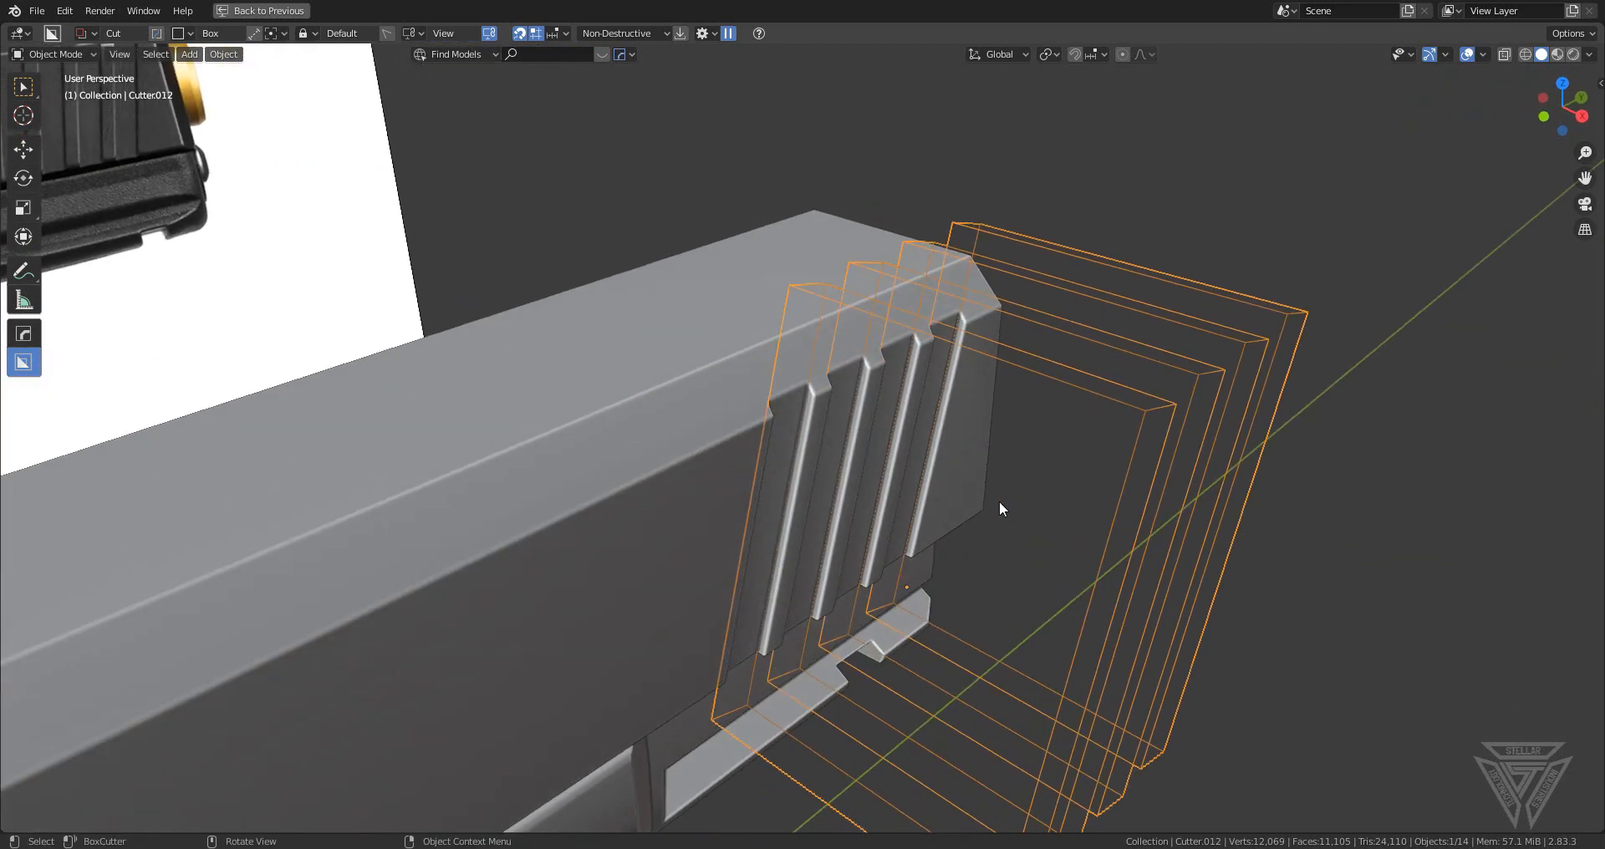
pyautogui.press('h')
pyautogui.scroll(-2, 997, 499)
pyautogui.moveTo(995, 500); pyautogui.dragTo(828, 433, button='middle')
pyautogui.keyDown('shift'); pyautogui.moveTo(827, 433); pyautogui.dragTo(1145, 494, button='middle'); pyautogui.keyUp('shift')
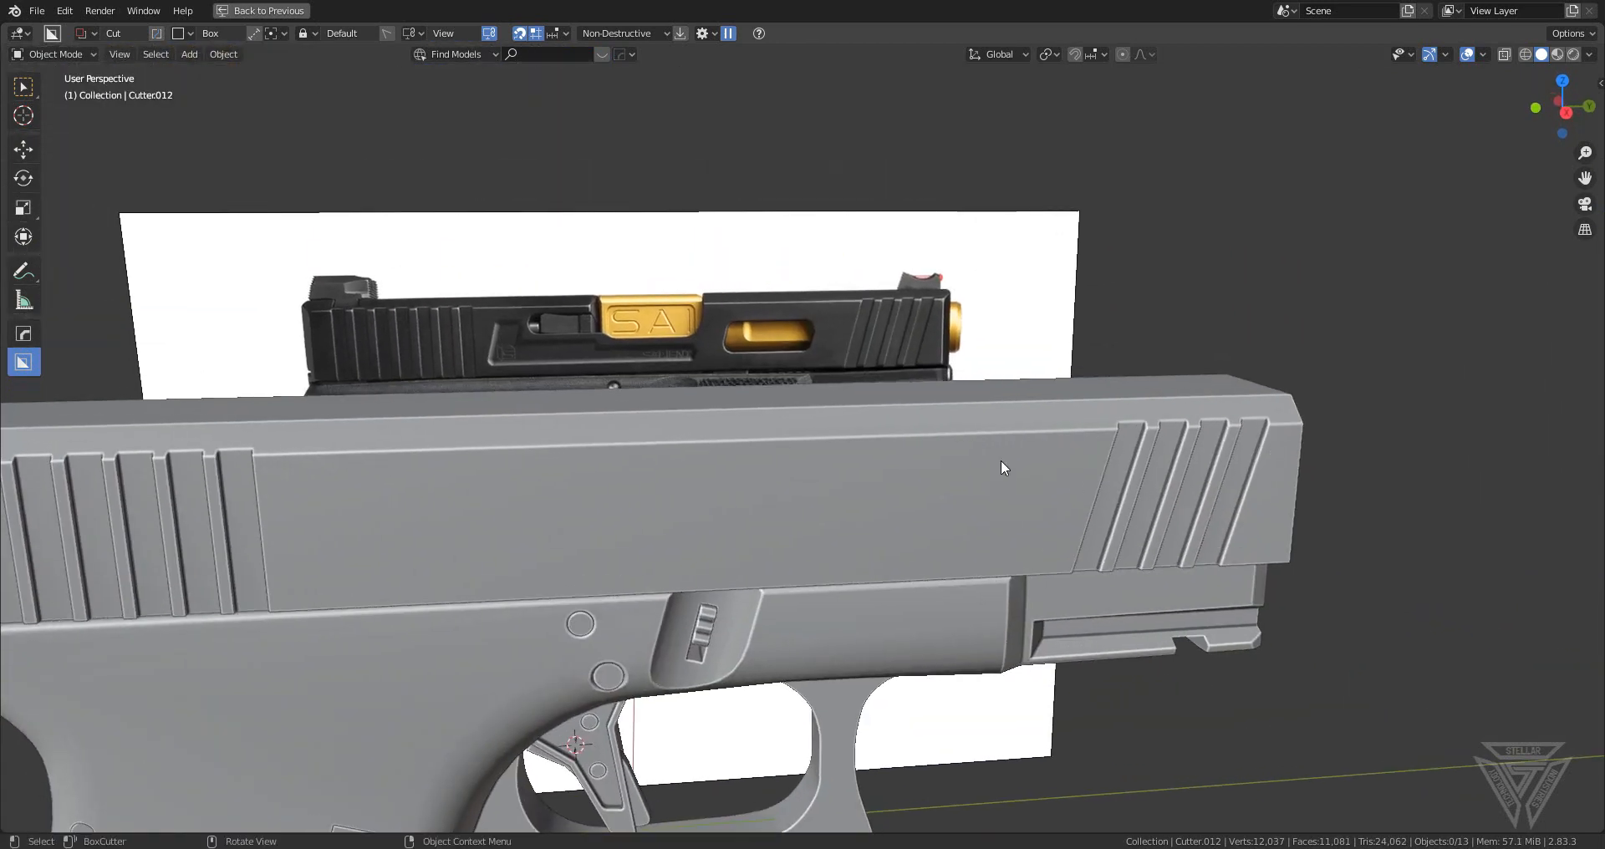
# - Run the HardOps Csharp operation on the slide to sharpen it and apply the serration cuts
pyautogui.click(1000, 460)
pyautogui.press('q')
pyautogui.click(995, 449)
pyautogui.scroll(-3, 993, 448)
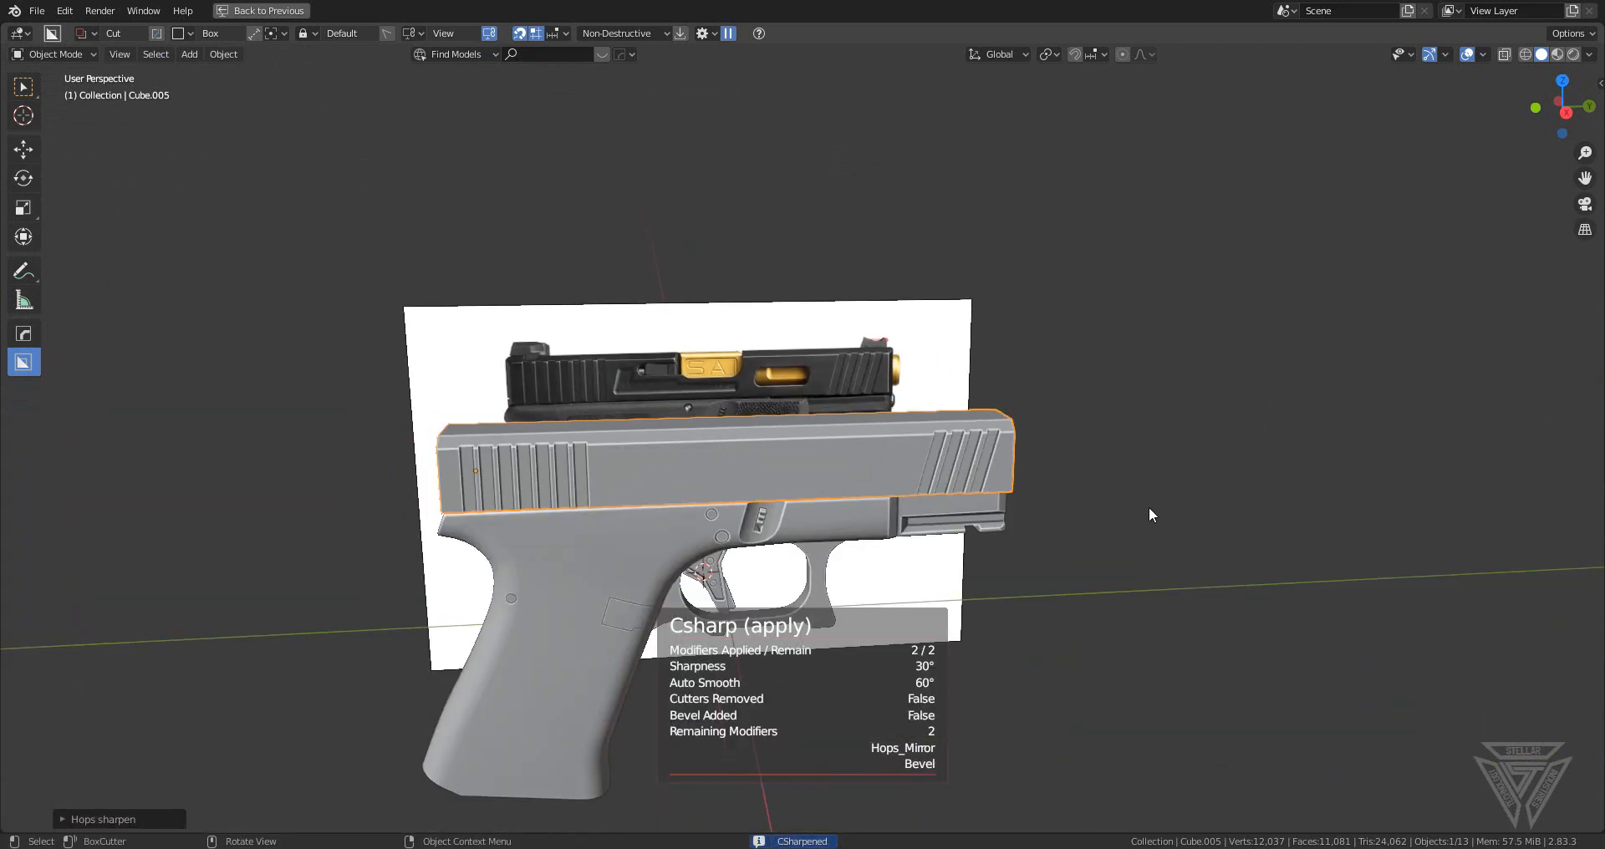
# - Show the slide in right orthographic view with X-ray on, and set BoxCutter's cutting shape to Ngon
pyautogui.moveTo(1150, 513); pyautogui.dragTo(844, 535, button='middle')
pyautogui.scroll(5, 1039, 508)
pyautogui.scroll(-4, 1348, 475)
pyautogui.scroll(-3, 986, 569)
pyautogui.scroll(3, 890, 543)
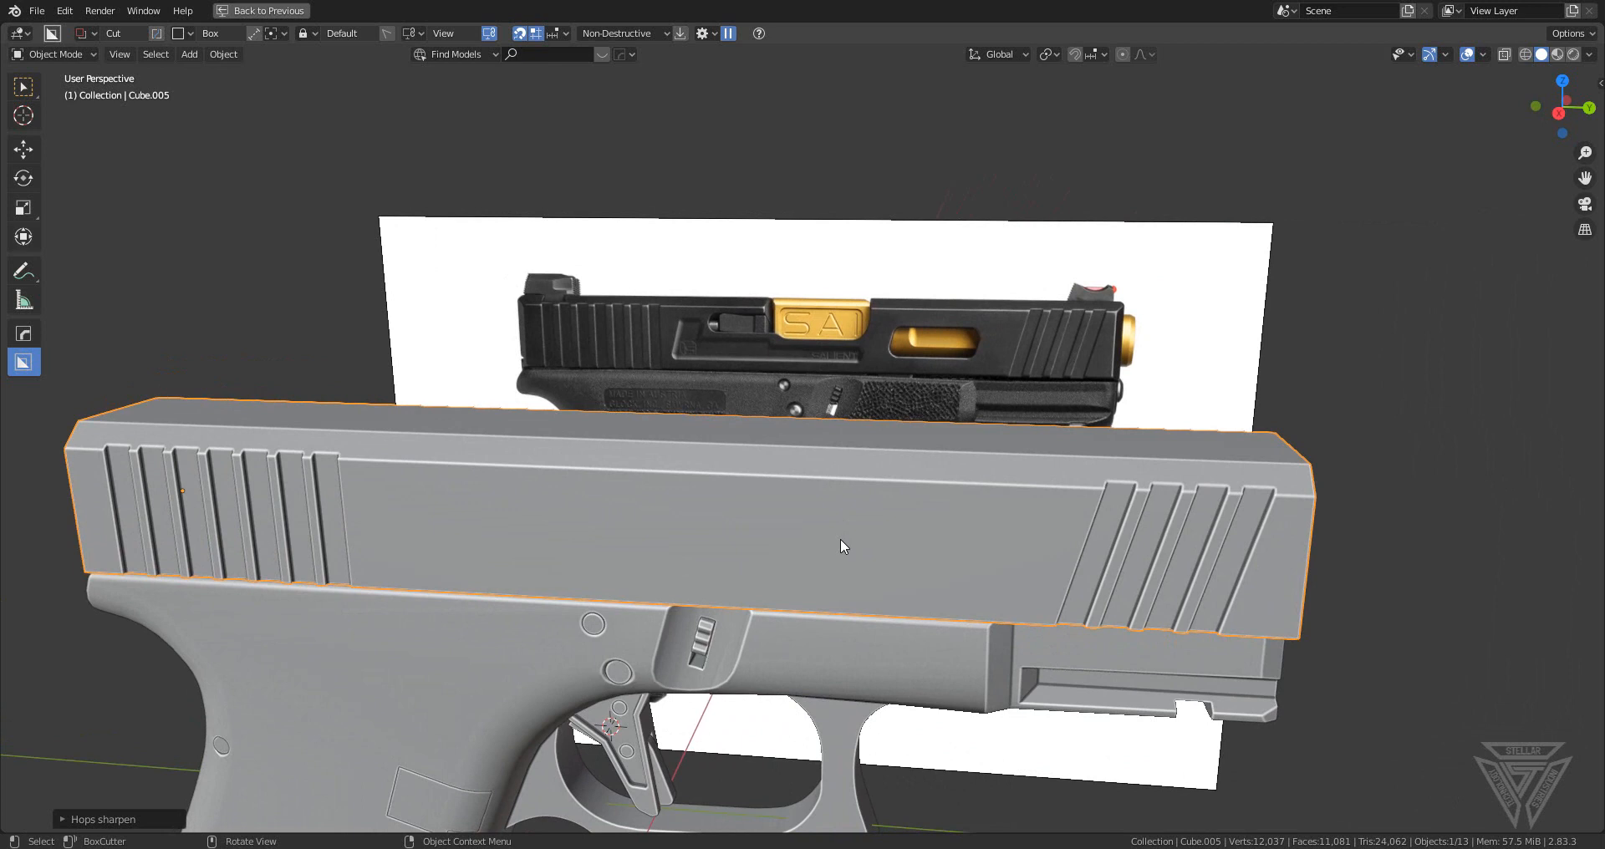
pyautogui.keyDown('shift'); pyautogui.moveTo(627, 527); pyautogui.dragTo(846, 404, button='middle'); pyautogui.keyUp('shift')
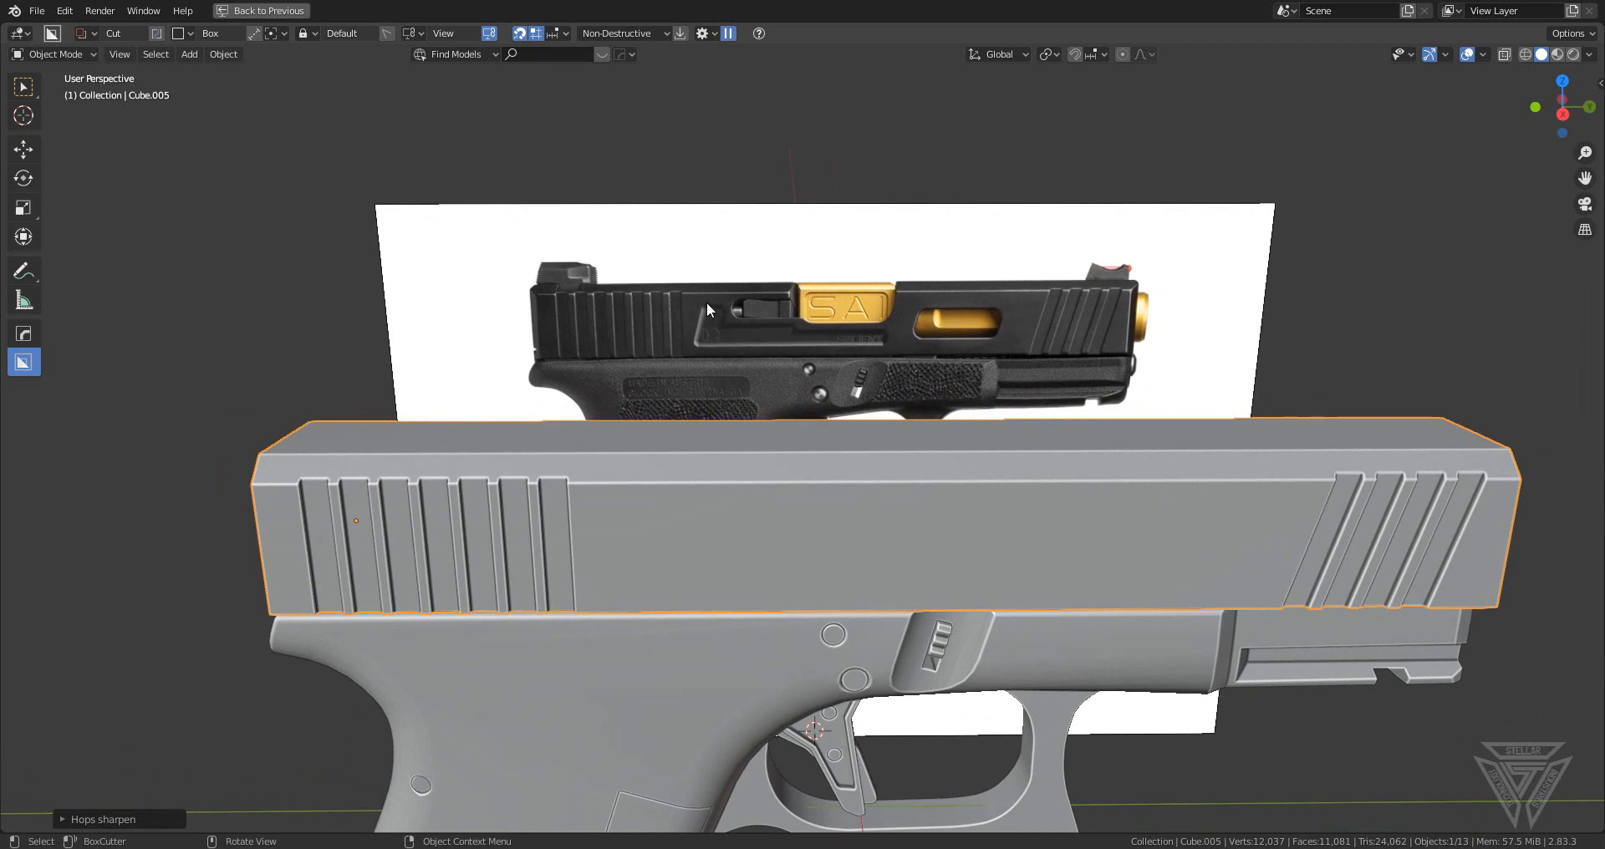
pyautogui.click(1562, 112)
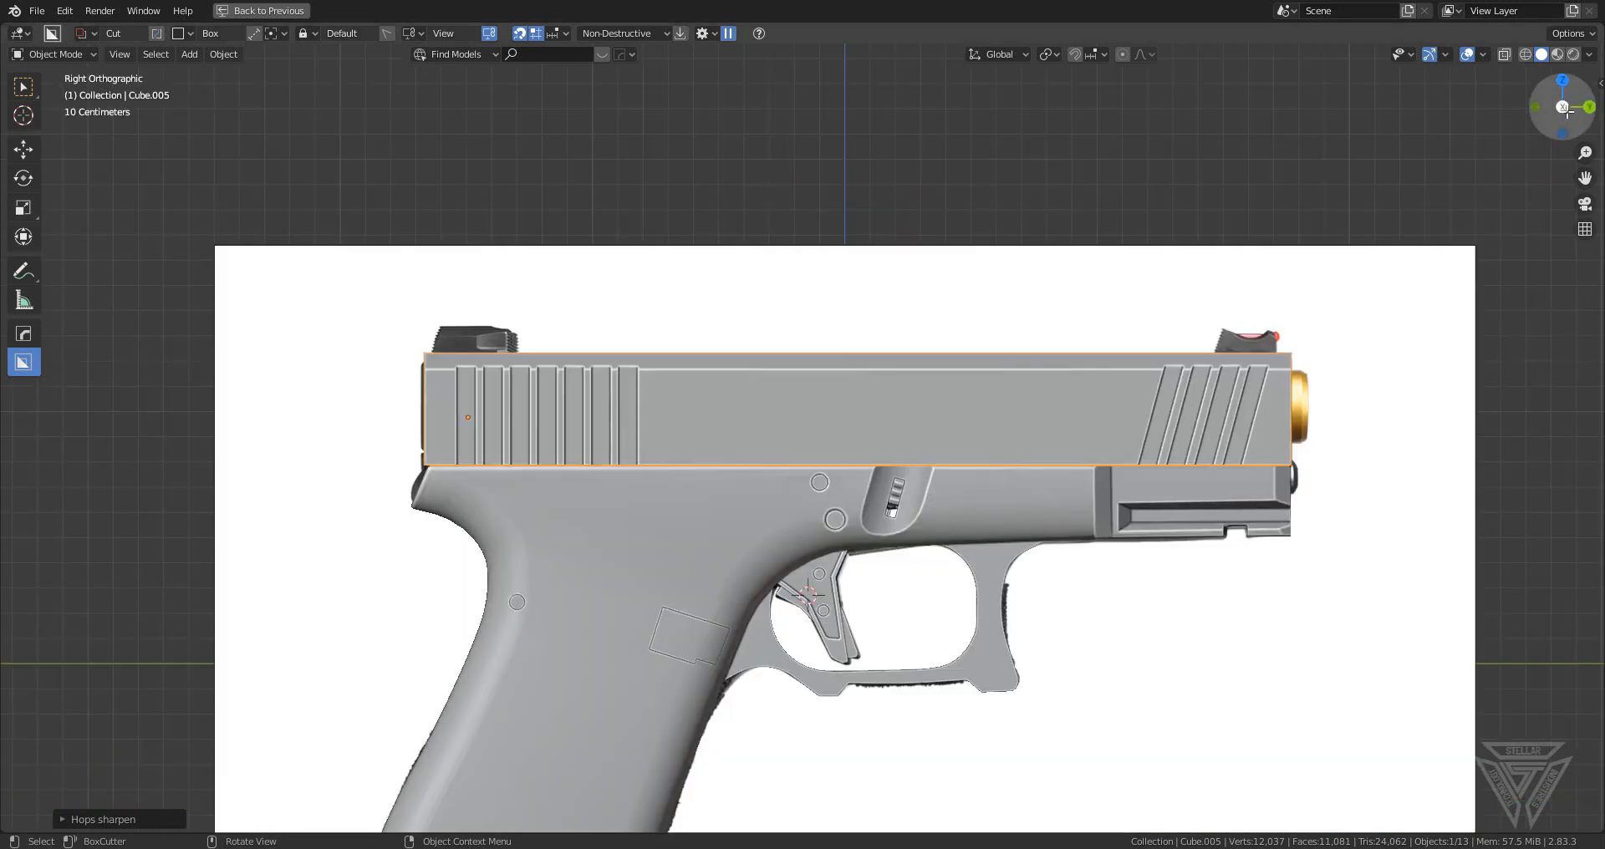
pyautogui.scroll(4, 1561, 117)
pyautogui.click(1504, 54)
pyautogui.scroll(4, 742, 478)
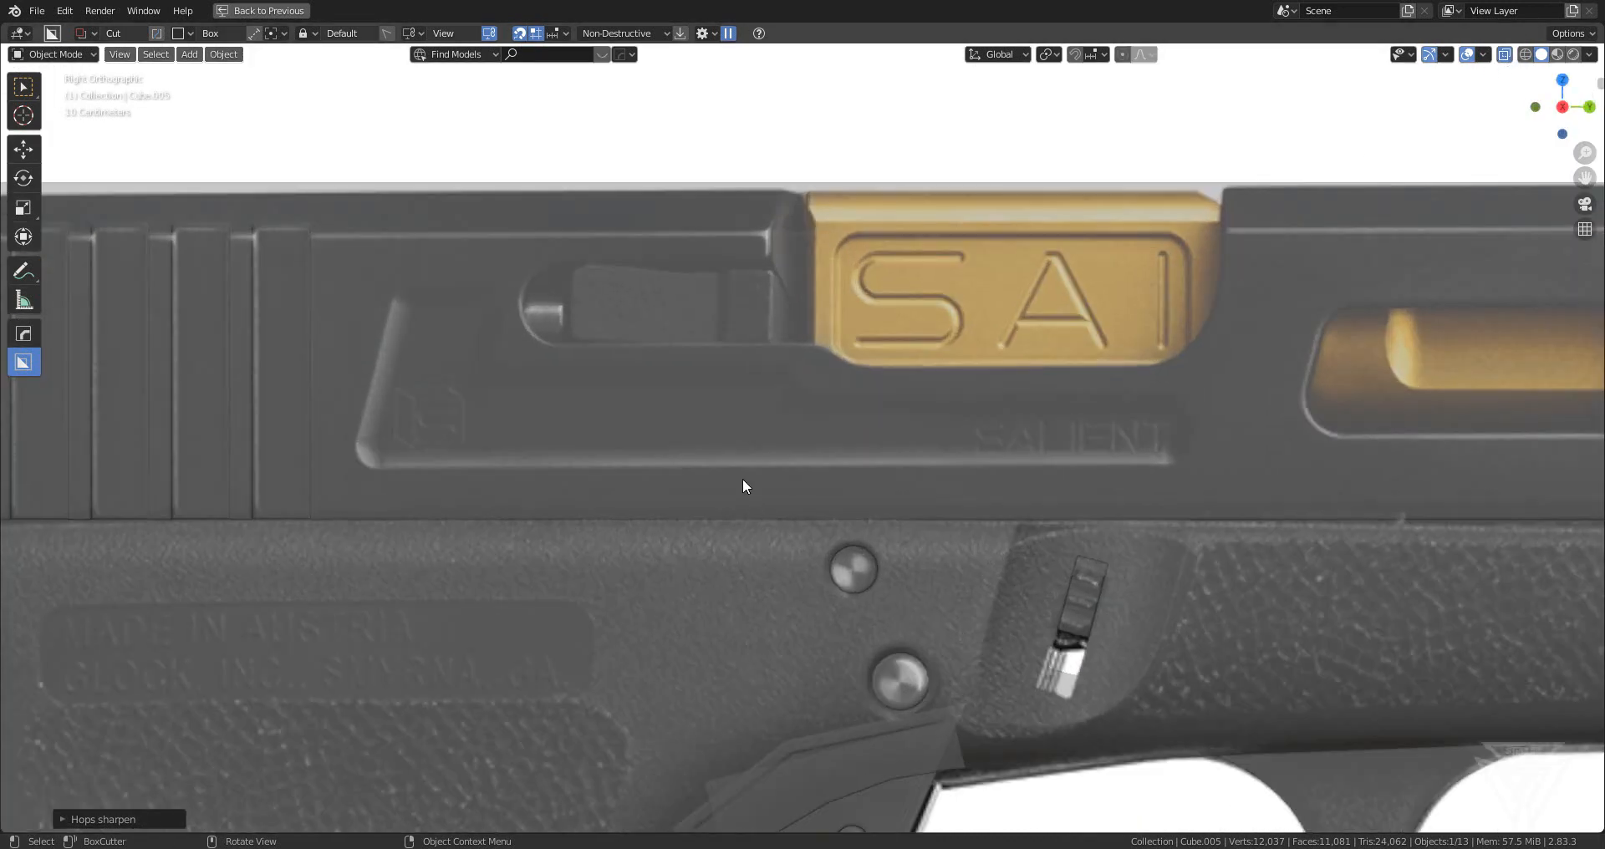
pyautogui.press('d')
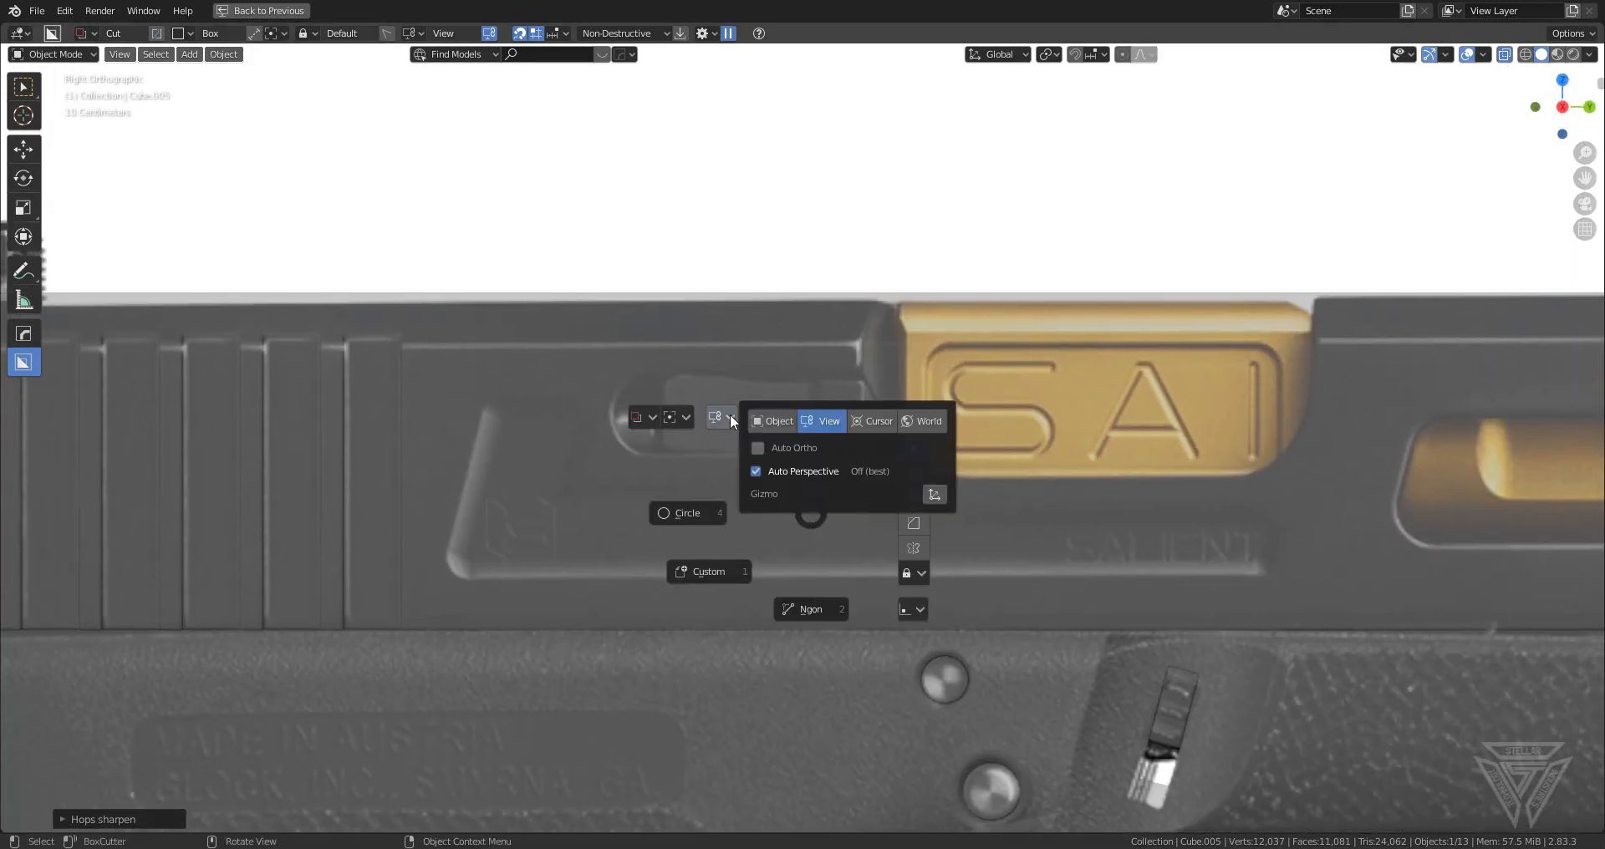
pyautogui.click(806, 606)
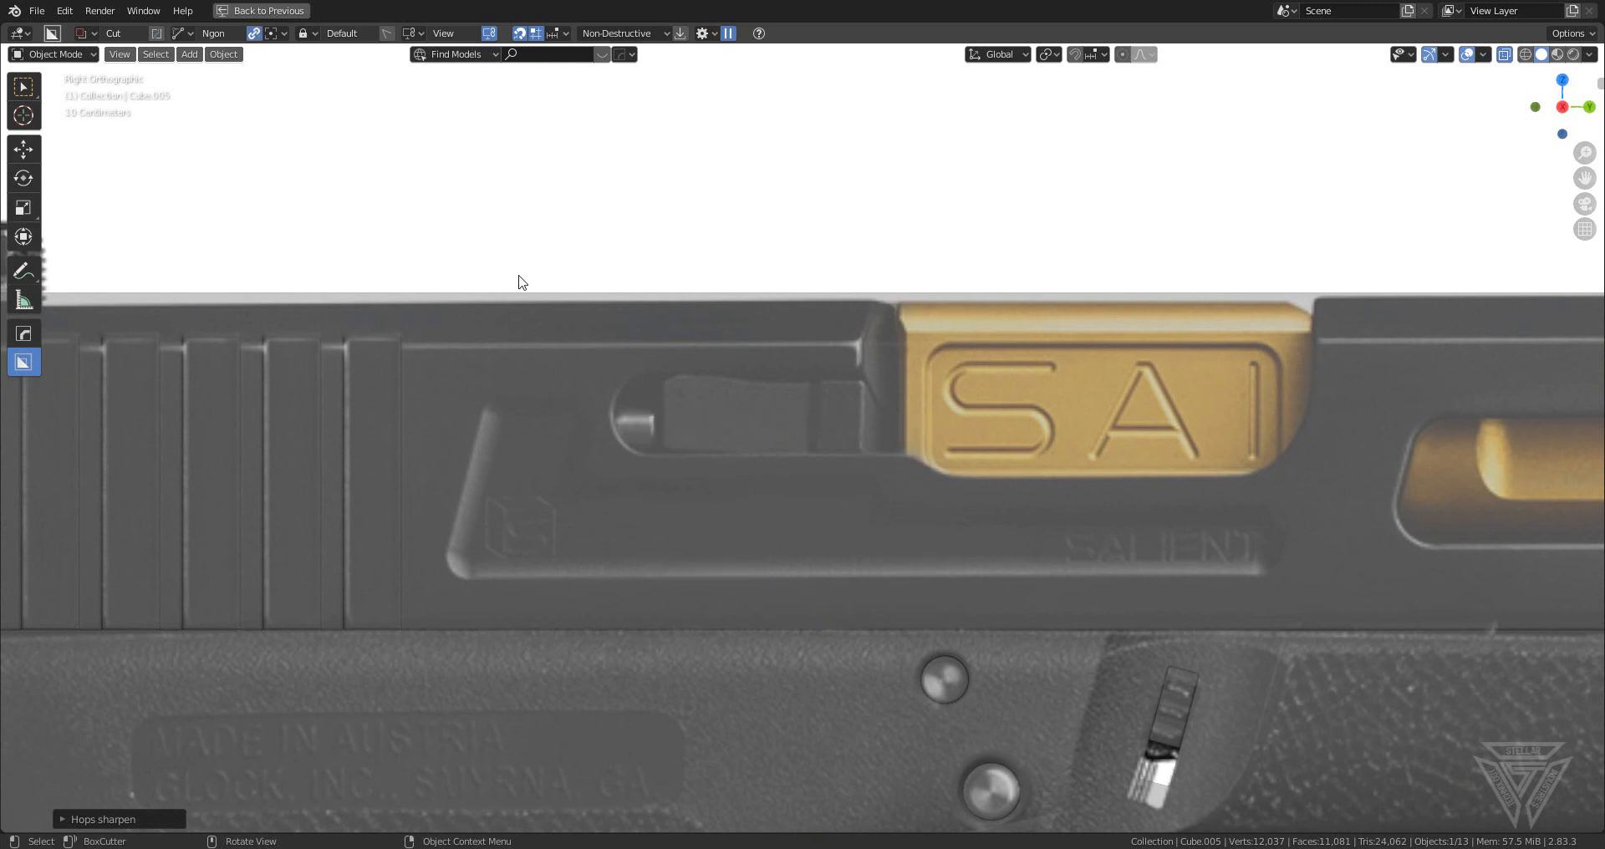
# - Cut a stepped L-shaped recess into the slide, tracing an Ngon around the SALIENT panel below the ejection port and extruding it
pyautogui.click(573, 394)
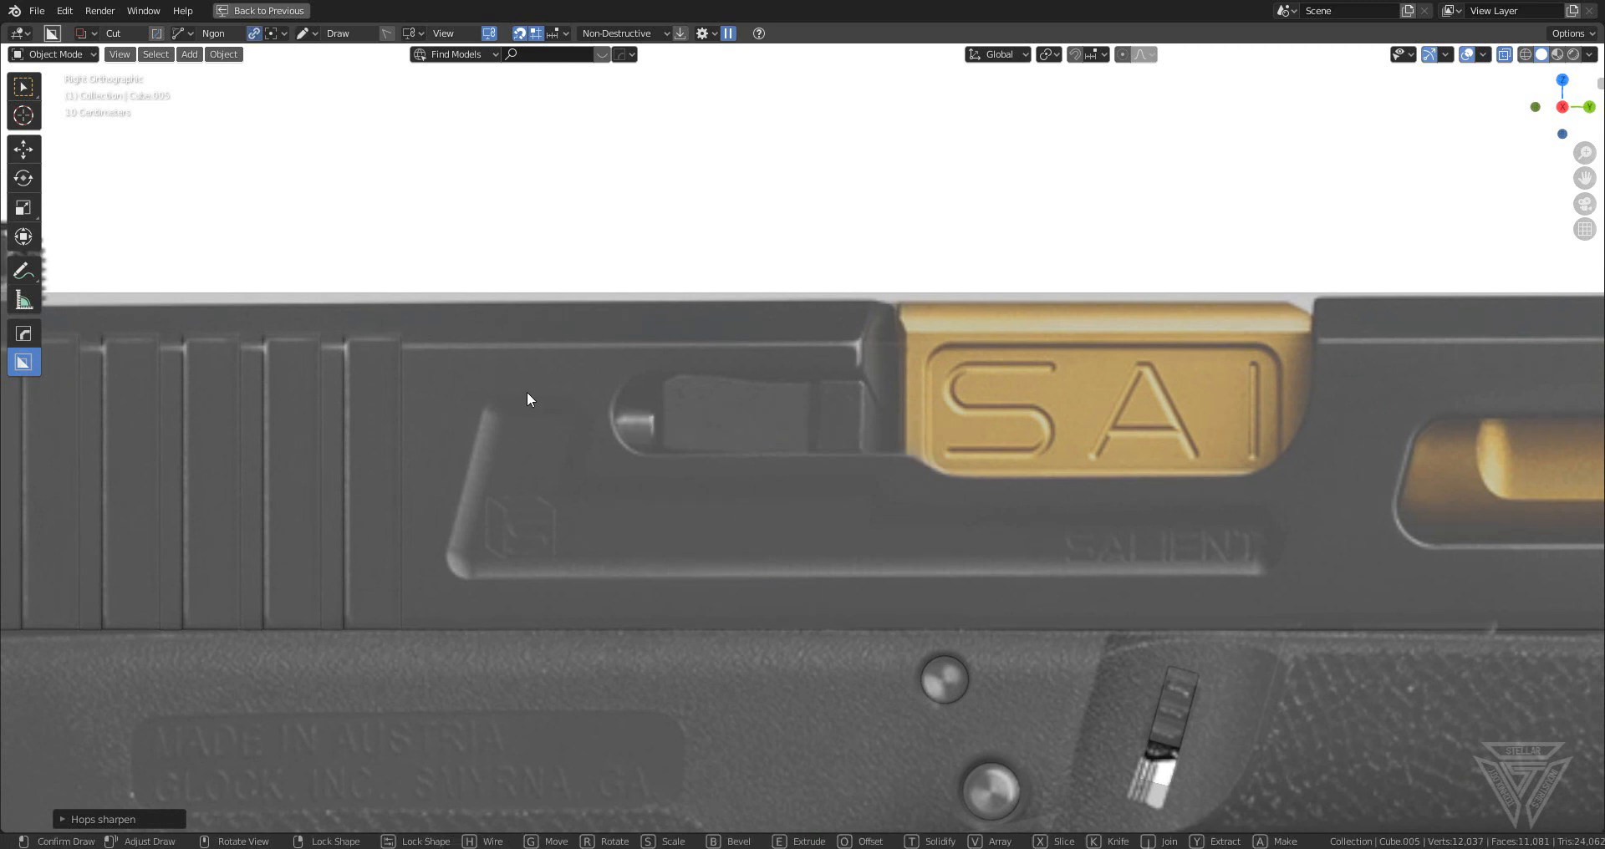
pyautogui.click(489, 395)
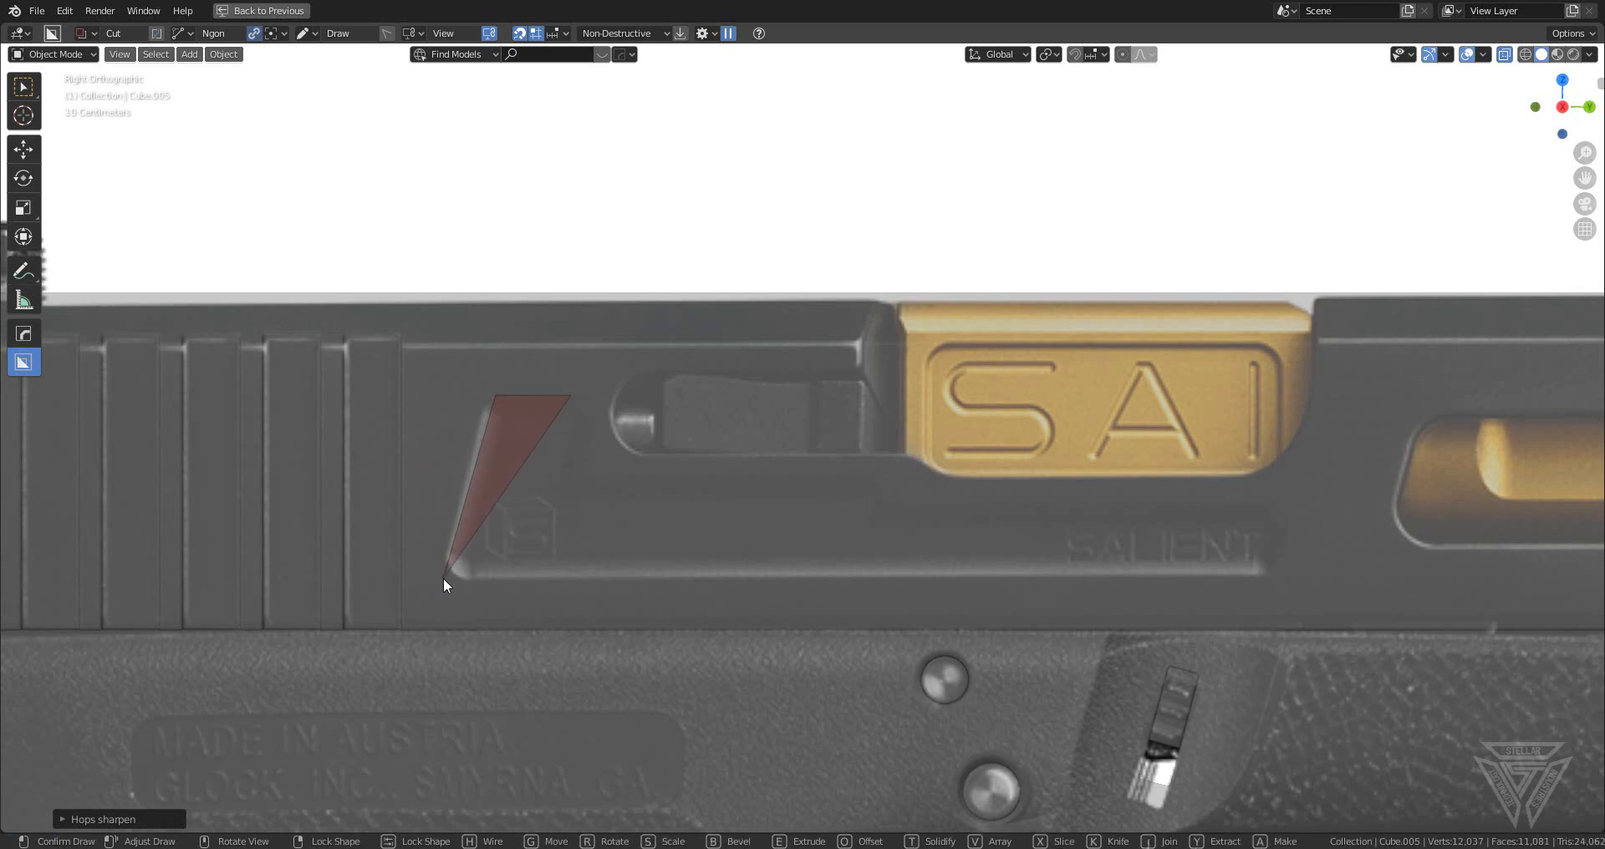
pyautogui.click(443, 578)
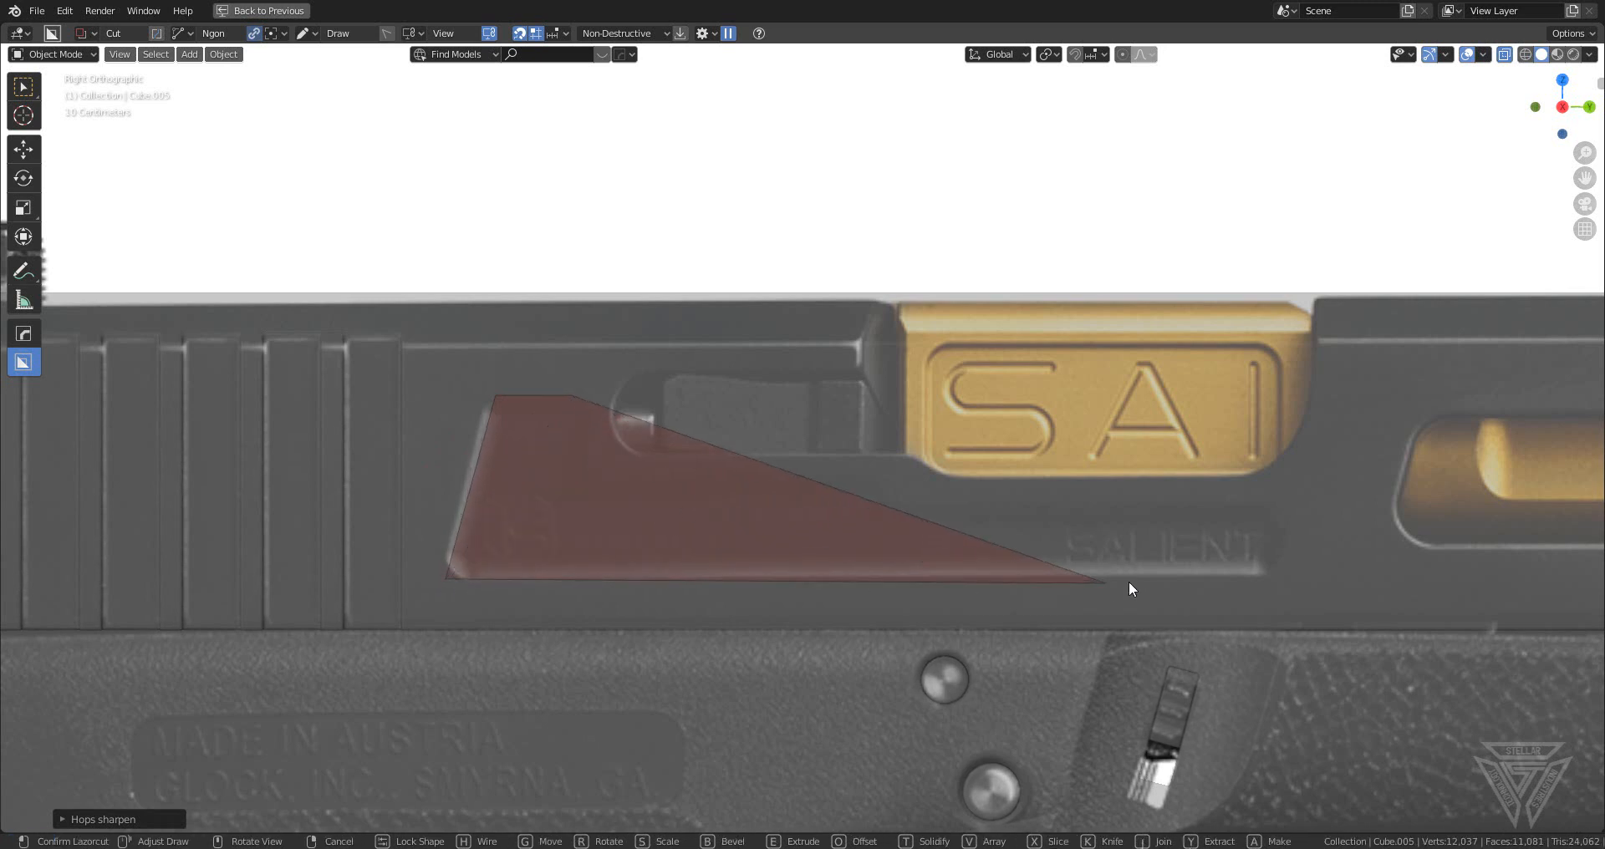
pyautogui.click(1268, 573)
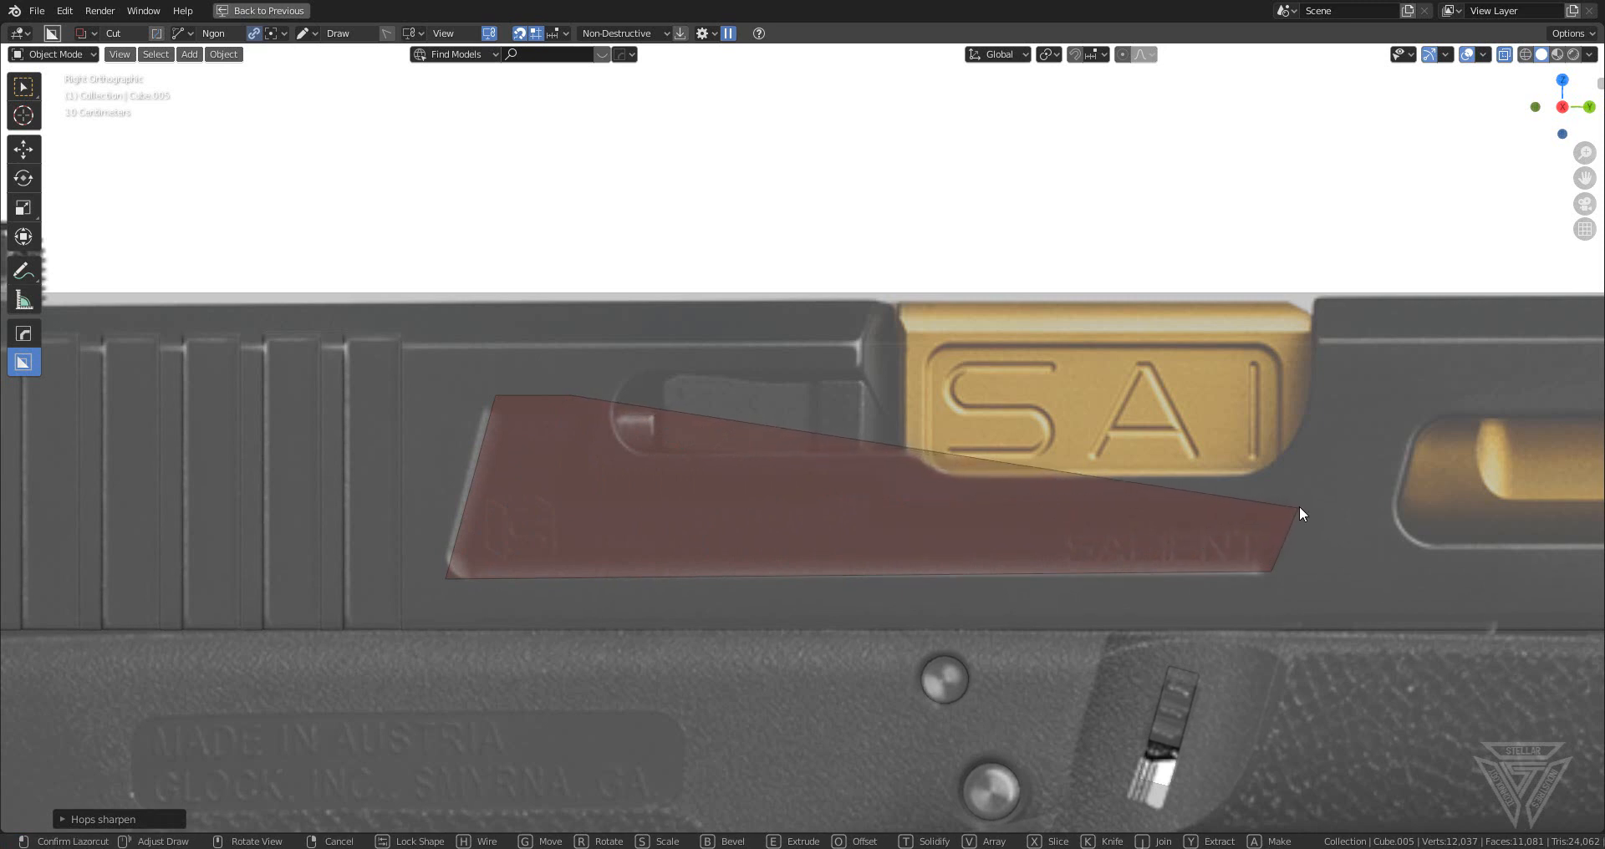
pyautogui.click(1299, 504)
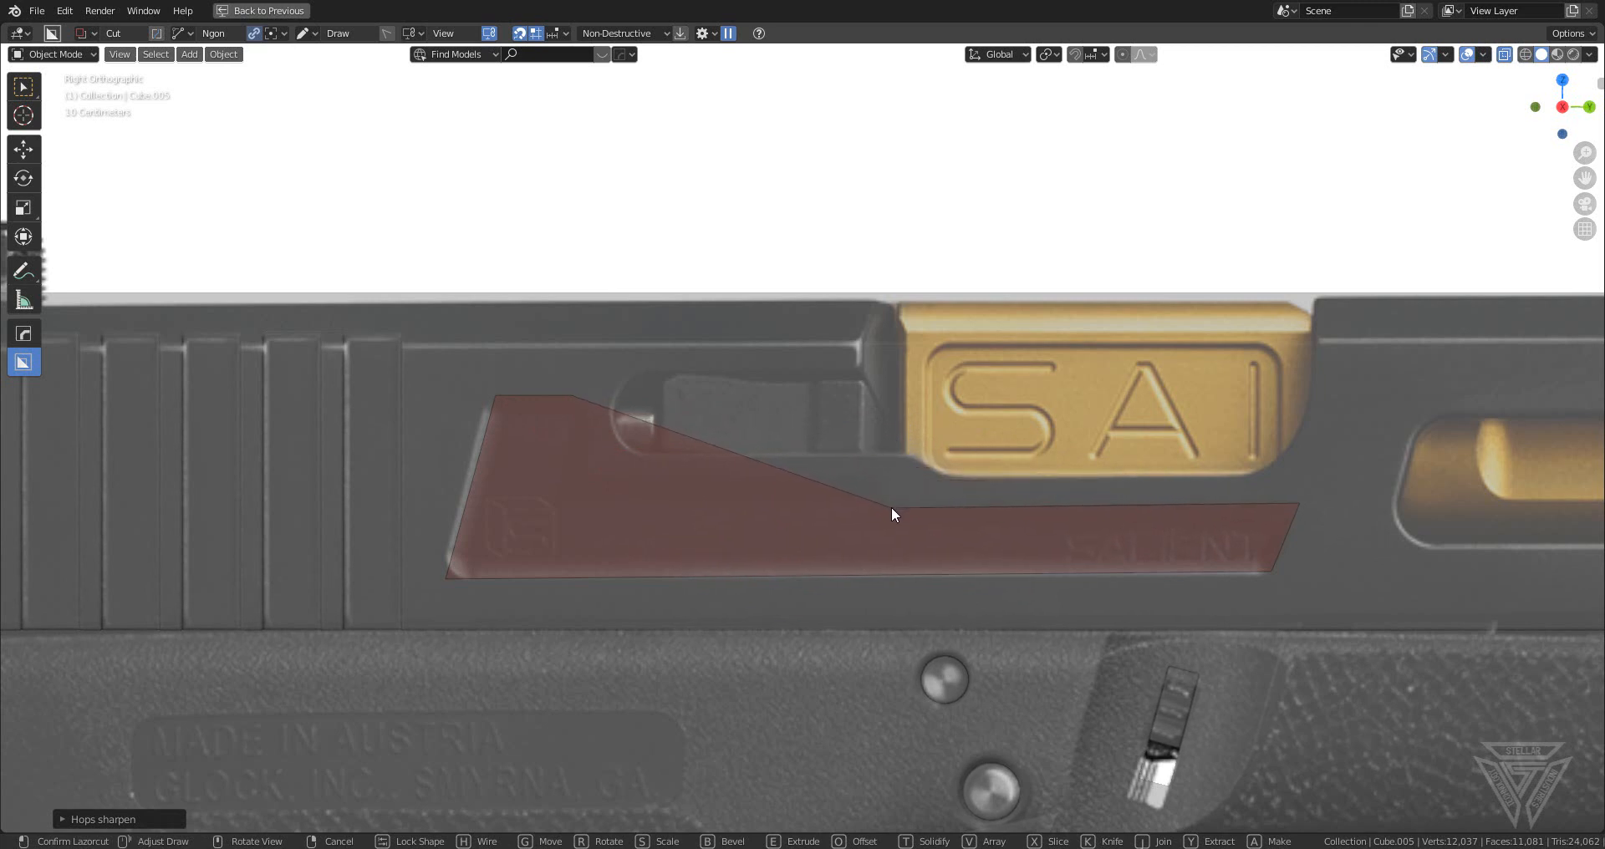
pyautogui.click(890, 505)
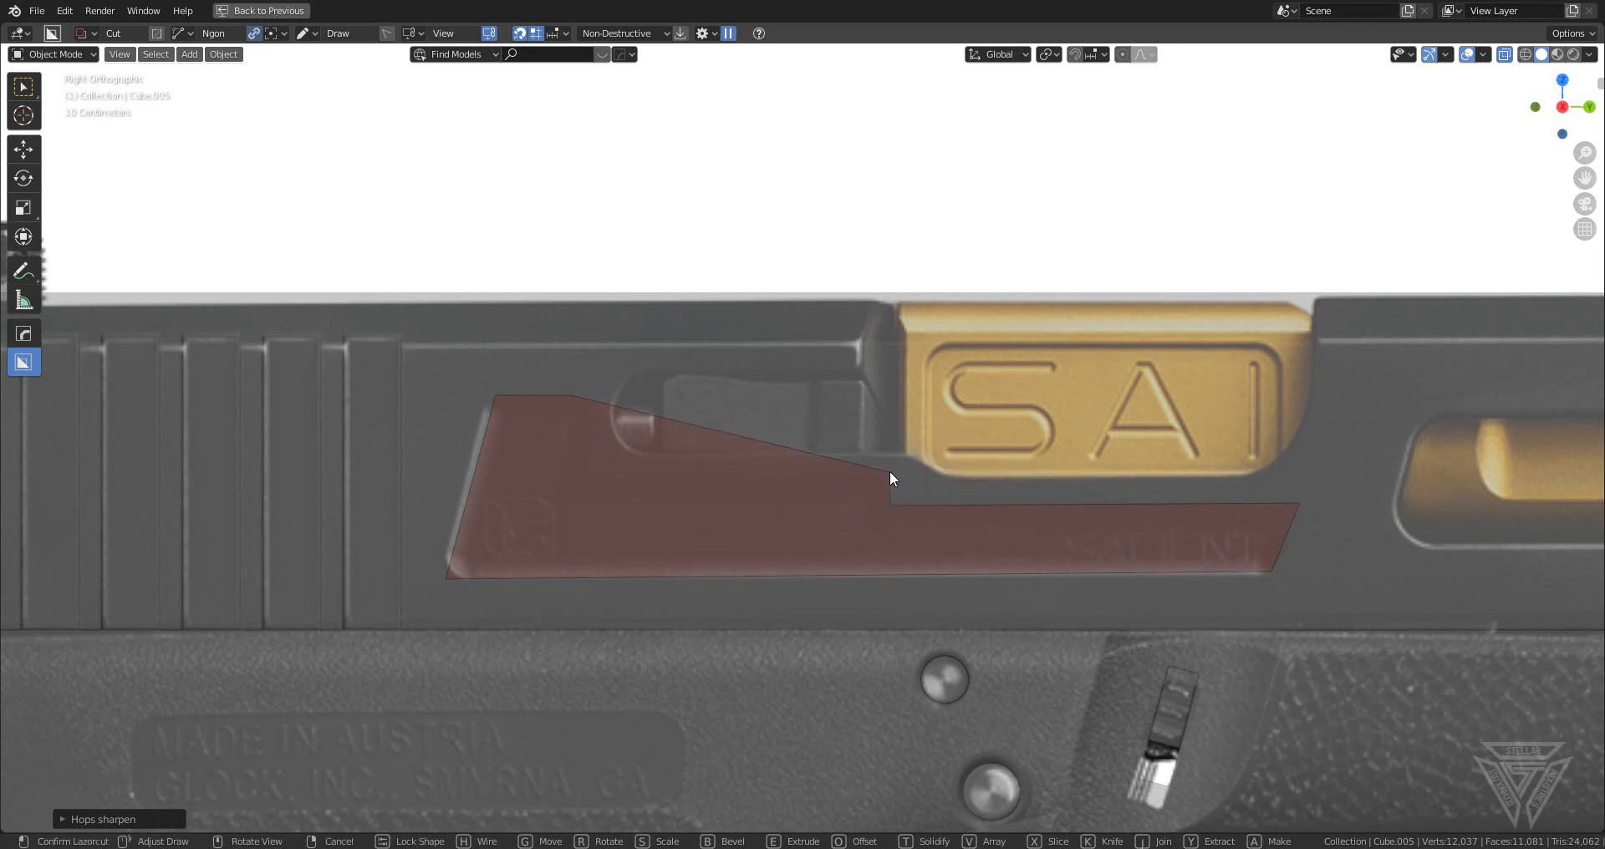
pyautogui.click(887, 473)
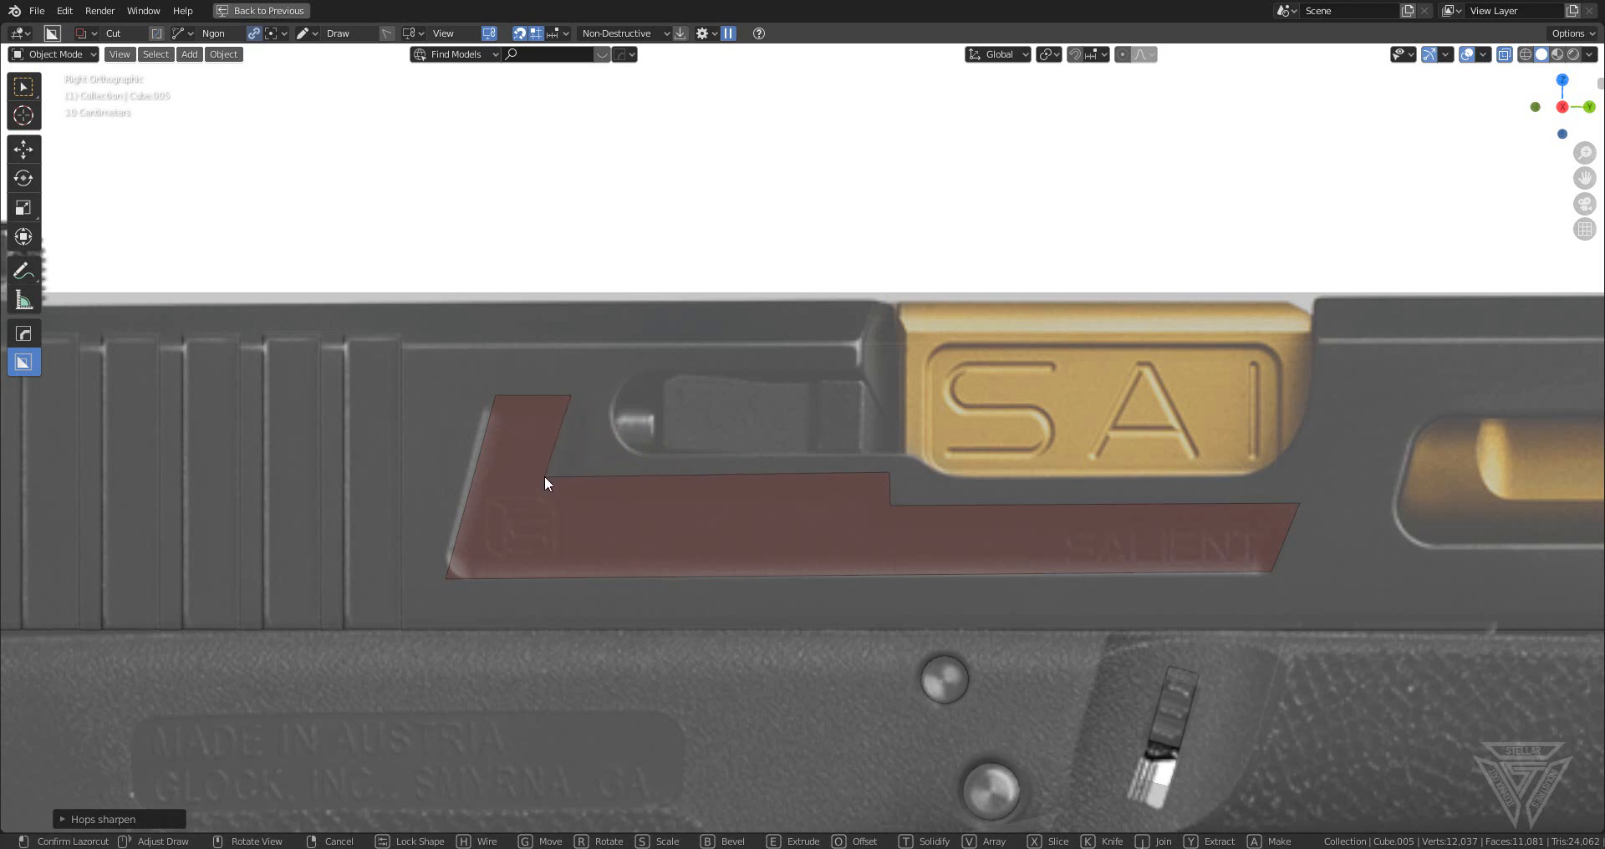
pyautogui.press('e')
pyautogui.click(544, 477)
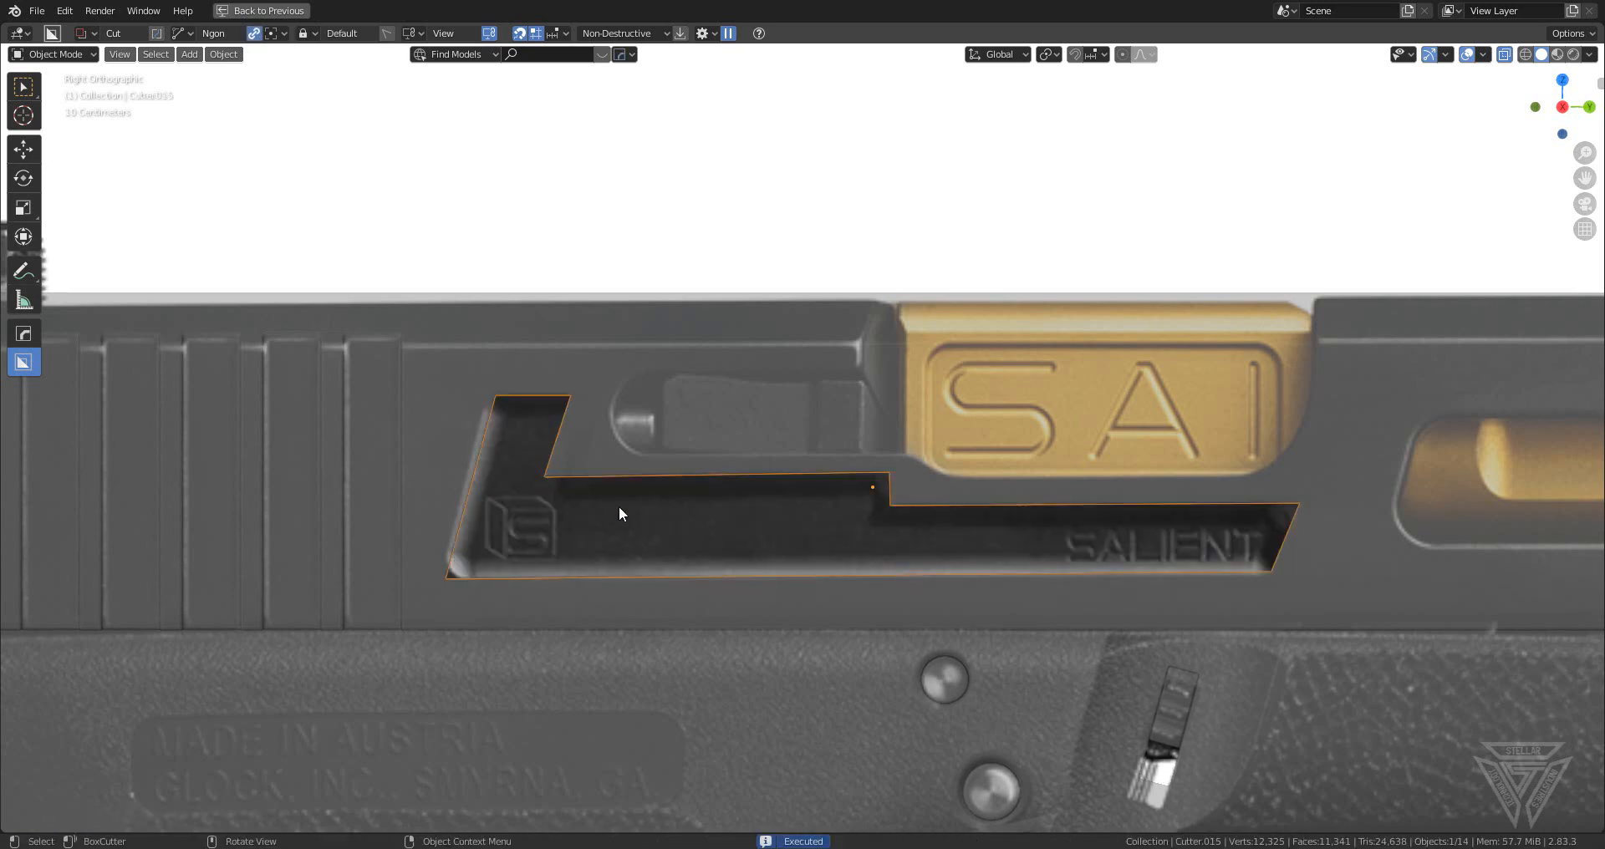
# - Move the recess cutter outward along X by about 0.46 m so it cuts shallowly, and turn off X-ray display
pyautogui.moveTo(623, 506); pyautogui.dragTo(942, 482, button='middle')
pyautogui.press('g')
pyautogui.press('x')
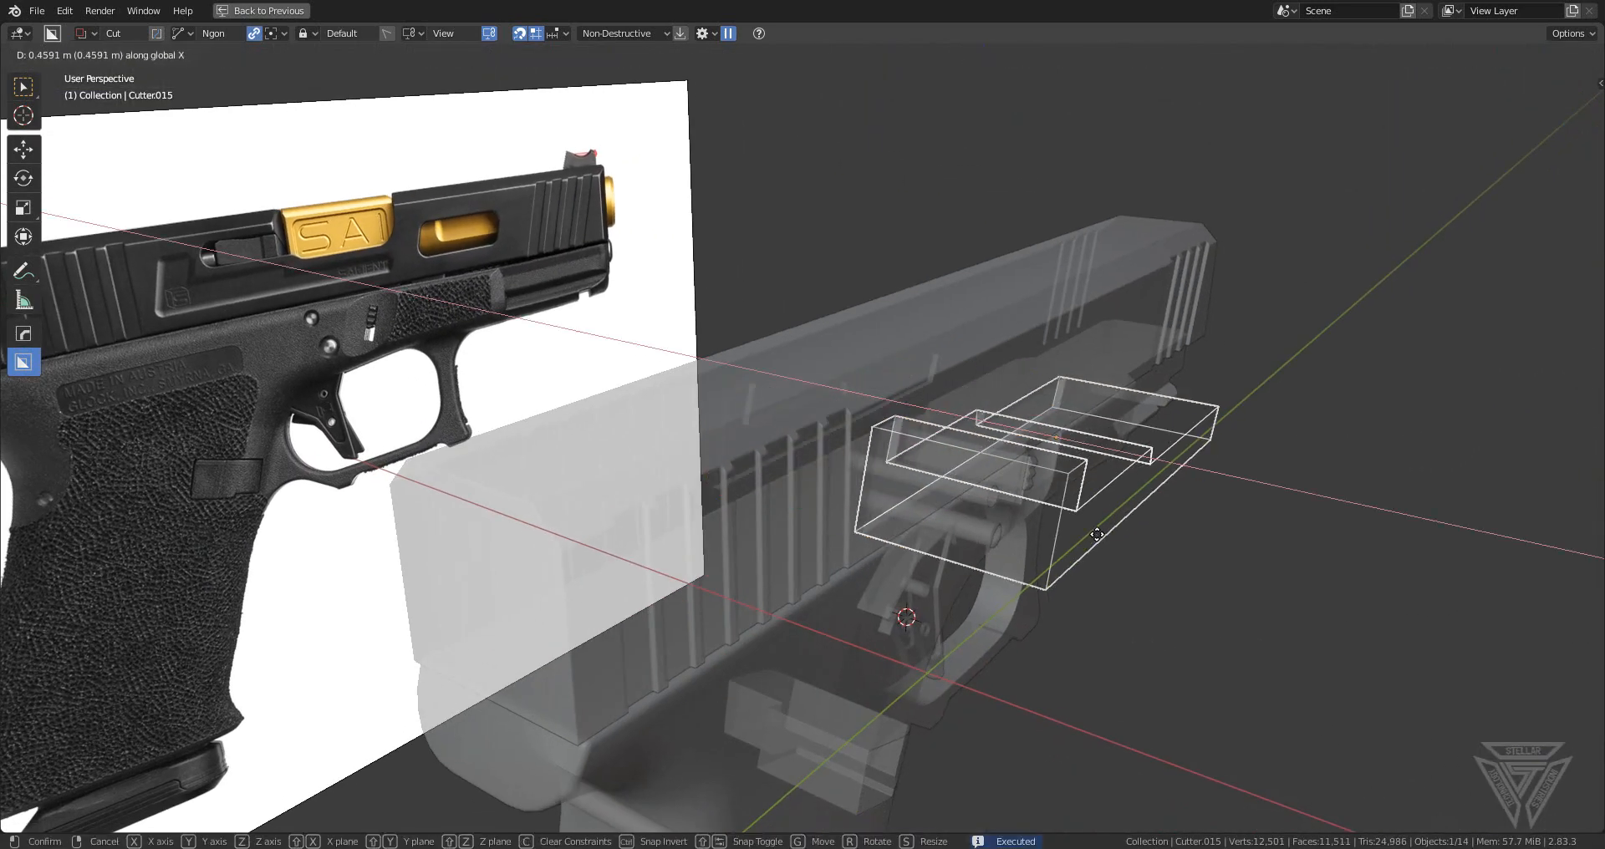
pyautogui.click(1089, 534)
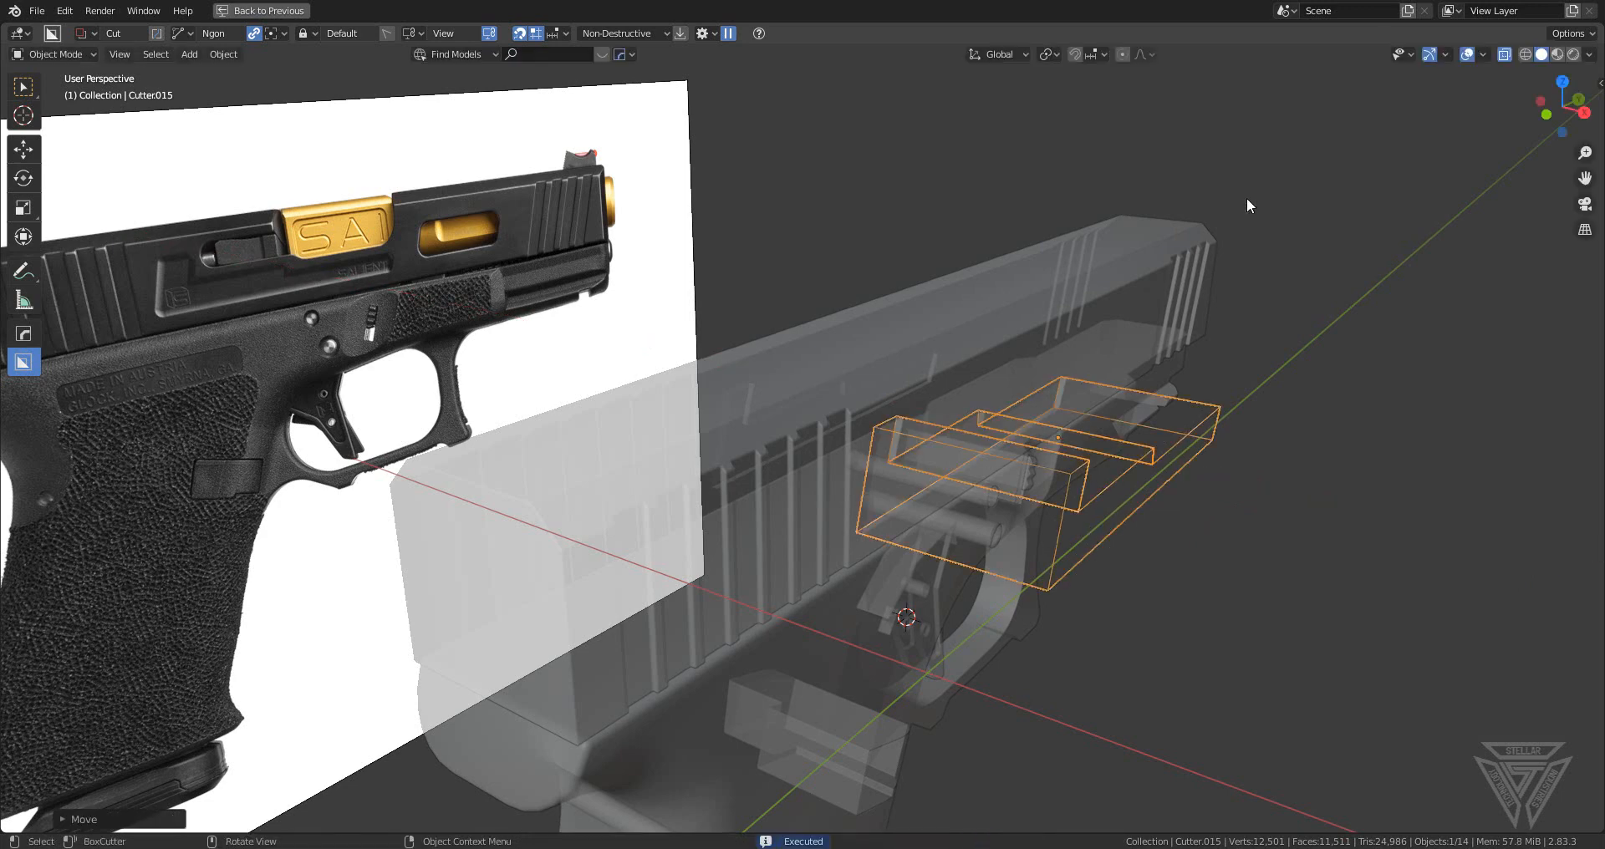
pyautogui.click(1501, 58)
# - Move the slanted front face of the recess cutter's upper leg slightly forward along Y, and compare its outline with the reference
pyautogui.scroll(3, 1015, 334)
pyautogui.moveTo(1015, 334); pyautogui.dragTo(695, 412, button='middle')
pyautogui.press('Tab')
pyautogui.click(528, 383)
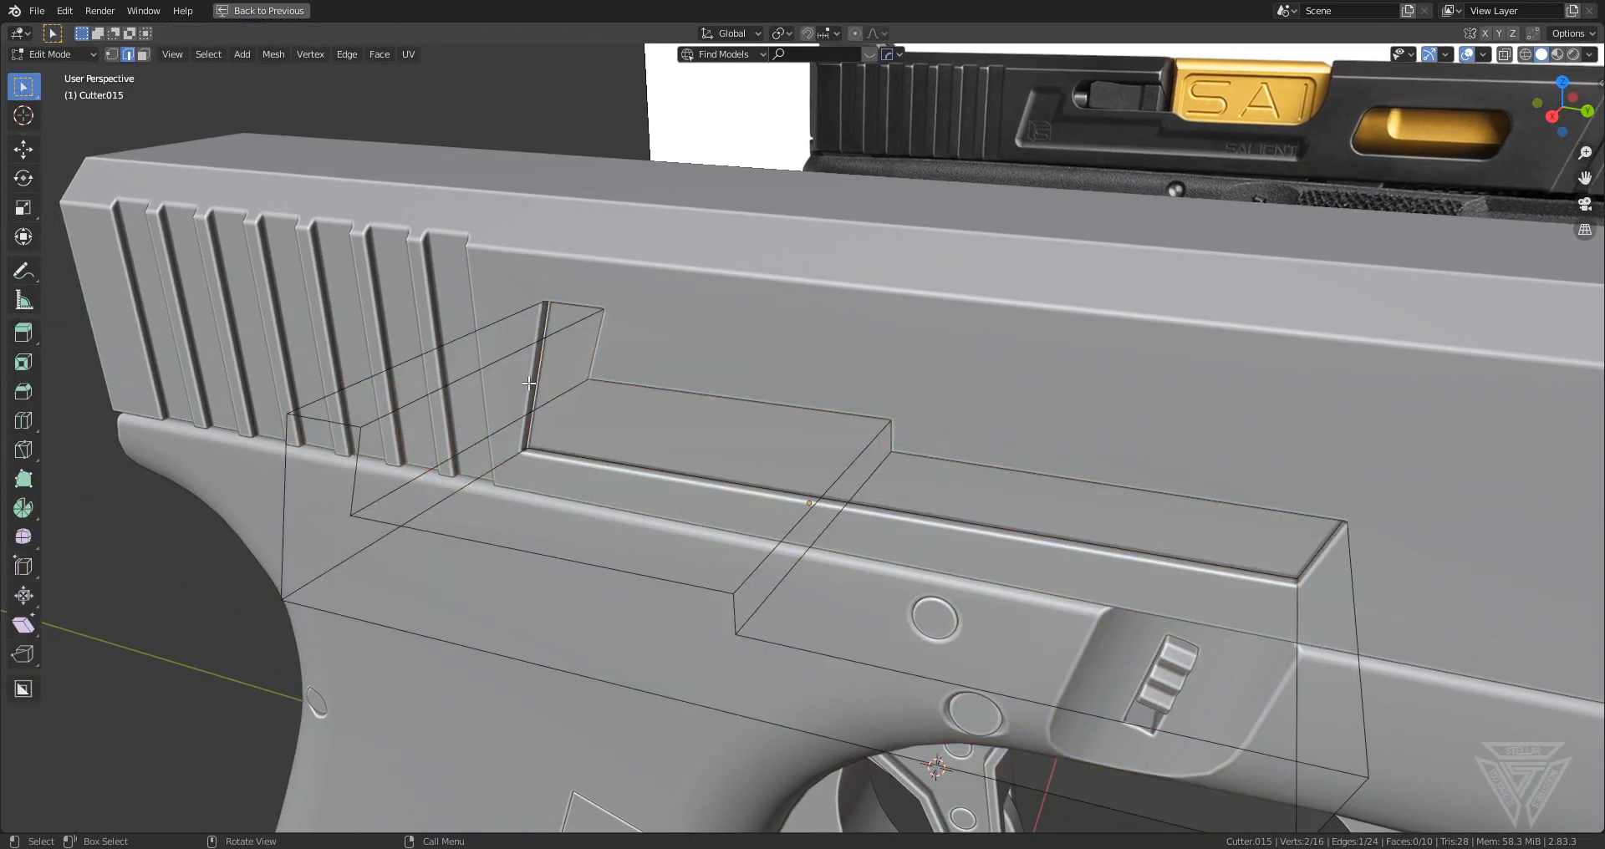
pyautogui.press('3')
pyautogui.click(567, 409)
pyautogui.press('g')
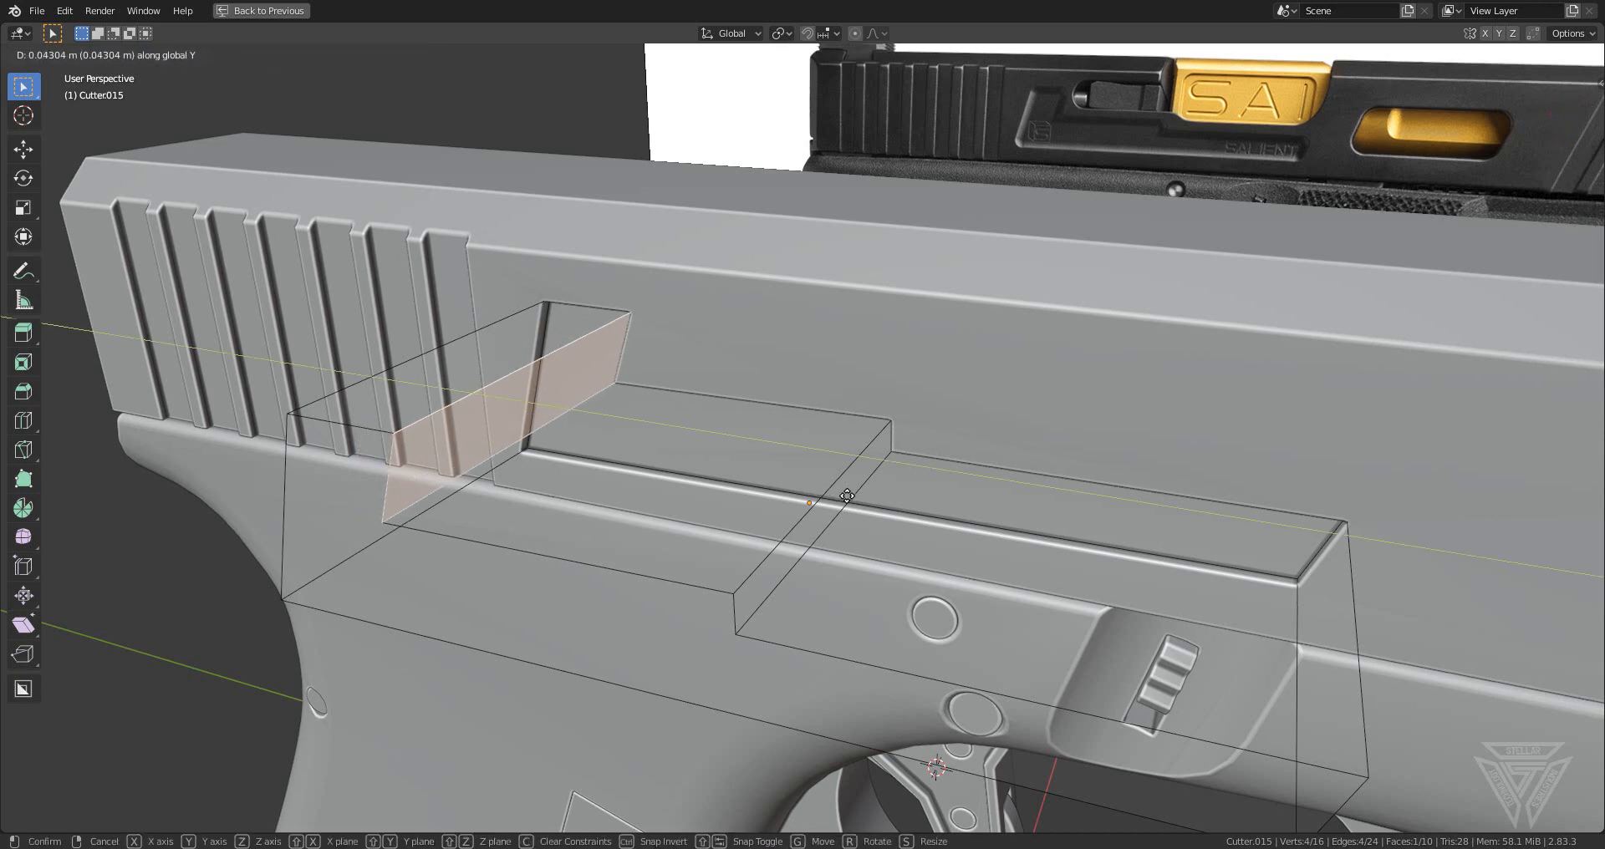
pyautogui.click(837, 488)
pyautogui.click(1553, 116)
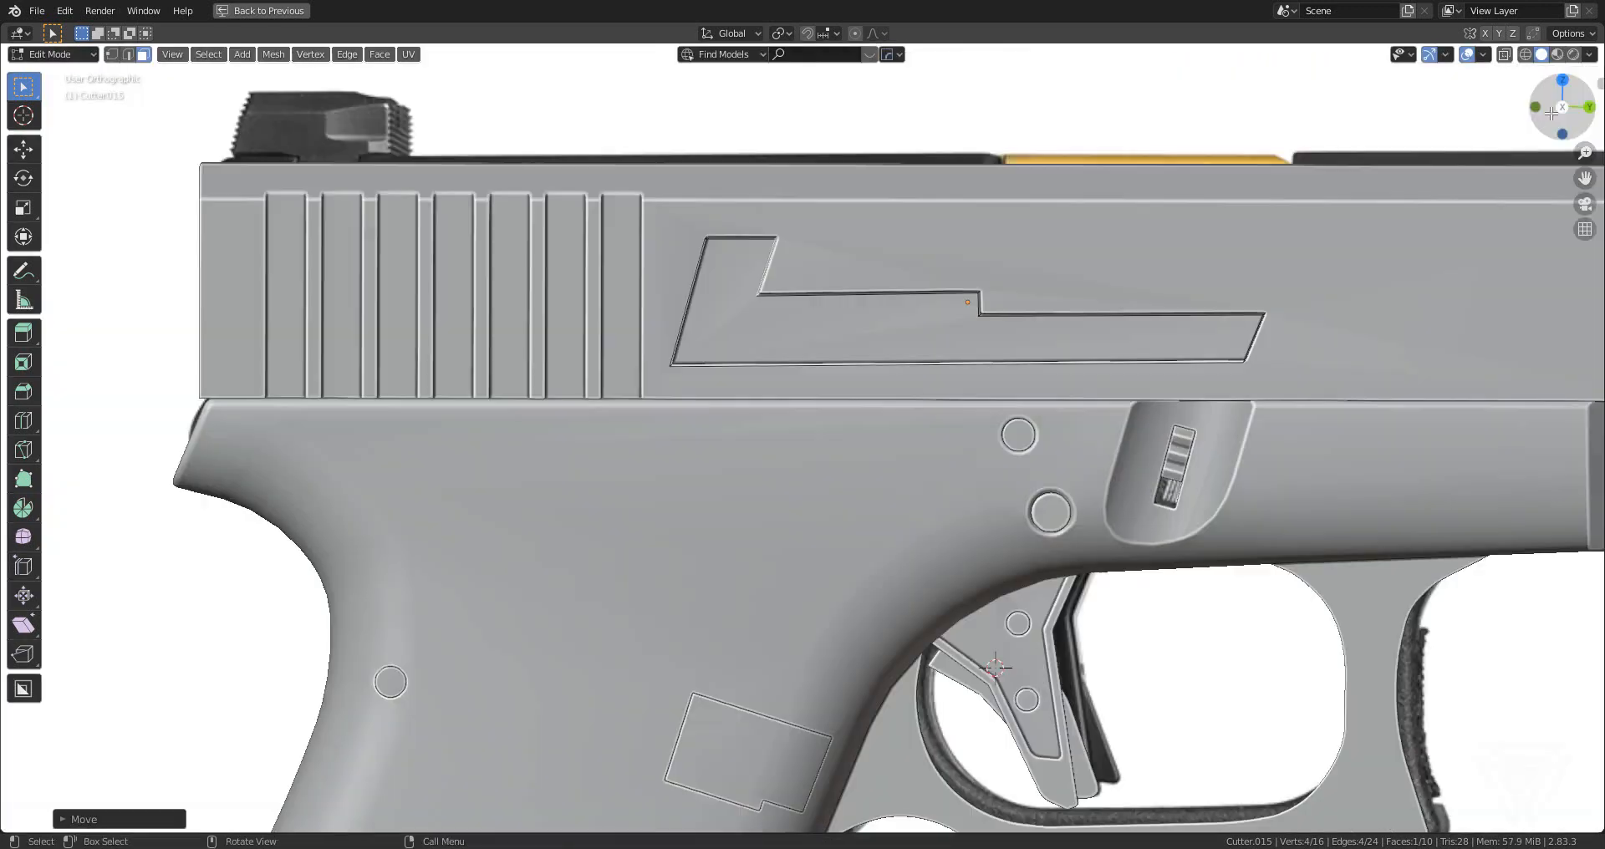
pyautogui.click(1505, 55)
pyautogui.scroll(3, 806, 344)
pyautogui.keyDown('shift'); pyautogui.moveTo(830, 293); pyautogui.dragTo(812, 515, button='middle'); pyautogui.keyUp('shift')
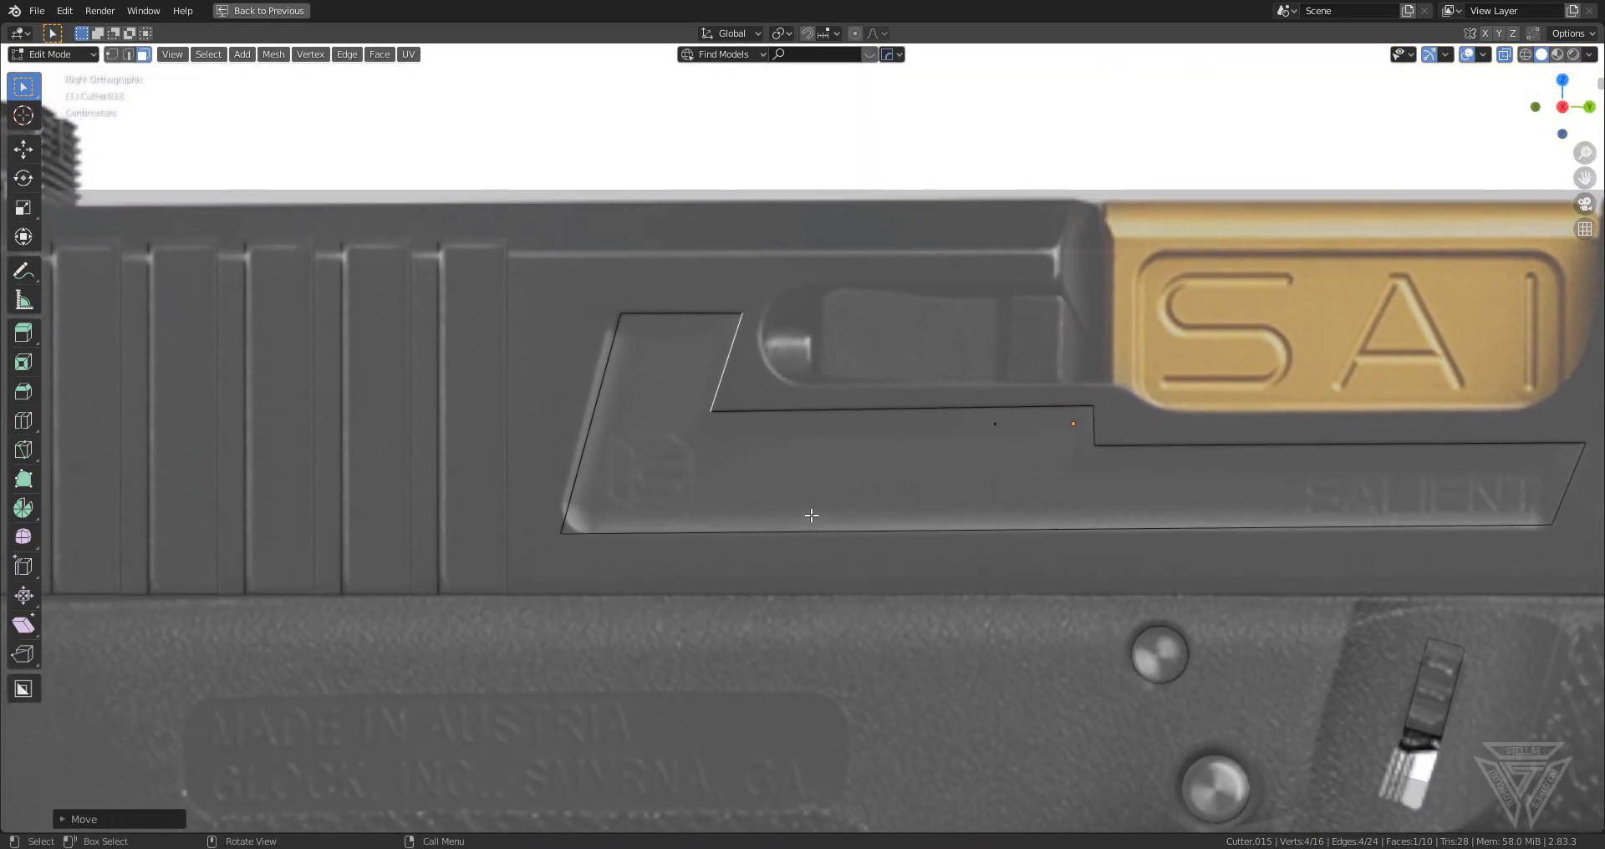
pyautogui.scroll(-4, 799, 487)
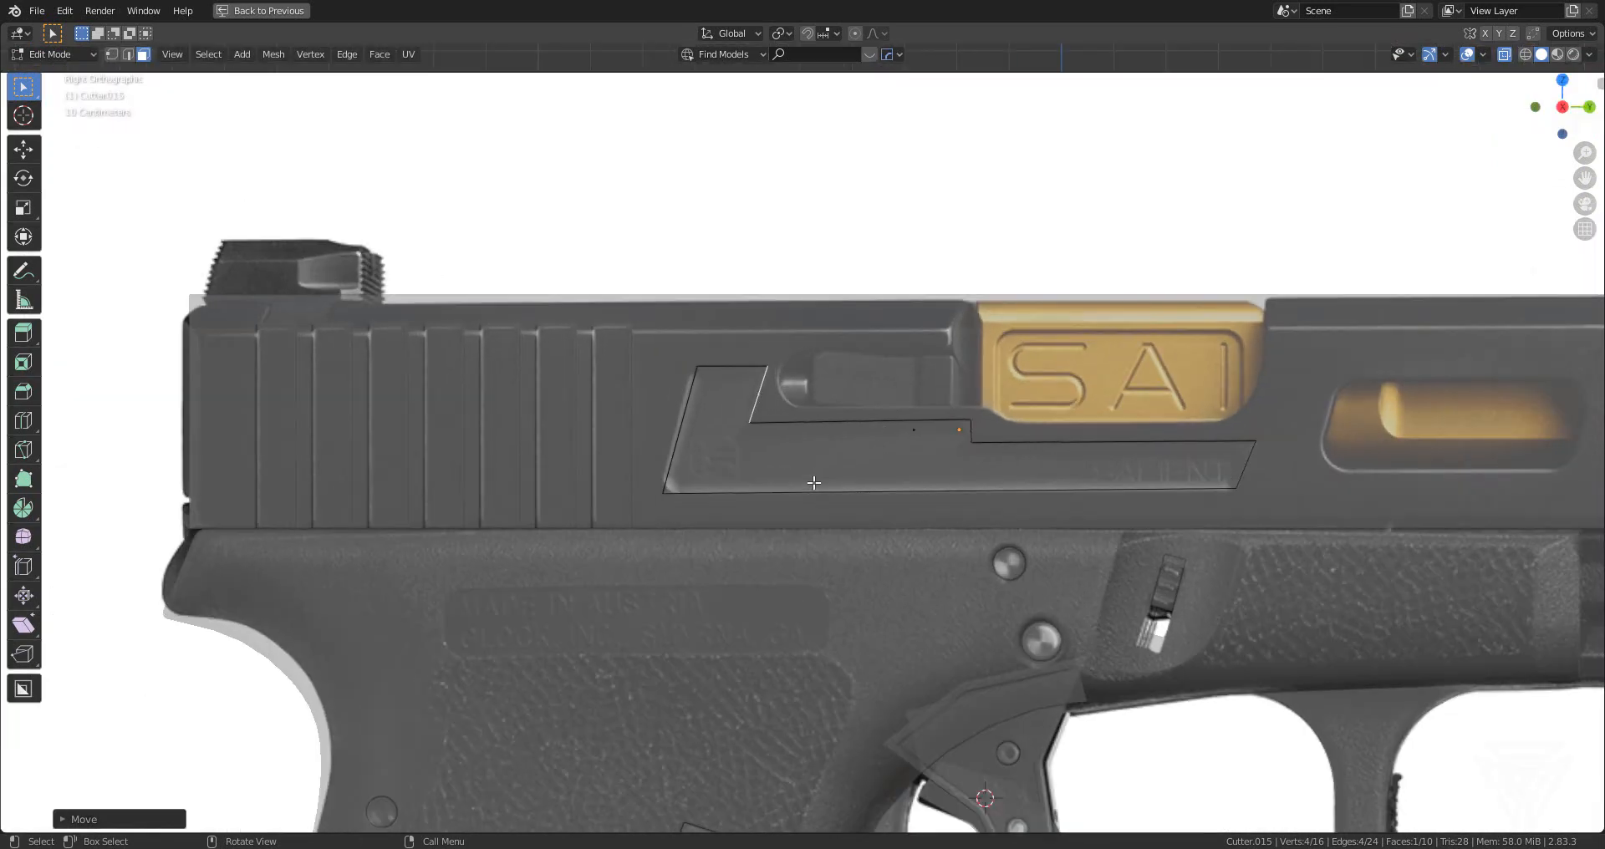
pyautogui.press('Tab')
# - Try to bevel all edges of the recess cutter with three segments and a width of about 0.024 m
pyautogui.moveTo(816, 482)
pyautogui.mouseDown(button='middle')
pyautogui.moveTo(749, 526)
pyautogui.moveTo(836, 501)
pyautogui.mouseUp(button='middle')
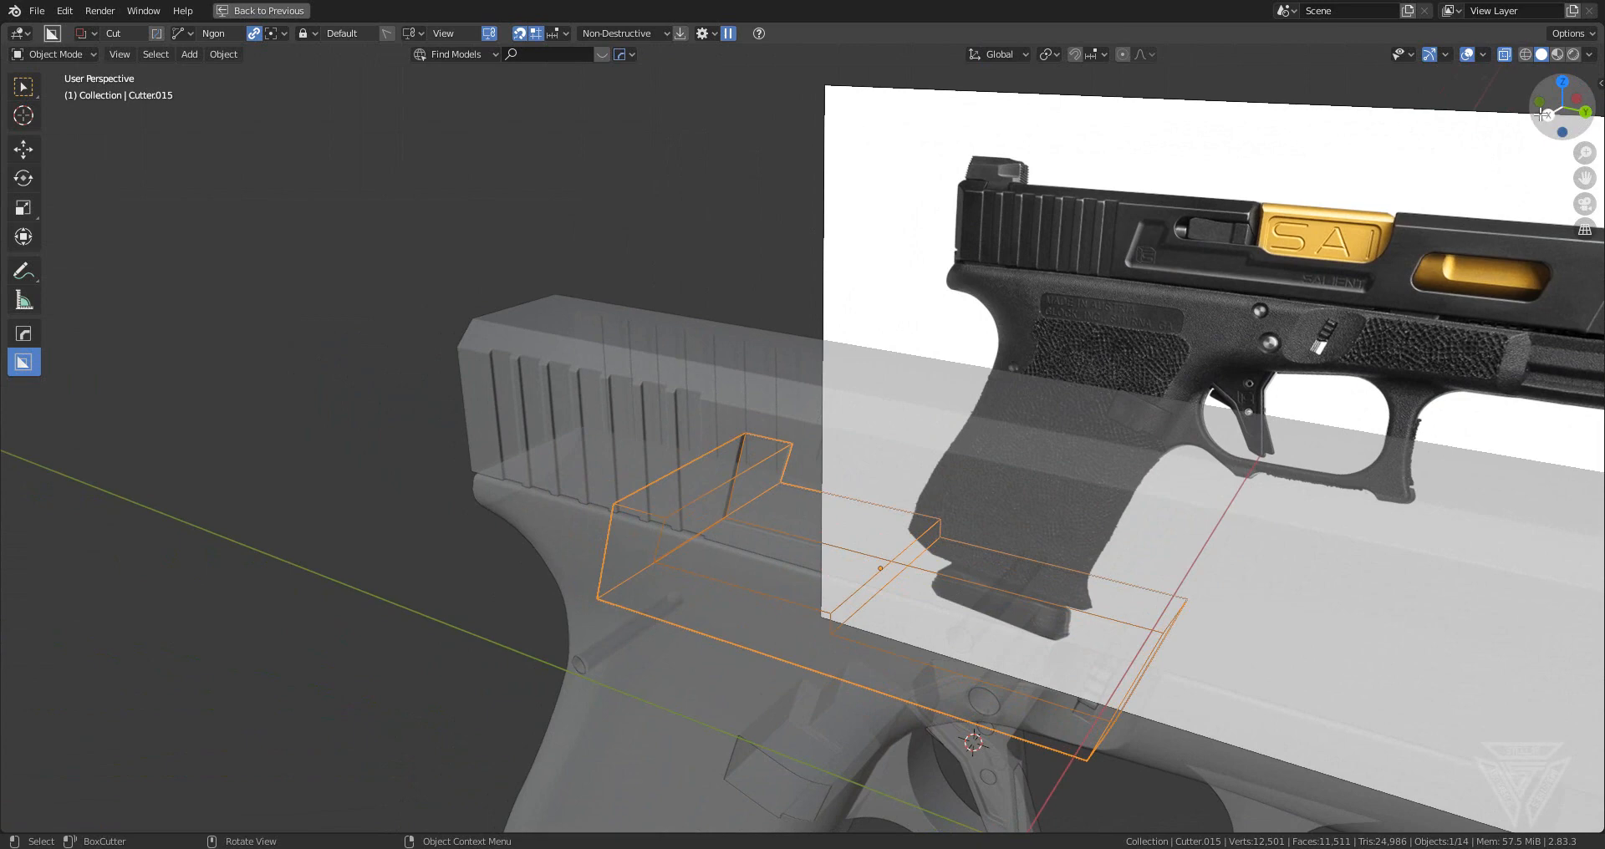
pyautogui.scroll(6, 749, 405)
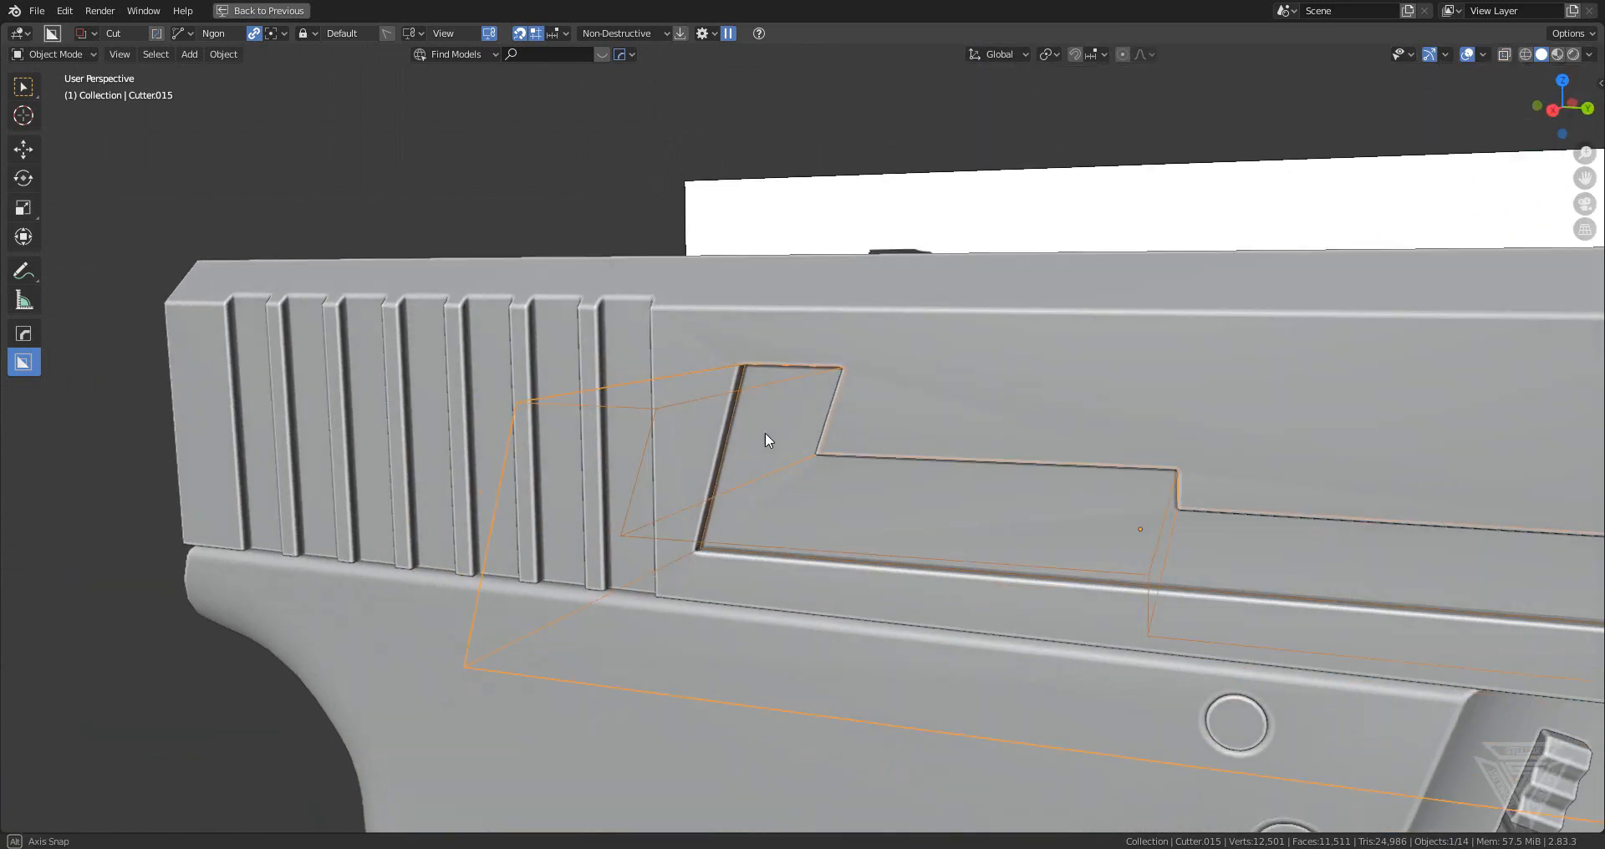
pyautogui.moveTo(765, 432); pyautogui.dragTo(772, 517, button='middle')
pyautogui.press('Tab')
pyautogui.press('a')
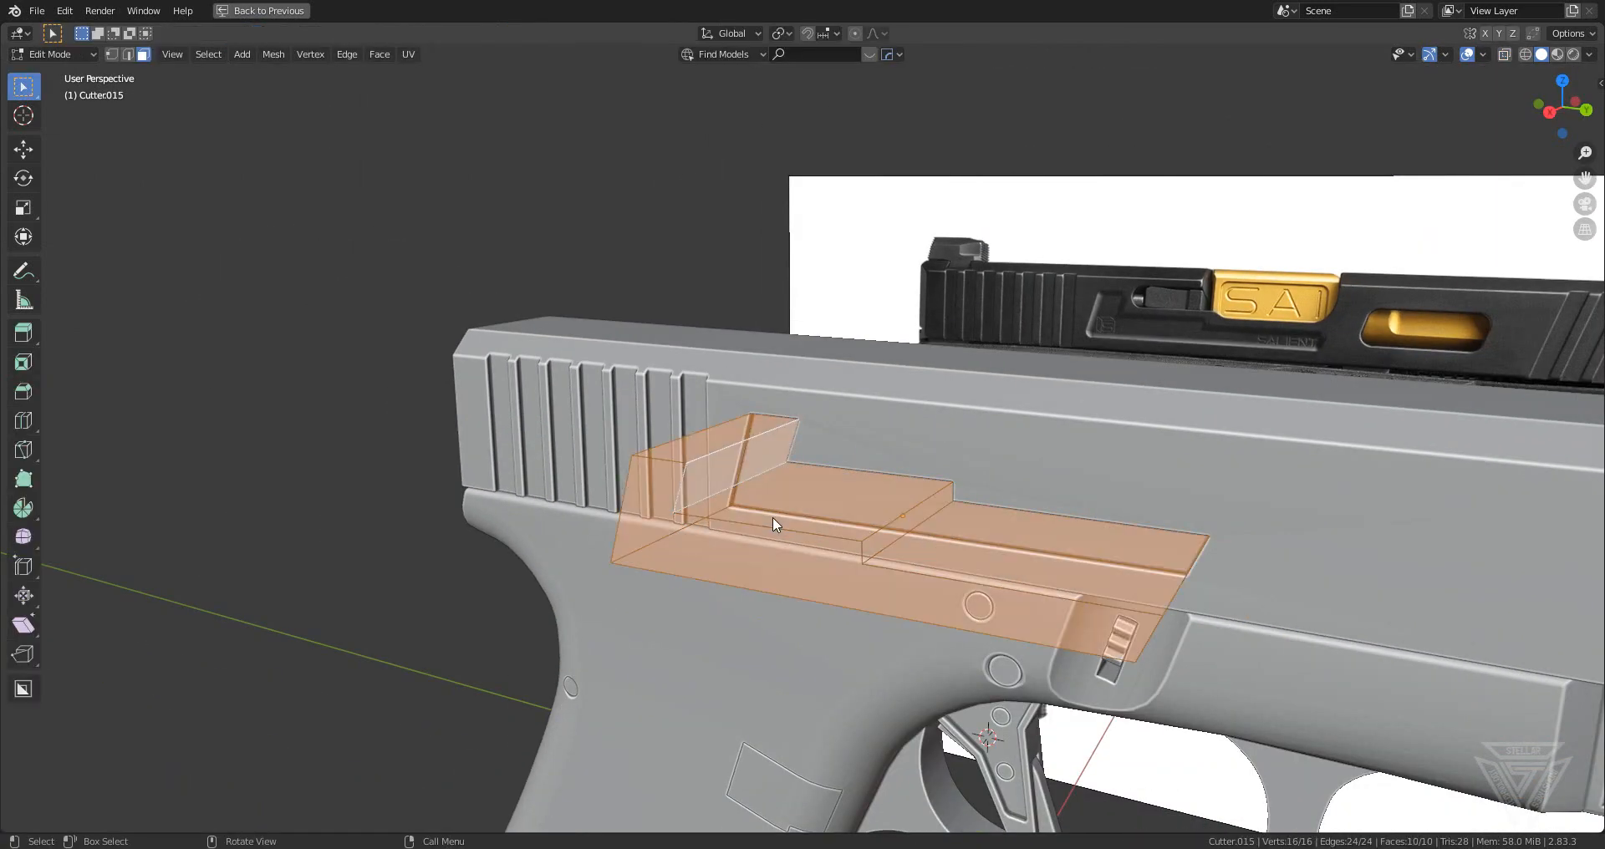
pyautogui.hotkey('ctrl', 'b')
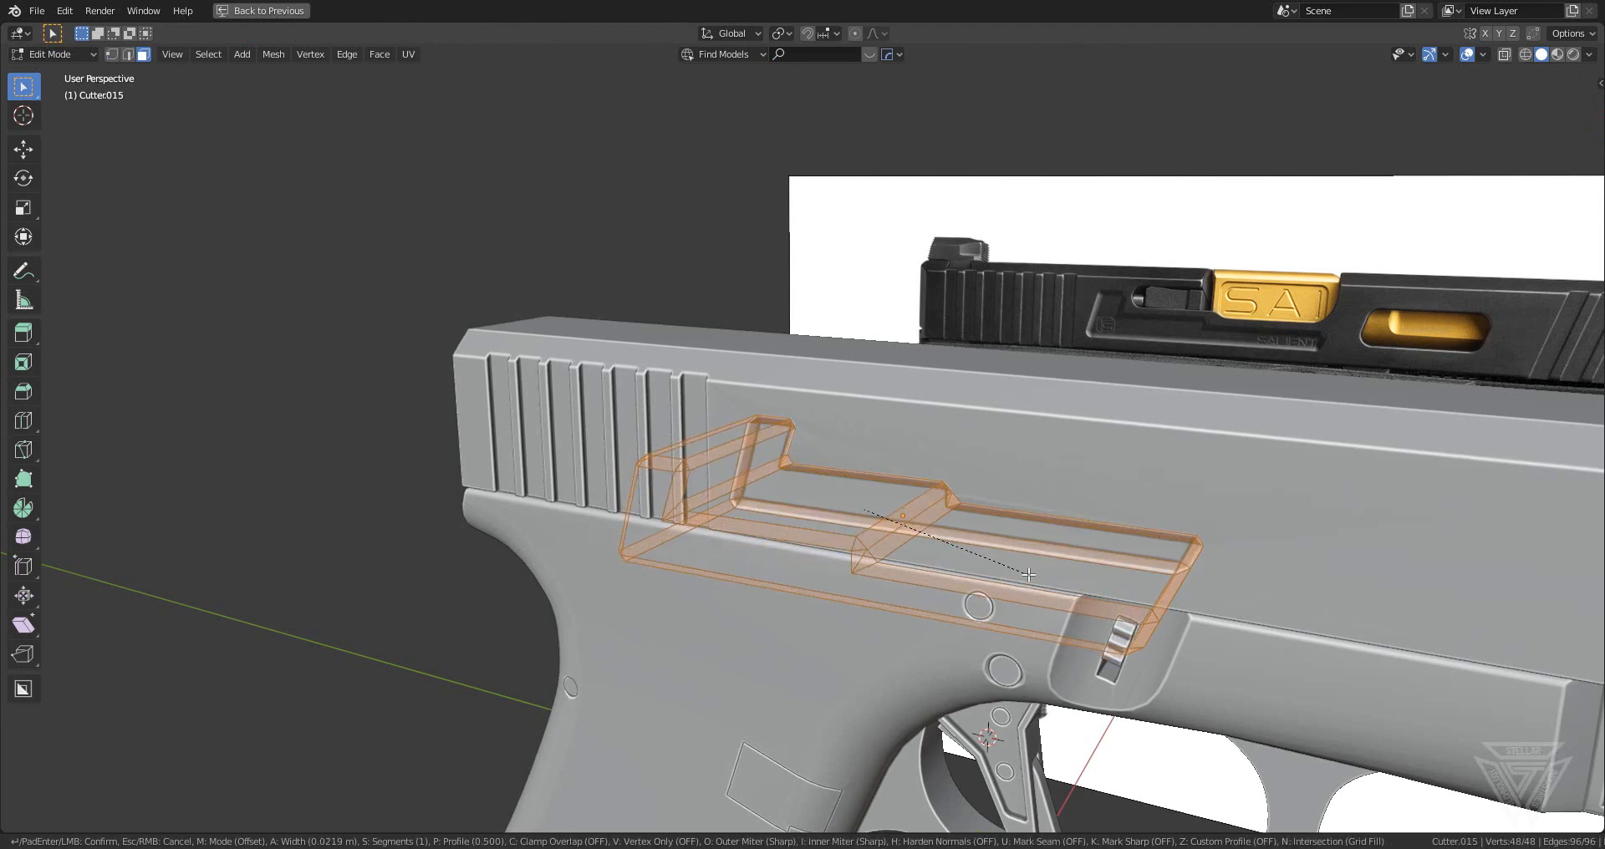
pyautogui.scroll(2, 1028, 575)
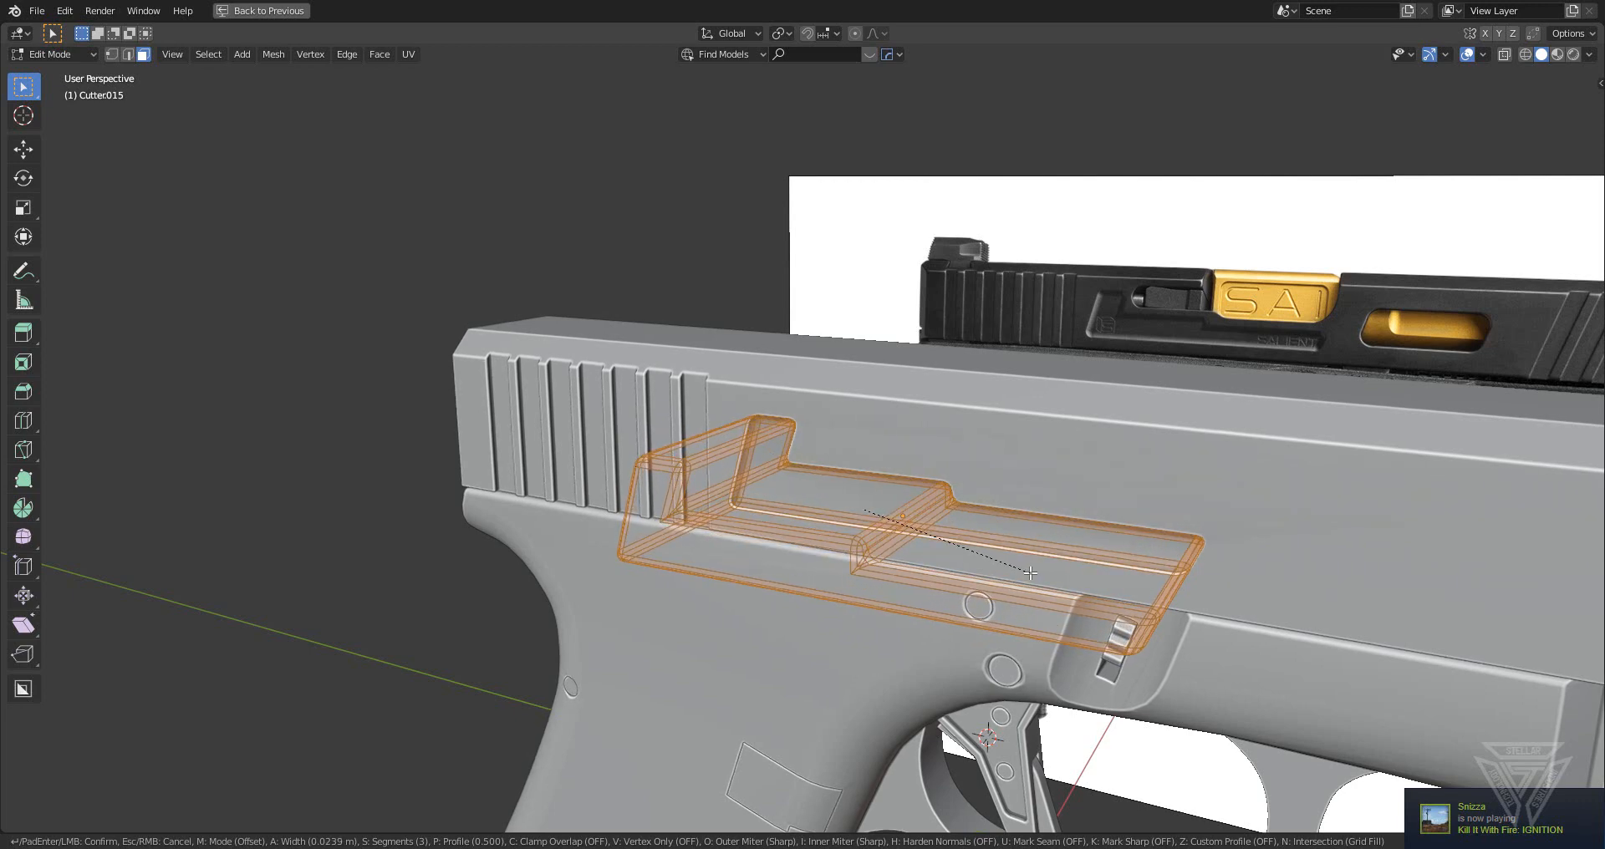
pyautogui.click(912, 527)
# - Inspect the rounded recess with the cutter's geometry hidden, and return to Object Mode
pyautogui.moveTo(913, 527); pyautogui.dragTo(905, 484, button='middle')
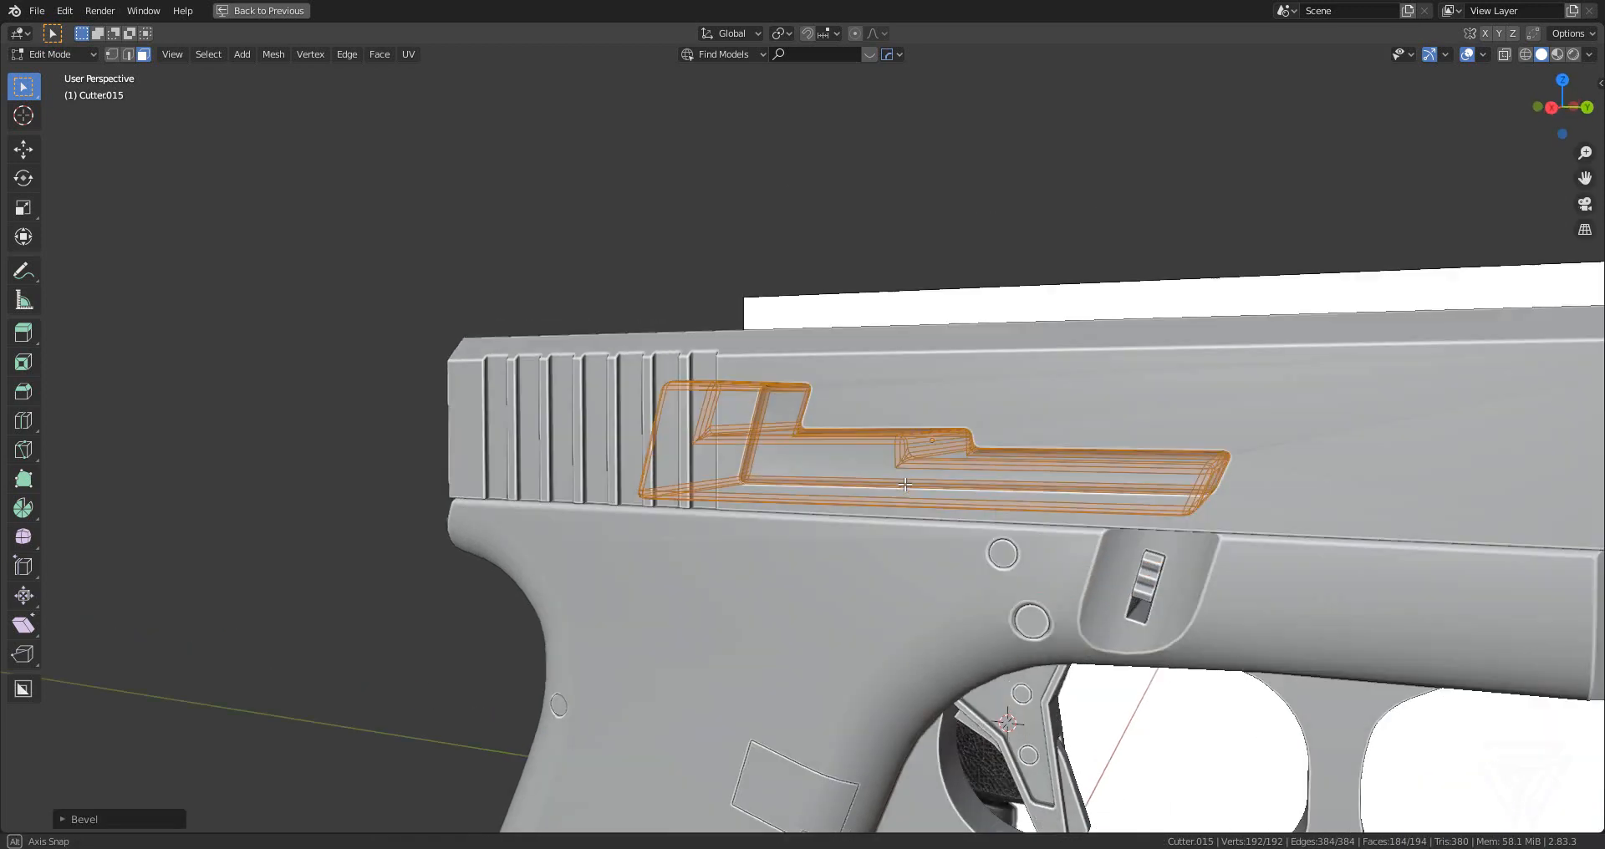
pyautogui.scroll(8, 905, 485)
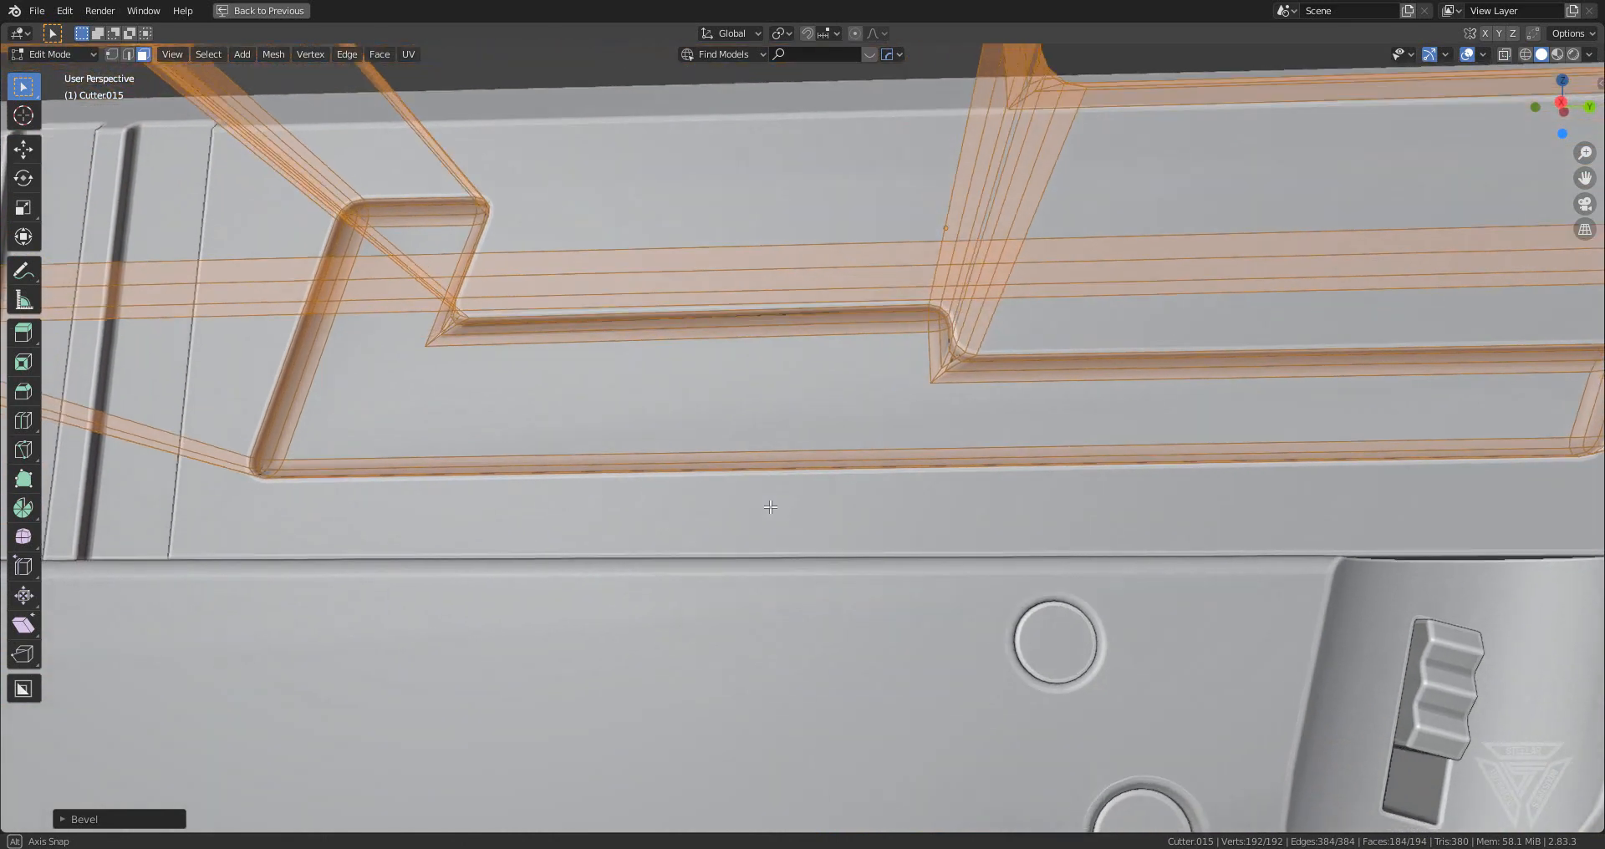
pyautogui.moveTo(769, 507); pyautogui.dragTo(761, 526, button='middle')
pyautogui.press('h')
pyautogui.scroll(-3, 760, 525)
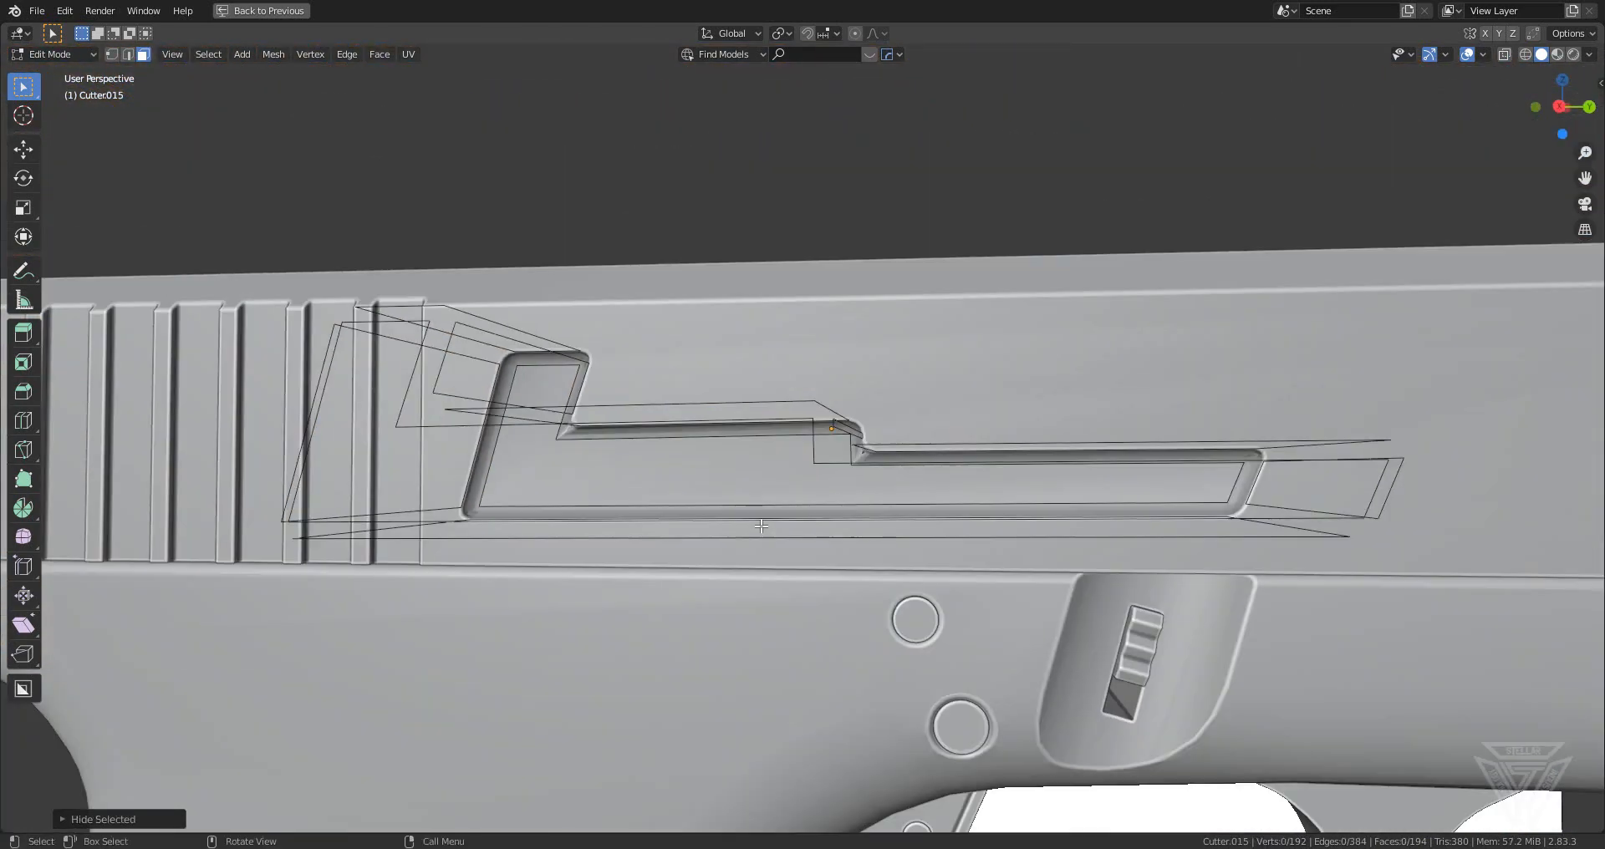
pyautogui.hotkey('alt', 'h')
pyautogui.press('Tab')
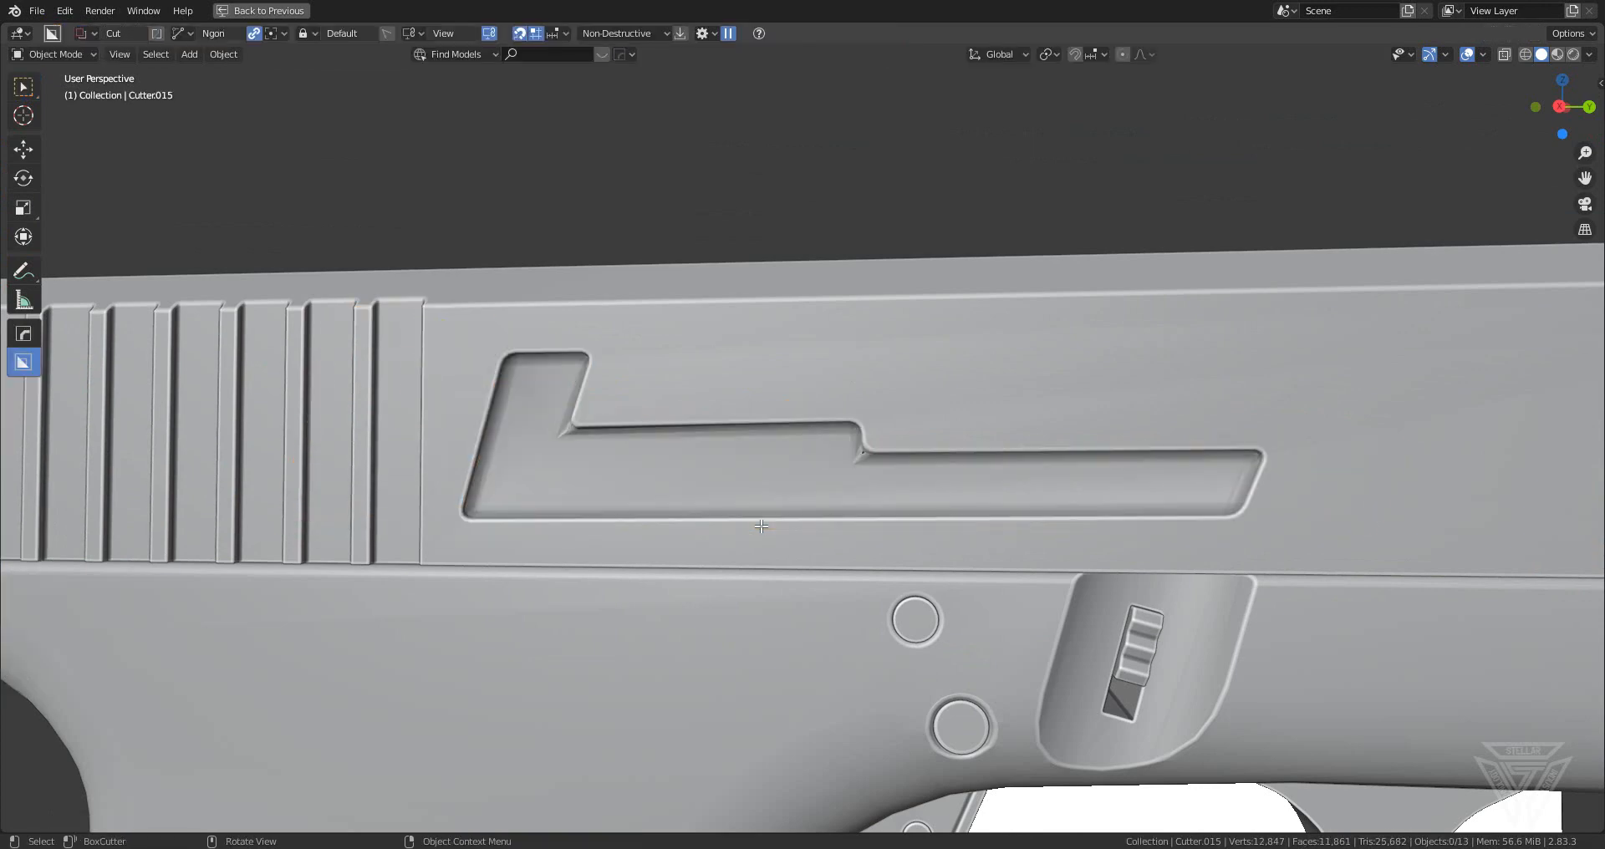
# - Try applying the rounded recess cut to the slide with HardOps Sharpen
pyautogui.scroll(5, 760, 525)
pyautogui.click(659, 439)
pyautogui.moveTo(659, 439); pyautogui.dragTo(769, 501, button='middle')
pyautogui.scroll(5, 752, 483)
pyautogui.press('Tab')
pyautogui.press('Tab')
pyautogui.press('q')
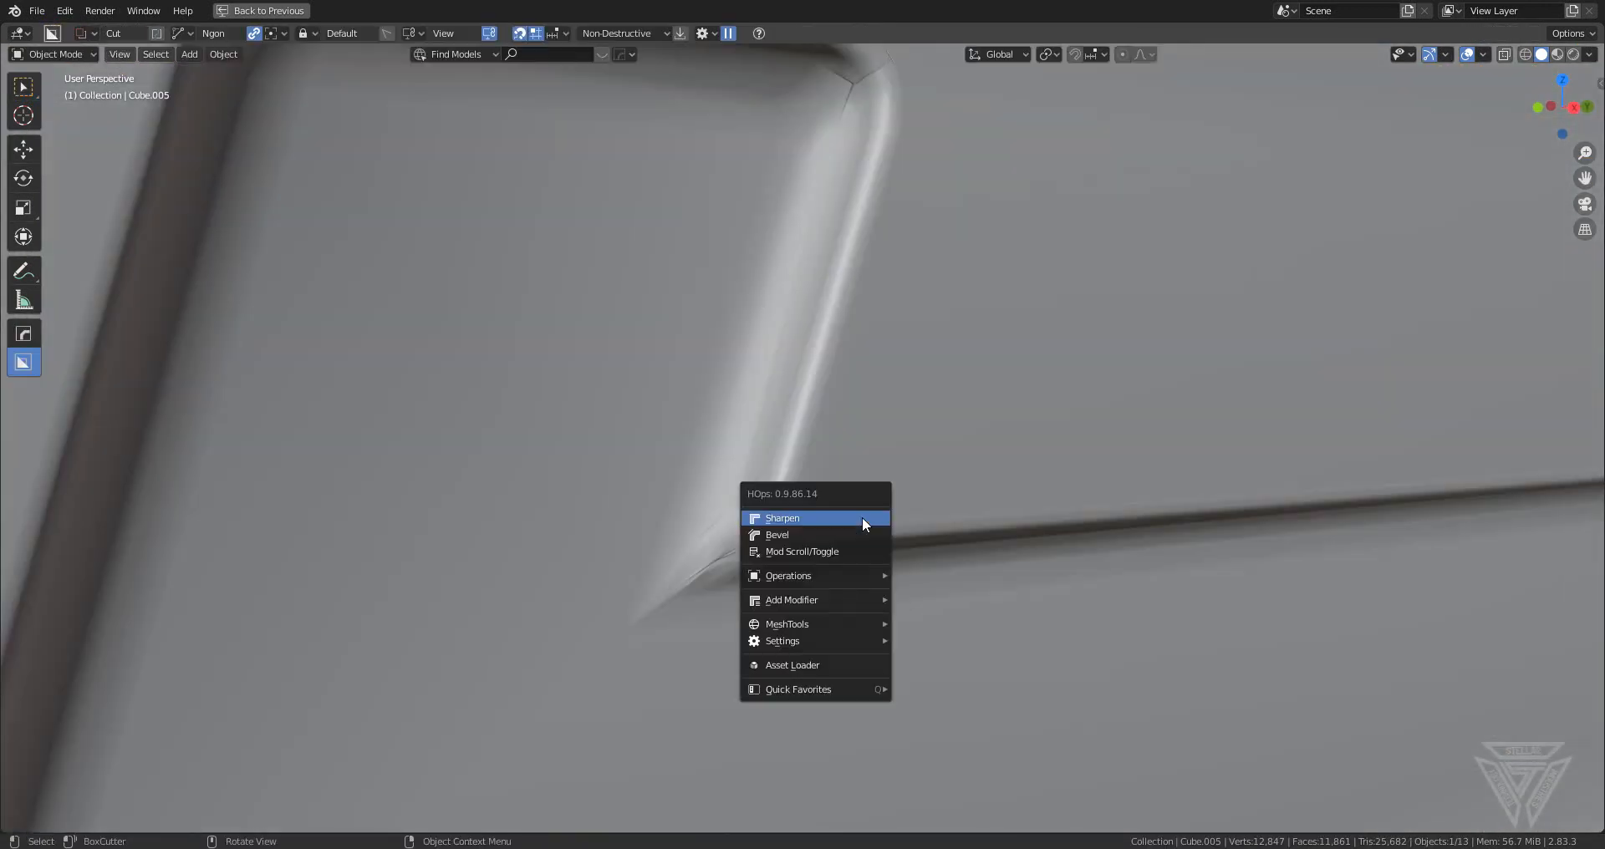
pyautogui.click(861, 518)
# - Check the slide's mesh around the recess's inner corner, and undo the sharpening and the cutter's hiding
pyautogui.press('Tab')
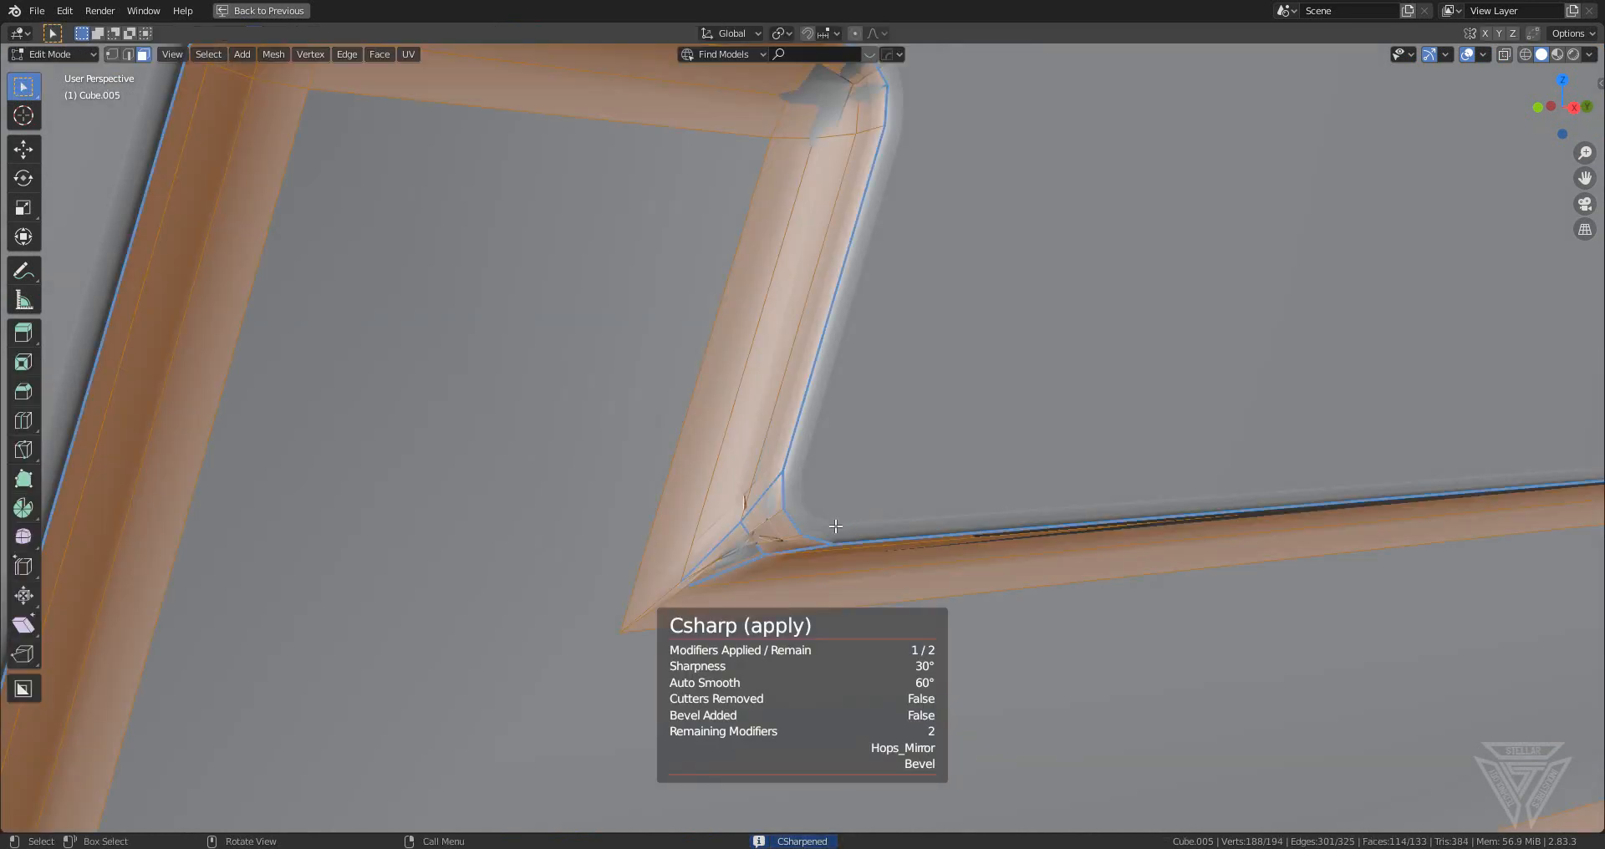
pyautogui.press('Tab')
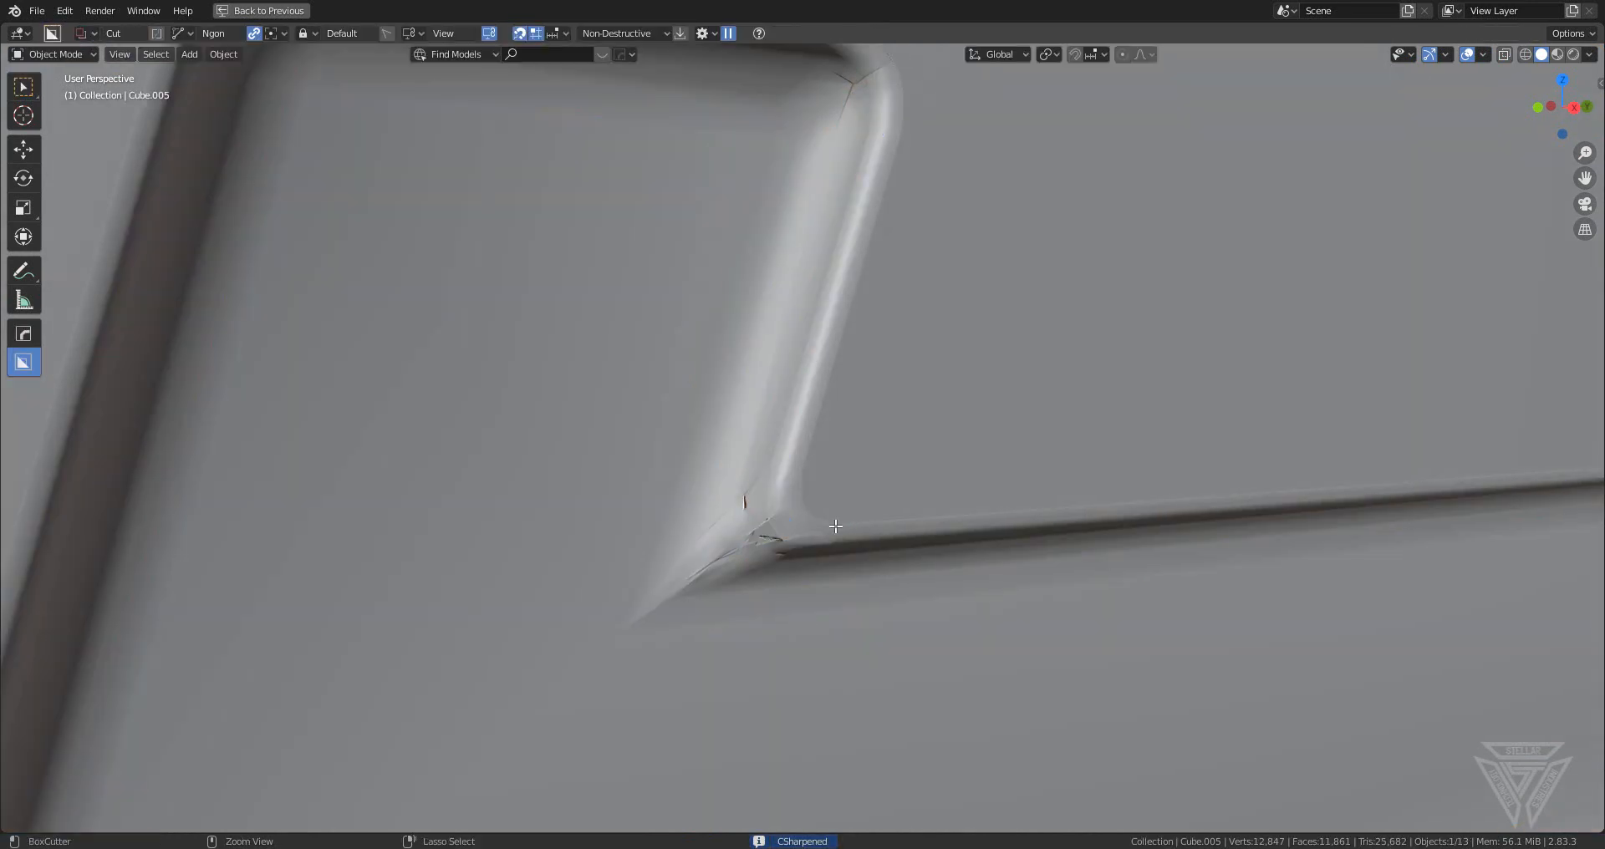
pyautogui.scroll(-10, 835, 525)
pyautogui.press('Tab')
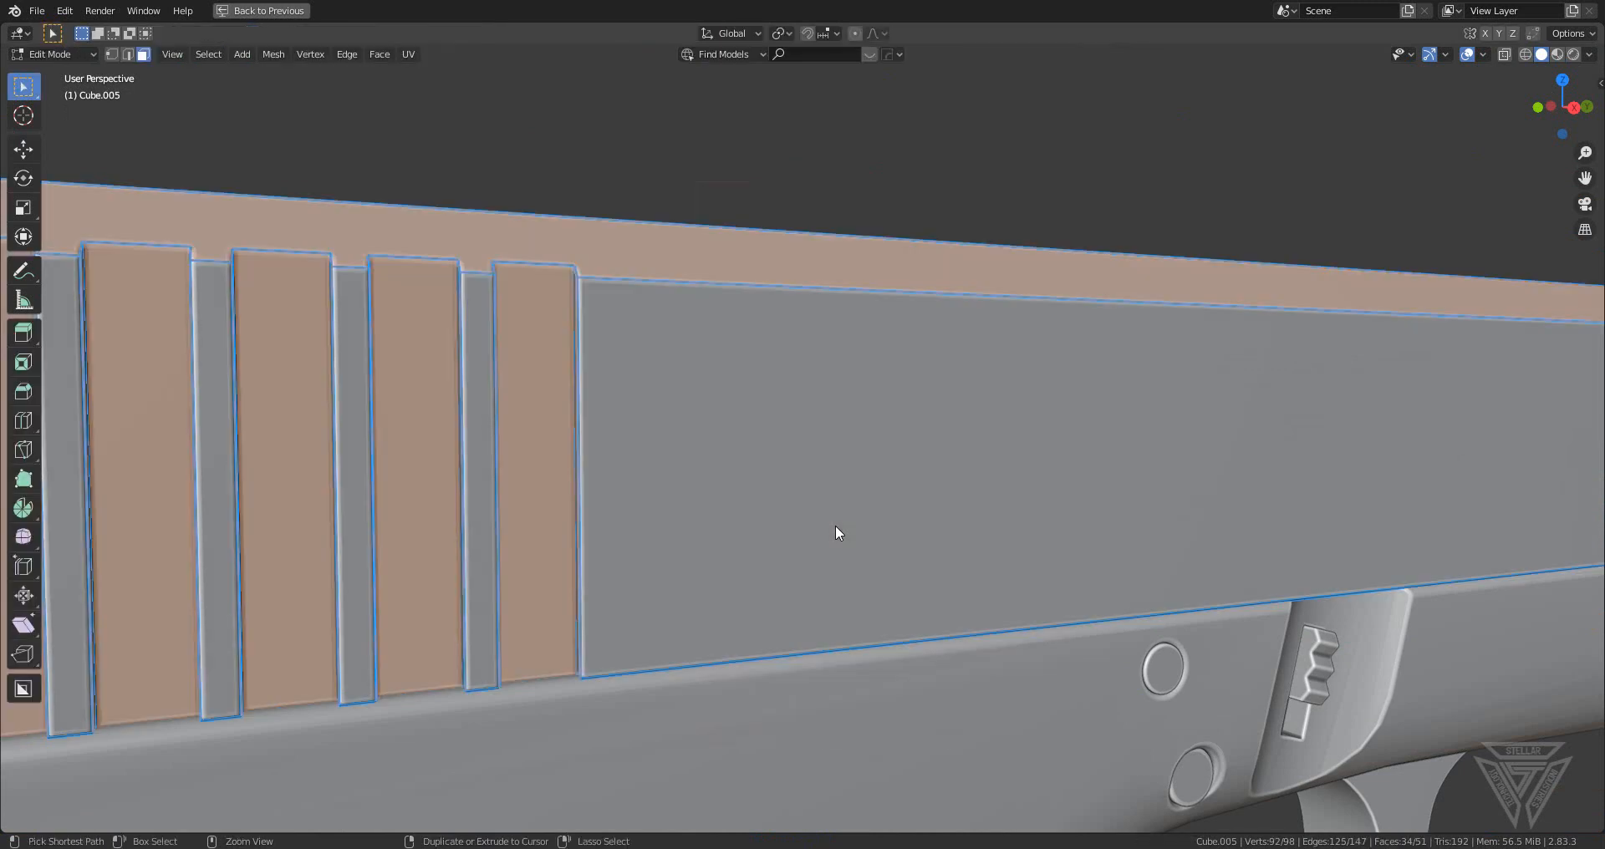
pyautogui.hotkey('ctrl', 'z')
pyautogui.hotkey('ctrl', 'z')
pyautogui.hotkey('ctrl', 'z')
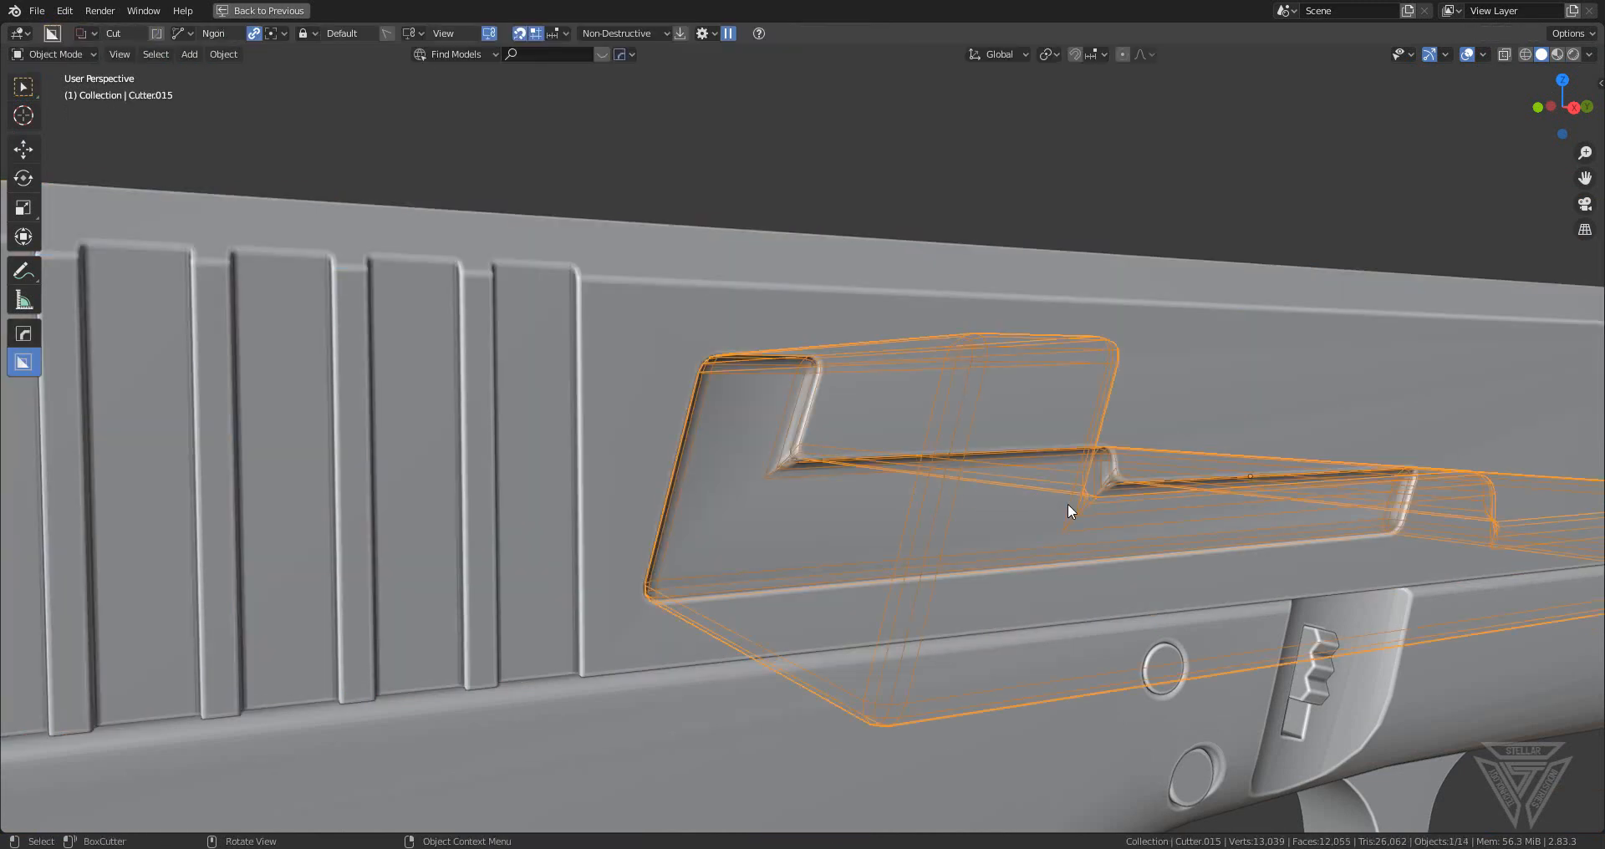
# - Try a narrower bevel of about 0.009 m with one segment on all edges of the recess cutter
pyautogui.press('Tab')
pyautogui.moveTo(1073, 507); pyautogui.dragTo(1059, 494, button='middle')
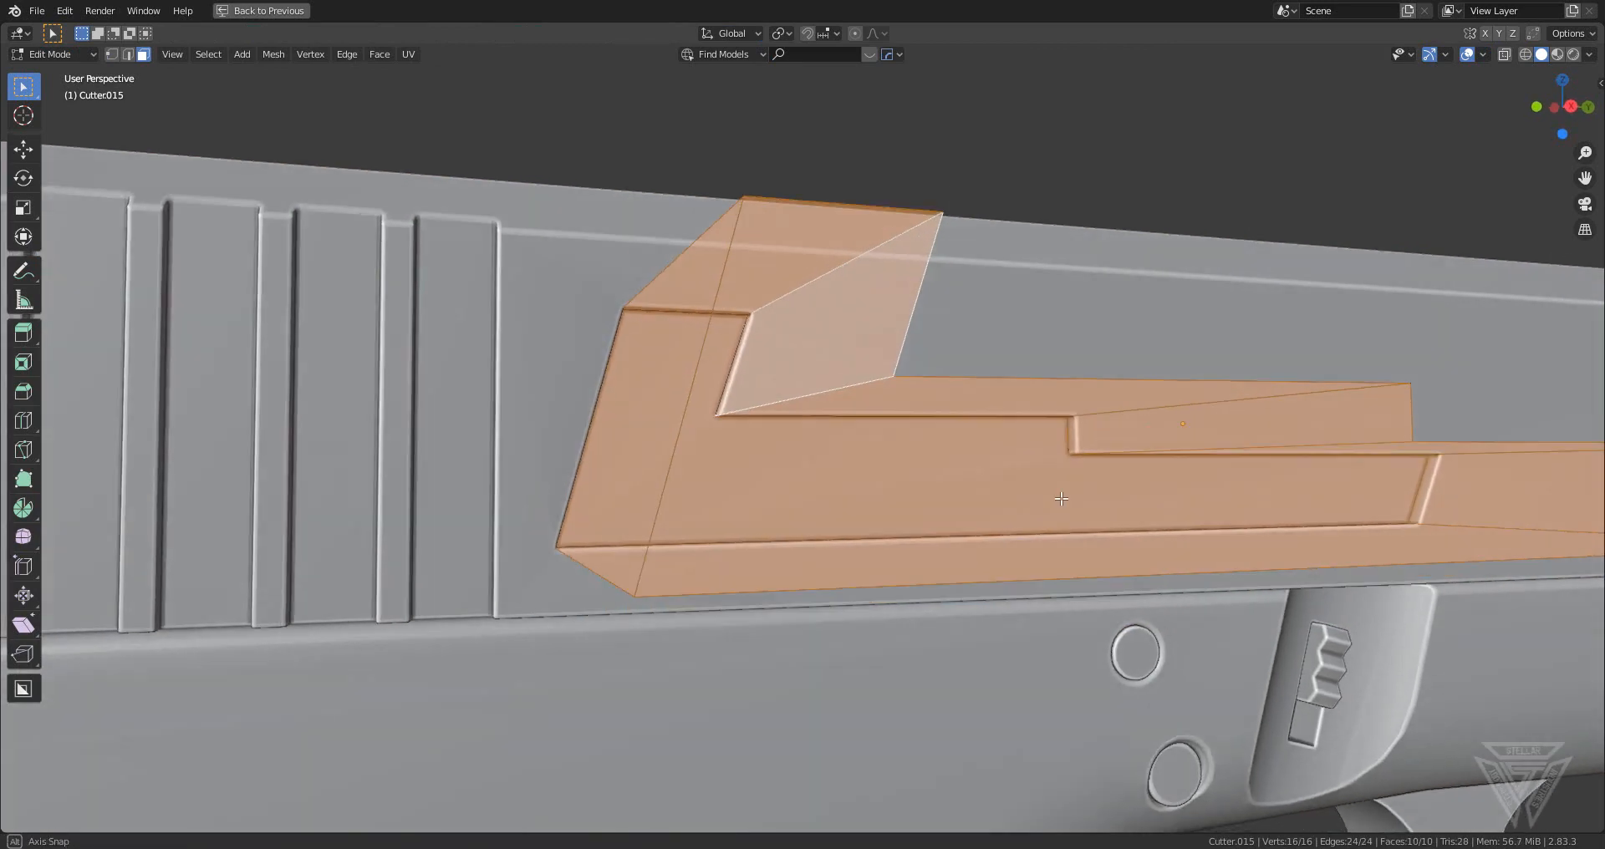
pyautogui.scroll(2, 1068, 495)
pyautogui.hotkey('ctrl', 'b')
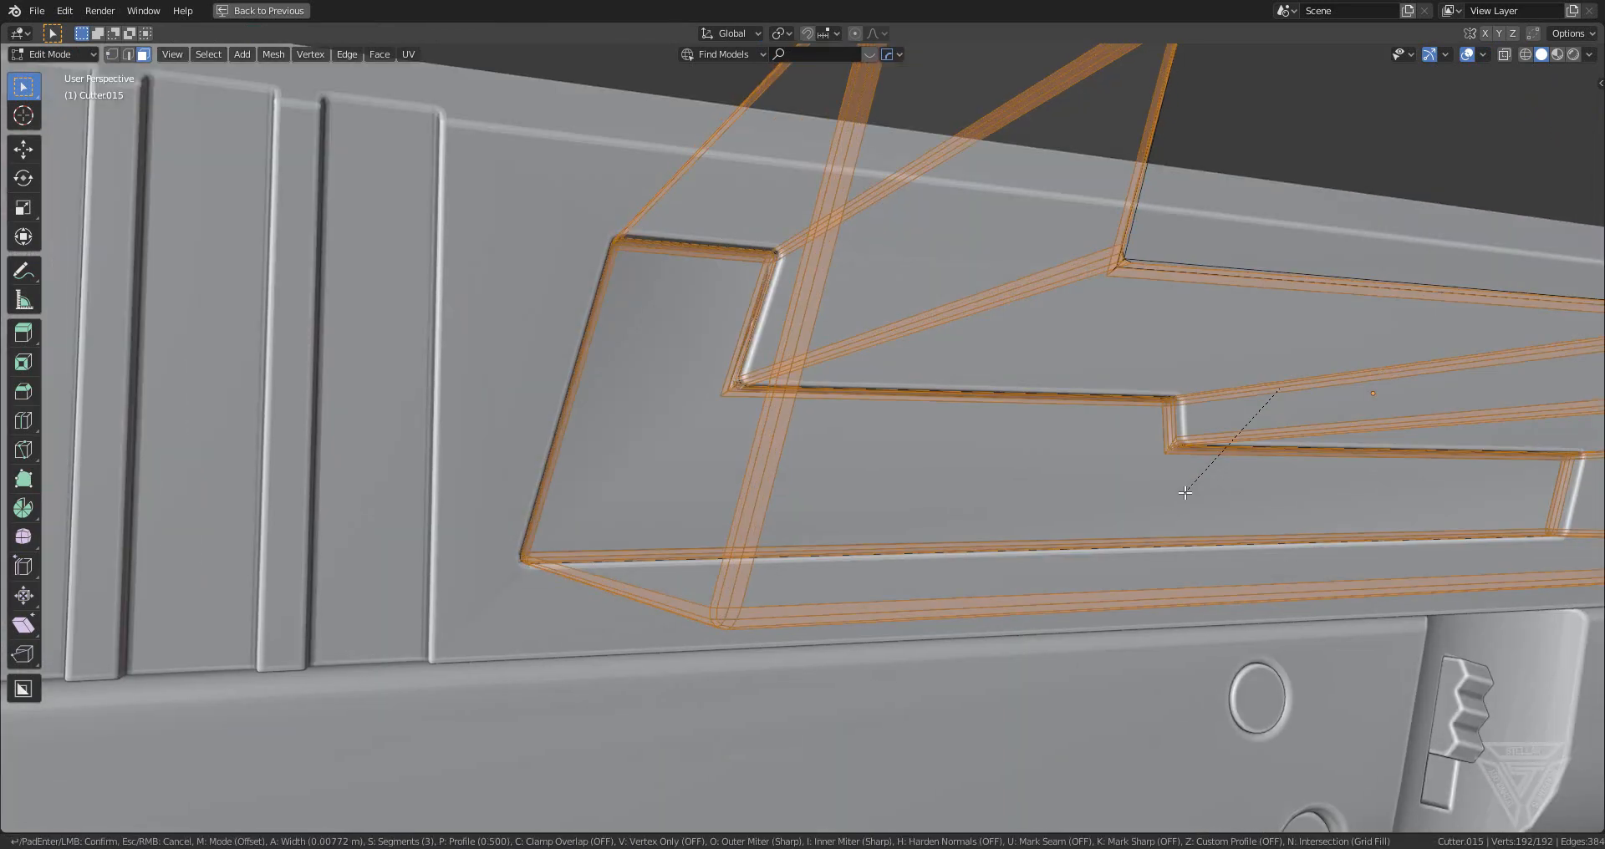
pyautogui.scroll(2, 1183, 495)
pyautogui.scroll(-4, 1180, 497)
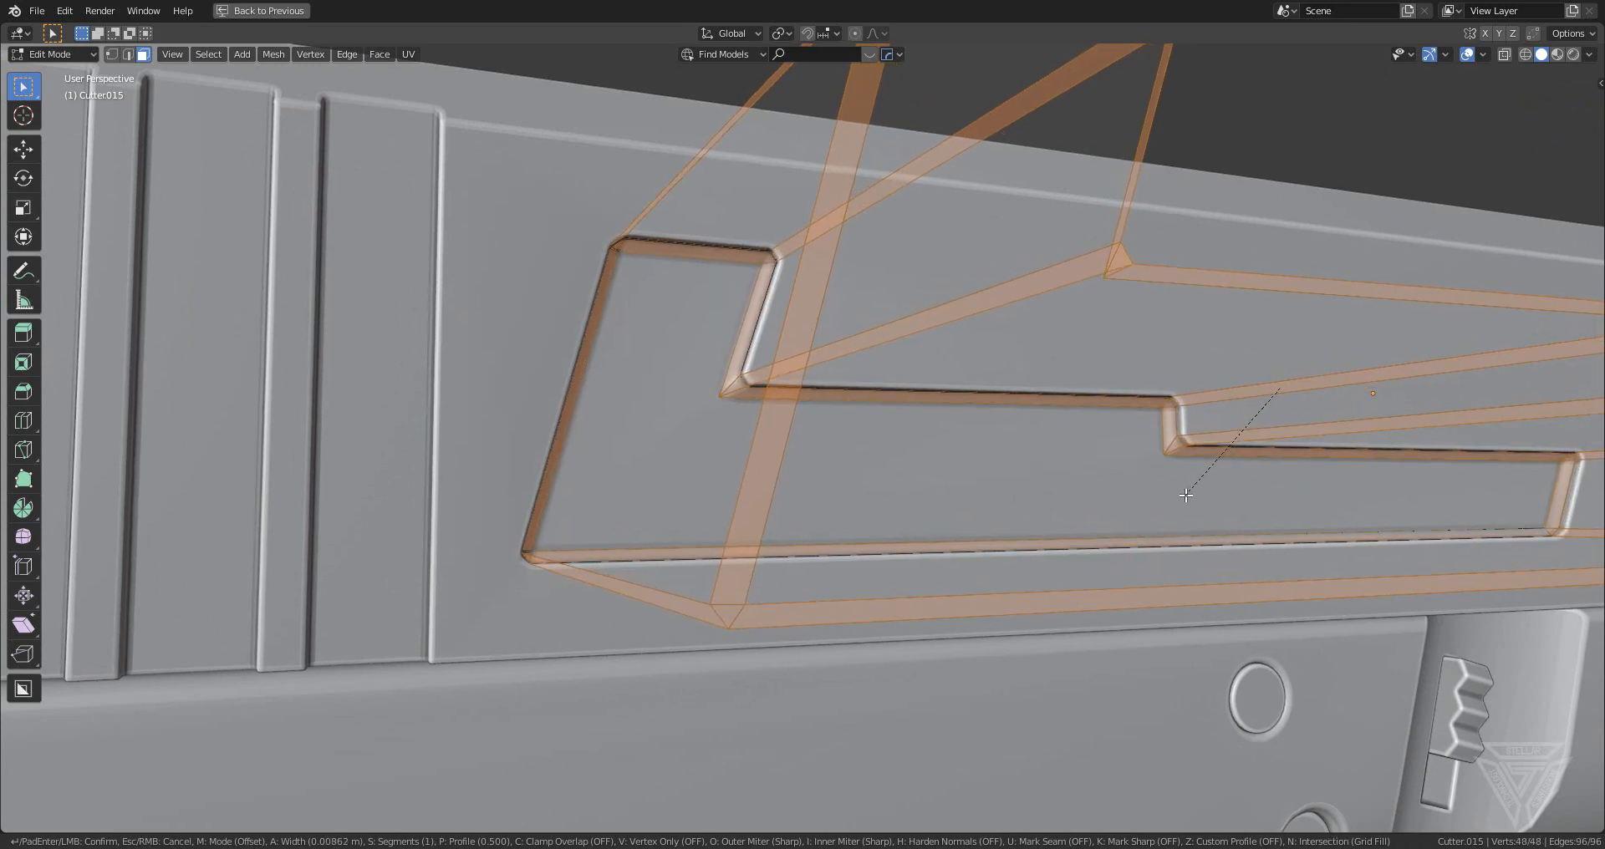
pyautogui.rightClick(1185, 495)
pyautogui.scroll(-4, 1170, 498)
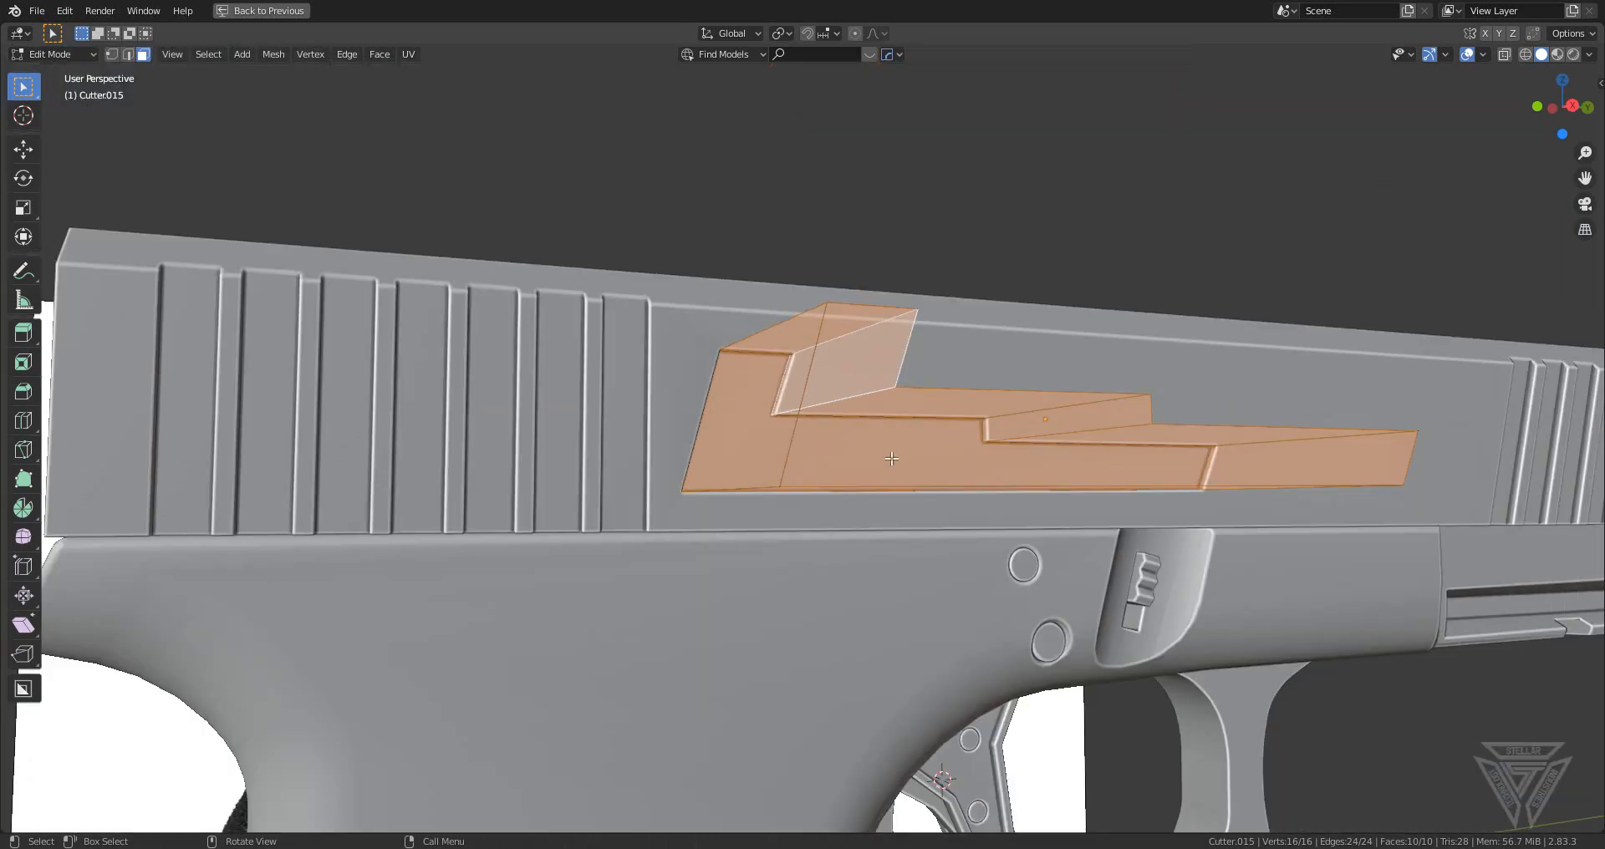
pyautogui.moveTo(986, 522)
pyautogui.mouseDown(button='middle')
pyautogui.moveTo(1095, 555)
pyautogui.moveTo(1062, 527)
pyautogui.moveTo(1018, 529)
pyautogui.moveTo(1028, 547)
pyautogui.moveTo(982, 517)
pyautogui.mouseUp(button='middle')
pyautogui.press('Tab')
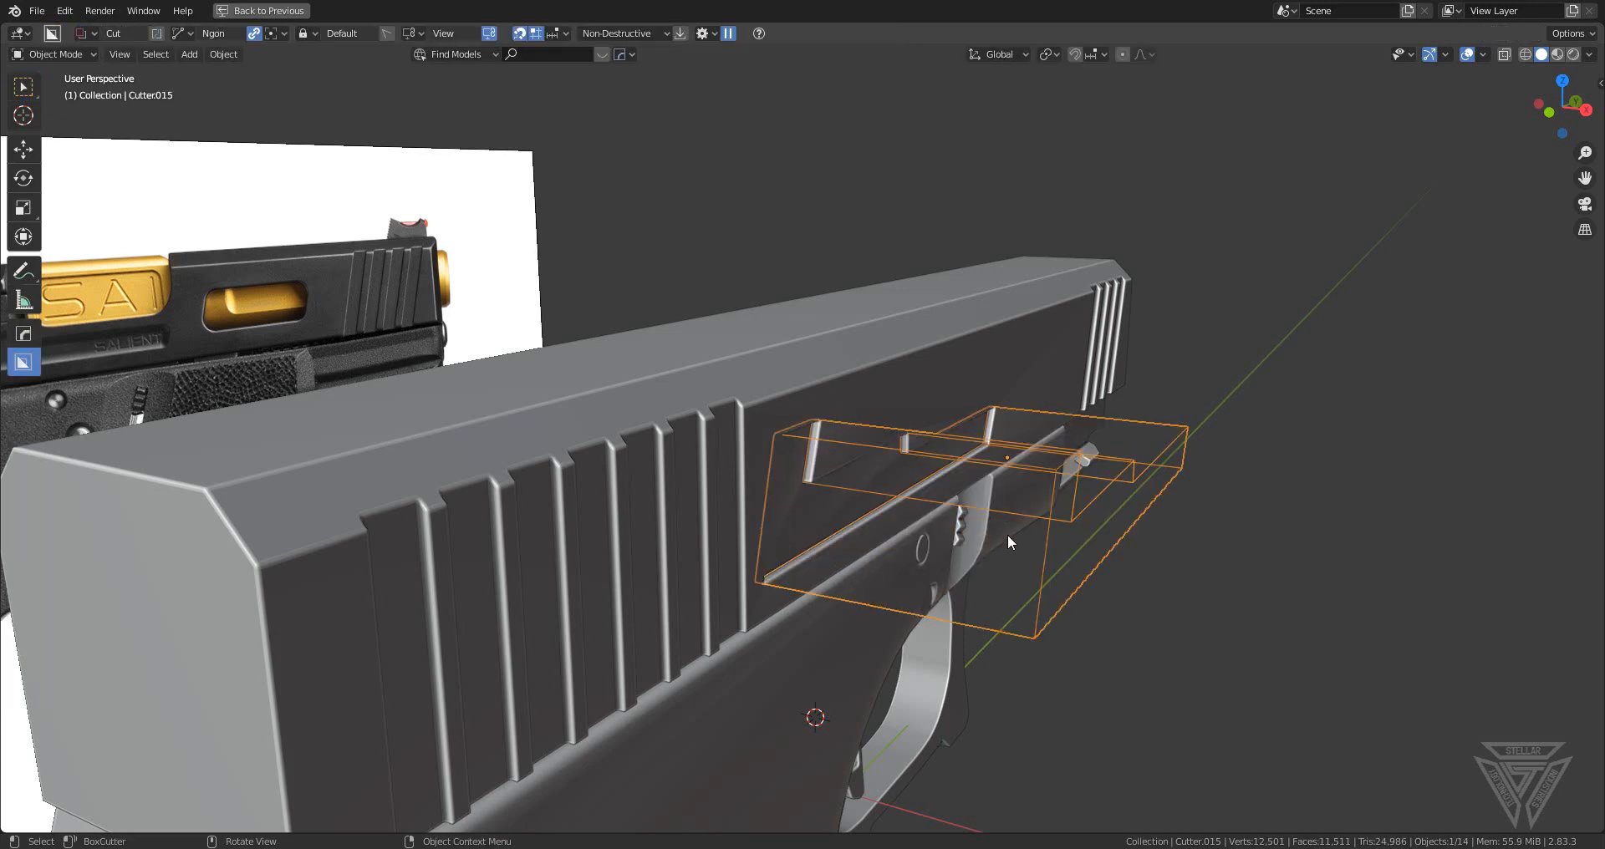
pyautogui.press('g')
pyautogui.press('x')
pyautogui.rightClick(1003, 528)
# - Hide the sharp-edged recess cutter and apply its cut to the slide with HardOps Sharpen
pyautogui.scroll(2, 1020, 554)
pyautogui.moveTo(1020, 554); pyautogui.dragTo(935, 528, button='middle')
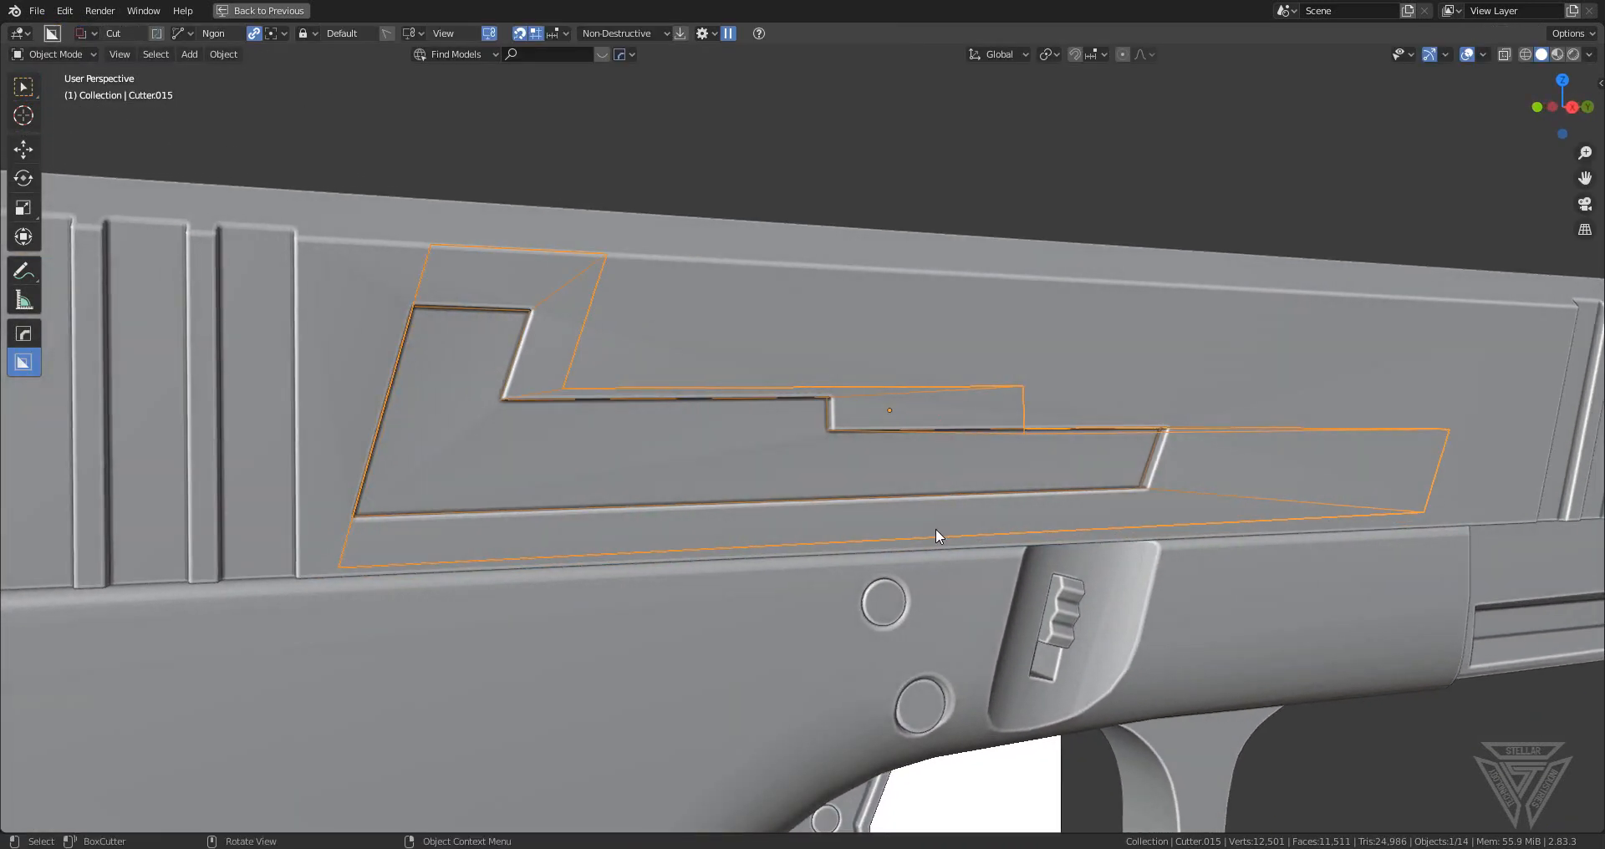
pyautogui.press('h')
pyautogui.scroll(-4, 935, 528)
pyautogui.moveTo(871, 464); pyautogui.dragTo(791, 404, button='middle')
pyautogui.click(791, 404)
pyautogui.press('q')
pyautogui.click(790, 404)
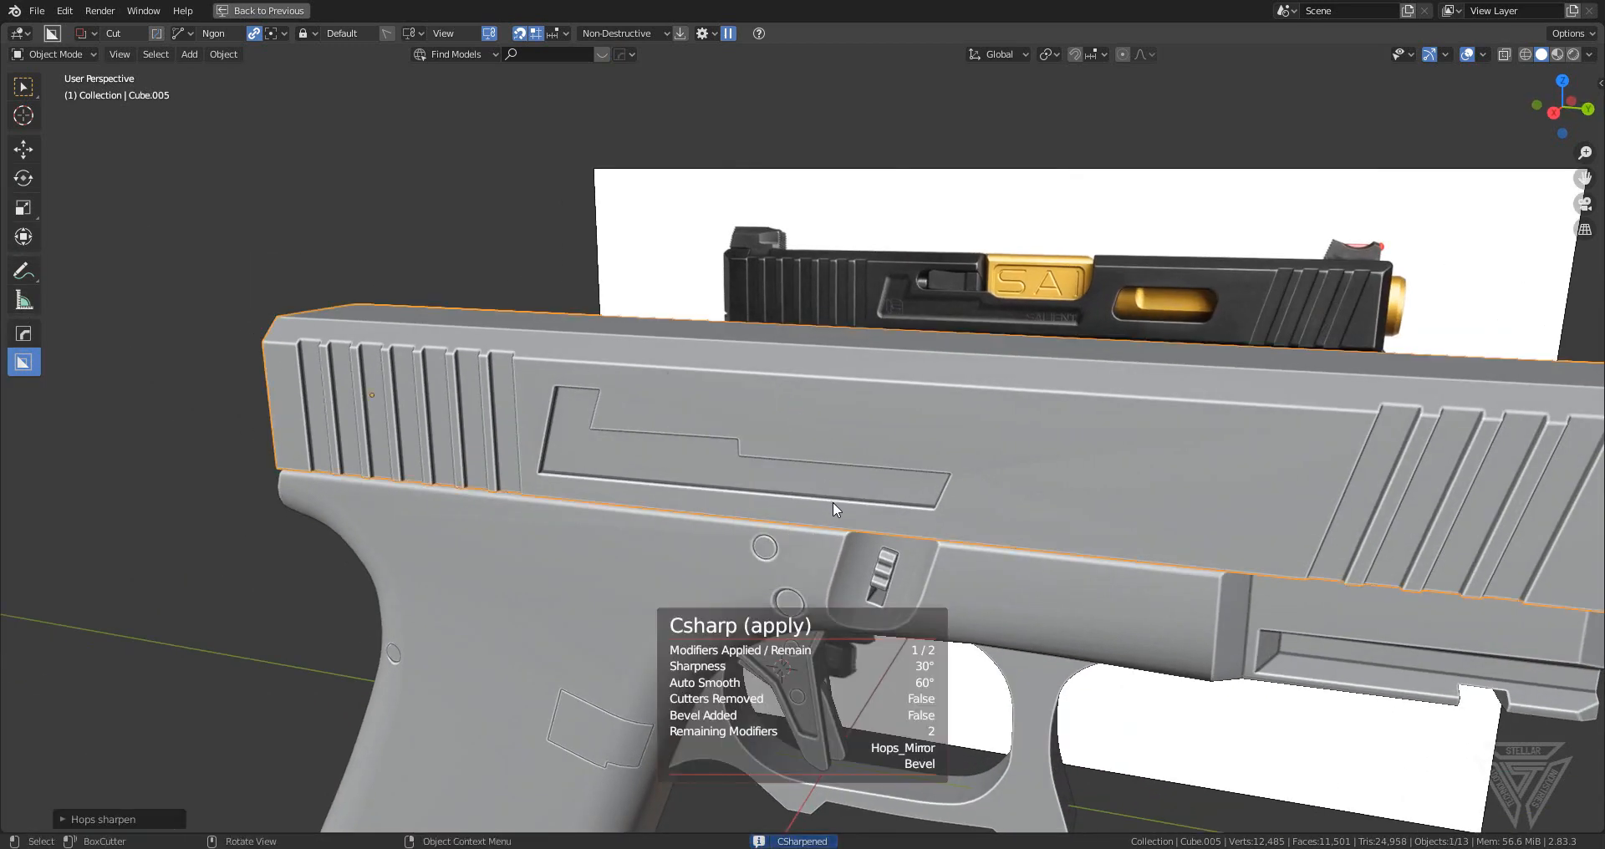
# - Examine the recess's edges and corners on the slide and compare its shape with the reference image
pyautogui.scroll(2, 854, 475)
pyautogui.moveTo(854, 474); pyautogui.dragTo(1051, 413, button='middle')
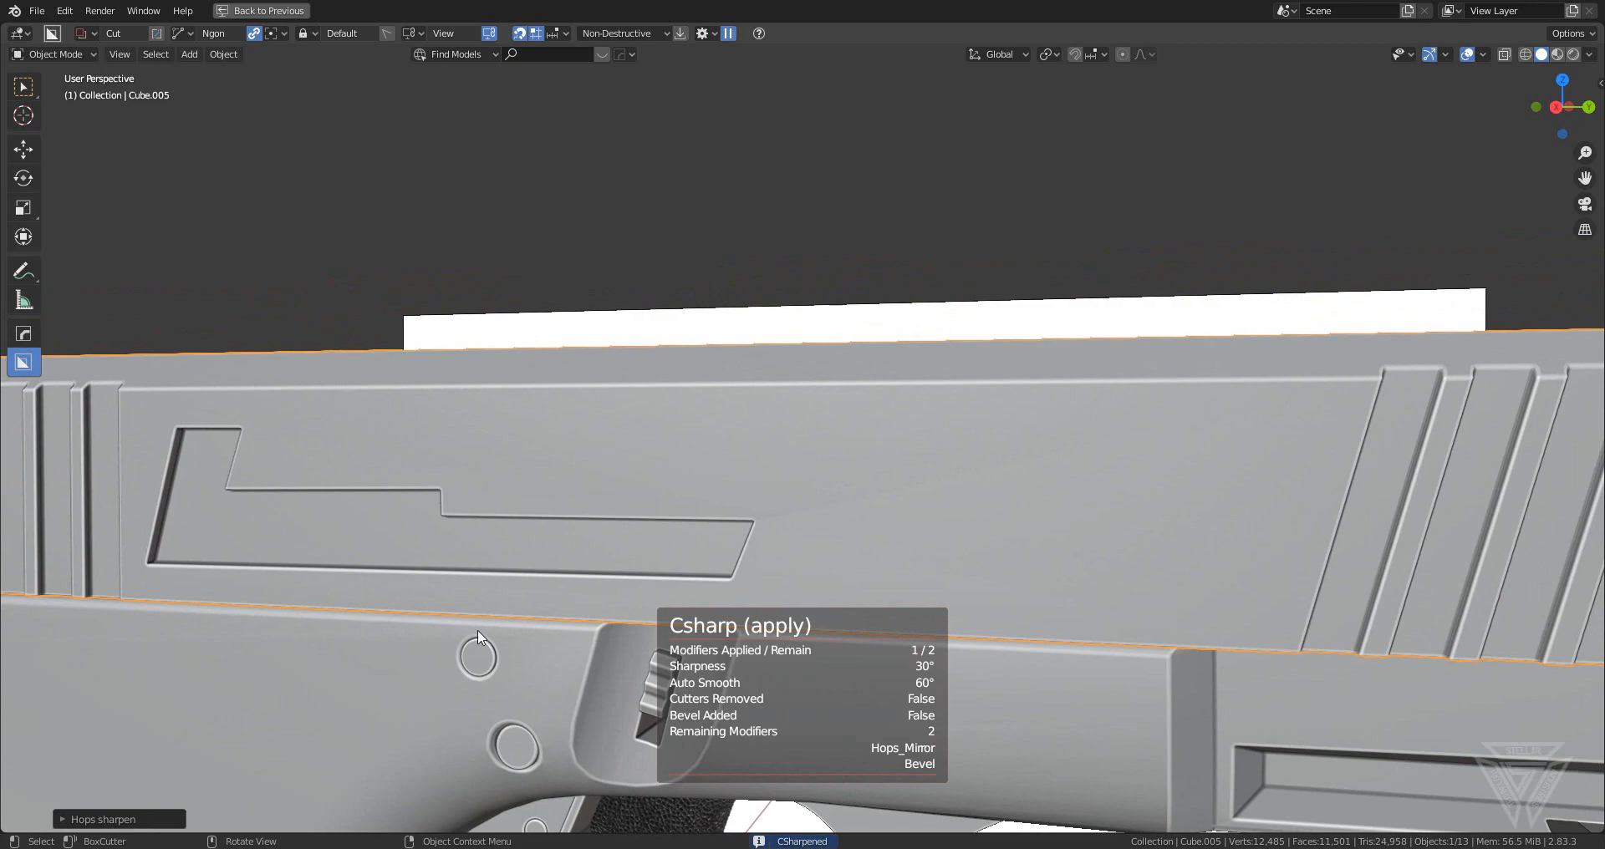
pyautogui.scroll(-6, 479, 629)
pyautogui.moveTo(806, 490); pyautogui.dragTo(846, 538, button='middle')
pyautogui.scroll(6, 710, 542)
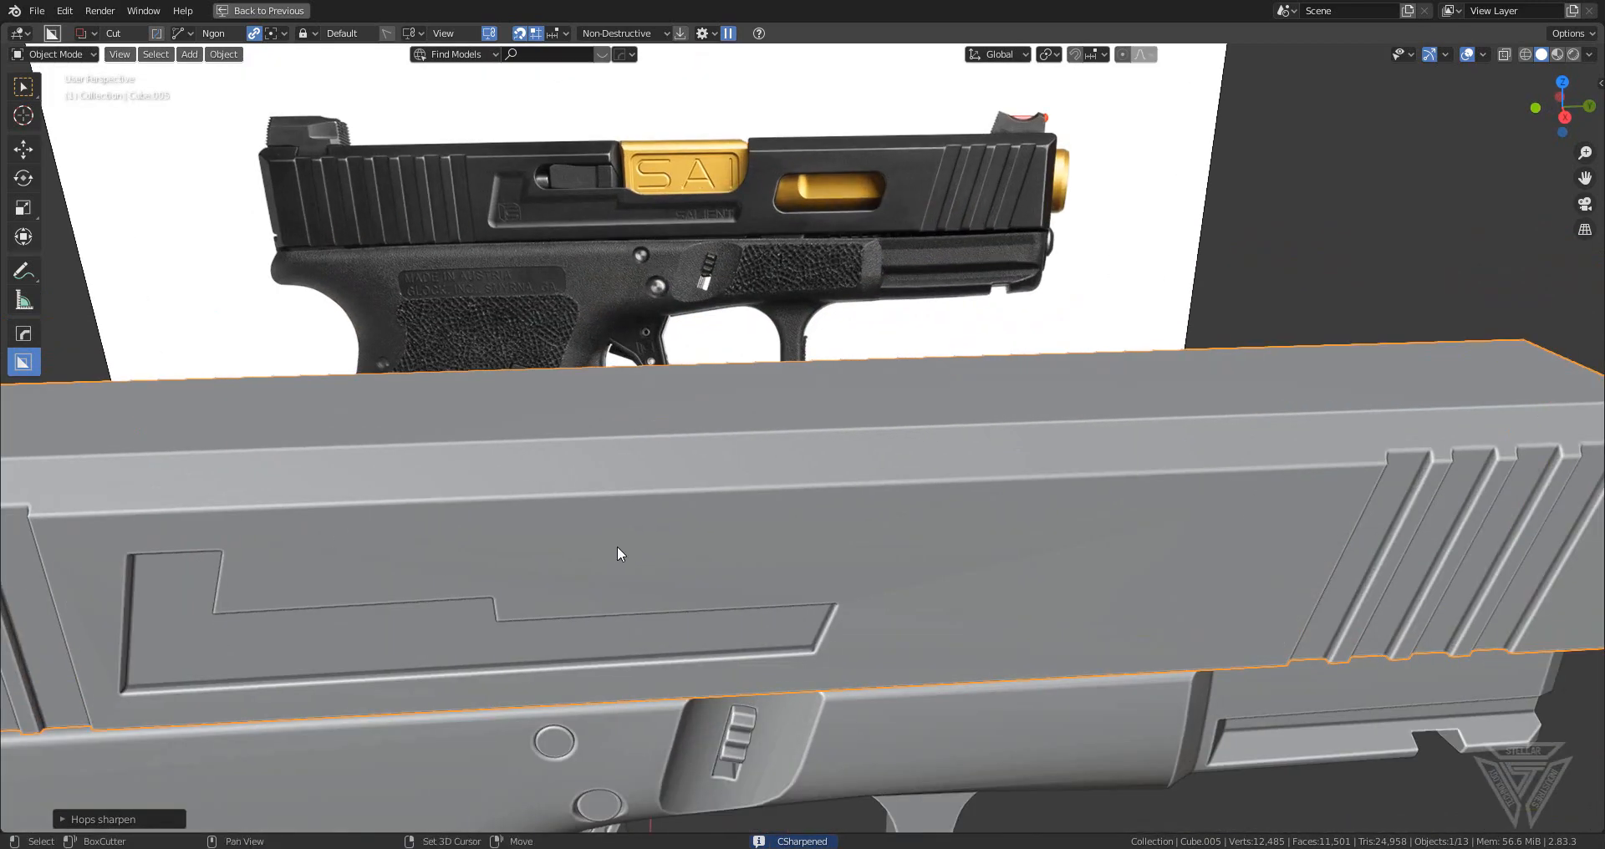
pyautogui.keyDown('shift'); pyautogui.moveTo(617, 547); pyautogui.dragTo(906, 468, button='middle'); pyautogui.keyUp('shift')
pyautogui.scroll(7, 778, 409)
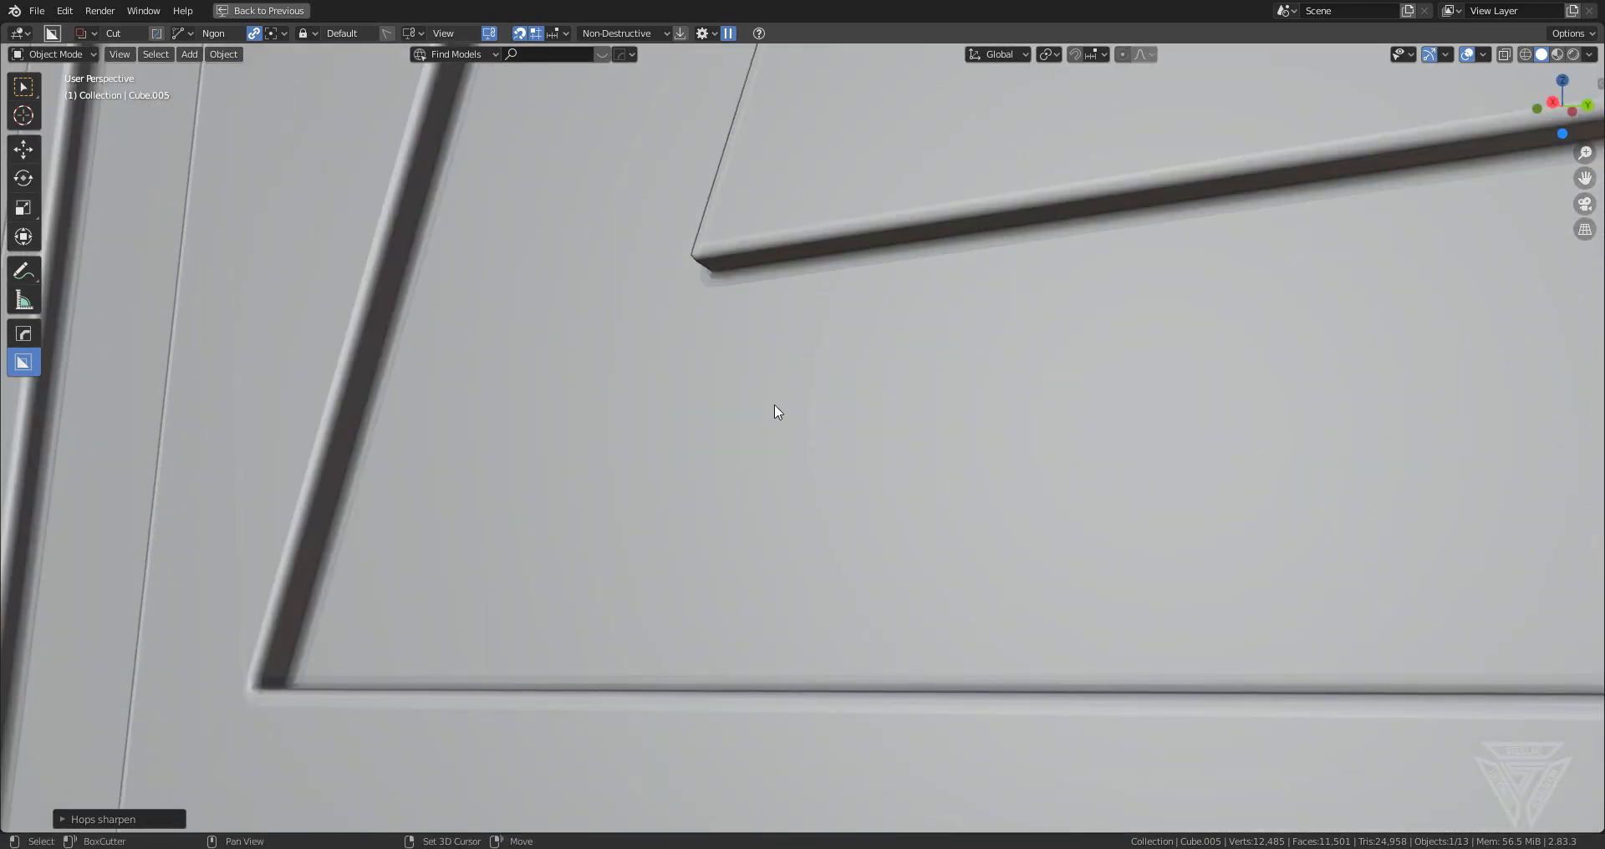
pyautogui.moveTo(774, 407); pyautogui.dragTo(824, 587, button='middle')
pyautogui.moveTo(822, 475); pyautogui.dragTo(842, 580, button='middle')
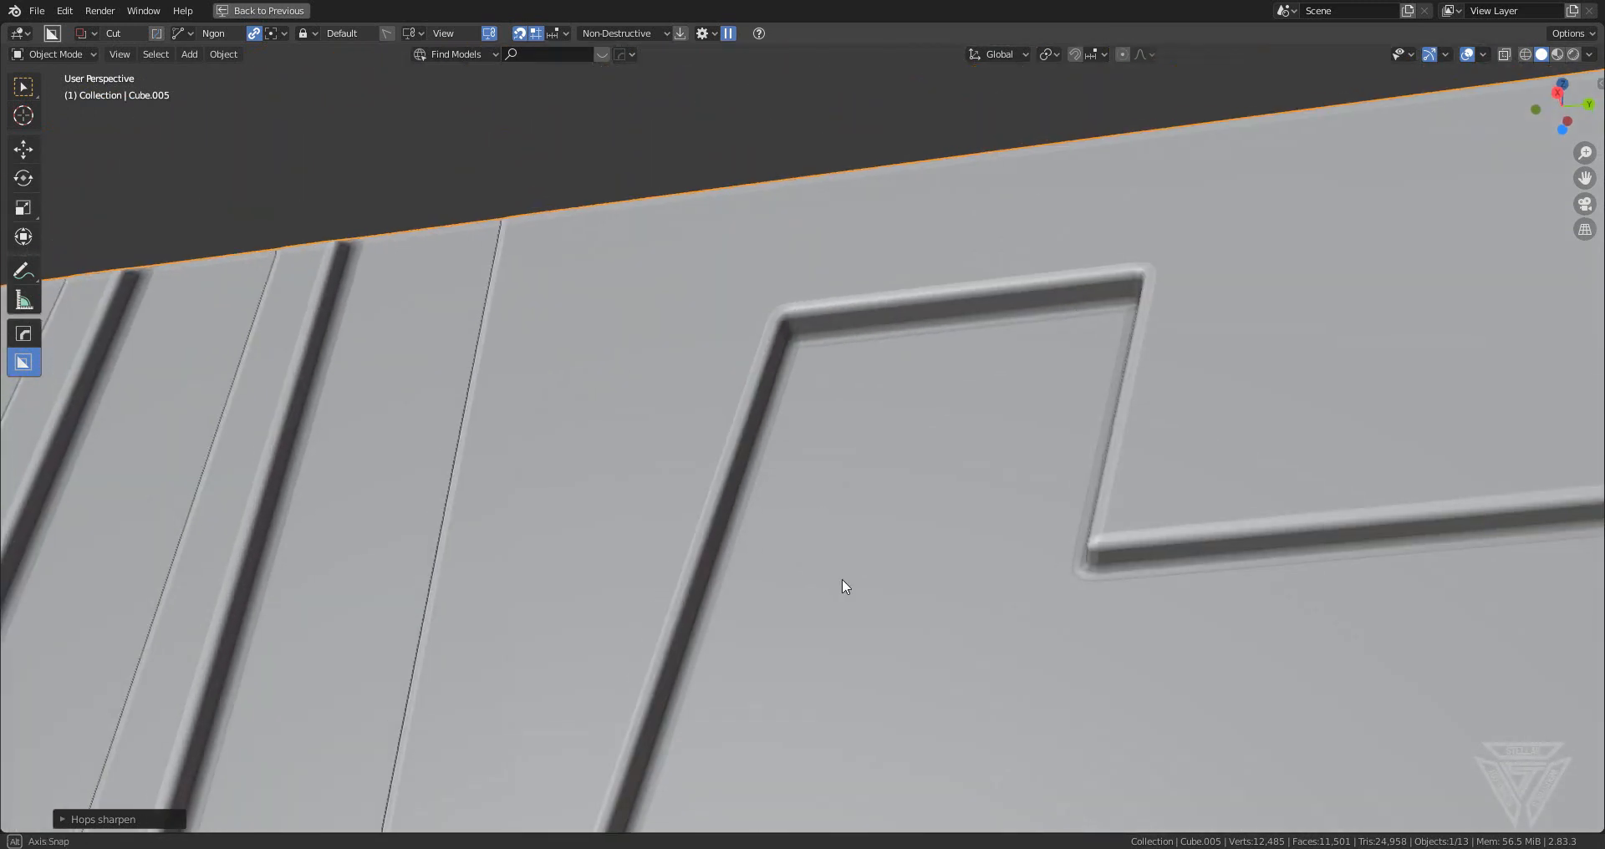
# - Bevel the two top corner edges of the recess's upper leg about 0.02 m with four segments, and toggle their sharp marking
pyautogui.press('Tab')
pyautogui.press('2')
pyautogui.click(794, 333)
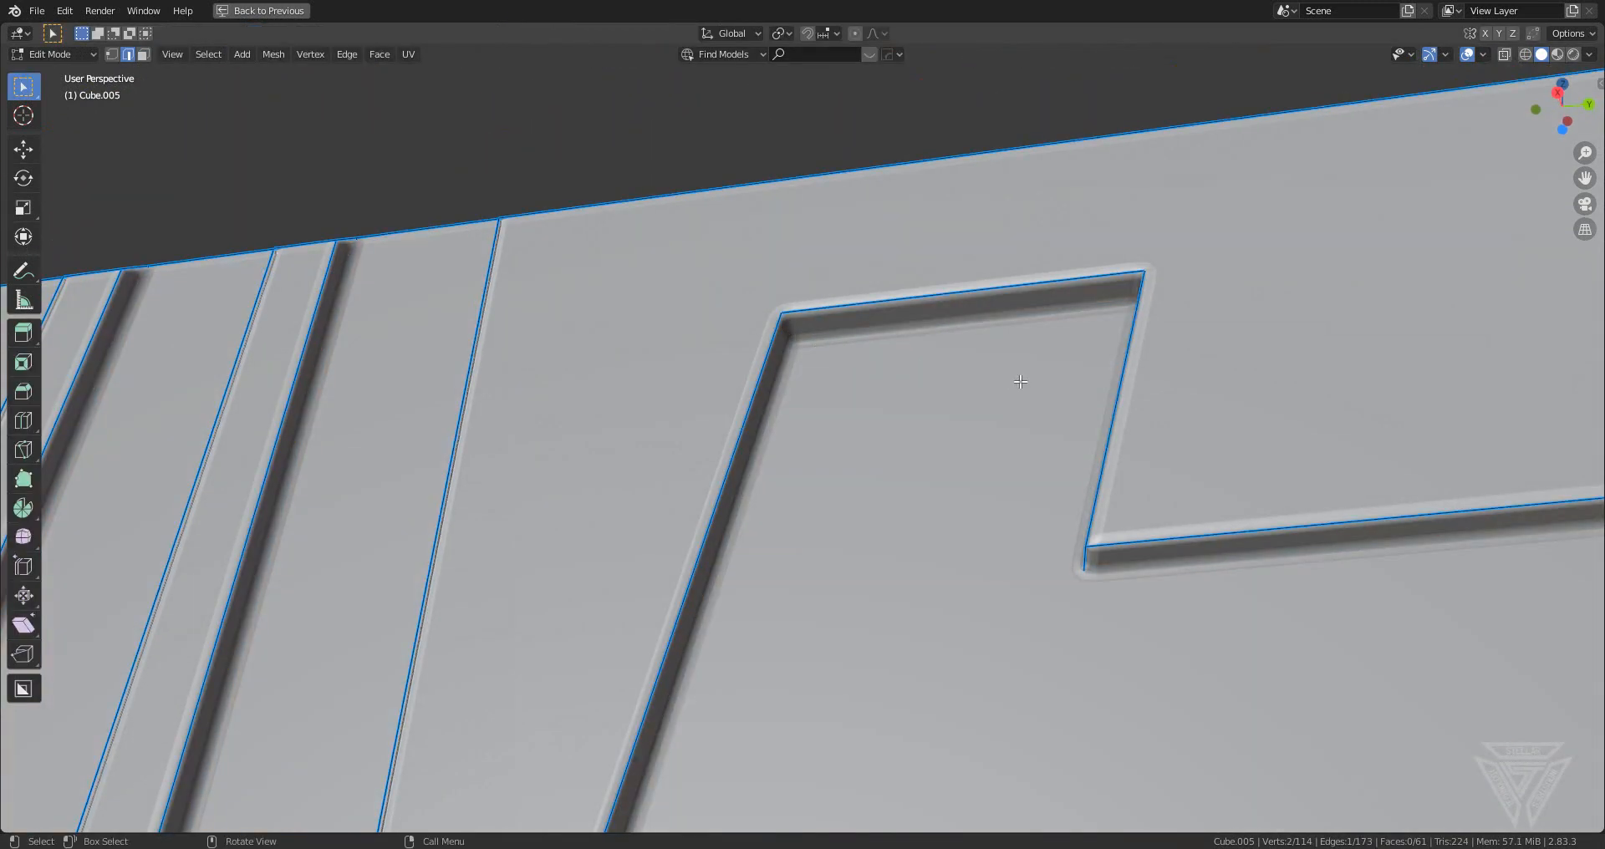
pyautogui.moveTo(1020, 382); pyautogui.dragTo(1053, 376, button='middle')
pyautogui.keyDown('shift'); pyautogui.click(1389, 435); pyautogui.keyUp('shift')
pyautogui.scroll(-4, 1100, 476)
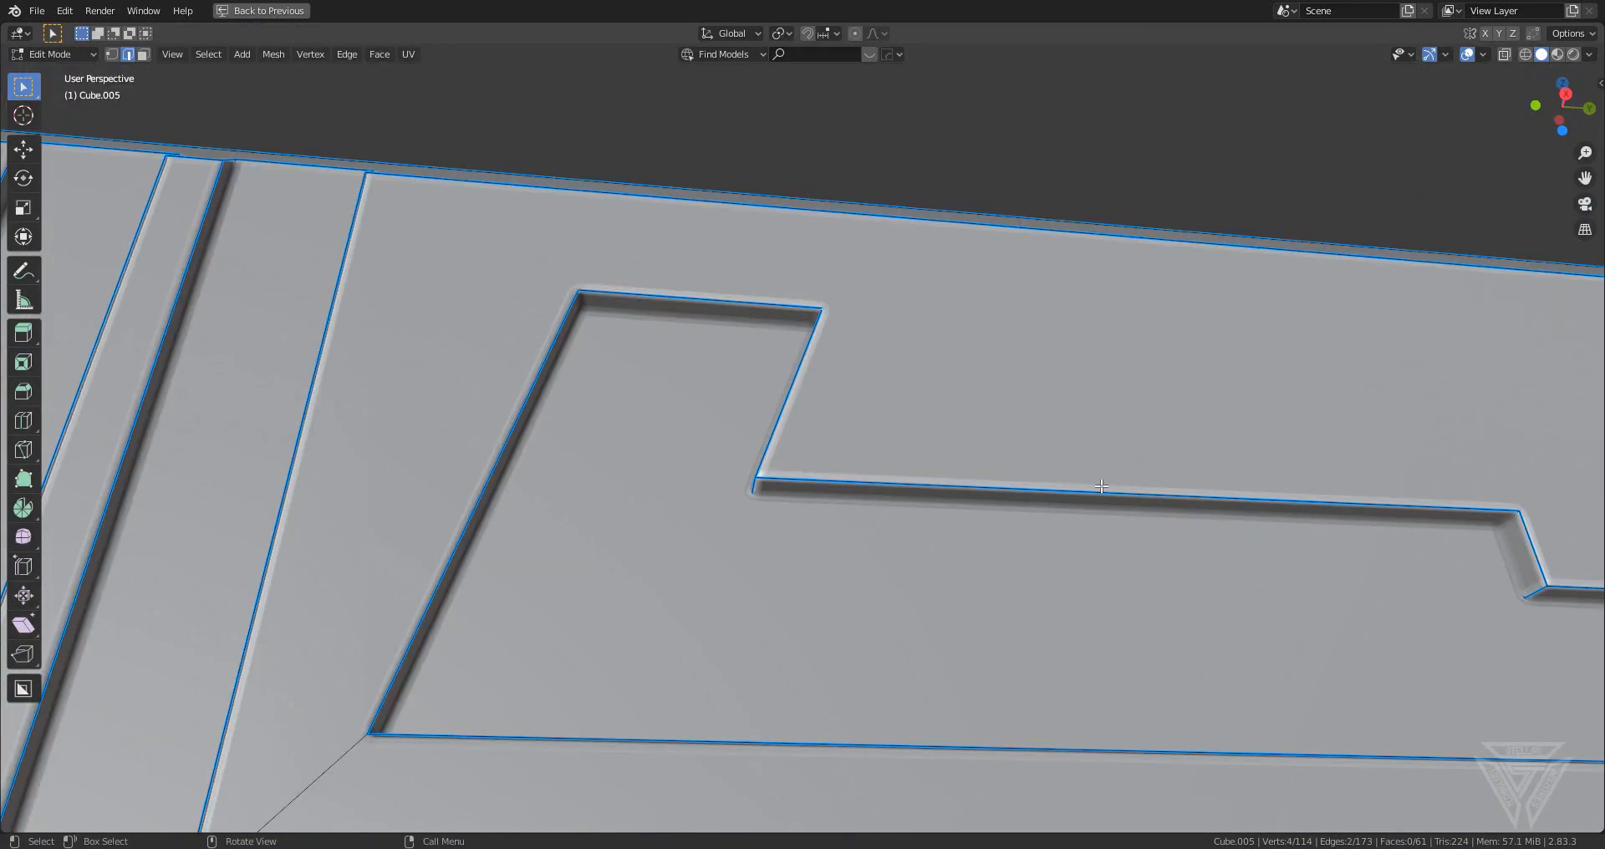
pyautogui.hotkey('ctrl', 'b')
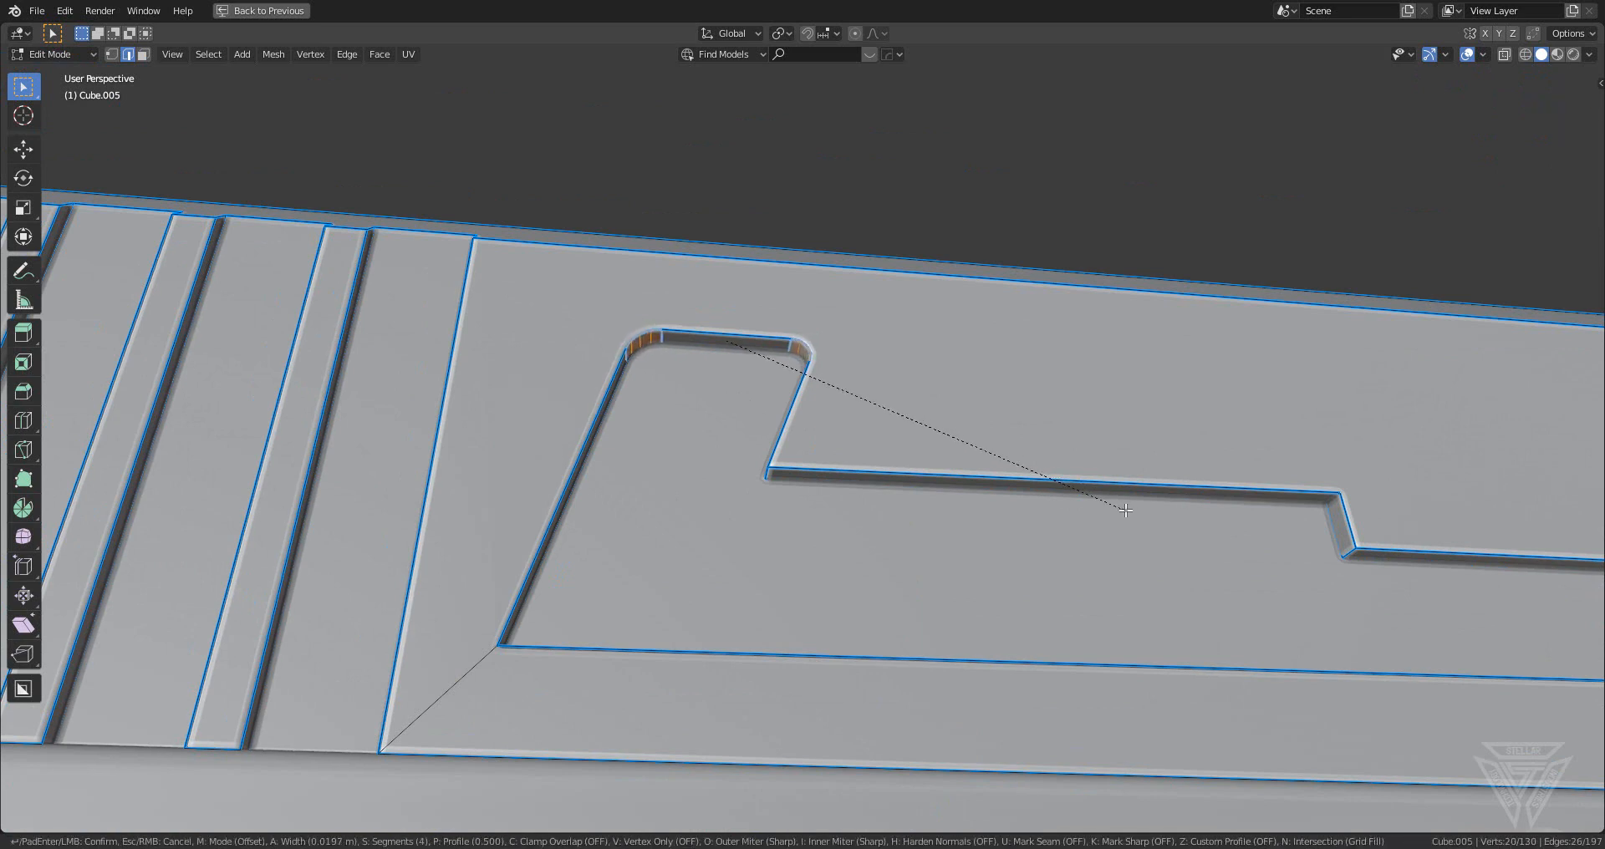
pyautogui.click(1129, 513)
pyautogui.scroll(5, 1087, 485)
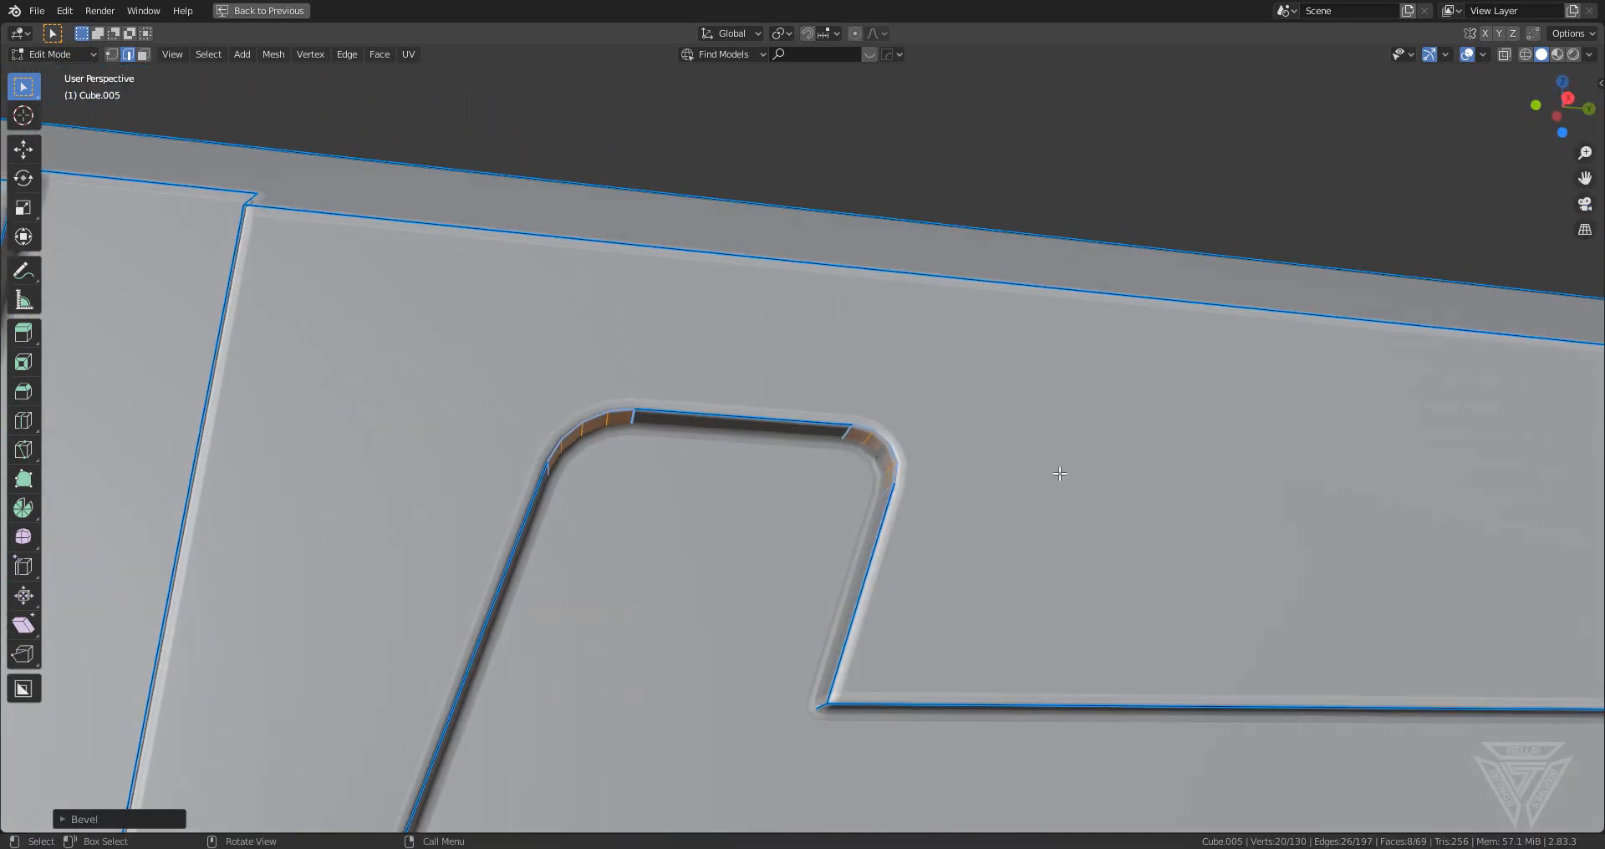
pyautogui.press('q')
pyautogui.click(1080, 473)
# - Bevel the inner corner edge where the recess's upper leg meets its long leg about 0.02 m with six segments, and toggle its sharp marking
pyautogui.scroll(-2, 1080, 473)
pyautogui.keyDown('shift'); pyautogui.moveTo(1085, 646); pyautogui.dragTo(971, 373, button='middle'); pyautogui.keyUp('shift')
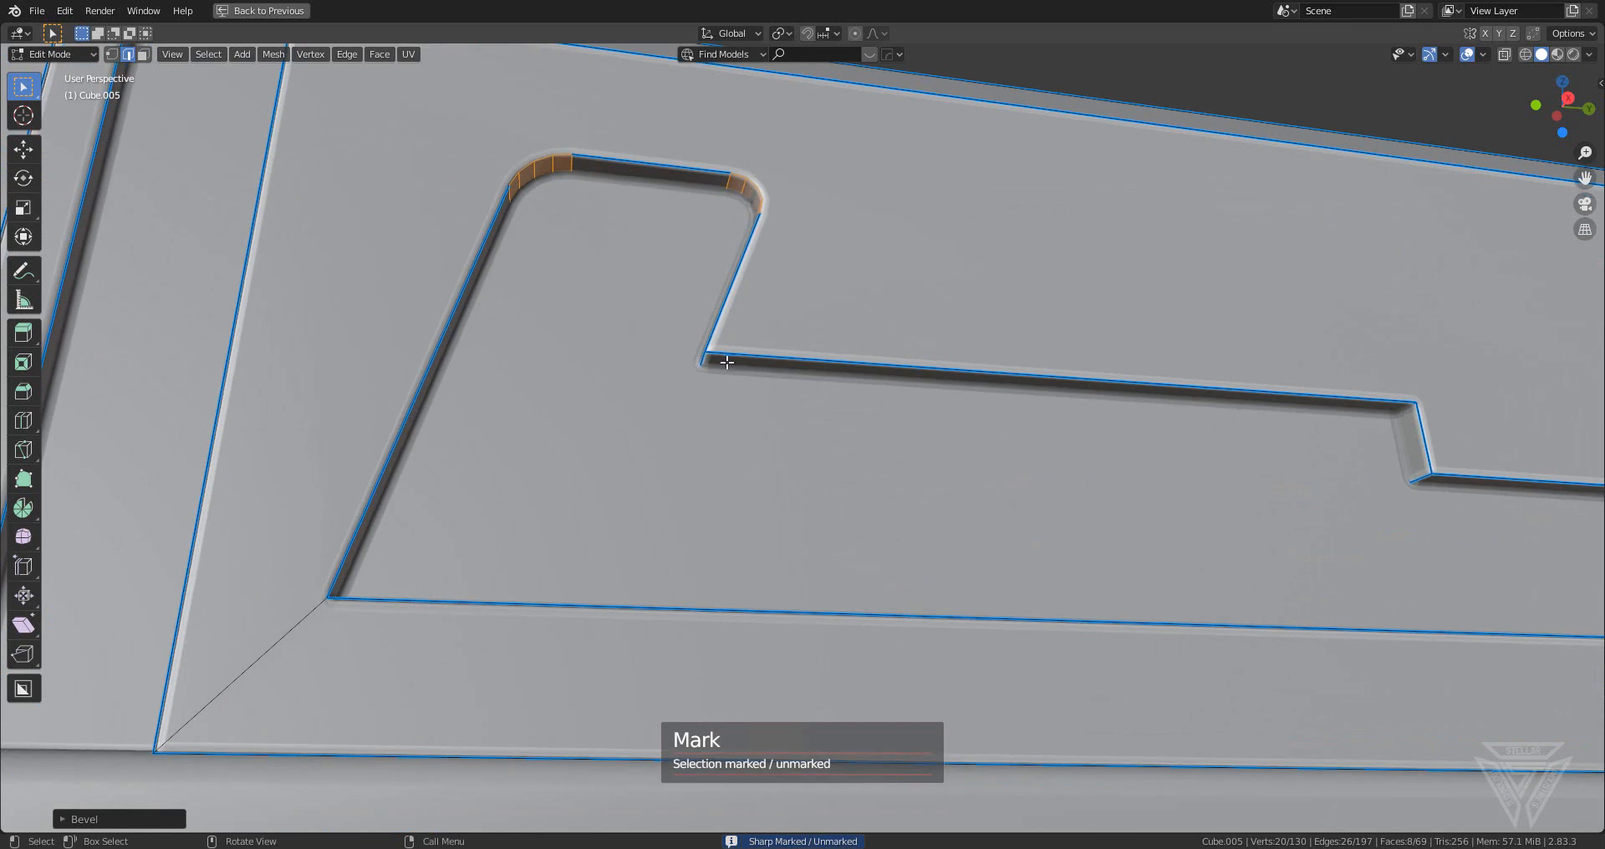
pyautogui.click(707, 363)
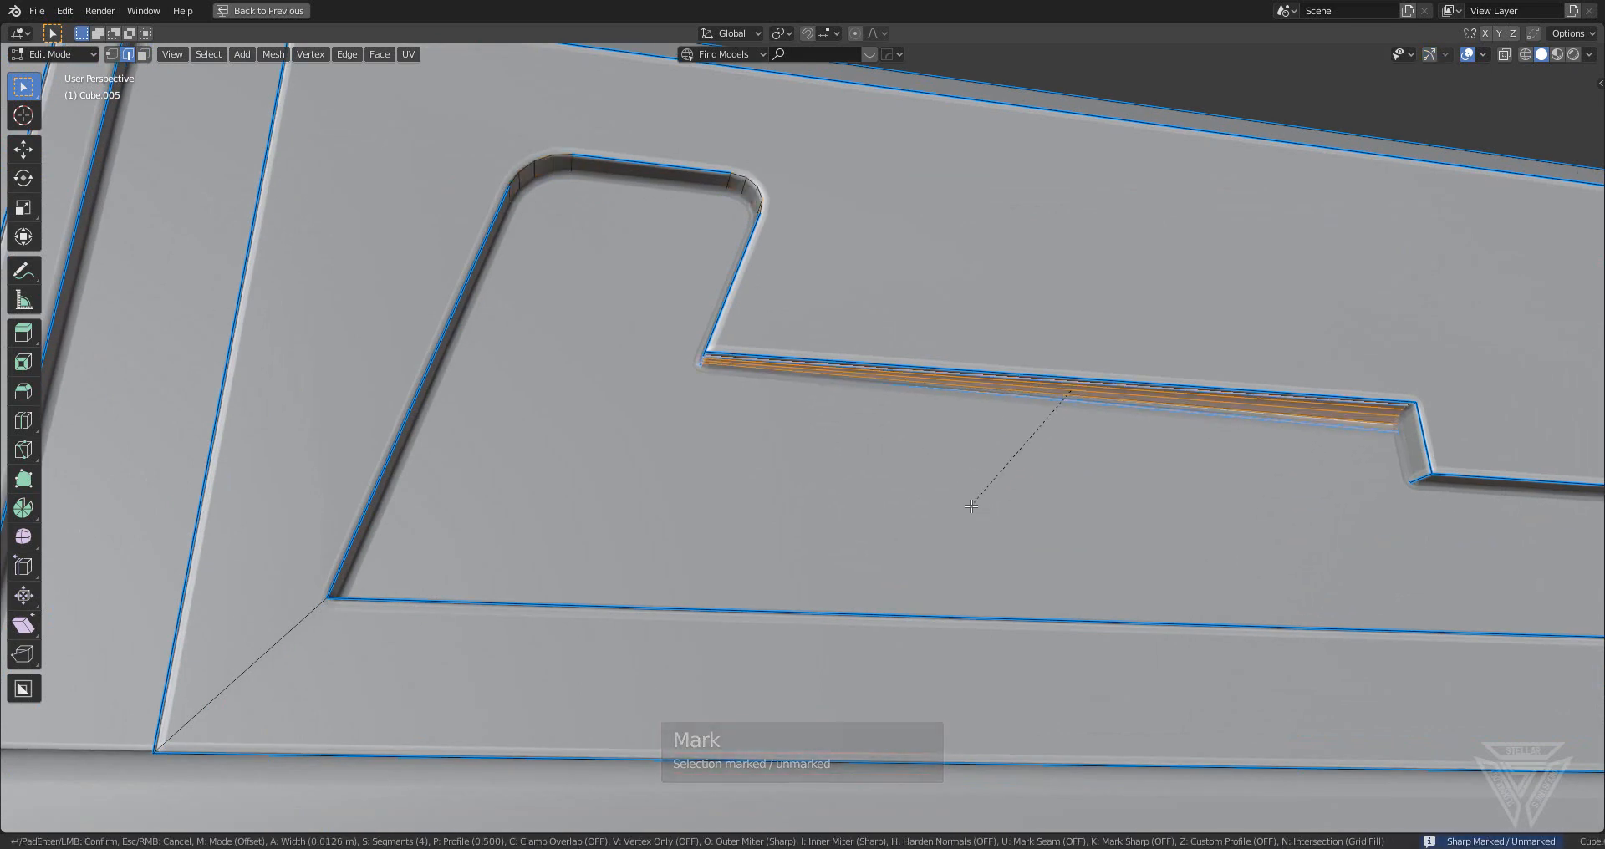
pyautogui.hotkey('ctrl', 'b')
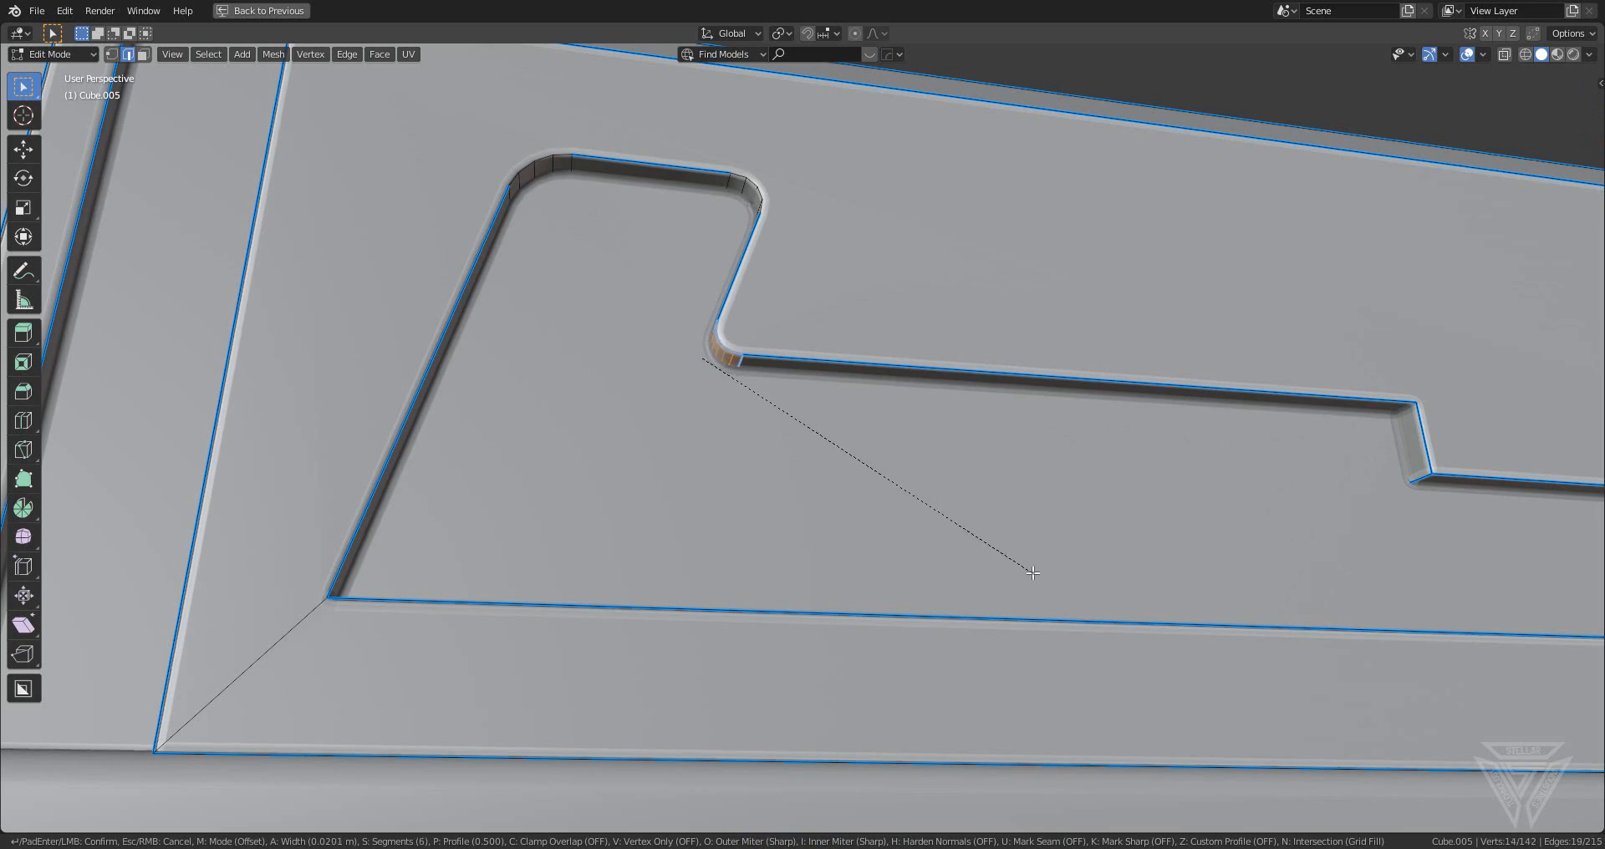
pyautogui.click(1033, 573)
pyautogui.press('q')
pyautogui.click(944, 433)
# - Bevel the two corner edges of the small step in the recess's long leg with six segments, and toggle their sharp marking
pyautogui.keyDown('shift'); pyautogui.moveTo(890, 518); pyautogui.dragTo(222, 465, button='middle'); pyautogui.keyUp('shift')
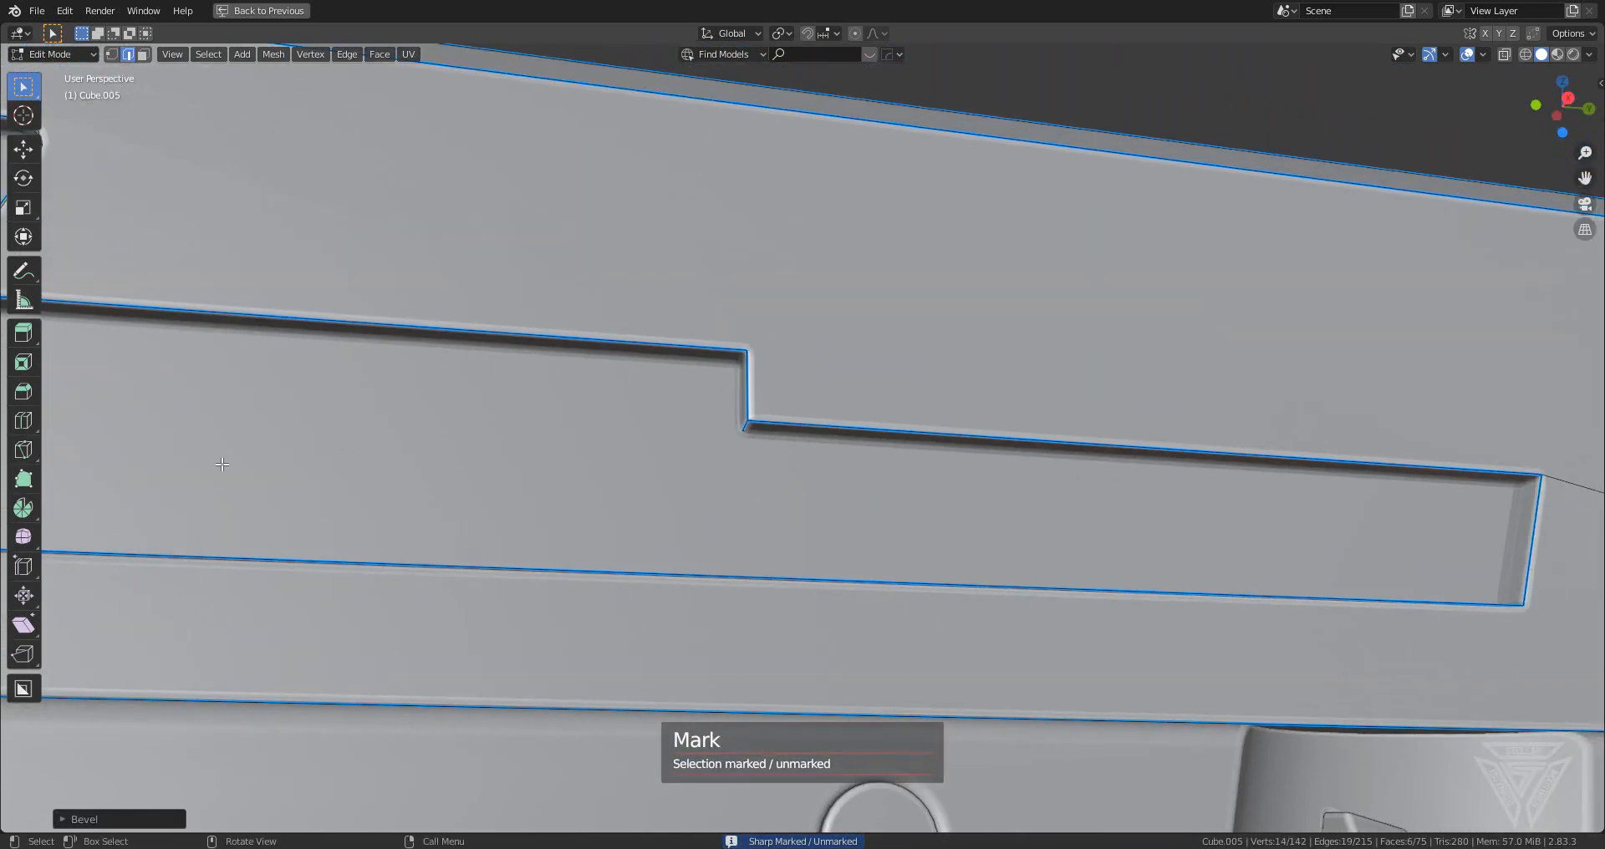
pyautogui.moveTo(731, 394); pyautogui.dragTo(870, 336, button='middle')
pyautogui.click(963, 303)
pyautogui.keyDown('shift'); pyautogui.click(970, 362); pyautogui.keyUp('shift')
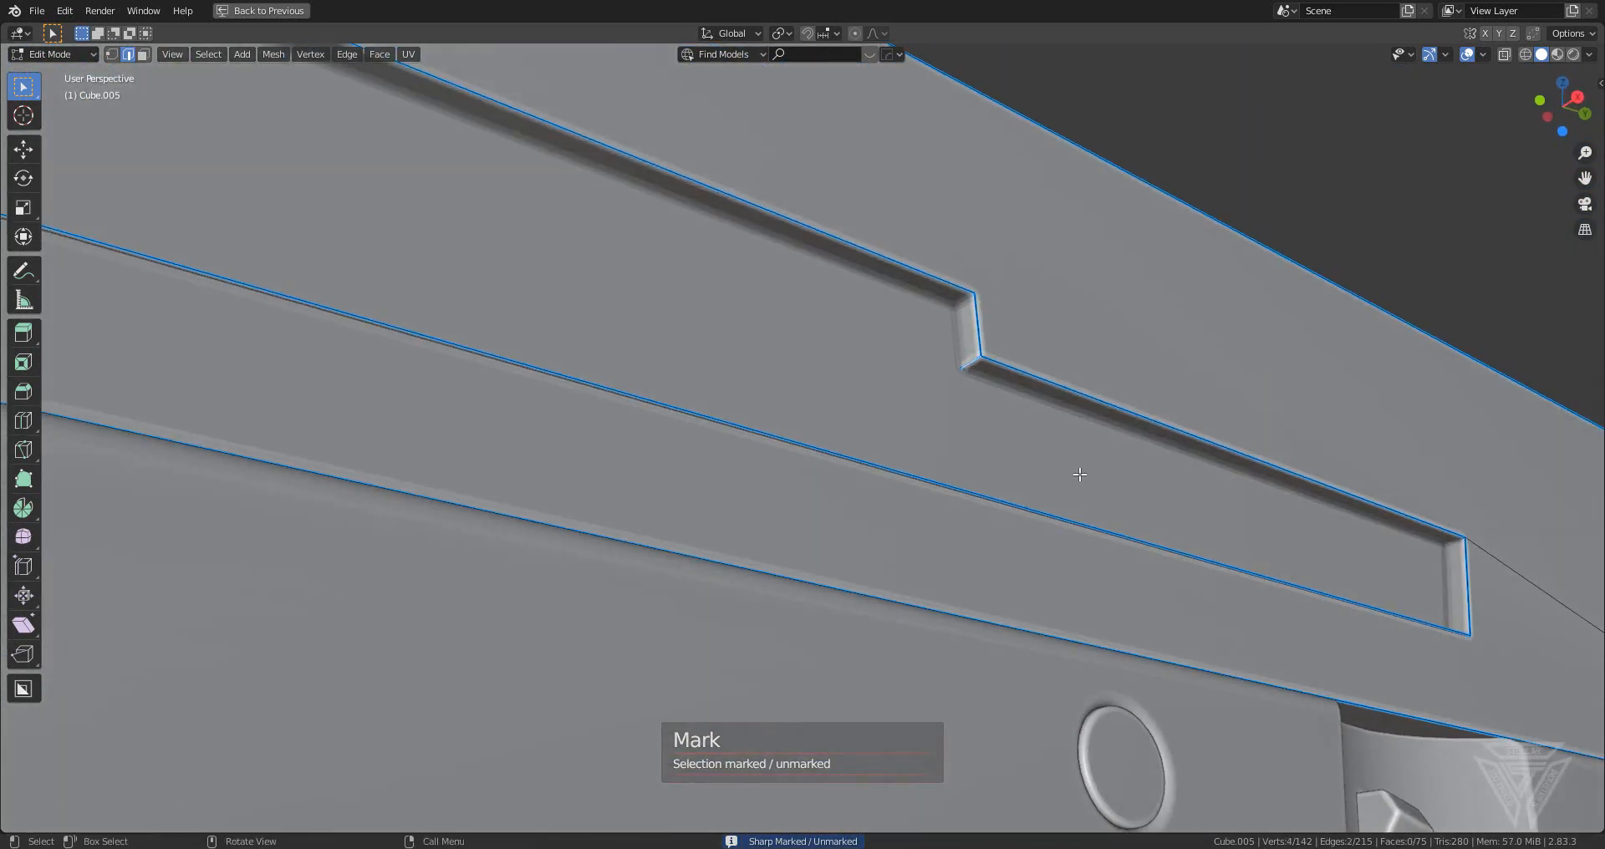
pyautogui.hotkey('ctrl', 'b')
pyautogui.click(1112, 510)
pyautogui.press('q')
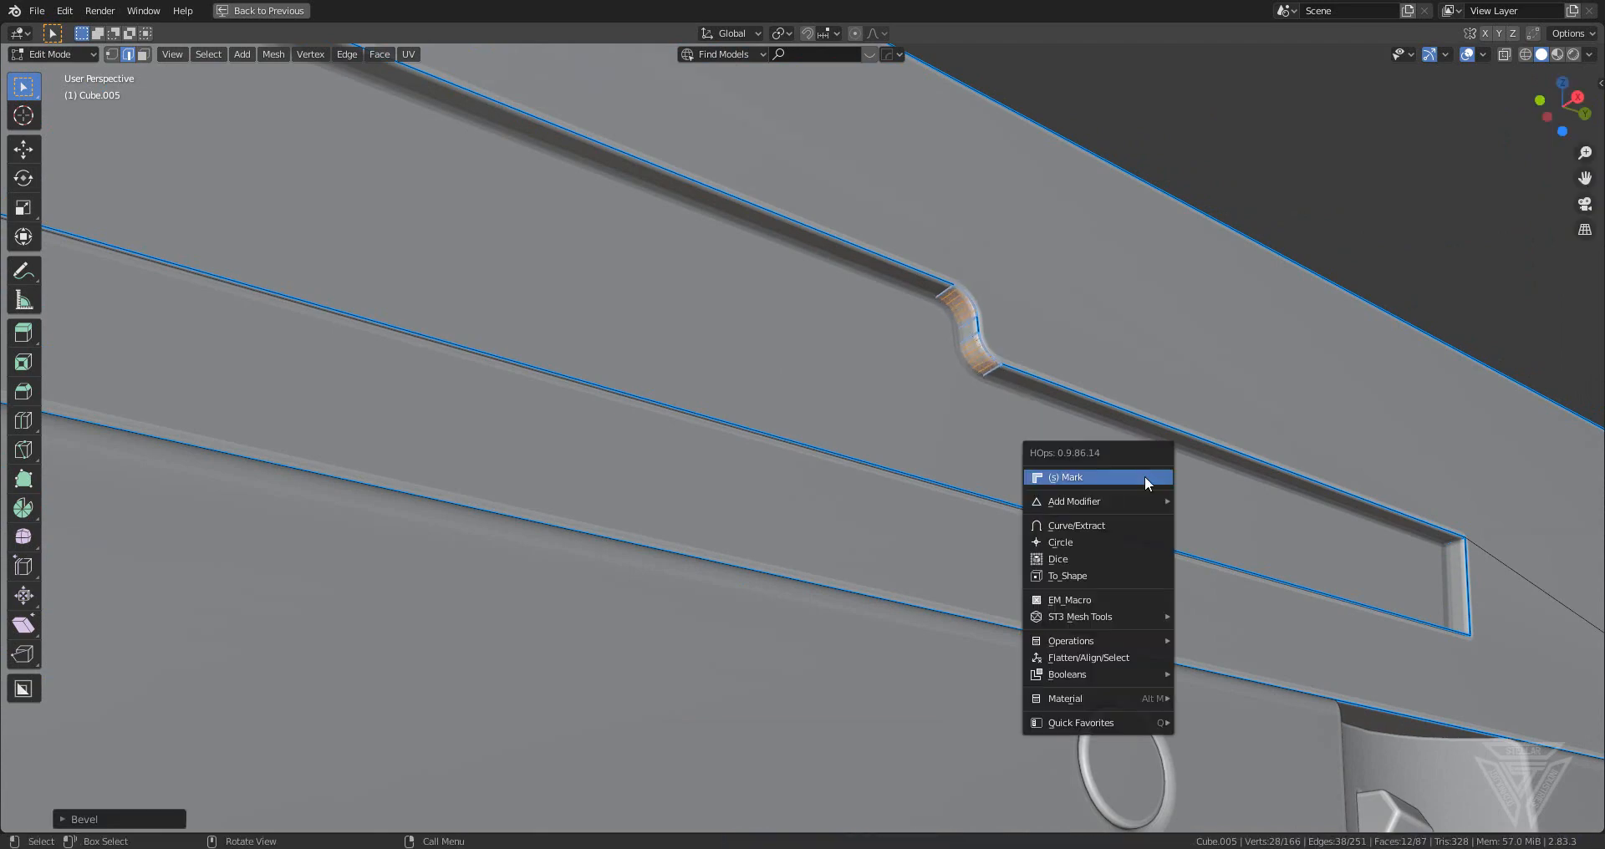
pyautogui.click(1145, 478)
# - Bevel the recess's lower rear corner edge about 0.02 m with six segments, and toggle its sharp marking
pyautogui.moveTo(1145, 484); pyautogui.dragTo(1026, 537, button='middle')
pyautogui.keyDown('shift'); pyautogui.moveTo(1156, 577); pyautogui.dragTo(919, 495, button='middle'); pyautogui.keyUp('shift')
pyautogui.scroll(-6, 927, 420)
pyautogui.scroll(1, 802, 501)
pyautogui.keyDown('shift'); pyautogui.moveTo(638, 512); pyautogui.dragTo(1061, 469, button='middle'); pyautogui.keyUp('shift')
pyautogui.scroll(2, 599, 528)
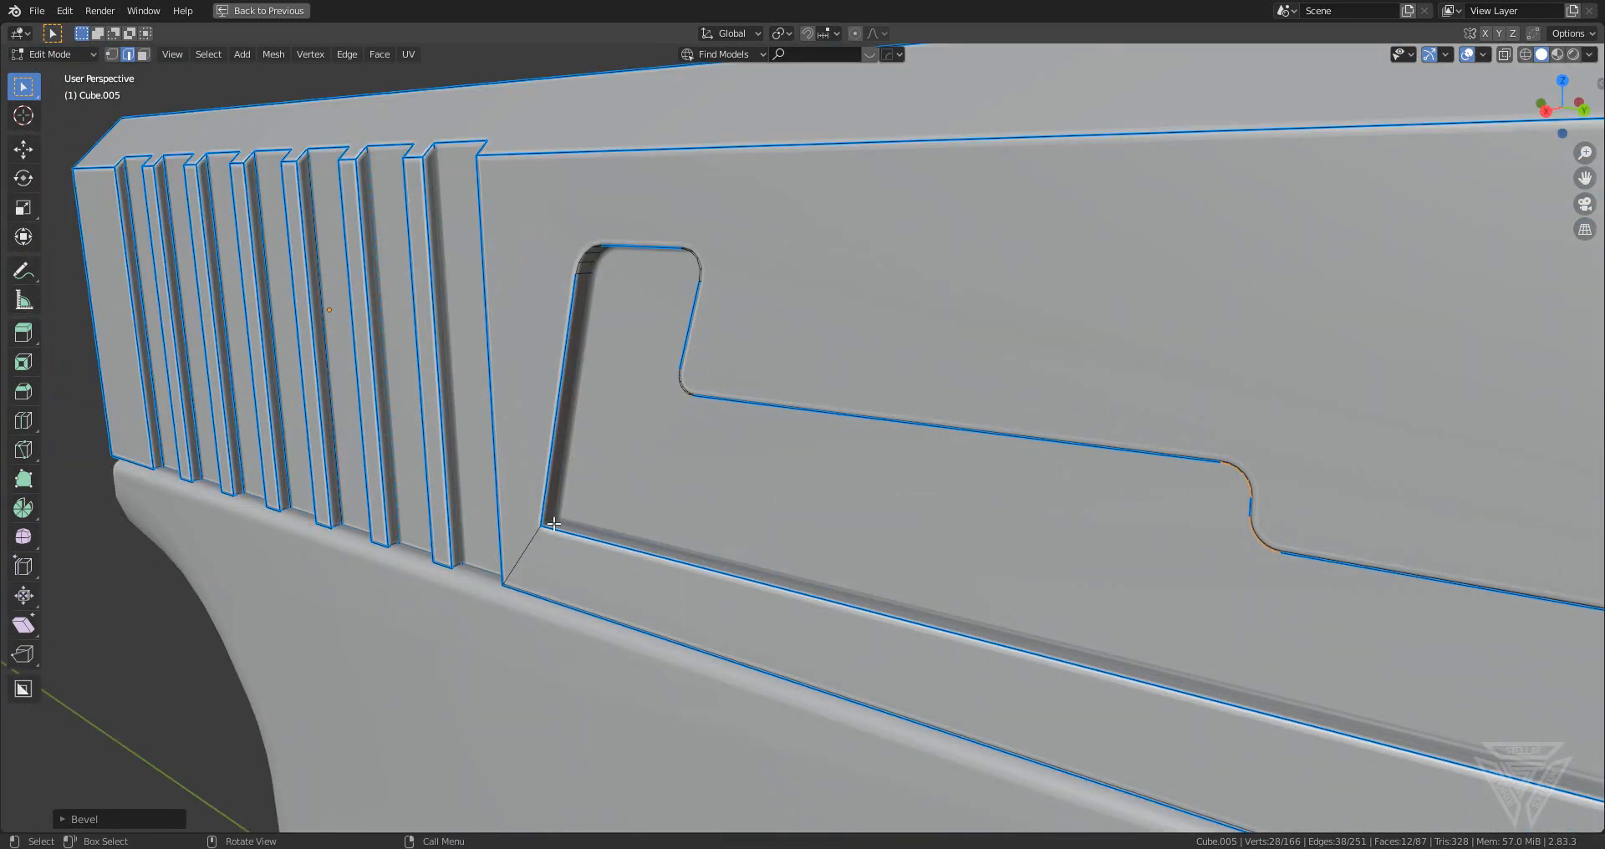
pyautogui.click(553, 524)
pyautogui.hotkey('ctrl', 'b')
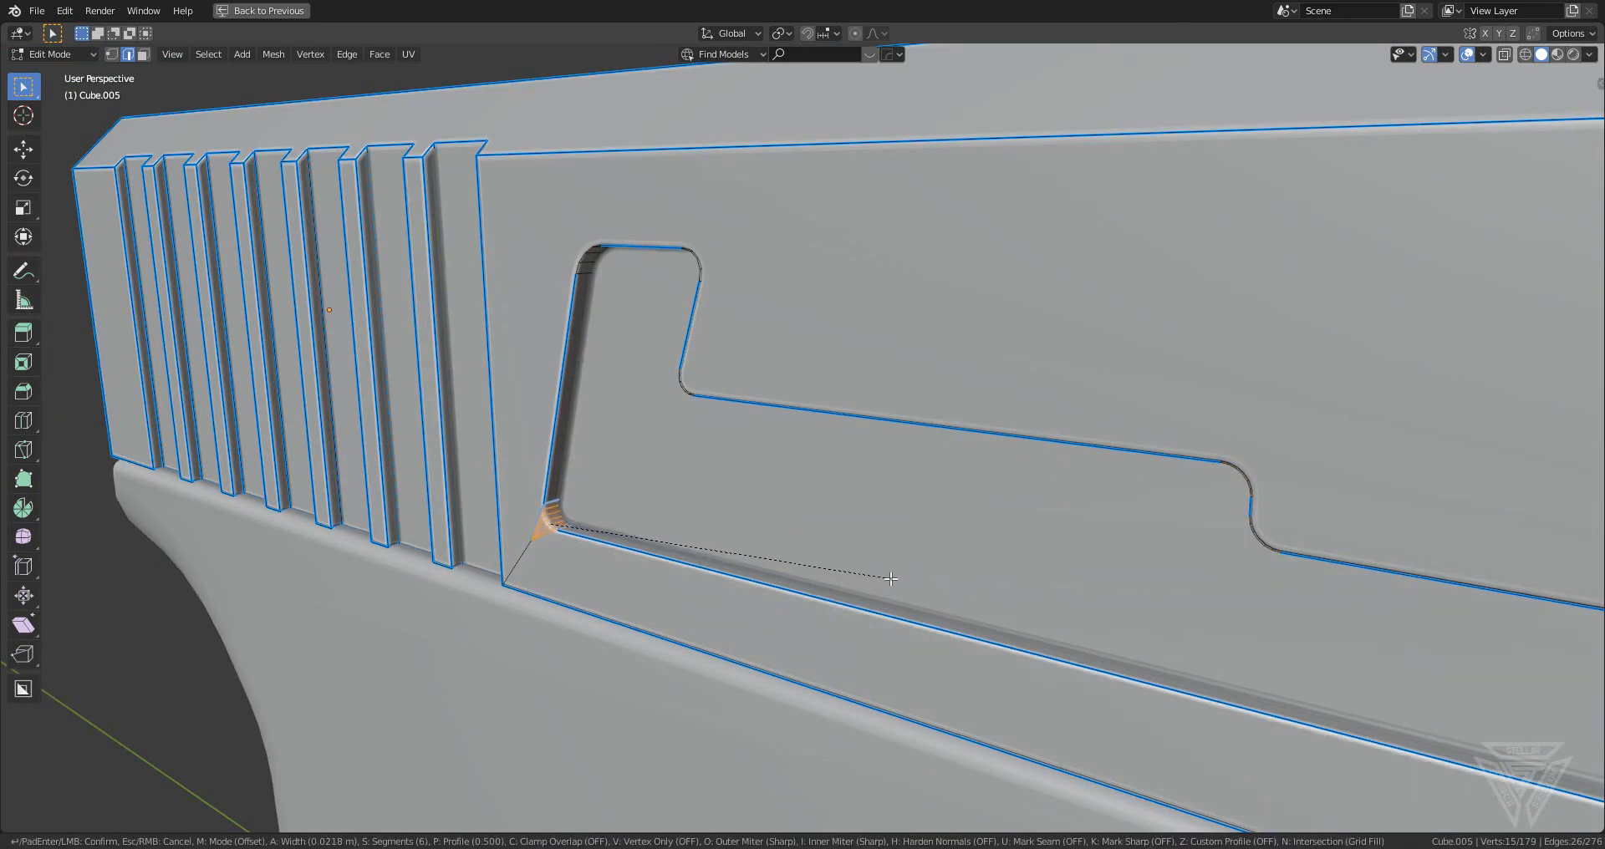
pyautogui.click(893, 580)
pyautogui.press('q')
pyautogui.click(749, 487)
# - Bevel the two corner edges at the recess's front end about 0.01 m with six segments, and toggle their sharp marking
pyautogui.scroll(-3, 749, 487)
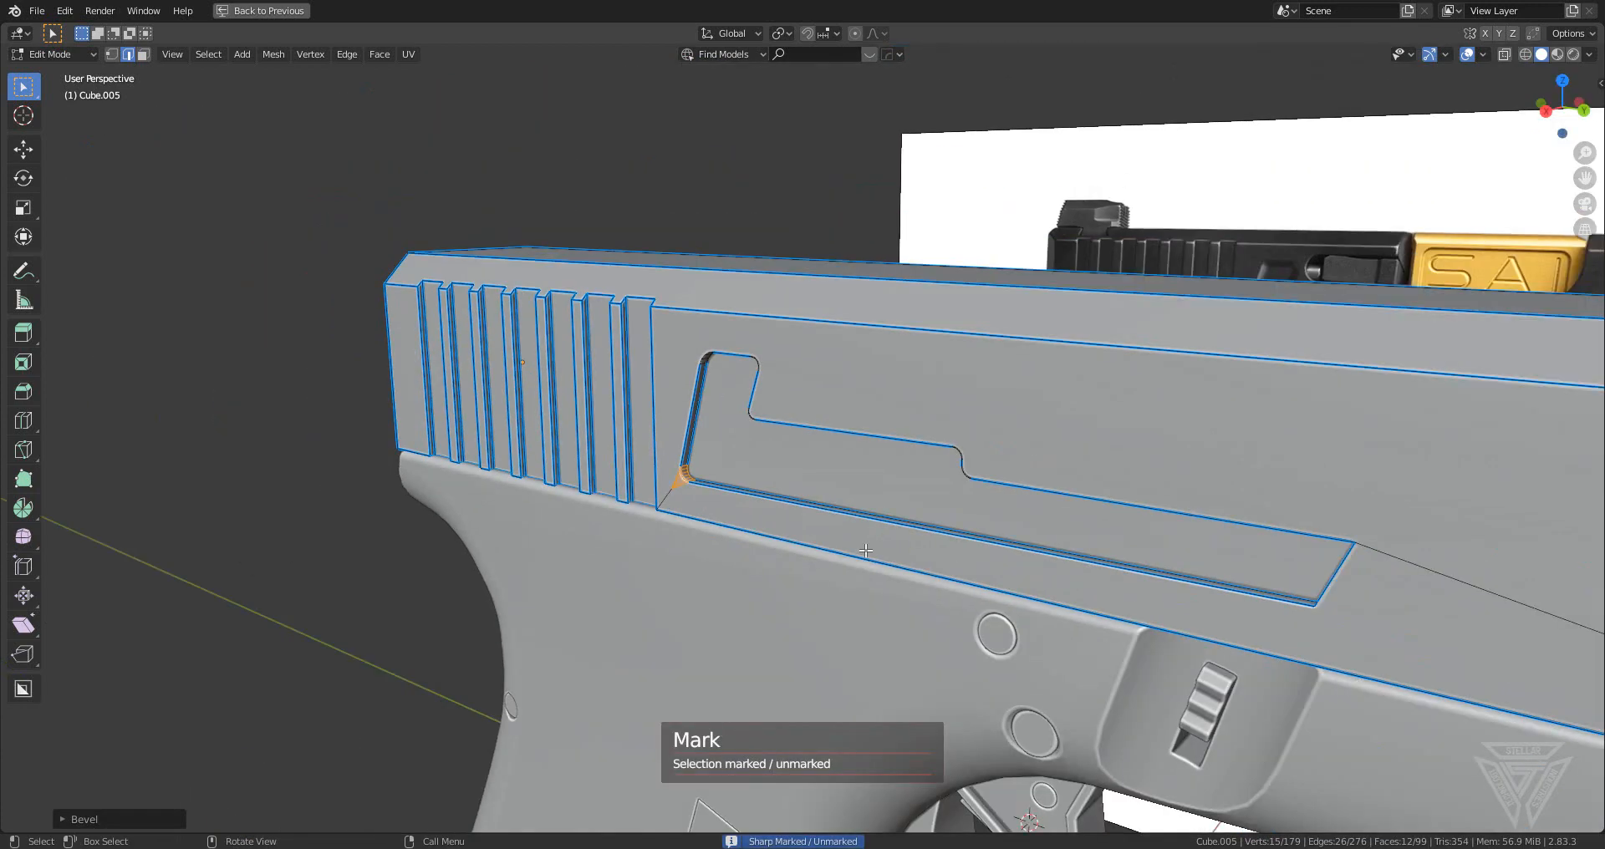
pyautogui.keyDown('shift'); pyautogui.moveTo(907, 576); pyautogui.dragTo(577, 516, button='middle'); pyautogui.keyUp('shift')
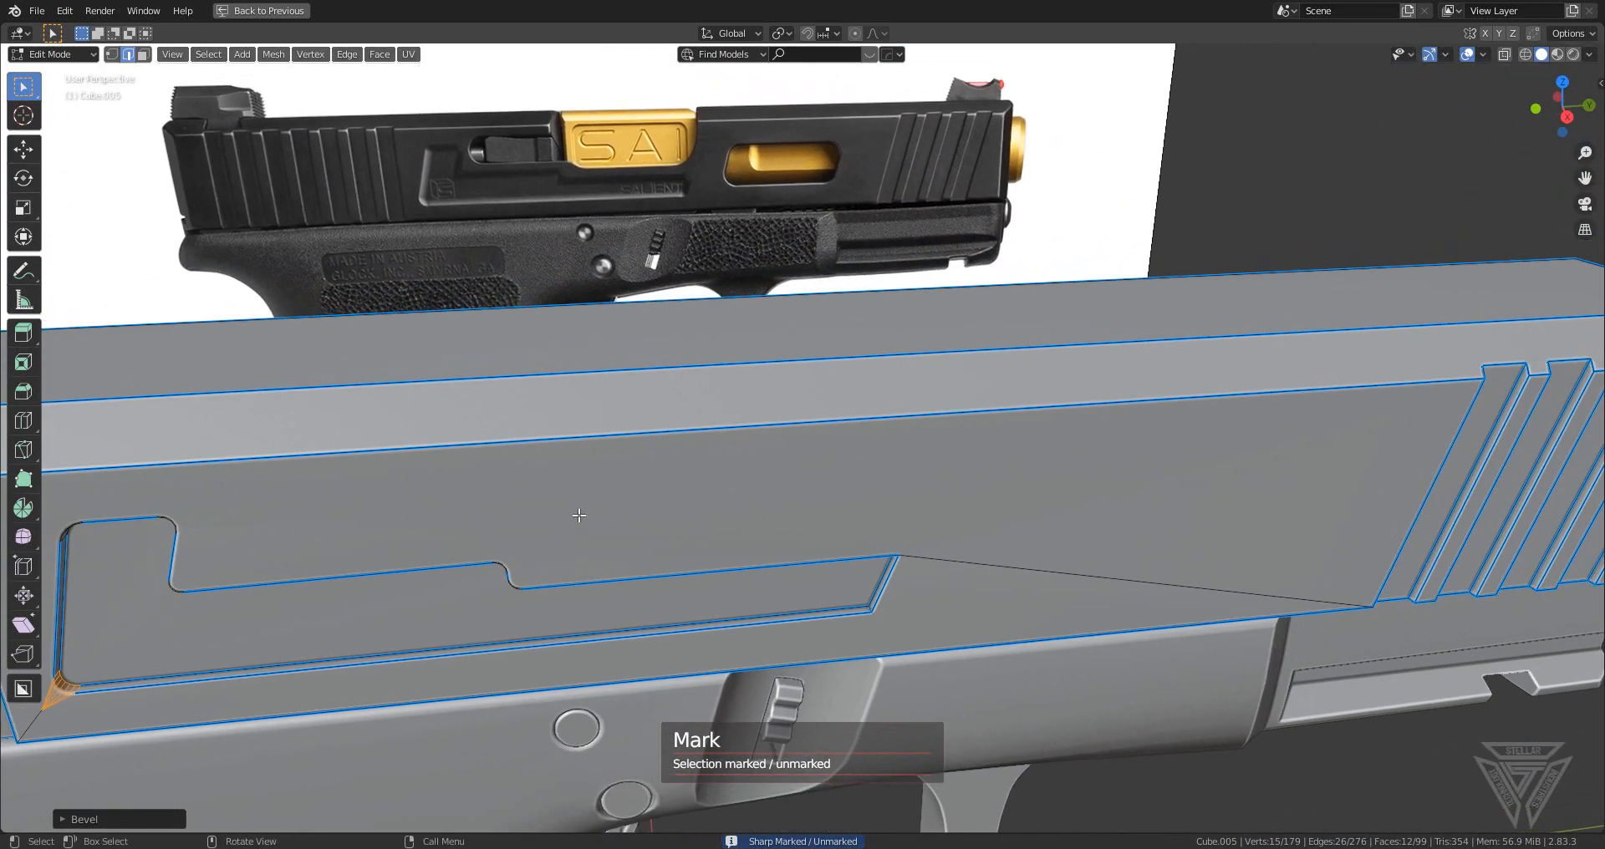
pyautogui.scroll(2, 841, 580)
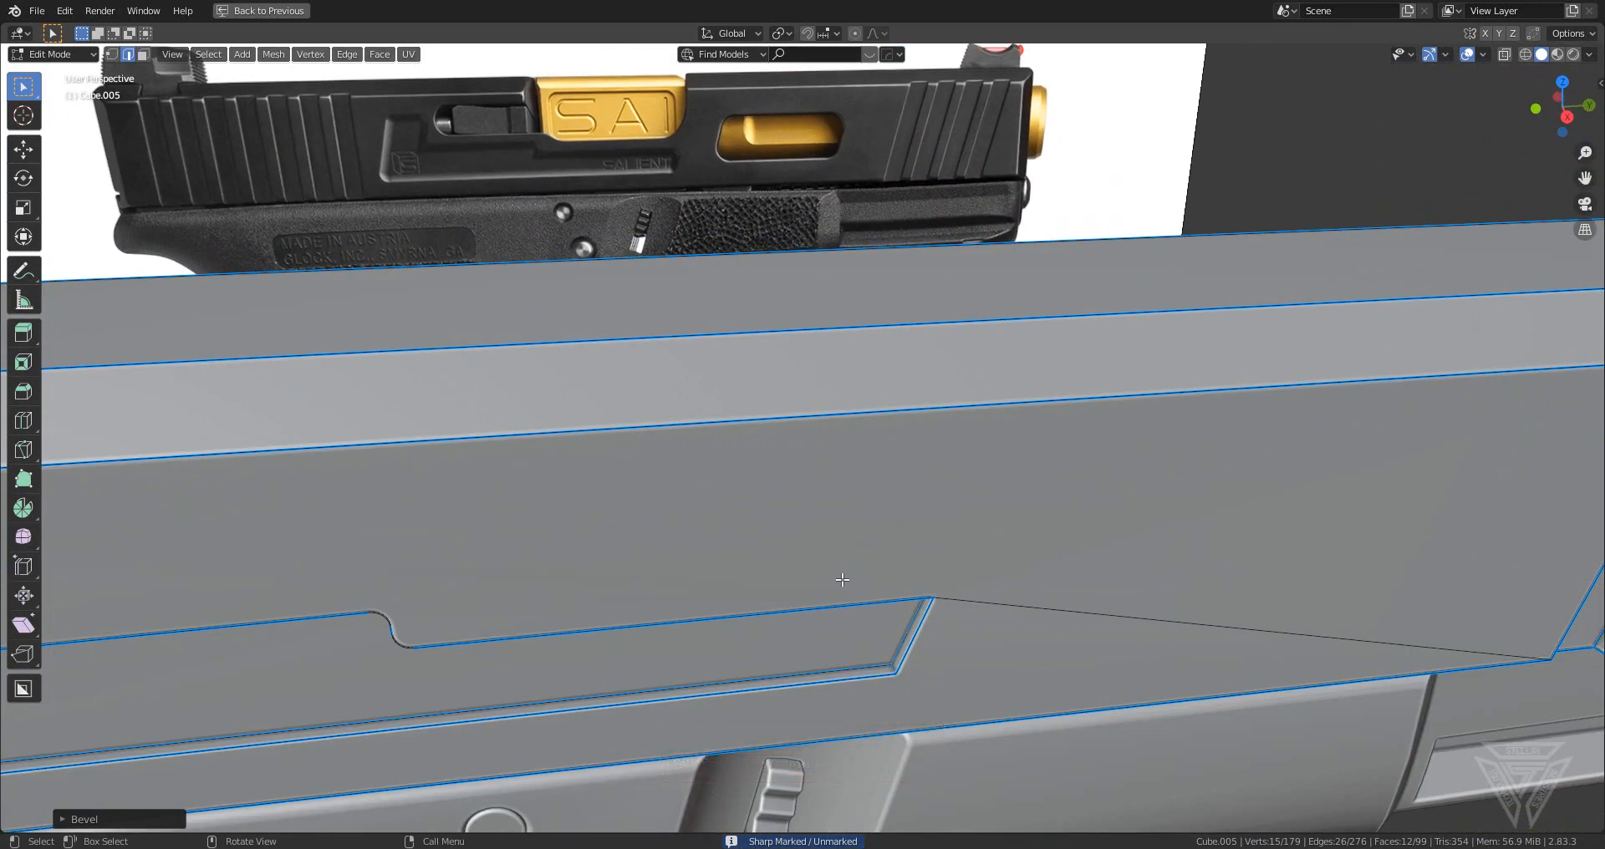
pyautogui.scroll(2, 845, 580)
pyautogui.moveTo(895, 623); pyautogui.dragTo(897, 416, button='middle')
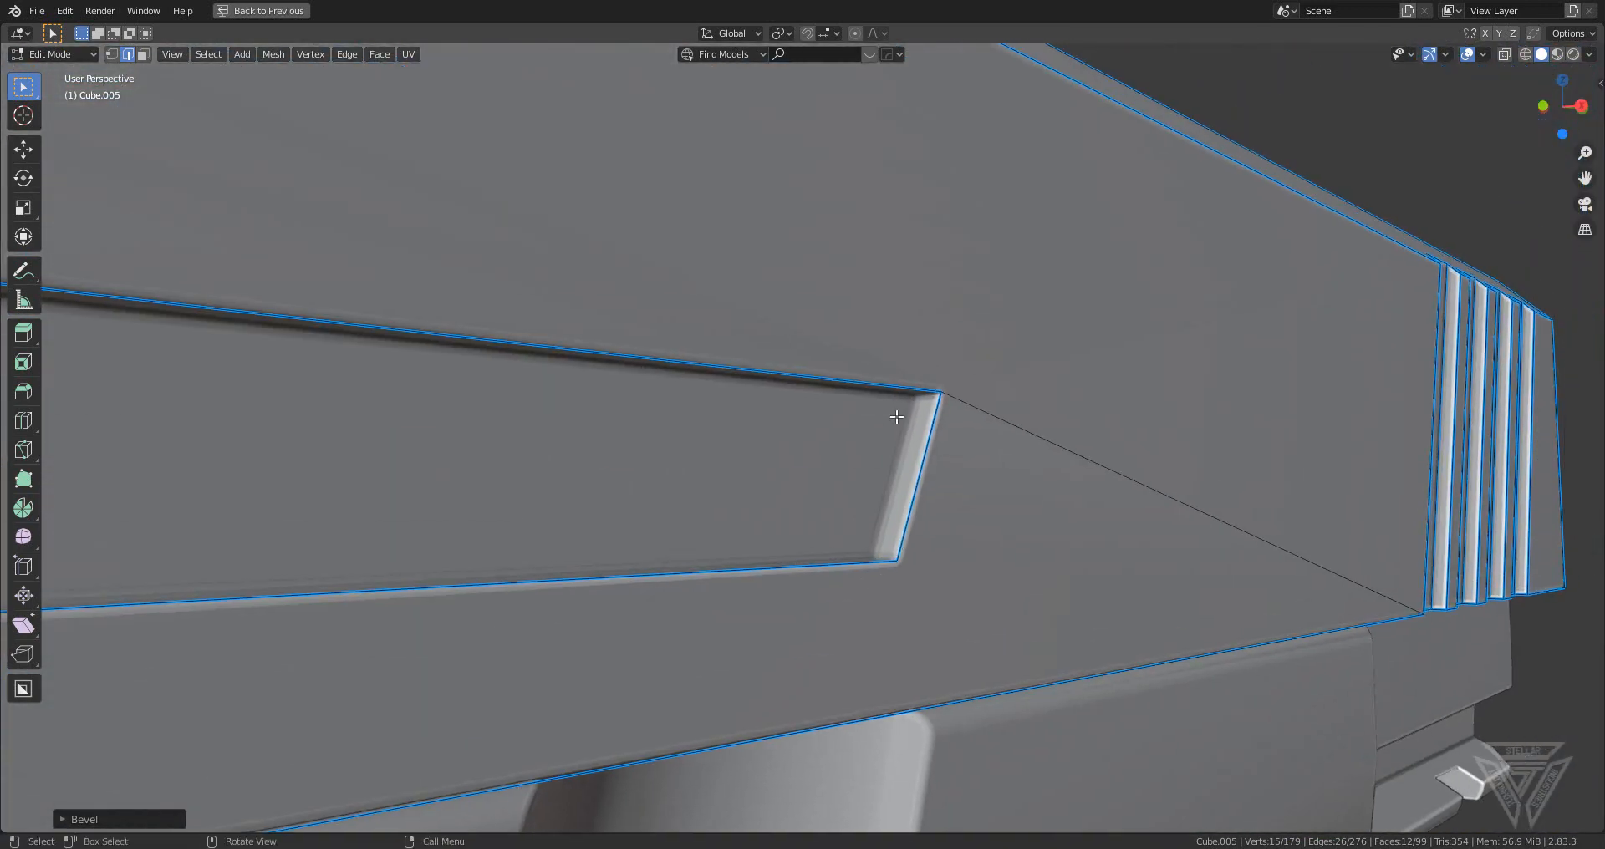
pyautogui.click(931, 397)
pyautogui.keyDown('shift'); pyautogui.scroll(-4, 920, 440); pyautogui.keyUp('shift')
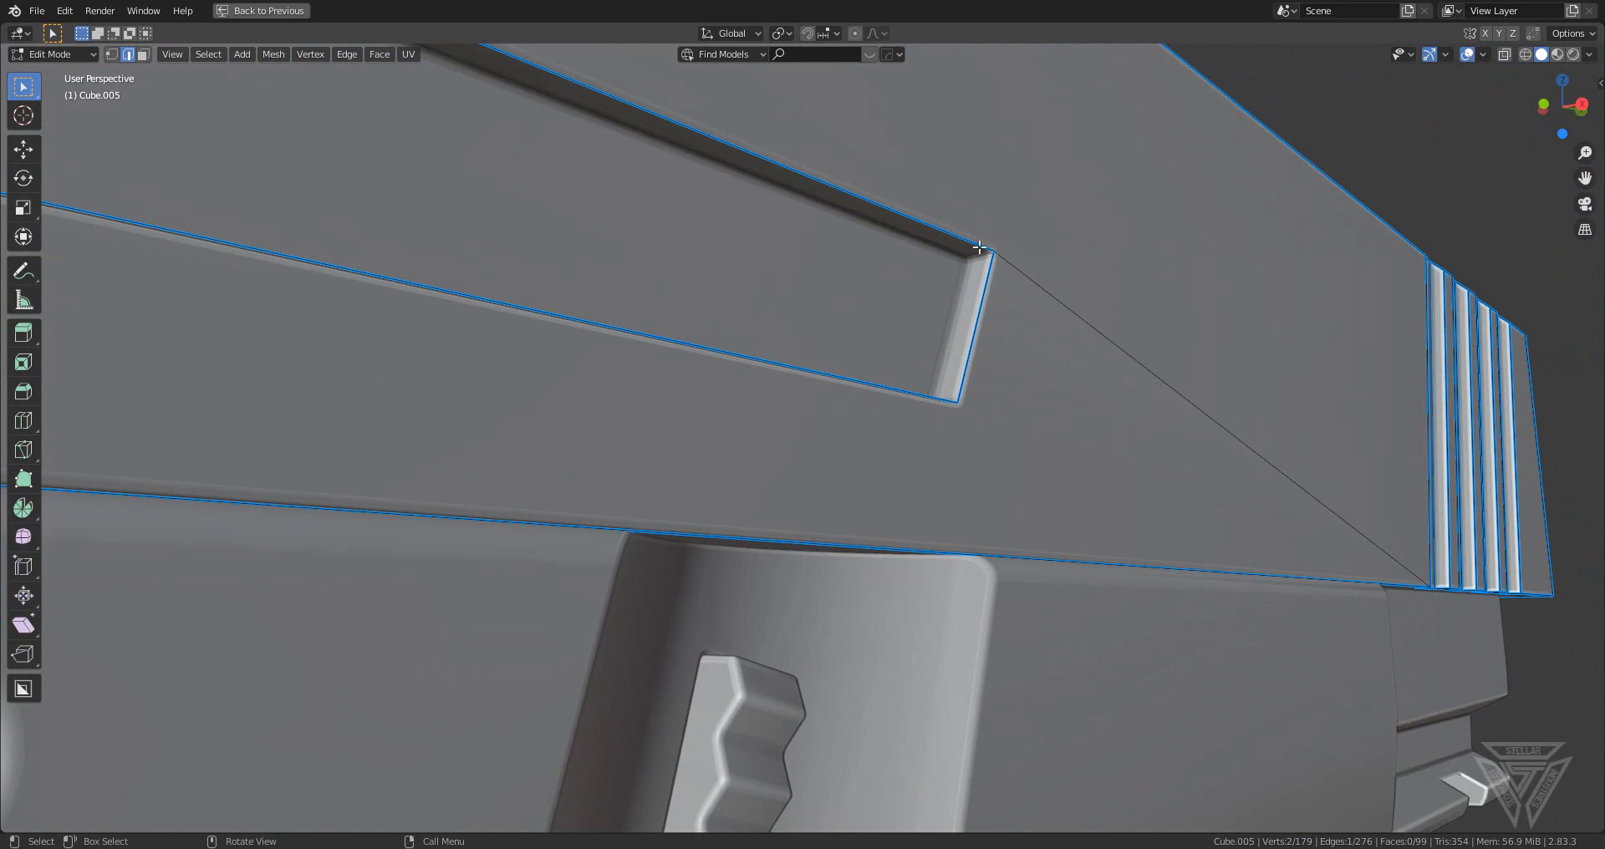
pyautogui.moveTo(969, 310); pyautogui.dragTo(942, 481, button='middle')
pyautogui.keyDown('shift'); pyautogui.moveTo(942, 480); pyautogui.dragTo(1026, 251, button='middle'); pyautogui.keyUp('shift')
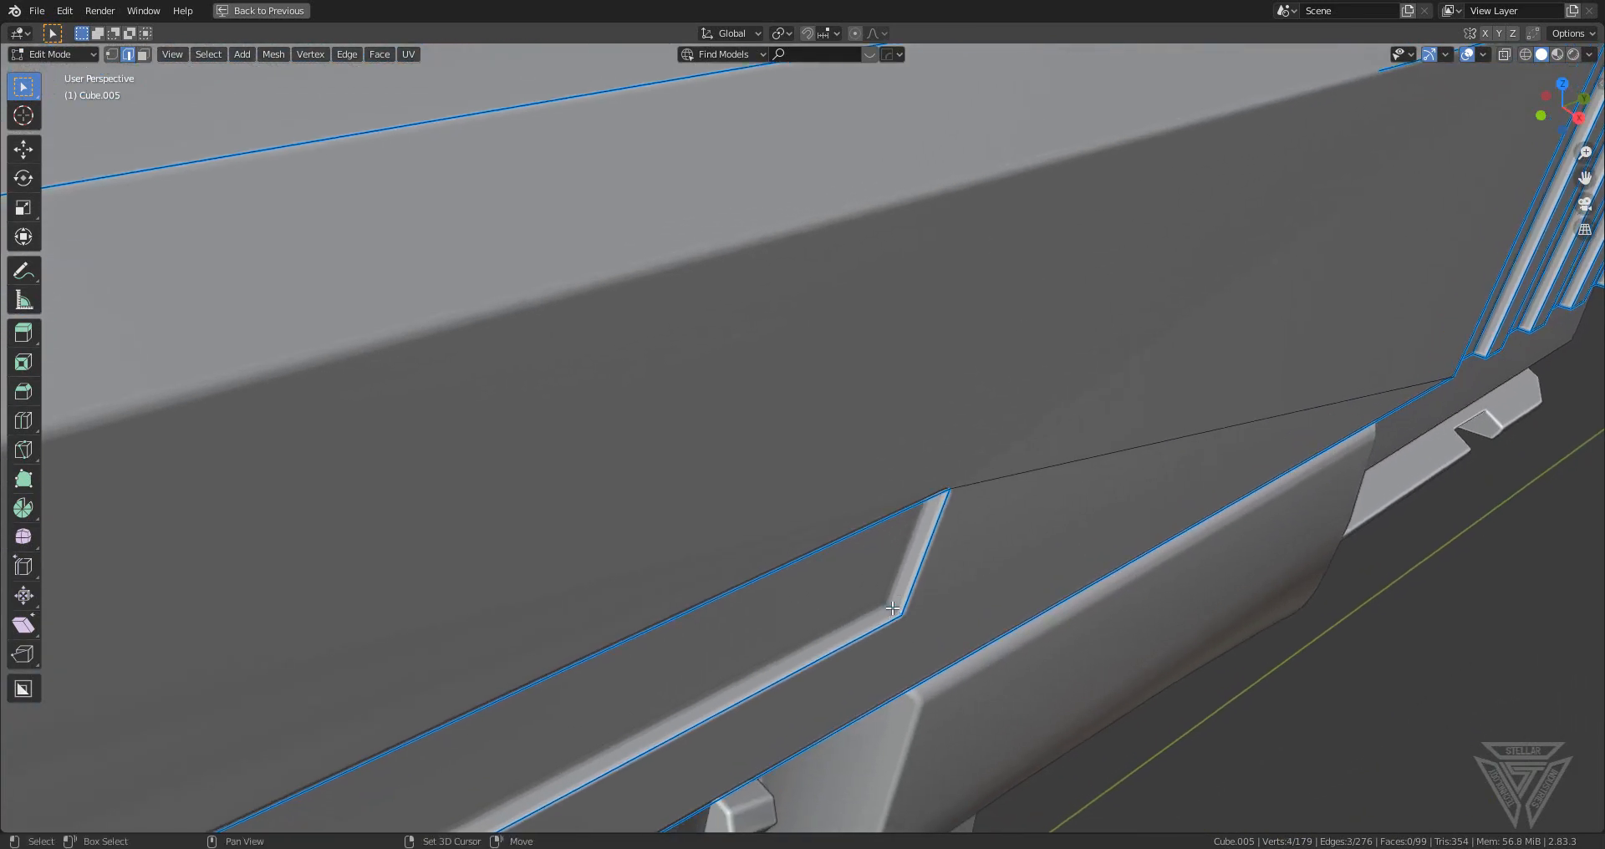
pyautogui.hotkey('ctrl', 'b')
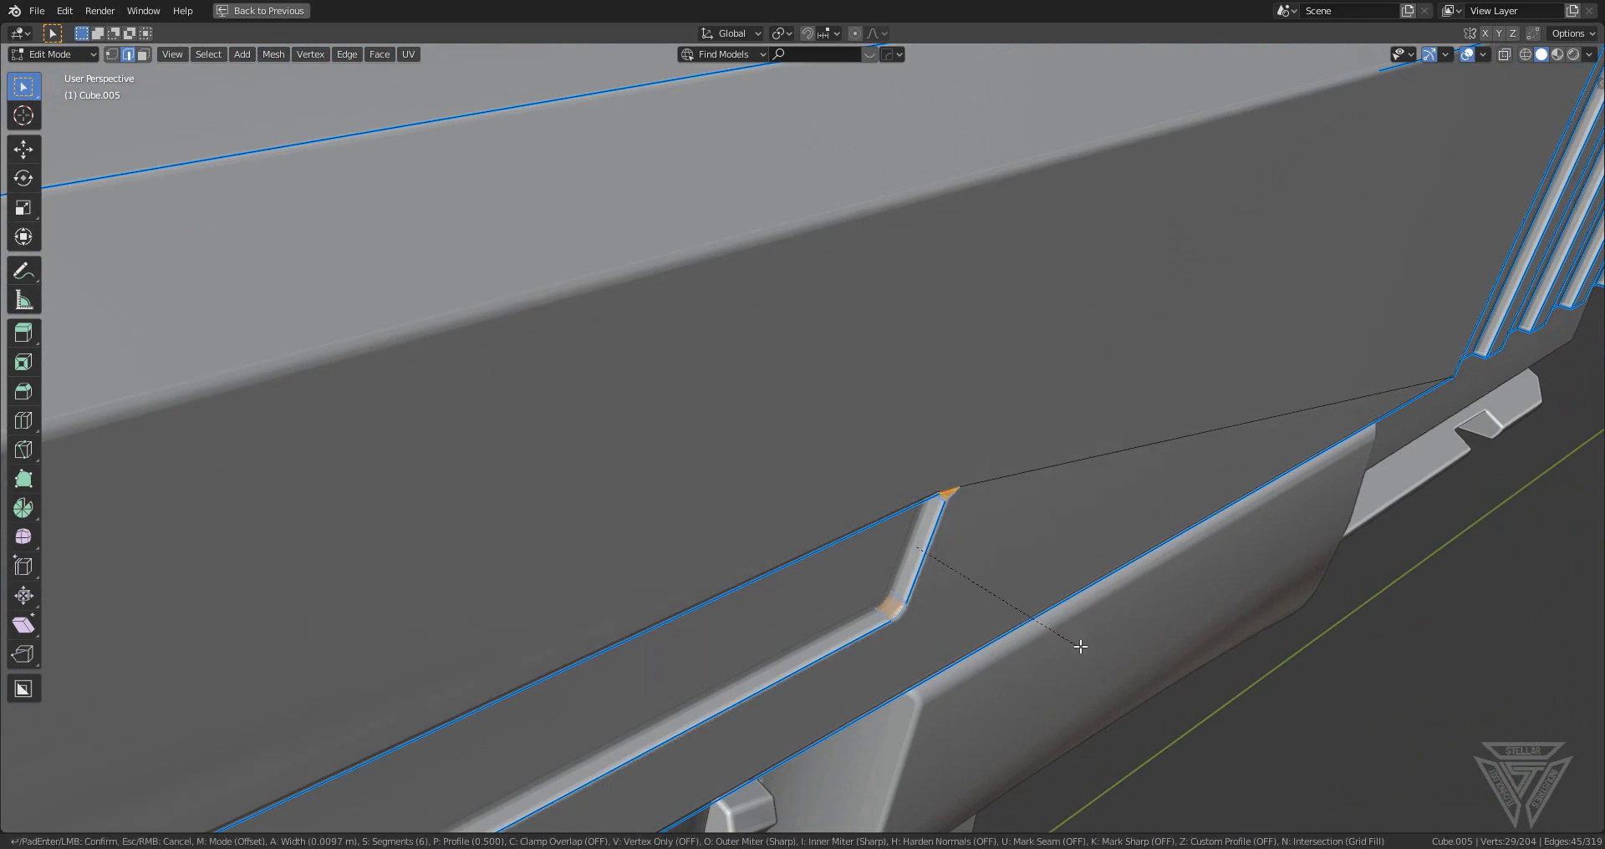
pyautogui.click(1096, 649)
pyautogui.moveTo(1096, 650); pyautogui.dragTo(1085, 437, button='middle')
pyautogui.press('q')
pyautogui.click(1086, 437)
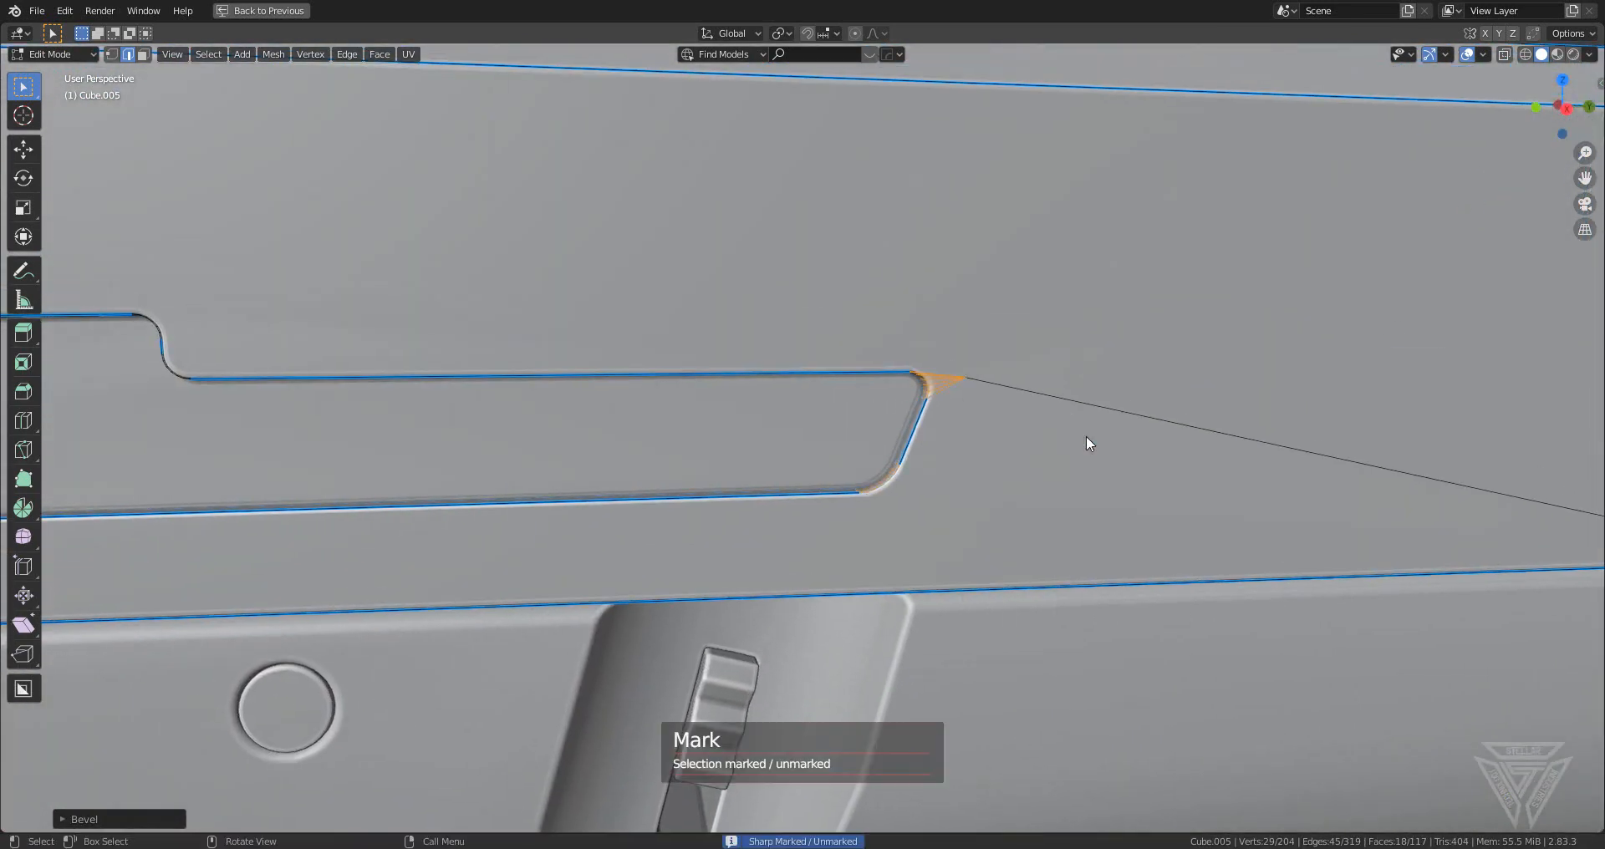
# - Examine the rounded recess on the whole slide and compare its shape with the reference image
pyautogui.press('Tab')
pyautogui.scroll(-12, 1085, 437)
pyautogui.moveTo(839, 475); pyautogui.dragTo(793, 477, button='middle')
pyautogui.scroll(8, 793, 474)
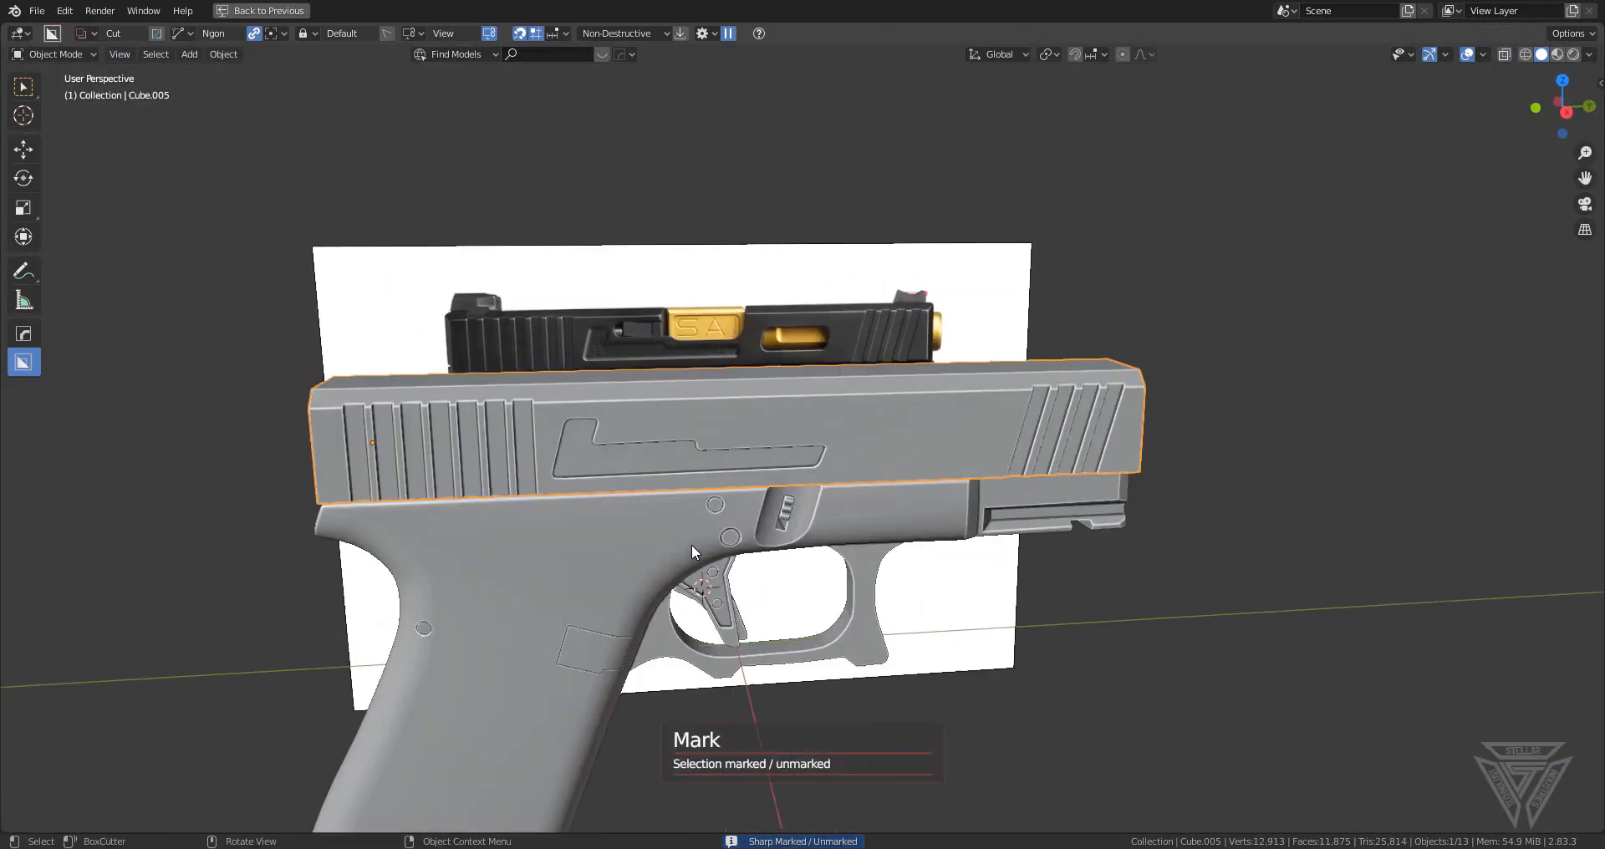
pyautogui.press('Tab')
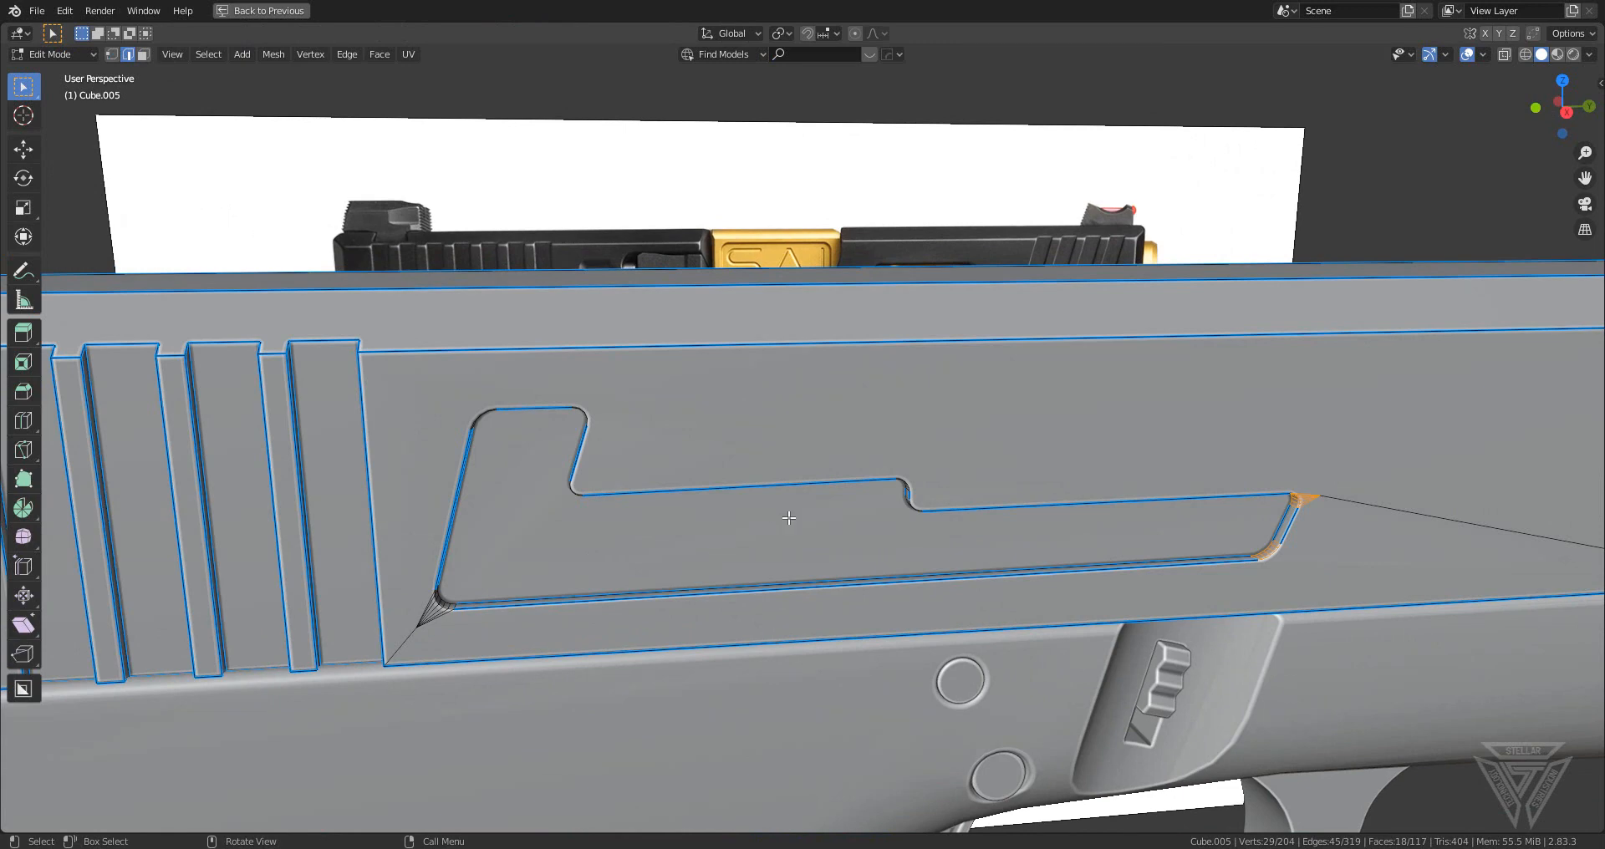
pyautogui.press('Tab')
pyautogui.scroll(-6, 1272, 513)
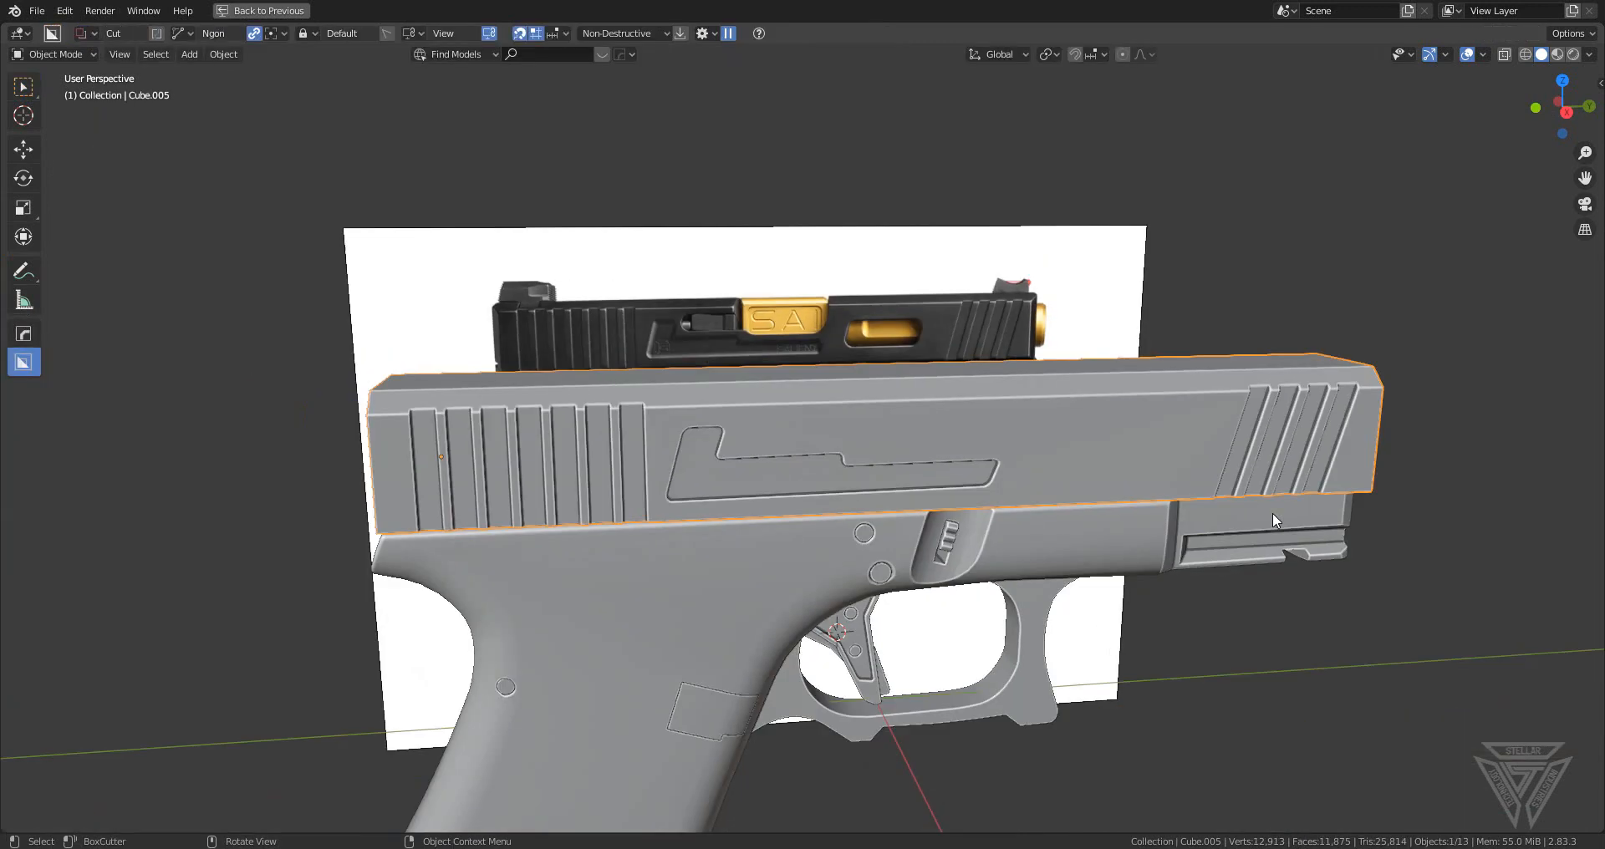
pyautogui.moveTo(1118, 509)
pyautogui.mouseDown(button='middle')
pyautogui.moveTo(1066, 498)
pyautogui.moveTo(1111, 522)
pyautogui.moveTo(837, 520)
pyautogui.moveTo(1113, 526)
pyautogui.mouseUp(button='middle')
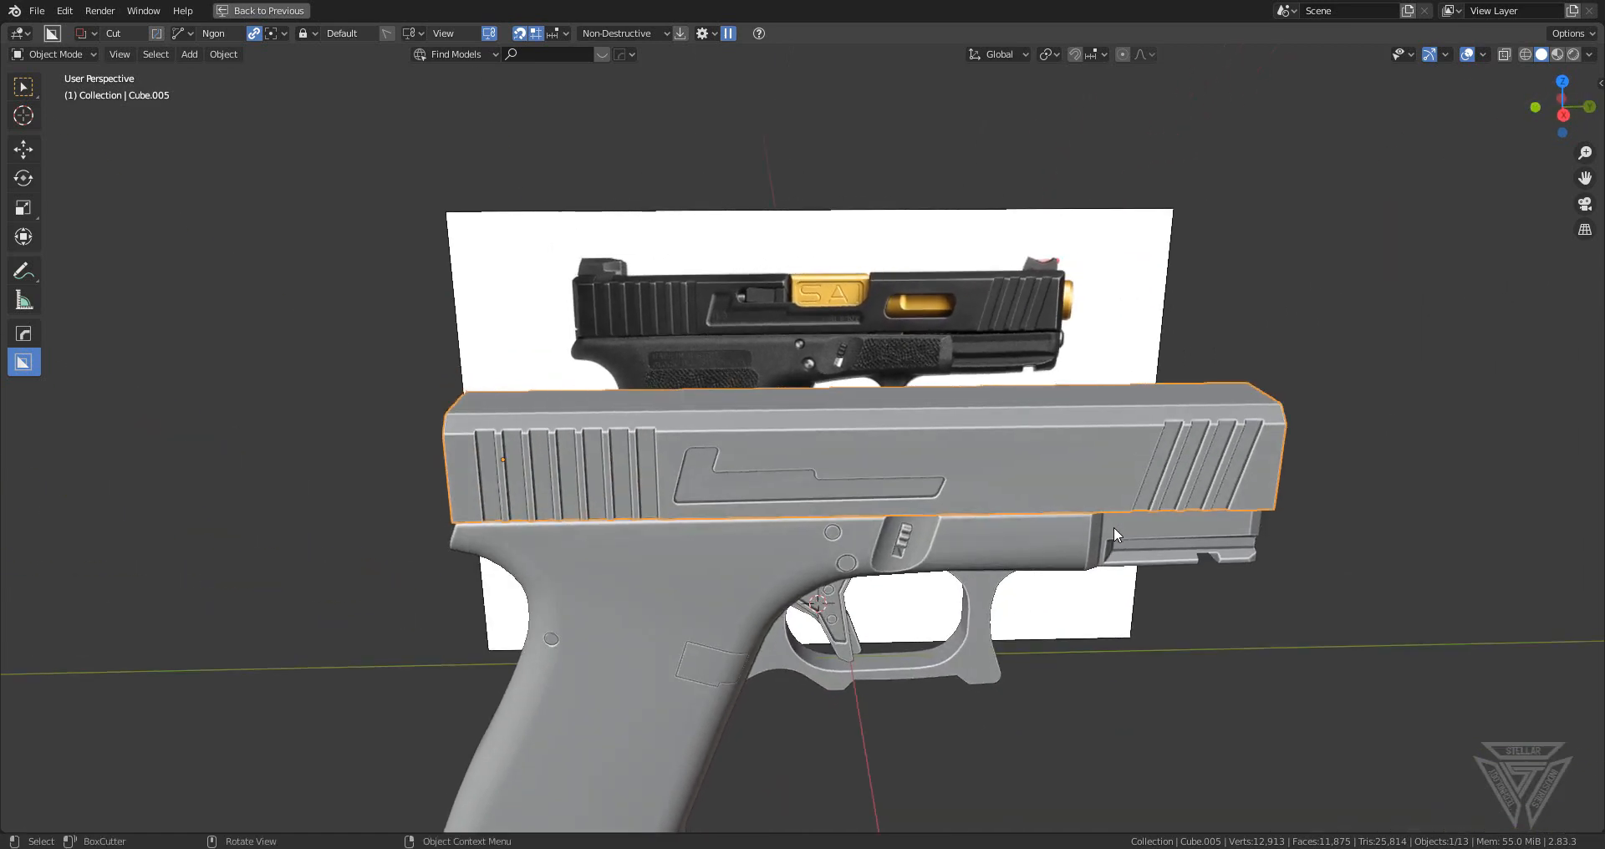
# - Reselect the slide and run HardOps Sharpen on it
pyautogui.click(976, 430)
pyautogui.press('q')
pyautogui.keyDown('ctrl'); pyautogui.click(976, 430); pyautogui.keyUp('ctrl')
pyautogui.click(976, 429)
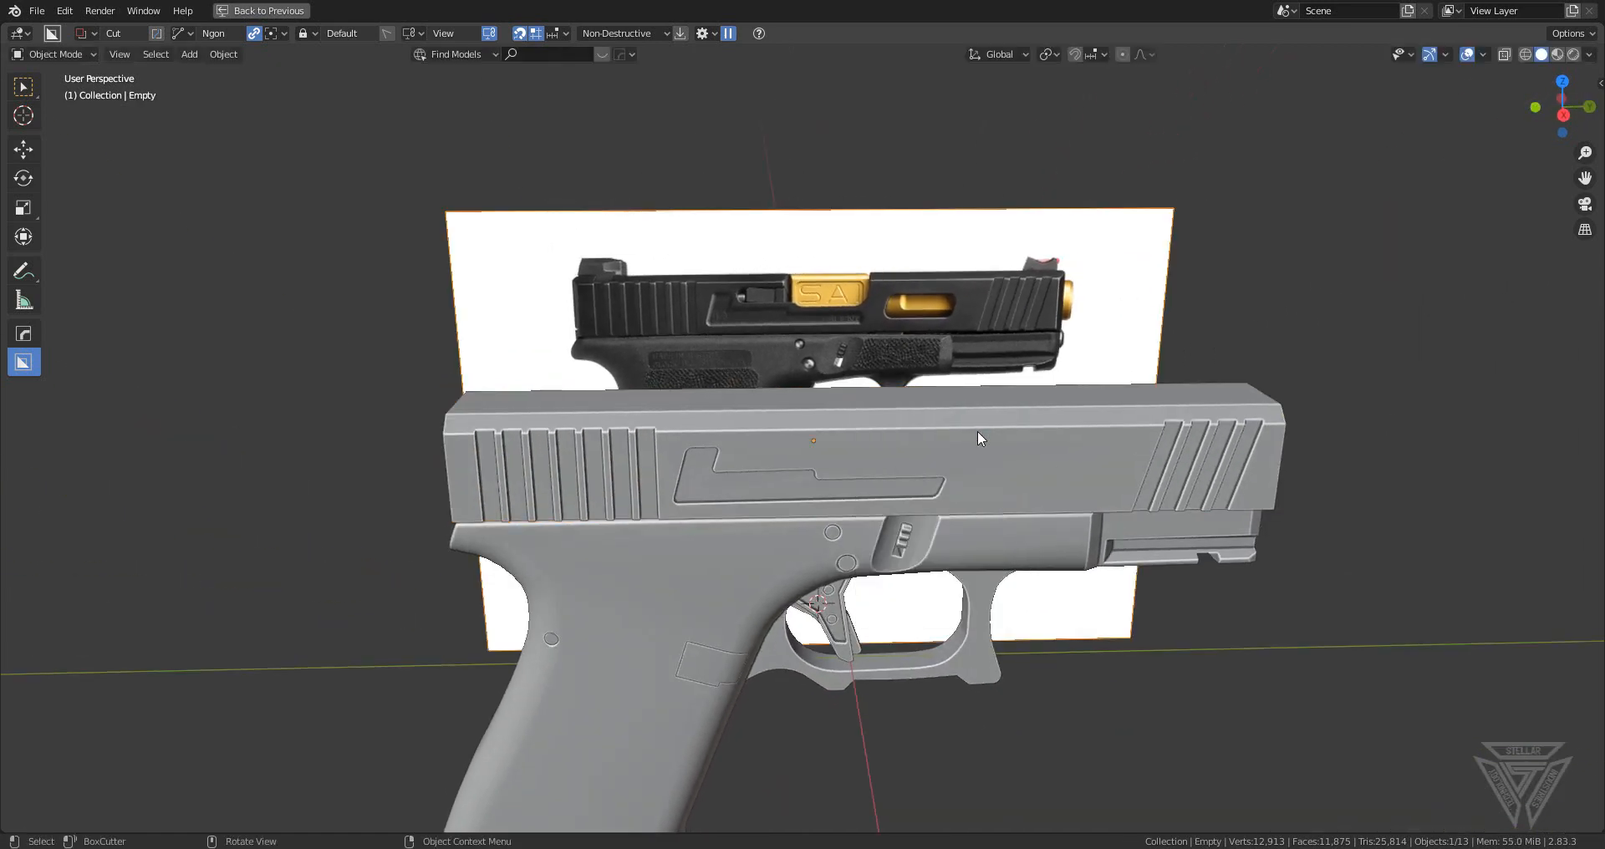
pyautogui.click(1244, 433)
pyautogui.press('q')
pyautogui.click(1244, 434)
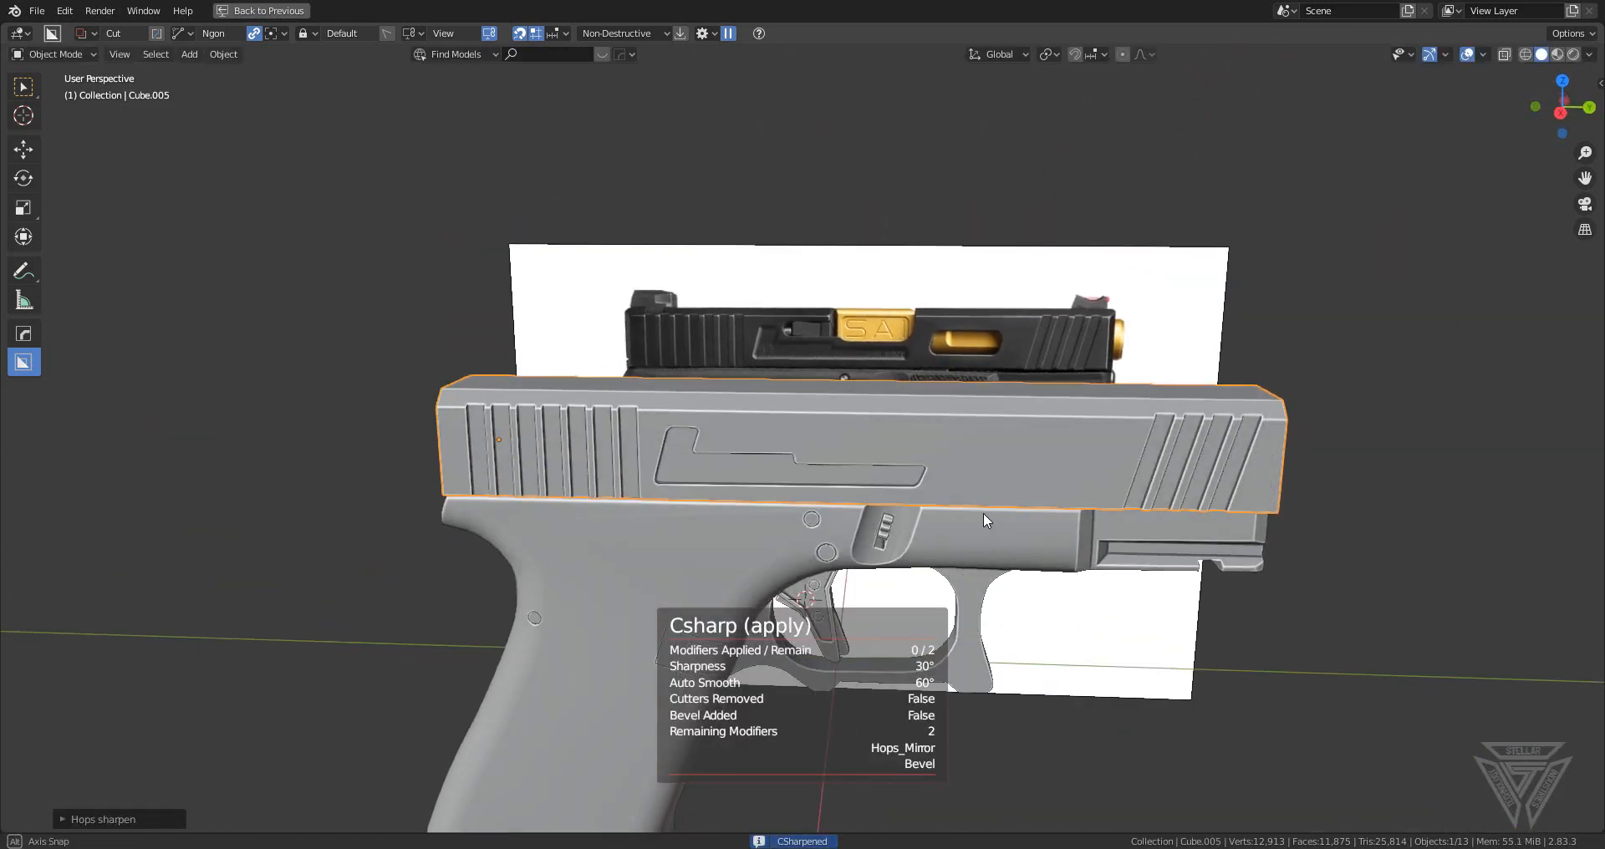
# - Apply the slide's Hops_Mirror modifier, keeping the Bevel modifier live
pyautogui.moveTo(982, 513); pyautogui.dragTo(1045, 557, button='middle')
pyautogui.moveTo(1093, 573)
pyautogui.mouseDown(button='middle')
pyautogui.moveTo(975, 573)
pyautogui.moveTo(915, 615)
pyautogui.moveTo(1089, 559)
pyautogui.mouseUp(button='middle')
pyautogui.scroll(5, 917, 623)
pyautogui.hotkey('ctrl', '`')
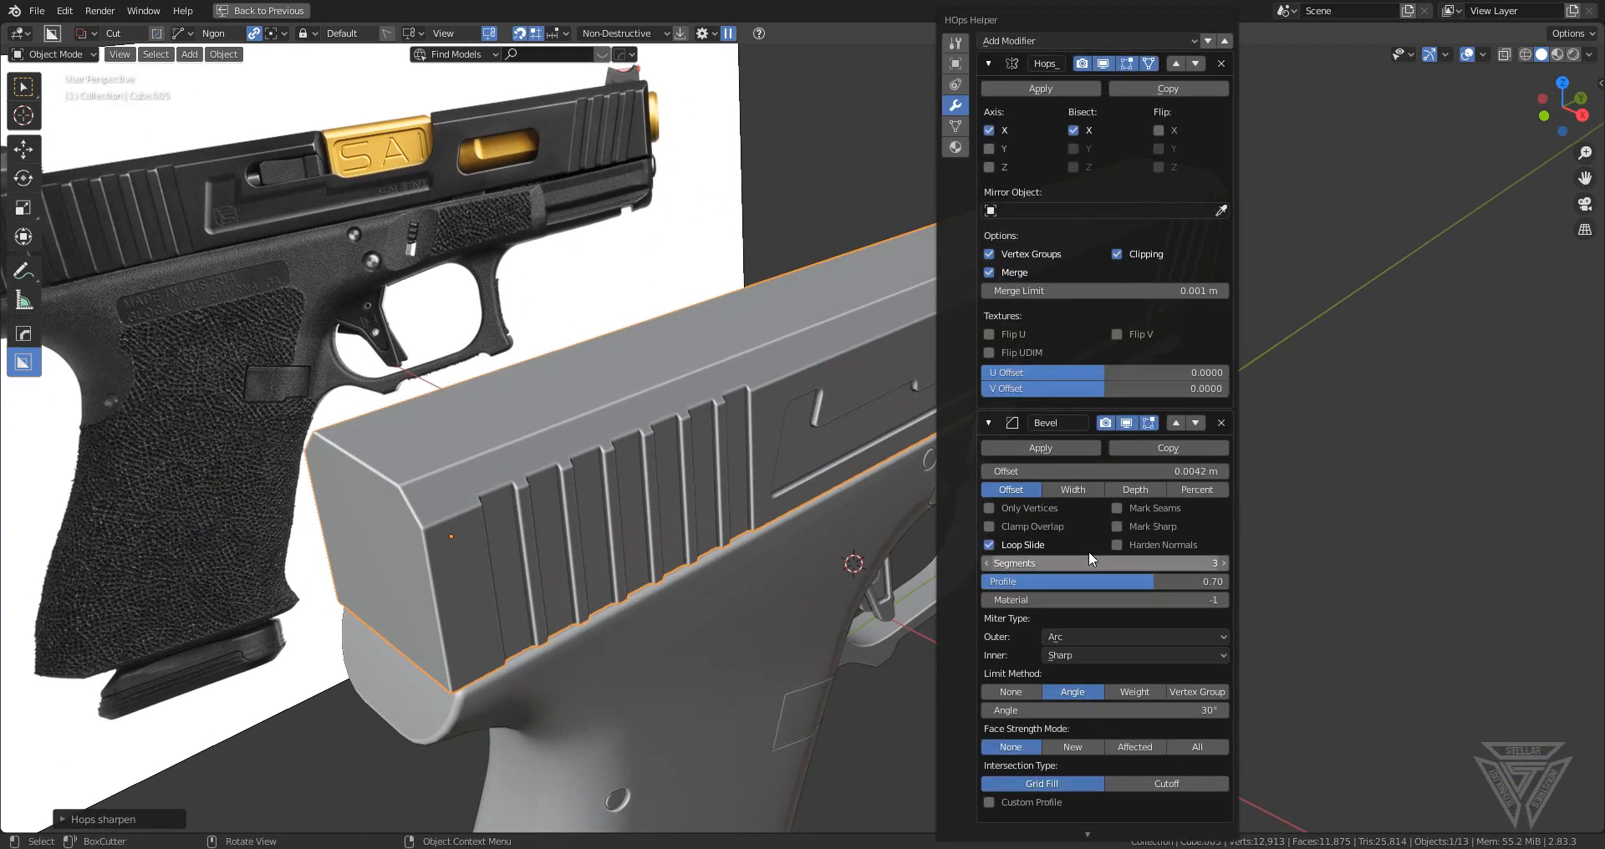
pyautogui.click(1076, 92)
pyautogui.press('Escape')
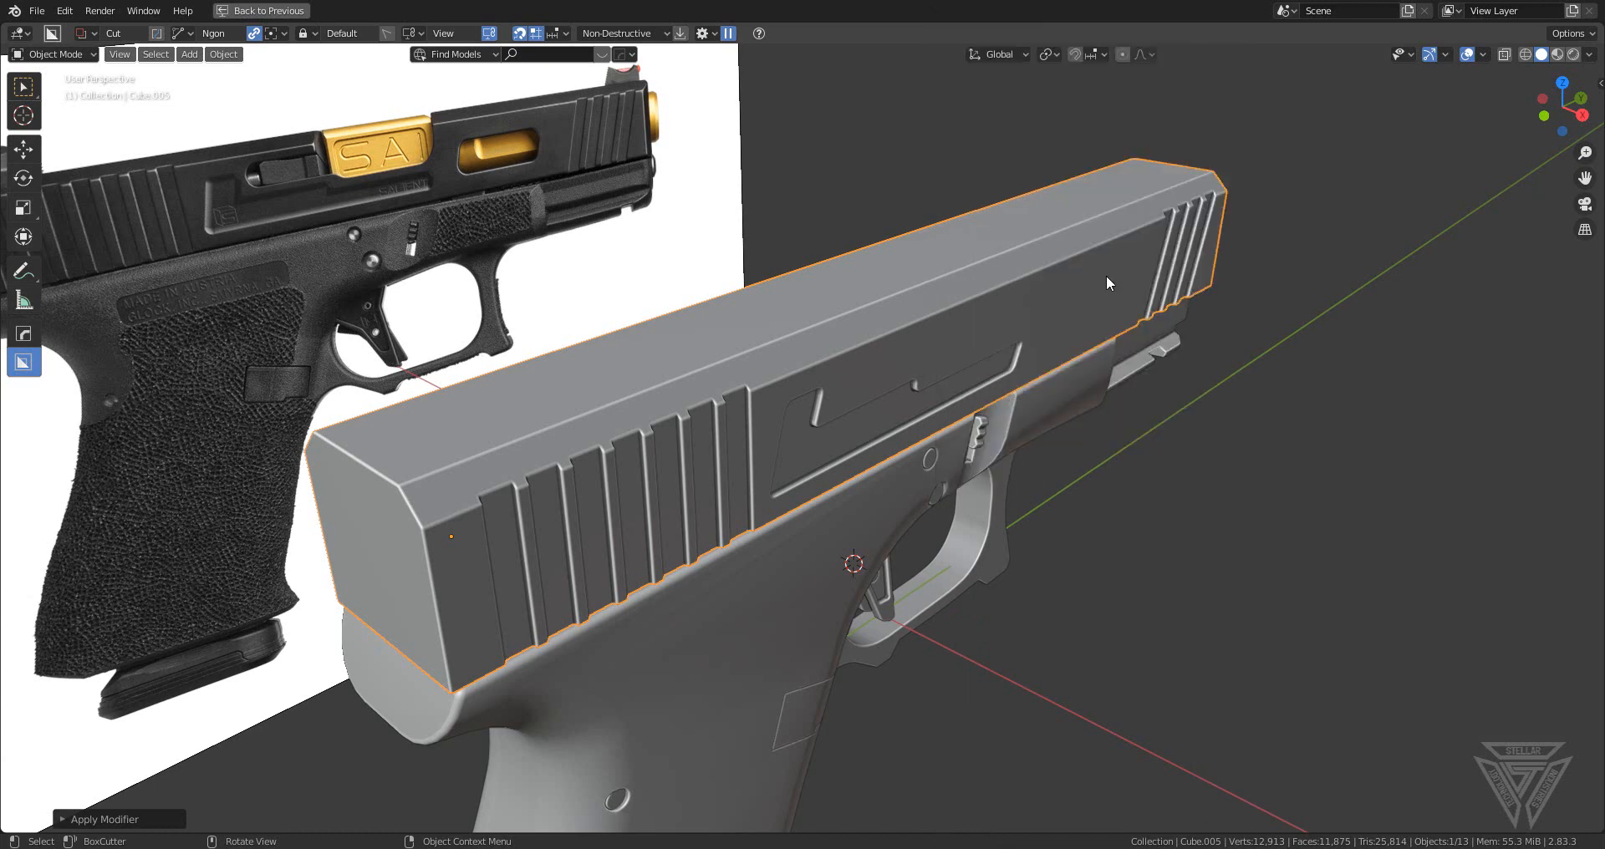
# - In the right orthographic view with X-ray on, cut a BoxCutter box around the gold SAI ejection port area of the slide
pyautogui.moveTo(1106, 277); pyautogui.dragTo(999, 269, button='middle')
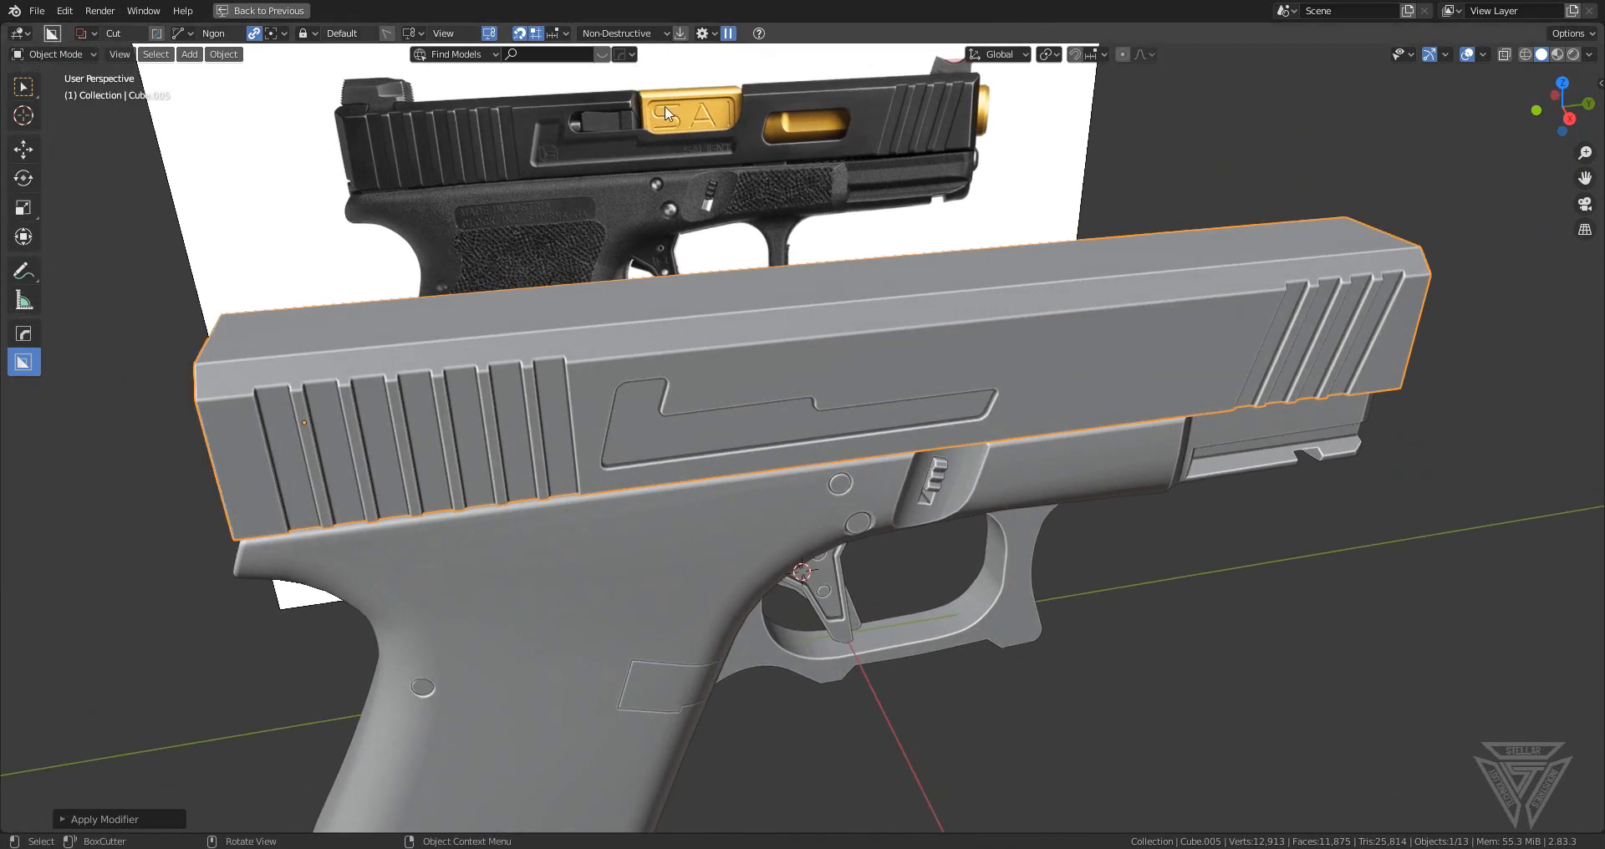
pyautogui.moveTo(666, 107); pyautogui.dragTo(1001, 436, button='middle')
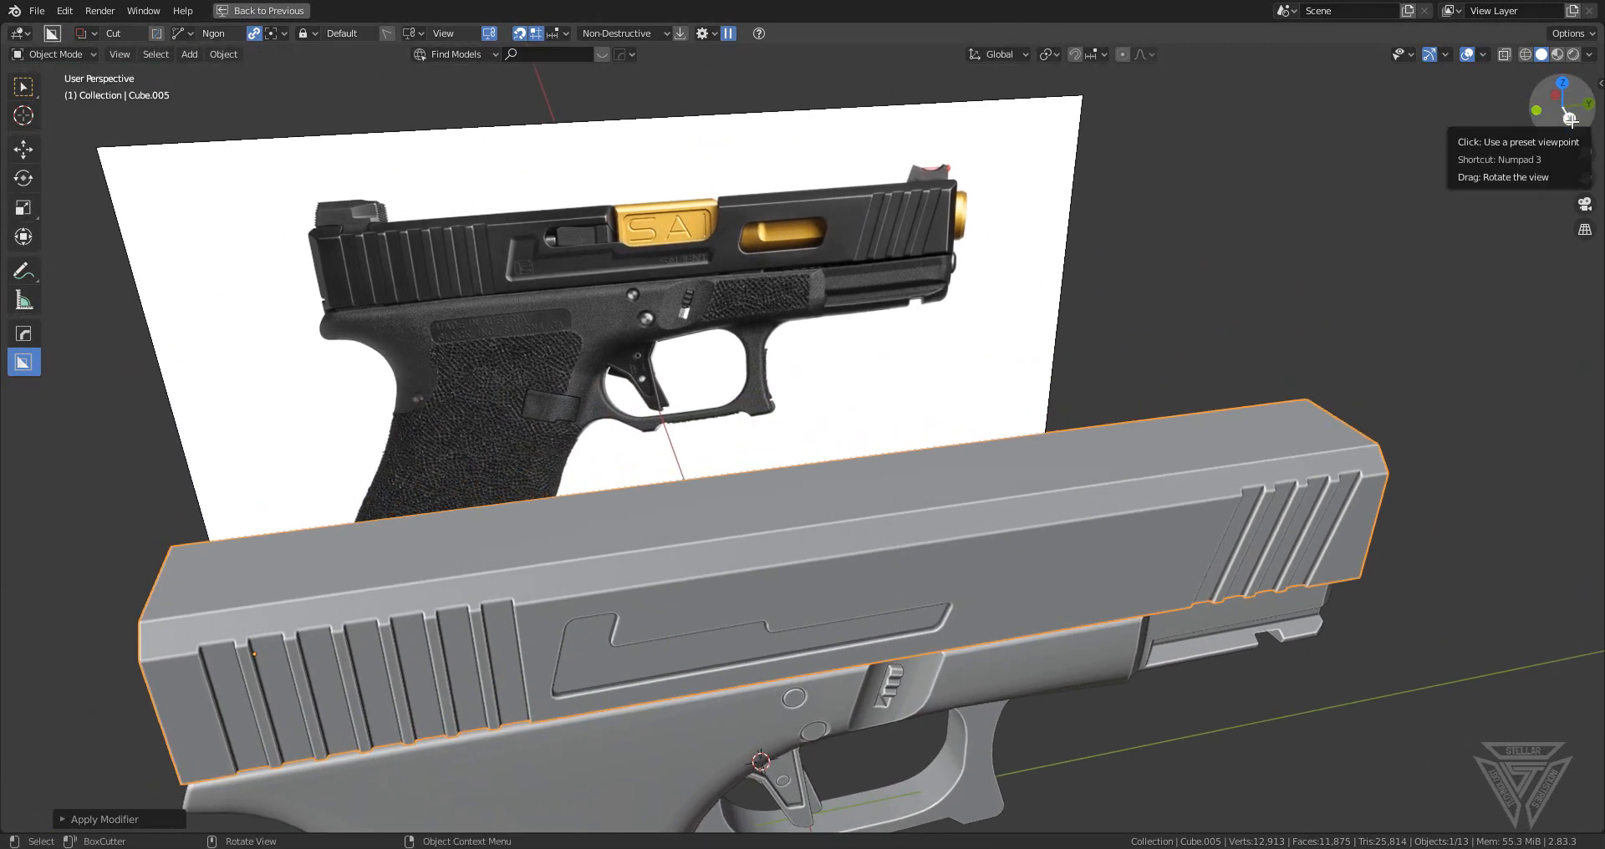
pyautogui.click(1569, 120)
pyautogui.scroll(3, 1247, 242)
pyautogui.click(1504, 54)
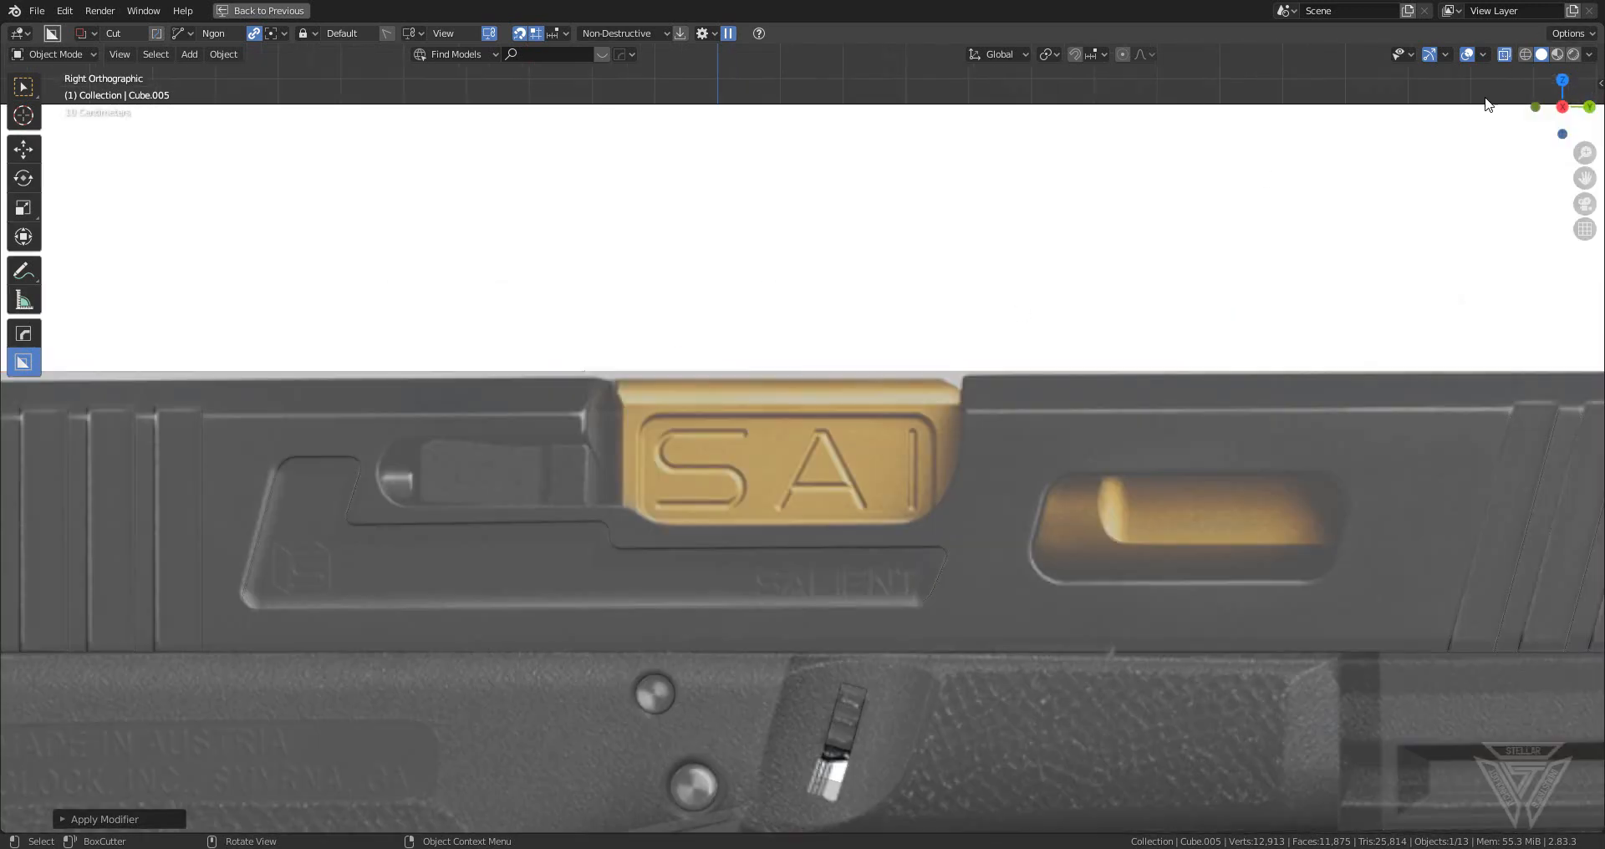
pyautogui.press('d')
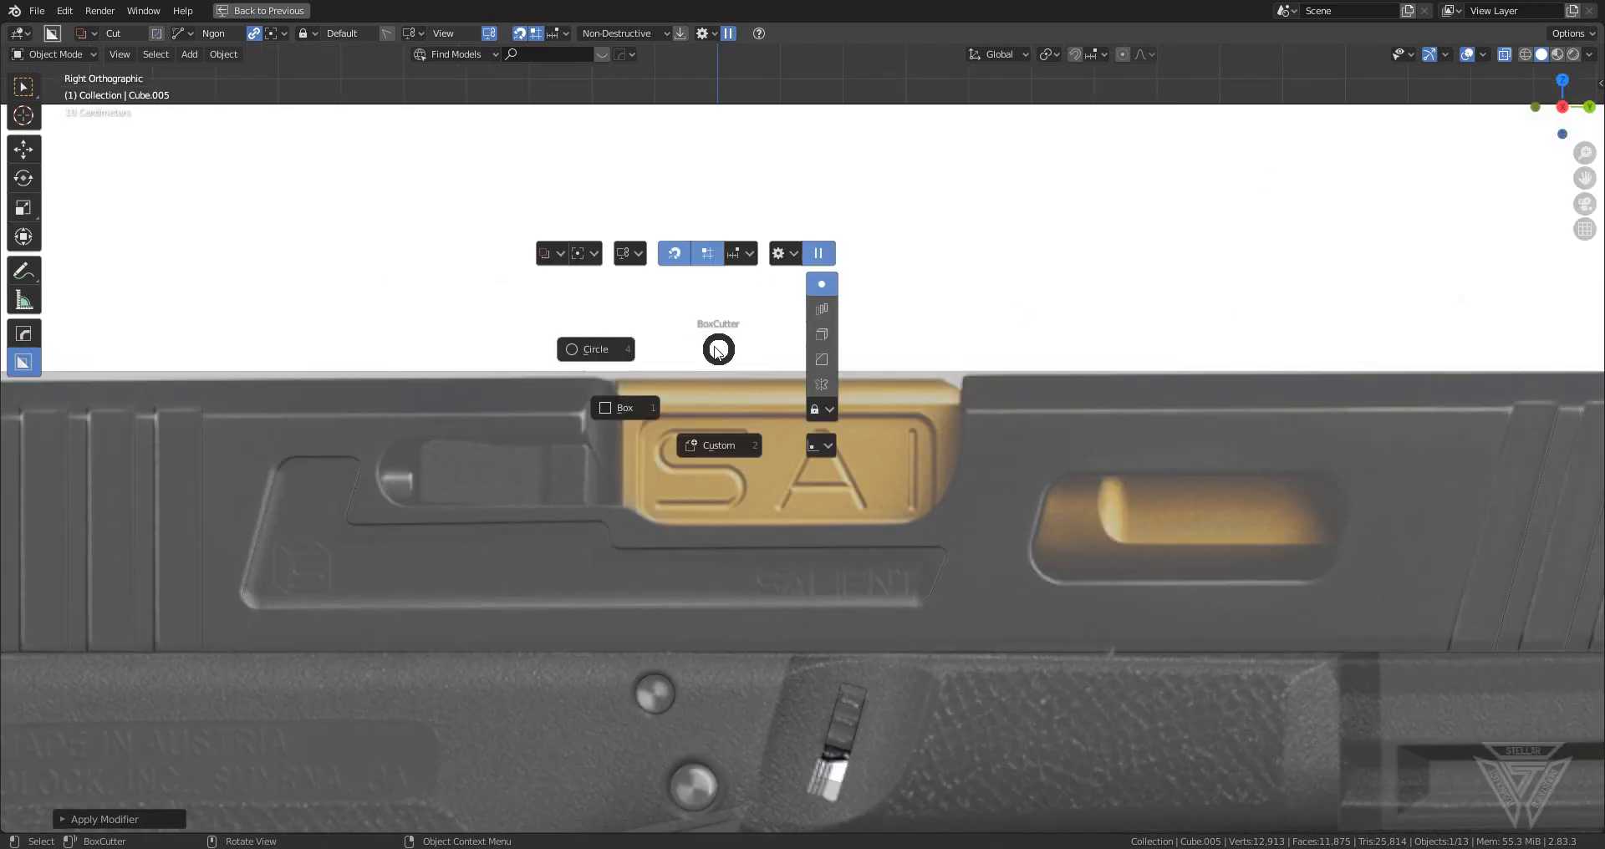
pyautogui.click(639, 414)
pyautogui.moveTo(605, 266)
pyautogui.mouseDown()
pyautogui.moveTo(663, 401)
pyautogui.moveTo(964, 525)
pyautogui.mouseUp()
pyautogui.moveTo(965, 525)
pyautogui.mouseDown(button='middle')
pyautogui.moveTo(986, 545)
pyautogui.moveTo(892, 487)
pyautogui.mouseUp(button='middle')
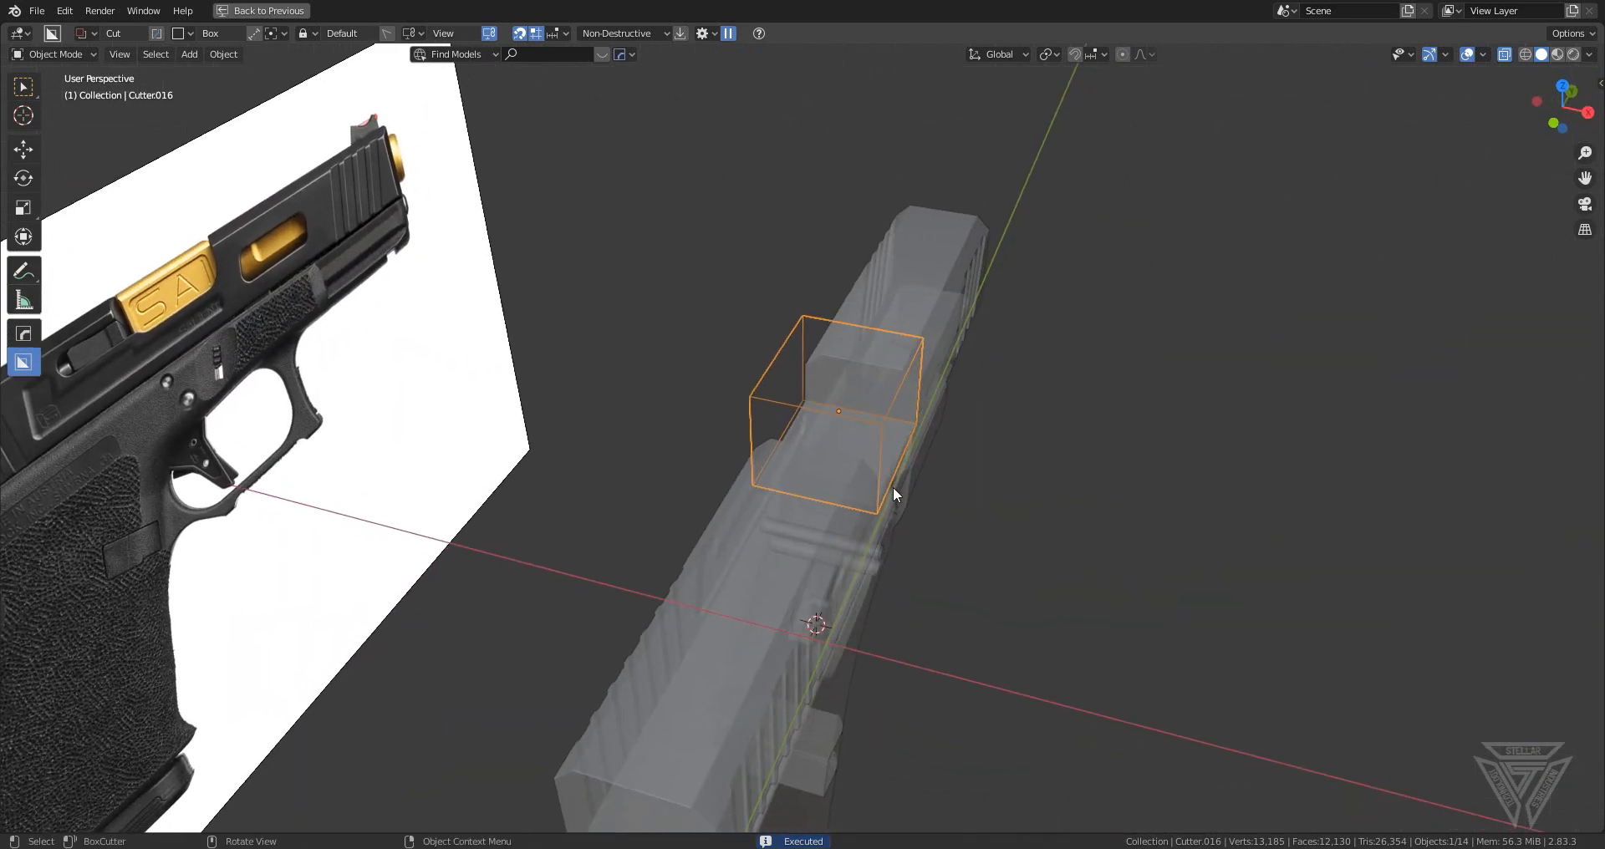
# - Move the box cutter along X away from the slide's far side wall, and turn X-ray off
pyautogui.press('g')
pyautogui.click(907, 478)
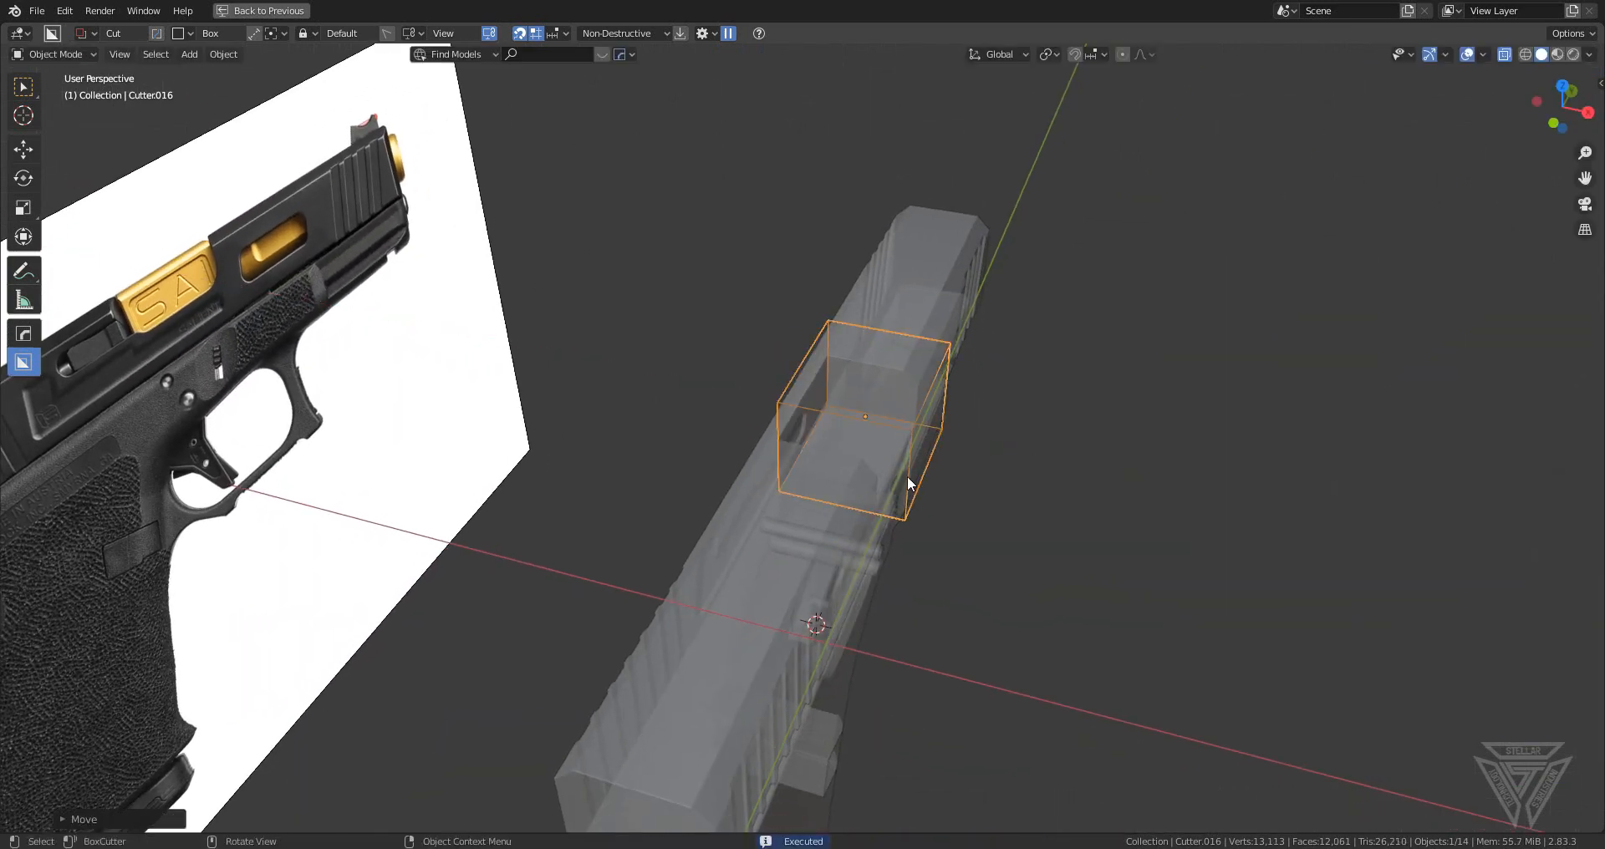
pyautogui.click(1501, 57)
pyautogui.scroll(3, 1063, 336)
pyautogui.keyDown('shift'); pyautogui.moveTo(1049, 328); pyautogui.dragTo(990, 419, button='middle'); pyautogui.keyUp('shift')
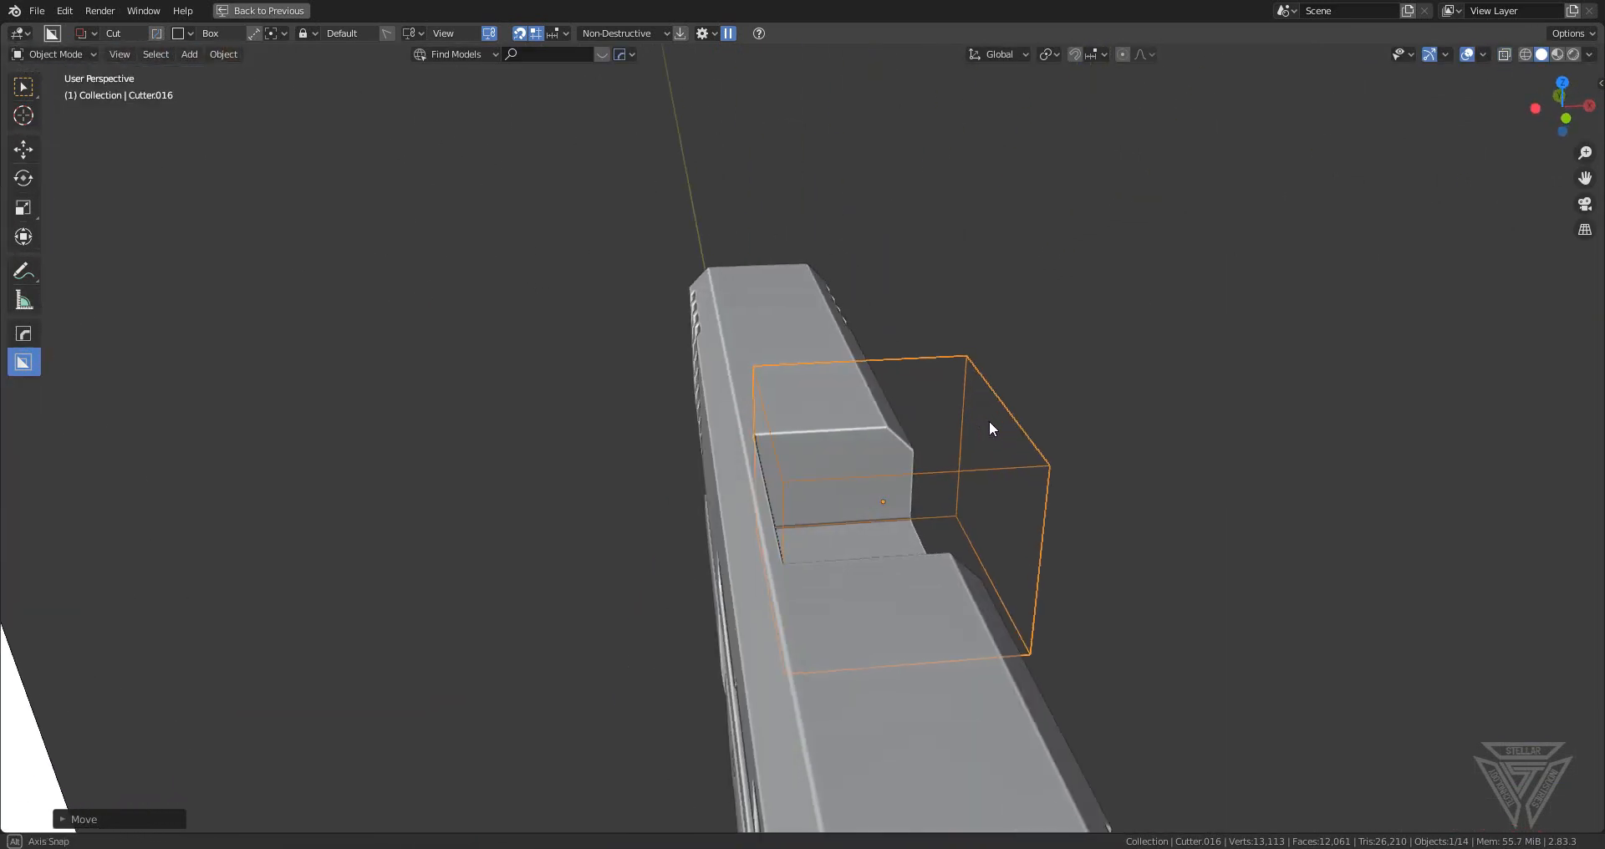
# - Shift the box cutter about -0.049 m along X to widen the ejection port cut across the slide's top
pyautogui.scroll(3, 1028, 499)
pyautogui.moveTo(1031, 503); pyautogui.dragTo(1132, 525, button='middle')
pyautogui.press('g')
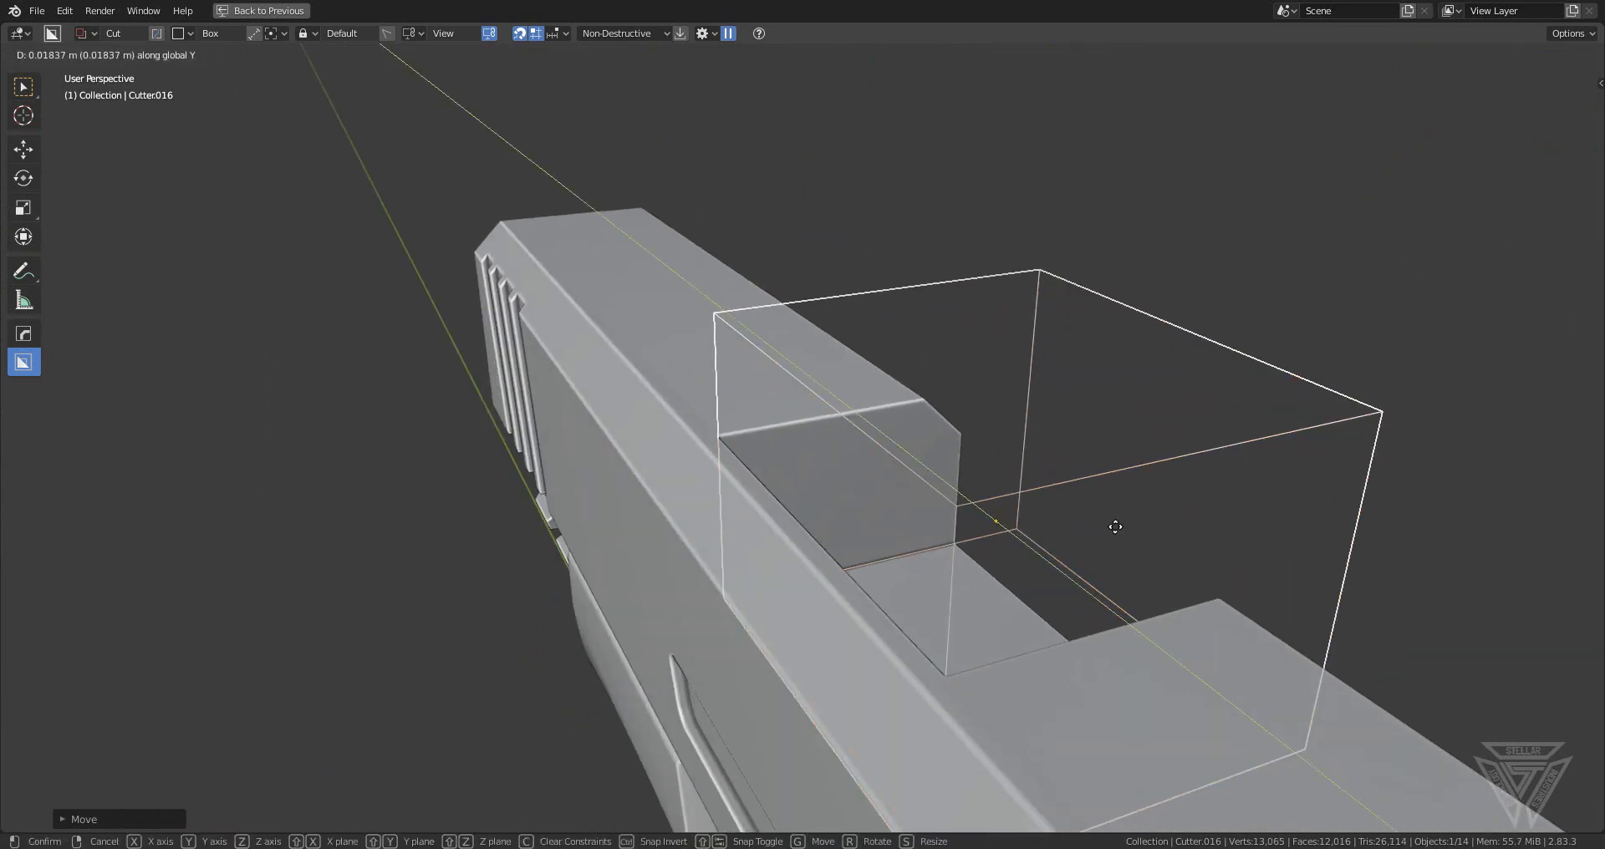
pyautogui.press('x')
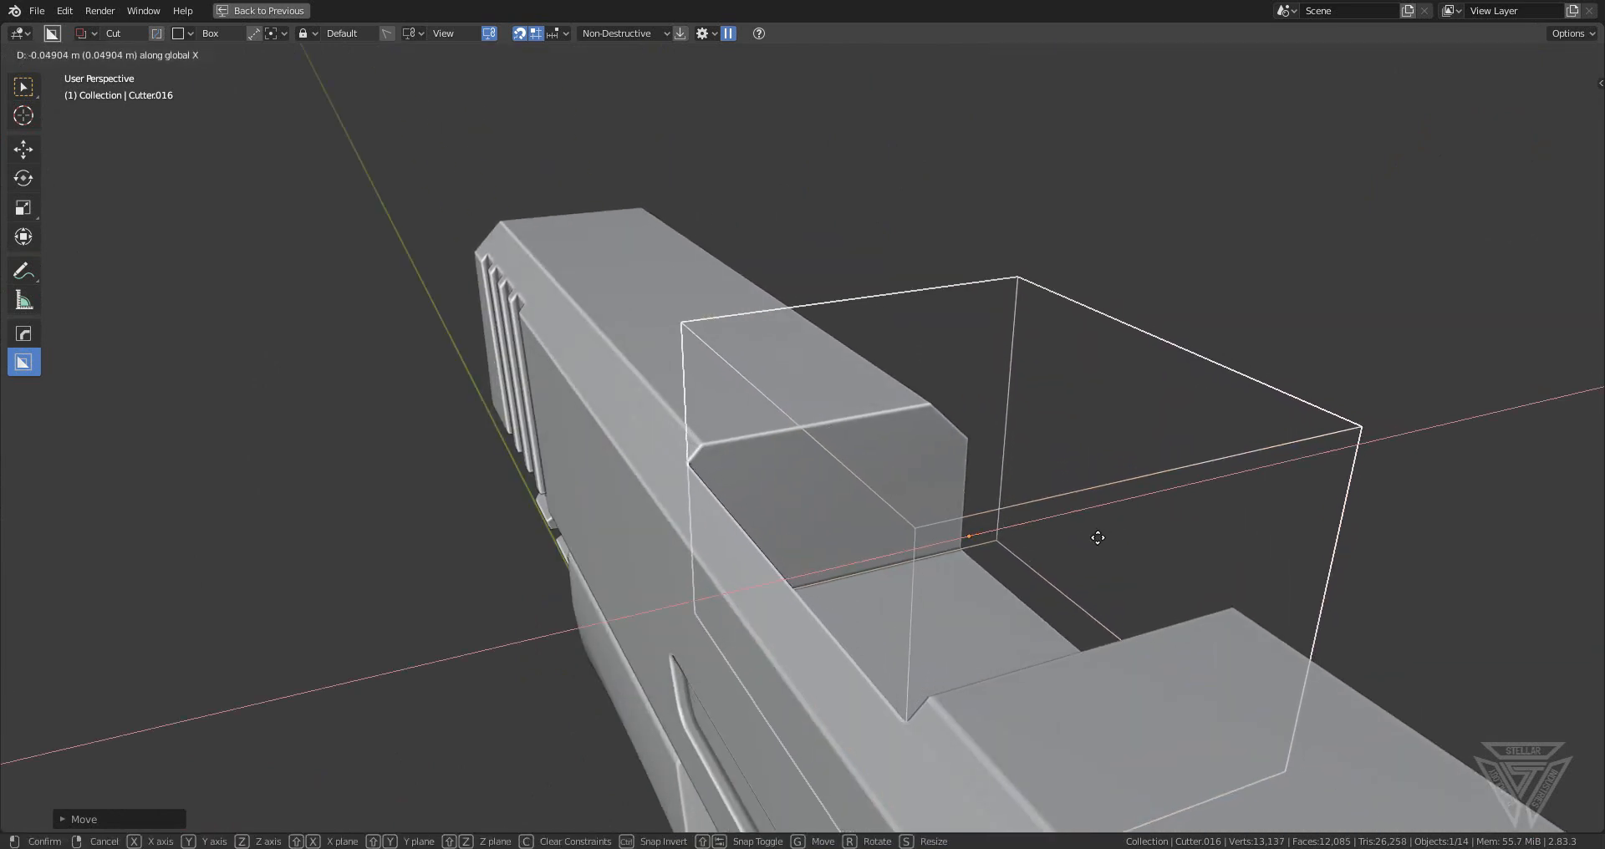
pyautogui.click(1097, 537)
pyautogui.moveTo(1100, 544); pyautogui.dragTo(924, 509, button='middle')
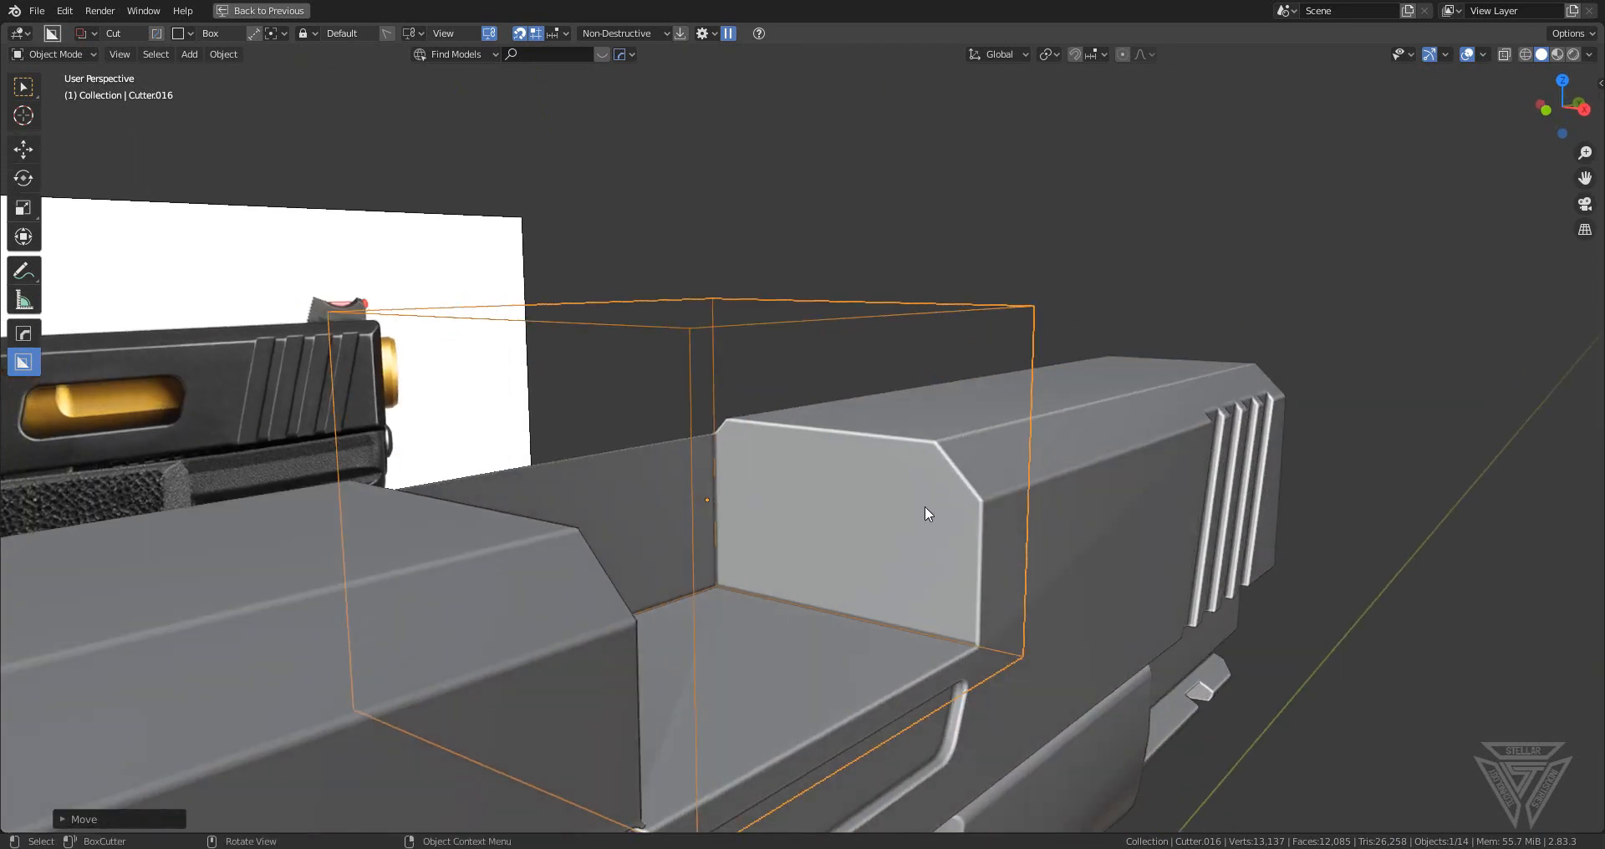
# - Bevel the box cutter's lower front edge with six segments to follow the rounded corner of the gold SAI block in the reference
pyautogui.scroll(3, 924, 509)
pyautogui.moveTo(1015, 312); pyautogui.dragTo(898, 374, button='middle')
pyautogui.press('Tab')
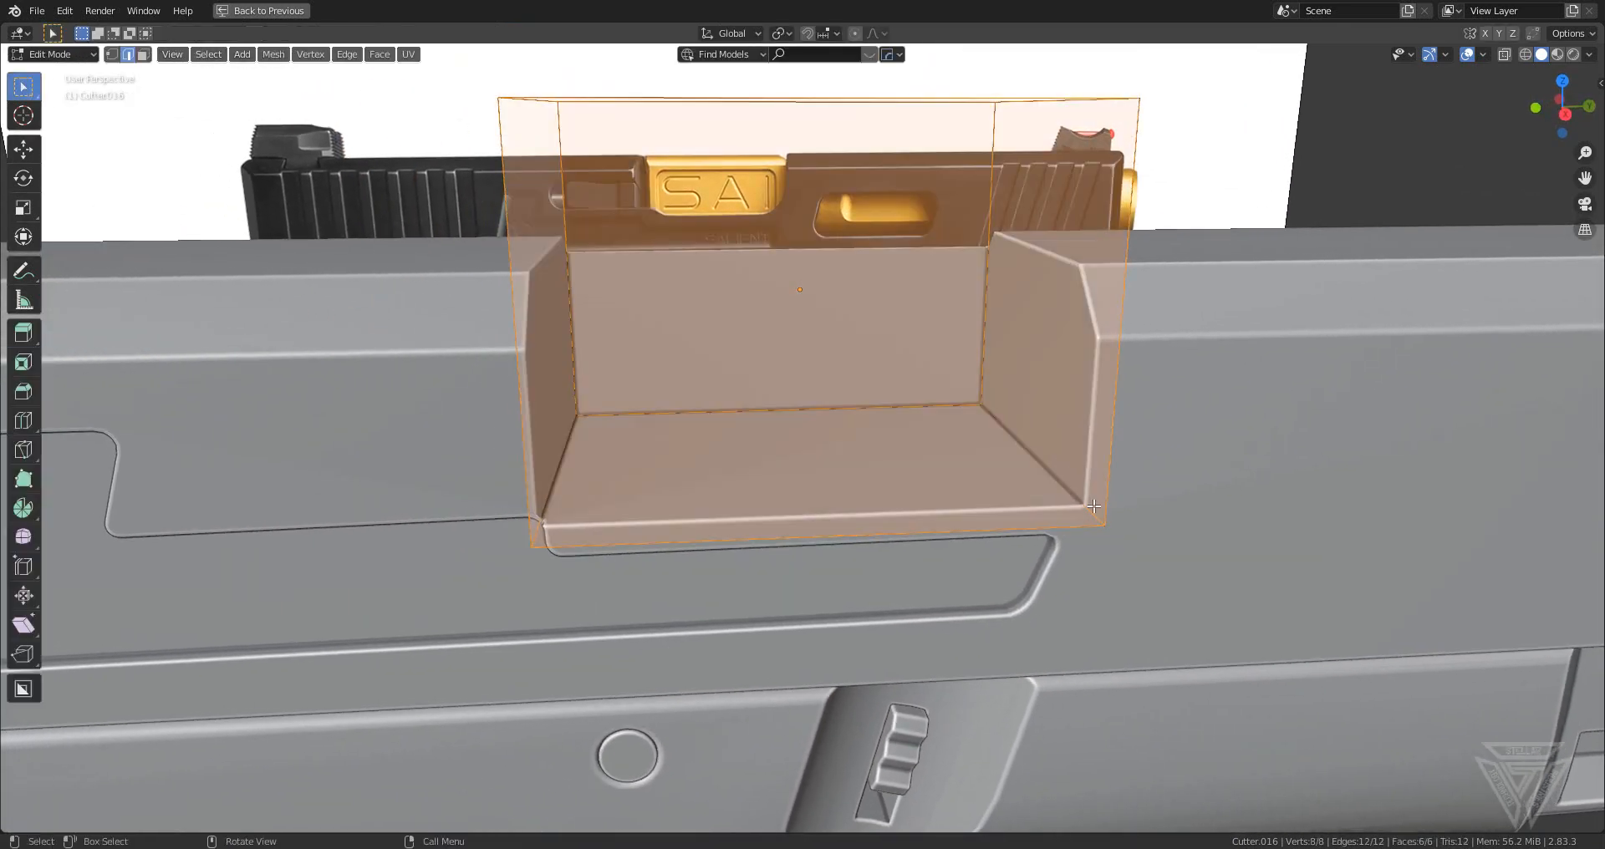
pyautogui.click(1092, 507)
pyautogui.click(1564, 115)
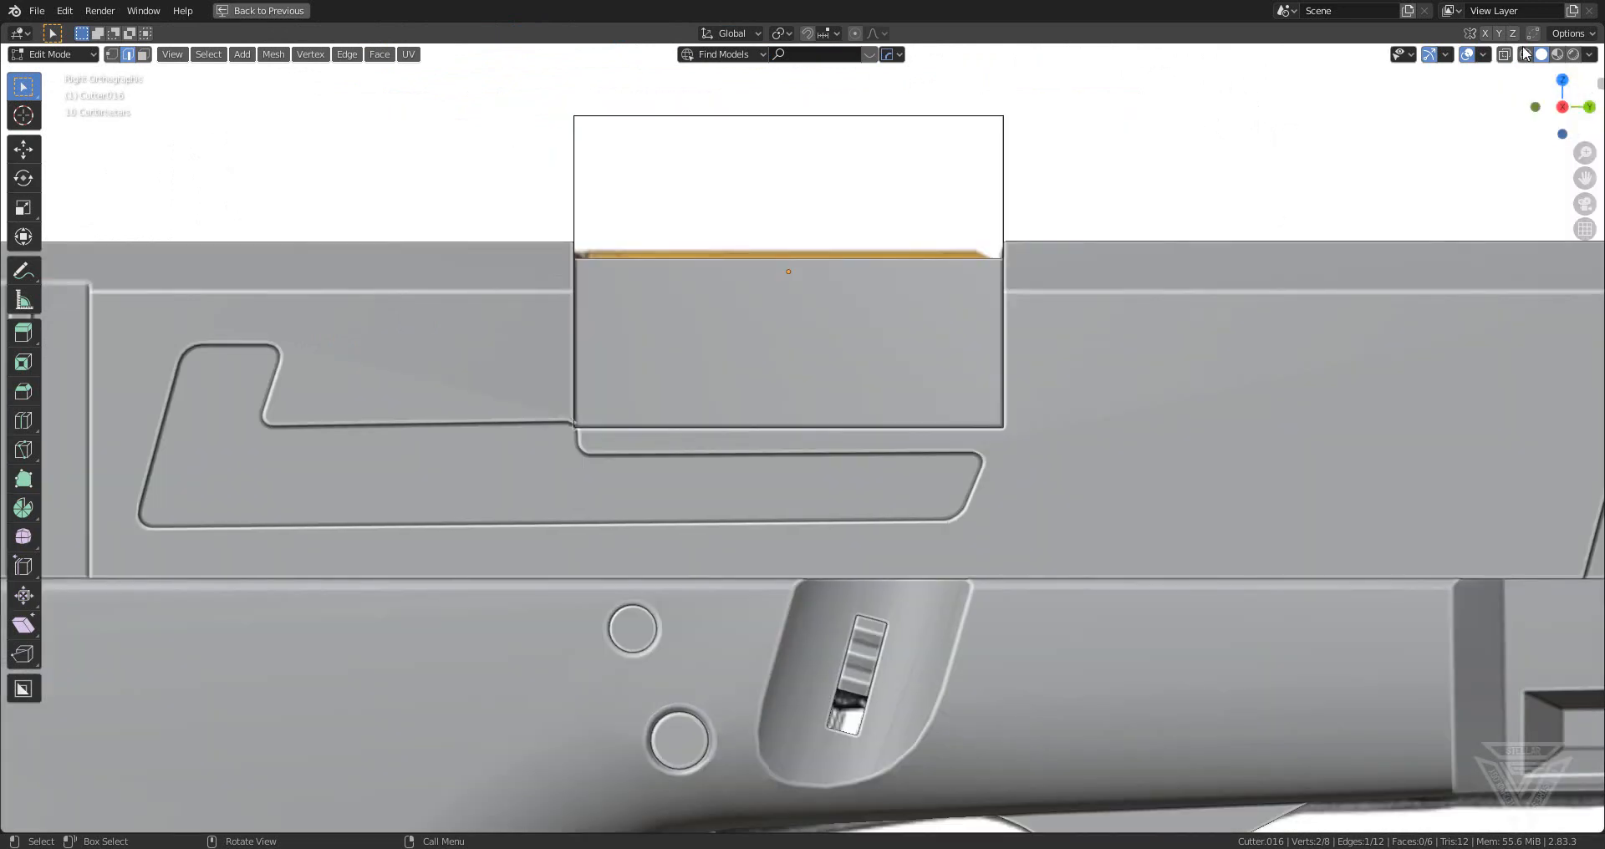
pyautogui.click(1504, 55)
pyautogui.scroll(1, 1031, 328)
pyautogui.keyDown('shift'); pyautogui.moveTo(1031, 328); pyautogui.dragTo(912, 343, button='middle'); pyautogui.keyUp('shift')
pyautogui.hotkey('ctrl', 'b')
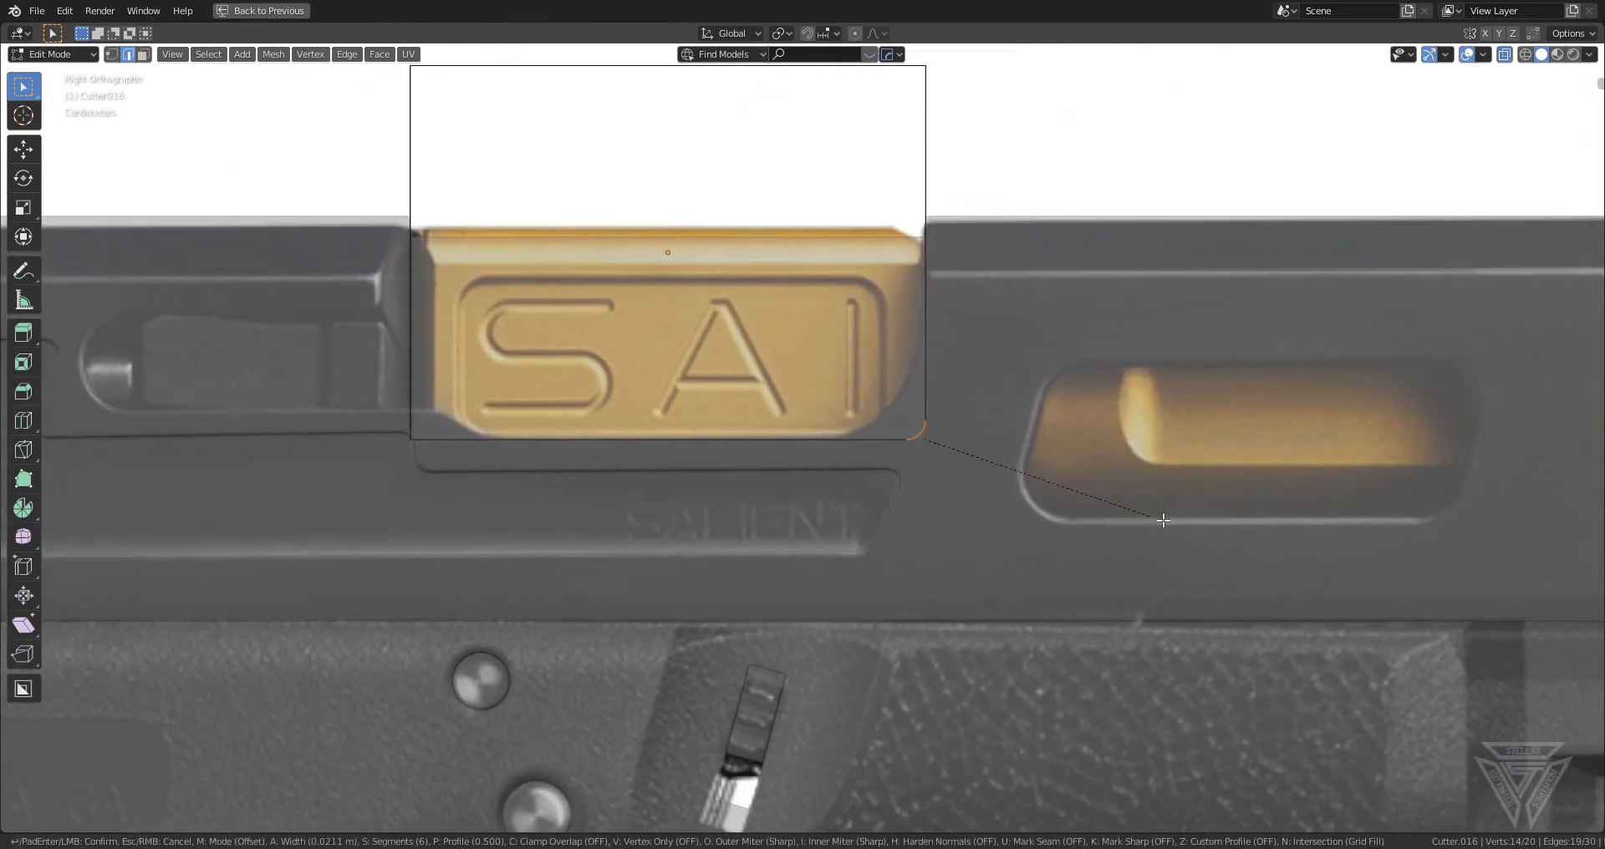
pyautogui.click(1250, 540)
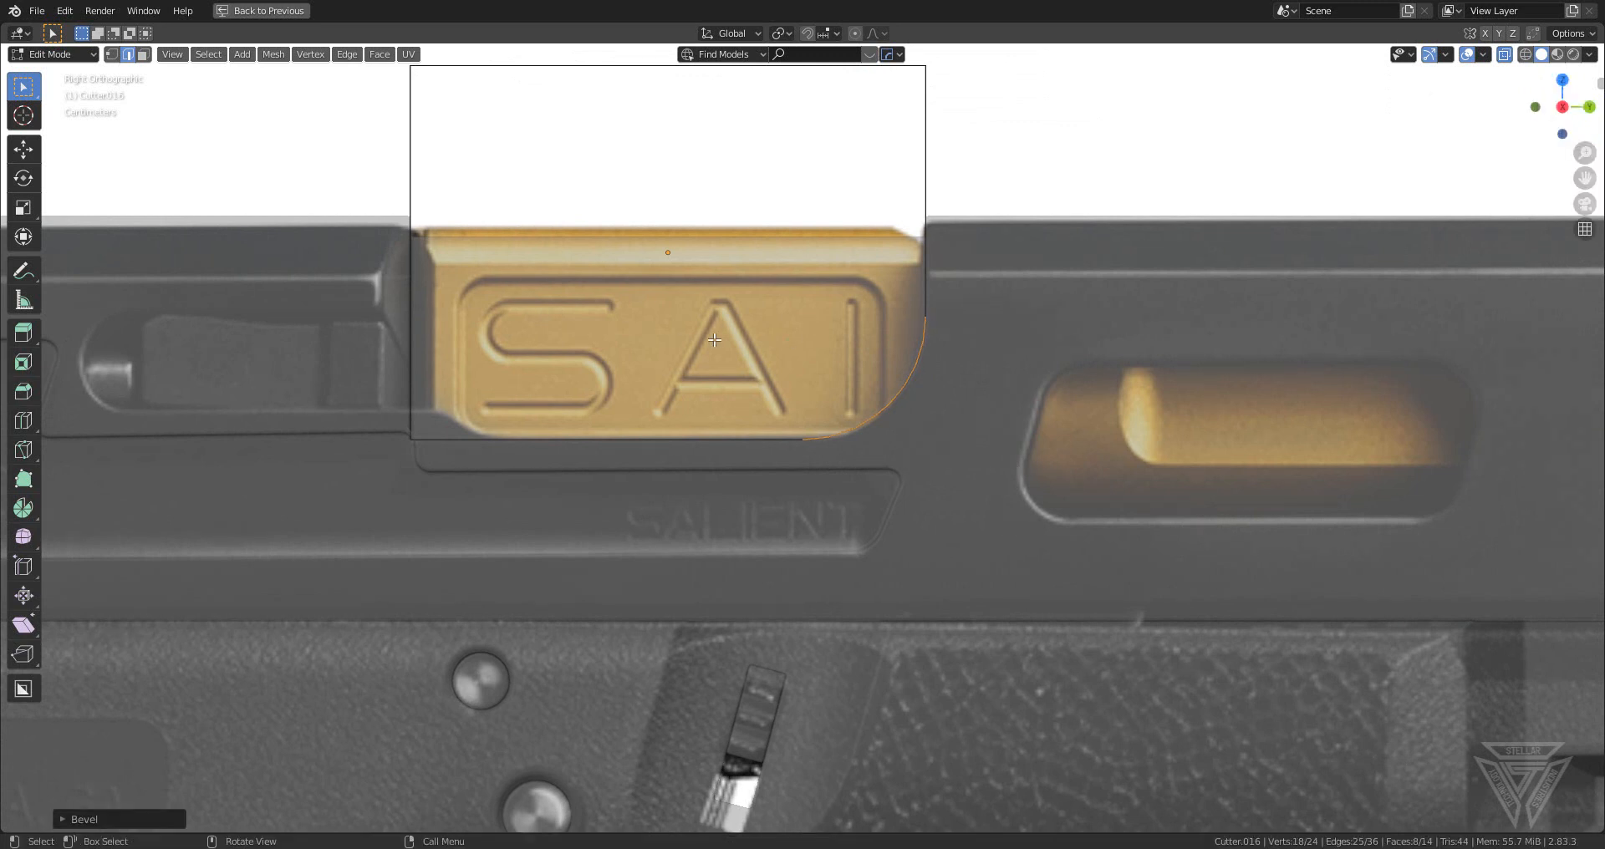
# - Move the cutter's rear face forward along Y so it lines up with the rear edge of the gold SAI block in the reference
pyautogui.keyDown('shift'); pyautogui.moveTo(698, 351); pyautogui.dragTo(1088, 325, button='middle'); pyautogui.keyUp('shift')
pyautogui.keyDown('shift'); pyautogui.moveTo(968, 359); pyautogui.dragTo(772, 384, button='middle'); pyautogui.keyUp('shift')
pyautogui.scroll(-1, 794, 340)
pyautogui.scroll(-2, 788, 339)
pyautogui.press('3')
pyautogui.click(752, 368)
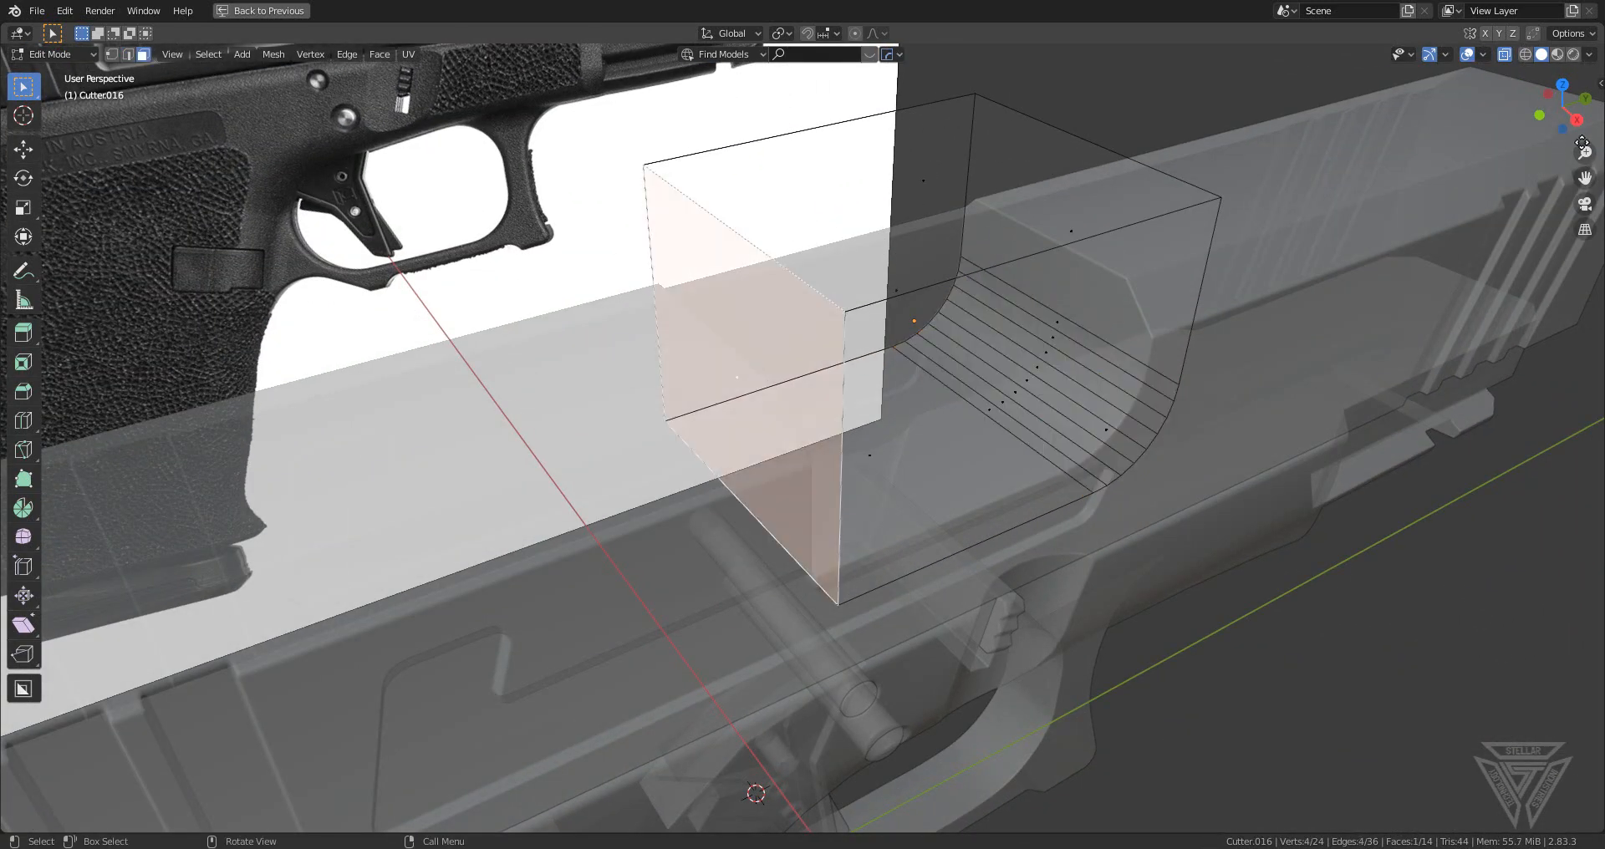
pyautogui.click(1576, 120)
pyautogui.scroll(3, 788, 293)
pyautogui.press('g')
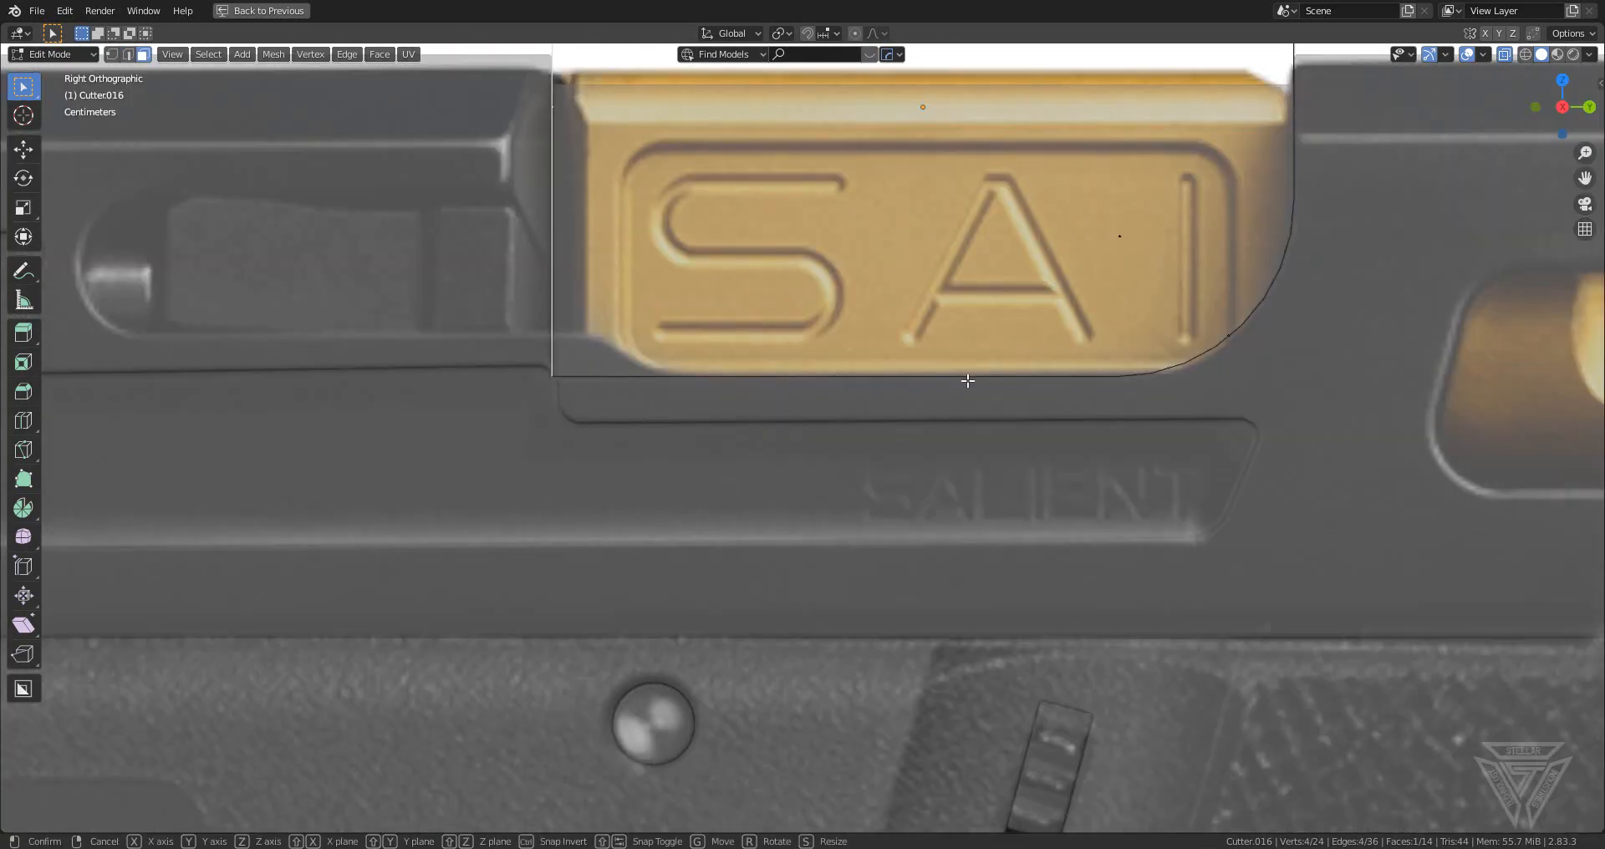
pyautogui.press('y')
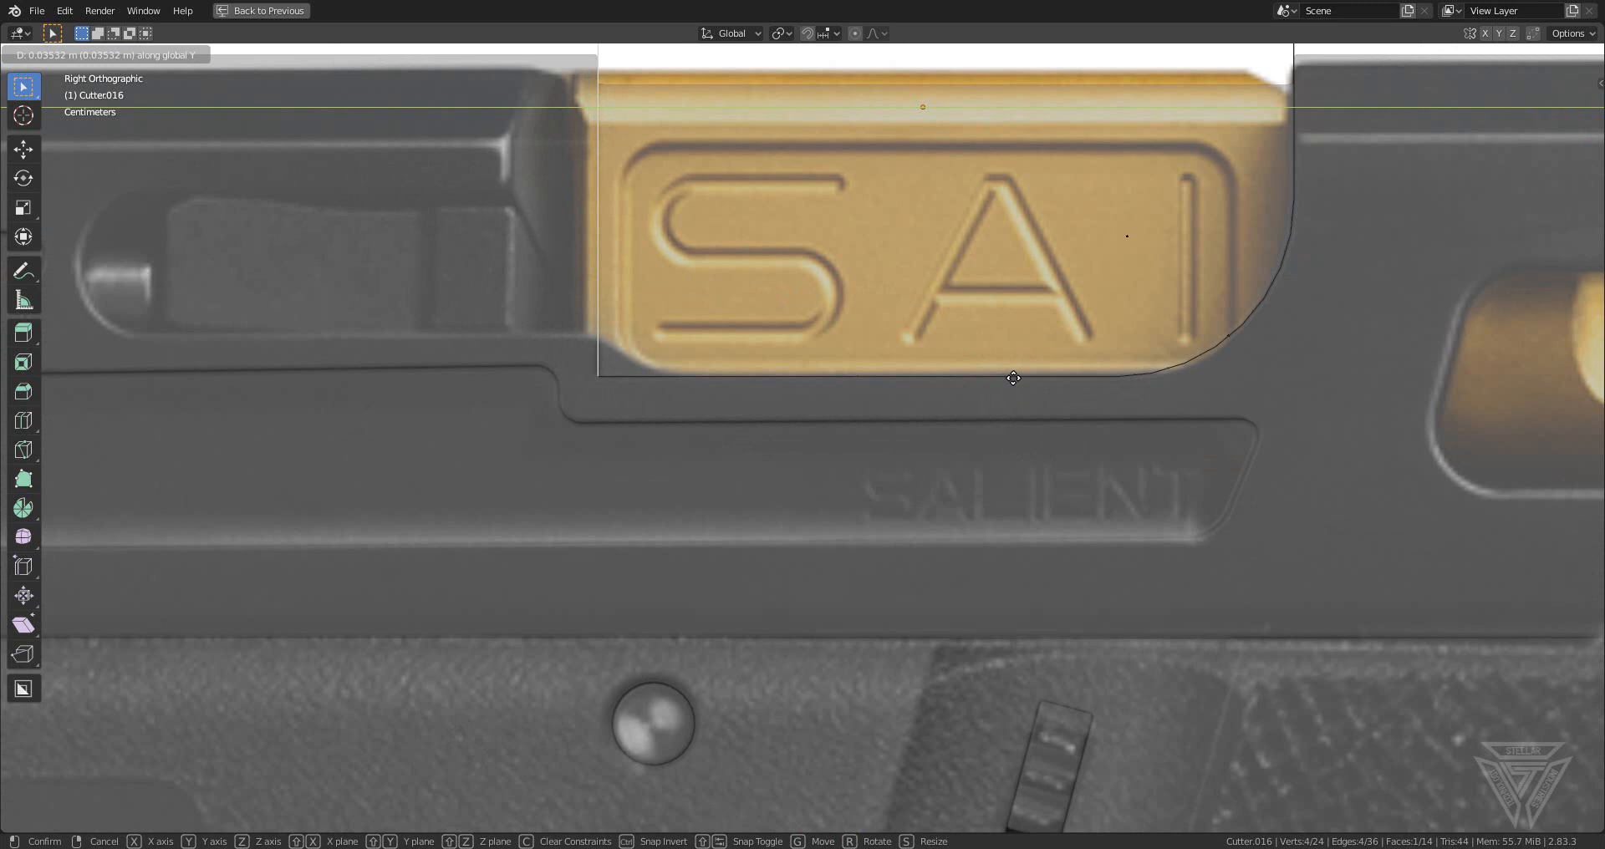
pyautogui.click(1009, 377)
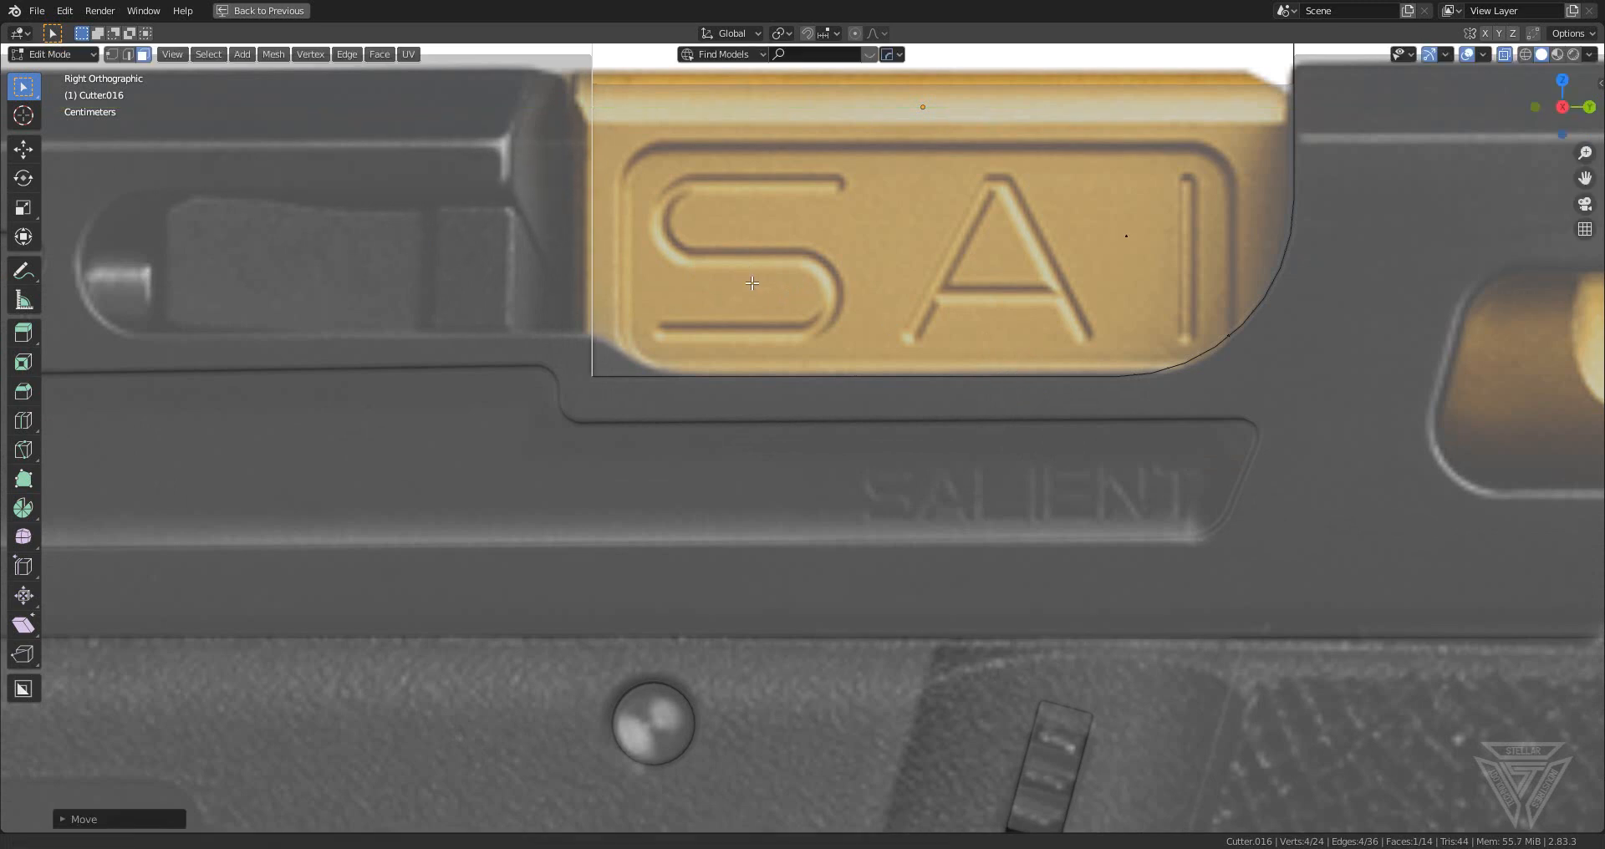
pyautogui.keyDown('shift'); pyautogui.moveTo(982, 281); pyautogui.dragTo(1068, 447, button='middle'); pyautogui.keyUp('shift')
pyautogui.press('y')
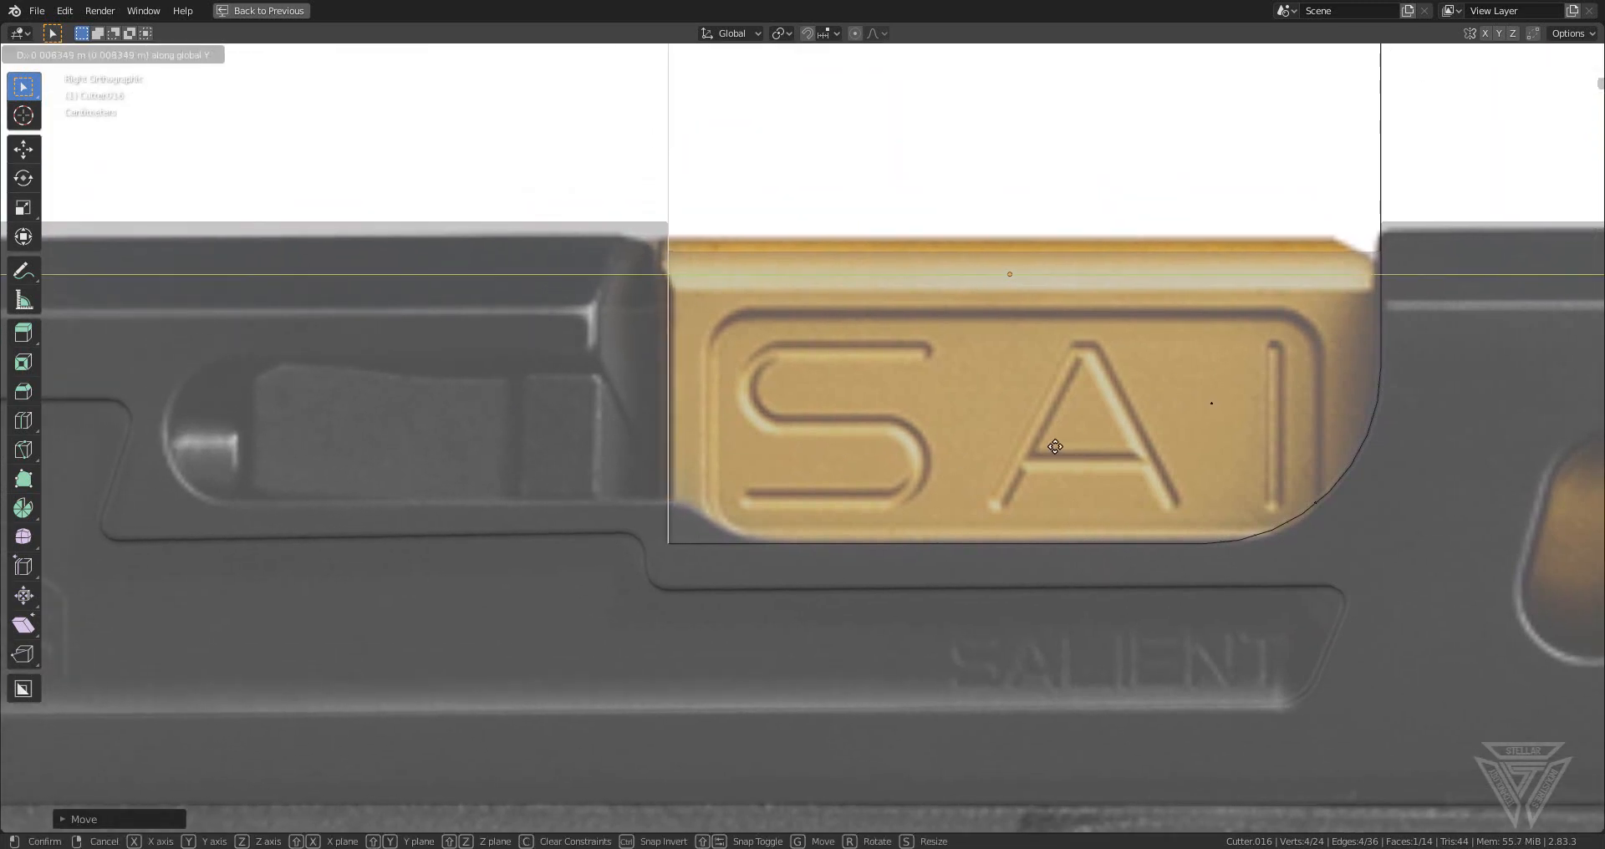
pyautogui.click(1046, 446)
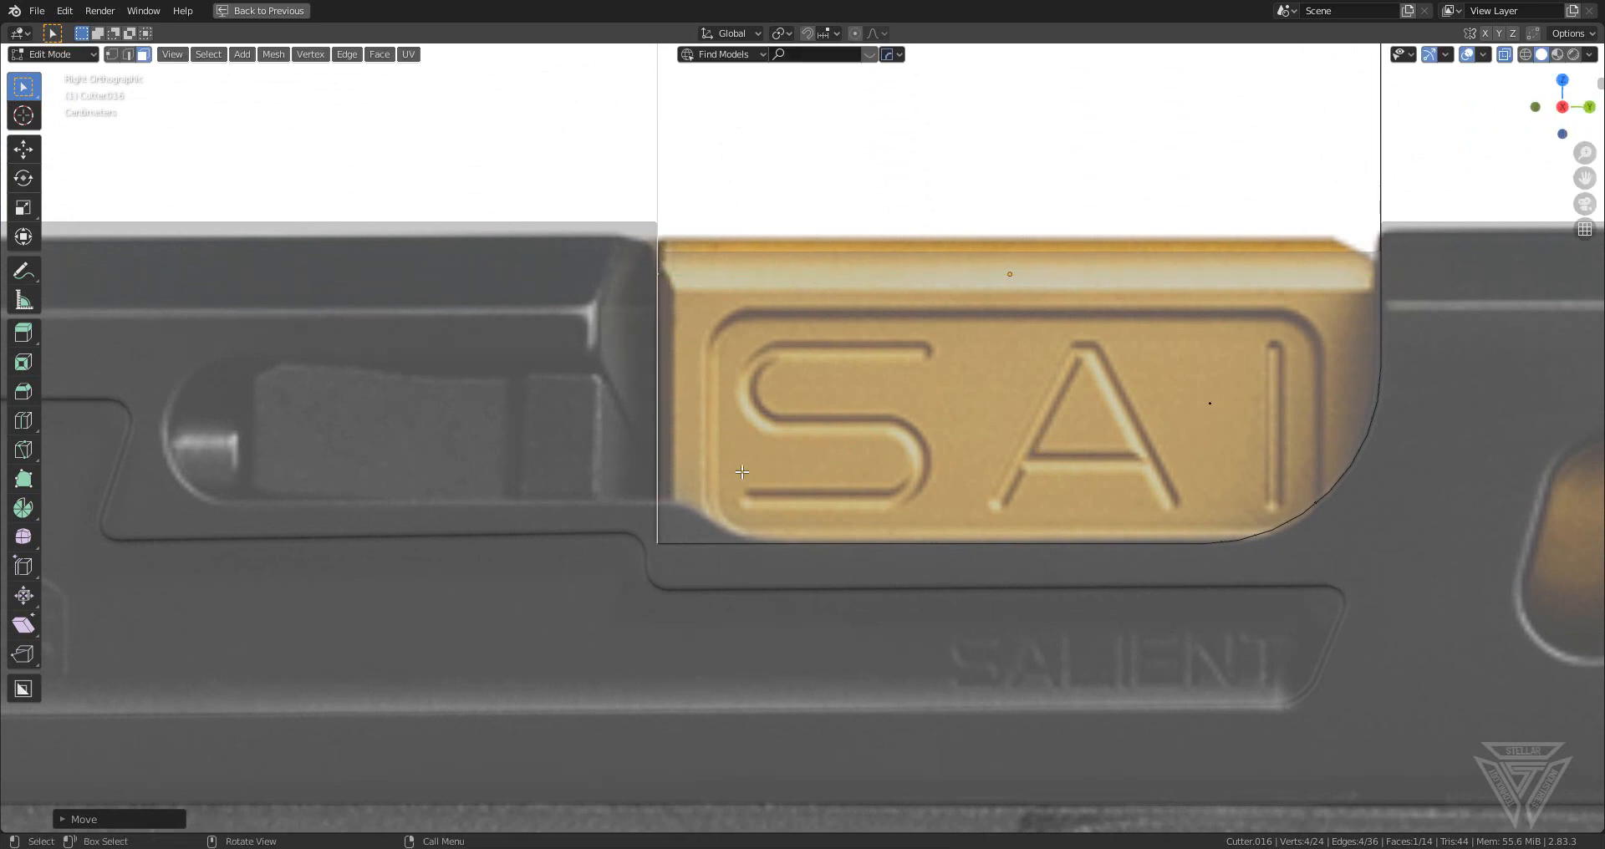
# - Bevel the cutter's lower rear edge with eight segments to follow the rounded lower corner of the gold block
pyautogui.moveTo(1045, 446); pyautogui.dragTo(794, 547, button='middle')
pyautogui.hotkey('alt', 'a')
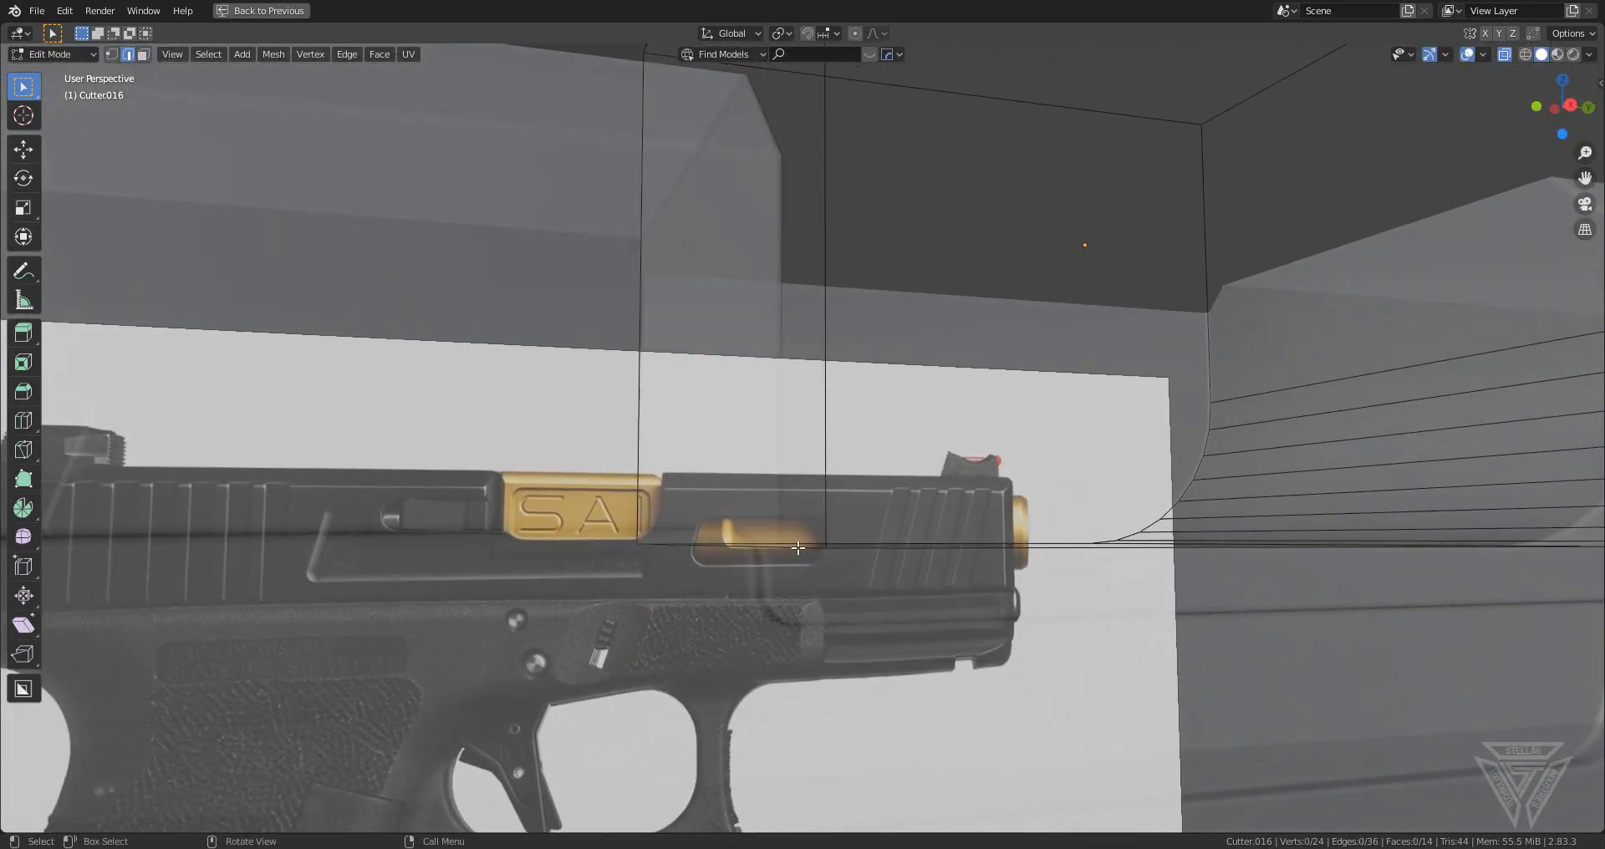
pyautogui.press('KP_3')
pyautogui.scroll(8, 953, 510)
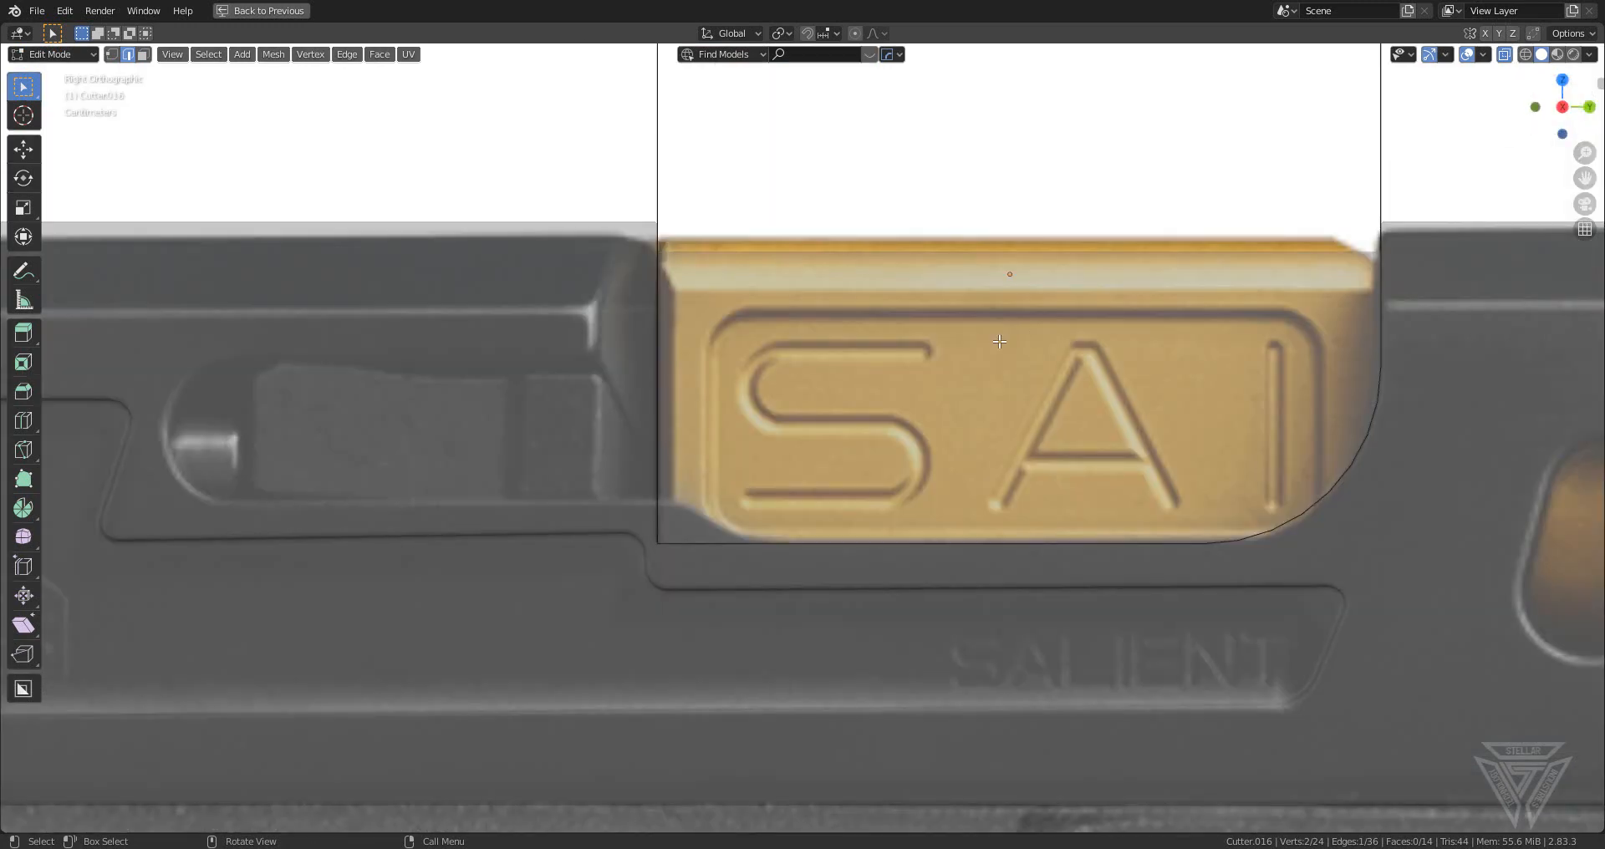
pyautogui.hotkey('ctrl', 'b')
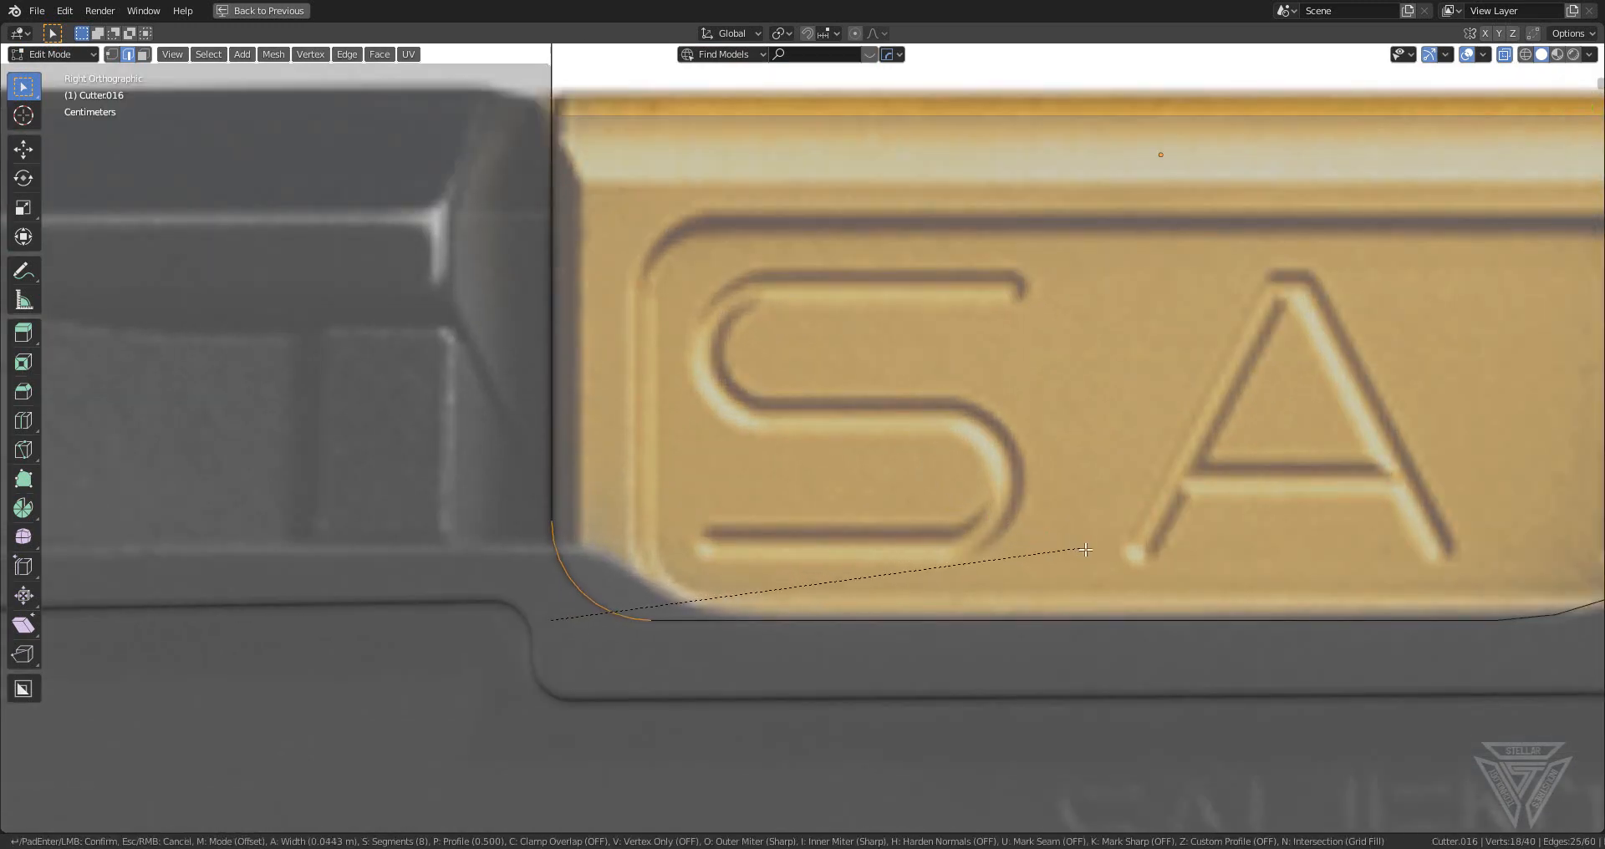
pyautogui.click(1193, 577)
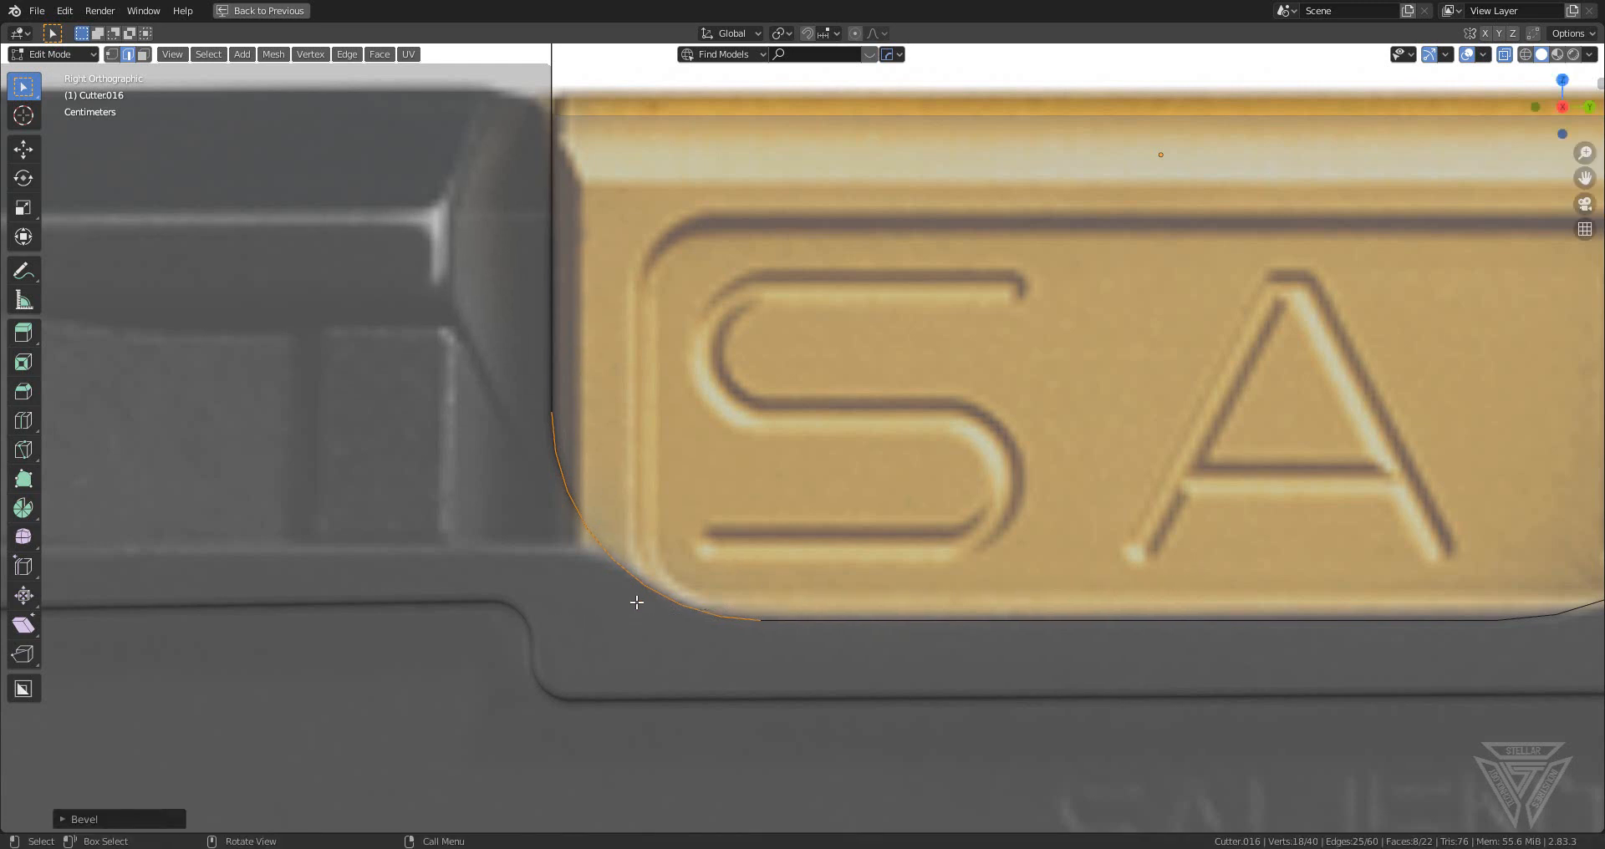
# - Dissolve two of the upper edges in the cutter's rear corner bevel
pyautogui.scroll(-3, 637, 602)
pyautogui.moveTo(726, 521); pyautogui.dragTo(760, 412, button='middle')
pyautogui.click(768, 450)
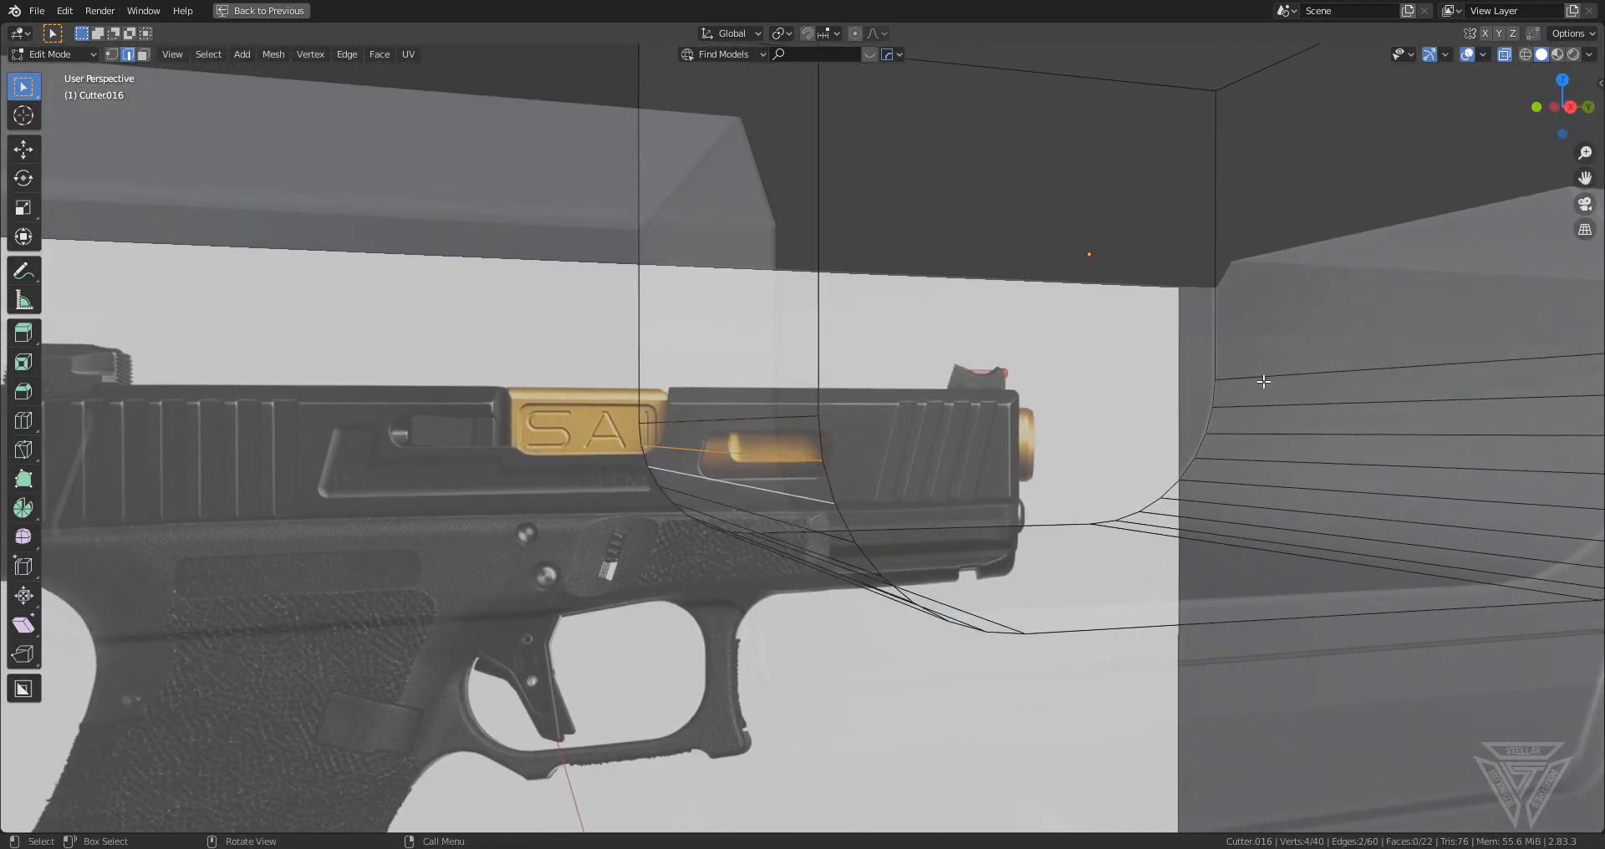
pyautogui.click(1568, 108)
pyautogui.press('x')
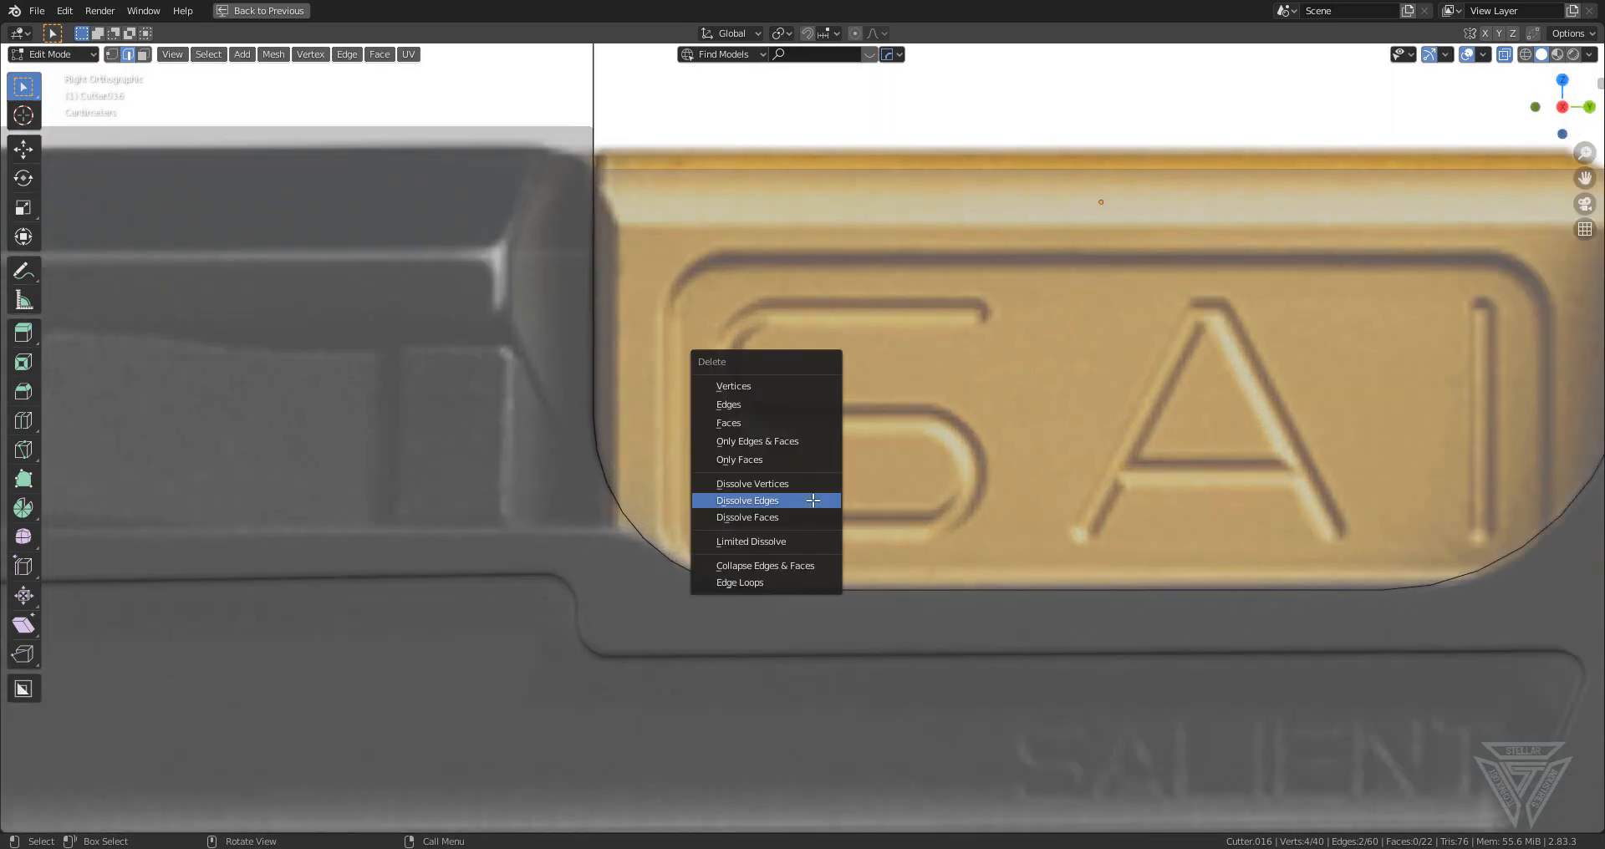
pyautogui.click(812, 500)
# - Move the upper remaining edge of the rear corner bevel backward along Y by about 0.016 m, flush with the cutter's rear face
pyautogui.scroll(-3, 813, 500)
pyautogui.moveTo(802, 493); pyautogui.dragTo(815, 437, button='middle')
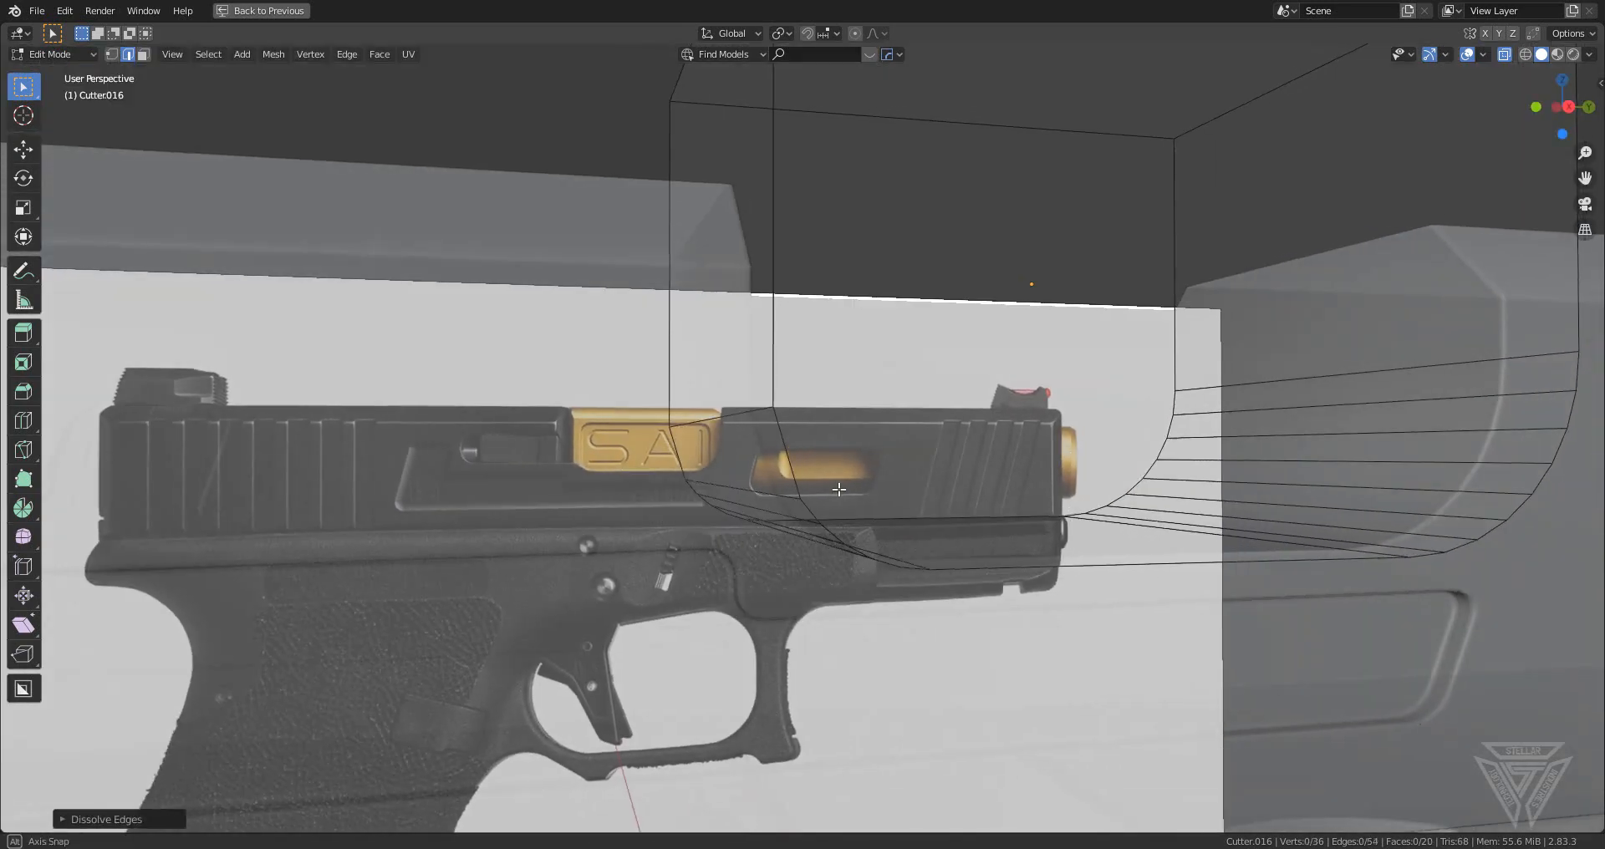
pyautogui.click(805, 490)
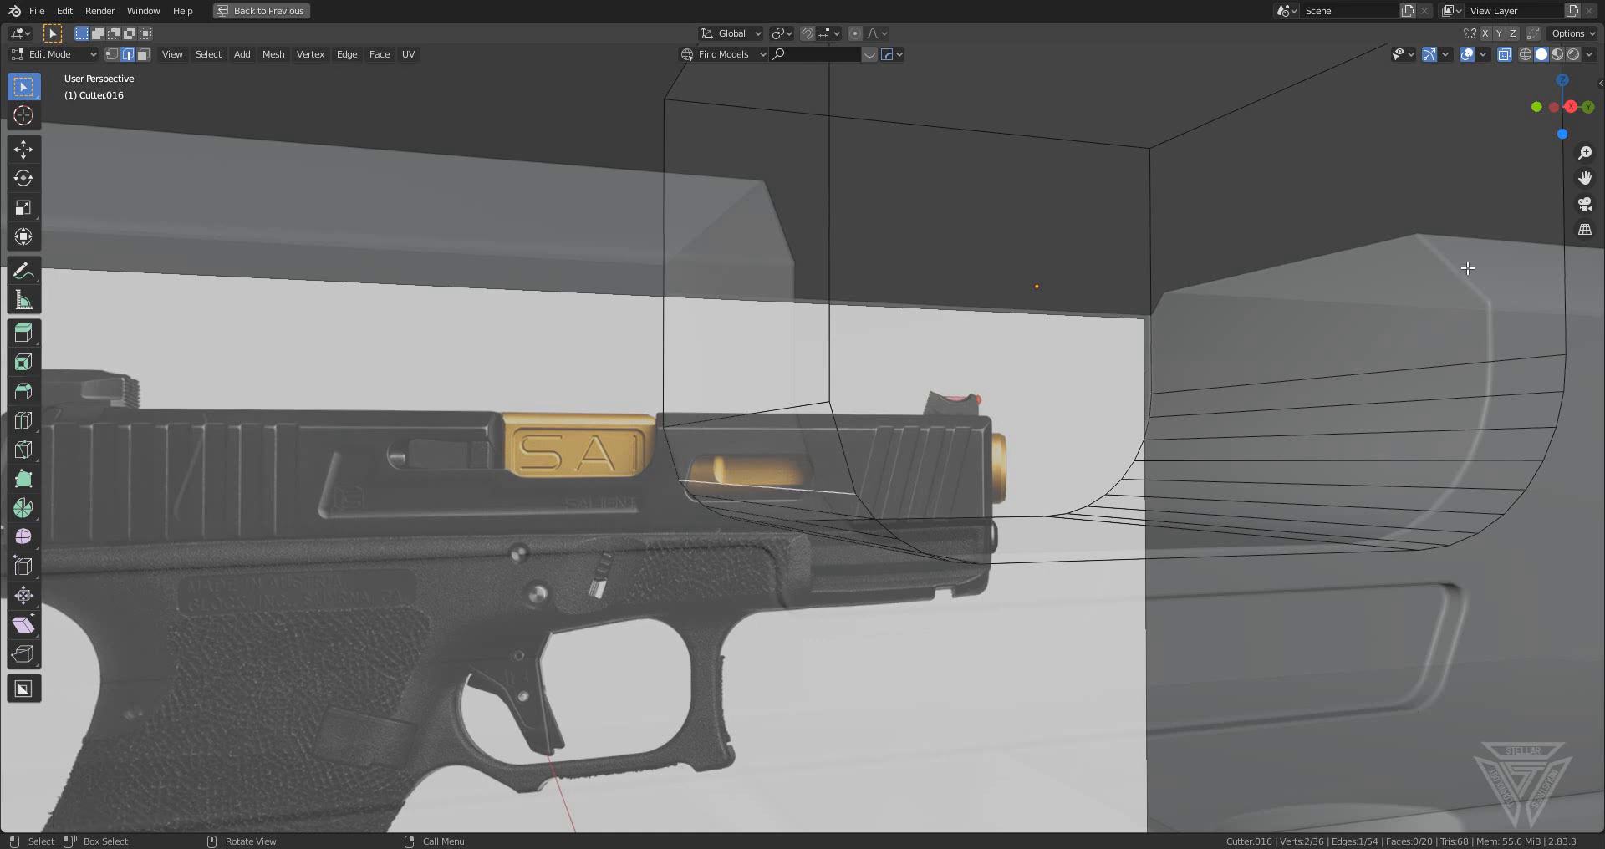
pyautogui.click(1570, 107)
pyautogui.scroll(3, 766, 543)
pyautogui.keyDown('shift'); pyautogui.moveTo(766, 544); pyautogui.dragTo(866, 535, button='middle'); pyautogui.keyUp('shift')
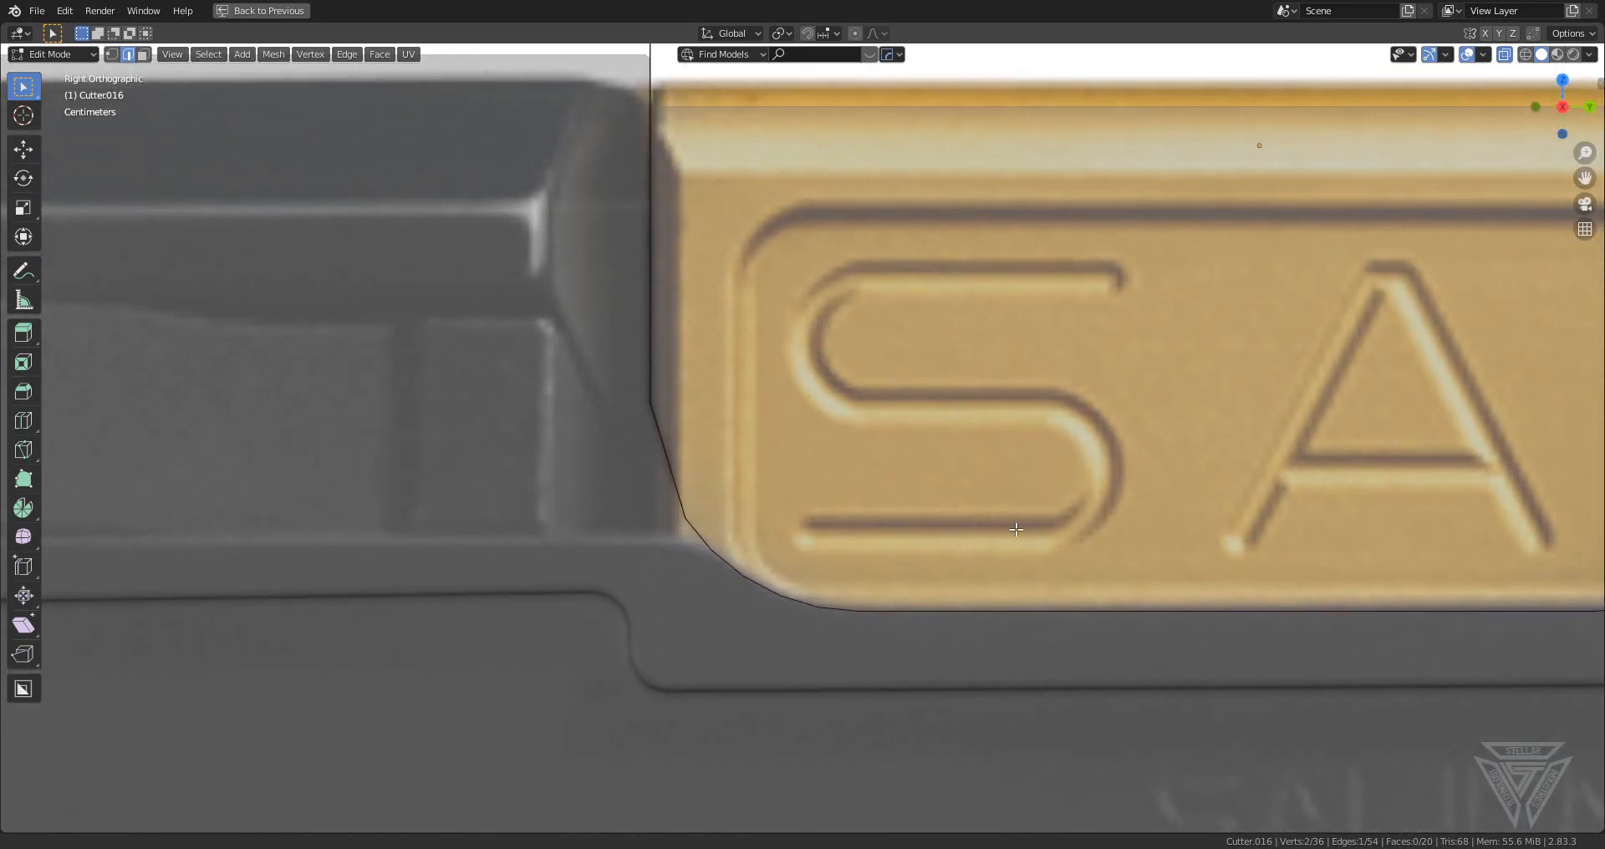
pyautogui.press('g')
pyautogui.press('y')
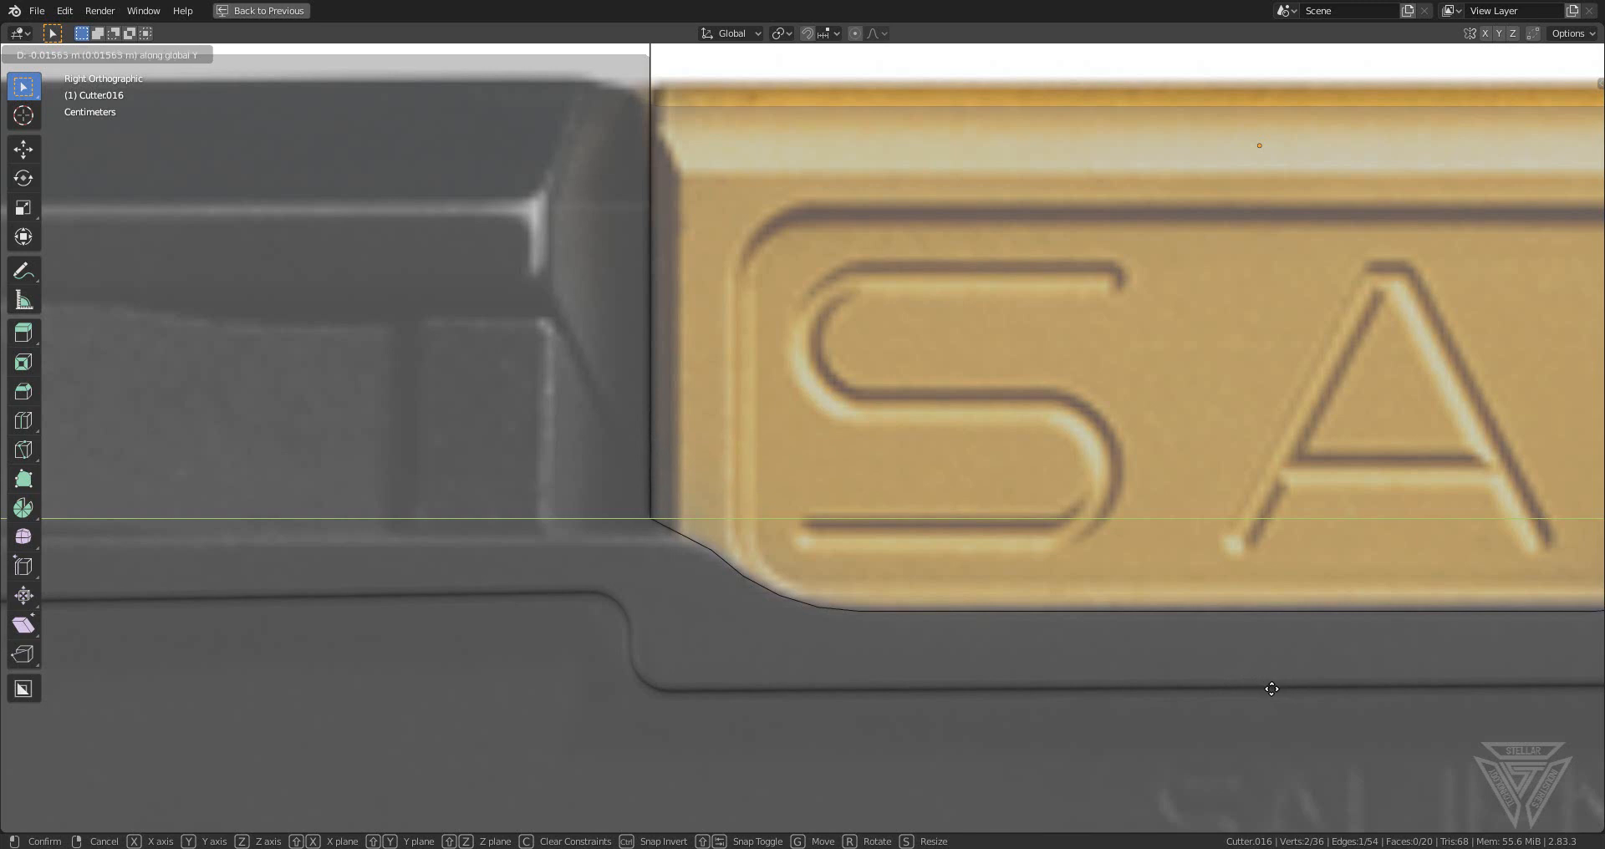
pyautogui.click(1079, 660)
# - Lower the same rear corner edge along Z to meet the ledge line beside the gold block in the reference
pyautogui.press('g')
pyautogui.press('z')
pyautogui.press('x')
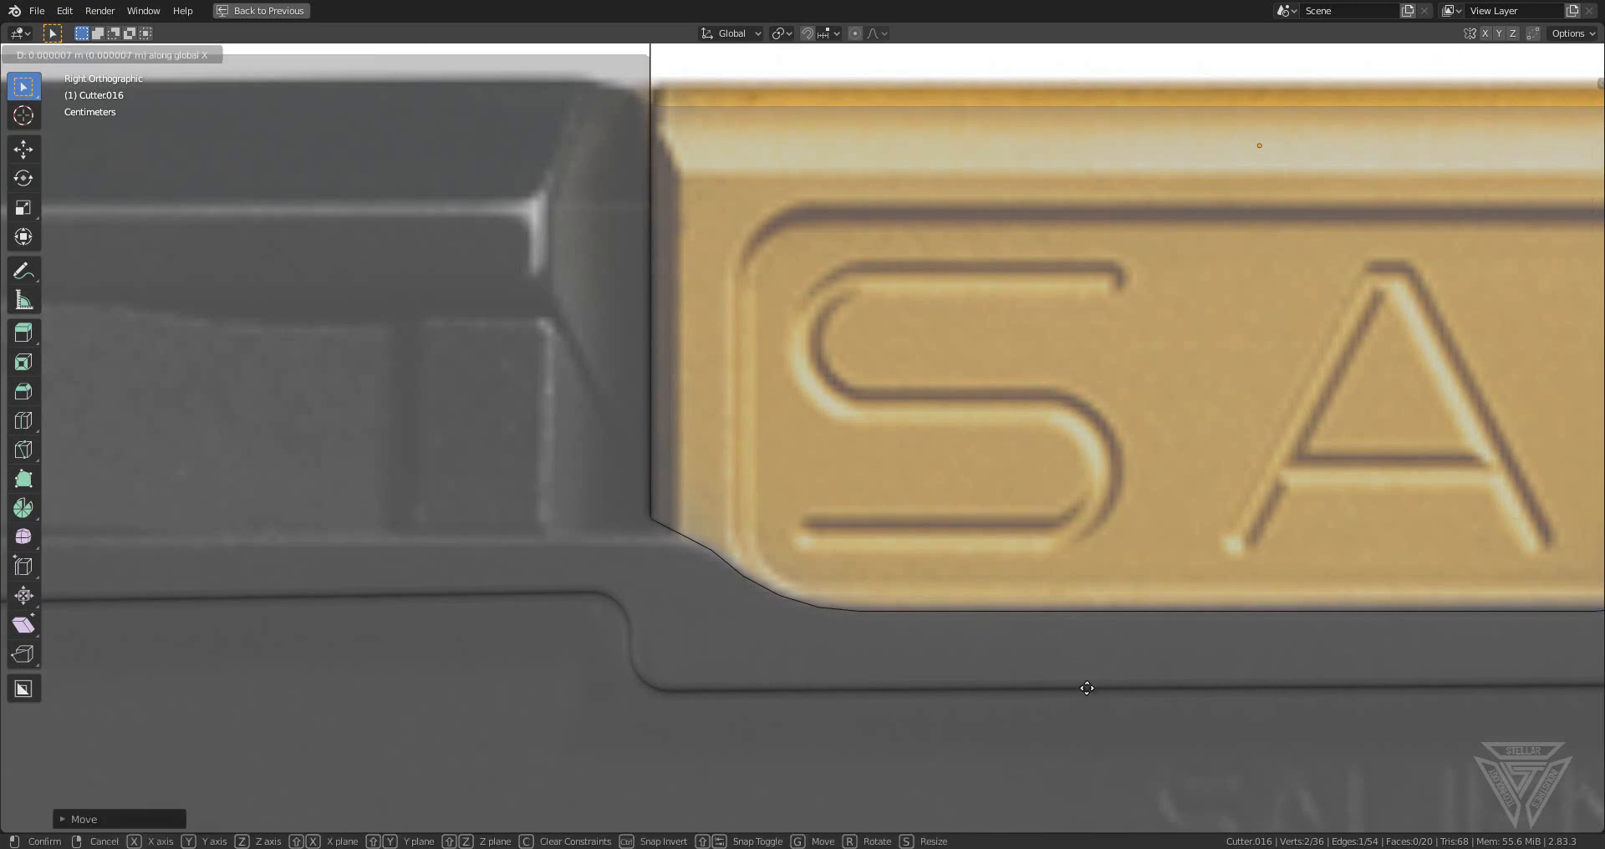
pyautogui.click(1086, 688)
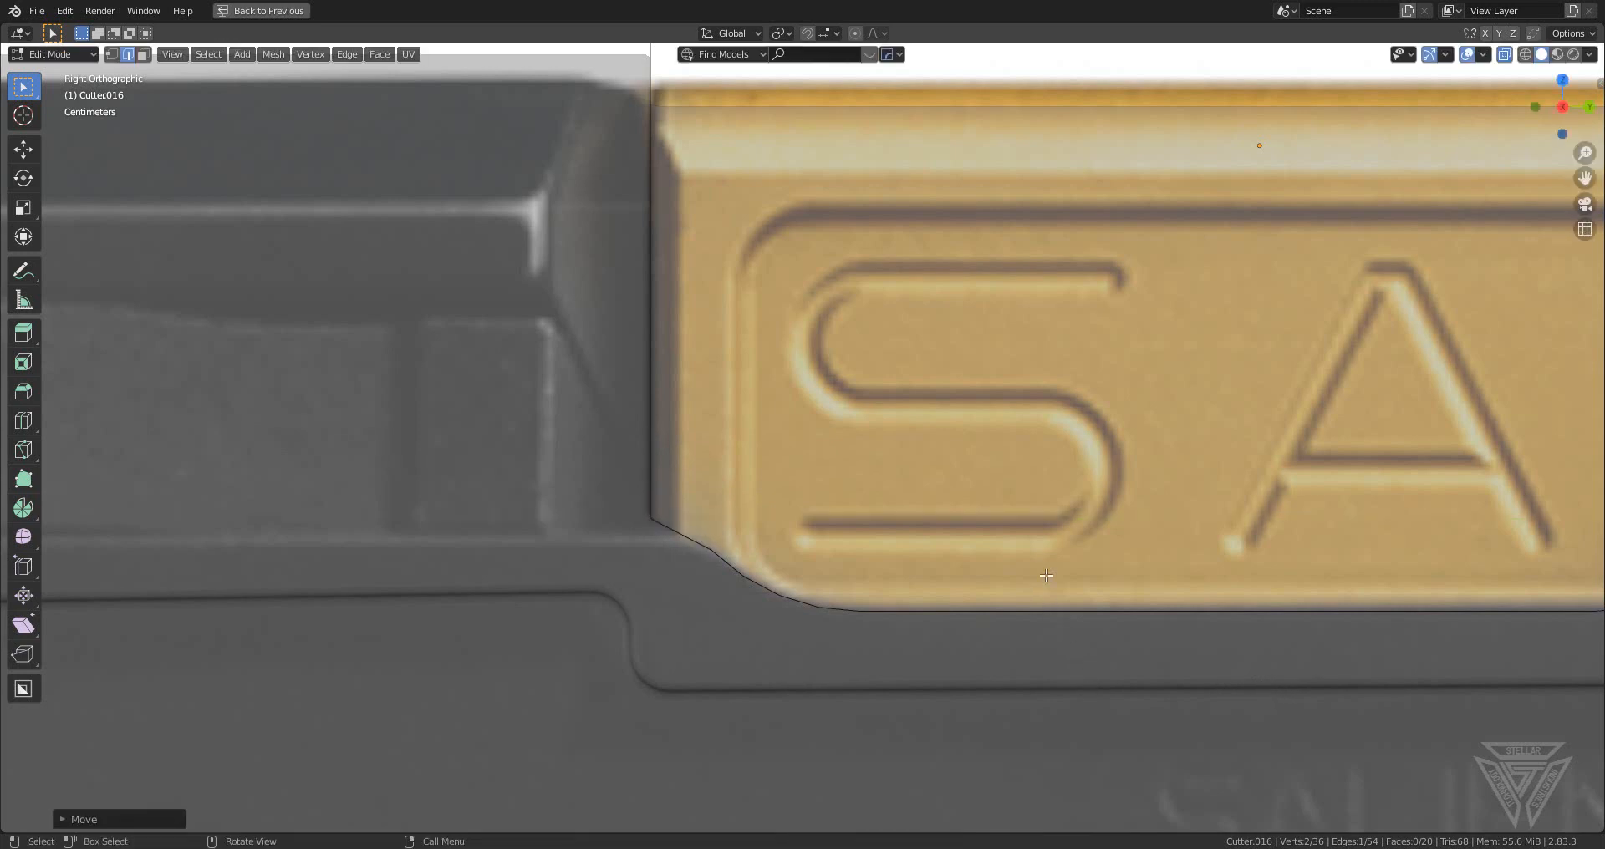
pyautogui.press('g')
pyautogui.press('z')
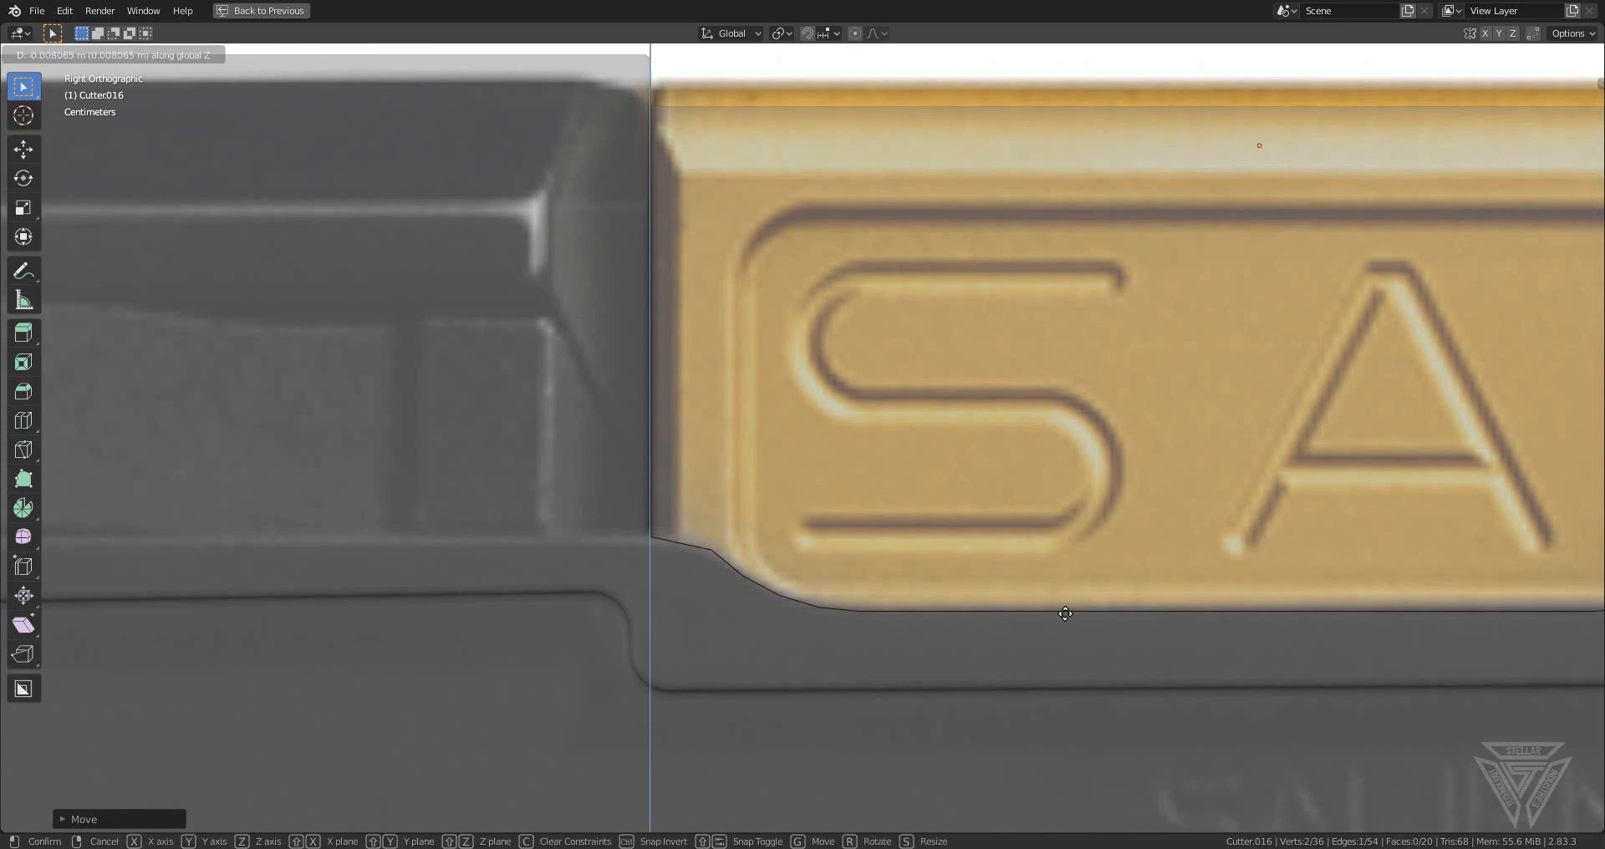
pyautogui.click(1067, 623)
pyautogui.scroll(-7, 844, 501)
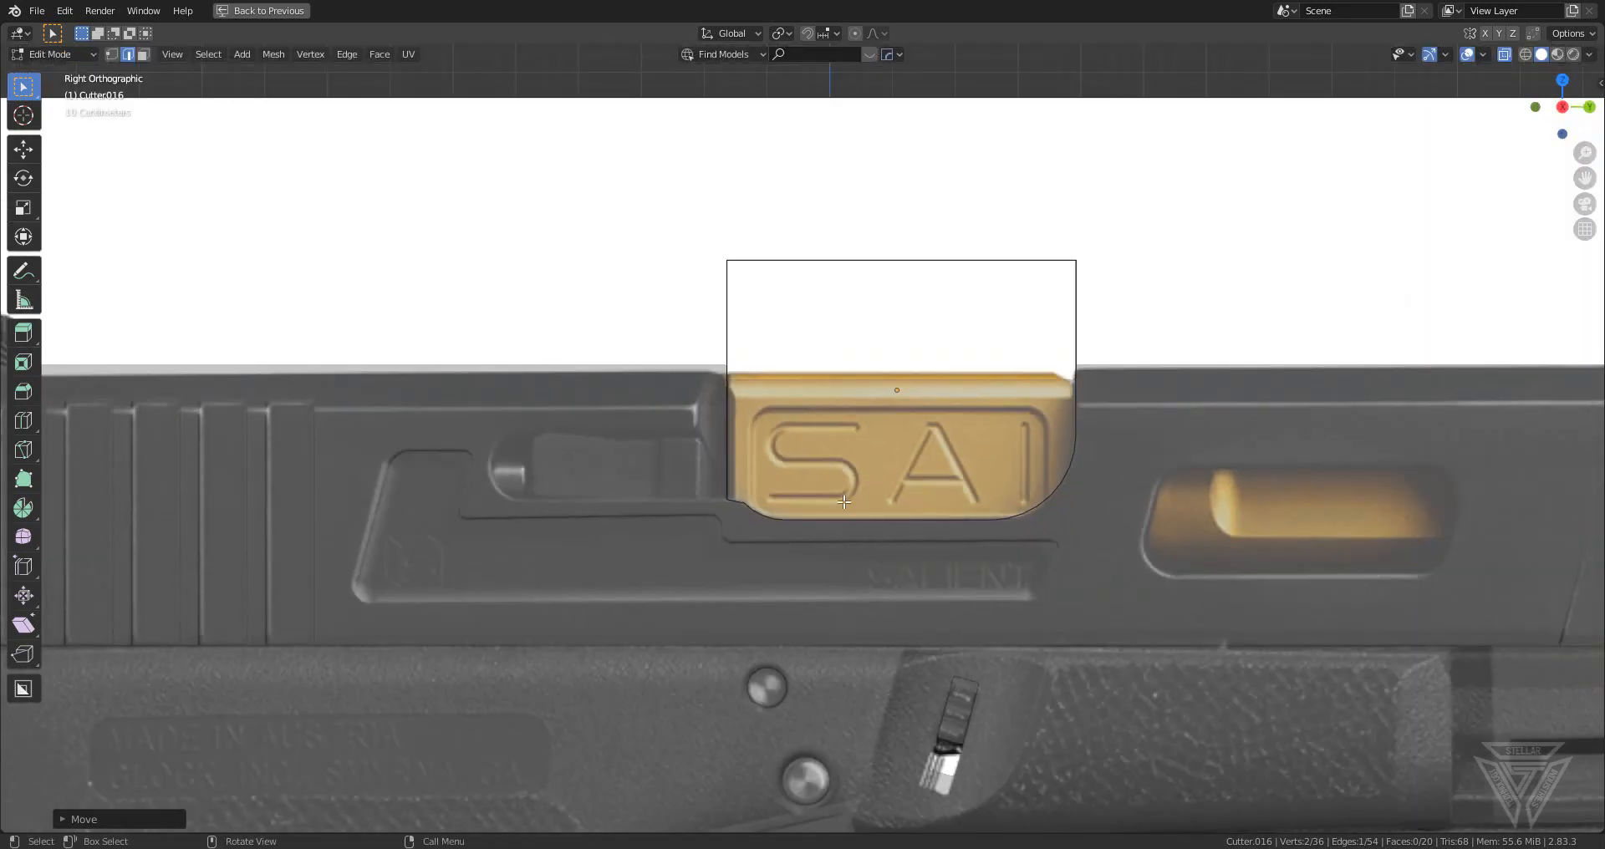
# - Add a lengthwise edge loop around the cutter and slide it toward the slide's outer side
pyautogui.moveTo(847, 482); pyautogui.dragTo(879, 365, button='middle')
pyautogui.press('Tab')
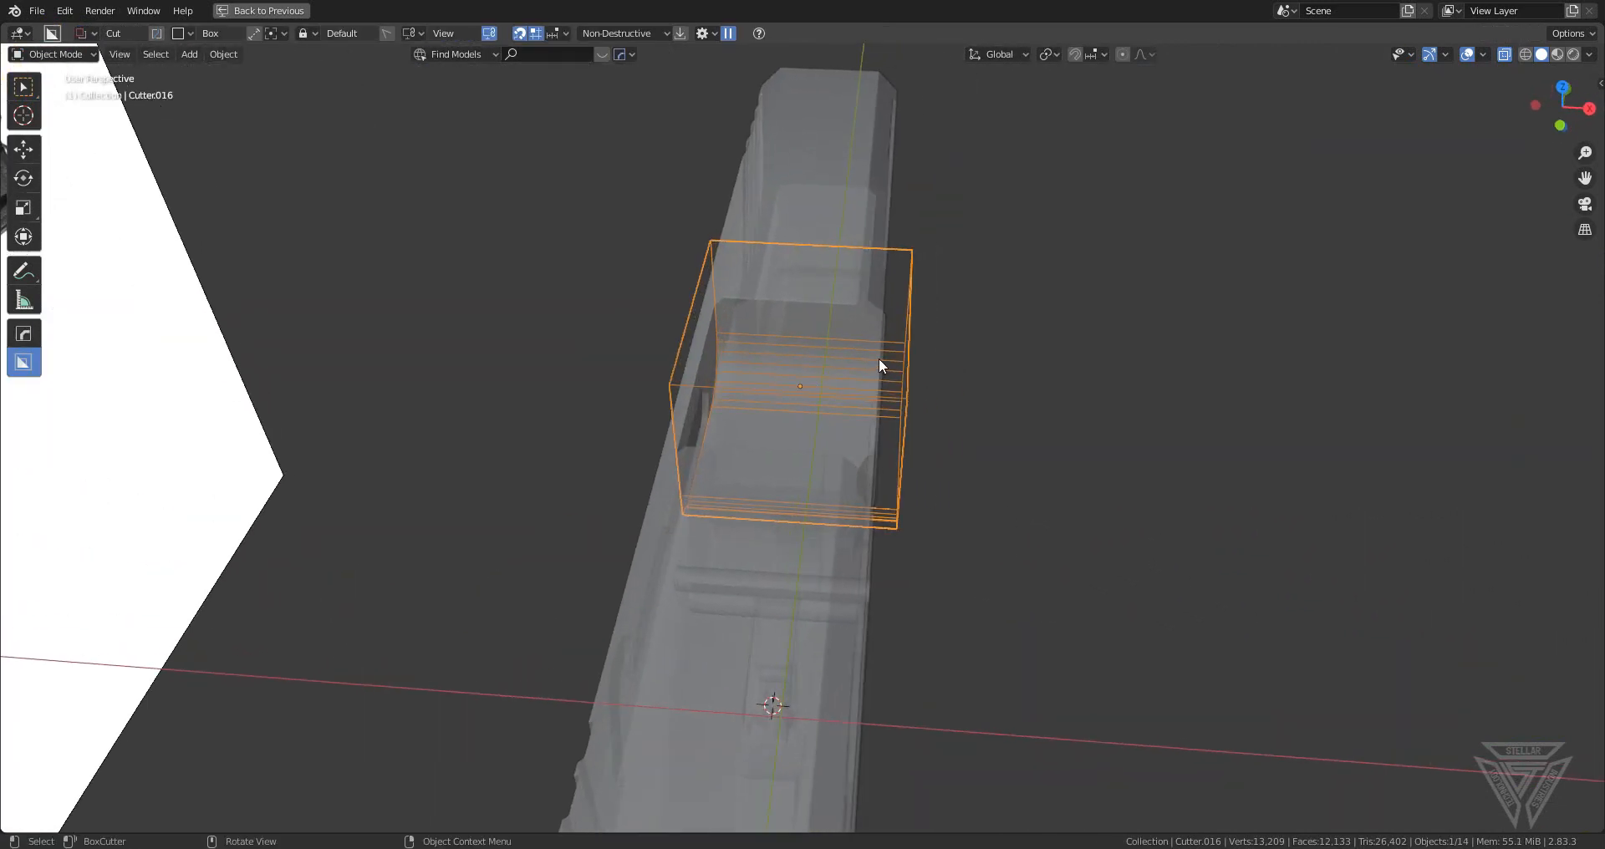
pyautogui.press('Tab')
pyautogui.hotkey('ctrl', 'r')
pyautogui.click(878, 351)
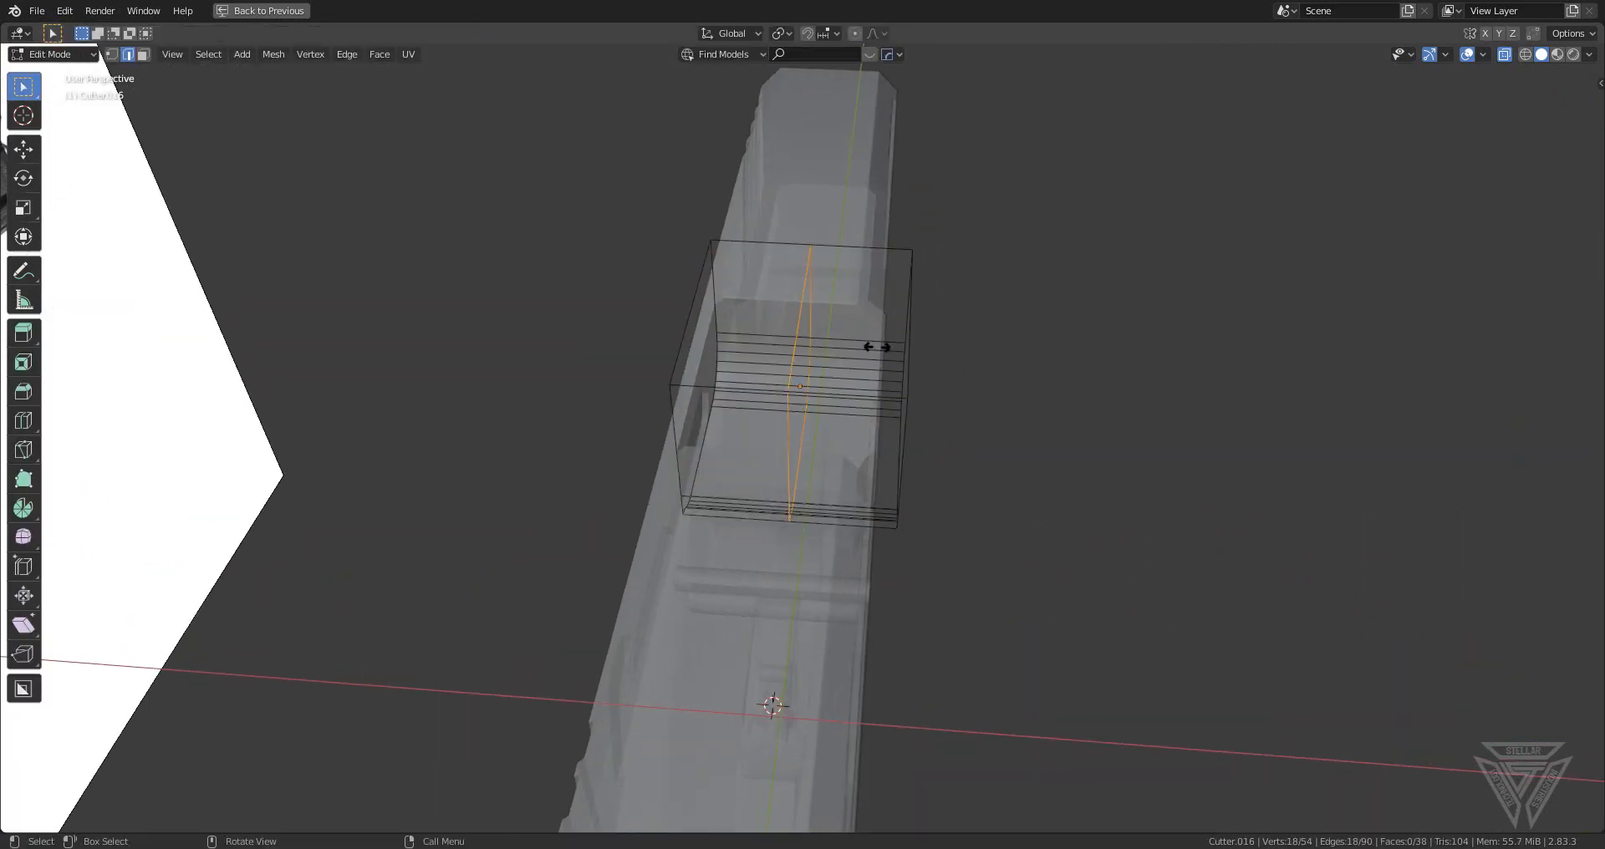
pyautogui.click(936, 352)
# - Select the outer rear edge path down through the bevel and move it backward along Y to flare the cutter's rear corner
pyautogui.moveTo(936, 351); pyautogui.dragTo(809, 446, button='middle')
pyautogui.moveTo(797, 509); pyautogui.dragTo(836, 536, button='middle')
pyautogui.click(832, 535)
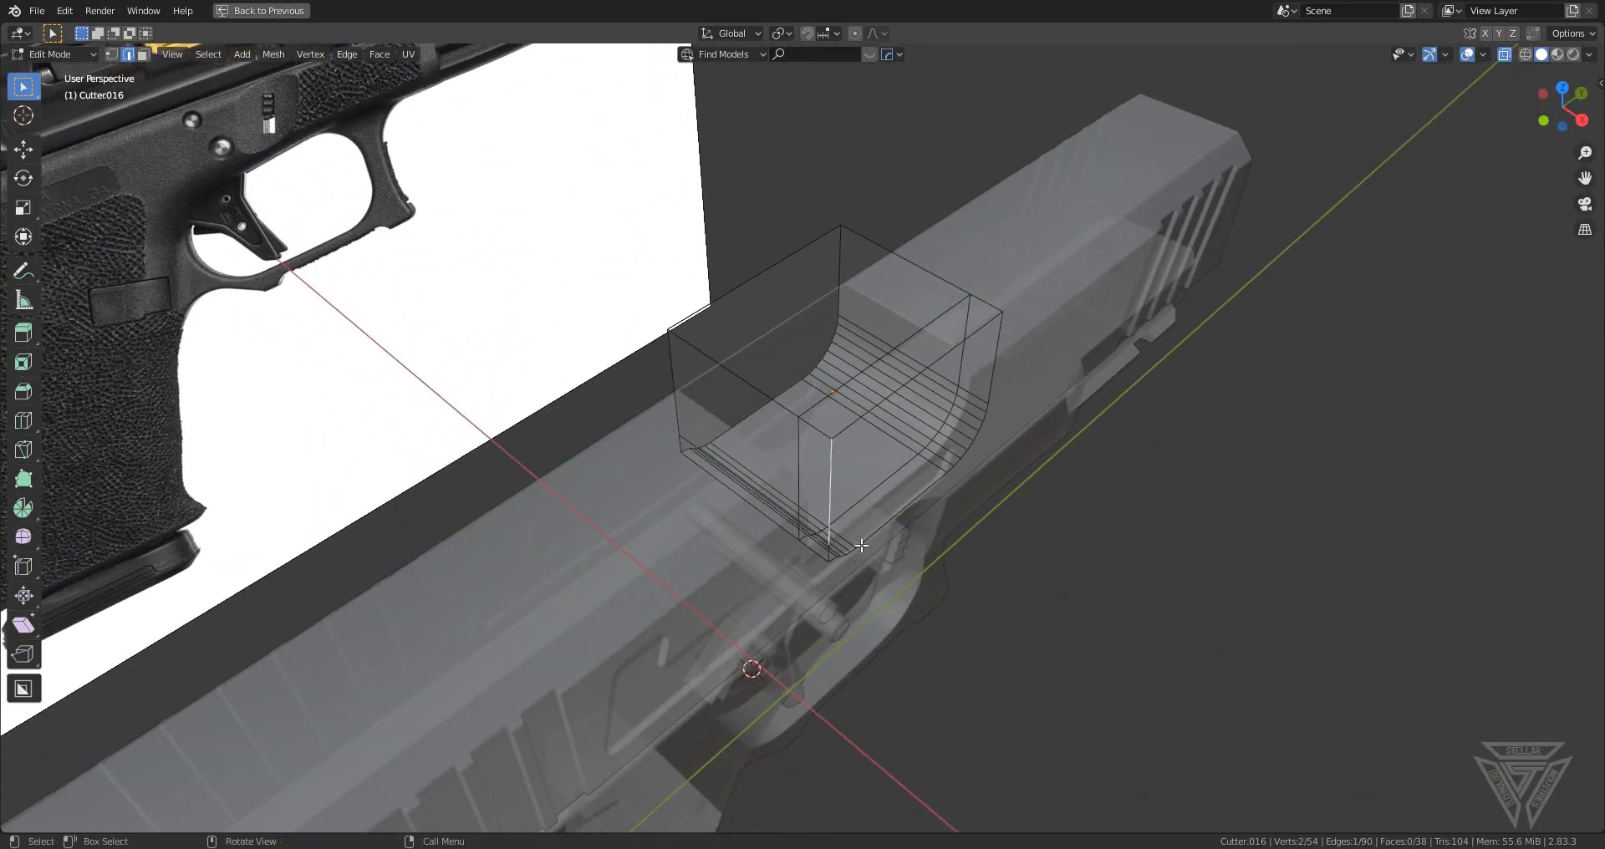
pyautogui.keyDown('ctrl'); pyautogui.click(854, 553); pyautogui.keyUp('ctrl')
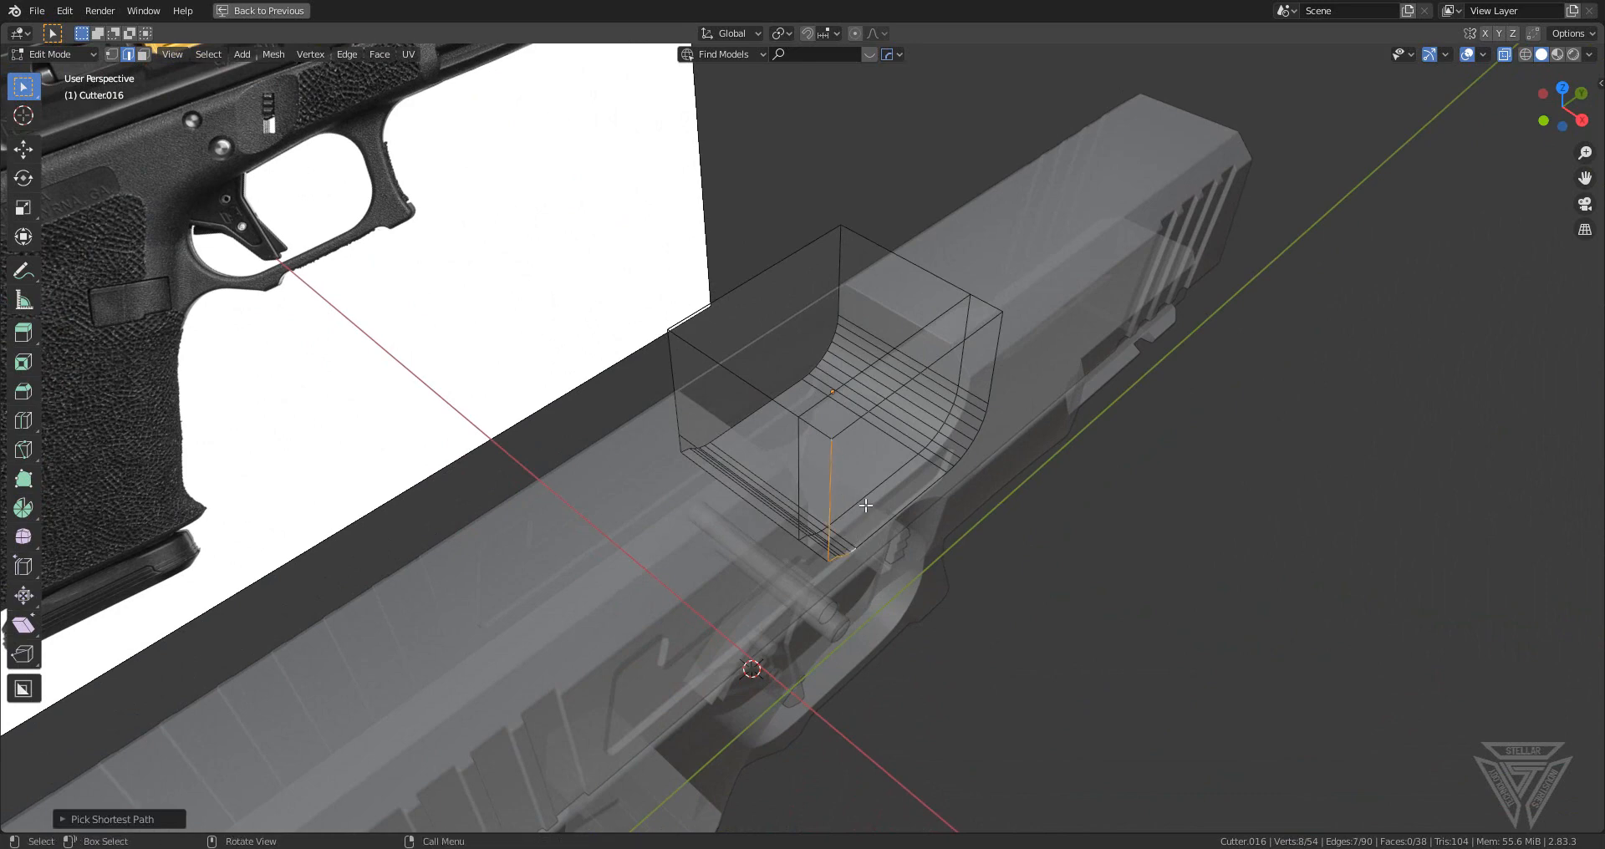
pyautogui.moveTo(865, 507); pyautogui.dragTo(850, 539, button='middle')
pyautogui.press('g')
pyautogui.press('y')
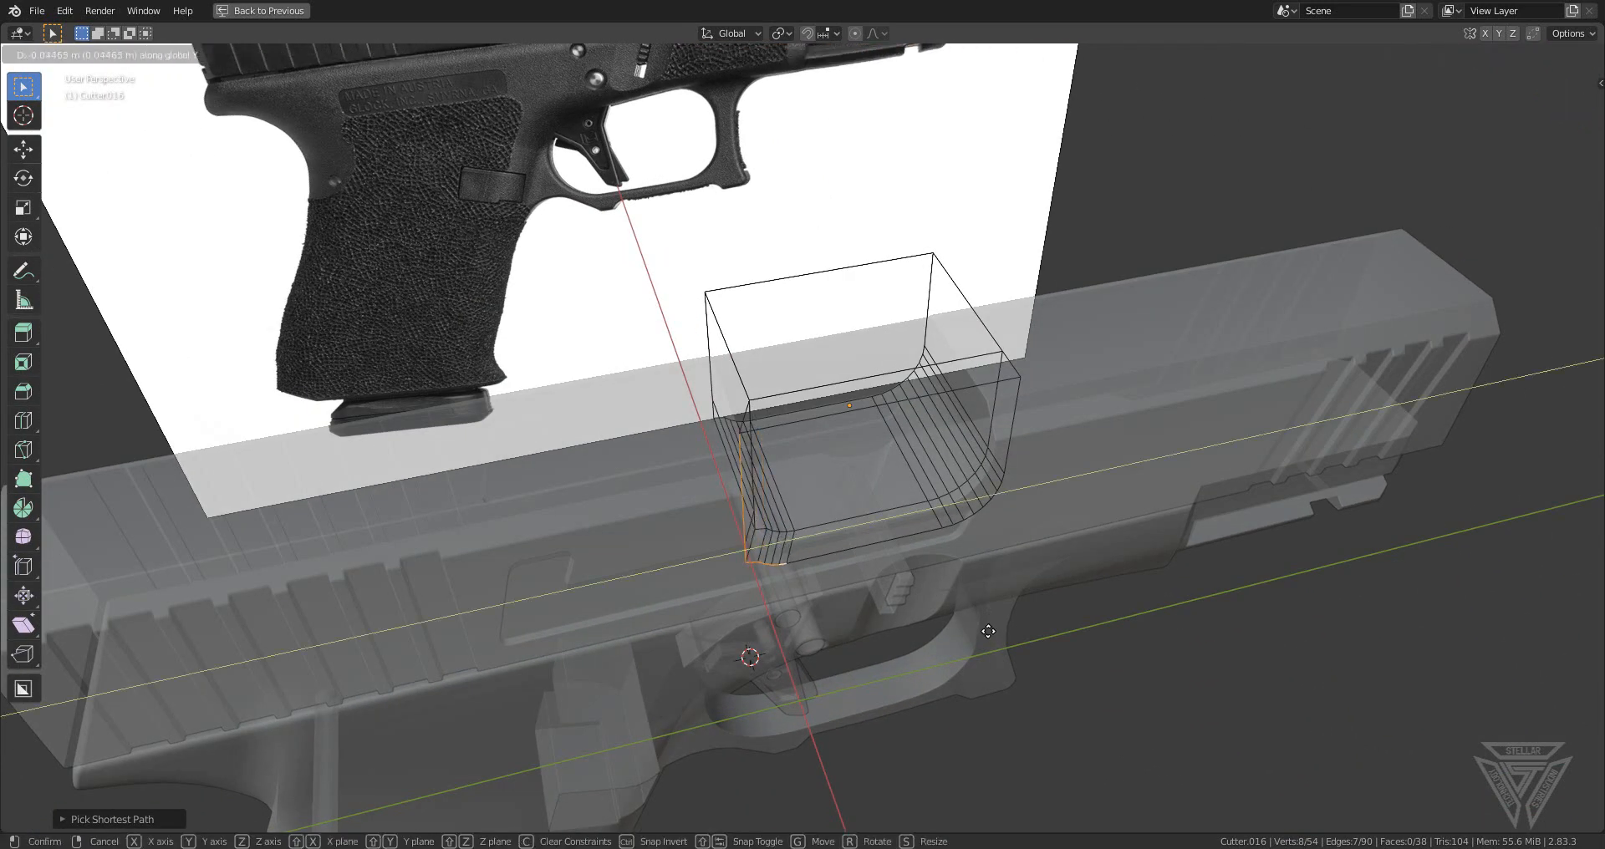
pyautogui.click(972, 634)
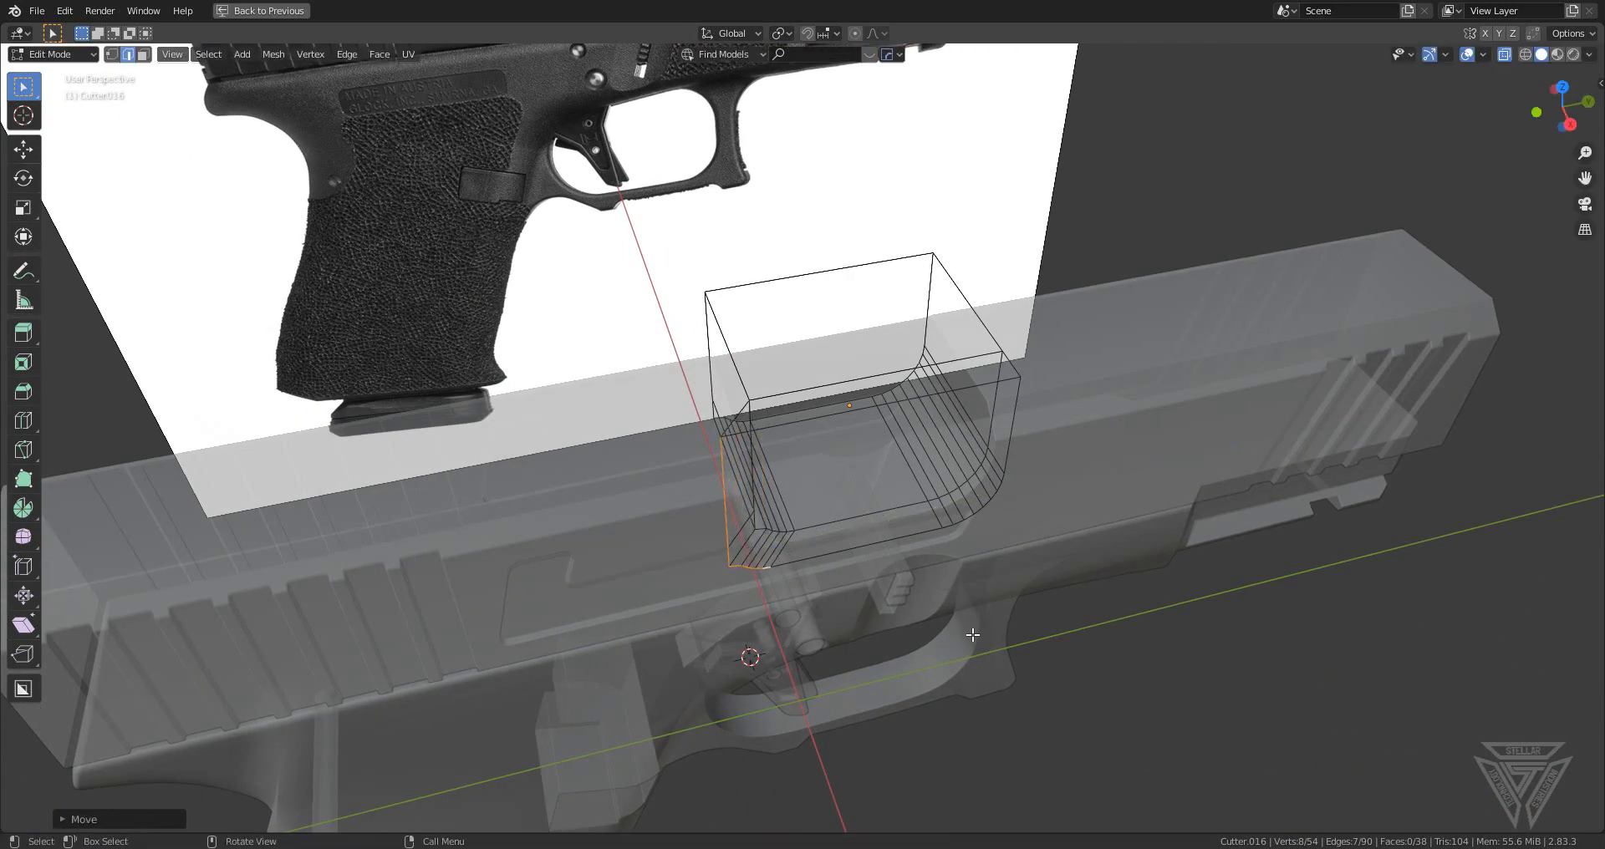
# - Turn X-ray off and move the cutter's added edge loop about -0.02 m along X to widen the angled rear corner of the port
pyautogui.click(1505, 59)
pyautogui.scroll(3, 842, 519)
pyautogui.moveTo(841, 519); pyautogui.dragTo(616, 469, button='middle')
pyautogui.click(617, 474)
pyautogui.keyDown('alt'); pyautogui.click(616, 481); pyautogui.keyUp('alt')
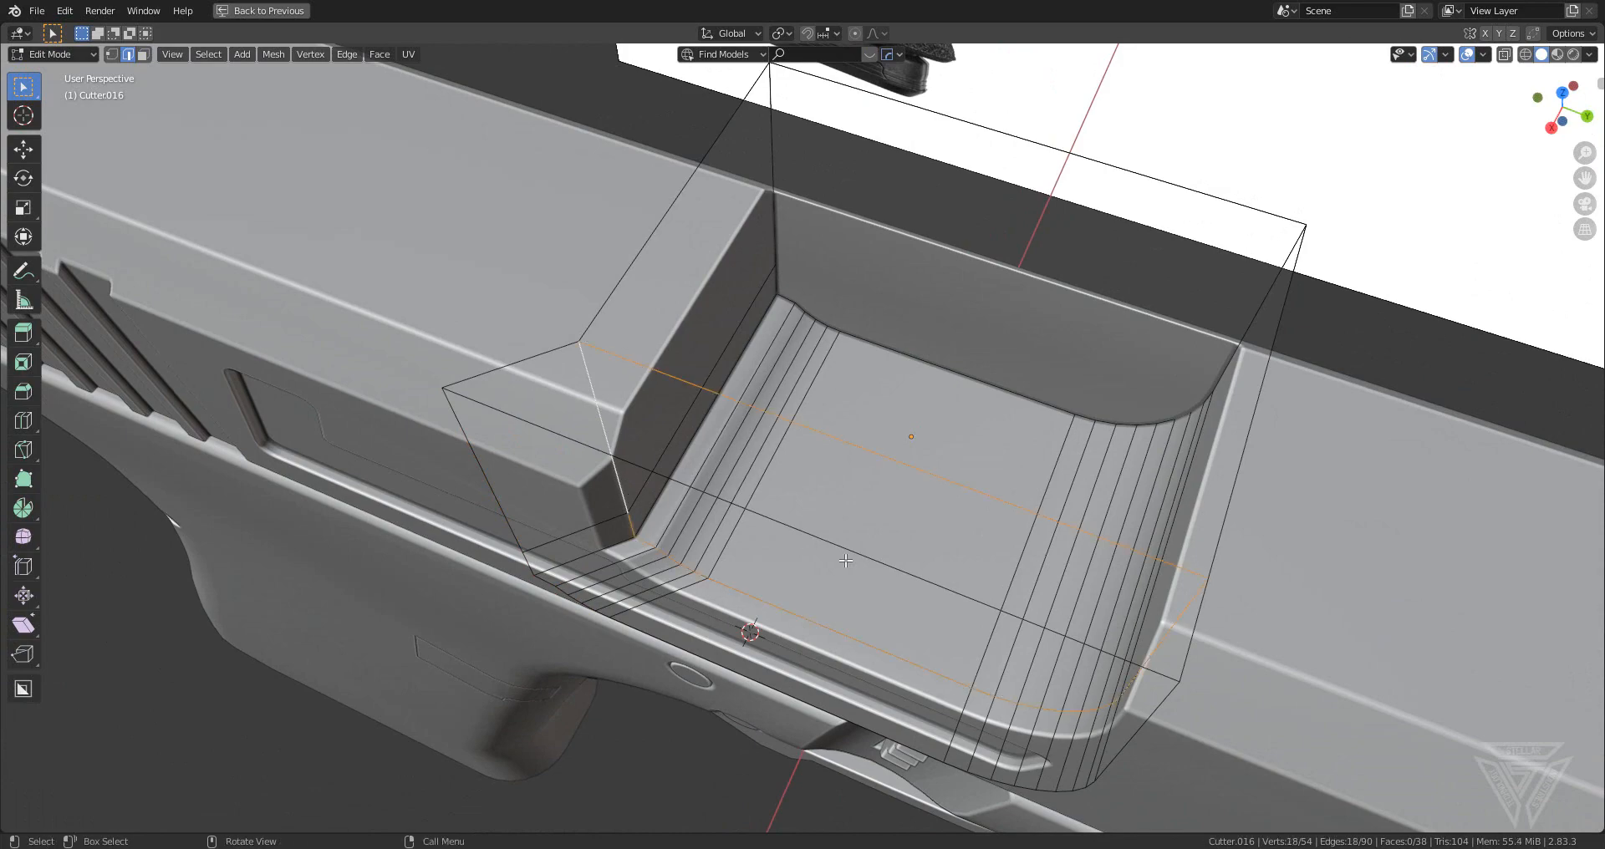
pyautogui.press('g')
pyautogui.press('x')
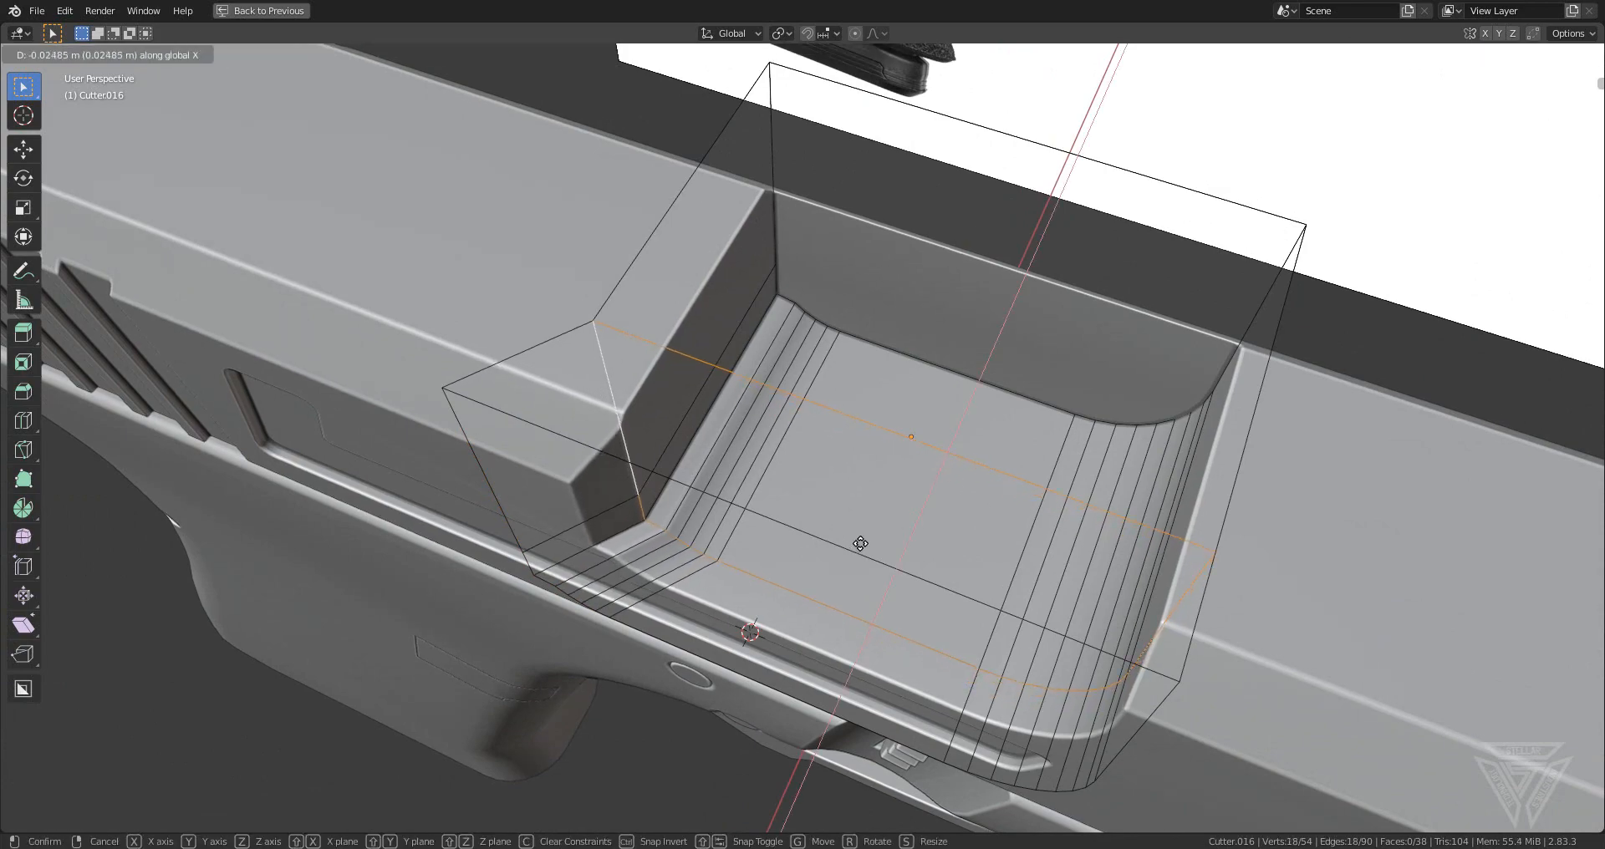
pyautogui.click(857, 548)
# - Leave Edit Mode, hide the cutter, and inspect the ejection port cut against the reference image
pyautogui.moveTo(856, 548); pyautogui.dragTo(719, 572, button='middle')
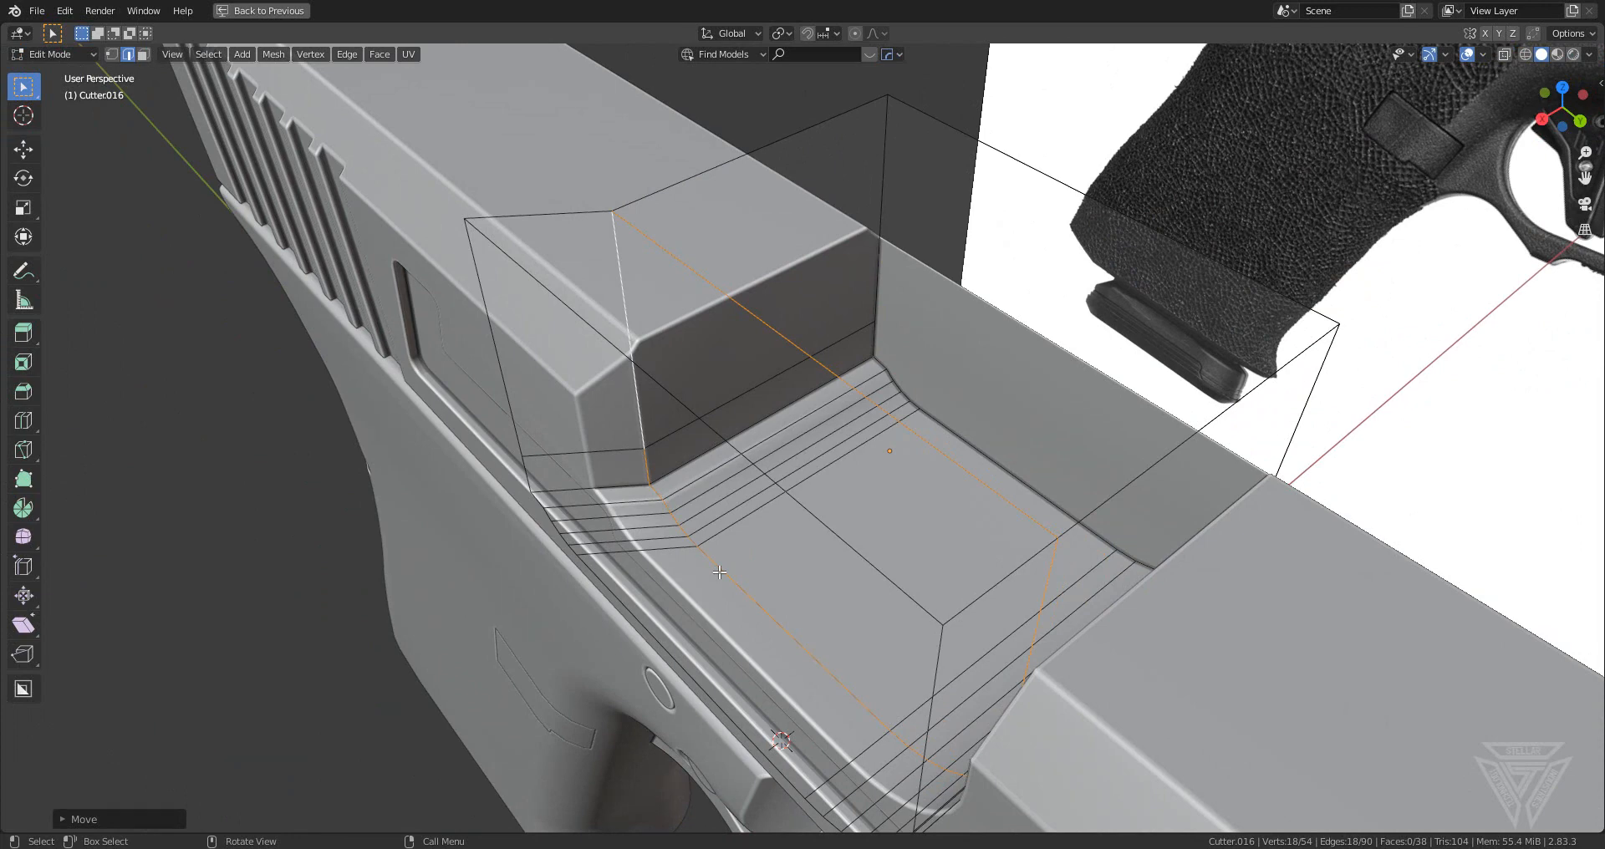
pyautogui.press('Tab')
pyautogui.press('h')
pyautogui.scroll(-4, 722, 569)
pyautogui.moveTo(722, 570); pyautogui.dragTo(830, 514, button='middle')
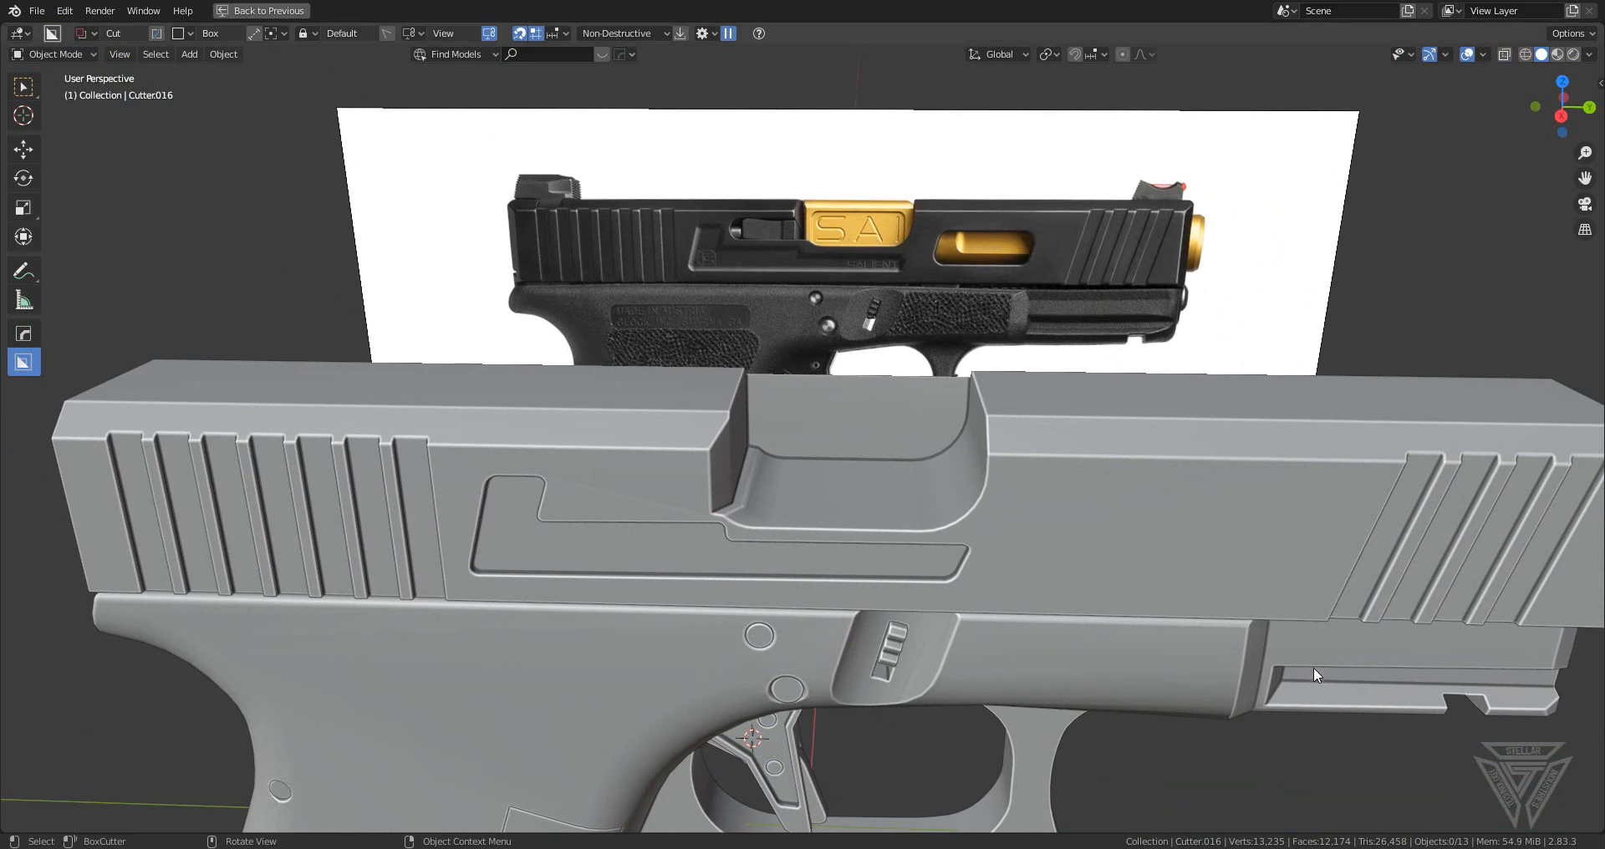
pyautogui.moveTo(1086, 604); pyautogui.dragTo(780, 624, button='middle')
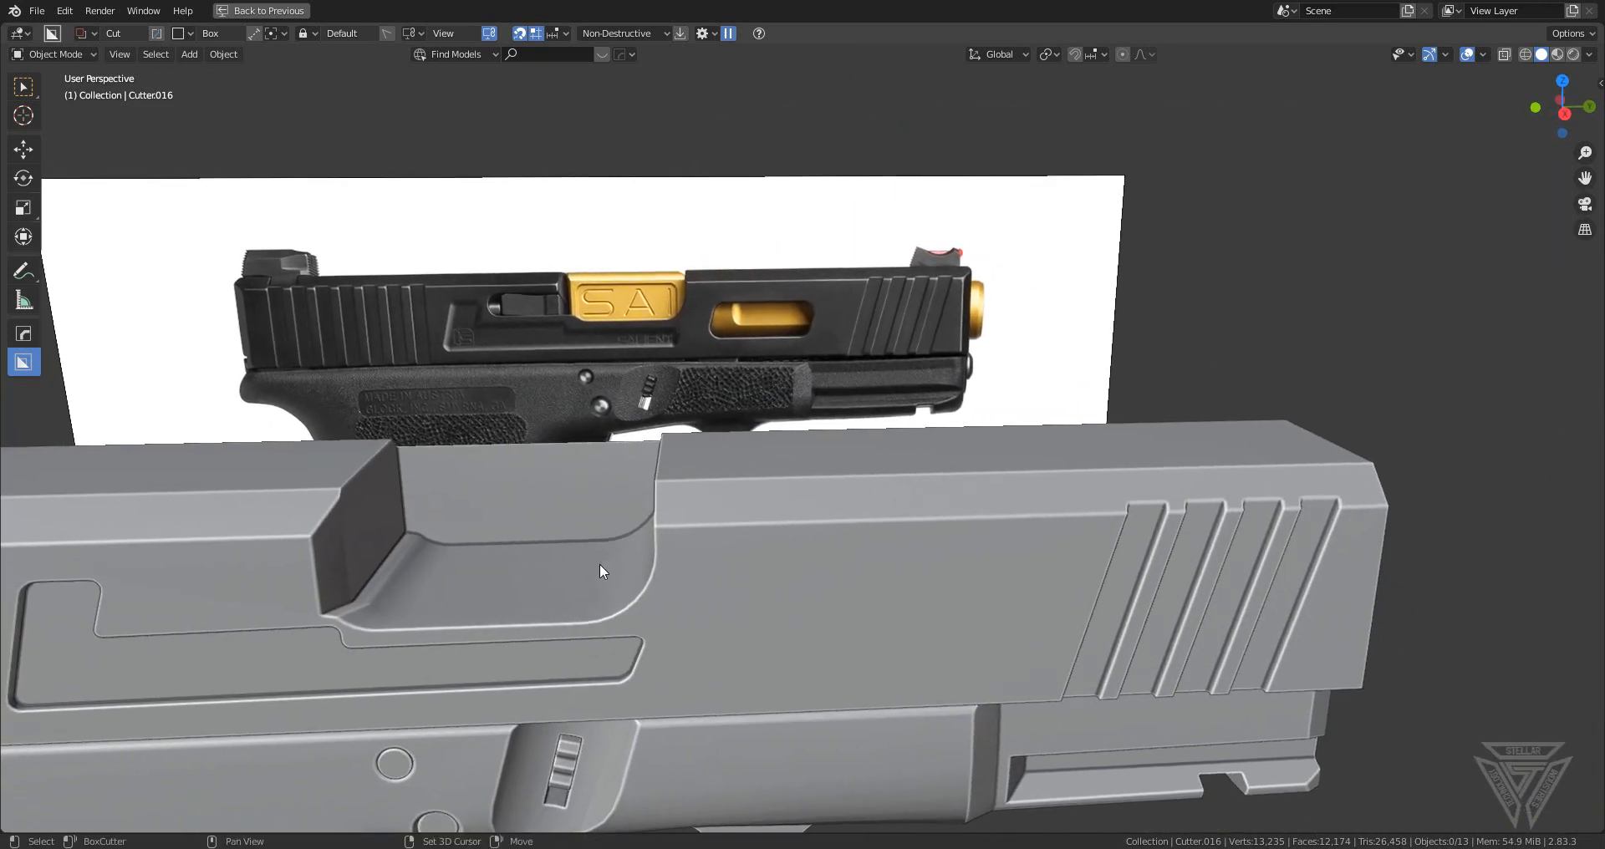
pyautogui.keyDown('shift'); pyautogui.moveTo(668, 565); pyautogui.dragTo(984, 540, button='middle'); pyautogui.keyUp('shift')
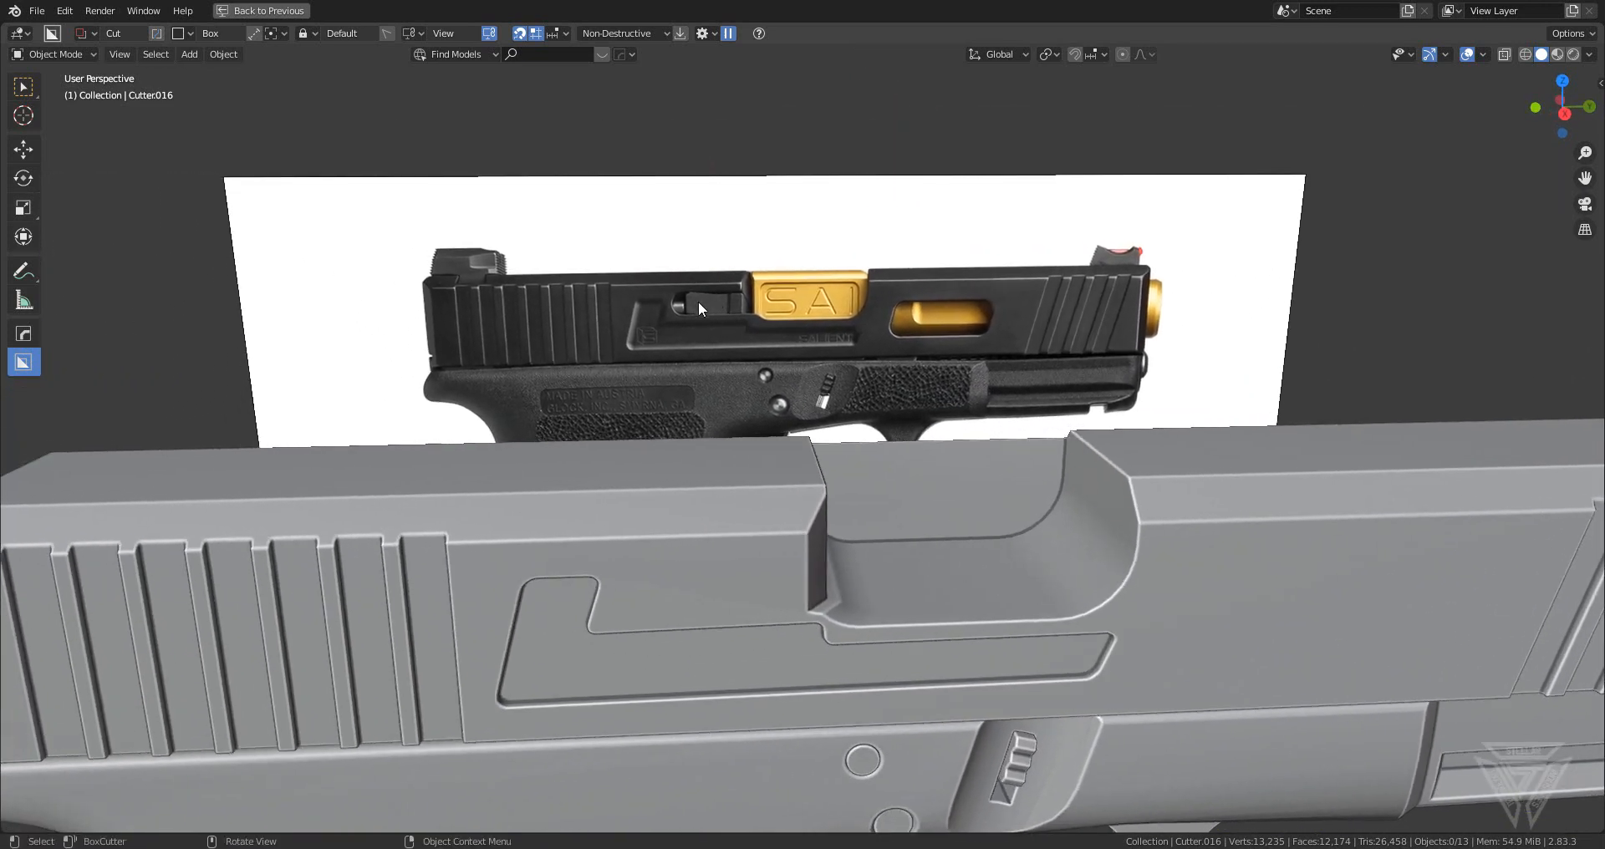
# - With the slide selected and X-ray on, cut a rectangular box over the reference's extractor slot, running forward into the ejection port
pyautogui.click(1565, 111)
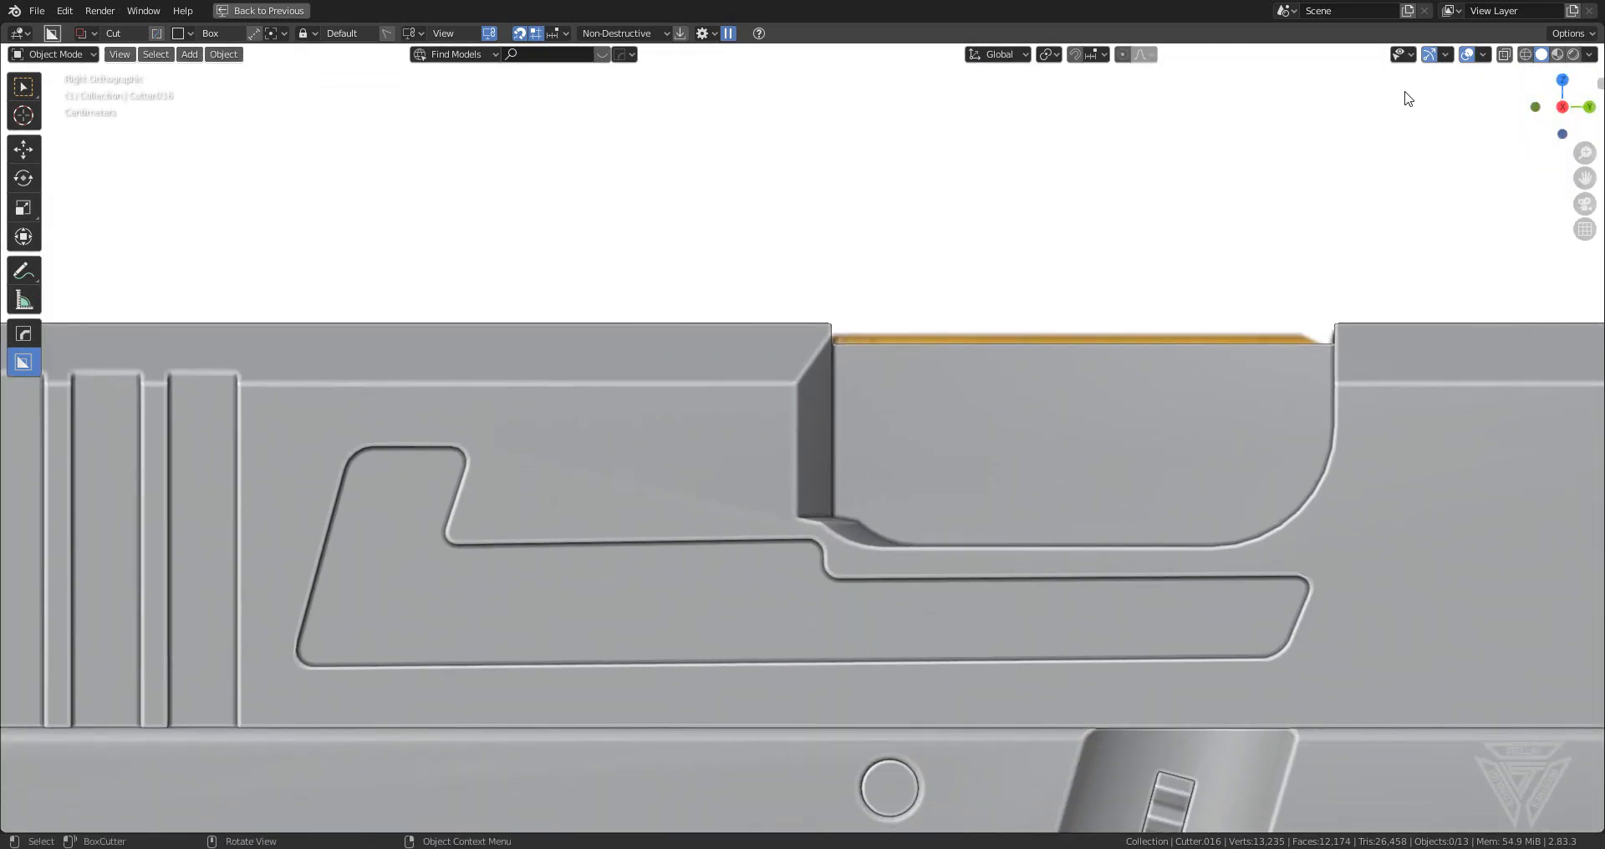
pyautogui.click(760, 447)
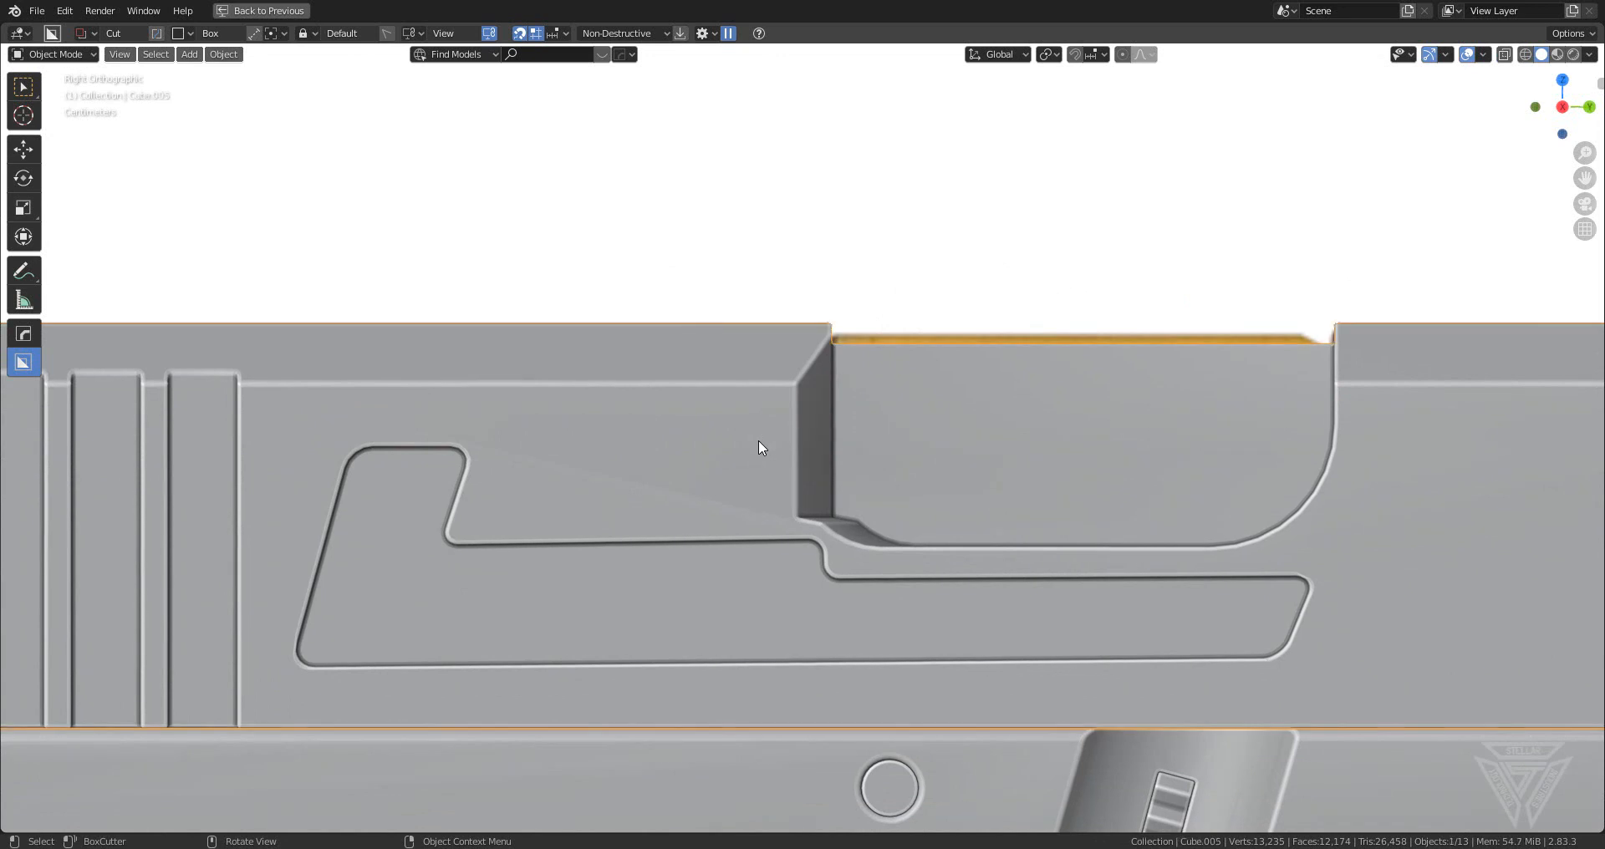
pyautogui.click(1505, 55)
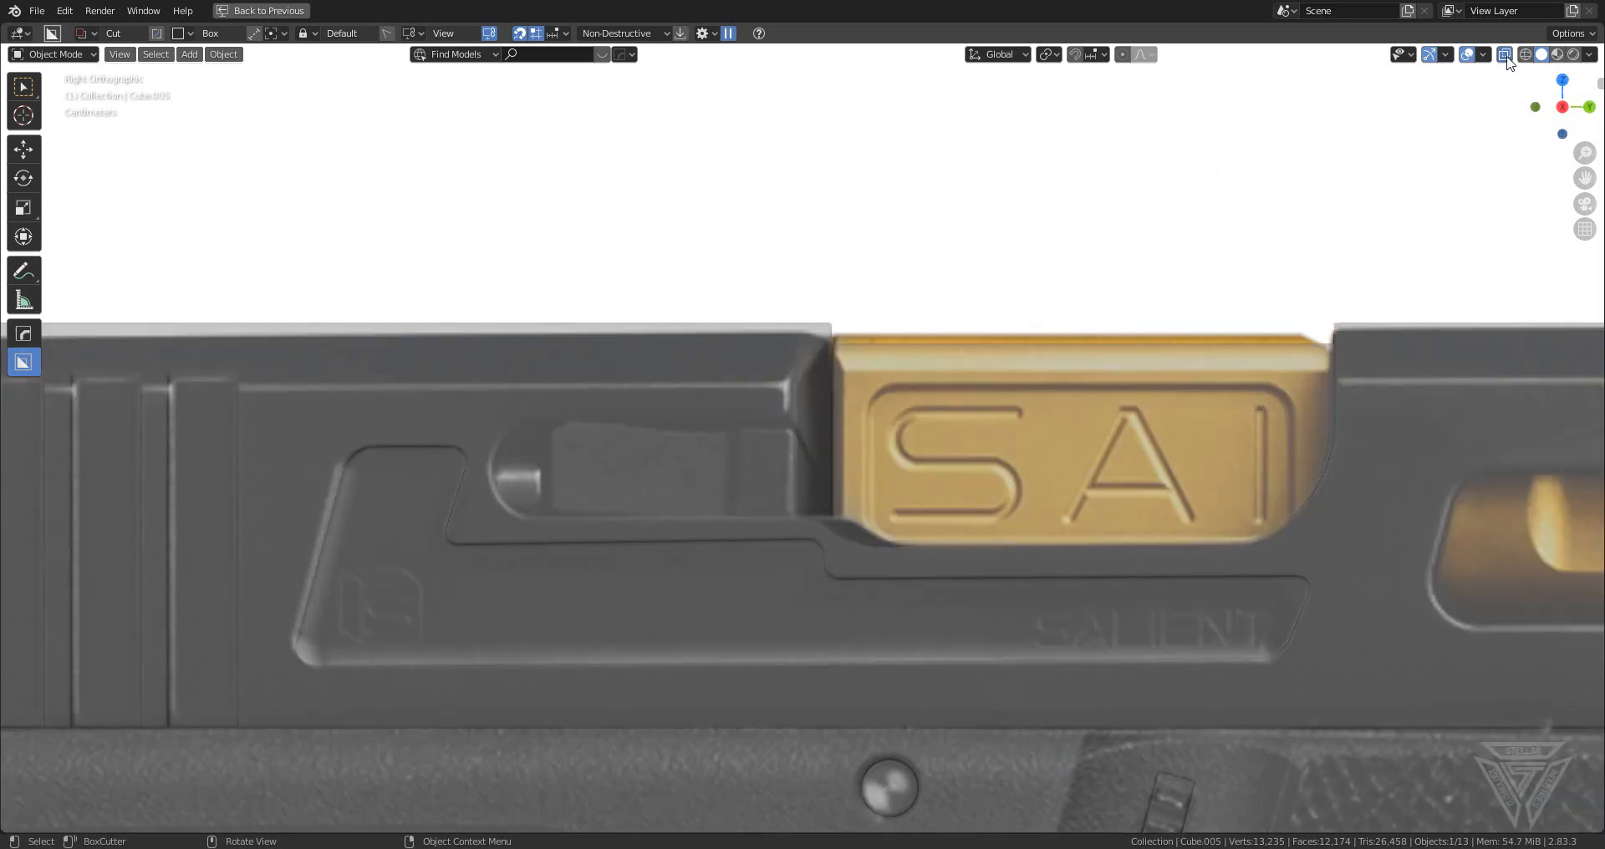
pyautogui.scroll(5, 802, 562)
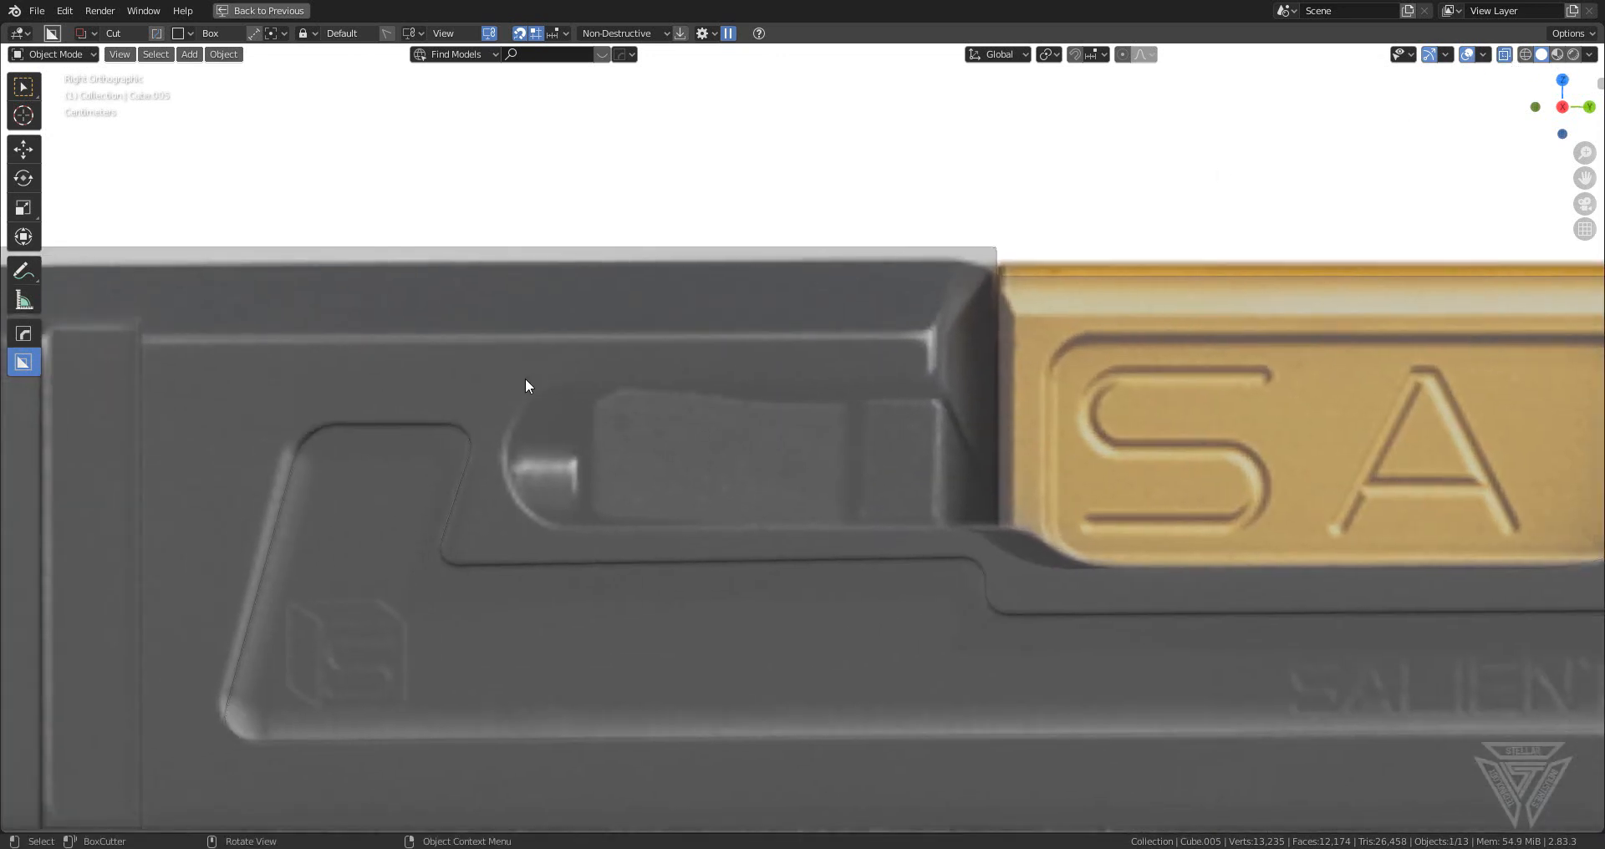
pyautogui.moveTo(493, 386); pyautogui.dragTo(1030, 528)
# - Move the new box cutter outward along X so the extractor slot cuts only into the slide's near side
pyautogui.scroll(-5, 1031, 528)
pyautogui.moveTo(948, 527); pyautogui.dragTo(1017, 527, button='middle')
pyautogui.press('g')
pyautogui.press('x')
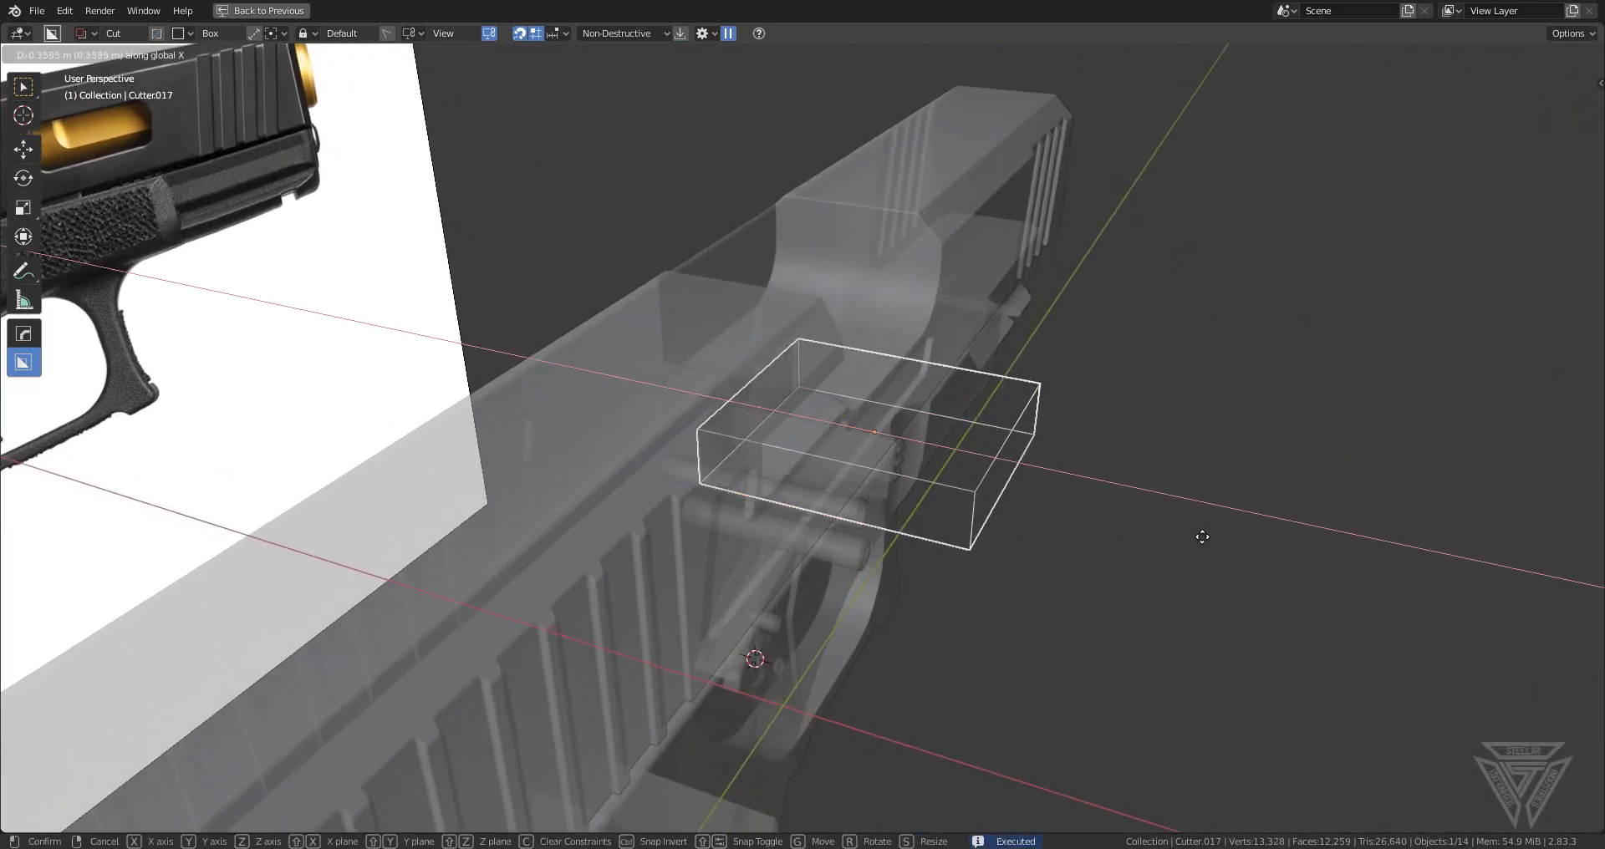
pyautogui.click(1238, 554)
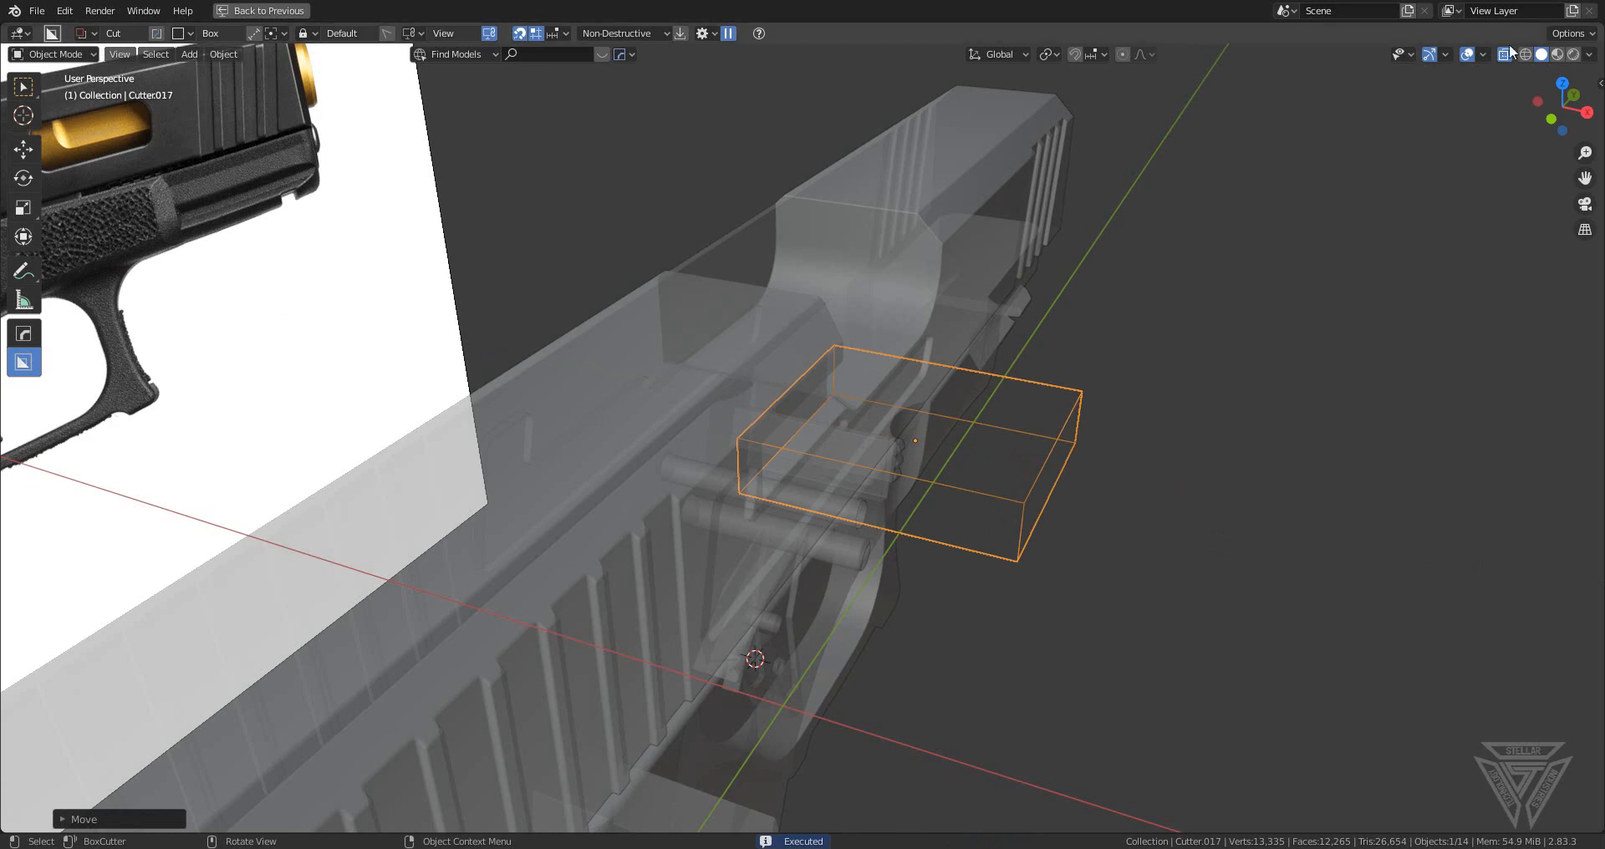
# - Check the cutter against the reference, turn X-ray off, and move the cutter about -0.02 m along X to deepen the slot
pyautogui.click(1585, 112)
pyautogui.scroll(5, 856, 312)
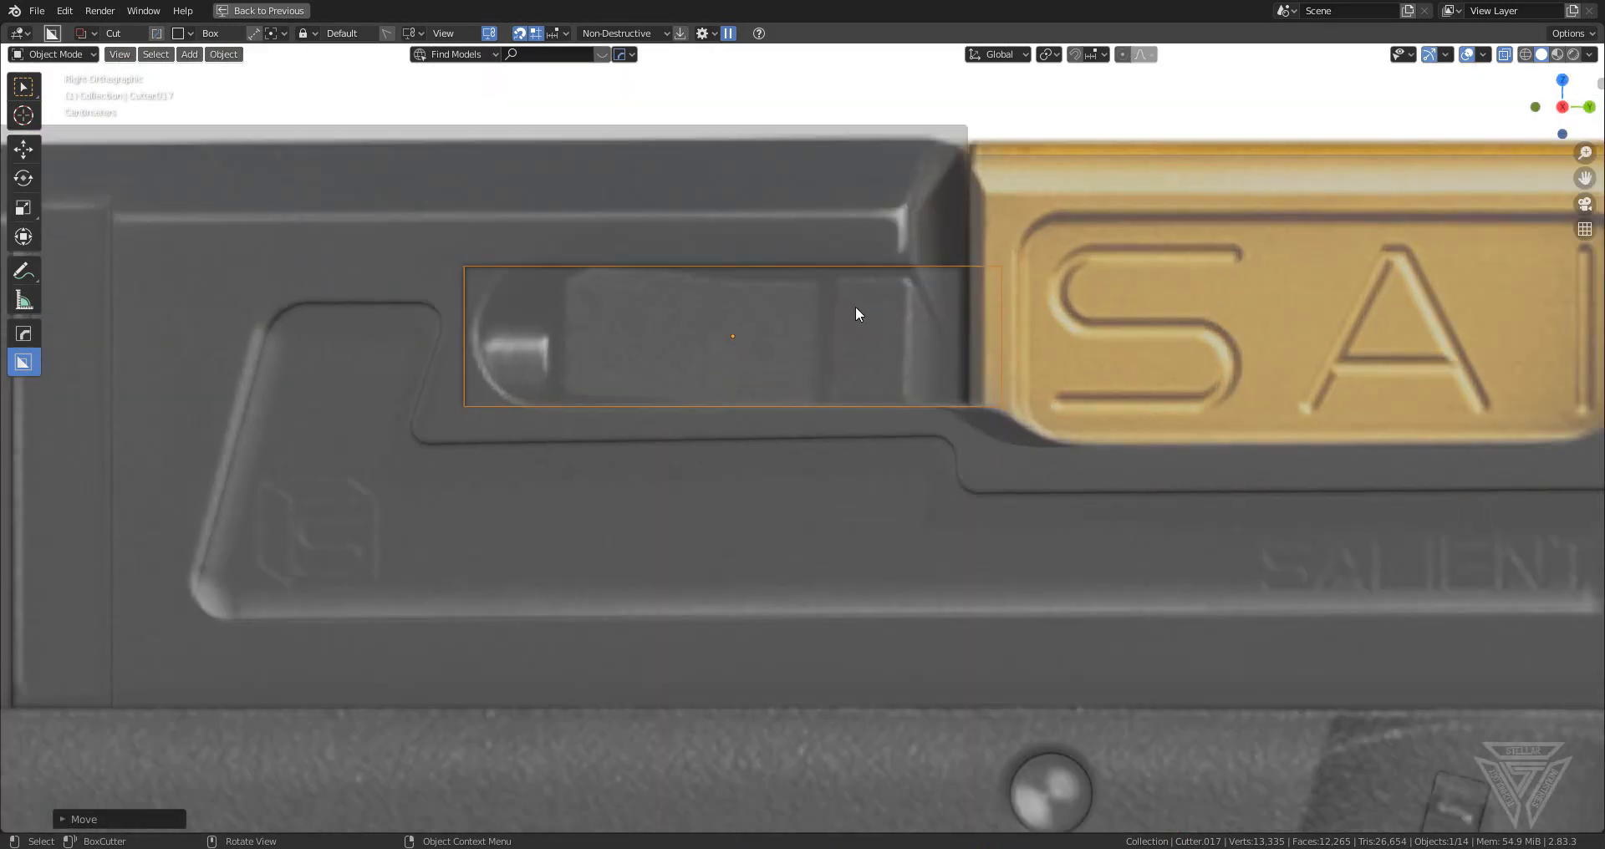
pyautogui.keyDown('shift'); pyautogui.moveTo(934, 320); pyautogui.dragTo(943, 351, button='middle'); pyautogui.keyUp('shift')
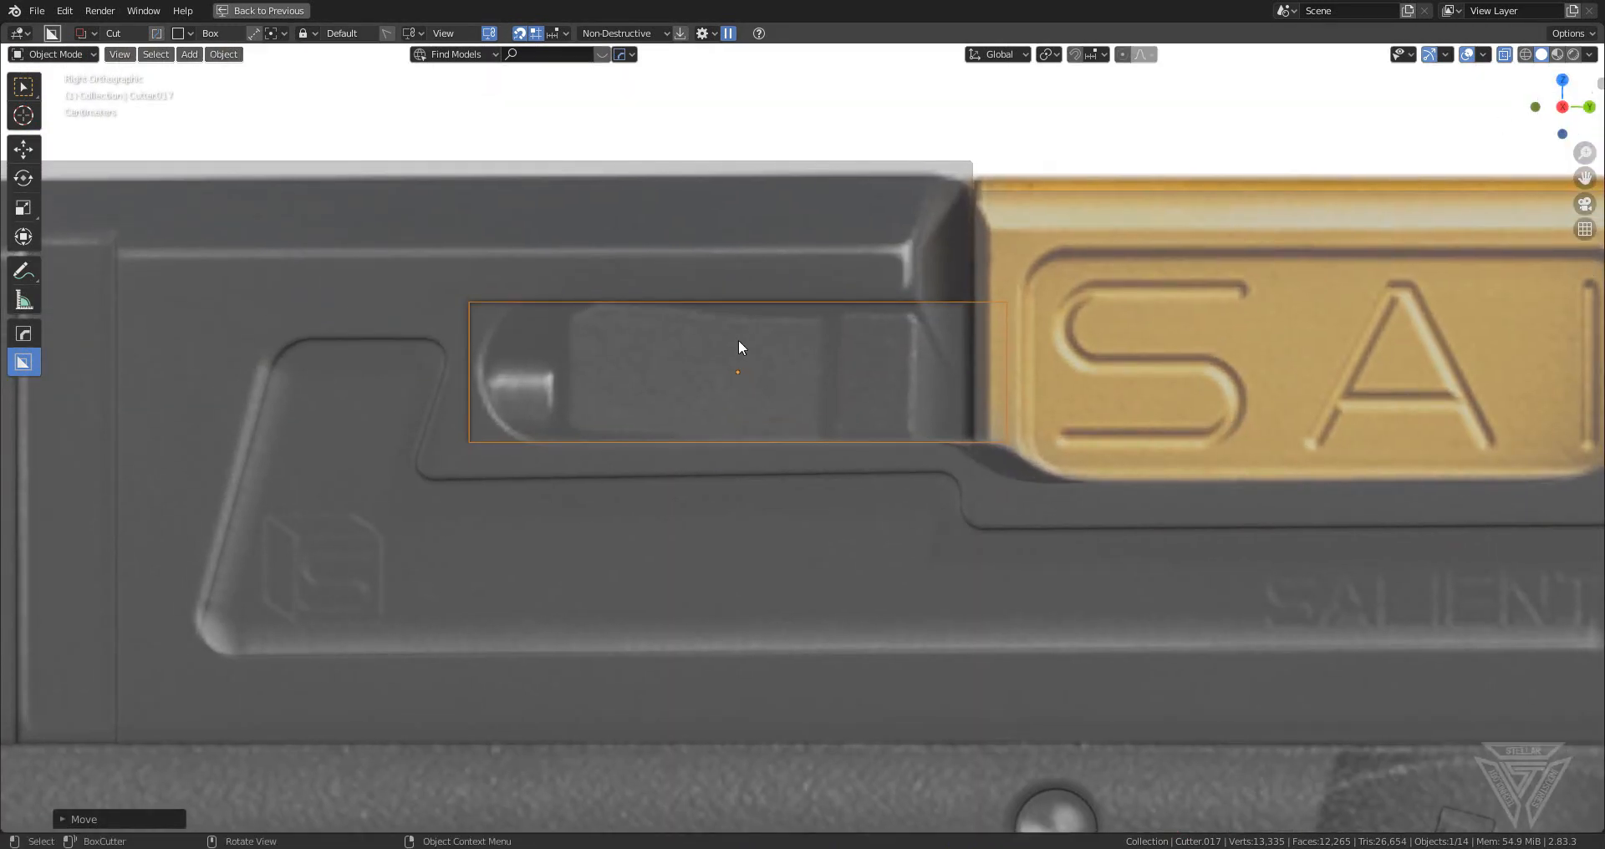
pyautogui.moveTo(738, 339); pyautogui.dragTo(1318, 187, button='middle')
pyautogui.click(1505, 56)
pyautogui.scroll(-5, 1001, 383)
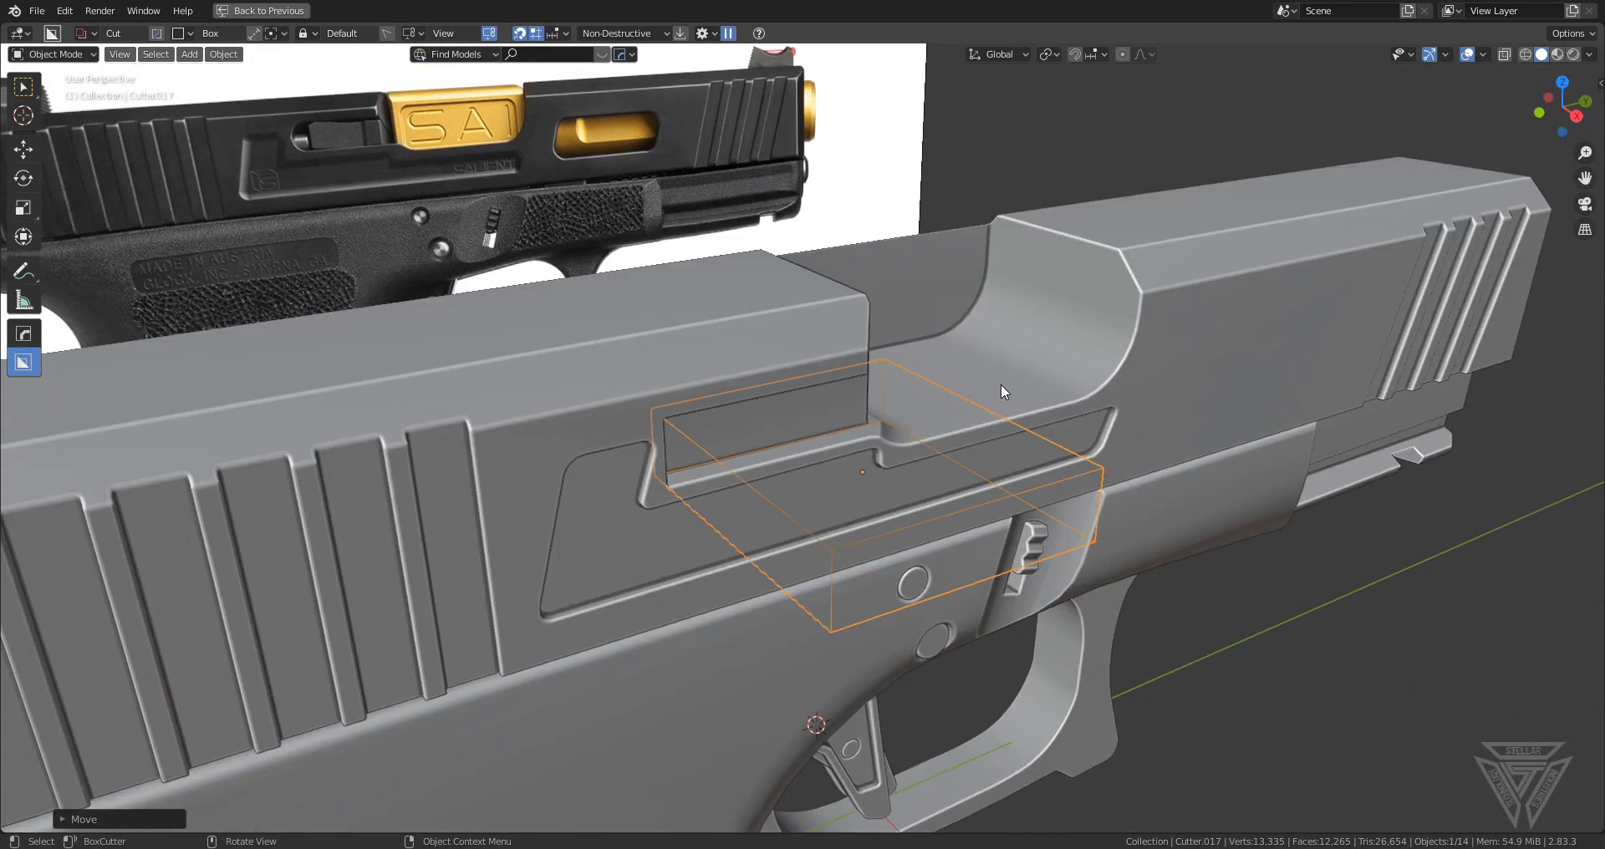
pyautogui.moveTo(1001, 383); pyautogui.dragTo(840, 474, button='middle')
pyautogui.scroll(1, 899, 377)
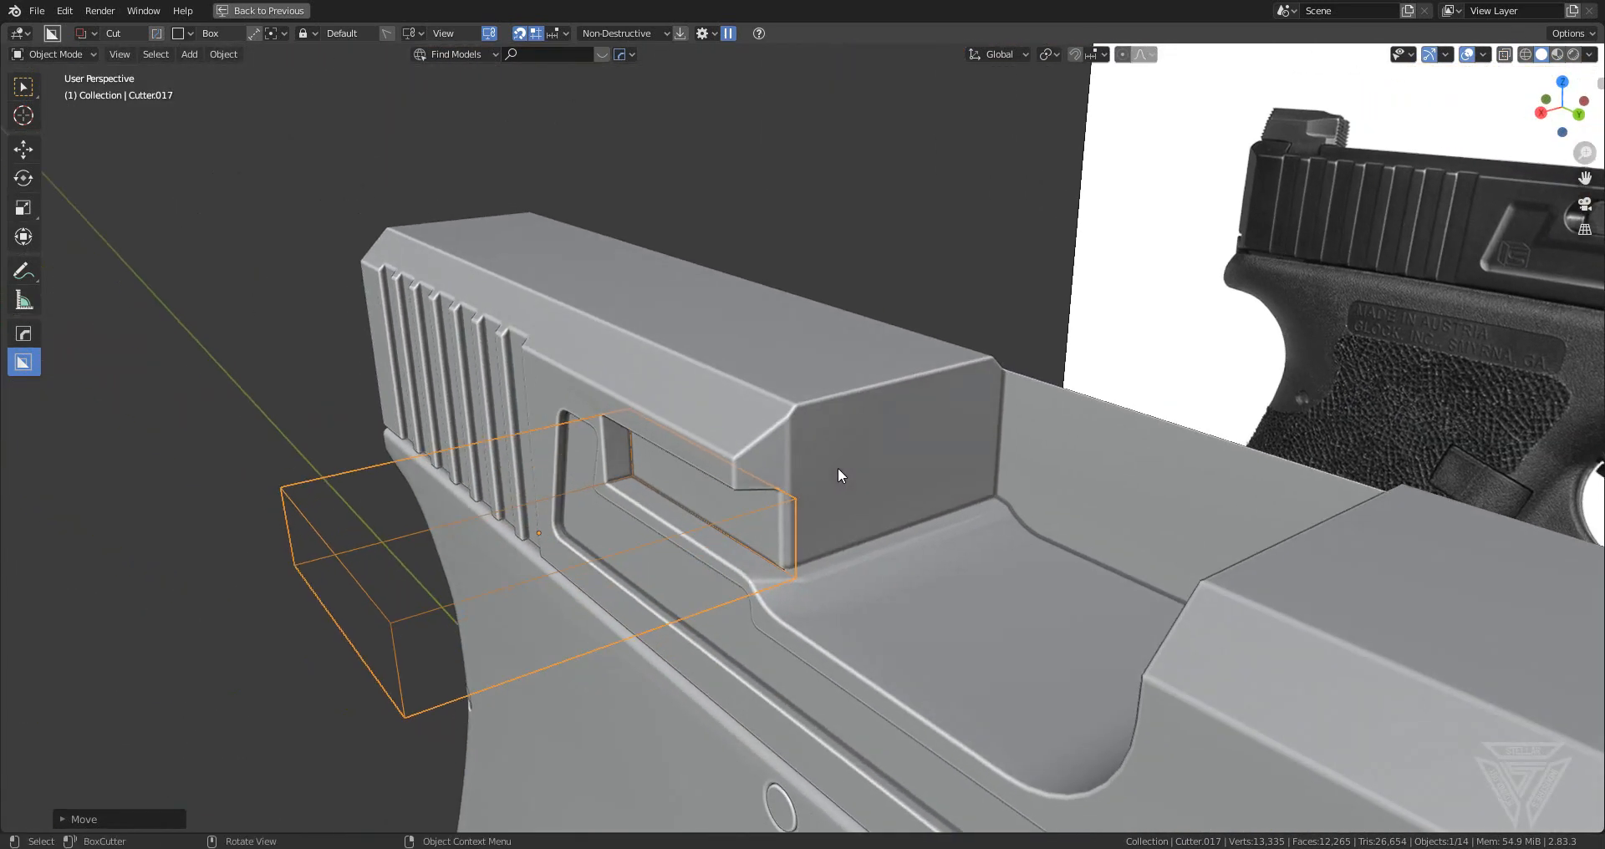
pyautogui.press('g')
pyautogui.press('x')
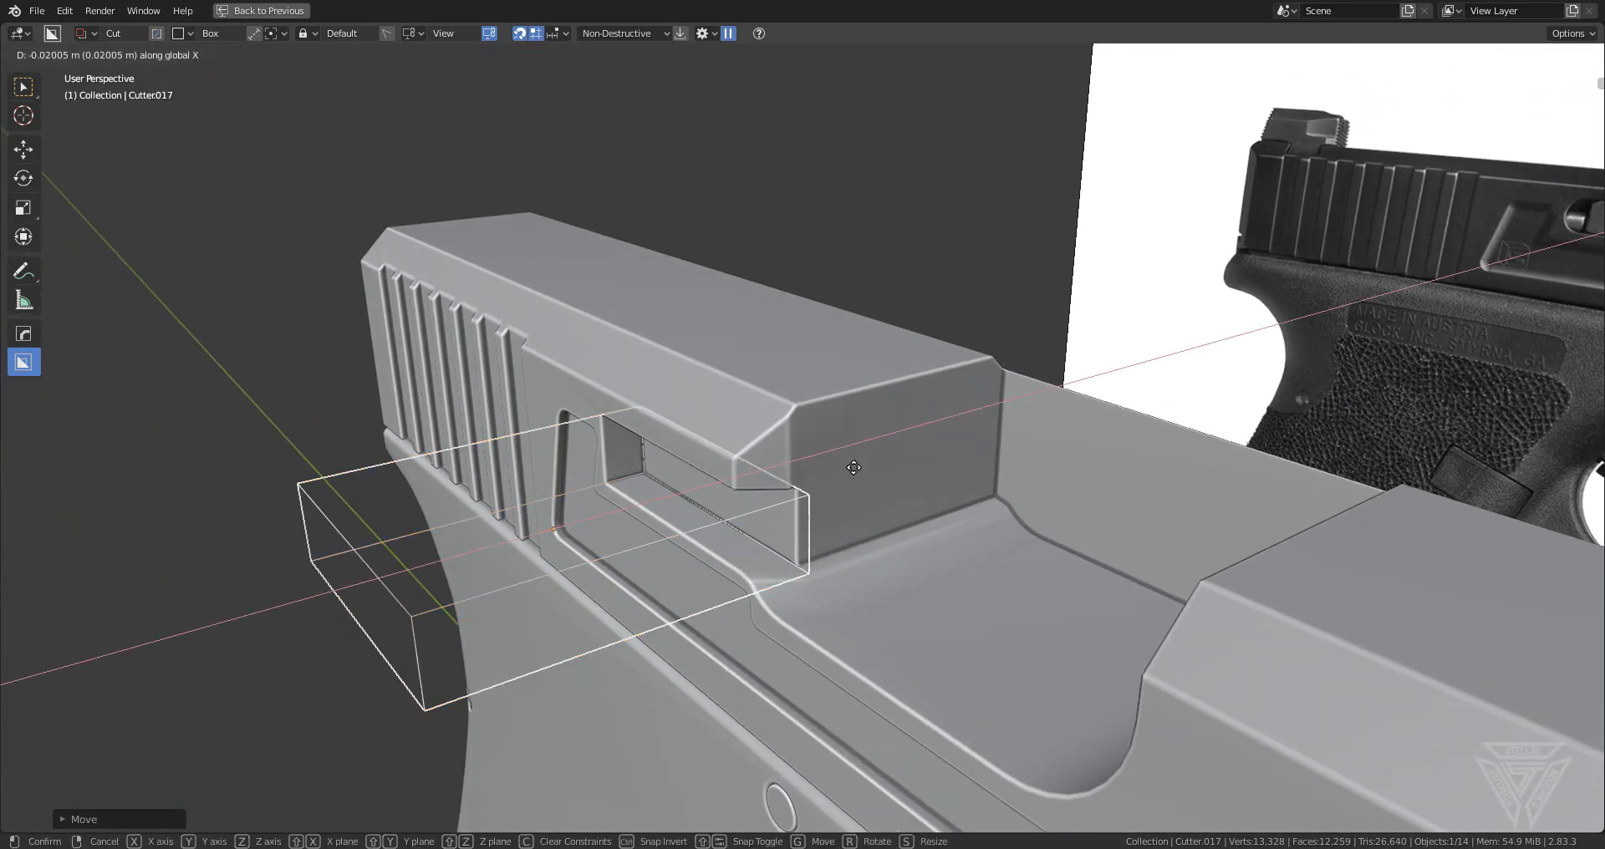
pyautogui.click(854, 467)
# - Bevel the cutter's two rear edges with 6 segments to round the slot's back end, and hide the cutter
pyautogui.moveTo(755, 493); pyautogui.dragTo(841, 495, button='middle')
pyautogui.scroll(1, 839, 495)
pyautogui.press('Tab')
pyautogui.click(486, 495)
pyautogui.keyDown('shift'); pyautogui.click(507, 579); pyautogui.keyUp('shift')
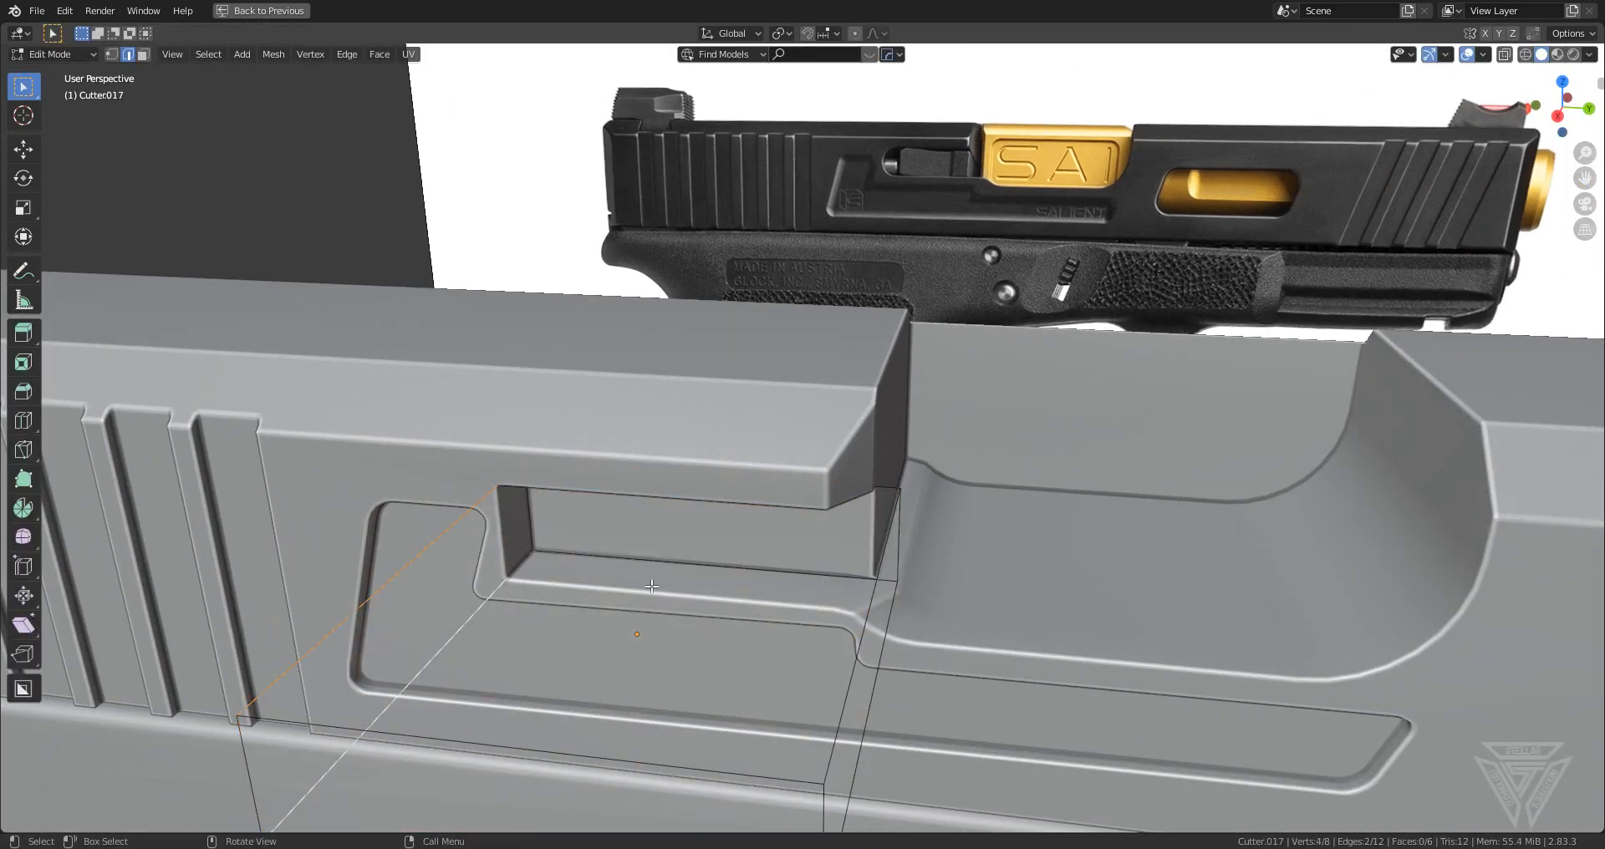
pyautogui.hotkey('ctrl', 'b')
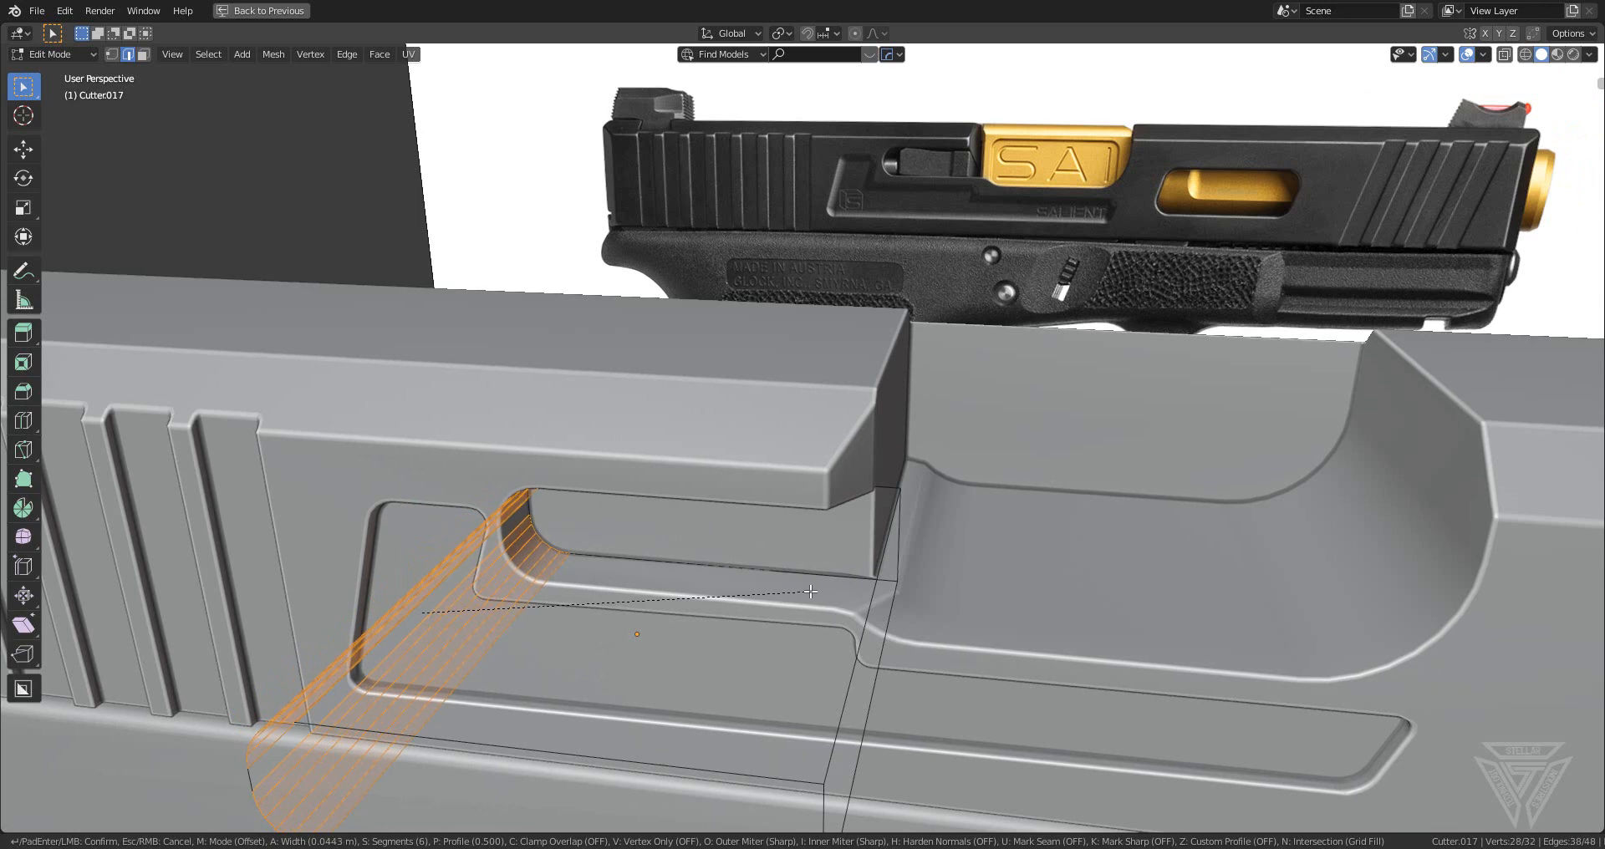
pyautogui.click(752, 599)
pyautogui.moveTo(752, 598); pyautogui.dragTo(595, 515, button='middle')
pyautogui.press('Tab')
pyautogui.press('h')
# - Place the 3D cursor at the rounded rear end of the extractor slot and add a cylinder there
pyautogui.scroll(-4, 759, 522)
pyautogui.keyDown('shift'); pyautogui.rightClick(622, 528); pyautogui.keyUp('shift')
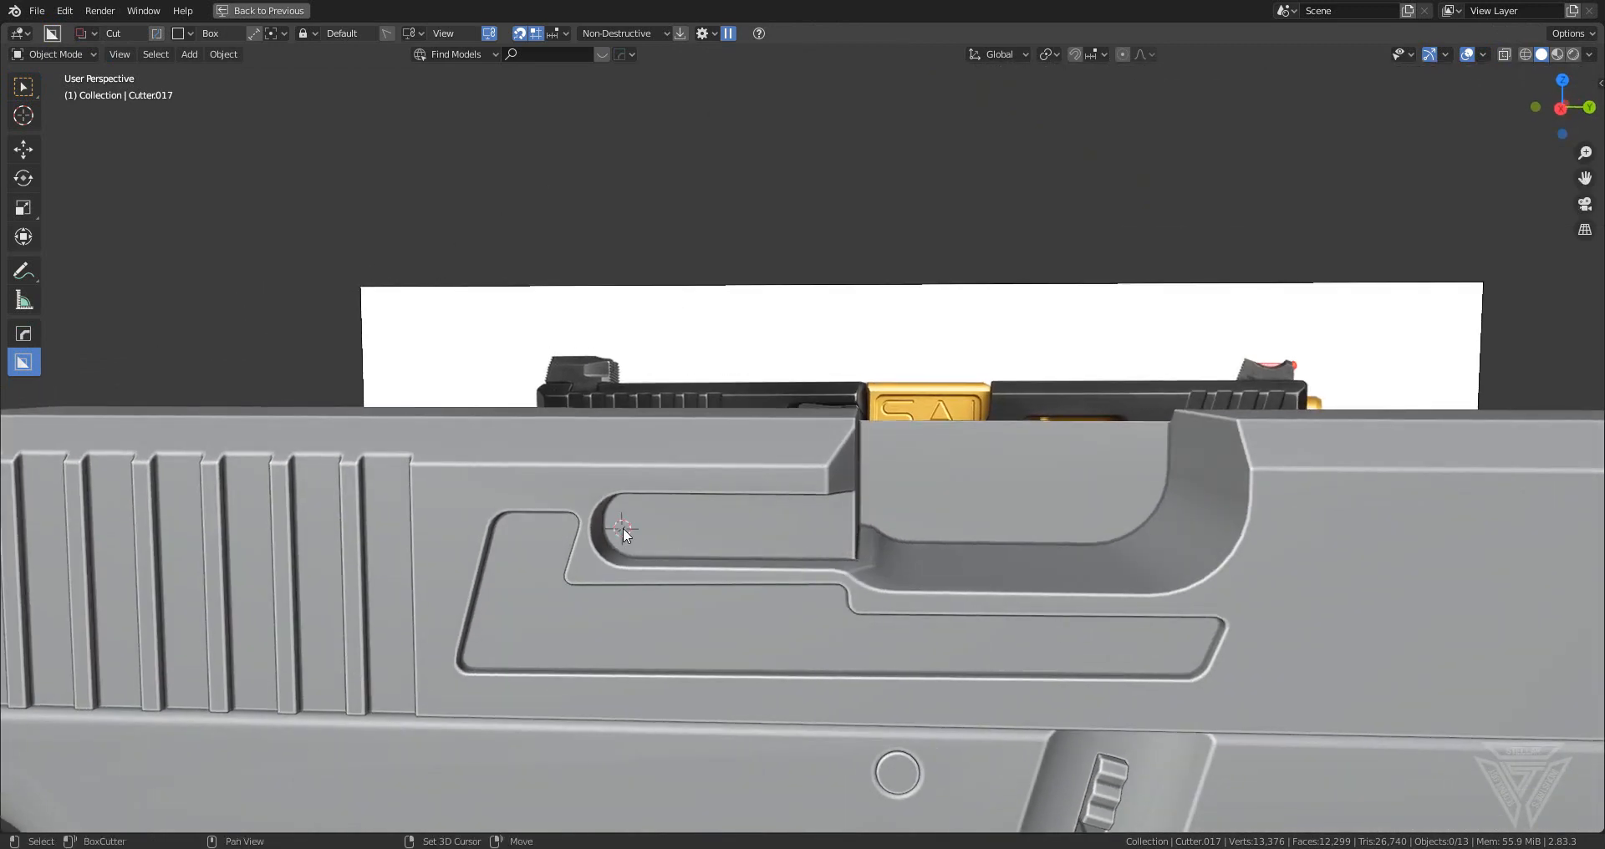
pyautogui.hotkey('shift', 'a')
pyautogui.moveTo(781, 510)
pyautogui.click(931, 590)
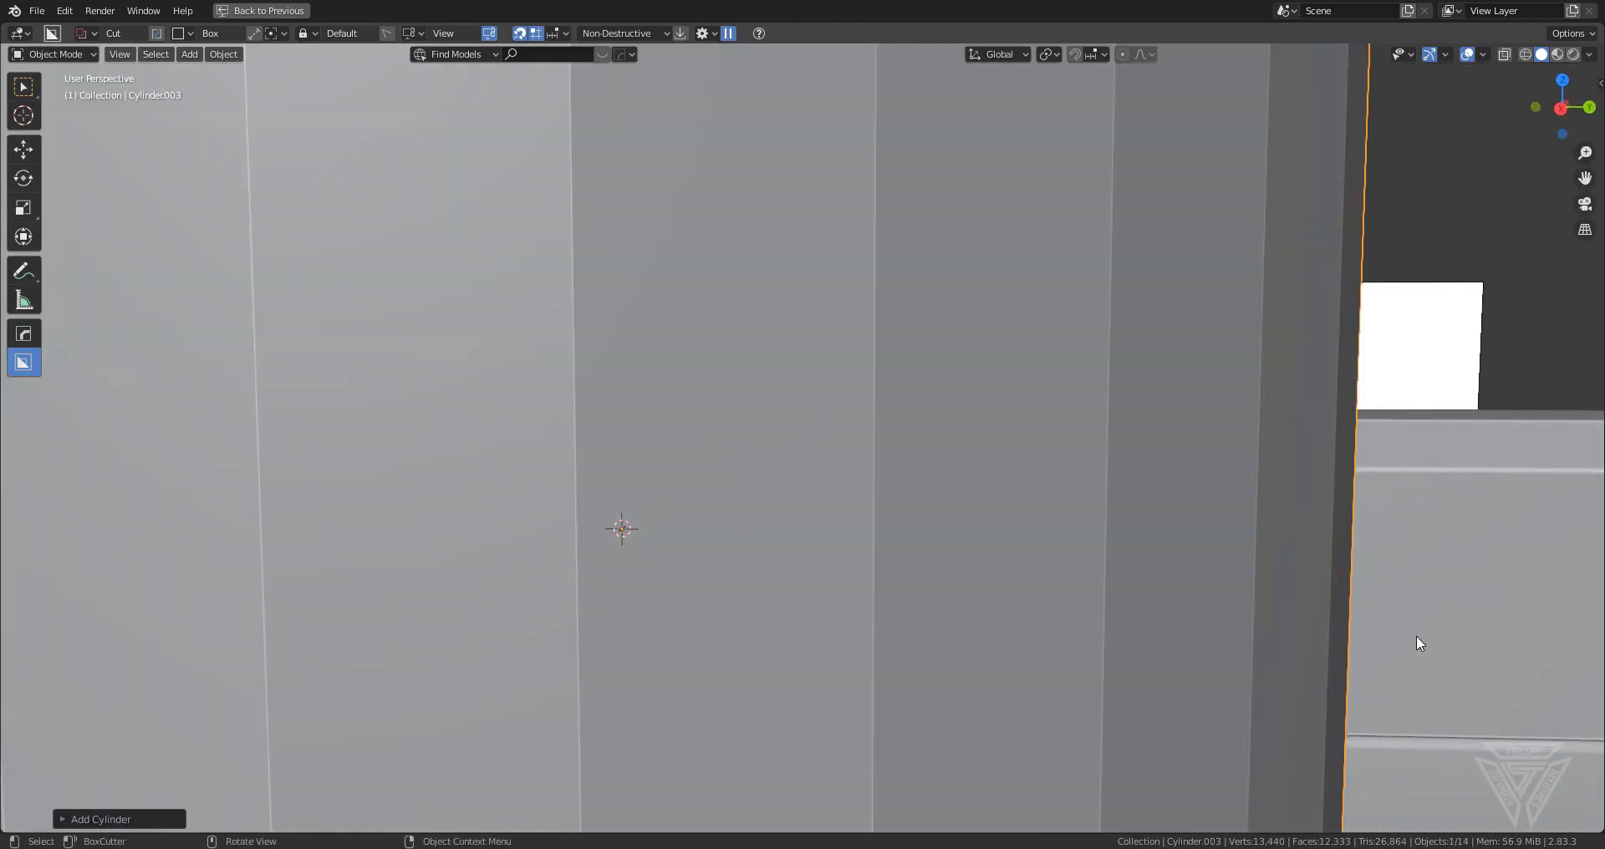
# - Scale the cylinder down to fit the slot's height and rotate it 90° about X to lie lengthwise
pyautogui.press('s')
pyautogui.click(641, 555)
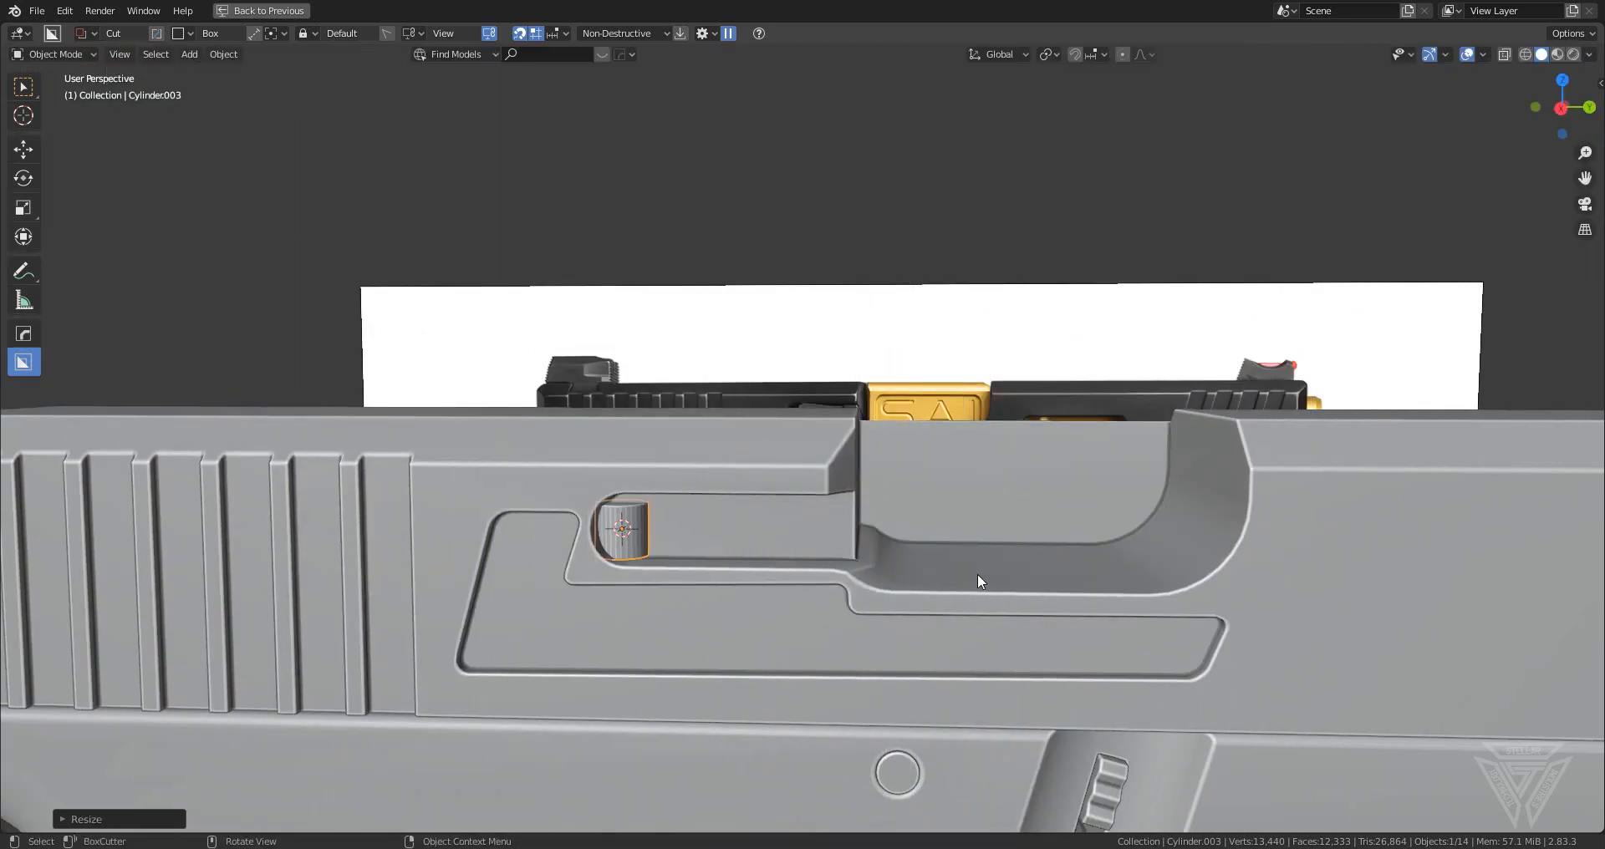
pyautogui.write('rx90')
pyautogui.press('Return')
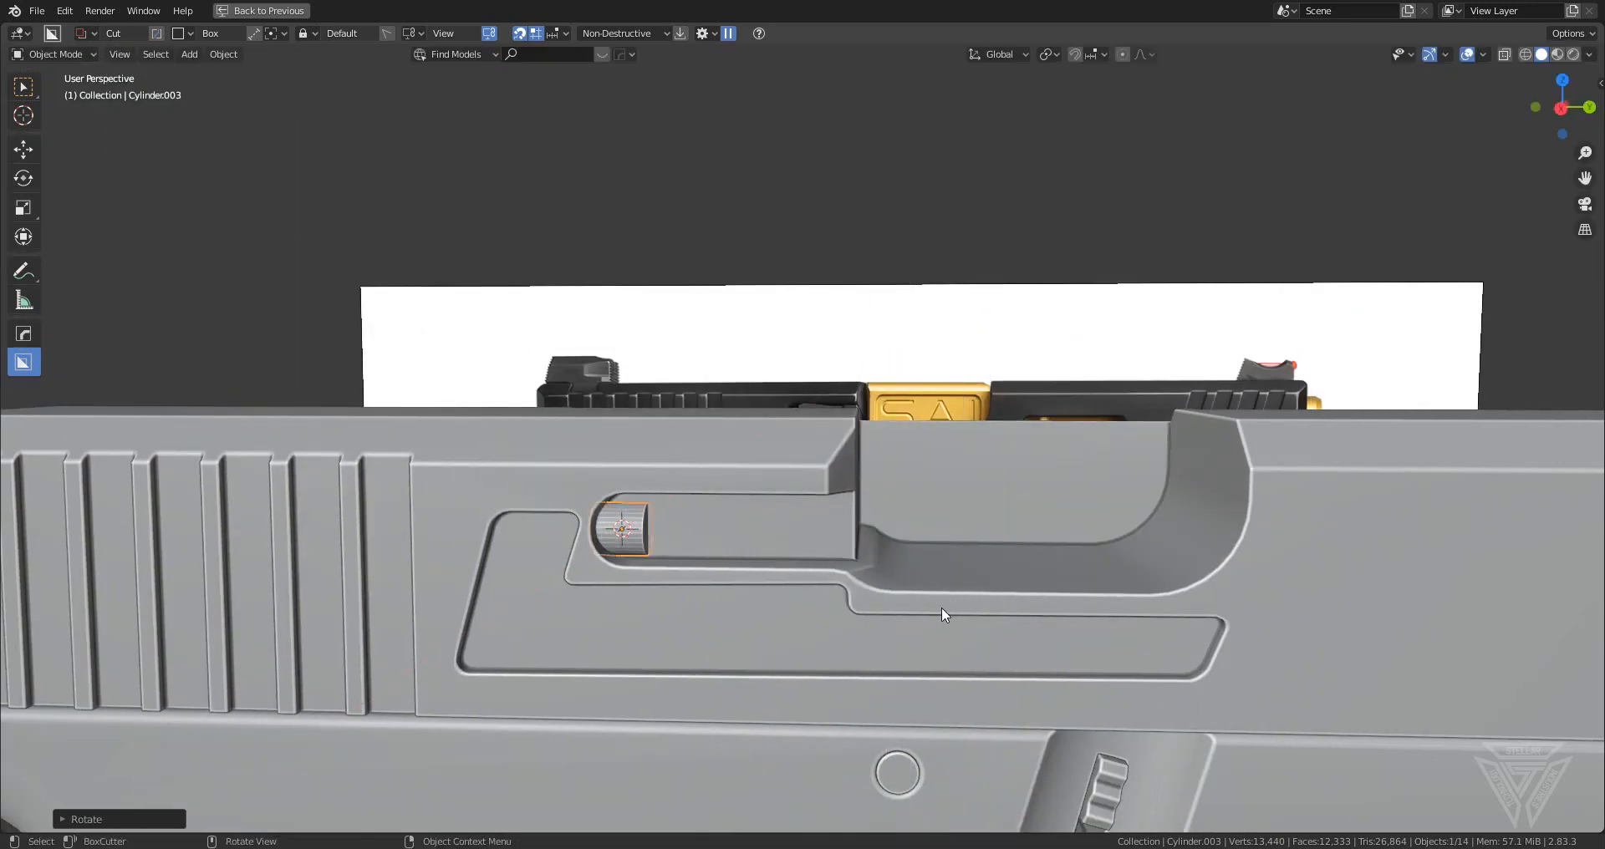
# - Move the cylinder about 0.02 m along X toward the slide's outer side
pyautogui.moveTo(941, 606); pyautogui.dragTo(770, 428, button='middle')
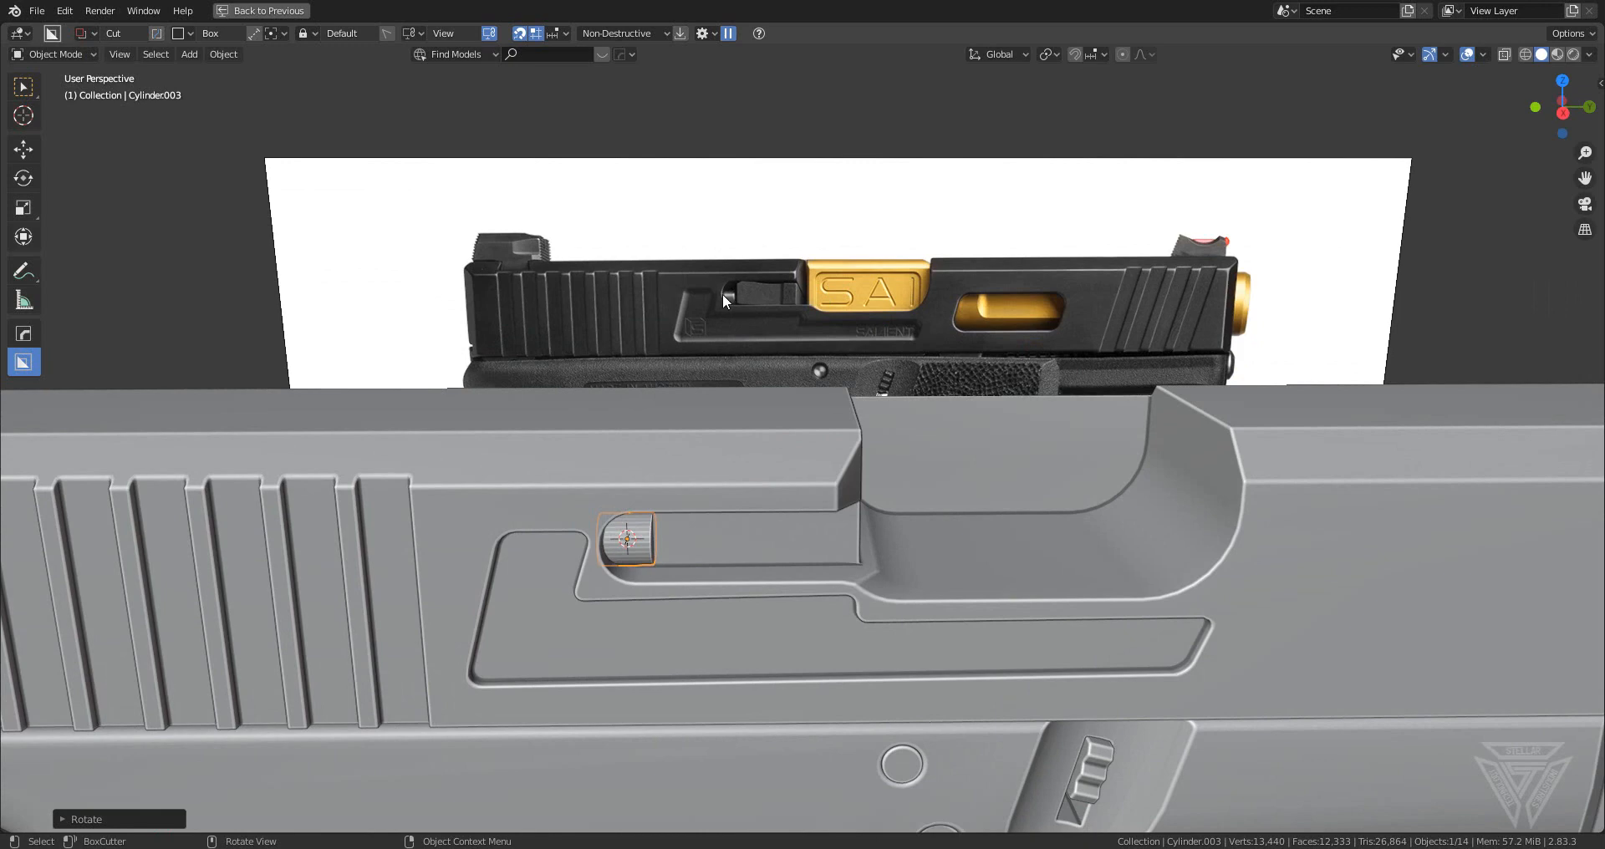
pyautogui.keyDown('shift'); pyautogui.moveTo(798, 513); pyautogui.dragTo(744, 509, button='middle'); pyautogui.keyUp('shift')
pyautogui.scroll(-2, 844, 493)
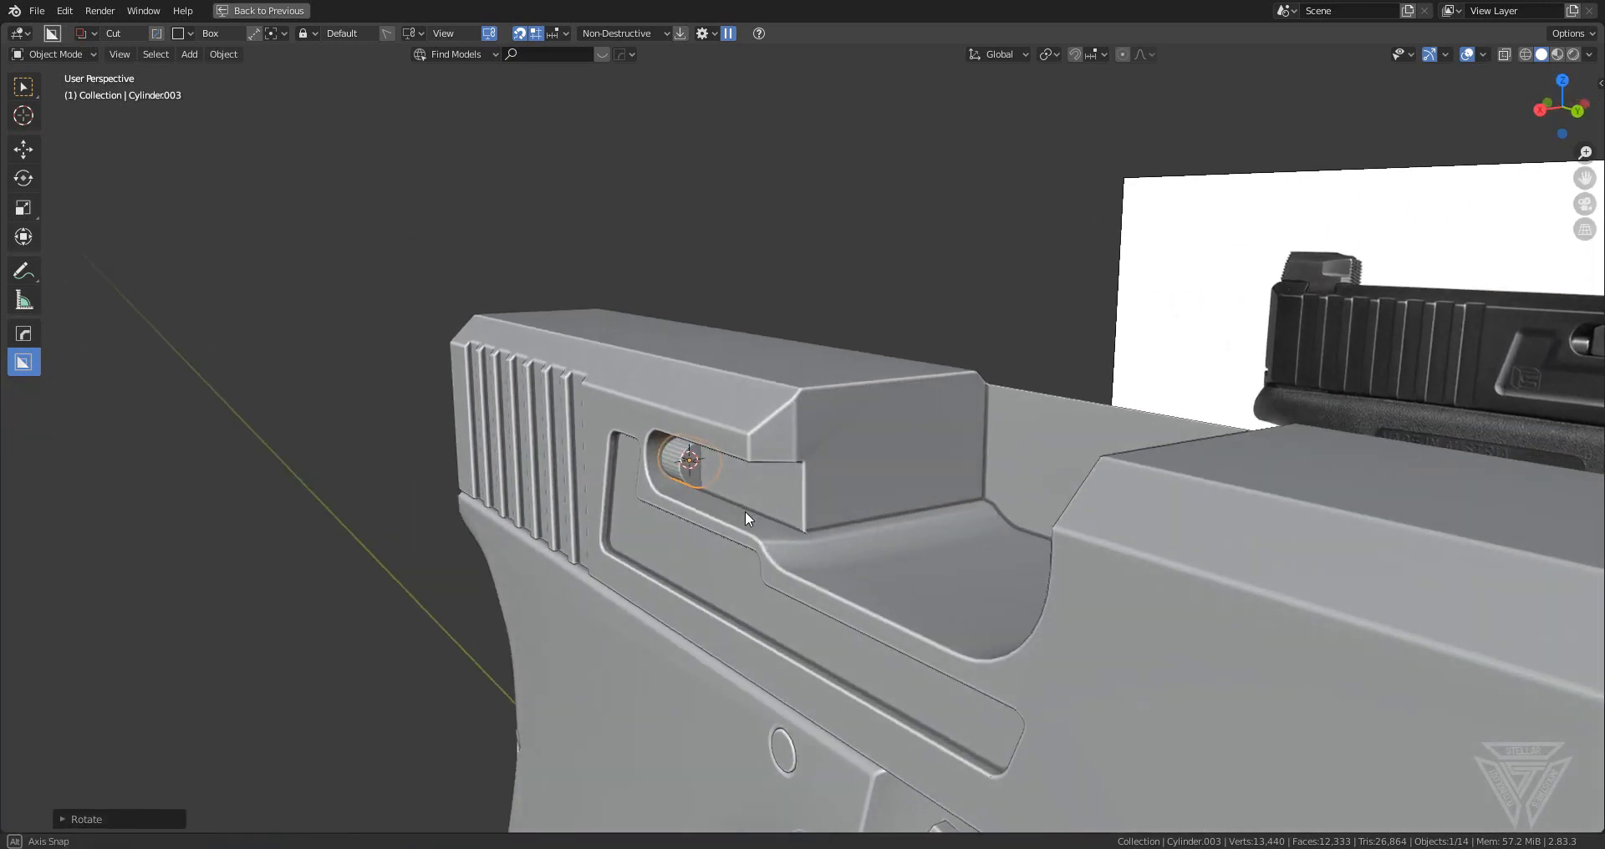
pyautogui.press('g')
pyautogui.press('x')
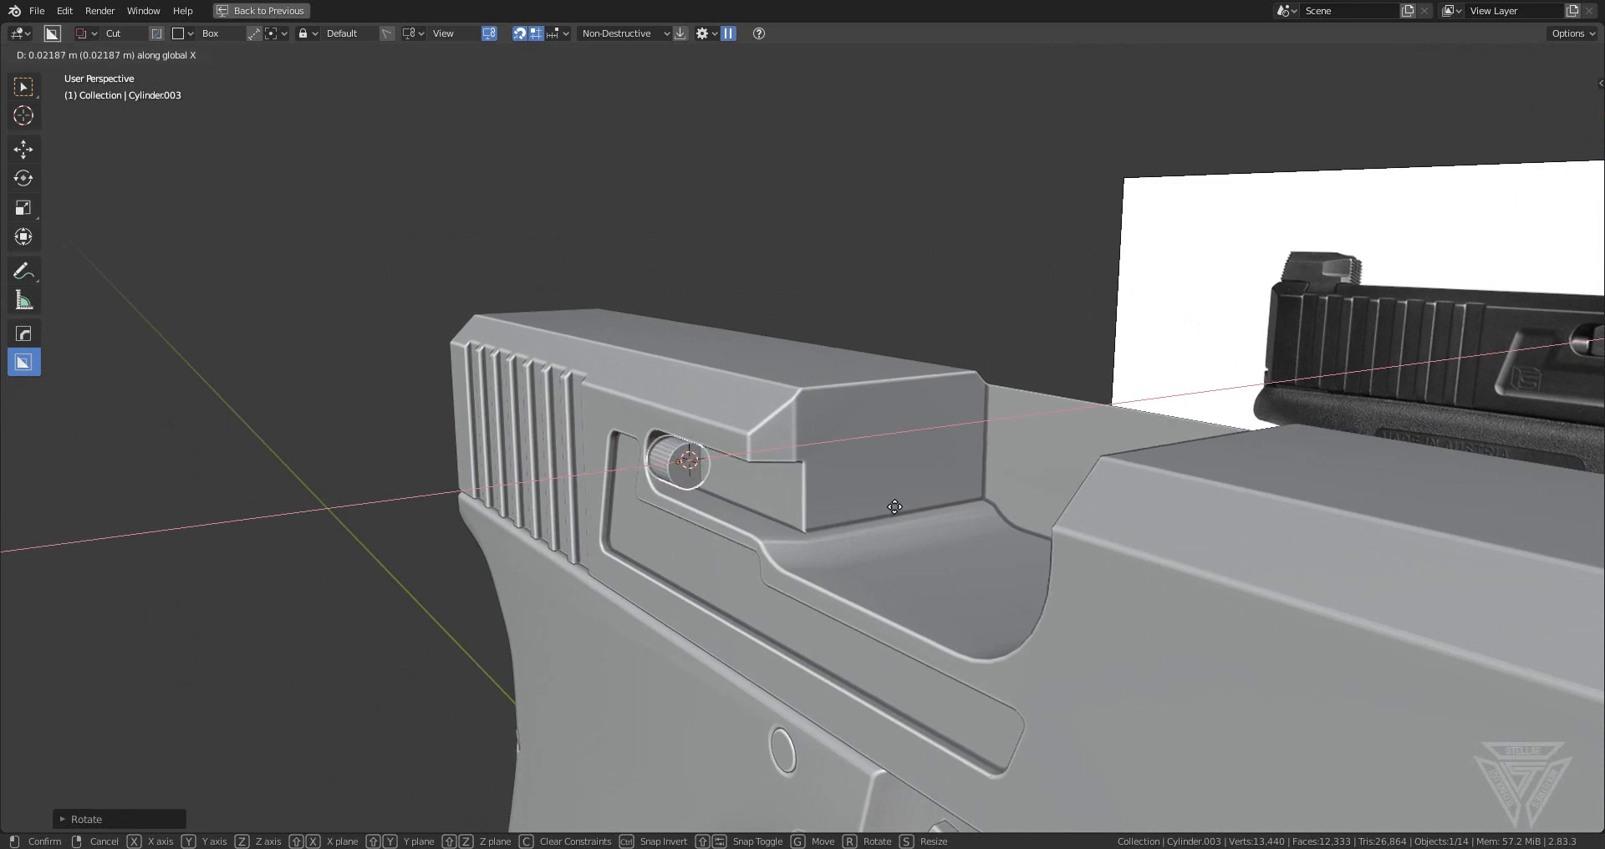
pyautogui.click(902, 501)
# - Move the cylinder backward along Y so it sinks into the slot's rounded rear wall
pyautogui.moveTo(901, 501); pyautogui.dragTo(780, 505, button='middle')
pyautogui.moveTo(813, 499); pyautogui.dragTo(834, 508, button='middle')
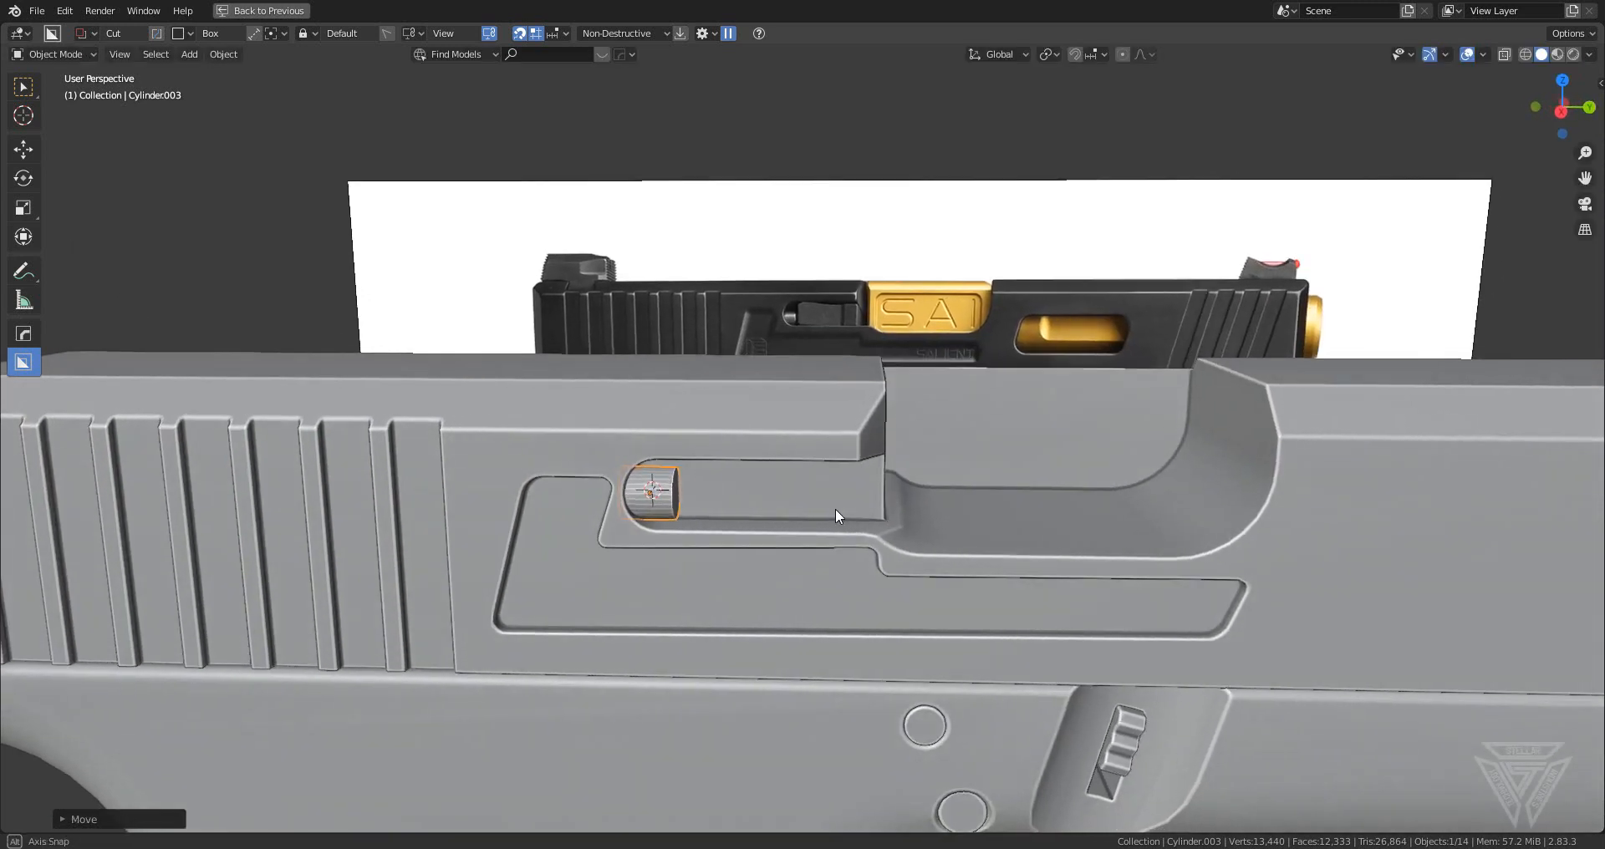
pyautogui.scroll(3, 638, 559)
pyautogui.keyDown('shift'); pyautogui.moveTo(643, 562); pyautogui.dragTo(812, 595, button='middle'); pyautogui.keyUp('shift')
pyautogui.press('g')
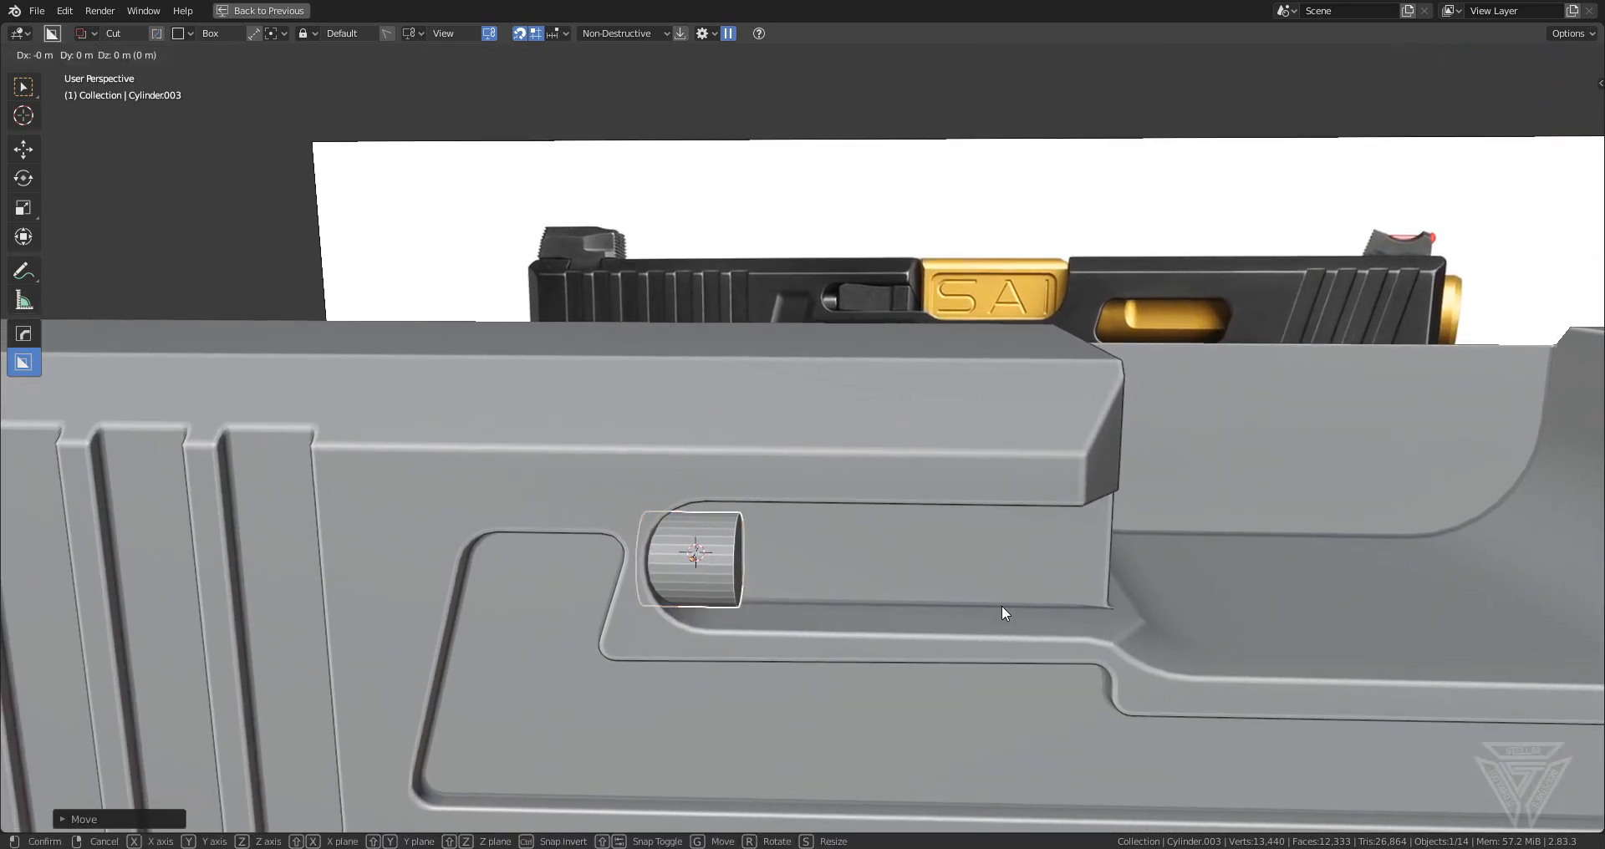
pyautogui.press('y')
pyautogui.click(971, 598)
# - Shorten the cylinder along Y and adjust its lengthwise position at the rear of the slot
pyautogui.moveTo(971, 599); pyautogui.dragTo(1031, 579, button='middle')
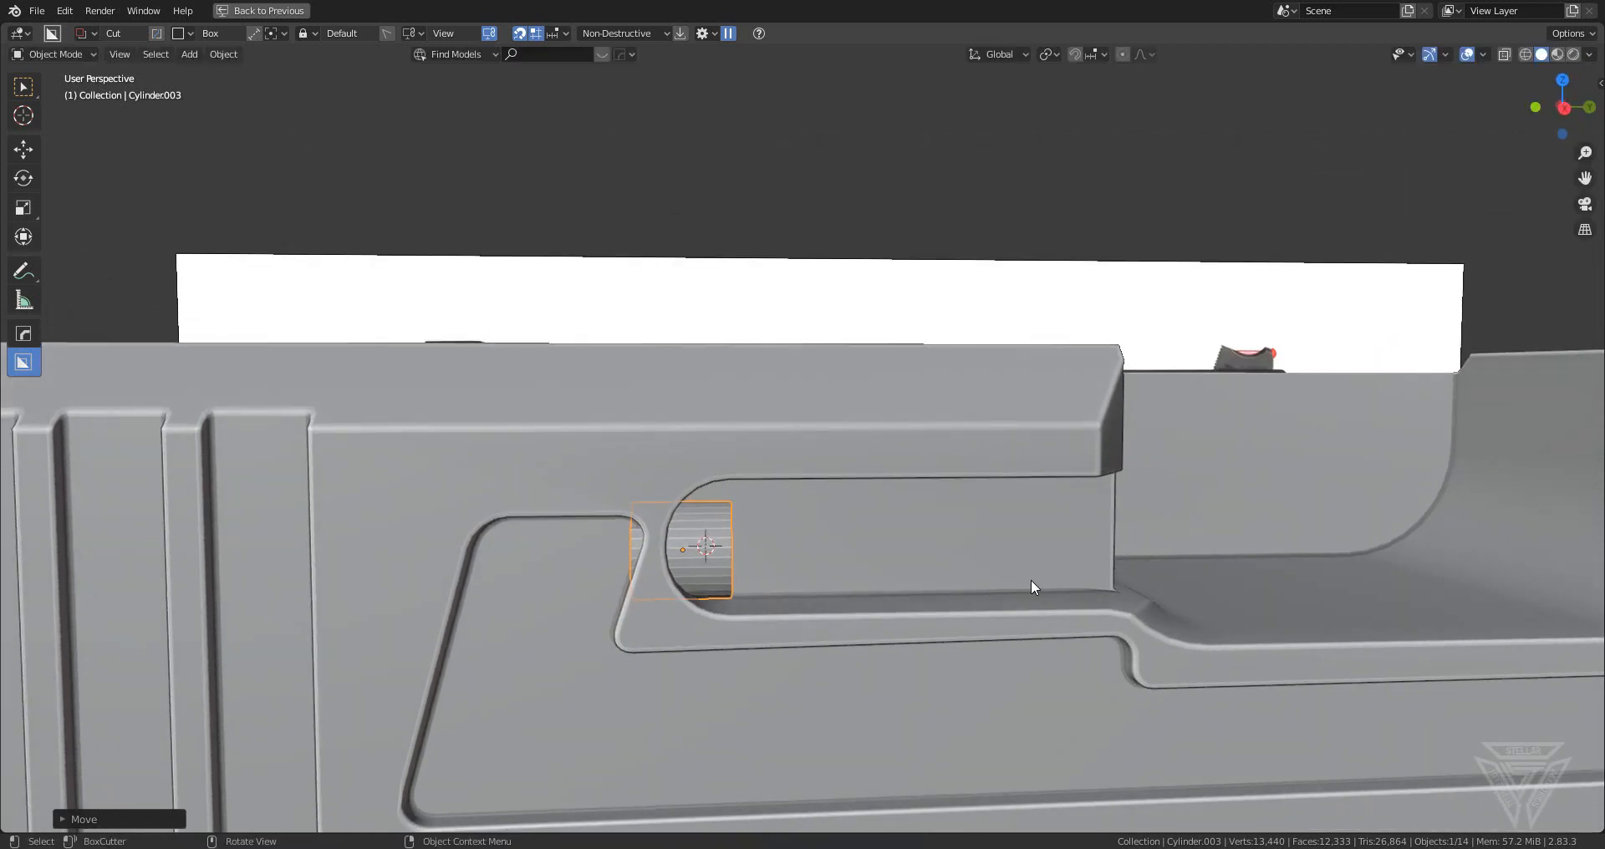
pyautogui.press('s')
pyautogui.press('y')
pyautogui.click(914, 560)
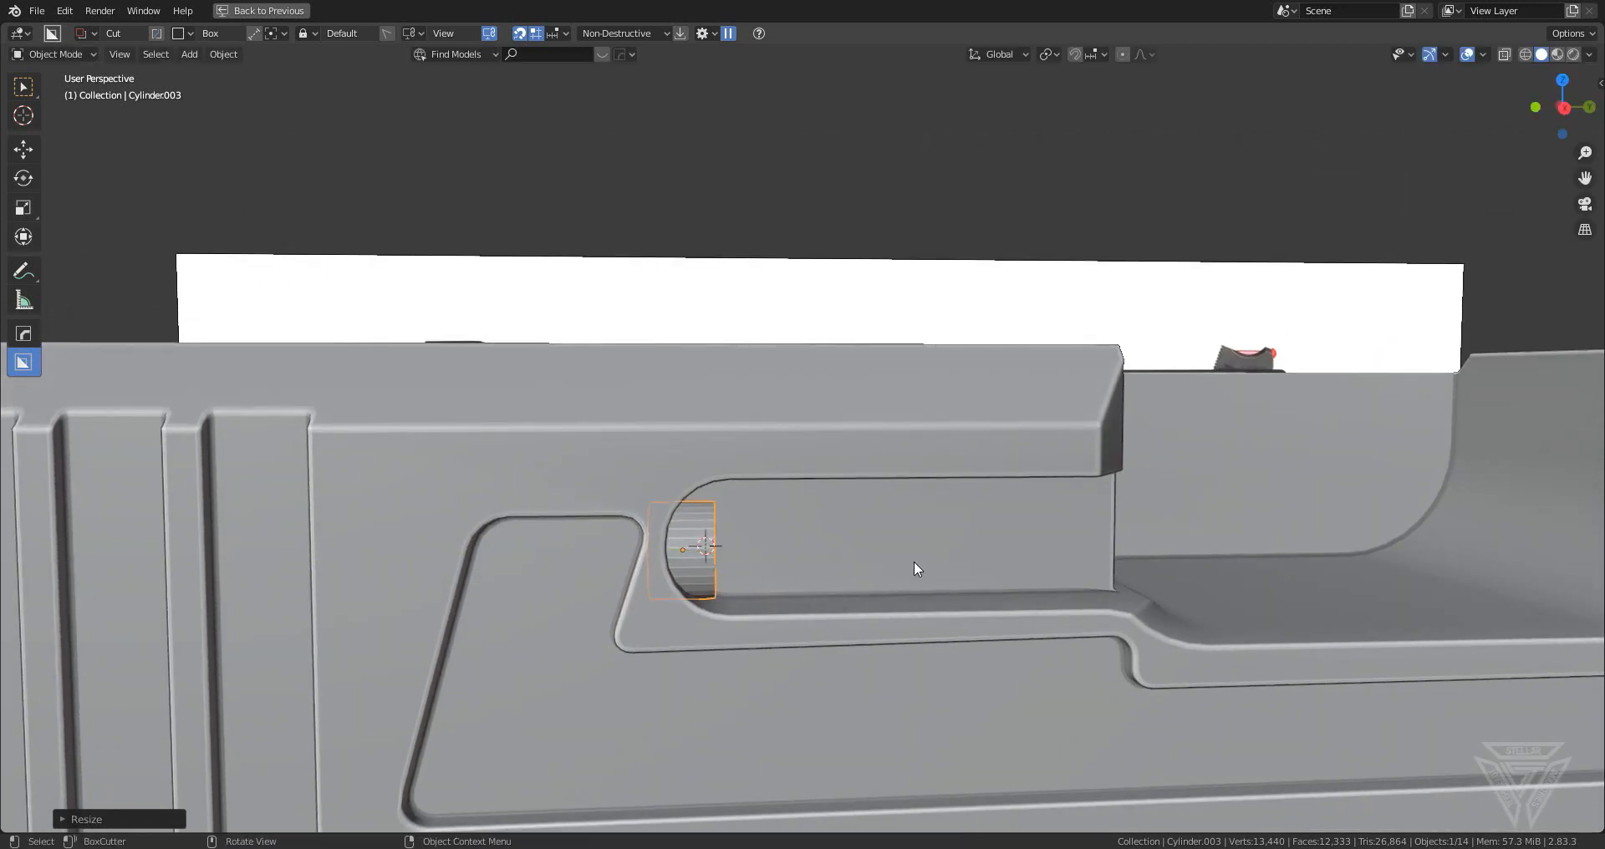
pyautogui.press('g')
pyautogui.press('y')
pyautogui.click(927, 623)
pyautogui.moveTo(928, 623); pyautogui.dragTo(782, 609, button='middle')
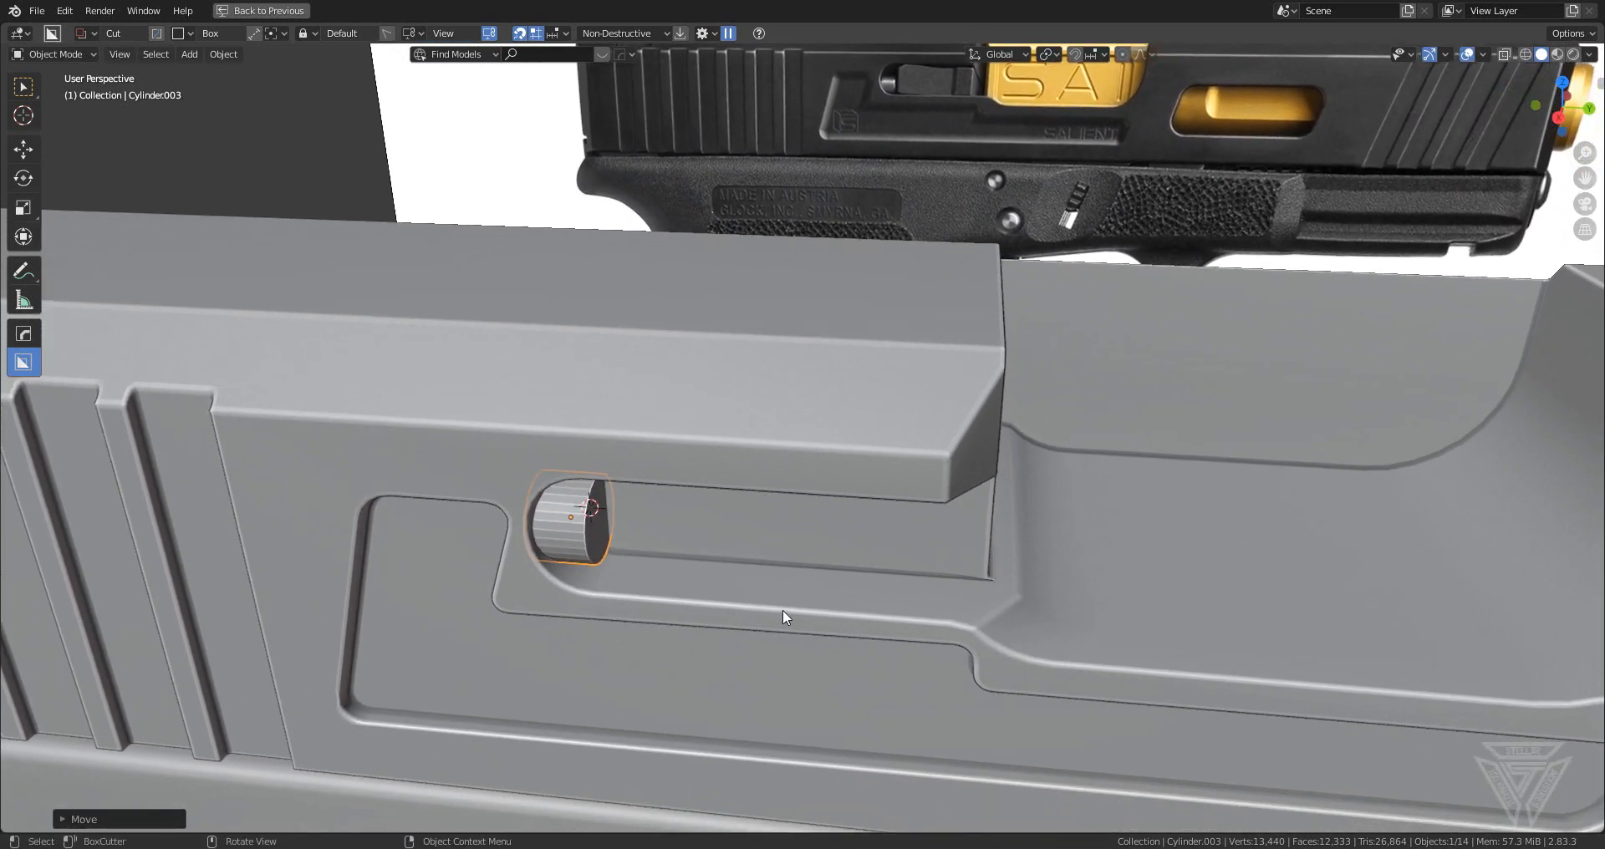
# - Shade the cylinder in the slide's extractor slot smooth and sharpen it with the HardOps sharpen operation
pyautogui.press('q')
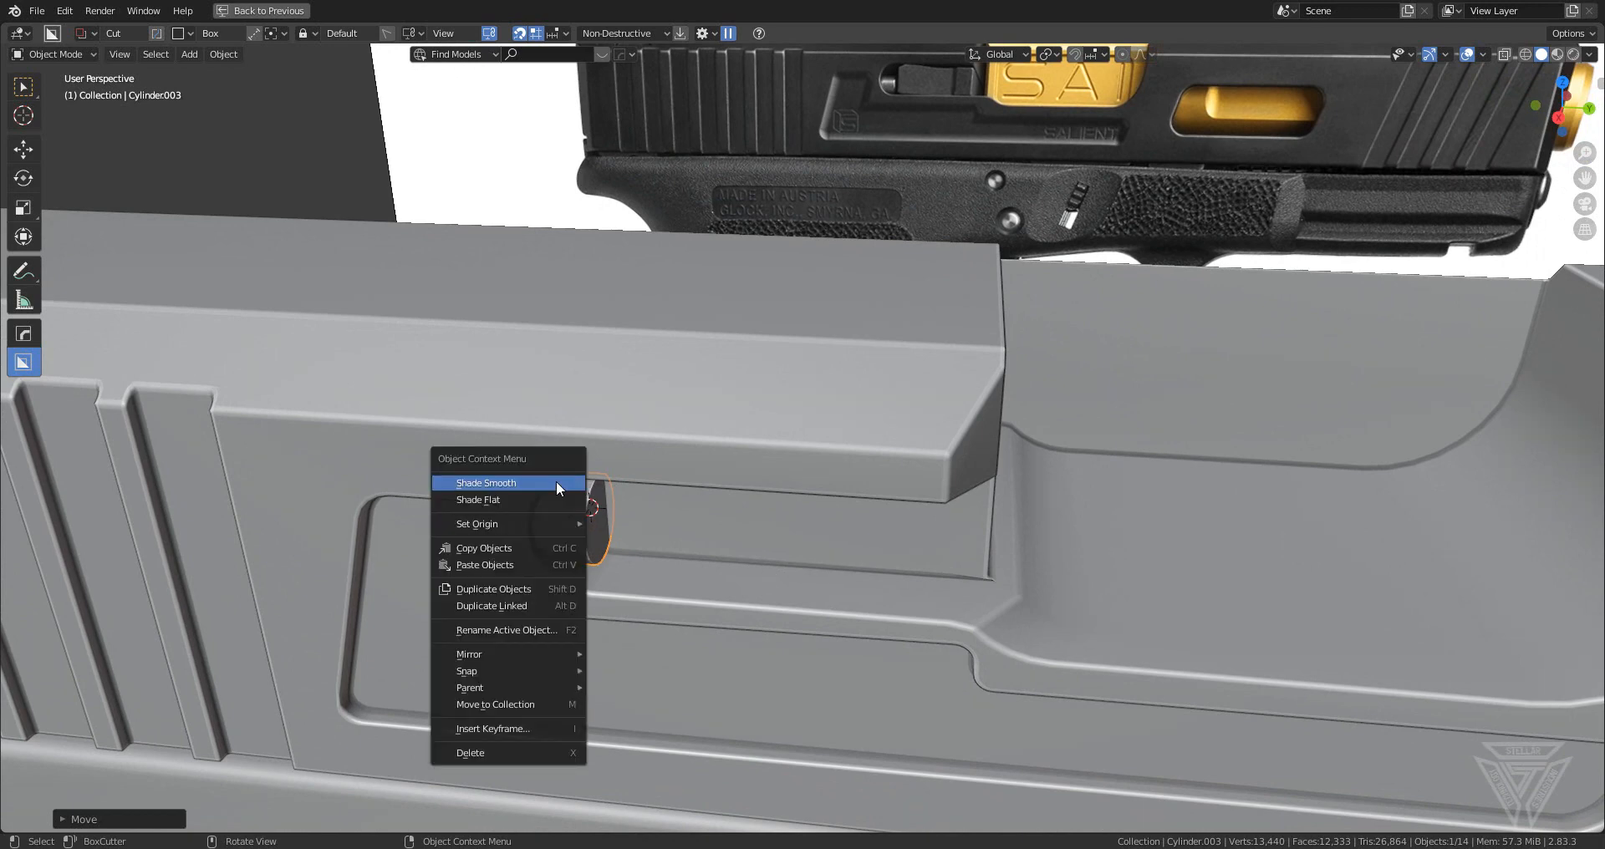
pyautogui.click(555, 480)
pyautogui.press('q')
pyautogui.click(568, 506)
# - Add a cube at the 3D cursor and scale it down to roughly the height of the extractor slot
pyautogui.moveTo(568, 507); pyautogui.dragTo(647, 478, button='middle')
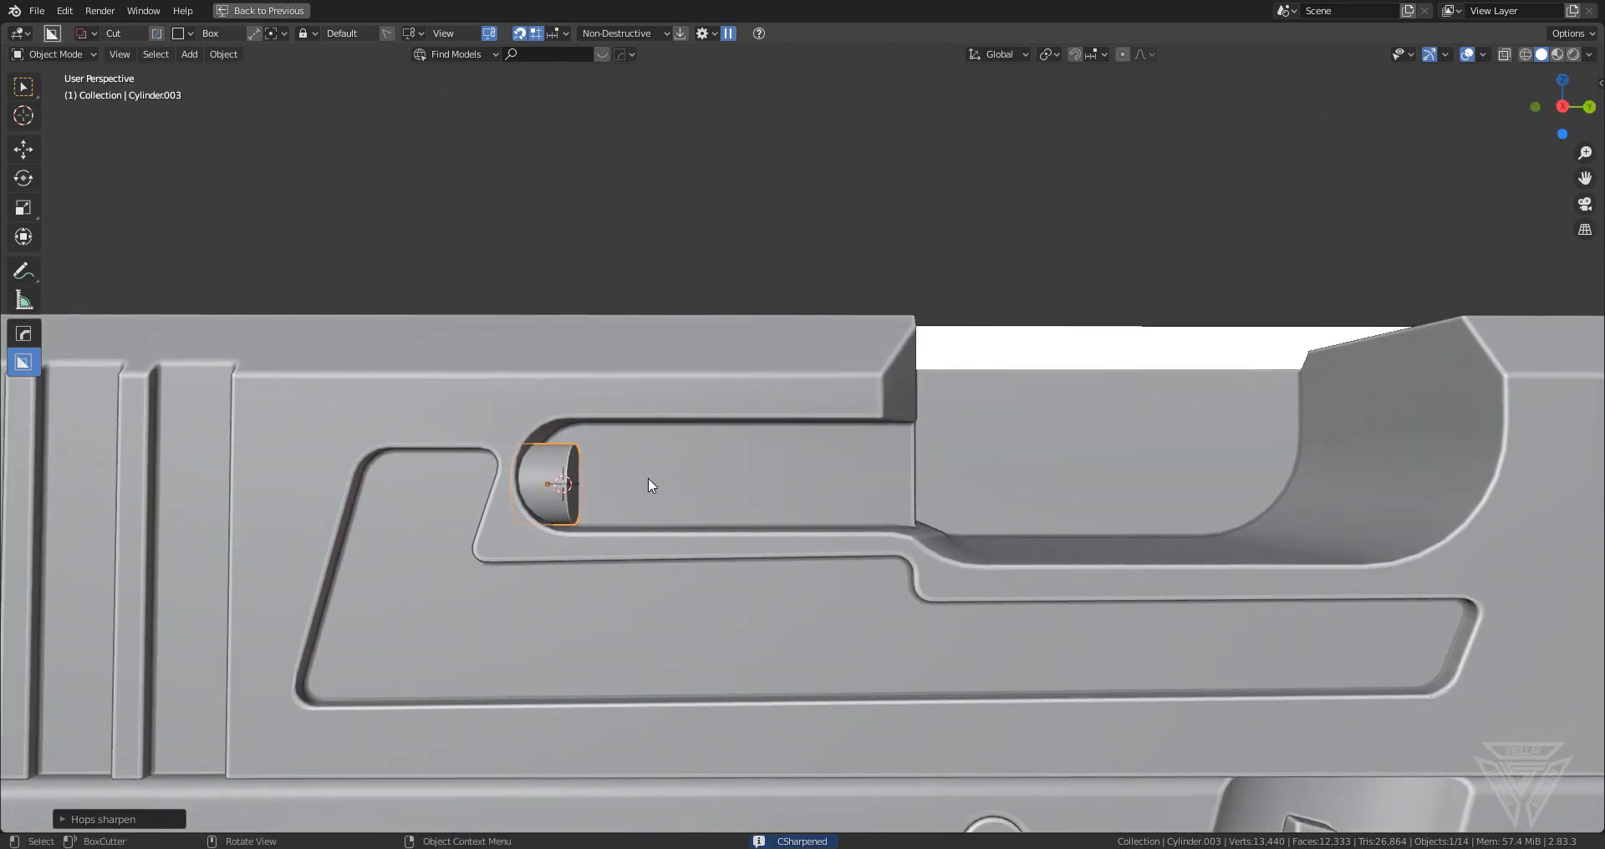
pyautogui.hotkey('shift', 'a')
pyautogui.moveTo(669, 475)
pyautogui.click(788, 493)
pyautogui.press('s')
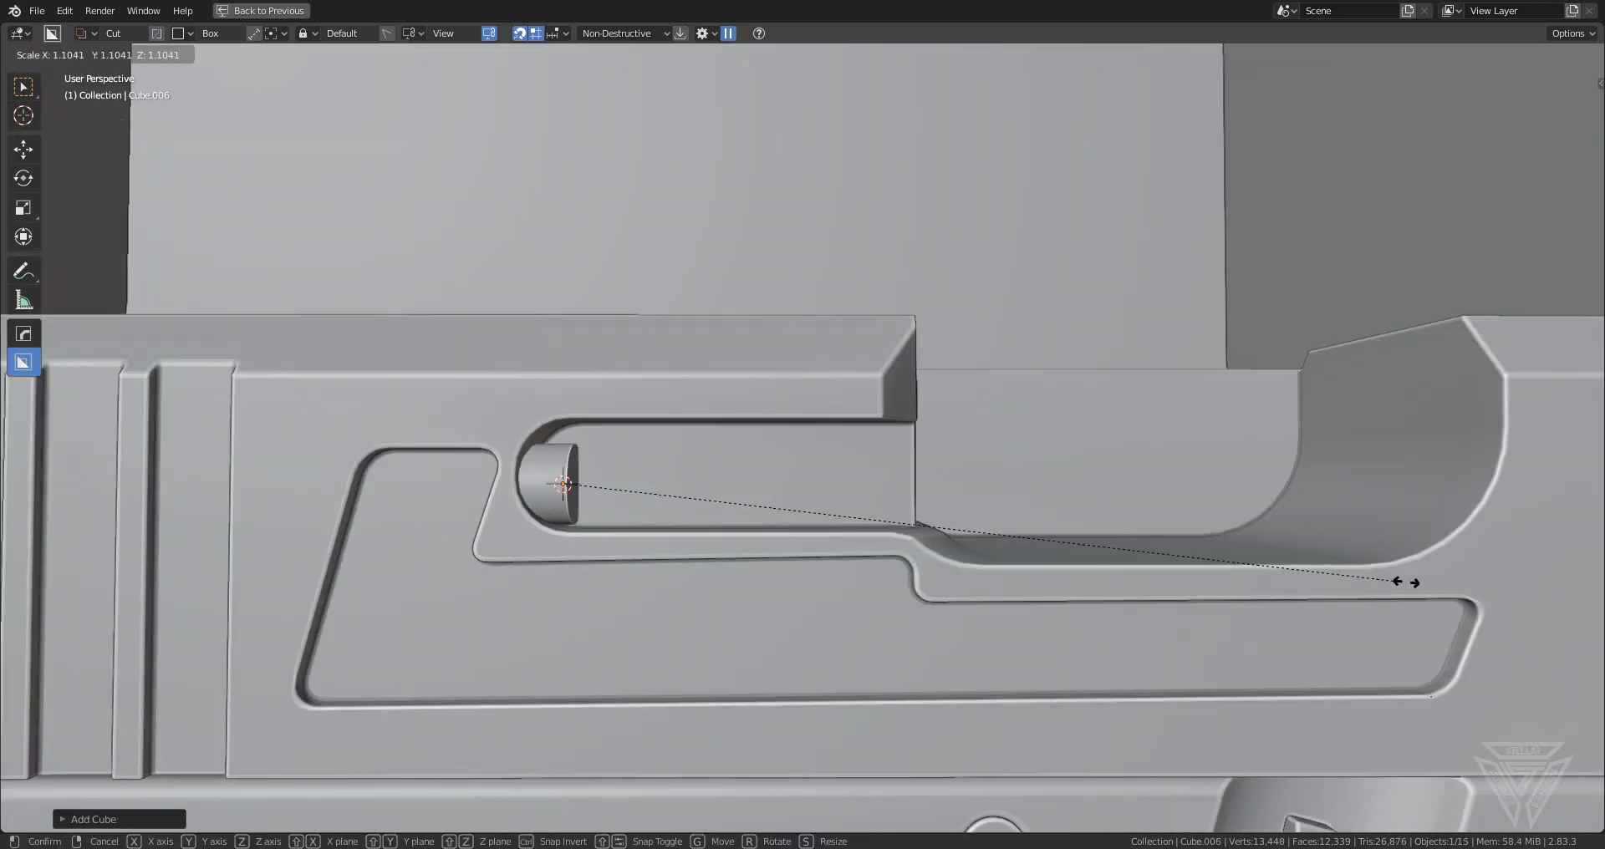
pyautogui.click(600, 492)
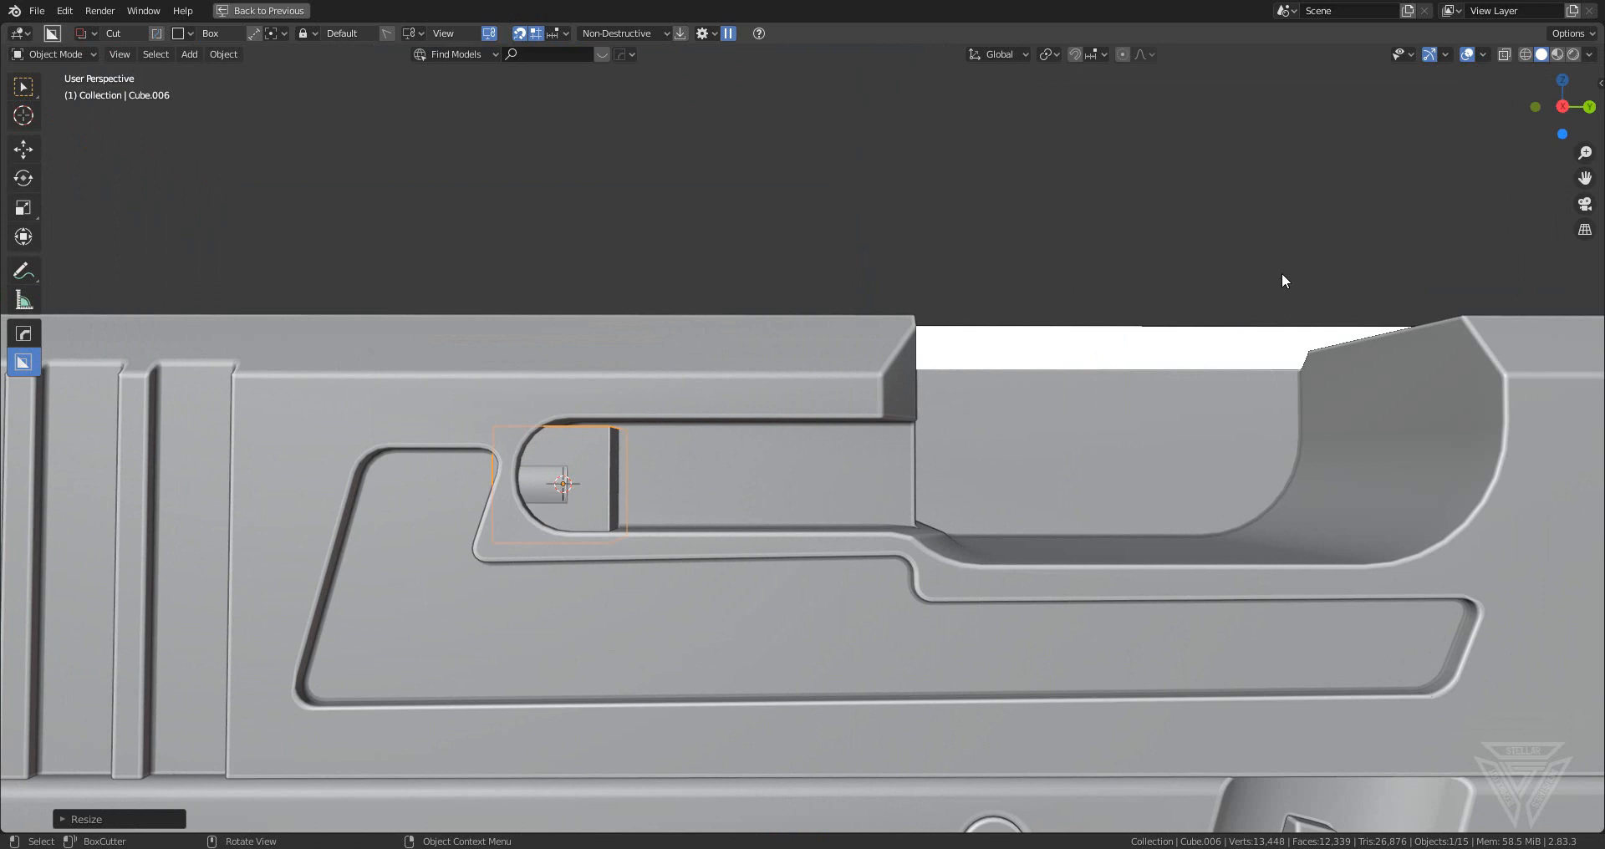
# - In the right orthographic view, move the cube forward into the slot, just ahead of the cylinder
pyautogui.click(1558, 120)
pyautogui.click(1557, 107)
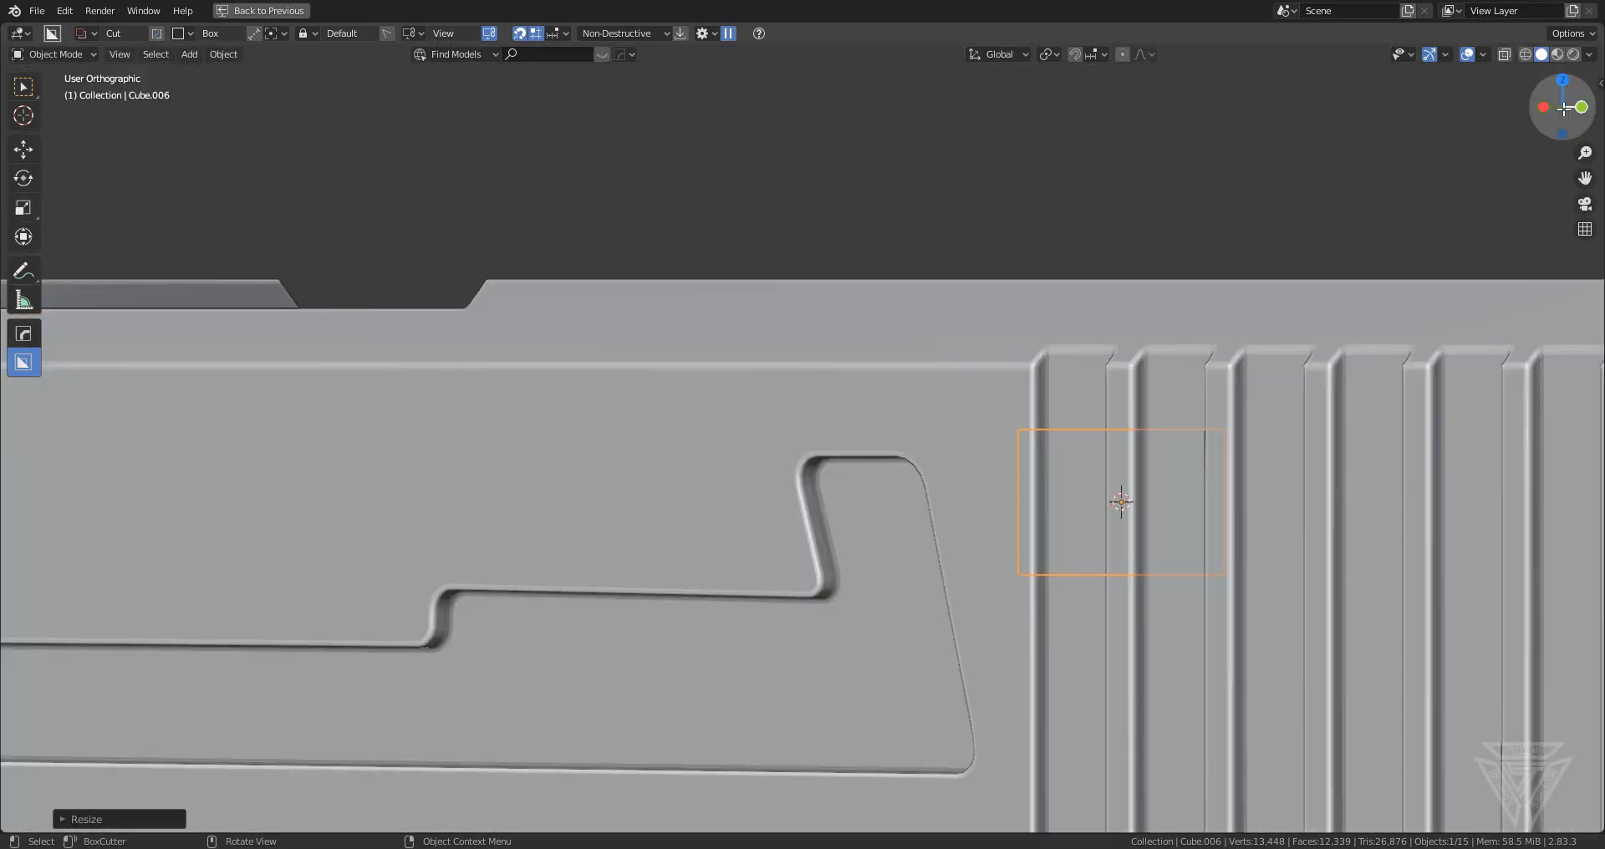
pyautogui.press('g')
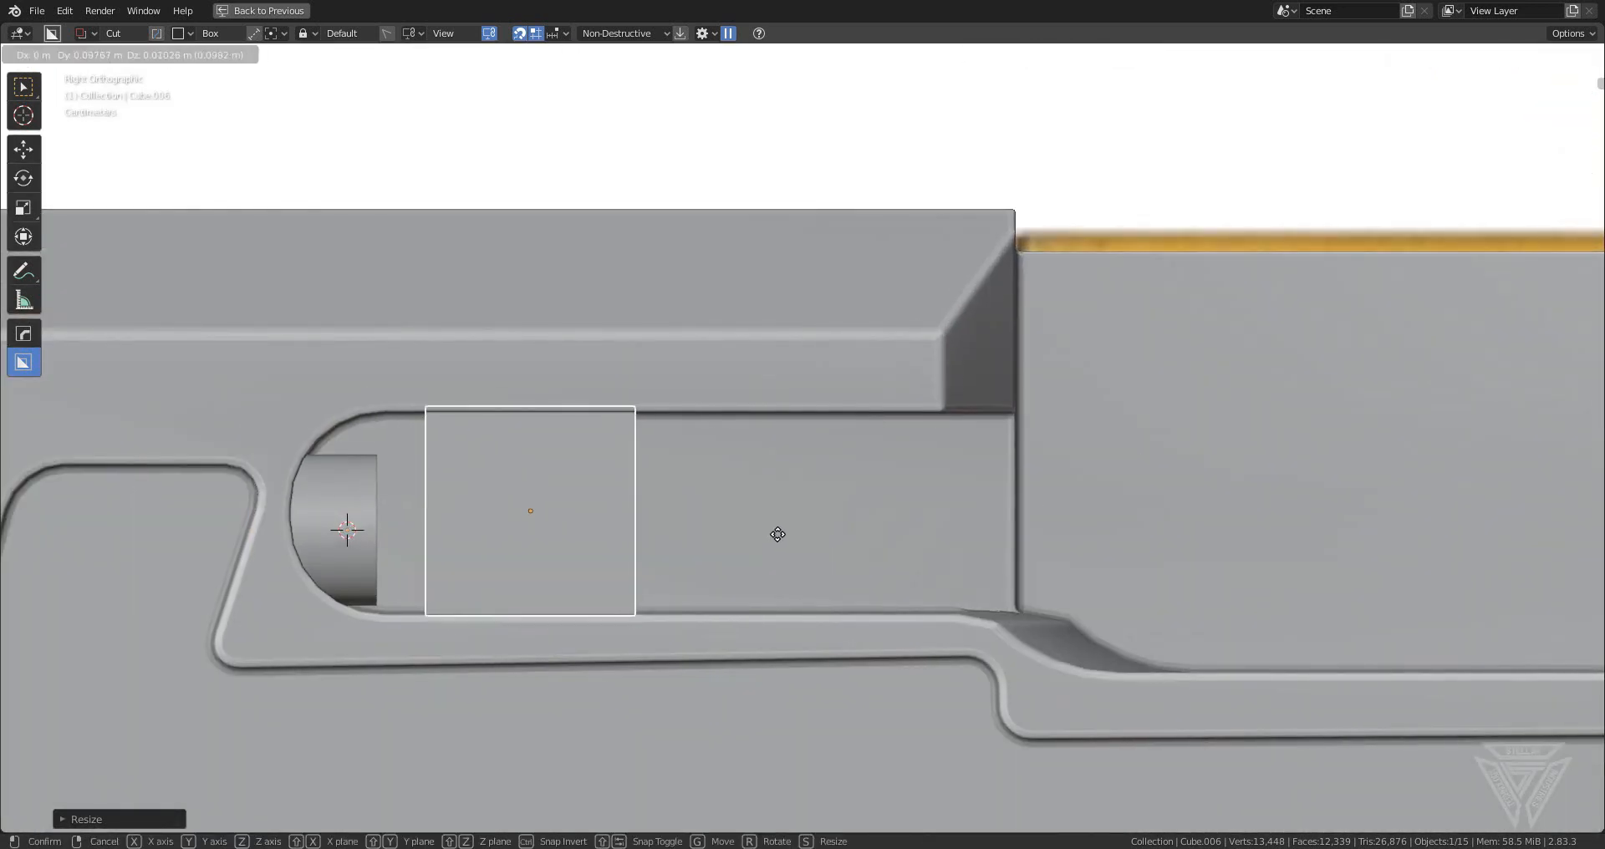
pyautogui.click(777, 541)
# - Scale the cube along Z to fit the slot's height, then align it vertically and place it against the cylinder
pyautogui.press('s')
pyautogui.press('z')
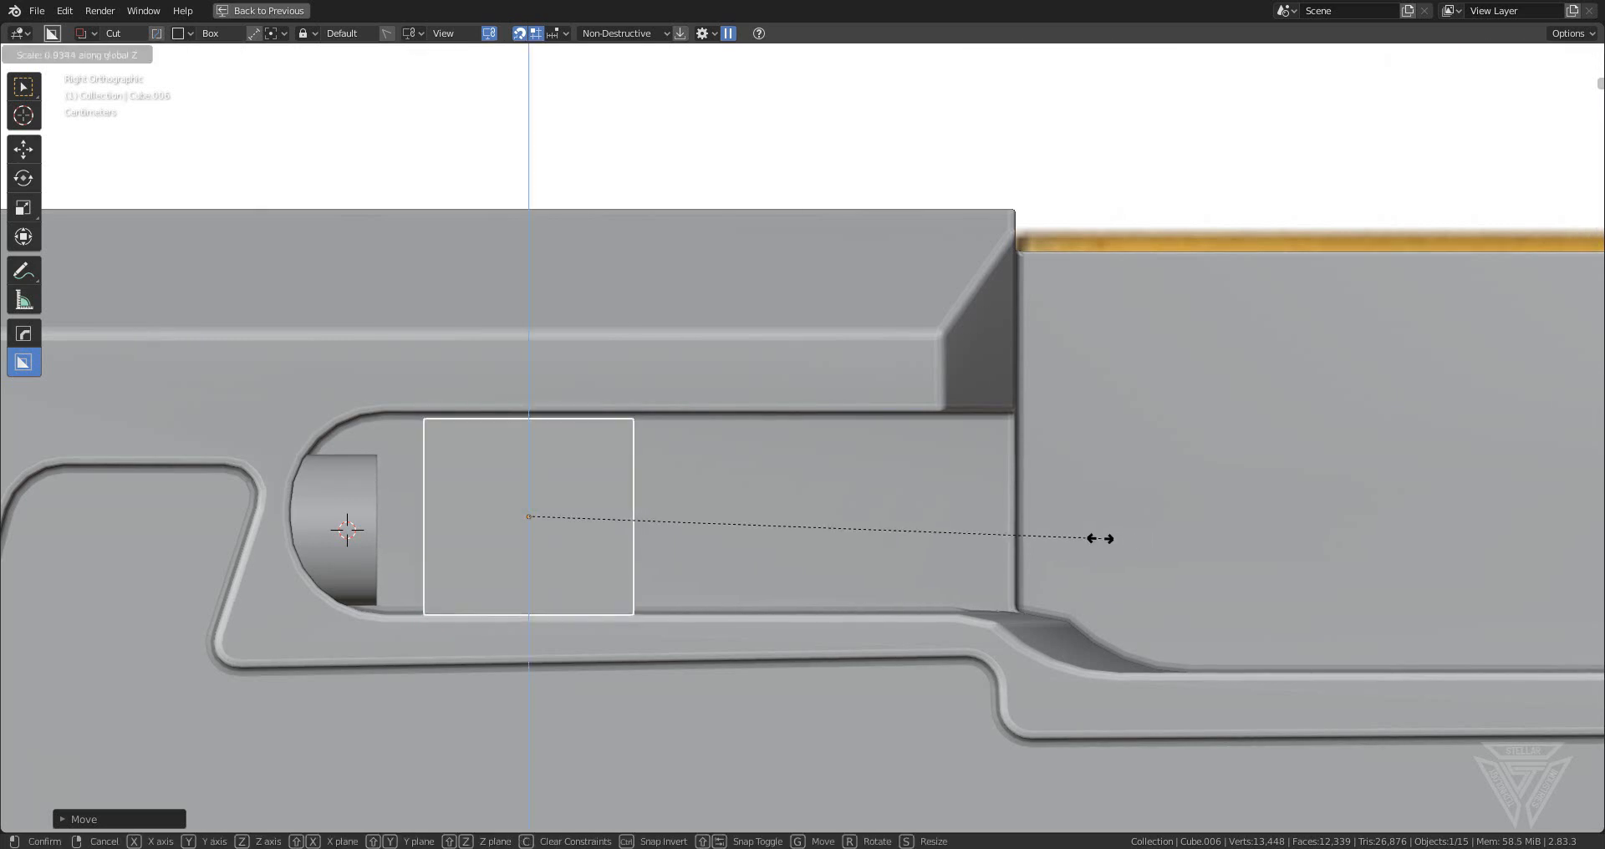
pyautogui.click(1097, 537)
pyautogui.press('g')
pyautogui.press('z')
pyautogui.press('z')
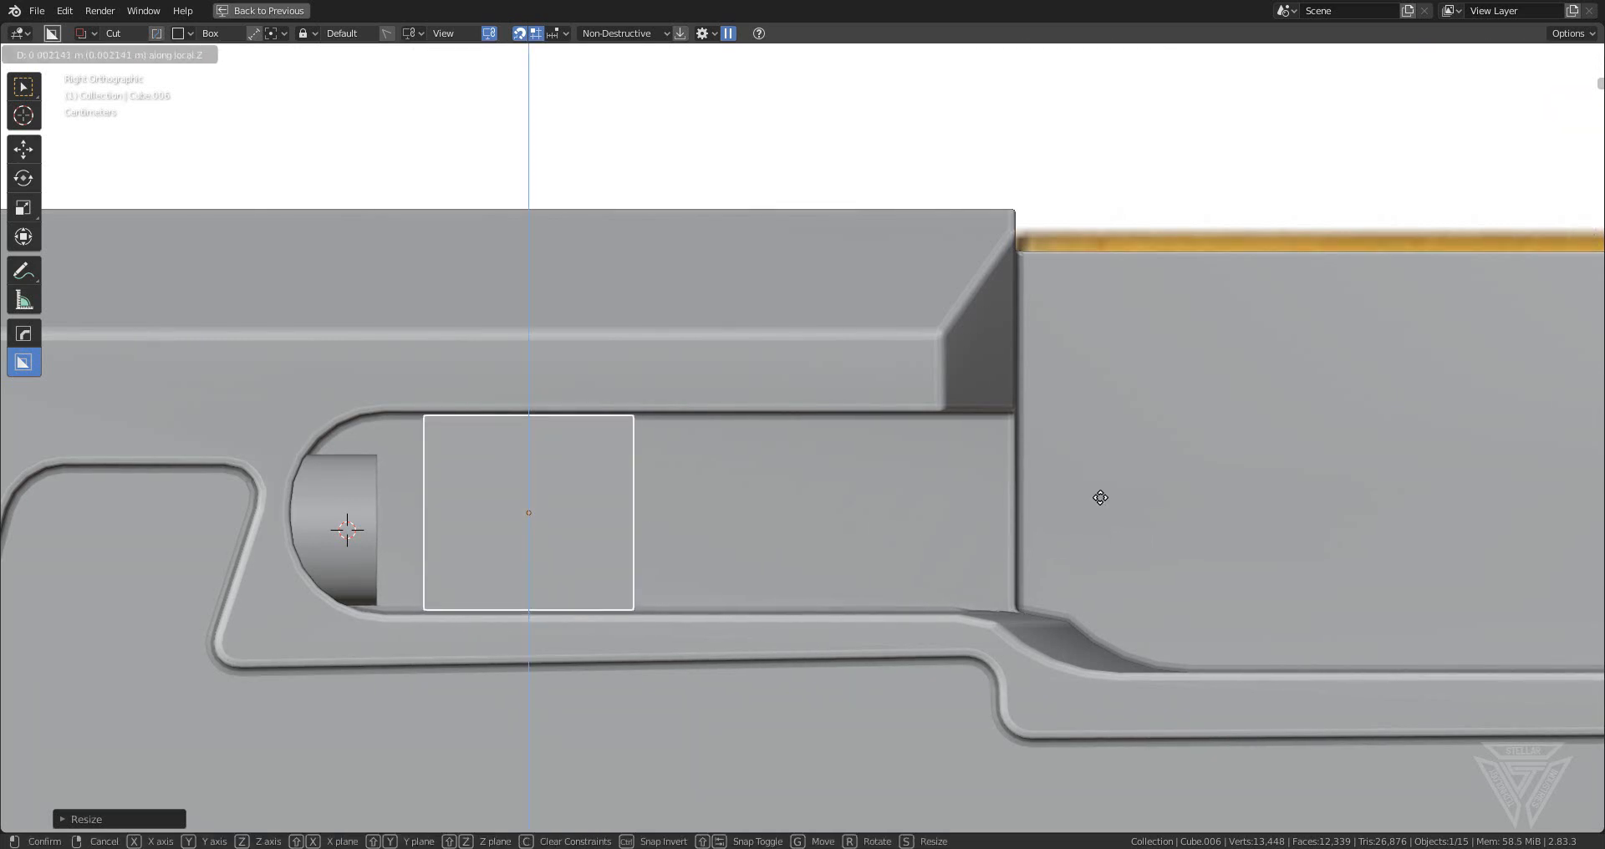
pyautogui.click(1099, 503)
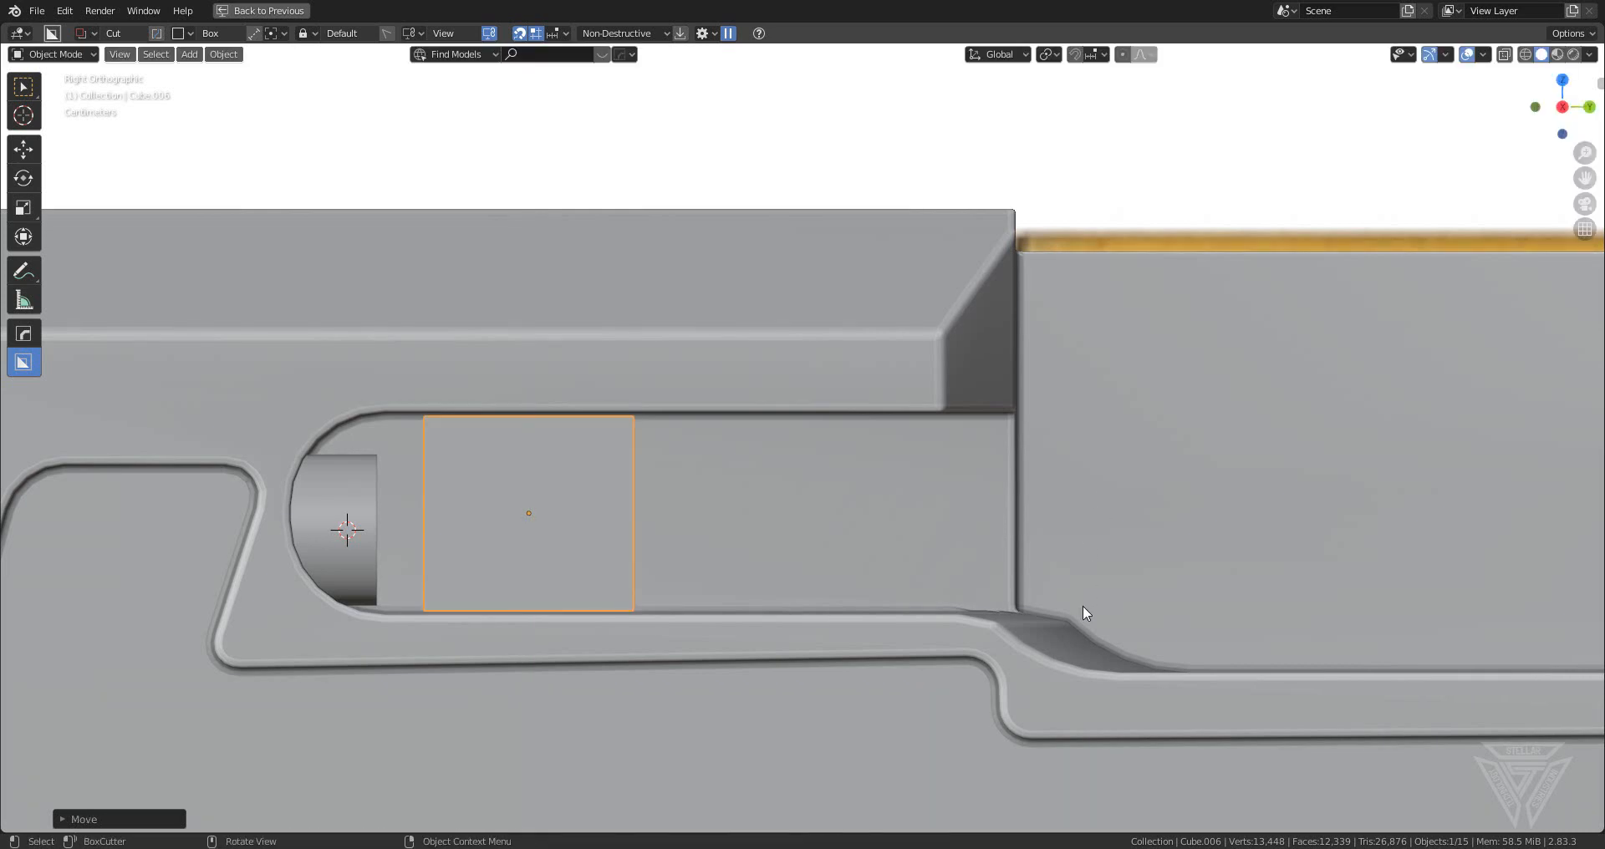
pyautogui.press('g')
pyautogui.click(1042, 609)
# - Narrow the cube along X to under half its width and shift it about 0.028 m outward along X
pyautogui.scroll(-5, 787, 529)
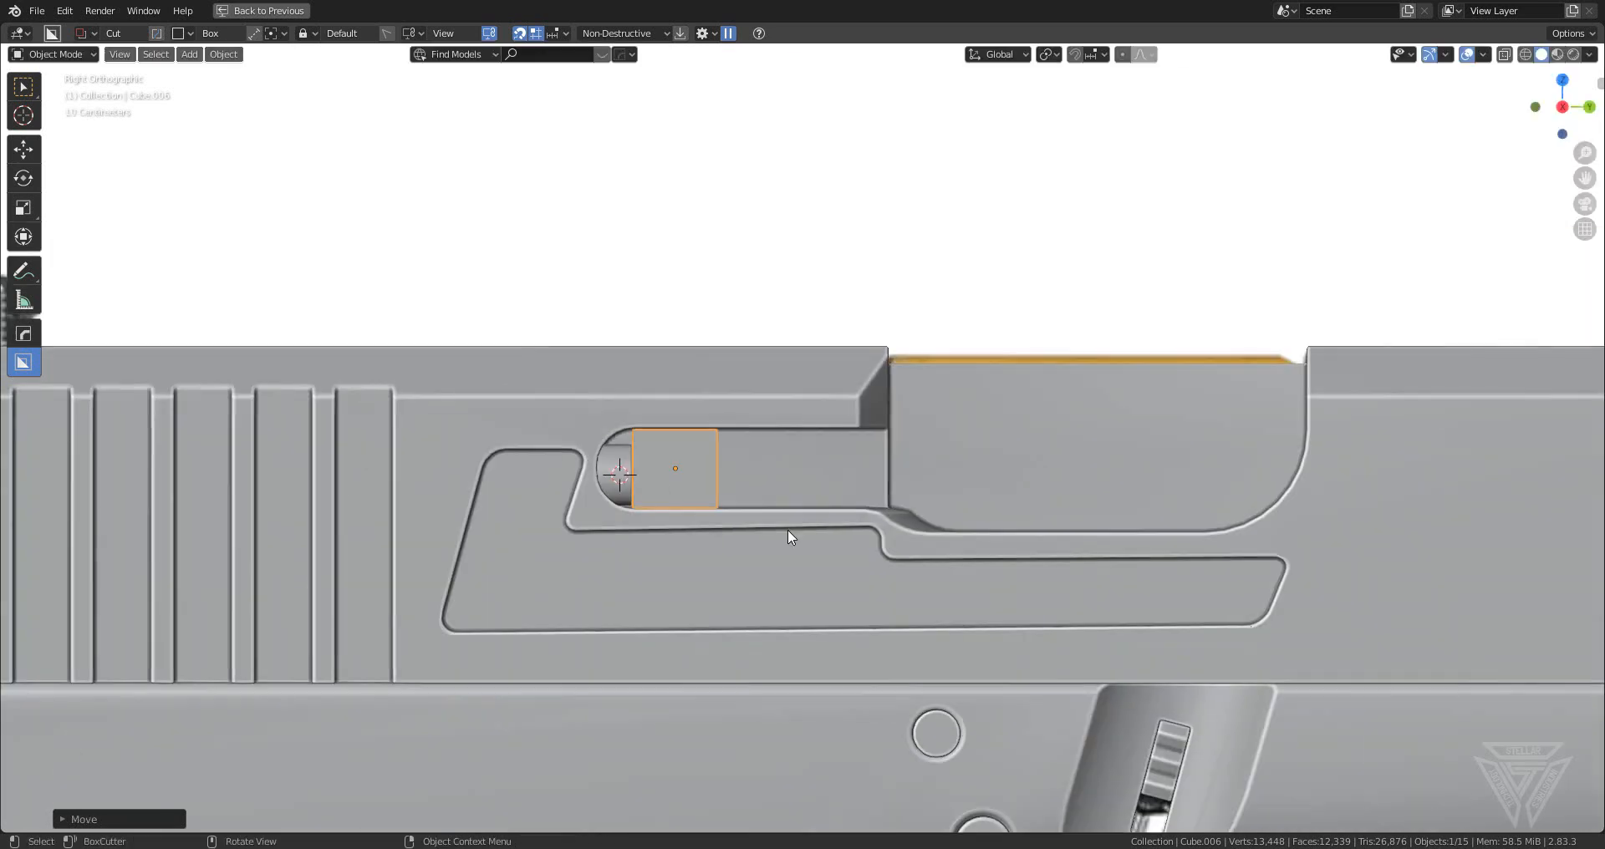
pyautogui.moveTo(787, 529); pyautogui.dragTo(659, 529, button='middle')
pyautogui.scroll(-3, 643, 544)
pyautogui.scroll(2, 678, 542)
pyautogui.scroll(2, 690, 523)
pyautogui.press('Tab')
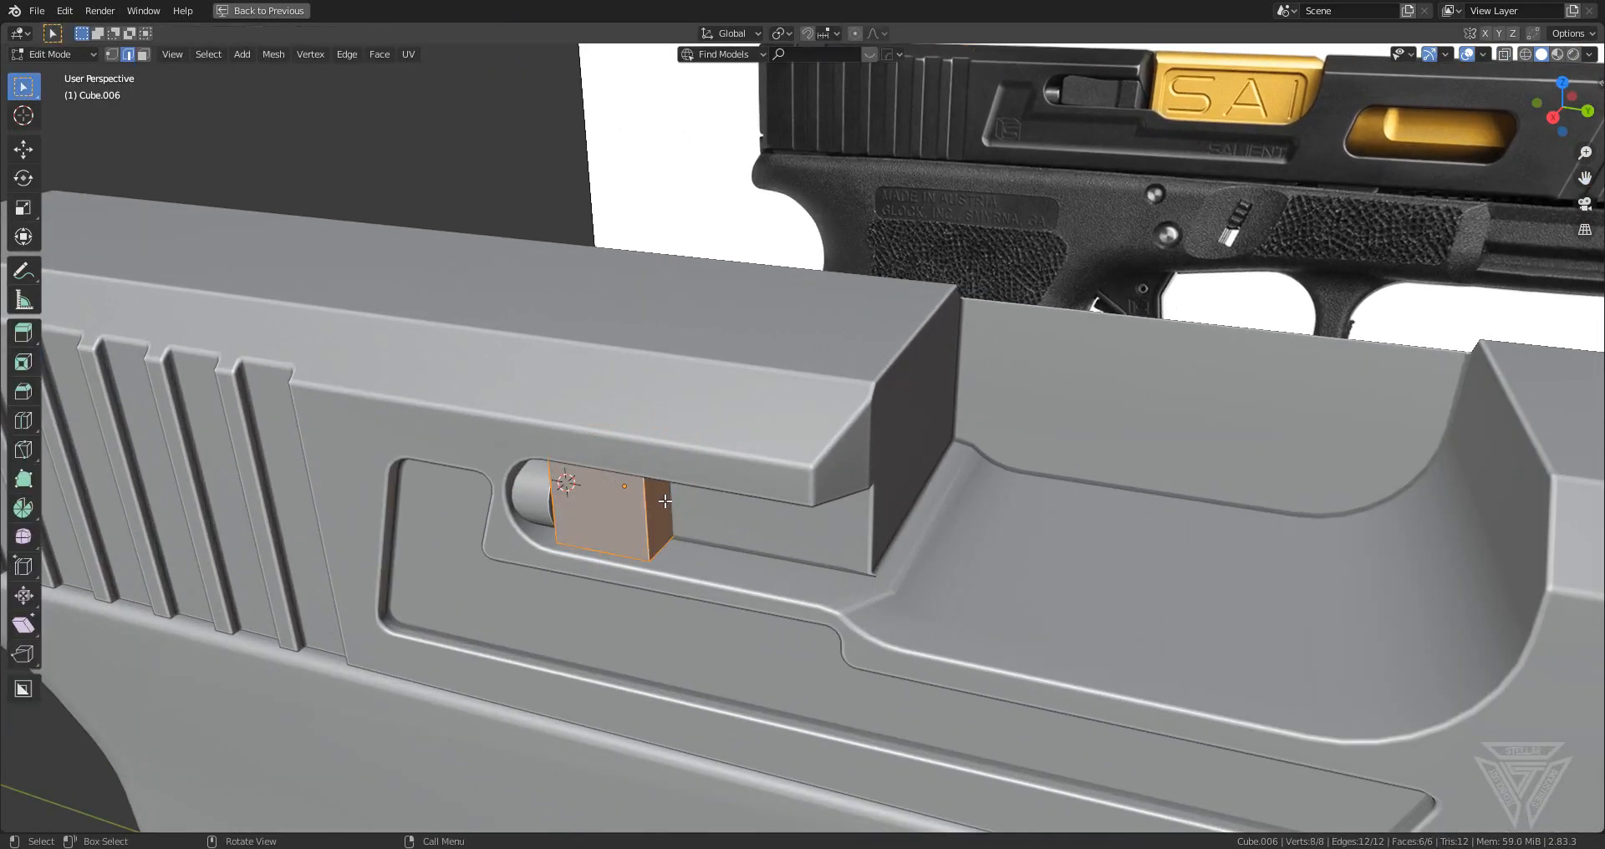
pyautogui.press('Tab')
pyautogui.moveTo(780, 500); pyautogui.dragTo(780, 476, button='middle')
pyautogui.press('s')
pyautogui.press('x')
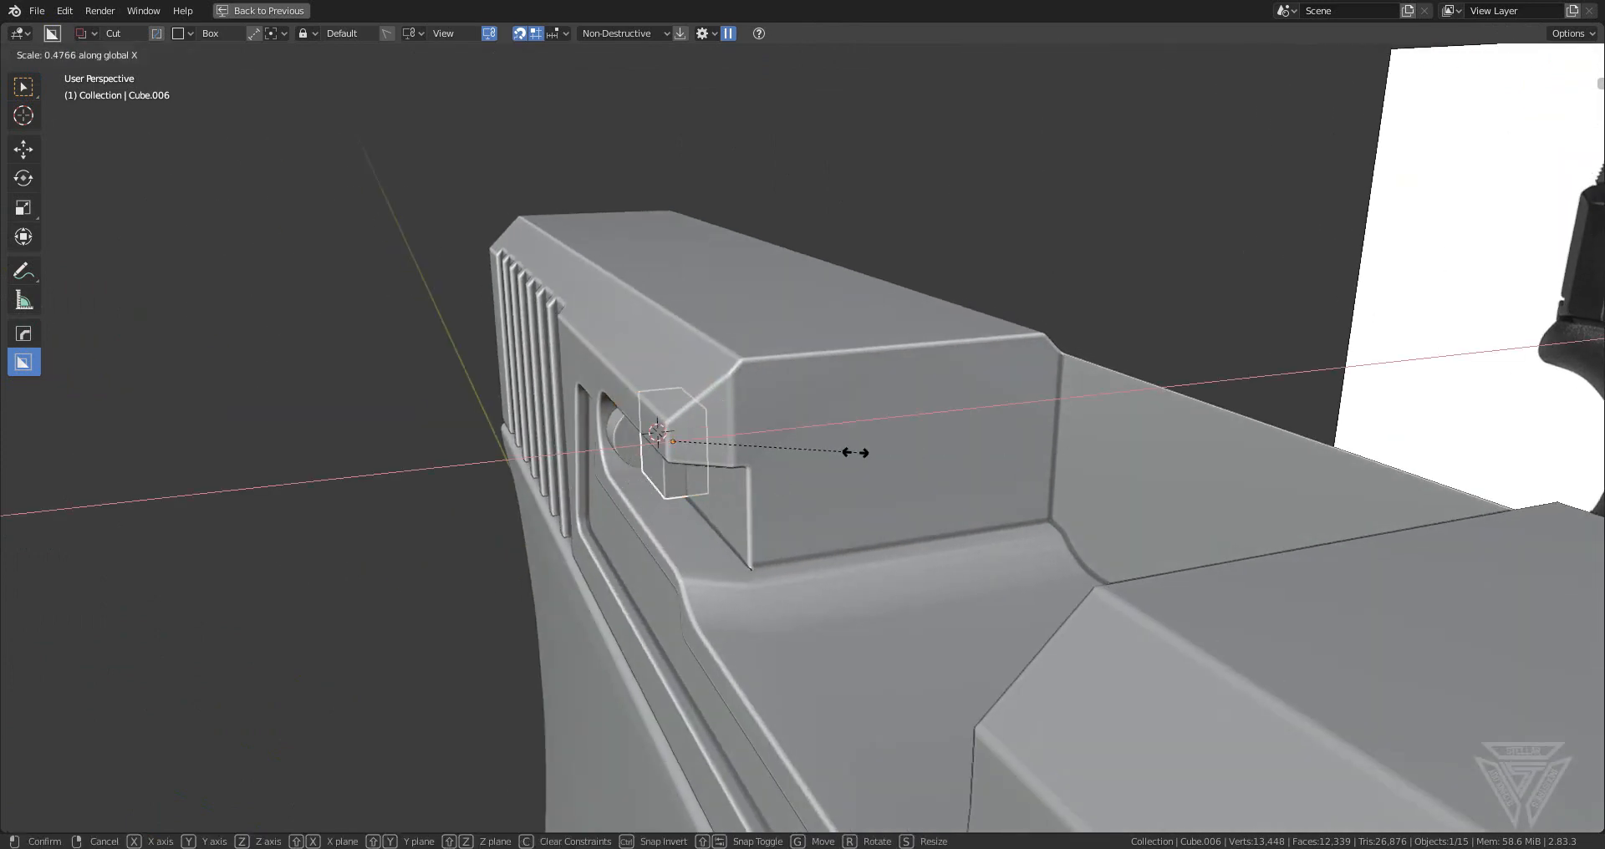
pyautogui.click(820, 453)
pyautogui.press('g')
pyautogui.press('x')
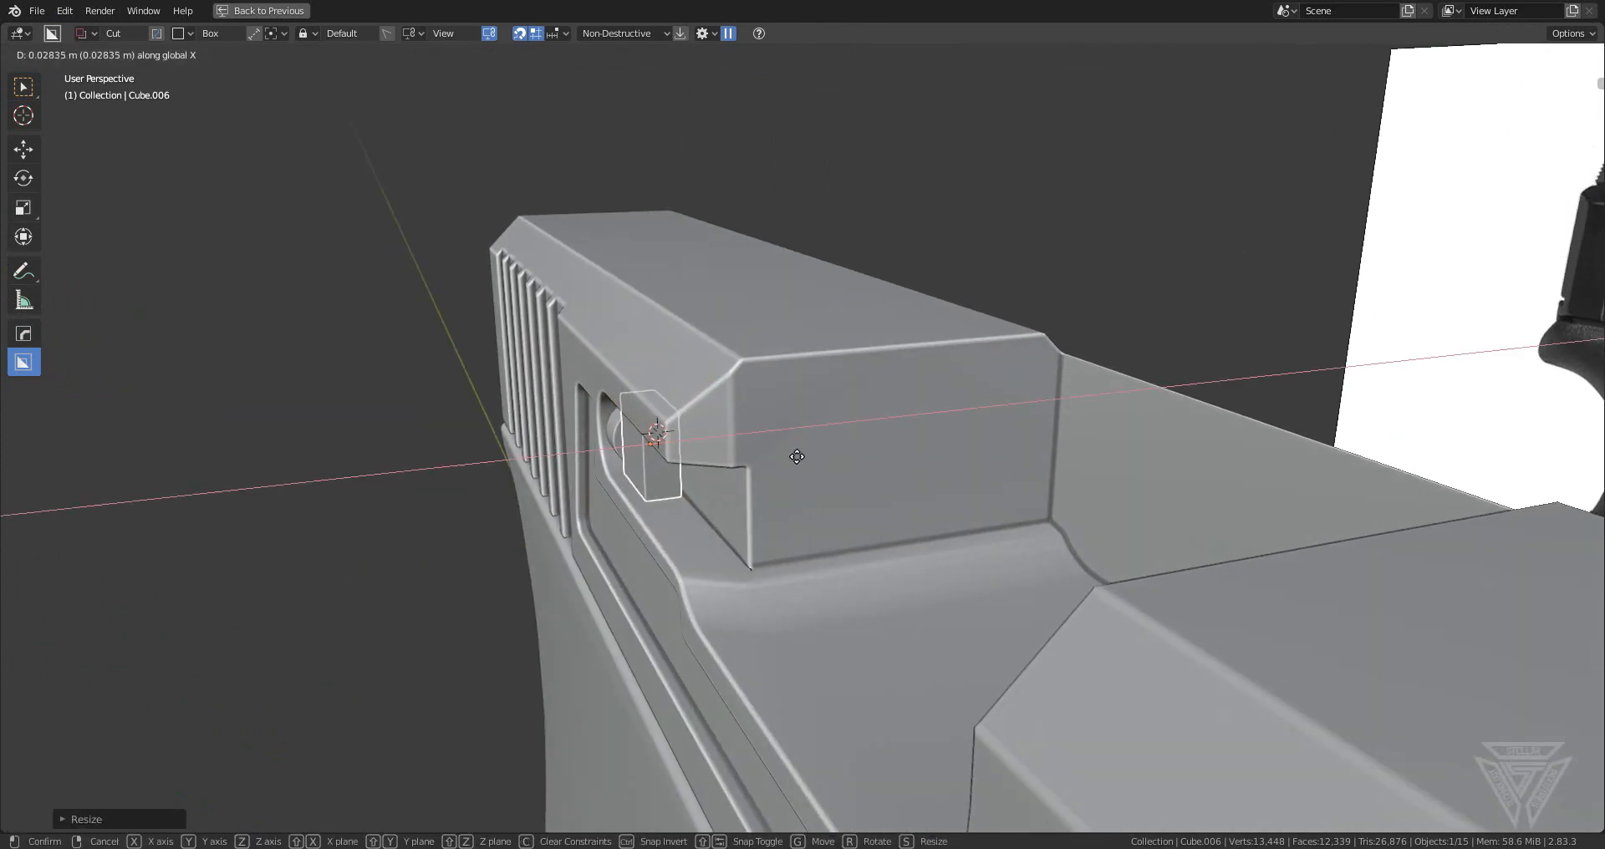
pyautogui.click(796, 456)
# - Lengthen the block by moving its front face along Y almost to the open end of the slot
pyautogui.moveTo(666, 495); pyautogui.dragTo(710, 511, button='middle')
pyautogui.press('Tab')
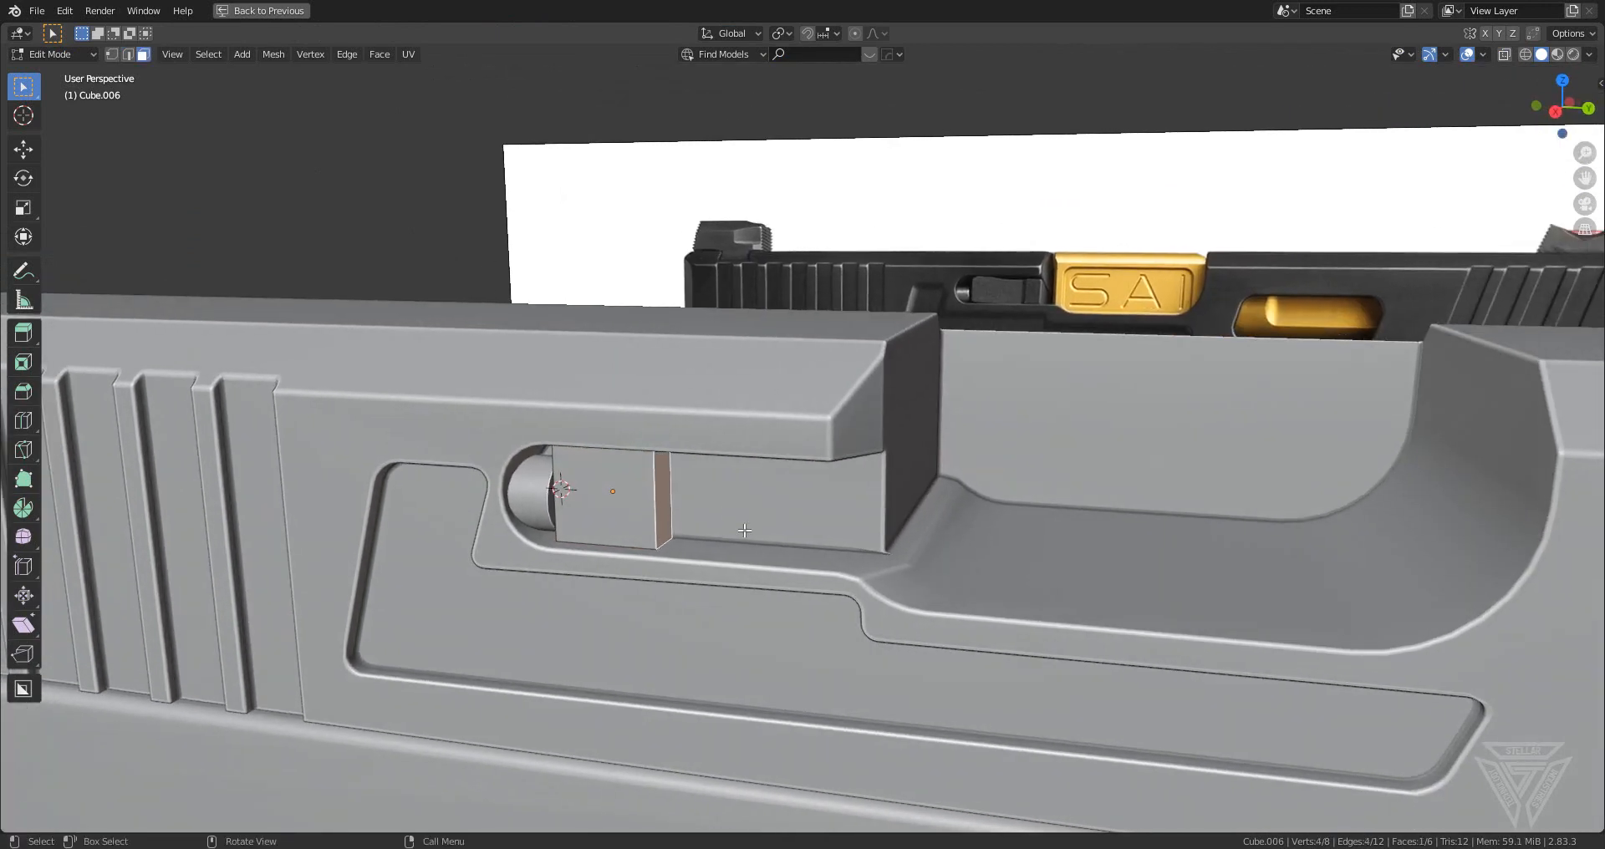
pyautogui.press('g')
pyautogui.press('y')
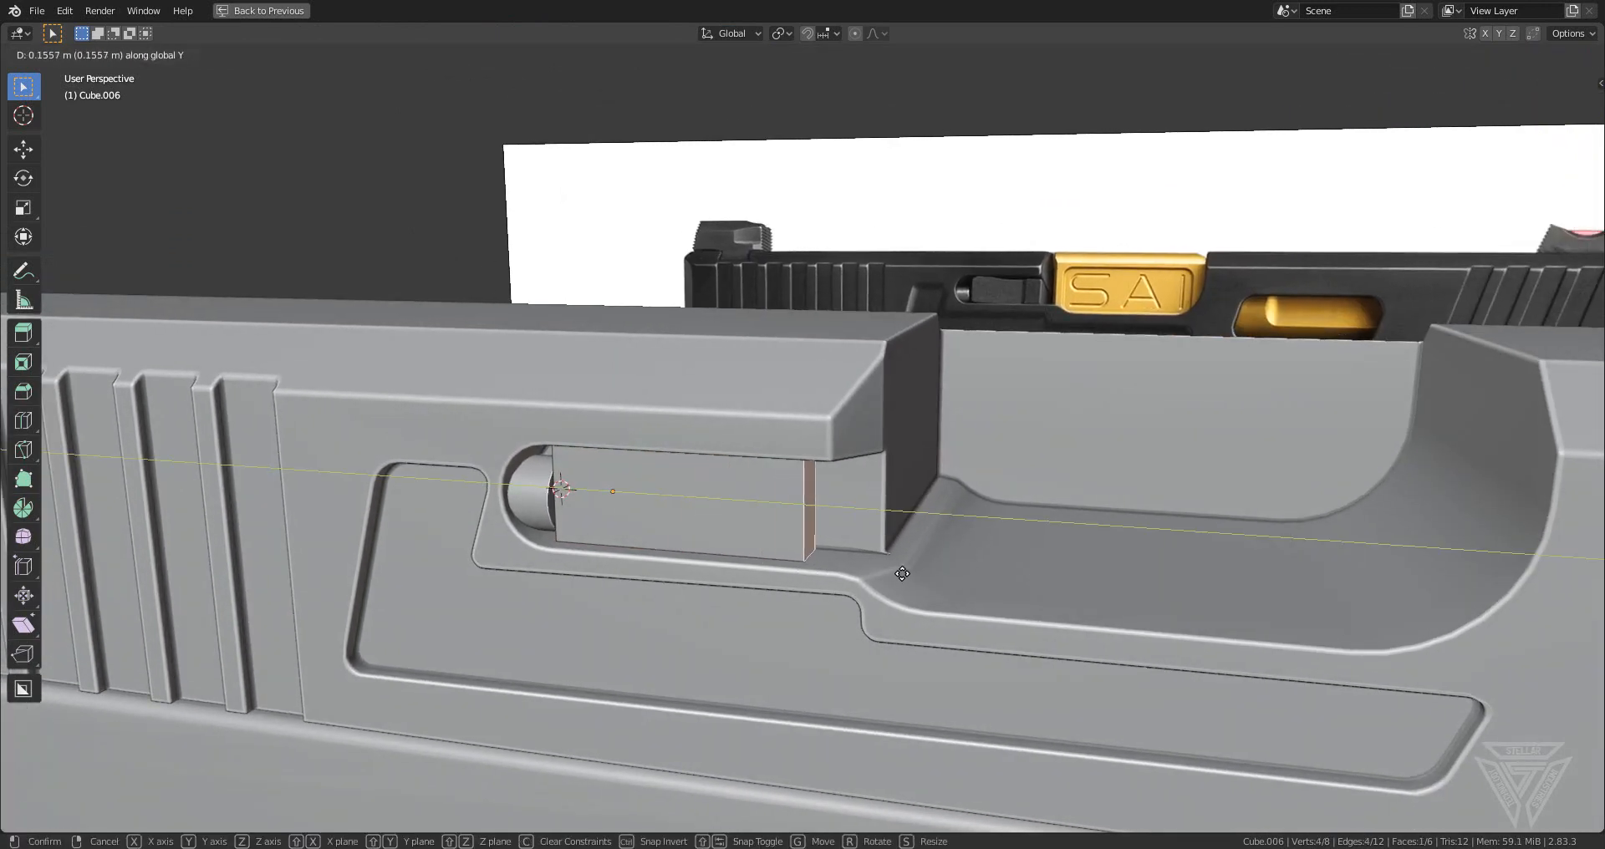
pyautogui.click(914, 575)
# - Extrude the block's front face about 0.068 m and shift the new end along X to angle the tip
pyautogui.moveTo(906, 574); pyautogui.dragTo(841, 526, button='middle')
pyautogui.press('e')
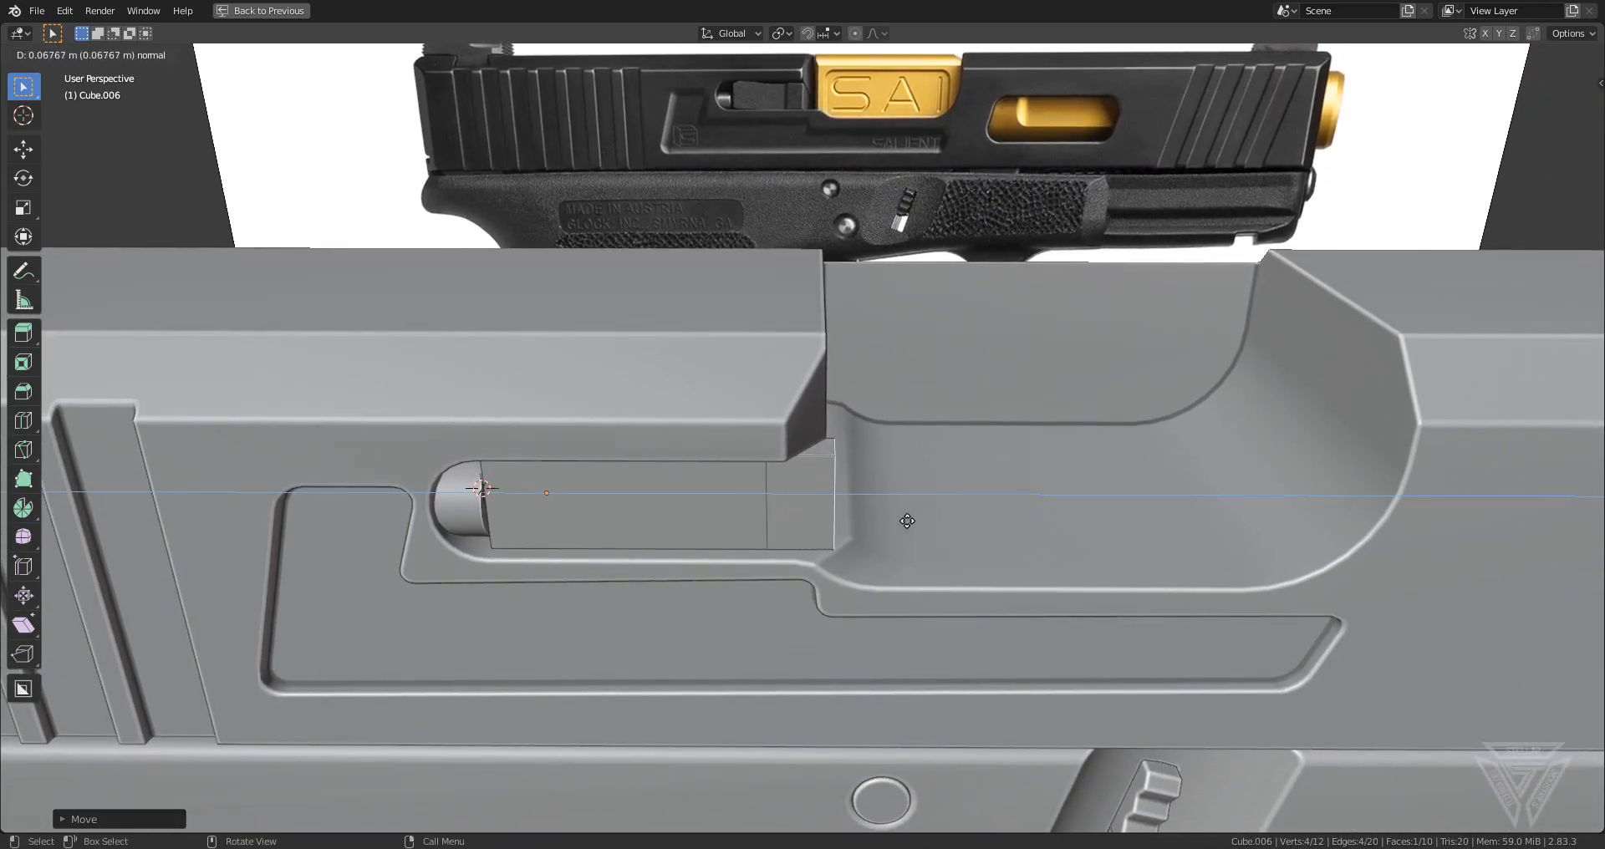
pyautogui.click(907, 521)
pyautogui.moveTo(907, 520); pyautogui.dragTo(965, 509, button='middle')
pyautogui.press('g')
pyautogui.press('x')
pyautogui.click(916, 520)
# - Bevel the vertical edge where the extractor block's angled tip begins, using 6 segments
pyautogui.moveTo(797, 522); pyautogui.dragTo(769, 501, button='middle')
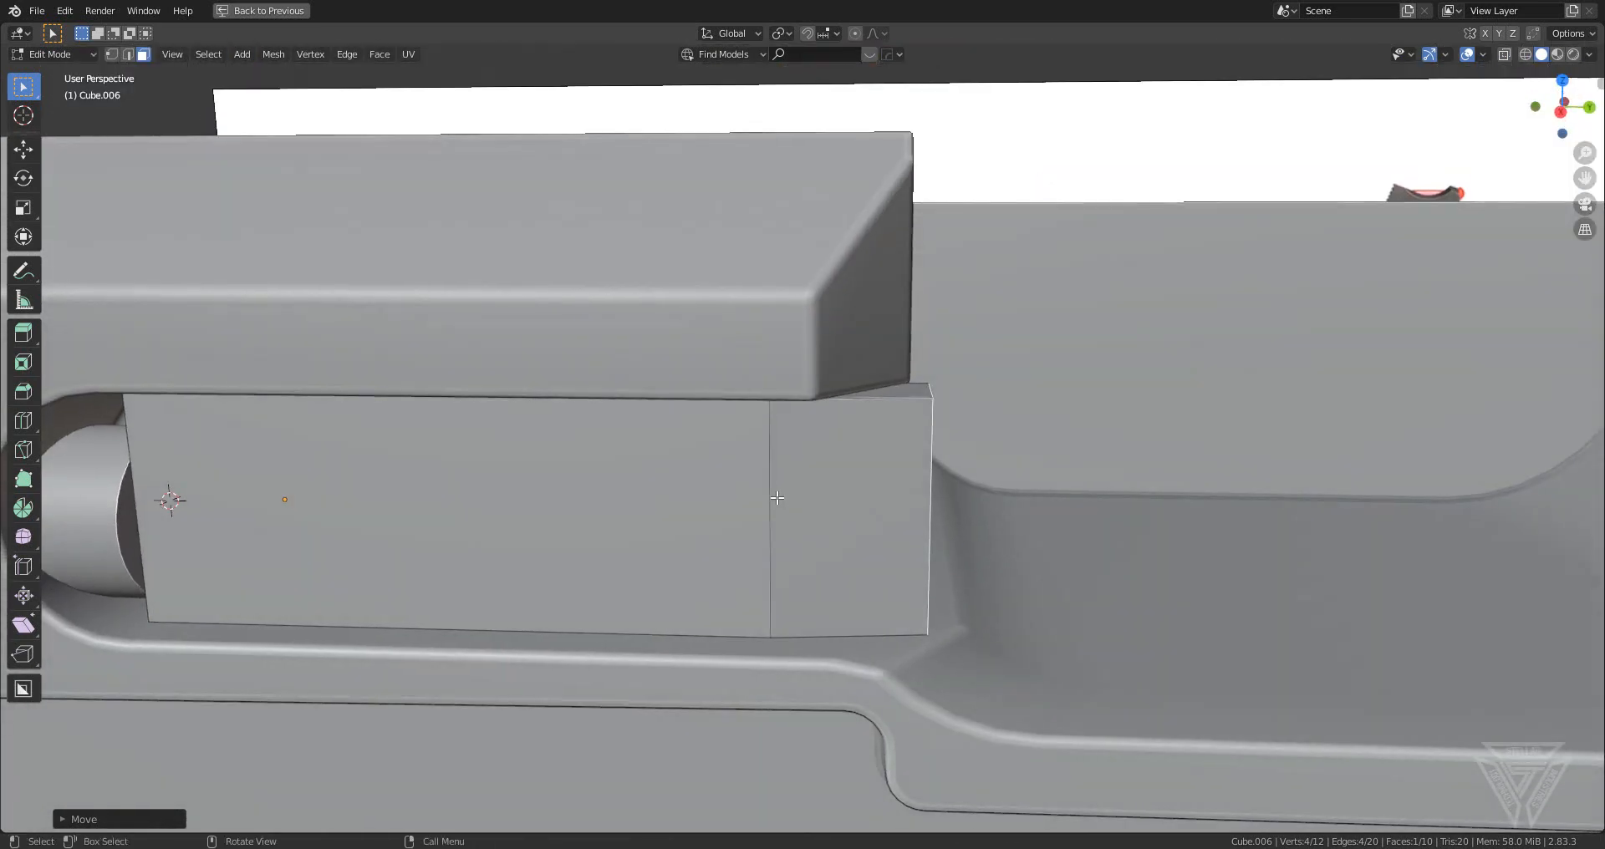
pyautogui.press('2')
pyautogui.click(766, 491)
pyautogui.hotkey('ctrl', 'b')
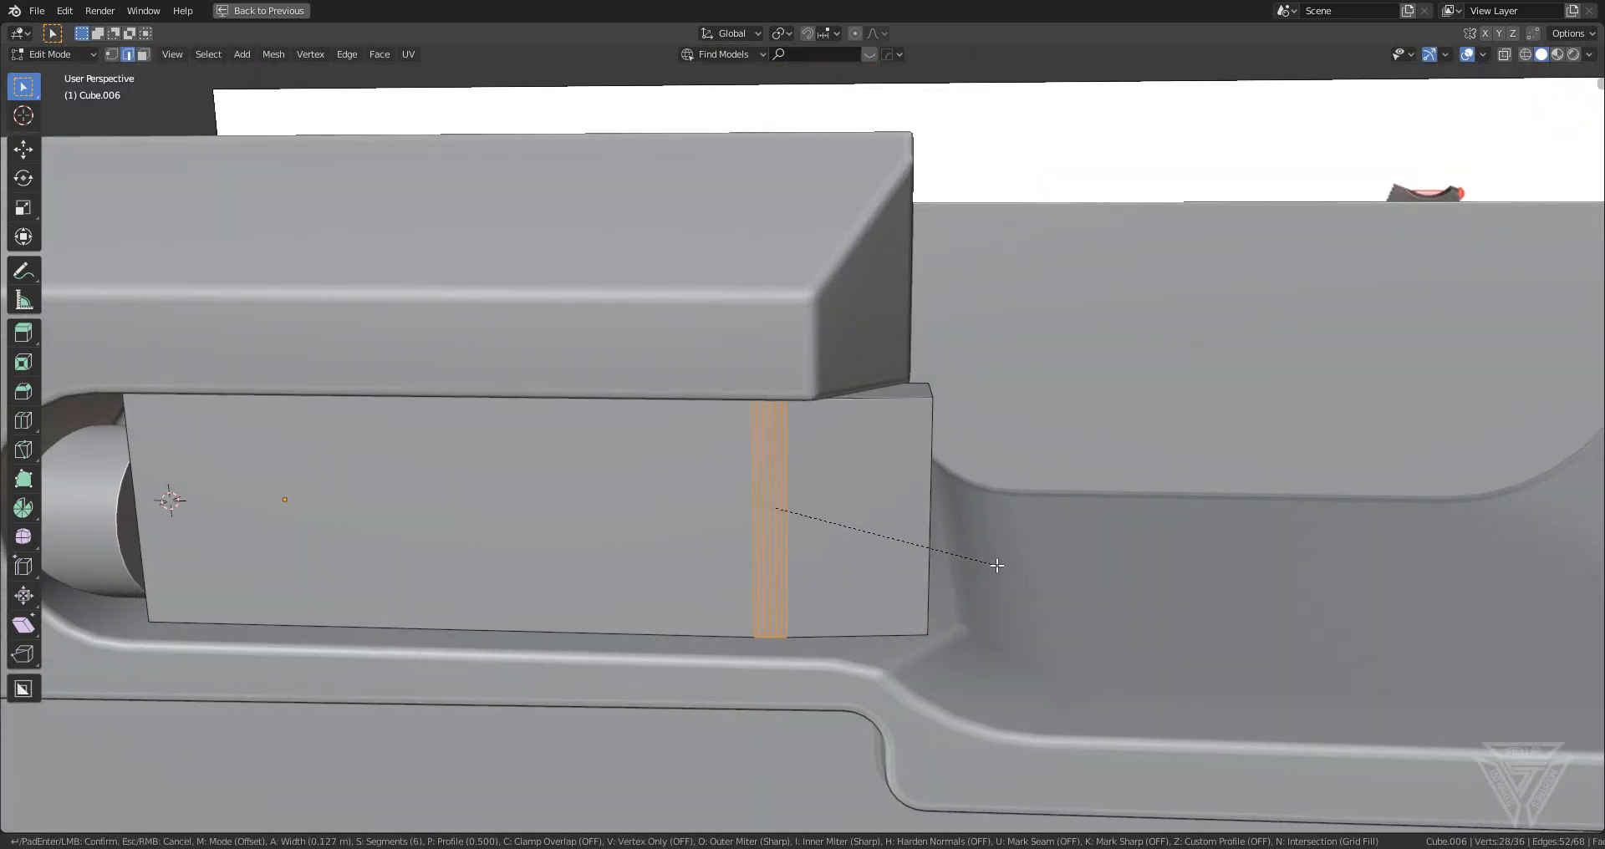
pyautogui.click(991, 567)
pyautogui.moveTo(755, 504); pyautogui.dragTo(861, 568, button='middle')
pyautogui.press('Tab')
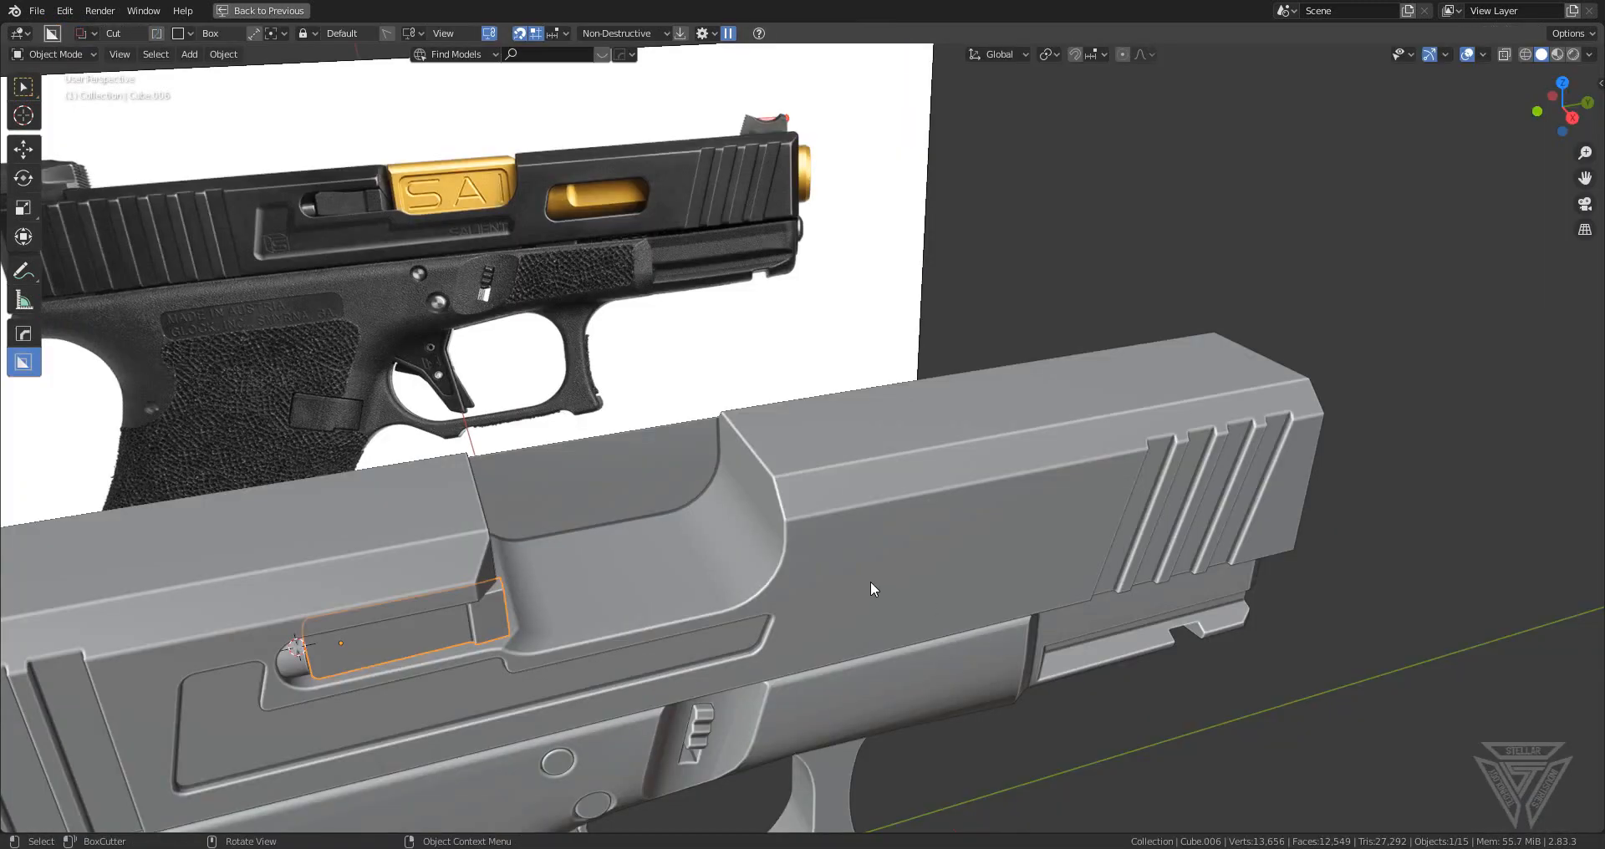
# - Select the slide and run HardOps Csharp on it to apply its modifiers, keeping the bevel
pyautogui.moveTo(871, 582); pyautogui.dragTo(933, 548, button='middle')
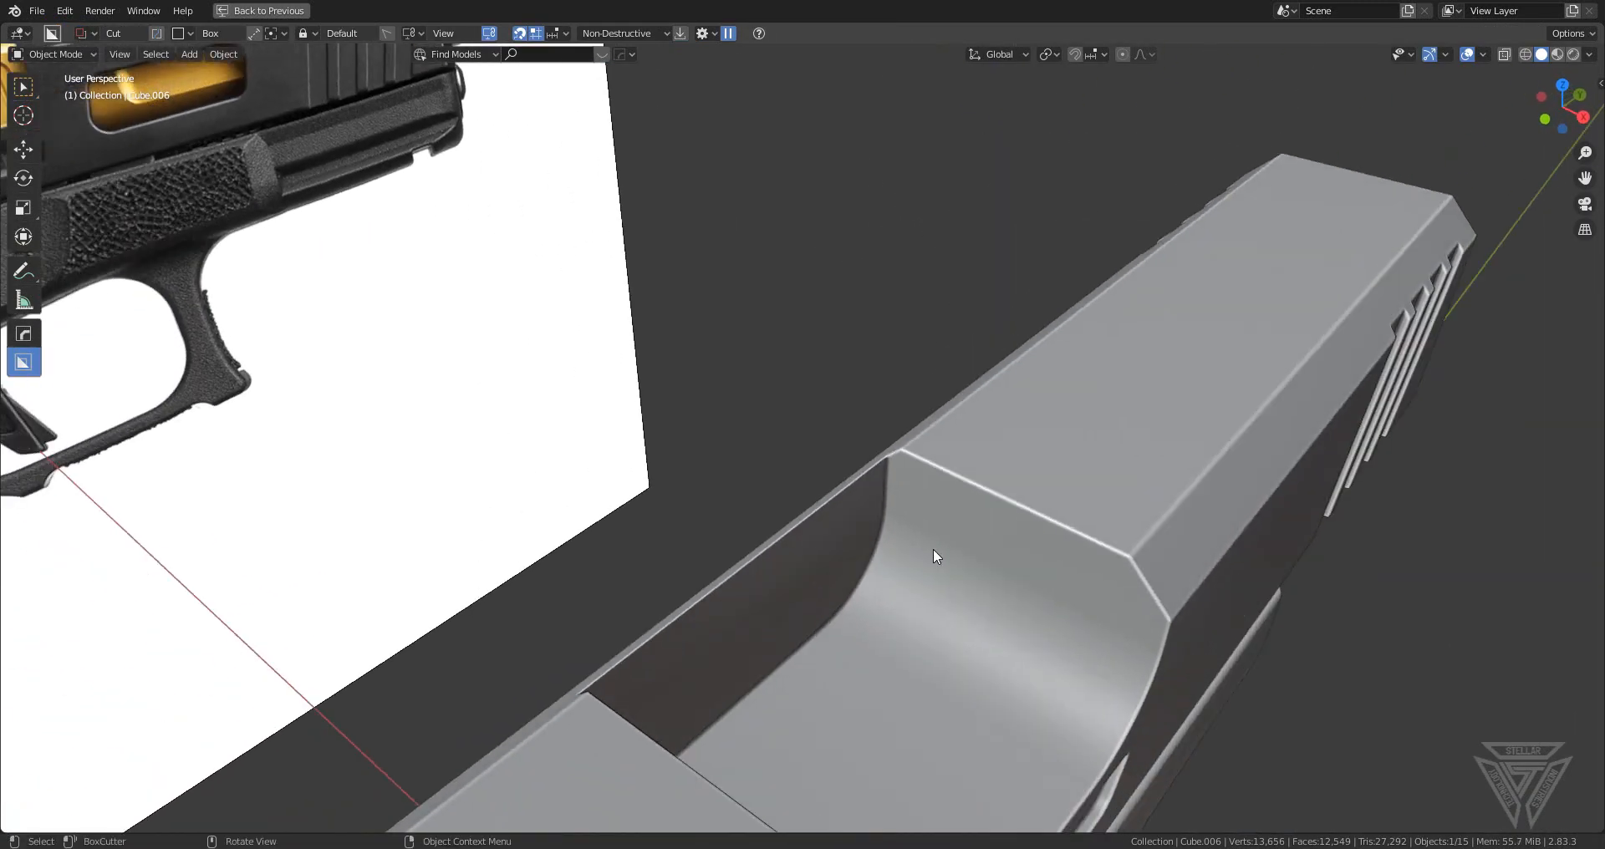
pyautogui.click(864, 519)
pyautogui.press('Tab')
pyautogui.scroll(4, 865, 518)
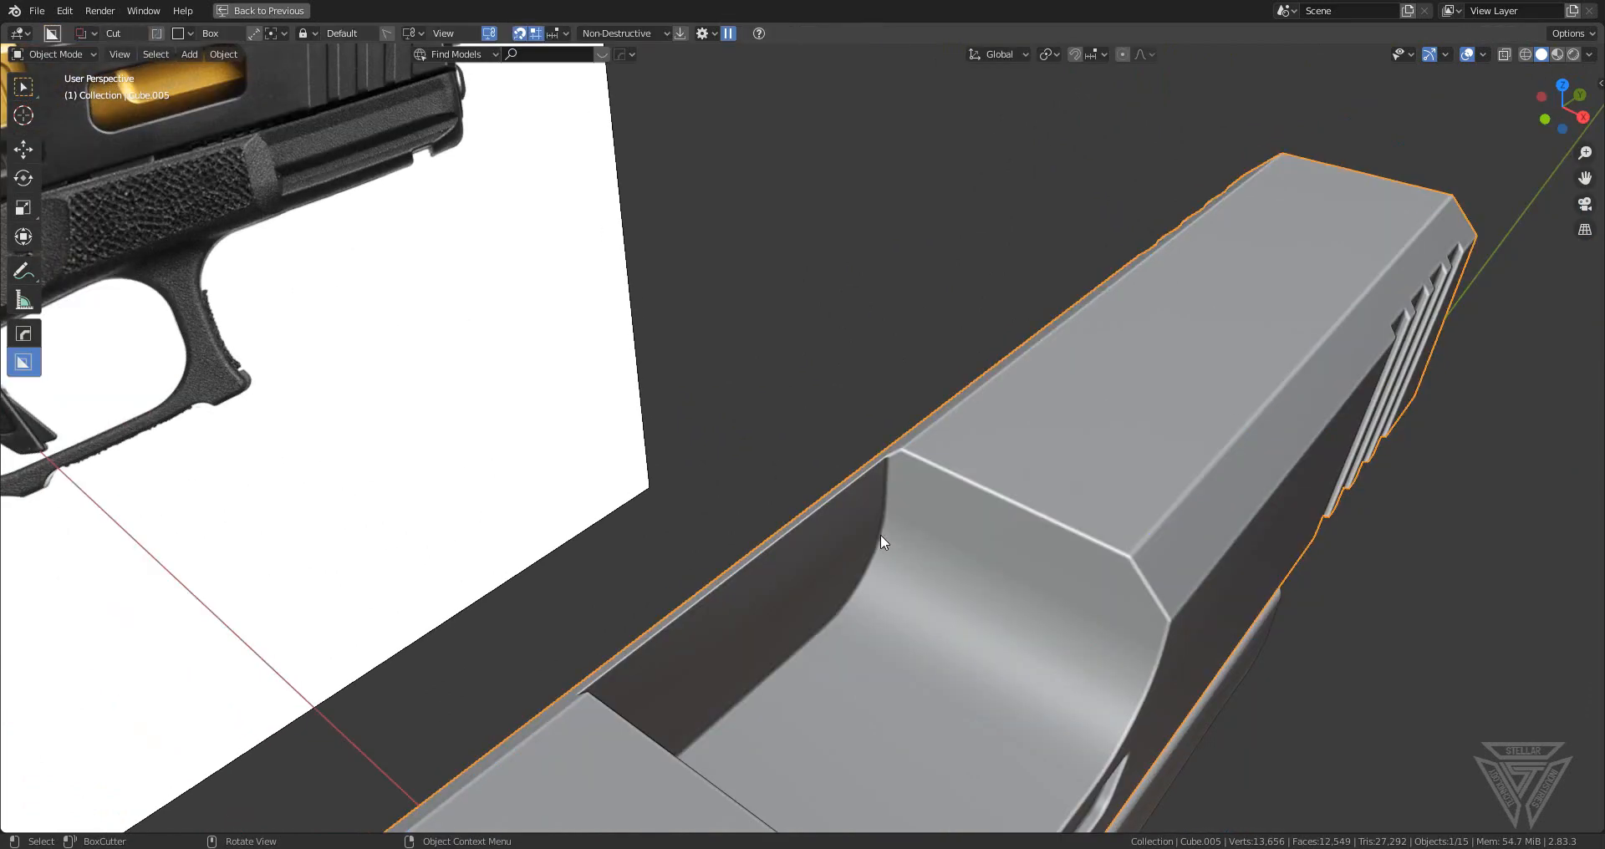
pyautogui.press('q')
pyautogui.click(1024, 453)
pyautogui.press('Tab')
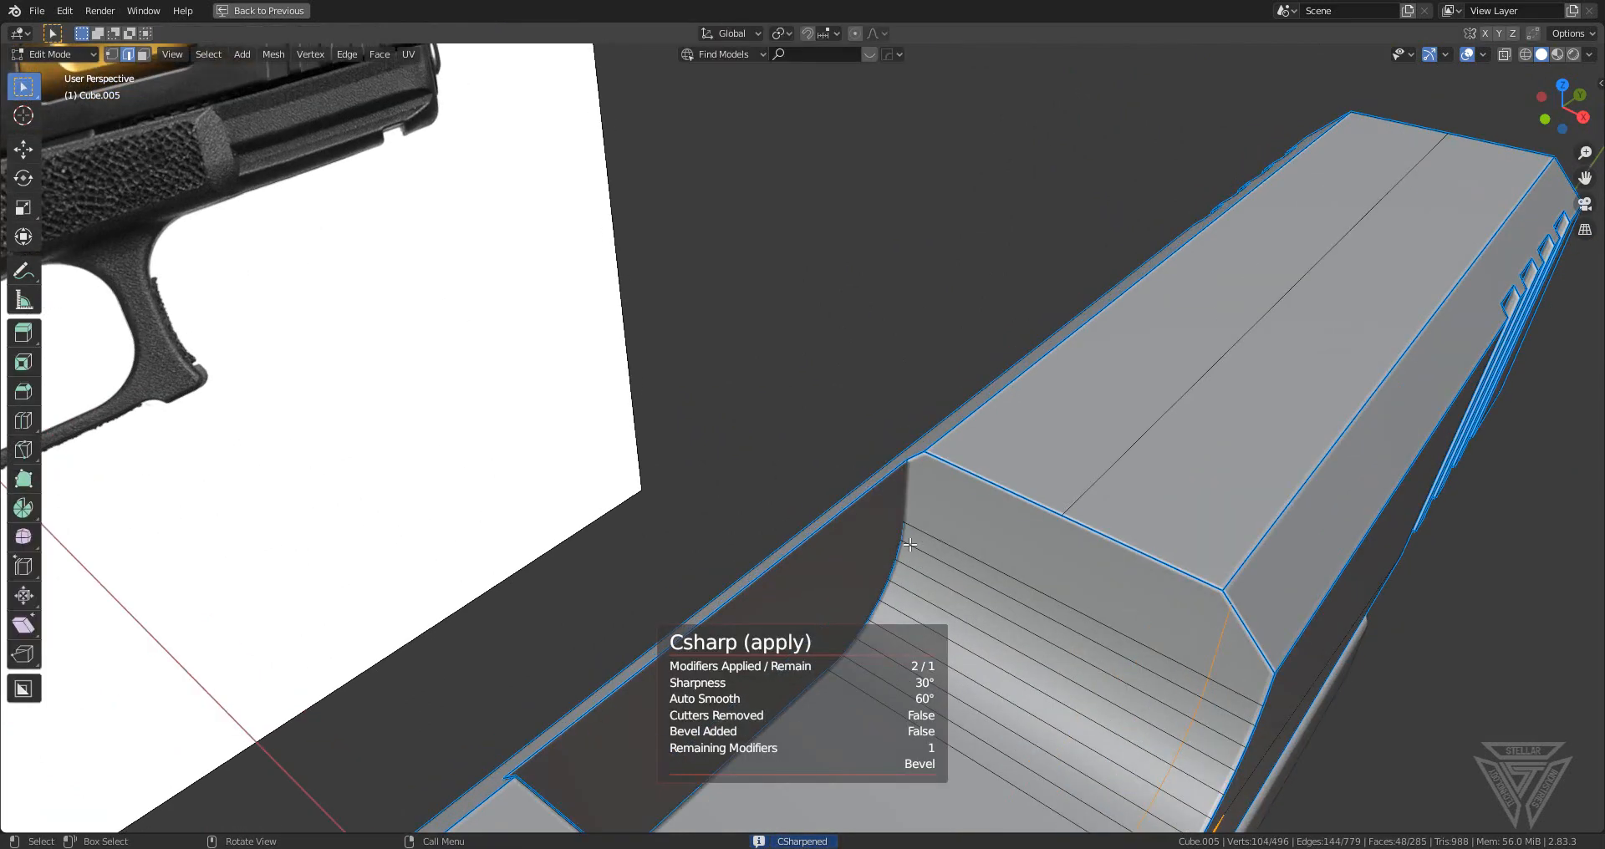
pyautogui.moveTo(920, 537); pyautogui.dragTo(952, 418, button='middle')
pyautogui.click(874, 452)
pyautogui.scroll(-3, 913, 451)
pyautogui.hotkey('ctrl', 'b')
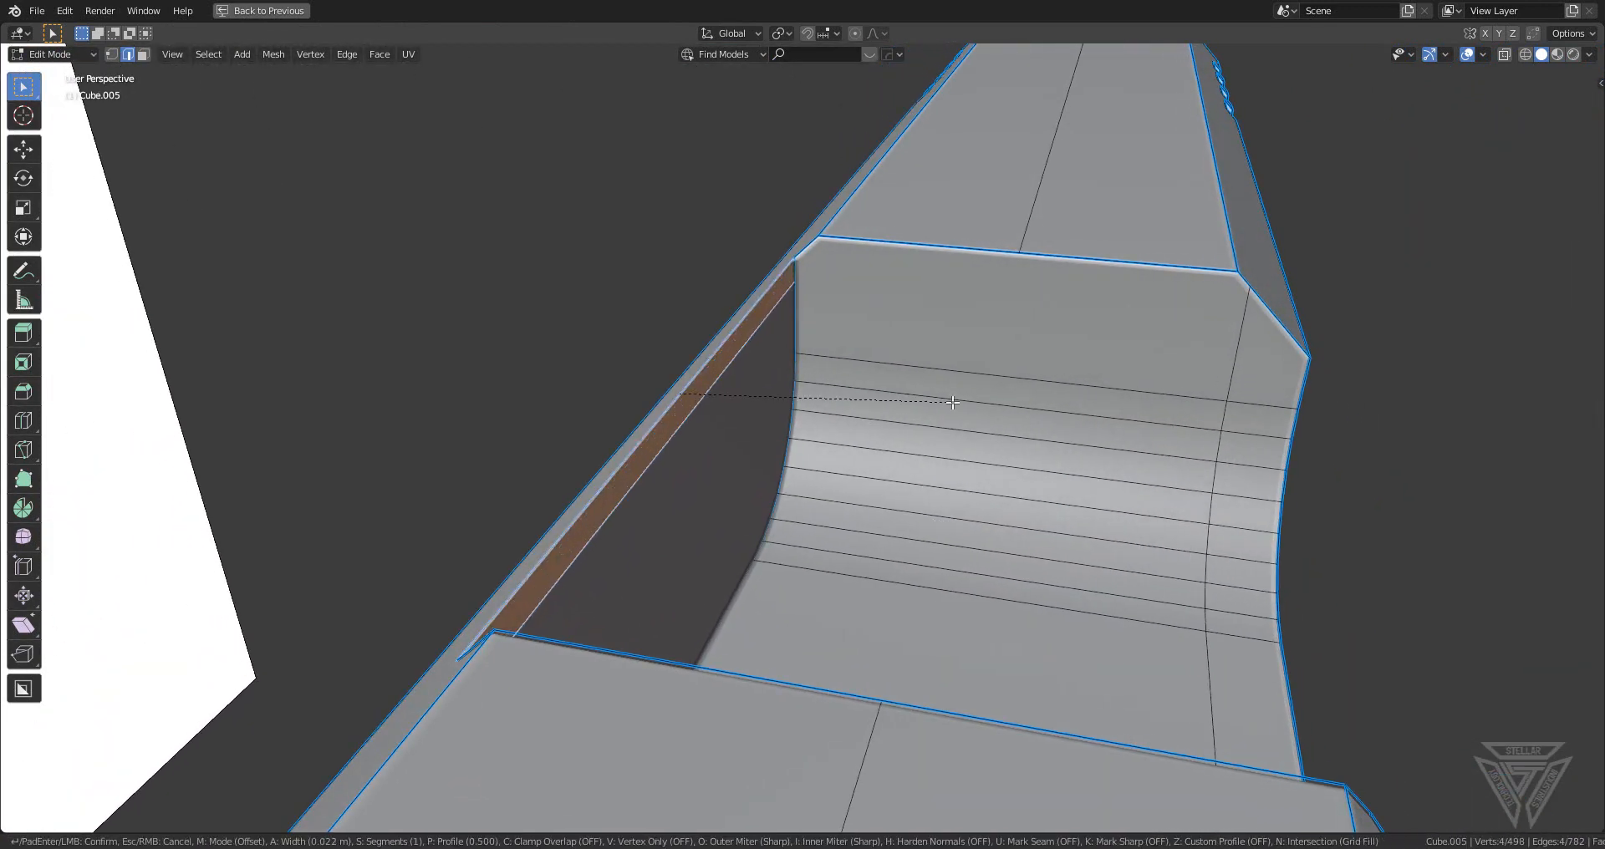
pyautogui.press('Escape')
pyautogui.keyDown('shift'); pyautogui.moveTo(653, 405); pyautogui.dragTo(749, 504, button='middle'); pyautogui.keyUp('shift')
pyautogui.scroll(1, 1000, 511)
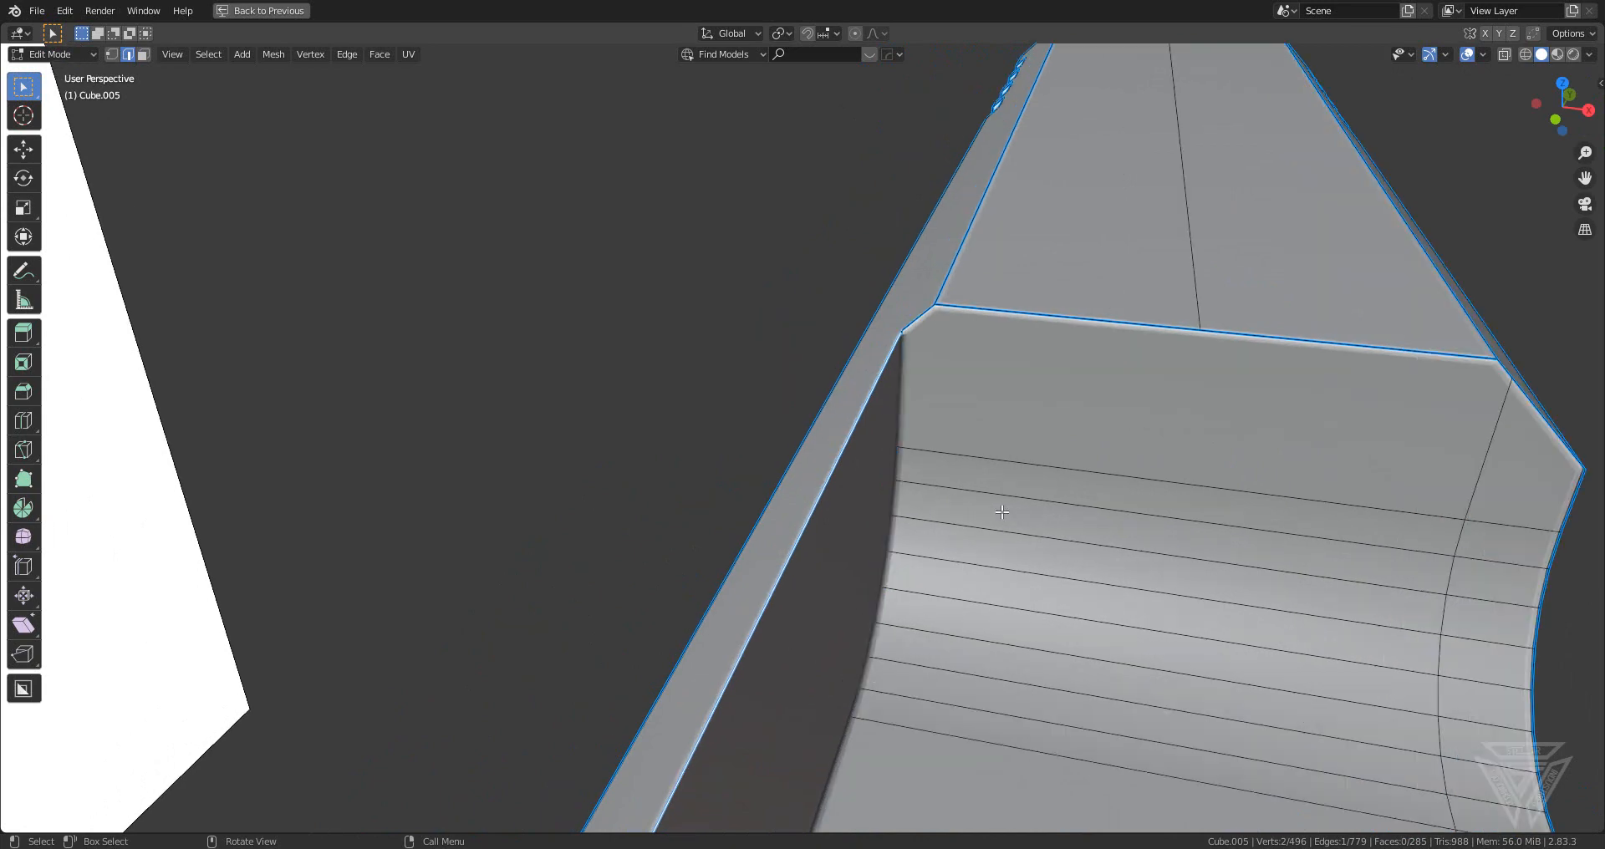
pyautogui.moveTo(1000, 512); pyautogui.dragTo(912, 595, button='middle')
pyautogui.keyDown('shift'); pyautogui.click(876, 569); pyautogui.keyUp('shift')
pyautogui.keyDown('shift'); pyautogui.moveTo(1061, 561); pyautogui.dragTo(965, 569, button='middle'); pyautogui.keyUp('shift')
pyautogui.hotkey('ctrl', 'b')
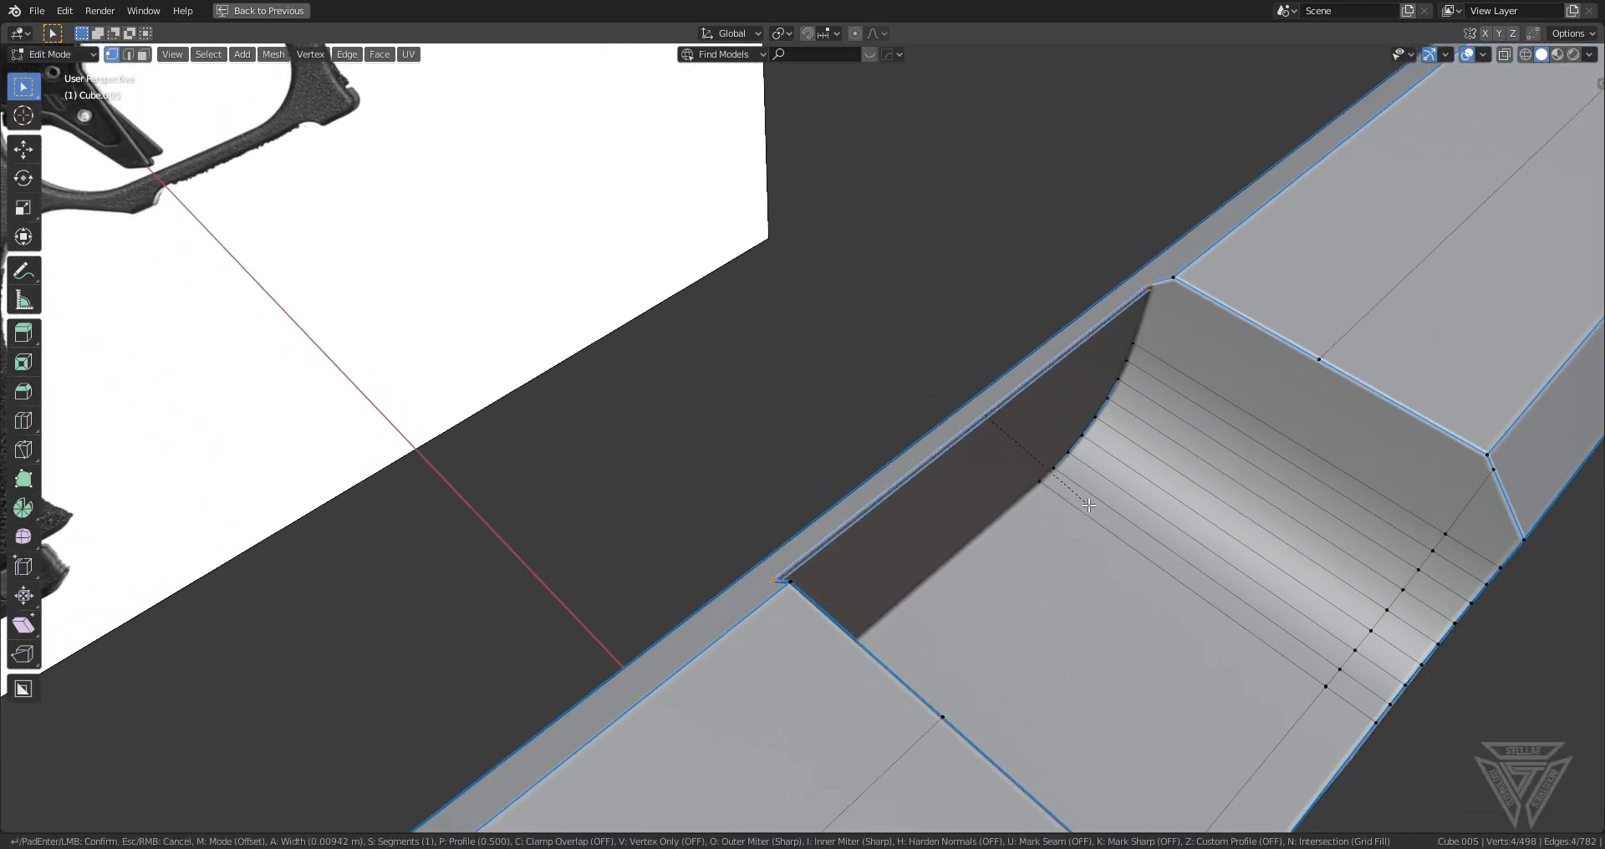
pyautogui.rightClick(1093, 516)
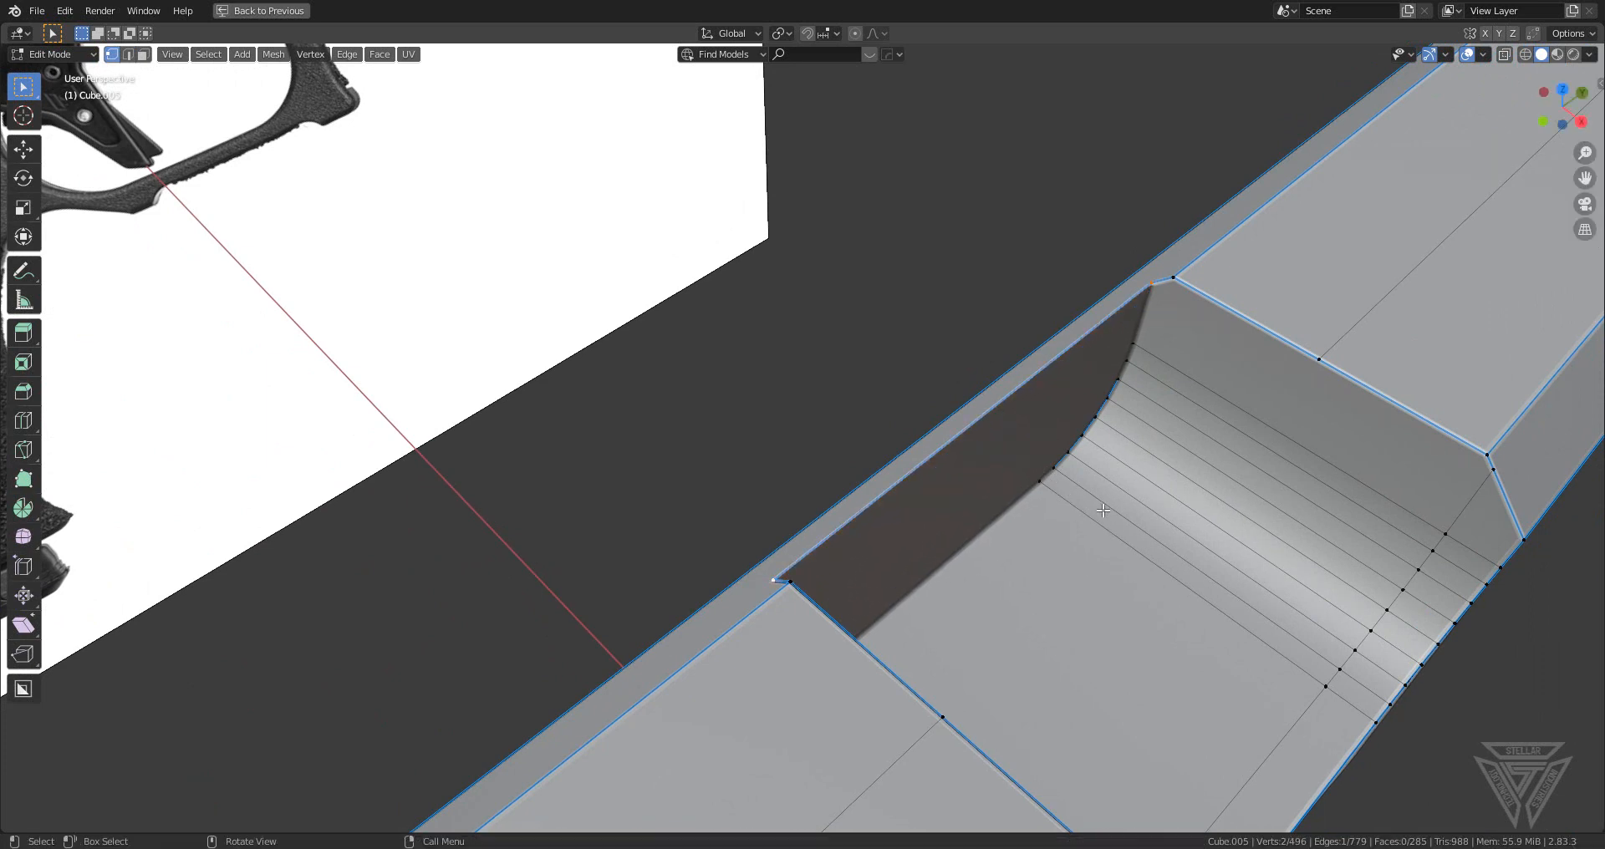
pyautogui.scroll(1, 1096, 515)
pyautogui.keyDown('shift'); pyautogui.moveTo(1092, 517); pyautogui.dragTo(929, 602, button='middle'); pyautogui.keyUp('shift')
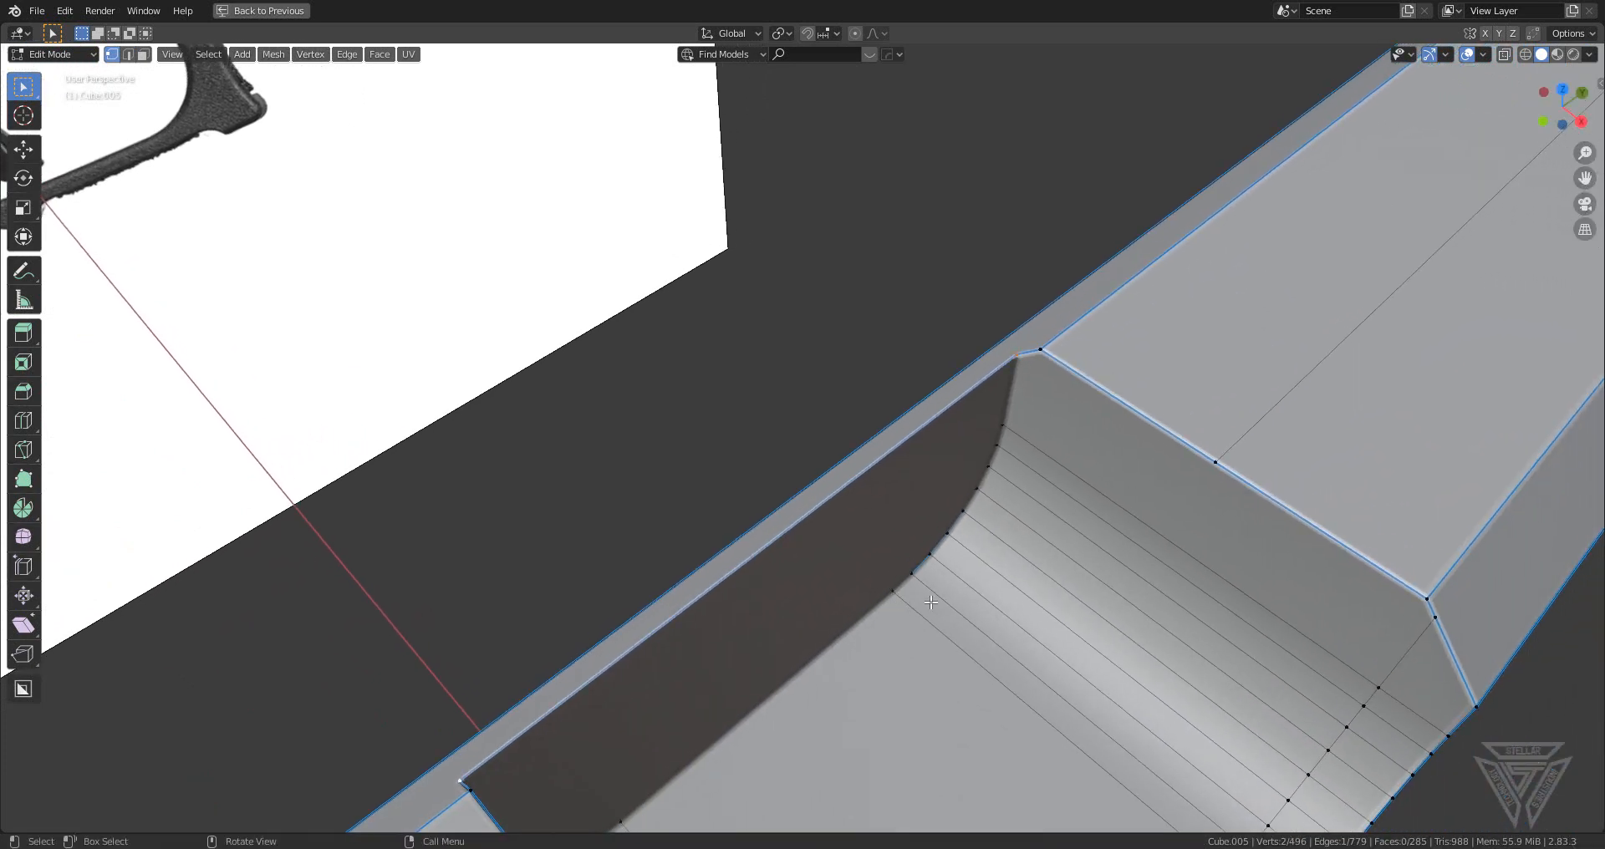
pyautogui.moveTo(924, 598); pyautogui.dragTo(1164, 529, button='middle')
pyautogui.press('Tab')
# - Knife-cut a line along the frame's front section just below its top edge, continuing across the chamfered front corner
pyautogui.scroll(-7, 1012, 535)
pyautogui.scroll(-3, 889, 561)
pyautogui.scroll(3, 889, 559)
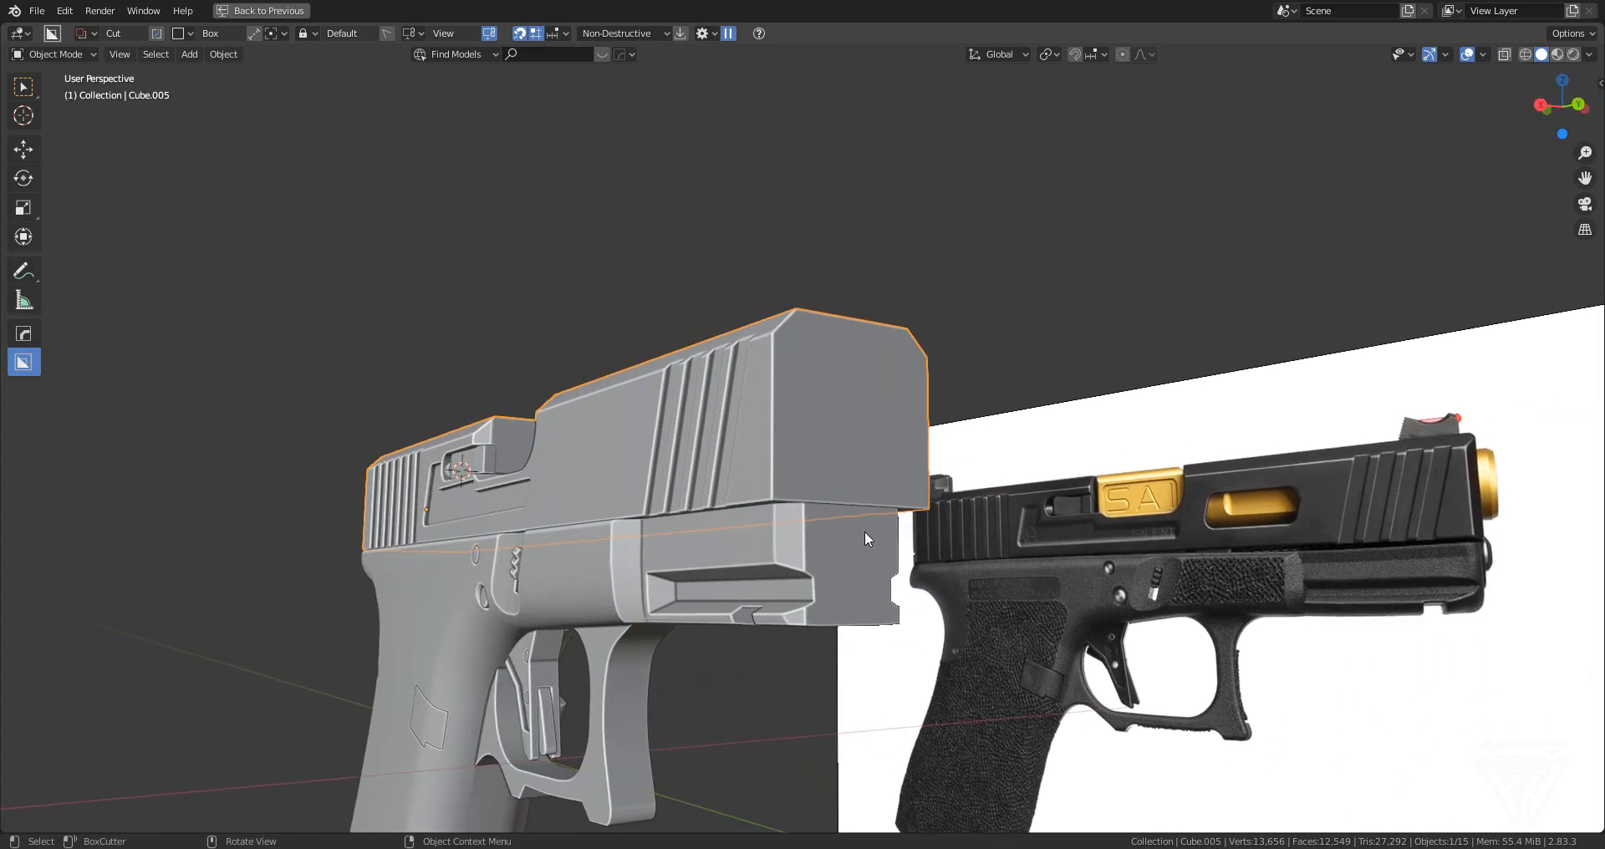
pyautogui.moveTo(936, 573); pyautogui.dragTo(799, 534, button='middle')
pyautogui.scroll(2, 800, 533)
pyautogui.keyDown('shift'); pyautogui.moveTo(700, 579); pyautogui.dragTo(746, 526, button='middle'); pyautogui.keyUp('shift')
pyautogui.moveTo(745, 527); pyautogui.dragTo(773, 545, button='middle')
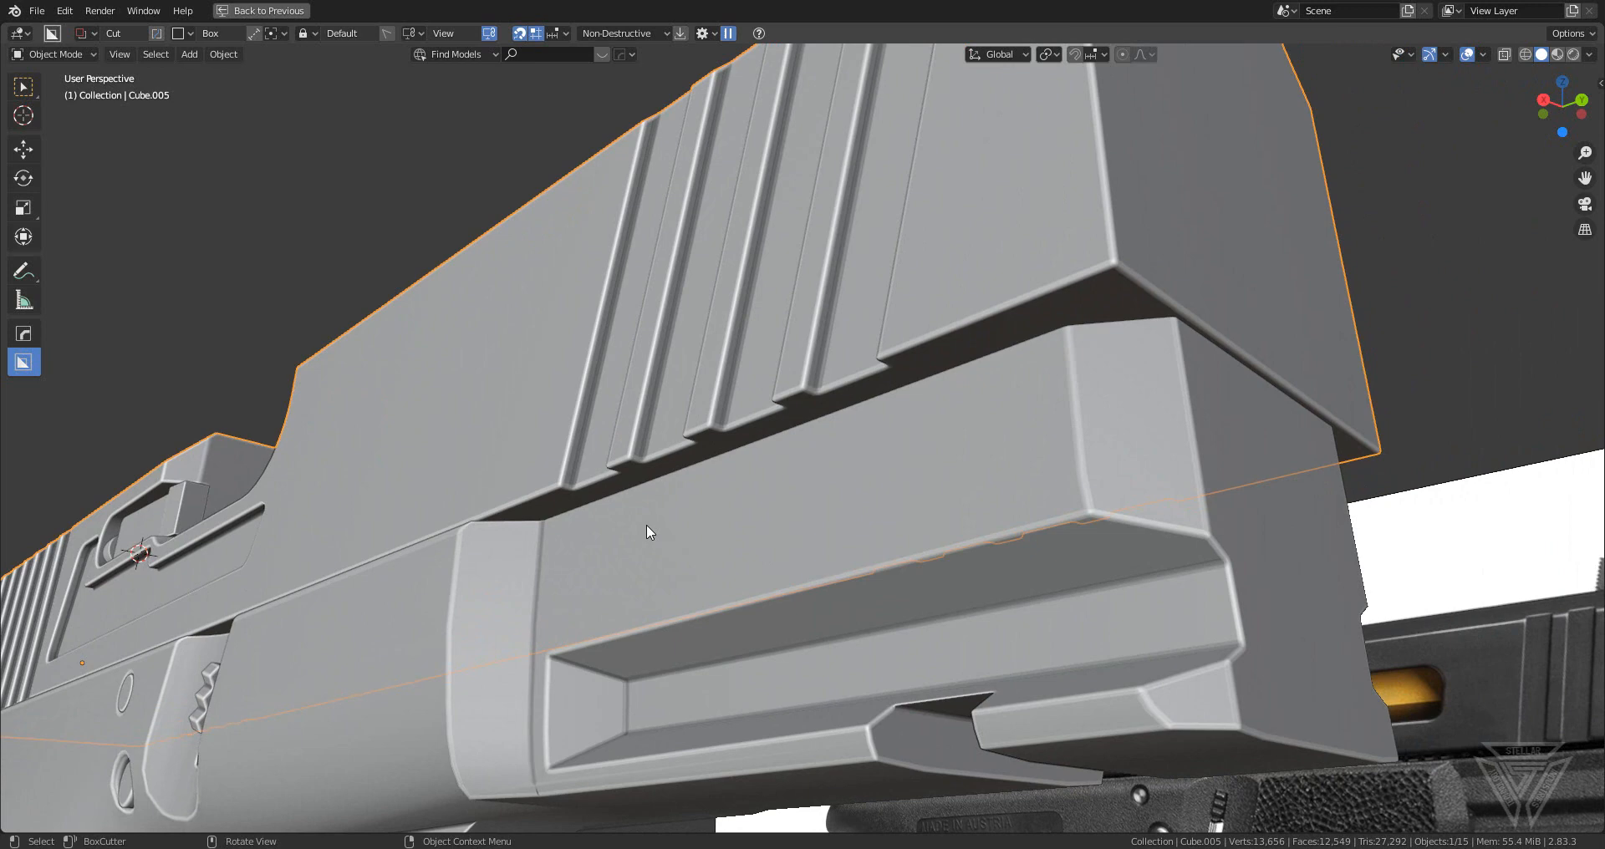
pyautogui.moveTo(645, 524); pyautogui.dragTo(653, 577, button='middle')
pyautogui.click(874, 584)
pyautogui.press('Tab')
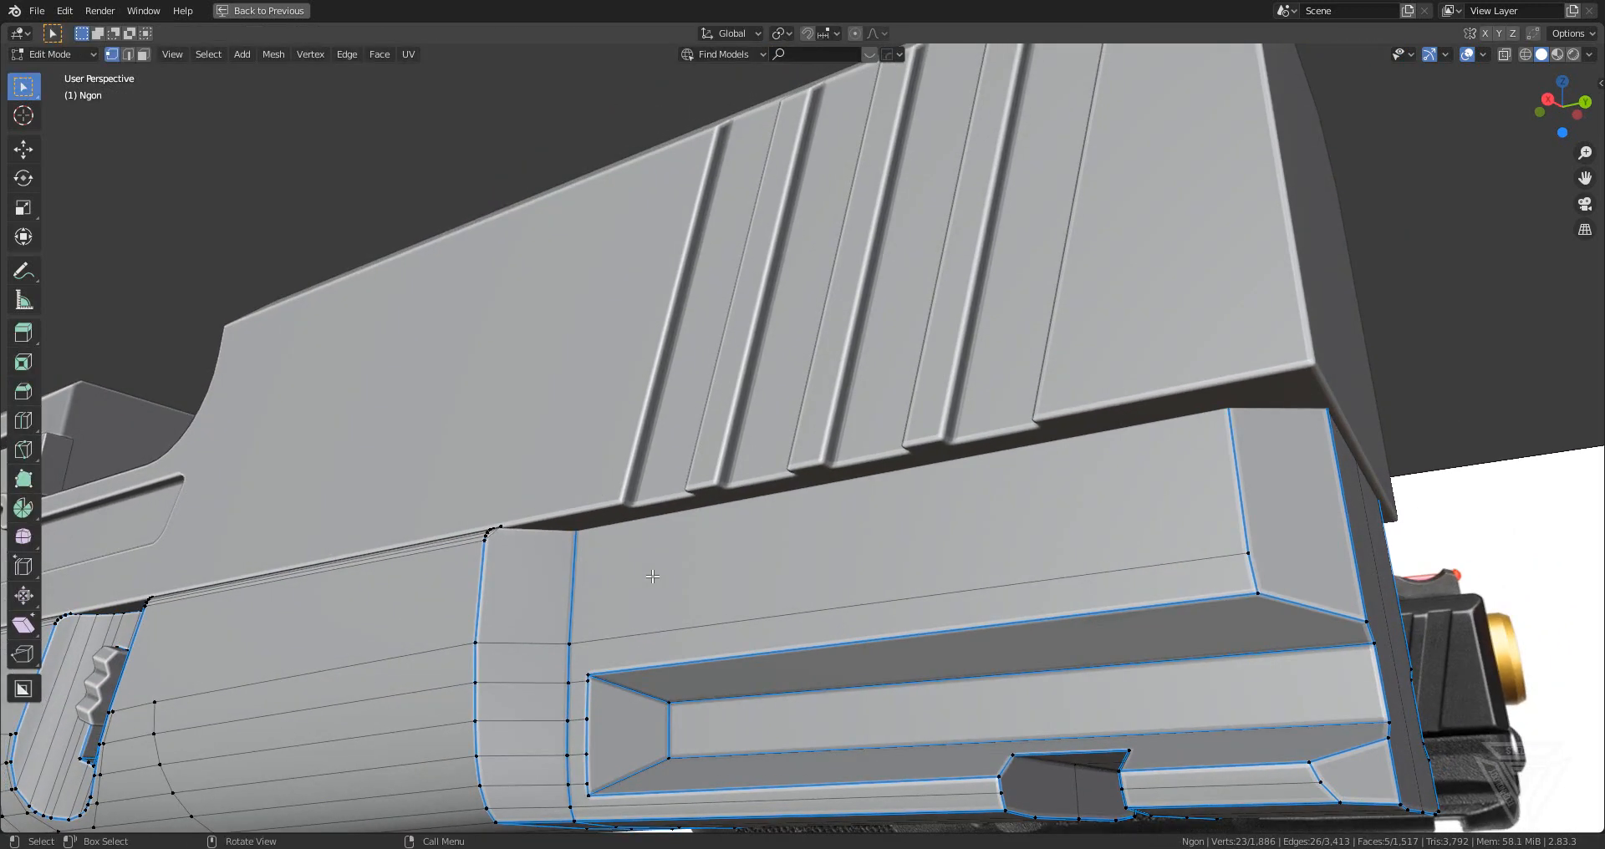
pyautogui.press('k')
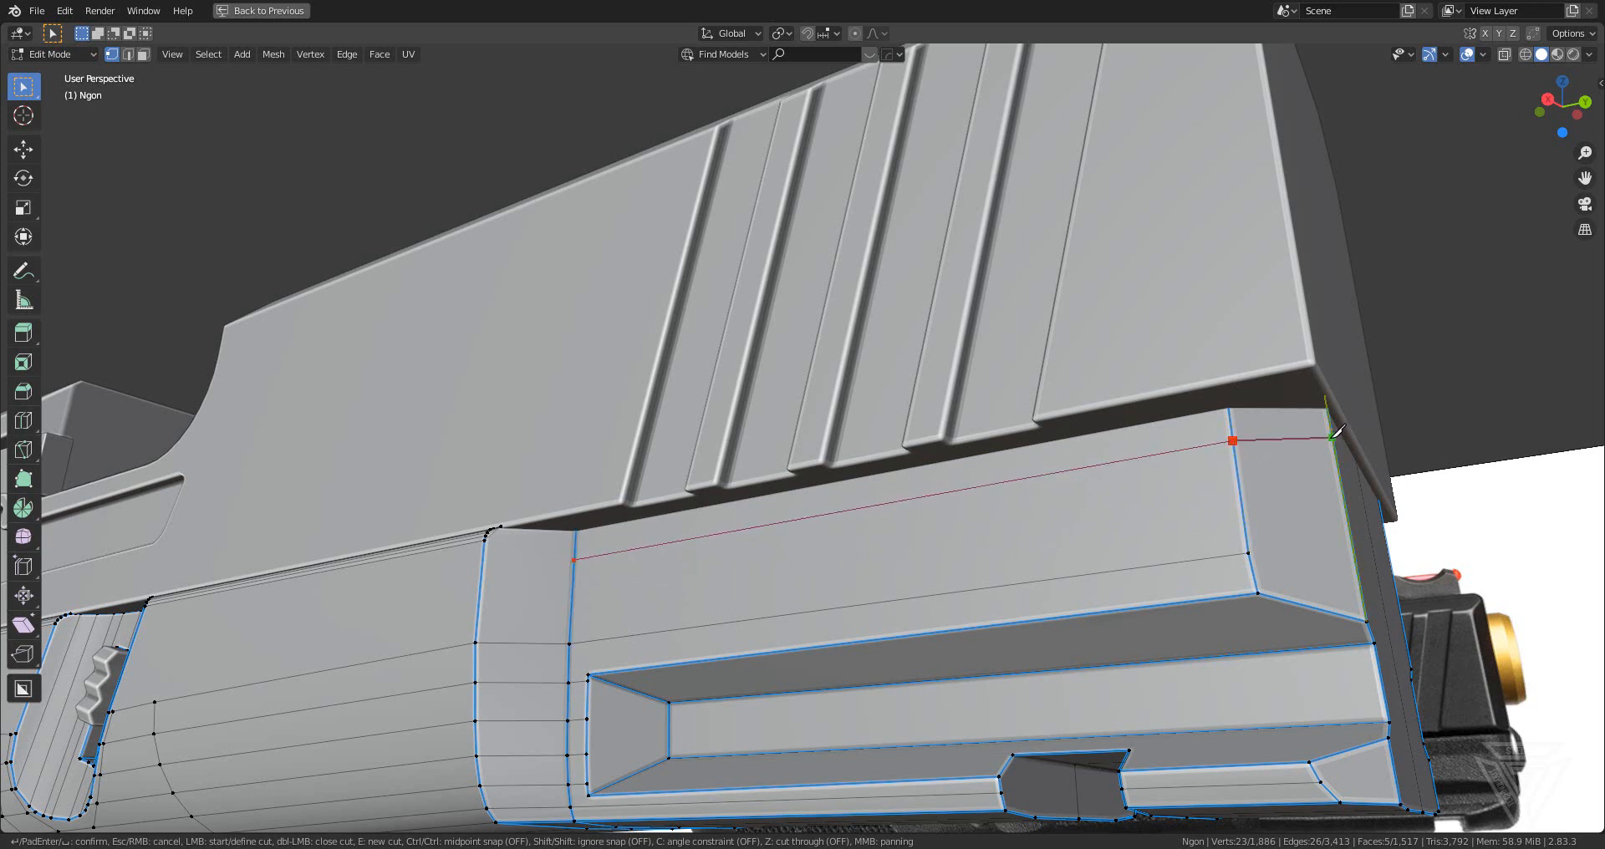
pyautogui.press('Return')
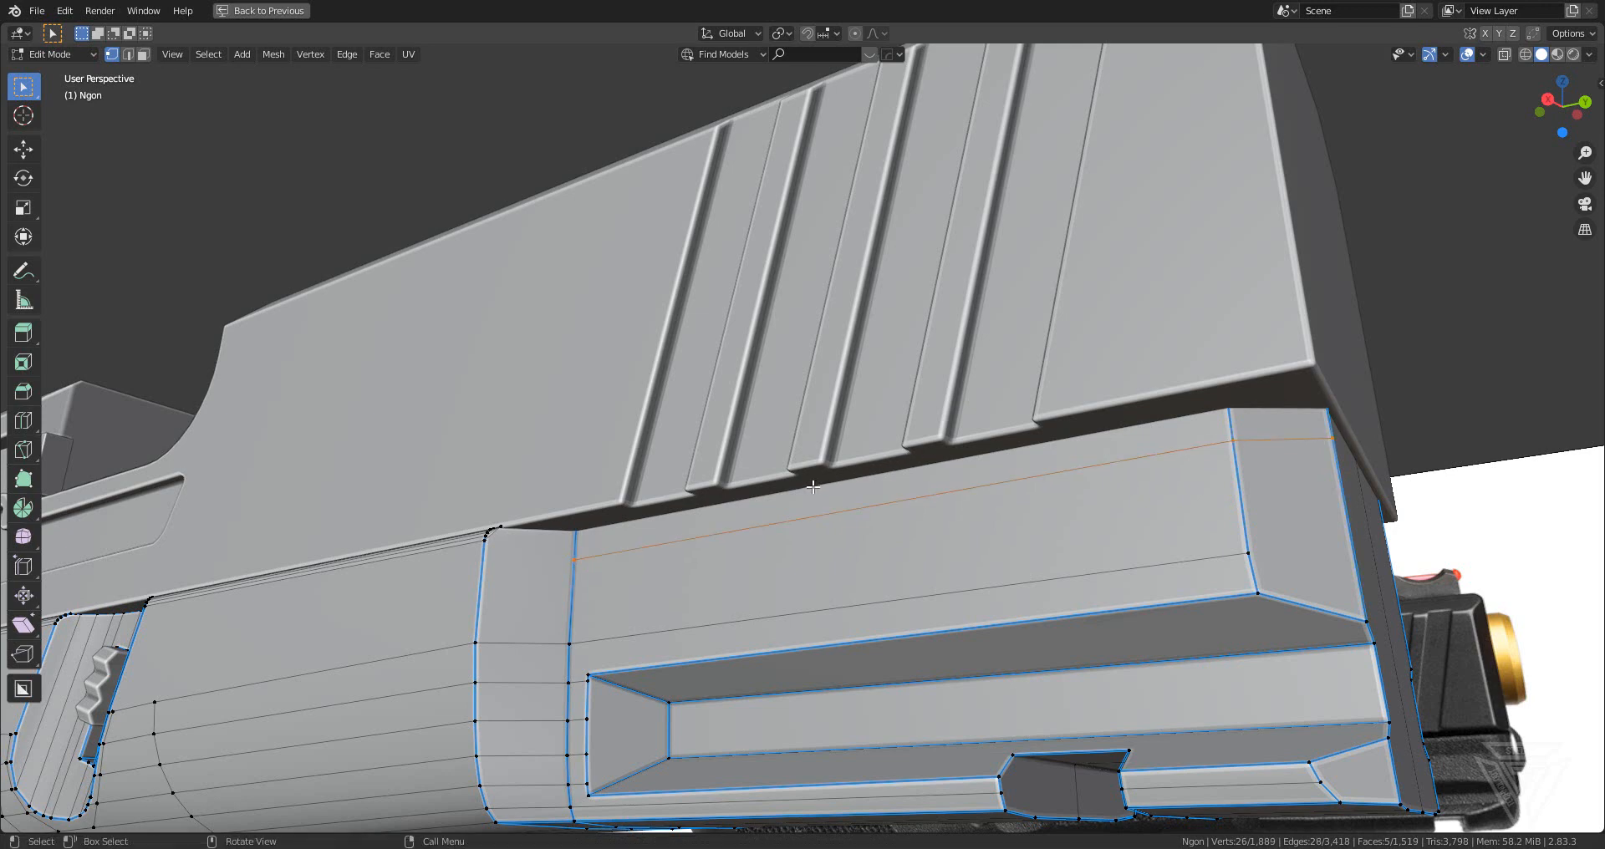
# - Move the frame front section's top edge, above the new cut, inward along X by about 0.025 m to form a chamfer
pyautogui.click(1504, 54)
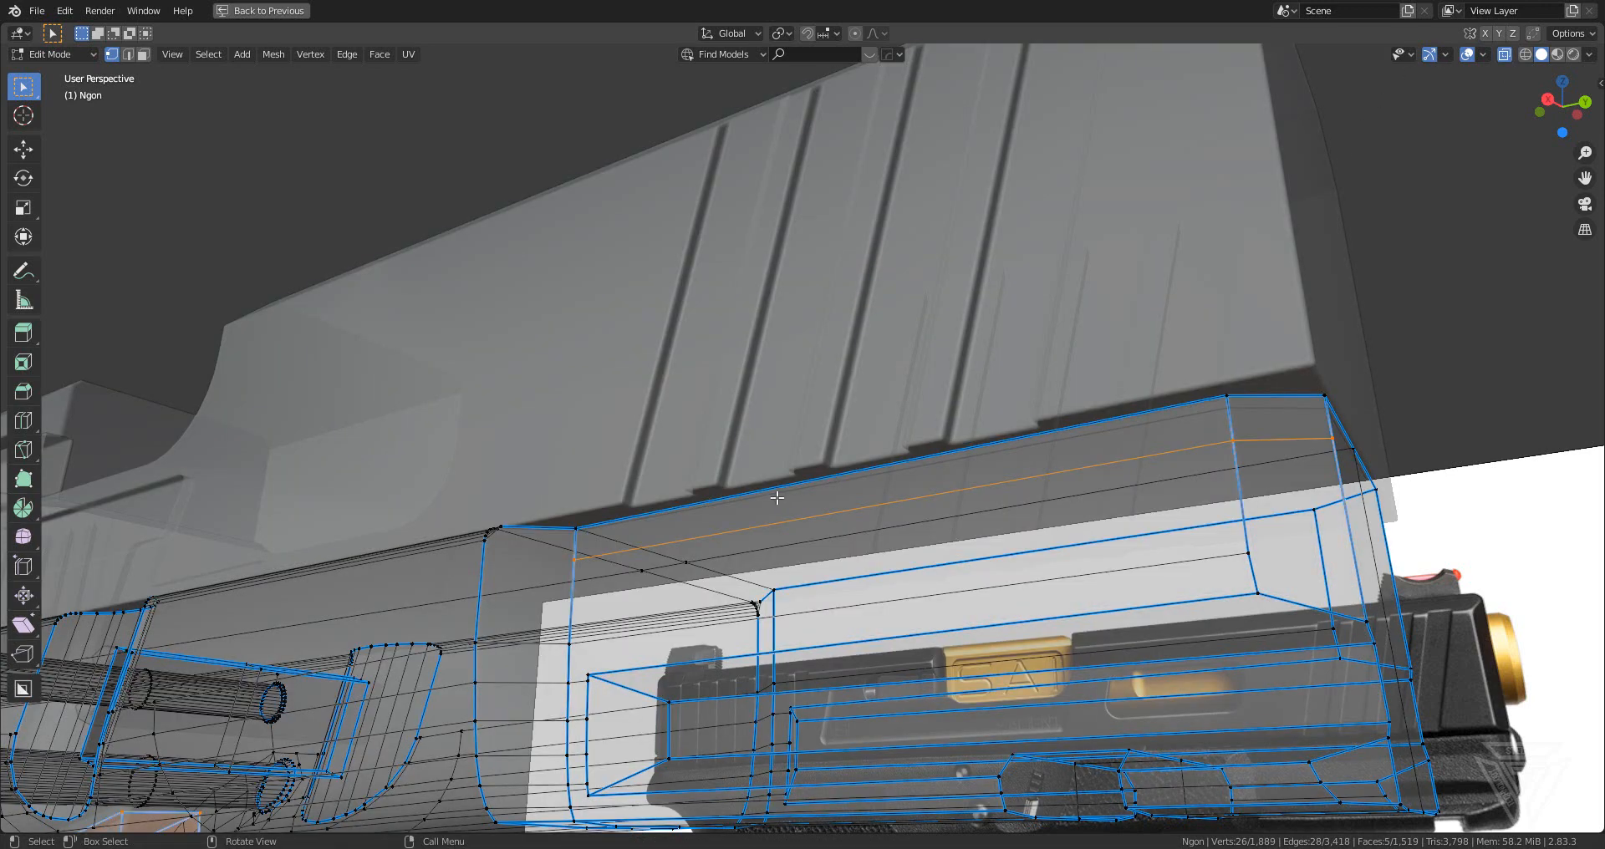
pyautogui.press('2')
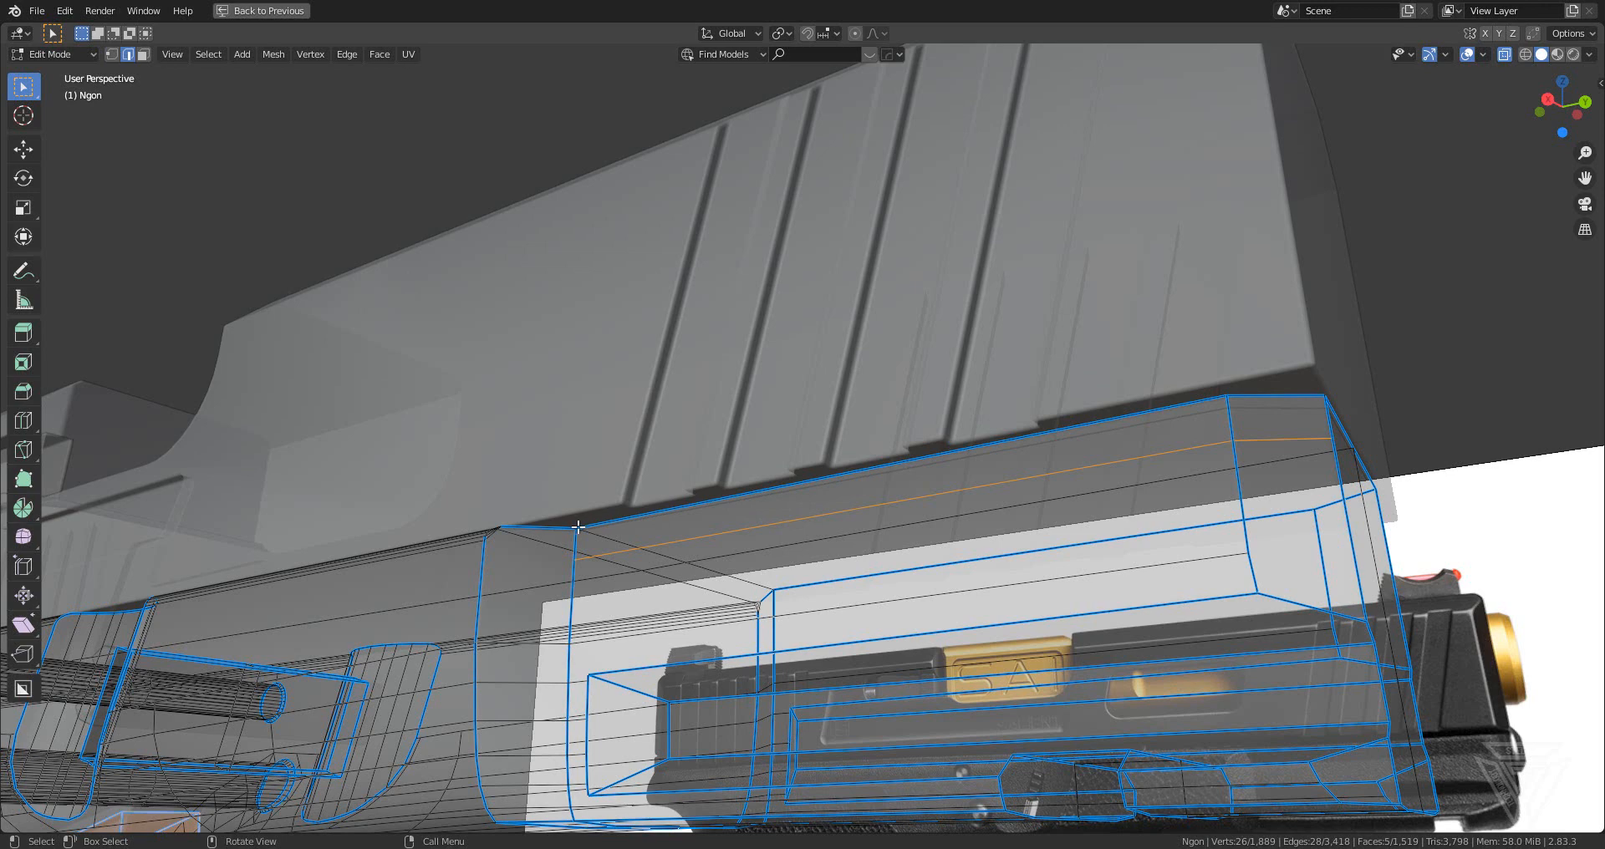
pyautogui.click(1145, 441)
pyautogui.moveTo(1272, 451); pyautogui.dragTo(1256, 496, button='middle')
pyautogui.press('g')
pyautogui.press('x')
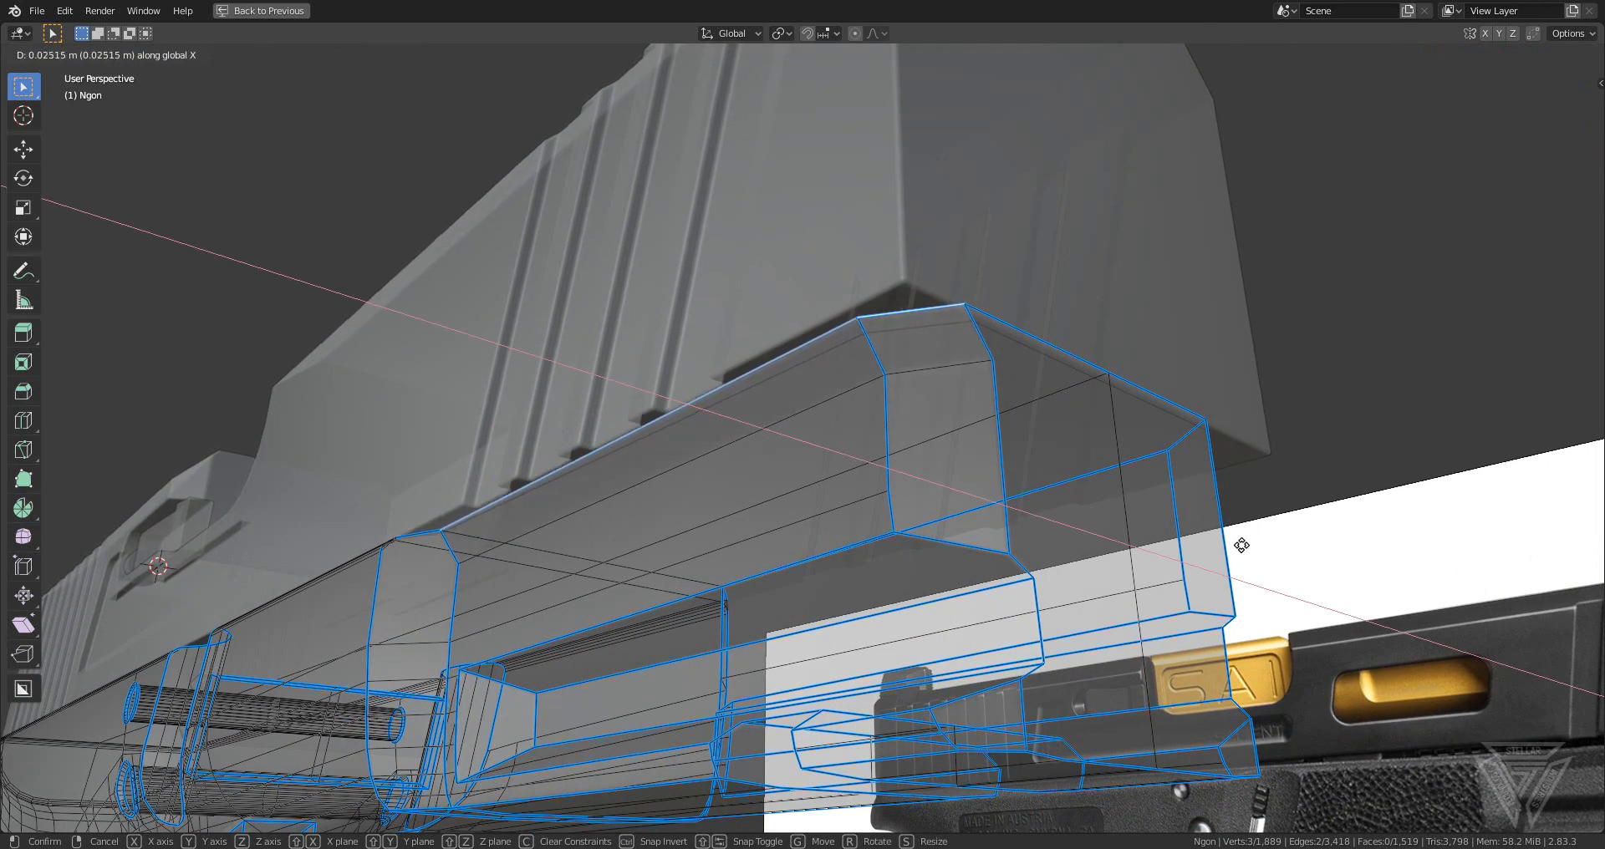
pyautogui.click(1241, 545)
pyautogui.click(1505, 57)
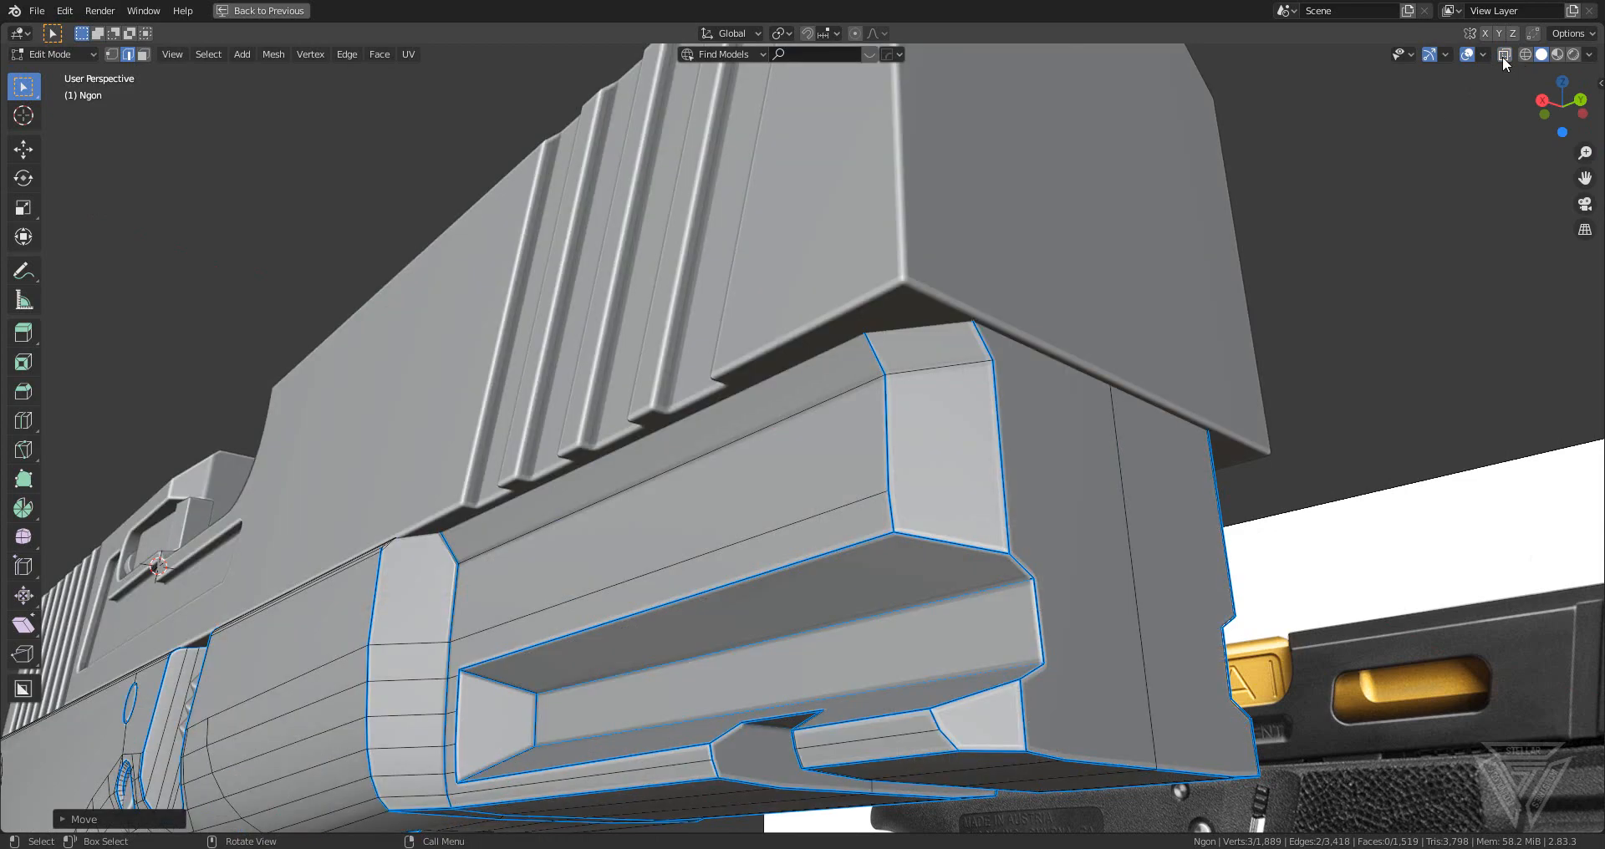
pyautogui.moveTo(846, 416); pyautogui.dragTo(883, 418, button='middle')
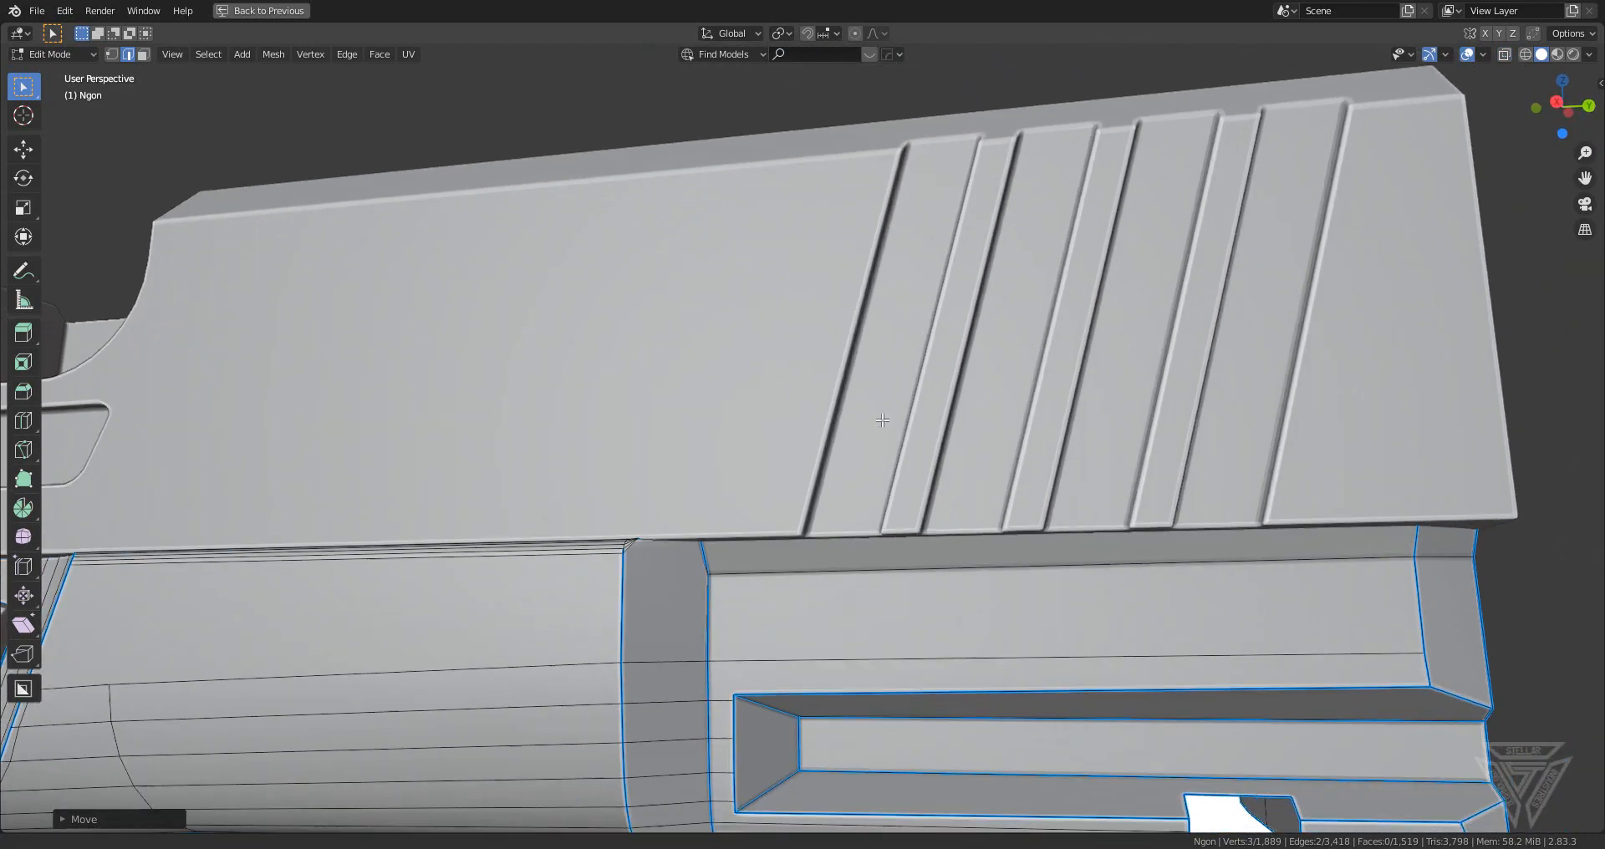
pyautogui.press('Tab')
pyautogui.scroll(-4, 882, 418)
pyautogui.moveTo(948, 479); pyautogui.dragTo(874, 488, button='middle')
pyautogui.click(523, 262)
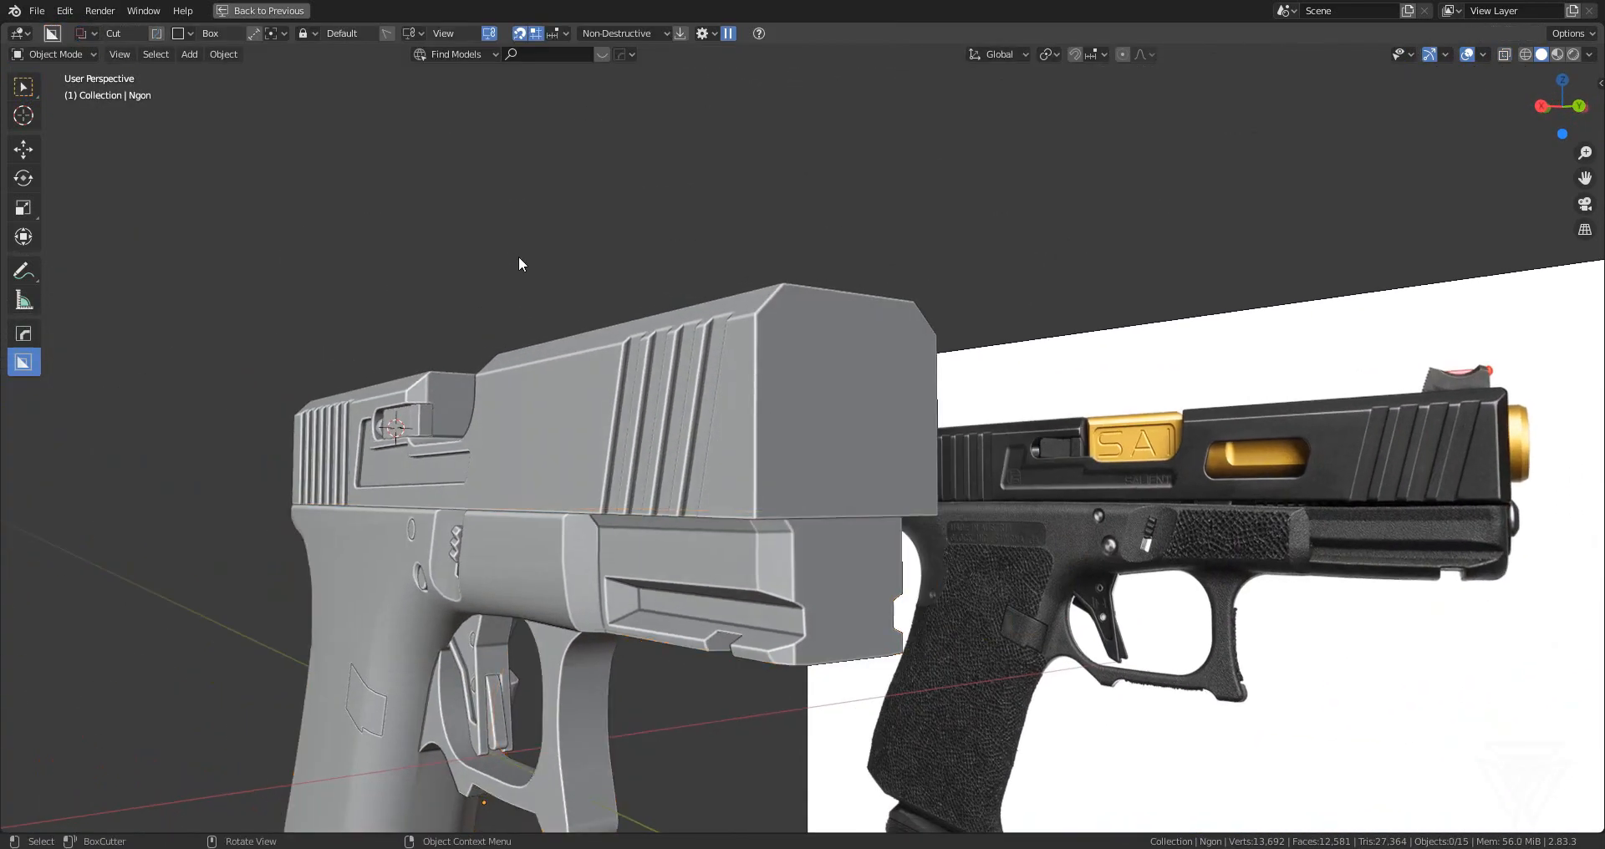
# - Knife-cut a matching line just below the top edge on the opposite side of the frame's front section, continuing across its chamfered corner
pyautogui.moveTo(523, 262); pyautogui.dragTo(636, 409, button='middle')
pyautogui.scroll(3, 635, 410)
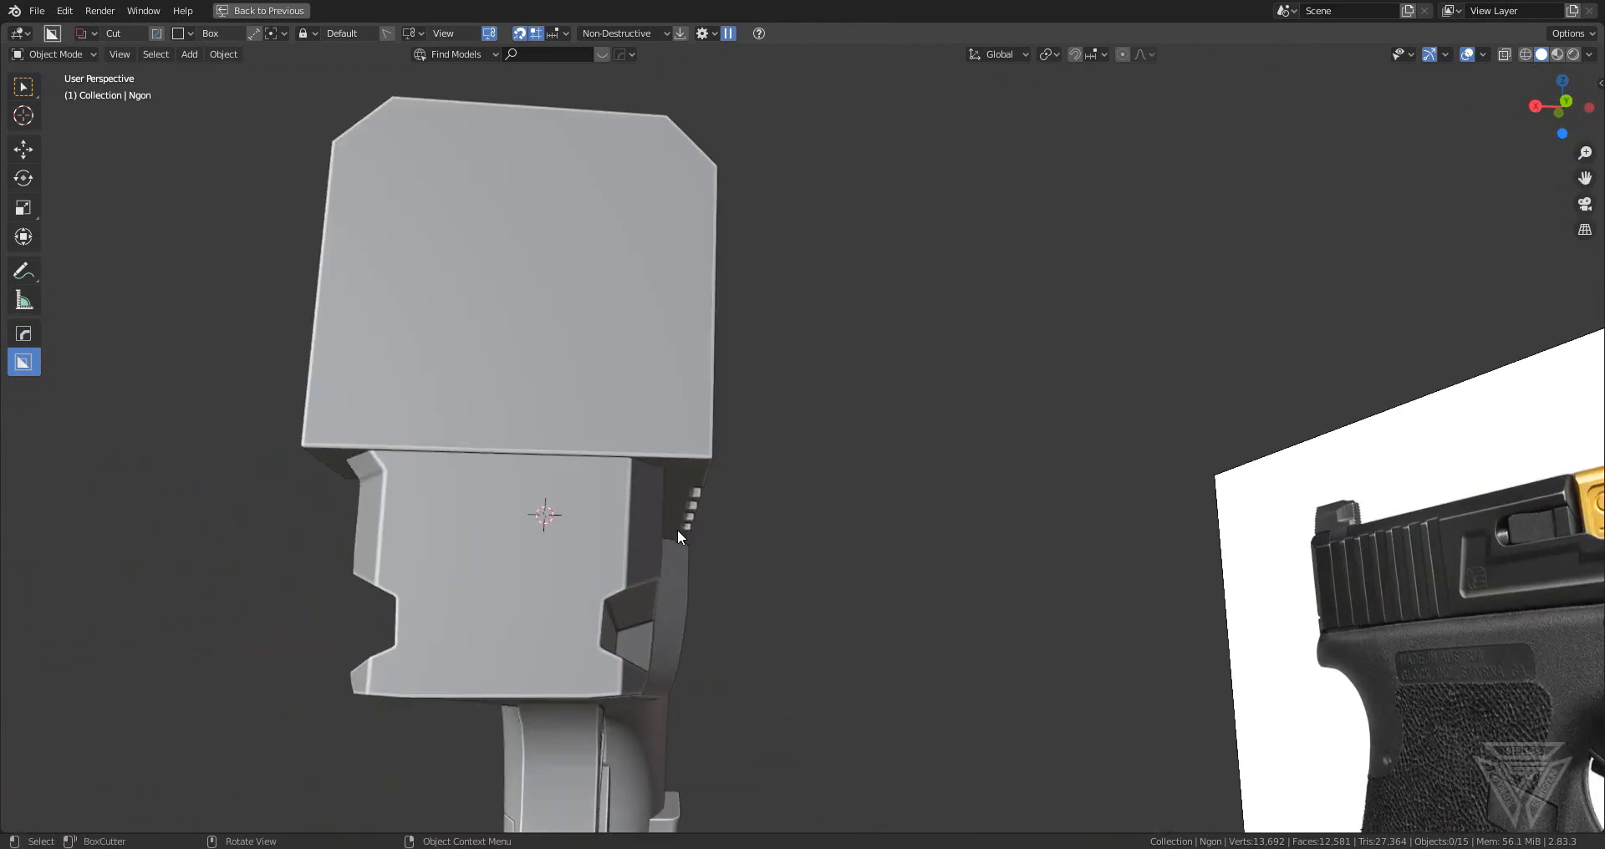
pyautogui.moveTo(677, 529); pyautogui.dragTo(953, 549, button='middle')
pyautogui.click(468, 525)
pyautogui.press('Tab')
pyautogui.press('k')
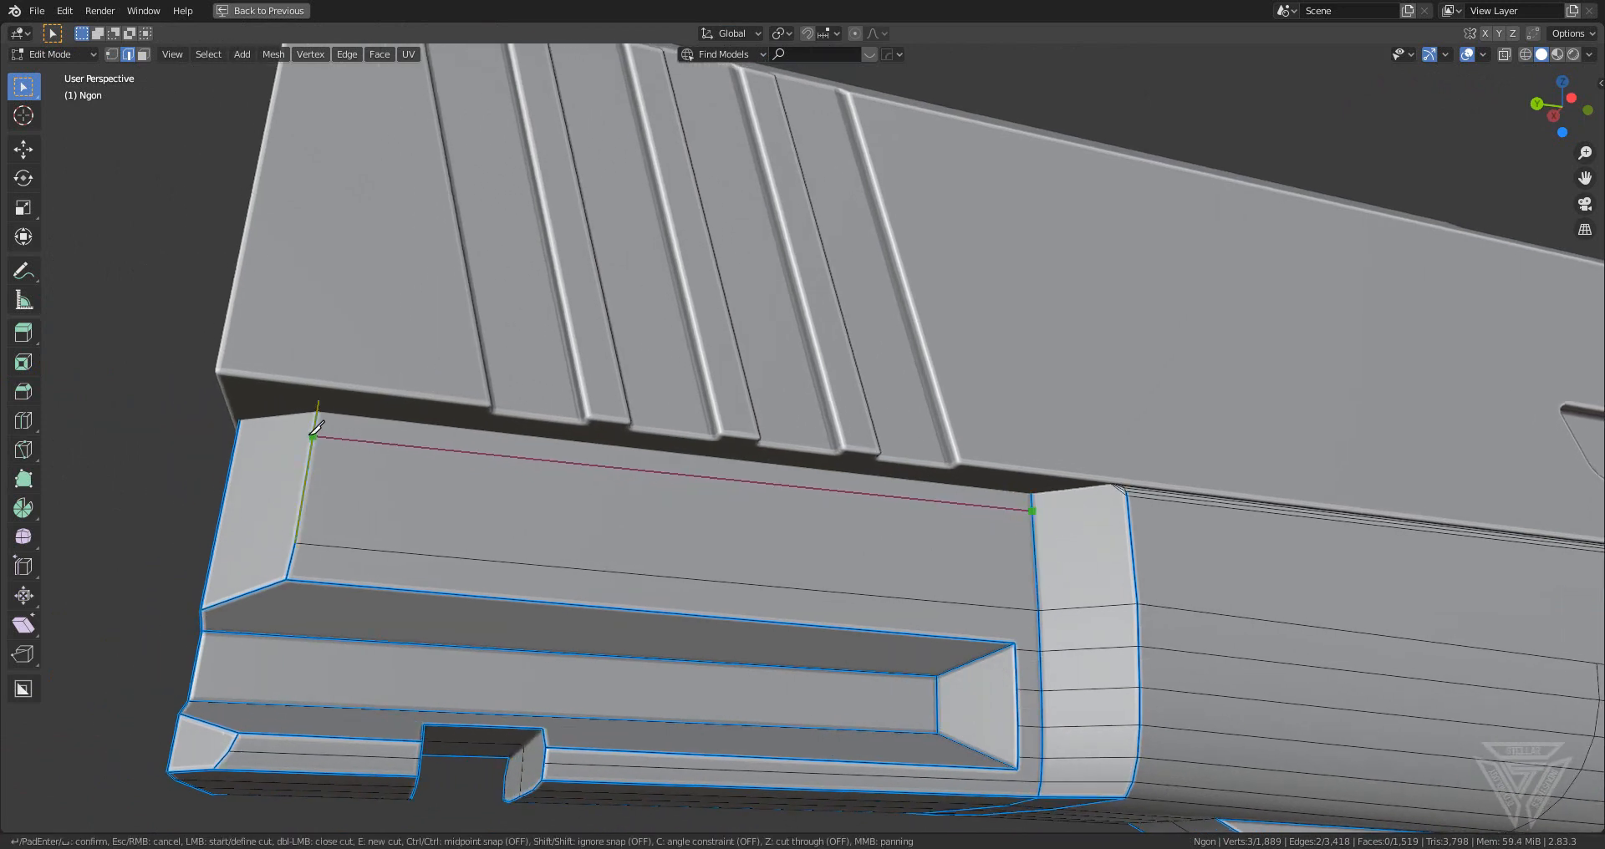
pyautogui.click(240, 433)
pyautogui.press('Return')
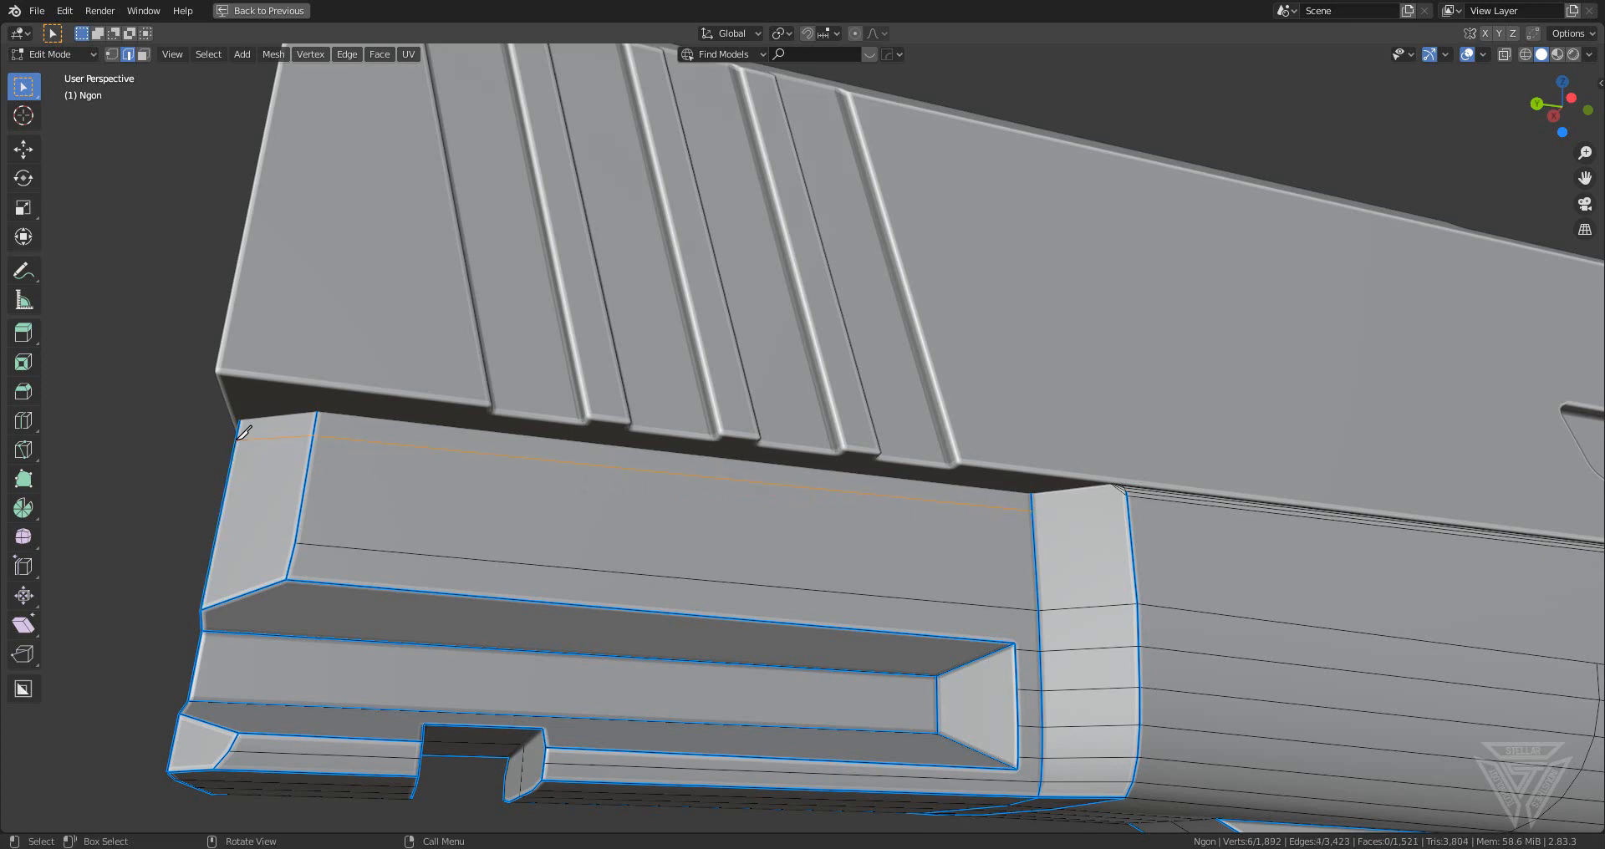
# - Move the top edge above the cut on this opposite side inward along X to form a matching chamfer
pyautogui.moveTo(469, 466); pyautogui.dragTo(636, 465, button='middle')
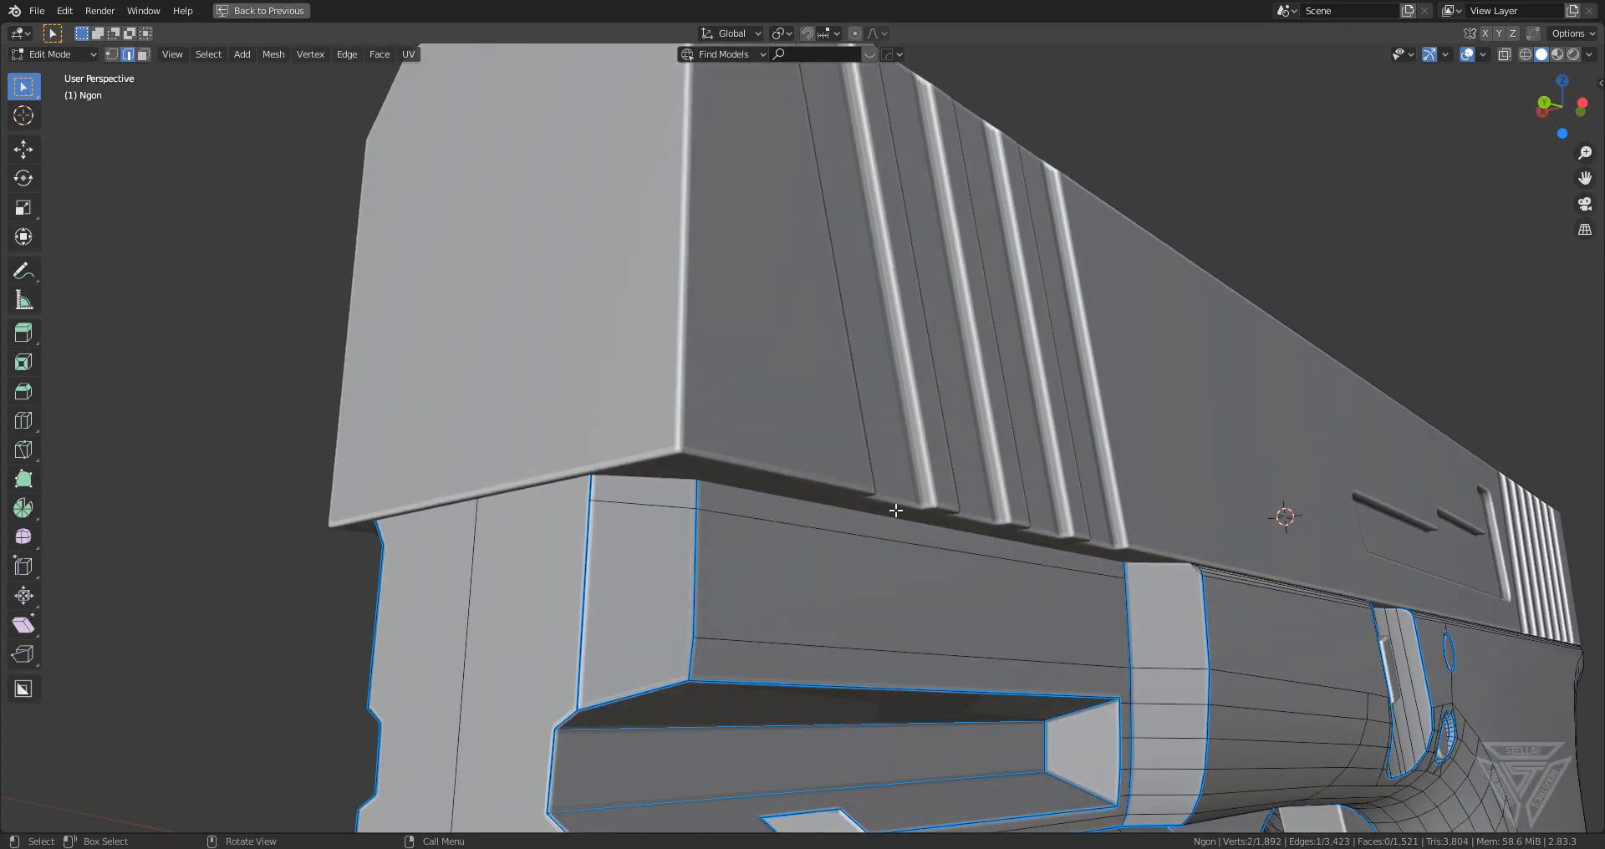
pyautogui.moveTo(649, 549); pyautogui.dragTo(909, 583, button='middle')
pyautogui.press('g')
pyautogui.press('x')
pyautogui.click(712, 563)
pyautogui.press('Tab')
pyautogui.scroll(-6, 752, 585)
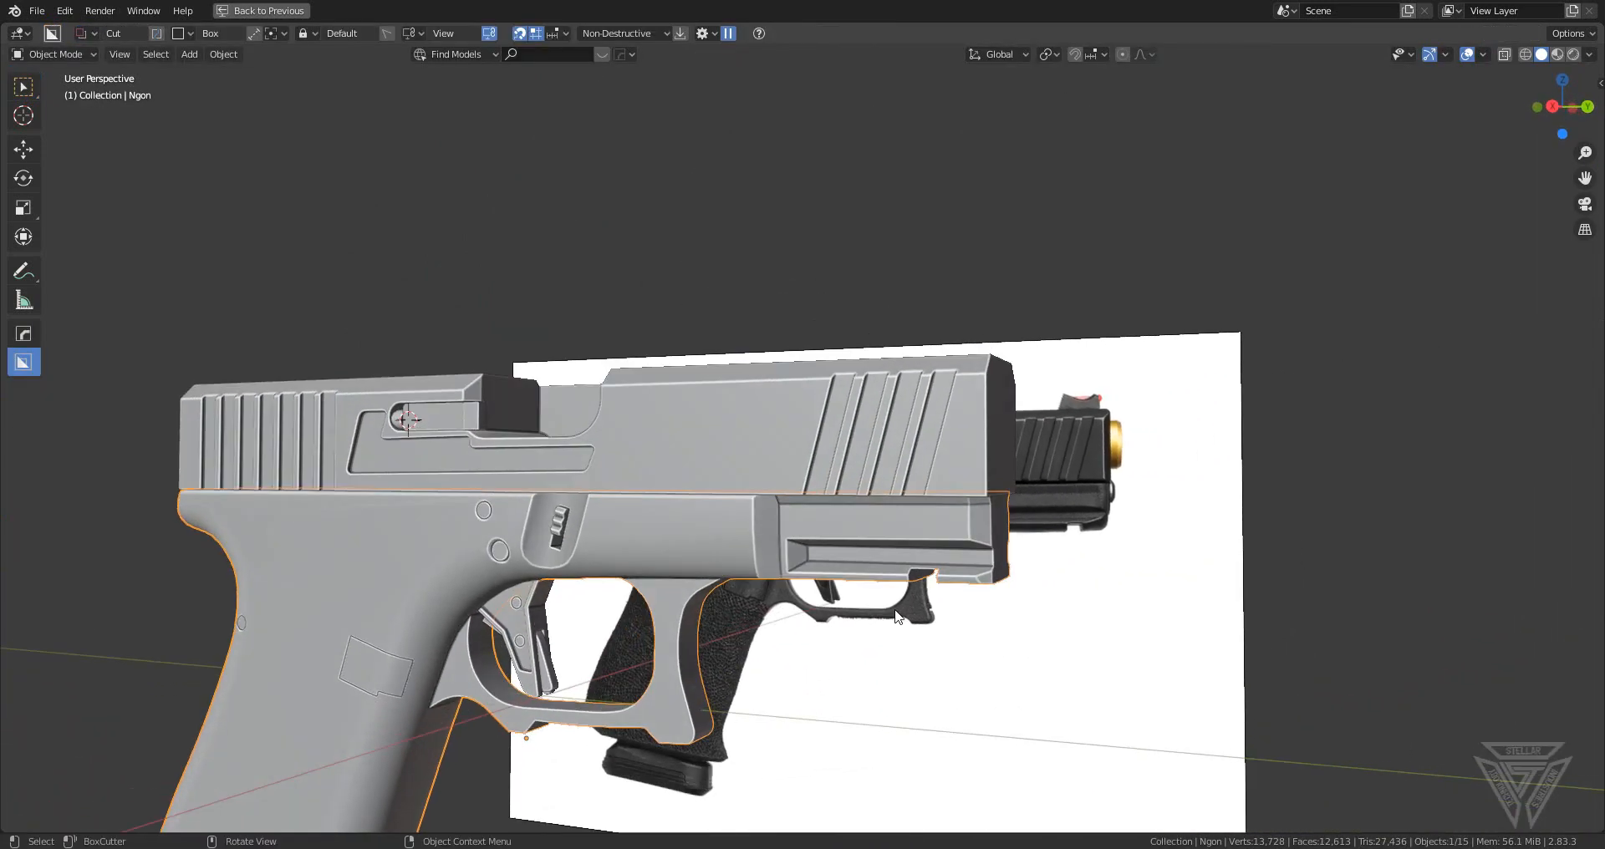
pyautogui.scroll(2, 936, 577)
pyautogui.click(1540, 451)
# - Bevel the slide's lengthwise underside centre edge with one segment, making it slightly narrower than the frame's front end
pyautogui.scroll(-4, 1291, 530)
pyautogui.moveTo(1285, 532); pyautogui.dragTo(835, 580, button='middle')
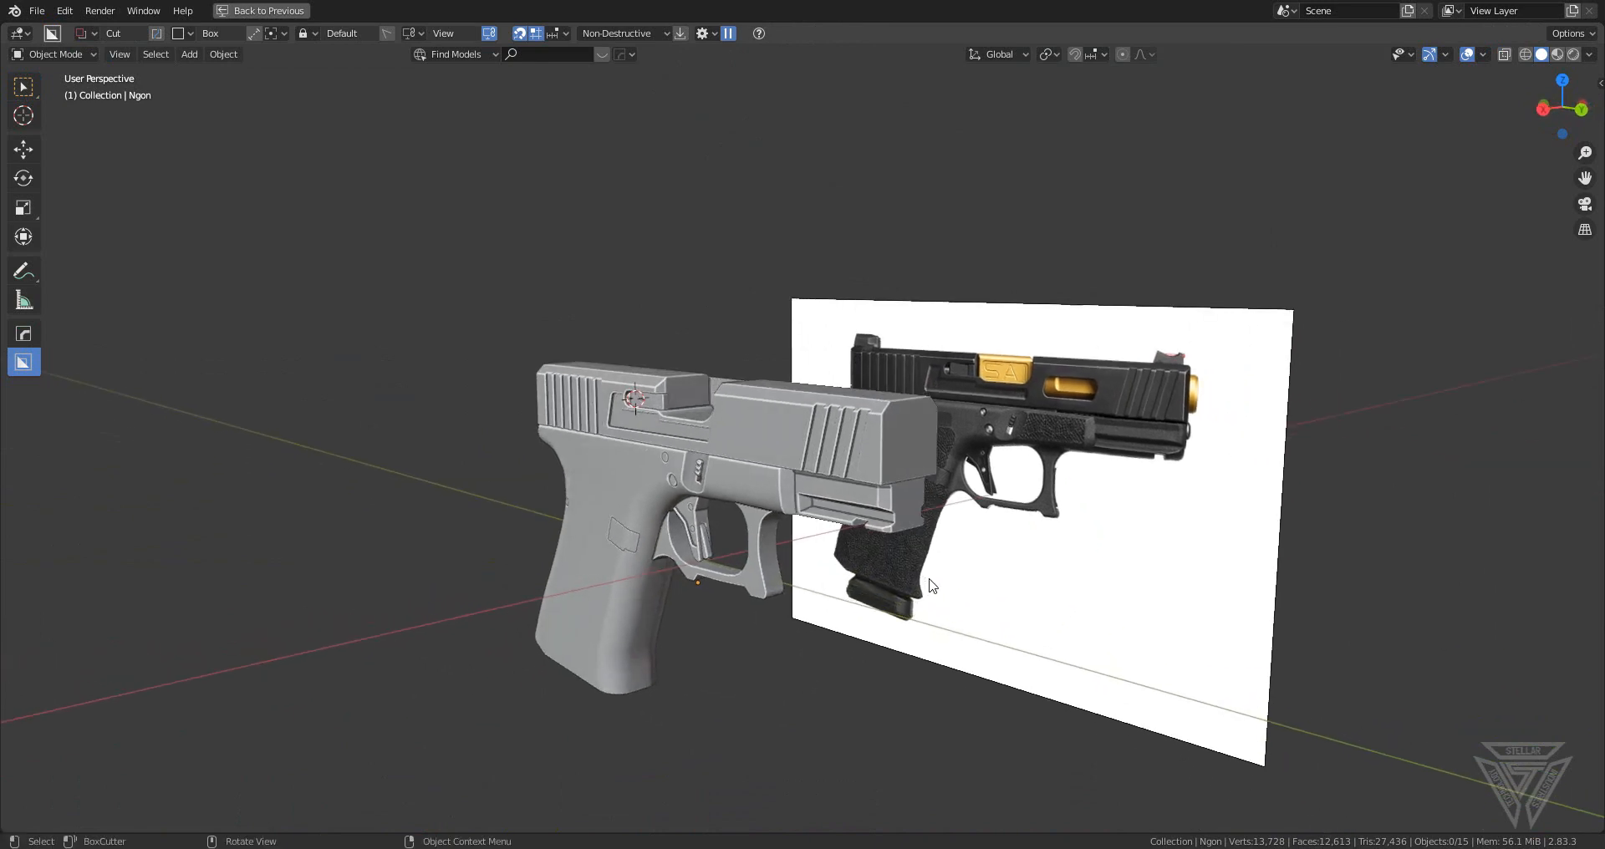
pyautogui.scroll(5, 860, 563)
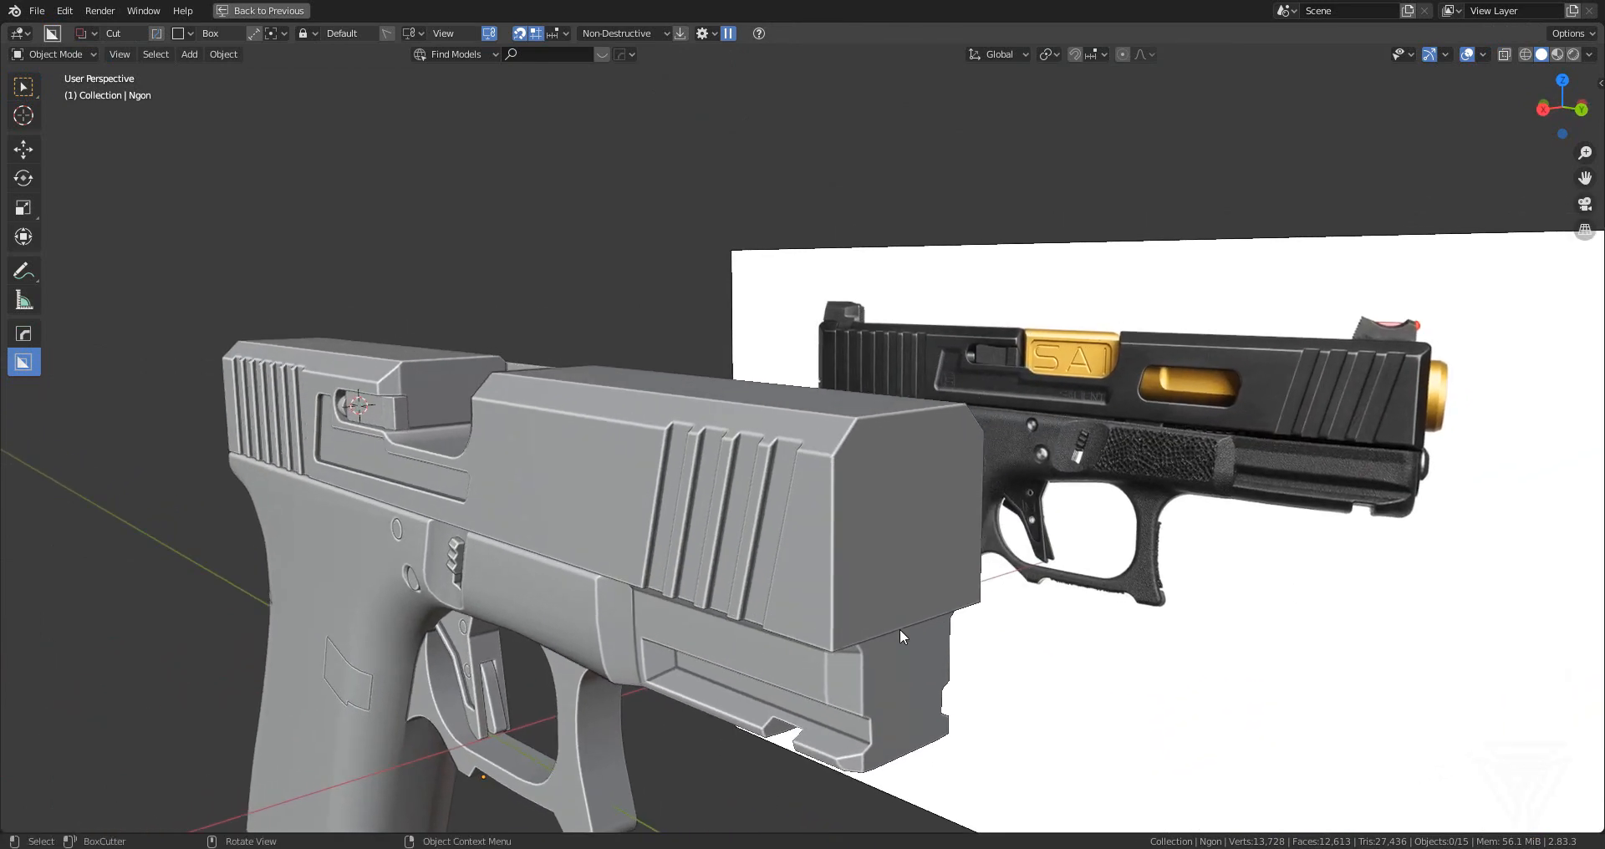
pyautogui.moveTo(900, 637); pyautogui.dragTo(754, 563, button='middle')
pyautogui.click(768, 618)
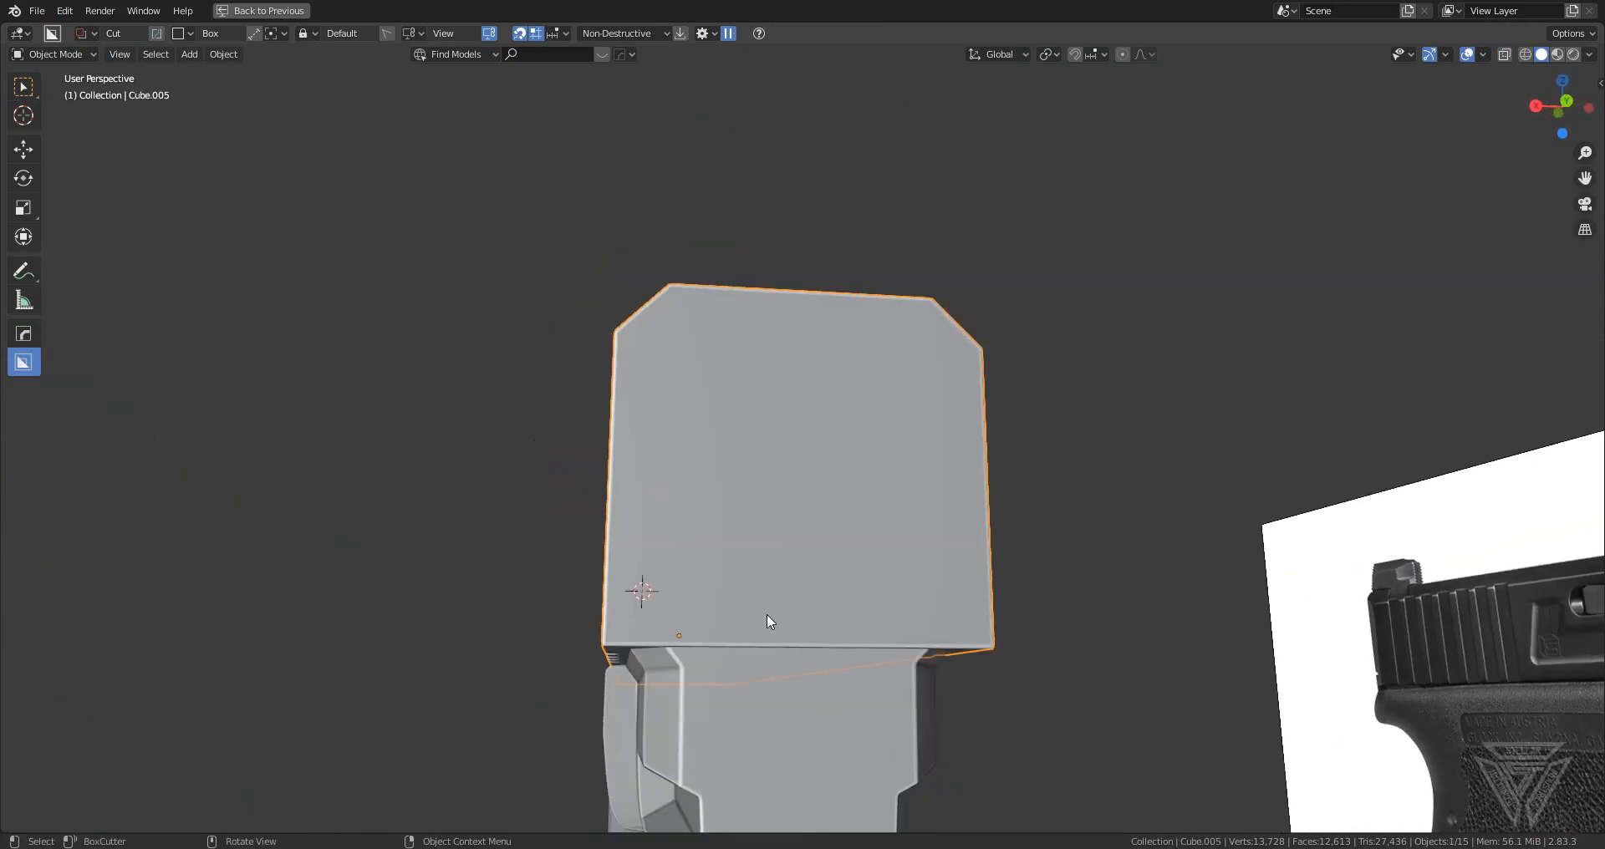
pyautogui.press('Tab')
pyautogui.moveTo(768, 616); pyautogui.dragTo(784, 587, button='middle')
pyautogui.scroll(4, 784, 589)
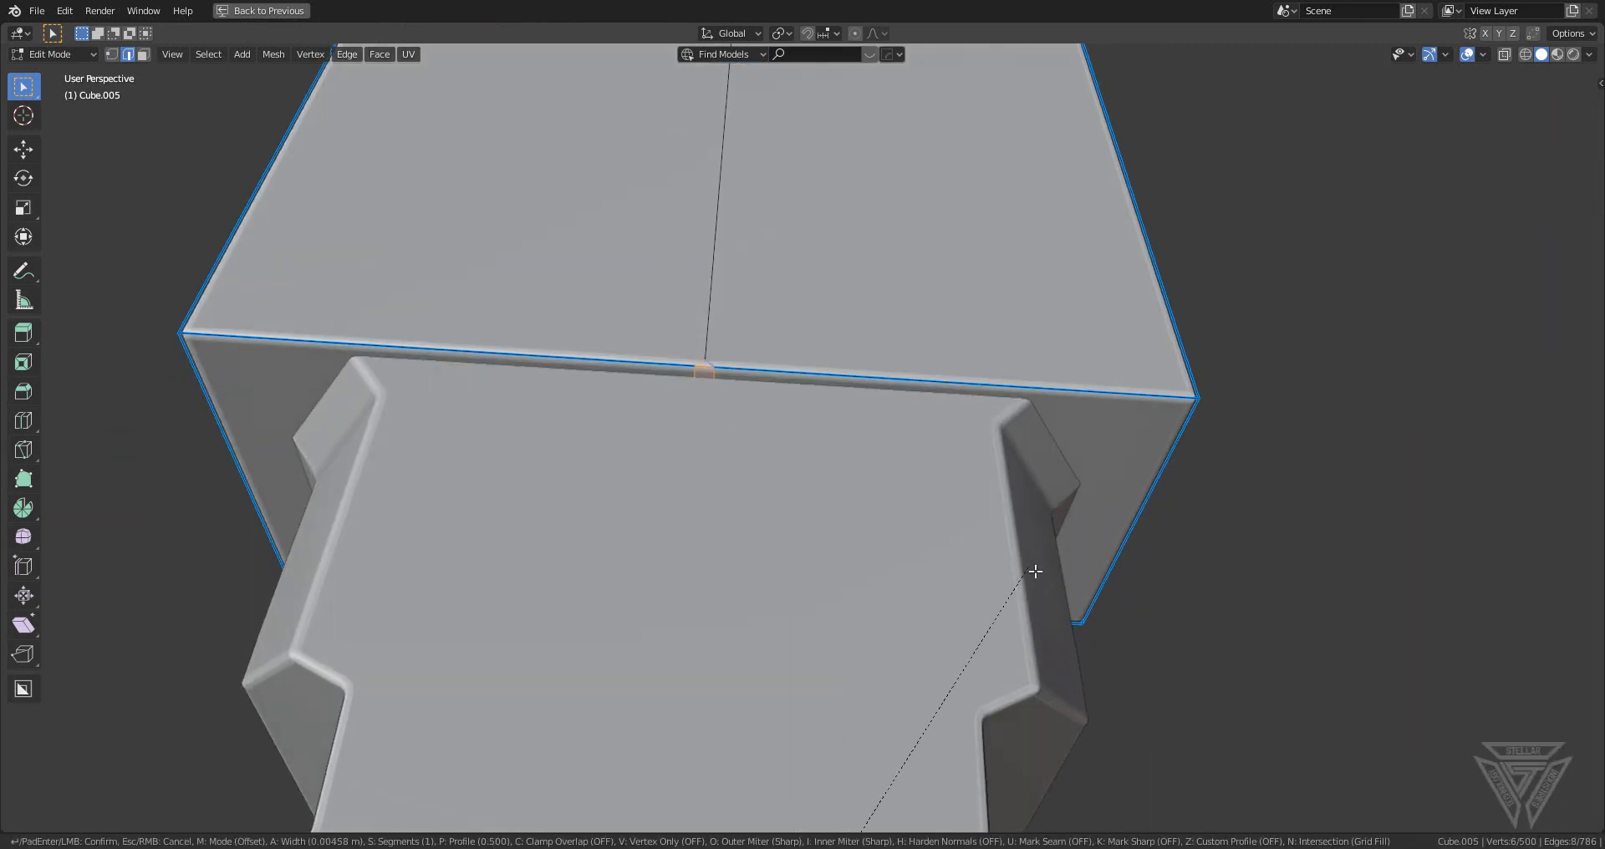
pyautogui.hotkey('ctrl', 'b')
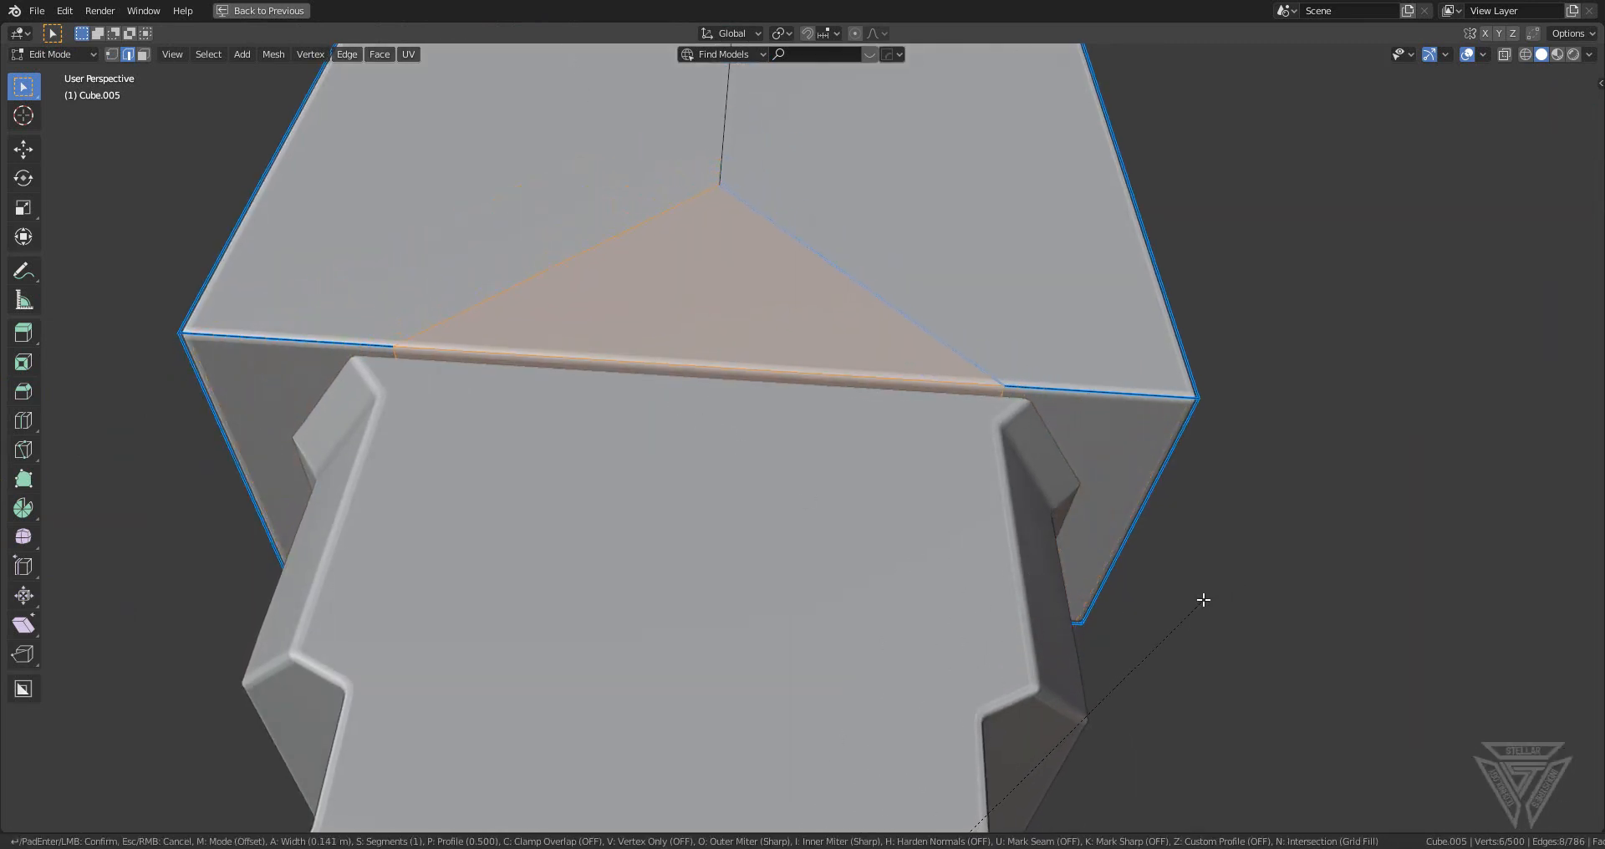
pyautogui.click(1190, 604)
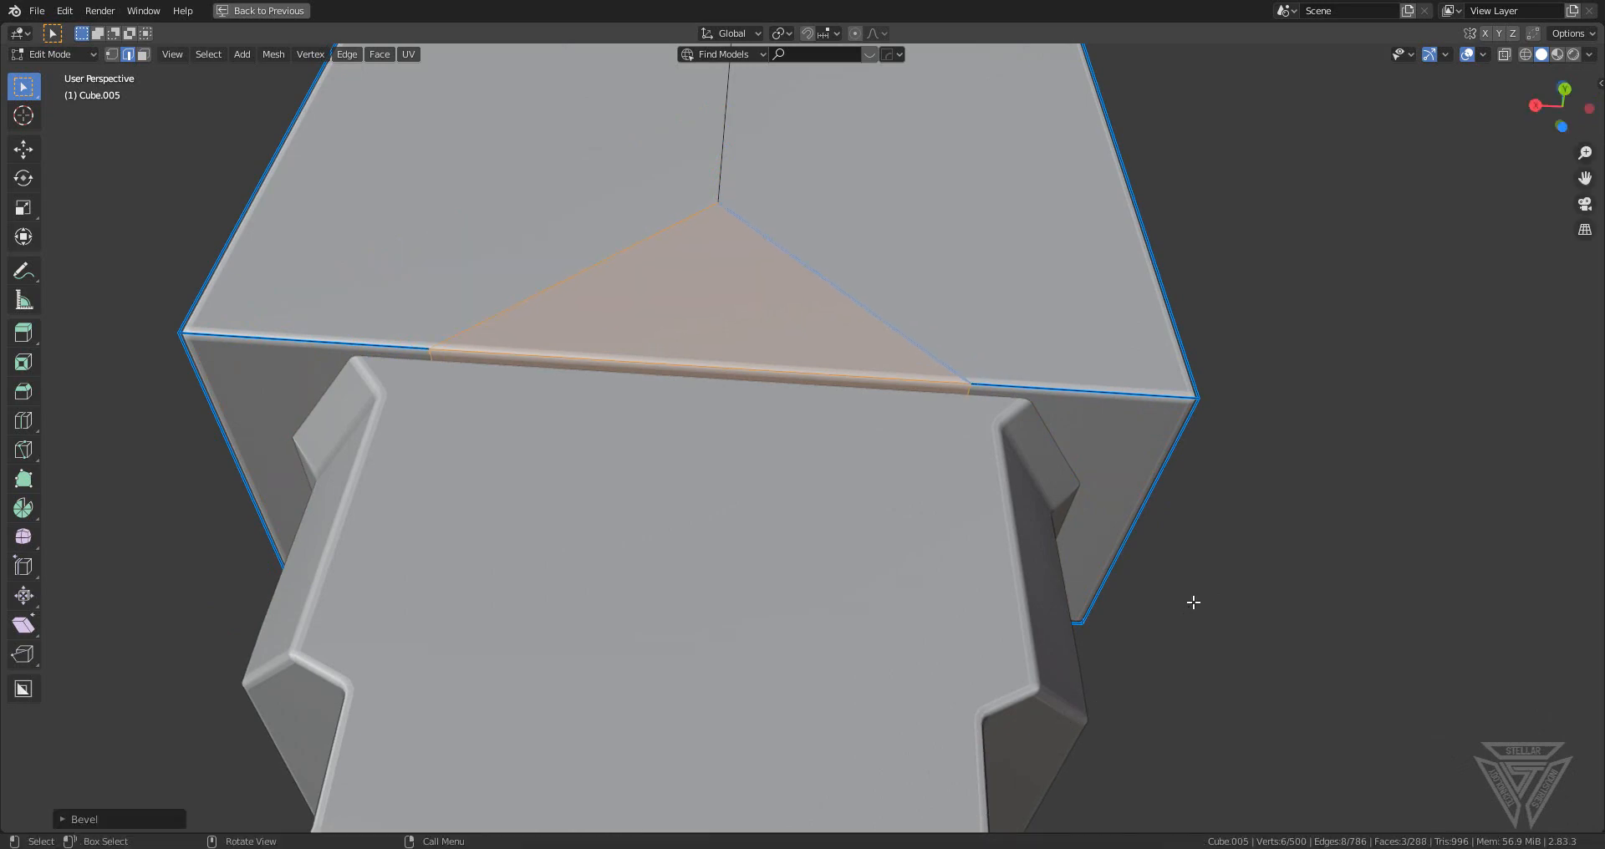
# - Set BoxCutter to Knife and, in the right orthographic view, cut a vertical line through the slide just behind its front face
pyautogui.moveTo(1192, 599); pyautogui.dragTo(1033, 656, button='middle')
pyautogui.scroll(-4, 1033, 656)
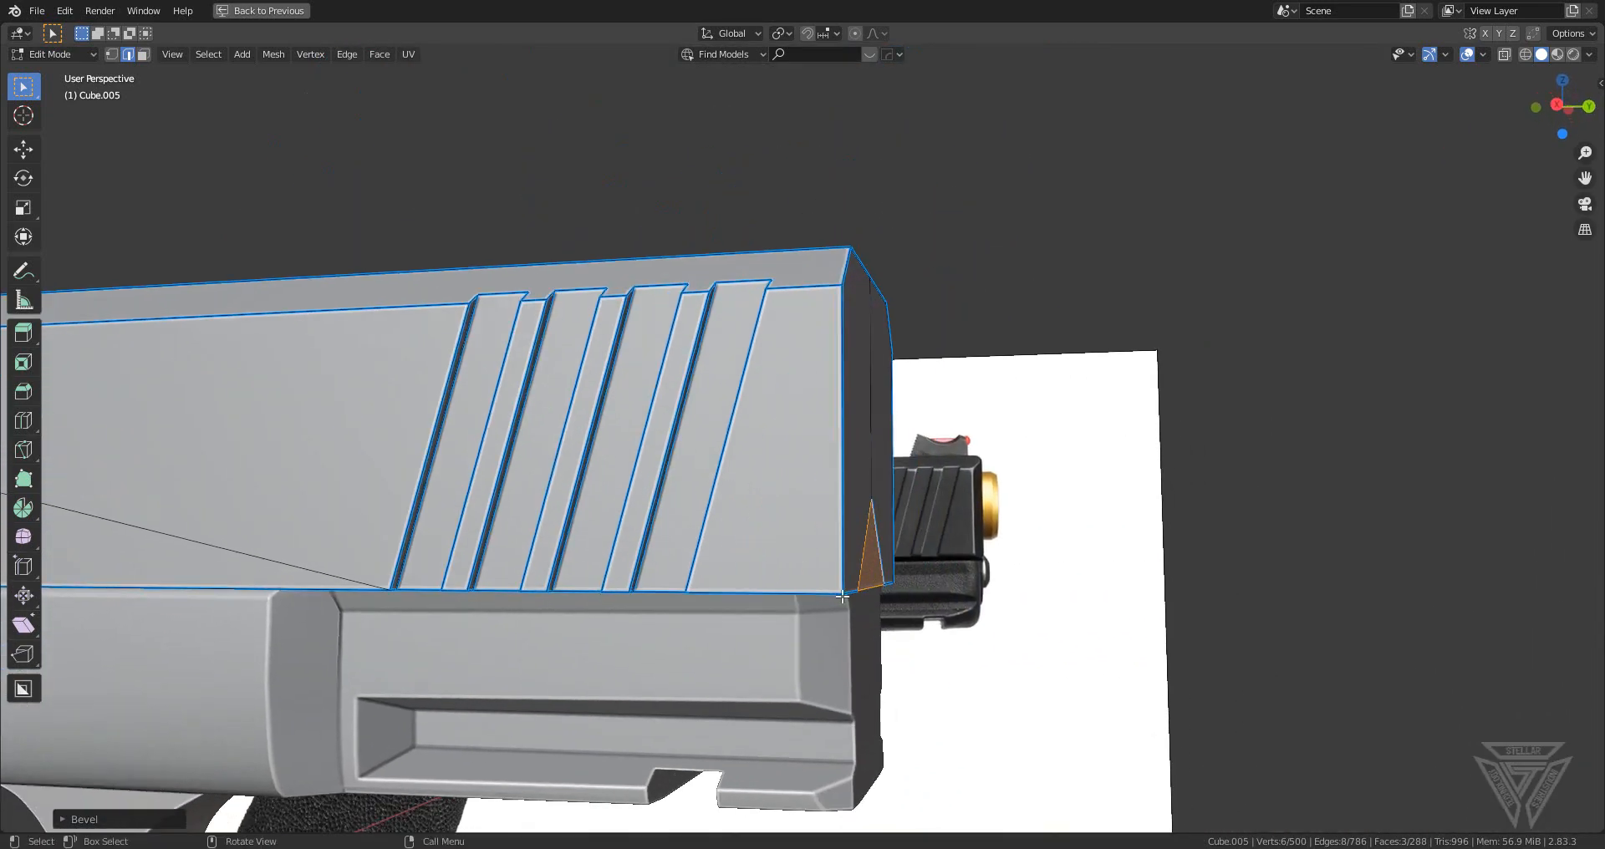
pyautogui.press('Tab')
pyautogui.click(1560, 102)
pyautogui.scroll(3, 1064, 566)
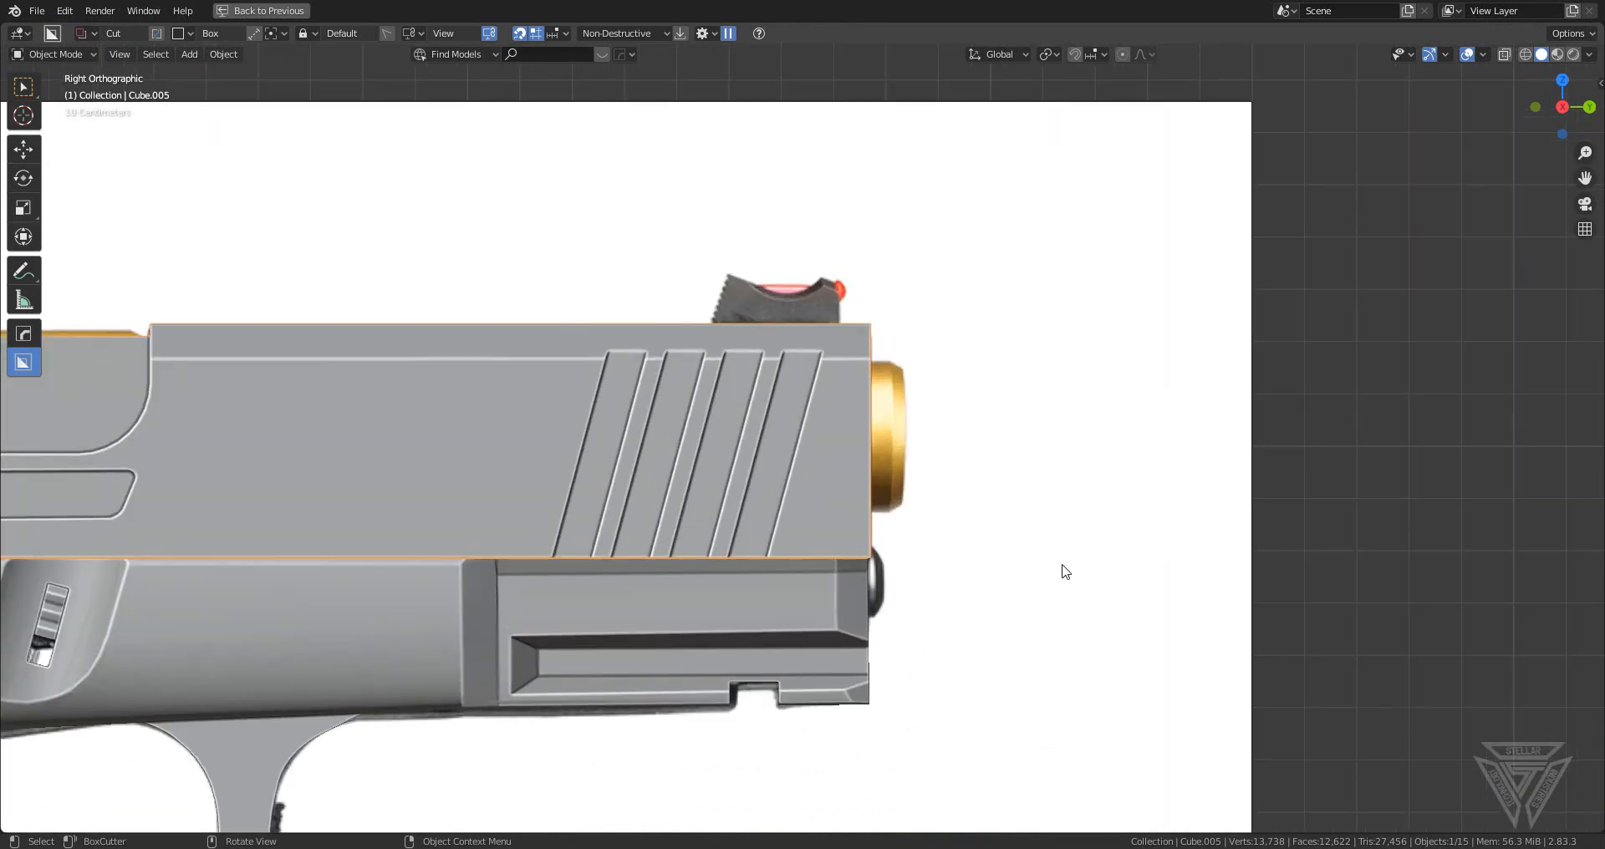
pyautogui.press('d')
pyautogui.click(920, 471)
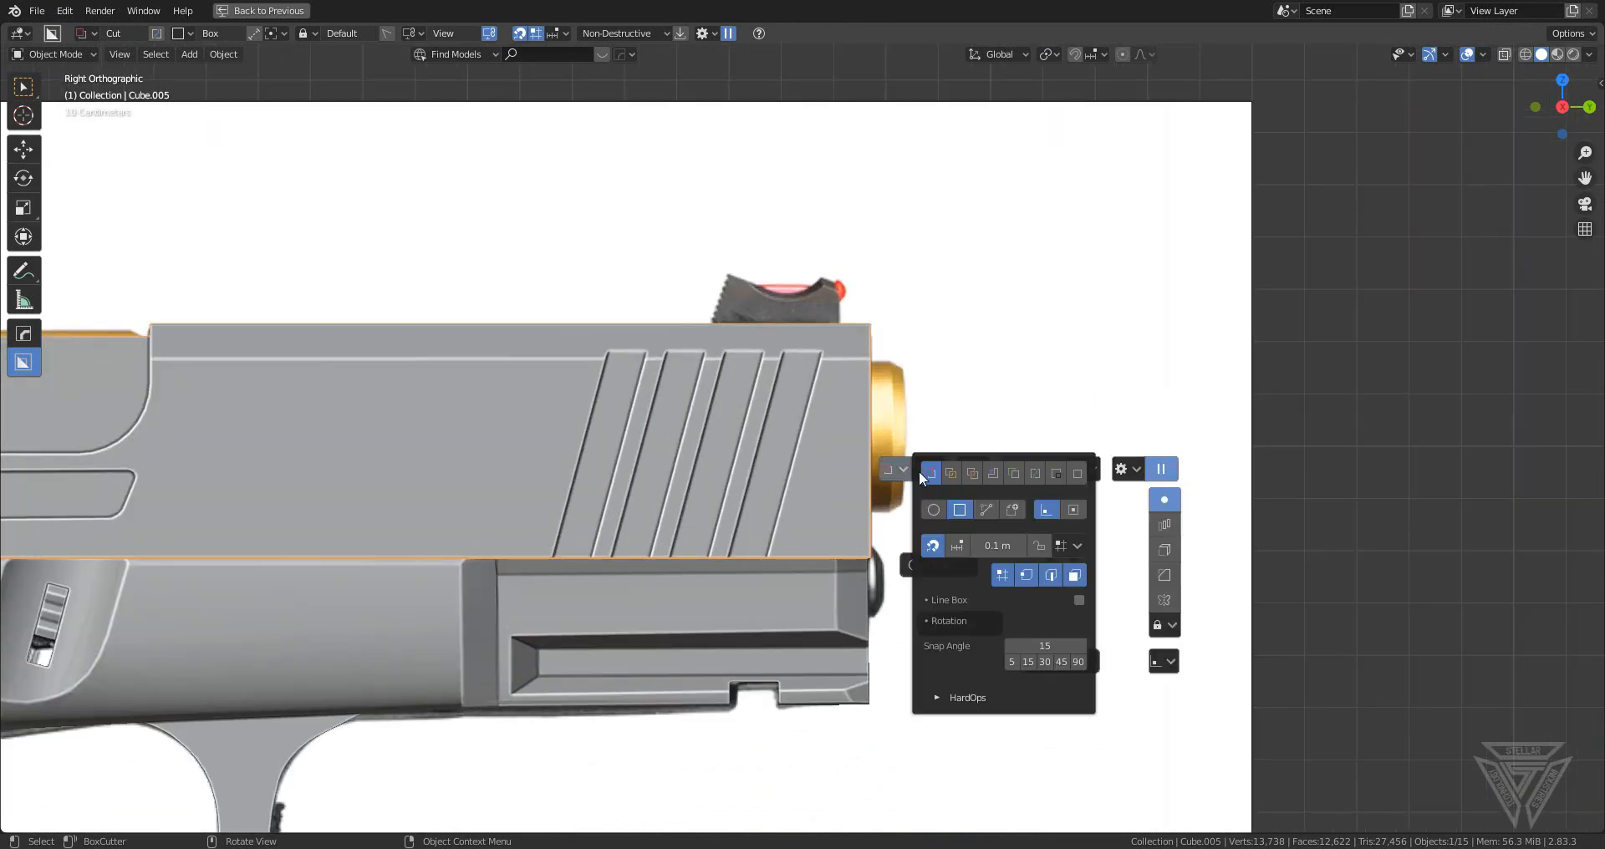
pyautogui.click(1034, 473)
pyautogui.click(968, 633)
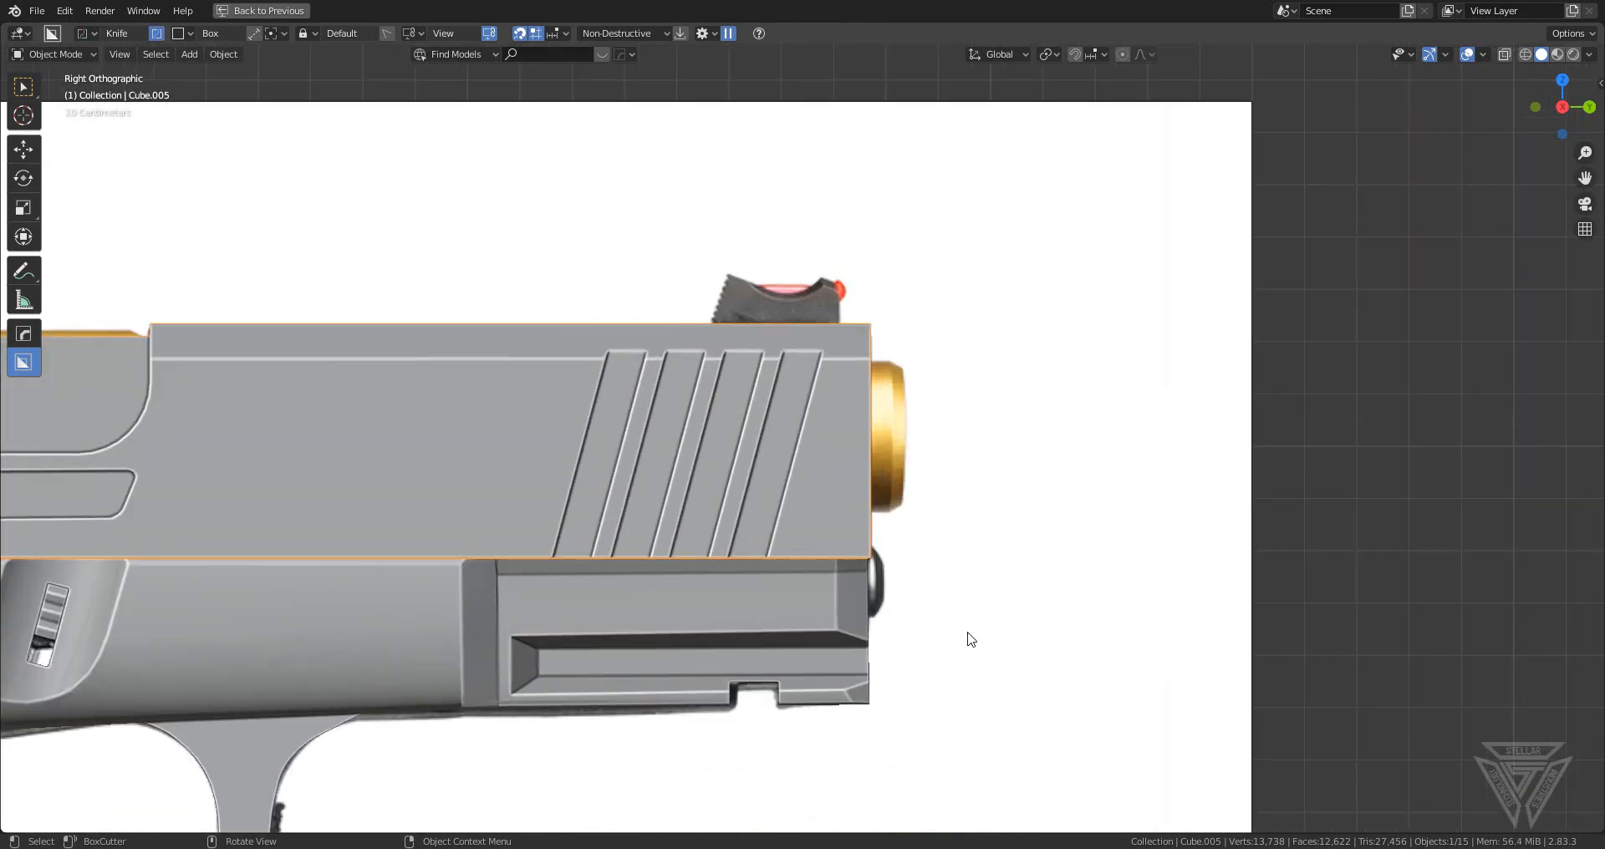
pyautogui.moveTo(1054, 159)
pyautogui.mouseDown()
pyautogui.moveTo(805, 618)
pyautogui.moveTo(832, 694)
pyautogui.mouseUp()
# - Extrude the central underside face at the slide's front end downward over the front of the frame
pyautogui.moveTo(964, 605); pyautogui.dragTo(861, 495, button='middle')
pyautogui.press('Tab')
pyautogui.press('3')
pyautogui.click(759, 507)
pyautogui.press('e')
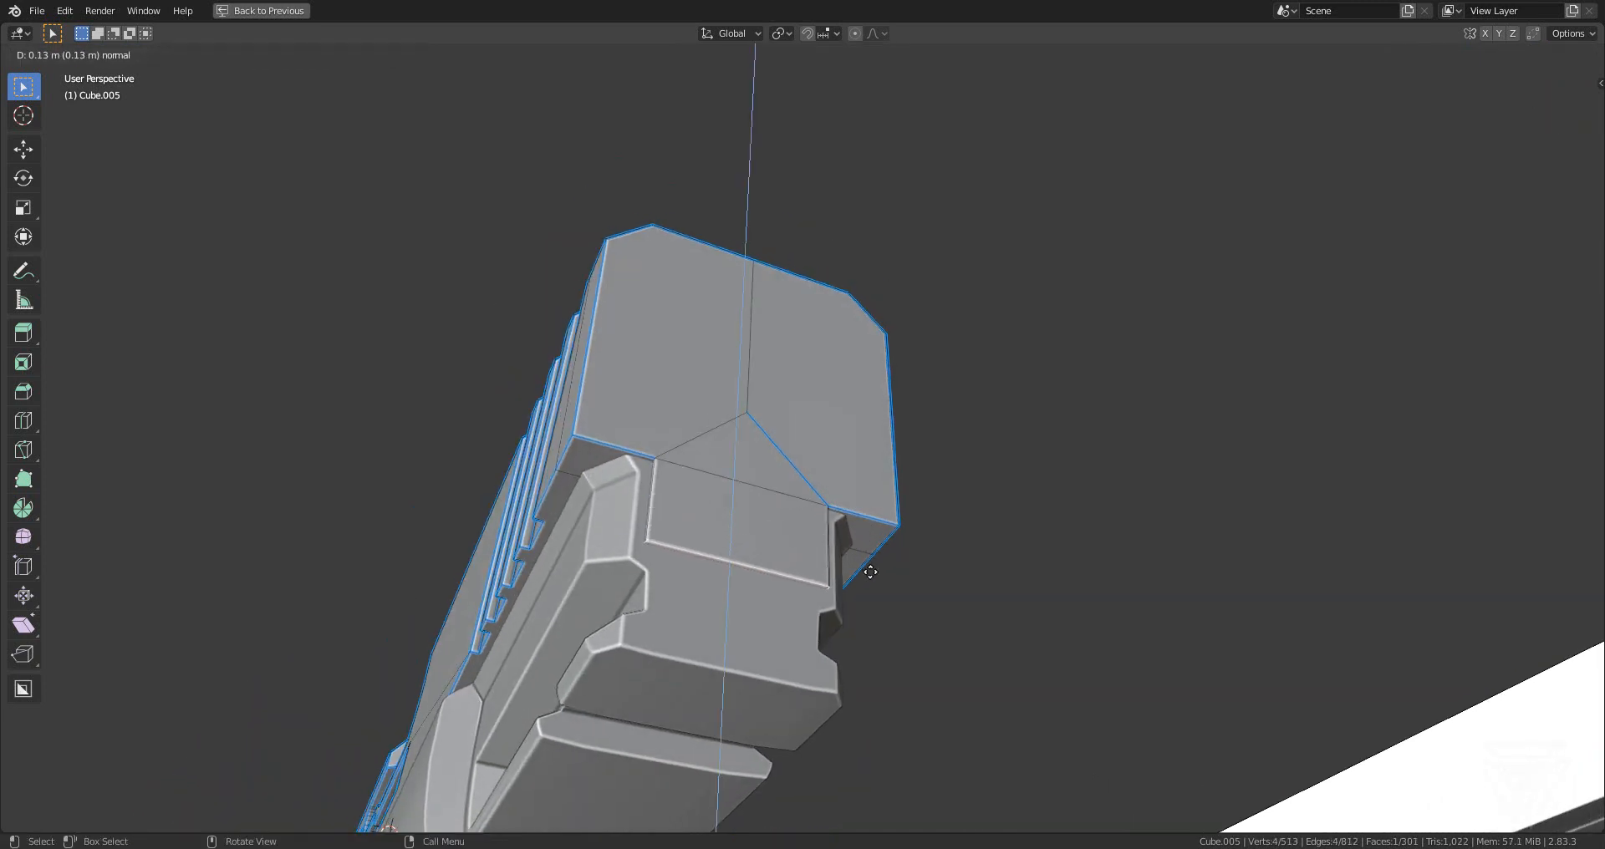
pyautogui.click(874, 605)
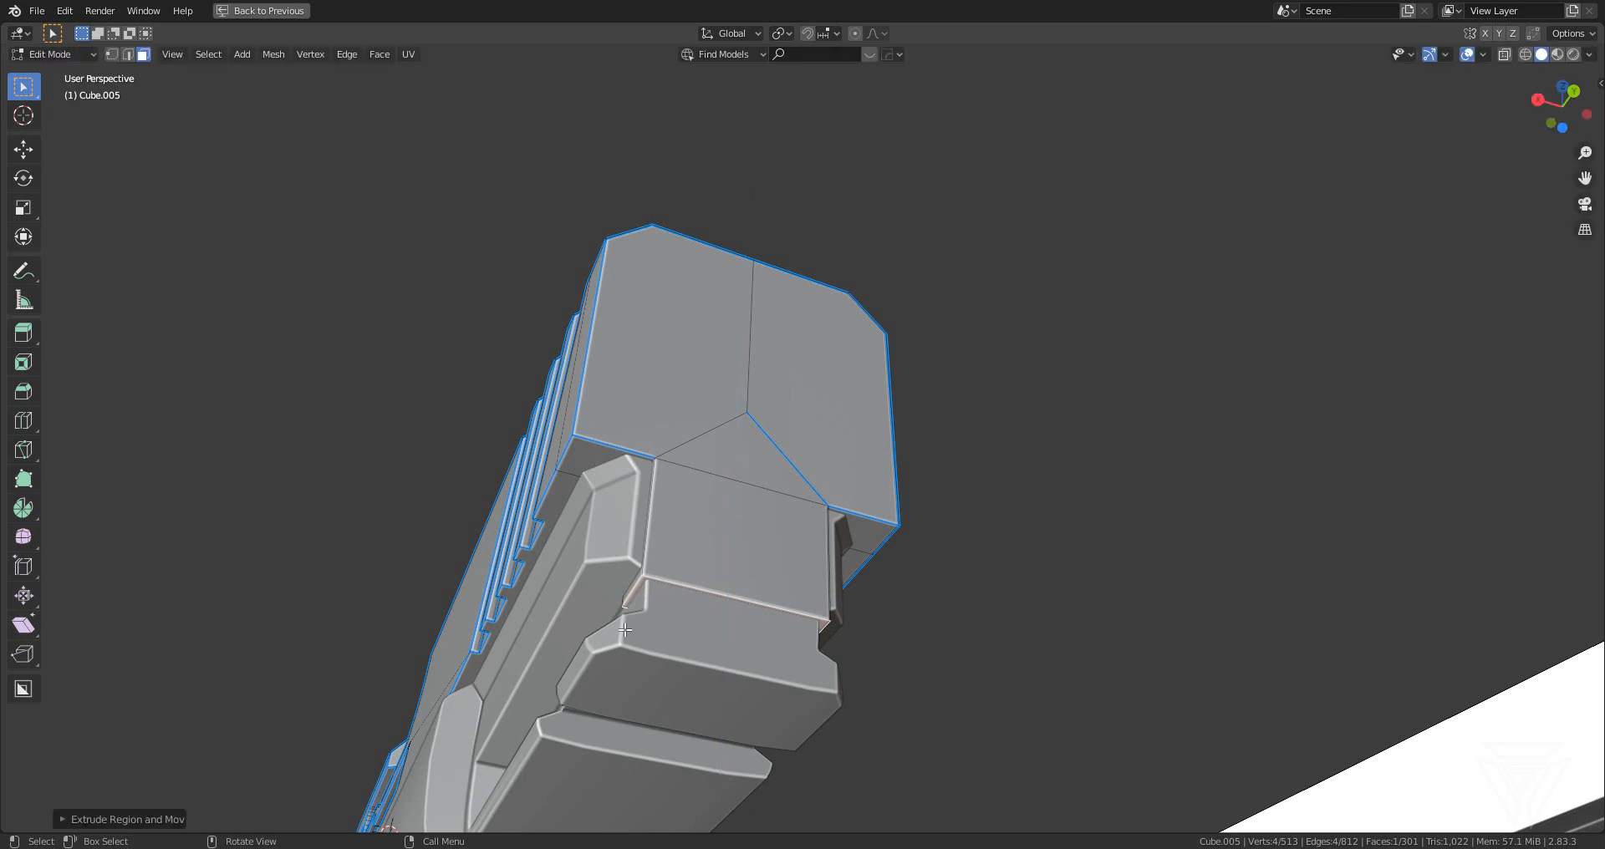
# - Bevel the two lower side edges of the slide's front tab about 0.115 m with 6 segments to round its bottom
pyautogui.press('Tab')
pyautogui.press('Tab')
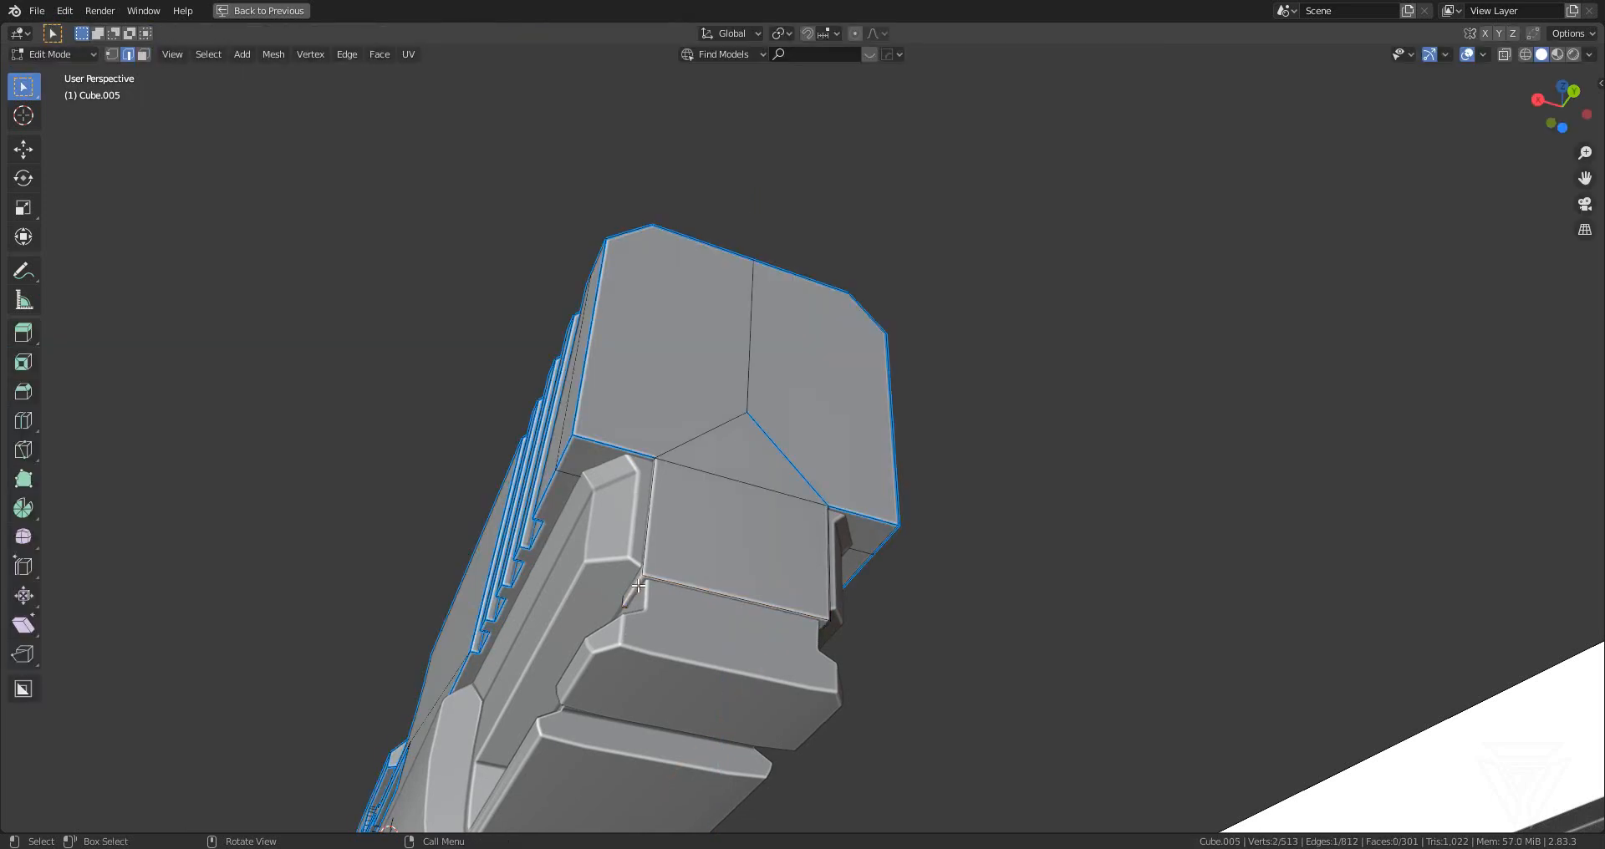
pyautogui.moveTo(638, 586); pyautogui.dragTo(760, 594, button='middle')
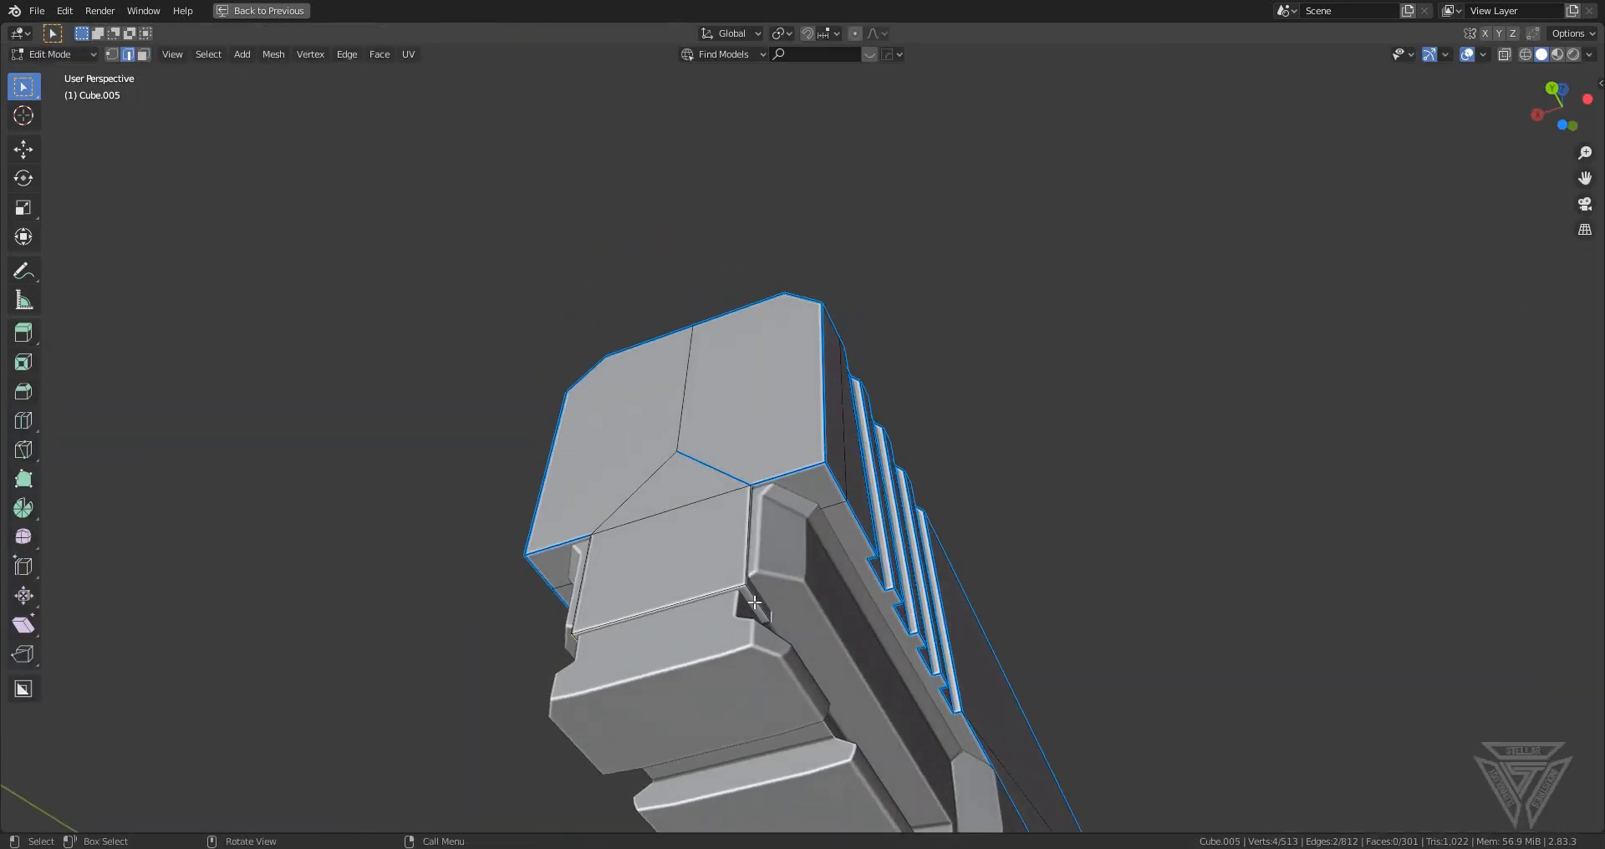
pyautogui.moveTo(663, 598); pyautogui.dragTo(849, 605, button='middle')
pyautogui.hotkey('ctrl', 'b')
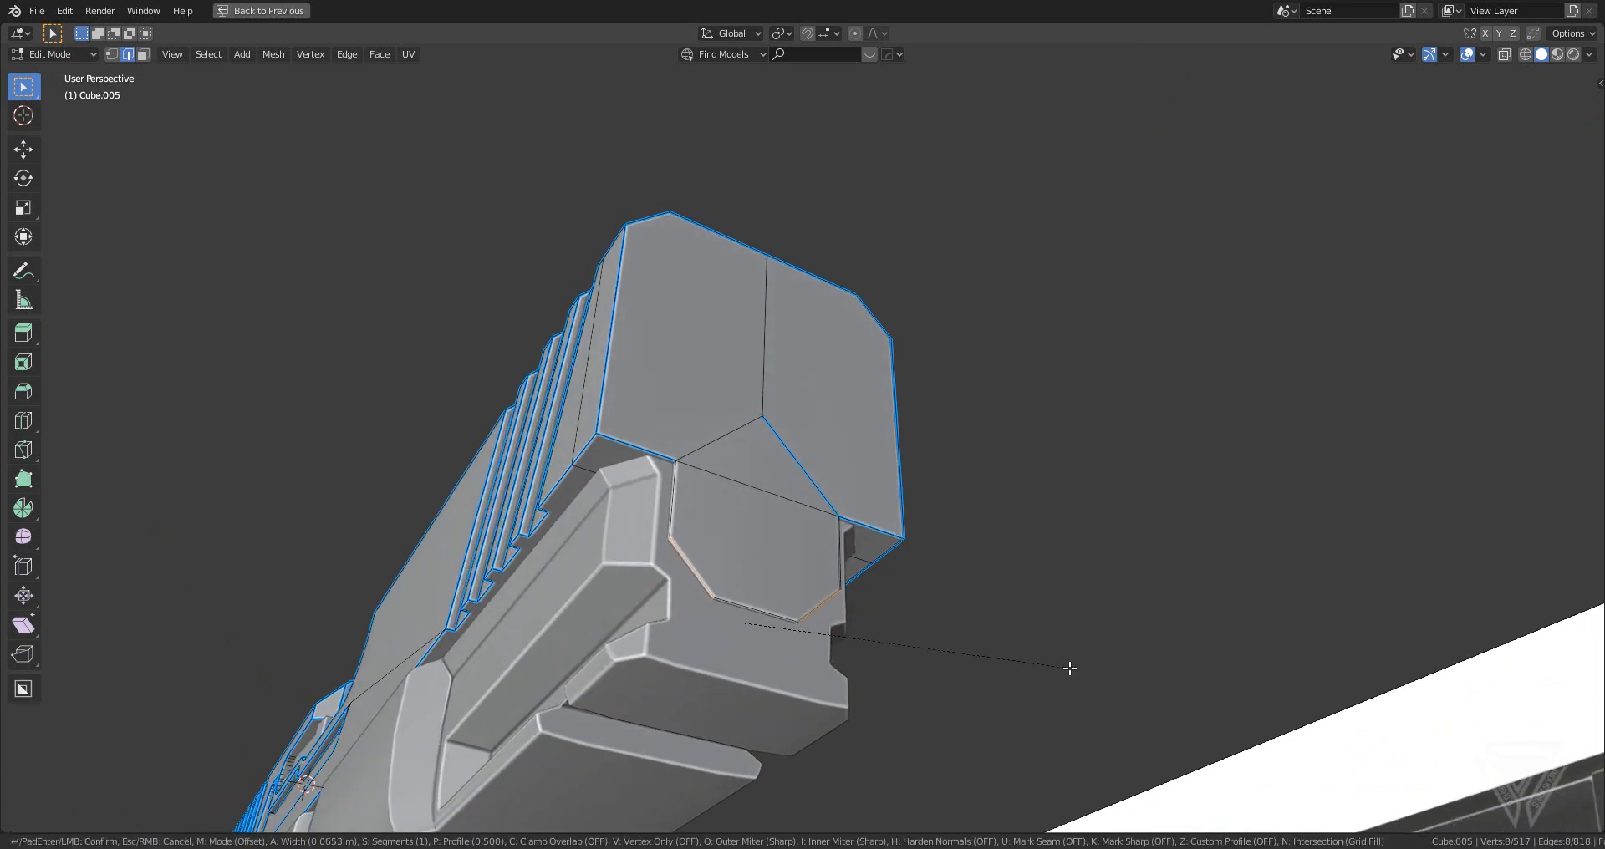
pyautogui.scroll(5, 1086, 677)
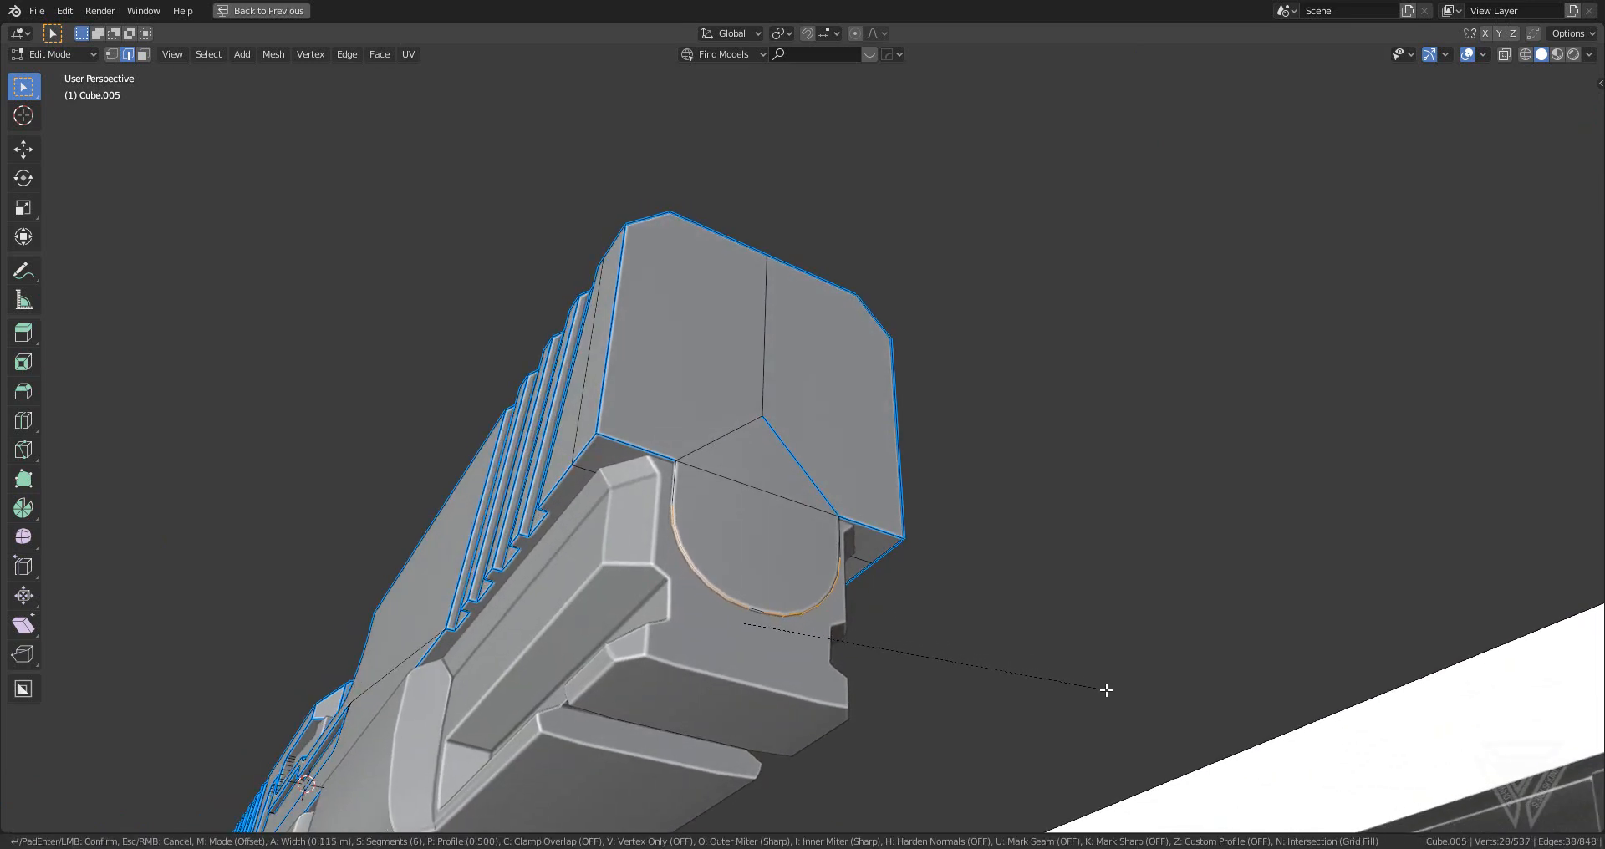
pyautogui.click(1107, 690)
pyautogui.moveTo(940, 669); pyautogui.dragTo(846, 578, button='middle')
pyautogui.press('Tab')
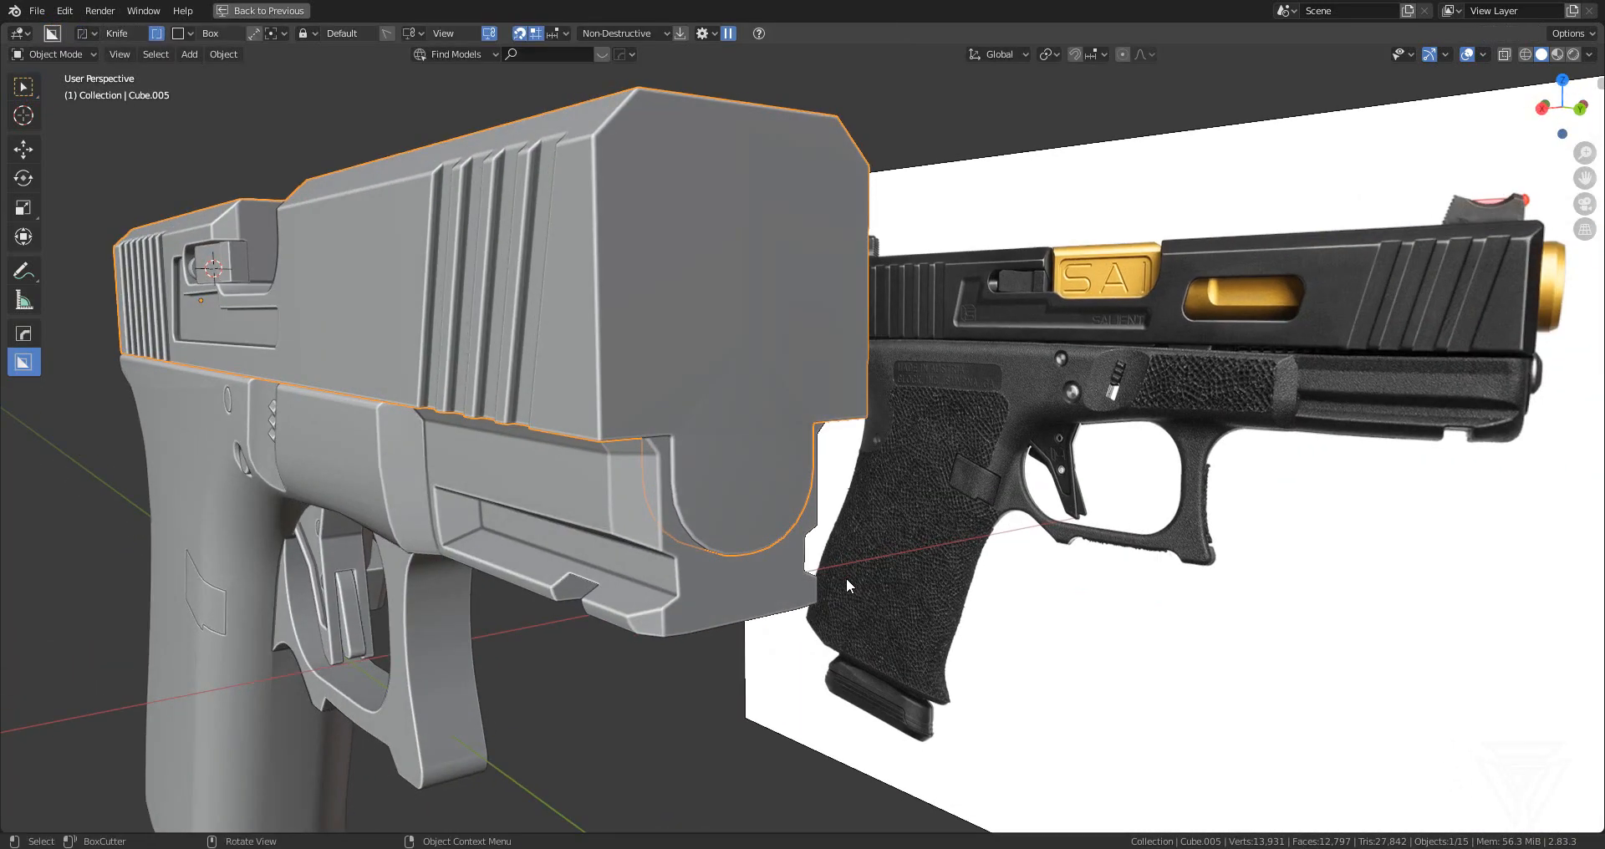
# - Knife-cut a vertical line on the slide's front face from the triangle's apex to the middle of the edge above the rounded tab
pyautogui.scroll(4, 844, 580)
pyautogui.press('Tab')
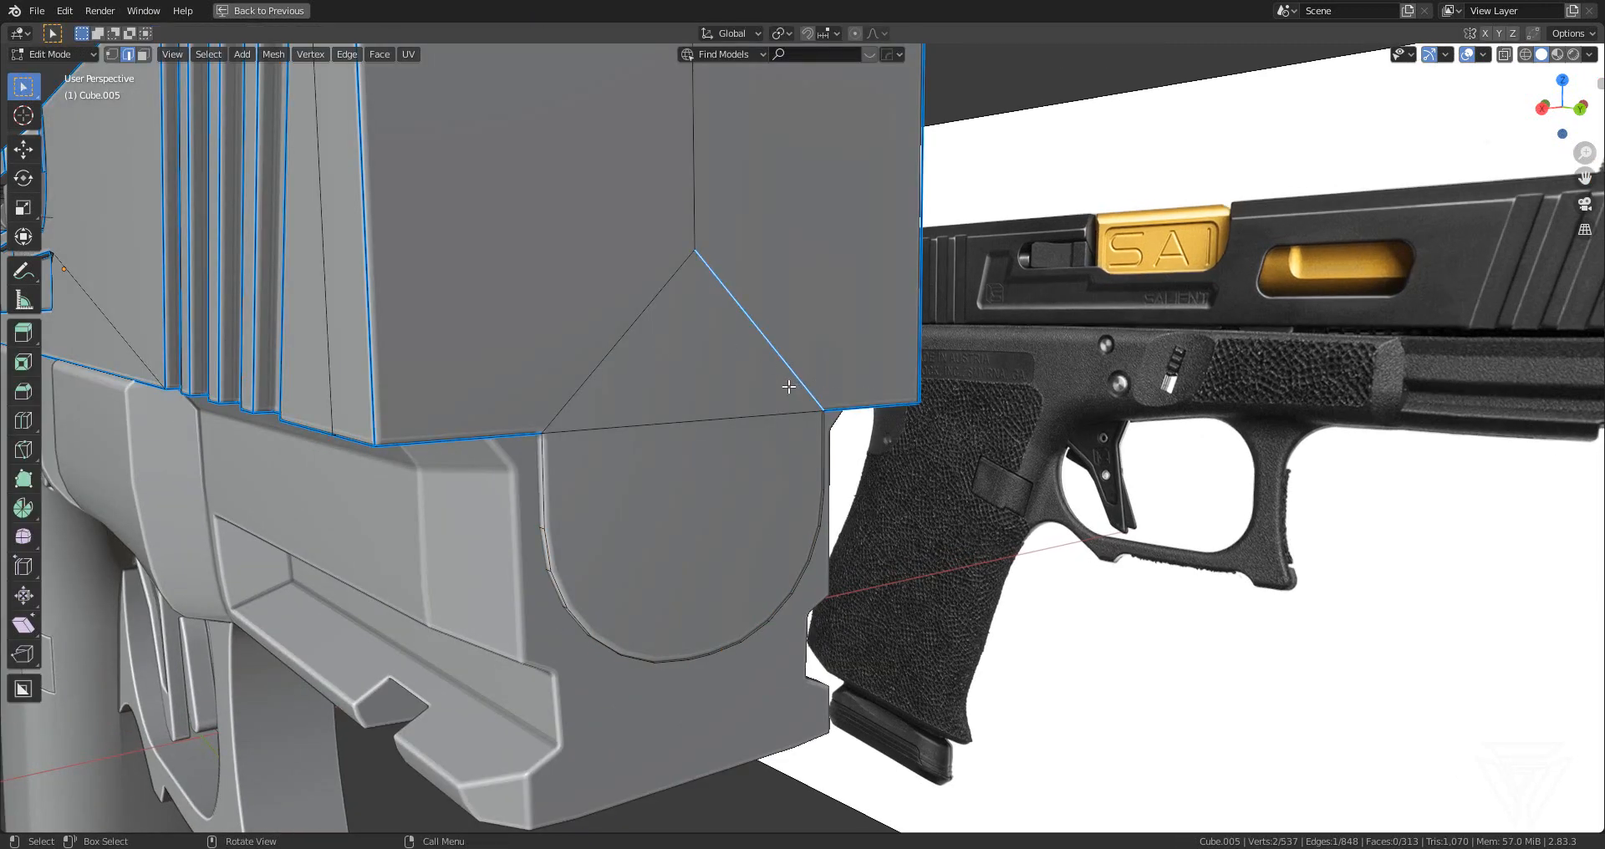
pyautogui.moveTo(789, 386); pyautogui.dragTo(748, 370, button='middle')
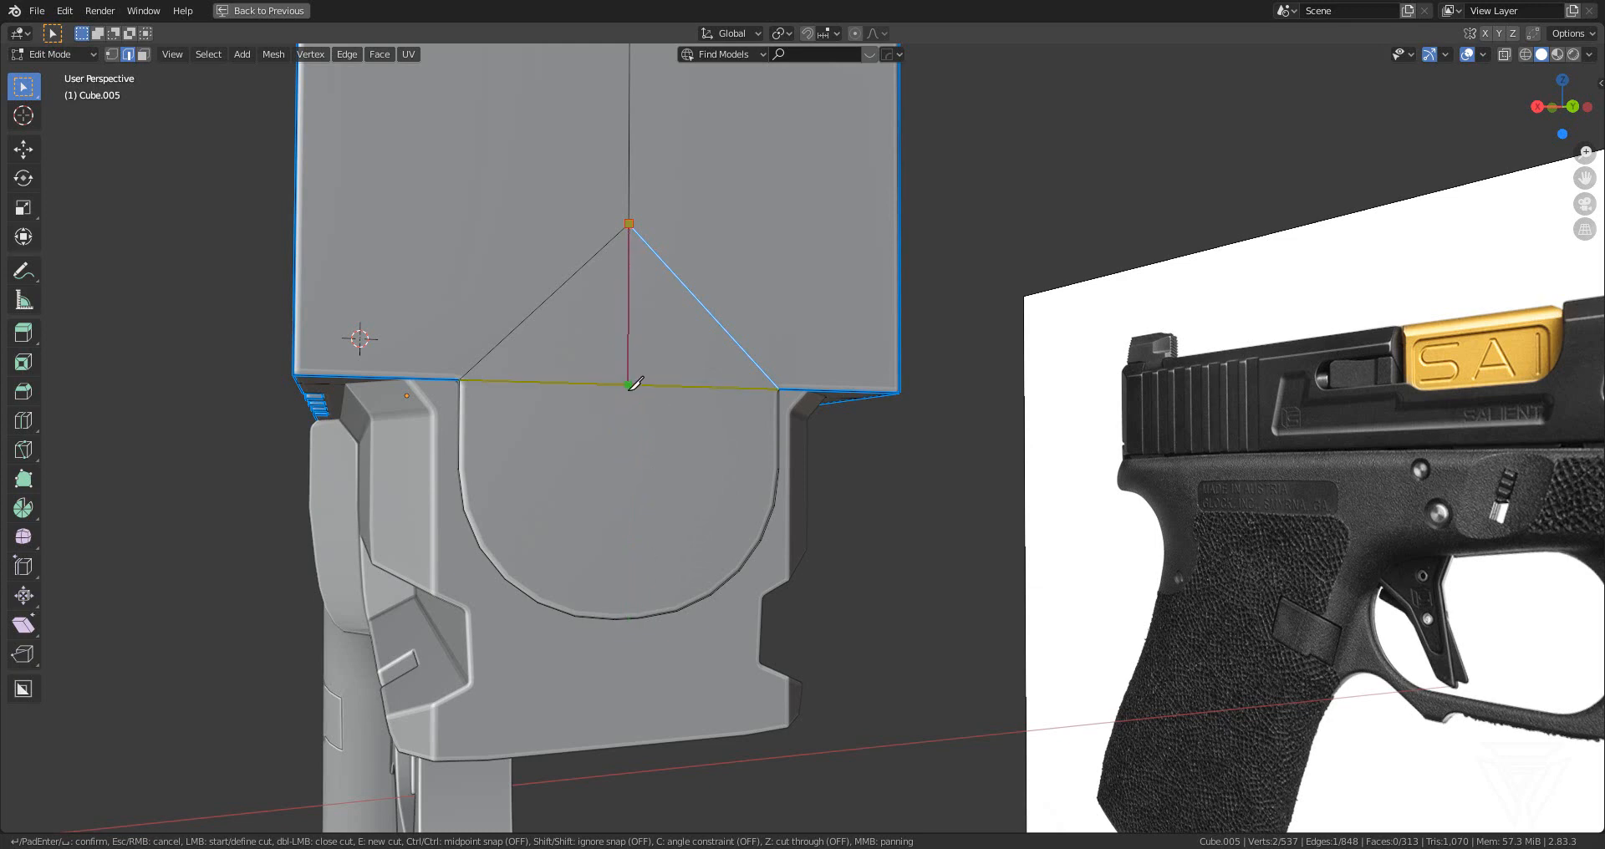
pyautogui.moveTo(691, 511); pyautogui.dragTo(662, 528, button='middle')
pyautogui.press('KP_Decimal')
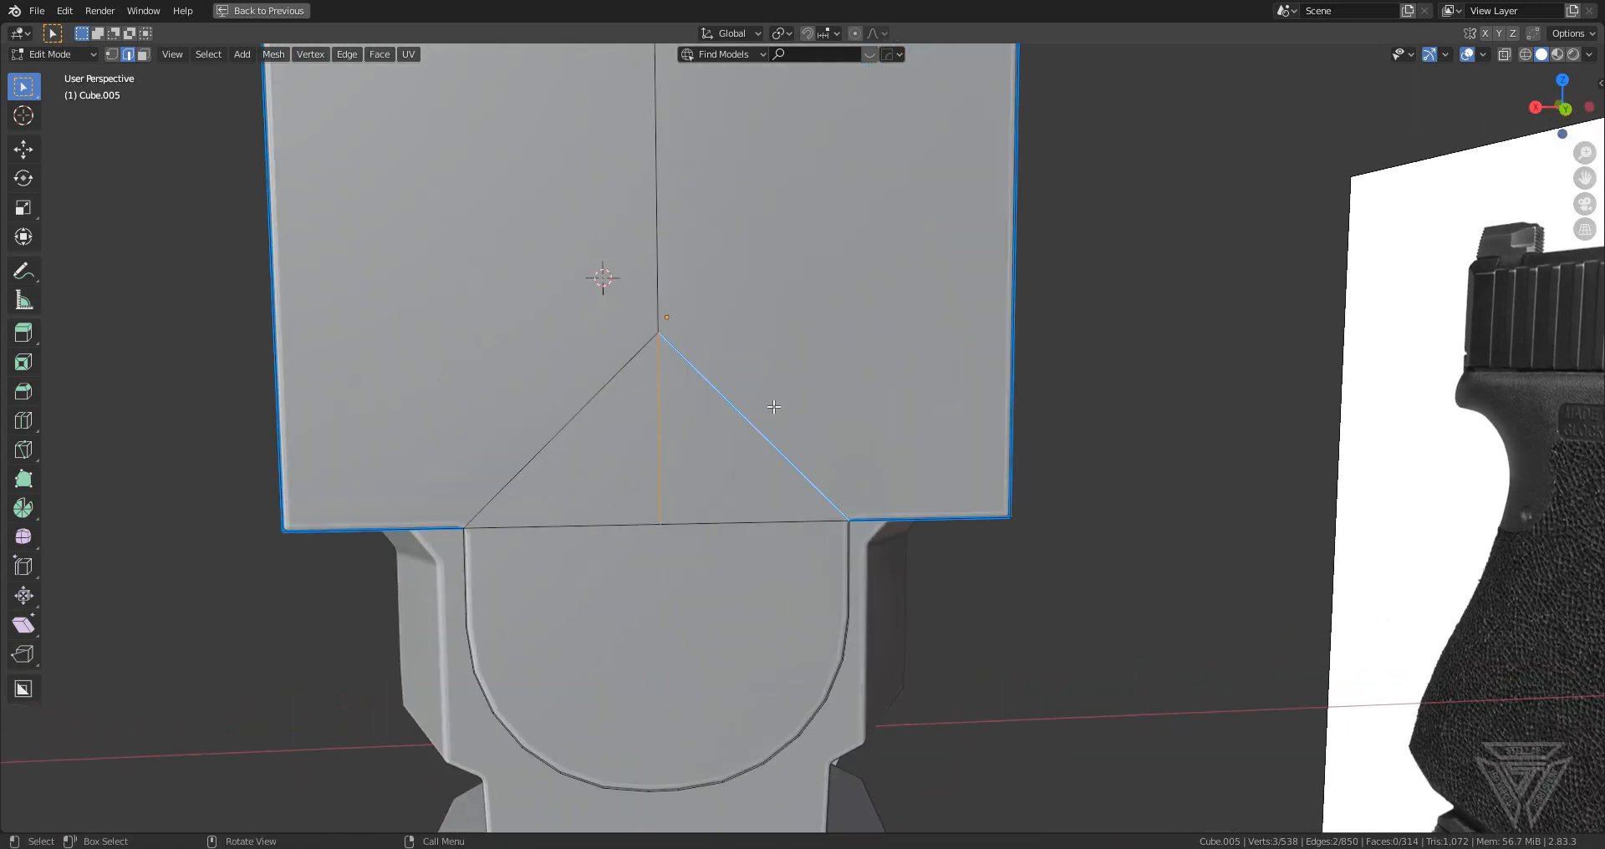
# - Clear the sharp marking from the two diagonal edges on the slide's front face and dissolve them
pyautogui.press('q')
pyautogui.click(852, 390)
pyautogui.scroll(-1, 851, 391)
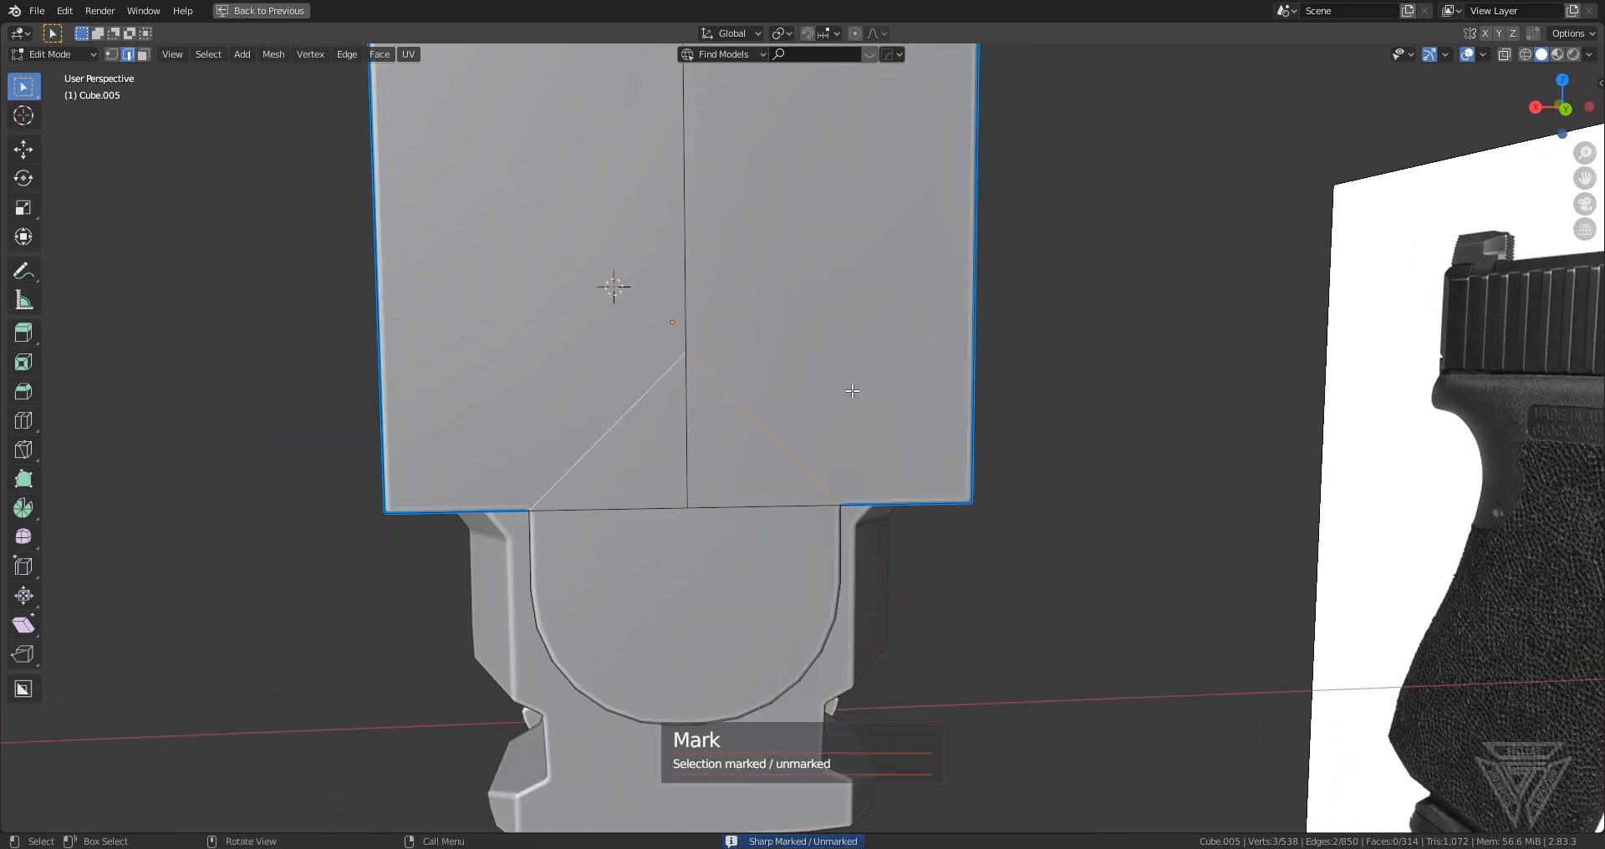
pyautogui.press('x')
pyautogui.click(851, 390)
pyautogui.moveTo(785, 434); pyautogui.dragTo(846, 399, button='middle')
pyautogui.press('Tab')
pyautogui.scroll(-4, 1034, 471)
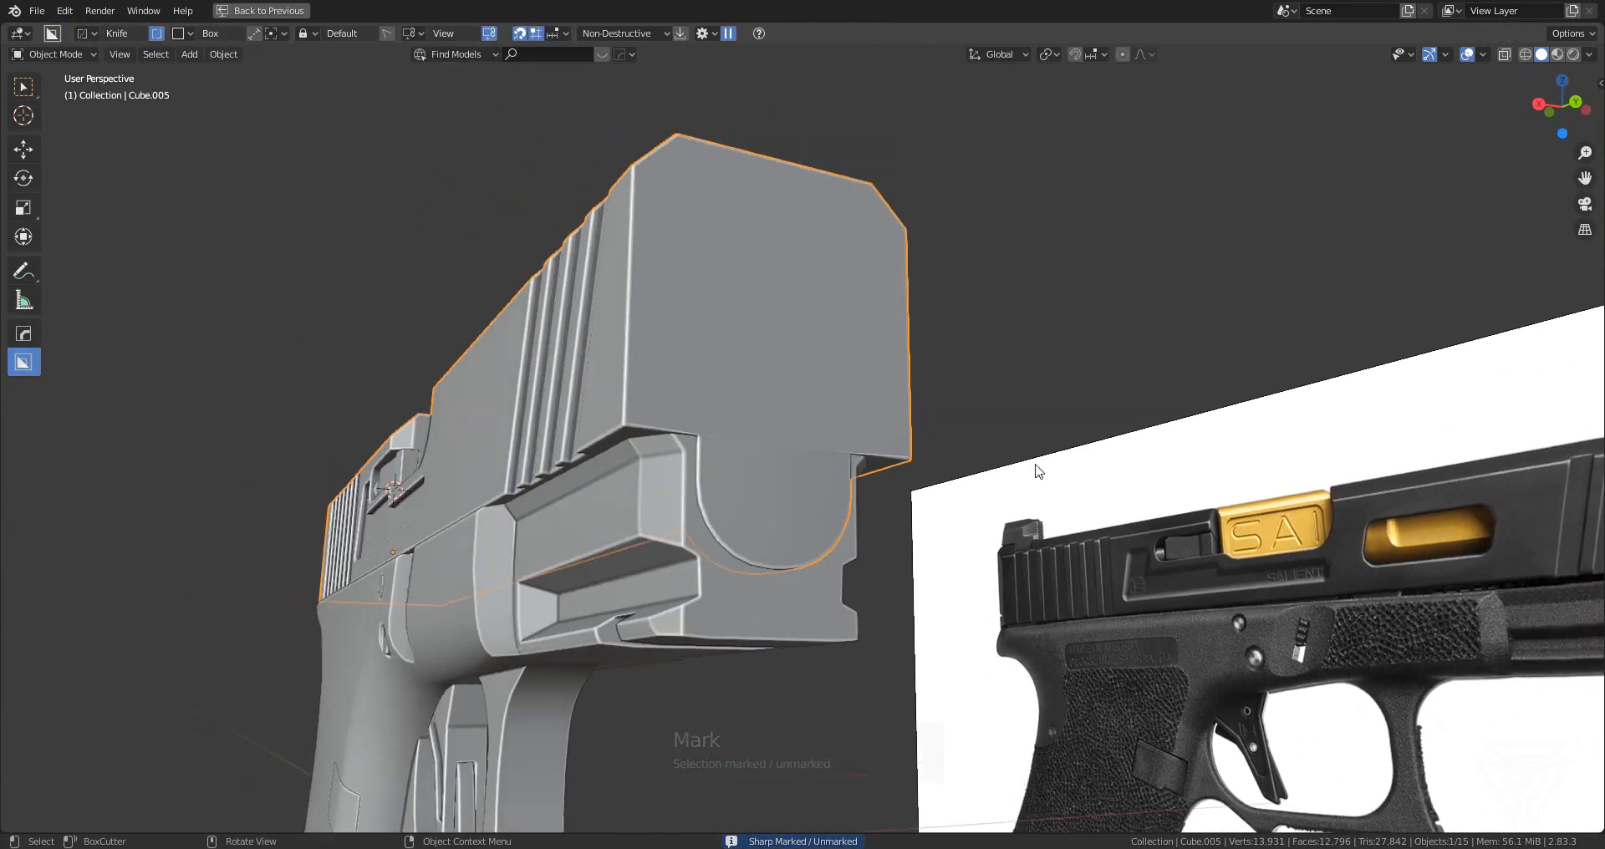
pyautogui.moveTo(1035, 471)
pyautogui.mouseDown(button='middle')
pyautogui.moveTo(940, 464)
pyautogui.moveTo(1020, 496)
pyautogui.mouseUp(button='middle')
pyautogui.scroll(4, 810, 548)
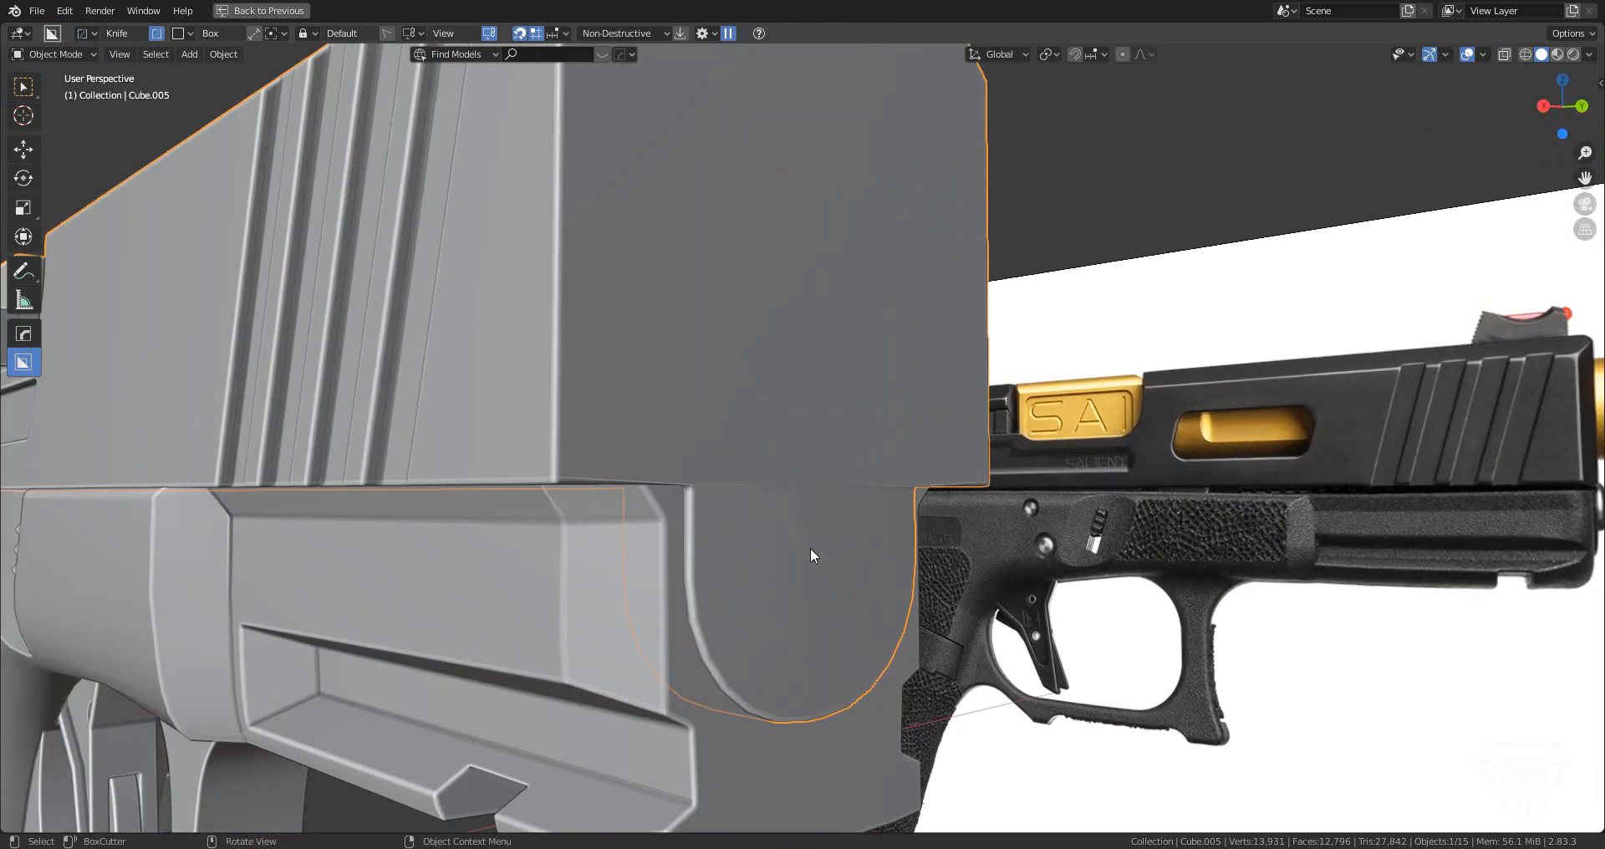
pyautogui.press('Tab')
pyautogui.scroll(-1, 849, 568)
pyautogui.press('Tab')
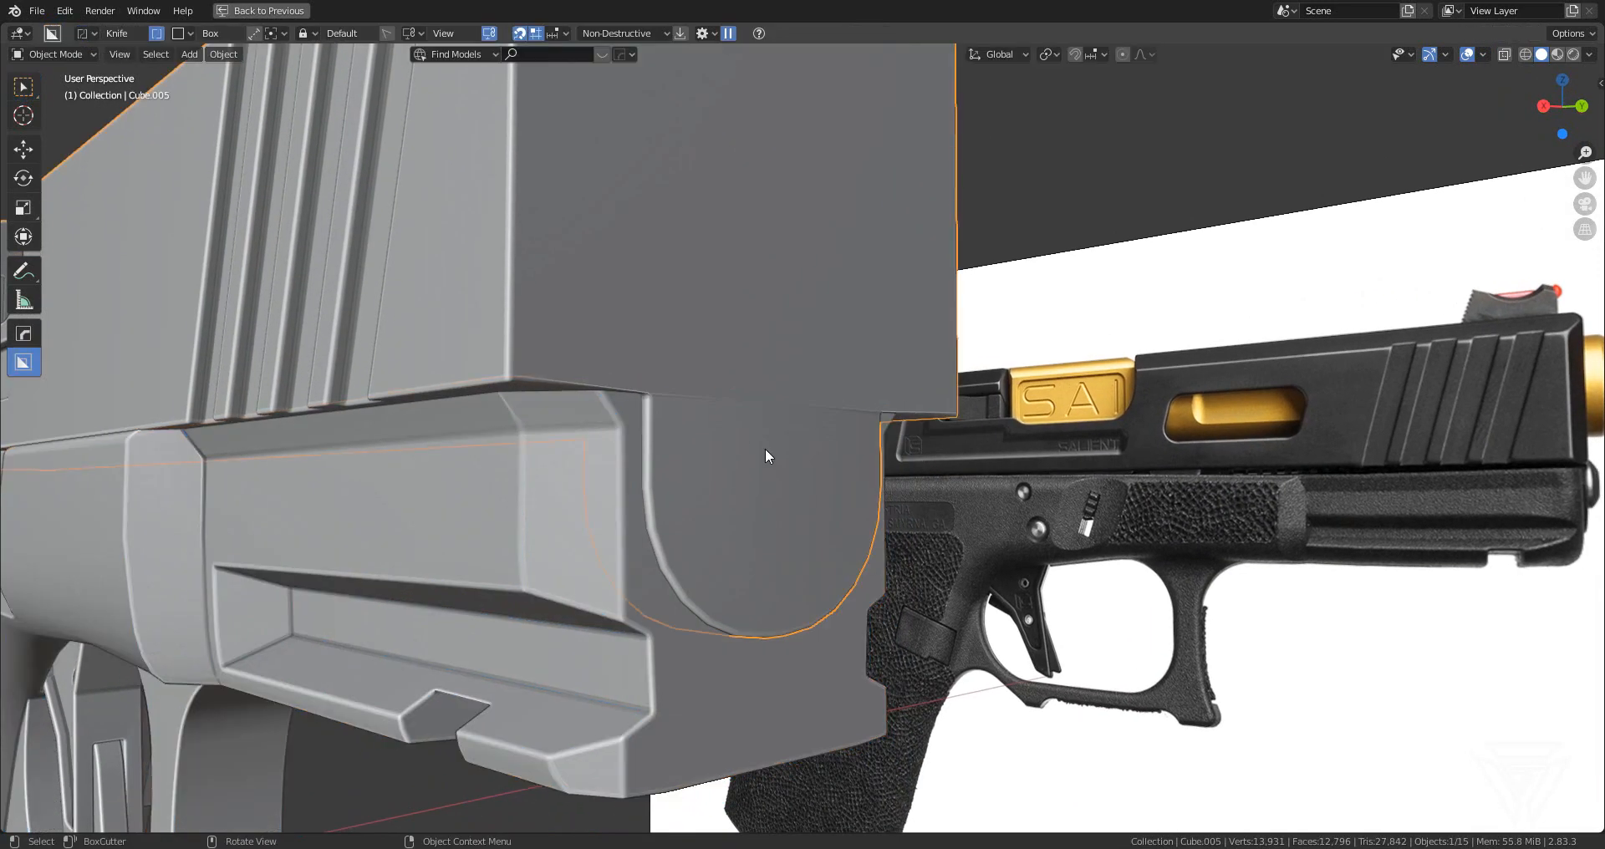
# - Duplicate the front face of the slide's rounded tab, place the copy clear of the slide, and separate it into its own object
pyautogui.press('Tab')
pyautogui.moveTo(773, 468); pyautogui.dragTo(782, 485, button='middle')
pyautogui.click(825, 535)
pyautogui.scroll(-2, 825, 533)
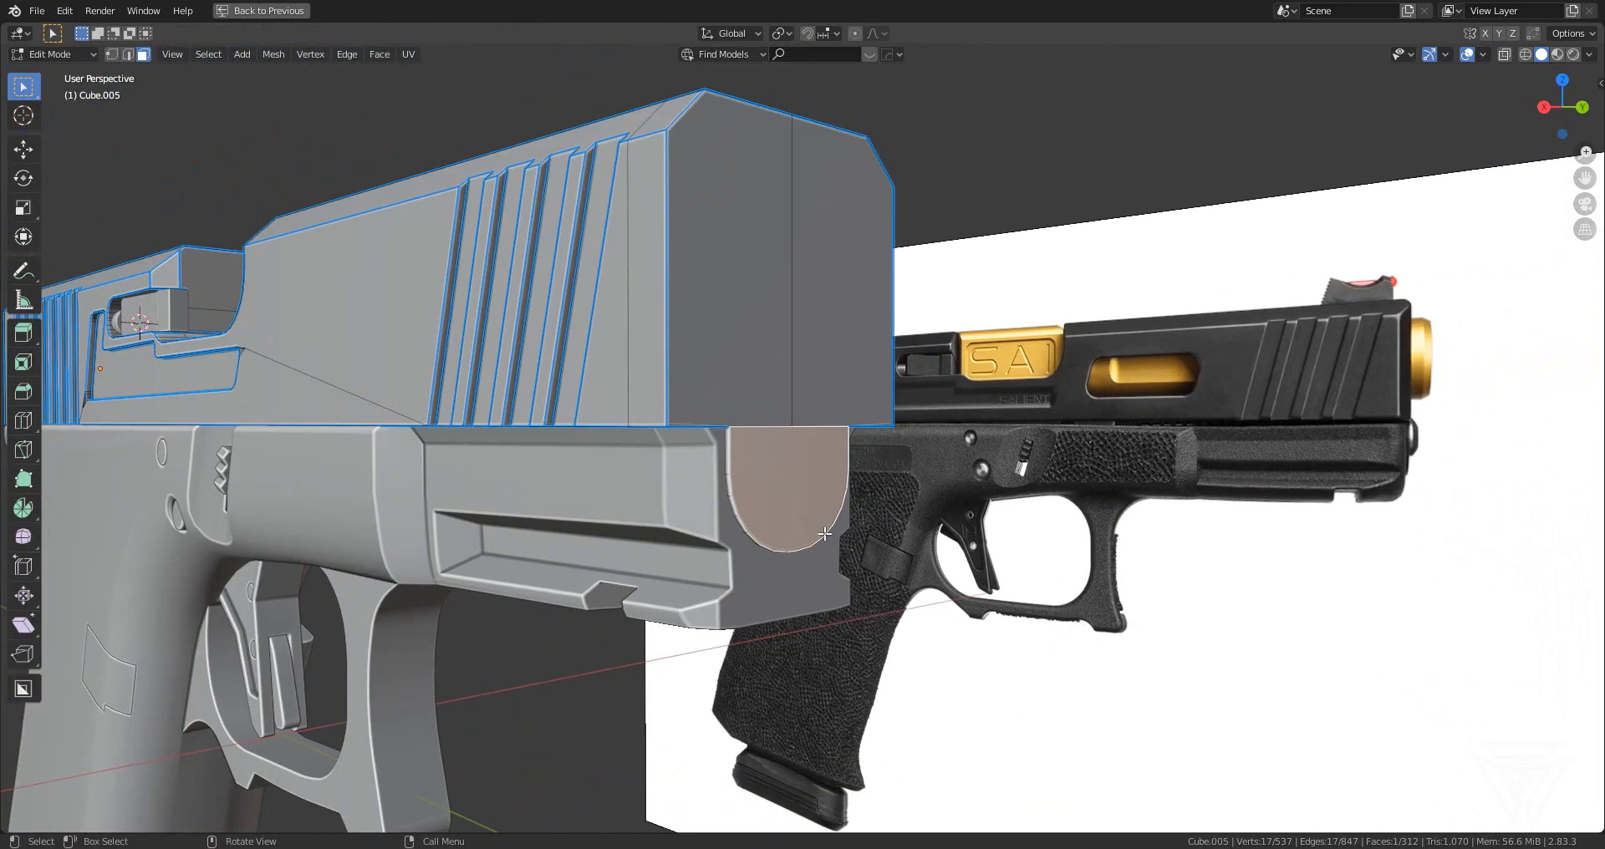
pyautogui.moveTo(825, 534); pyautogui.dragTo(835, 543, button='middle')
pyautogui.scroll(-2, 836, 543)
pyautogui.hotkey('shift', 'd')
pyautogui.click(1143, 572)
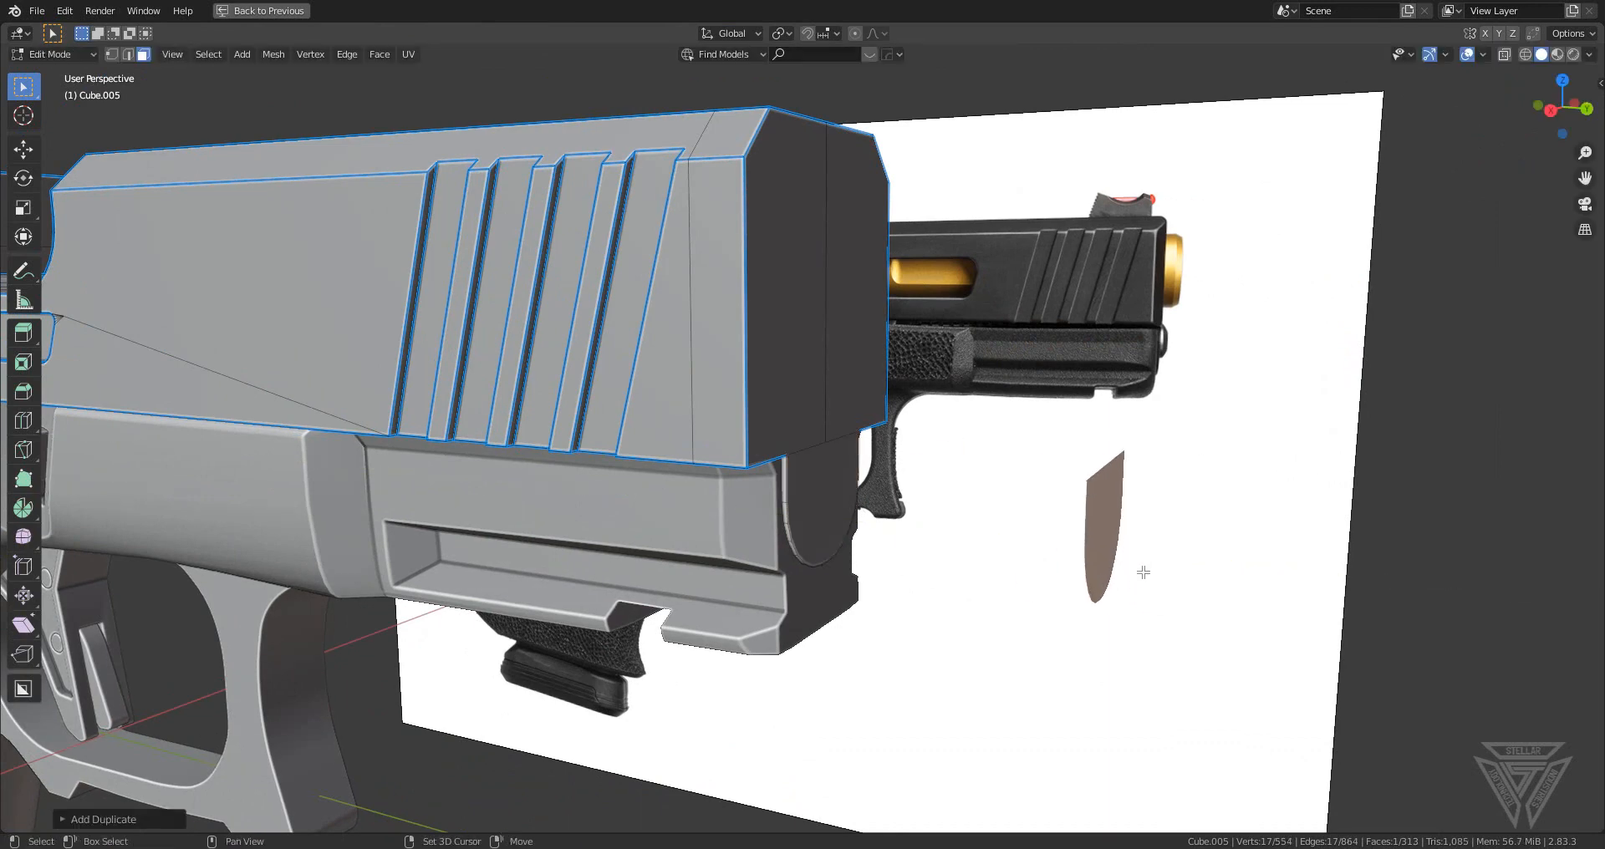
pyautogui.moveTo(1143, 573); pyautogui.dragTo(816, 512, button='middle')
pyautogui.press('p')
pyautogui.click(817, 513)
pyautogui.press('Tab')
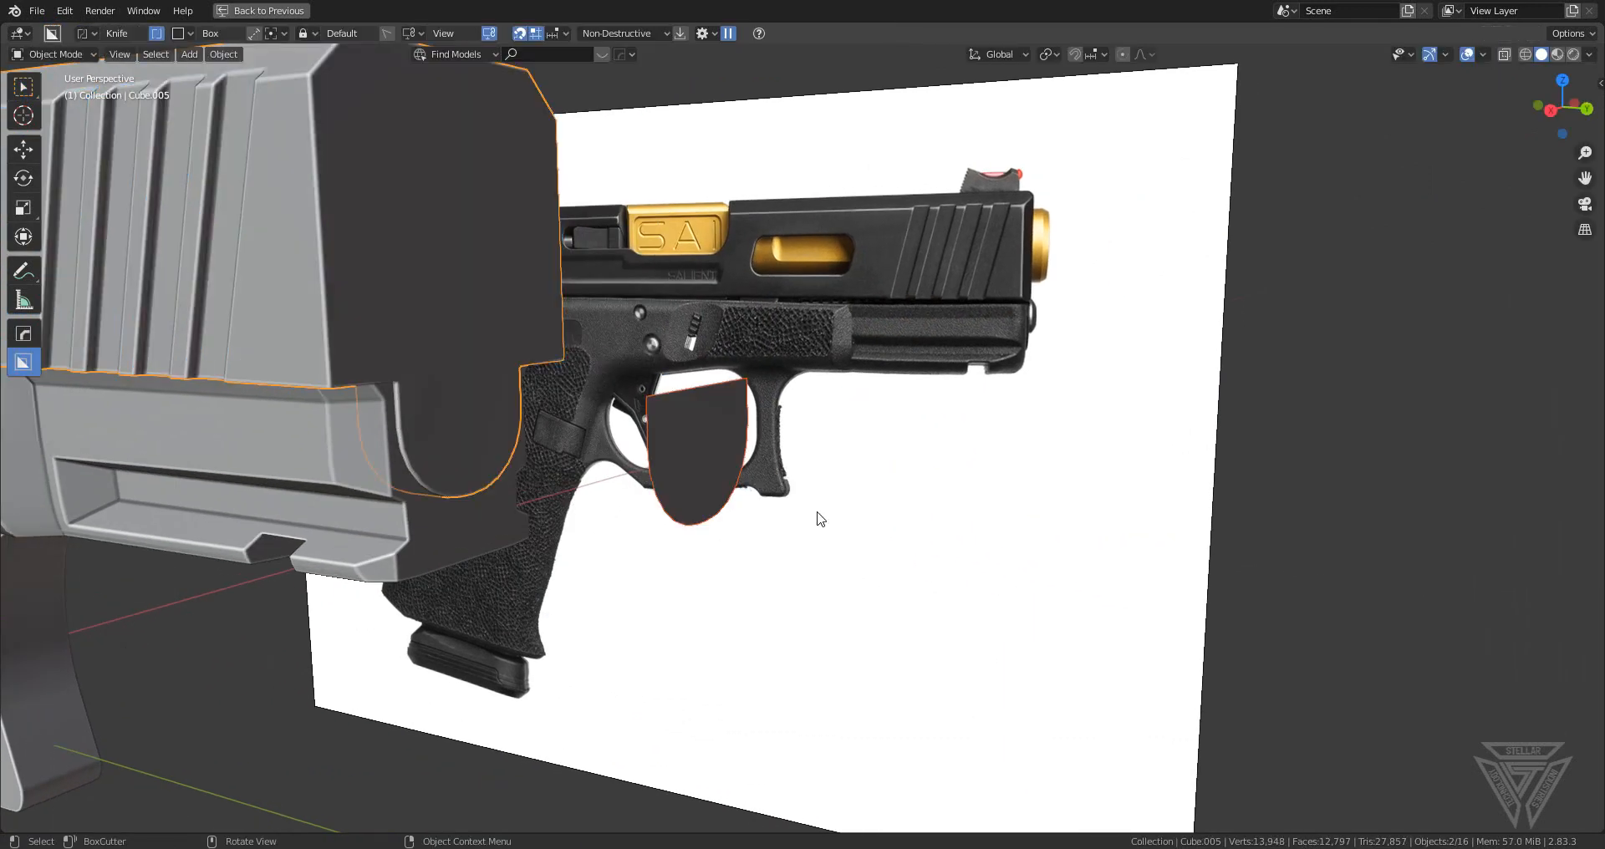
# - Set the separated rounded face's origin to its geometry and extrude the face backward into a solid block
pyautogui.click(654, 432)
pyautogui.hotkey('shift', 's')
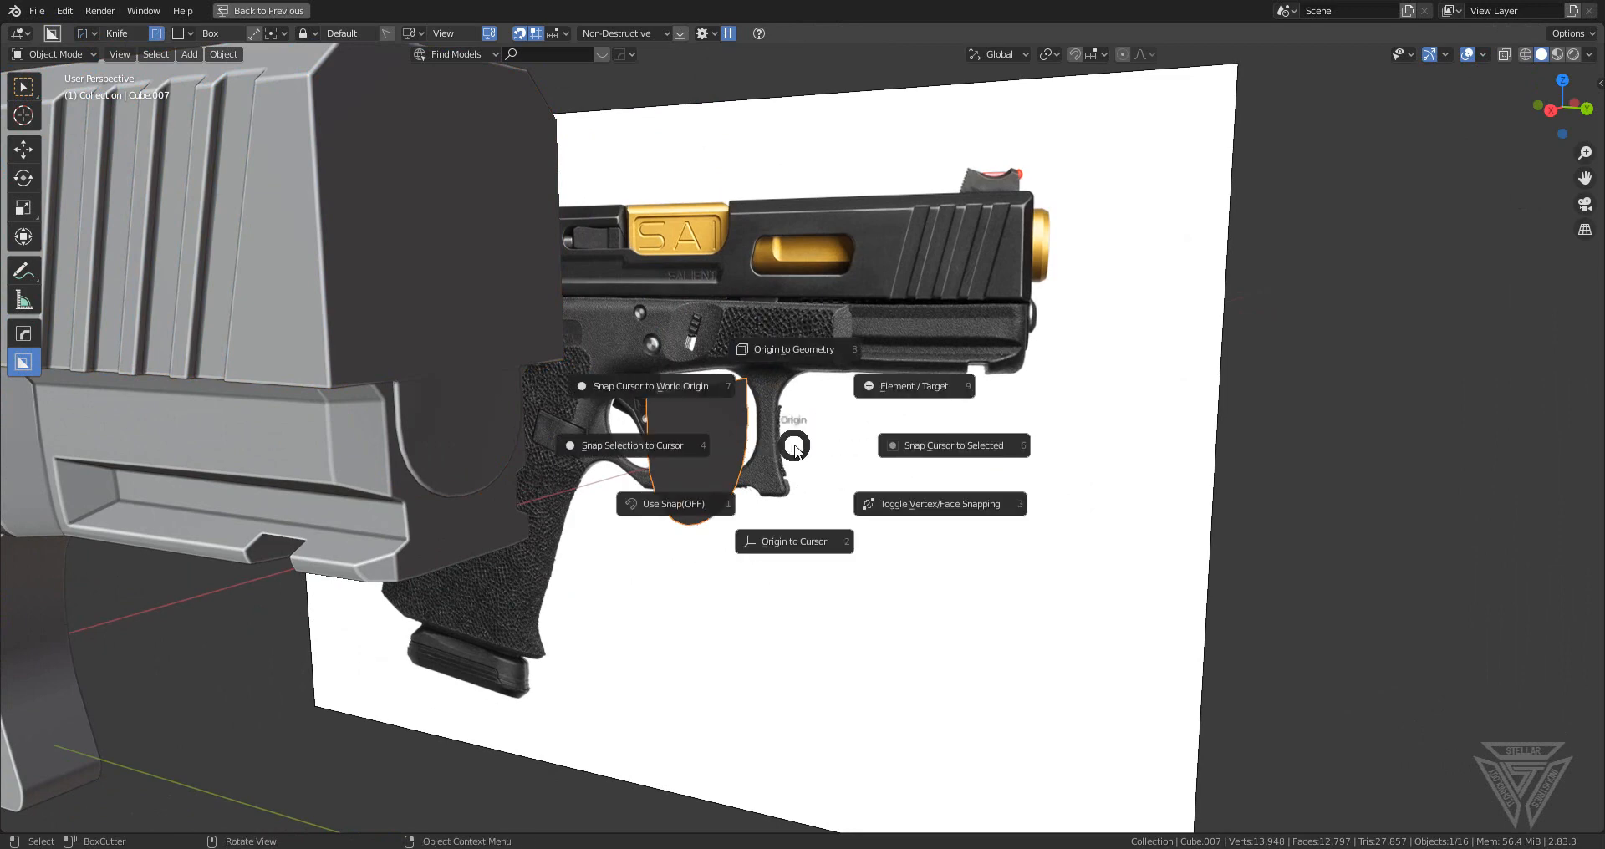
pyautogui.click(804, 349)
pyautogui.moveTo(813, 524); pyautogui.dragTo(885, 529, button='middle')
pyautogui.press('Tab')
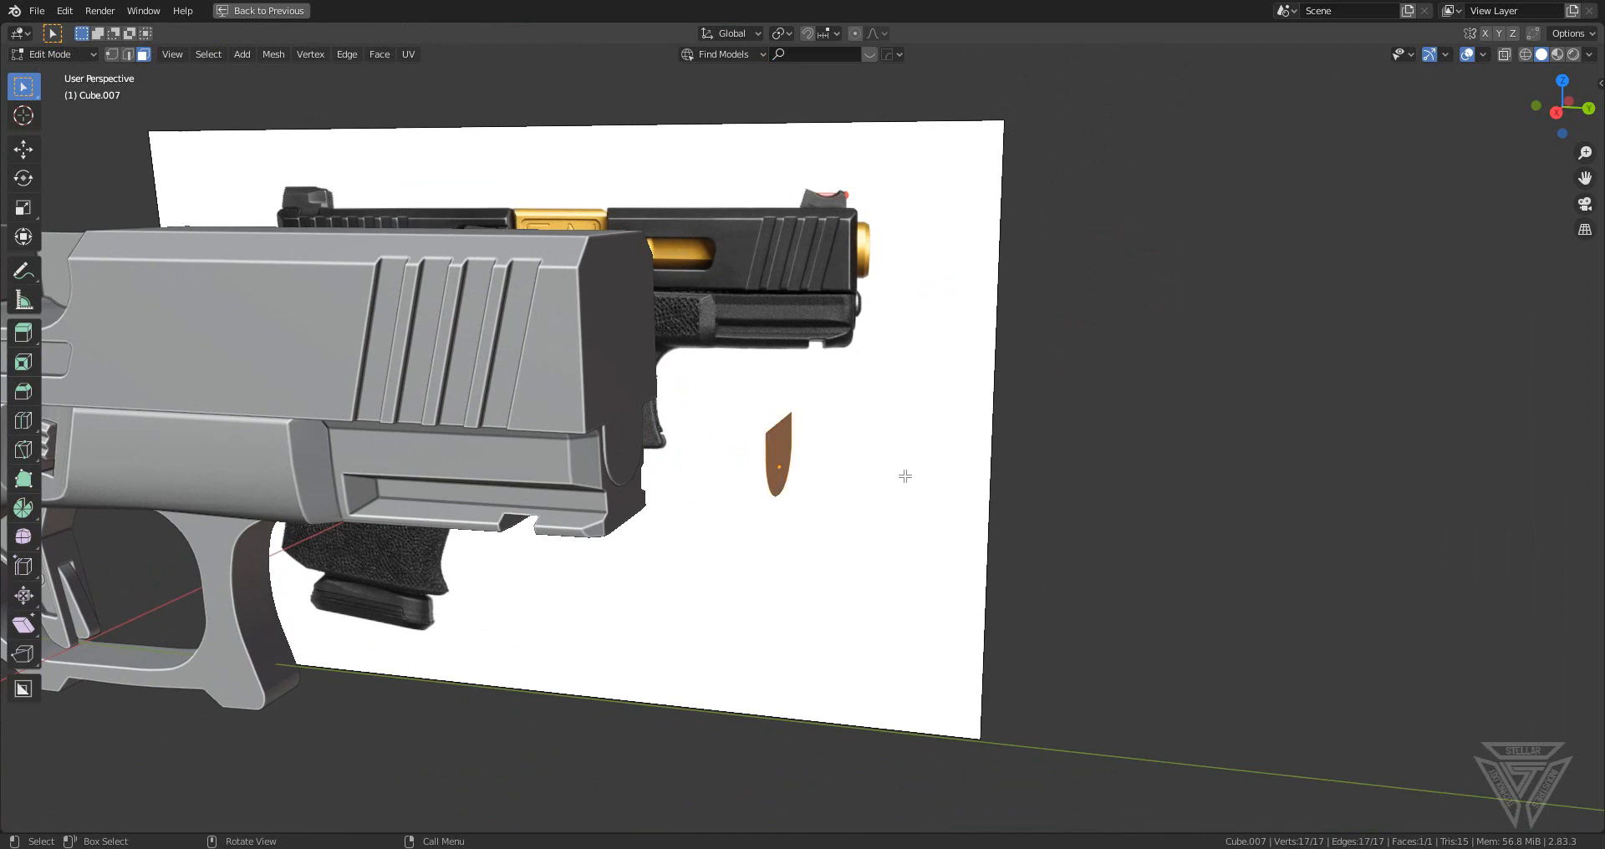
pyautogui.press('e')
pyautogui.click(860, 477)
pyautogui.press('Tab')
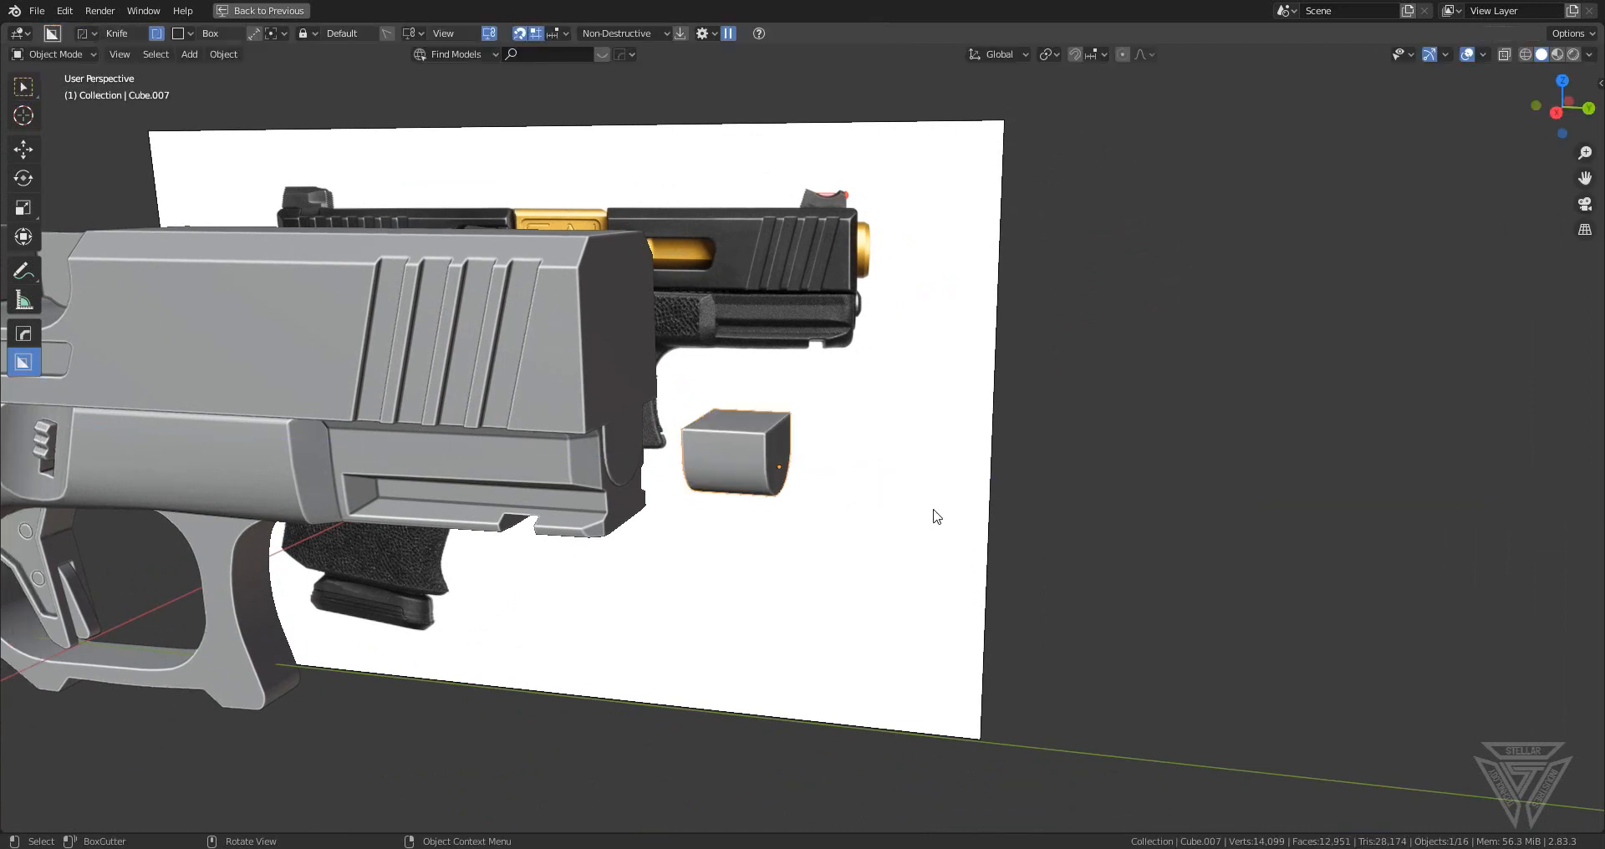
# - Move the rounded block about -0.36 m along global Y into the frame's front and subtract it from the frame with a Boolean difference
pyautogui.press('g')
pyautogui.press('y')
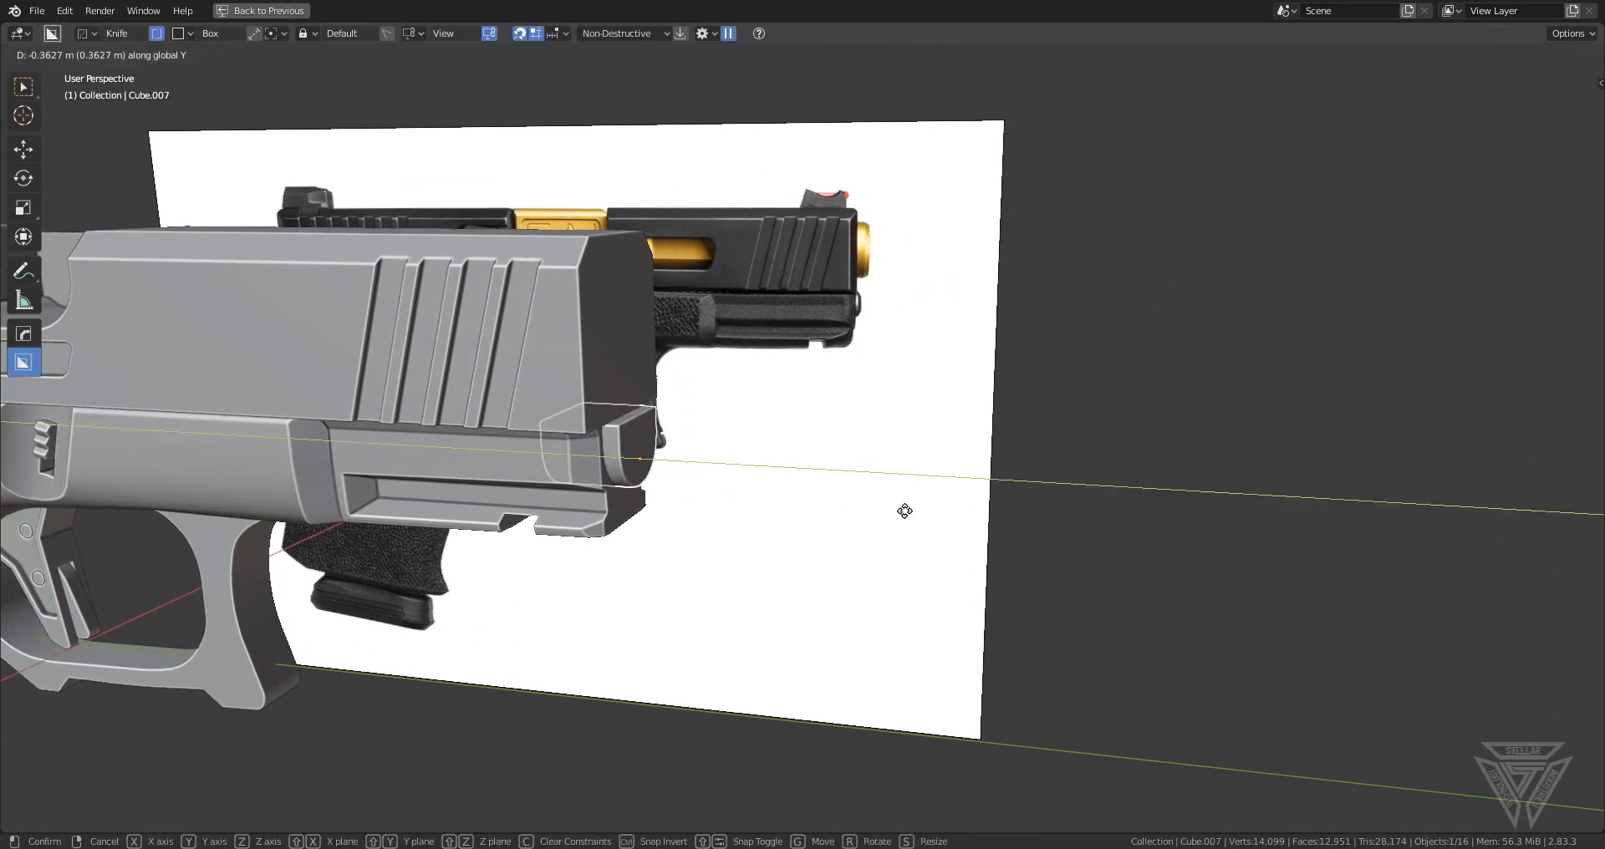
pyautogui.click(904, 509)
pyautogui.keyDown('shift'); pyautogui.moveTo(535, 479); pyautogui.dragTo(667, 514, button='middle'); pyautogui.keyUp('shift')
pyautogui.keyDown('shift'); pyautogui.click(681, 499); pyautogui.keyUp('shift')
pyautogui.press('q')
pyautogui.click(680, 499)
# - Remove the Bevel modifier from the rounded cutter block
pyautogui.moveTo(962, 583); pyautogui.dragTo(925, 559, button='middle')
pyautogui.hotkey('ctrl', '`')
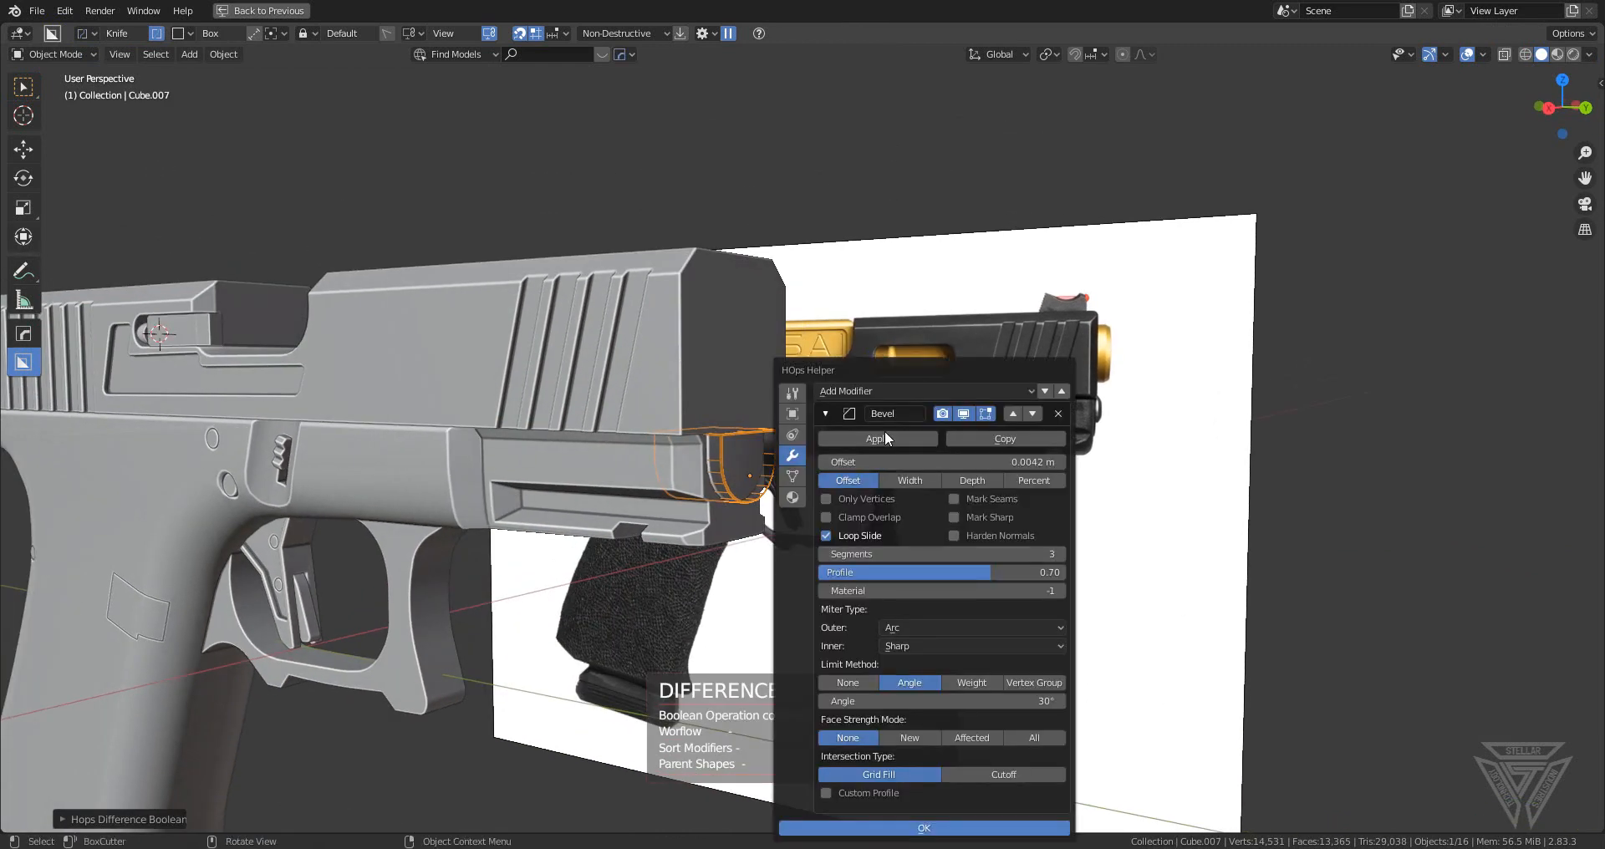
pyautogui.click(1058, 413)
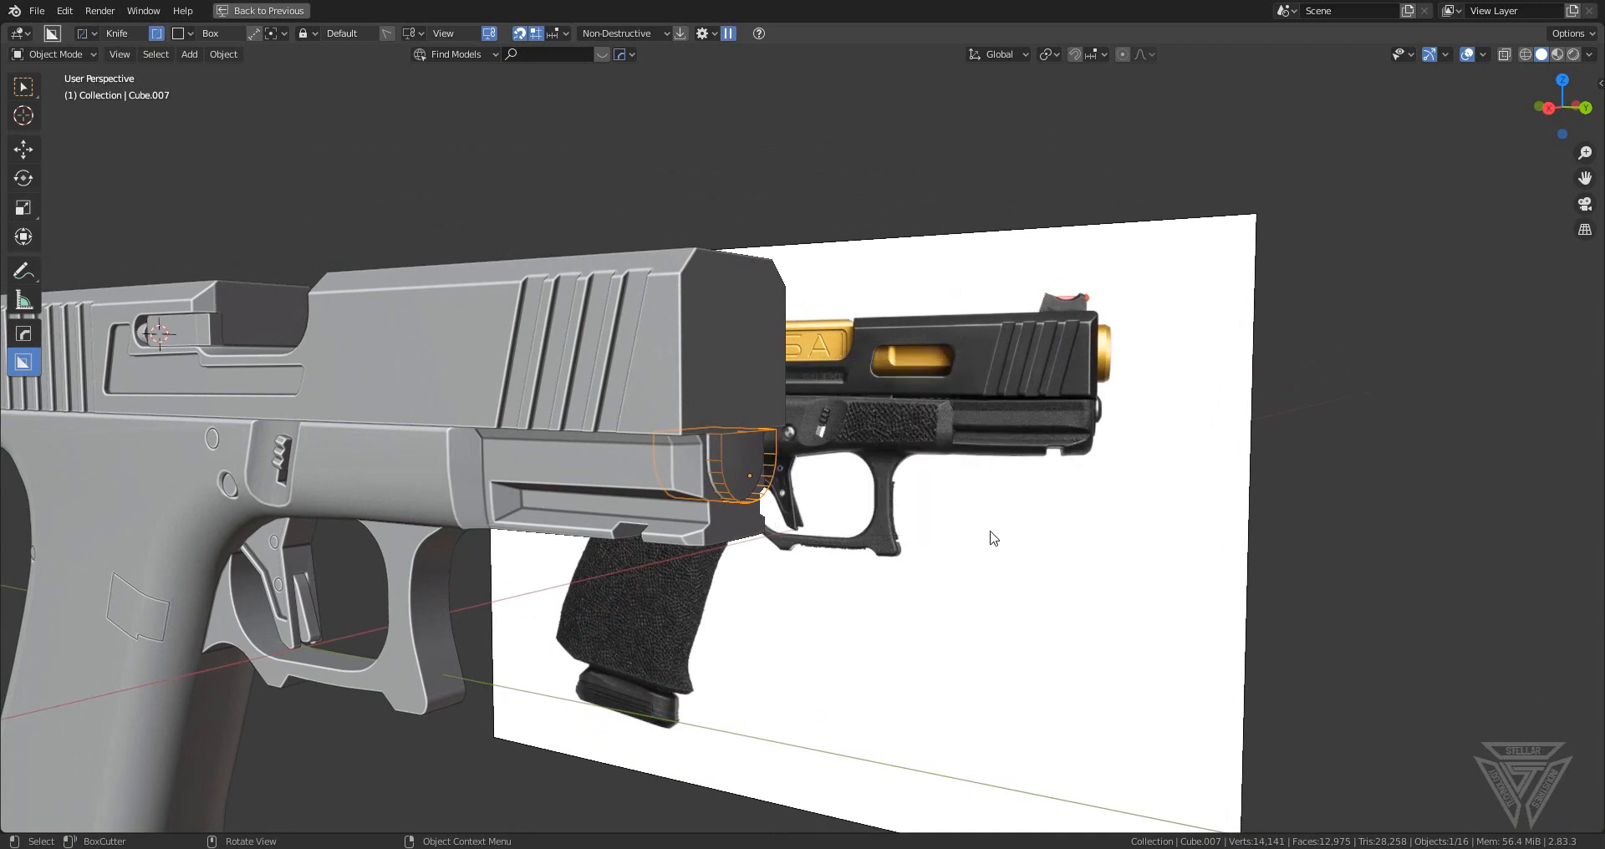
# - Try to apply the frame's Boolean cut with Csharp
pyautogui.scroll(2, 922, 619)
pyautogui.moveTo(897, 618); pyautogui.dragTo(1068, 590, button='middle')
pyautogui.click(886, 533)
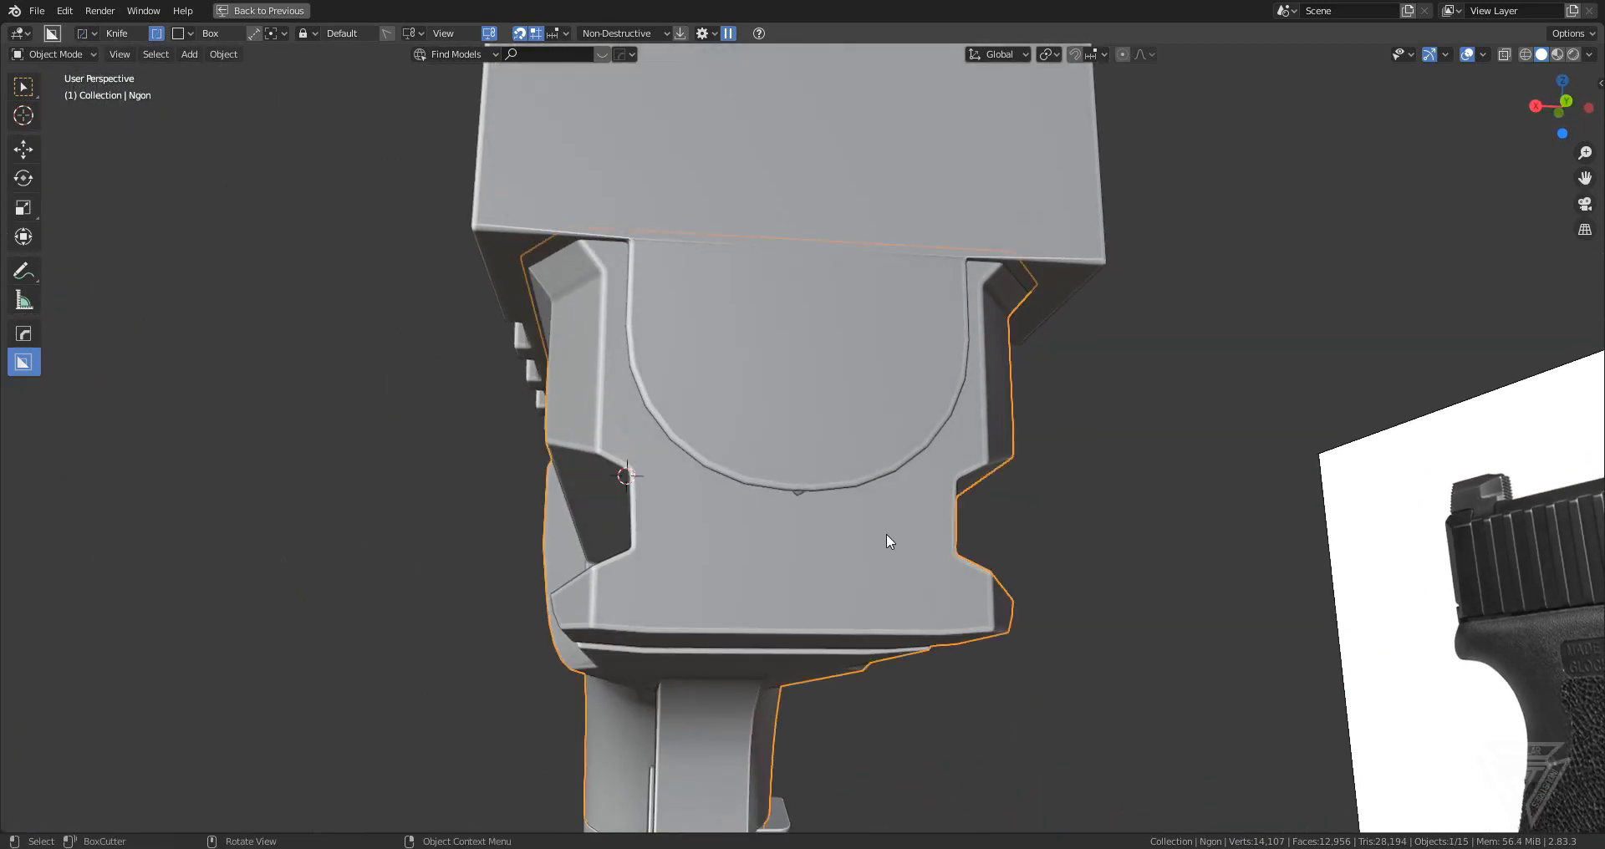
pyautogui.press('q')
pyautogui.click(886, 534)
pyautogui.scroll(4, 887, 543)
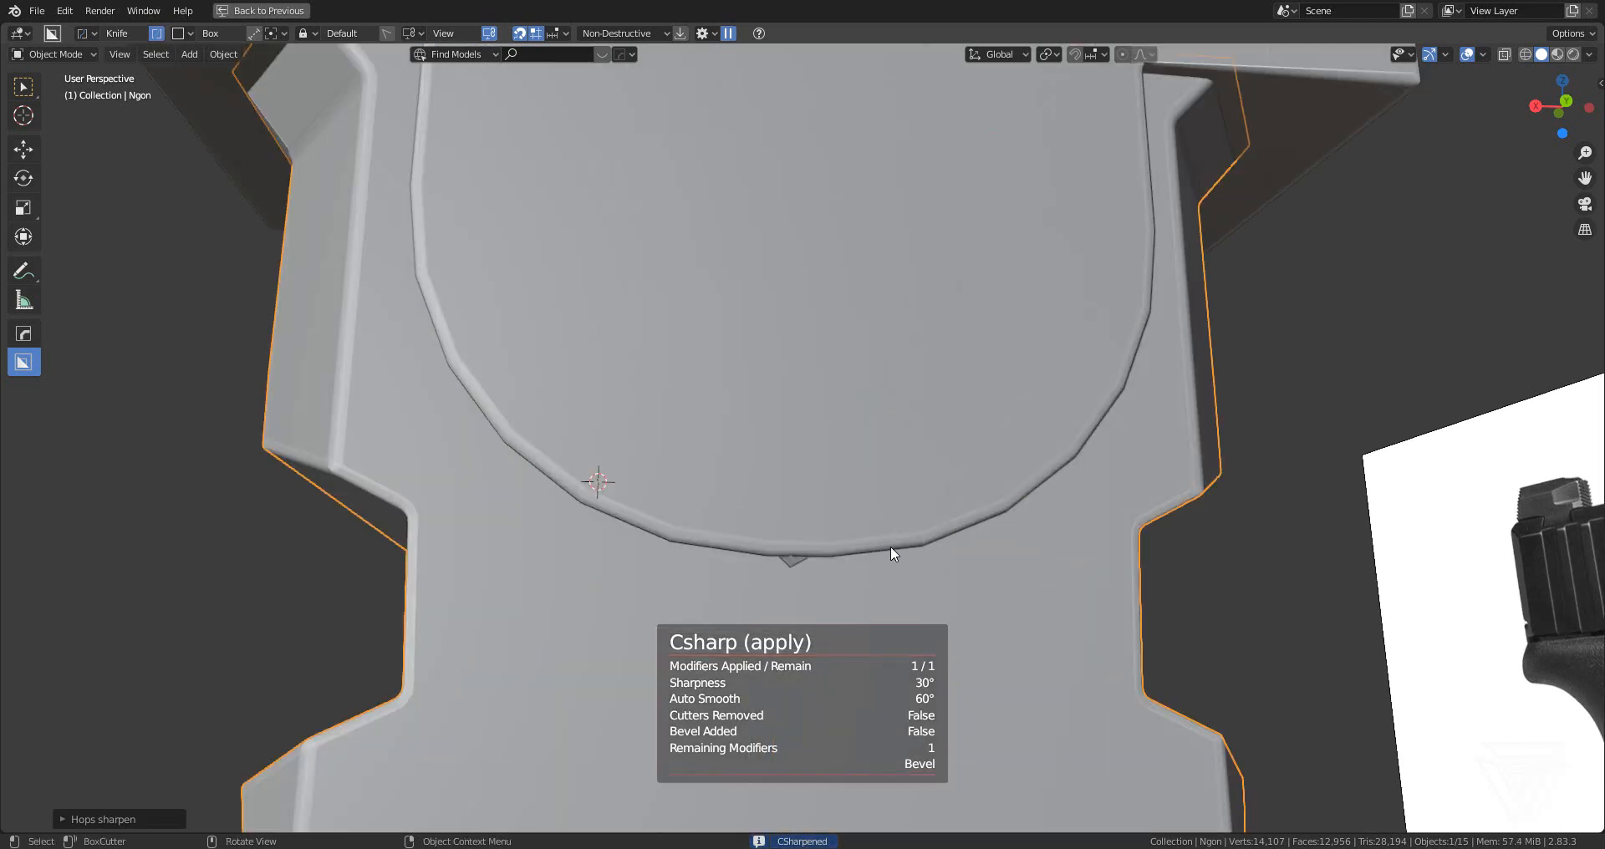
# - Examine the frame mesh at the bottom centre of the rounded cut for stray geometry
pyautogui.press('Tab')
pyautogui.moveTo(802, 452); pyautogui.dragTo(796, 426, button='middle')
pyautogui.click(774, 415)
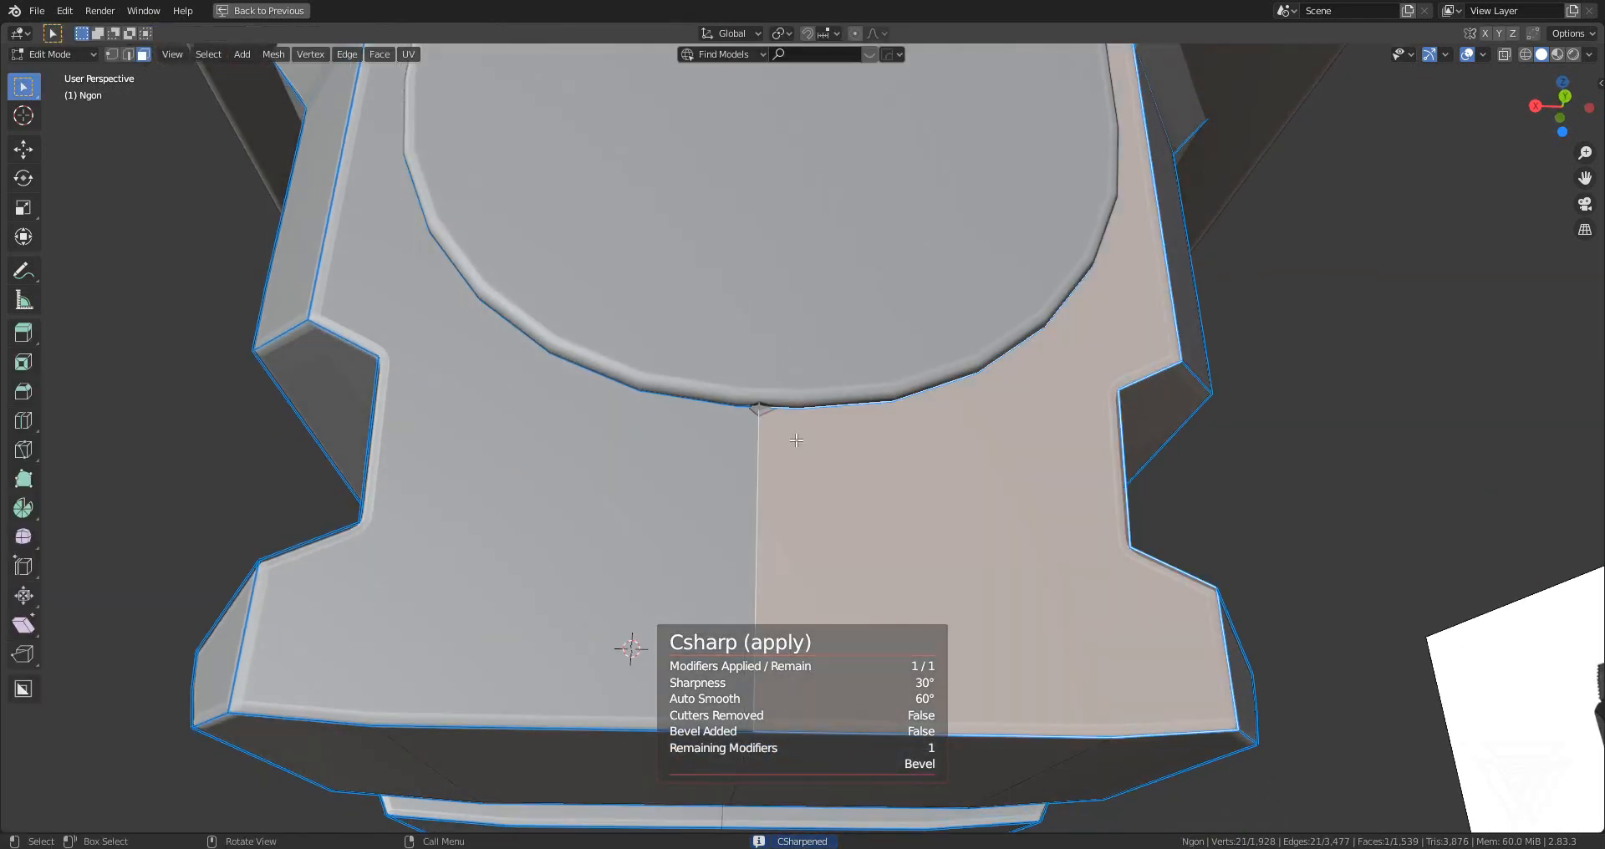
pyautogui.scroll(3, 781, 426)
pyautogui.click(707, 371)
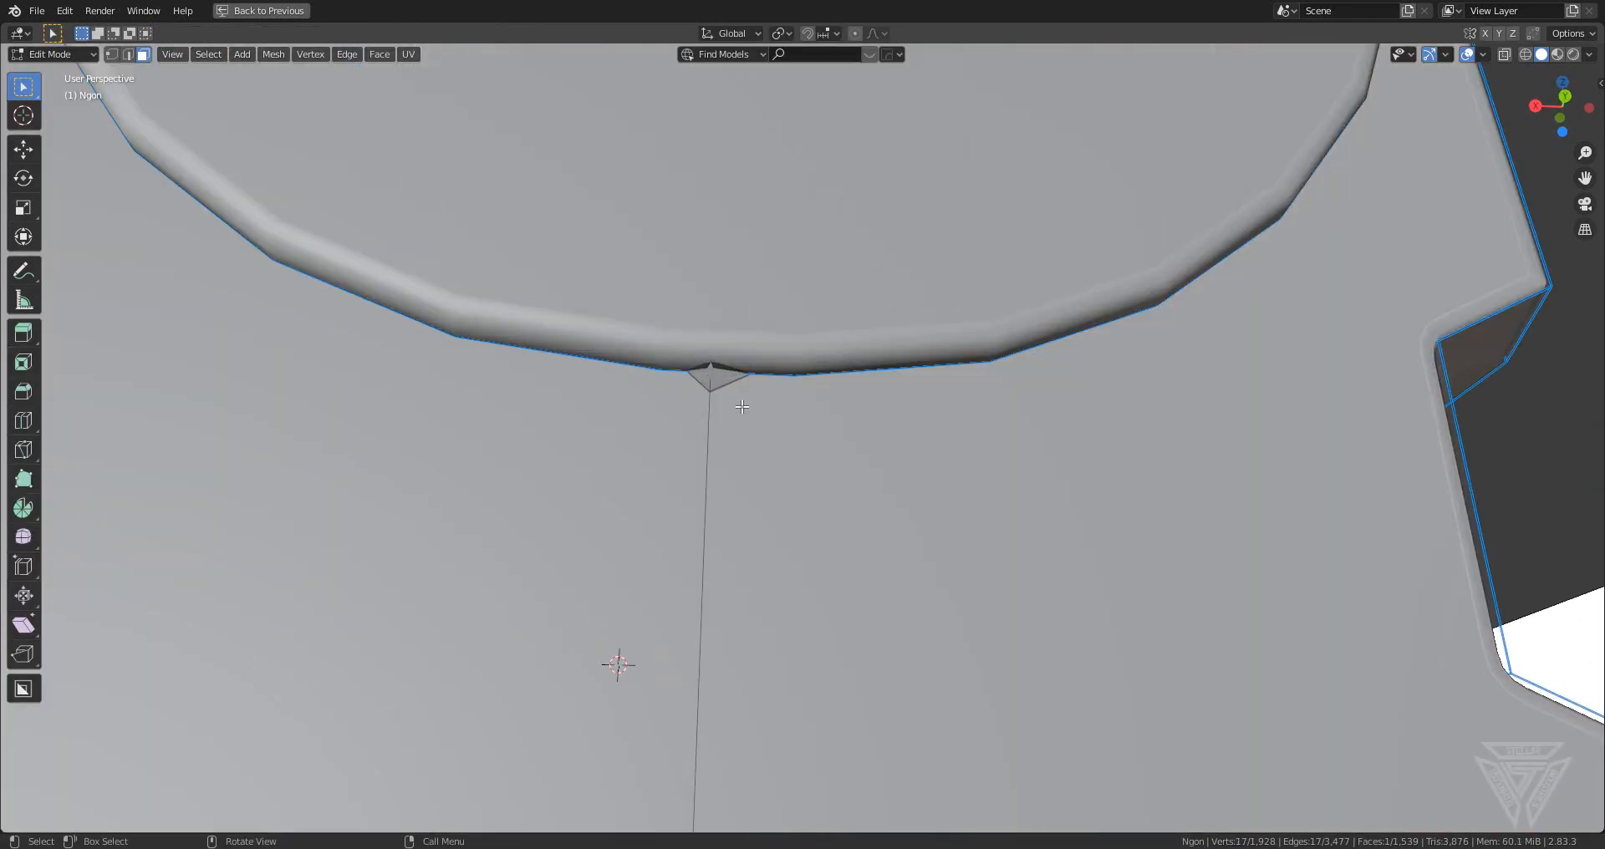
pyautogui.scroll(-5, 742, 408)
pyautogui.moveTo(757, 428); pyautogui.dragTo(806, 507, button='middle')
pyautogui.scroll(-1, 807, 507)
pyautogui.press('Tab')
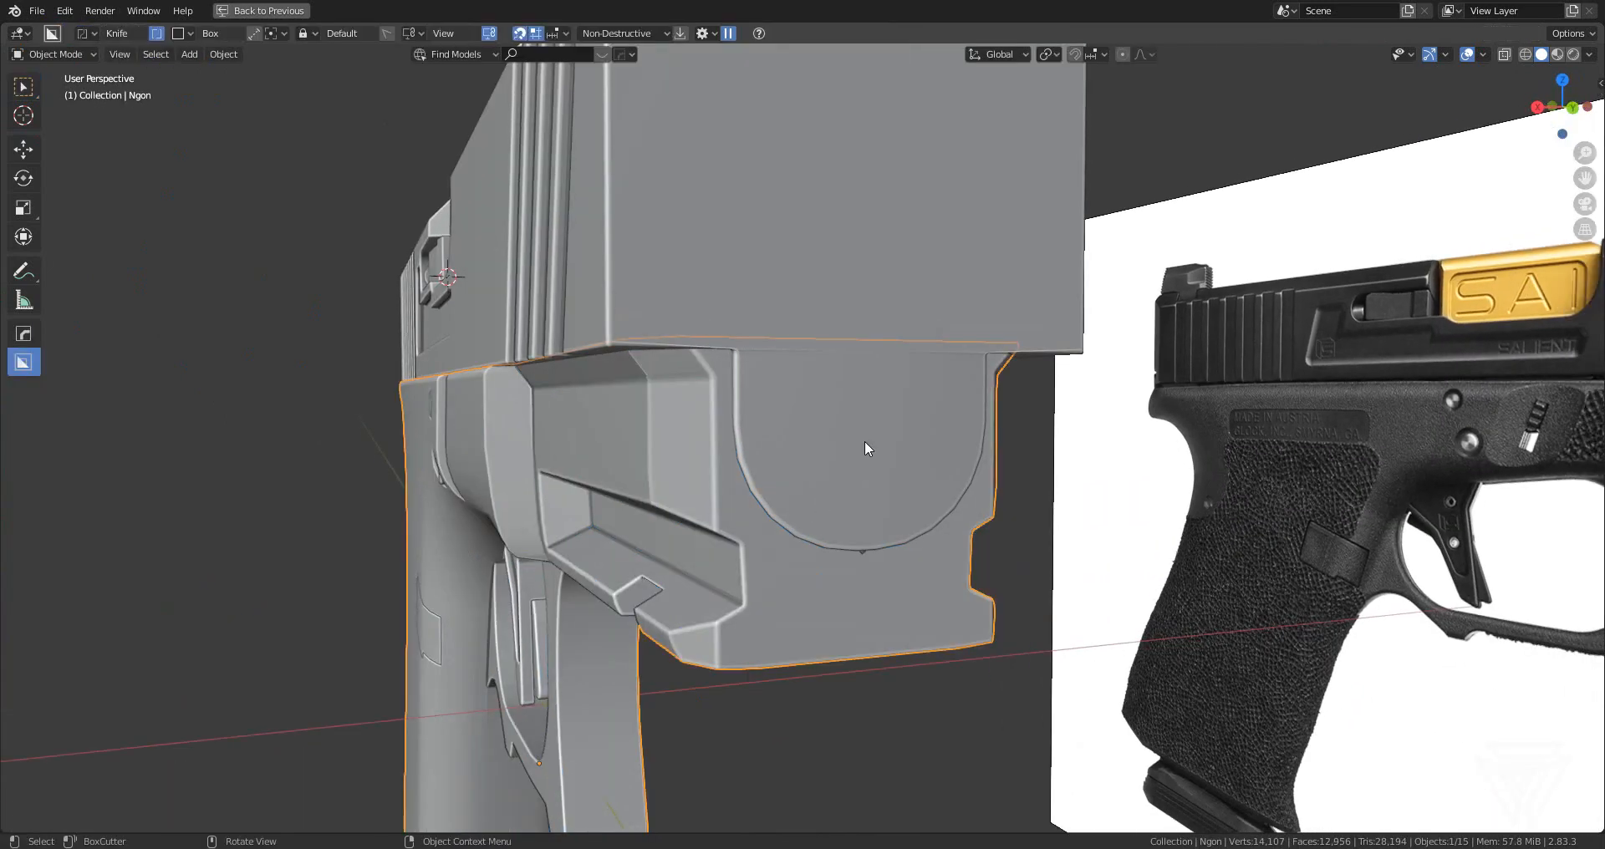
# - Hide the slide and examine the exposed pocket's edges in the frame's mesh
pyautogui.press('Delete')
pyautogui.scroll(4, 867, 480)
pyautogui.moveTo(901, 580); pyautogui.dragTo(917, 632, button='middle')
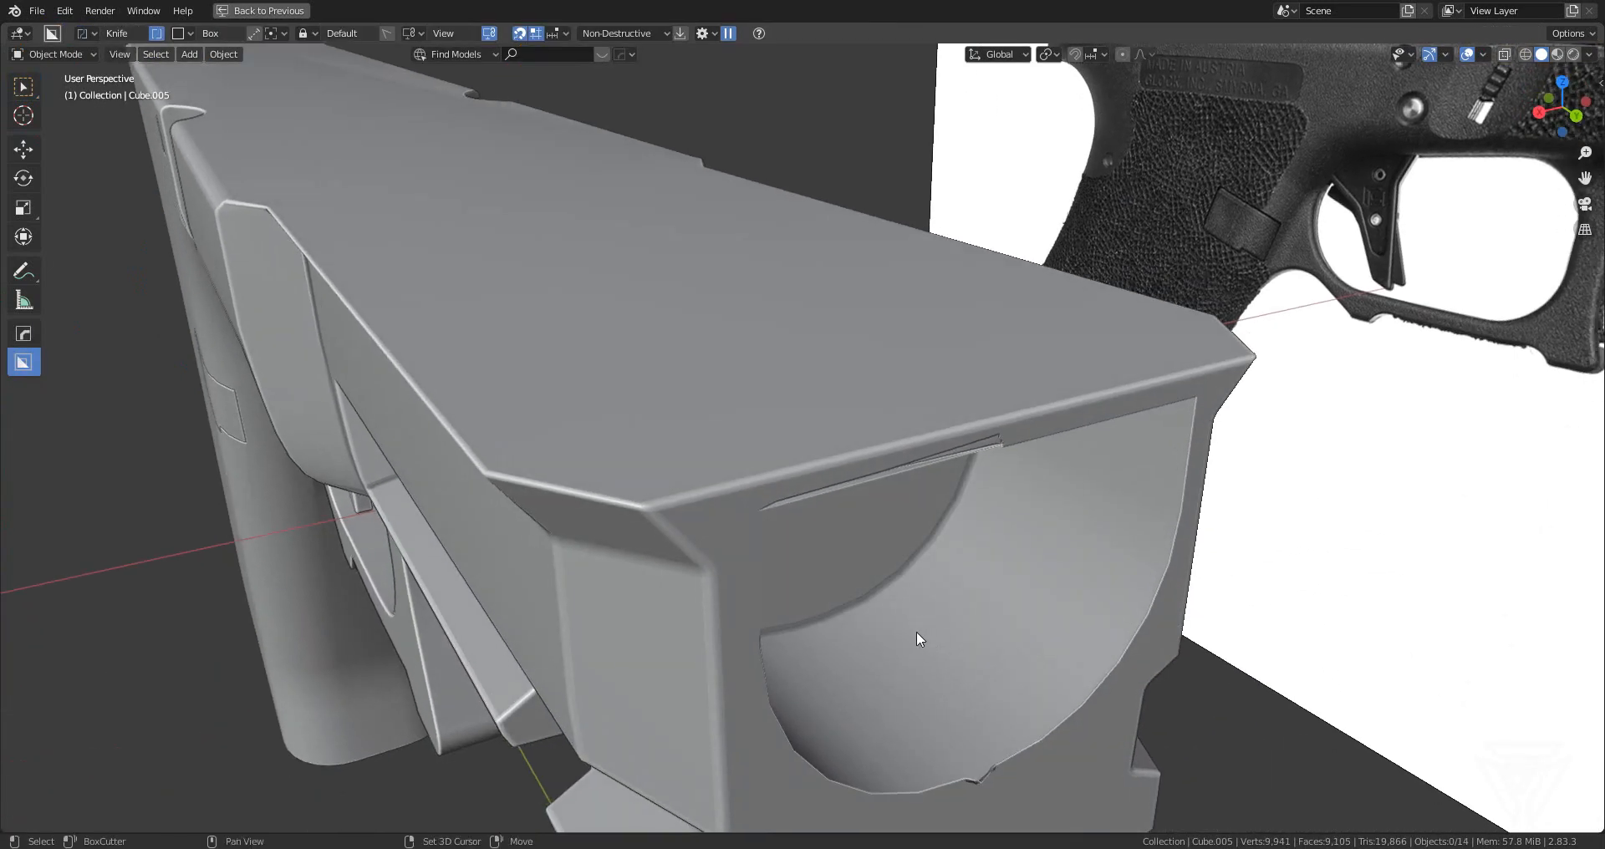
pyautogui.scroll(-2, 916, 635)
pyautogui.click(799, 329)
pyautogui.press('Tab')
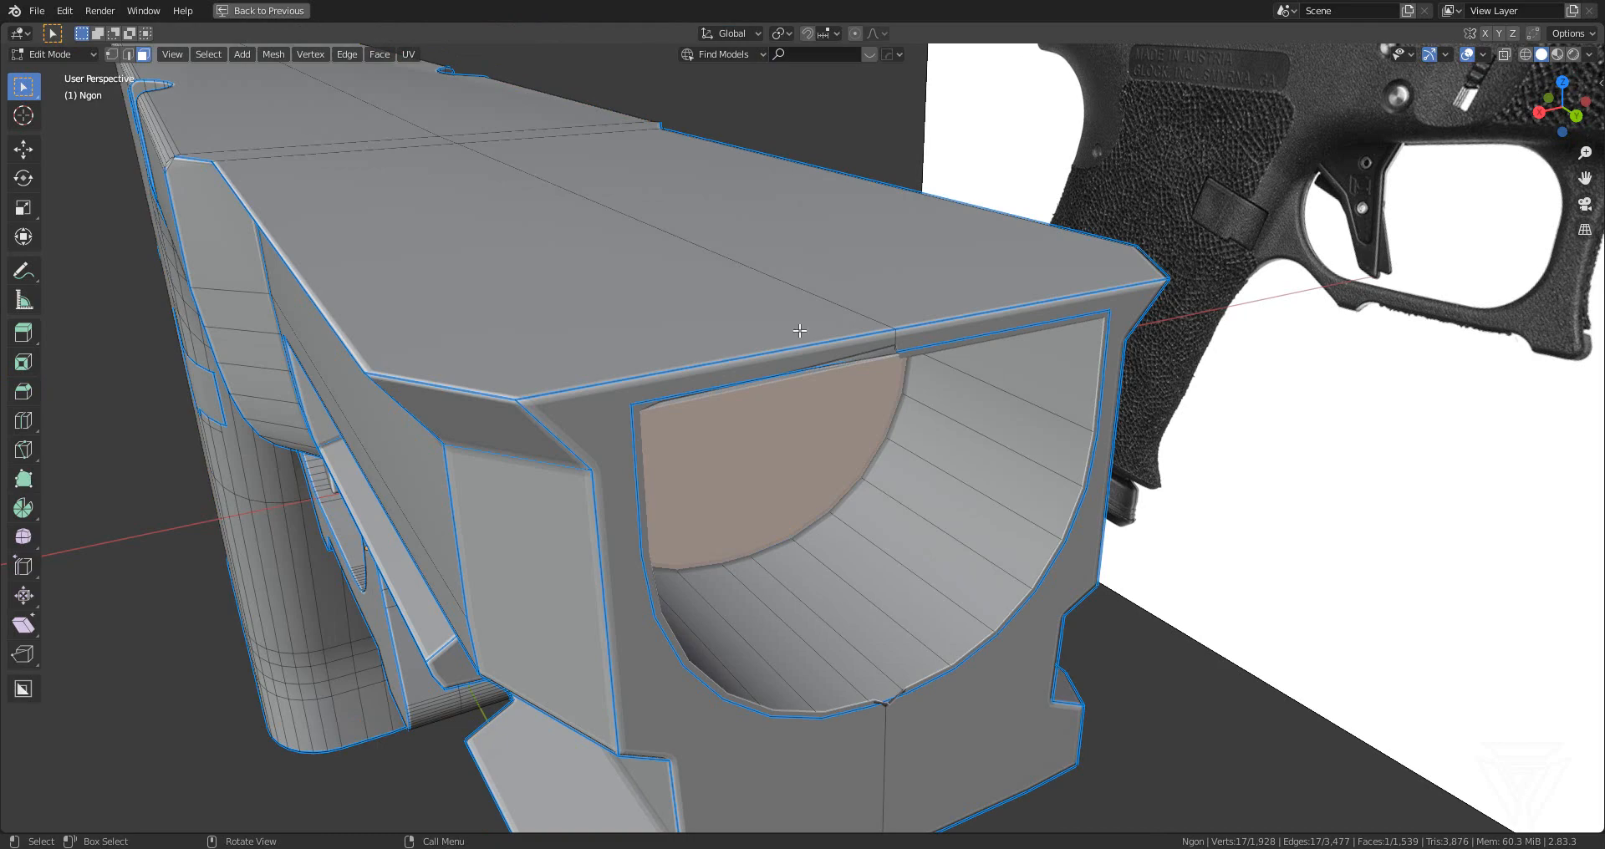
pyautogui.scroll(-3, 799, 328)
pyautogui.moveTo(799, 328); pyautogui.dragTo(869, 385, button='middle')
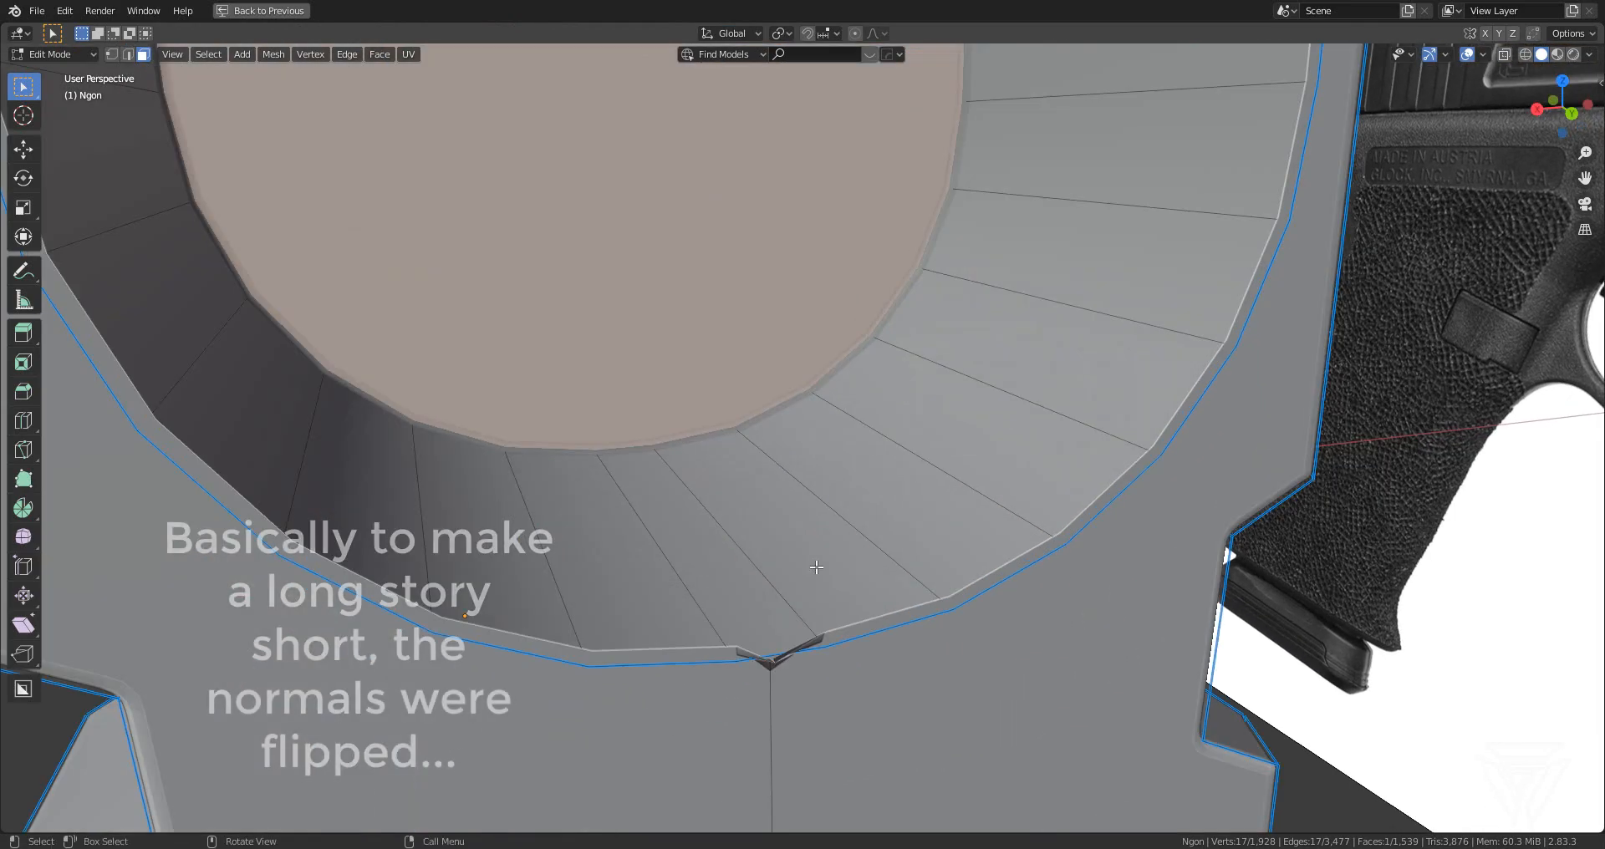
pyautogui.click(789, 663)
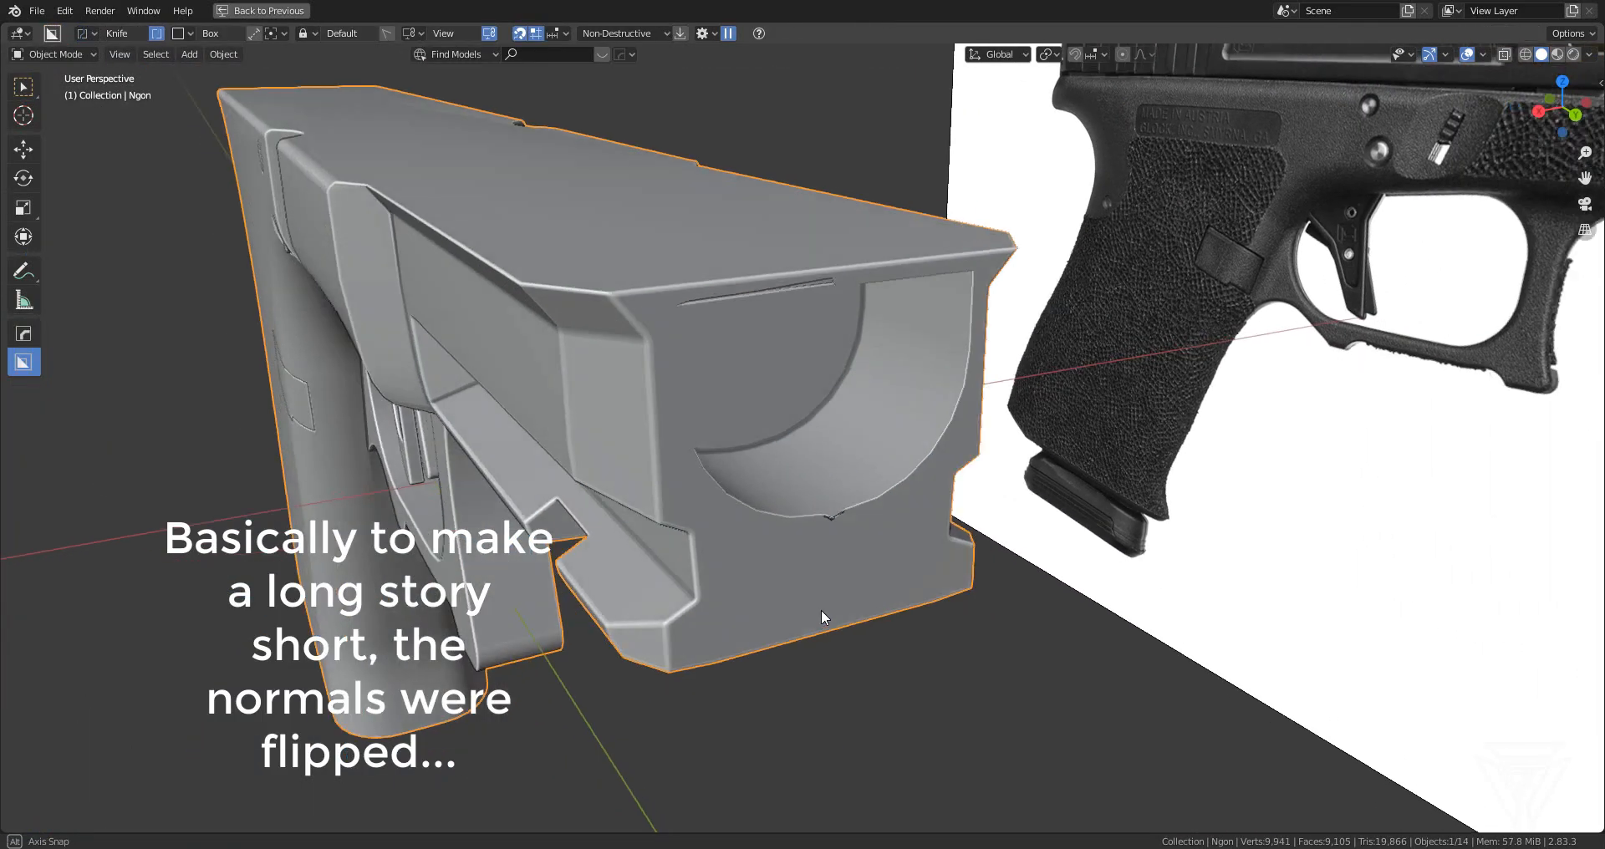
# - Undo the slide's hiding and the Csharp operation on the frame
pyautogui.moveTo(821, 610); pyautogui.dragTo(922, 553, button='middle')
pyautogui.hotkey('ctrl', 'z')
pyautogui.hotkey('ctrl', 'z')
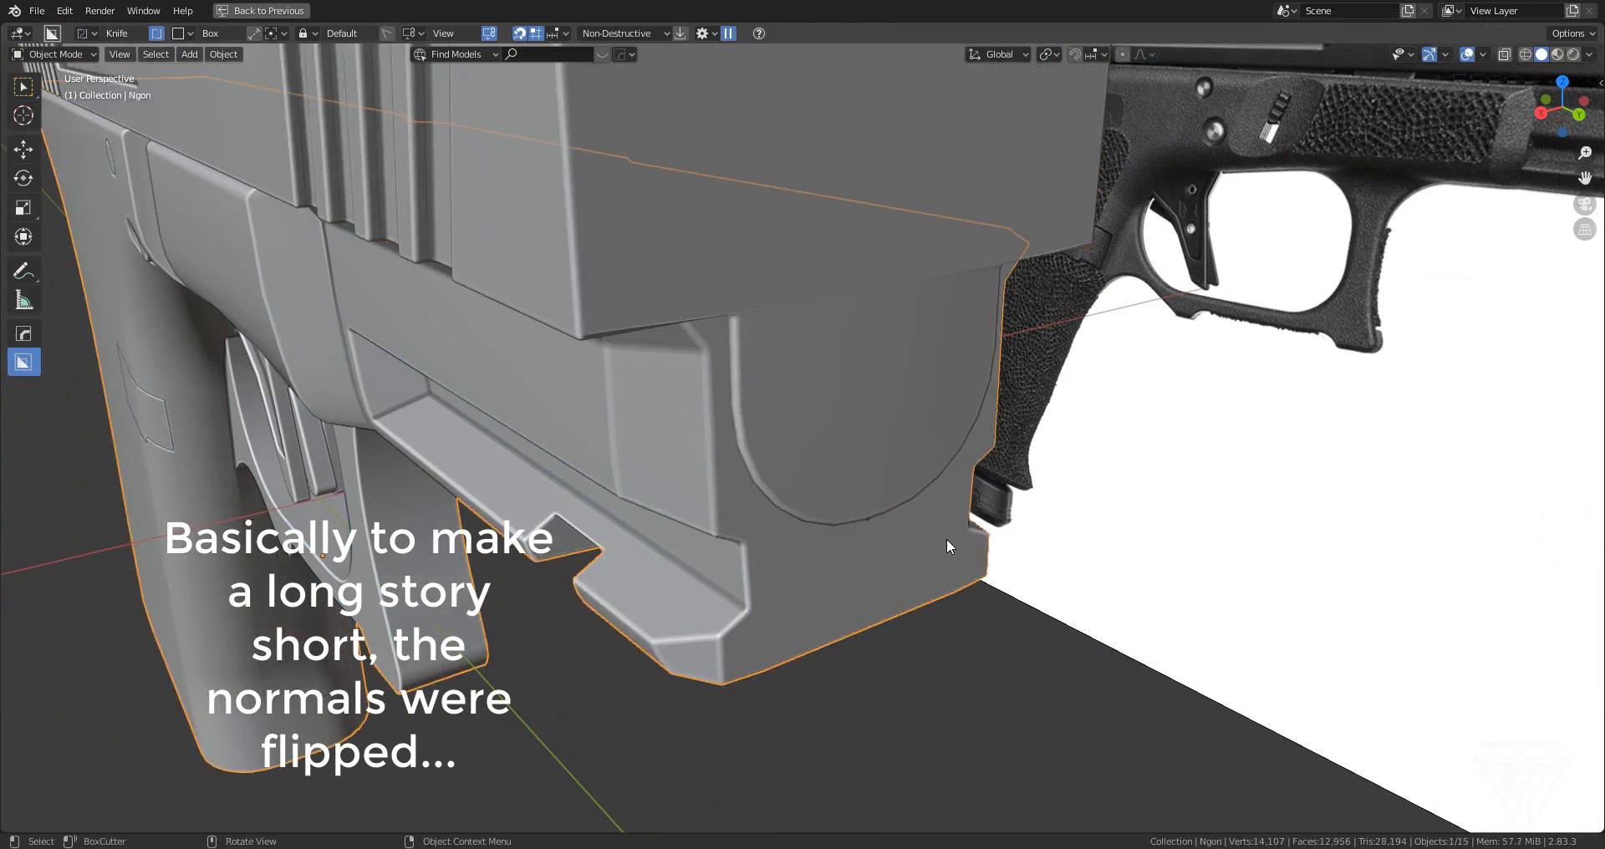
pyautogui.hotkey('ctrl', 'z')
pyautogui.hotkey('ctrl', 'z')
pyautogui.hotkey('ctrl', 'z')
pyautogui.hotkey('ctrl', 'z')
pyautogui.hotkey('ctrl', 'z')
pyautogui.hotkey('ctrl', 'z')
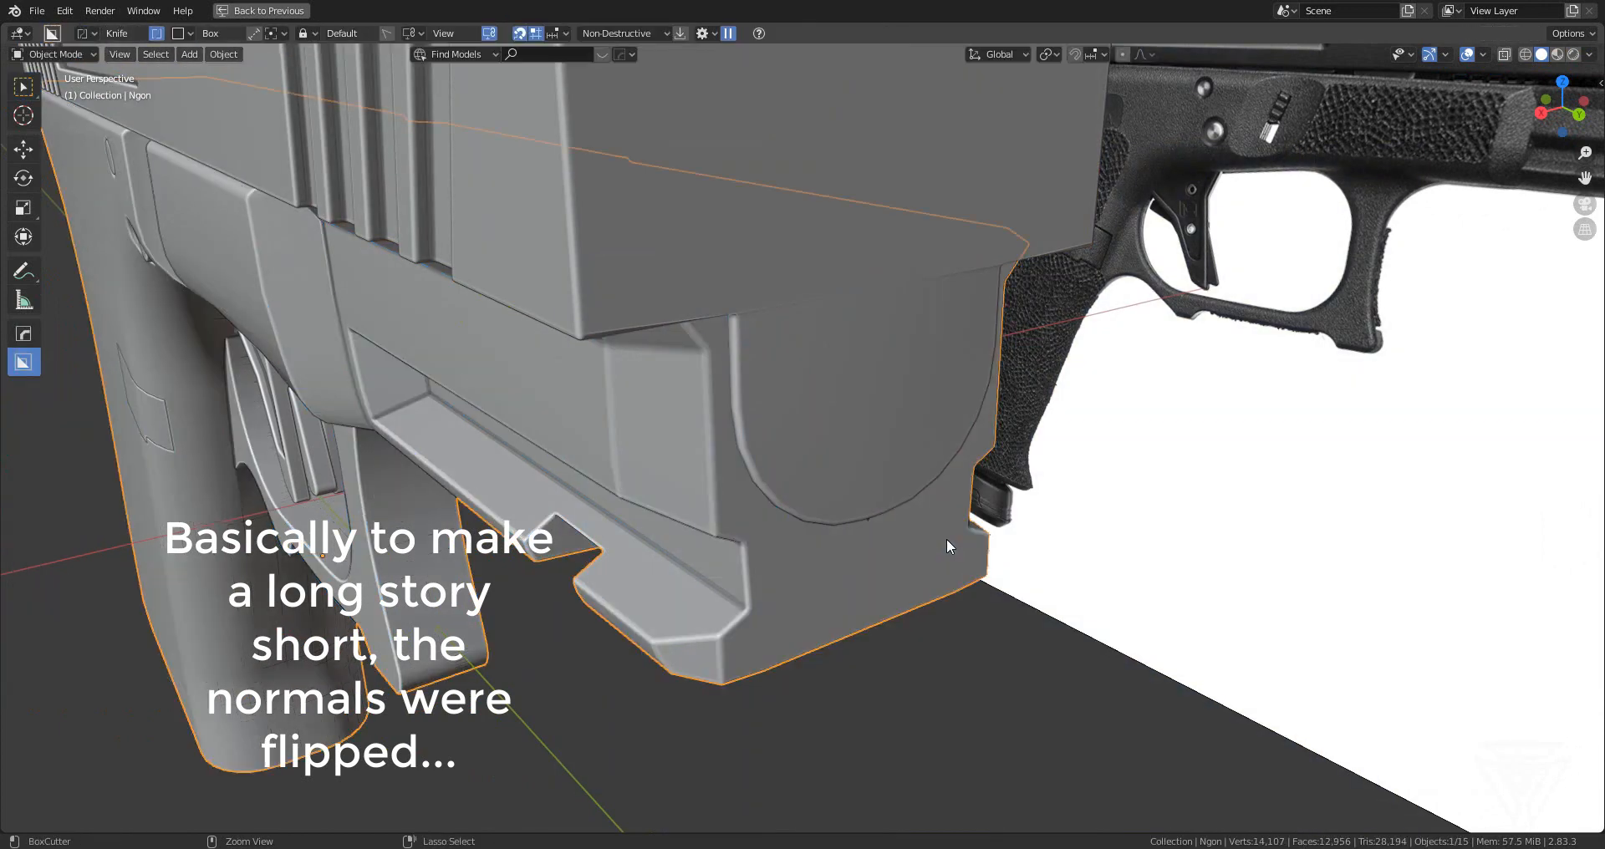
# - Move the rounded cutter block's two top faces upward so the cut opens through the top of the frame
pyautogui.press('Tab')
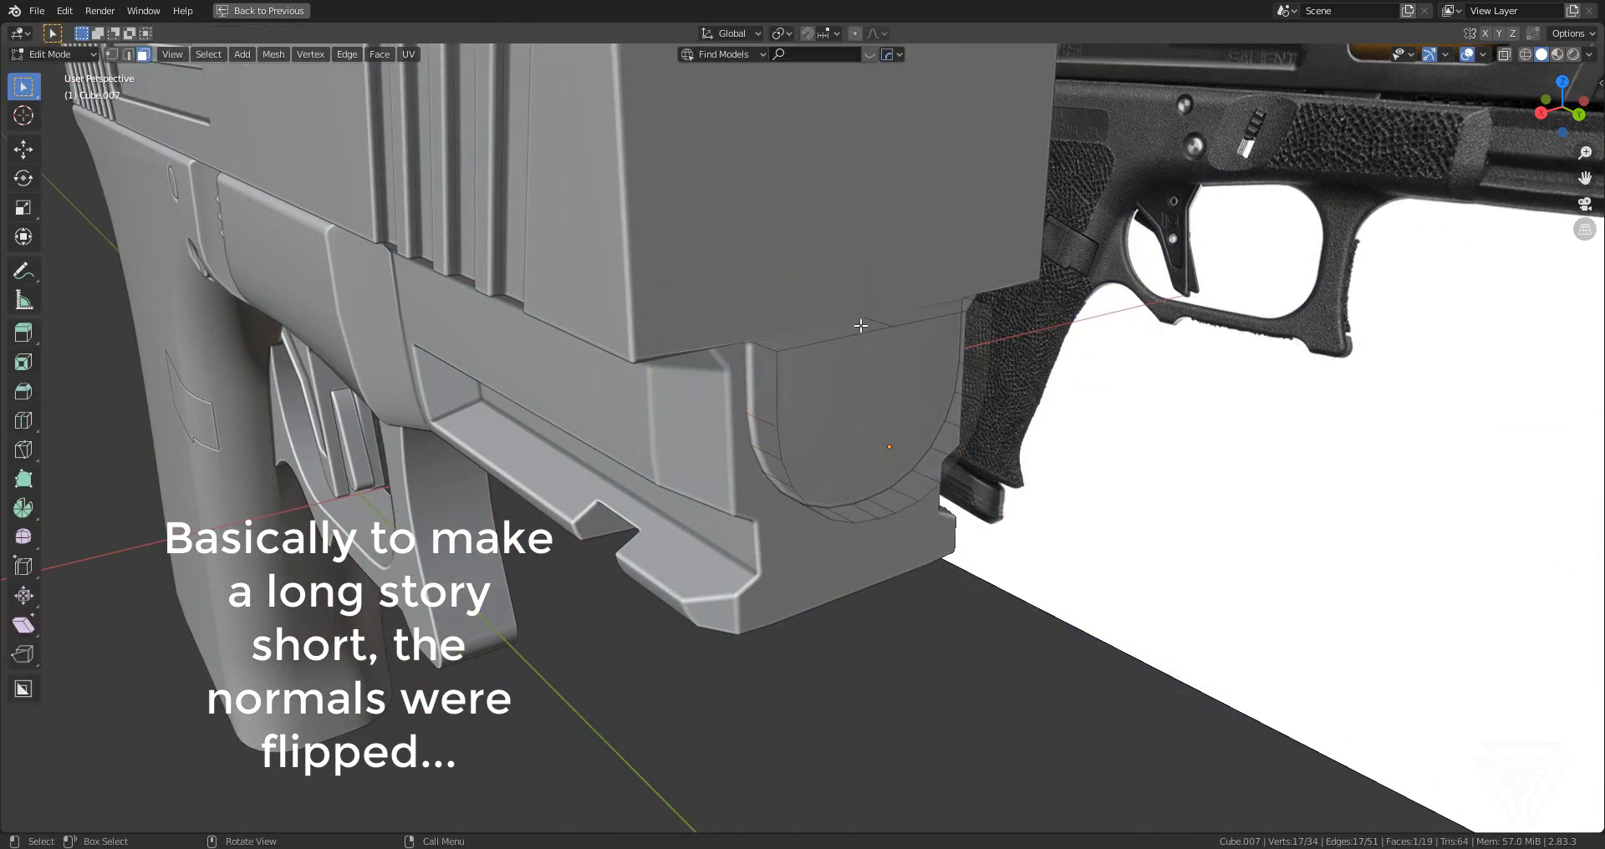
pyautogui.keyDown('shift'); pyautogui.click(917, 307); pyautogui.keyUp('shift')
pyautogui.moveTo(1071, 498); pyautogui.dragTo(799, 463, button='middle')
pyautogui.scroll(3, 799, 463)
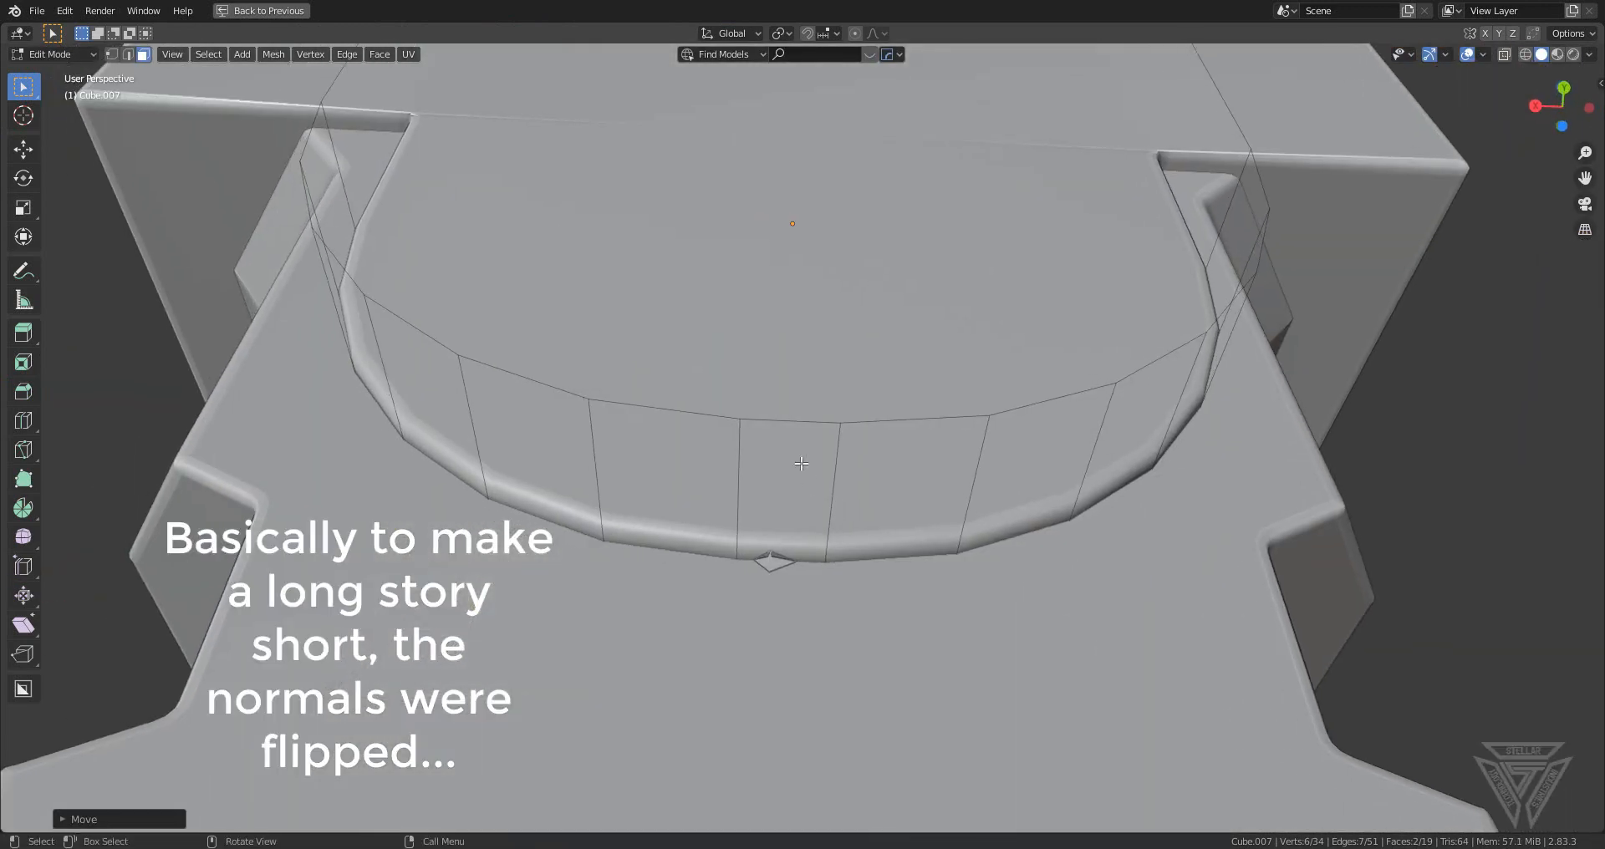
pyautogui.press('Tab')
# - Apply the frame's revised Boolean cut with Csharp and hide the slide
pyautogui.scroll(-4, 834, 504)
pyautogui.click(834, 502)
pyautogui.press('q')
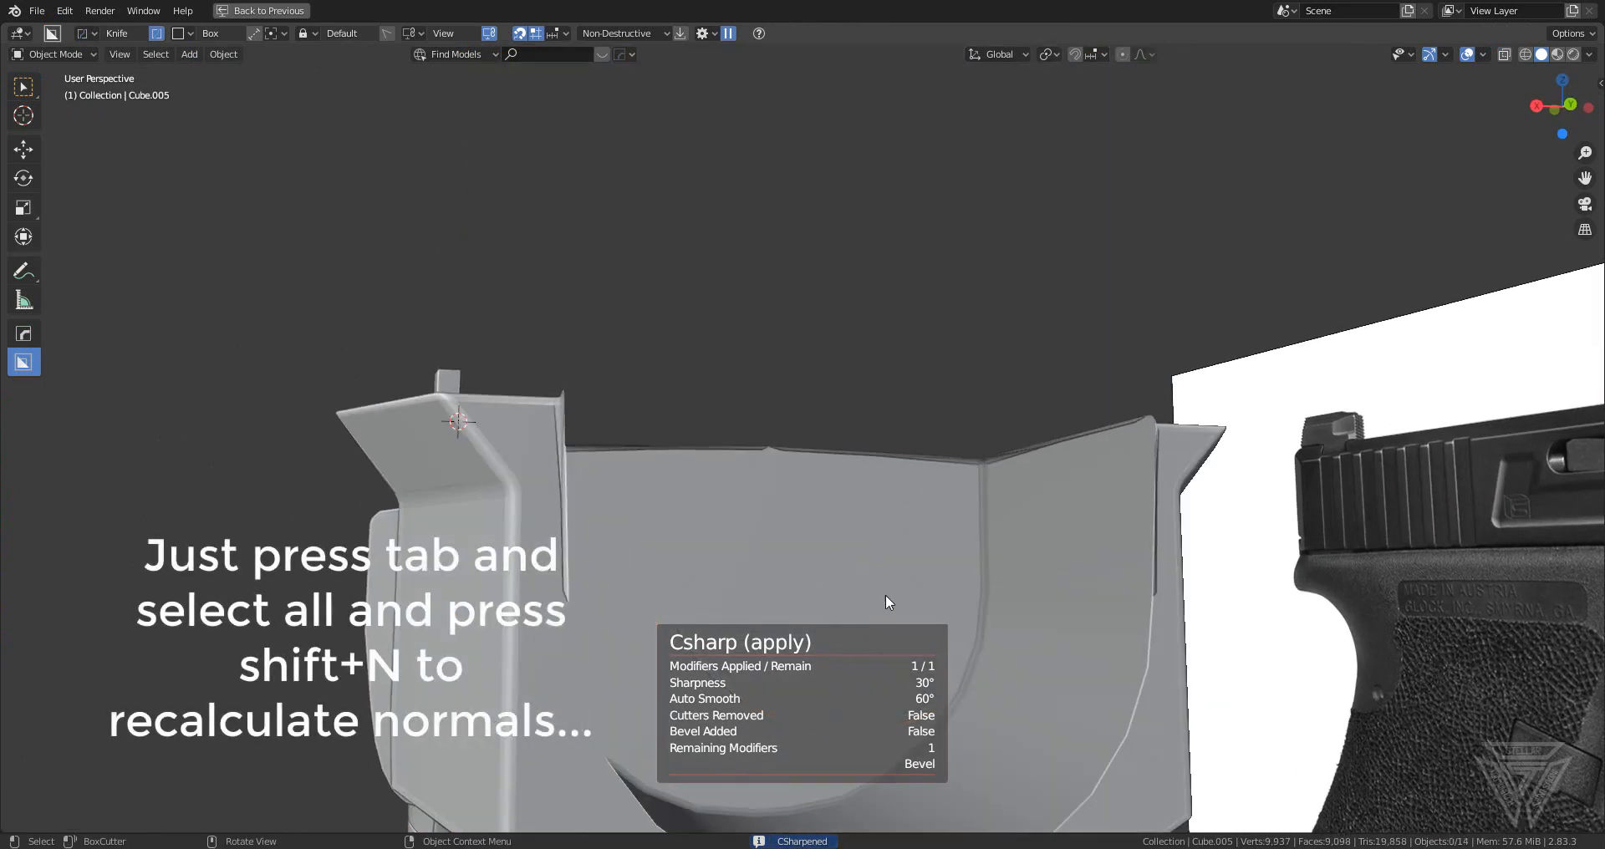
pyautogui.moveTo(885, 594); pyautogui.dragTo(831, 437, button='middle')
# - Recalculate the normals of the entire frame mesh to face outward
pyautogui.click(780, 590)
pyautogui.press('Tab')
pyautogui.moveTo(768, 587); pyautogui.dragTo(762, 642, button='middle')
pyautogui.click(754, 599)
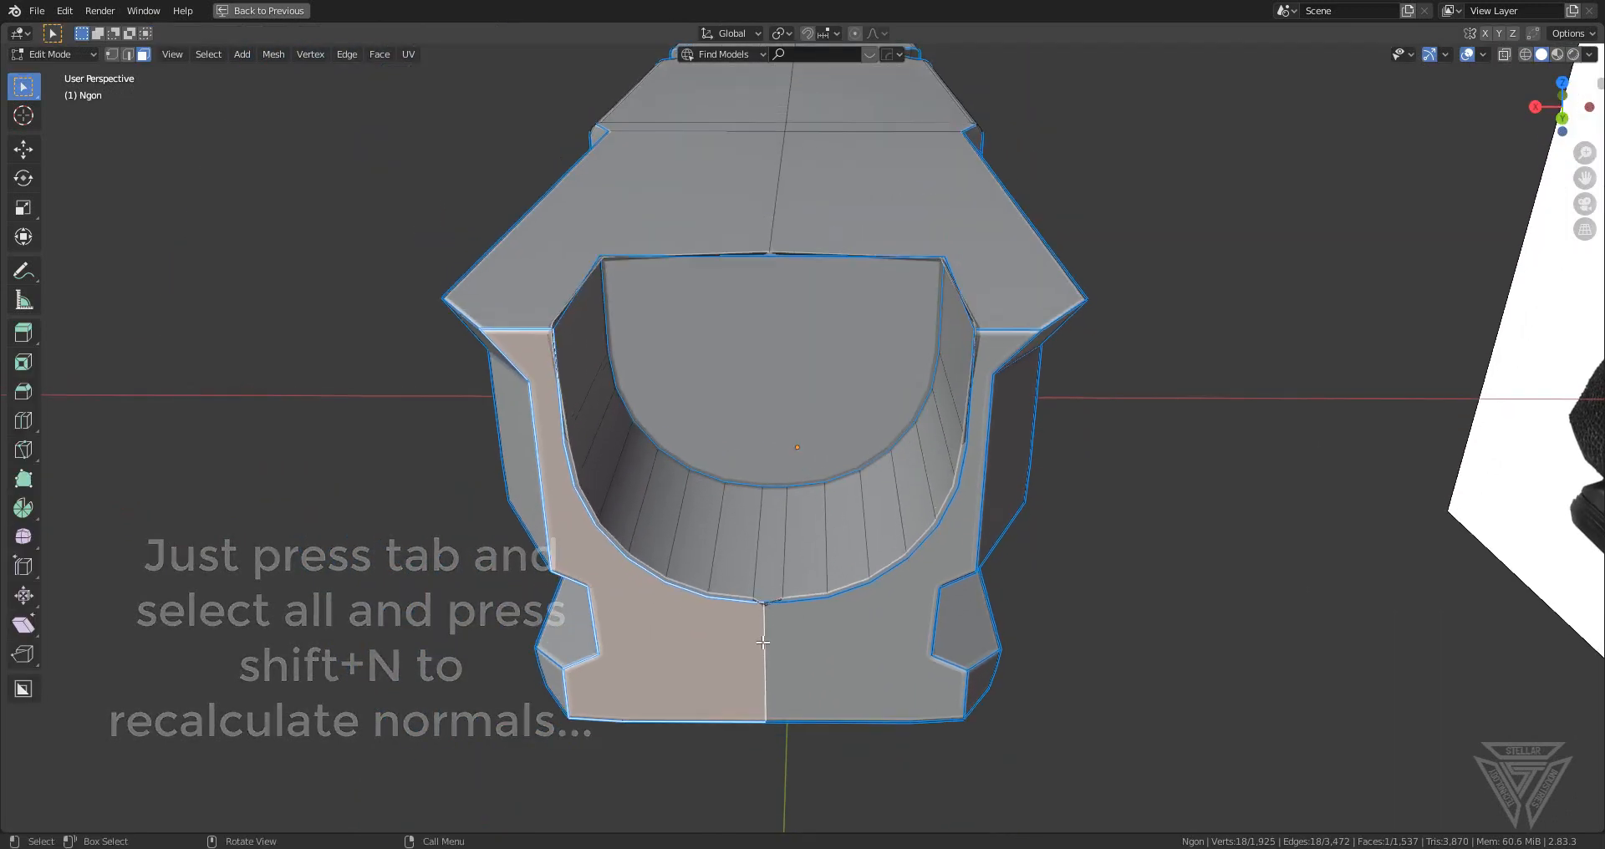
pyautogui.press('a')
pyautogui.hotkey('shift', 'n')
pyautogui.press('Tab')
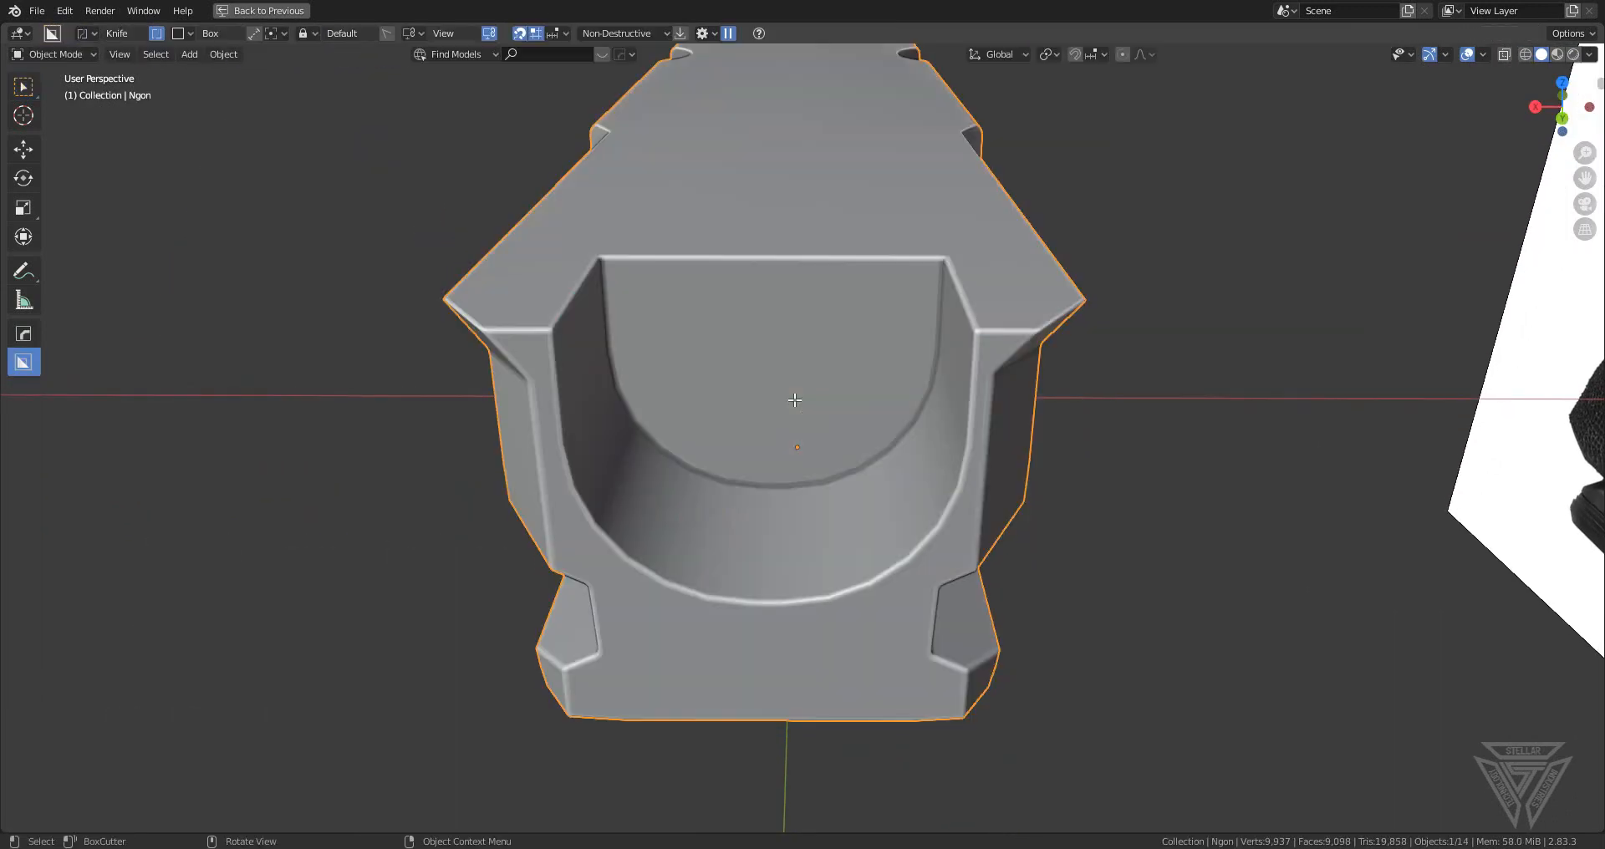
# - Reveal all hidden objects and hide the Cutters collection
pyautogui.moveTo(830, 496); pyautogui.dragTo(870, 501, button='middle')
pyautogui.hotkey('alt', 'h')
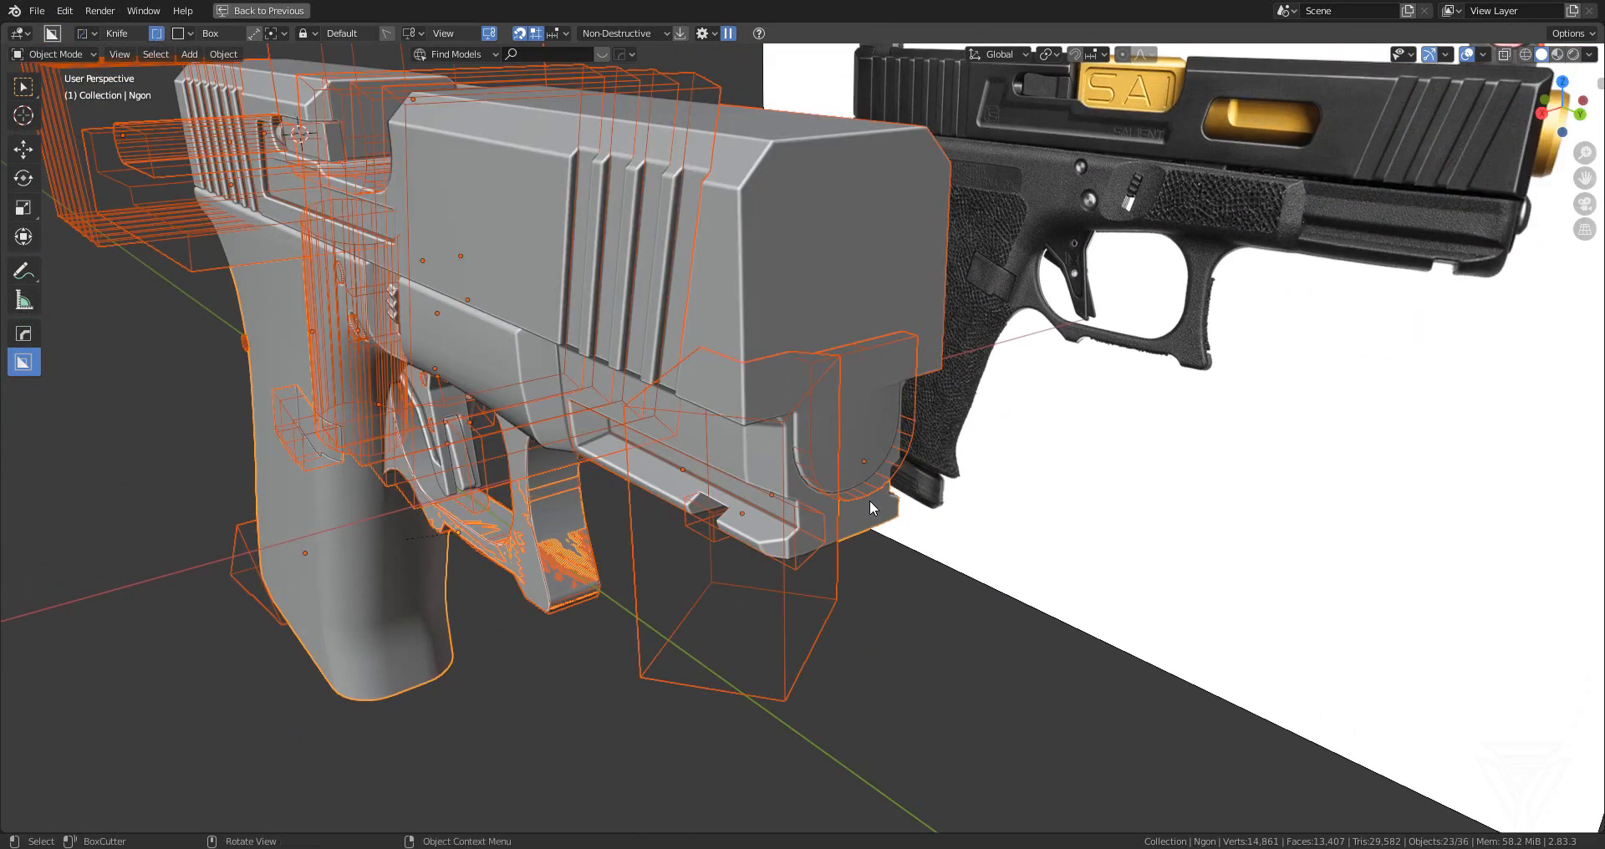
pyautogui.hotkey('ctrl', 'space')
pyautogui.scroll(-5, 1583, 98)
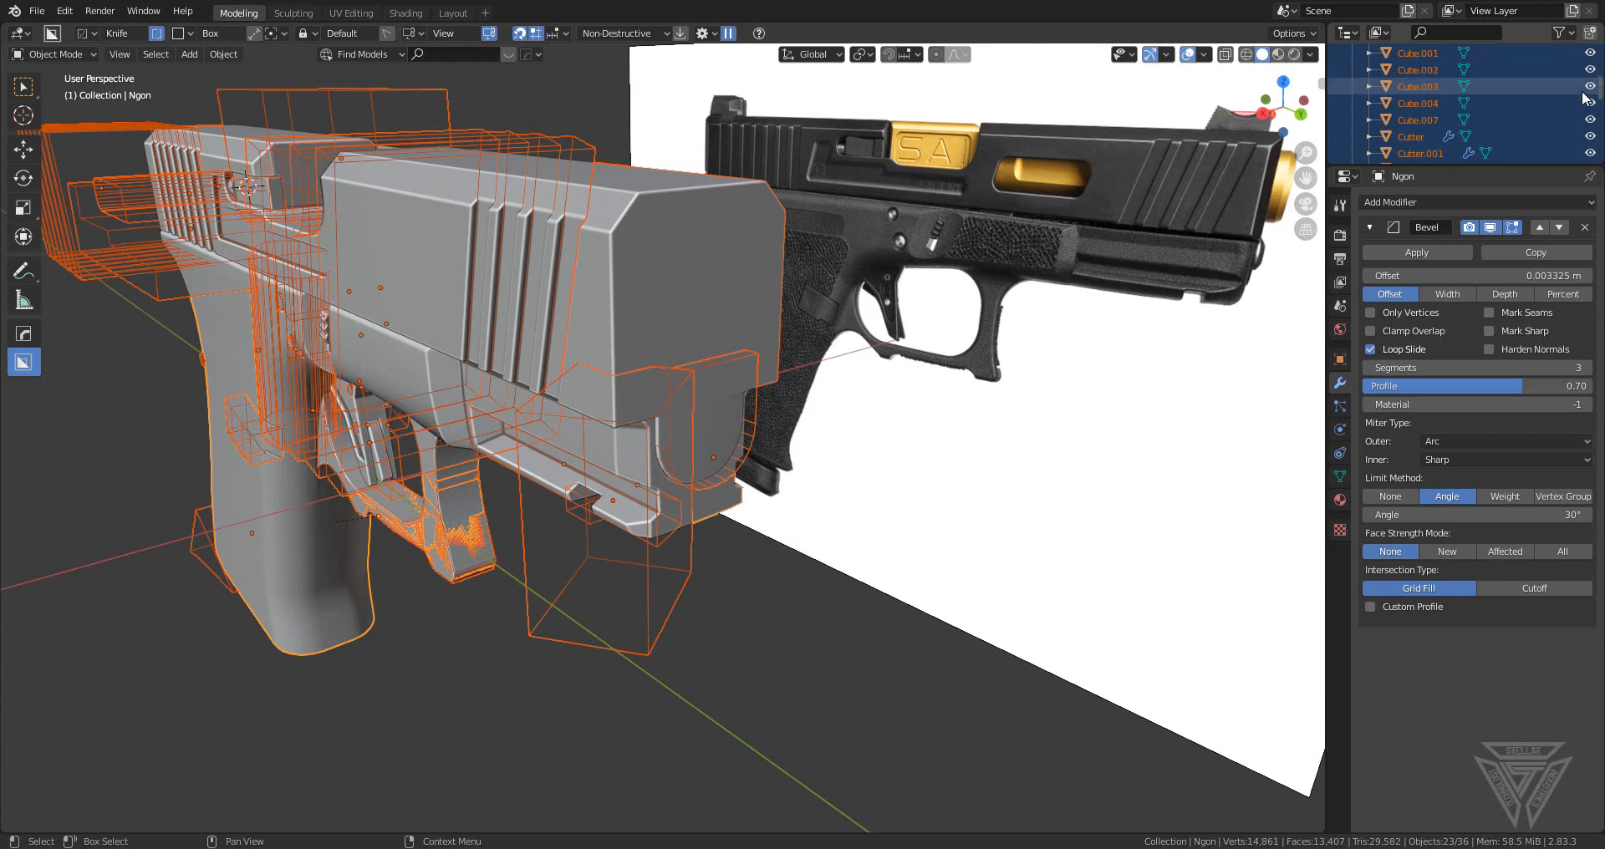
pyautogui.scroll(2, 1585, 99)
pyautogui.click(1589, 104)
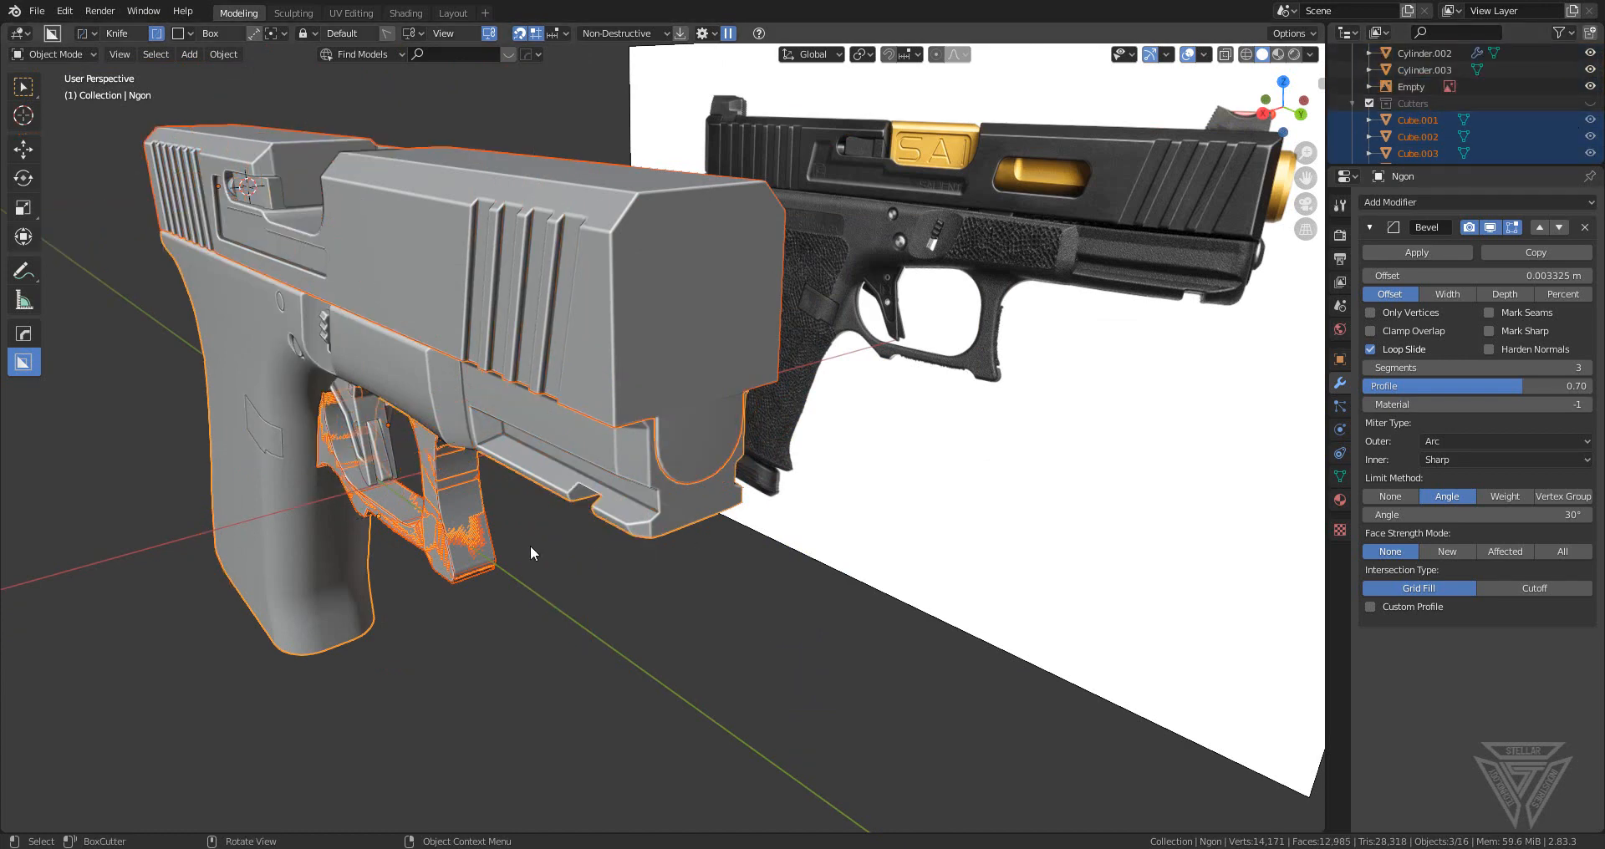
# - Hide the redundant trigger guard object that carries the Weld modifier
pyautogui.click(484, 553)
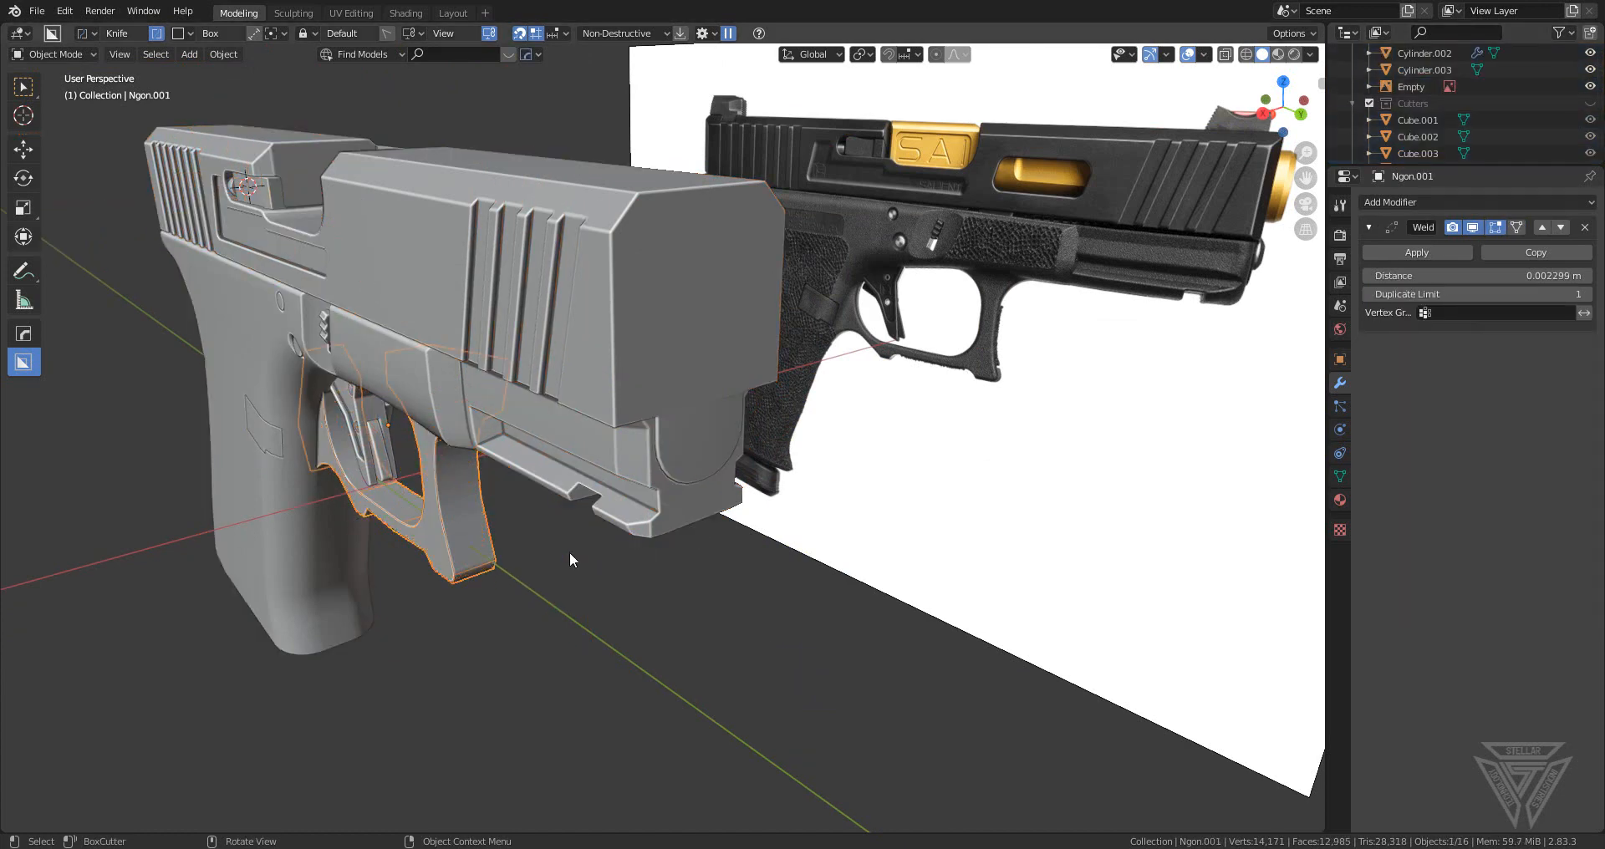
pyautogui.press('Delete')
pyautogui.moveTo(458, 527); pyautogui.dragTo(571, 671, button='middle')
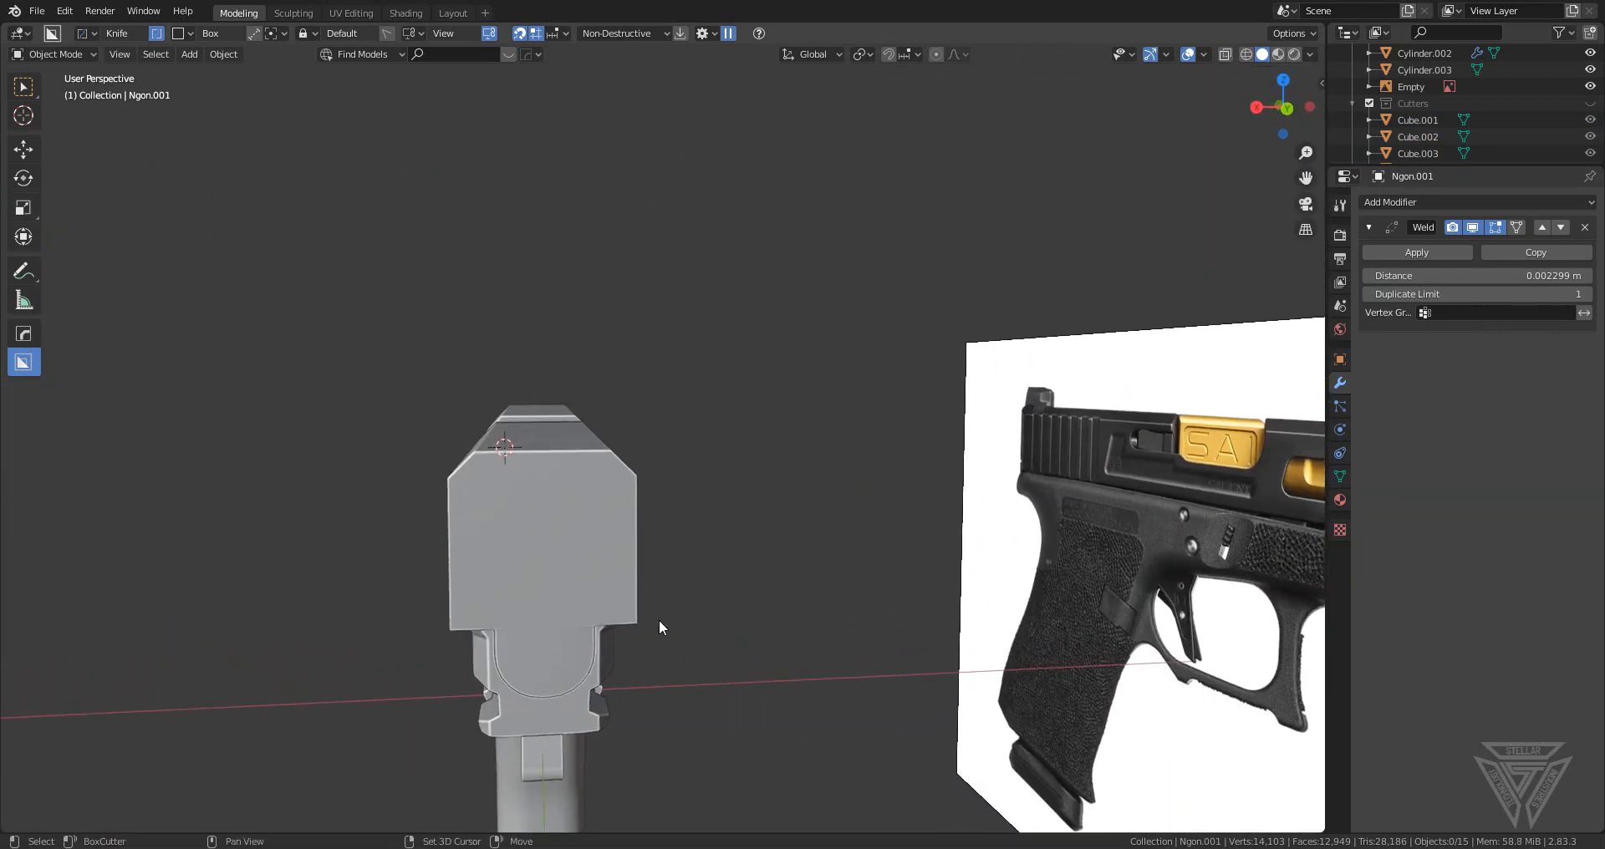
pyautogui.moveTo(658, 619); pyautogui.dragTo(883, 545, button='middle')
pyautogui.hotkey('ctrl', 'space')
# - Compare the model's slide, front end and side profile with the reference image
pyautogui.scroll(4, 883, 542)
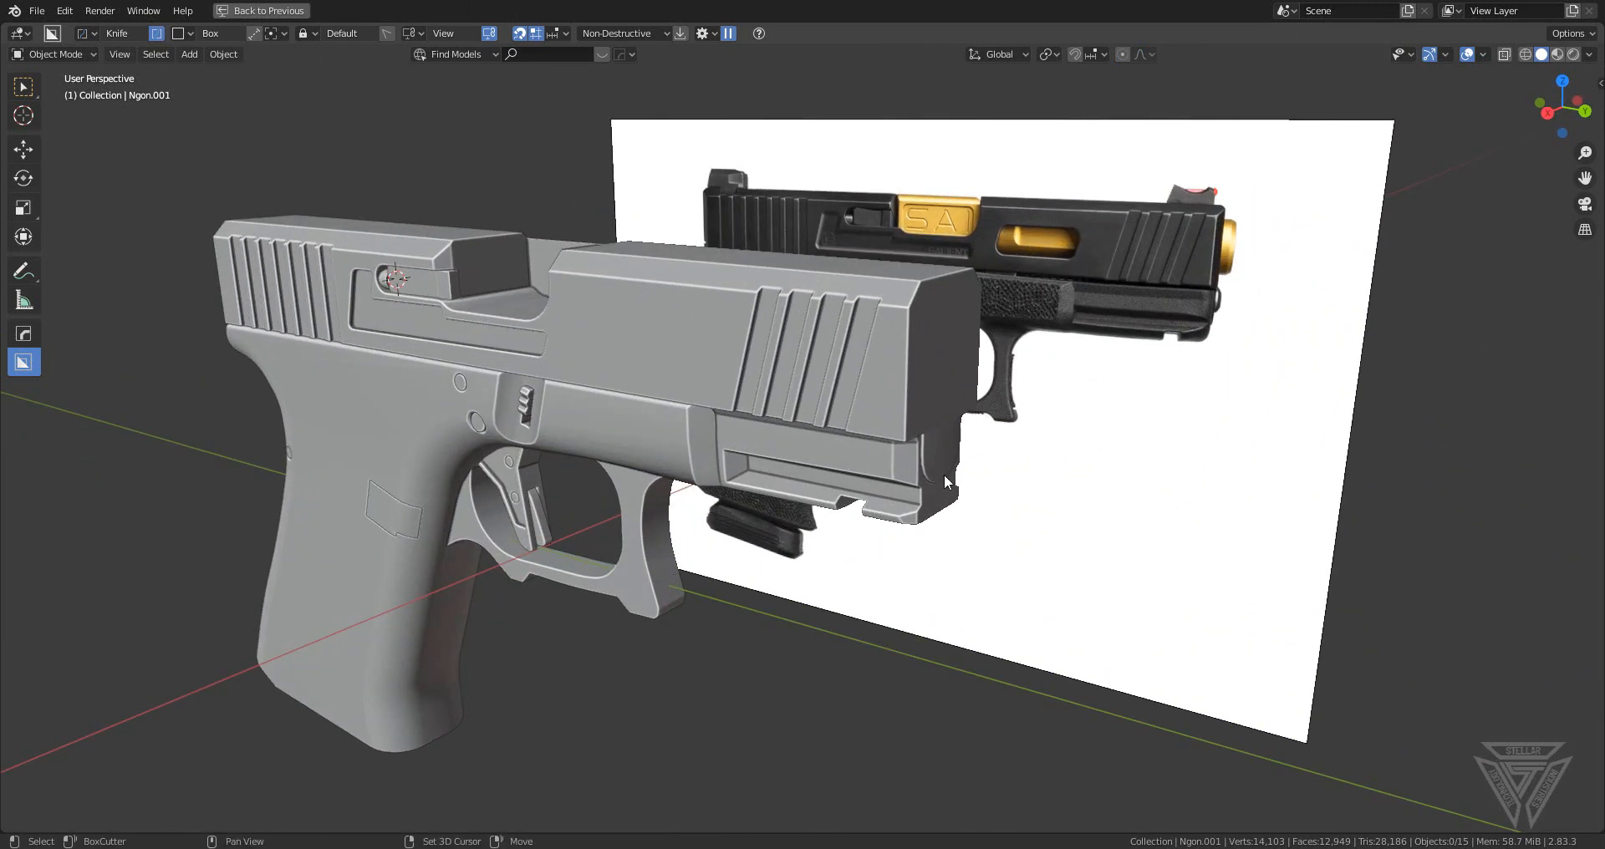
pyautogui.keyDown('shift'); pyautogui.moveTo(944, 474); pyautogui.dragTo(774, 672, button='middle'); pyautogui.keyUp('shift')
pyautogui.scroll(1, 861, 619)
pyautogui.scroll(2, 868, 623)
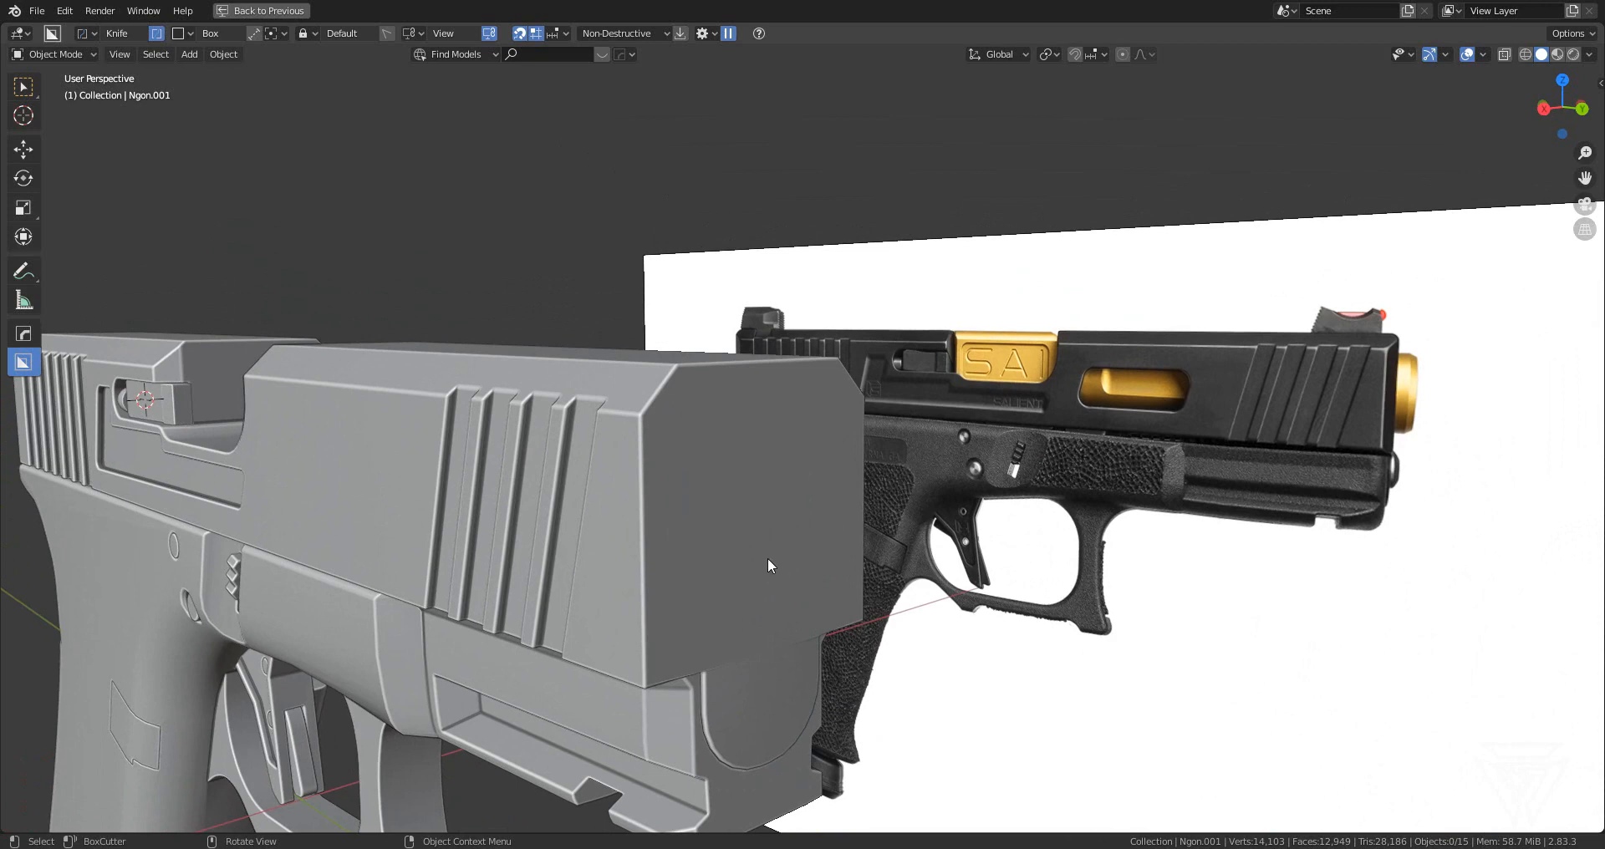
pyautogui.scroll(-1, 767, 558)
pyautogui.moveTo(673, 552); pyautogui.dragTo(964, 612, button='middle')
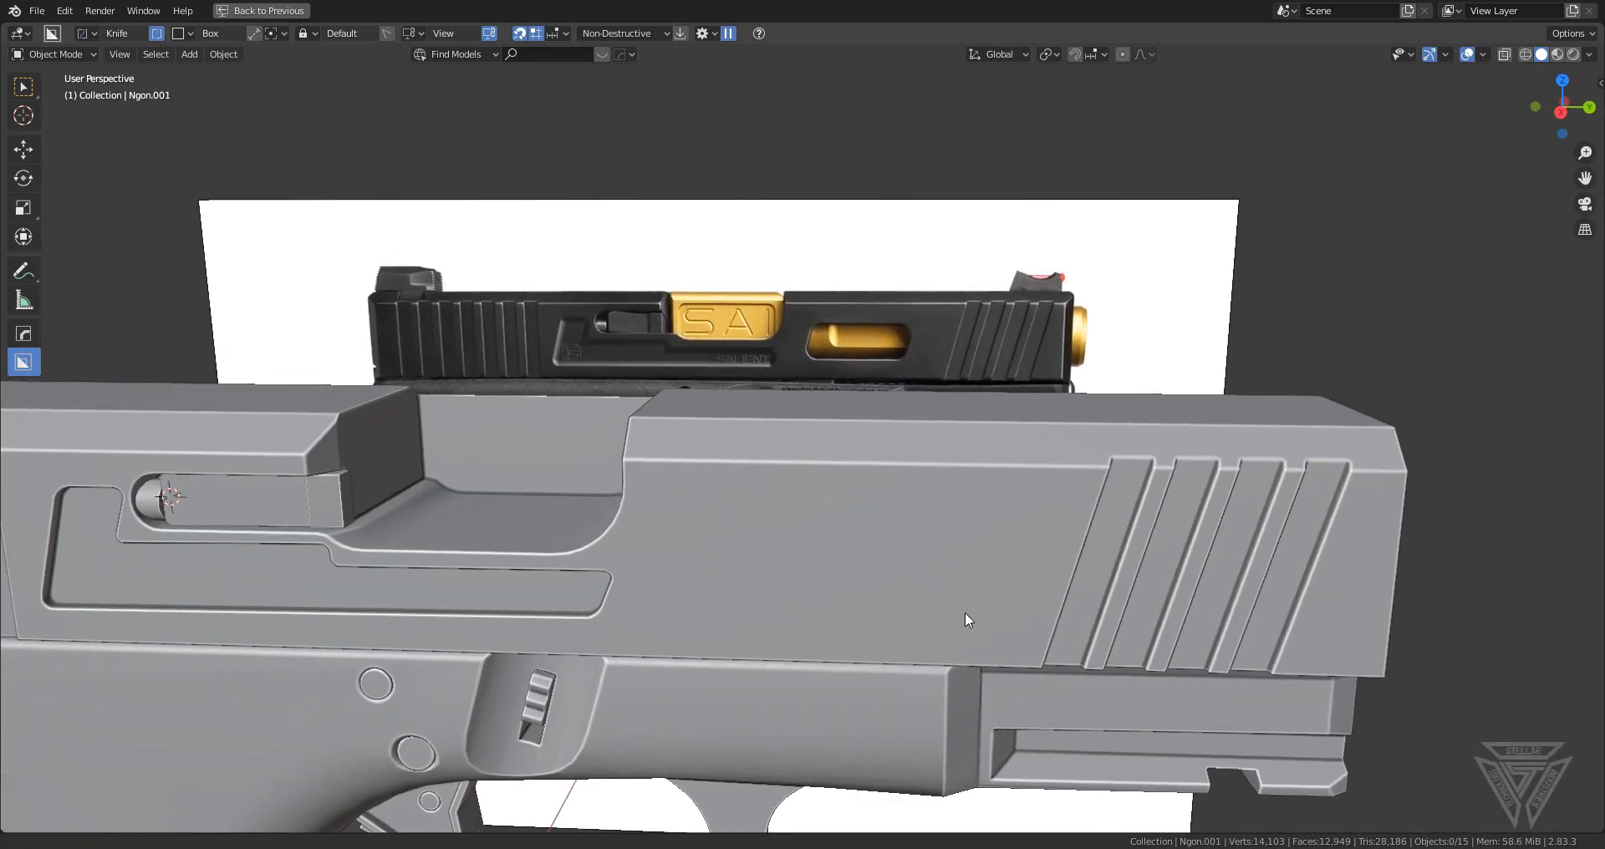
pyautogui.scroll(-3, 965, 611)
pyautogui.moveTo(737, 545); pyautogui.dragTo(761, 572, button='middle')
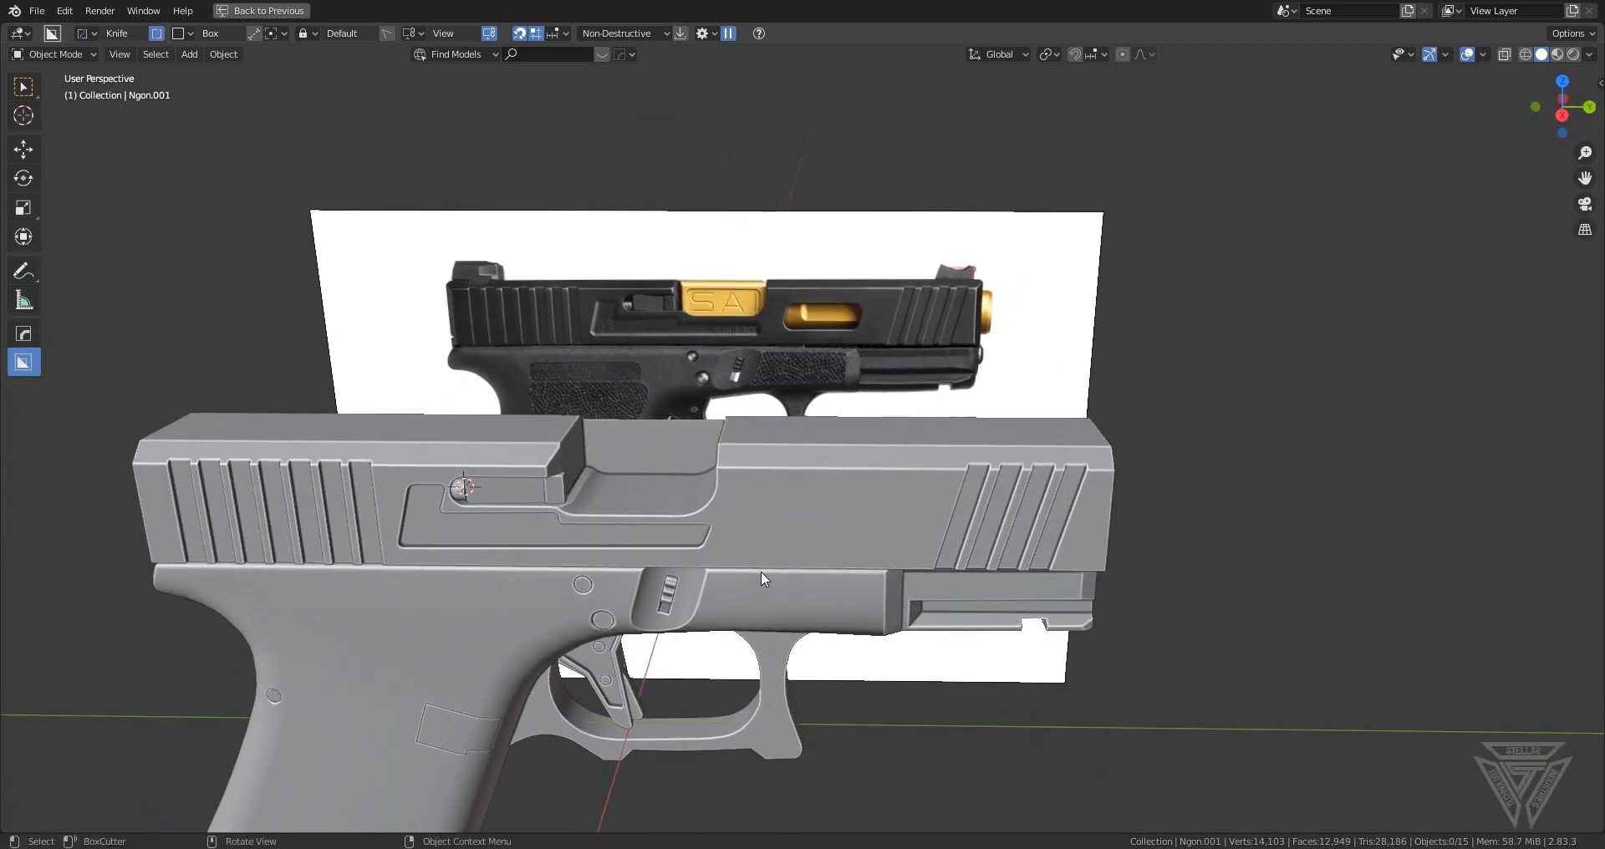
pyautogui.keyDown('shift'); pyautogui.moveTo(934, 553); pyautogui.dragTo(779, 524, button='middle'); pyautogui.keyUp('shift')
pyautogui.scroll(2, 790, 536)
# - Bevel the outer perimeter edges of the slide's front face with a single-segment chamfer
pyautogui.press('d')
pyautogui.press('Escape')
pyautogui.click(819, 523)
pyautogui.press('Tab')
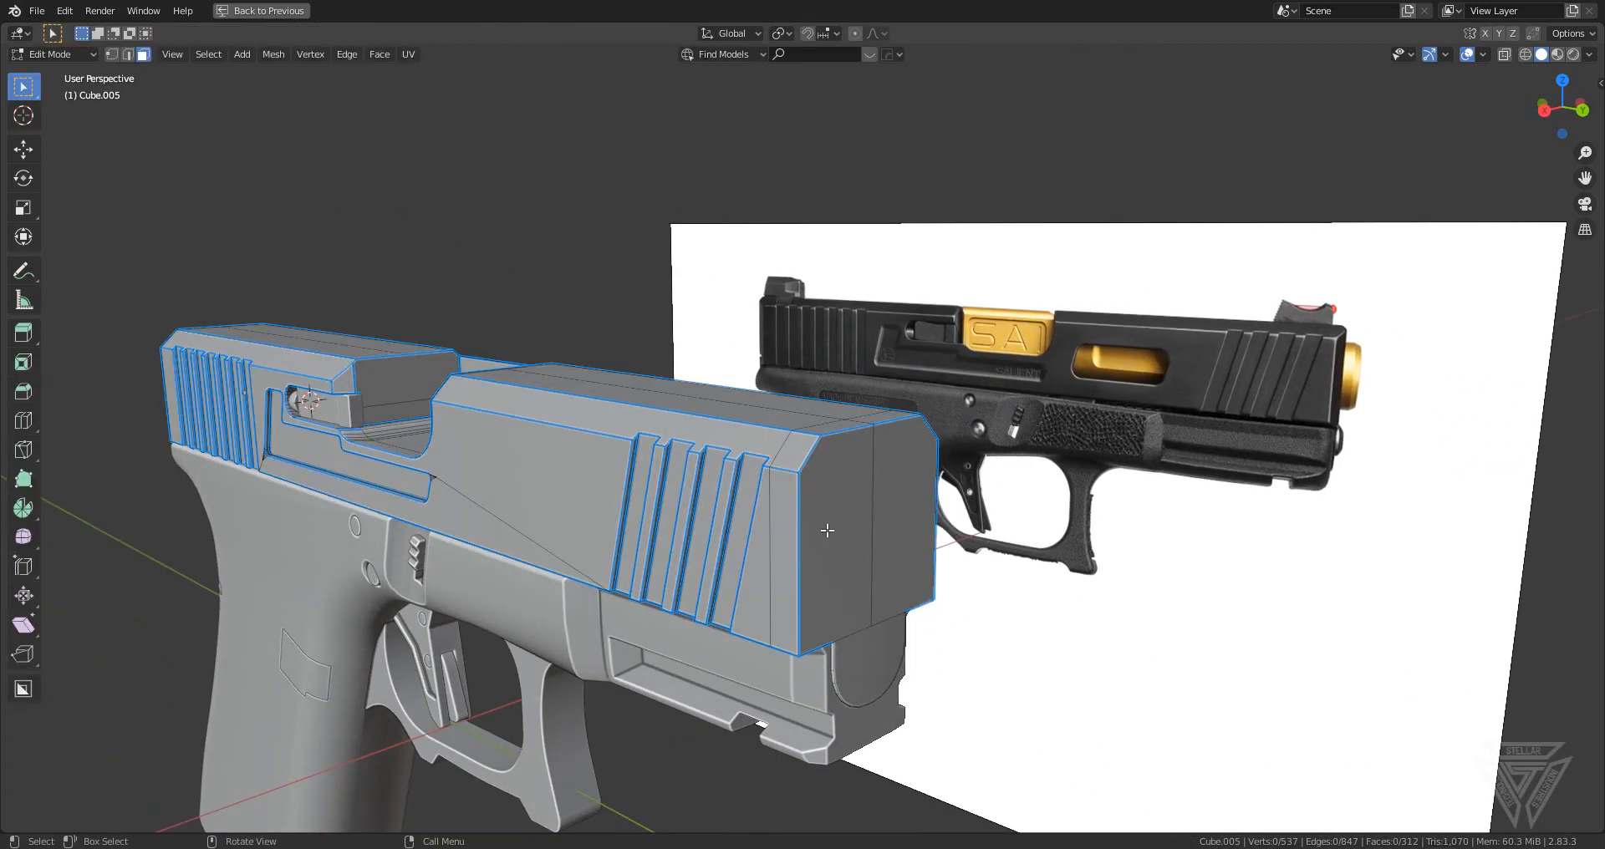
pyautogui.scroll(1, 840, 562)
pyautogui.press('2')
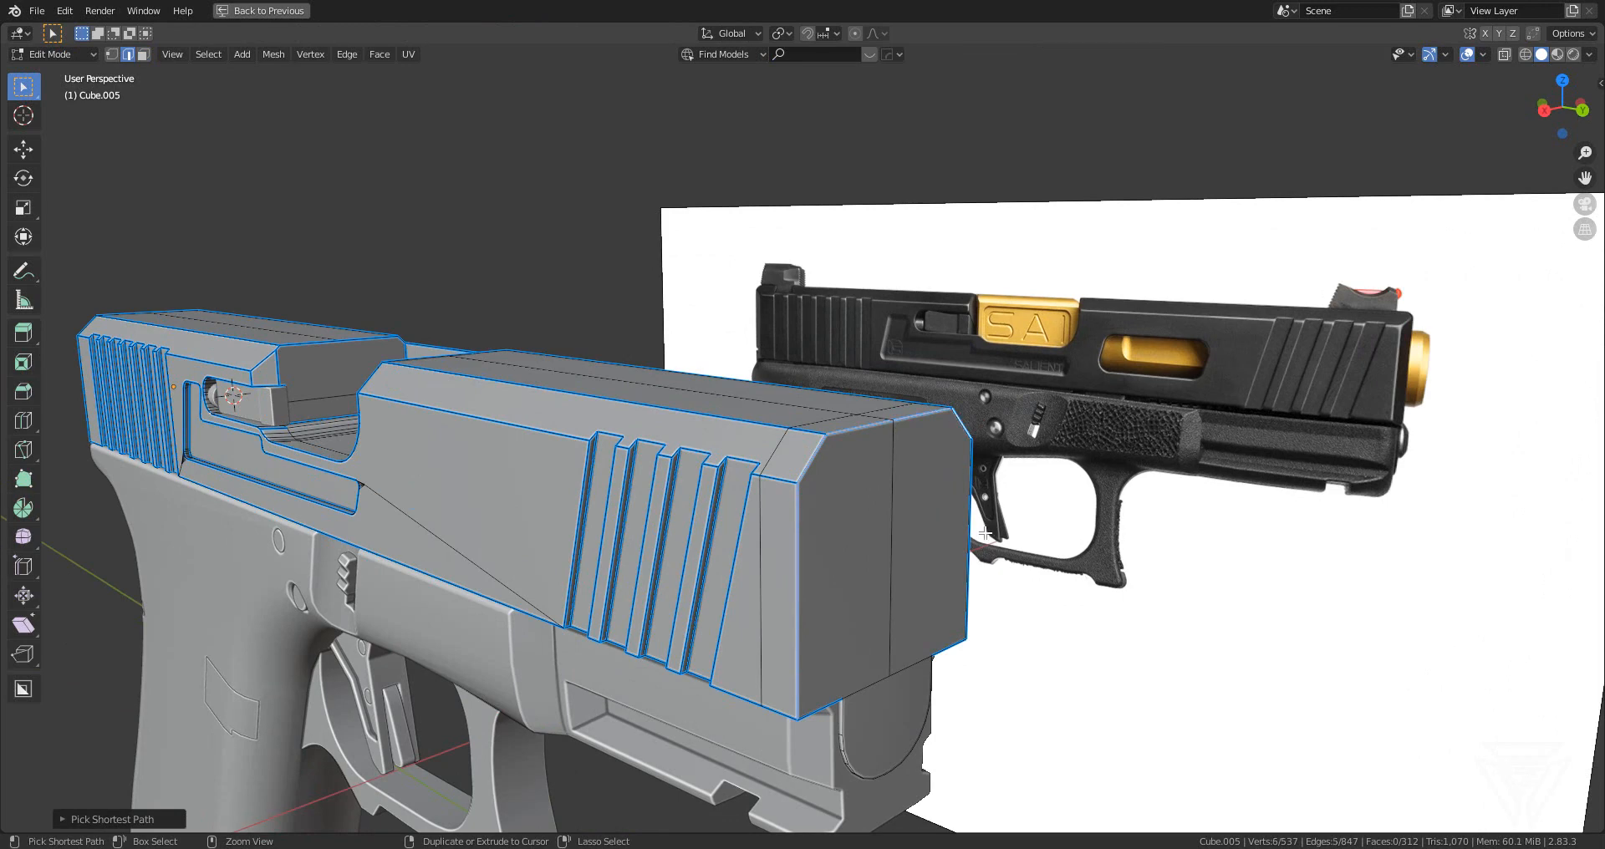
pyautogui.moveTo(985, 533); pyautogui.dragTo(759, 486, button='middle')
pyautogui.moveTo(776, 564); pyautogui.dragTo(847, 553, button='middle')
pyautogui.hotkey('ctrl', 'b')
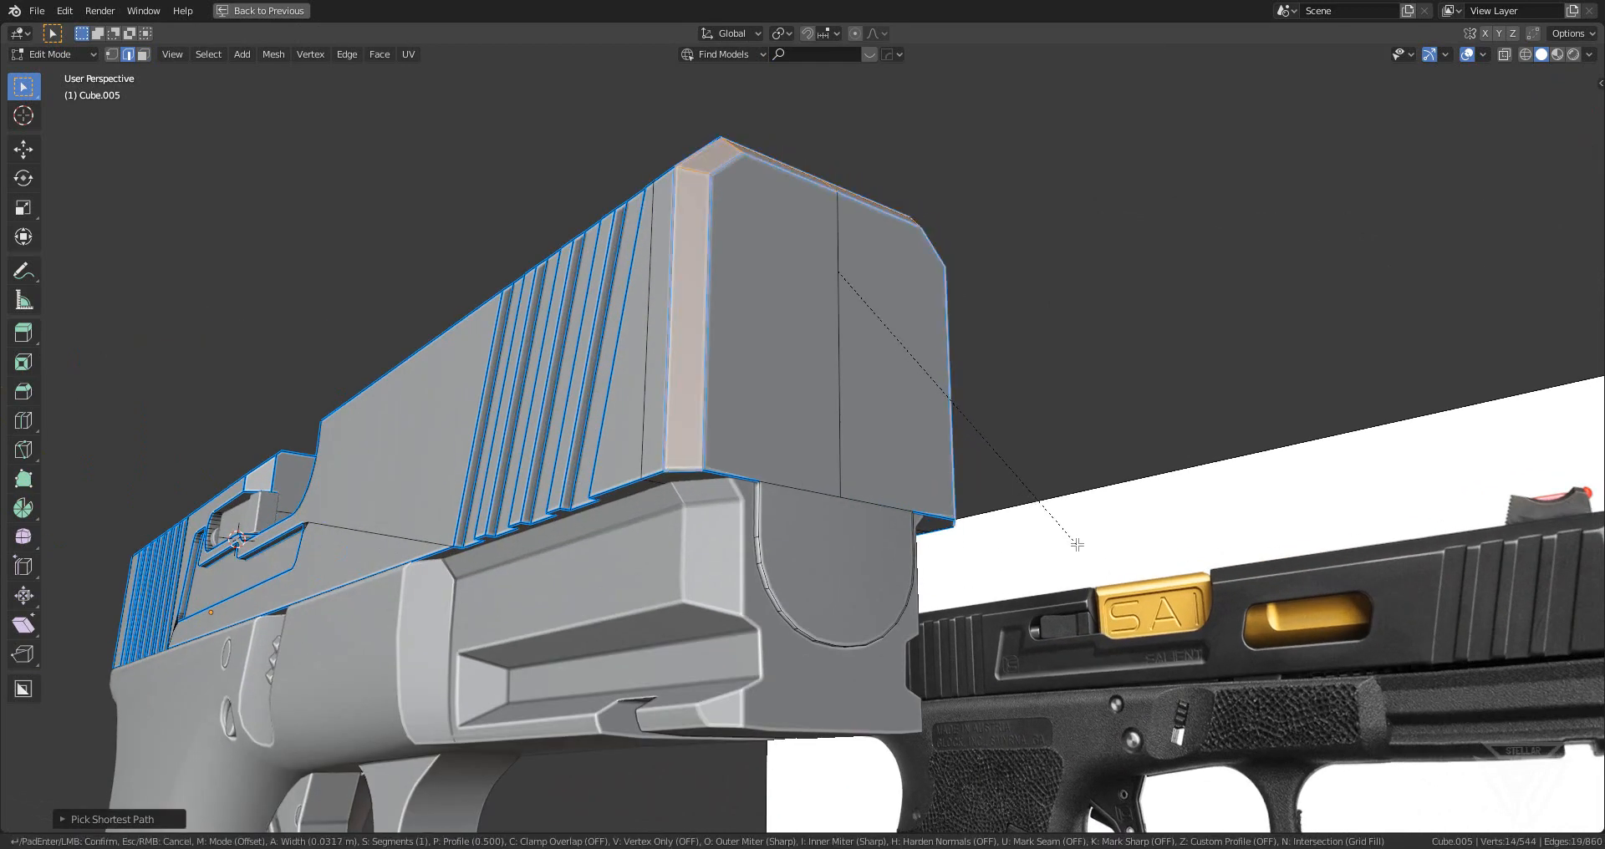
pyautogui.click(1076, 540)
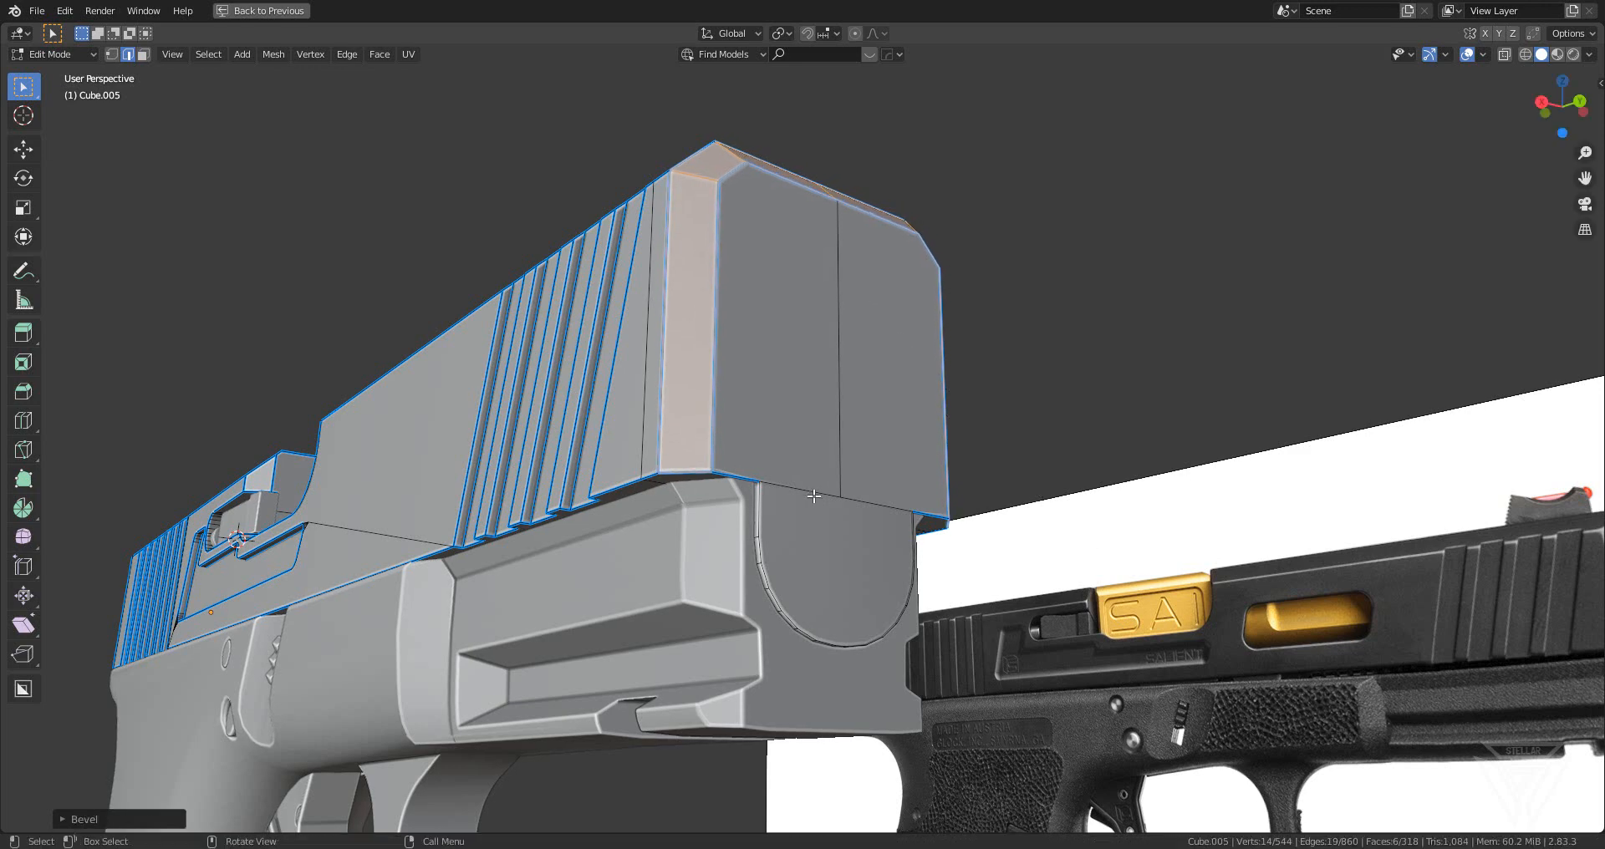
pyautogui.moveTo(1076, 539); pyautogui.dragTo(841, 506, button='middle')
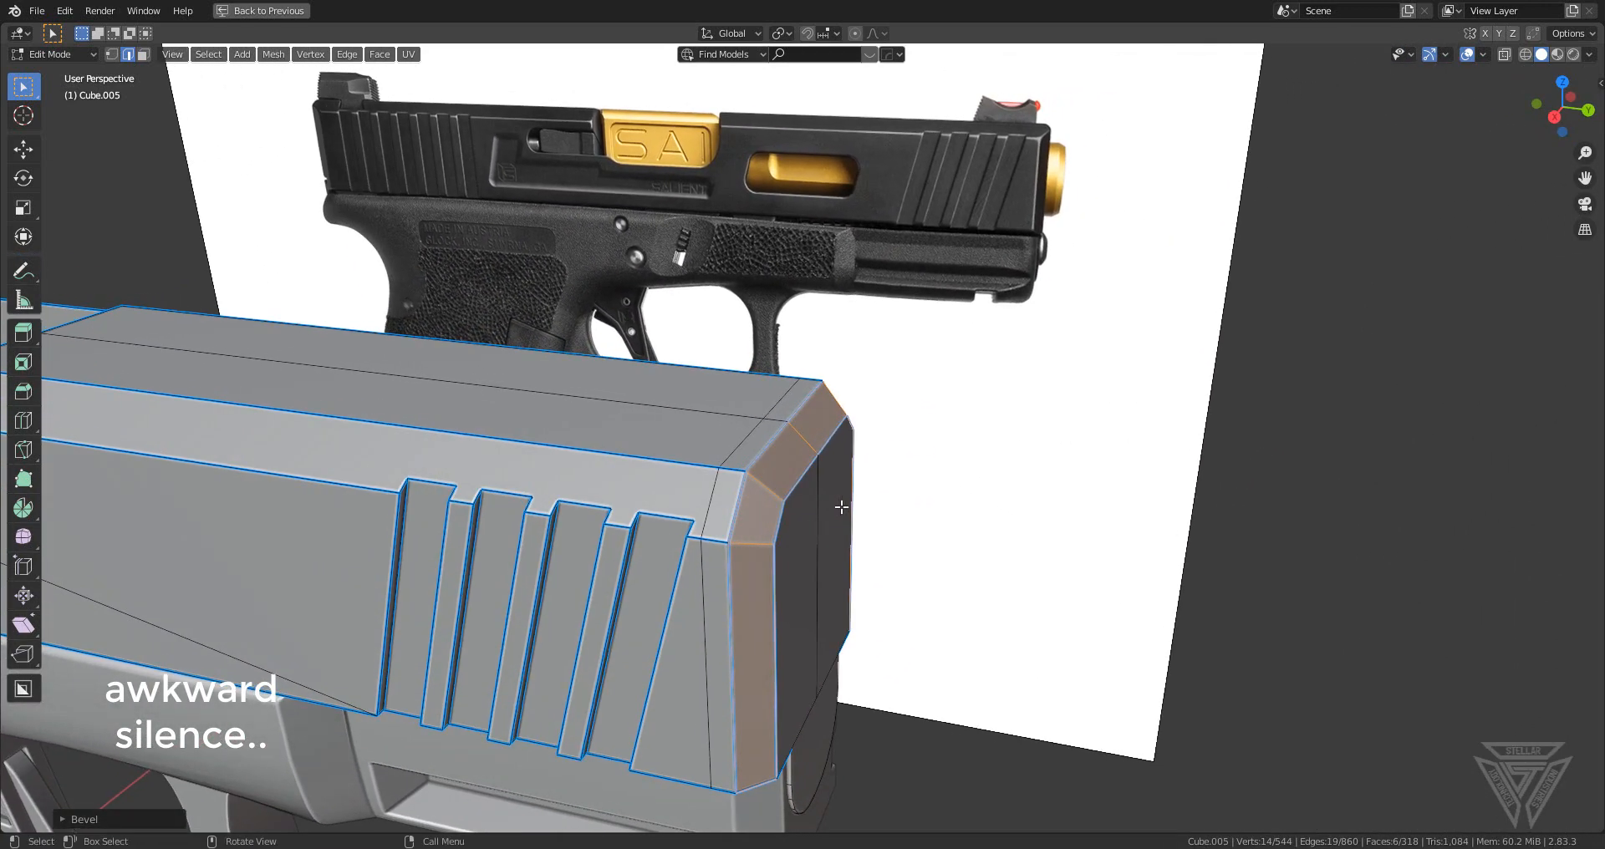
pyautogui.press('Tab')
pyautogui.scroll(-4, 908, 469)
pyautogui.moveTo(908, 469); pyautogui.dragTo(856, 481, button='middle')
pyautogui.scroll(4, 801, 461)
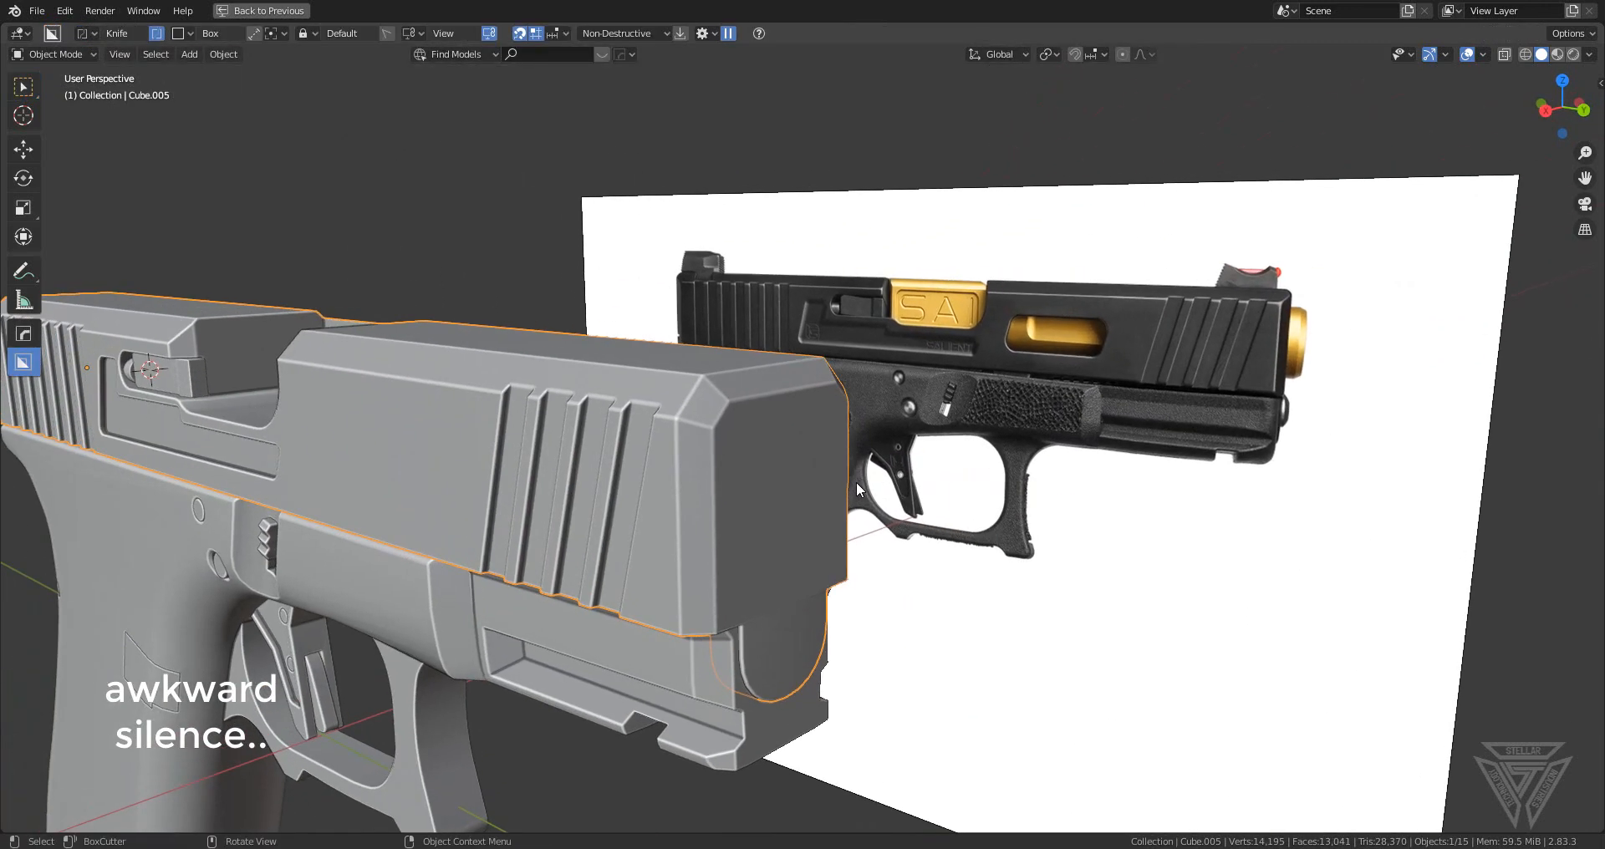
# - Cut a round barrel bore into the slide's front face using BoxCutter's Circle shape in Cut mode with Object alignment, extending it behind the front serrations
pyautogui.press('d')
pyautogui.click(687, 387)
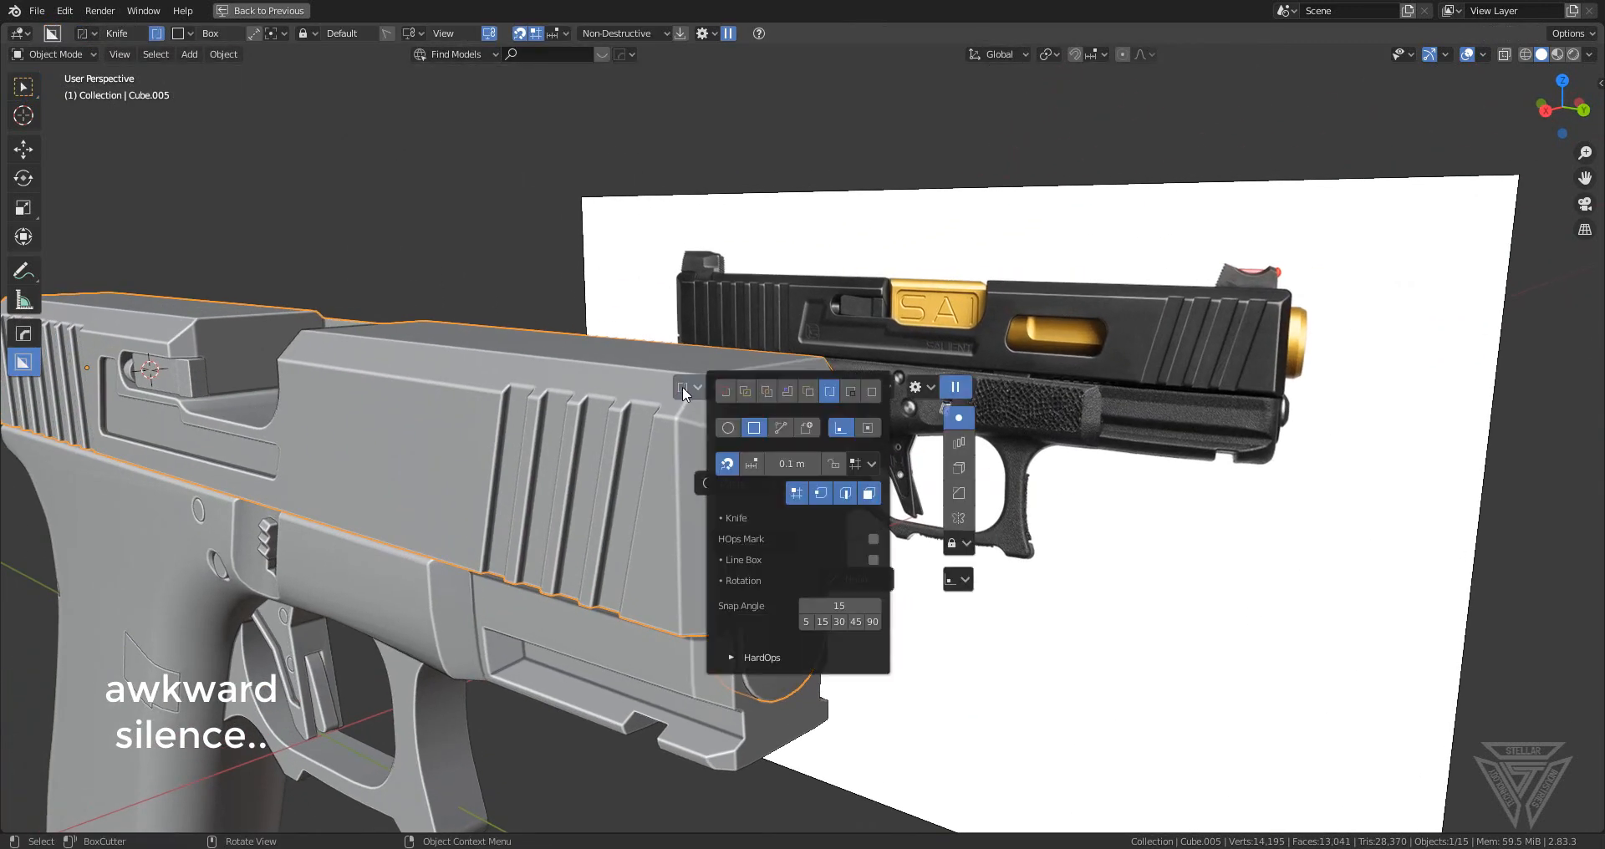
pyautogui.click(726, 392)
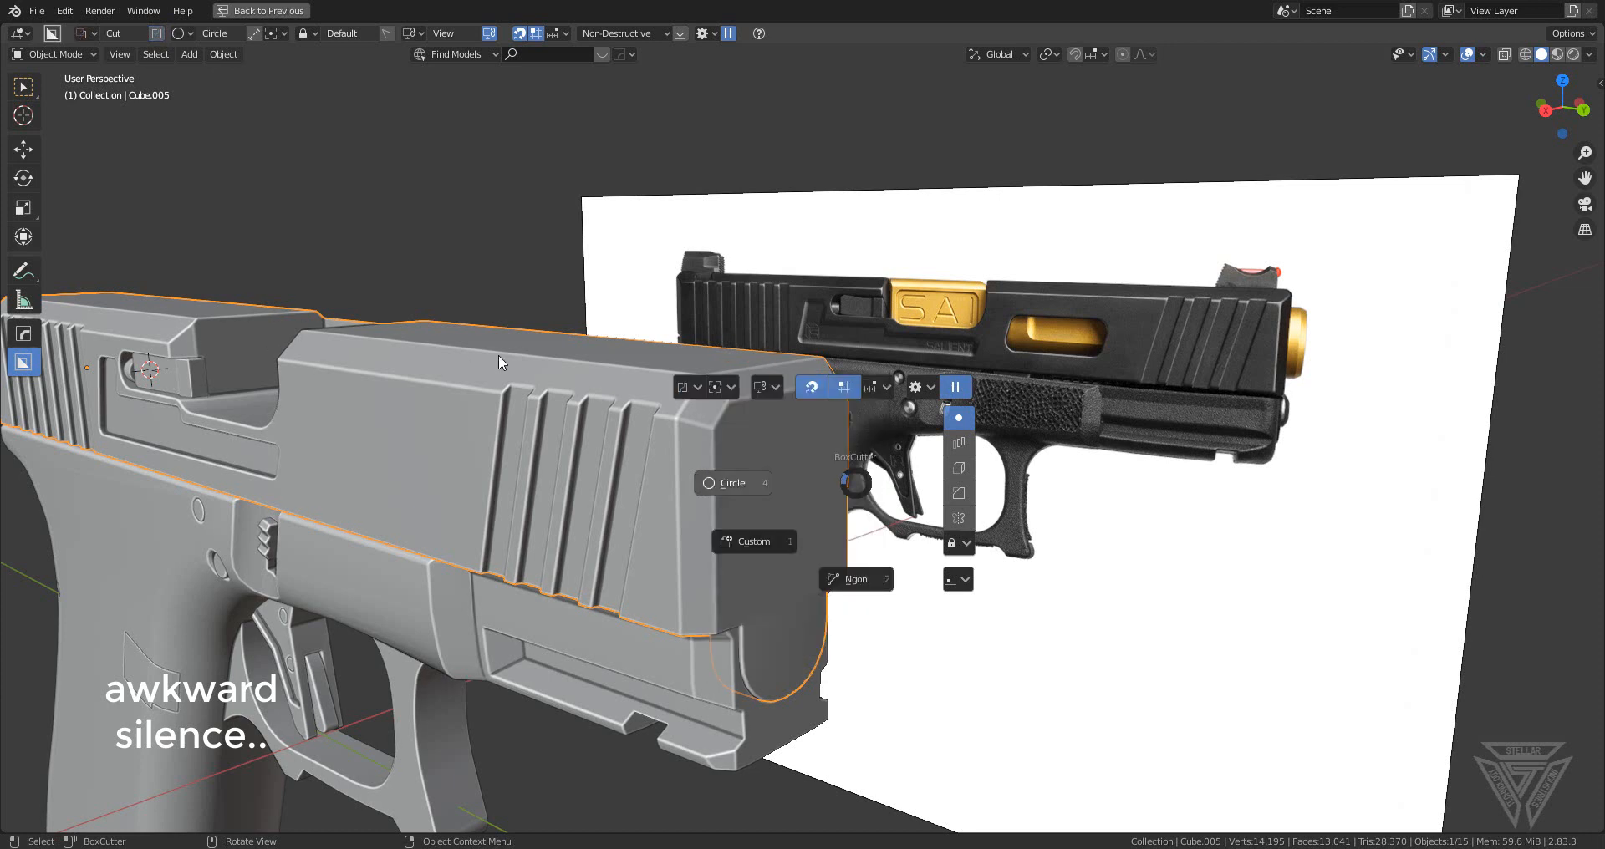
pyautogui.click(768, 388)
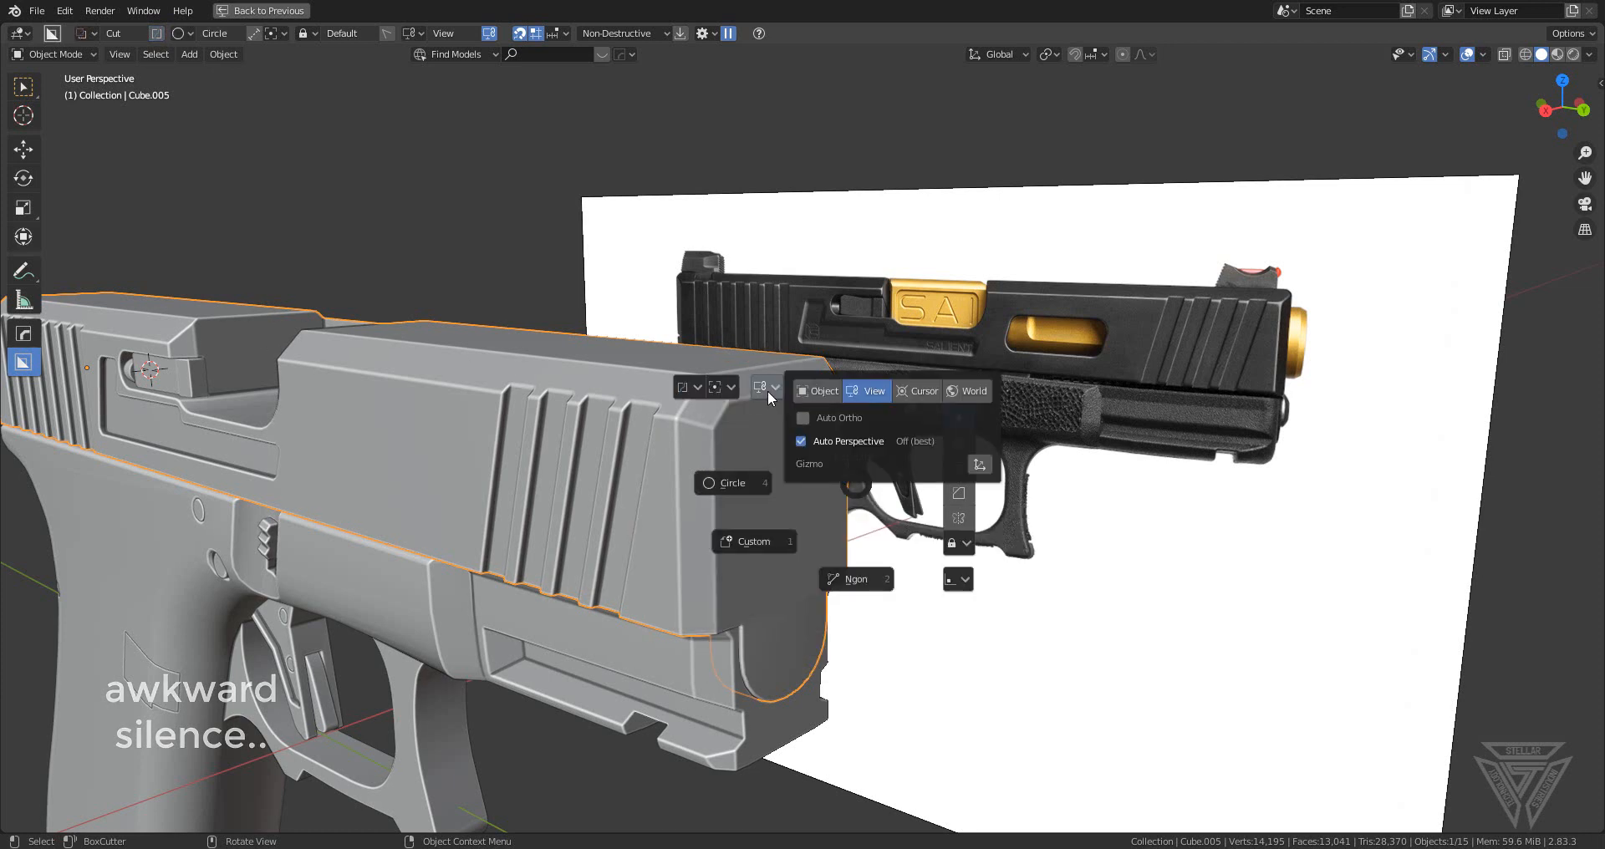
pyautogui.click(819, 391)
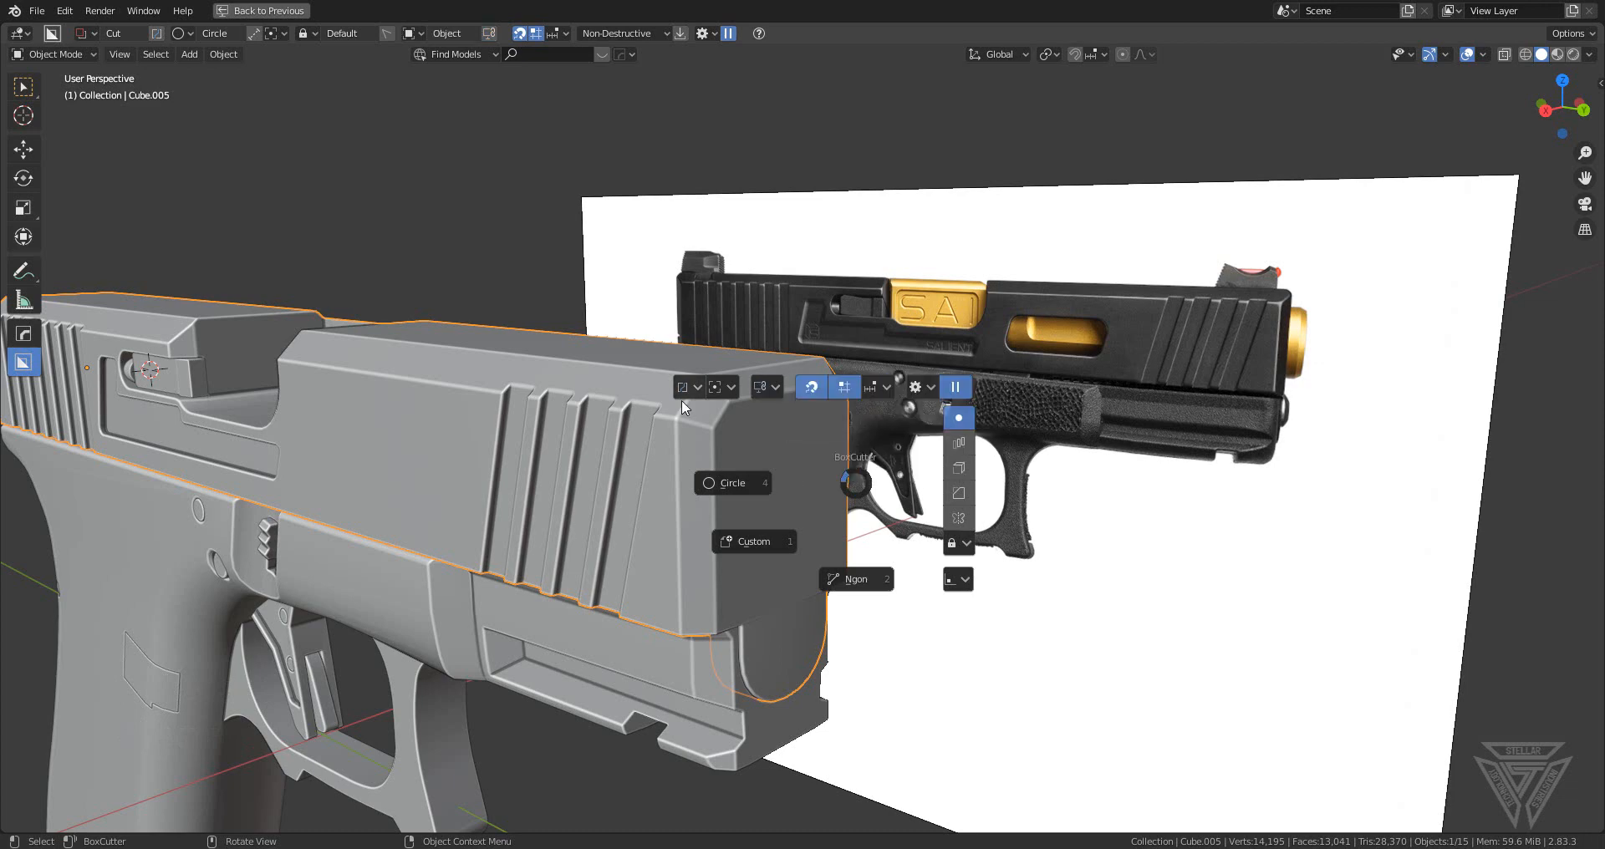
pyautogui.click(724, 483)
pyautogui.moveTo(792, 493); pyautogui.dragTo(644, 486, button='middle')
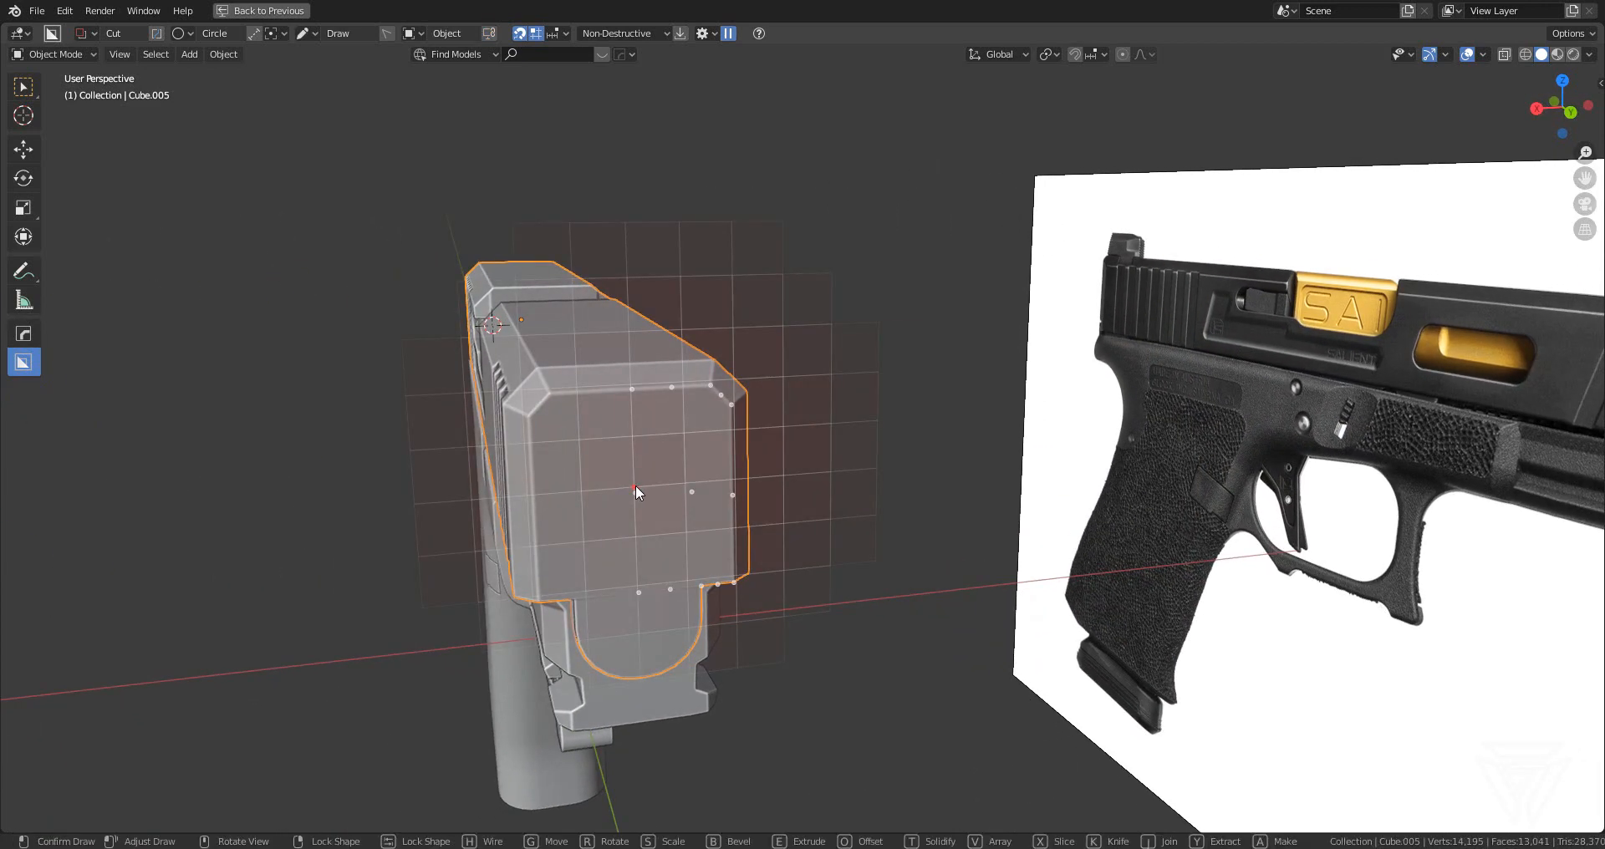
pyautogui.moveTo(635, 485); pyautogui.dragTo(700, 524)
pyautogui.moveTo(720, 526); pyautogui.dragTo(852, 545, button='middle')
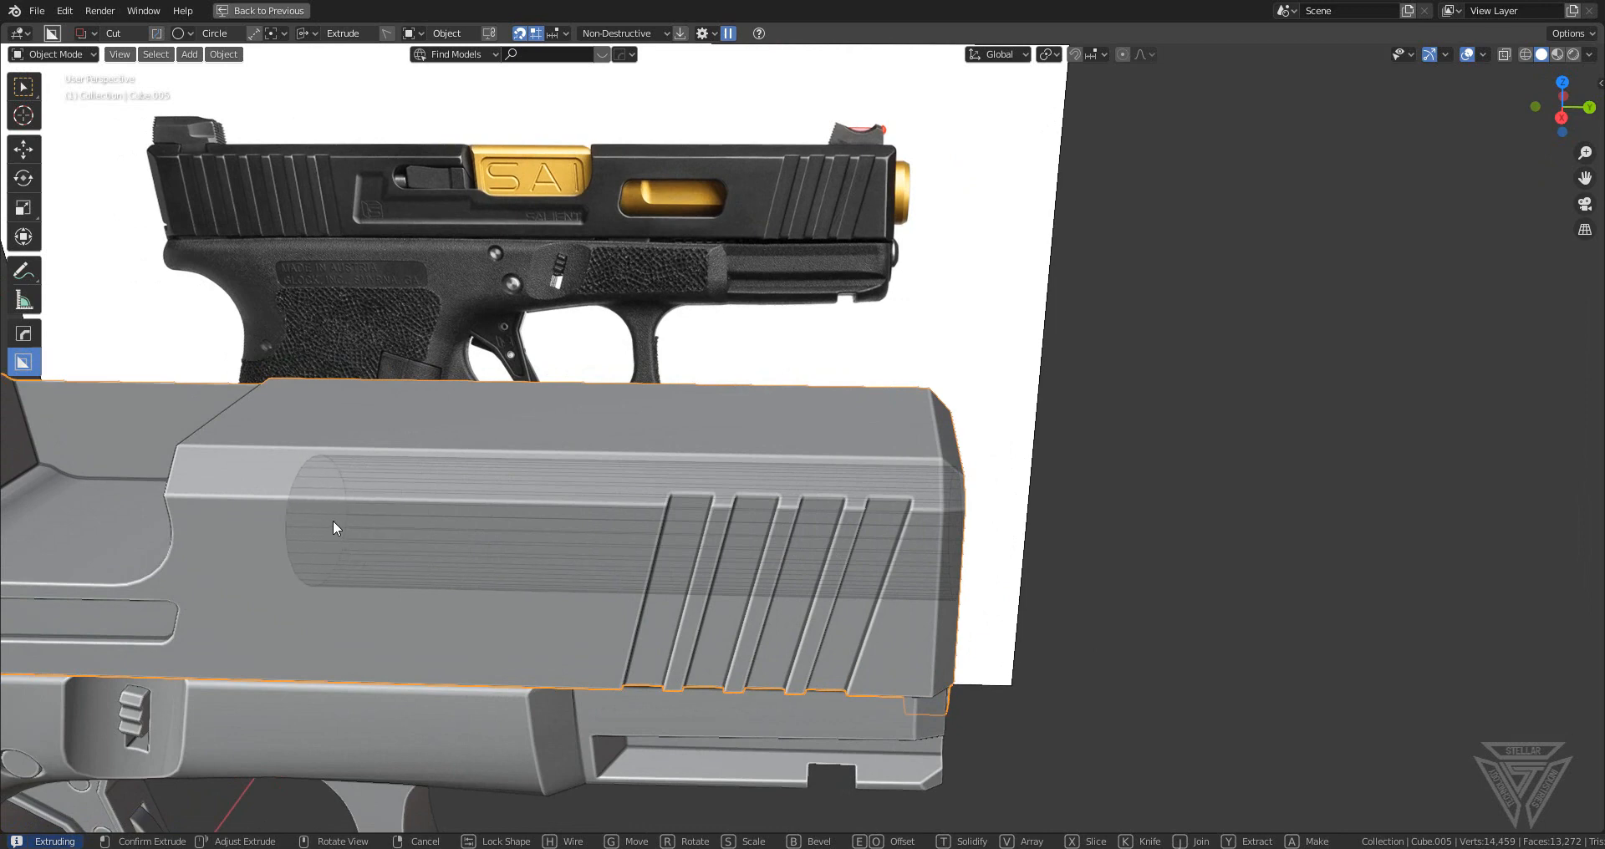
pyautogui.click(314, 520)
pyautogui.moveTo(314, 520); pyautogui.dragTo(1082, 319, button='middle')
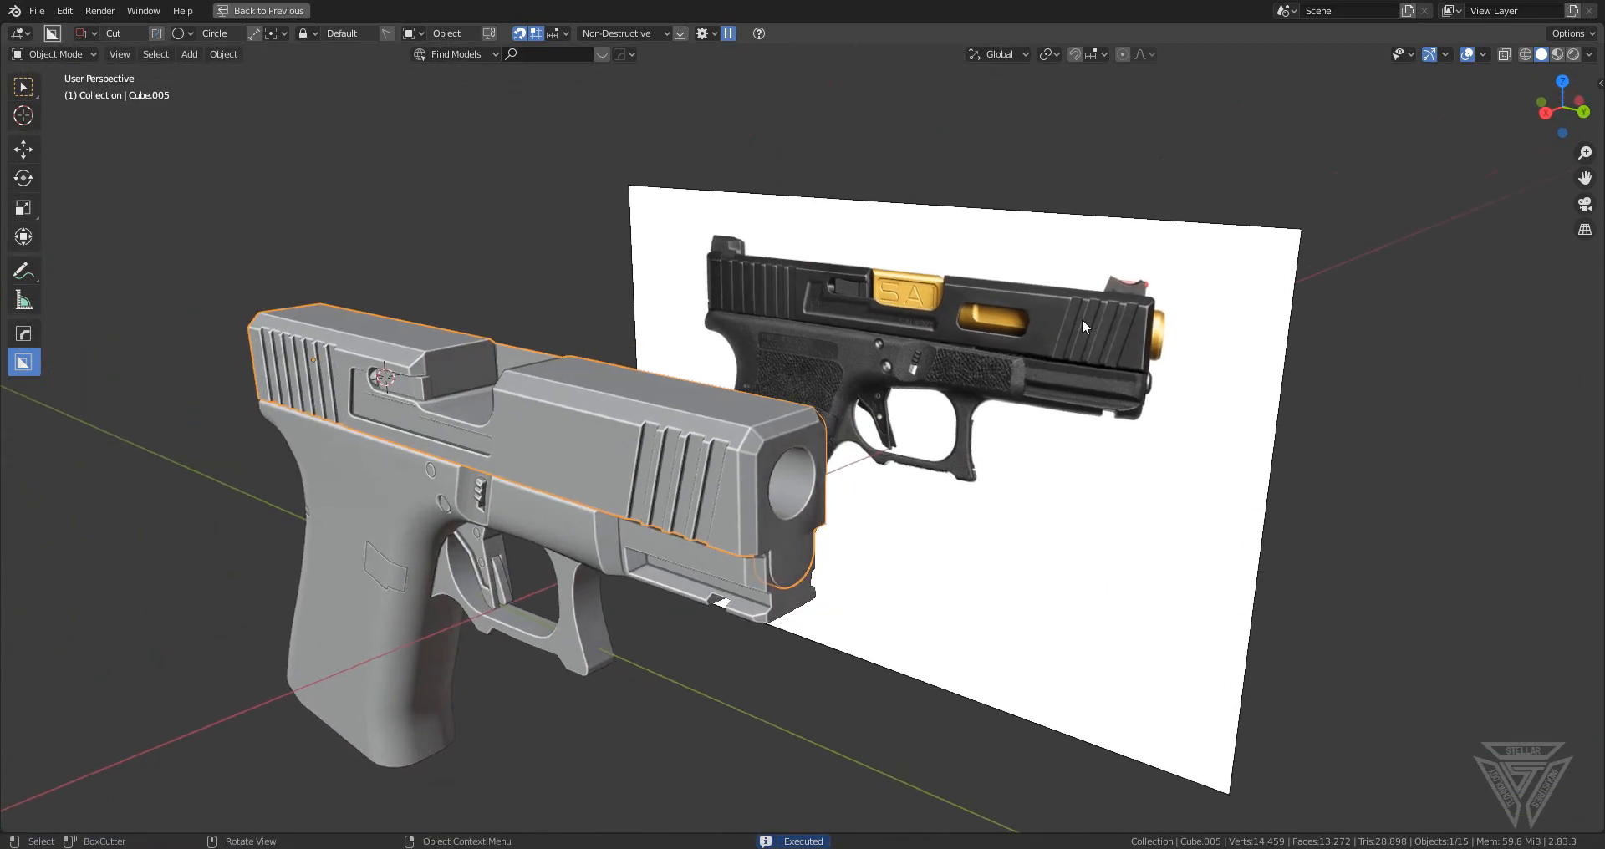
# - Apply the barrel bore's cut to the slide with the Hard Ops Sharpen operation
pyautogui.scroll(3, 754, 564)
pyautogui.moveTo(754, 564); pyautogui.dragTo(685, 515, button='middle')
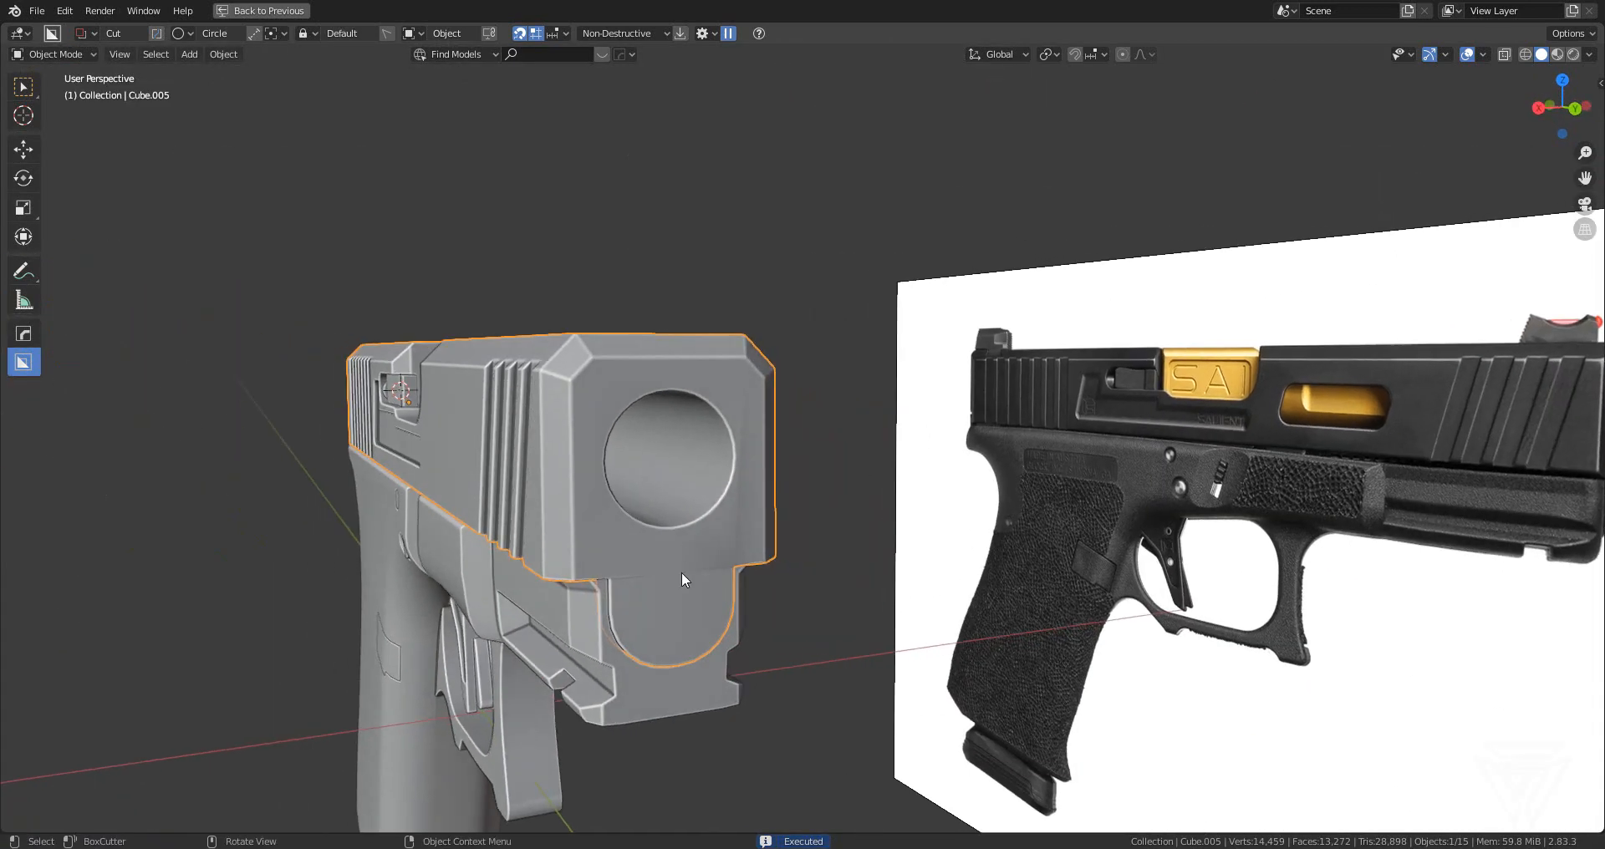
pyautogui.keyDown('shift'); pyautogui.moveTo(681, 571); pyautogui.dragTo(829, 570, button='middle'); pyautogui.keyUp('shift')
pyautogui.rightClick(804, 565)
pyautogui.press('Escape')
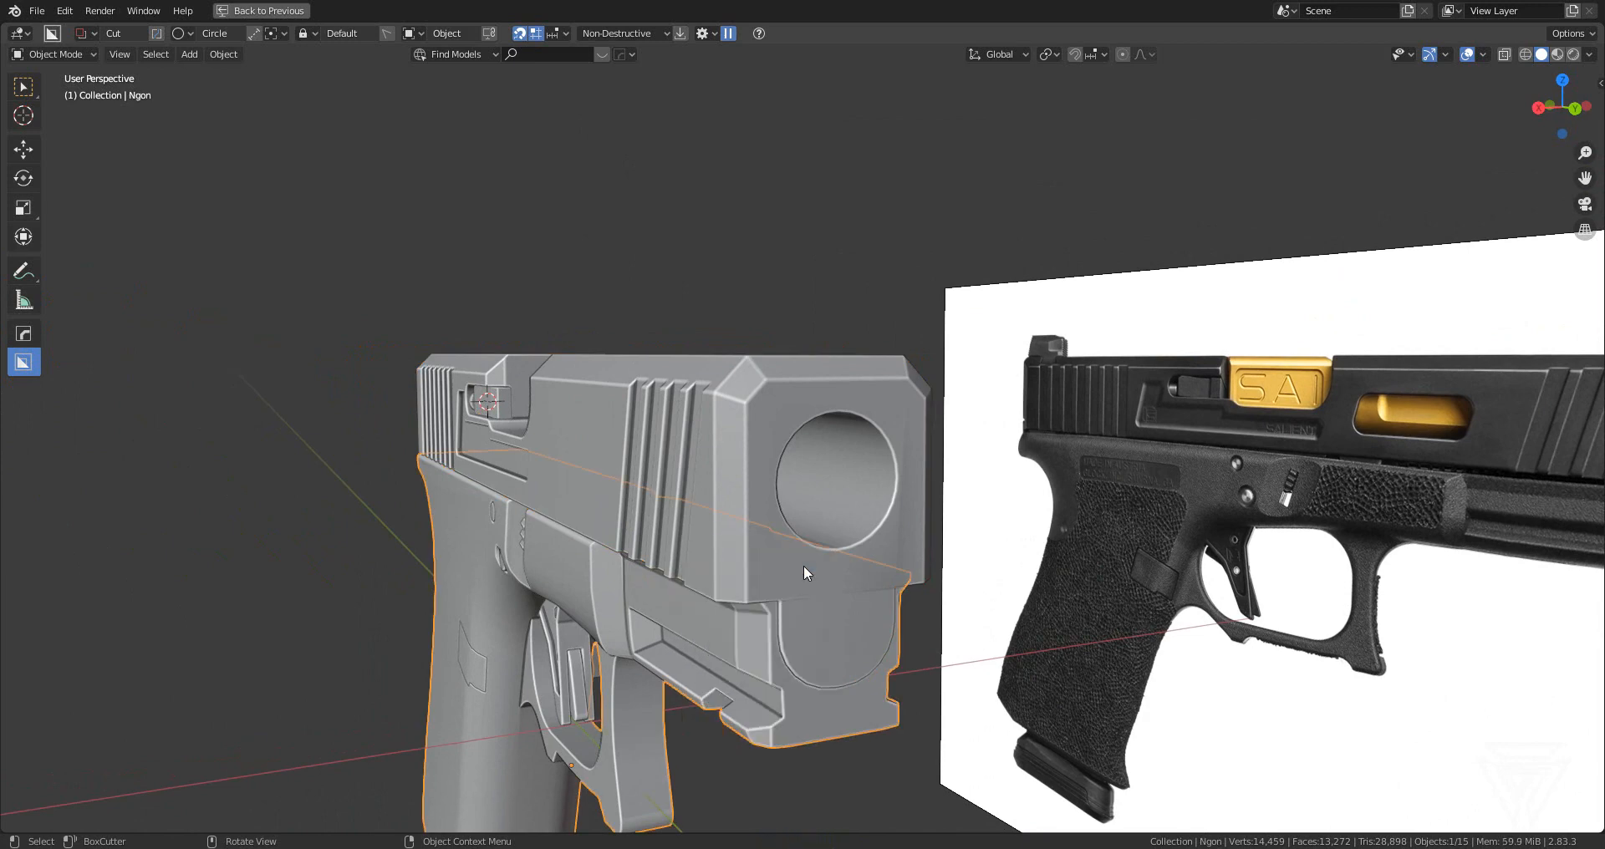
pyautogui.press('q')
pyautogui.click(824, 419)
pyautogui.scroll(-3, 806, 476)
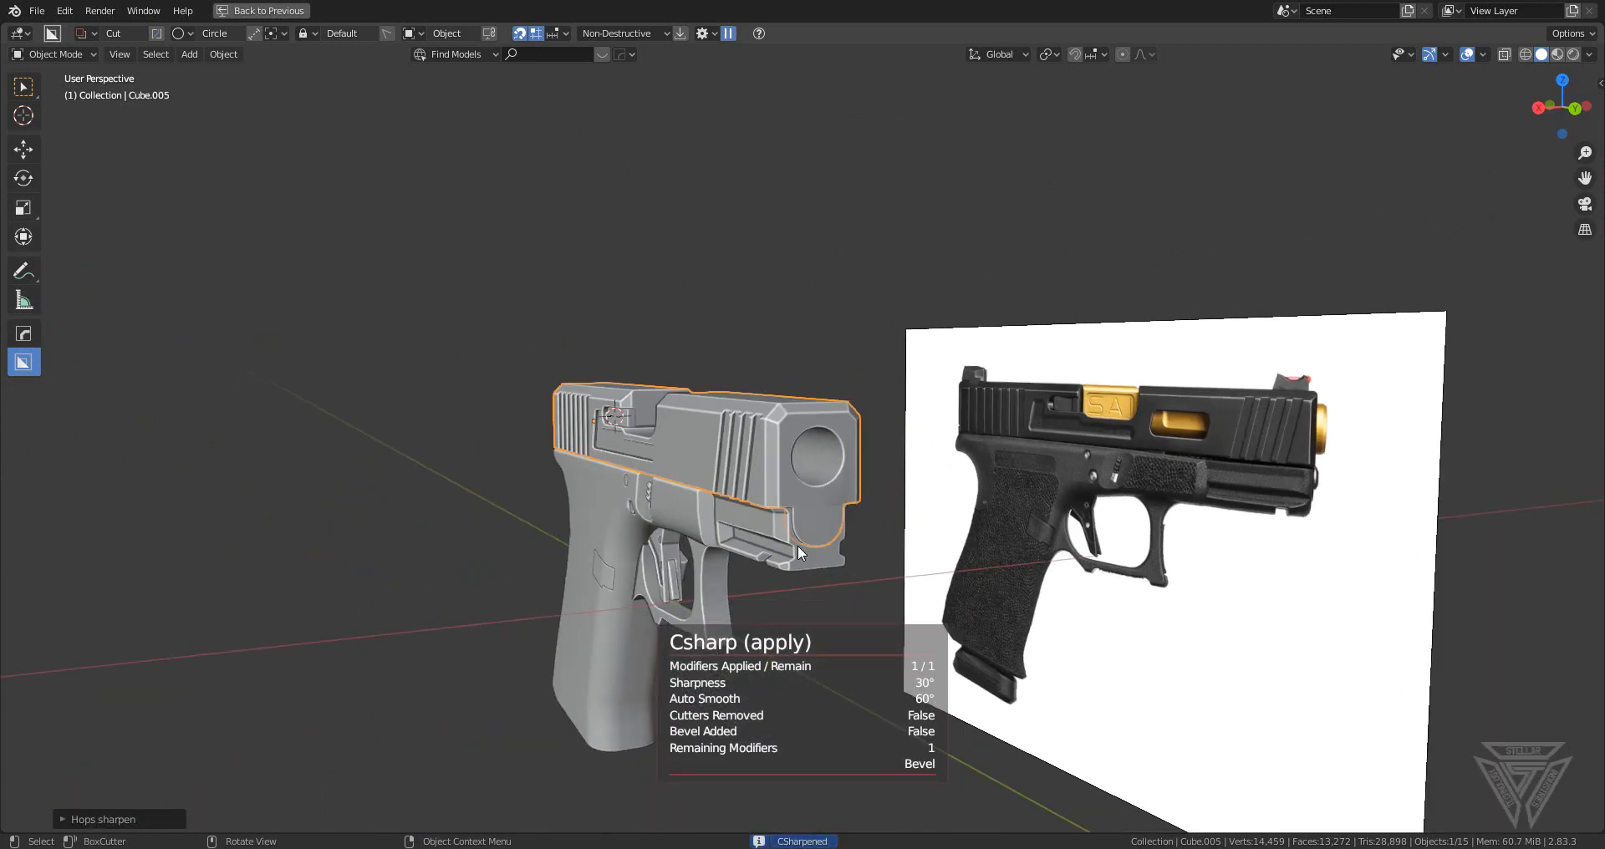
# - Cut a smaller round hole into the slide's rounded tab below the barrel bore
pyautogui.moveTo(797, 545); pyautogui.dragTo(795, 533, button='middle')
pyautogui.scroll(8, 796, 533)
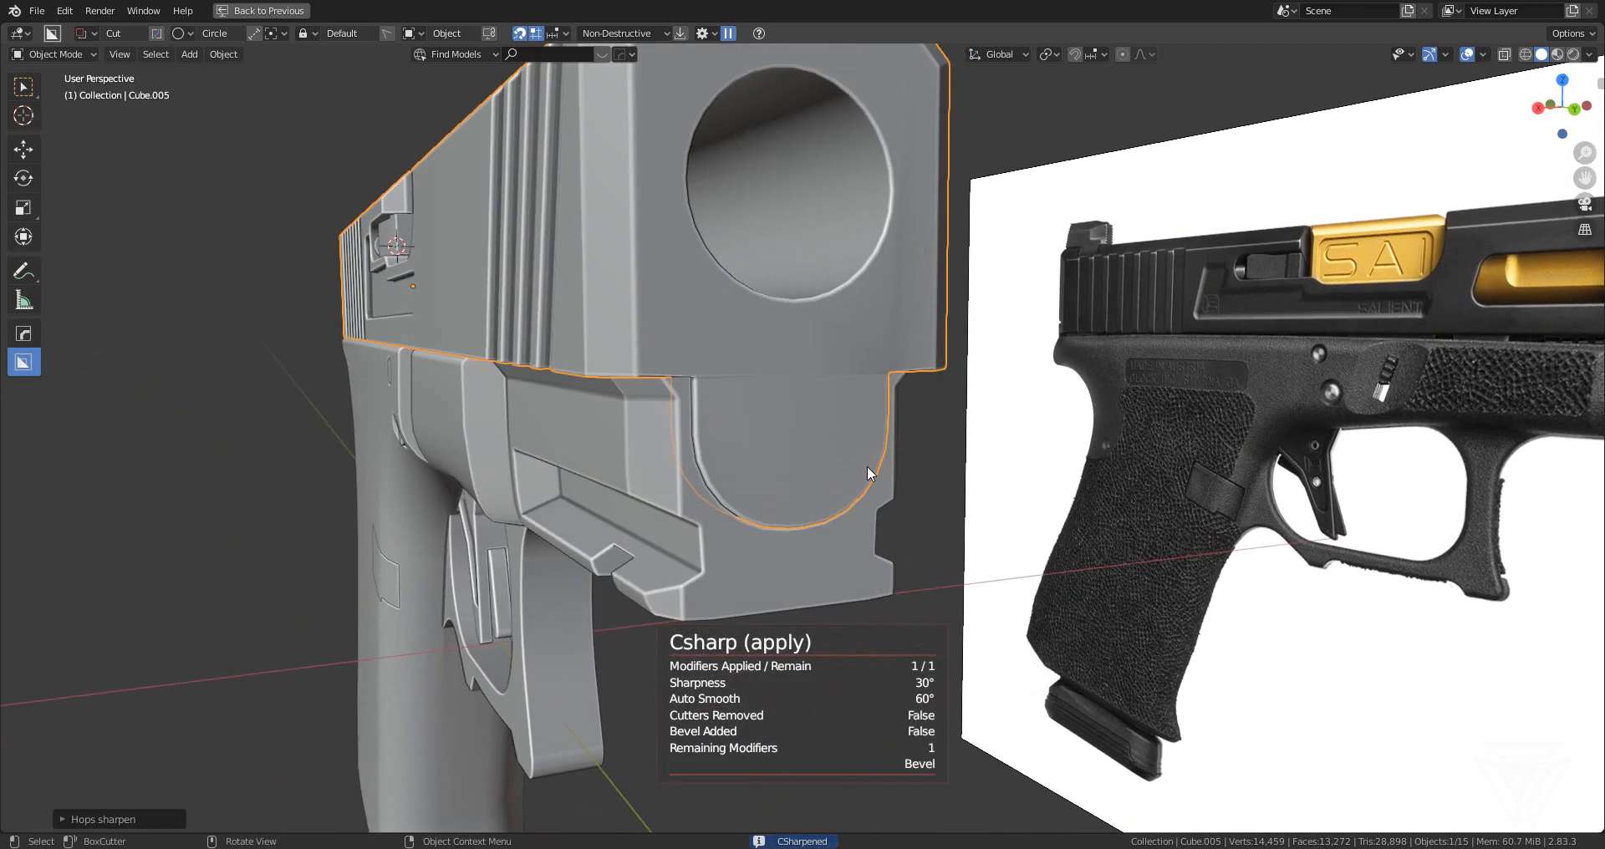
pyautogui.moveTo(794, 446); pyautogui.dragTo(839, 459)
pyautogui.moveTo(839, 460)
pyautogui.mouseDown(button='middle')
pyautogui.moveTo(960, 495)
pyautogui.moveTo(961, 524)
pyautogui.moveTo(914, 560)
pyautogui.moveTo(926, 443)
pyautogui.mouseUp(button='middle')
pyautogui.click(886, 468)
pyautogui.scroll(-6, 886, 468)
# - Sharpen the slide again with Hard Ops to apply the smaller hole's cut
pyautogui.press('q')
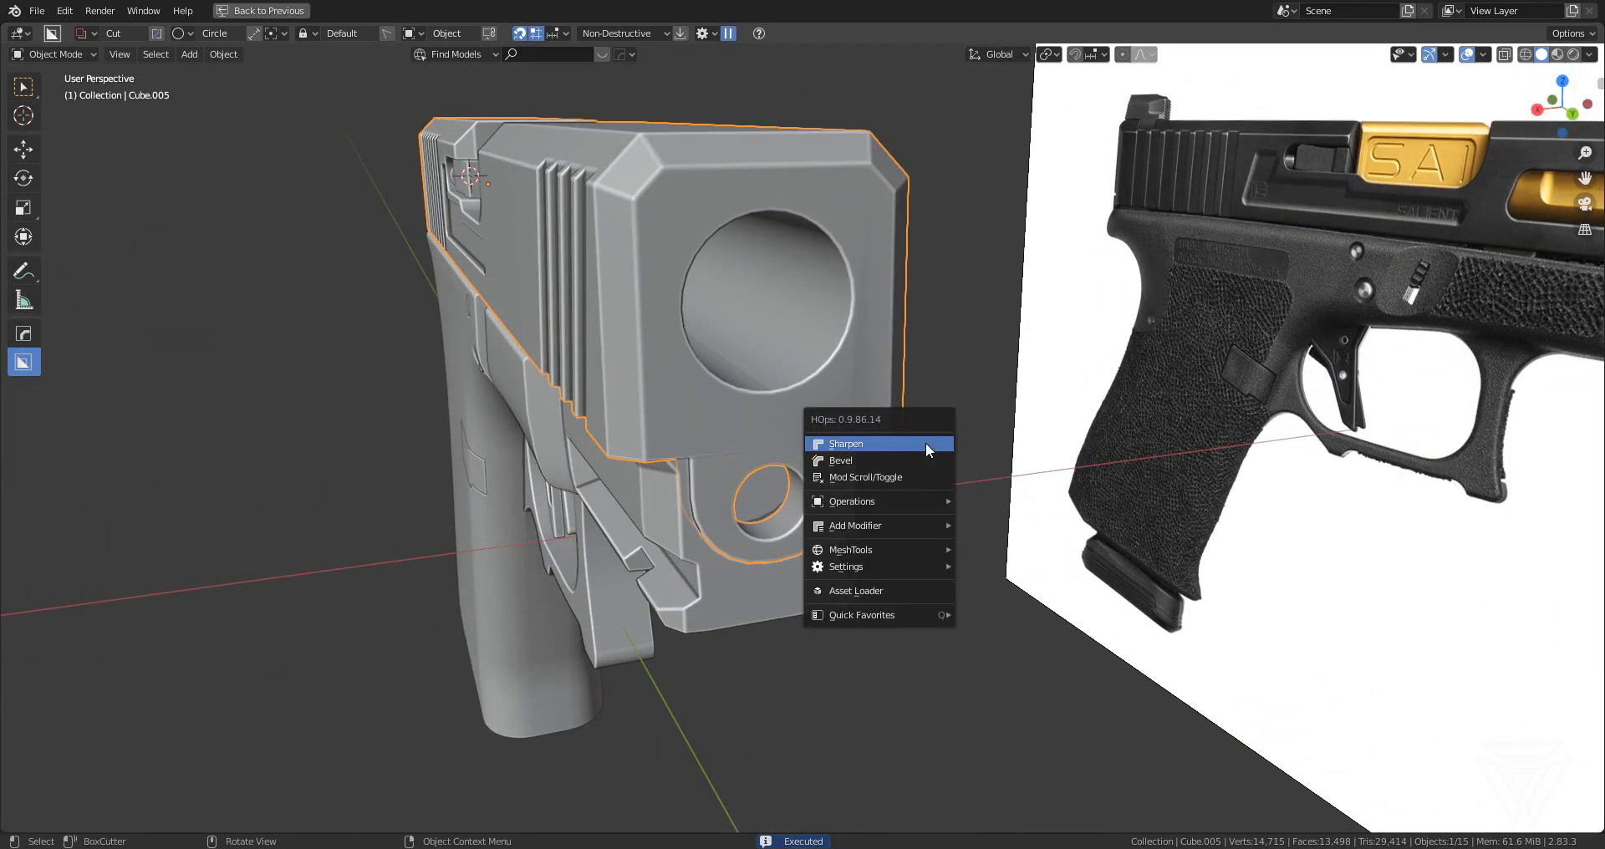
pyautogui.click(924, 443)
pyautogui.moveTo(831, 487); pyautogui.dragTo(849, 544, button='middle')
pyautogui.scroll(5, 819, 516)
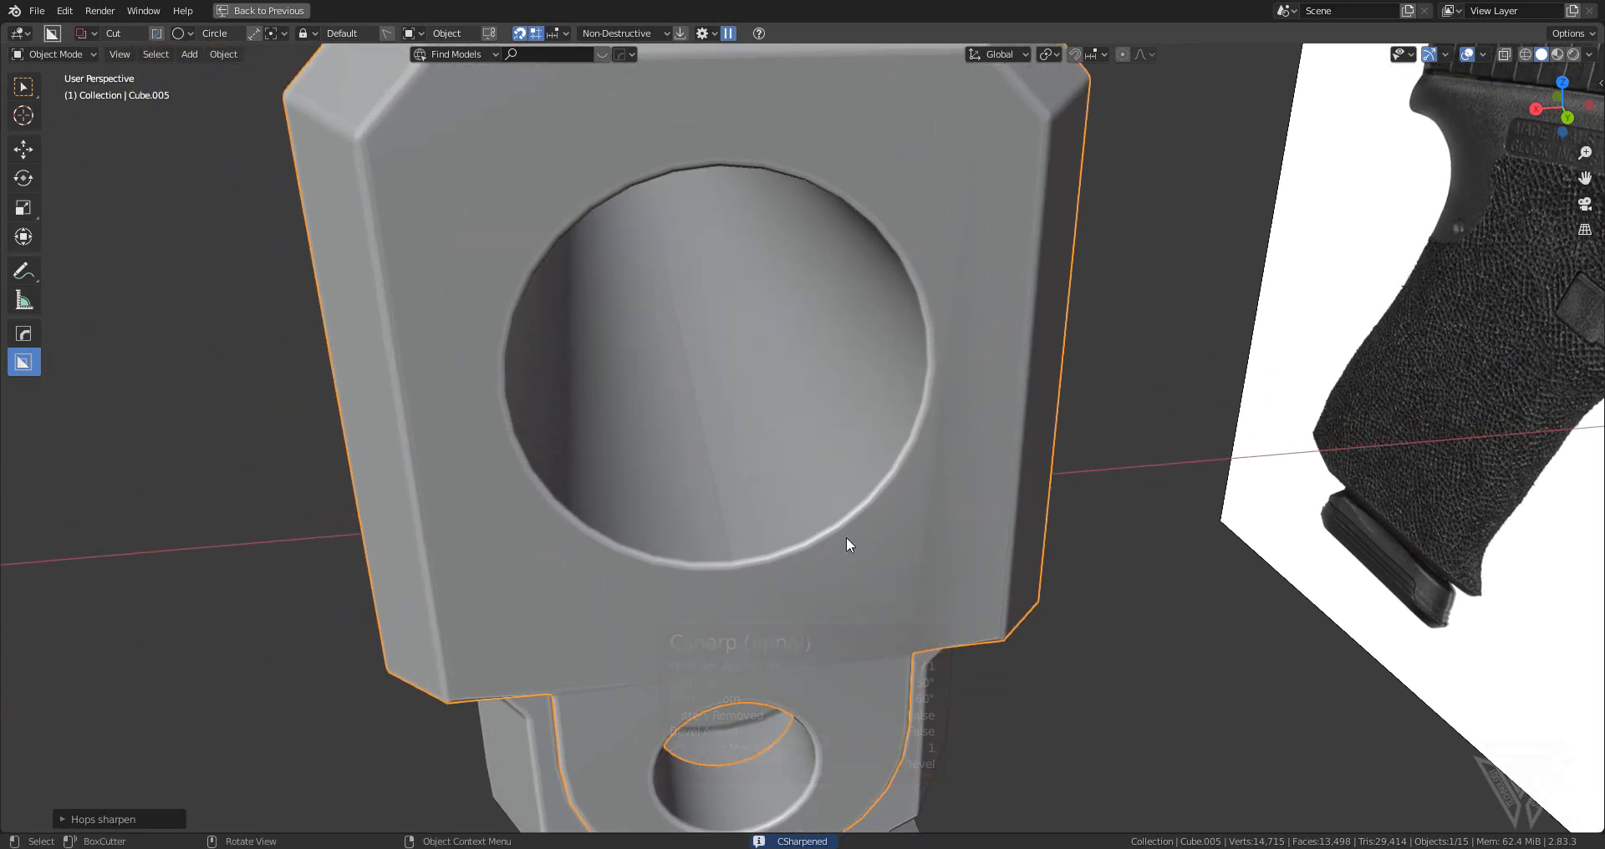
# - Inspect the mesh around the barrel bore and compare the slide's front and side with the reference image
pyautogui.press('Tab')
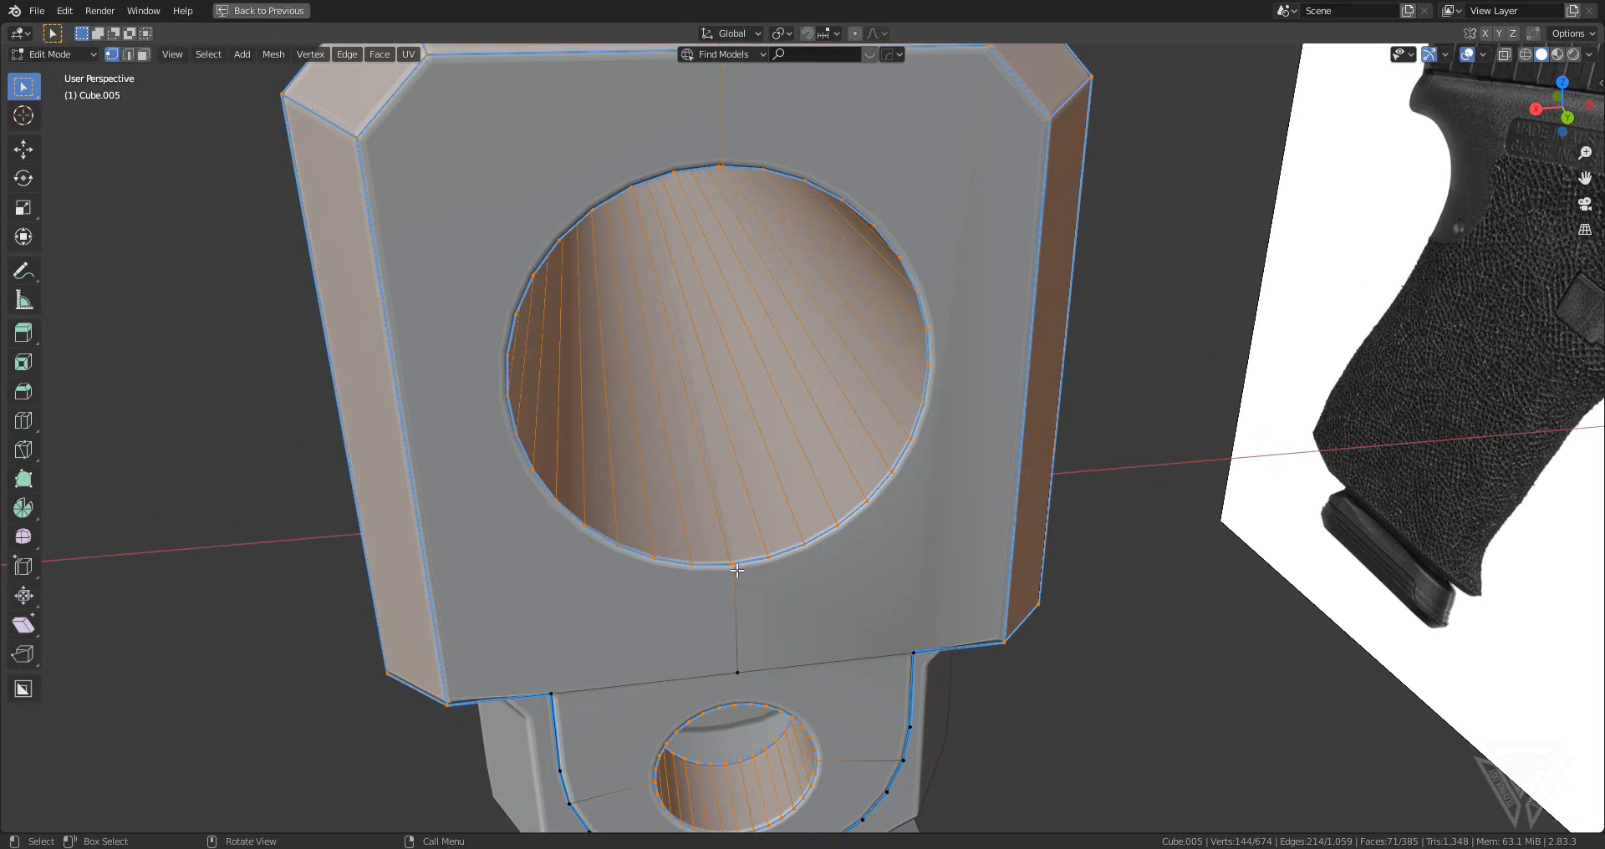
pyautogui.click(728, 568)
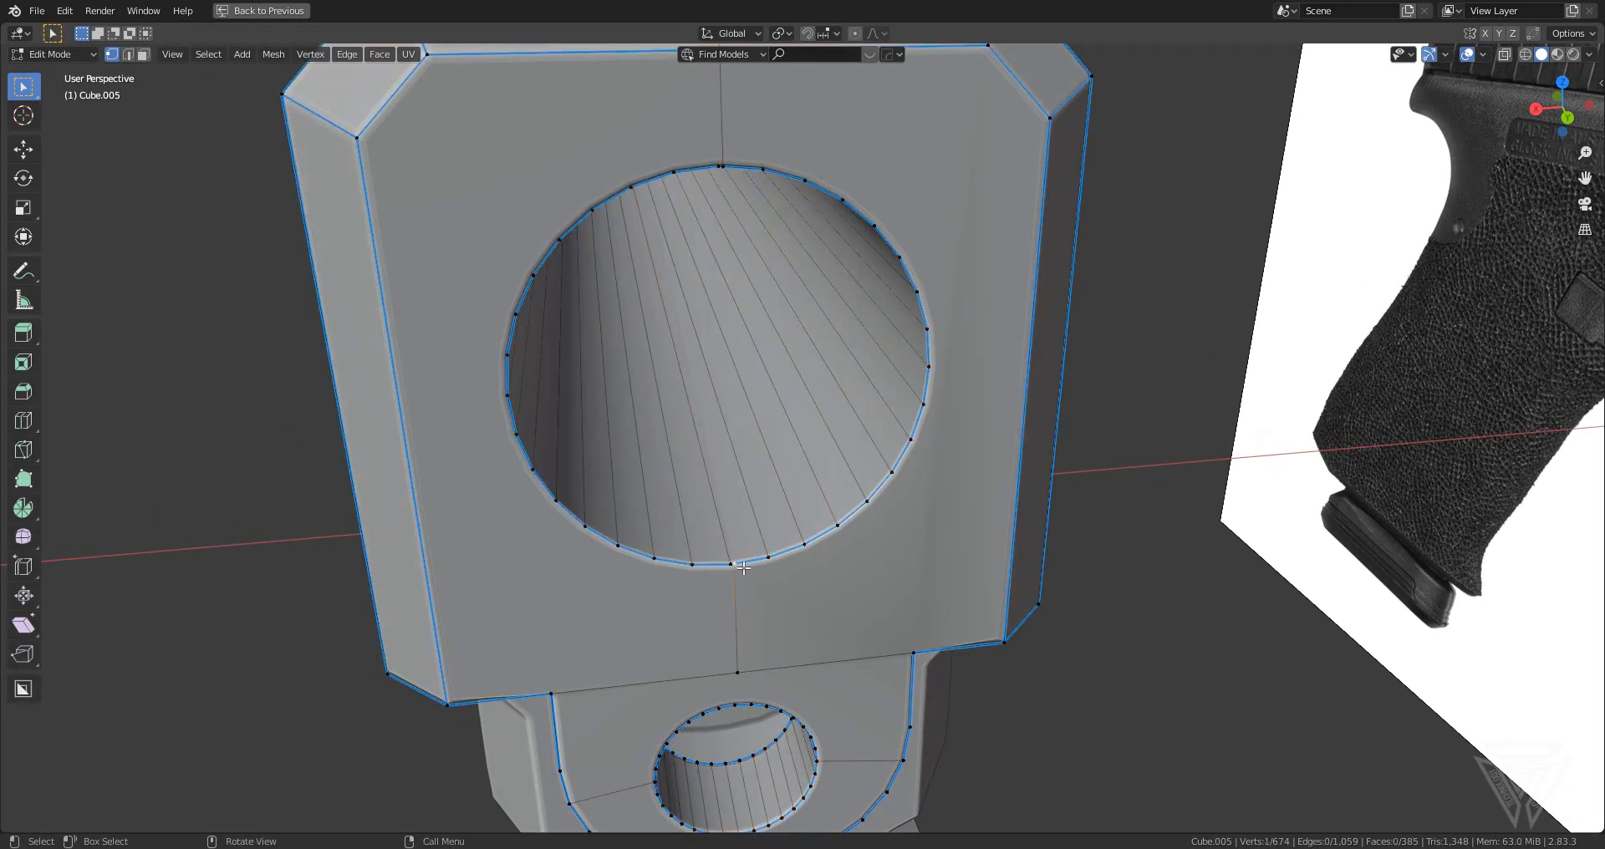
pyautogui.scroll(-10, 866, 591)
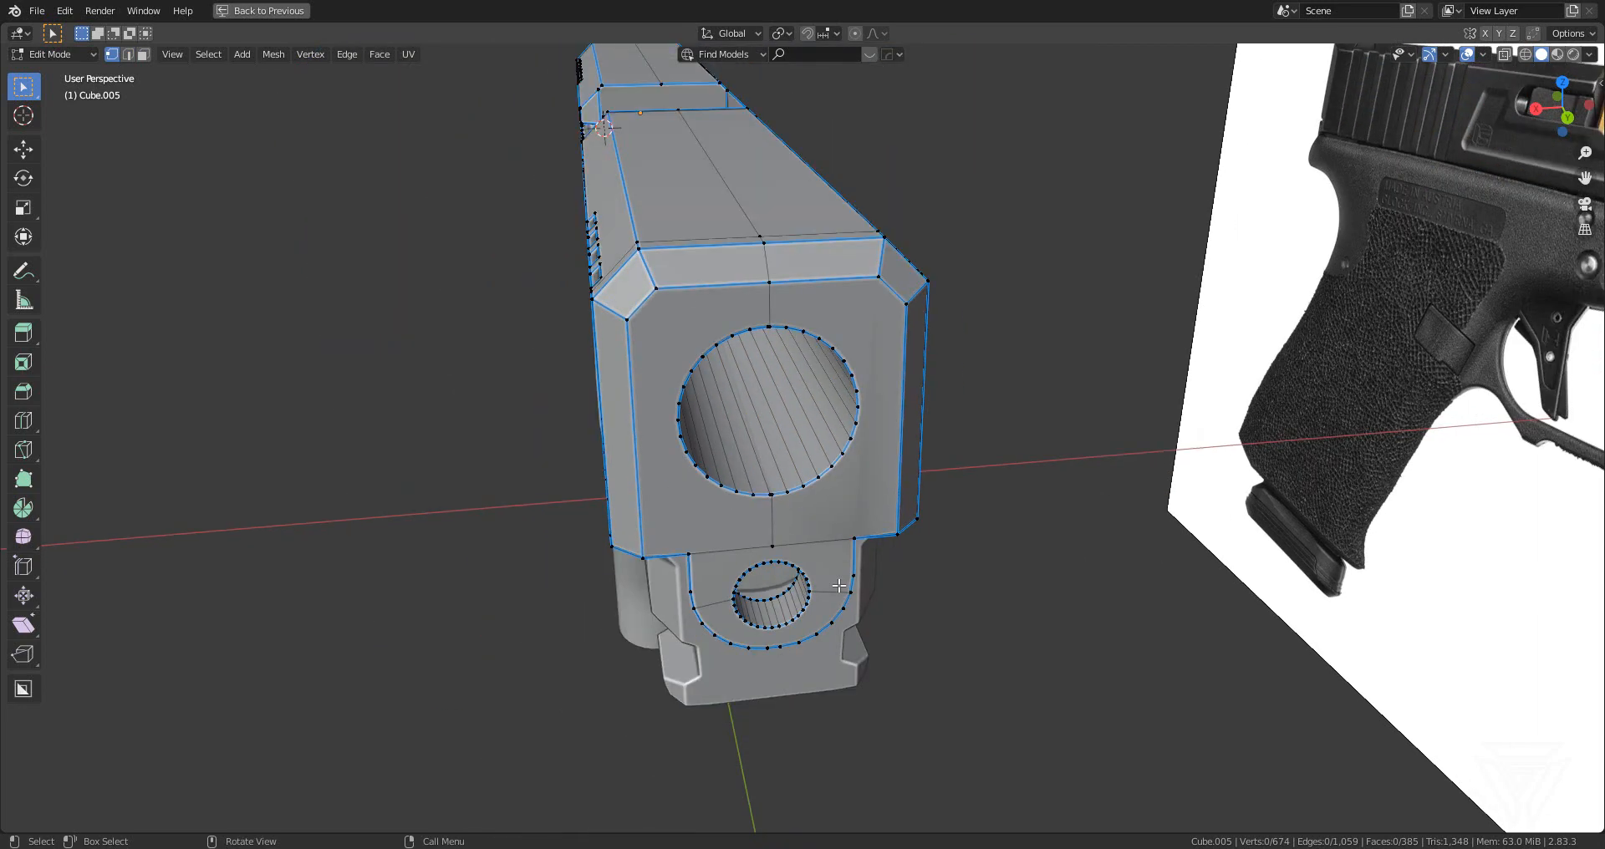
pyautogui.press('Tab')
pyautogui.moveTo(824, 582); pyautogui.dragTo(952, 561, button='middle')
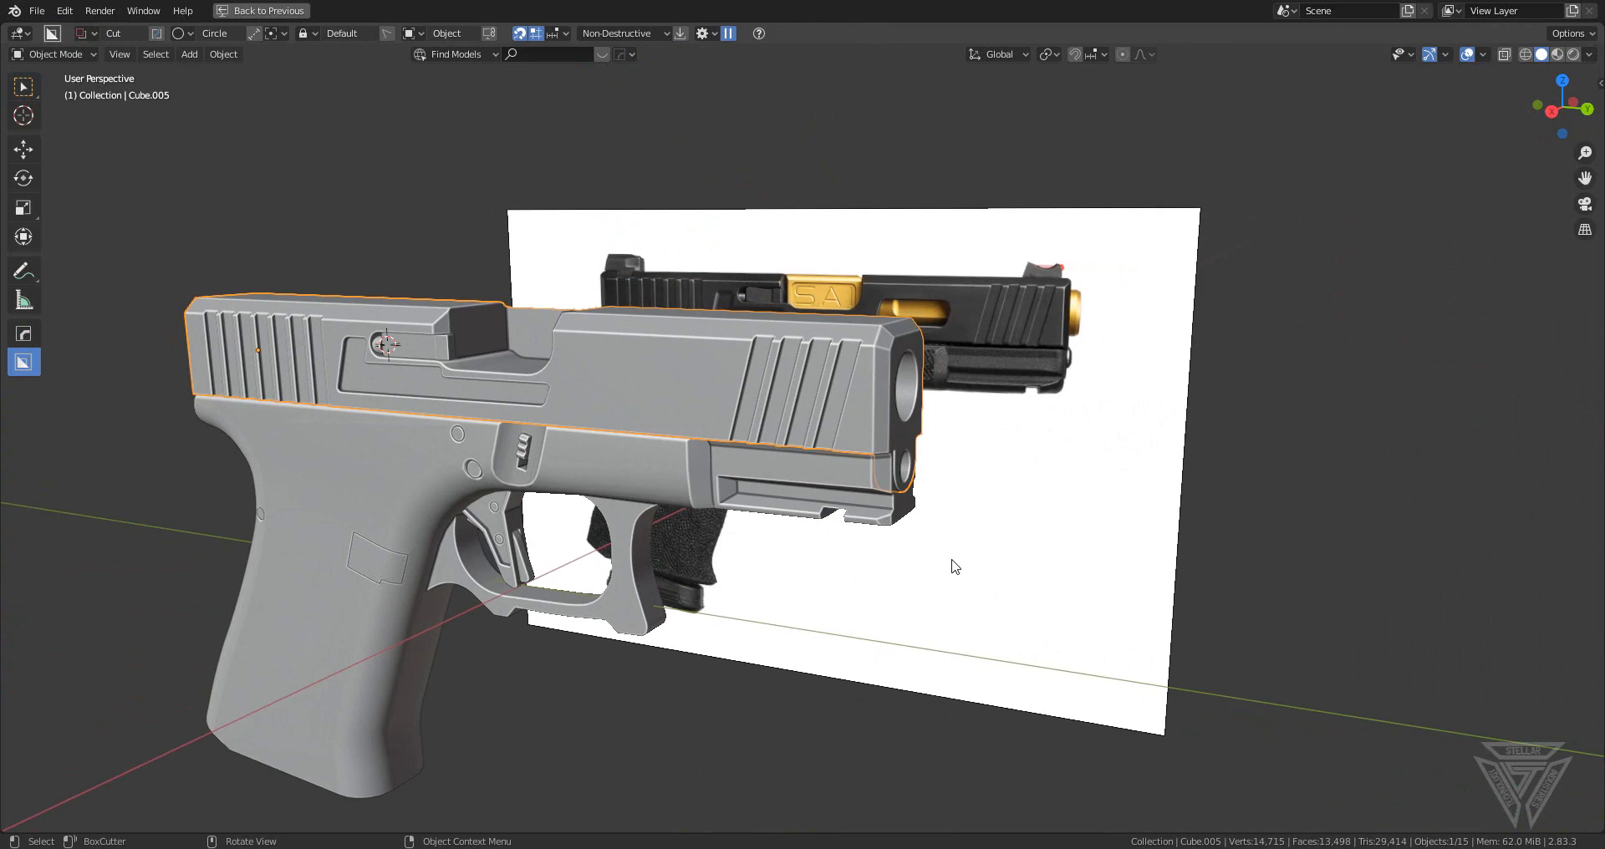
pyautogui.scroll(4, 816, 541)
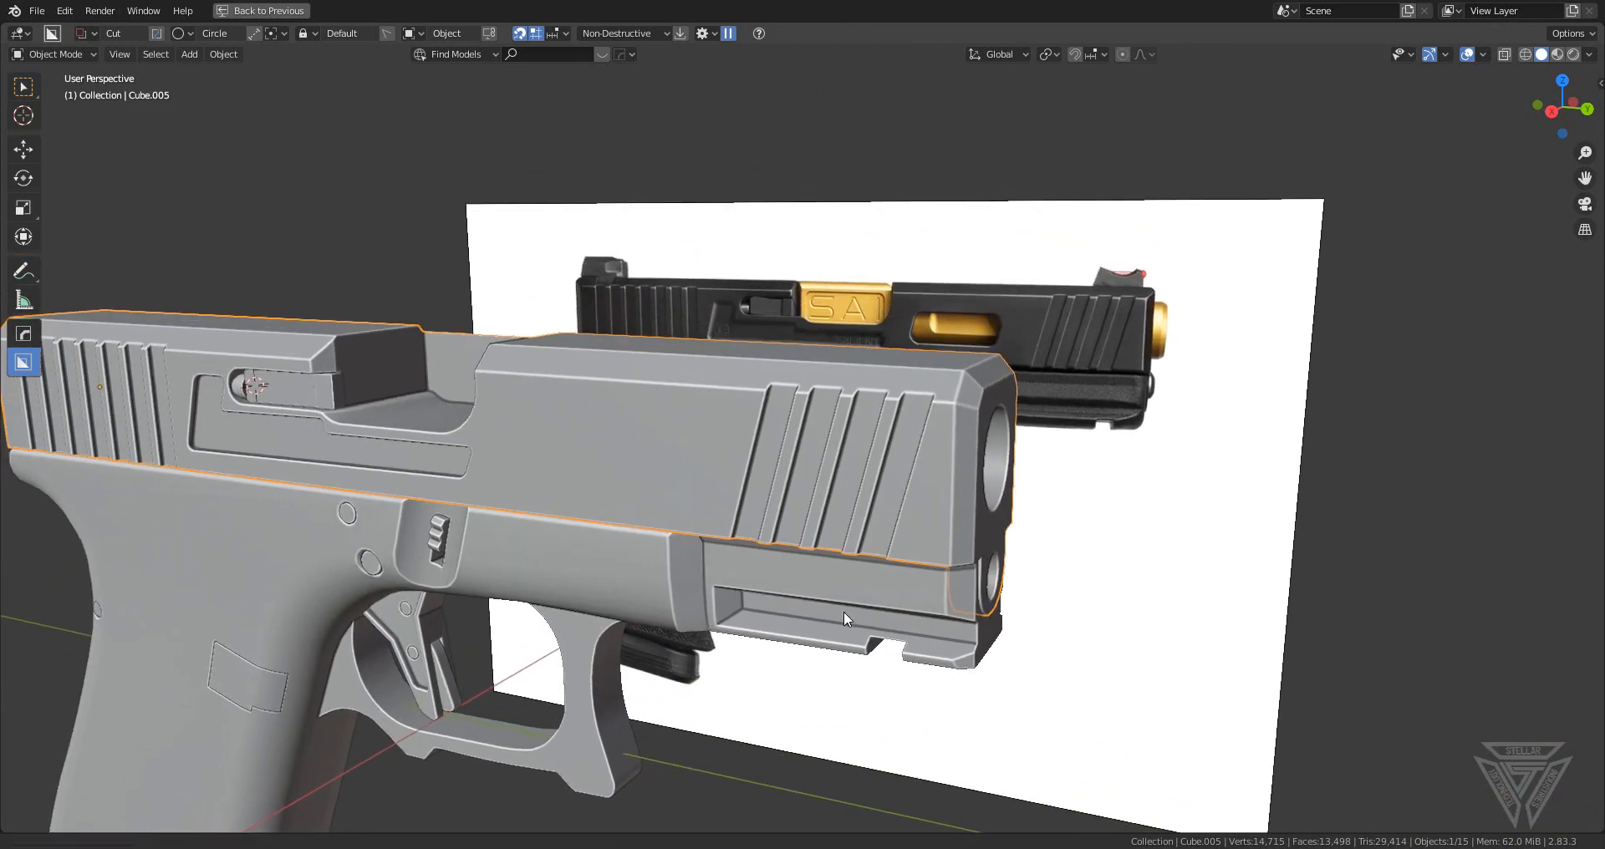
pyautogui.keyDown('shift'); pyautogui.moveTo(844, 610); pyautogui.dragTo(789, 630, button='middle'); pyautogui.keyUp('shift')
pyautogui.scroll(2, 865, 574)
pyautogui.moveTo(960, 568); pyautogui.dragTo(923, 587, button='middle')
pyautogui.scroll(-3, 635, 550)
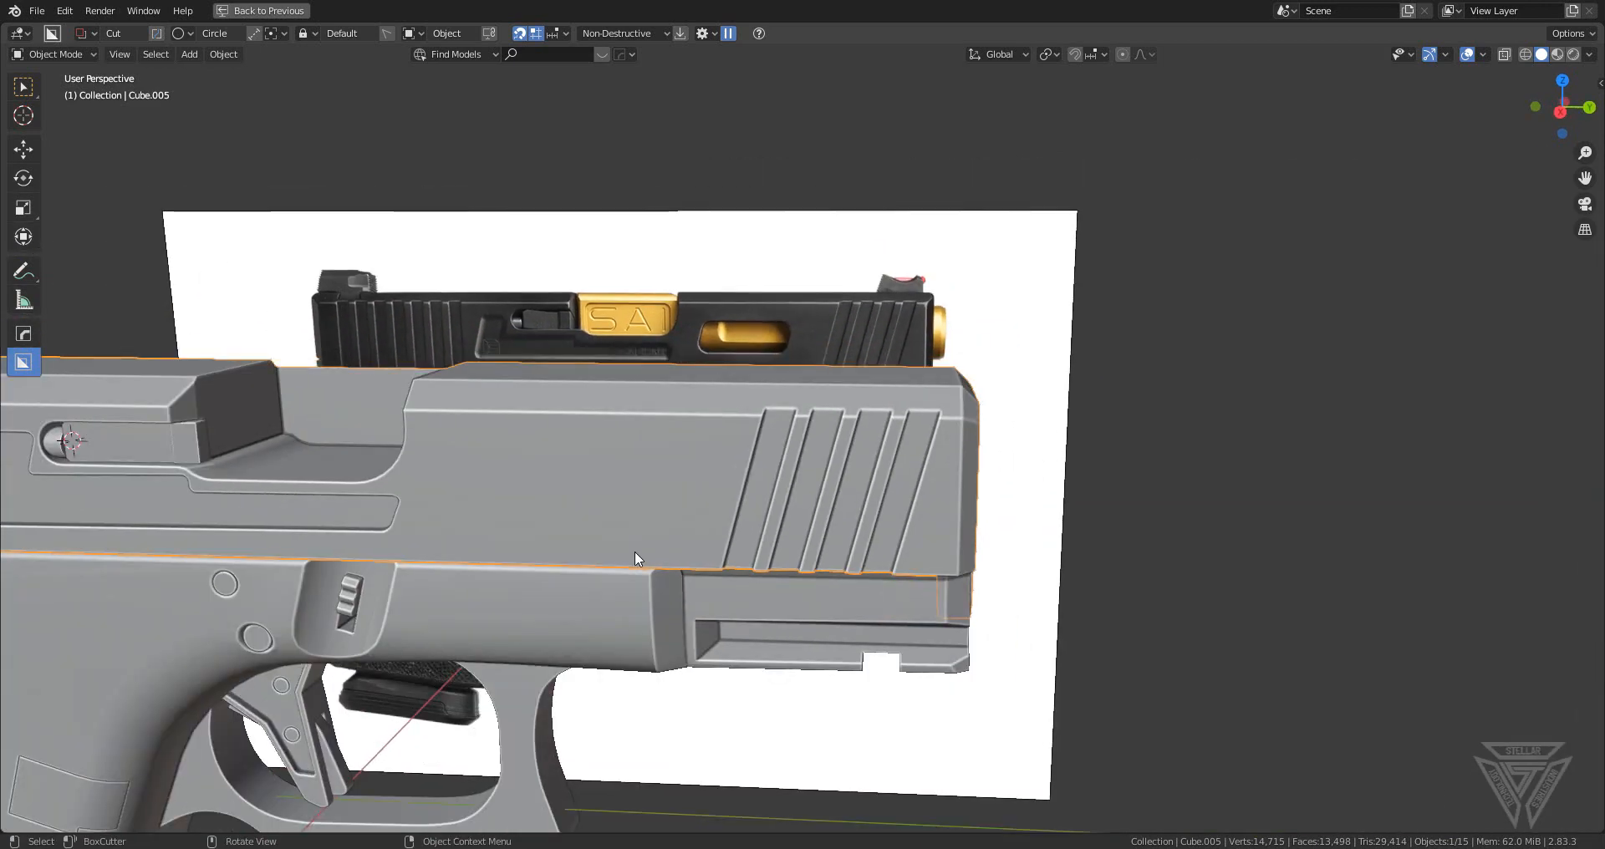
pyautogui.keyDown('shift'); pyautogui.moveTo(810, 534); pyautogui.dragTo(1145, 585, button='middle'); pyautogui.keyUp('shift')
pyautogui.hotkey('shift', 'a')
pyautogui.moveTo(752, 506)
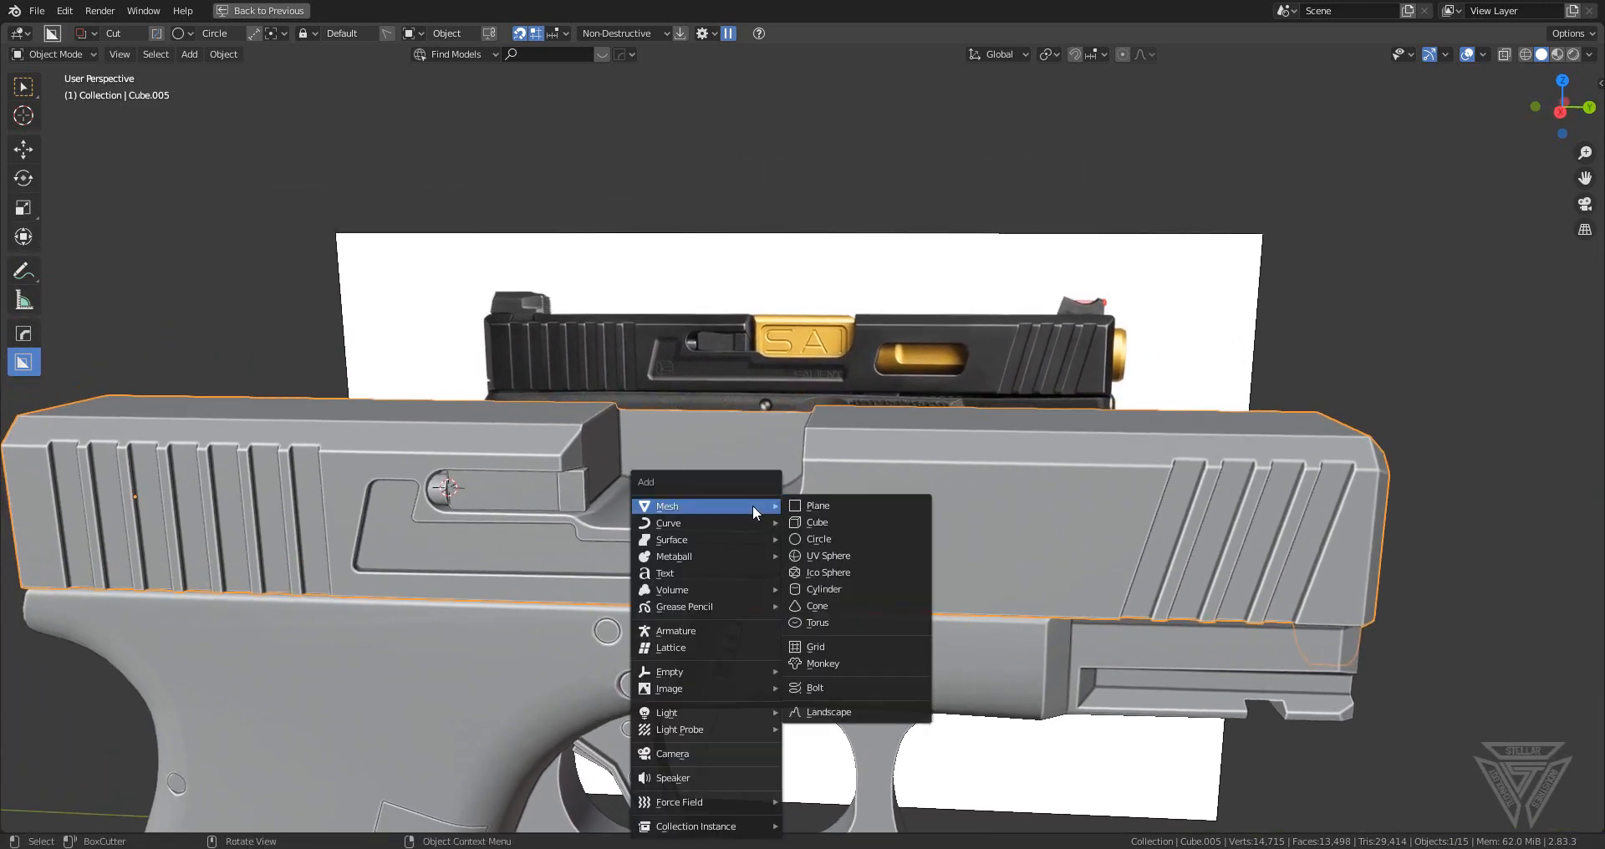
pyautogui.click(835, 523)
pyautogui.press('s')
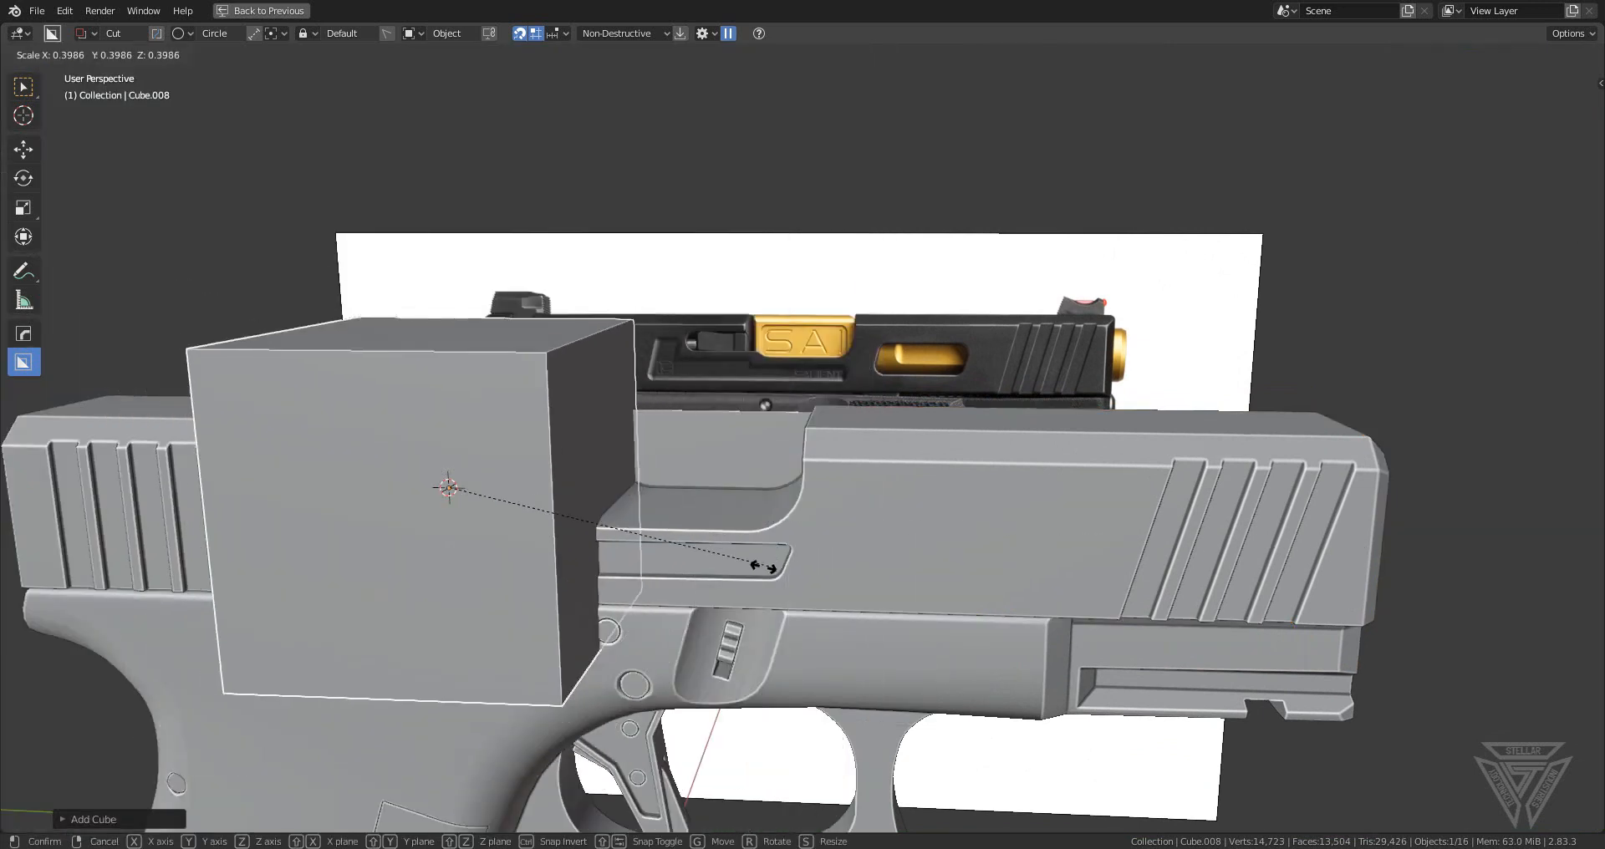
pyautogui.click(487, 524)
pyautogui.keyDown('shift'); pyautogui.moveTo(783, 556); pyautogui.dragTo(721, 558, button='middle'); pyautogui.keyUp('shift')
pyautogui.hotkey('ctrl', 'z')
pyautogui.hotkey('ctrl', 'z')
# - Snap the 3D cursor to the world origin
pyautogui.scroll(-3, 744, 555)
pyautogui.hotkey('shift', 's')
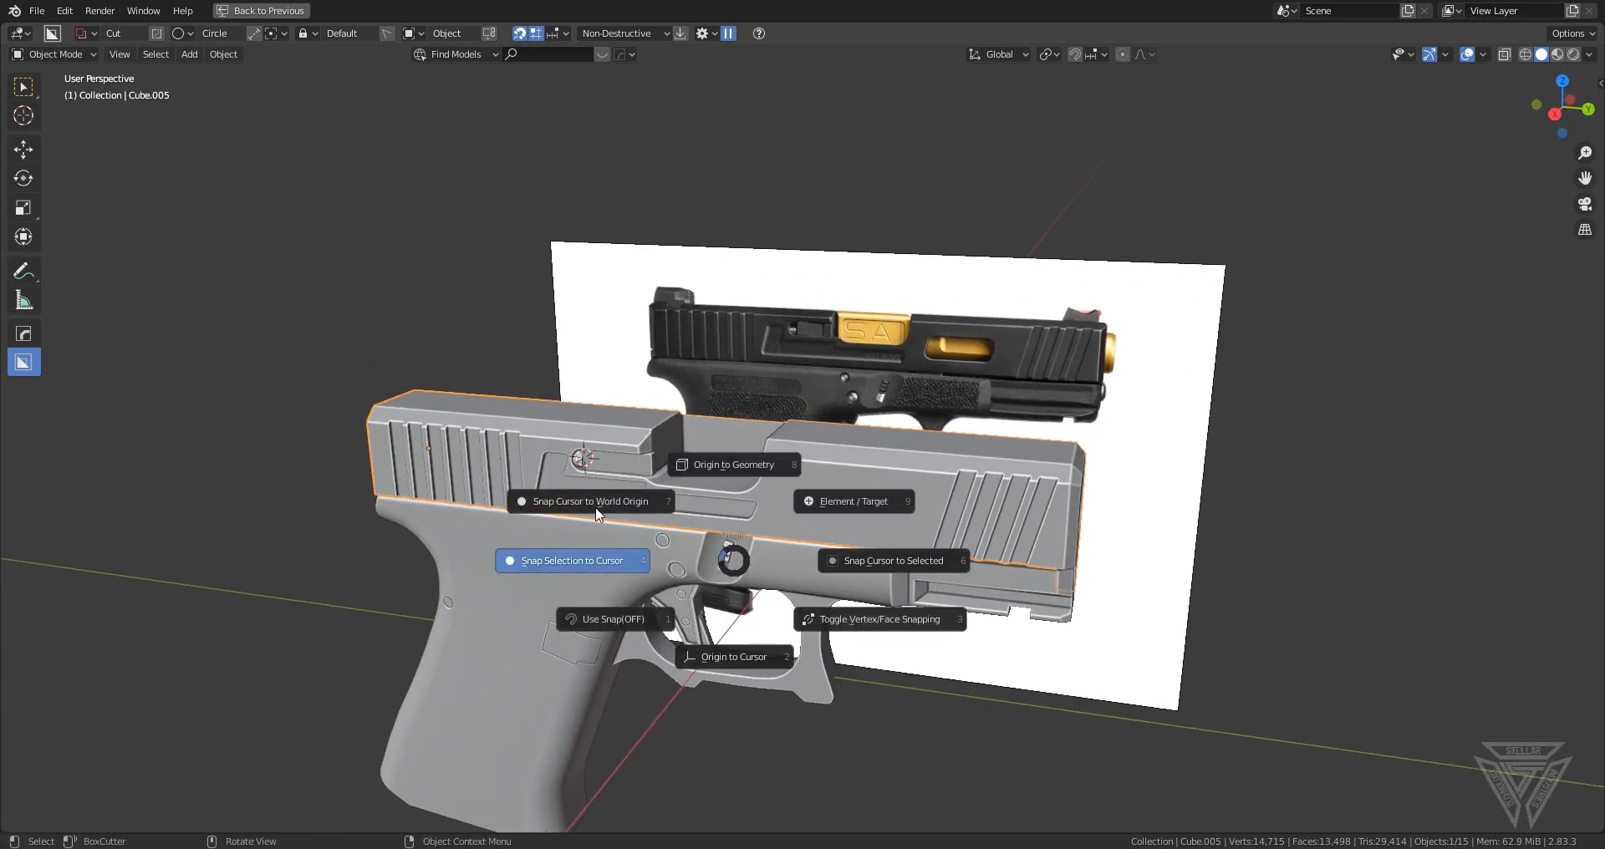
pyautogui.click(595, 506)
pyautogui.hotkey('ctrl', 'z')
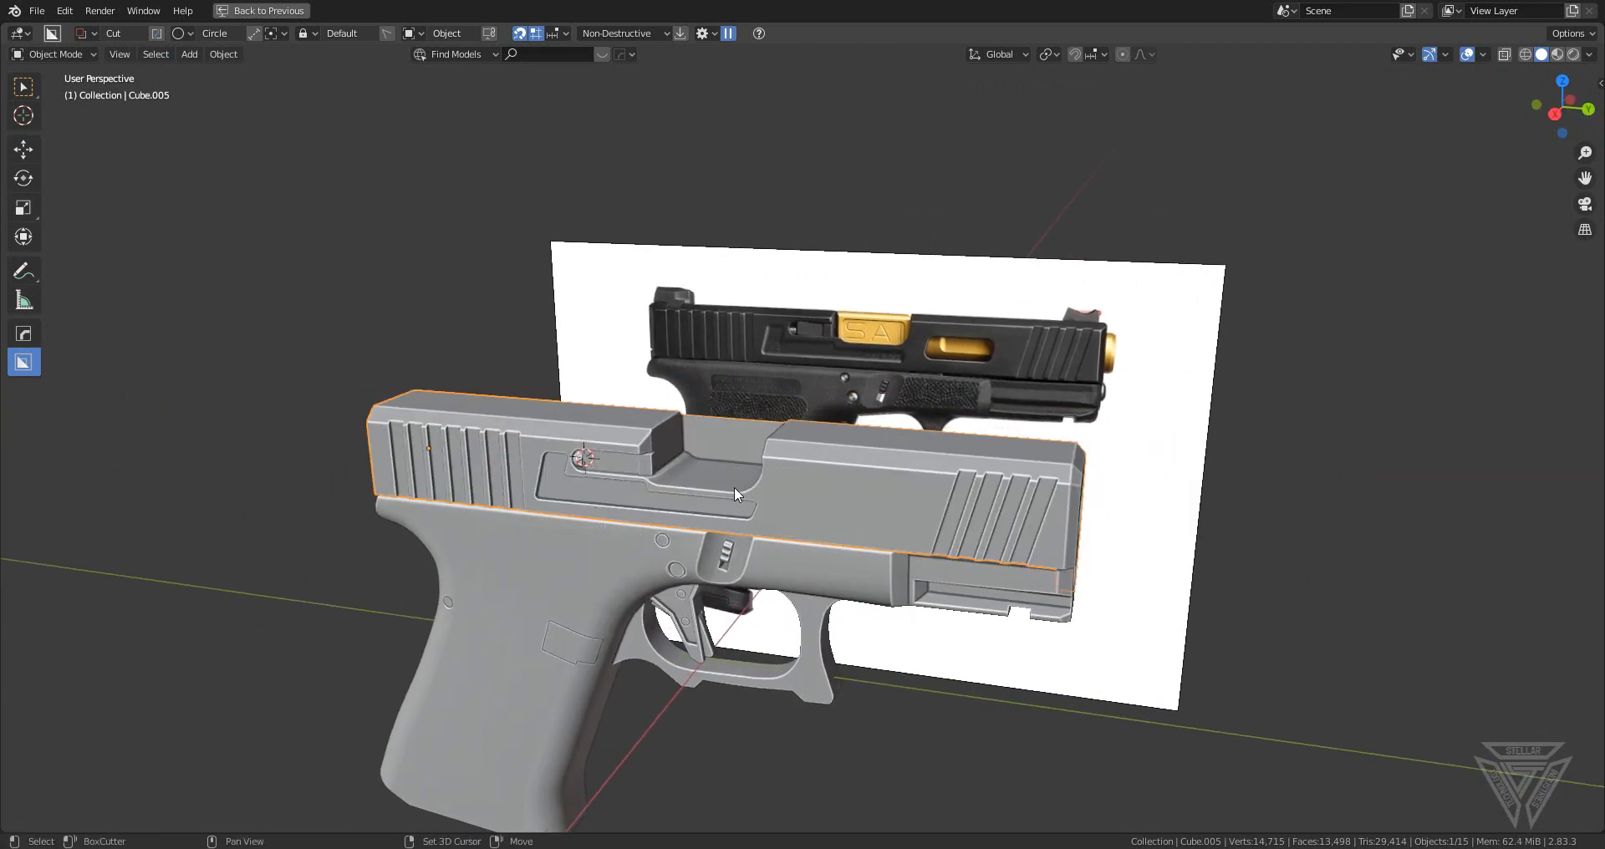
pyautogui.hotkey('shift', 's')
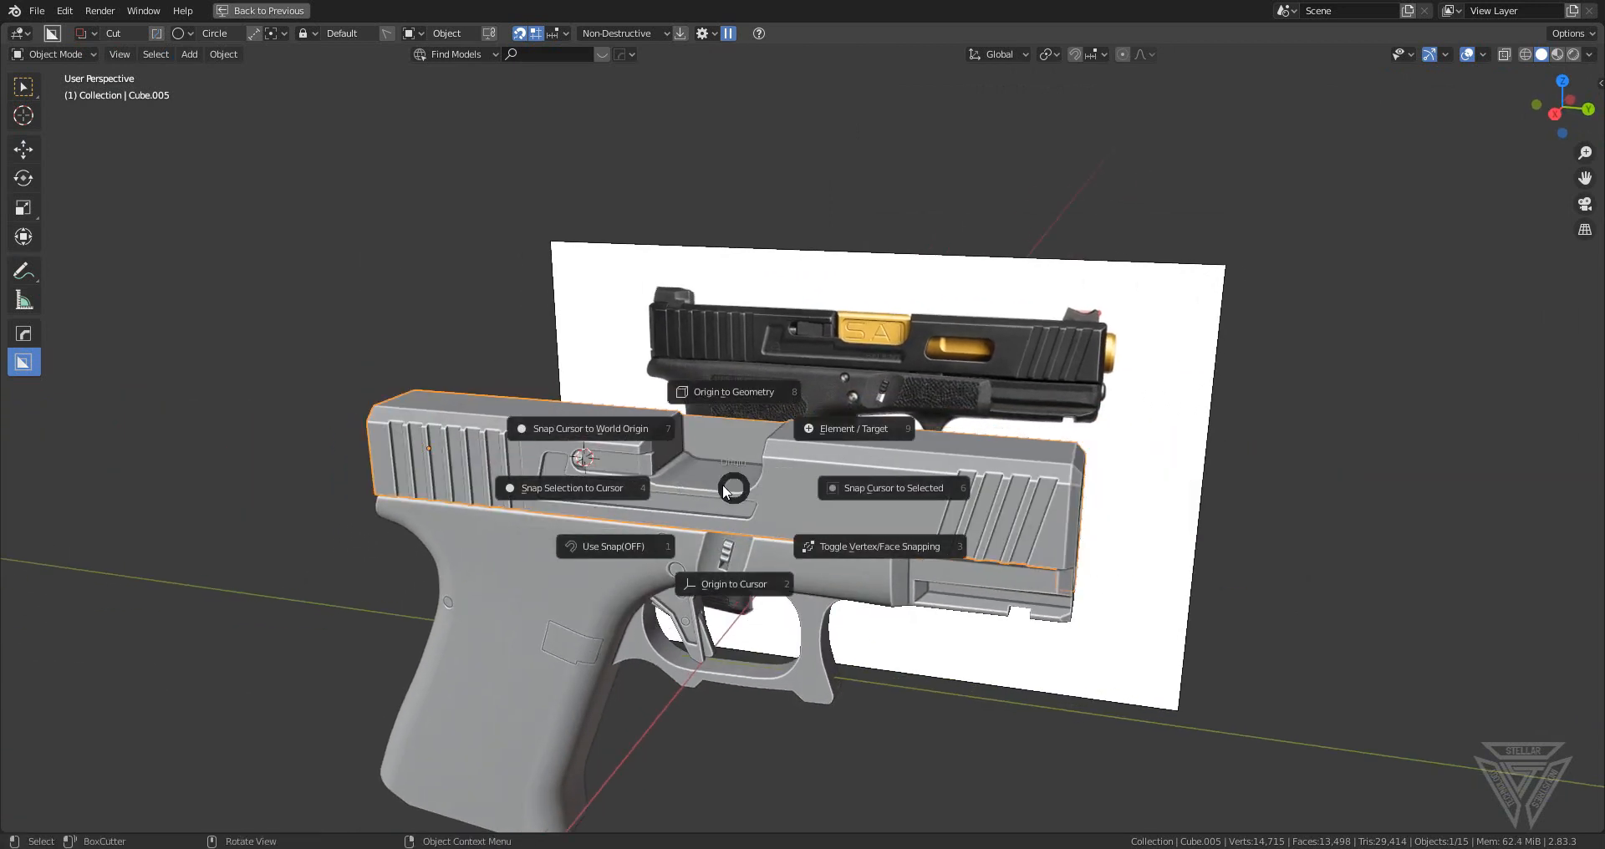
pyautogui.click(637, 431)
# - Add a cube at the world origin and scale it down to less than the slide's width
pyautogui.hotkey('shift', 'a')
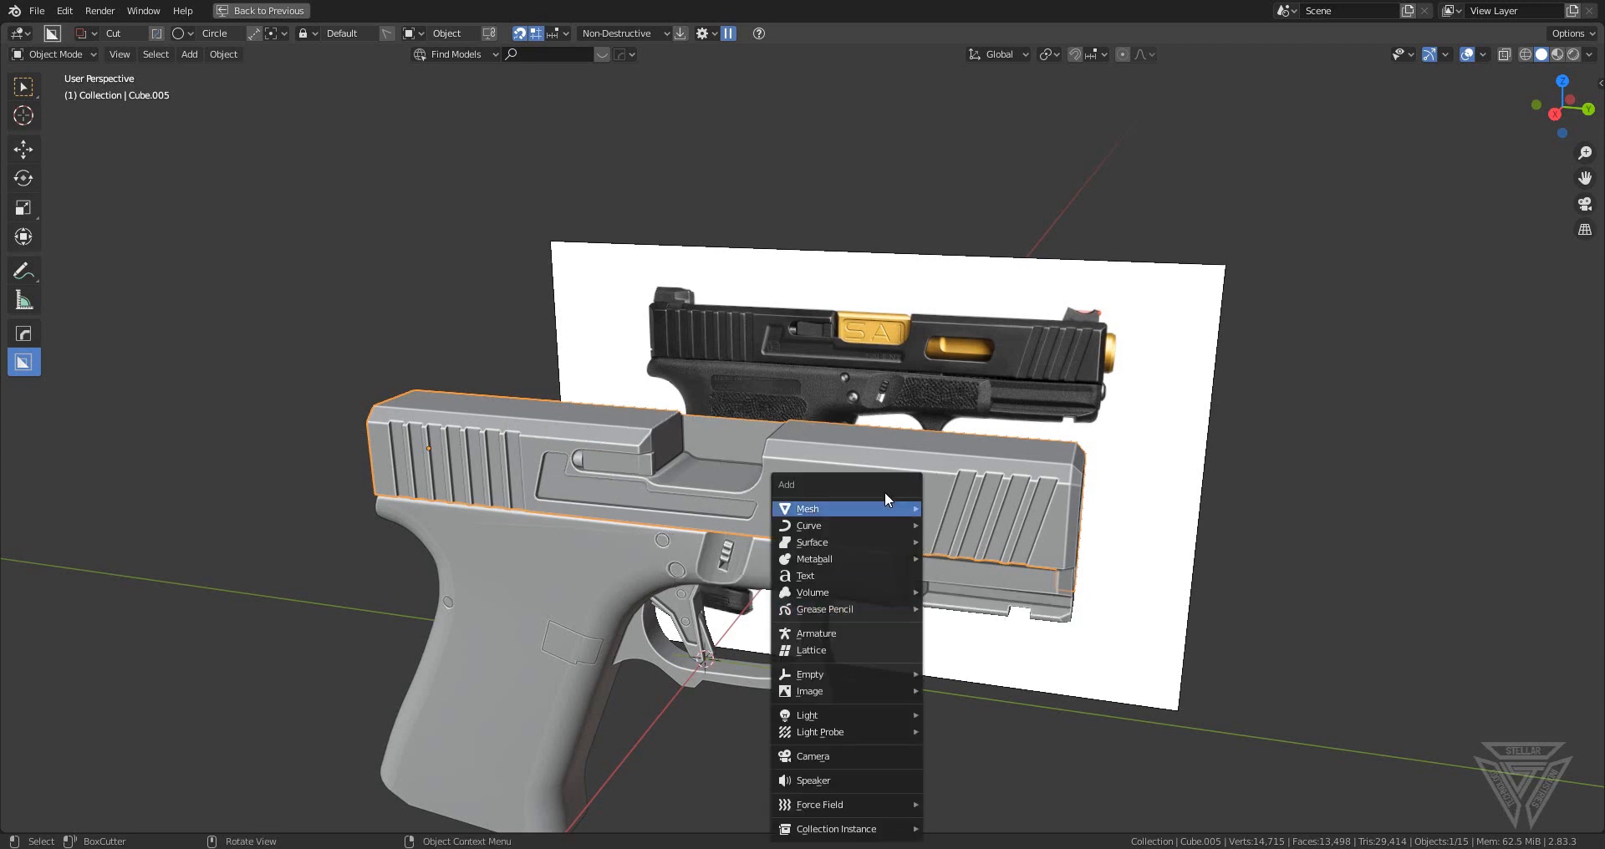
pyautogui.moveTo(884, 501)
pyautogui.click(1014, 529)
pyautogui.press('s')
pyautogui.click(814, 687)
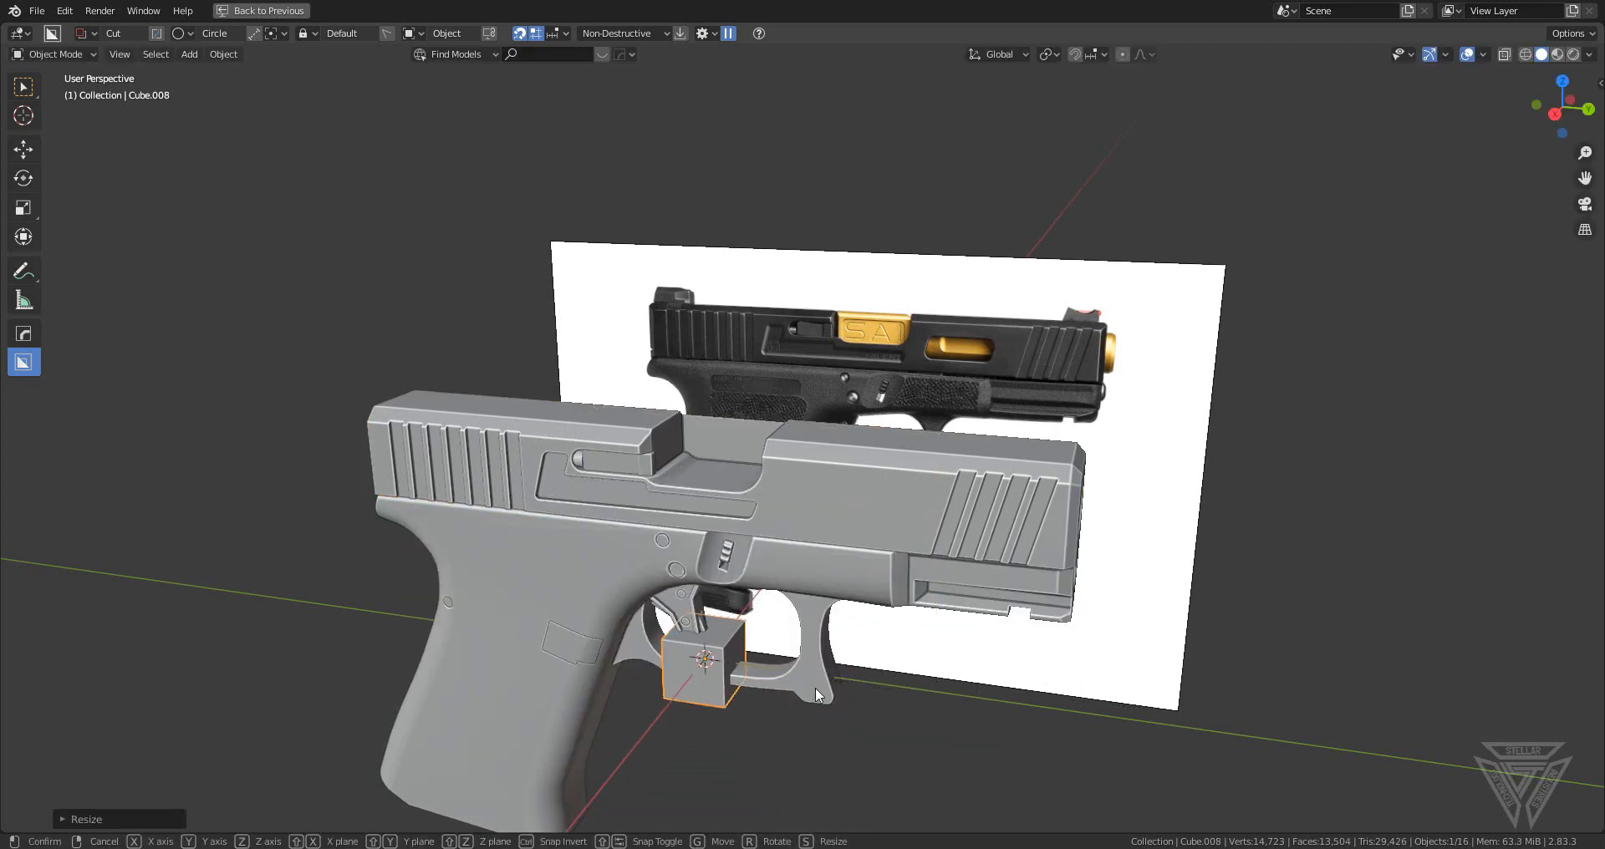
# - Move the cube up along Z and forward along Y into the front section of the slide
pyautogui.press('g')
pyautogui.press('z')
pyautogui.click(837, 509)
pyautogui.press('g')
pyautogui.press('y')
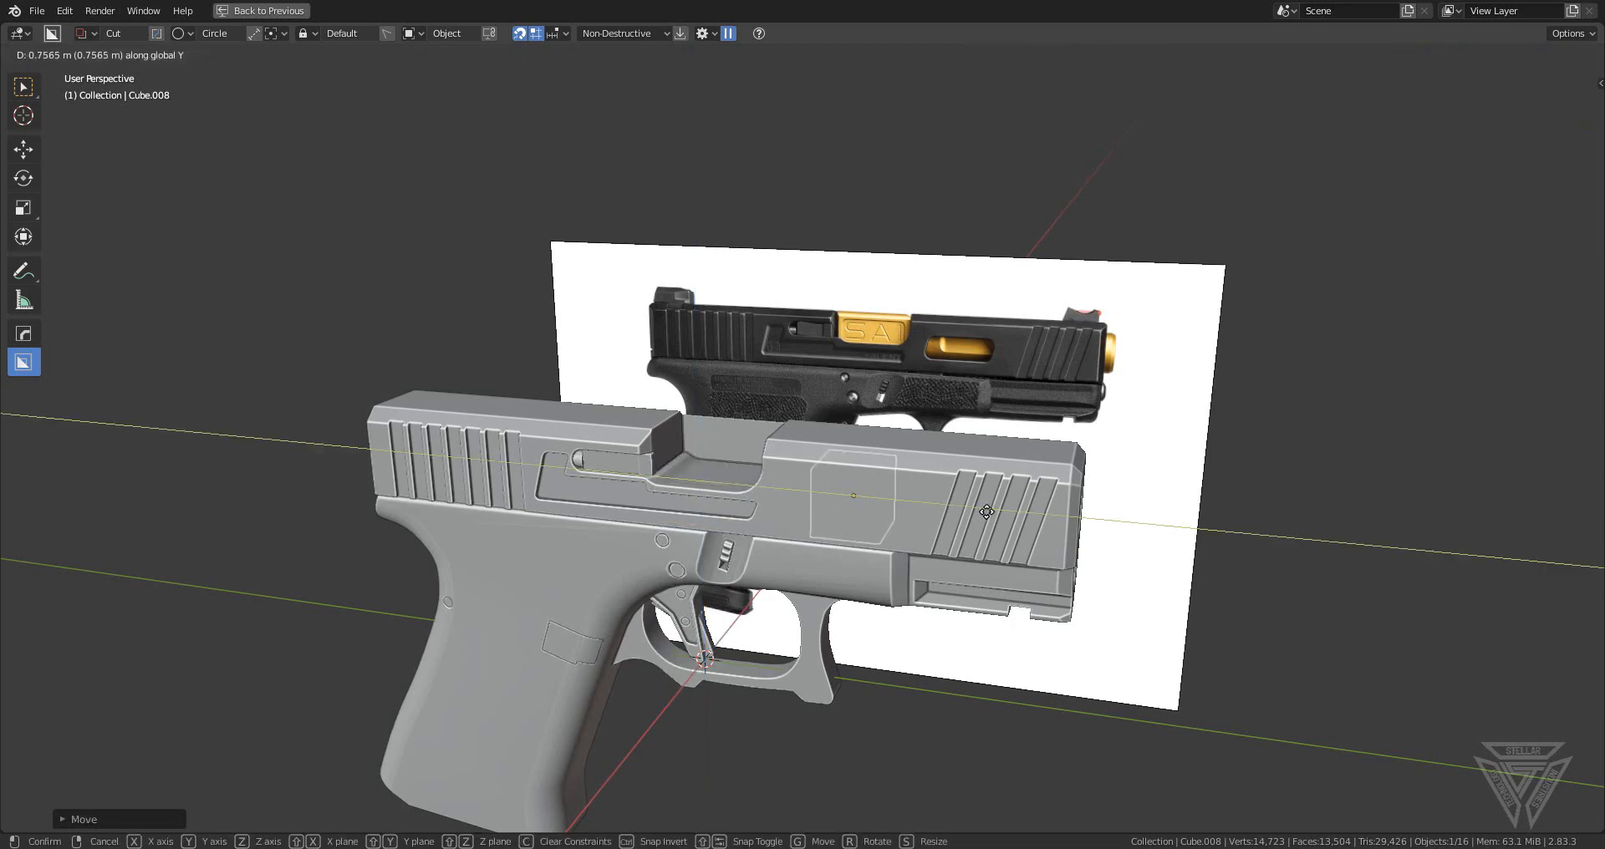
pyautogui.click(993, 524)
# - In front view, raise the cube along Z and widen it along X to slightly less than the slide's width
pyautogui.moveTo(1002, 526); pyautogui.dragTo(866, 520, button='middle')
pyautogui.click(1574, 107)
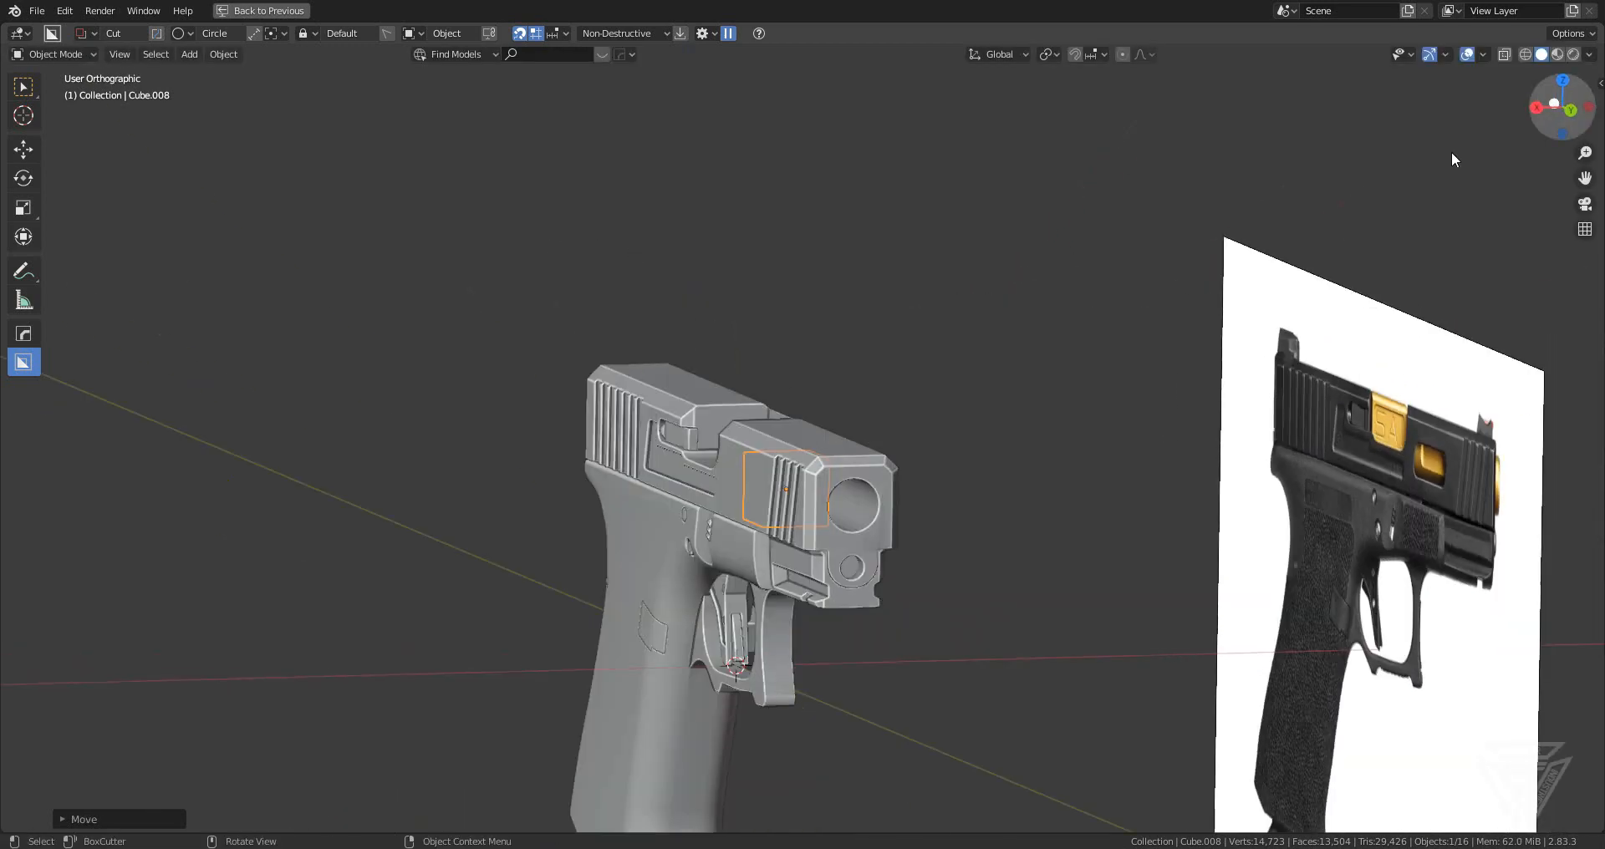
pyautogui.scroll(5, 971, 410)
pyautogui.keyDown('shift'); pyautogui.moveTo(943, 388); pyautogui.dragTo(884, 379, button='middle'); pyautogui.keyUp('shift')
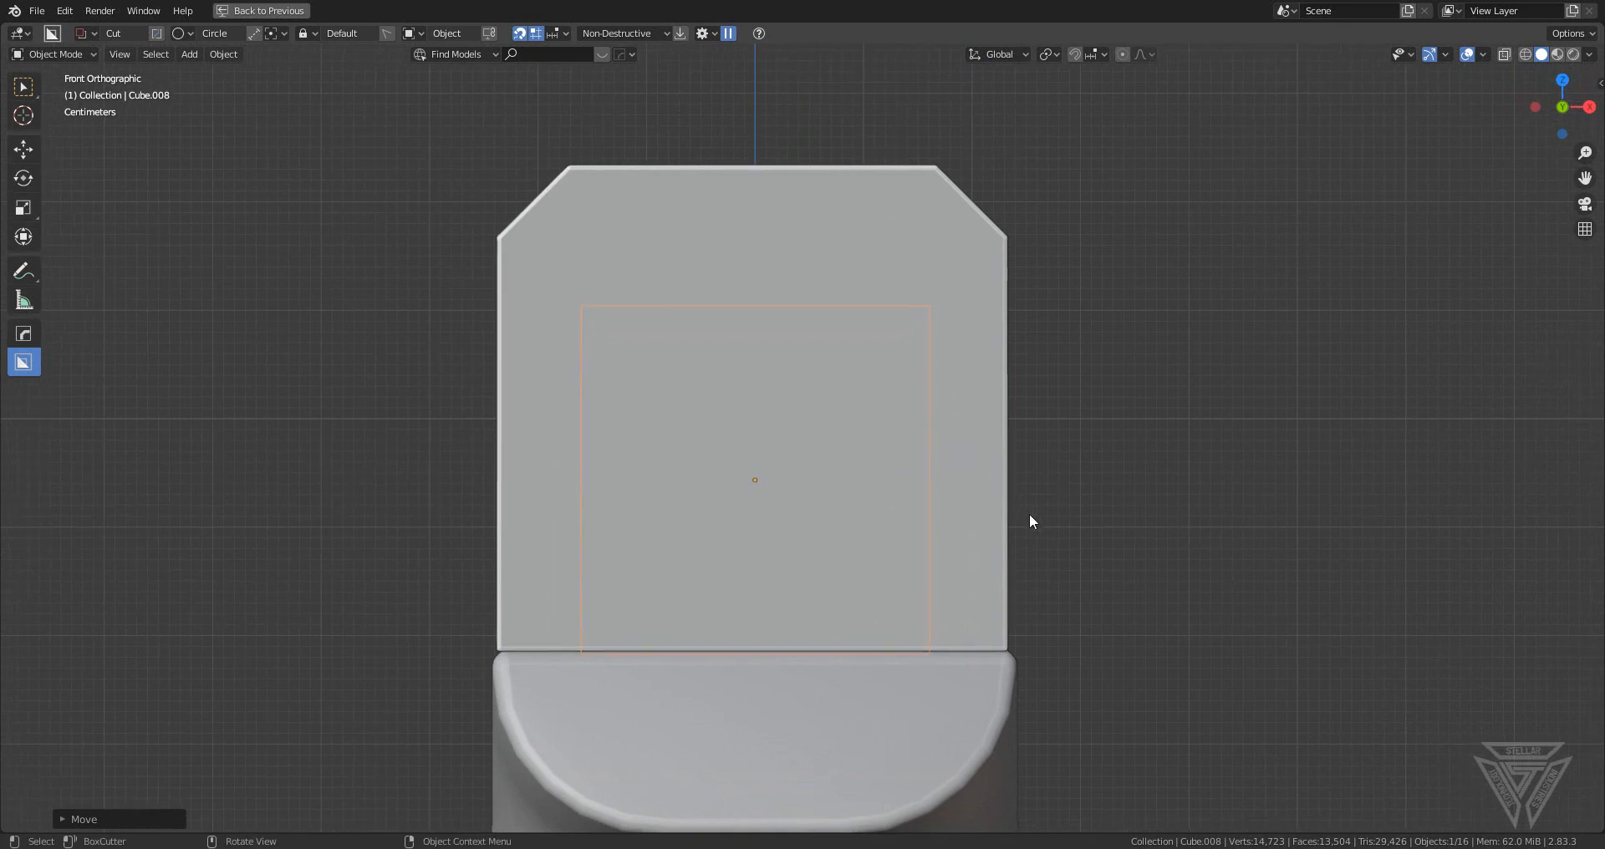
pyautogui.press('g')
pyautogui.press('z')
pyautogui.click(1023, 464)
pyautogui.press('s')
pyautogui.press('x')
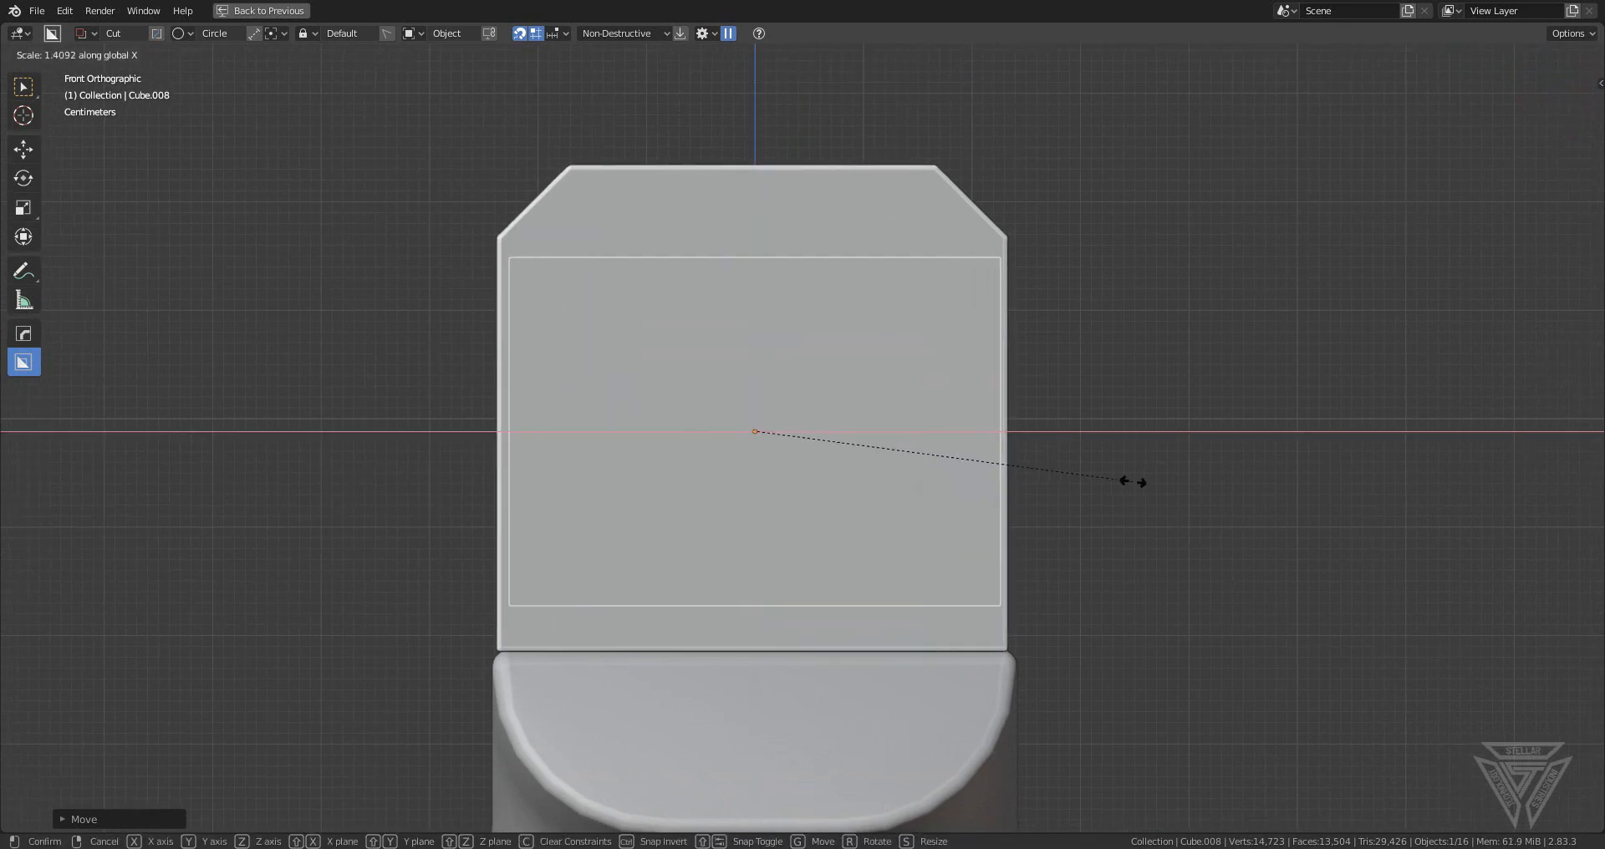
pyautogui.click(1087, 471)
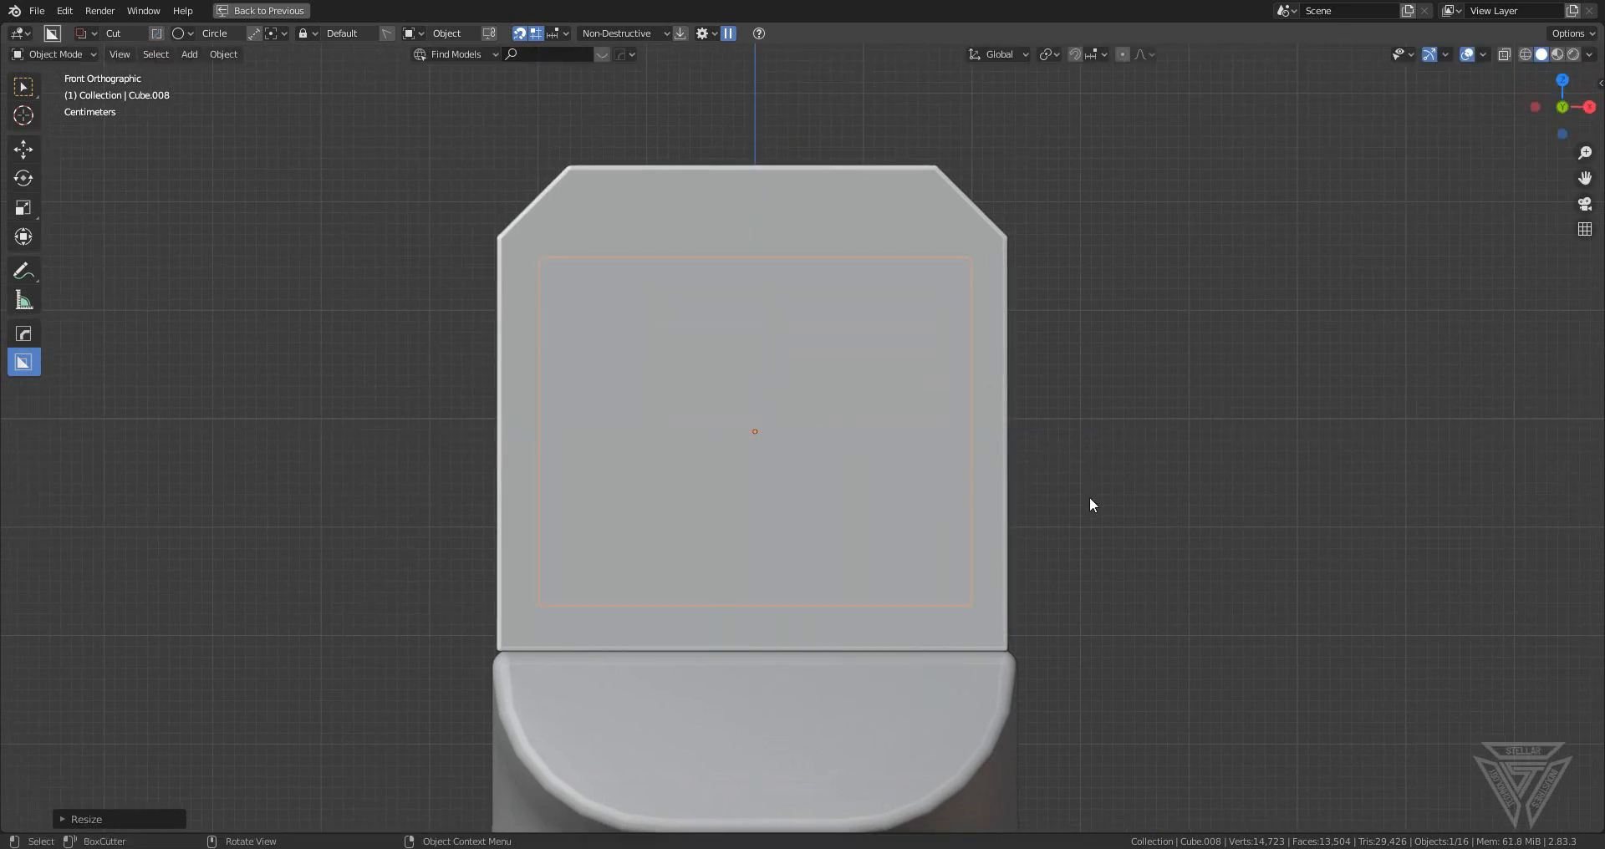
# - Lengthen the cube along Y and shift it forward to fill the slide between the ejection port and the front serrations
pyautogui.moveTo(1089, 505); pyautogui.dragTo(904, 493, button='middle')
pyautogui.moveTo(892, 243); pyautogui.dragTo(835, 564, button='middle')
pyautogui.press('s')
pyautogui.press('y')
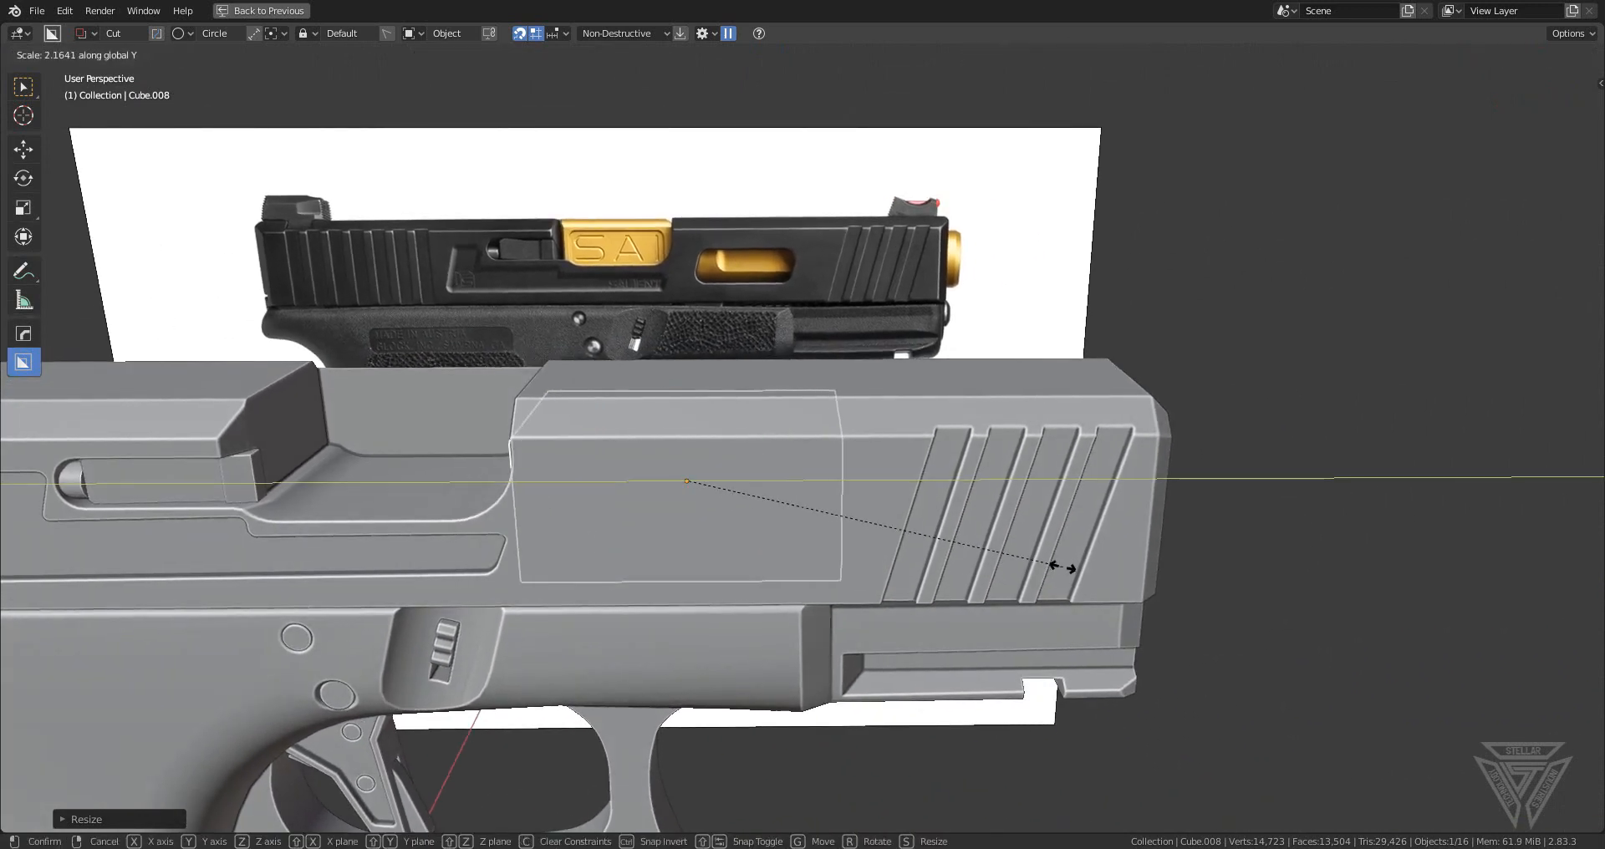
pyautogui.click(1101, 565)
pyautogui.press('g')
pyautogui.press('y')
pyautogui.click(1144, 570)
# - Hollow out the slide's front section by subtracting the cube from it with a non-destructive Difference boolean
pyautogui.moveTo(1144, 571); pyautogui.dragTo(819, 601, button='middle')
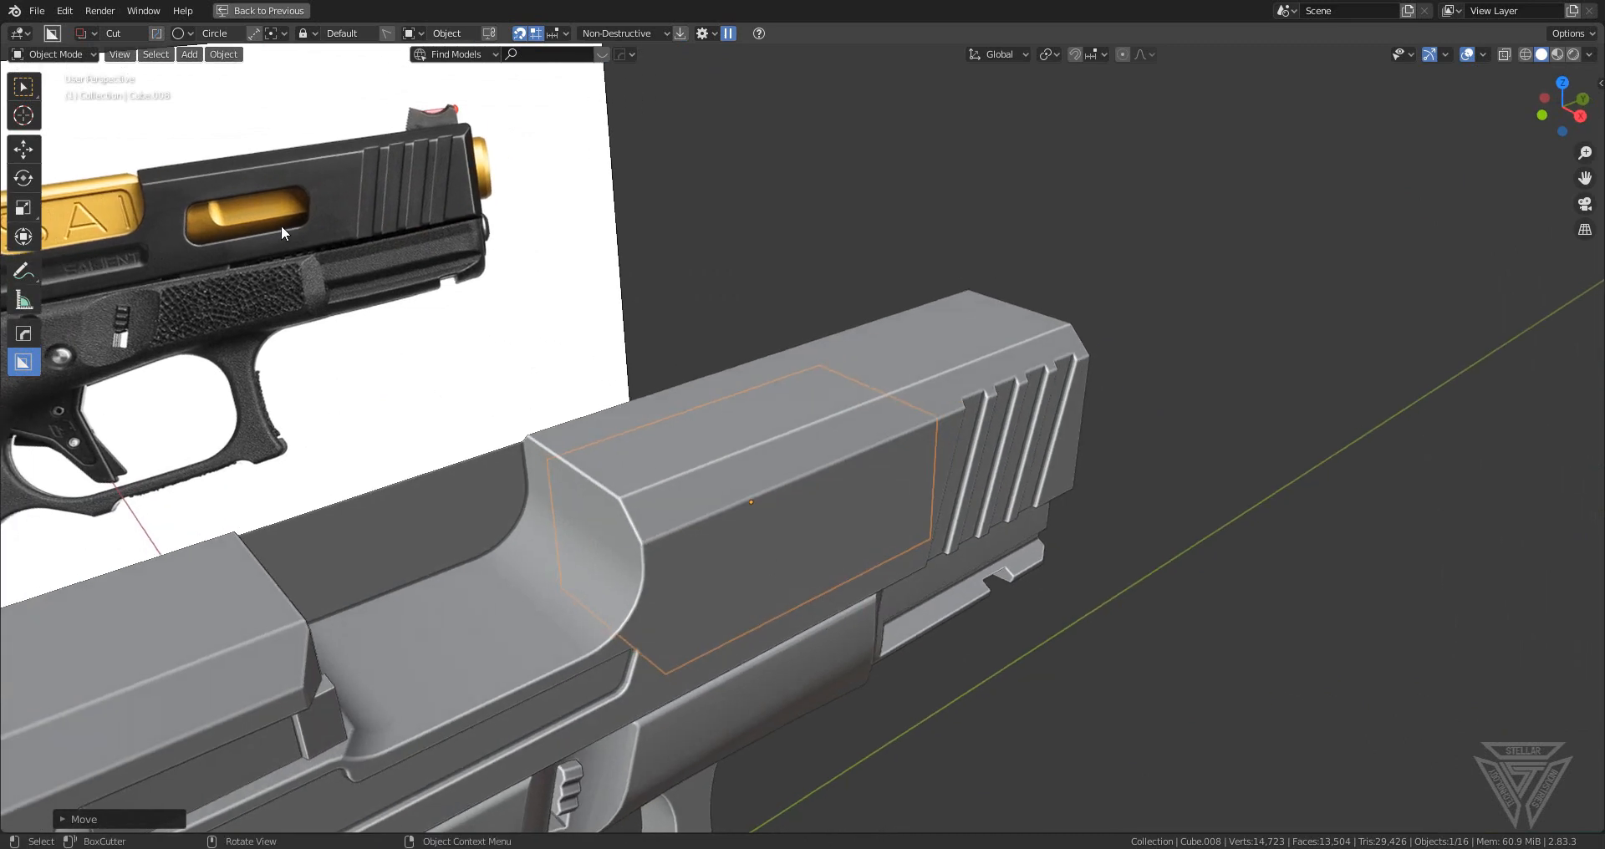
pyautogui.keyDown('shift'); pyautogui.click(831, 498); pyautogui.keyUp('shift')
pyautogui.moveTo(840, 505)
pyautogui.mouseDown(button='middle')
pyautogui.moveTo(816, 470)
pyautogui.moveTo(851, 478)
pyautogui.mouseUp(button='middle')
pyautogui.press('q')
pyautogui.click(850, 481)
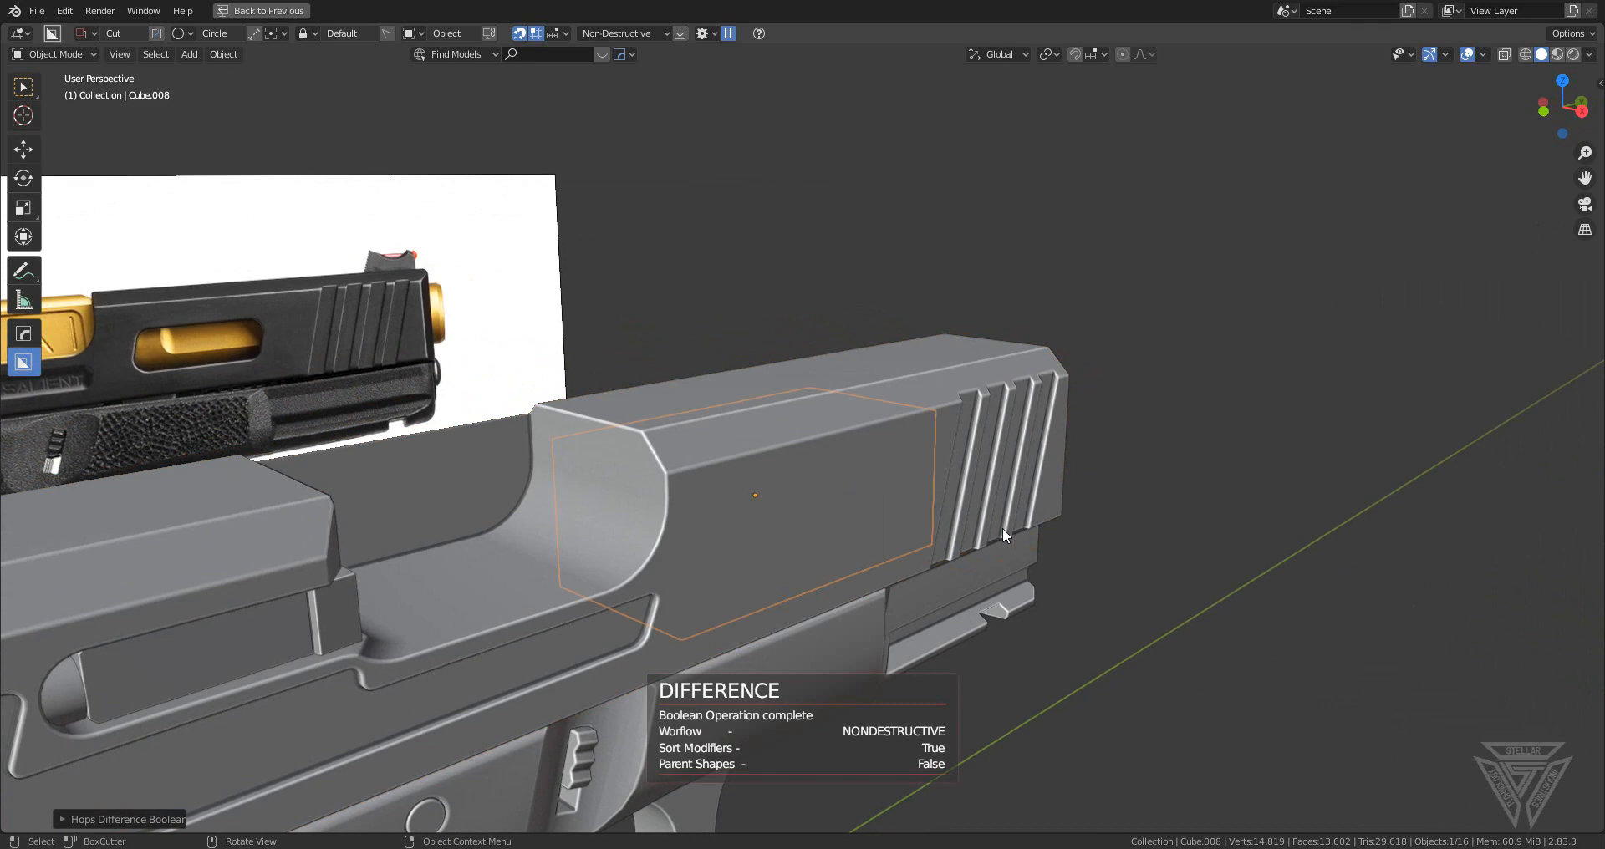
pyautogui.moveTo(1002, 528); pyautogui.dragTo(844, 552, button='middle')
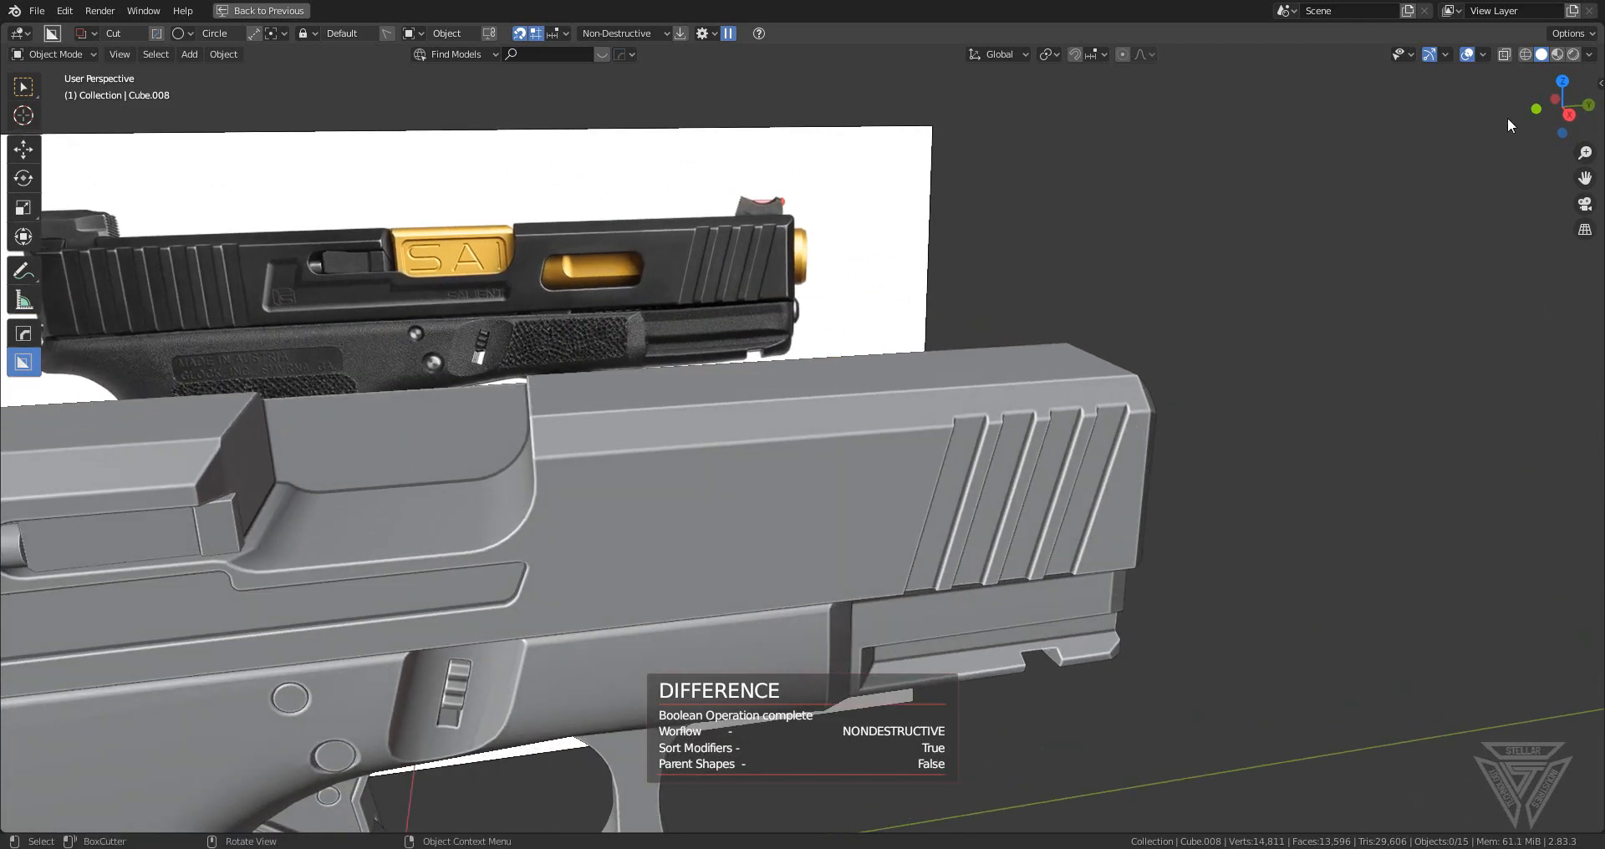
# - Show the reference window through the slide in right orthographic view with X-ray, and set BoxCutter to Box shape with View alignment
pyautogui.click(1569, 113)
pyautogui.scroll(3, 845, 454)
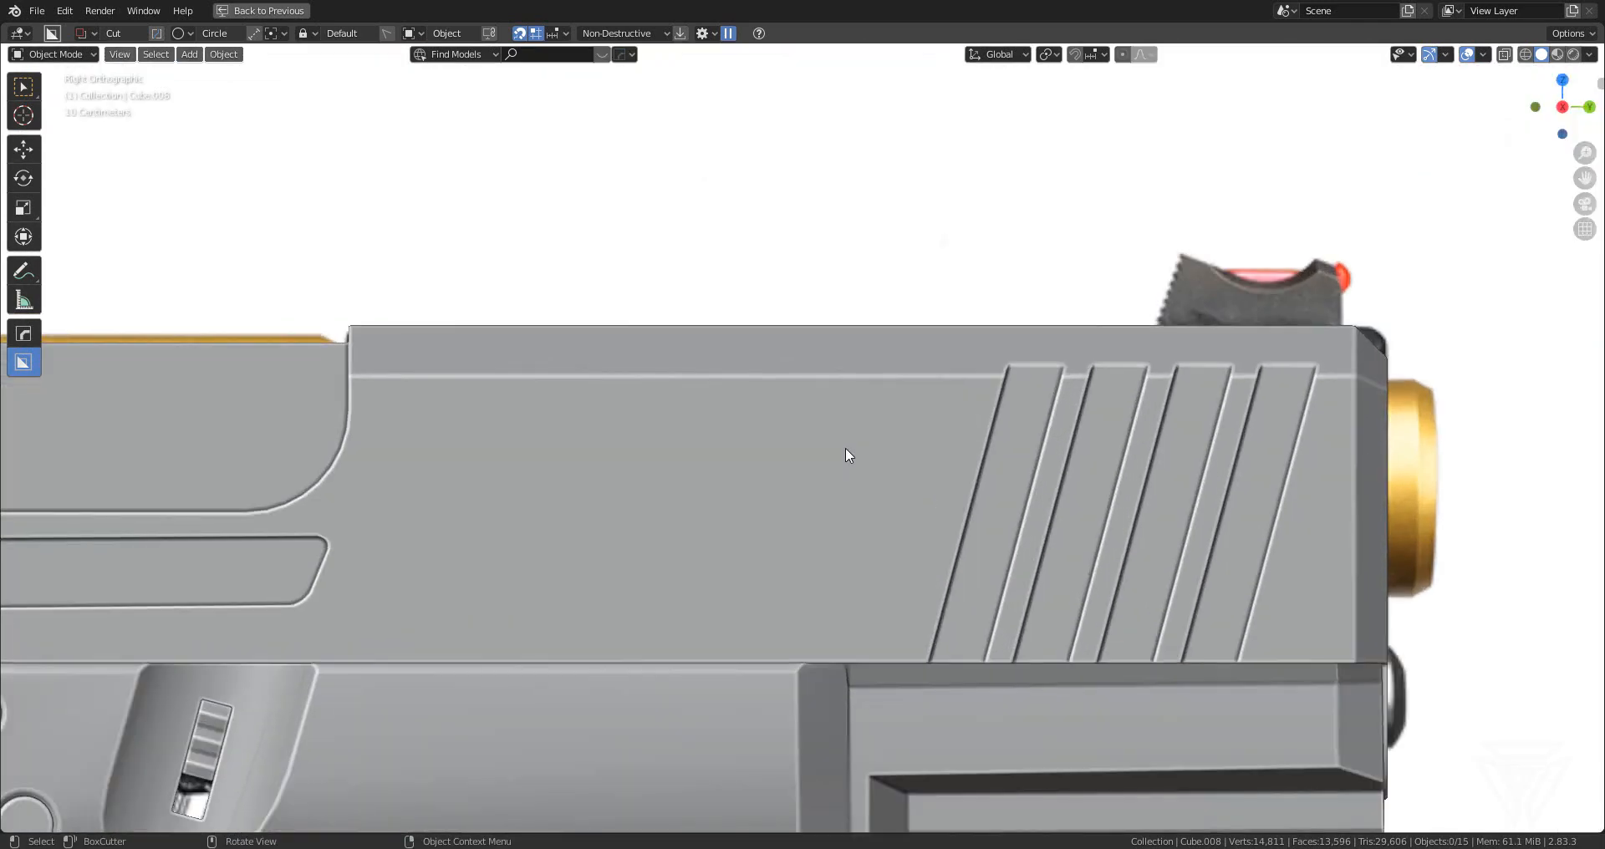
pyautogui.click(1503, 56)
pyautogui.keyDown('shift'); pyautogui.moveTo(804, 433); pyautogui.dragTo(1051, 333, button='middle'); pyautogui.keyUp('shift')
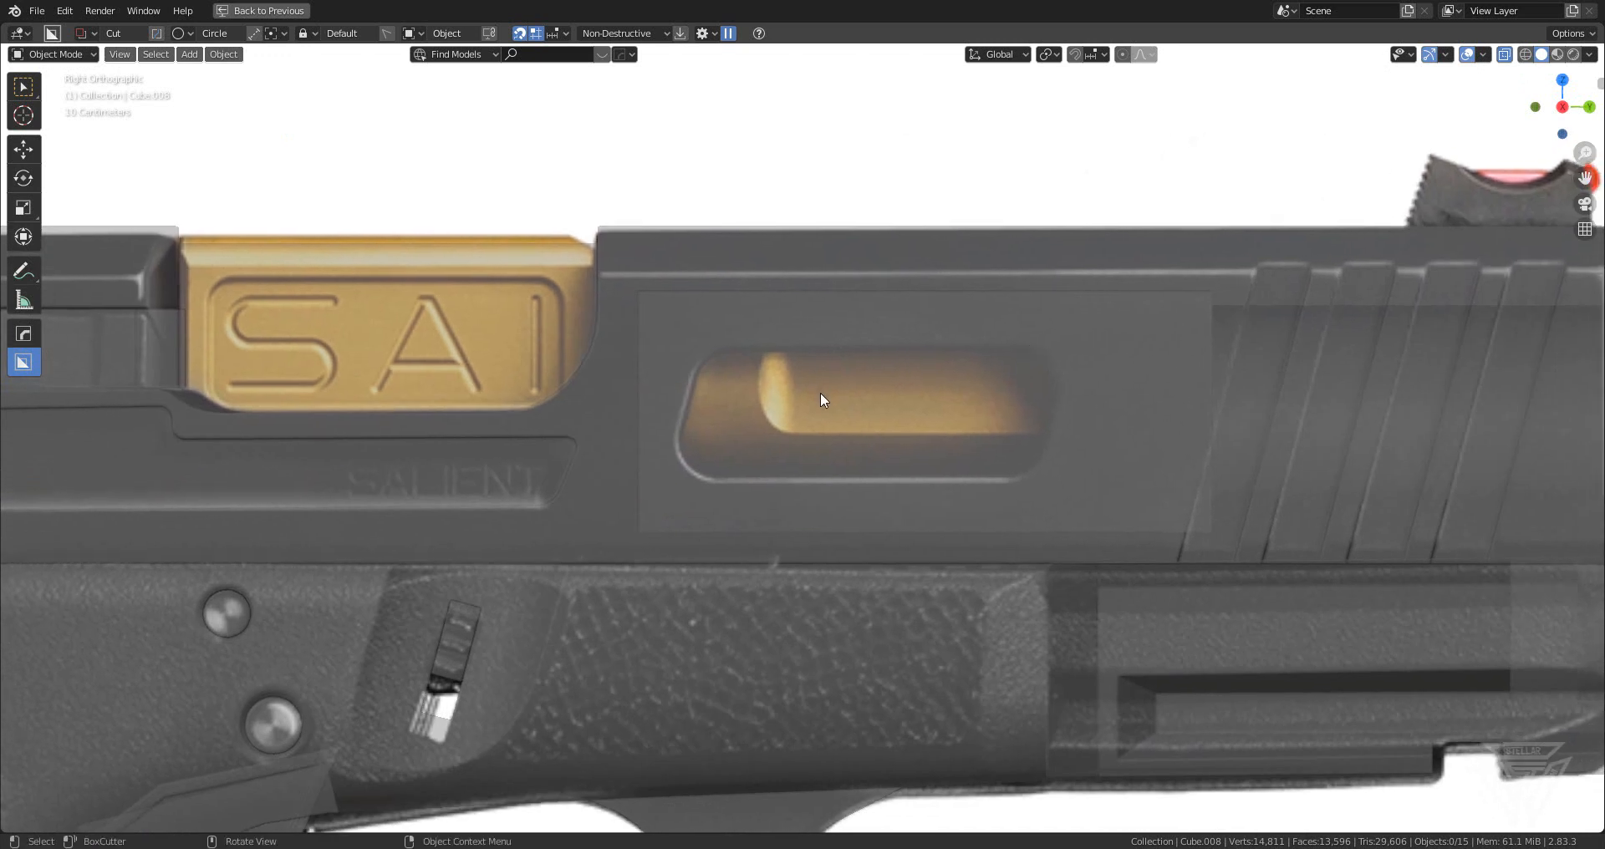
pyautogui.press('d')
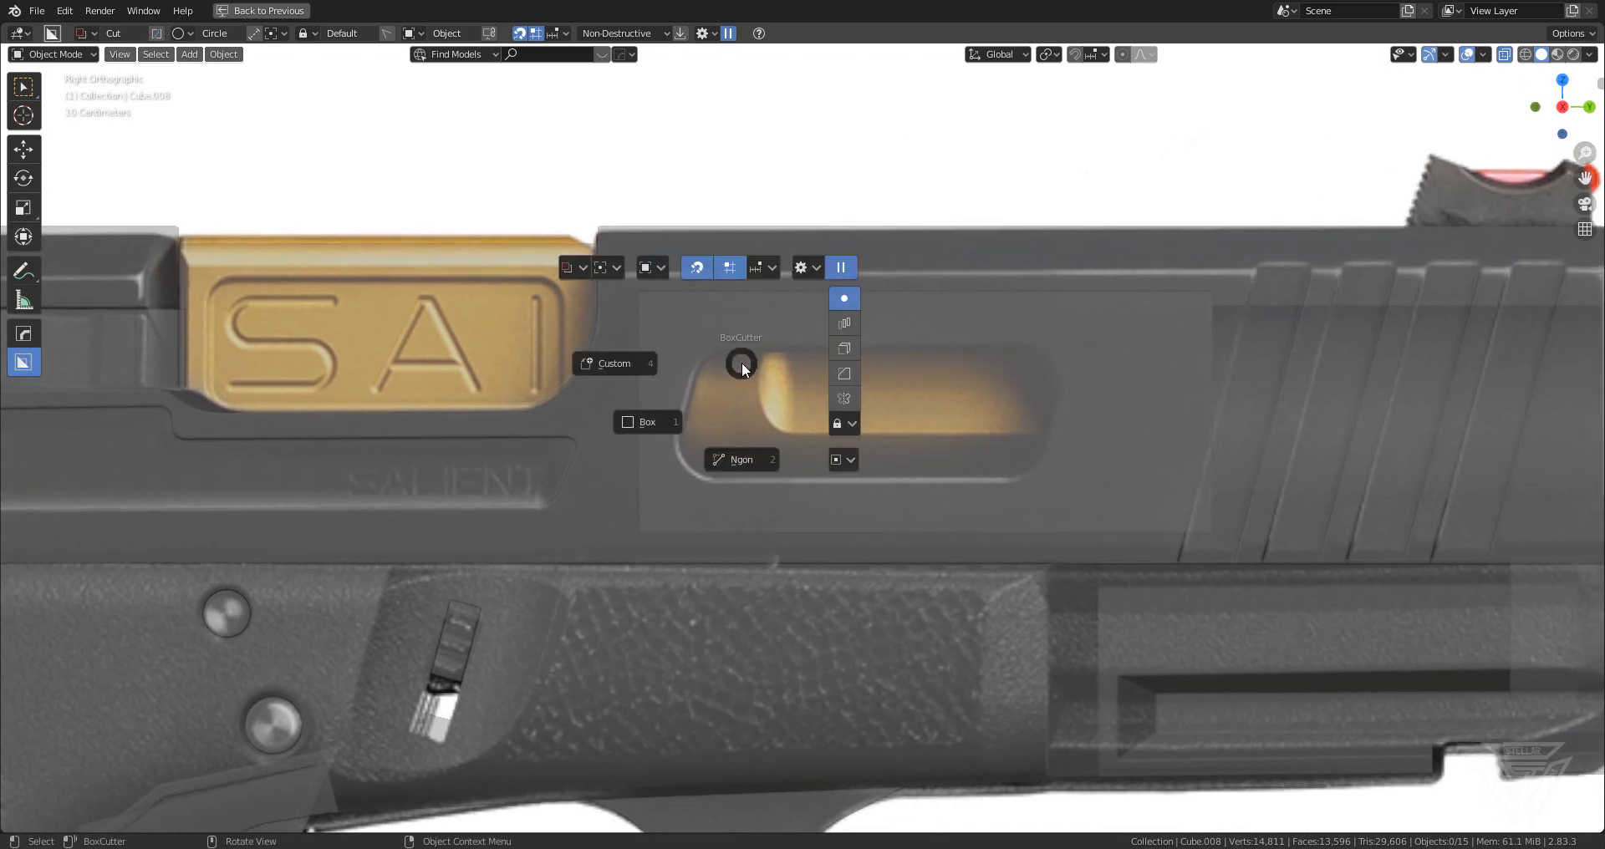
pyautogui.click(651, 268)
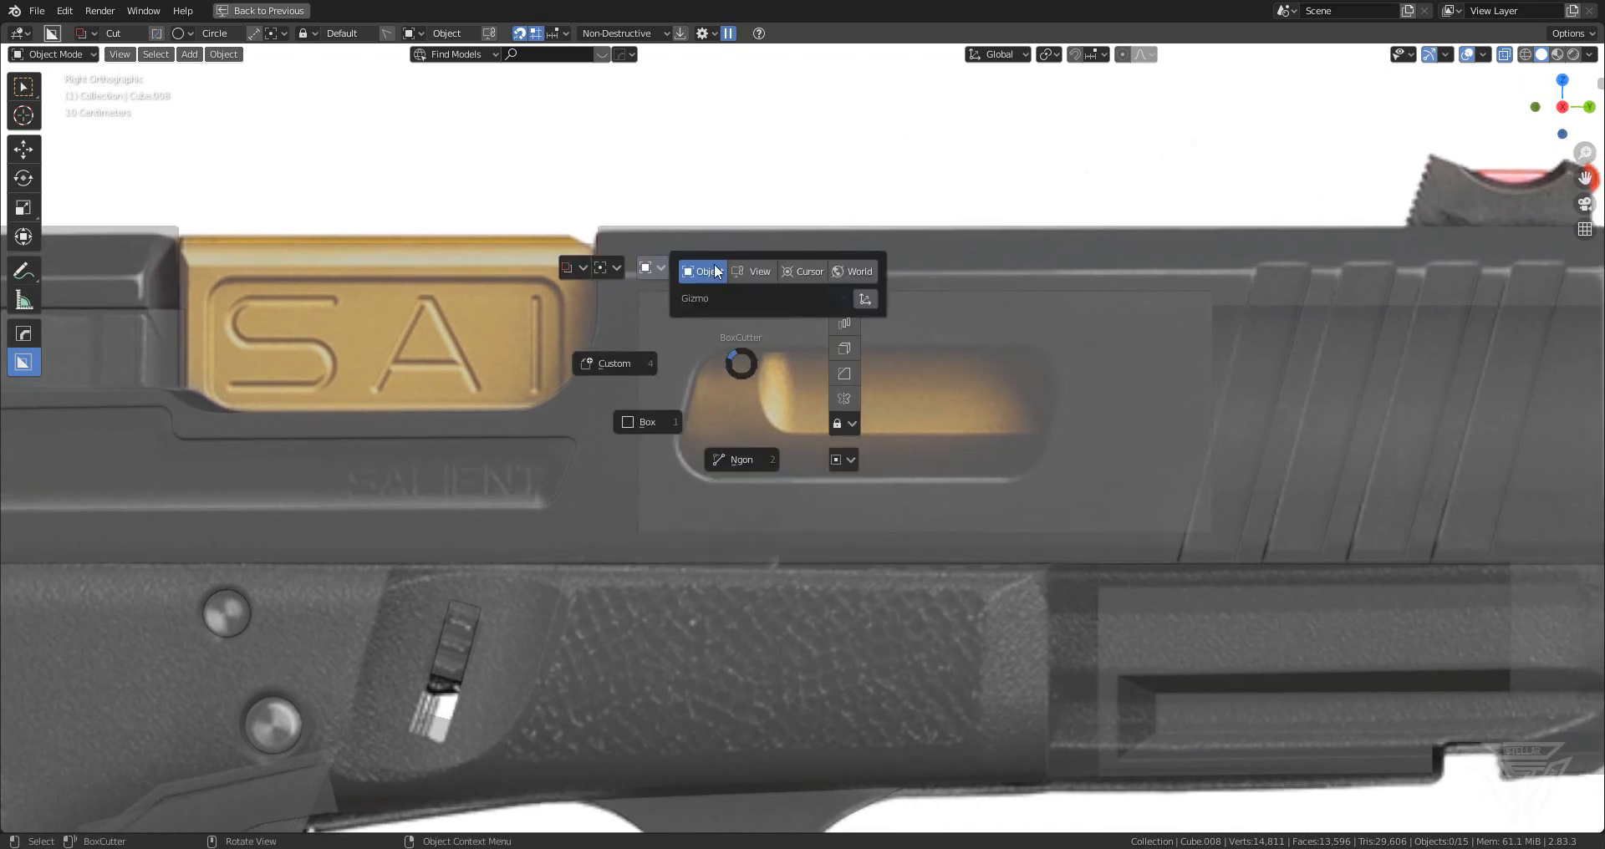
pyautogui.click(762, 271)
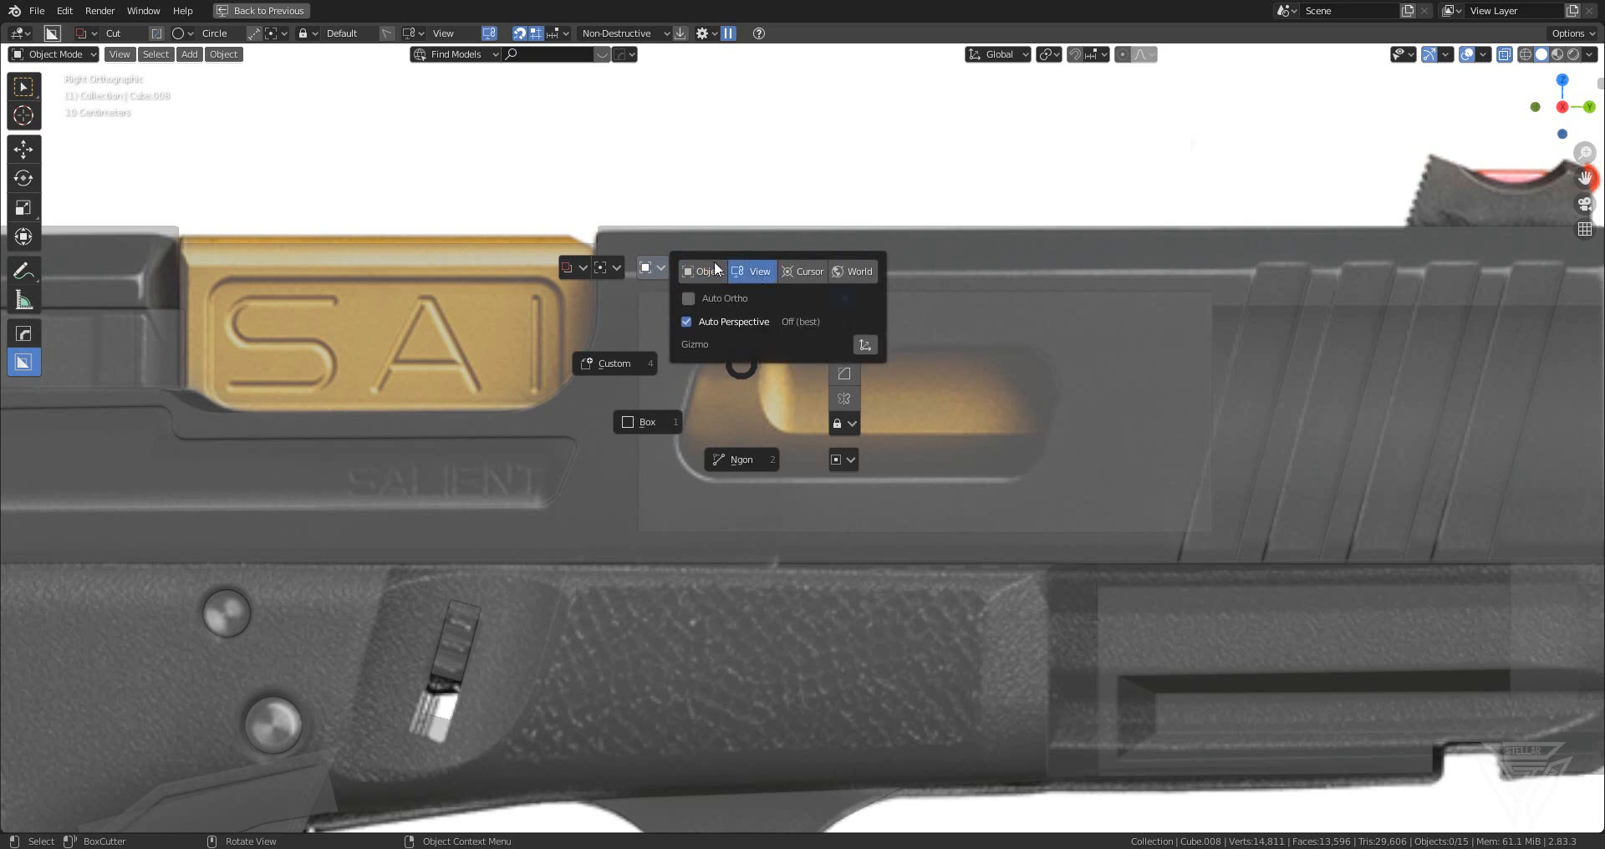
pyautogui.click(669, 421)
pyautogui.moveTo(682, 344)
pyautogui.mouseDown()
pyautogui.moveTo(845, 428)
pyautogui.moveTo(946, 443)
pyautogui.mouseUp()
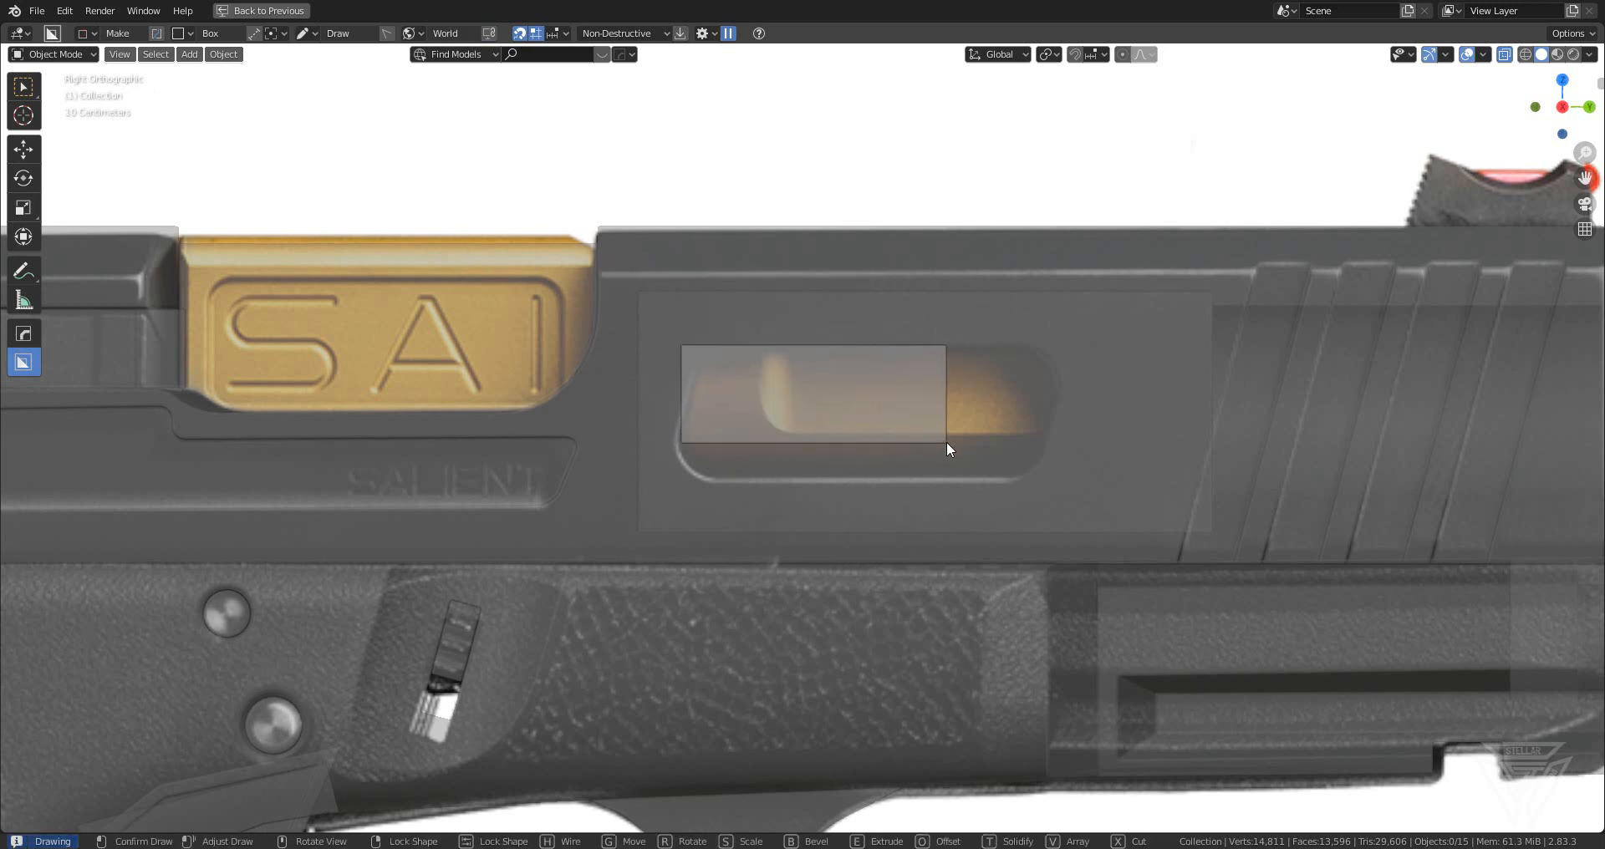
pyautogui.rightClick(946, 445)
pyautogui.scroll(-4, 946, 444)
pyautogui.moveTo(946, 445); pyautogui.dragTo(1167, 394, button='middle')
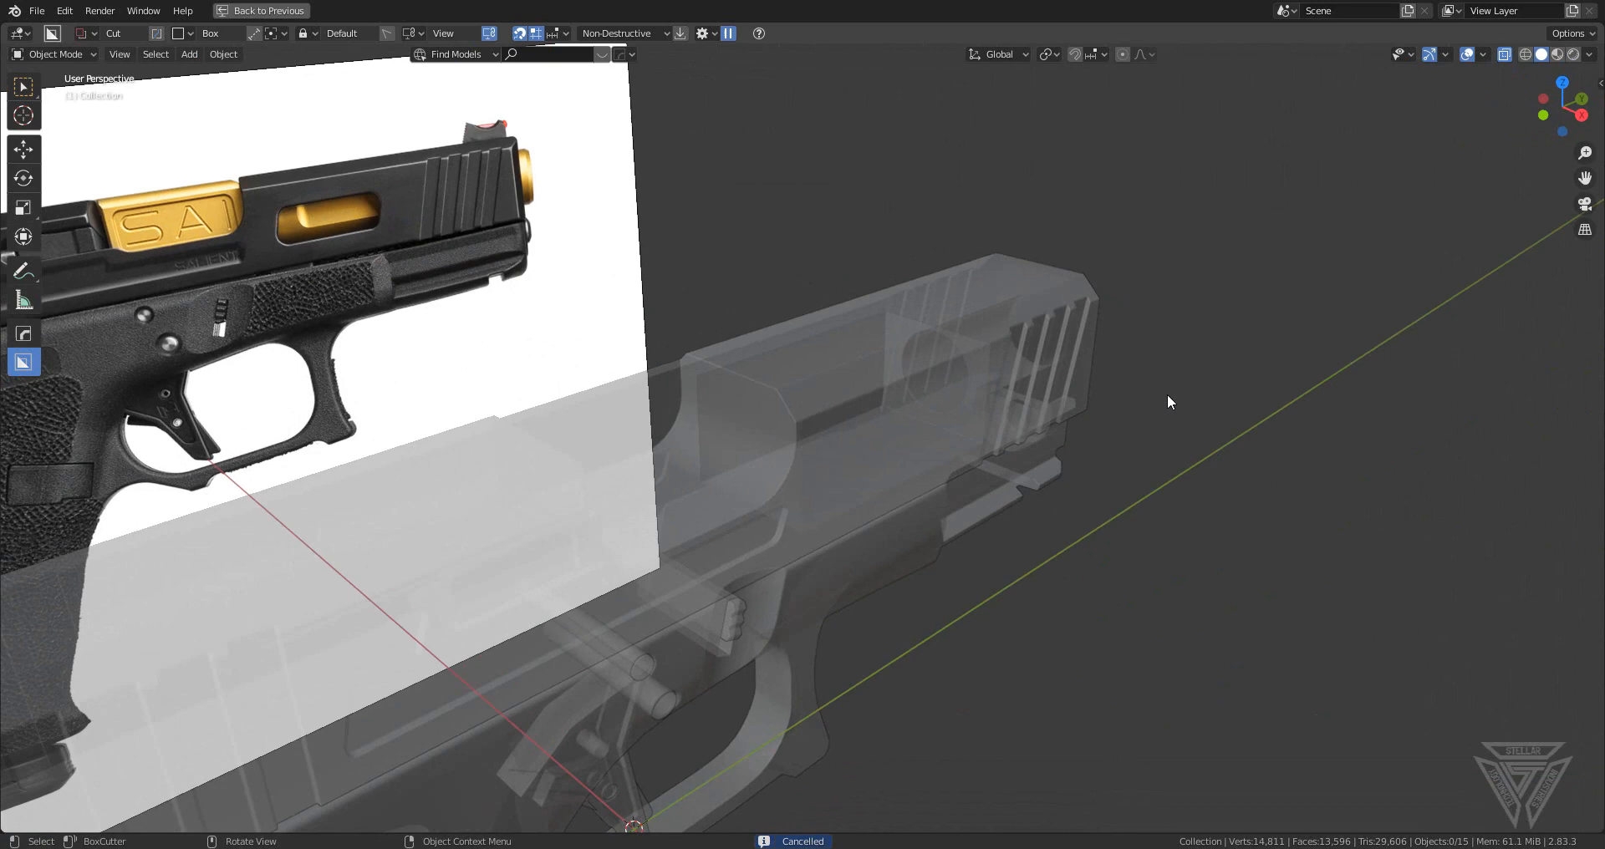
# - Select the slide and cut a rectangular box opening through it over the reference's barrel window
pyautogui.click(1058, 332)
pyautogui.click(1580, 115)
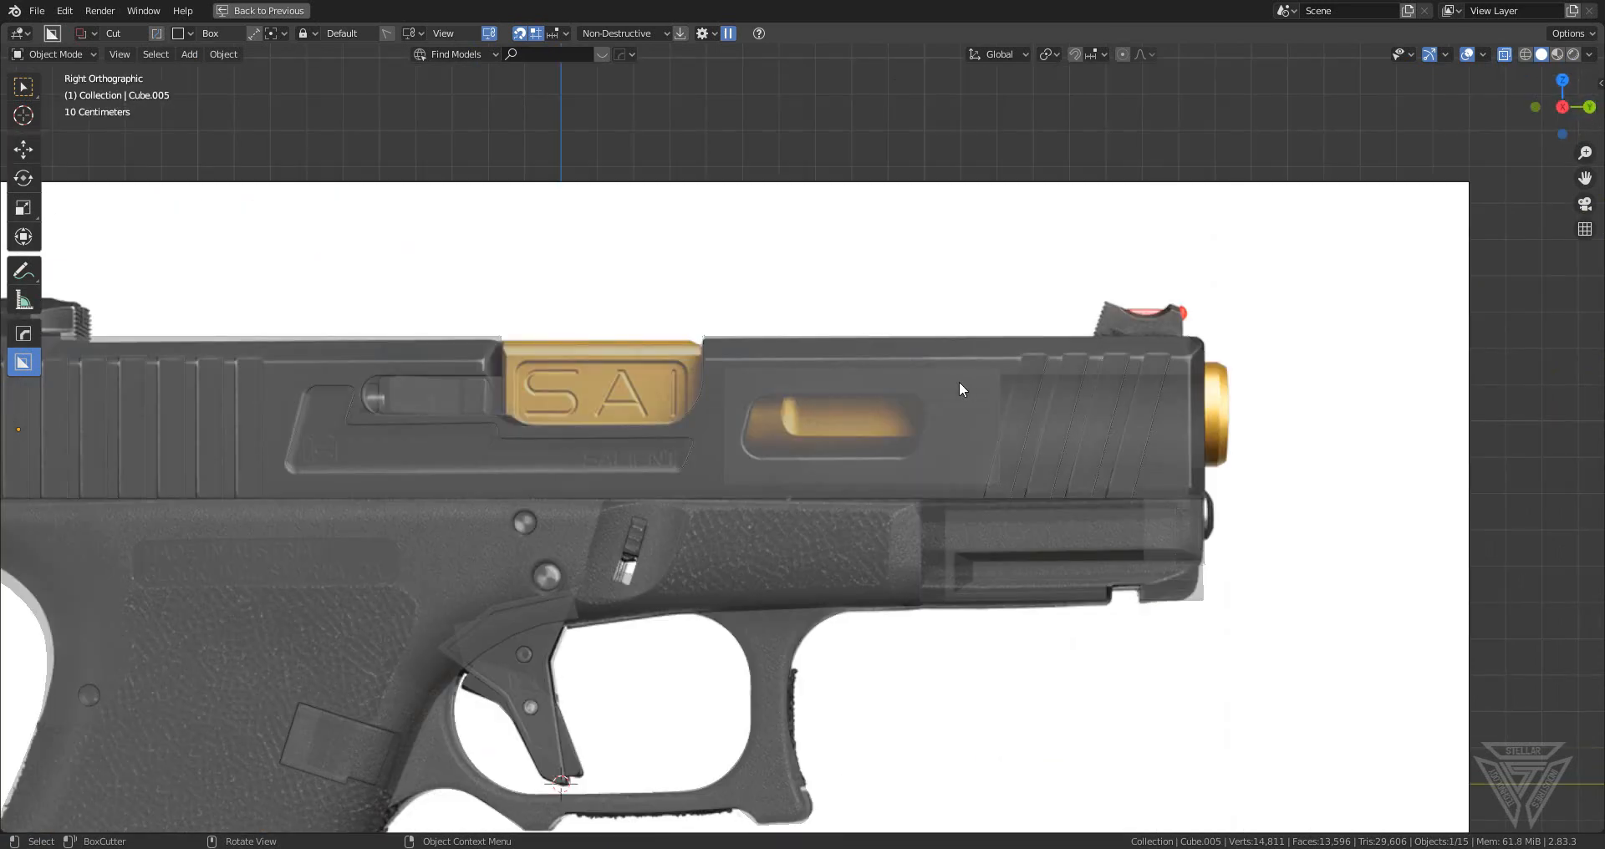
pyautogui.scroll(4, 959, 381)
pyautogui.moveTo(690, 348); pyautogui.dragTo(1066, 480)
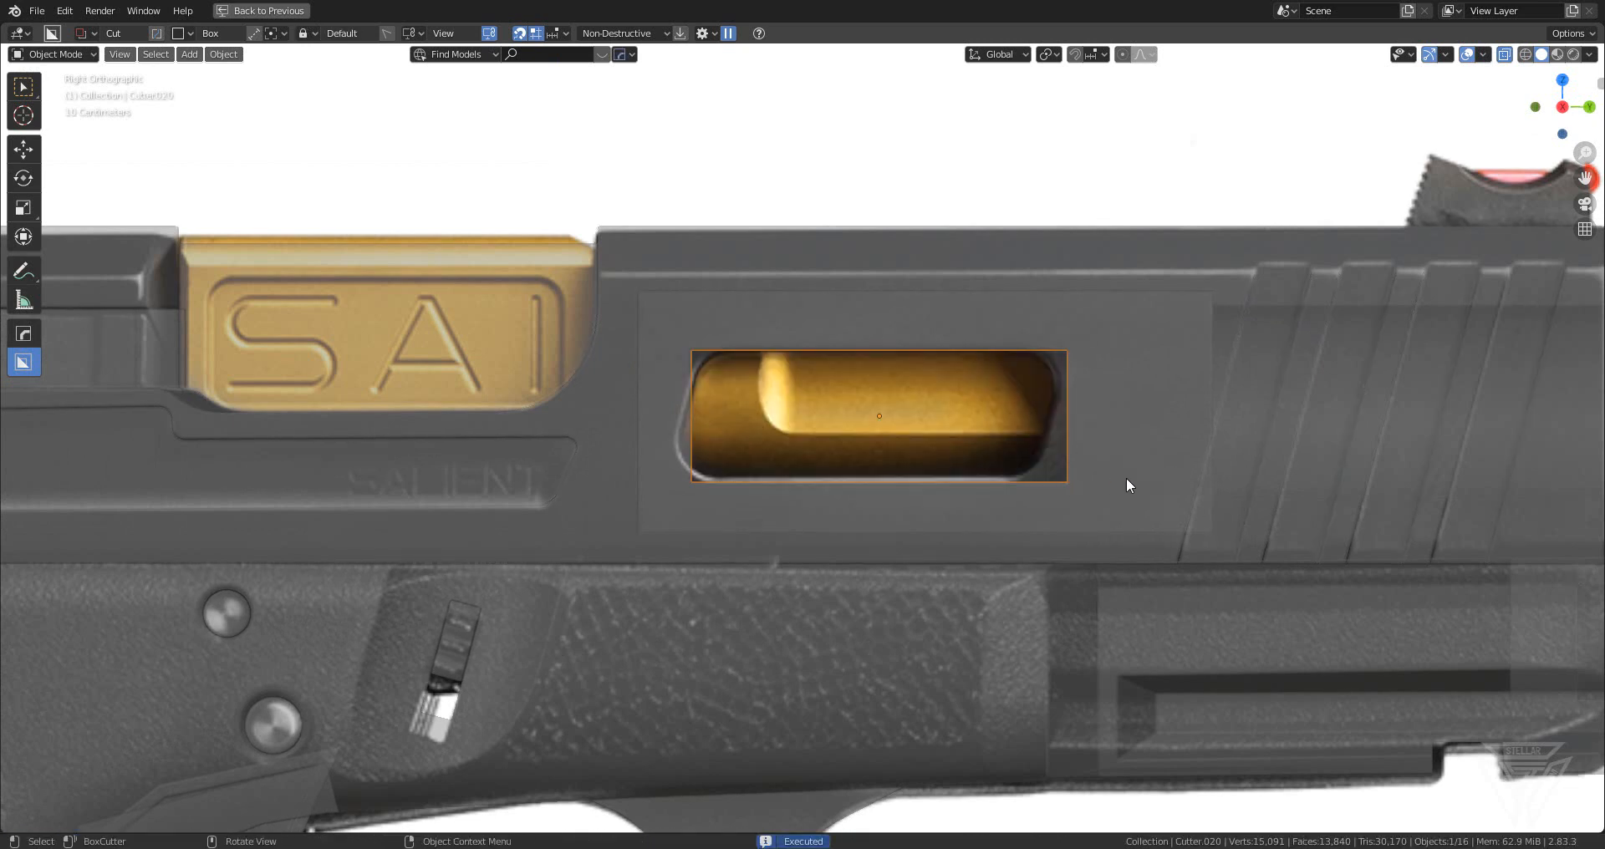
# - Lengthen the window cutter slightly along Y and shift it rearward over the reference window
pyautogui.press('s')
pyautogui.press('y')
pyautogui.click(1136, 483)
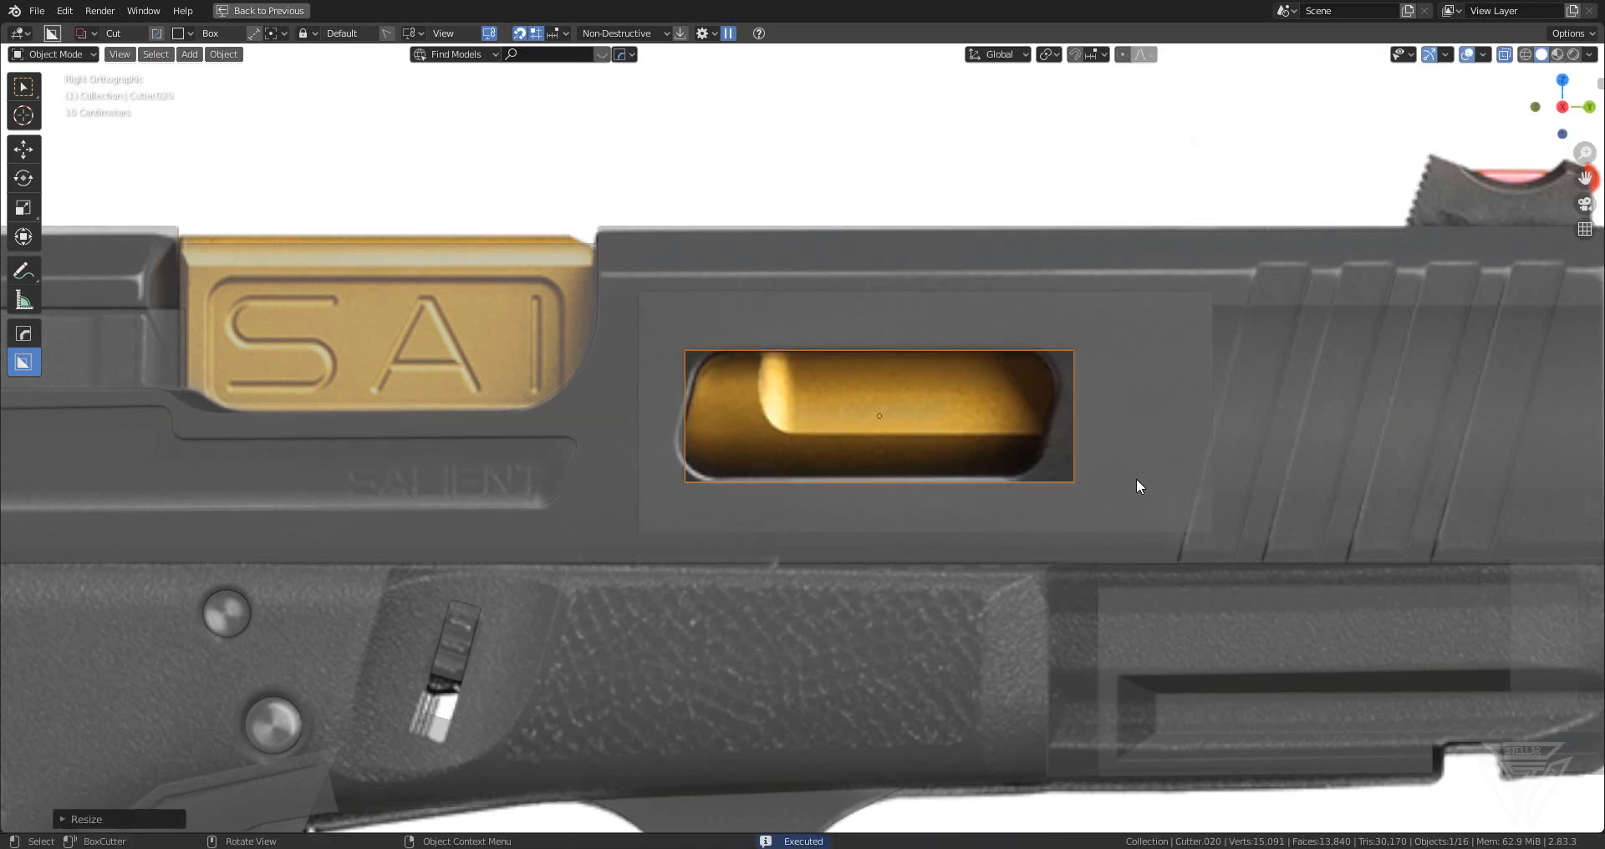
pyautogui.press('g')
pyautogui.press('y')
pyautogui.click(1116, 479)
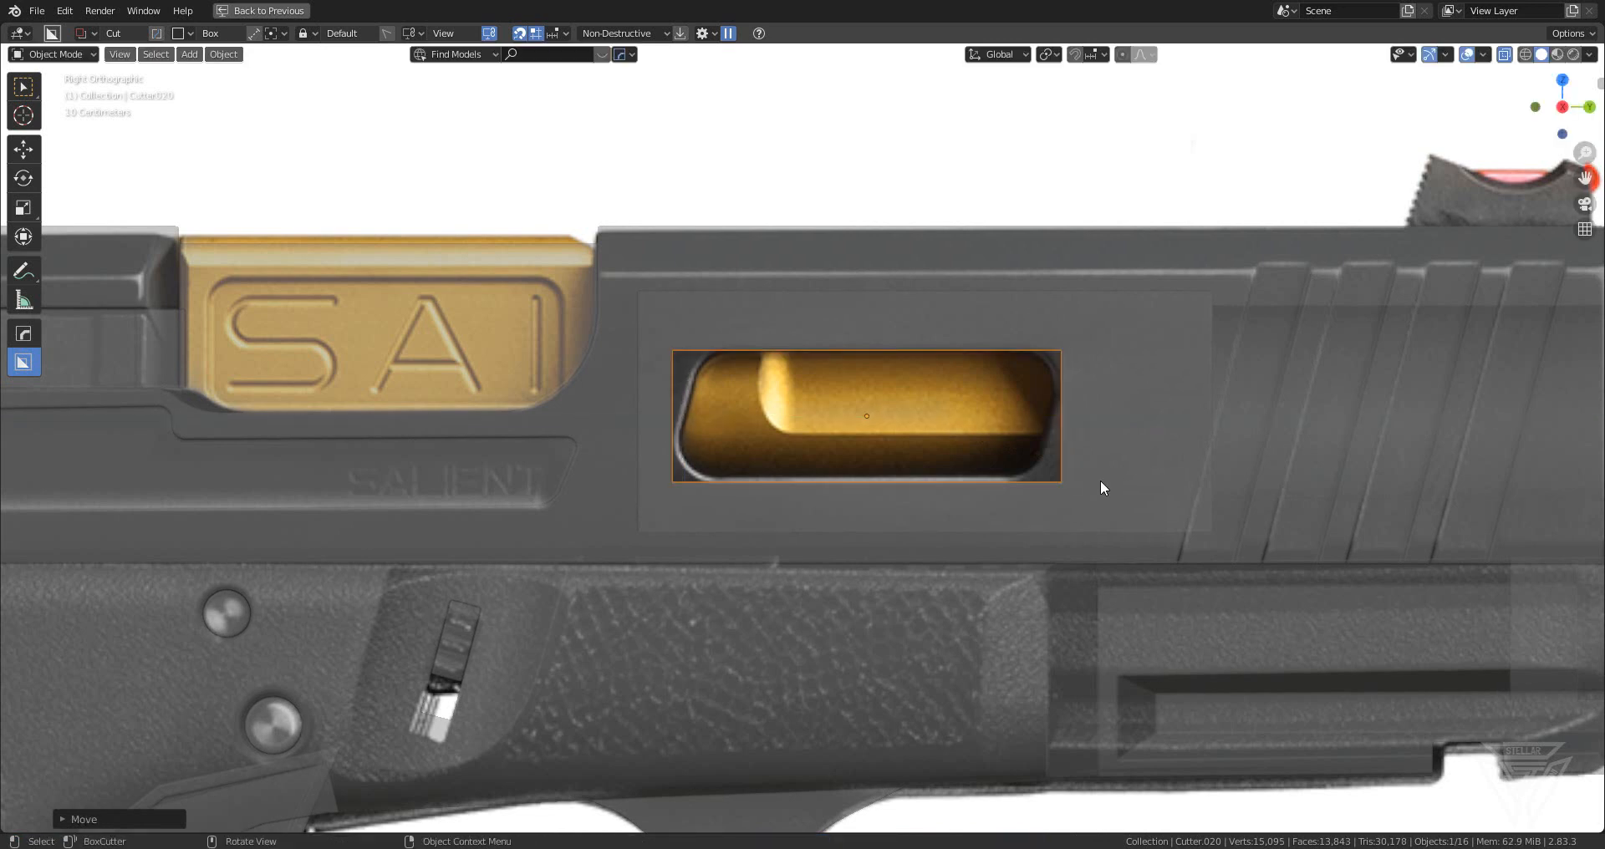
# - Shorten the window cutter along Y and realign it so its rear edge covers the back of the reference window
pyautogui.press('s')
pyautogui.press('y')
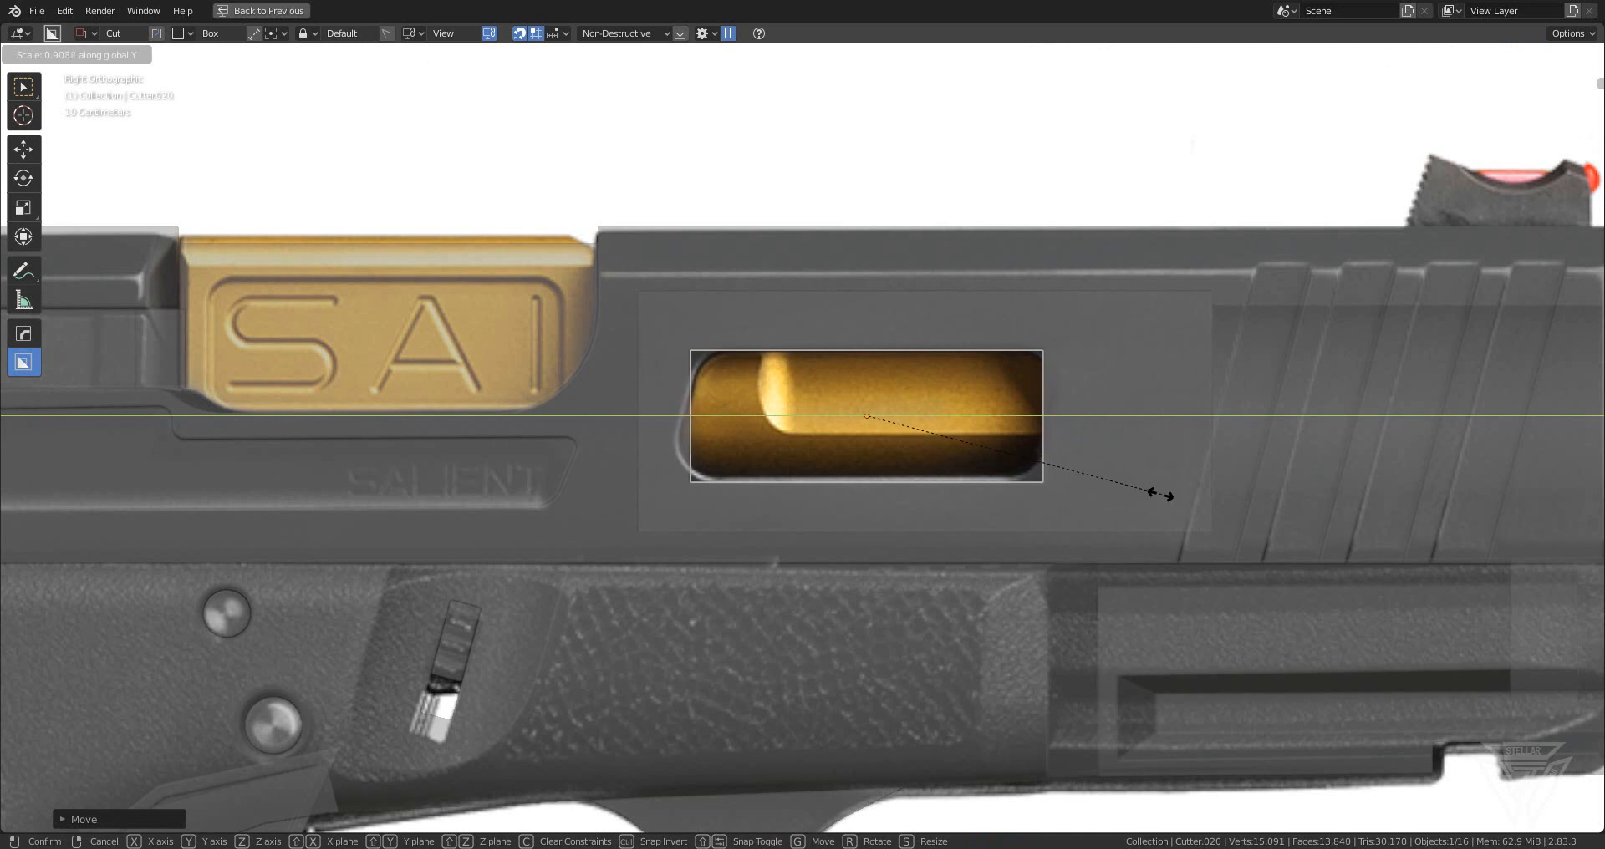
pyautogui.click(1155, 492)
pyautogui.press('g')
pyautogui.press('y')
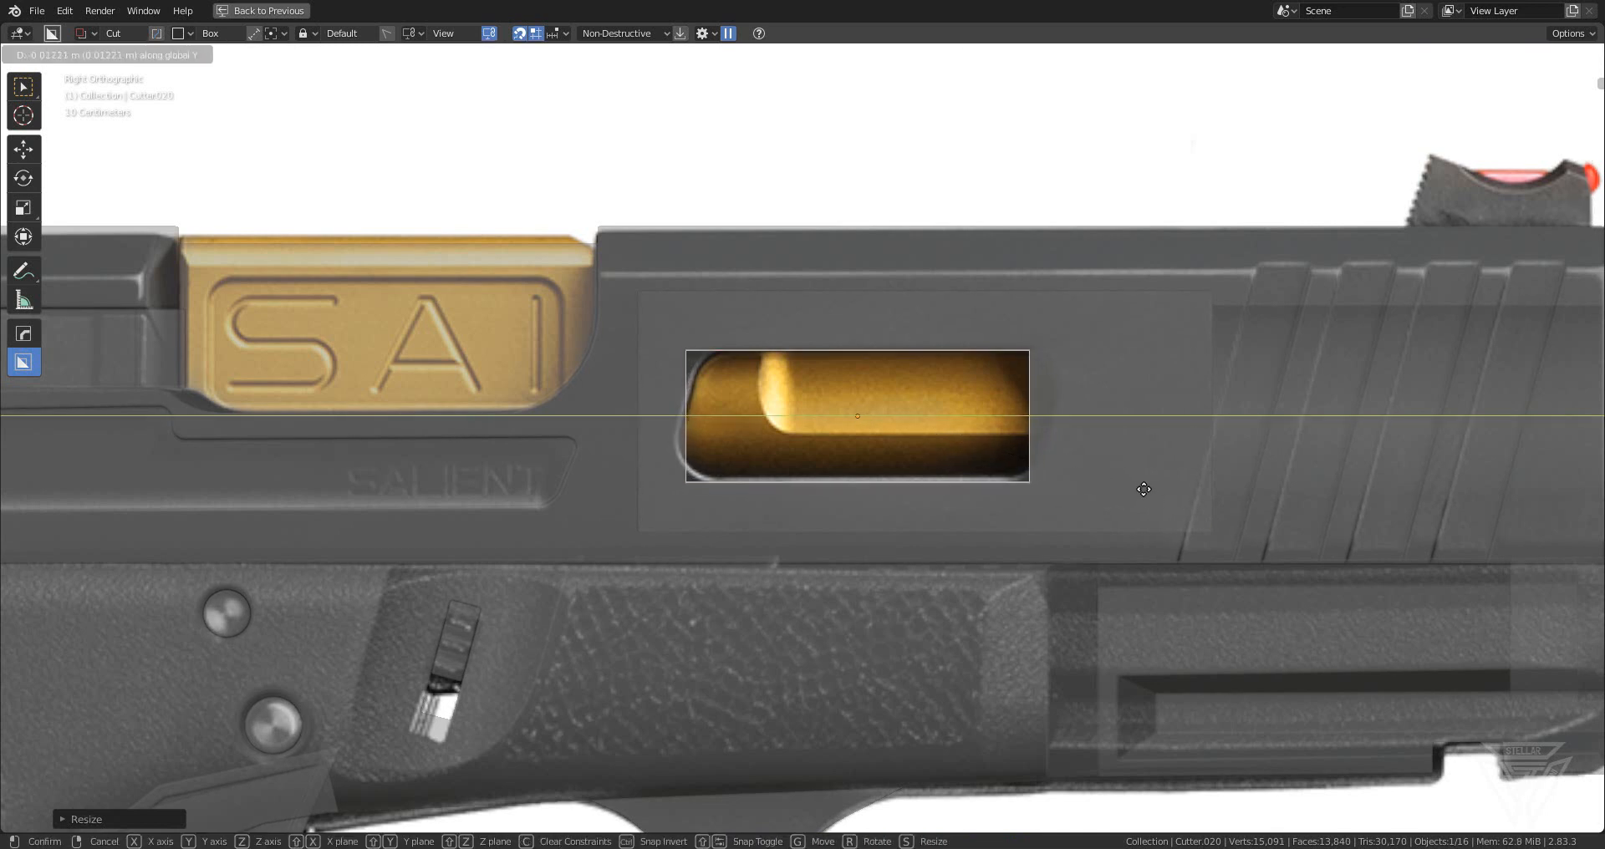
pyautogui.click(1139, 490)
pyautogui.press('s')
pyautogui.press('y')
pyautogui.click(1153, 489)
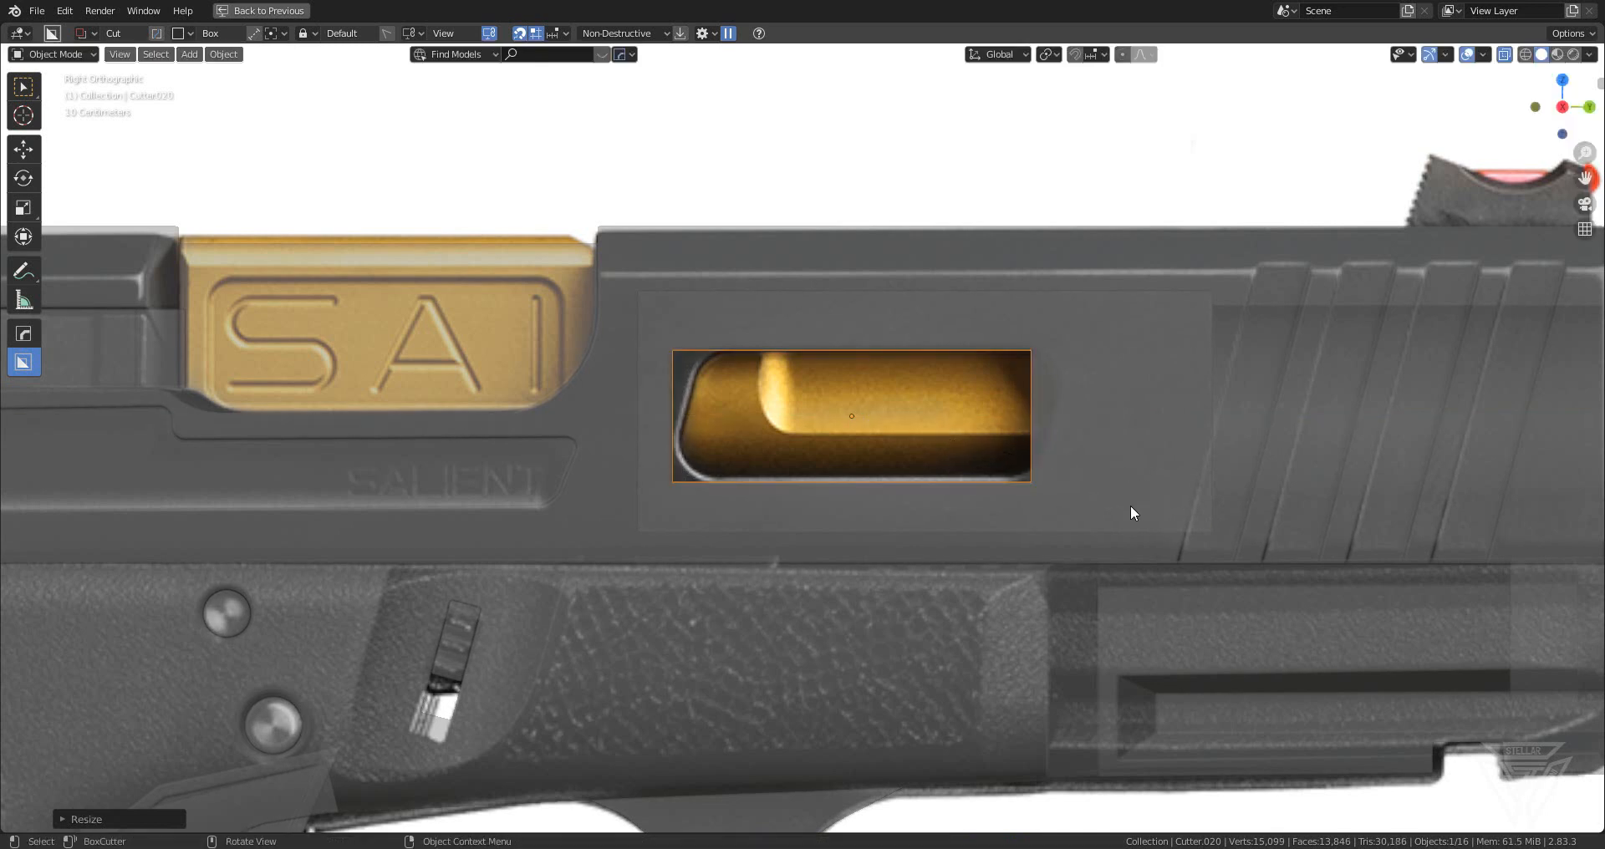
# - In Edit Mode, move the cutter's upper face forward along Y to slant both ends like the reference window
pyautogui.moveTo(1135, 503); pyautogui.dragTo(995, 555, button='middle')
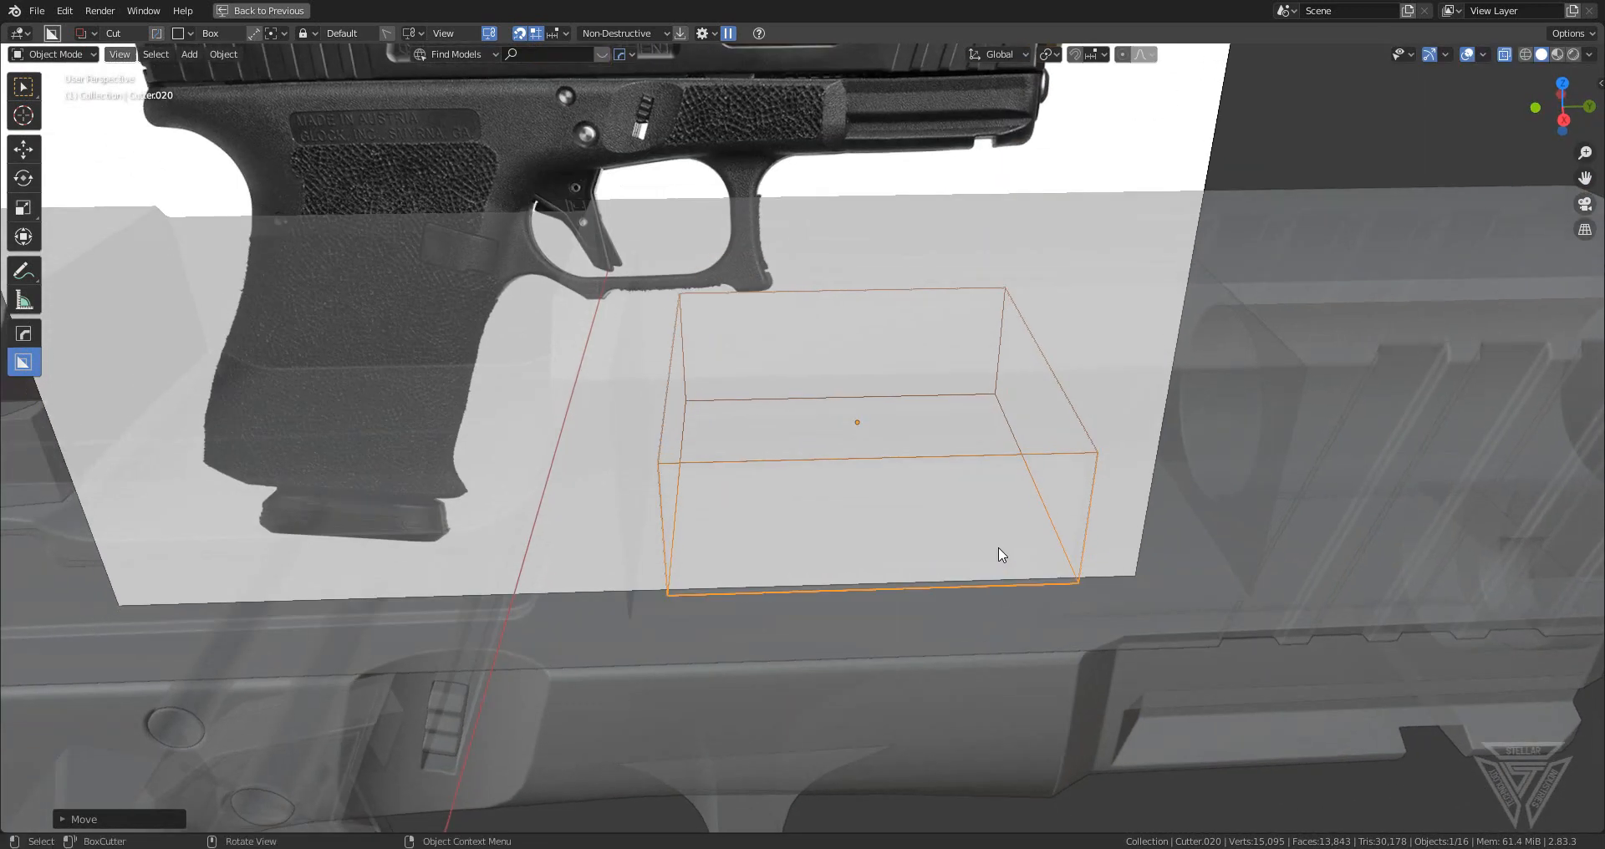
pyautogui.press('Tab')
pyautogui.hotkey('alt', 'a')
pyautogui.press('3')
pyautogui.click(857, 404)
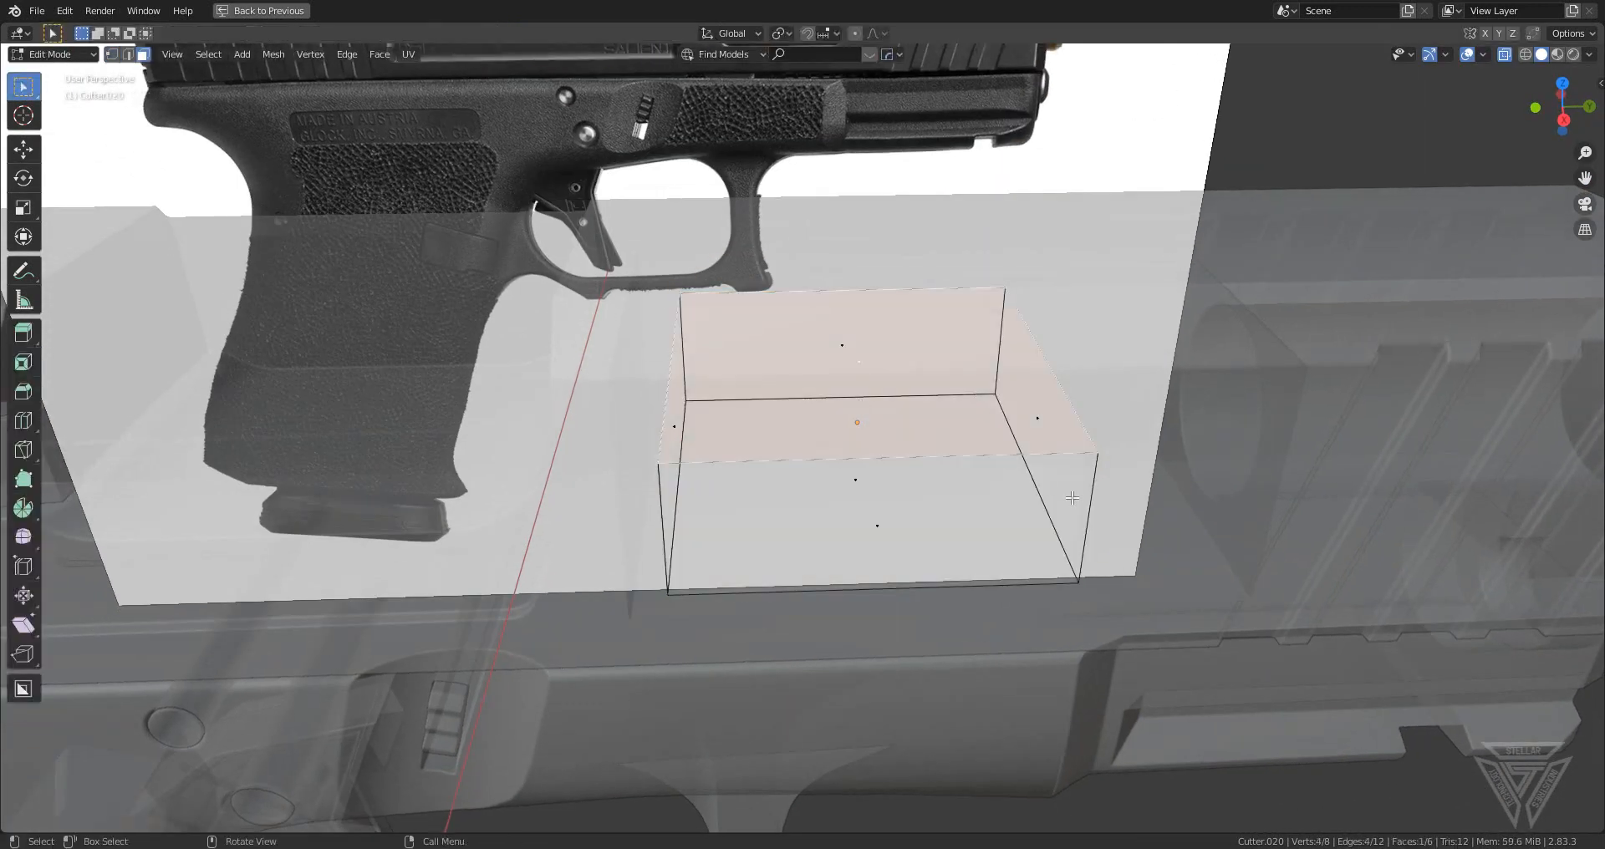
pyautogui.moveTo(857, 404); pyautogui.dragTo(869, 351, button='middle')
pyautogui.press('g')
pyautogui.press('y')
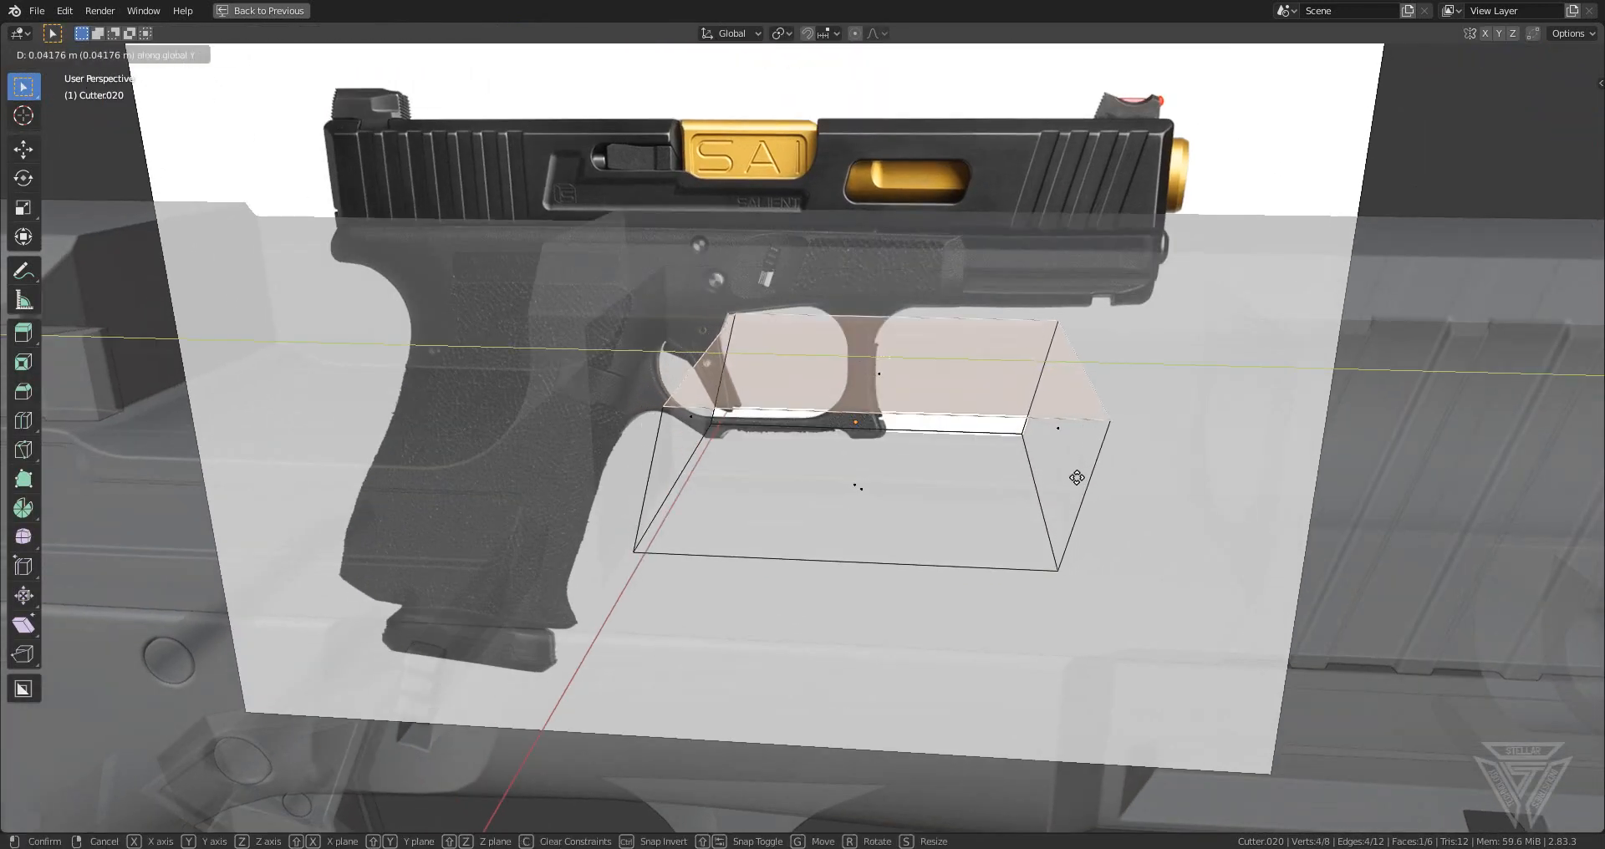
pyautogui.click(1086, 446)
# - Bevel the cutter's four corner edges running across the slide with 6 segments and a width of about 0.036 m
pyautogui.click(1091, 356)
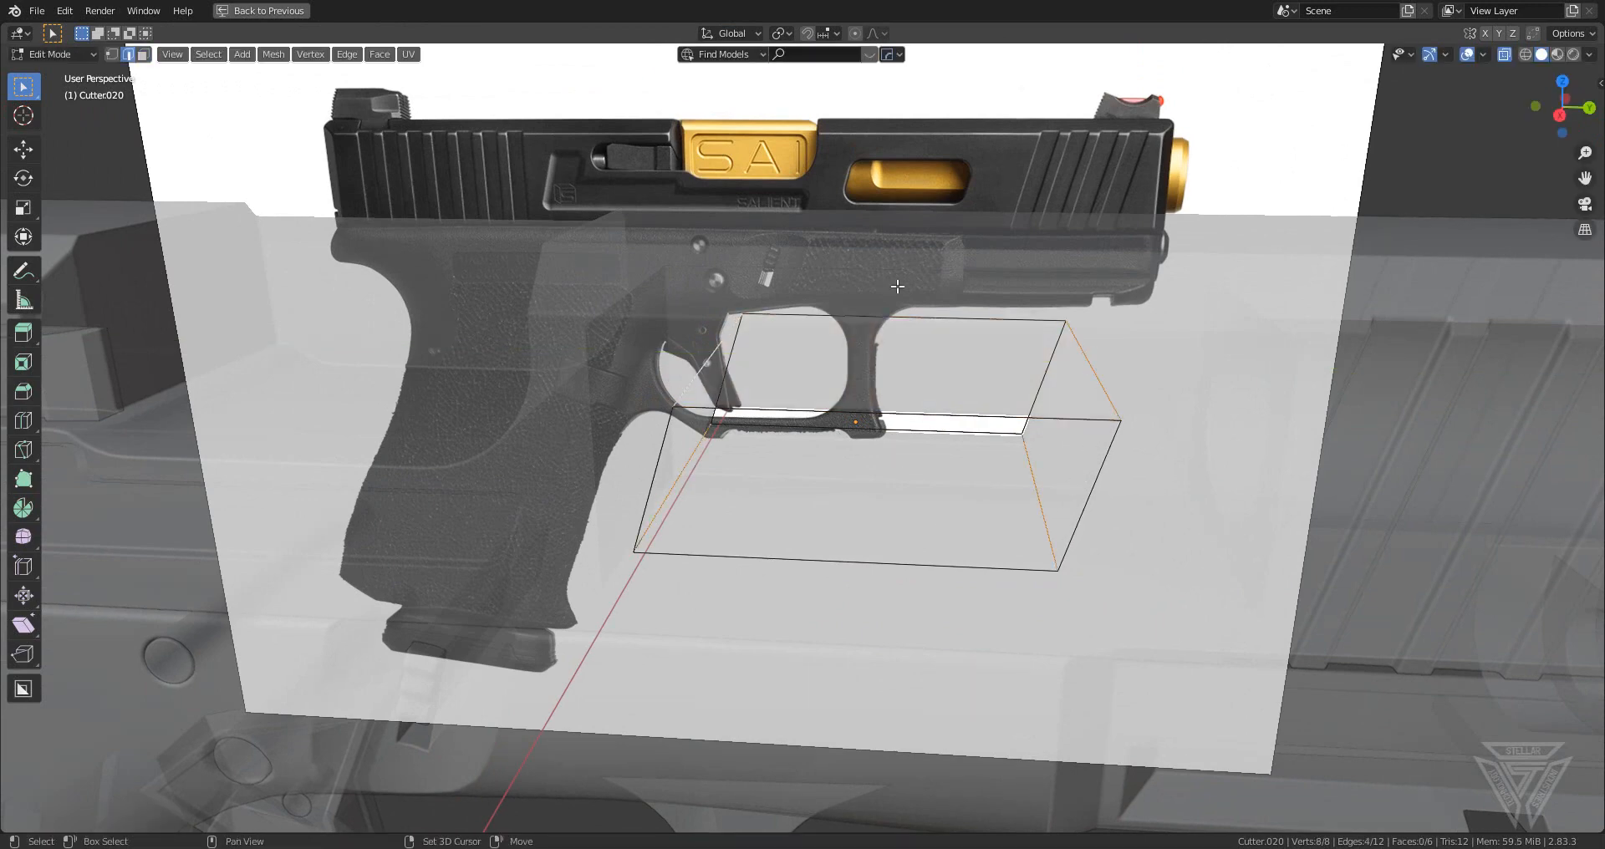
pyautogui.click(1554, 119)
pyautogui.scroll(3, 1203, 393)
pyautogui.keyDown('shift'); pyautogui.moveTo(1097, 489); pyautogui.dragTo(1008, 483, button='middle'); pyautogui.keyUp('shift')
pyautogui.hotkey('ctrl', 'b')
pyautogui.scroll(2, 1474, 533)
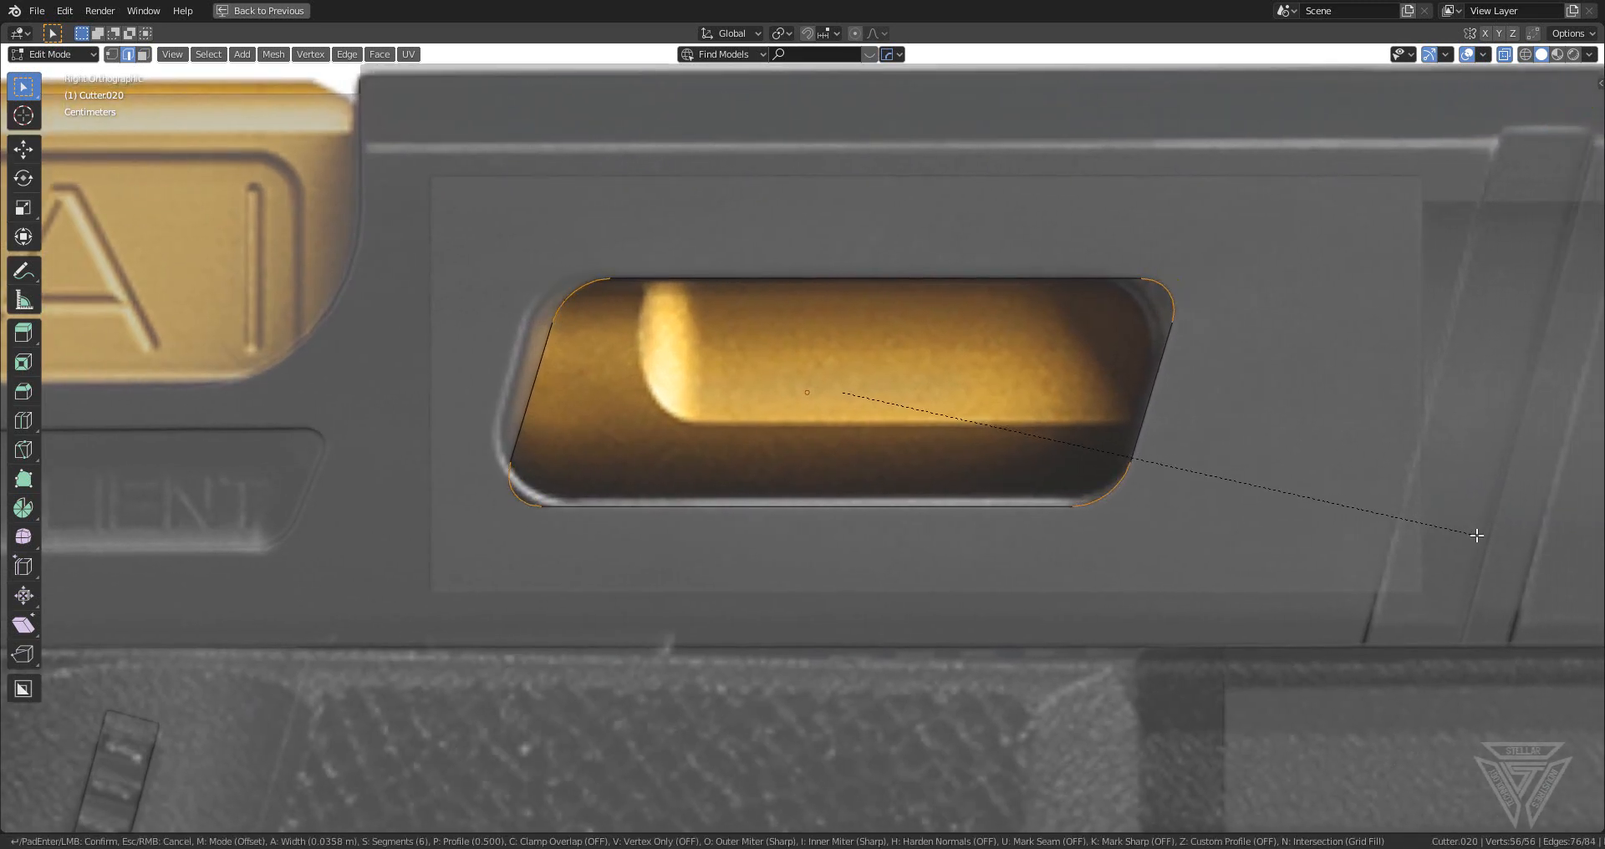
pyautogui.click(1476, 535)
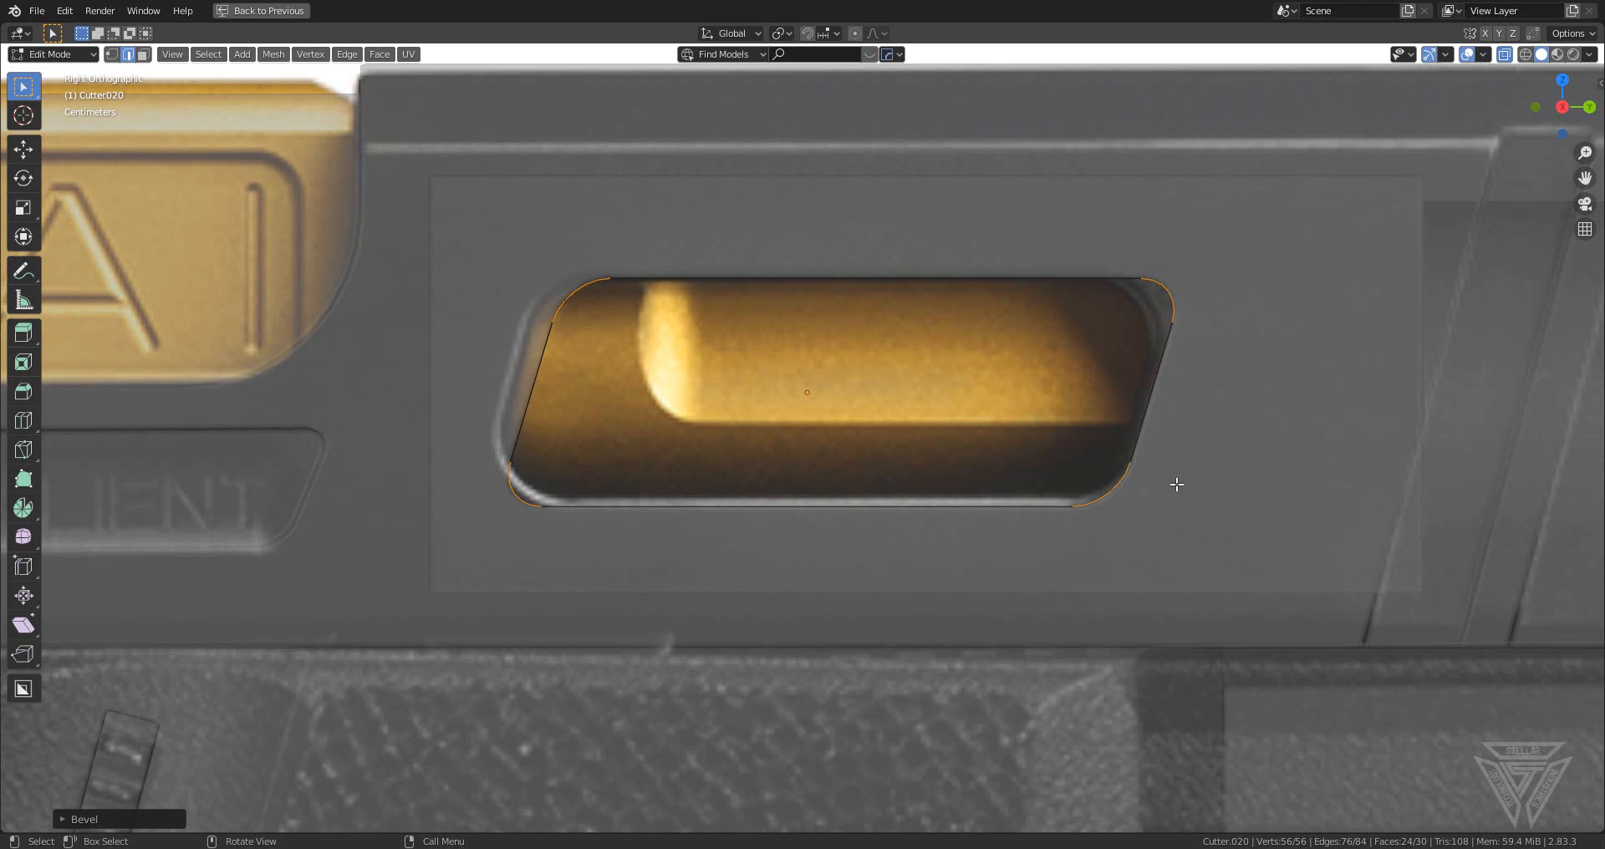
# - Scale the rounded cutter profile along Y and shift it rearward to match the reference window, then leave Edit Mode
pyautogui.press('s')
pyautogui.press('y')
pyautogui.click(1185, 484)
pyautogui.press('g')
pyautogui.press('y')
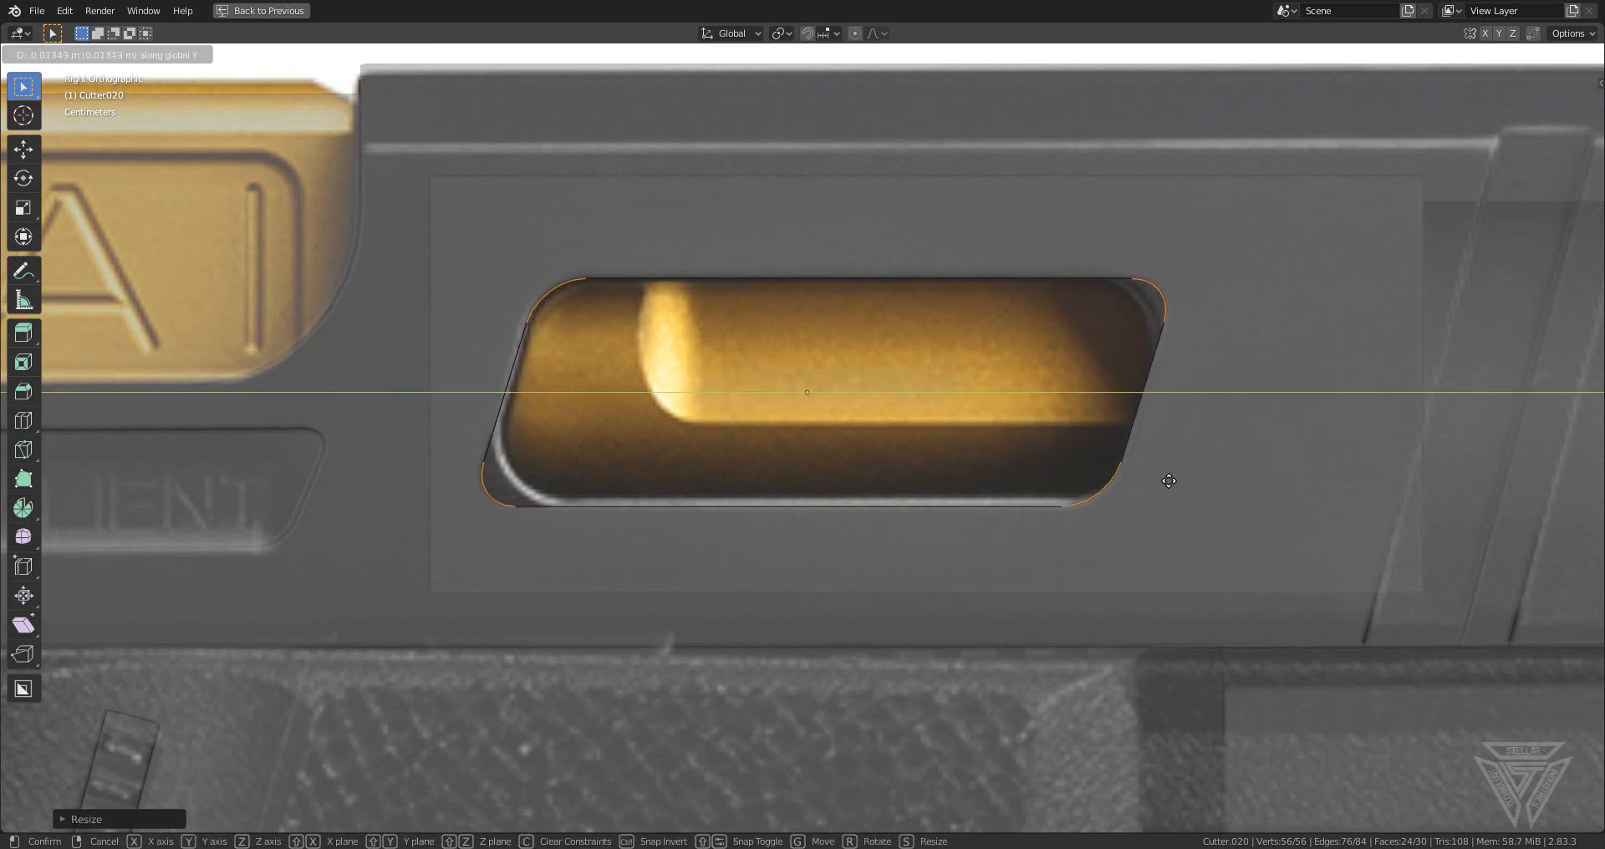
pyautogui.click(1168, 481)
pyautogui.scroll(-12, 1168, 480)
pyautogui.press('Tab')
# - Turn off X-ray, view the slide's new window up close and hide its cutter
pyautogui.moveTo(912, 475); pyautogui.dragTo(973, 532, button='middle')
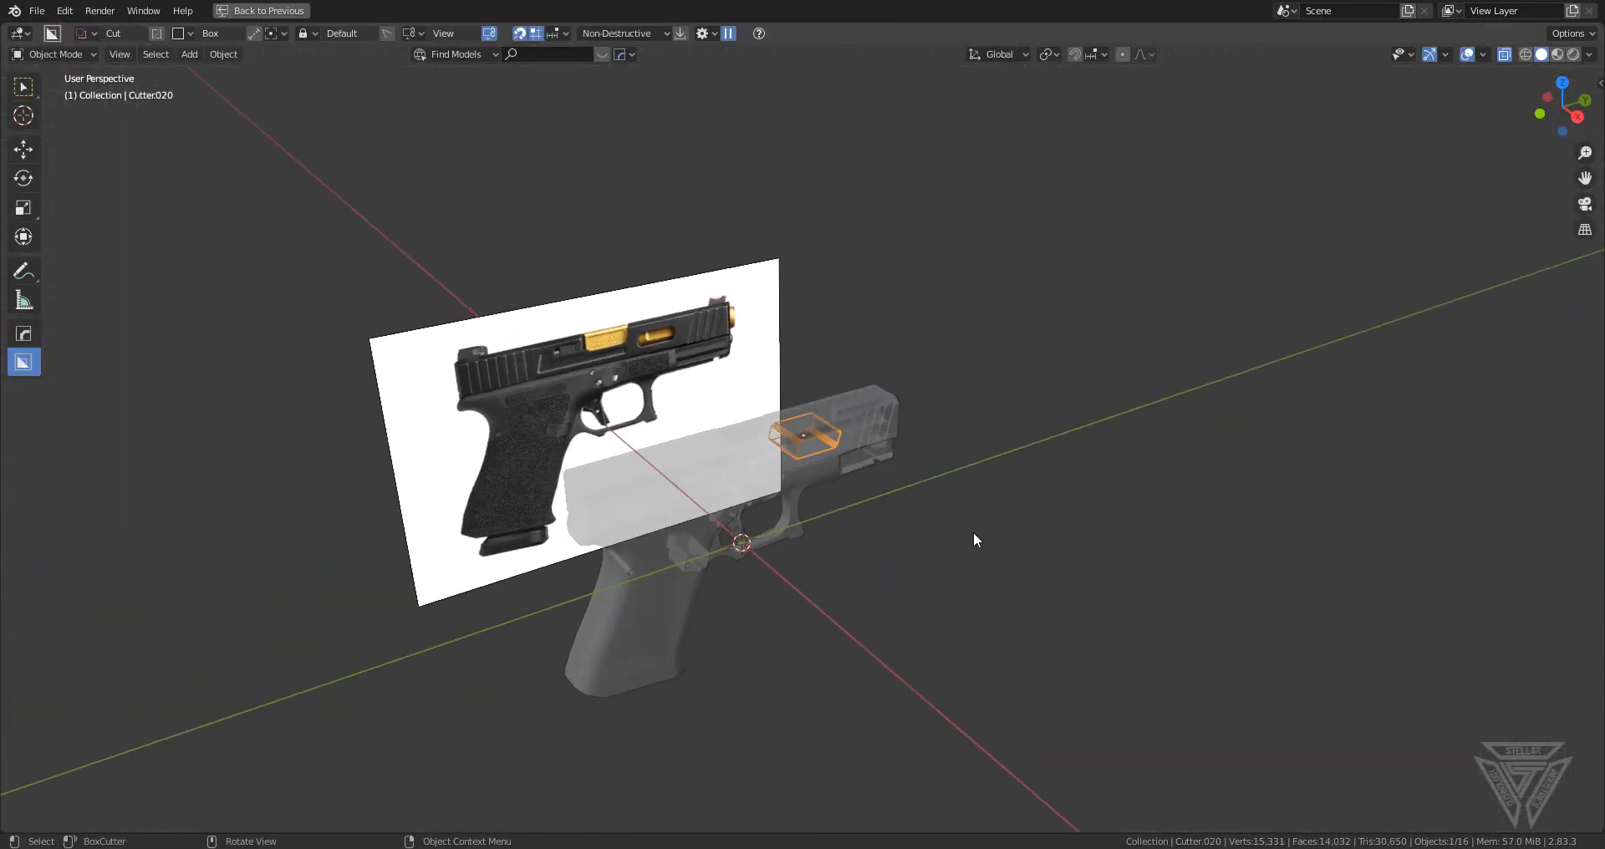
pyautogui.scroll(4, 973, 531)
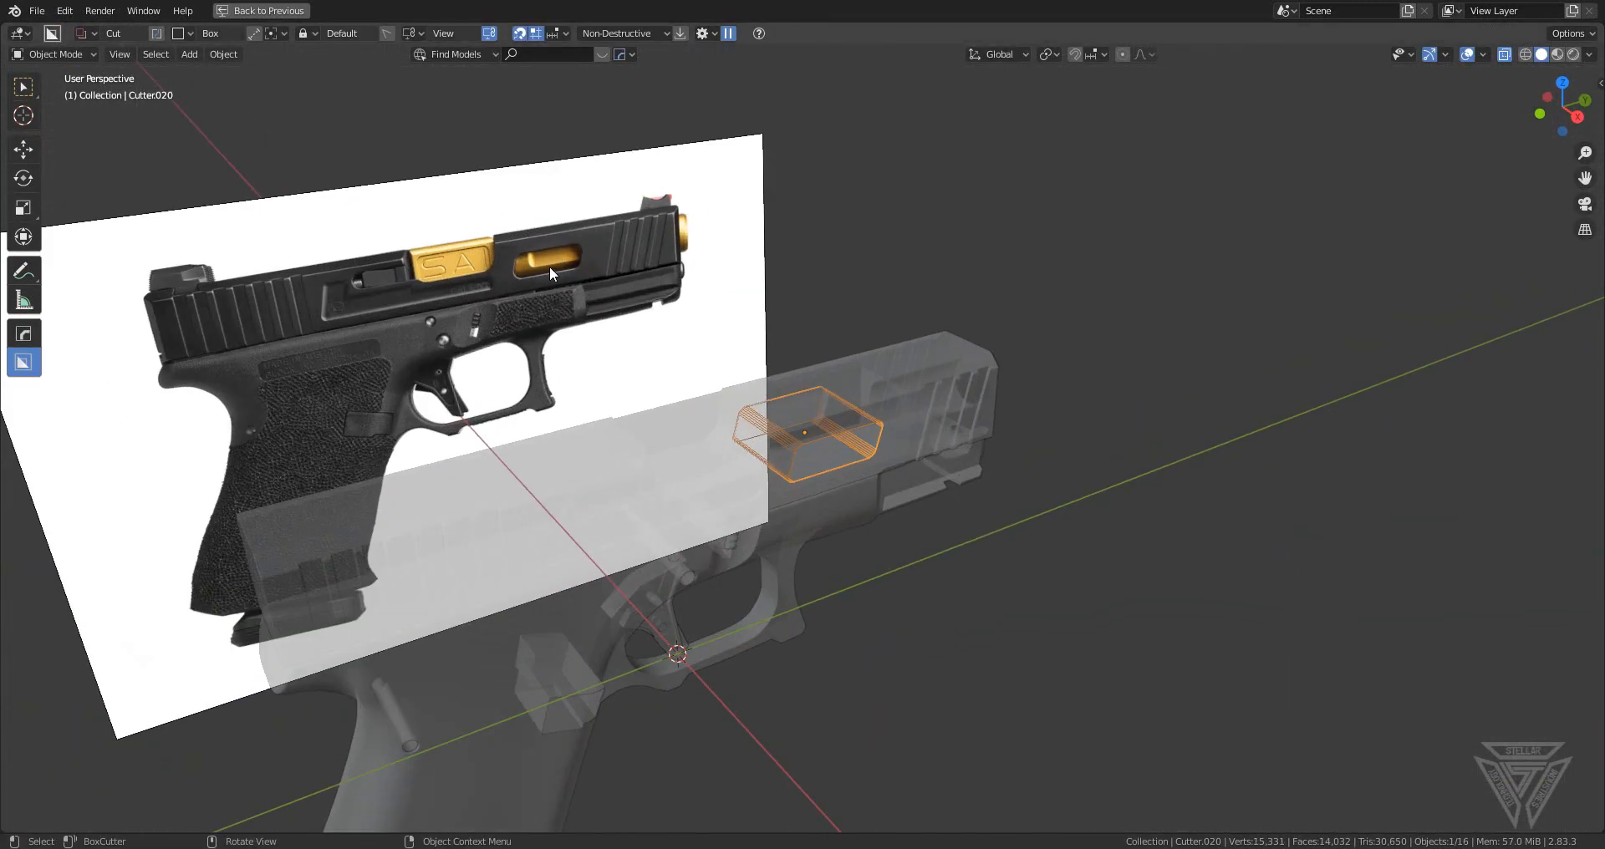
pyautogui.scroll(5, 738, 483)
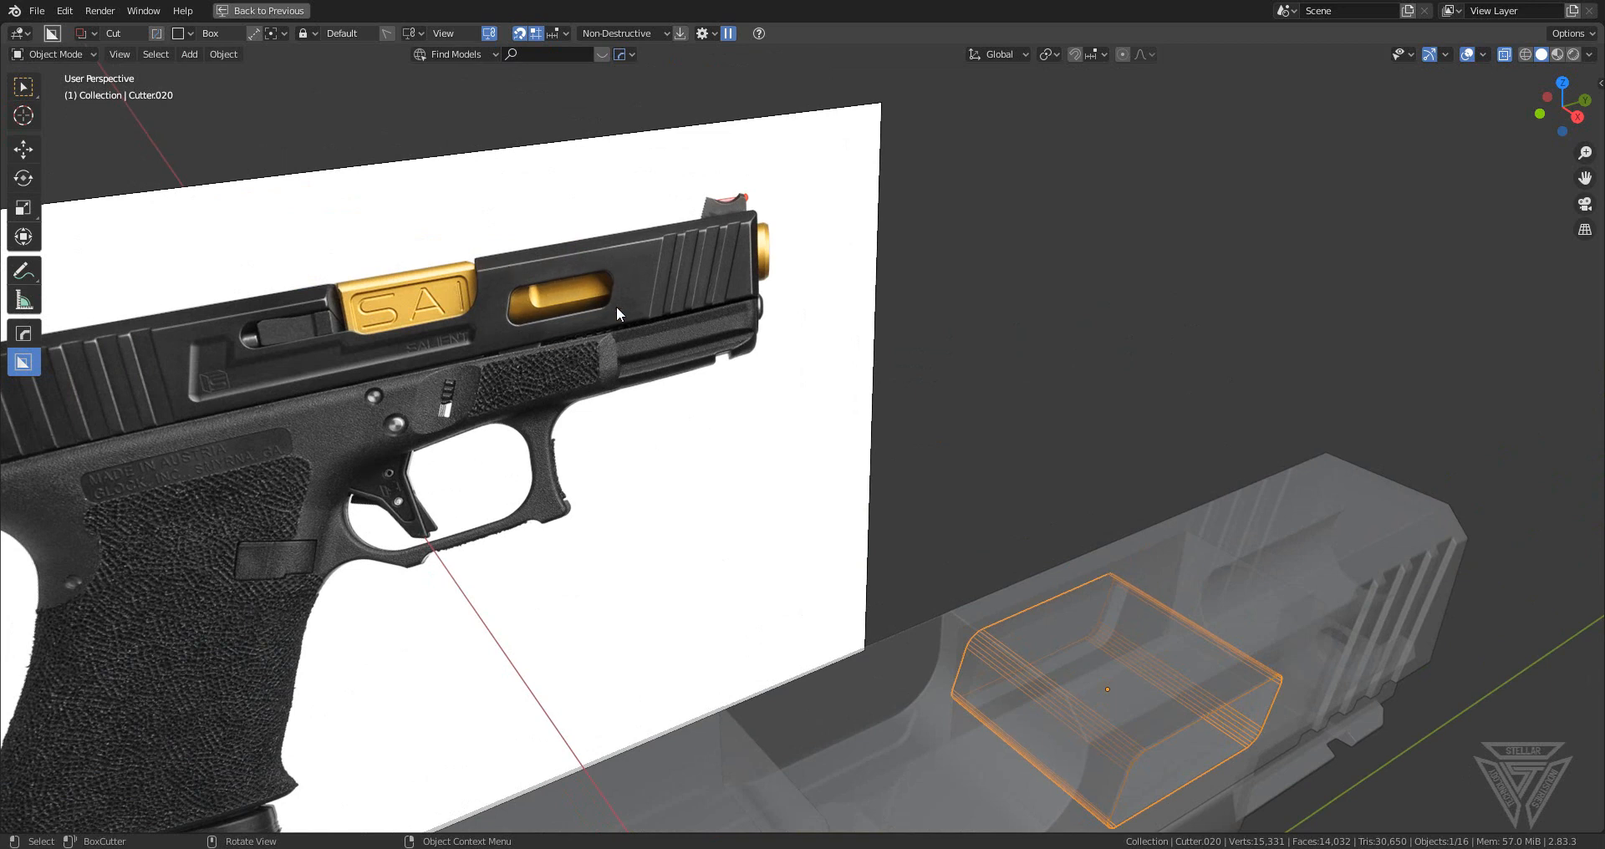
pyautogui.click(1503, 54)
pyautogui.moveTo(1231, 504); pyautogui.dragTo(951, 542, button='middle')
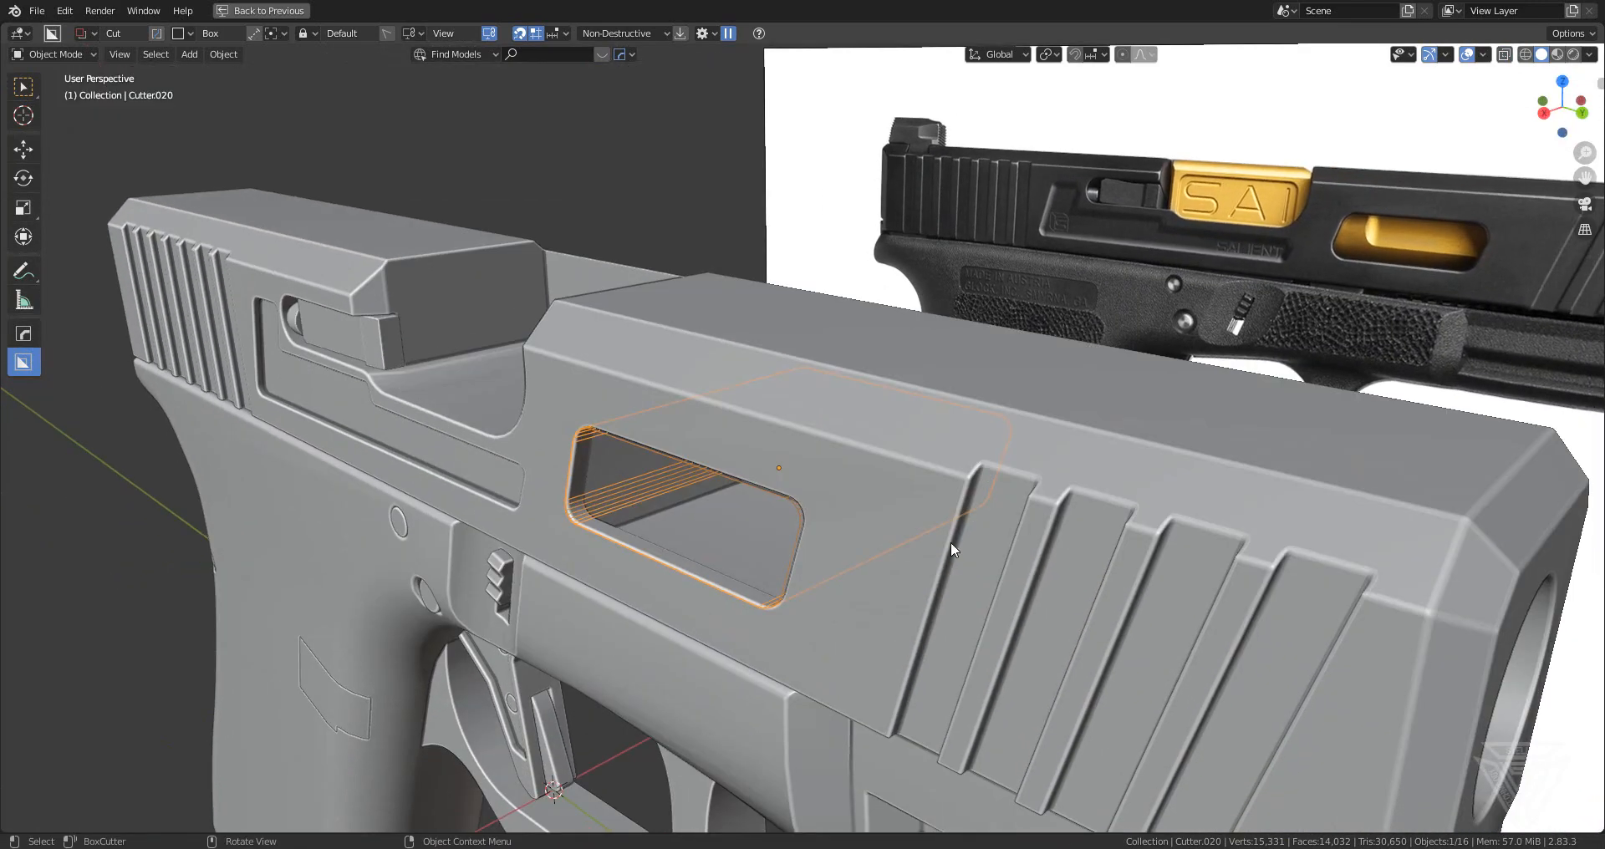
pyautogui.press('h')
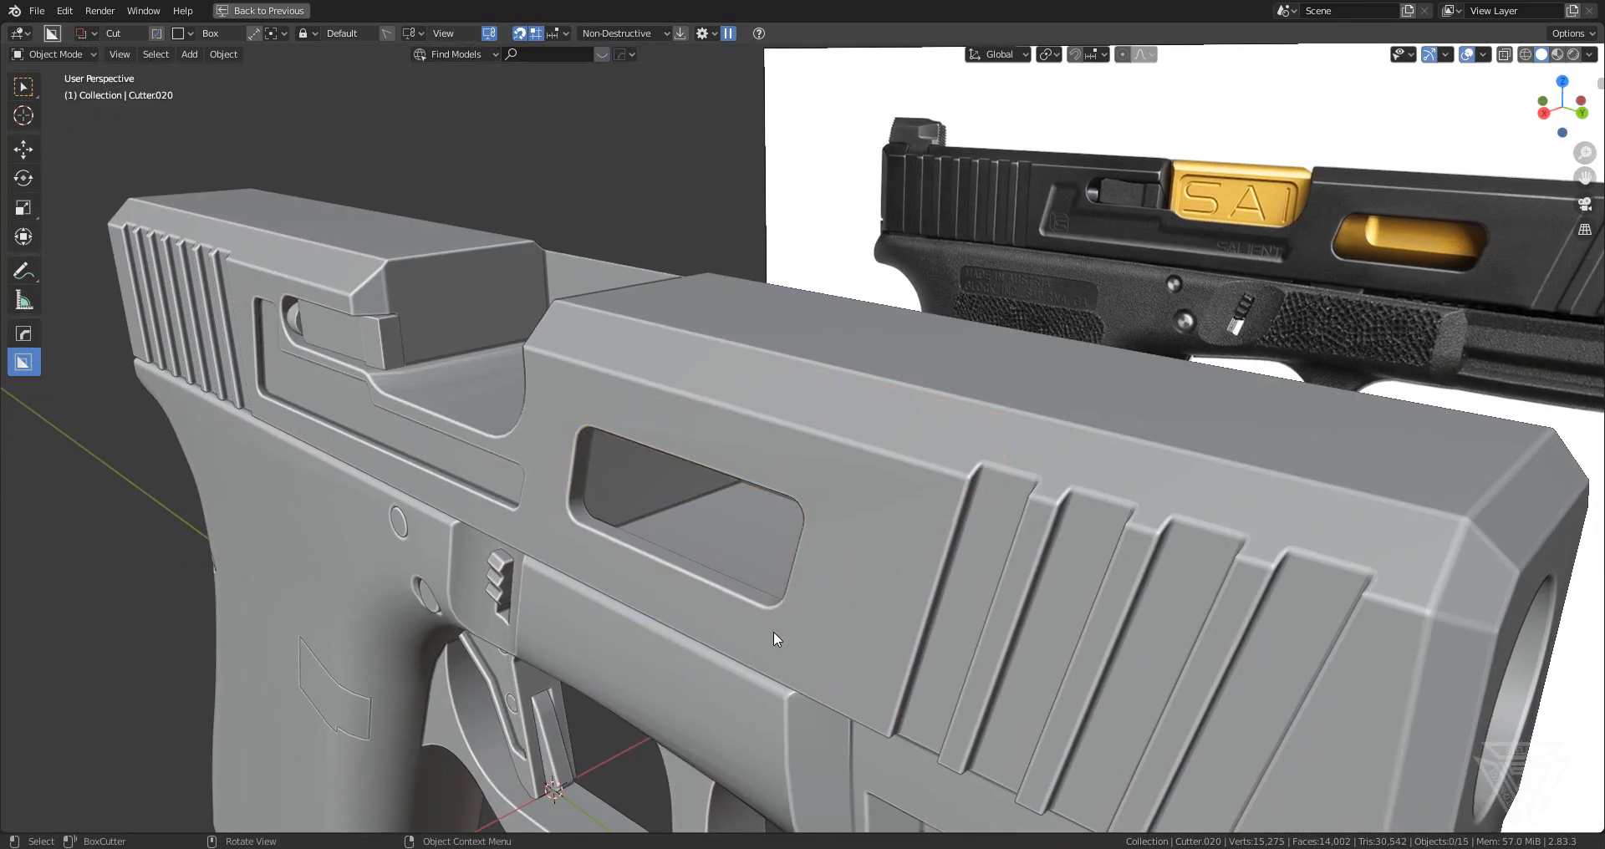
# - Select the slide and briefly examine its mesh around the window in Edit Mode
pyautogui.scroll(1, 773, 630)
pyautogui.click(738, 550)
pyautogui.press('Tab')
pyautogui.press('Tab')
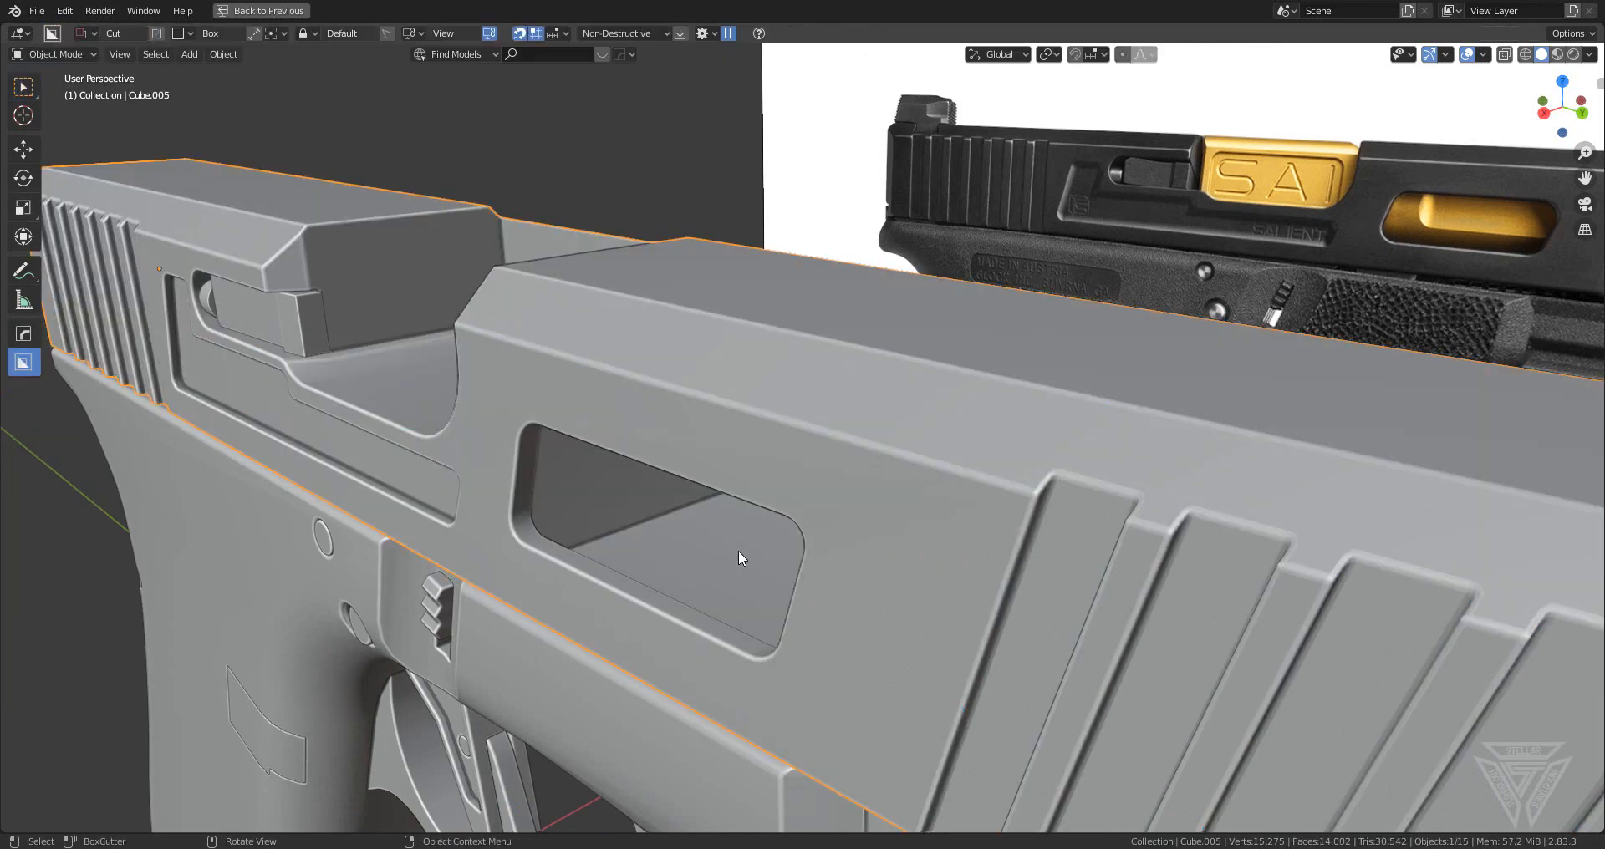
pyautogui.scroll(4, 775, 575)
pyautogui.press('Tab')
pyautogui.press('Tab')
pyautogui.scroll(-4, 791, 587)
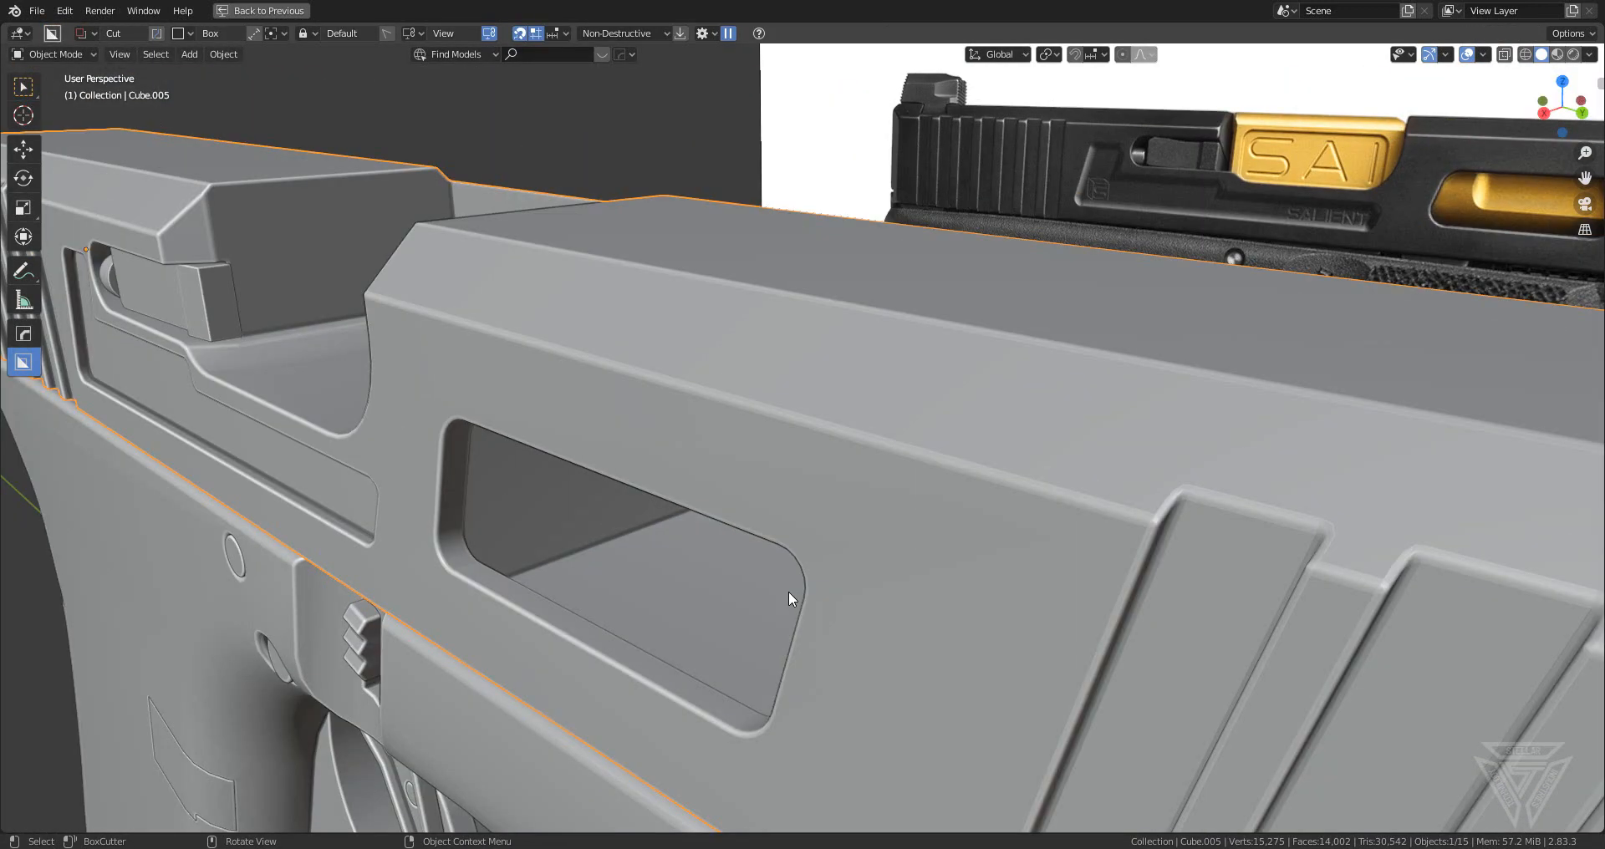
pyautogui.keyDown('shift'); pyautogui.moveTo(789, 590); pyautogui.dragTo(924, 563, button='middle'); pyautogui.keyUp('shift')
pyautogui.click(926, 534)
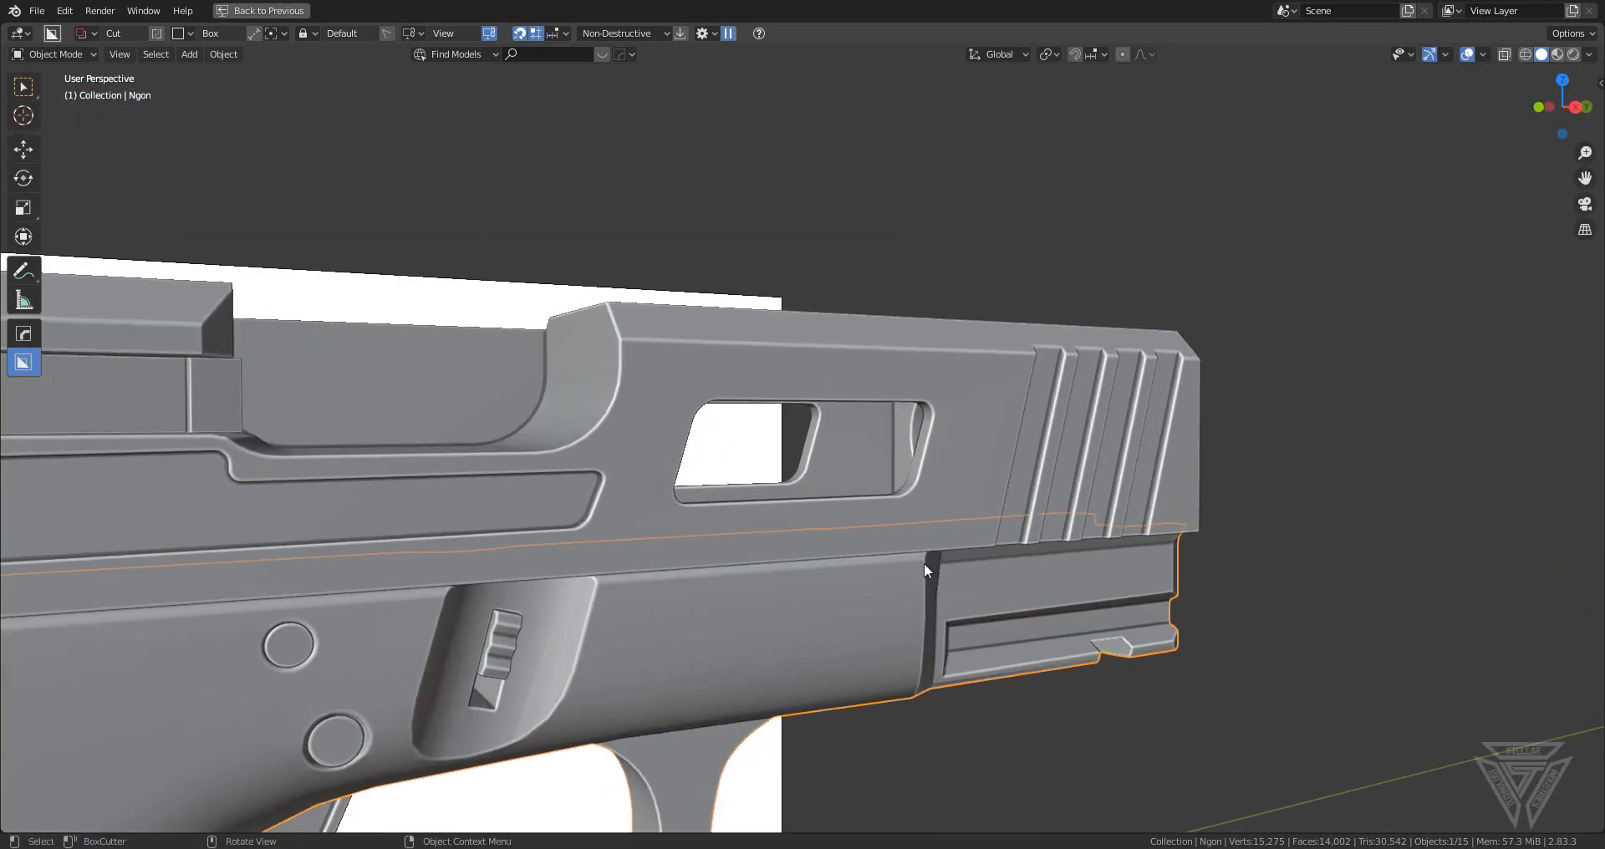
# - Restore the full layout and unhide the slide's hollowing cutter Cube.008 in the Cutters collection
pyautogui.hotkey('ctrl', 'space')
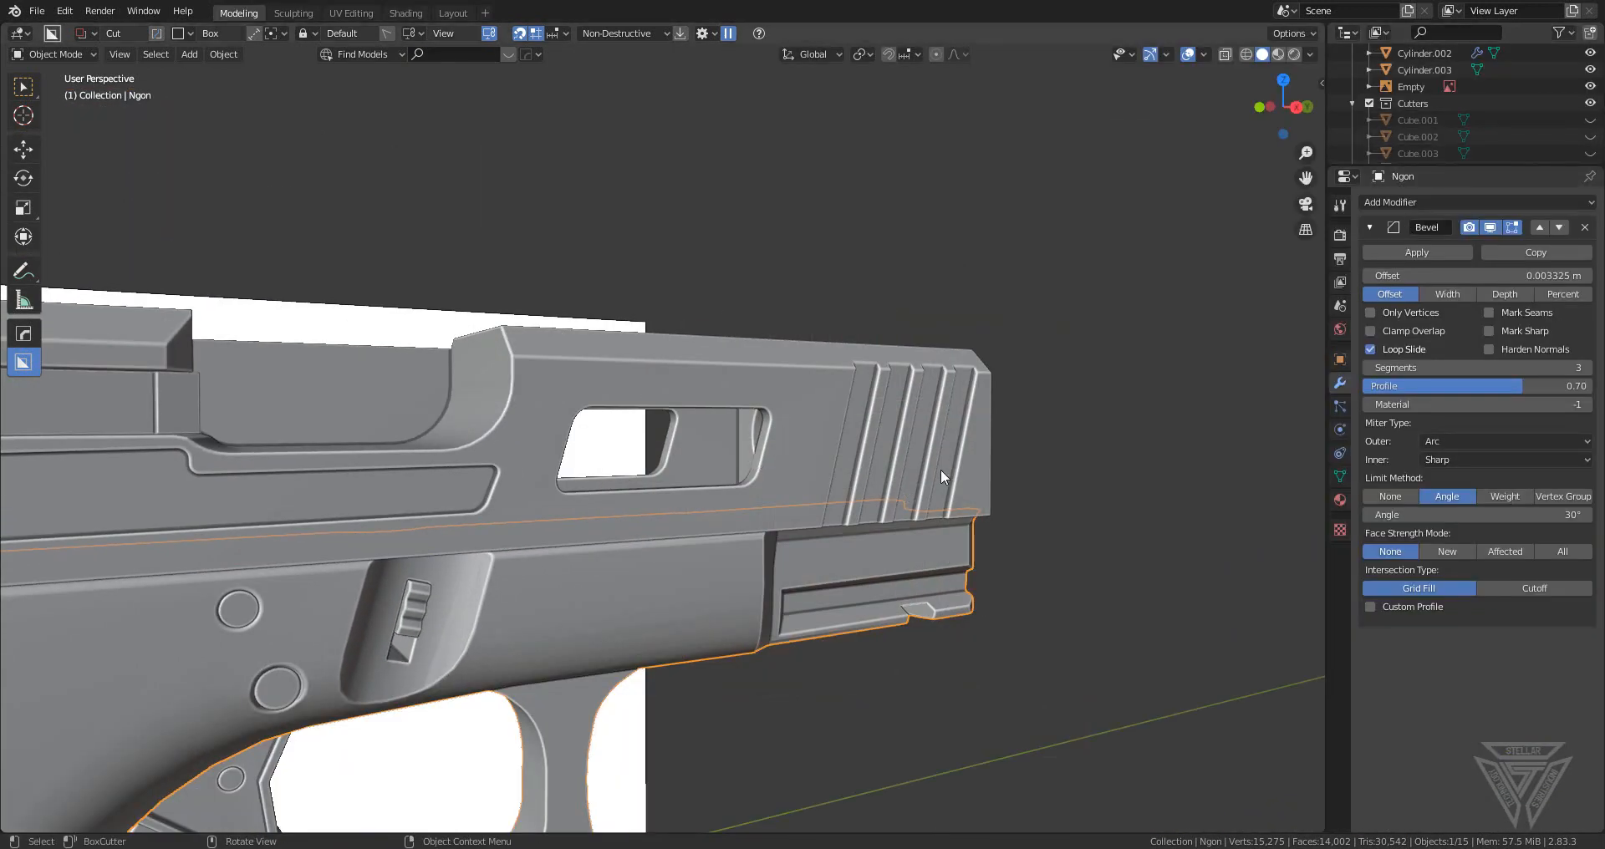
pyautogui.scroll(-5, 1506, 125)
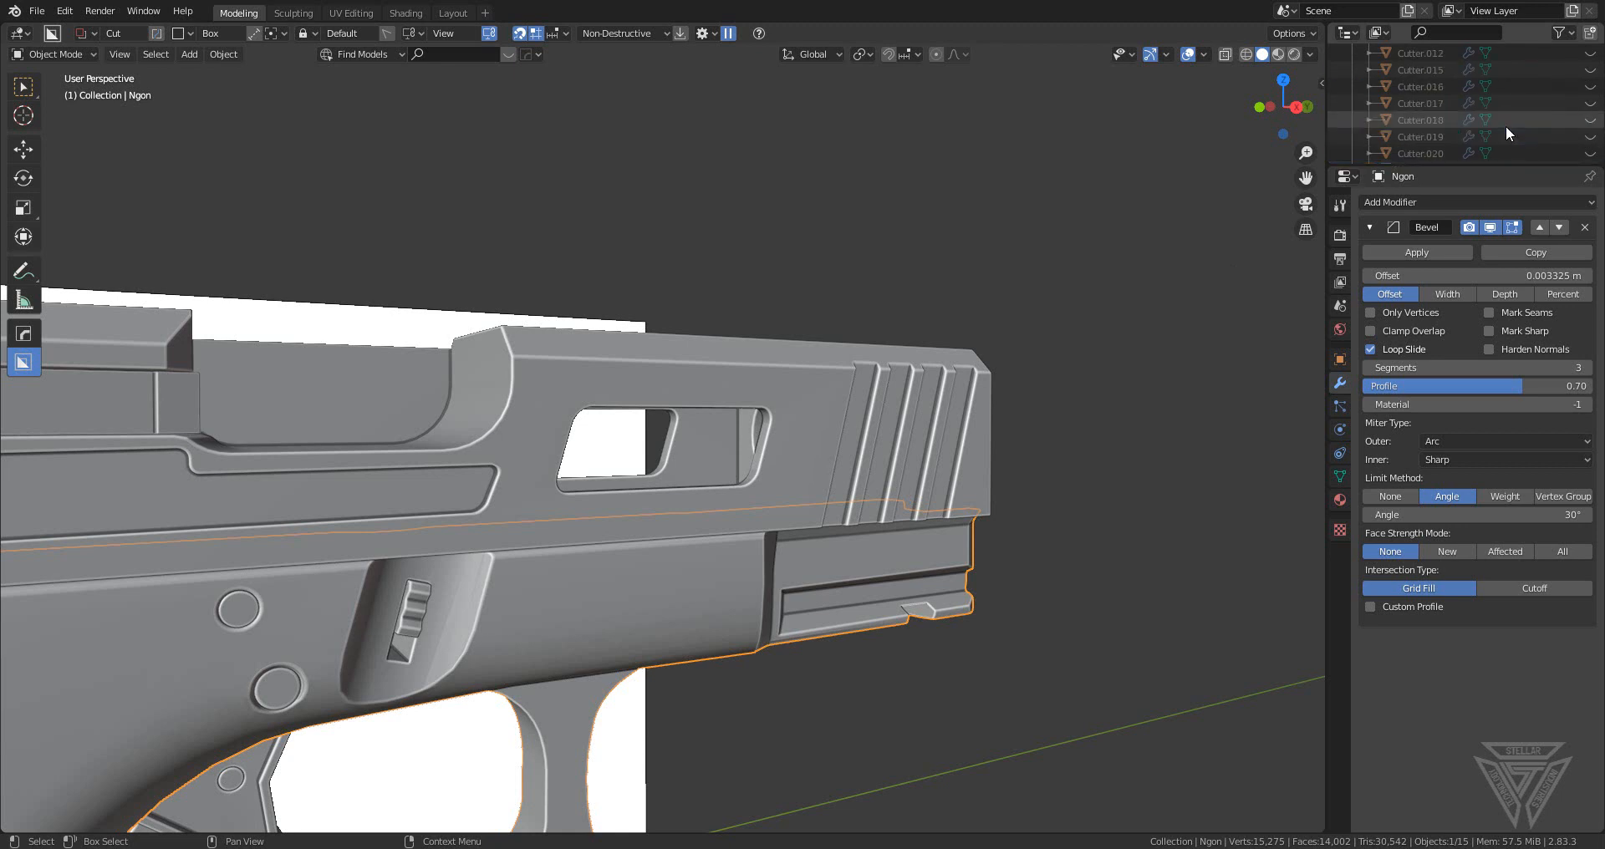
pyautogui.scroll(4, 1506, 127)
pyautogui.click(882, 399)
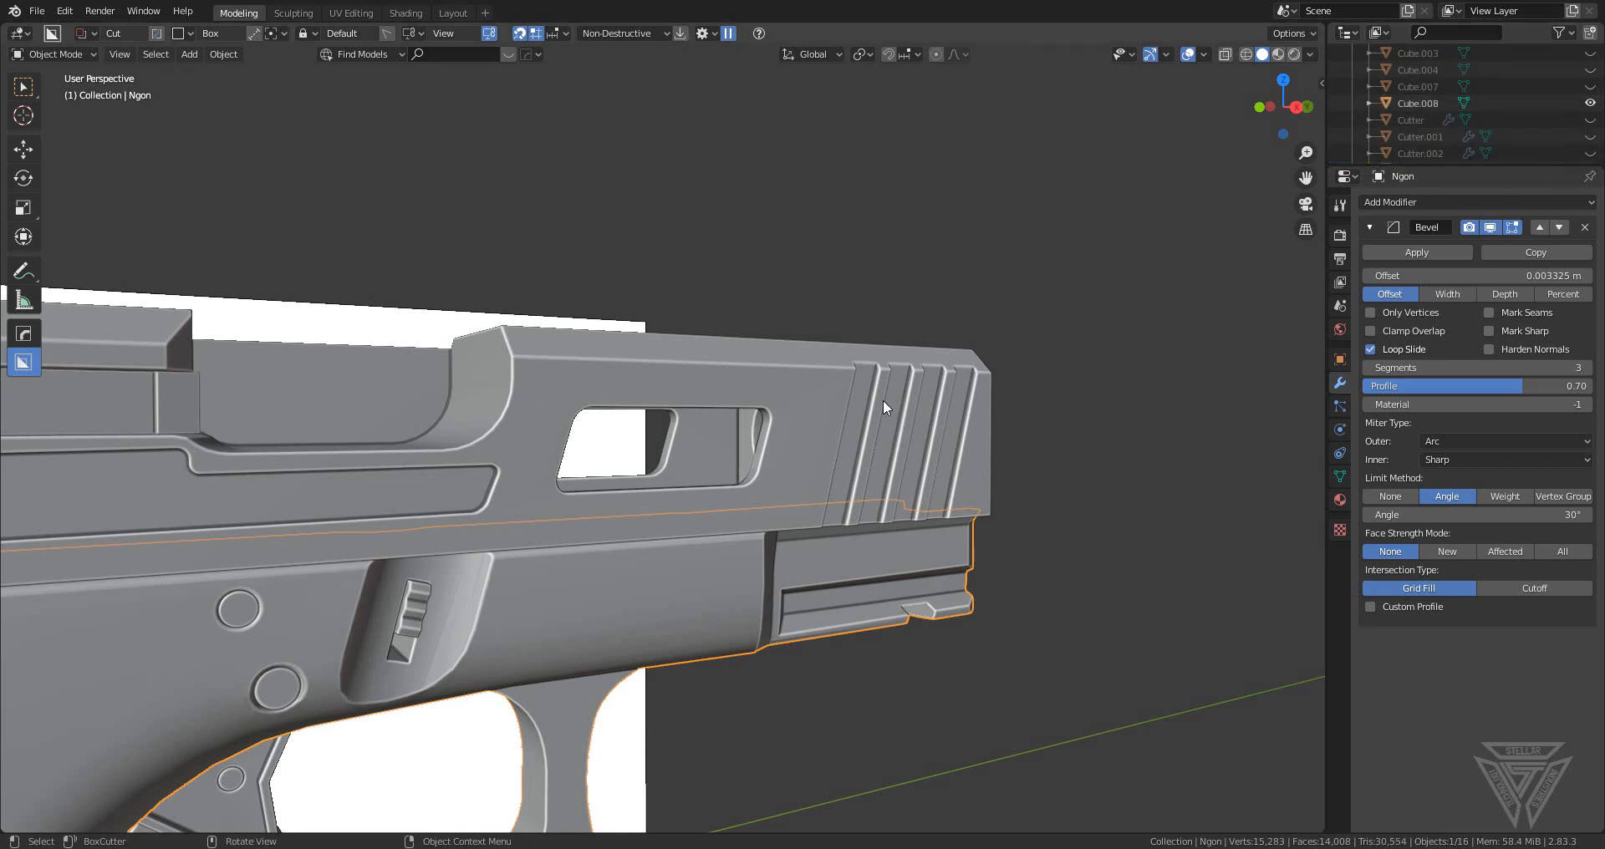
# - Scale the box cutter that hollows the slide along X to adjust the thickness of the slide's side walls
pyautogui.scroll(5, 853, 439)
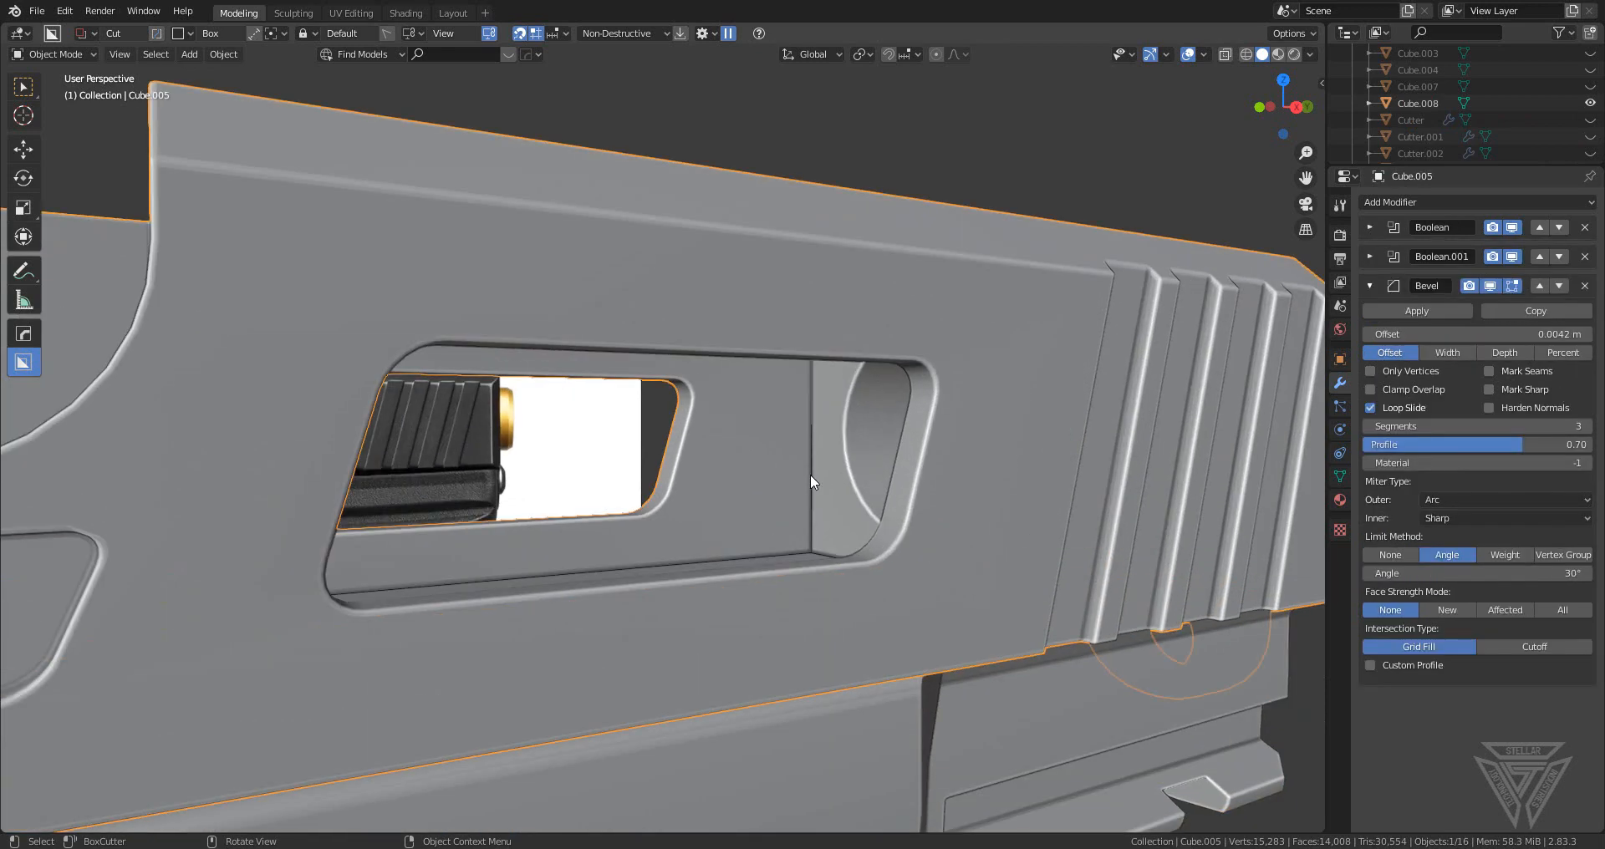
pyautogui.click(810, 474)
pyautogui.scroll(-3, 836, 488)
pyautogui.moveTo(861, 491); pyautogui.dragTo(550, 463, button='middle')
pyautogui.press('s')
pyautogui.press('x')
pyautogui.click(959, 500)
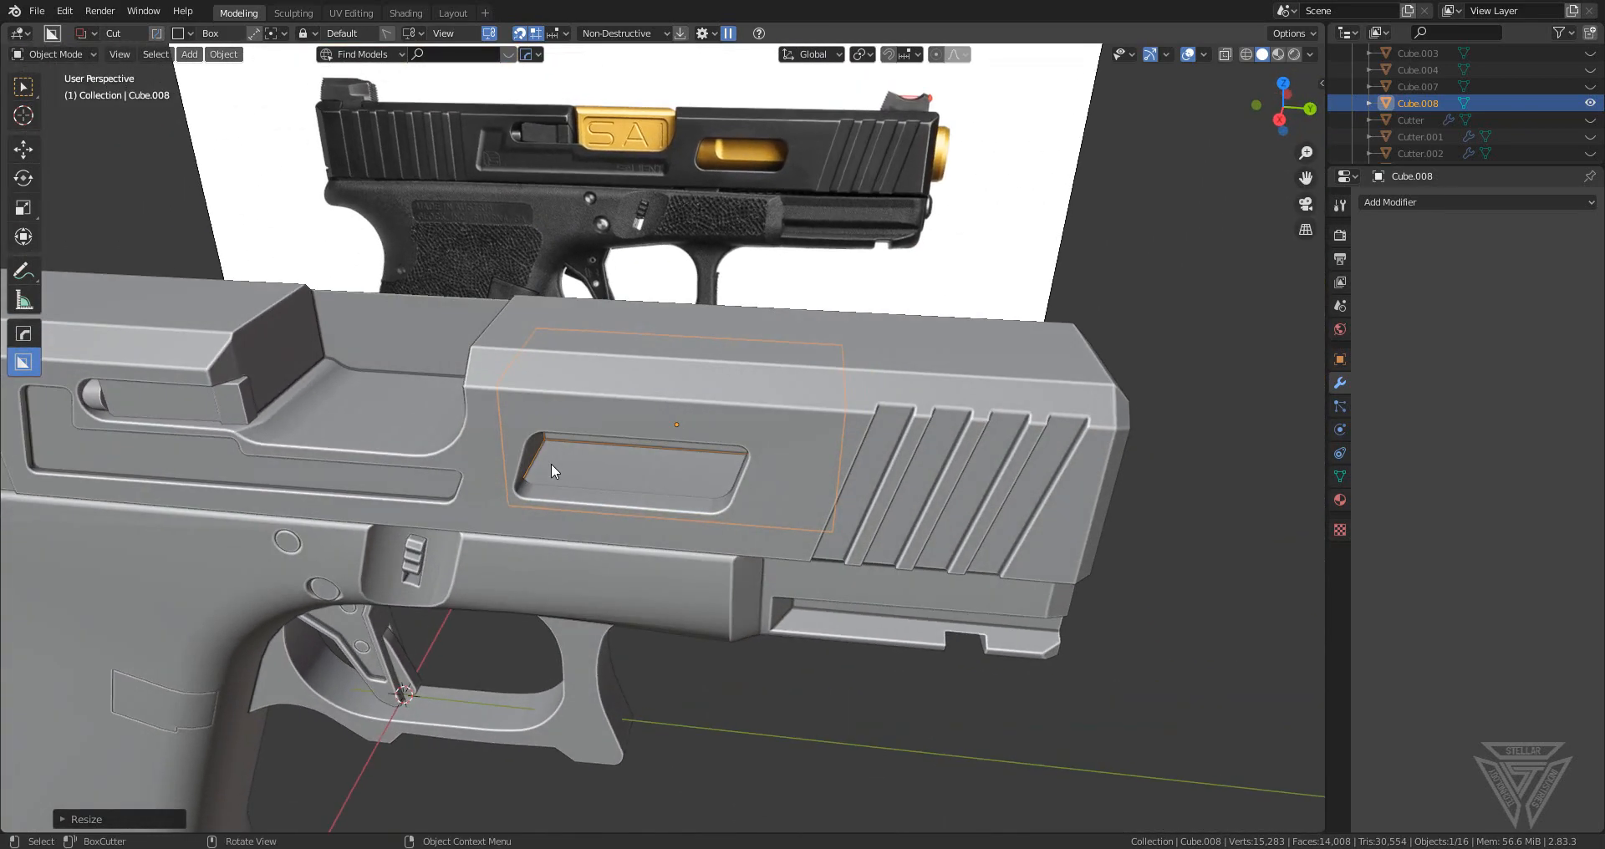
# - Select the slide and apply its boolean cuts with the HardOps Csharp operation, keeping the bevel
pyautogui.click(774, 364)
pyautogui.press('q')
pyautogui.click(774, 362)
# - Add a mesh cylinder for the barrel and scale it down to roughly barrel thickness
pyautogui.moveTo(854, 463); pyautogui.dragTo(994, 483, button='middle')
pyautogui.scroll(-3, 1046, 469)
pyautogui.scroll(4, 690, 363)
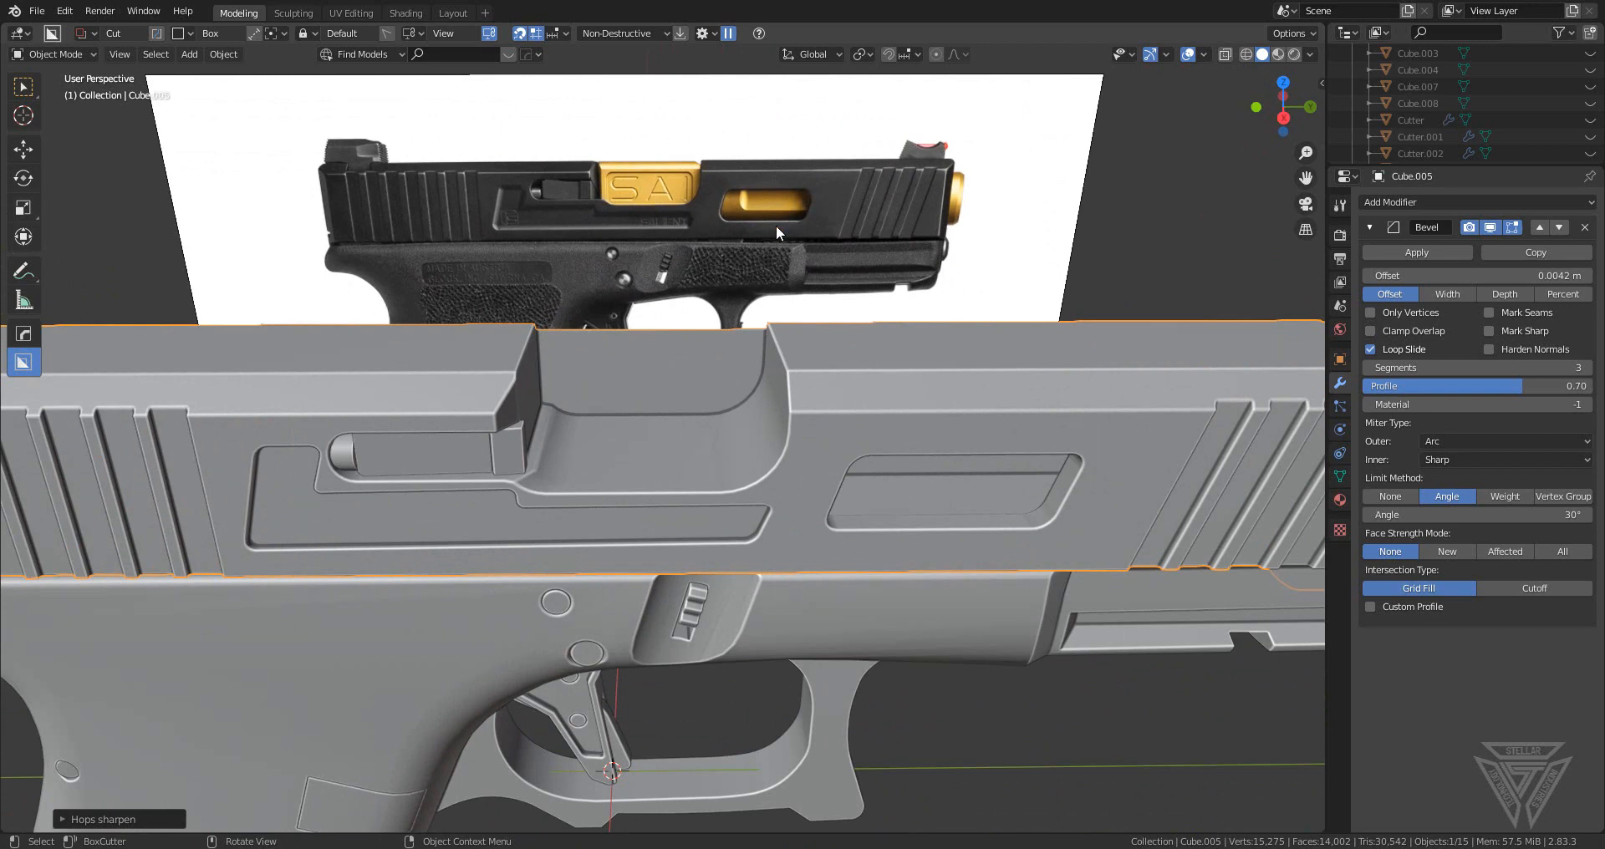
pyautogui.keyDown('shift'); pyautogui.moveTo(889, 348); pyautogui.dragTo(657, 346, button='middle'); pyautogui.keyUp('shift')
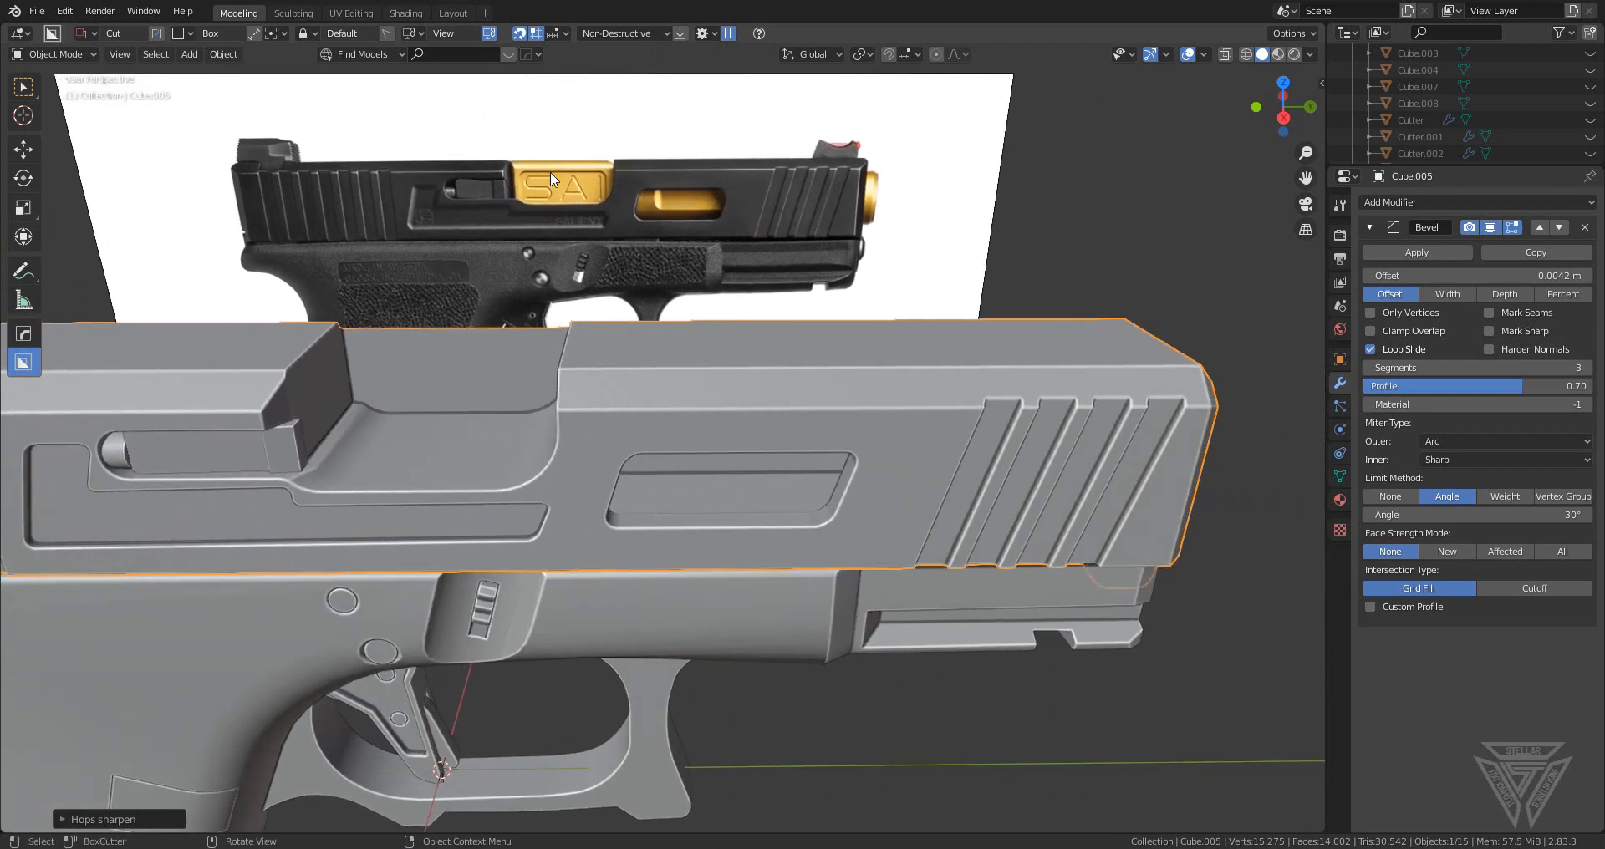
pyautogui.hotkey('shift', 'a')
pyautogui.moveTo(685, 379)
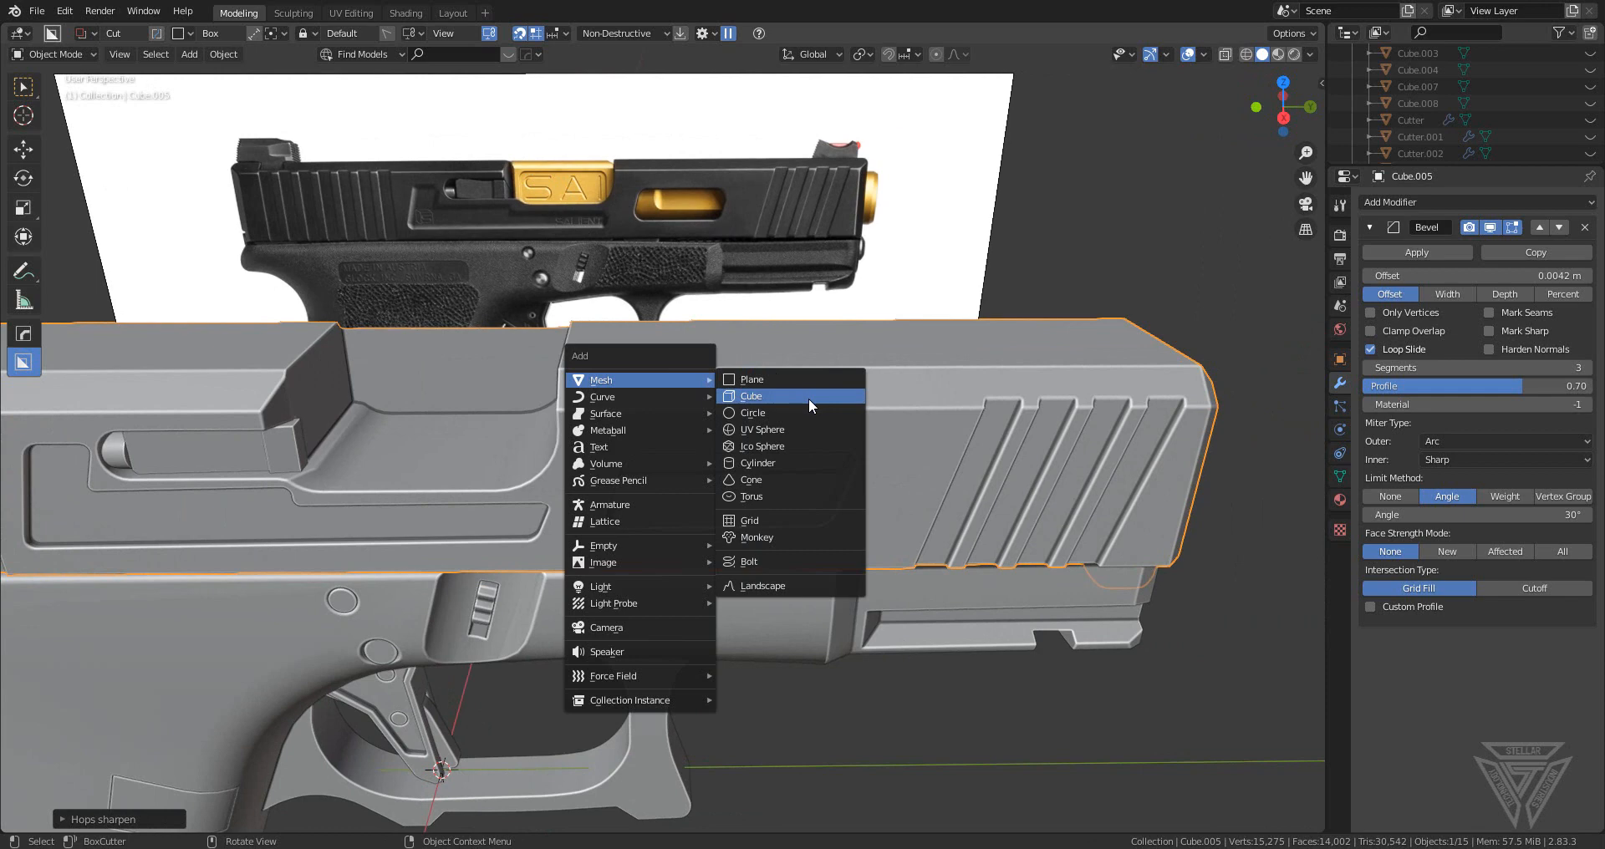
pyautogui.click(817, 465)
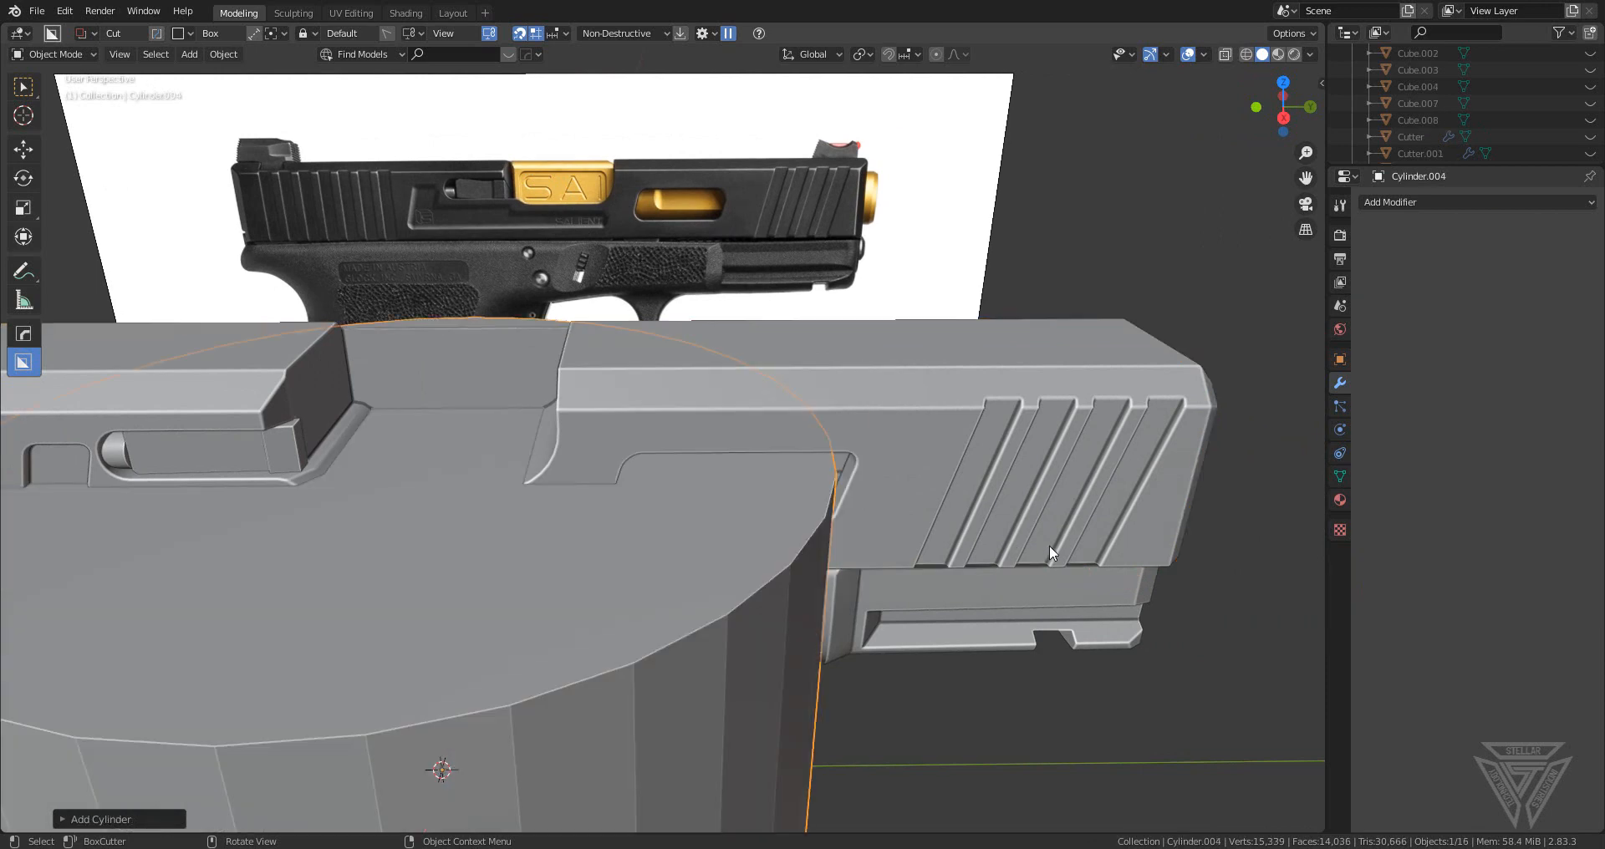
pyautogui.scroll(-3, 1050, 545)
pyautogui.press('s')
pyautogui.click(625, 613)
# - Raise the cylinder about 0.72 m, rotate it 90° about X and shift it forward along Y to the slide's window
pyautogui.press('g')
pyautogui.press('z')
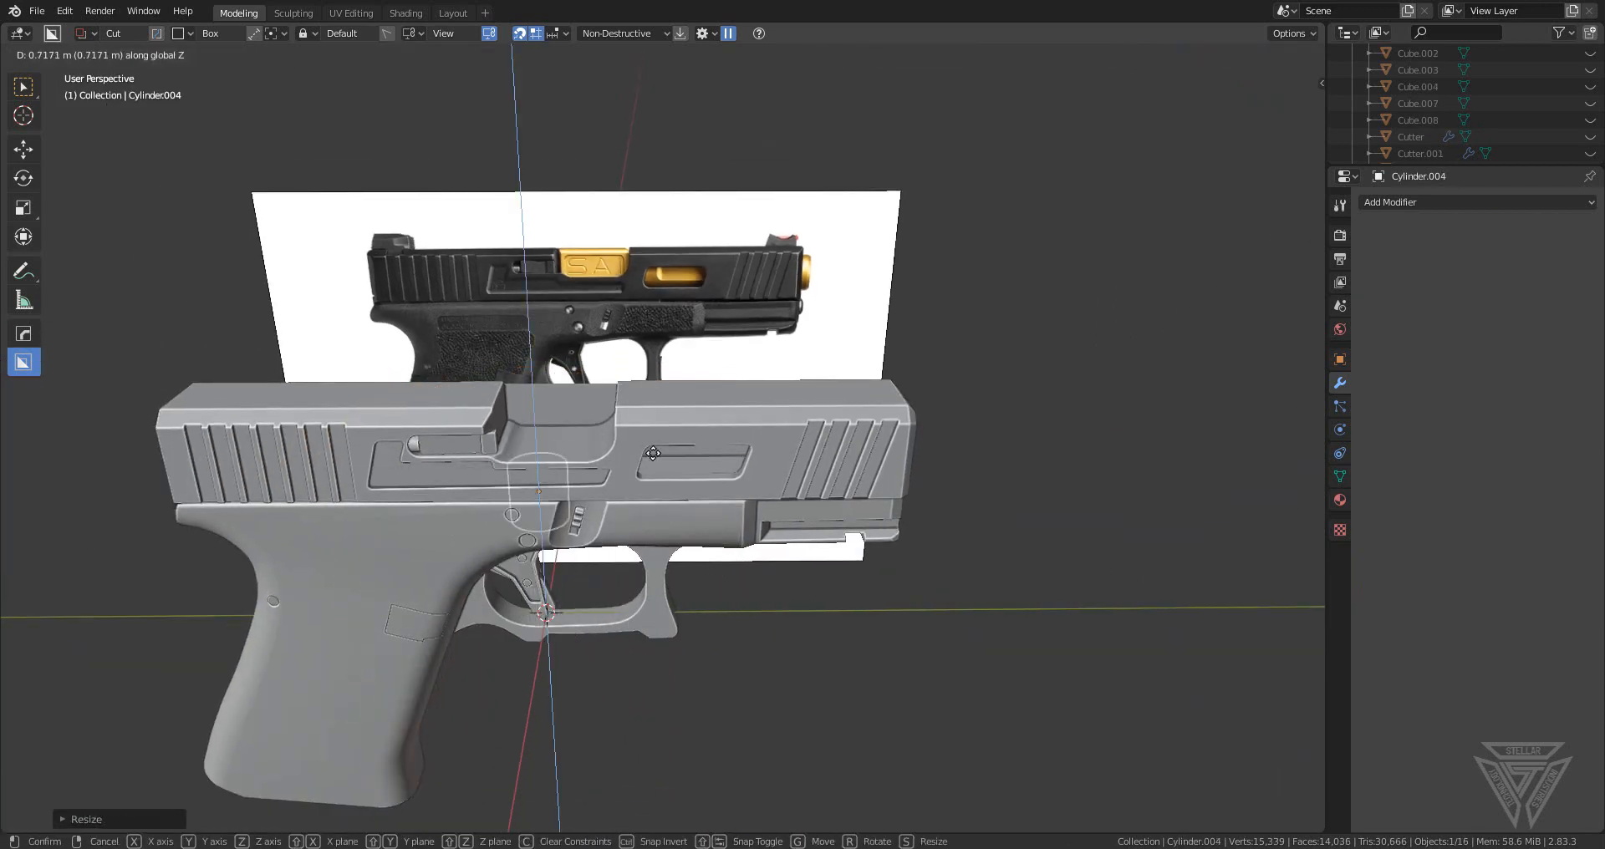
pyautogui.click(657, 449)
pyautogui.write('rx90')
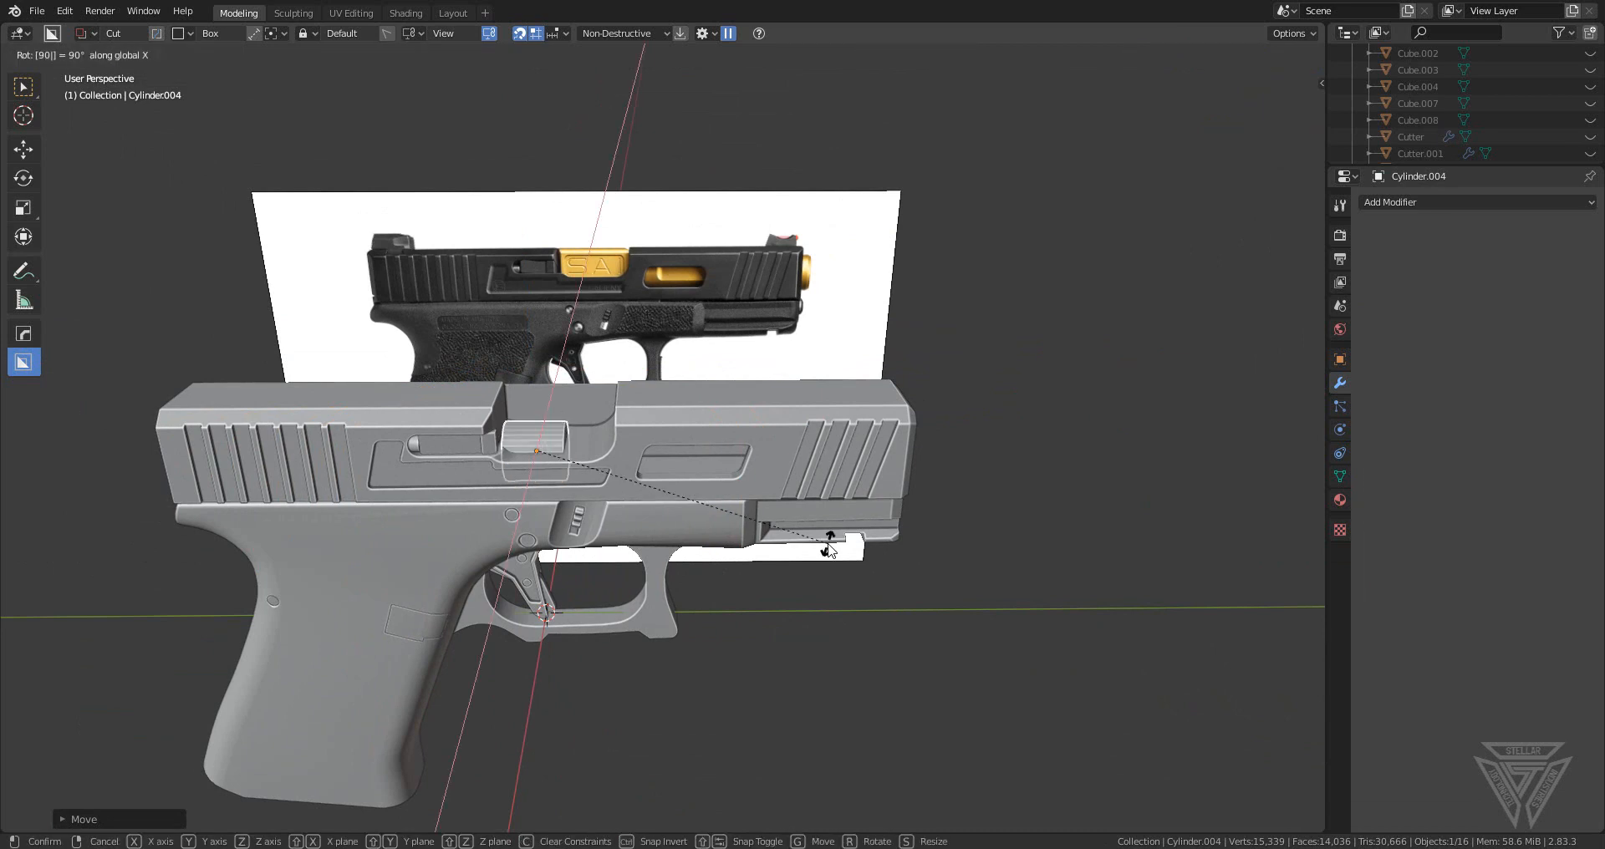
pyautogui.press('Return')
pyautogui.press('g')
pyautogui.press('y')
pyautogui.click(1036, 539)
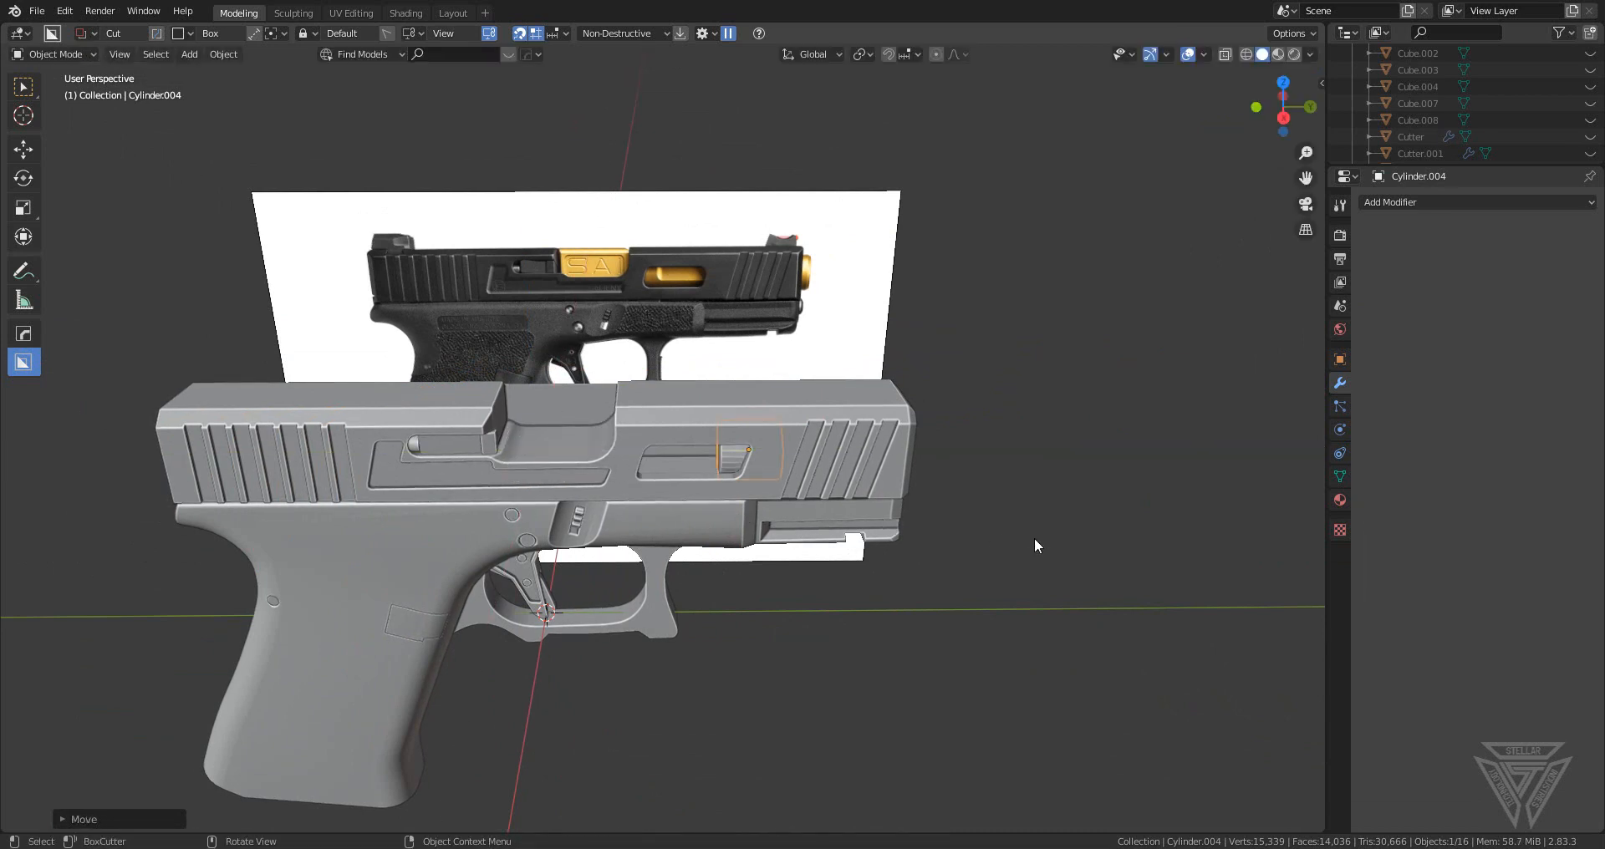
# - In the back orthographic view, scale the cylinder and raise it along Z so it fits the slide's round muzzle opening
pyautogui.moveTo(1034, 539); pyautogui.dragTo(819, 493, button='middle')
pyautogui.click(1276, 107)
pyautogui.scroll(5, 981, 312)
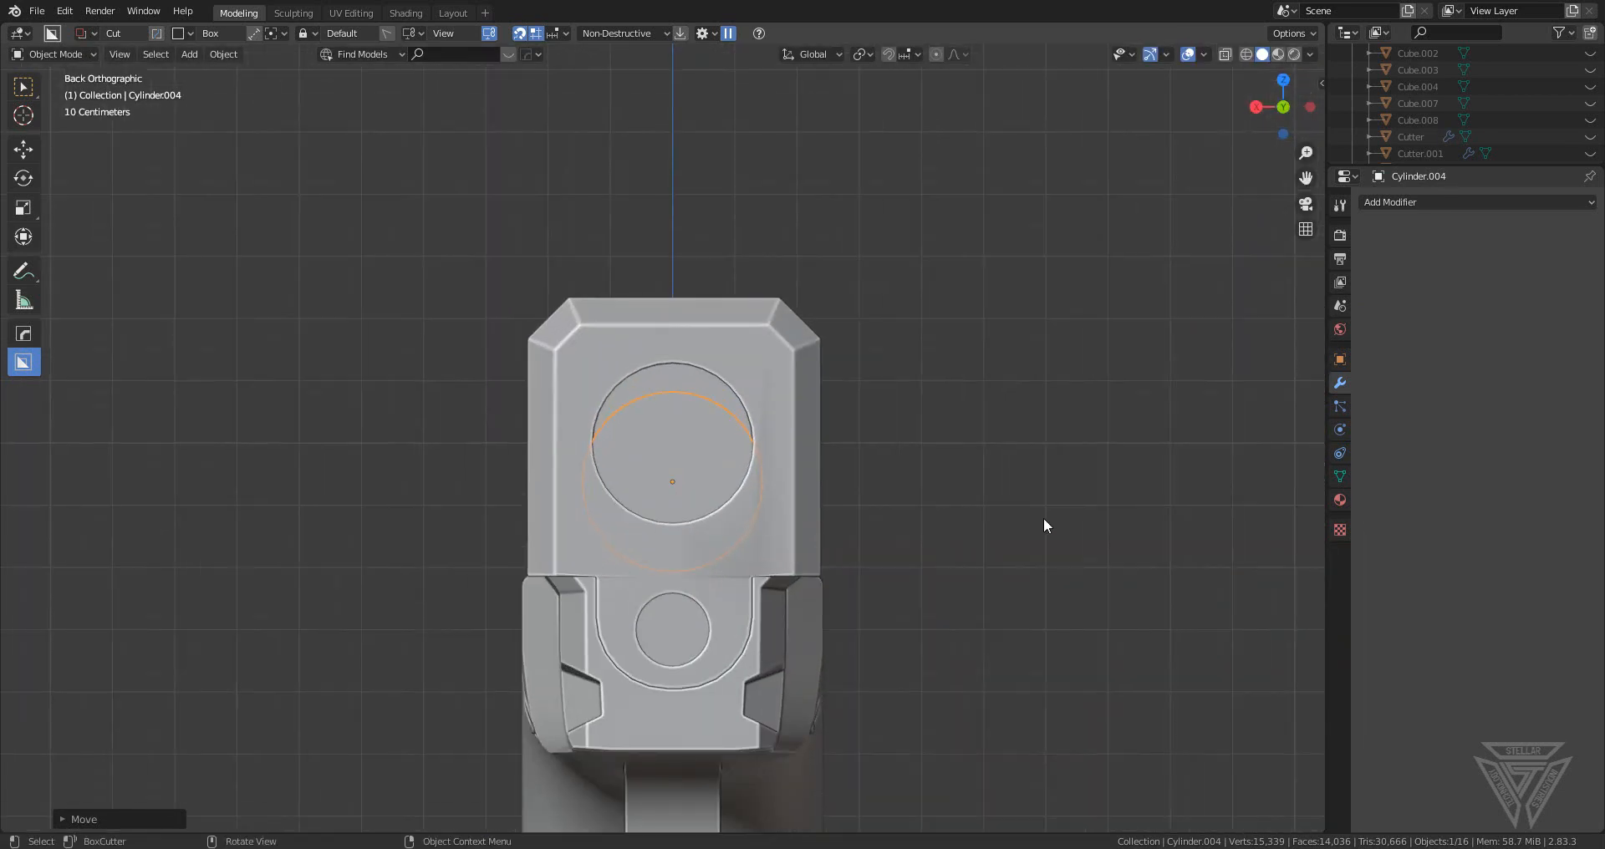
pyautogui.press('s')
pyautogui.click(1015, 509)
pyautogui.press('g')
pyautogui.press('z')
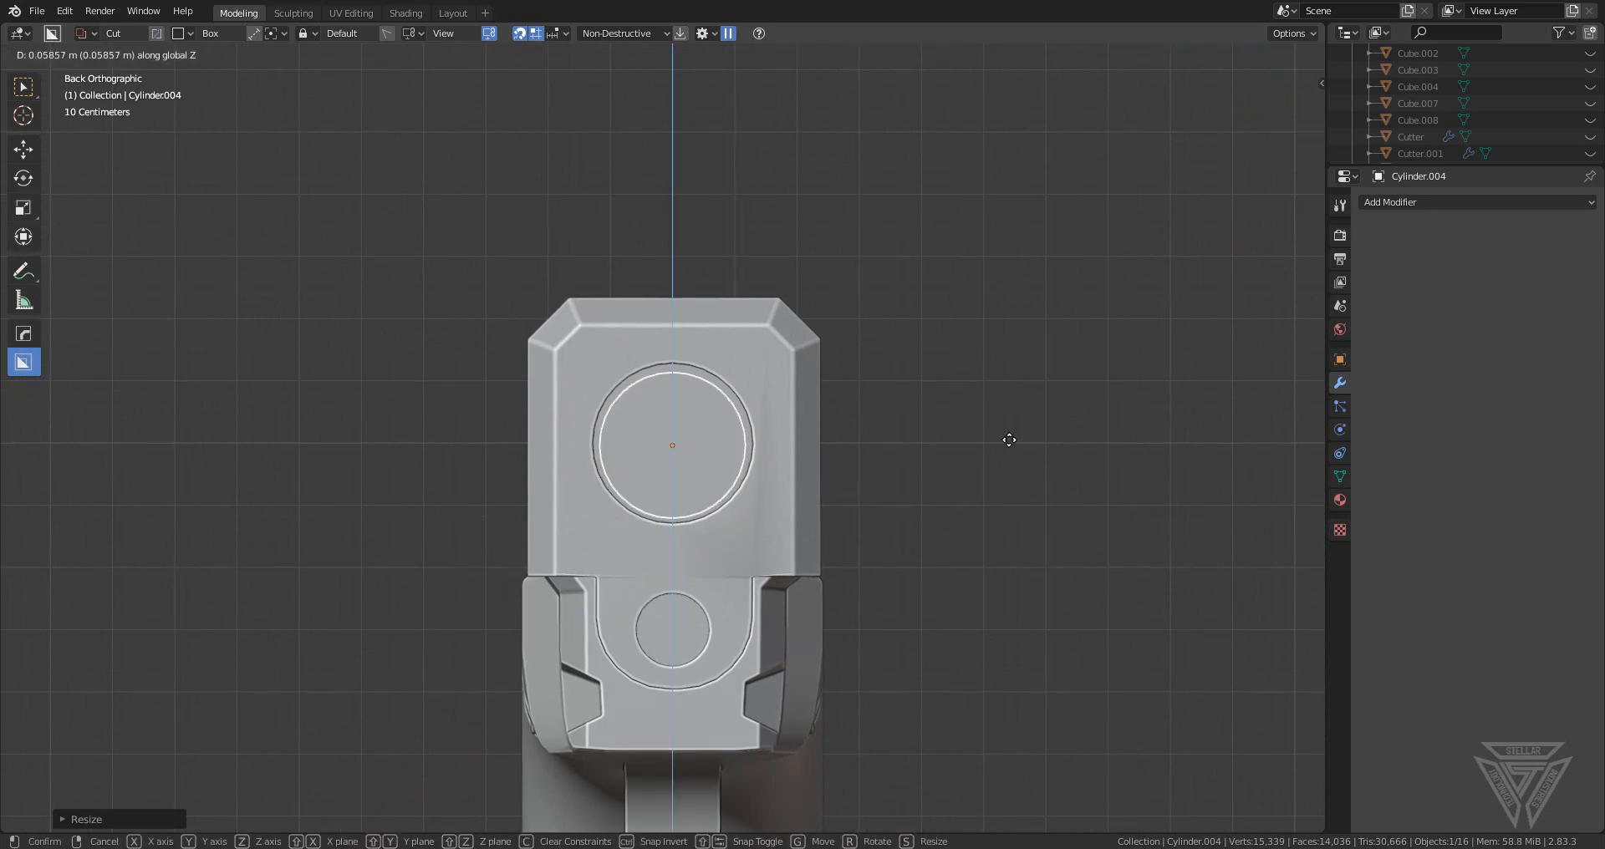
pyautogui.click(1008, 416)
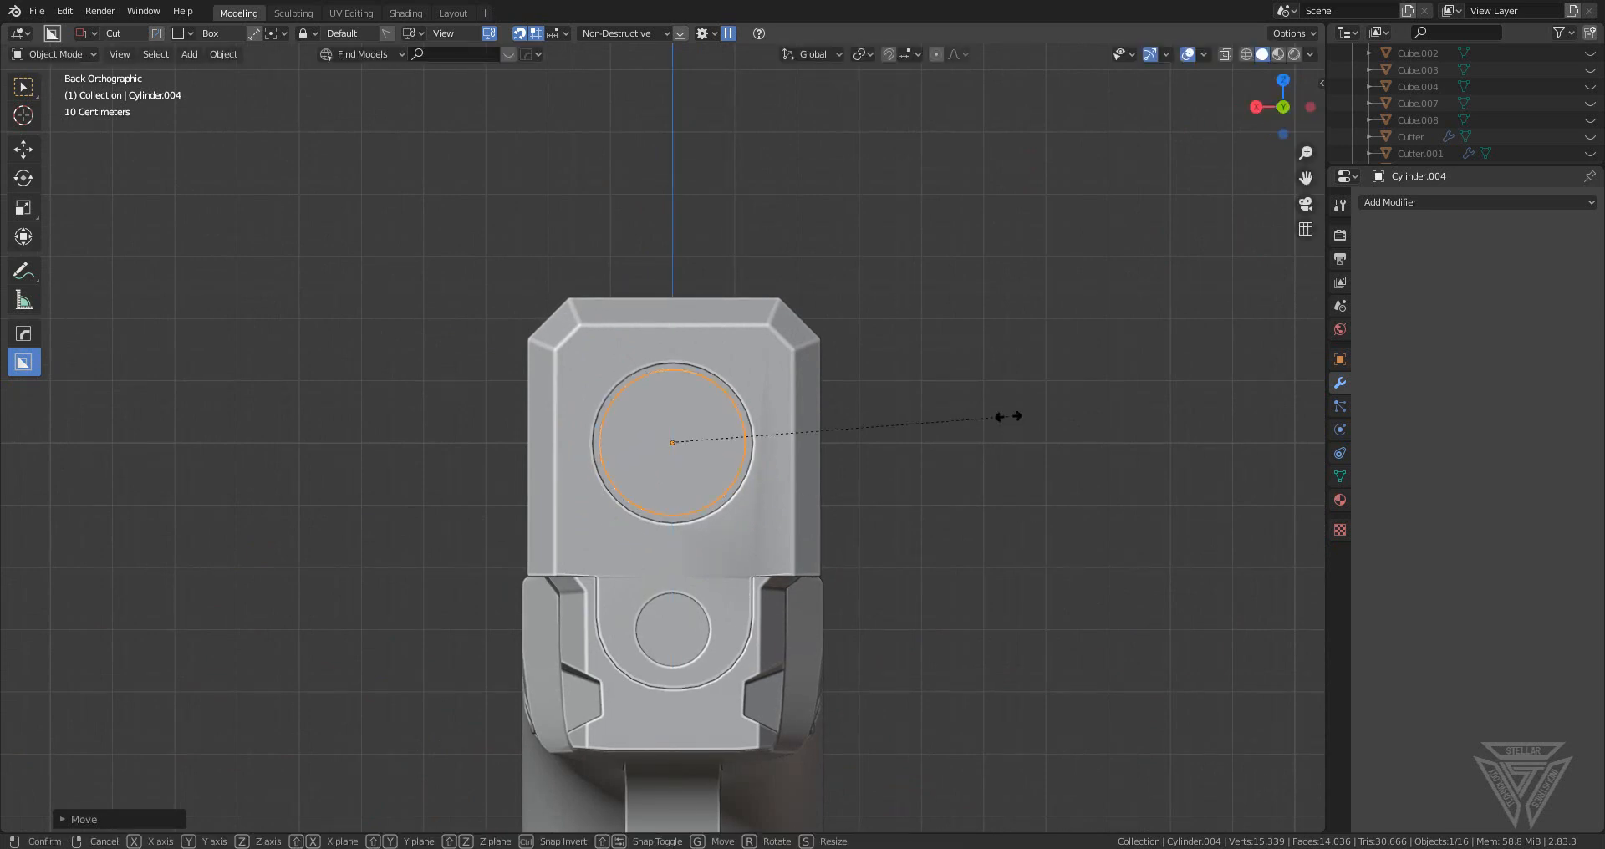
pyautogui.press('s')
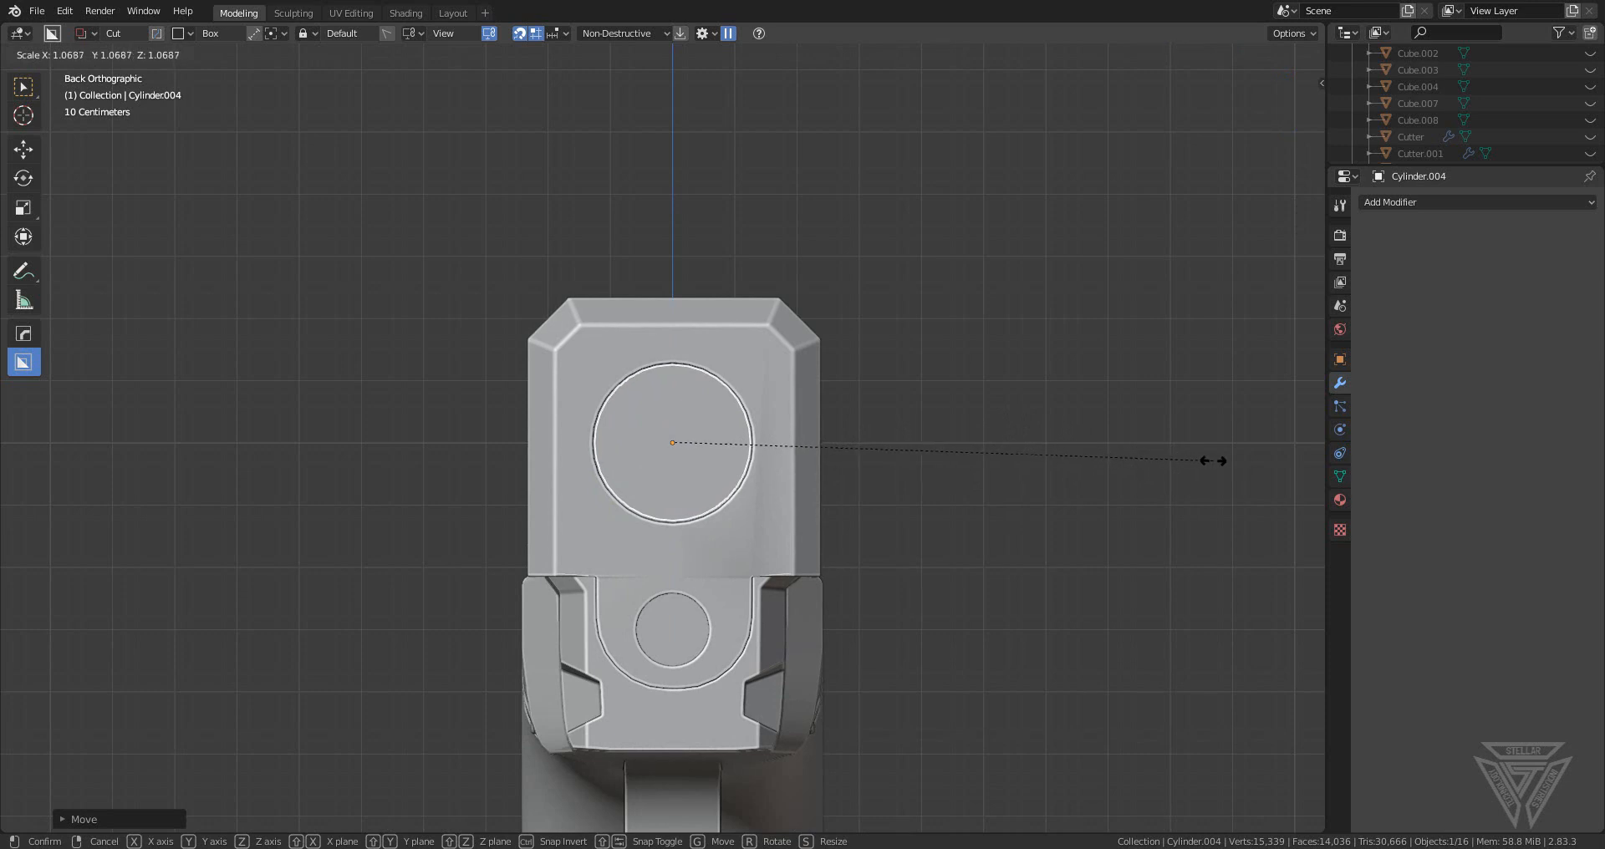
pyautogui.click(1220, 462)
# - Stretch the barrel cylinder to about 5 times its length along Y
pyautogui.scroll(-3, 777, 444)
pyautogui.moveTo(777, 443); pyautogui.dragTo(978, 476, button='middle')
pyautogui.scroll(-2, 957, 471)
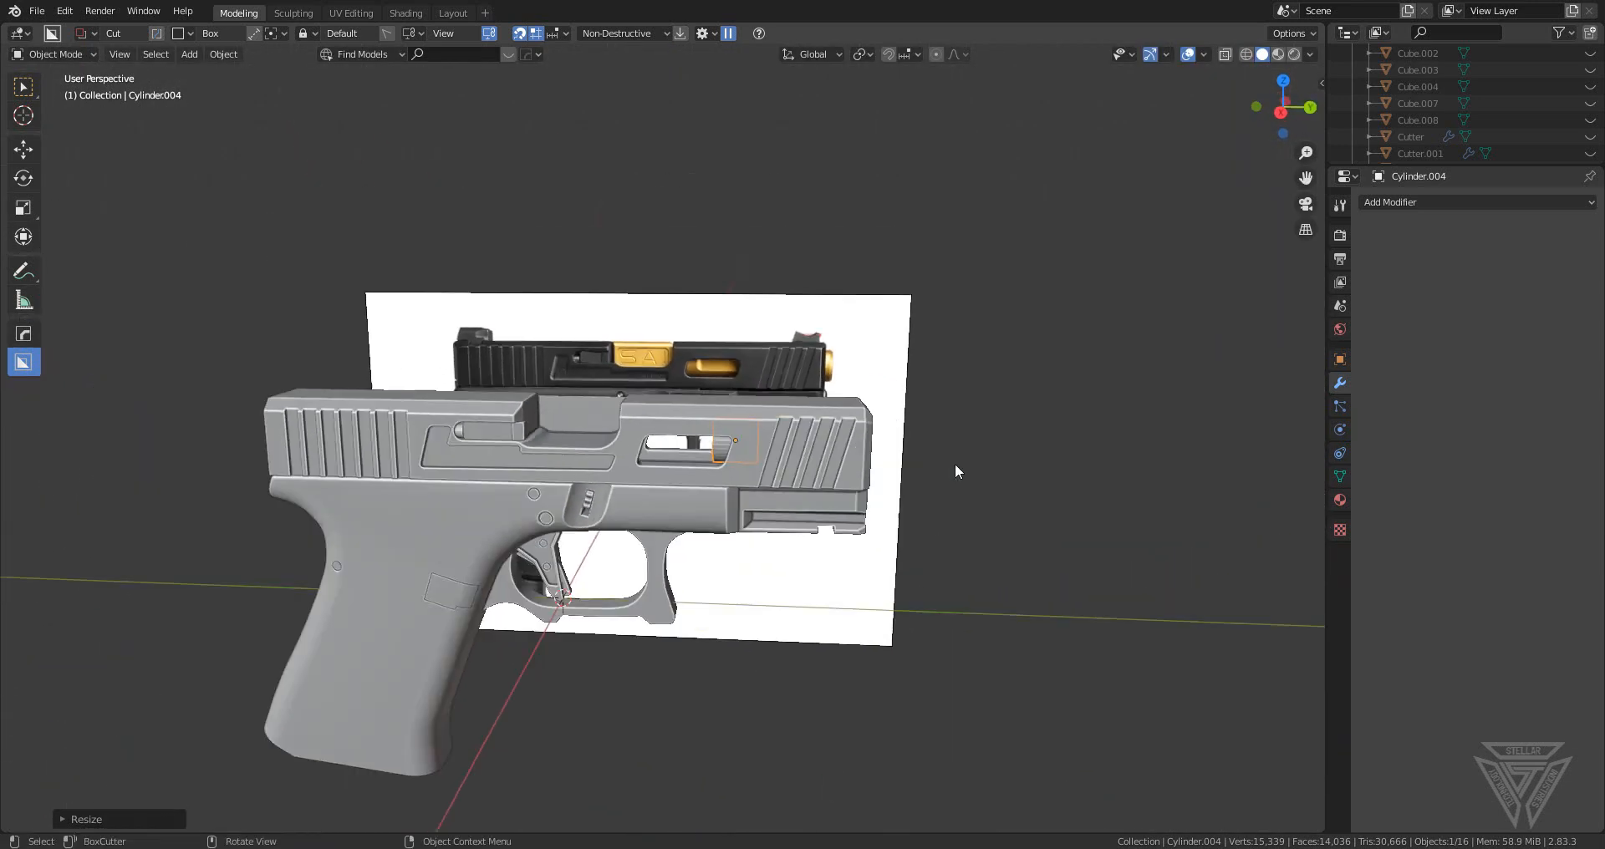
pyautogui.press('s')
pyautogui.press('y')
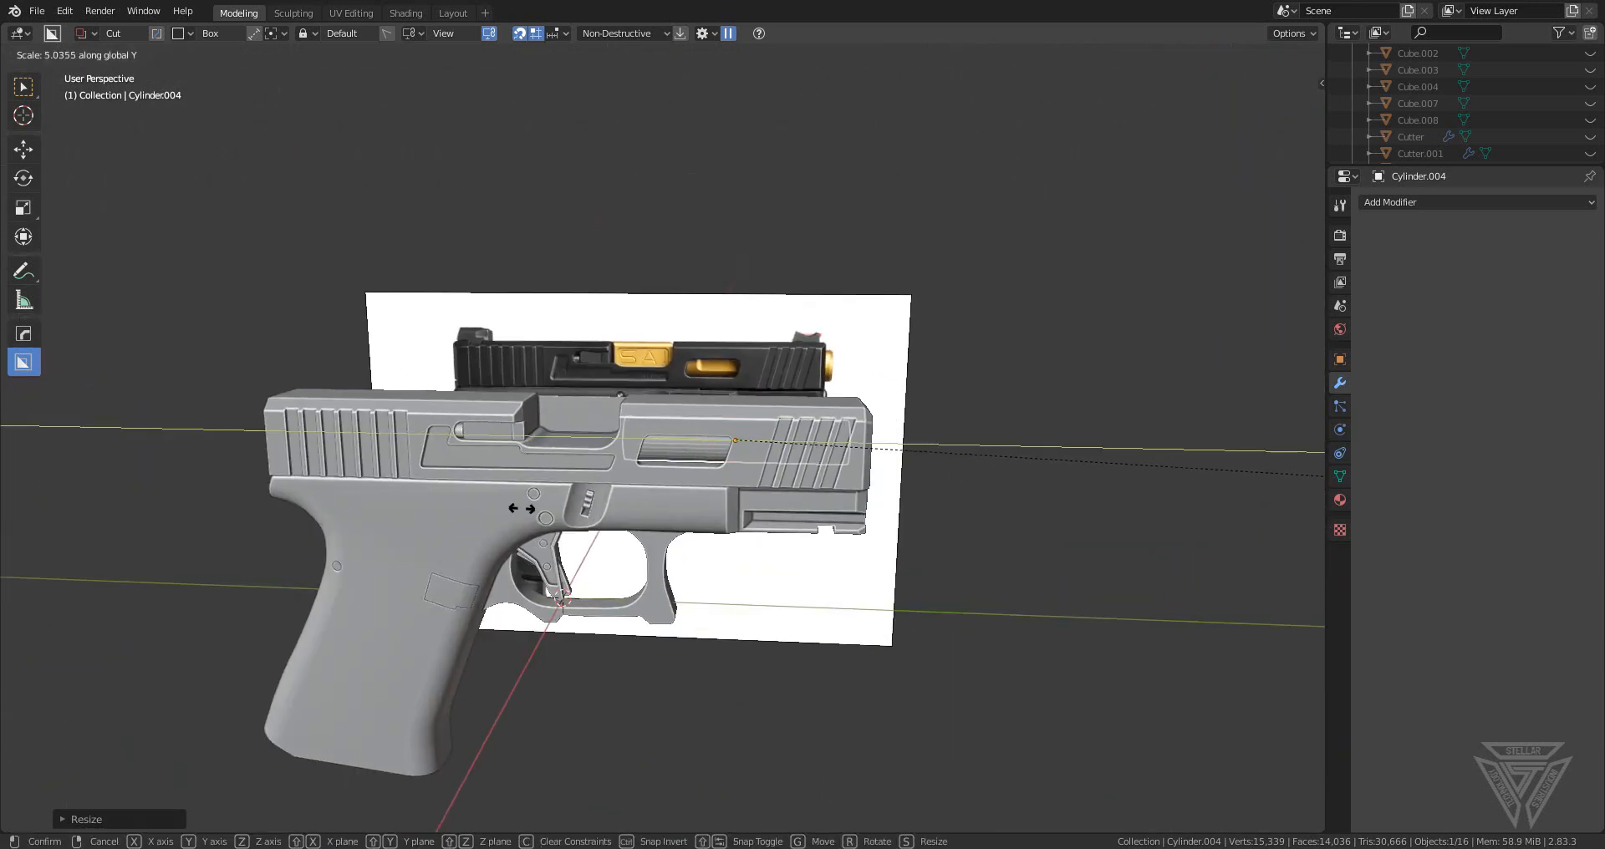
pyautogui.click(521, 508)
# - In Edit Mode, move the barrel's front face forward along Y so it protrudes slightly from the muzzle opening
pyautogui.scroll(4, 773, 498)
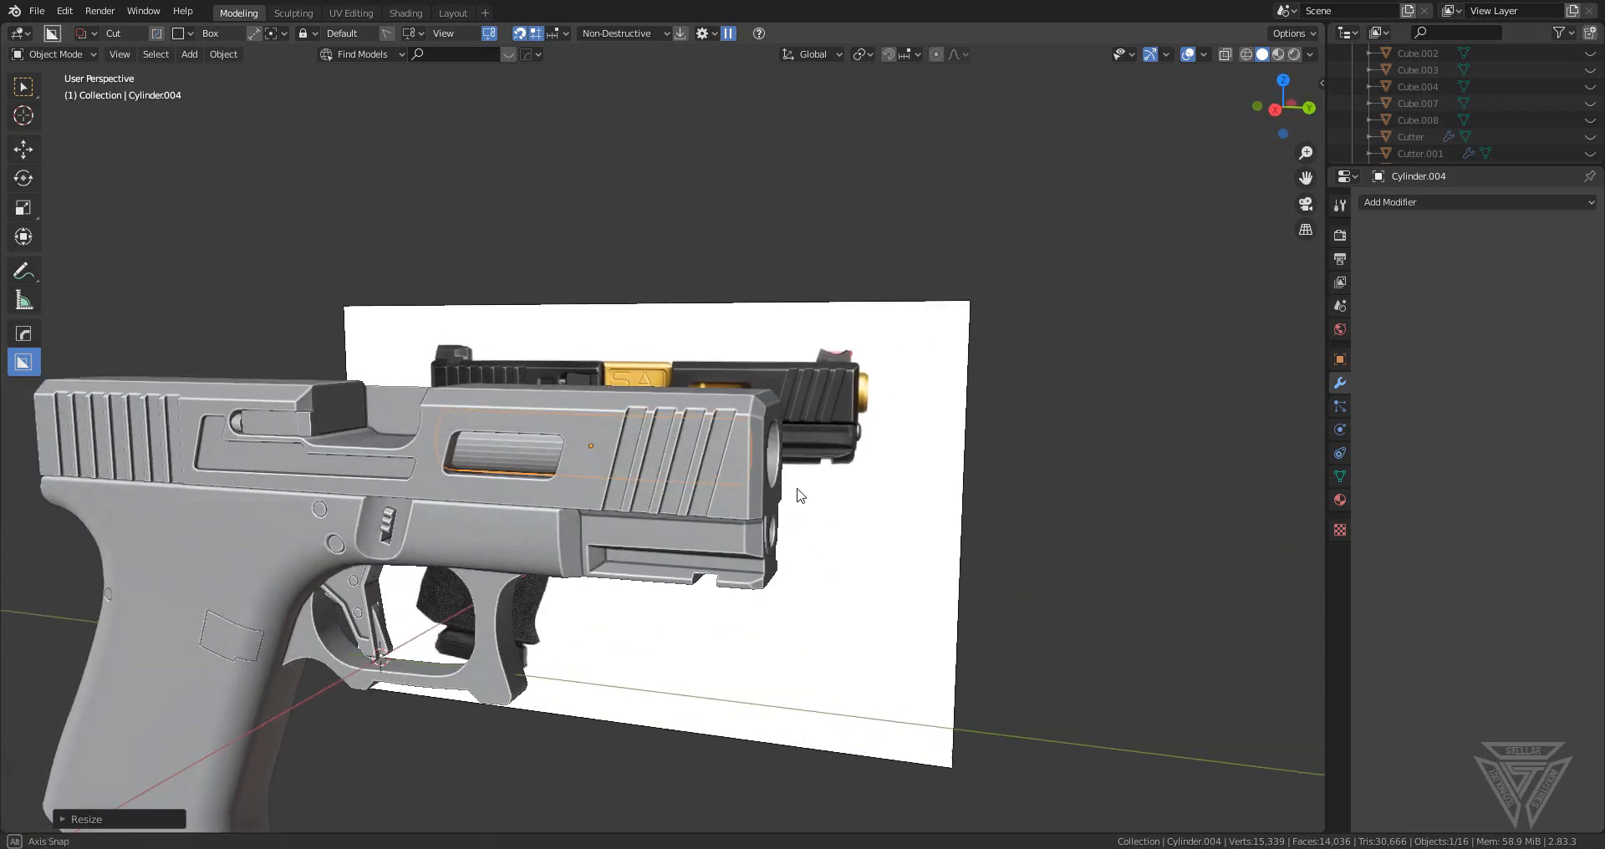
pyautogui.moveTo(800, 495); pyautogui.dragTo(779, 518, button='middle')
pyautogui.press('Tab')
pyautogui.press('3')
pyautogui.click(724, 452)
pyautogui.press('g')
pyautogui.press('y')
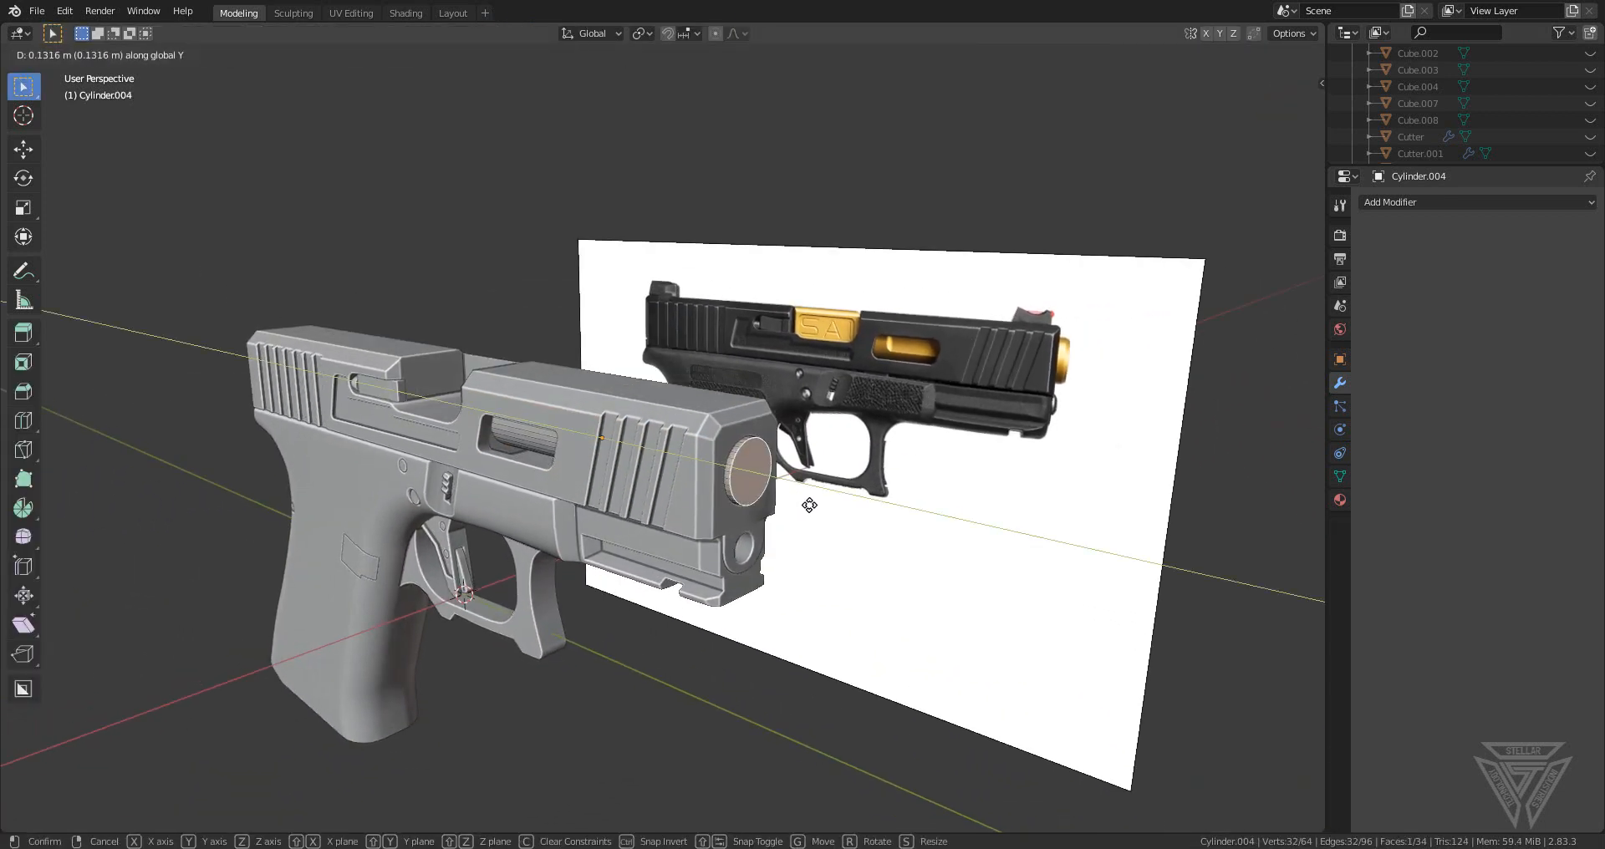
pyautogui.click(863, 520)
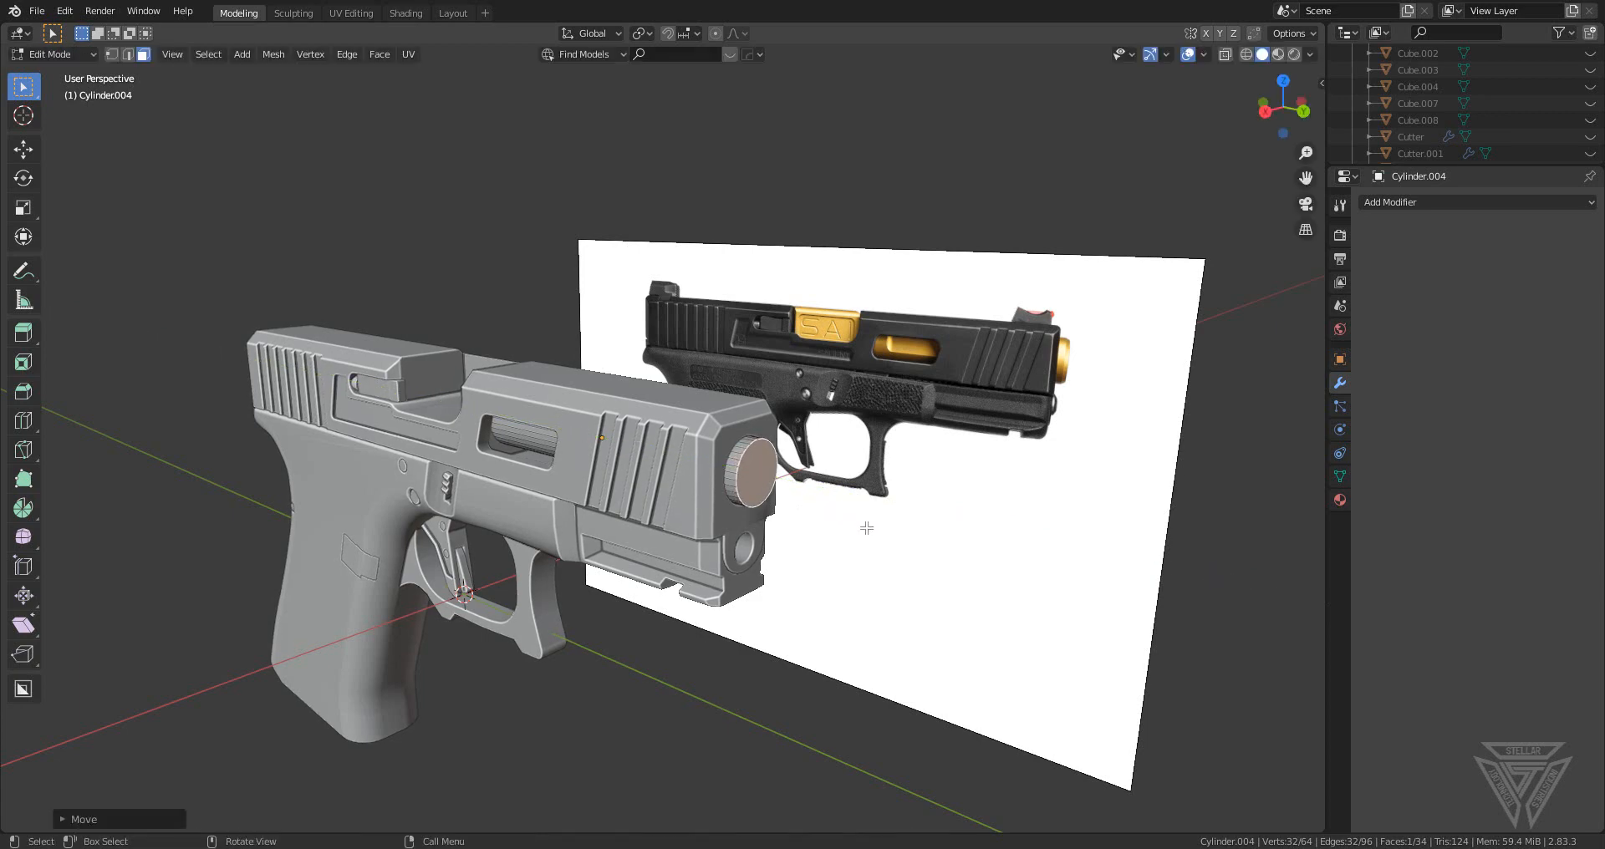
# - Leave Edit Mode and apply the barrel's object transform
pyautogui.scroll(5, 763, 499)
pyautogui.moveTo(763, 499)
pyautogui.mouseDown(button='middle')
pyautogui.moveTo(726, 496)
pyautogui.moveTo(767, 499)
pyautogui.mouseUp(button='middle')
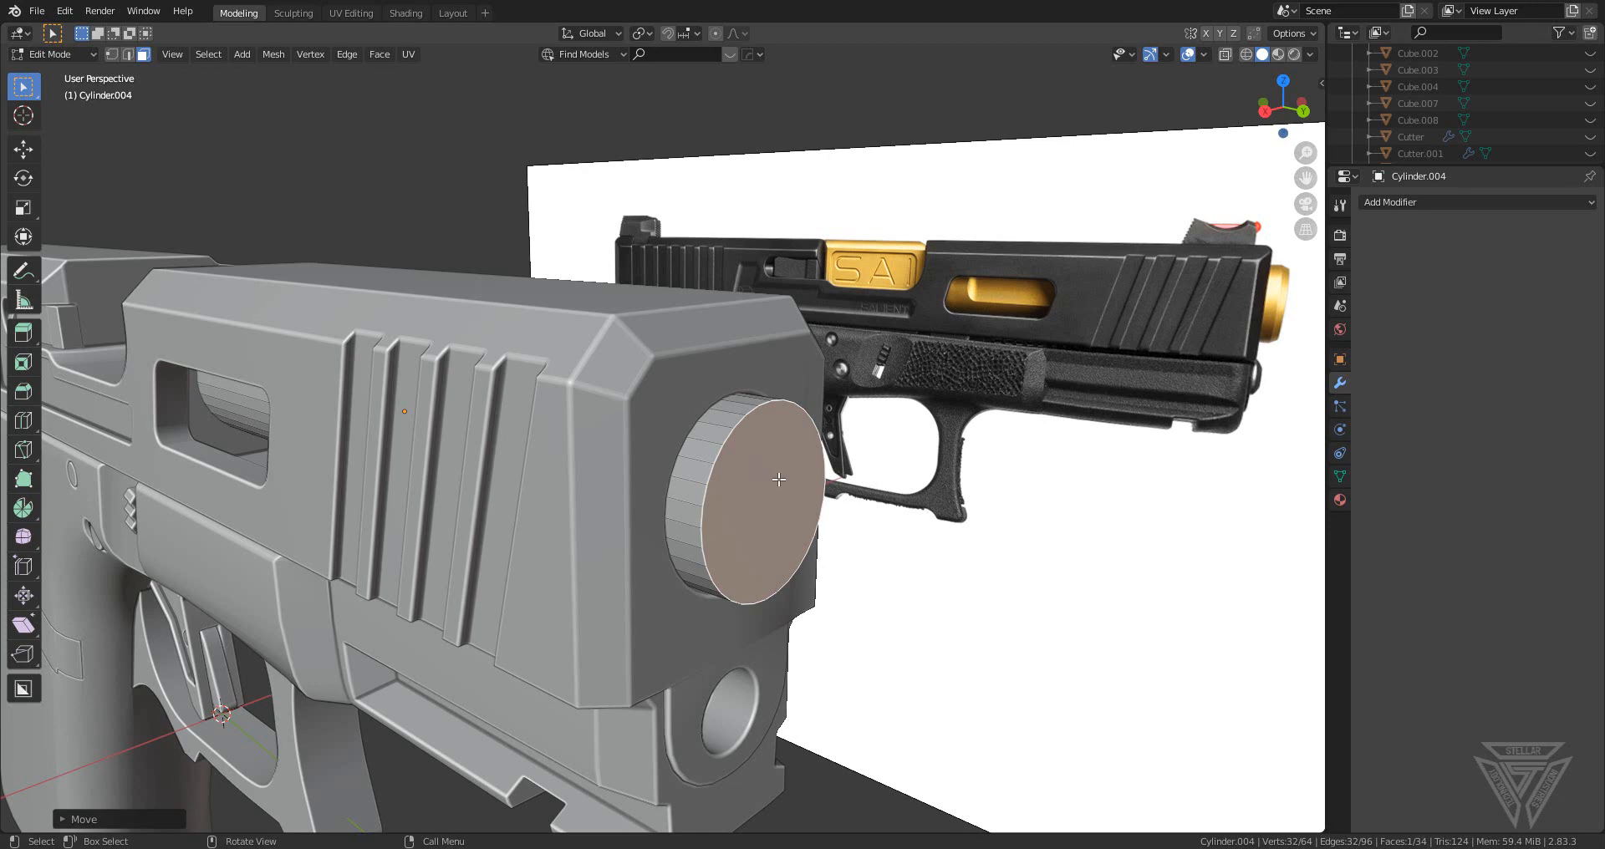
pyautogui.press('Tab')
pyautogui.hotkey('ctrl', 'a')
pyautogui.click(789, 472)
pyautogui.scroll(2, 794, 497)
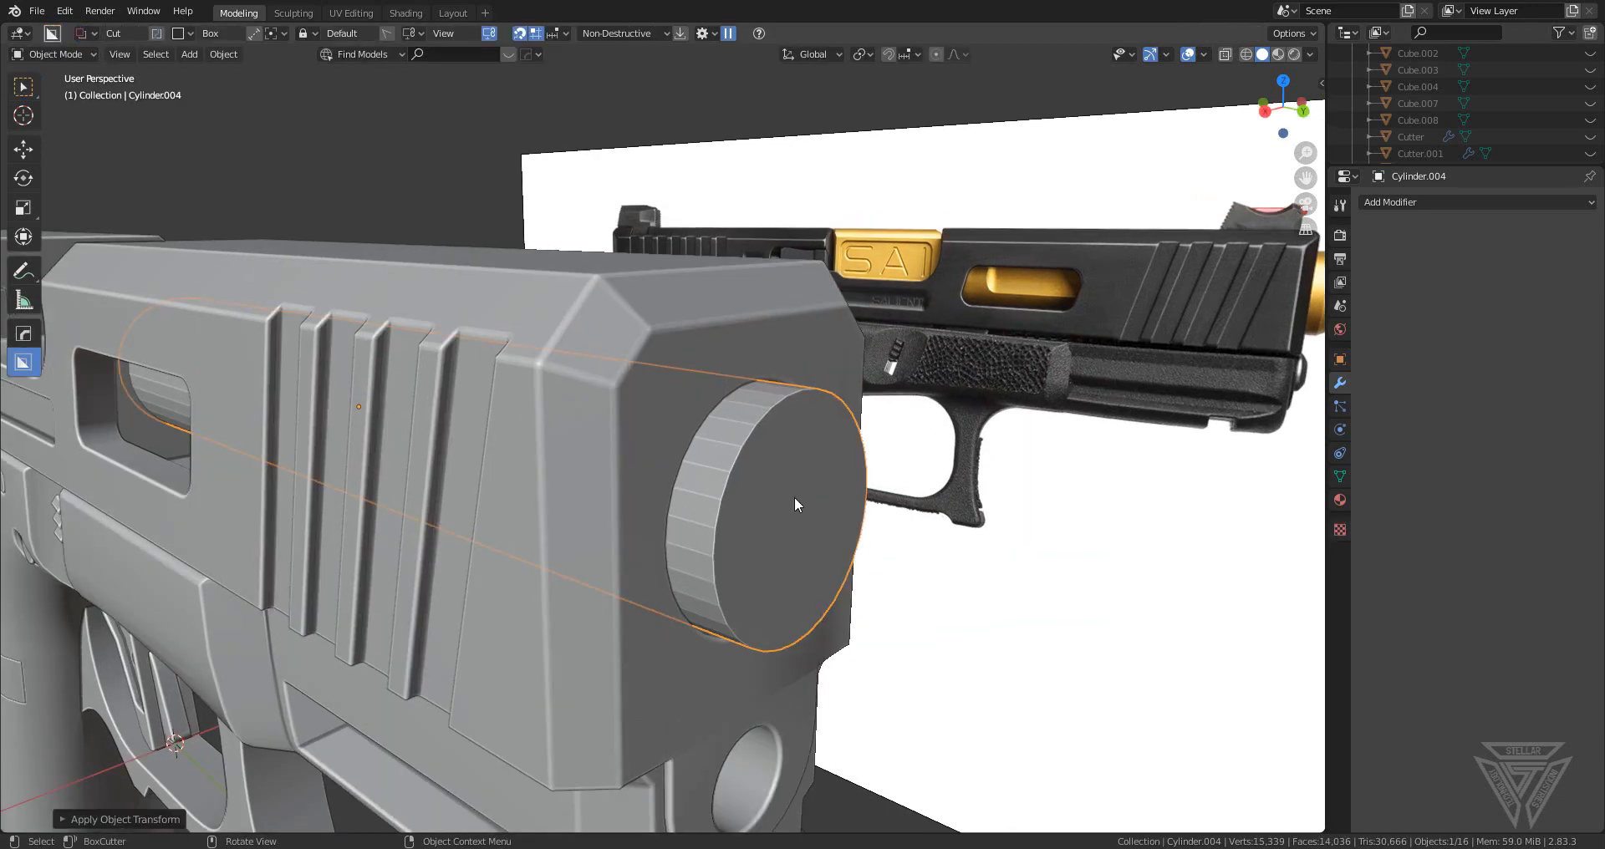
# - Bevel the rim of the barrel's front face with 2 segments and a width of about 0.0225 m
pyautogui.press('Tab')
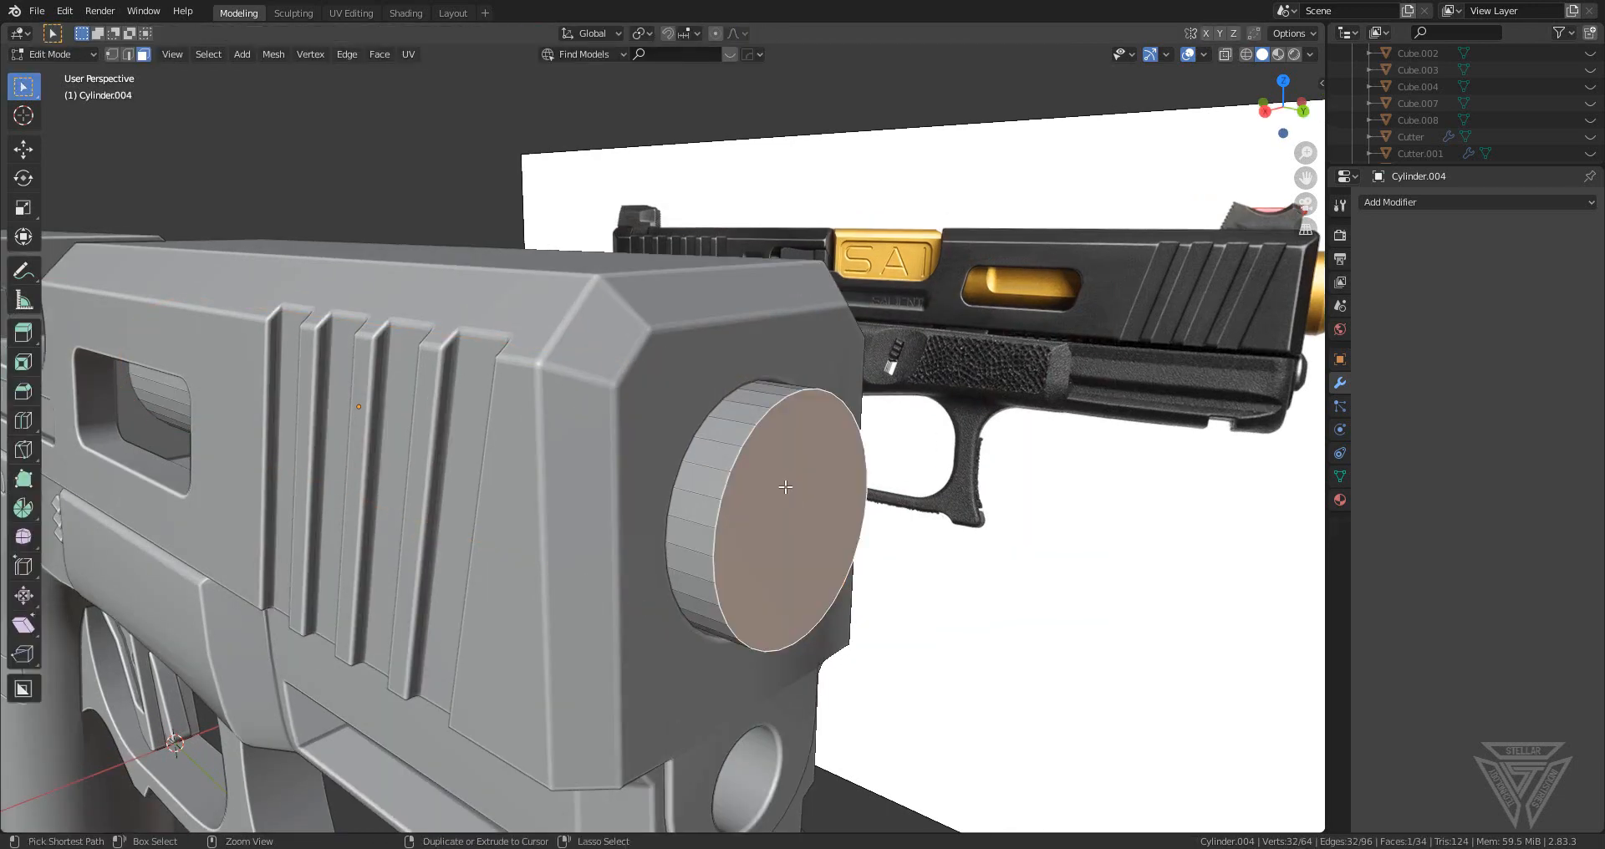
pyautogui.hotkey('ctrl', 'b')
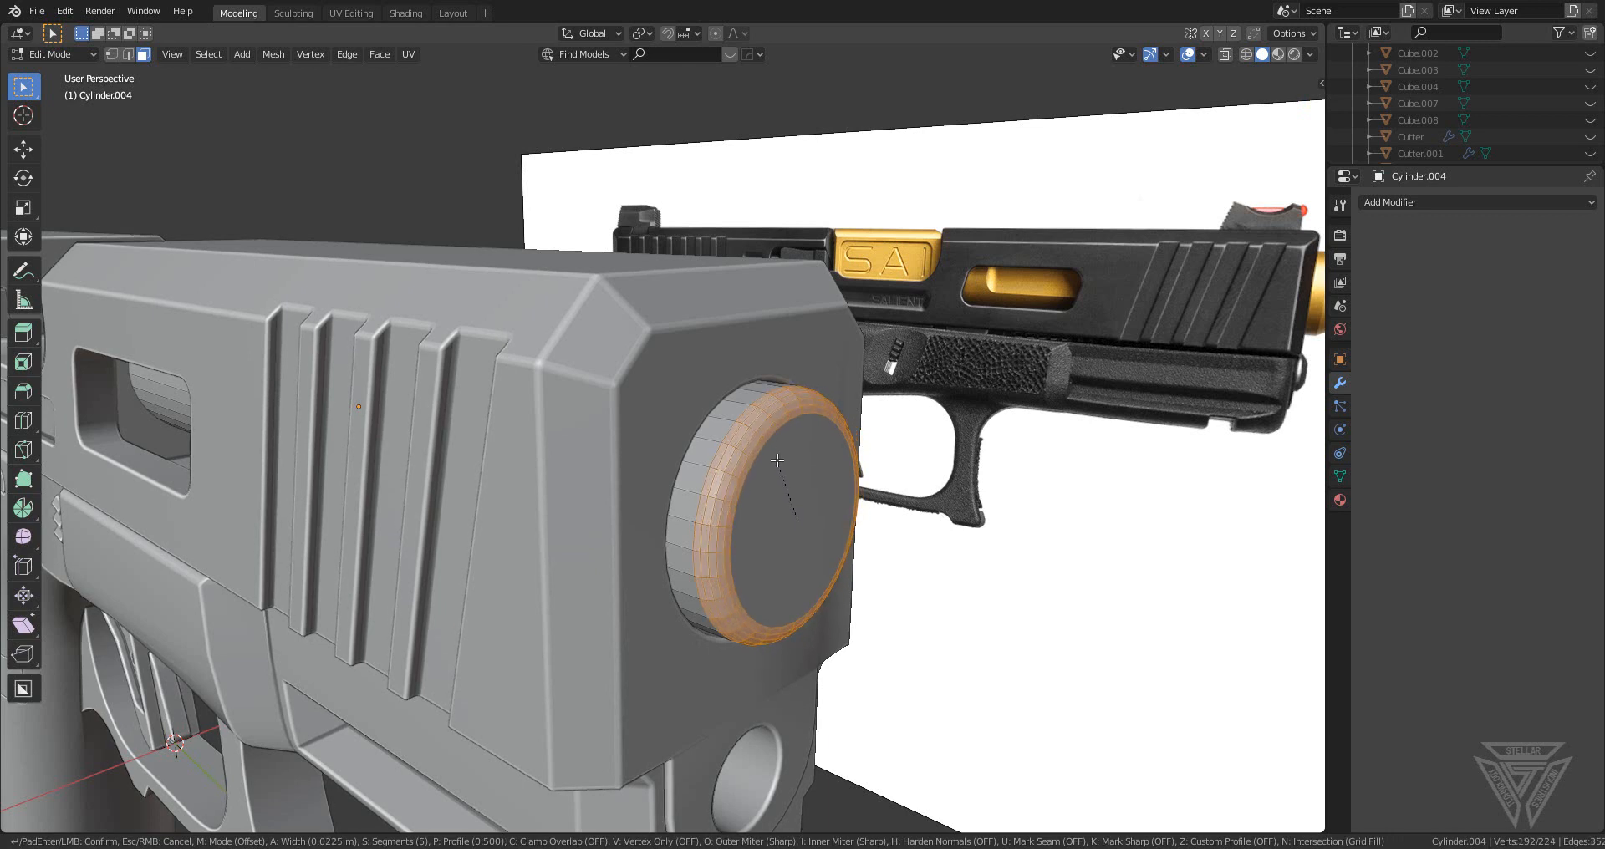
pyautogui.scroll(-4, 777, 459)
pyautogui.click(777, 459)
# - Inset the barrel's front face by about 0.017 m and extrude it about 1.15 m inward to form the bore
pyautogui.moveTo(777, 459); pyautogui.dragTo(747, 499, button='middle')
pyautogui.click(747, 488)
pyautogui.press('i')
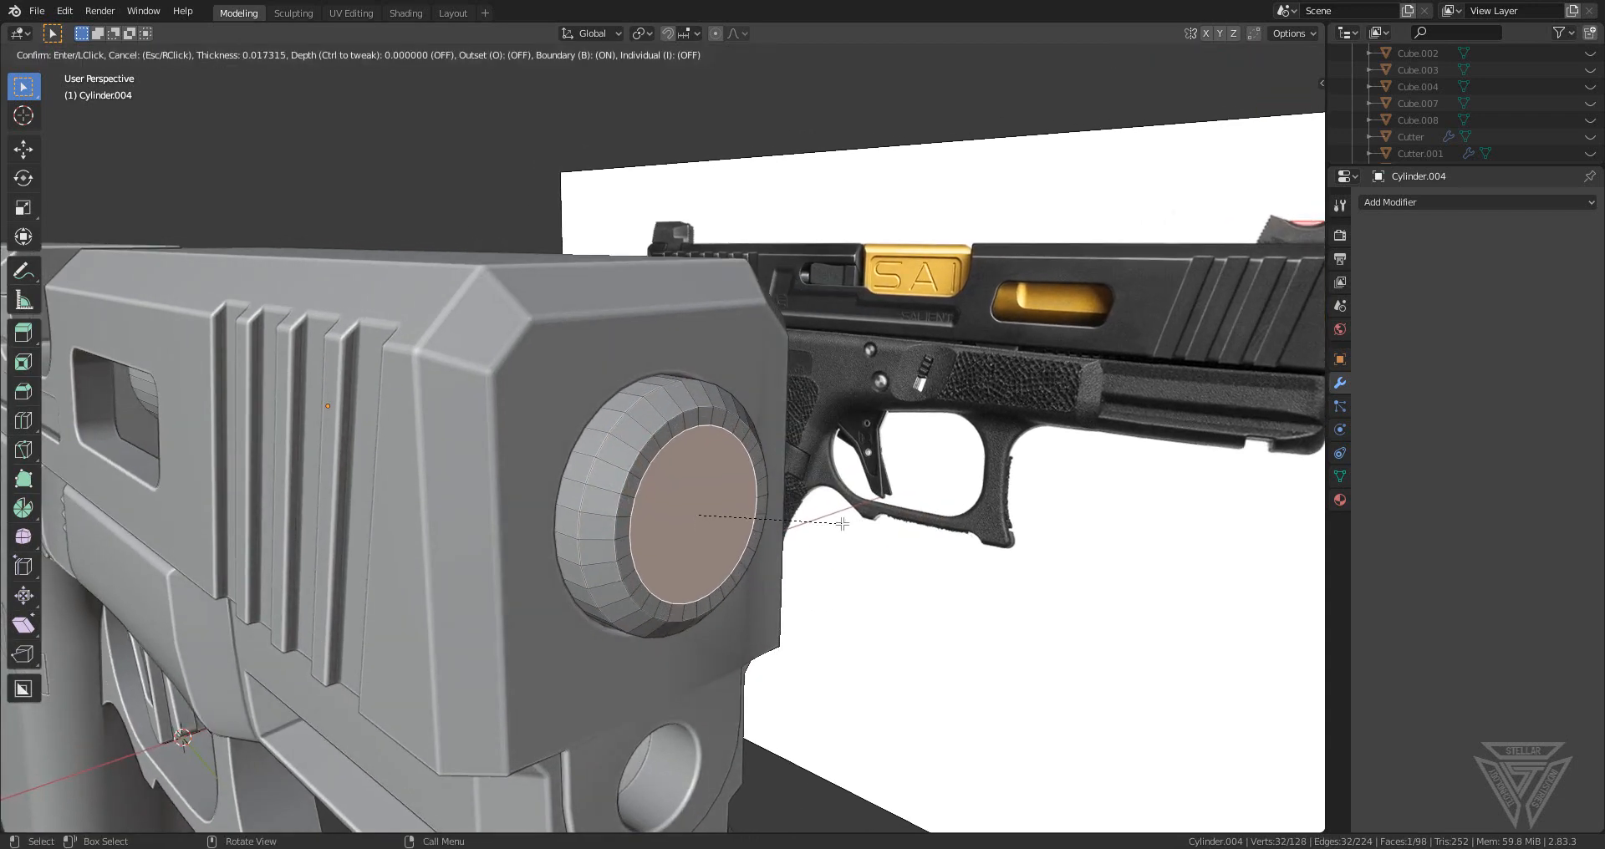
pyautogui.click(842, 523)
pyautogui.press('e')
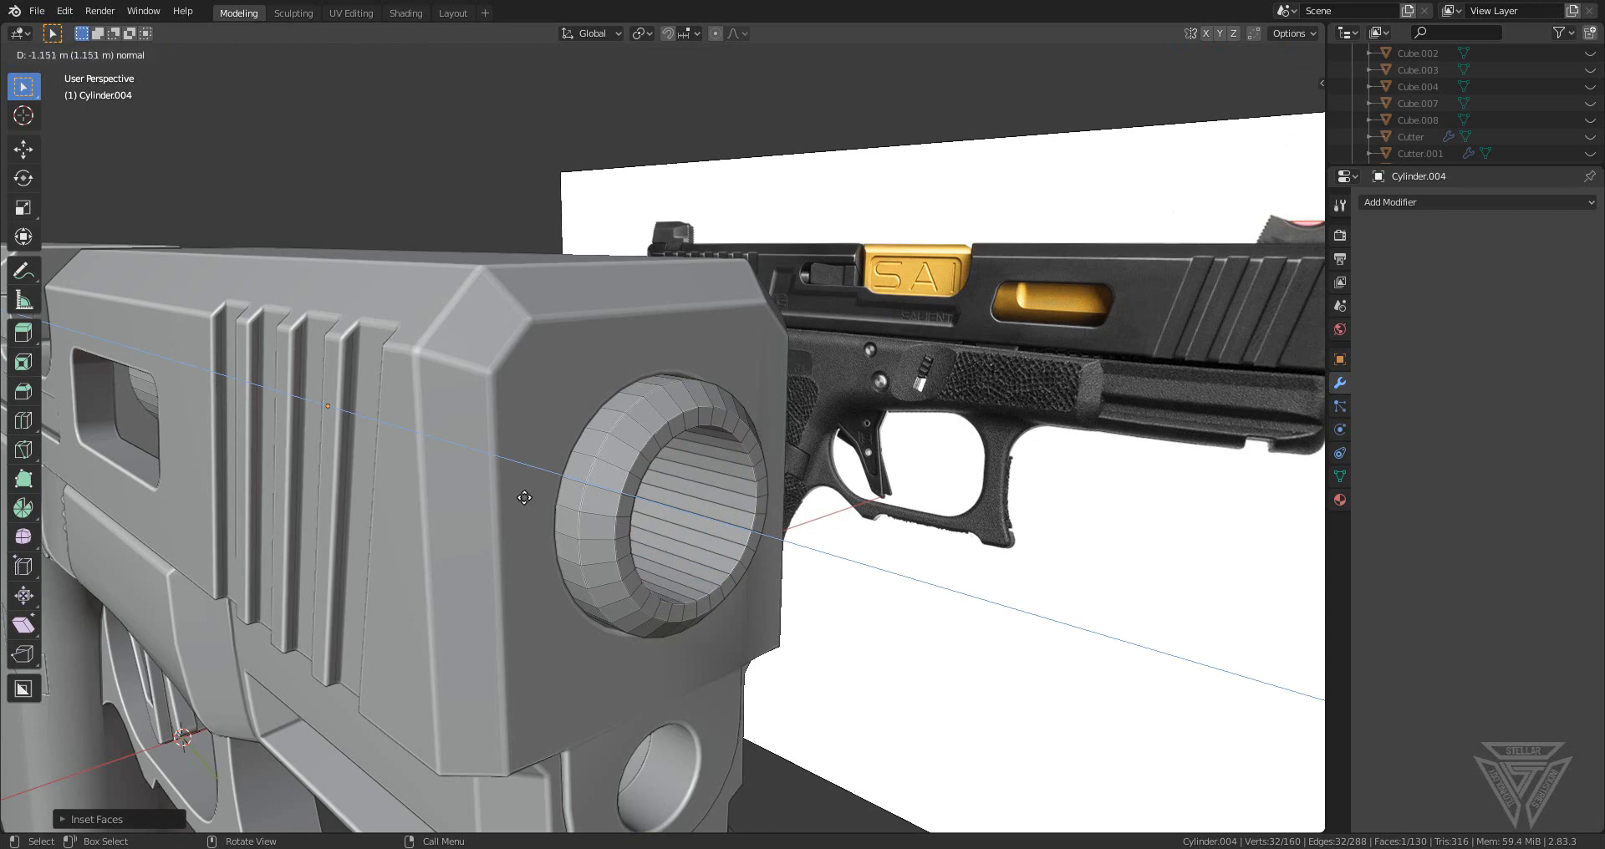
pyautogui.click(524, 497)
pyautogui.moveTo(718, 520)
pyautogui.mouseDown(button='middle')
pyautogui.moveTo(651, 531)
pyautogui.moveTo(715, 548)
pyautogui.mouseUp(button='middle')
pyautogui.press('Tab')
# - Bevel the muzzle's two outer edge loops with 3 segments and about 0.004 m width, plus the bore's inner rim
pyautogui.scroll(2, 712, 551)
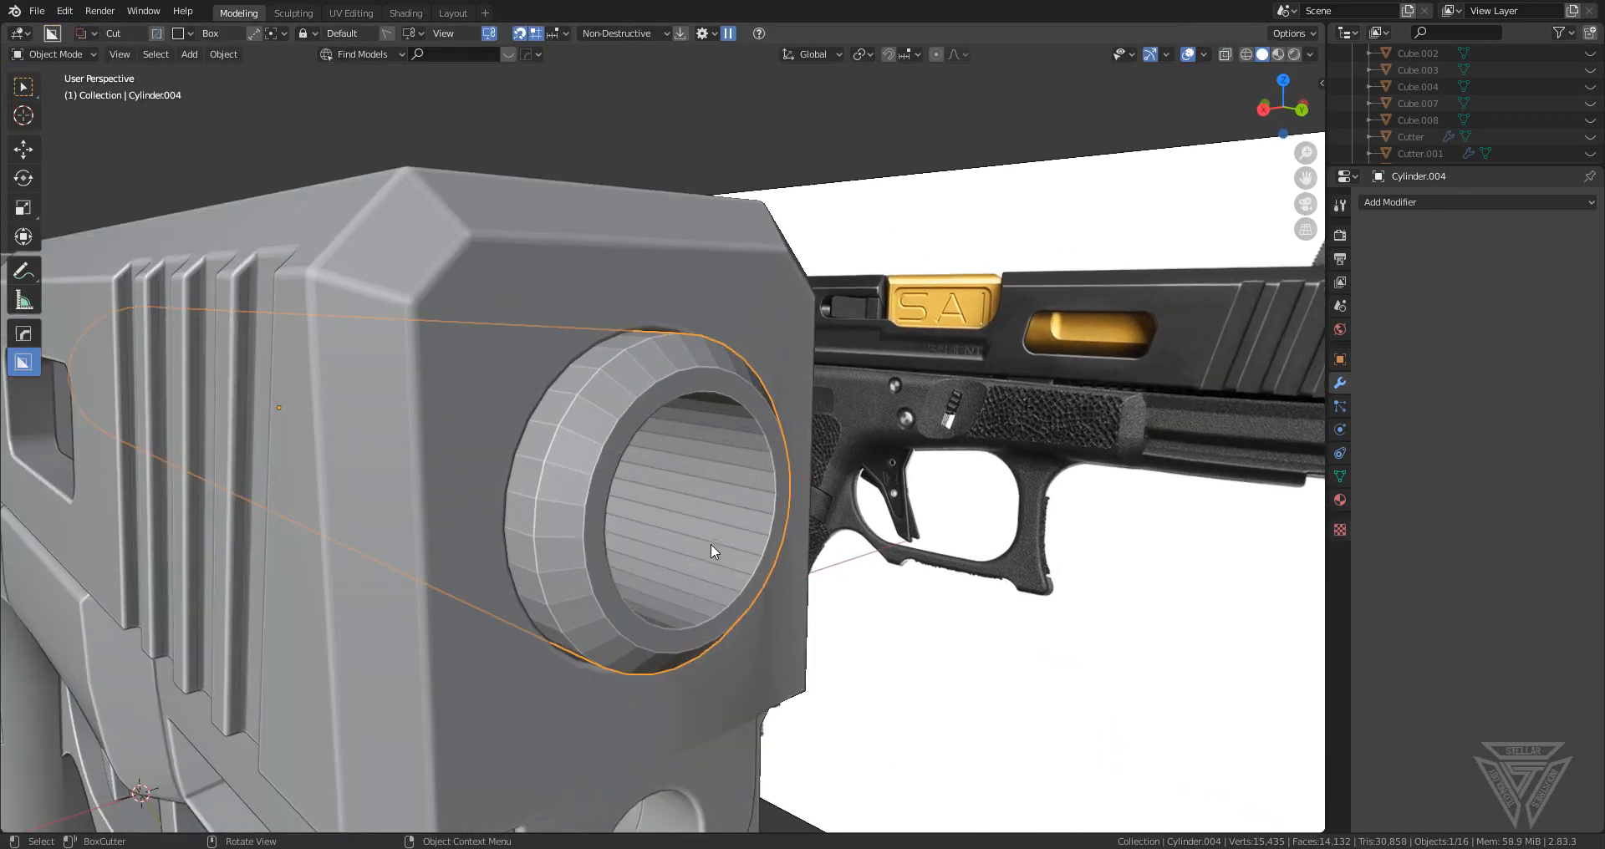
pyautogui.press('Tab')
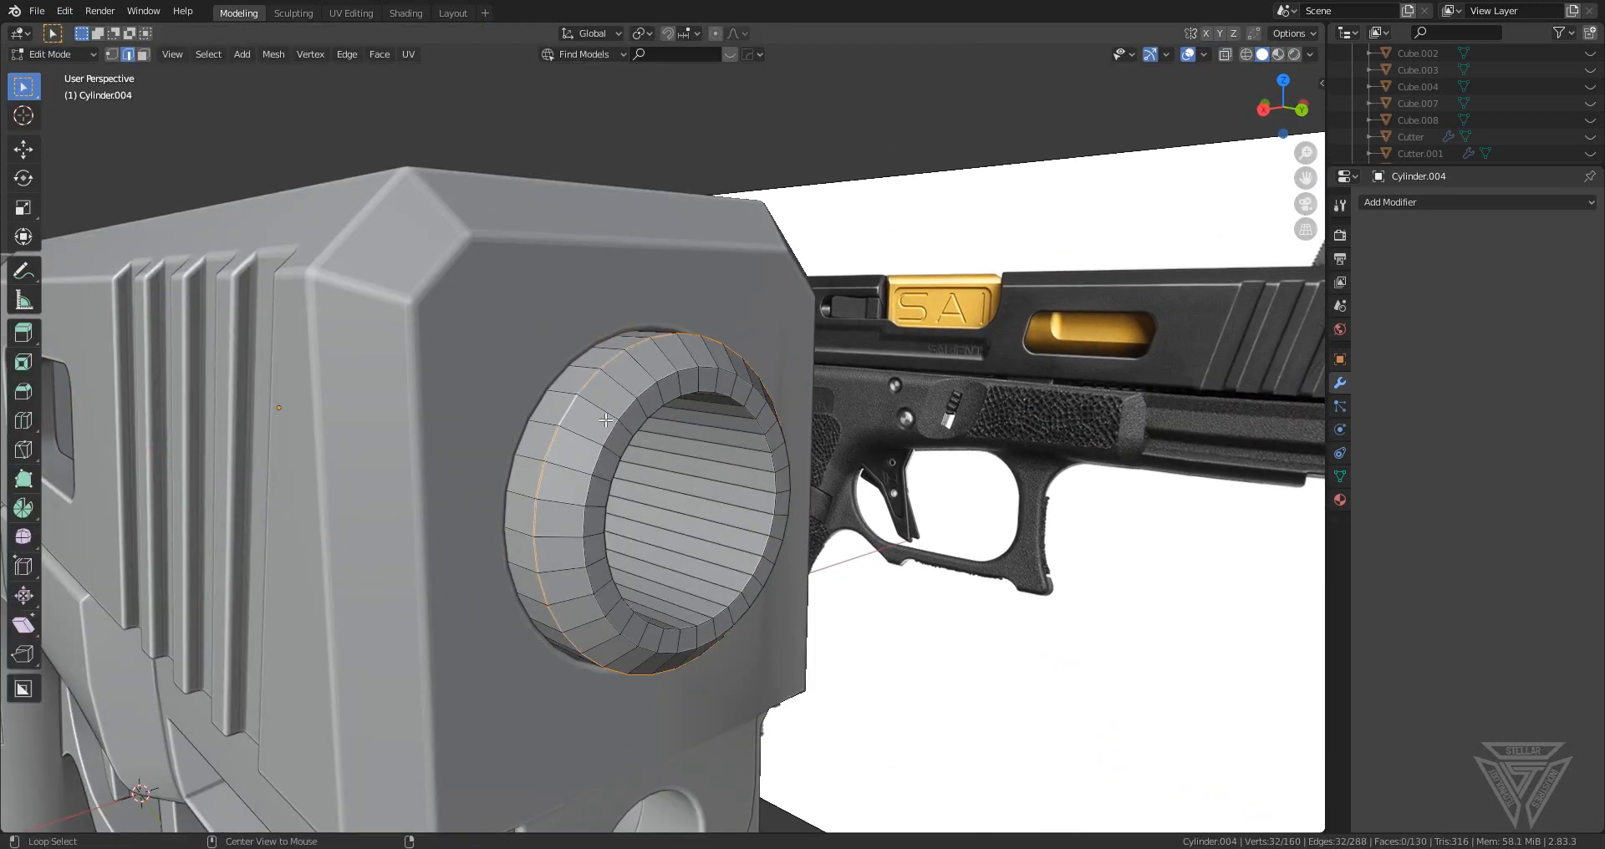
pyautogui.hotkey('ctrl', 'b')
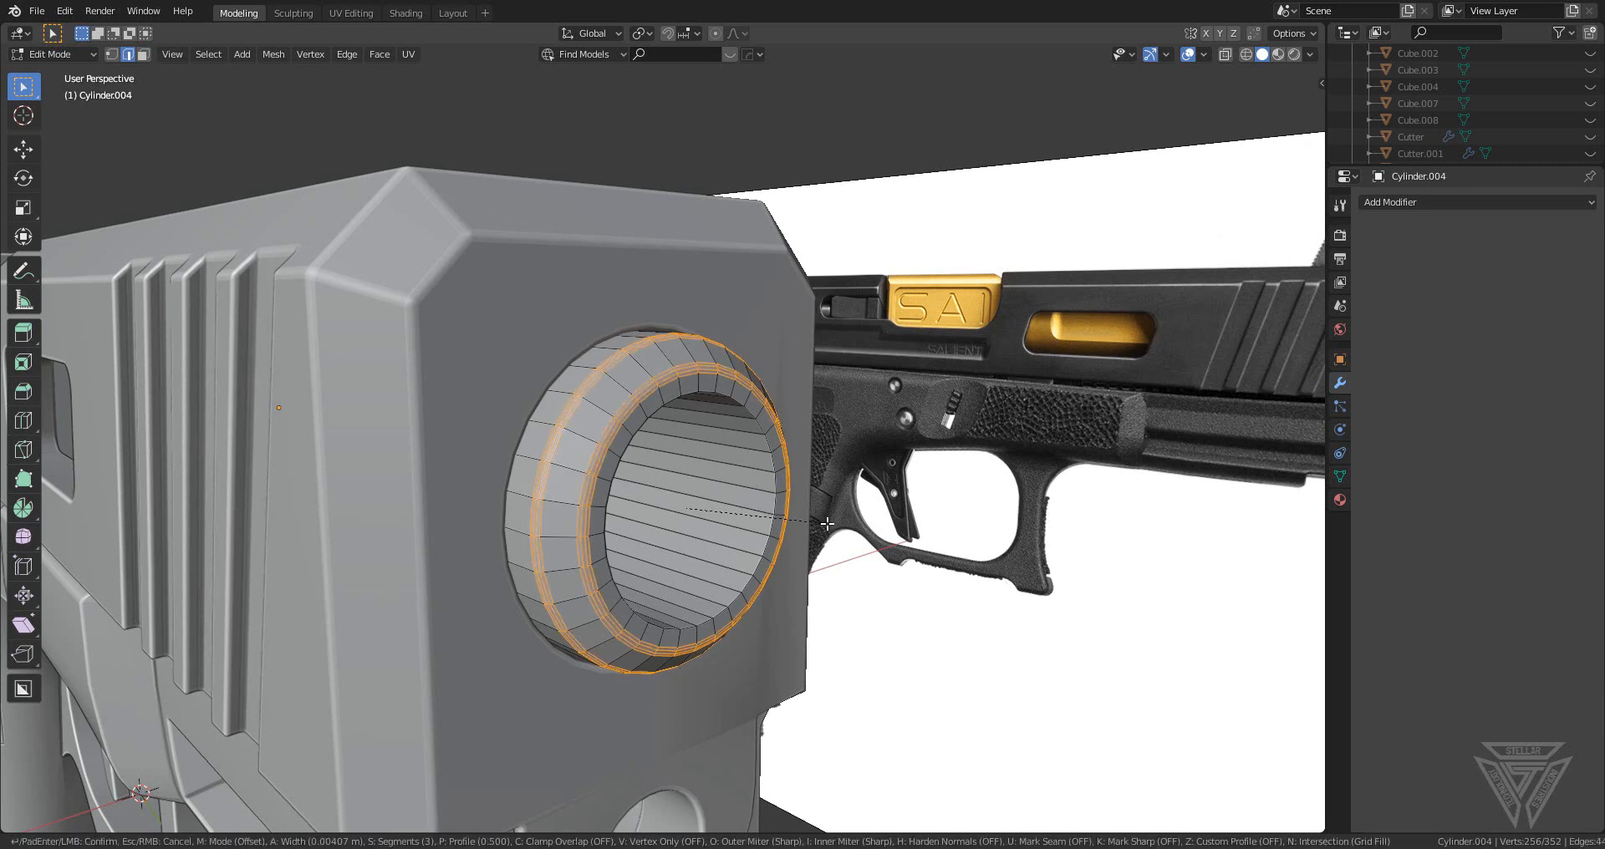
pyautogui.click(827, 523)
pyautogui.click(621, 449)
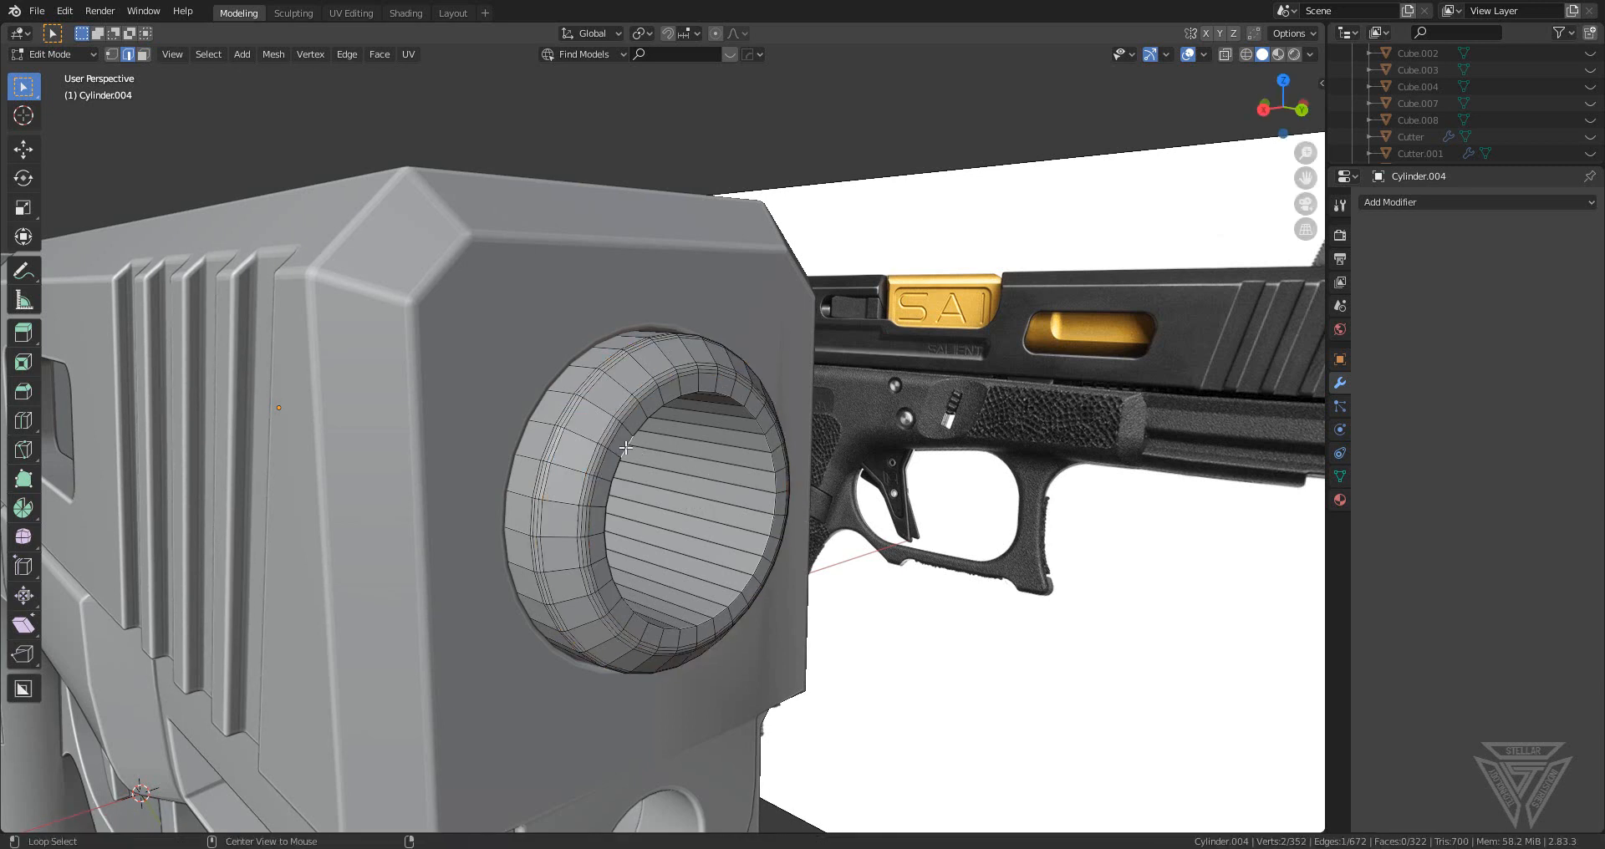
pyautogui.hotkey('ctrl', 'b')
pyautogui.click(902, 596)
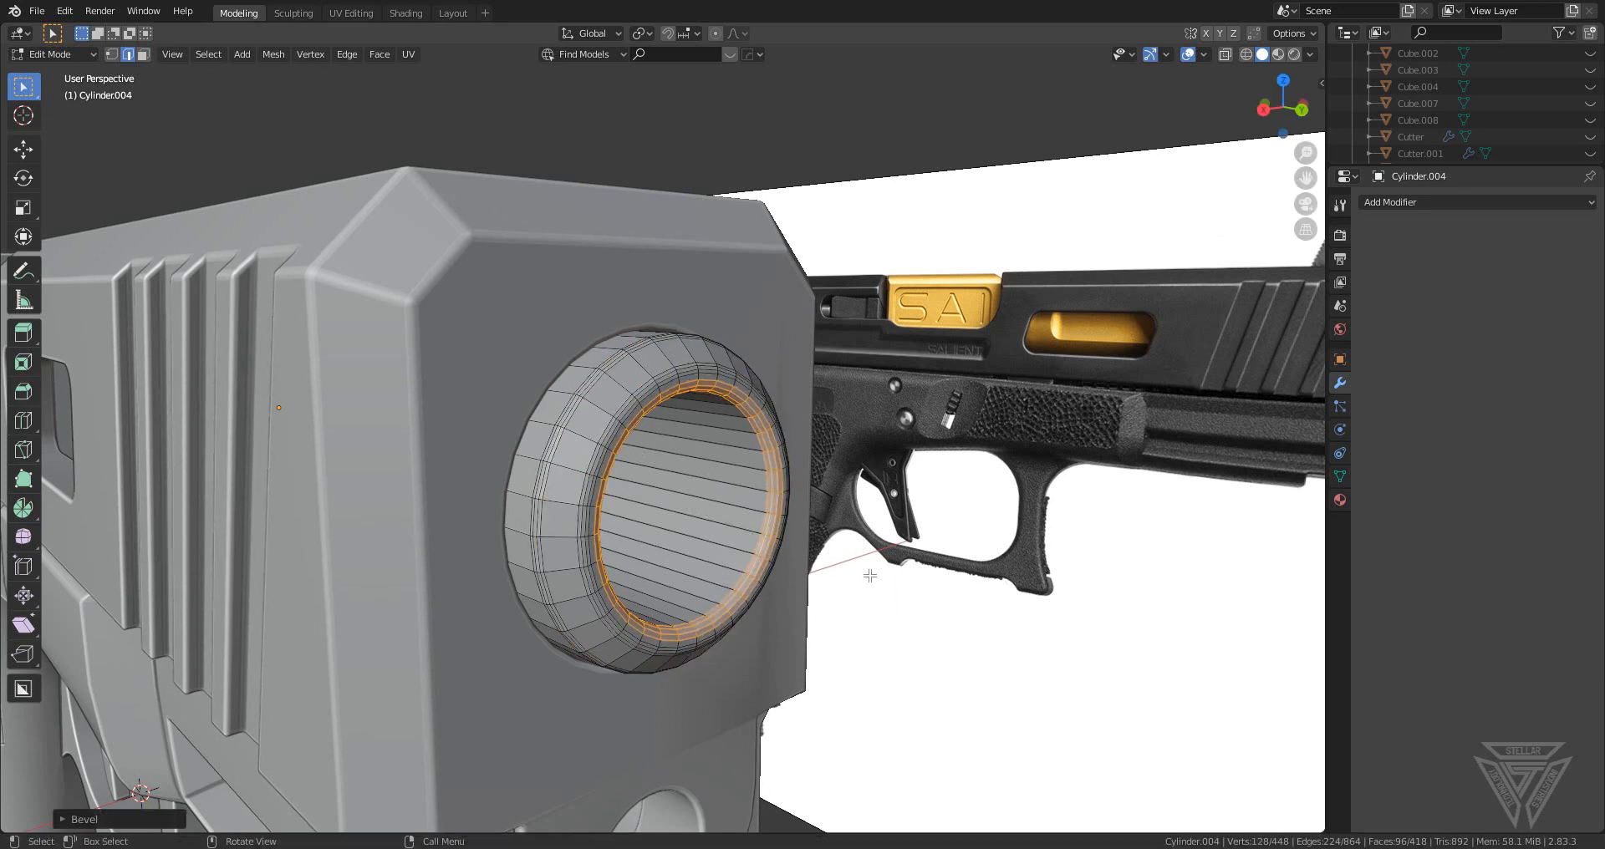
# - Leave Edit Mode and smooth the barrel's shading with the HardOps Csharp operation
pyautogui.press('Tab')
pyautogui.press('q')
pyautogui.click(749, 488)
pyautogui.scroll(-6, 749, 488)
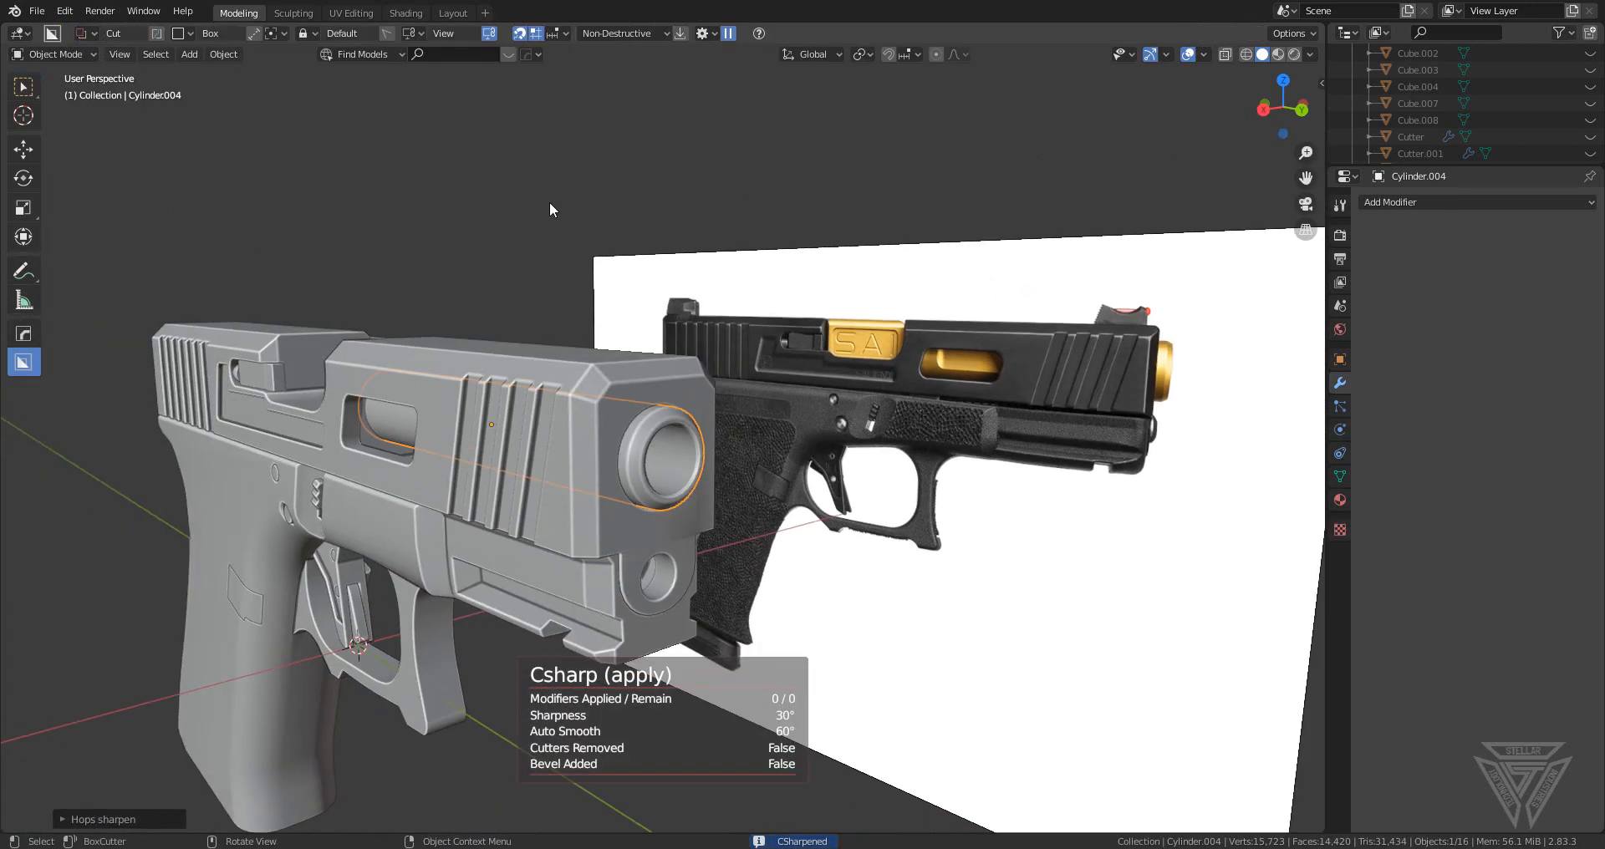
# - Lengthen the barrel slightly along the Y axis by a scale factor of about 1.03
pyautogui.click(549, 202)
pyautogui.scroll(-3, 668, 360)
pyautogui.moveTo(689, 386); pyautogui.dragTo(780, 416, button='middle')
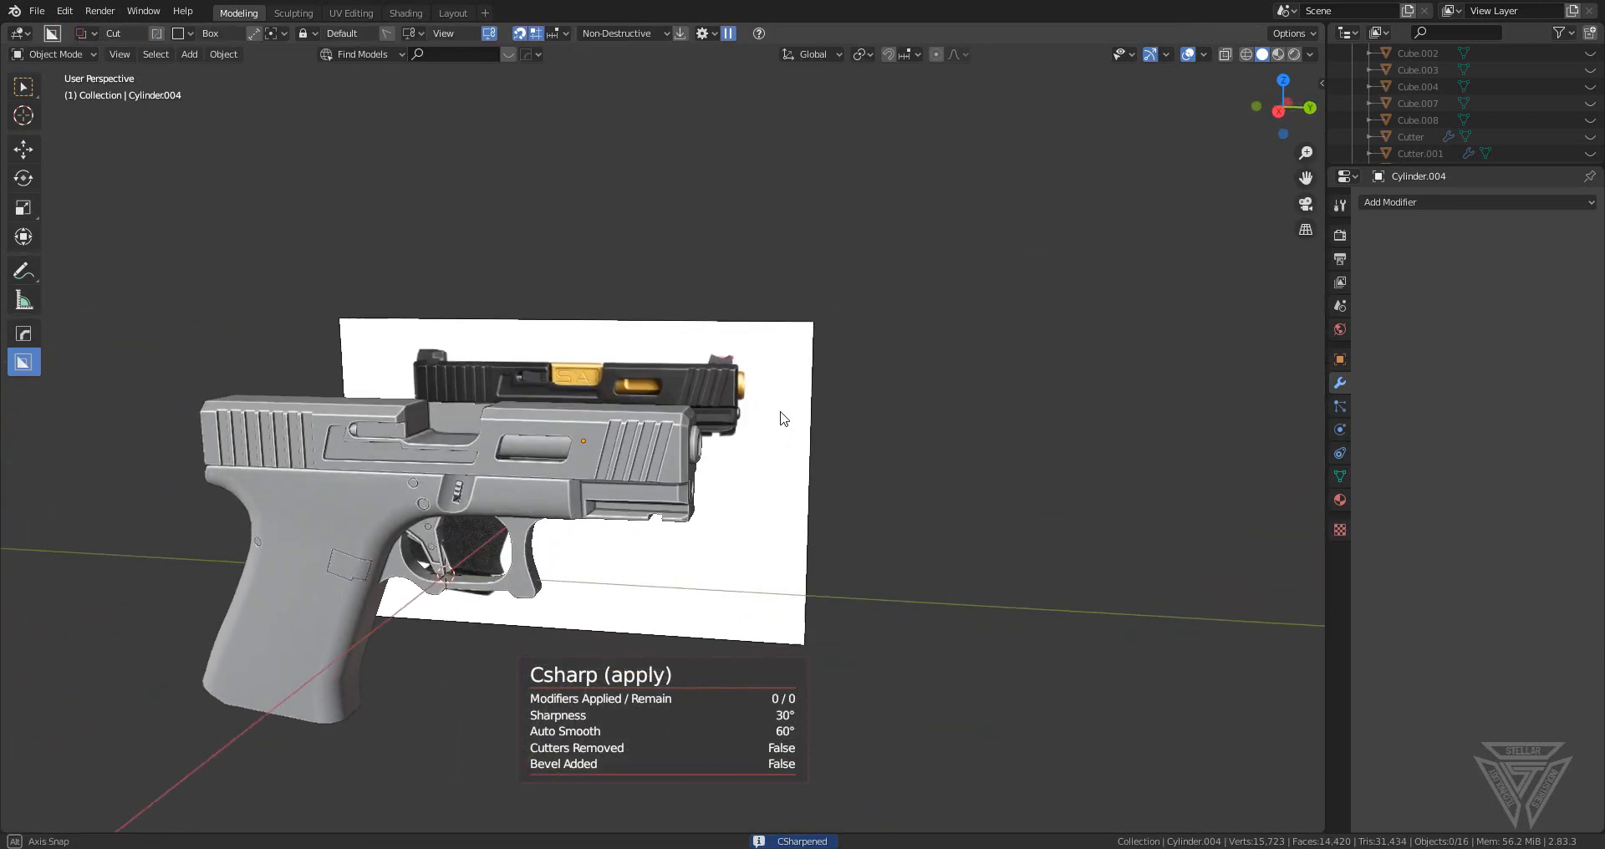
pyautogui.scroll(7, 699, 490)
pyautogui.click(727, 506)
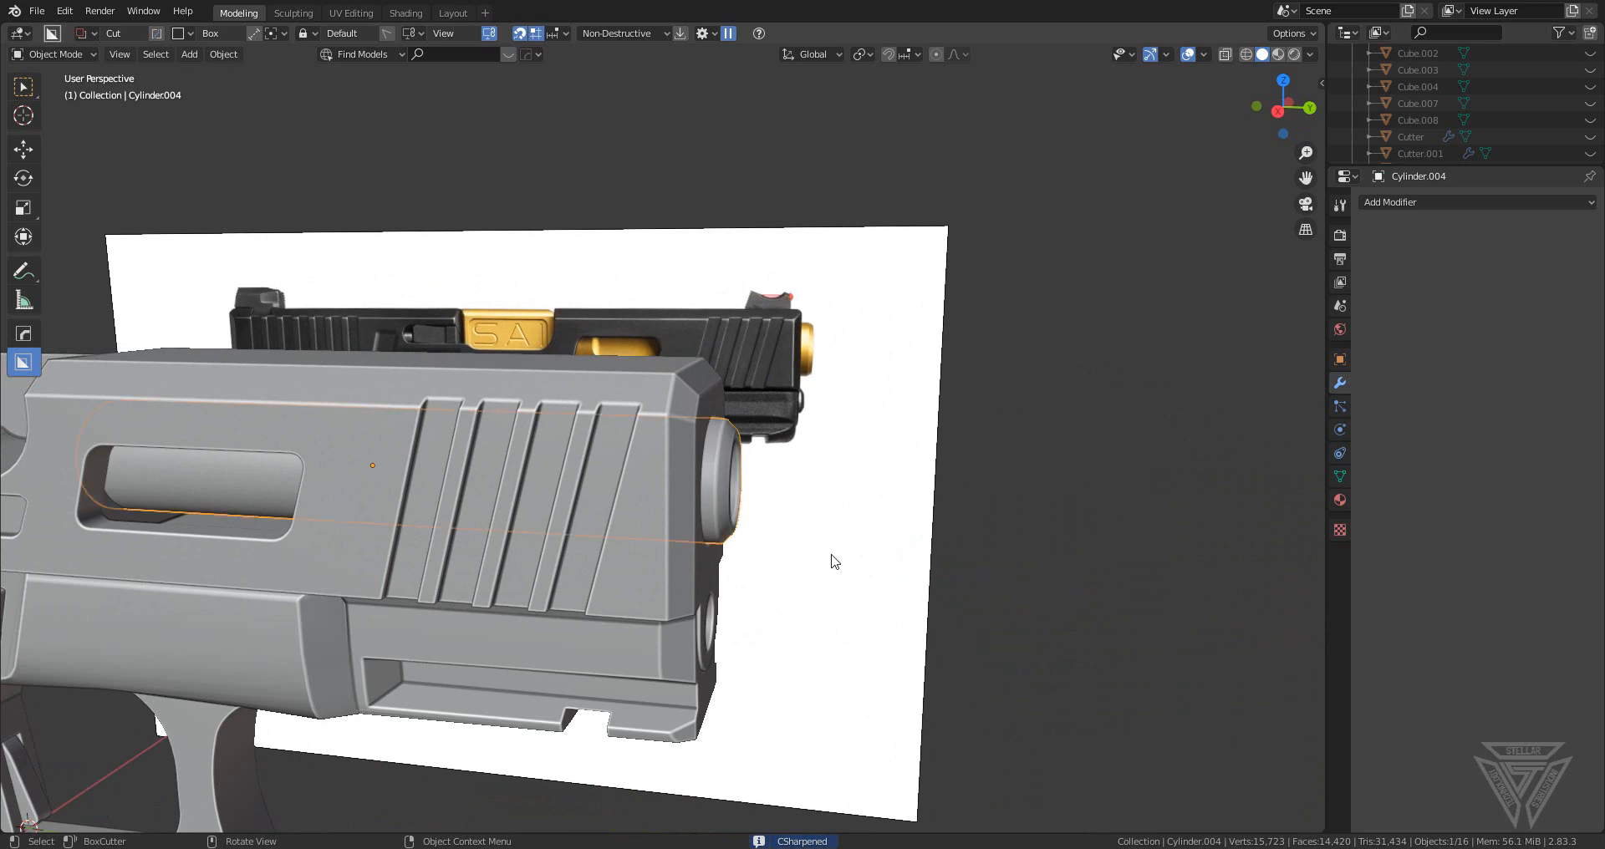
pyautogui.press('g')
pyautogui.press('y')
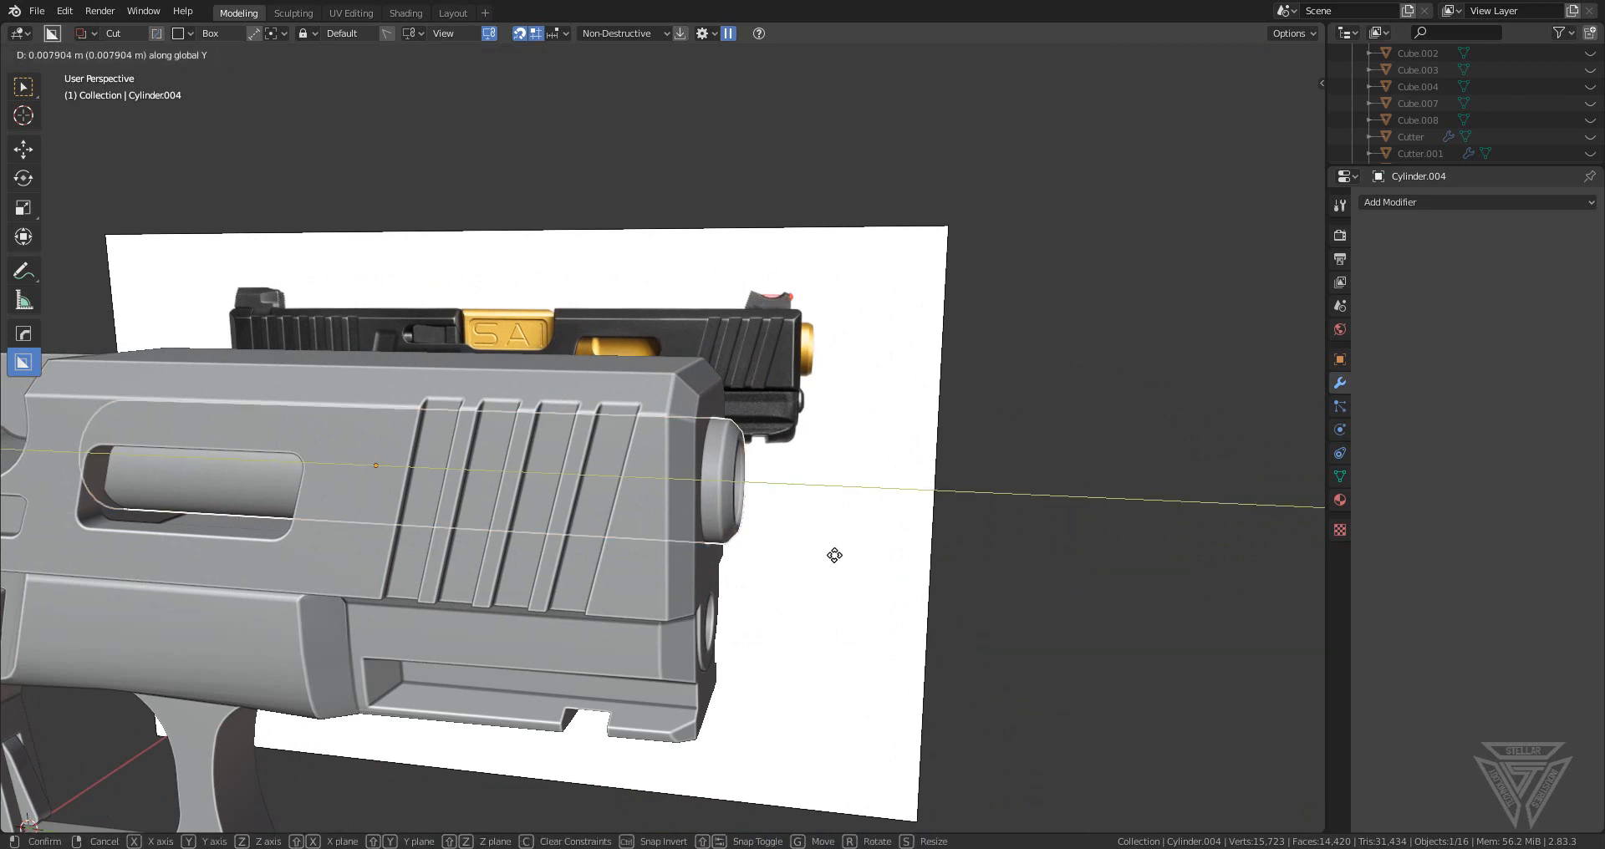
pyautogui.press('s')
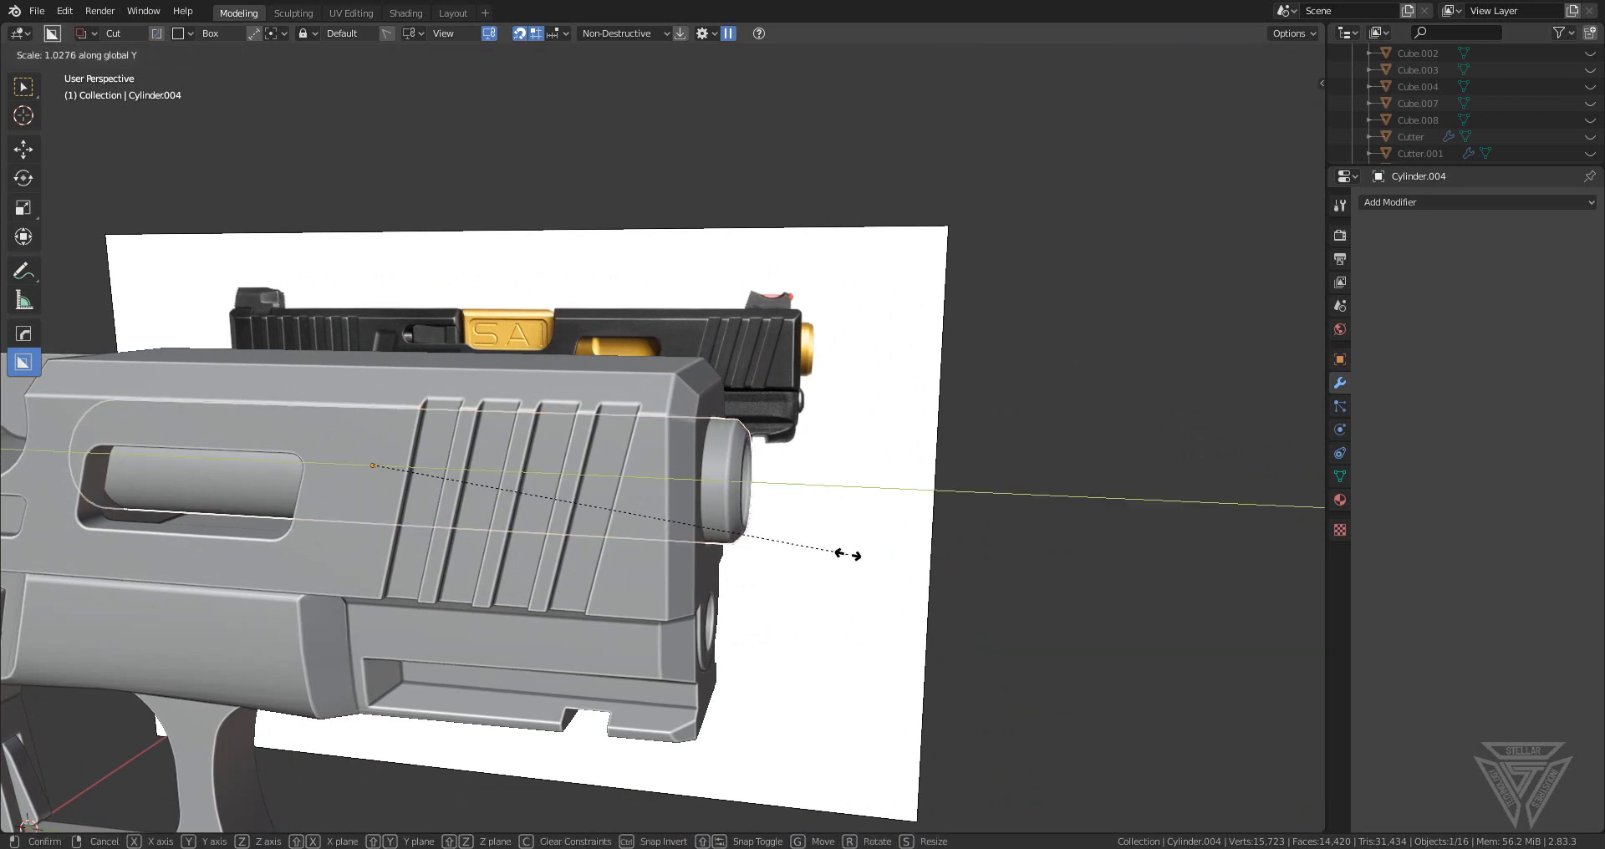
pyautogui.click(848, 554)
pyautogui.moveTo(848, 554); pyautogui.dragTo(654, 500, button='middle')
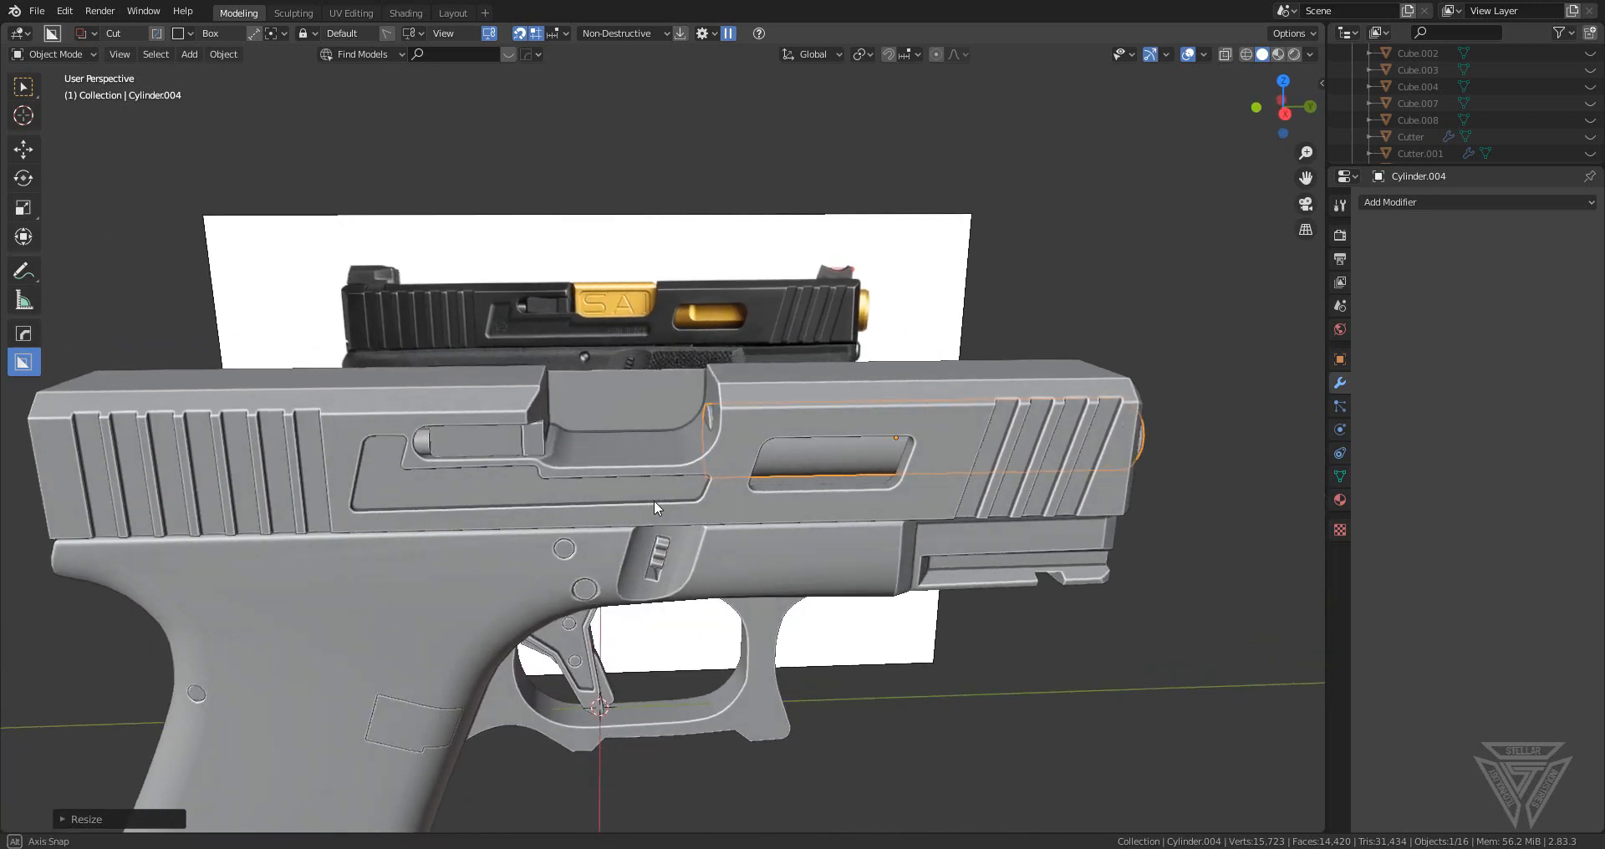
# - Add a cube, scale it down, and raise it along Z into the slide's ejection port
pyautogui.hotkey('shift', 'a')
pyautogui.moveTo(699, 397)
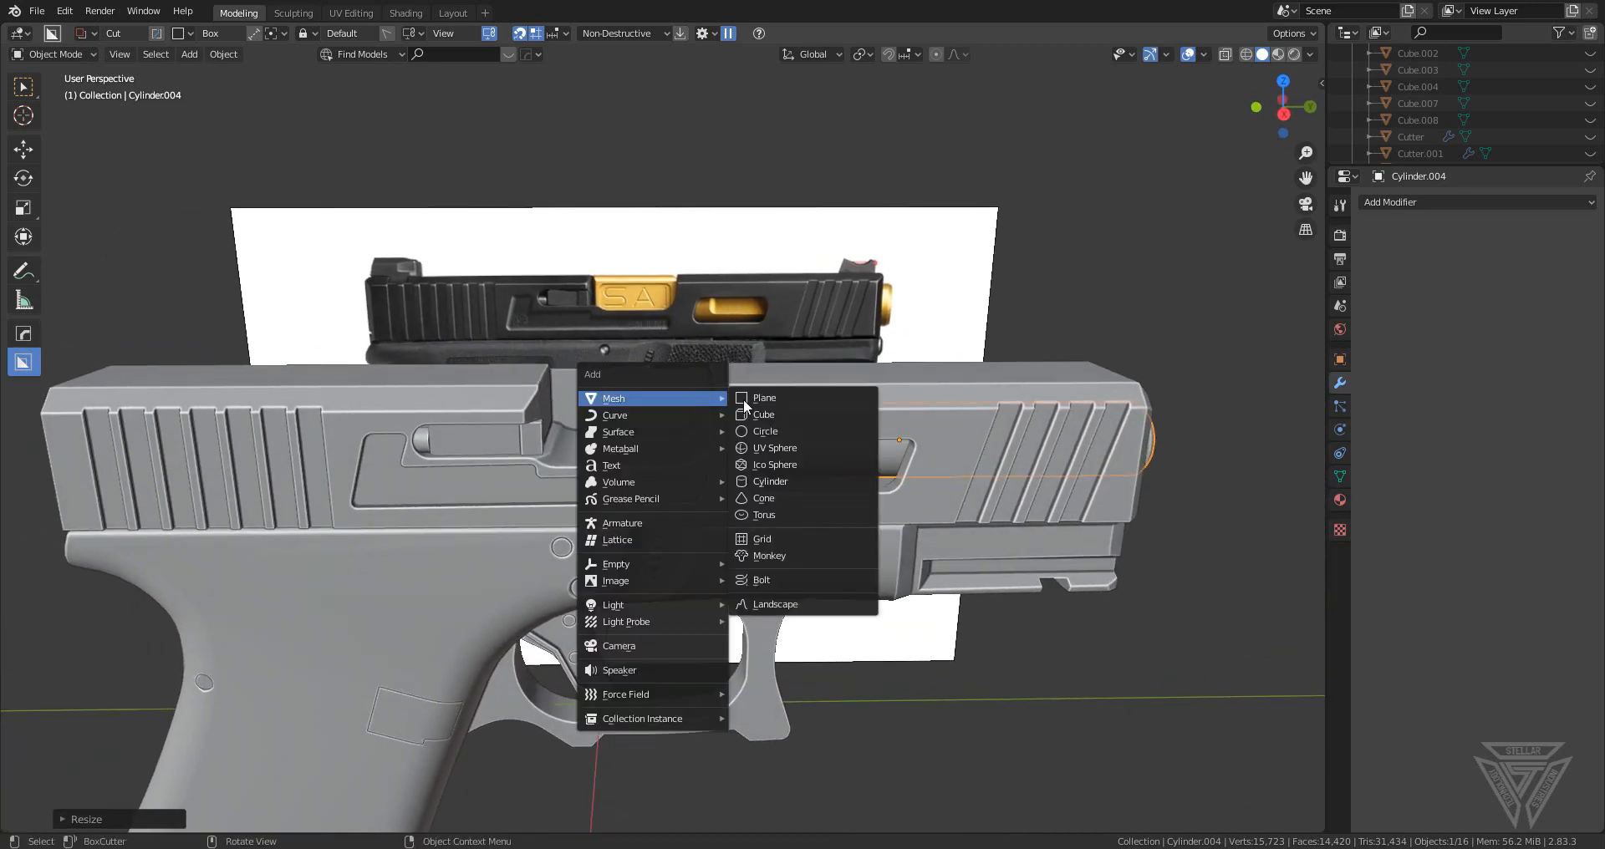
pyautogui.click(795, 413)
pyautogui.press('s')
pyautogui.click(592, 640)
pyautogui.press('g')
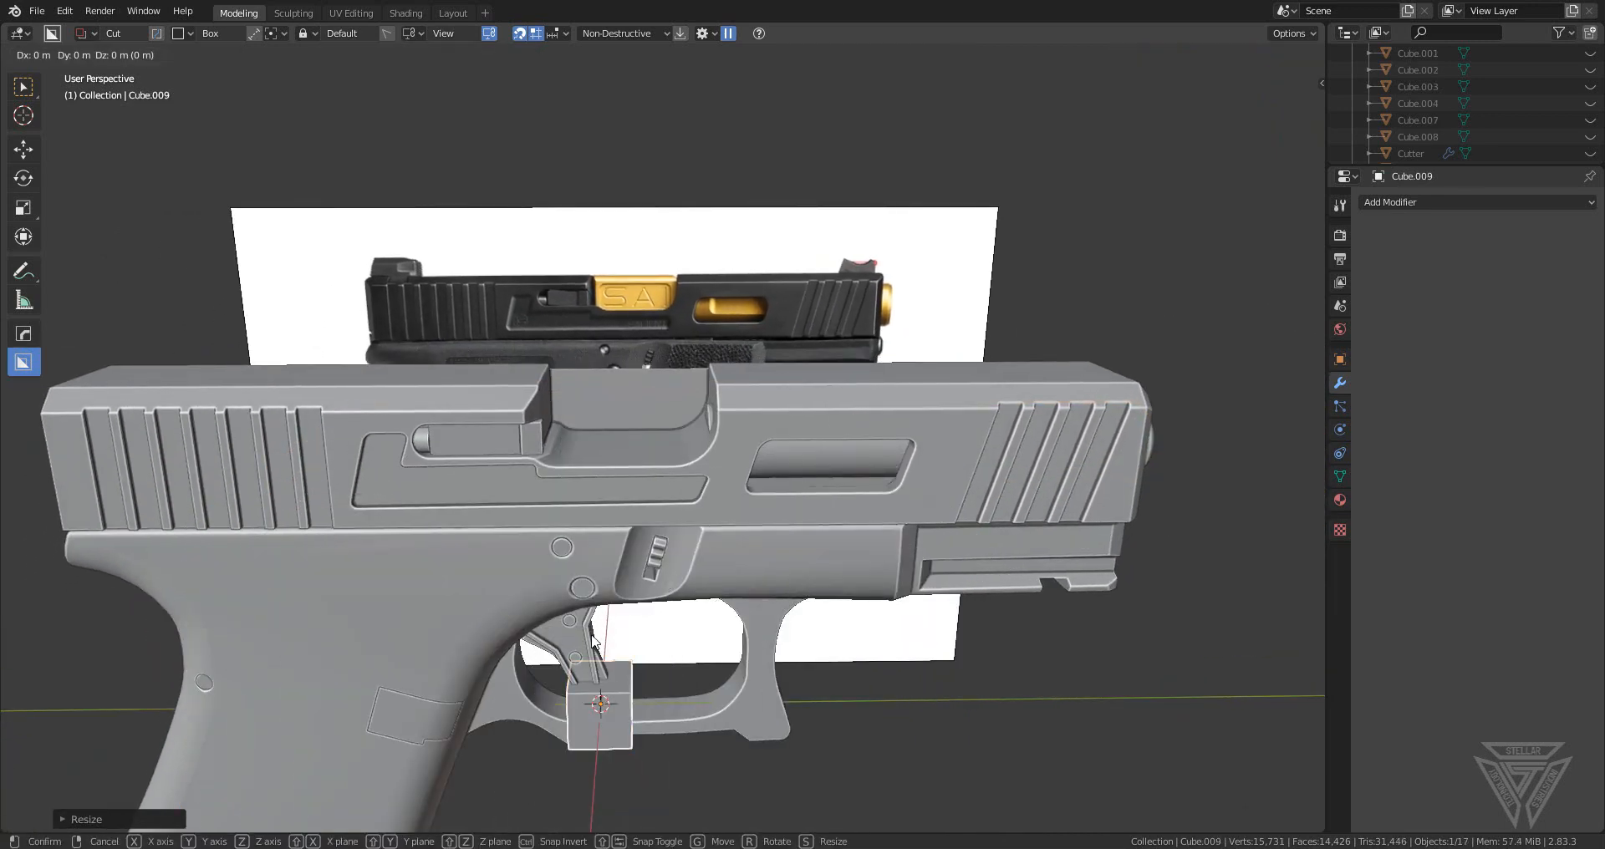
pyautogui.press('z')
pyautogui.click(664, 348)
pyautogui.scroll(5, 674, 458)
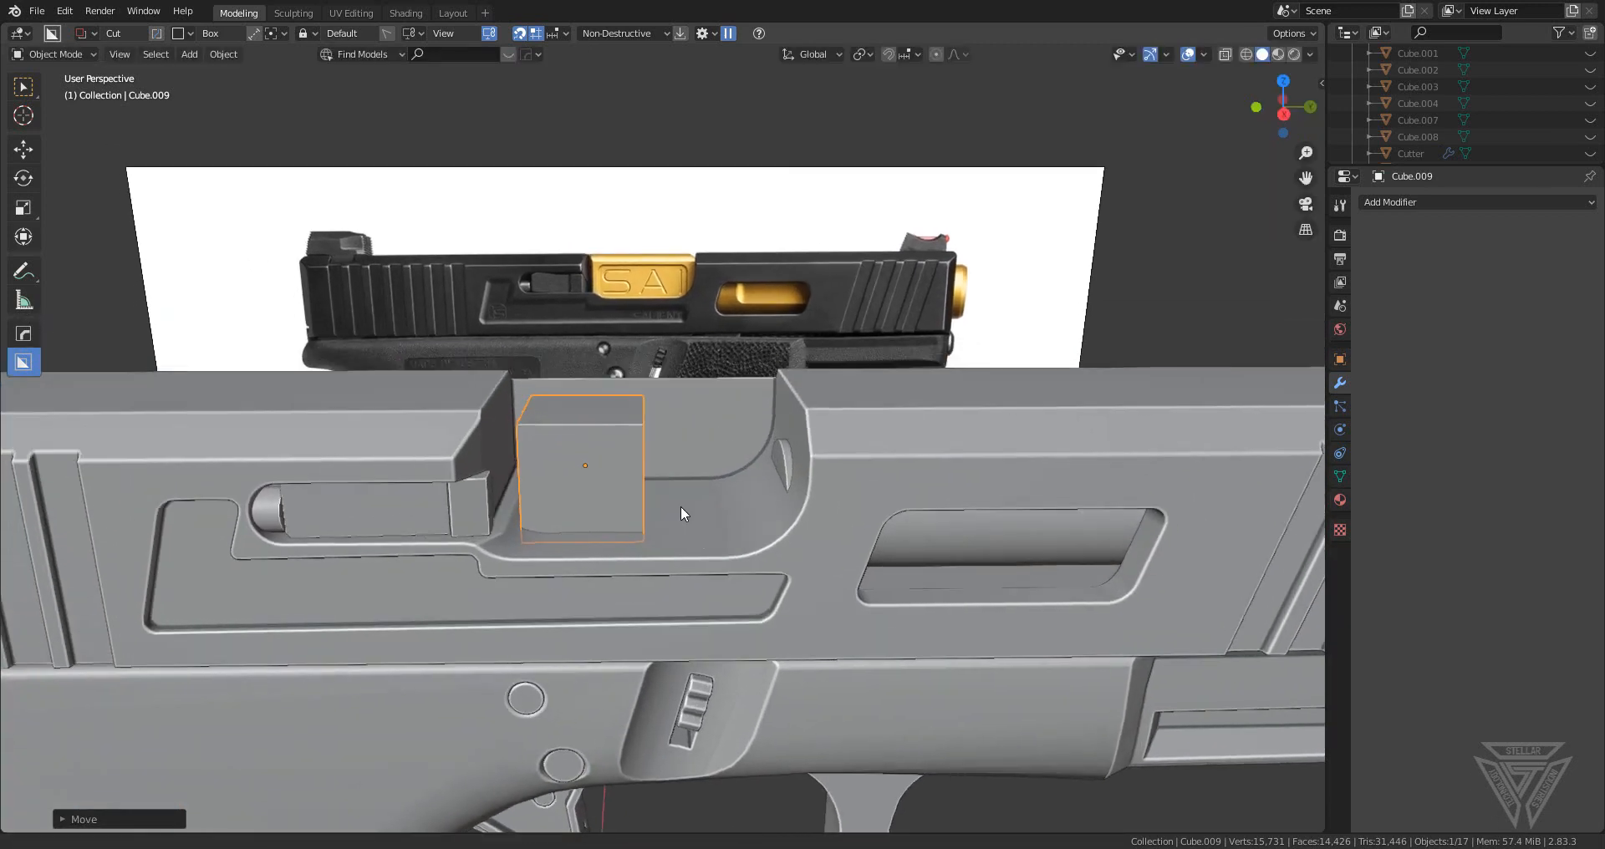
pyautogui.moveTo(855, 424); pyautogui.dragTo(1220, 193, button='middle')
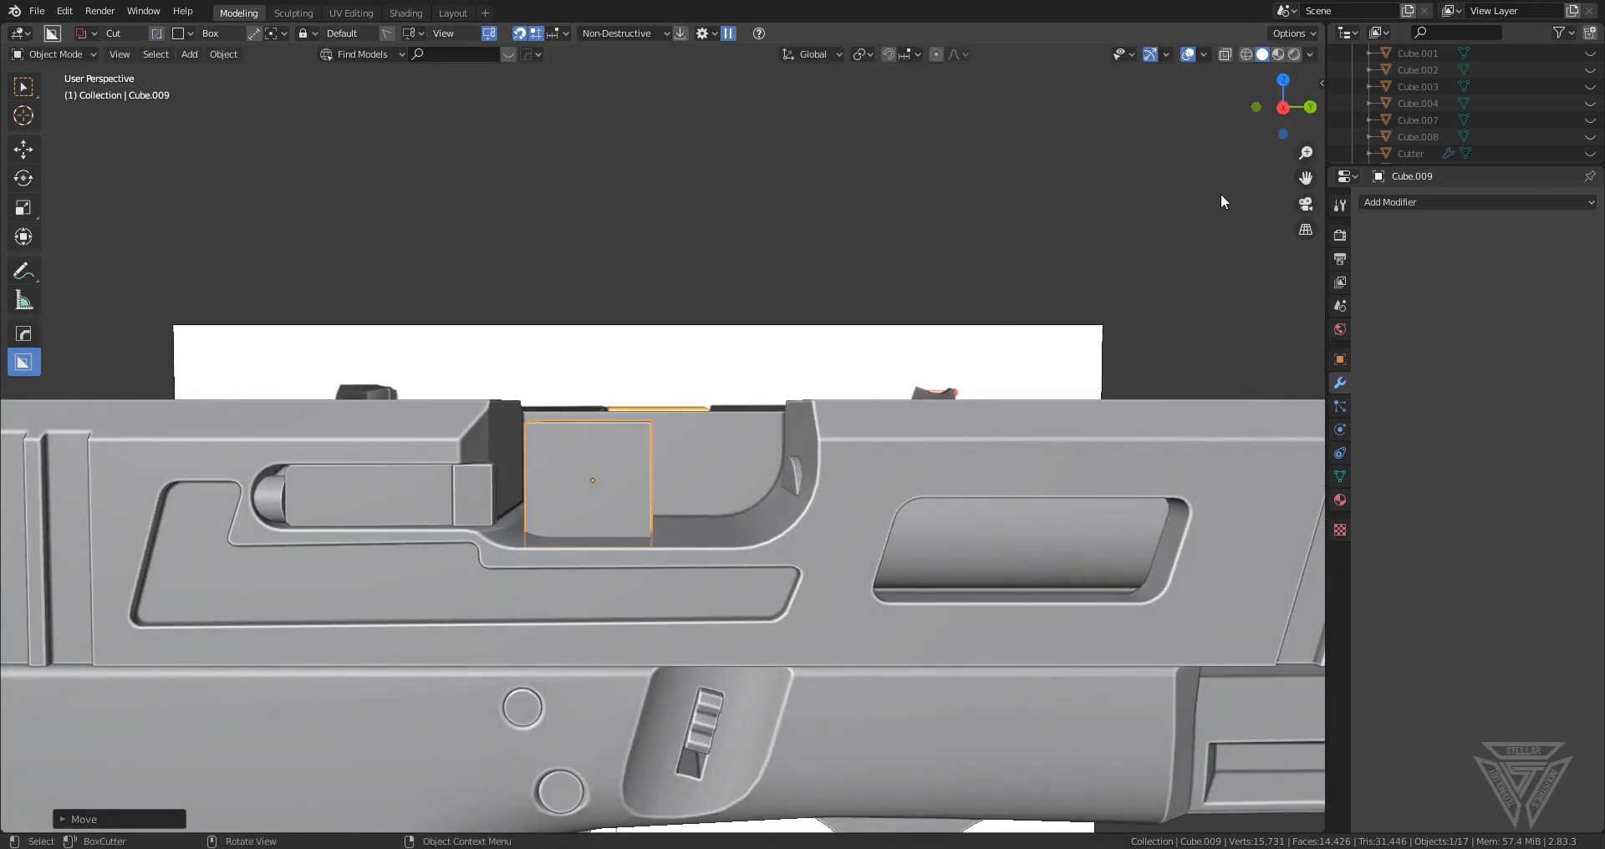
# - Align the cube in the side view with the reference chamber's top and the ejection port's rear edge, moving it along Z and Y
pyautogui.click(1284, 106)
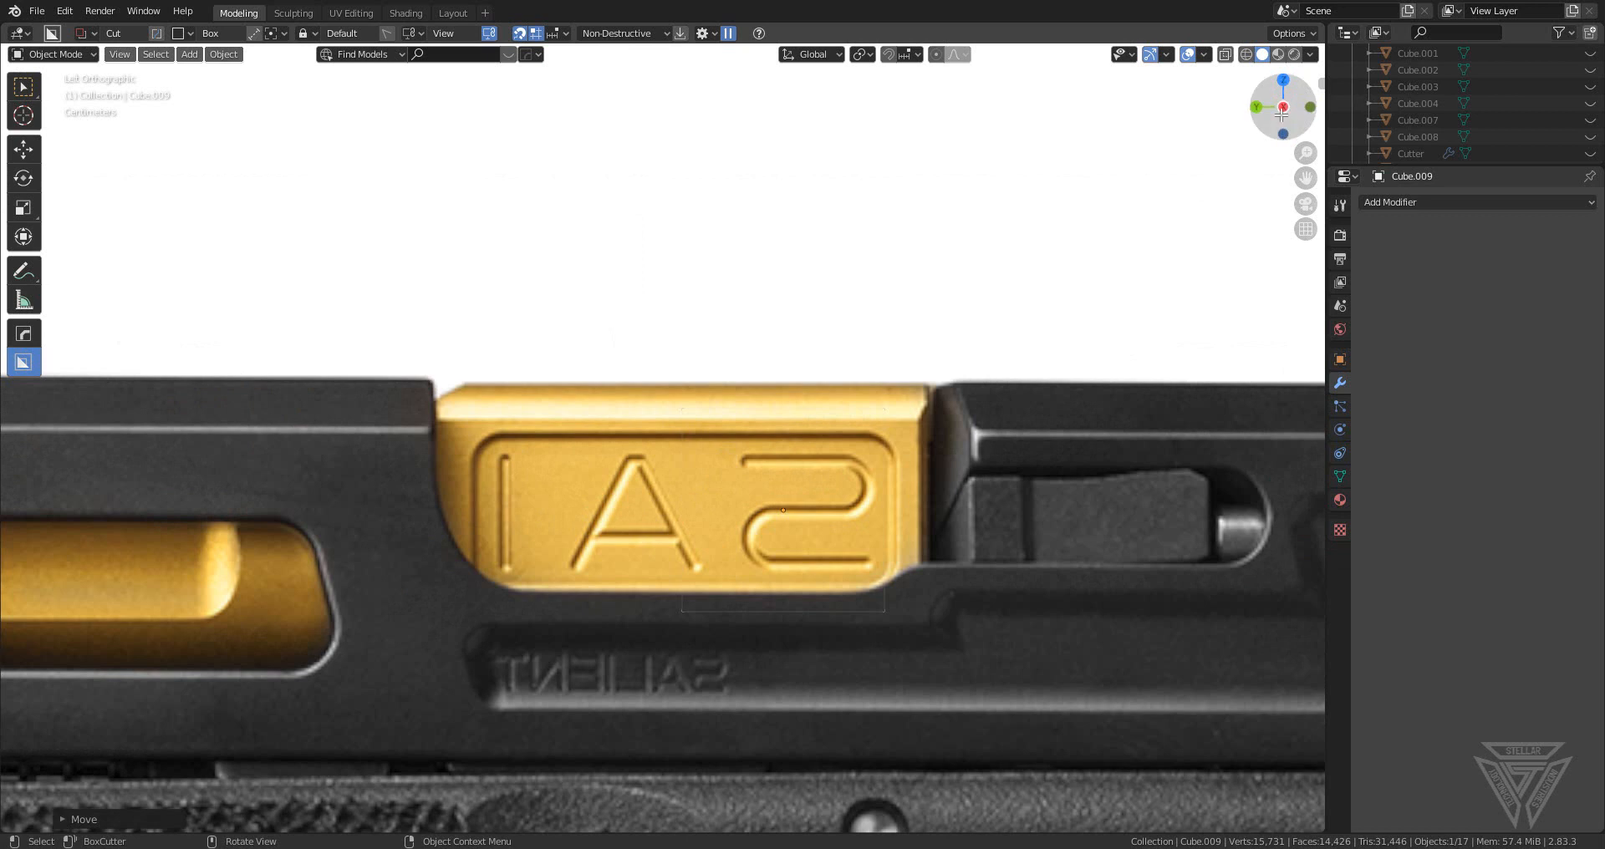
pyautogui.click(1281, 114)
pyautogui.scroll(1, 717, 487)
pyautogui.press('g')
pyautogui.press('z')
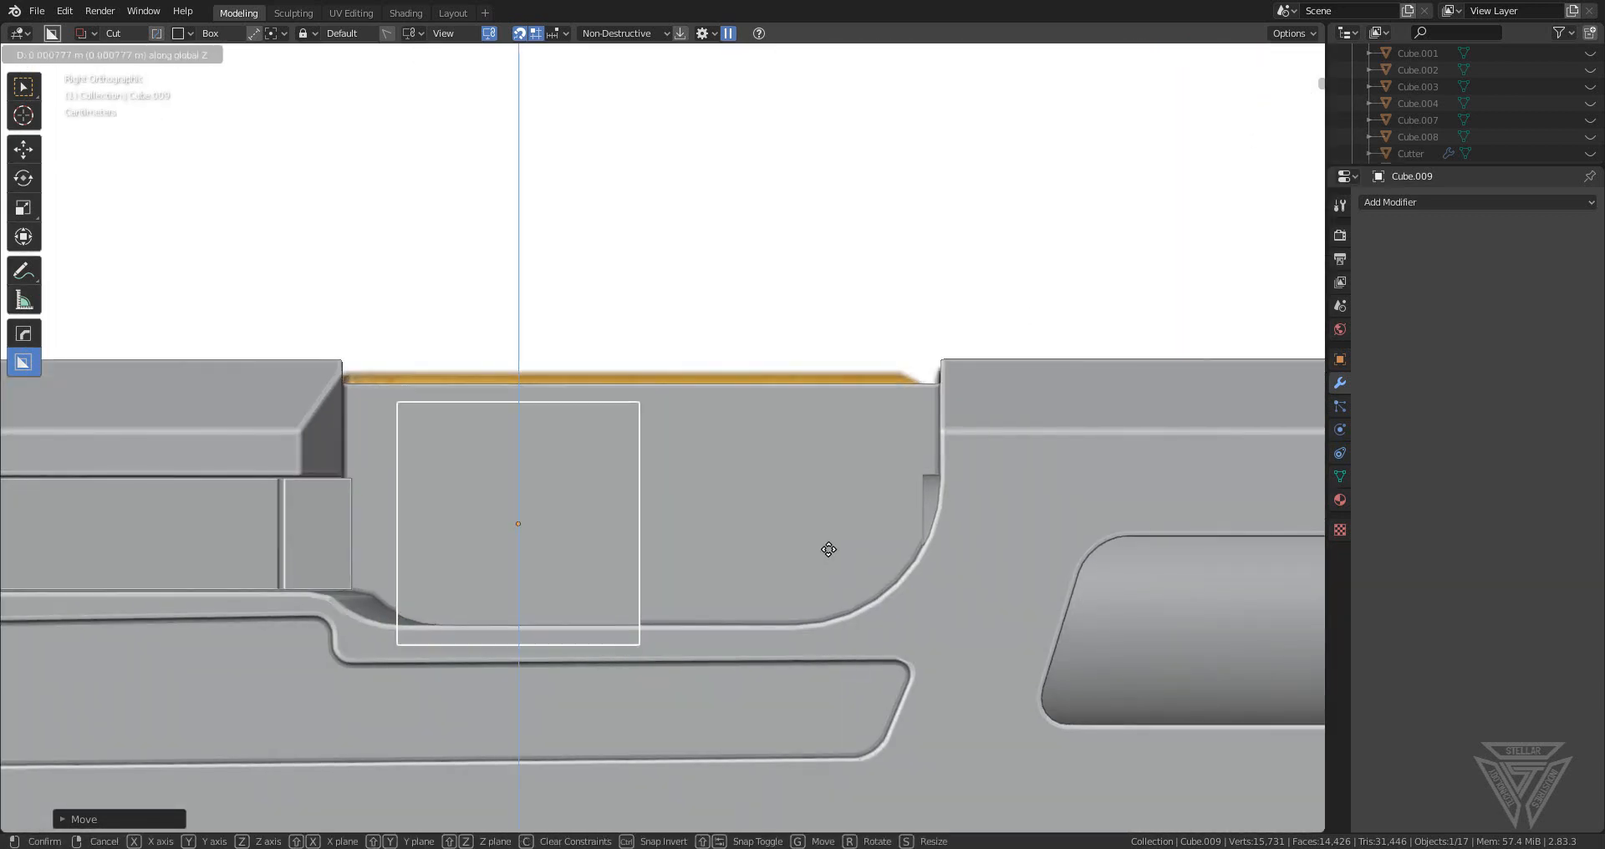
pyautogui.click(784, 762)
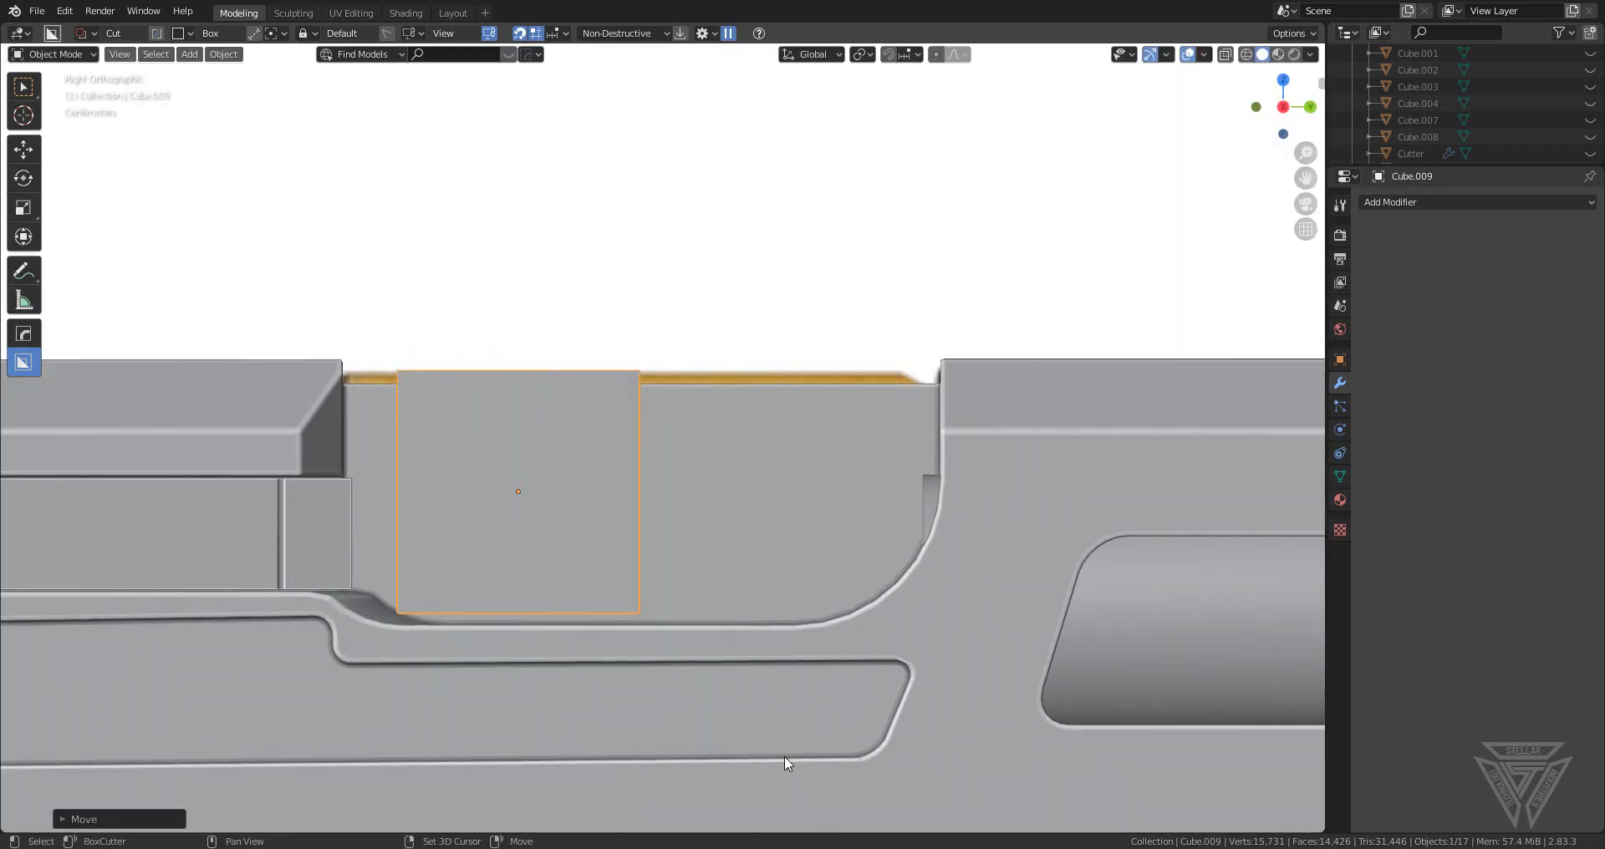
pyautogui.press('g')
pyautogui.press('y')
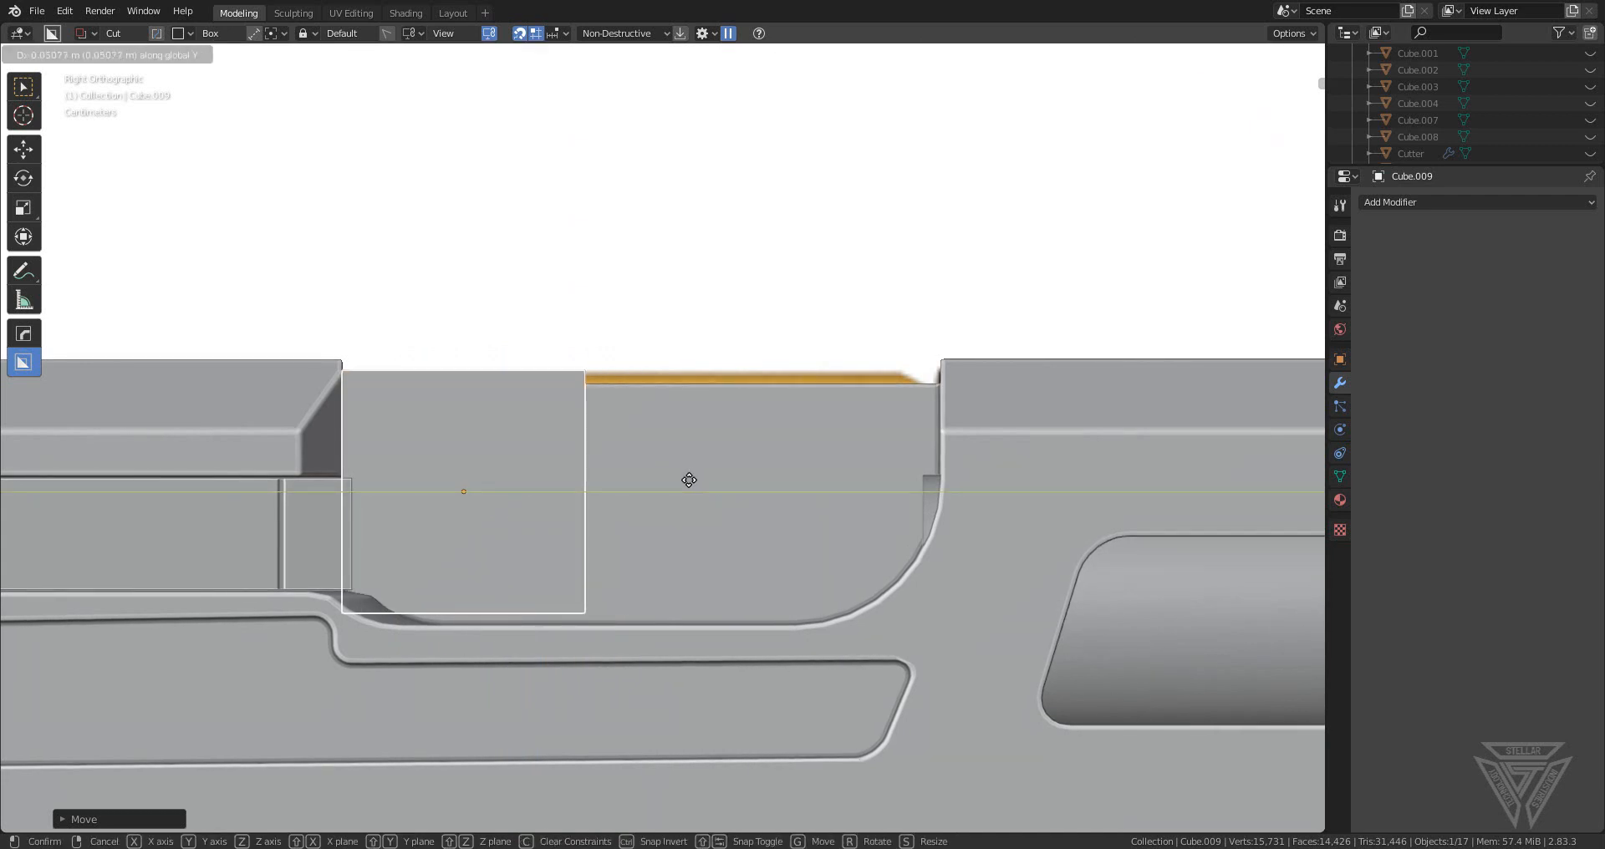
pyautogui.click(693, 482)
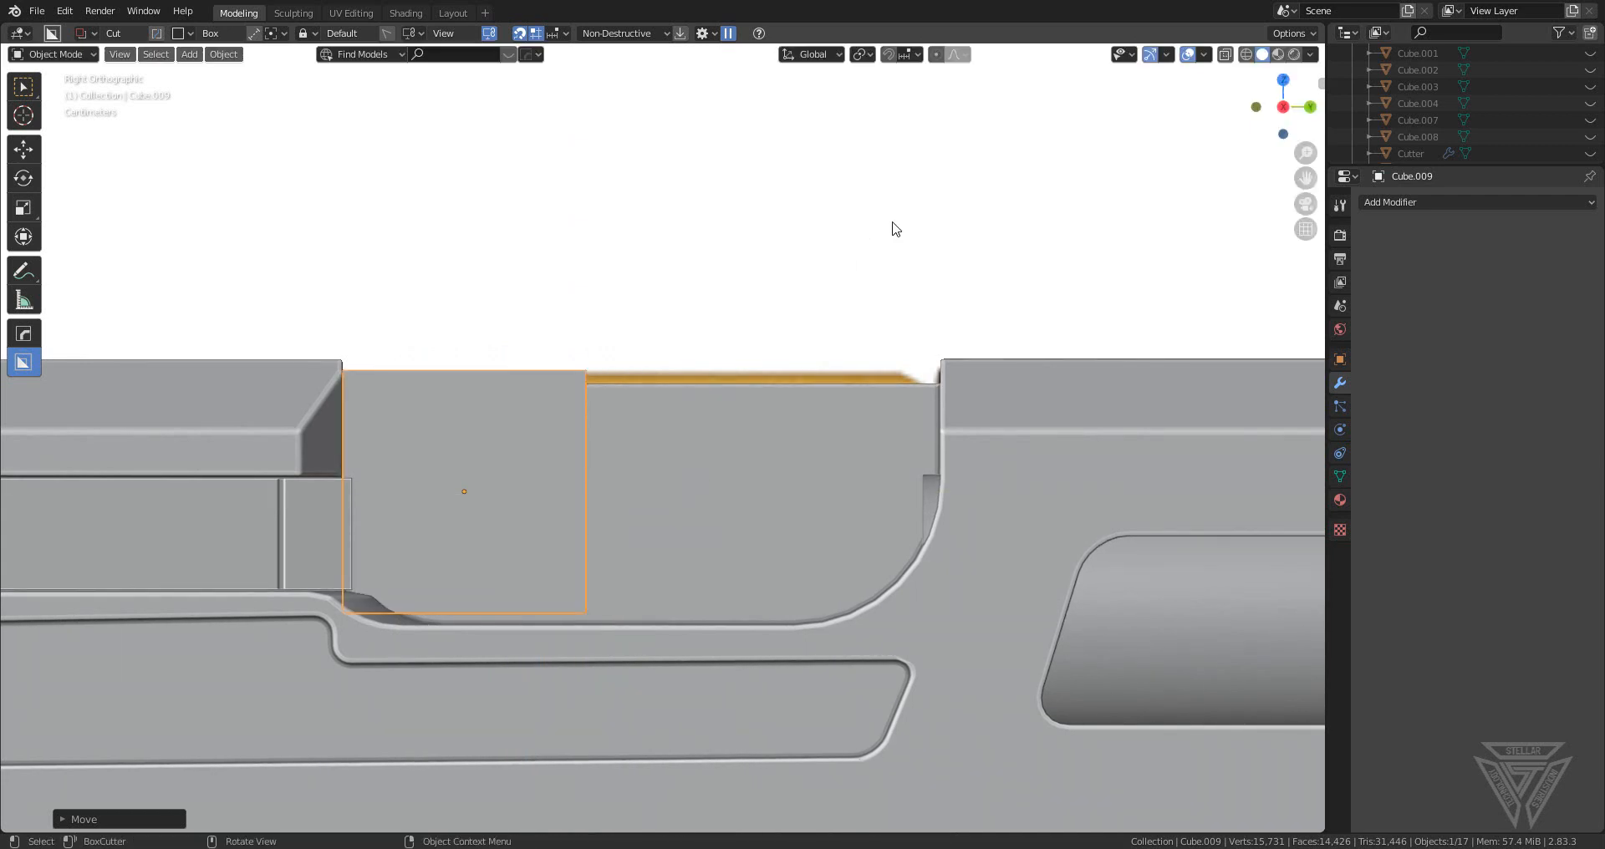
# - Widen the cube along X until it reaches the ejection port's inner side wall
pyautogui.click(1280, 78)
pyautogui.press('s')
pyautogui.press('x')
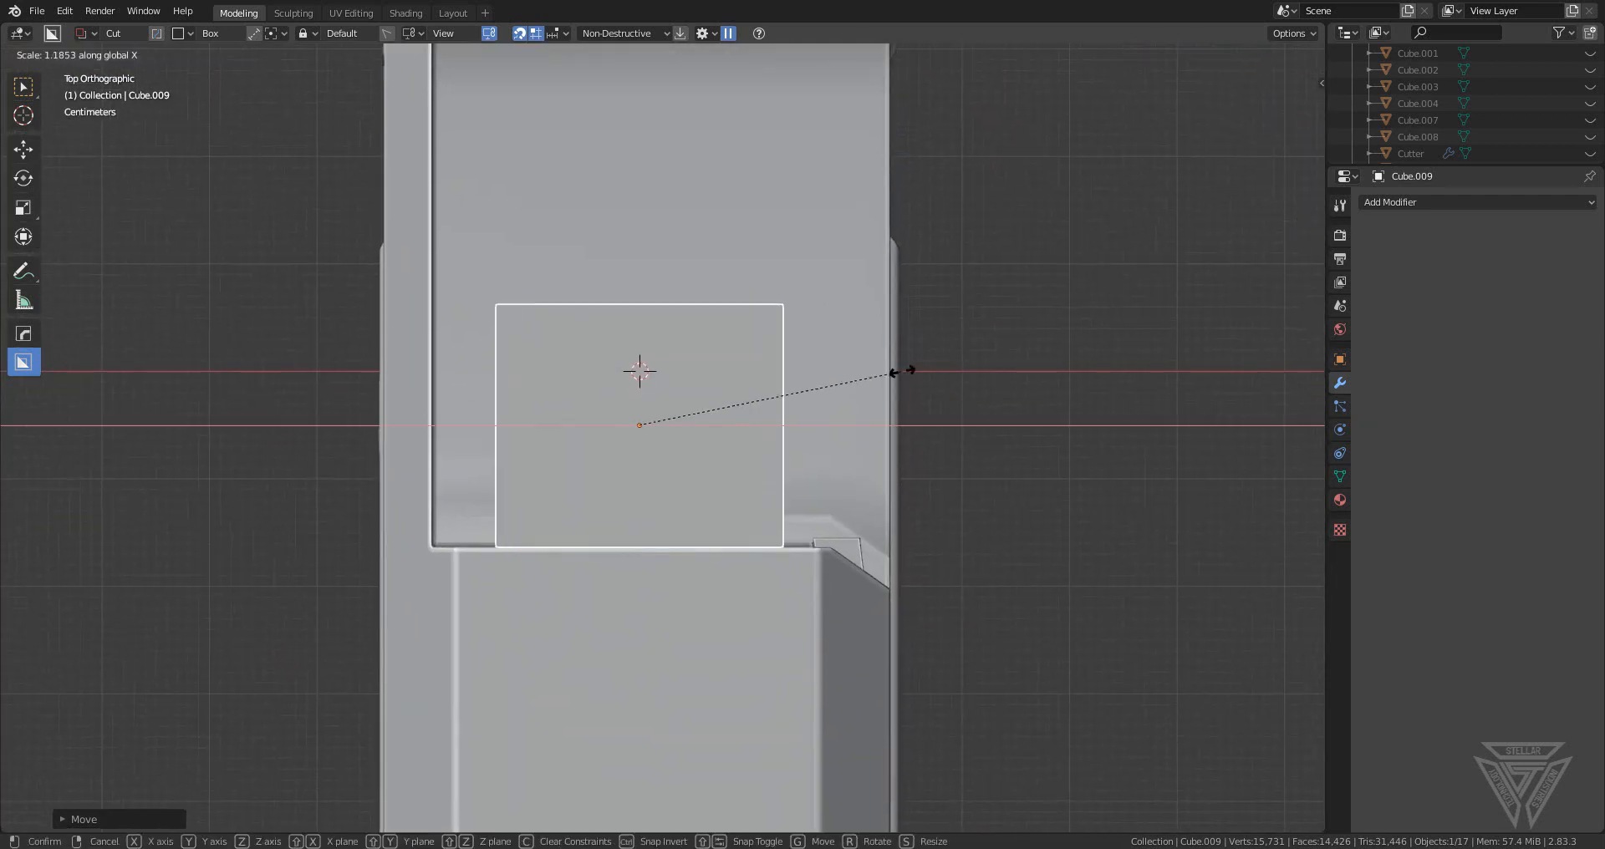
pyautogui.click(1022, 383)
pyautogui.keyDown('shift'); pyautogui.moveTo(458, 265); pyautogui.dragTo(505, 456, button='middle'); pyautogui.keyUp('shift')
# - Move the cube's front face about 0.33 m along Y to meet the ejection port's front edge
pyautogui.press('Tab')
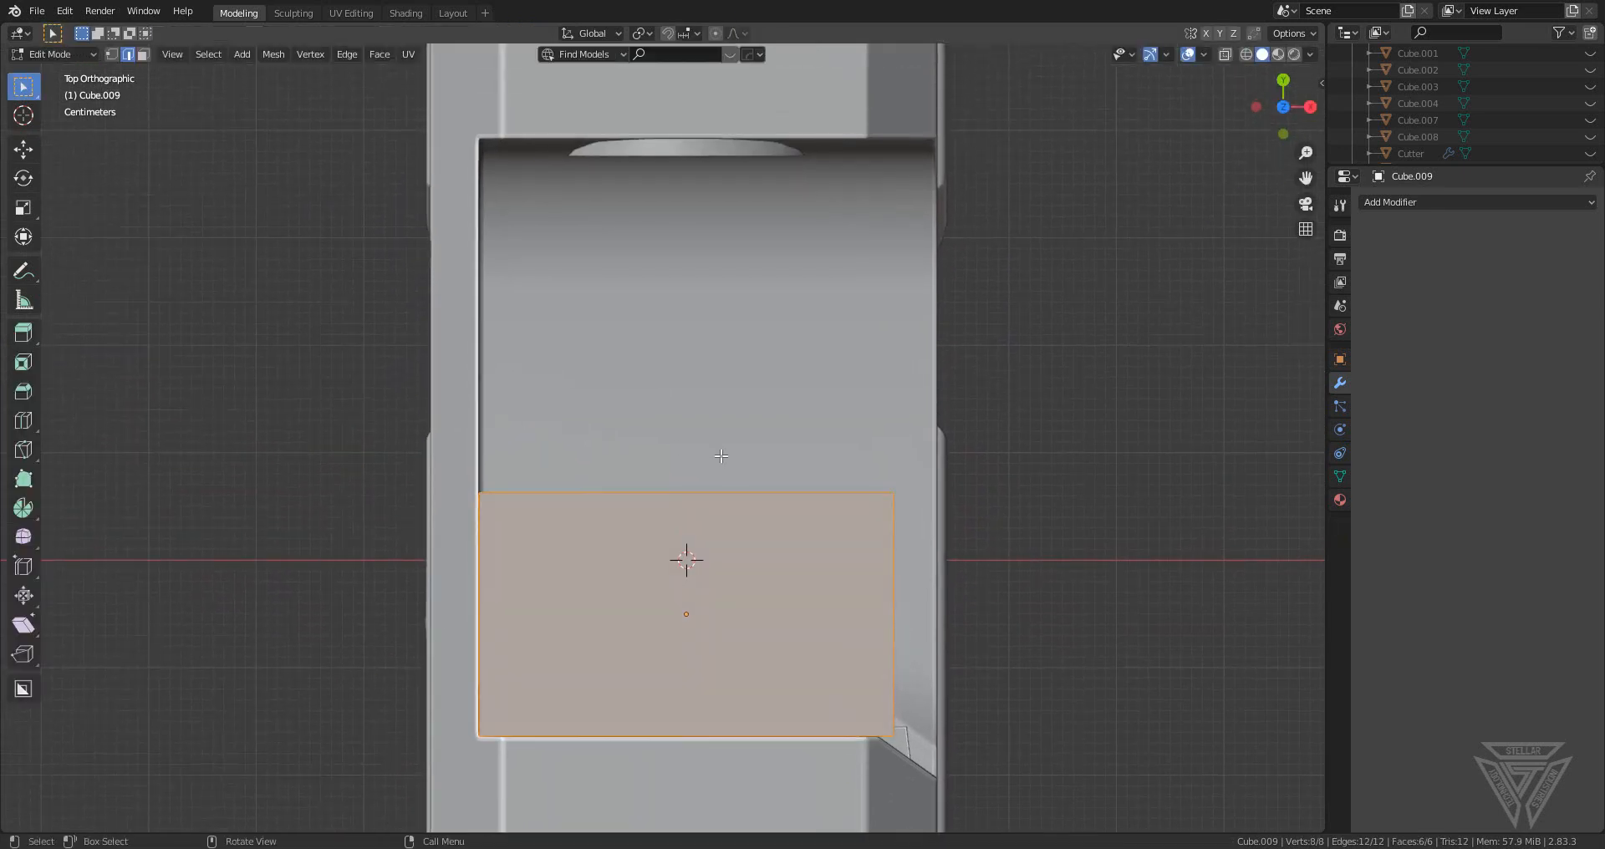
pyautogui.click(1225, 53)
pyautogui.press('3')
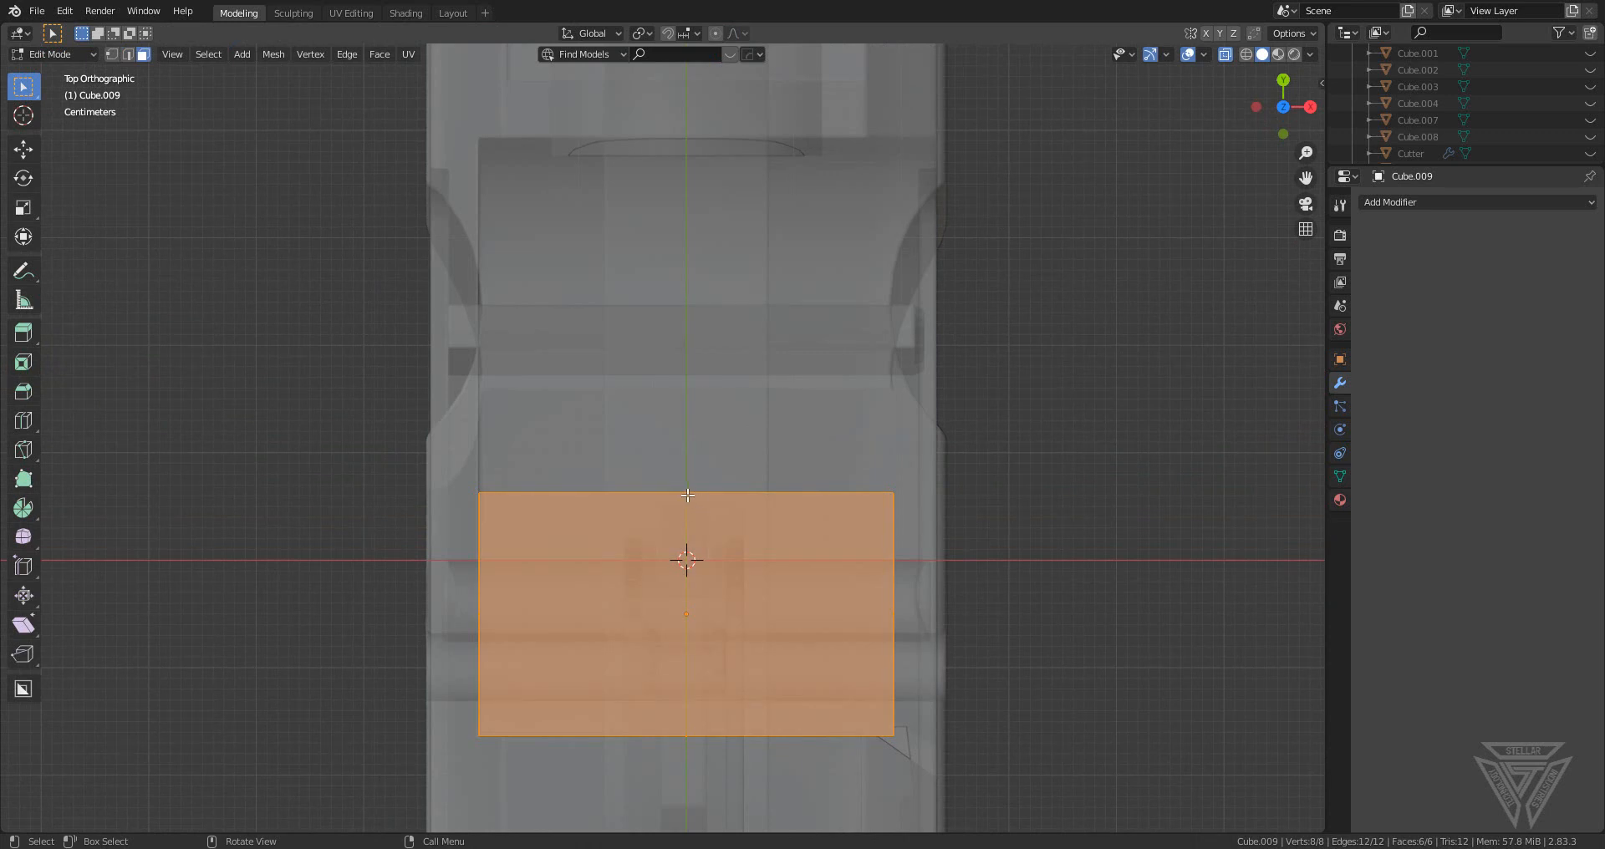
pyautogui.click(687, 494)
pyautogui.keyDown('shift'); pyautogui.moveTo(785, 351); pyautogui.dragTo(768, 515, button='middle'); pyautogui.keyUp('shift')
pyautogui.click(1235, 57)
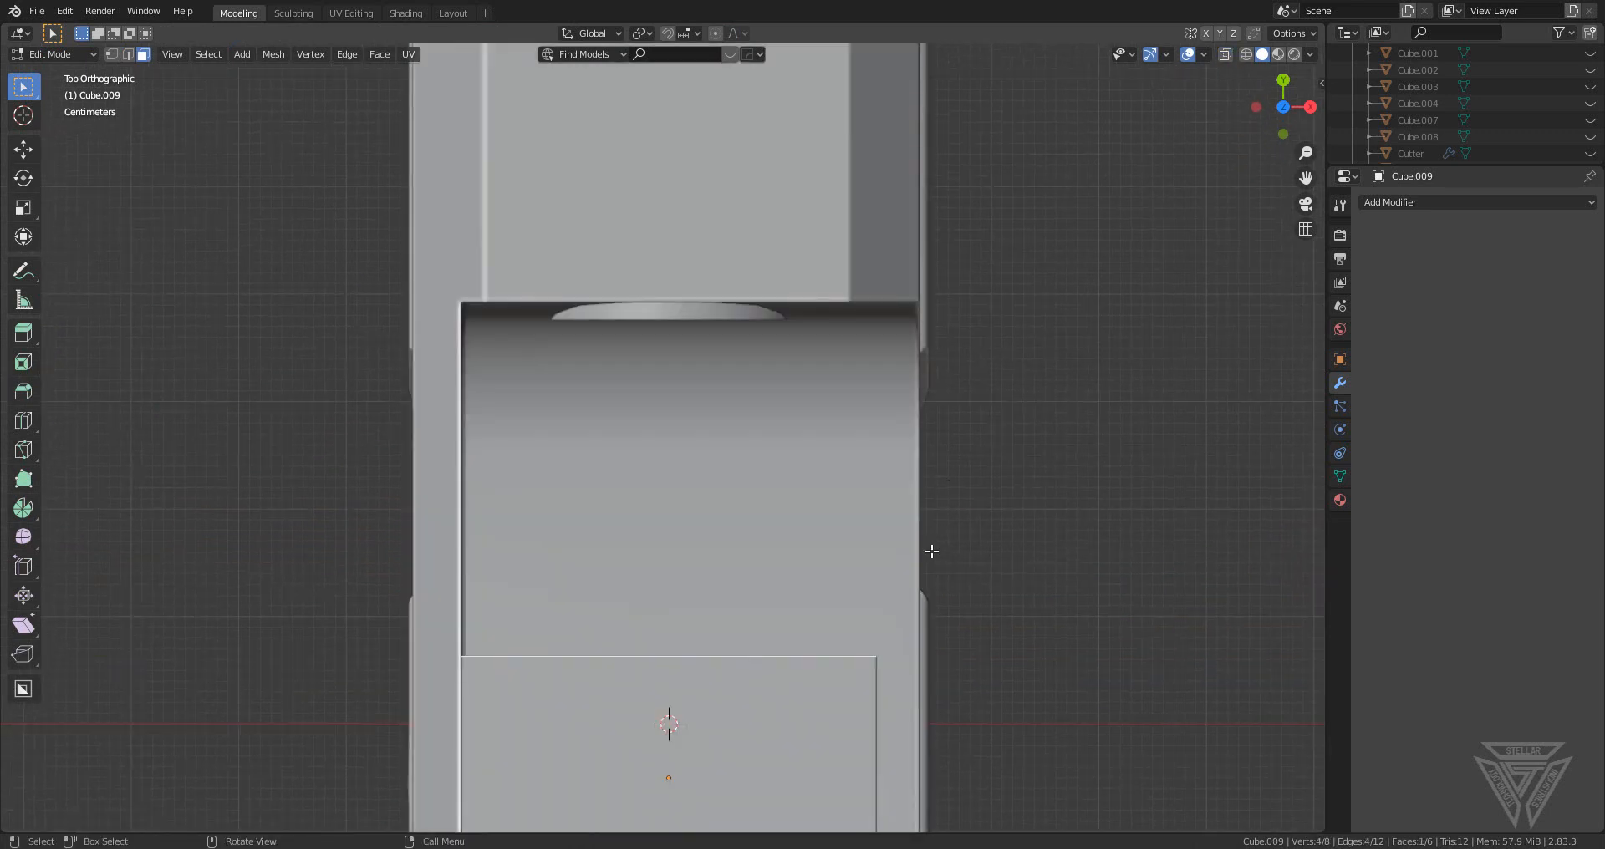
pyautogui.press('g')
pyautogui.press('y')
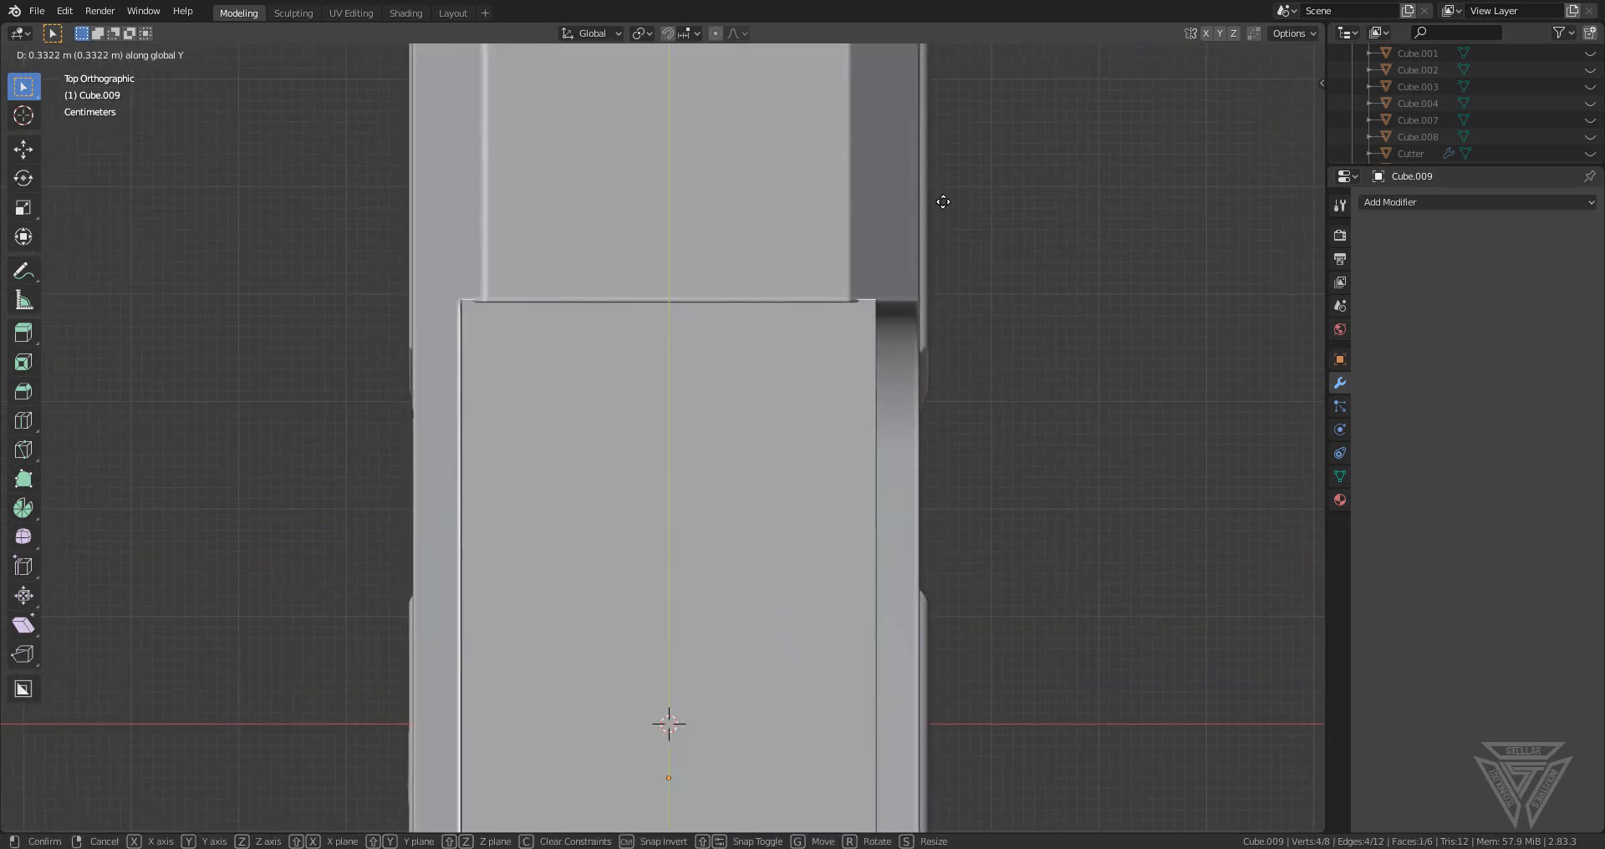
pyautogui.click(942, 234)
pyautogui.scroll(-4, 953, 276)
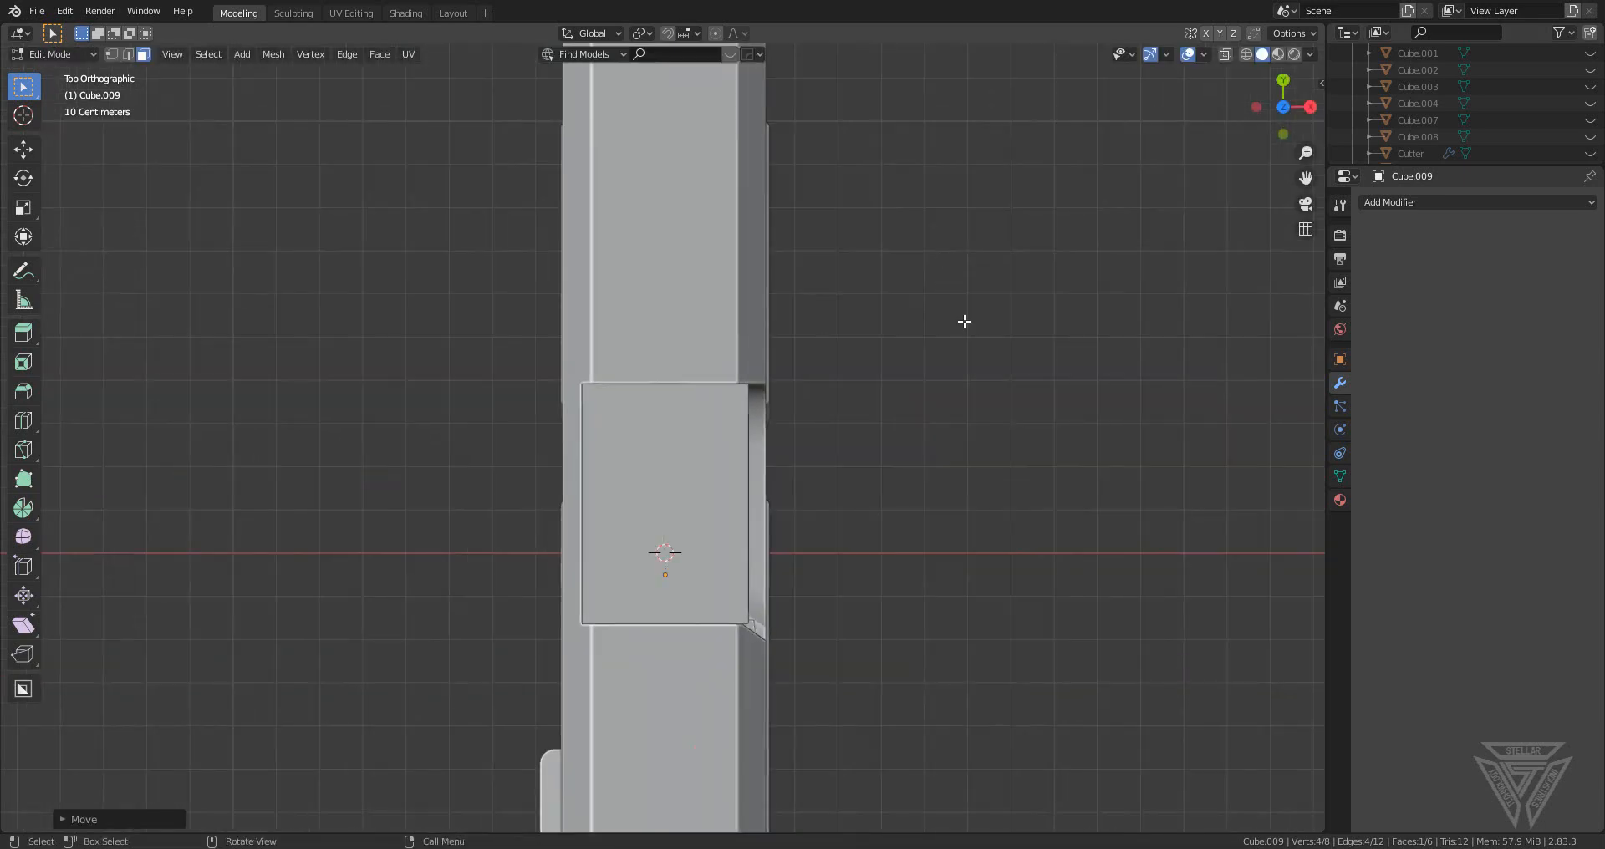
# - Select the chamber block's upper long edge and apply the block's scale in Object Mode
pyautogui.moveTo(964, 322); pyautogui.dragTo(961, 511, button='middle')
pyautogui.scroll(1, 757, 456)
pyautogui.press('2')
pyautogui.click(754, 453)
pyautogui.moveTo(754, 453); pyautogui.dragTo(759, 326, button='middle')
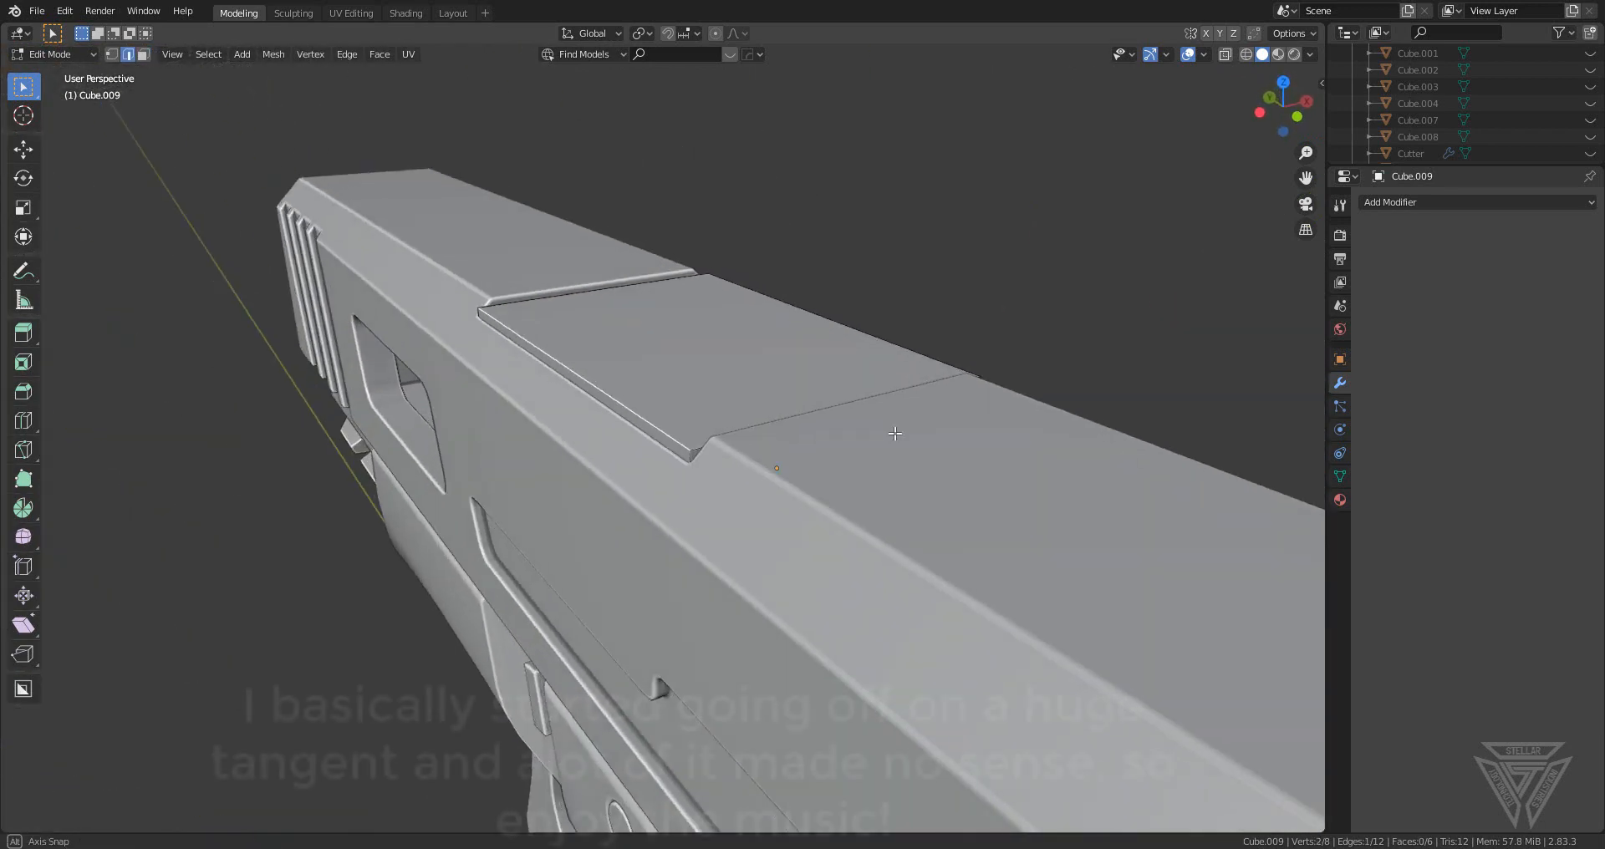
pyautogui.press('Tab')
pyautogui.hotkey('ctrl', 'a')
pyautogui.click(759, 324)
# - Chamfer the chamber block's upper long edges to form flat slopes matching the slide
pyautogui.press('Tab')
pyautogui.hotkey('ctrl', 'b')
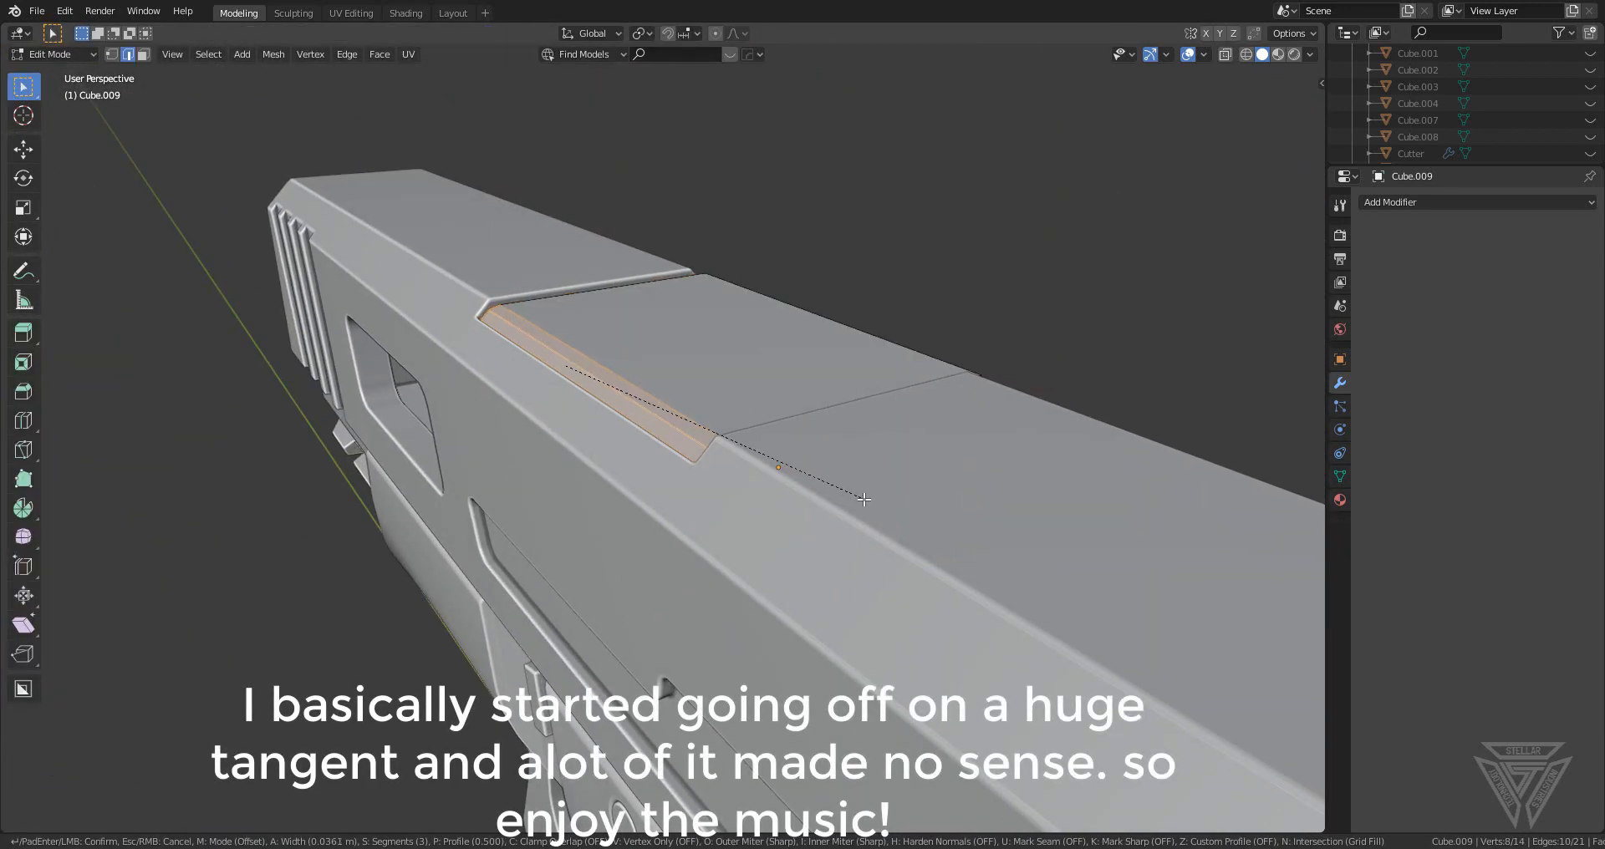
pyautogui.click(879, 506)
pyautogui.moveTo(879, 506); pyautogui.dragTo(955, 438, button='middle')
pyautogui.hotkey('ctrl', 'b')
pyautogui.scroll(-4, 1062, 498)
pyautogui.click(1070, 501)
# - Chamfer the outline of the block's front end and smooth its shading with the HardOps Csharp operation
pyautogui.keyDown('alt'); pyautogui.click(844, 391); pyautogui.keyUp('alt')
pyautogui.hotkey('ctrl', 'b')
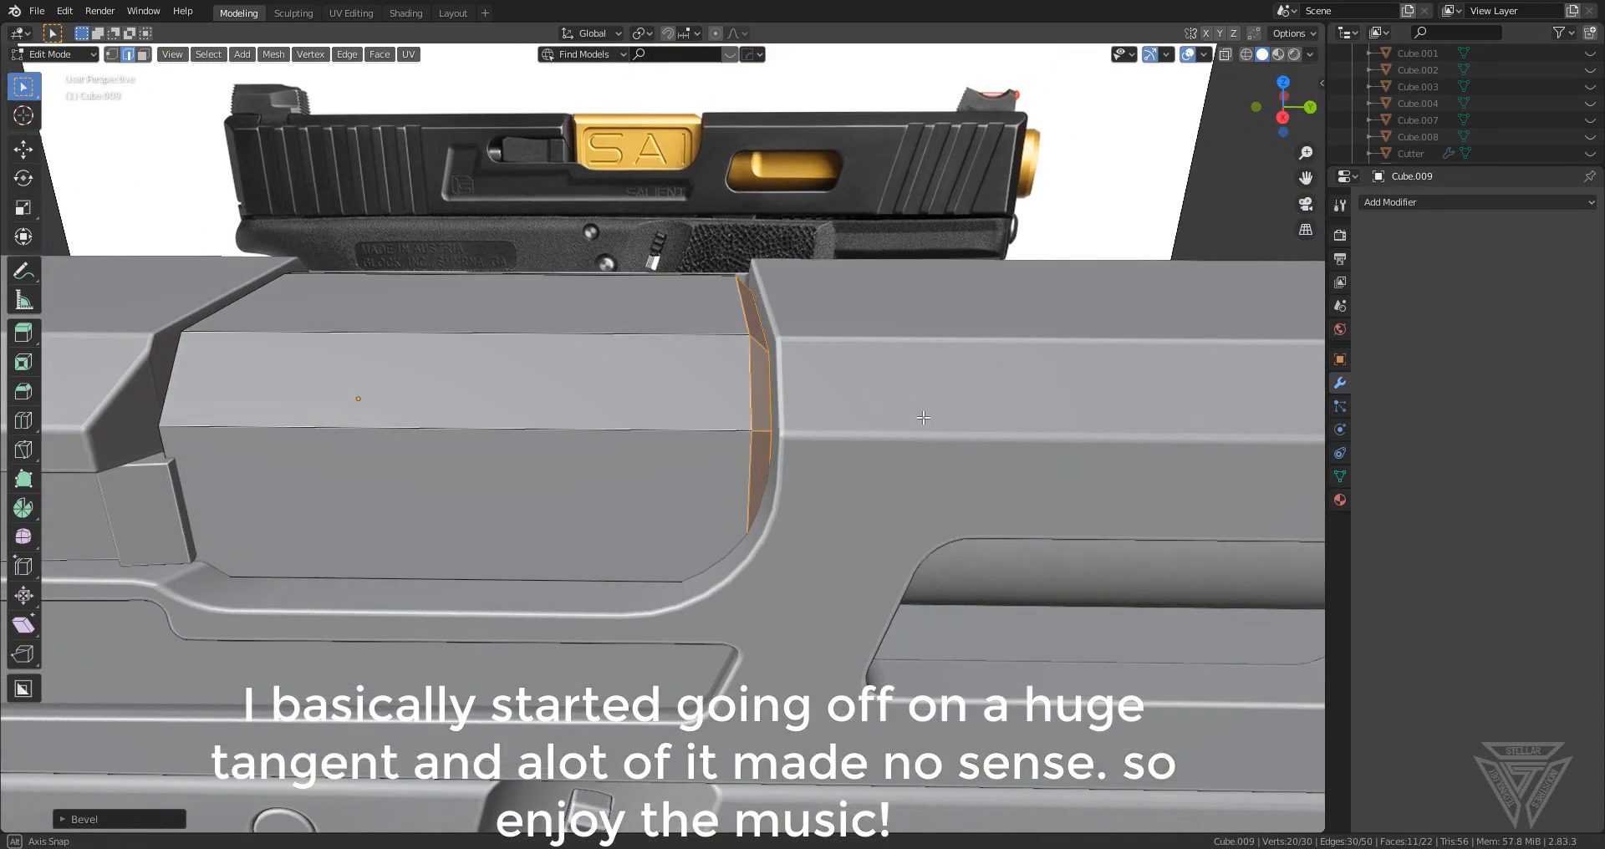
pyautogui.moveTo(760, 343); pyautogui.dragTo(982, 407, button='middle')
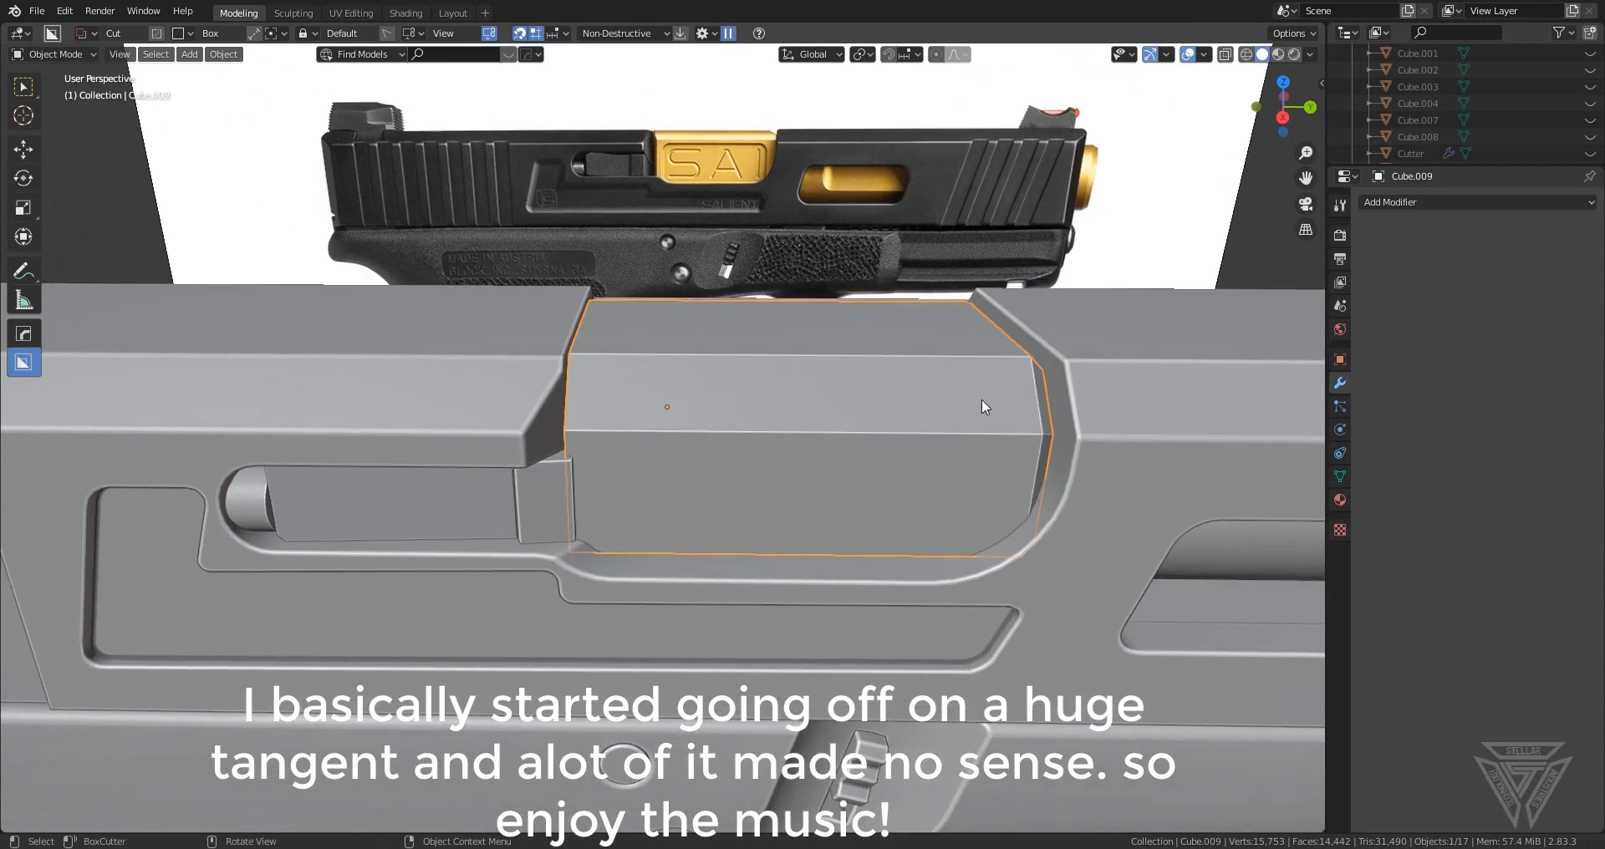
pyautogui.scroll(1, 982, 400)
pyautogui.keyDown('shift'); pyautogui.moveTo(720, 411); pyautogui.dragTo(637, 425, button='middle'); pyautogui.keyUp('shift')
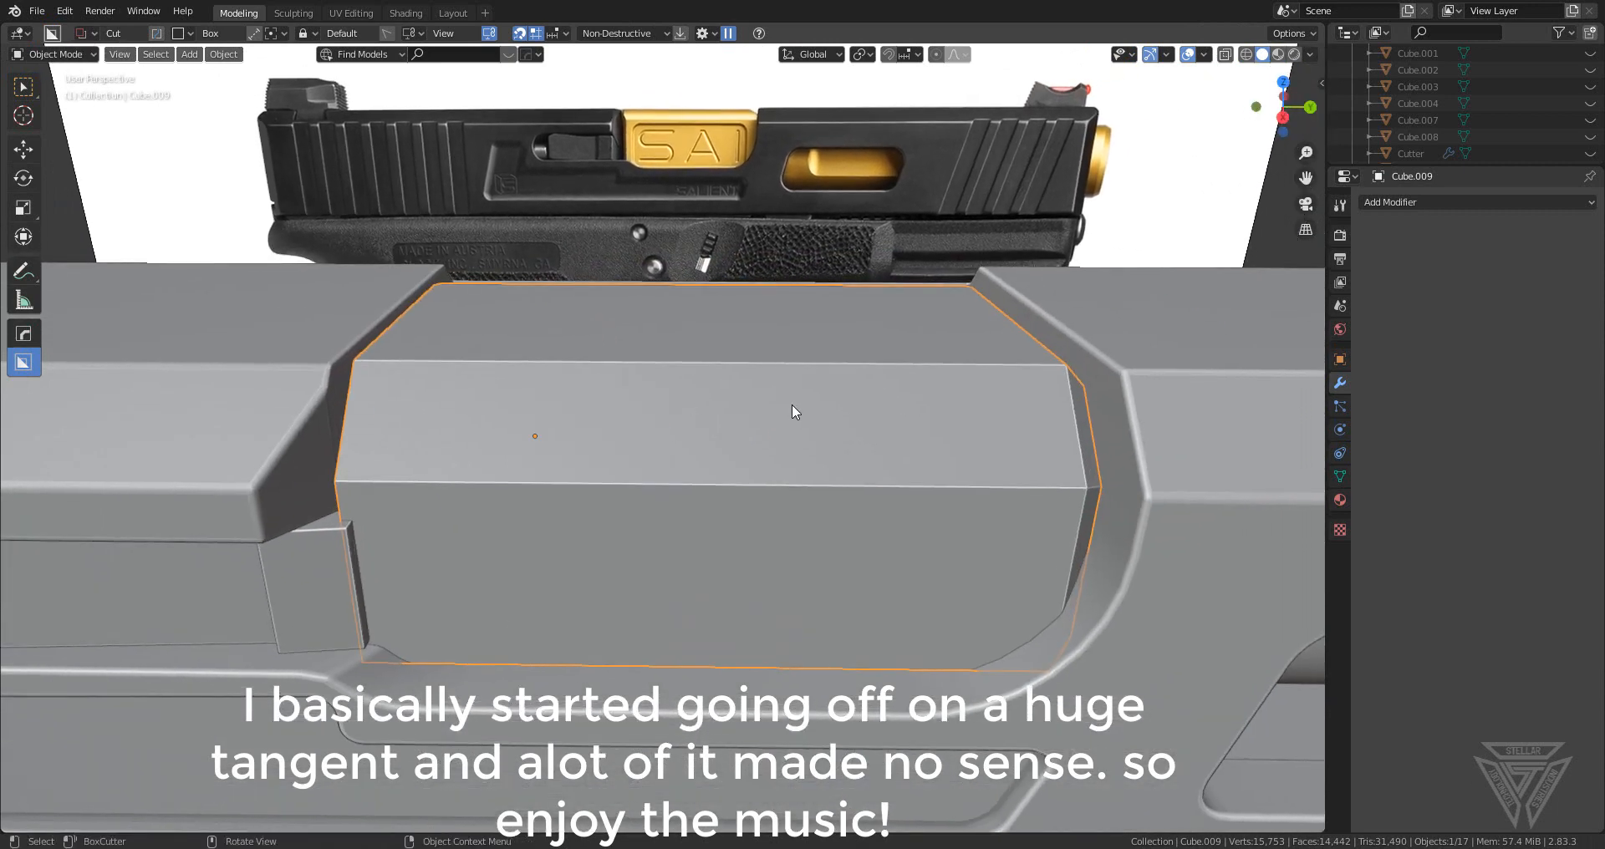
pyautogui.moveTo(794, 411); pyautogui.dragTo(844, 416, button='middle')
pyautogui.press('q')
pyautogui.click(844, 416)
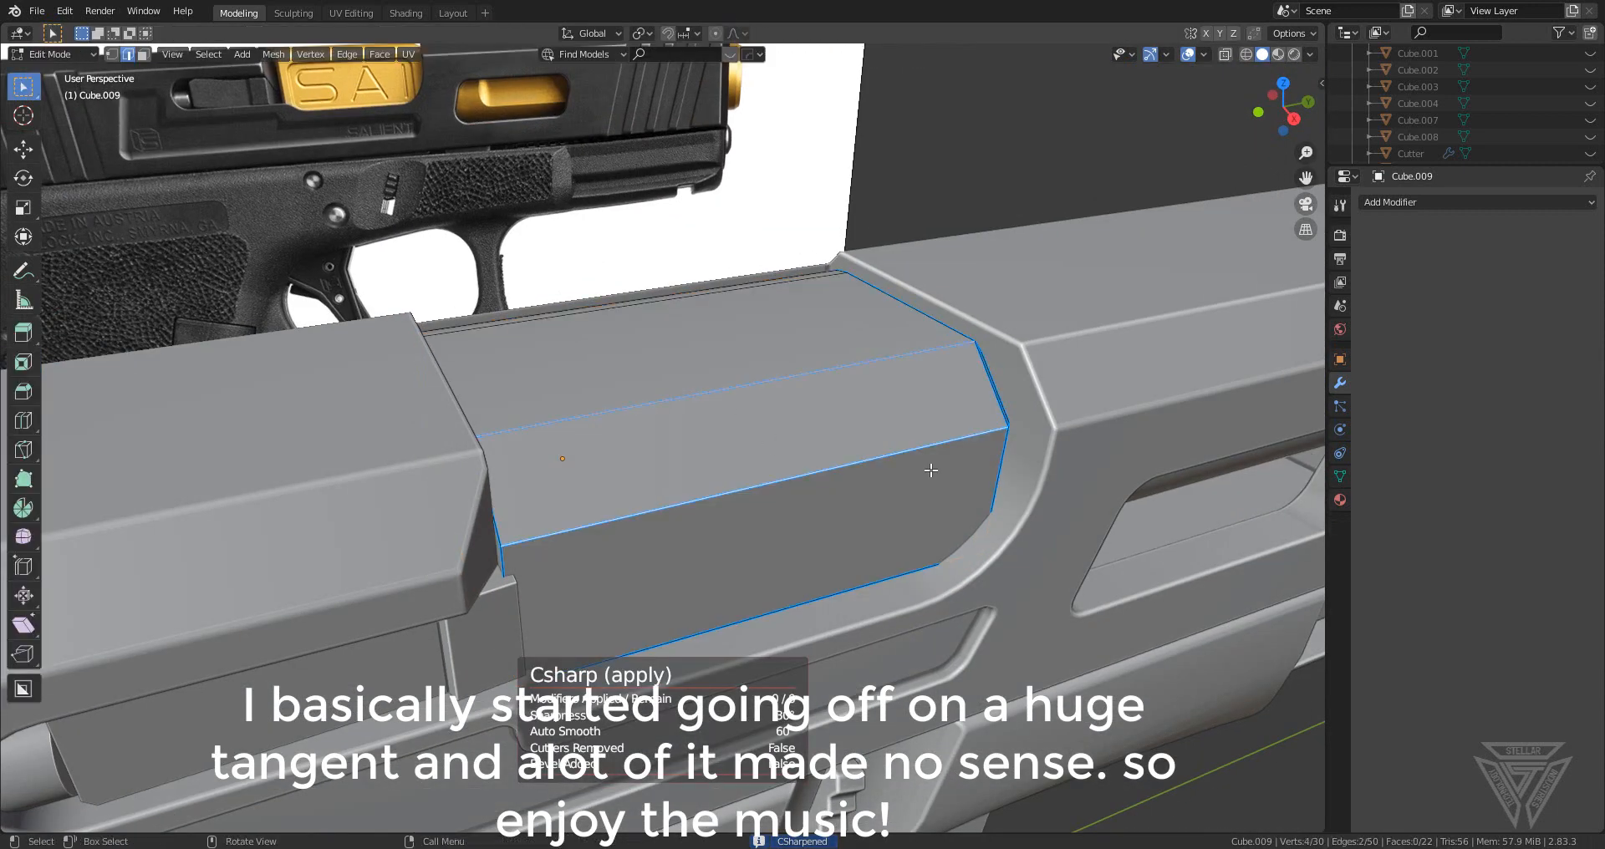
# - Round the block's long chamfer edges with a multi-segment bevel, toggle their HardOps edge marking, and reapply Csharp
pyautogui.moveTo(930, 470); pyautogui.dragTo(829, 437, button='middle')
pyautogui.hotkey('ctrl', 'b')
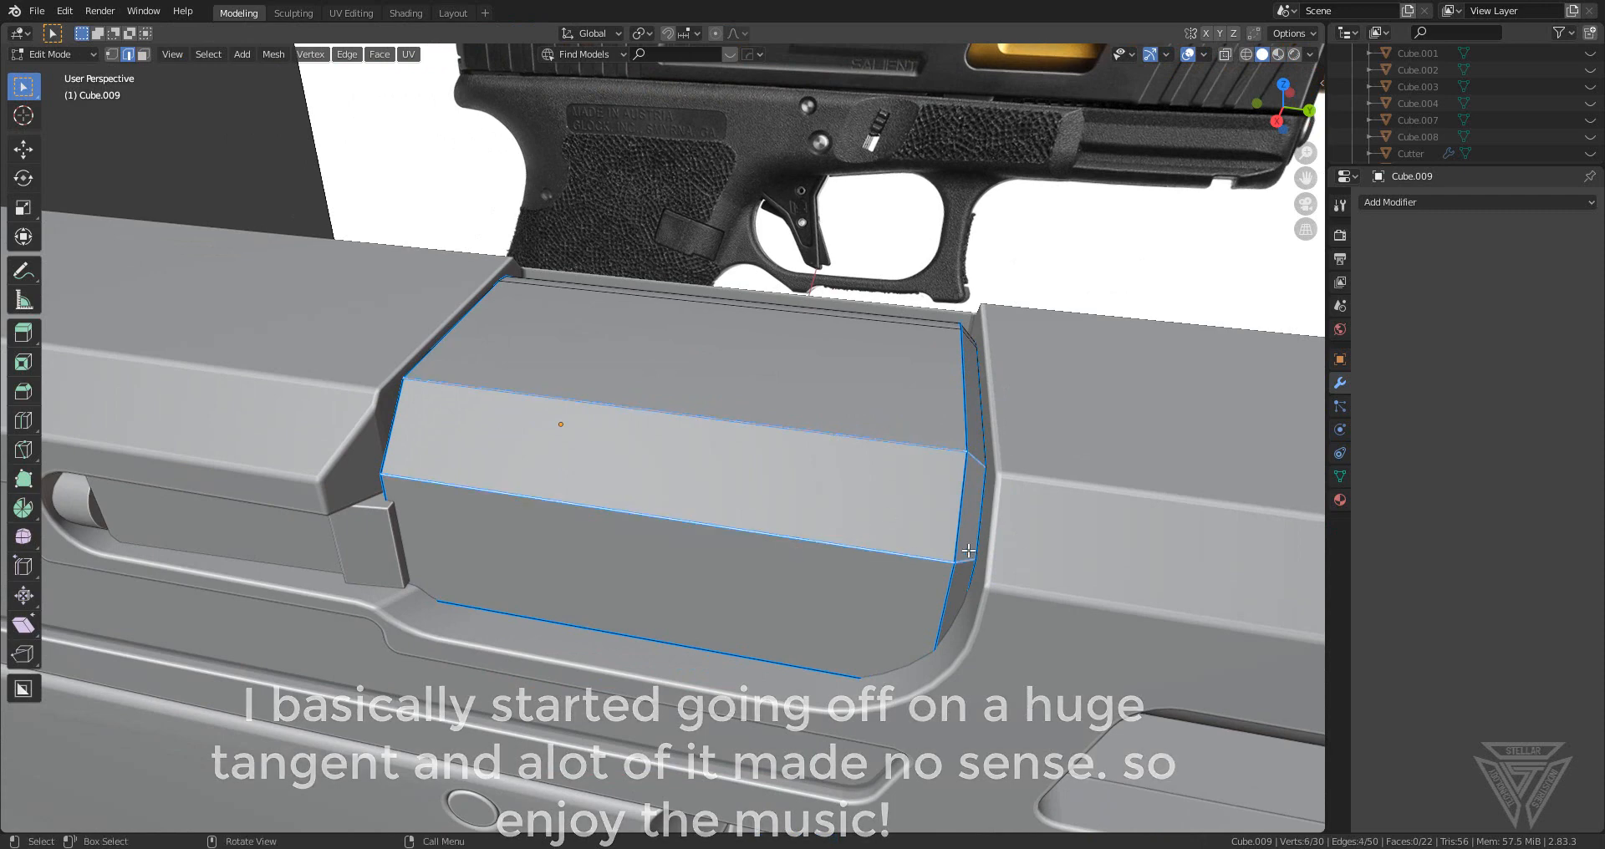
pyautogui.click(1031, 561)
pyautogui.press('q')
pyautogui.click(849, 487)
pyautogui.moveTo(878, 498); pyautogui.dragTo(700, 428, button='middle')
pyautogui.press('Tab')
pyautogui.press('q')
pyautogui.click(859, 470)
pyautogui.scroll(3, 861, 492)
# - Bevel the edge loop around the block's front end with several segments and toggle its HardOps edge marking
pyautogui.press('Tab')
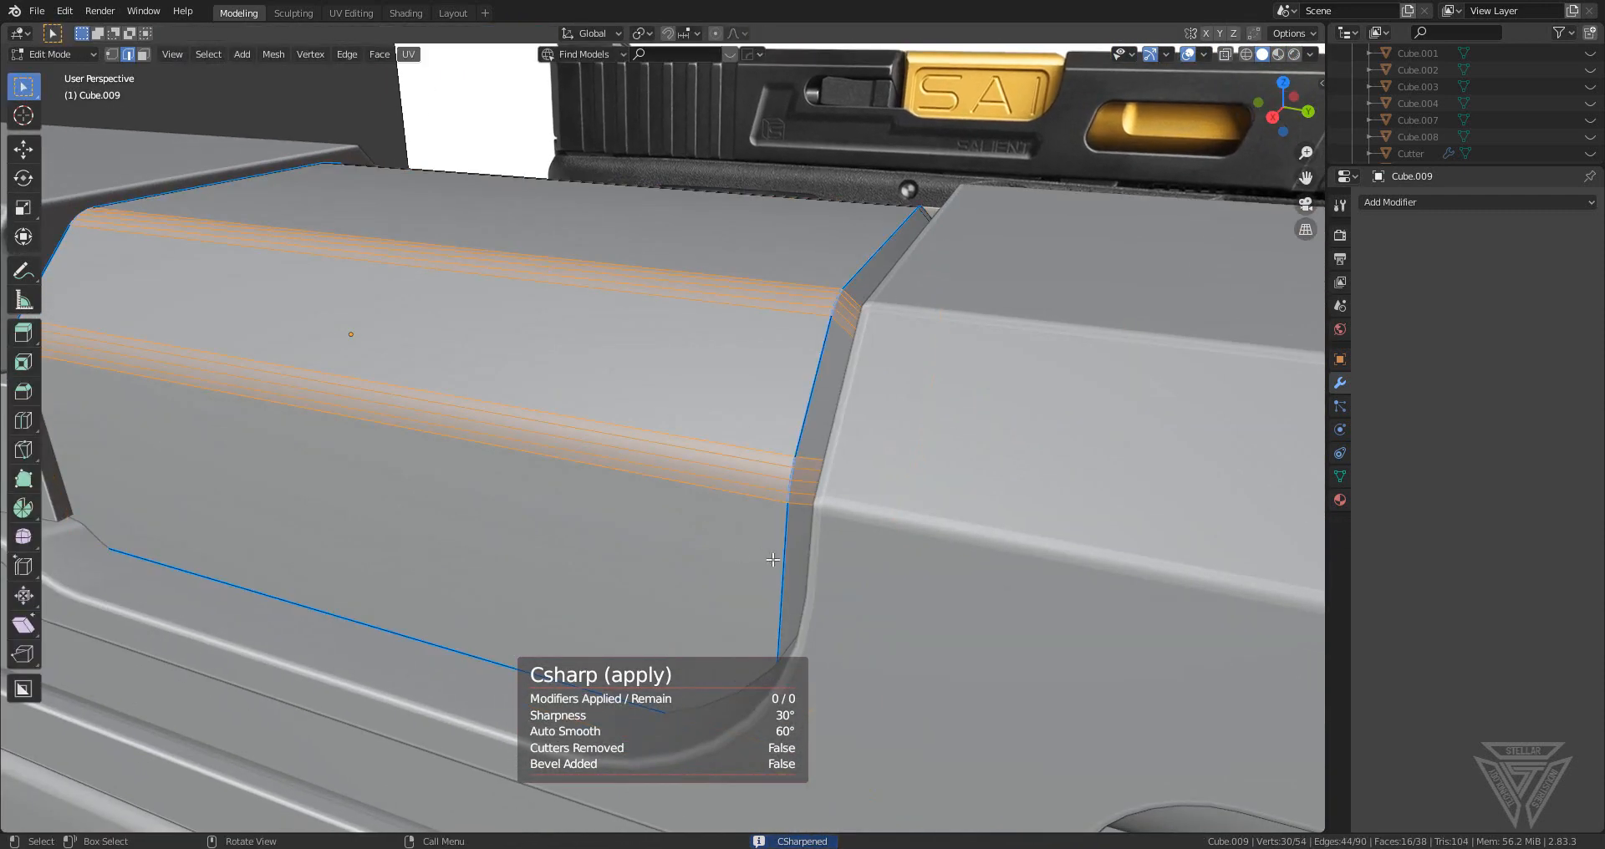
pyautogui.keyDown('alt'); pyautogui.click(778, 559); pyautogui.keyUp('alt')
pyautogui.hotkey('ctrl', 'b')
pyautogui.click(1025, 538)
pyautogui.press('q')
pyautogui.click(999, 538)
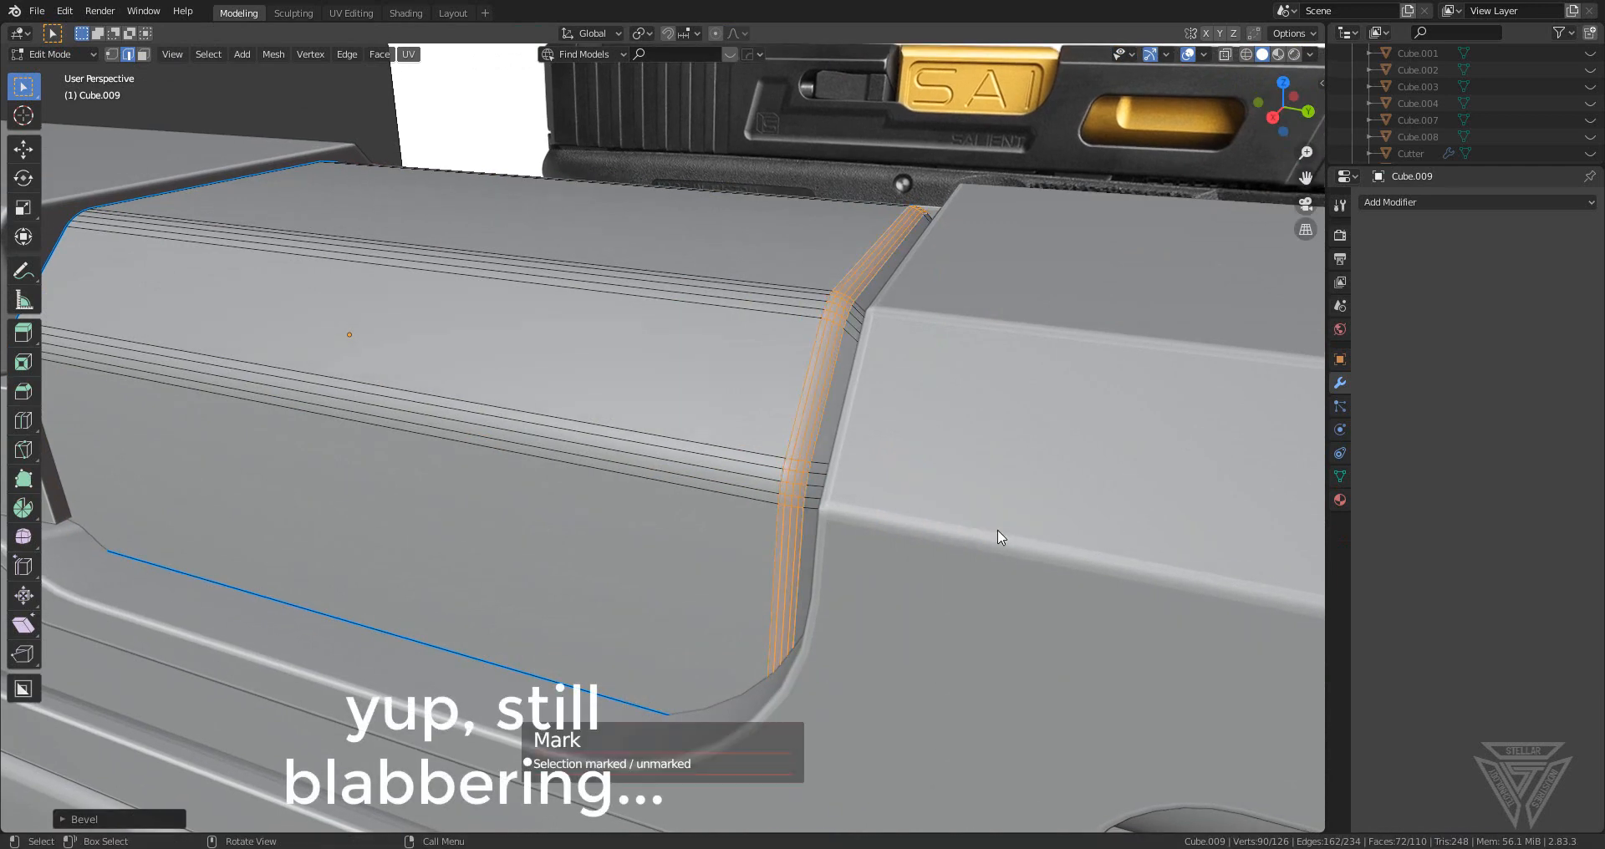
# - Leave Edit Mode and smooth the chamber block's shading again with the HardOps Csharp operation
pyautogui.press('Tab')
pyautogui.moveTo(994, 535); pyautogui.dragTo(809, 487, button='middle')
pyautogui.scroll(-2, 809, 486)
pyautogui.press('q')
pyautogui.click(761, 461)
pyautogui.scroll(-3, 761, 459)
pyautogui.moveTo(685, 430); pyautogui.dragTo(875, 519, button='middle')
pyautogui.scroll(2, 637, 485)
pyautogui.scroll(3, 804, 516)
# - Bevel the outline of the chamber block's rear end
pyautogui.press('Tab')
pyautogui.keyDown('alt'); pyautogui.click(790, 420); pyautogui.keyUp('alt')
pyautogui.press('3')
pyautogui.click(747, 511)
pyautogui.hotkey('ctrl', 'b')
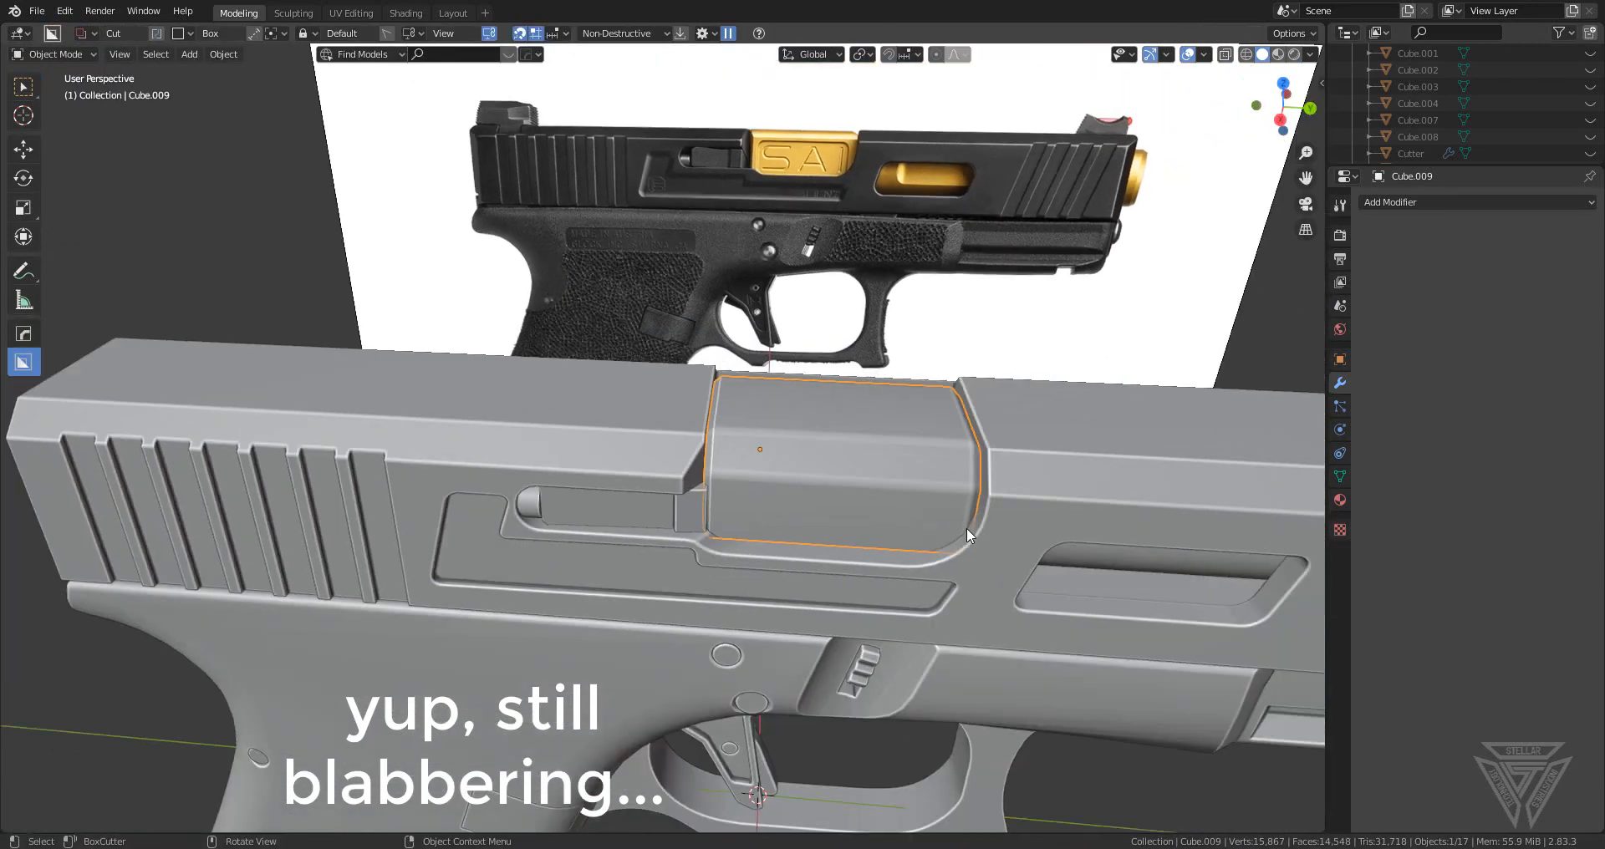
# - Join the chamber block with the barrel into one object
pyautogui.moveTo(966, 528); pyautogui.dragTo(604, 493, button='middle')
pyautogui.scroll(3, 653, 448)
pyautogui.moveTo(653, 448); pyautogui.dragTo(742, 488, button='middle')
pyautogui.keyDown('shift'); pyautogui.moveTo(543, 433); pyautogui.dragTo(805, 446, button='middle'); pyautogui.keyUp('shift')
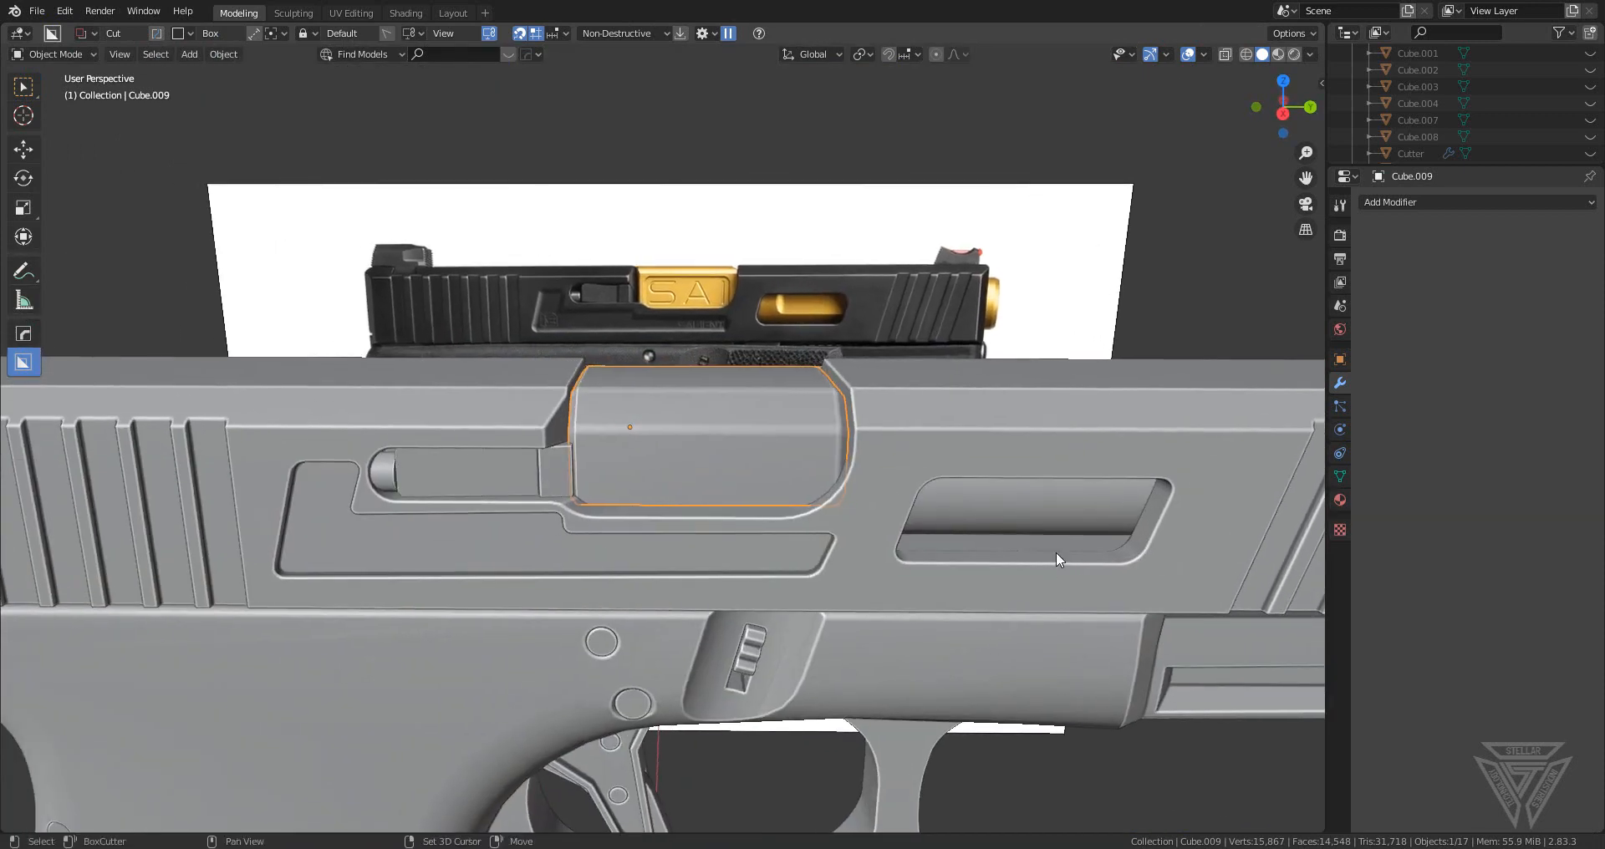
pyautogui.hotkey('ctrl', 'j')
pyautogui.scroll(3, 650, 437)
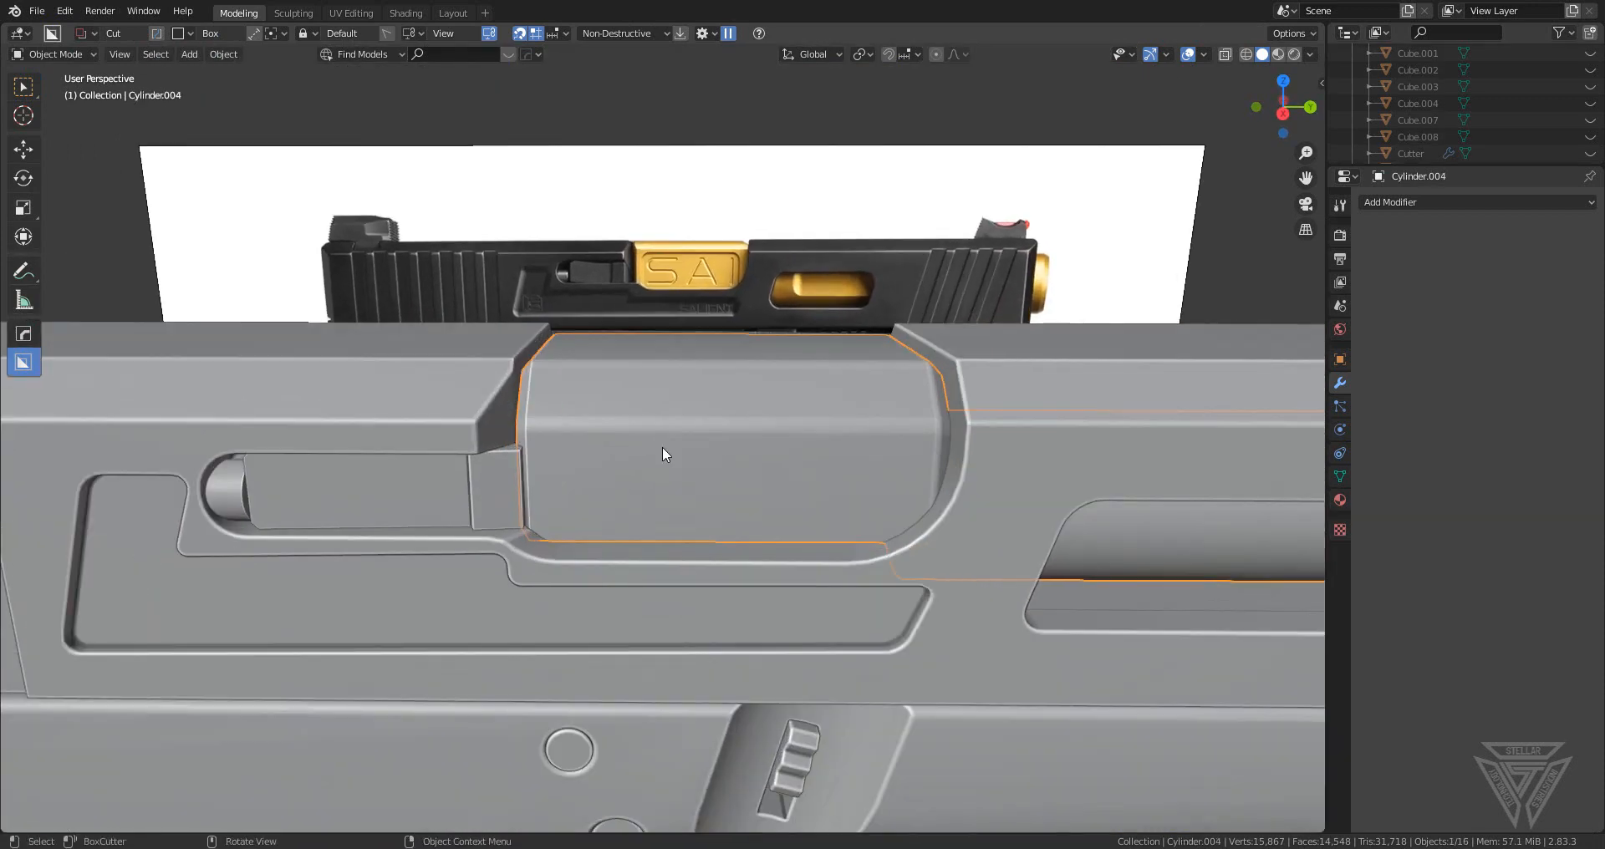
# - Select the joined barrel and change BoxCutter's surface alignment to Object
pyautogui.click(665, 449)
pyautogui.scroll(1, 700, 465)
pyautogui.moveTo(709, 471); pyautogui.dragTo(714, 423, button='middle')
pyautogui.scroll(-2, 707, 435)
pyautogui.click(707, 434)
pyautogui.press('d')
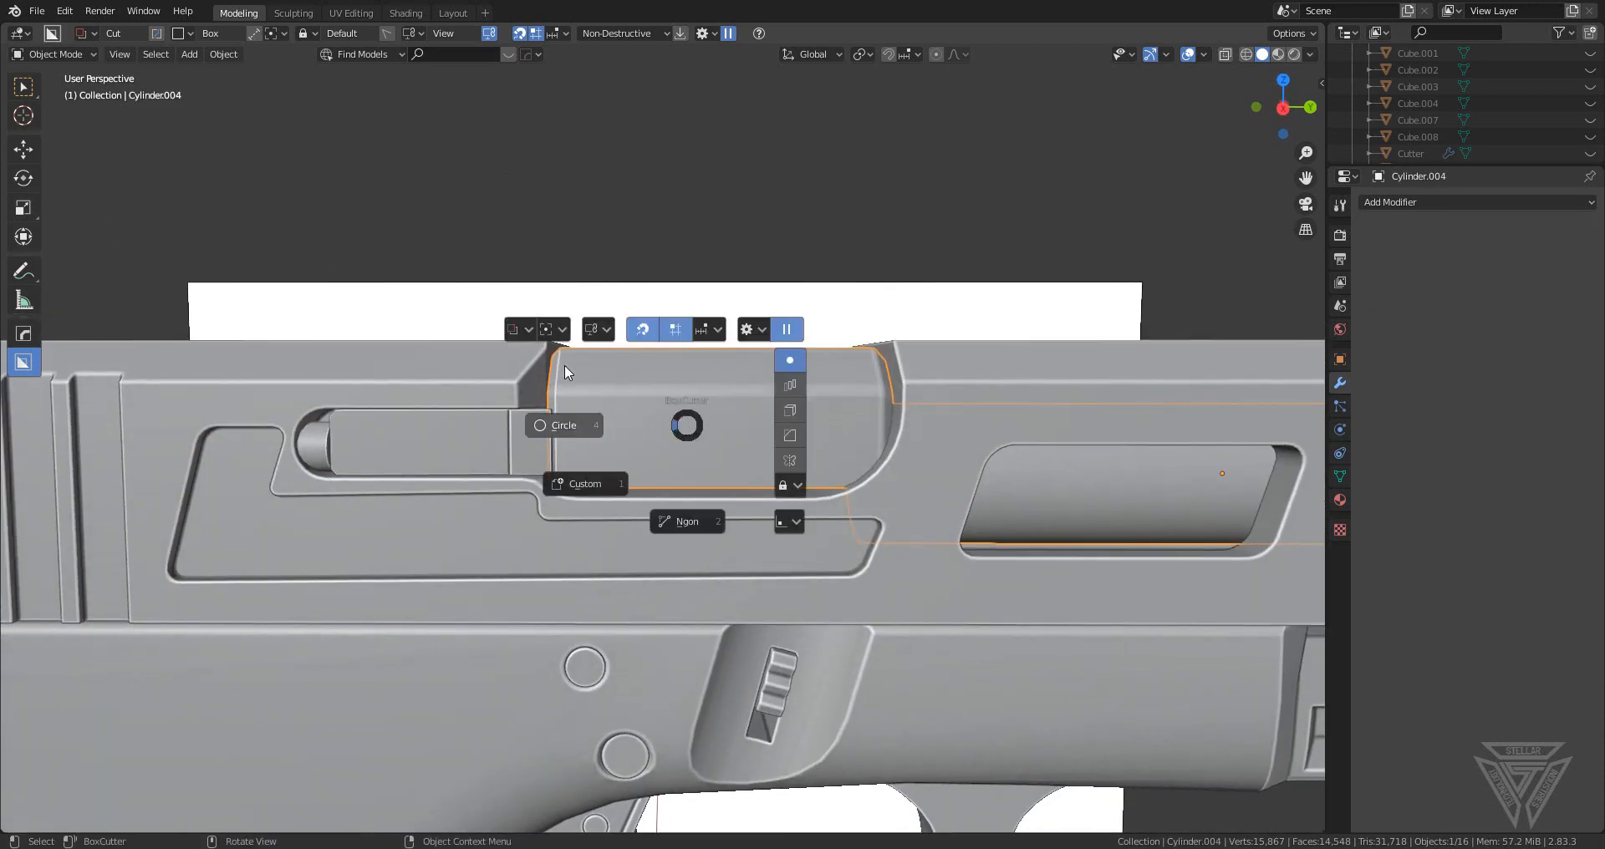
pyautogui.click(521, 330)
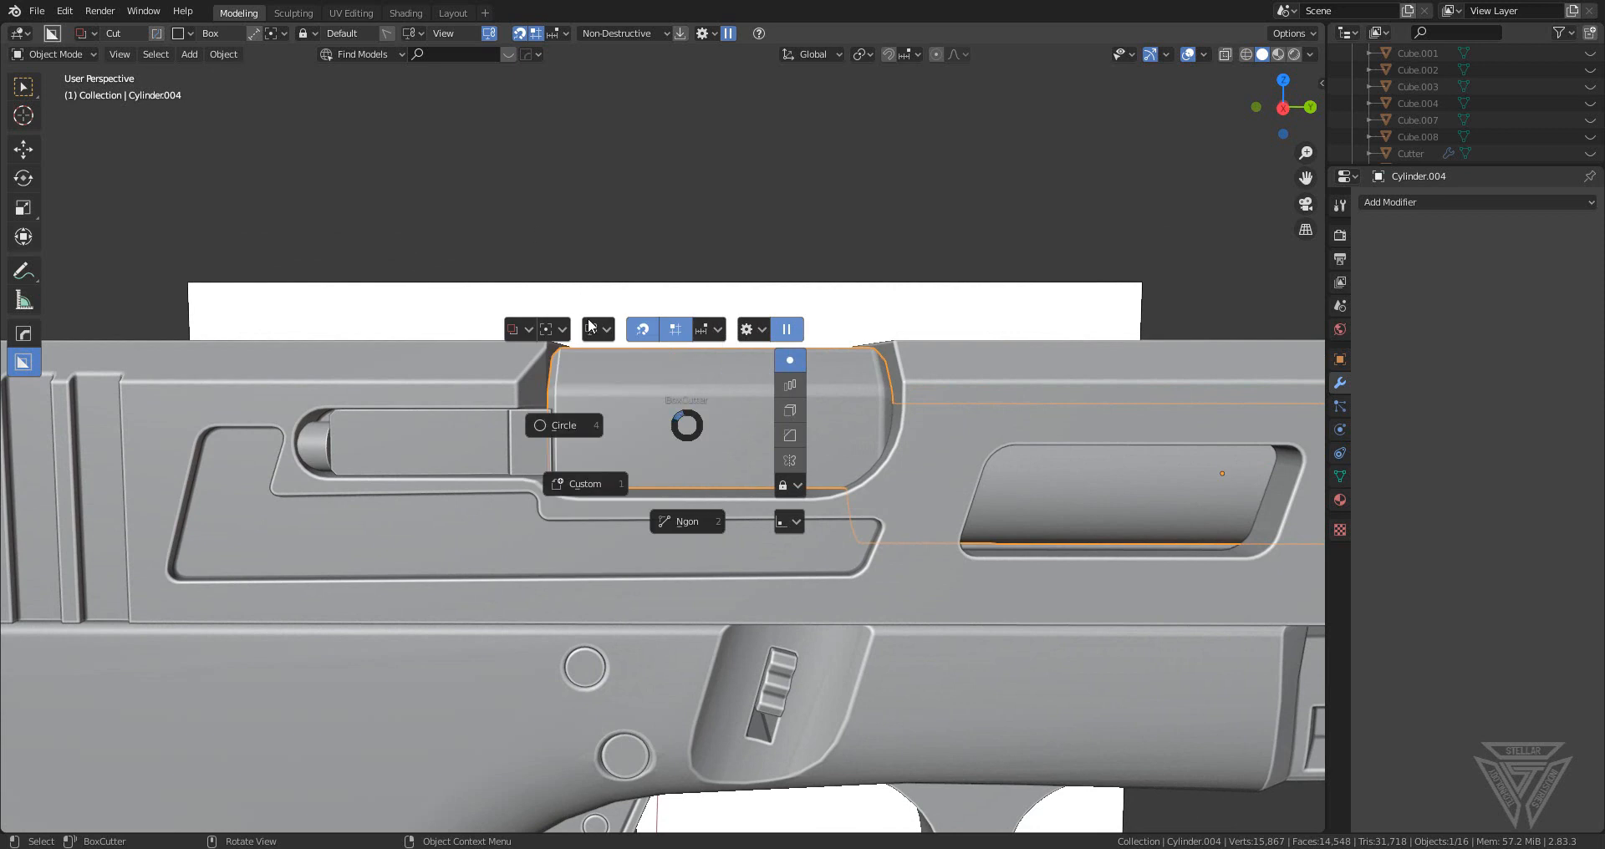
pyautogui.click(593, 331)
pyautogui.click(661, 329)
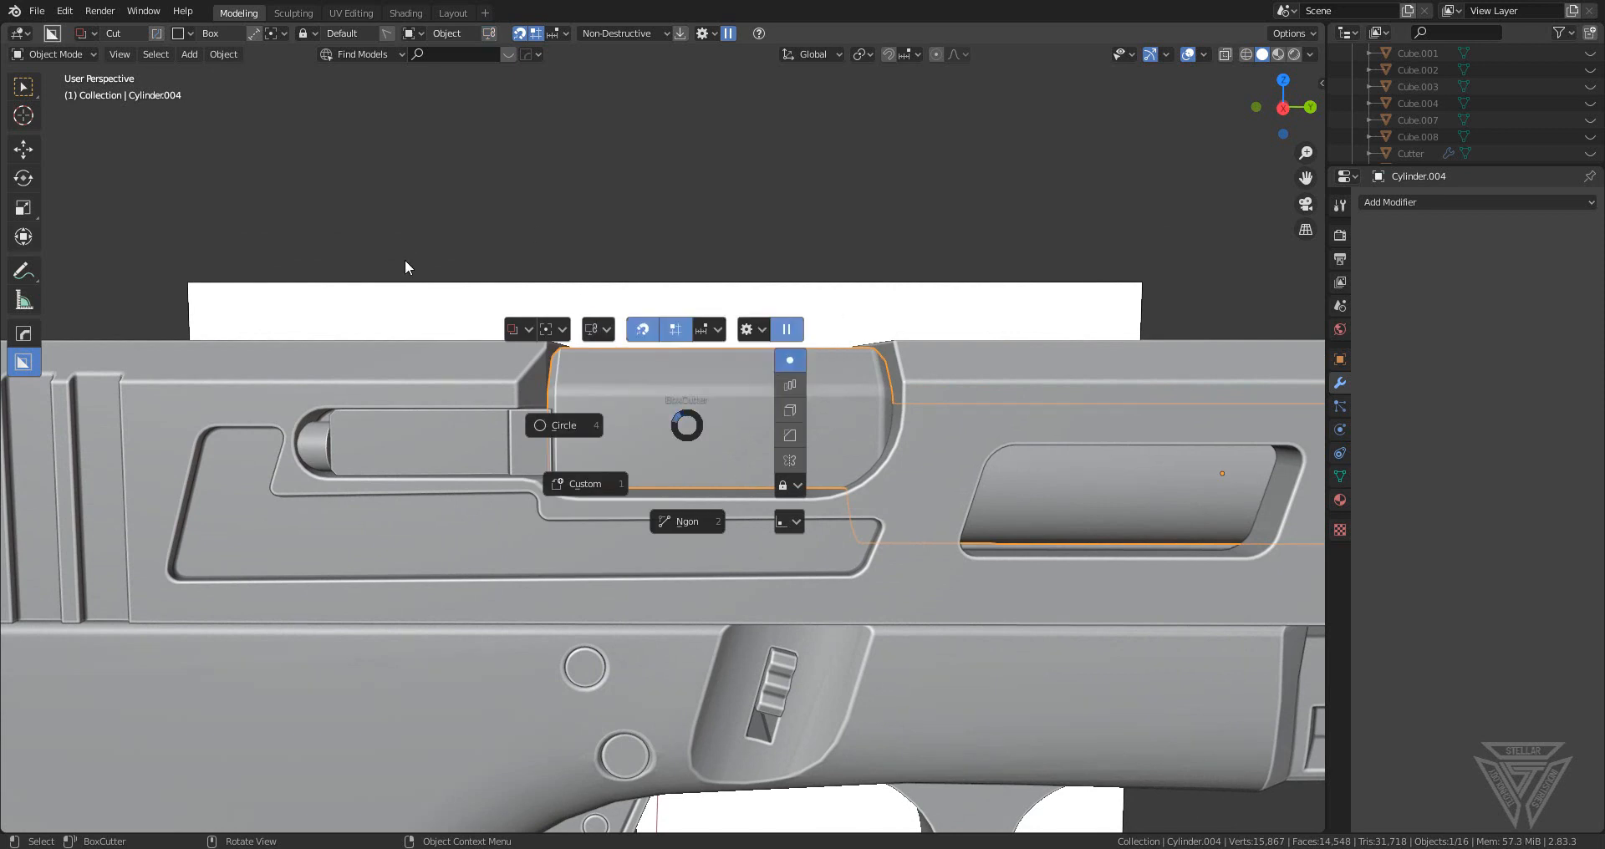
# - Cut an elongated rectangular recess with chamfered corners into the side face of the chamber block using BoxCutter
pyautogui.rightClick(384, 548)
pyautogui.moveTo(602, 410)
pyautogui.mouseDown()
pyautogui.moveTo(627, 436)
pyautogui.moveTo(800, 487)
pyautogui.moveTo(811, 471)
pyautogui.mouseUp()
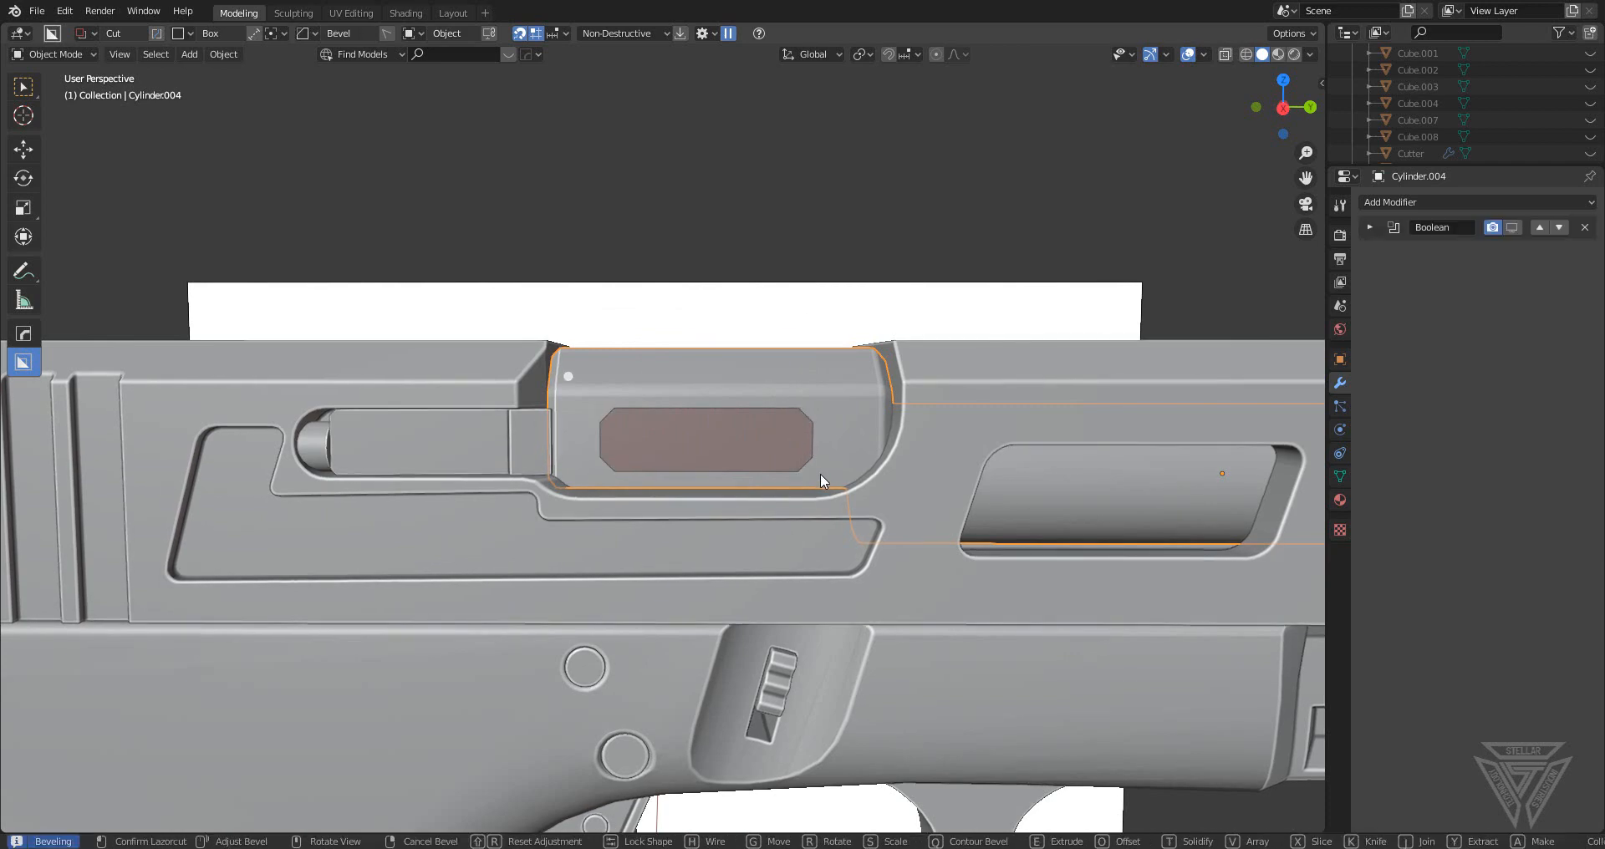
pyautogui.moveTo(826, 474); pyautogui.dragTo(865, 503, button='middle')
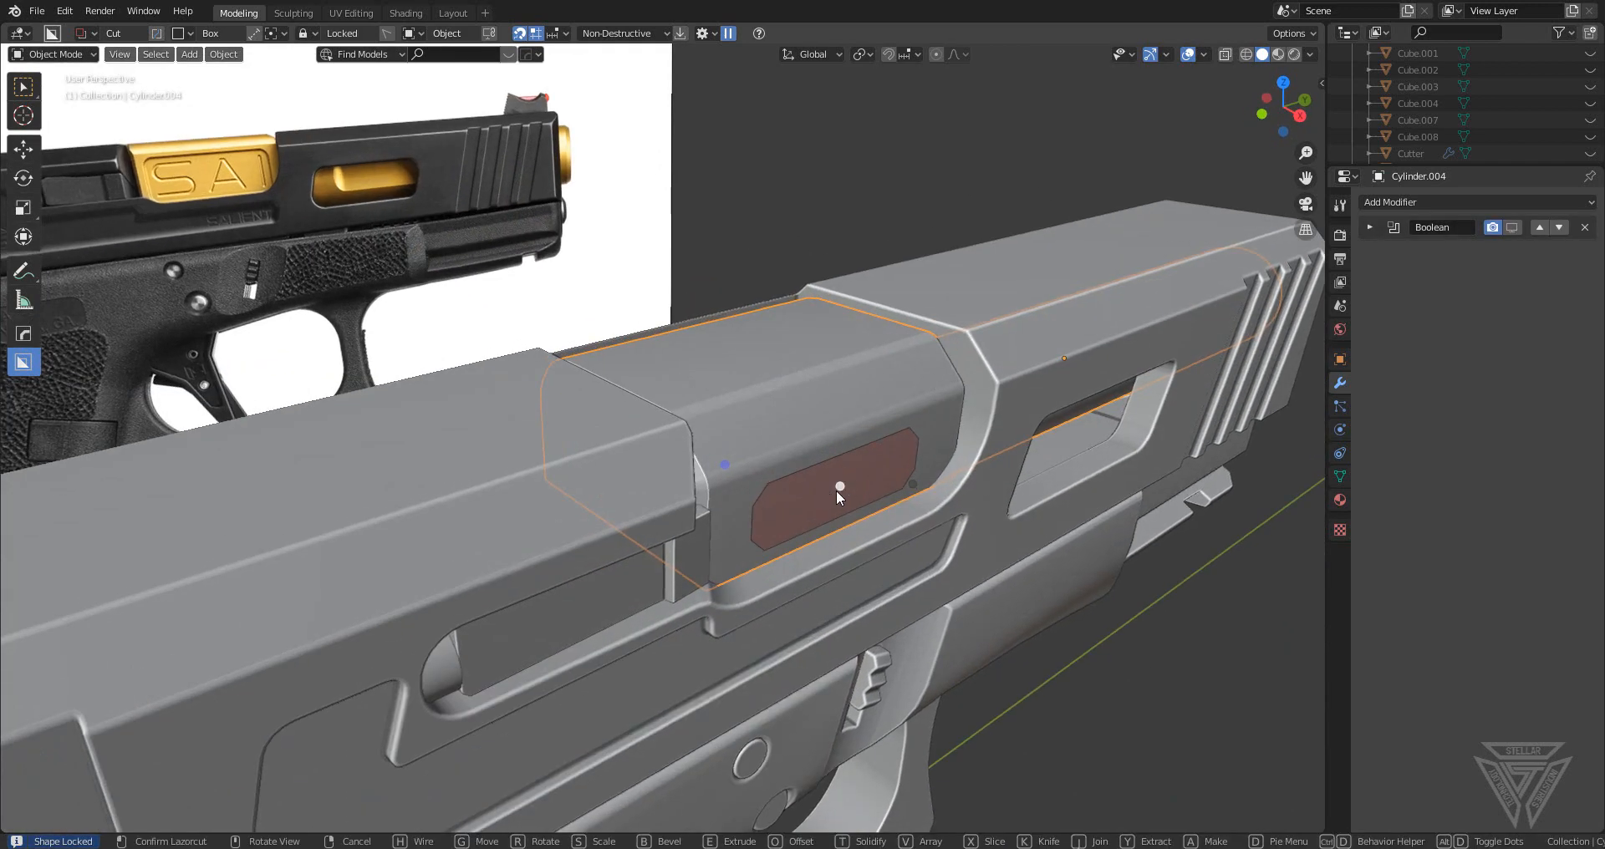
pyautogui.click(1061, 583)
# - Select the barrel and apply its recess cut with the HardOps Sharpen (Csharp) operation
pyautogui.click(886, 445)
pyautogui.press('q')
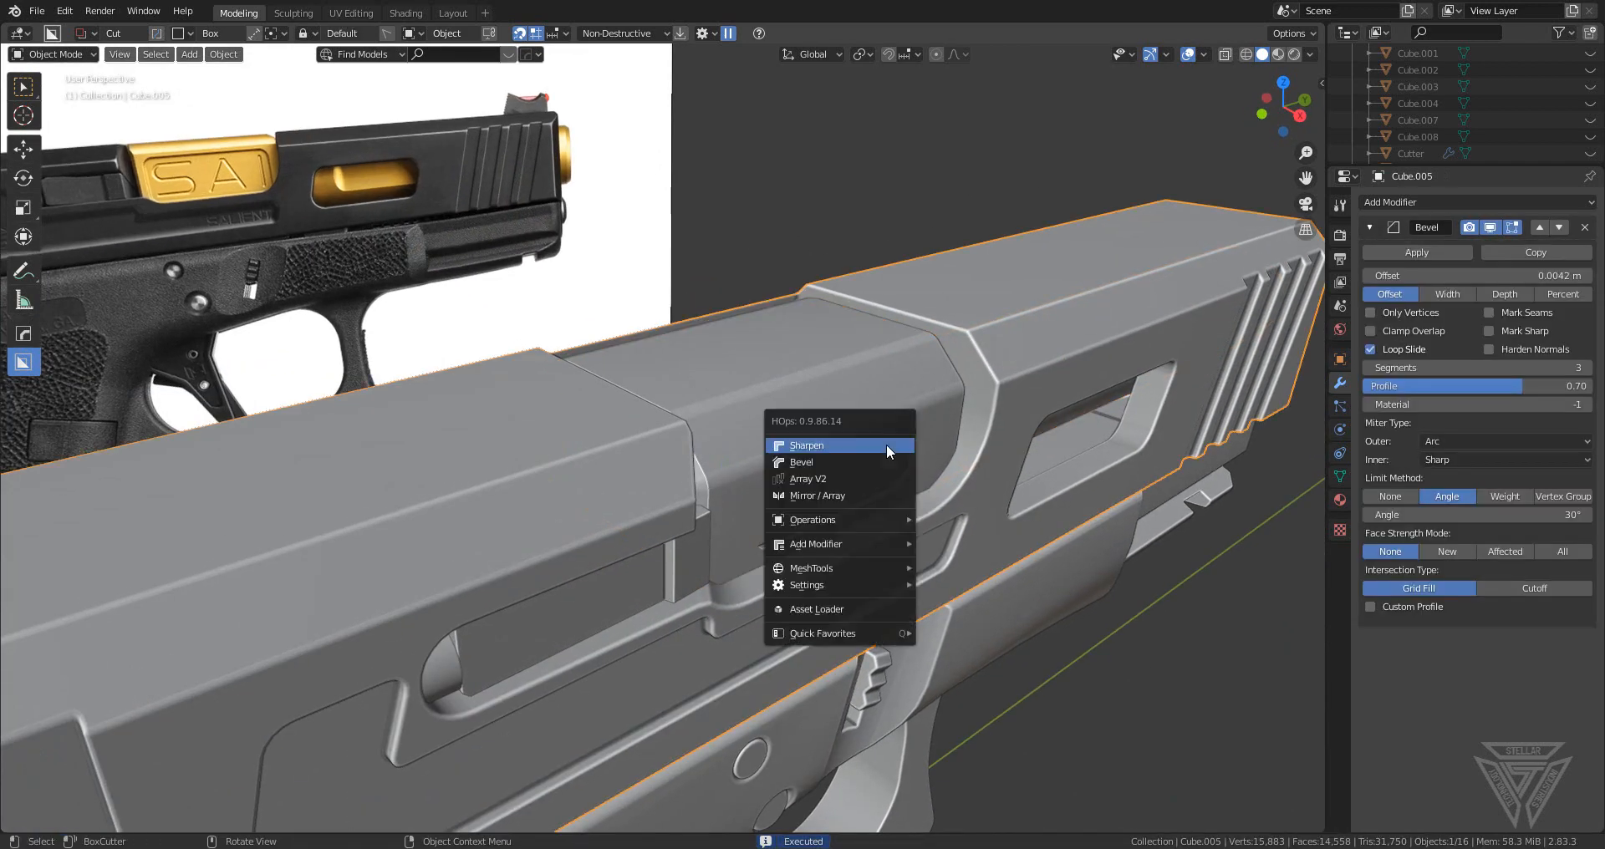
pyautogui.press('Escape')
pyautogui.click(882, 416)
pyautogui.press('q')
pyautogui.click(881, 419)
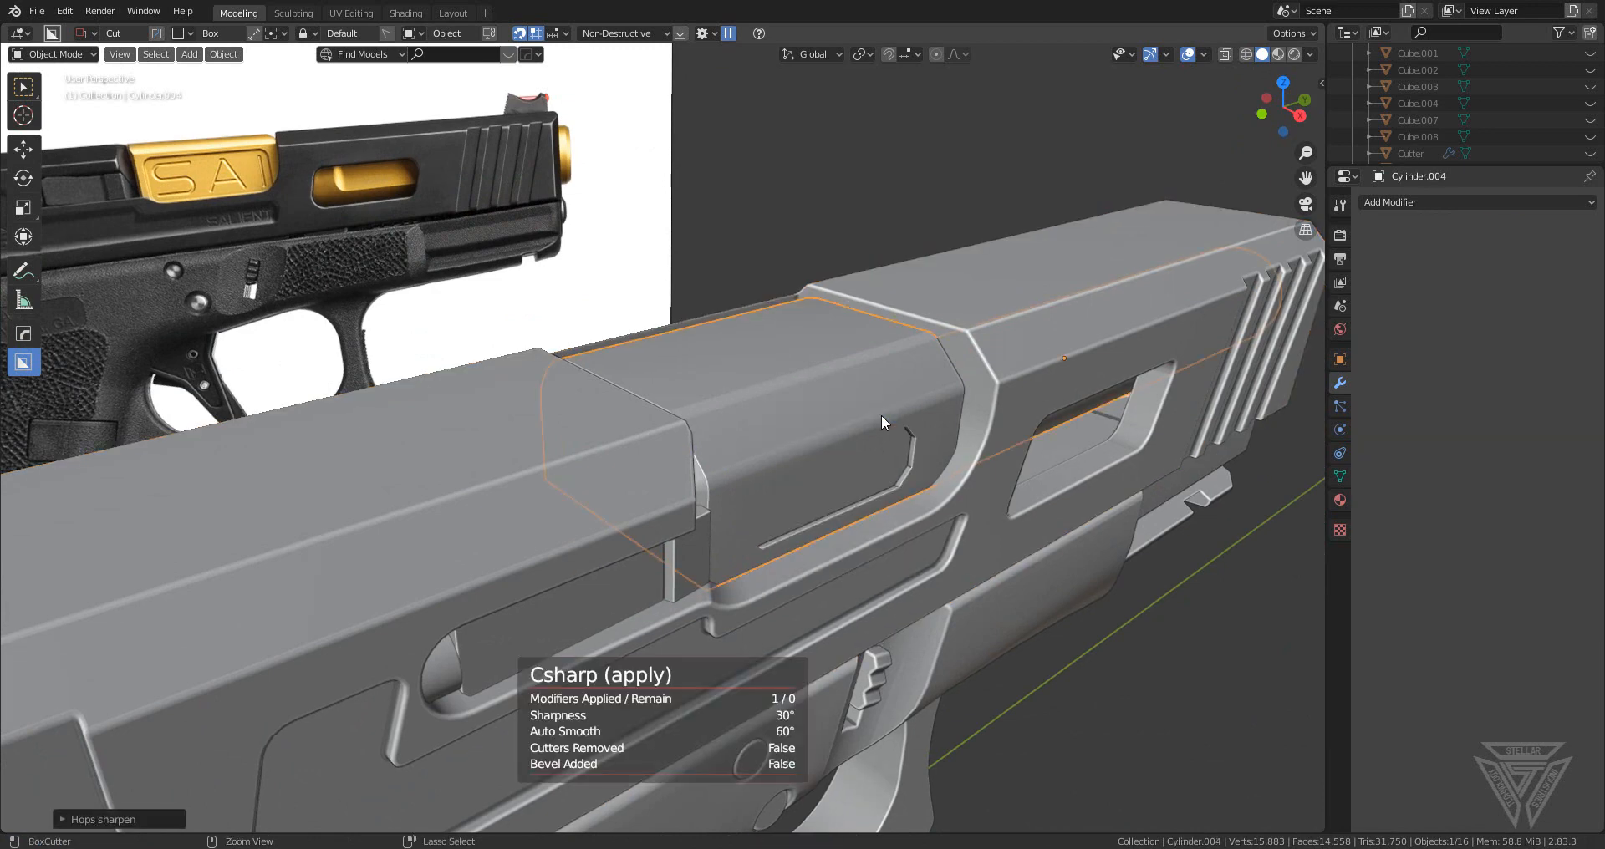
# - Add a HardOps bevel with 3 segments and an offset of about 0.0043 m to the barrel
pyautogui.press('q')
pyautogui.click(864, 443)
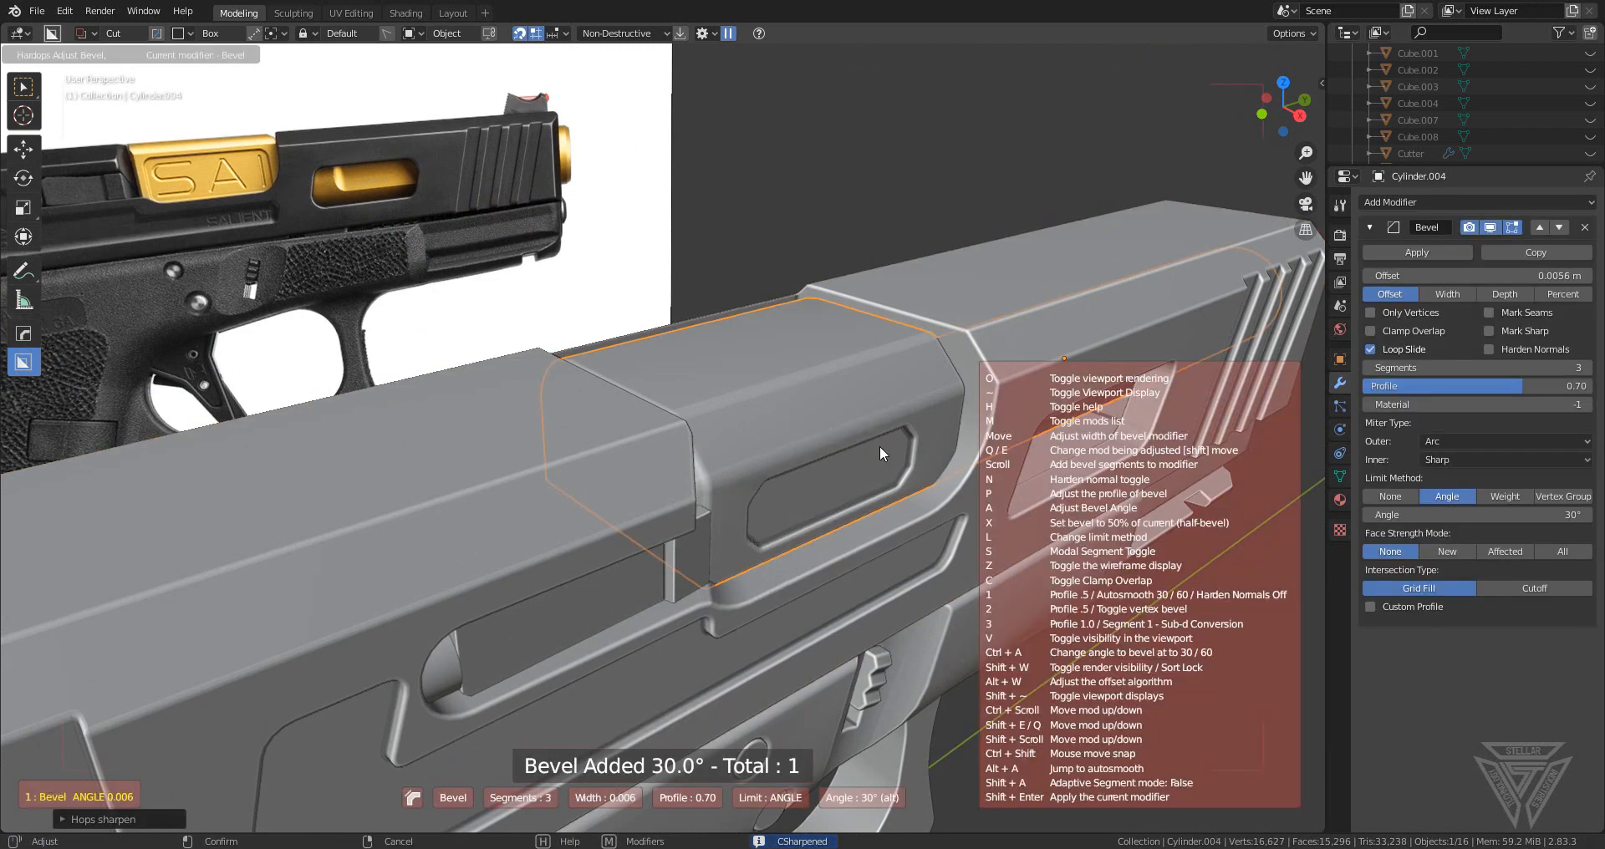
pyautogui.click(892, 455)
# - Move the floor face of the chamber block's recess along the X axis to adjust its depth
pyautogui.scroll(3, 892, 468)
pyautogui.press('Tab')
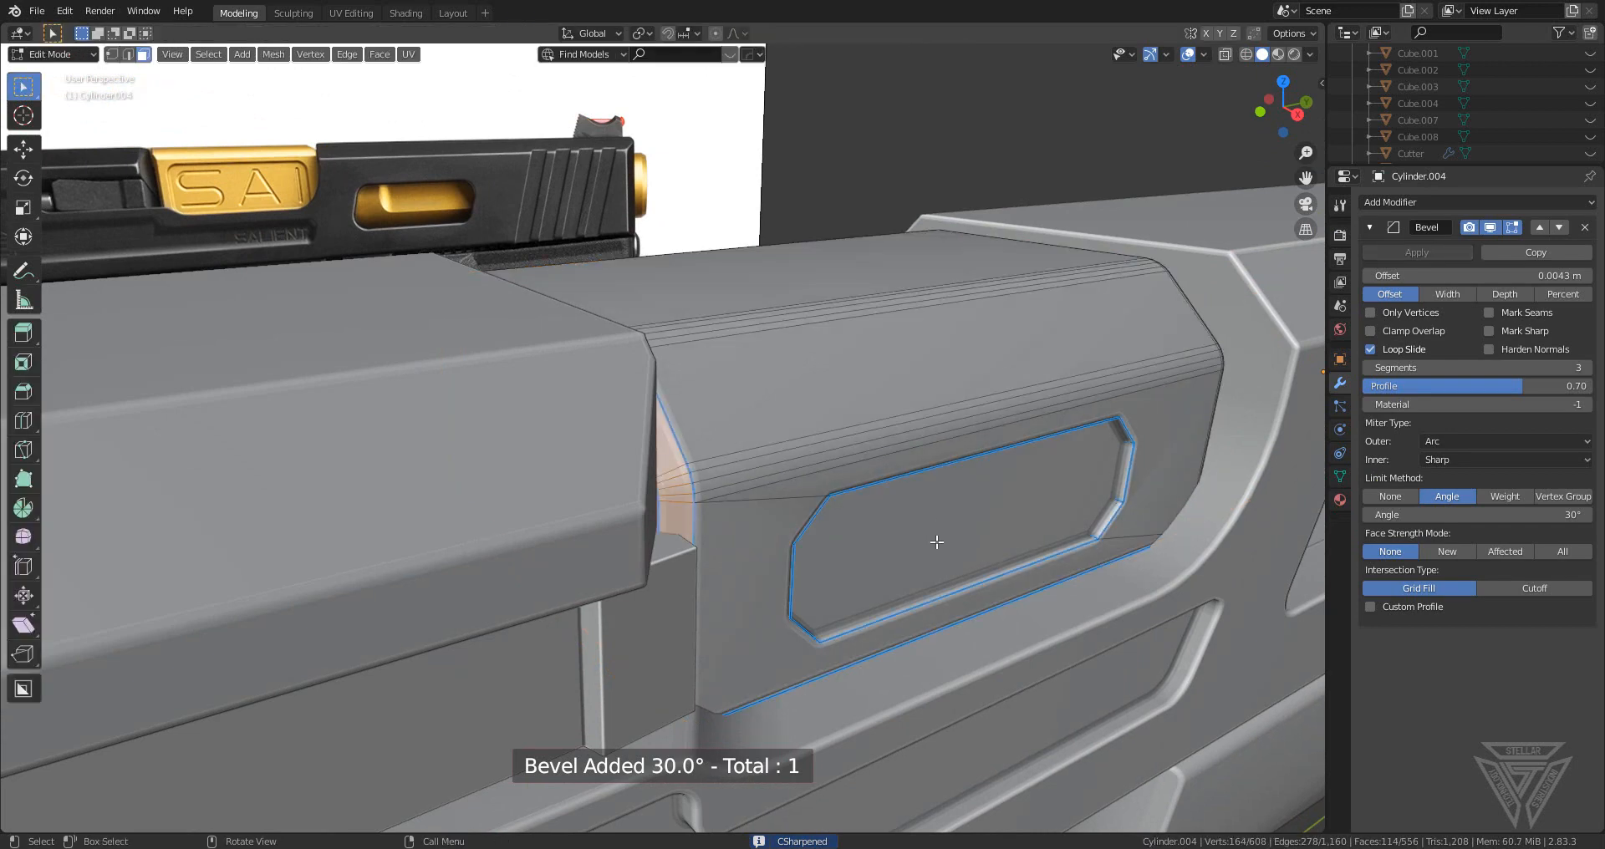
pyautogui.click(969, 554)
pyautogui.press('g')
pyautogui.press('x')
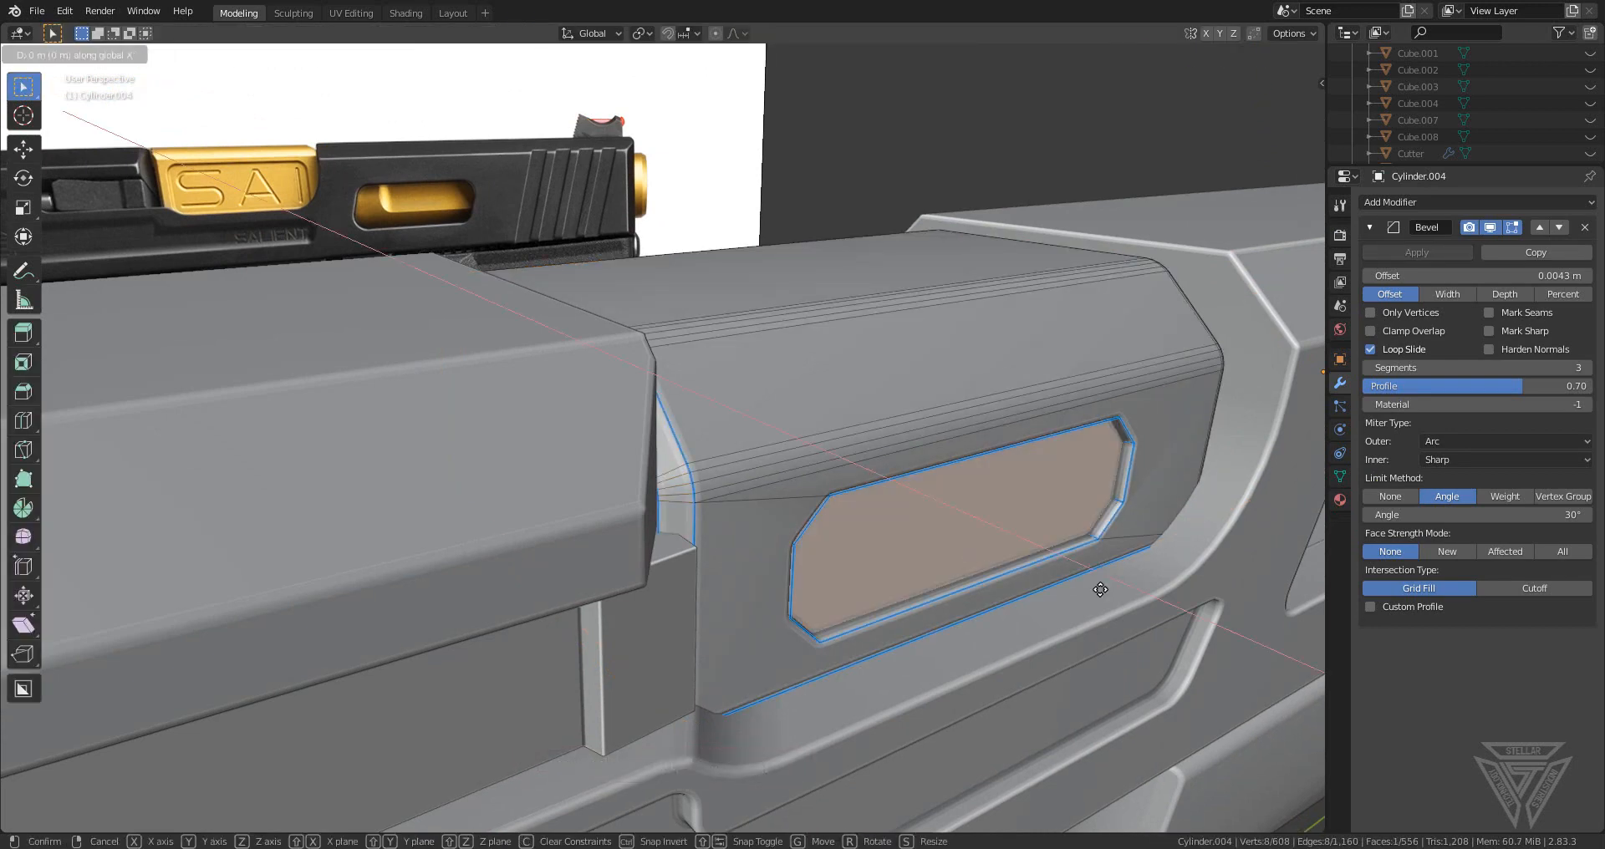
pyautogui.click(1036, 547)
pyautogui.press('Tab')
# - Deselect the barrel and examine the whole pistol against the reference image from several angles
pyautogui.scroll(-5, 1033, 545)
pyautogui.moveTo(1031, 543); pyautogui.dragTo(878, 530, button='middle')
pyautogui.scroll(-7, 934, 530)
pyautogui.click(204, 409)
pyautogui.moveTo(710, 534)
pyautogui.mouseDown(button='middle')
pyautogui.moveTo(650, 545)
pyautogui.moveTo(759, 494)
pyautogui.moveTo(859, 583)
pyautogui.moveTo(752, 574)
pyautogui.moveTo(681, 538)
pyautogui.moveTo(729, 560)
pyautogui.moveTo(702, 515)
pyautogui.moveTo(498, 515)
pyautogui.moveTo(702, 556)
pyautogui.mouseUp(button='middle')
pyautogui.scroll(4, 685, 550)
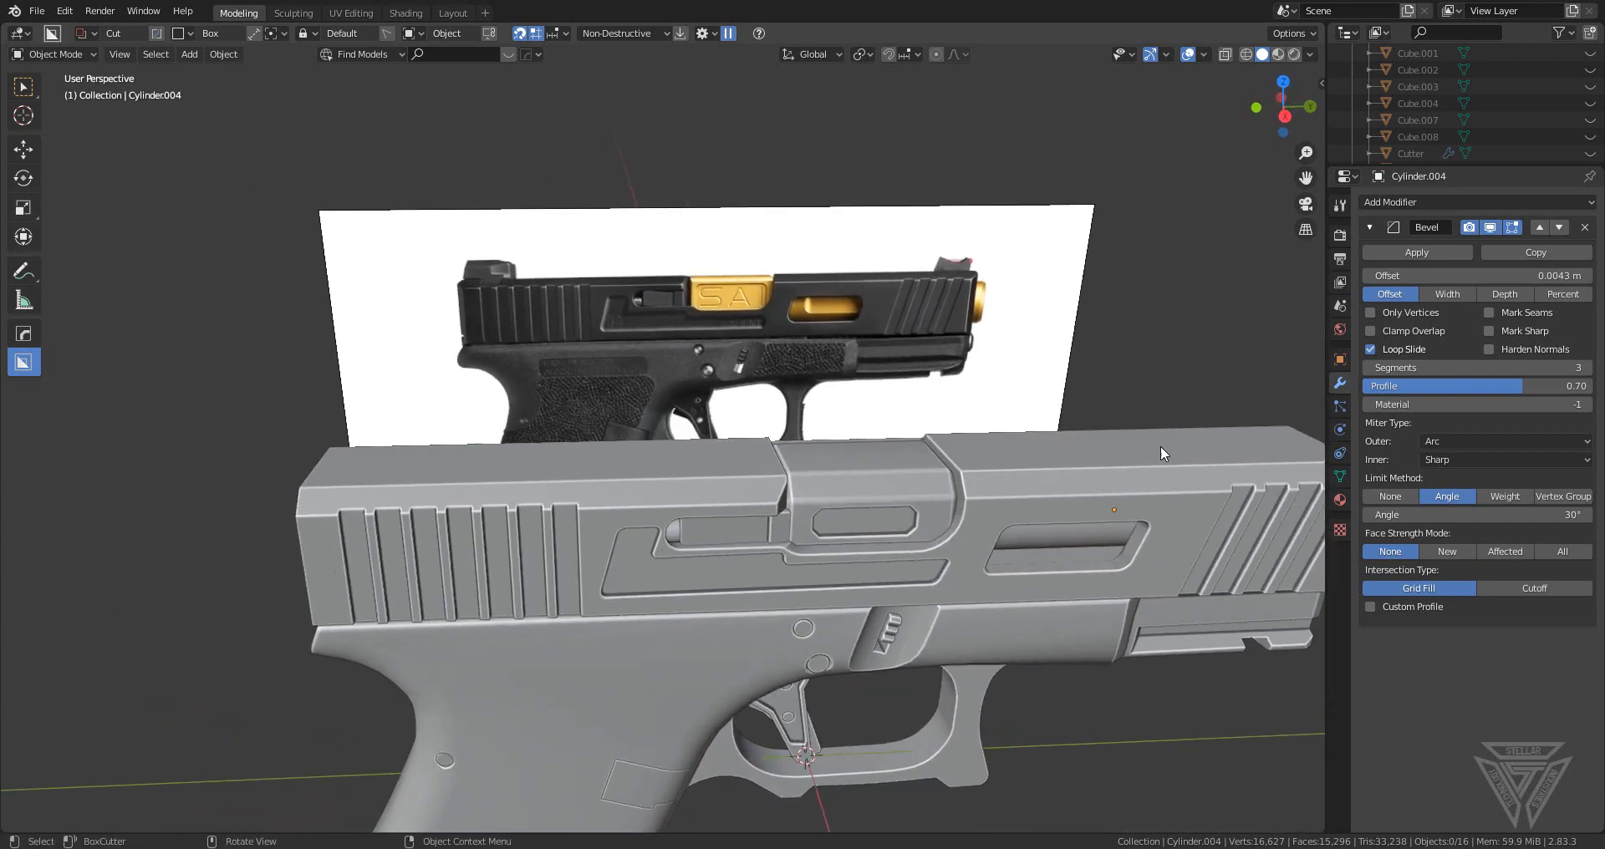
pyautogui.moveTo(645, 495); pyautogui.dragTo(559, 556, button='middle')
pyautogui.keyDown('shift'); pyautogui.moveTo(535, 381); pyautogui.dragTo(502, 536, button='middle'); pyautogui.keyUp('shift')
pyautogui.scroll(4, 559, 555)
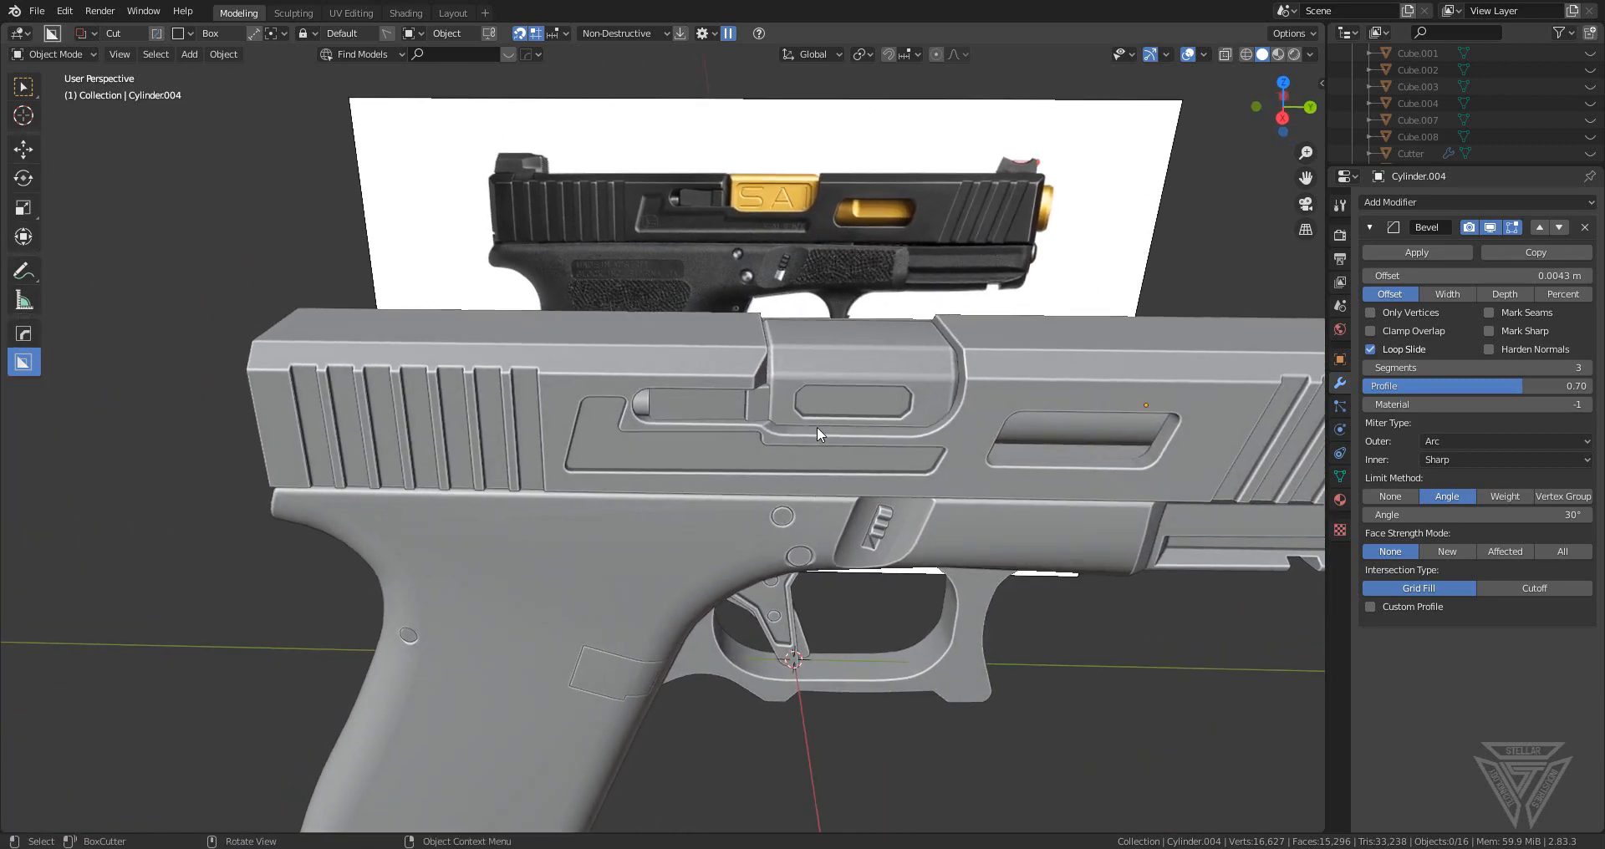
pyautogui.moveTo(817, 428); pyautogui.dragTo(82, 453, button='middle')
pyautogui.scroll(2, 508, 423)
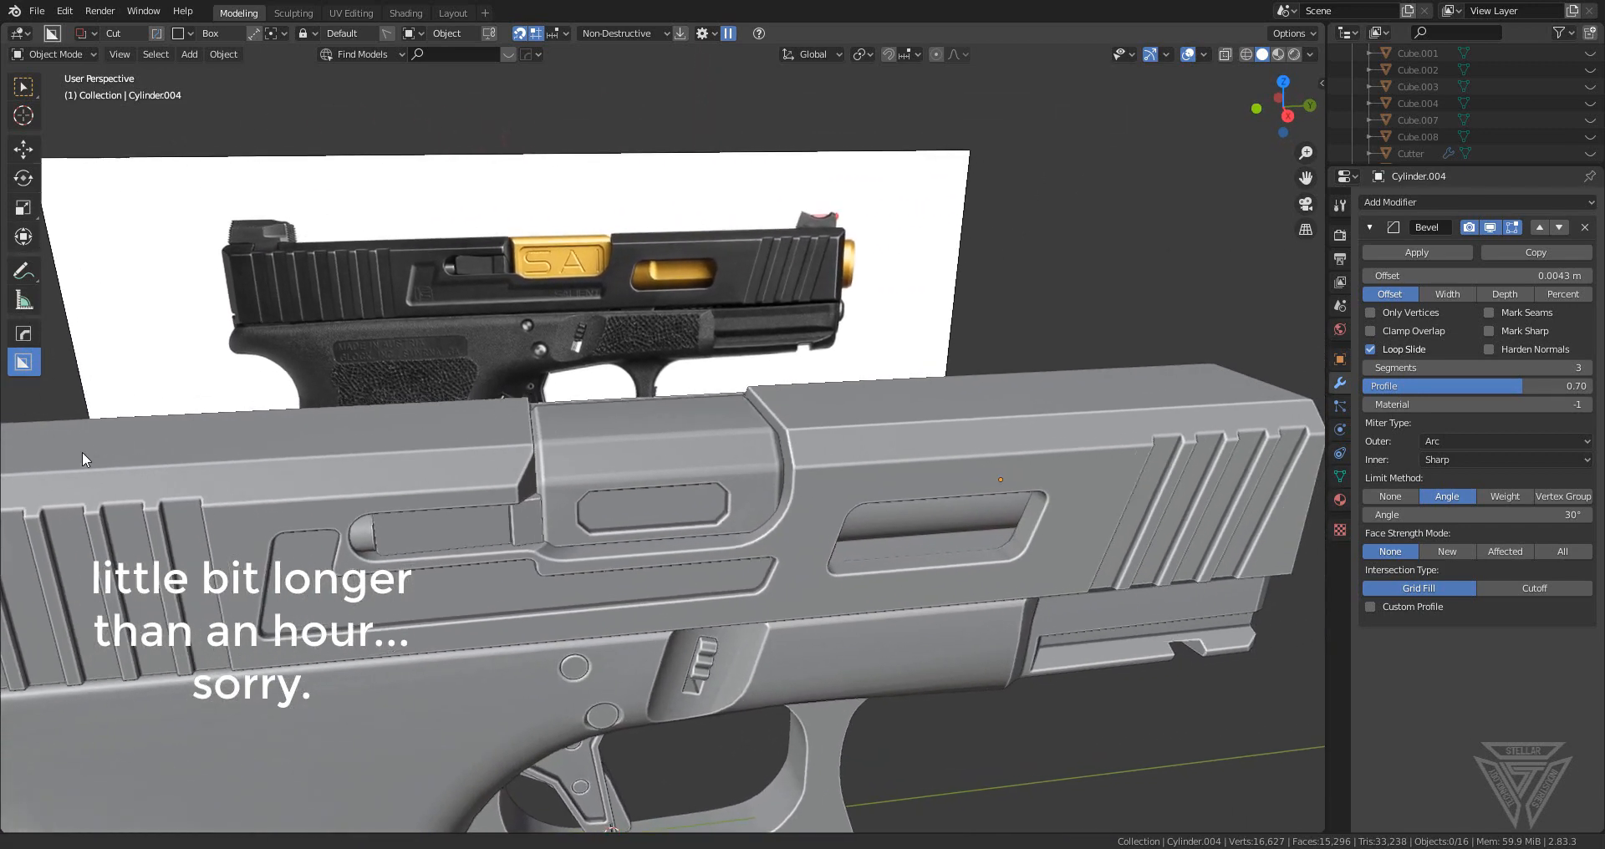
pyautogui.moveTo(901, 539); pyautogui.dragTo(727, 539, button='middle')
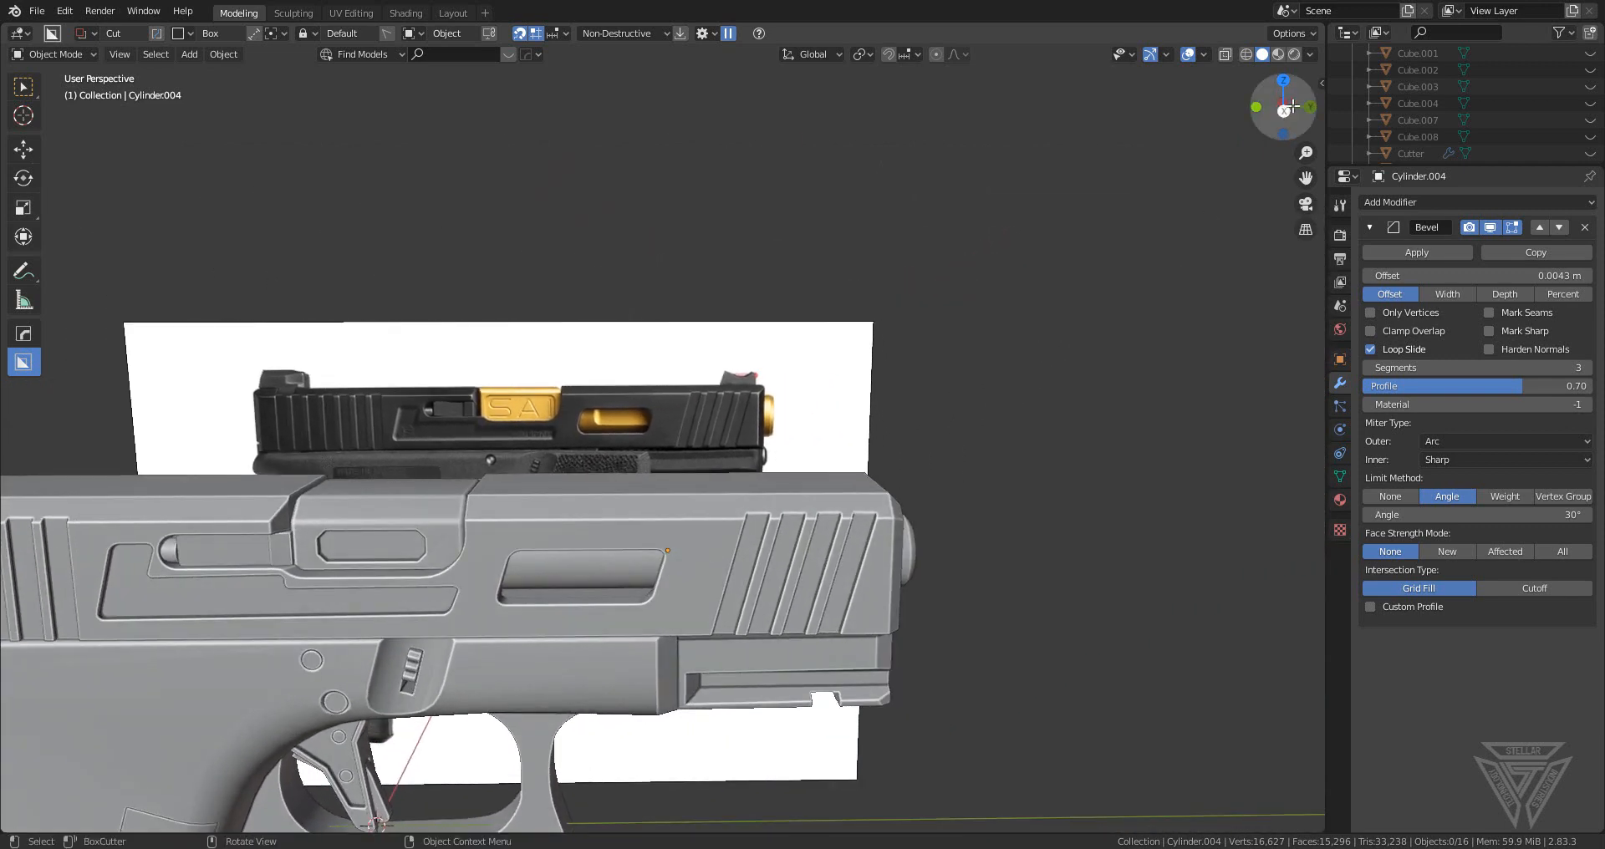
pyautogui.scroll(-3, 513, 448)
pyautogui.keyDown('shift'); pyautogui.moveTo(513, 447); pyautogui.dragTo(943, 422, button='middle'); pyautogui.keyUp('shift')
pyautogui.scroll(3, 942, 422)
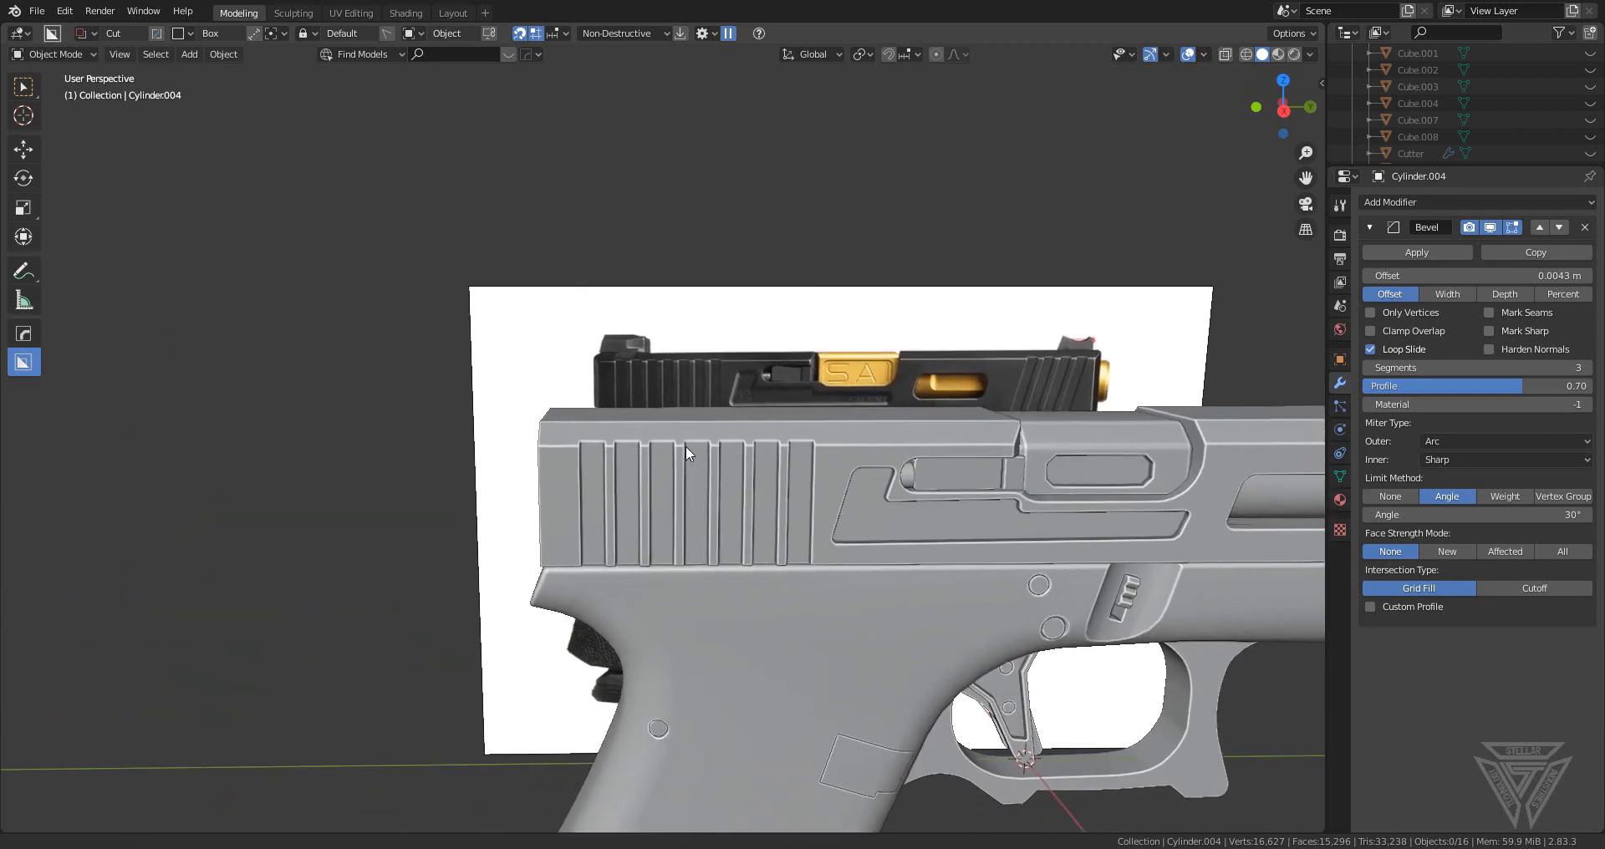
# - In the right orthographic view, select the slide and set BoxCutter's surface alignment to View
pyautogui.click(1284, 112)
pyautogui.scroll(3, 840, 375)
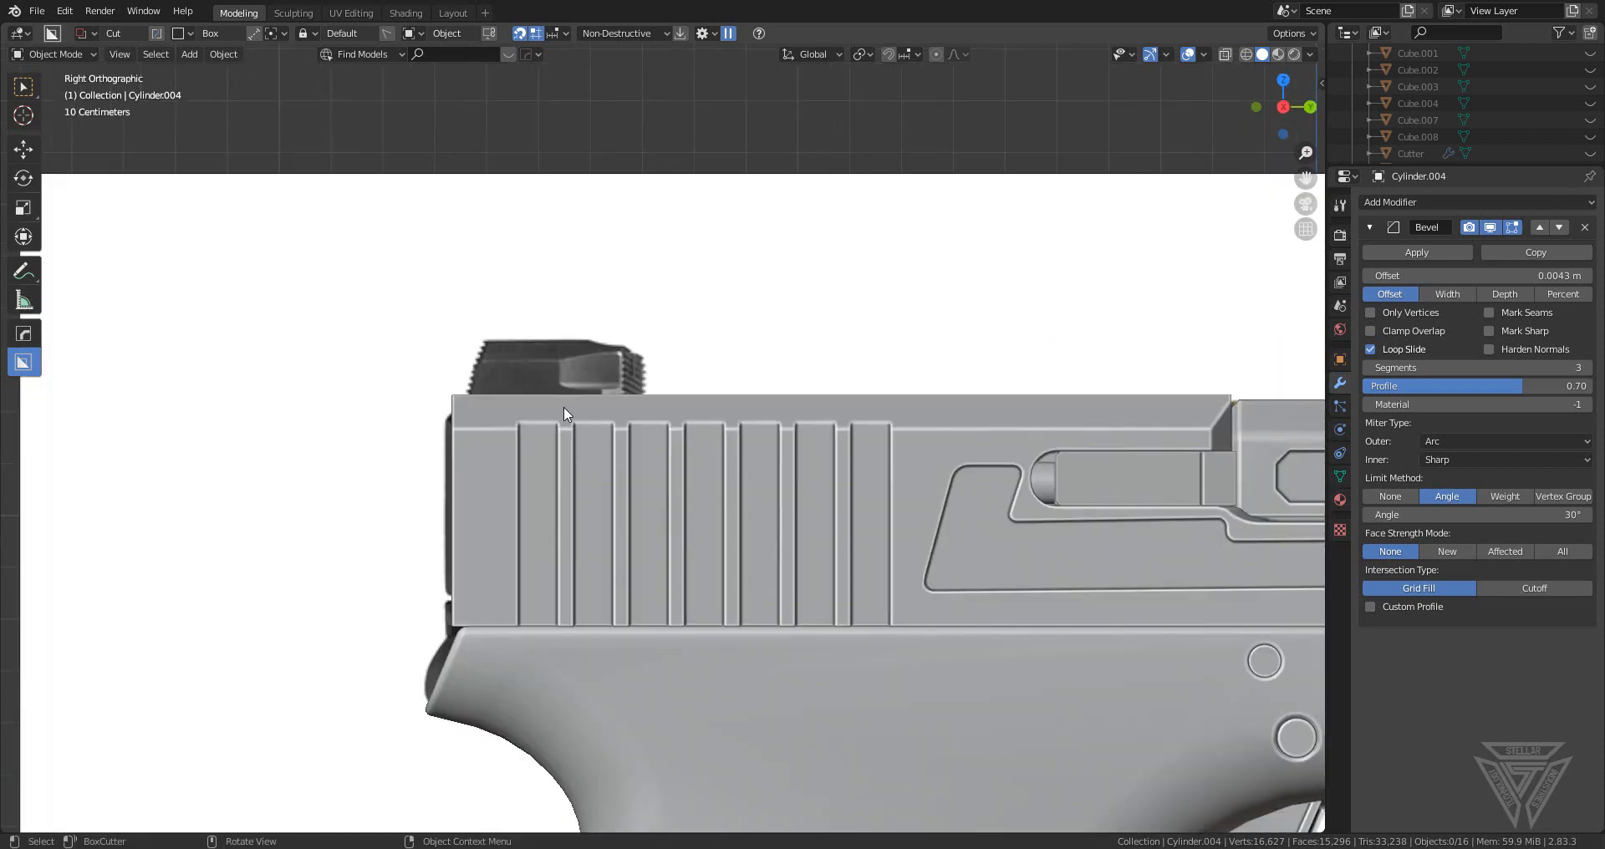
pyautogui.click(565, 409)
pyautogui.scroll(3, 977, 266)
pyautogui.keyDown('shift'); pyautogui.moveTo(582, 445); pyautogui.dragTo(692, 489, button='middle'); pyautogui.keyUp('shift')
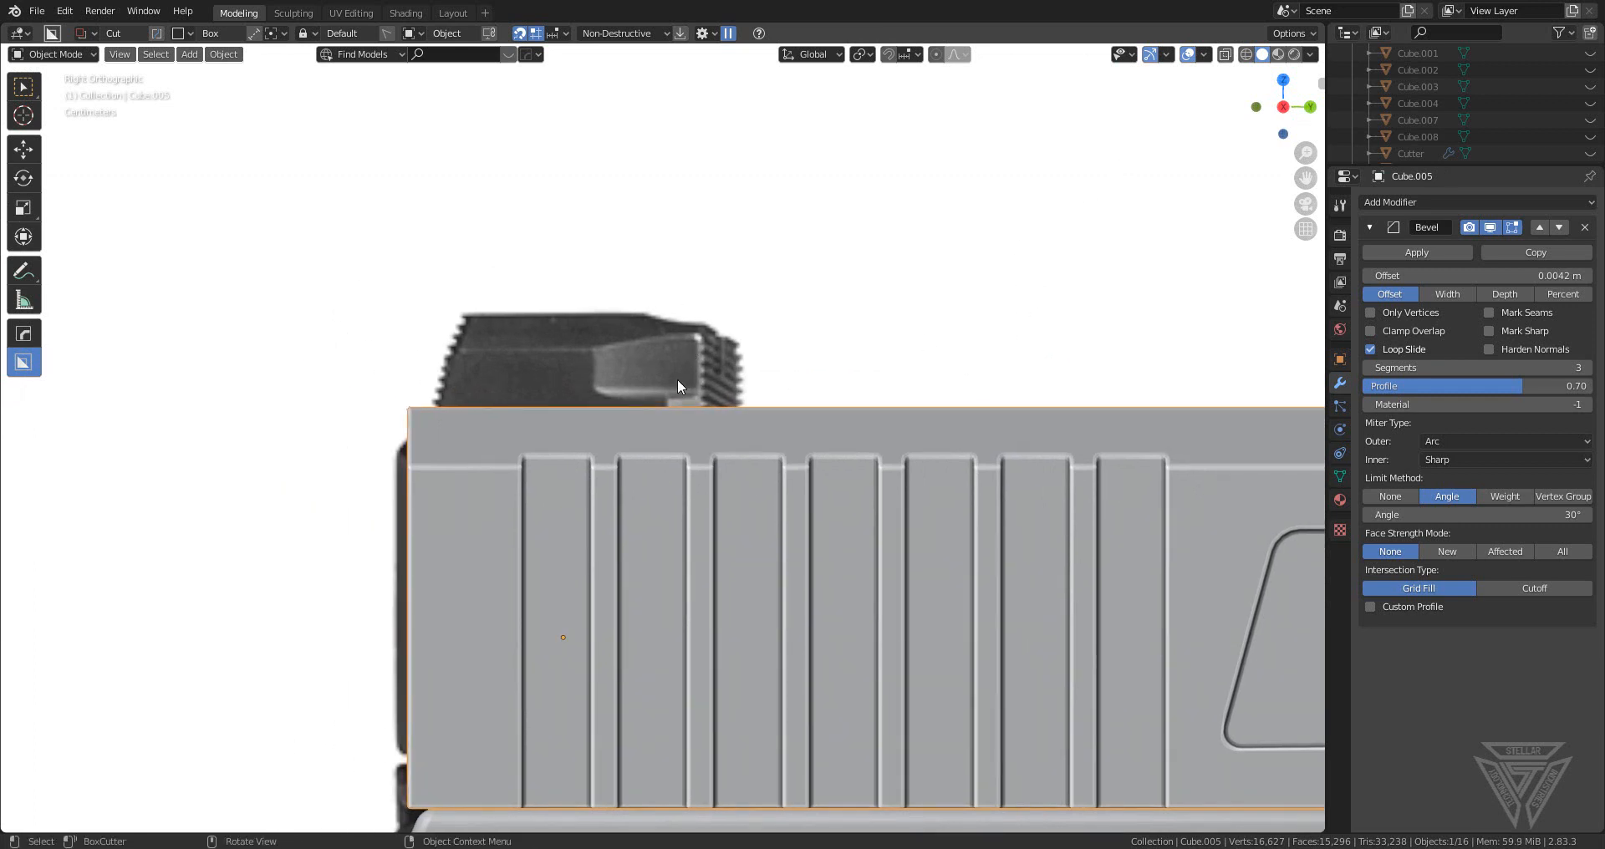
pyautogui.press('d')
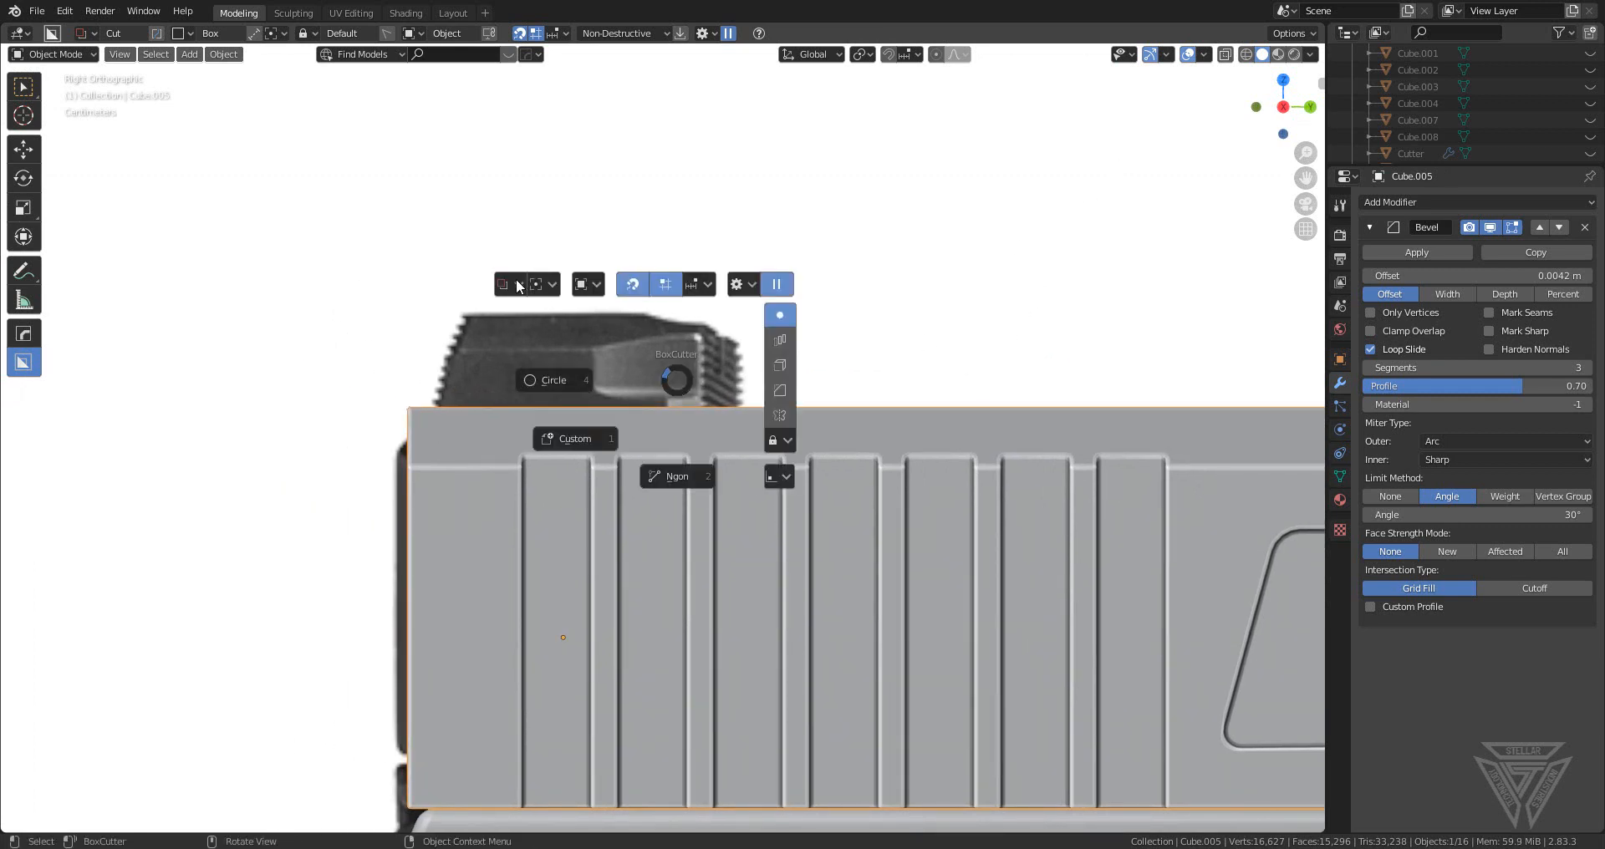
pyautogui.click(516, 285)
pyautogui.click(584, 283)
pyautogui.click(686, 289)
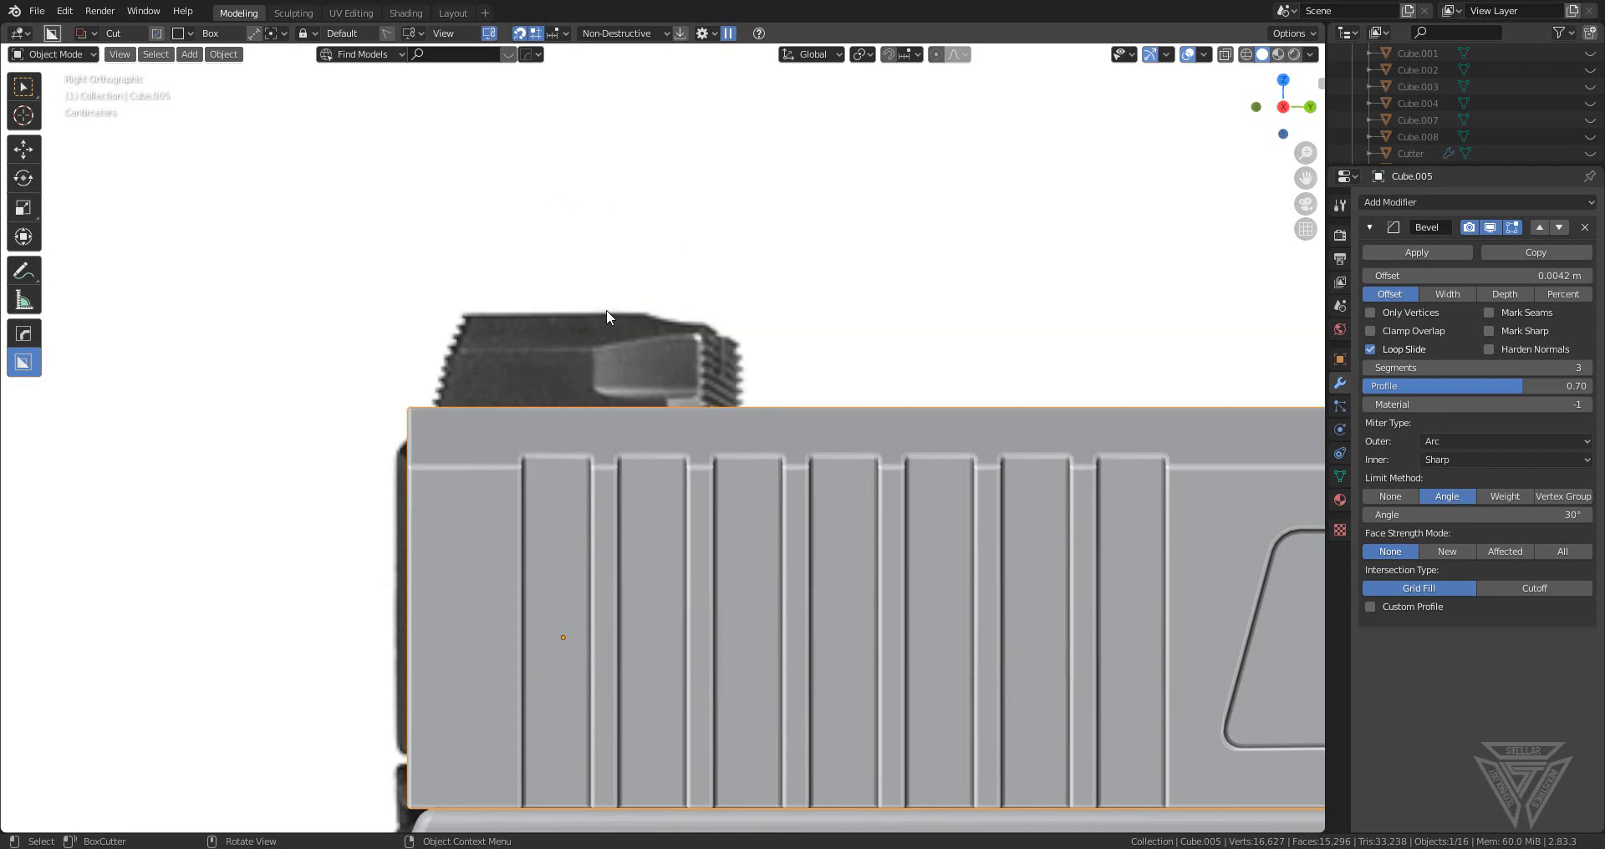
# - Check the reference through the slide, and cut a box notch across the slide's top edge beneath the rear sight
pyautogui.click(1227, 54)
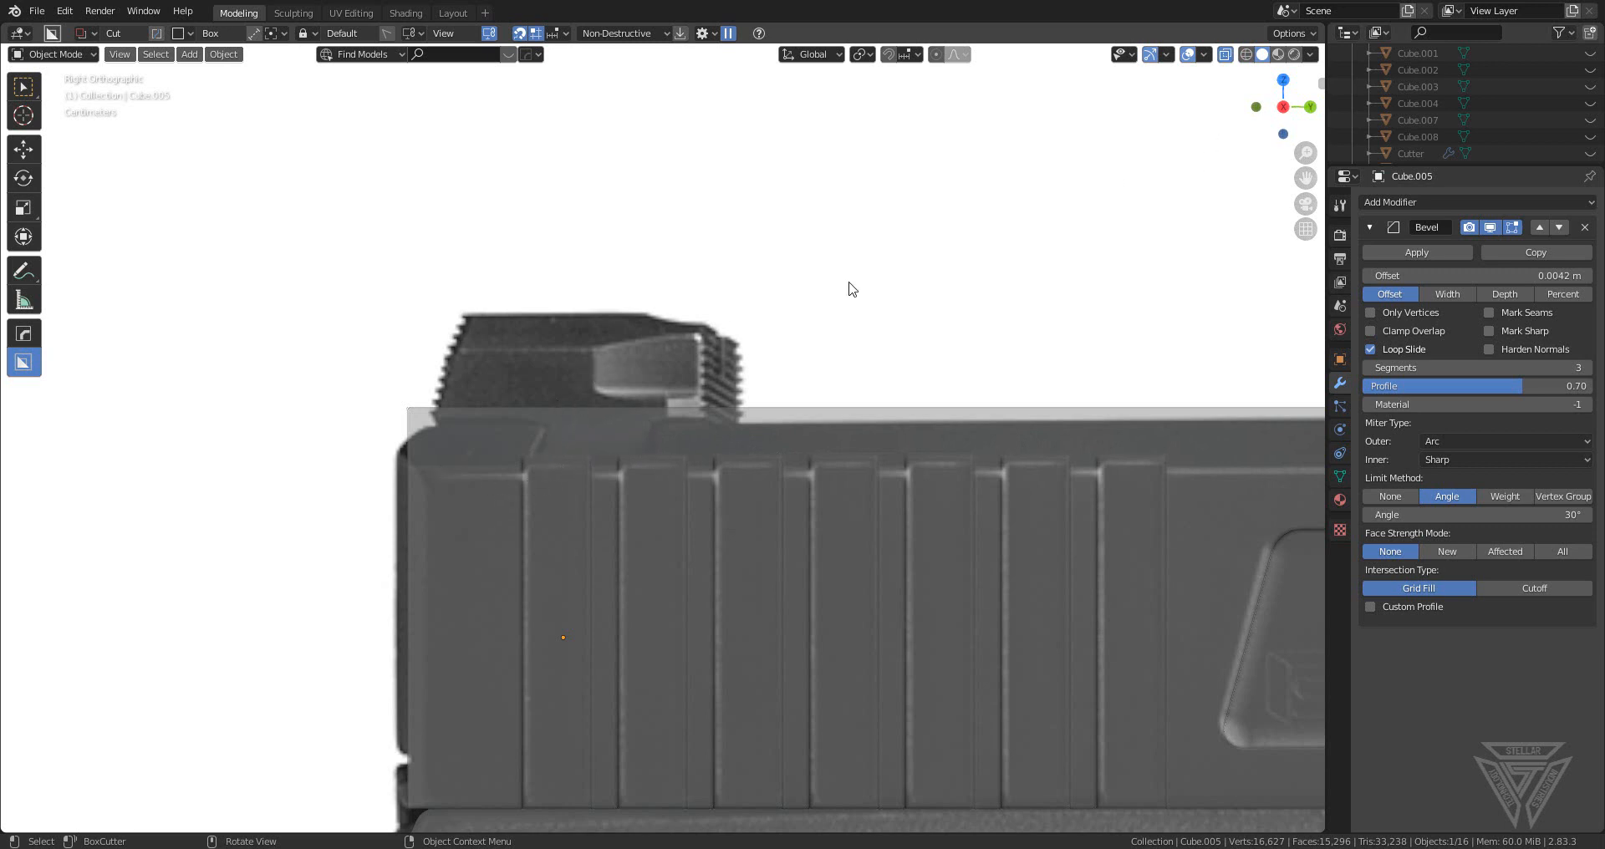
pyautogui.click(1224, 56)
pyautogui.moveTo(569, 376); pyautogui.dragTo(542, 437)
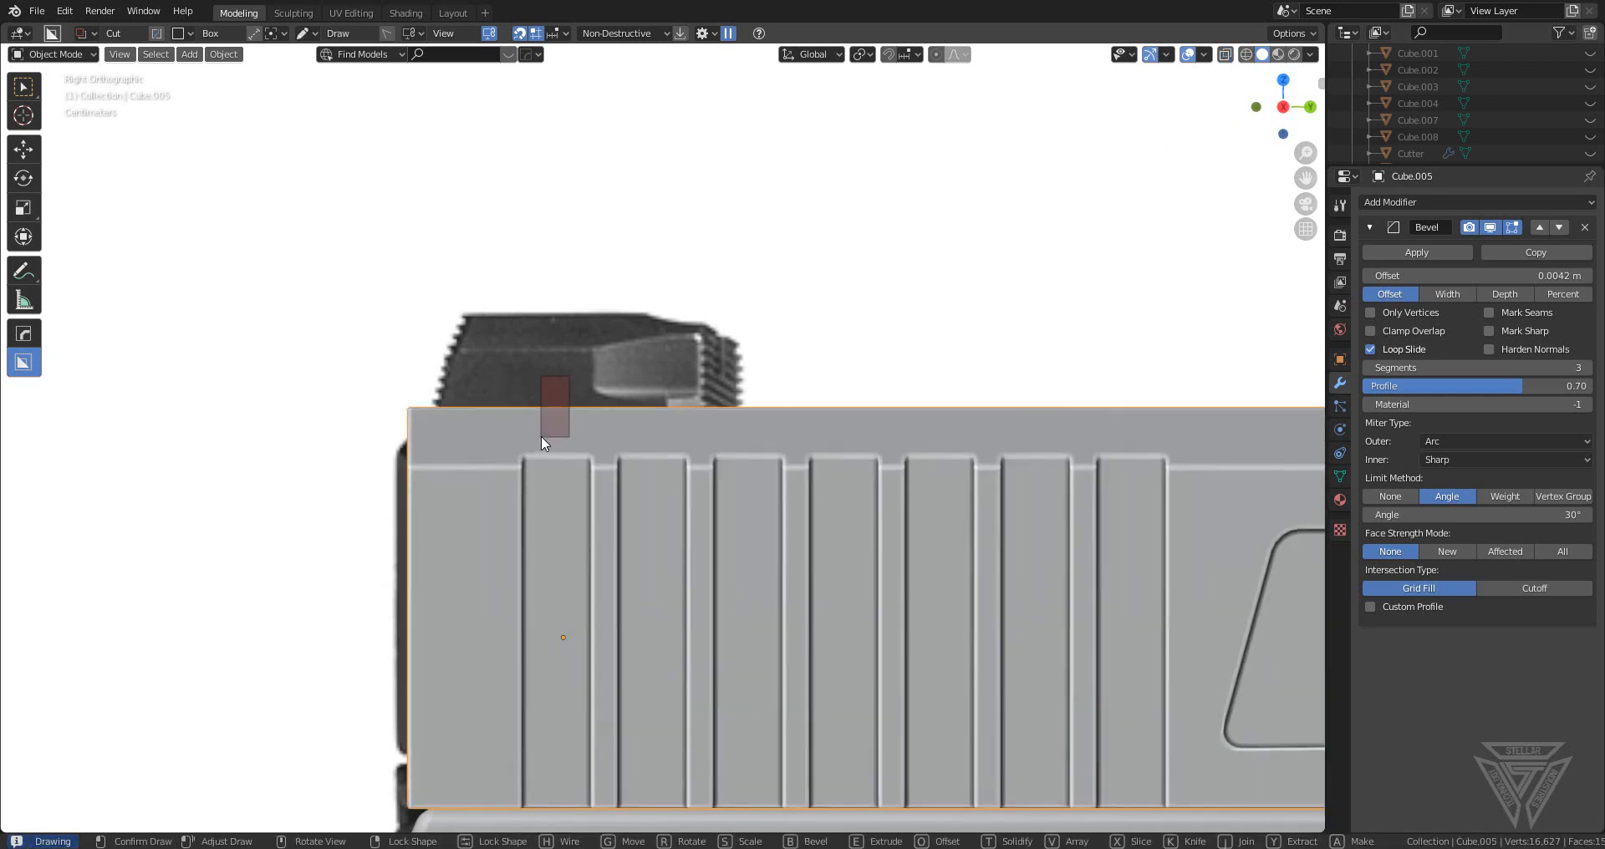
pyautogui.press('Escape')
pyautogui.moveTo(533, 365); pyautogui.dragTo(645, 459)
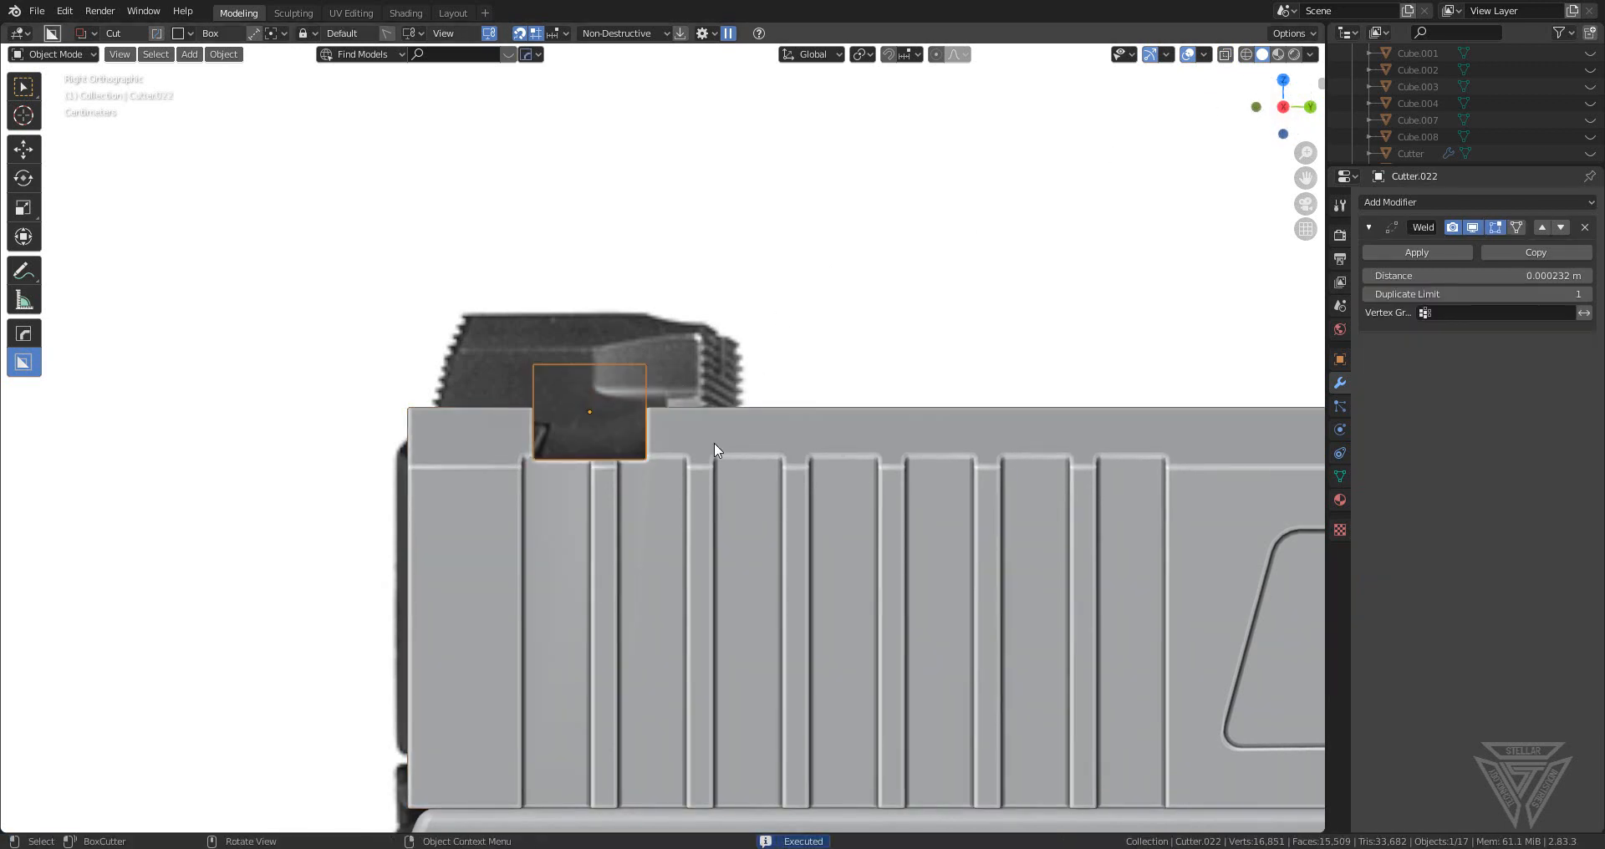
# - Widen and shift the notch's cutter along the Y axis to match the rear sight's base in the reference
pyautogui.press('s')
pyautogui.press('y')
pyautogui.click(747, 448)
pyautogui.press('g')
pyautogui.press('y')
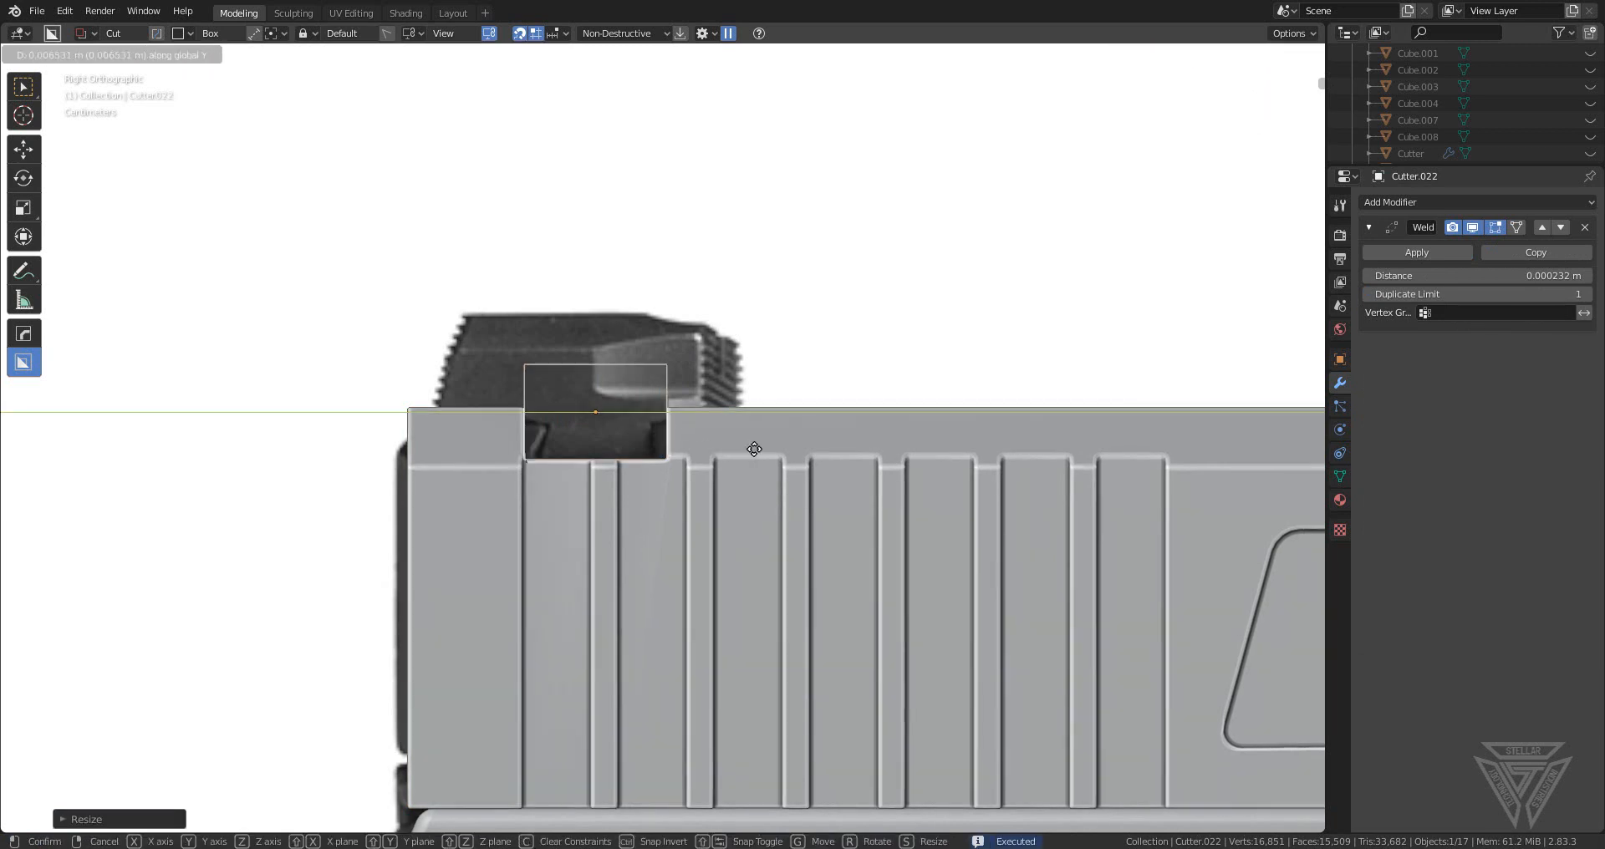
pyautogui.click(751, 448)
pyautogui.press('s')
pyautogui.press('y')
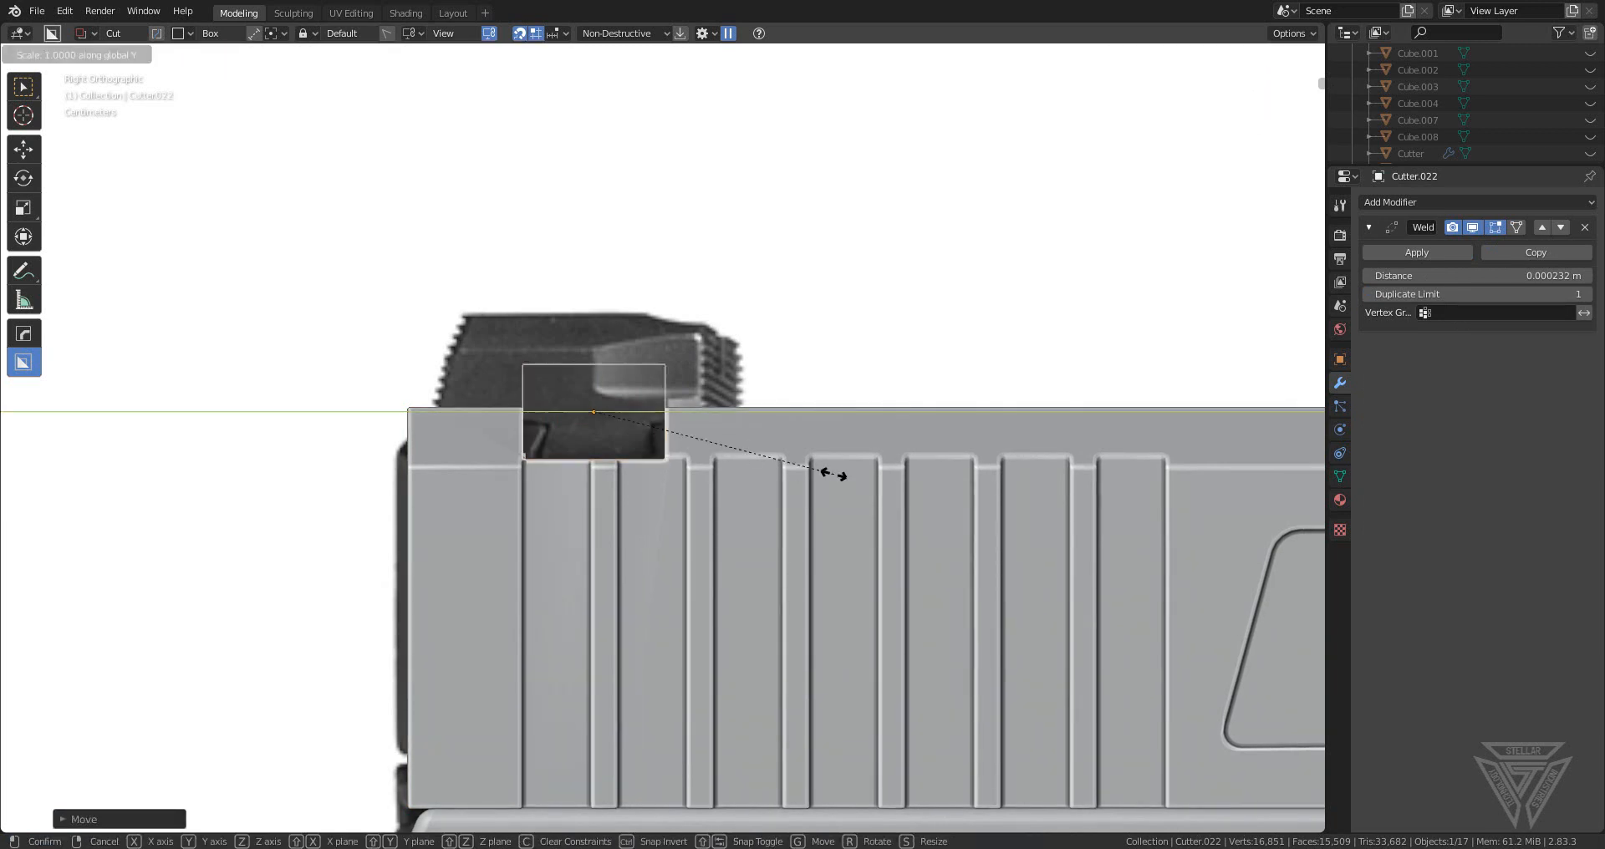
pyautogui.click(809, 471)
# - Raise the notch's cutter about 0.0135 m along the Z axis to make the cut shallower
pyautogui.moveTo(809, 469); pyautogui.dragTo(697, 510, button='middle')
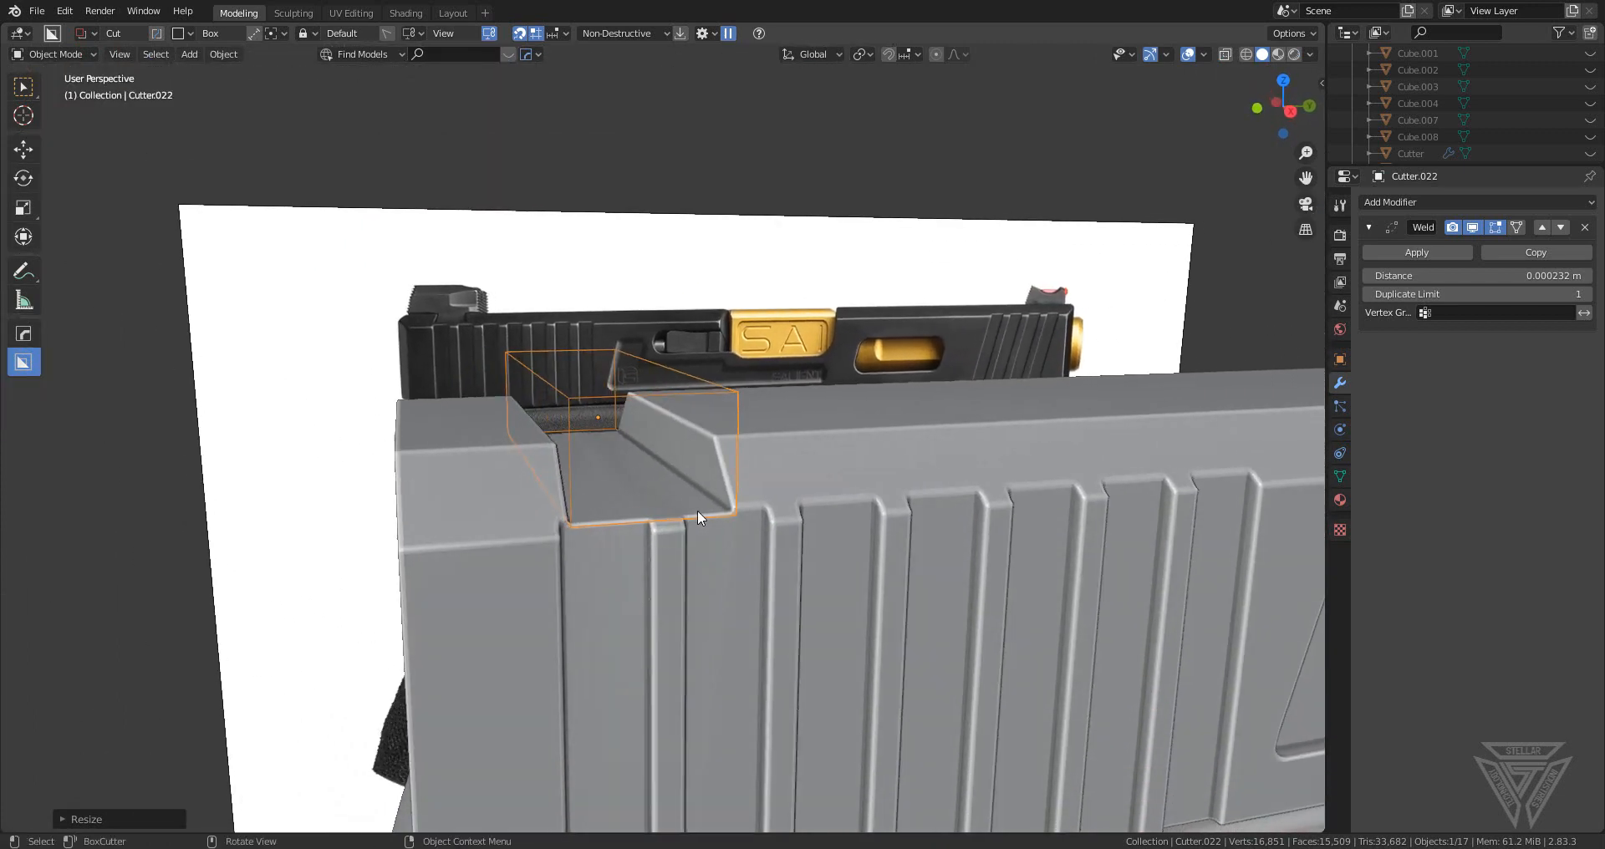
pyautogui.press('g')
pyautogui.press('z')
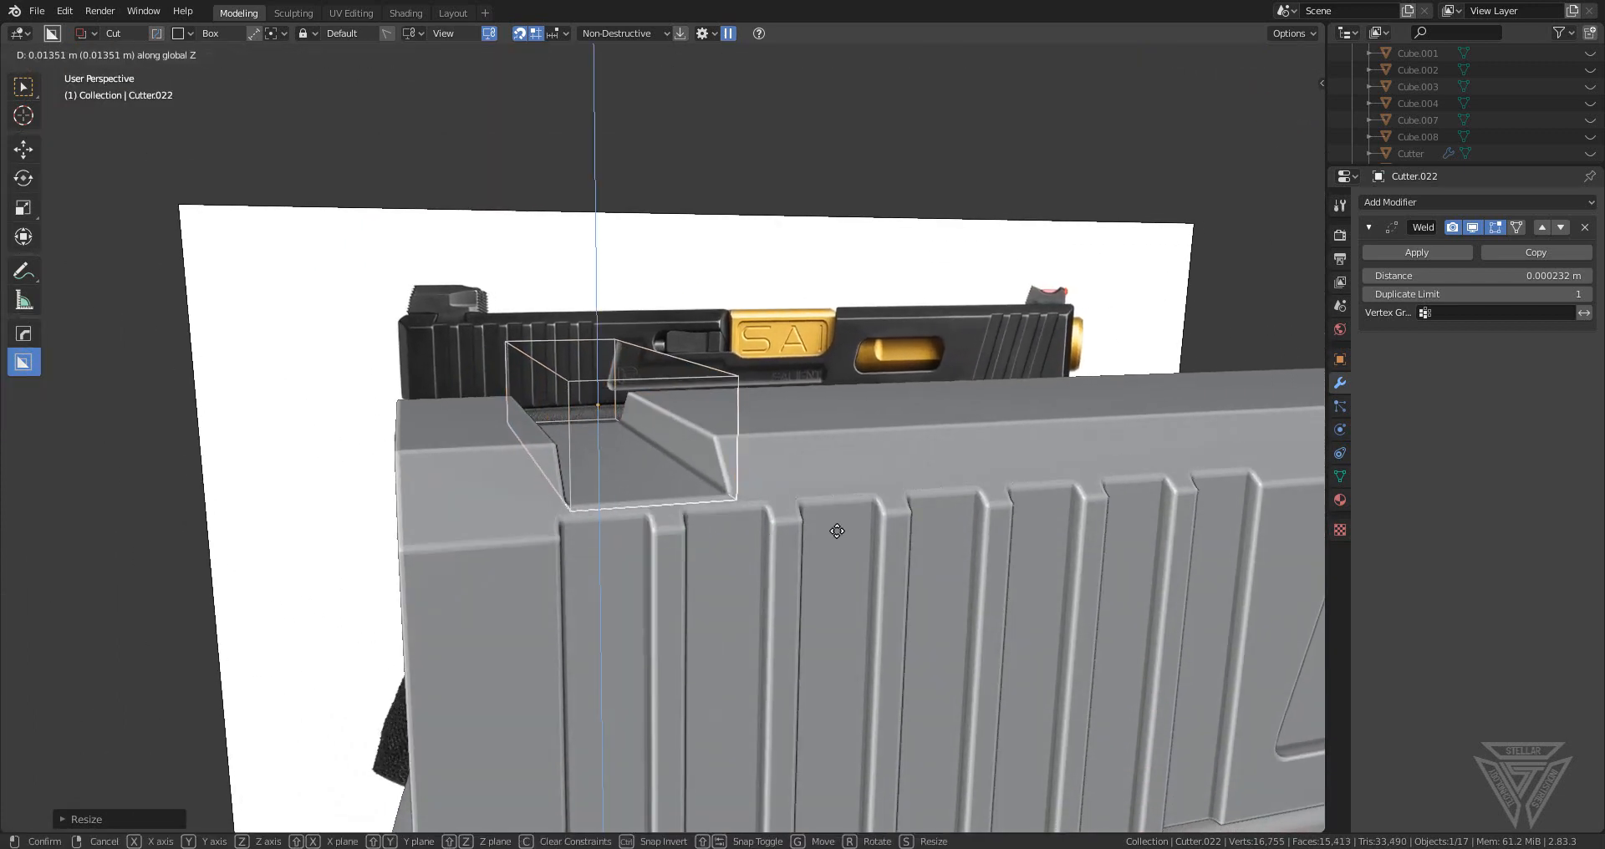
pyautogui.click(838, 531)
# - Scale the cutter's top face to about 0.35 along Y to shape a dovetail slot, and hide the cutter
pyautogui.press('Tab')
pyautogui.moveTo(838, 531); pyautogui.dragTo(1111, 518, button='middle')
pyautogui.click(620, 419)
pyautogui.press('s')
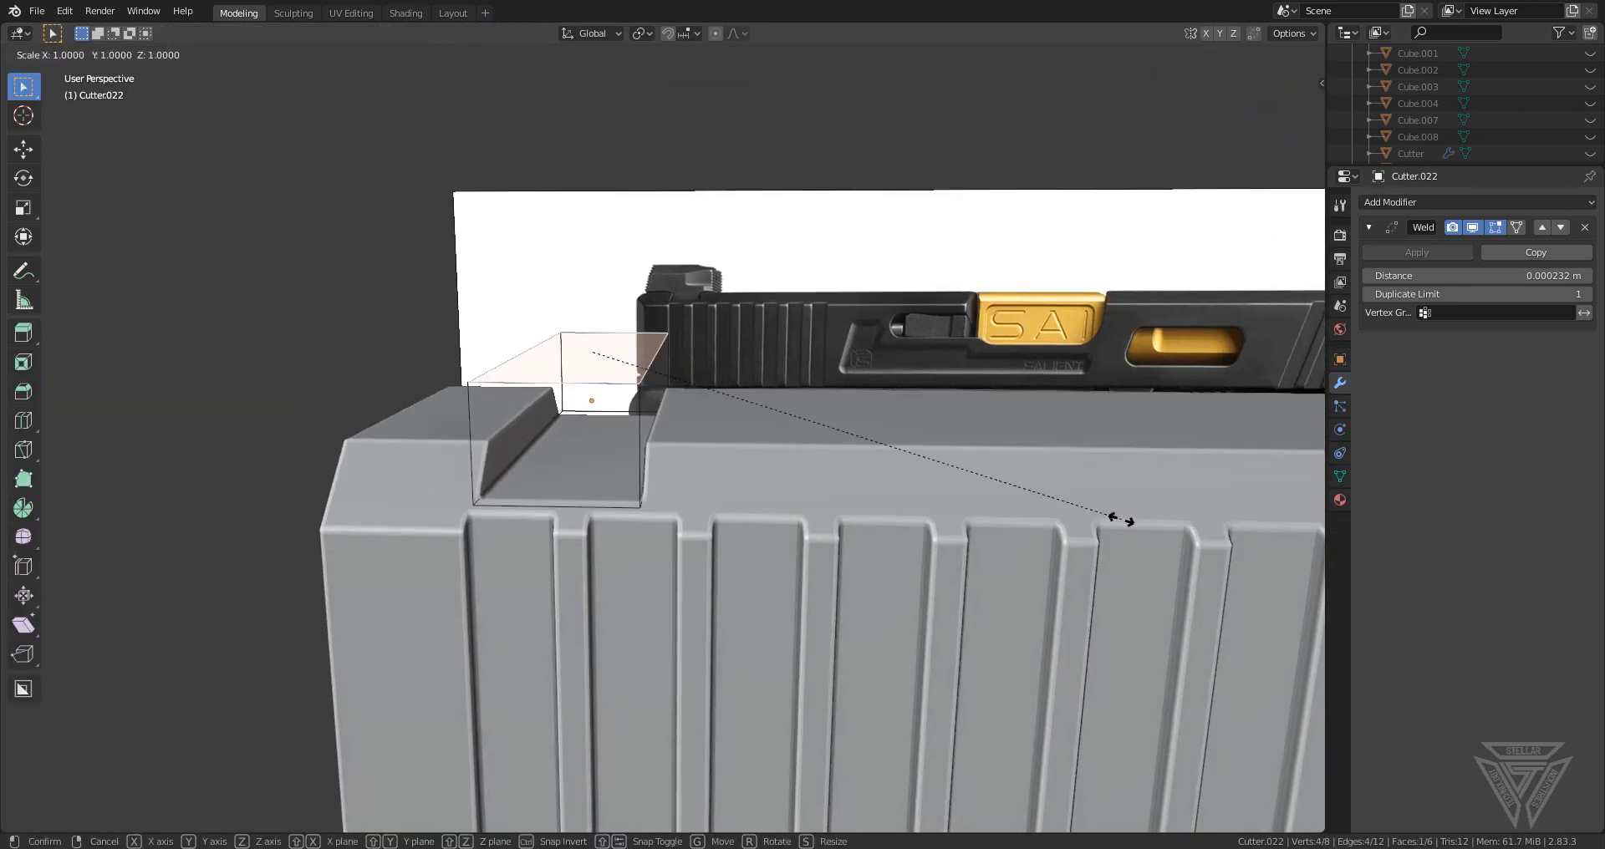
pyautogui.press('y')
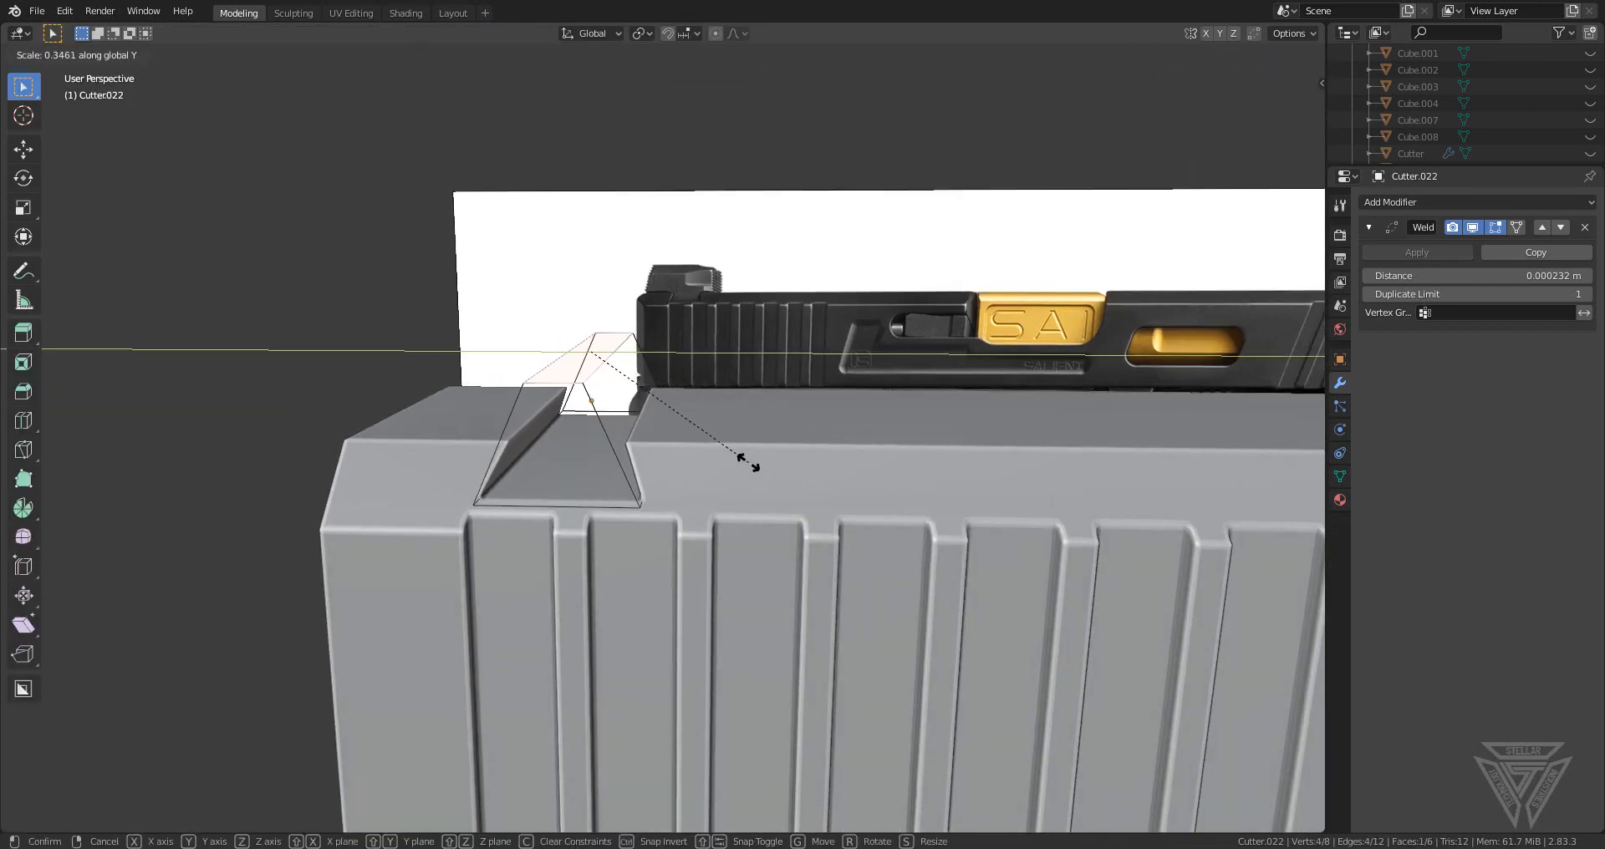
pyautogui.click(740, 456)
pyautogui.moveTo(740, 455); pyautogui.dragTo(674, 526, button='middle')
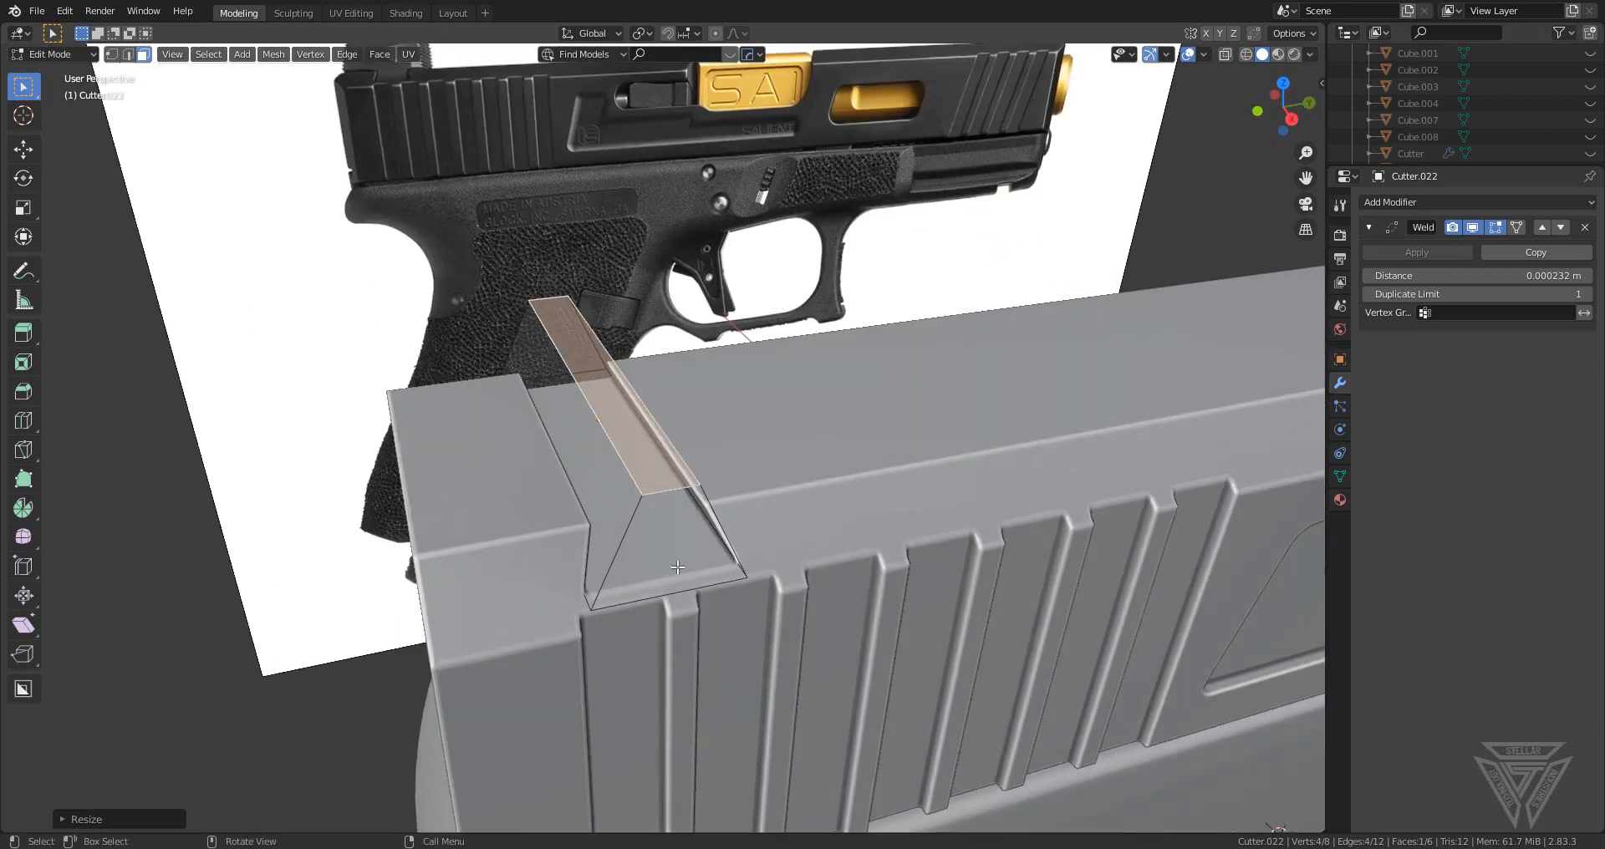
pyautogui.press('Tab')
pyautogui.press('h')
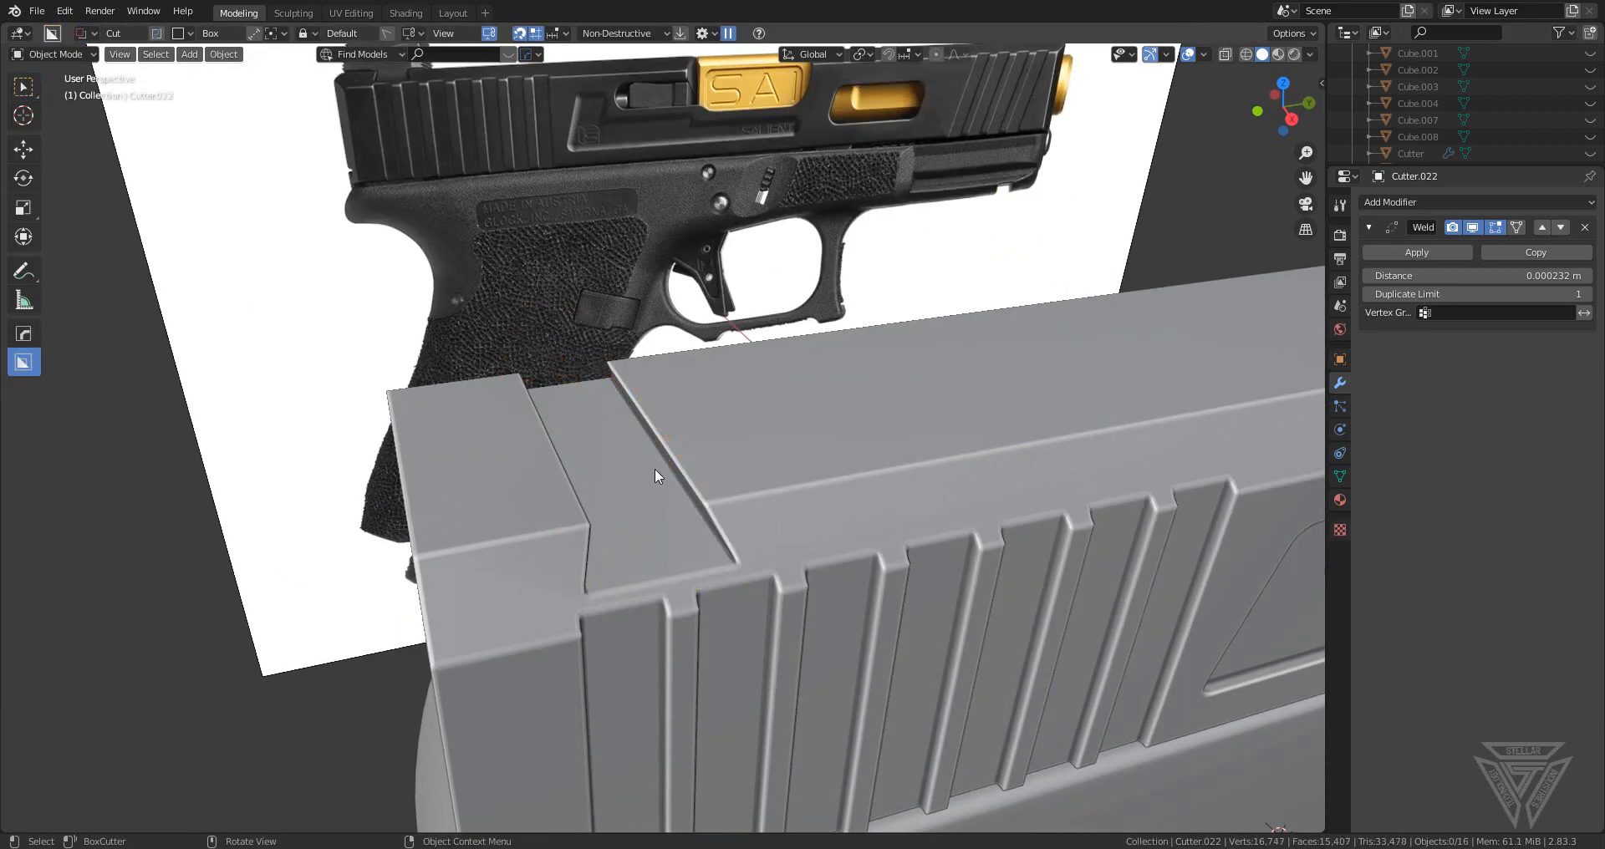
# - Add a cube to the scene and scale it down to a small block for the rear sight
pyautogui.scroll(2, 654, 468)
pyautogui.moveTo(655, 468); pyautogui.dragTo(854, 480, button='middle')
pyautogui.click(774, 461)
pyautogui.scroll(-4, 741, 468)
pyautogui.scroll(-3, 902, 441)
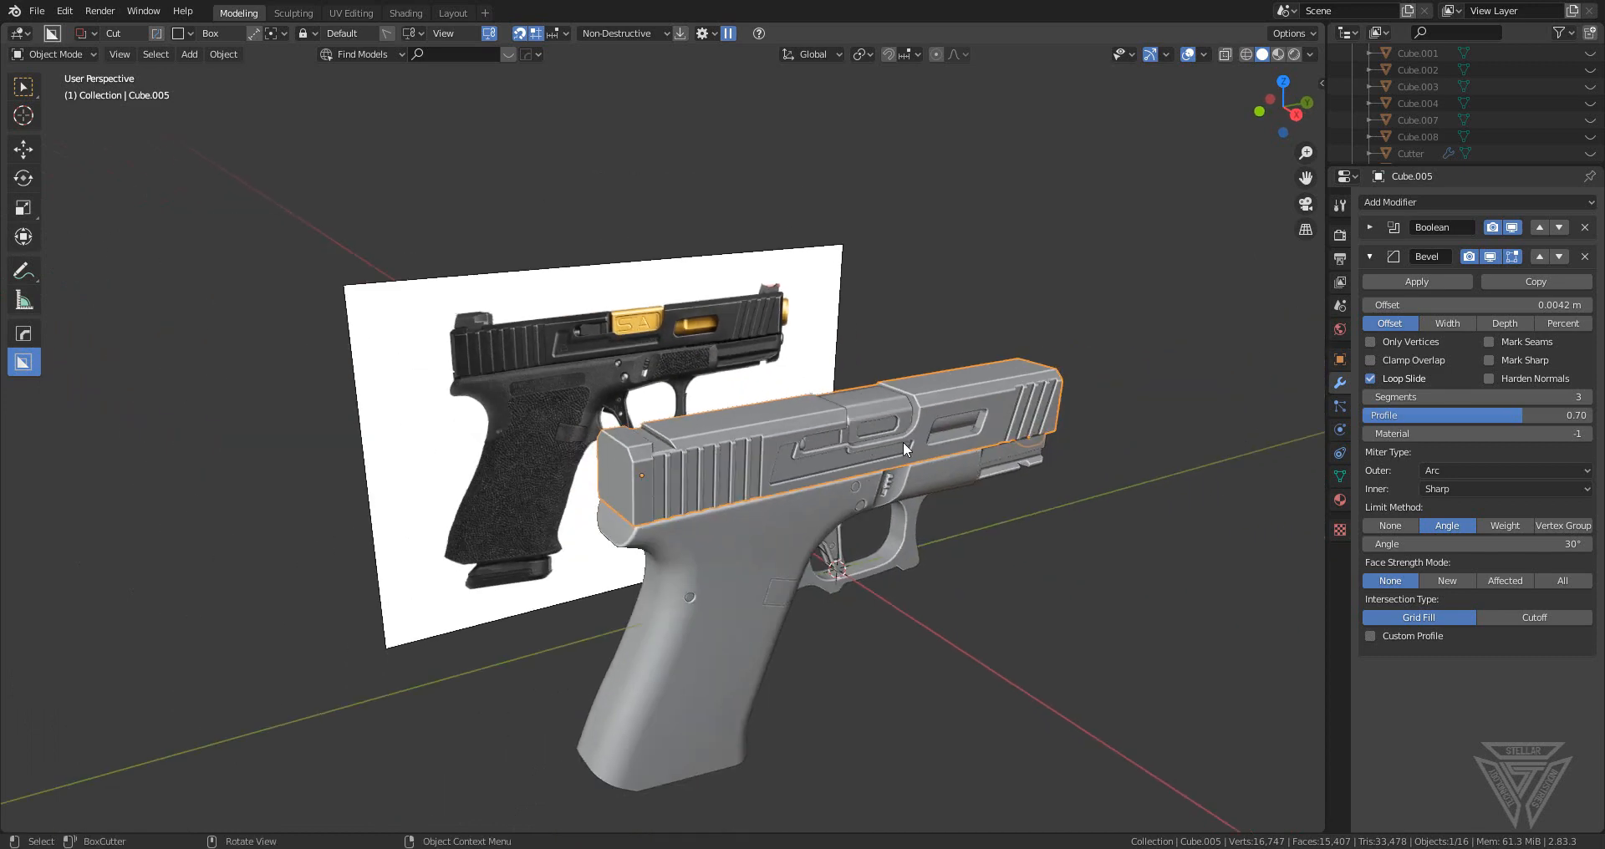
pyautogui.hotkey('shift', 'a')
pyautogui.moveTo(929, 469)
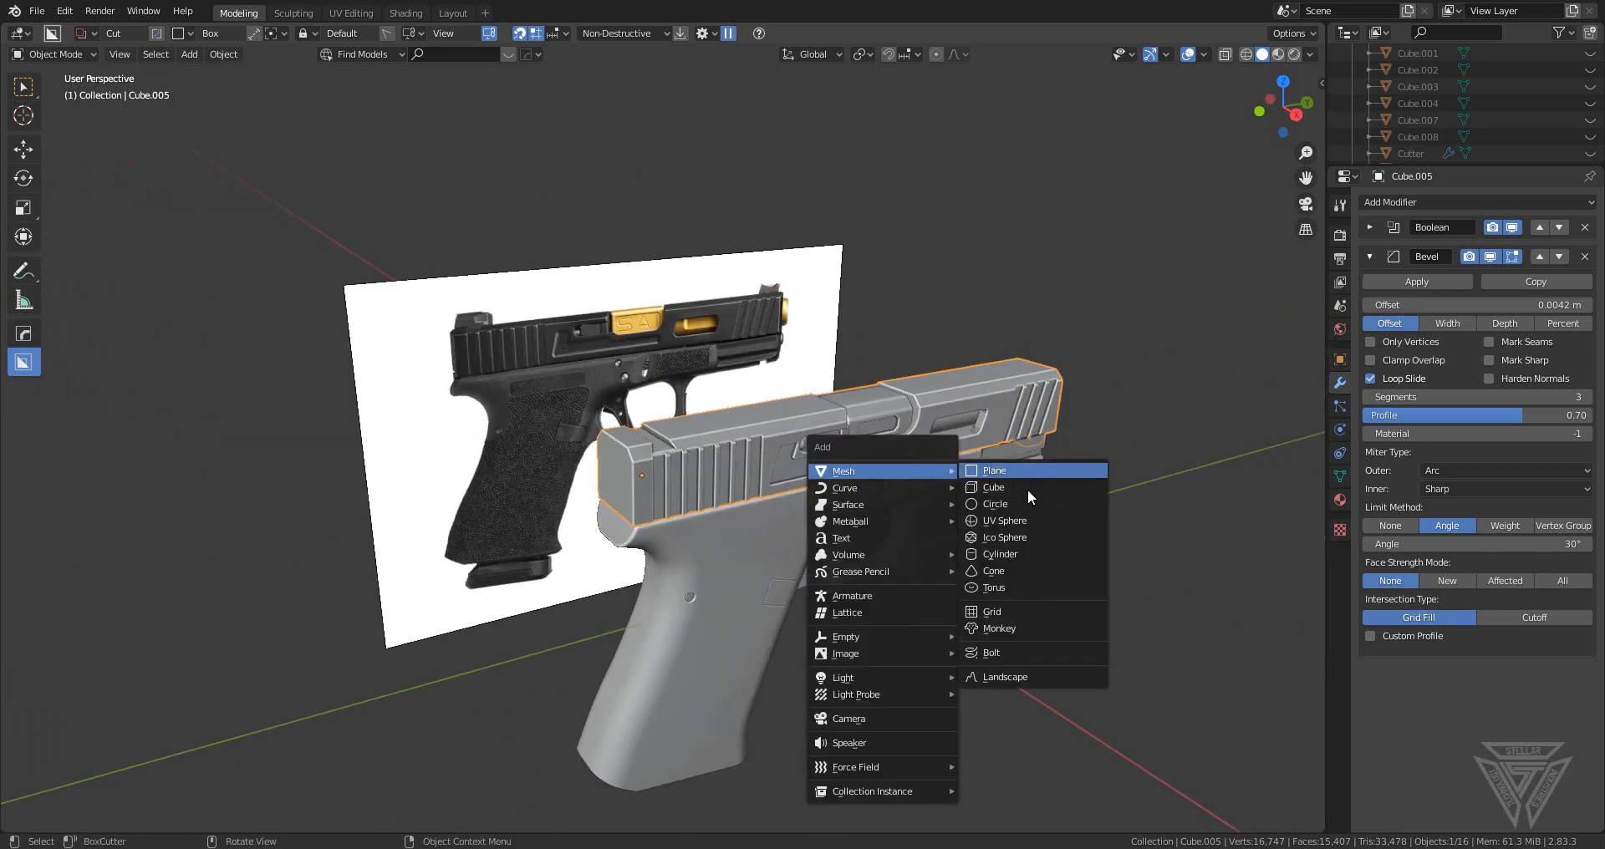
pyautogui.click(1031, 487)
pyautogui.press('s')
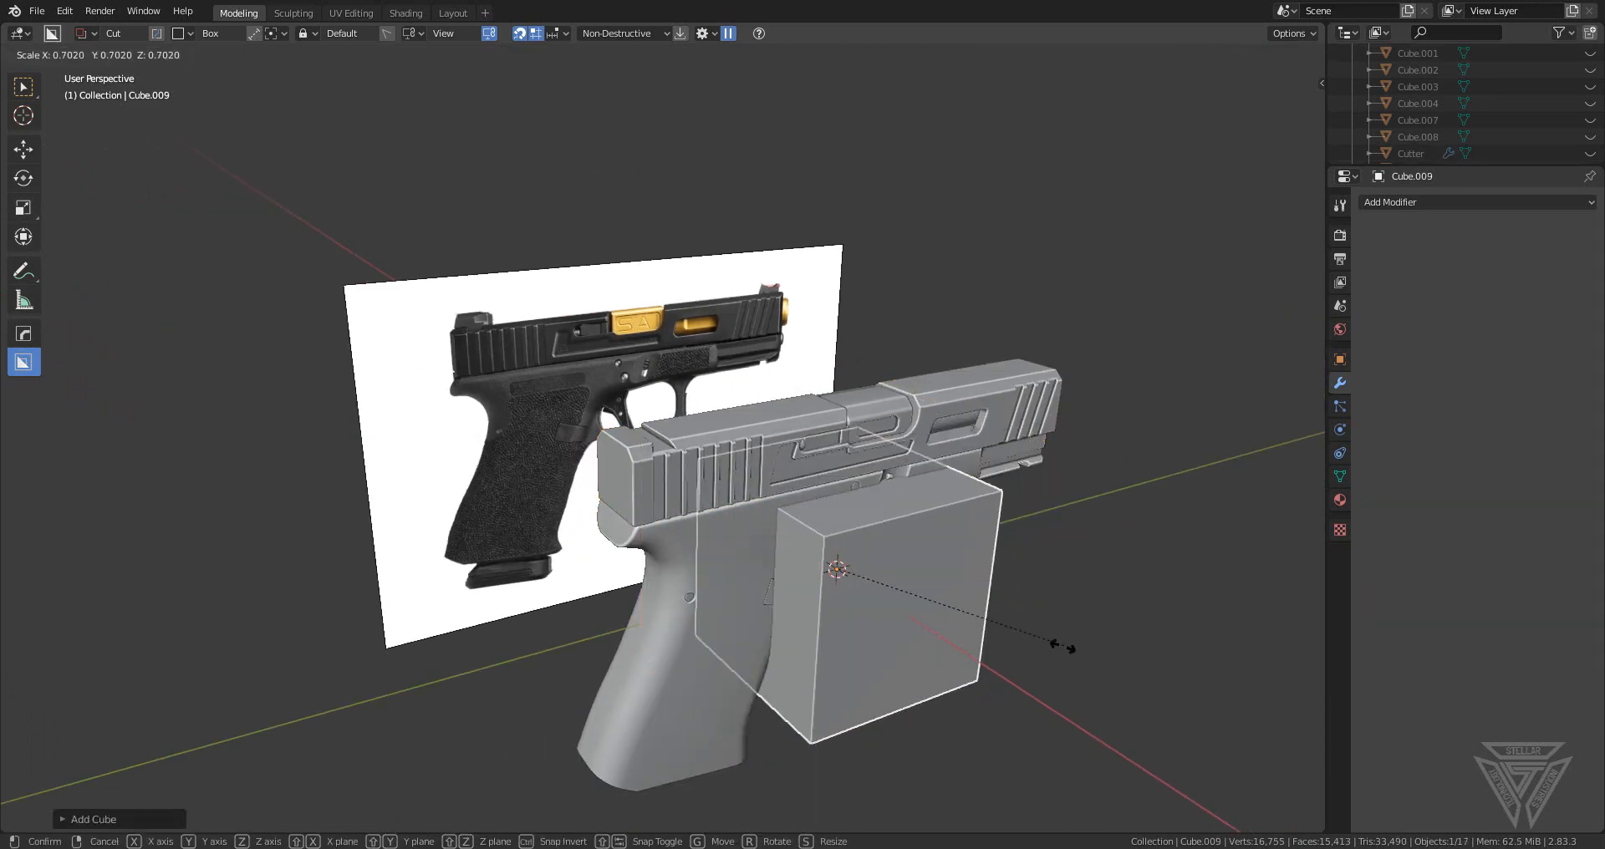
pyautogui.click(869, 582)
# - Move the small cube over the rear sight's dovetail slot in the right orthographic view
pyautogui.click(1295, 116)
pyautogui.press('g')
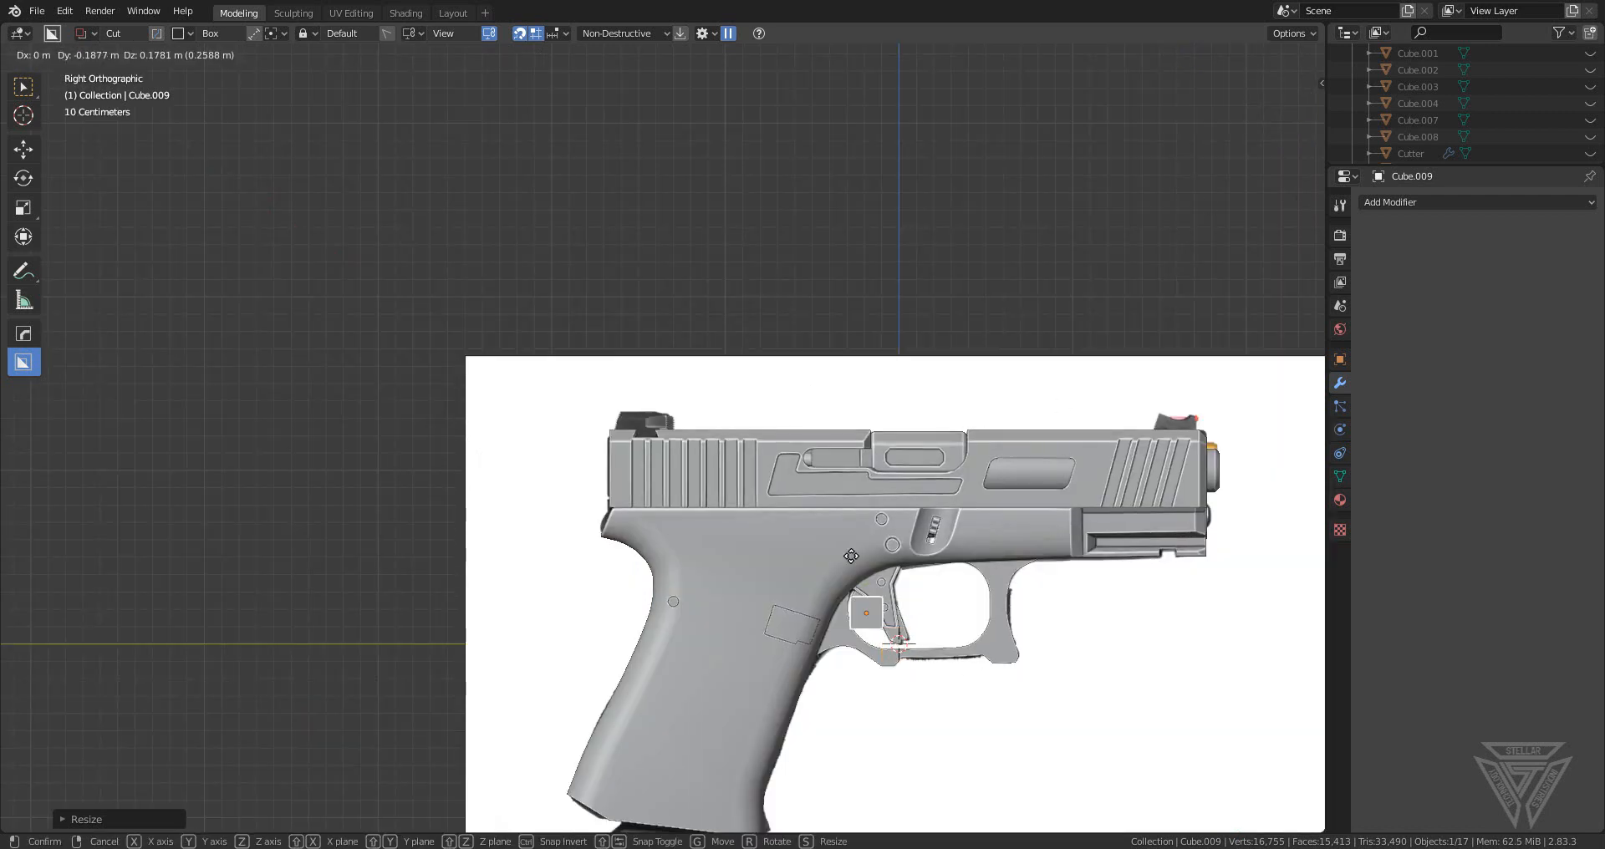
pyautogui.click(723, 450)
pyautogui.press('KP_Decimal')
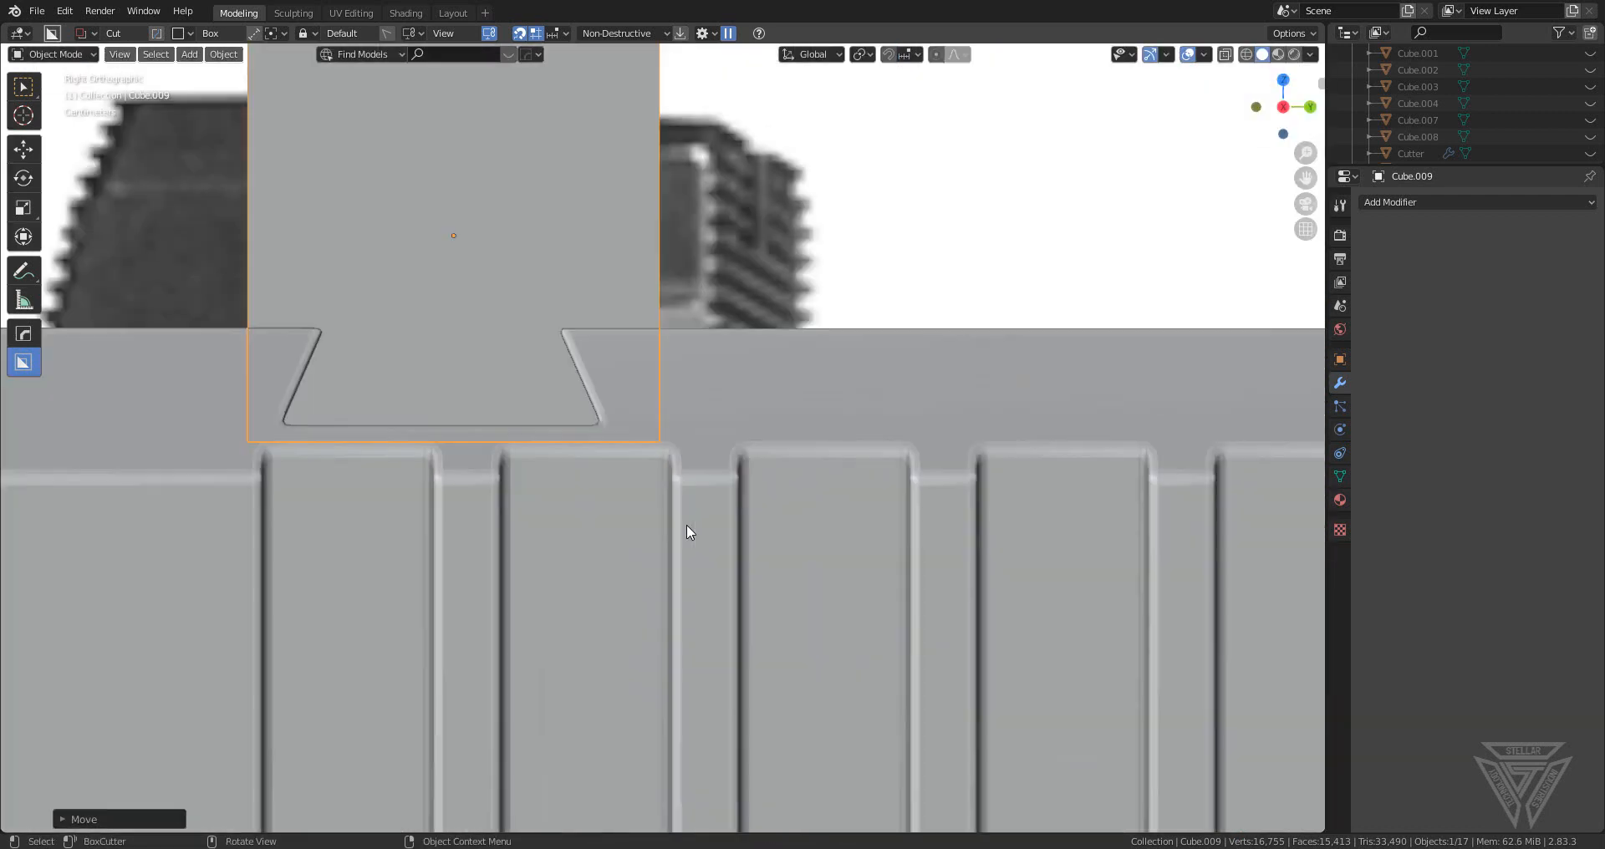
# - Seat the block on the dovetail slot's floor and scale it to about 0.76 along Y to match the slot's base width
pyautogui.press('g')
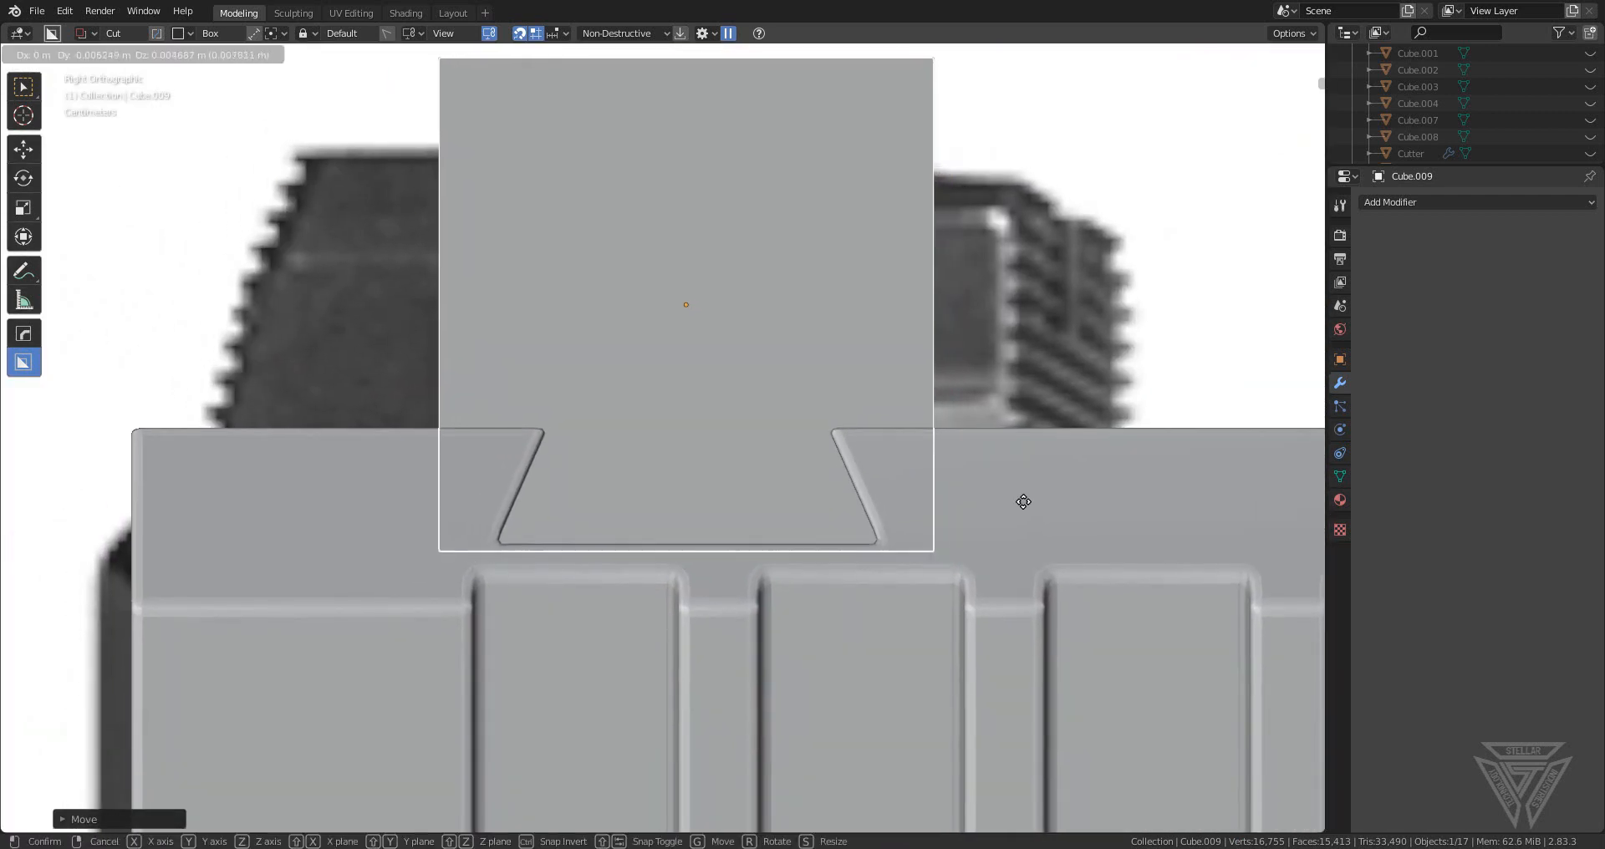
pyautogui.click(1034, 488)
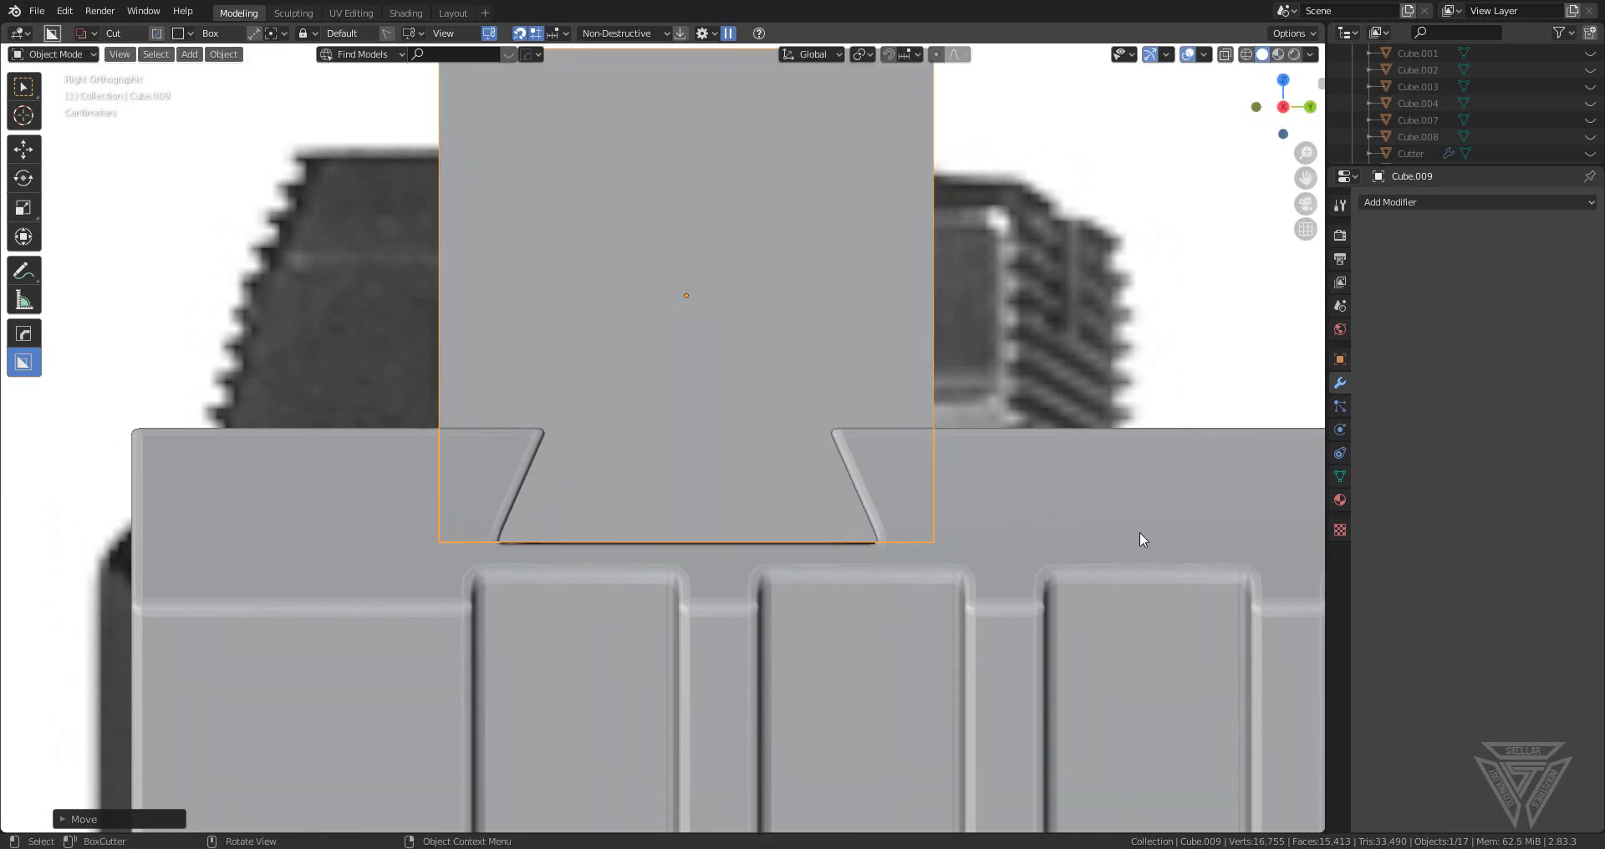
pyautogui.press('s')
pyautogui.press('y')
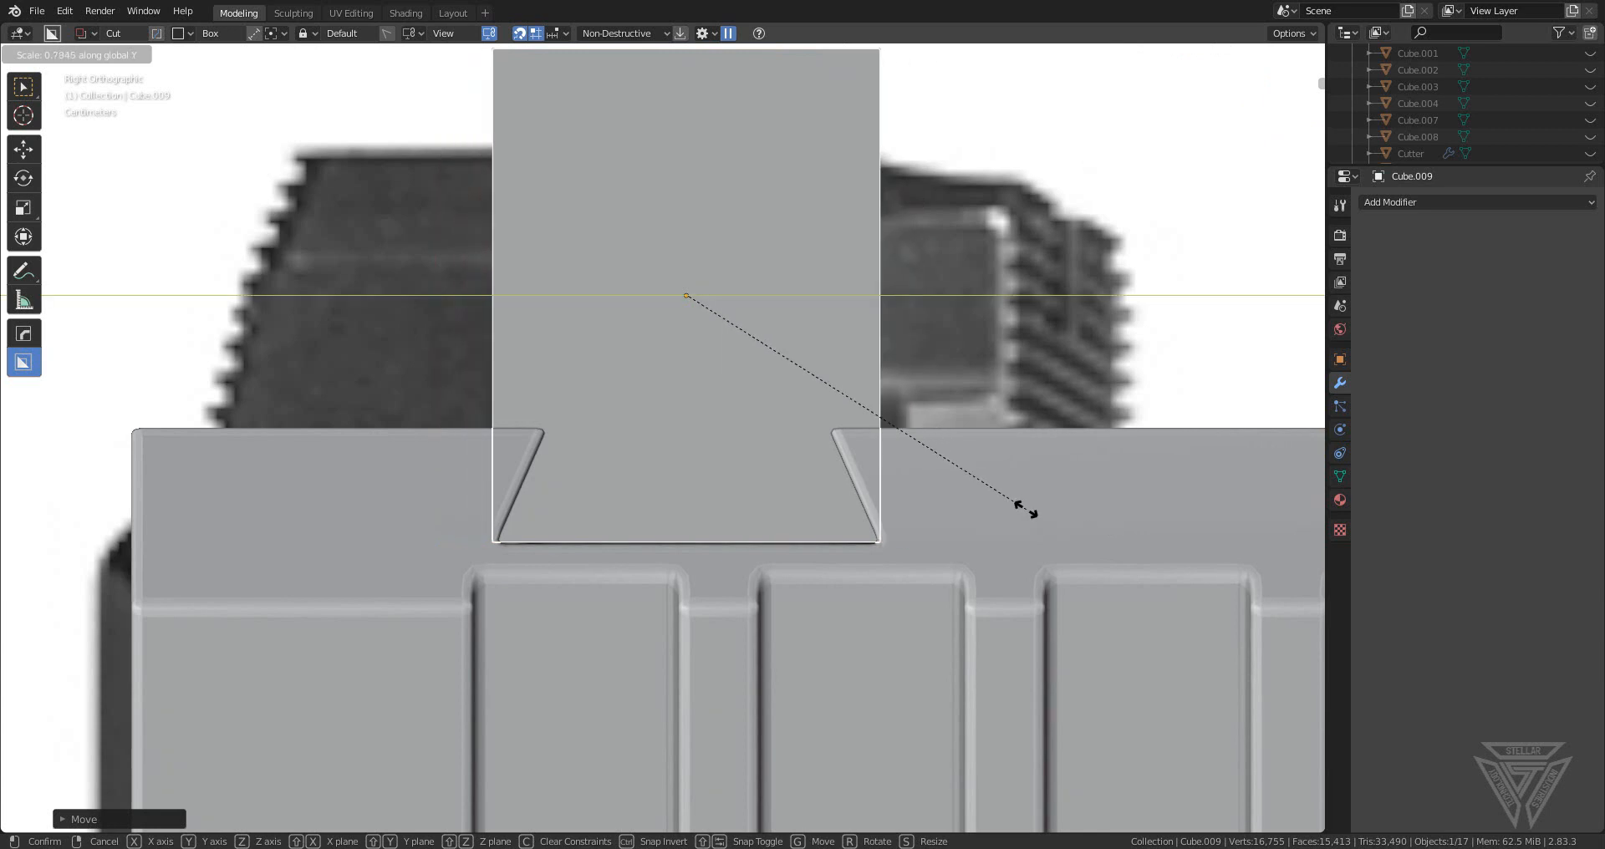
pyautogui.click(1011, 506)
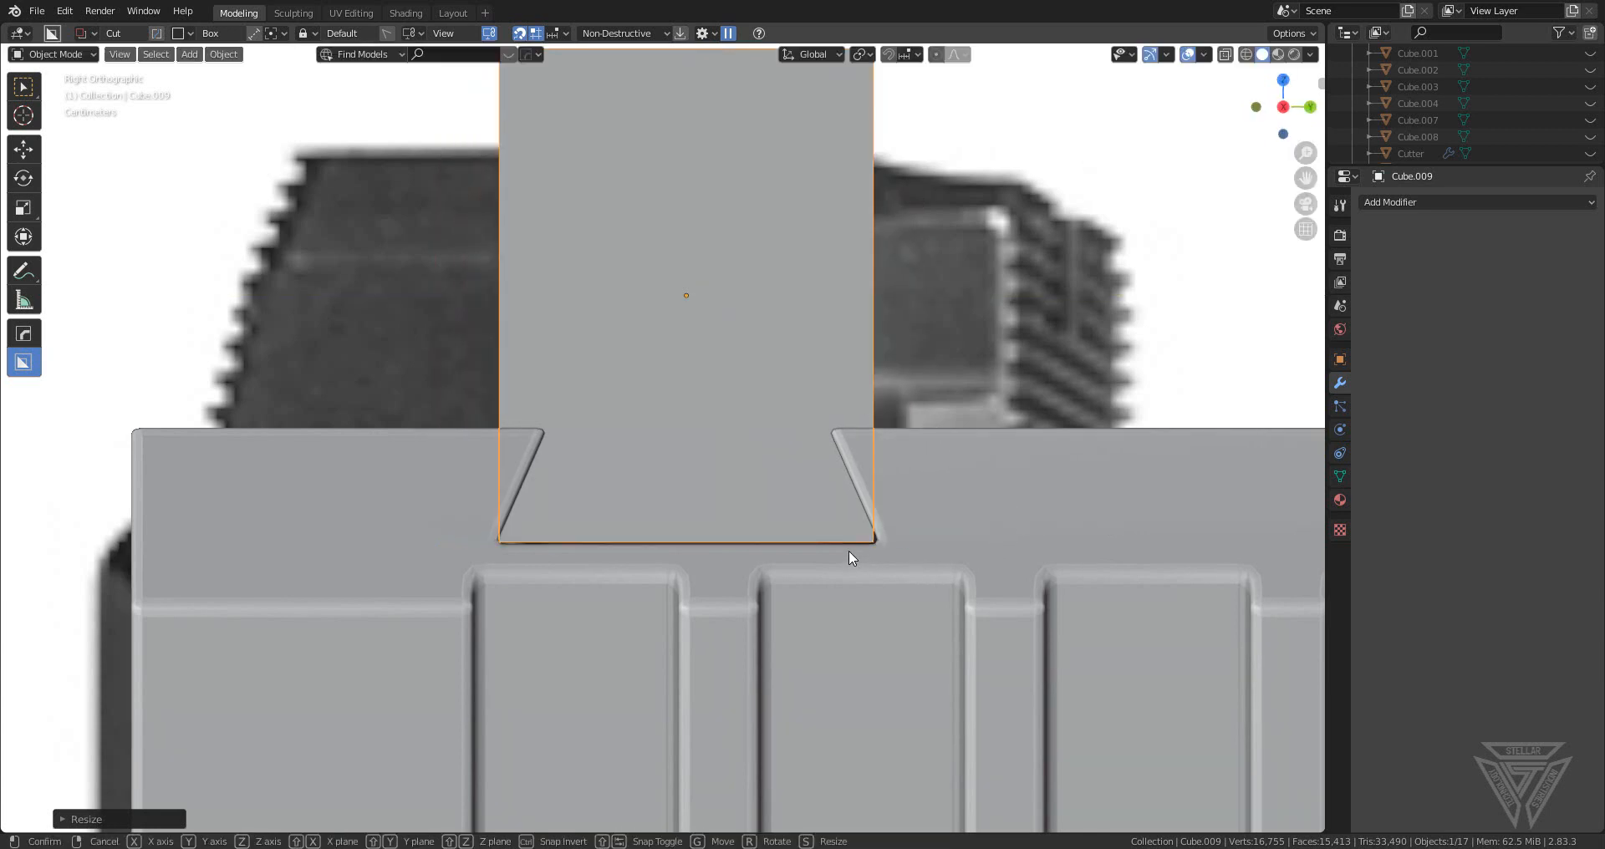
pyautogui.press('g')
pyautogui.click(876, 549)
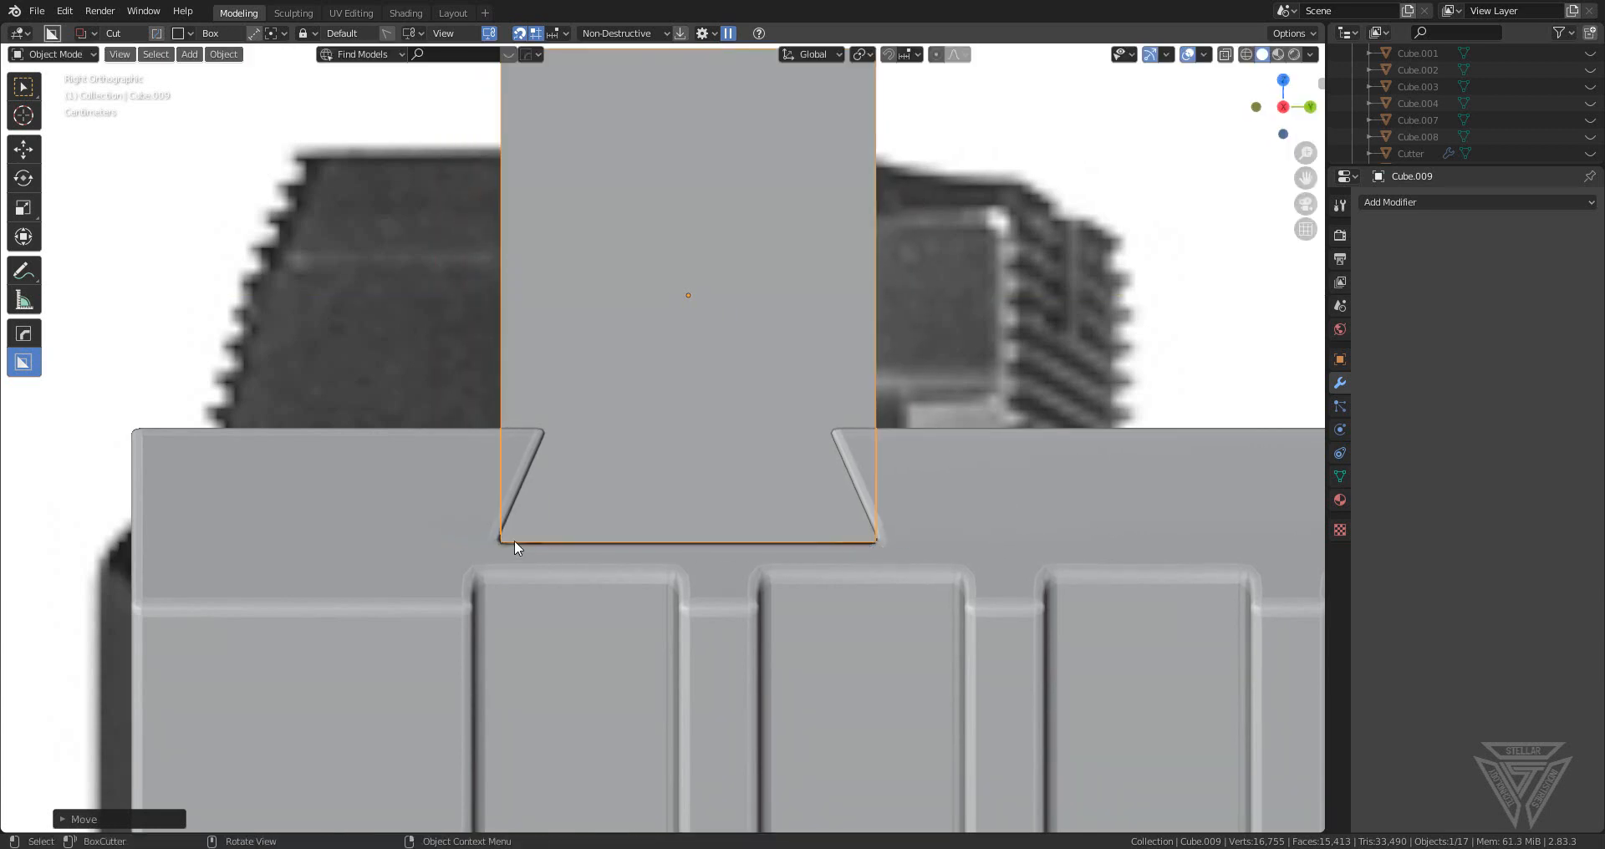
pyautogui.scroll(-3, 820, 543)
pyautogui.moveTo(815, 538); pyautogui.dragTo(794, 529, button='middle')
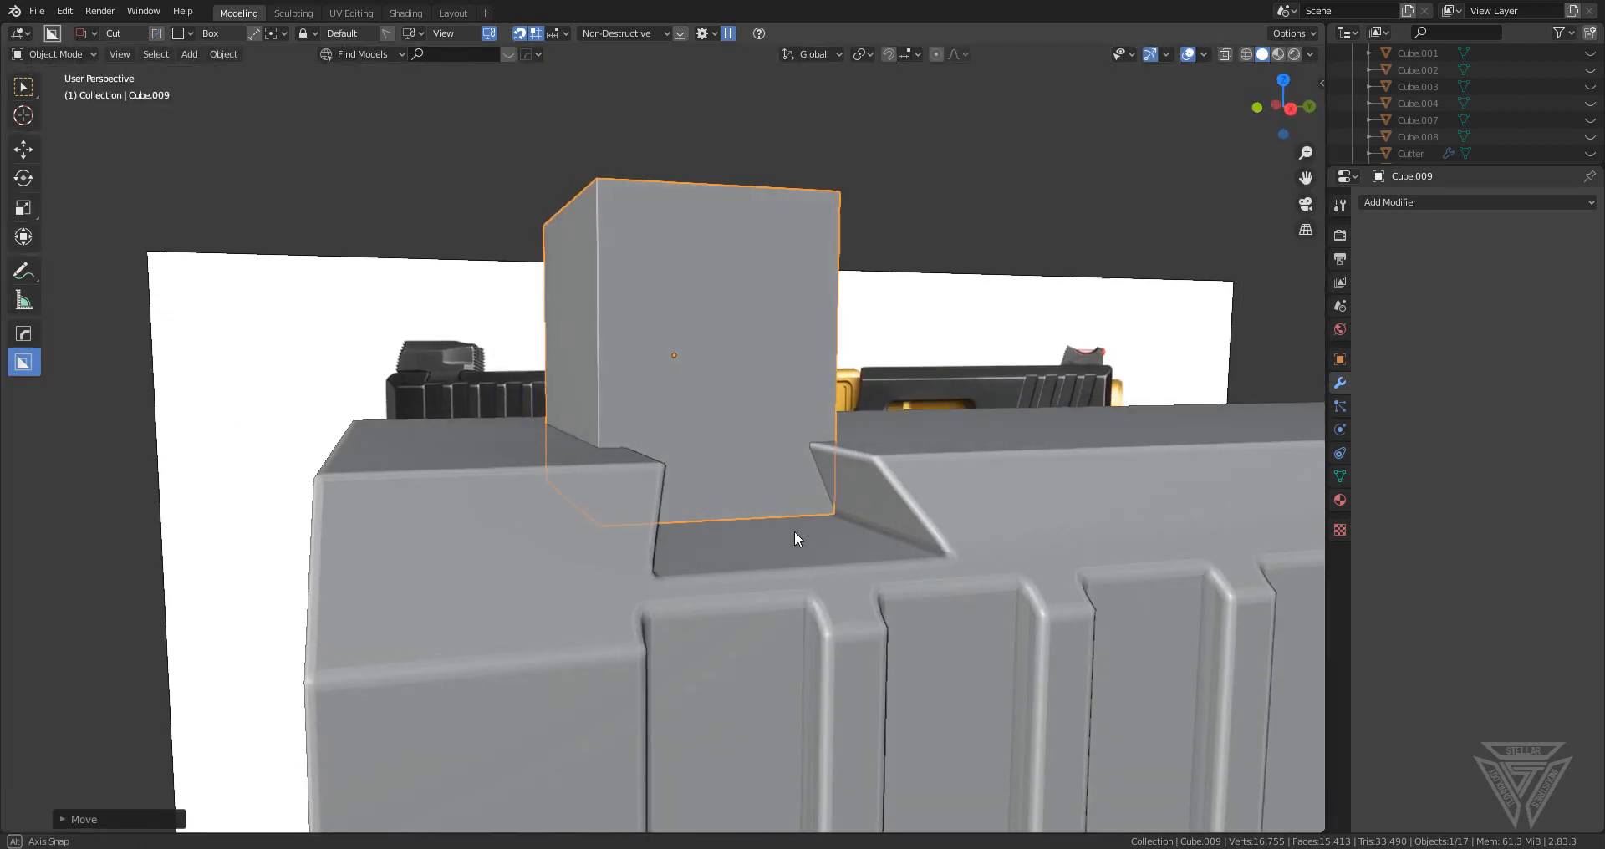
pyautogui.press('g')
pyautogui.press('z')
pyautogui.click(1050, 626)
# - Lower the block's top face about 0.14 m along Z and narrow the block's top along Y to match the dovetail slot
pyautogui.press('Tab')
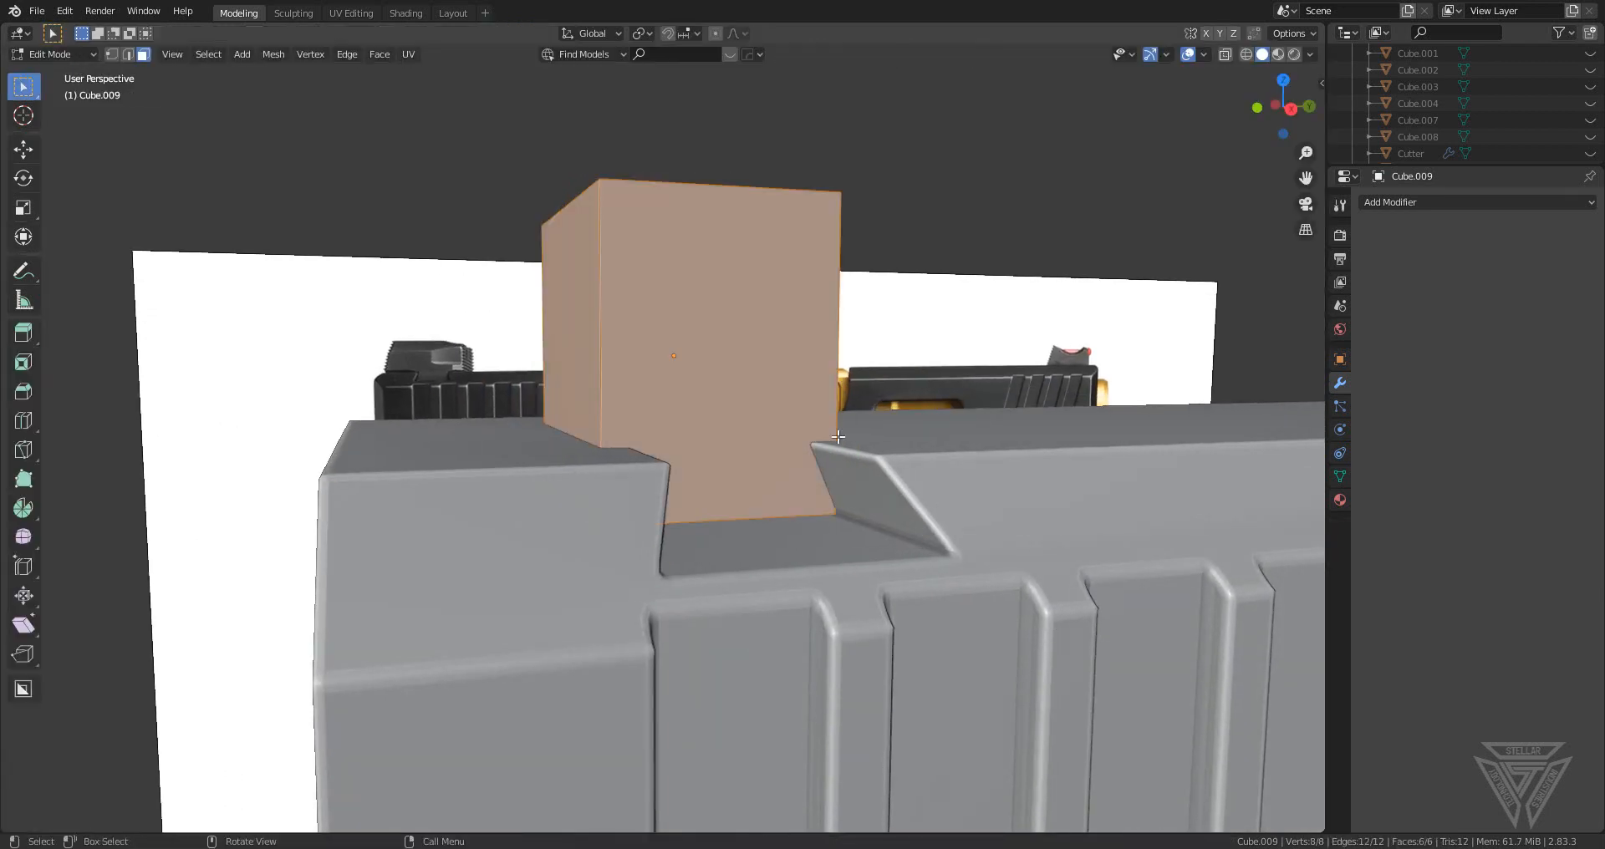
pyautogui.moveTo(837, 436); pyautogui.dragTo(829, 487, button='middle')
pyautogui.click(683, 235)
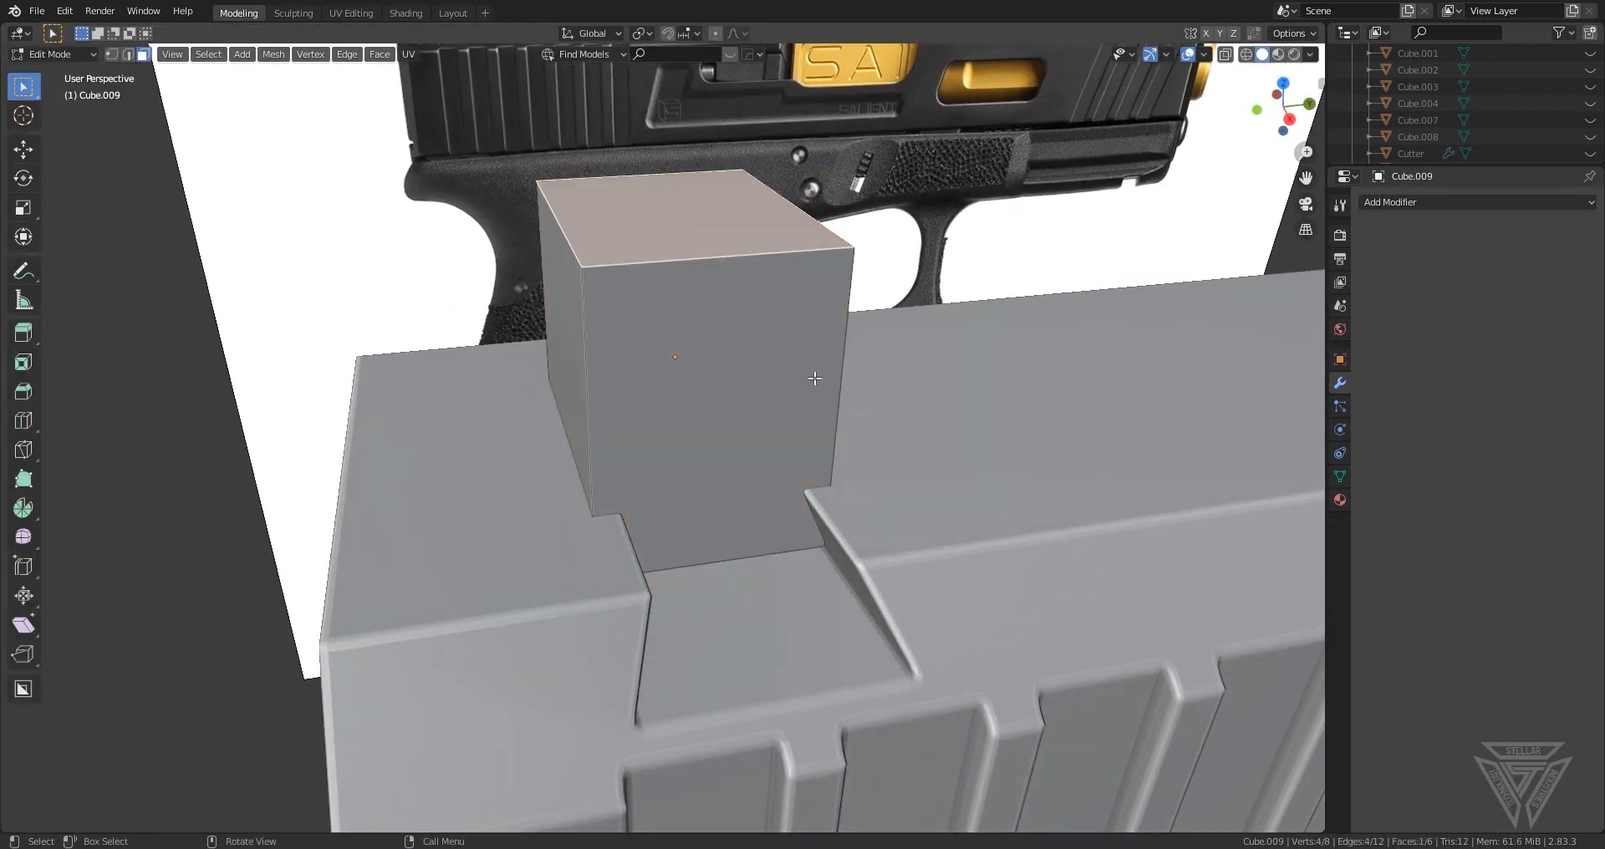
pyautogui.press('g')
pyautogui.press('z')
pyautogui.click(849, 598)
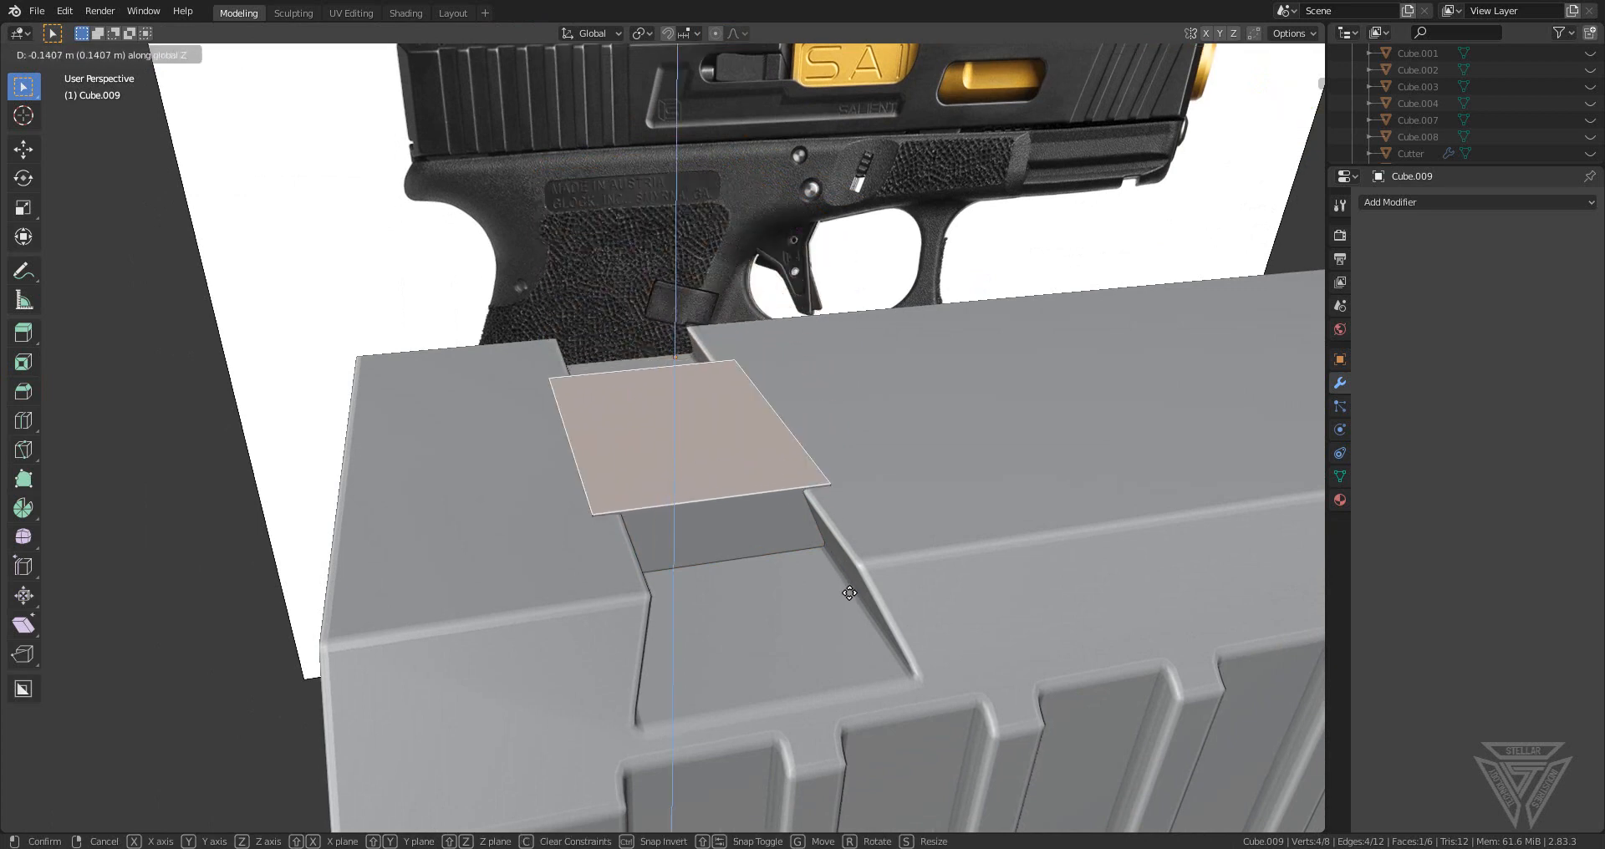
pyautogui.press('s')
pyautogui.press('y')
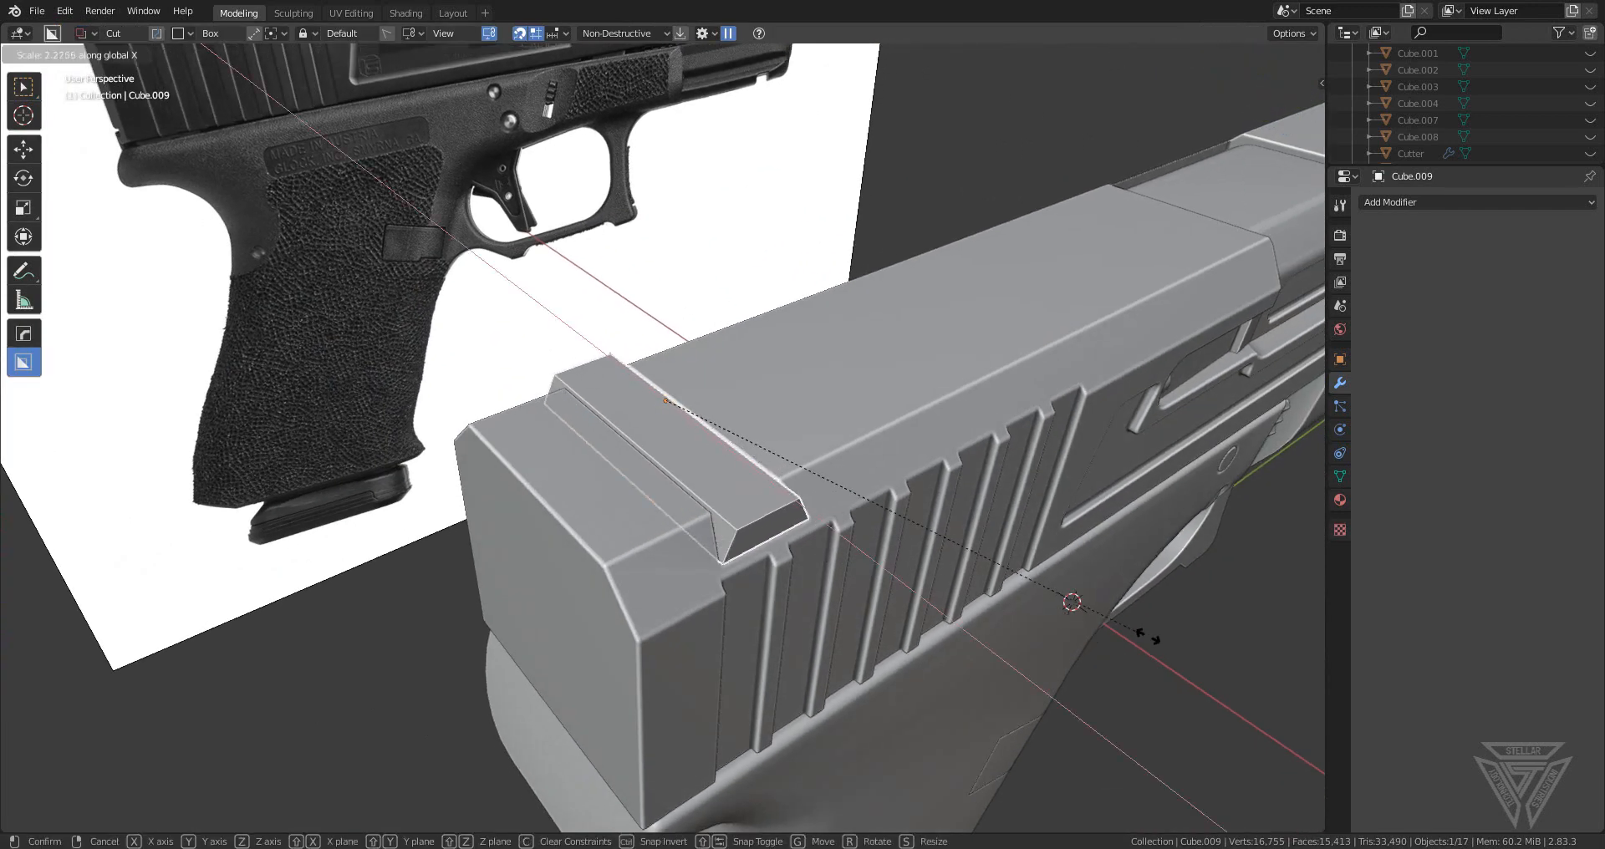
# - Widen the block along X across the slide, and scale its top face to about 0.81 along X to follow the slide's chamfers
pyautogui.click(1118, 617)
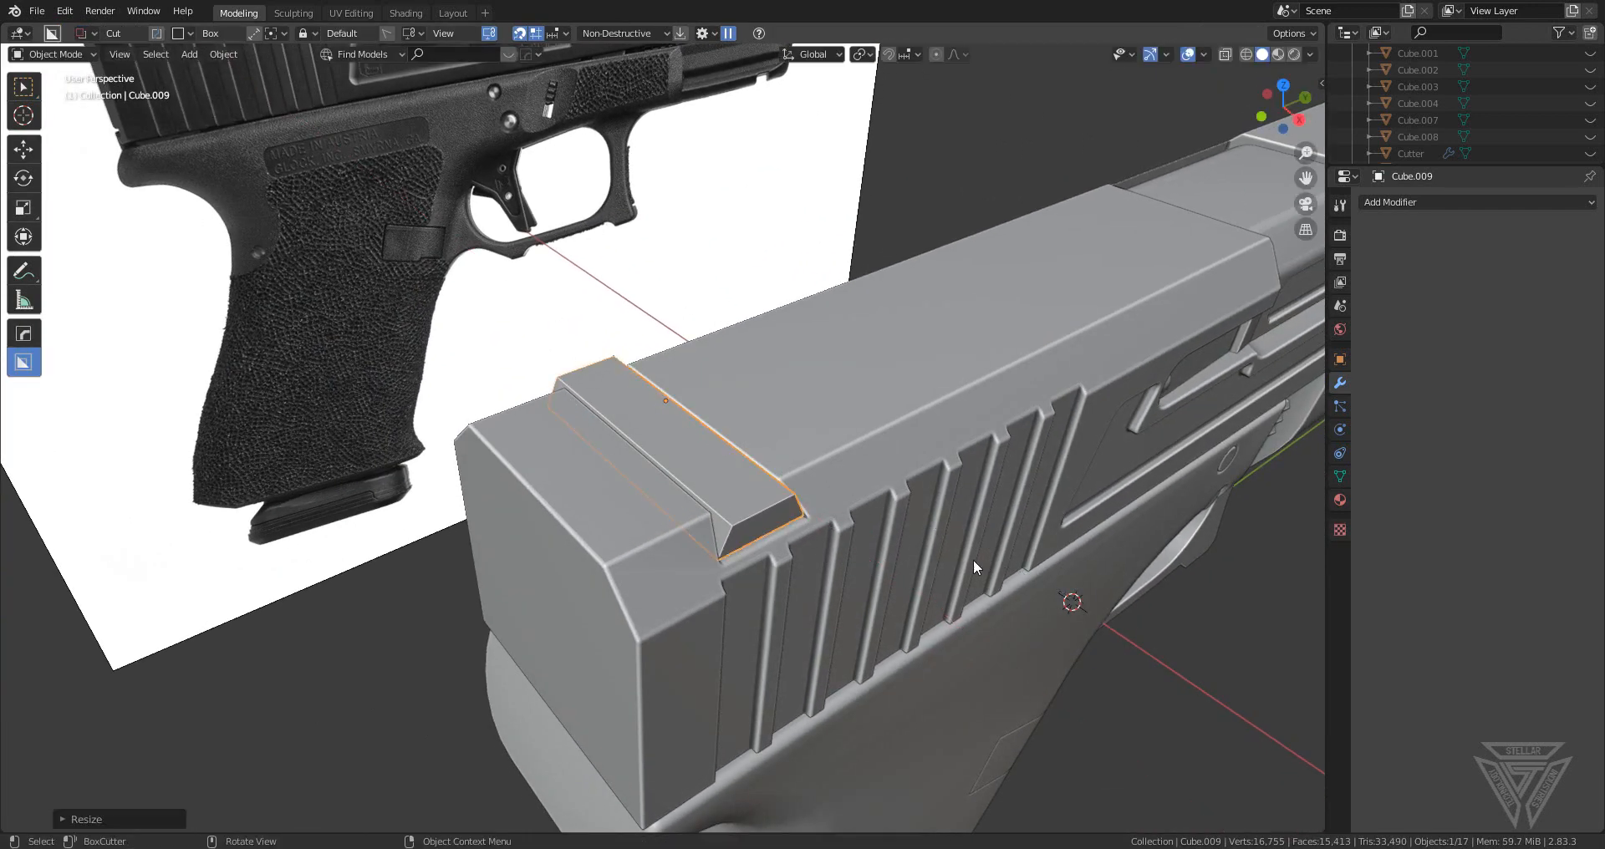
pyautogui.moveTo(777, 530); pyautogui.dragTo(839, 510, button='middle')
pyautogui.press('Tab')
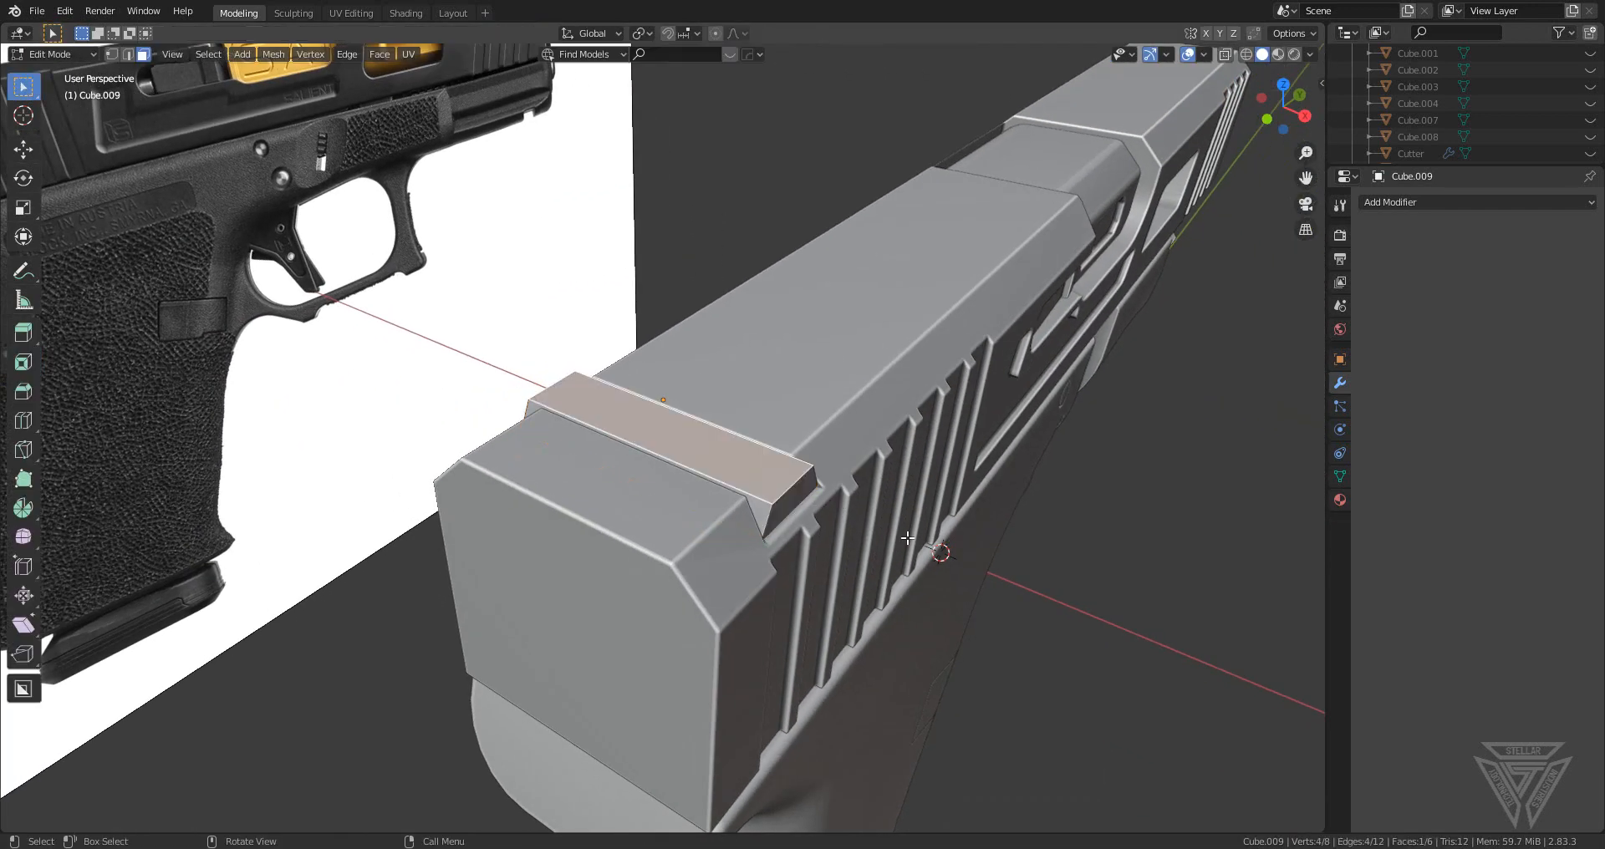
pyautogui.press('s')
pyautogui.press('x')
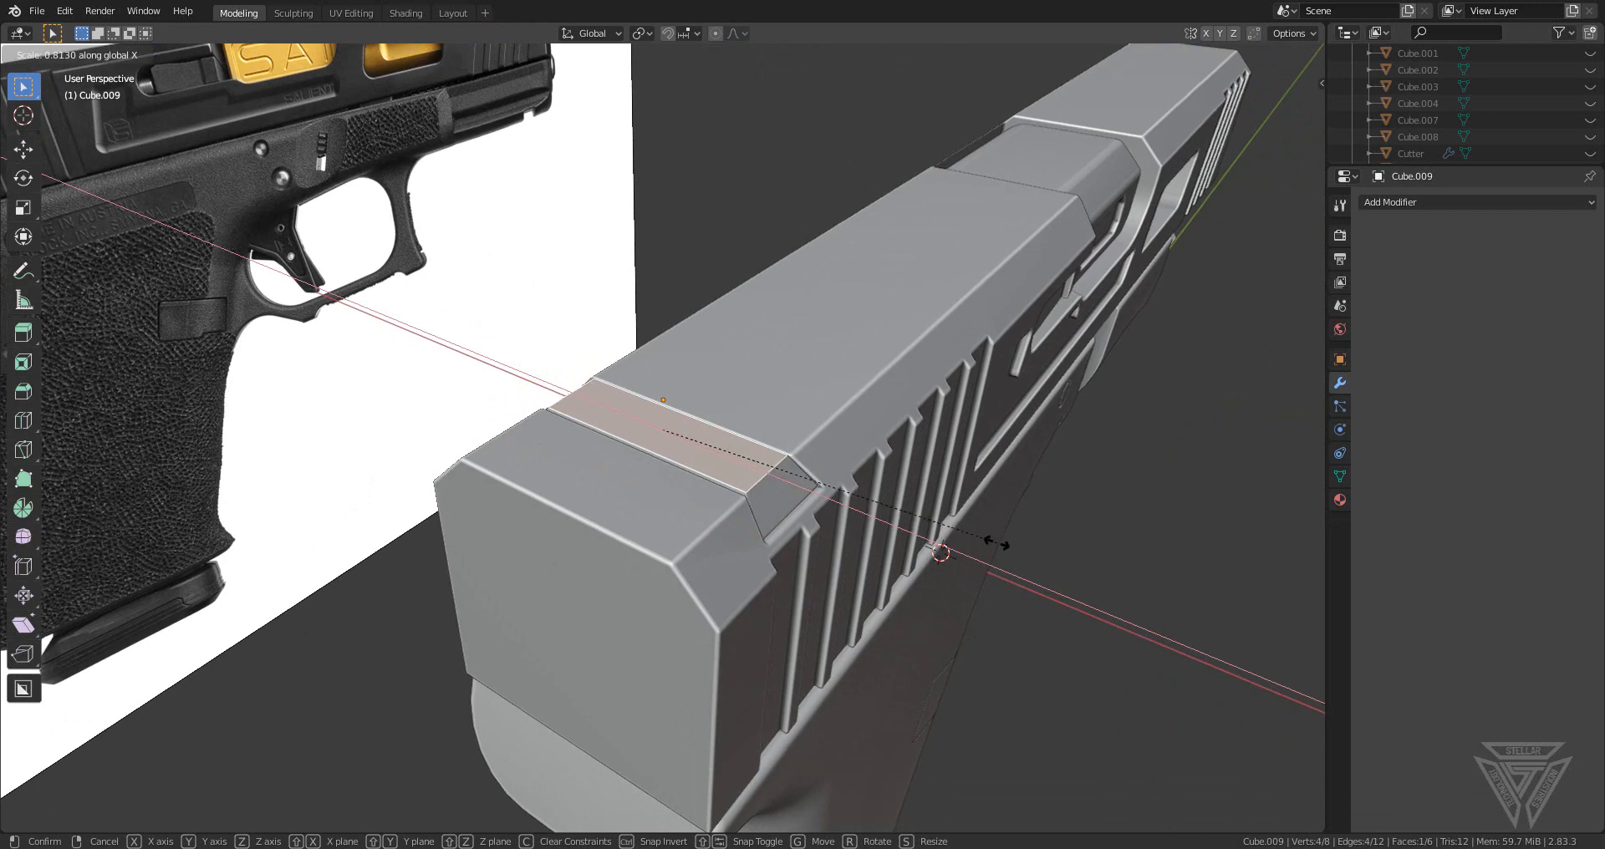
pyautogui.click(997, 543)
# - Add a centred loop cut across the block's width and bevel it into a wide middle band
pyautogui.moveTo(997, 543); pyautogui.dragTo(549, 480, button='middle')
pyautogui.moveTo(694, 410); pyautogui.dragTo(888, 548, button='middle')
pyautogui.scroll(3, 733, 499)
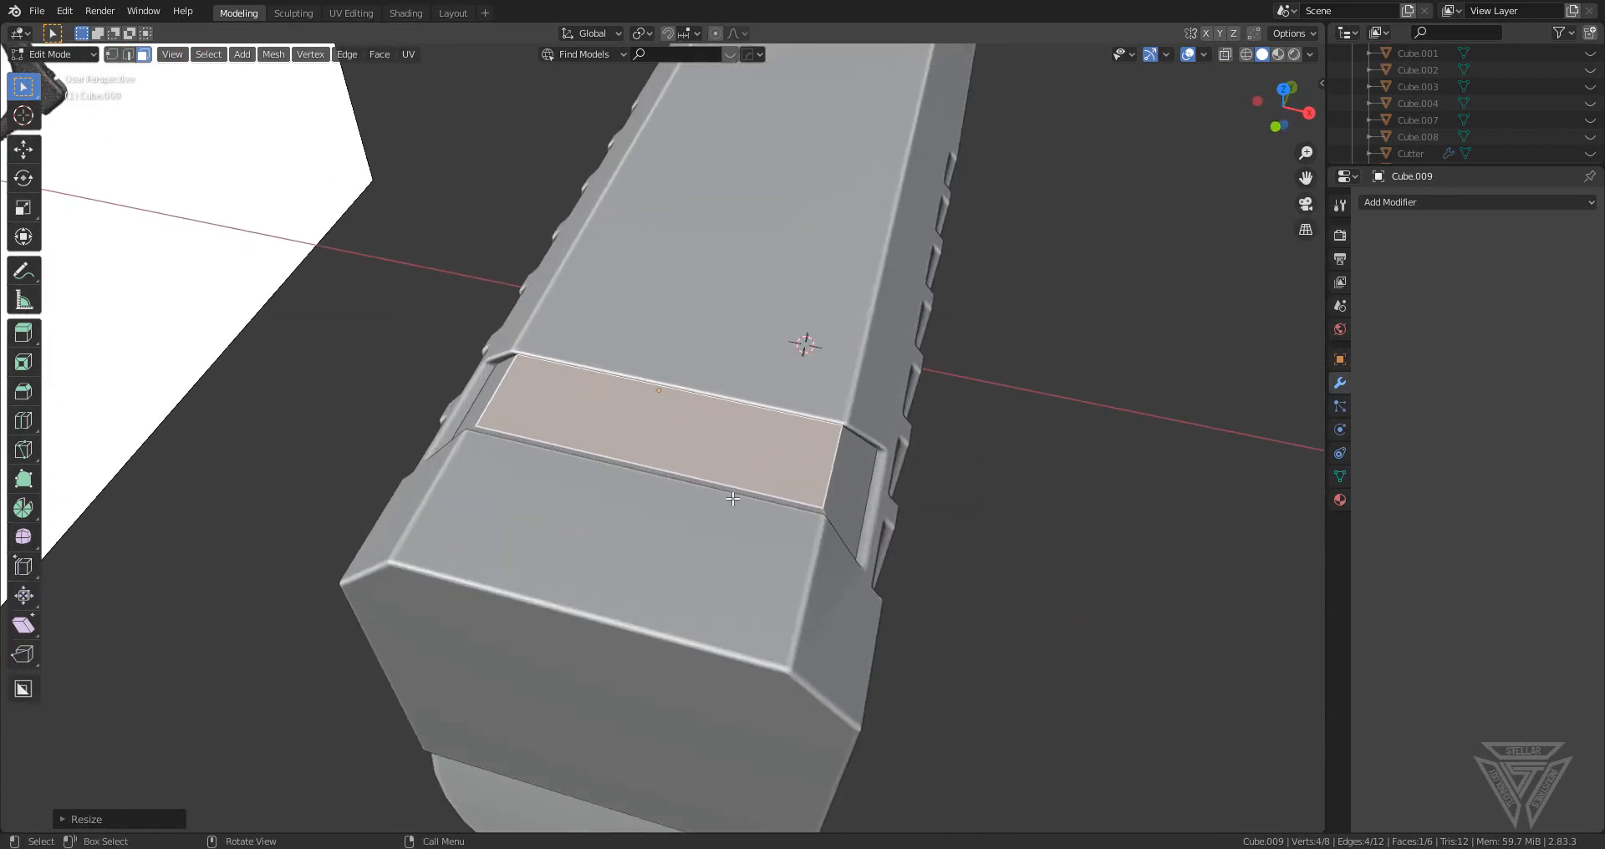
pyautogui.hotkey('ctrl', 'r')
pyautogui.click(795, 452)
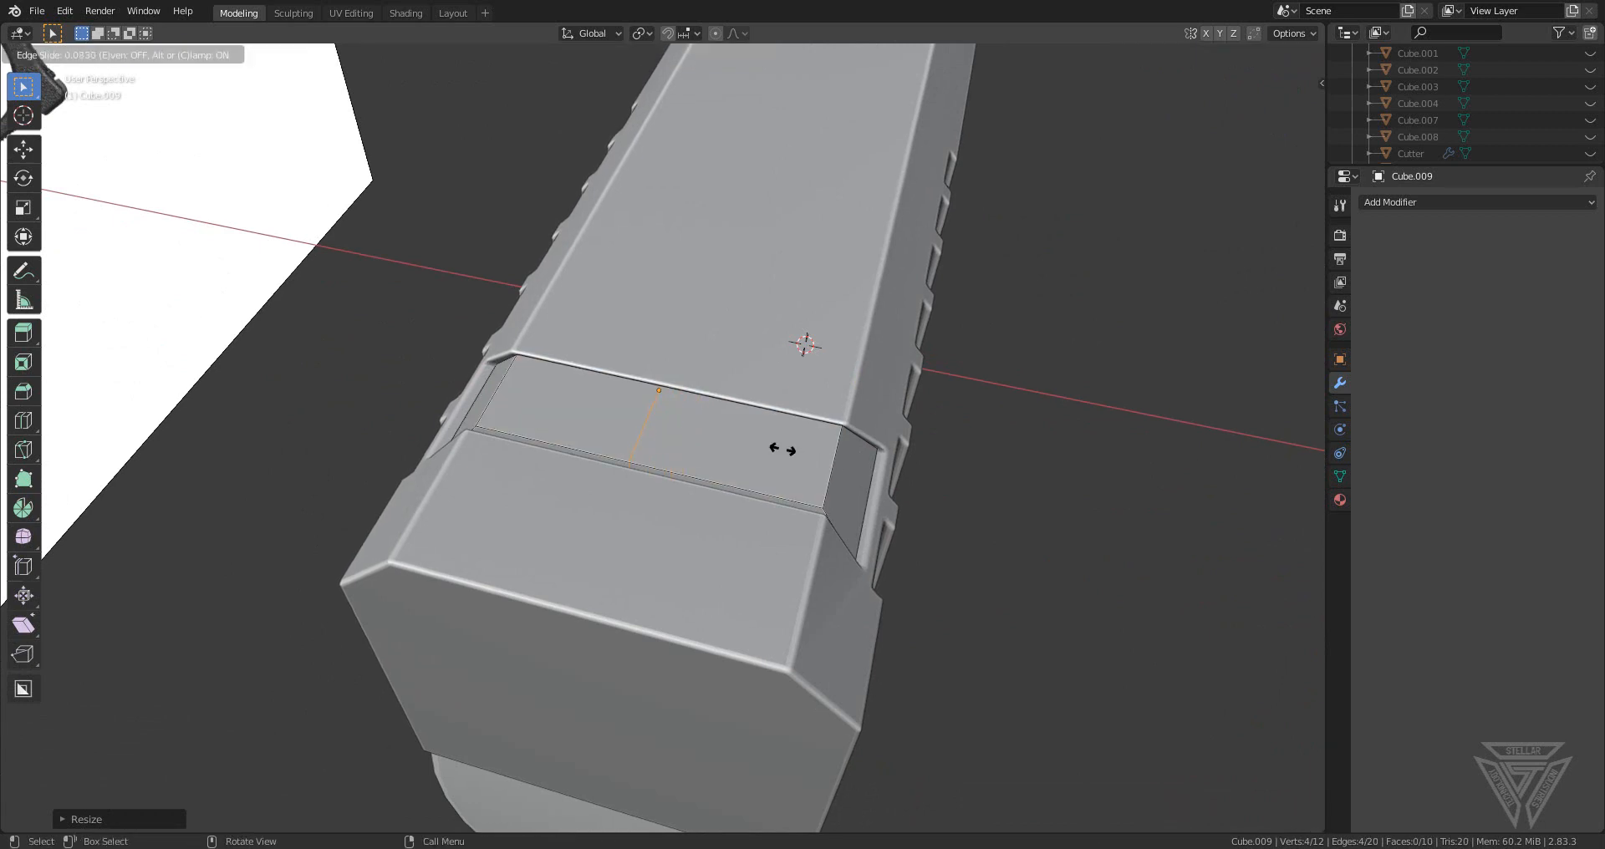
pyautogui.click(781, 450)
pyautogui.hotkey('ctrl', 'b')
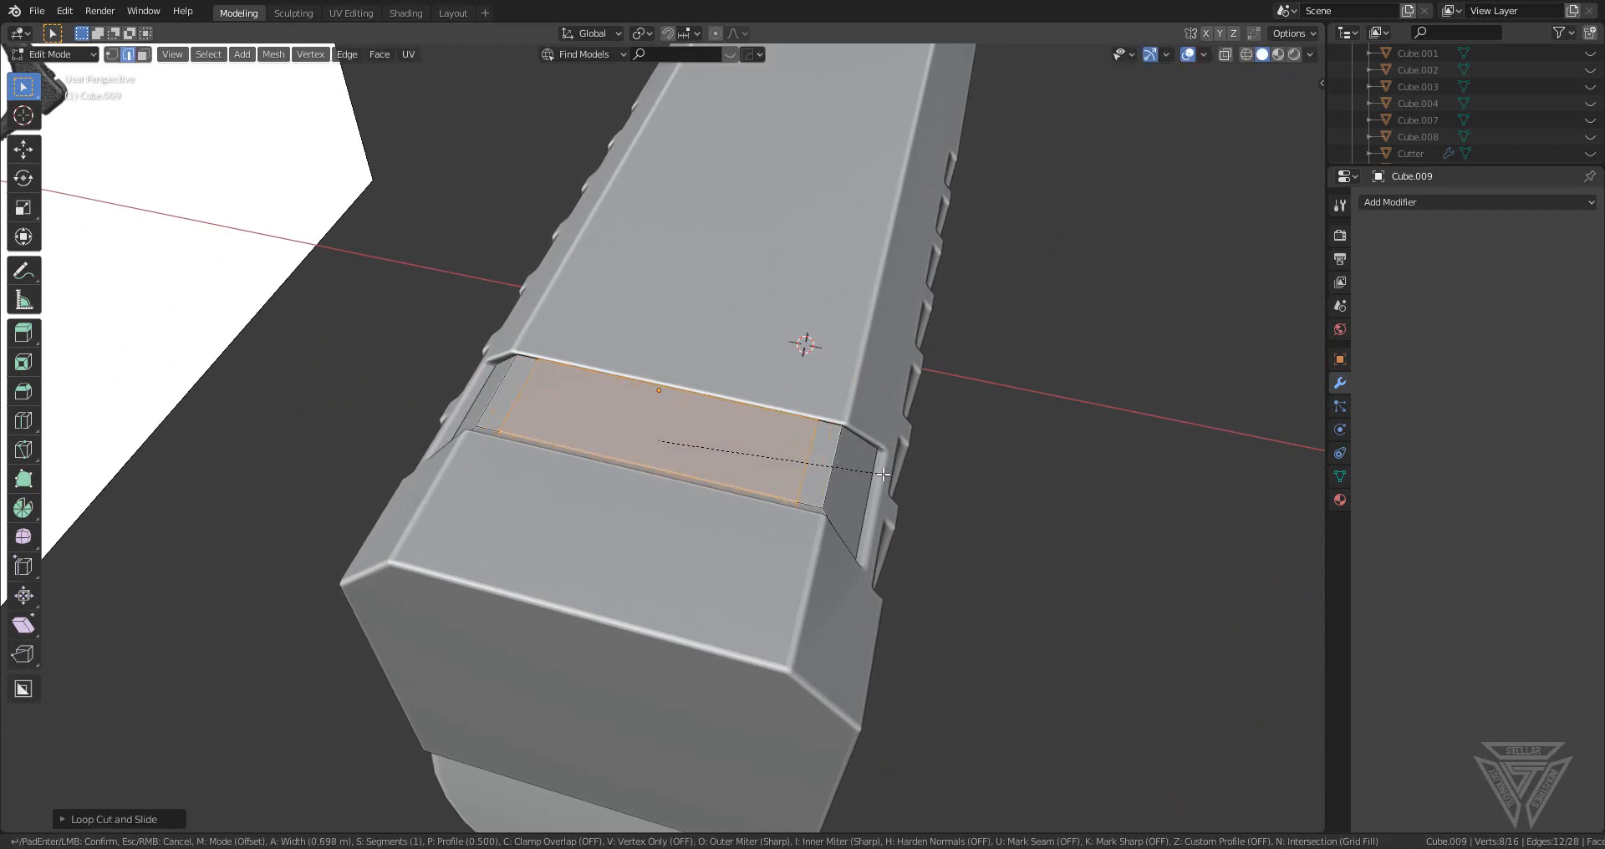
pyautogui.click(875, 473)
# - Extrude the middle band's top face upward, and extrude the raised block's rear face backward to form the rear sight body
pyautogui.moveTo(875, 472); pyautogui.dragTo(891, 549, button='middle')
pyautogui.press('3')
pyautogui.click(667, 416)
pyautogui.press('e')
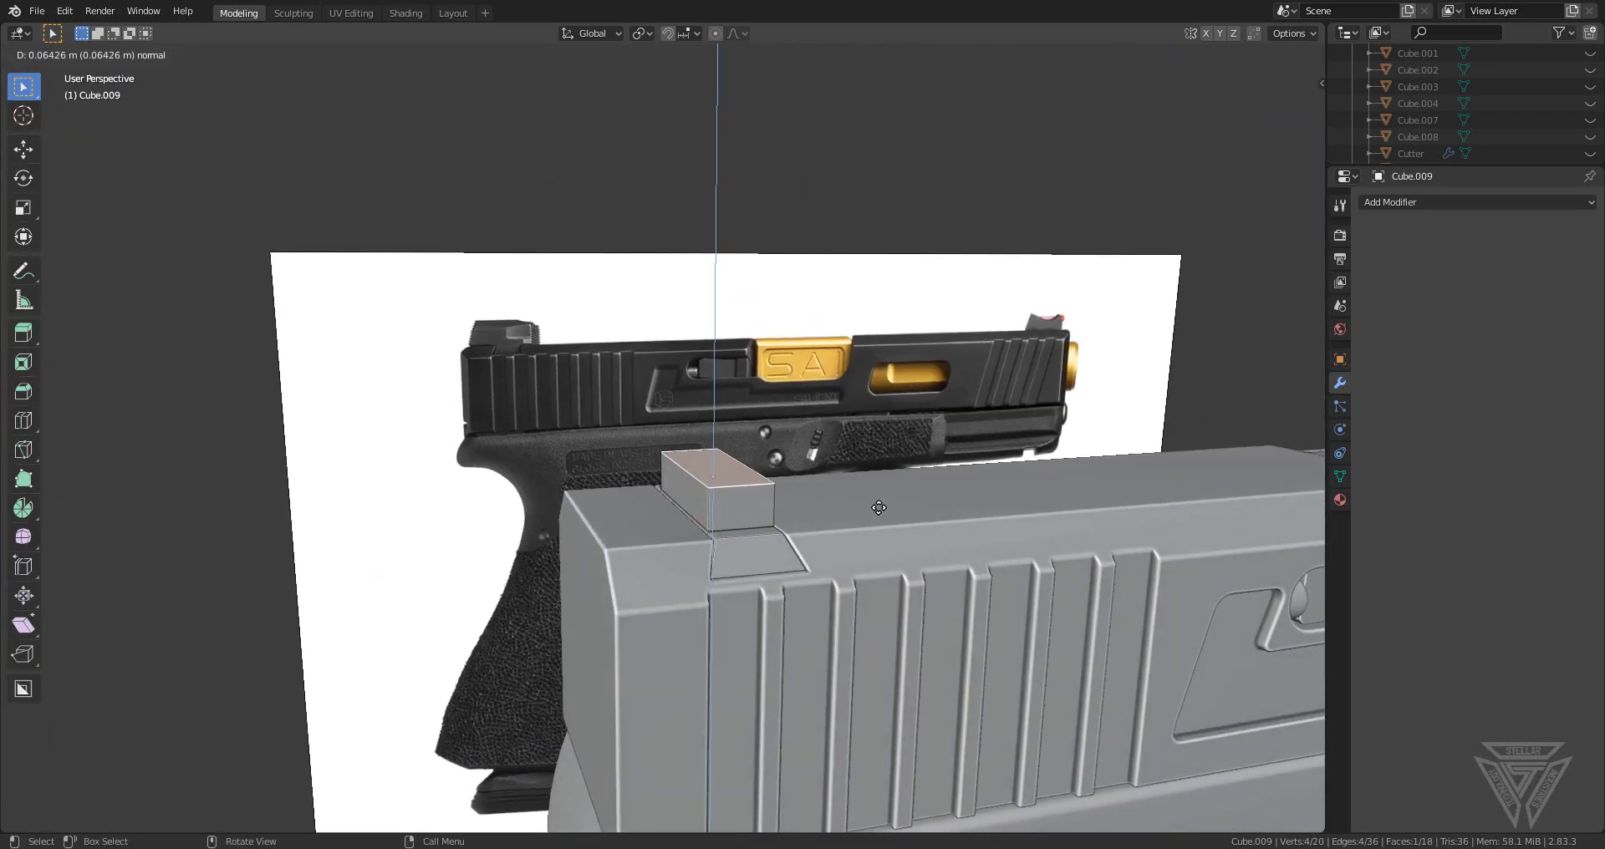
pyautogui.click(877, 493)
pyautogui.click(700, 485)
pyautogui.press('e')
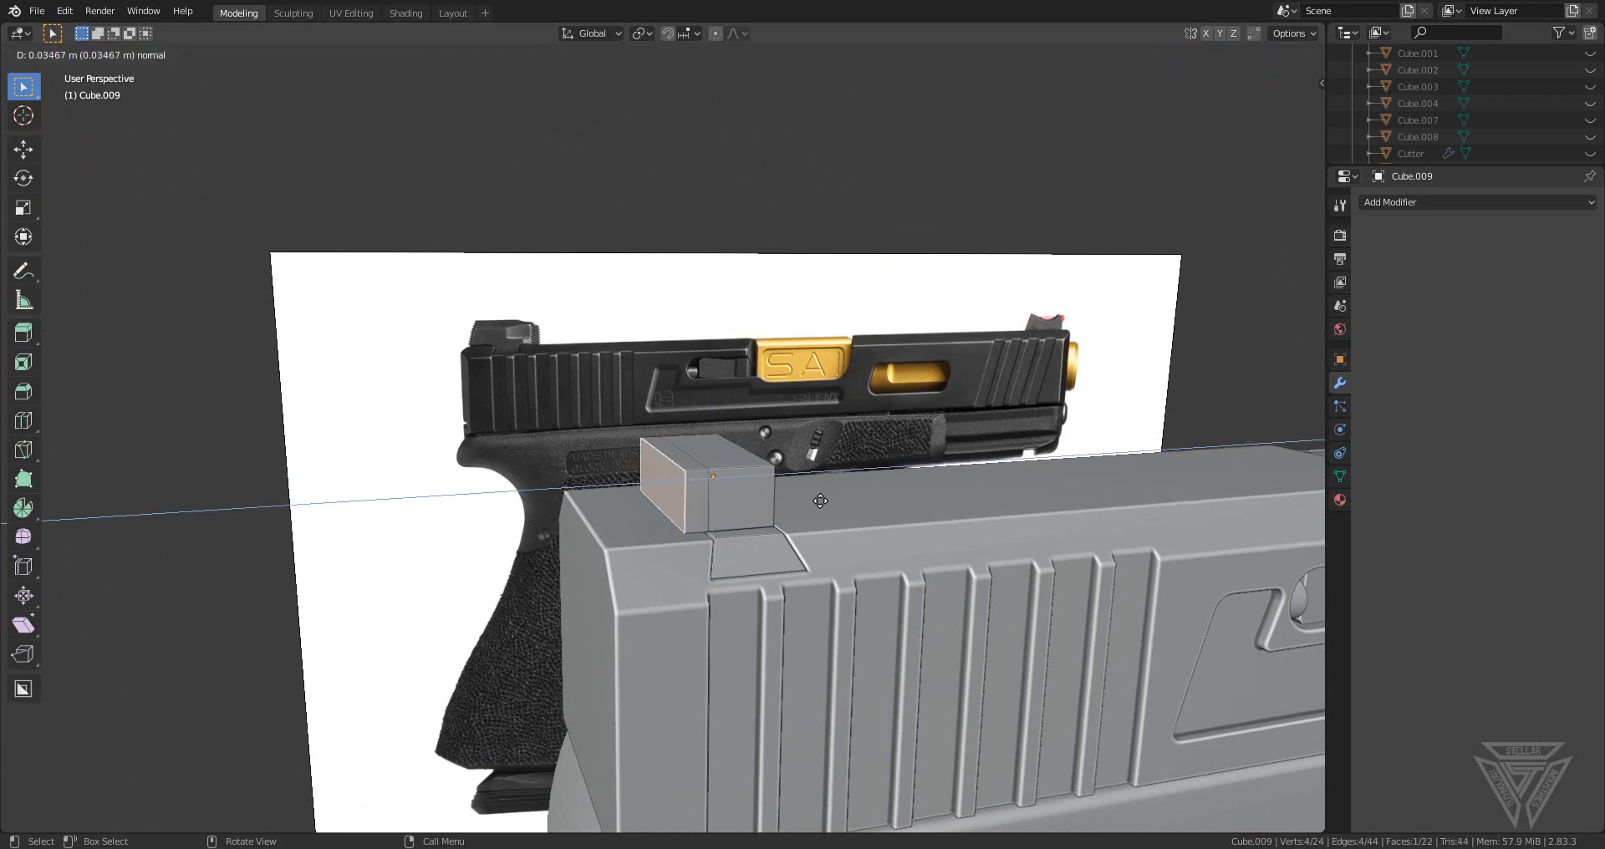
pyautogui.click(768, 504)
# - Select the long upper side edges of the rear sight body and apply the object's scale
pyautogui.moveTo(768, 503); pyautogui.dragTo(724, 499, button='middle')
pyautogui.press('2')
pyautogui.click(760, 497)
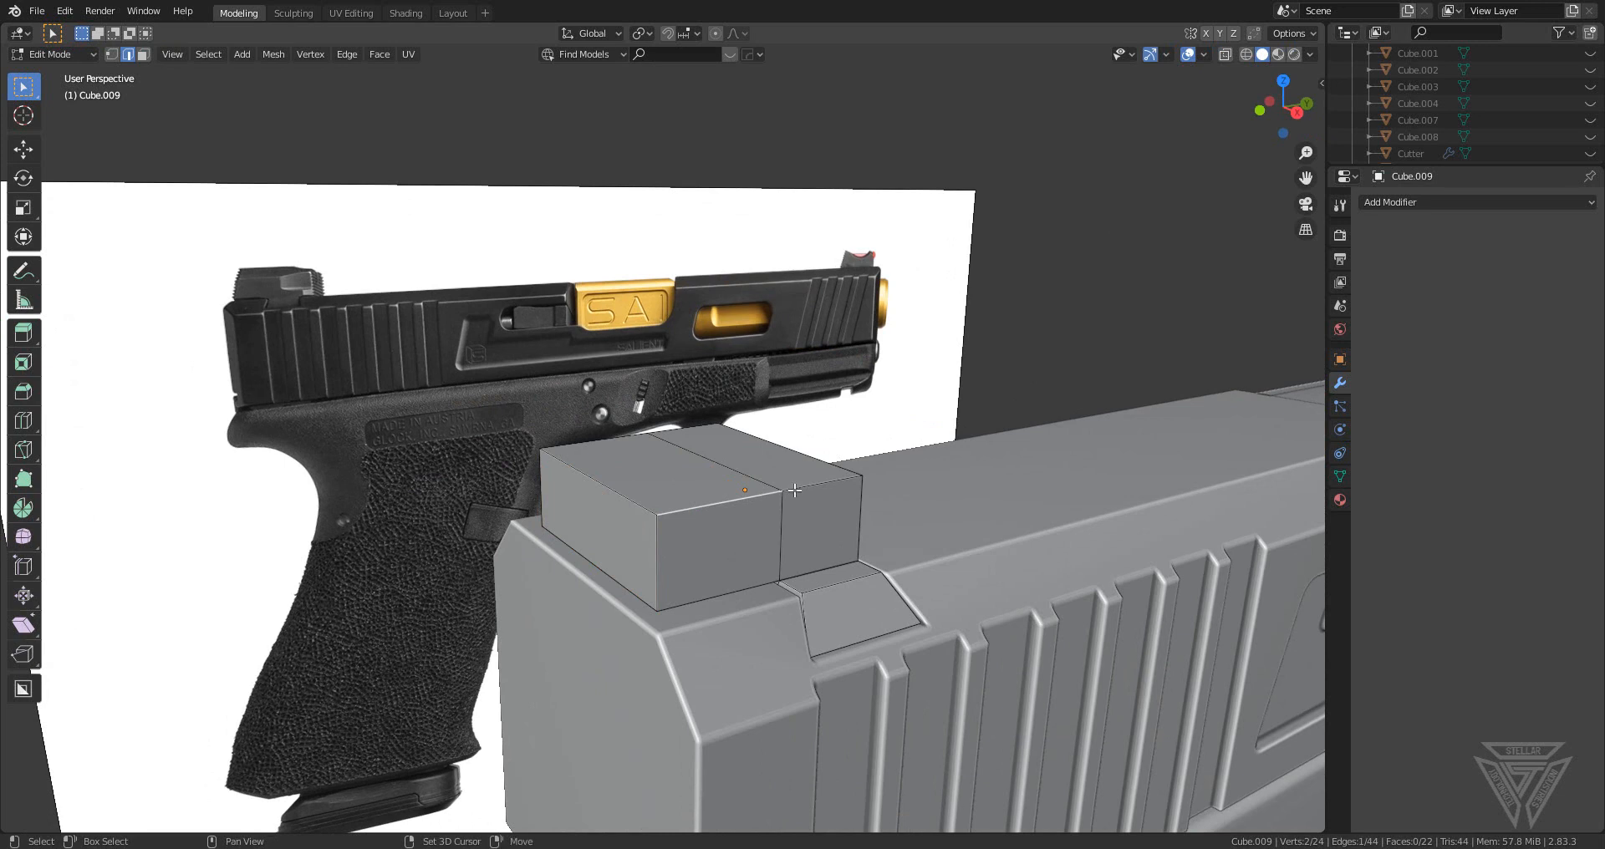
pyautogui.hotkey('ctrl', 'b')
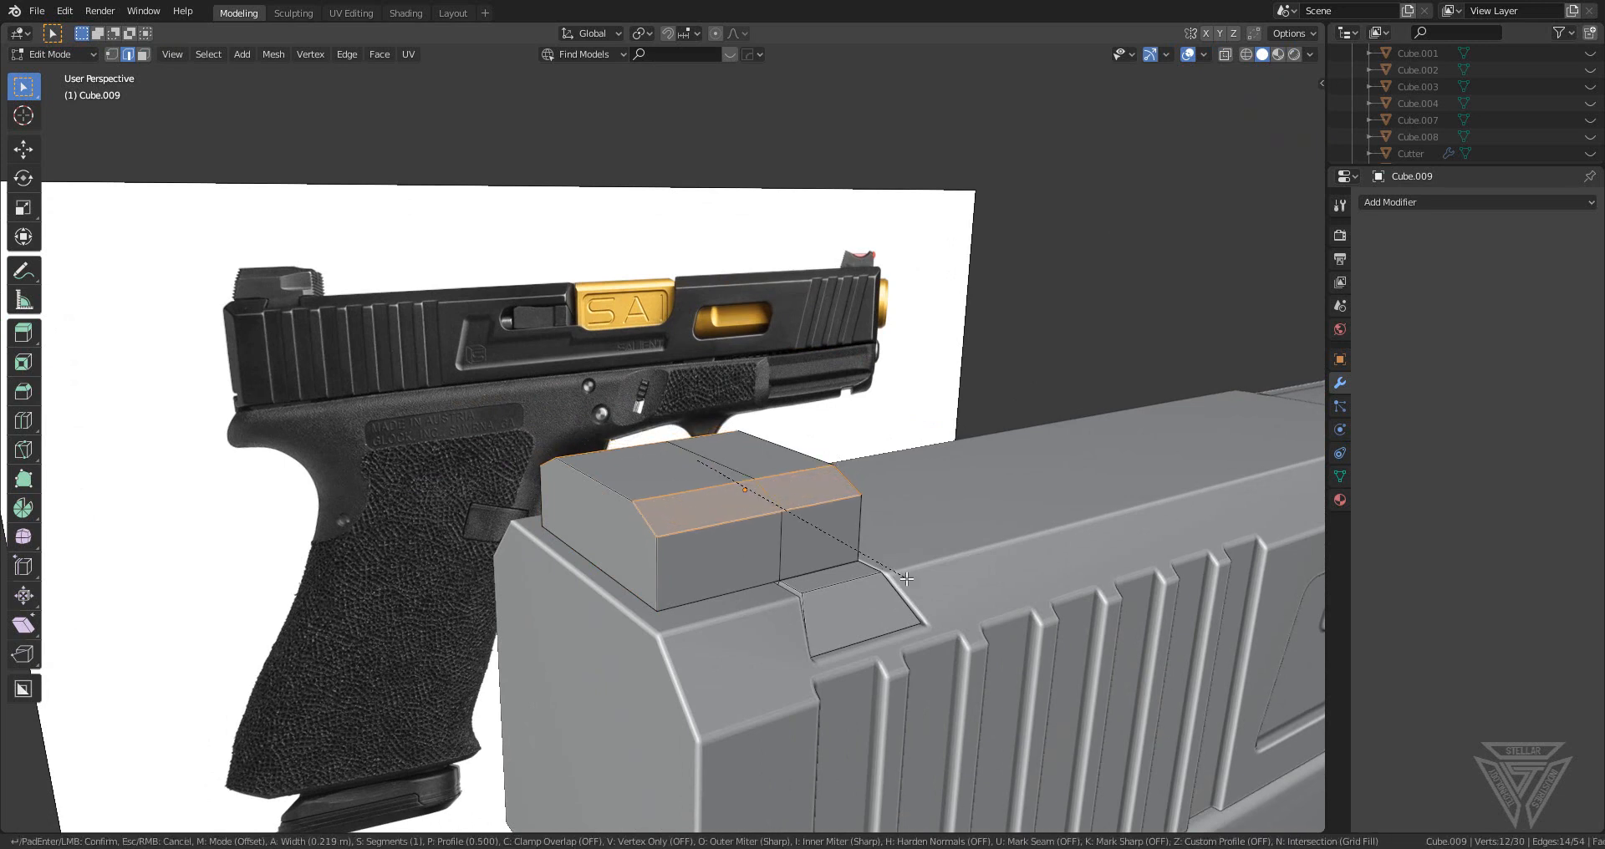
pyautogui.rightClick(872, 526)
pyautogui.press('Tab')
pyautogui.hotkey('ctrl', 'a')
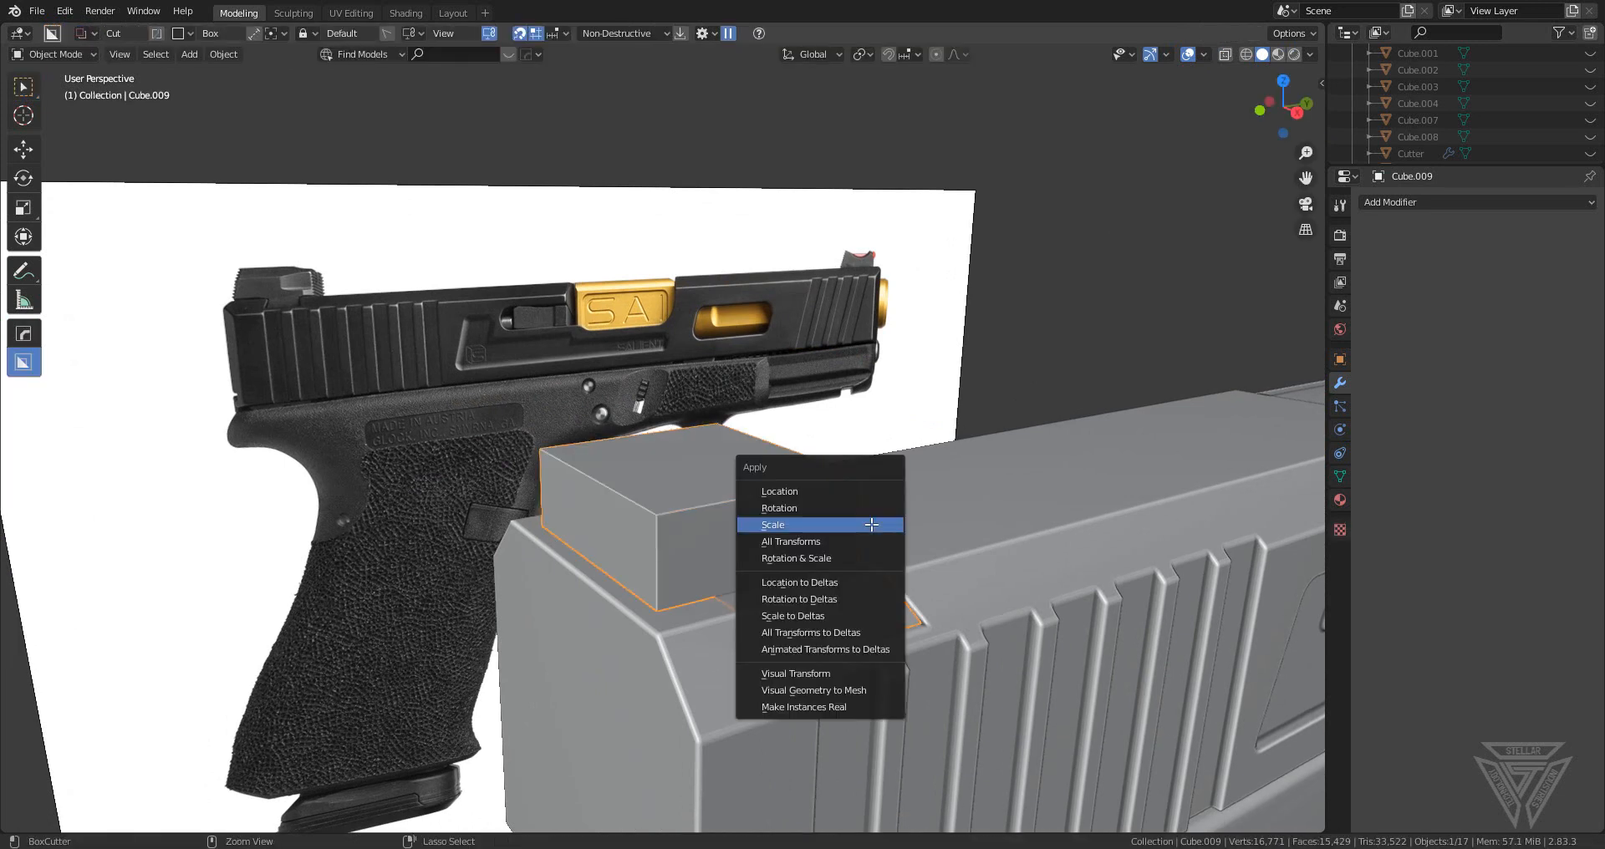
pyautogui.click(869, 525)
# - Bevel the rear sight's selected upper side edges to about 0.029 m with a single segment
pyautogui.press('Tab')
pyautogui.hotkey('ctrl', 'b')
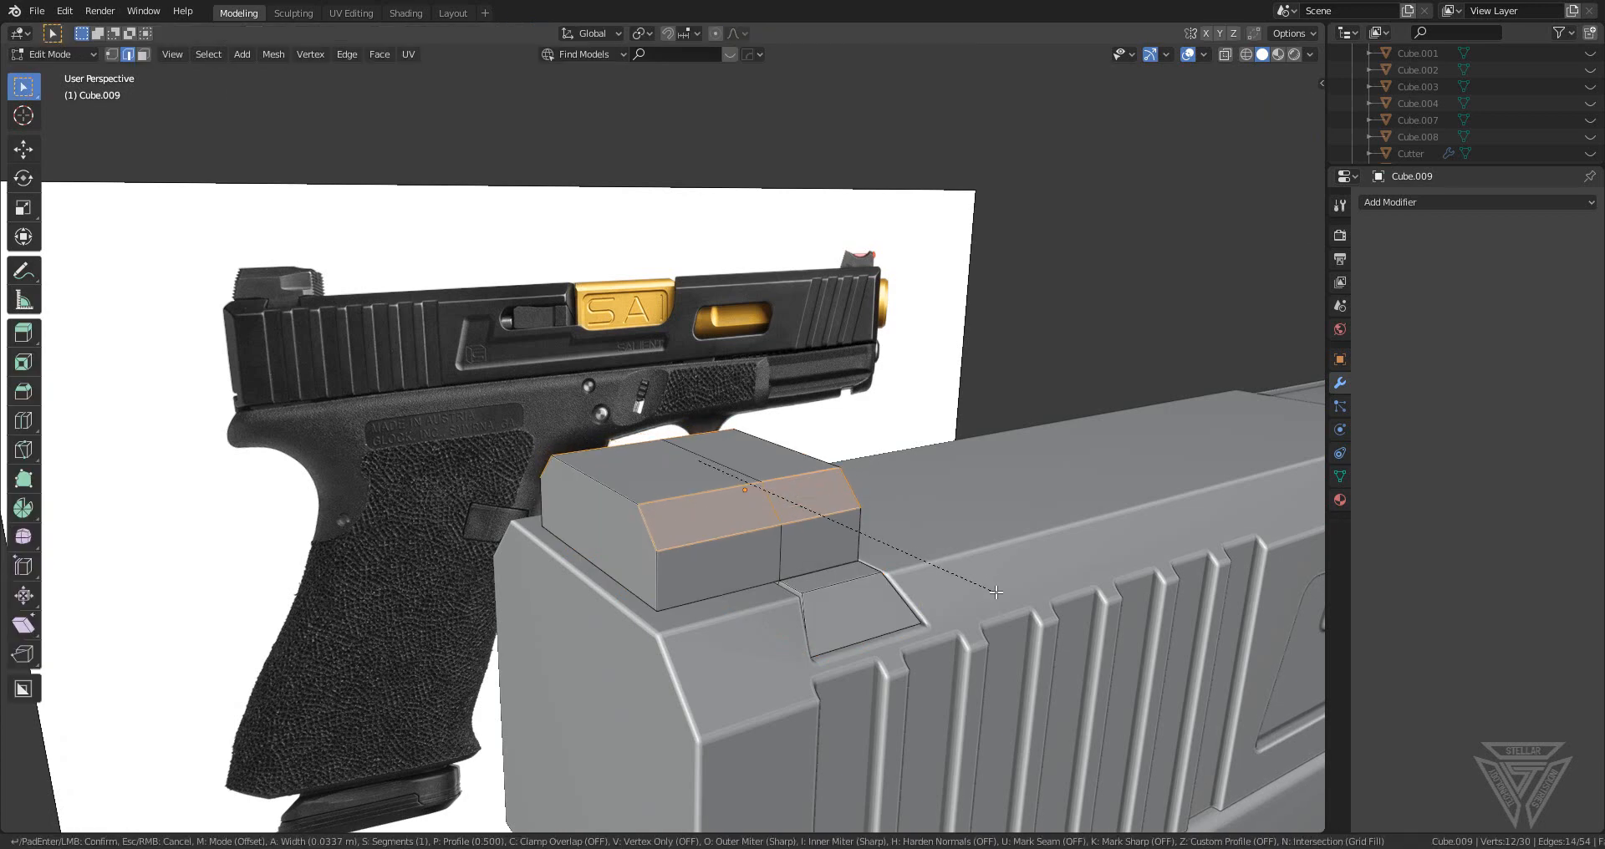
pyautogui.scroll(2, 992, 591)
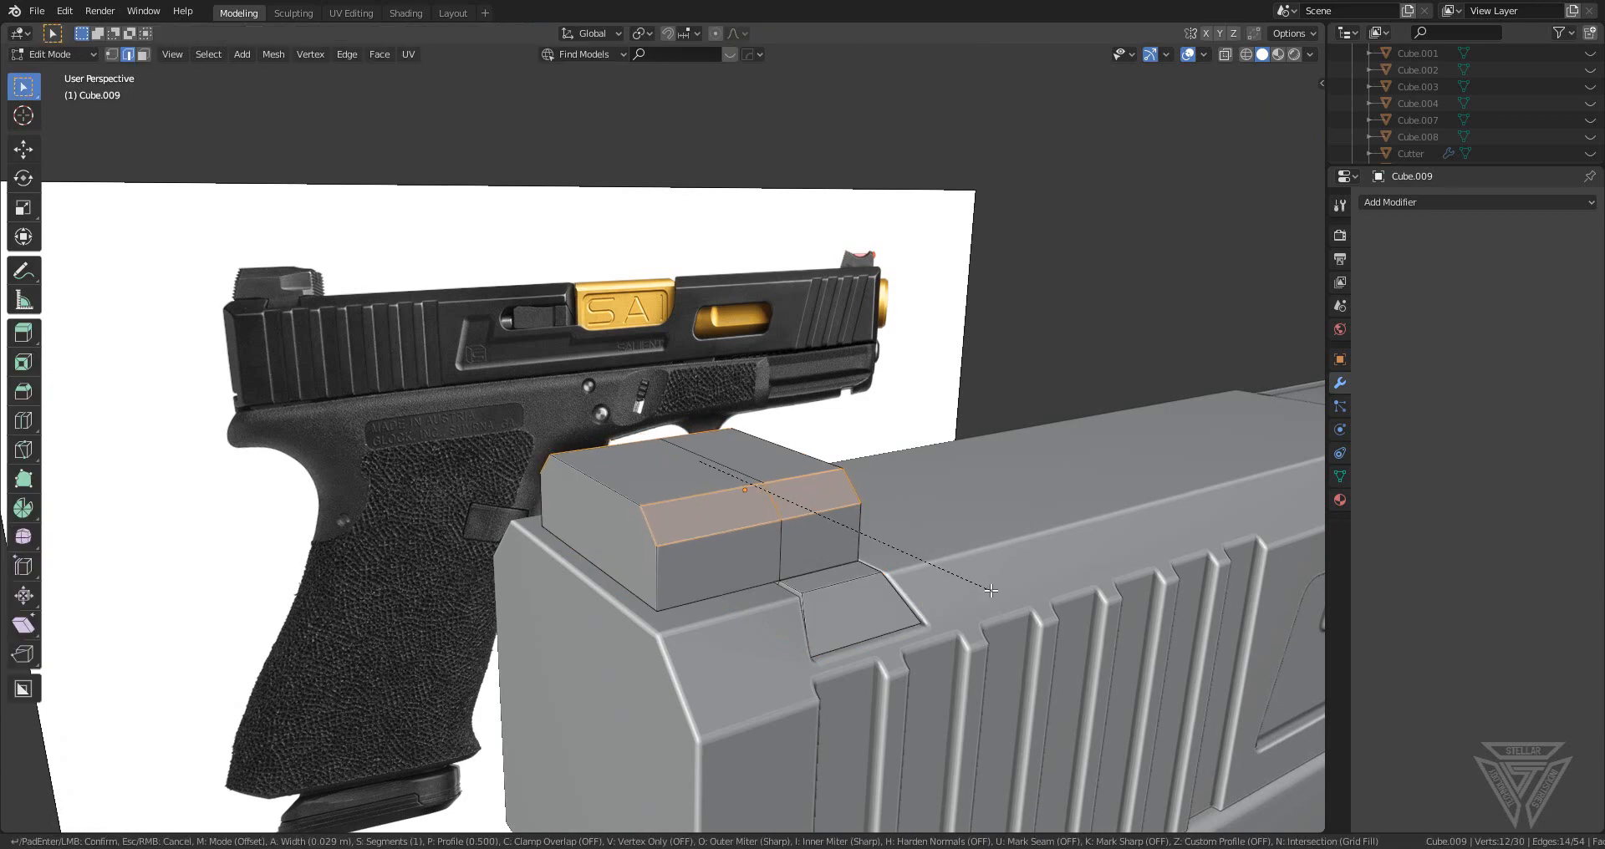
pyautogui.scroll(-2, 991, 591)
pyautogui.click(991, 591)
pyautogui.moveTo(991, 591); pyautogui.dragTo(809, 555, button='middle')
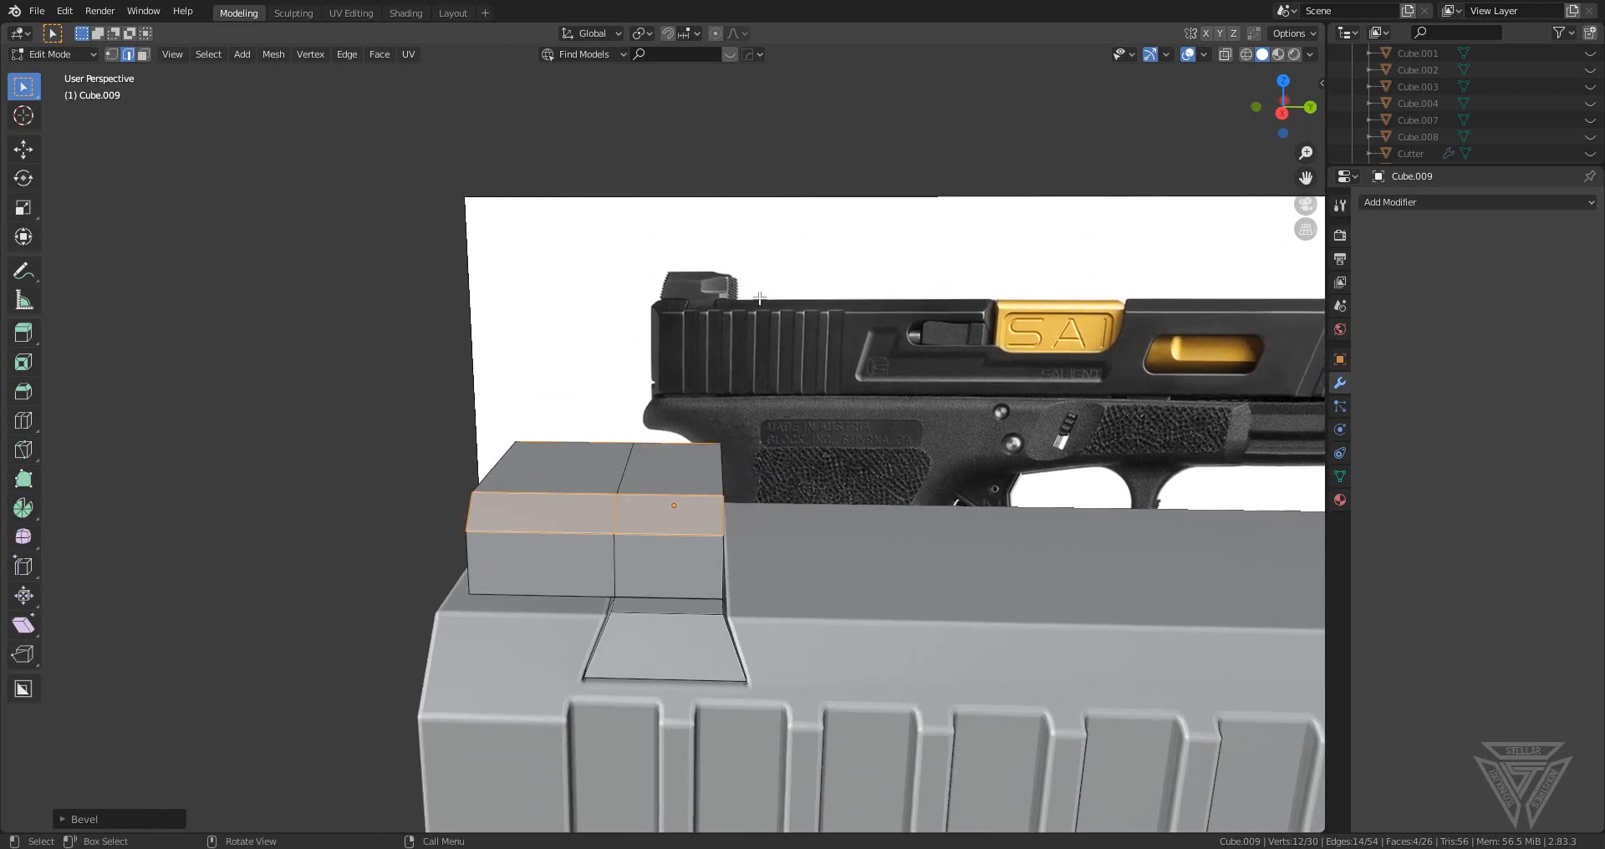
pyautogui.moveTo(771, 420); pyautogui.dragTo(961, 489, button='middle')
pyautogui.press('Tab')
# - Snap the 3D cursor to the rear sight in the front orthographic view
pyautogui.scroll(-2, 789, 489)
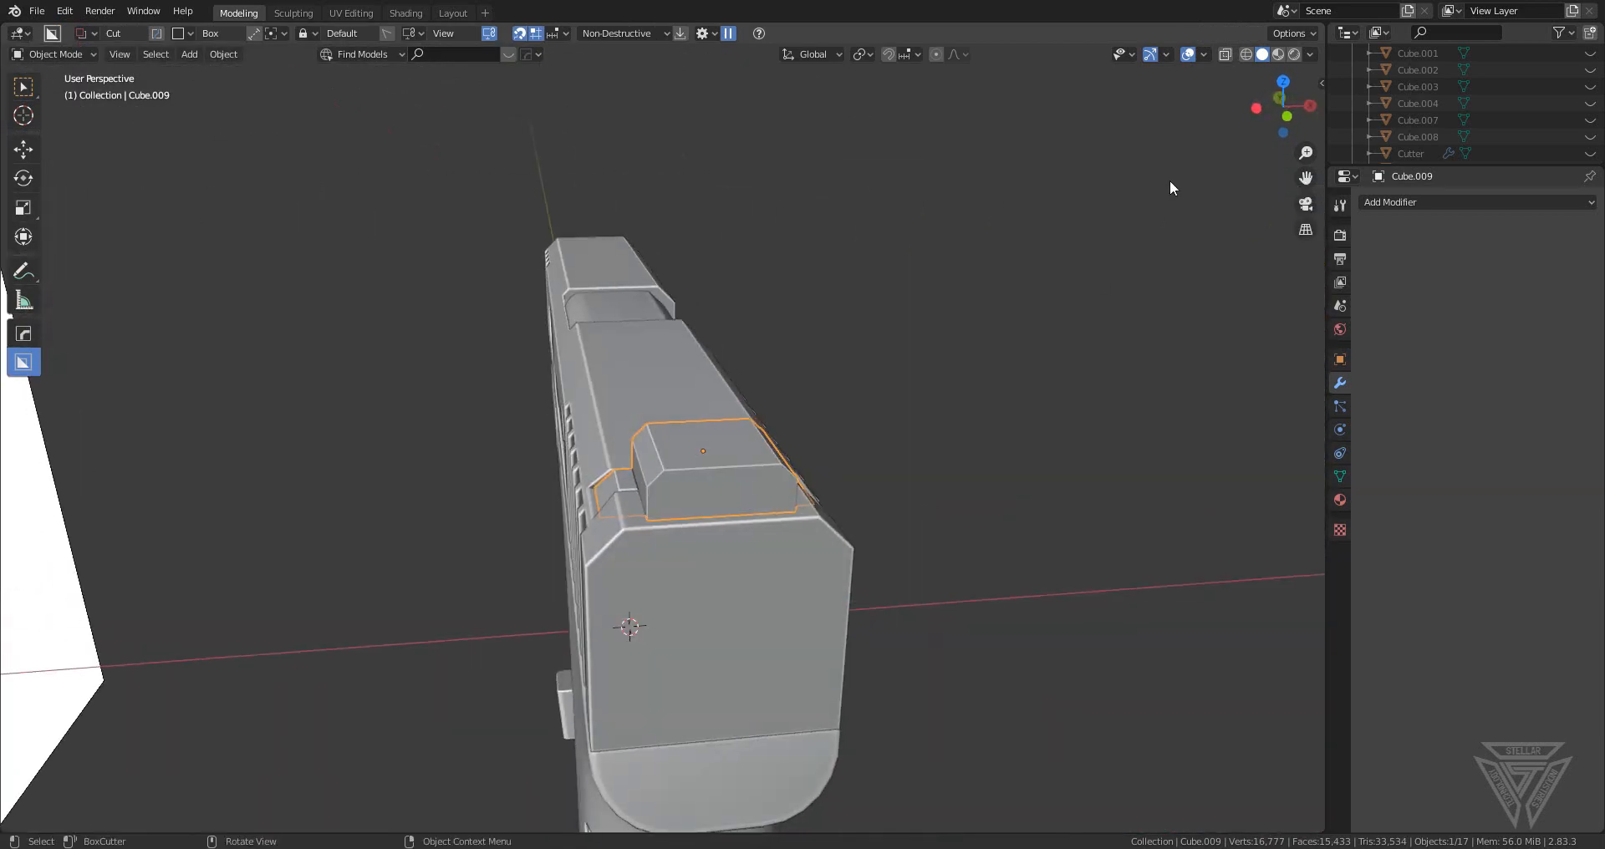
pyautogui.click(1287, 111)
pyautogui.scroll(5, 985, 409)
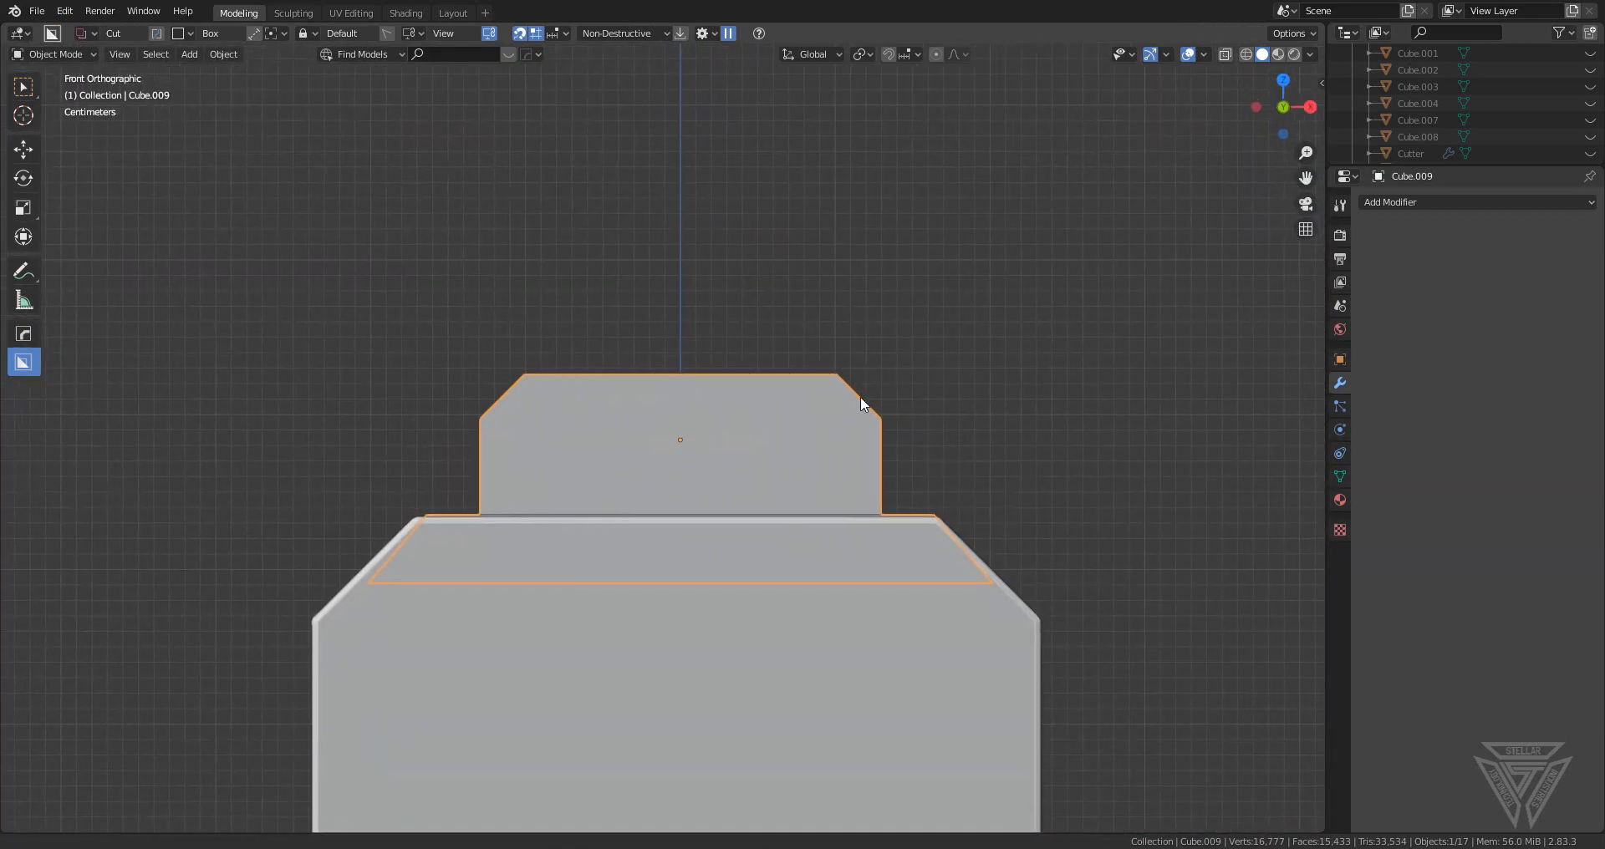
pyautogui.hotkey('shift', 'a')
pyautogui.moveTo(765, 345)
pyautogui.press('Escape')
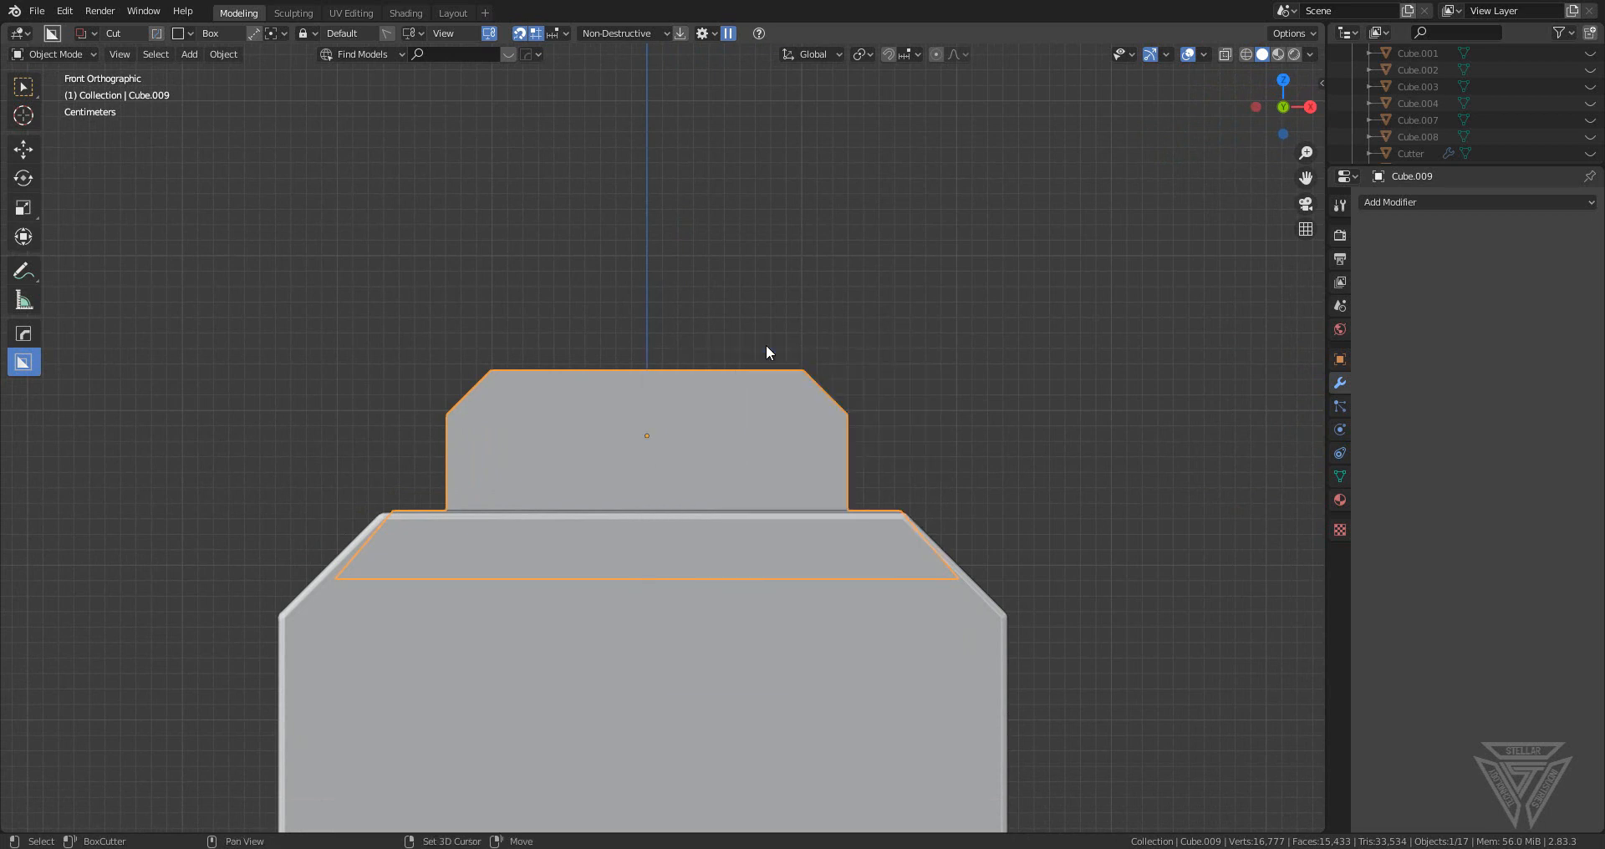
pyautogui.hotkey('shift', 's')
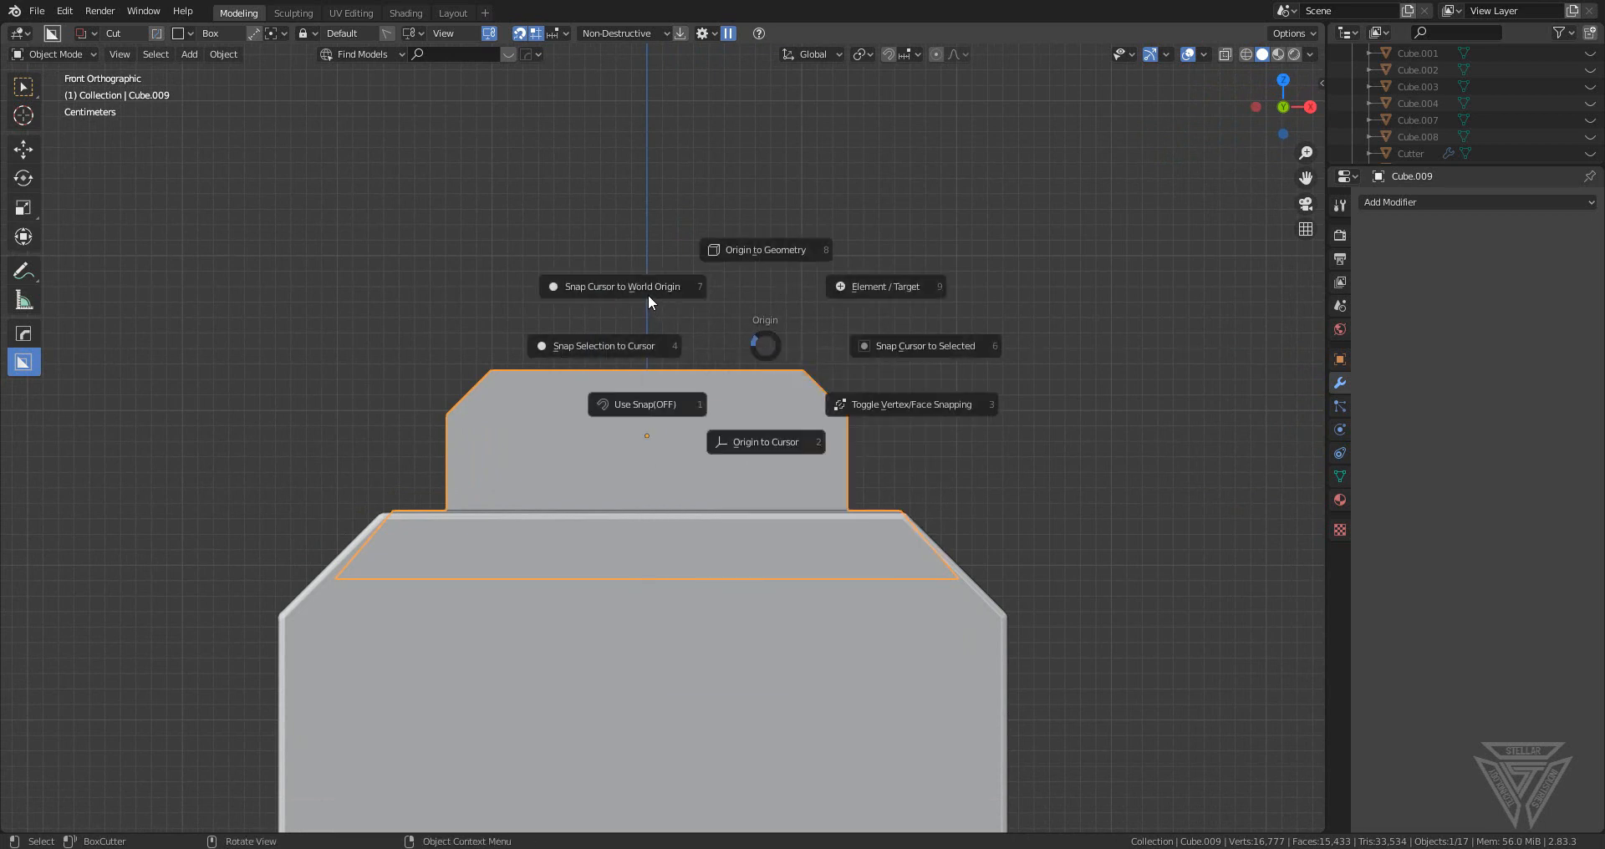
pyautogui.click(921, 348)
pyautogui.hotkey('shift', 'a')
pyautogui.moveTo(893, 356)
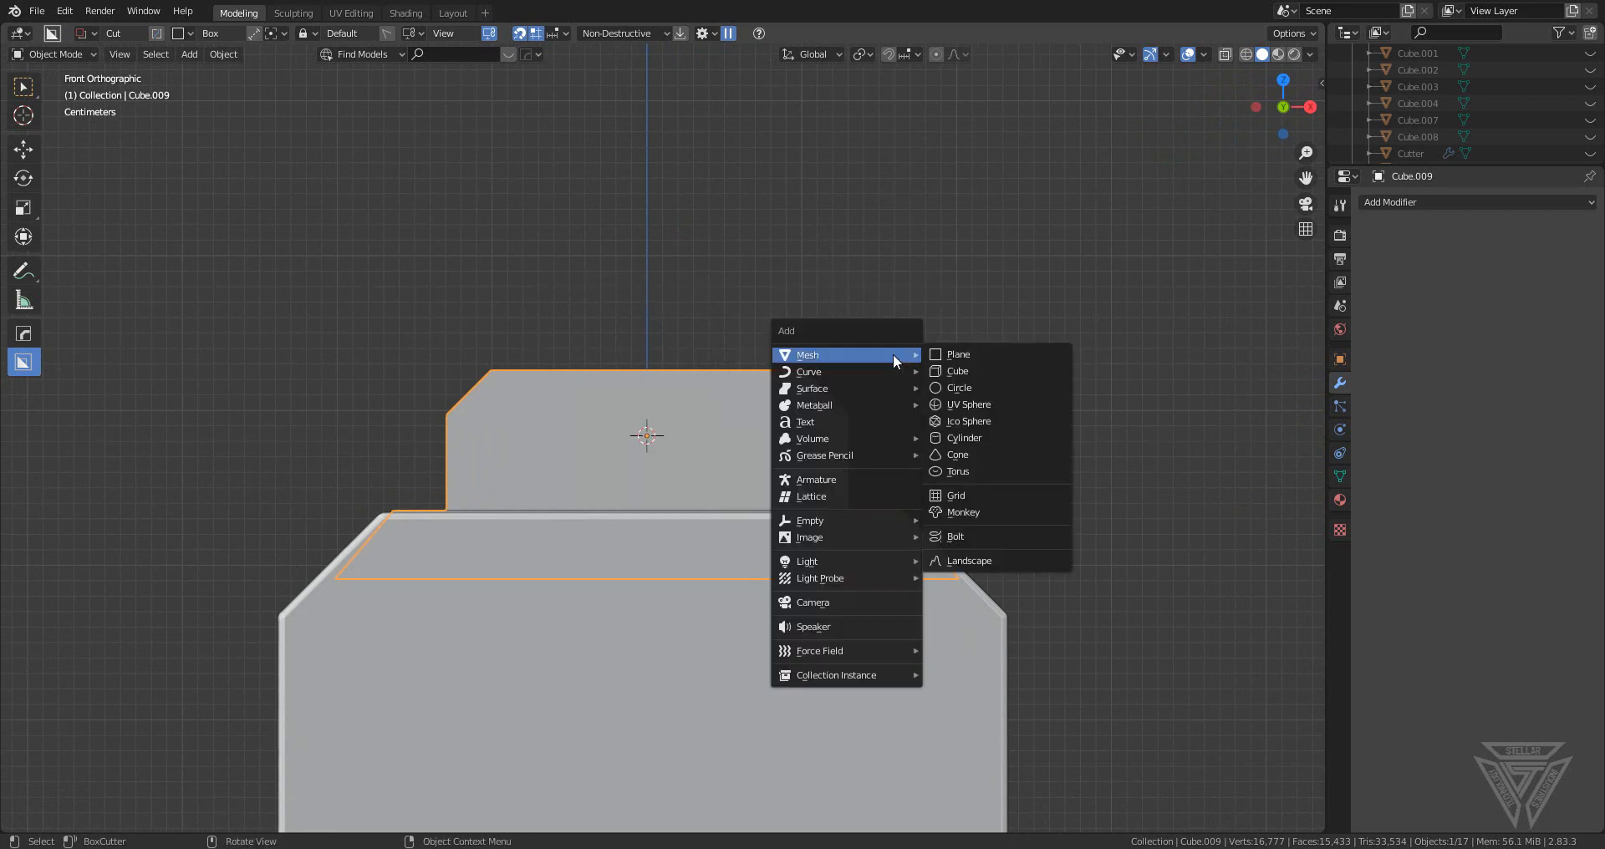
pyautogui.click(990, 371)
pyautogui.press('s')
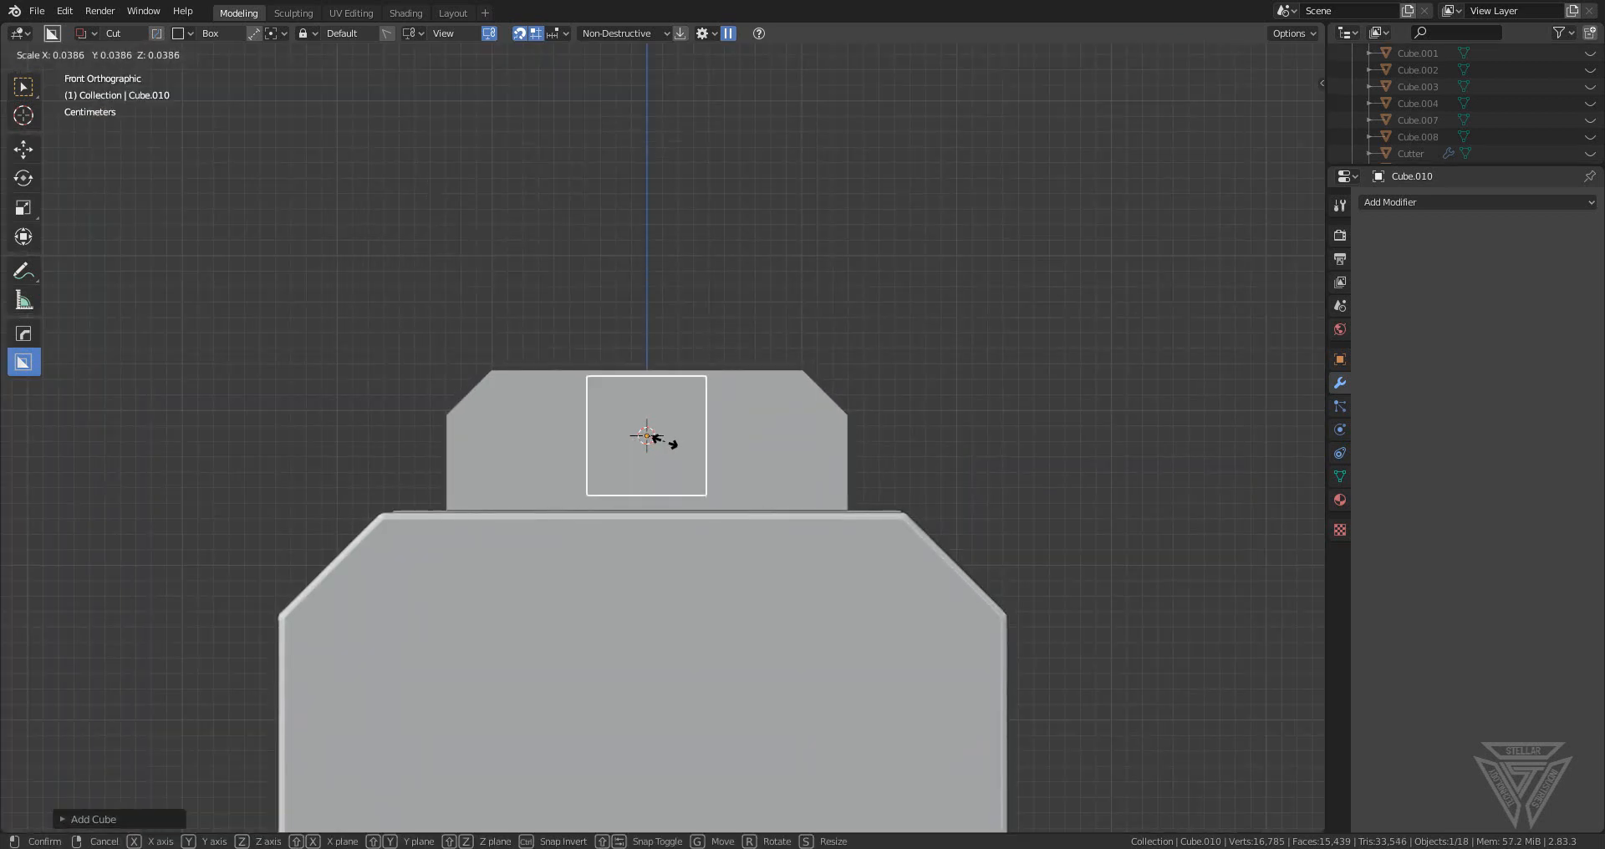
pyautogui.rightClick(667, 441)
pyautogui.scroll(-5, 775, 394)
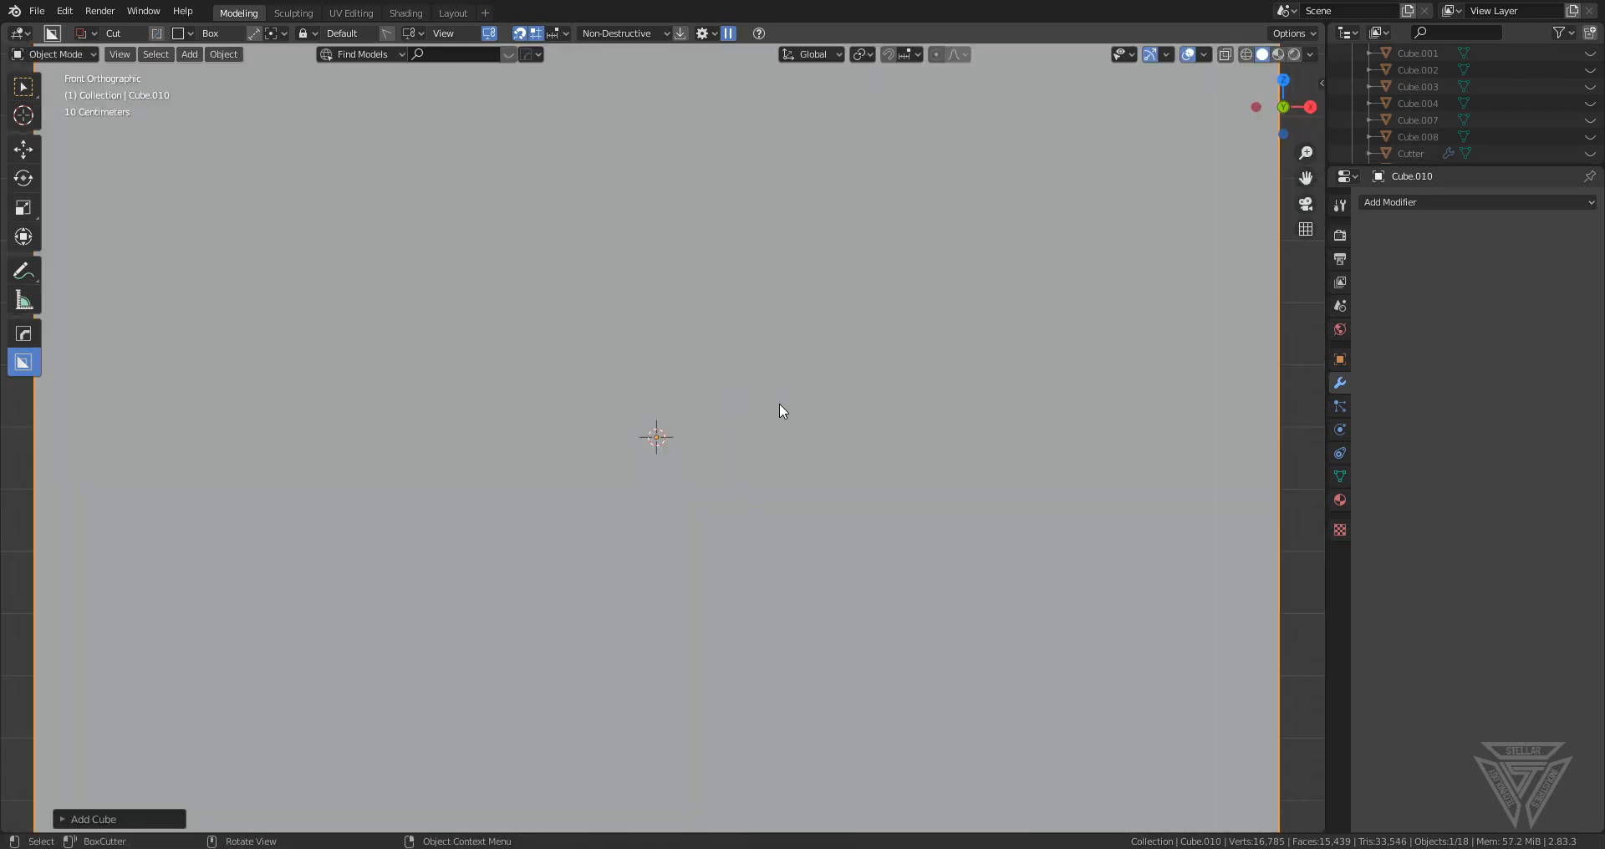
pyautogui.press('x')
pyautogui.click(779, 403)
# - Mirror the rear sight across X with bisect, and enable the mirror modifier's on-cage display for edit mode
pyautogui.scroll(-4, 779, 402)
pyautogui.click(660, 436)
pyautogui.scroll(5, 719, 473)
pyautogui.hotkey('alt', 'x')
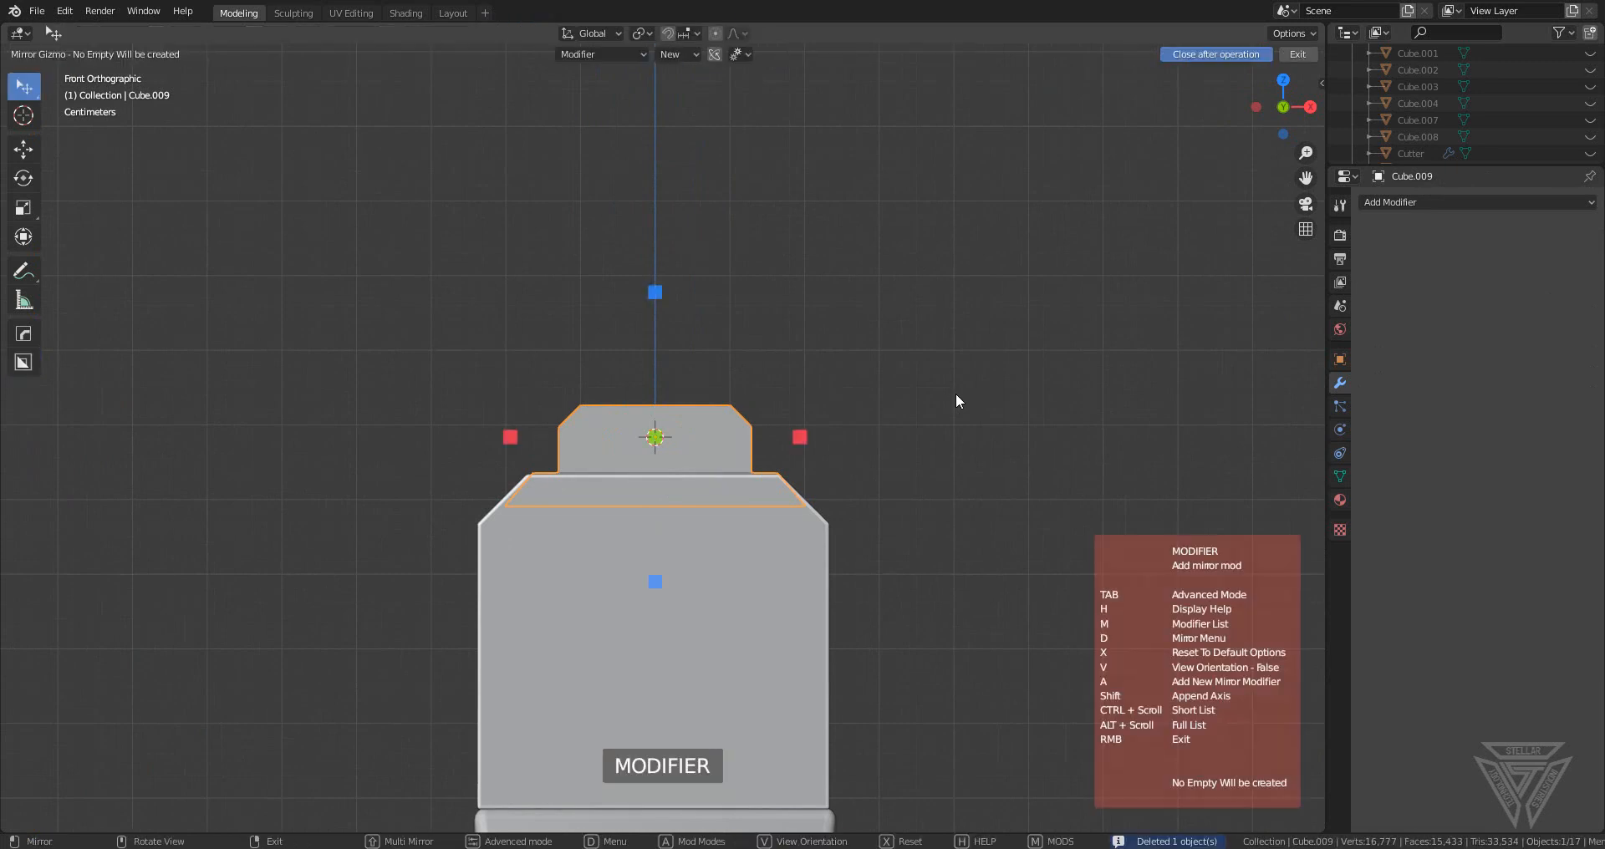
pyautogui.click(800, 438)
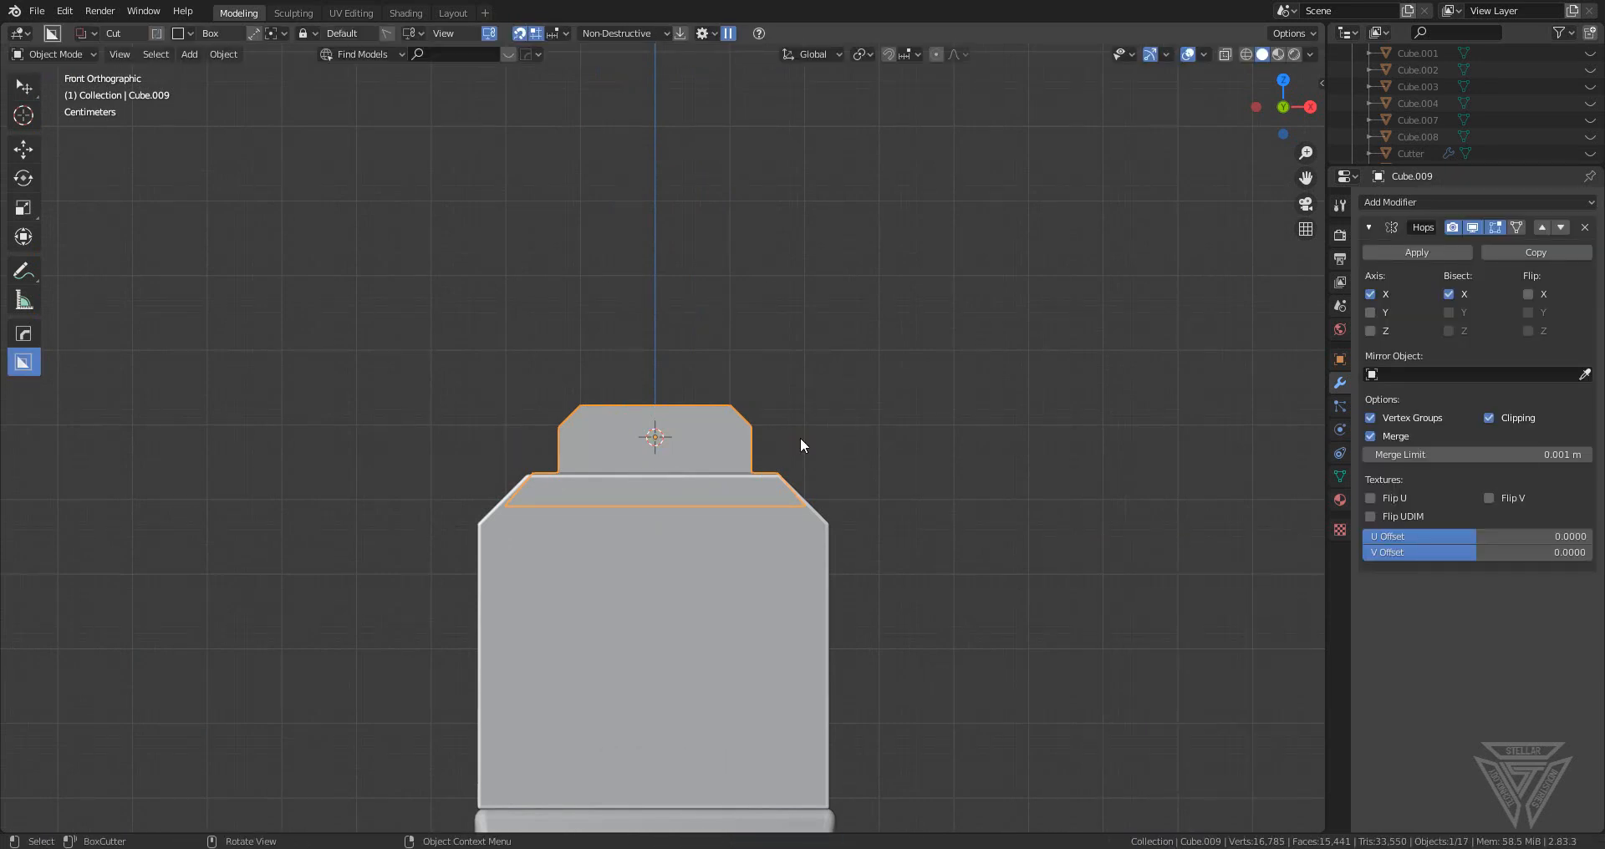
pyautogui.scroll(4, 800, 438)
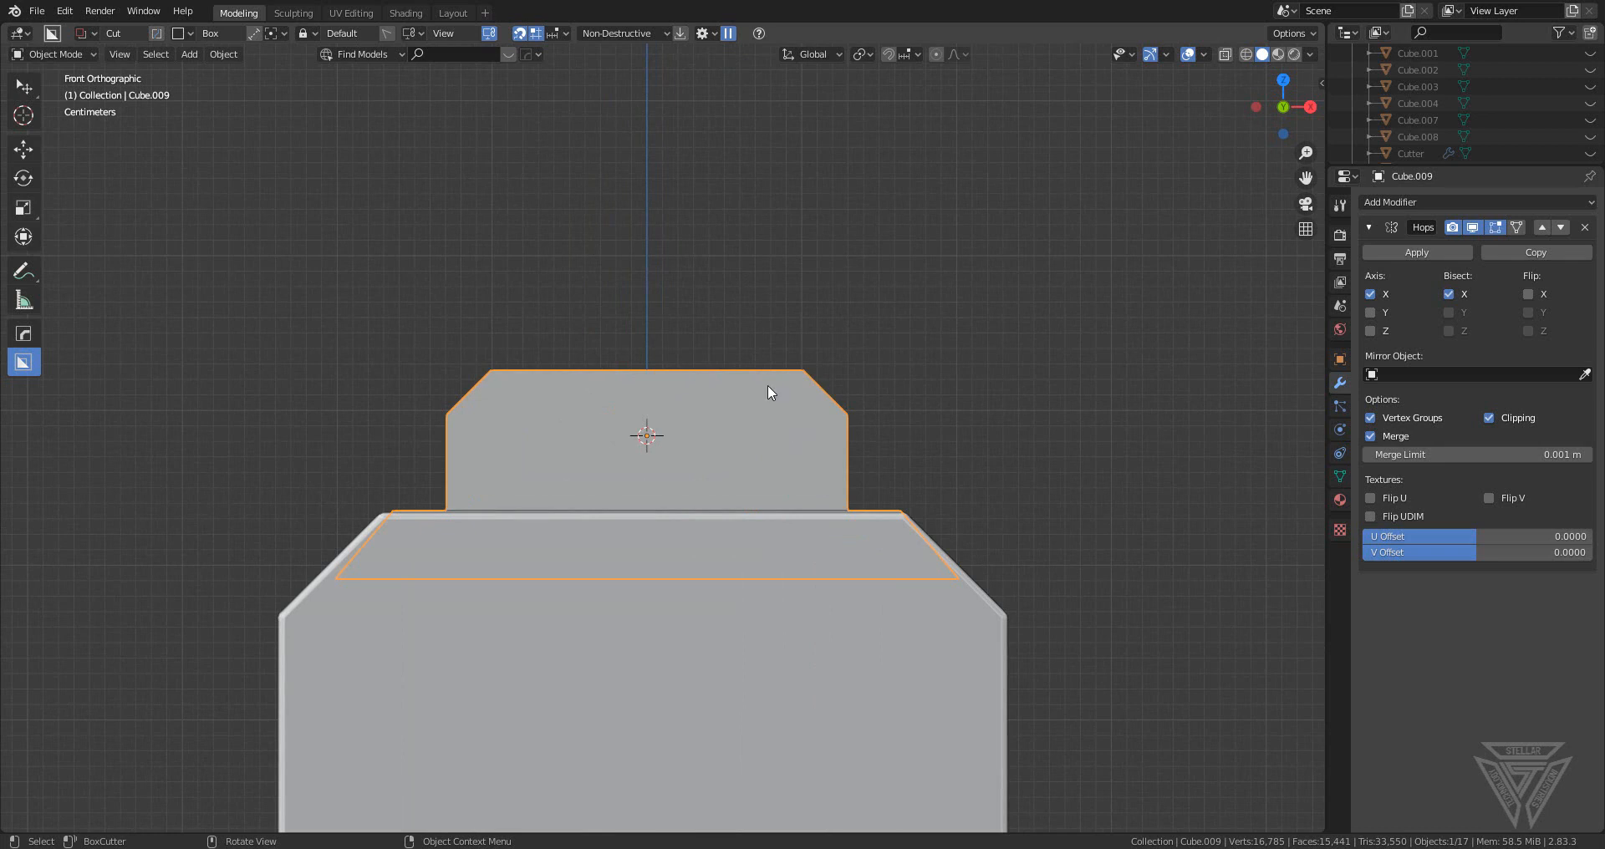
pyautogui.click(1515, 226)
pyautogui.scroll(3, 811, 369)
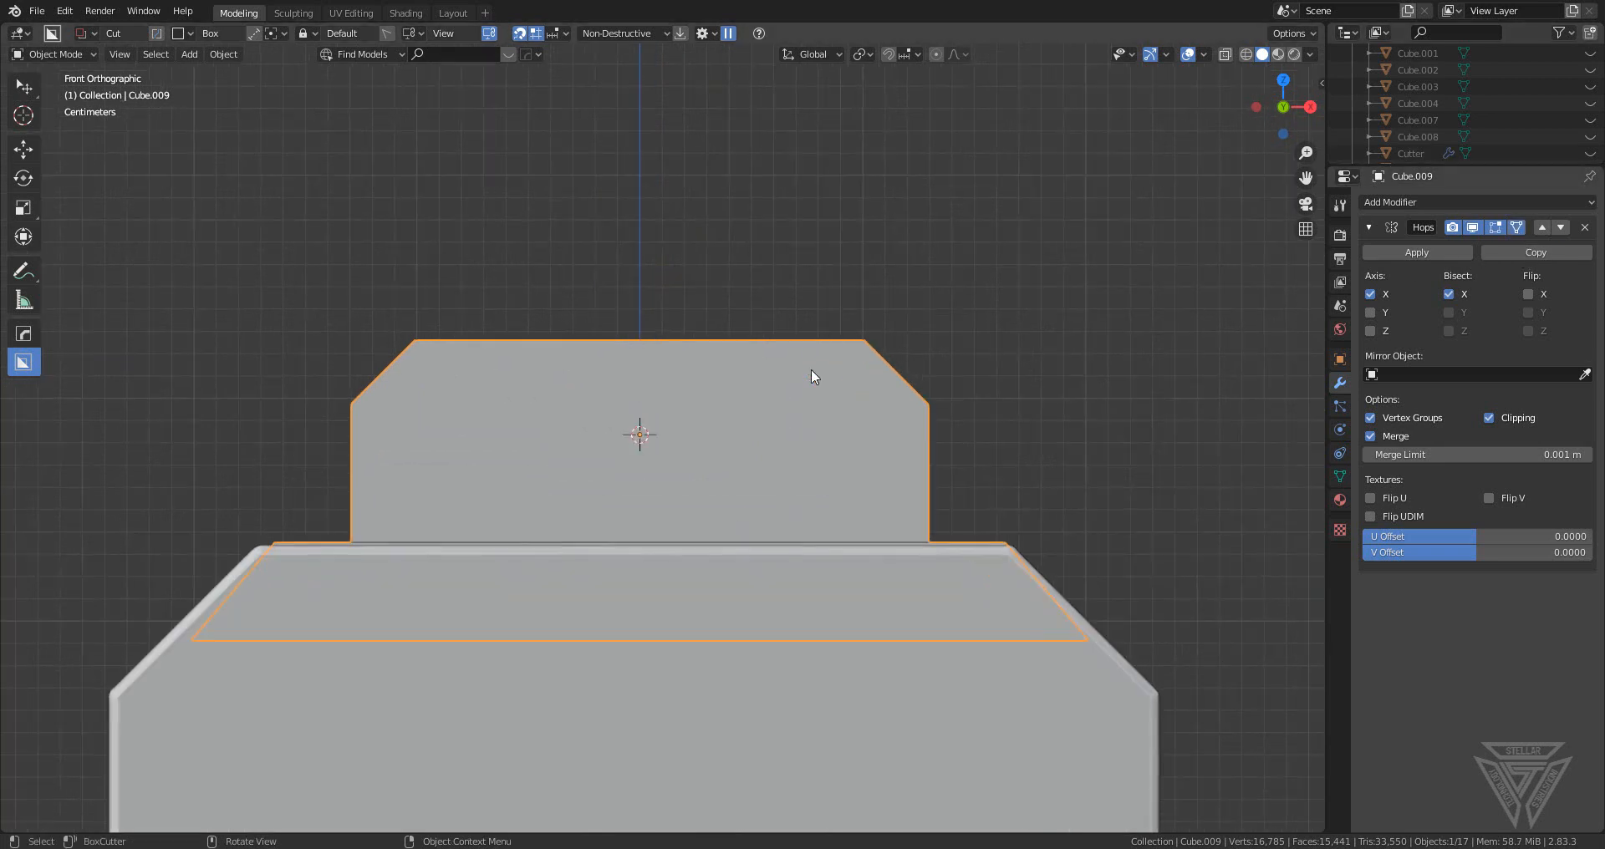
# - Sharpen the rear sight and add a 30° angle-limited bevel of about 0.0013 m with 3 segments
pyautogui.press('q')
pyautogui.click(810, 350)
pyautogui.press('q')
pyautogui.click(810, 389)
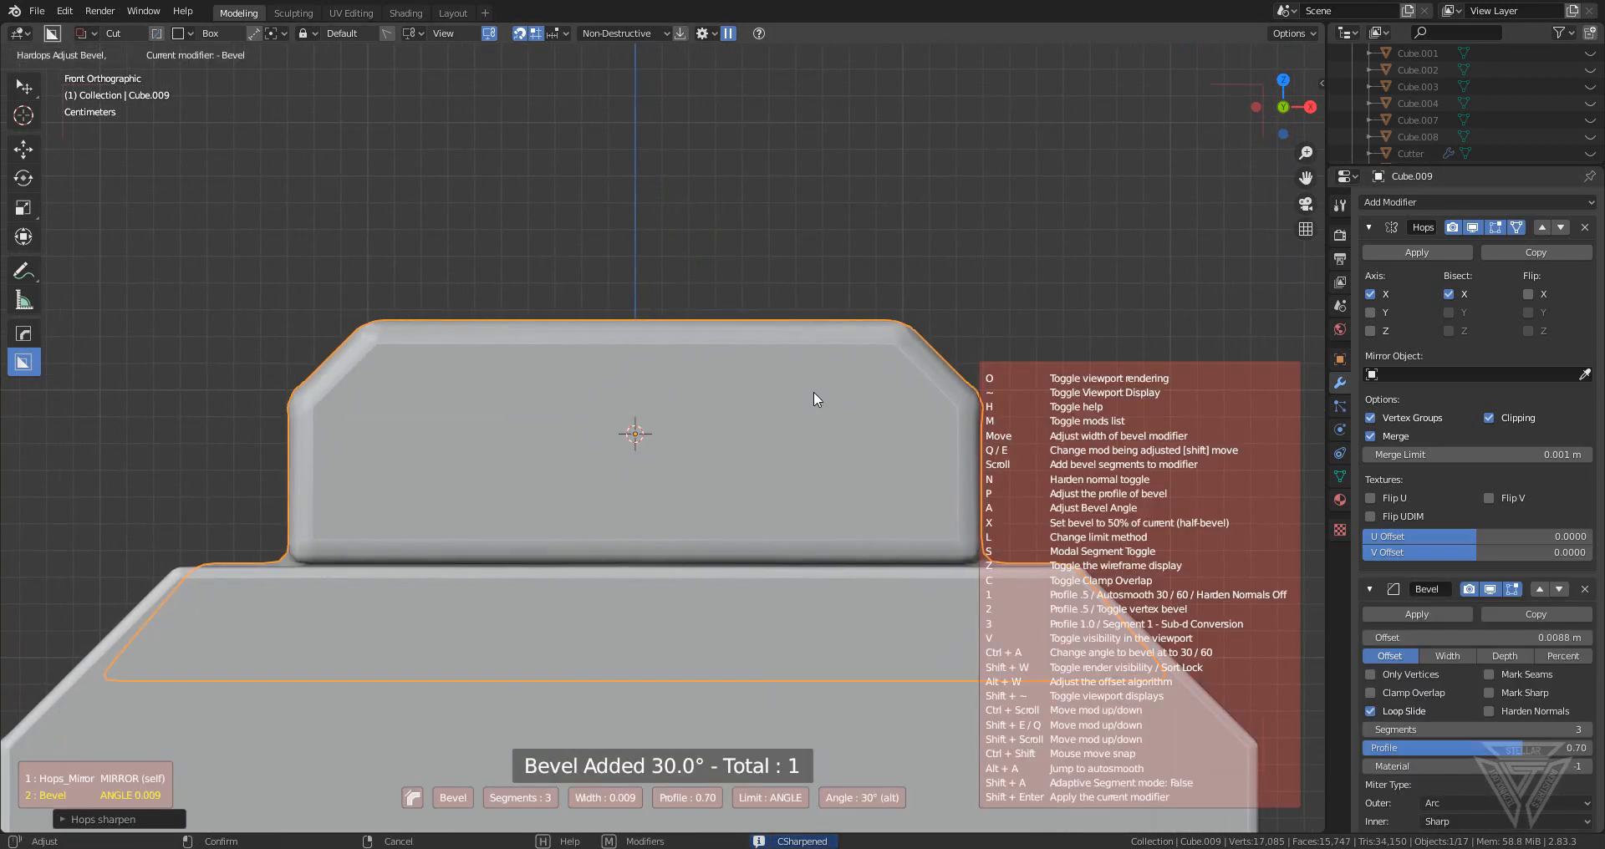
pyautogui.click(886, 403)
pyautogui.scroll(-1, 874, 397)
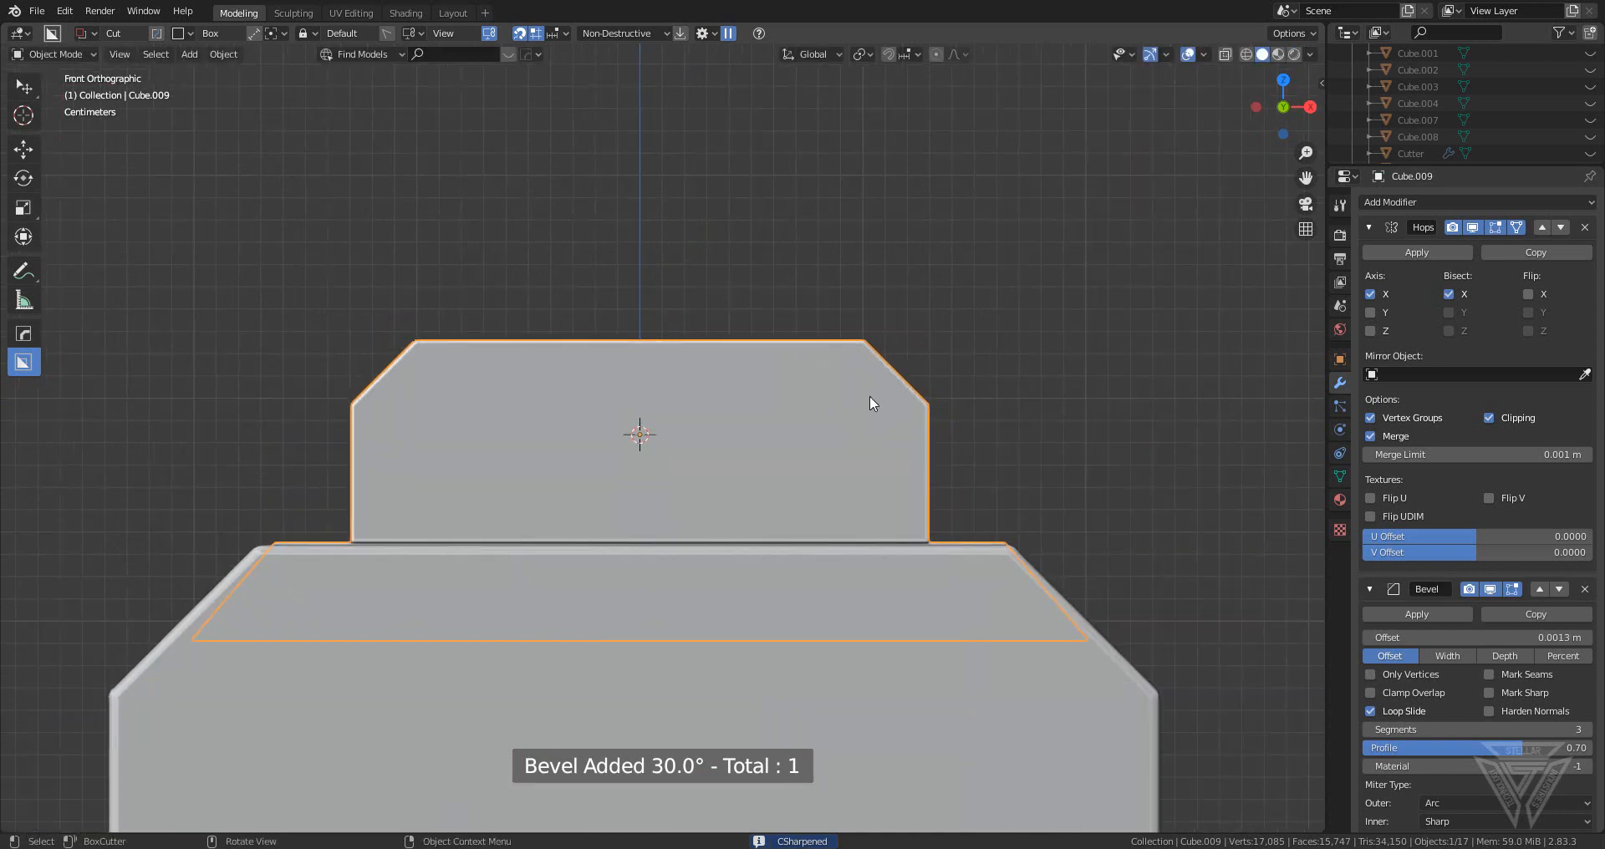
pyautogui.press('Escape')
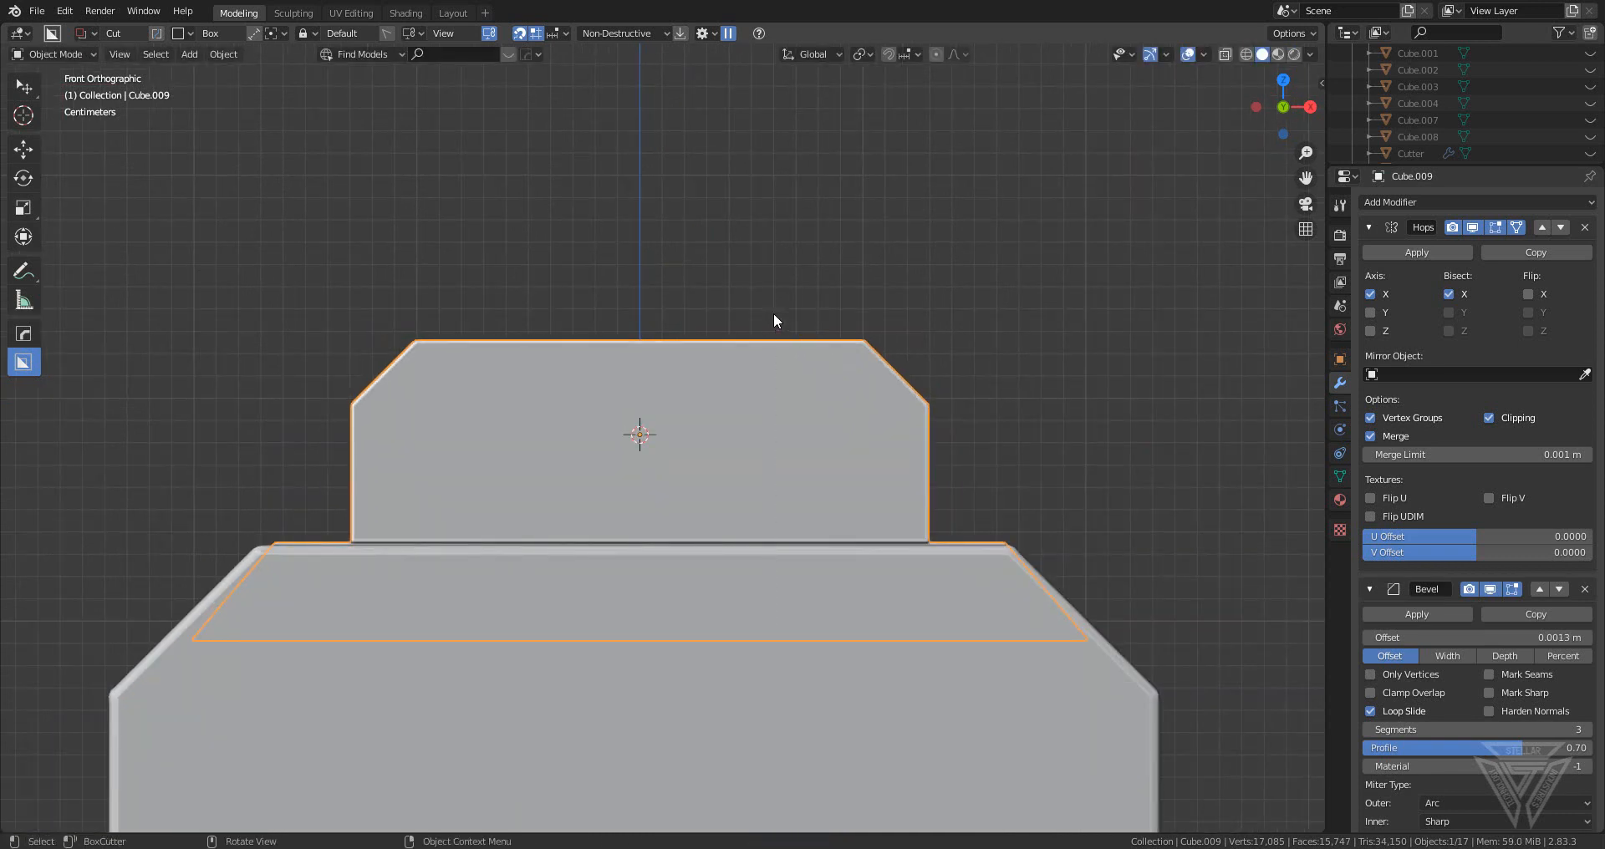
# - Box-cut a sighting notch with chamfered lower corners through the rear sight's upper middle, and hide its cutter
pyautogui.press('q')
pyautogui.press('Escape')
pyautogui.press('d')
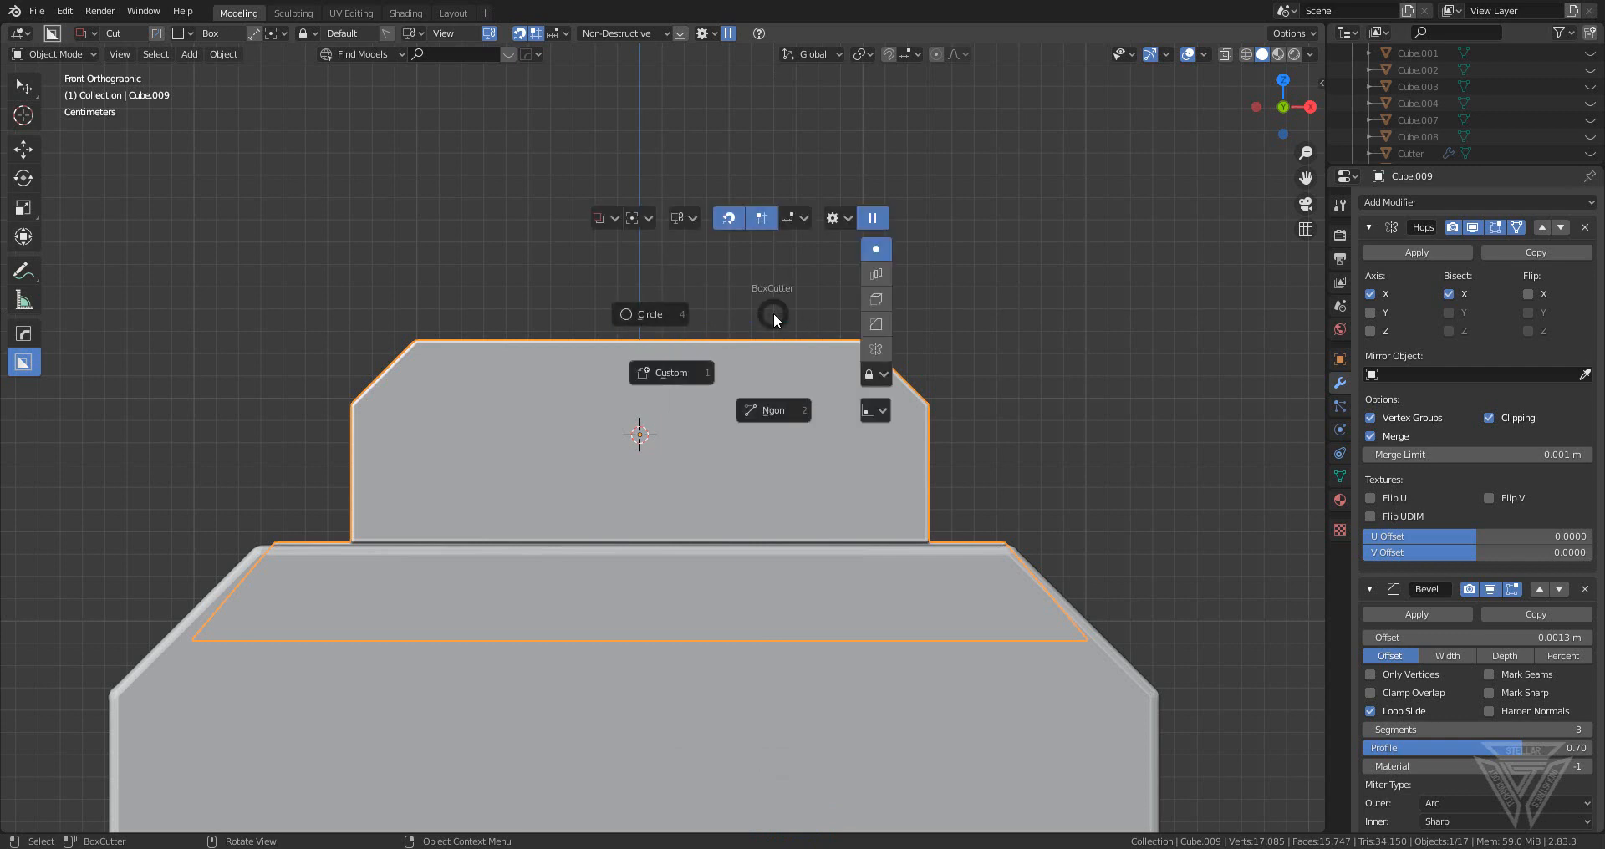
pyautogui.moveTo(730, 279)
pyautogui.mouseDown()
pyautogui.moveTo(627, 495)
pyautogui.moveTo(545, 498)
pyautogui.mouseUp()
pyautogui.press('b')
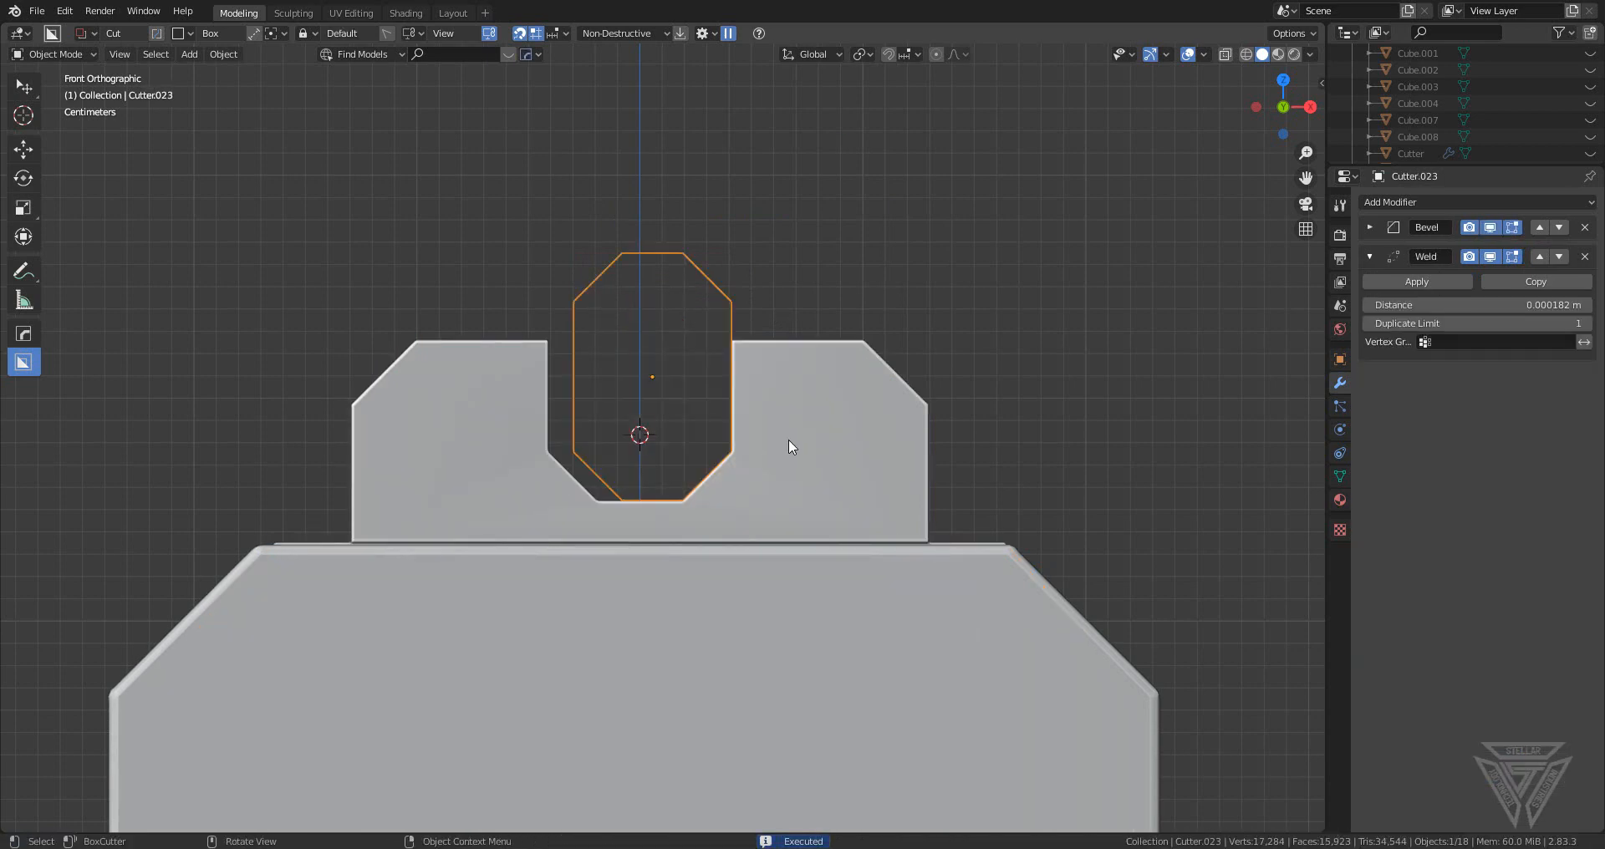
pyautogui.scroll(-6, 789, 438)
pyautogui.press('h')
# - Select the rear sight and apply the notch cut to its mesh with Sharpen
pyautogui.moveTo(807, 452); pyautogui.dragTo(665, 490, button='middle')
pyautogui.click(665, 489)
pyautogui.press('q')
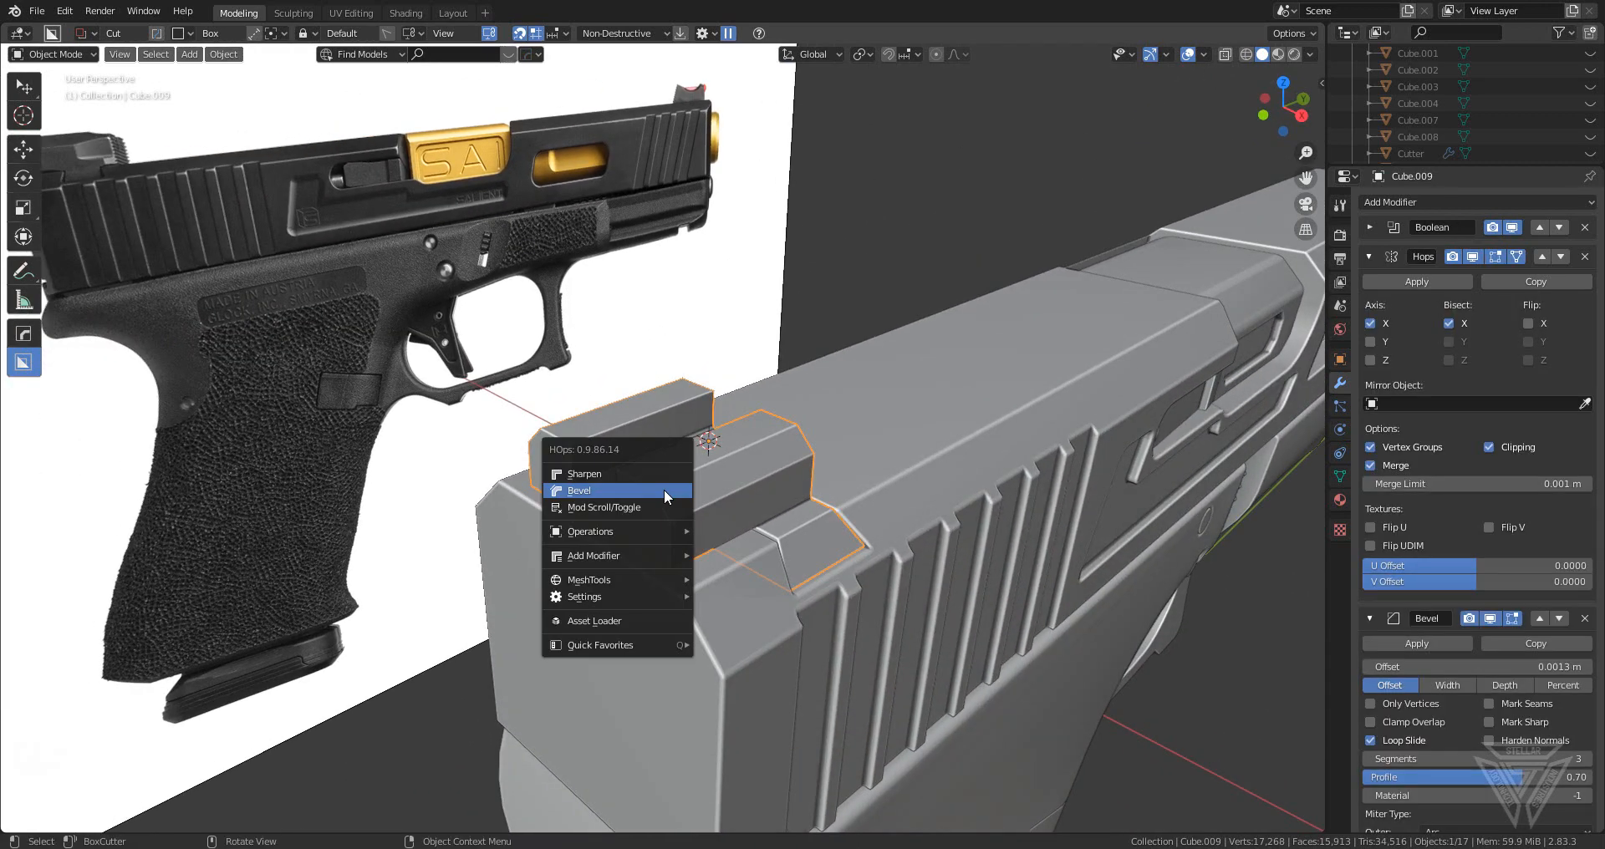
pyautogui.click(663, 479)
pyautogui.scroll(4, 673, 493)
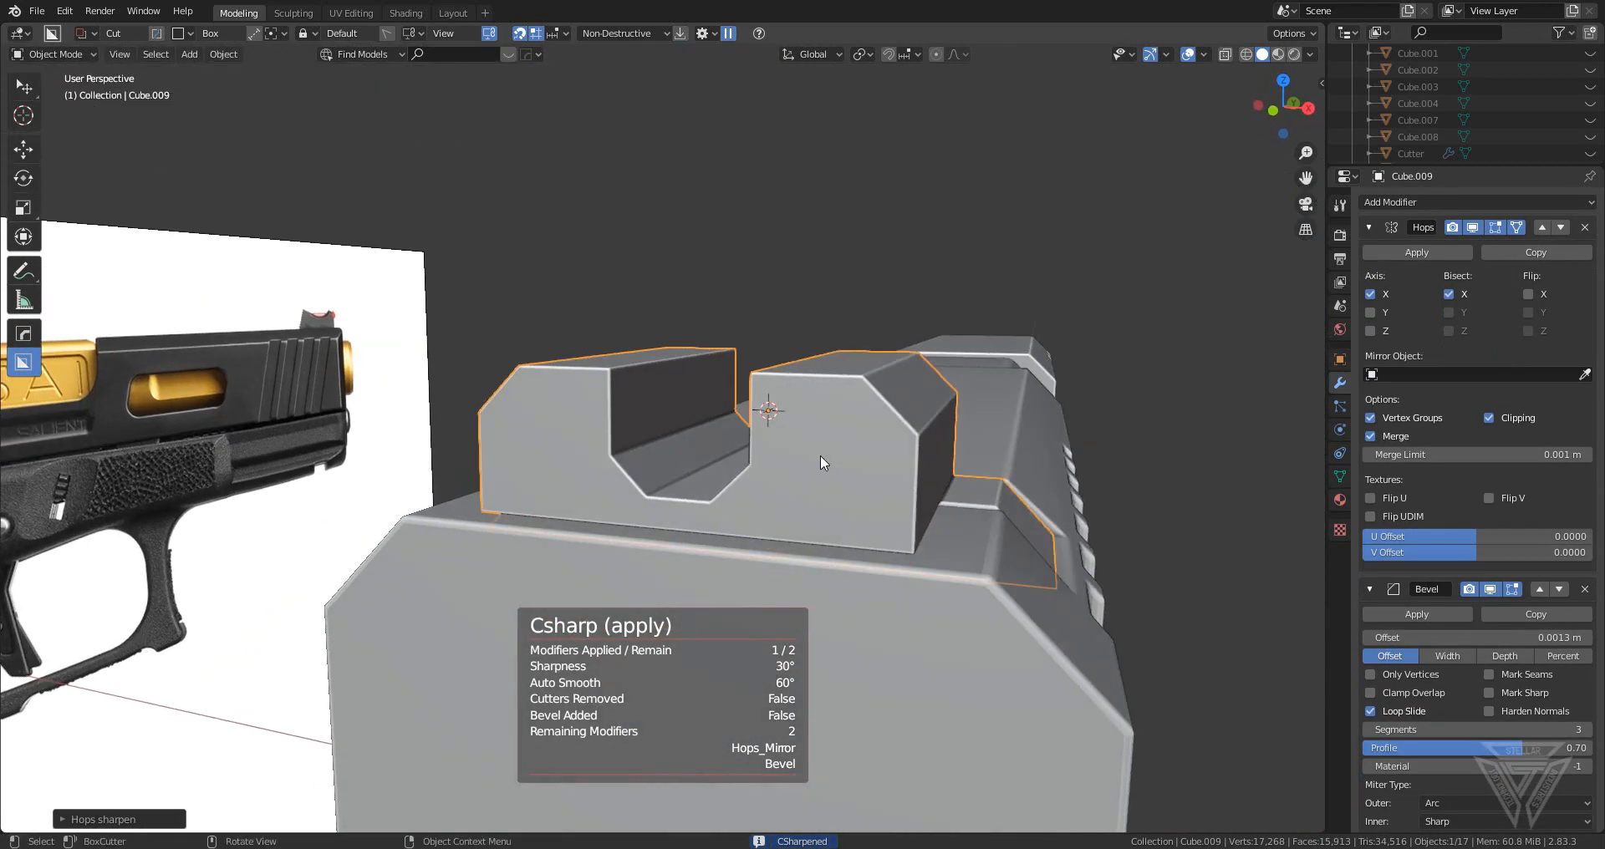
# - Cut a deep, blind circular hole into the rear face of the sight beside the notch, with the circle cutter aligned to the object
pyautogui.press('d')
pyautogui.click(721, 459)
pyautogui.press('d')
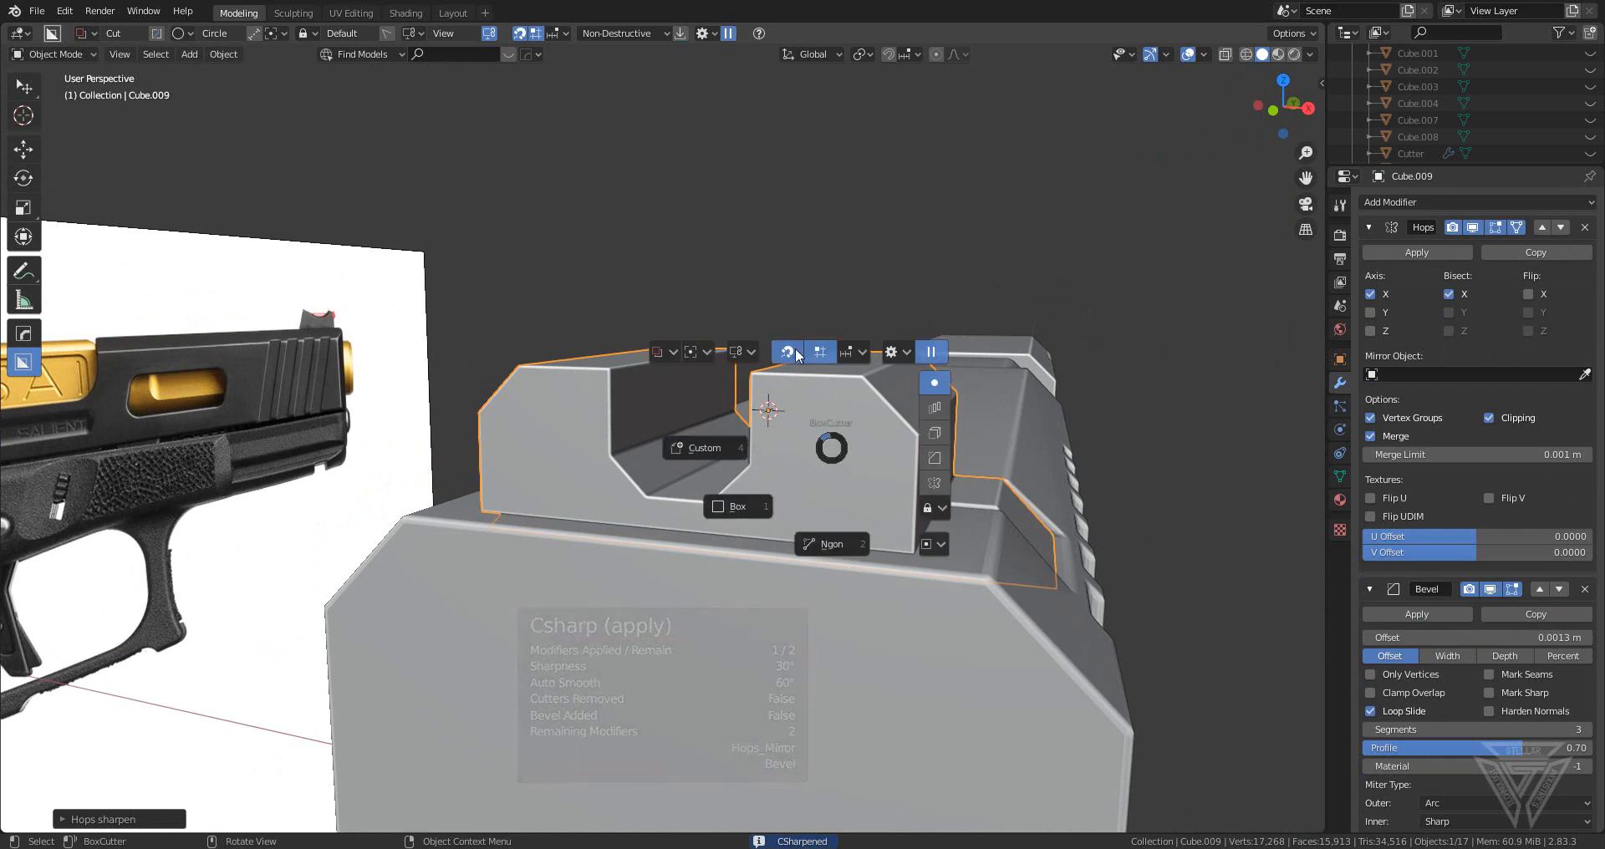
pyautogui.click(744, 352)
pyautogui.click(799, 358)
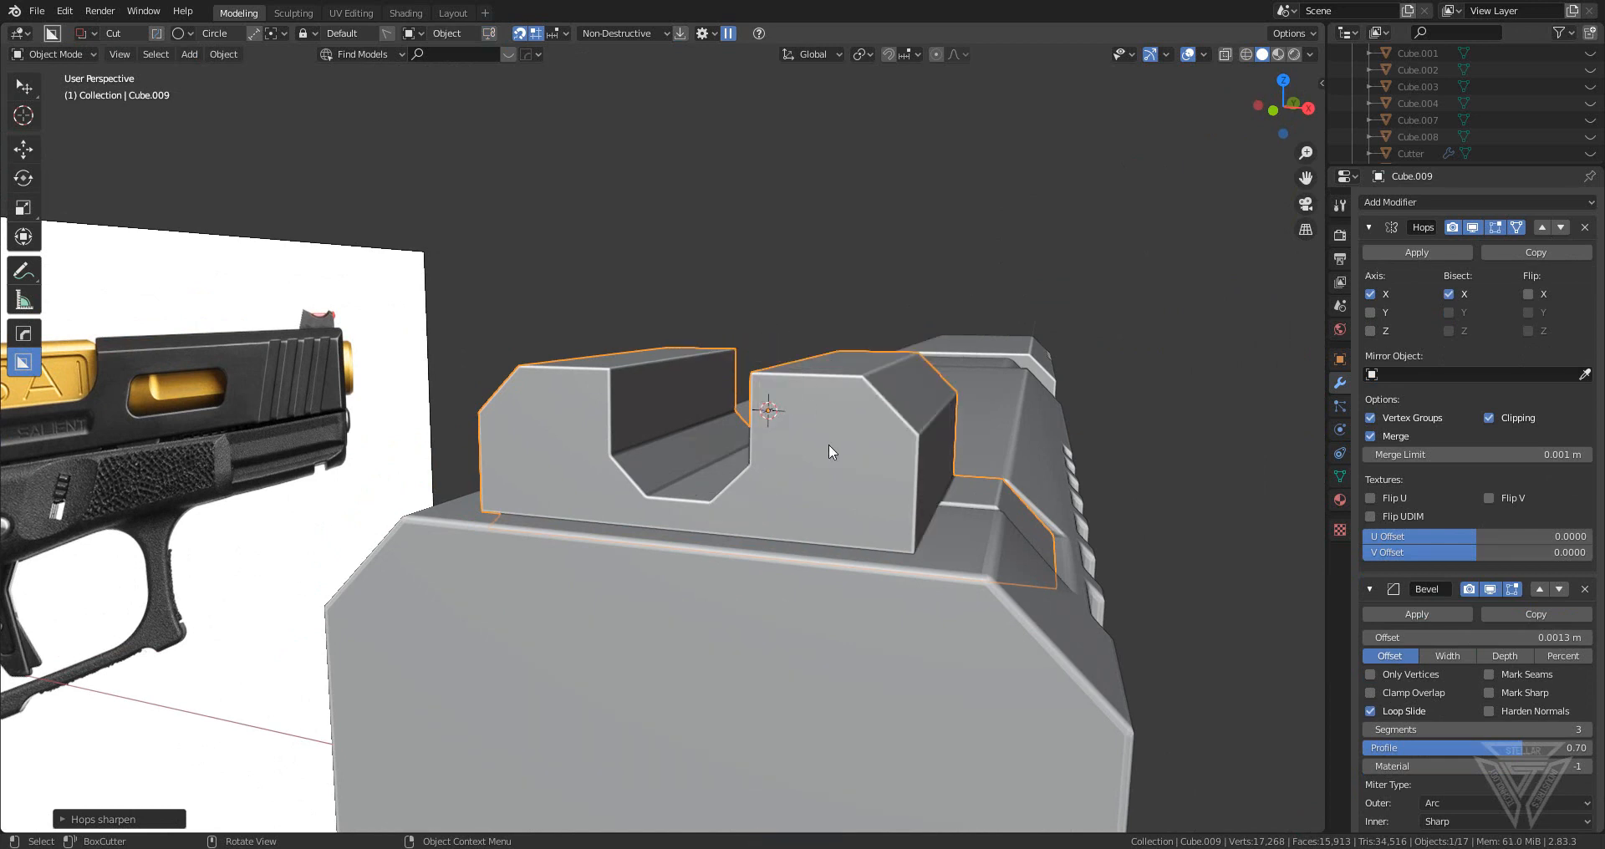
pyautogui.press('ctrl')
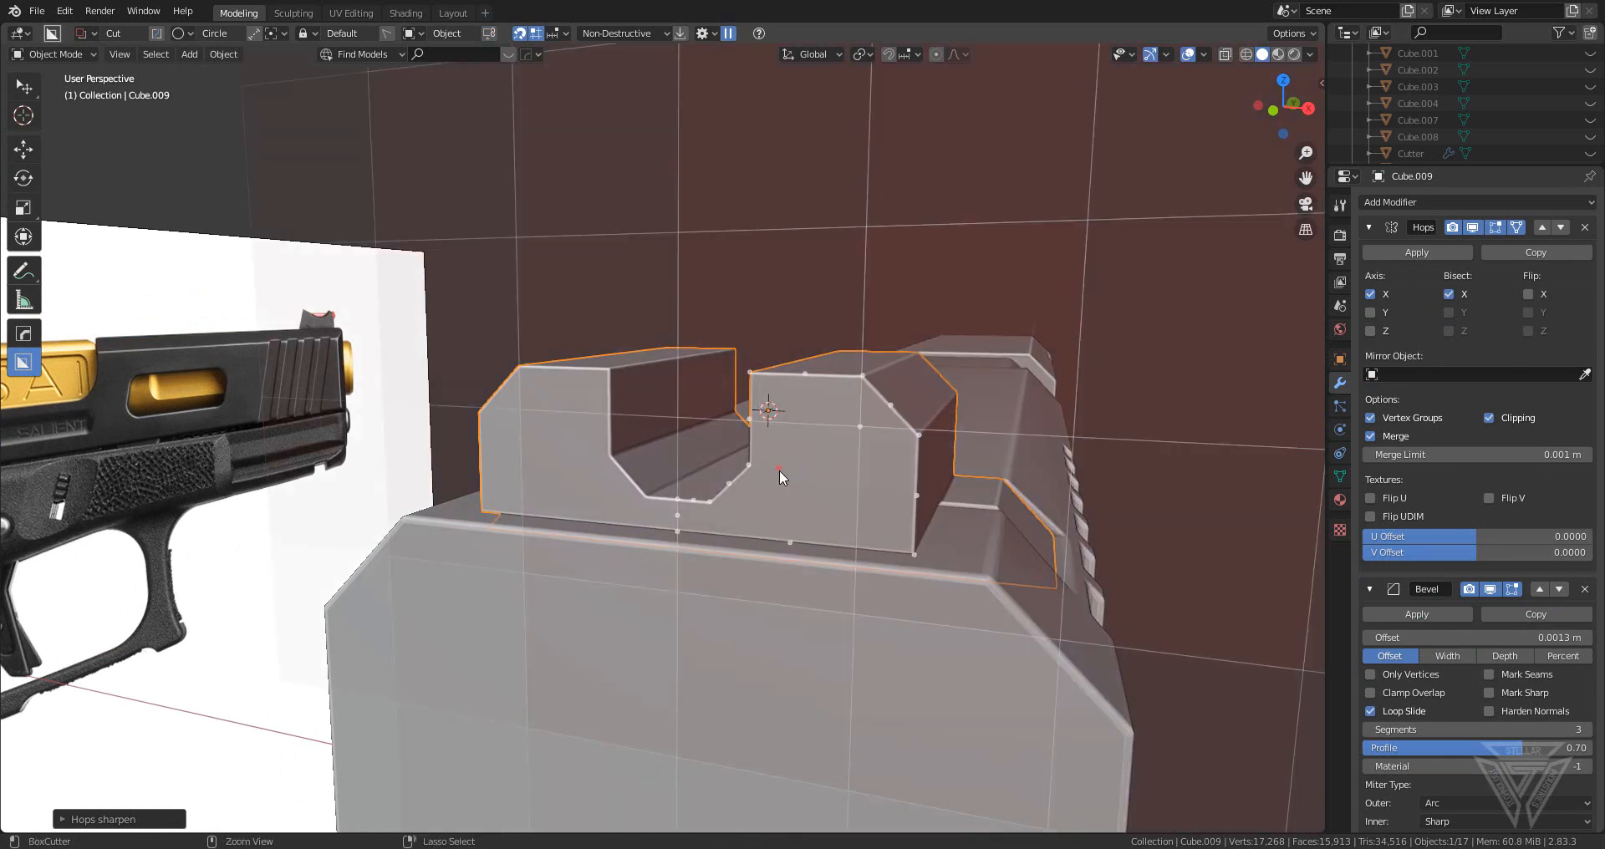
pyautogui.moveTo(820, 449); pyautogui.dragTo(867, 491)
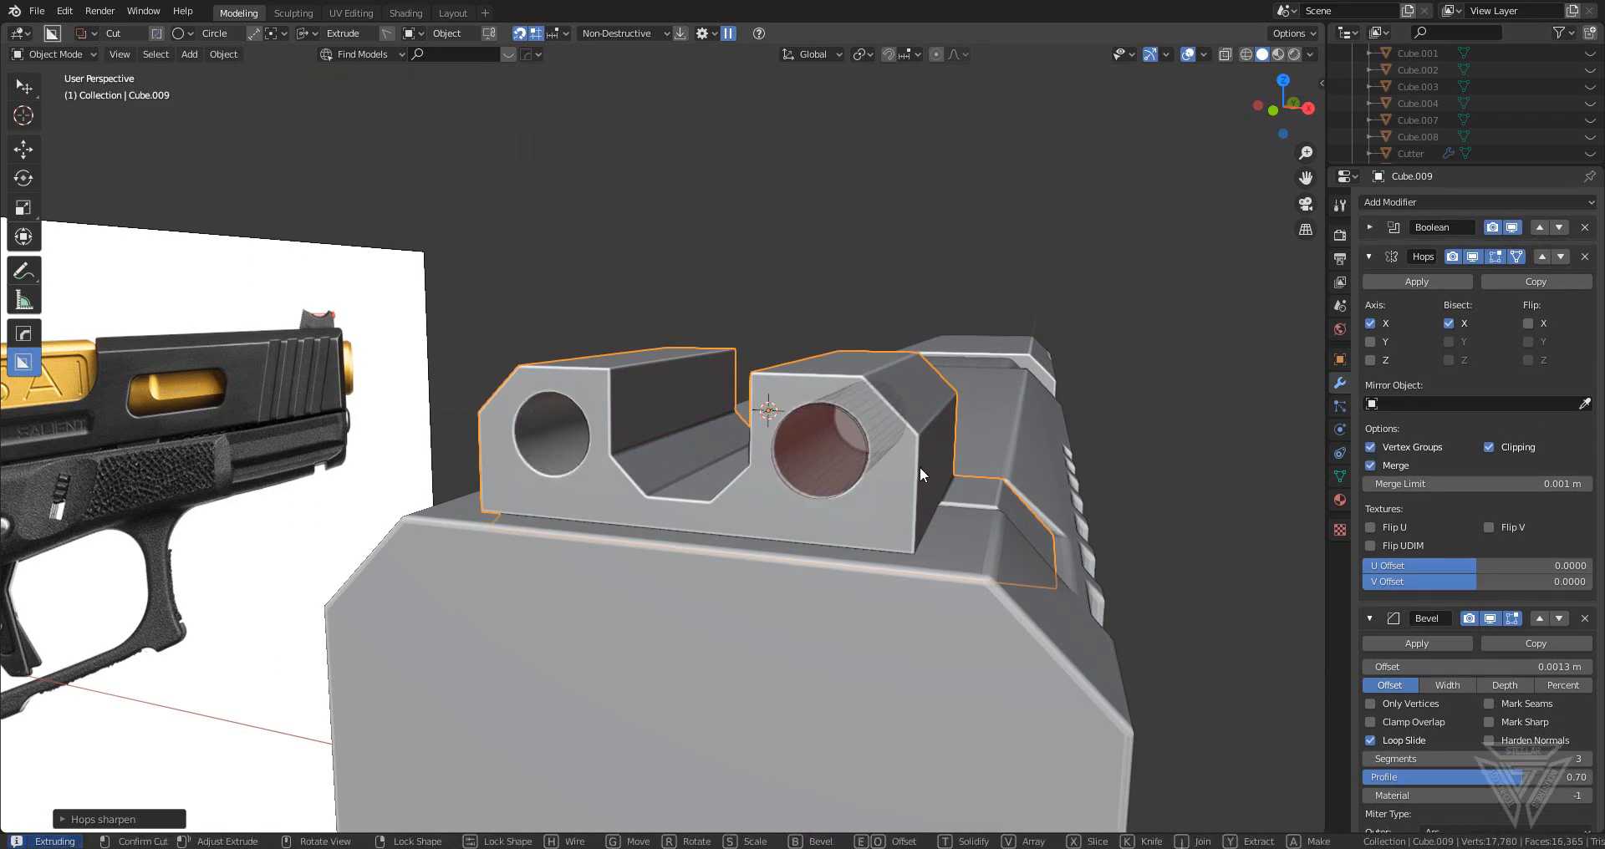
pyautogui.click(919, 468)
pyautogui.moveTo(906, 480); pyautogui.dragTo(863, 545, button='middle')
pyautogui.scroll(4, 809, 475)
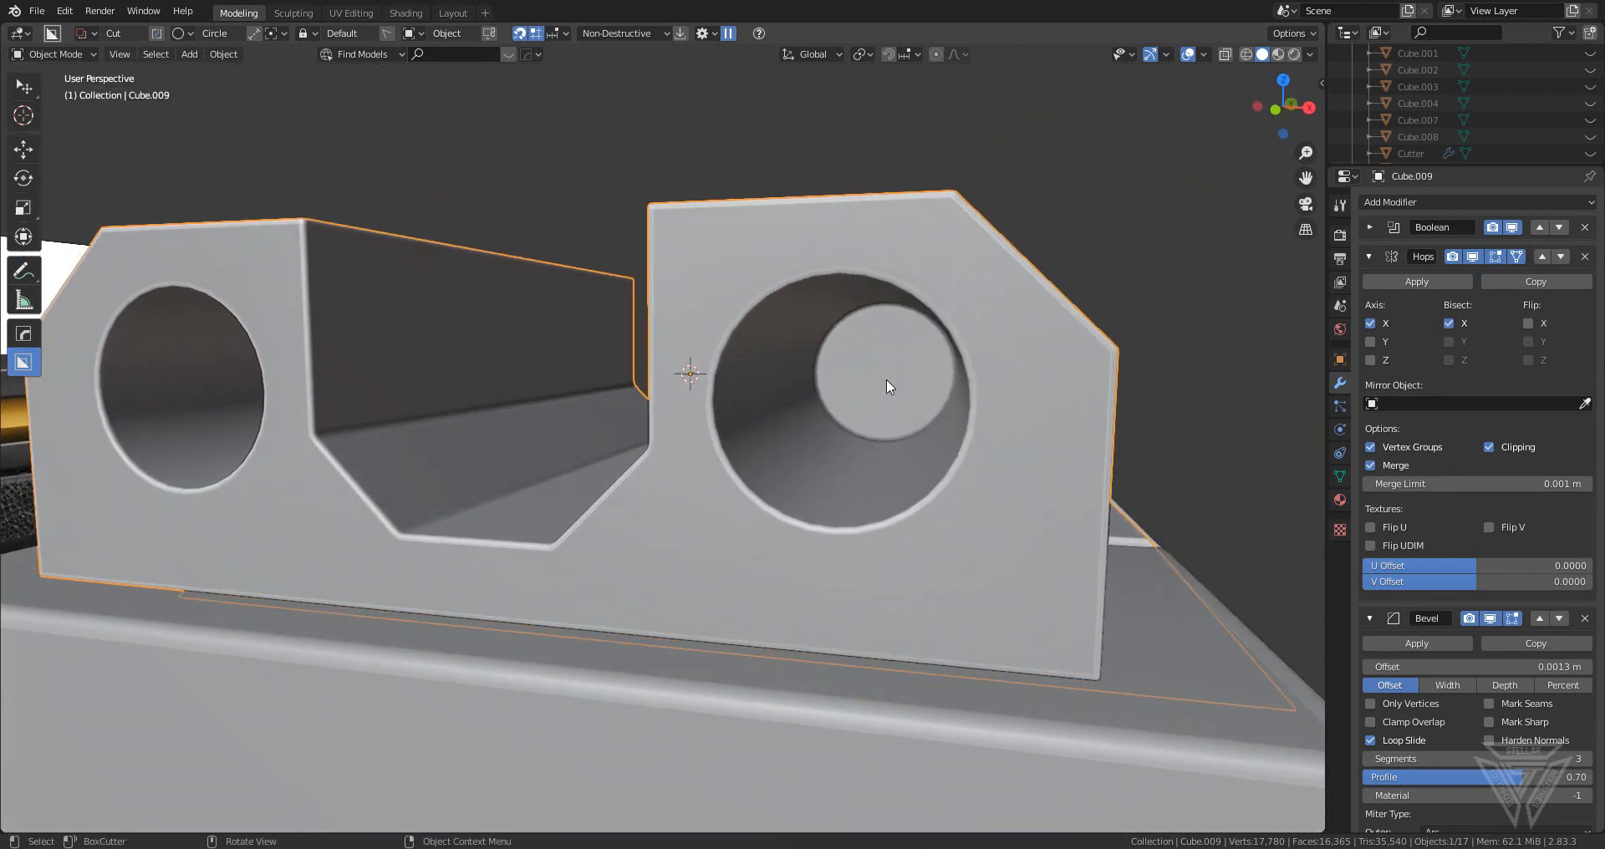
# - Switch BoxCutter to Make and create a circular insert on the hole's bottom face, offset outward to nearly fill the hole
pyautogui.press('d')
pyautogui.click(725, 286)
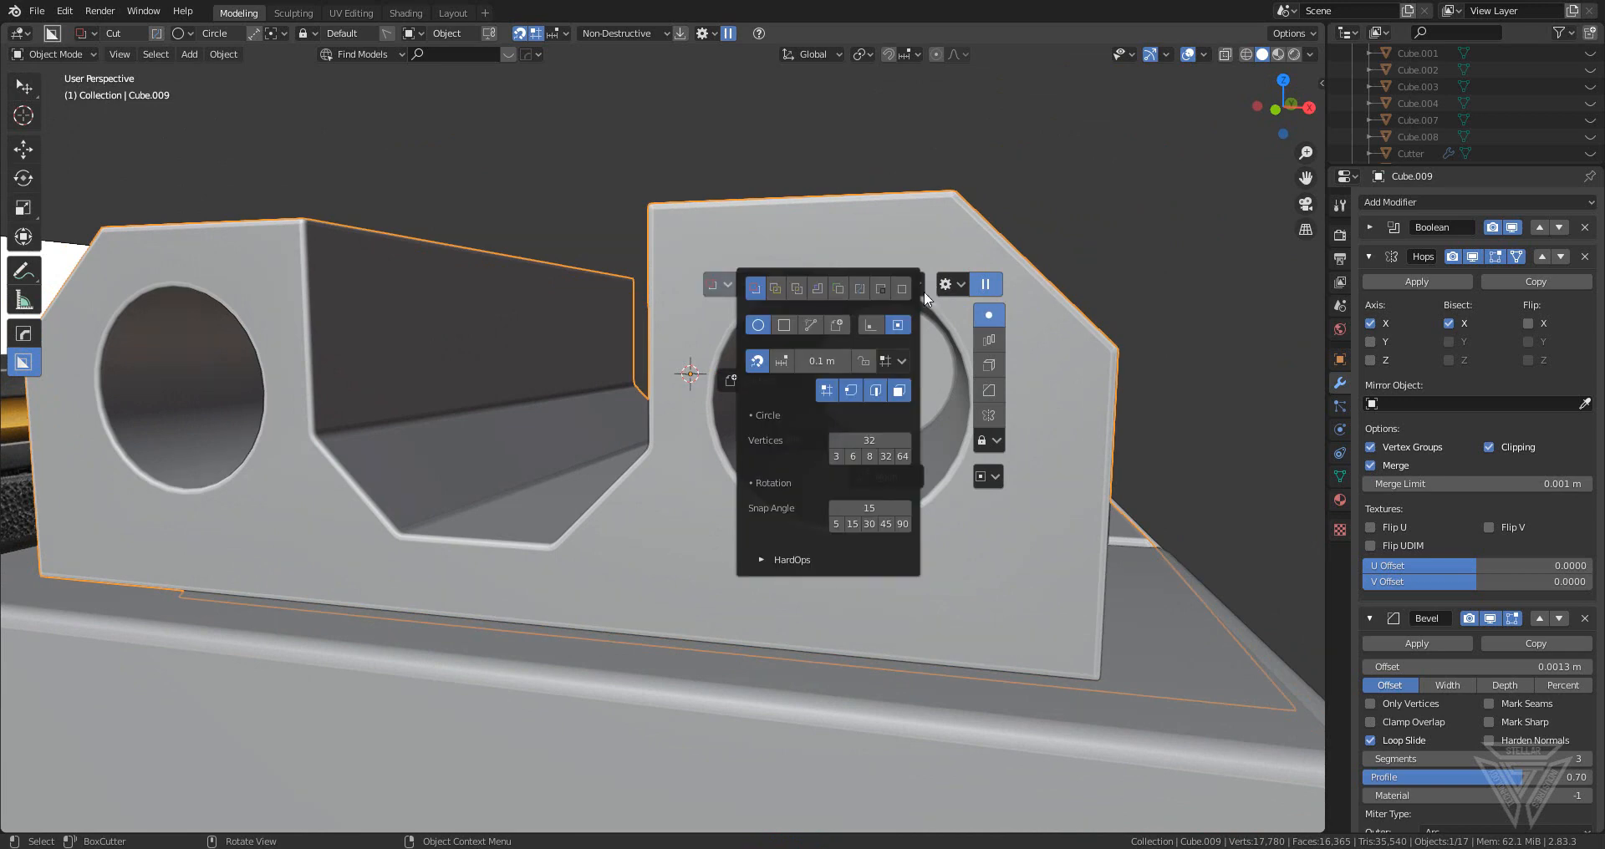
pyautogui.moveTo(883, 364); pyautogui.dragTo(950, 419)
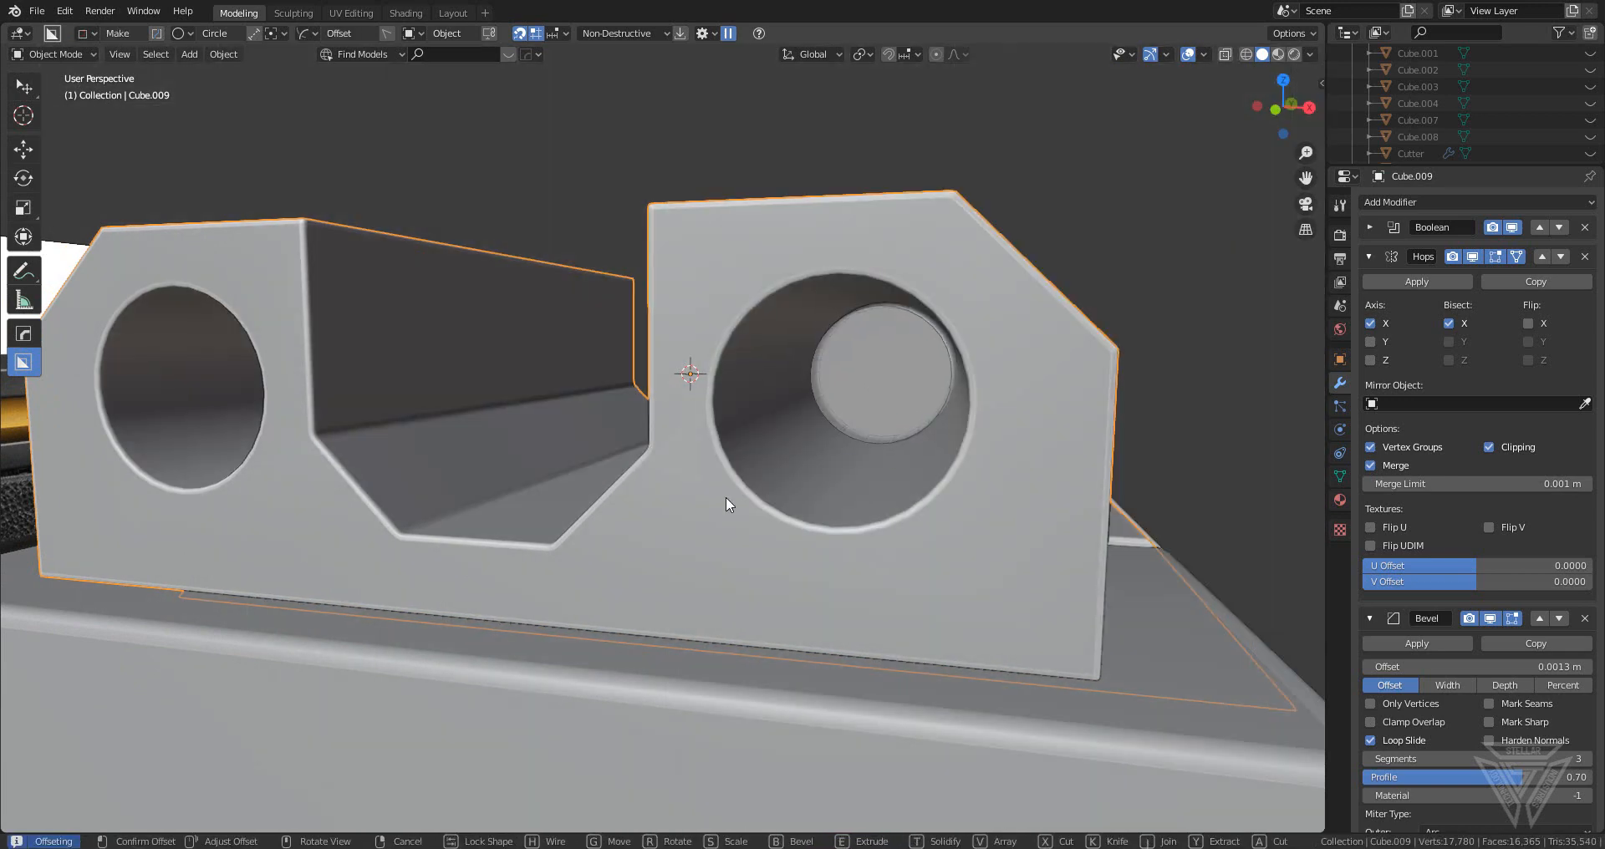
pyautogui.scroll(-5, 374, 512)
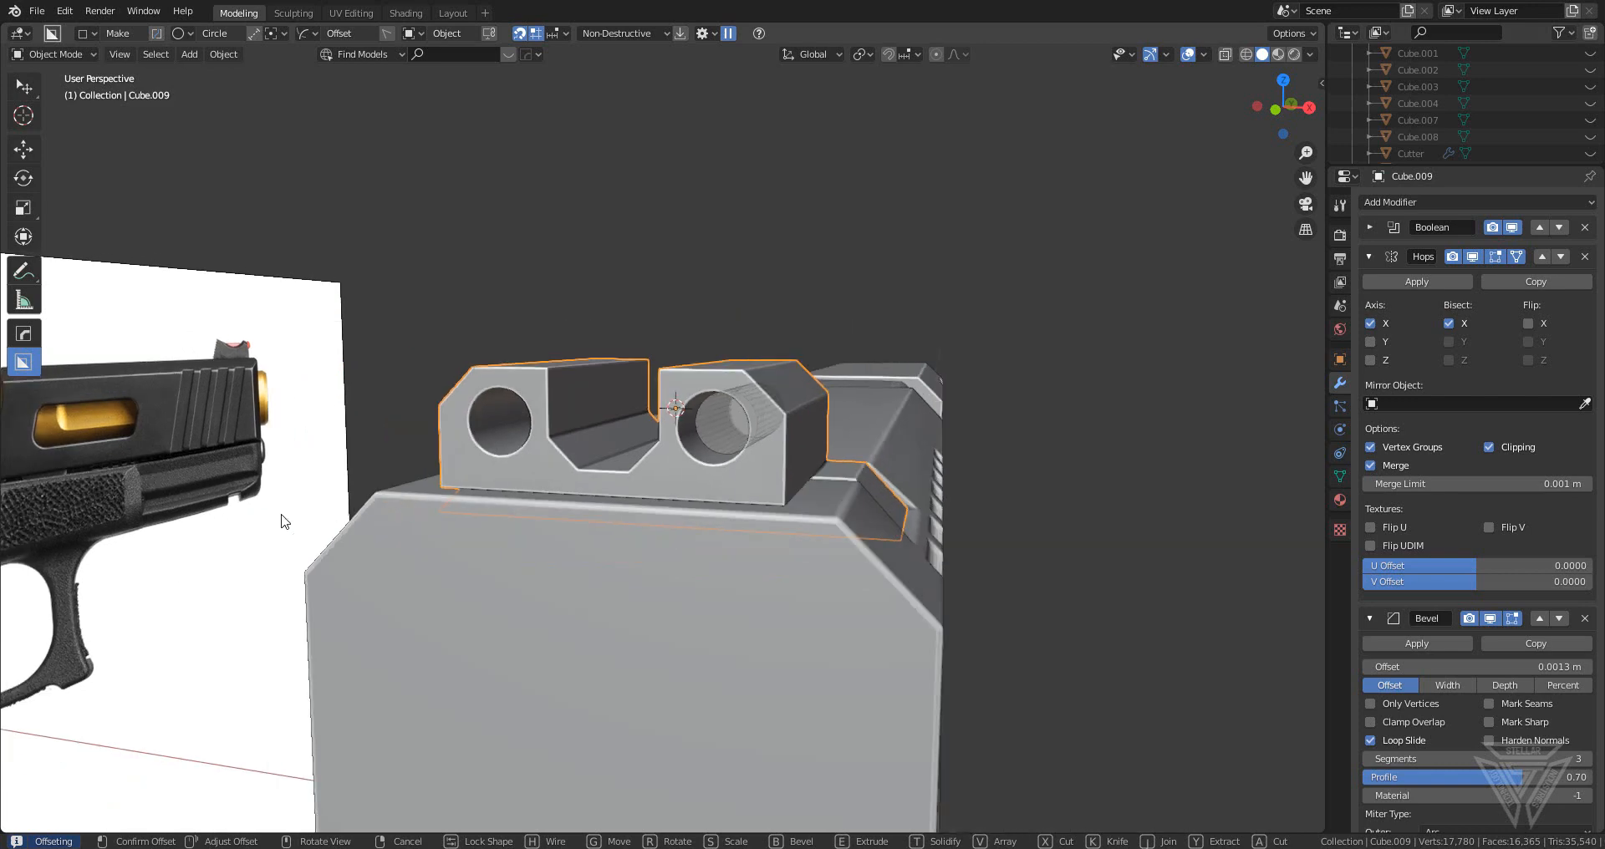
pyautogui.click(198, 528)
pyautogui.moveTo(812, 456); pyautogui.dragTo(882, 469, button='middle')
pyautogui.scroll(2, 719, 575)
pyautogui.click(666, 579)
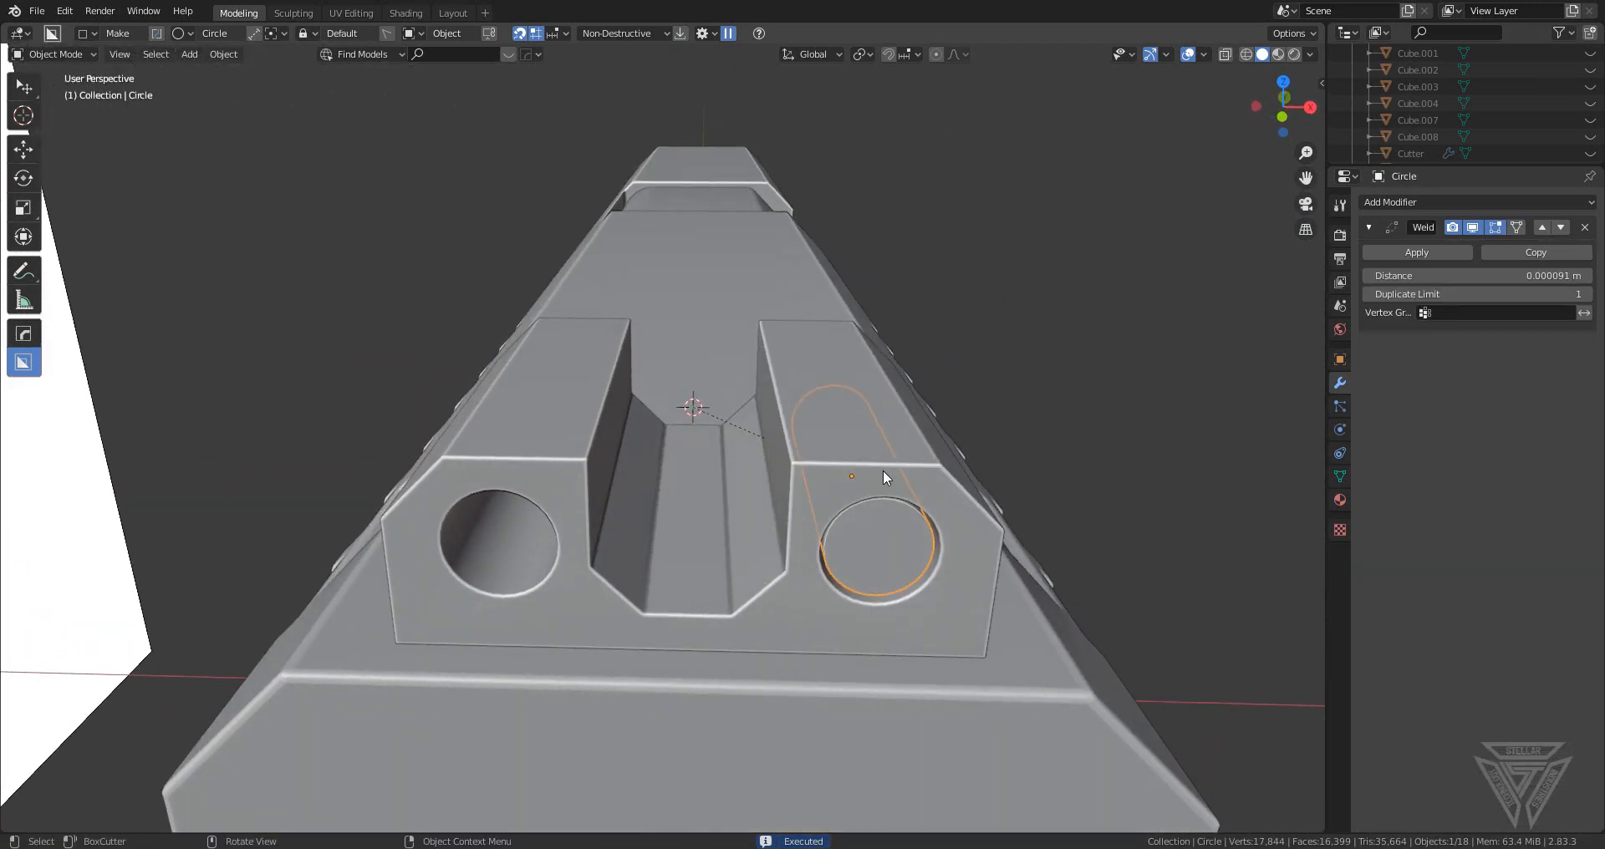
# - Set the circular insert's origin to the 3D cursor and mirror the insert across X into the opposite hole
pyautogui.hotkey('alt', 'x')
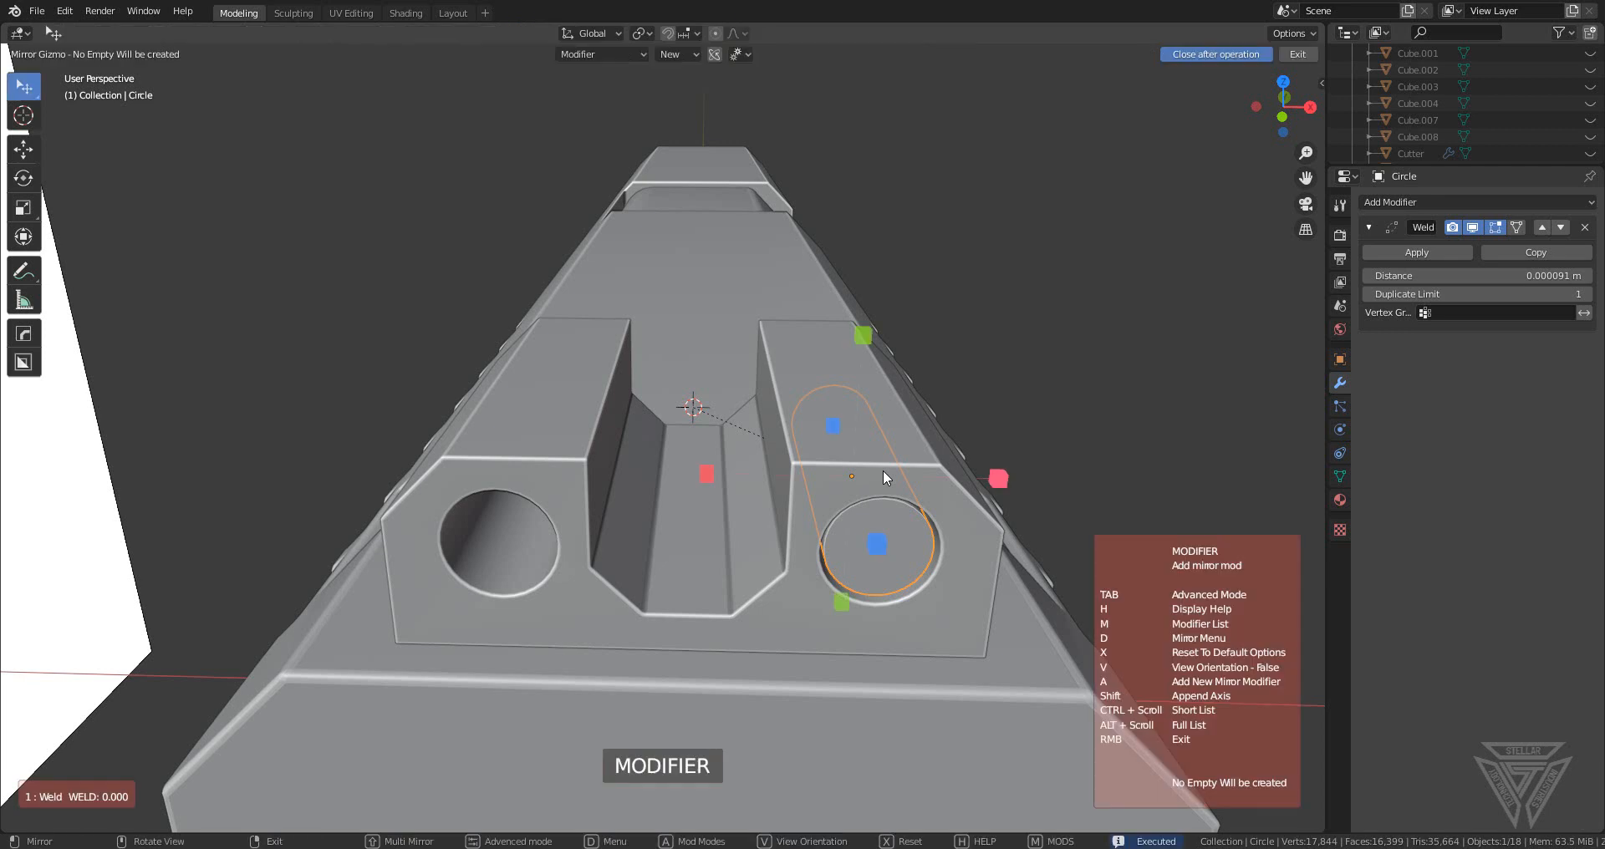
pyautogui.click(985, 480)
pyautogui.hotkey('ctrl', 'alt', 'shift', 'c')
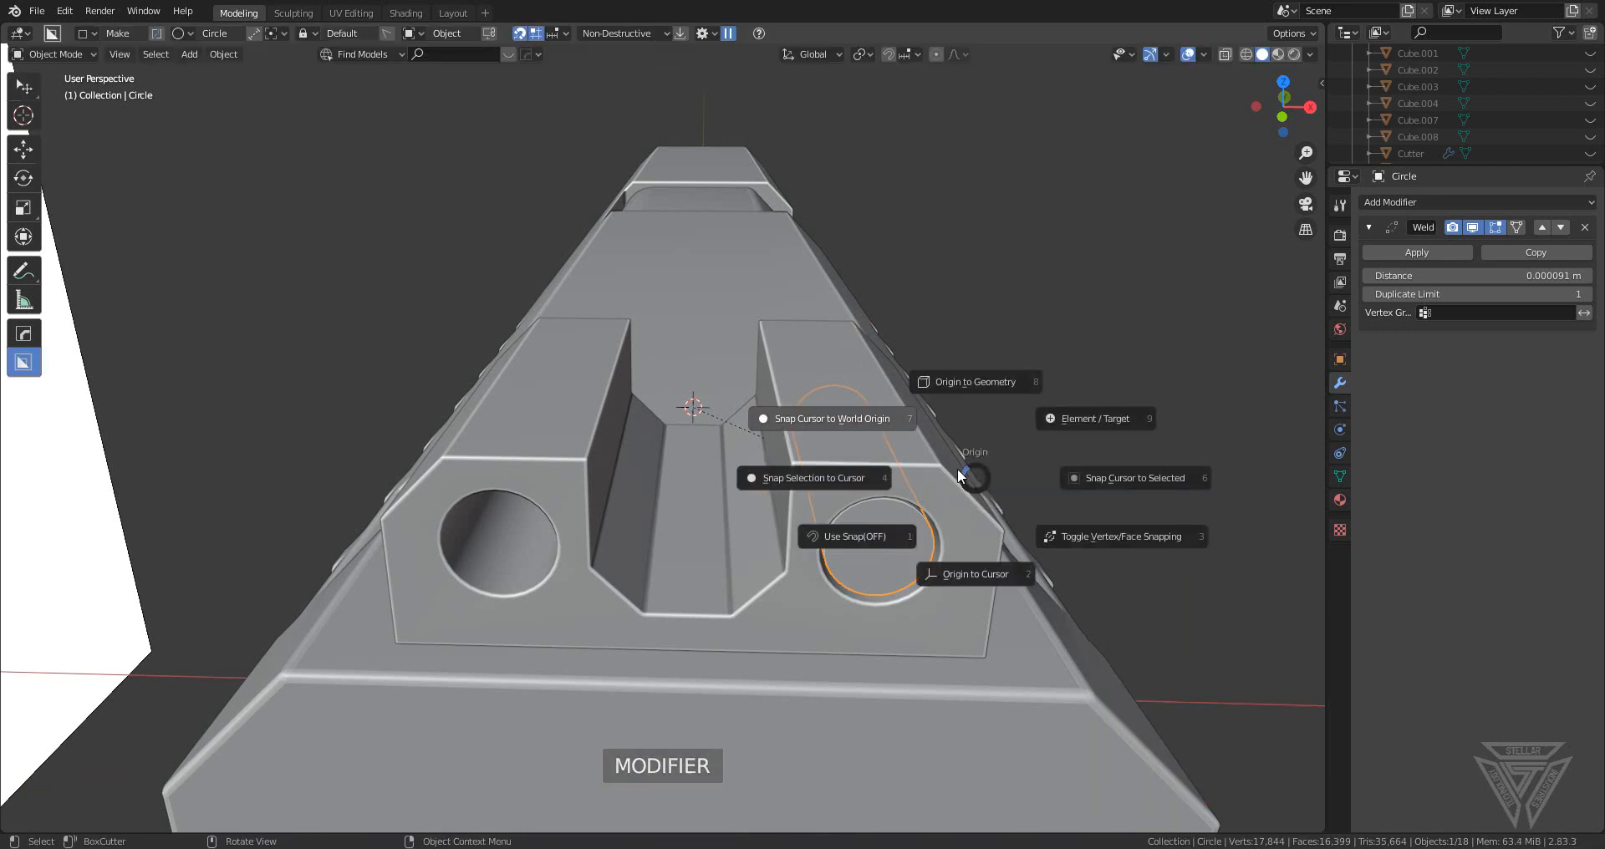
pyautogui.click(967, 575)
pyautogui.scroll(-10, 919, 498)
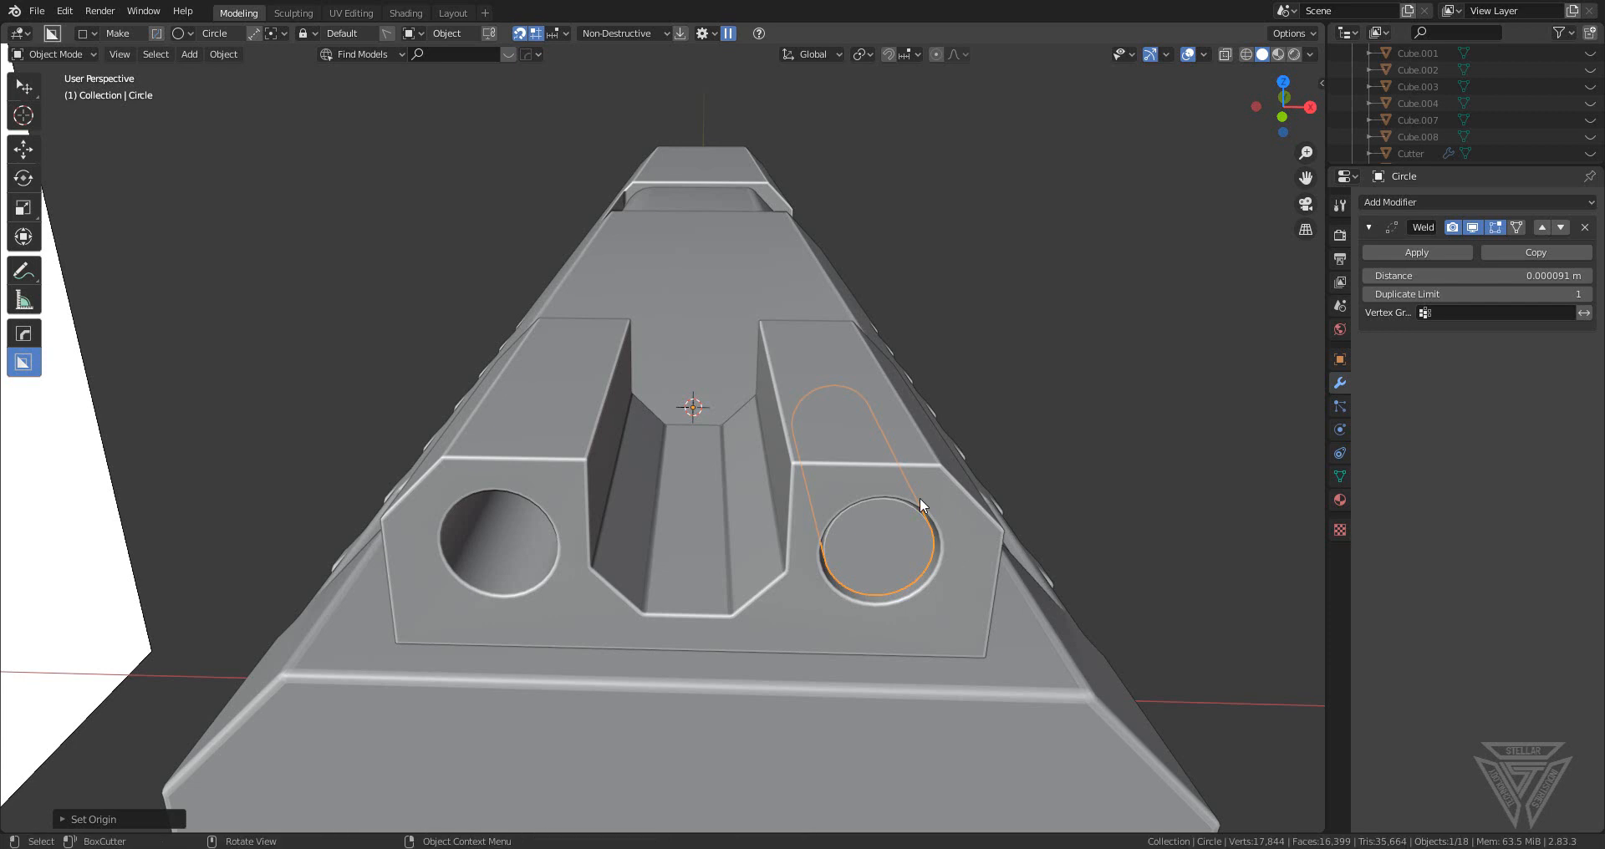
pyautogui.hotkey('alt', 'x')
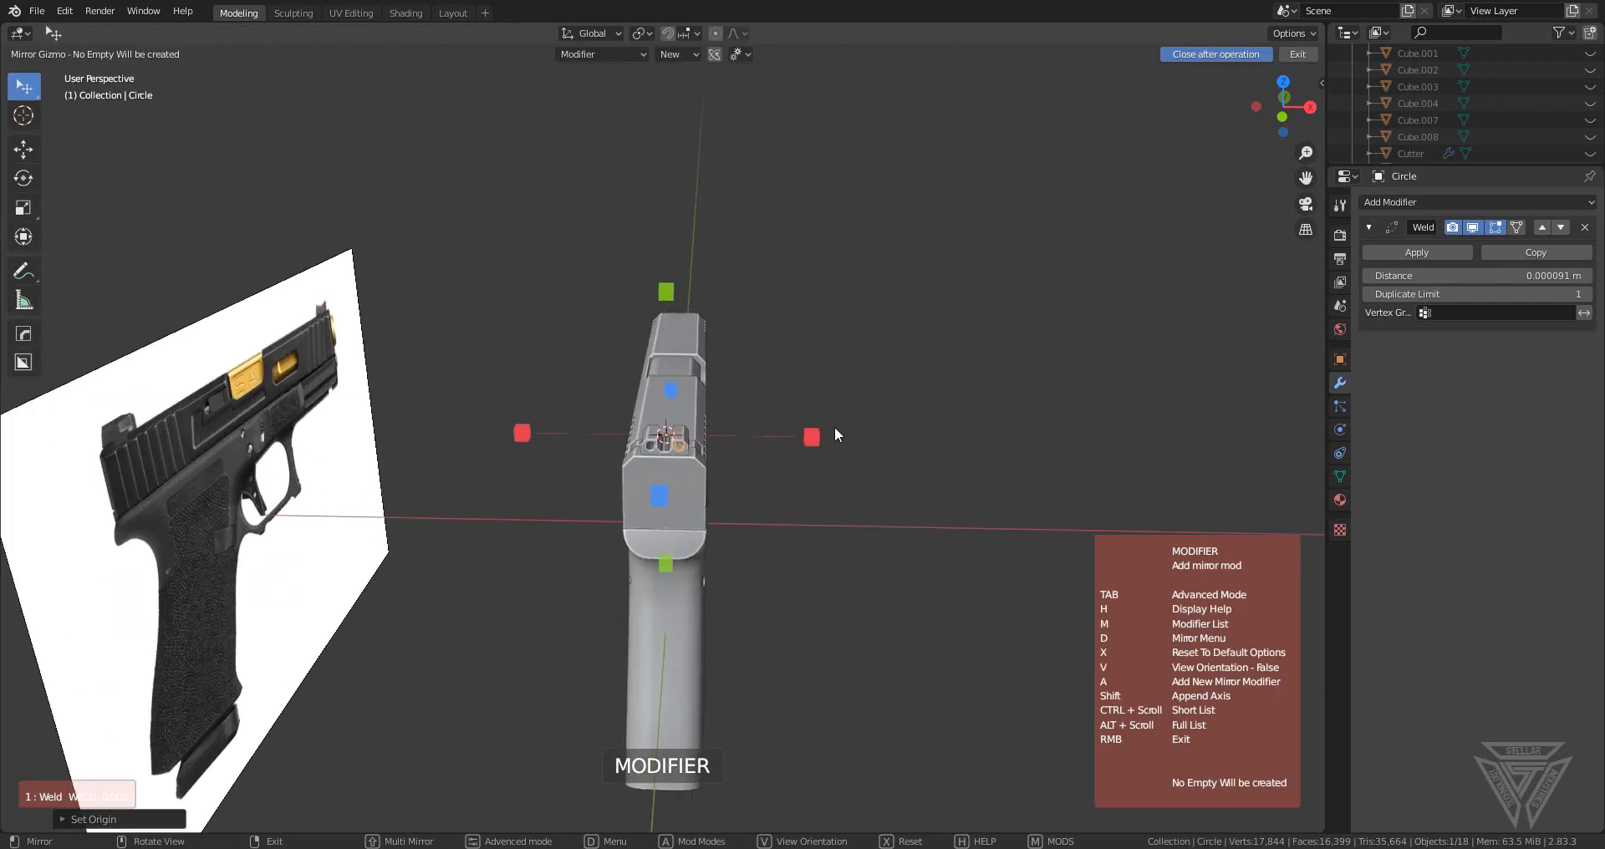
pyautogui.click(810, 437)
pyautogui.scroll(8, 801, 439)
pyautogui.moveTo(1020, 508); pyautogui.dragTo(771, 401, button='middle')
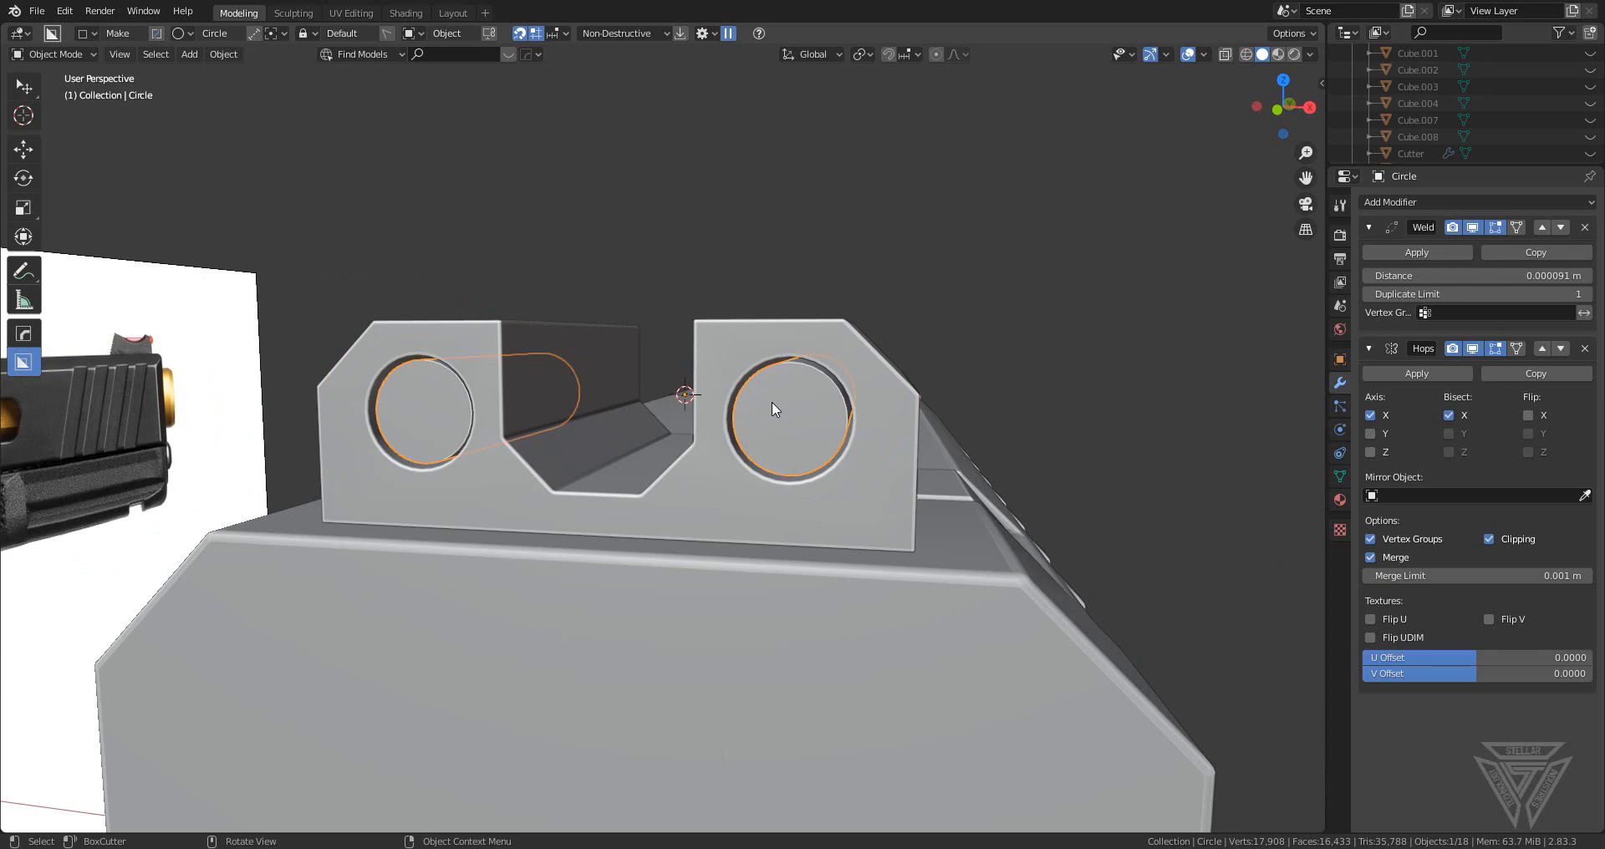
# - Select the rear sight in the right orthographic view, framed against the reference image
pyautogui.click(1155, 396)
pyautogui.moveTo(1155, 396); pyautogui.dragTo(685, 514, button='middle')
pyautogui.click(1283, 114)
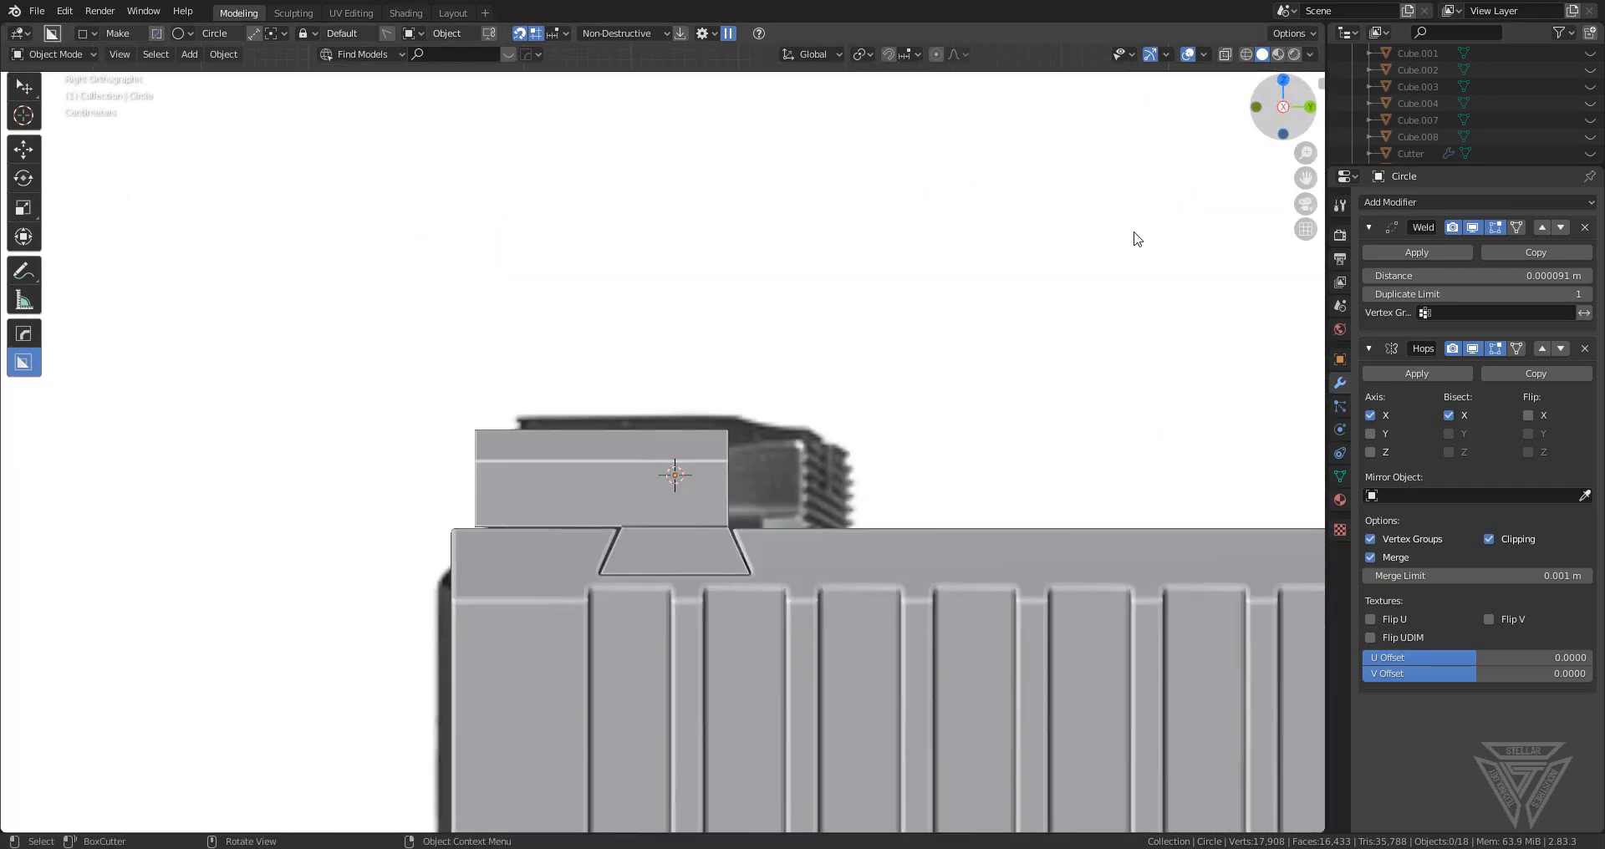
pyautogui.scroll(4, 736, 443)
pyautogui.click(695, 473)
pyautogui.keyDown('shift'); pyautogui.moveTo(739, 462); pyautogui.dragTo(615, 411, button='middle'); pyautogui.keyUp('shift')
pyautogui.moveTo(540, 161)
pyautogui.mouseDown()
pyautogui.moveTo(865, 440)
pyautogui.moveTo(819, 418)
pyautogui.mouseUp()
pyautogui.rightClick(819, 418)
pyautogui.click(476, 428)
pyautogui.click(475, 428)
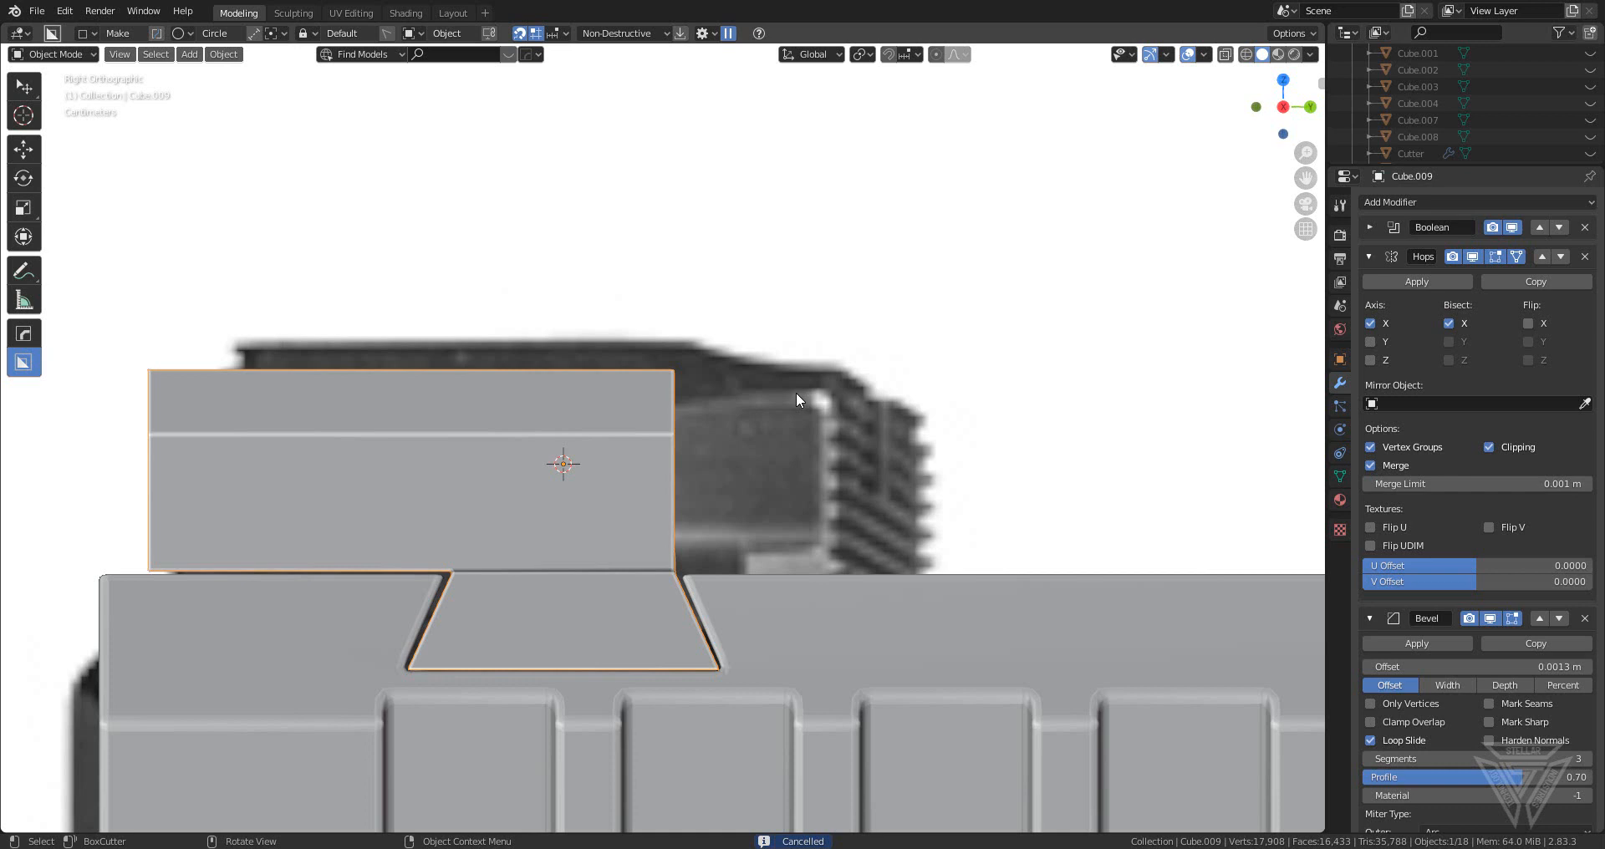
# - Set BoxCutter to Cut with the Box shape, drawn from a corner and aligned to the view
pyautogui.press('d')
pyautogui.click(623, 300)
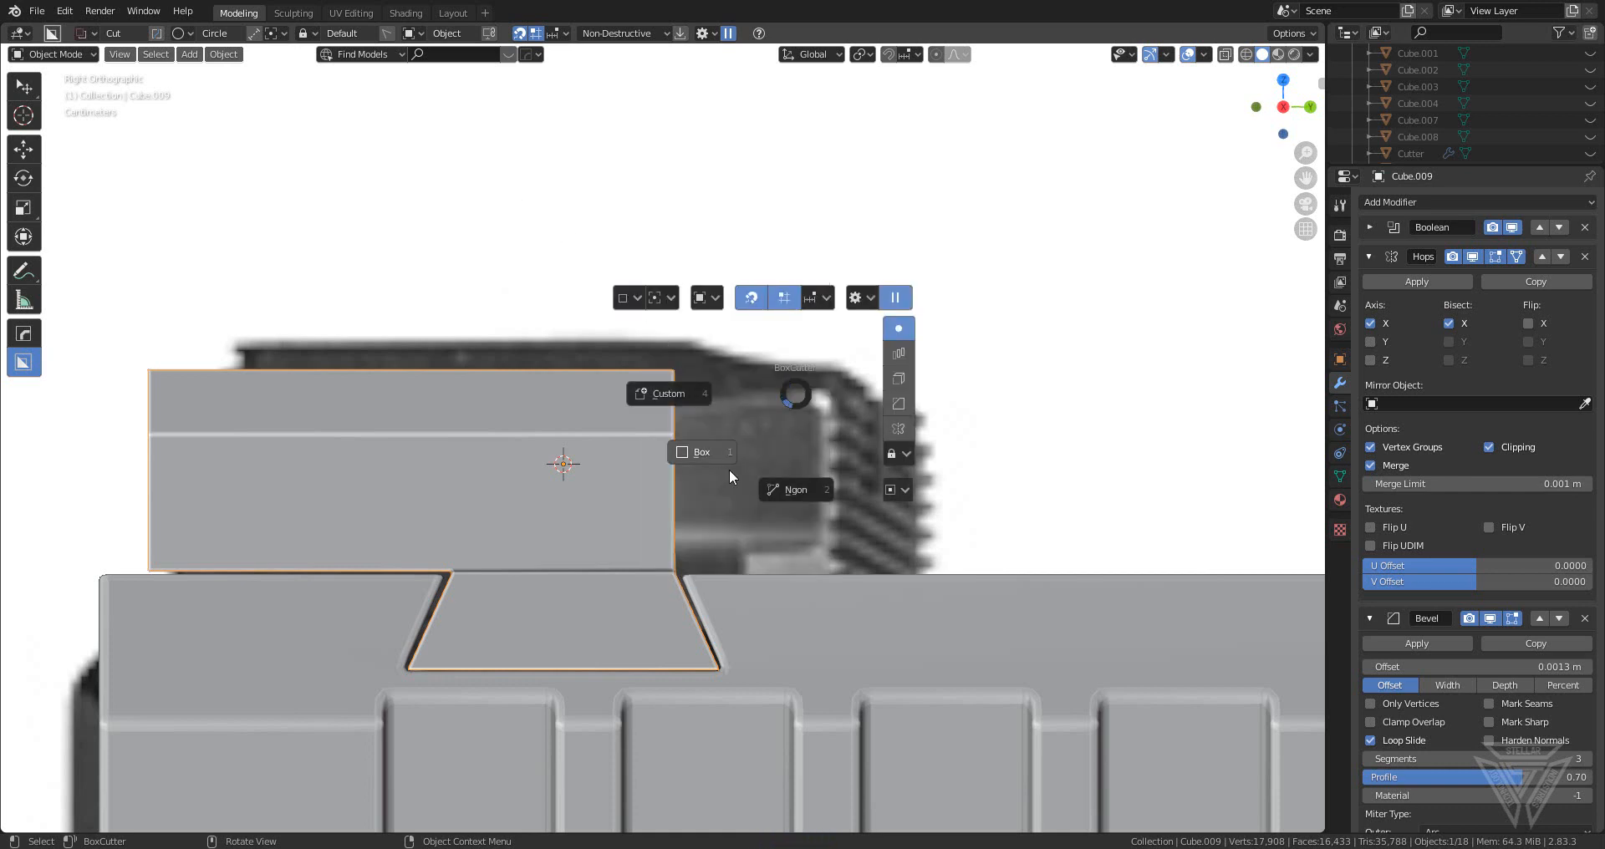
pyautogui.click(635, 301)
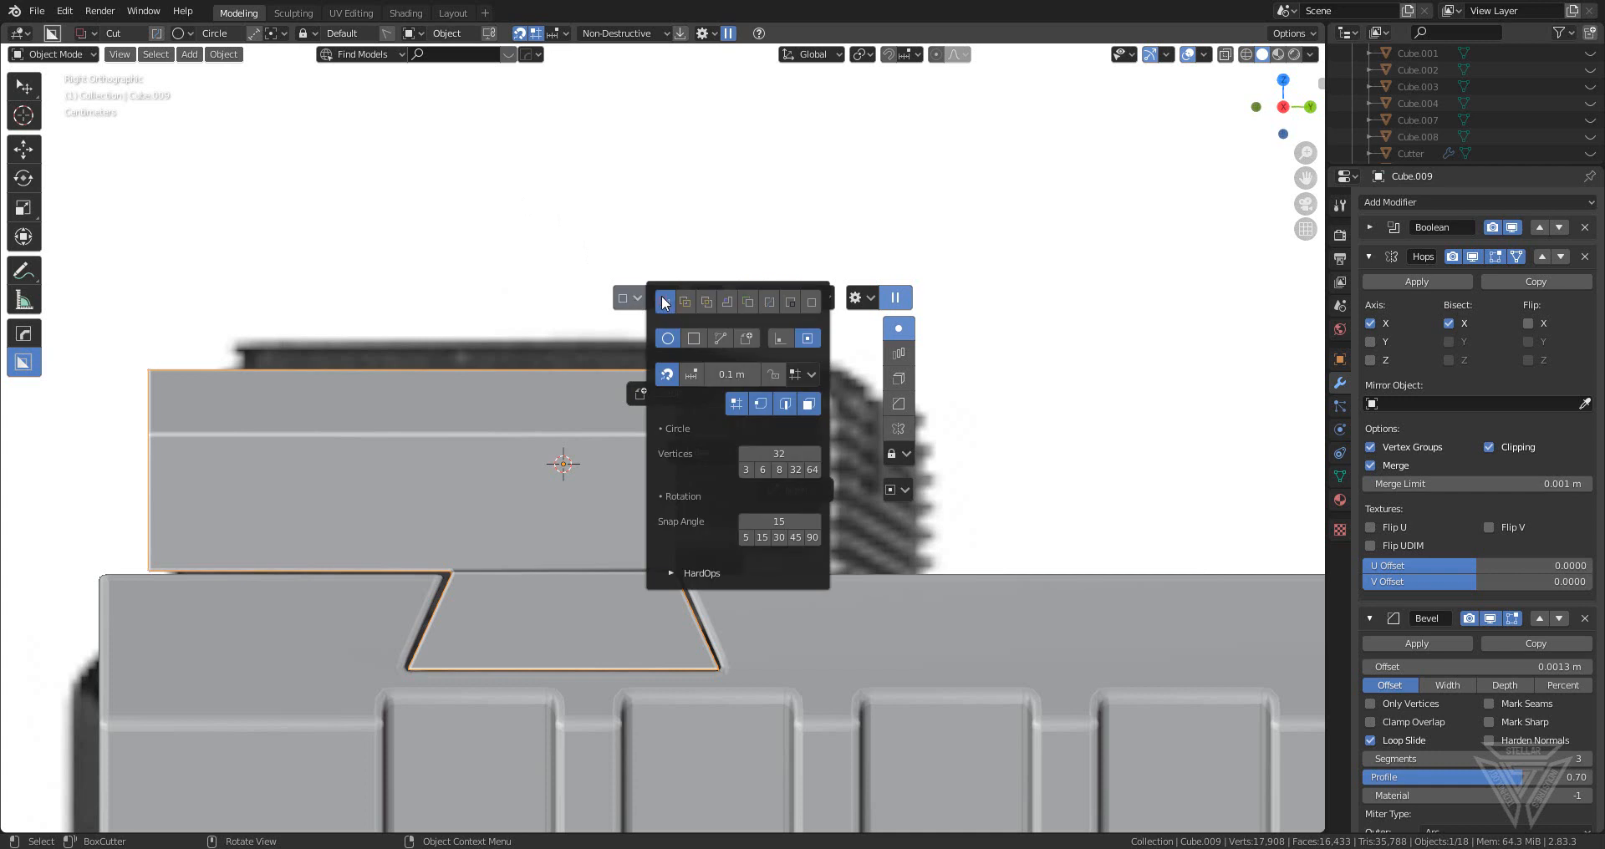
pyautogui.click(698, 336)
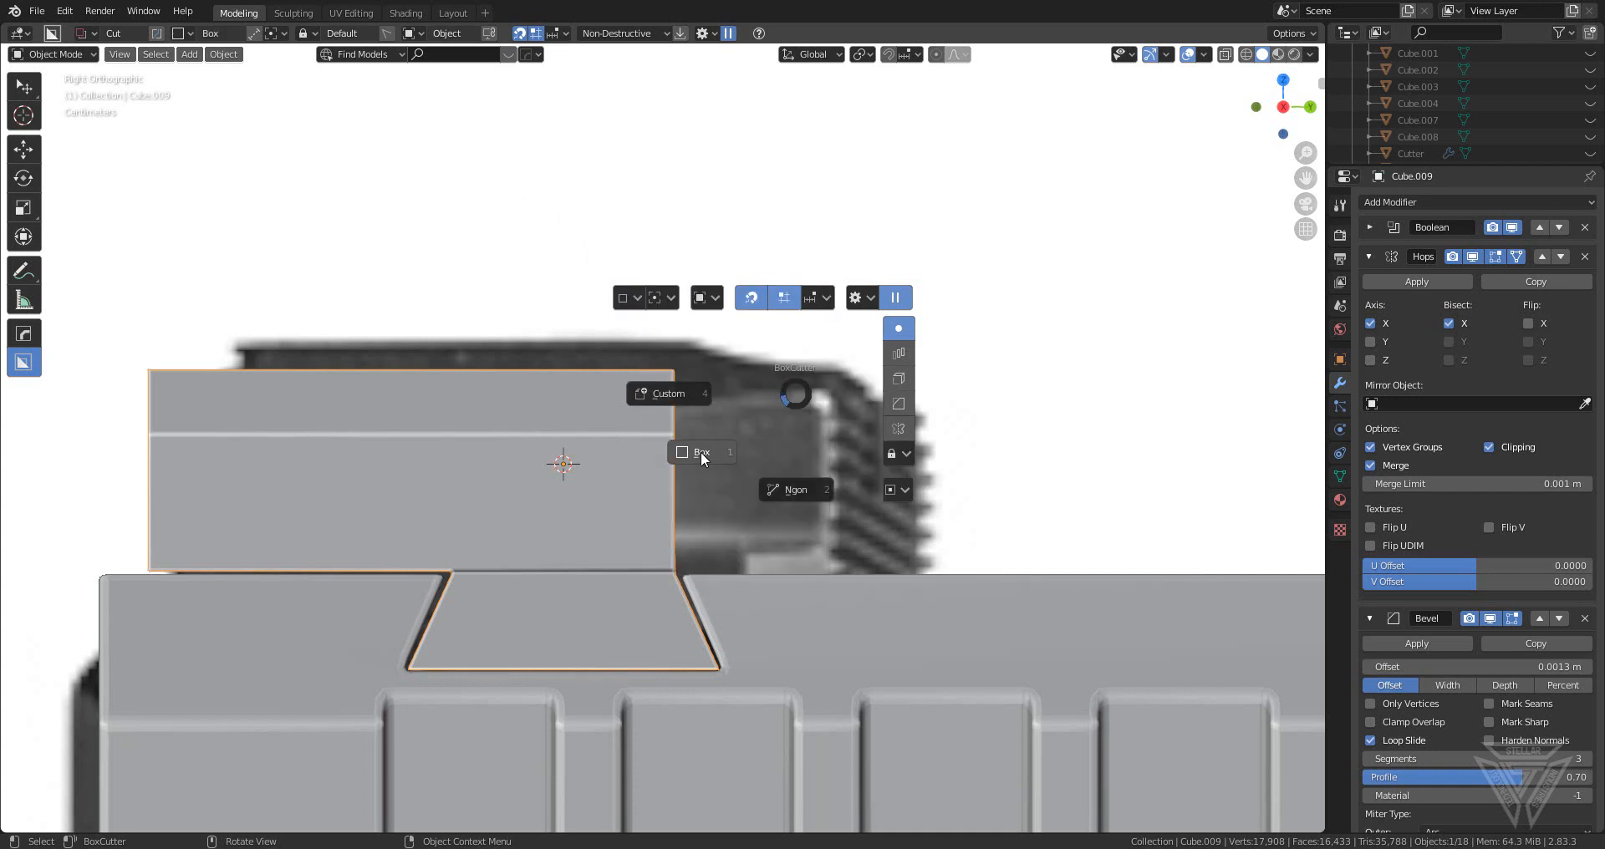
pyautogui.click(701, 451)
pyautogui.press('d')
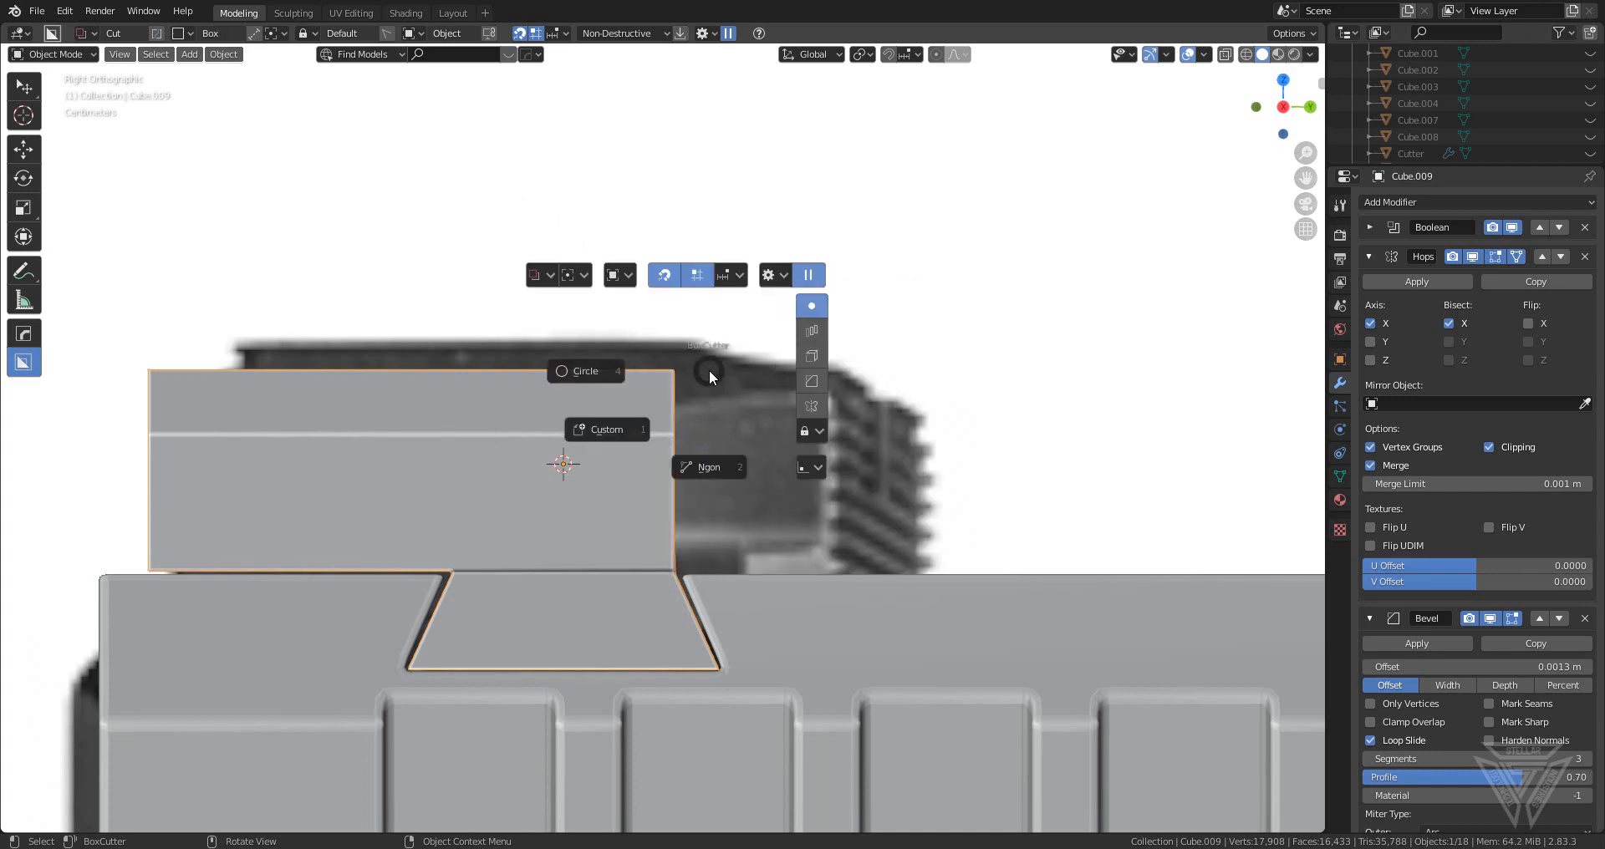
pyautogui.click(615, 278)
pyautogui.click(706, 278)
# - Undo a misplaced box beyond the sight and cut a box out of the sight's upper front corner
pyautogui.moveTo(695, 213); pyautogui.dragTo(994, 470)
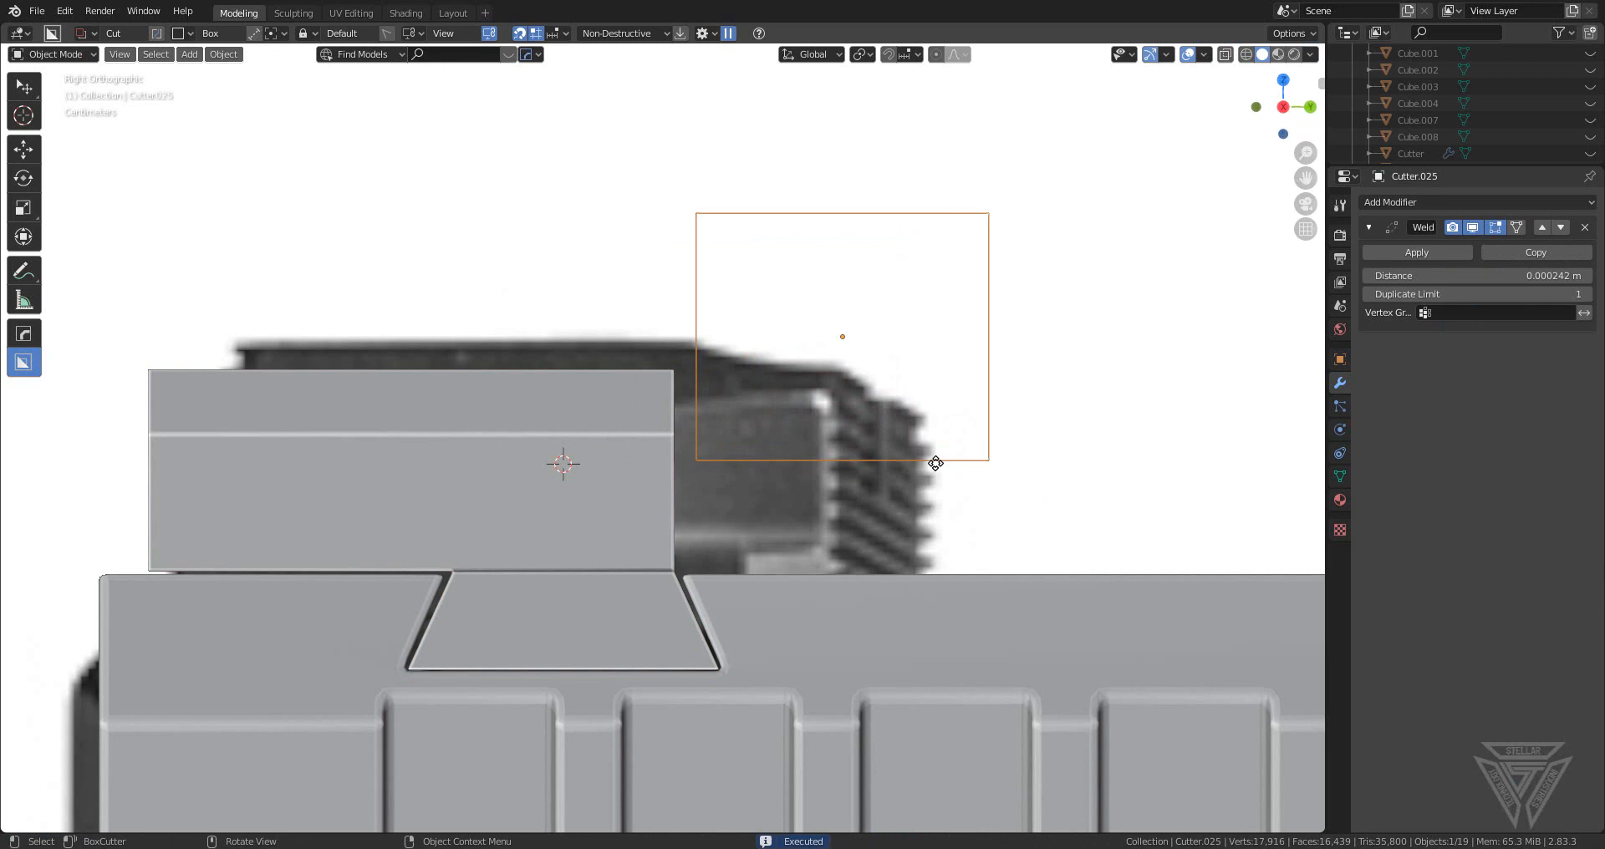
pyautogui.hotkey('ctrl', 'z')
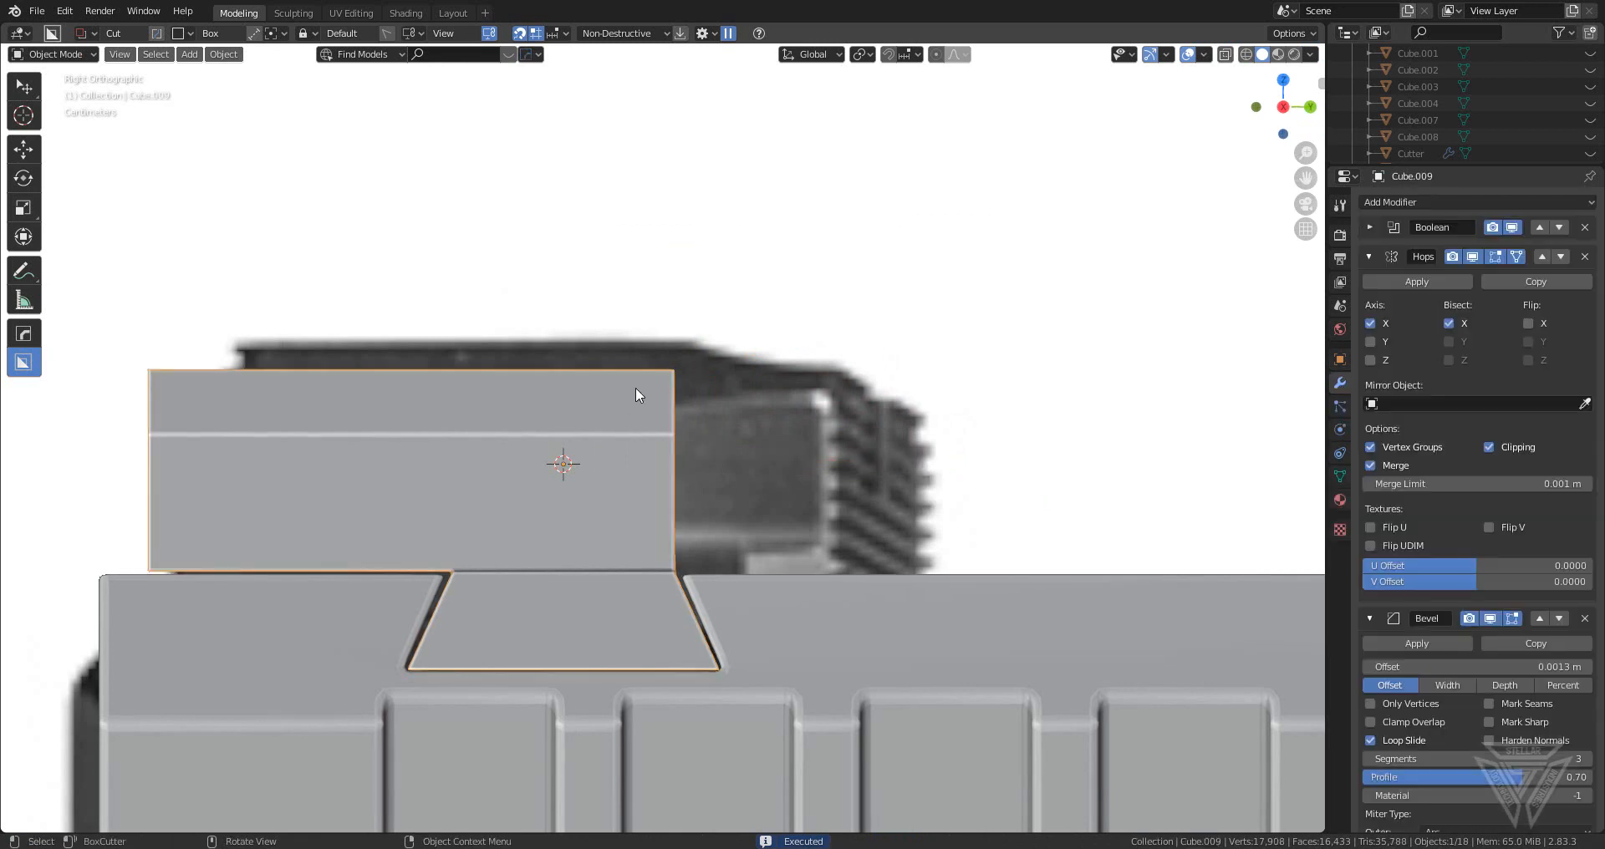
pyautogui.moveTo(628, 254); pyautogui.dragTo(890, 520)
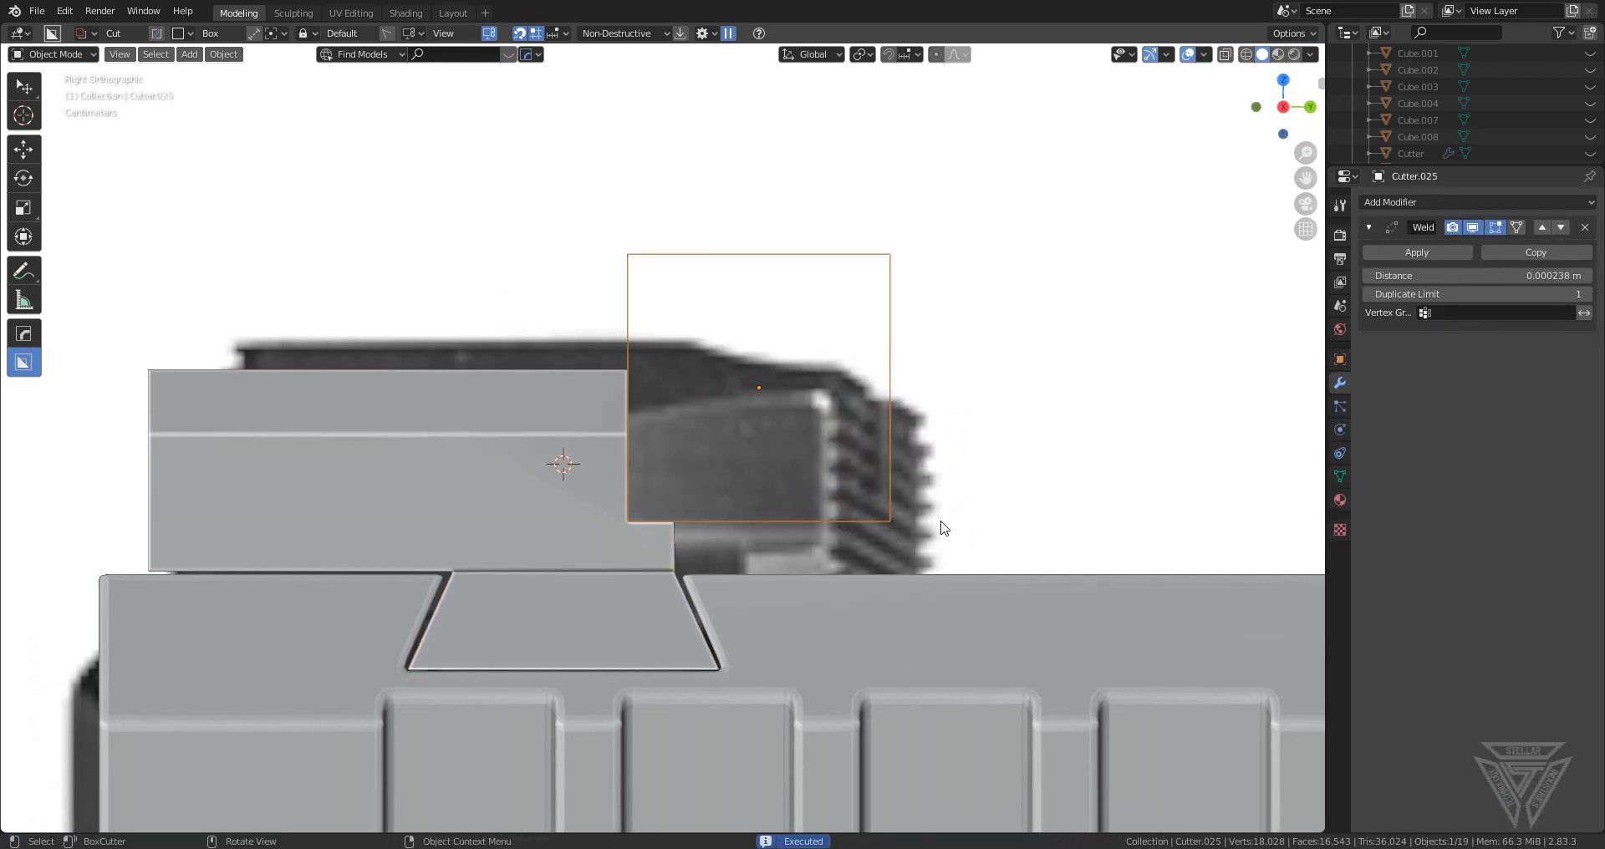
# - Rotate the box cutter diagonally and move it so it slants off the rear sight's upper front corner
pyautogui.press('r')
pyautogui.click(1051, 342)
pyautogui.press('g')
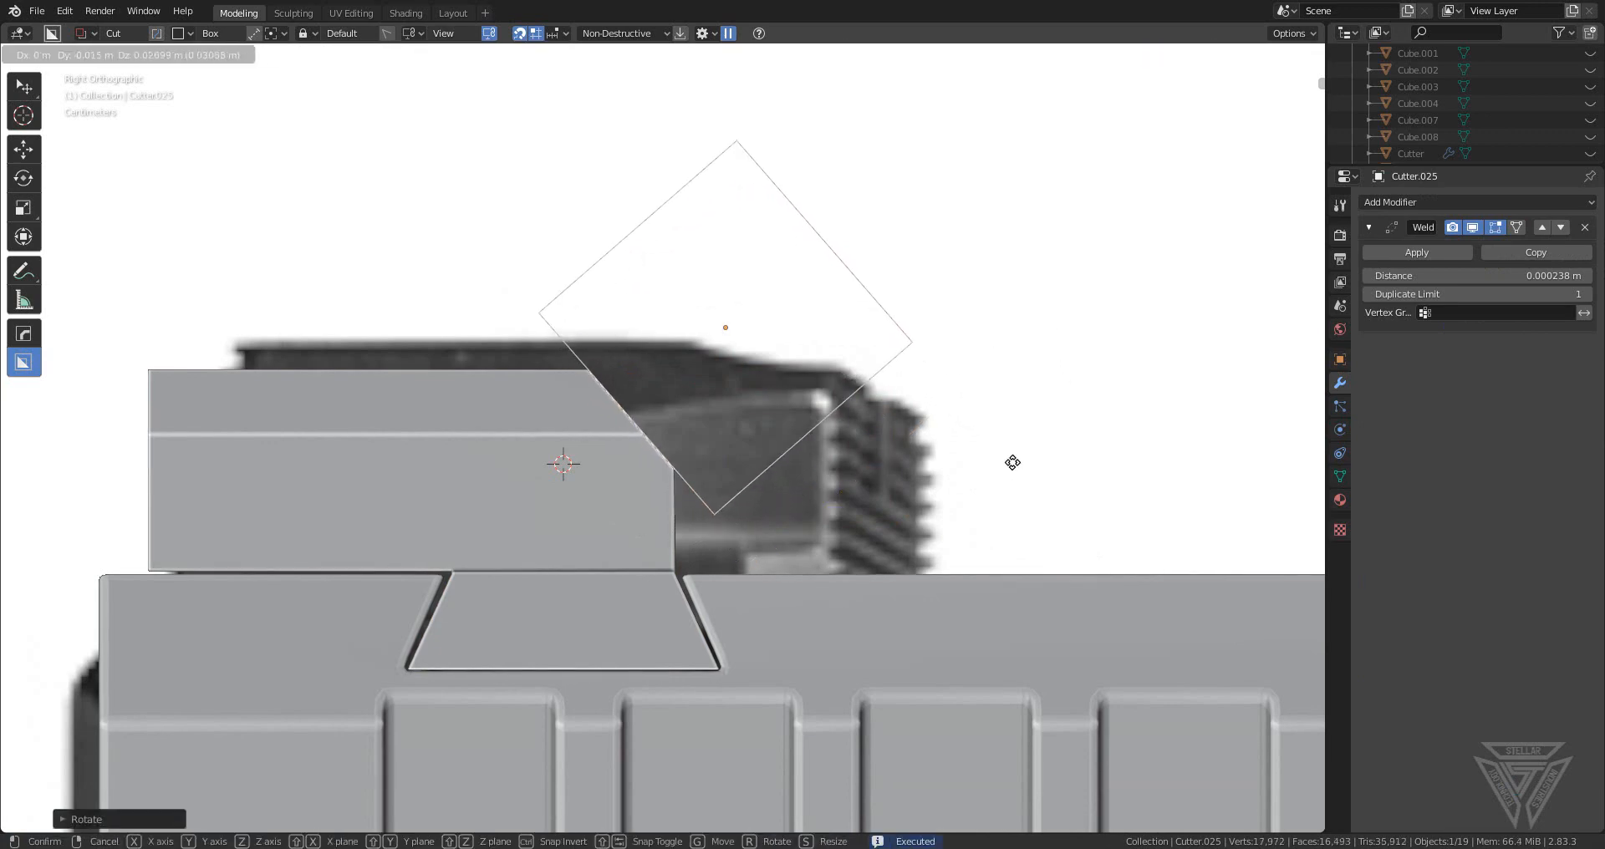
pyautogui.click(1003, 466)
pyautogui.moveTo(991, 529); pyautogui.dragTo(743, 523, button='middle')
pyautogui.scroll(5, 744, 524)
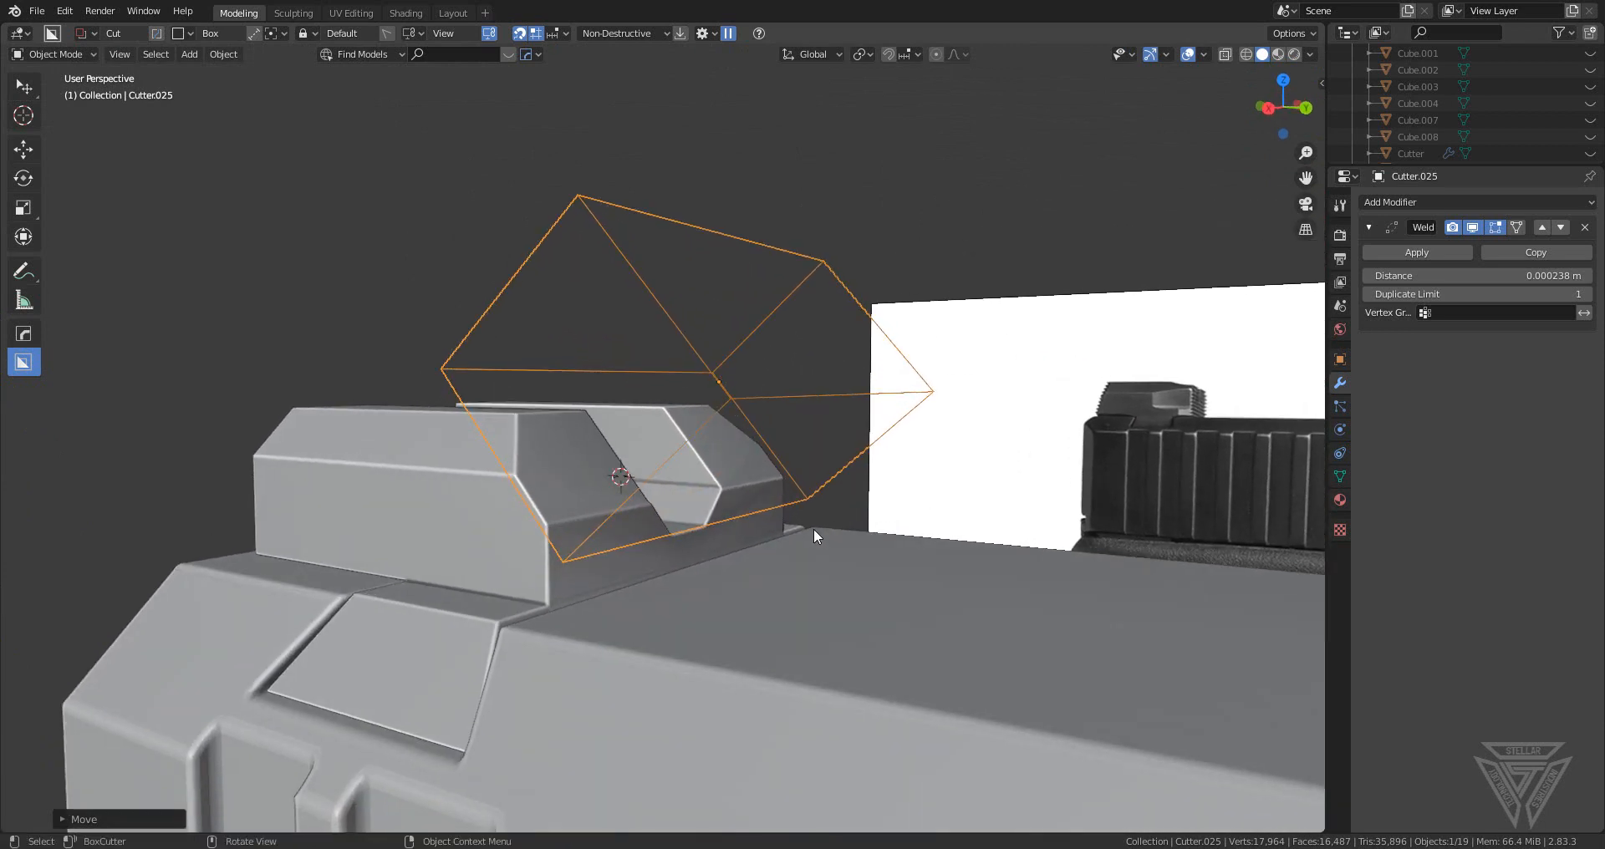
# - Raise the box cutter about 0.00125 m along global Z and hide it
pyautogui.press('g')
pyautogui.press('z')
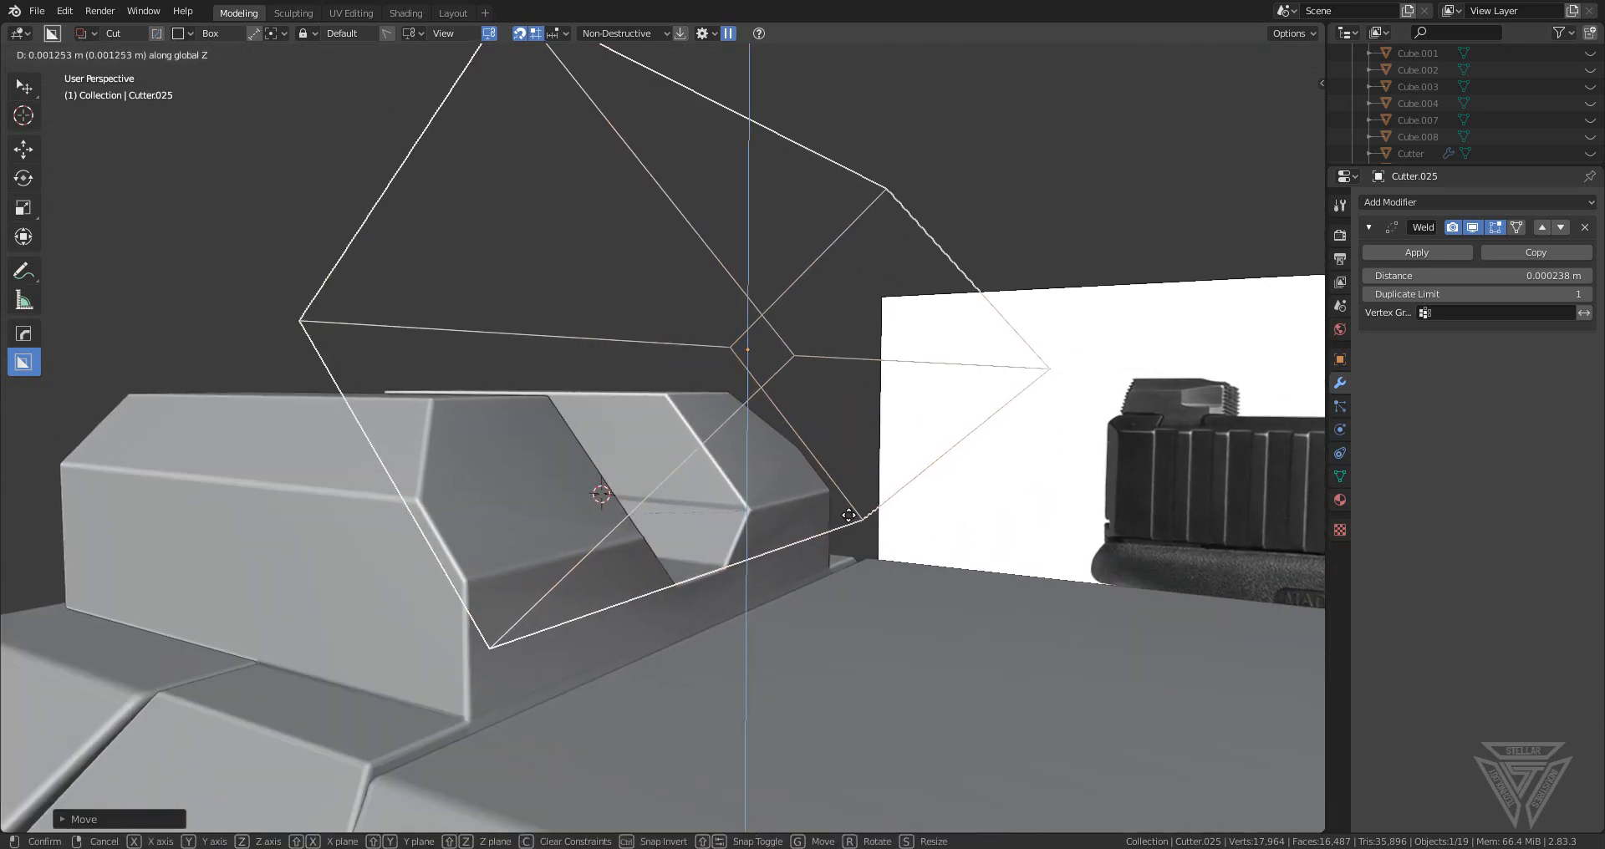
pyautogui.click(845, 510)
pyautogui.click(810, 556)
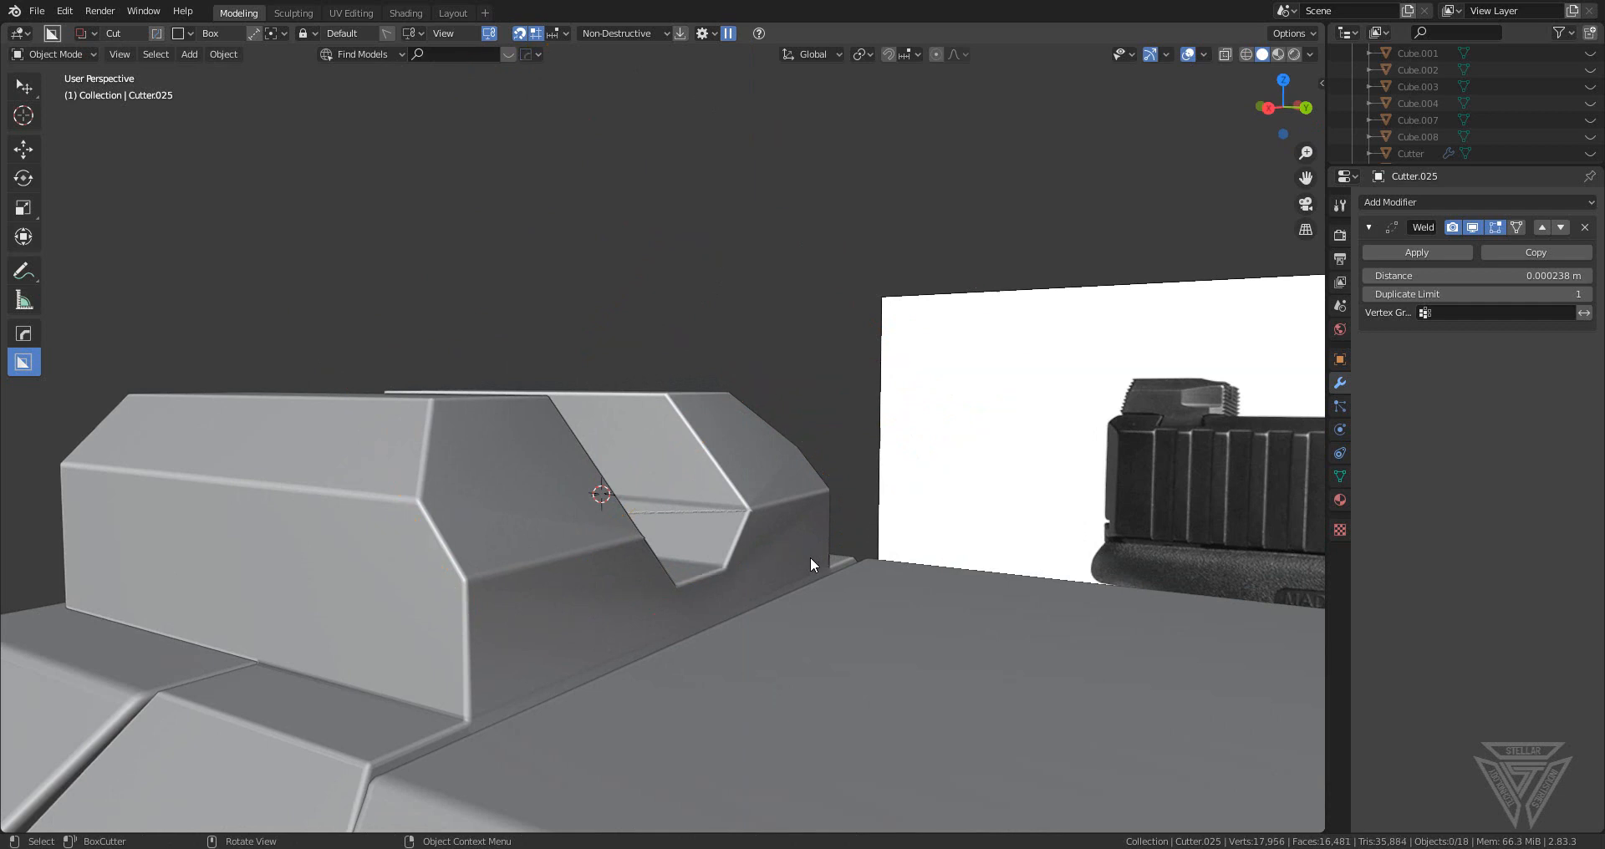
# - Apply the slanted front cut to the rear sight with Sharpen and open its mesh in edit mode
pyautogui.click(475, 464)
pyautogui.press('q')
pyautogui.click(475, 465)
pyautogui.scroll(2, 584, 522)
pyautogui.moveTo(583, 522); pyautogui.dragTo(725, 525, button='middle')
pyautogui.press('Tab')
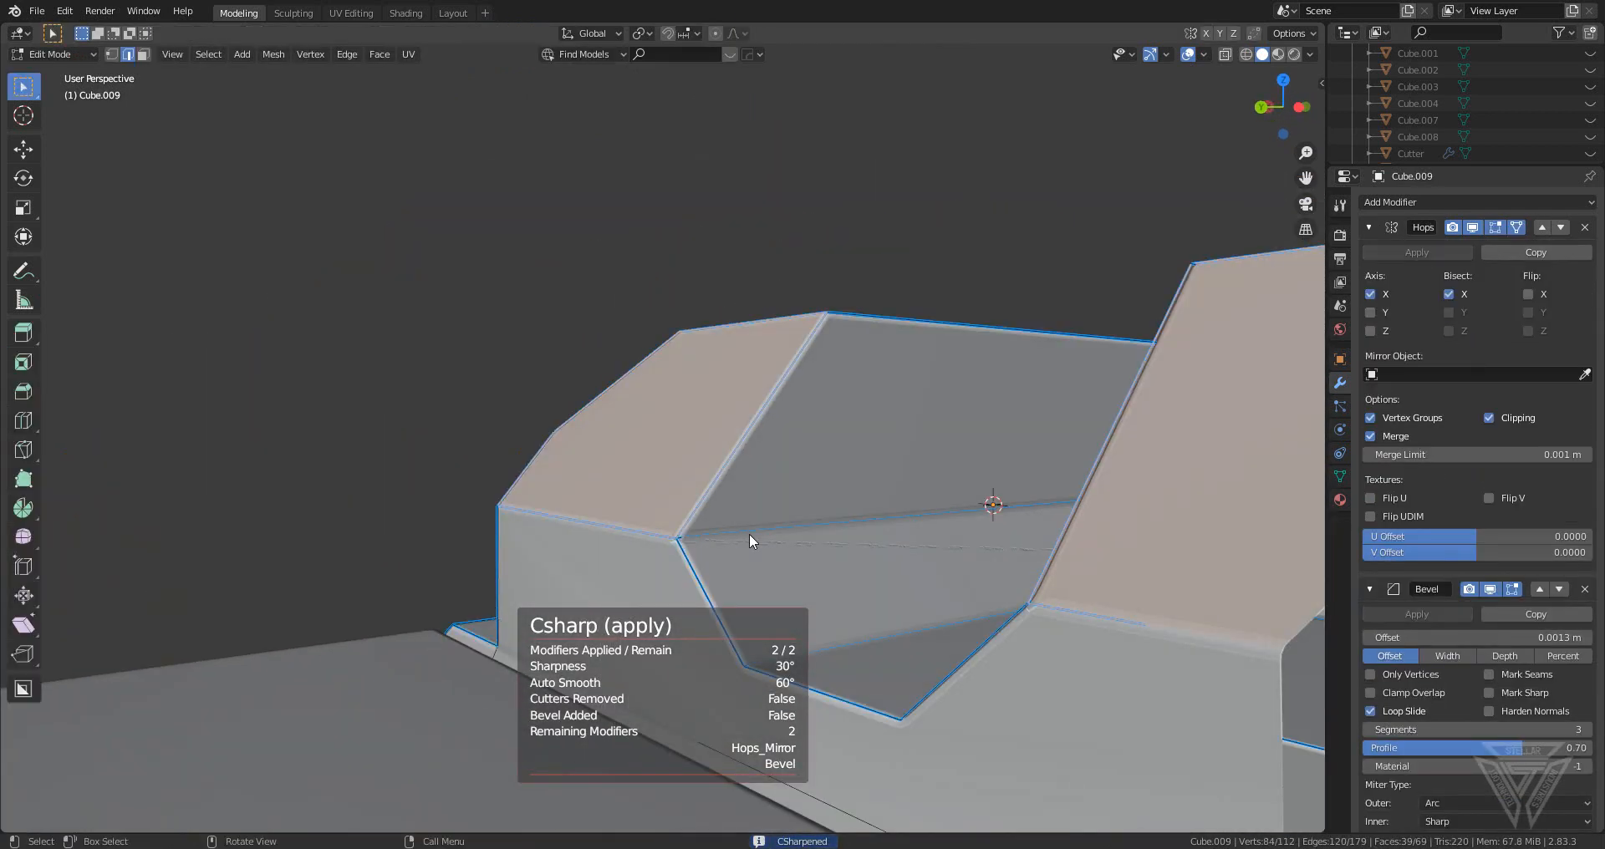
# - Merge the stray vertex at the outer corner of the rear sight's slanted front cut and leave edit mode
pyautogui.click(683, 562)
pyautogui.scroll(2, 714, 585)
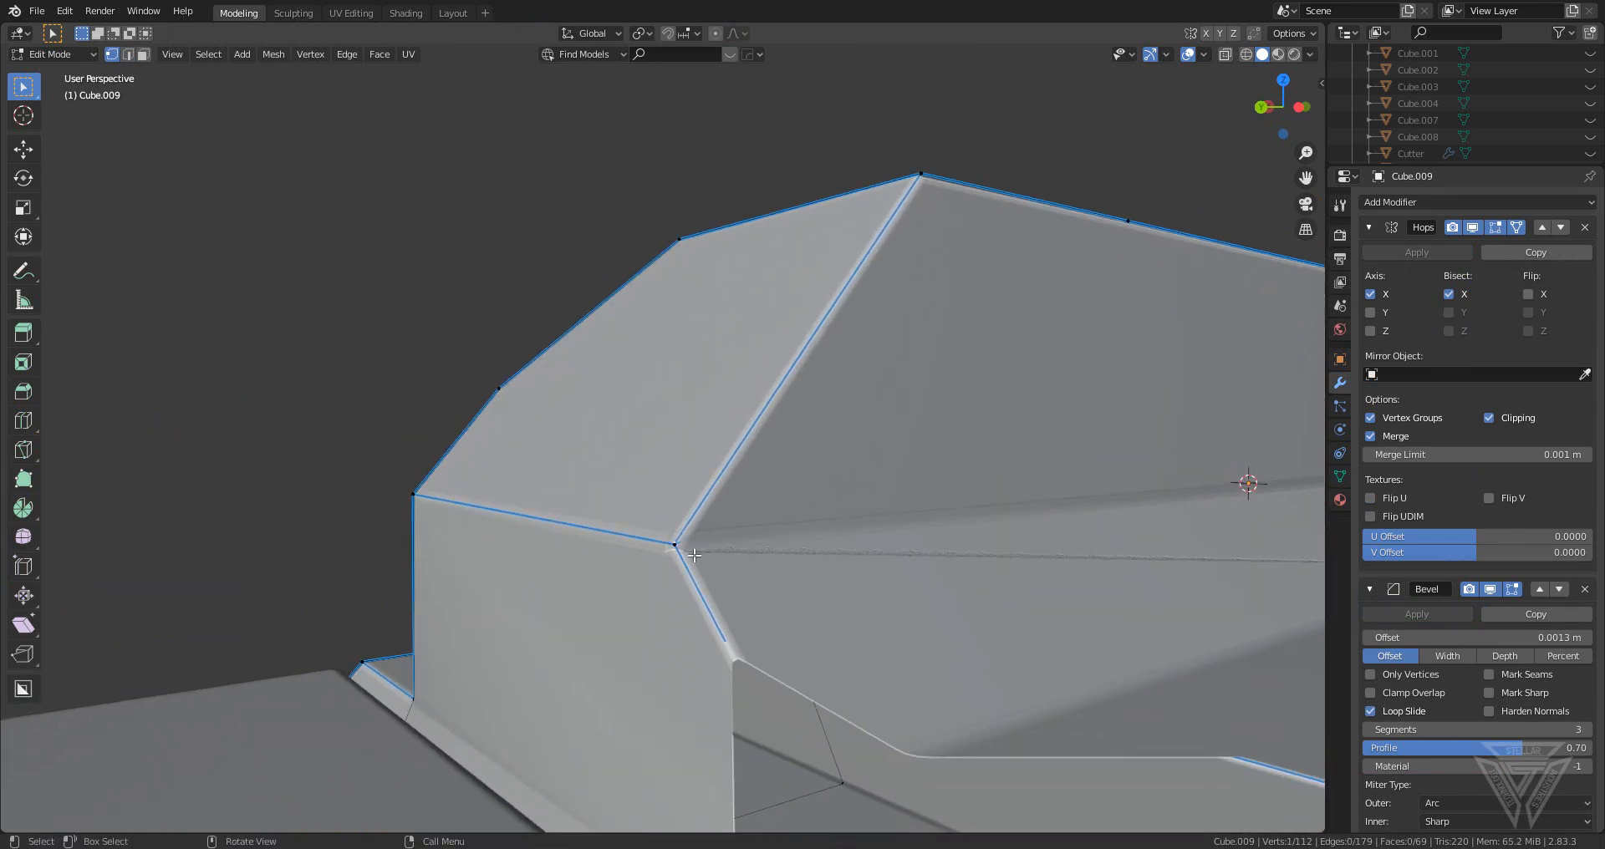
pyautogui.press('m')
pyautogui.click(780, 616)
pyautogui.scroll(-4, 780, 616)
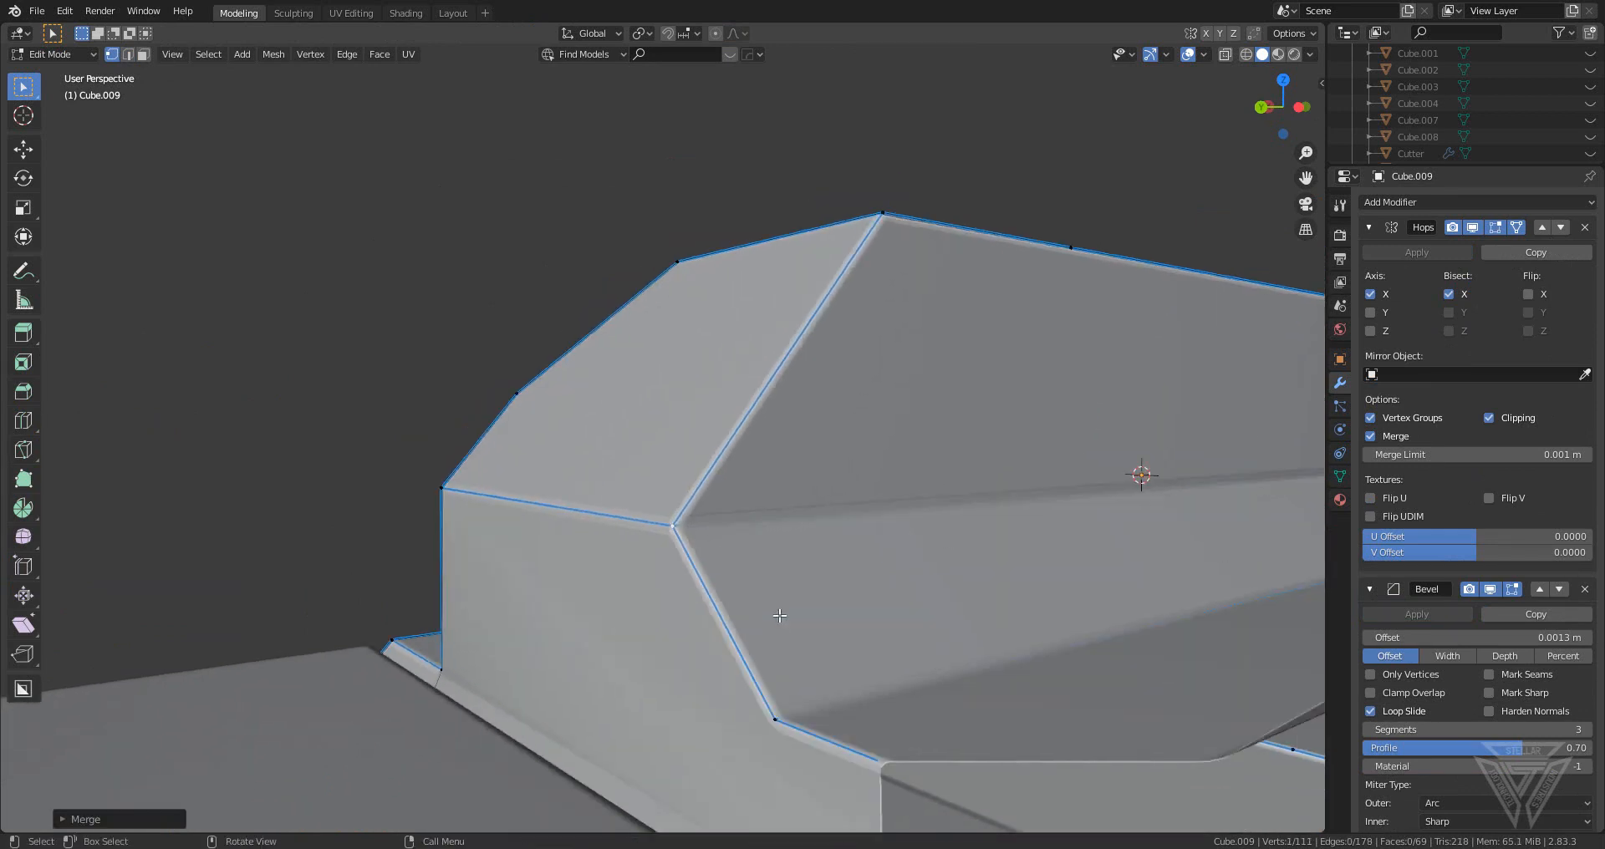
pyautogui.moveTo(779, 616); pyautogui.dragTo(903, 641, button='middle')
pyautogui.press('Tab')
pyautogui.scroll(-4, 903, 641)
# - Set the BoxCutter alignment to Object for cutting the rear sight
pyautogui.moveTo(720, 572); pyautogui.dragTo(816, 561, button='middle')
pyautogui.moveTo(526, 539); pyautogui.dragTo(730, 590, button='middle')
pyautogui.scroll(4, 732, 592)
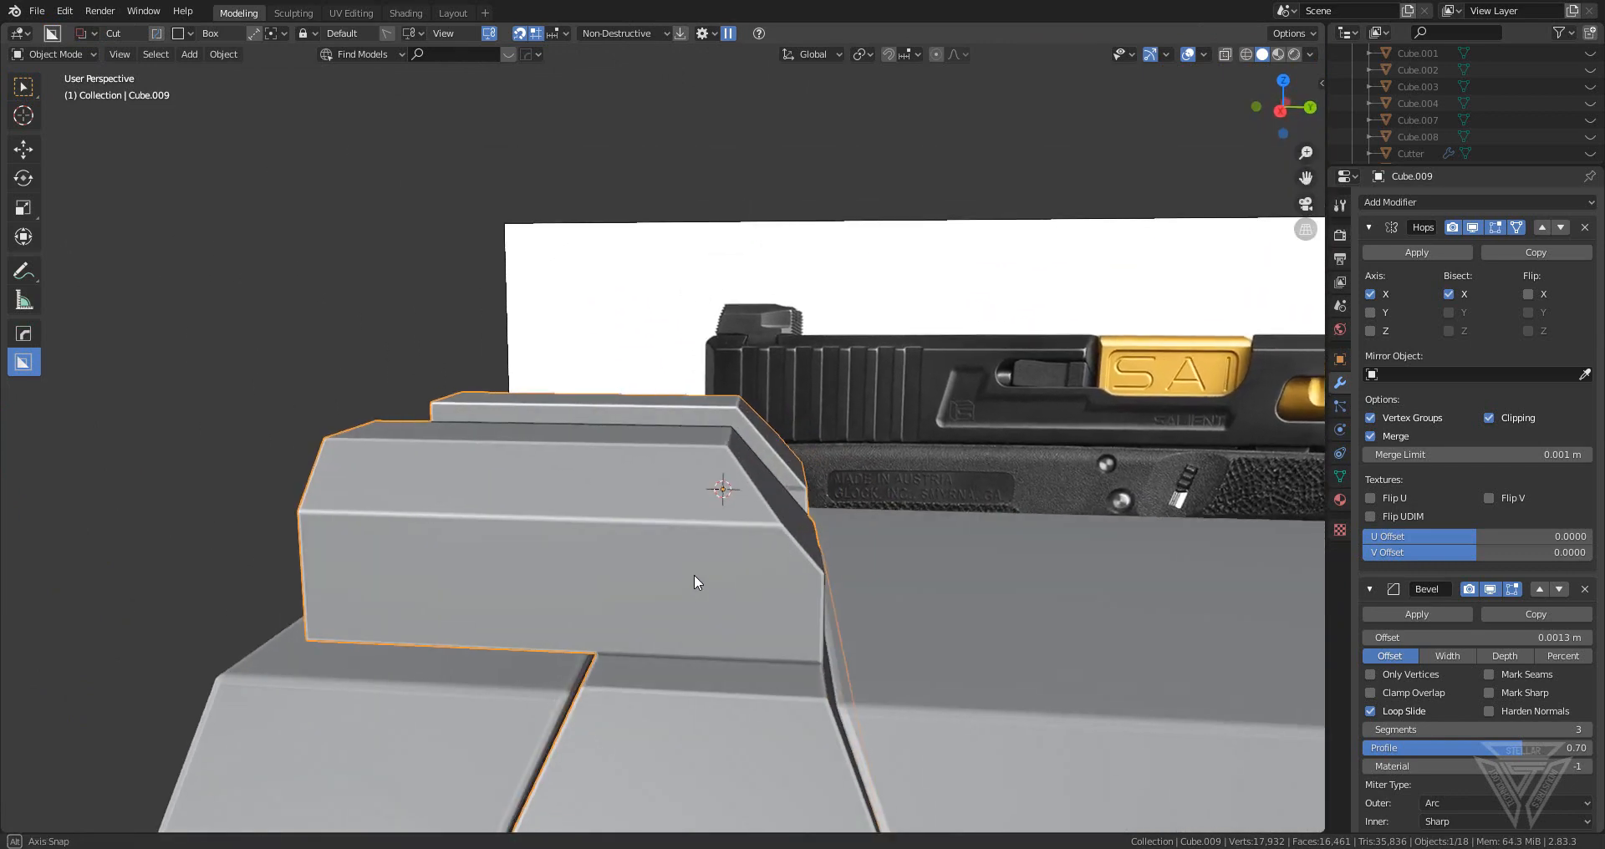
pyautogui.press('d')
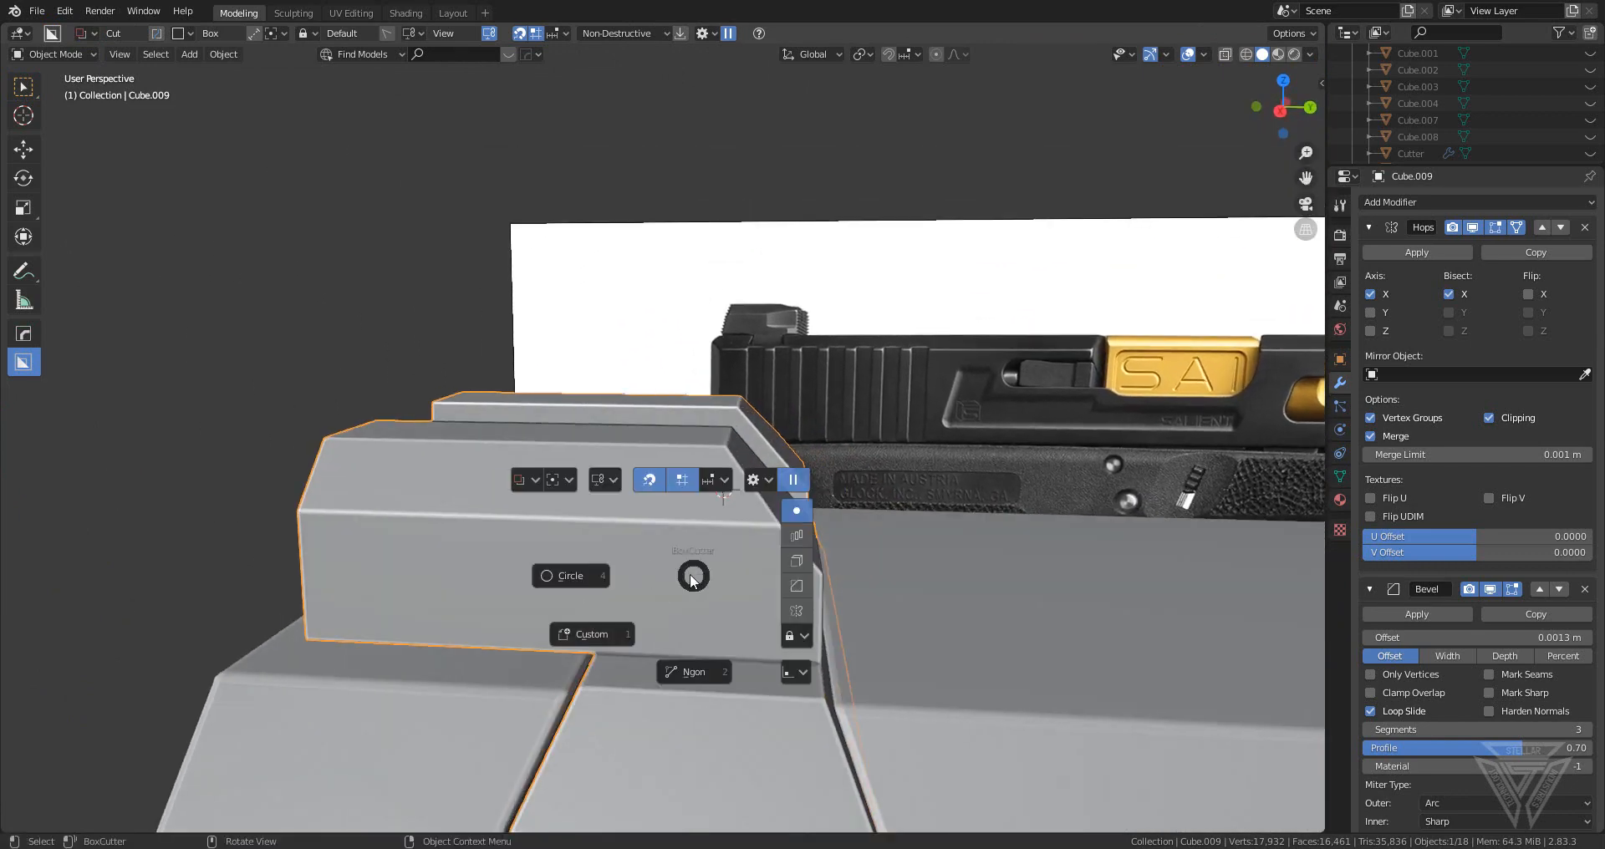
pyautogui.click(536, 473)
pyautogui.click(598, 480)
pyautogui.click(650, 483)
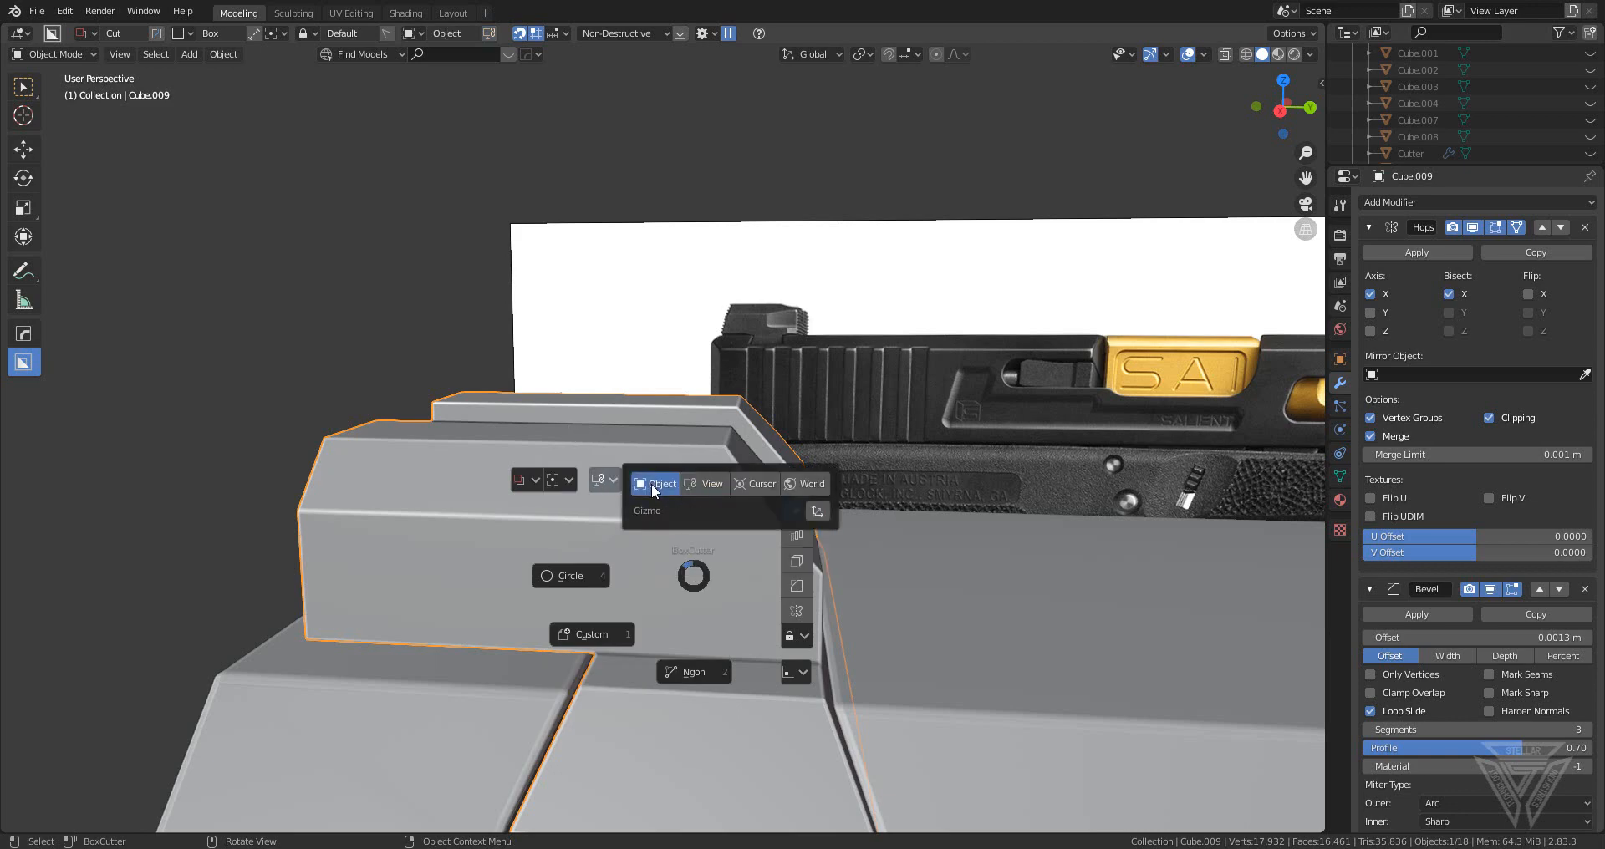
pyautogui.rightClick(661, 591)
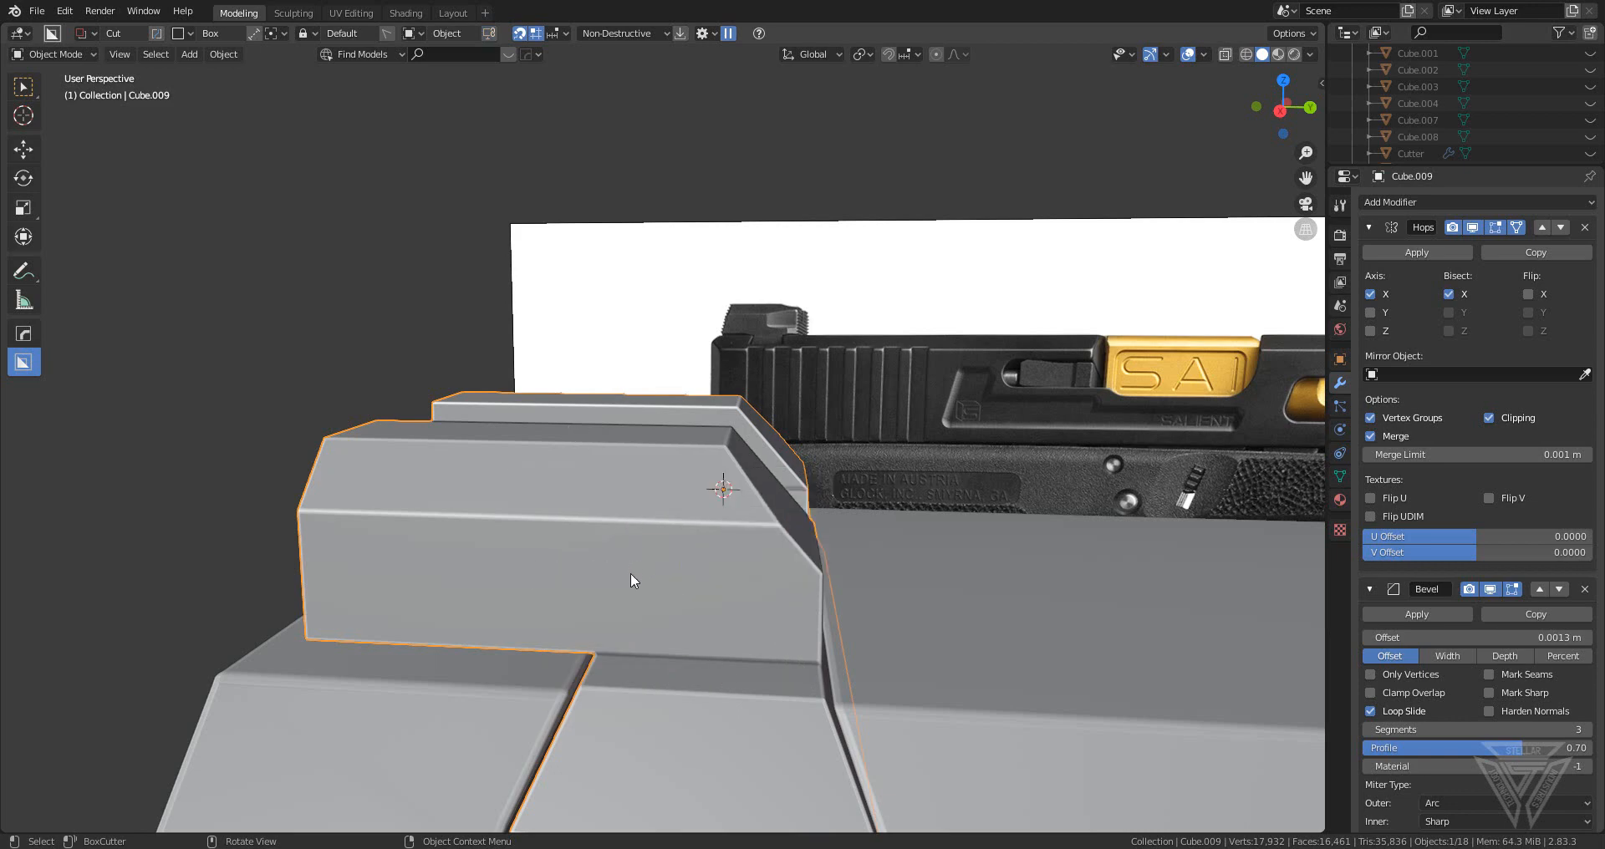
# - Cut a shallow box recess into the front of the rear sight's side and lower its cutter about 0.008 m along global Z
pyautogui.moveTo(631, 575)
pyautogui.mouseDown()
pyautogui.moveTo(691, 519)
pyautogui.moveTo(827, 468)
pyautogui.mouseUp()
pyautogui.moveTo(827, 468); pyautogui.dragTo(668, 535, button='middle')
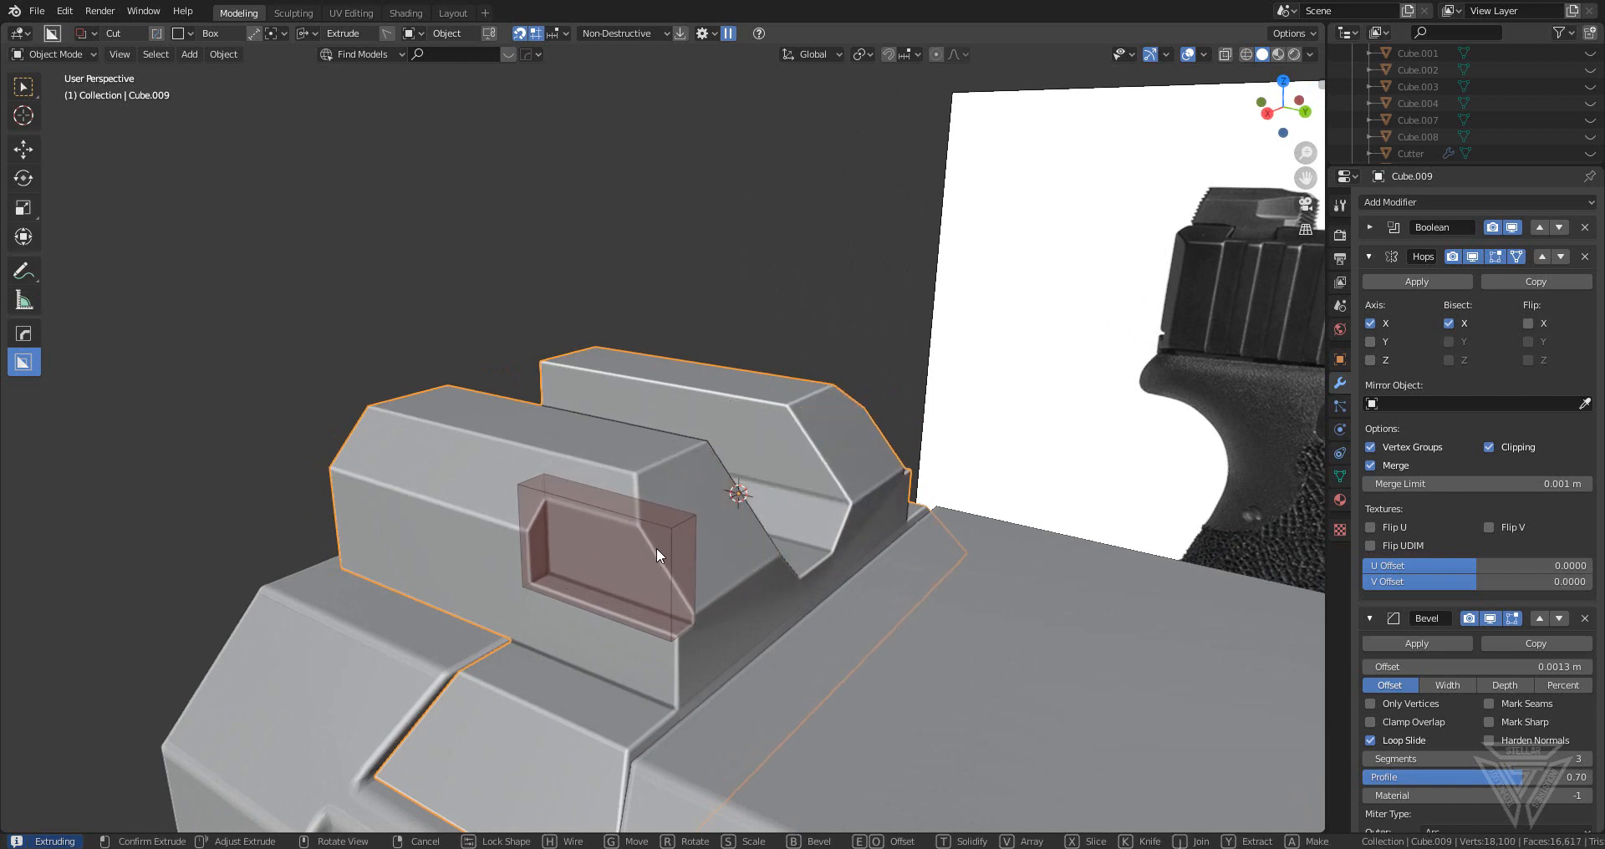
pyautogui.click(655, 548)
pyautogui.press('g')
pyautogui.press('z')
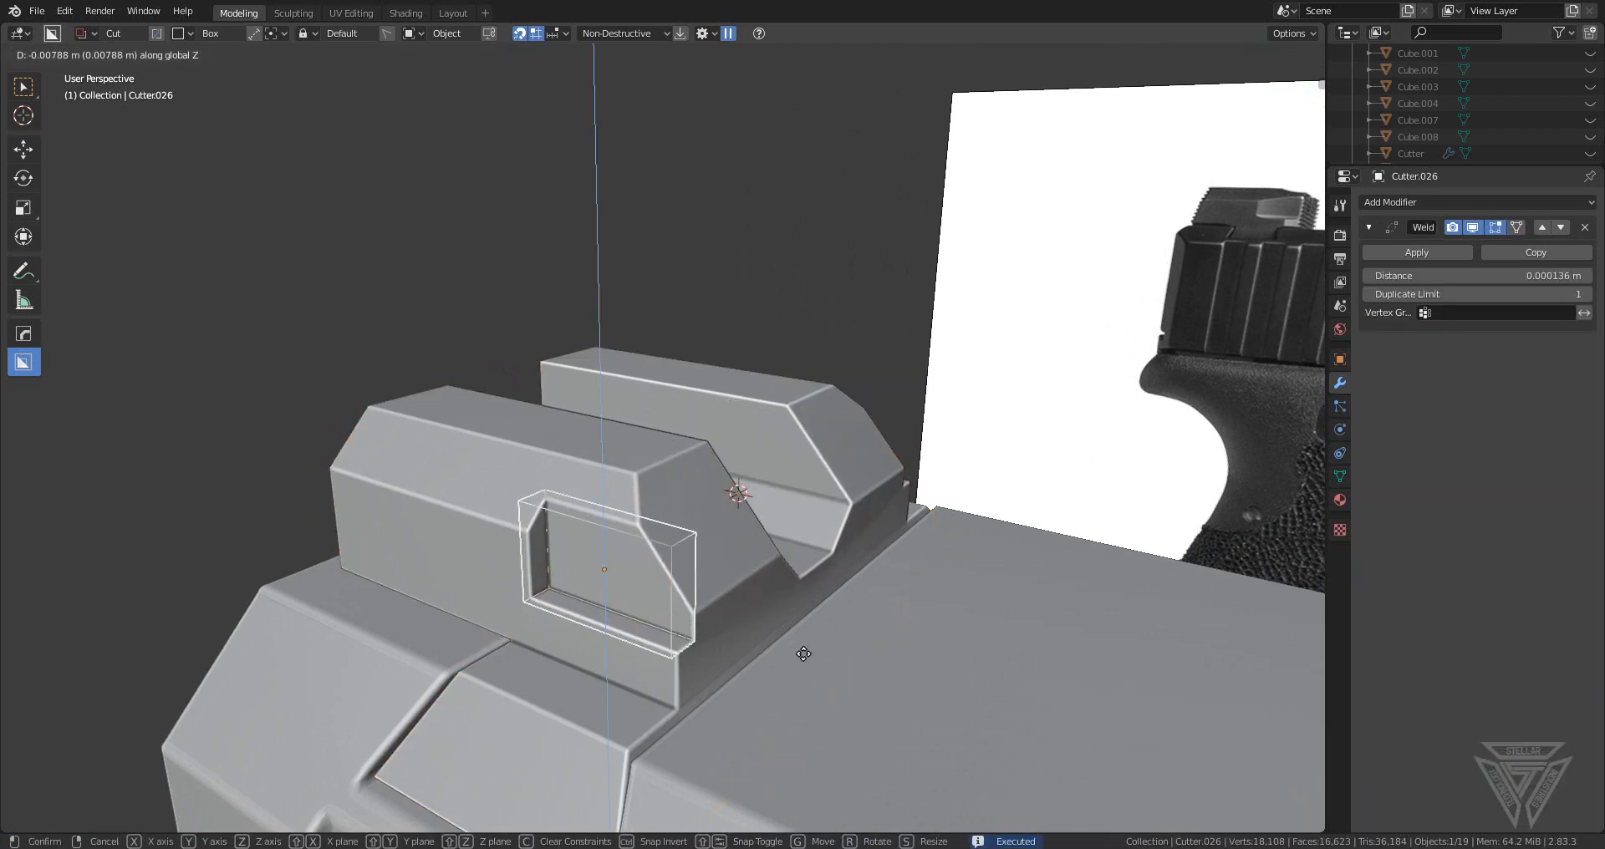
pyautogui.click(798, 651)
pyautogui.moveTo(791, 646)
pyautogui.mouseDown(button='middle')
pyautogui.moveTo(750, 629)
pyautogui.moveTo(814, 638)
pyautogui.mouseUp(button='middle')
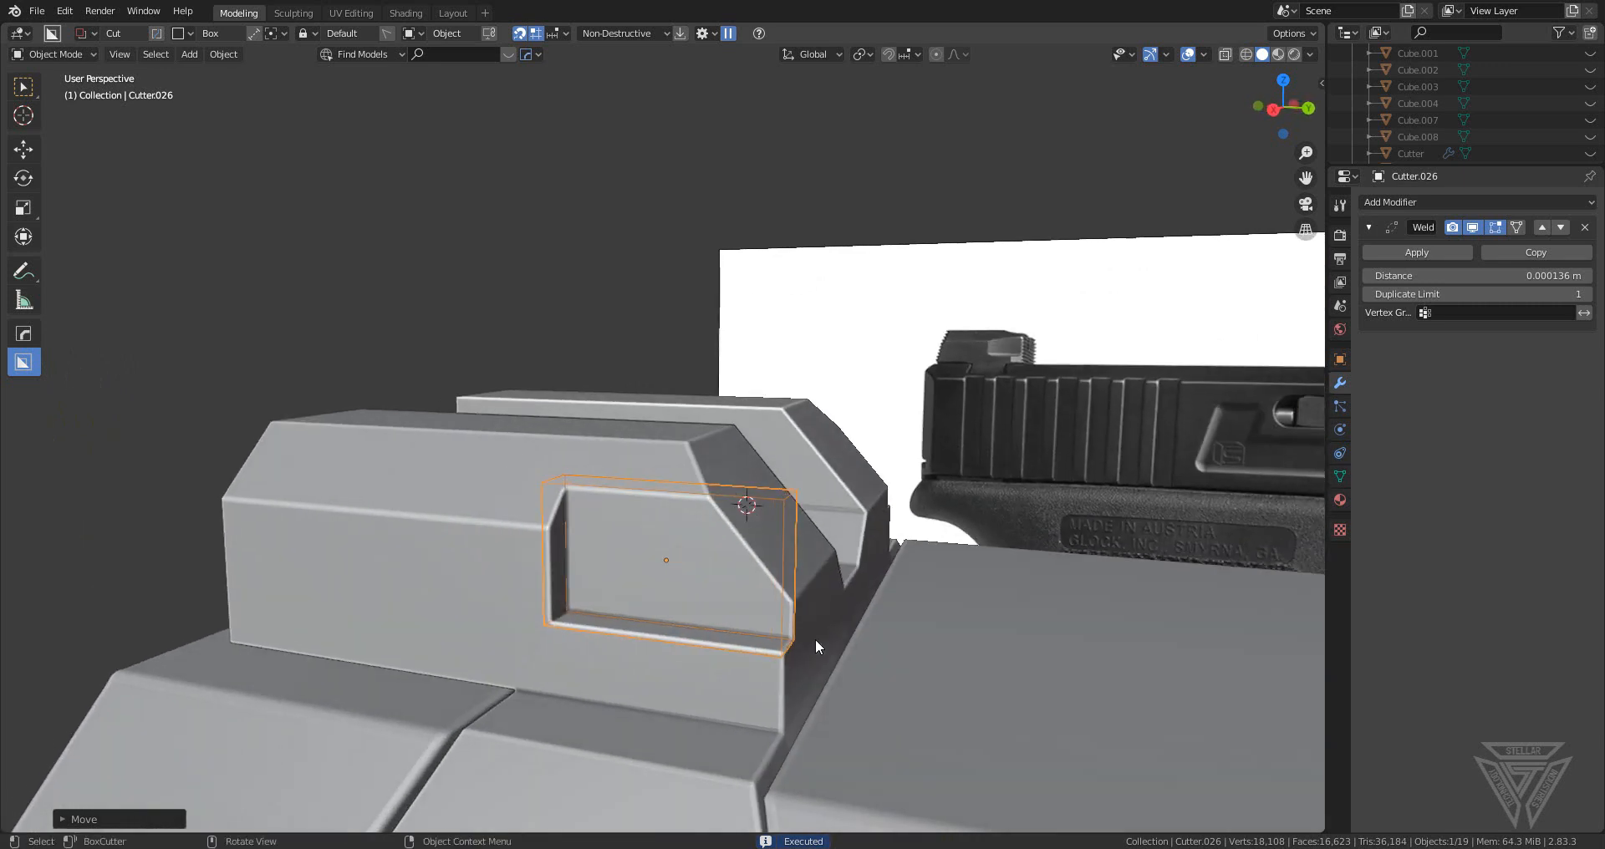
# - Slant the recess walls by moving the cutter's inner lower edge up along Z and its inner rear edge along Y
pyautogui.press('Tab')
pyautogui.click(659, 618)
pyautogui.moveTo(658, 617); pyautogui.dragTo(765, 633, button='middle')
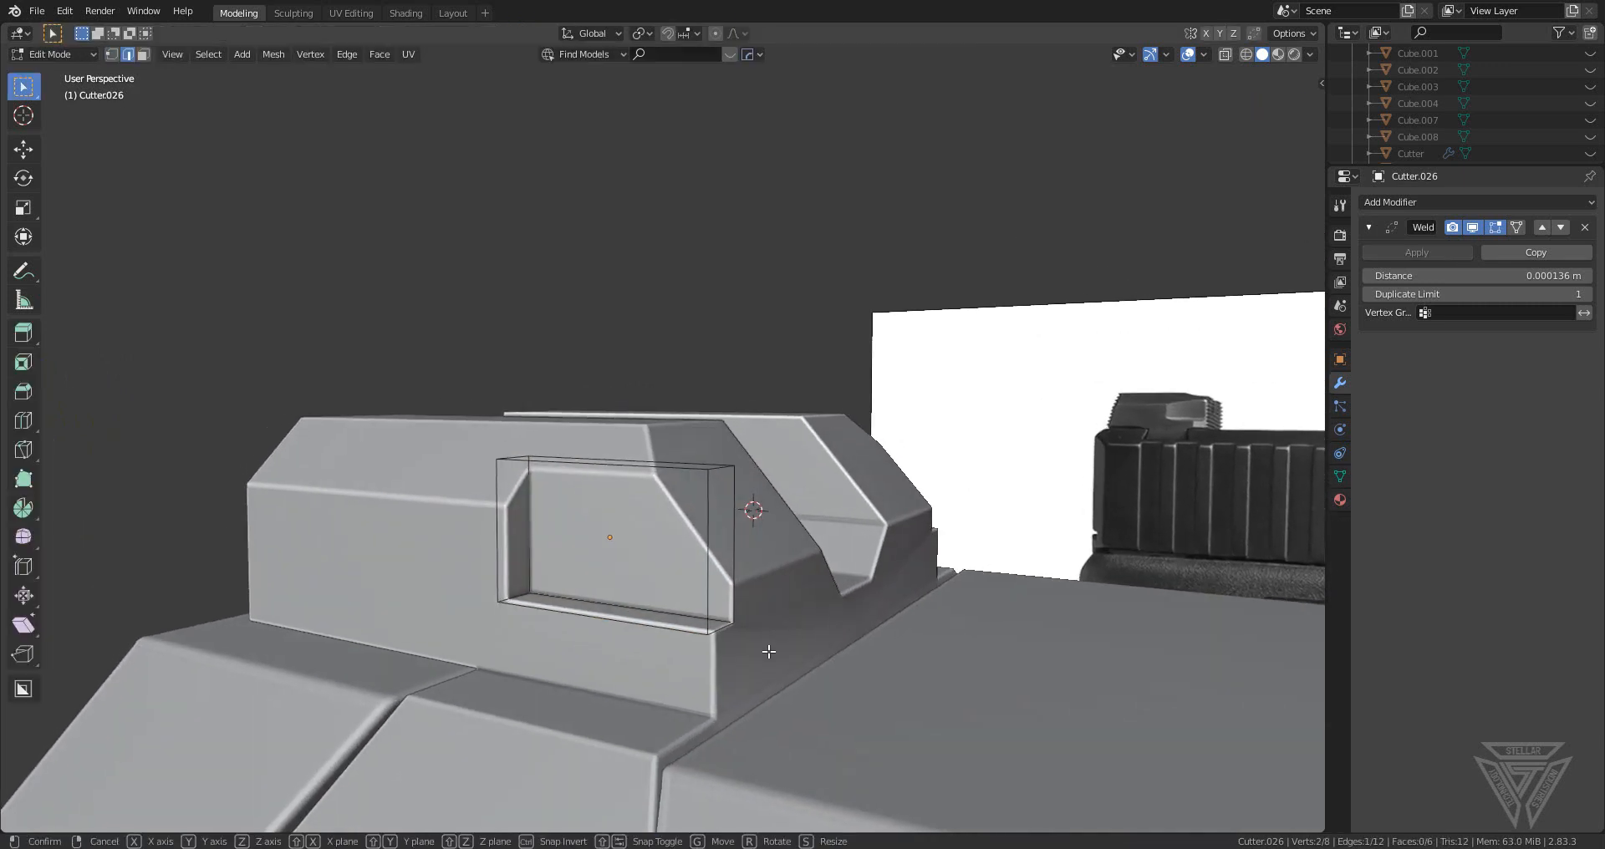
pyautogui.press('g')
pyautogui.press('z')
pyautogui.click(768, 633)
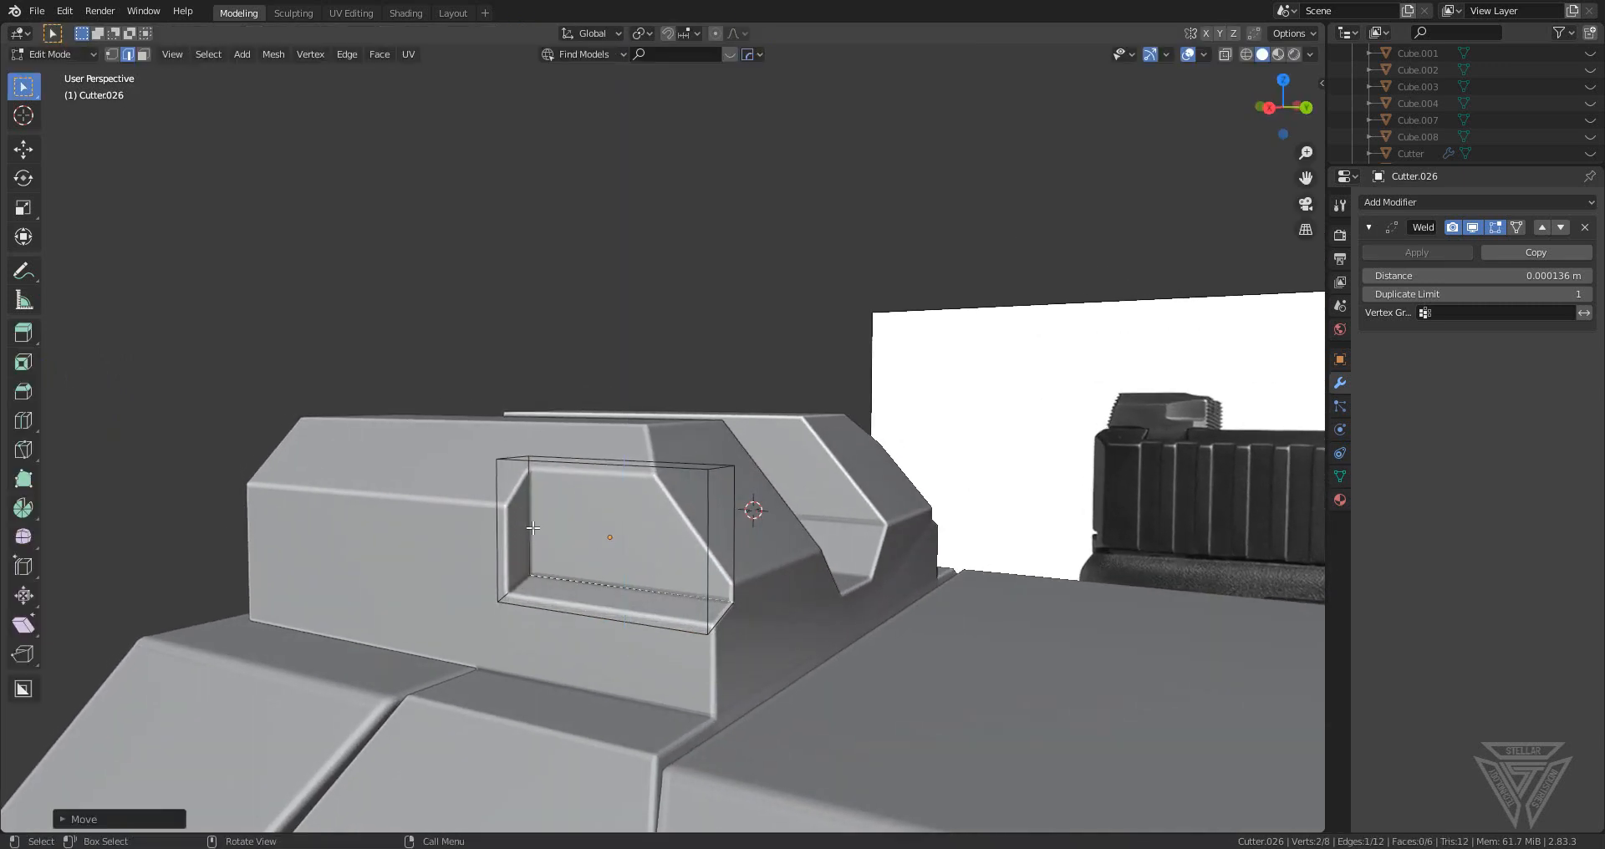
pyautogui.moveTo(533, 528); pyautogui.dragTo(735, 564, button='middle')
pyautogui.press('g')
pyautogui.press('y')
pyautogui.click(713, 597)
pyautogui.scroll(-6, 712, 597)
pyautogui.press('Tab')
# - Open the rear sight's mesh and bevel its top edge along the notch with a single segment
pyautogui.click(668, 445)
pyautogui.scroll(4, 735, 564)
pyautogui.press('Tab')
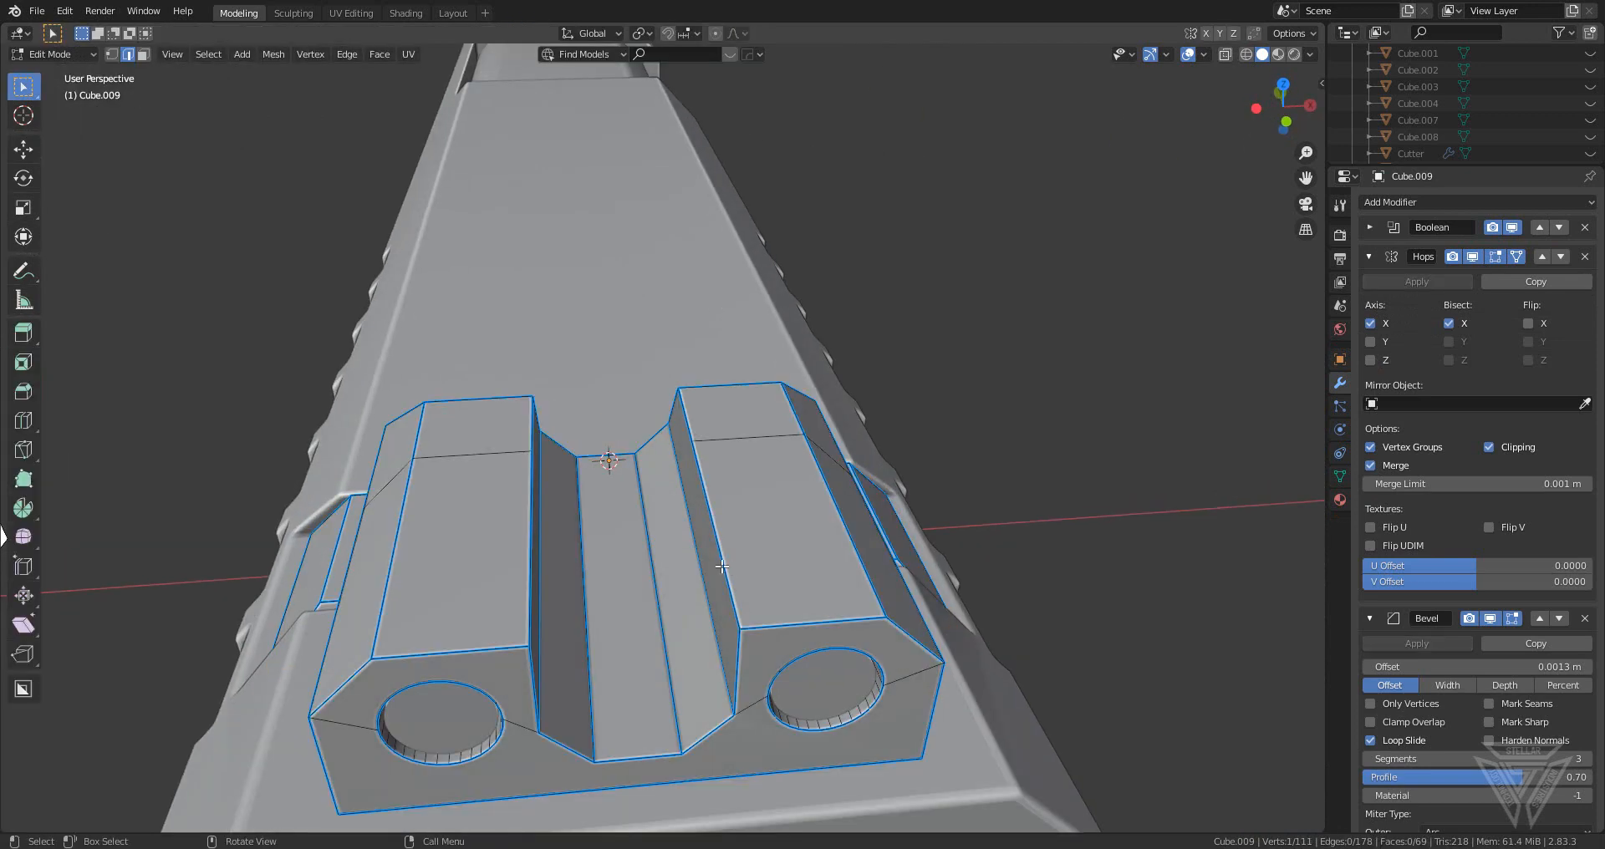
pyautogui.moveTo(530, 542); pyautogui.dragTo(752, 539, button='middle')
pyautogui.hotkey('ctrl', 'b')
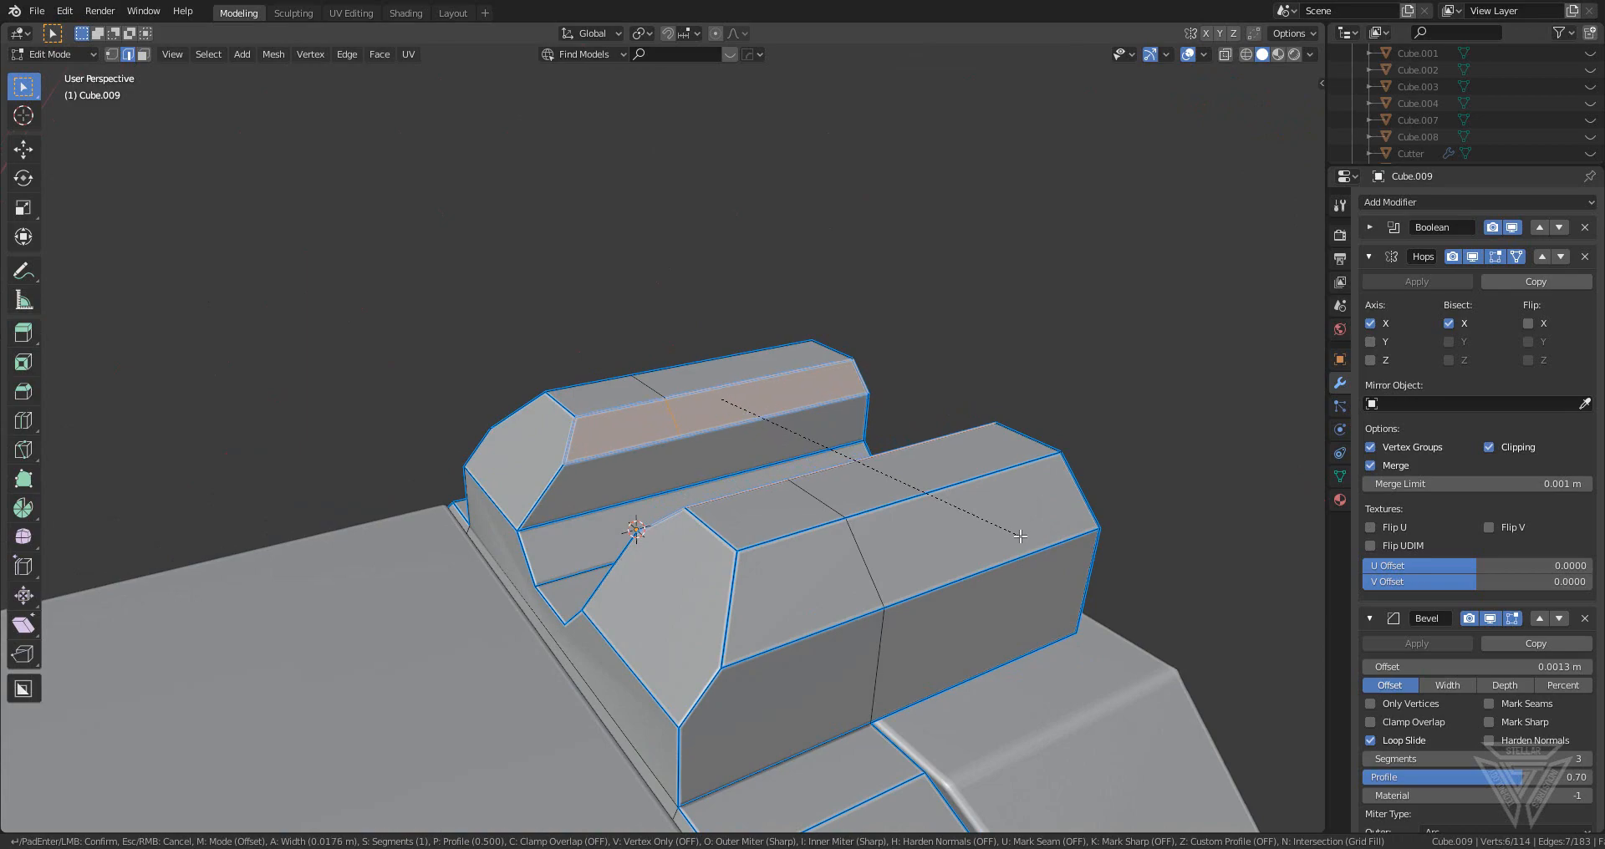
# - Bevel the selected upper edges of the rear sight by about 0.018 m and return to Object Mode
pyautogui.click(1019, 536)
pyautogui.moveTo(1019, 535); pyautogui.dragTo(684, 549, button='middle')
pyautogui.press('Tab')
# - Add a cube at the rear sight and scale it down to a small block, about 0.03 of its original size
pyautogui.scroll(-6, 822, 537)
pyautogui.scroll(-7, 684, 548)
pyautogui.moveTo(779, 532); pyautogui.dragTo(502, 510, button='middle')
pyautogui.scroll(6, 610, 565)
pyautogui.scroll(-4, 579, 550)
pyautogui.hotkey('shift', 'a')
pyautogui.moveTo(574, 483)
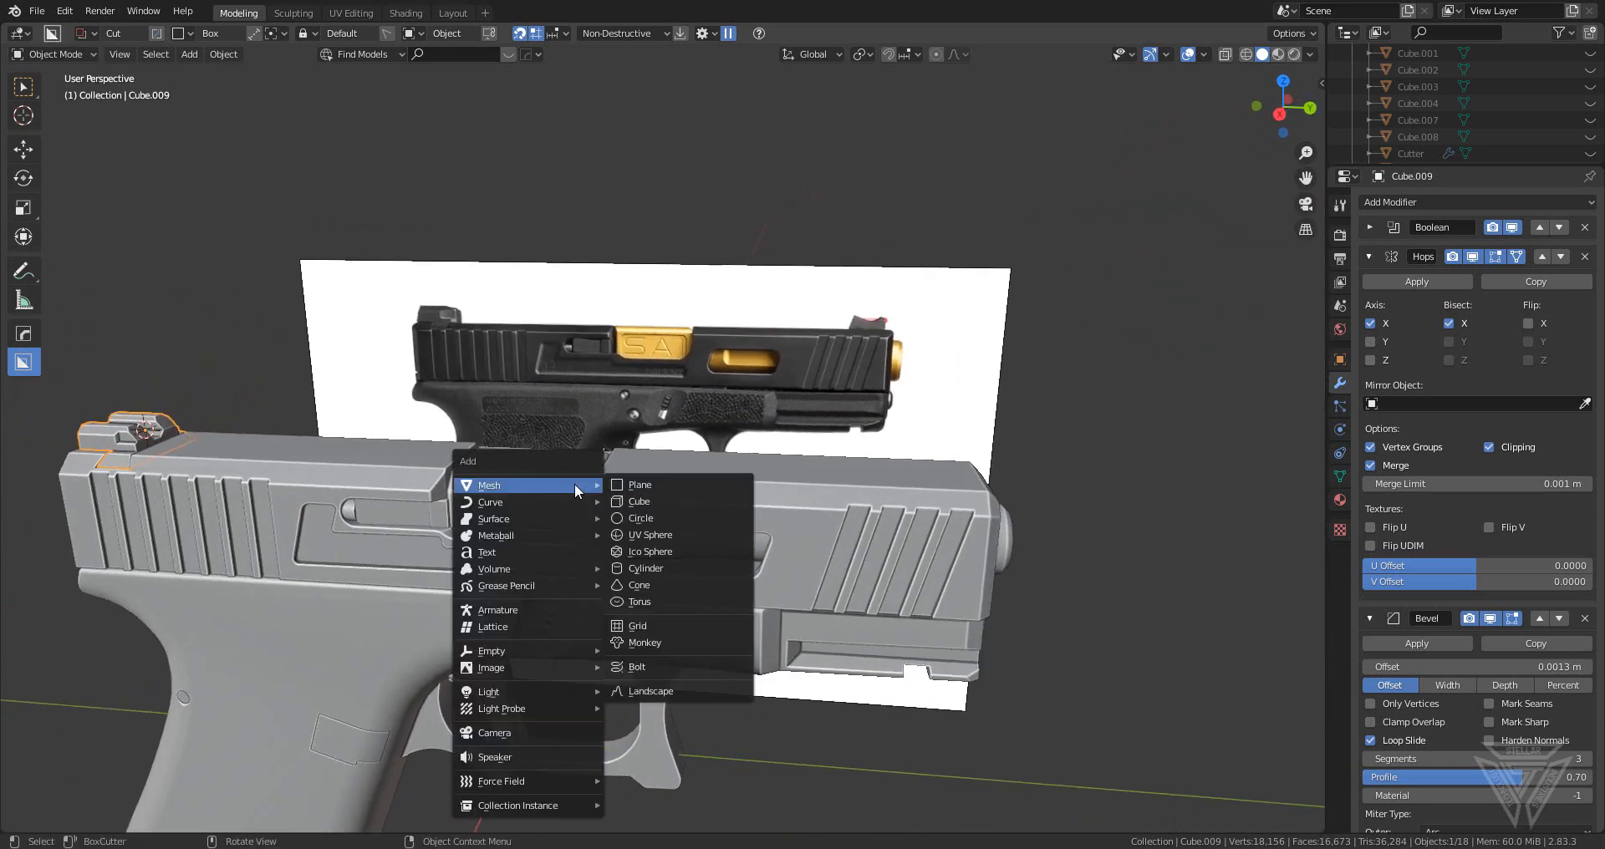
pyautogui.click(718, 500)
pyautogui.press('s')
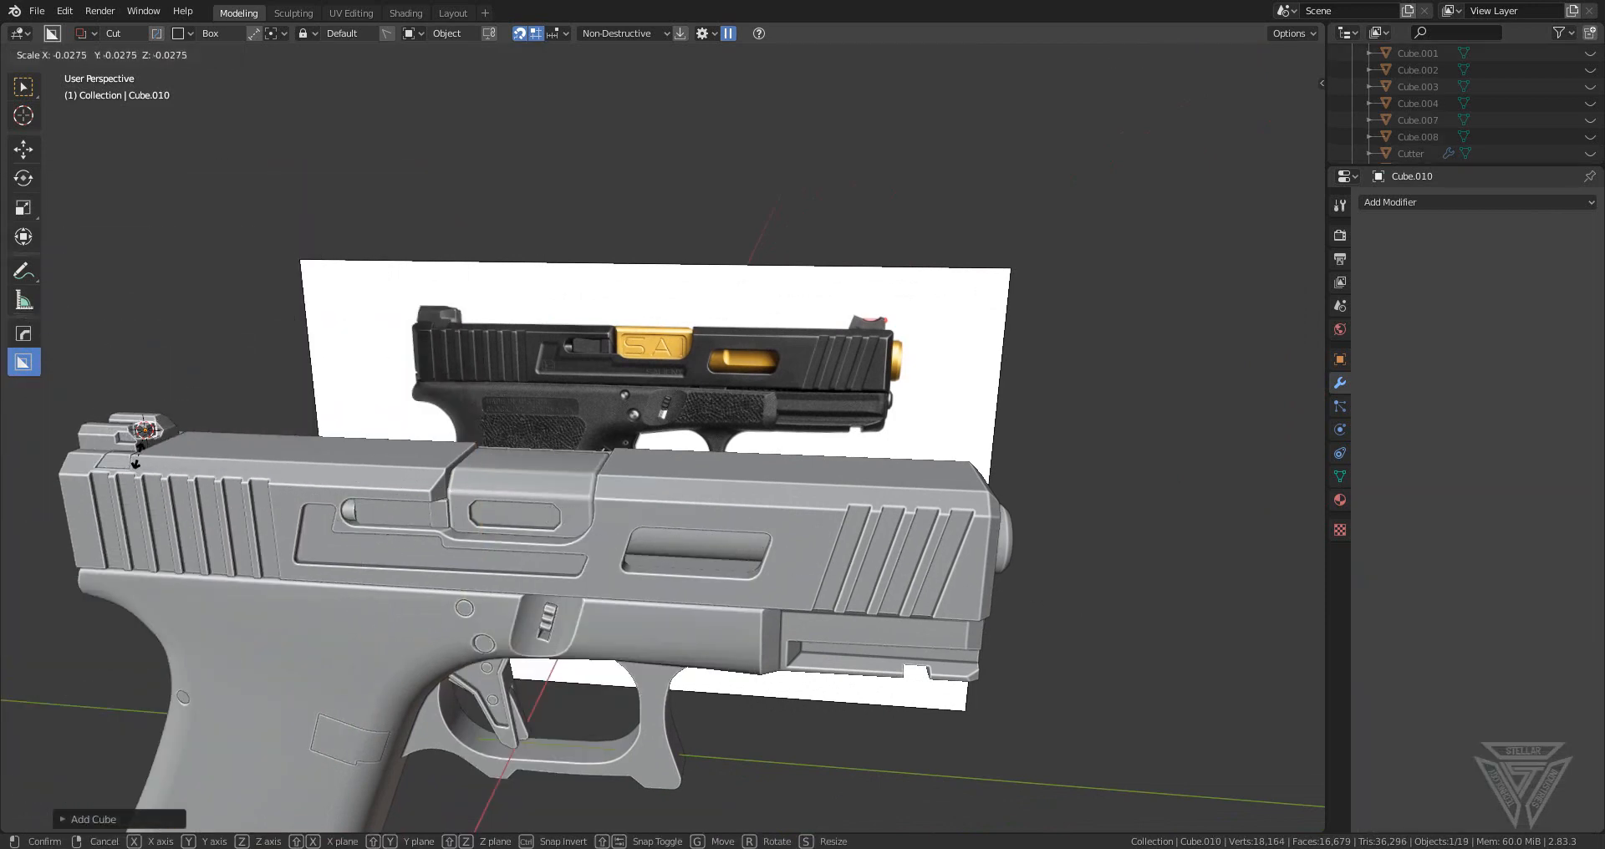
pyautogui.click(137, 457)
# - Move the small cube about 2.97 m along Y to the front end of the slide
pyautogui.press('g')
pyautogui.press('y')
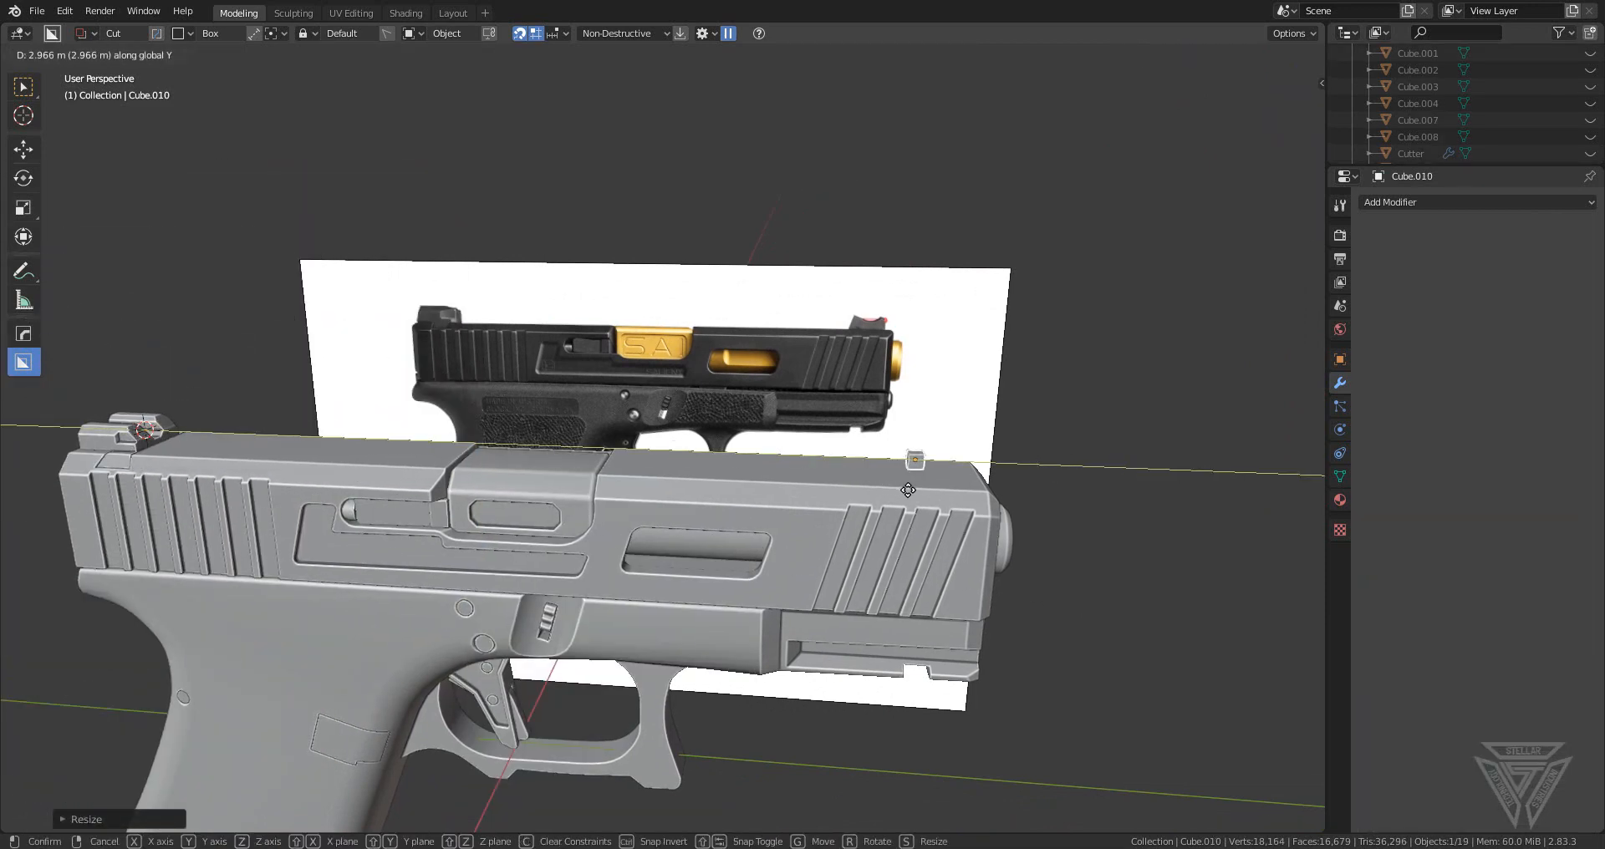
pyautogui.click(907, 489)
# - Stretch the cube by about 1.7 along Z in the right view and seat its base on the slide's upper surface
pyautogui.keyDown('shift'); pyautogui.moveTo(908, 490); pyautogui.dragTo(824, 520, button='middle'); pyautogui.keyUp('shift')
pyautogui.click(1278, 117)
pyautogui.scroll(3, 615, 530)
pyautogui.press('s')
pyautogui.press('z')
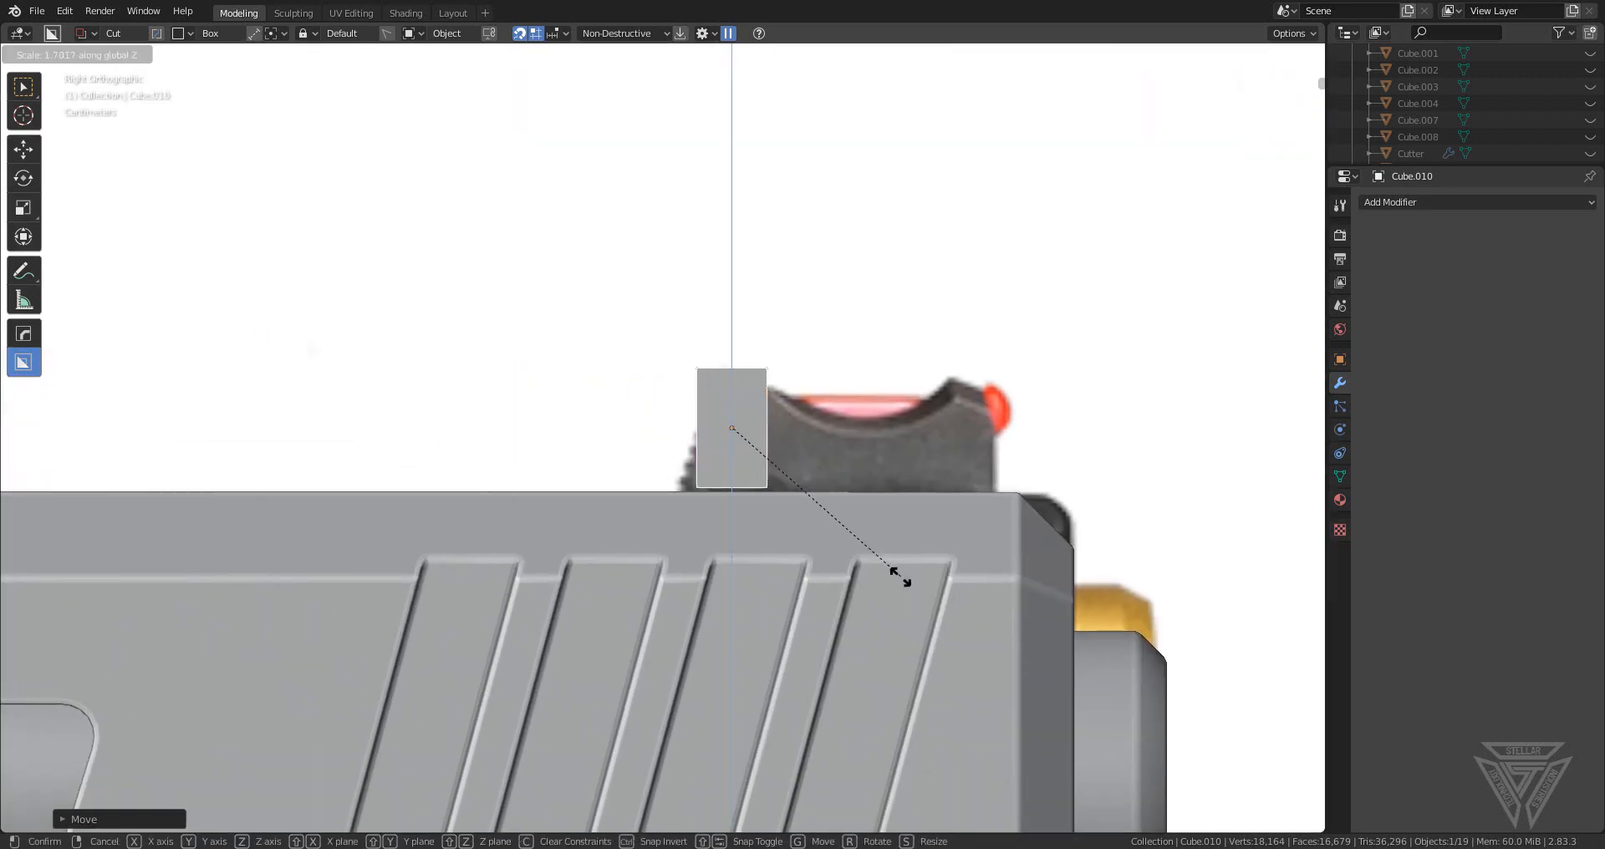
pyautogui.click(906, 582)
pyautogui.press('g')
pyautogui.press('z')
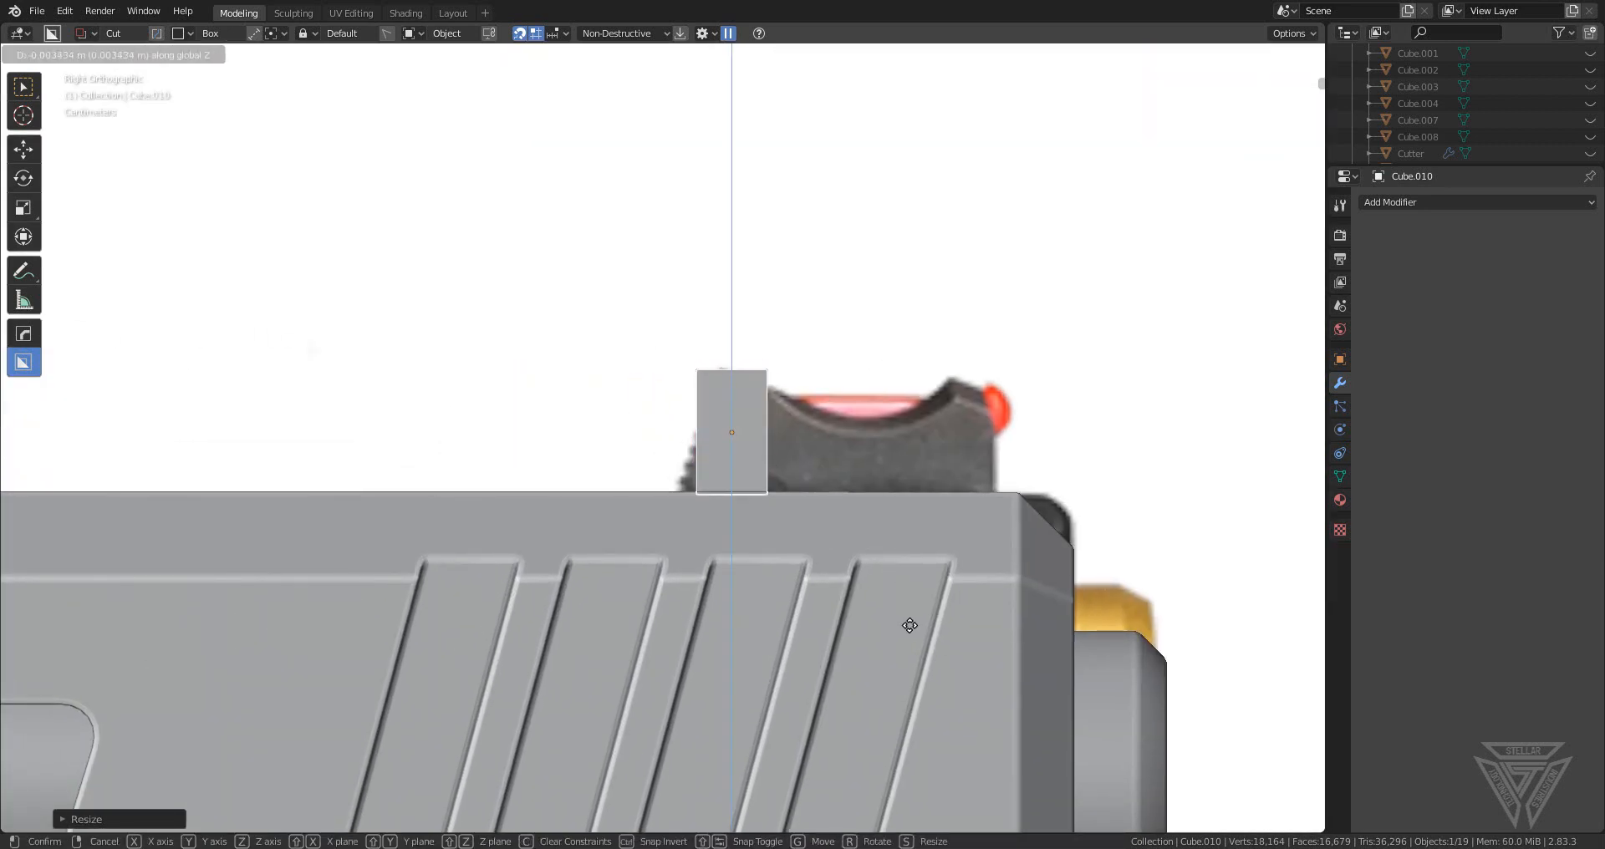
pyautogui.click(912, 604)
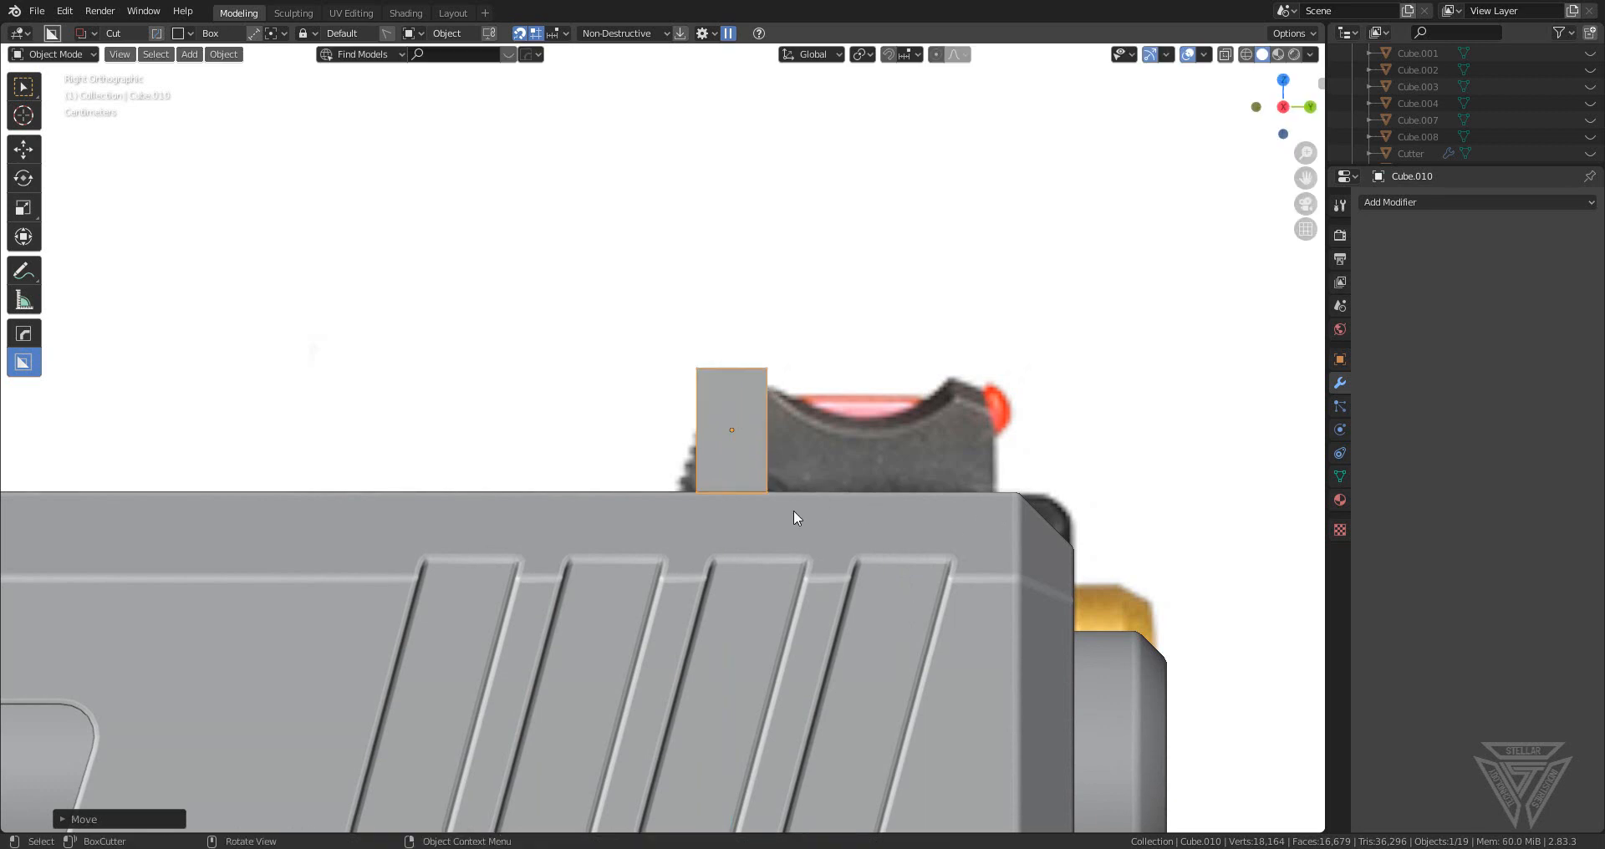
# - Lengthen the block along Y and shift it forward along Y over the reference front sight
pyautogui.press('s')
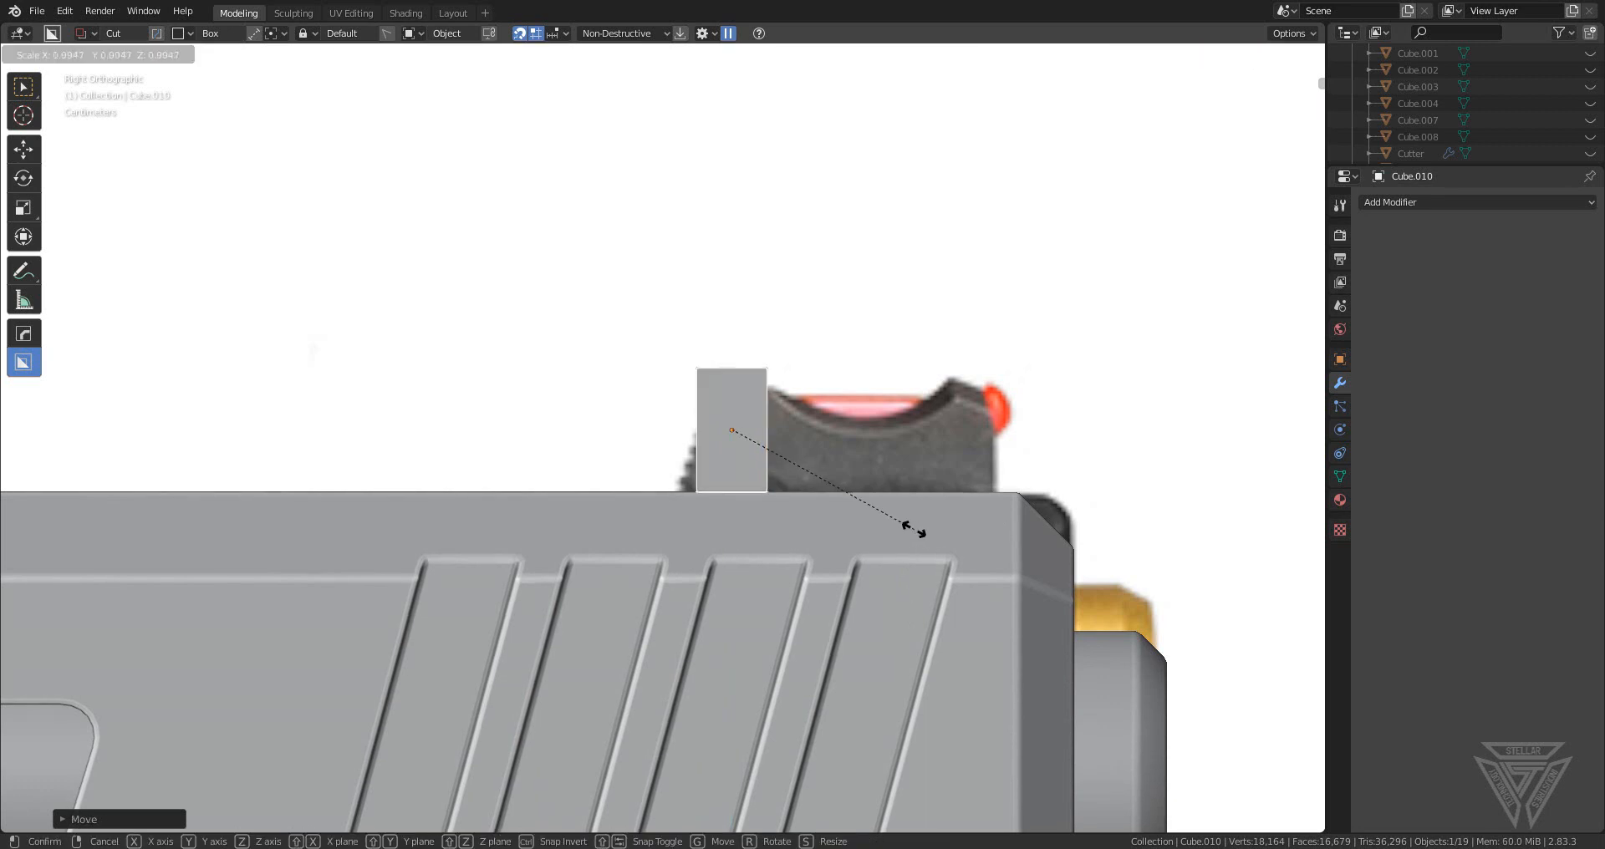
pyautogui.click(909, 525)
pyautogui.keyDown('shift'); pyautogui.moveTo(909, 525); pyautogui.dragTo(834, 489, button='middle'); pyautogui.keyUp('shift')
pyautogui.press('s')
pyautogui.press('y')
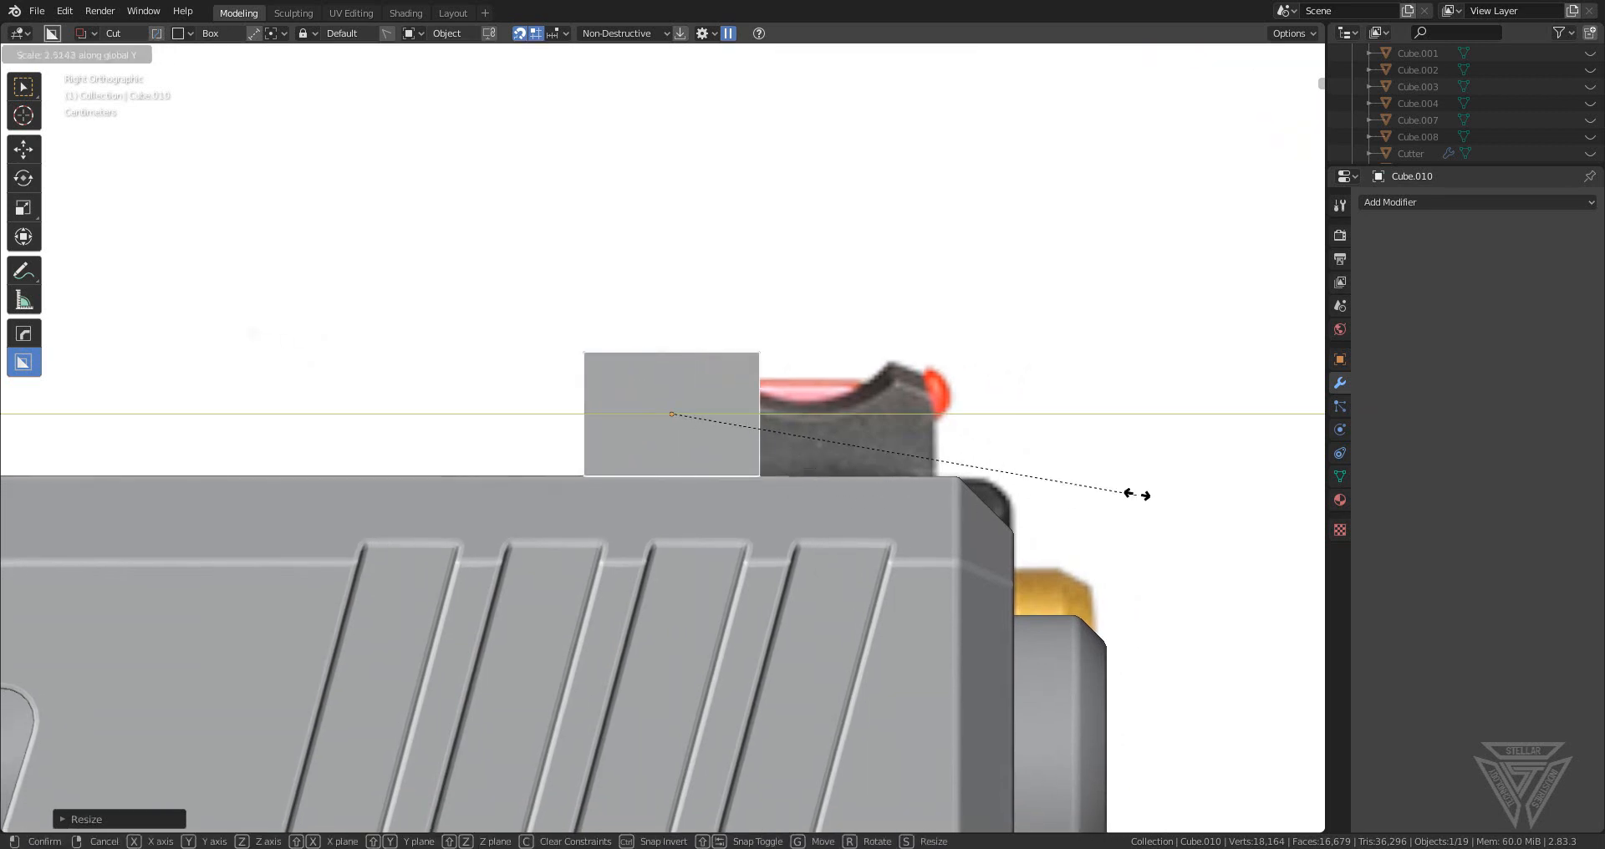
pyautogui.click(1256, 492)
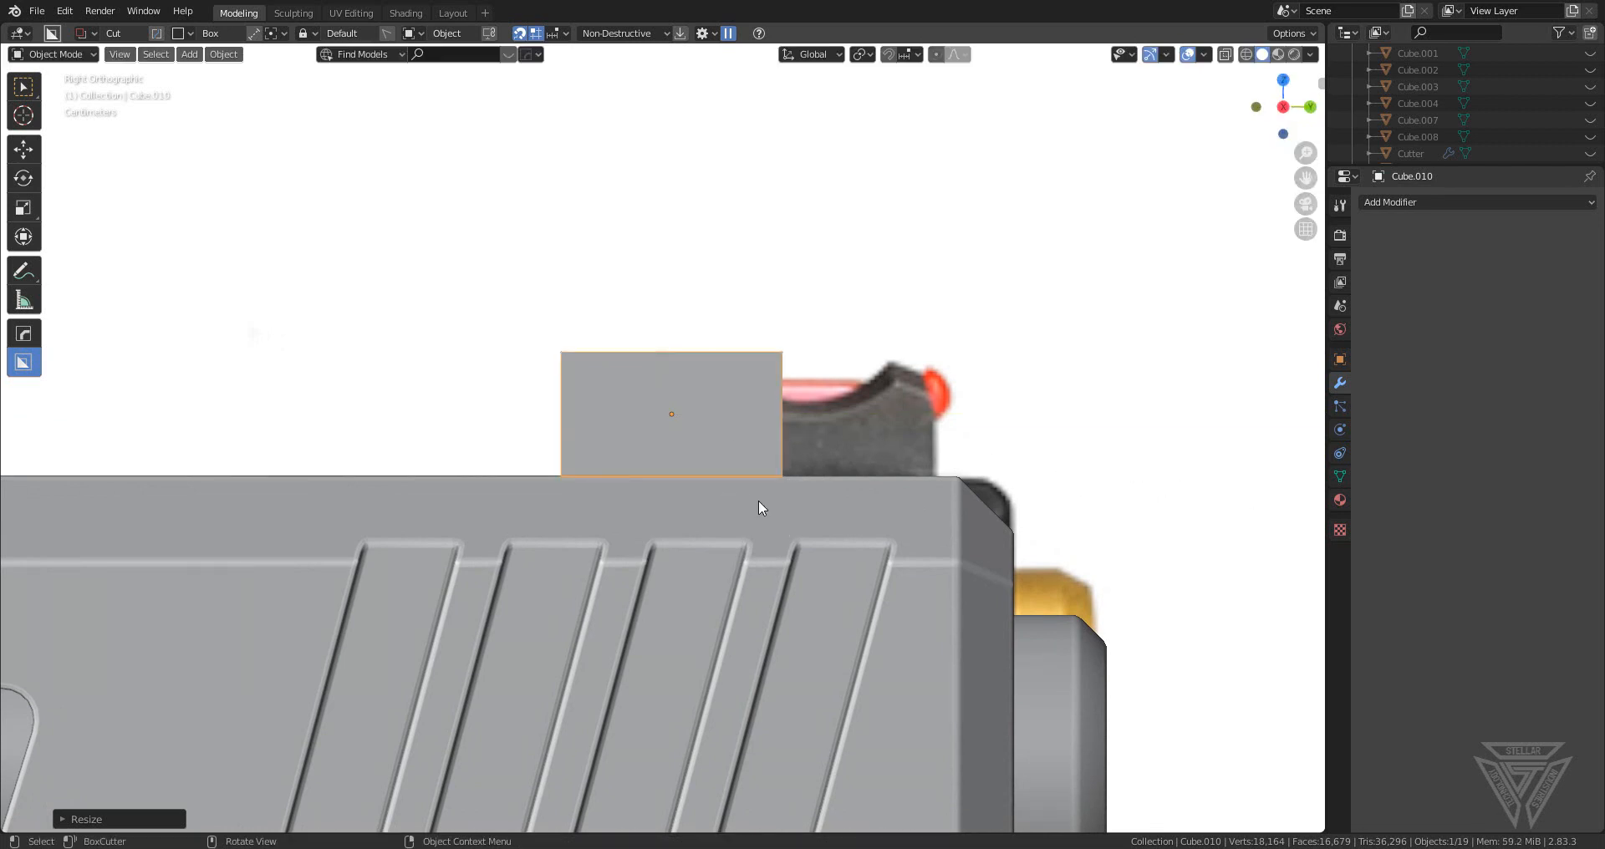
pyautogui.press('d')
pyautogui.press('g')
pyautogui.press('y')
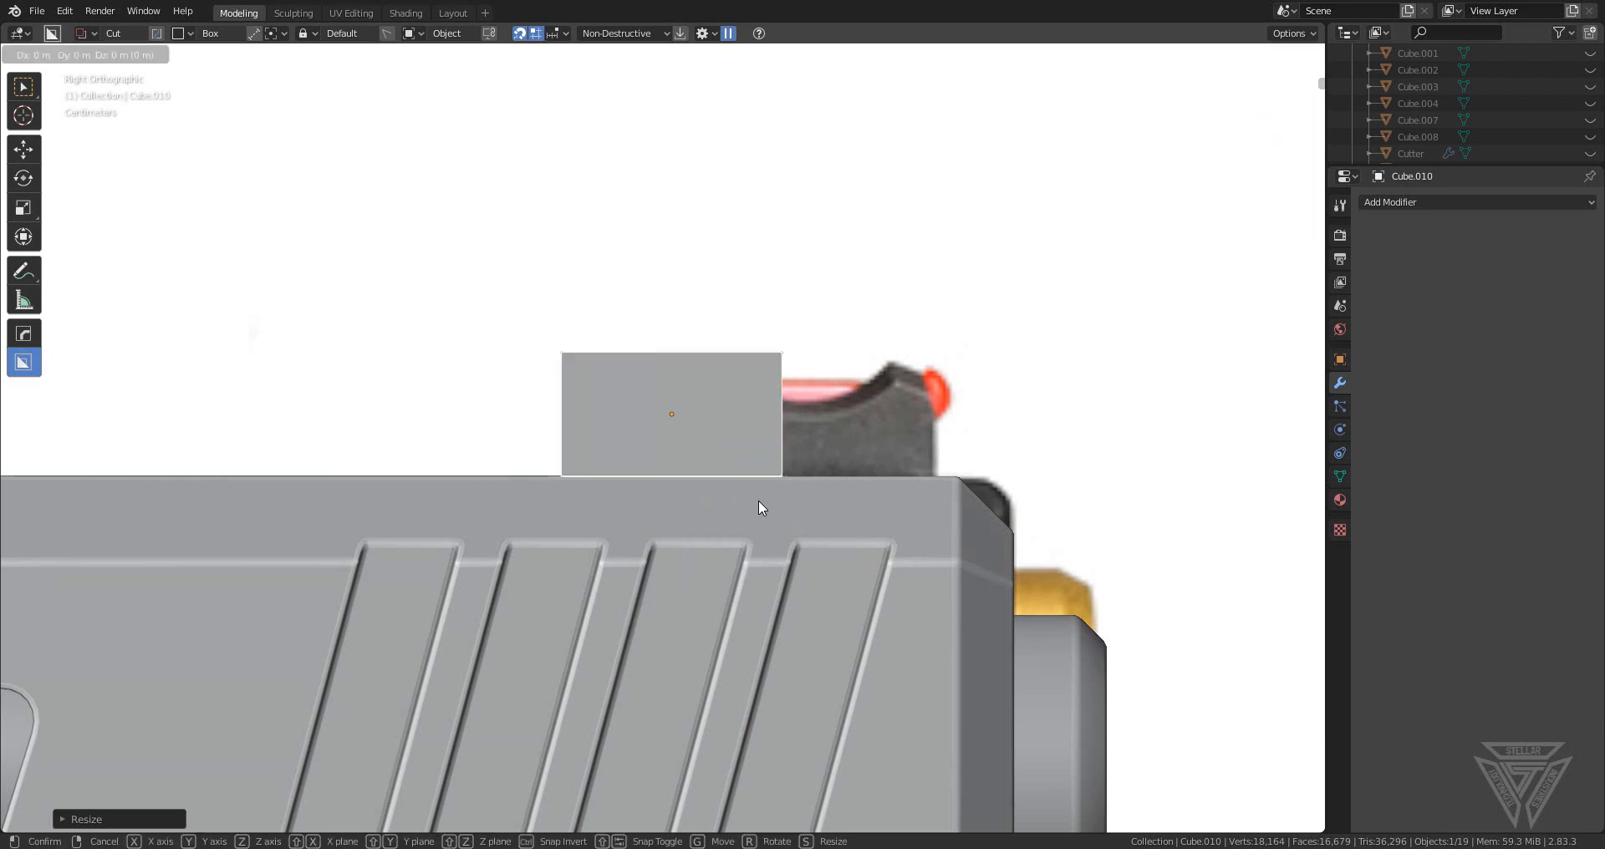
pyautogui.click(874, 501)
# - Stretch the block further along Y to the reference sight's length and shift it back about 0.013 m to align their front faces
pyautogui.press('s')
pyautogui.press('y')
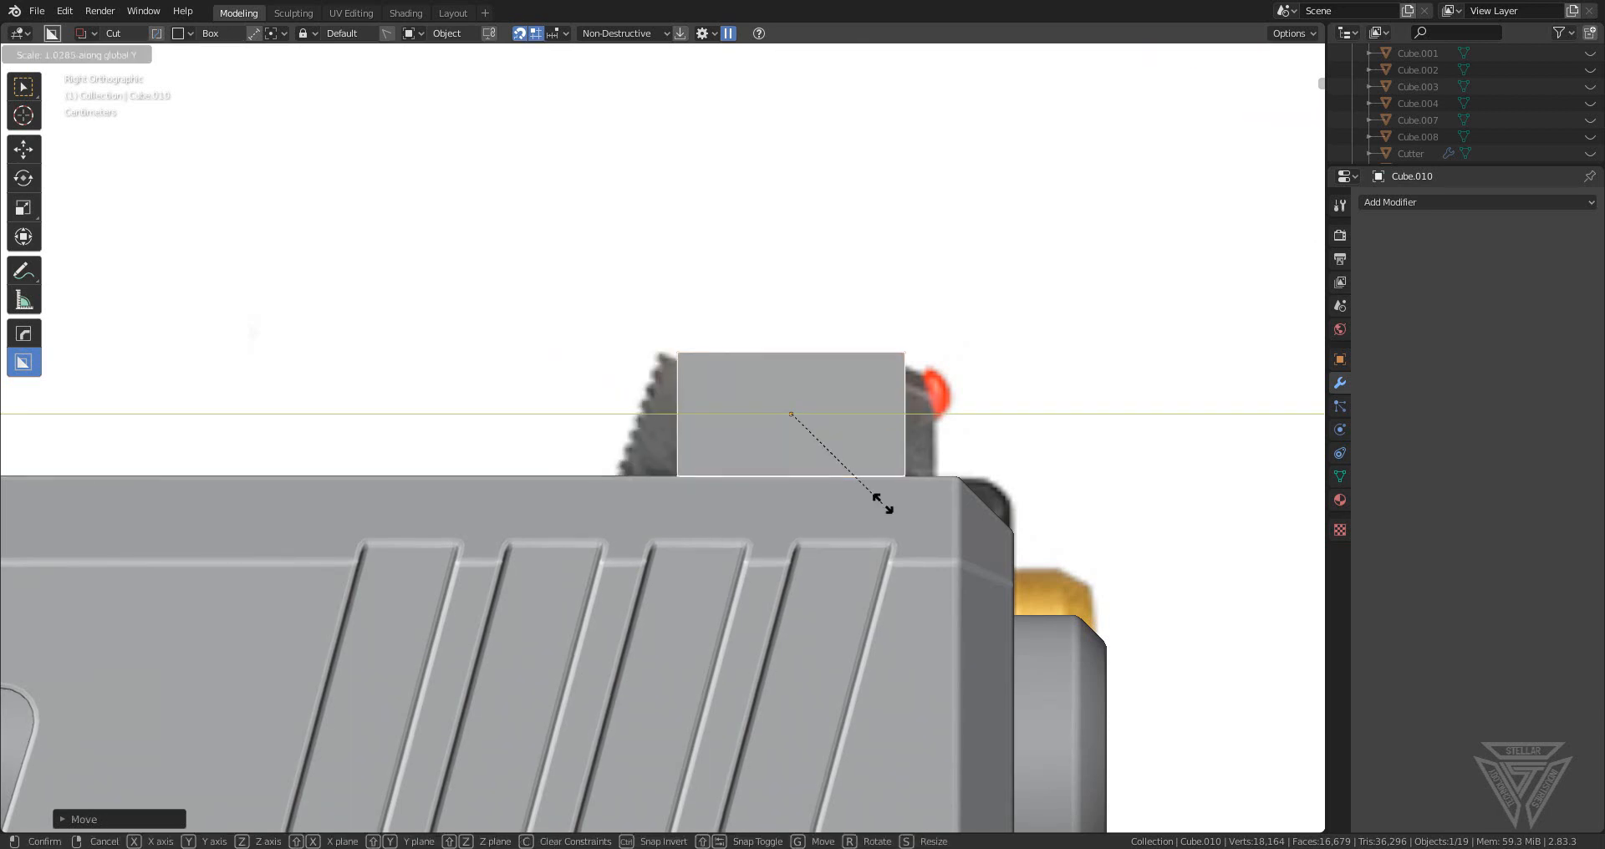
pyautogui.click(867, 575)
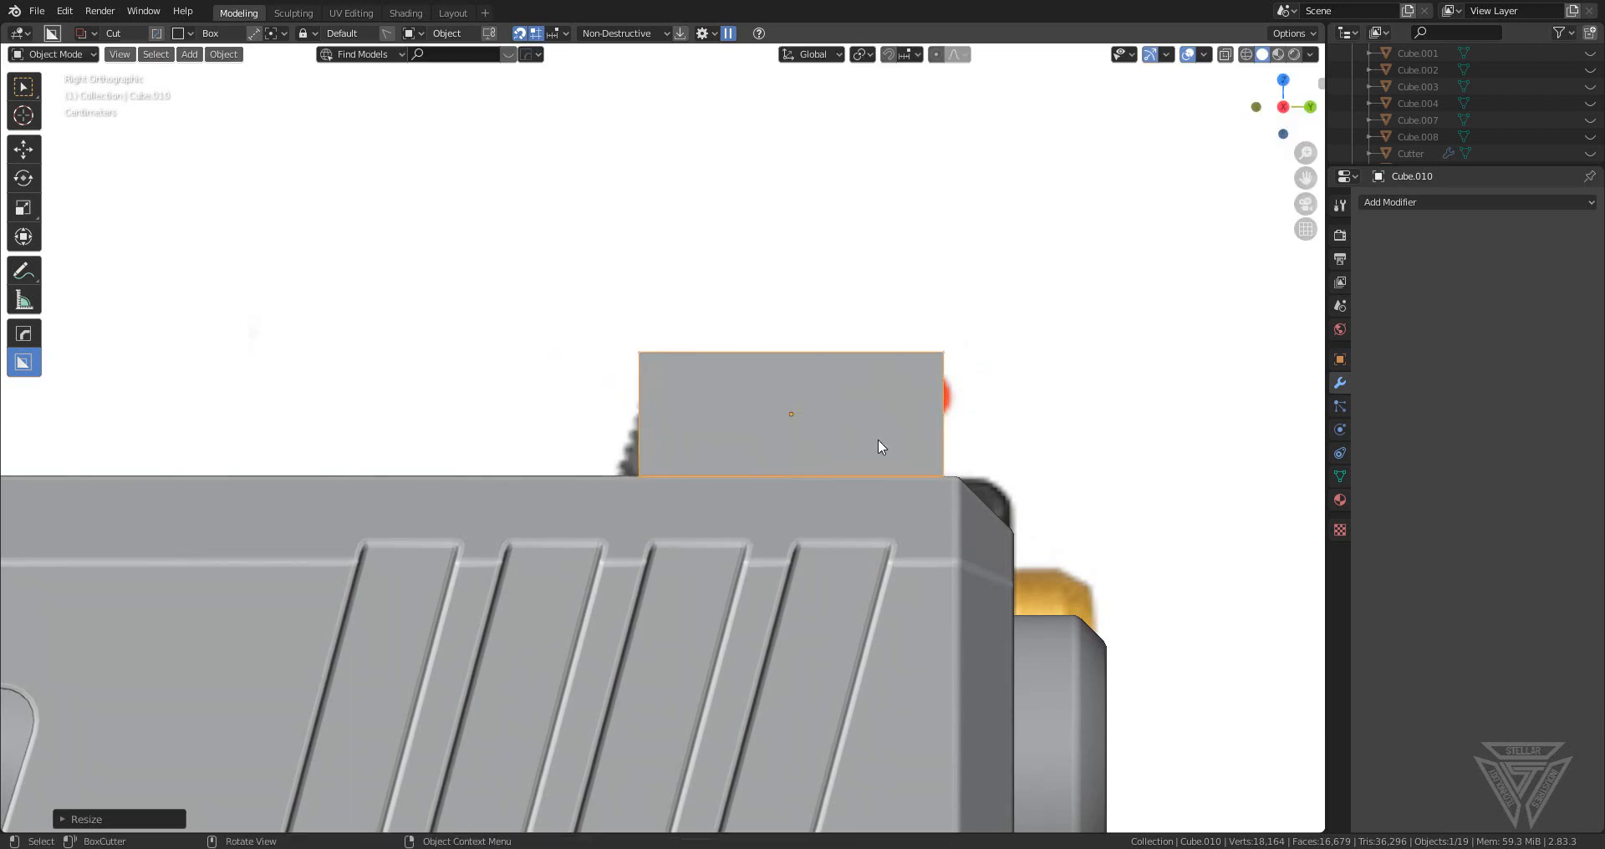
pyautogui.press('s')
pyautogui.press('y')
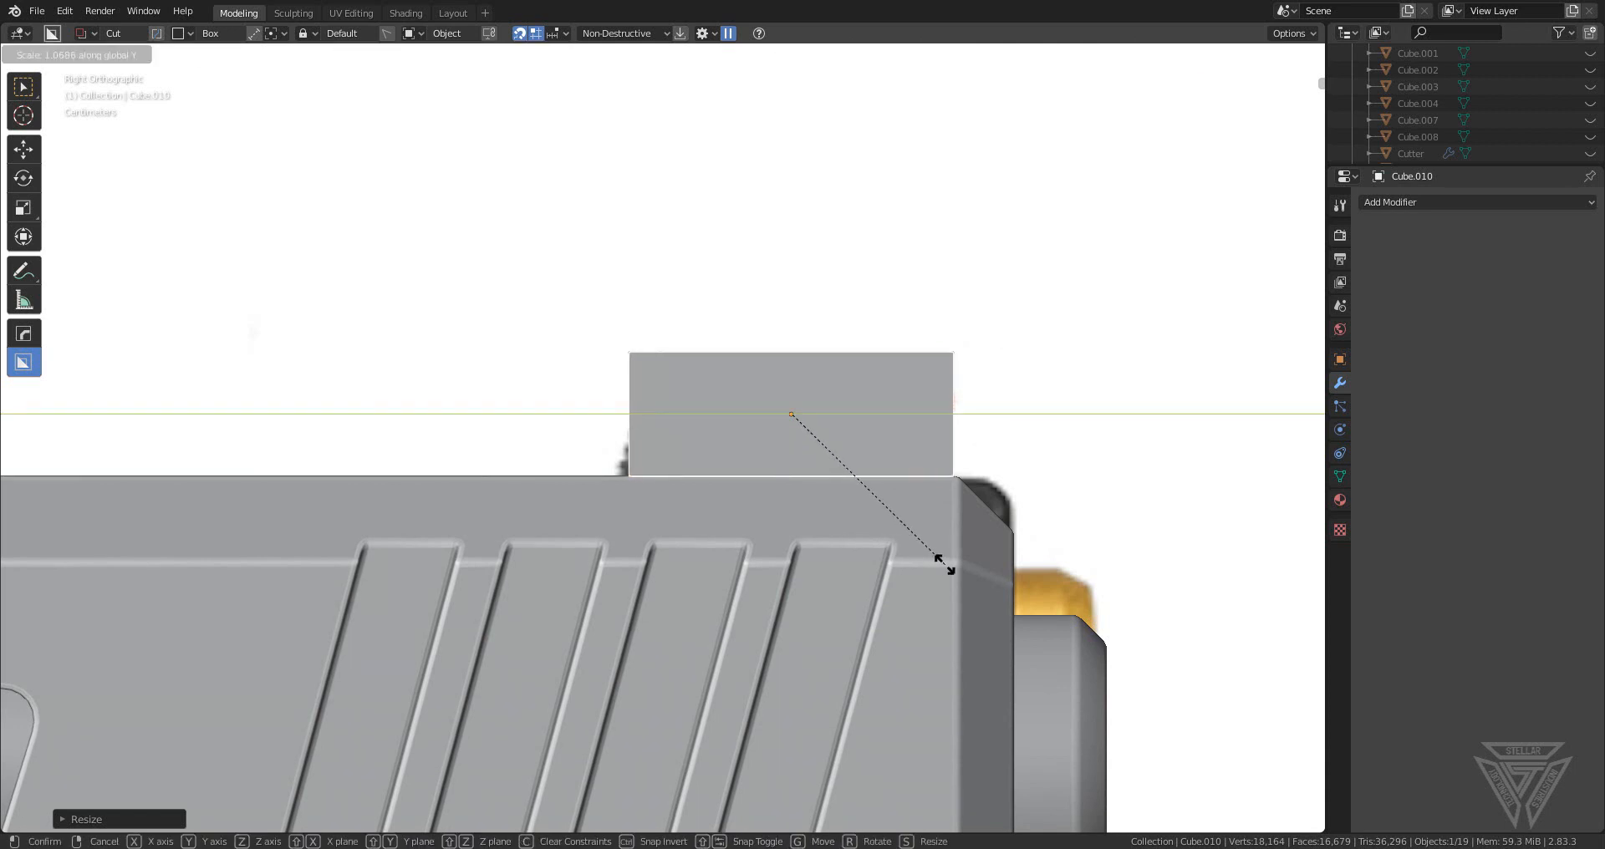
pyautogui.click(945, 564)
pyautogui.press('g')
pyautogui.press('y')
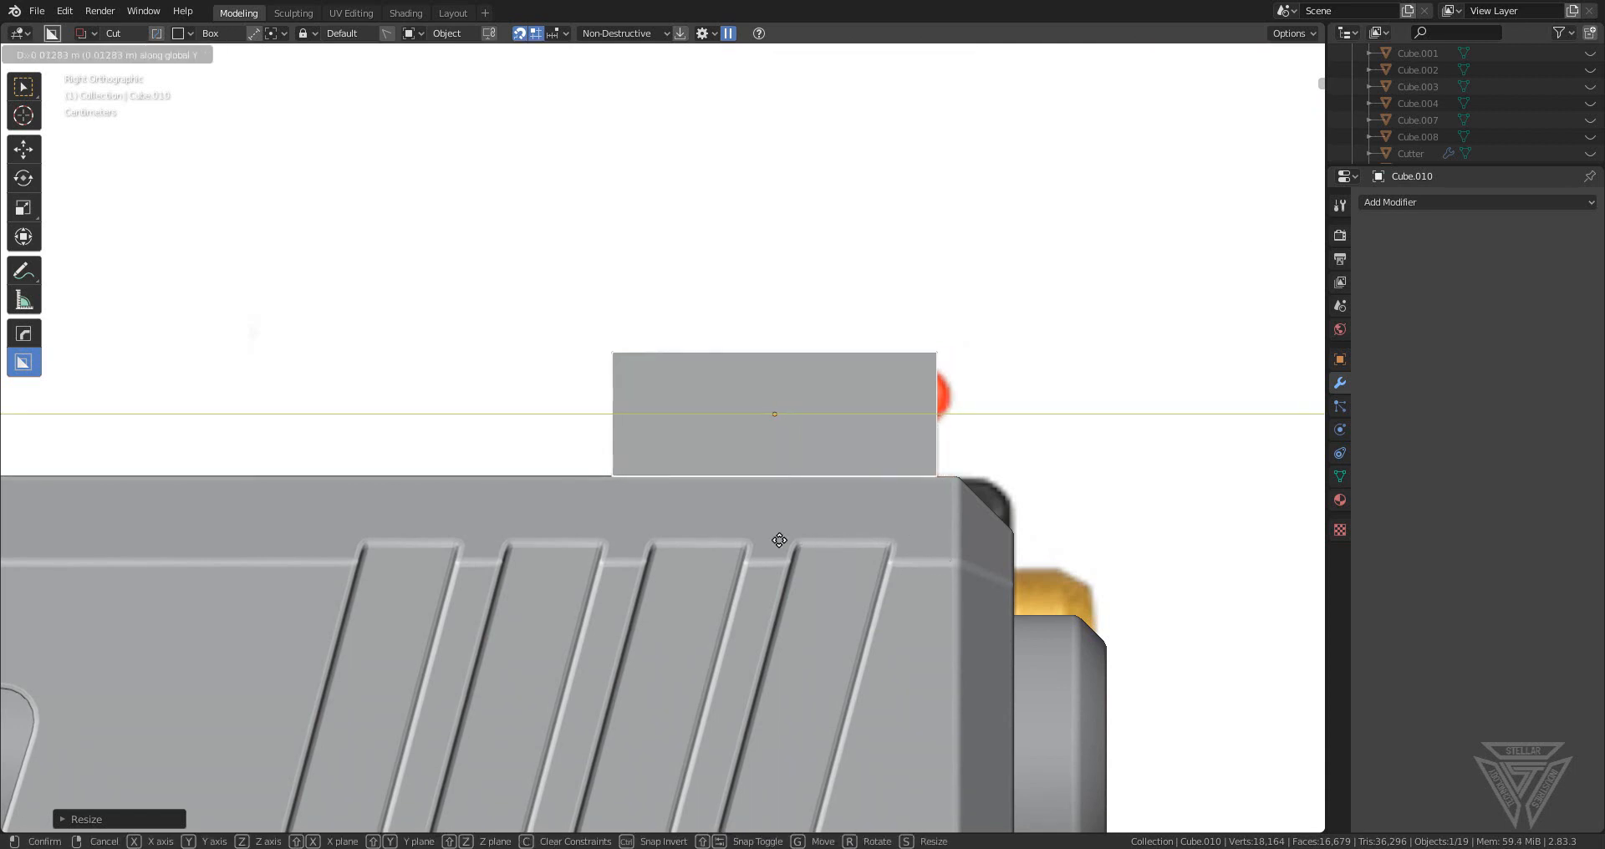
pyautogui.click(779, 540)
# - Move the front sight block's upper rear edge forward along Y so that the rear face slopes
pyautogui.scroll(-4, 759, 498)
pyautogui.moveTo(760, 498); pyautogui.dragTo(786, 582, button='middle')
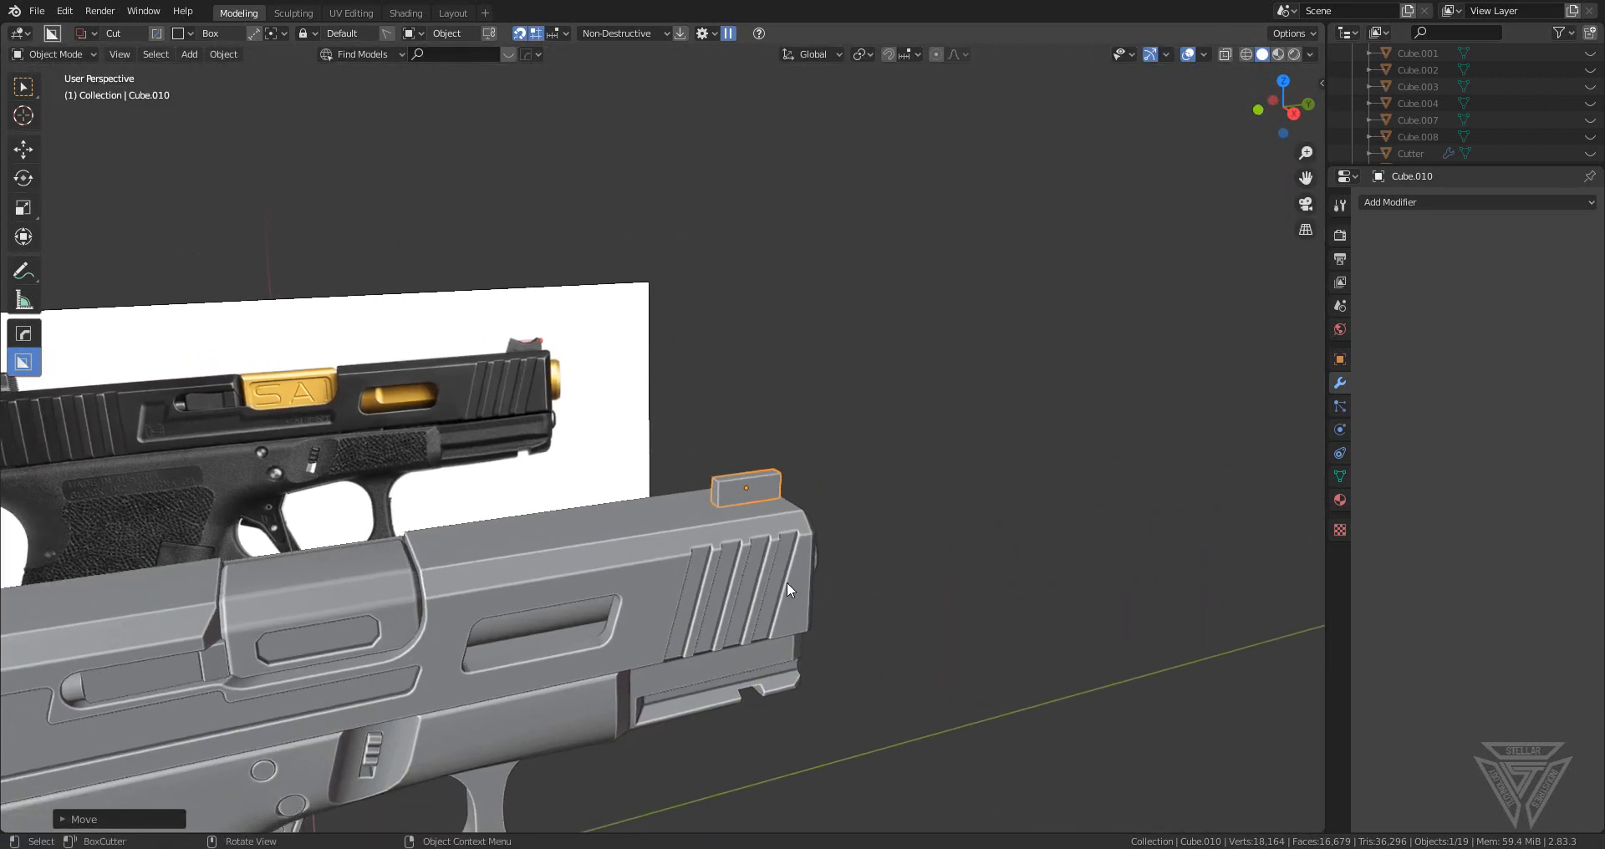
pyautogui.scroll(6, 802, 590)
pyautogui.press('Tab')
pyautogui.click(836, 577)
pyautogui.moveTo(884, 598); pyautogui.dragTo(866, 591, button='middle')
pyautogui.press('g')
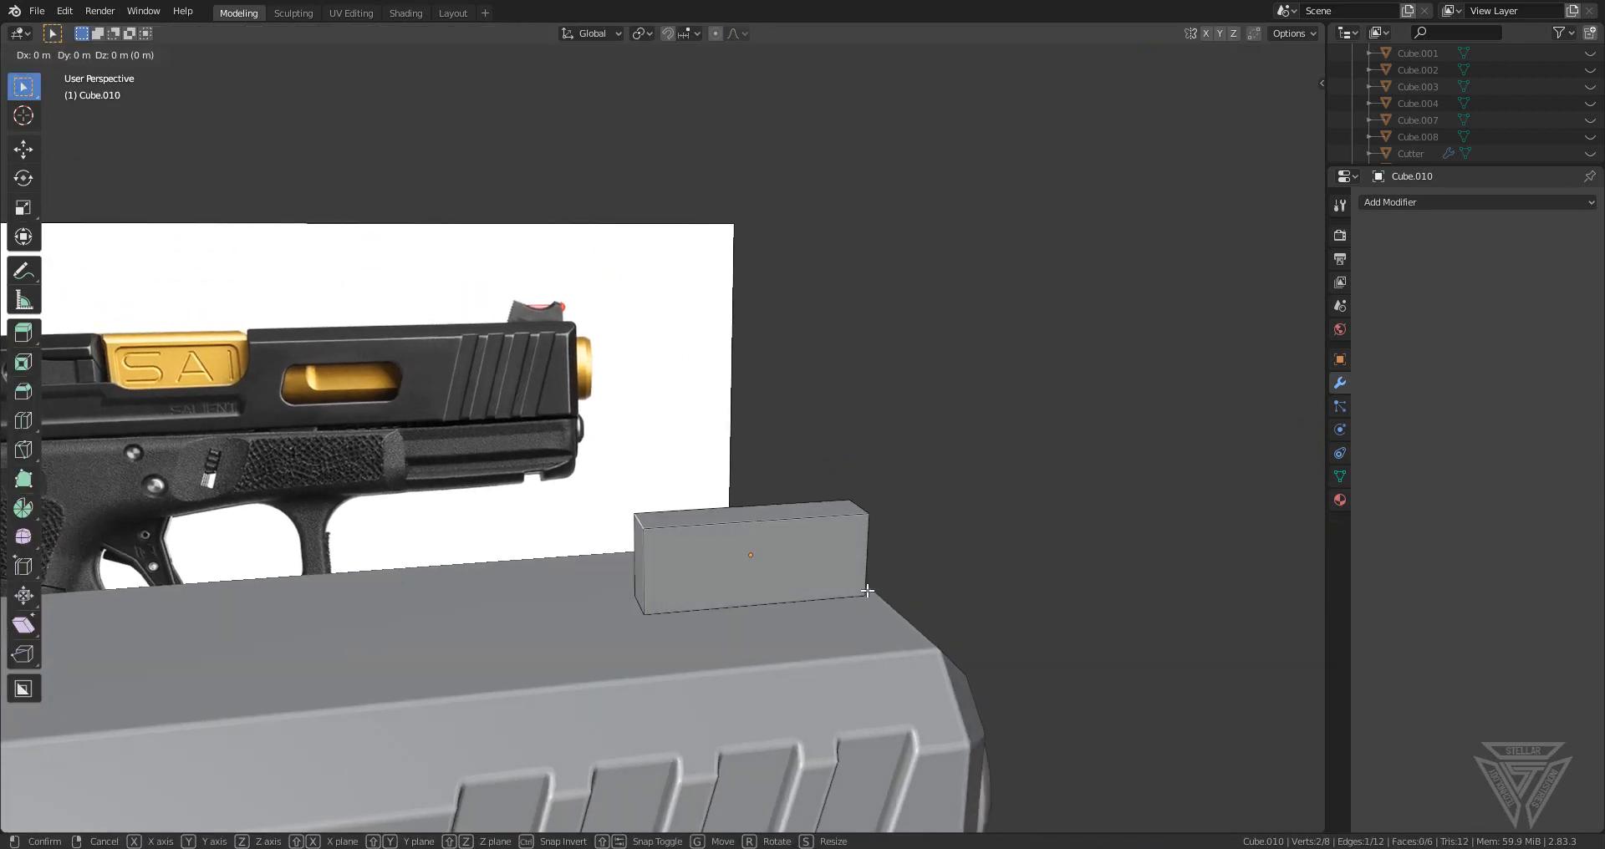
pyautogui.press('y')
pyautogui.click(886, 588)
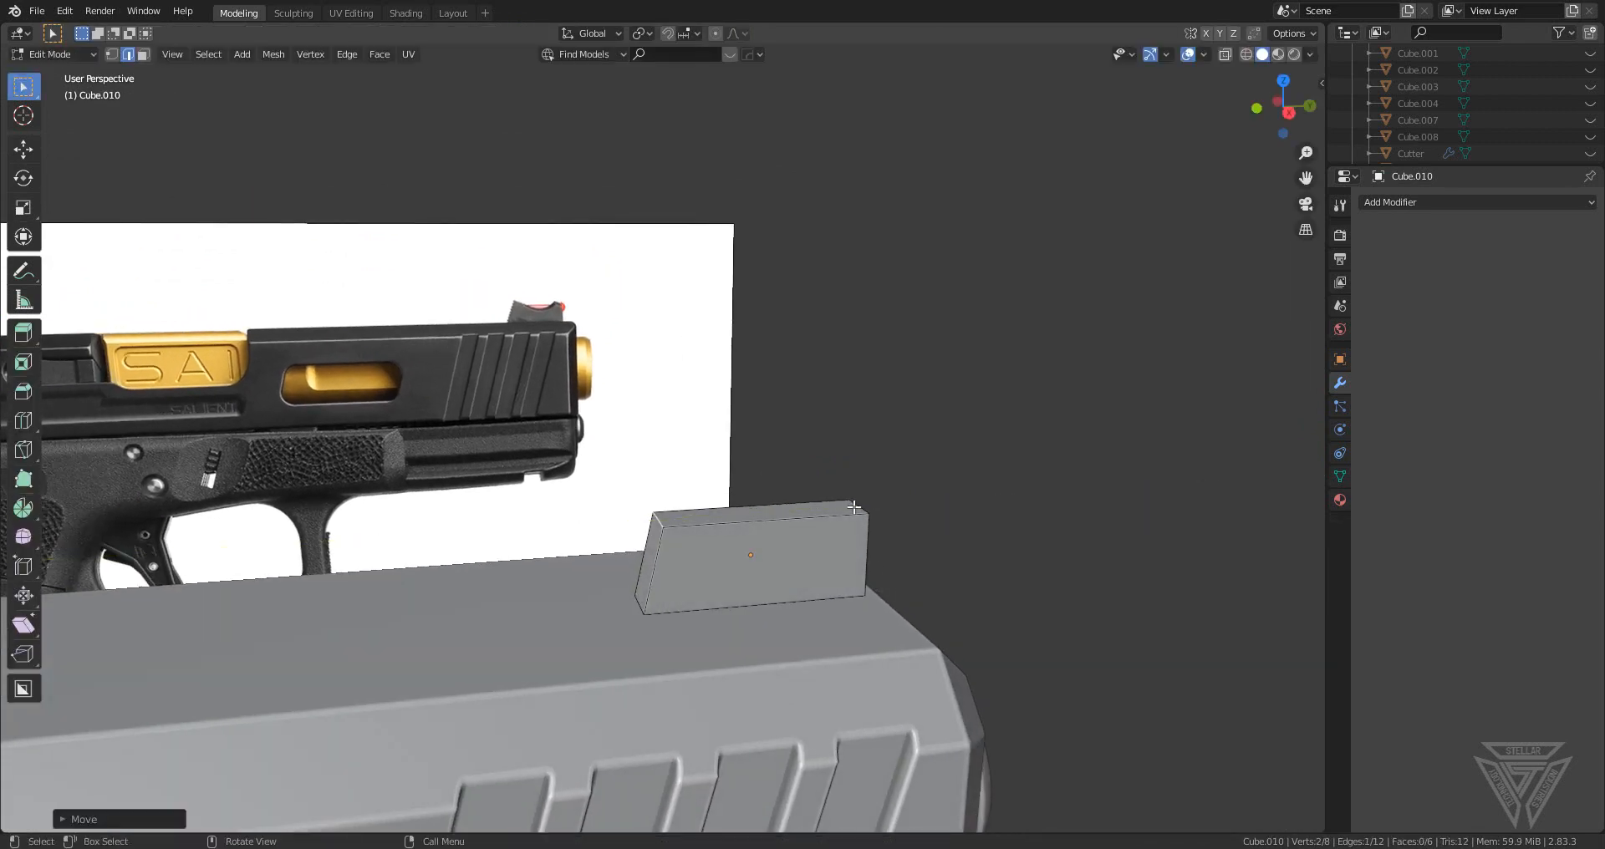
pyautogui.moveTo(853, 507); pyautogui.dragTo(883, 560, button='middle')
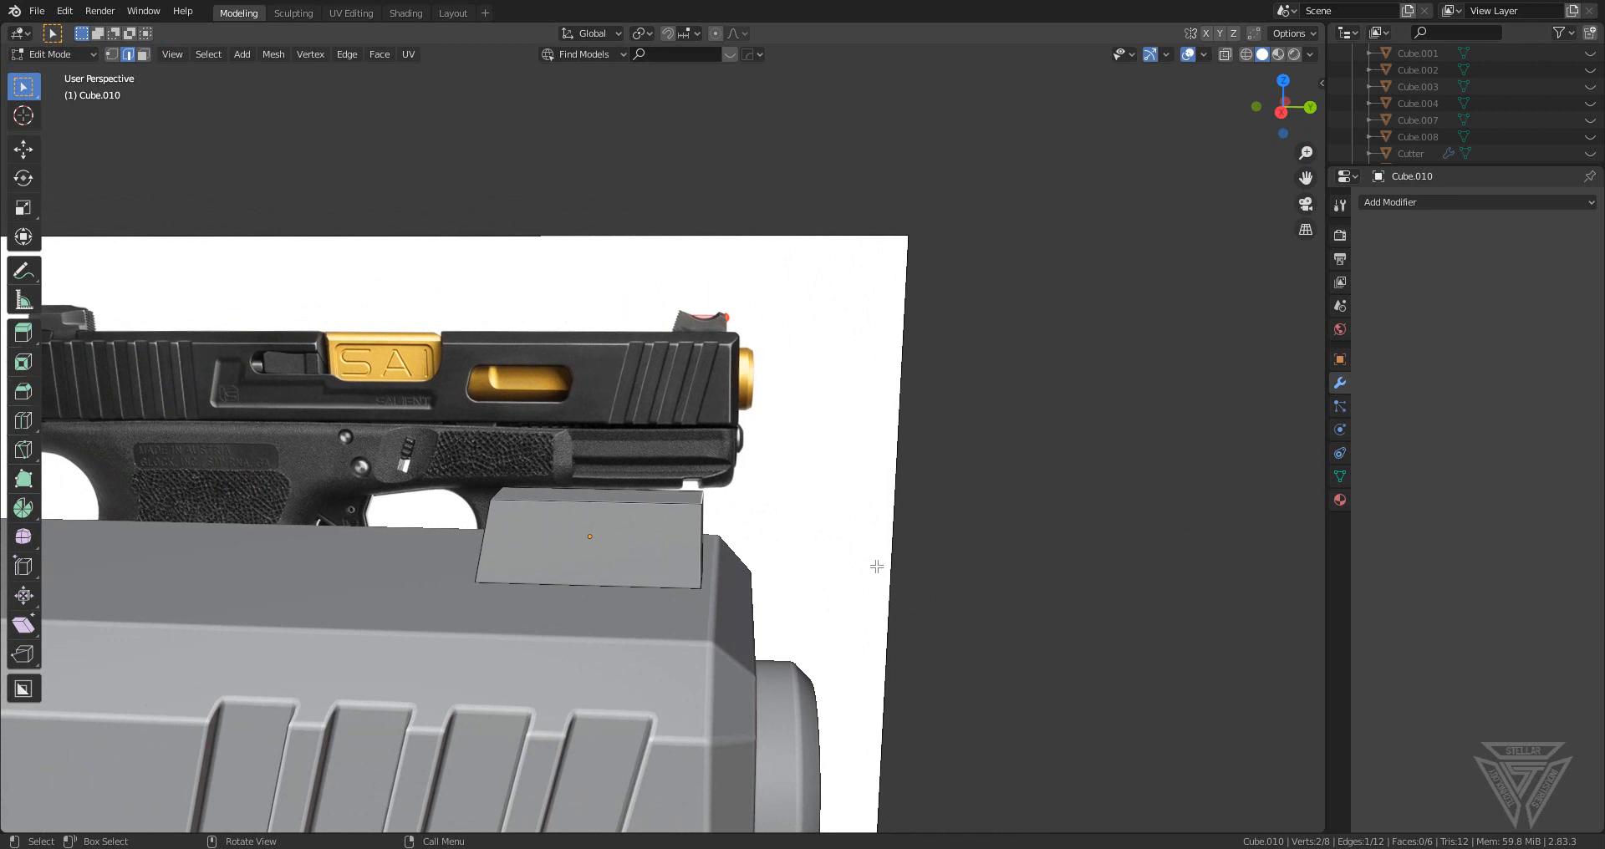
pyautogui.hotkey('ctrl', 'b')
pyautogui.press('Escape')
pyautogui.hotkey('ctrl', 'b')
pyautogui.press('Escape')
pyautogui.hotkey('shift', 'a')
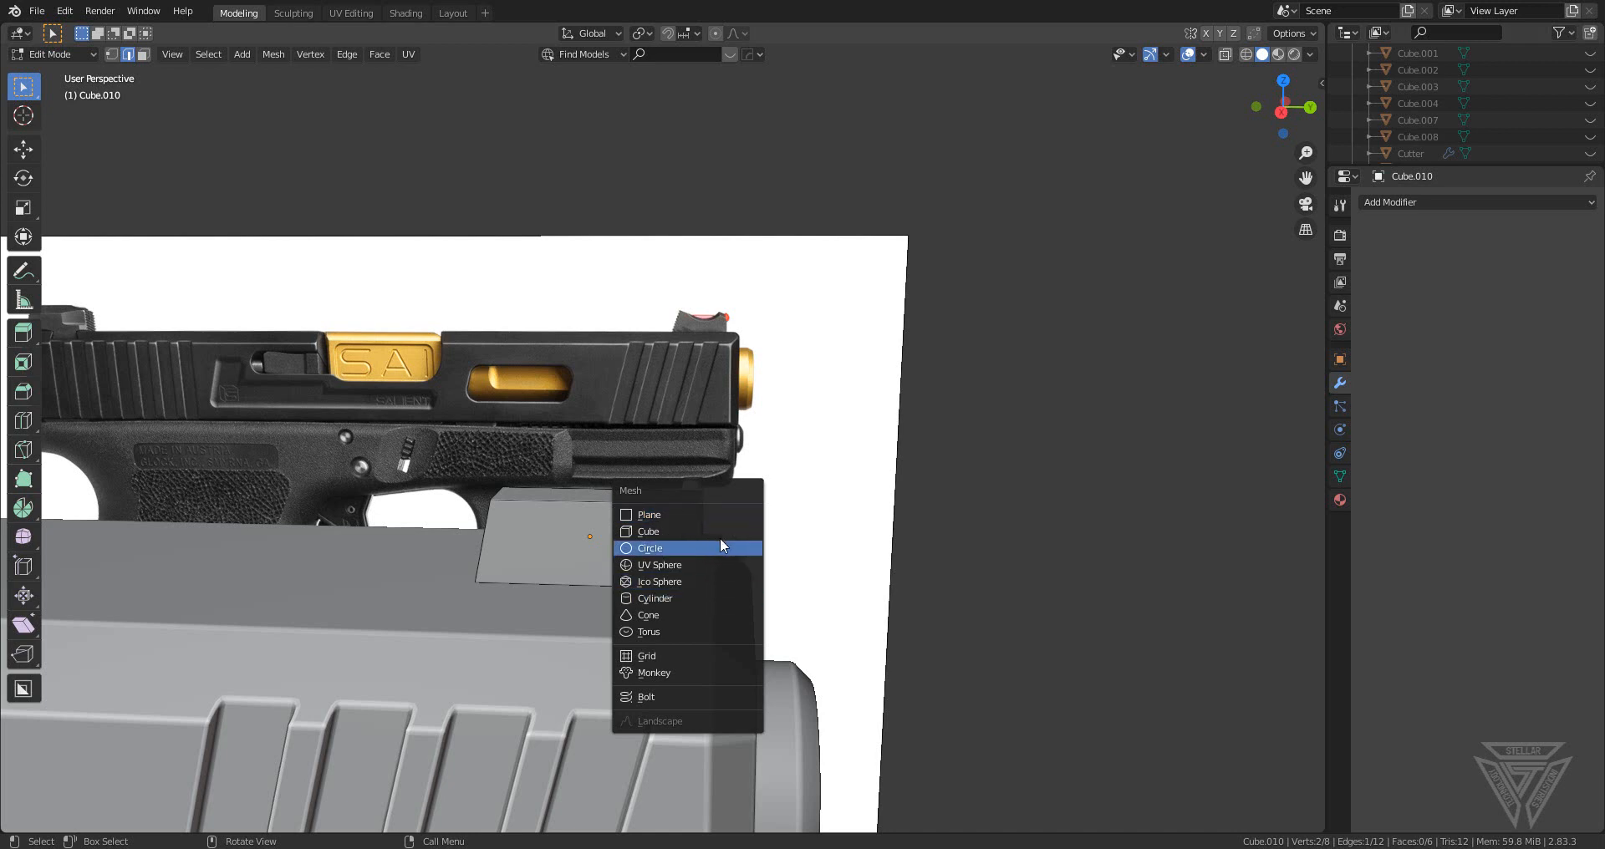
pyautogui.press('Escape')
# - Apply the scale of the front sight block in Object Mode
pyautogui.press('Tab')
pyautogui.hotkey('ctrl', 'a')
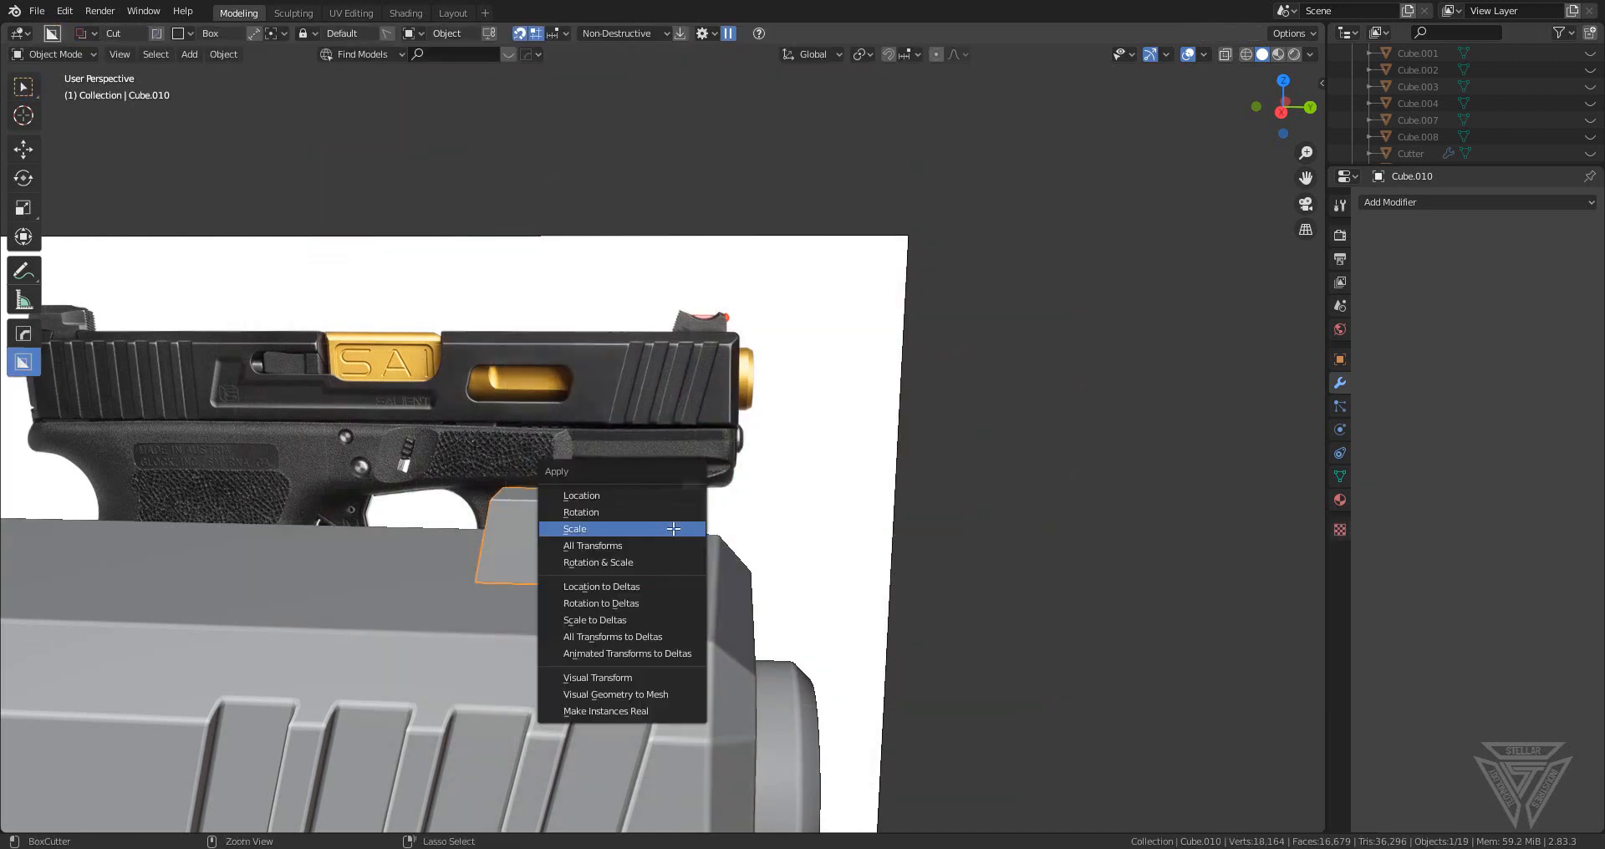
pyautogui.click(667, 529)
# - Bevel the upper front edge of the front sight block into a single chamfer
pyautogui.moveTo(667, 535); pyautogui.dragTo(683, 595, button='middle')
pyautogui.press('Tab')
pyautogui.hotkey('ctrl', 'b')
pyautogui.click(865, 580)
pyautogui.press('Tab')
# - Widen the front sight block along X to match the width of the rear sight's notch in the front view
pyautogui.moveTo(825, 600); pyautogui.dragTo(1013, 370, button='middle')
pyautogui.press('s')
pyautogui.click(950, 624)
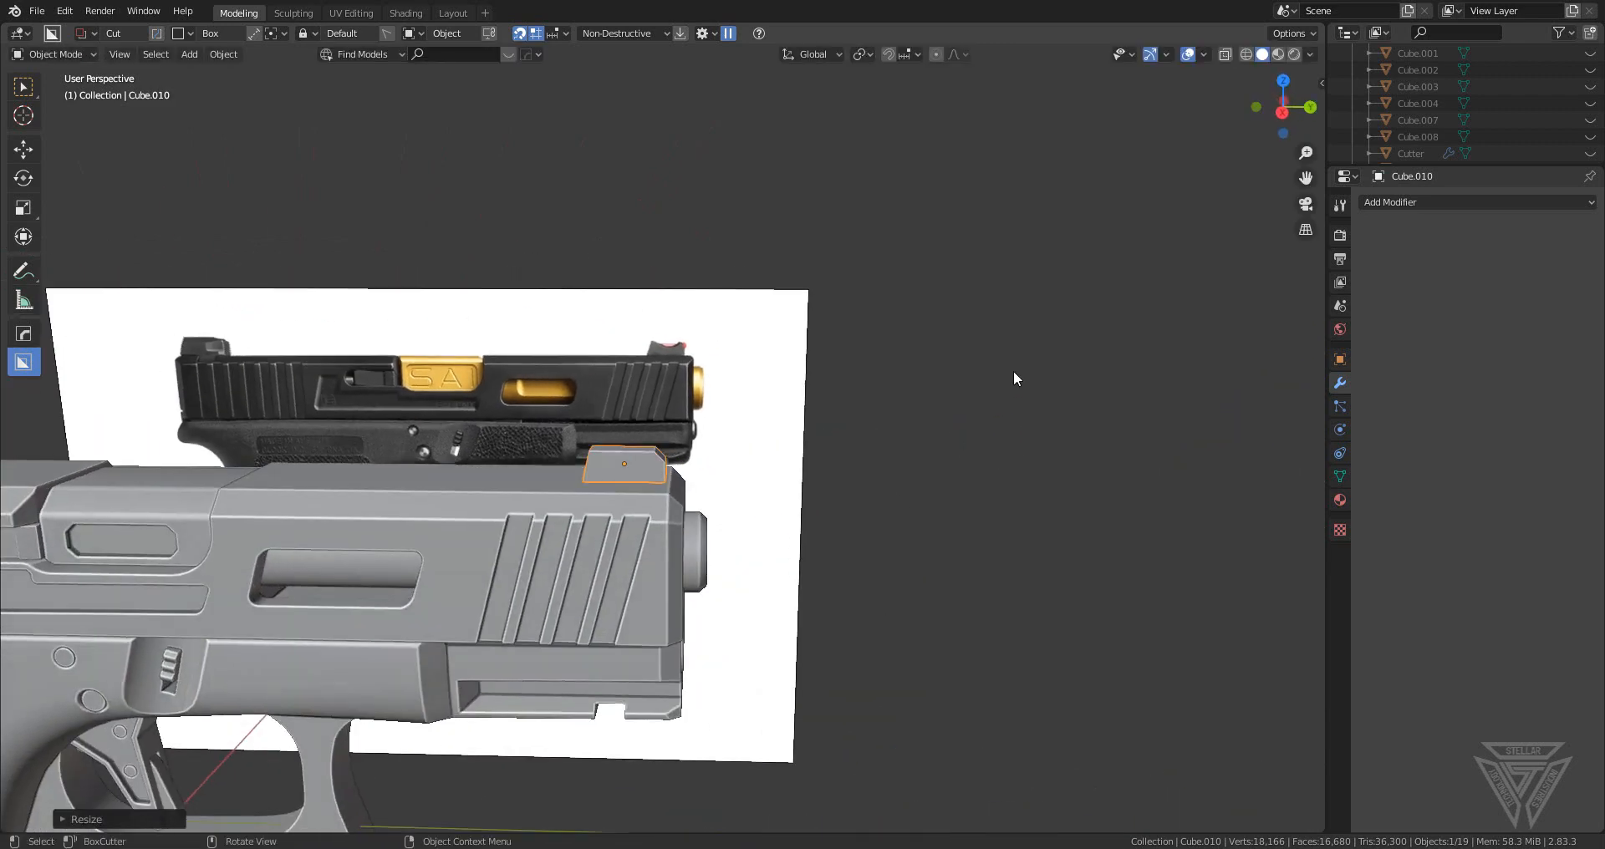
pyautogui.scroll(3, 752, 526)
pyautogui.moveTo(752, 551); pyautogui.dragTo(917, 382, button='middle')
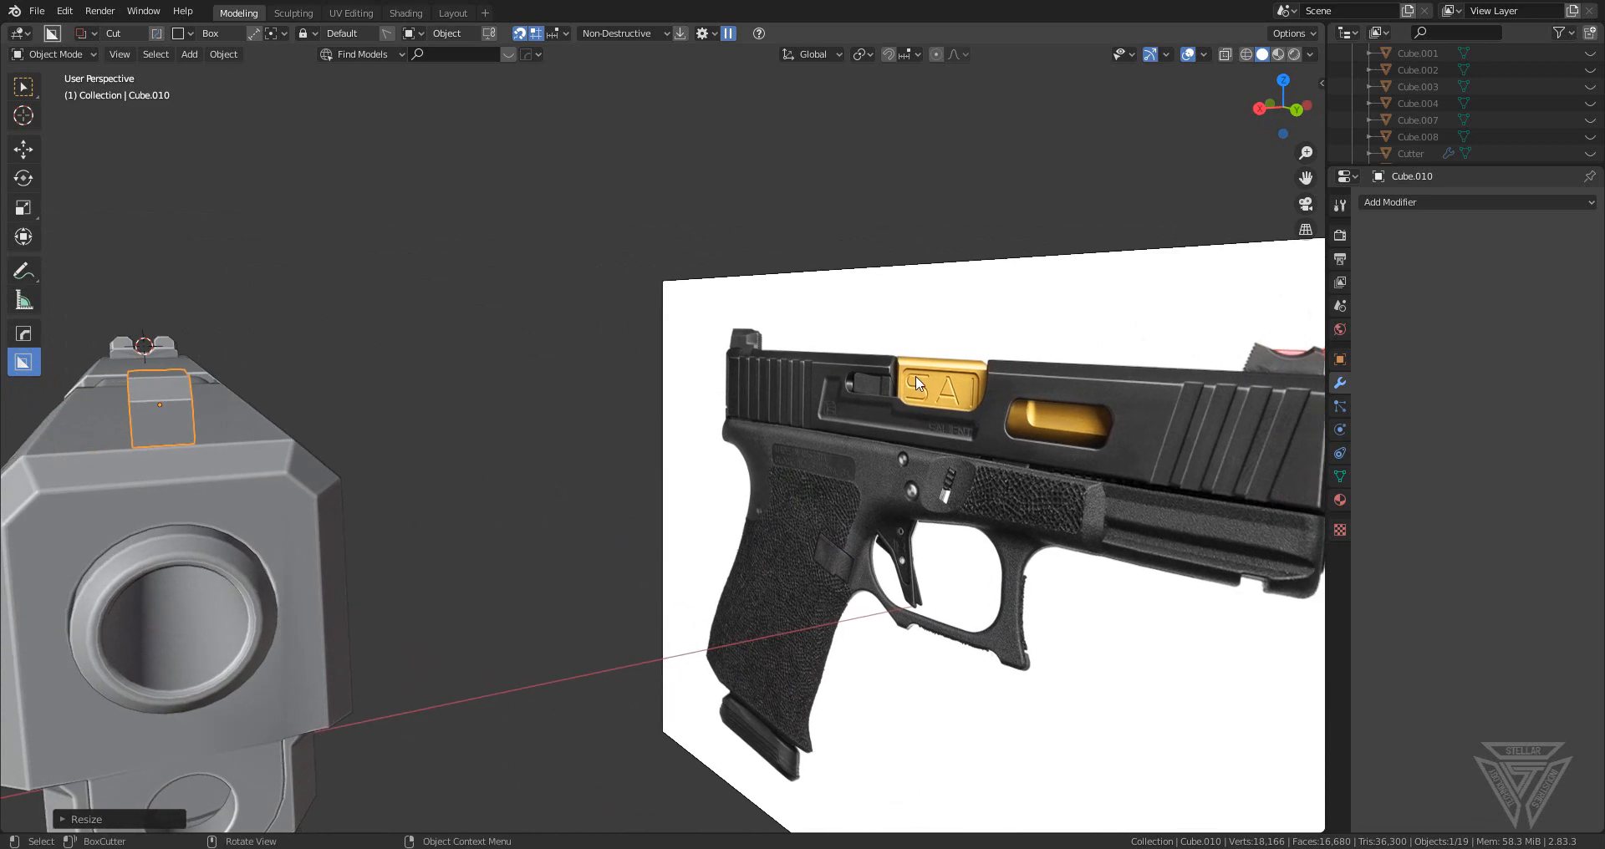
pyautogui.click(1271, 101)
pyautogui.keyDown('shift'); pyautogui.moveTo(1092, 303); pyautogui.dragTo(654, 363, button='middle'); pyautogui.keyUp('shift')
pyautogui.scroll(3, 653, 363)
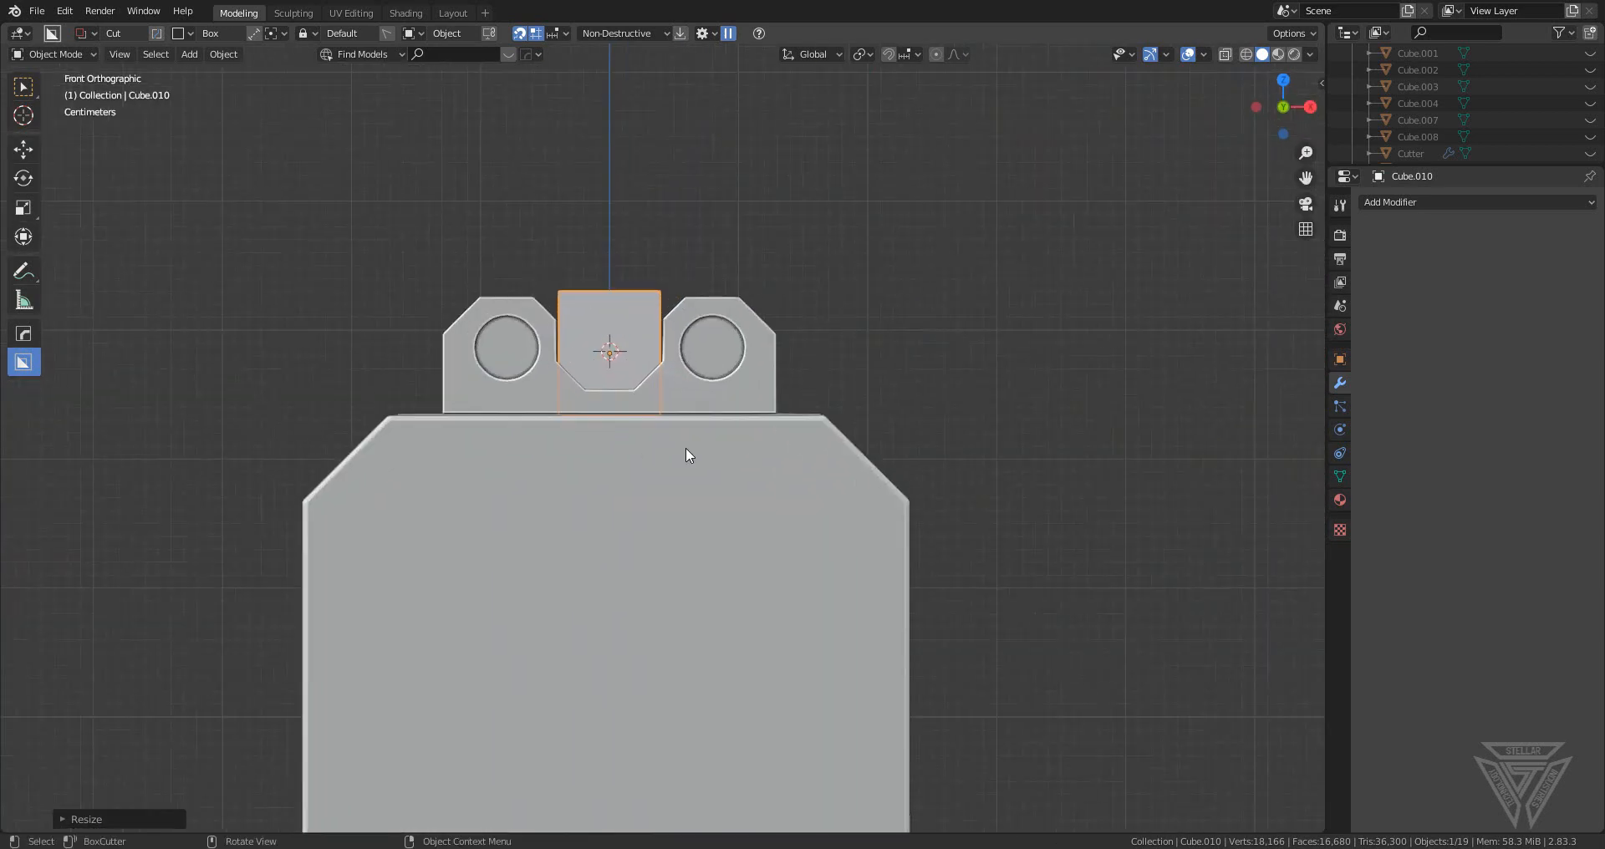
# - Set BoxCutter to View alignment with the Circle shape and cut a large circle through the front sight block in the right view
pyautogui.click(1311, 108)
pyautogui.scroll(-3, 845, 357)
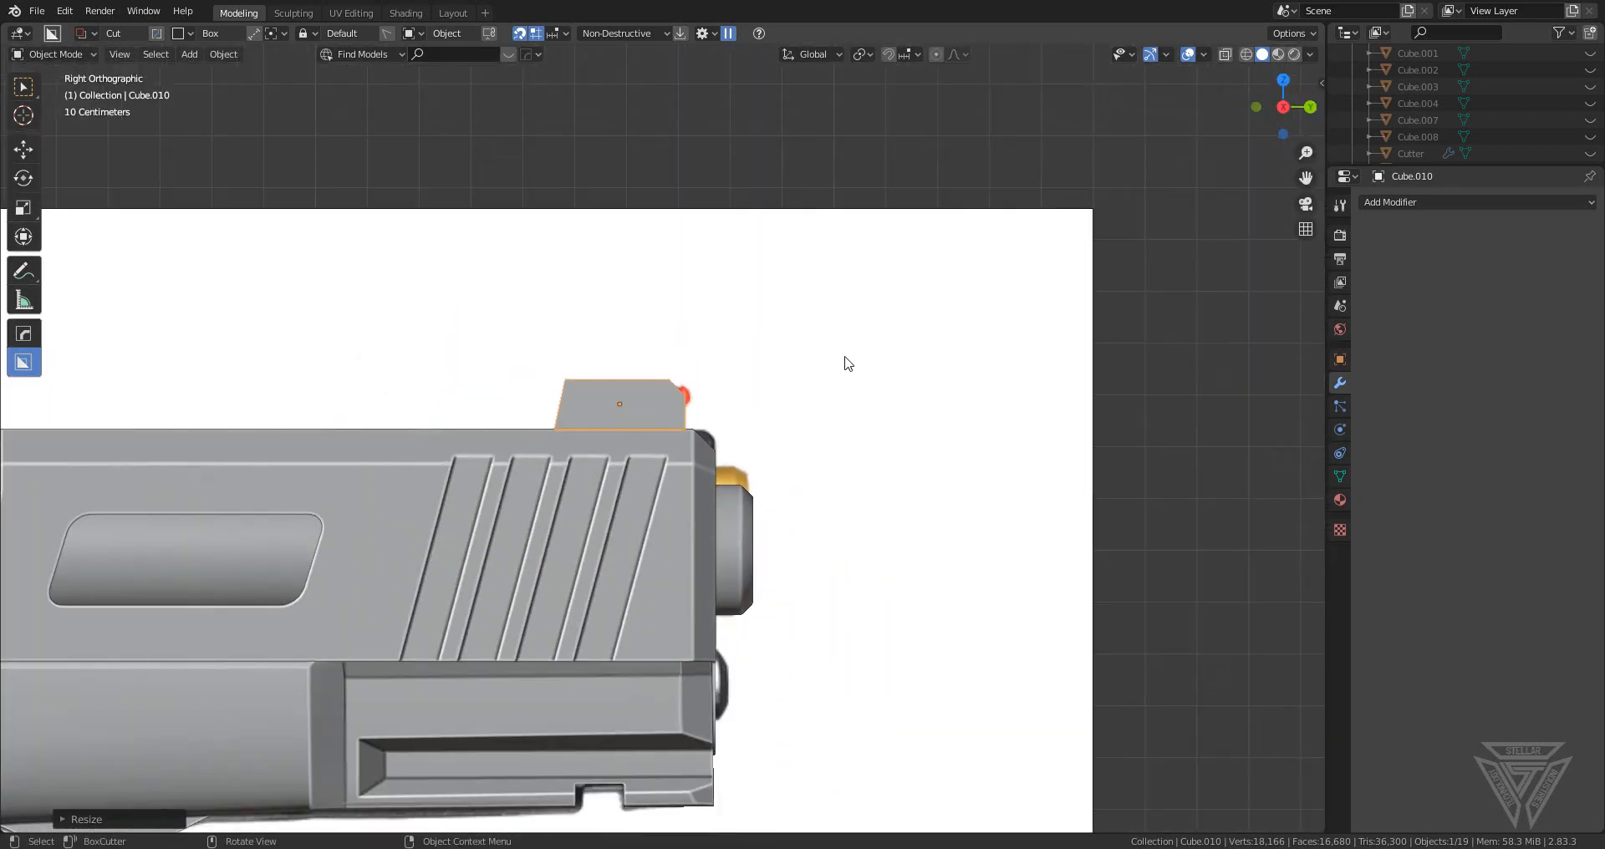
pyautogui.scroll(3, 684, 497)
pyautogui.keyDown('shift'); pyautogui.moveTo(791, 504); pyautogui.dragTo(852, 577, button='middle'); pyautogui.keyUp('shift')
pyautogui.press('d')
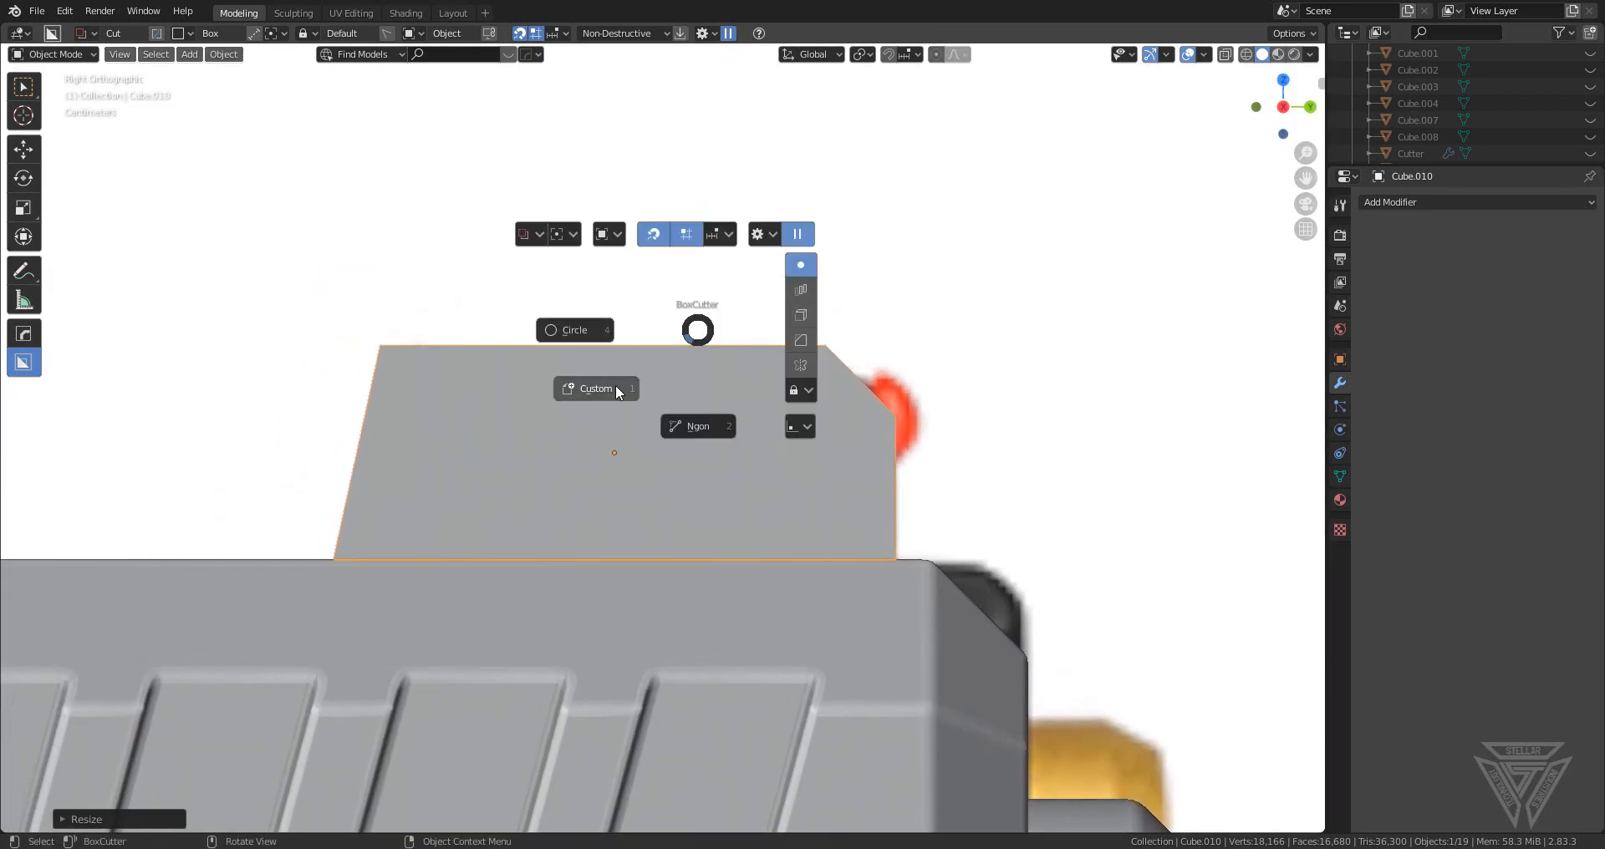
pyautogui.click(609, 235)
pyautogui.click(703, 238)
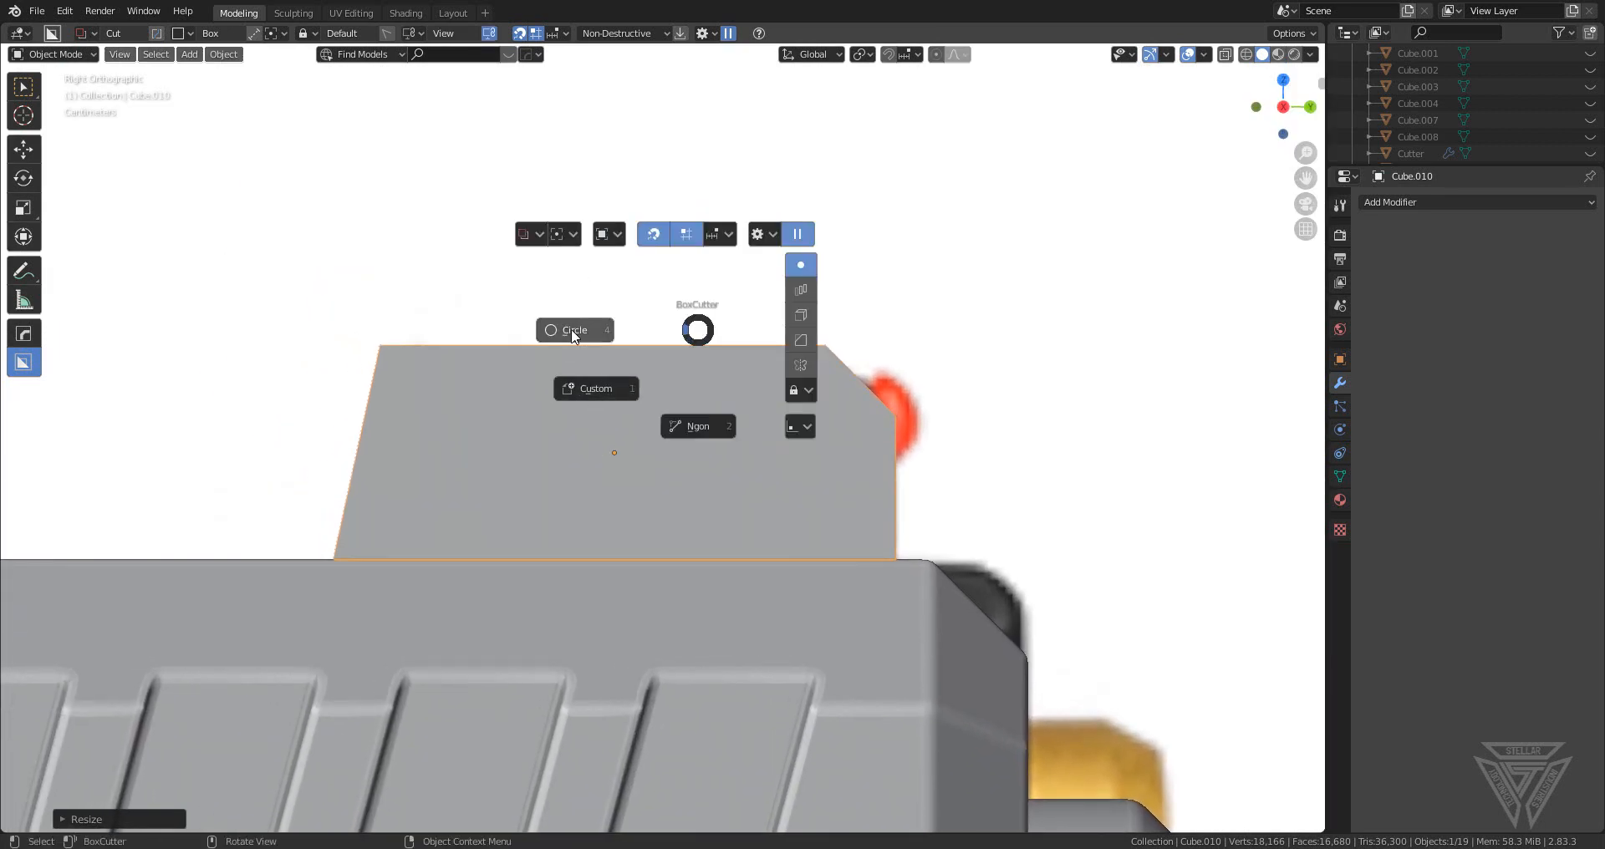
pyautogui.click(573, 330)
pyautogui.moveTo(600, 351); pyautogui.dragTo(804, 398)
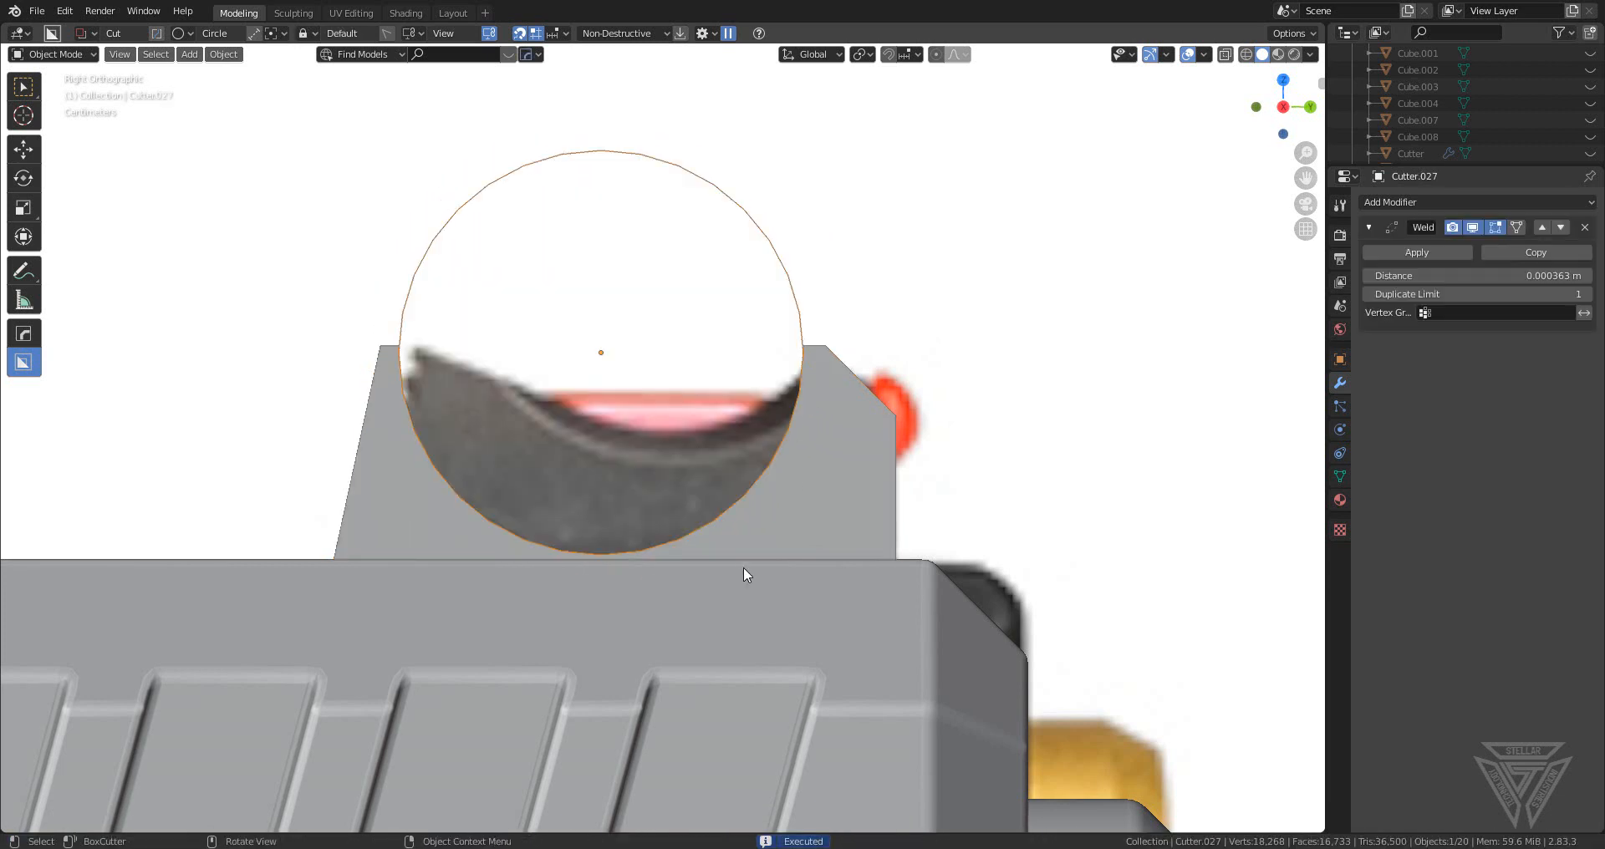
# - Raise the circular cutter and stretch it along Y to match the reference sight's shallow dip, then hide it and select the sight block
pyautogui.press('g')
pyautogui.click(784, 445)
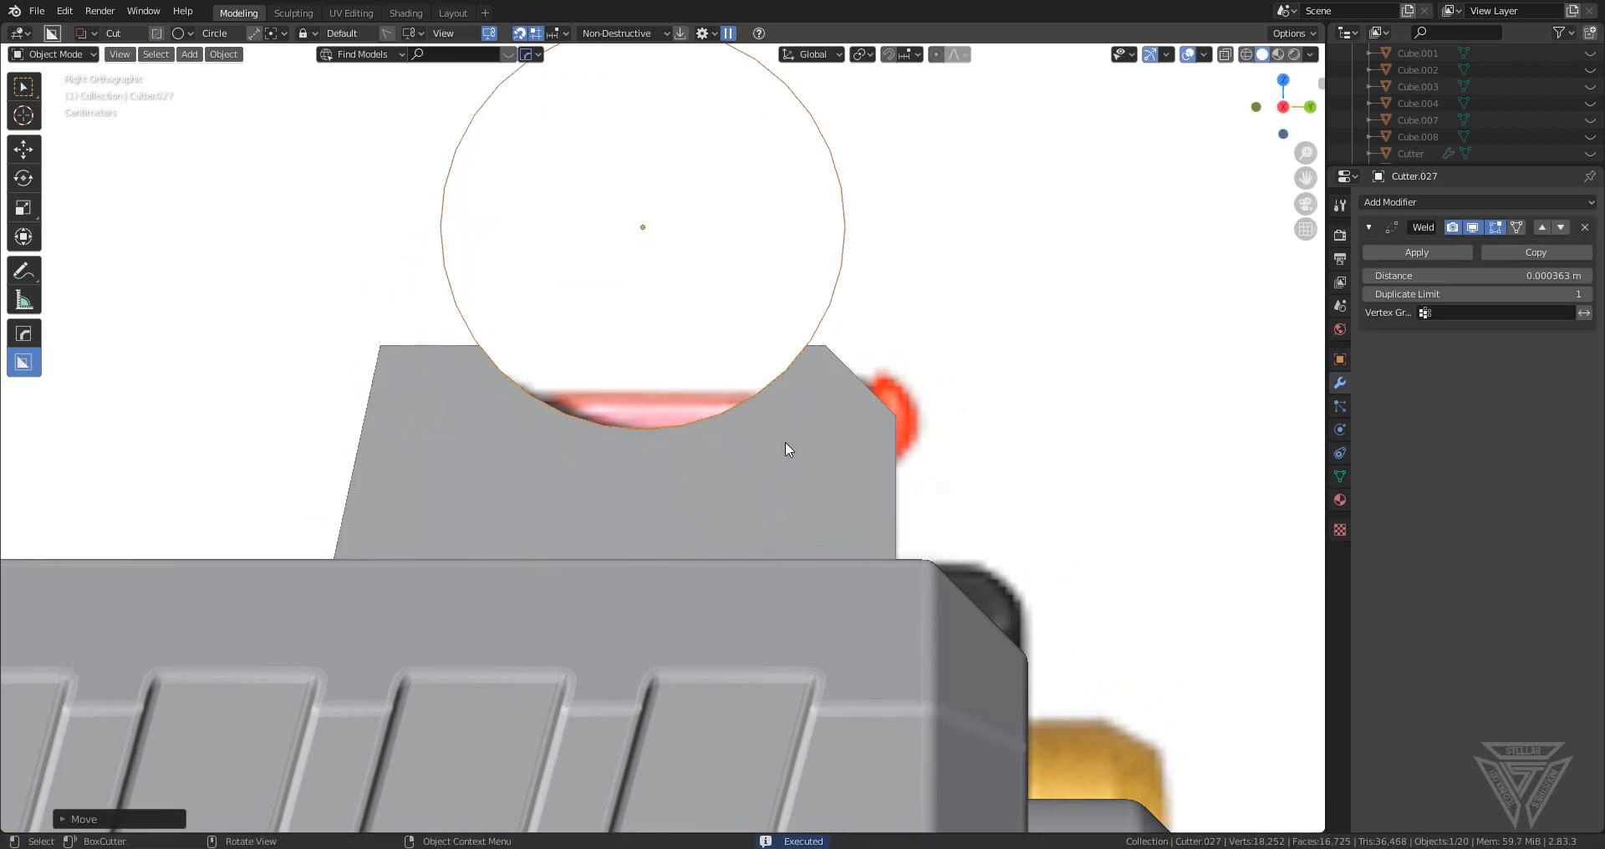
pyautogui.press('s')
pyautogui.press('y')
pyautogui.click(994, 478)
pyautogui.press('g')
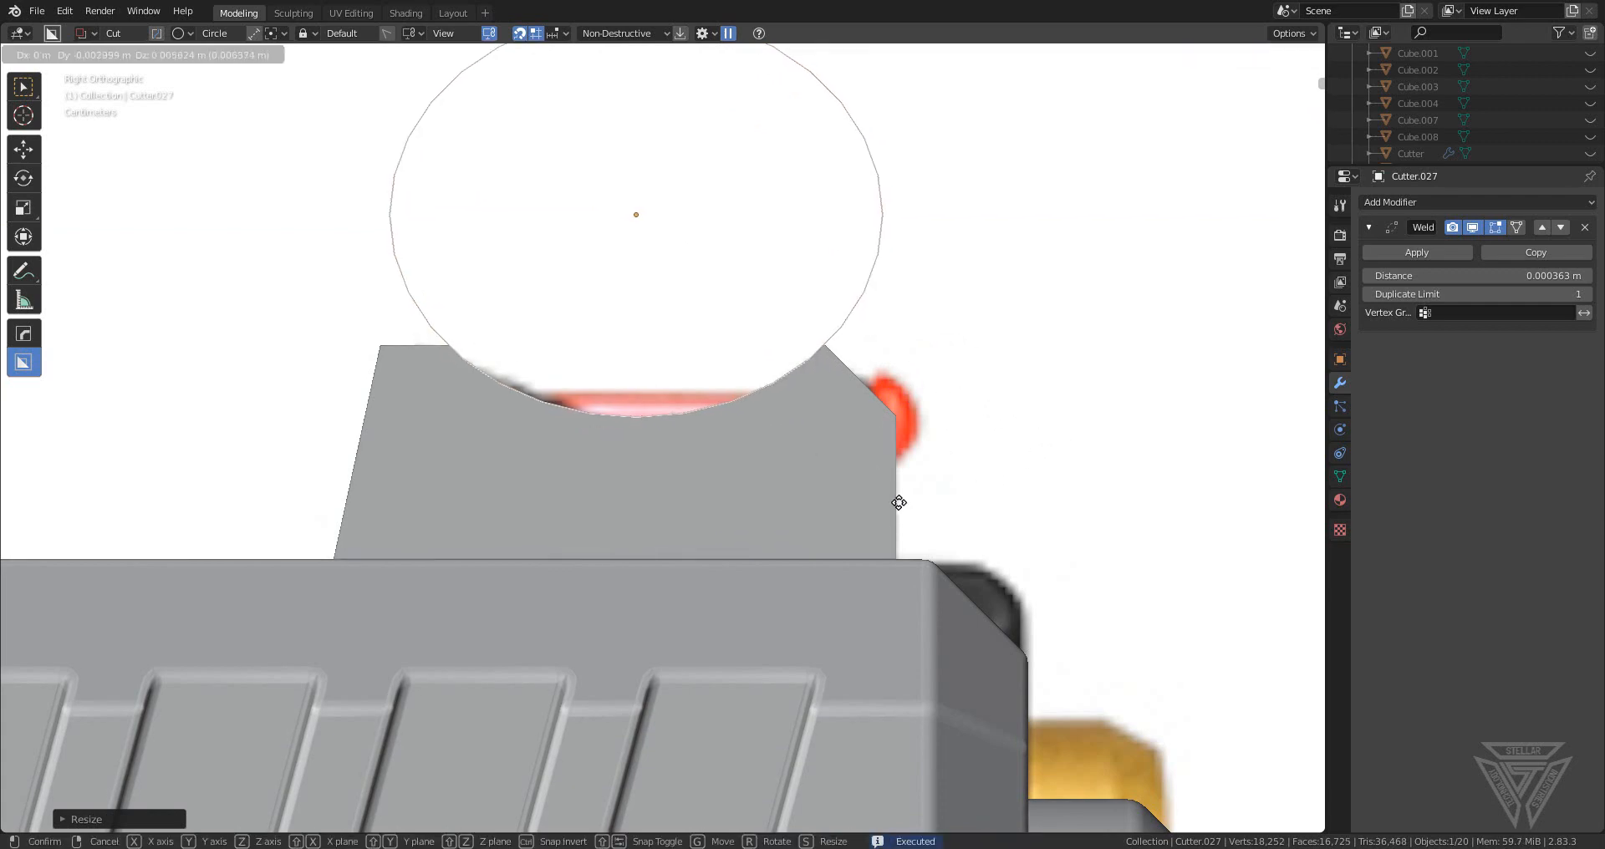
pyautogui.click(884, 501)
pyautogui.moveTo(885, 502)
pyautogui.mouseDown(button='middle')
pyautogui.moveTo(744, 534)
pyautogui.moveTo(895, 508)
pyautogui.moveTo(902, 536)
pyautogui.moveTo(886, 526)
pyautogui.mouseUp(button='middle')
pyautogui.press('Delete')
pyautogui.click(690, 438)
pyautogui.hotkey('shift', 'a')
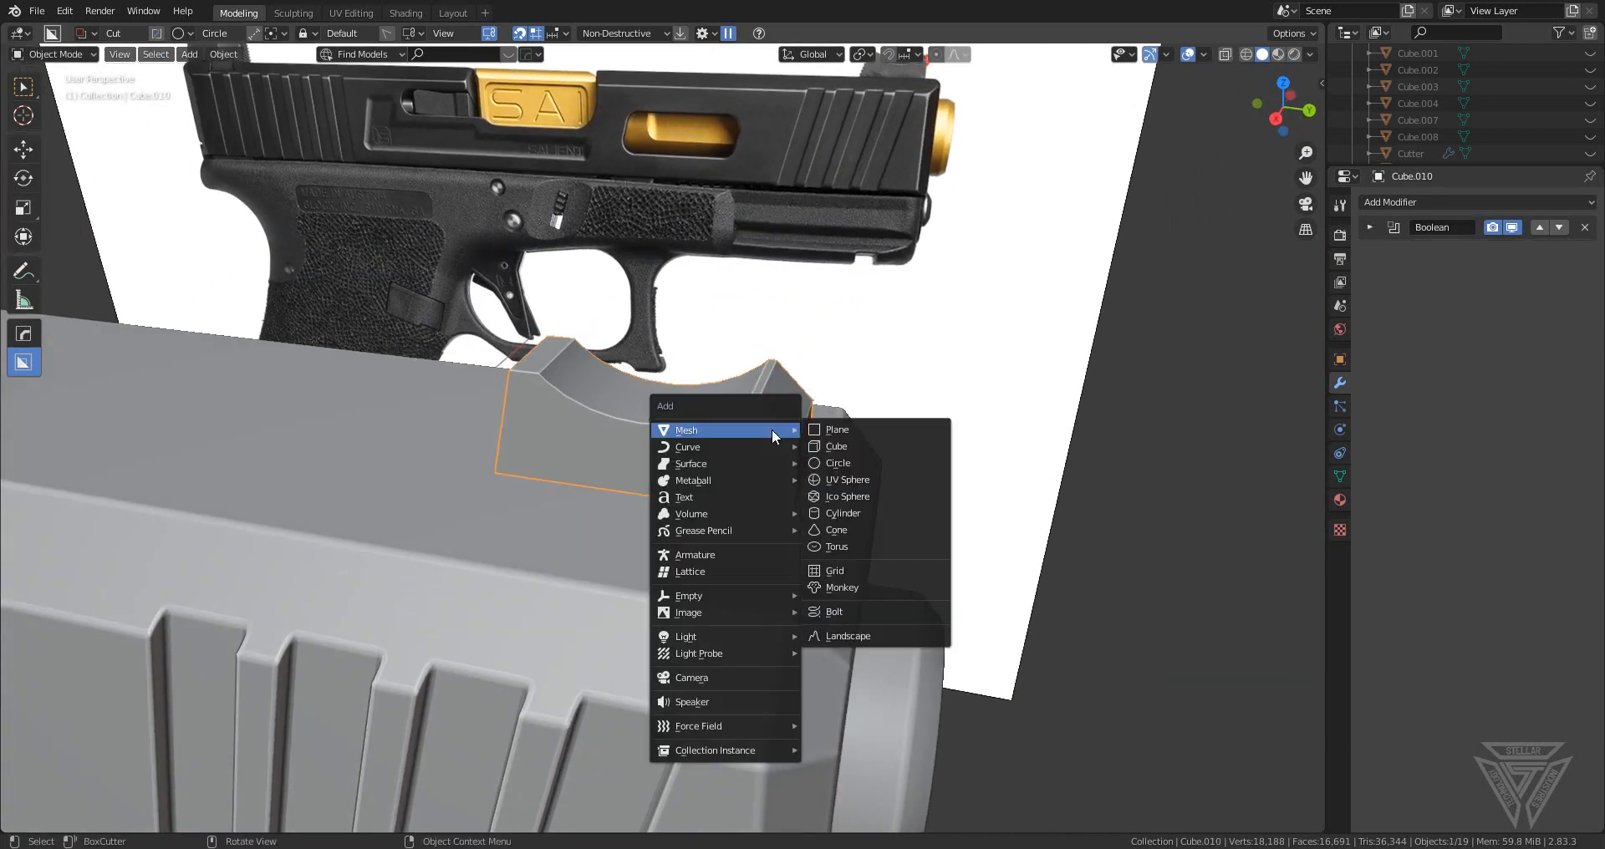
pyautogui.press('Escape')
pyautogui.hotkey('shift', 'a')
pyautogui.press('Escape')
# - Snap the 3D cursor to the front sight block and add a scaled-down cylinder there
pyautogui.hotkey('shift', 's')
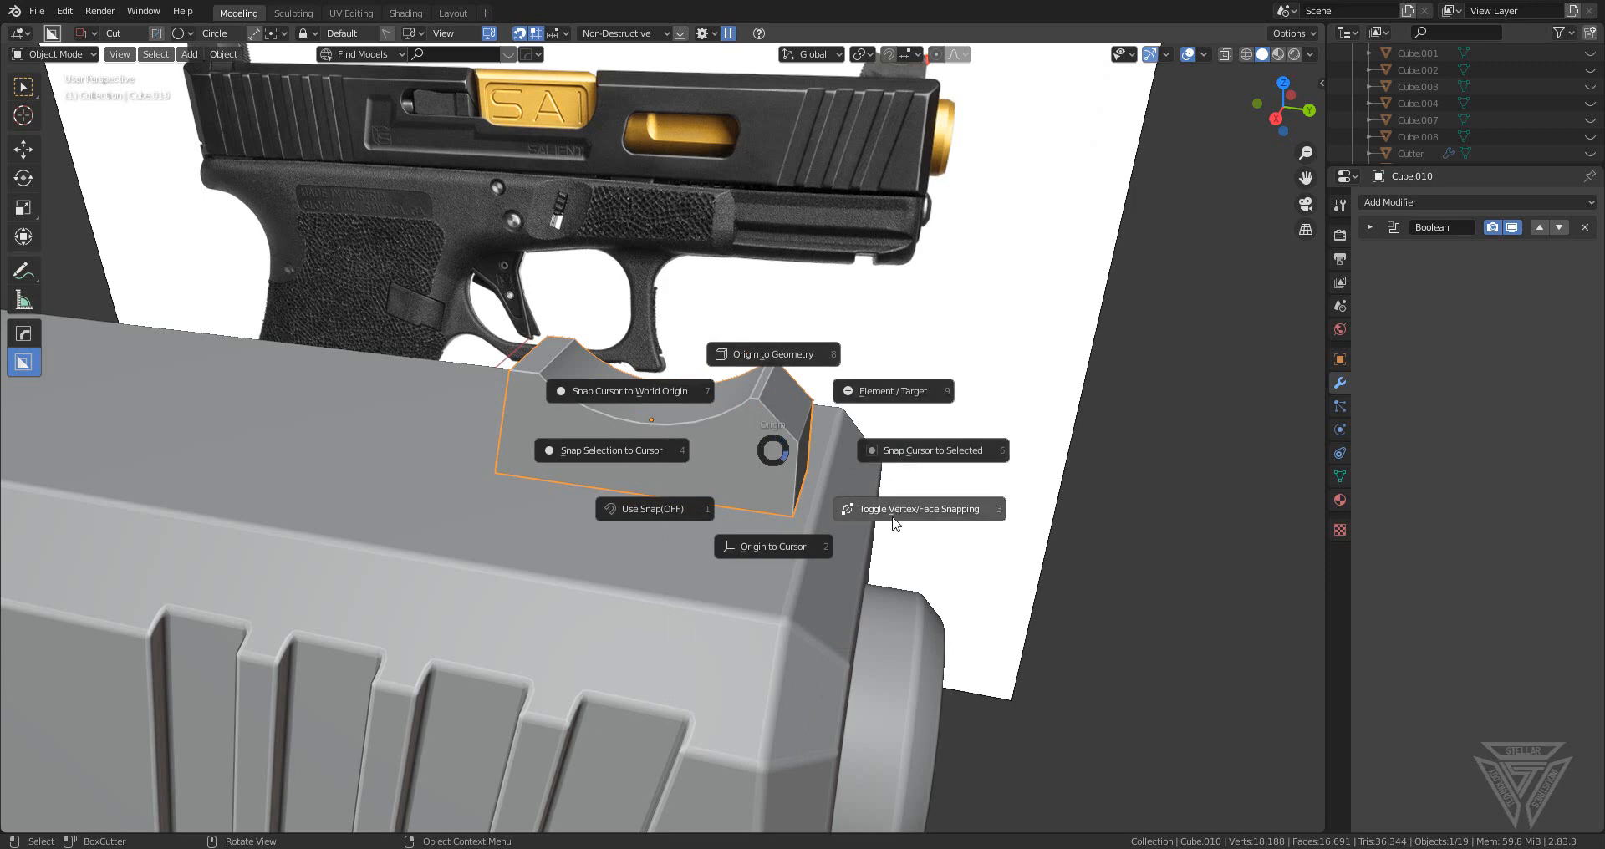
pyautogui.click(909, 456)
pyautogui.hotkey('shift', 'a')
pyautogui.moveTo(848, 414)
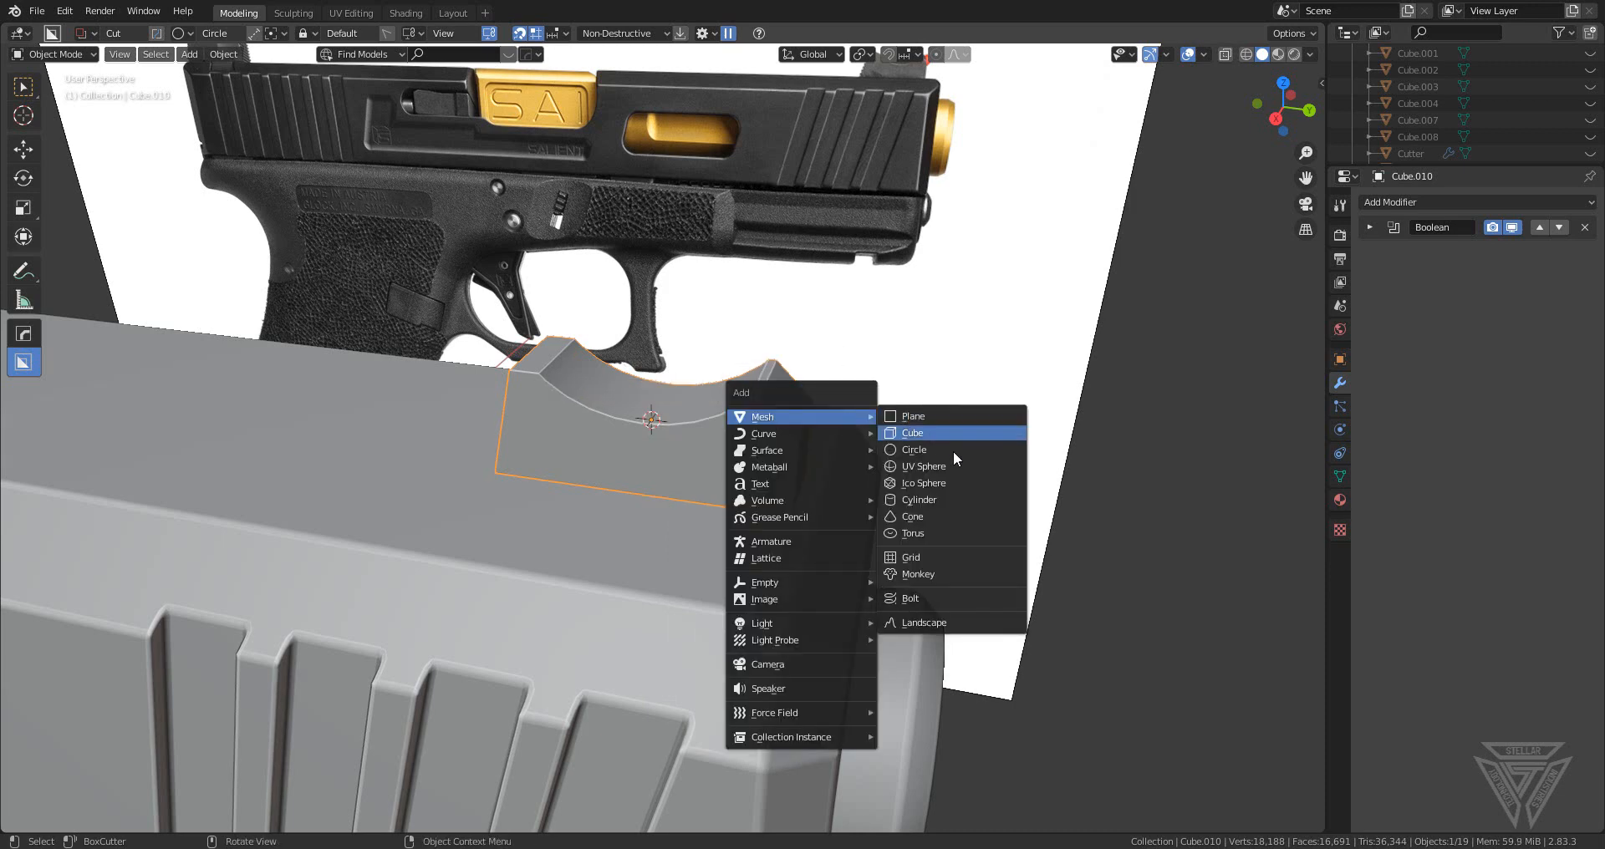
pyautogui.click(919, 500)
pyautogui.press('s')
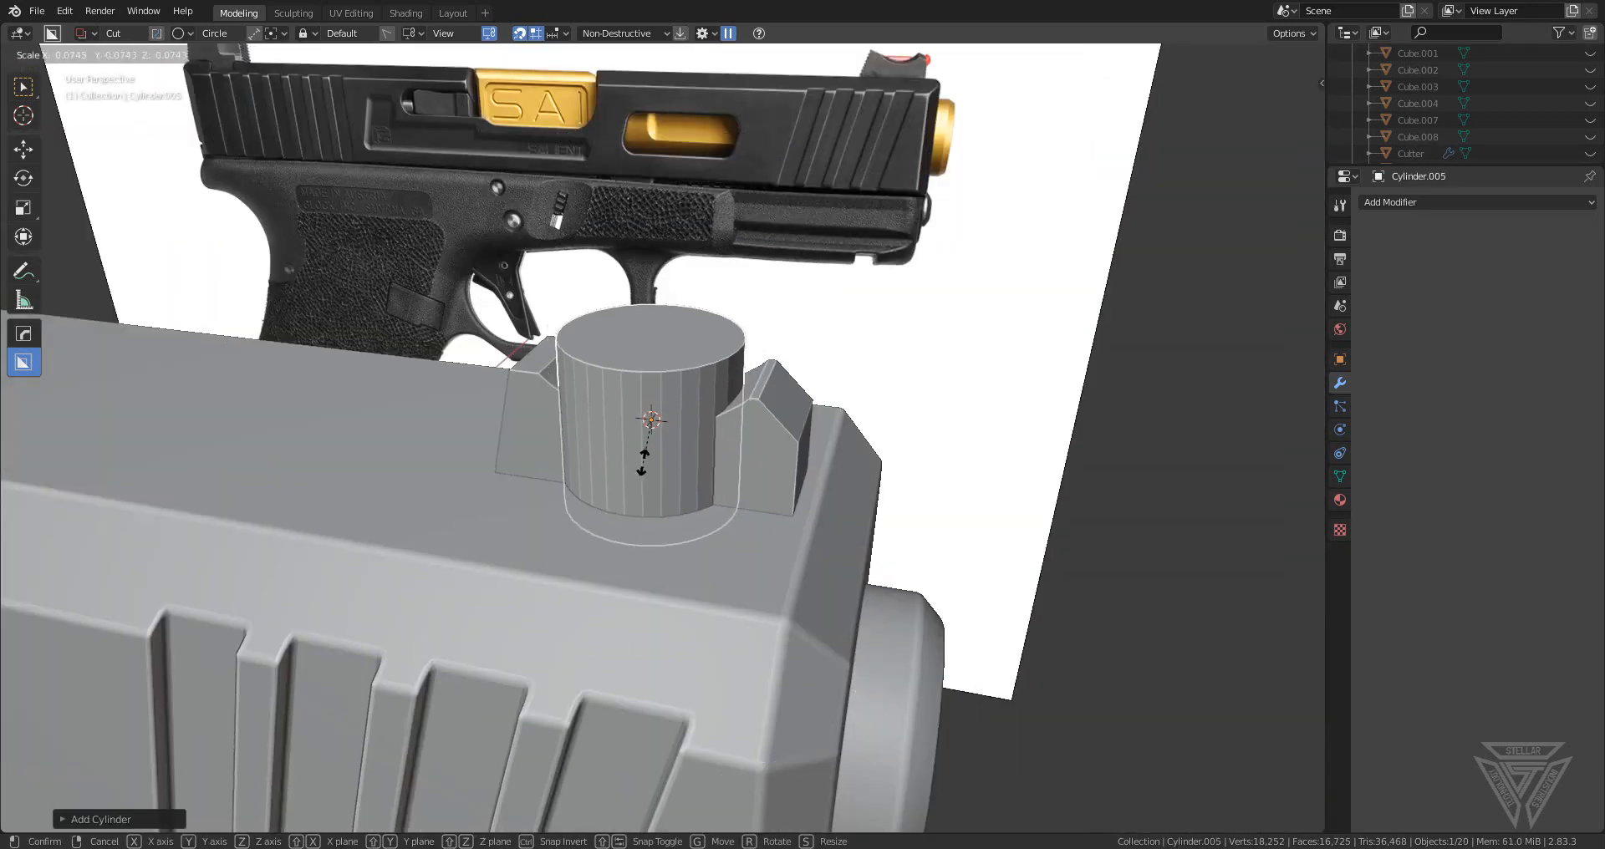
pyautogui.click(656, 428)
# - Rotate the cylinder 90 degrees about X to run along the slide and scale it down further
pyautogui.write('r')
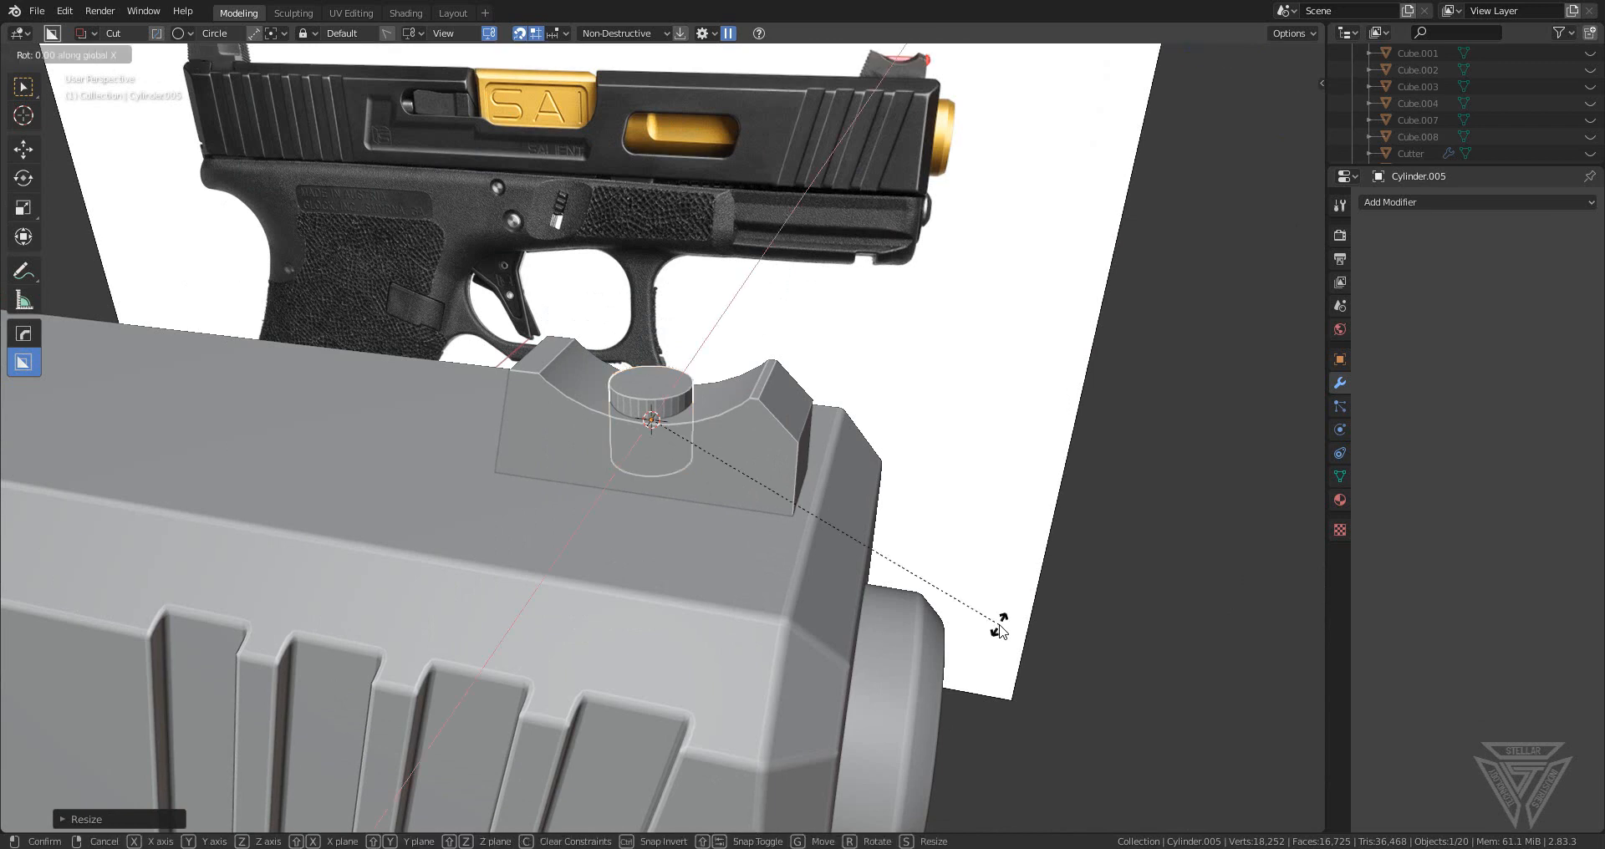
pyautogui.write('90')
pyautogui.press('Return')
pyautogui.press('s')
pyautogui.click(885, 552)
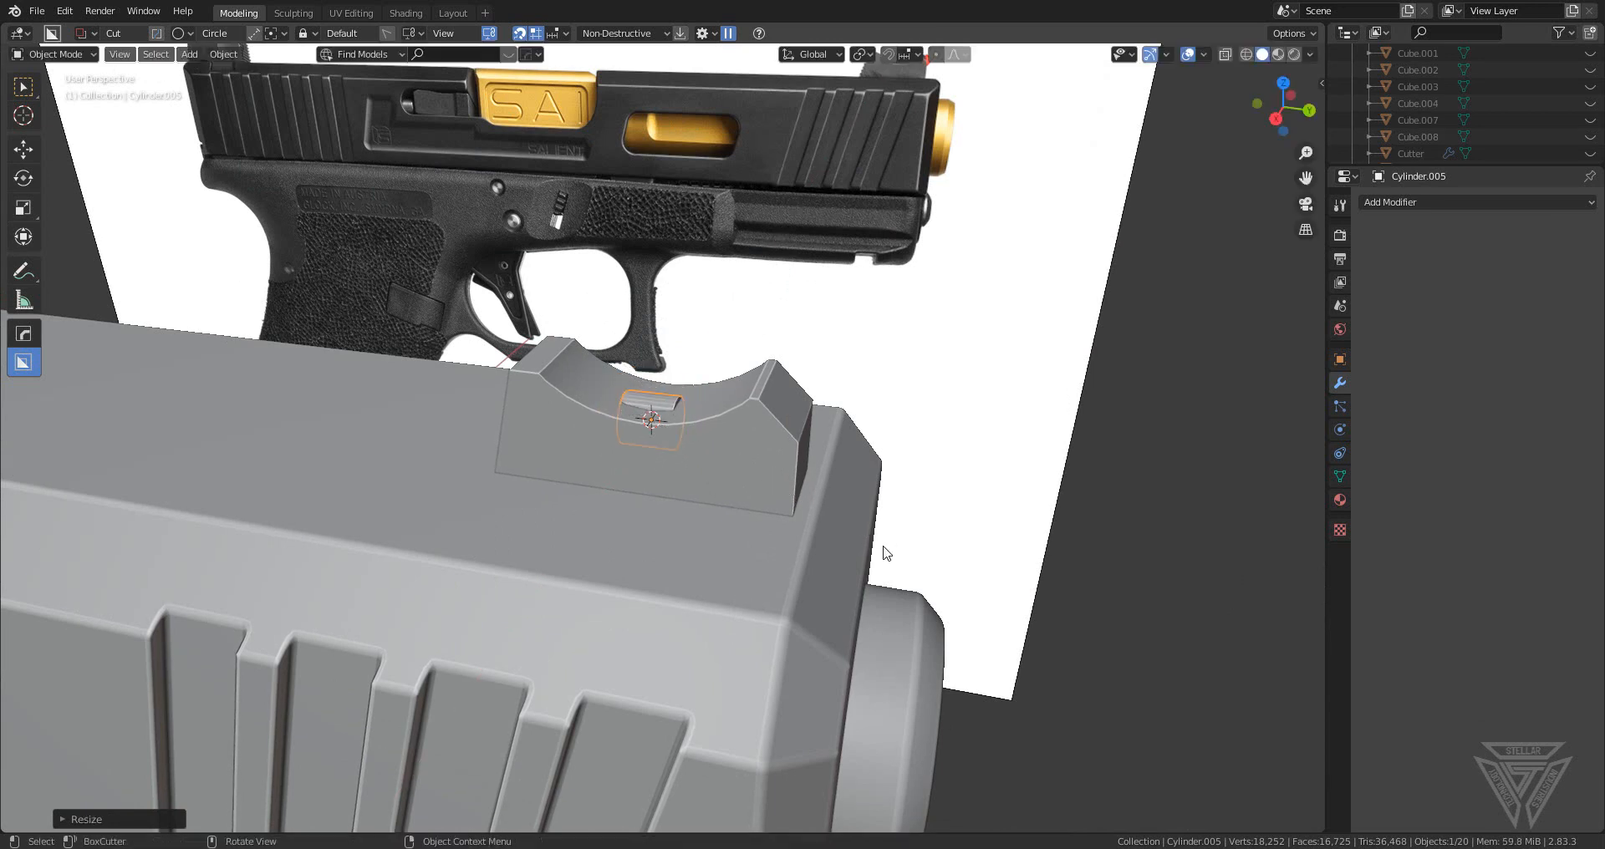
# - Stretch the rod cylinder along Y past both ends of the front sight block and raise it along Z
pyautogui.press('s')
pyautogui.press('y')
pyautogui.click(1282, 584)
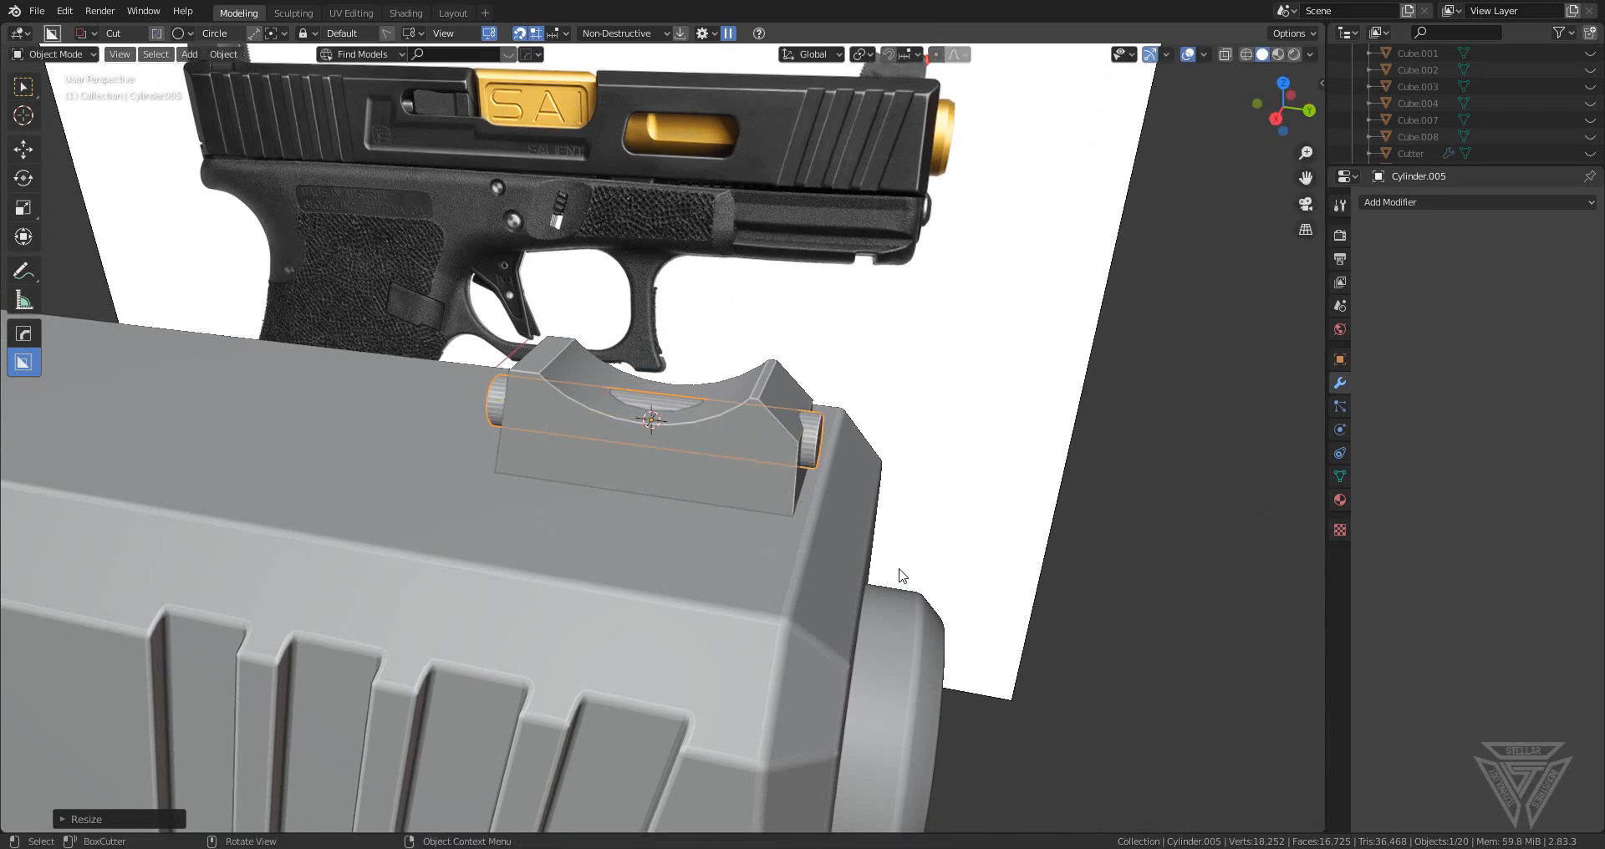
pyautogui.press('g')
pyautogui.press('z')
pyautogui.click(938, 460)
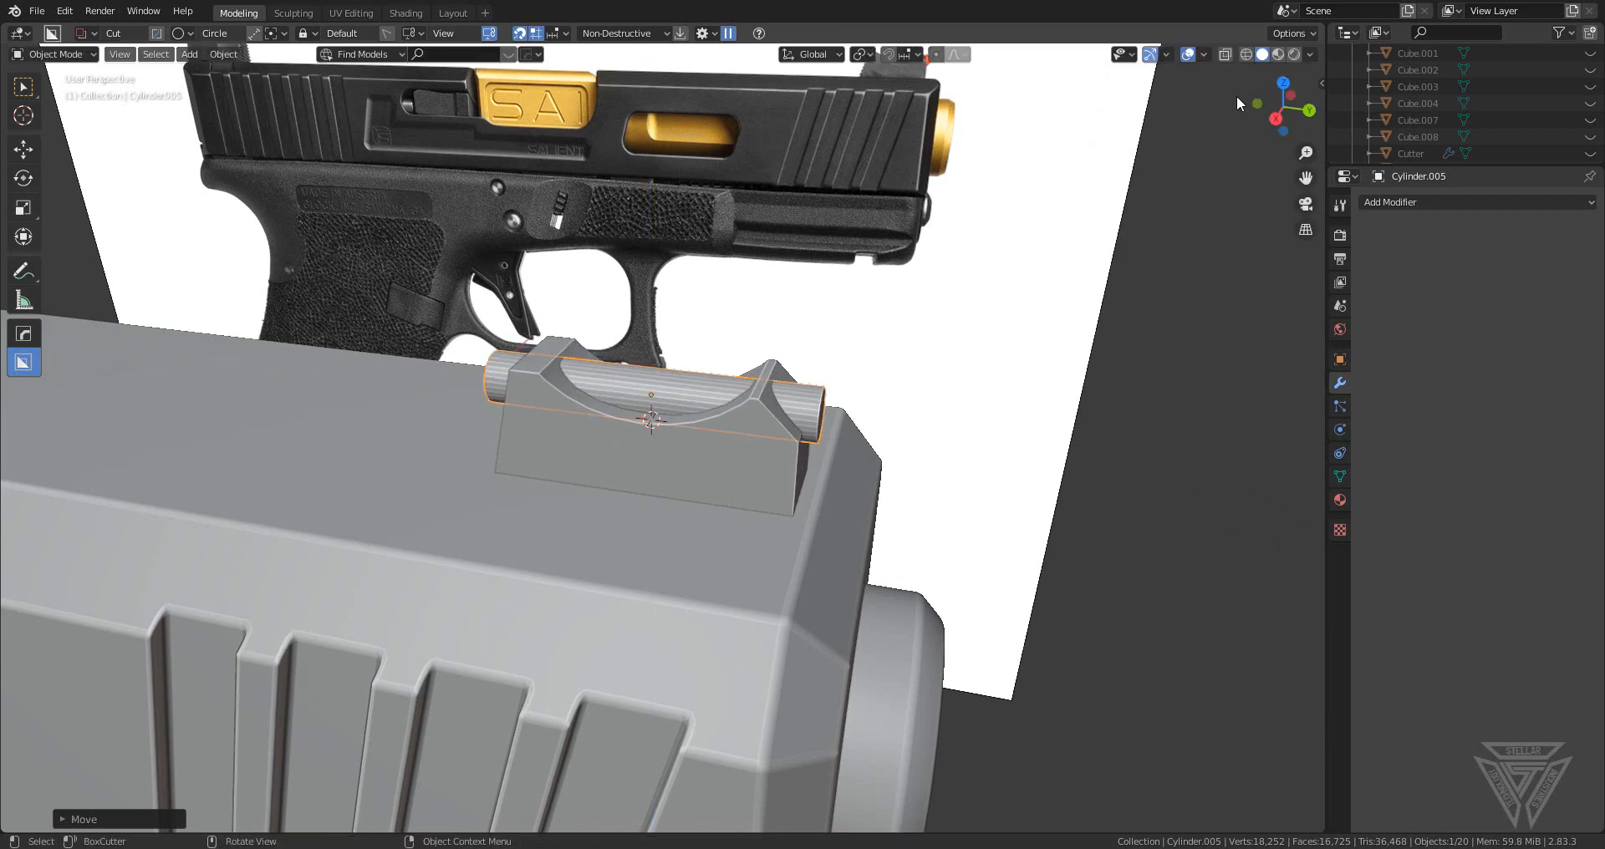
# - In the front view, lower the rod along Z to line up with the rear sight's circles, and select the front sight block
pyautogui.click(1257, 103)
pyautogui.press('g')
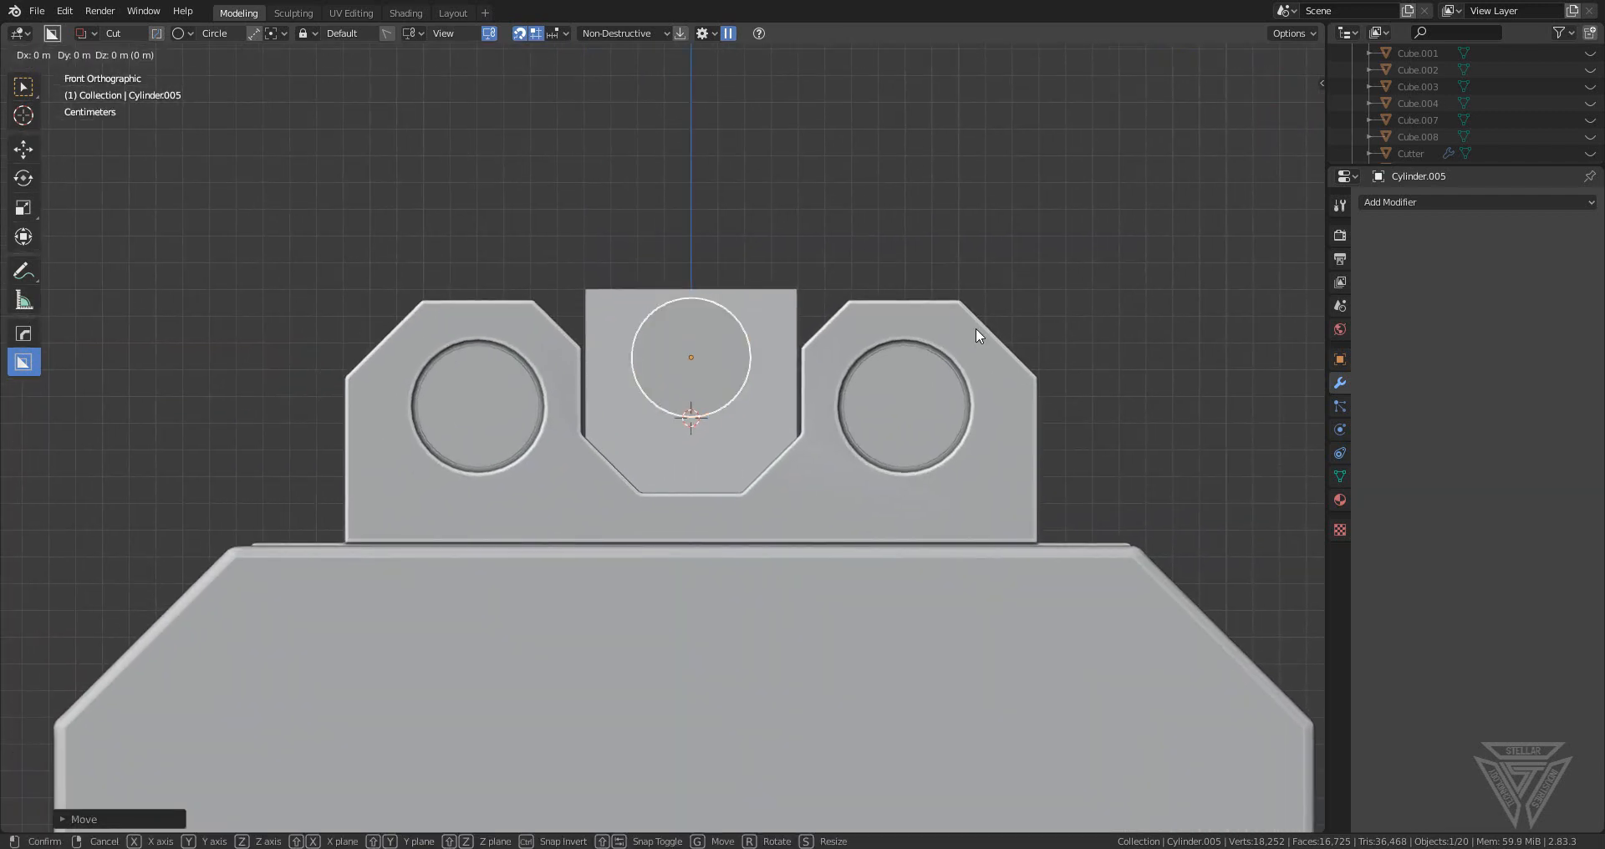
pyautogui.press('z')
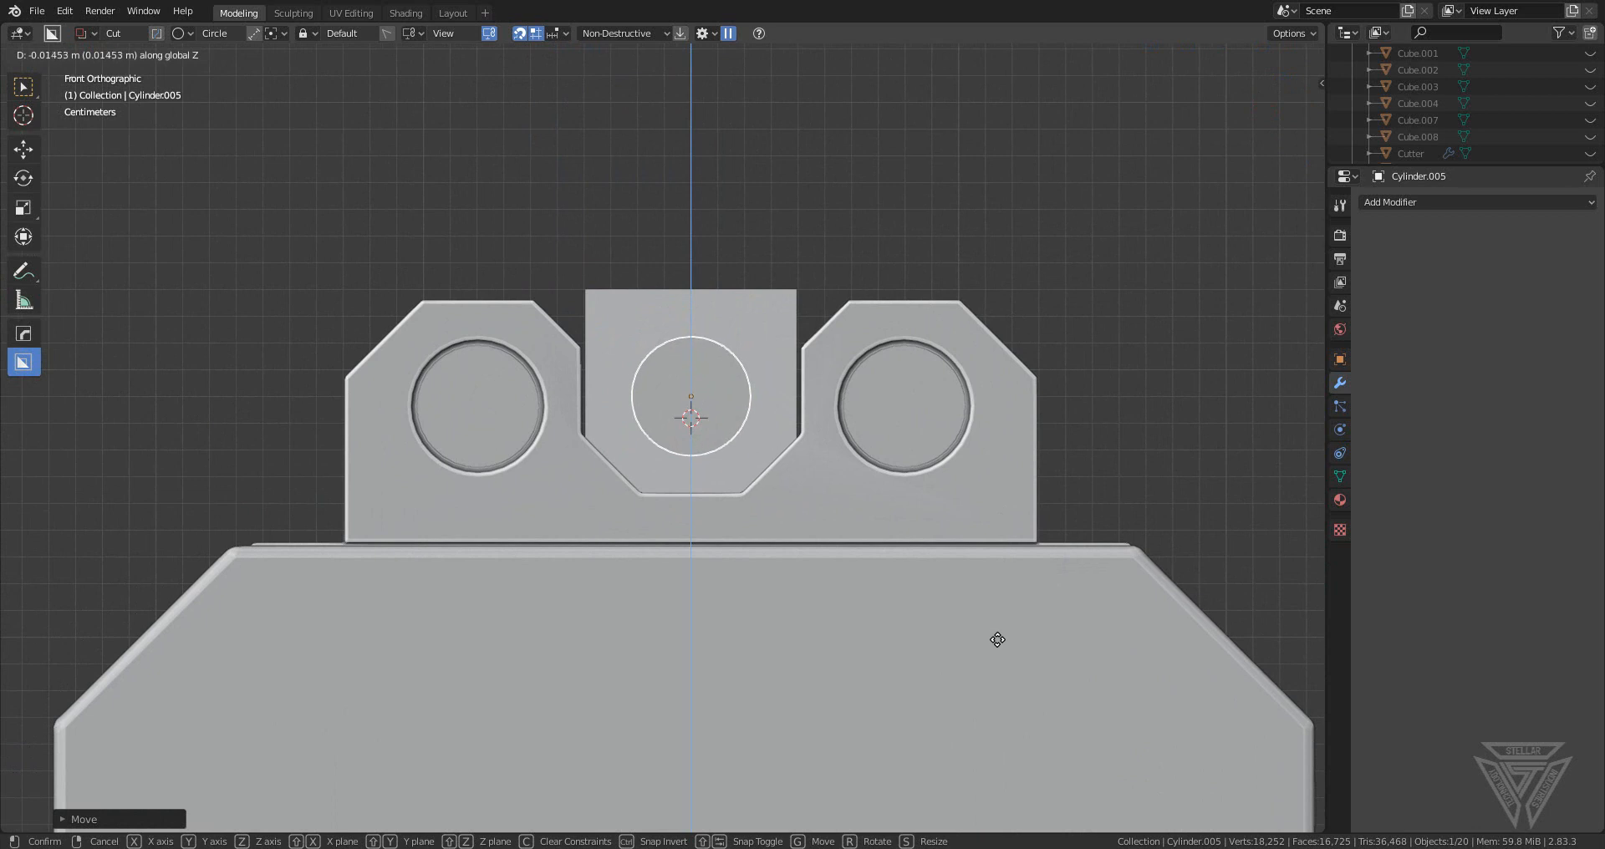
pyautogui.click(1008, 737)
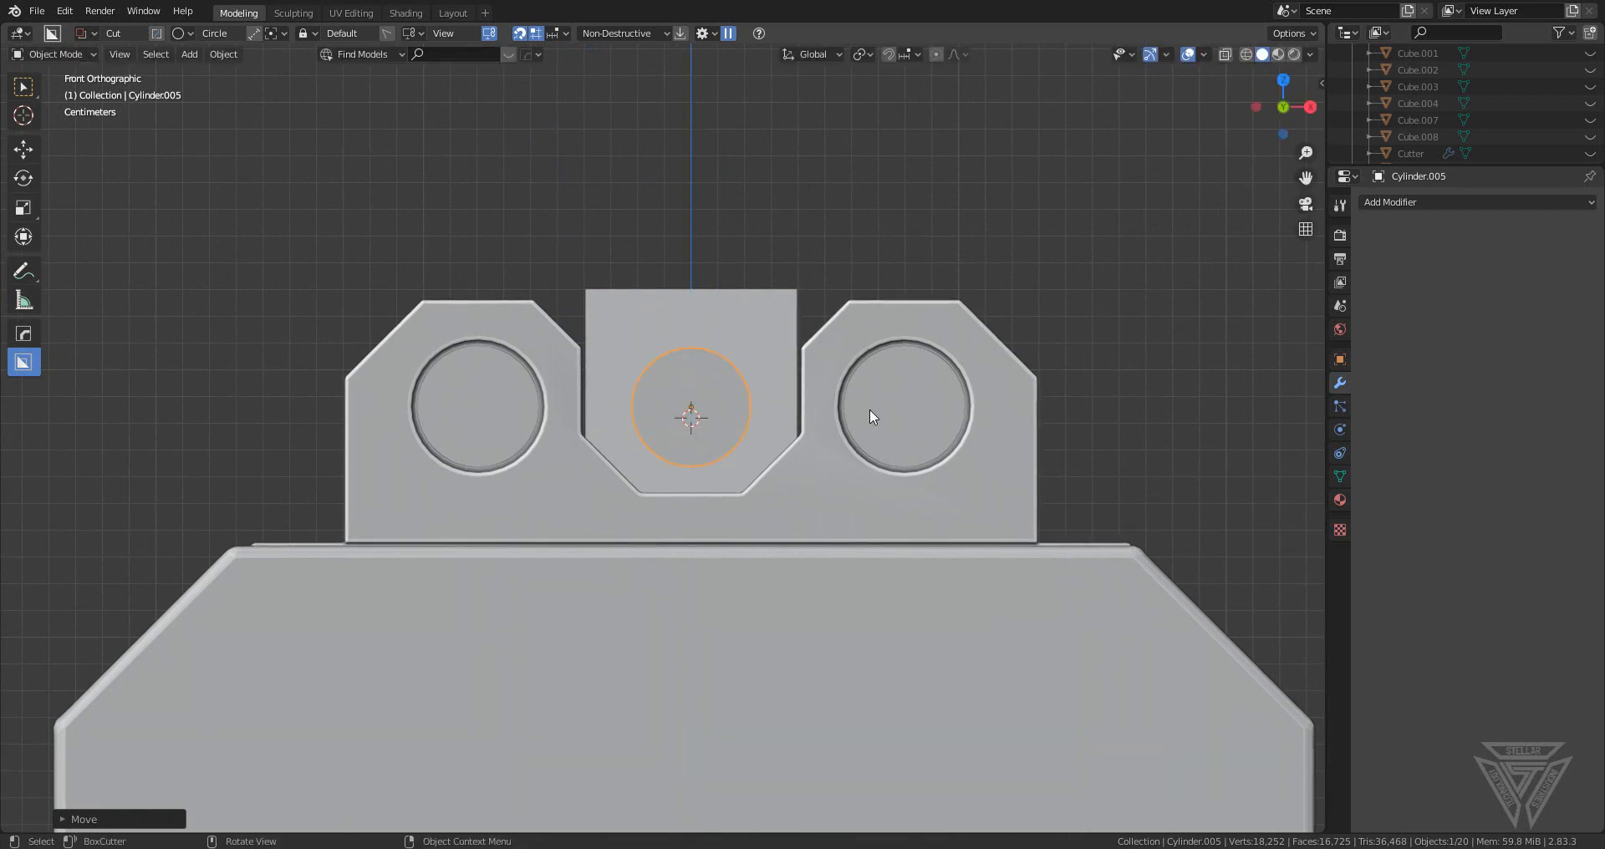
pyautogui.scroll(-3, 869, 408)
pyautogui.moveTo(946, 429); pyautogui.dragTo(774, 462, button='middle')
pyautogui.click(766, 463)
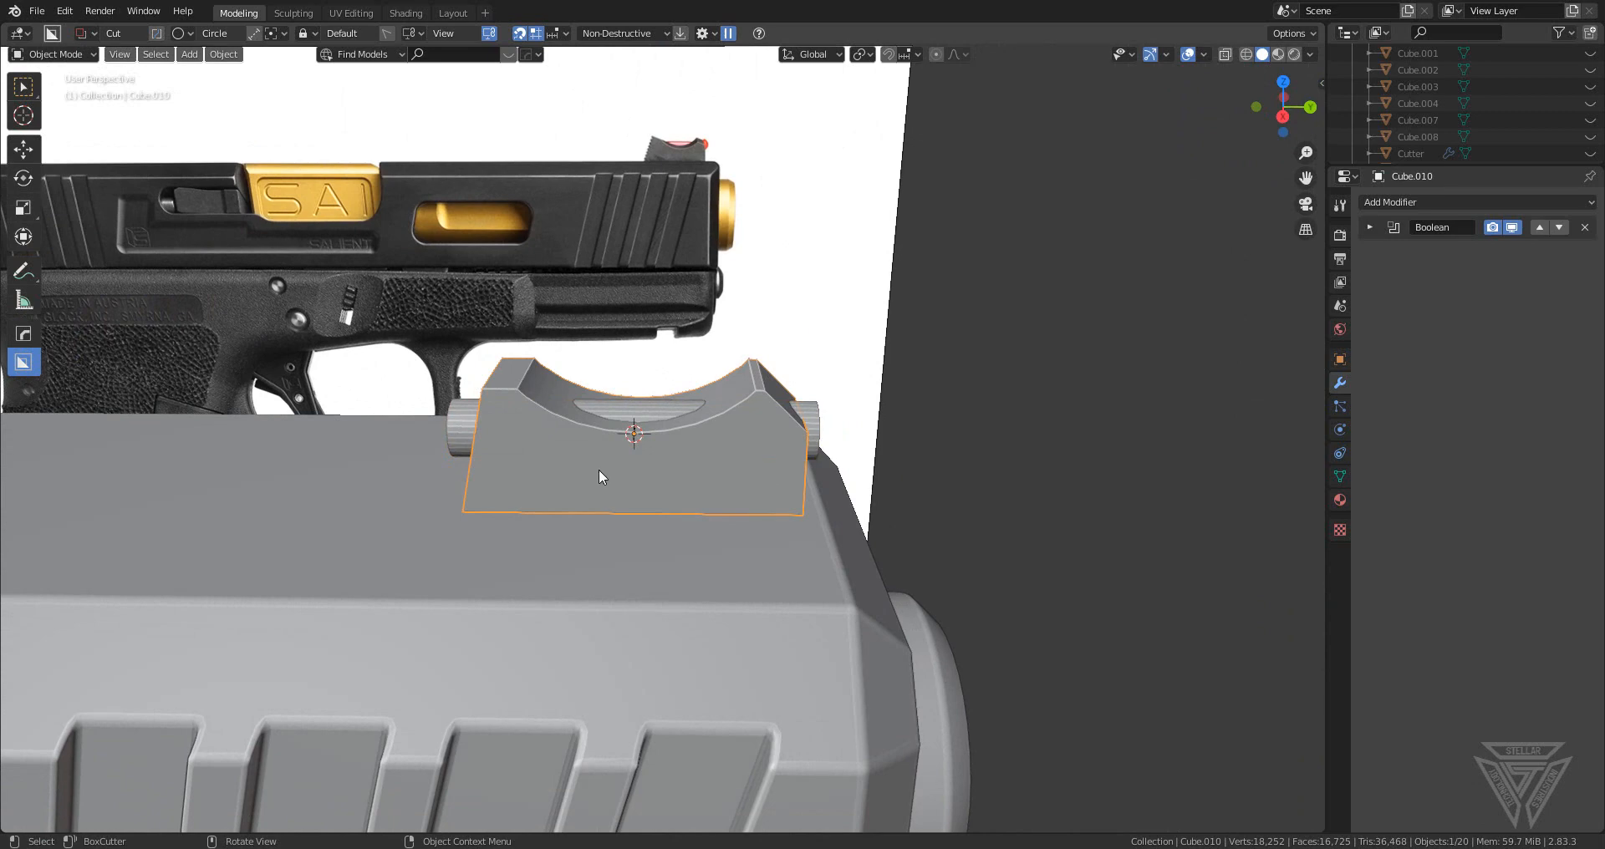
pyautogui.moveTo(599, 471); pyautogui.dragTo(682, 425, button='middle')
pyautogui.press('Tab')
pyautogui.scroll(1, 639, 527)
pyautogui.moveTo(613, 538); pyautogui.dragTo(560, 570, button='middle')
pyautogui.press('Tab')
pyautogui.press('s')
pyautogui.press('y')
pyautogui.rightClick(1071, 470)
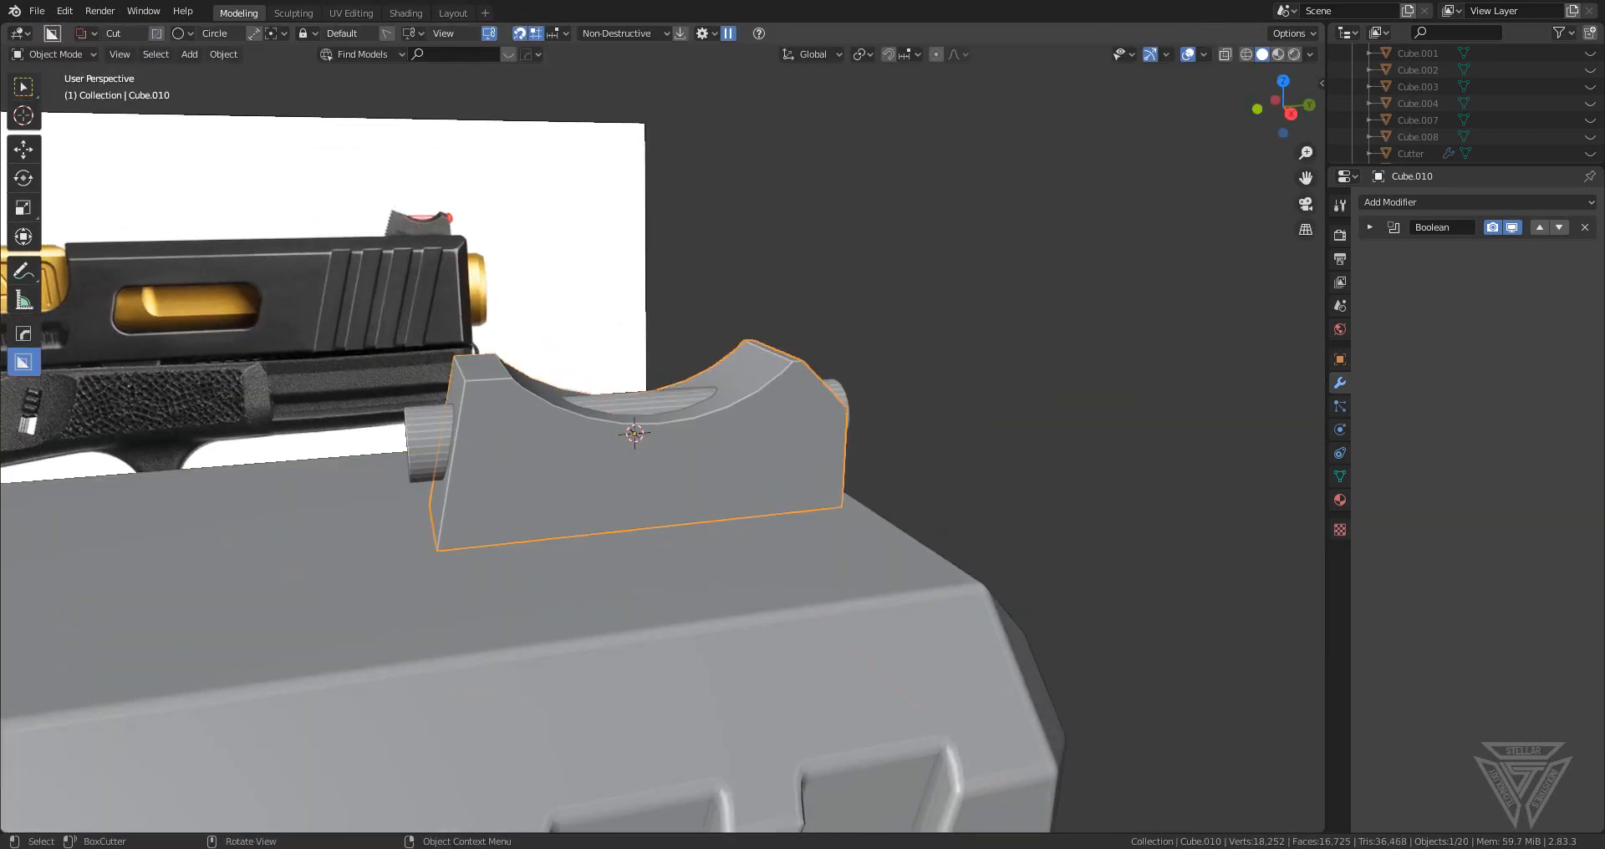
# - Scale the front sight block down slightly and lower it along Z onto the slide
pyautogui.press('s')
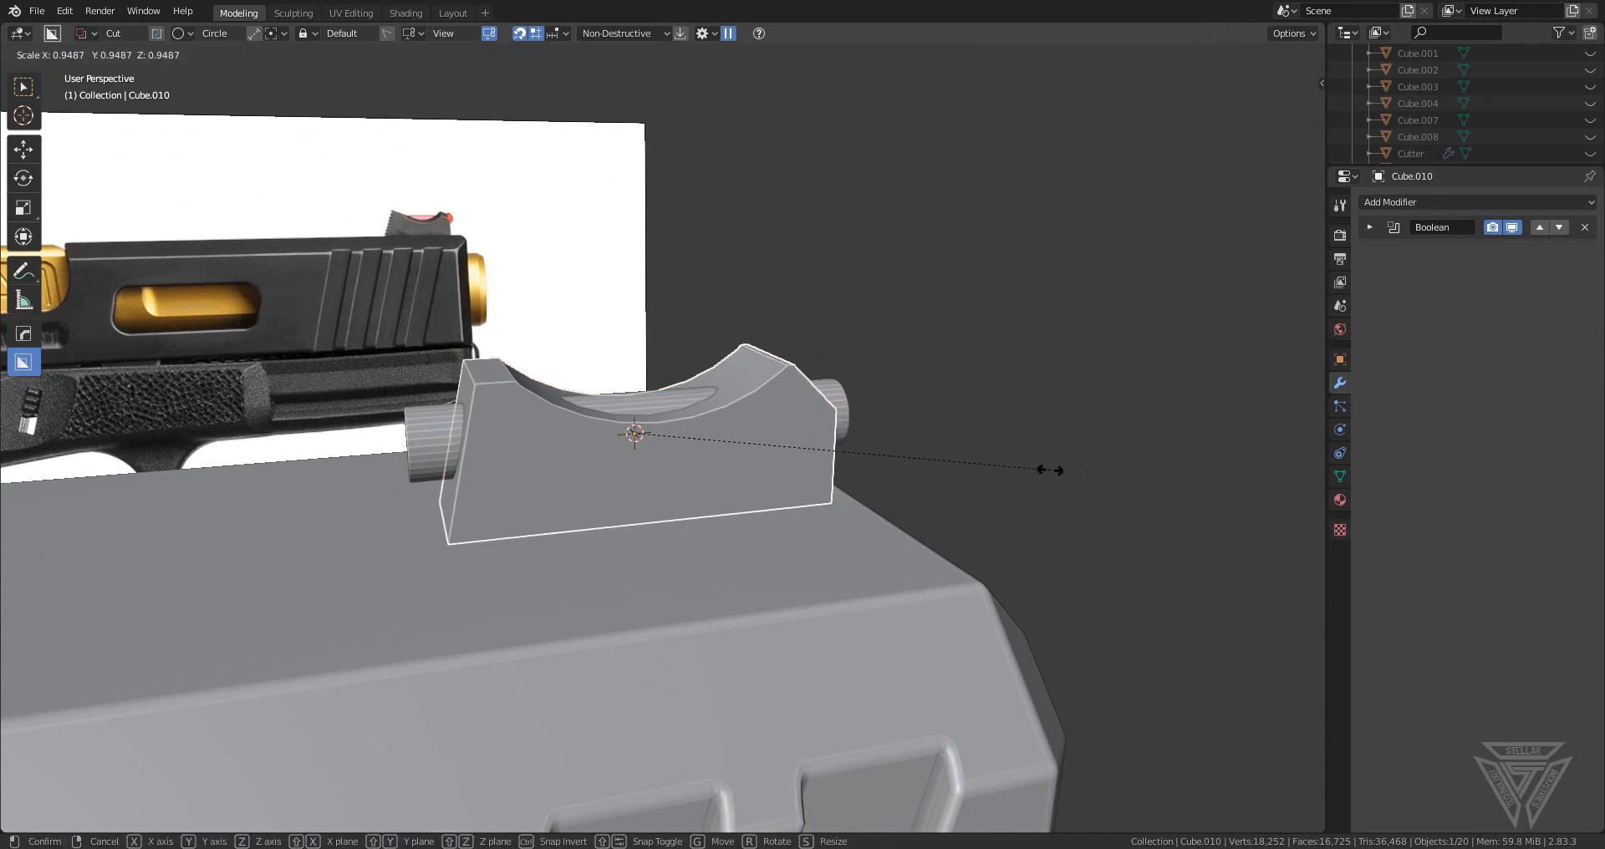
pyautogui.click(1035, 469)
pyautogui.moveTo(1035, 469); pyautogui.dragTo(980, 425, button='middle')
pyautogui.press('g')
pyautogui.press('z')
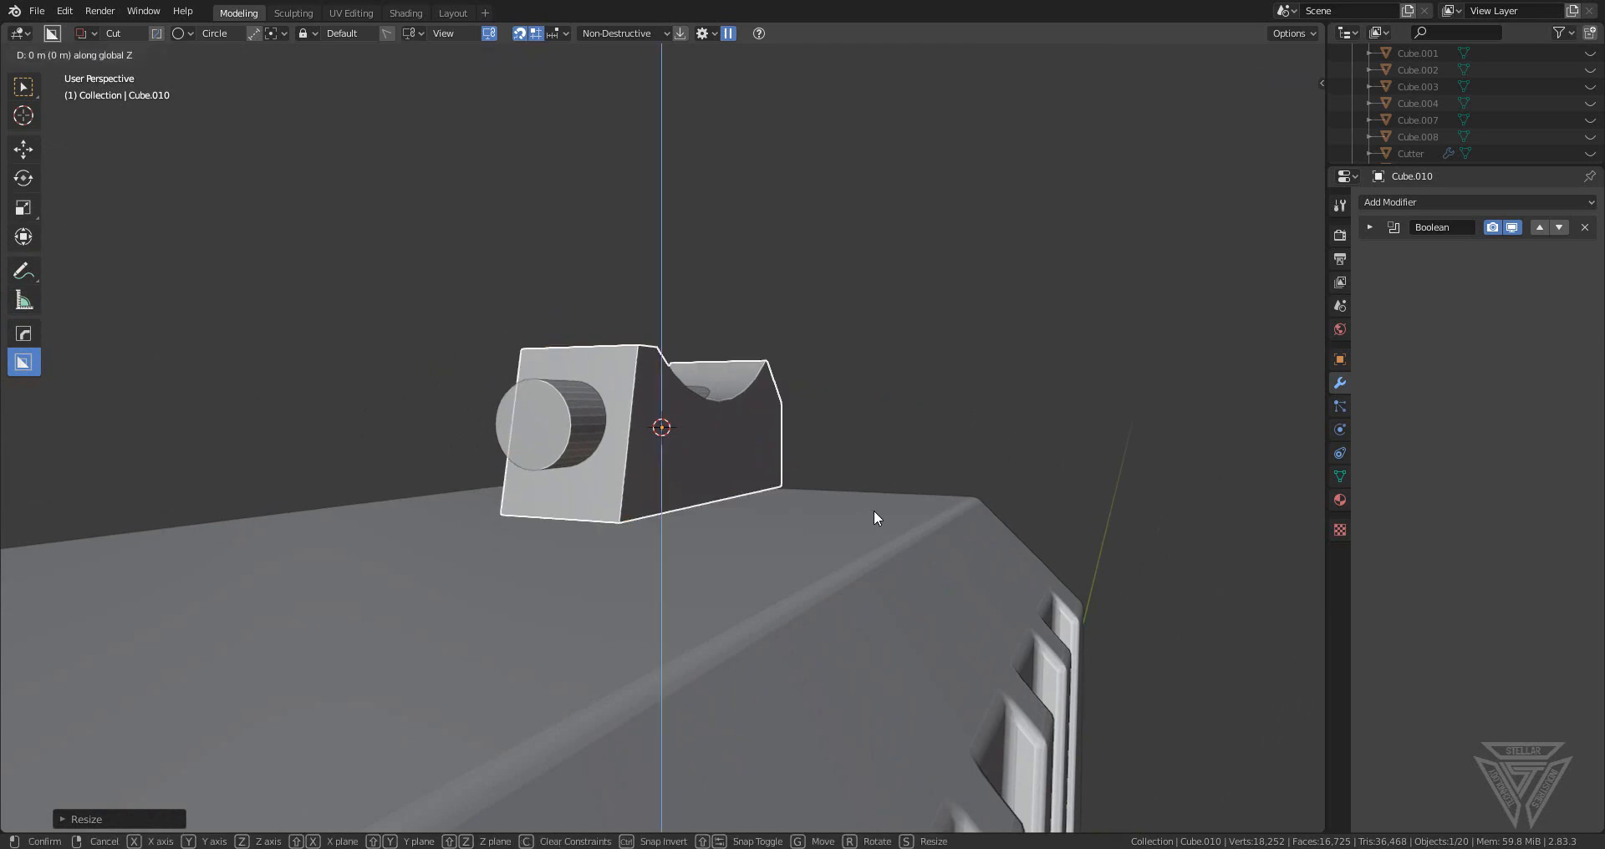
pyautogui.click(882, 535)
pyautogui.moveTo(883, 535); pyautogui.dragTo(819, 446, button='middle')
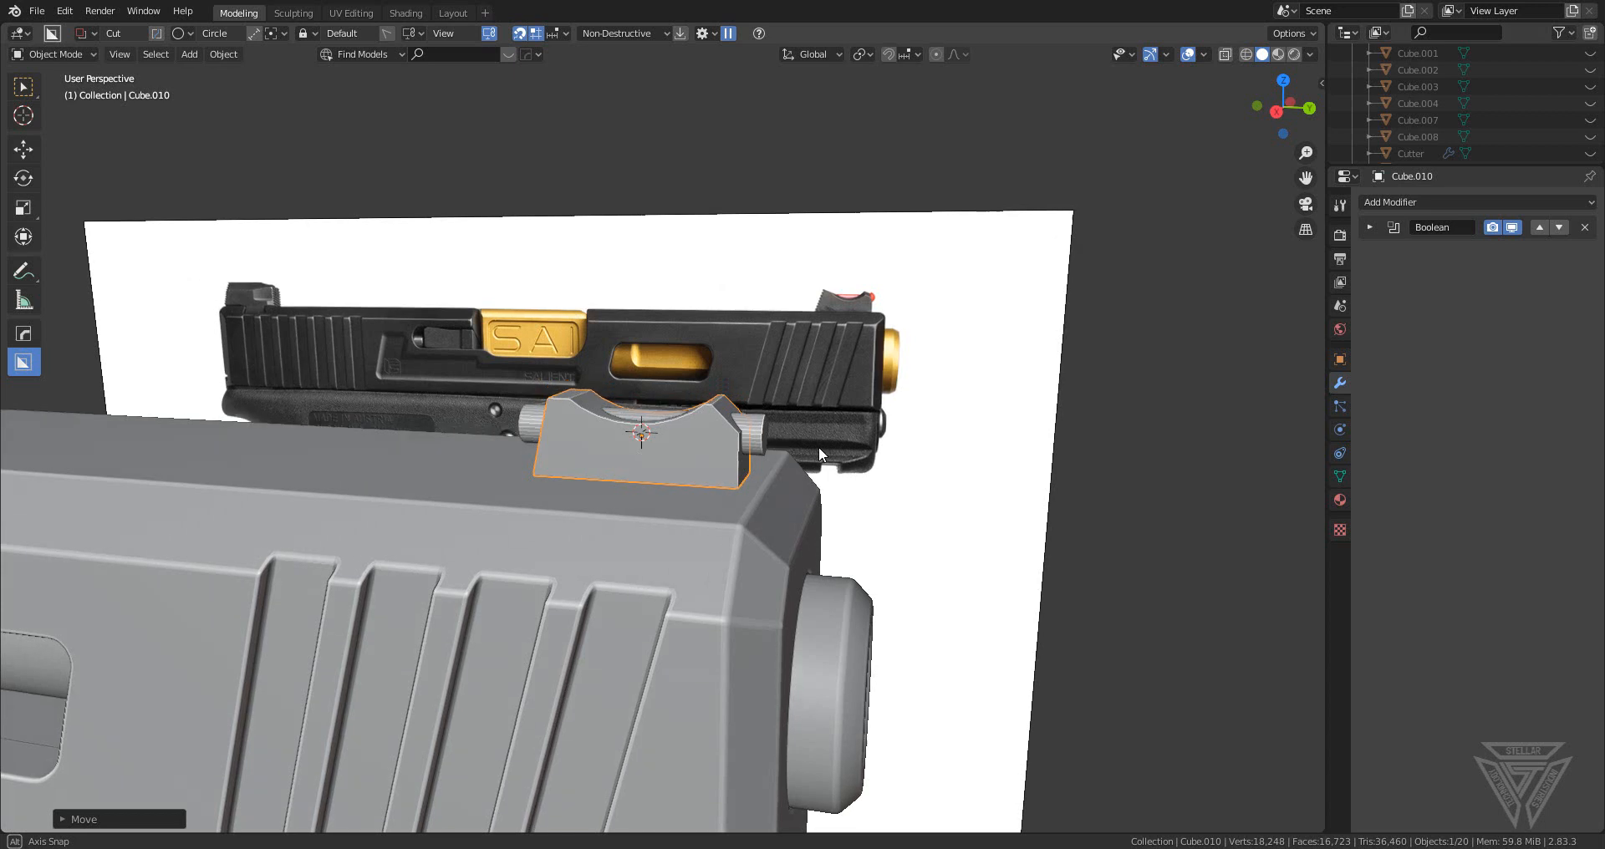
# - Shorten the rod along Y so it protrudes only slightly from both ends of the sight block
pyautogui.click(760, 438)
pyautogui.press('s')
pyautogui.press('y')
pyautogui.click(886, 477)
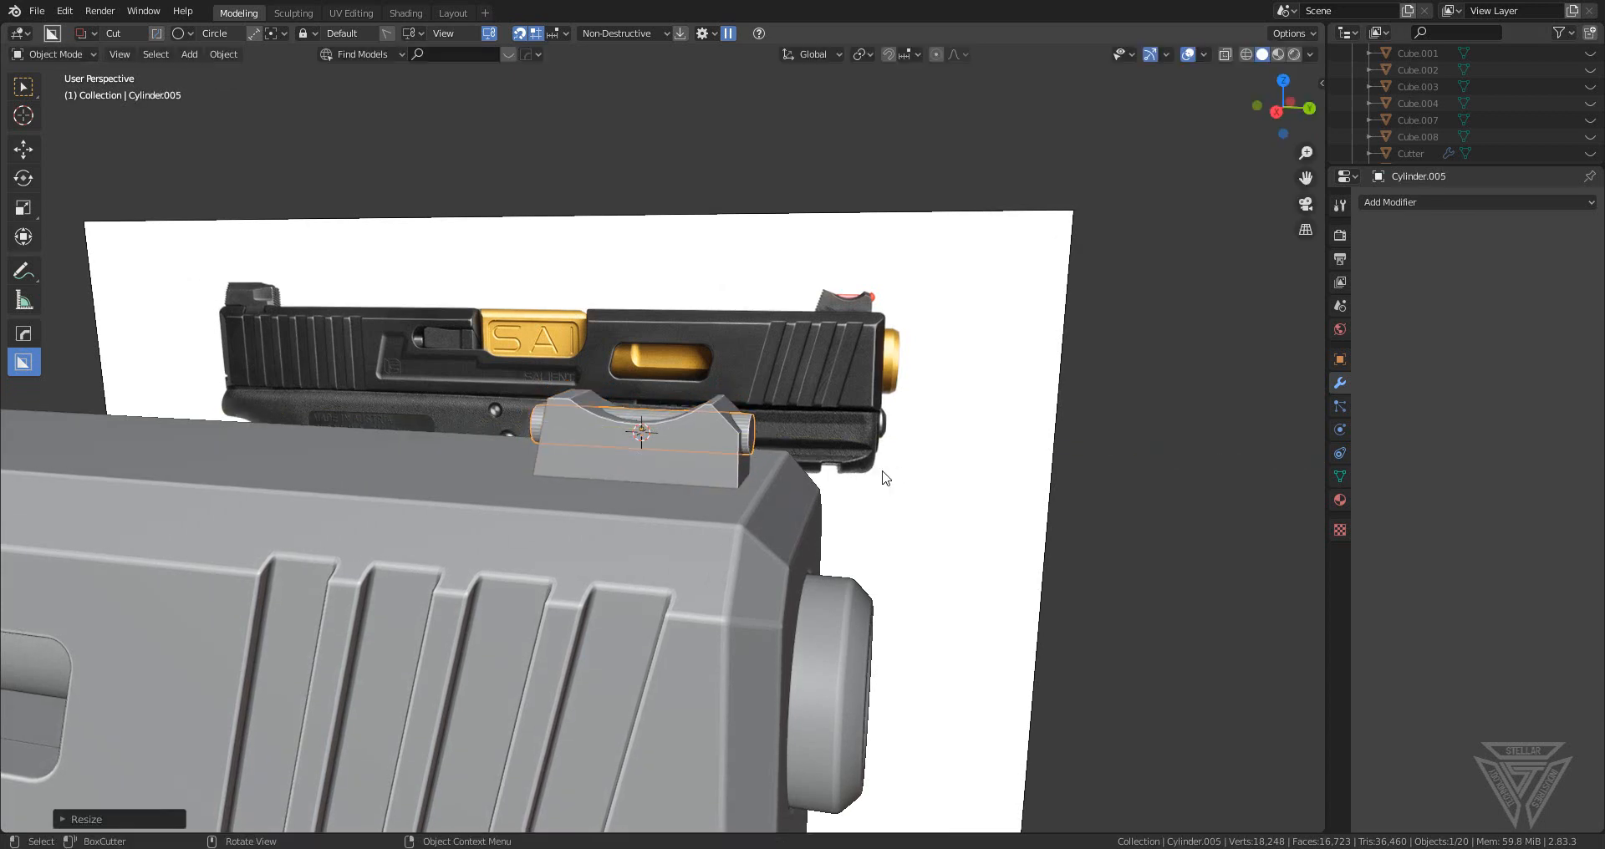
# - Cut the rod's shape out of the front sight block with a HardOps Difference boolean and hide the cutter
pyautogui.keyDown('shift'); pyautogui.click(665, 428); pyautogui.keyUp('shift')
pyautogui.press('q')
pyautogui.click(665, 429)
pyautogui.press('h')
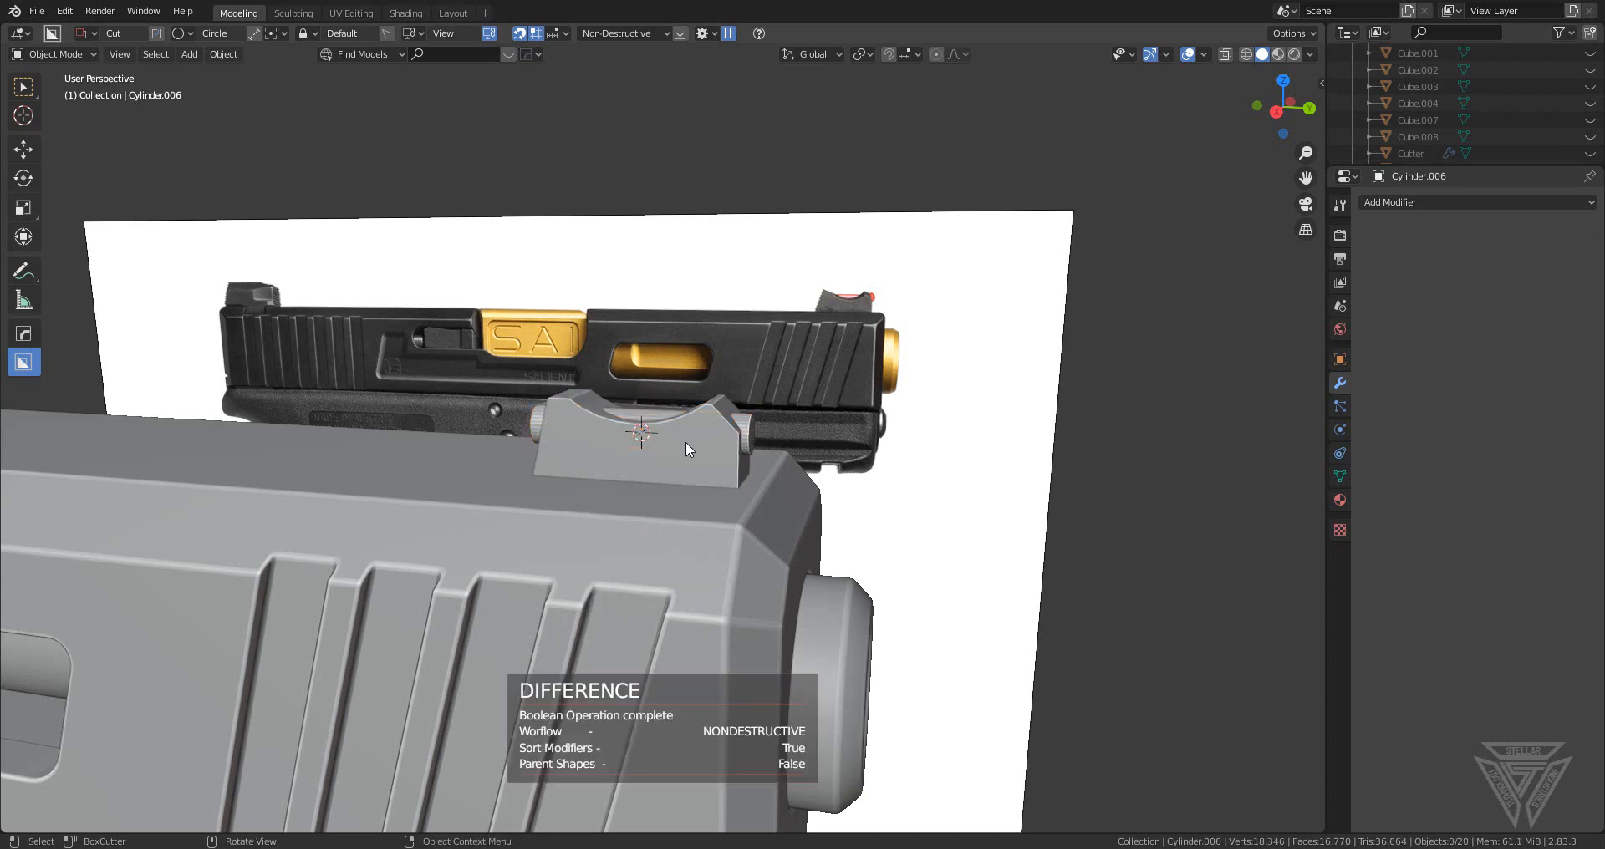
# - Apply the front sight block's booleans with HardOps Csharp
pyautogui.scroll(6, 687, 442)
pyautogui.moveTo(746, 455); pyautogui.dragTo(679, 444, button='middle')
pyautogui.click(678, 444)
pyautogui.press('q')
pyautogui.click(679, 444)
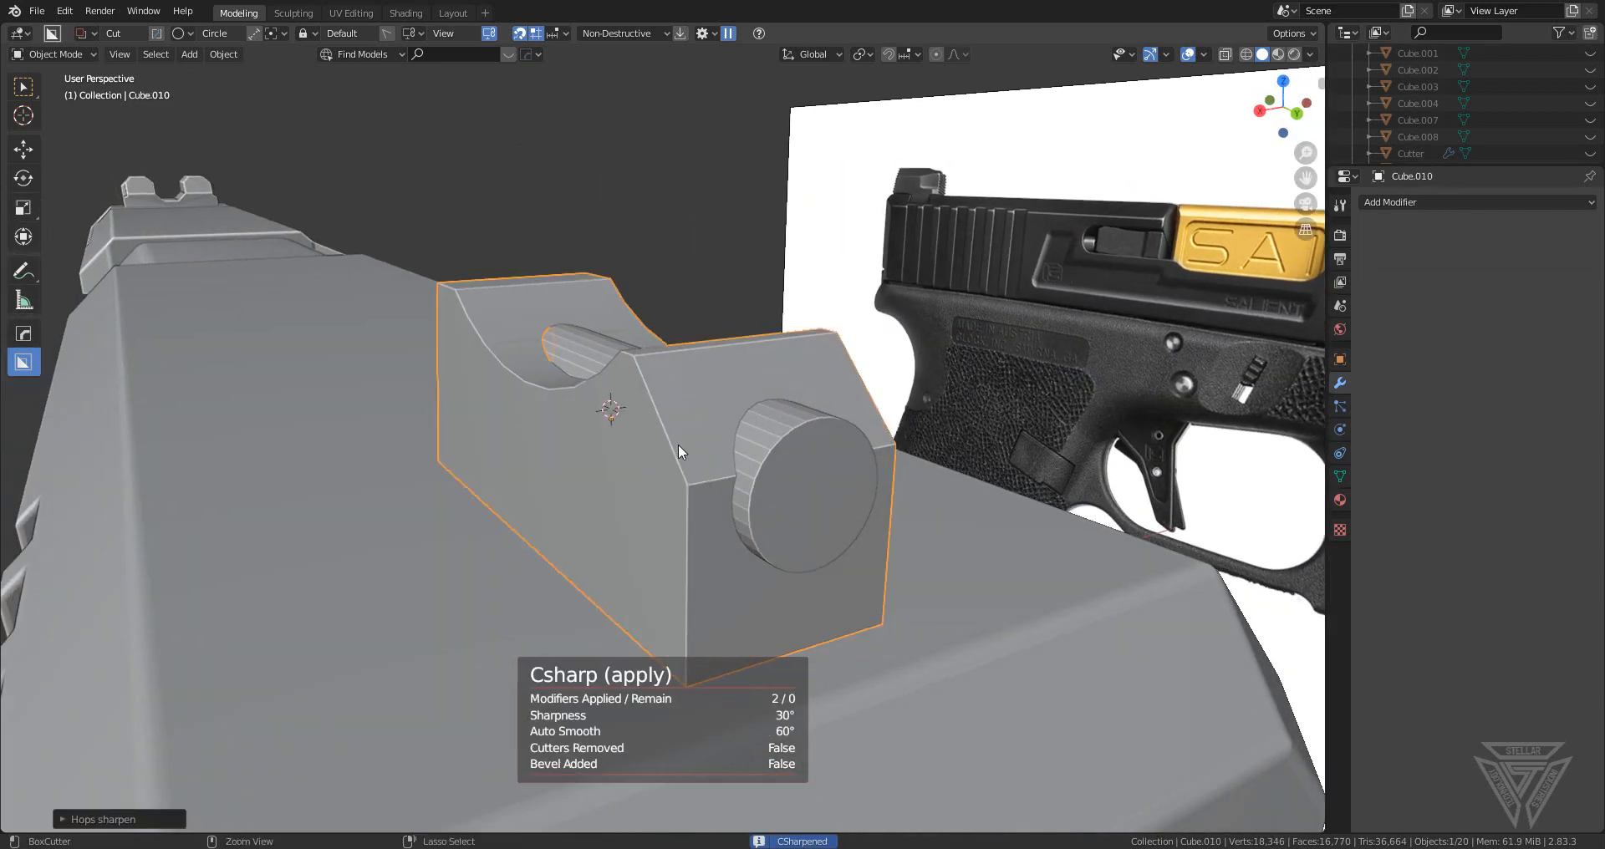
# - Add a 3-segment bevel with a 0.0018 m offset to the sight block and recalculate its normals
pyautogui.press('q')
pyautogui.click(670, 461)
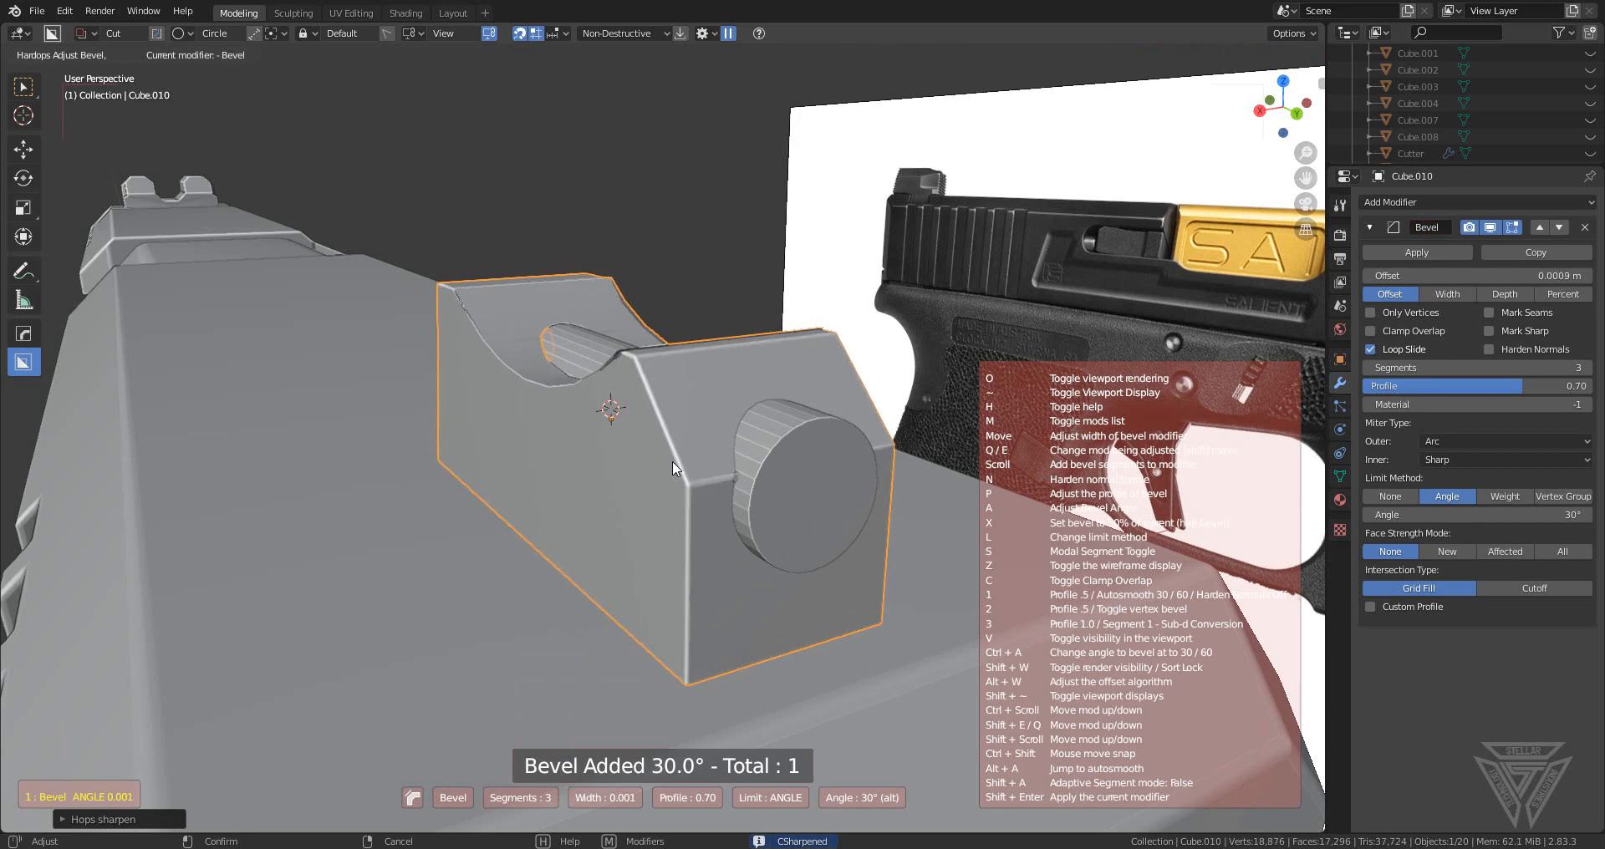
pyautogui.click(665, 460)
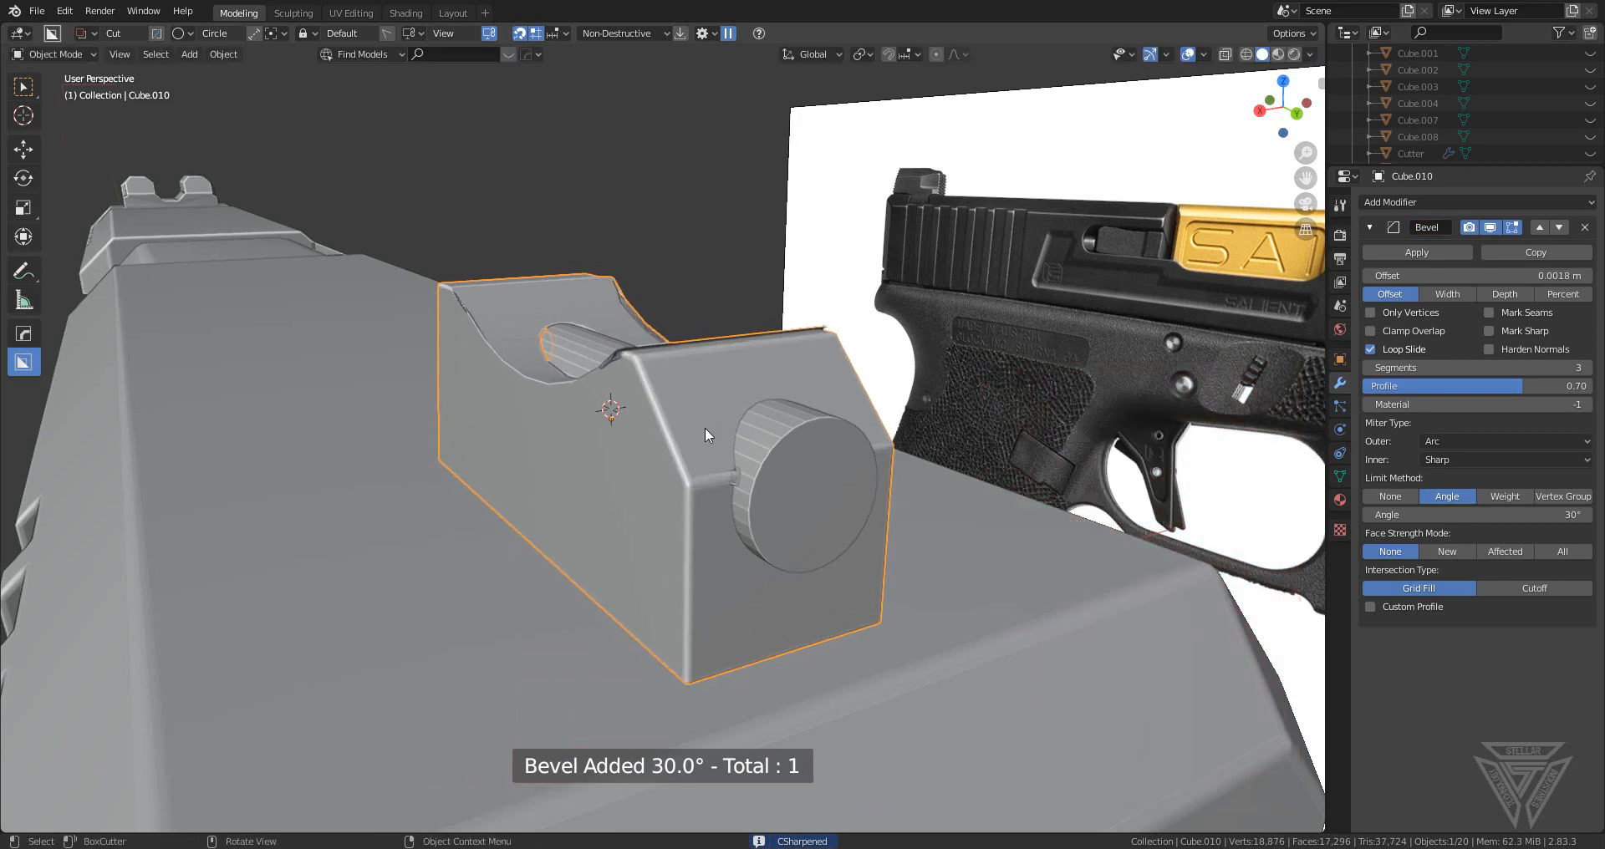
pyautogui.press('Tab')
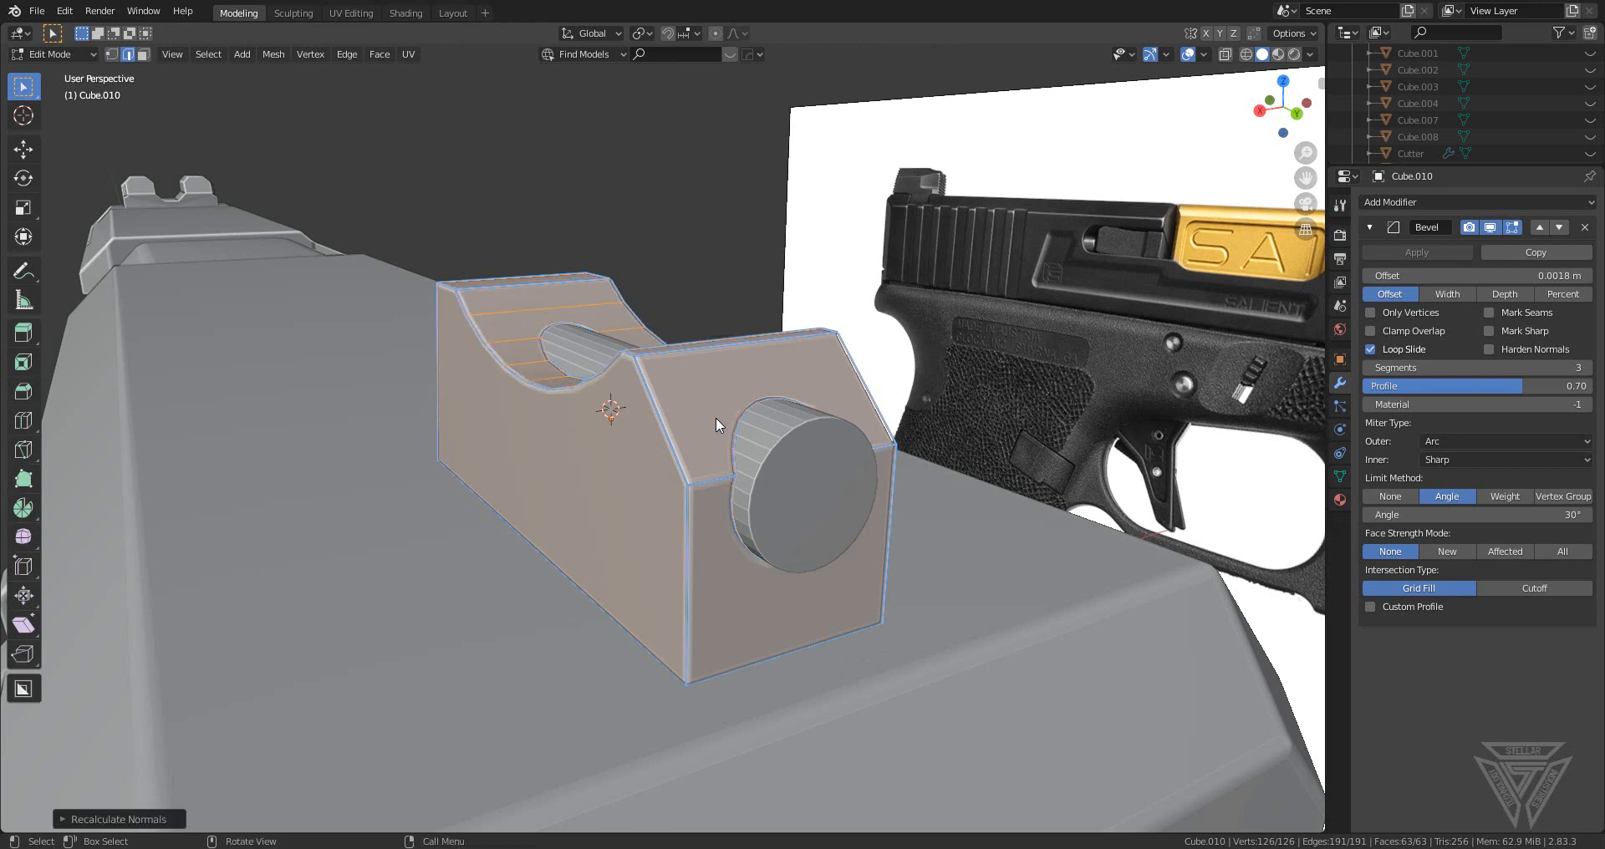
pyautogui.press('Tab')
# - Sharpen the fiber-optic rod and give it a 3-segment bevel with a 0.001235 m offset
pyautogui.moveTo(715, 418); pyautogui.dragTo(851, 475, button='middle')
pyautogui.click(851, 475)
pyautogui.press('q')
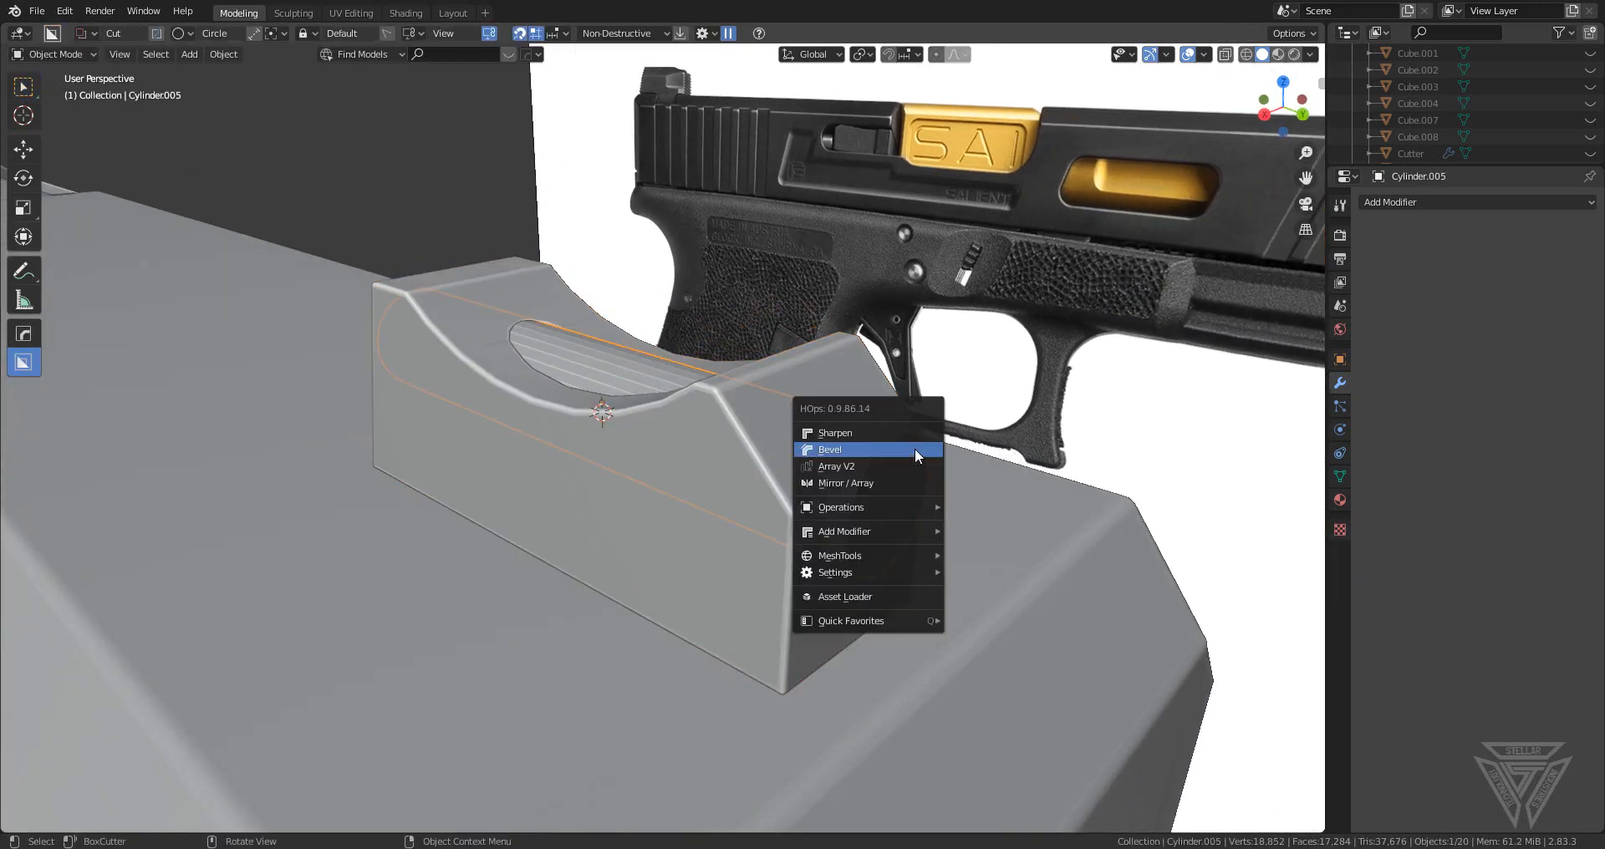
pyautogui.click(914, 446)
pyautogui.press('q')
pyautogui.click(905, 463)
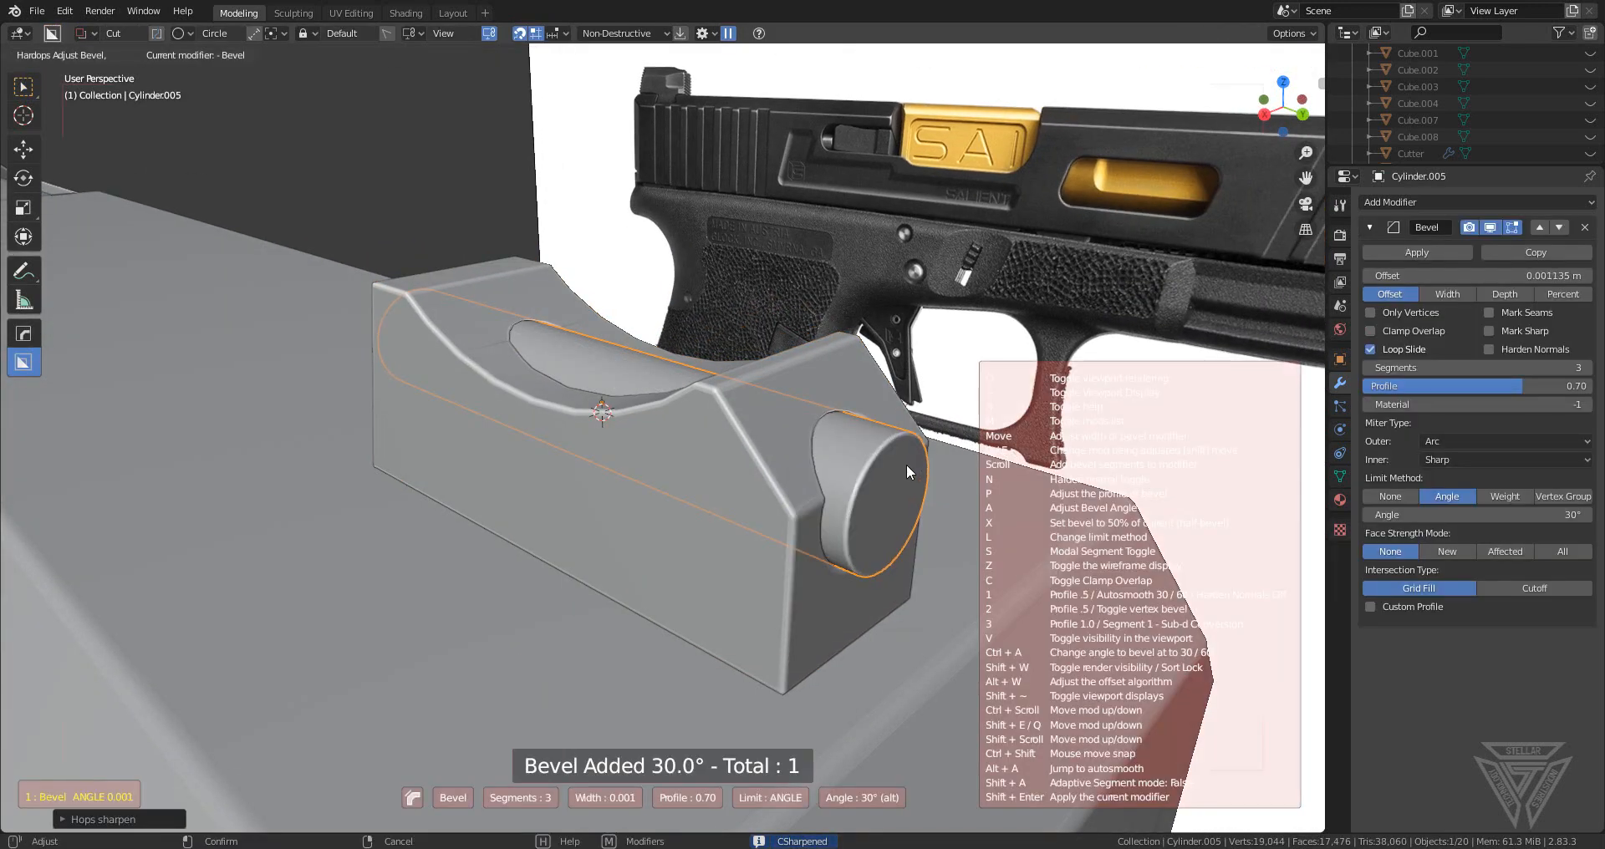
pyautogui.click(906, 464)
# - Add a cylinder at the 3D cursor and scale it down to roughly the slide's width
pyautogui.moveTo(470, 299); pyautogui.dragTo(440, 238, button='middle')
pyautogui.scroll(-6, 449, 266)
pyautogui.moveTo(458, 293); pyautogui.dragTo(510, 506, button='middle')
pyautogui.scroll(4, 624, 500)
pyautogui.hotkey('shift', 'a')
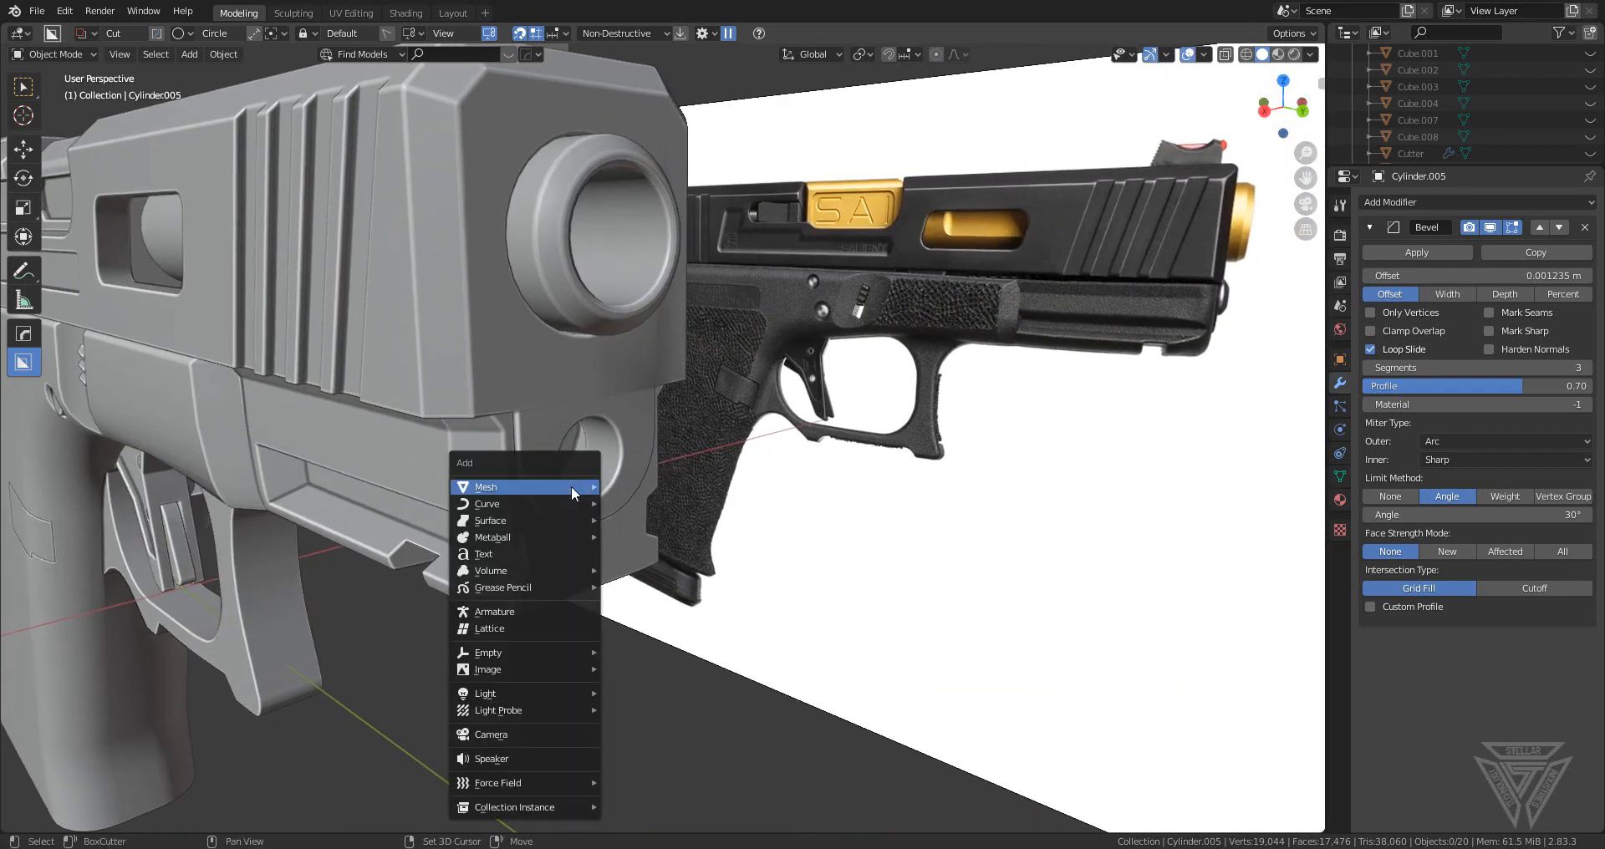
pyautogui.moveTo(570, 485)
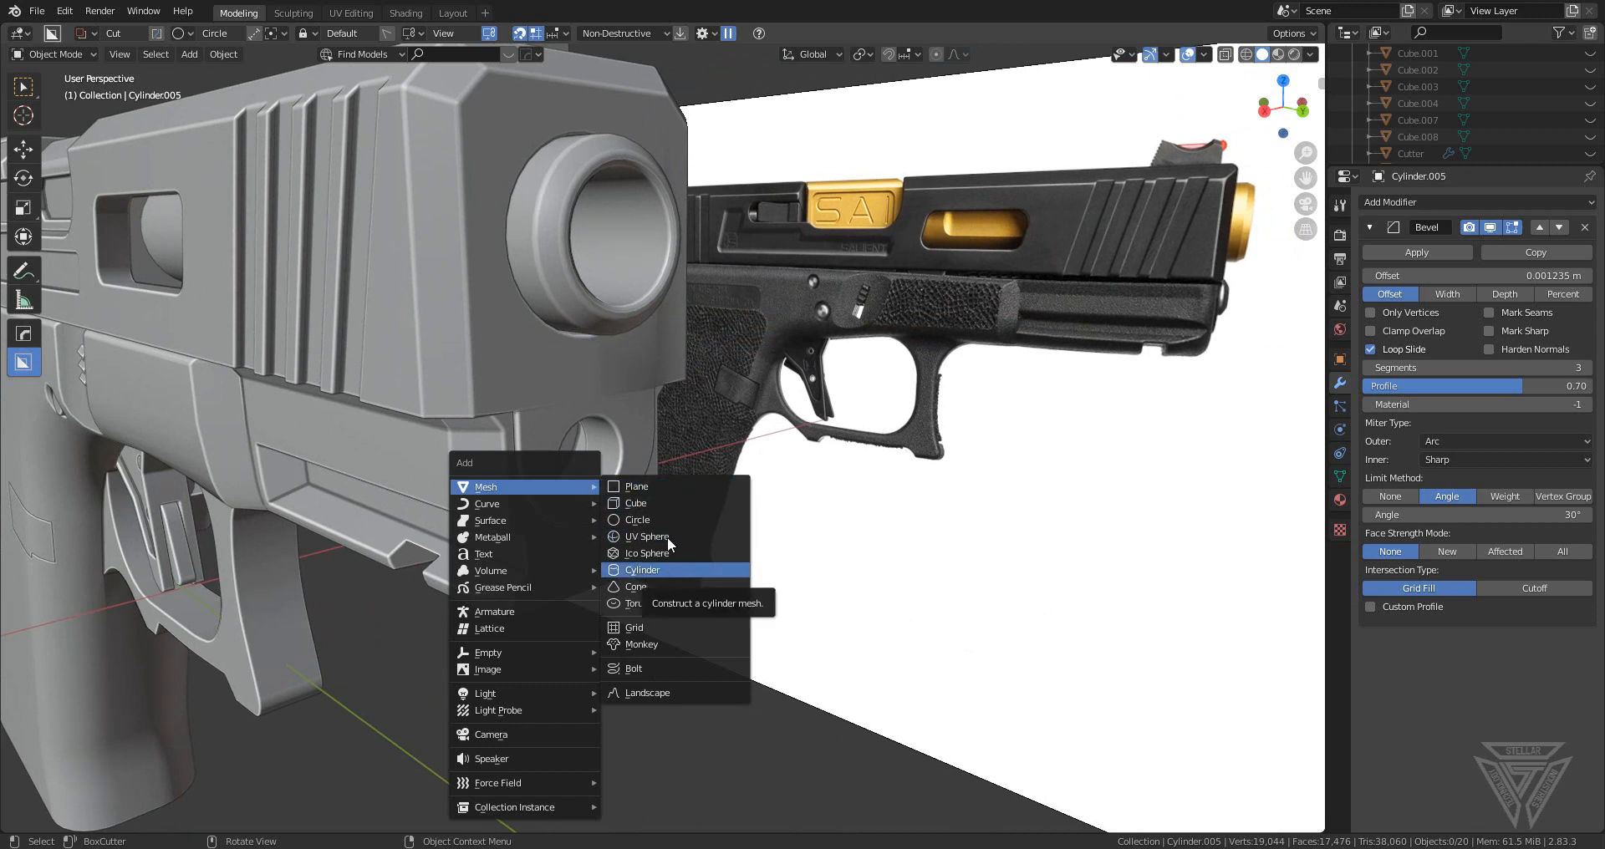
pyautogui.click(677, 573)
pyautogui.scroll(-6, 770, 558)
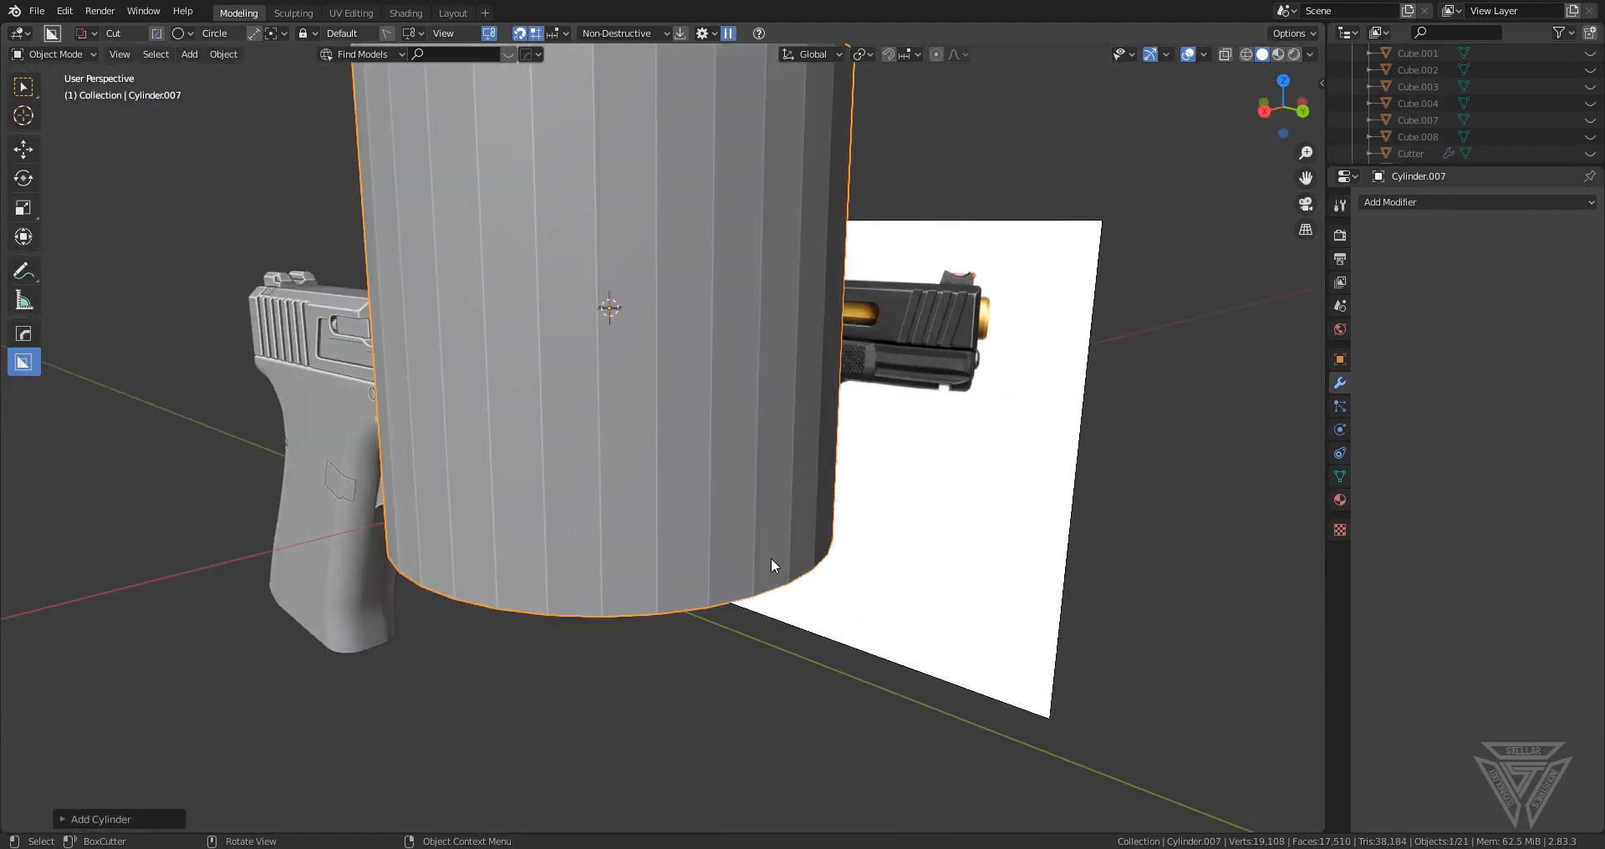
pyautogui.press('s')
pyautogui.click(640, 346)
# - Lower the new cylinder along Z to the hole below the barrel and rotate it 90 degrees about X
pyautogui.press('g')
pyautogui.press('z')
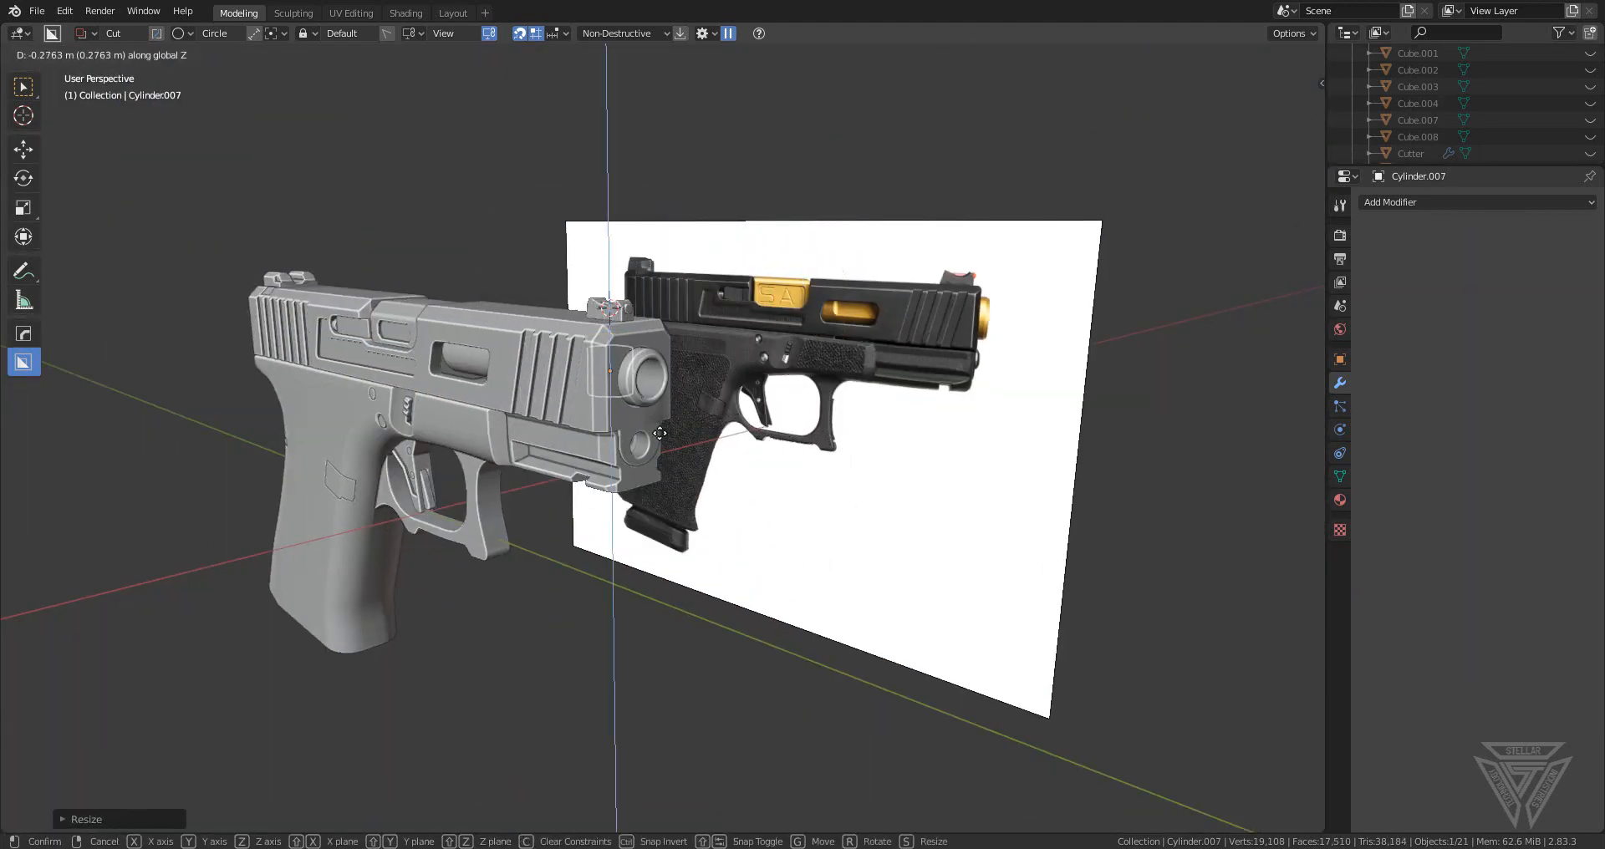
pyautogui.click(642, 483)
pyautogui.click(1301, 112)
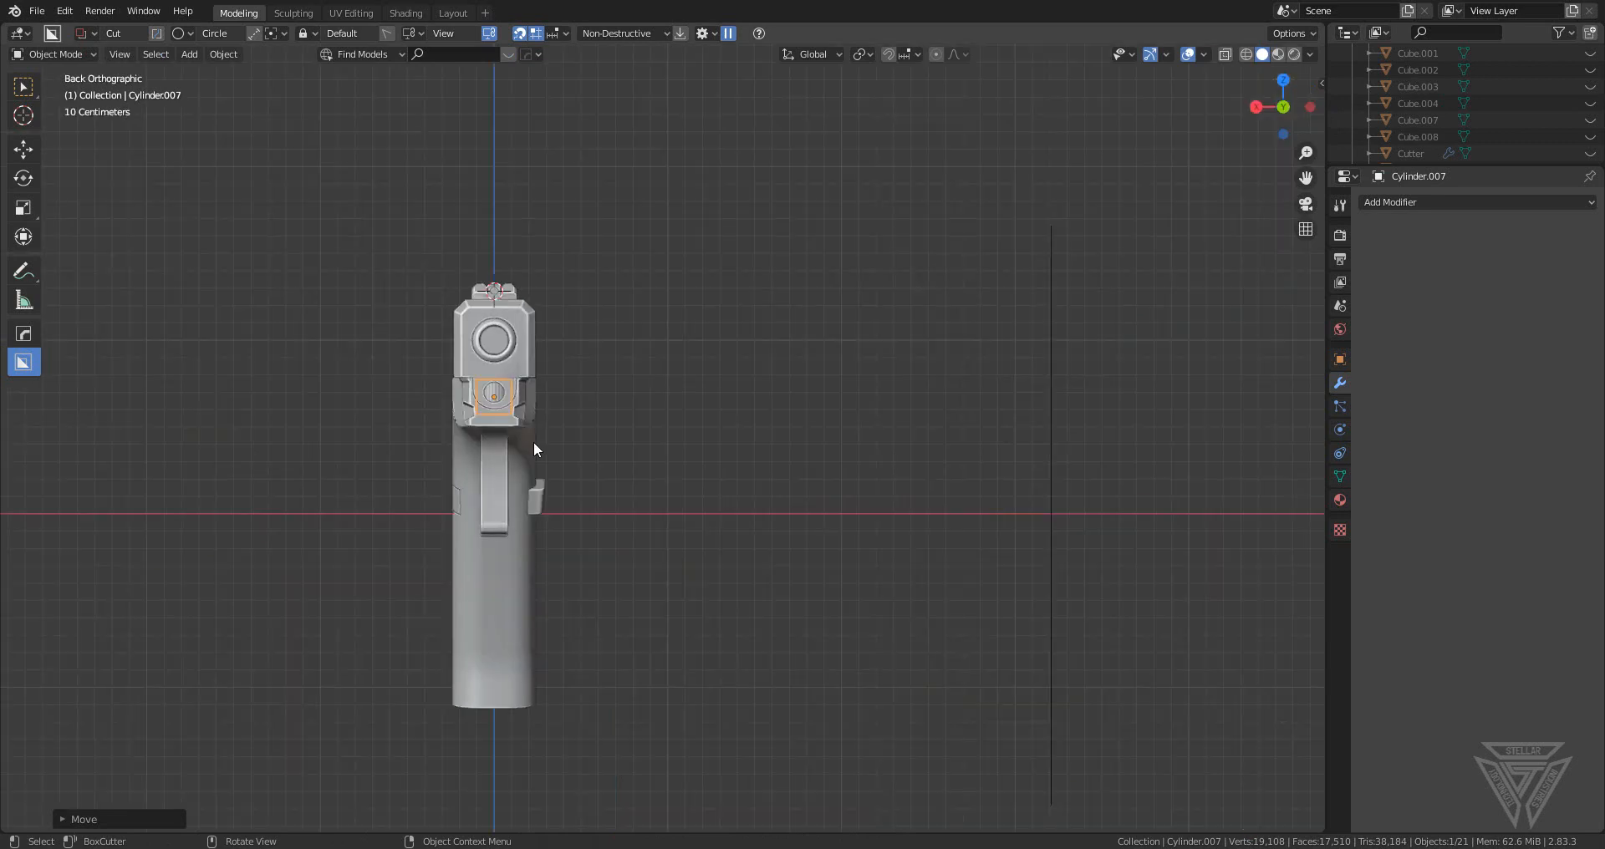
pyautogui.scroll(5, 533, 441)
pyautogui.keyDown('shift'); pyautogui.moveTo(501, 439); pyautogui.dragTo(996, 529, button='middle'); pyautogui.keyUp('shift')
pyautogui.write('rx90')
pyautogui.press('Return')
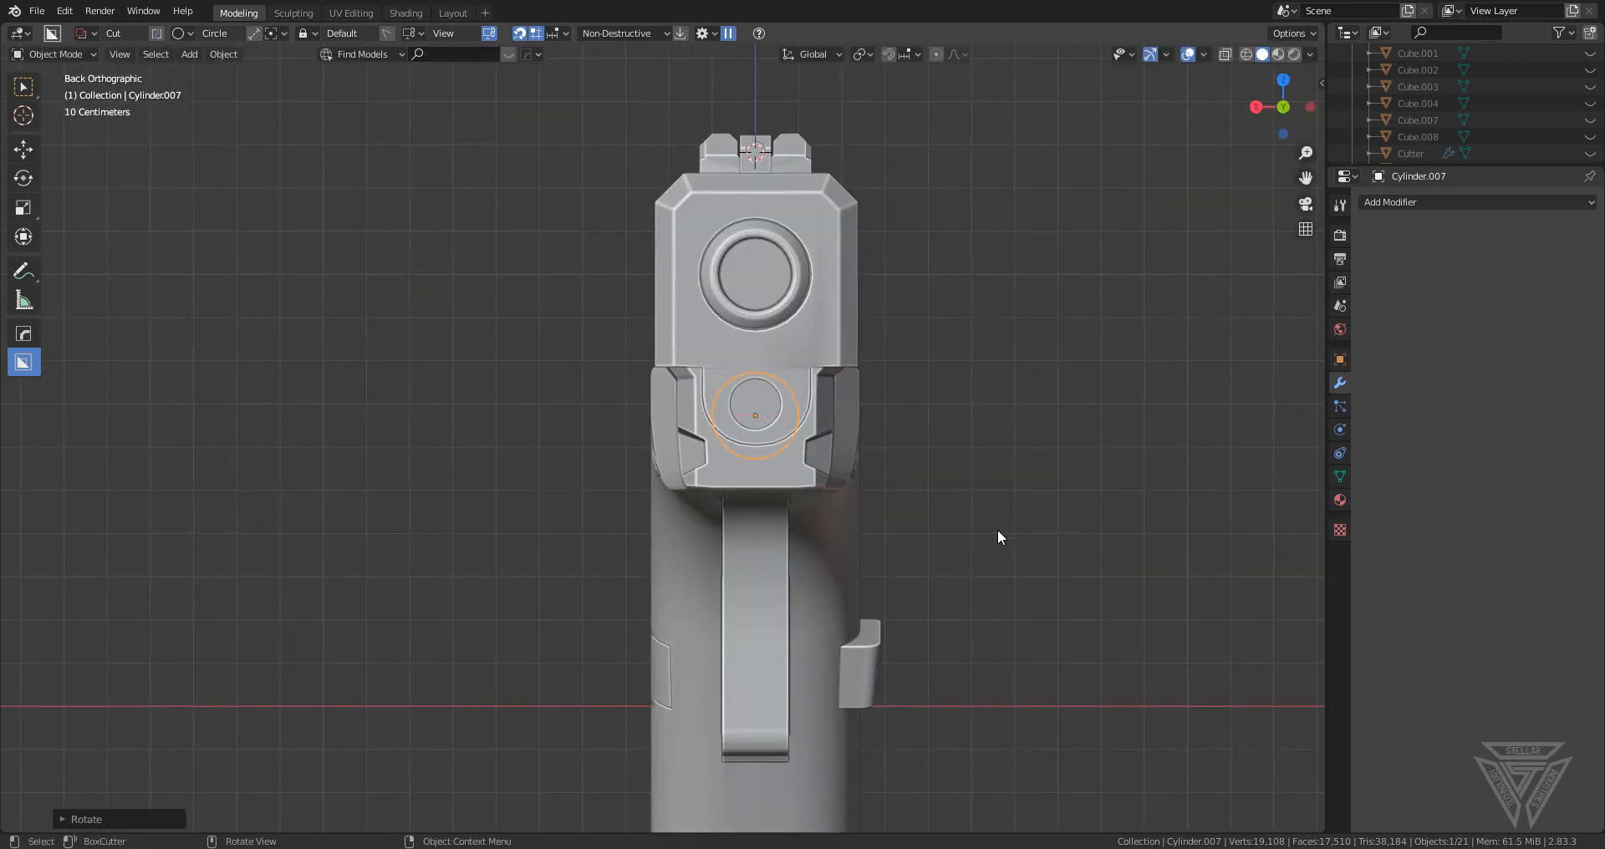
# - Scale the cylinder down and raise it along Z to centre it on the hole below the barrel
pyautogui.press('s')
pyautogui.click(925, 504)
pyautogui.scroll(1, 926, 504)
pyautogui.scroll(6, 925, 504)
pyautogui.keyDown('shift'); pyautogui.moveTo(925, 504); pyautogui.dragTo(707, 598, button='middle'); pyautogui.keyUp('shift')
pyautogui.press('g')
pyautogui.press('z')
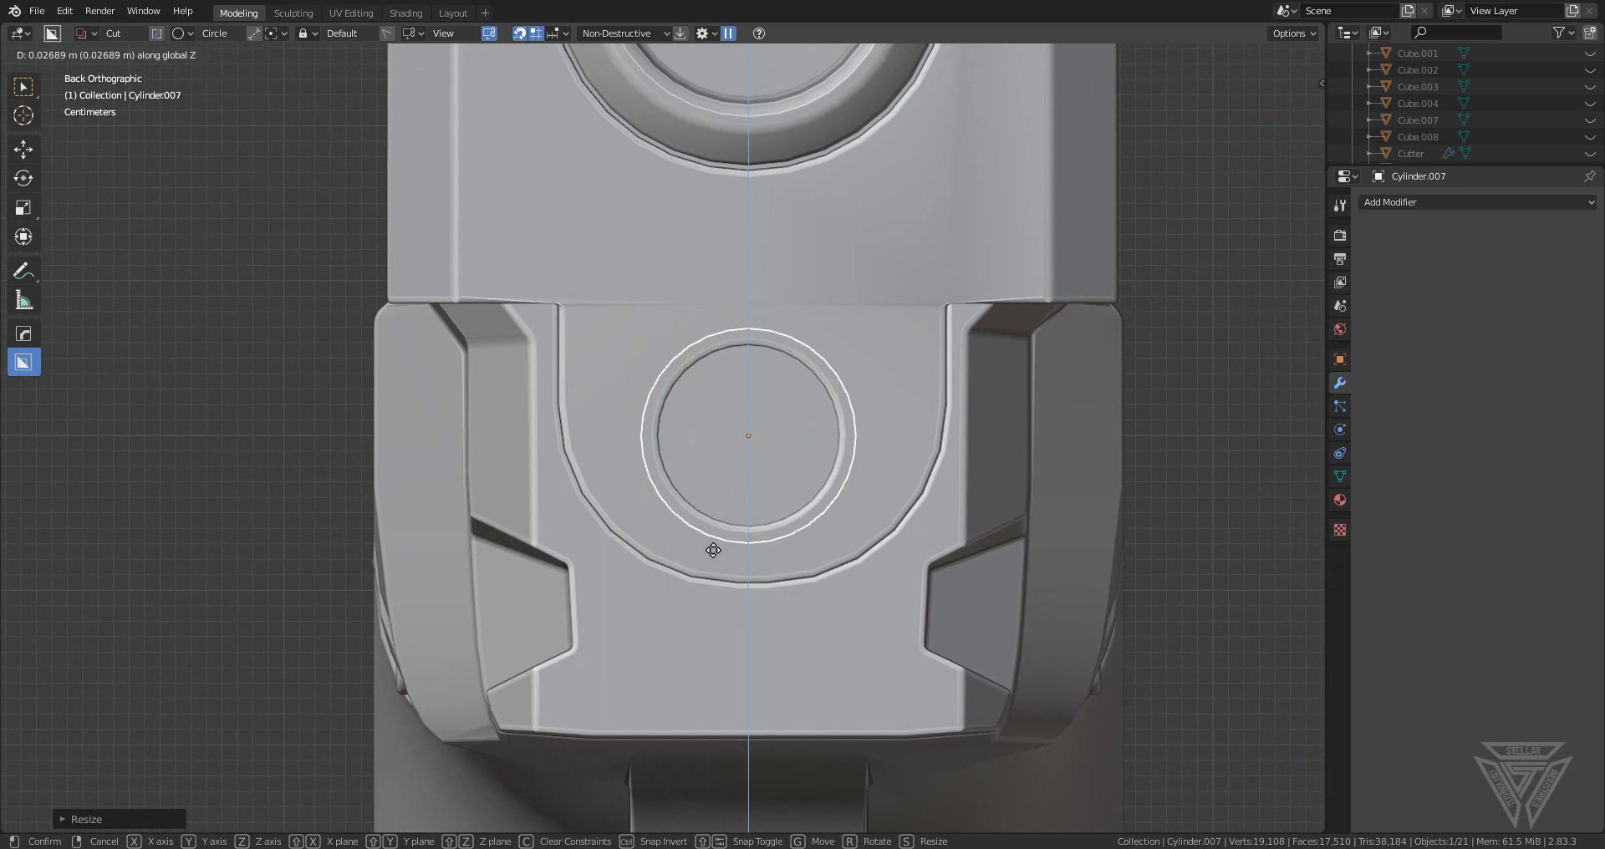
pyautogui.click(719, 540)
# - Fine-tune the cylinder's scale to match the edge of the hole below the barrel
pyautogui.keyDown('shift'); pyautogui.moveTo(868, 522); pyautogui.dragTo(784, 575, button='middle'); pyautogui.keyUp('shift')
pyautogui.press('s')
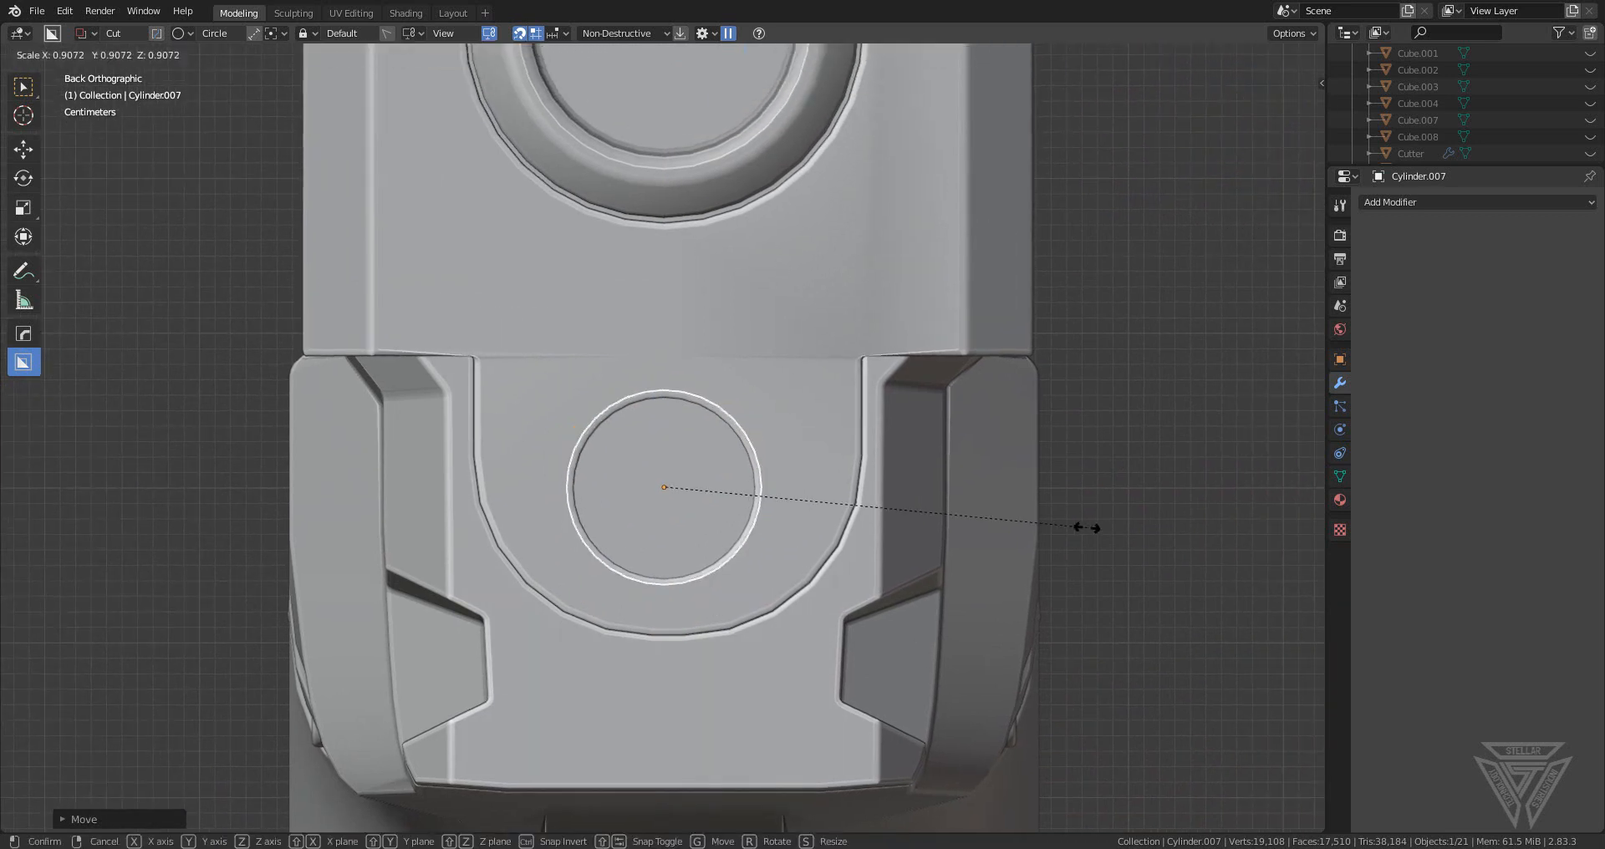
pyautogui.click(1042, 533)
pyautogui.scroll(3, 949, 523)
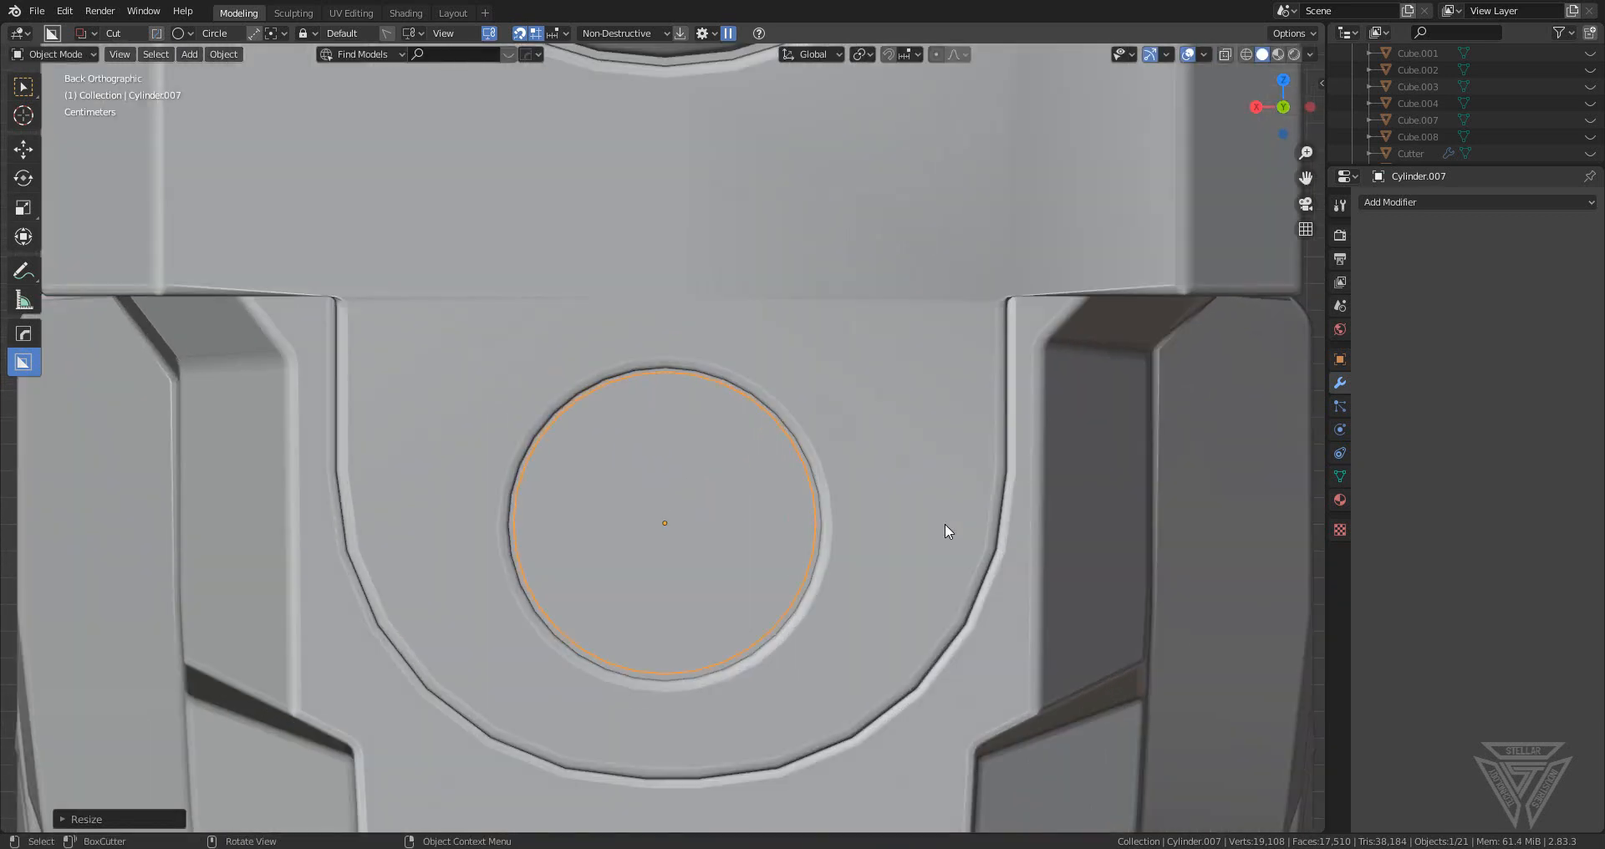
pyautogui.press('g')
pyautogui.press('z')
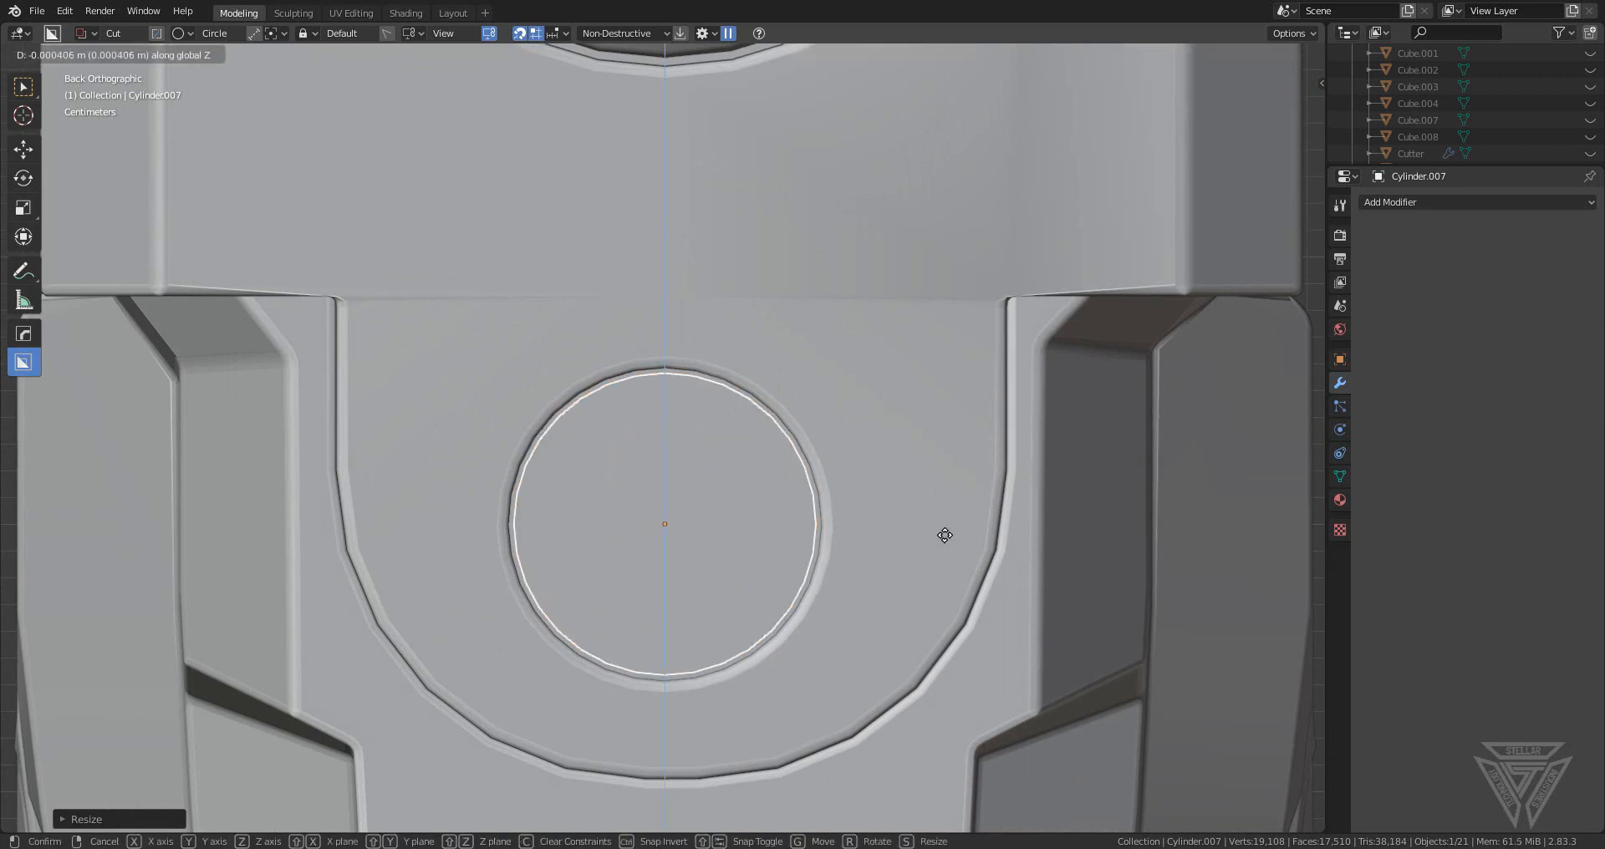
pyautogui.press('s')
pyautogui.click(997, 535)
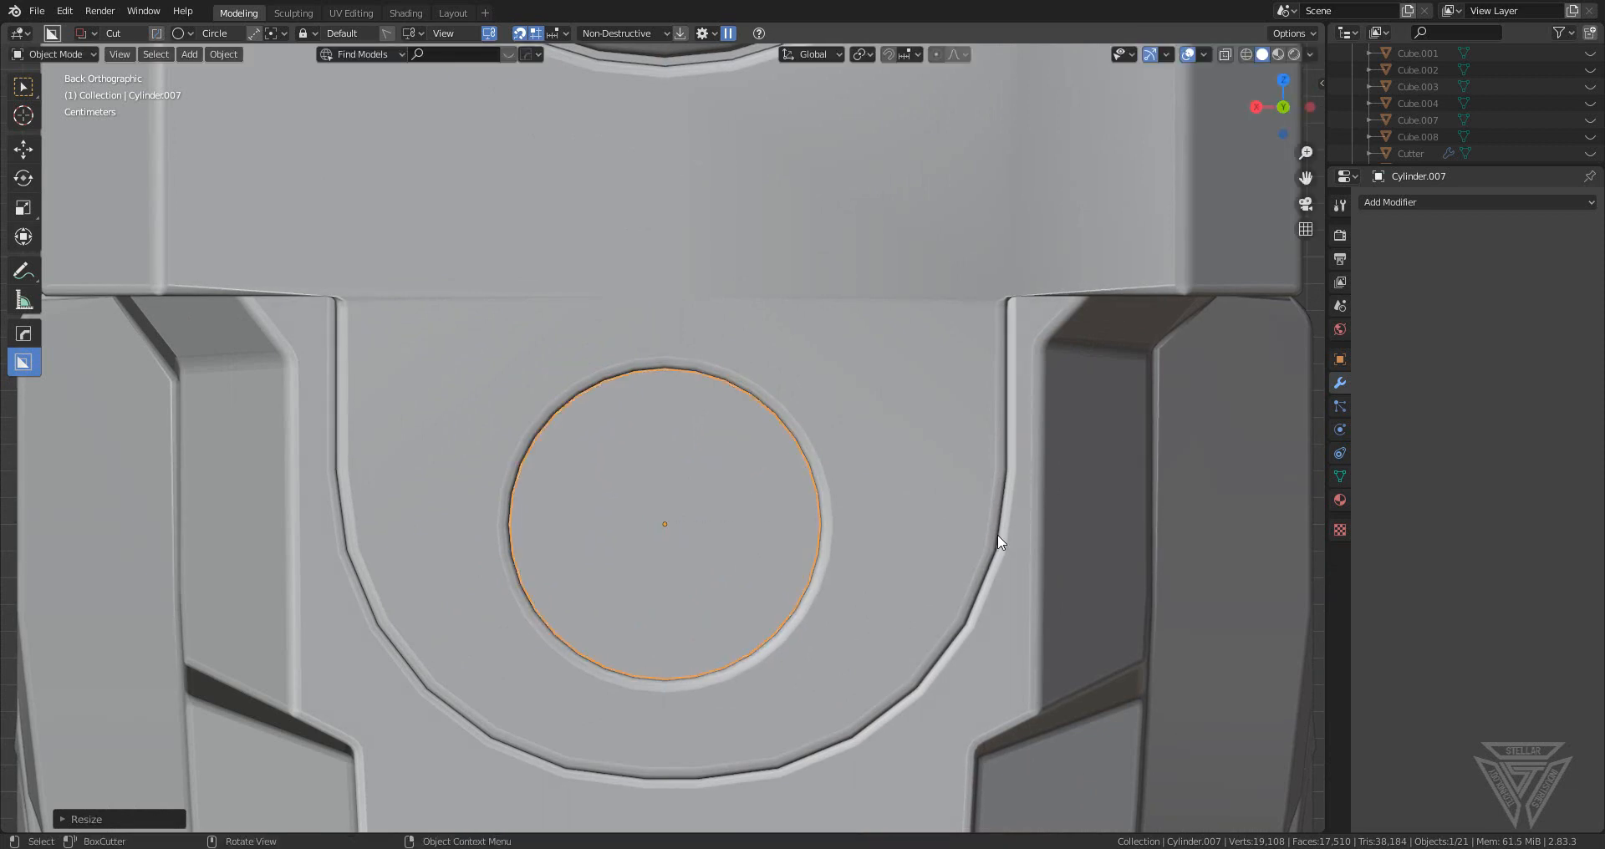
# - Select the slide and apply its boolean with HardOps Csharp, keeping the bevel
pyautogui.scroll(-3, 967, 534)
pyautogui.moveTo(930, 494); pyautogui.dragTo(640, 409, button='middle')
pyautogui.click(639, 410)
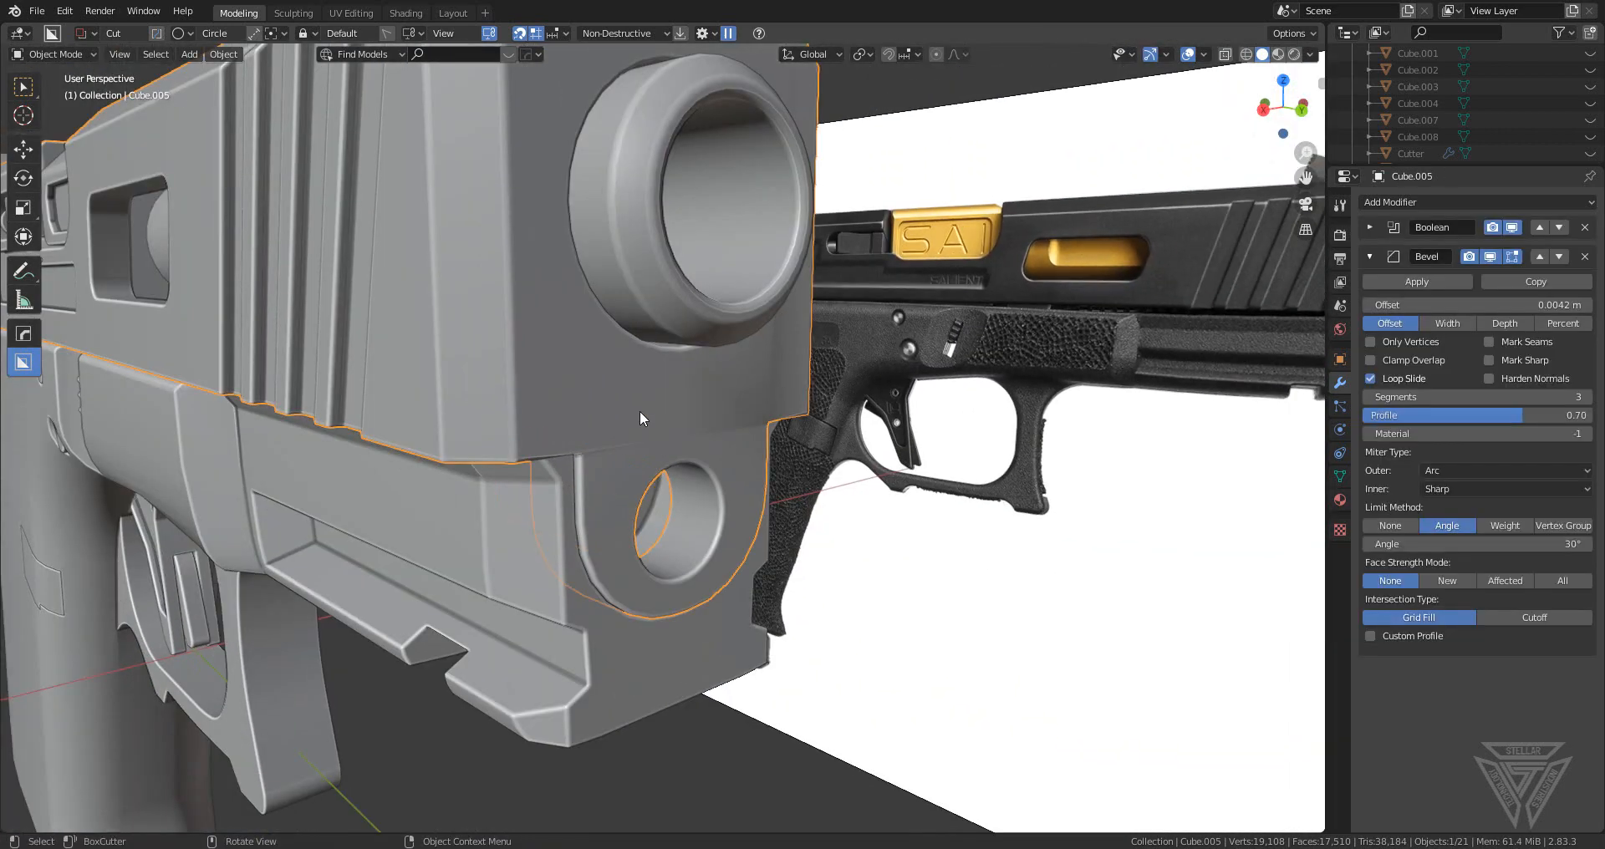
pyautogui.press('q')
pyautogui.click(635, 396)
pyautogui.scroll(5, 670, 426)
# - Connect vertices on the slide's barrel opening to the two upper corners of the rounded lug below it with new edges
pyautogui.press('Tab')
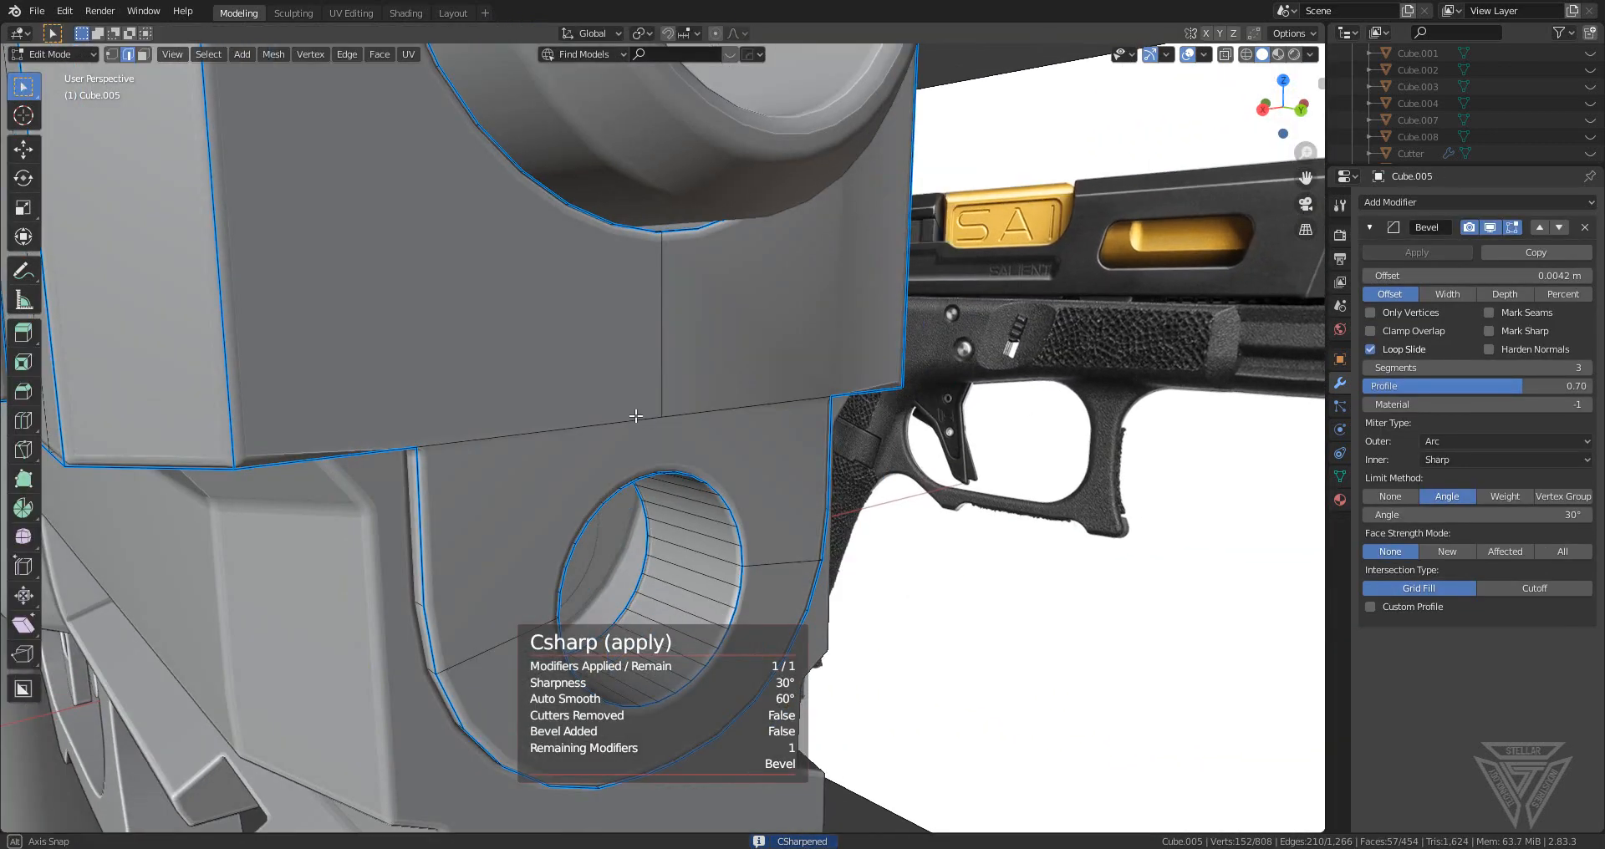
pyautogui.moveTo(750, 441); pyautogui.dragTo(677, 437, button='middle')
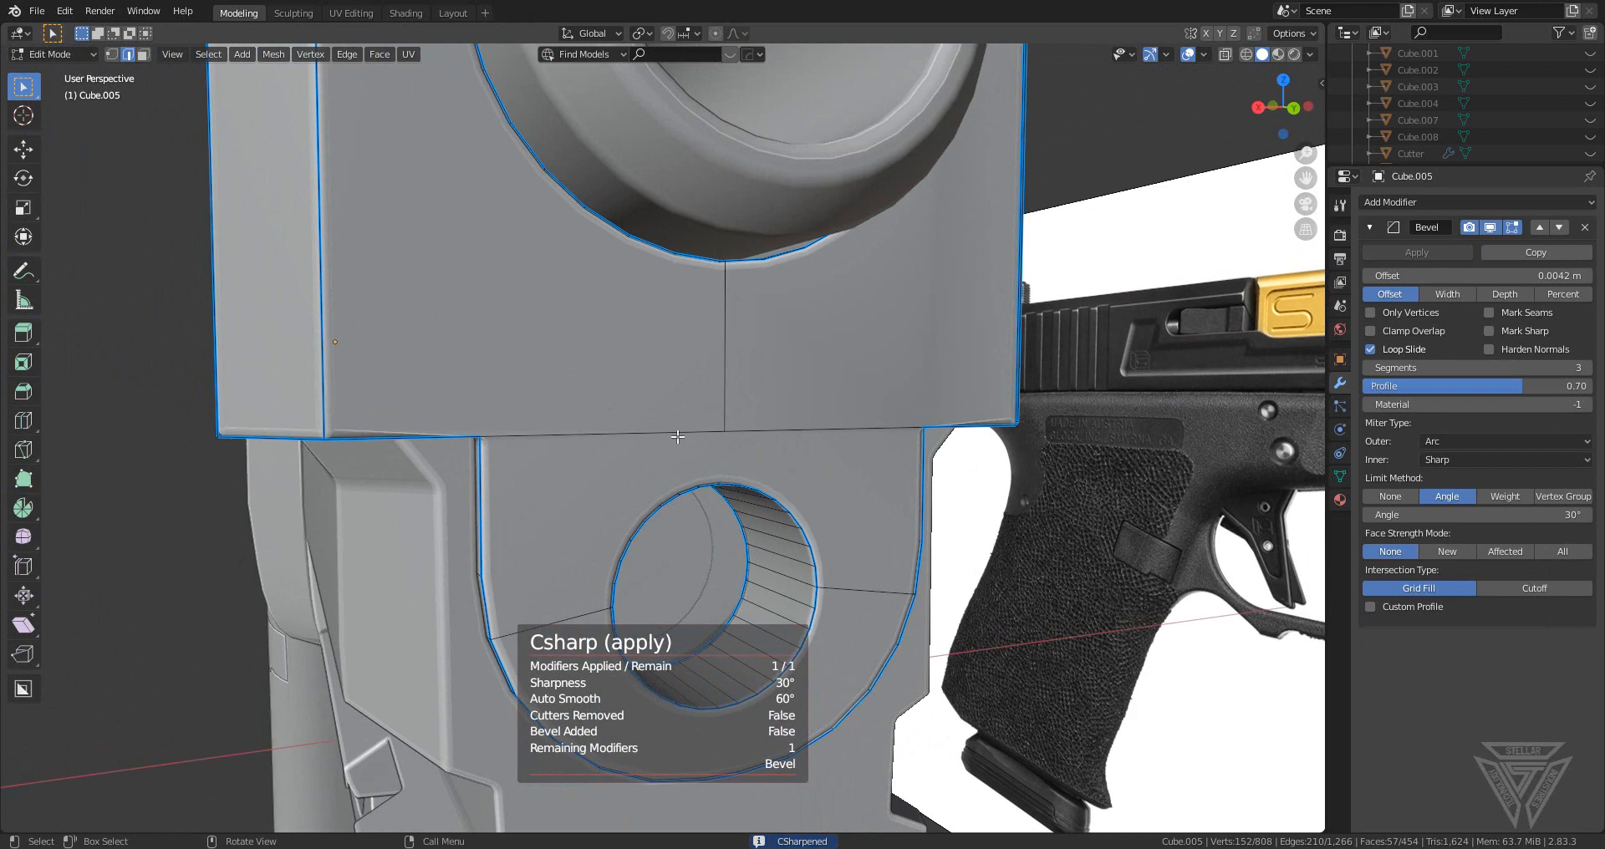
pyautogui.click(482, 436)
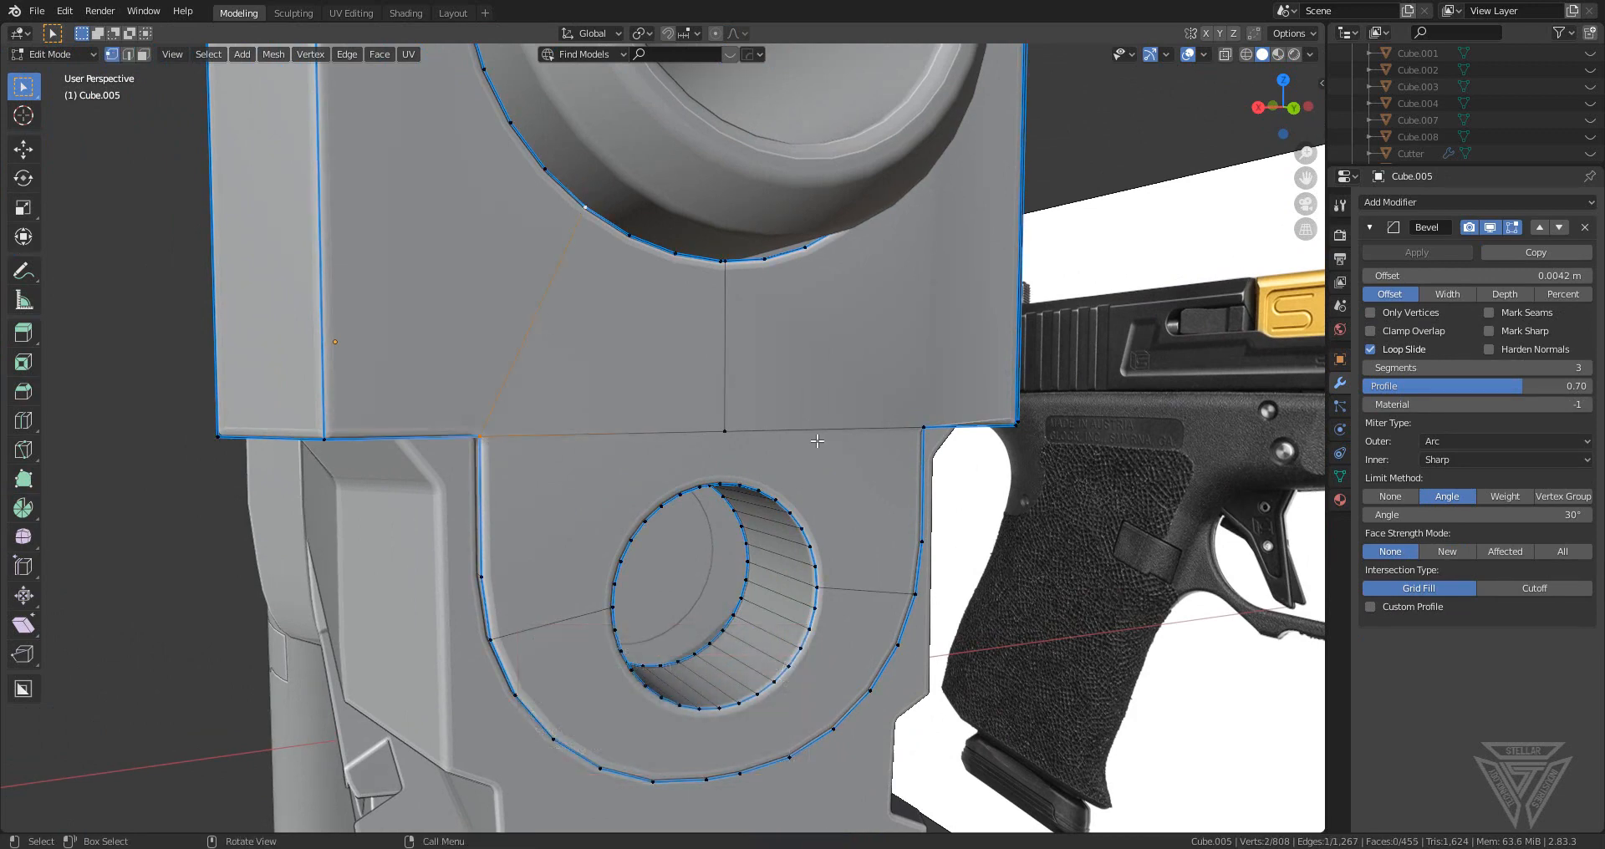
pyautogui.moveTo(817, 441); pyautogui.dragTo(788, 427, button='middle')
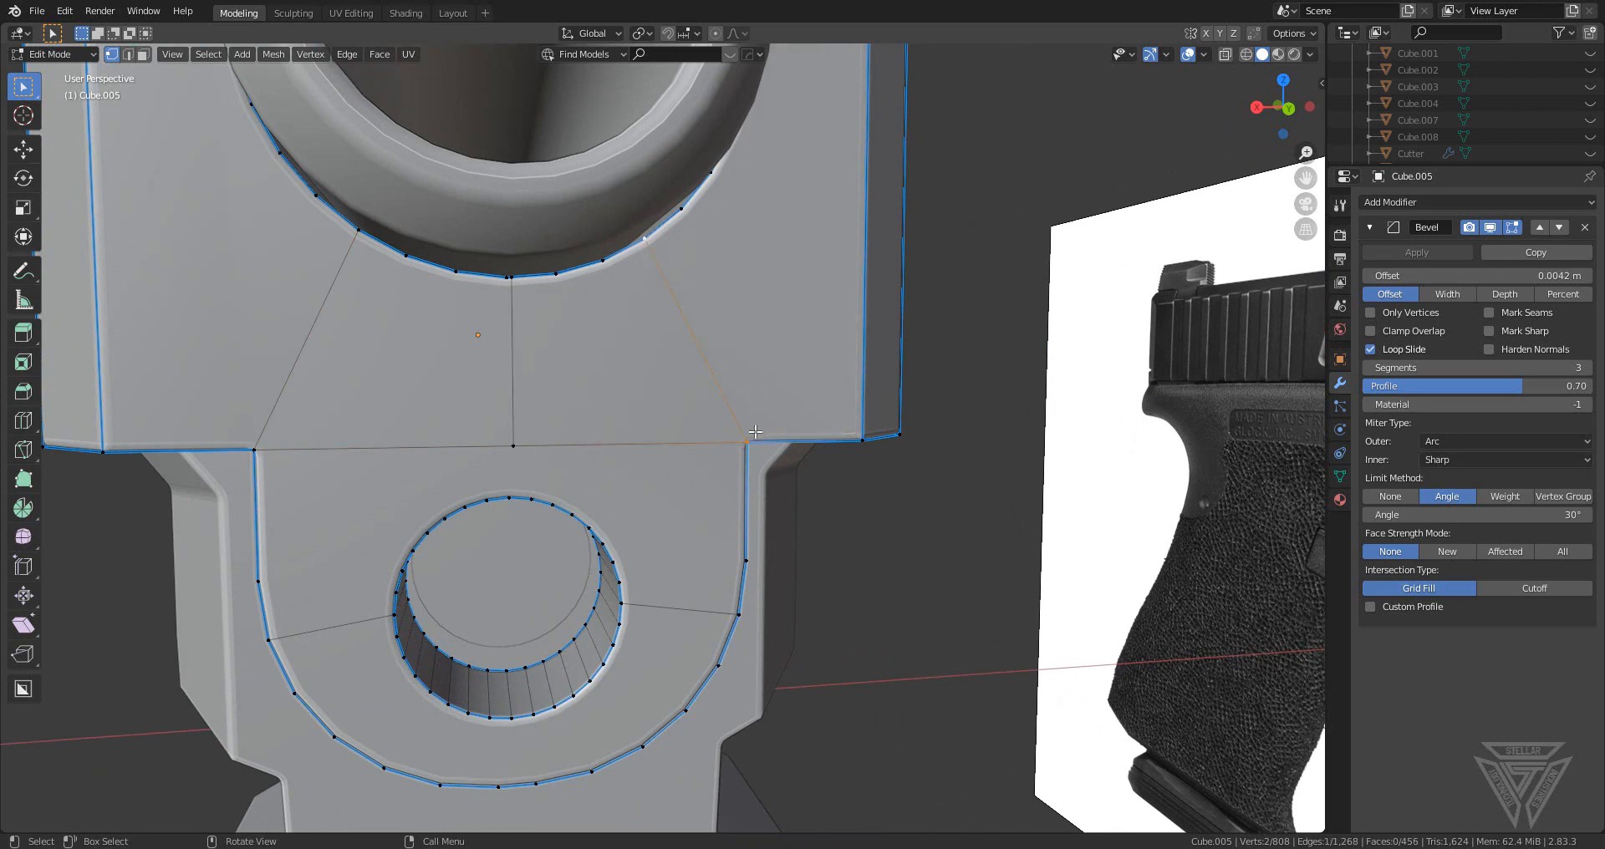
pyautogui.press('Tab')
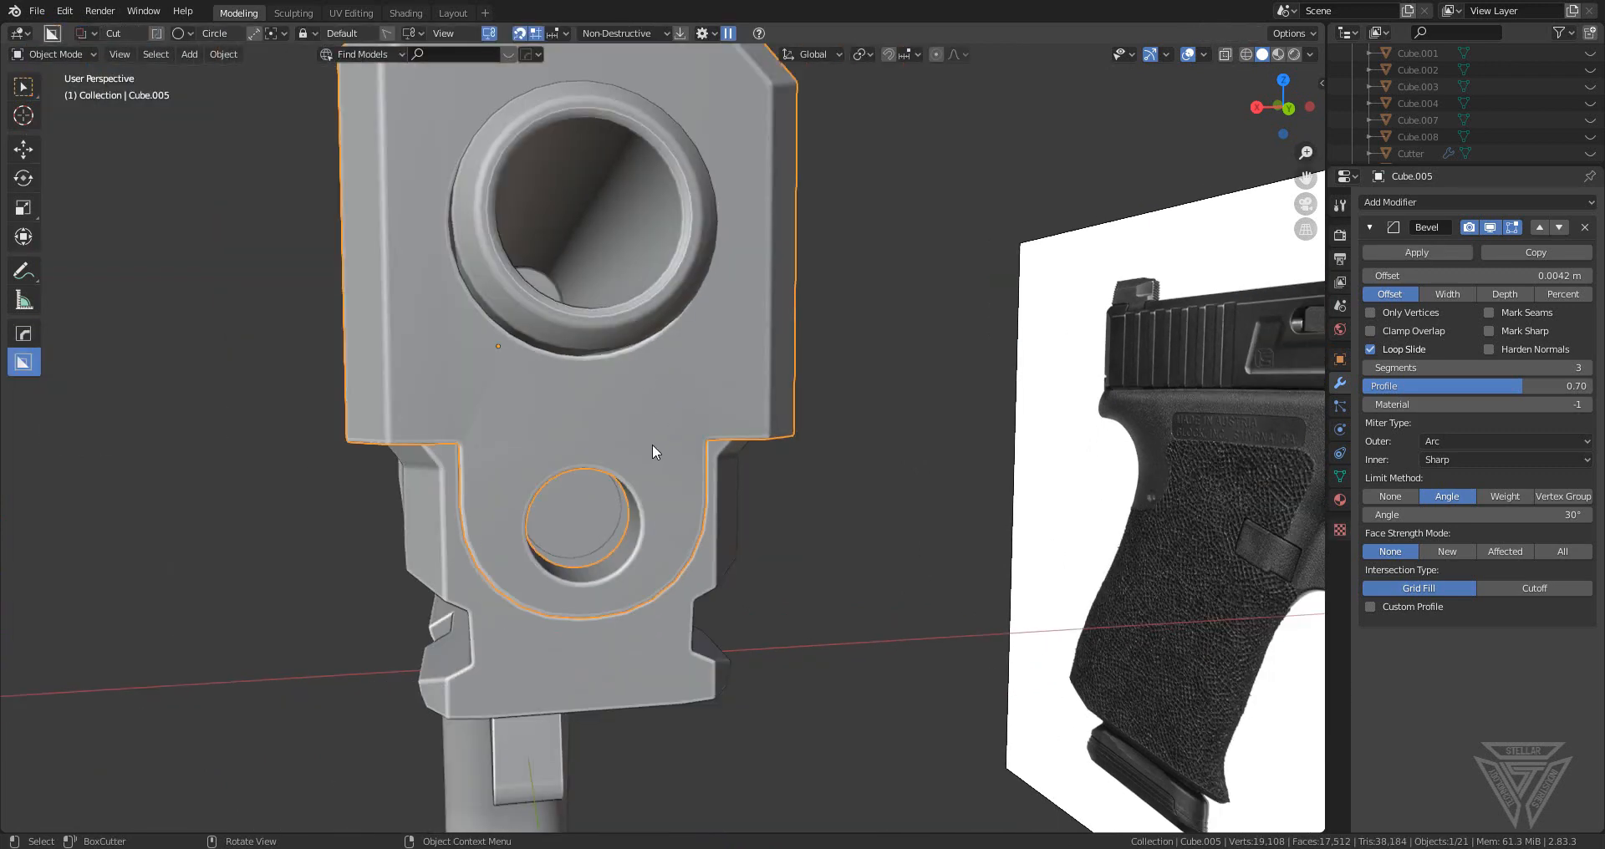
# - Move the guide rod cylinder along Y so its front end protrudes from the hole below the barrel
pyautogui.moveTo(652, 443); pyautogui.dragTo(844, 539, button='middle')
pyautogui.press('g')
pyautogui.press('y')
pyautogui.click(878, 547)
pyautogui.keyDown('shift'); pyautogui.moveTo(844, 539); pyautogui.dragTo(658, 545, button='middle'); pyautogui.keyUp('shift')
pyautogui.press('g')
pyautogui.press('y')
pyautogui.click(735, 552)
# - Bevel the front rim edge loop of the guide rod cylinder with a single-segment chamfer
pyautogui.press('Tab')
pyautogui.click(622, 536)
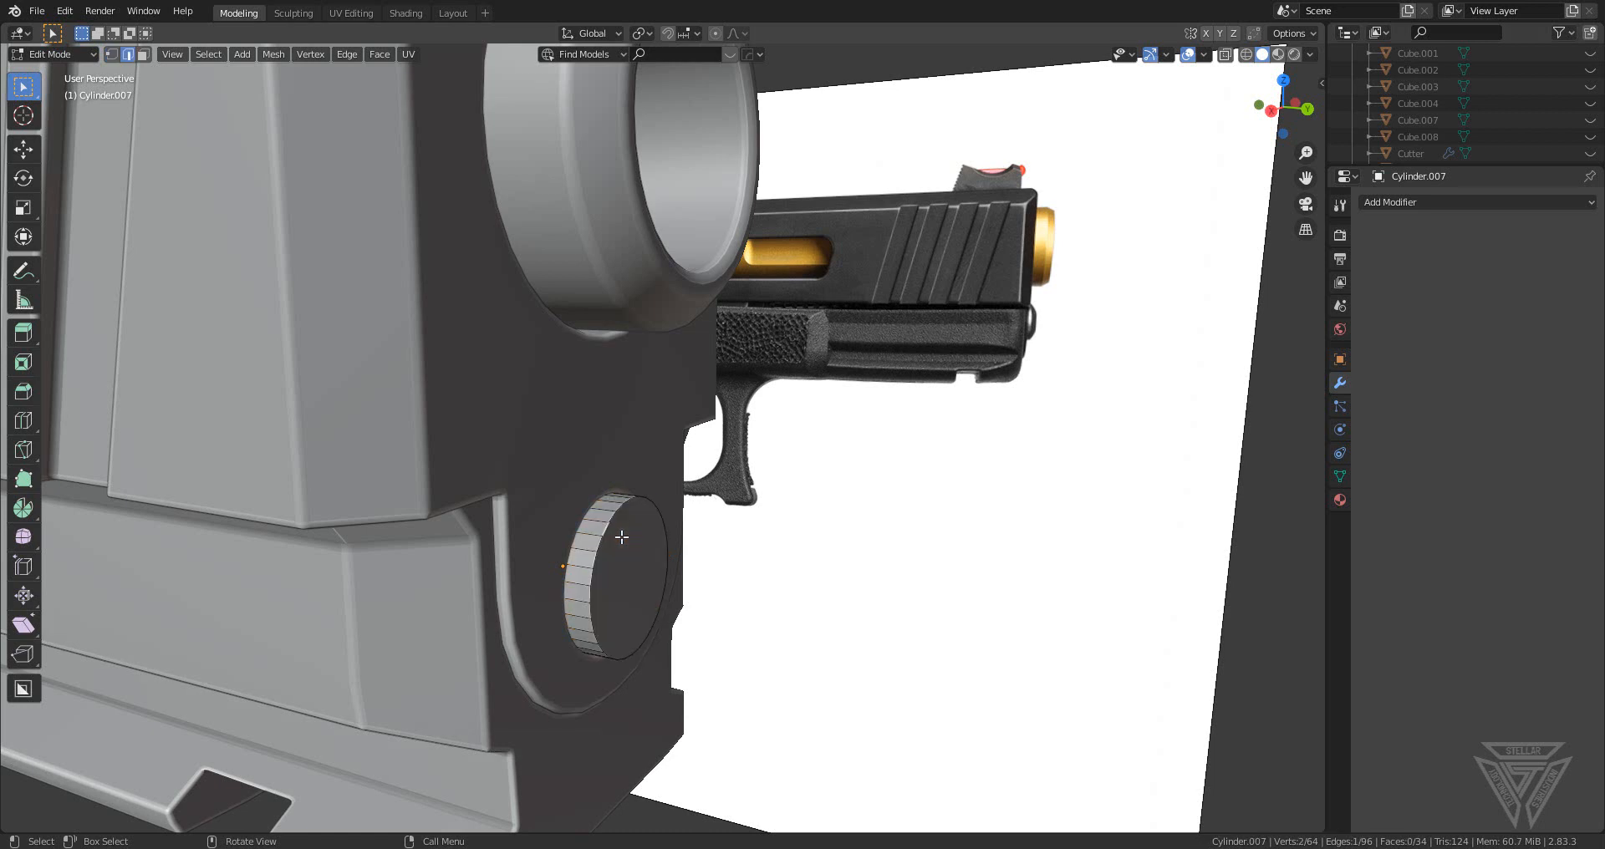
pyautogui.keyDown('ctrl'); pyautogui.keyDown('alt'); pyautogui.click(621, 537); pyautogui.keyUp('alt'); pyautogui.keyUp('ctrl')
pyautogui.hotkey('ctrl', 'b')
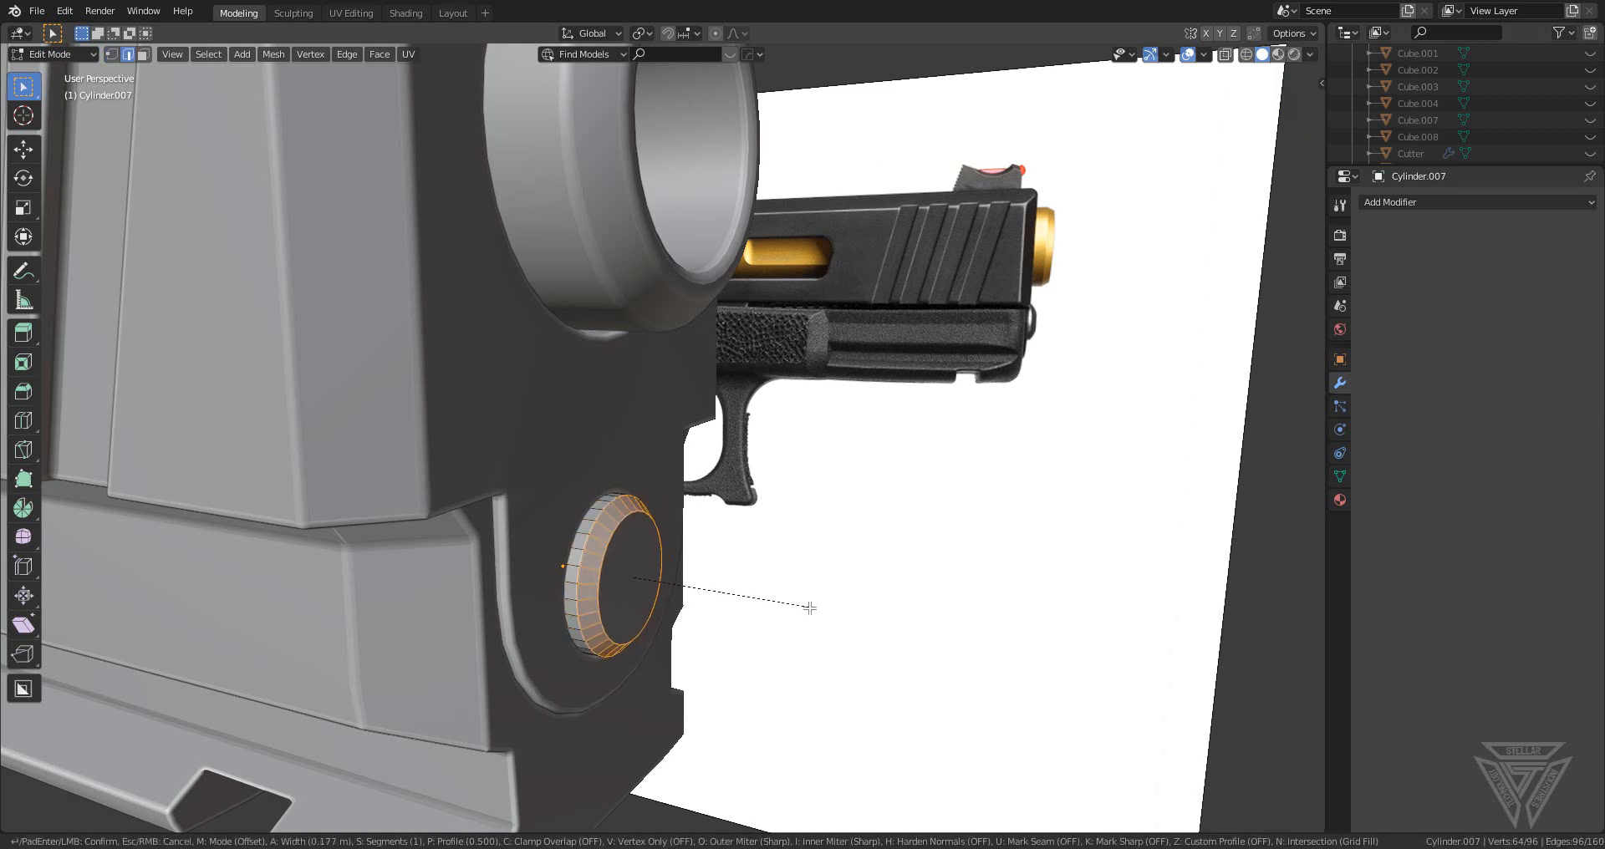
pyautogui.click(806, 609)
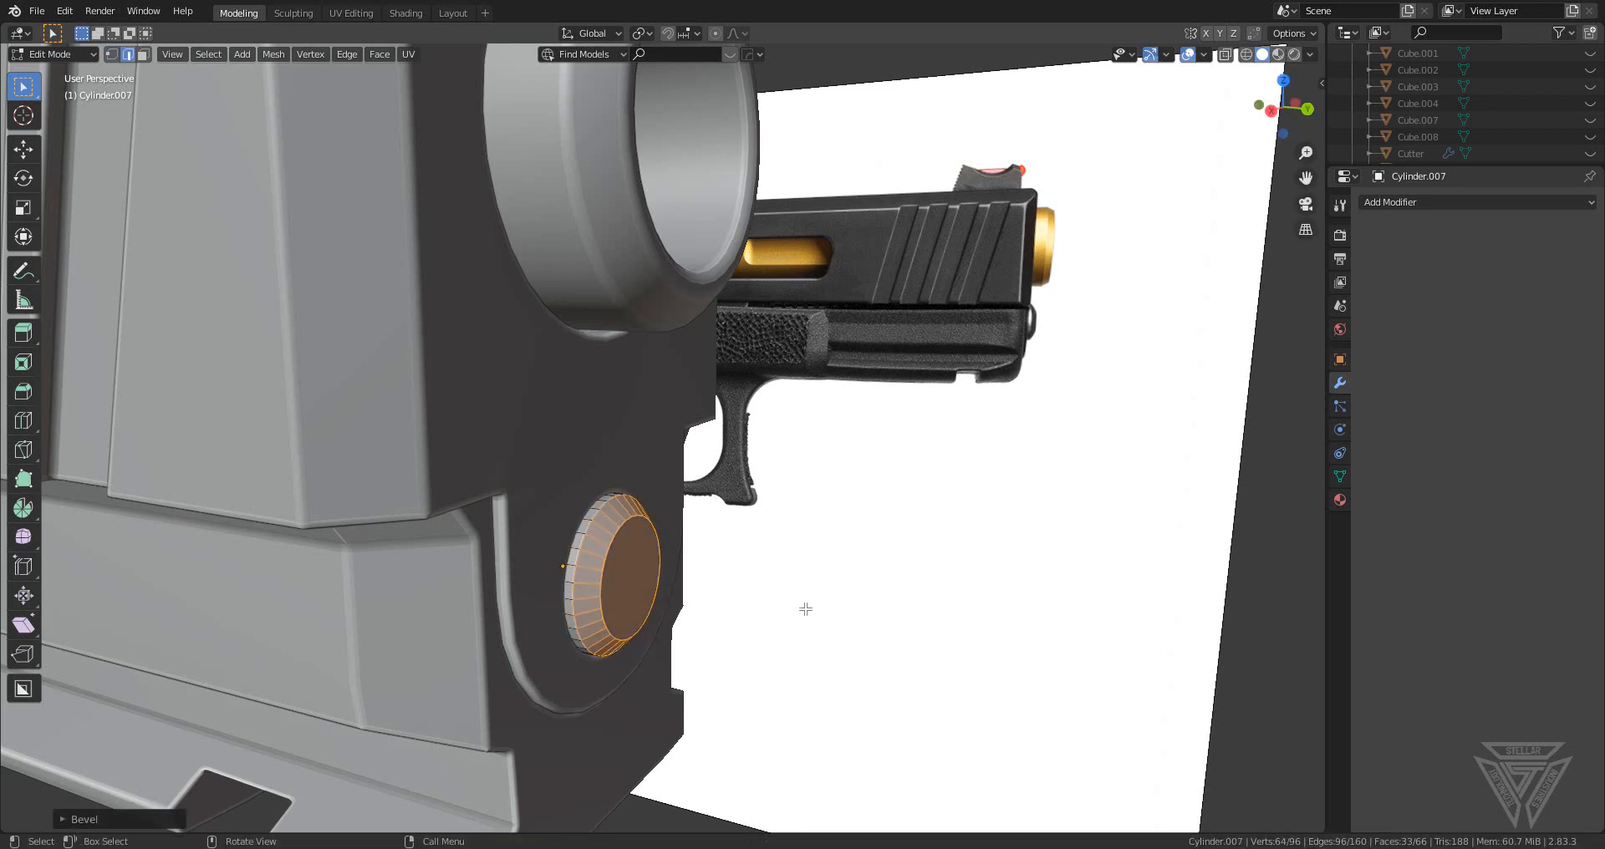
# - Inset the guide rod's front cap face down to a small circle at its centre
pyautogui.click(624, 570)
pyautogui.moveTo(624, 570); pyautogui.dragTo(649, 581, button='middle')
pyautogui.keyDown('alt'); pyautogui.click(480, 553); pyautogui.keyUp('alt')
pyautogui.keyDown('alt'); pyautogui.moveTo(480, 552); pyautogui.dragTo(664, 561, button='middle'); pyautogui.keyUp('alt')
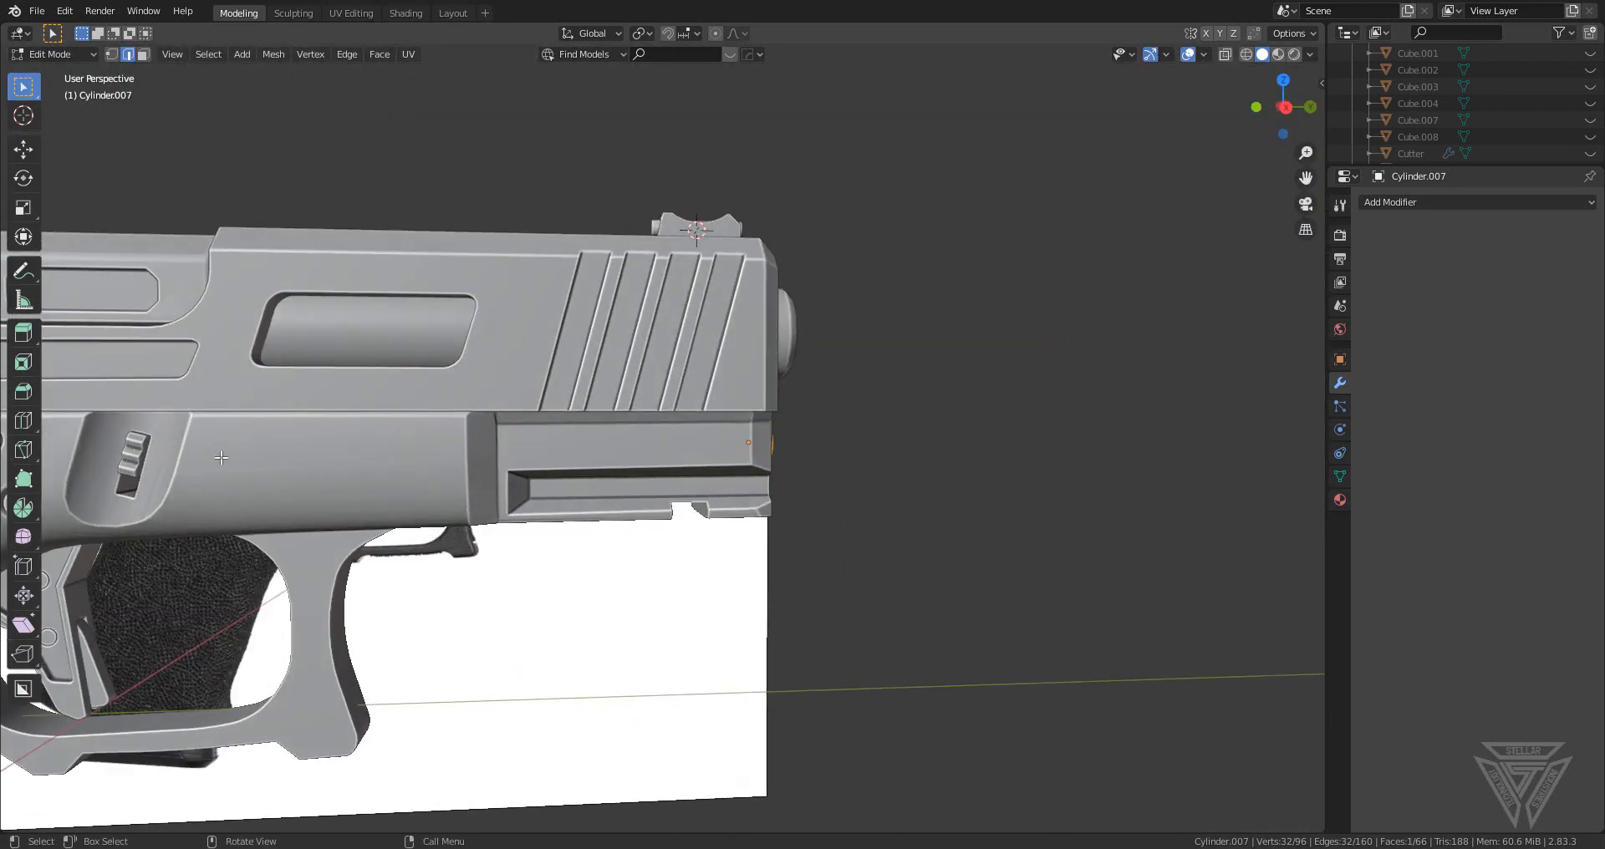
pyautogui.moveTo(691, 499); pyautogui.dragTo(586, 530, button='middle')
pyautogui.scroll(5, 591, 585)
pyautogui.keyDown('shift'); pyautogui.moveTo(595, 636); pyautogui.dragTo(880, 505, button='middle'); pyautogui.keyUp('shift')
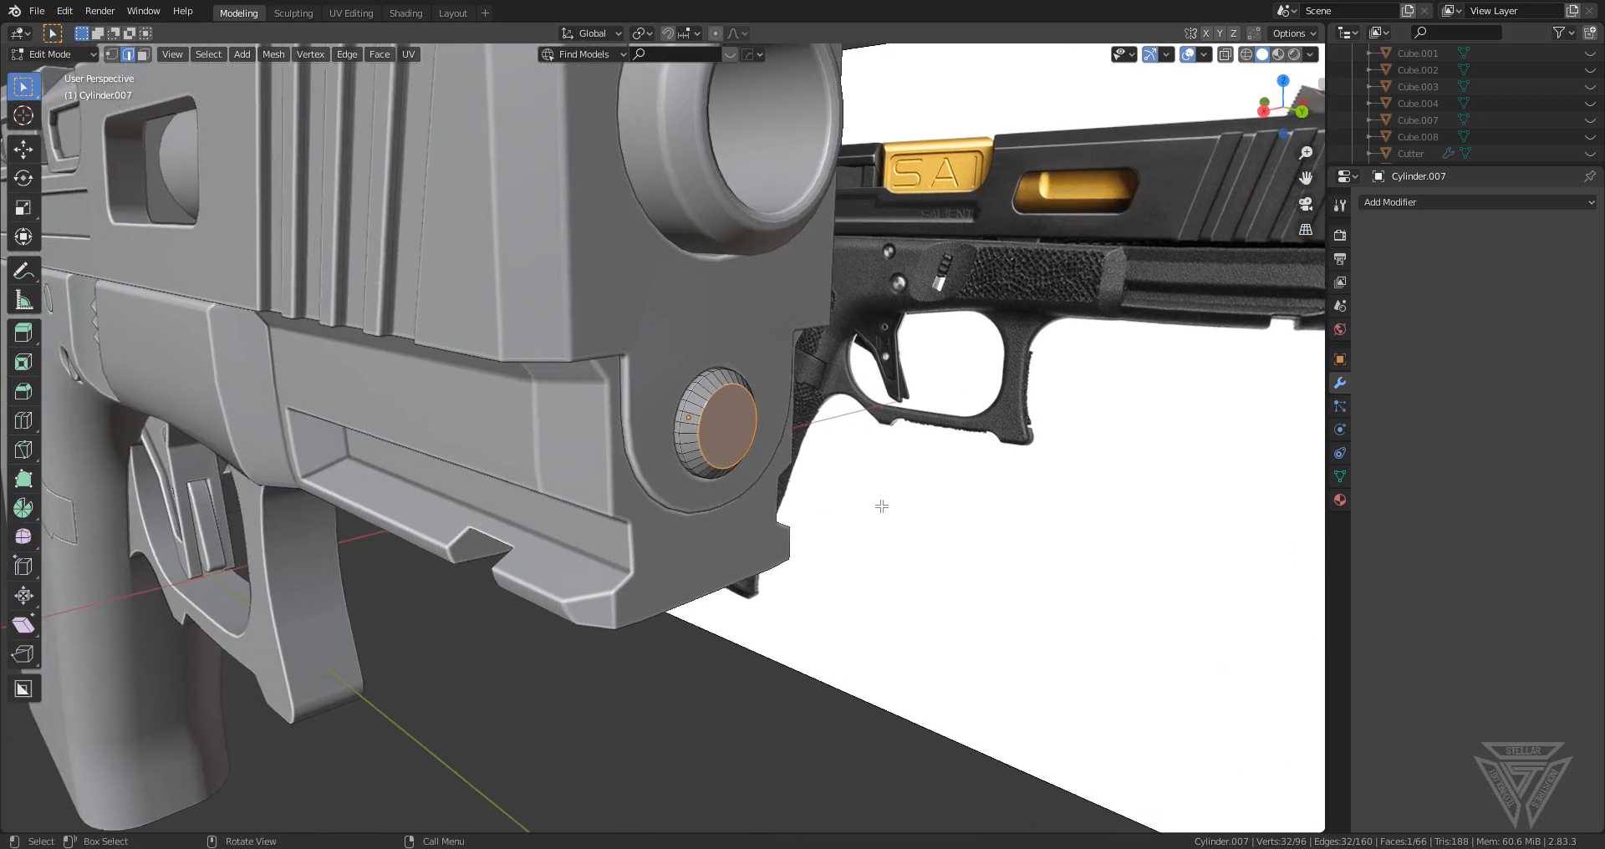
pyautogui.scroll(2, 986, 545)
pyautogui.scroll(3, 982, 543)
pyautogui.press('i')
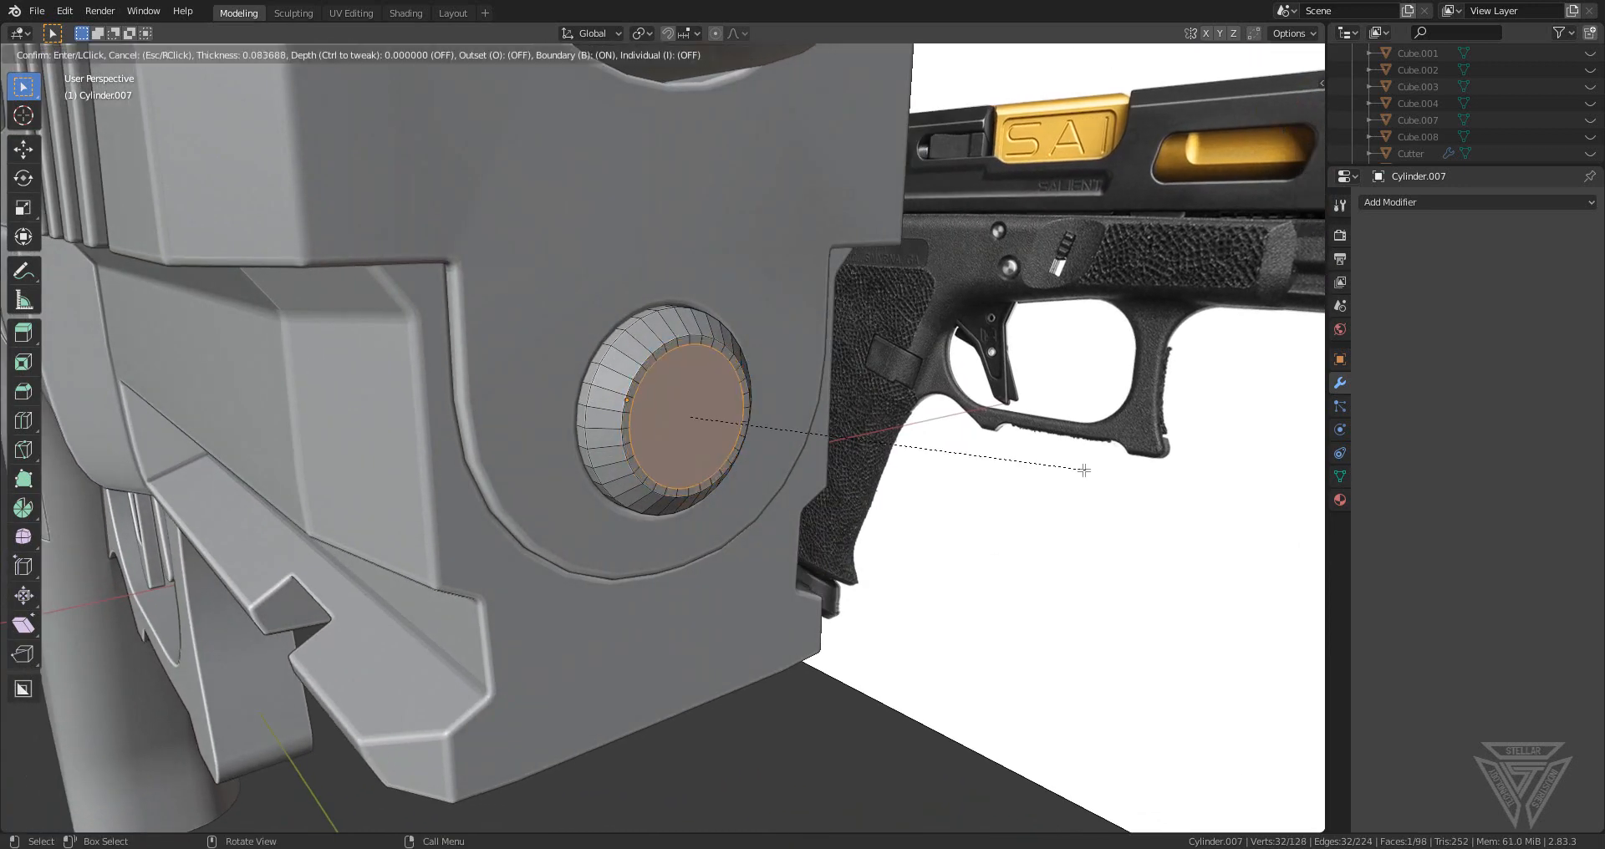
pyautogui.click(1041, 475)
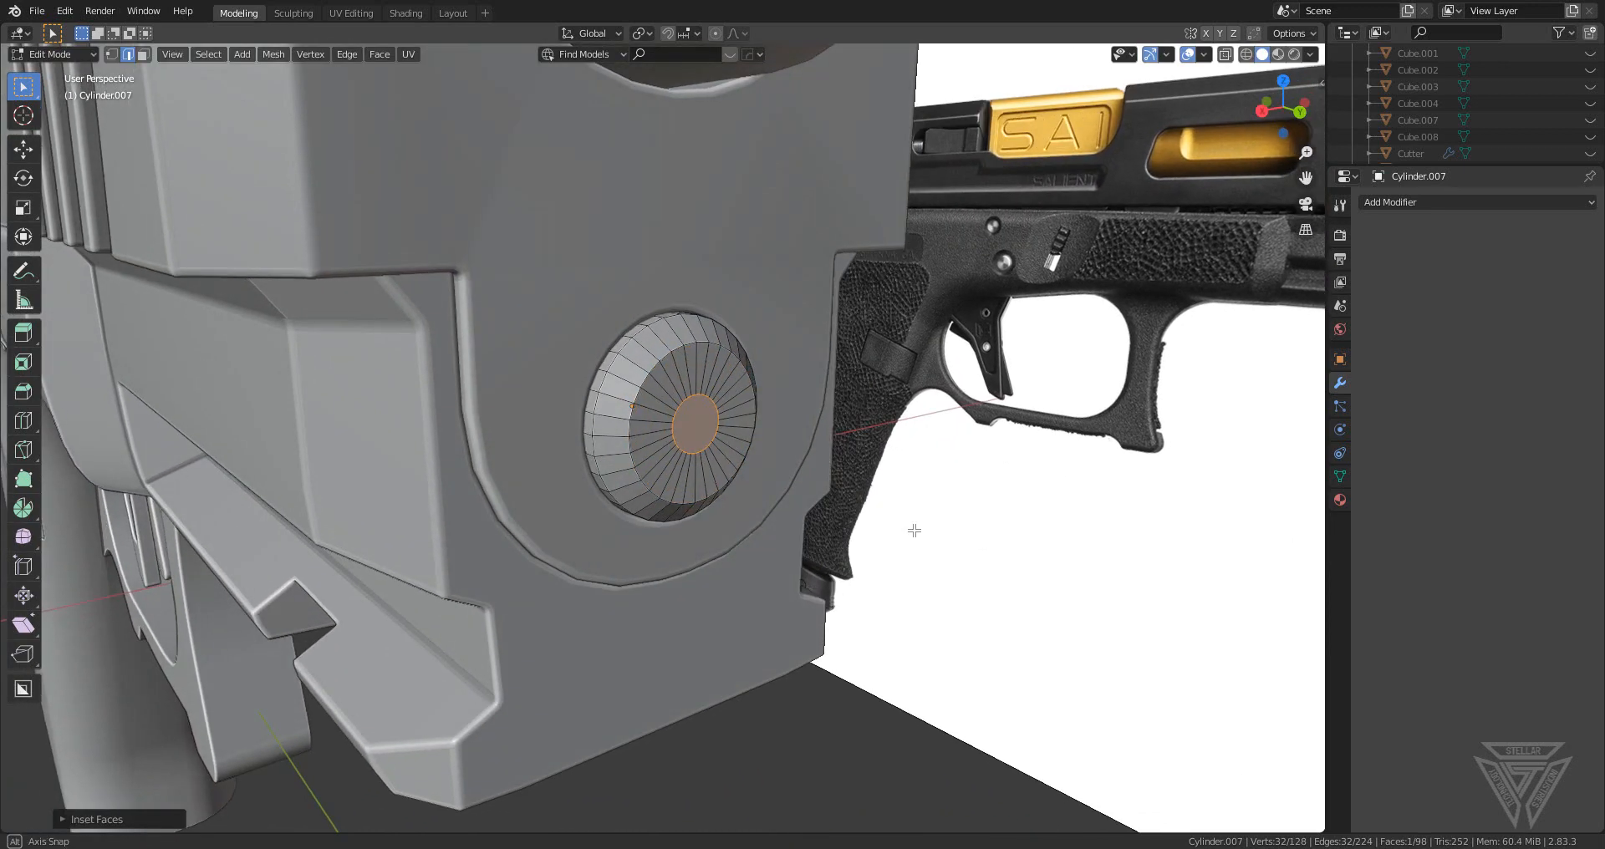
# - Extrude the small inset face into the guide rod to form a round centre recess
pyautogui.moveTo(853, 524); pyautogui.dragTo(967, 550, button='middle')
pyautogui.press('e')
pyautogui.click(1000, 552)
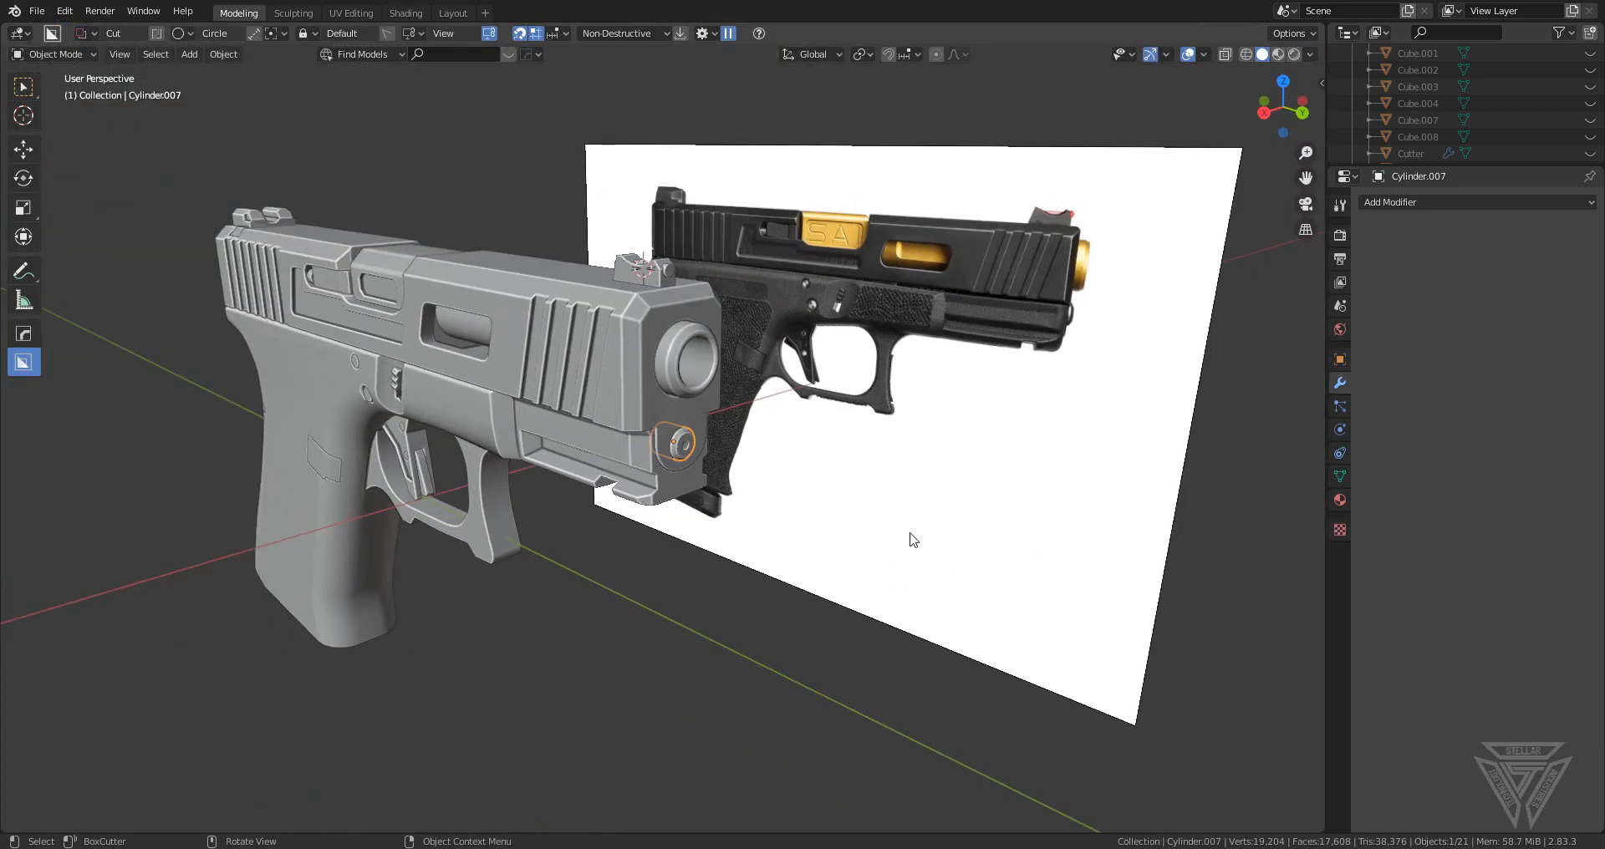
# - Sharpen the guide rod with HardOps Csharp and add a three-segment HardOps bevel with a 0.0023 m offset
pyautogui.press('KP_Decimal')
pyautogui.press('q')
pyautogui.click(797, 479)
pyautogui.scroll(-3, 595, 435)
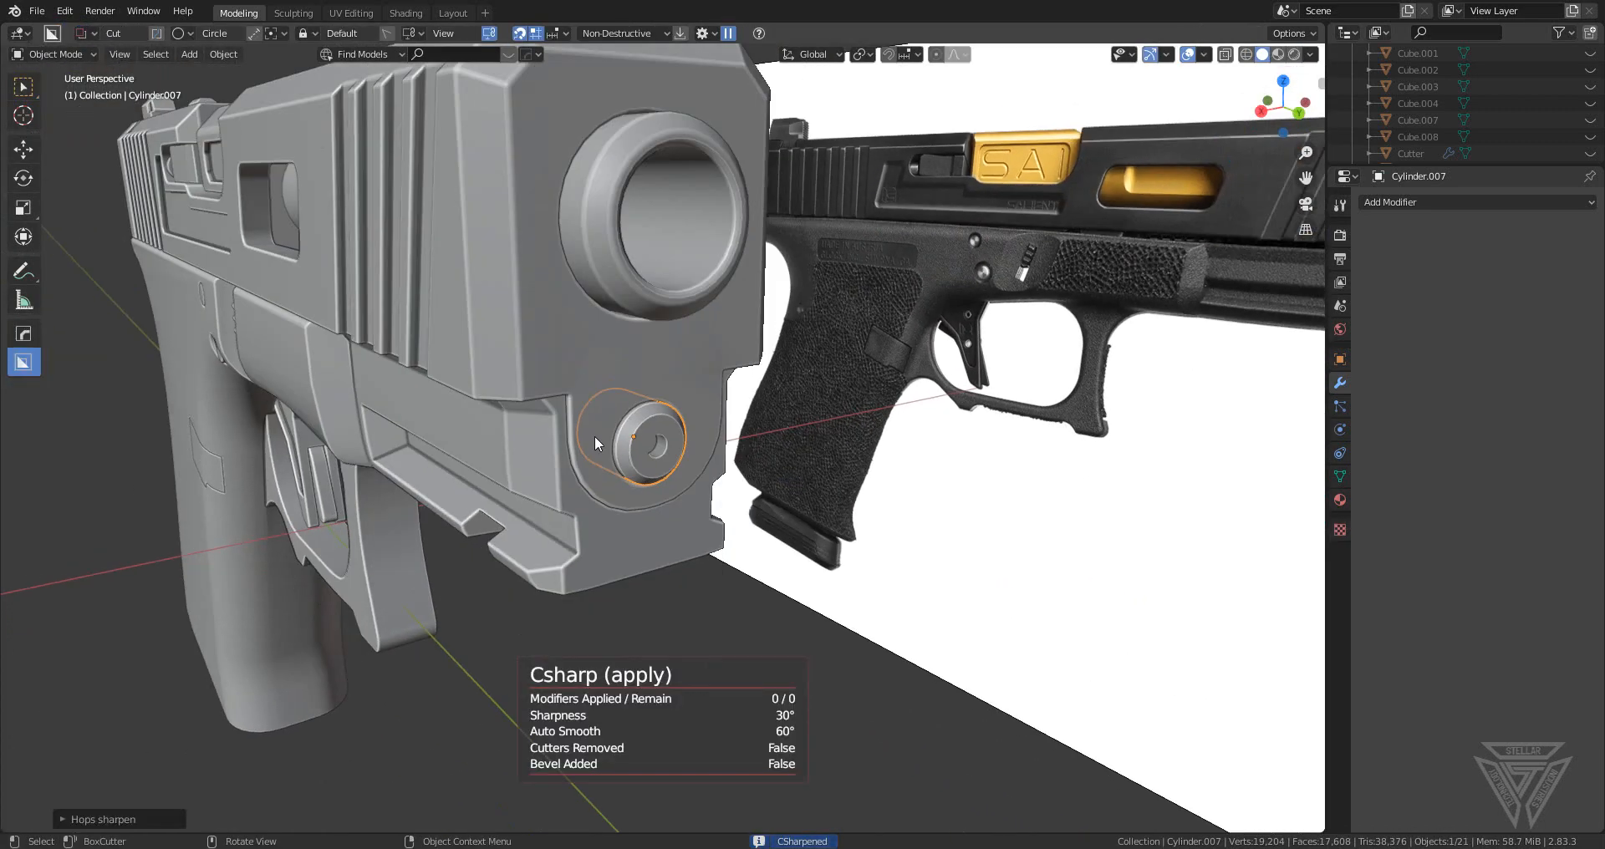
pyautogui.scroll(5, 654, 463)
pyautogui.press('q')
pyautogui.click(650, 479)
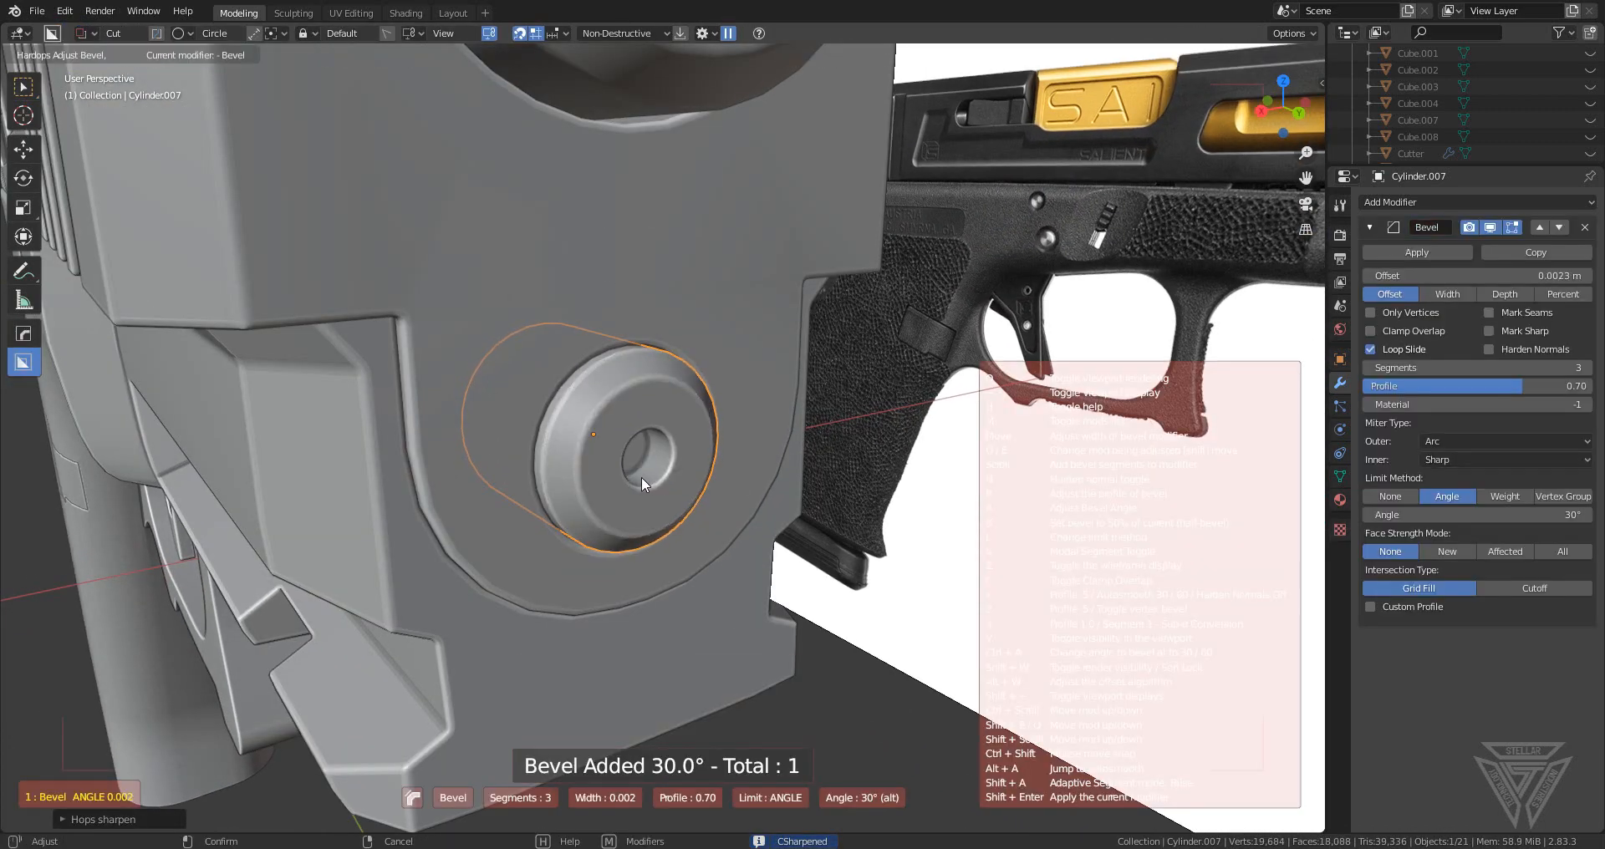
pyautogui.click(640, 477)
# - Inspect the pistol's muzzle, sides and rear against the reference photo for remaining missing details
pyautogui.scroll(-8, 640, 477)
pyautogui.moveTo(640, 476); pyautogui.dragTo(818, 407, button='middle')
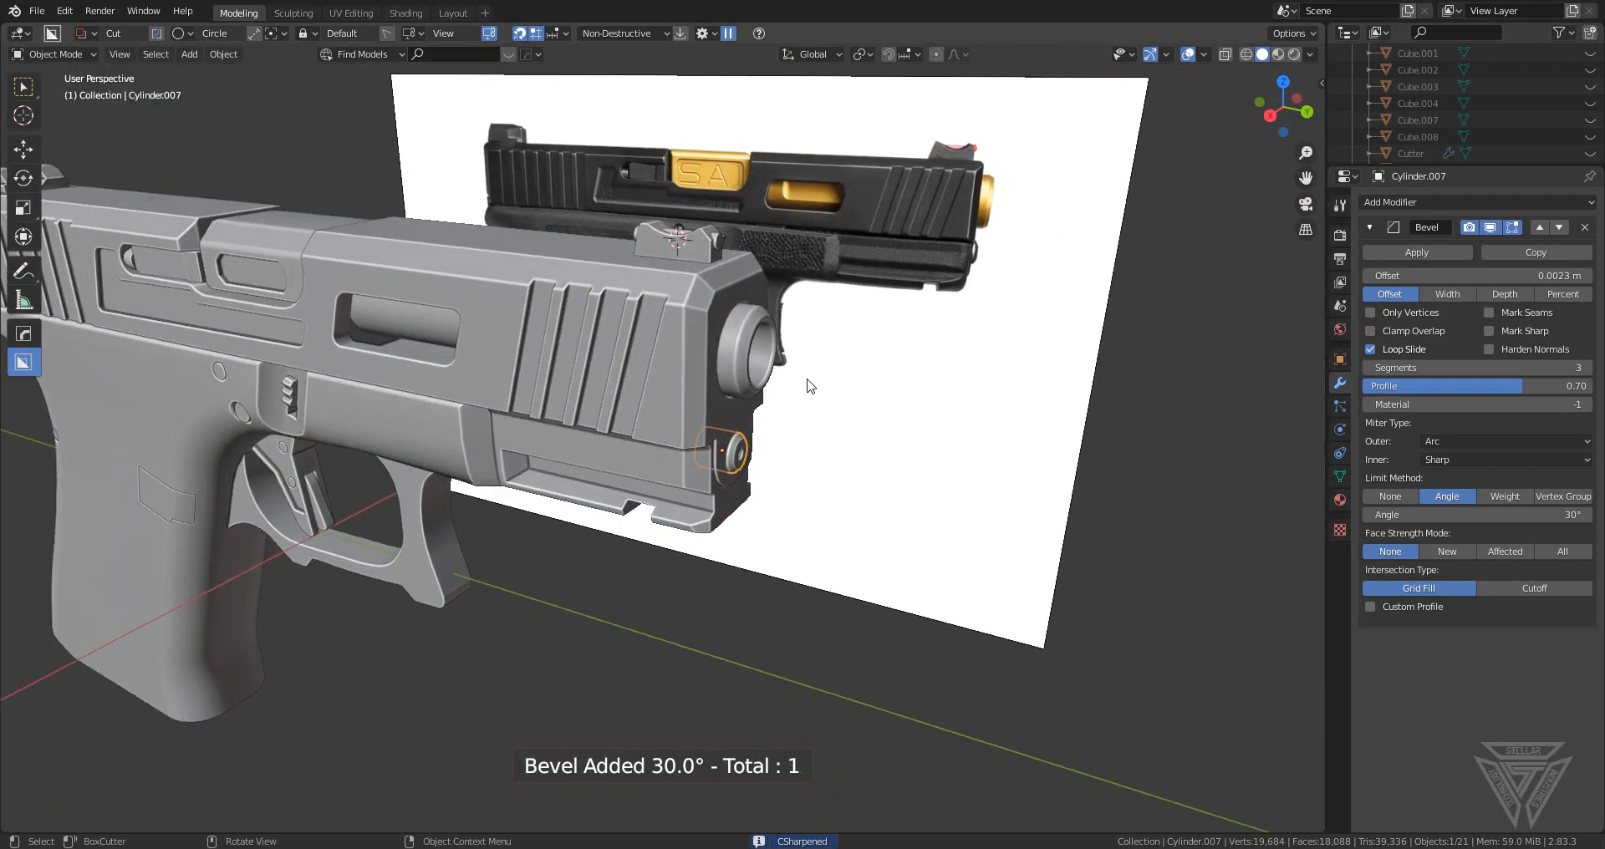
pyautogui.scroll(3, 679, 473)
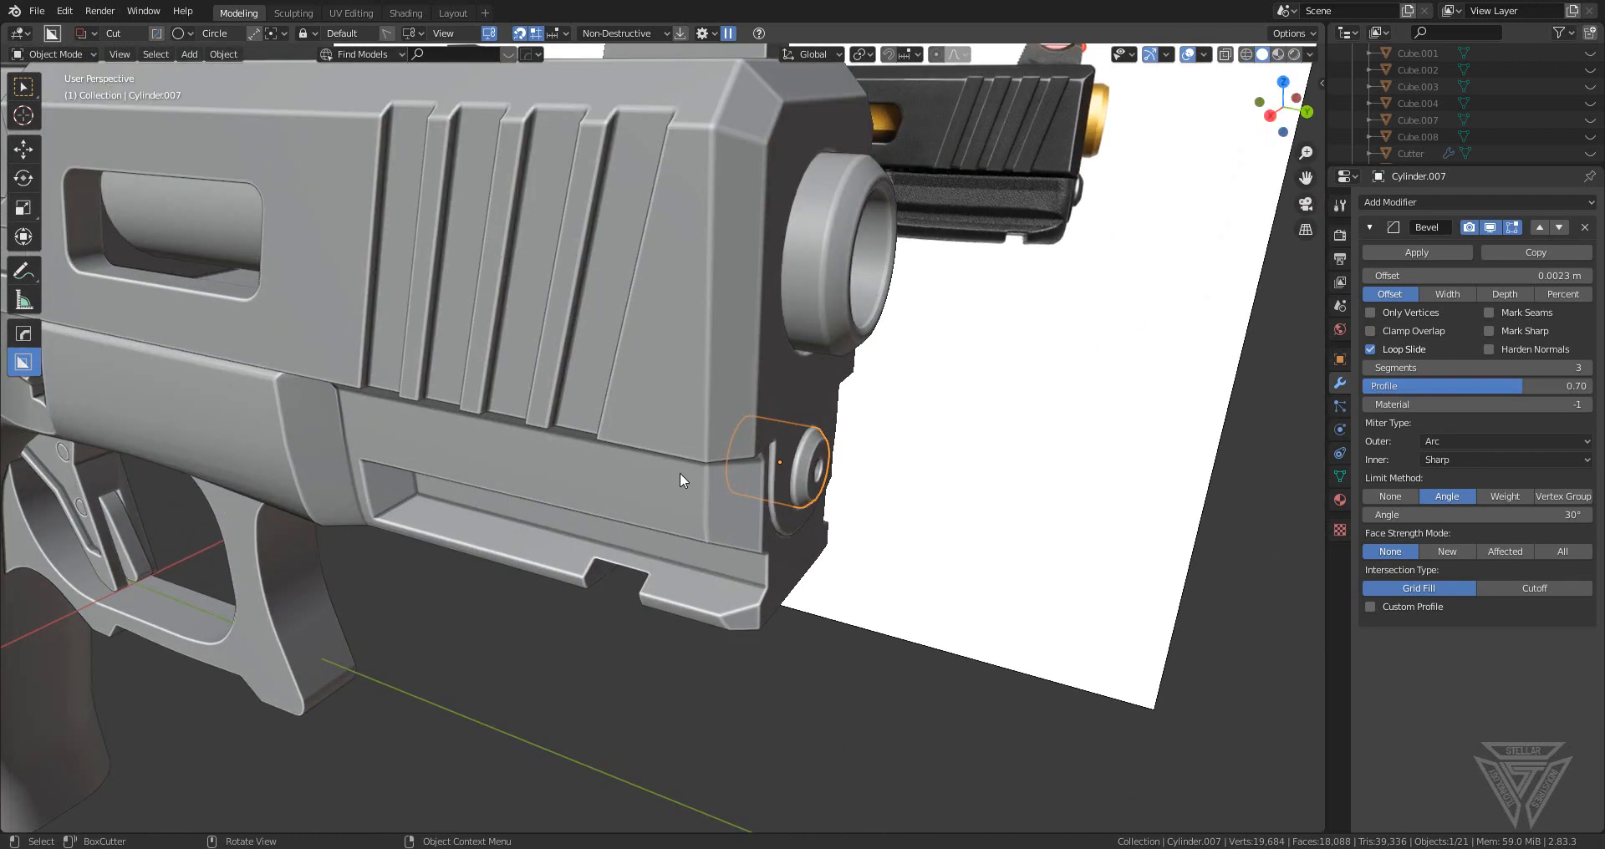
pyautogui.moveTo(679, 473); pyautogui.dragTo(884, 503, button='middle')
pyautogui.scroll(1, 622, 443)
pyautogui.scroll(-5, 621, 443)
pyautogui.scroll(3, 716, 456)
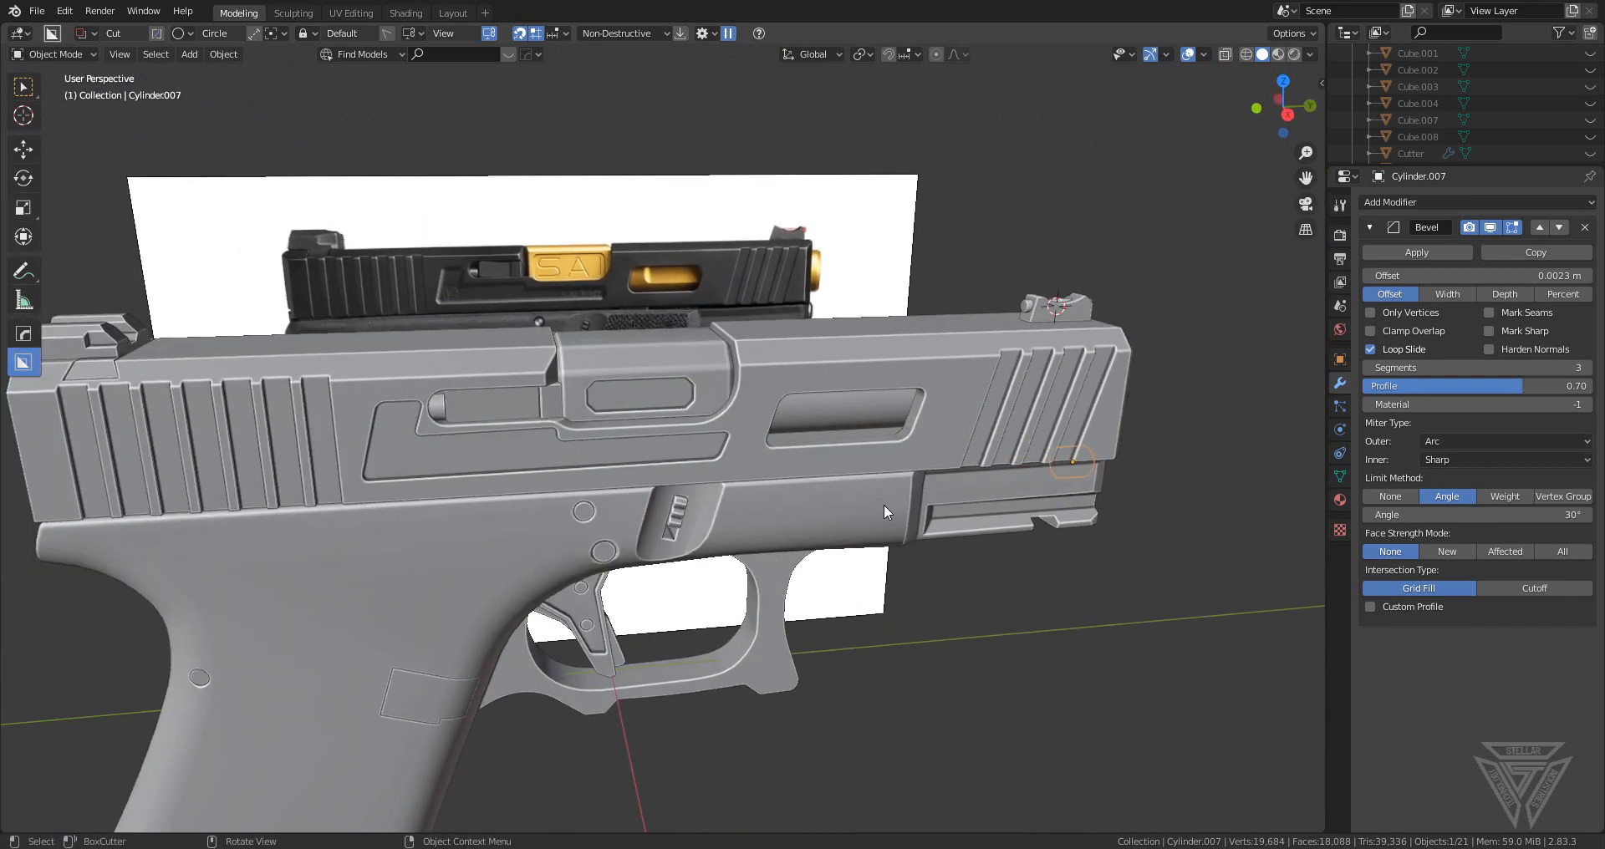
pyautogui.scroll(-3, 864, 499)
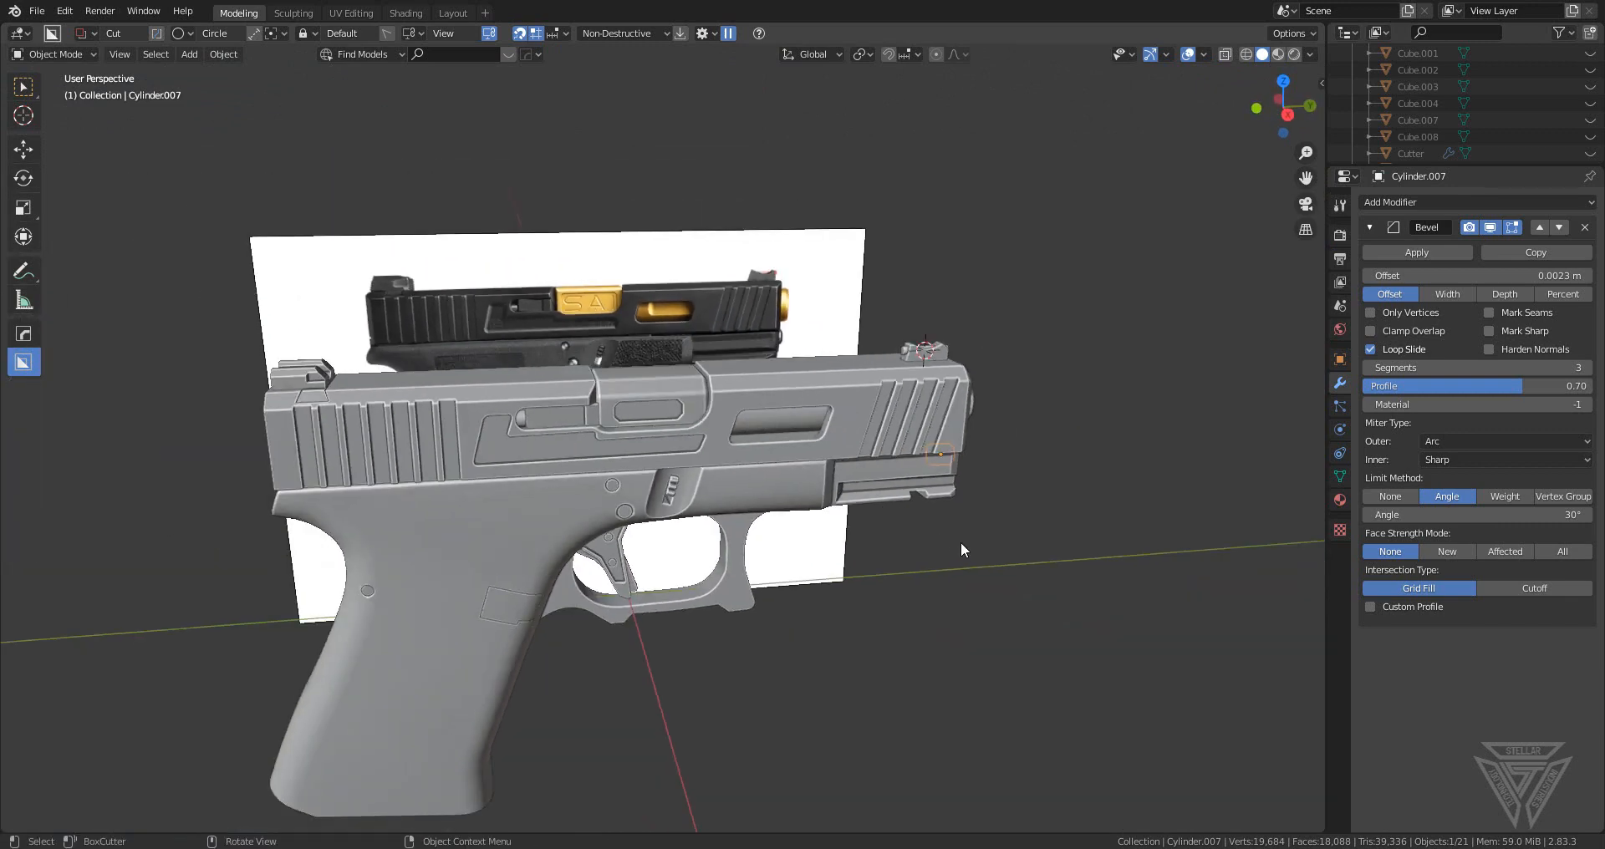
pyautogui.moveTo(960, 541); pyautogui.dragTo(915, 516, button='middle')
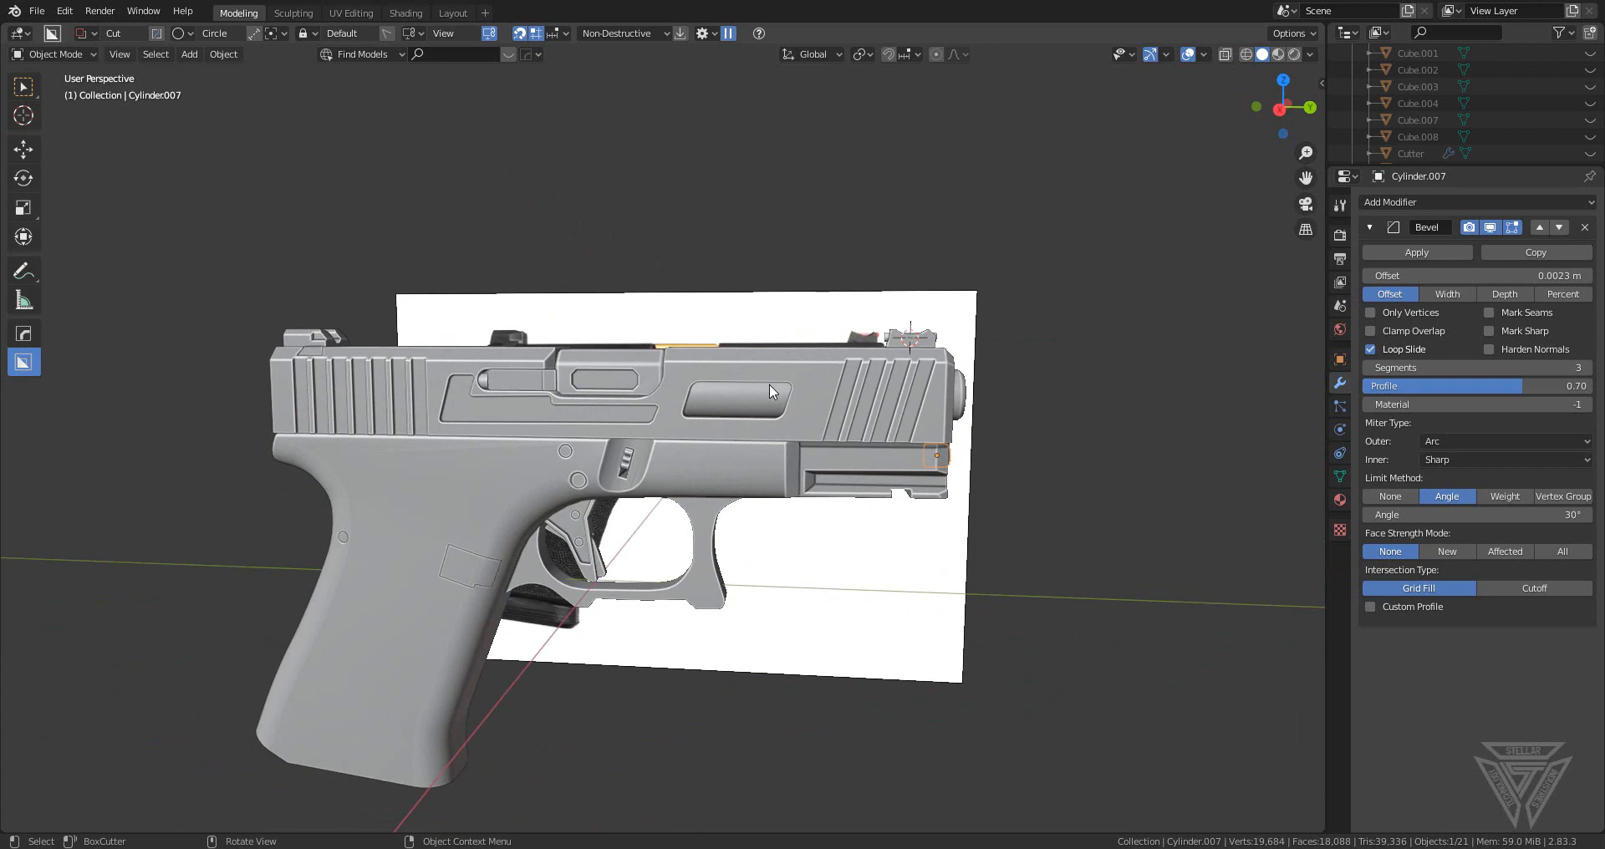
pyautogui.scroll(1, 771, 391)
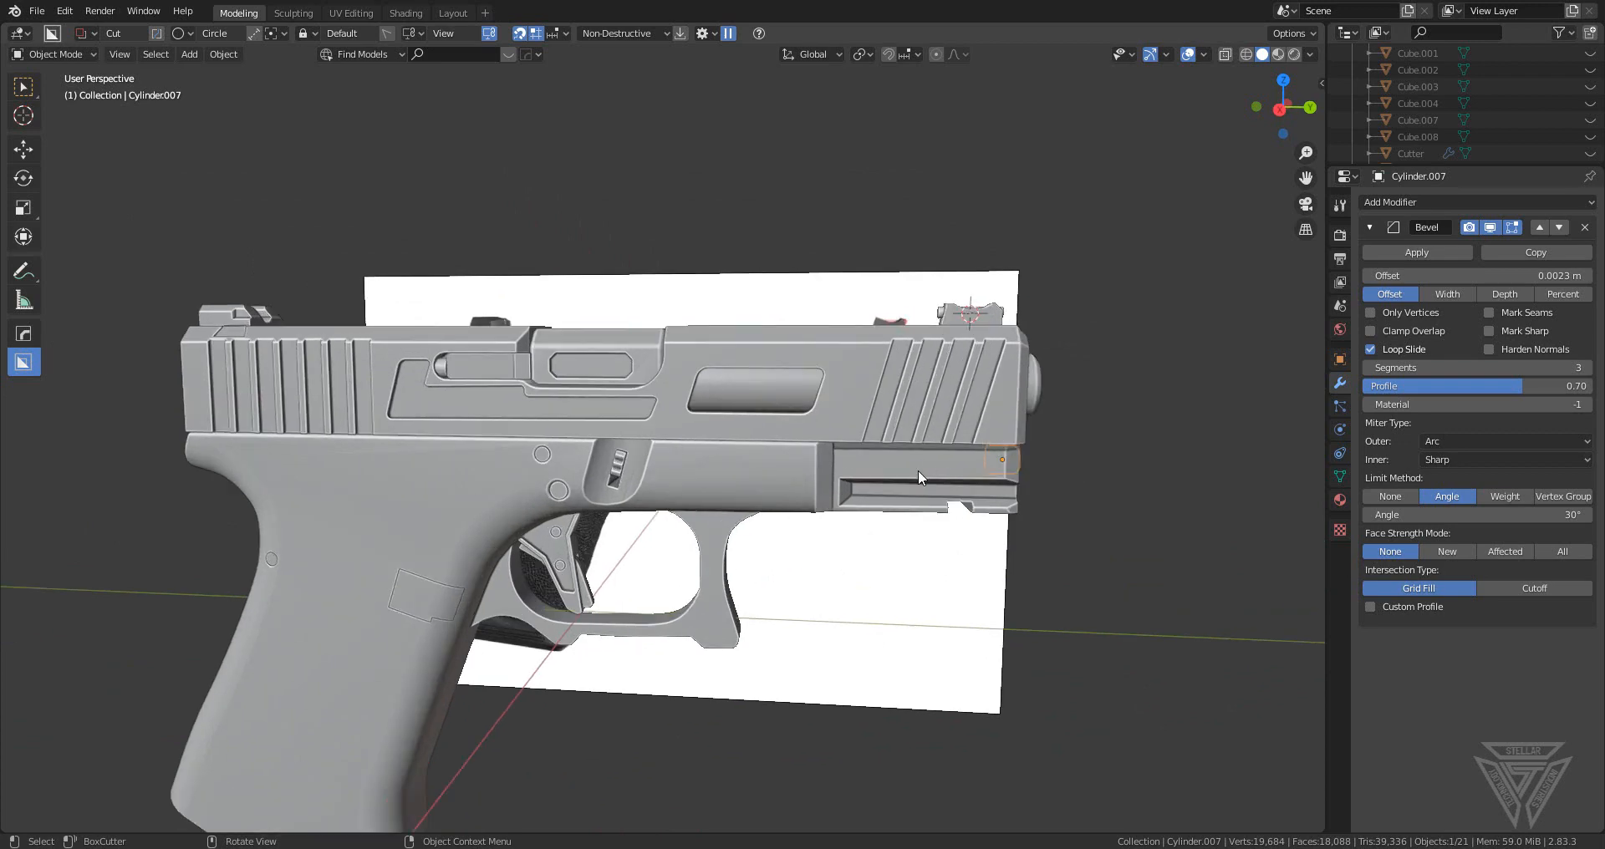
pyautogui.moveTo(918, 470); pyautogui.dragTo(826, 460, button='middle')
pyautogui.scroll(4, 825, 460)
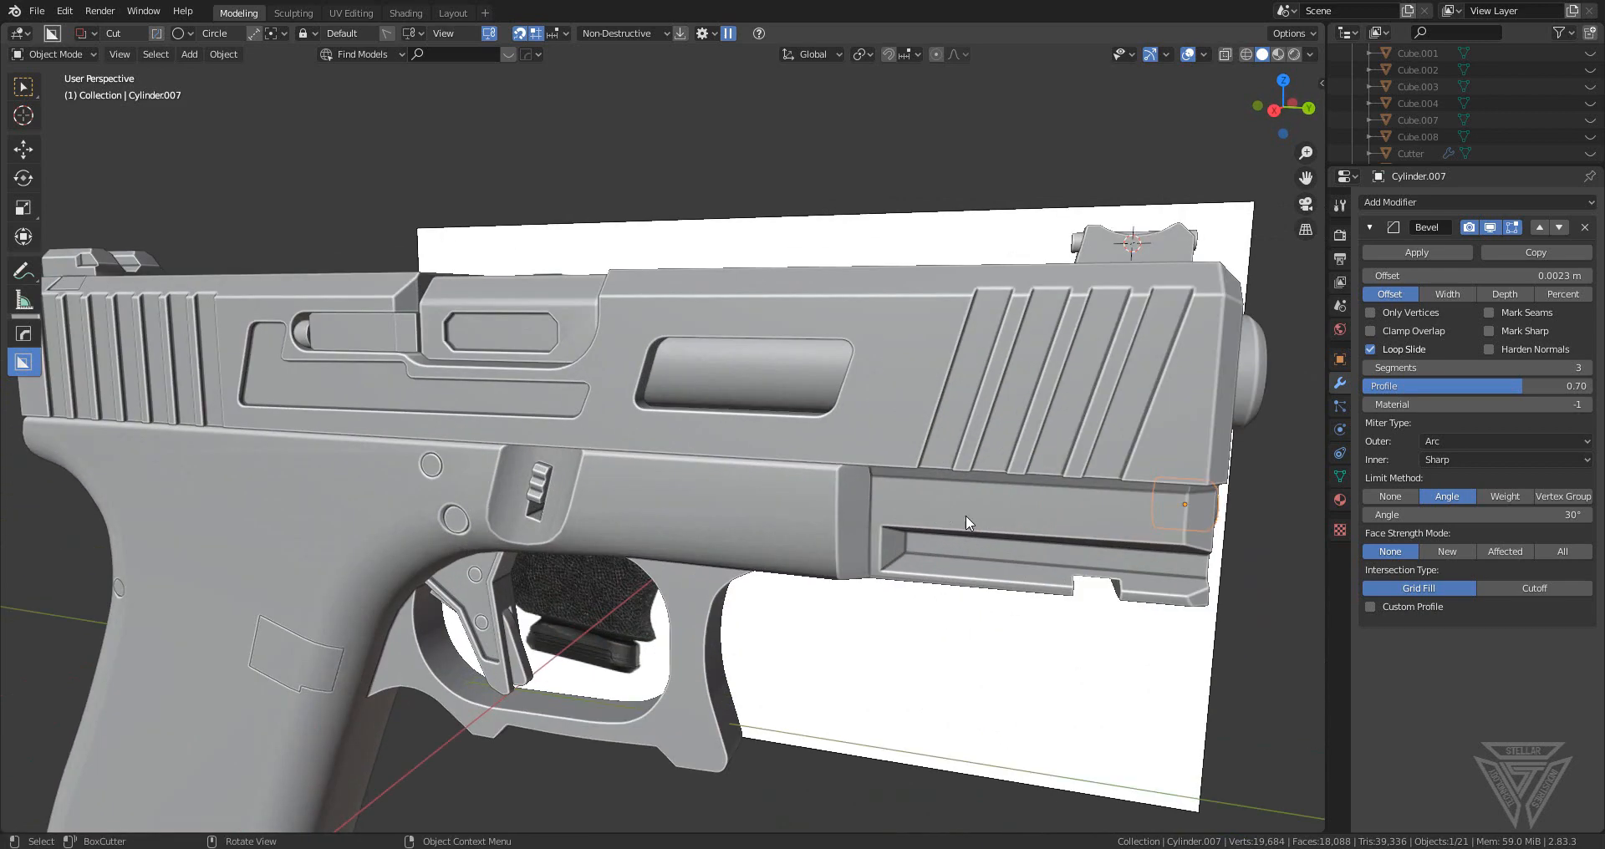
pyautogui.scroll(-4, 966, 515)
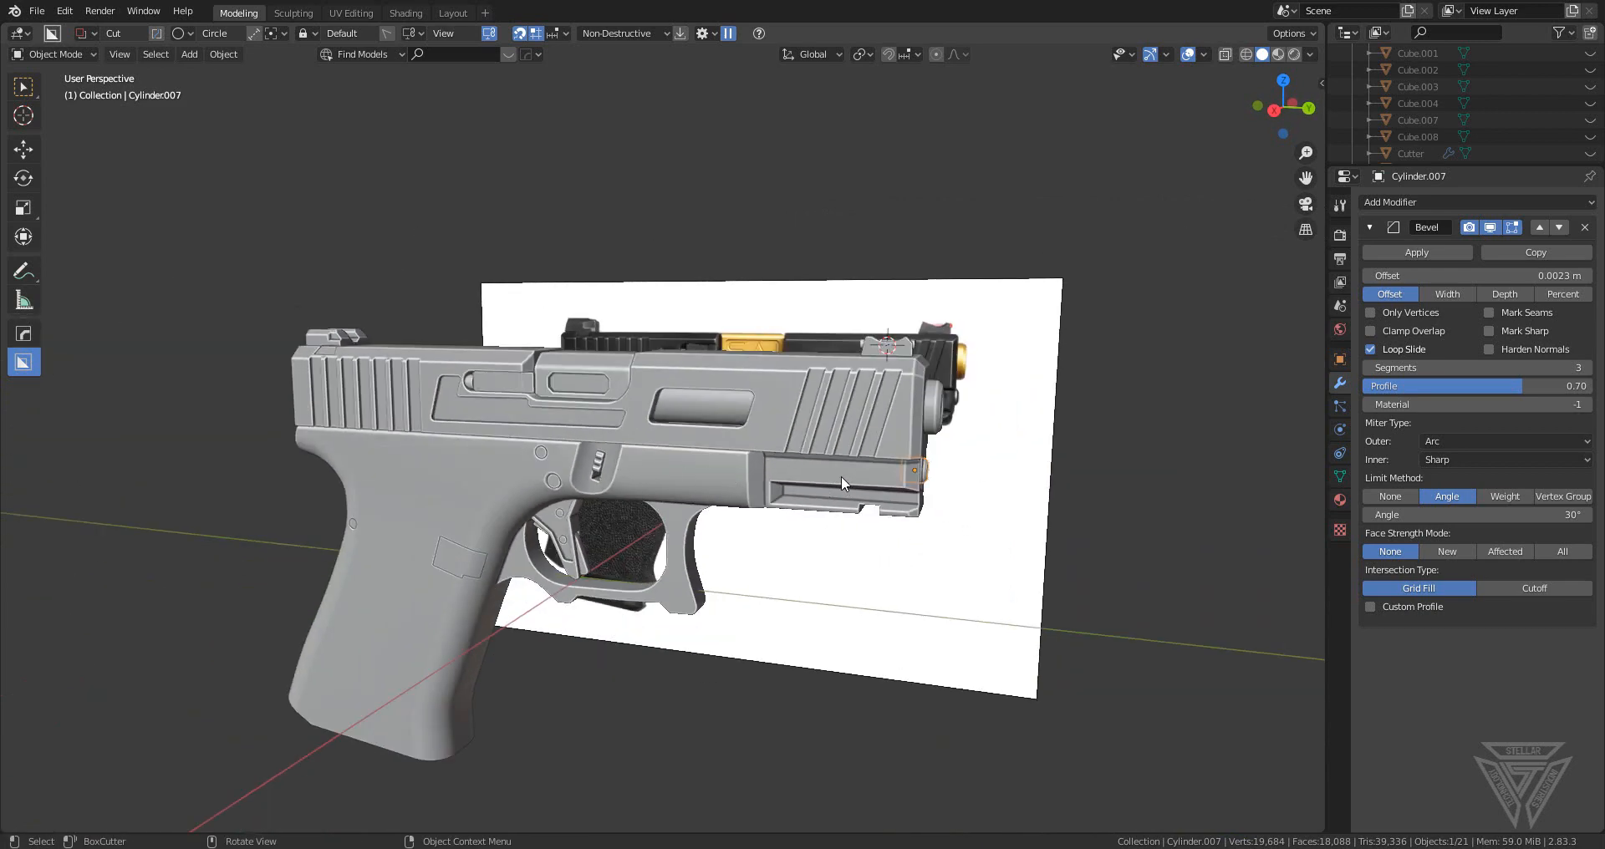
pyautogui.moveTo(790, 463); pyautogui.dragTo(858, 473, button='middle')
pyautogui.scroll(5, 910, 537)
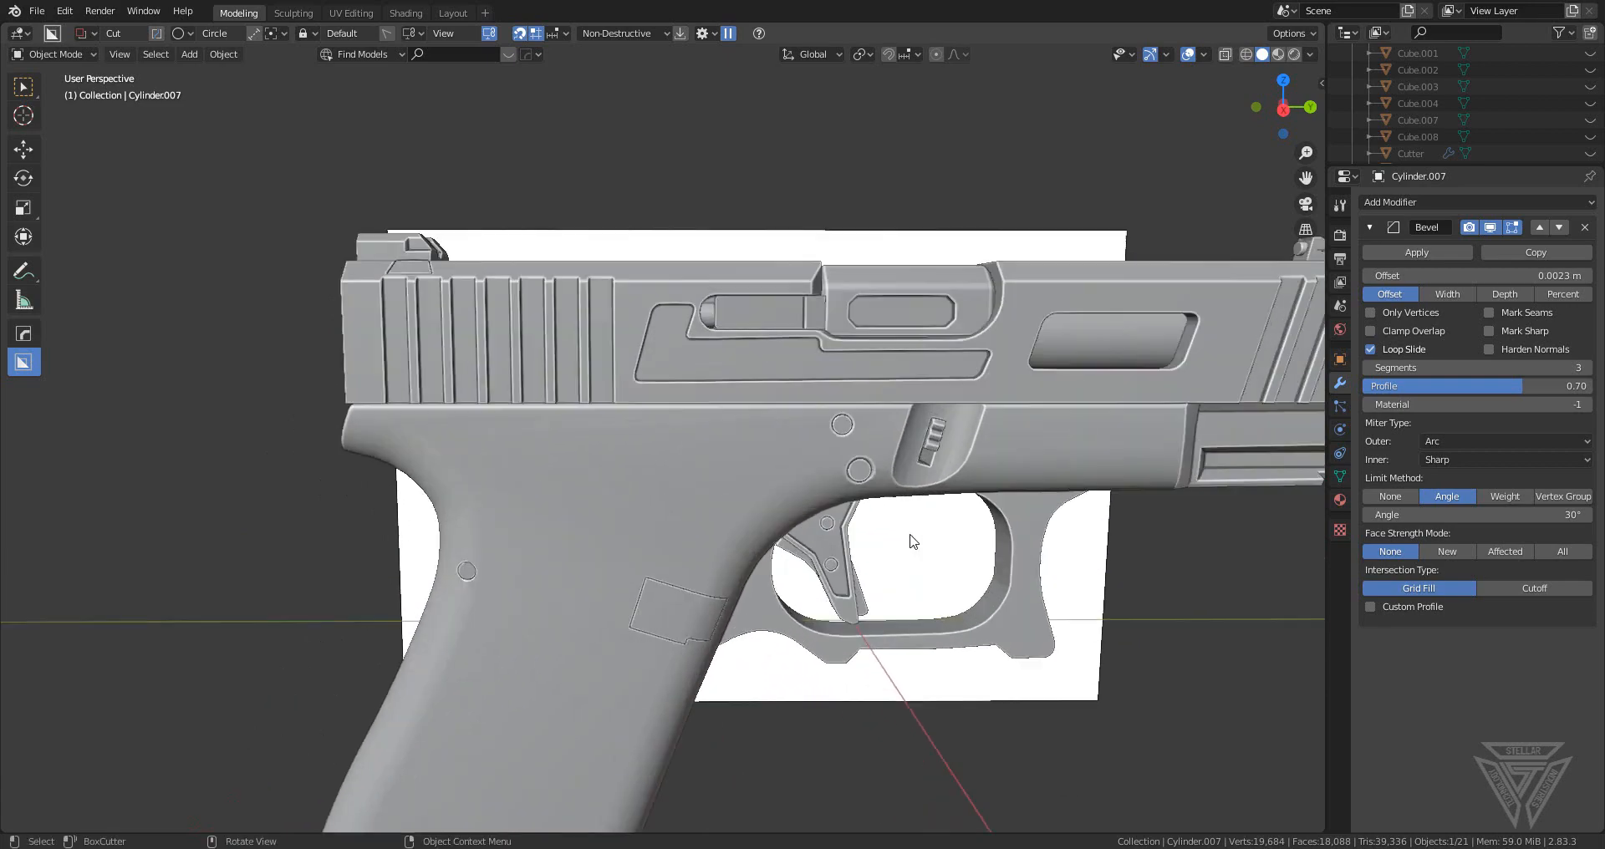
pyautogui.moveTo(936, 532); pyautogui.dragTo(1081, 575, button='middle')
pyautogui.scroll(-2, 966, 520)
pyautogui.moveTo(936, 513); pyautogui.dragTo(901, 475, button='middle')
# - Add a cube, scale it down and move it to the rear end of the slide
pyautogui.hotkey('shift', 'a')
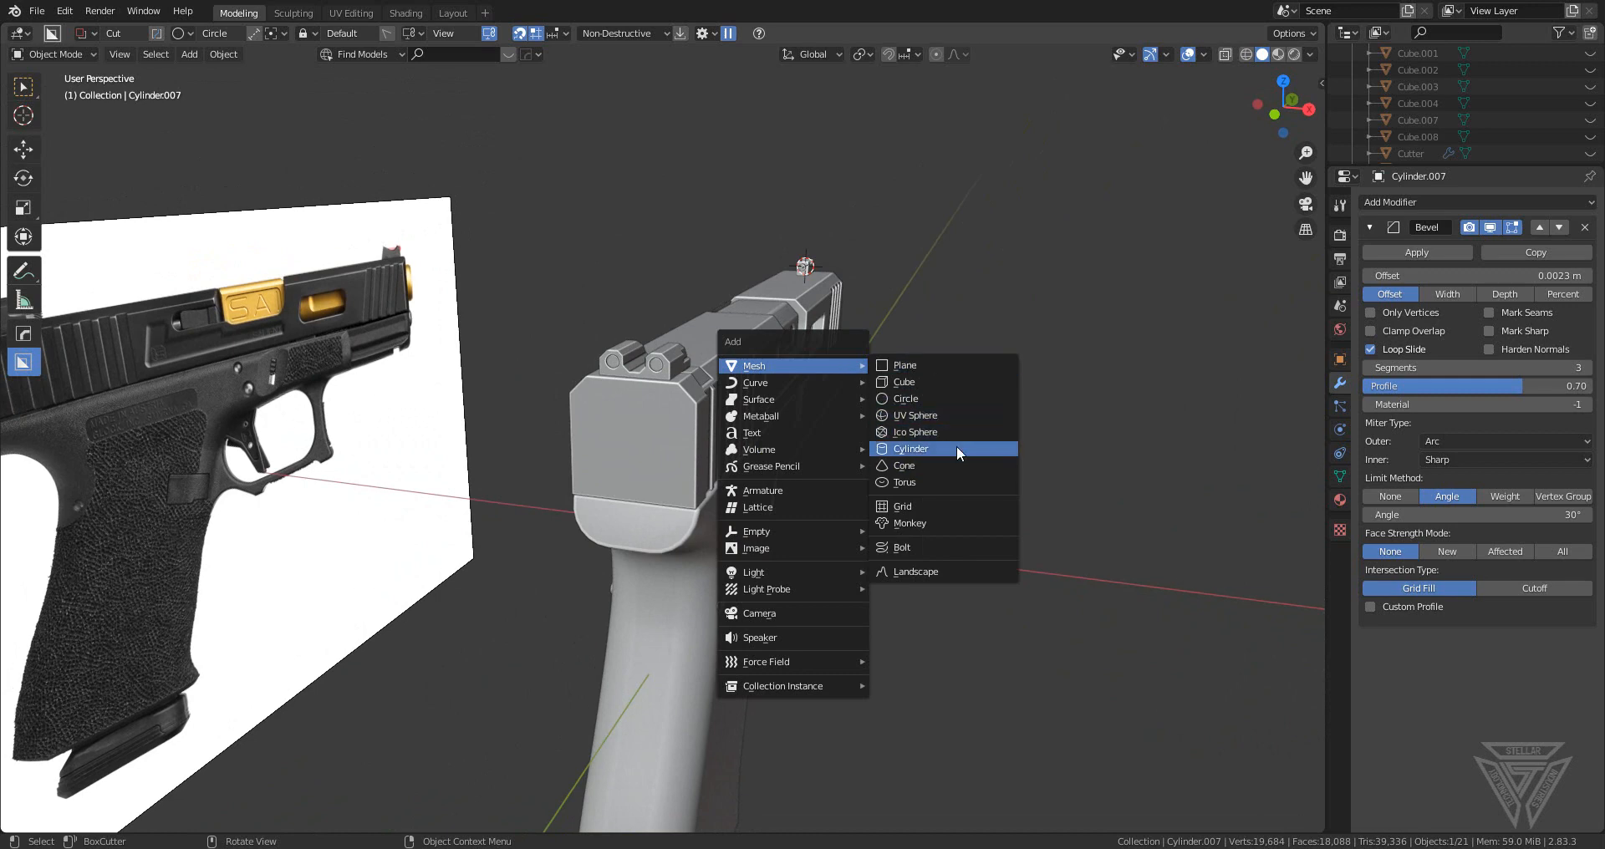
pyautogui.click(961, 390)
pyautogui.moveTo(961, 390); pyautogui.dragTo(919, 425, button='middle')
pyautogui.press('s')
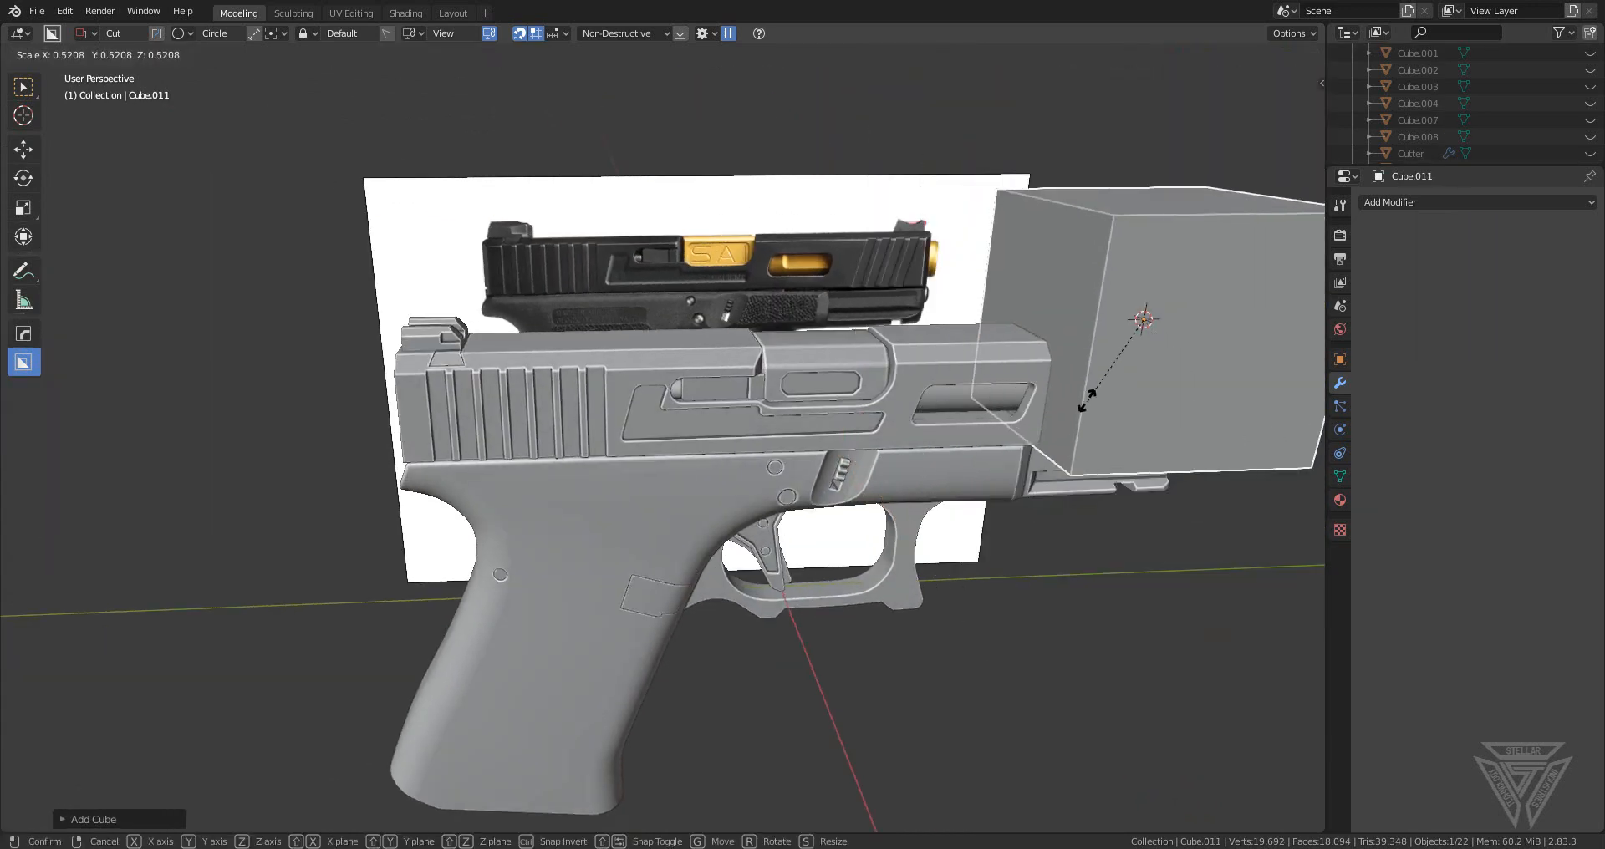
pyautogui.click(1125, 332)
pyautogui.press('g')
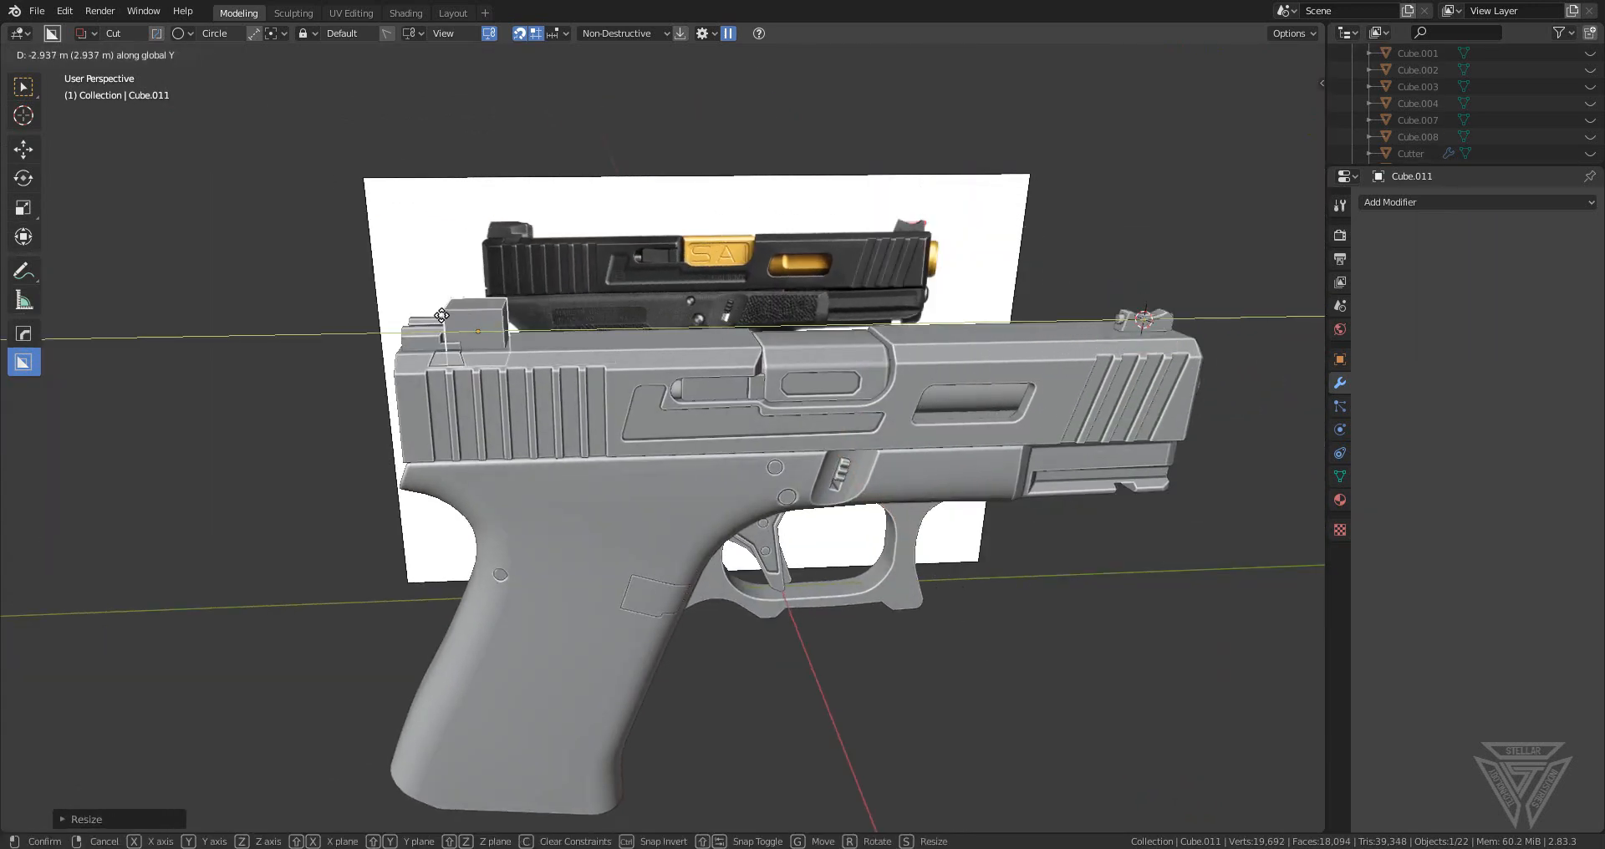
pyautogui.click(423, 381)
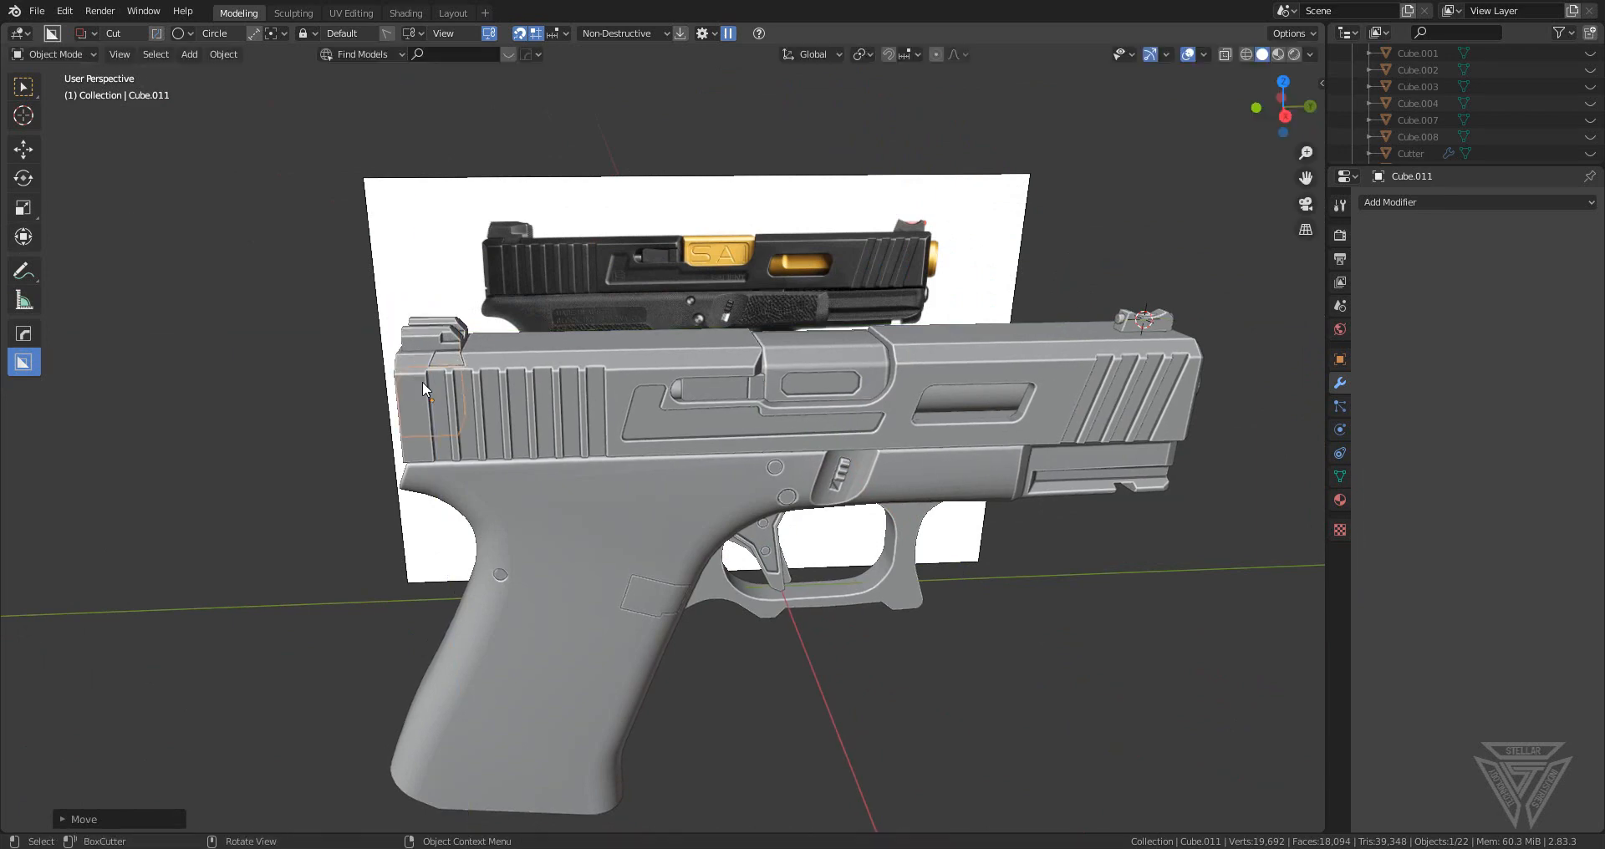
# - Move the cube along Y until it protrudes from the slide's back face, and scale it up
pyautogui.moveTo(422, 381); pyautogui.dragTo(646, 366, button='middle')
pyautogui.scroll(4, 827, 457)
pyautogui.moveTo(892, 459)
pyautogui.mouseDown(button='middle')
pyautogui.moveTo(854, 463)
pyautogui.moveTo(870, 465)
pyautogui.mouseUp(button='middle')
pyautogui.press('g')
pyautogui.press('y')
pyautogui.click(824, 464)
pyautogui.press('s')
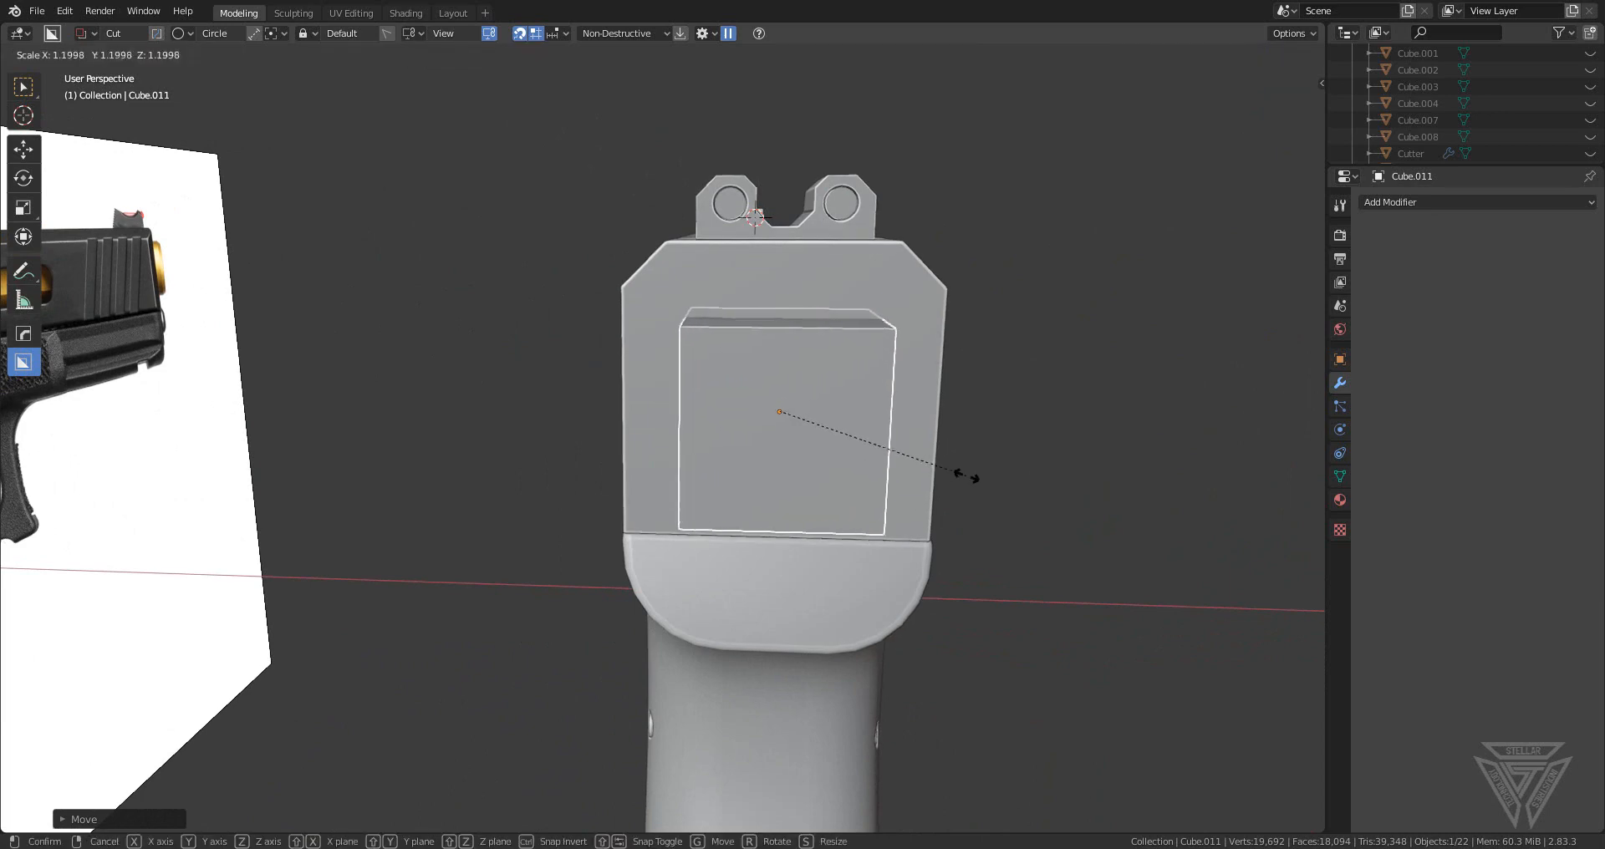
pyautogui.click(1005, 491)
# - Adjust the cube's height along Z against the slide's back face
pyautogui.moveTo(1005, 490); pyautogui.dragTo(859, 513, button='middle')
pyautogui.scroll(2, 891, 480)
pyautogui.press('g')
pyautogui.press('z')
pyautogui.click(967, 525)
# - Raise the cube's top face about 0.04 m along Z to make the block taller
pyautogui.press('Tab')
pyautogui.press('2')
pyautogui.click(792, 479)
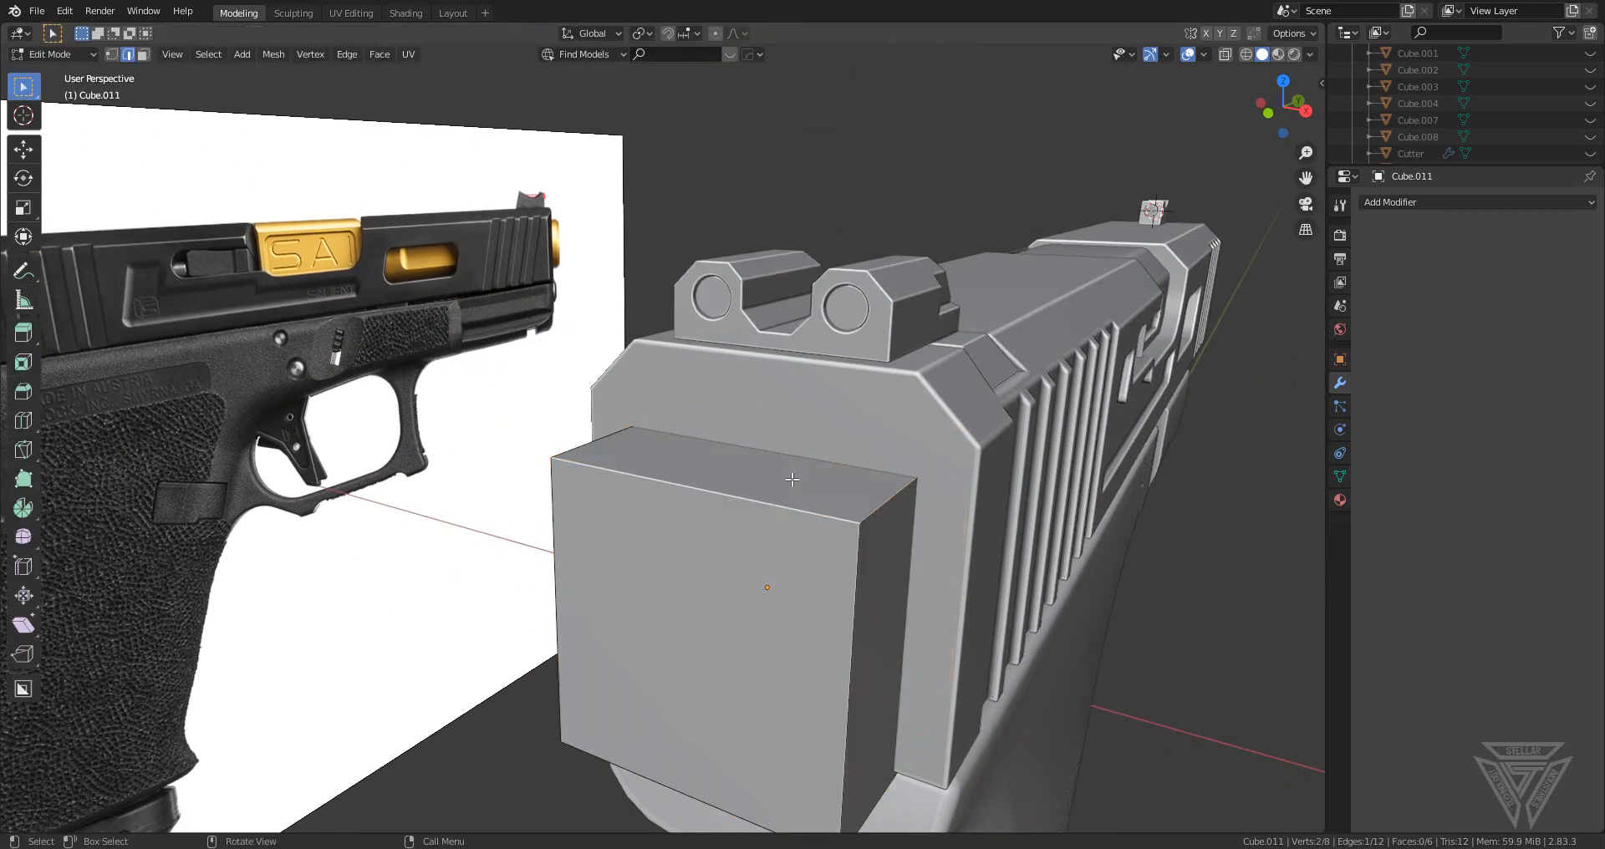
pyautogui.click(792, 479)
pyautogui.press('g')
pyautogui.press('z')
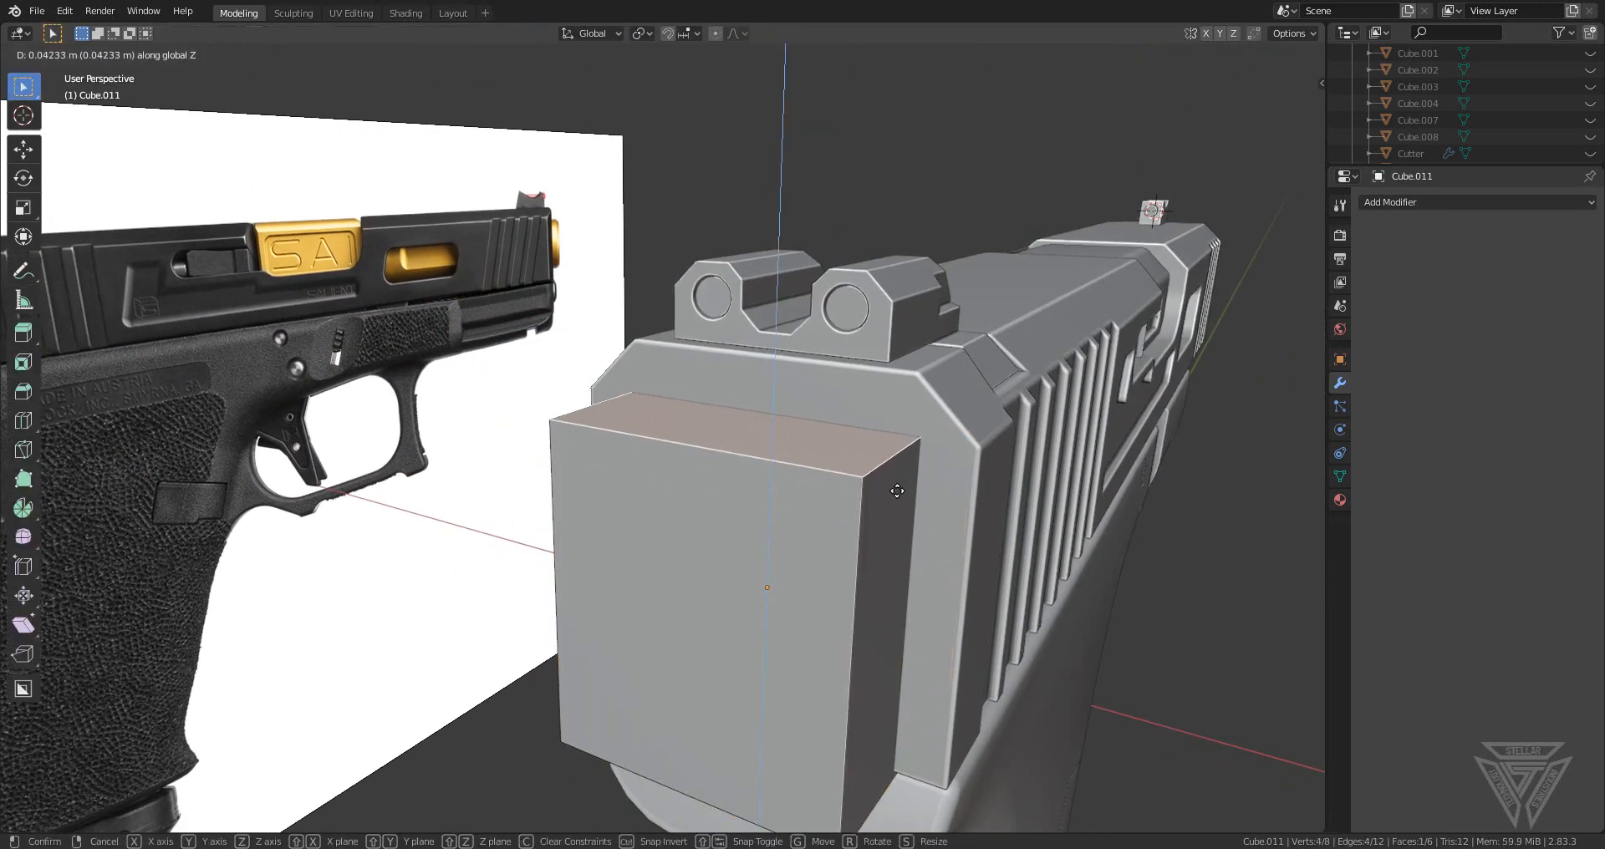
pyautogui.click(897, 485)
pyautogui.scroll(-5, 896, 485)
pyautogui.moveTo(896, 485); pyautogui.dragTo(767, 457, button='middle')
pyautogui.scroll(4, 767, 457)
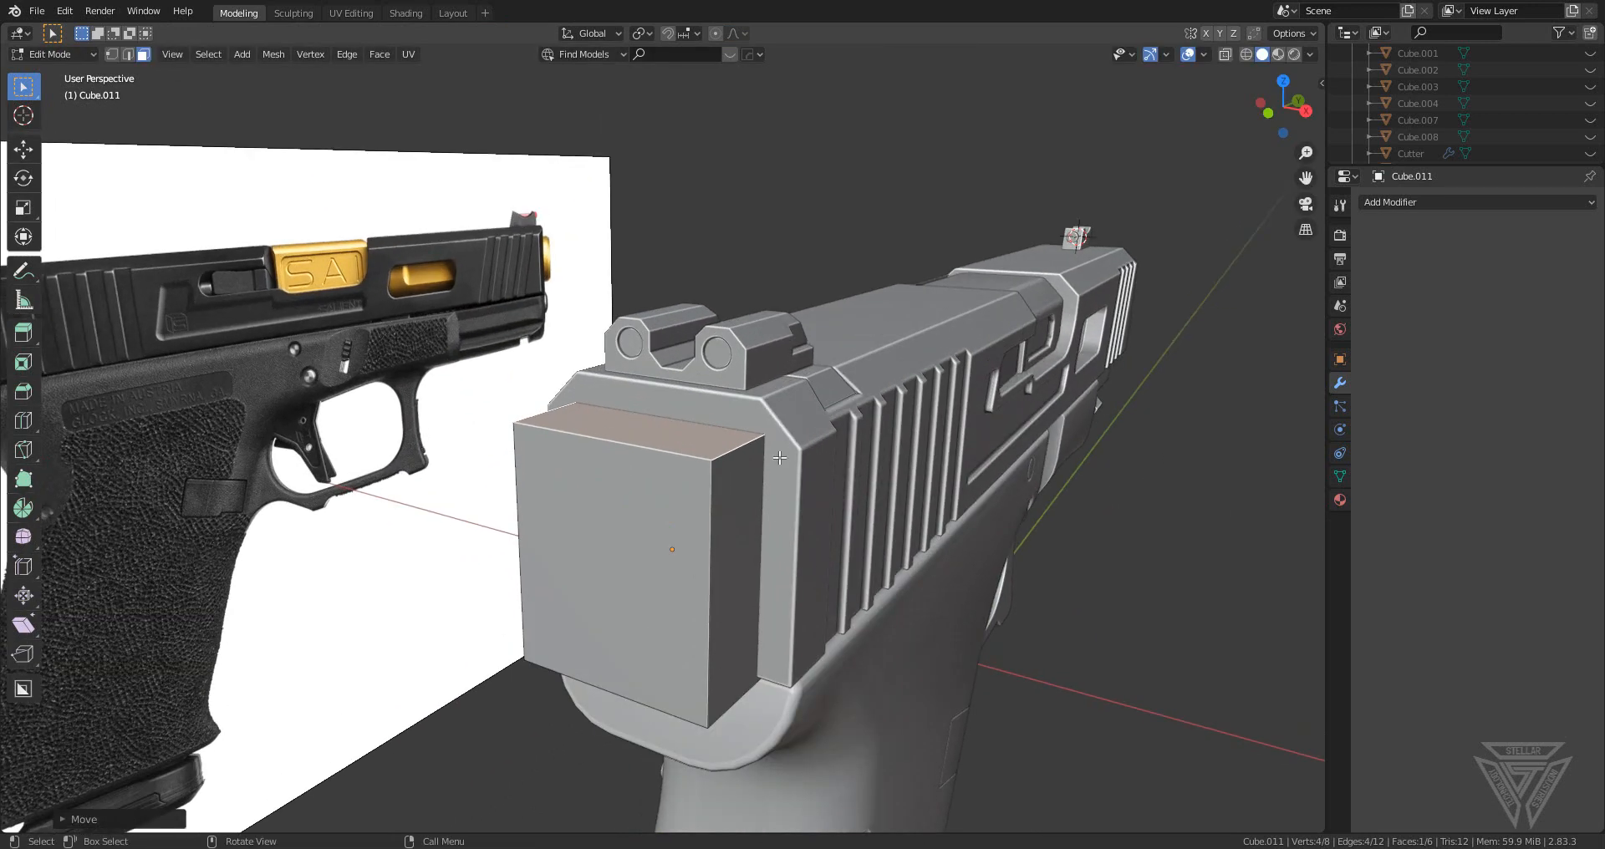
# - Apply the cube's scale and bevel its two upper side edges with four segments, about 0.047 m wide
pyautogui.press('Tab')
pyautogui.press('Tab')
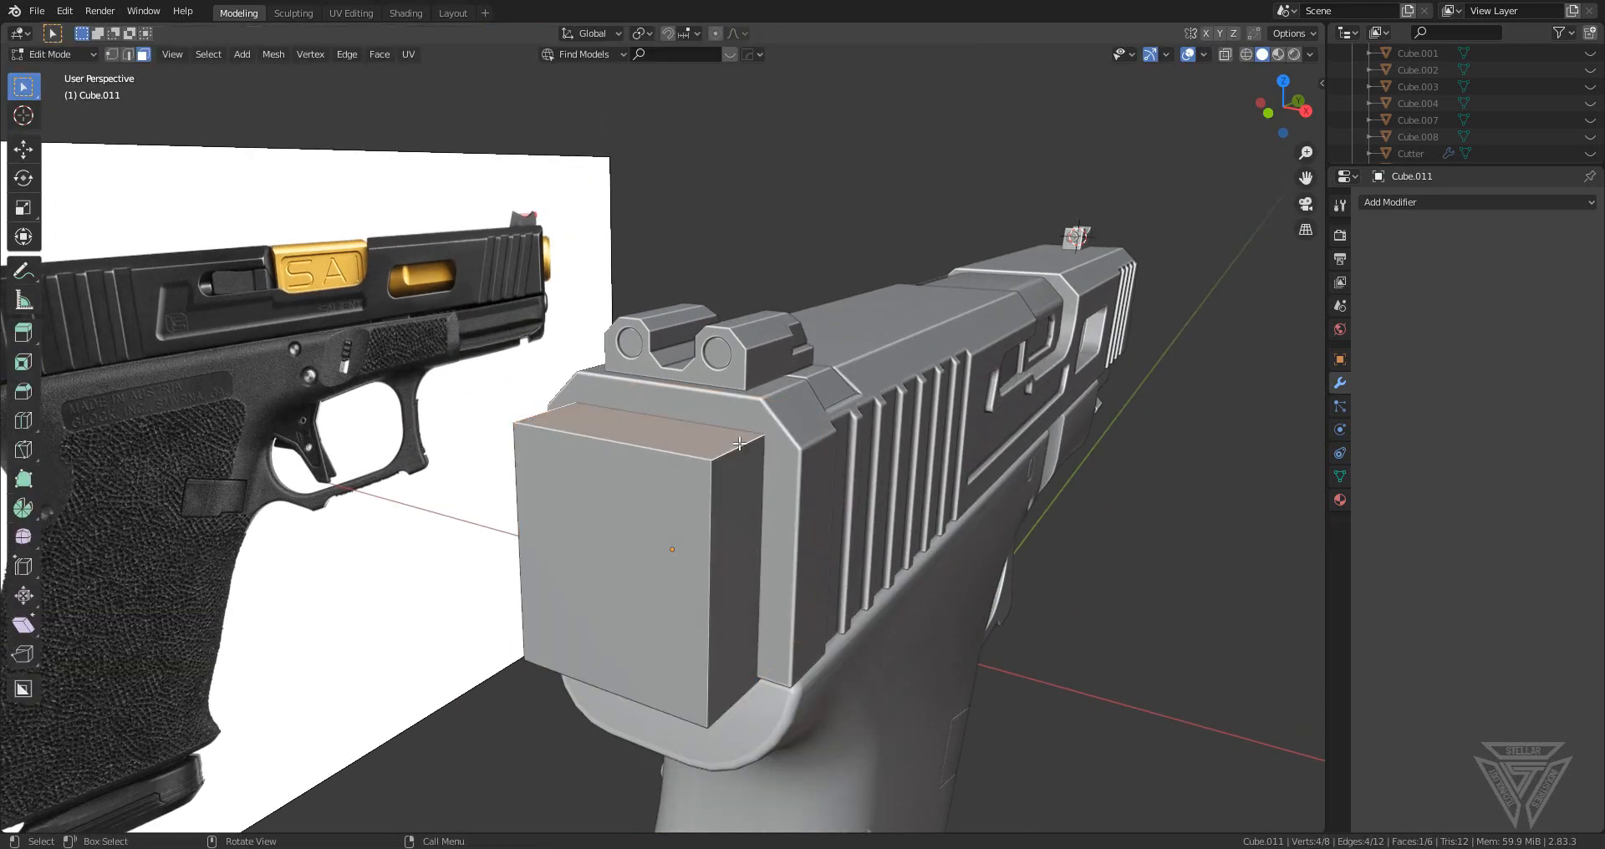
pyautogui.press('2')
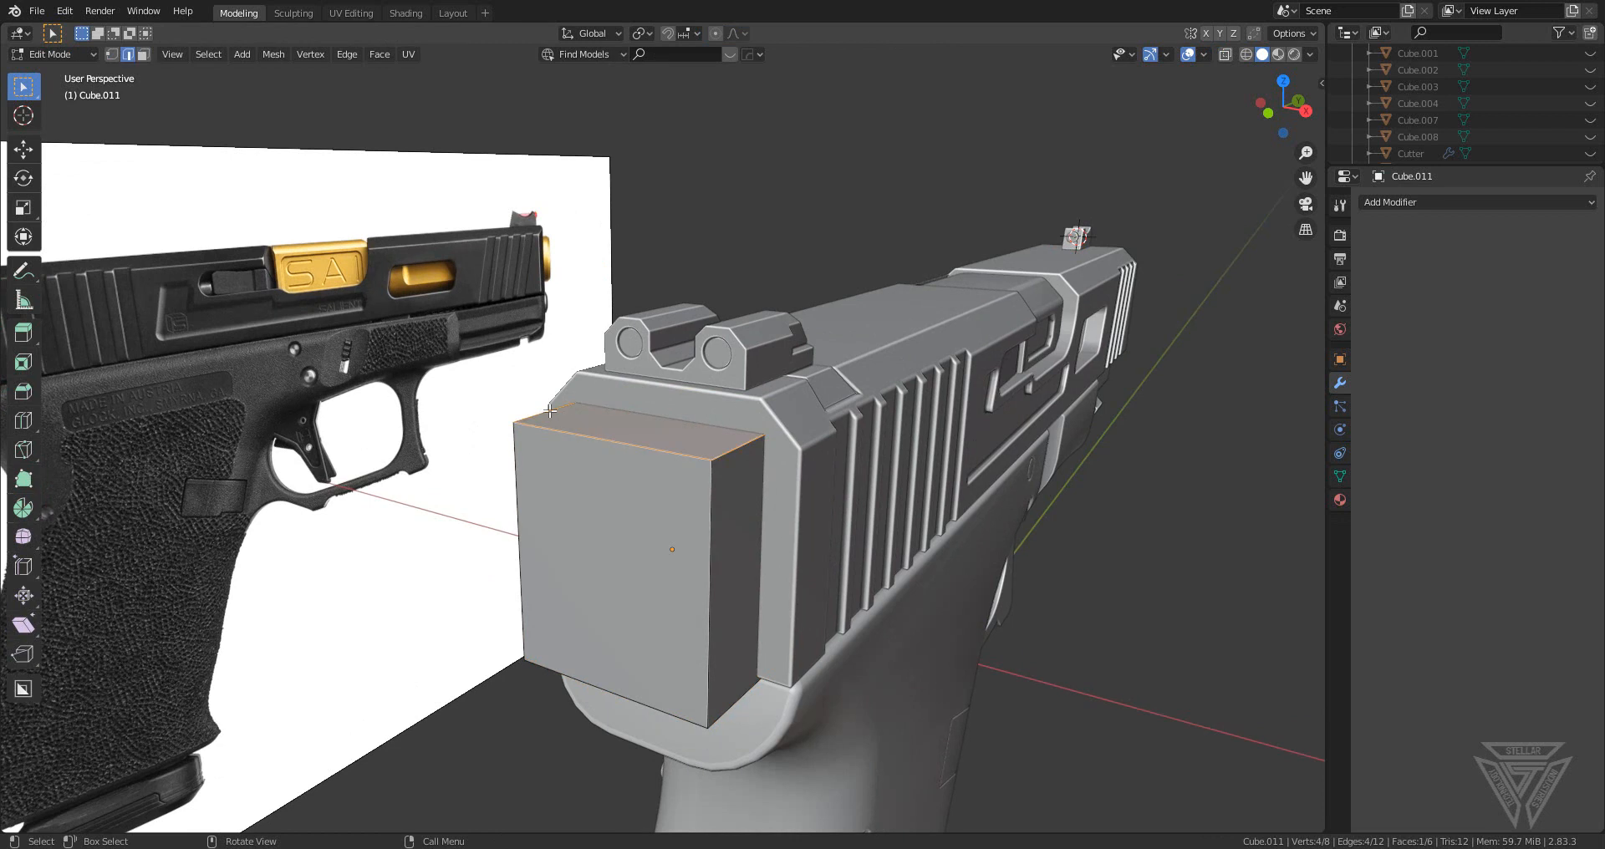
pyautogui.click(721, 457)
pyautogui.press('Tab')
pyautogui.hotkey('ctrl', 'a')
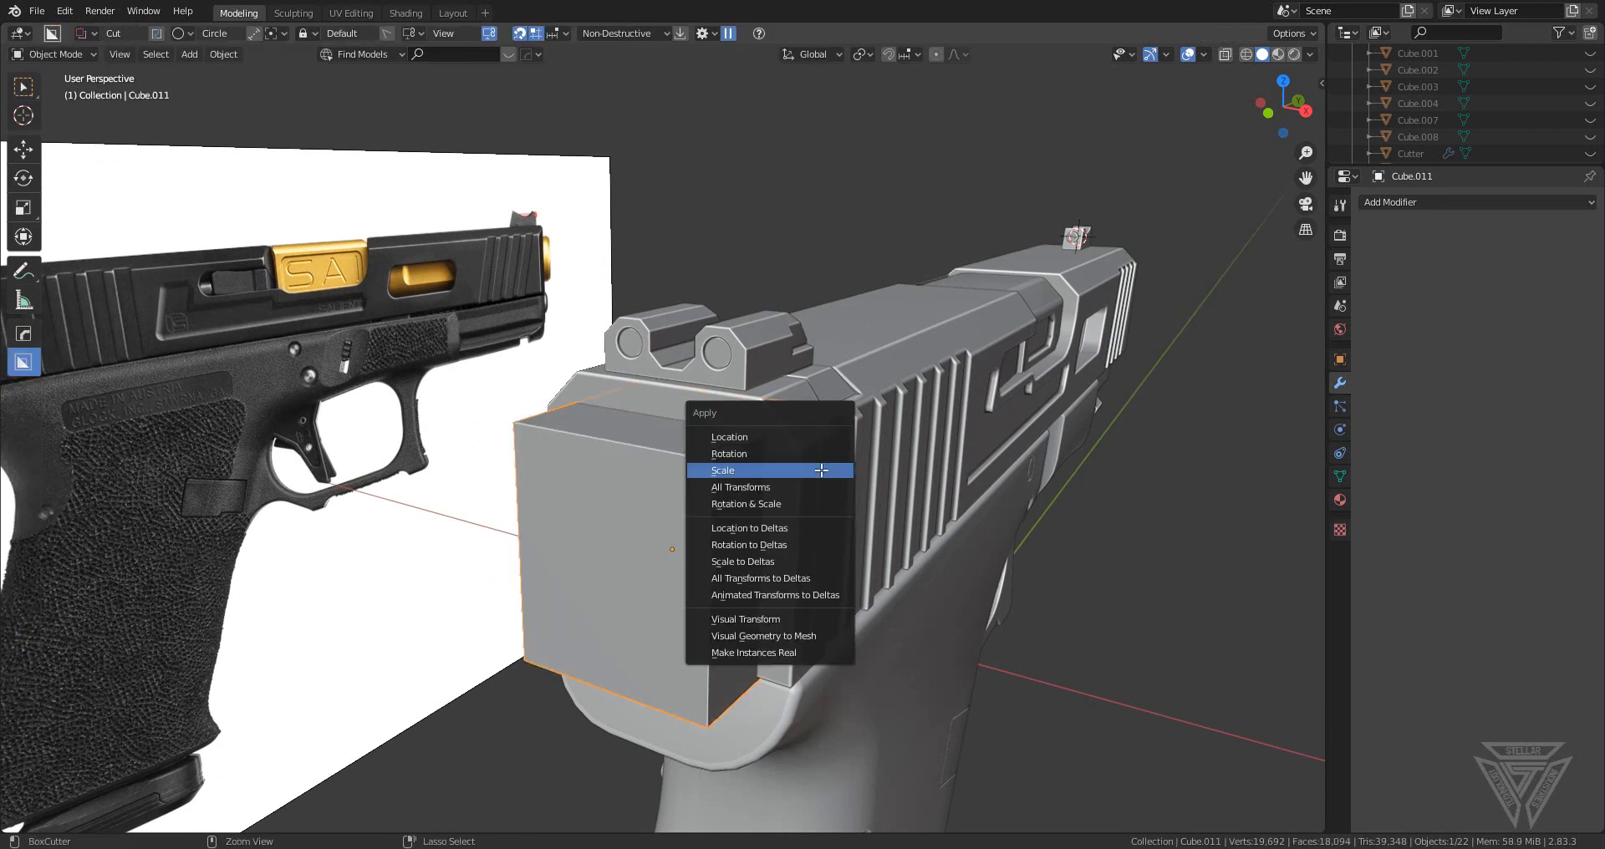
pyautogui.click(820, 469)
pyautogui.press('Tab')
pyautogui.hotkey('ctrl', 'b')
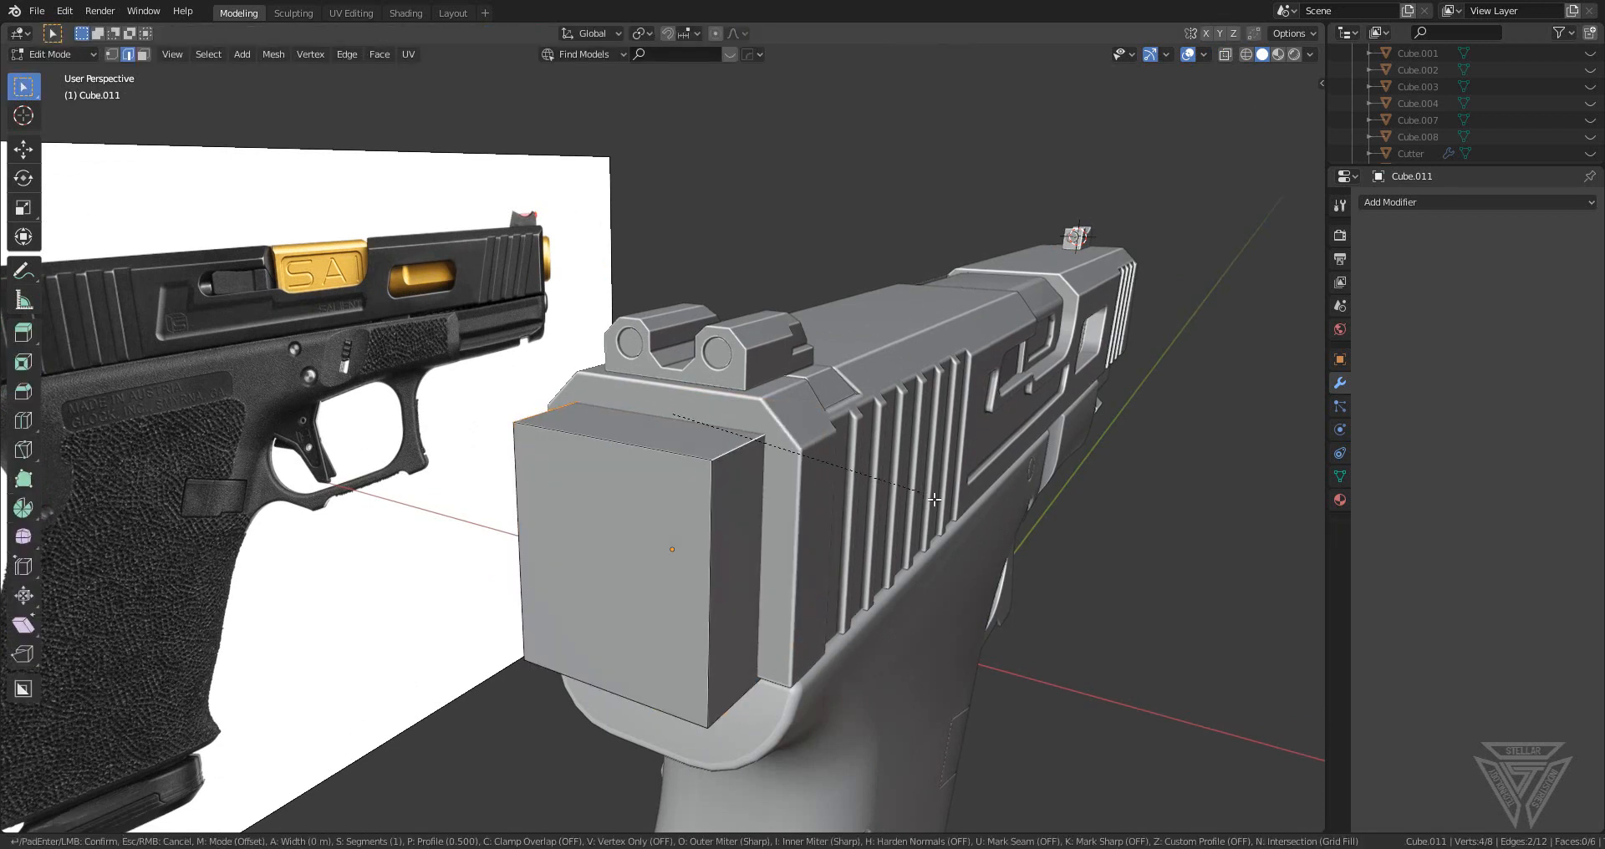
pyautogui.scroll(3, 942, 506)
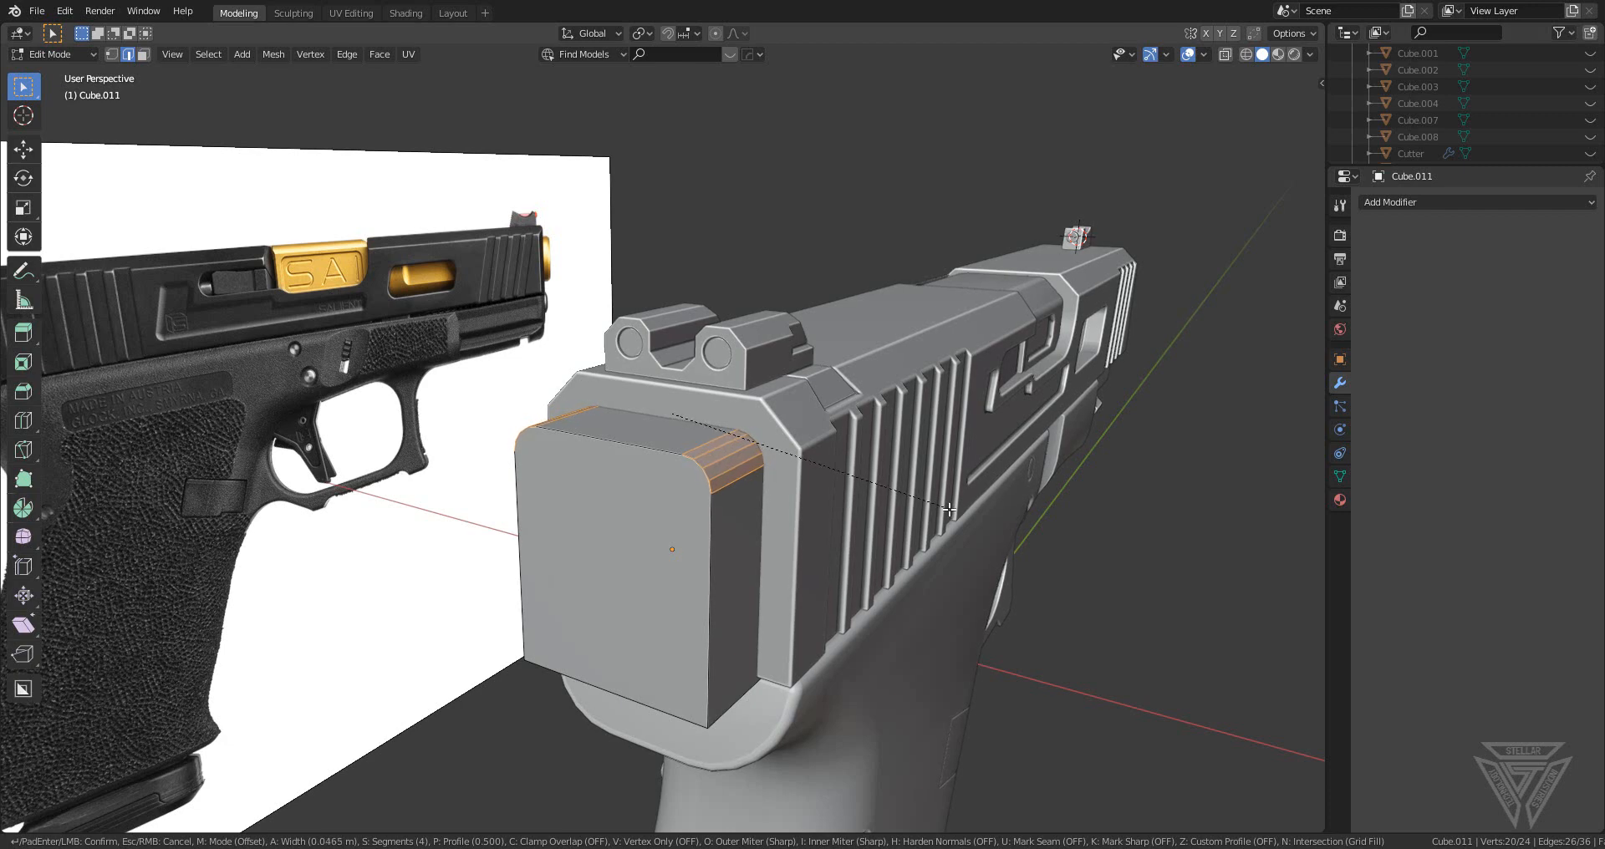
pyautogui.click(948, 509)
# - Move the rounded cube about 0.13 m backward along Y to reduce its overlap with the slide
pyautogui.moveTo(649, 509); pyautogui.dragTo(896, 548, button='middle')
pyautogui.scroll(4, 901, 539)
pyautogui.press('Tab')
pyautogui.keyDown('shift'); pyautogui.moveTo(609, 550); pyautogui.dragTo(865, 524, button='middle'); pyautogui.keyUp('shift')
pyautogui.press('g')
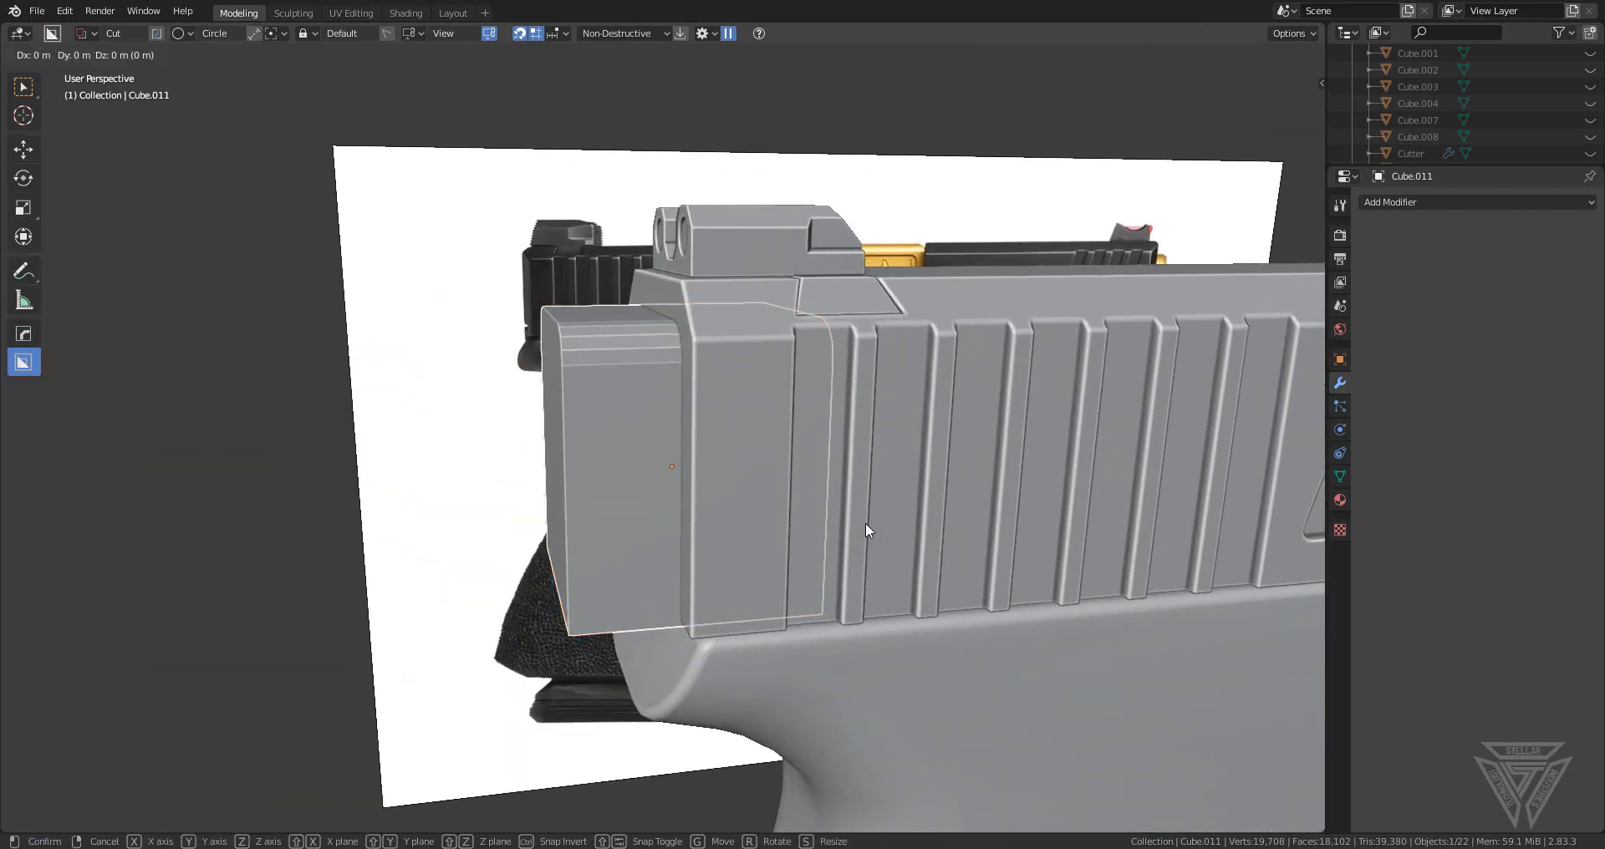
pyautogui.press('y')
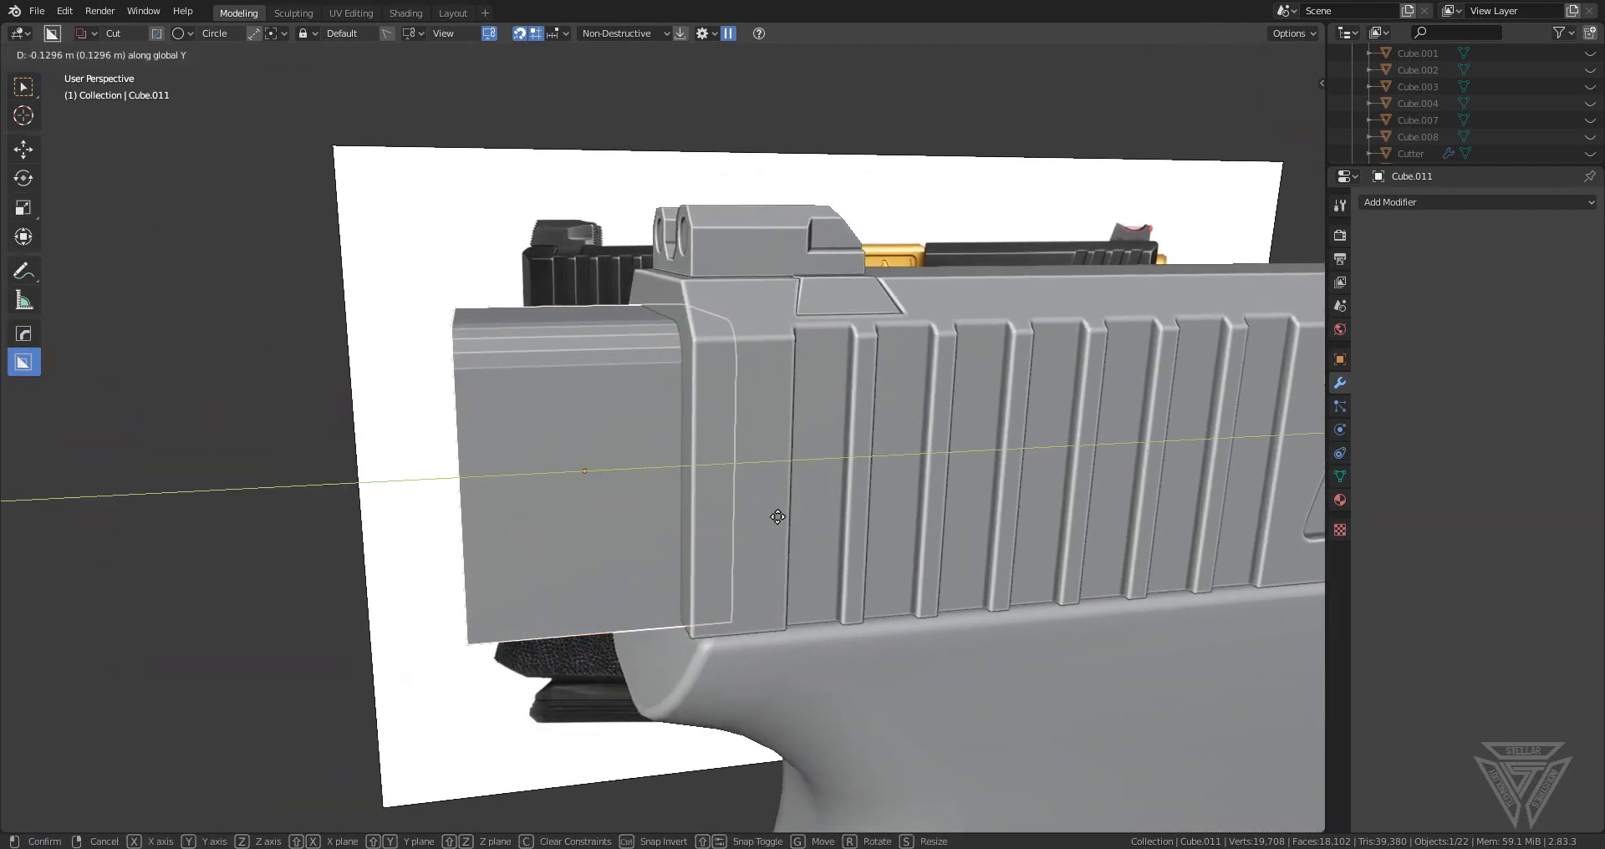
pyautogui.click(778, 517)
# - Try a boolean operation between the rounded cube and the slide
pyautogui.moveTo(784, 518); pyautogui.dragTo(842, 547, button='middle')
pyautogui.keyDown('shift'); pyautogui.click(982, 438); pyautogui.keyUp('shift')
pyautogui.press('q')
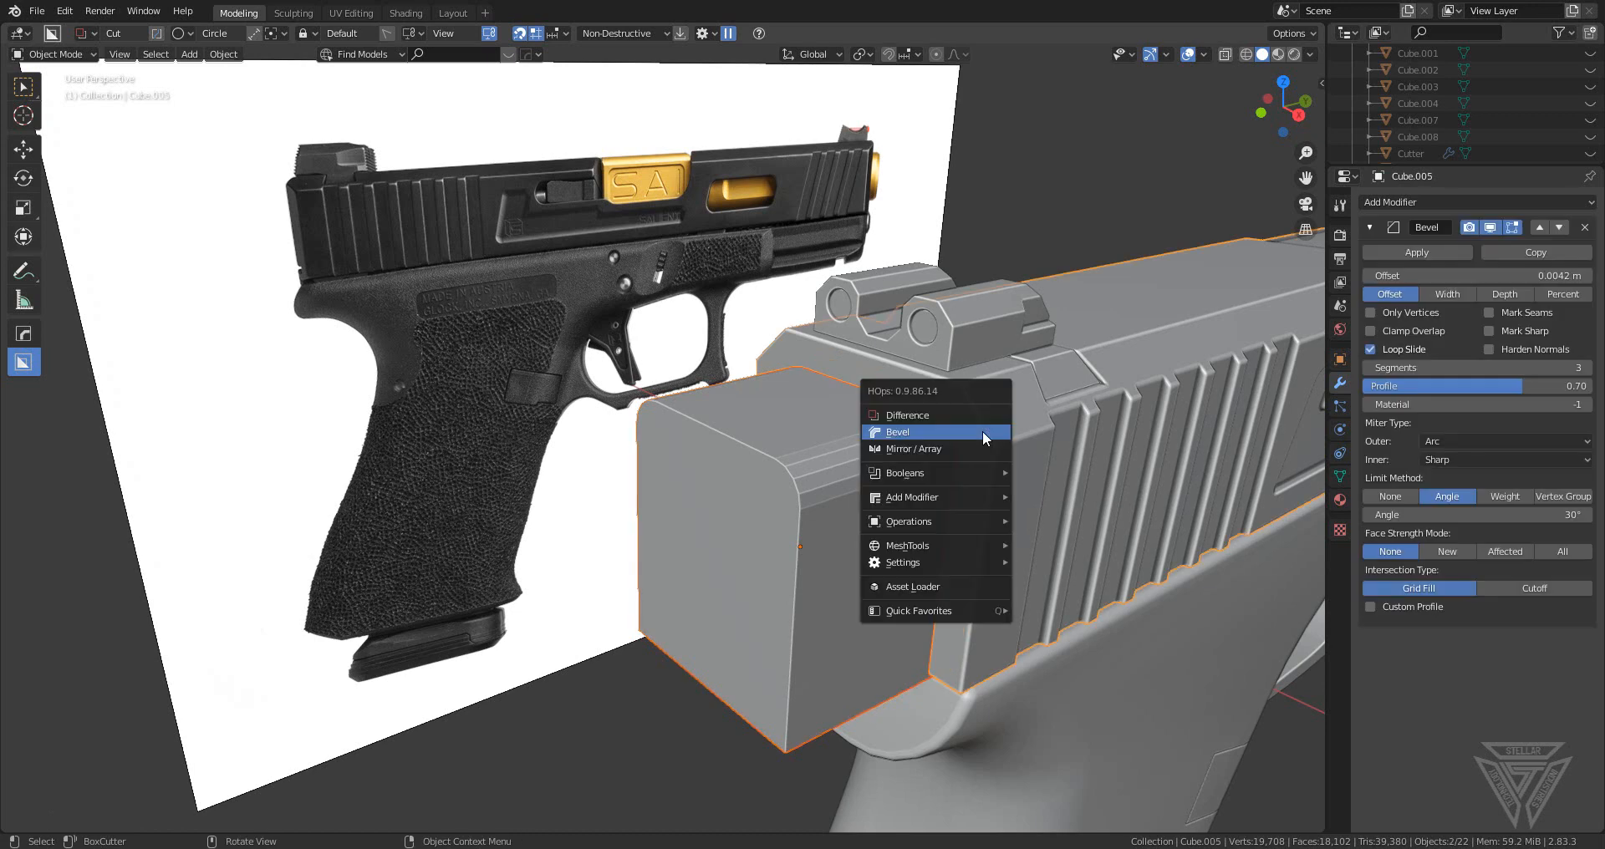
pyautogui.moveTo(953, 473)
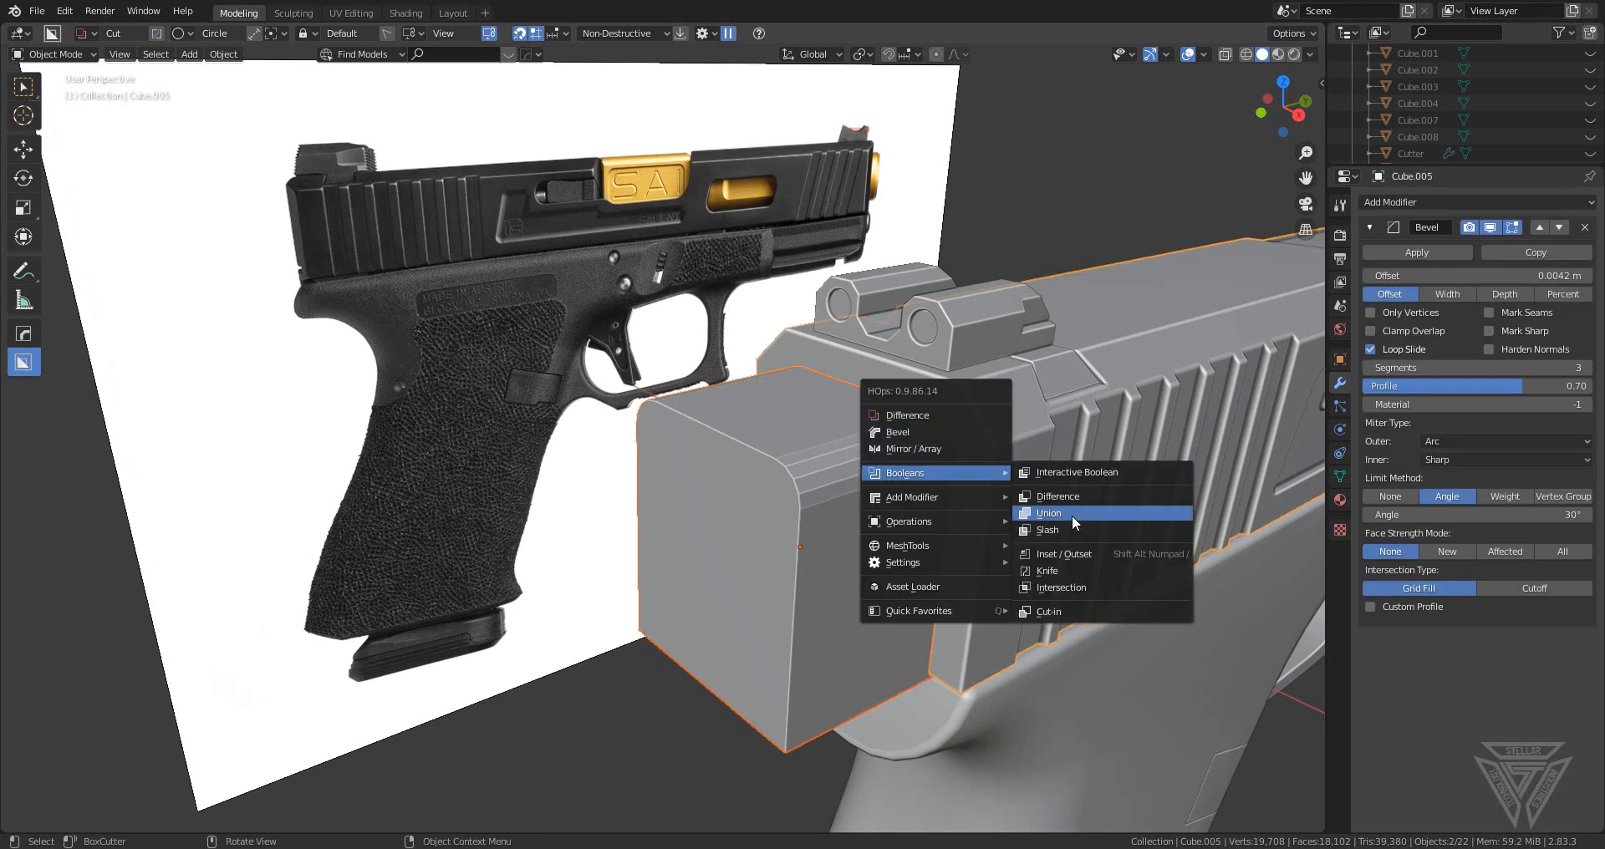
pyautogui.click(1072, 513)
pyautogui.moveTo(1056, 514); pyautogui.dragTo(845, 414, button='middle')
pyautogui.hotkey('ctrl', 'z')
pyautogui.press('Tab')
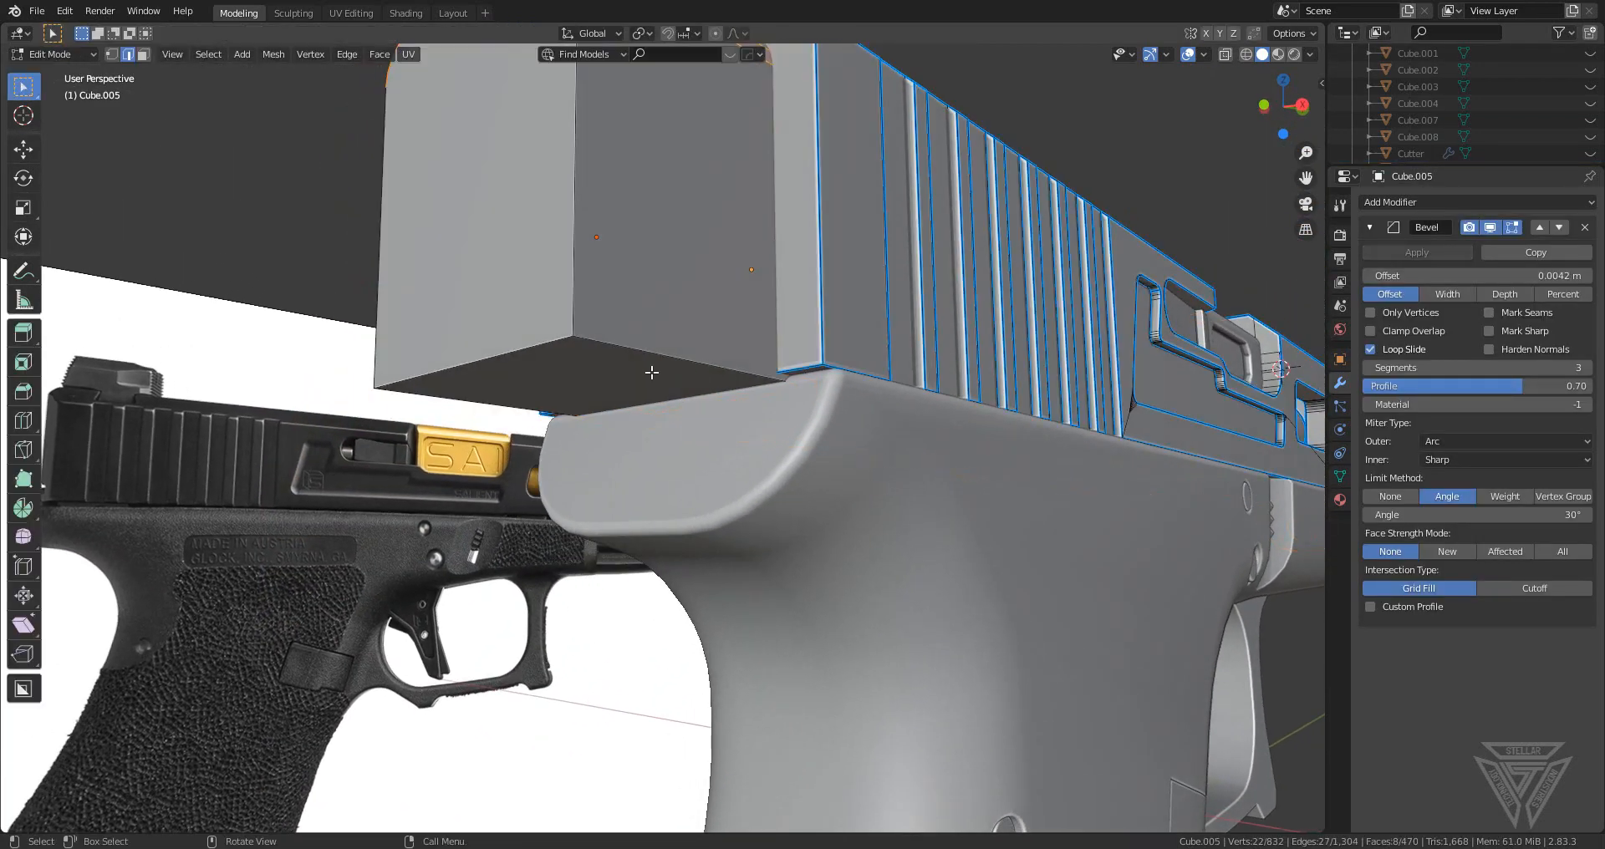
pyautogui.press('Tab')
# - Lower the rounded cube's bottom face so the block reaches past the slide's lower edge
pyautogui.click(635, 372)
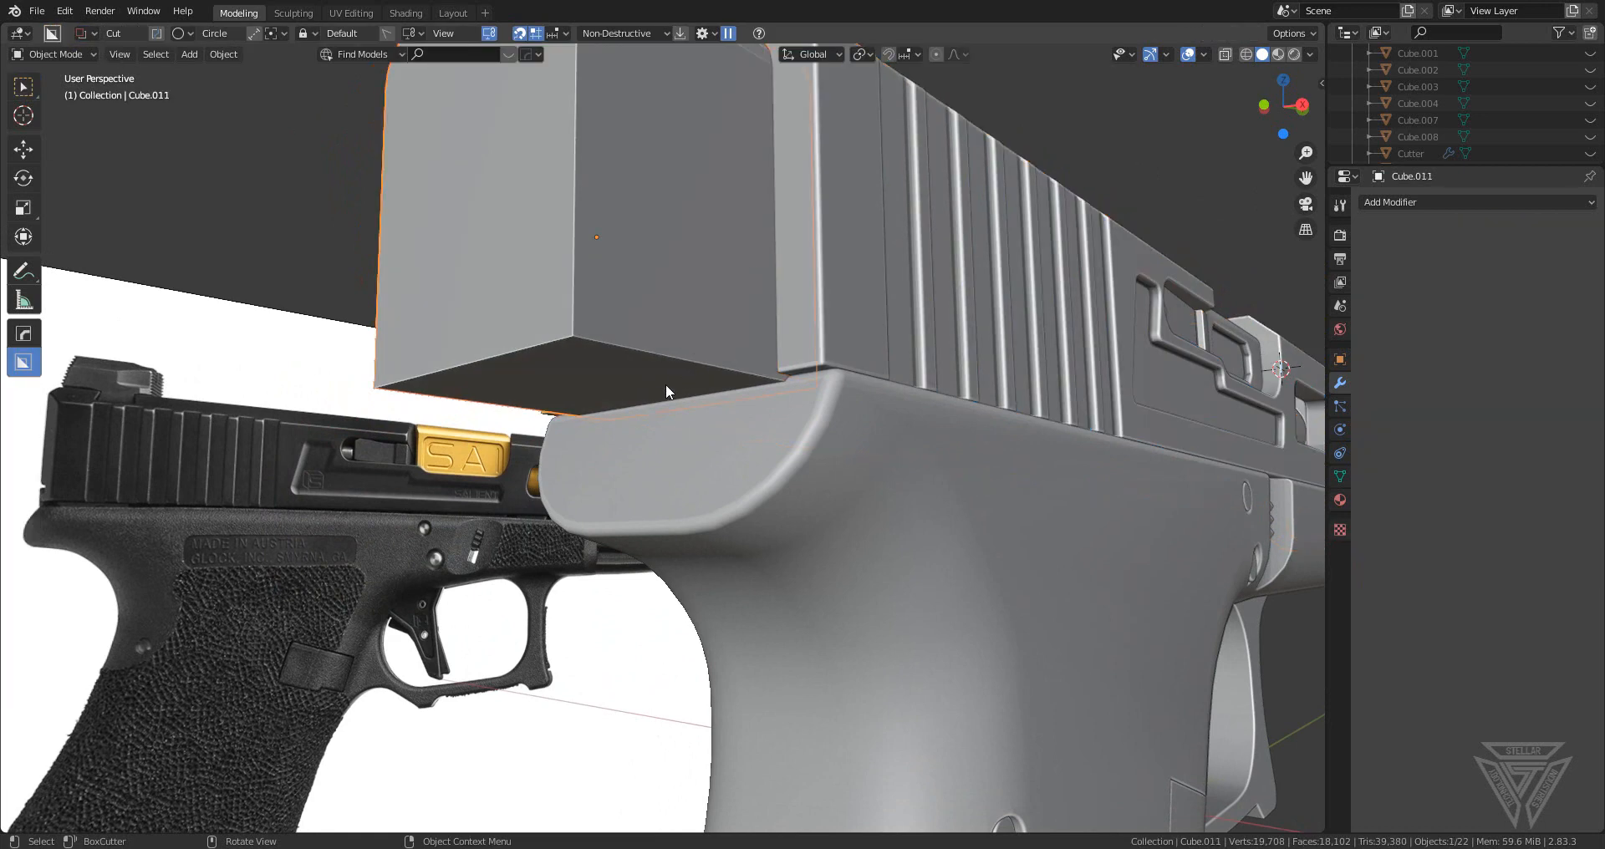
pyautogui.press('Tab')
pyautogui.press('3')
pyautogui.click(648, 386)
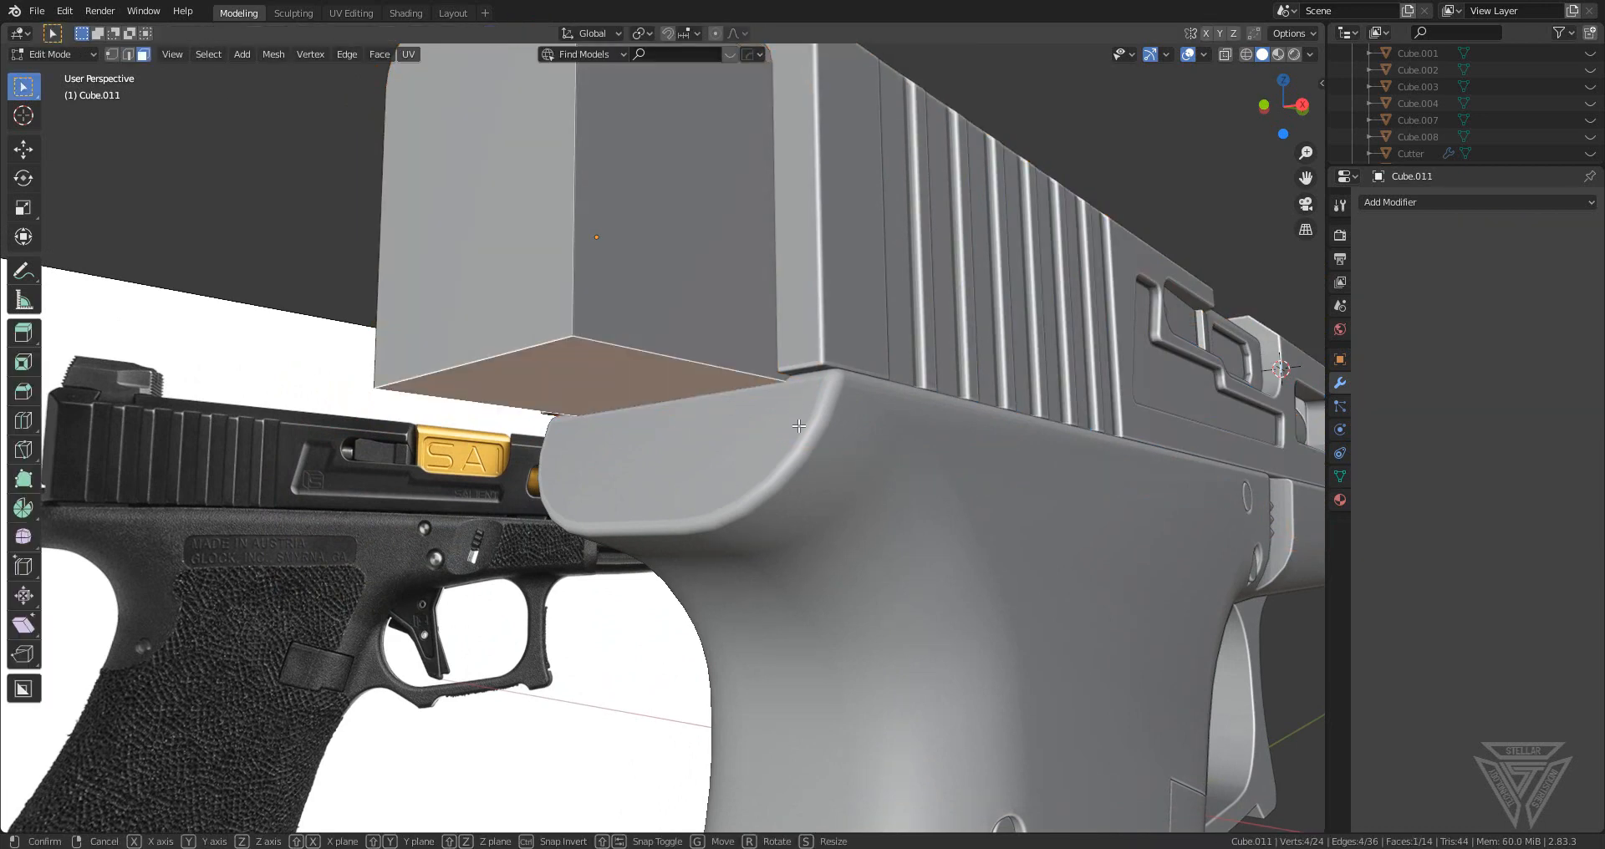
pyautogui.click(799, 426)
pyautogui.moveTo(799, 426); pyautogui.dragTo(820, 483, button='middle')
pyautogui.press('Tab')
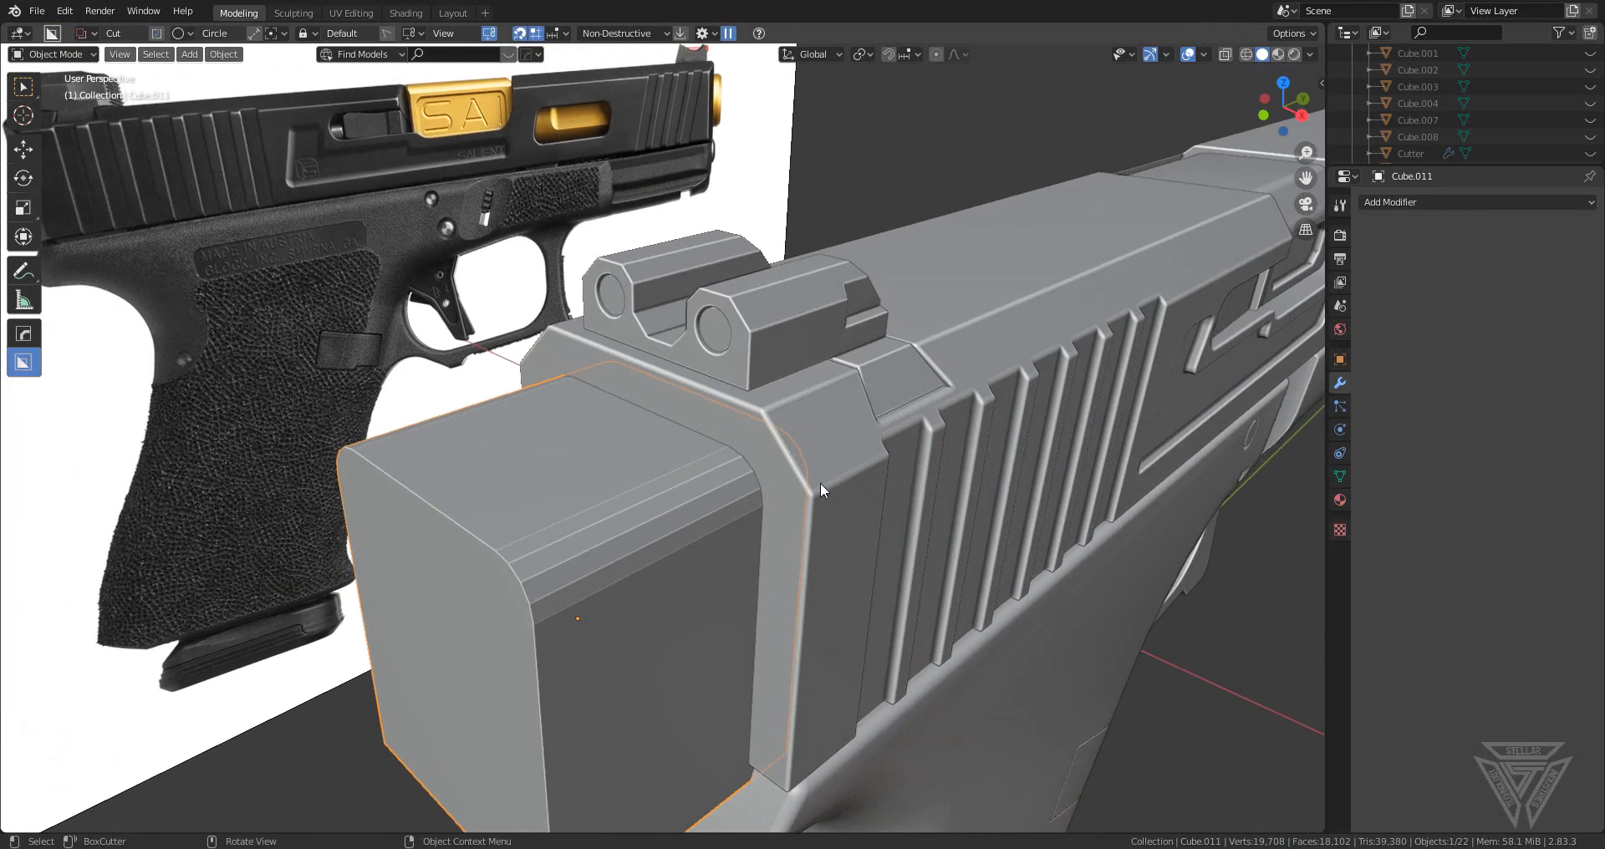
# - Slash the slide with the rounded cube to split a separate back plate out of its rear face
pyautogui.keyDown('shift'); pyautogui.click(820, 483); pyautogui.keyUp('shift')
pyautogui.press('q')
pyautogui.moveTo(770, 441)
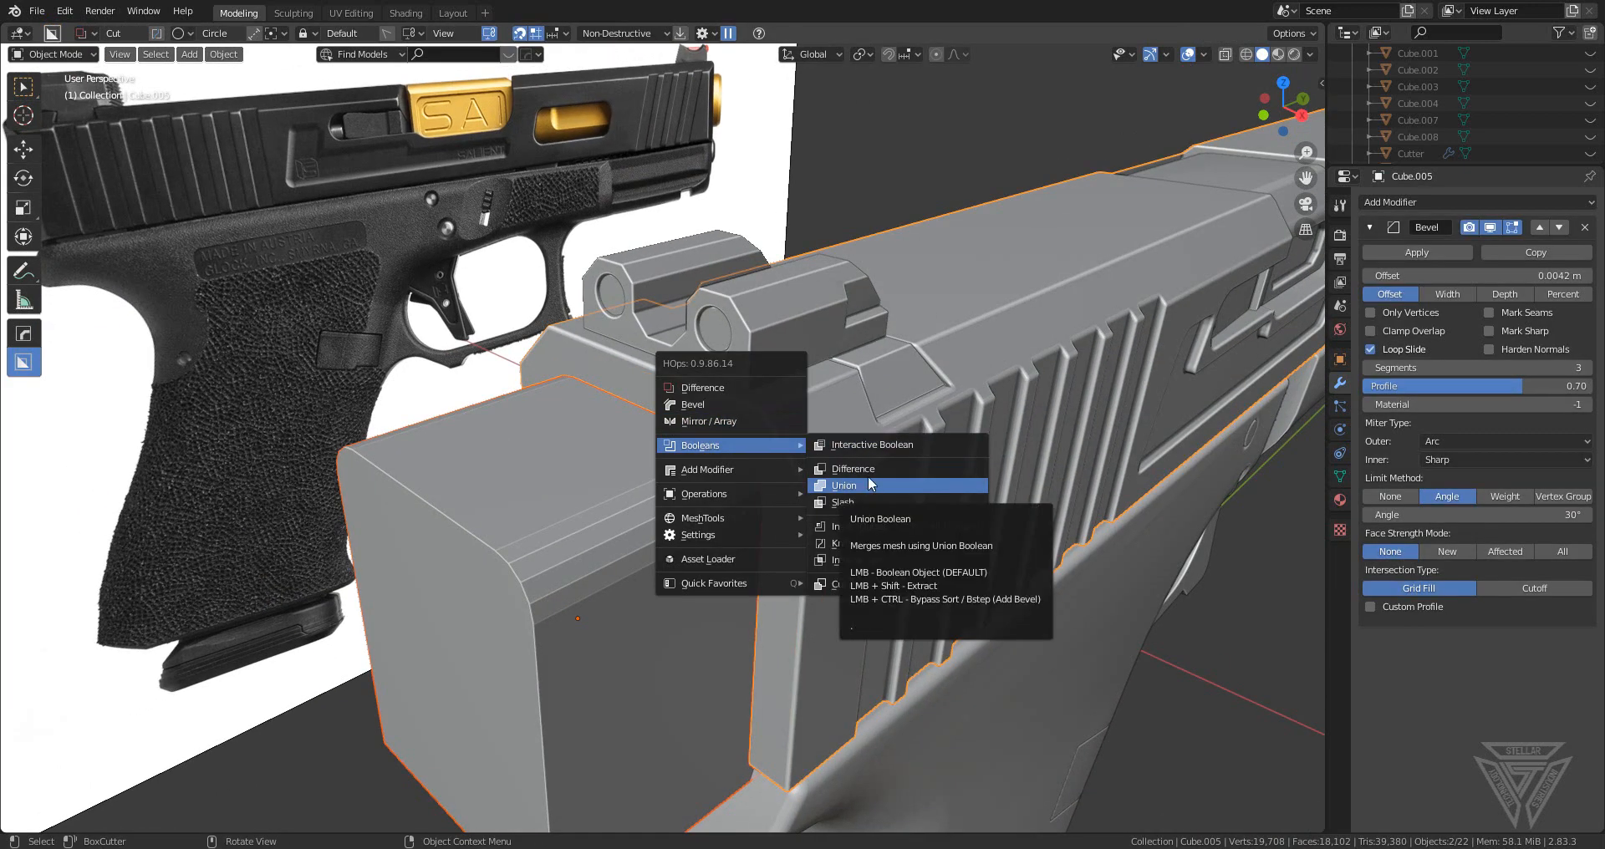
pyautogui.click(869, 502)
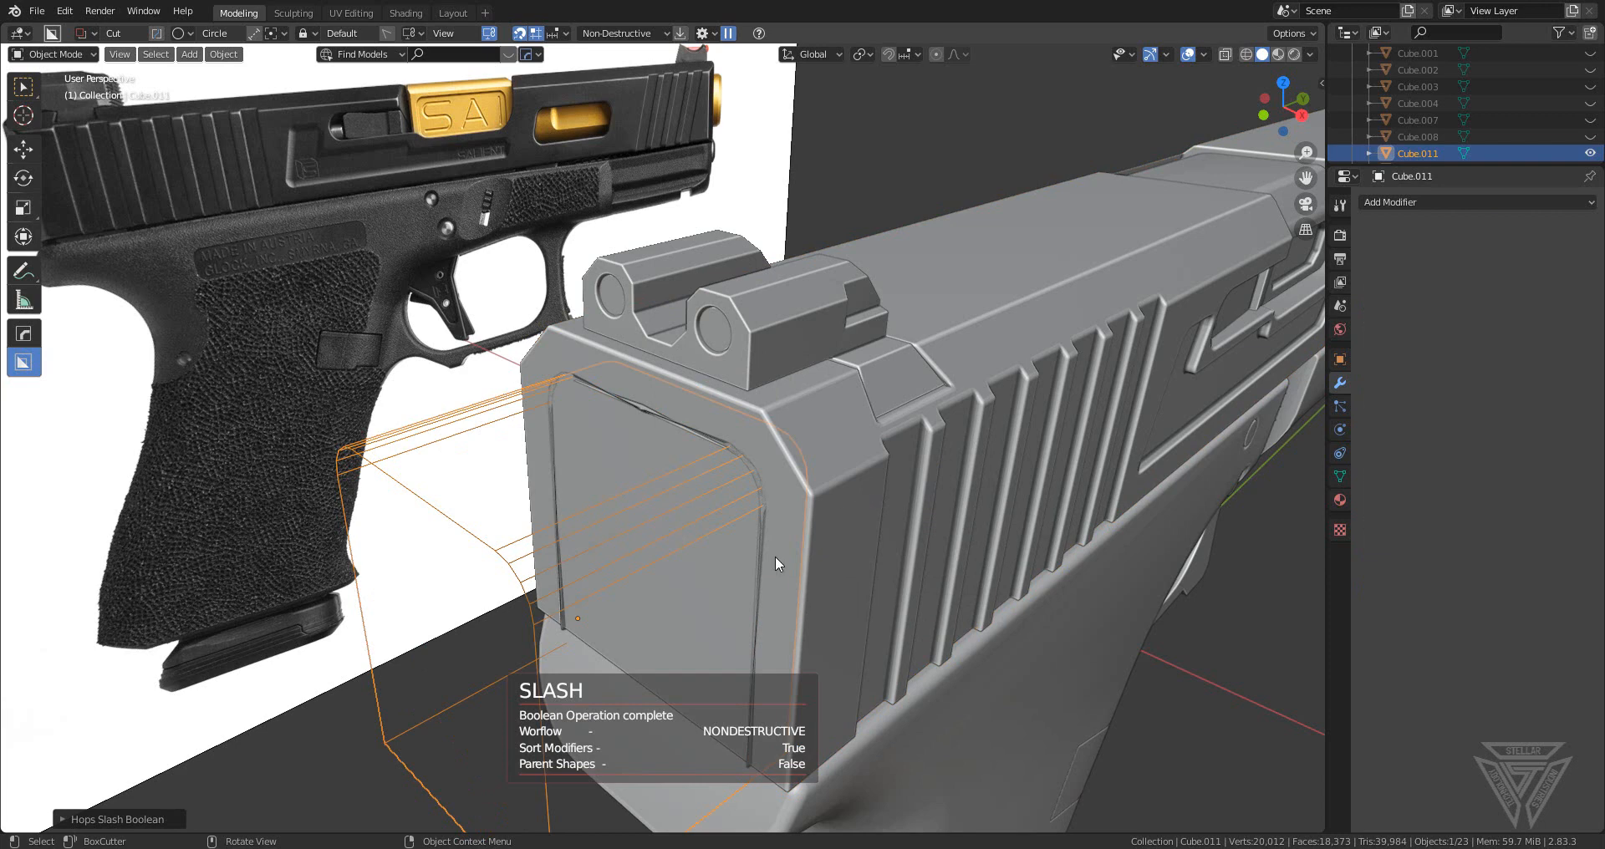
pyautogui.moveTo(774, 554); pyautogui.dragTo(770, 471, button='middle')
# - Apply the boolean modifiers of the back plate and the slide with HardOps Sharpen, keeping their bevels
pyautogui.click(719, 441)
pyautogui.press('q')
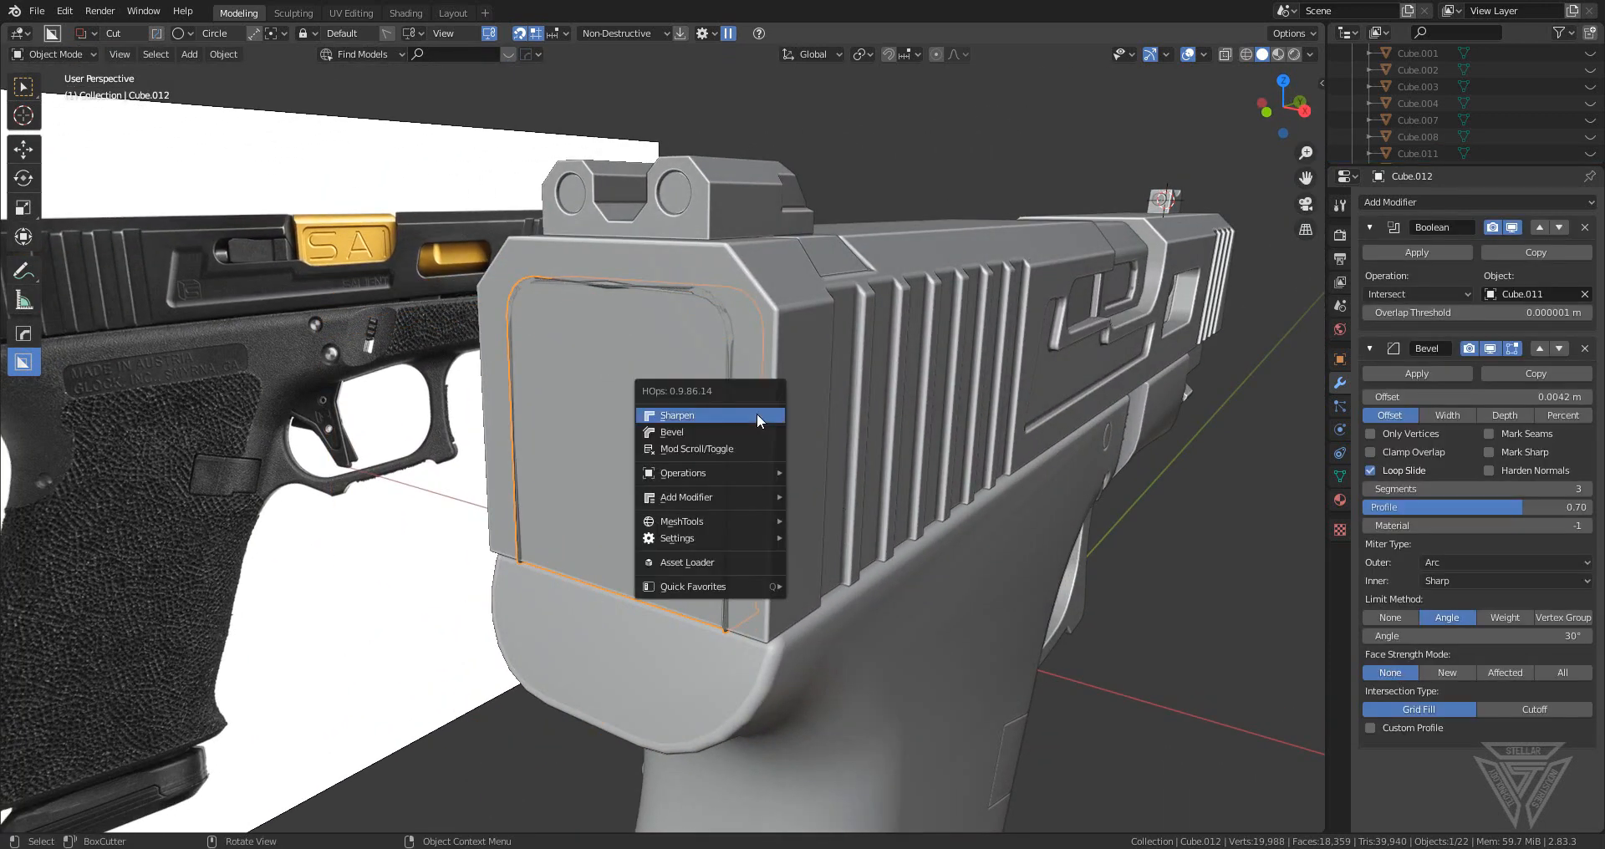
pyautogui.keyDown('ctrl'); pyautogui.click(755, 412); pyautogui.keyUp('ctrl')
pyautogui.click(754, 375)
pyautogui.press('q')
pyautogui.keyDown('ctrl'); pyautogui.click(765, 363); pyautogui.keyUp('ctrl')
pyautogui.press('Tab')
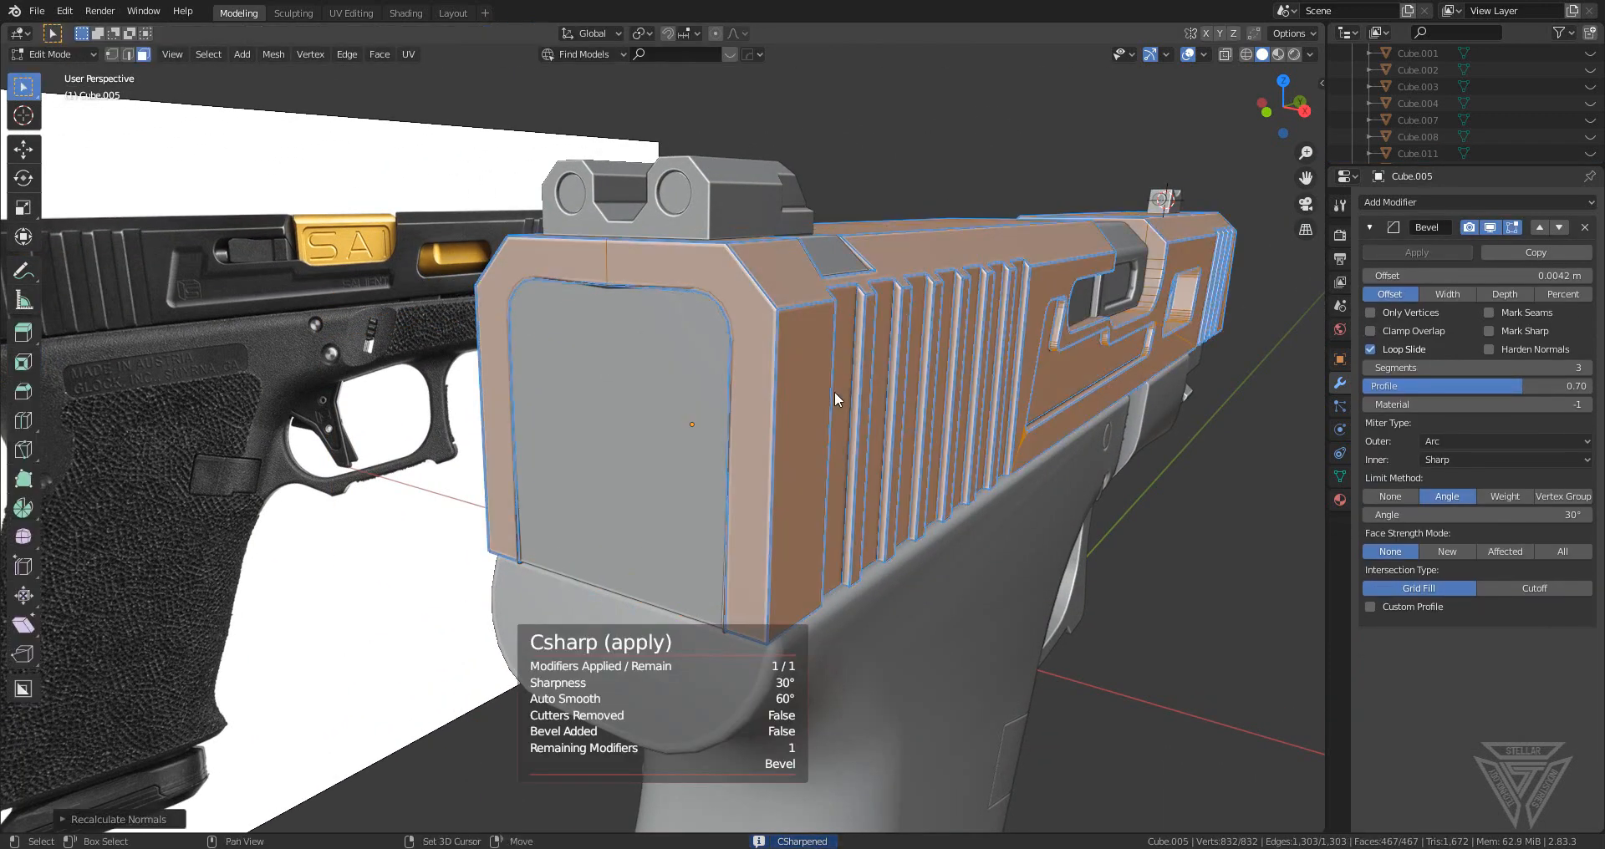
pyautogui.press('Tab')
pyautogui.click(665, 407)
pyautogui.press('Tab')
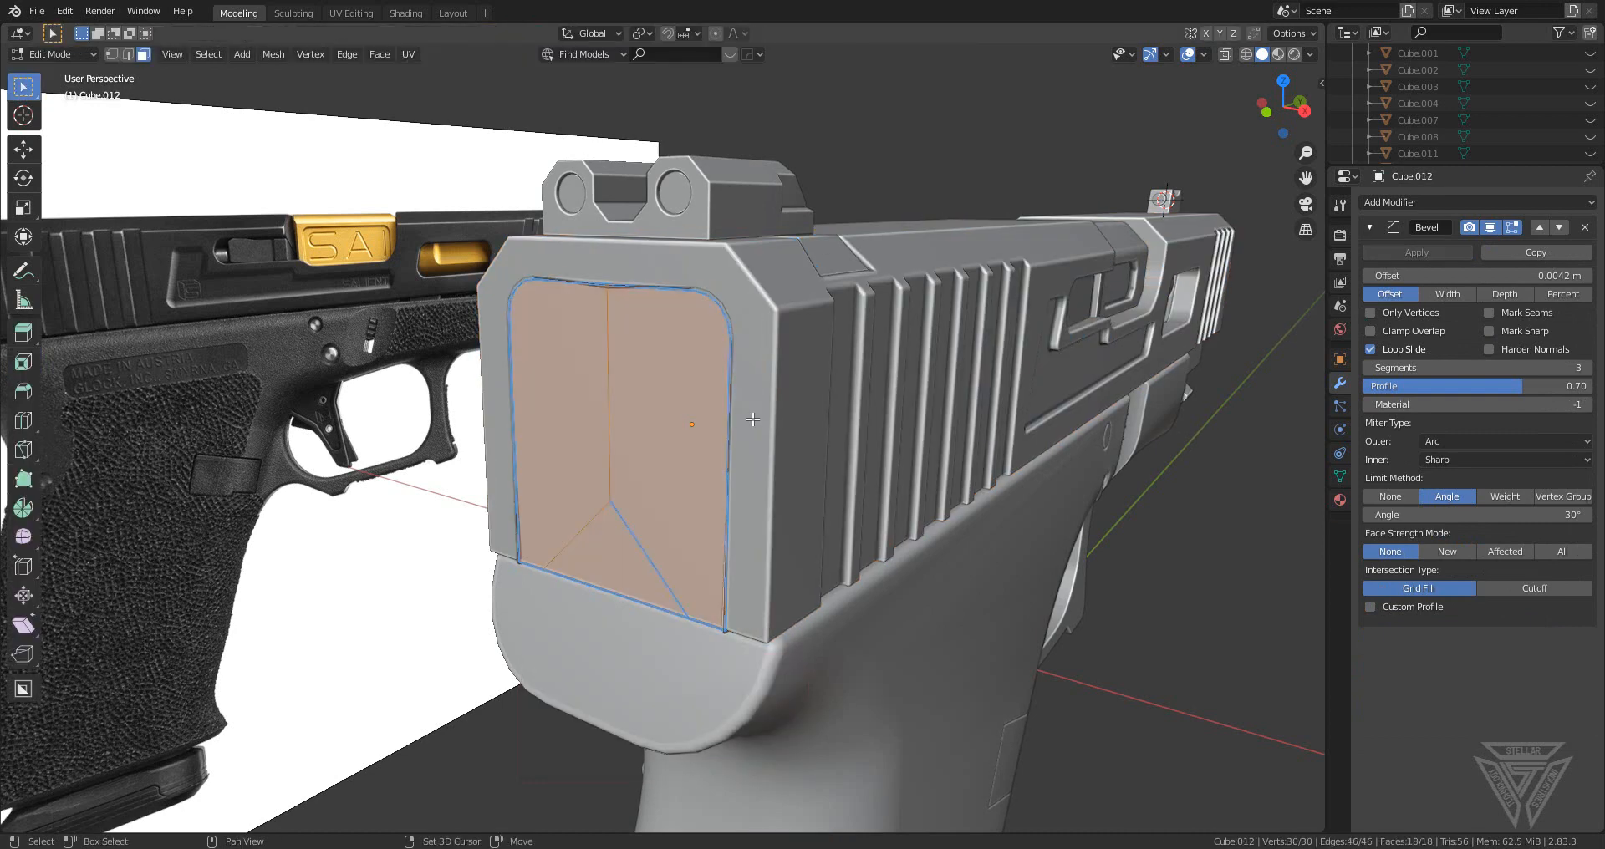
pyautogui.press('Tab')
# - Scale the back plate slightly within the opening in the slide's rear face
pyautogui.moveTo(694, 433); pyautogui.dragTo(951, 559, button='middle')
pyautogui.press('s')
pyautogui.click(951, 552)
pyautogui.scroll(-6, 844, 589)
pyautogui.click(811, 602)
pyautogui.scroll(5, 883, 602)
pyautogui.moveTo(811, 602); pyautogui.dragTo(722, 618, button='middle')
# - Dissolve the extra vertical edge running through the middle of the back plate's rear face
pyautogui.press('Tab')
pyautogui.moveTo(741, 308); pyautogui.dragTo(761, 371, button='middle')
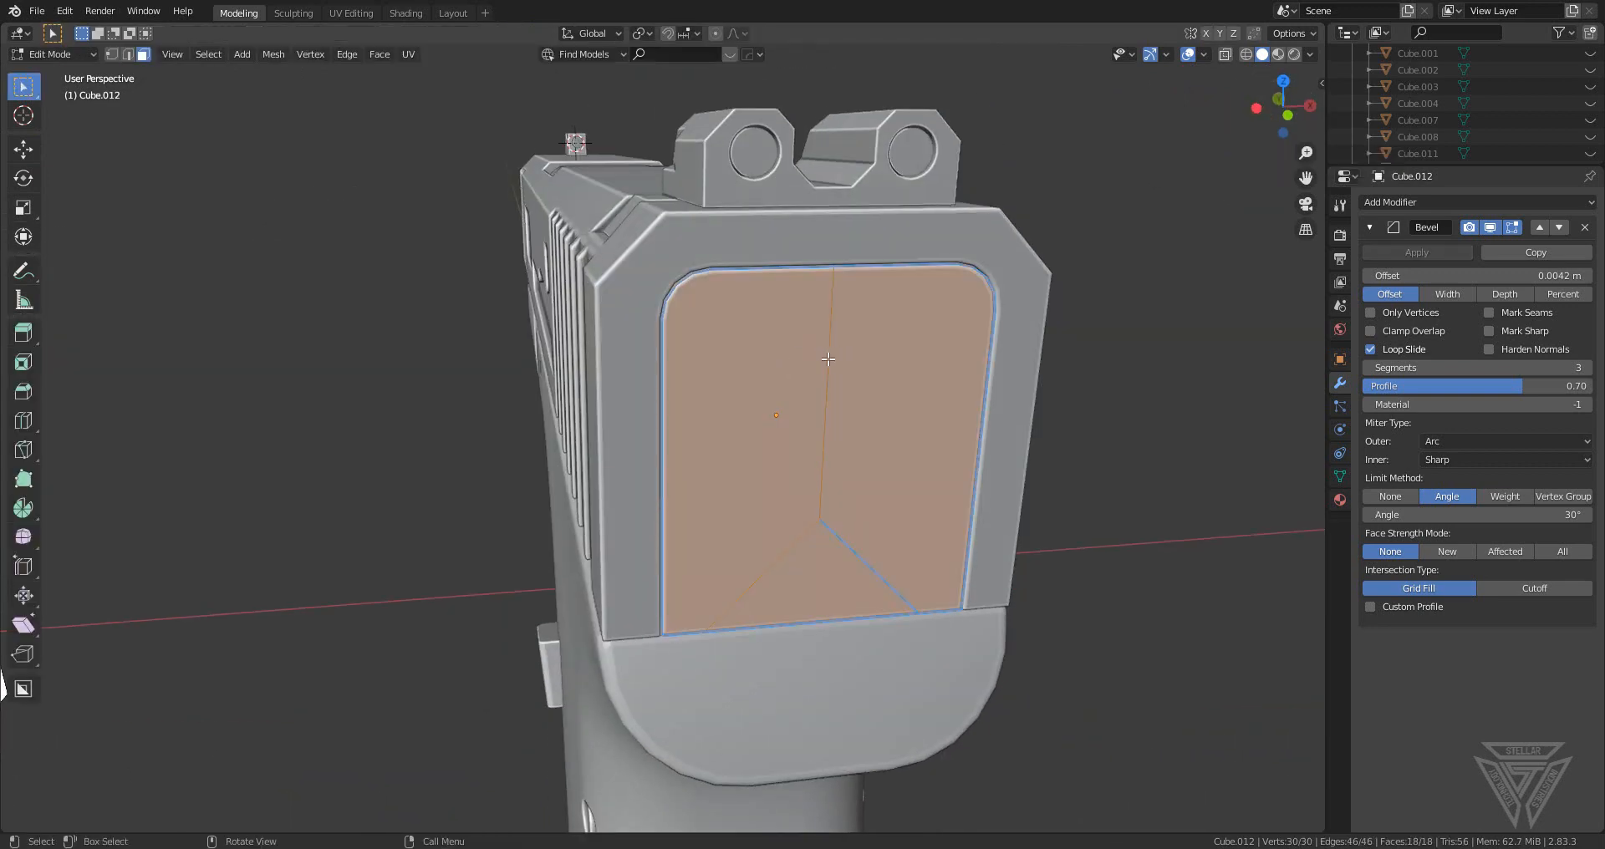
pyautogui.press('2')
pyautogui.click(828, 359)
pyautogui.press('x')
pyautogui.click(871, 498)
# - Bevel the border edges of the back plate's rear face with a narrow chamfer
pyautogui.press('3')
pyautogui.moveTo(870, 487)
pyautogui.mouseDown(button='middle')
pyautogui.moveTo(781, 377)
pyautogui.moveTo(951, 504)
pyautogui.moveTo(734, 411)
pyautogui.moveTo(895, 469)
pyautogui.mouseUp(button='middle')
pyautogui.click(780, 376)
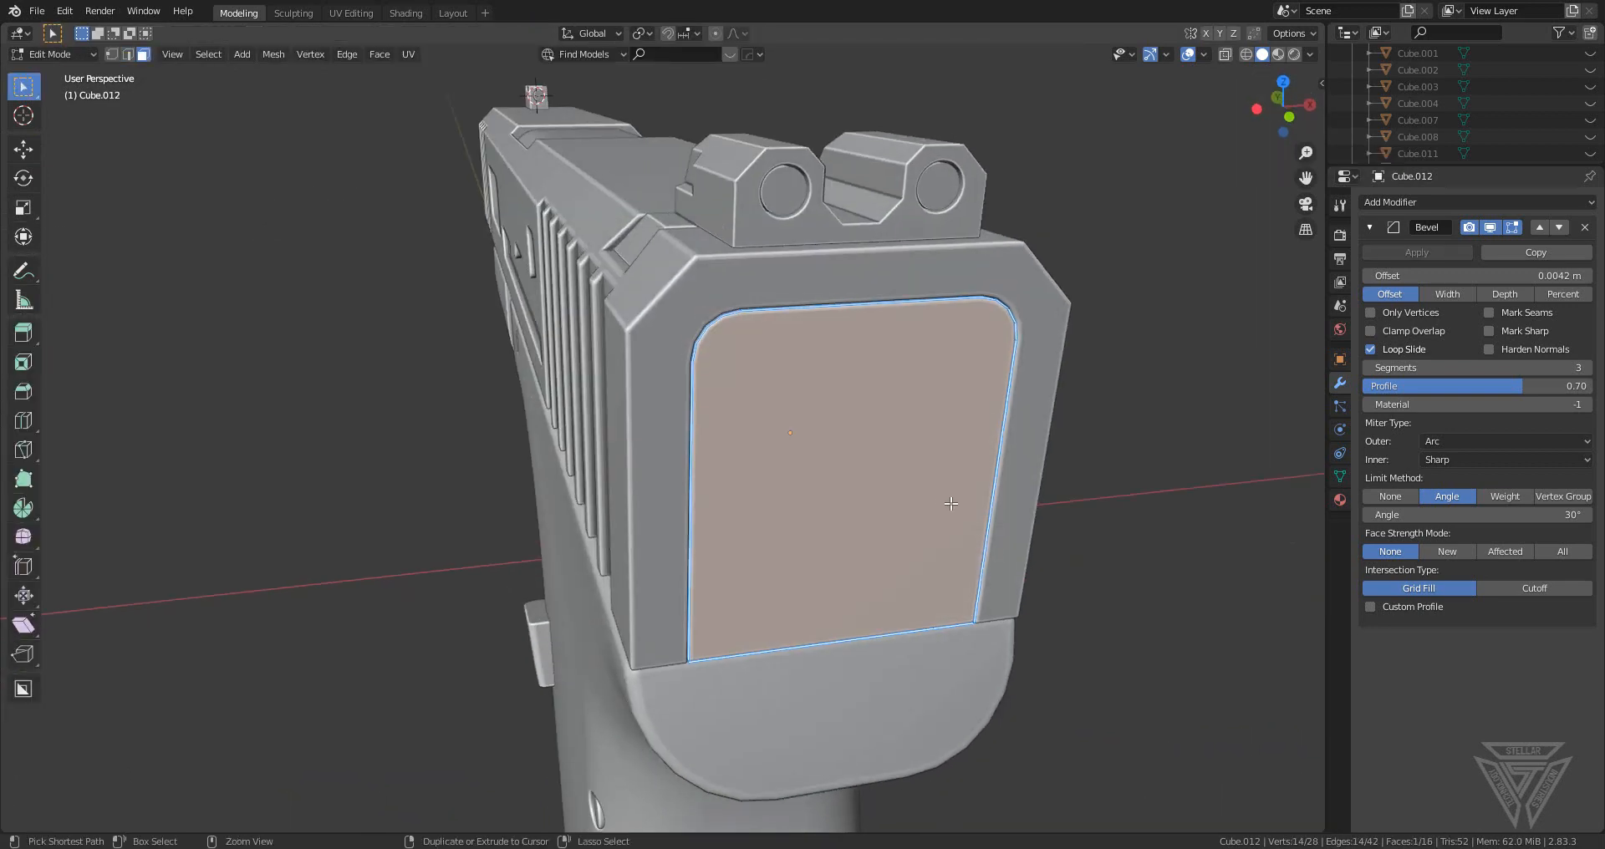
pyautogui.hotkey('ctrl', 'b')
pyautogui.click(960, 502)
pyautogui.press('Tab')
pyautogui.hotkey('alt', 'a')
pyautogui.scroll(-4, 924, 465)
pyautogui.moveTo(894, 470); pyautogui.dragTo(829, 460, button='middle')
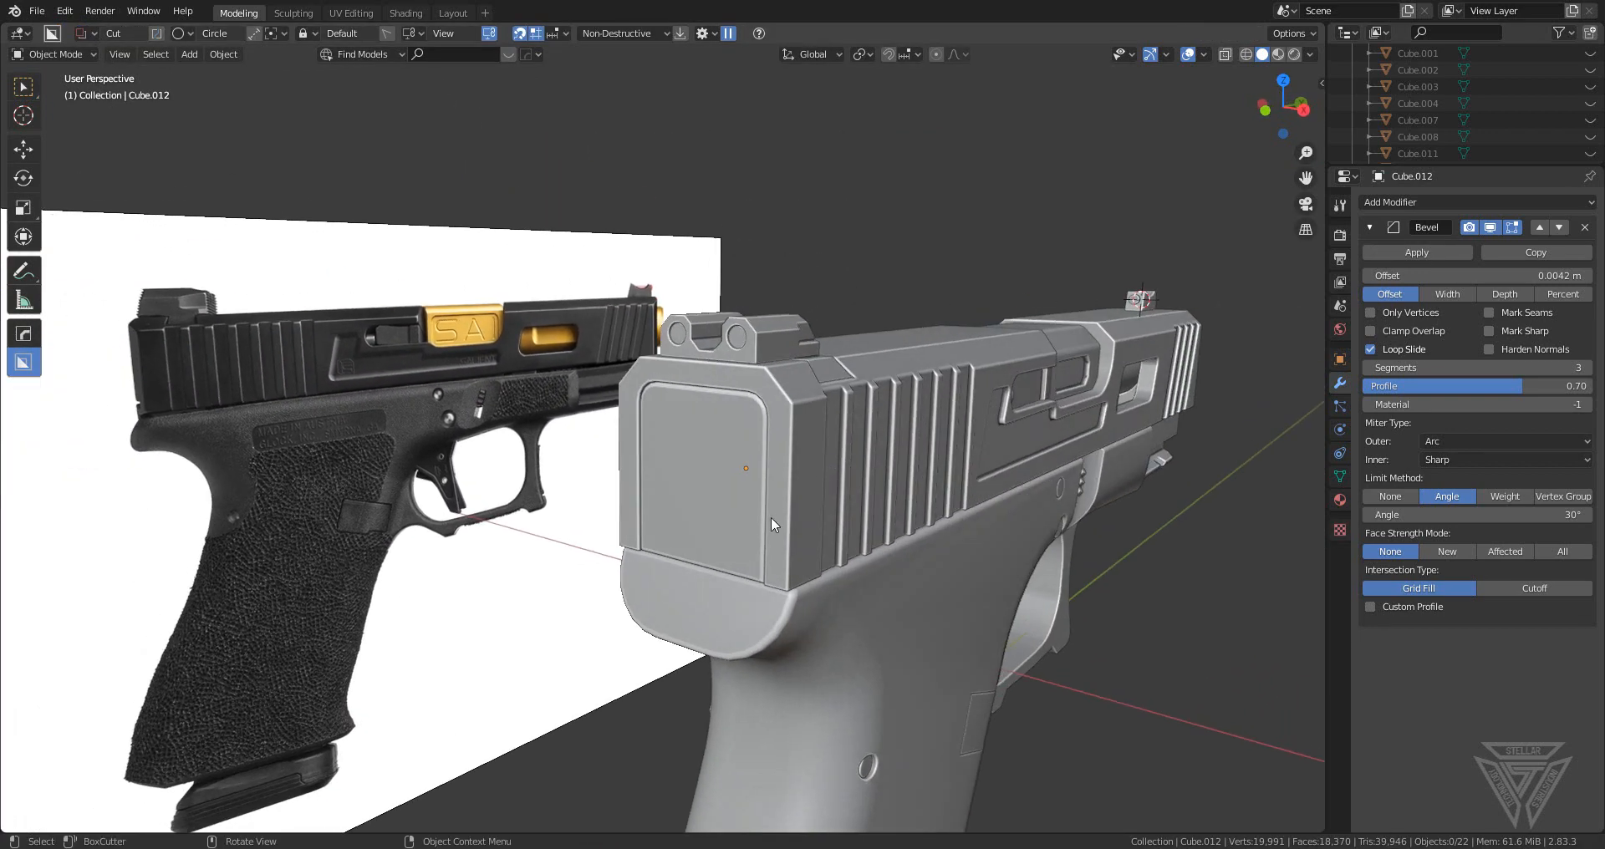
# - Align the view straight onto the back plate, select the plate and switch BoxCutter to the Ngon shape
pyautogui.moveTo(770, 517); pyautogui.dragTo(710, 553, button='middle')
pyautogui.scroll(3, 758, 556)
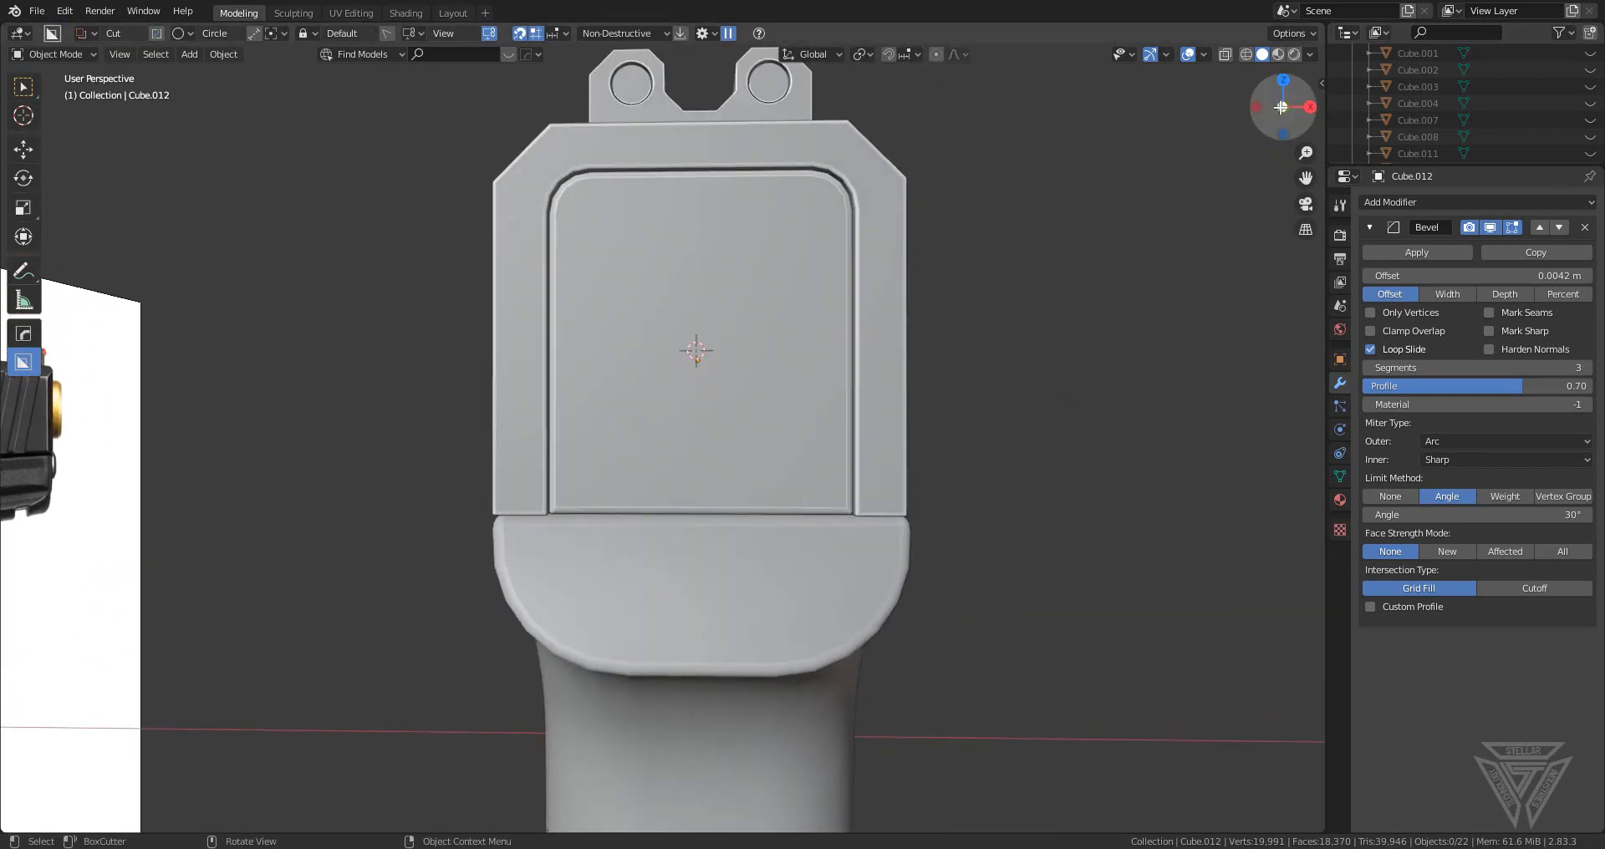
pyautogui.click(1282, 107)
pyautogui.scroll(2, 761, 375)
pyautogui.click(761, 374)
pyautogui.keyDown('shift'); pyautogui.moveTo(760, 375); pyautogui.dragTo(733, 374, button='middle'); pyautogui.keyUp('shift')
pyautogui.press('d')
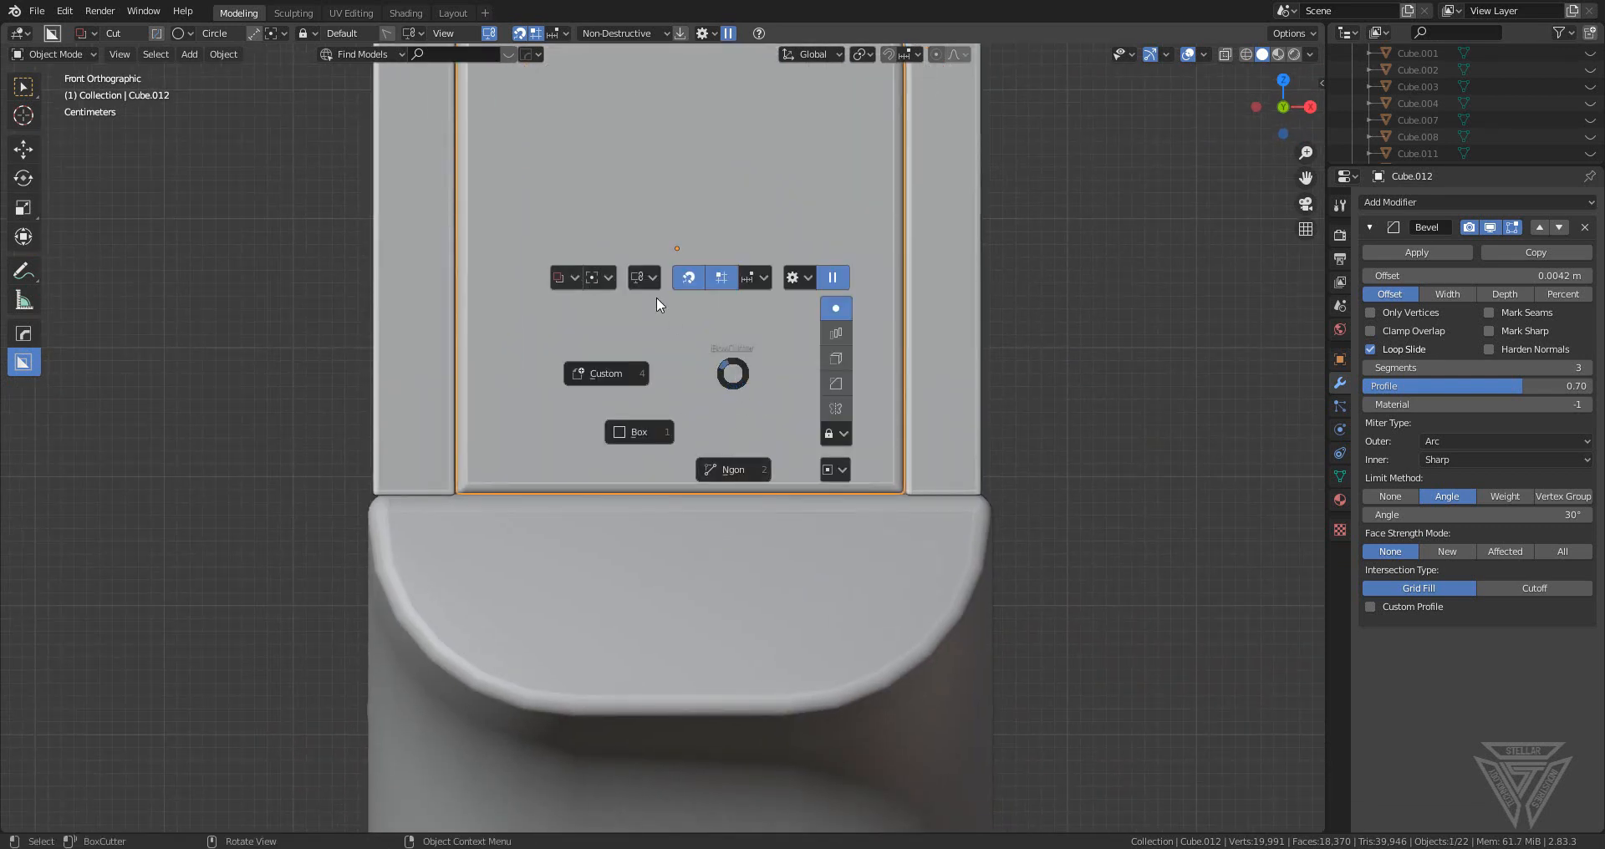
pyautogui.click(735, 468)
pyautogui.click(548, 525)
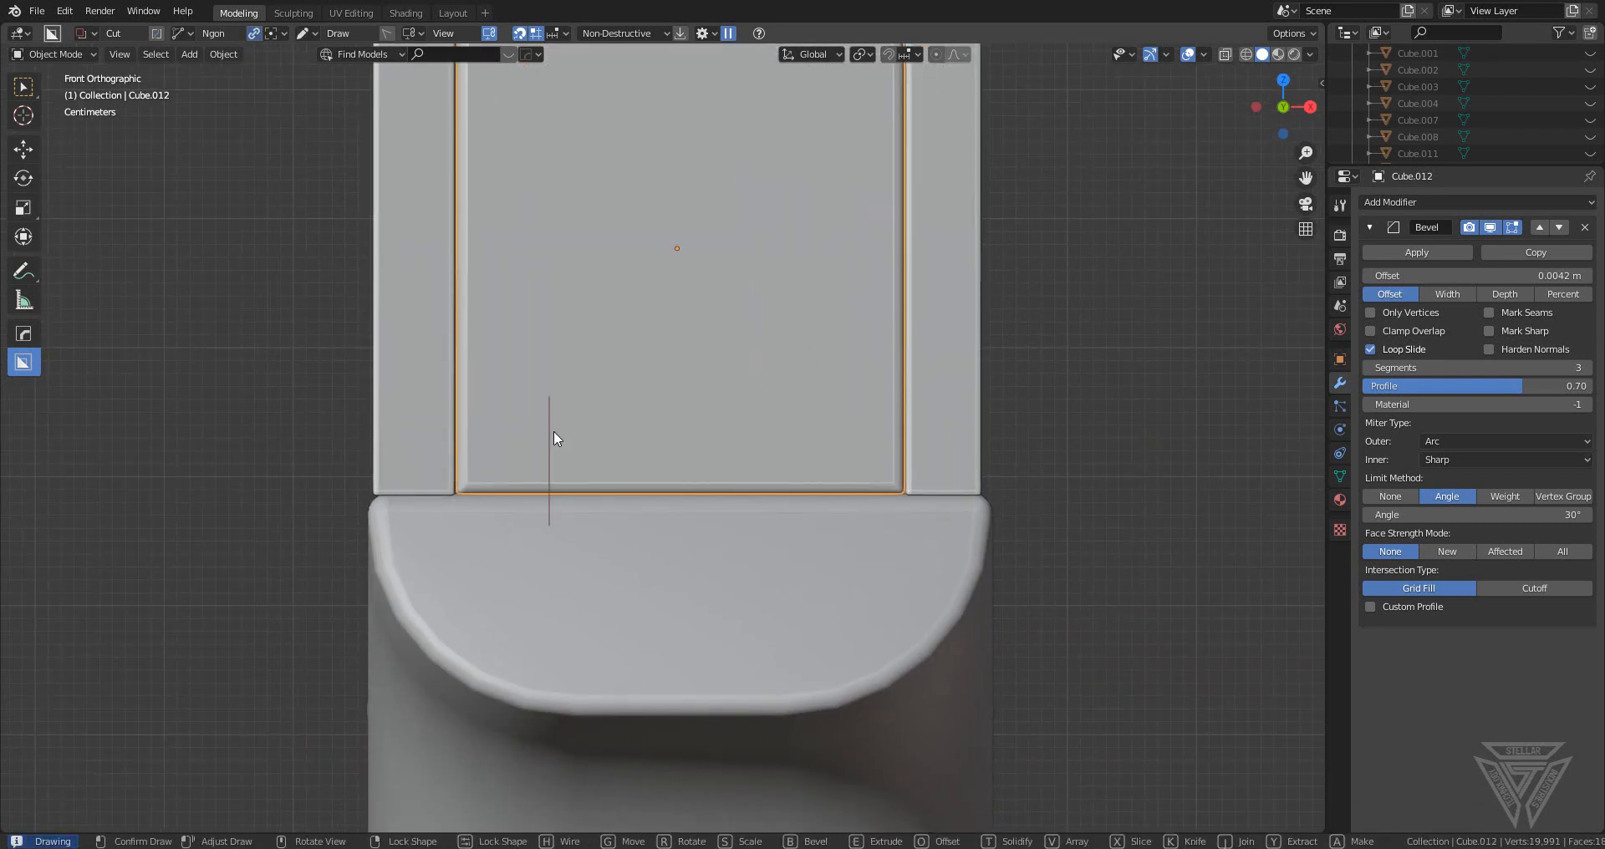
pyautogui.press('Escape')
# - Cut a rectangular notch and a taller notch with a slanted top into the back plate's lower edge, then hide the cutter
pyautogui.click(552, 503)
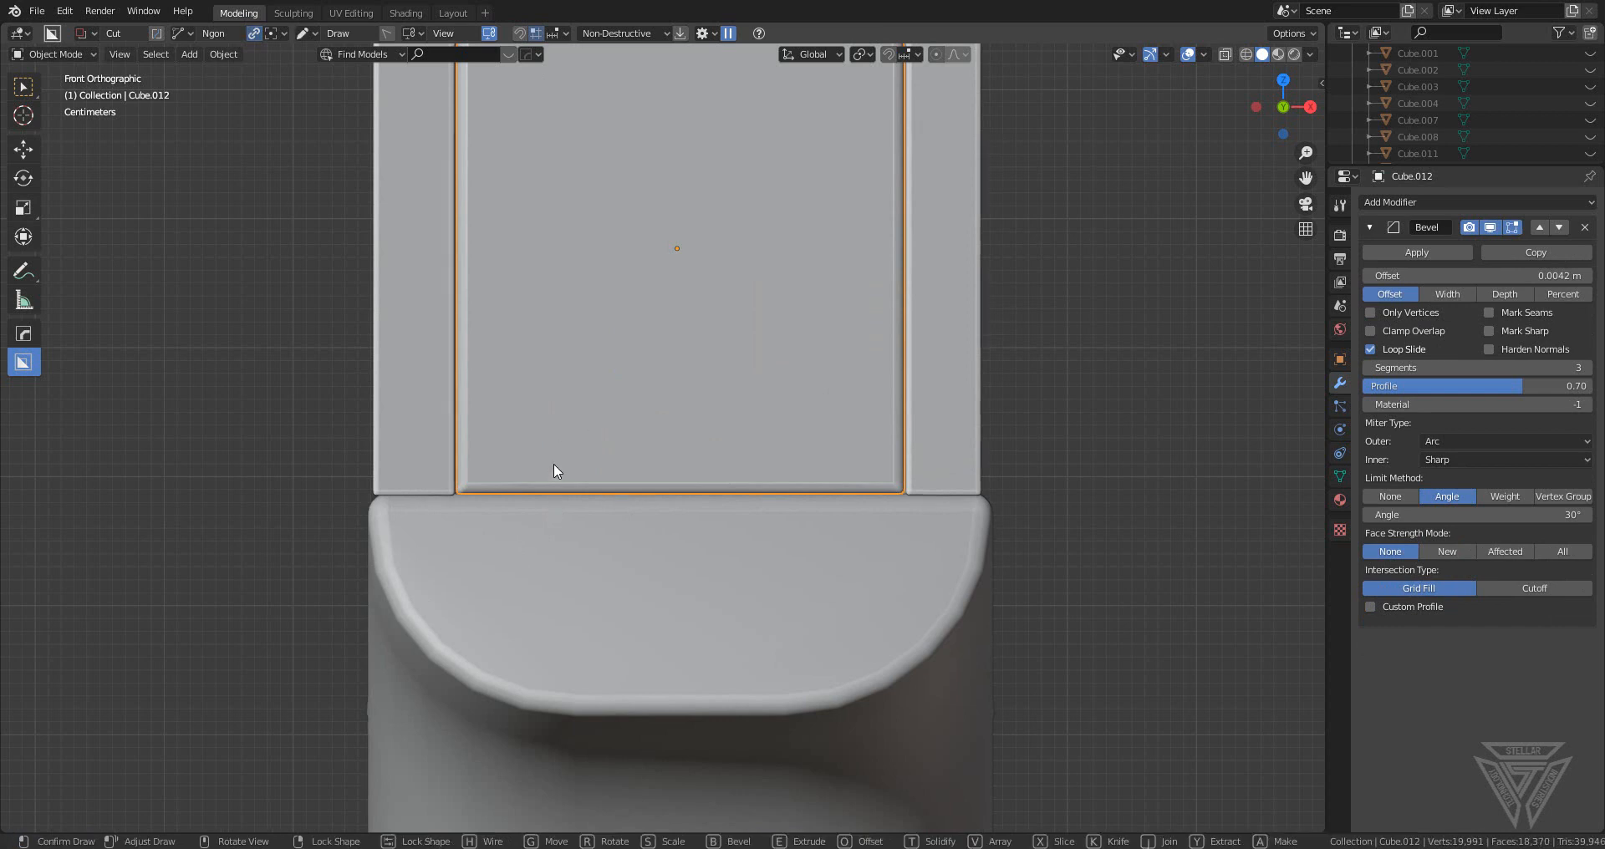
pyautogui.click(552, 425)
pyautogui.click(660, 428)
pyautogui.click(661, 506)
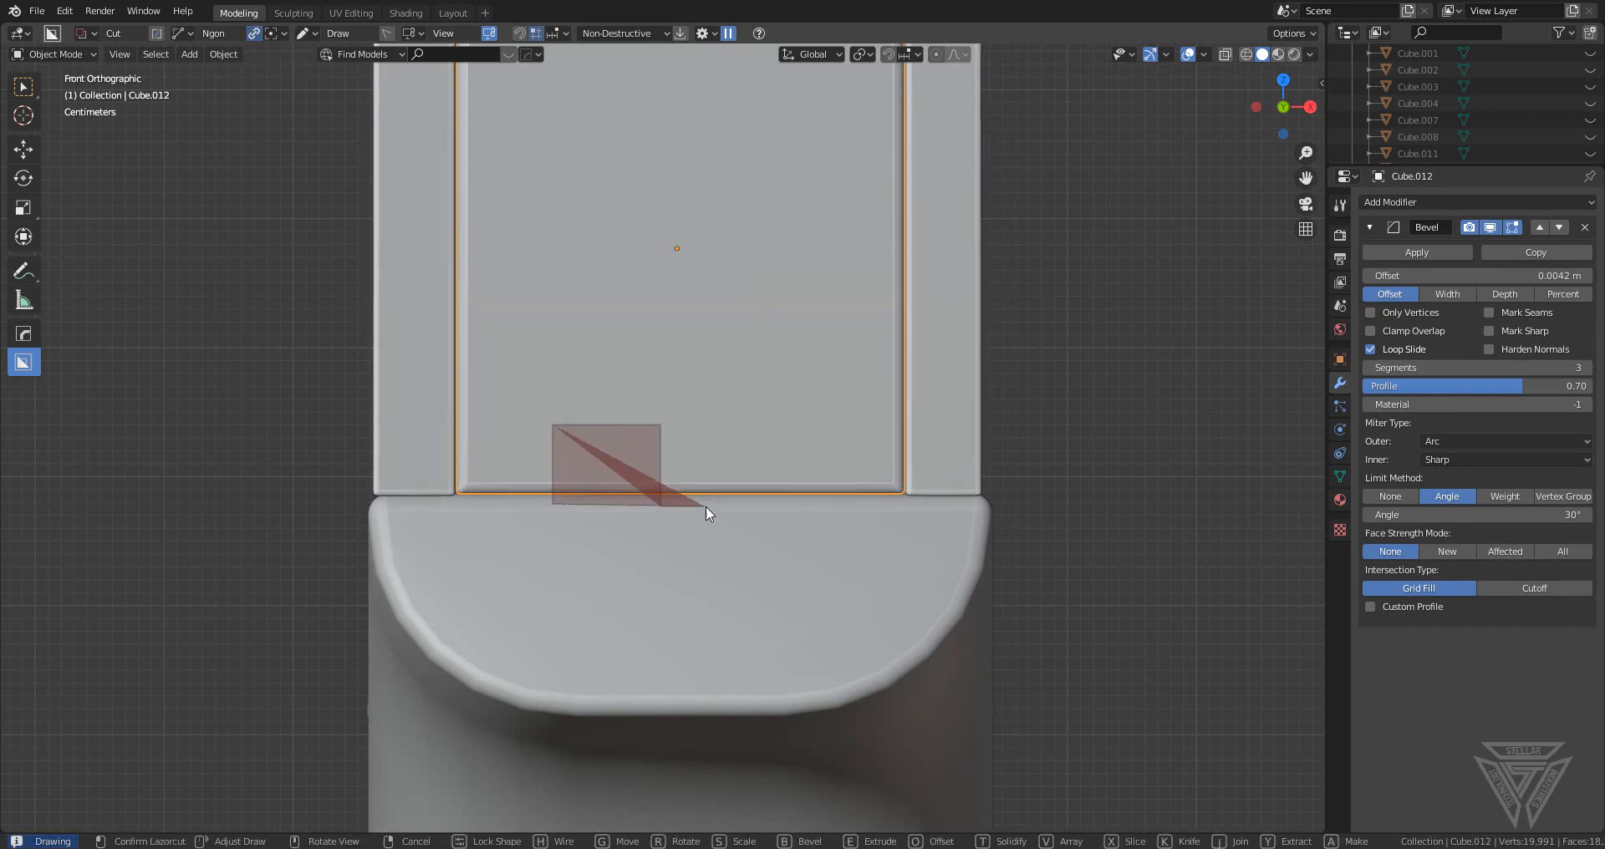
pyautogui.click(725, 506)
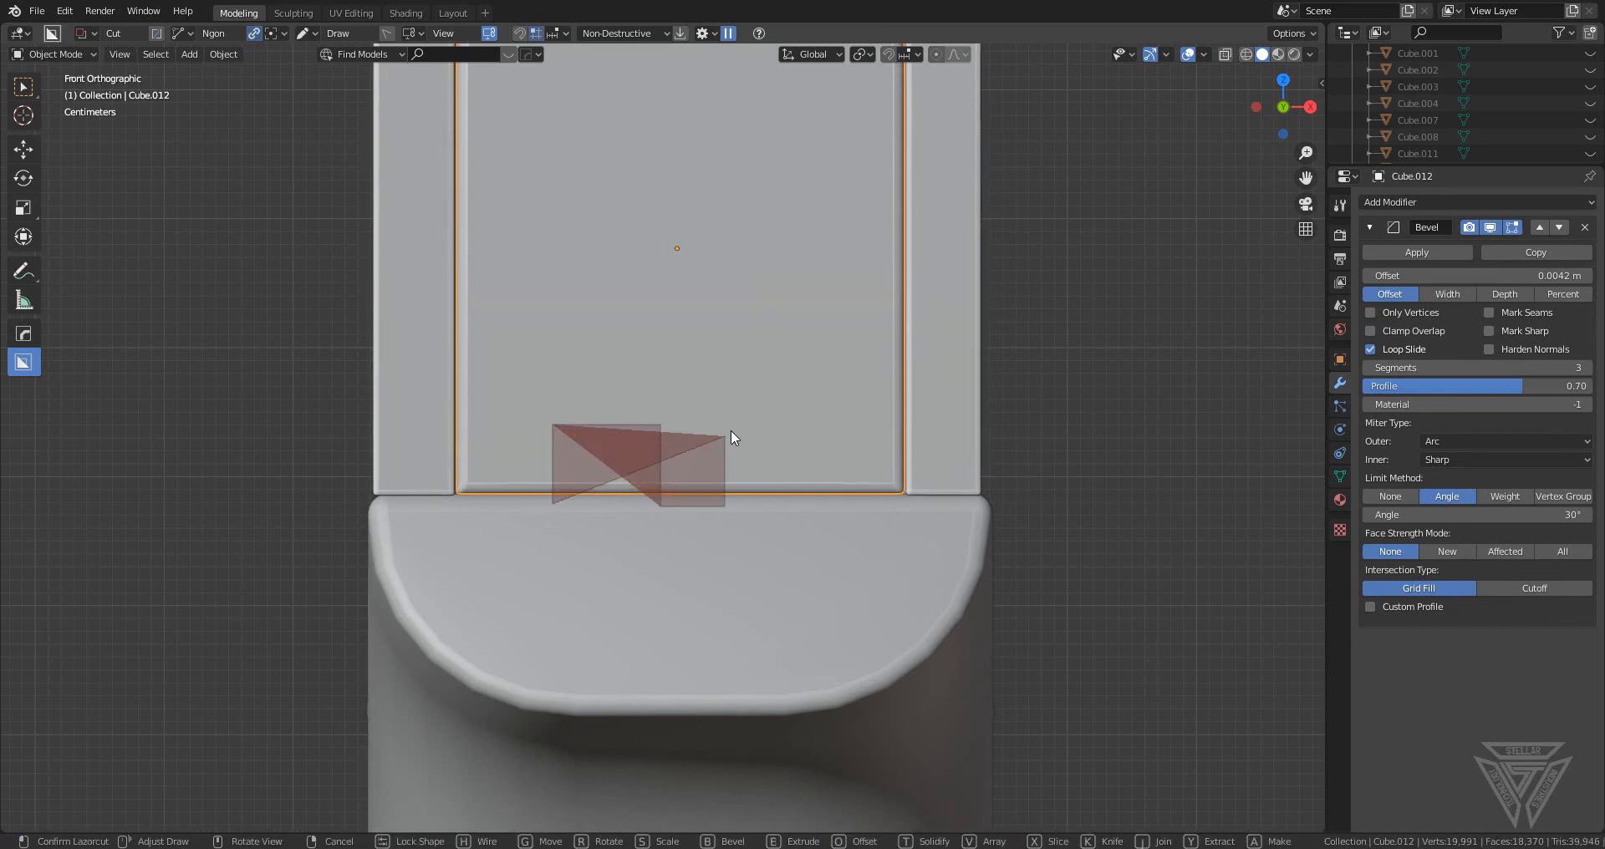
pyautogui.click(781, 361)
pyautogui.click(811, 362)
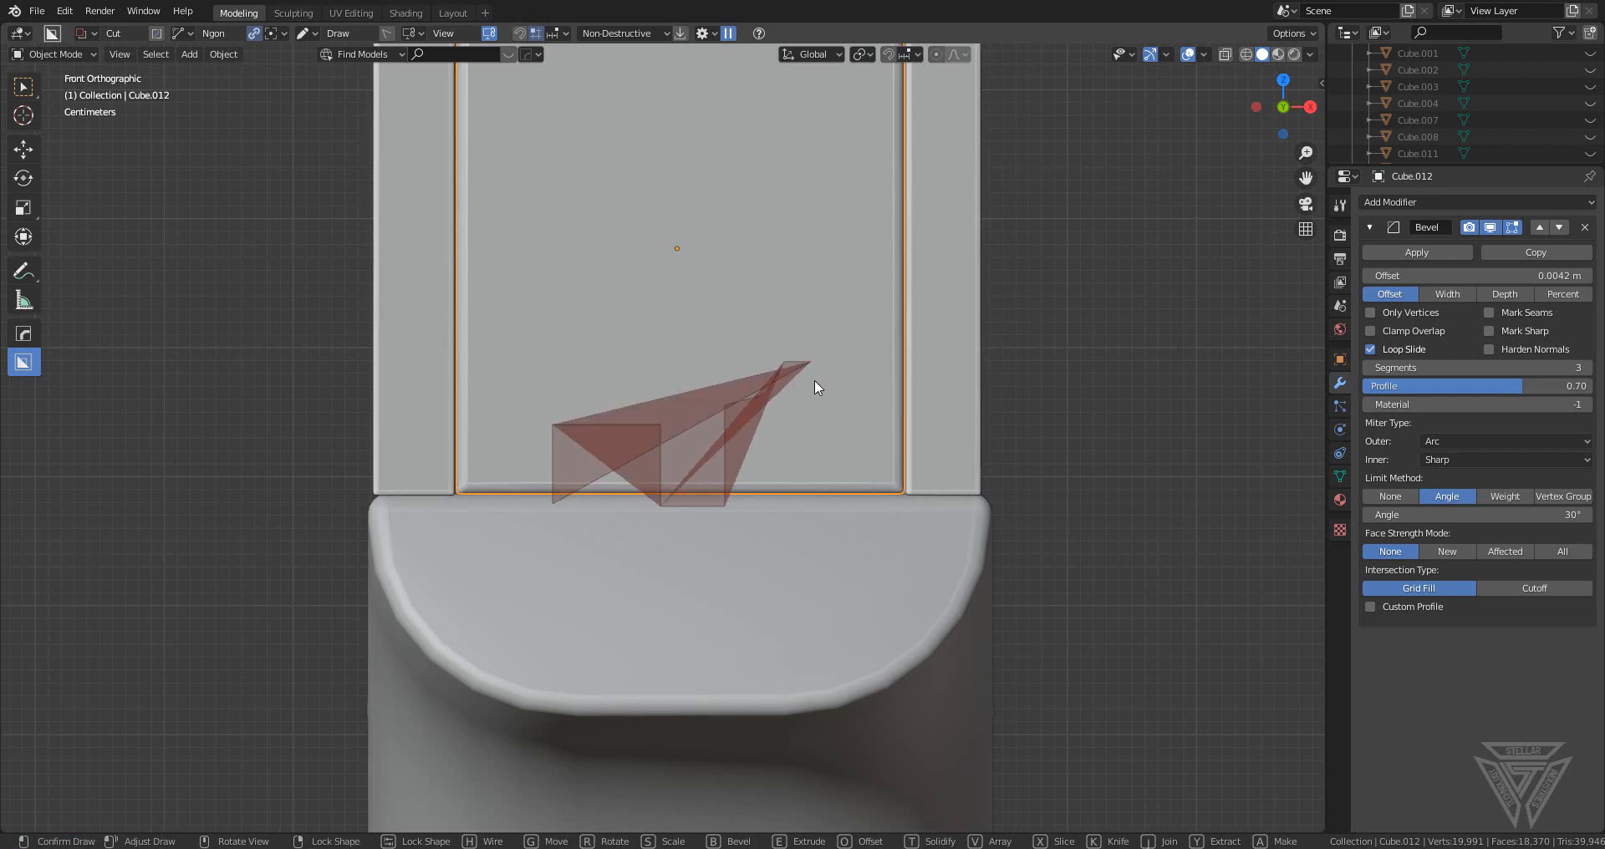
pyautogui.click(808, 533)
pyautogui.moveTo(814, 535)
pyautogui.mouseDown(button='middle')
pyautogui.moveTo(887, 600)
pyautogui.moveTo(801, 558)
pyautogui.mouseUp(button='middle')
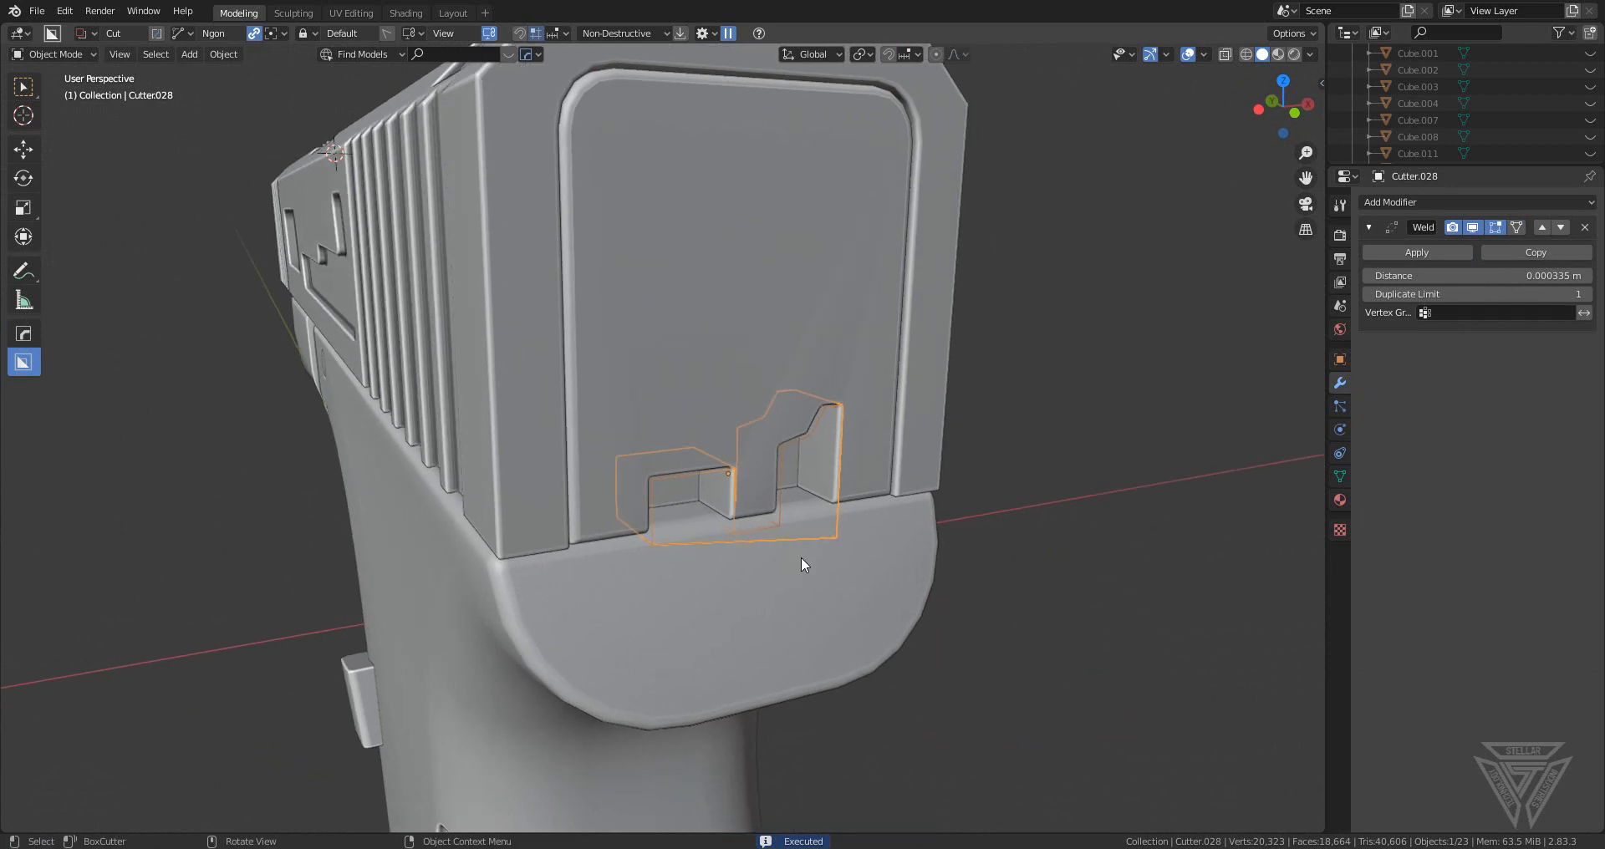
pyautogui.press('h')
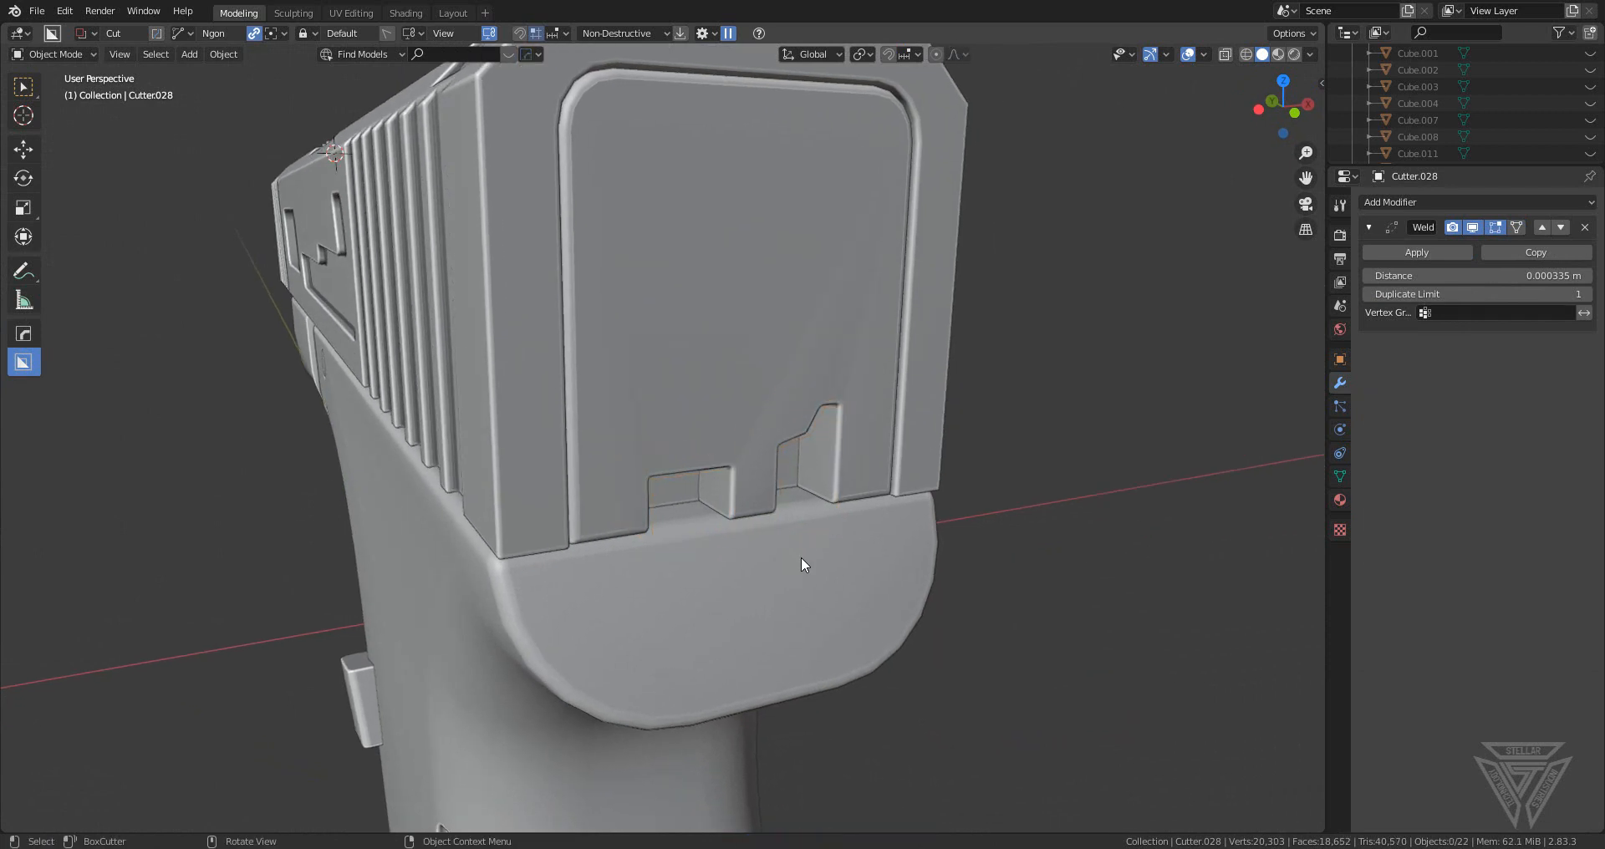
# - Apply the notch cut on the back plate with HardOps Sharpen
pyautogui.scroll(-4, 801, 559)
pyautogui.moveTo(801, 557); pyautogui.dragTo(819, 607, button='middle')
pyautogui.scroll(5, 699, 529)
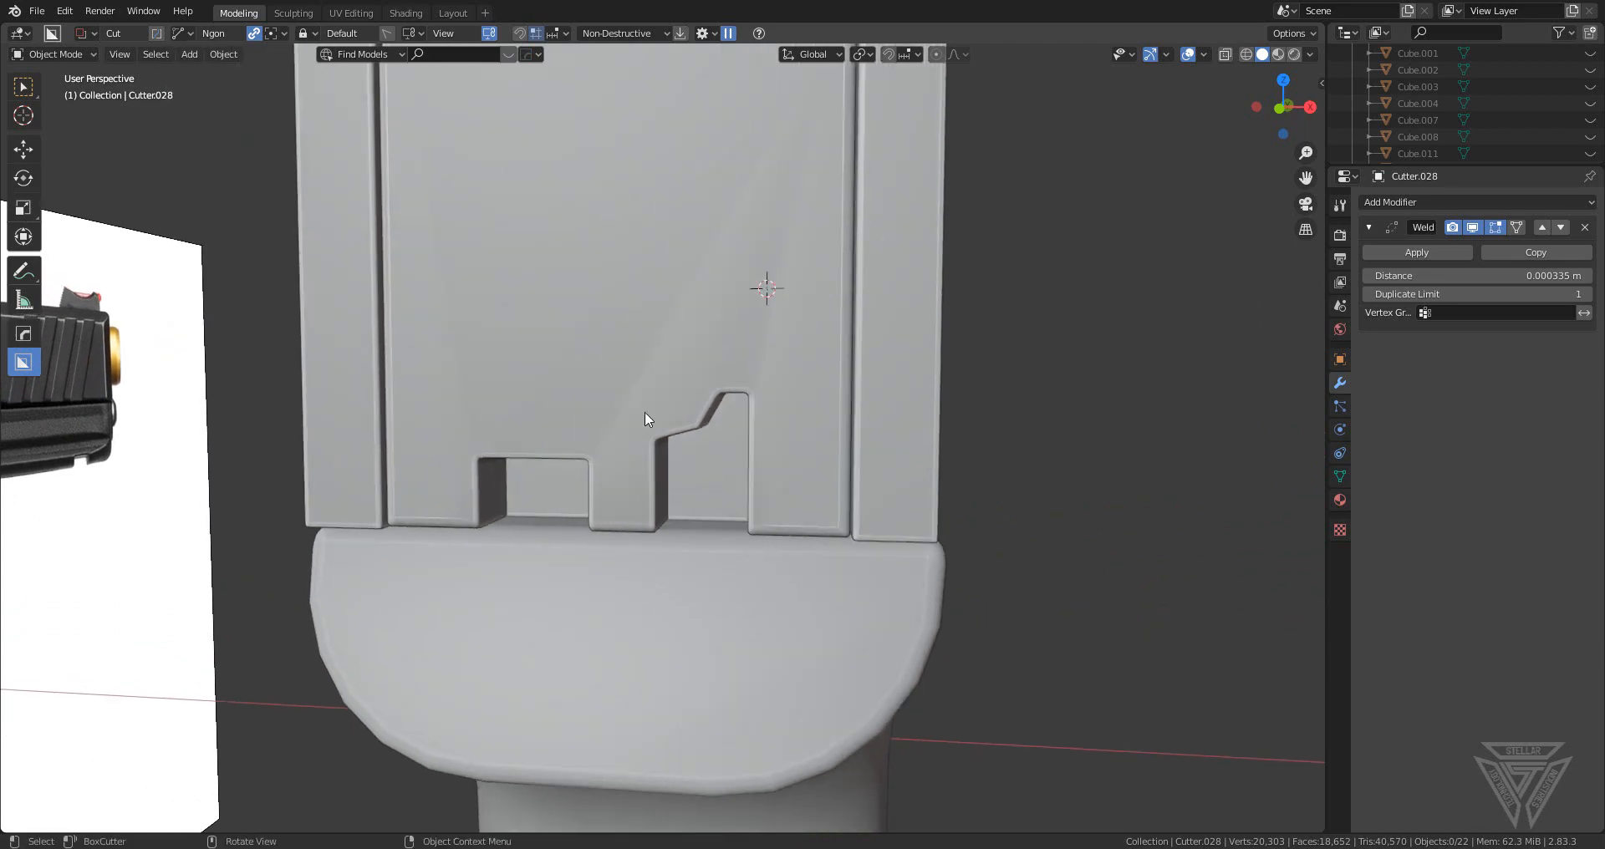
pyautogui.click(629, 384)
pyautogui.press('q')
pyautogui.keyDown('ctrl'); pyautogui.click(629, 384); pyautogui.keyUp('ctrl')
pyautogui.scroll(3, 641, 414)
pyautogui.scroll(-5, 640, 414)
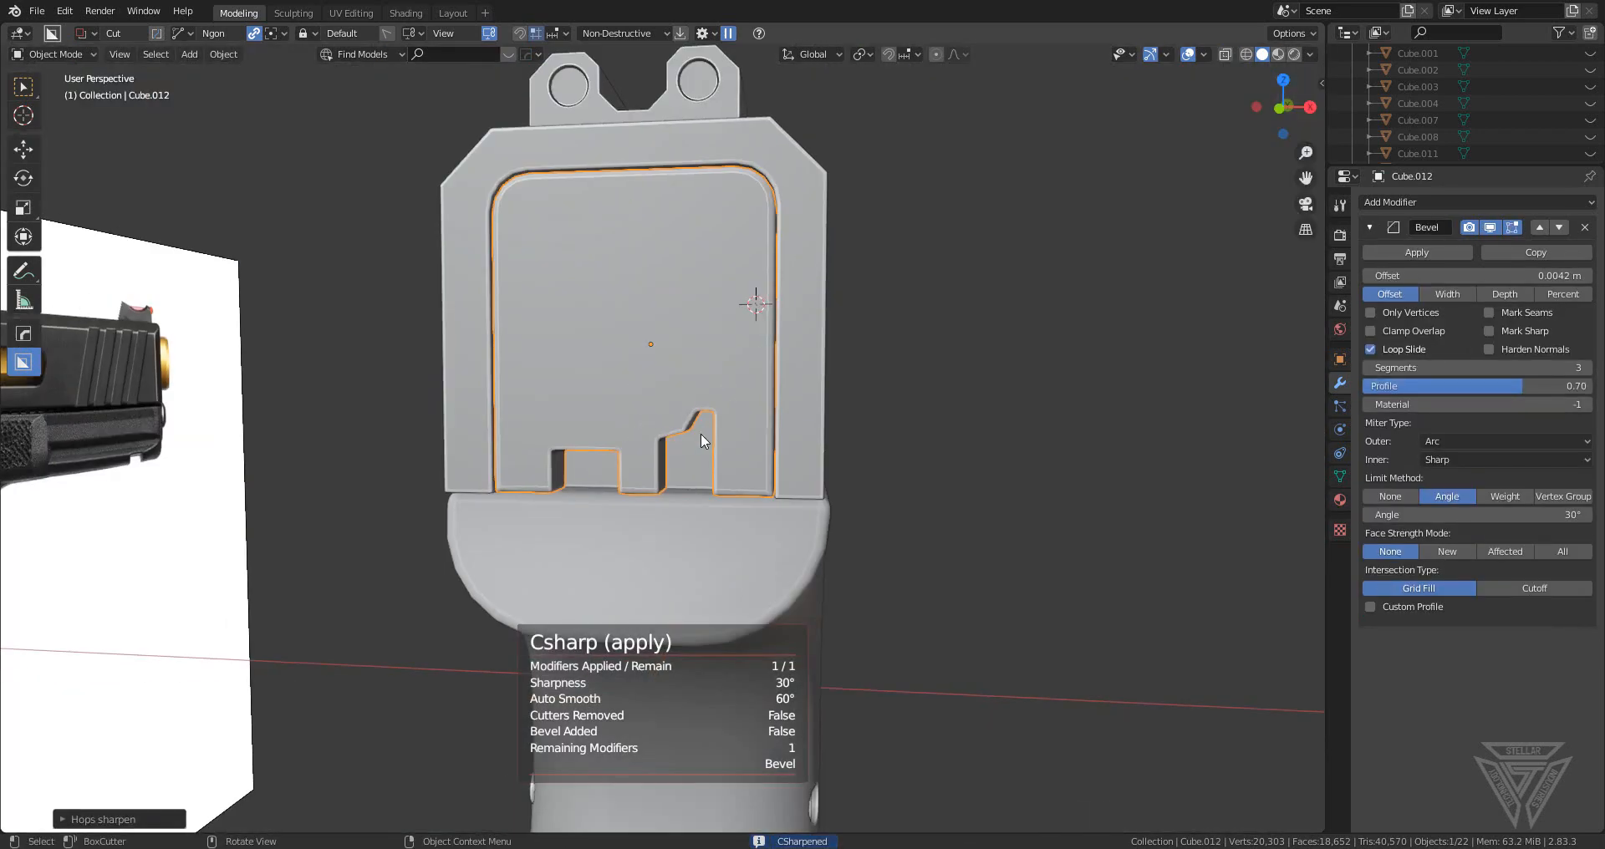
# - Run HardOps Sharpen on the slide
pyautogui.moveTo(700, 433); pyautogui.dragTo(743, 432, button='middle')
pyautogui.scroll(5, 822, 485)
pyautogui.scroll(-3, 727, 456)
pyautogui.scroll(-5, 832, 440)
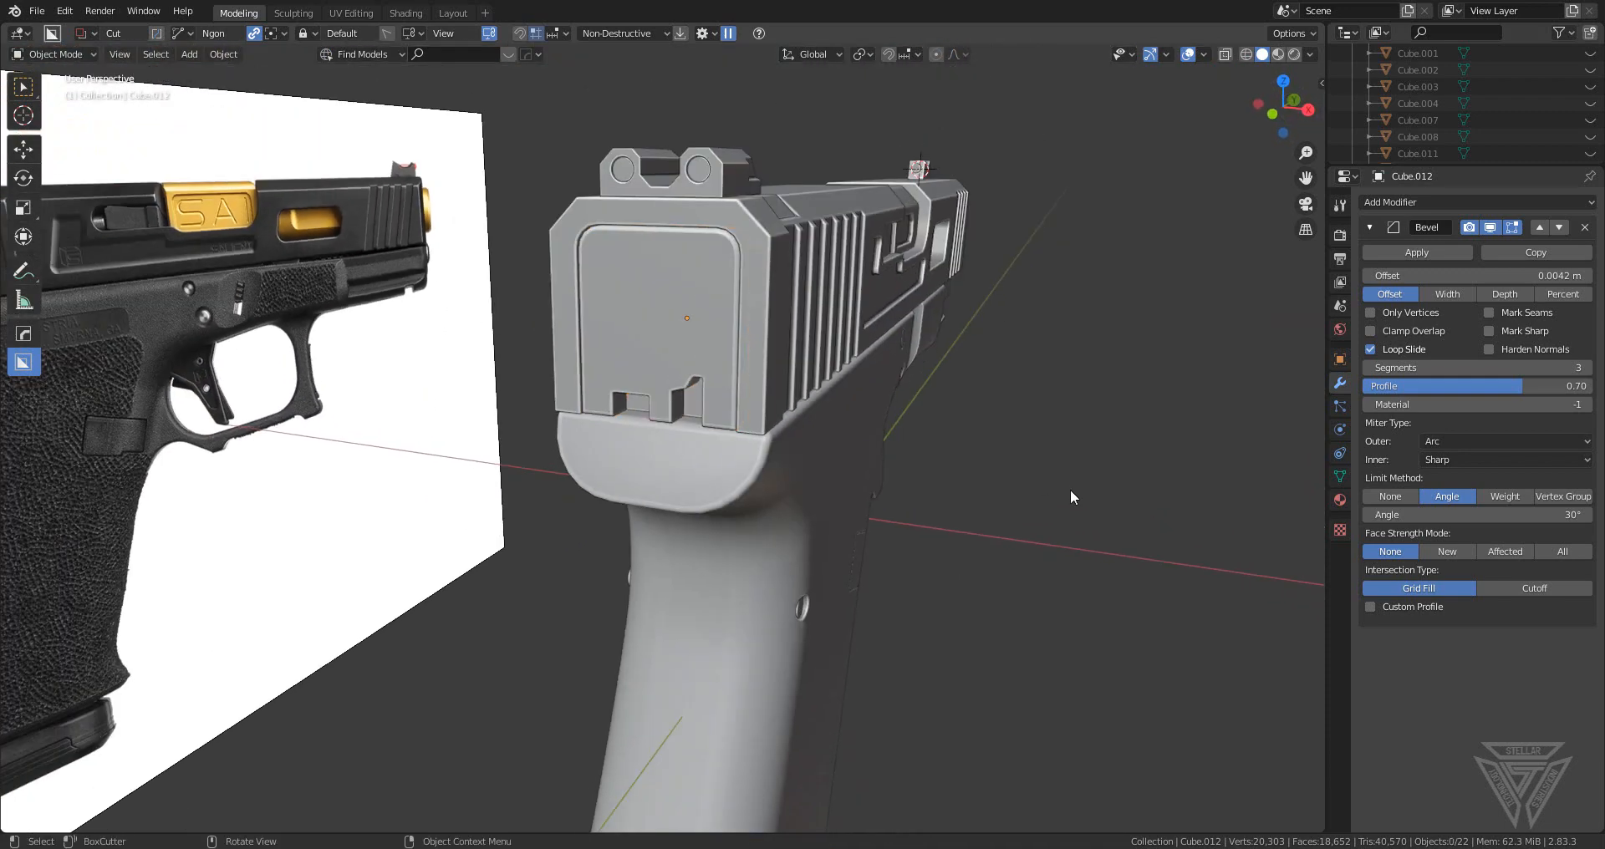
pyautogui.scroll(-5, 1070, 489)
pyautogui.moveTo(1069, 489); pyautogui.dragTo(463, 452, button='middle')
pyautogui.press('q')
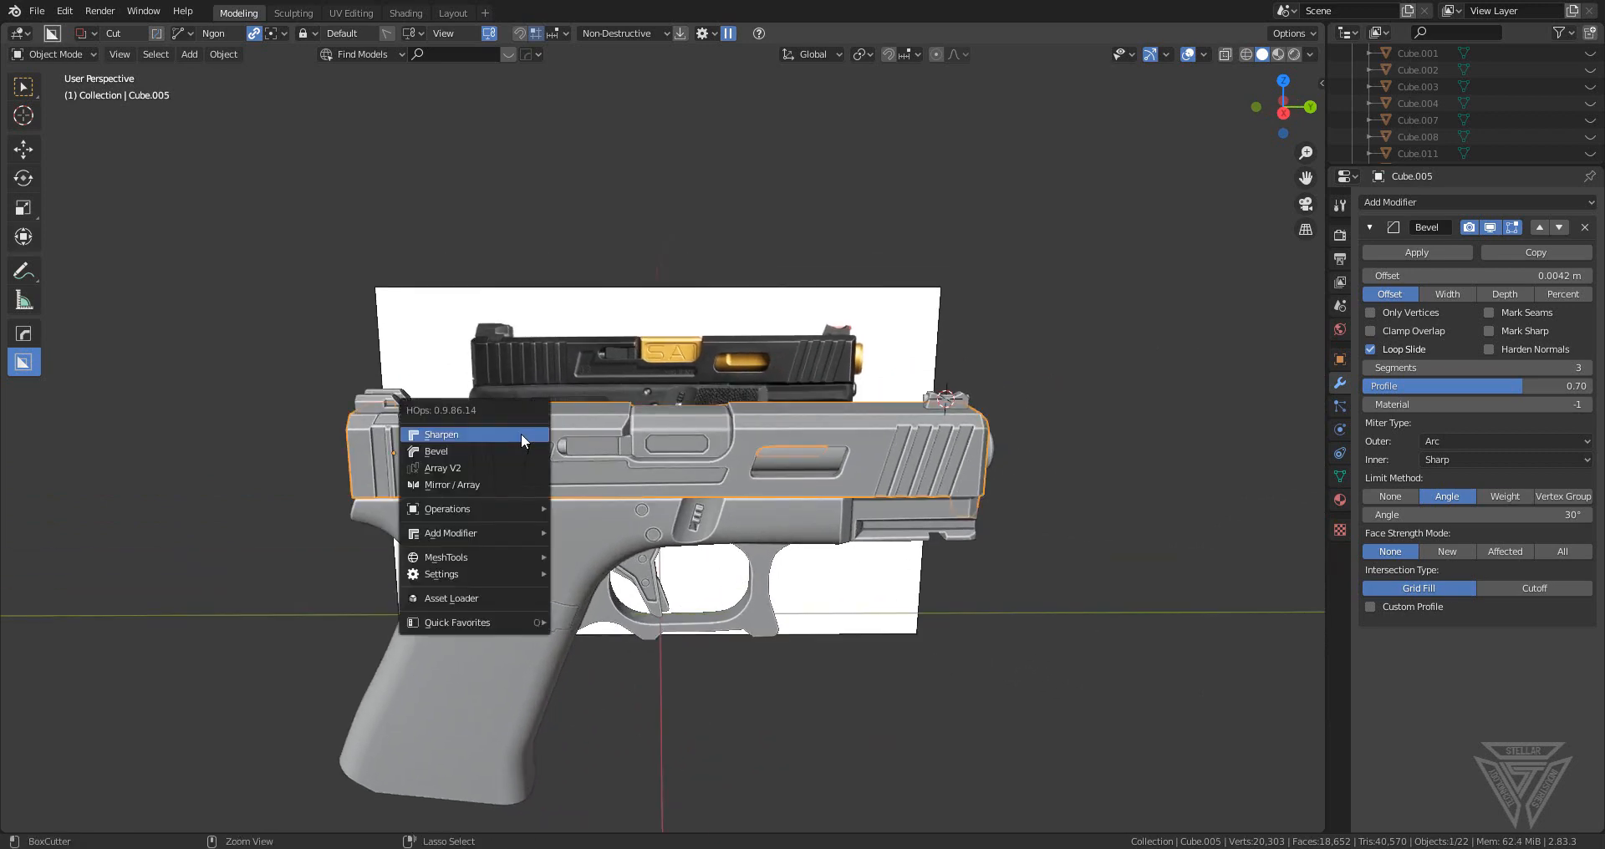
pyautogui.click(520, 438)
# - Set BoxCutter to the Box shape with Object alignment for cutting the slide's rear
pyautogui.scroll(4, 712, 413)
pyautogui.moveTo(743, 351); pyautogui.dragTo(1024, 454, button='middle')
pyautogui.scroll(5, 750, 434)
pyautogui.keyDown('shift'); pyautogui.moveTo(750, 434); pyautogui.dragTo(714, 496, button='middle'); pyautogui.keyUp('shift')
pyautogui.press('d')
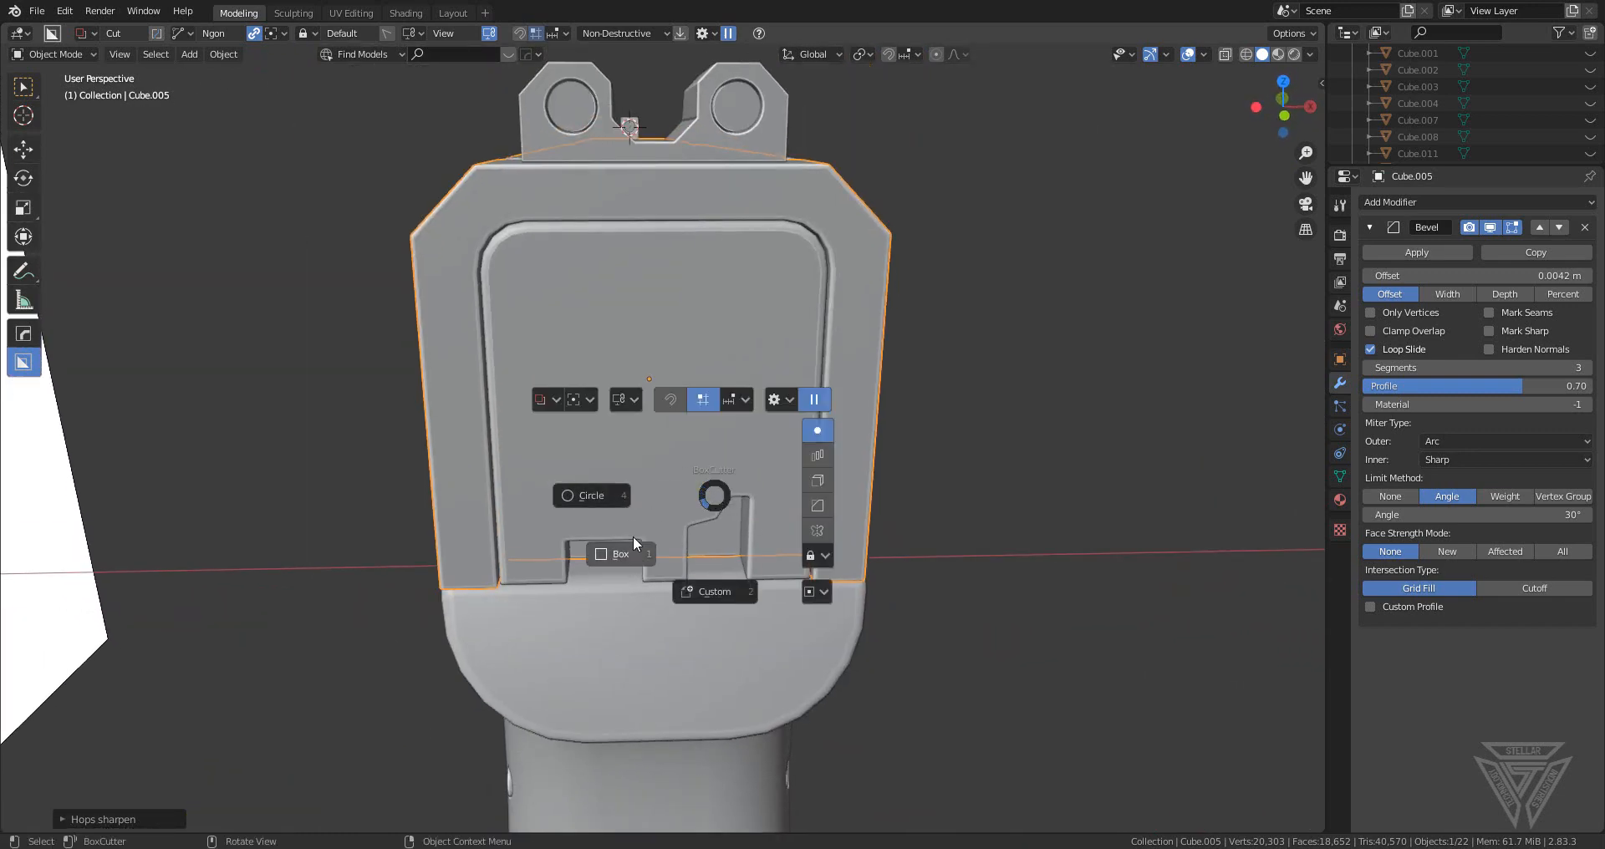
pyautogui.click(626, 399)
pyautogui.click(677, 404)
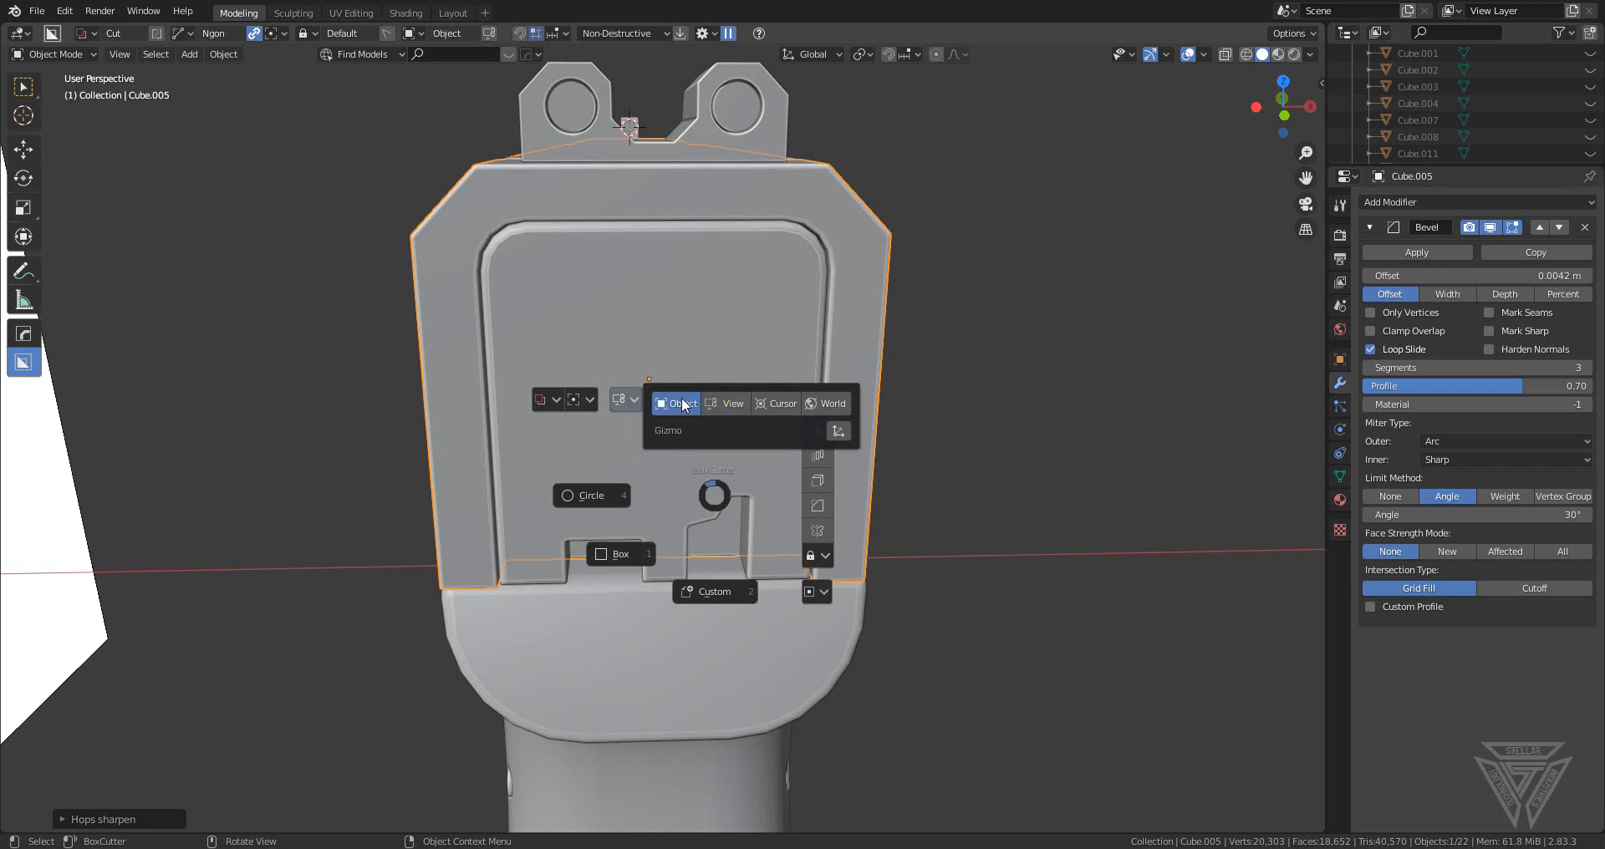
pyautogui.click(620, 554)
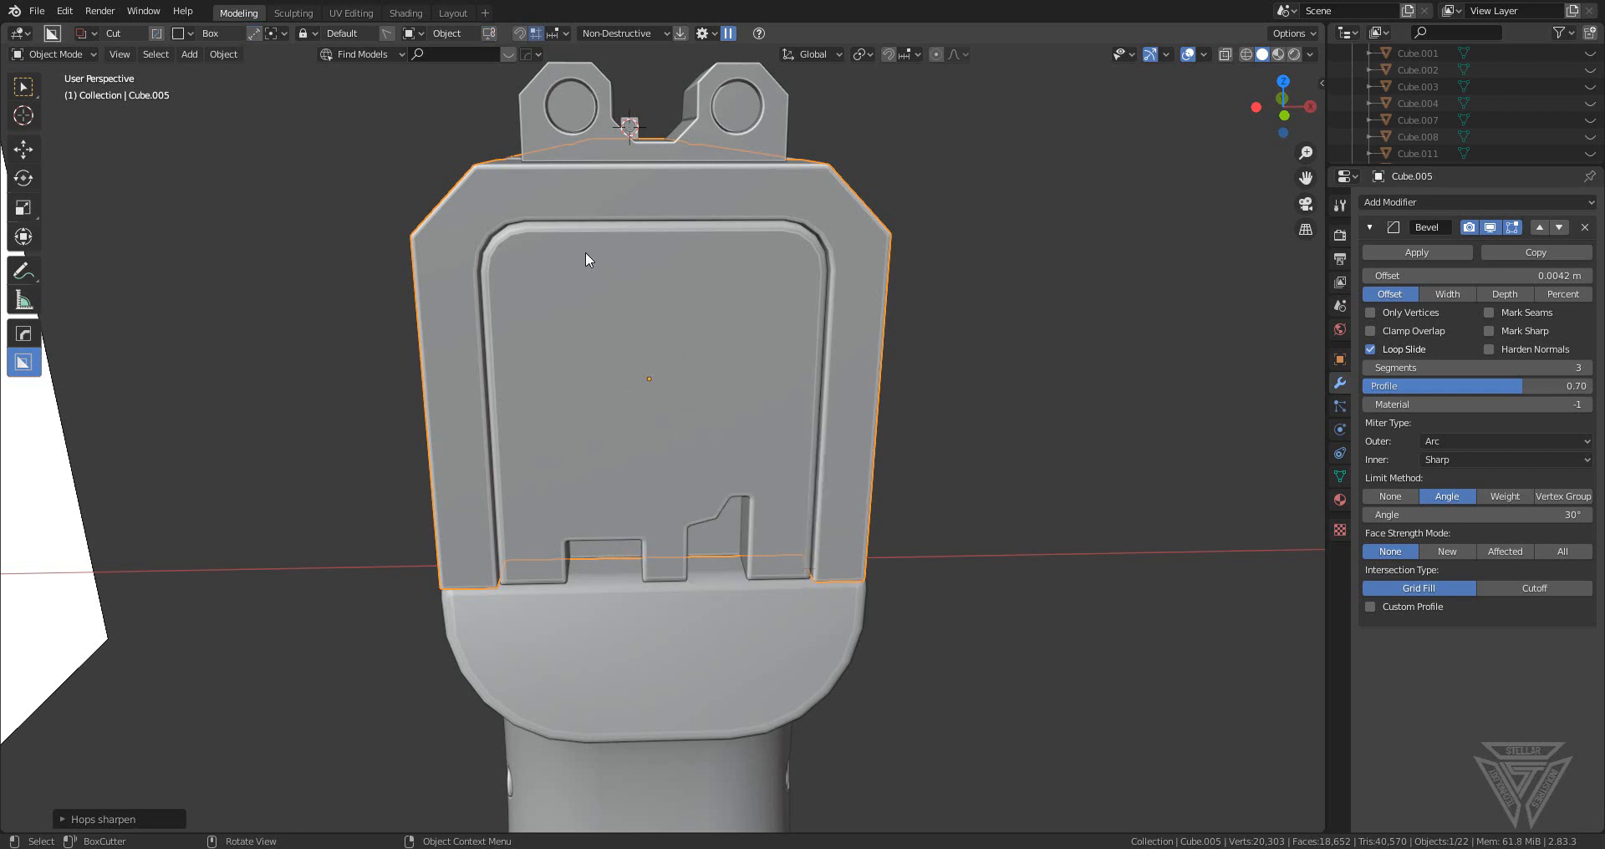
pyautogui.moveTo(585, 252); pyautogui.dragTo(873, 274)
pyautogui.press('Escape')
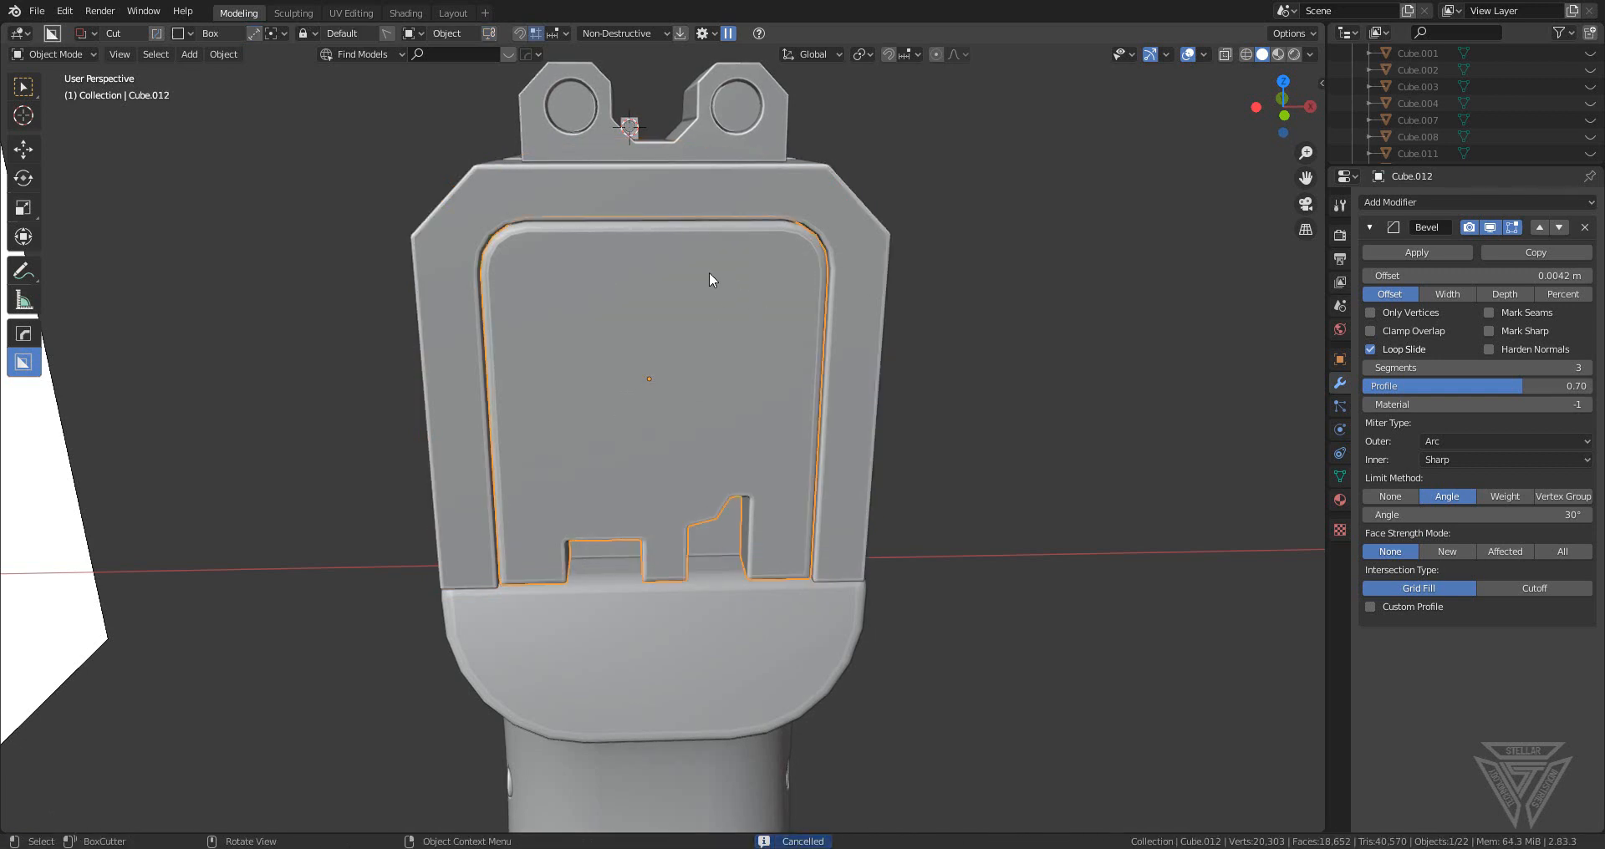
# - Cut a rectangular groove into the back plate's upper right side and array it three times downward along Z
pyautogui.moveTo(707, 274); pyautogui.dragTo(916, 305)
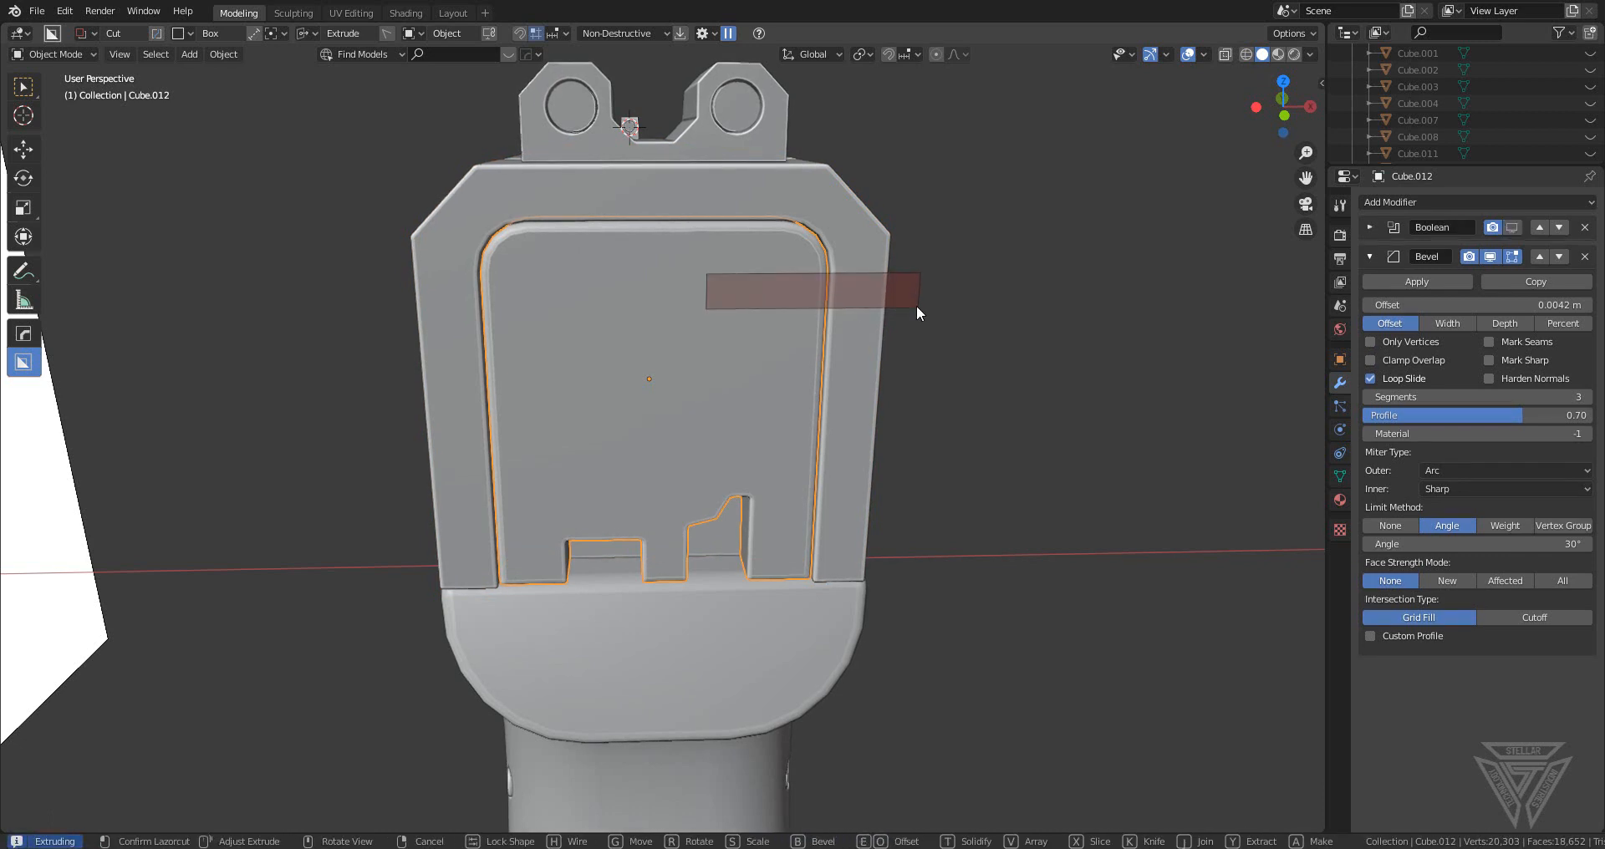
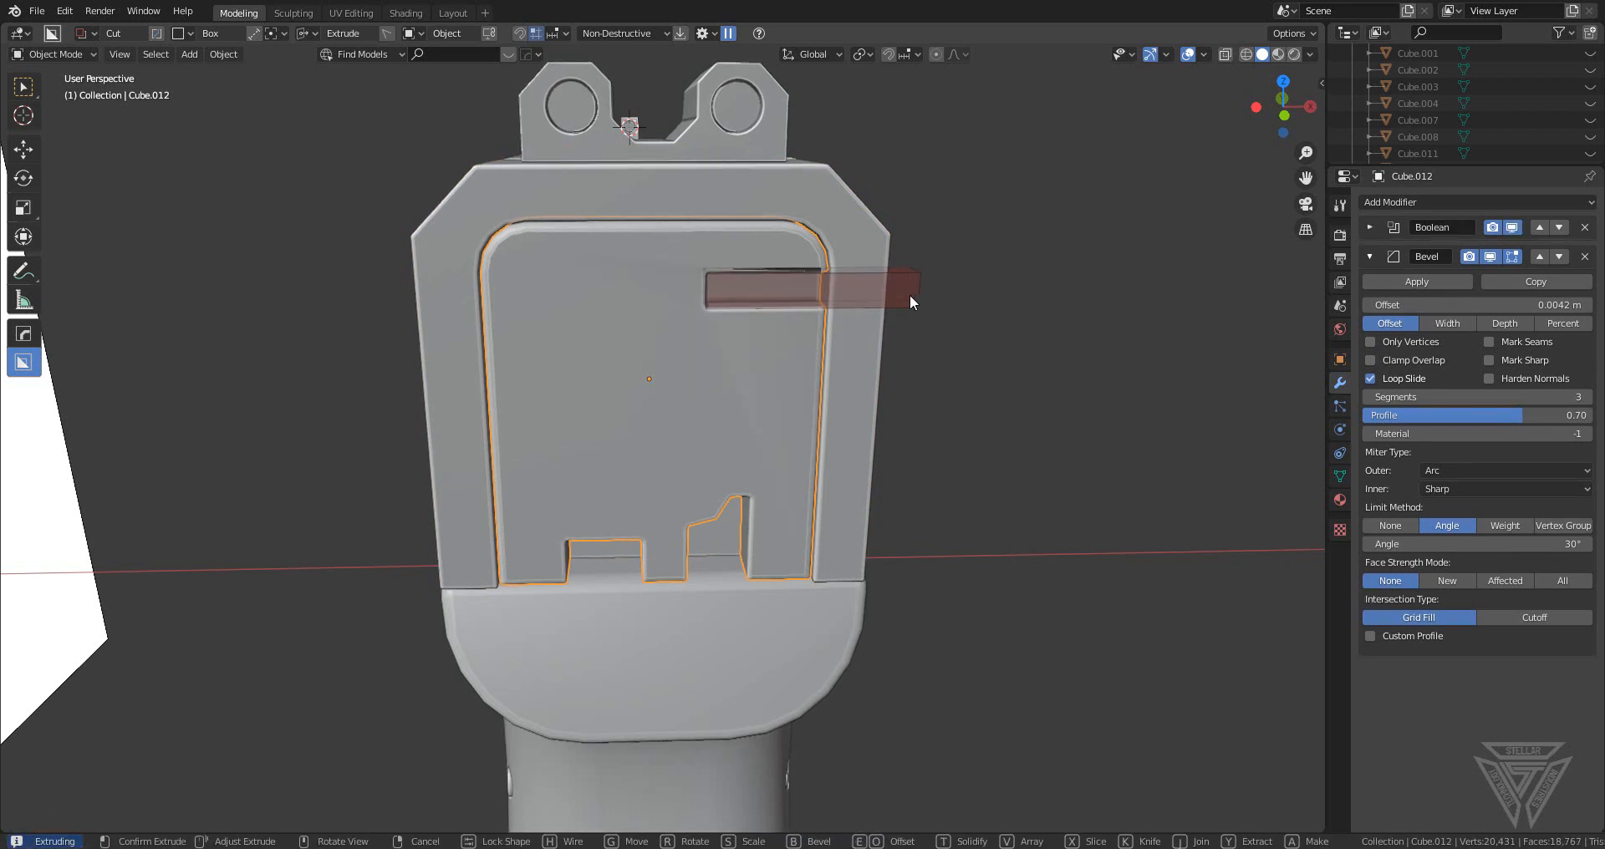
pyautogui.press('v')
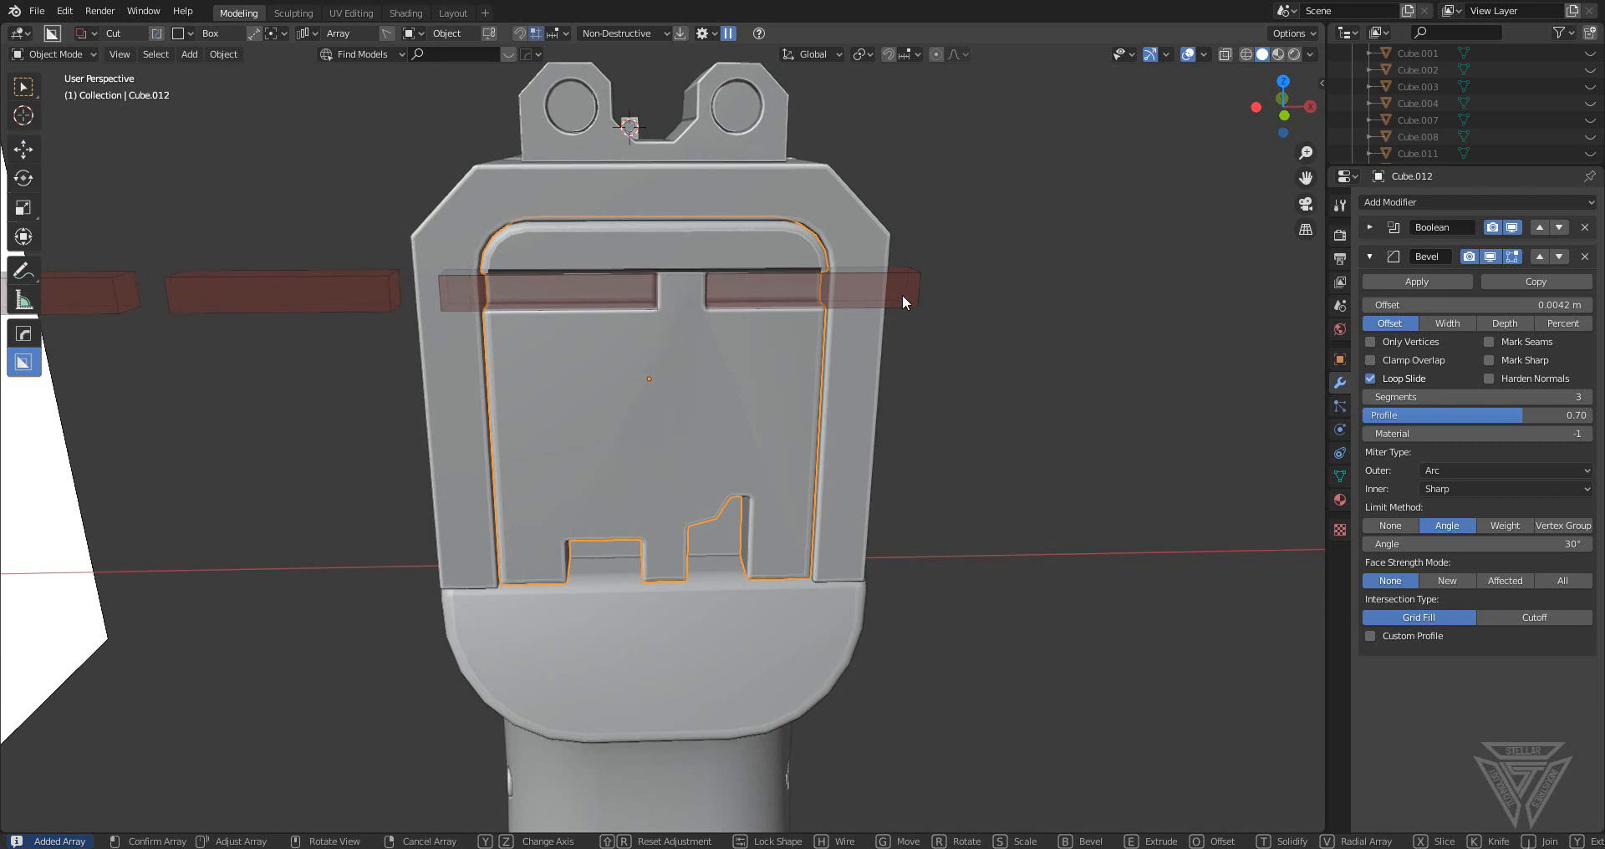
pyautogui.press('z')
pyautogui.scroll(-3, 901, 294)
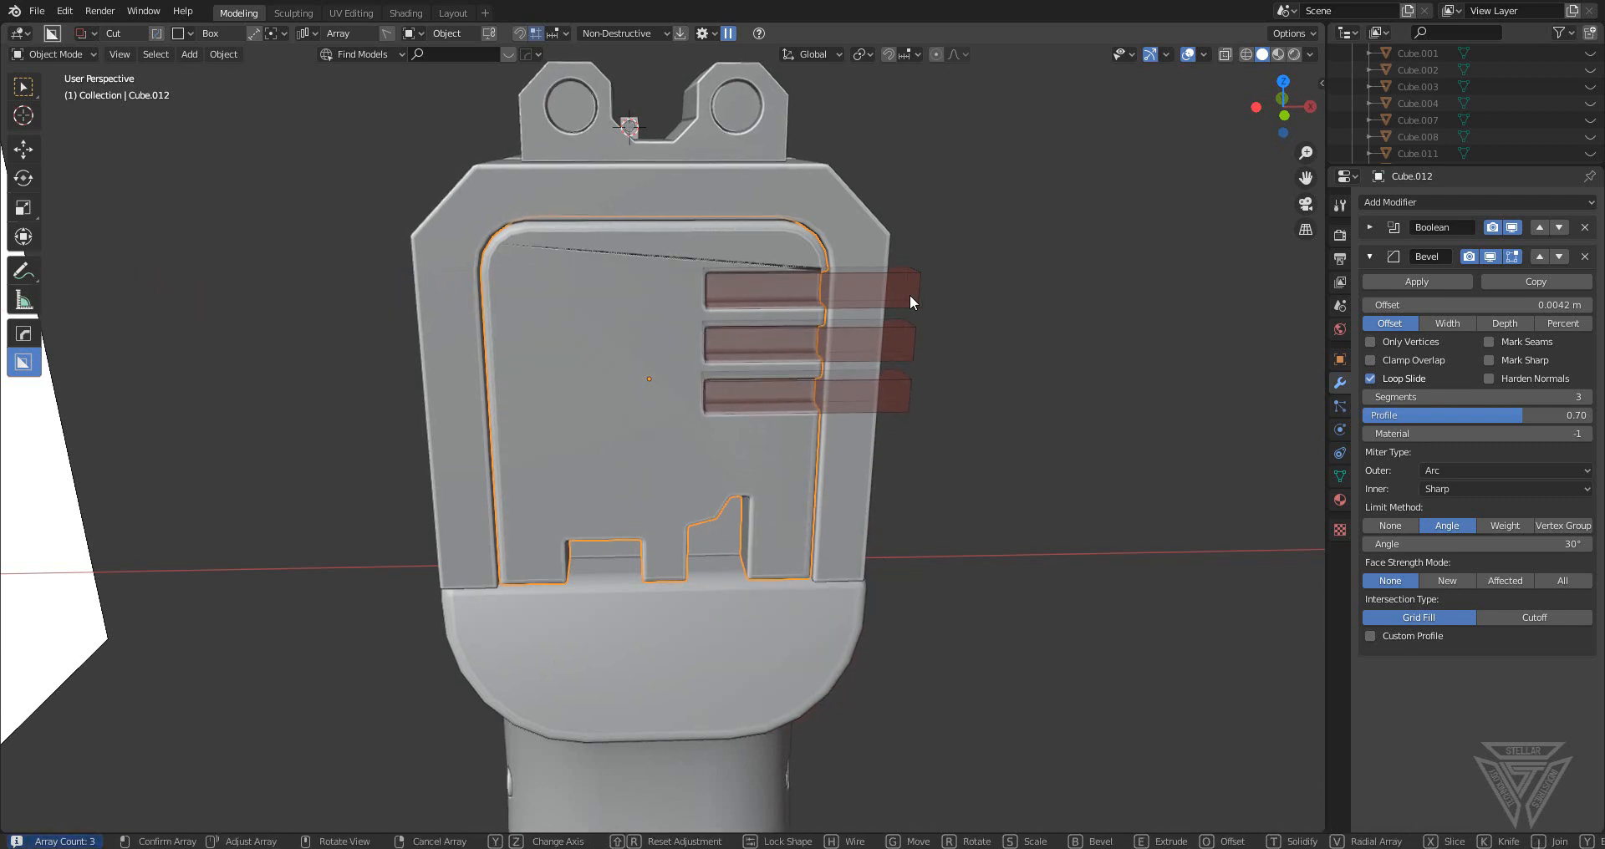
pyautogui.click(909, 294)
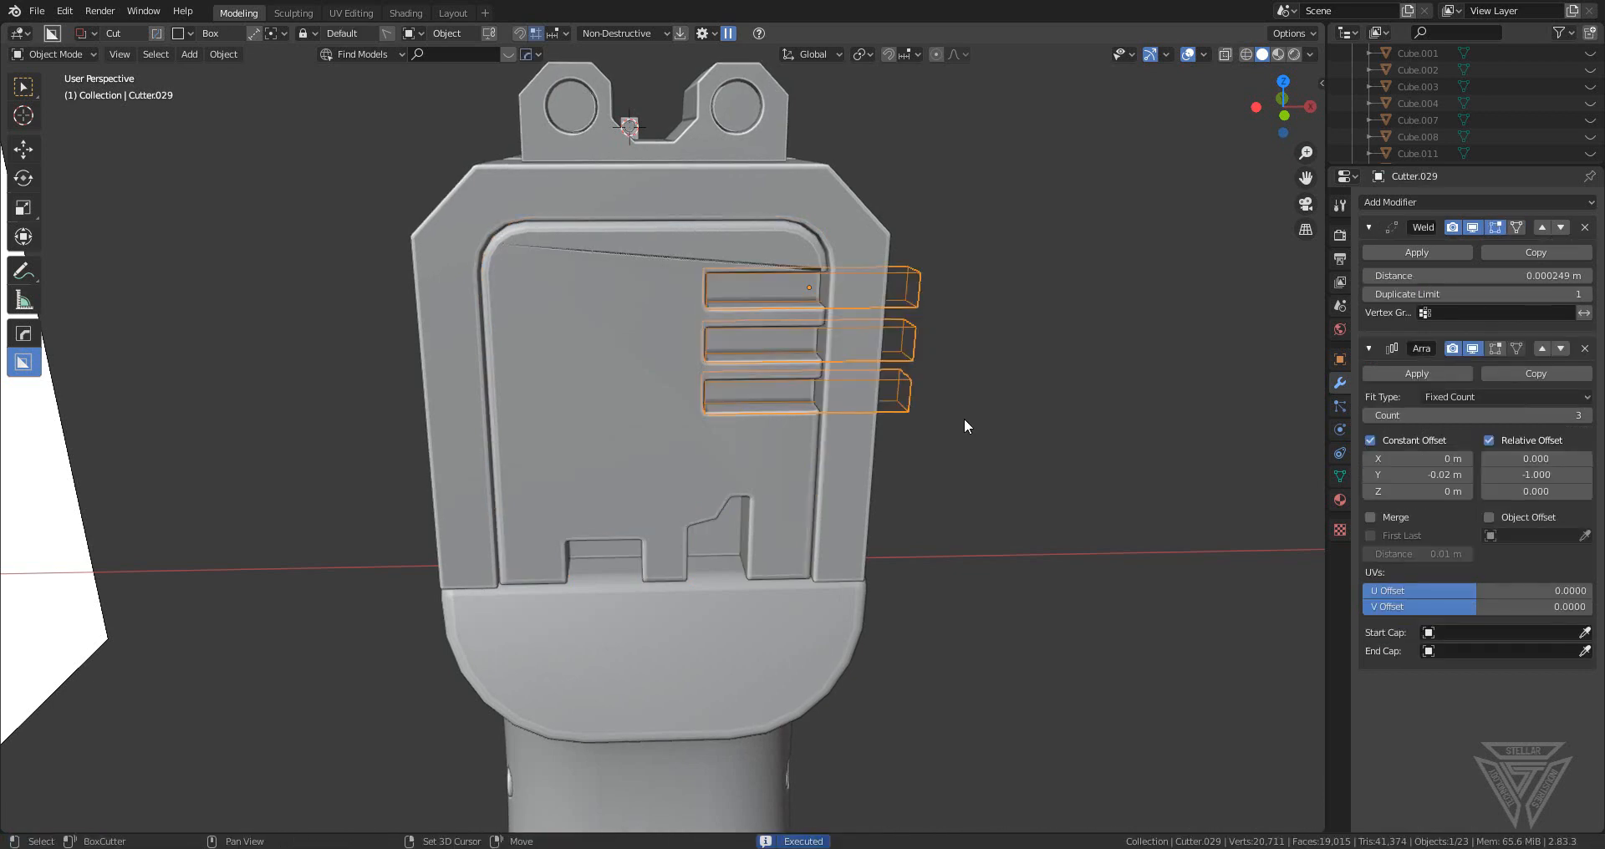
# - Widen the arrayed groove cutter along X, centre it across the back plate, and lower it slightly along Z
pyautogui.press('s')
pyautogui.press('y')
pyautogui.press('x')
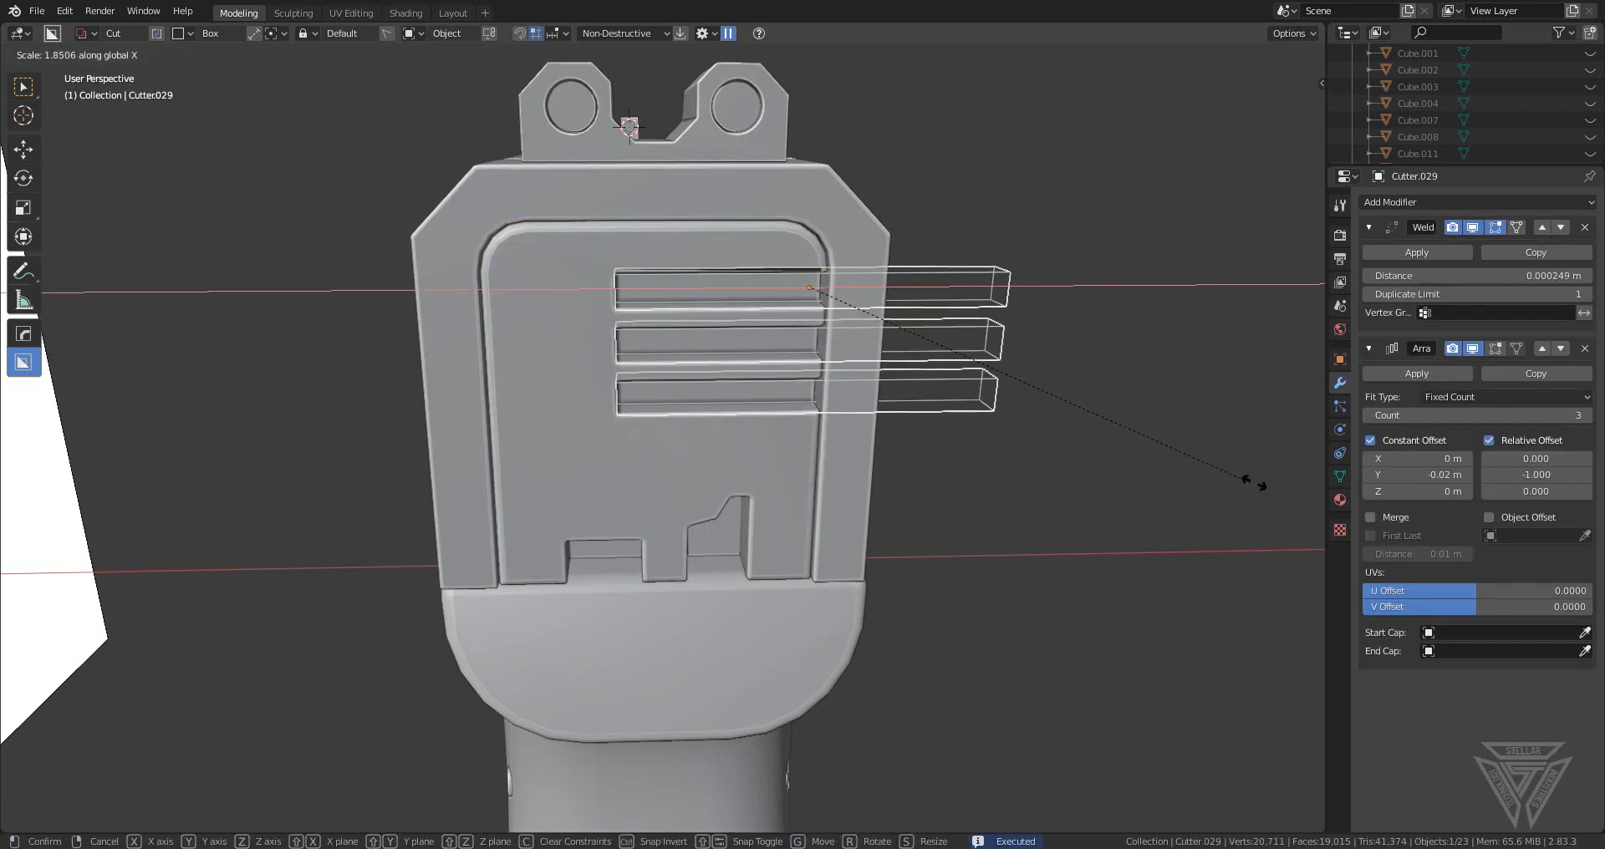
pyautogui.click(101, 493)
pyautogui.press('g')
pyautogui.press('y')
pyautogui.press('x')
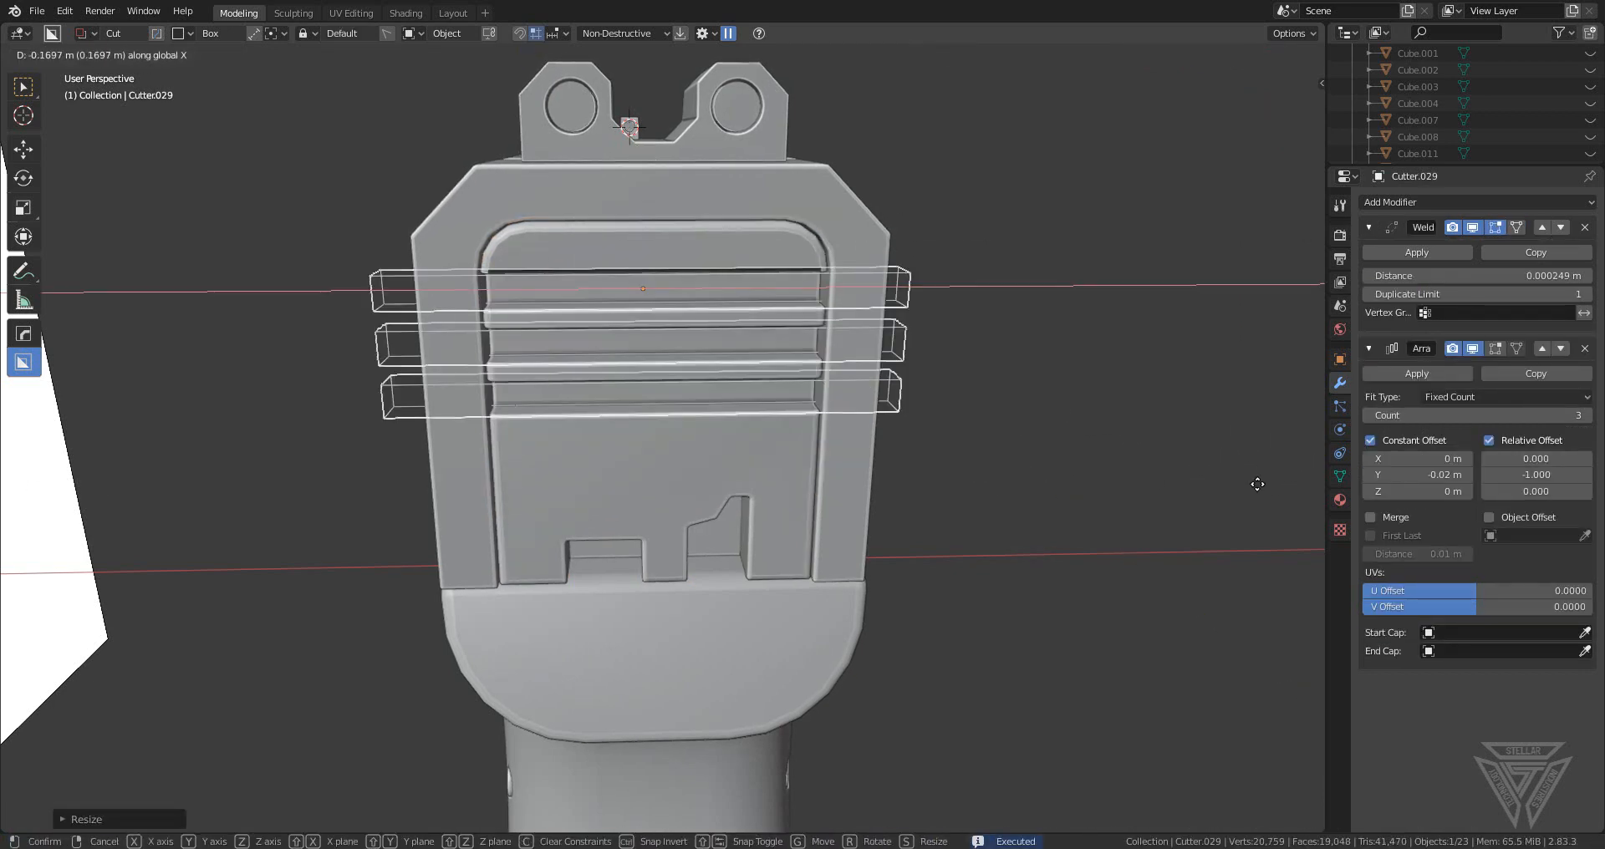
pyautogui.click(1265, 491)
pyautogui.press('g')
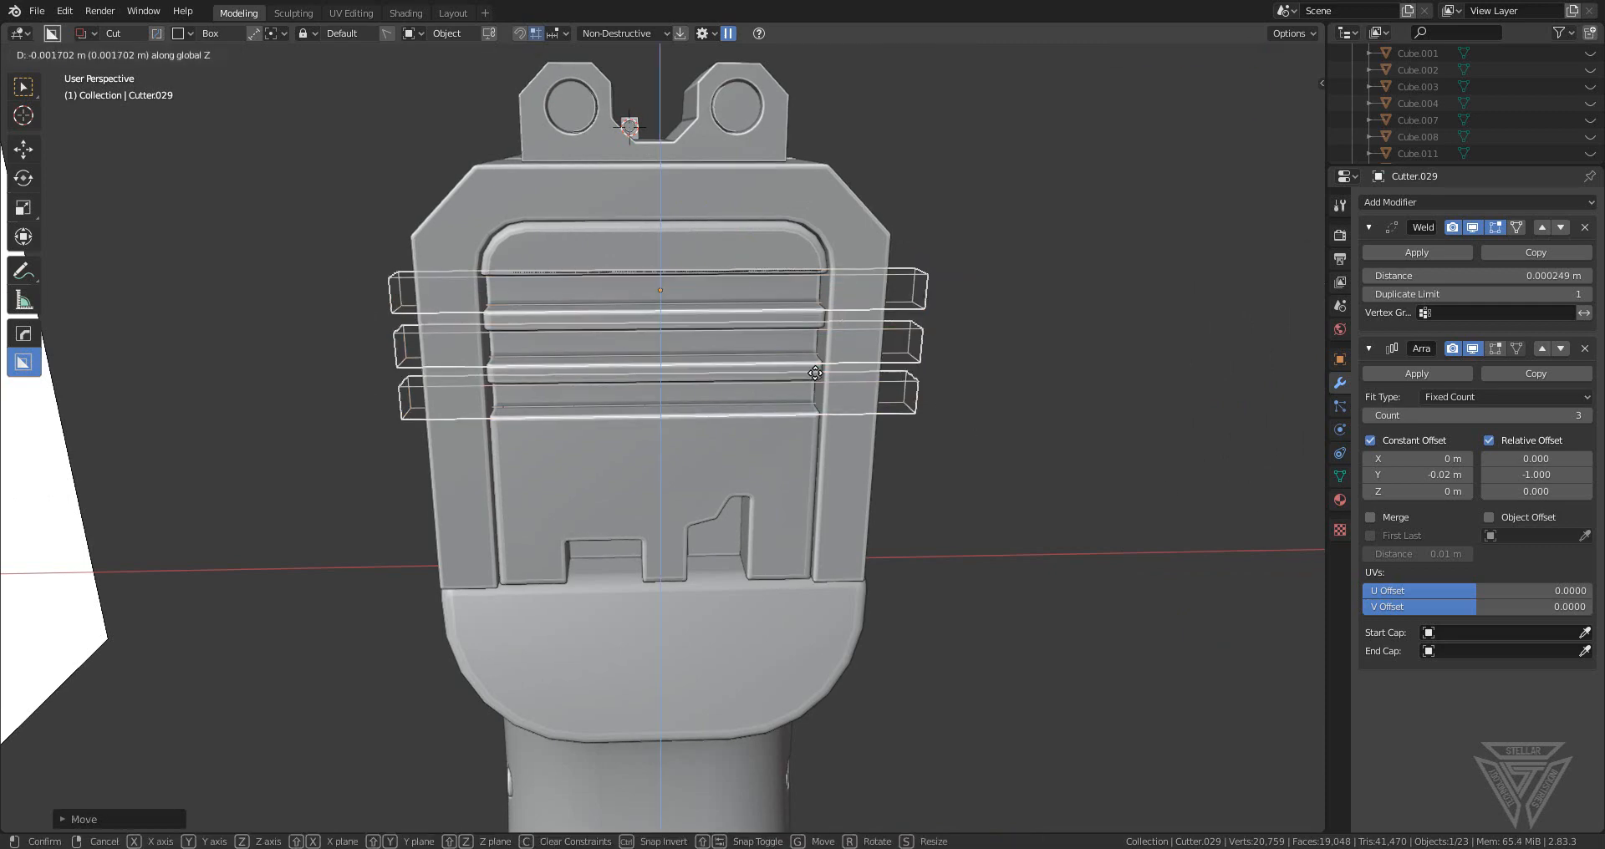
pyautogui.press('z')
pyautogui.click(820, 375)
# - Move the groove cutter backward along Y to make the three back plate grooves shallower
pyautogui.moveTo(820, 375); pyautogui.dragTo(771, 388, button='middle')
pyautogui.press('g')
pyautogui.press('y')
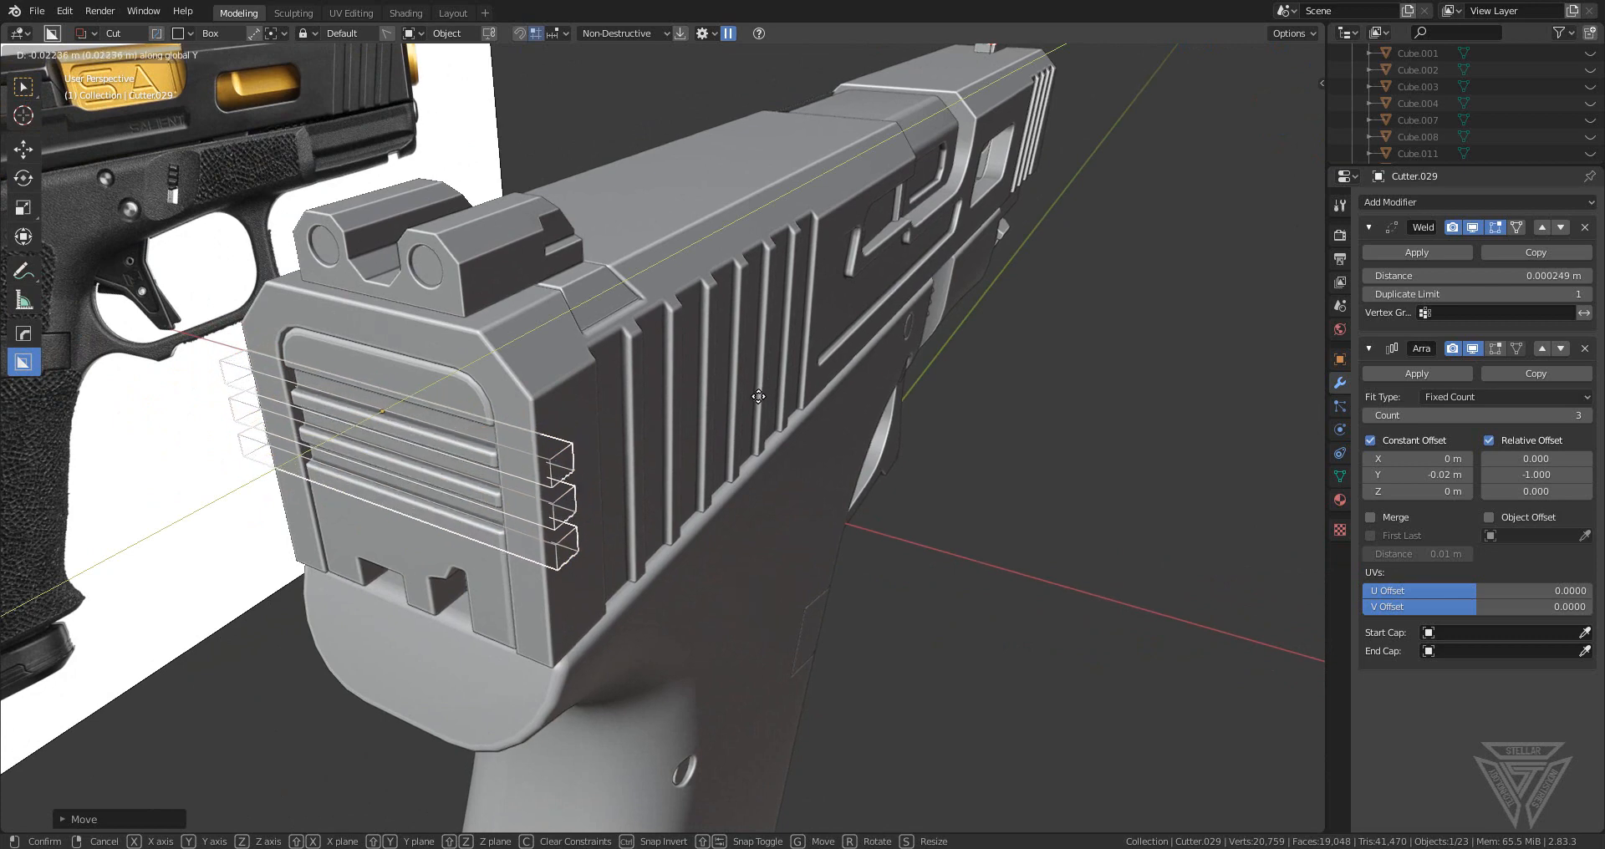
pyautogui.click(508, 407)
# - Apply the three-groove cut on the back plate with HardOps Sharpen
pyautogui.moveTo(404, 389); pyautogui.dragTo(591, 347, button='middle')
pyautogui.click(660, 349)
pyautogui.press('q')
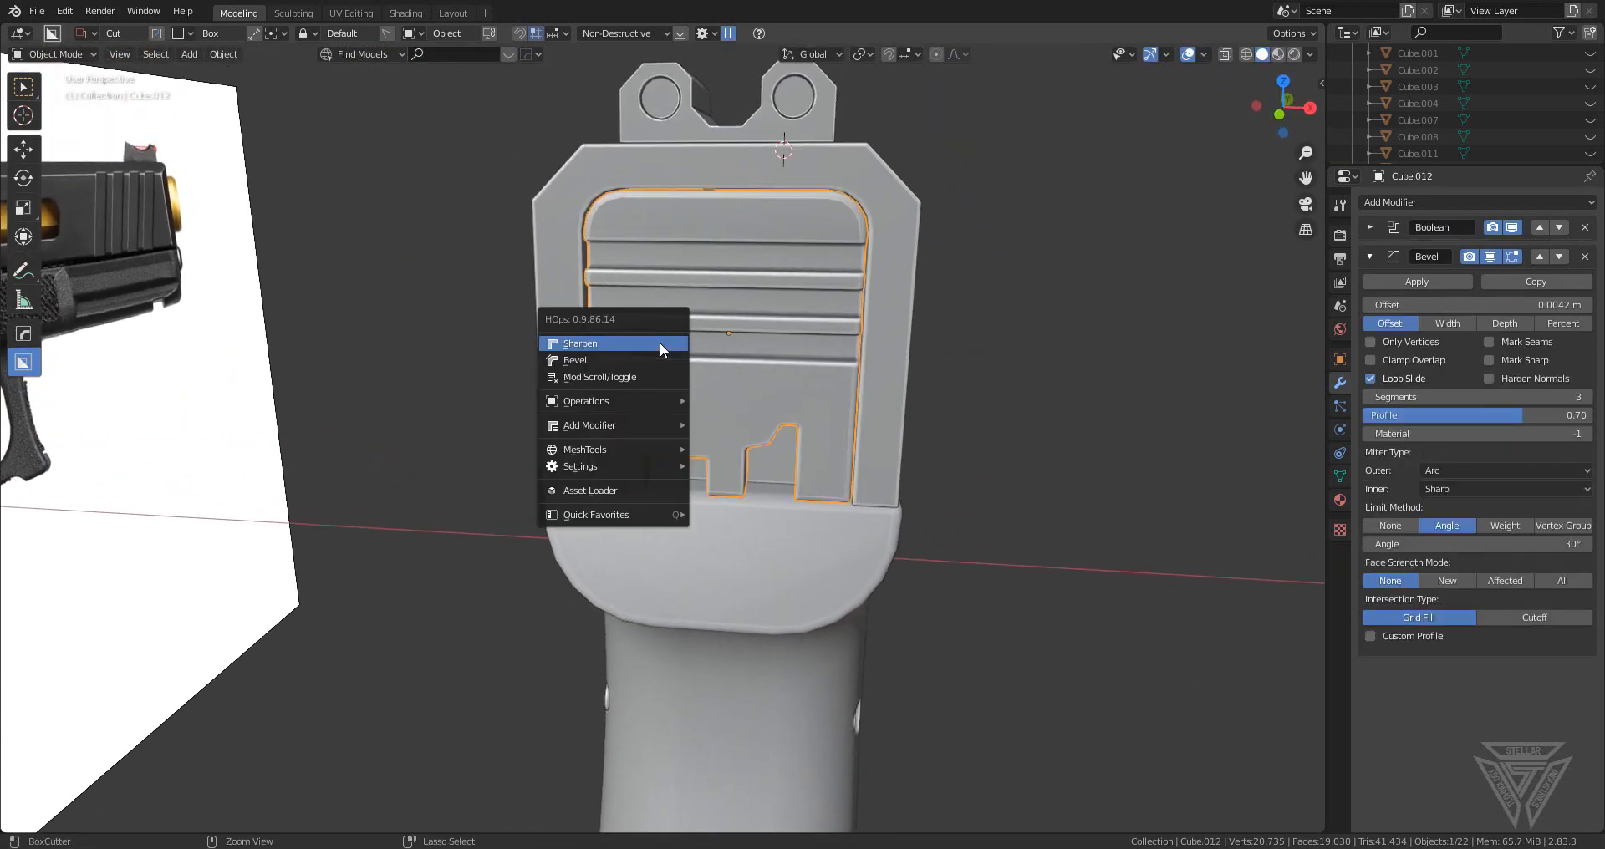
pyautogui.click(659, 342)
pyautogui.scroll(-5, 1163, 399)
pyautogui.moveTo(1163, 400); pyautogui.dragTo(945, 460, button='middle')
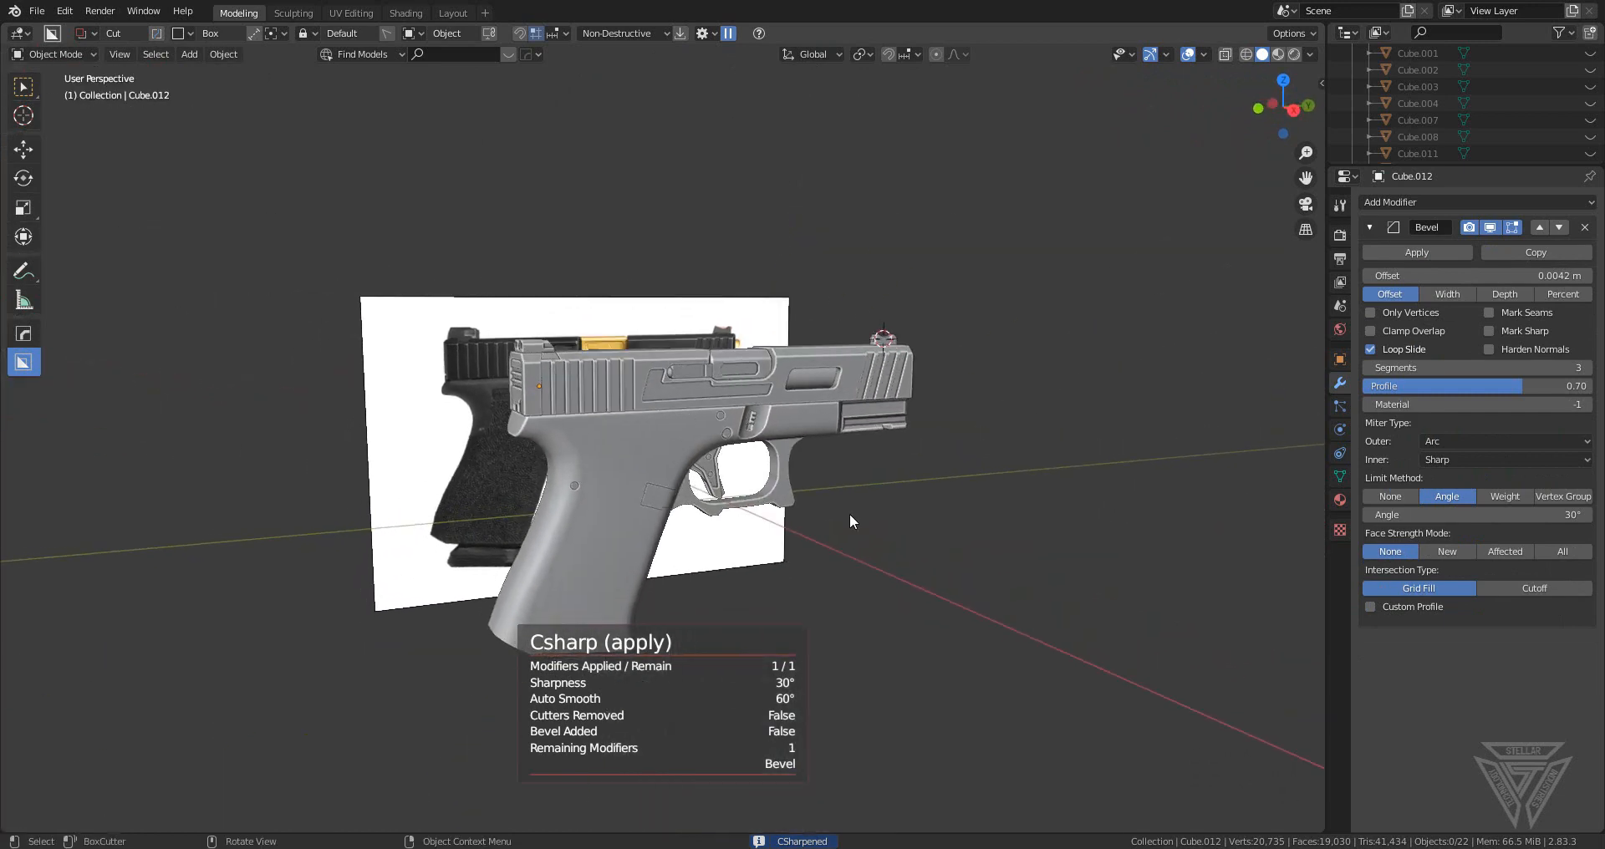
# - Inset the two rear faces of the grip's underside on the frame mesh
pyautogui.scroll(2, 844, 516)
pyautogui.keyDown('shift'); pyautogui.moveTo(726, 571); pyautogui.dragTo(747, 521, button='middle'); pyautogui.keyUp('shift')
pyautogui.click(700, 496)
pyautogui.press('Tab')
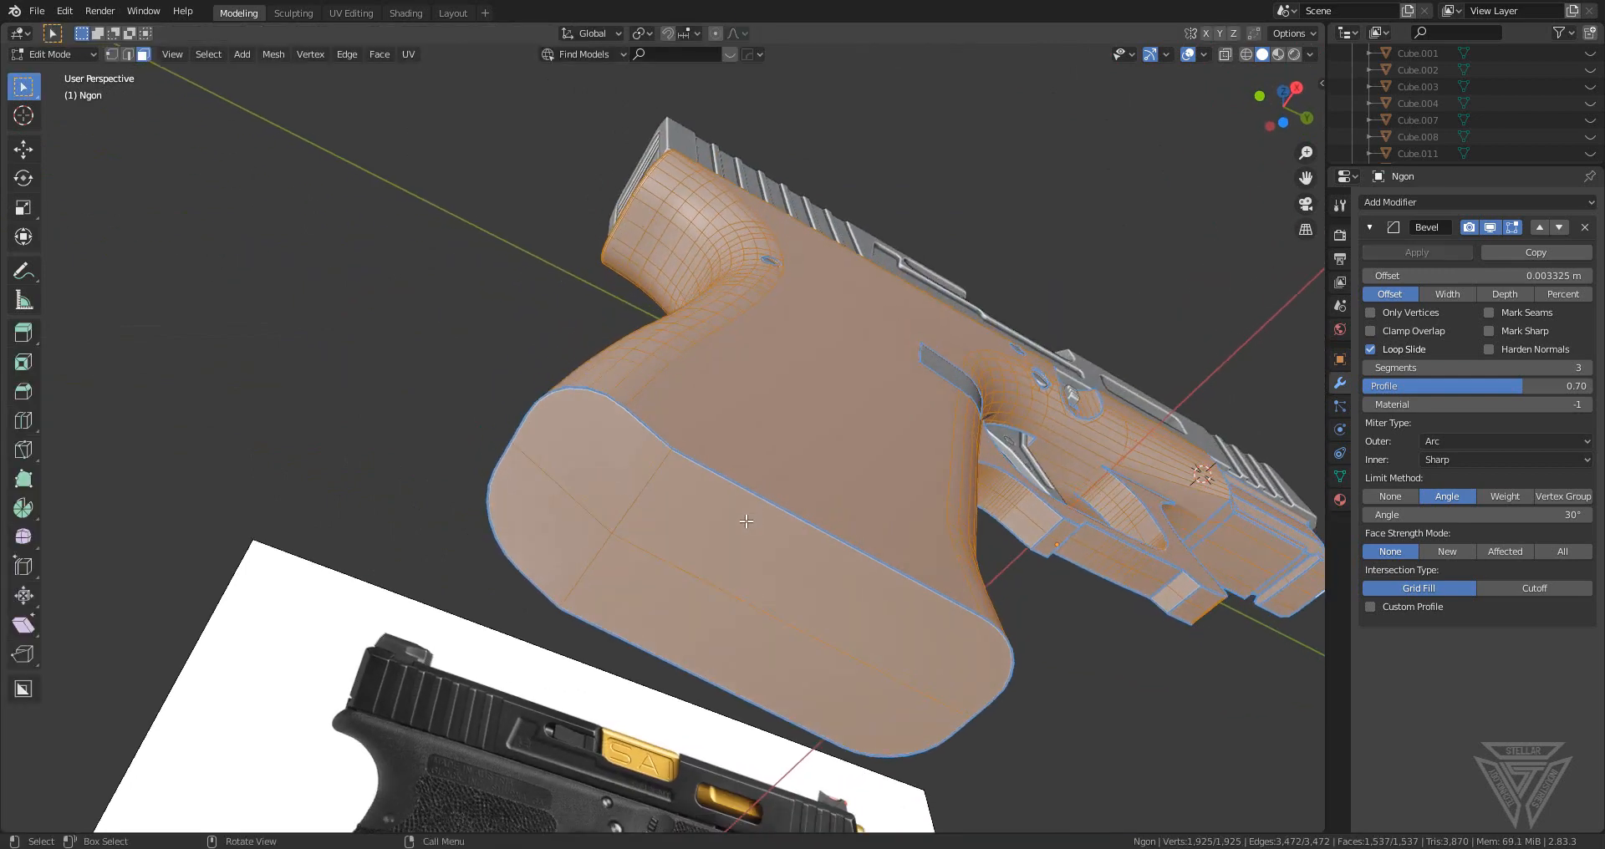
pyautogui.click(614, 468)
pyautogui.keyDown('shift'); pyautogui.click(551, 525); pyautogui.keyUp('shift')
pyautogui.moveTo(936, 624); pyautogui.dragTo(923, 609, button='middle')
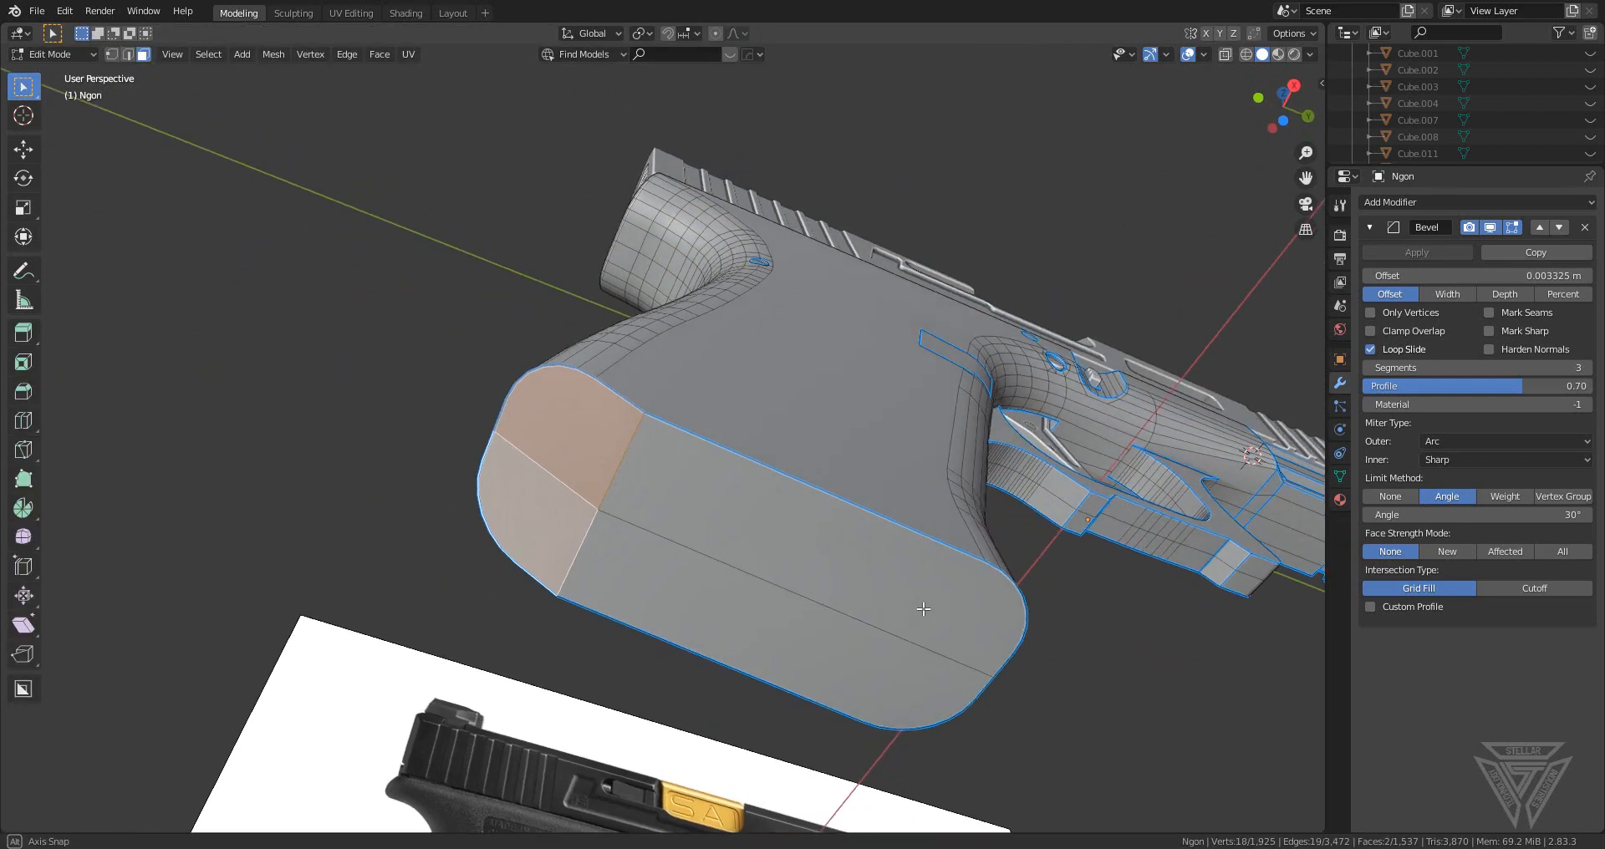
pyautogui.press('i')
pyautogui.click(993, 593)
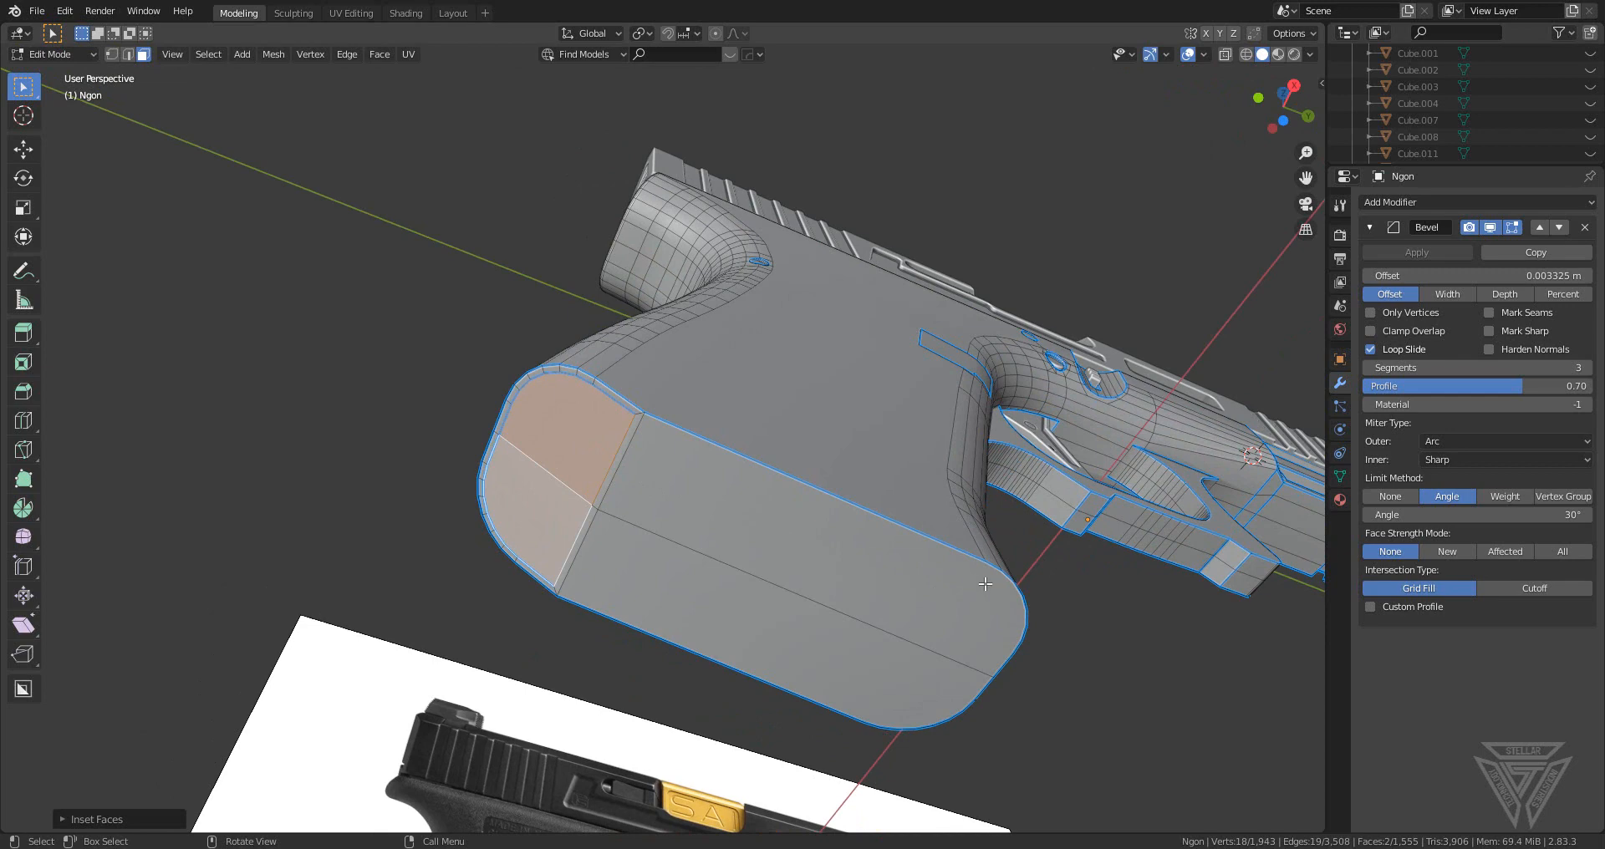
# - Extrude the inset rear faces up into the grip and shift them backward along Y by about 0.1 m
pyautogui.press('e')
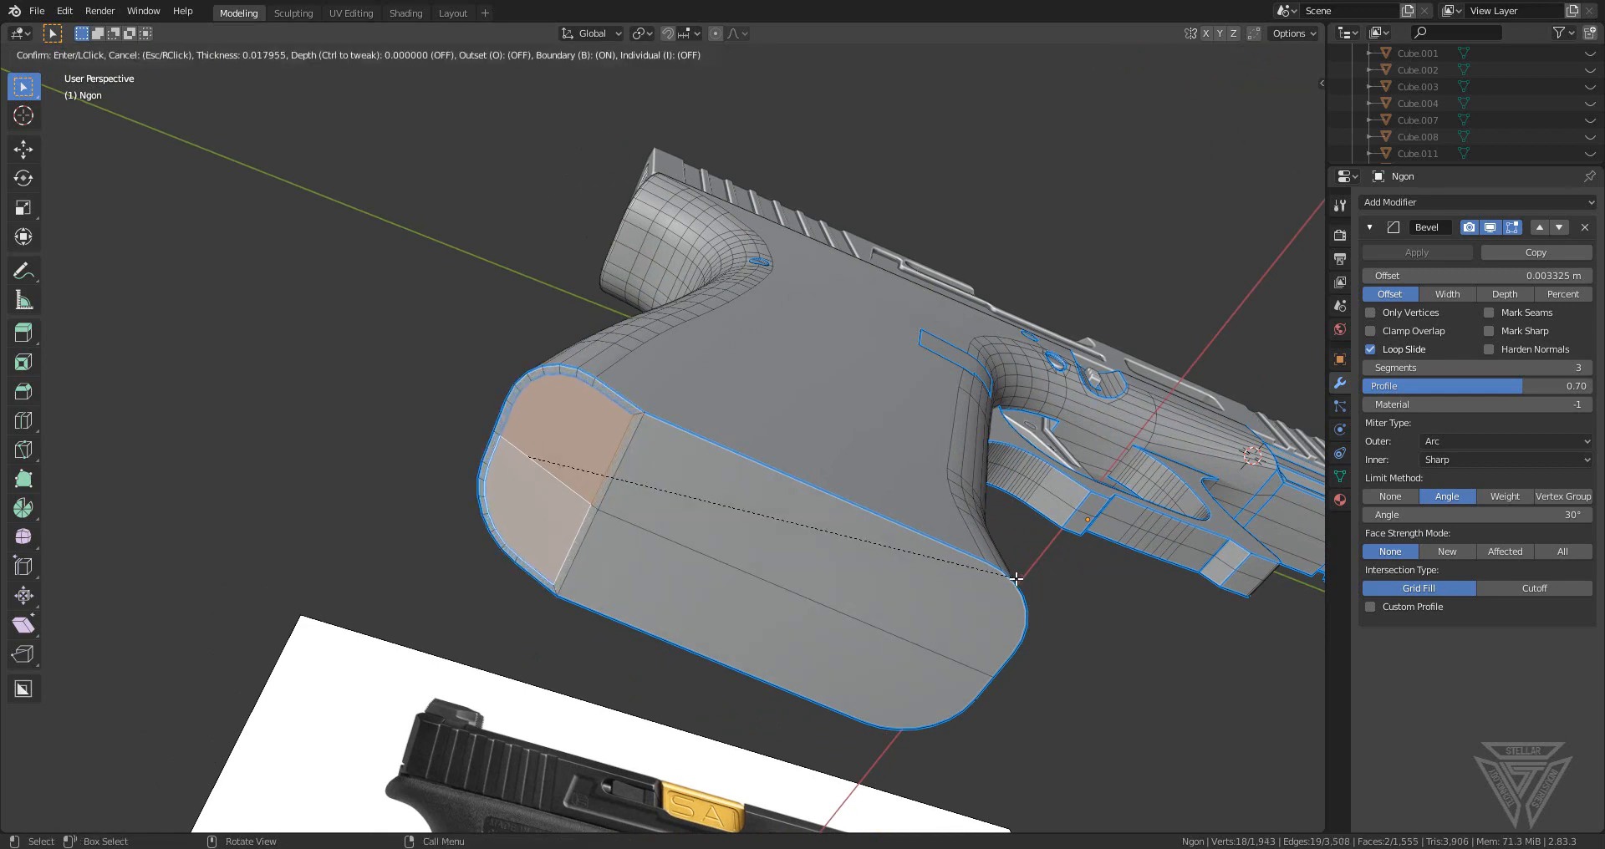
pyautogui.click(910, 508)
pyautogui.moveTo(910, 508); pyautogui.dragTo(940, 573, button='middle')
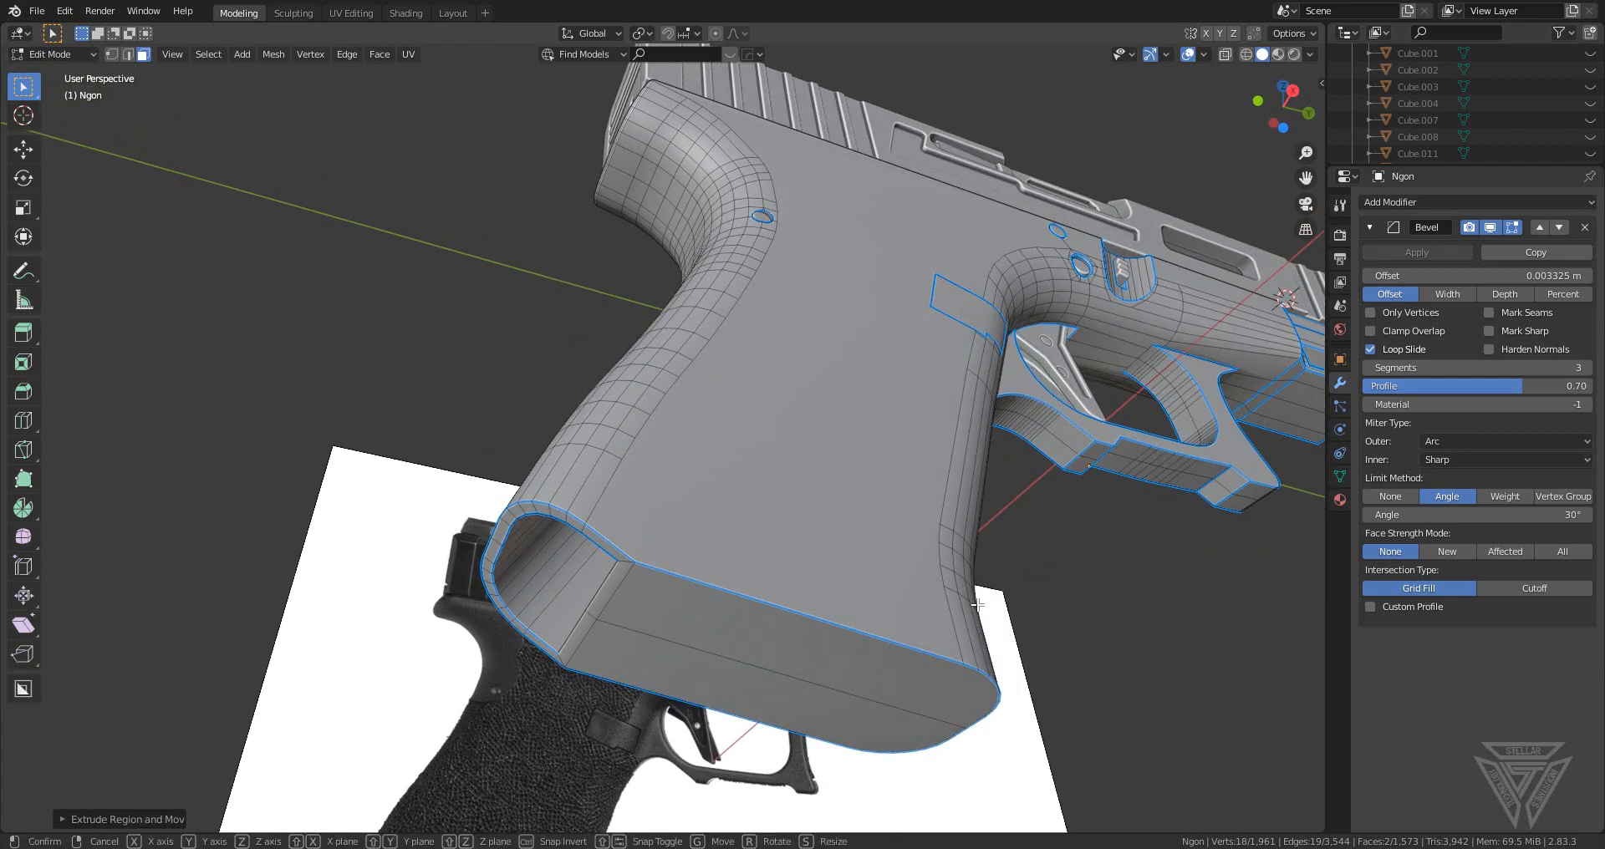
pyautogui.press('y')
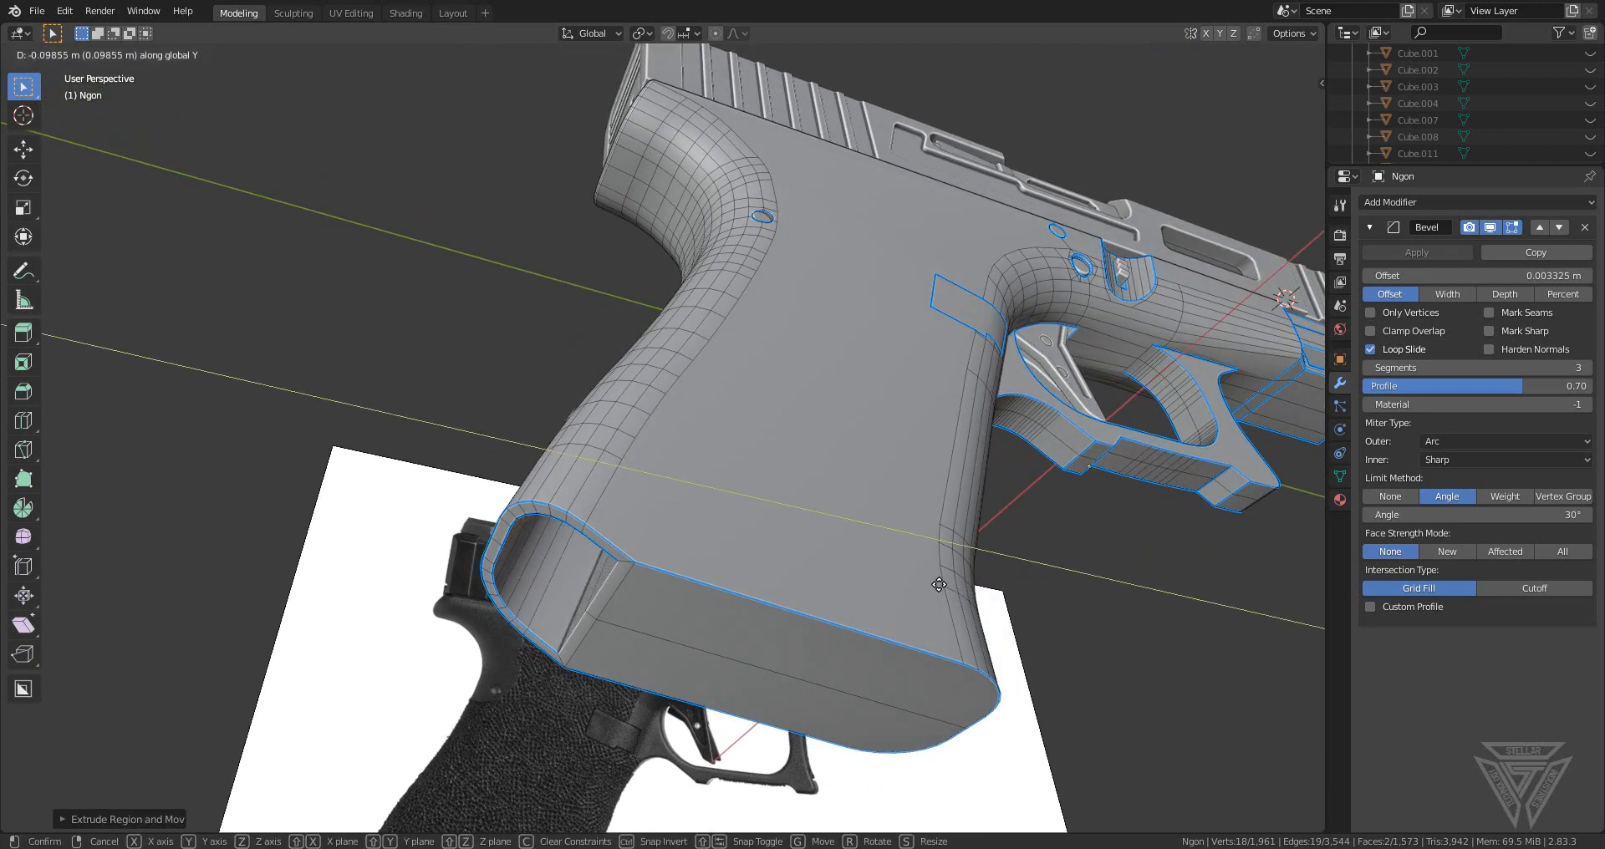
pyautogui.click(946, 584)
pyautogui.moveTo(946, 583); pyautogui.dragTo(719, 552, button='middle')
# - Inset the two larger front faces of the grip's underside by about 0.028 m
pyautogui.click(719, 591)
pyautogui.keyDown('shift'); pyautogui.click(750, 595); pyautogui.keyUp('shift')
pyautogui.moveTo(807, 614); pyautogui.dragTo(829, 589, button='middle')
pyautogui.press('i')
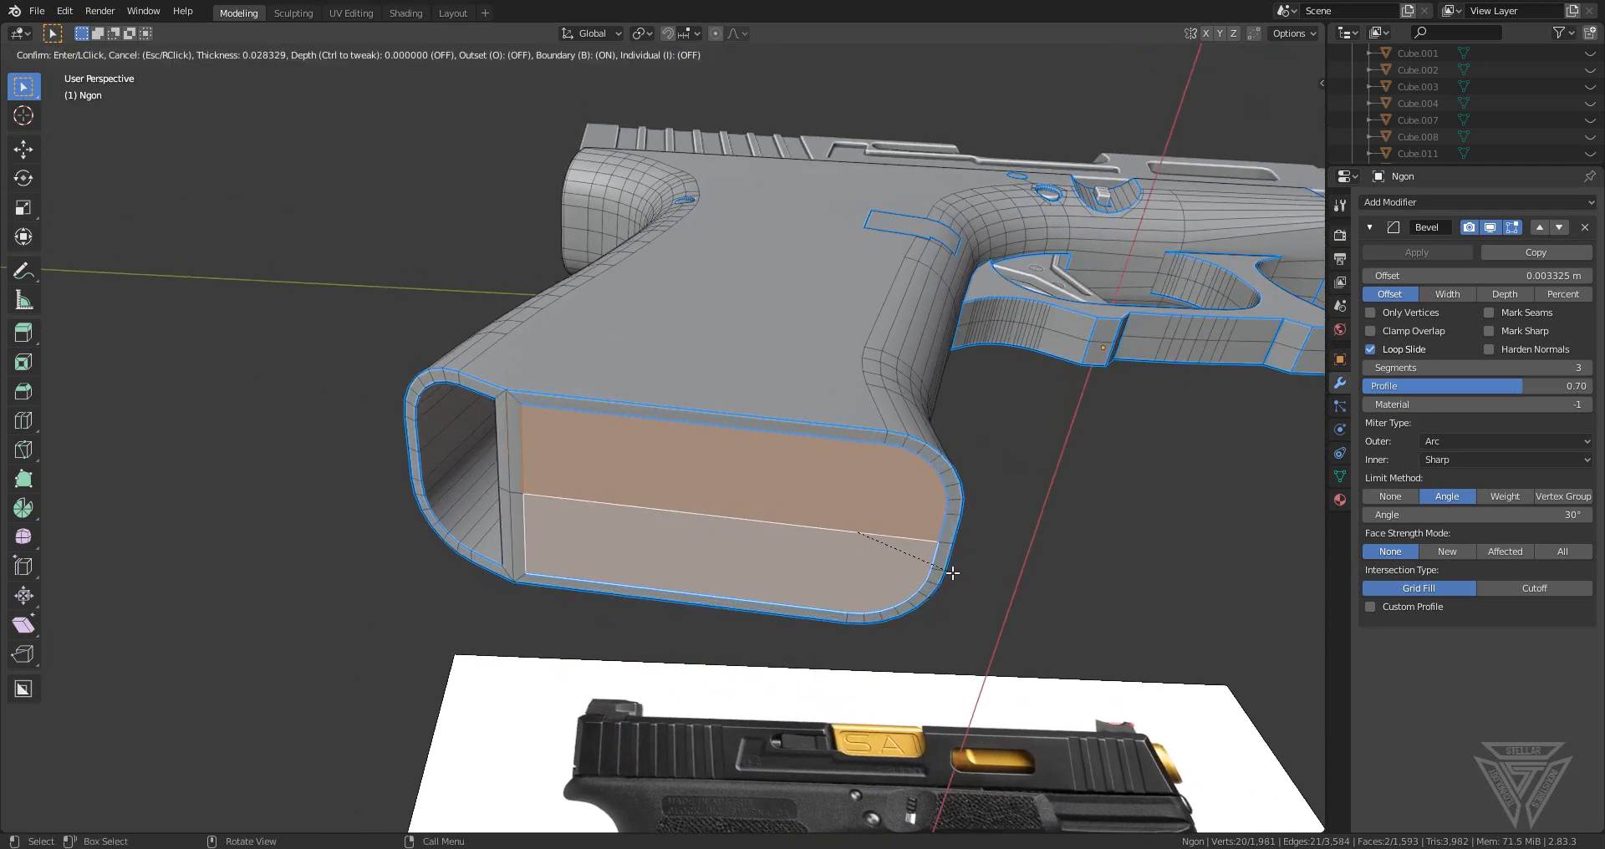
pyautogui.click(947, 572)
# - Extrude the front inset faces up into the grip, scale them to form the magazine well, and leave Edit Mode
pyautogui.moveTo(911, 539); pyautogui.dragTo(911, 627, button='middle')
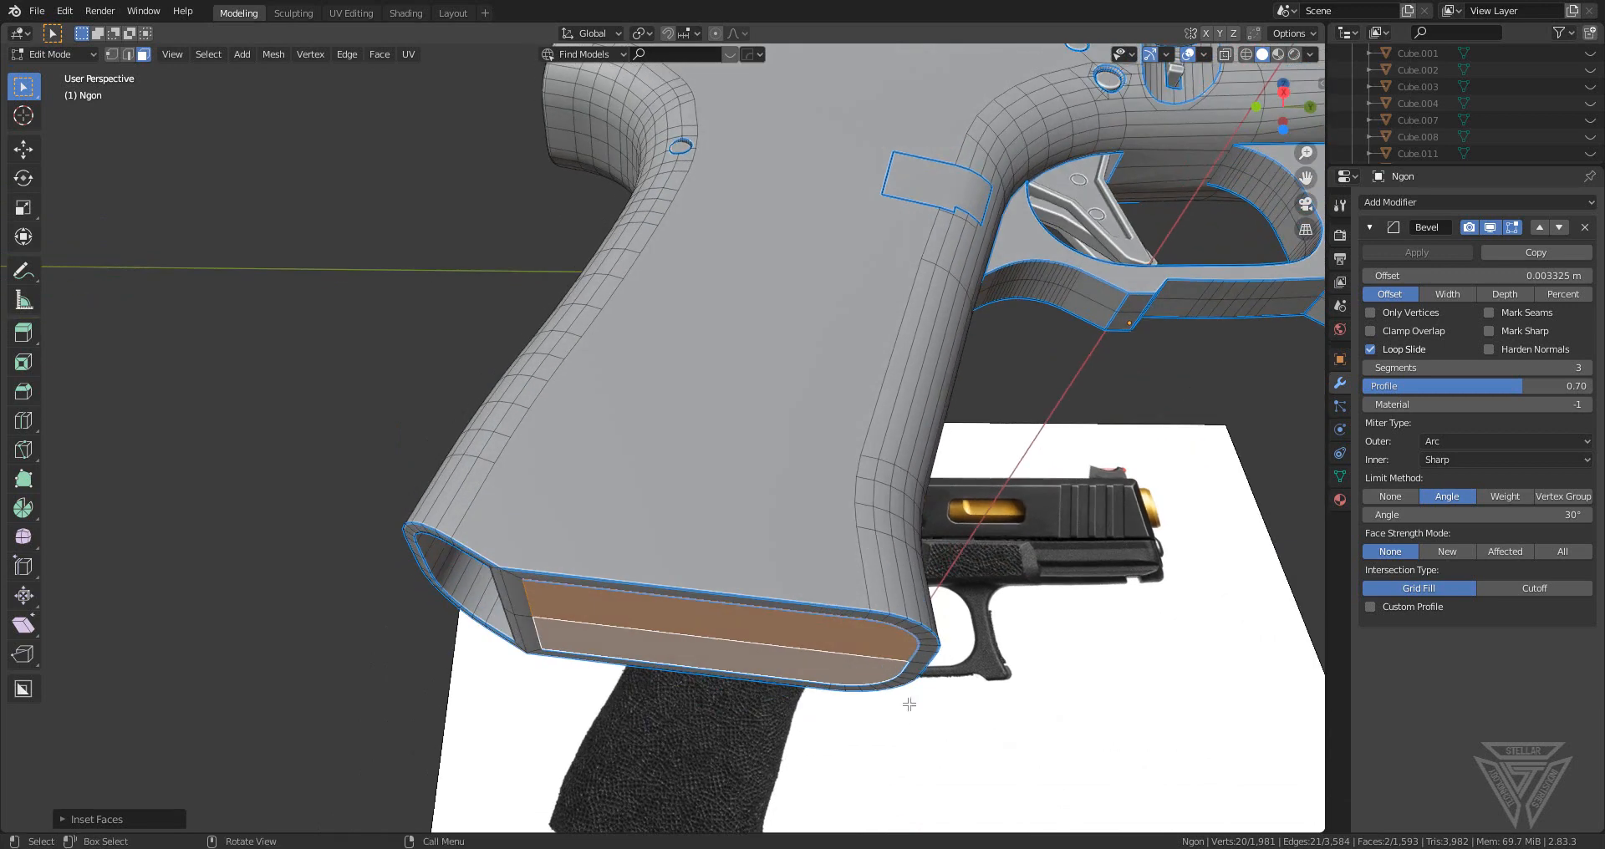
pyautogui.press('e')
pyautogui.click(941, 451)
pyautogui.moveTo(941, 451); pyautogui.dragTo(877, 519, button='middle')
pyautogui.press('s')
pyautogui.click(899, 528)
pyautogui.scroll(-5, 878, 539)
pyautogui.press('Tab')
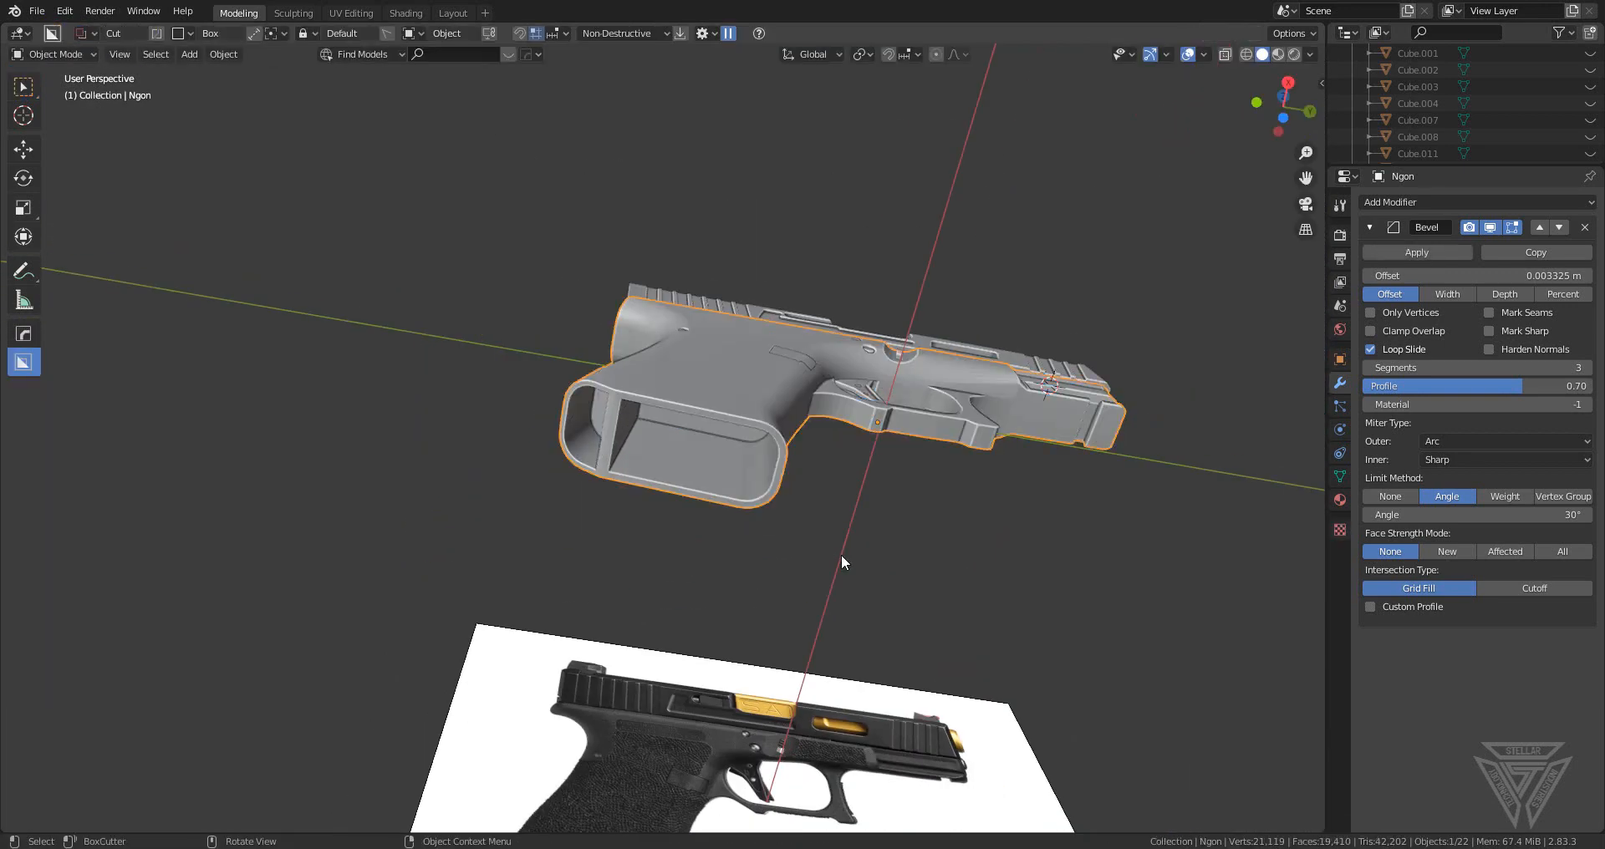
# - Add a cube for the magazine and scale it down to a fraction of its size
pyautogui.scroll(-3, 835, 555)
pyautogui.moveTo(790, 553); pyautogui.dragTo(761, 590, button='middle')
pyautogui.scroll(5, 811, 626)
pyautogui.scroll(-5, 760, 582)
pyautogui.scroll(3, 760, 587)
pyautogui.hotkey('shift', 'a')
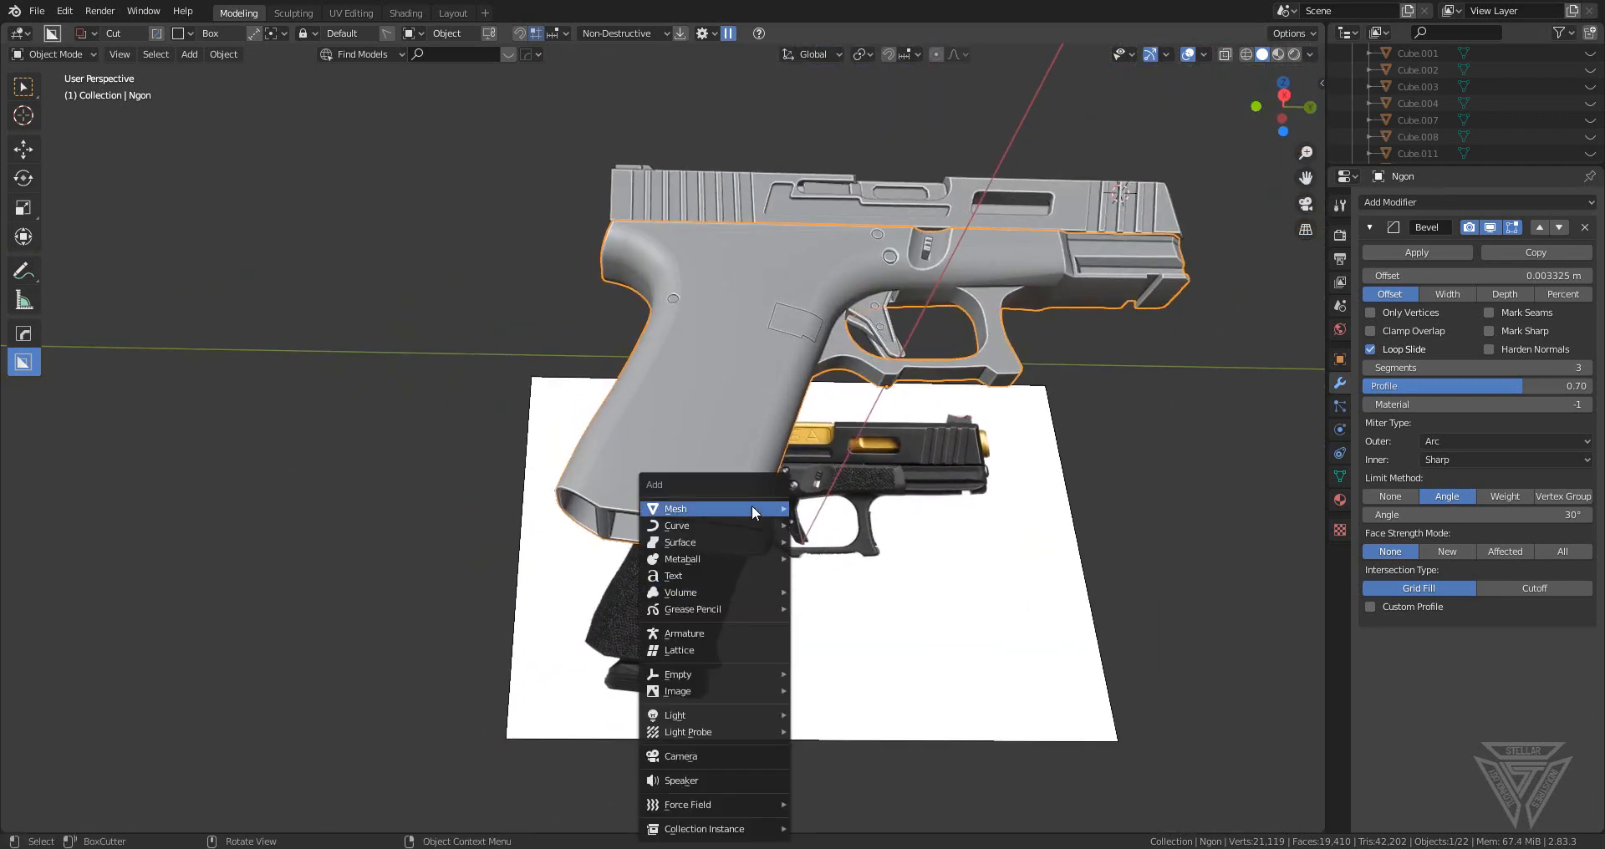
pyautogui.moveTo(750, 506)
pyautogui.click(867, 525)
pyautogui.scroll(-3, 868, 528)
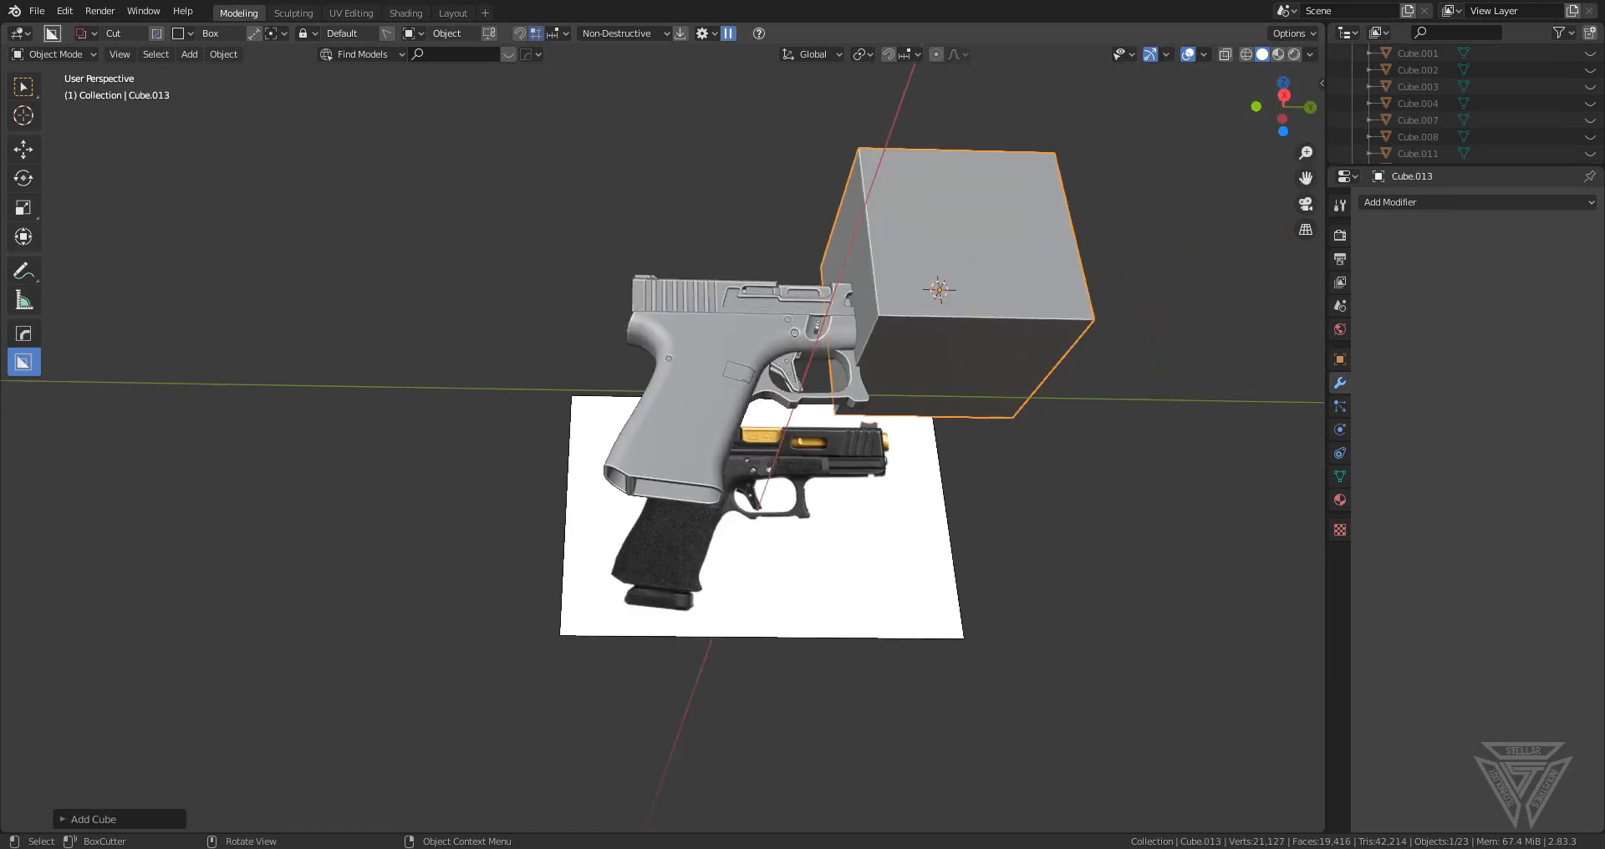
pyautogui.press('s')
pyautogui.click(982, 288)
# - Move the small cube back along Y and down along Z to the grip's lower end
pyautogui.press('g')
pyautogui.press('y')
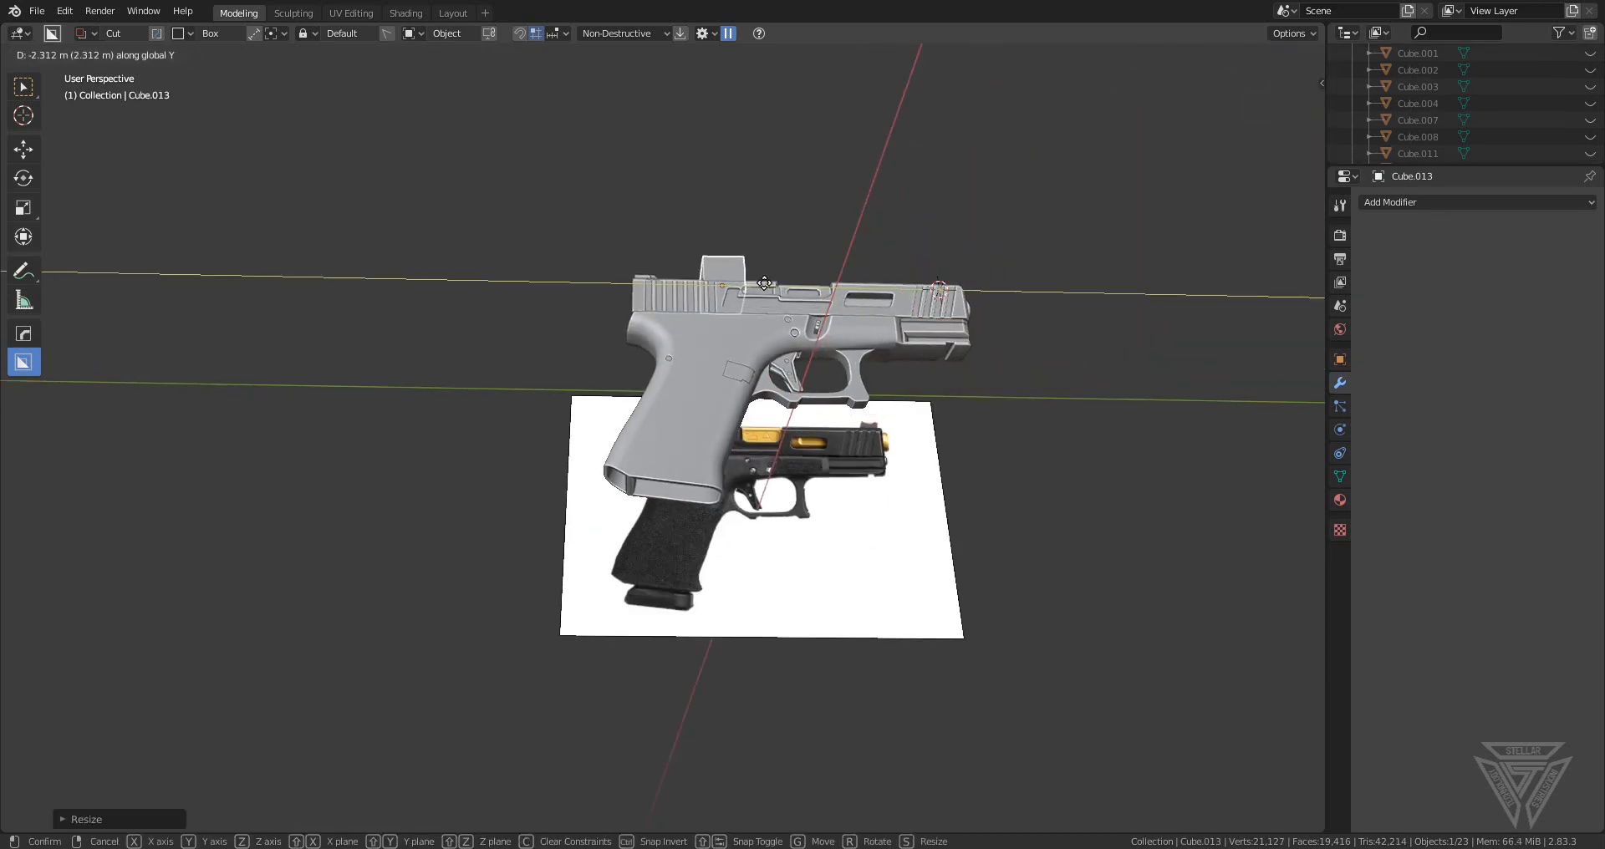
pyautogui.click(765, 289)
pyautogui.press('g')
pyautogui.press('z')
pyautogui.click(742, 508)
# - Shrink the cube slightly and move it along Y and Z into the magazine well opening
pyautogui.scroll(3, 777, 548)
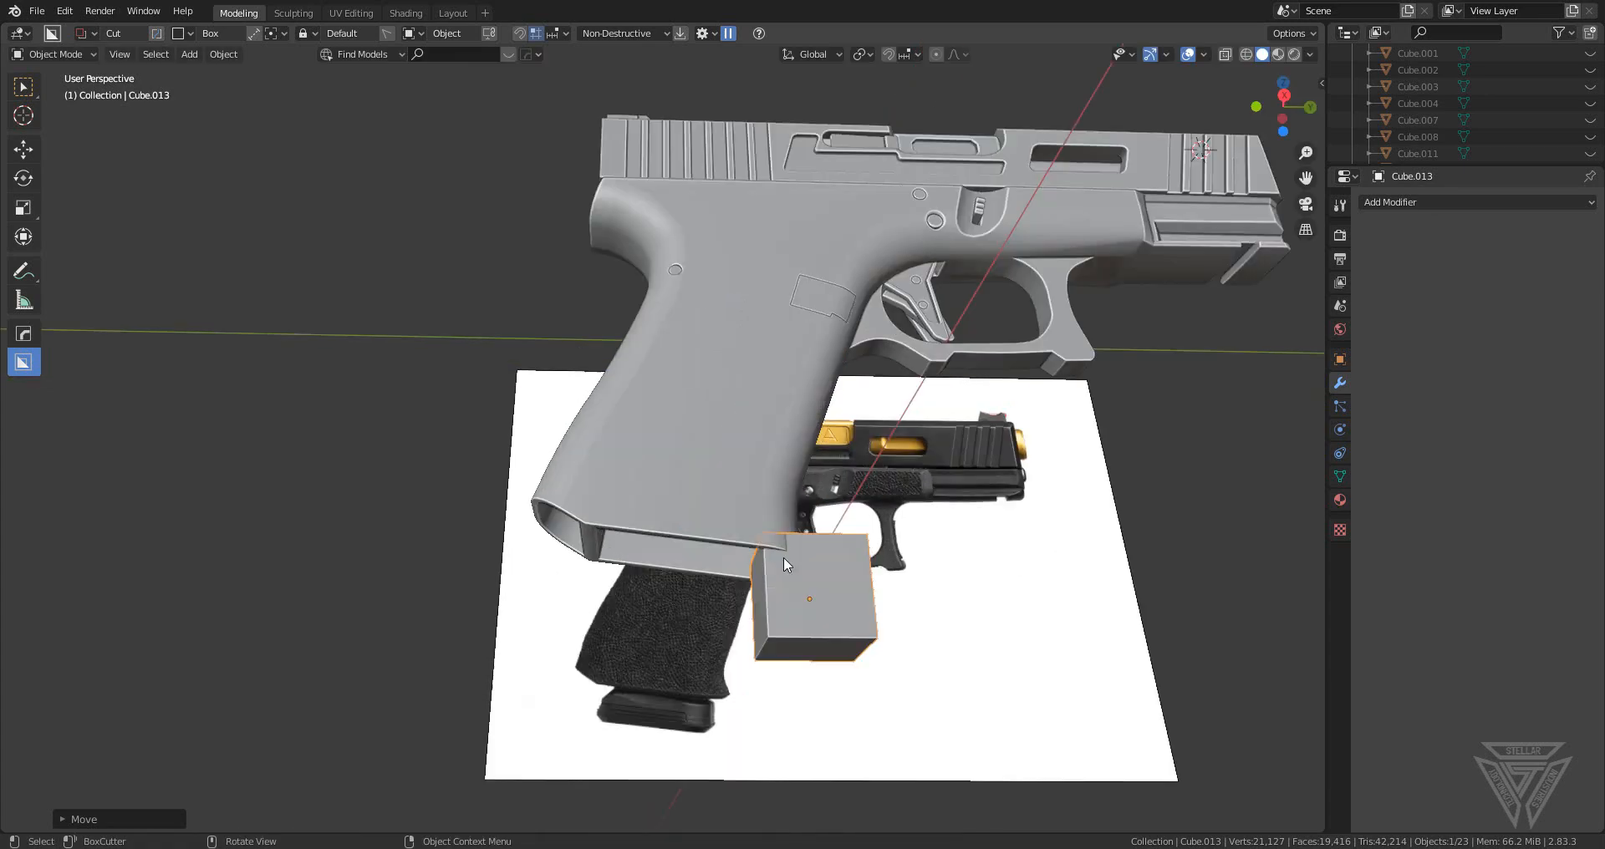
pyautogui.moveTo(784, 557); pyautogui.dragTo(929, 578, button='middle')
pyautogui.press('s')
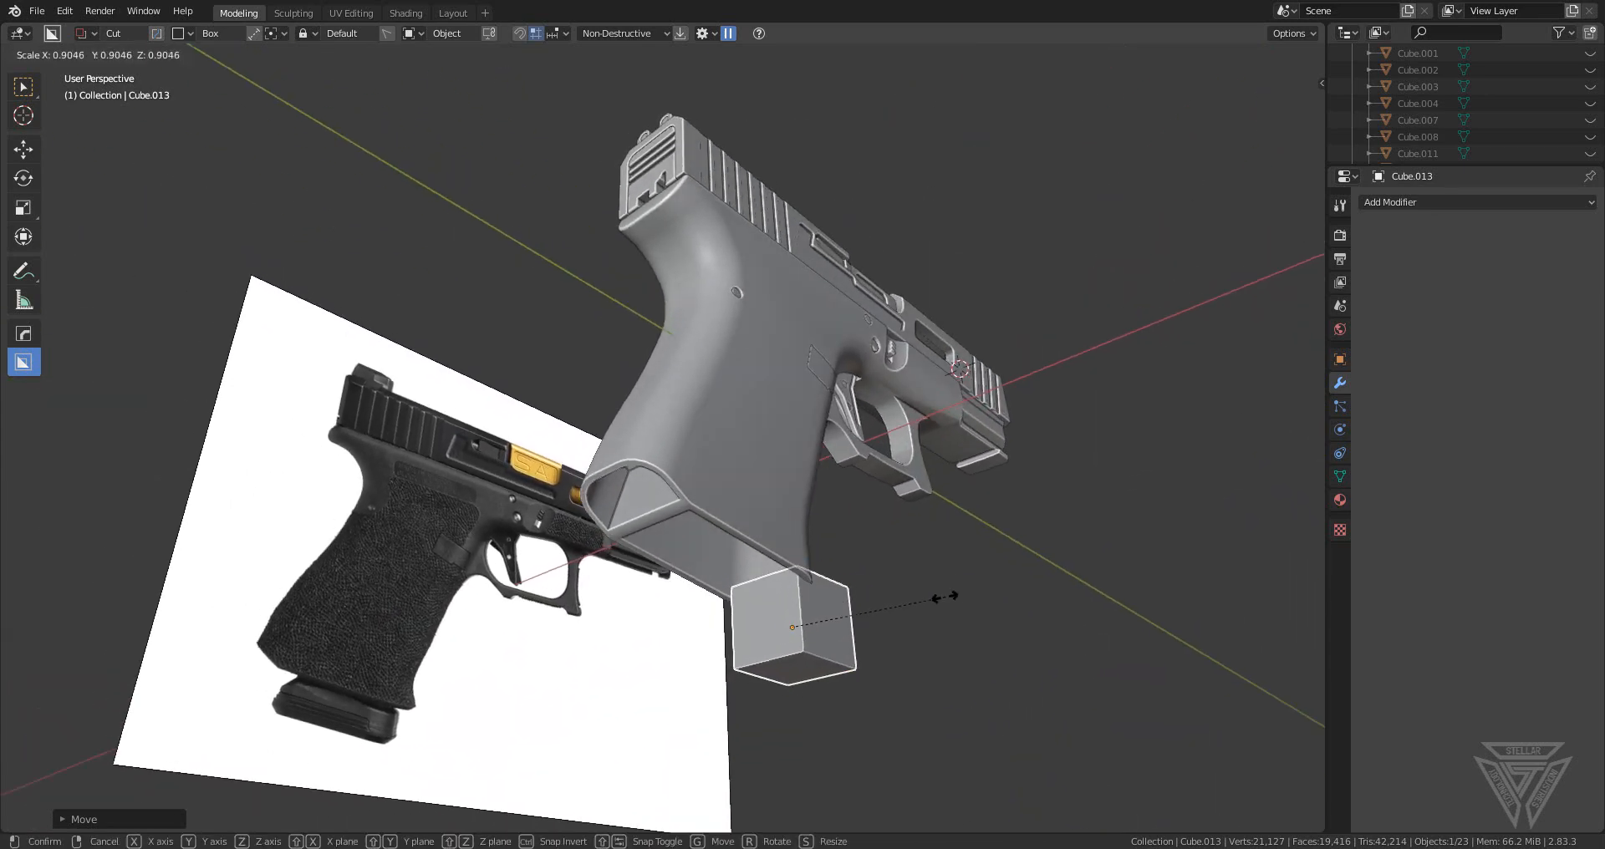
pyautogui.click(936, 594)
pyautogui.press('g')
pyautogui.press('y')
pyautogui.click(854, 575)
pyautogui.scroll(3, 854, 612)
pyautogui.moveTo(854, 618); pyautogui.dragTo(815, 640, button='middle')
pyautogui.press('g')
pyautogui.press('z')
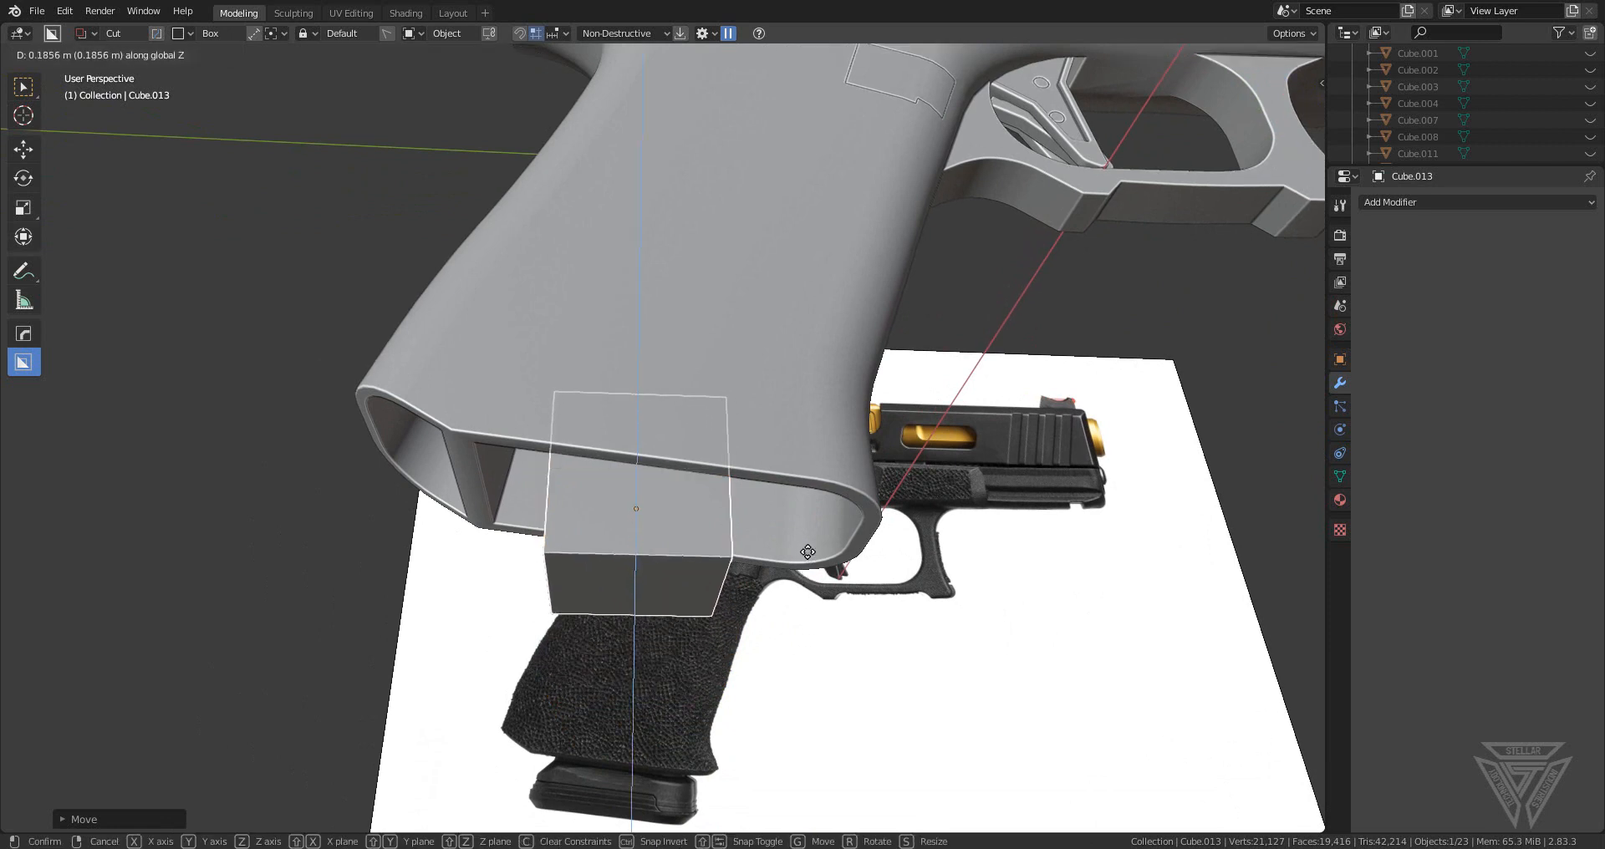
pyautogui.click(1009, 516)
pyautogui.press('r')
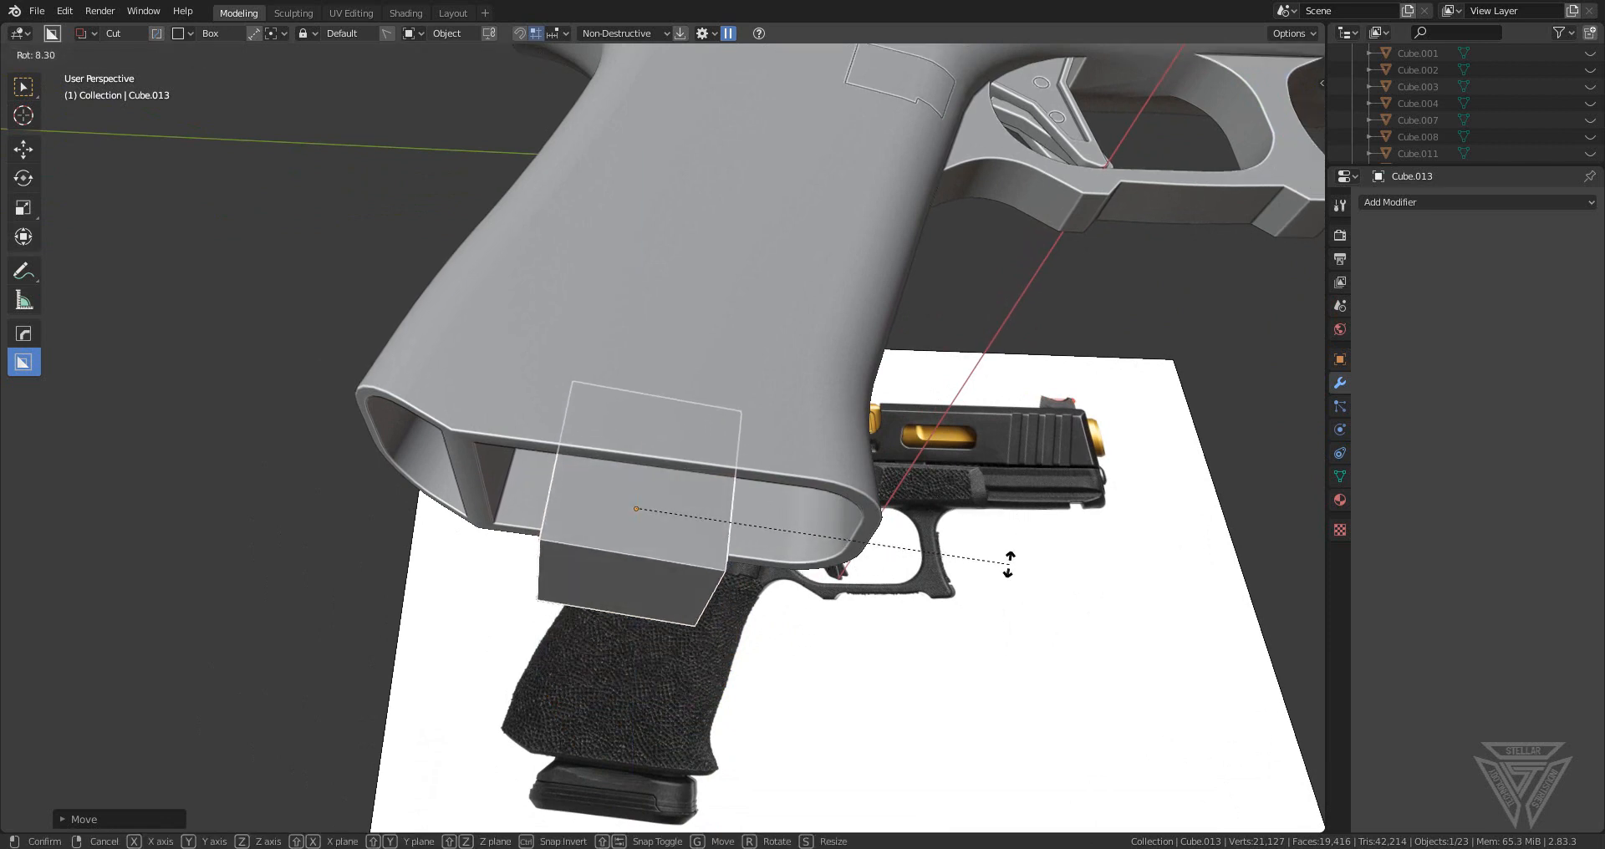
pyautogui.press('x')
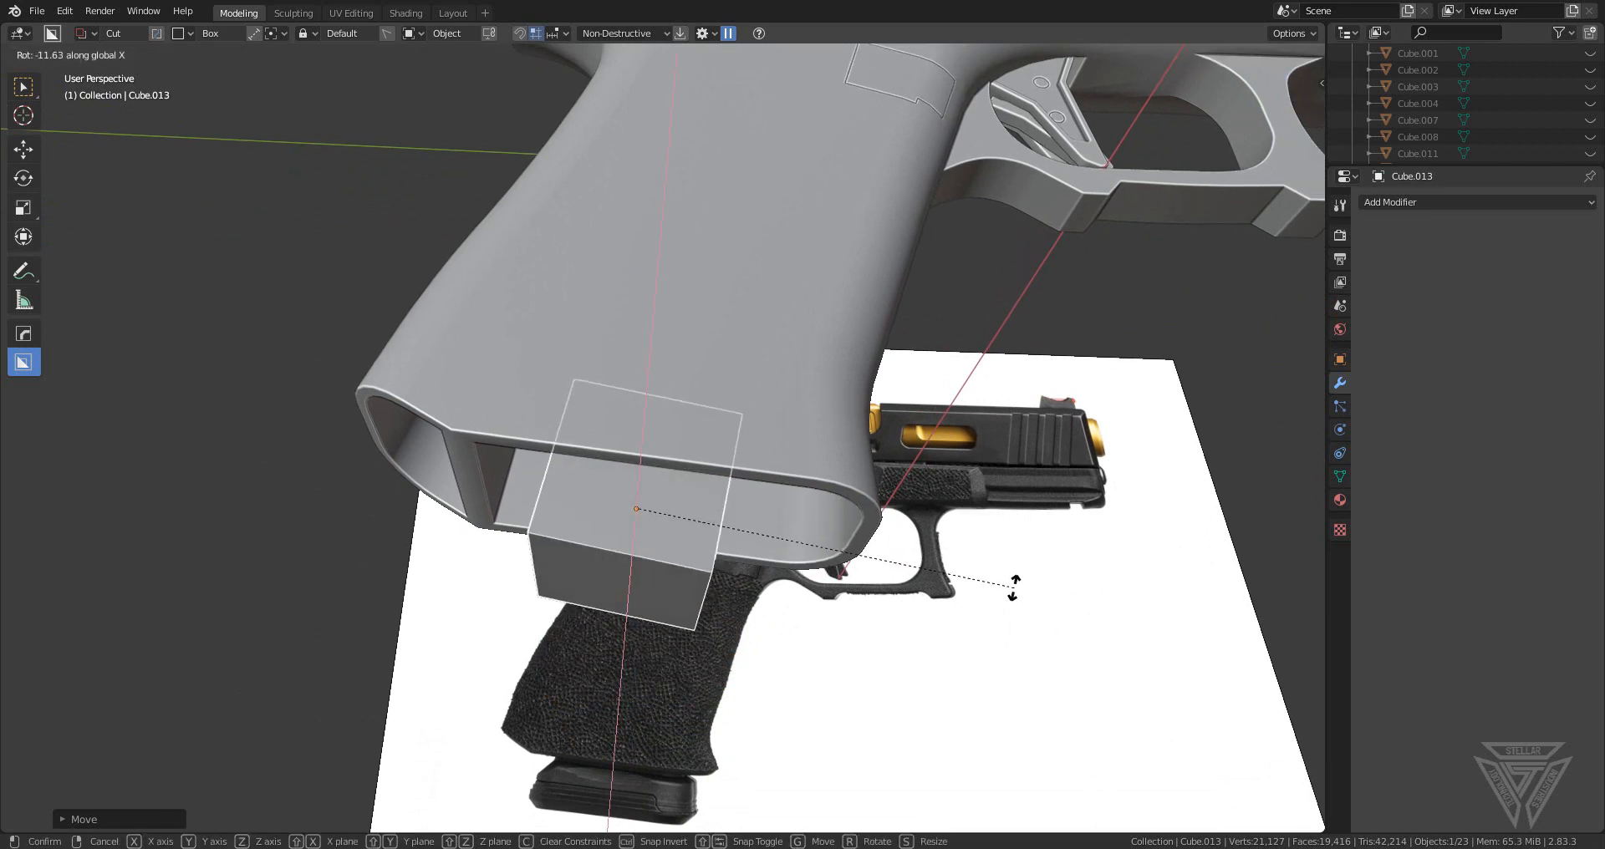
pyautogui.rightClick(1013, 588)
# - In the right orthographic view, rotate the cube to match the grip base's slant and lengthen it along its local Y
pyautogui.scroll(-5, 957, 558)
pyautogui.moveTo(932, 539); pyautogui.dragTo(927, 572, button='middle')
pyautogui.click(1282, 103)
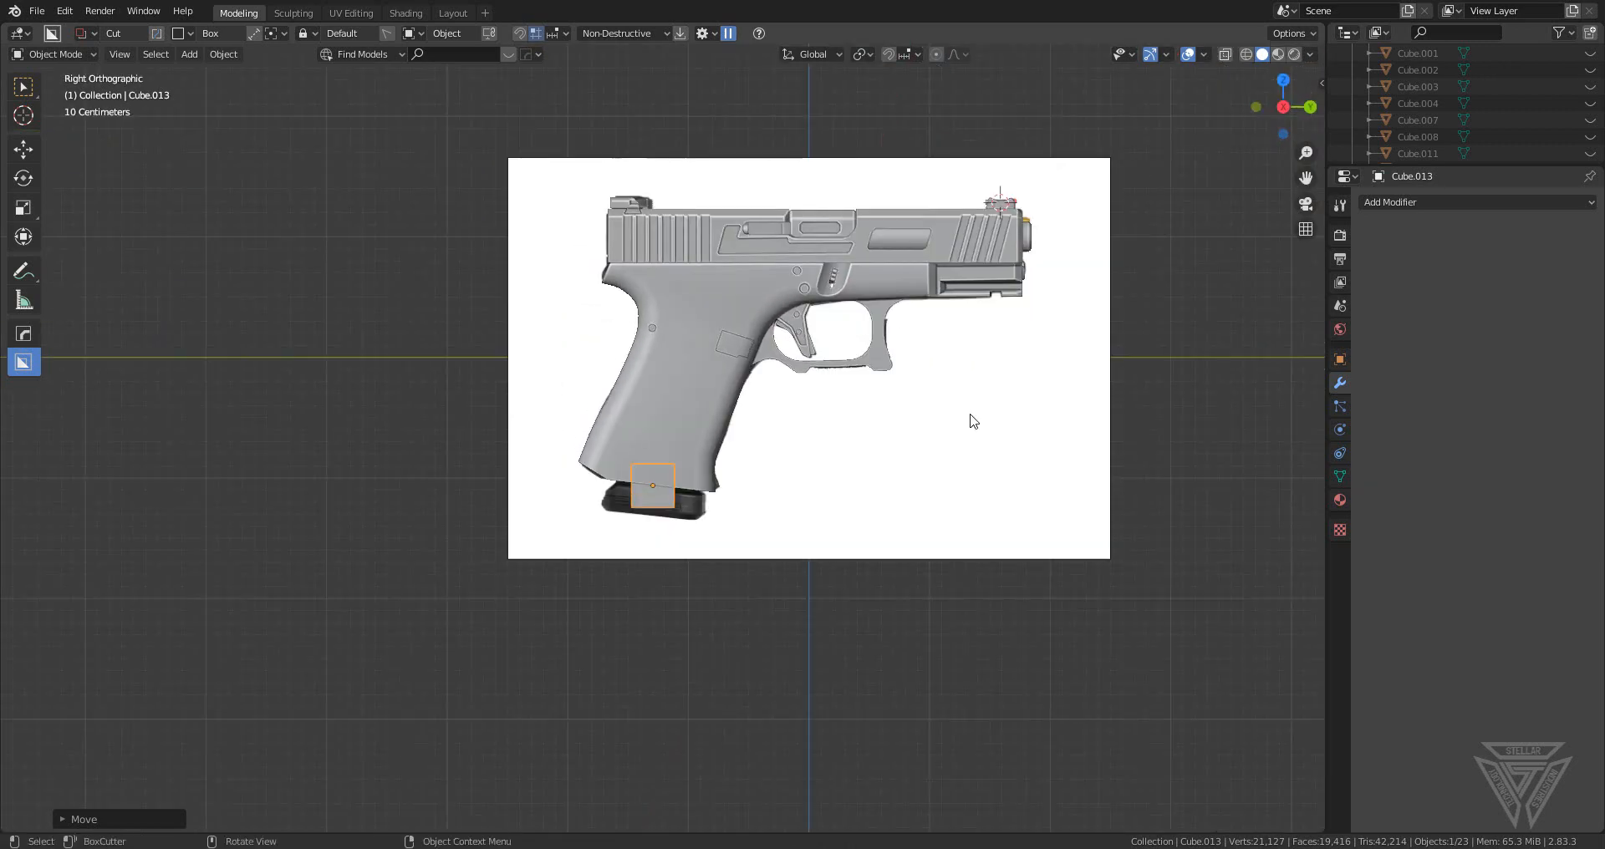
pyautogui.scroll(4, 892, 609)
pyautogui.press('r')
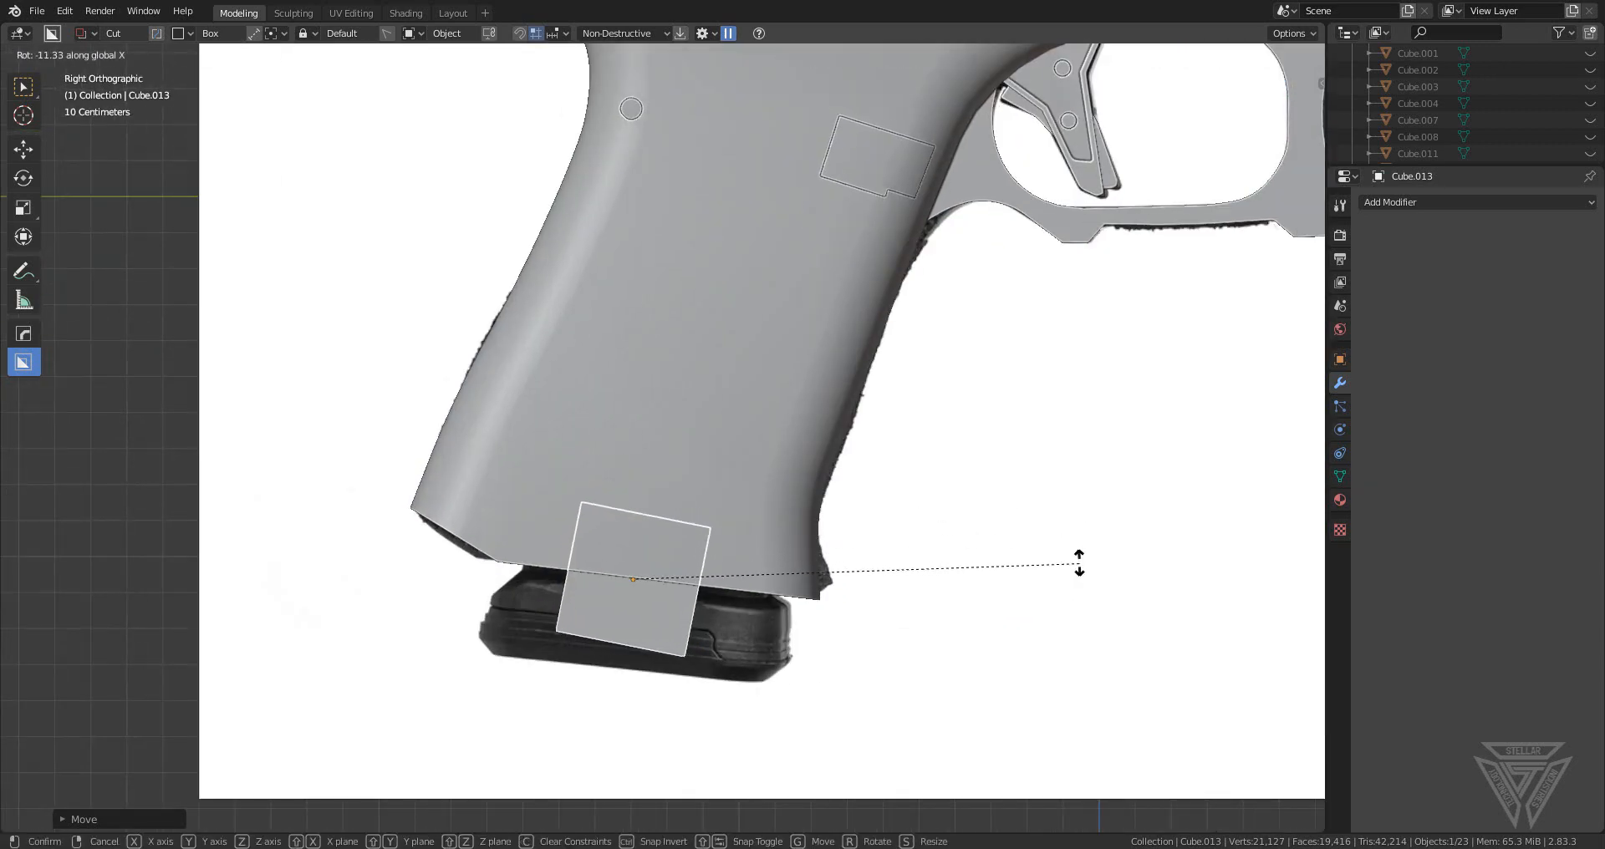
pyautogui.click(1086, 536)
pyautogui.press('s')
pyautogui.press('y')
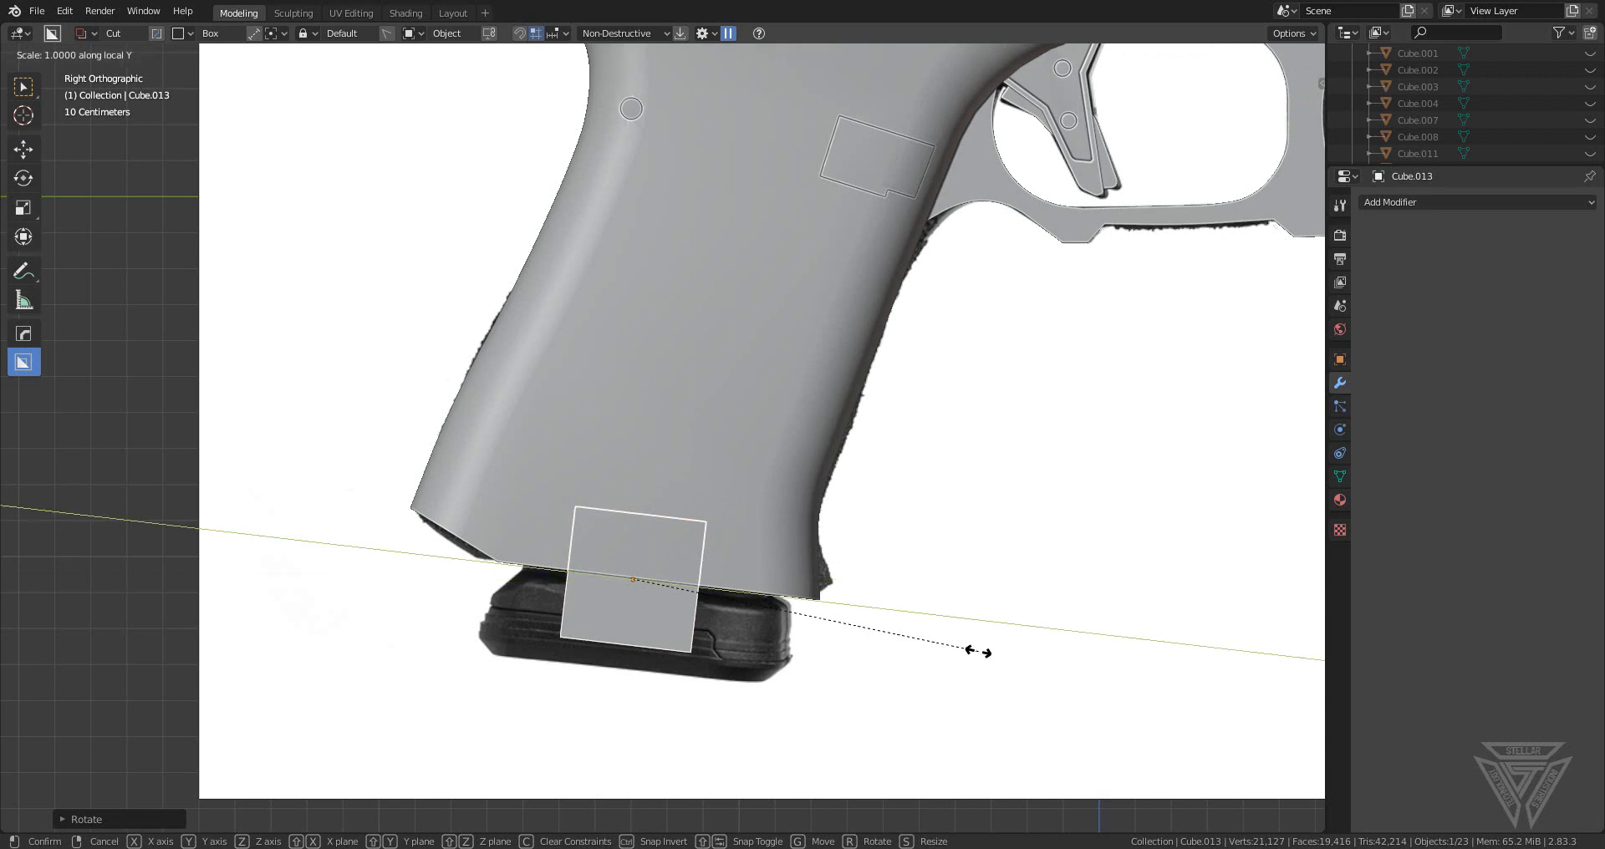
pyautogui.click(1146, 669)
# - Move the tilted block forward along Y and up along Z so that most of it sits inside the grip
pyautogui.press('g')
pyautogui.press('y')
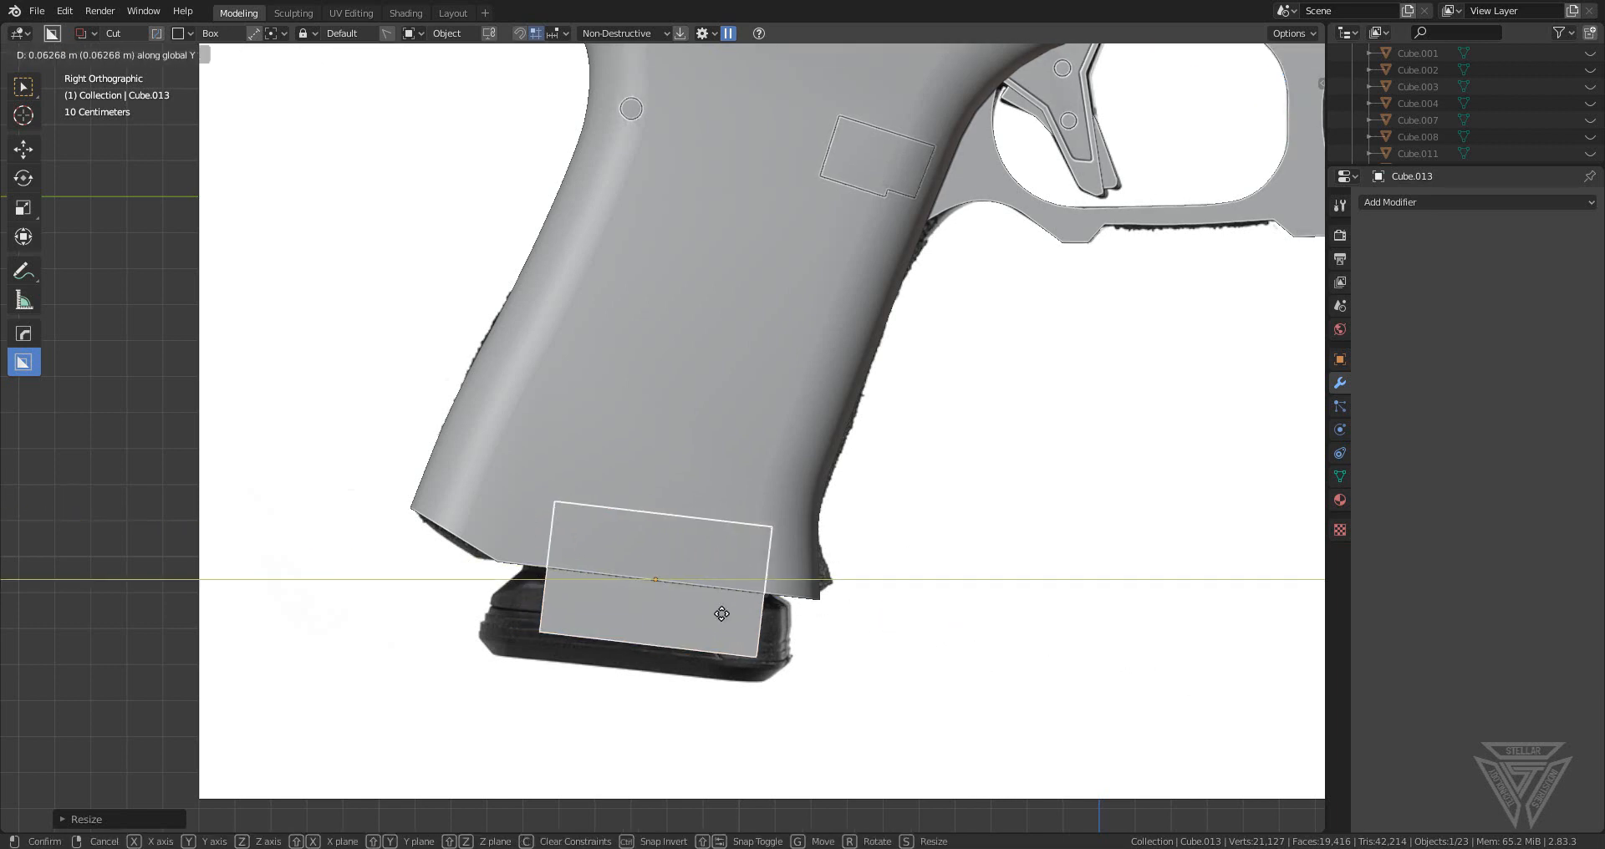
pyautogui.click(724, 620)
pyautogui.press('g')
pyautogui.press('z')
pyautogui.click(719, 661)
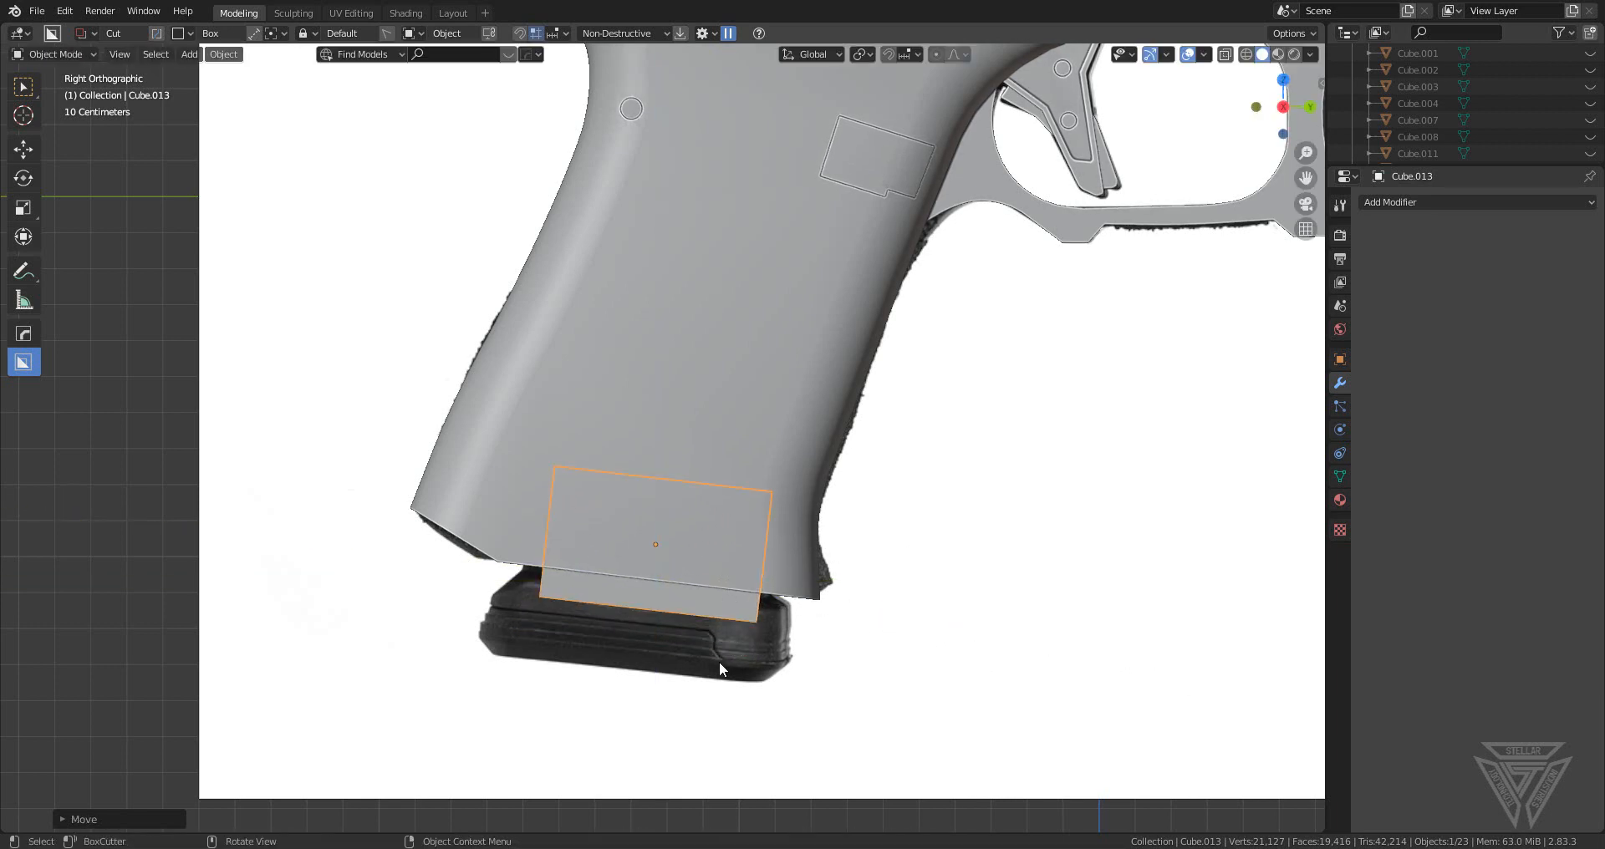
# - Scale the magazine block to fit the well opening, stretch it along global Y and reposition it there
pyautogui.scroll(1, 844, 691)
pyautogui.press('s')
pyautogui.click(849, 691)
pyautogui.moveTo(849, 691); pyautogui.dragTo(739, 595, button='middle')
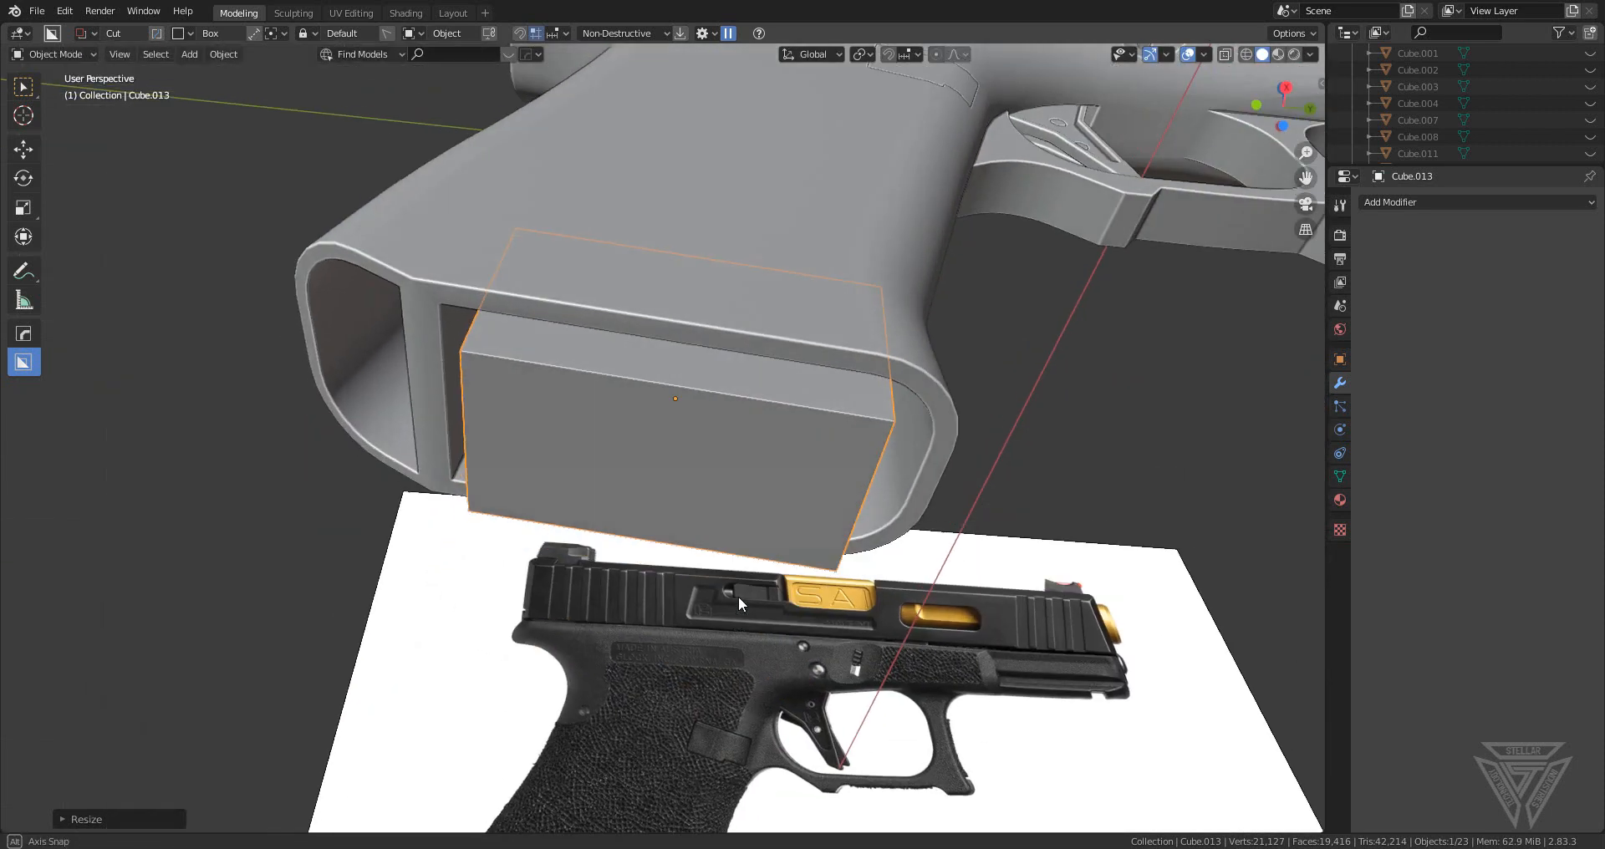
pyautogui.press('s')
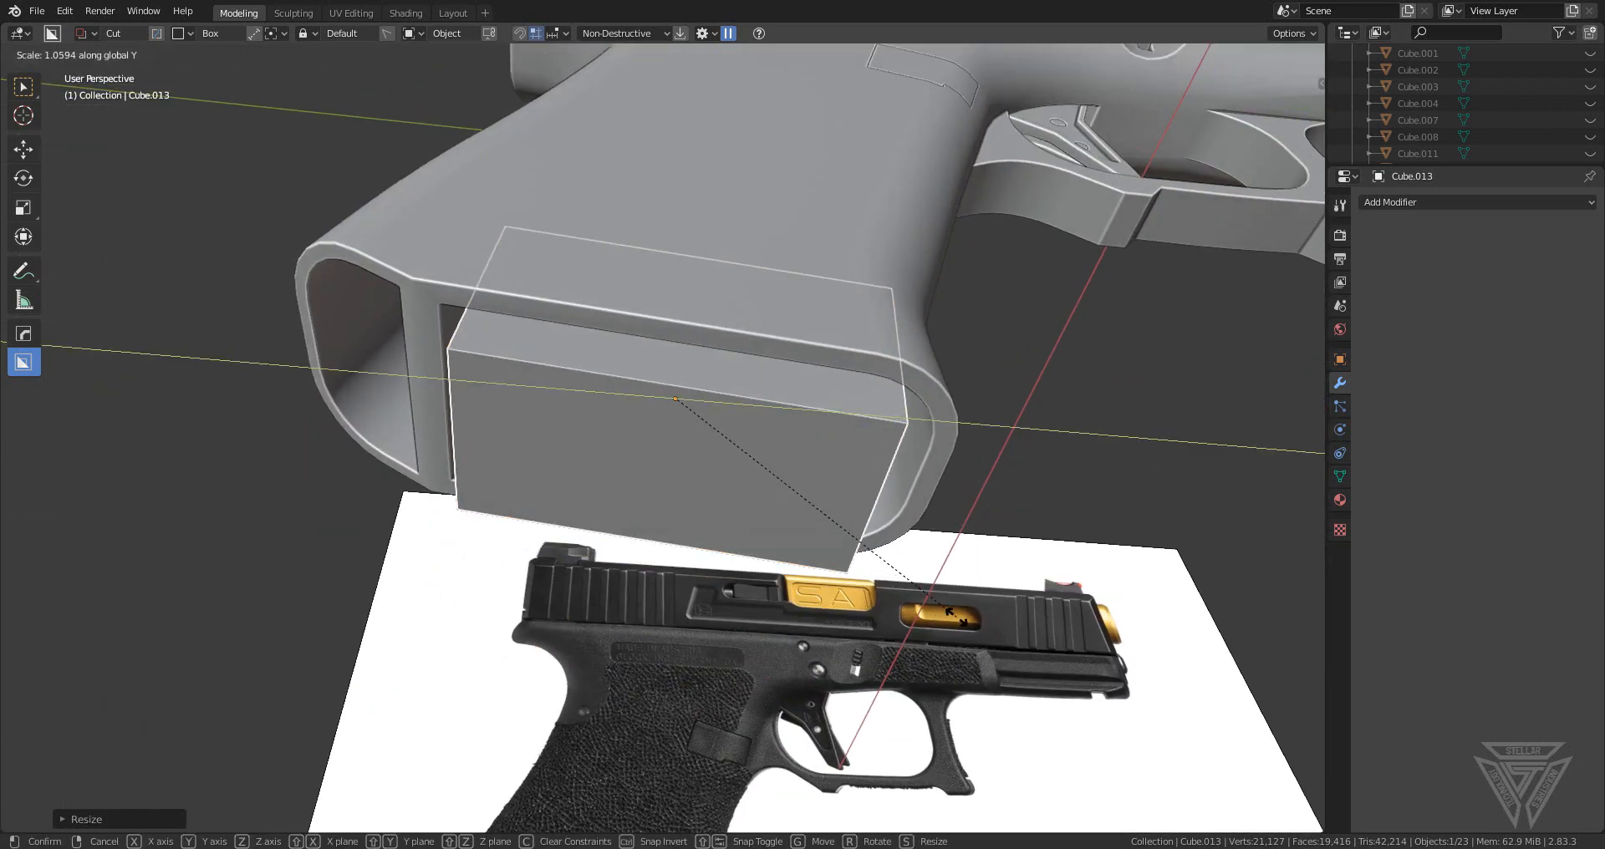
pyautogui.click(961, 617)
pyautogui.moveTo(962, 617); pyautogui.dragTo(766, 649, button='middle')
pyautogui.press('g')
pyautogui.click(872, 623)
# - Apply the magazine block's scale and round its two front vertical edges with a wide six-segment bevel
pyautogui.press('Tab')
pyautogui.press('3')
pyautogui.click(739, 512)
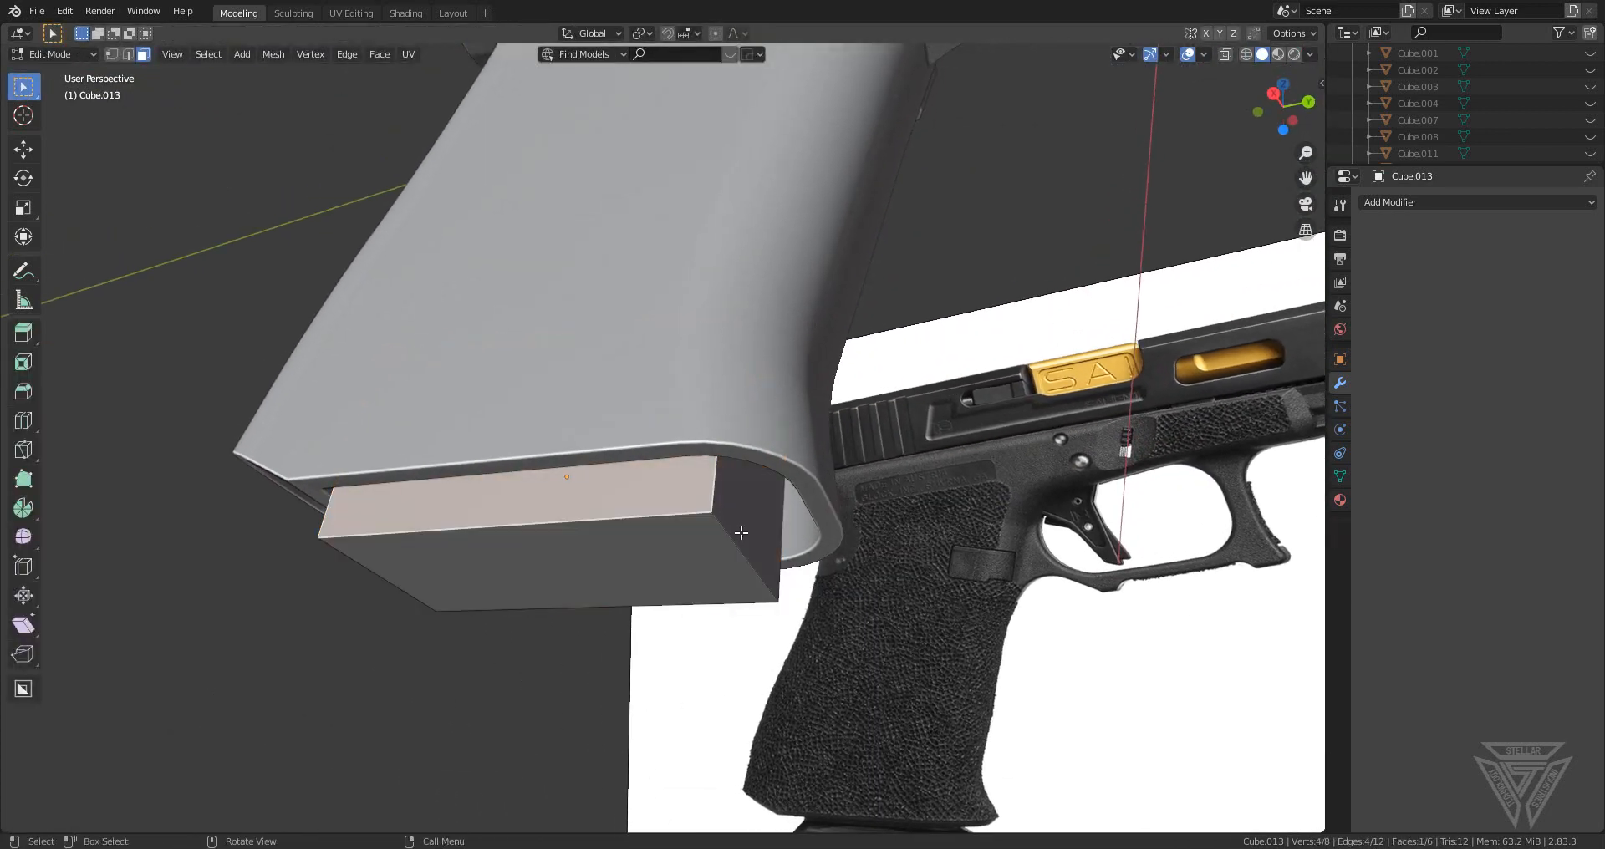
pyautogui.moveTo(740, 511); pyautogui.dragTo(705, 566, button='middle')
pyautogui.press('Tab')
pyautogui.hotkey('ctrl', 'a')
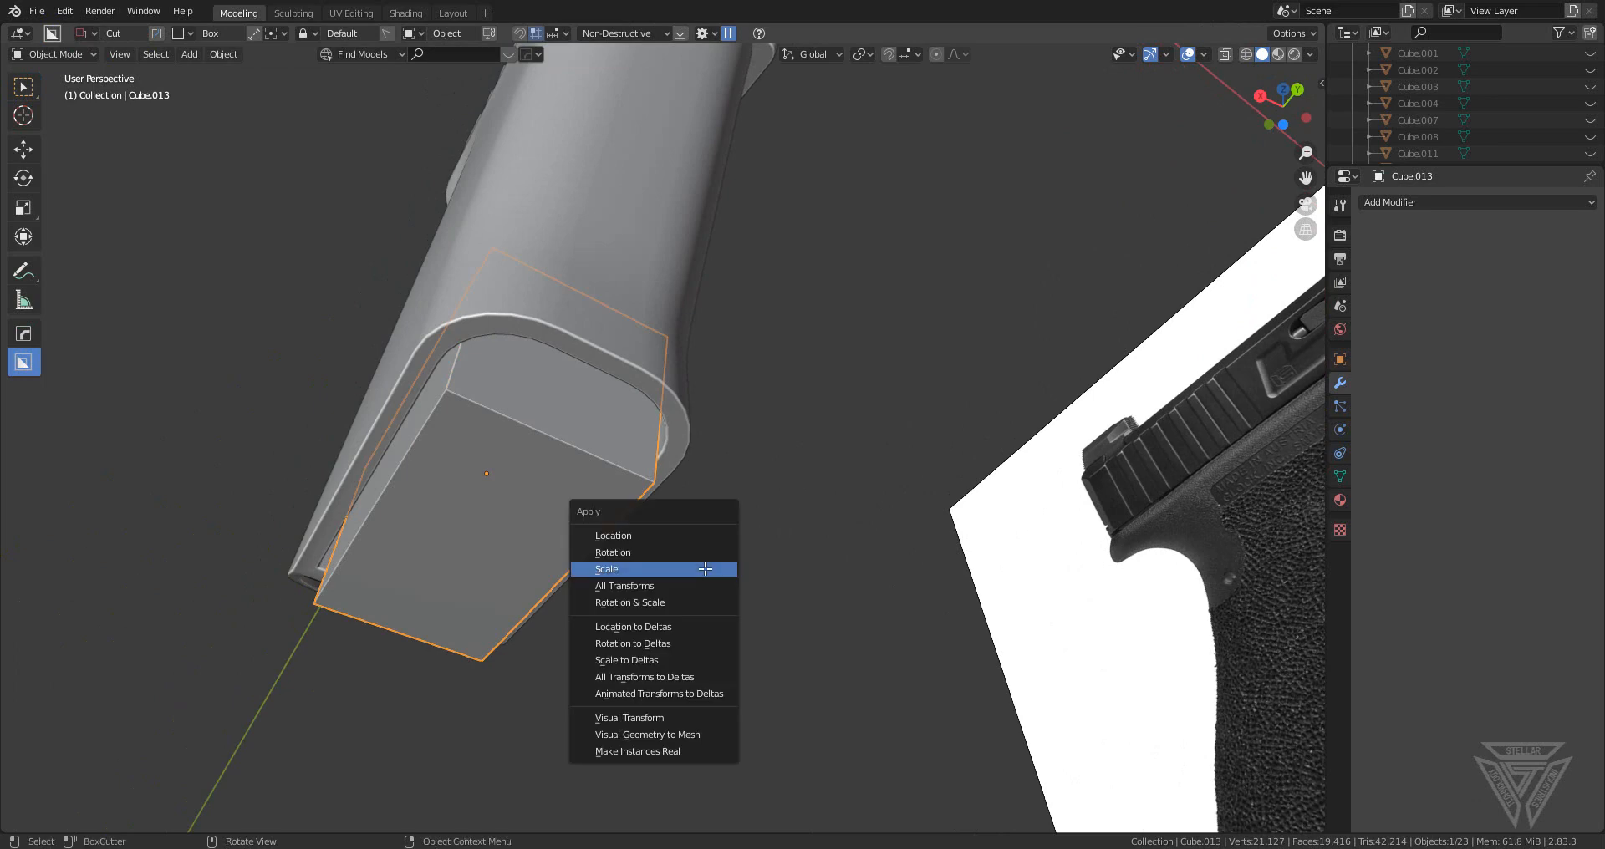
pyautogui.click(705, 567)
pyautogui.press('Tab')
pyautogui.hotkey('ctrl', 'b')
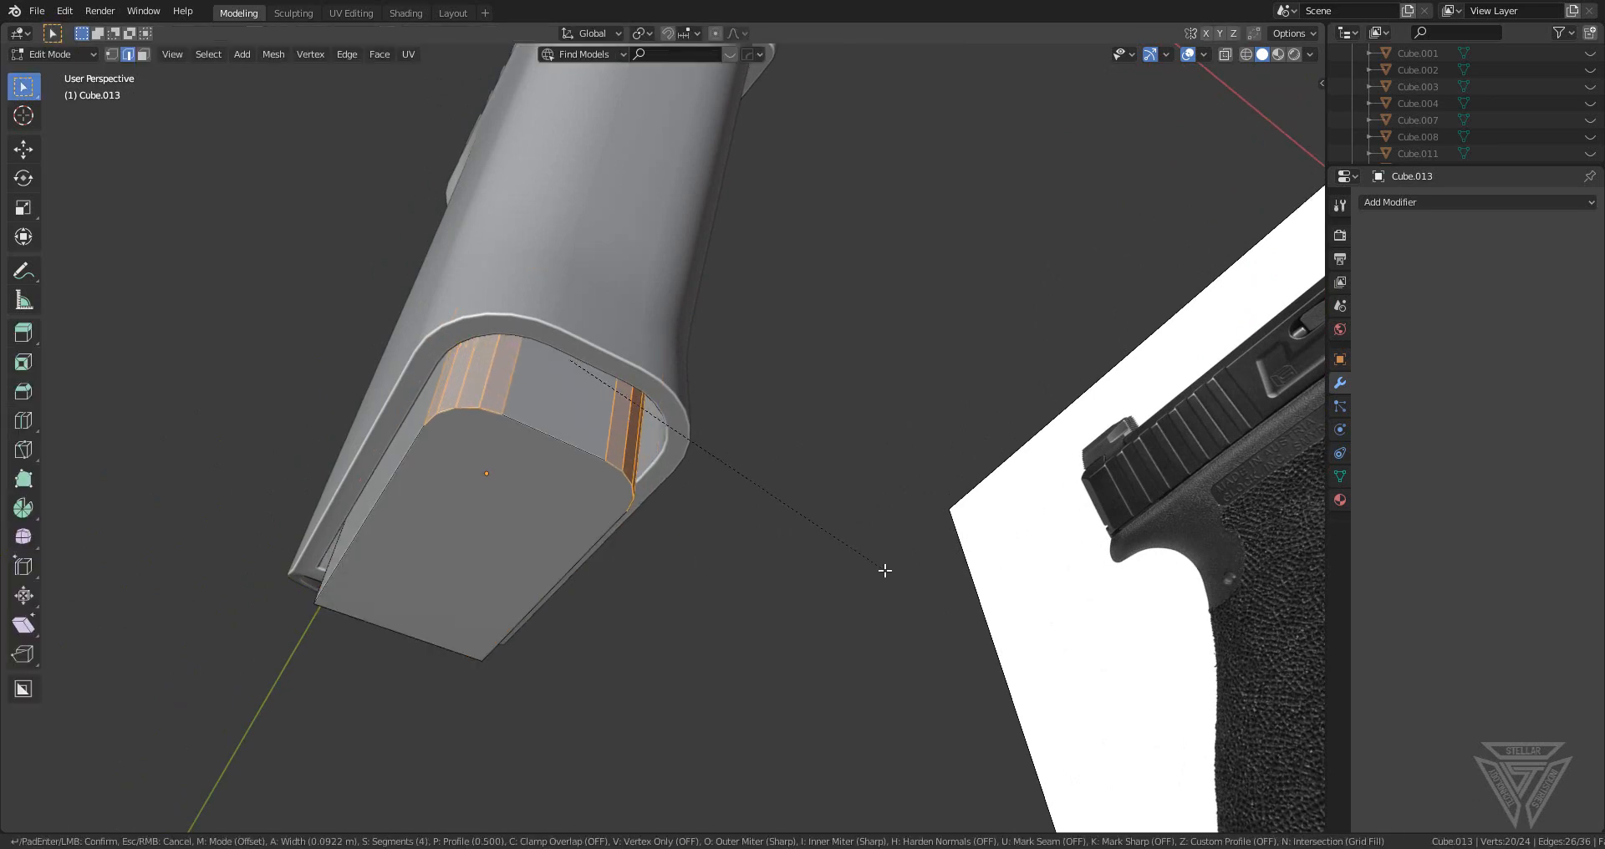
pyautogui.scroll(2, 888, 572)
pyautogui.click(896, 577)
# - Round the magazine block's two rear vertical edges with a narrower multi-segment bevel
pyautogui.moveTo(831, 574); pyautogui.dragTo(874, 596, button='middle')
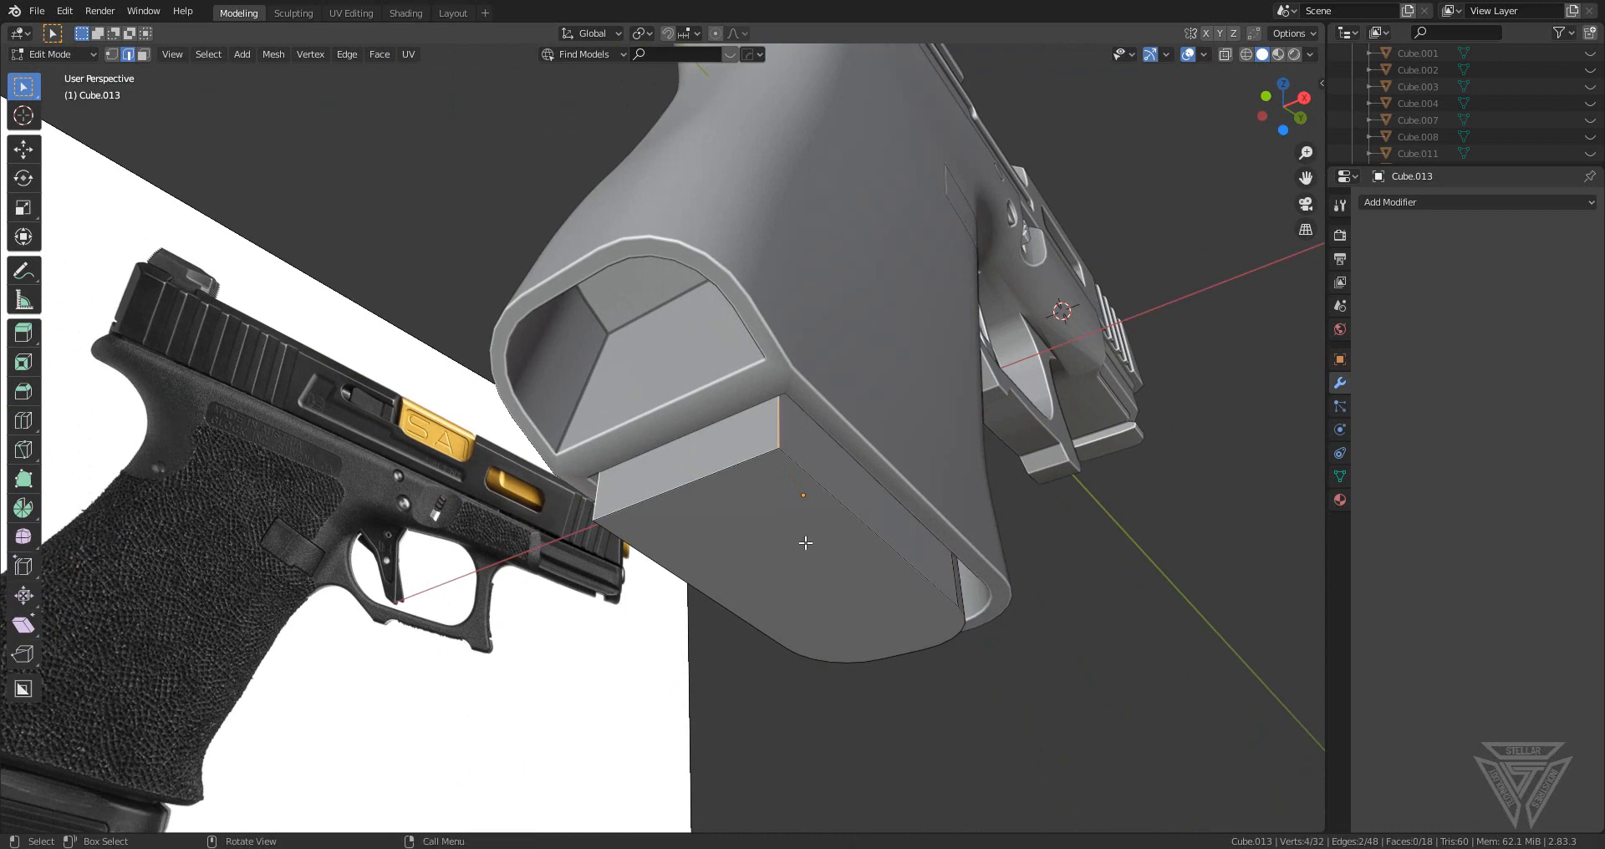
pyautogui.moveTo(805, 543); pyautogui.dragTo(1092, 529, button='middle')
pyautogui.hotkey('ctrl', 'b')
pyautogui.press('Tab')
# - Sharpen the magazine block with HardOps to clean up its shading
pyautogui.scroll(-1, 861, 558)
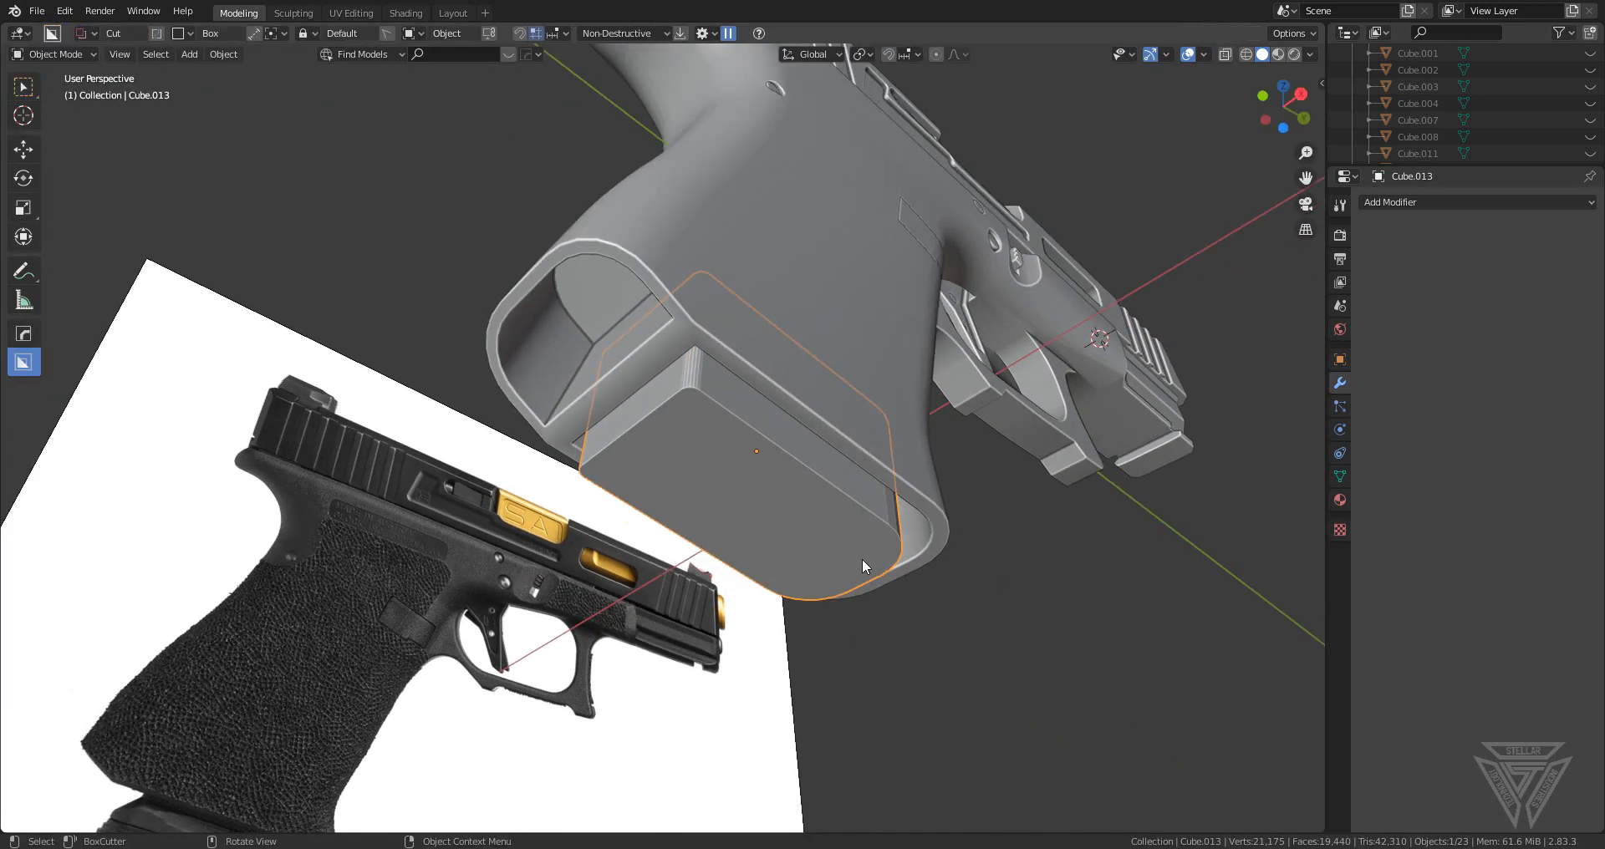
pyautogui.moveTo(860, 558); pyautogui.dragTo(872, 516, button='middle')
pyautogui.press('q')
pyautogui.keyDown('ctrl'); pyautogui.click(751, 551); pyautogui.keyUp('ctrl')
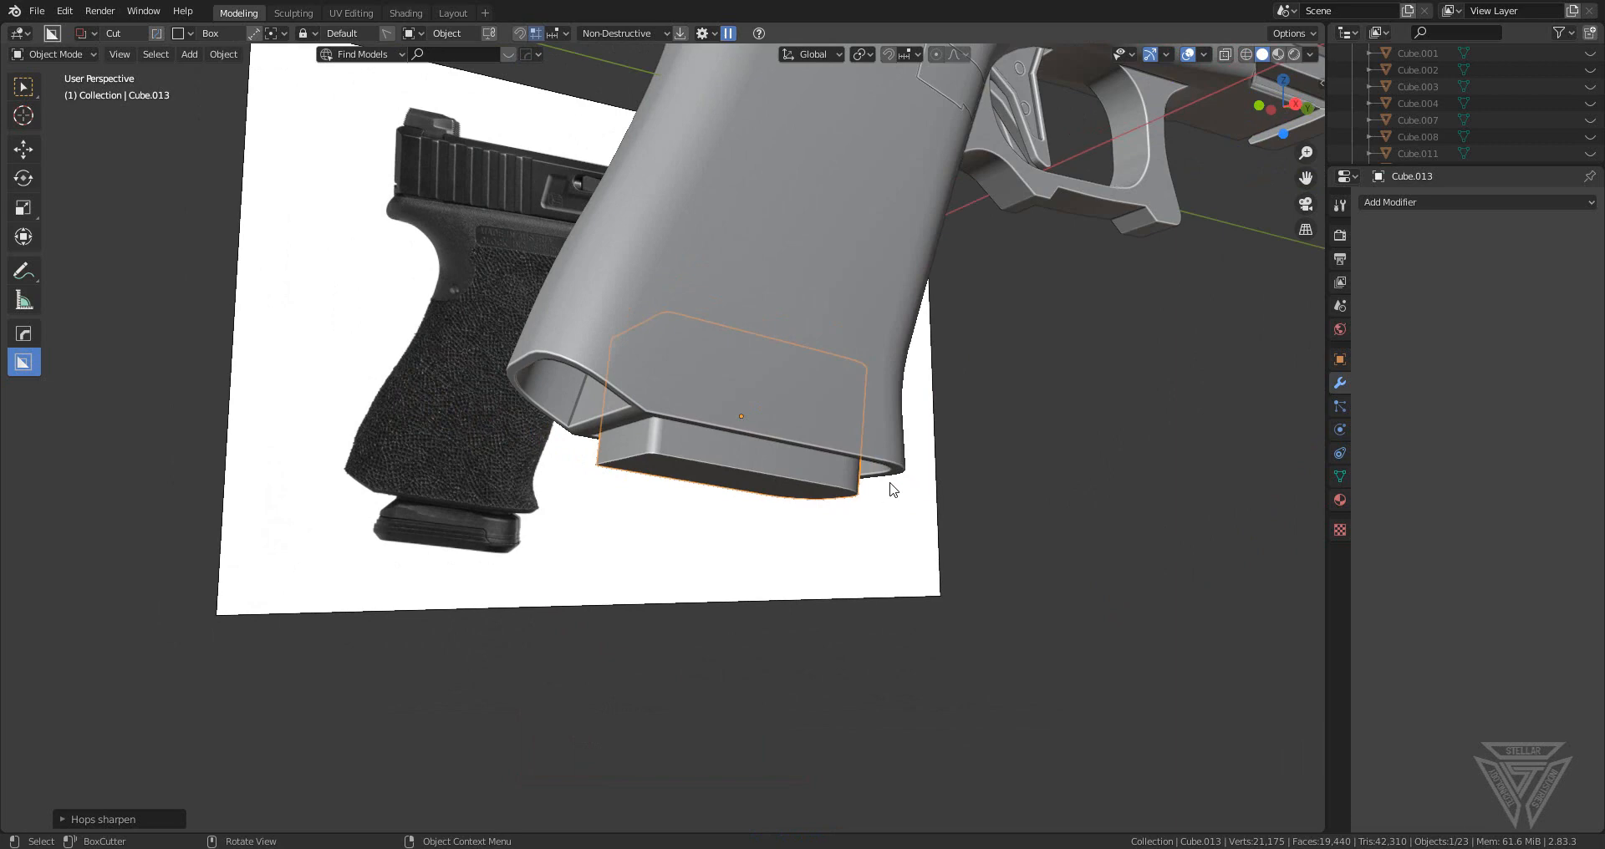
# - Duplicate the magazine block about 0.3 m down along Z and enlarge the copy along X and Y as a base plate
pyautogui.hotkey('shift', 'd')
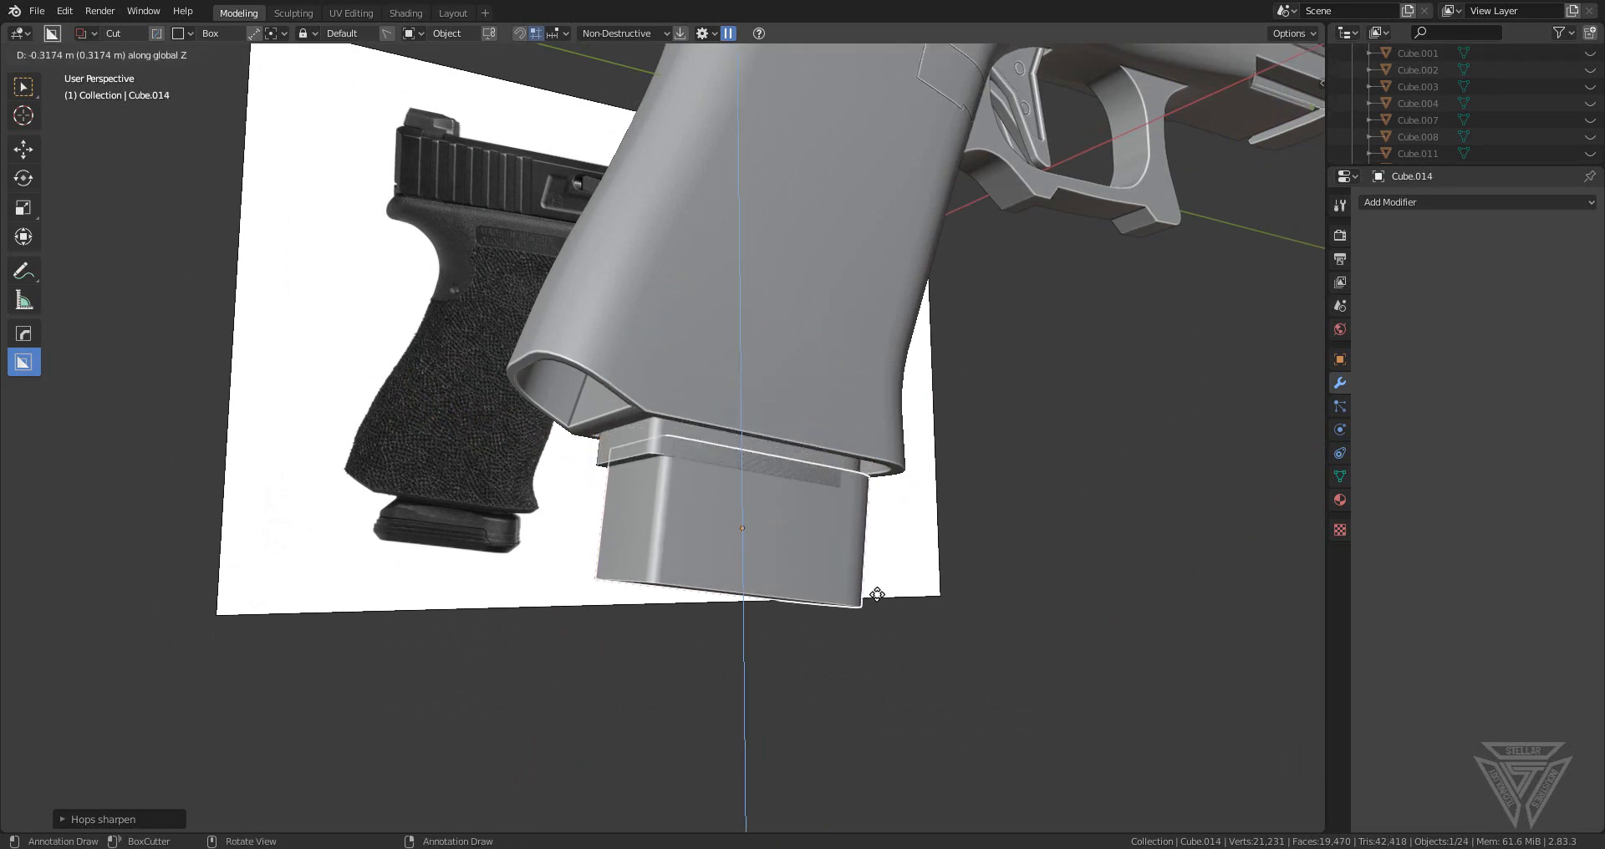
pyautogui.click(870, 591)
pyautogui.moveTo(870, 591); pyautogui.dragTo(827, 595, button='middle')
pyautogui.press('s')
pyautogui.press('x')
pyautogui.click(953, 596)
pyautogui.press('s')
pyautogui.press('y')
pyautogui.click(861, 607)
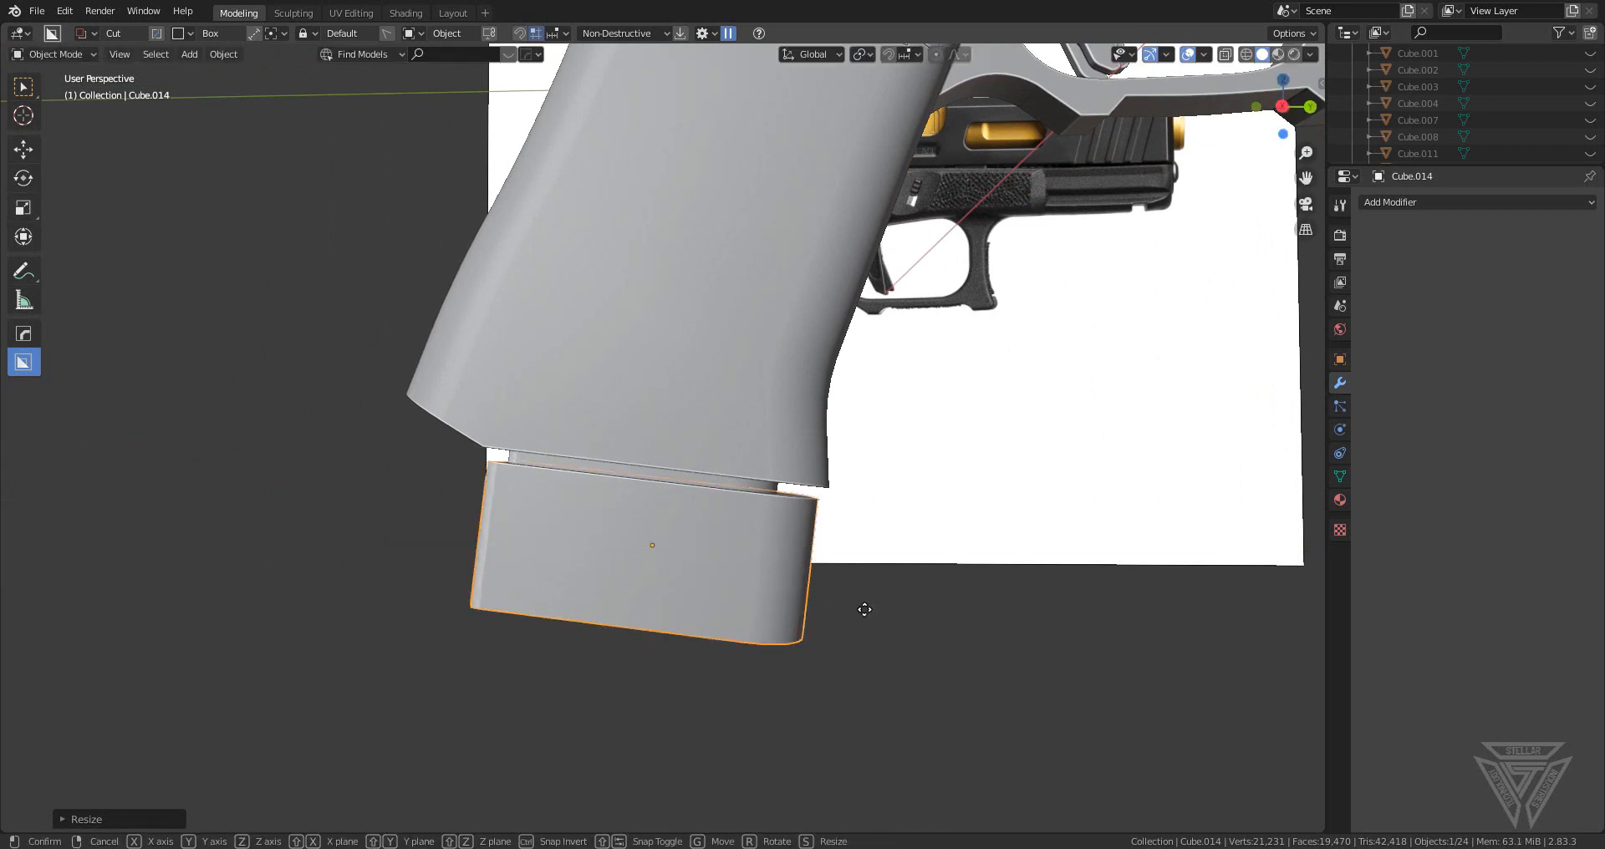
# - Move the base plate block slightly back and down along Z so it sits just below the grip
pyautogui.press('g')
pyautogui.click(846, 618)
pyautogui.press('g')
pyautogui.press('z')
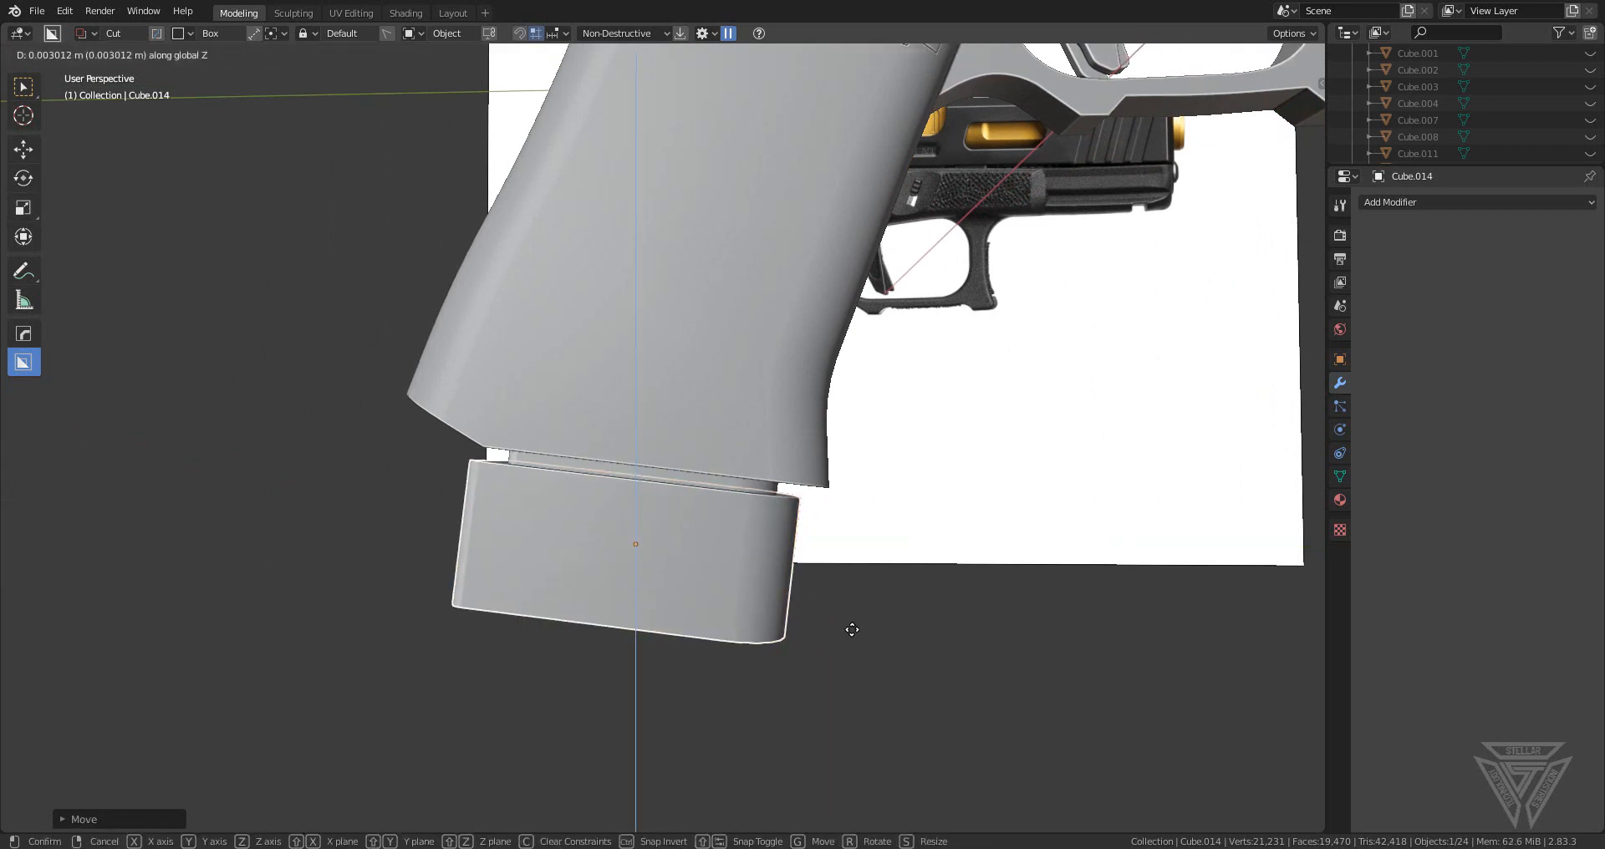
pyautogui.click(851, 640)
pyautogui.moveTo(851, 640); pyautogui.dragTo(809, 645, button='middle')
pyautogui.press('g')
pyautogui.press('y')
pyautogui.rightClick(809, 645)
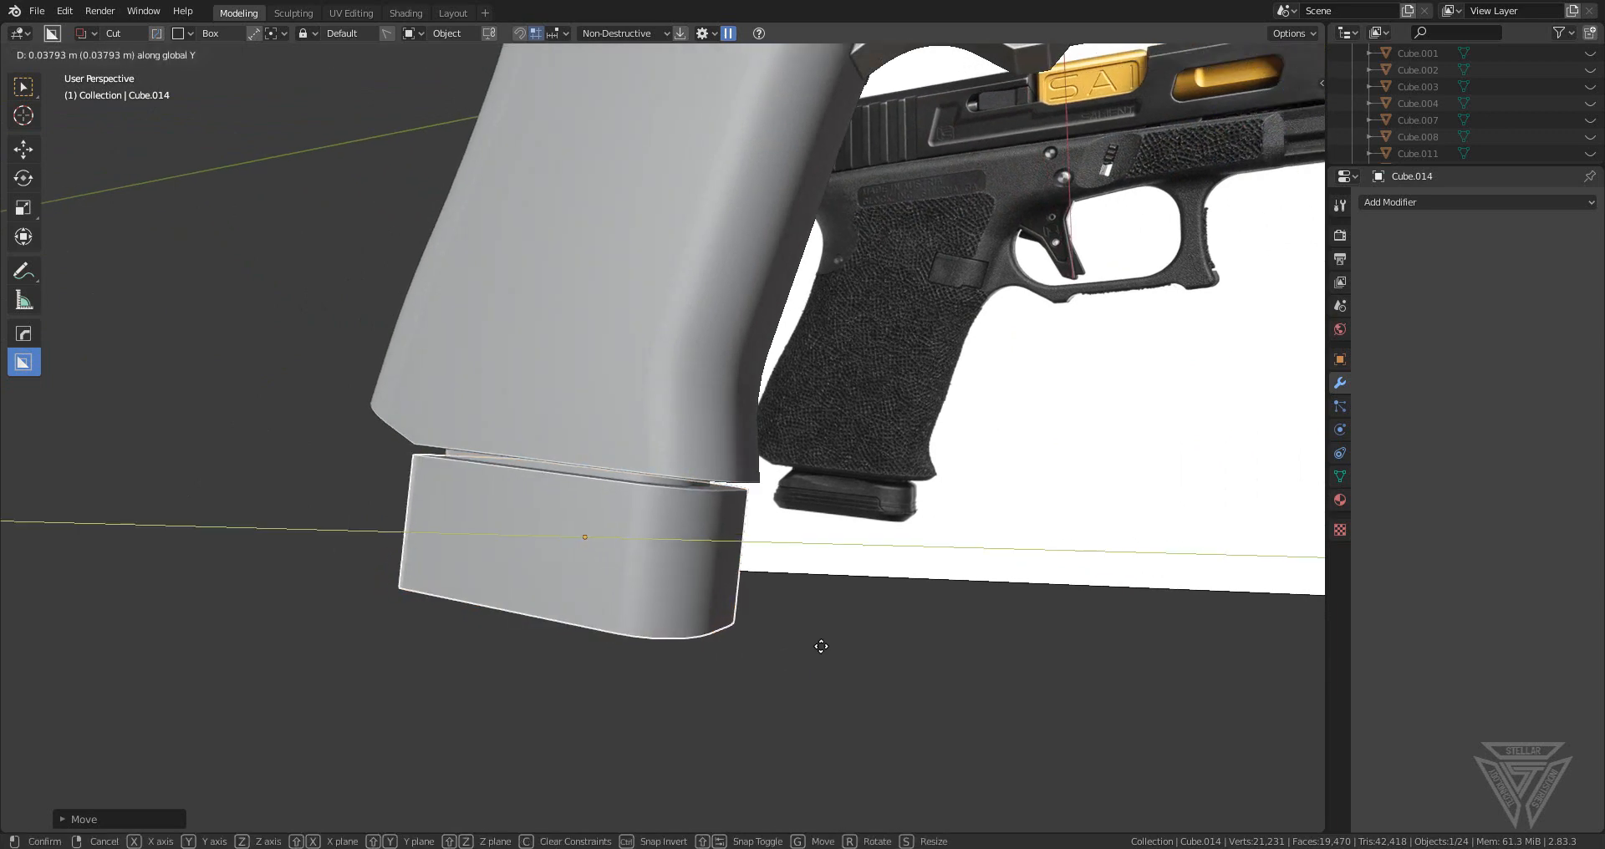
# - Open the base plate's mesh for editing and select its top face
pyautogui.press('Tab')
pyautogui.scroll(5, 809, 648)
pyautogui.hotkey('alt', 'a')
pyautogui.scroll(-1, 727, 599)
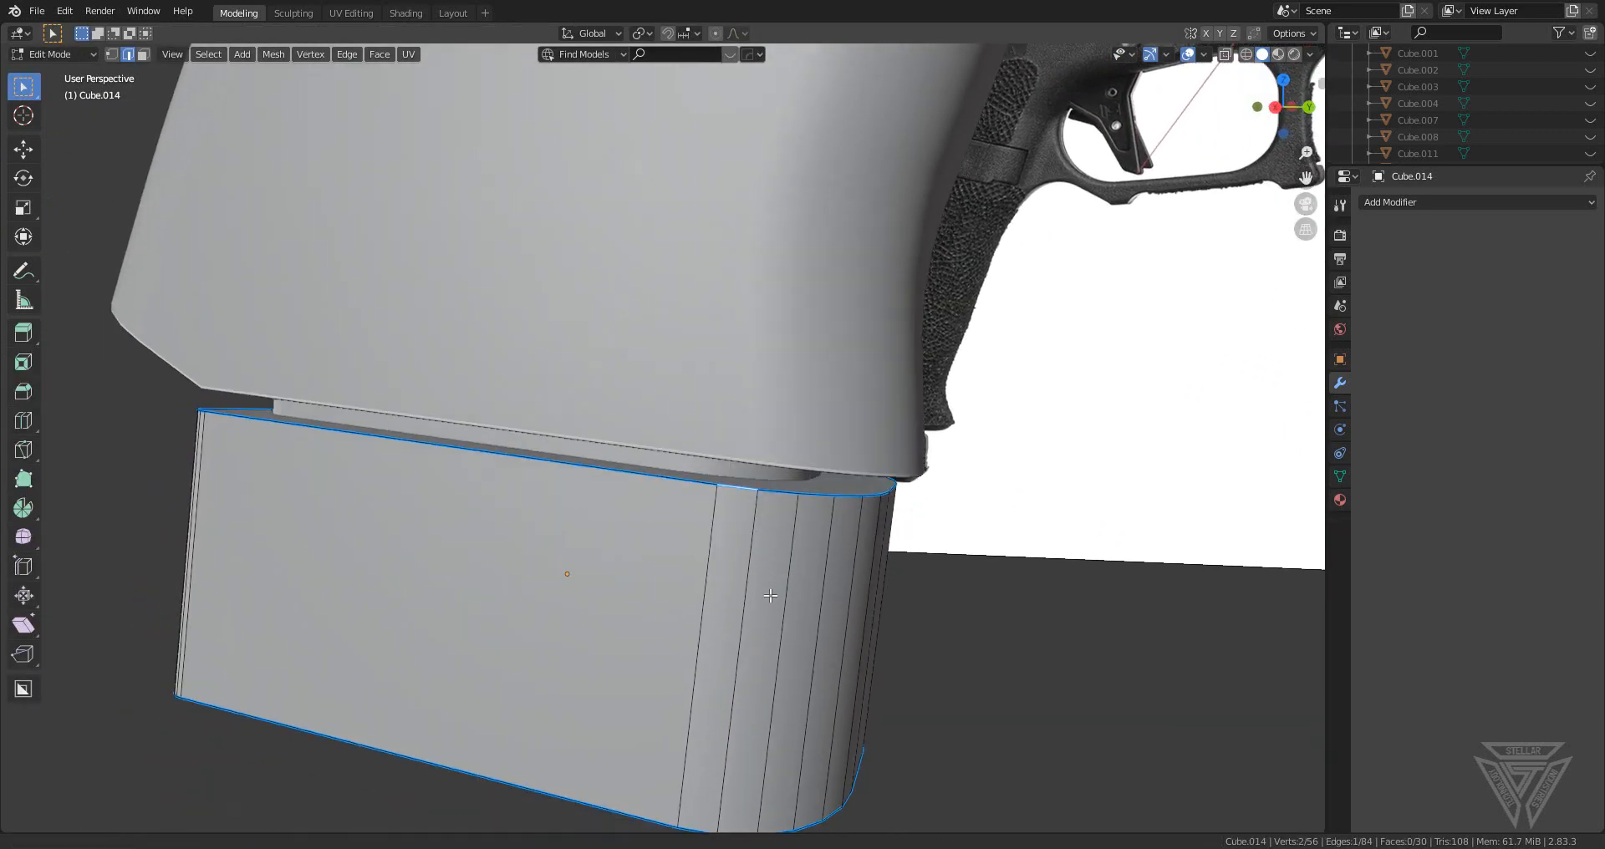
pyautogui.press('3')
pyautogui.moveTo(932, 620); pyautogui.dragTo(885, 634, button='middle')
# - Try a multi-segment bevel around the base plate's top face and undo it
pyautogui.hotkey('ctrl', 'b')
pyautogui.scroll(4, 939, 659)
pyautogui.click(943, 669)
pyautogui.hotkey('ctrl', 'z')
# - Chamfer the rims of the base plate's top and bottom faces with single-segment bevels
pyautogui.scroll(2, 860, 618)
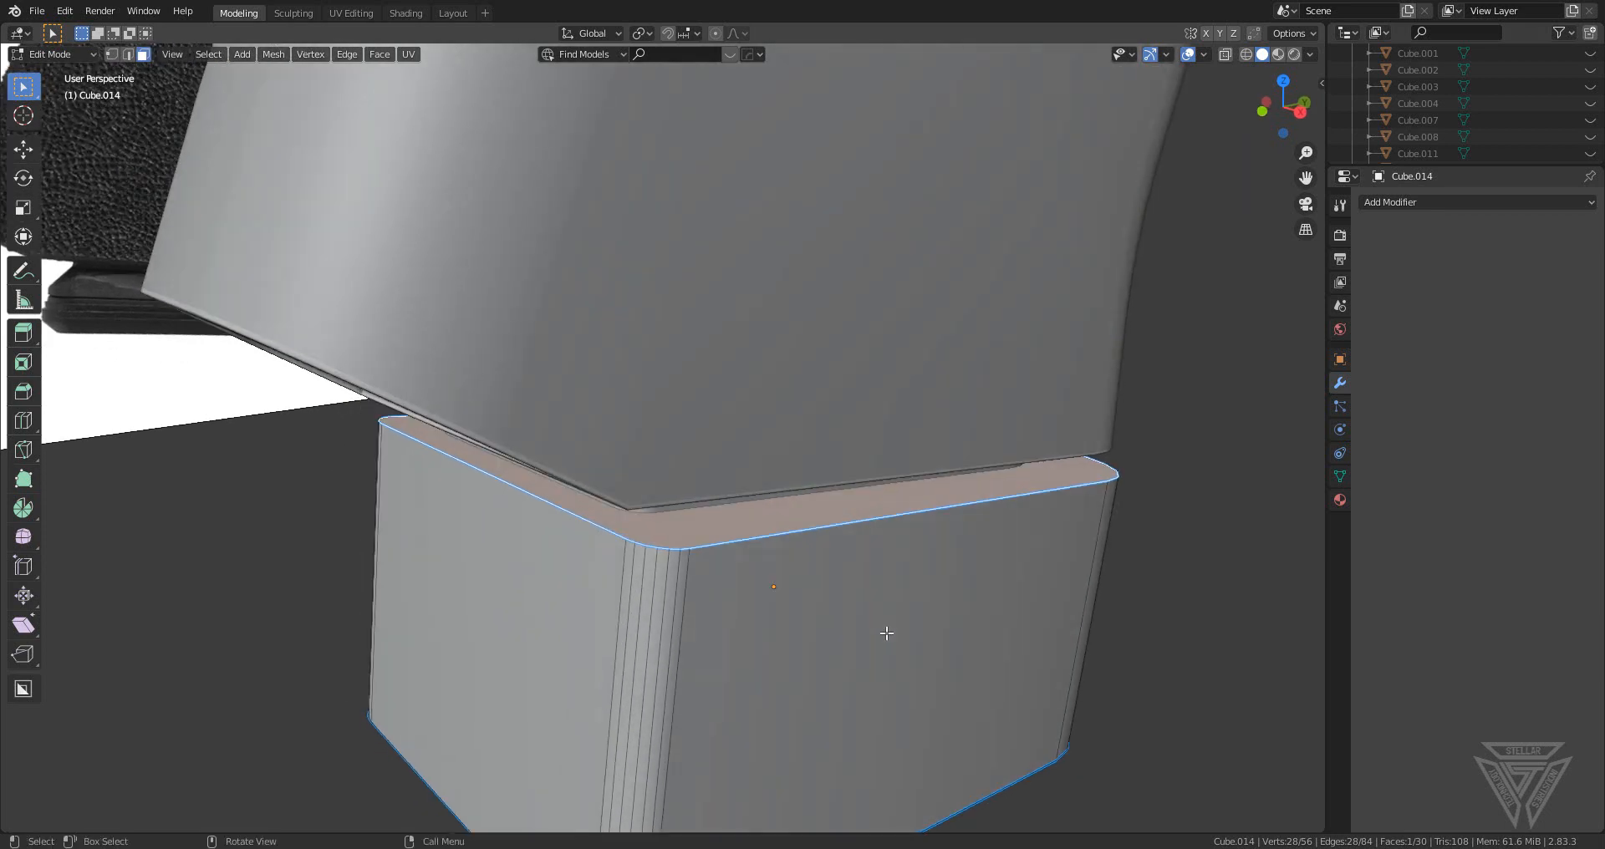
pyautogui.hotkey('ctrl', 'b')
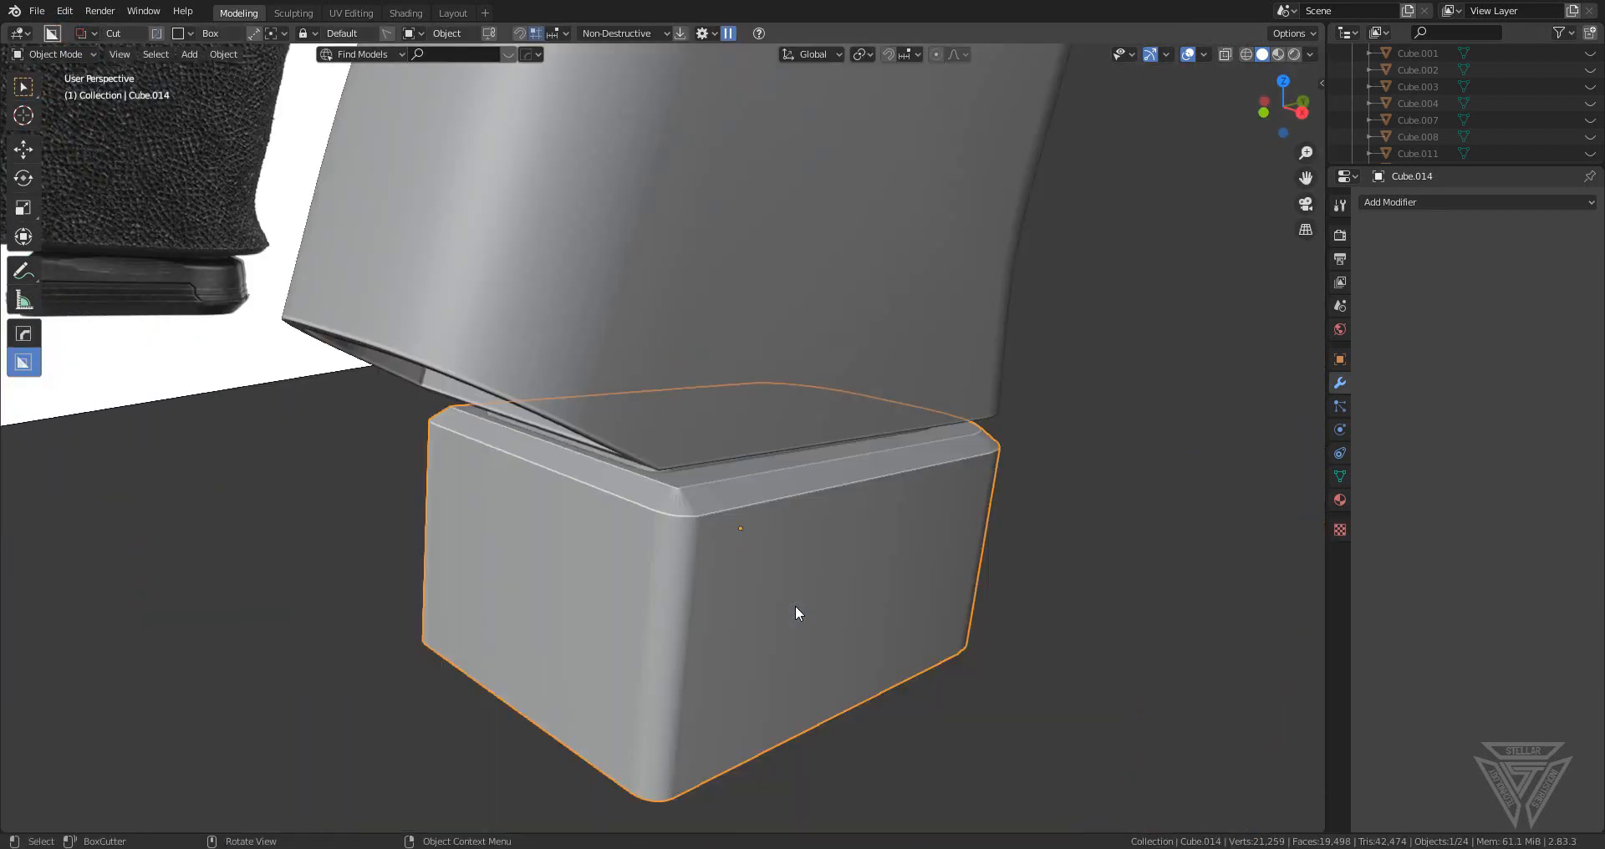
pyautogui.moveTo(795, 605); pyautogui.dragTo(730, 607, button='middle')
pyautogui.press('Tab')
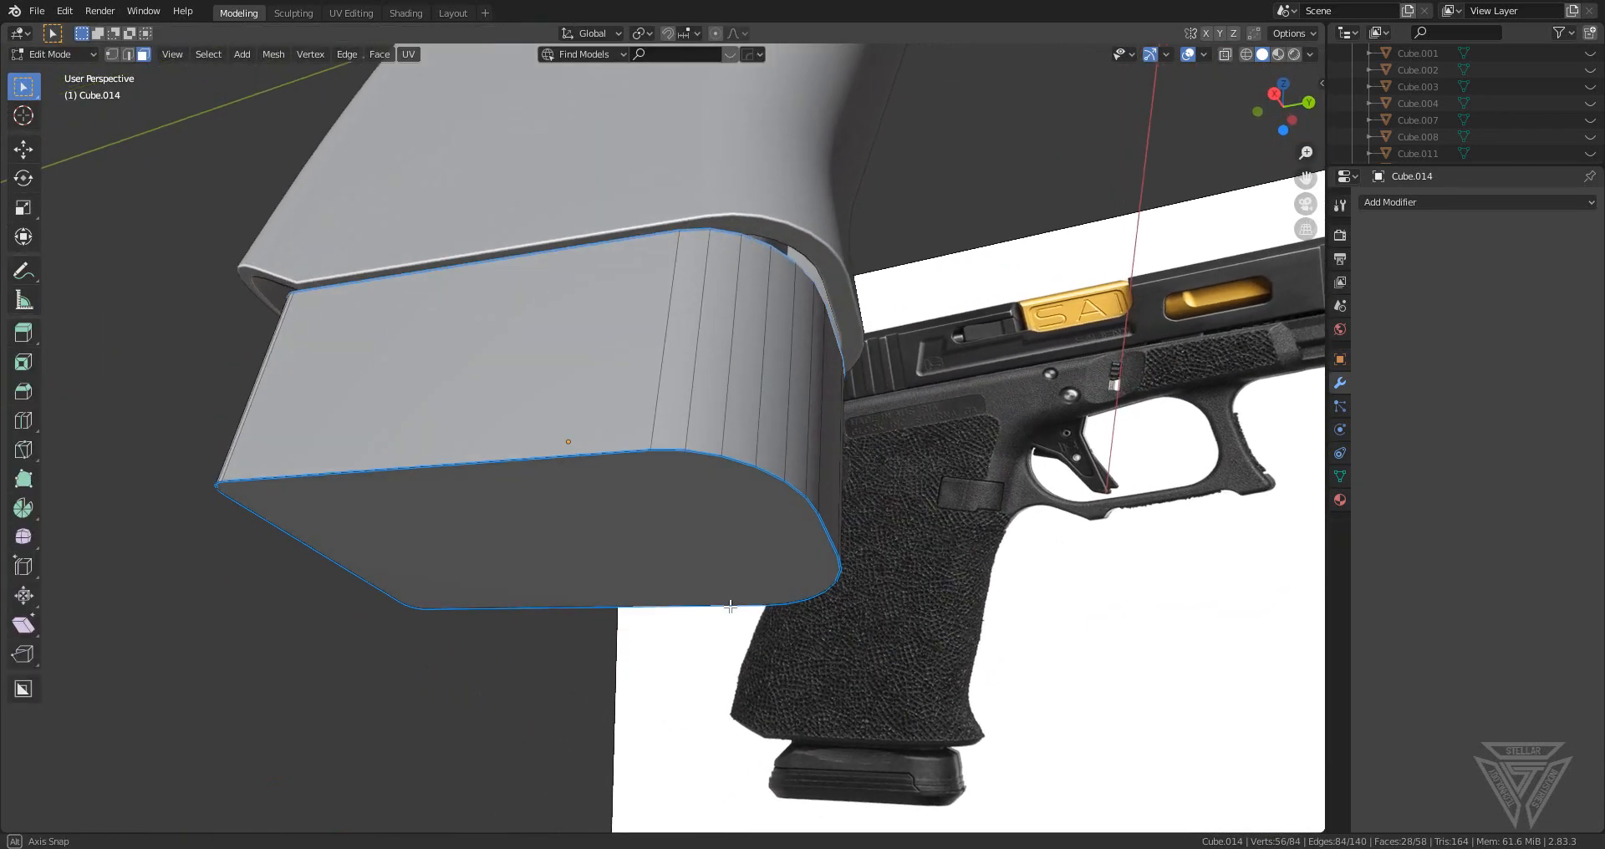
pyautogui.click(697, 511)
pyautogui.hotkey('ctrl', 'b')
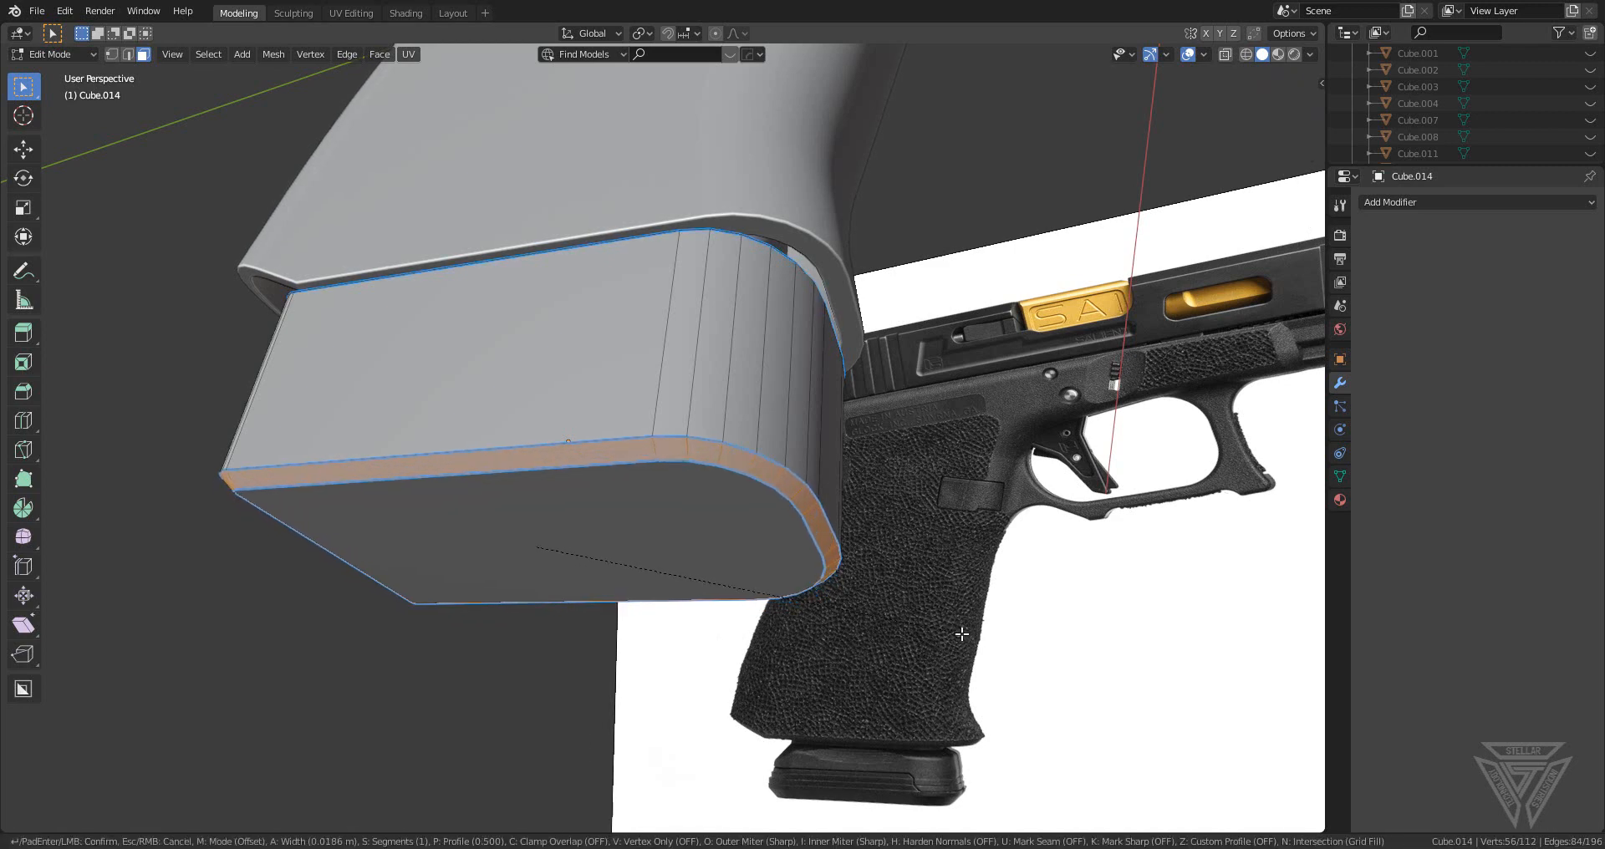
pyautogui.click(962, 635)
pyautogui.moveTo(418, 614); pyautogui.dragTo(624, 649, button='middle')
pyautogui.press('Tab')
pyautogui.scroll(-6, 540, 591)
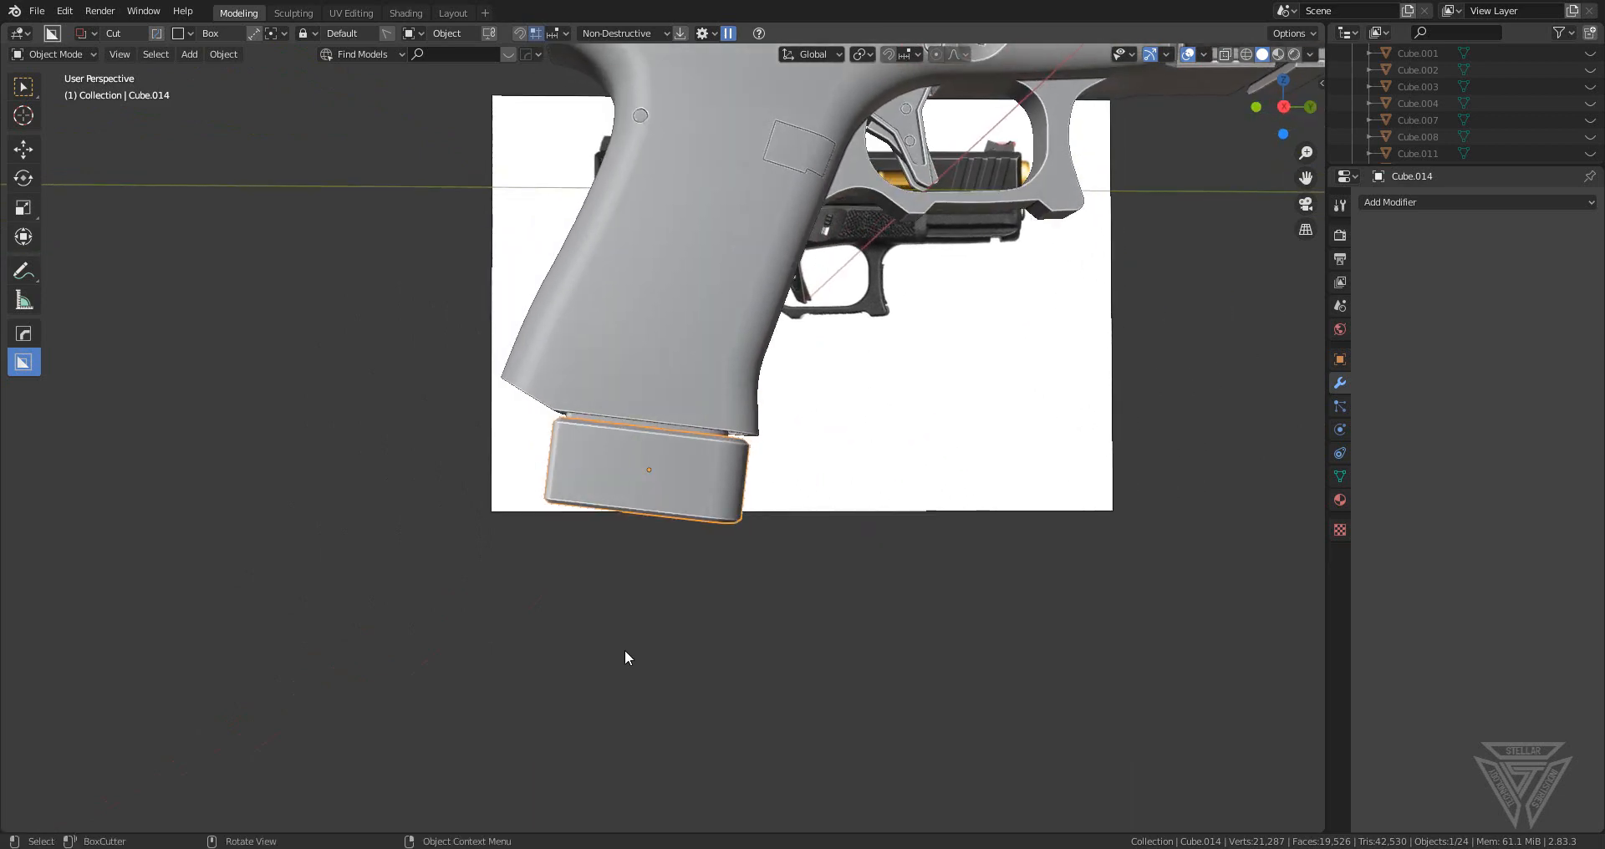
# - In the right orthographic view, slice off the base plate's lower part with a BoxCutter Ngon that steps down near the front
pyautogui.scroll(4, 759, 589)
pyautogui.moveTo(759, 590); pyautogui.dragTo(791, 601, button='middle')
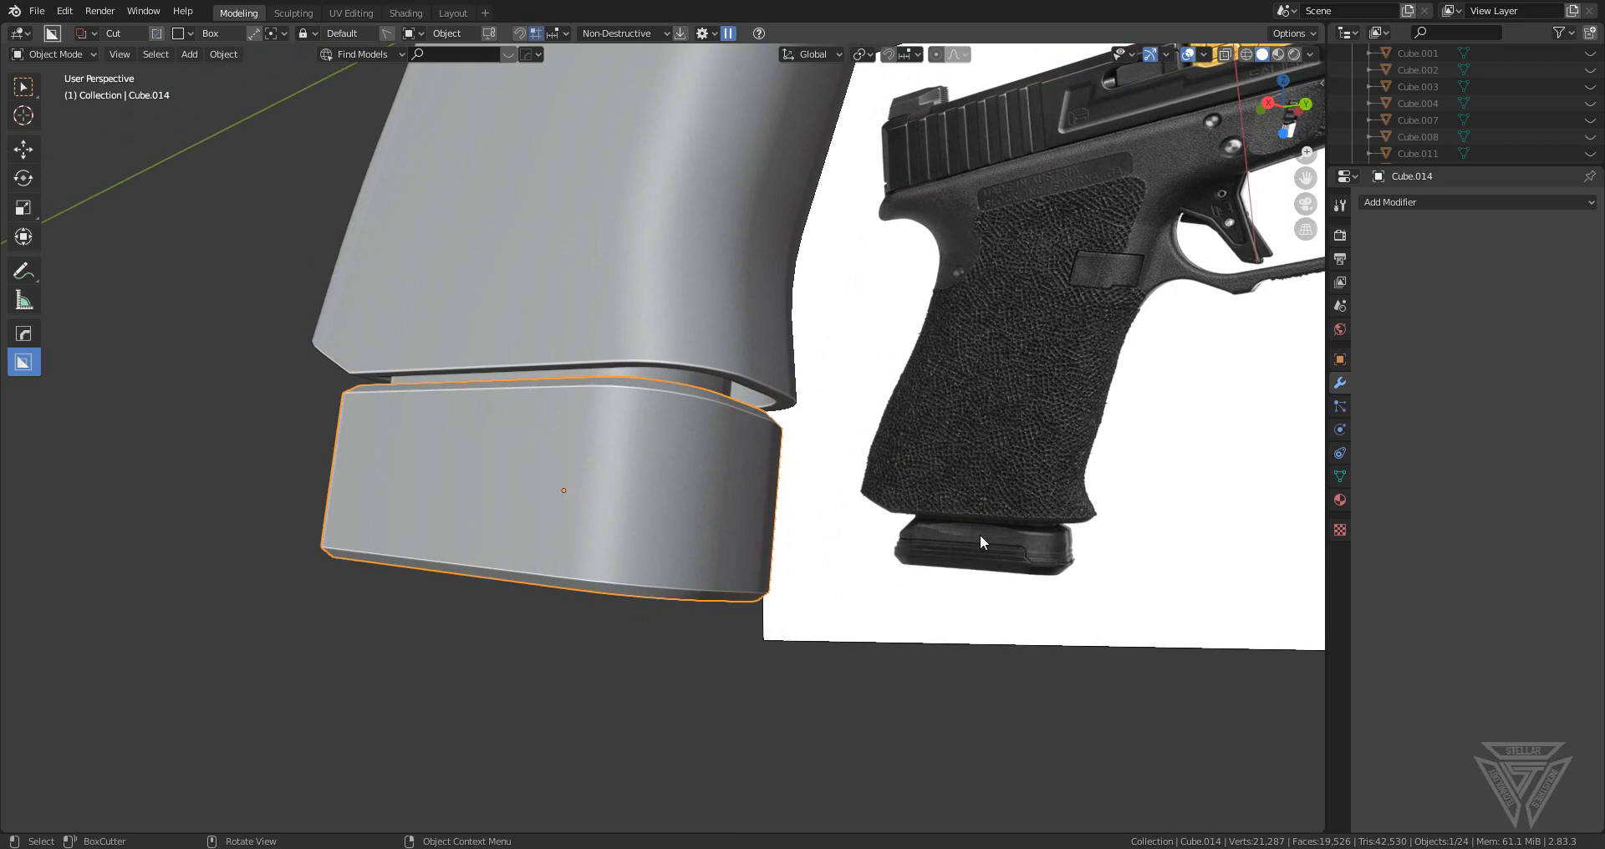
pyautogui.scroll(-5, 942, 566)
pyautogui.moveTo(693, 570); pyautogui.dragTo(753, 593, button='middle')
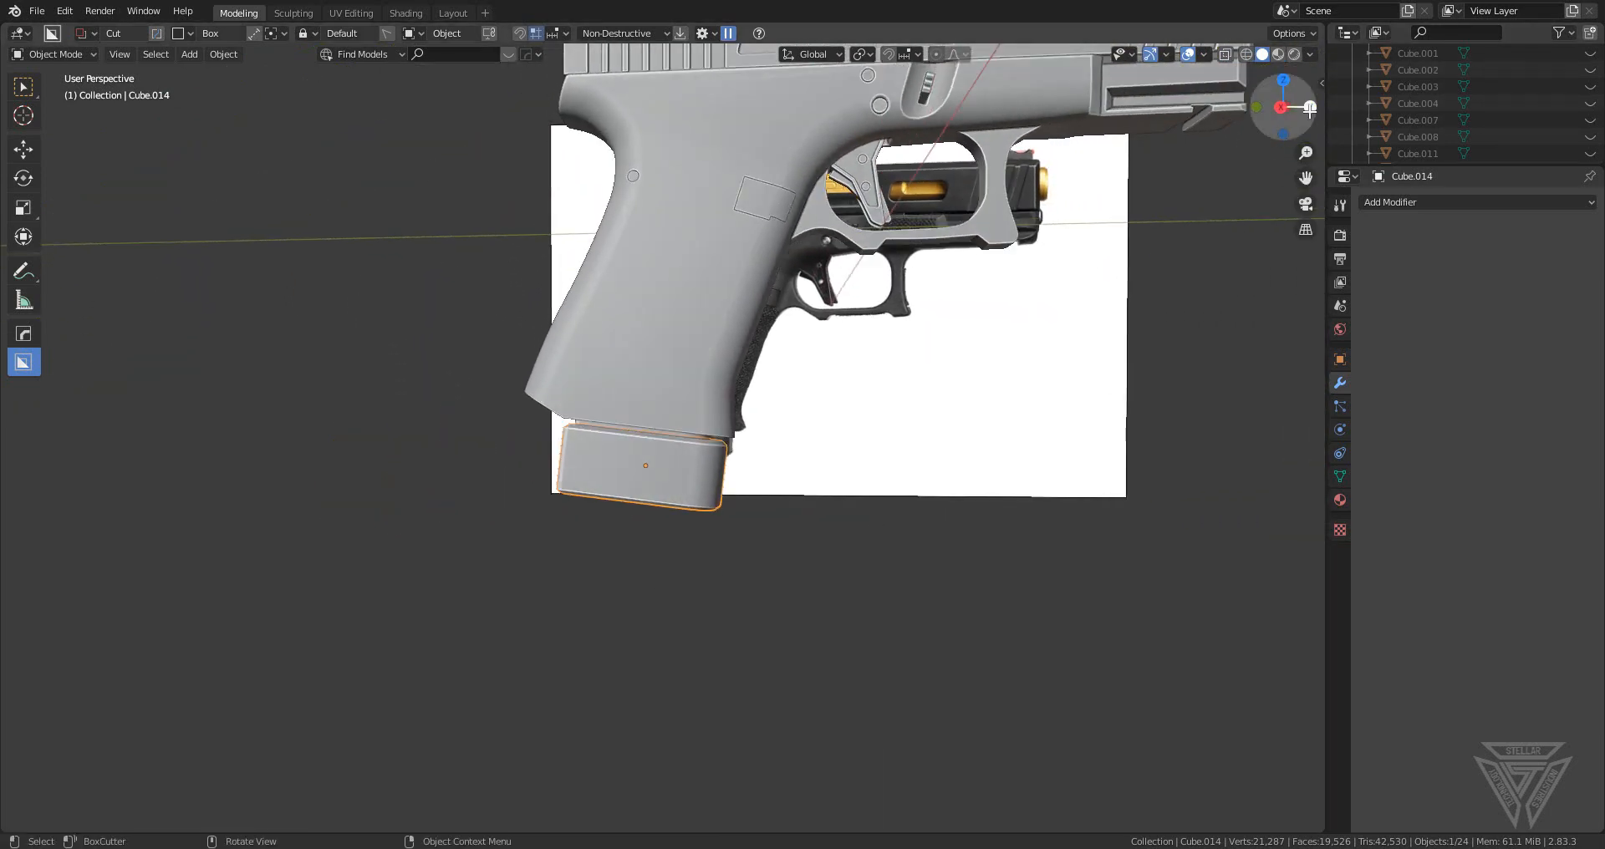
pyautogui.click(1280, 106)
pyautogui.scroll(7, 834, 465)
pyautogui.keyDown('shift'); pyautogui.moveTo(630, 575); pyautogui.dragTo(640, 523, button='middle'); pyautogui.keyUp('shift')
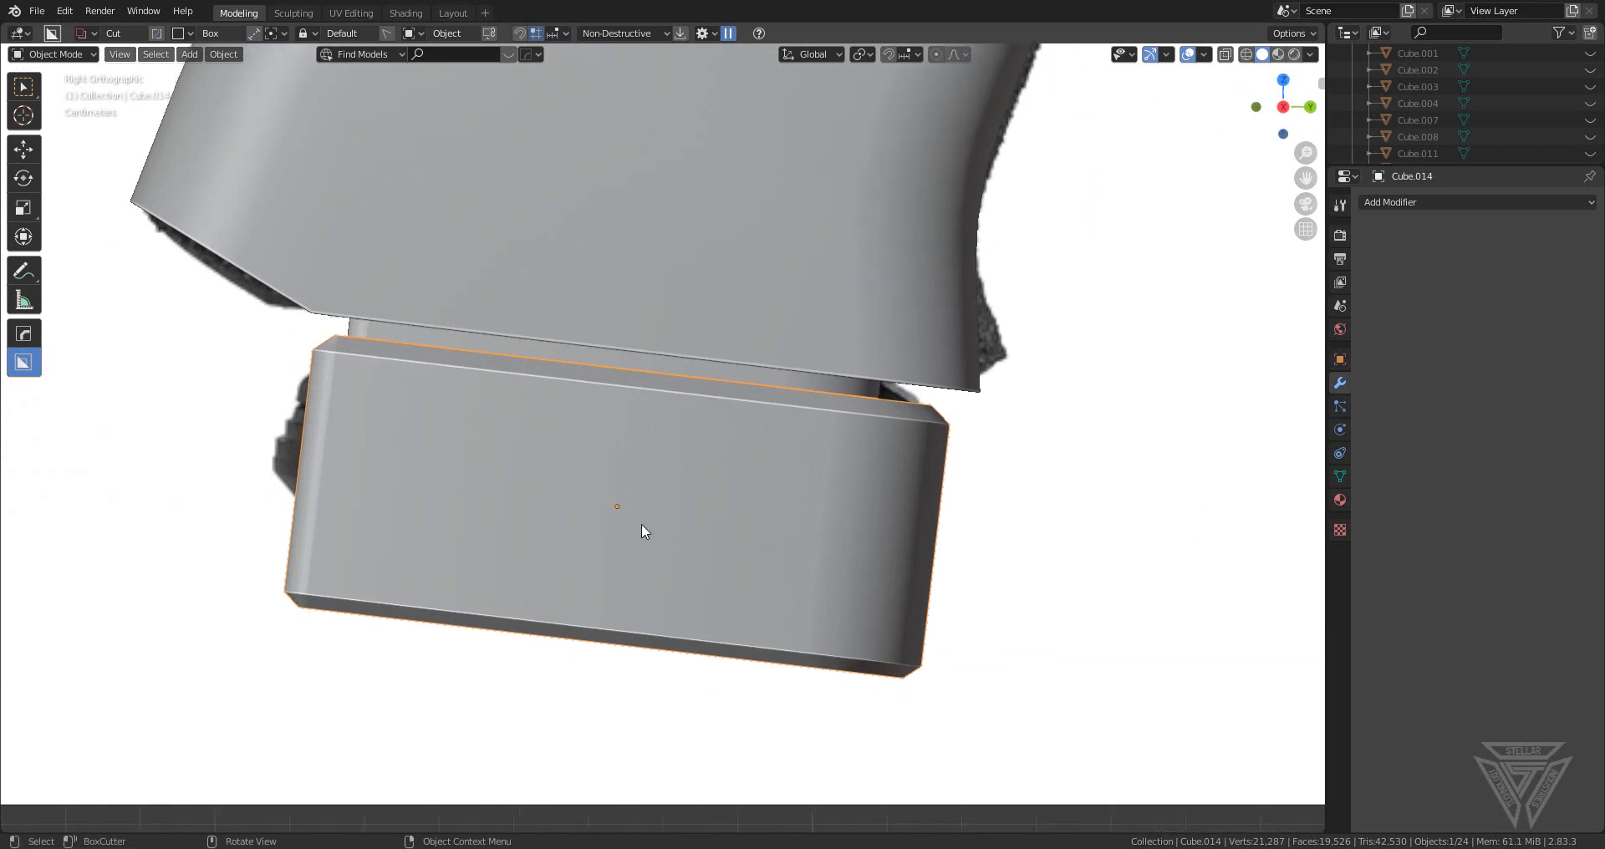
pyautogui.press('d')
pyautogui.click(642, 620)
pyautogui.click(255, 498)
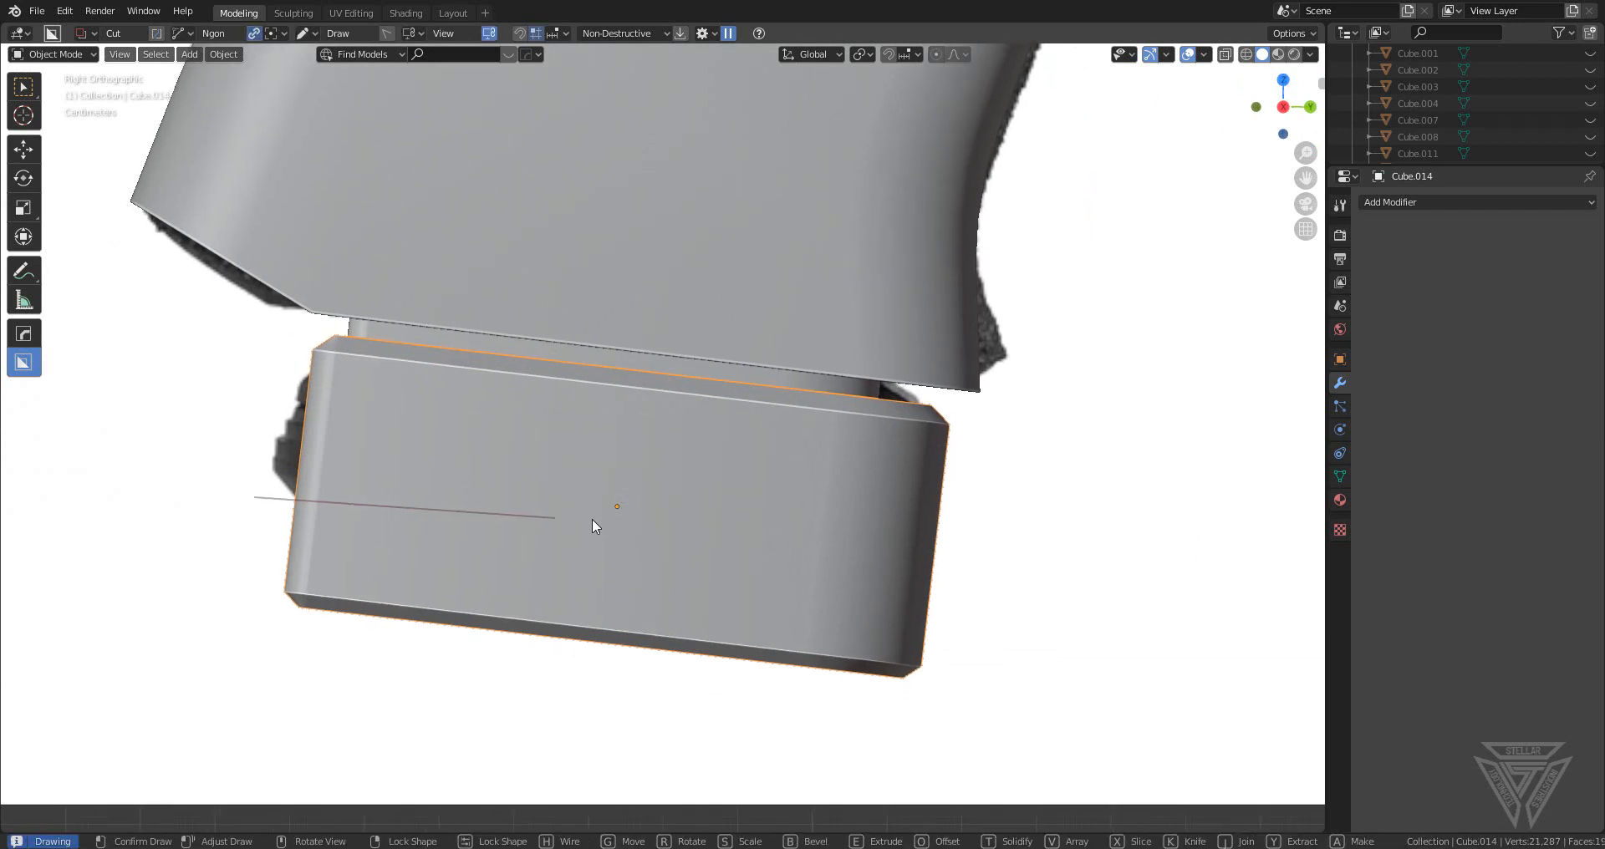
pyautogui.click(690, 549)
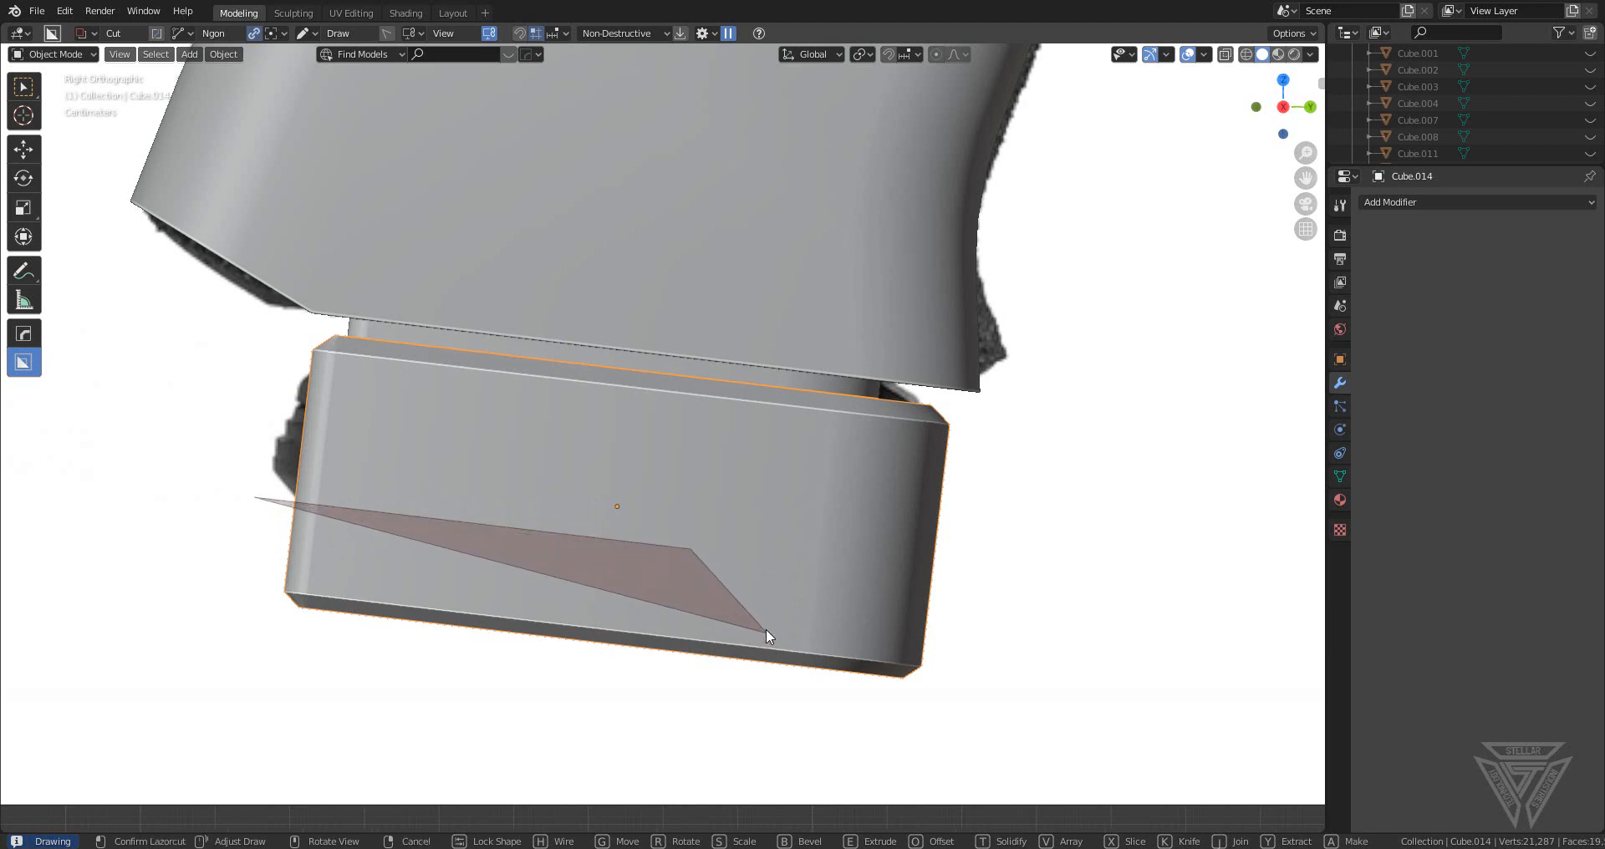
pyautogui.click(760, 628)
pyautogui.click(994, 663)
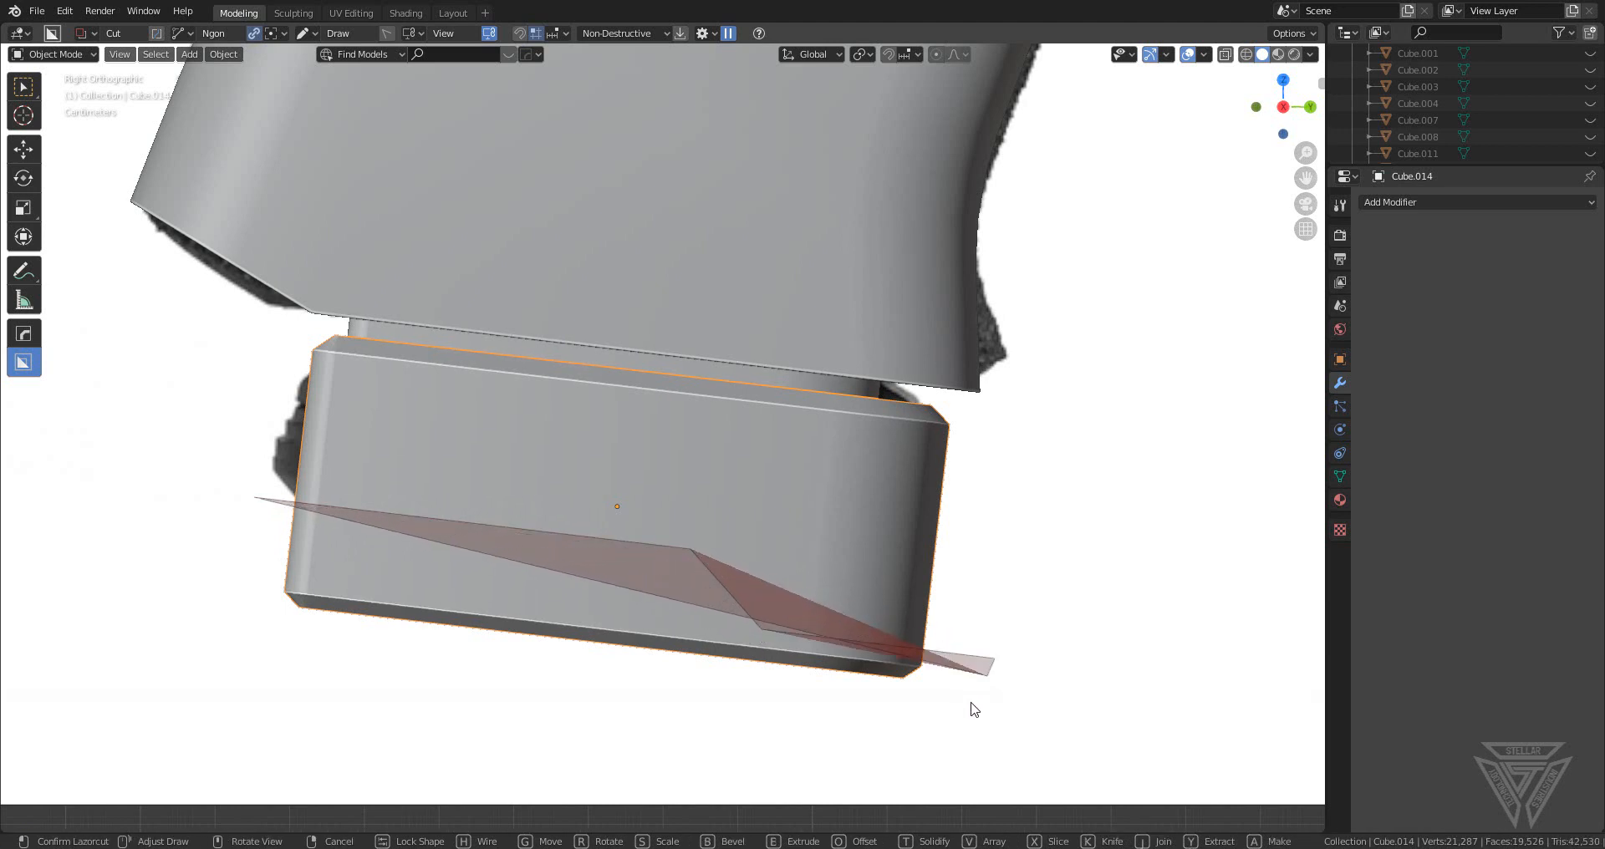
pyautogui.click(744, 726)
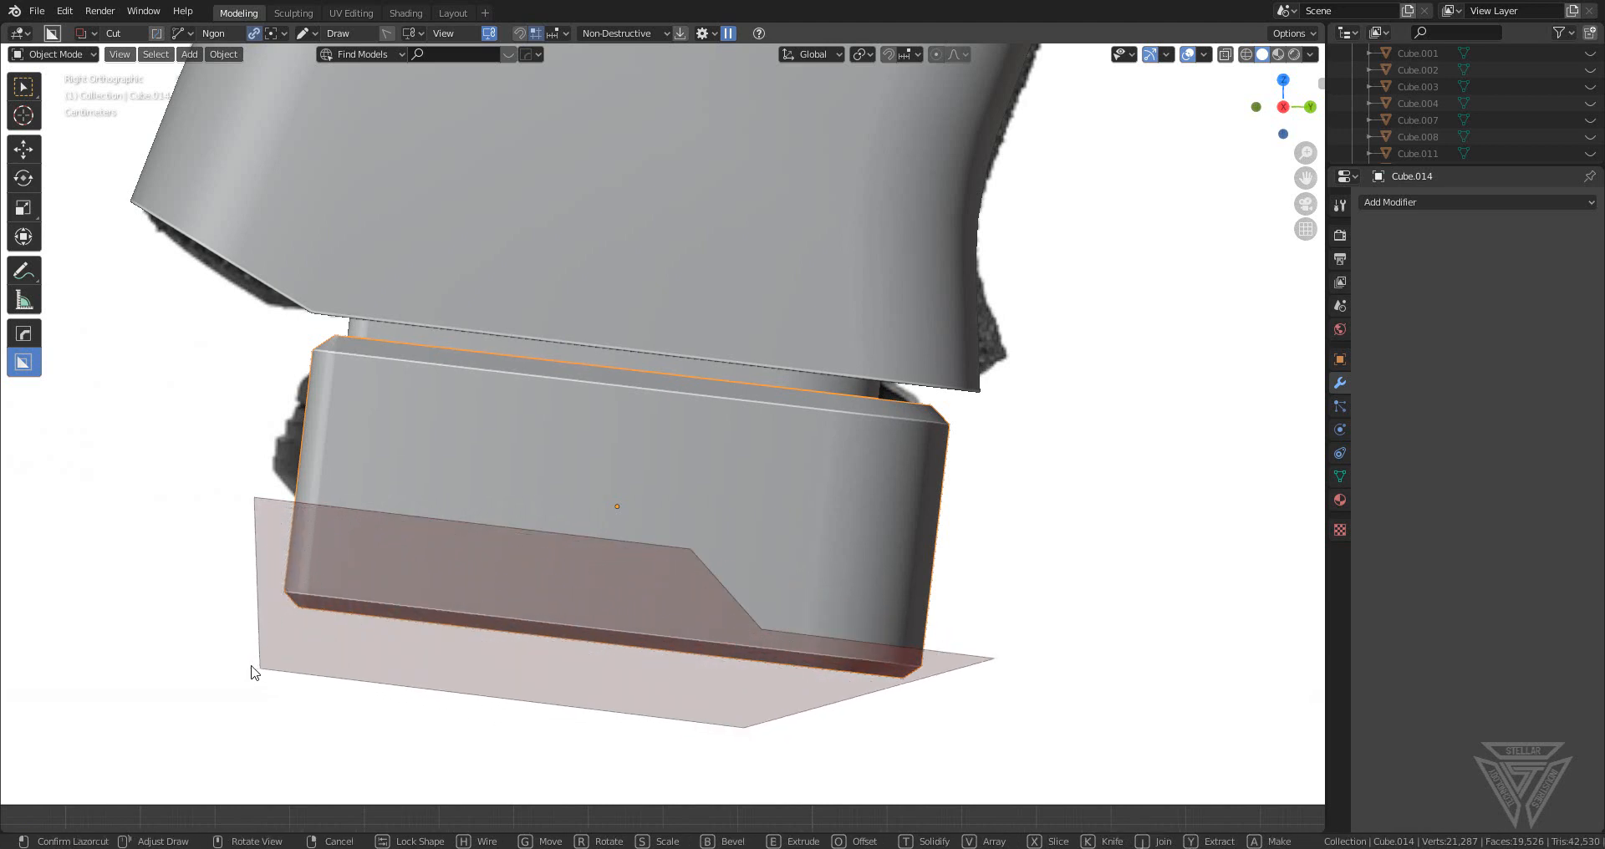
pyautogui.click(251, 672)
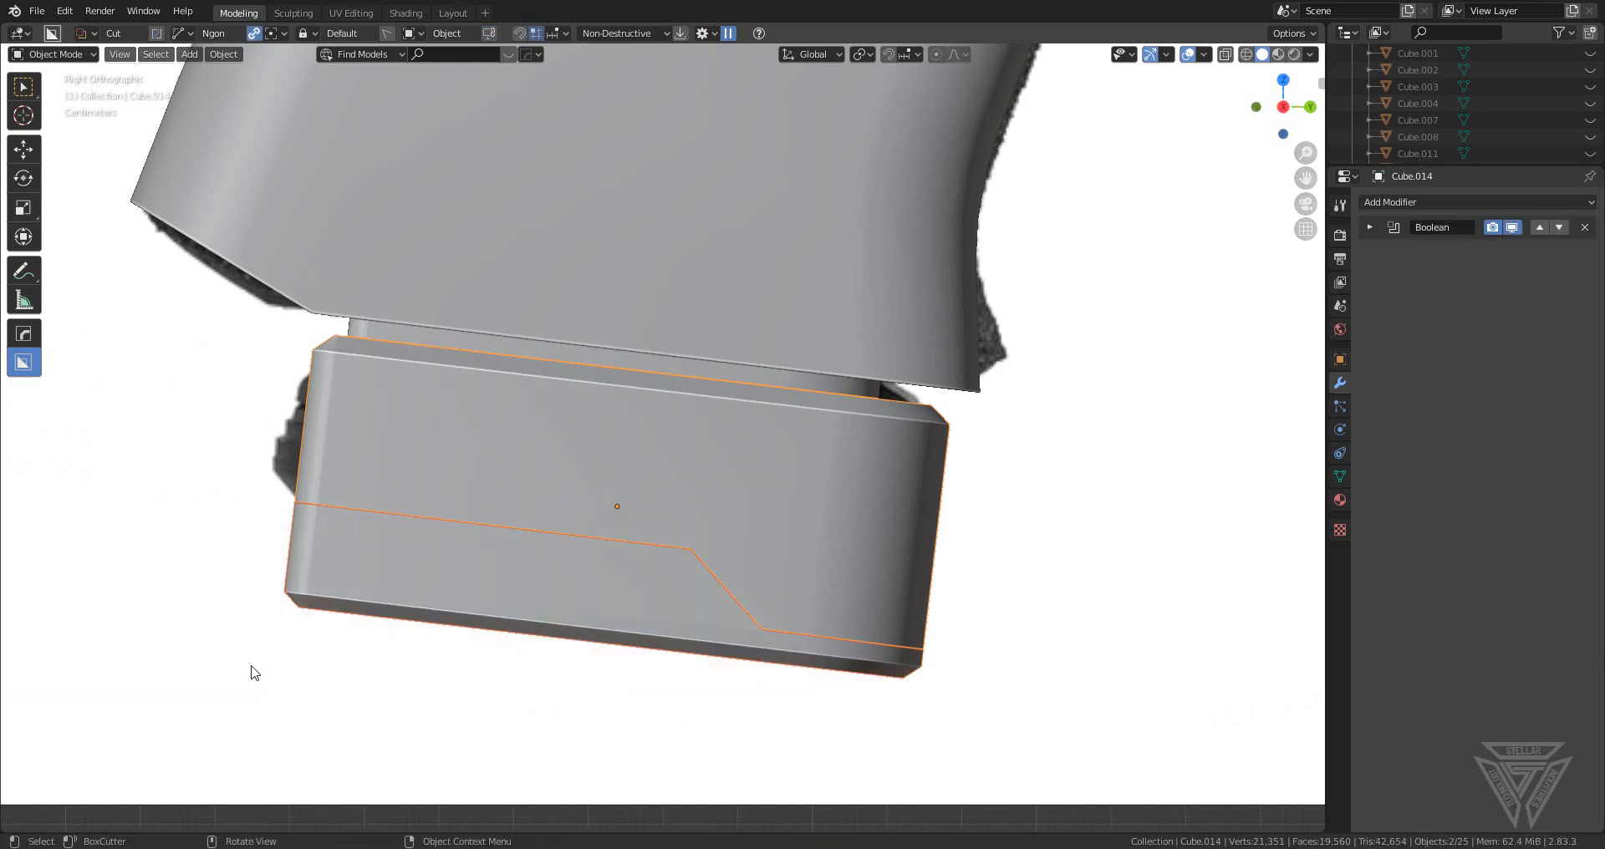
# - Sharpen the sliced lower part with its Boolean applied and add a 0.008 m HardOps bevel with three segments
pyautogui.moveTo(404, 621); pyautogui.dragTo(1056, 624, button='middle')
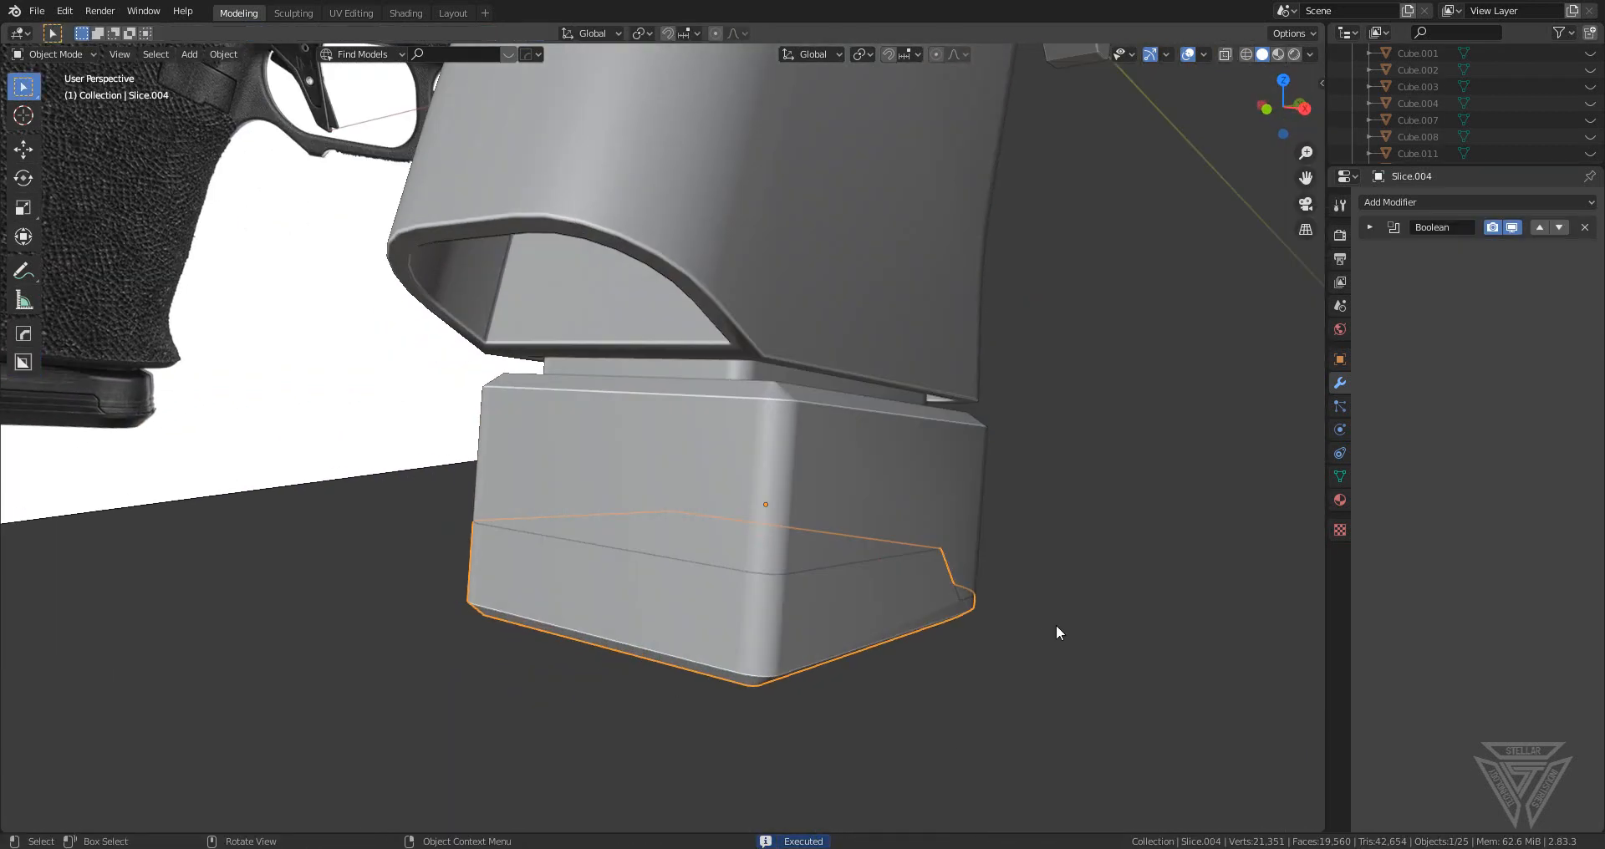
pyautogui.press('q')
pyautogui.click(969, 589)
pyautogui.press('q')
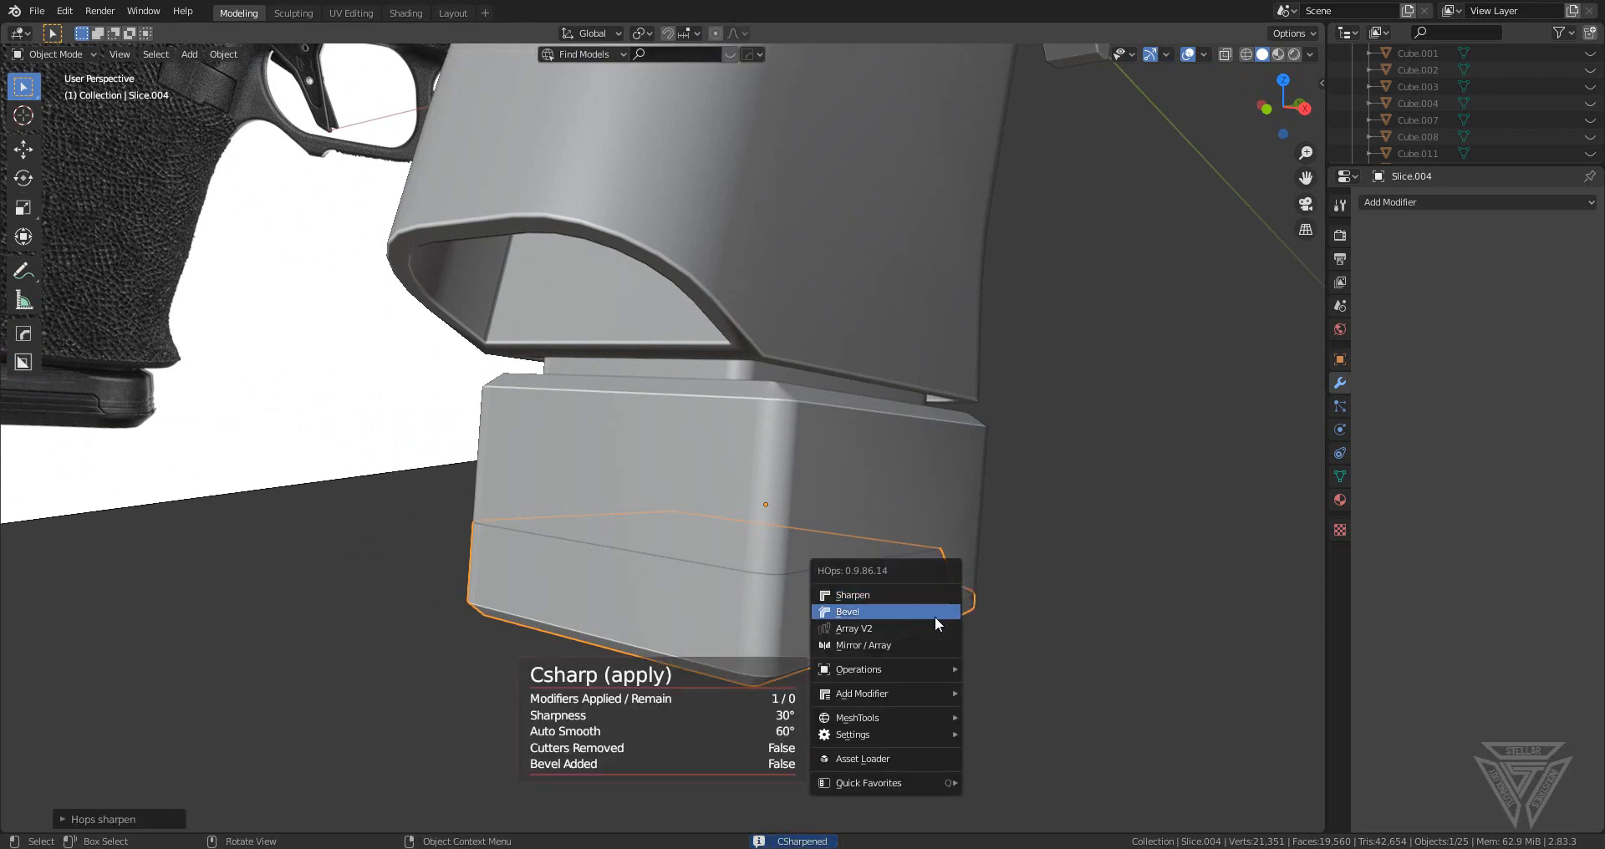
pyautogui.click(934, 619)
pyautogui.click(846, 513)
# - Add a 0.0072 m HardOps bevel with three segments to the base plate's upper part and sharpen it
pyautogui.press('q')
pyautogui.click(840, 508)
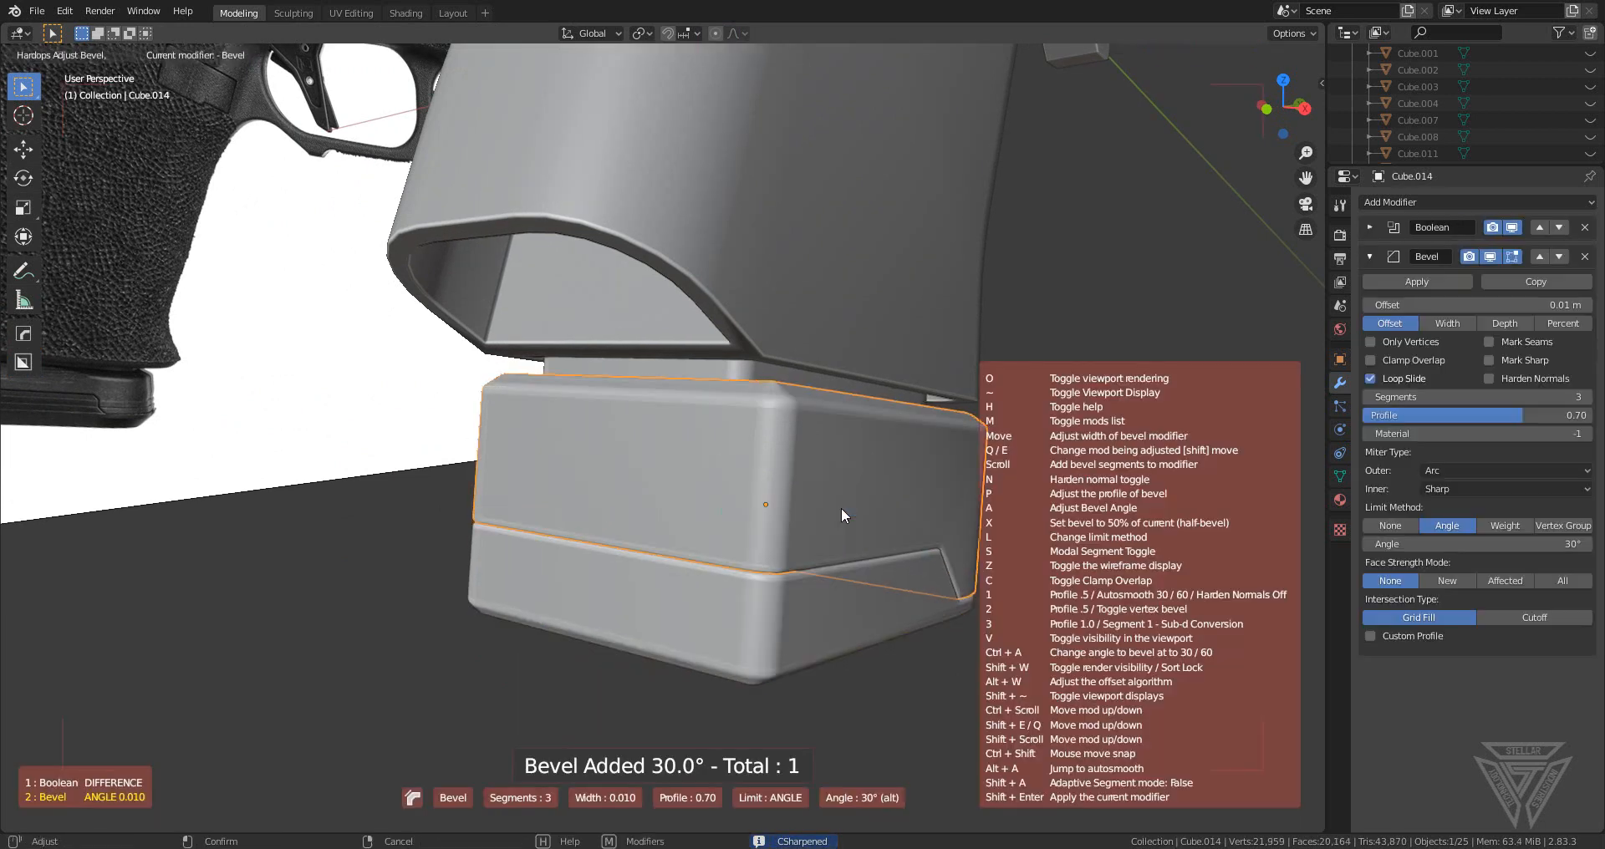
pyautogui.click(849, 510)
pyautogui.press('q')
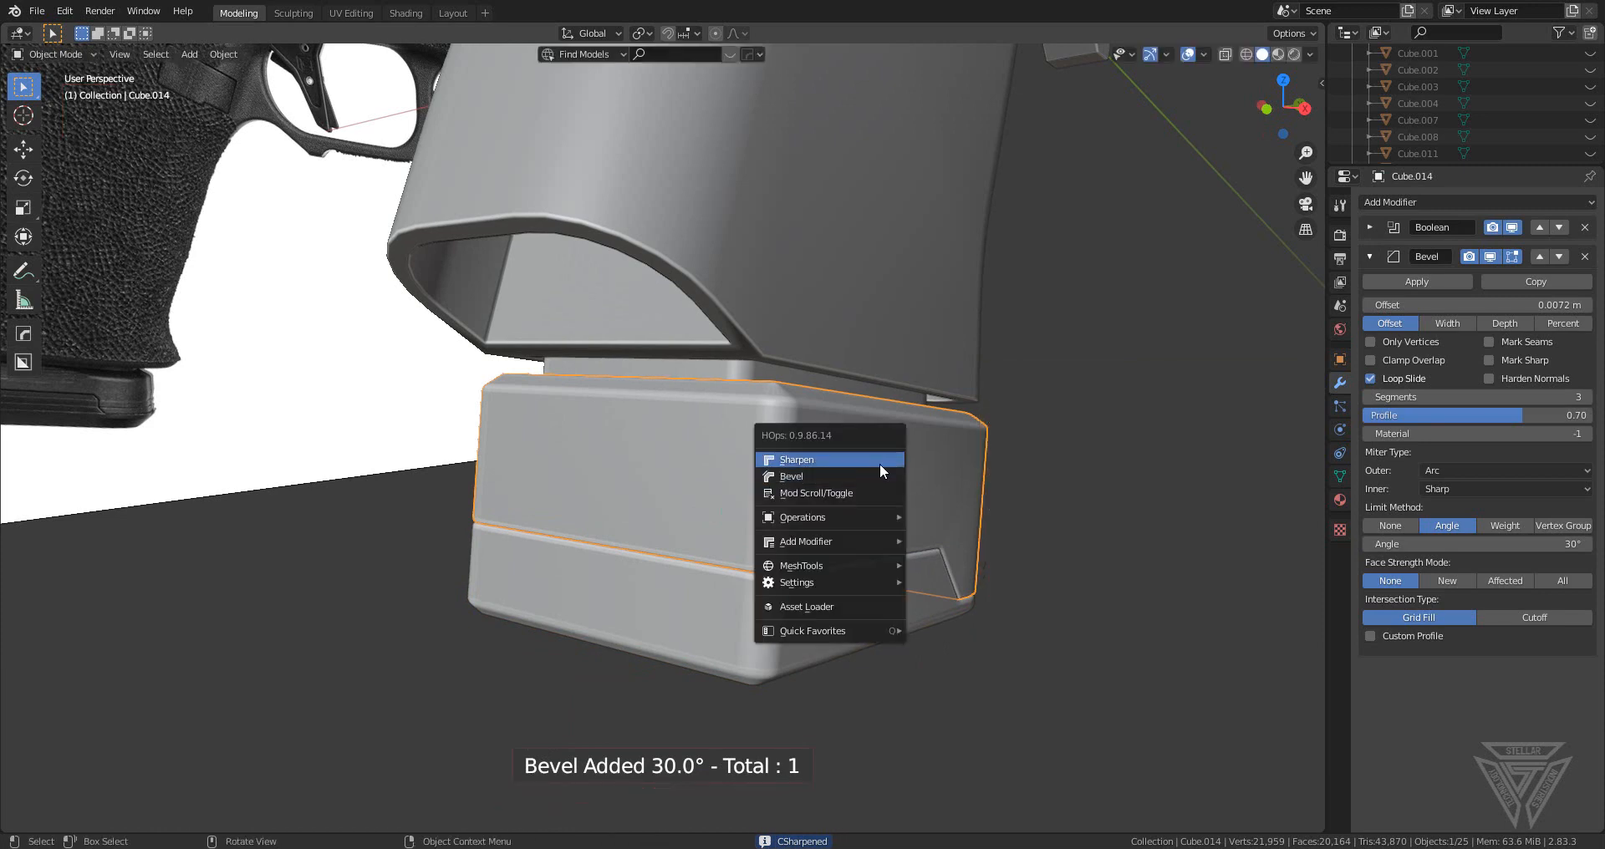
pyautogui.click(879, 463)
pyautogui.click(1063, 535)
# - Select the base plate's lower slice and scale it slightly
pyautogui.scroll(-4, 1078, 568)
pyautogui.moveTo(1086, 587); pyautogui.dragTo(1019, 551, button='middle')
pyautogui.click(628, 485)
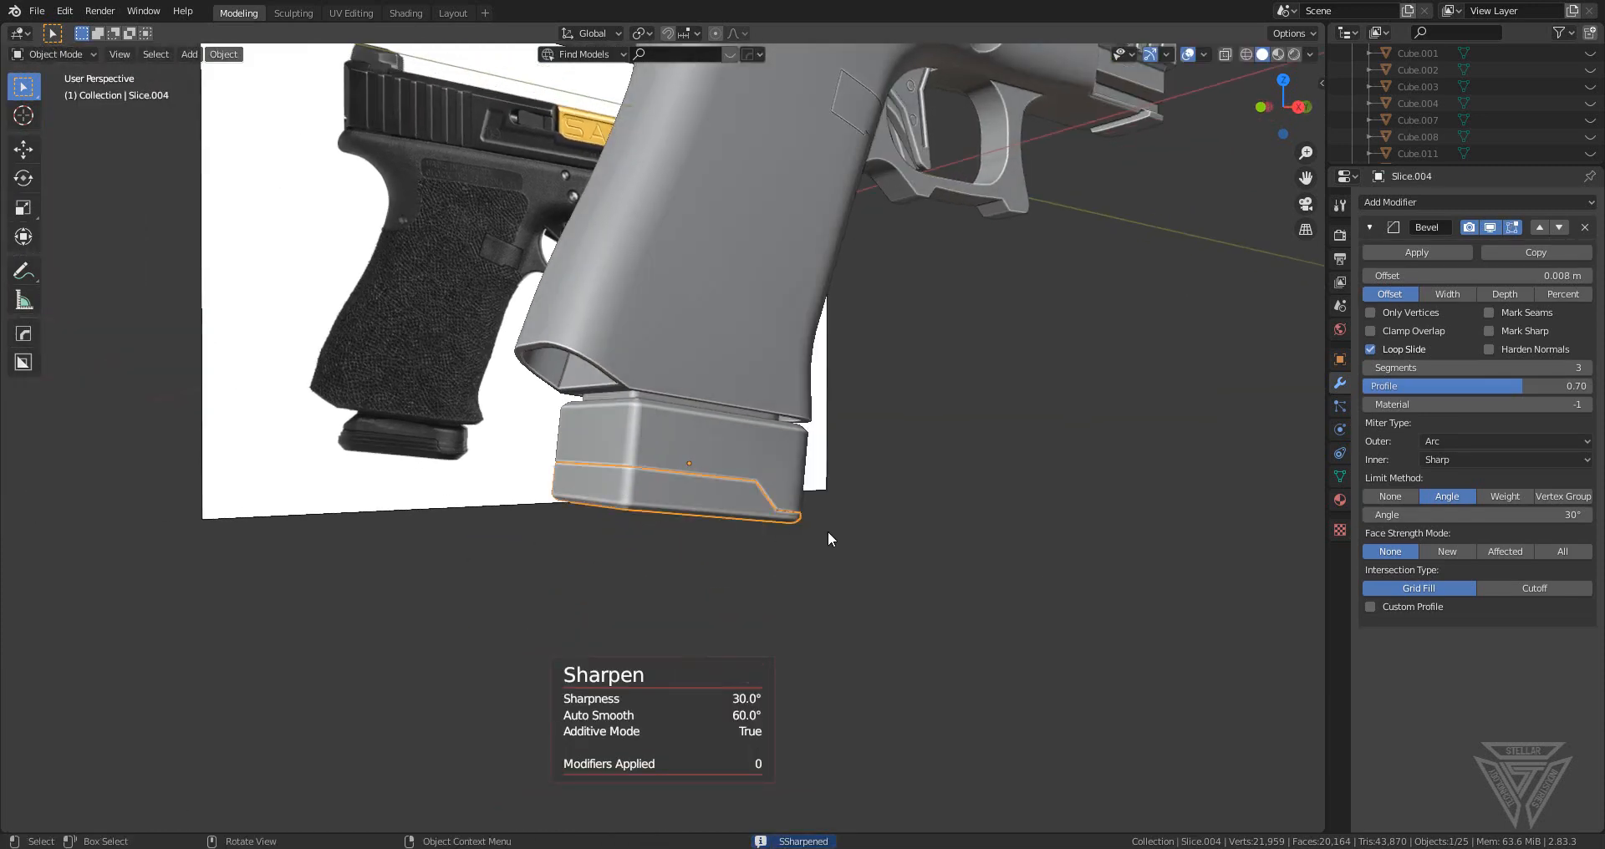
pyautogui.moveTo(1111, 531); pyautogui.dragTo(1174, 529, button='middle')
pyautogui.press('s')
pyautogui.click(1162, 528)
pyautogui.click(1021, 528)
# - Select both base plate parts and scale them down together to about 0.95
pyautogui.moveTo(1021, 528); pyautogui.dragTo(991, 677, button='middle')
pyautogui.scroll(-5, 769, 560)
pyautogui.scroll(5, 982, 673)
pyautogui.keyDown('shift'); pyautogui.moveTo(940, 622); pyautogui.dragTo(911, 435, button='middle'); pyautogui.keyUp('shift')
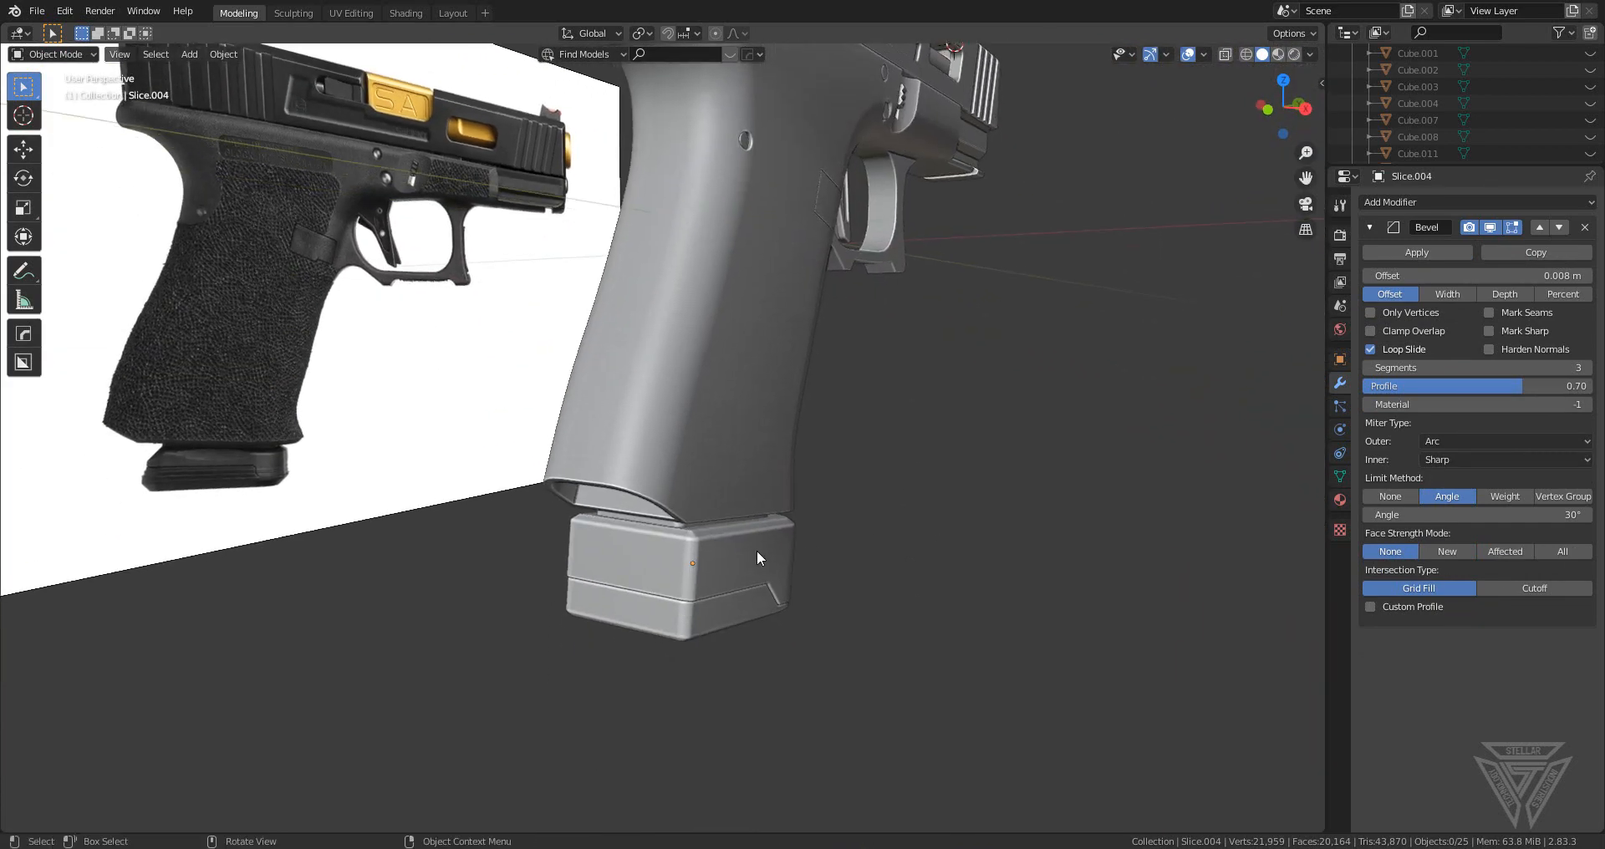
pyautogui.click(755, 550)
pyautogui.keyDown('shift'); pyautogui.moveTo(757, 618); pyautogui.dragTo(790, 615, button='middle'); pyautogui.keyUp('shift')
pyautogui.keyDown('shift'); pyautogui.click(790, 614); pyautogui.keyUp('shift')
pyautogui.press('s')
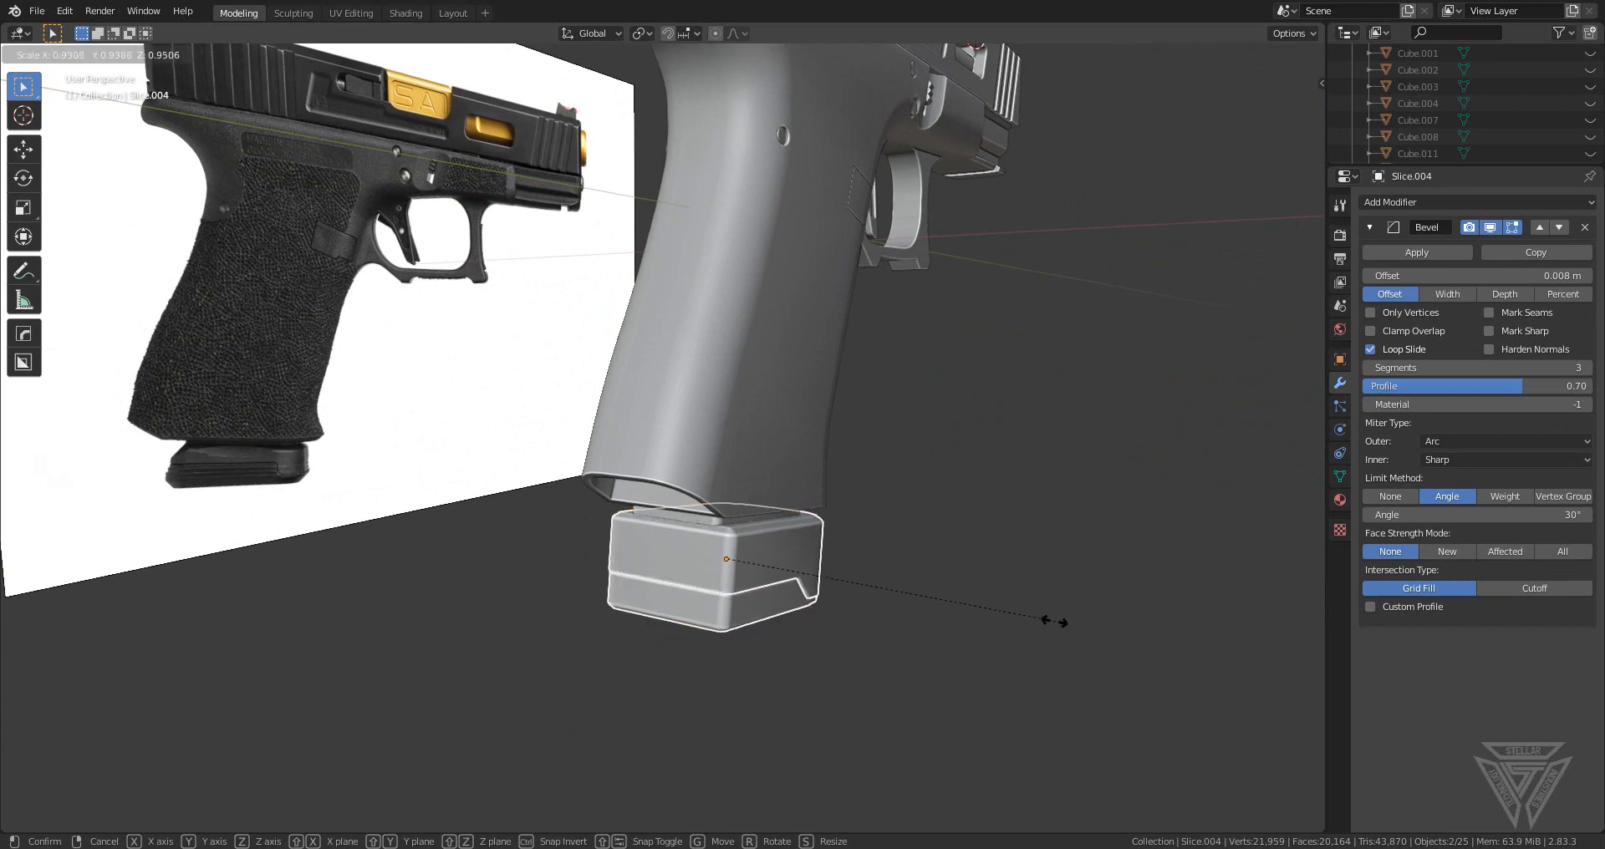
pyautogui.click(1049, 620)
# - Move both base plate parts along Y and slightly up along their local Z toward the grip
pyautogui.moveTo(947, 605); pyautogui.dragTo(945, 700, button='middle')
pyautogui.press('g')
pyautogui.press('y')
pyautogui.click(971, 673)
pyautogui.press('g')
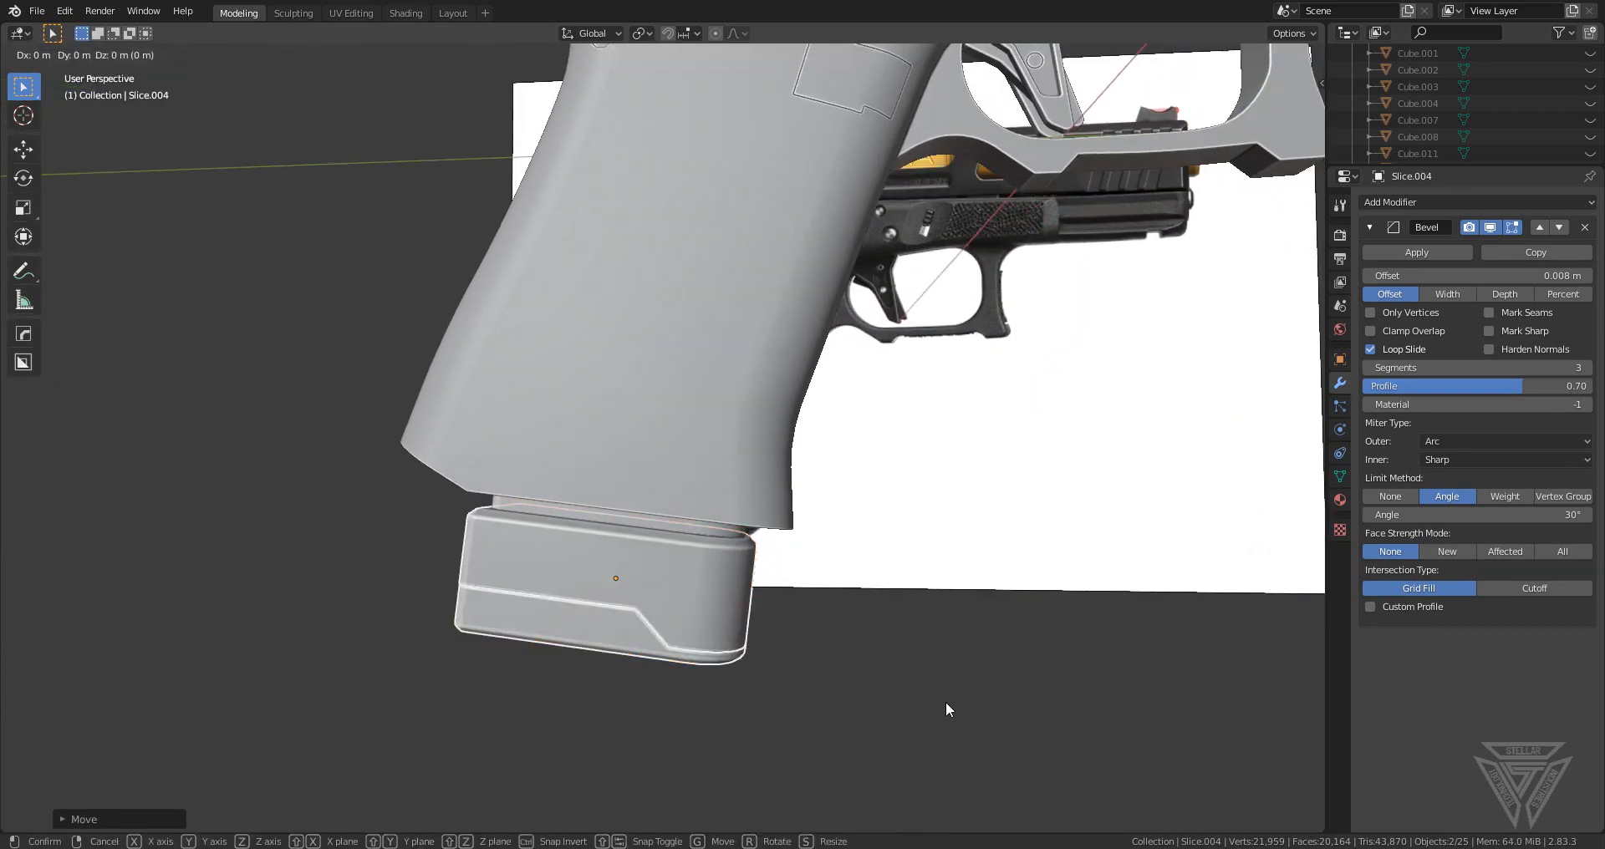
pyautogui.press('z')
pyautogui.press('z')
pyautogui.doubleClick(945, 694)
pyautogui.scroll(-4, 936, 690)
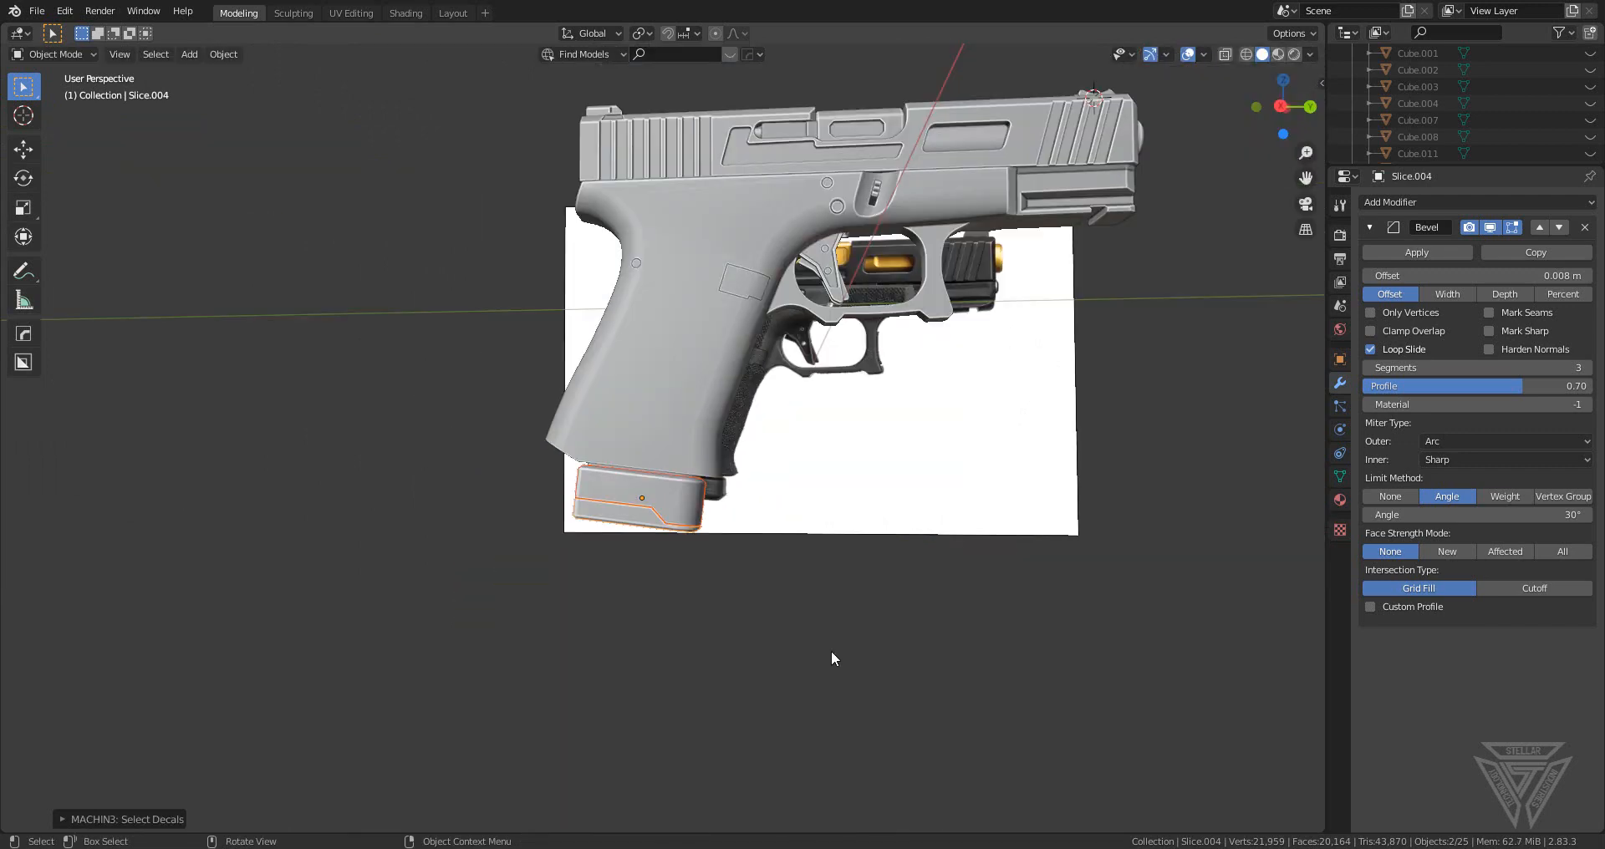
# - Delete the reference image standing behind the pistol
pyautogui.moveTo(831, 651); pyautogui.dragTo(589, 583, button='middle')
pyautogui.click(936, 529)
pyautogui.click(936, 523)
# - On the frame's left side, connect the trigger-guard curve to the rear grip curve and the upper frame edge with new edges
pyautogui.scroll(5, 562, 510)
pyautogui.keyDown('shift'); pyautogui.moveTo(562, 510); pyautogui.dragTo(1056, 732, button='middle'); pyautogui.keyUp('shift')
pyautogui.scroll(4, 780, 645)
pyautogui.click(783, 646)
pyautogui.press('Tab')
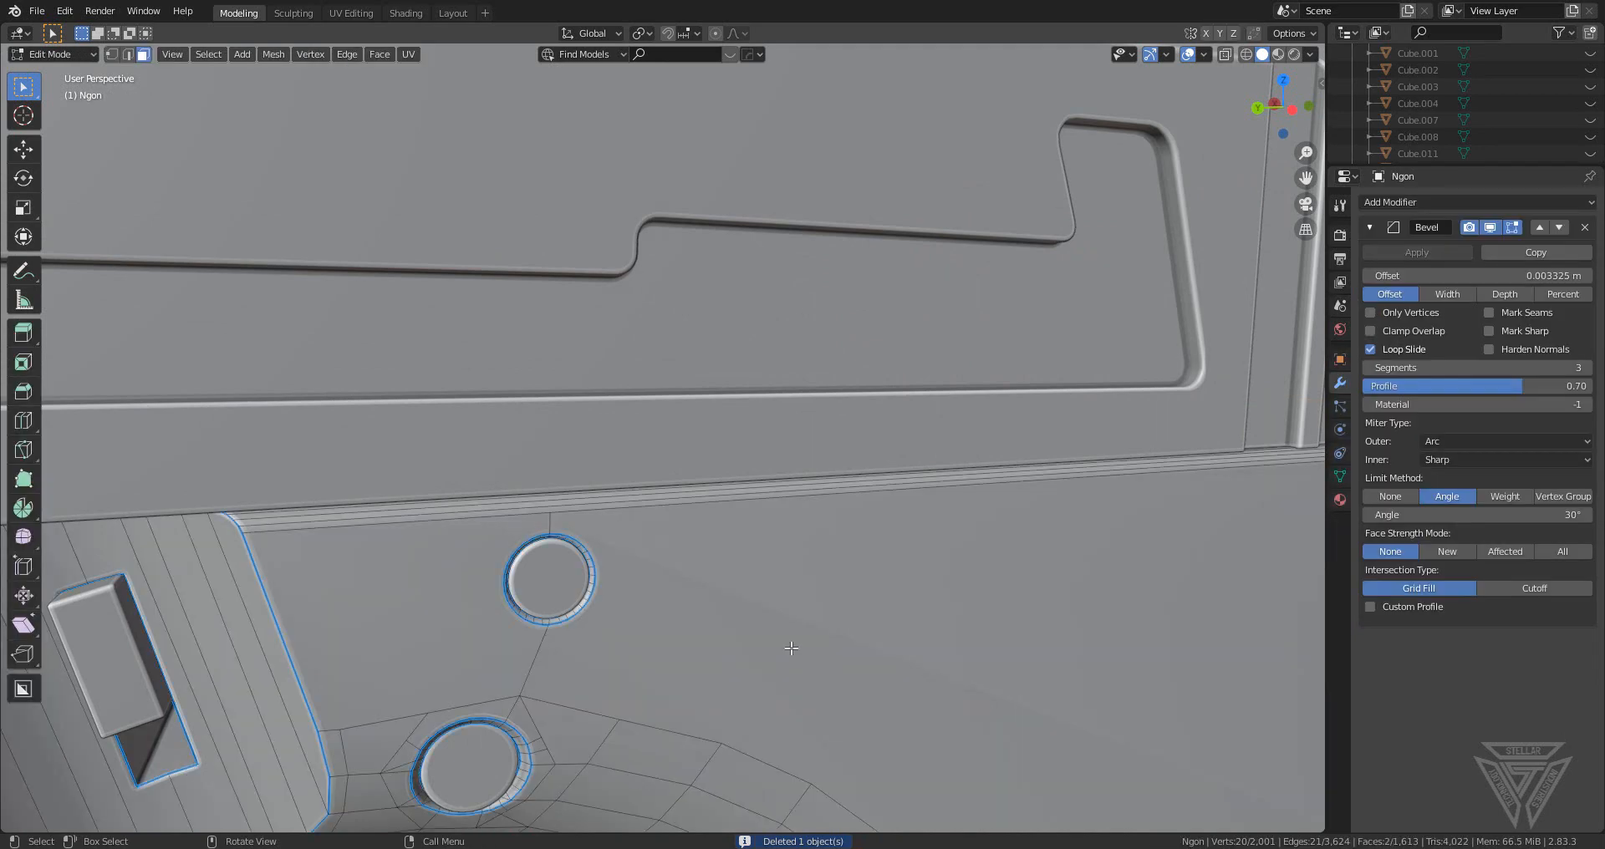
pyautogui.moveTo(790, 648); pyautogui.dragTo(549, 583, button='middle')
pyautogui.scroll(-5, 786, 631)
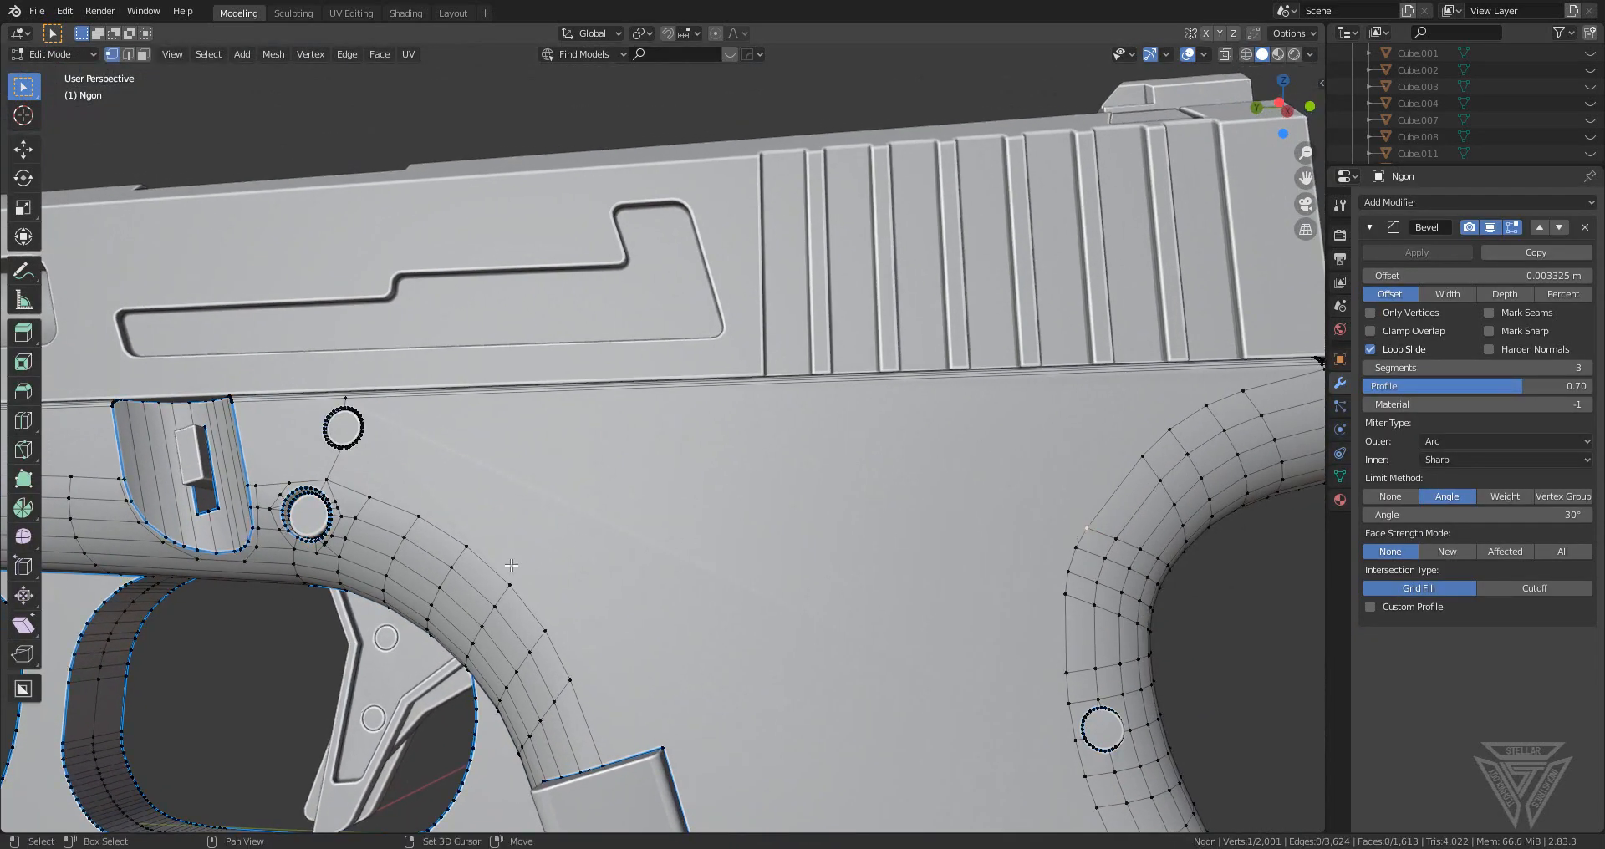
pyautogui.moveTo(863, 640); pyautogui.dragTo(1088, 461, button='middle')
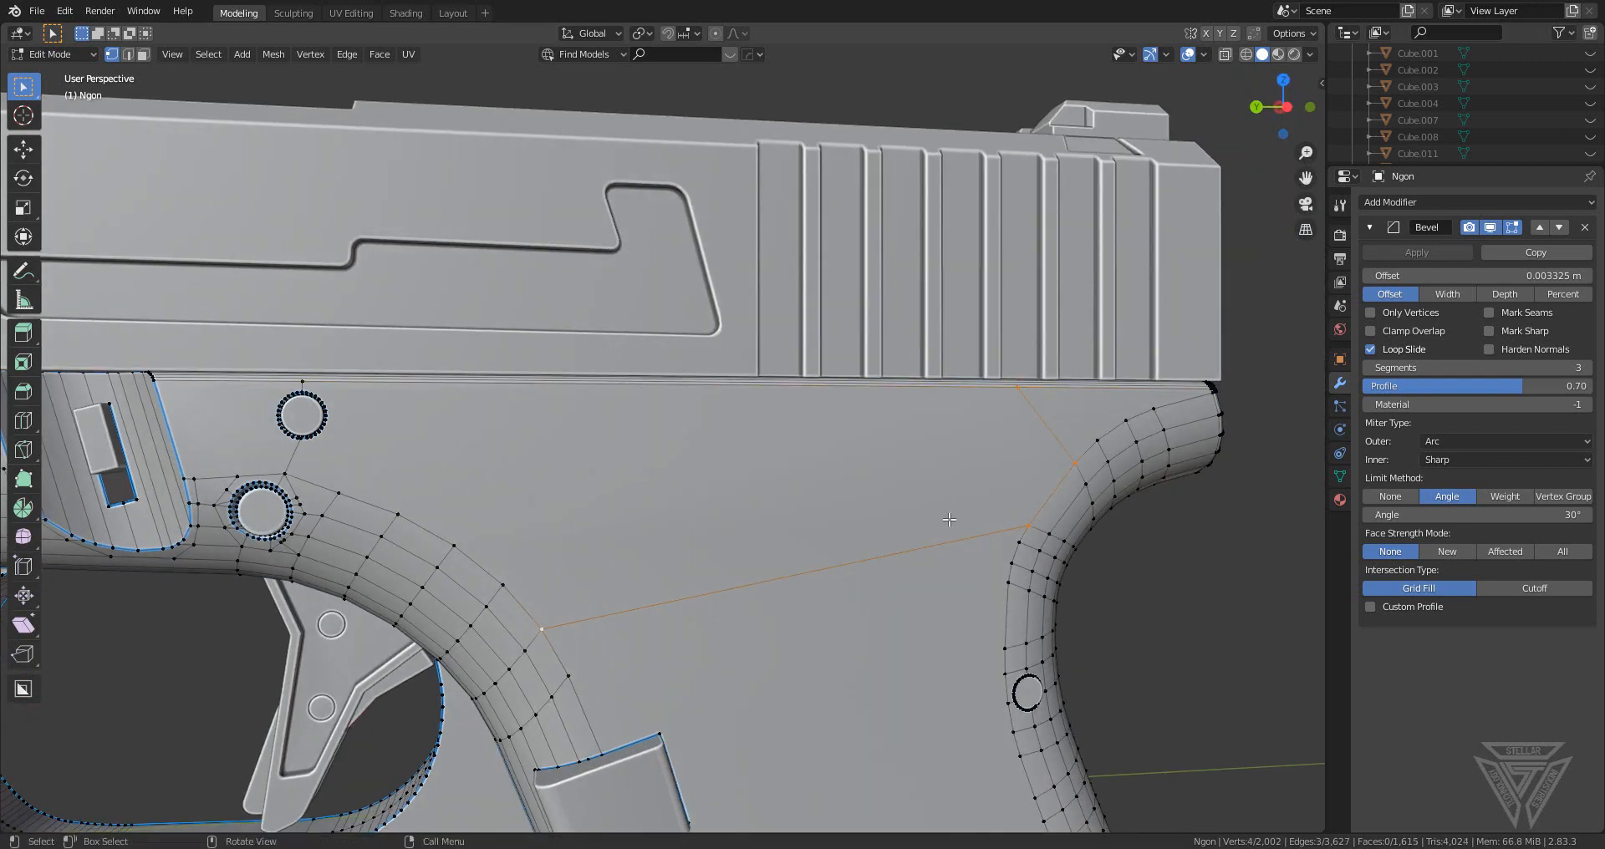
# - On the frame's opposite side, knife a new edge from the trigger-guard curve up to the frame's upper edge beside the pin, and finish mesh editing
pyautogui.scroll(-6, 948, 519)
pyautogui.press('Tab')
pyautogui.moveTo(846, 539); pyautogui.dragTo(412, 562, button='middle')
pyautogui.scroll(5, 411, 562)
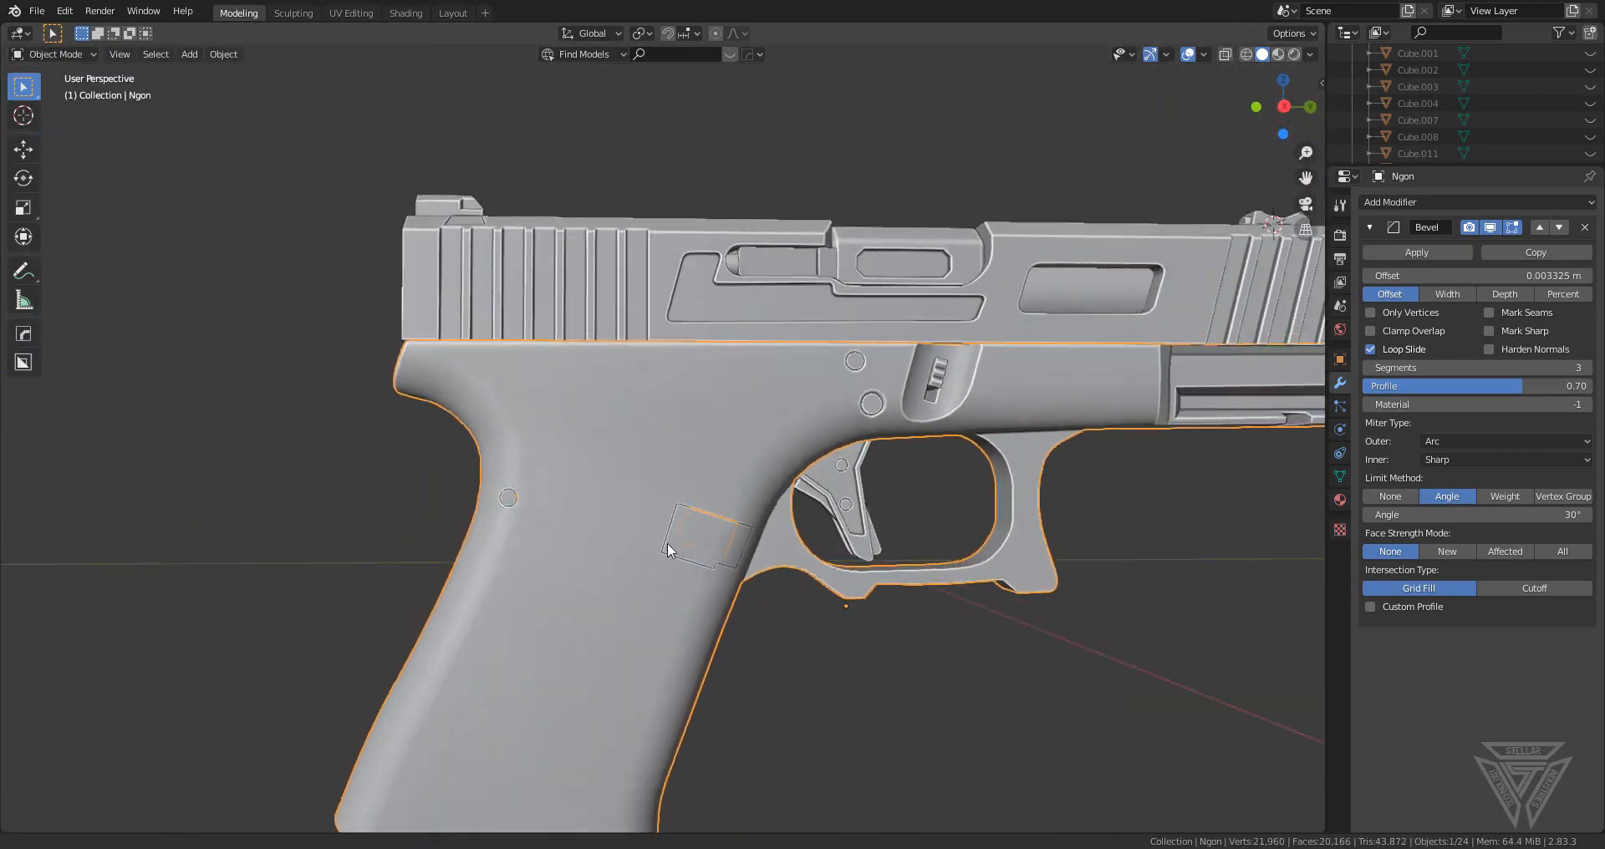
pyautogui.scroll(4, 669, 551)
pyautogui.press('Tab')
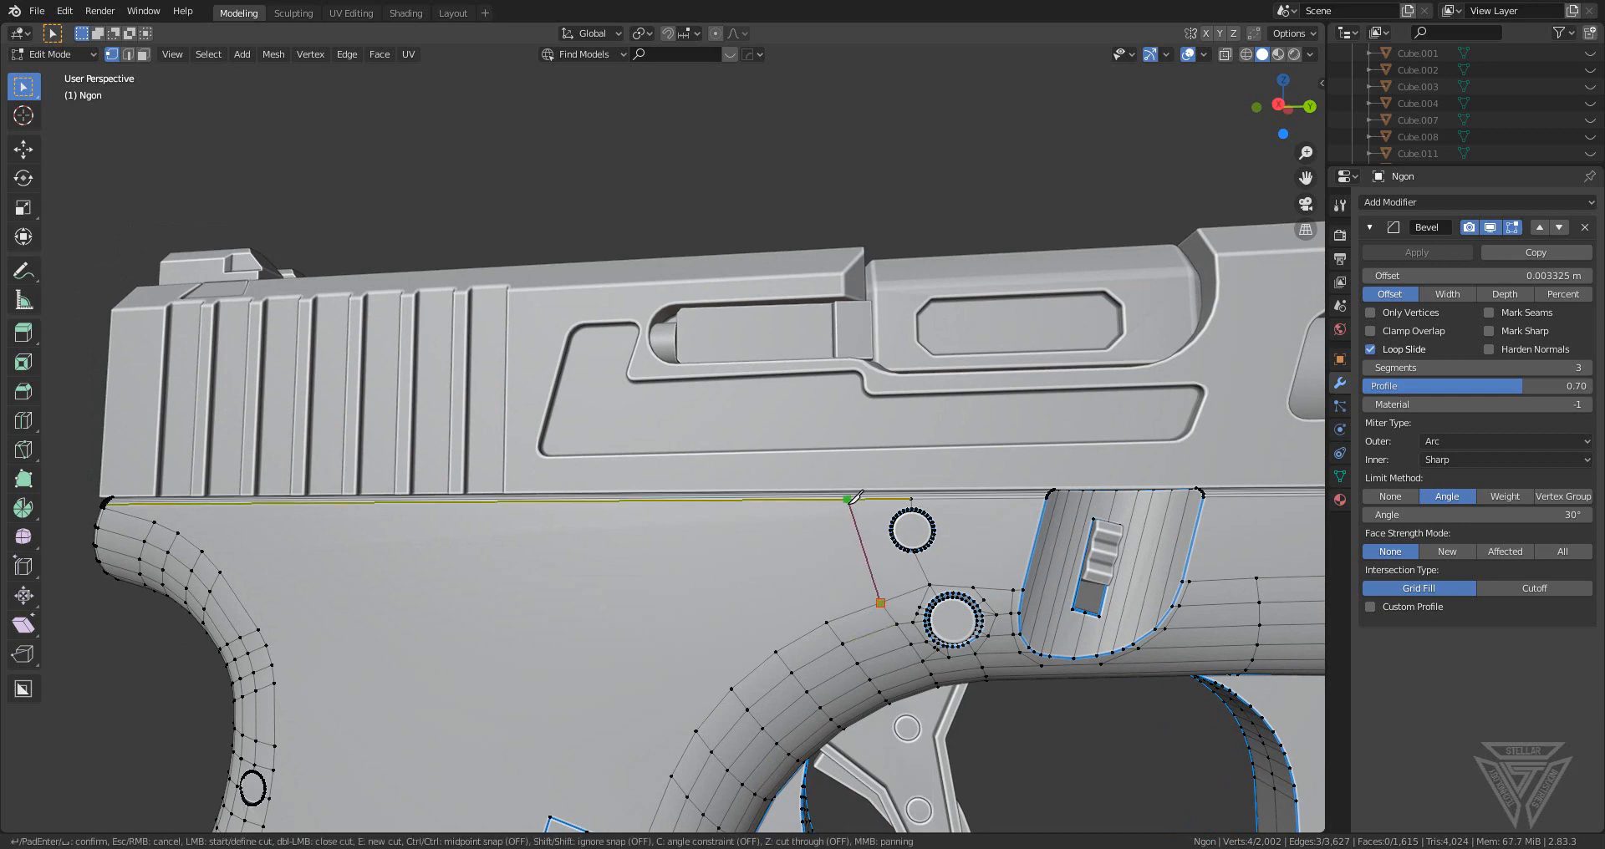
pyautogui.keyDown('shift'); pyautogui.moveTo(620, 619); pyautogui.dragTo(335, 543, button='middle'); pyautogui.keyUp('shift')
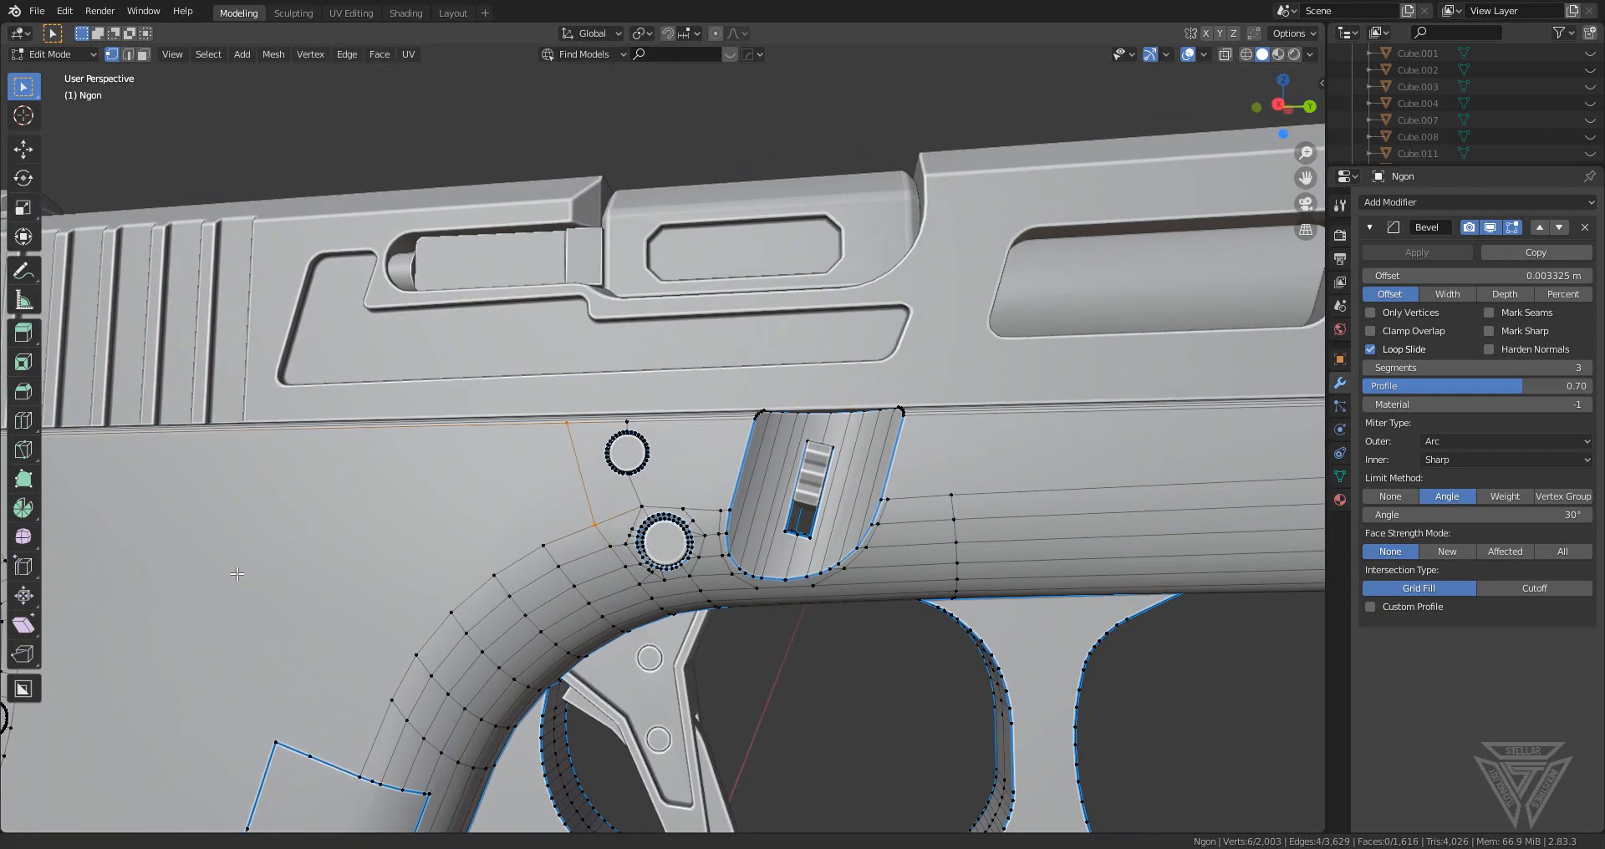
pyautogui.scroll(-5, 541, 595)
pyautogui.press('Tab')
# - Inspect the whole pistol from both sides, including the frame area below the slide
pyautogui.moveTo(541, 595); pyautogui.dragTo(653, 598, button='middle')
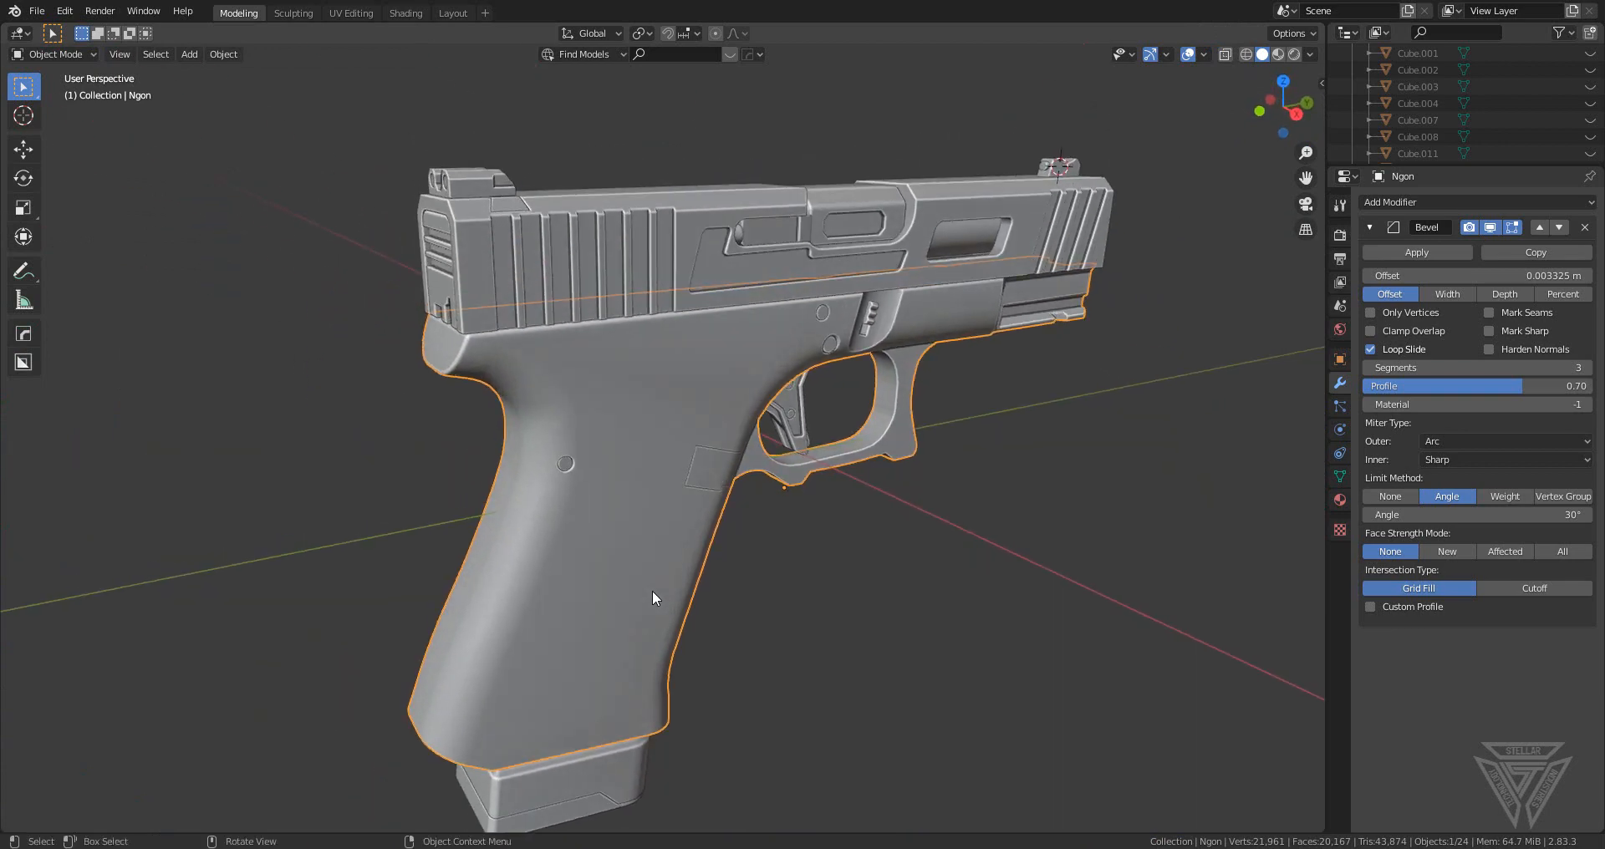
pyautogui.scroll(-3, 652, 596)
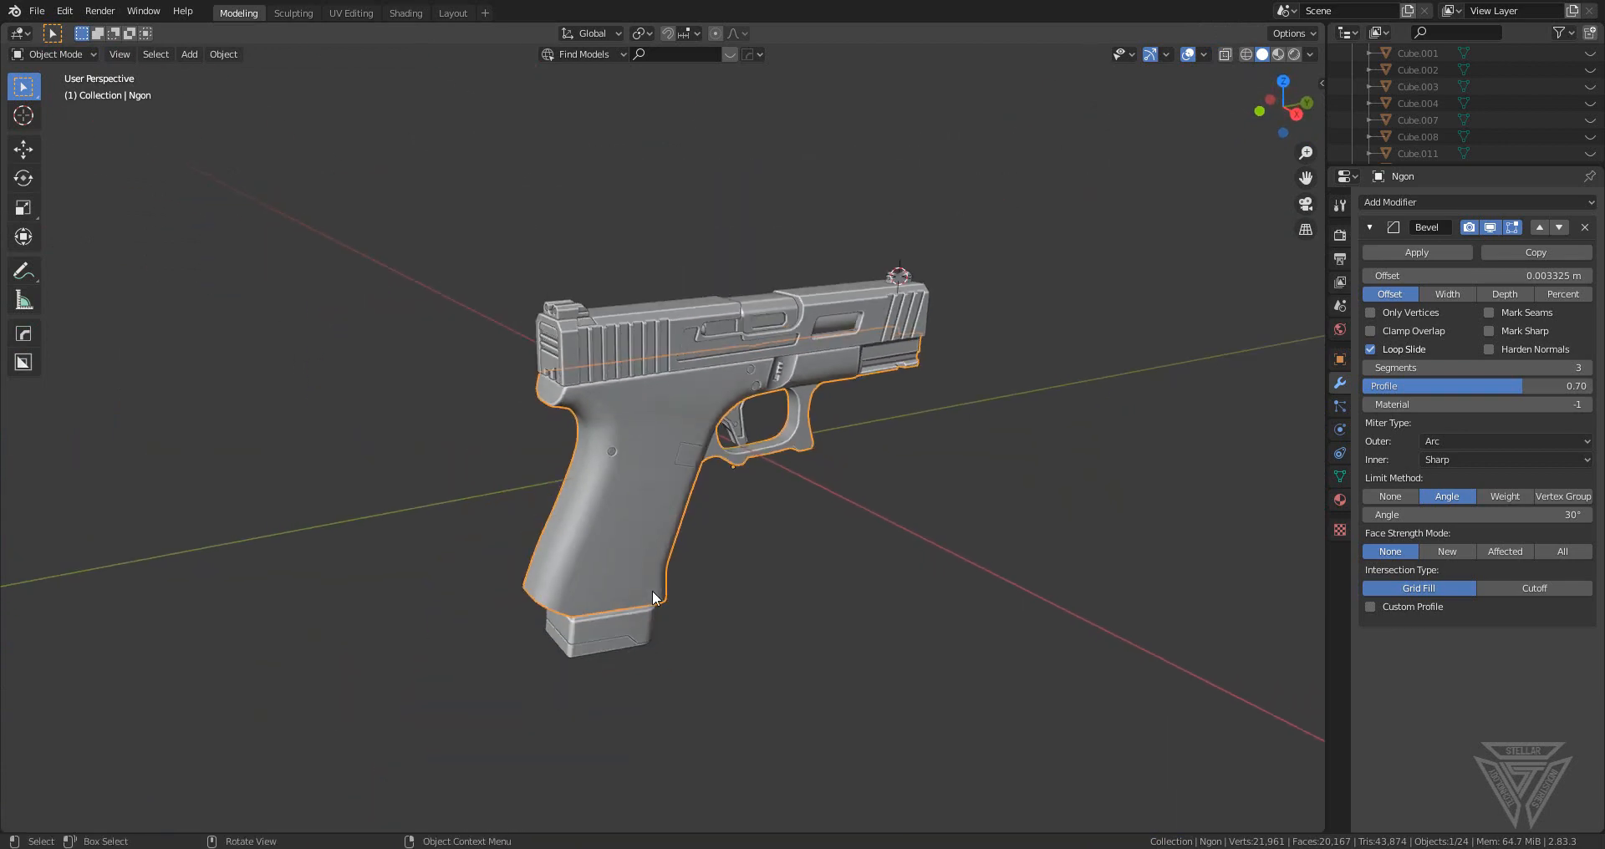
pyautogui.moveTo(858, 581); pyautogui.dragTo(851, 652, button='middle')
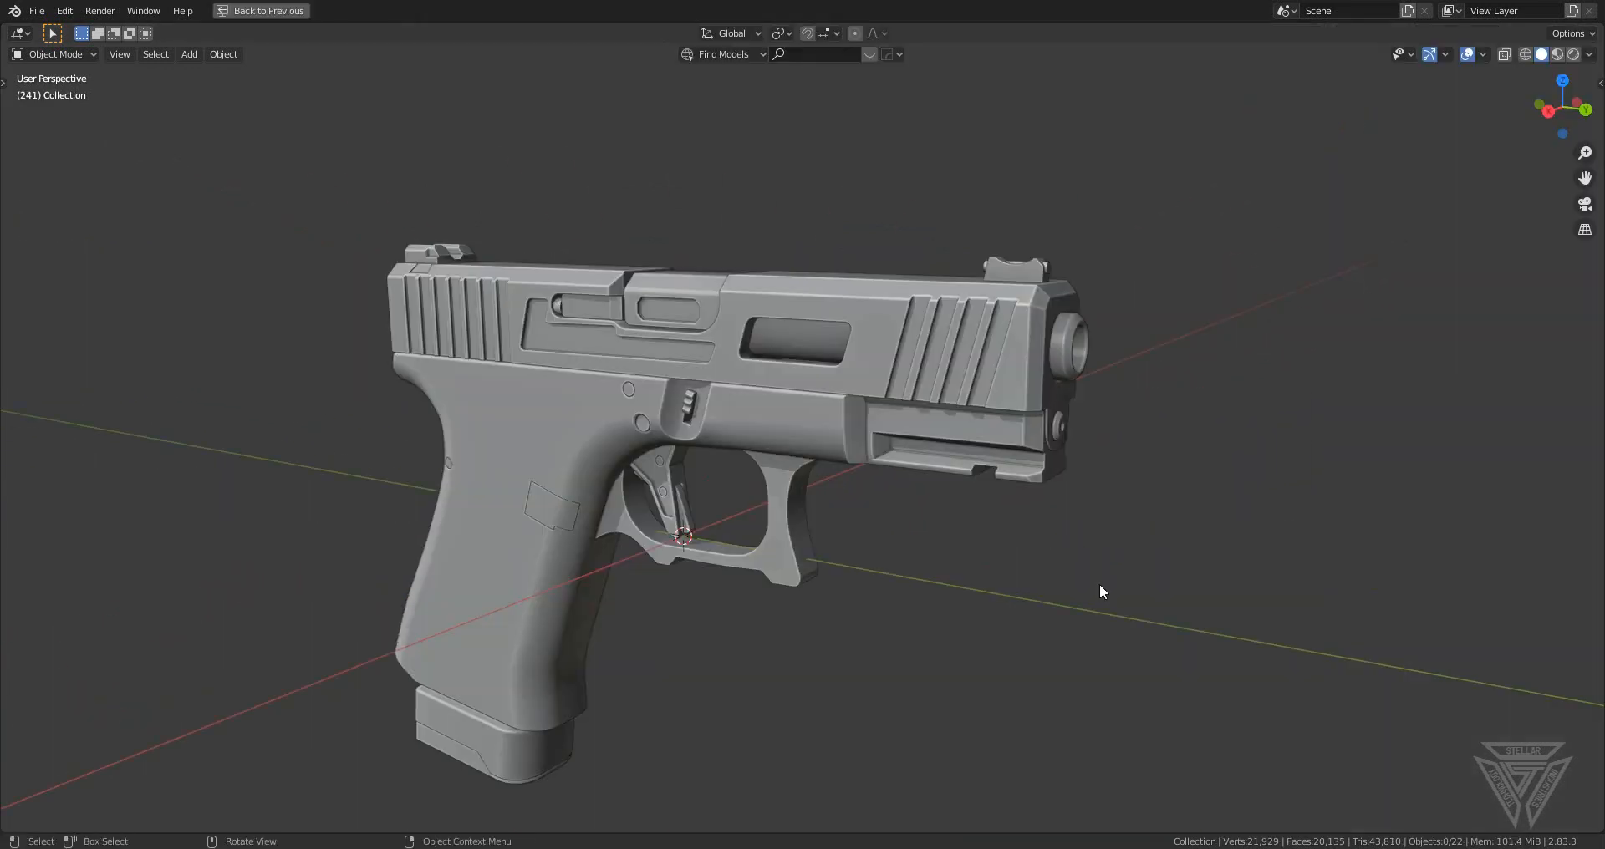
pyautogui.moveTo(1100, 565); pyautogui.dragTo(879, 435, button='middle')
pyautogui.scroll(2, 1086, 543)
pyautogui.scroll(4, 785, 577)
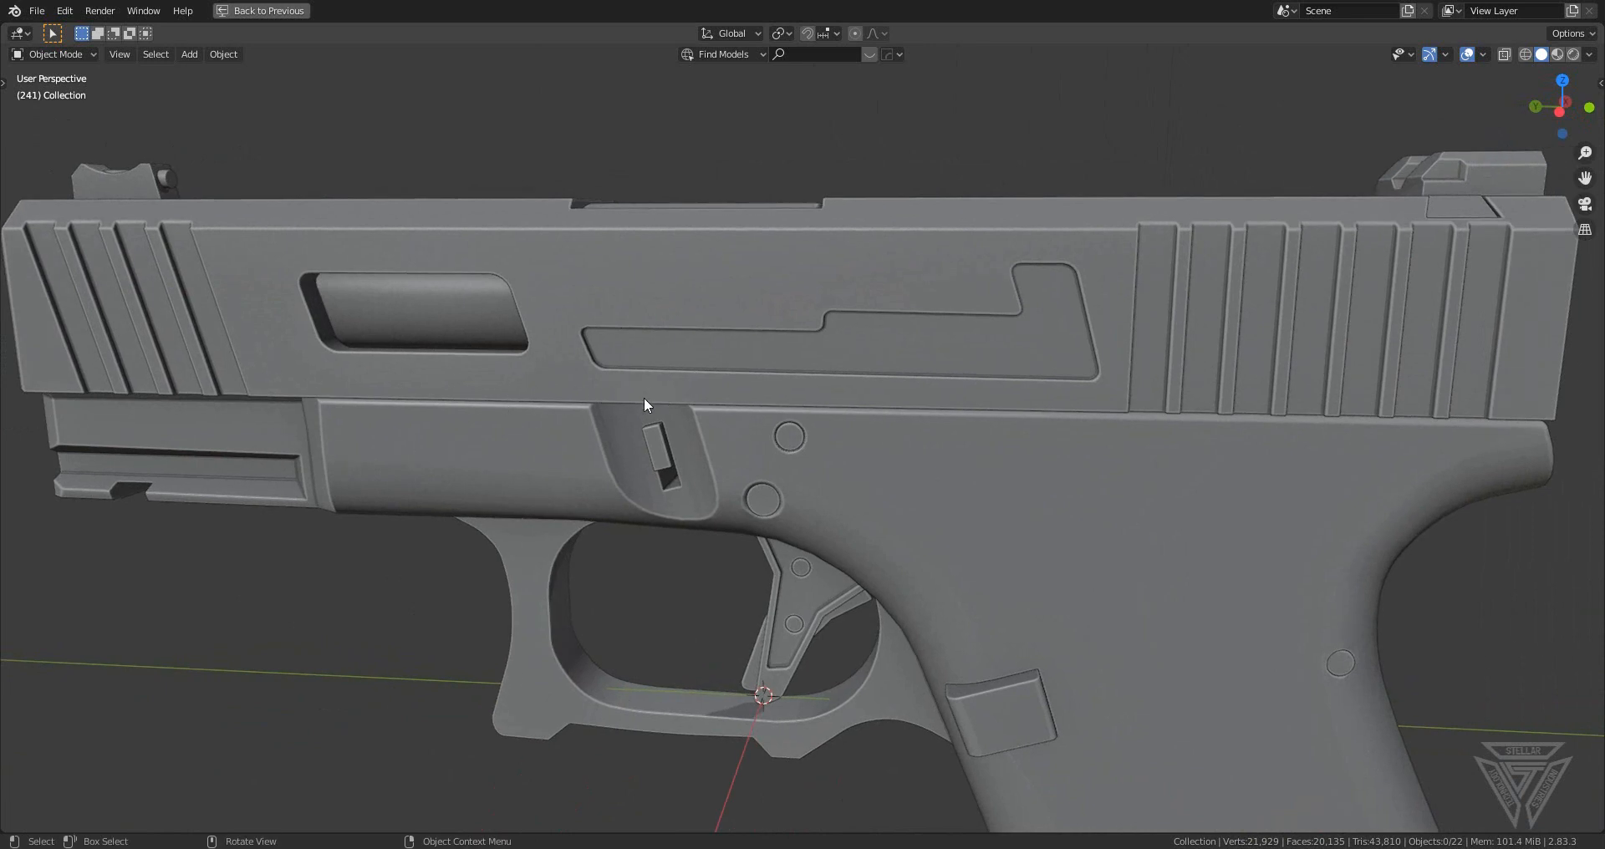
pyautogui.keyDown('shift'); pyautogui.moveTo(769, 433); pyautogui.dragTo(561, 457, button='middle'); pyautogui.keyUp('shift')
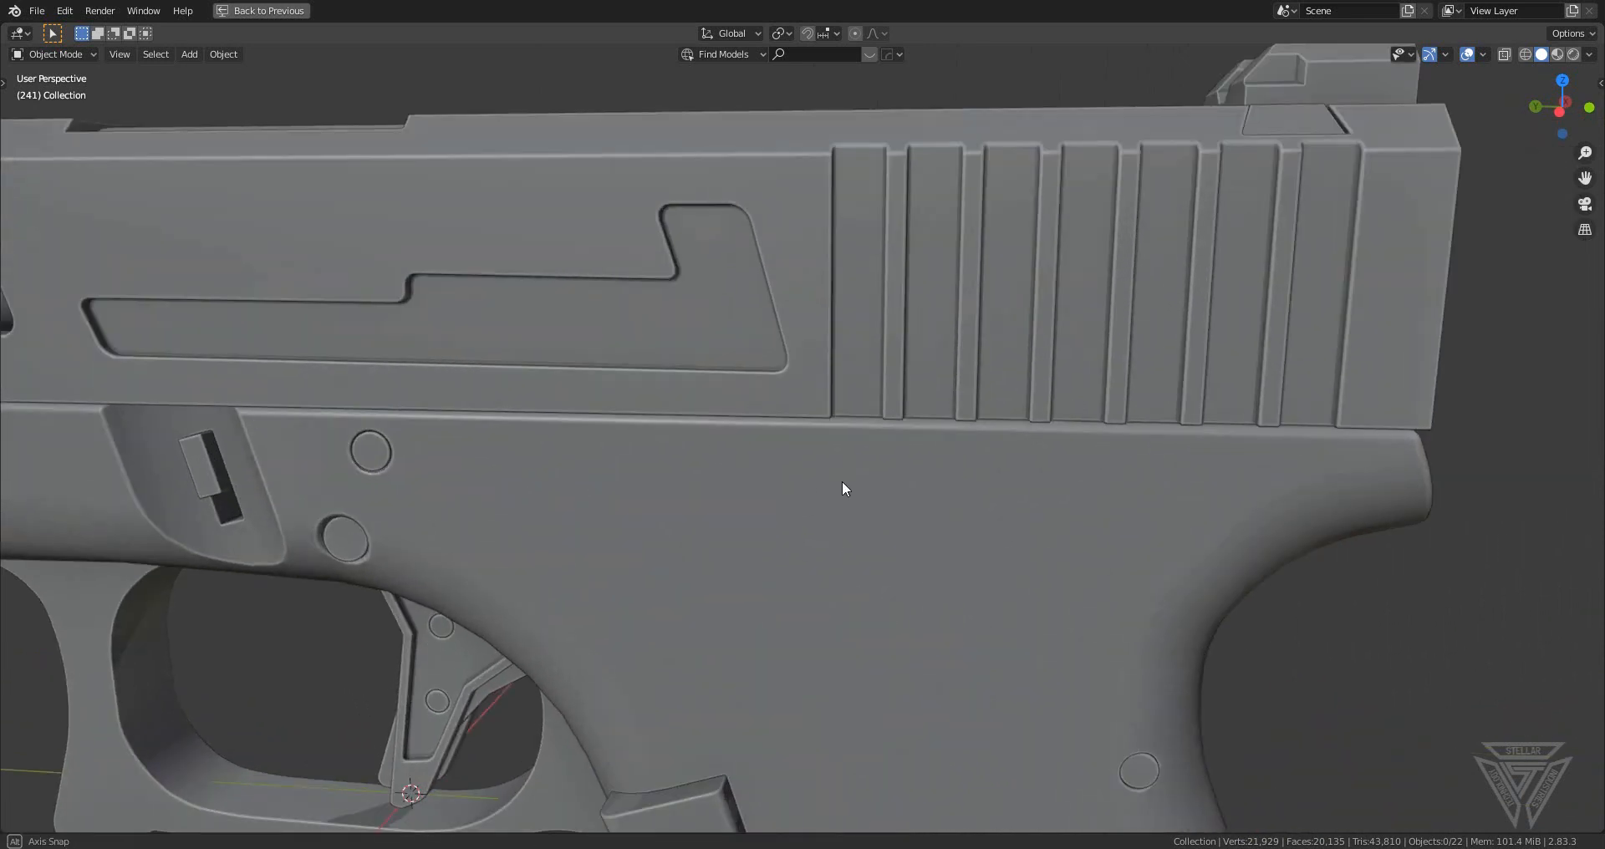
# - With the frame selected in left orthographic view, set BoxCutter to Knife mode with the Box shape and View alignment
pyautogui.click(839, 477)
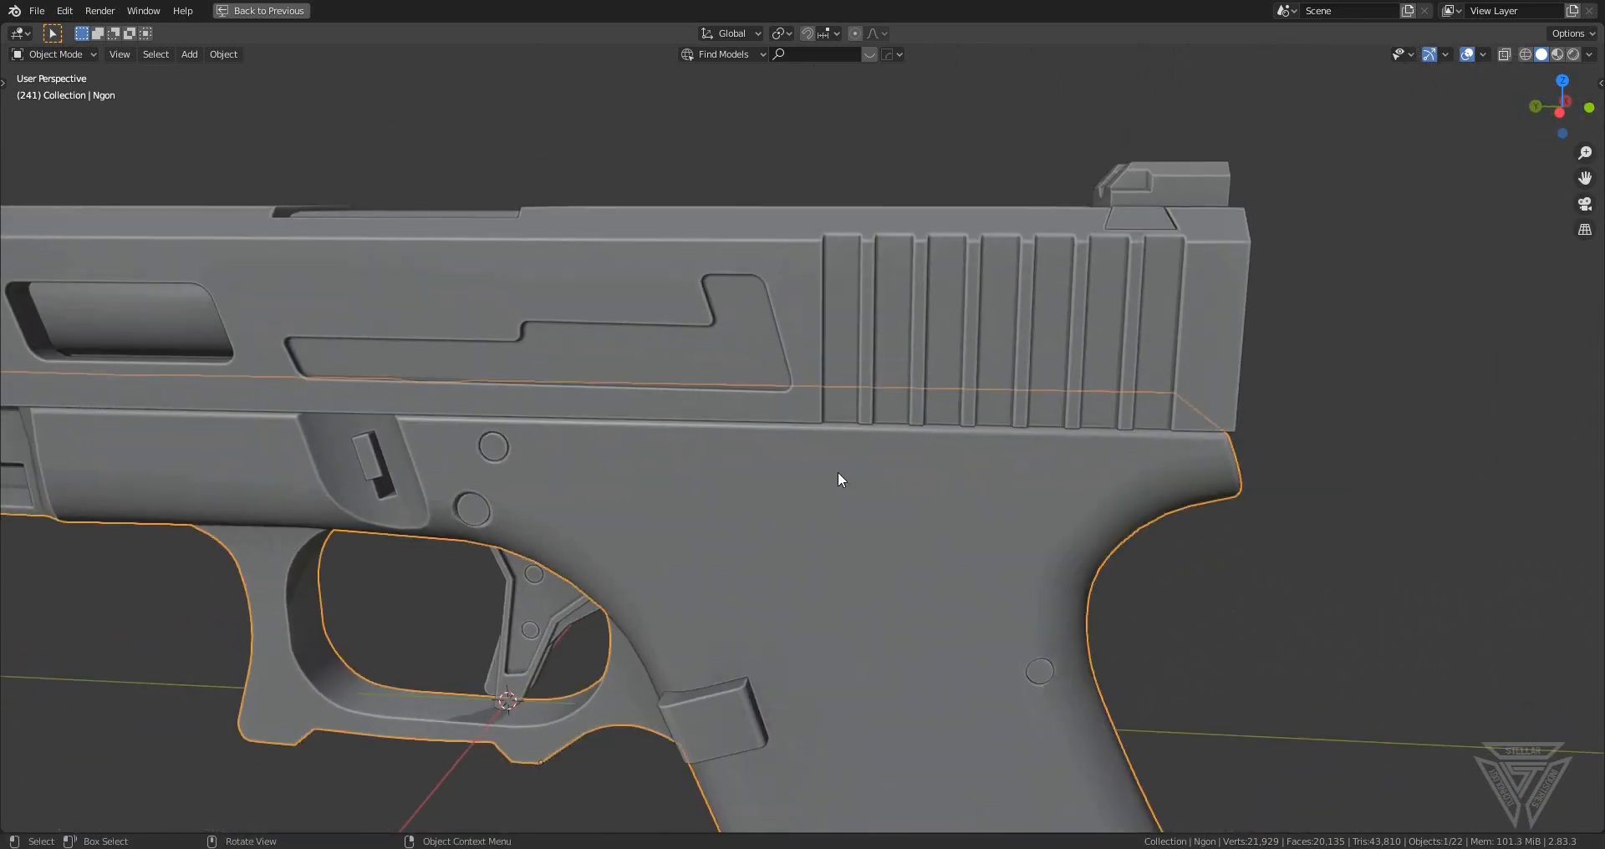
pyautogui.click(1560, 113)
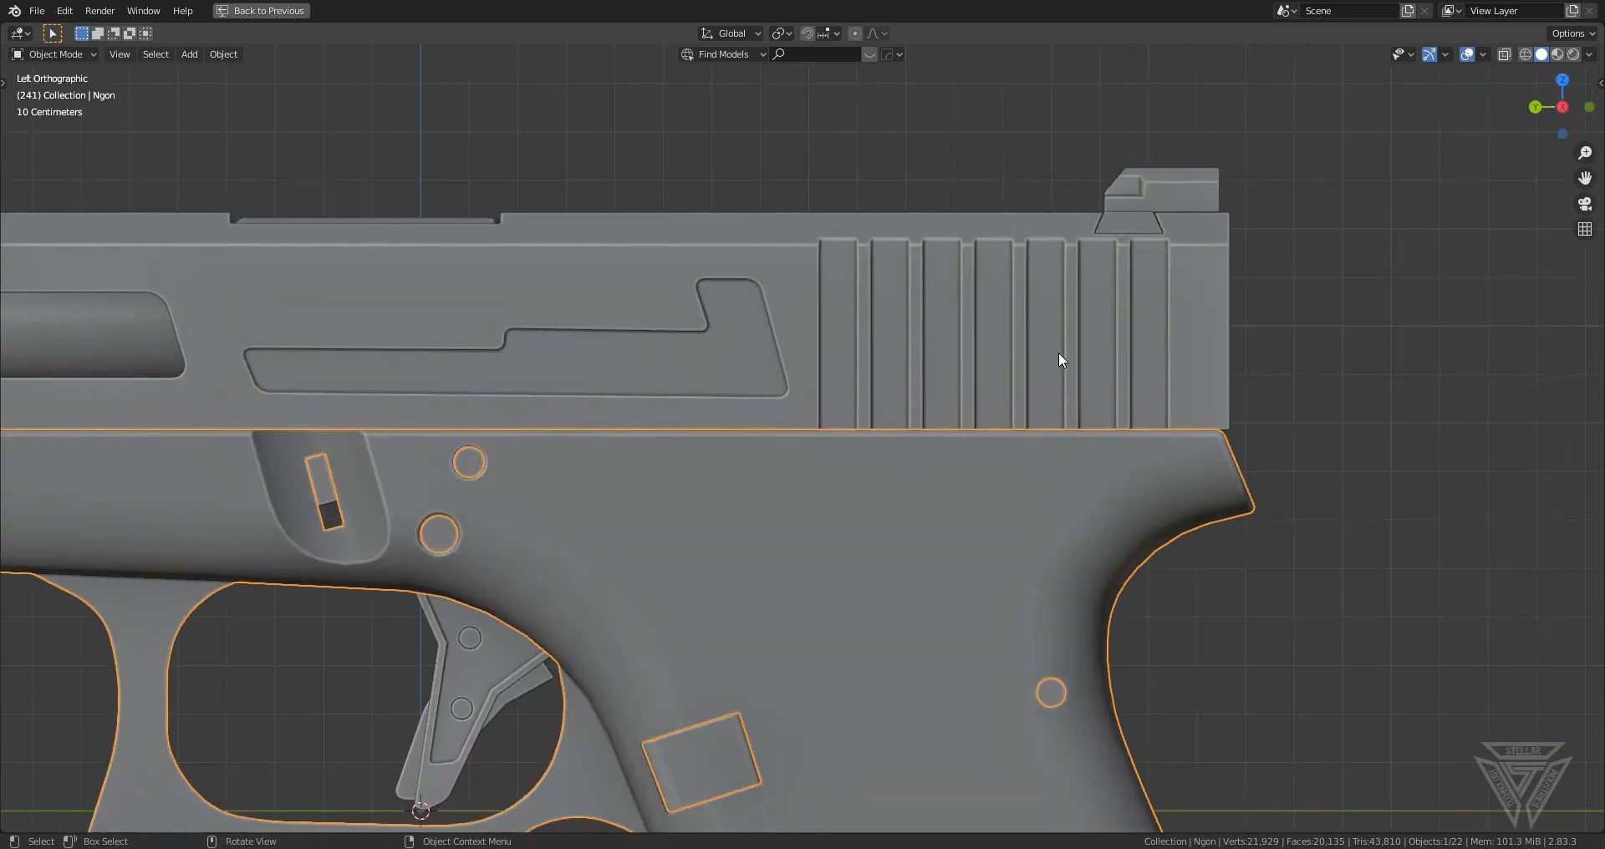
pyautogui.press('d')
pyautogui.press('Escape')
pyautogui.hotkey('alt', 'w')
pyautogui.press('d')
pyautogui.click(832, 358)
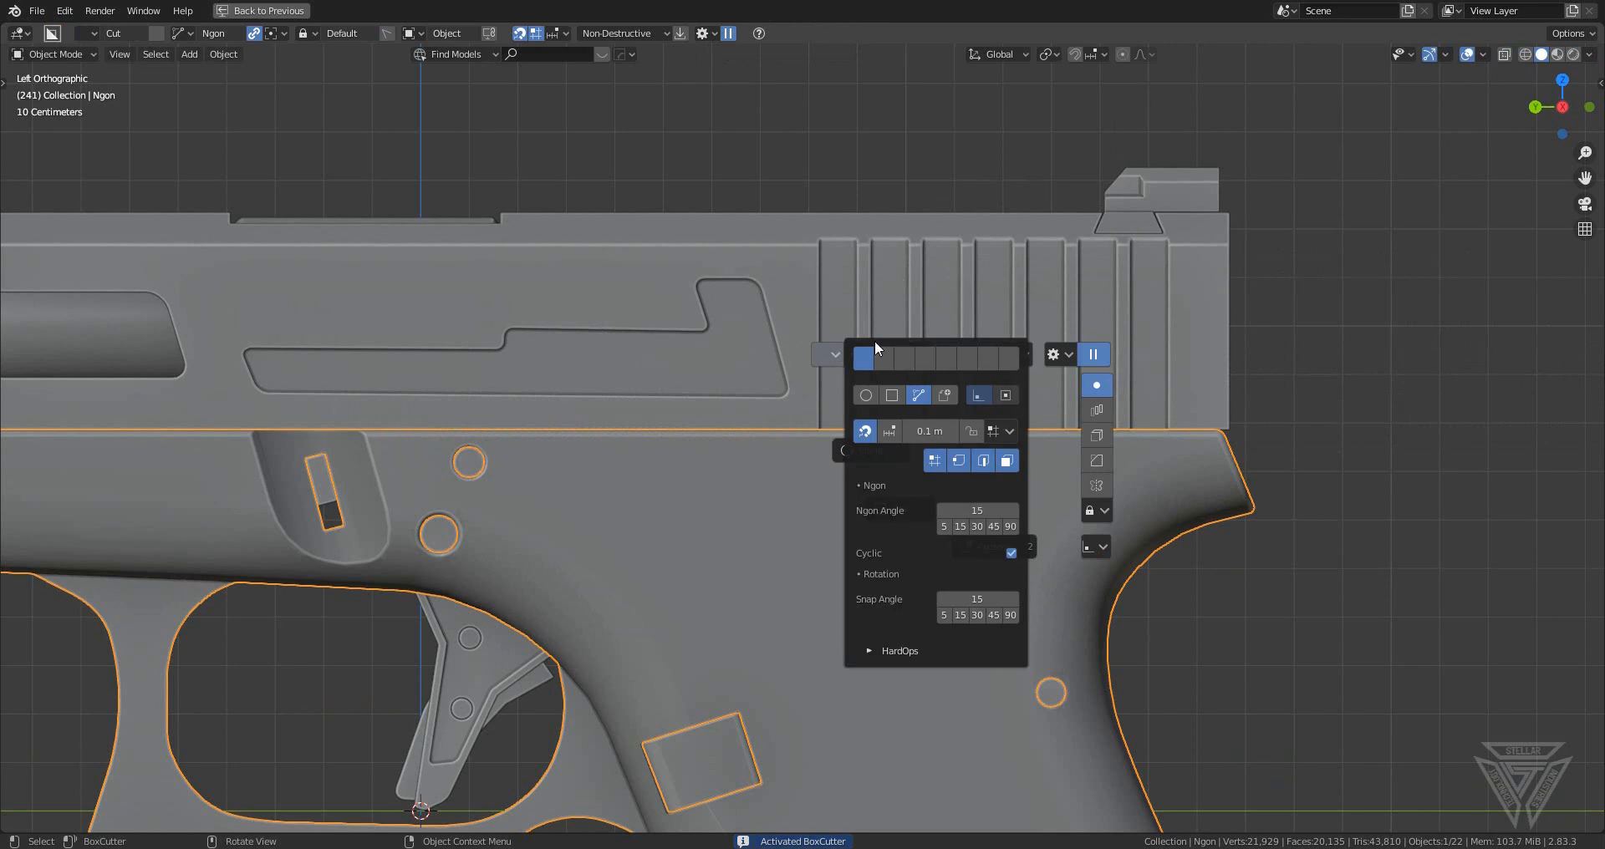
pyautogui.click(969, 358)
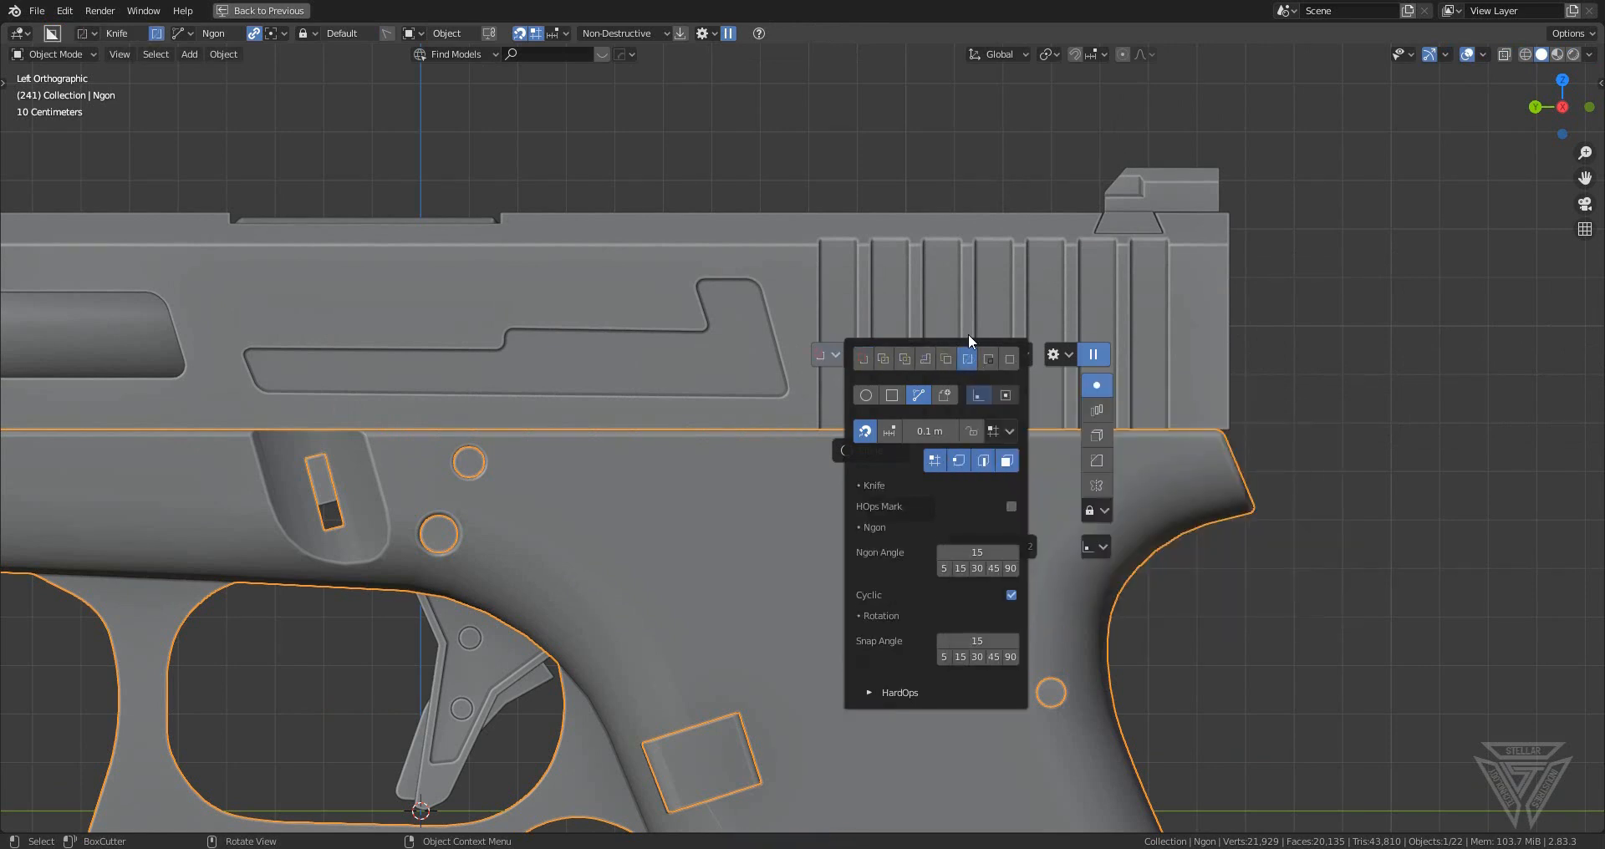
pyautogui.click(831, 355)
pyautogui.click(890, 395)
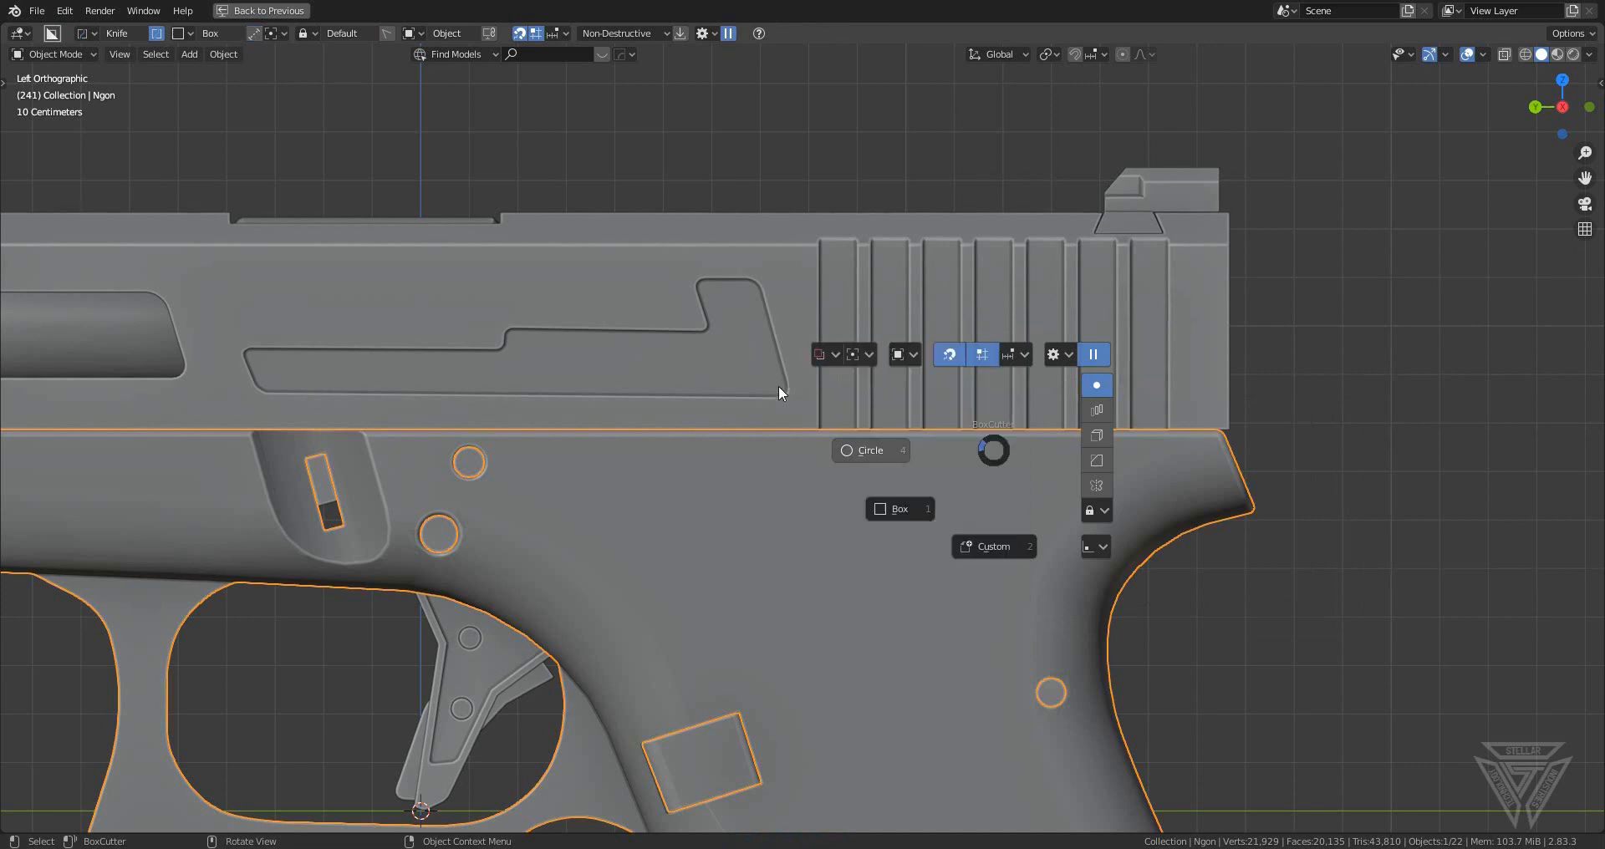
pyautogui.click(909, 352)
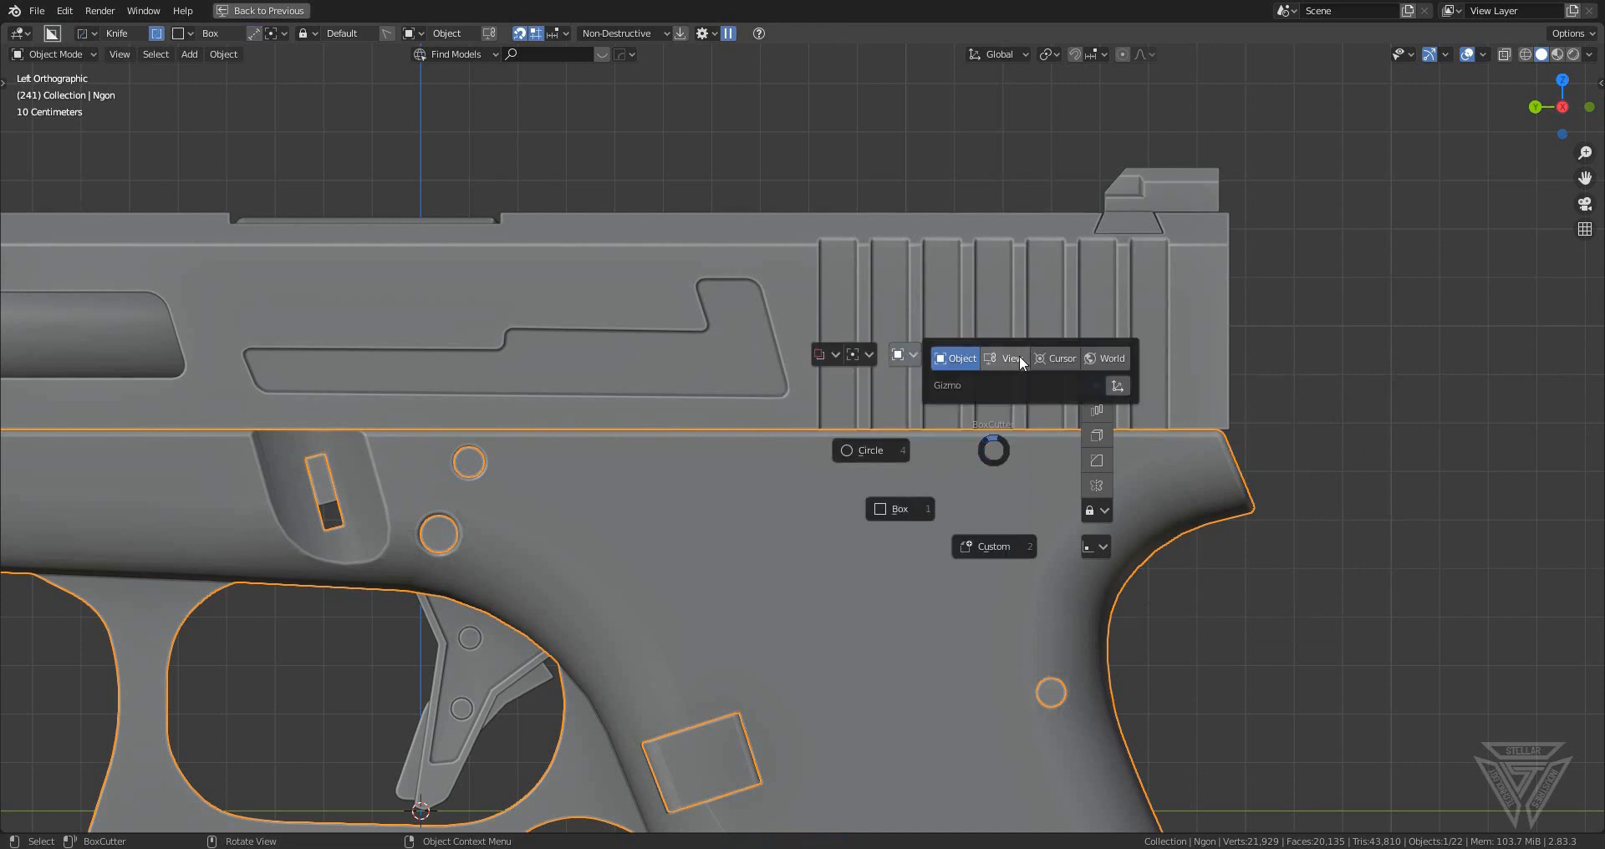
pyautogui.click(1018, 355)
# - Knife-cut a rectangular outline into the frame's upper edge, just below the slide and ahead of the rear serrations
pyautogui.keyDown('shift'); pyautogui.moveTo(864, 439); pyautogui.dragTo(934, 389, button='middle'); pyautogui.keyUp('shift')
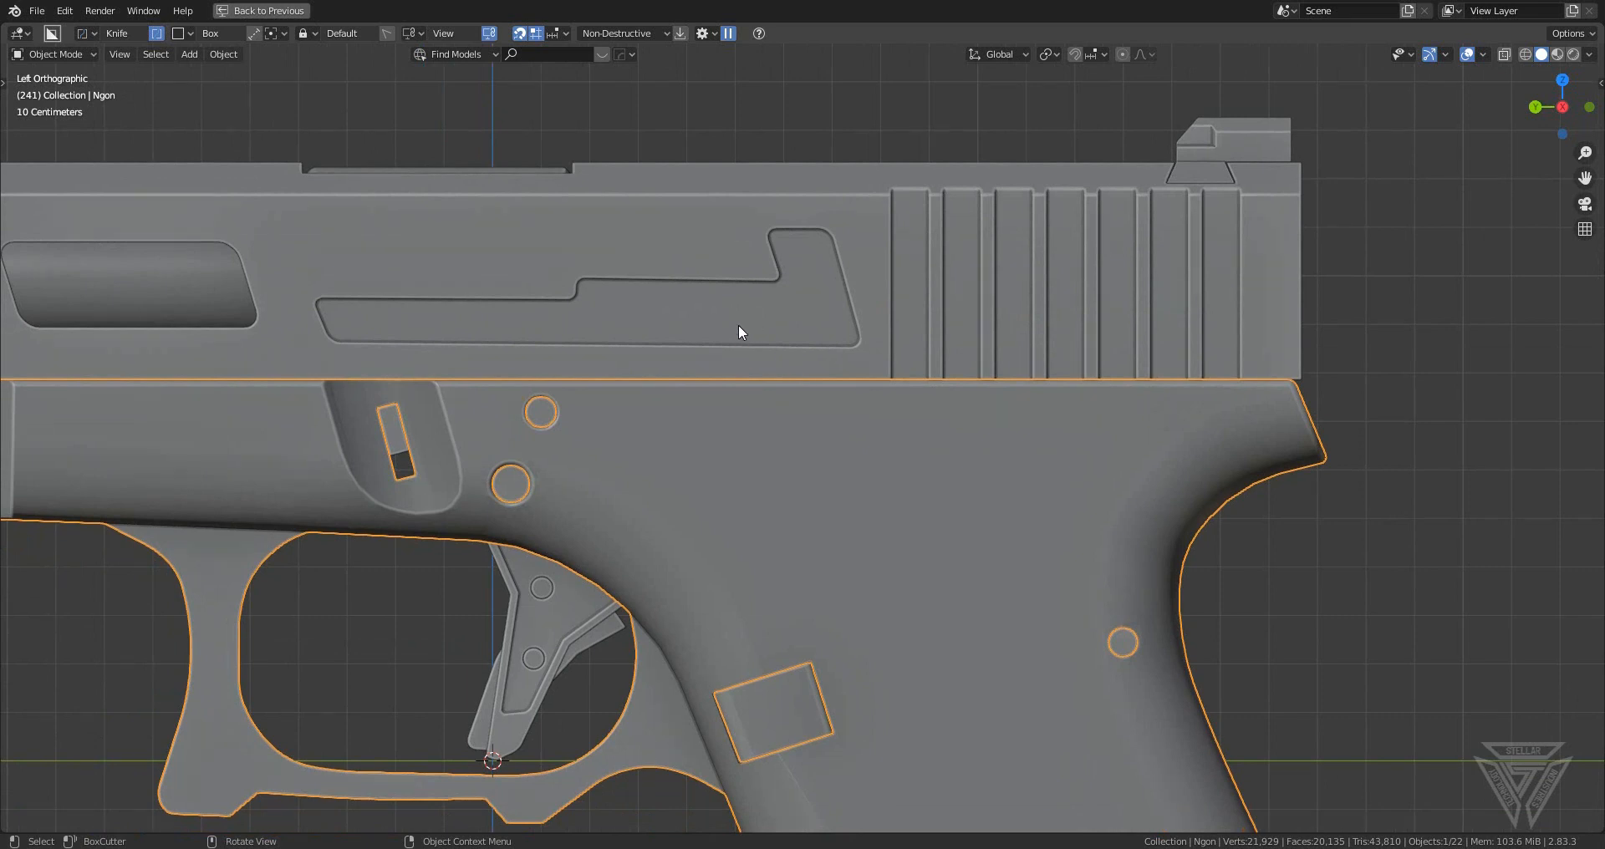
pyautogui.moveTo(738, 324); pyautogui.dragTo(777, 433)
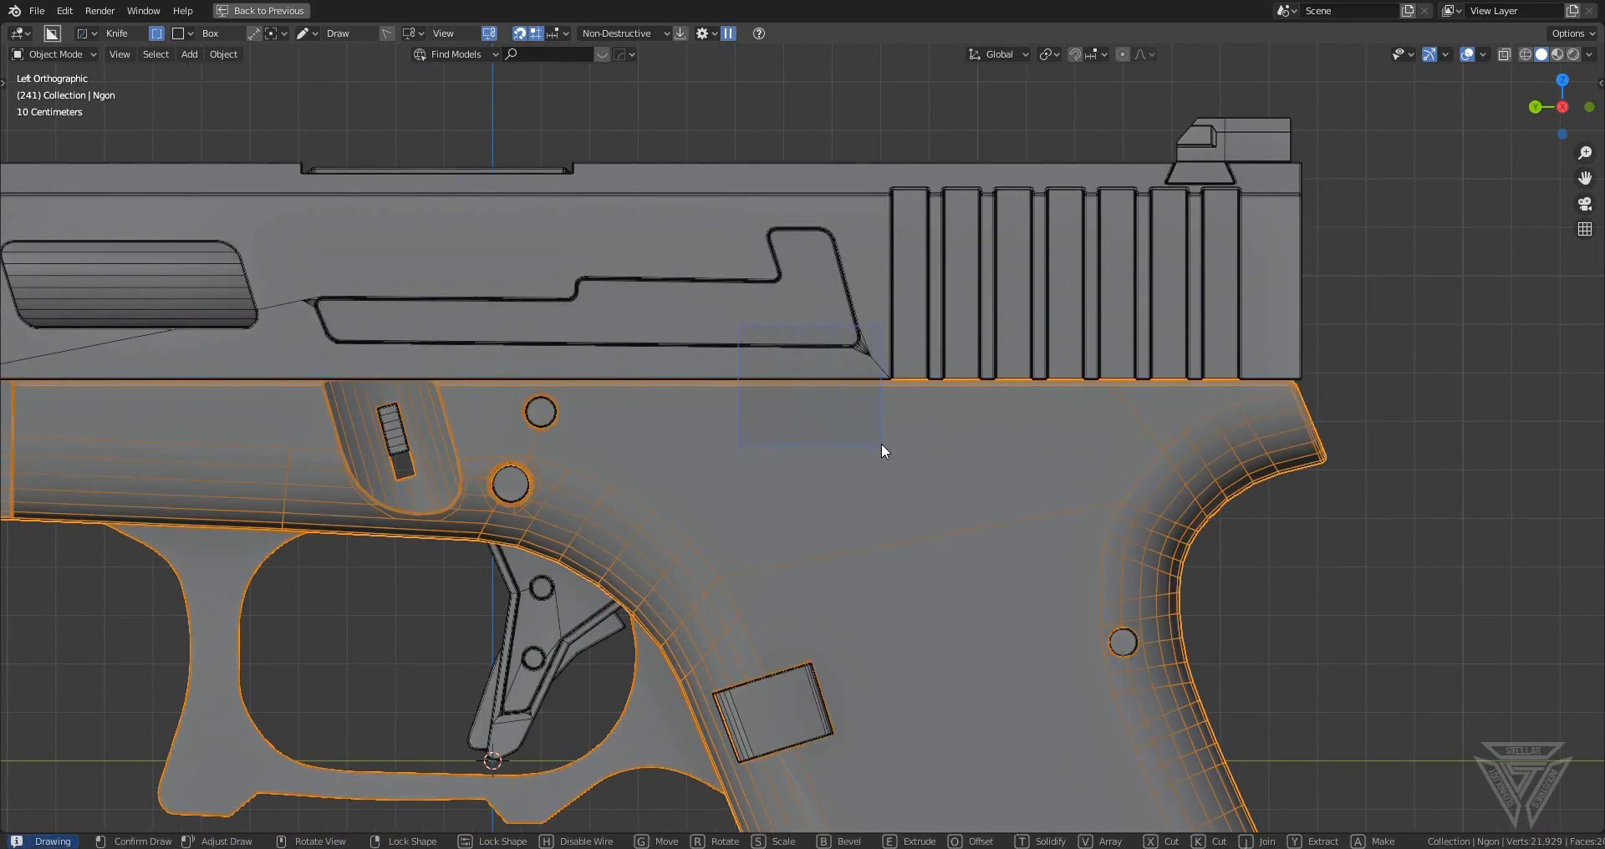
pyautogui.moveTo(881, 445); pyautogui.dragTo(881, 444)
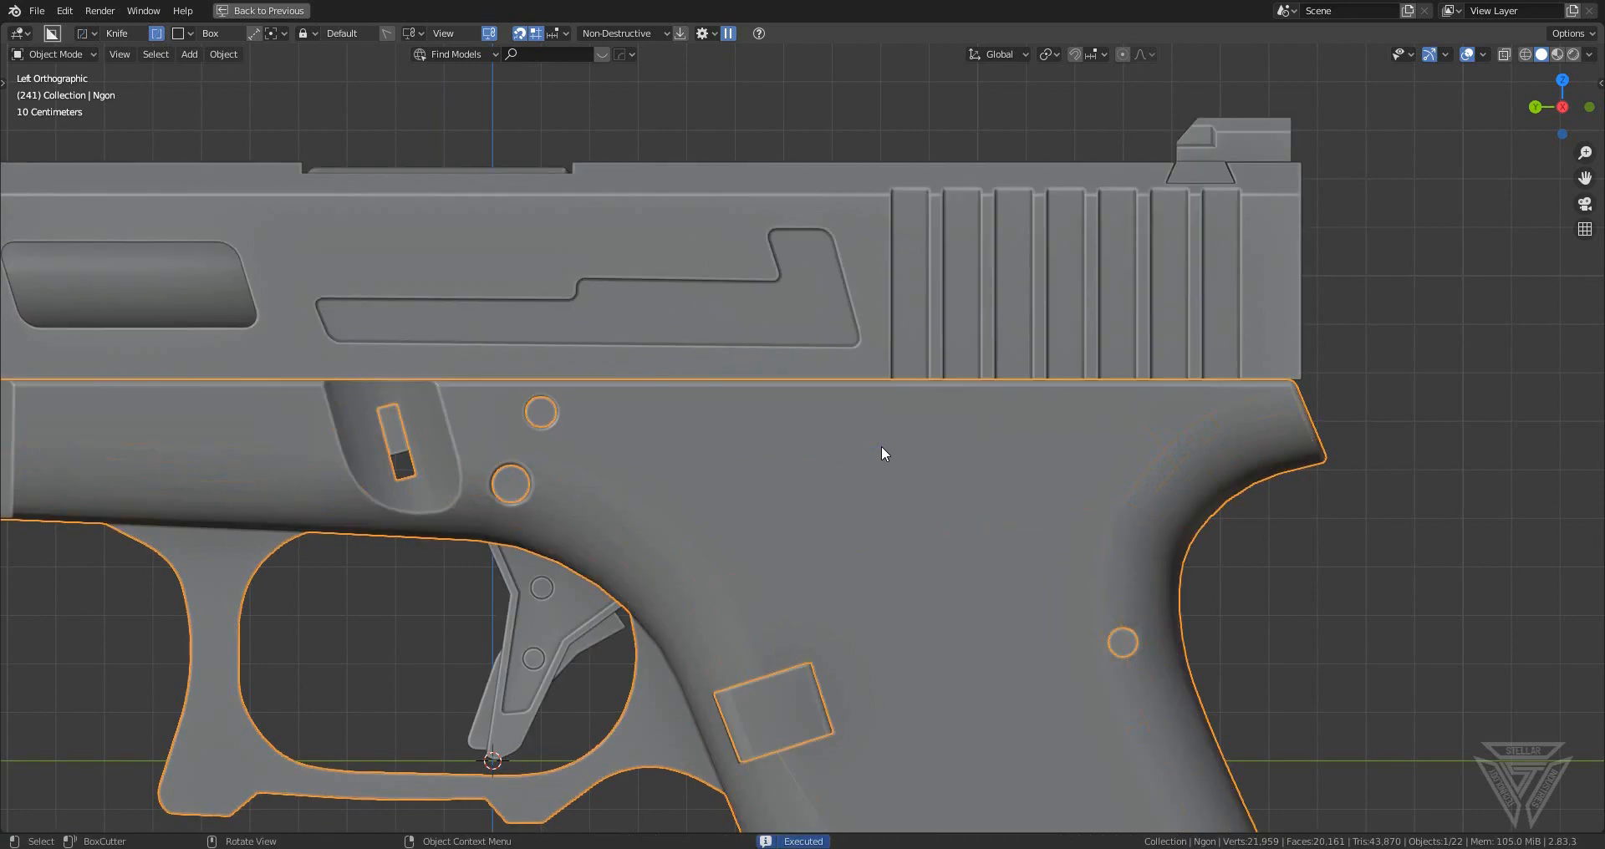
pyautogui.keyDown('shift'); pyautogui.moveTo(794, 410); pyautogui.dragTo(868, 385, button='middle'); pyautogui.keyUp('shift')
pyautogui.moveTo(868, 384); pyautogui.dragTo(814, 443, button='middle')
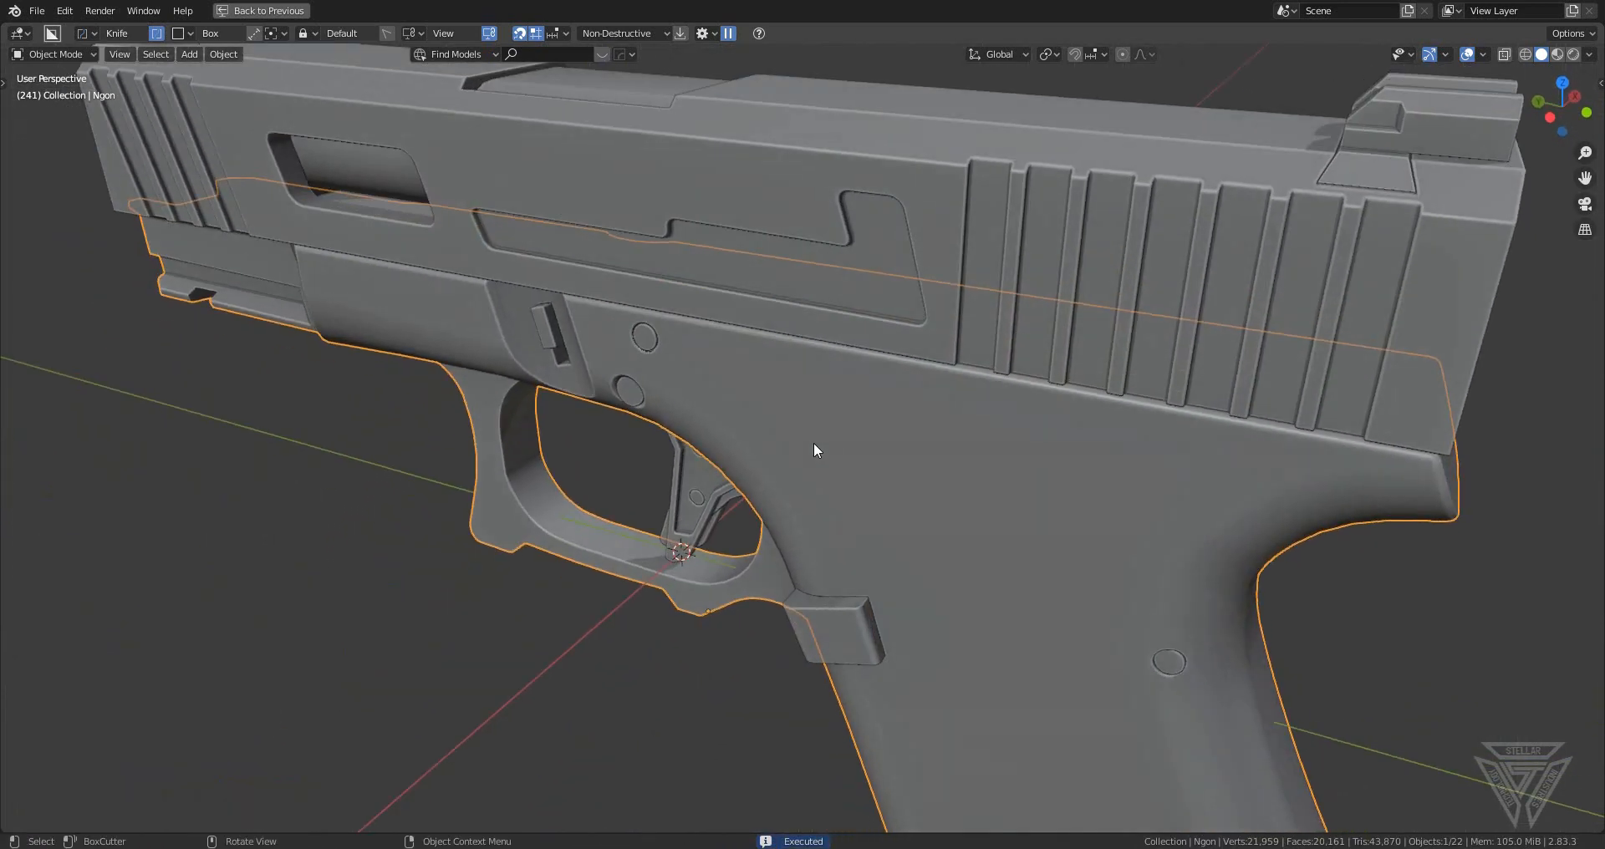
# - Select the rectangular face with the narrow bevel faces above it and extrude them outward along X into a raised block
pyautogui.scroll(3, 816, 441)
pyautogui.keyDown('shift'); pyautogui.moveTo(964, 373); pyautogui.dragTo(816, 486, button='middle'); pyautogui.keyUp('shift')
pyautogui.press('Tab')
pyautogui.scroll(2, 866, 444)
pyautogui.press('3')
pyautogui.click(824, 484)
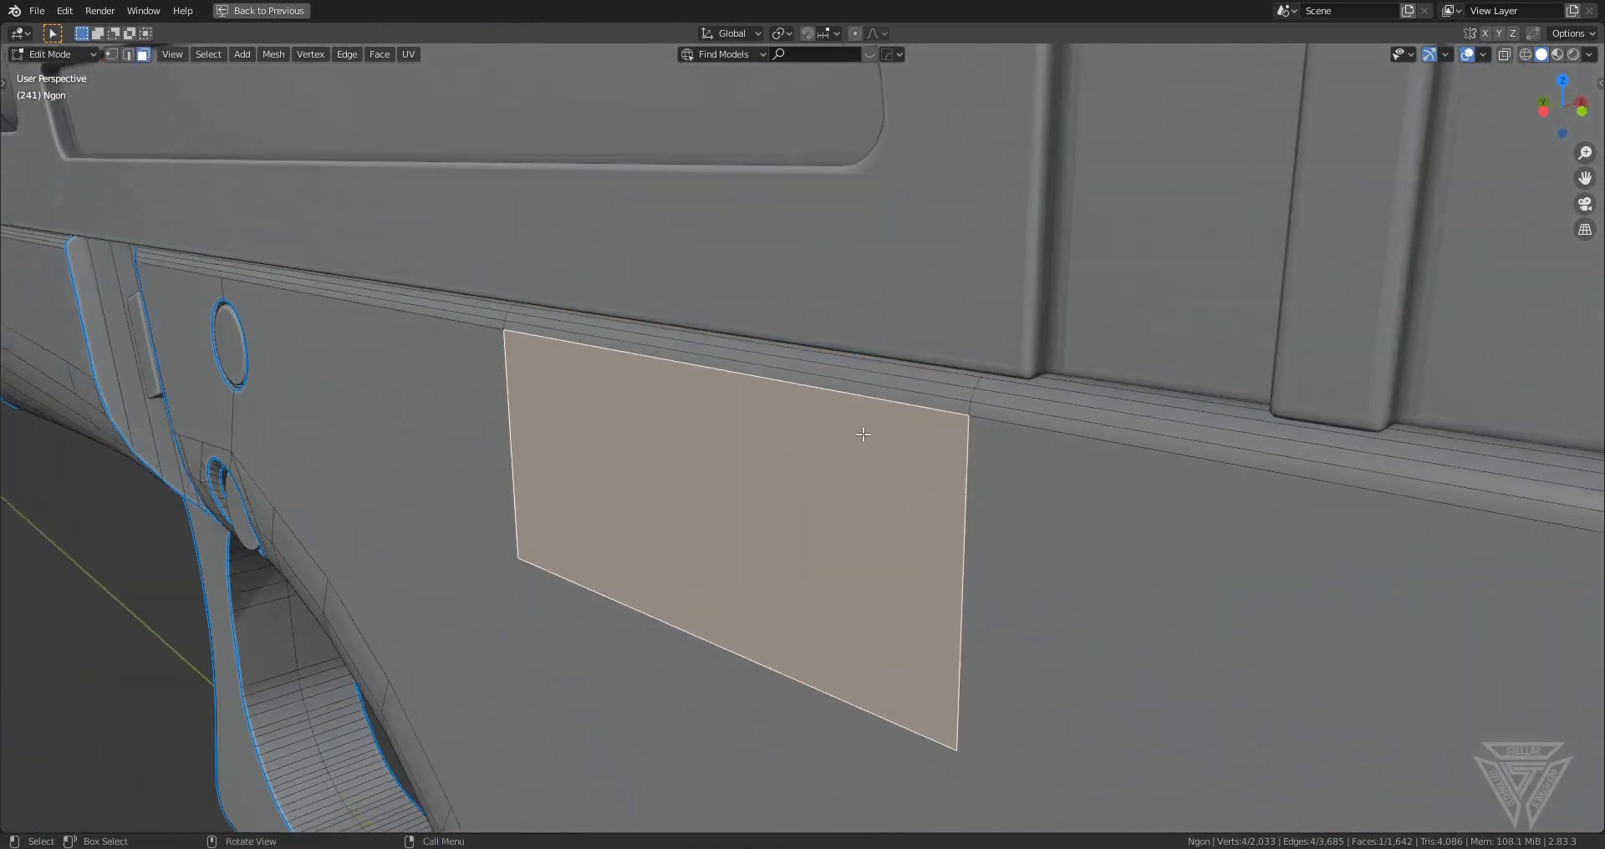
pyautogui.keyDown('ctrl'); pyautogui.click(957, 370); pyautogui.keyUp('ctrl')
pyautogui.moveTo(957, 370); pyautogui.dragTo(976, 458, button='middle')
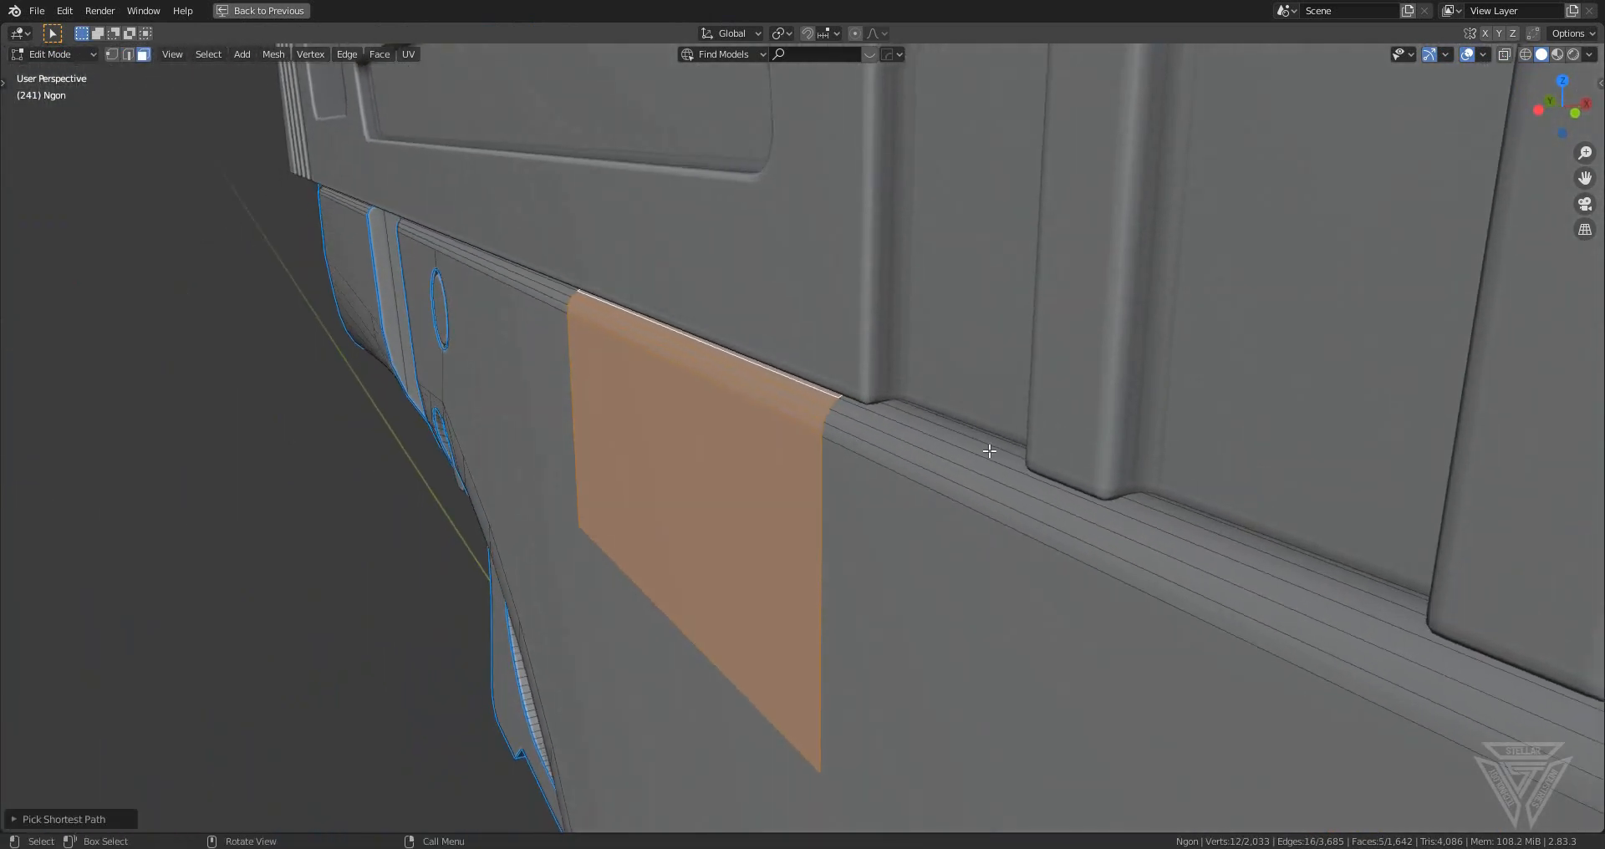
pyautogui.press('e')
pyautogui.press('x')
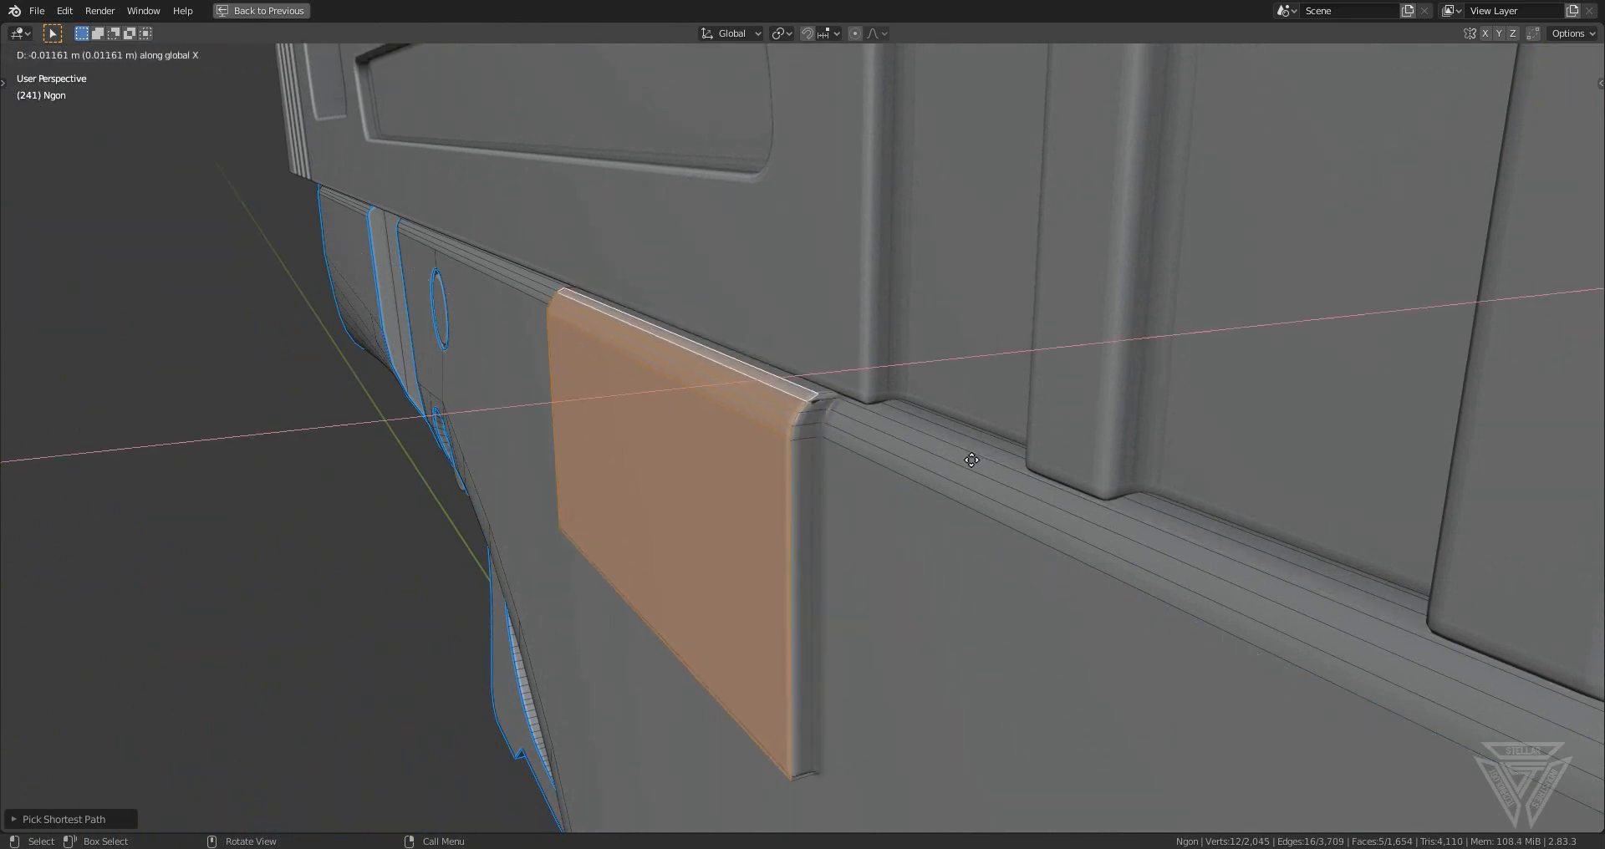
pyautogui.click(941, 469)
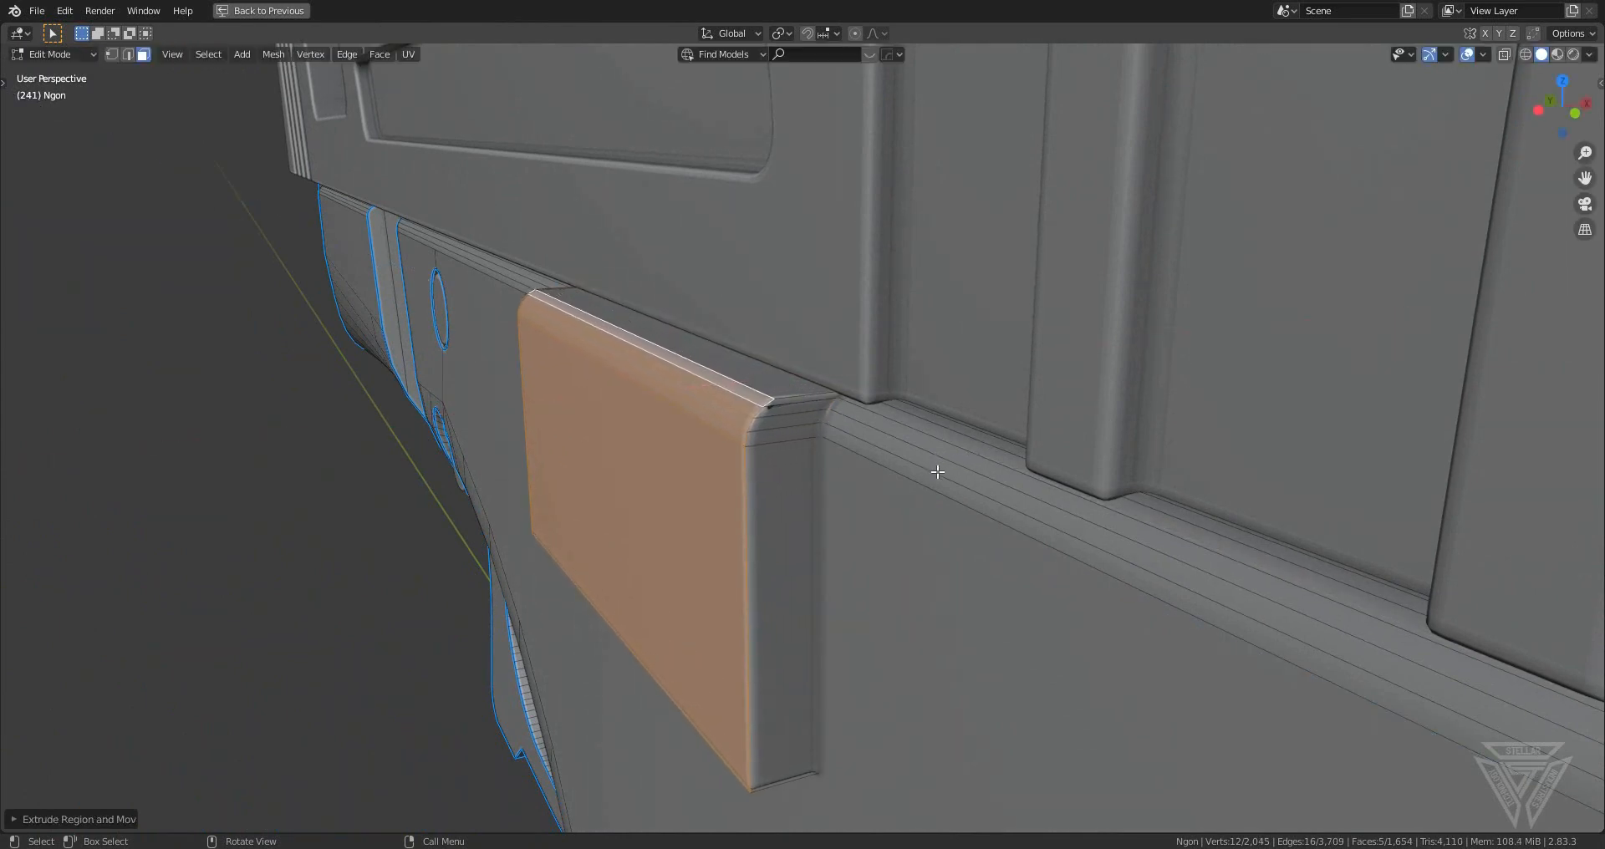
# - Raise the block's bottom face along Z to make the block shorter in height
pyautogui.moveTo(936, 468); pyautogui.dragTo(961, 491, button='middle')
pyautogui.click(887, 459)
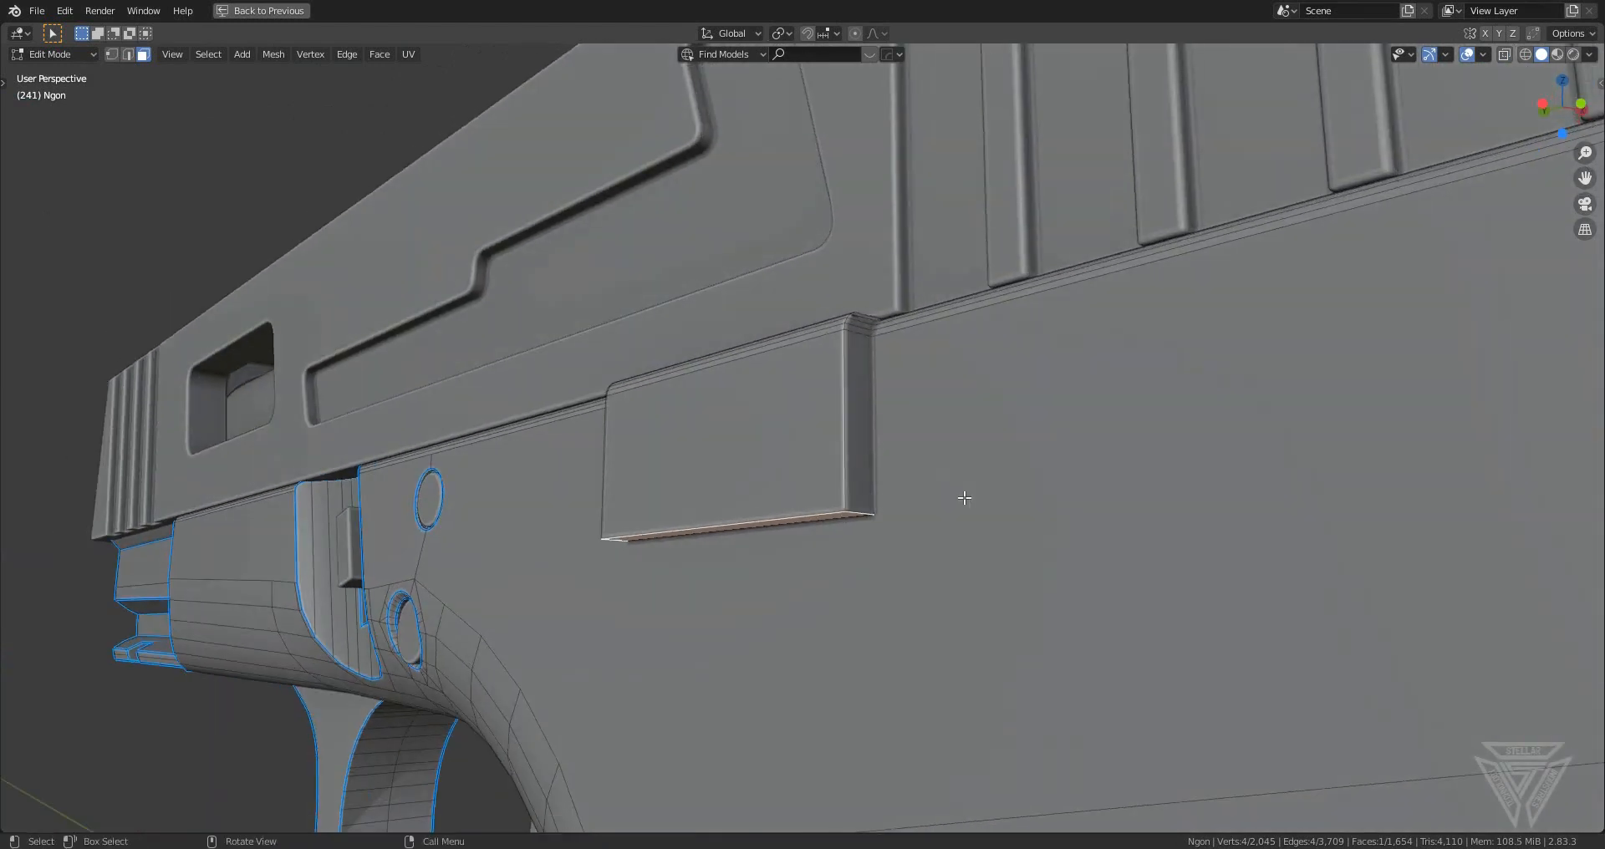
pyautogui.press('g')
pyautogui.press('z')
pyautogui.click(849, 387)
# - Select all the faces on the block's rear end and move them forward along Y to shorten the block
pyautogui.moveTo(876, 357); pyautogui.dragTo(848, 338, button='middle')
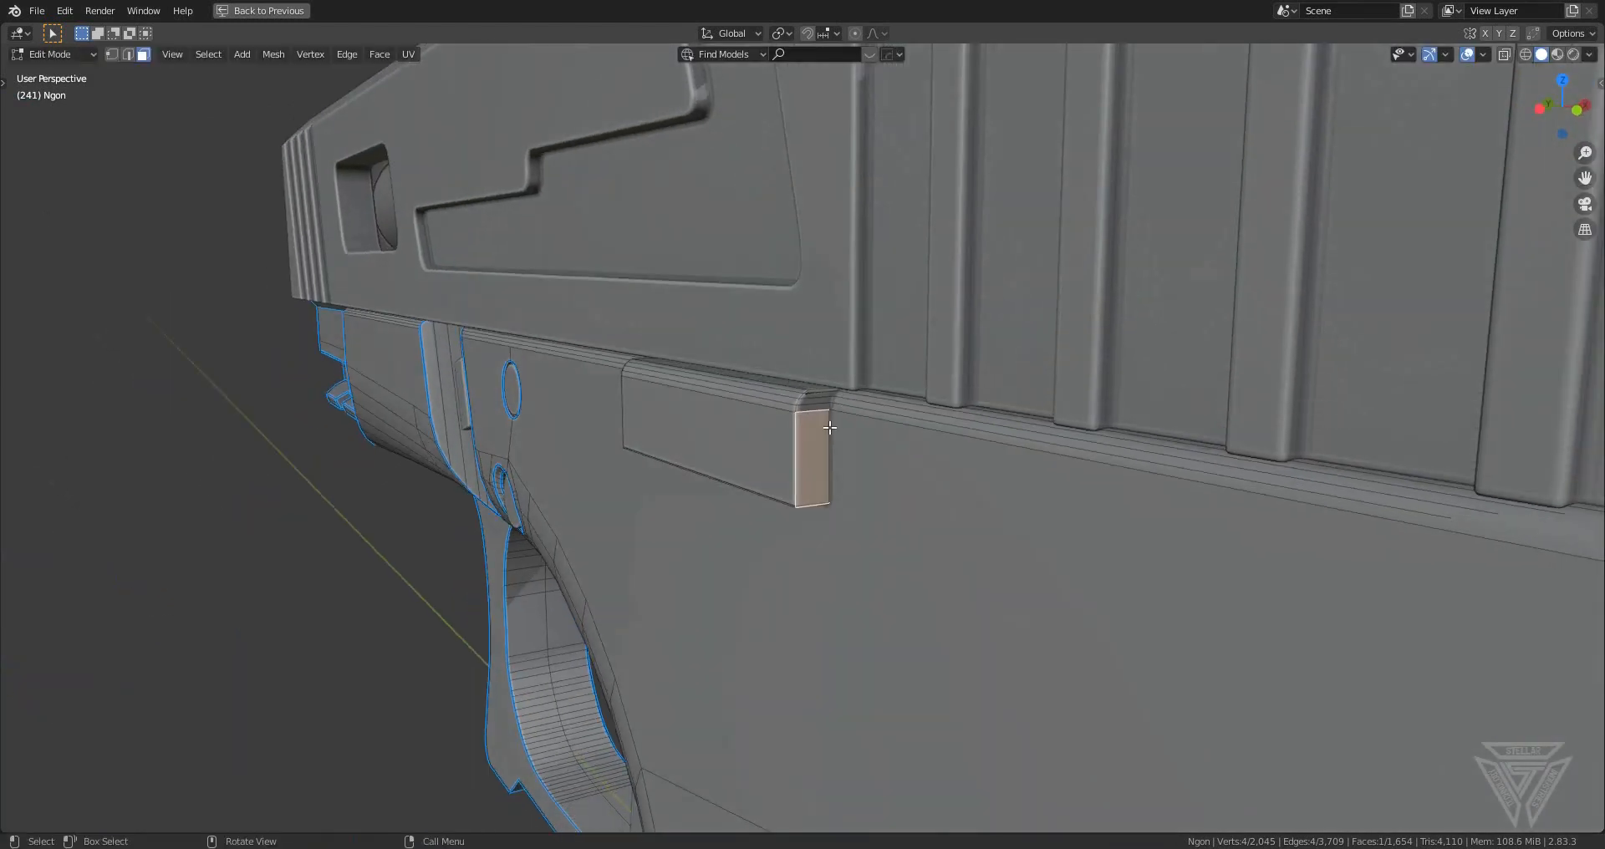
pyautogui.scroll(3, 844, 336)
pyautogui.keyDown('ctrl'); pyautogui.click(829, 343); pyautogui.keyUp('ctrl')
pyautogui.moveTo(1021, 529); pyautogui.dragTo(1052, 537, button='middle')
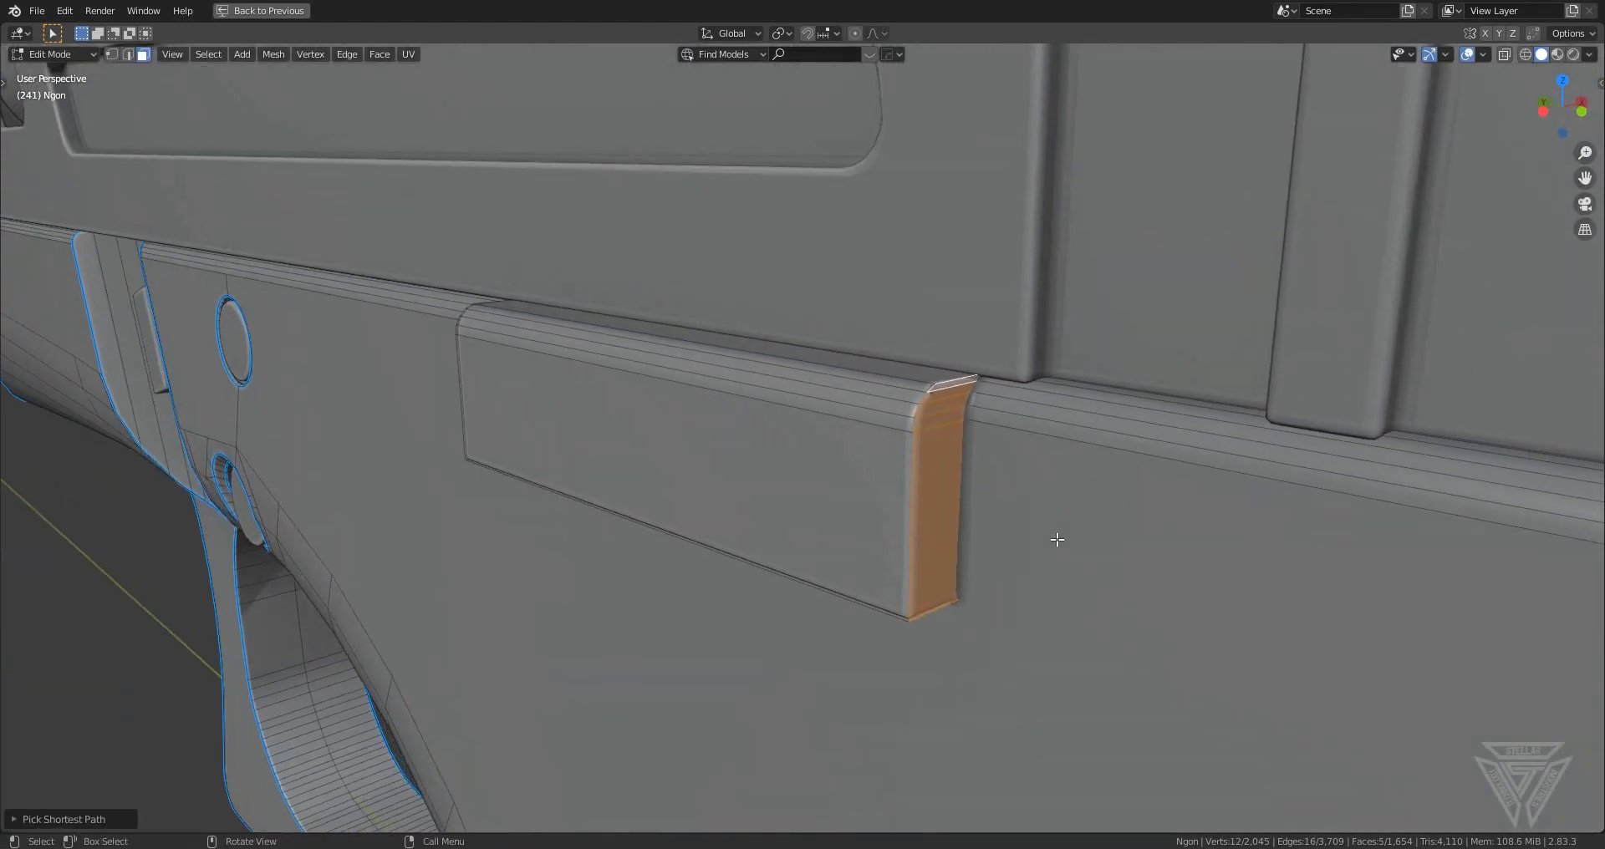
pyautogui.press('g')
pyautogui.press('y')
pyautogui.click(962, 491)
# - Adjust the block's underside by moving its bottom edges along Z, lowering them slightly
pyautogui.scroll(-7, 961, 489)
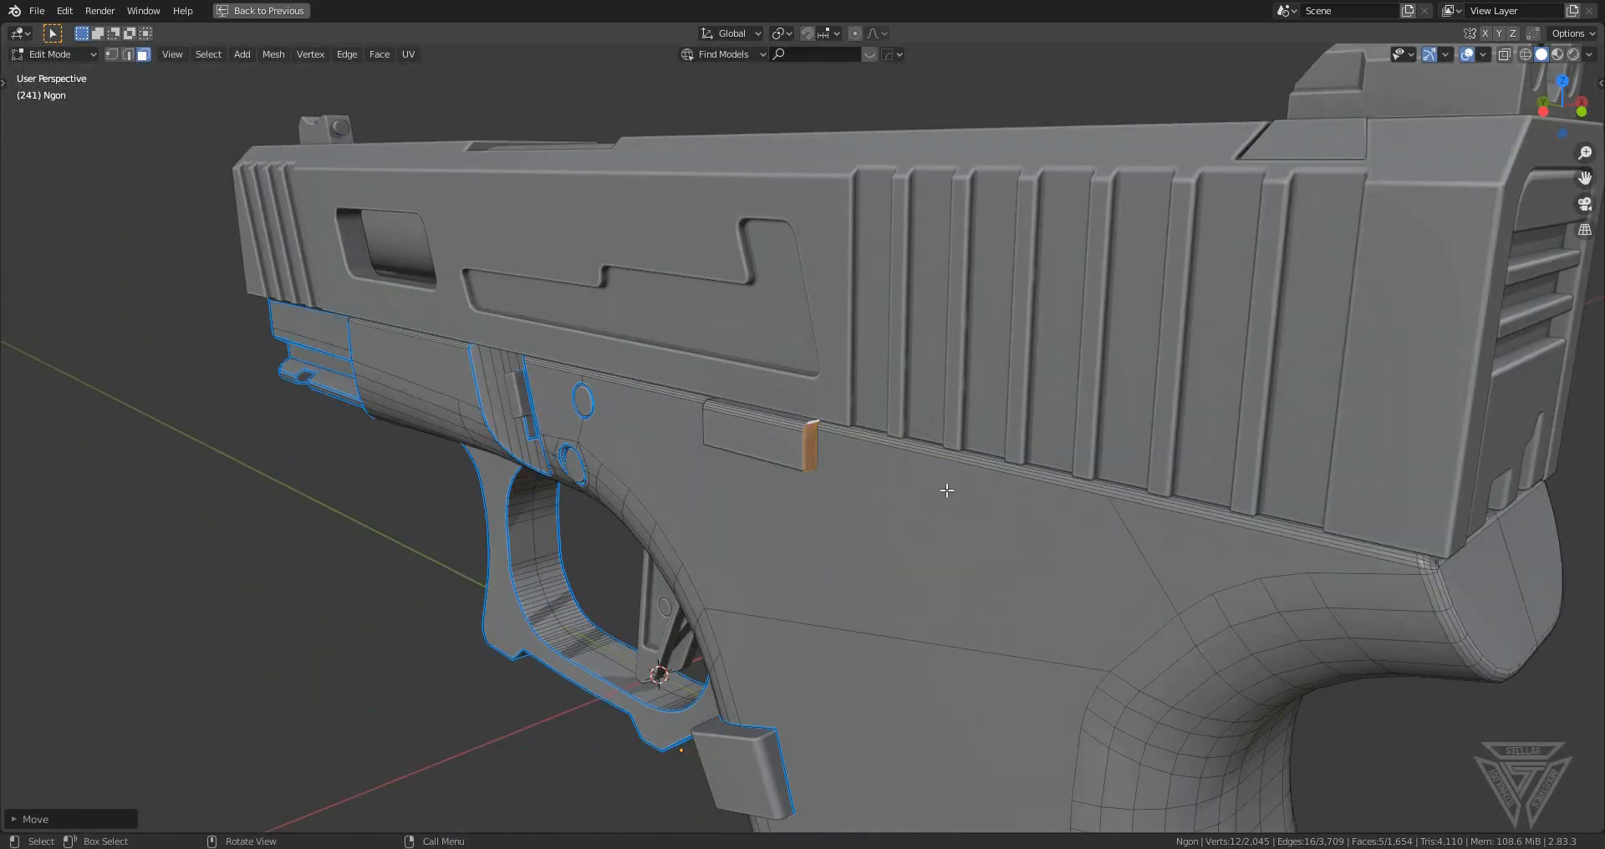
pyautogui.moveTo(947, 491); pyautogui.dragTo(982, 478, button='middle')
pyautogui.scroll(-1, 760, 457)
pyautogui.scroll(5, 760, 457)
pyautogui.moveTo(752, 476); pyautogui.dragTo(794, 419, button='middle')
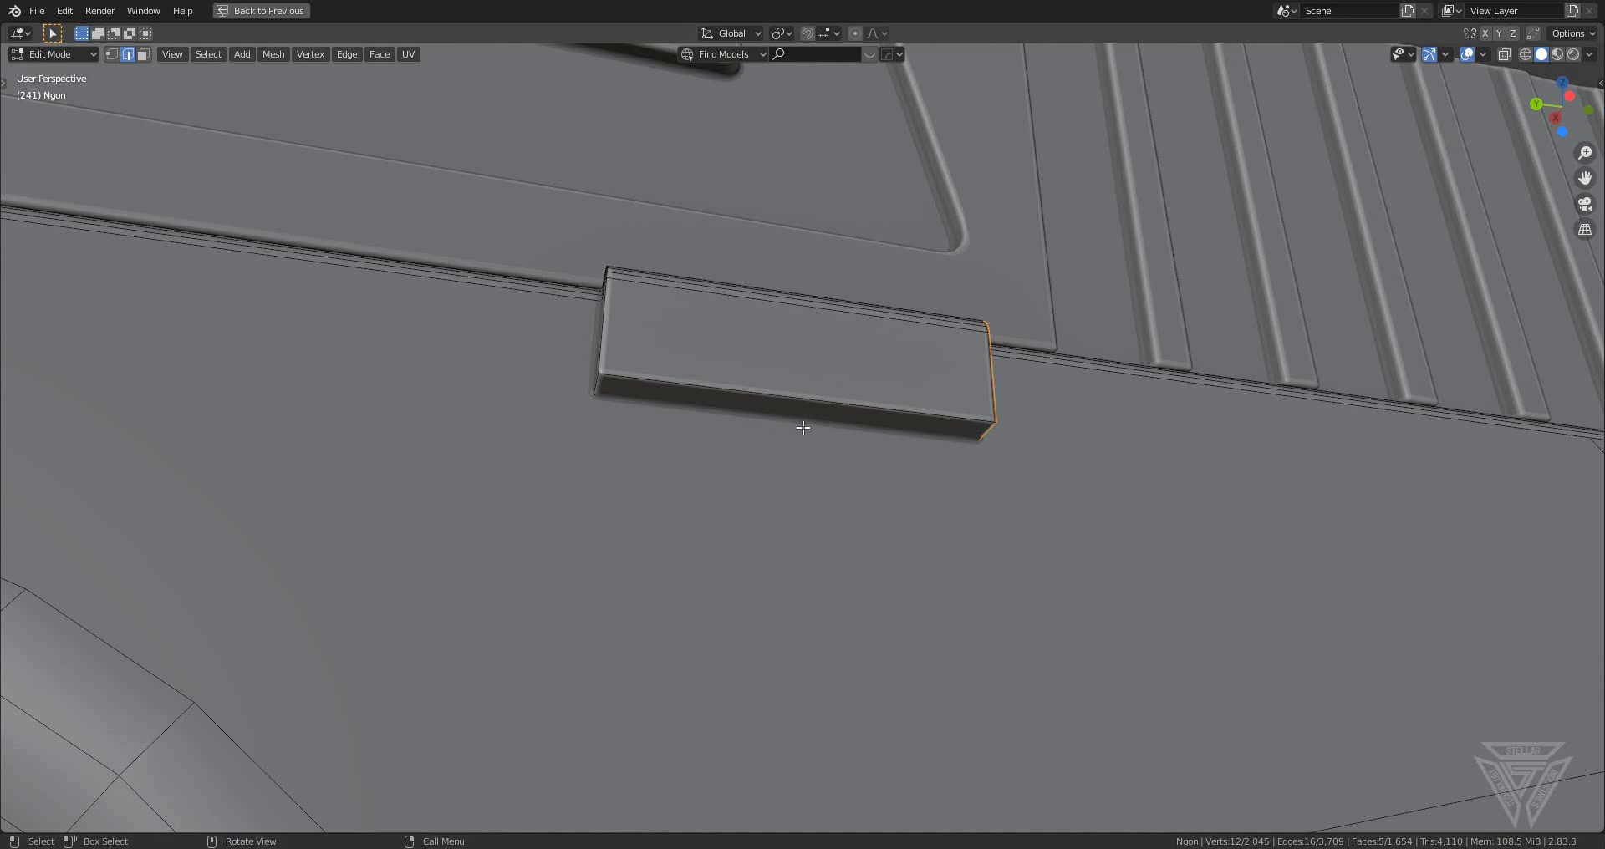
pyautogui.moveTo(802, 427)
pyautogui.mouseDown(button='middle')
pyautogui.moveTo(826, 433)
pyautogui.moveTo(804, 407)
pyautogui.mouseUp(button='middle')
pyautogui.moveTo(836, 434); pyautogui.dragTo(794, 456, button='middle')
pyautogui.press('g')
pyautogui.press('z')
pyautogui.click(968, 447)
pyautogui.press('g')
pyautogui.press('z')
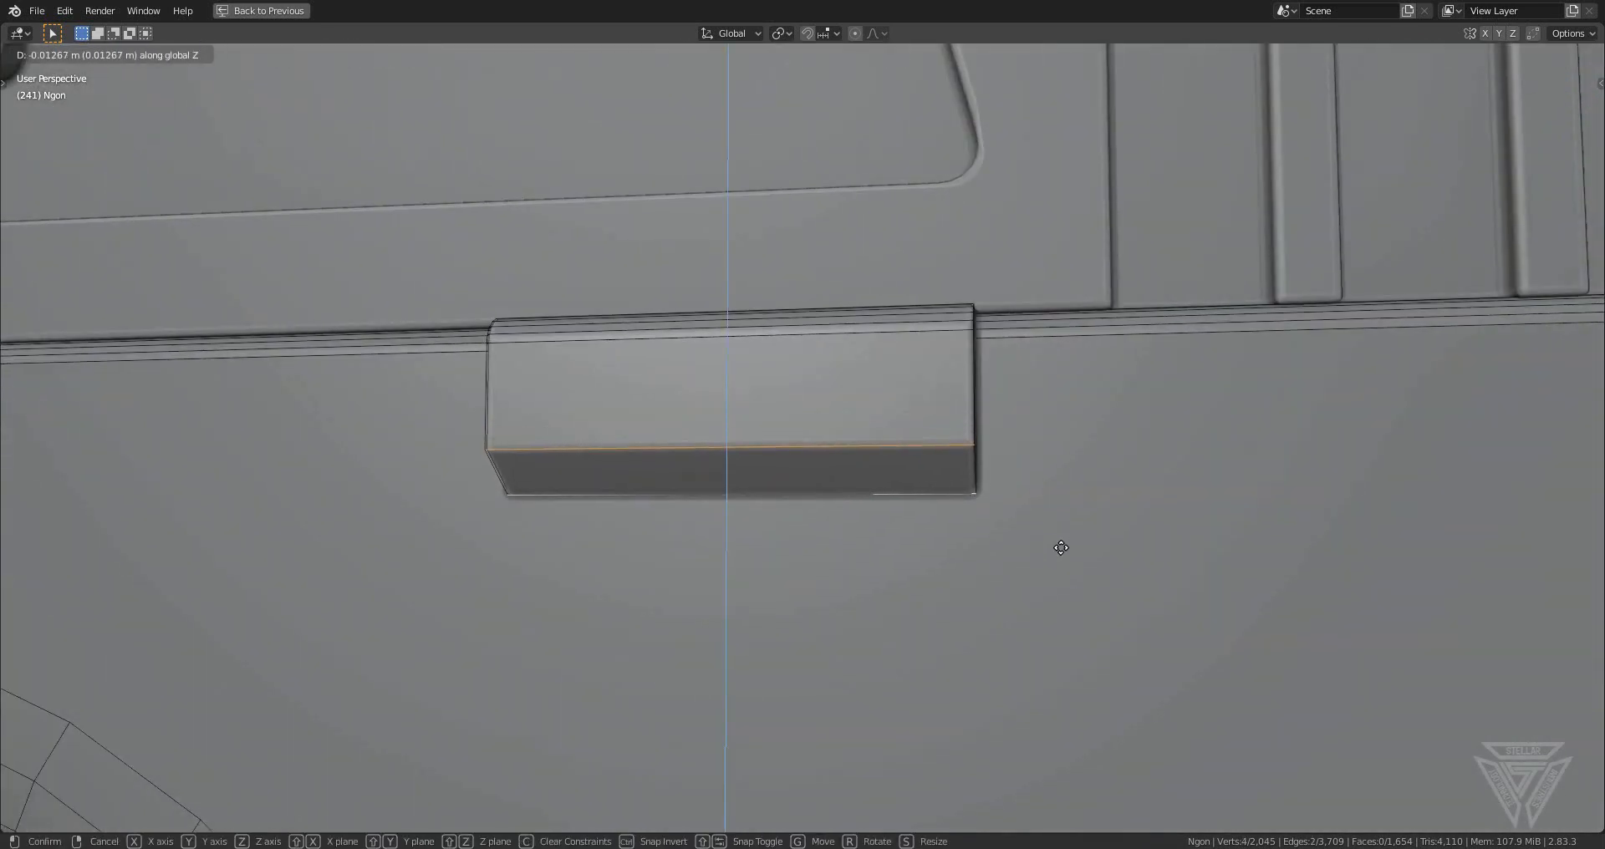
pyautogui.click(1056, 563)
# - Raise the uppermost lengthwise edge of the block's rounded top along Z
pyautogui.moveTo(1057, 563); pyautogui.dragTo(833, 482, button='middle')
pyautogui.click(818, 449)
pyautogui.press('g')
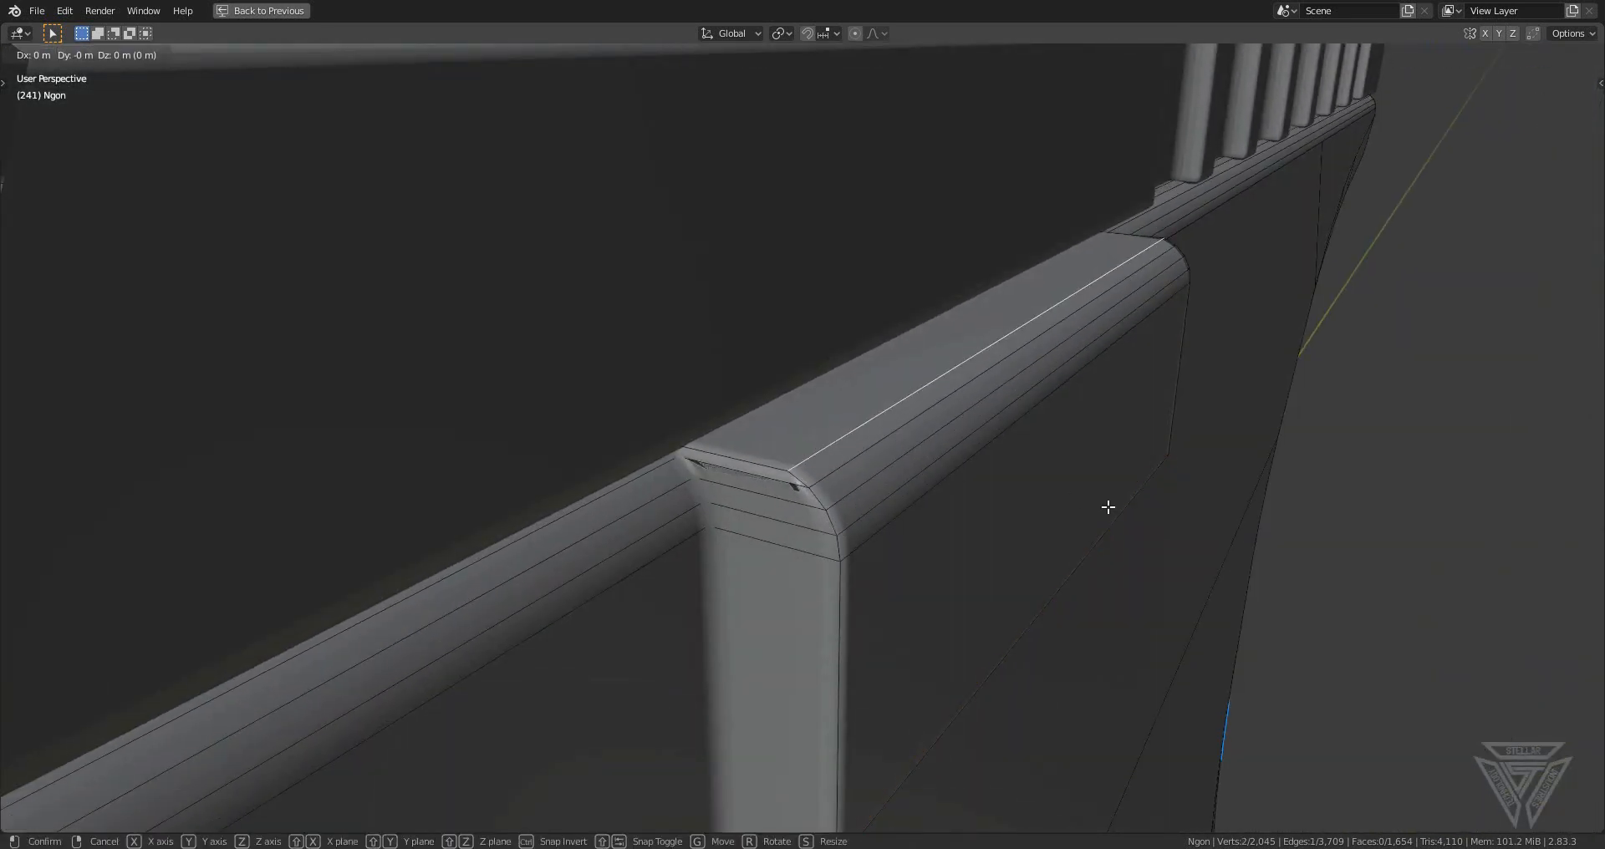
pyautogui.press('z')
pyautogui.click(906, 459)
# - Raise the next two lengthwise edges of the block's rounded top along Z to even out the curve
pyautogui.click(864, 458)
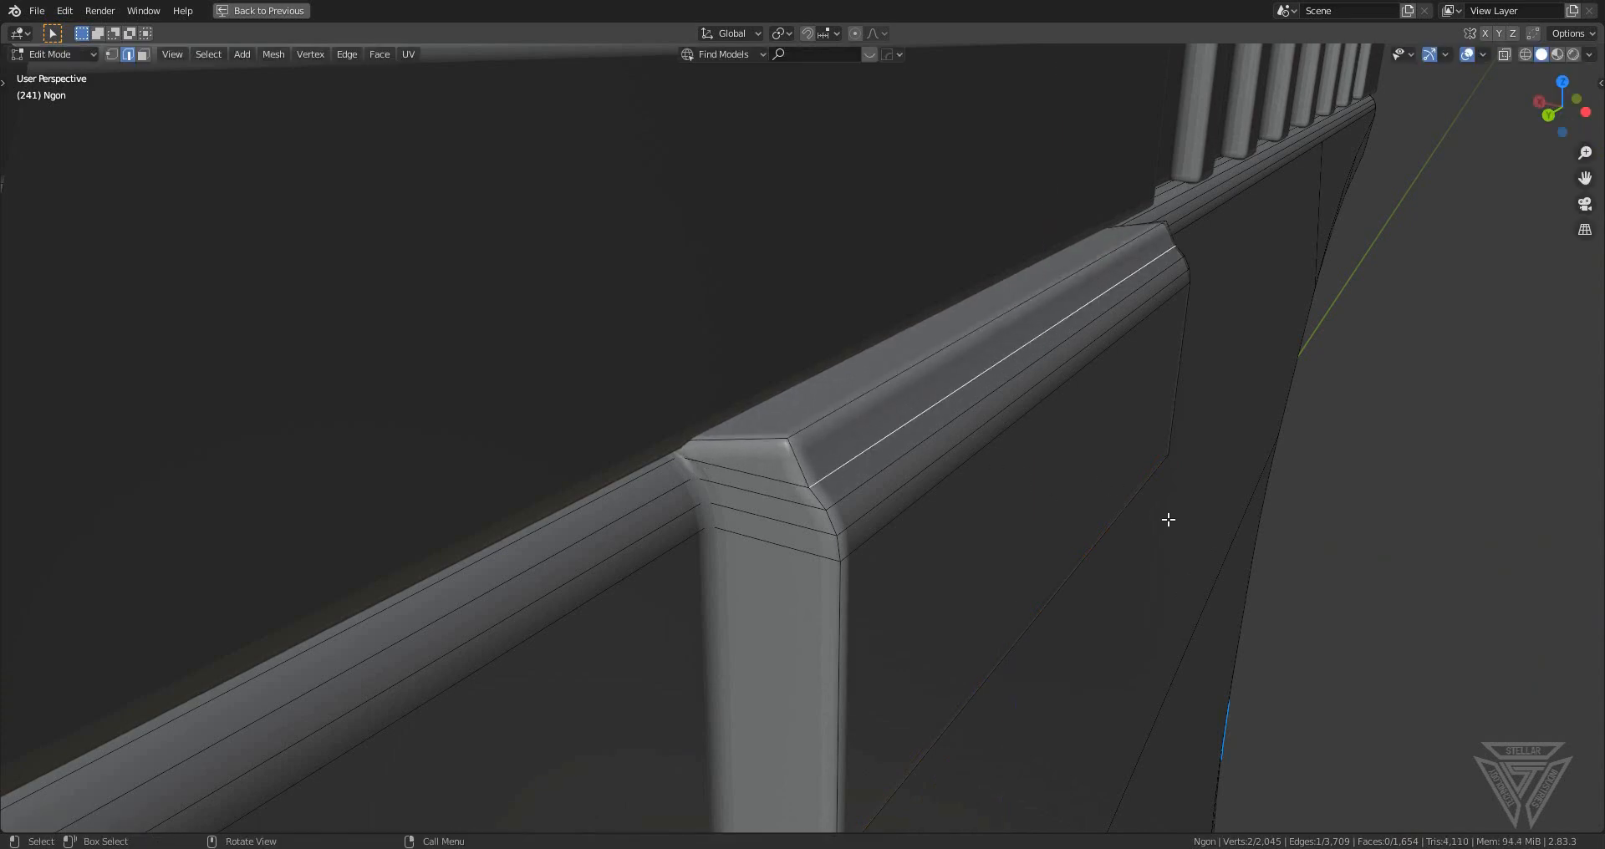
pyautogui.press('g')
pyautogui.press('z')
pyautogui.click(1068, 500)
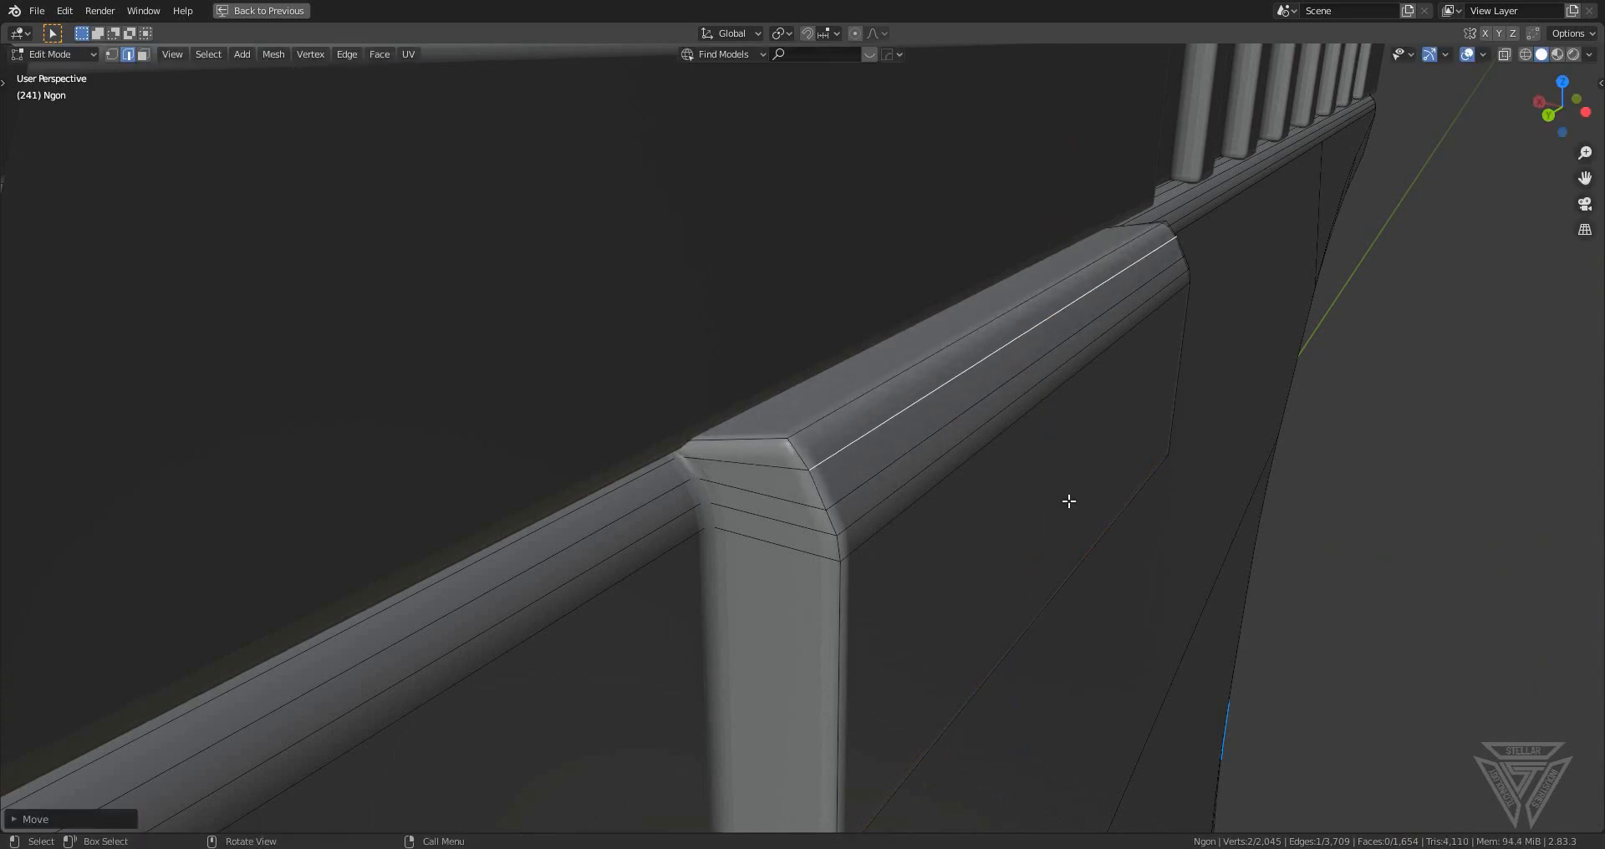
pyautogui.click(847, 491)
pyautogui.press('g')
pyautogui.press('z')
pyautogui.click(971, 452)
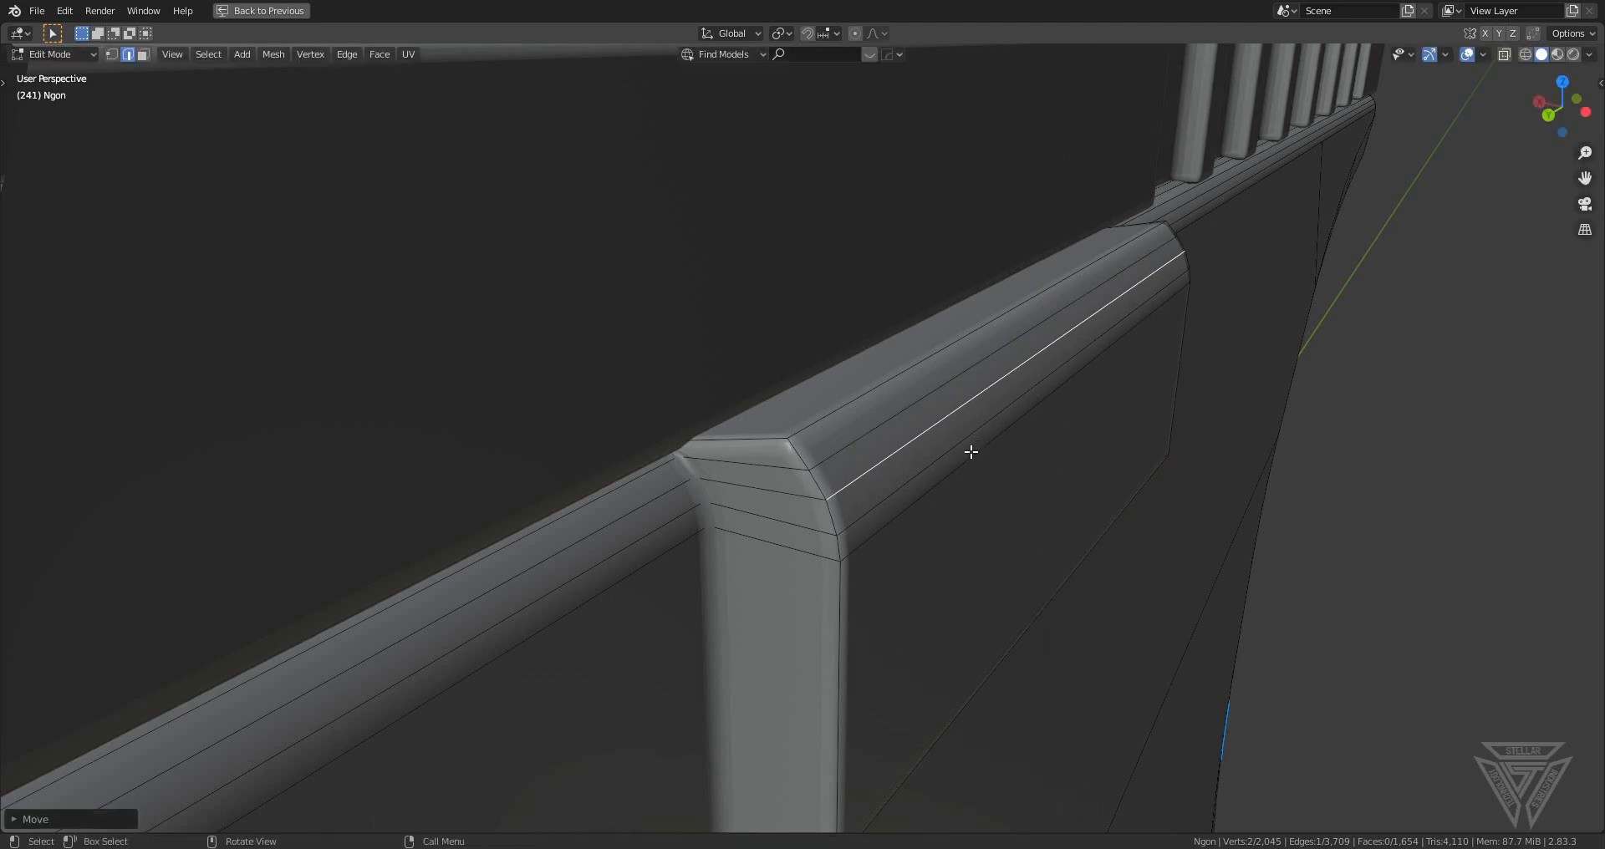
# - Scale the block's outer lengthwise edges, top and bottom, inward along Y to taper both of its ends
pyautogui.scroll(-5, 971, 452)
pyautogui.moveTo(974, 453); pyautogui.dragTo(858, 476, button='middle')
pyautogui.scroll(5, 997, 460)
pyautogui.click(833, 453)
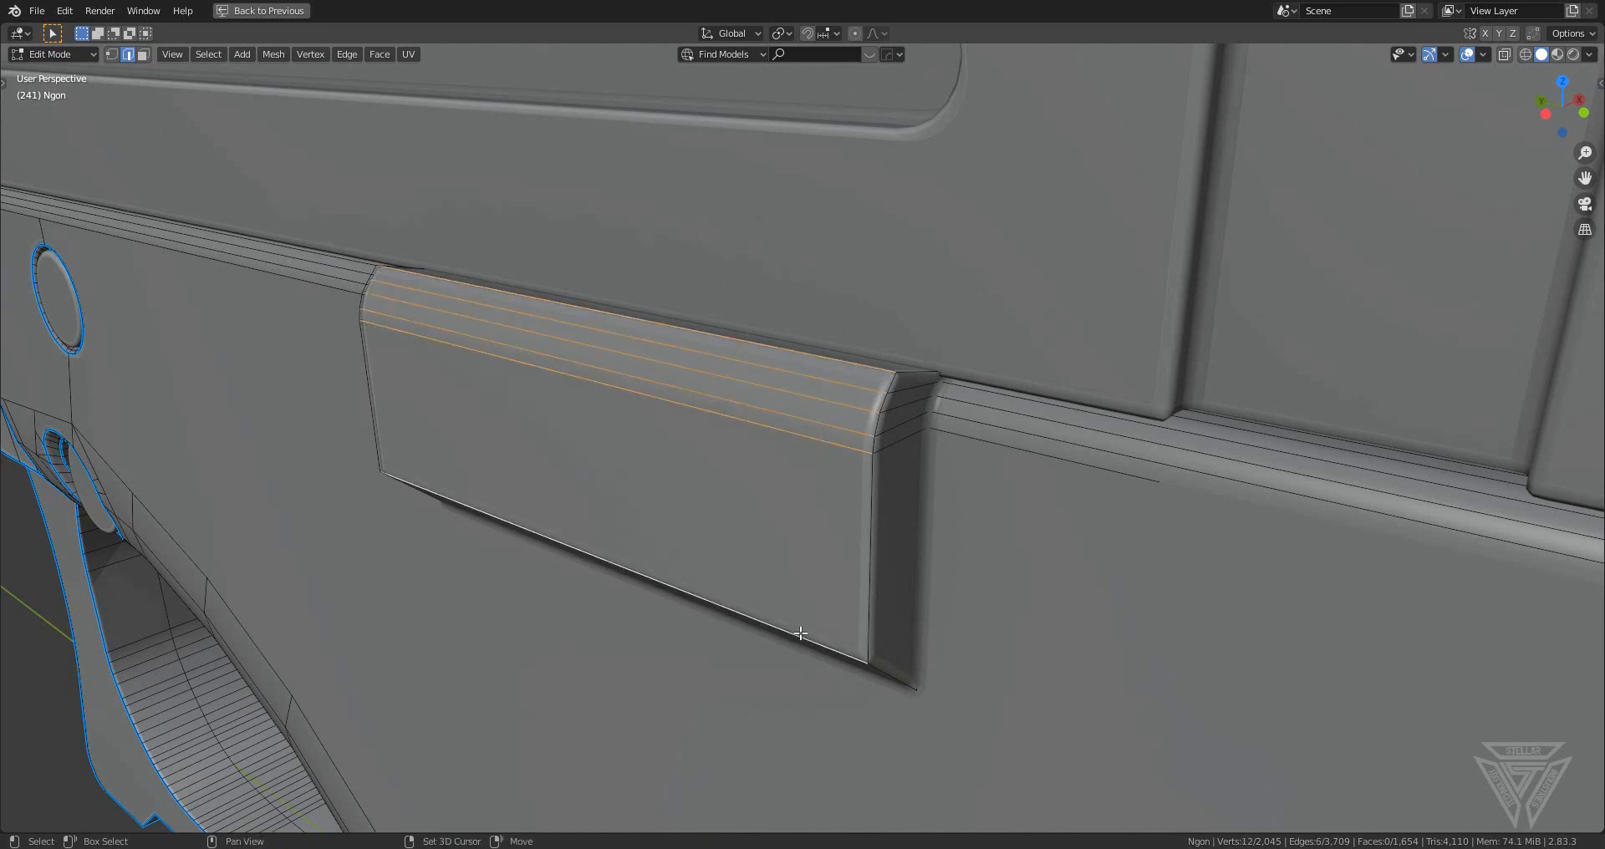
pyautogui.moveTo(800, 633); pyautogui.dragTo(985, 649, button='middle')
pyautogui.press('s')
pyautogui.press('y')
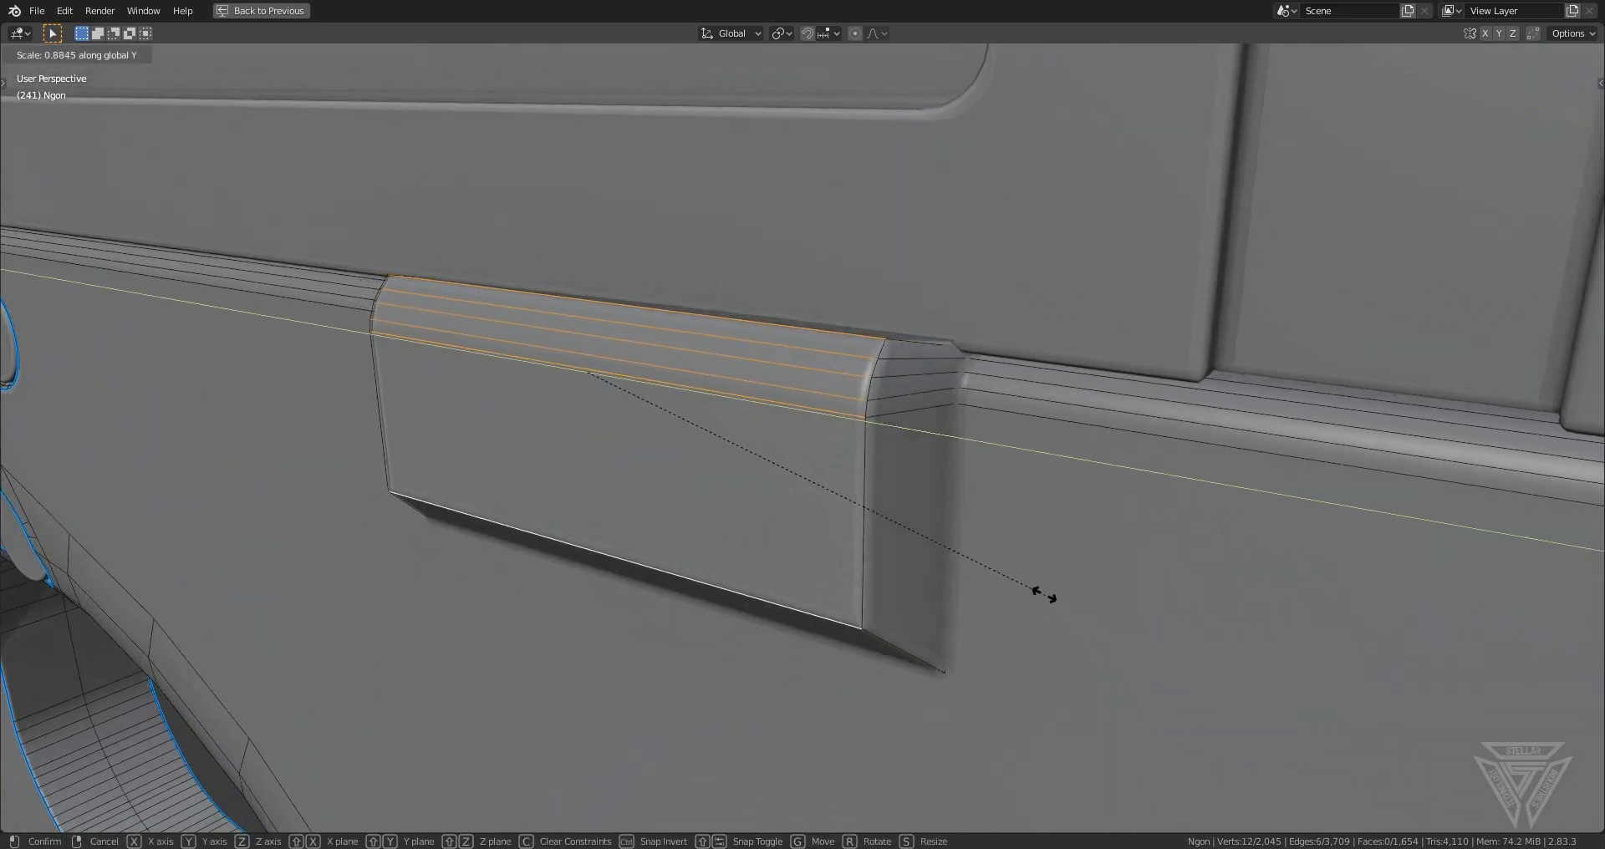
pyautogui.click(1044, 594)
pyautogui.moveTo(1034, 583); pyautogui.dragTo(1079, 577, button='middle')
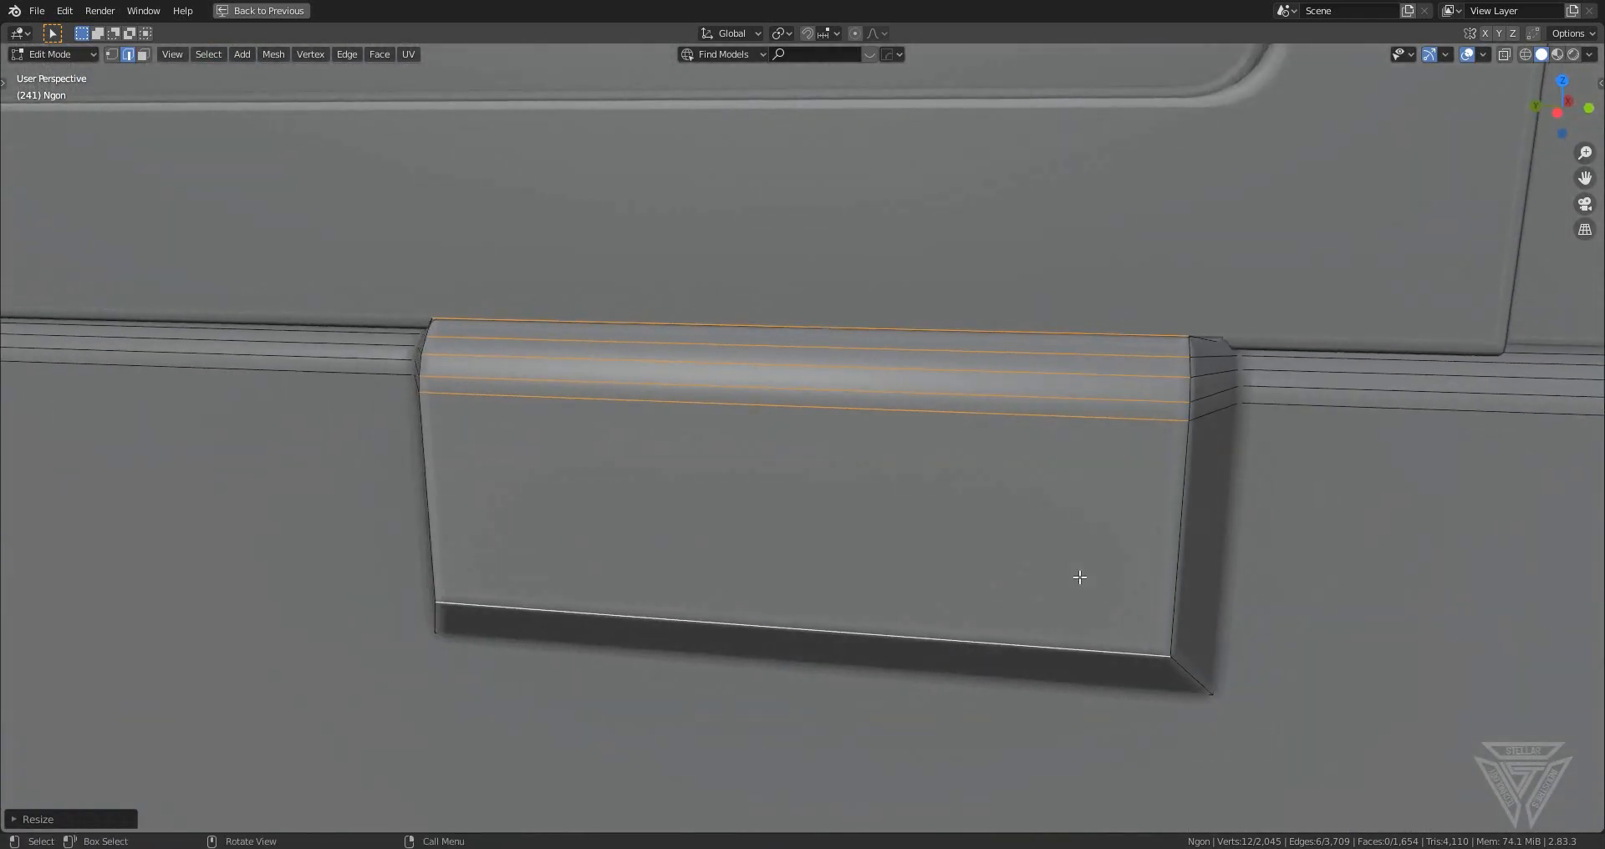
pyautogui.press('Tab')
# - In the left orthographic view, cut a box-shaped notch through the upper middle of the raised block with BoxCutter's Cut mode
pyautogui.scroll(-5, 1080, 575)
pyautogui.scroll(3, 1045, 551)
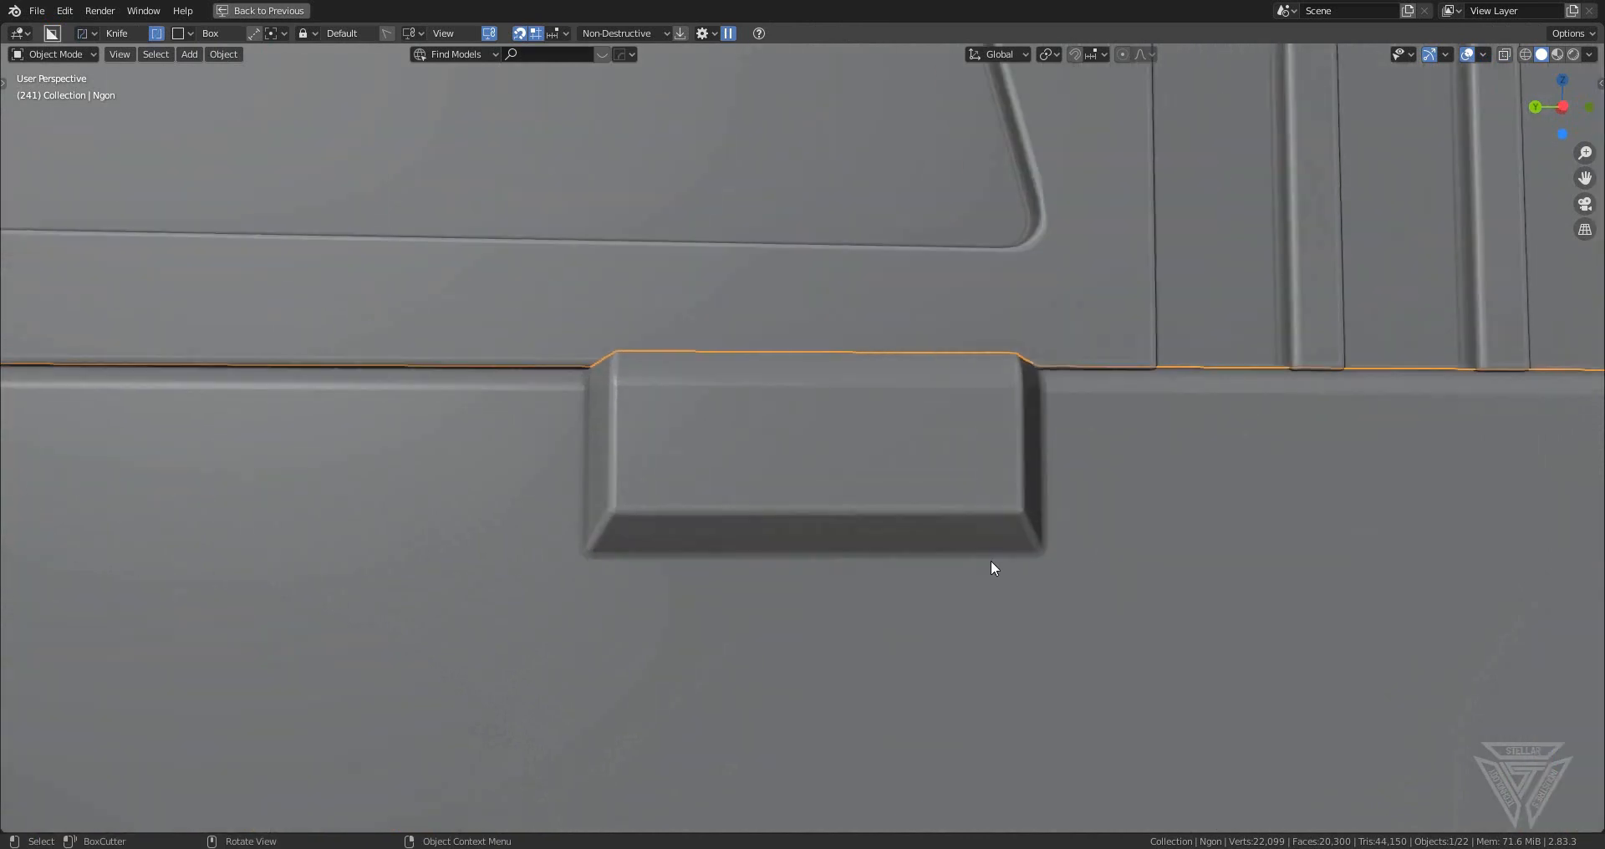
pyautogui.click(1564, 104)
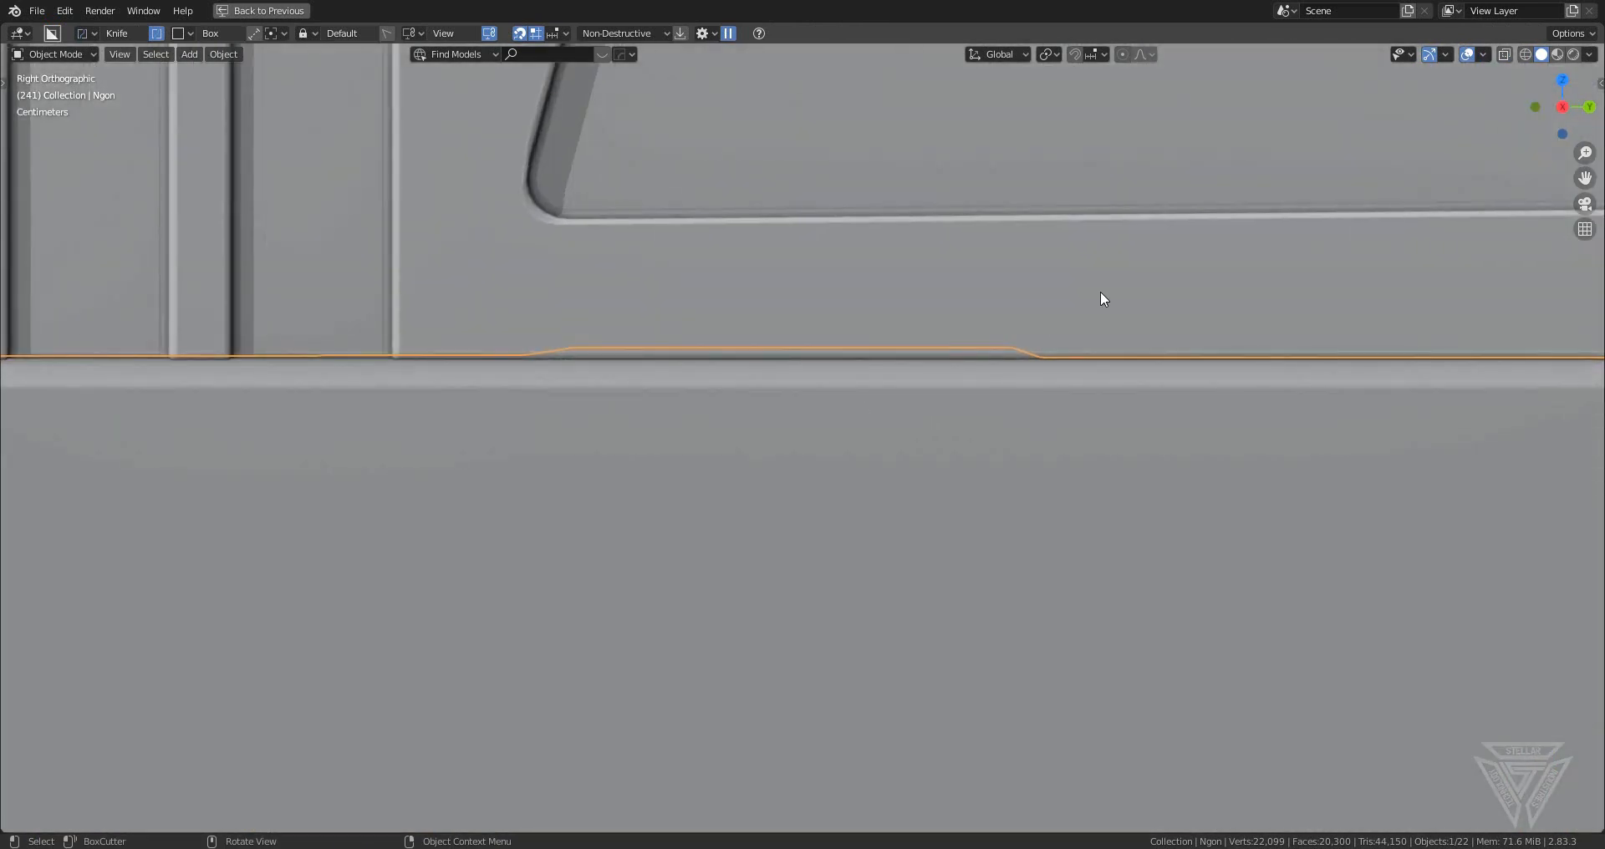
pyautogui.click(1562, 107)
pyautogui.scroll(3, 911, 446)
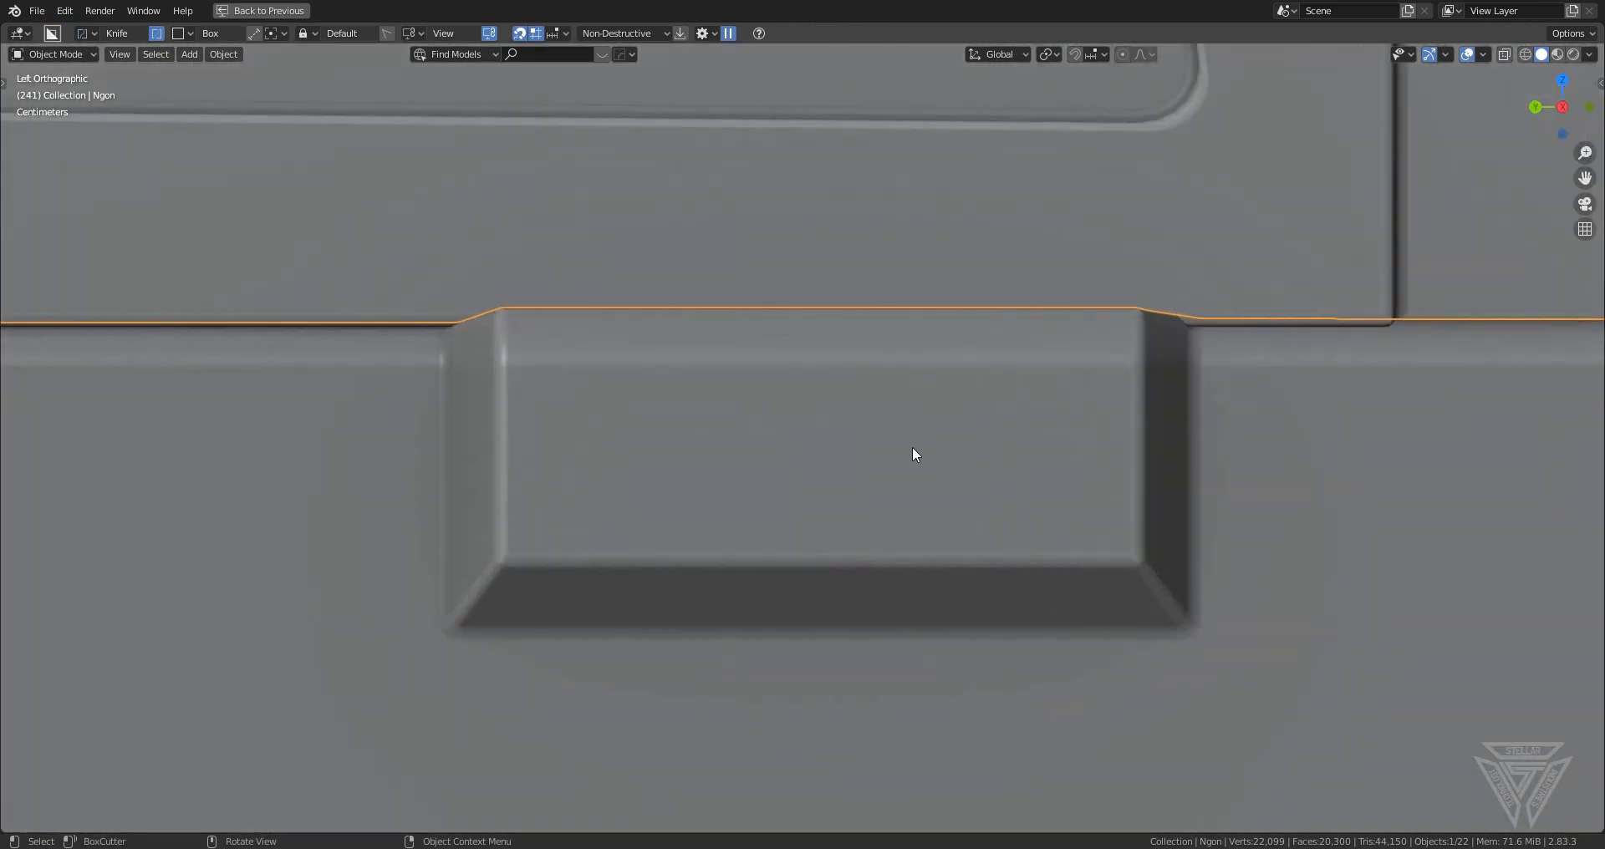
pyautogui.press('d')
pyautogui.click(691, 310)
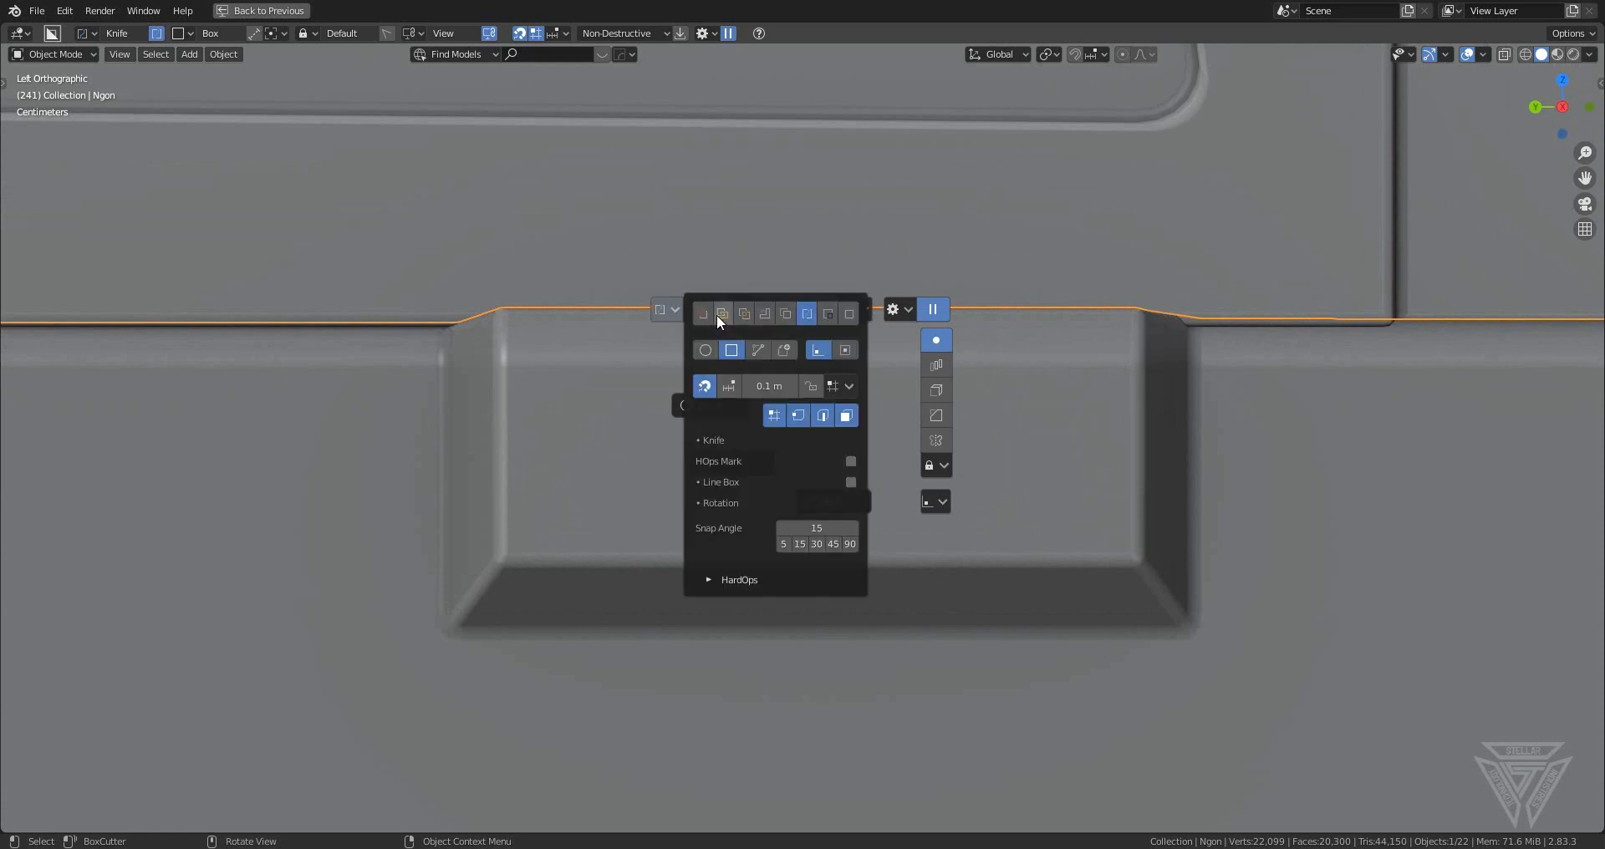
pyautogui.moveTo(578, 226); pyautogui.dragTo(1060, 499)
# - Move the box cutter outward along X to set the depth of the notch in the raised block, and hide the cutter
pyautogui.scroll(-10, 1059, 498)
pyautogui.moveTo(1105, 459); pyautogui.dragTo(1036, 464, button='middle')
pyautogui.scroll(5, 960, 485)
pyautogui.press('g')
pyautogui.press('x')
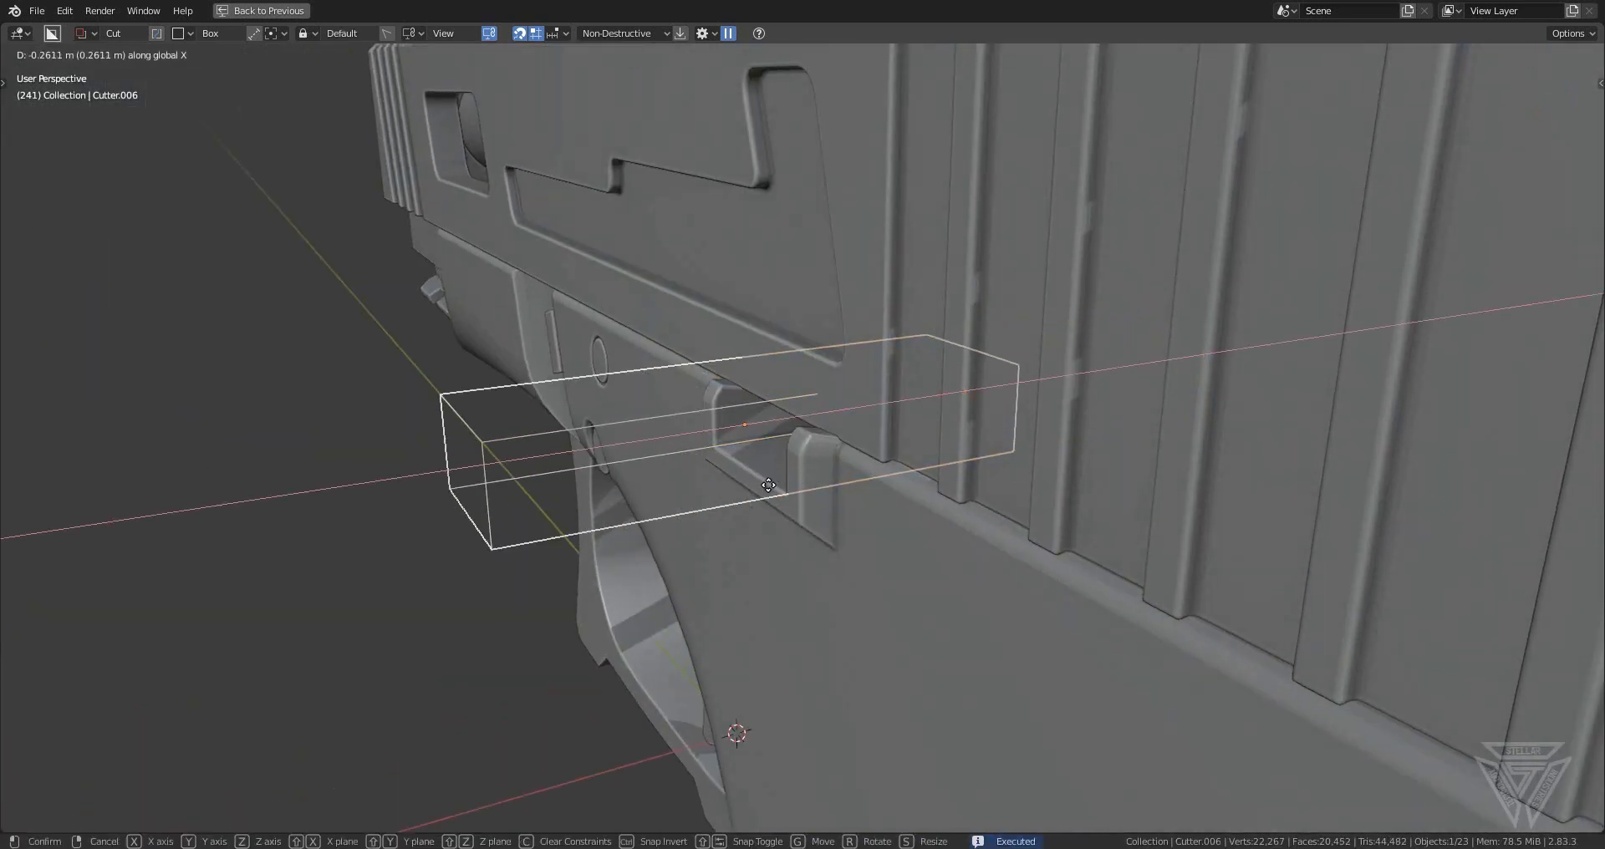
pyautogui.click(599, 490)
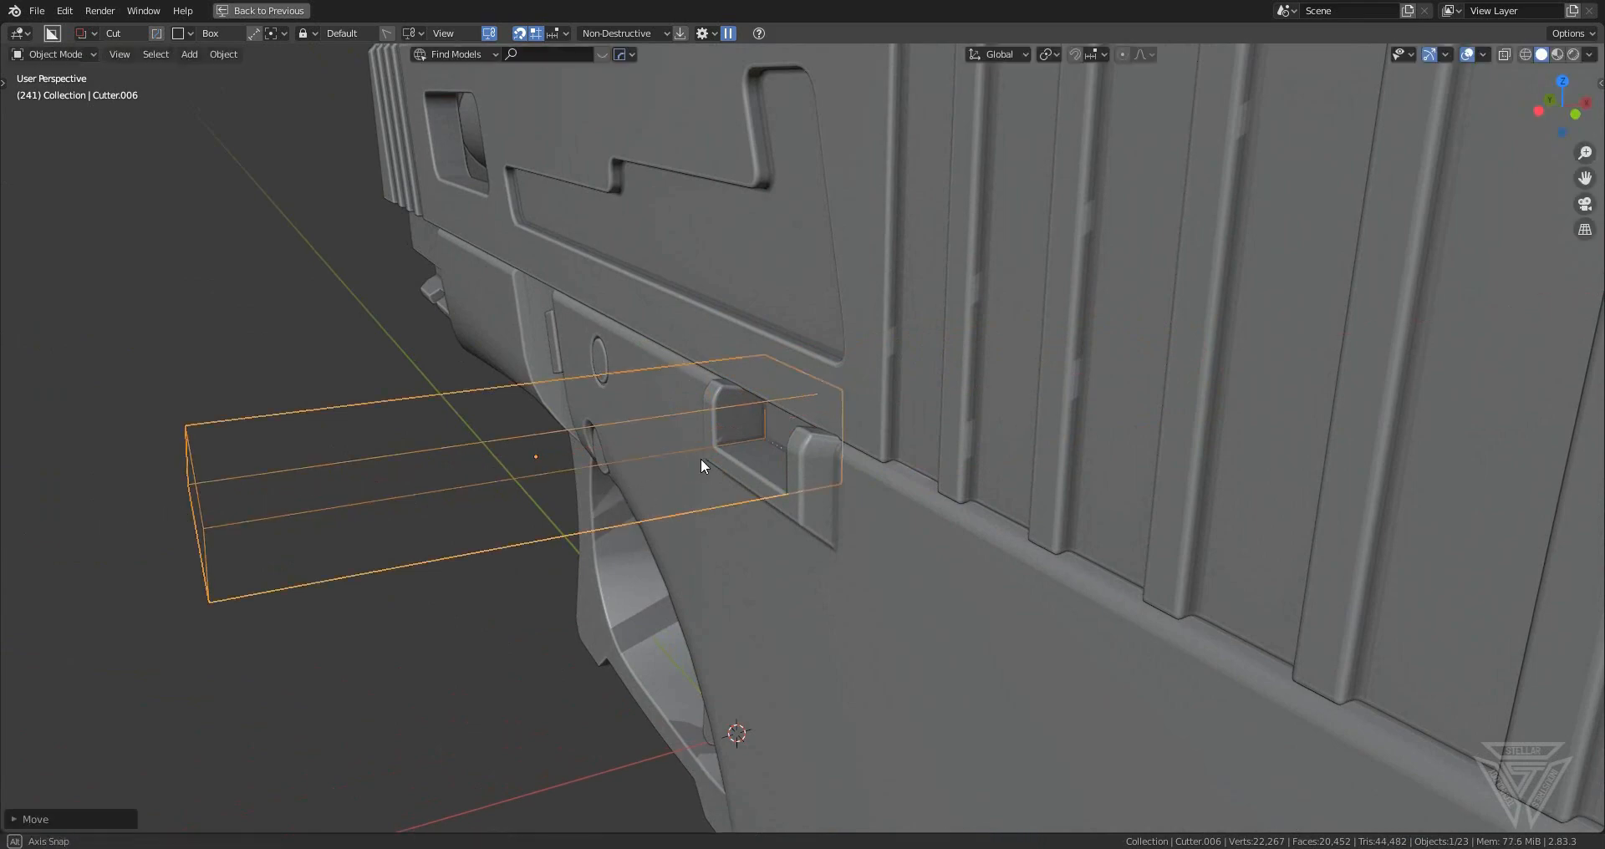
pyautogui.moveTo(701, 458); pyautogui.dragTo(1111, 542, button='middle')
pyautogui.press('g')
pyautogui.press('x')
pyautogui.click(1086, 528)
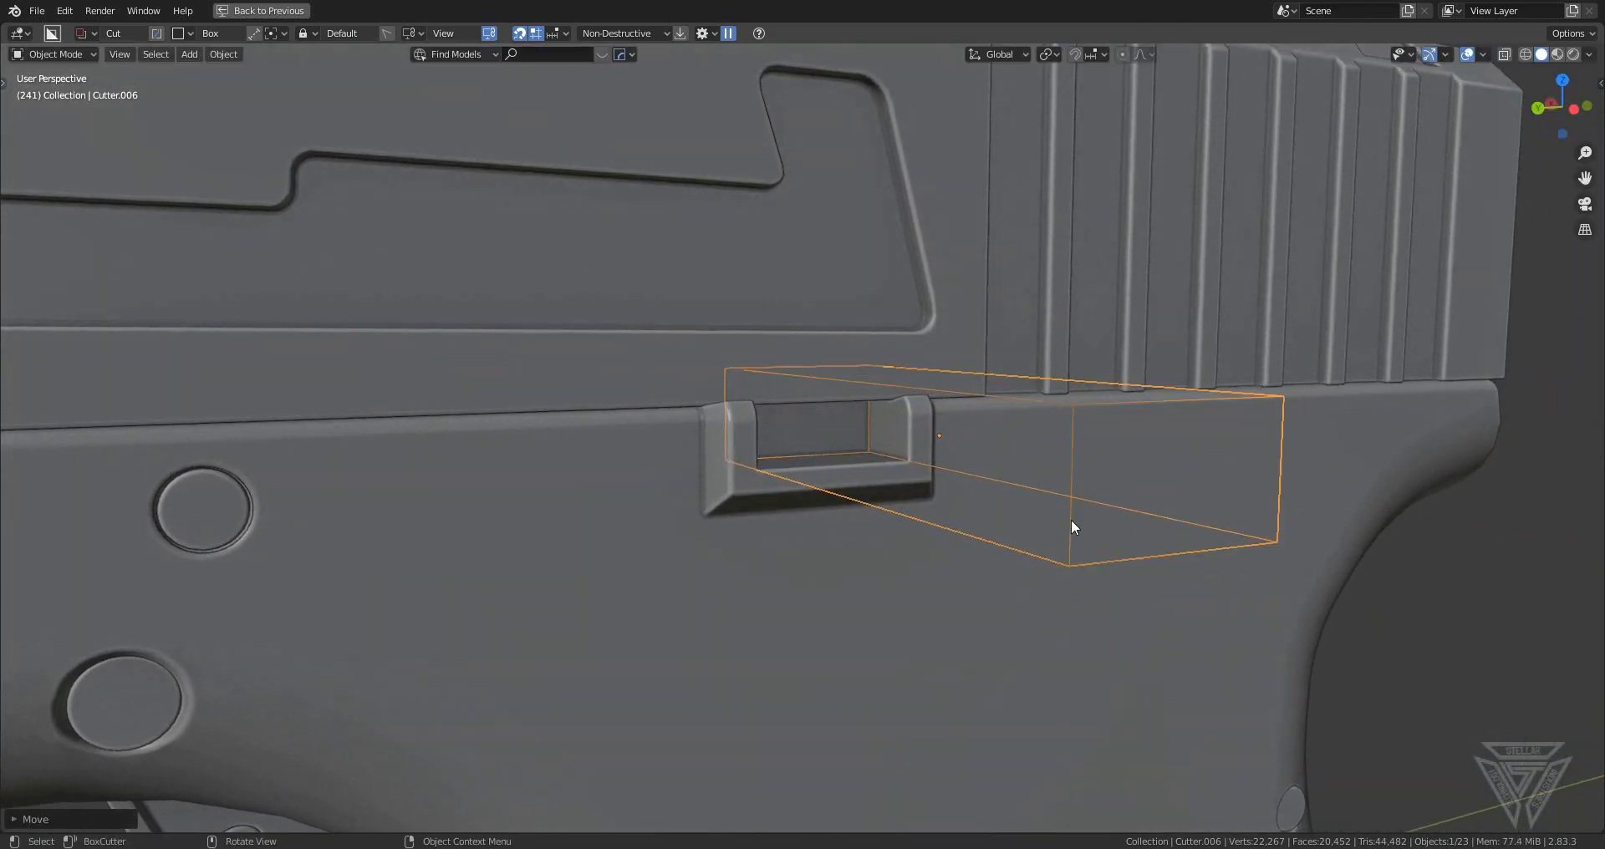
pyautogui.press('h')
# - Select the frame and apply HardOps Sharpen to it
pyautogui.scroll(3, 919, 510)
pyautogui.click(905, 518)
pyautogui.press('q')
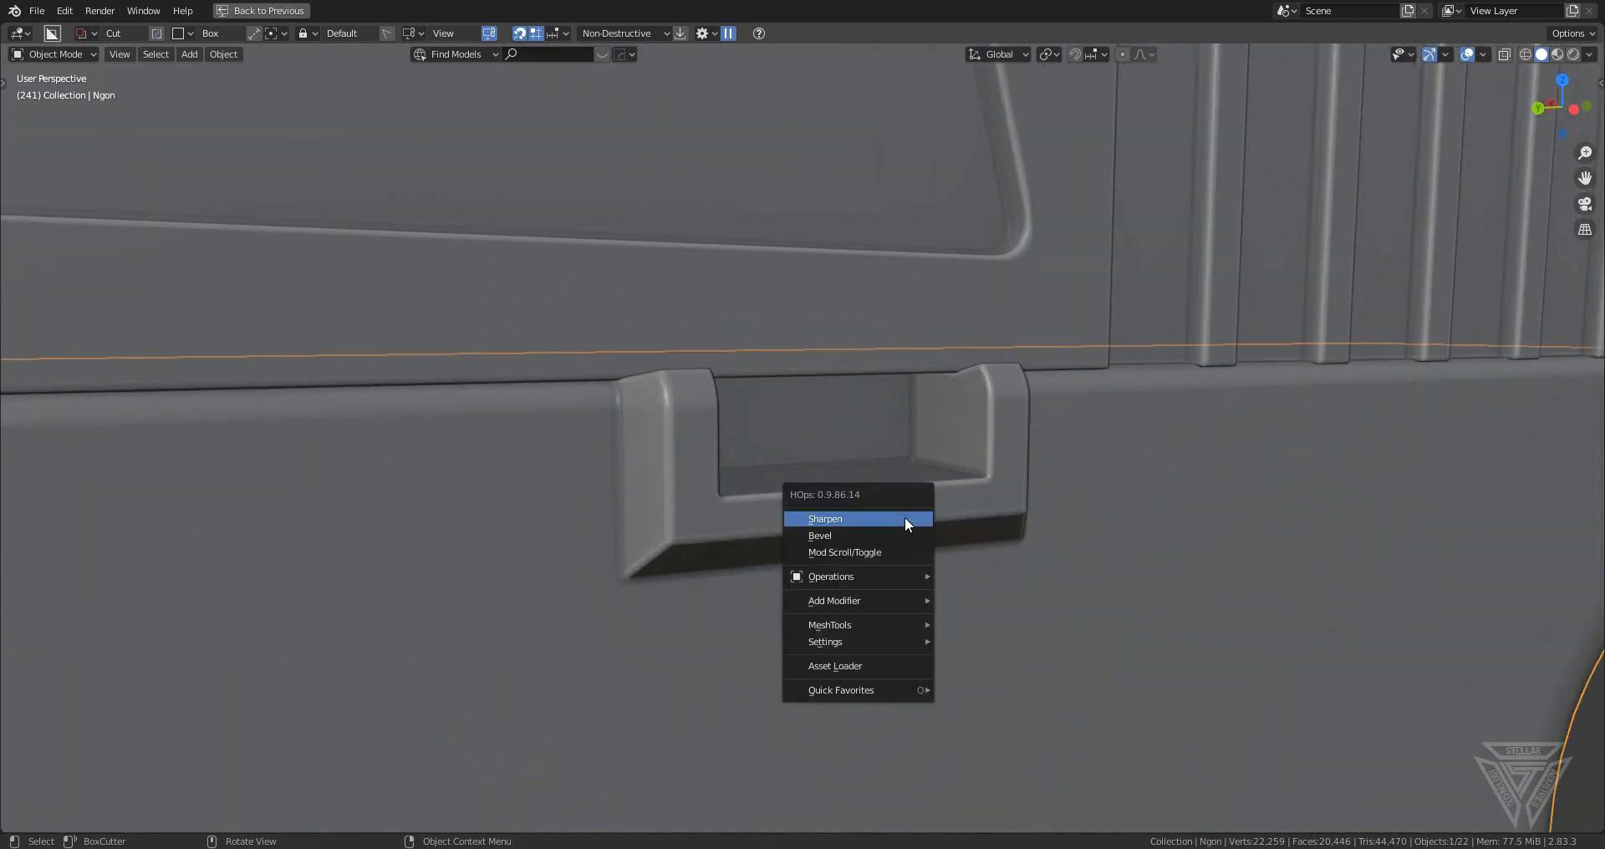
pyautogui.click(904, 517)
# - Add a cube at the 3D cursor and scale it down to roughly the notch's height
pyautogui.scroll(-3, 904, 516)
pyautogui.moveTo(852, 486); pyautogui.dragTo(808, 440, button='middle')
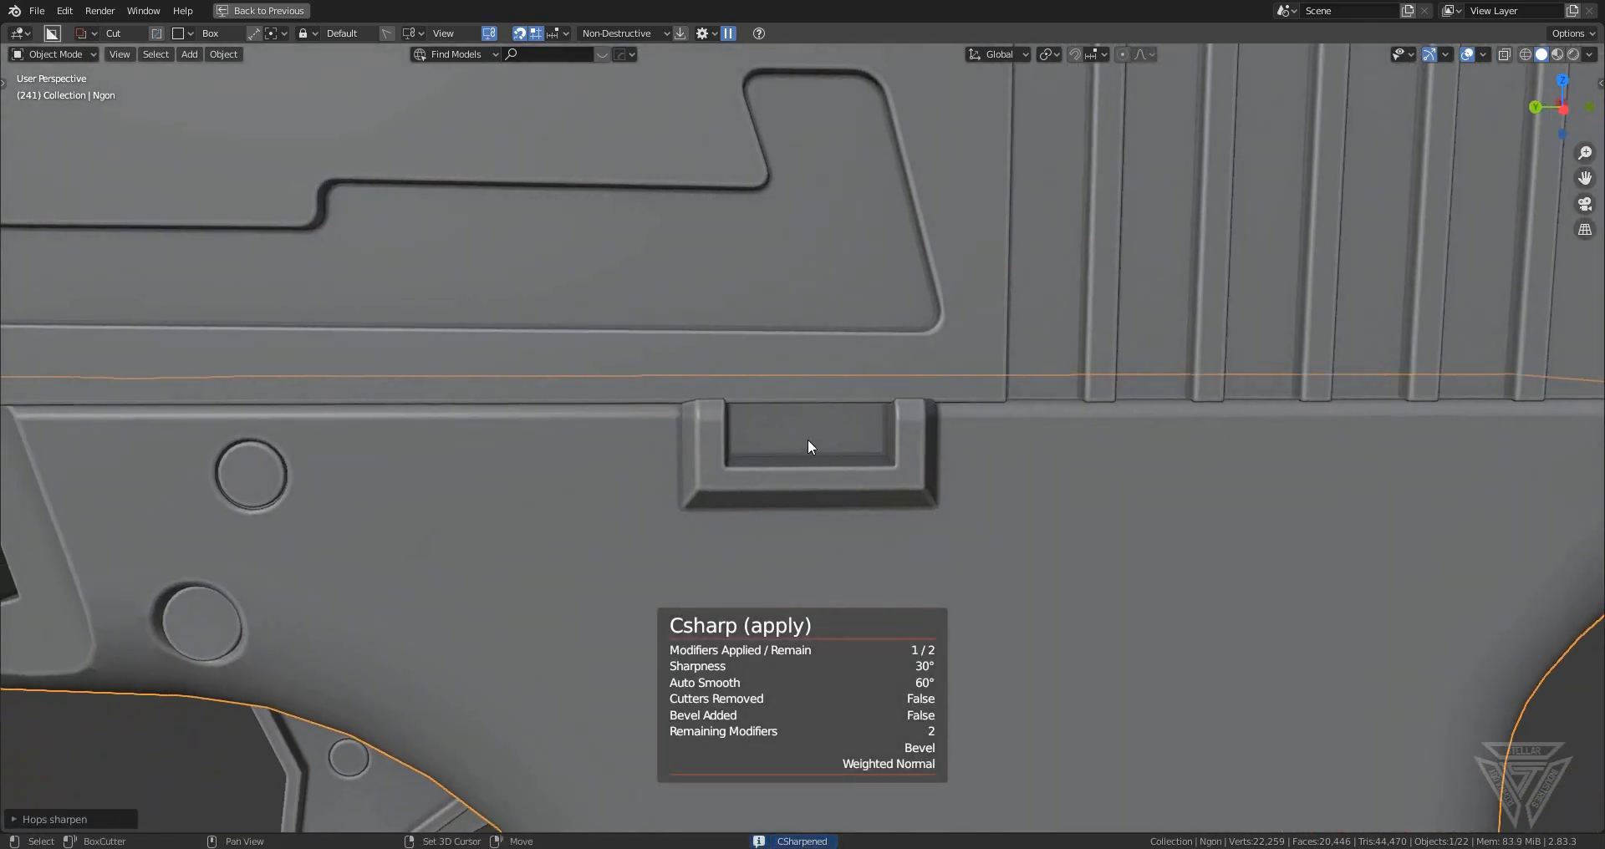
pyautogui.hotkey('shift', 'a')
pyautogui.moveTo(865, 423)
pyautogui.click(943, 438)
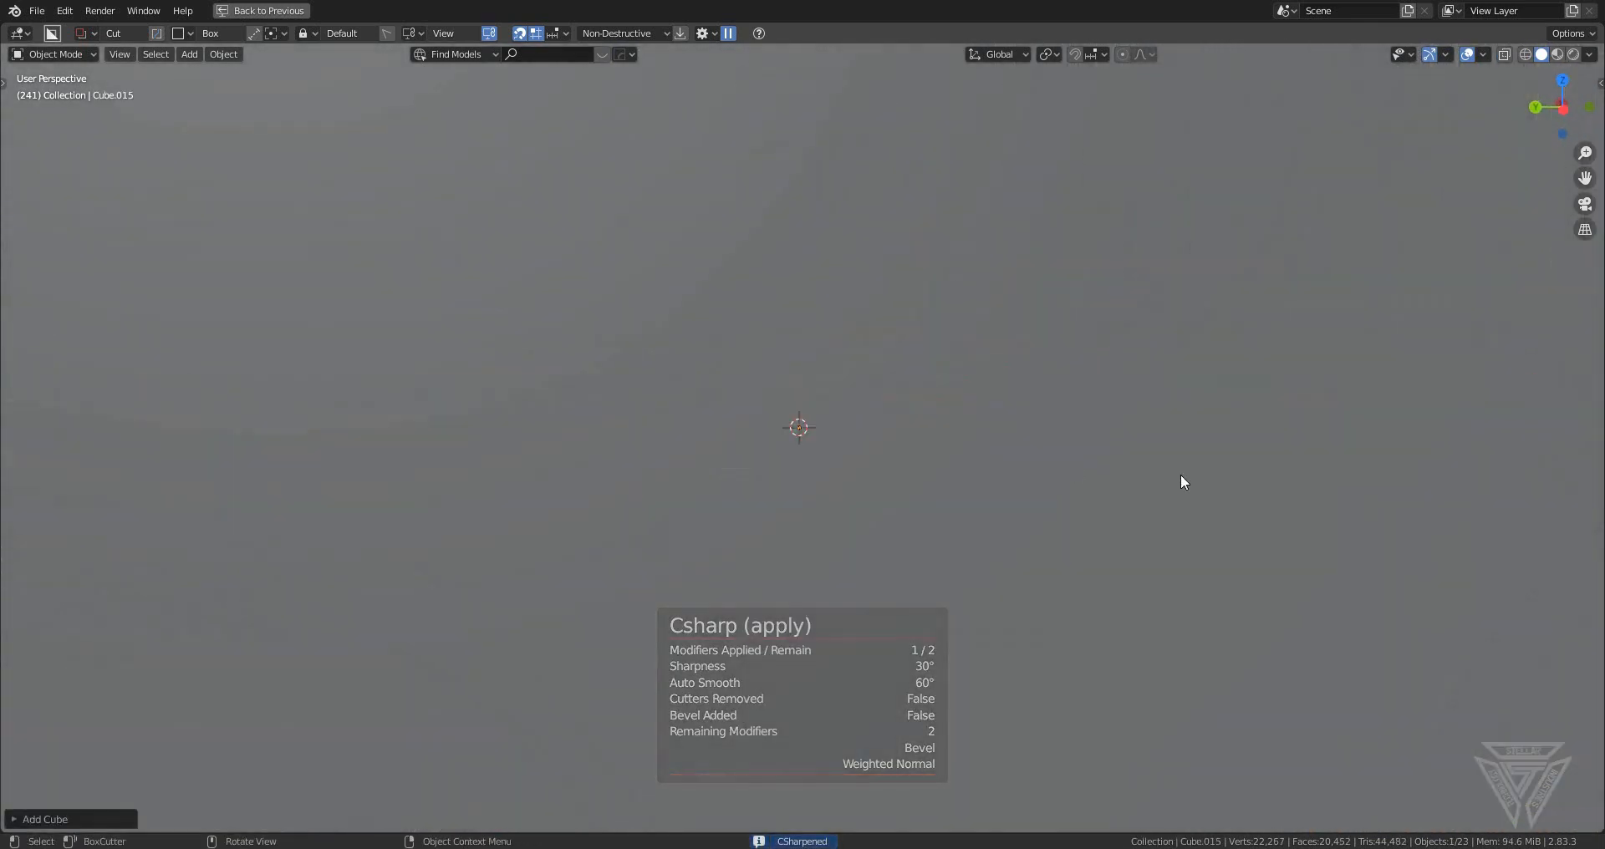
pyautogui.press('s')
pyautogui.click(809, 422)
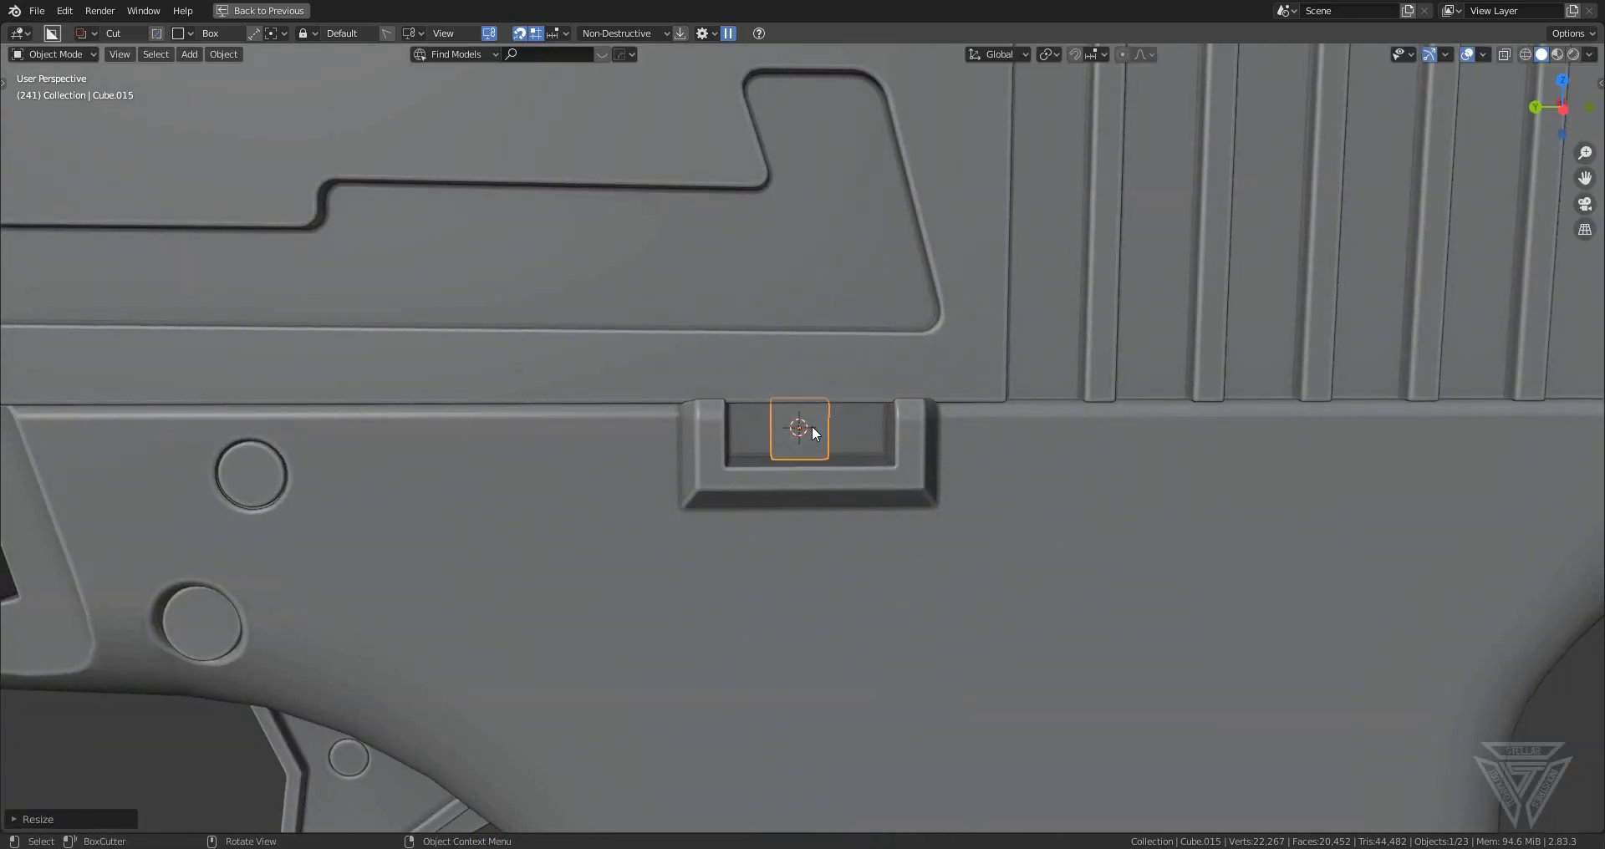
# - Flatten the new cube along Z and stretch it along Y to nearly fill the notch
pyautogui.moveTo(811, 425); pyautogui.dragTo(884, 452, button='middle')
pyautogui.press('s')
pyautogui.press('z')
pyautogui.click(1027, 453)
pyautogui.press('s')
pyautogui.press('y')
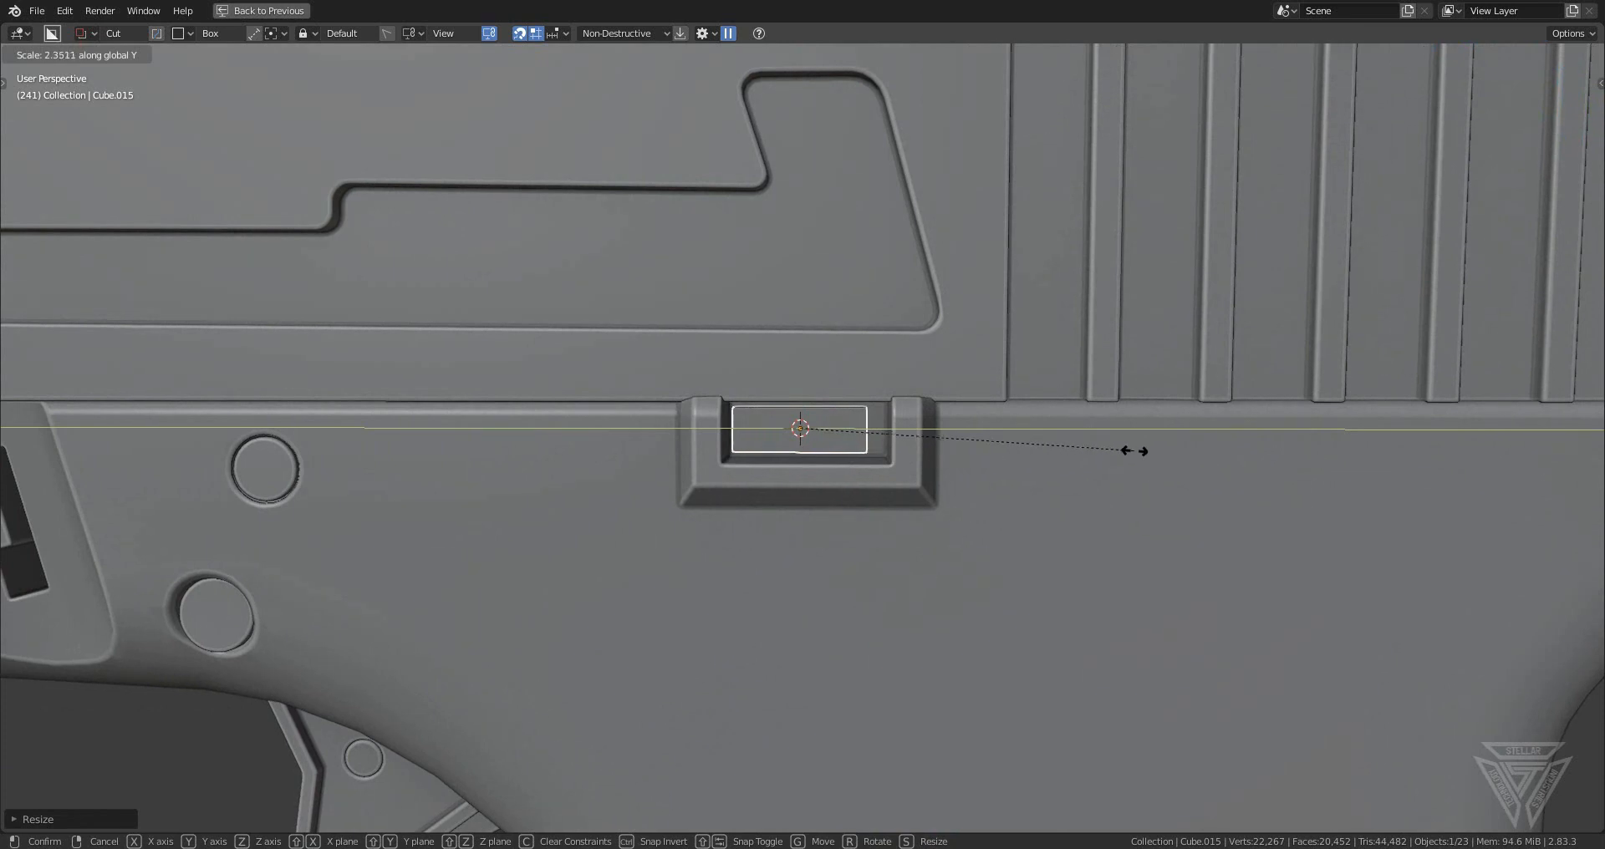
pyautogui.click(1160, 449)
# - Center the cube in the notch along Y and shift it outward along X into the recess
pyautogui.press('g')
pyautogui.press('y')
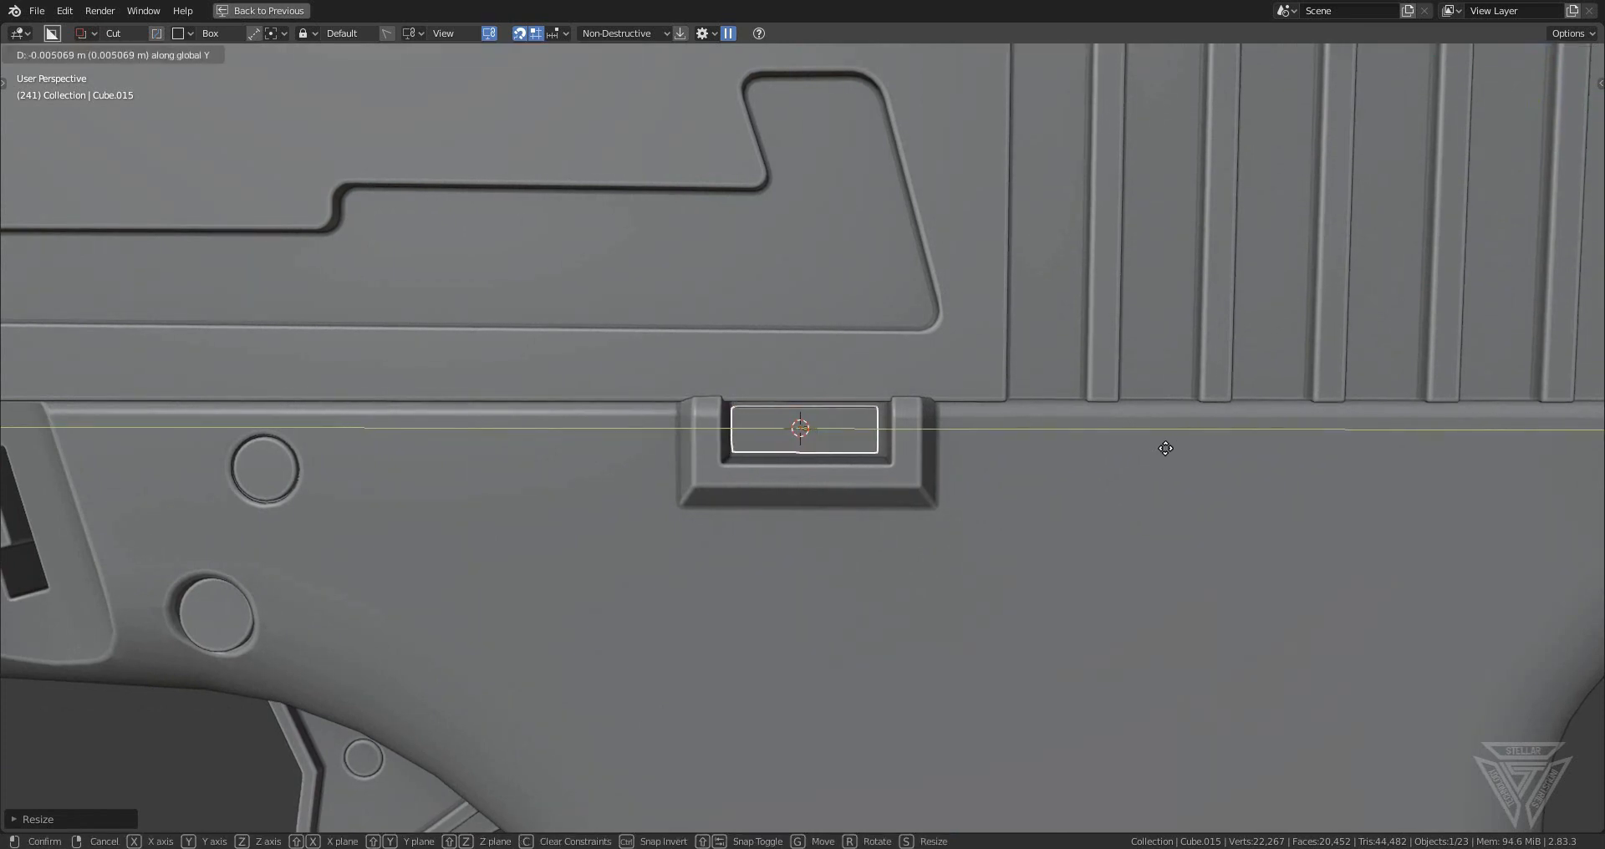
pyautogui.click(1011, 471)
pyautogui.moveTo(1011, 471); pyautogui.dragTo(1080, 493, button='middle')
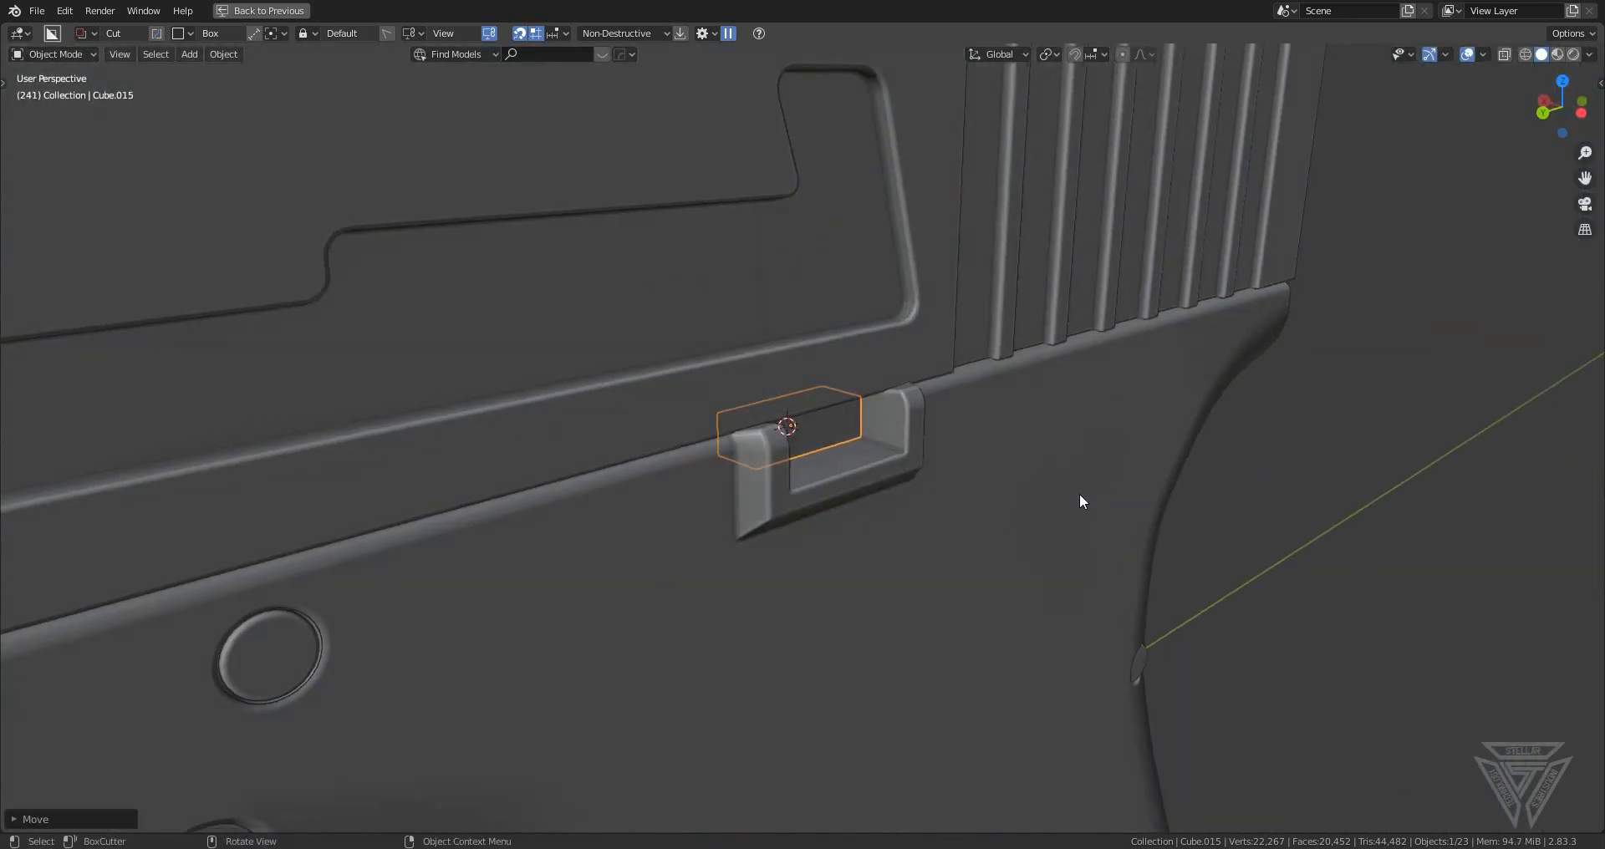
pyautogui.press('g')
pyautogui.press('x')
pyautogui.click(913, 478)
# - Extrude the cube's outer face outward and adjust the extruded face's depth along X
pyautogui.press('Tab')
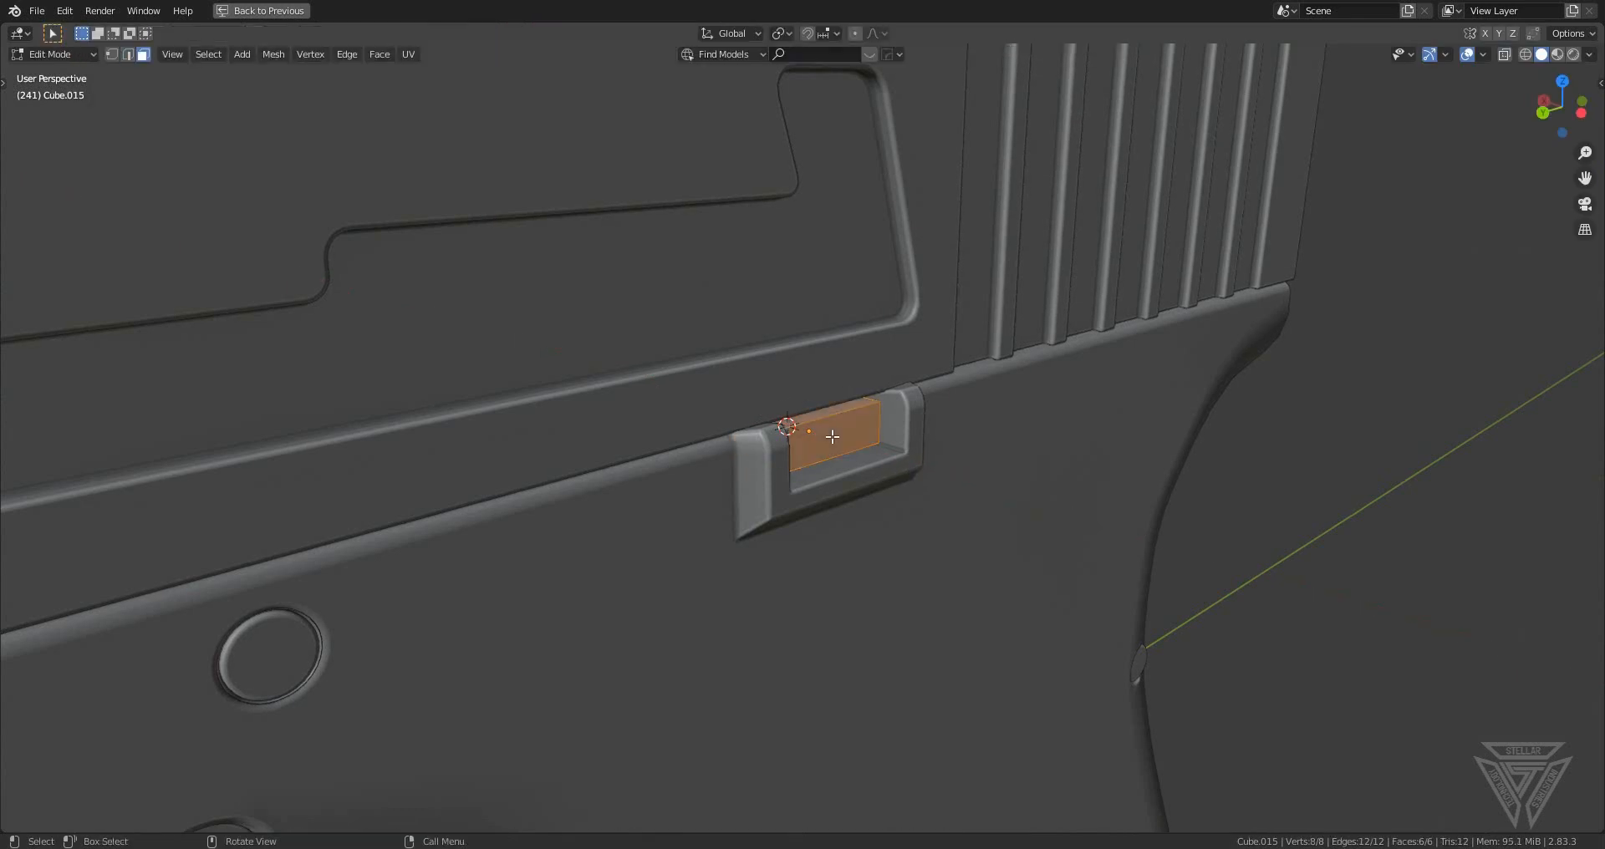
pyautogui.click(832, 436)
pyautogui.moveTo(832, 437); pyautogui.dragTo(1166, 532, button='middle')
pyautogui.press('e')
pyautogui.click(1103, 534)
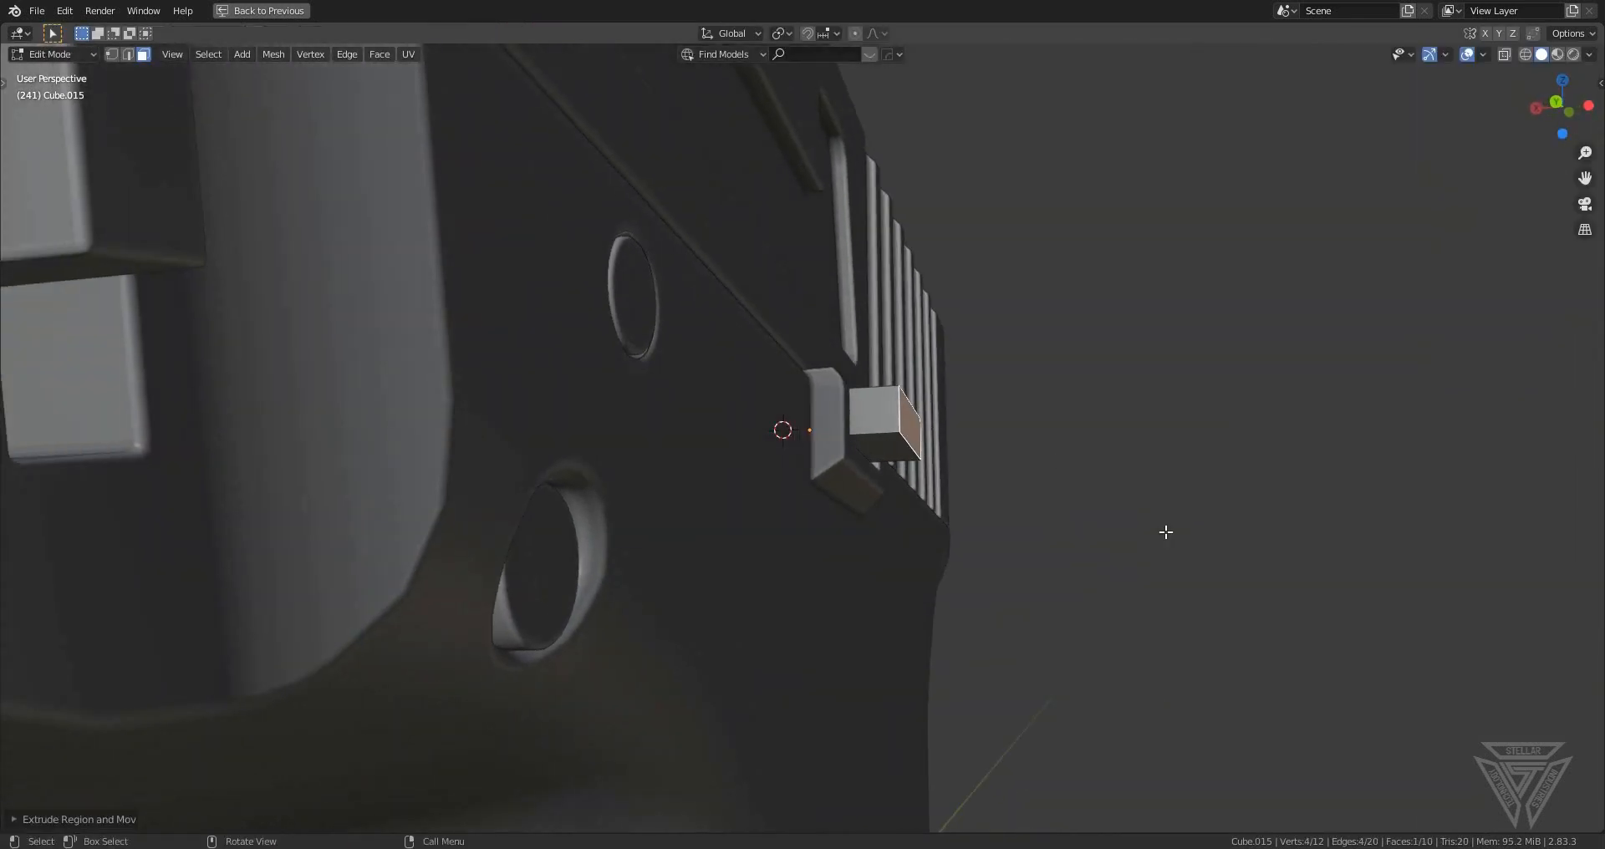
pyautogui.press('g')
pyautogui.press('x')
pyautogui.click(1127, 523)
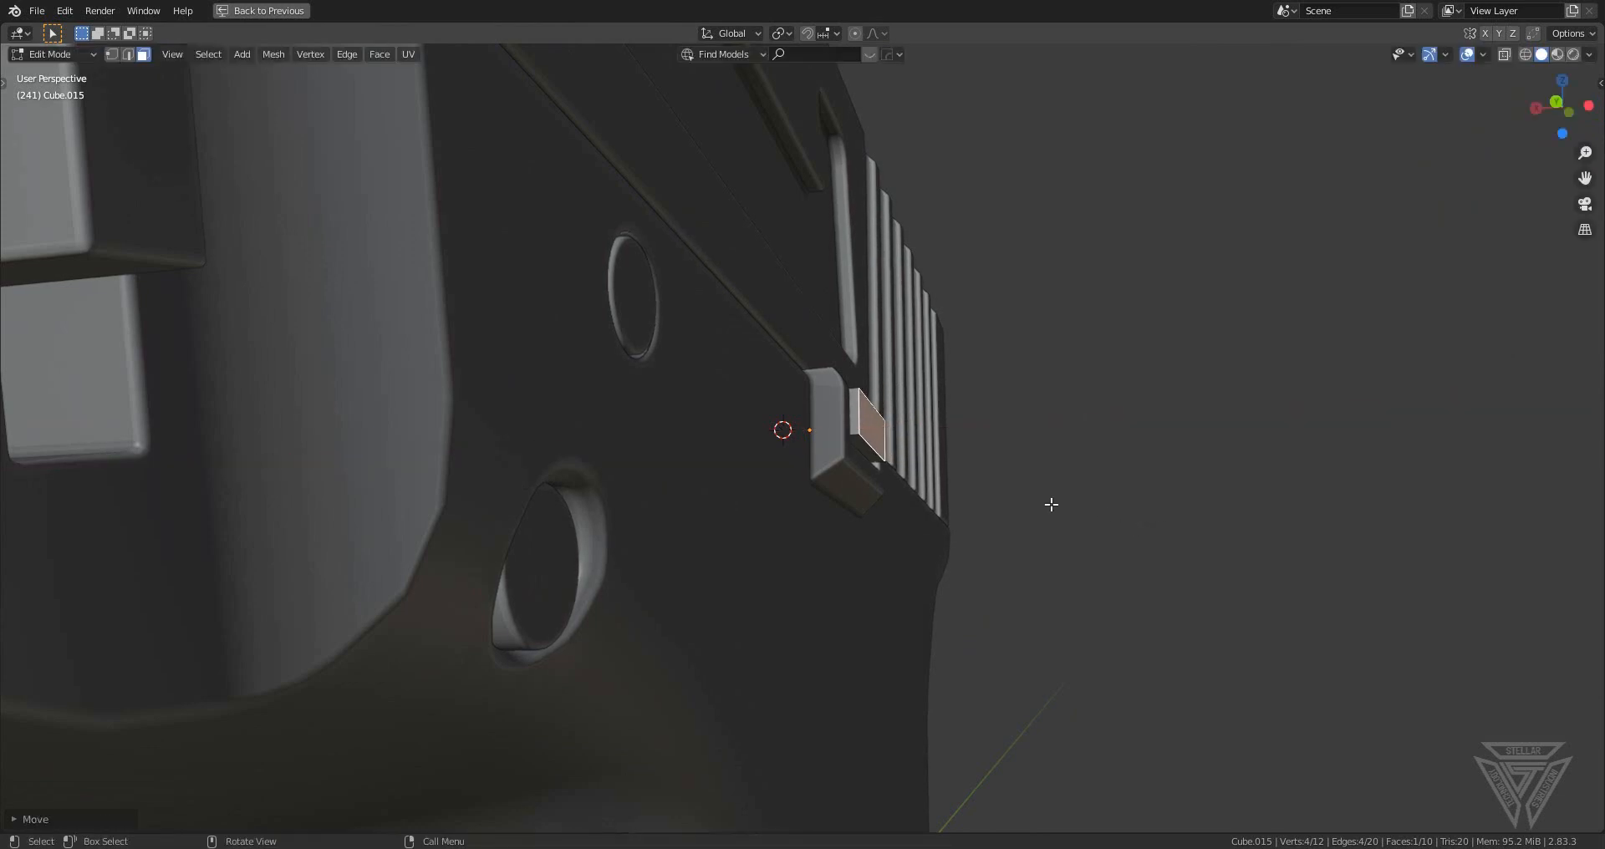
# - Extrude the cube's outer face outward again and extrude the new section's bottom face downward to form a lip
pyautogui.moveTo(1049, 502); pyautogui.dragTo(1061, 501, button='middle')
pyautogui.press('e')
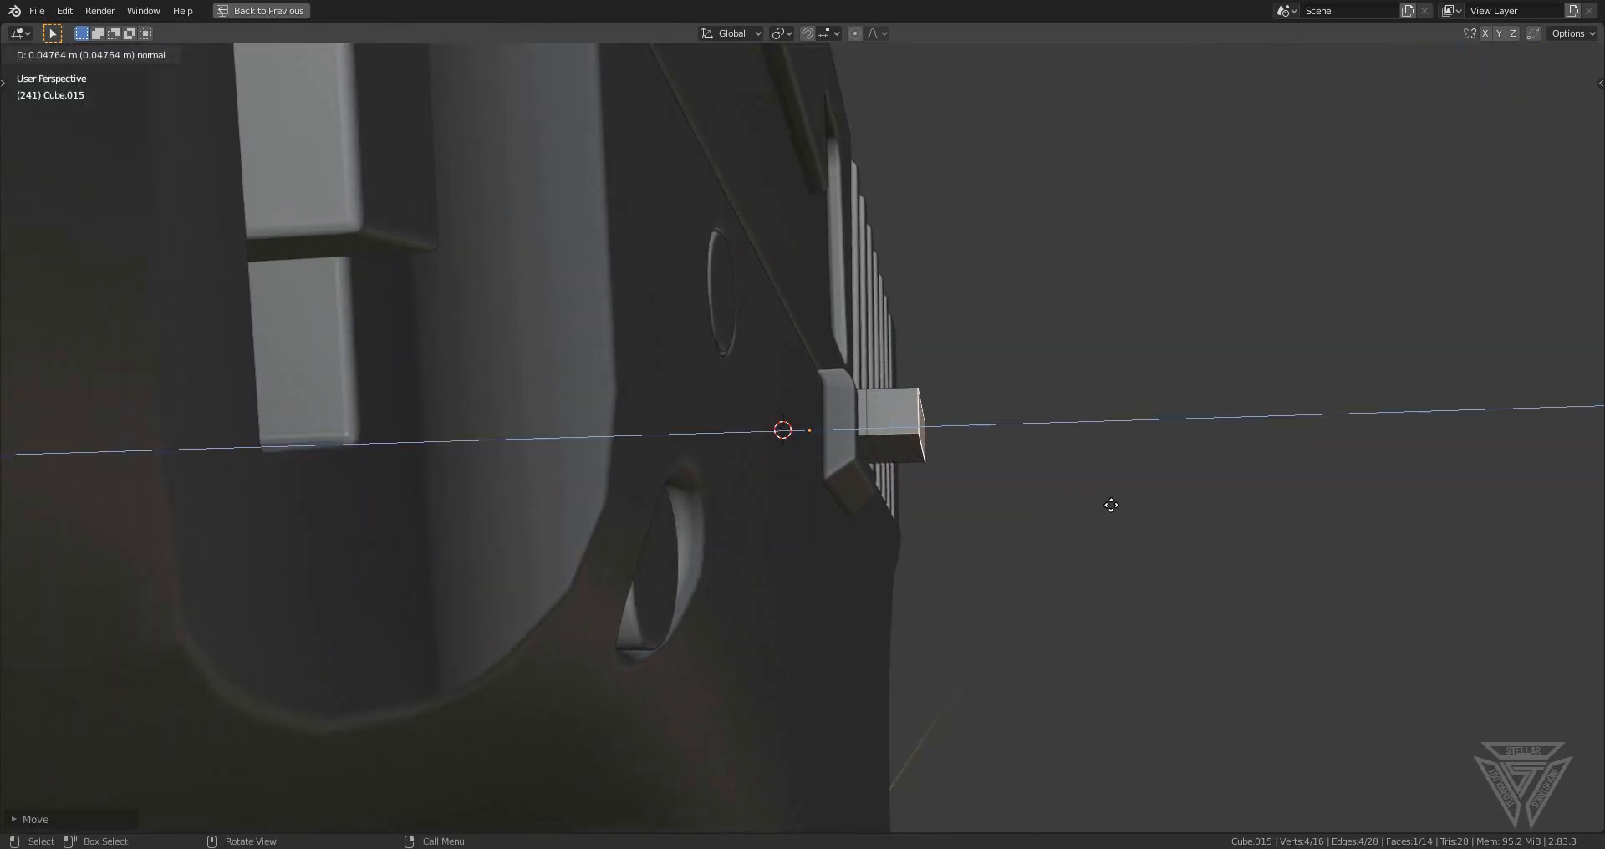
pyautogui.click(1112, 504)
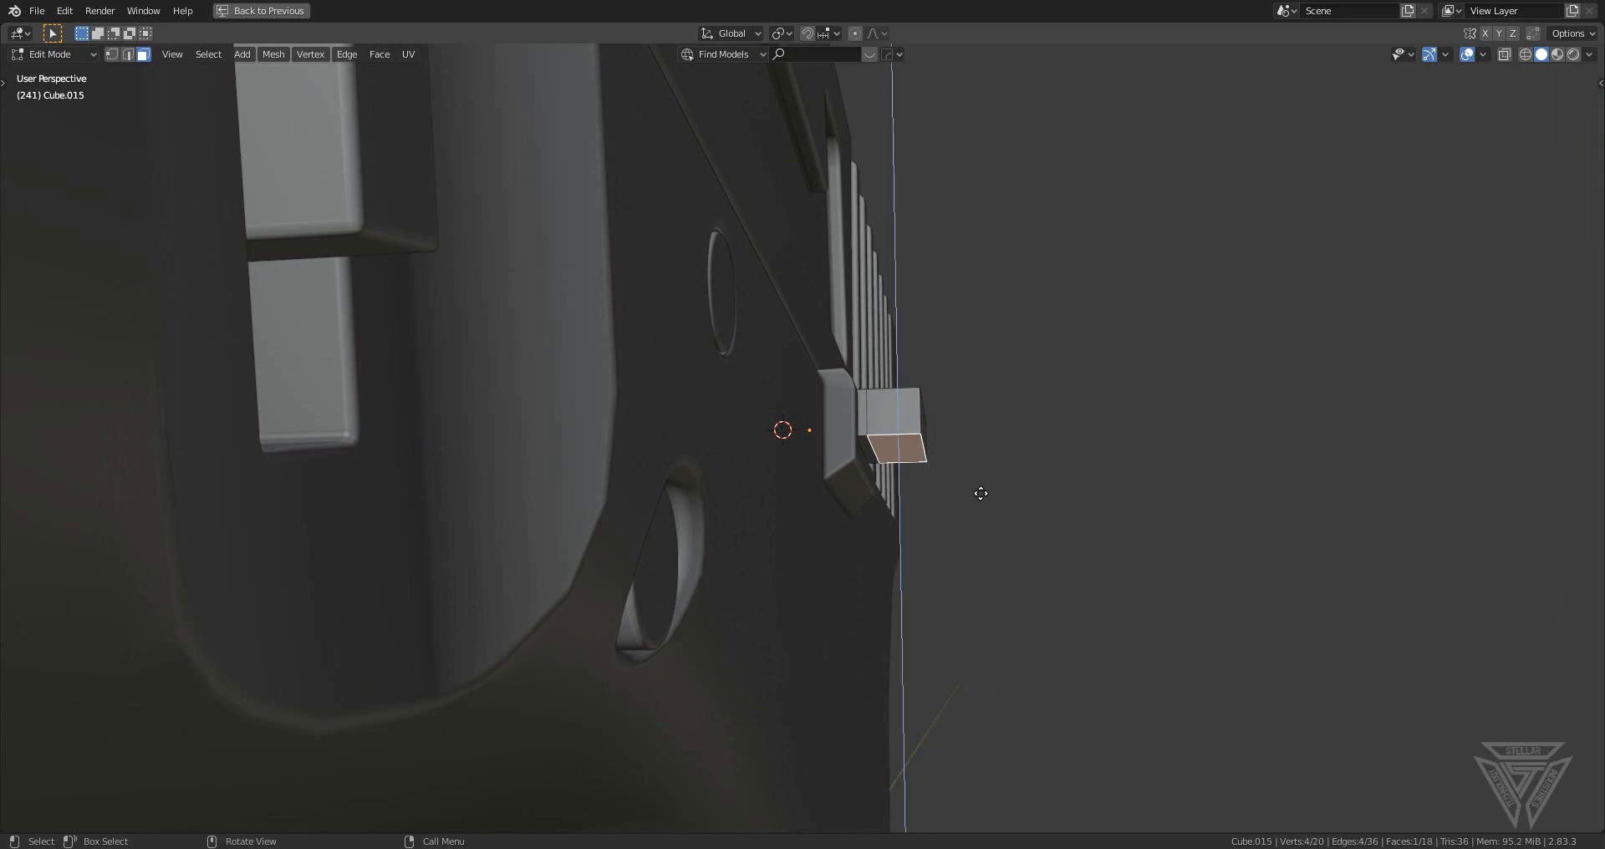
pyautogui.click(975, 544)
pyautogui.moveTo(974, 544); pyautogui.dragTo(911, 557, button='middle')
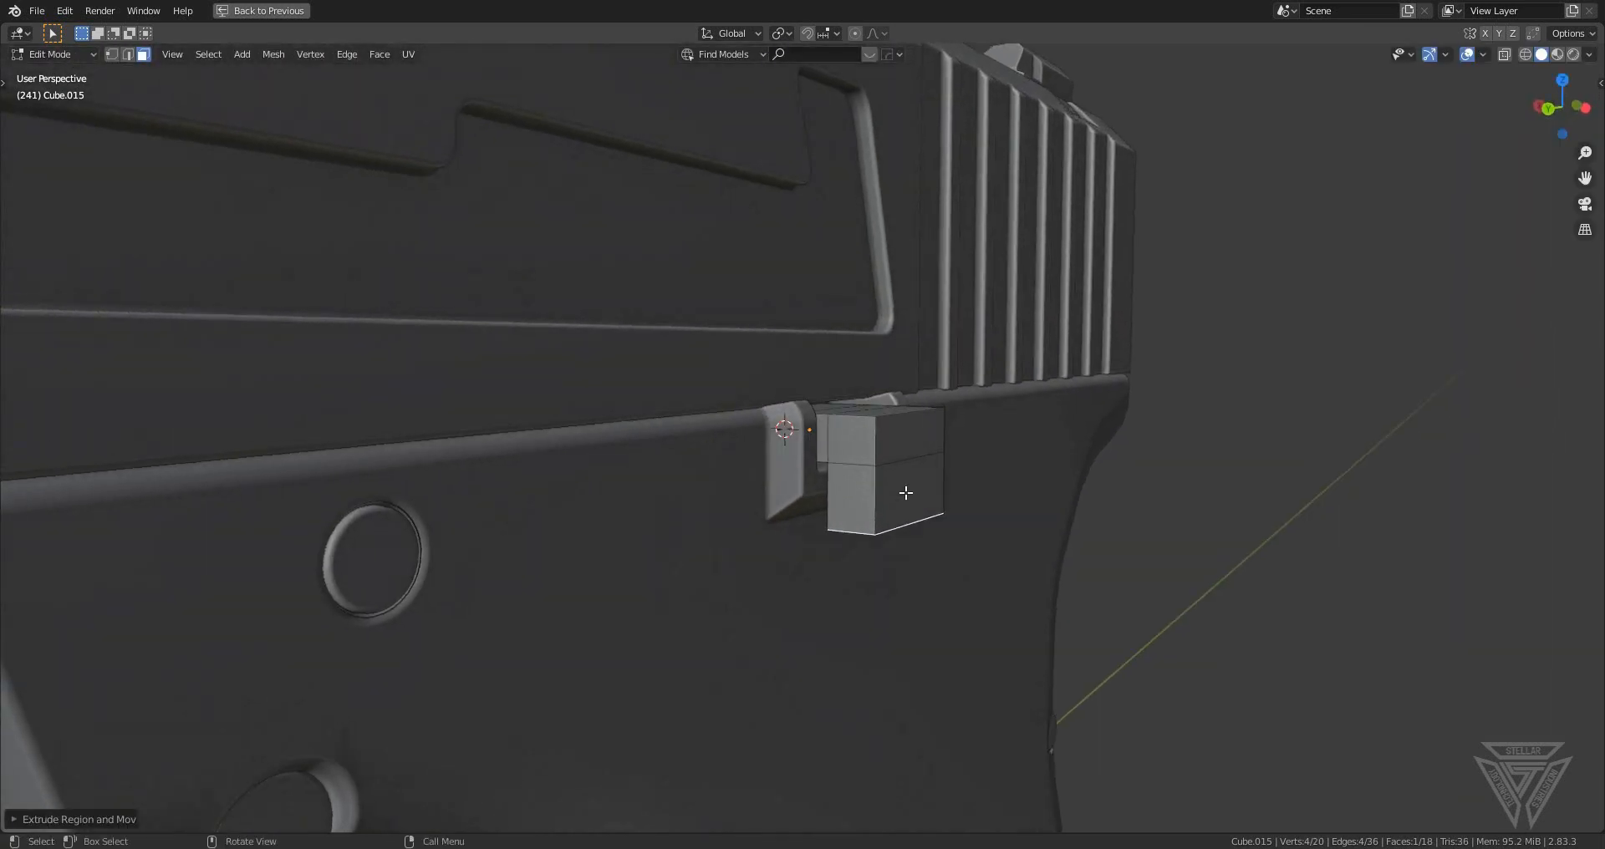
# - Move the lip's outer faces inward along X to thin it, and raise its bottom face along Z
pyautogui.keyDown('shift'); pyautogui.click(906, 493); pyautogui.keyUp('shift')
pyautogui.moveTo(906, 493)
pyautogui.mouseDown(button='middle')
pyautogui.moveTo(1085, 569)
pyautogui.moveTo(897, 479)
pyautogui.mouseUp(button='middle')
pyautogui.press('g')
pyautogui.press('x')
pyautogui.click(1051, 564)
pyautogui.click(872, 488)
pyautogui.press('g')
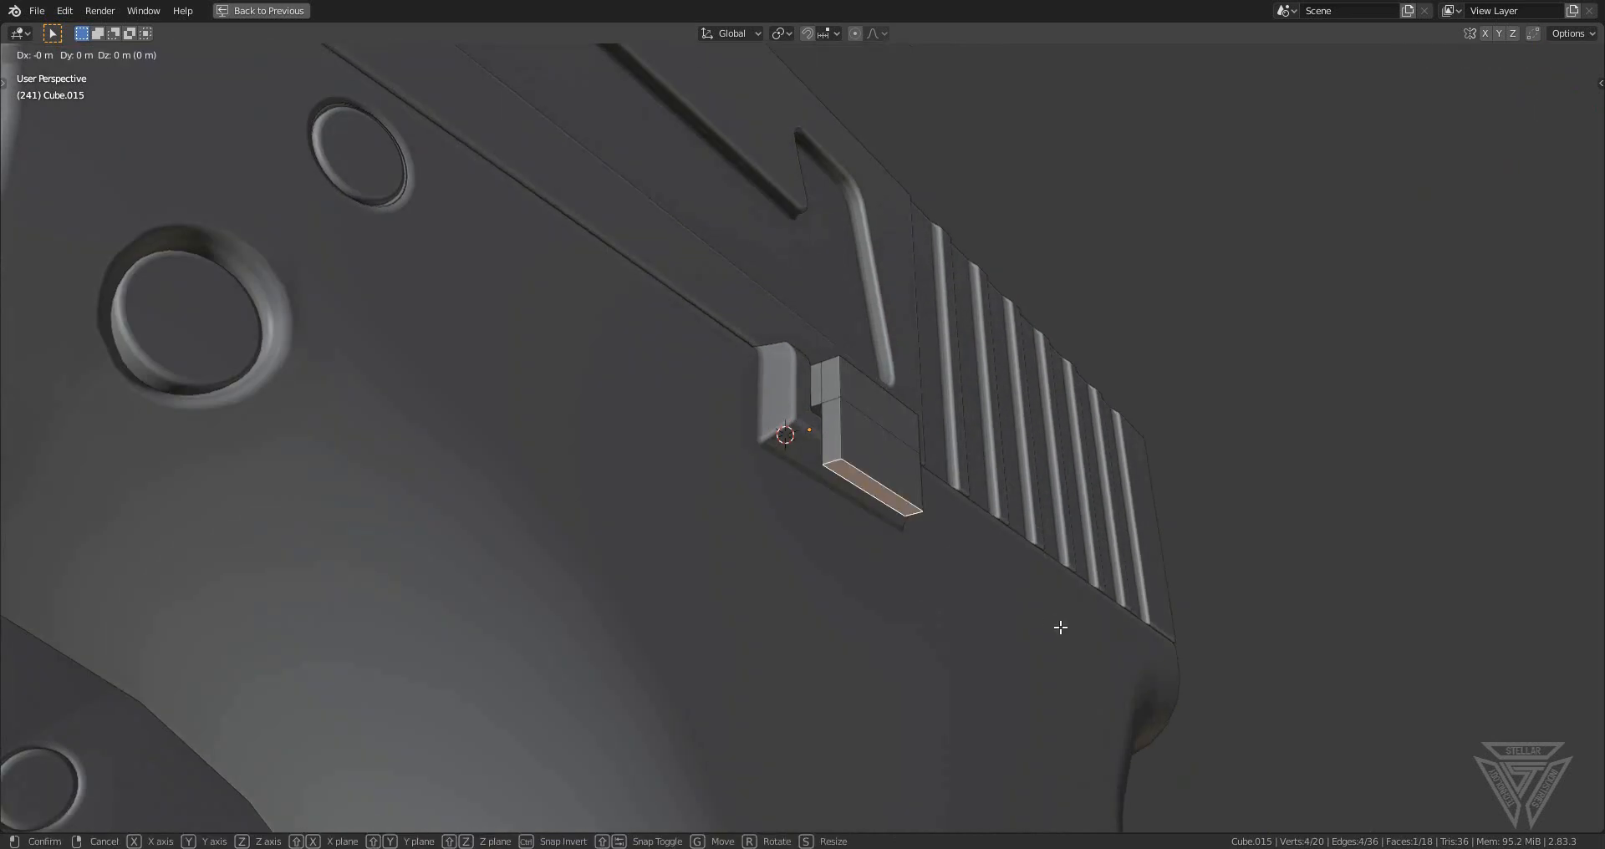
pyautogui.press('z')
pyautogui.click(1056, 598)
# - Move the tab's upper outer lengthwise edges inward along X to slope its outer face
pyautogui.moveTo(1057, 598); pyautogui.dragTo(855, 483, button='middle')
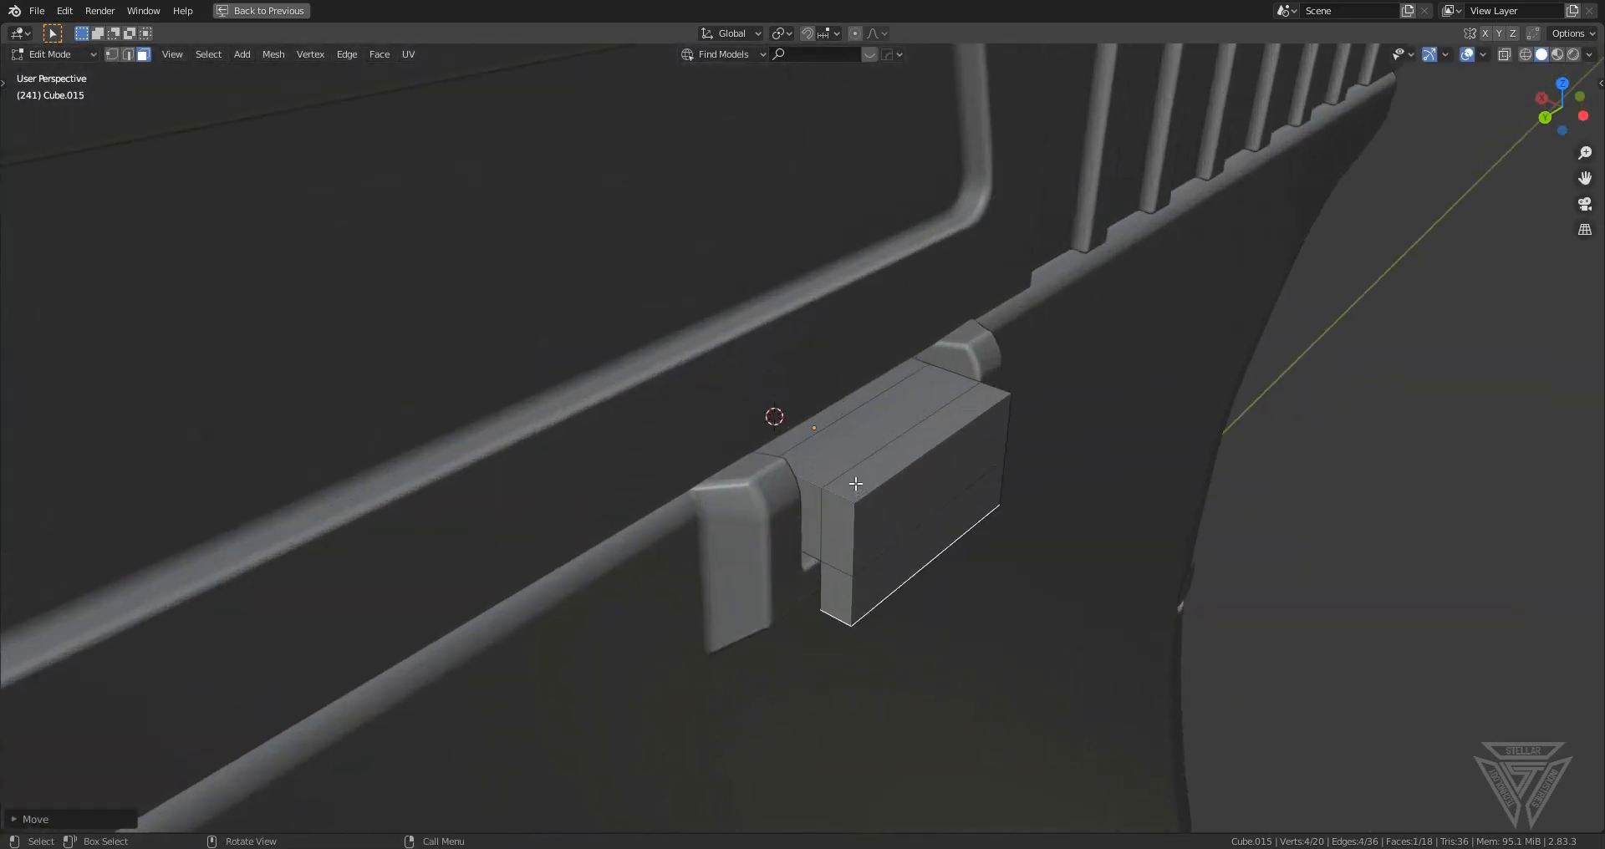
pyautogui.press('g')
pyautogui.press('x')
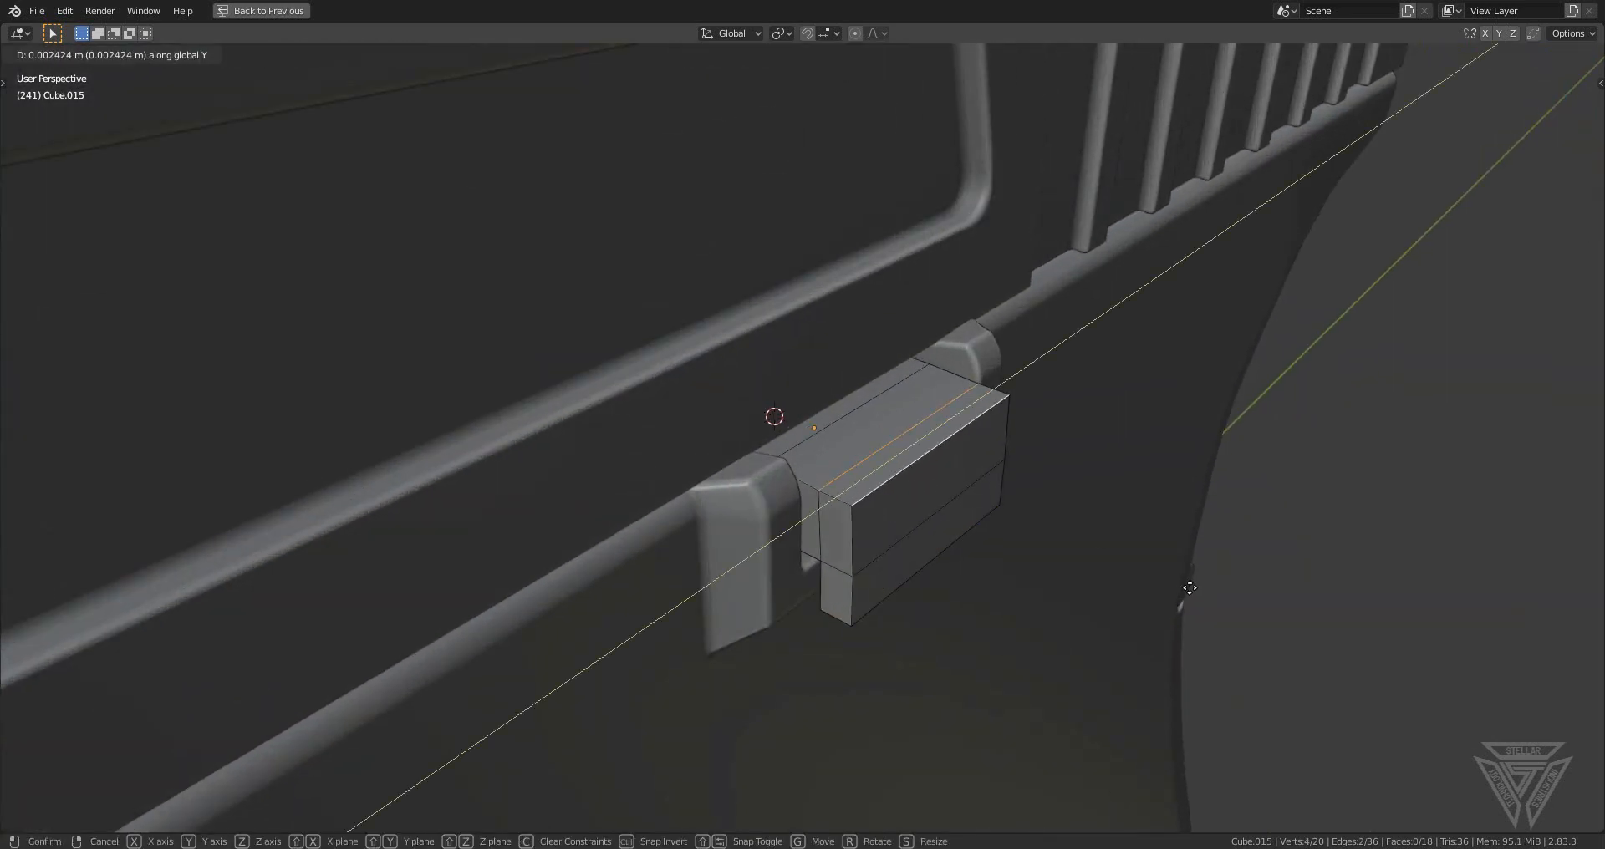
pyautogui.click(1162, 570)
# - Bevel the lengthwise edges at the bottom and top of the tab's sloped outer face with three segments each
pyautogui.moveTo(960, 531); pyautogui.dragTo(904, 507, button='middle')
pyautogui.click(910, 524)
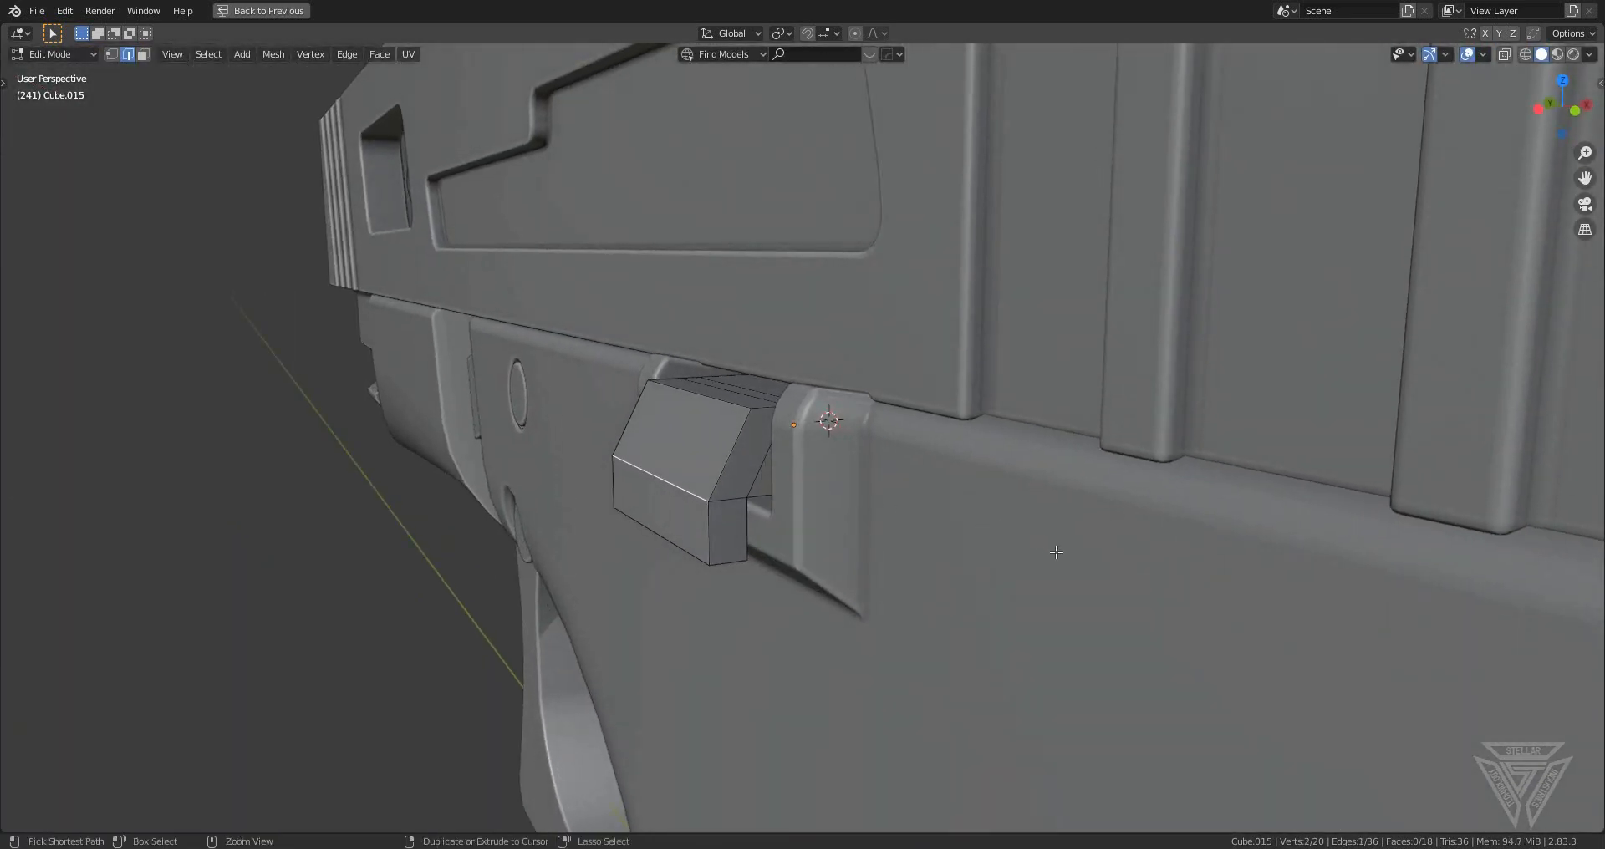
pyautogui.hotkey('ctrl', 'b')
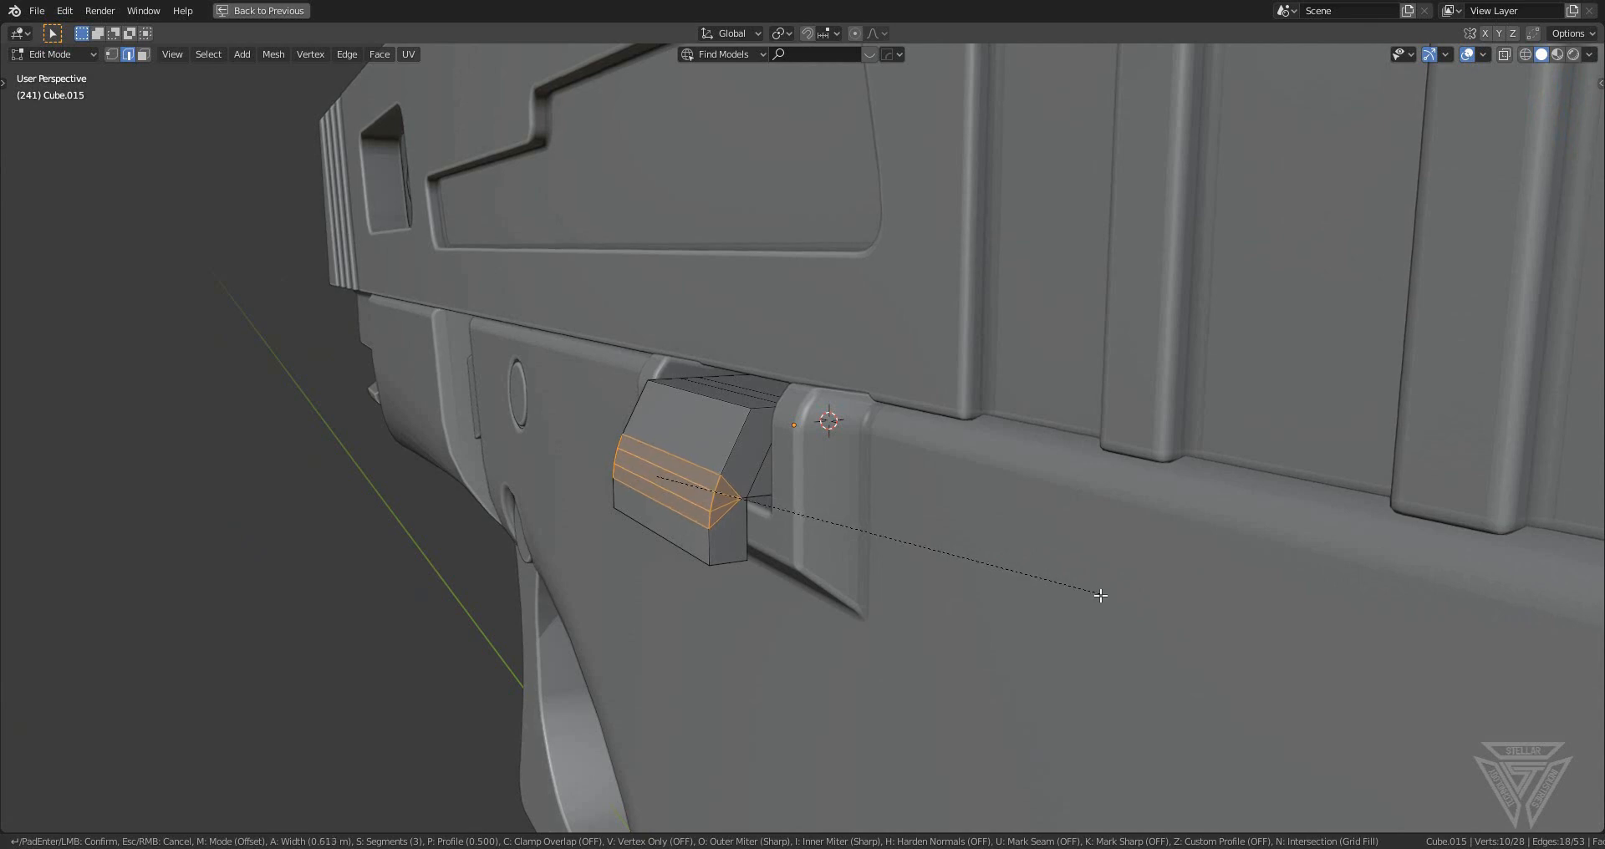
pyautogui.click(1102, 599)
pyautogui.moveTo(693, 474); pyautogui.dragTo(773, 499, button='middle')
pyautogui.click(753, 430)
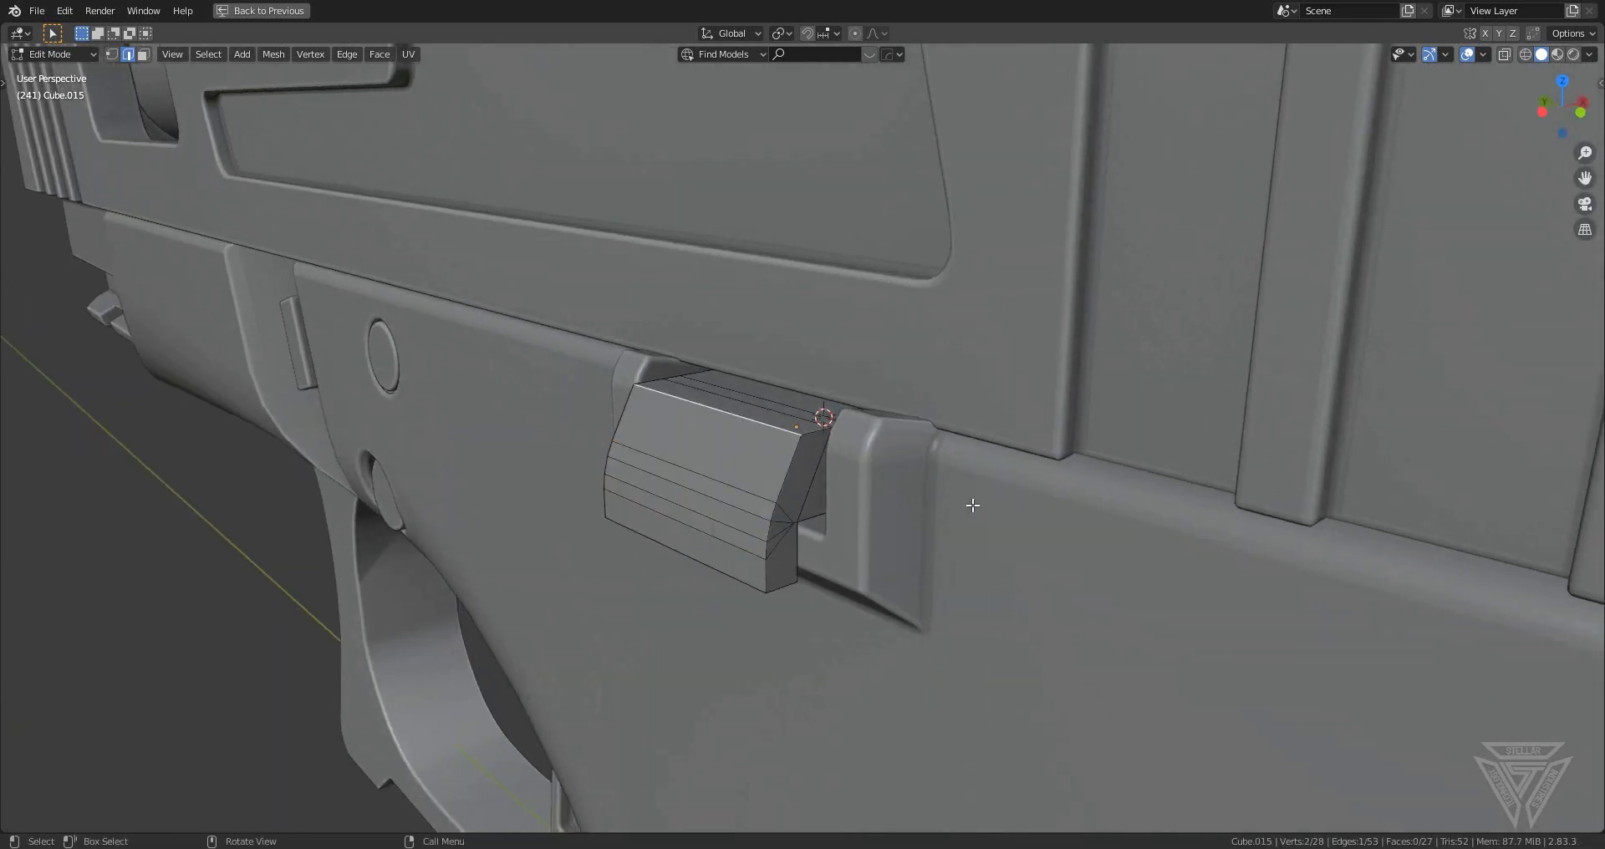
pyautogui.hotkey('ctrl', 'b')
pyautogui.click(1021, 543)
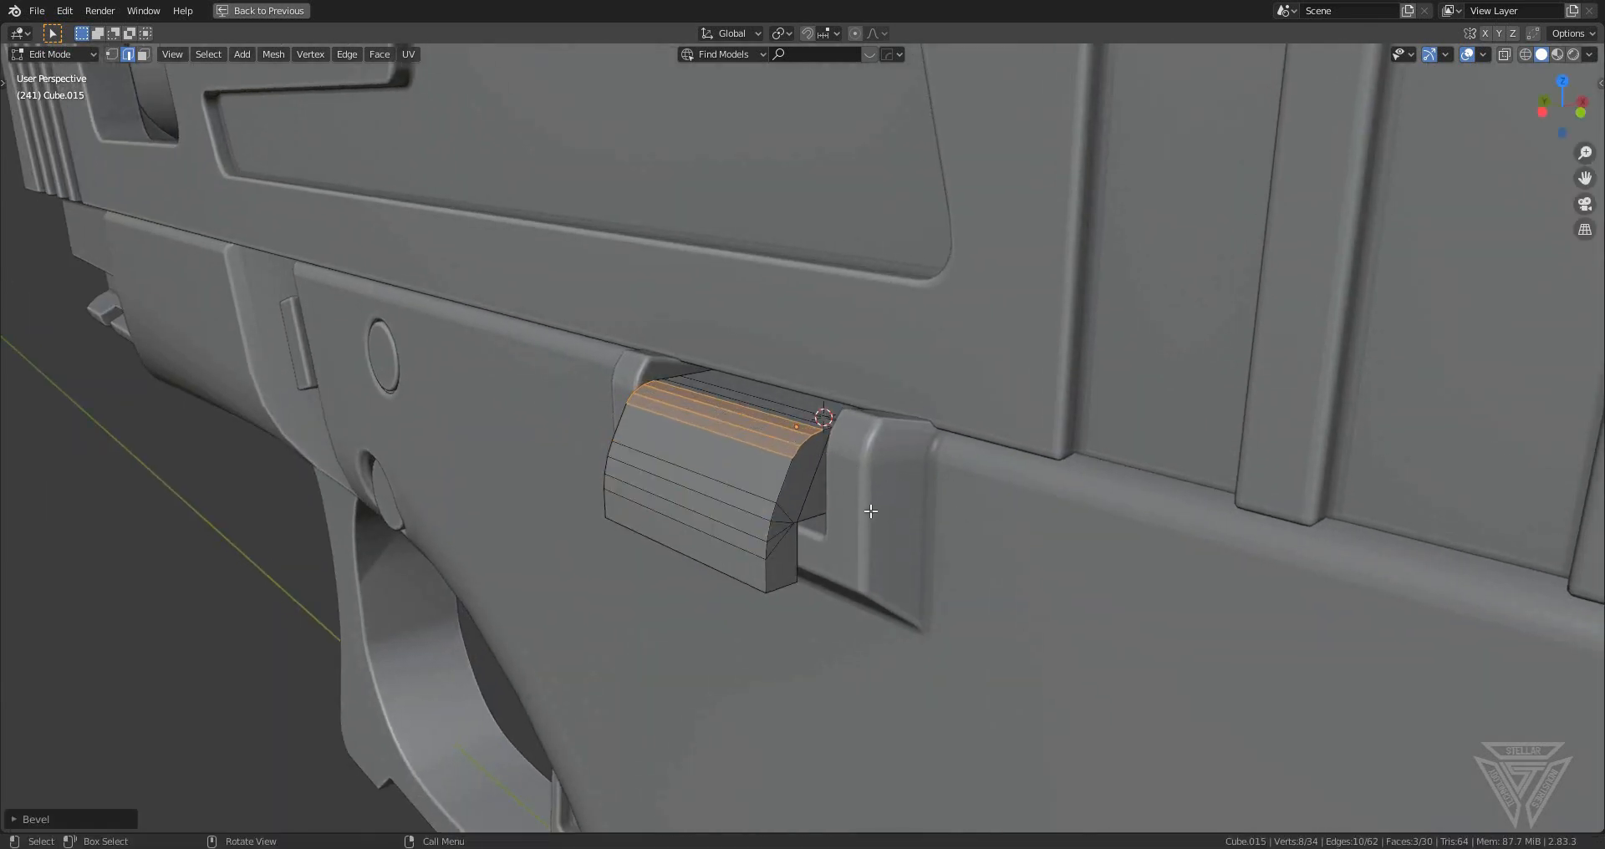
# - Sharpen the tab with HardOps and add a 30° bevel modifier with three segments and a width of about 0.003
pyautogui.press('Tab')
pyautogui.press('q')
pyautogui.moveTo(835, 501); pyautogui.dragTo(801, 471, button='middle')
pyautogui.click(840, 475)
pyautogui.scroll(-5, 845, 508)
pyautogui.scroll(5, 834, 509)
pyautogui.scroll(4, 809, 491)
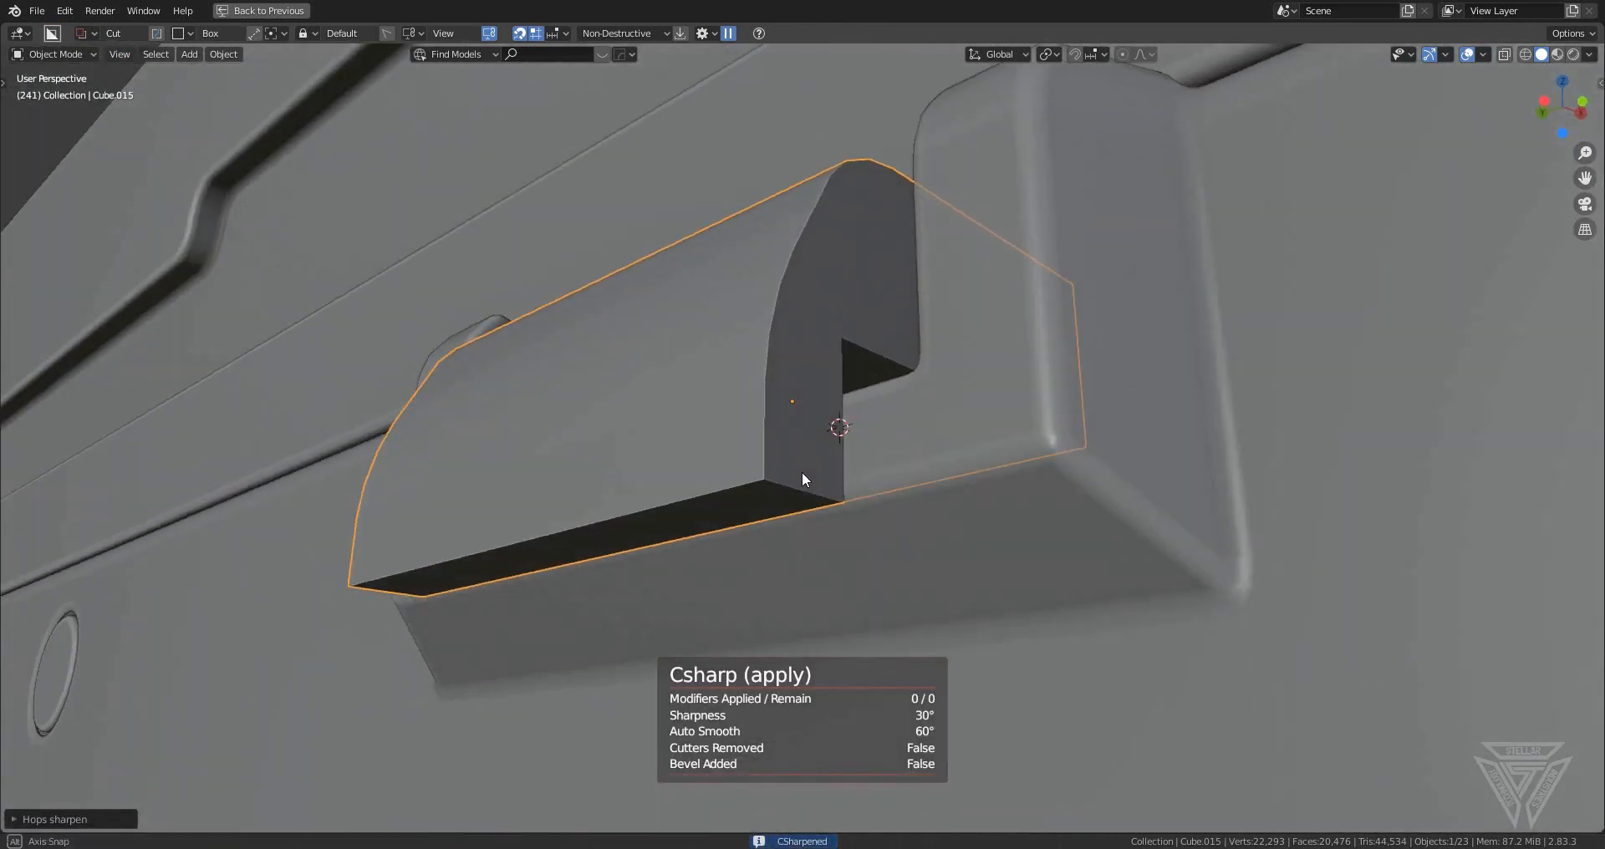
pyautogui.press('q')
pyautogui.click(793, 492)
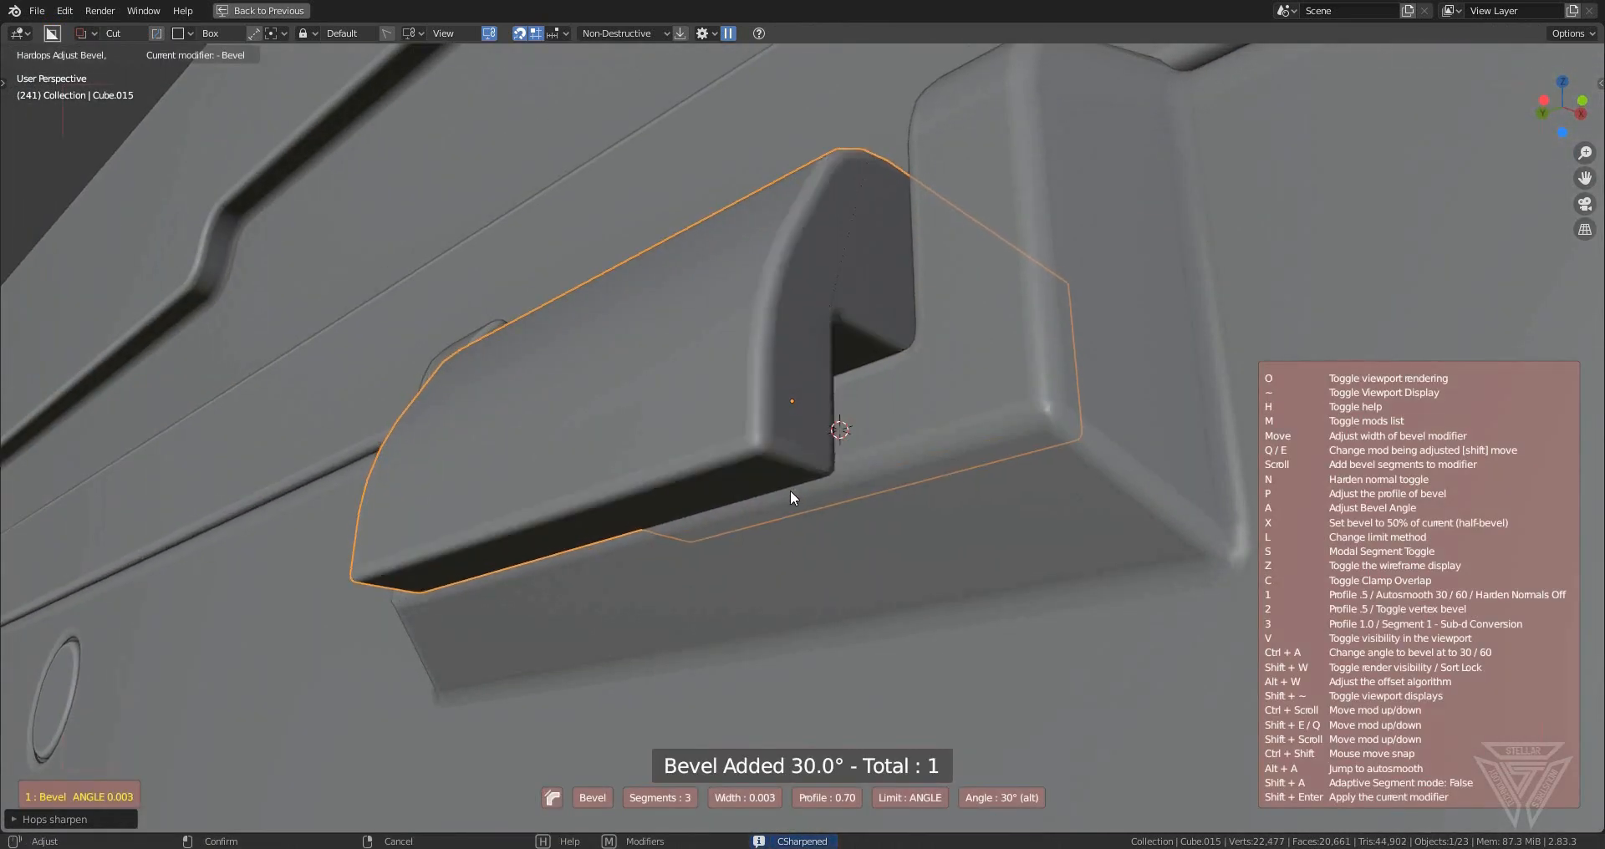
pyautogui.click(814, 493)
# - Select the two bottom corner edges at the ends of the tab's lip and bevel them into rounded corners
pyautogui.press('Tab')
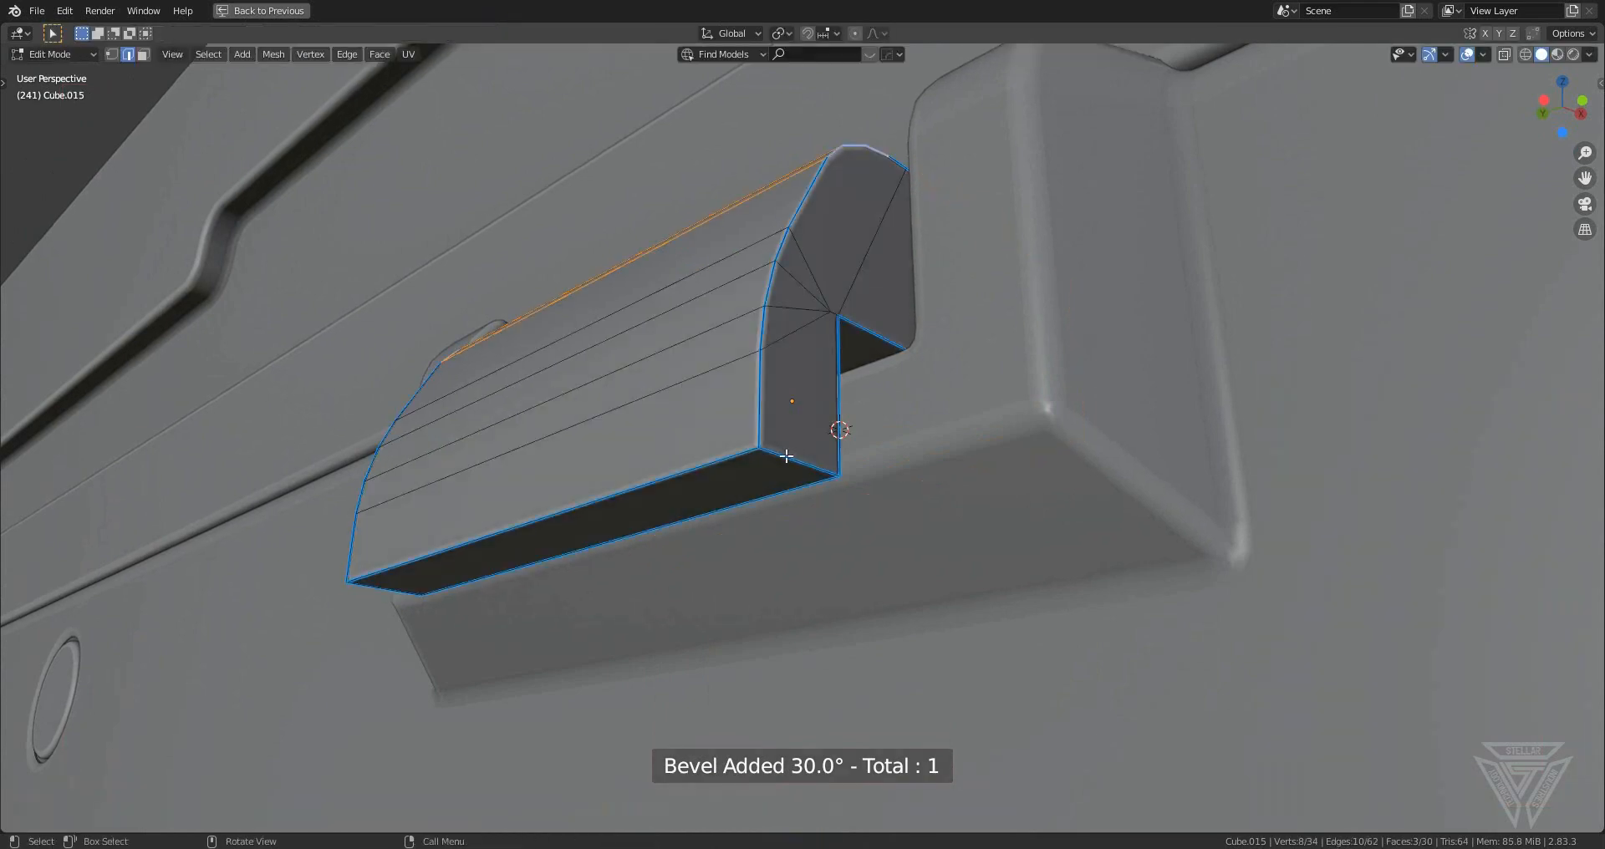
pyautogui.moveTo(790, 454); pyautogui.dragTo(975, 513, button='middle')
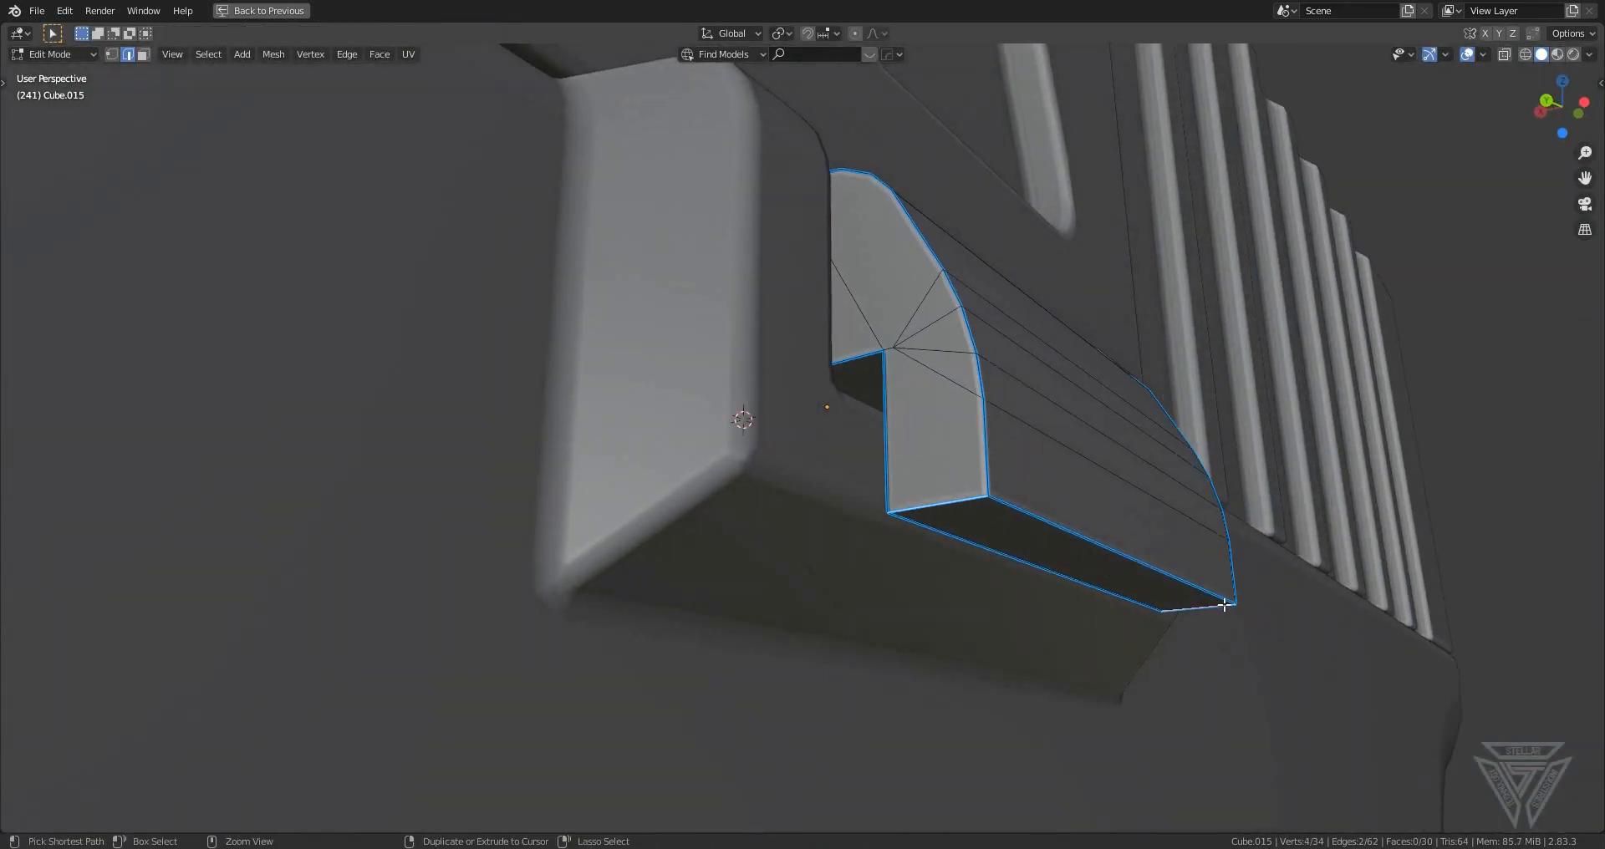
pyautogui.hotkey('ctrl', 'b')
pyautogui.click(1256, 599)
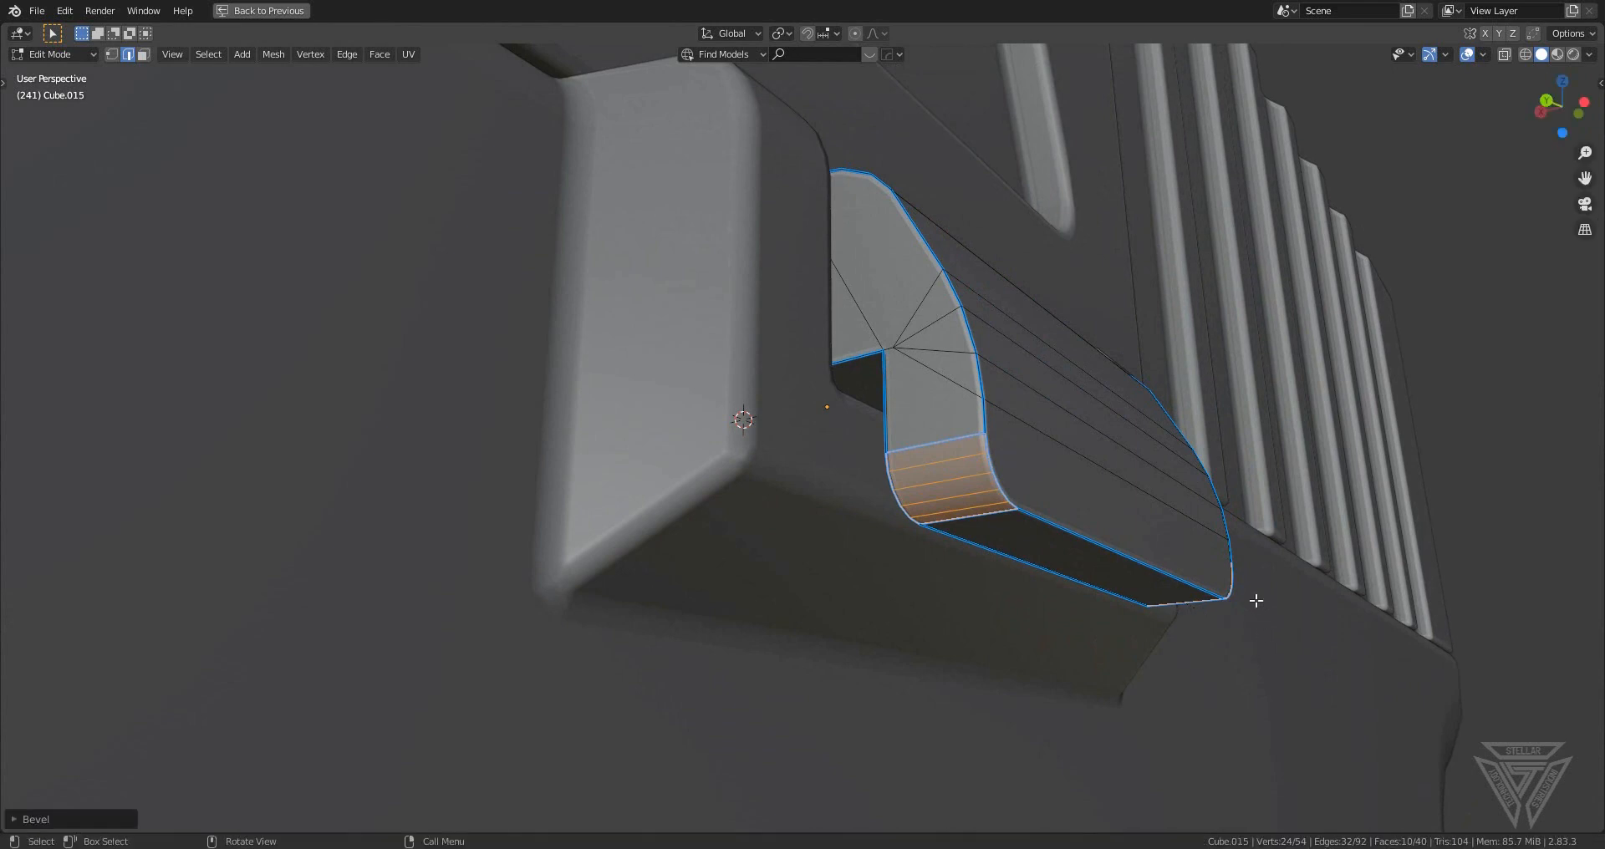
# - Mark the bevelled corner edges of the tab's lip as sharp, and sharpen the tab again with HardOps
pyautogui.press('q')
pyautogui.click(1238, 577)
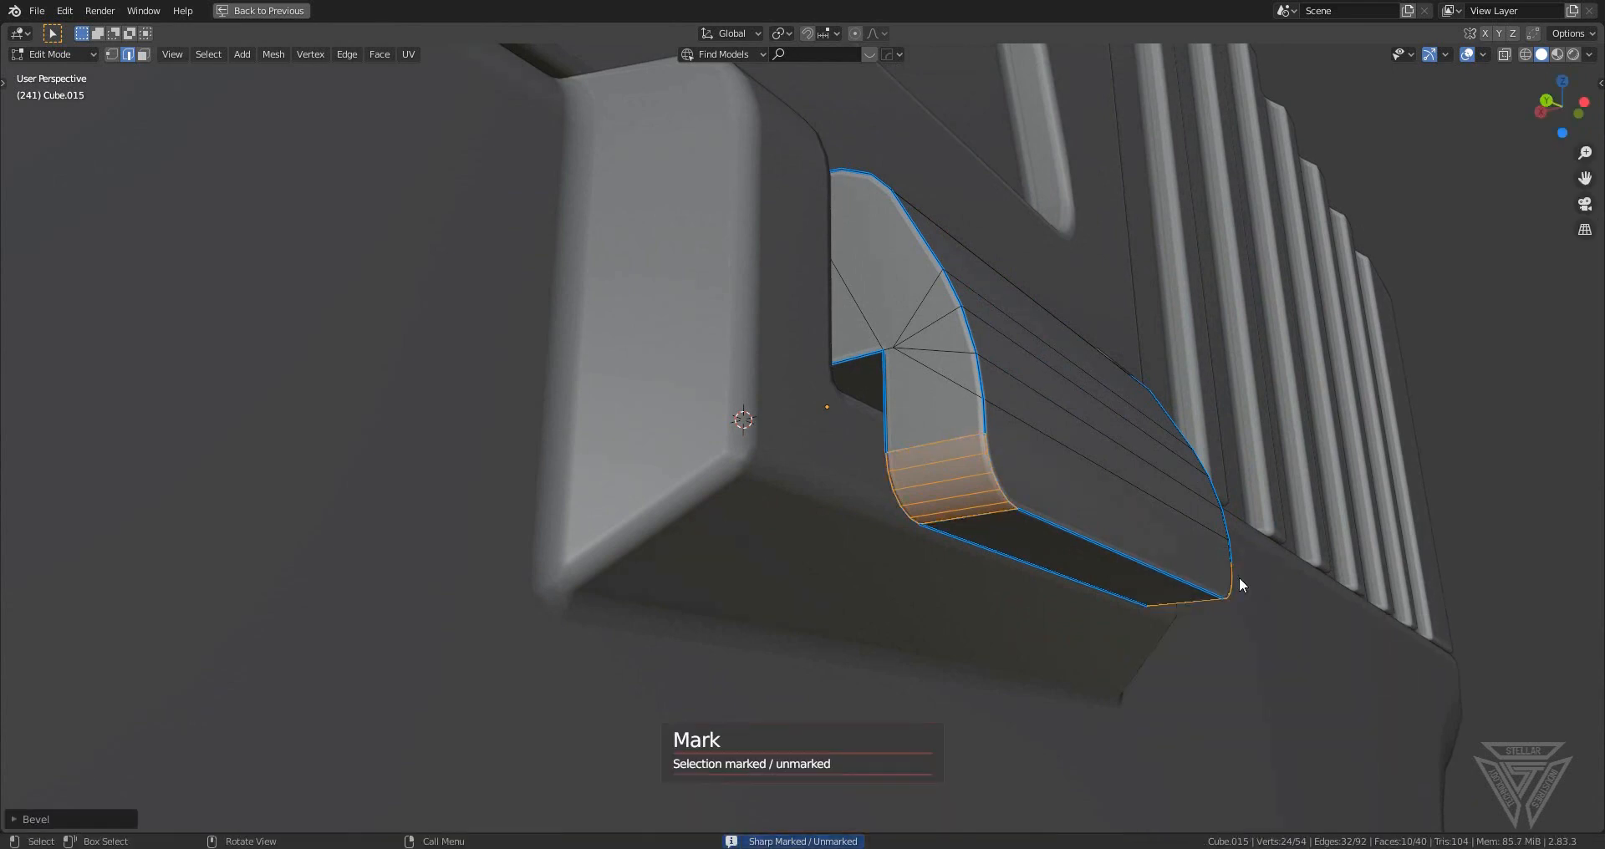
pyautogui.press('Tab')
pyautogui.press('q')
pyautogui.click(1094, 484)
pyautogui.scroll(-4, 1130, 489)
pyautogui.scroll(-6, 1131, 489)
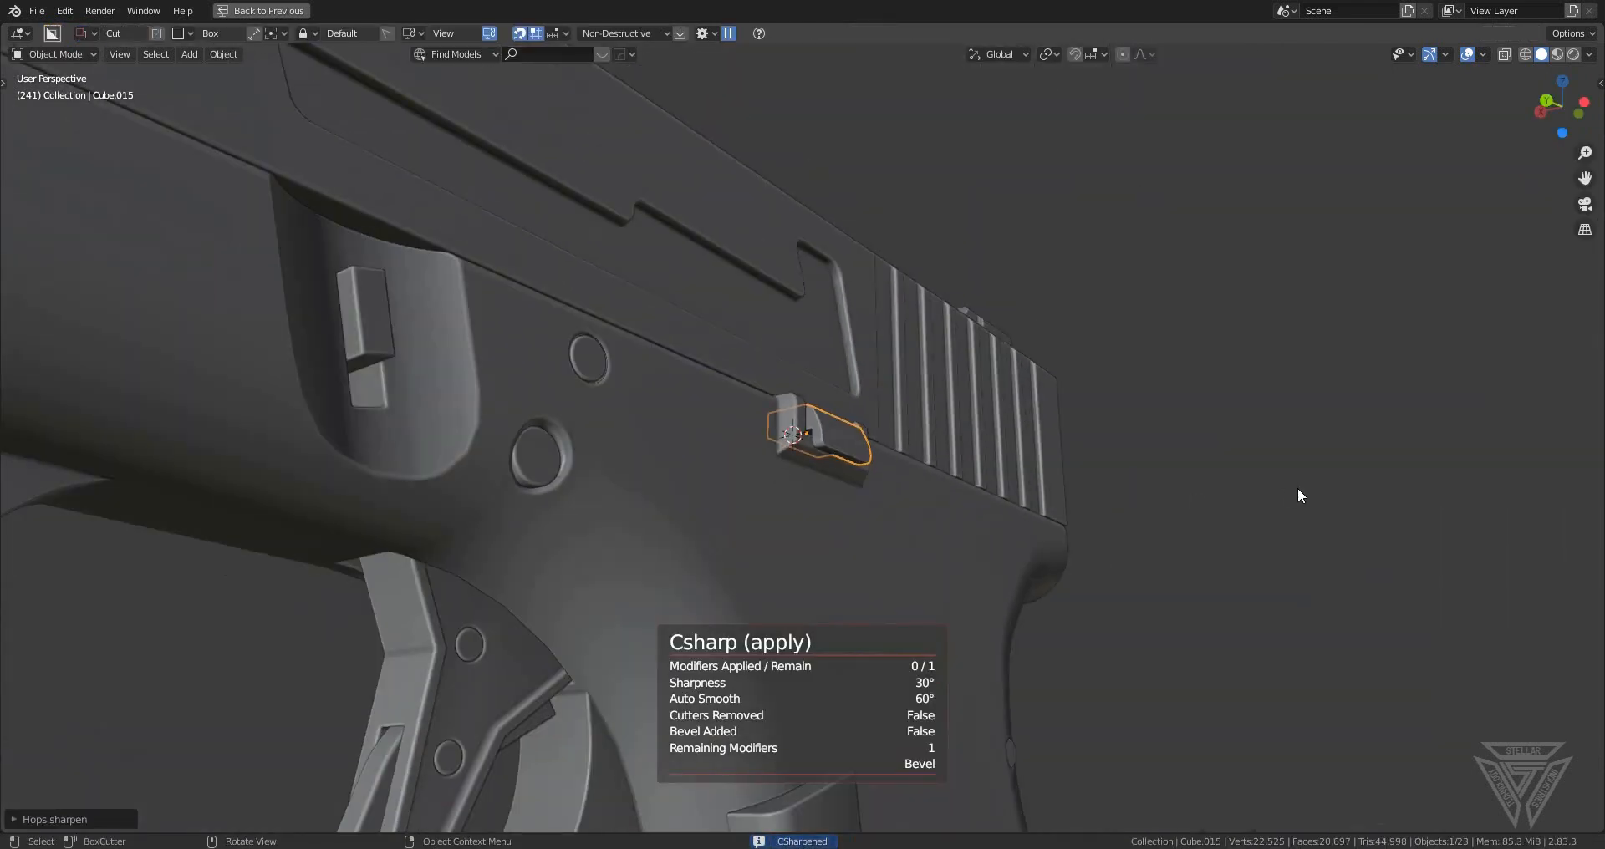
pyautogui.click(1297, 488)
# - Mirror the small takedown catch in the frame recess along X with a HardOps mirror modifier so both sides have ridges
pyautogui.moveTo(1297, 488); pyautogui.dragTo(1167, 565, button='middle')
pyautogui.scroll(-3, 1090, 555)
pyautogui.scroll(5, 1103, 585)
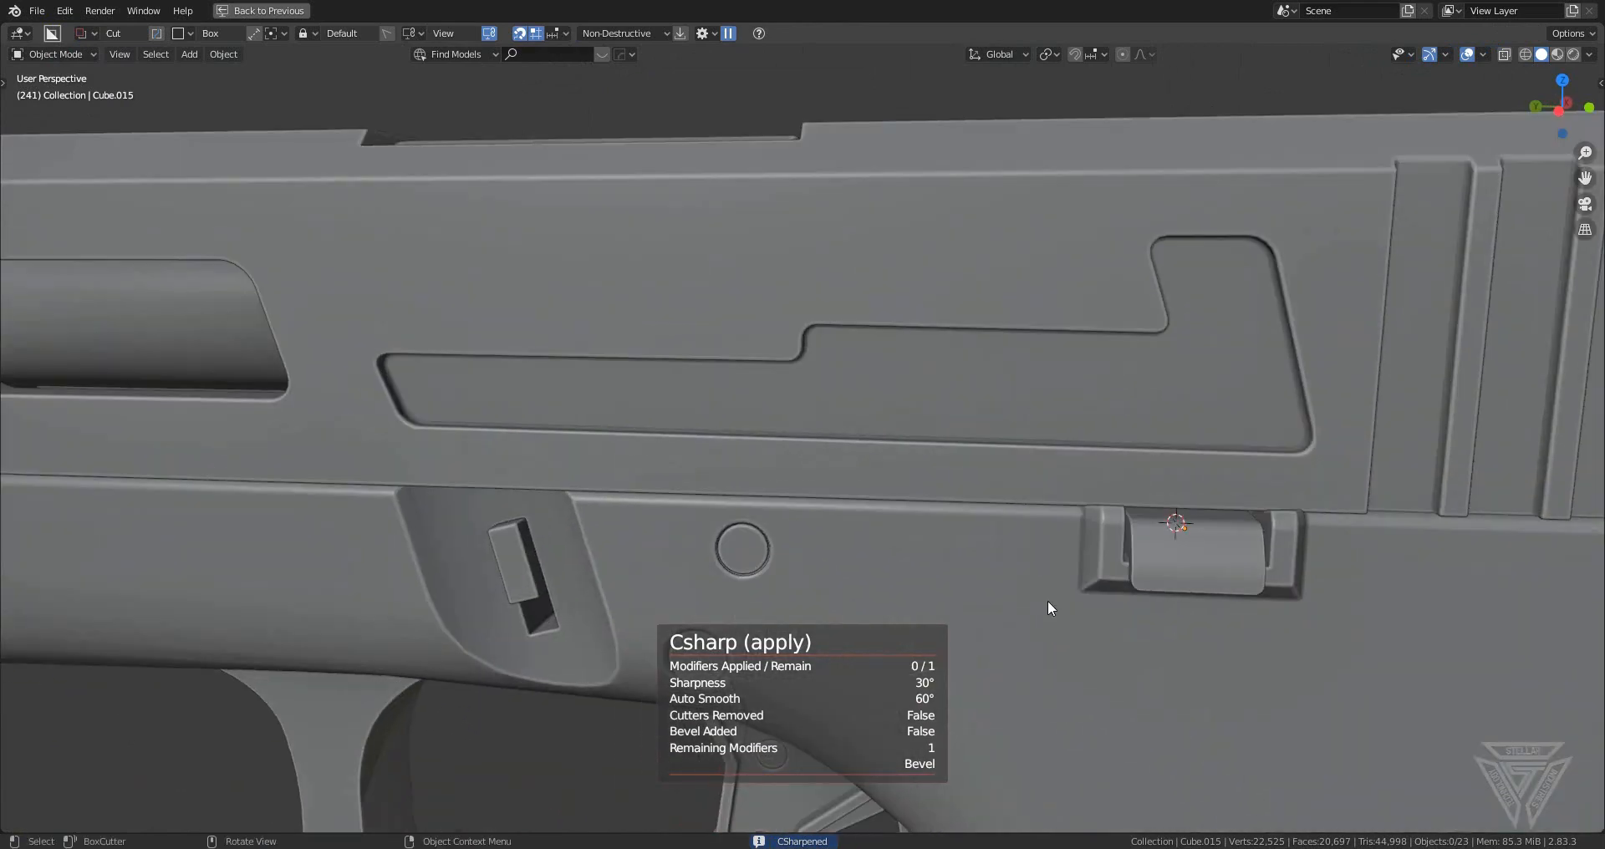
pyautogui.keyDown('shift'); pyautogui.moveTo(1045, 609); pyautogui.dragTo(1055, 367, button='middle'); pyautogui.keyUp('shift')
pyautogui.scroll(-7, 1260, 427)
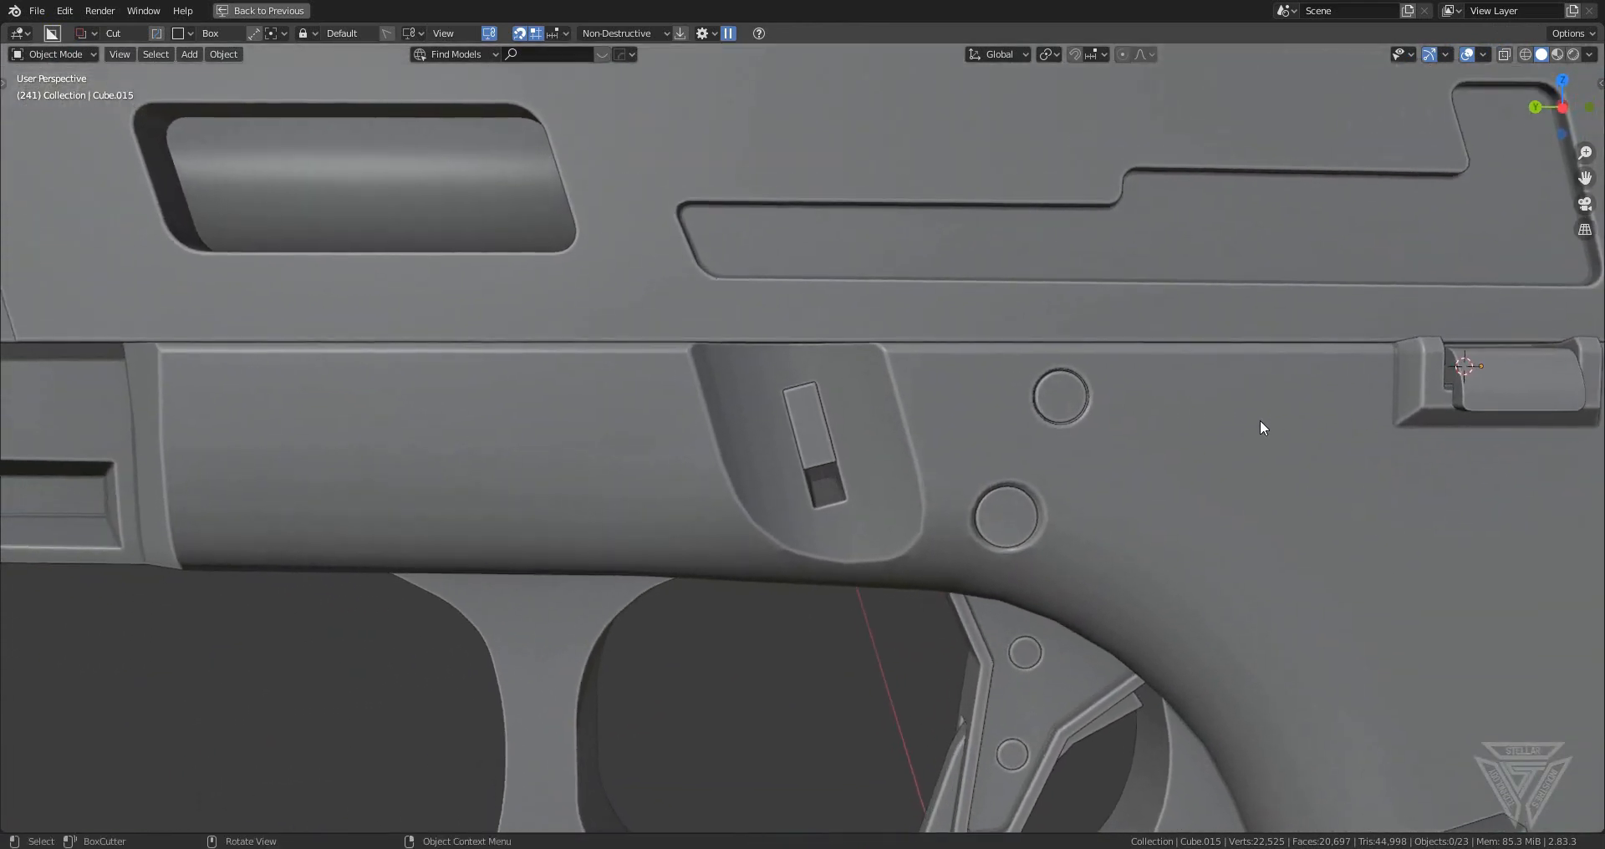
pyautogui.scroll(2, 740, 415)
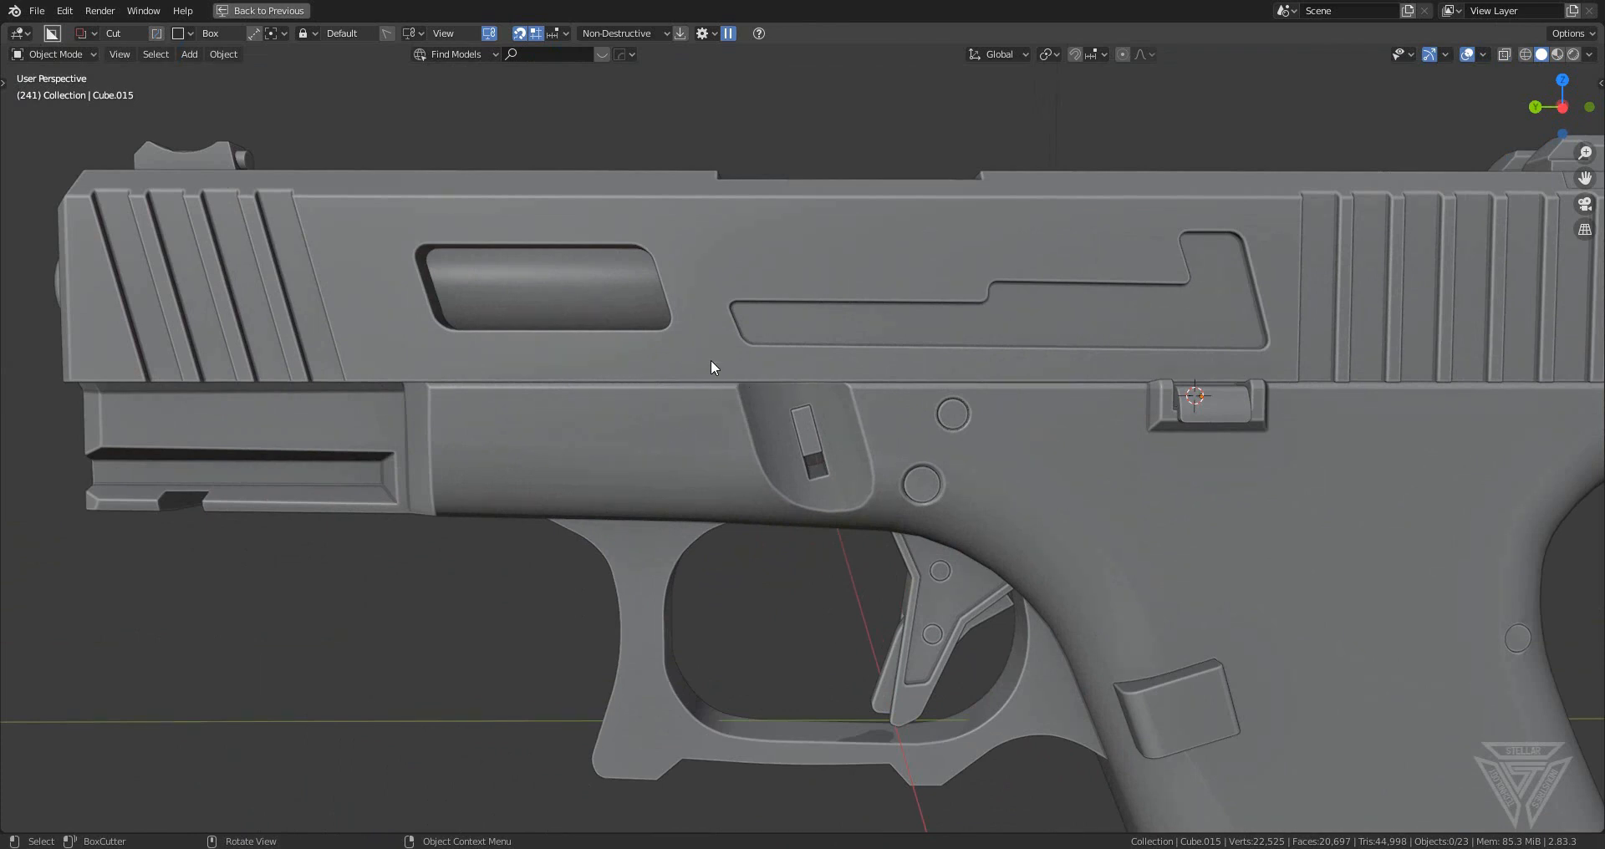
pyautogui.scroll(4, 811, 456)
pyautogui.click(794, 433)
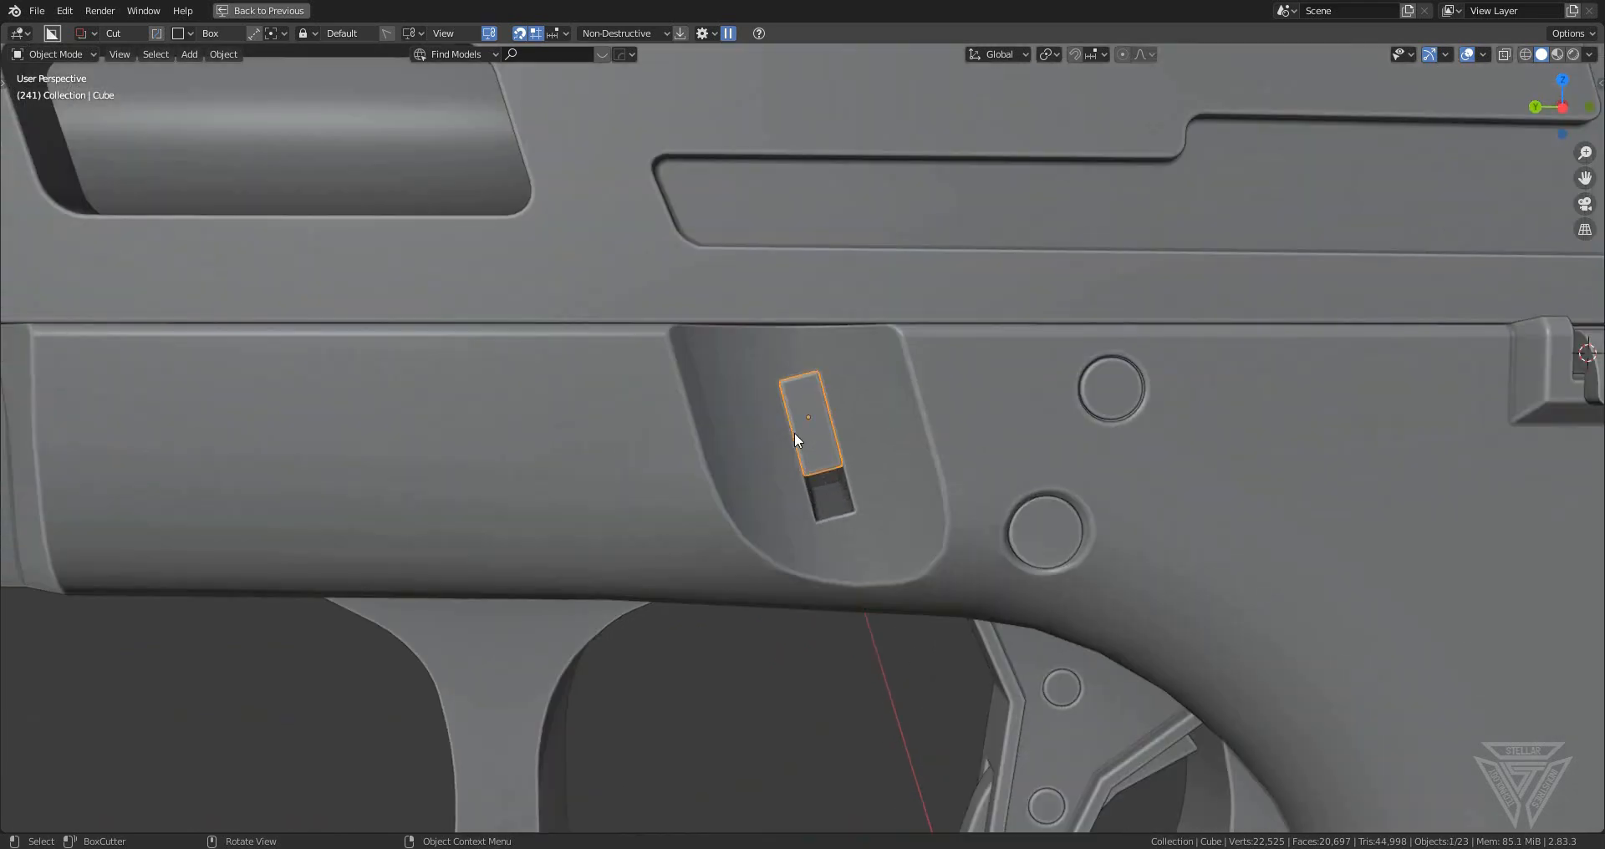
pyautogui.moveTo(793, 432); pyautogui.dragTo(1103, 458, button='middle')
pyautogui.scroll(-5, 699, 433)
pyautogui.moveTo(606, 425); pyautogui.dragTo(795, 493, button='middle')
pyautogui.hotkey('alt', 'x')
pyautogui.click(602, 458)
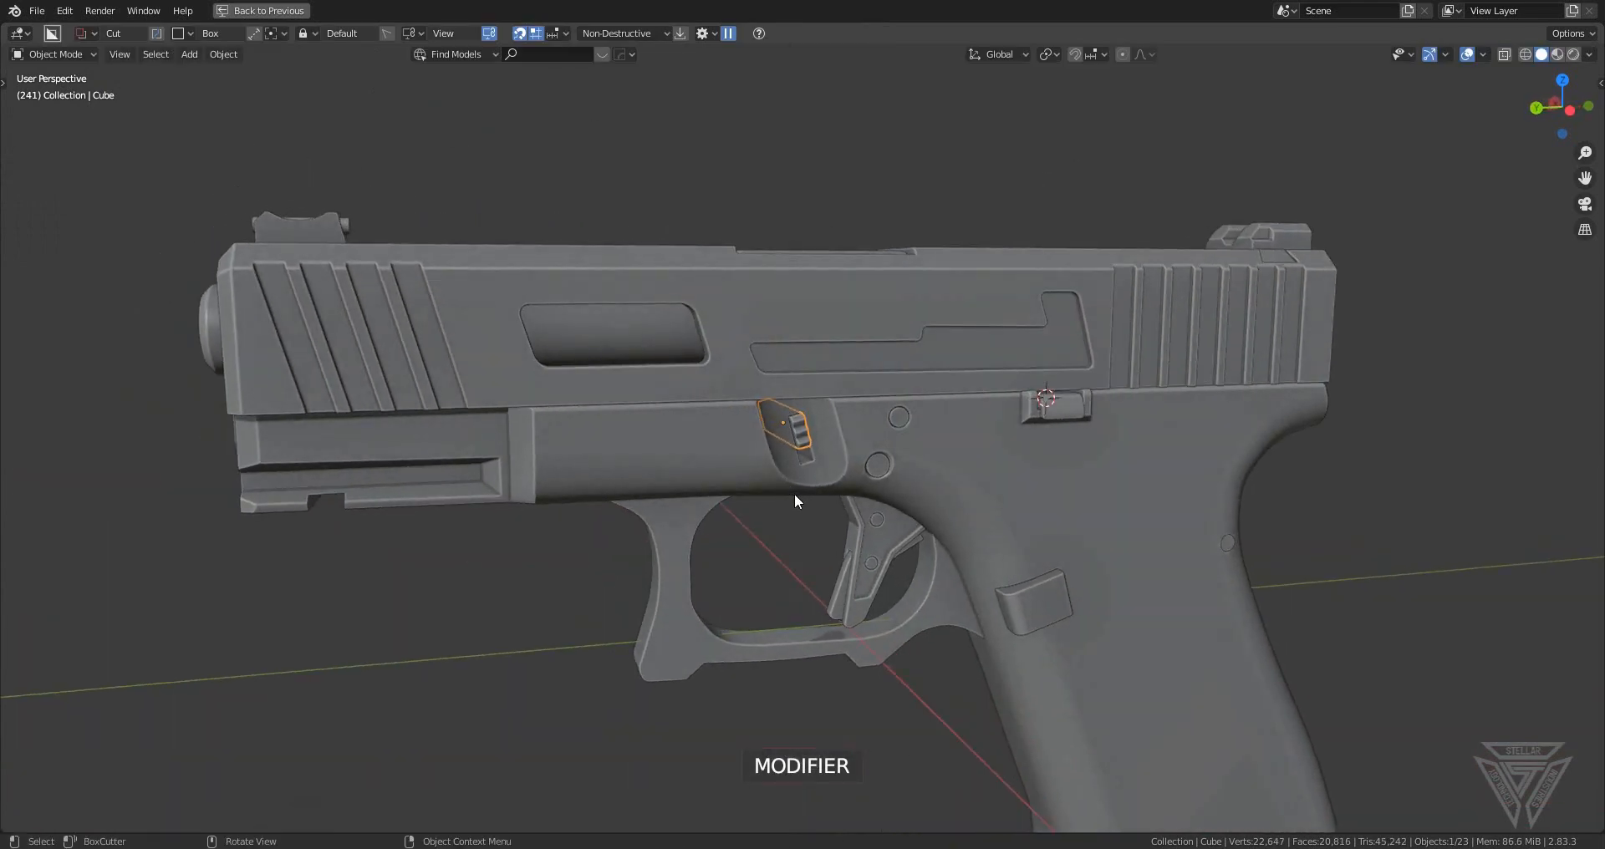
pyautogui.scroll(6, 795, 494)
pyautogui.scroll(-8, 829, 524)
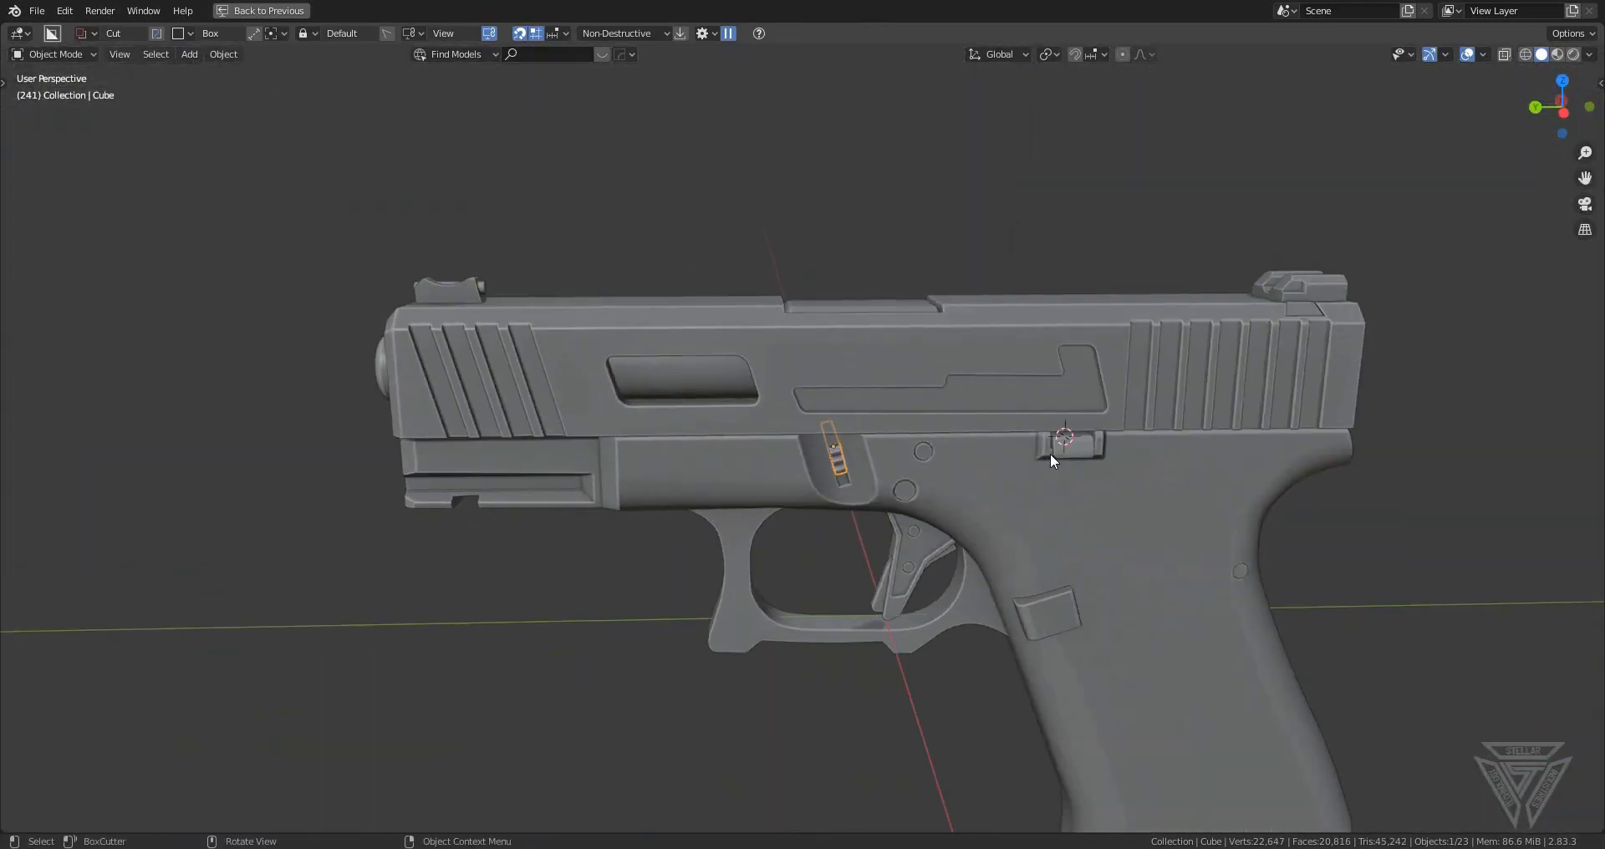
# - Try moving the slide backward along Y and examine how it sits over the frame and barrel
pyautogui.keyDown('shift'); pyautogui.moveTo(1050, 453); pyautogui.dragTo(909, 473, button='middle'); pyautogui.keyUp('shift')
pyautogui.click(915, 369)
pyautogui.moveTo(1045, 493); pyautogui.dragTo(1053, 522, button='middle')
pyautogui.press('g')
pyautogui.press('y')
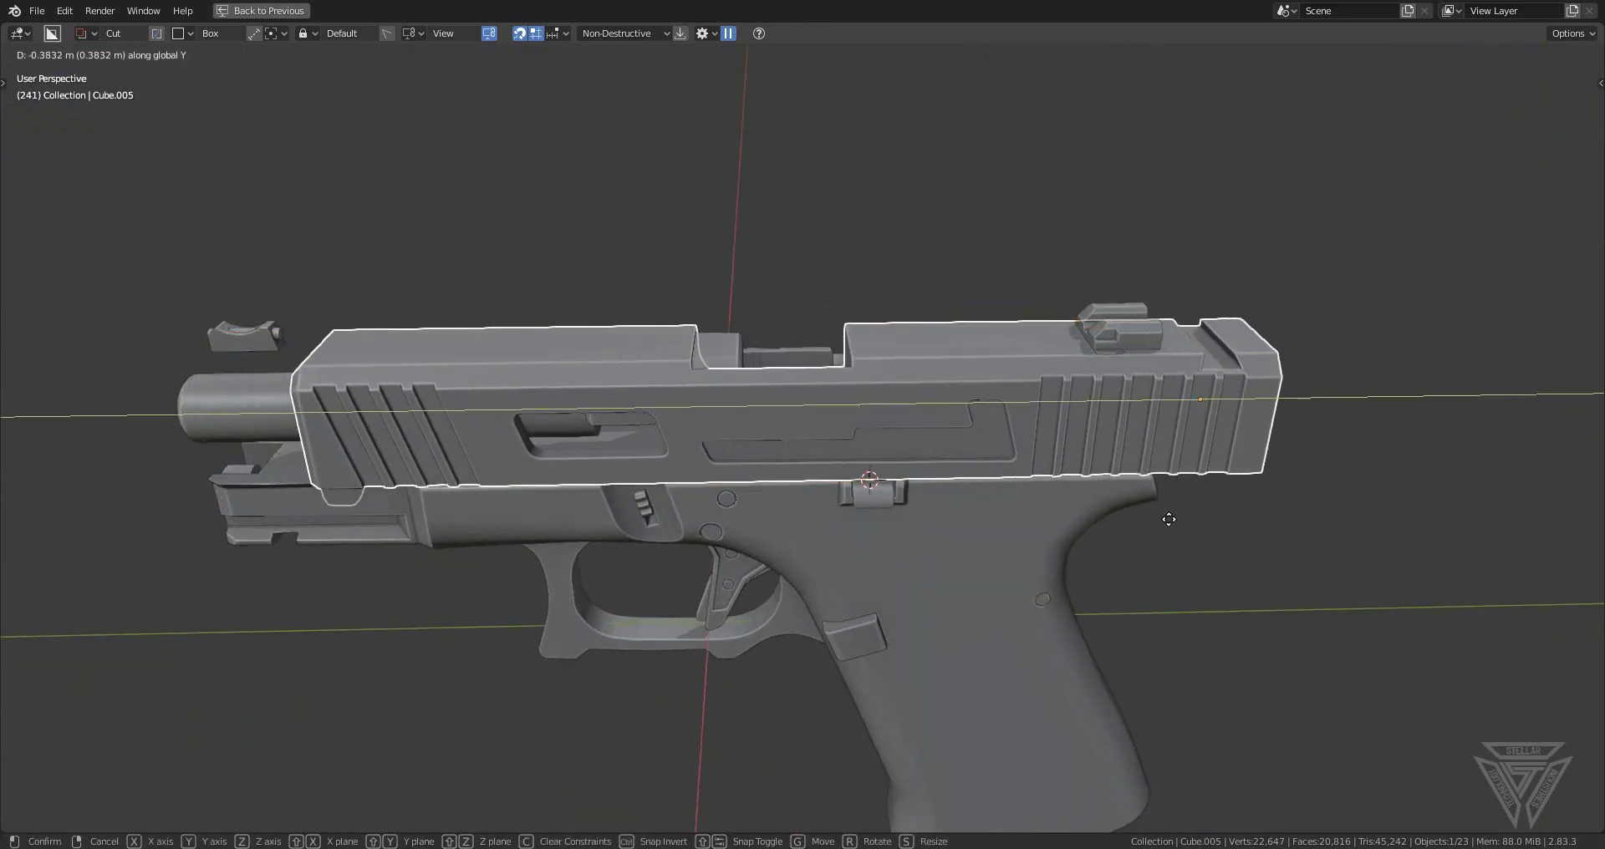
pyautogui.click(1259, 528)
pyautogui.moveTo(1262, 528); pyautogui.dragTo(1087, 408, button='middle')
pyautogui.scroll(-3, 1150, 575)
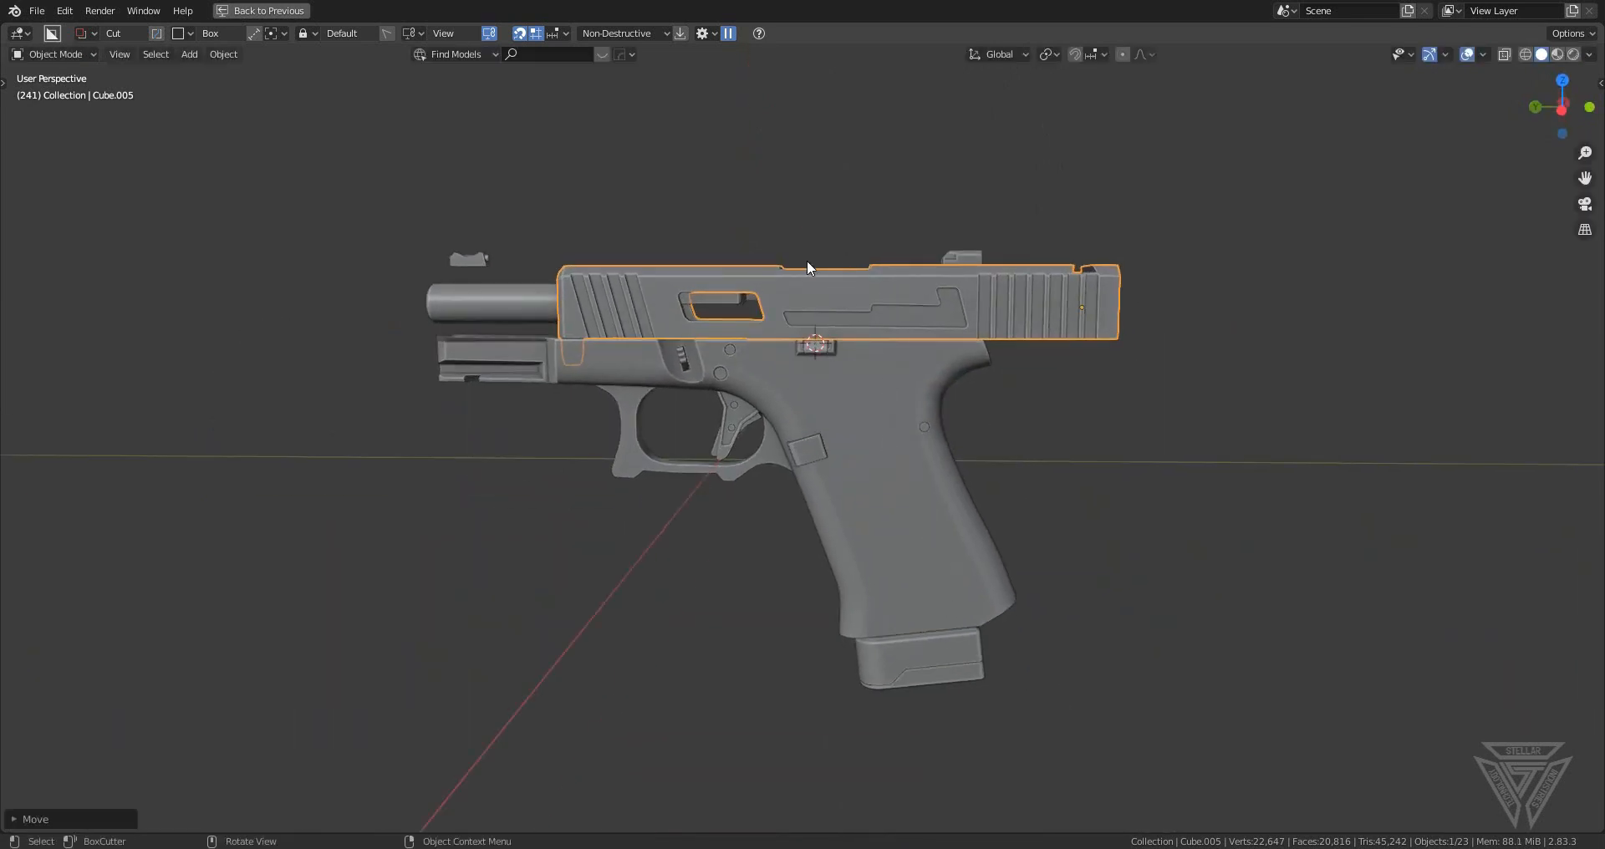
pyautogui.moveTo(864, 499); pyautogui.dragTo(893, 418, button='middle')
pyautogui.scroll(3, 849, 526)
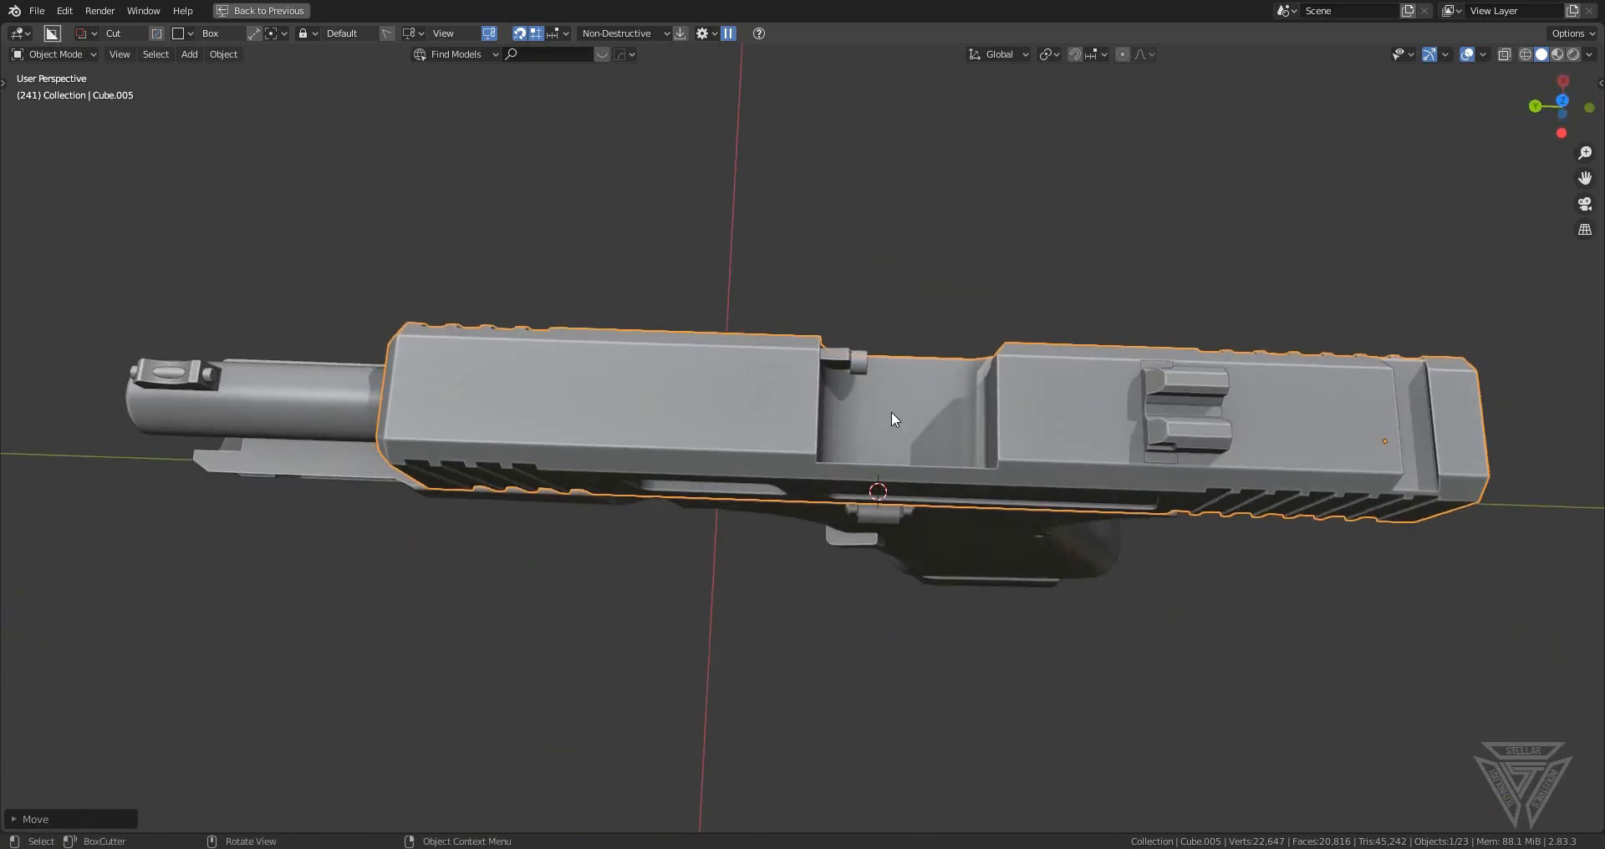
pyautogui.moveTo(1005, 625); pyautogui.dragTo(1013, 472, button='middle')
pyautogui.keyDown('shift'); pyautogui.moveTo(1064, 696); pyautogui.dragTo(1141, 568, button='middle'); pyautogui.keyUp('shift')
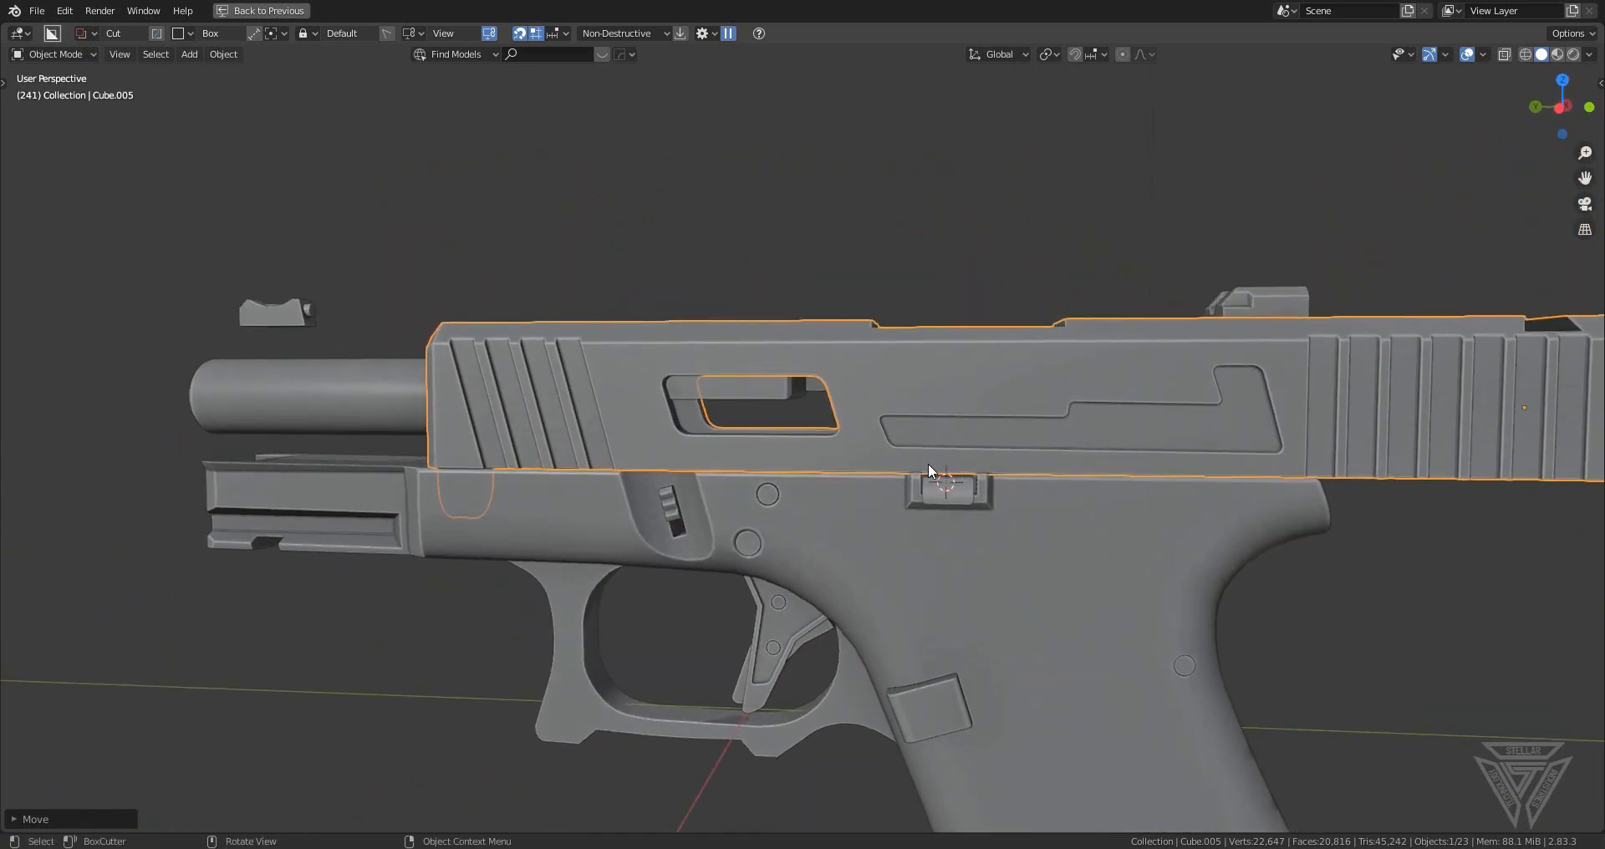
# - Undo the slide's backward move along Y
pyautogui.hotkey('ctrl', 'z')
pyautogui.scroll(4, 869, 485)
pyautogui.moveTo(725, 496); pyautogui.dragTo(850, 473, button='middle')
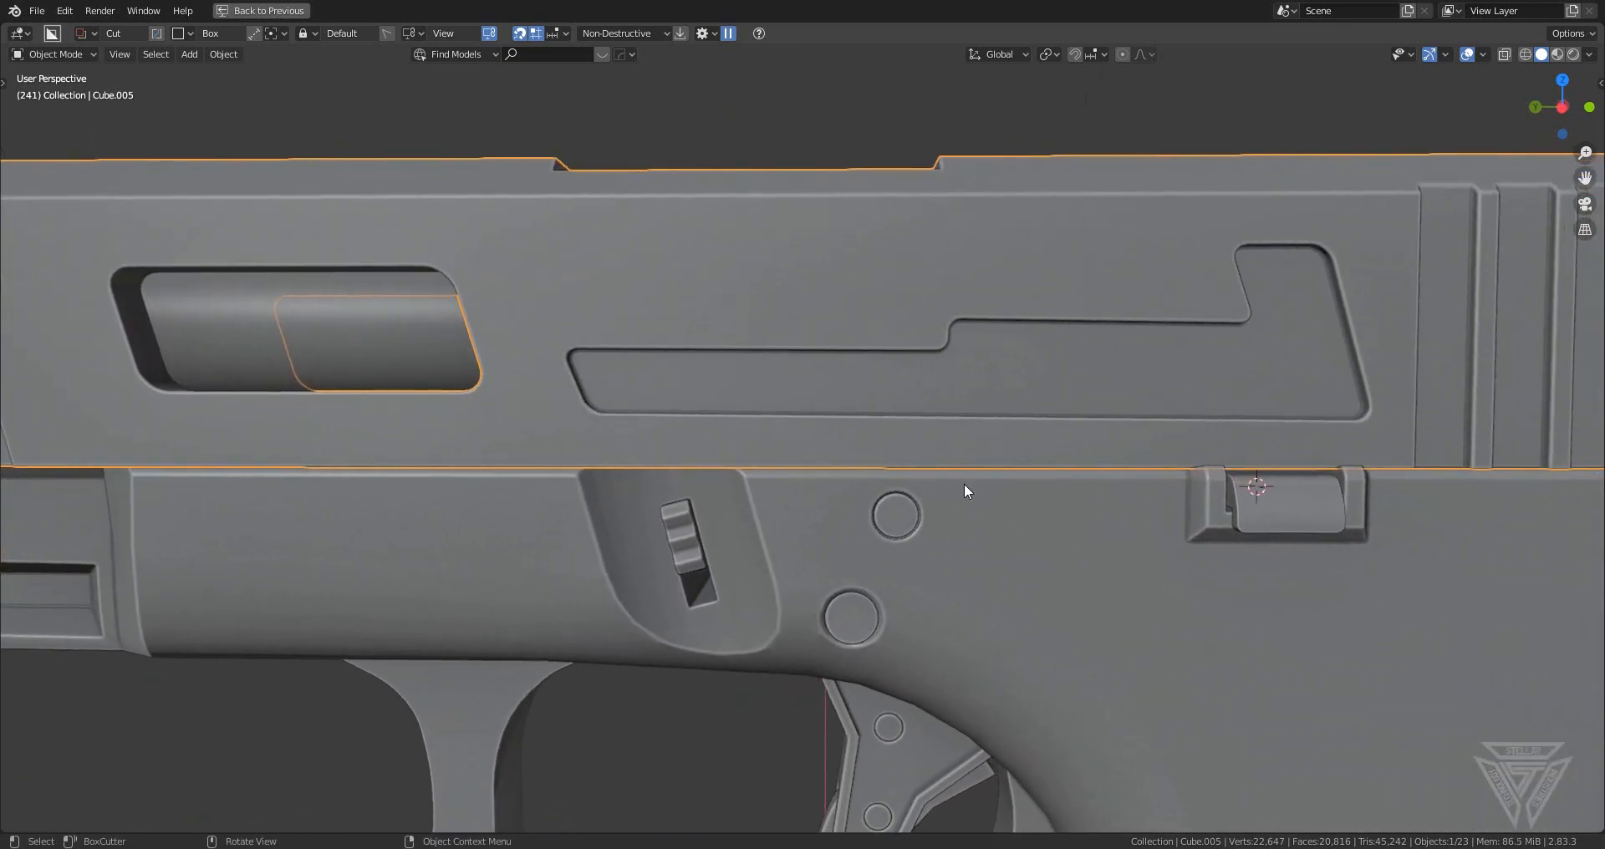
pyautogui.hotkey('ctrl', 'shift', 'z')
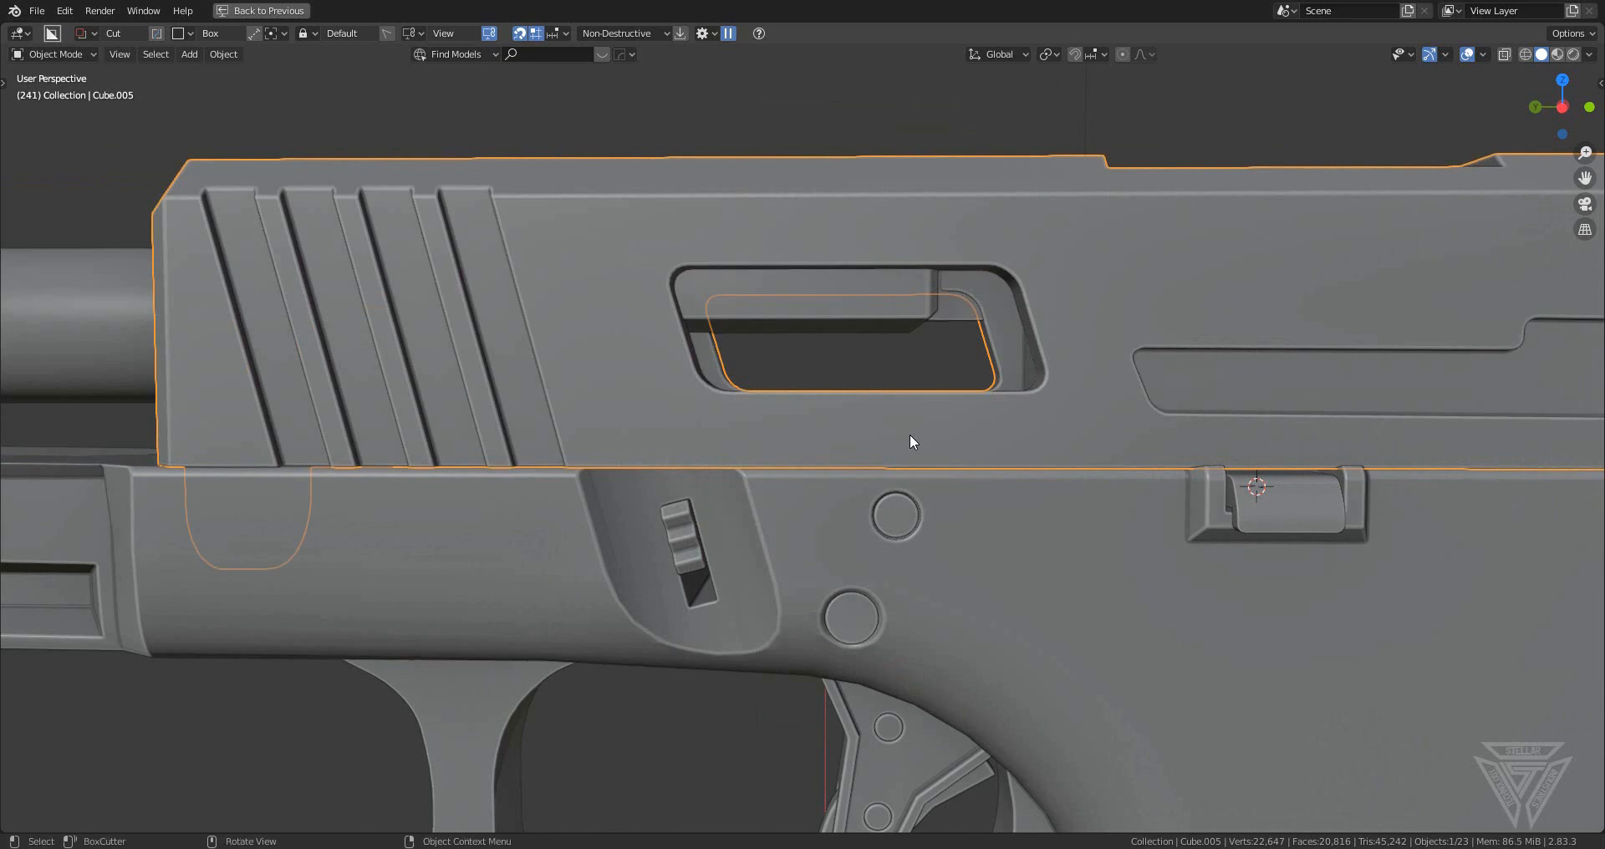
pyautogui.hotkey('ctrl', 'z')
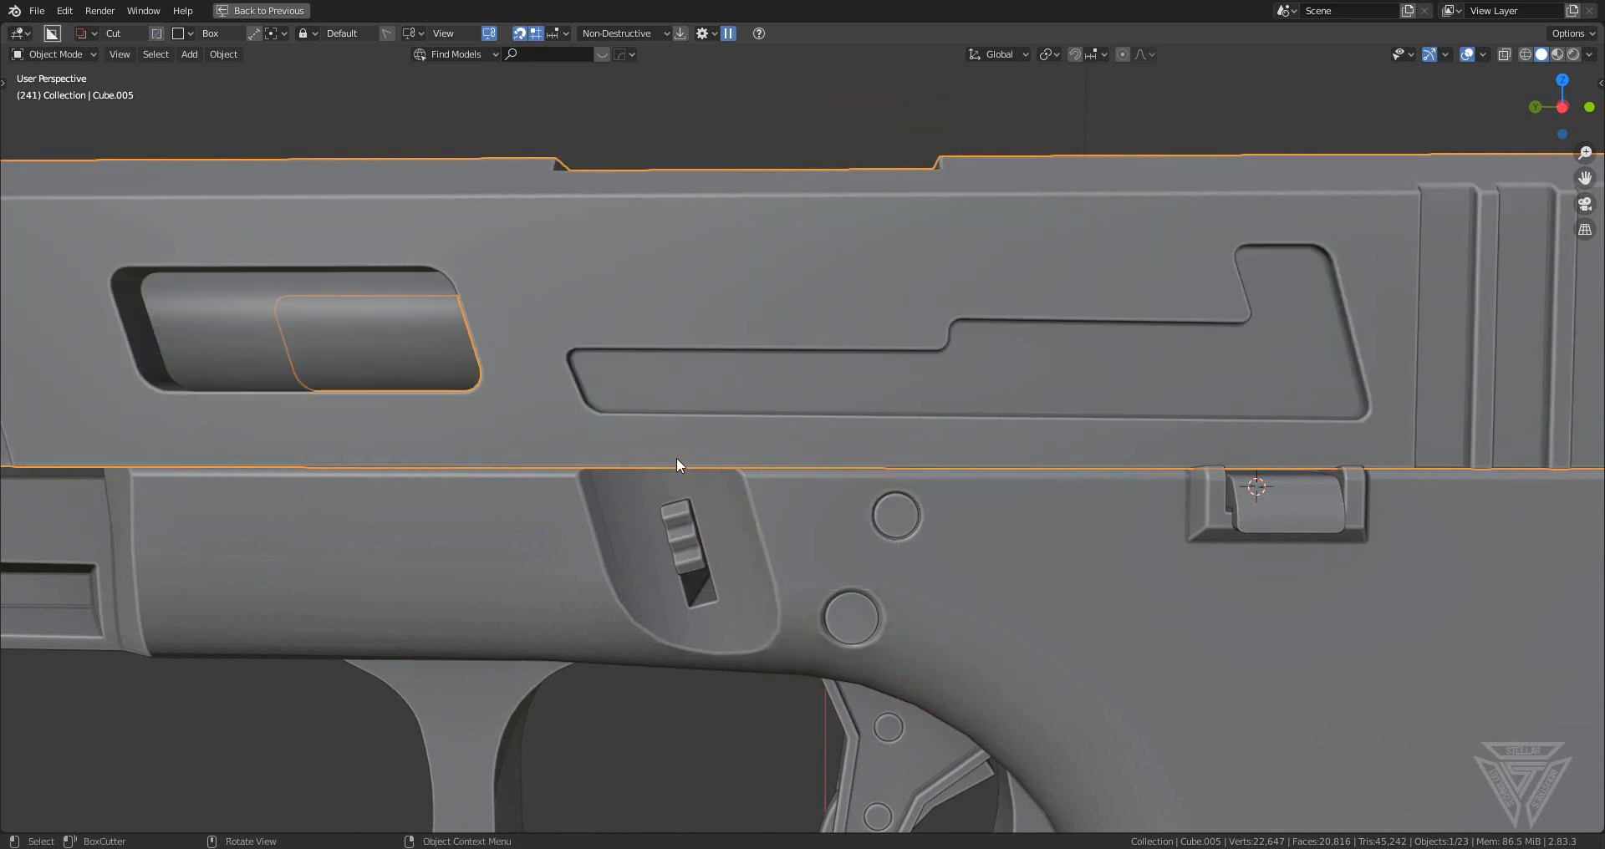
# - Set up the left orthographic view and switch the BoxCutter shape to Ngon for cutting the slide above the frame recess
pyautogui.scroll(4, 677, 466)
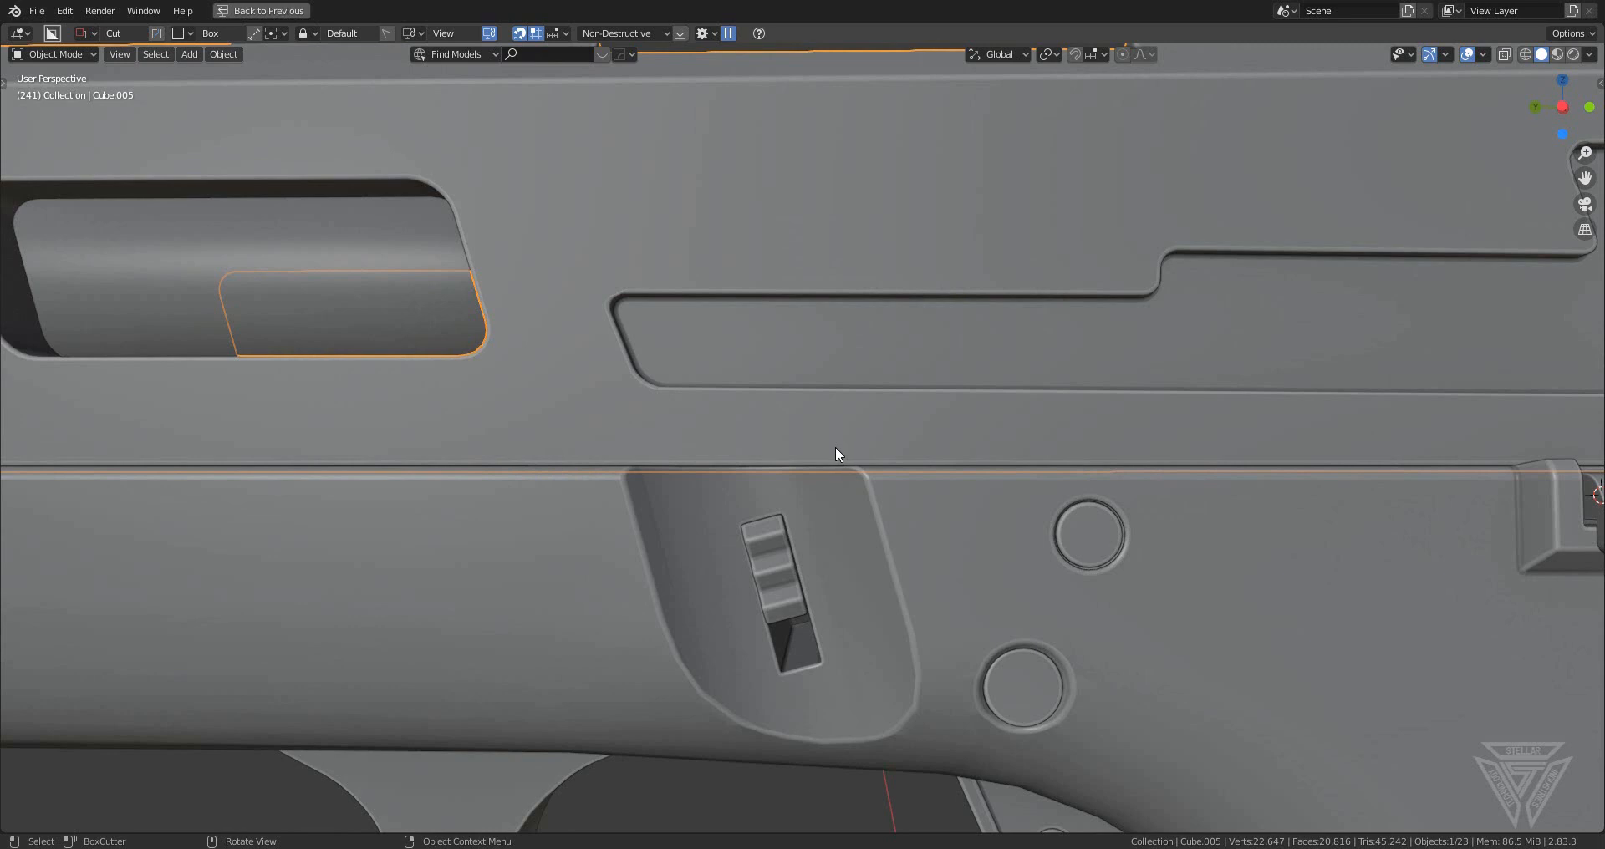
pyautogui.scroll(1, 837, 453)
pyautogui.click(1560, 109)
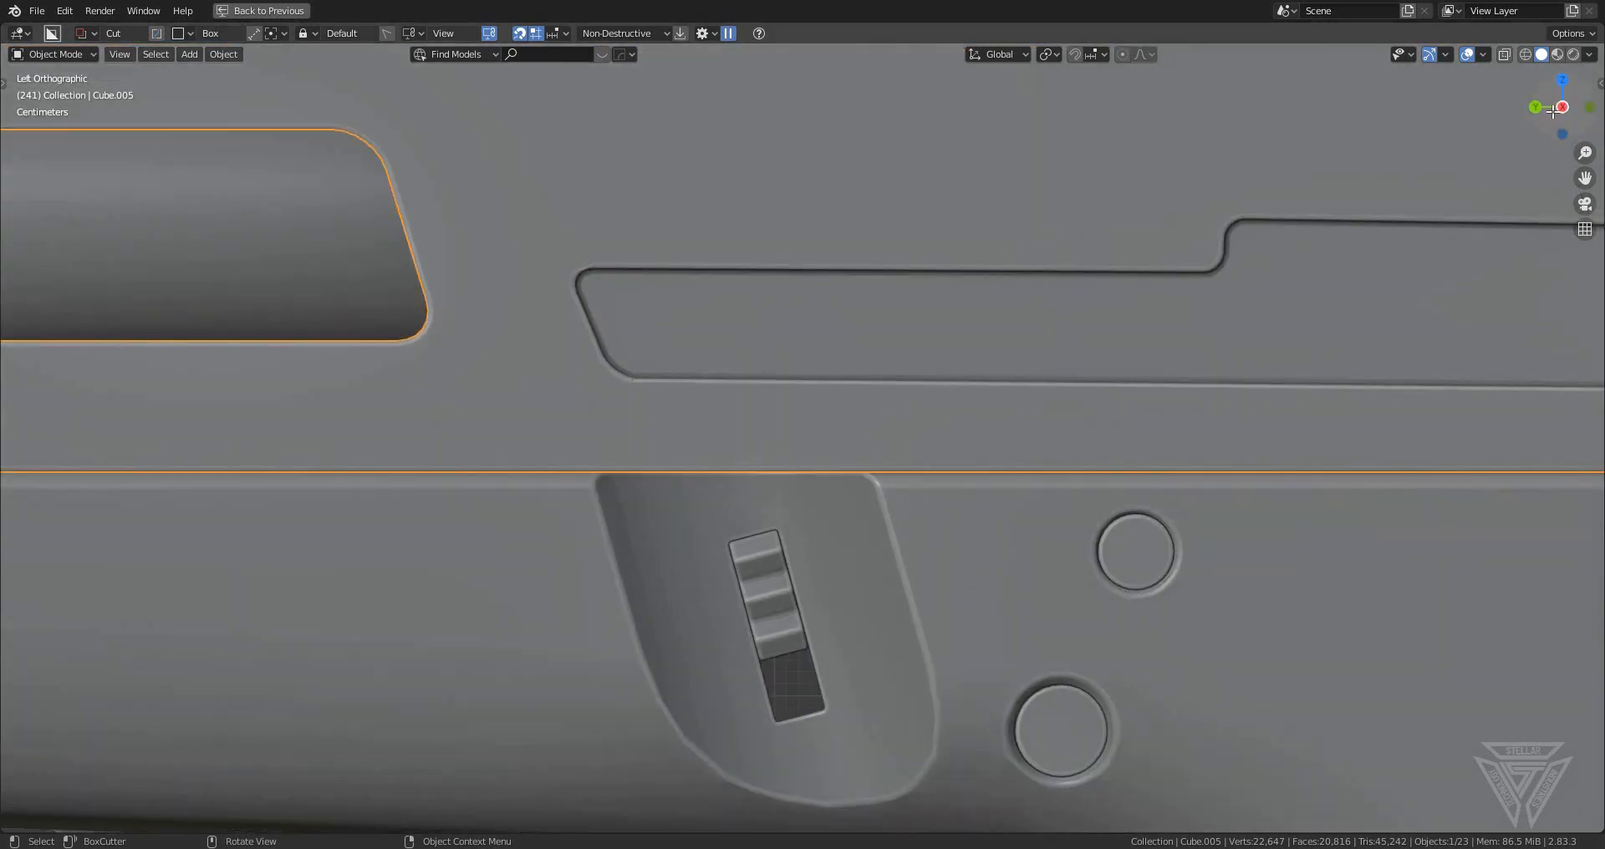
pyautogui.press('d')
pyautogui.click(903, 540)
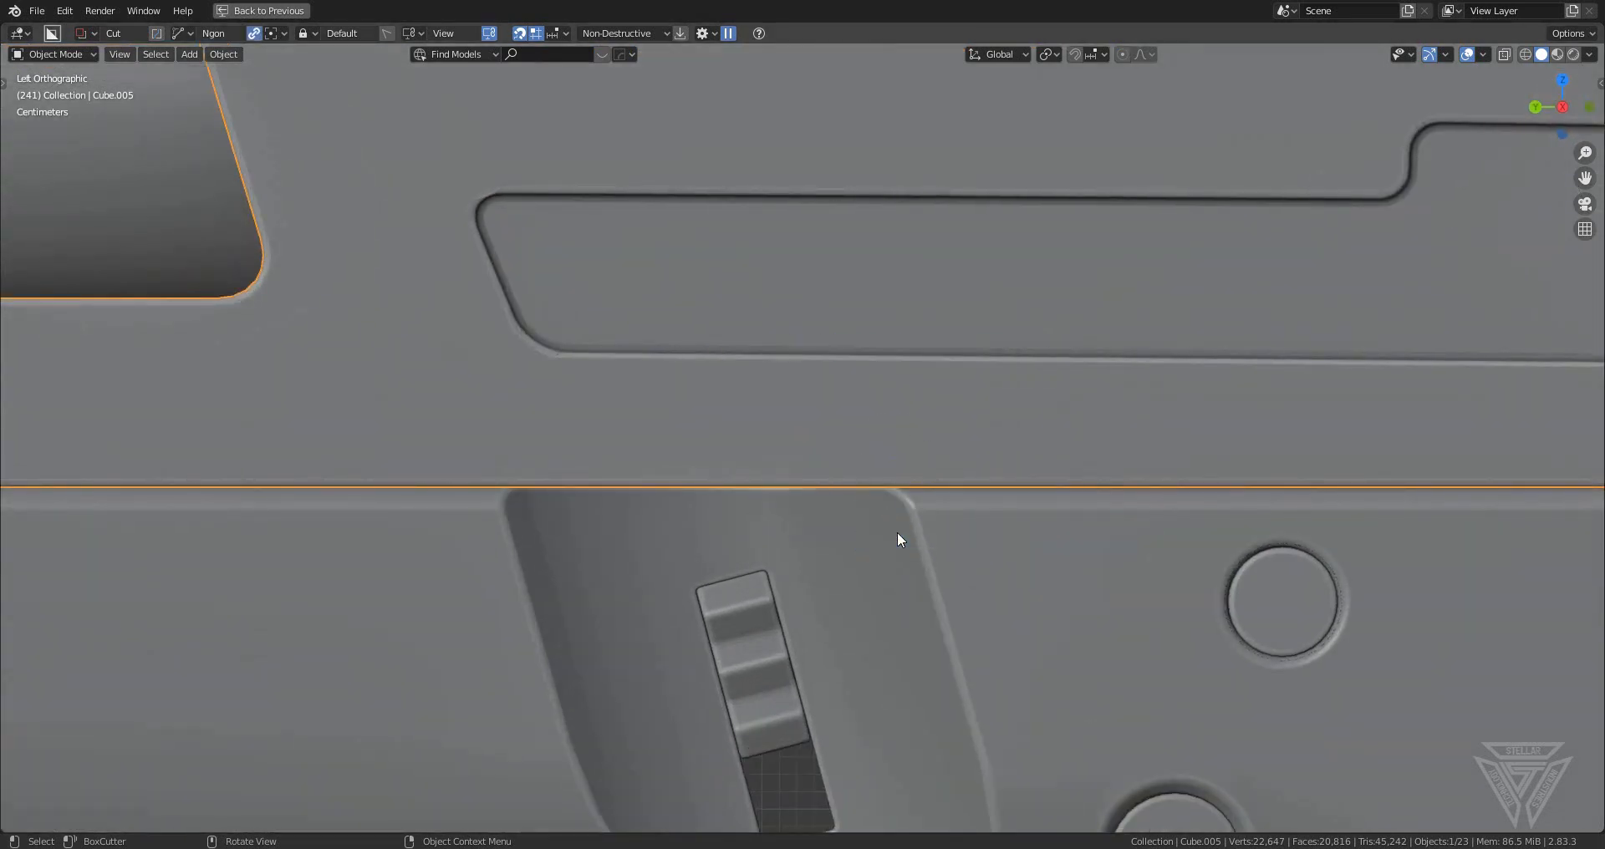
# - Try cutting a slant-fronted notch into the slide's lower edge above the takedown catch with an Ngon cut
pyautogui.click(427, 520)
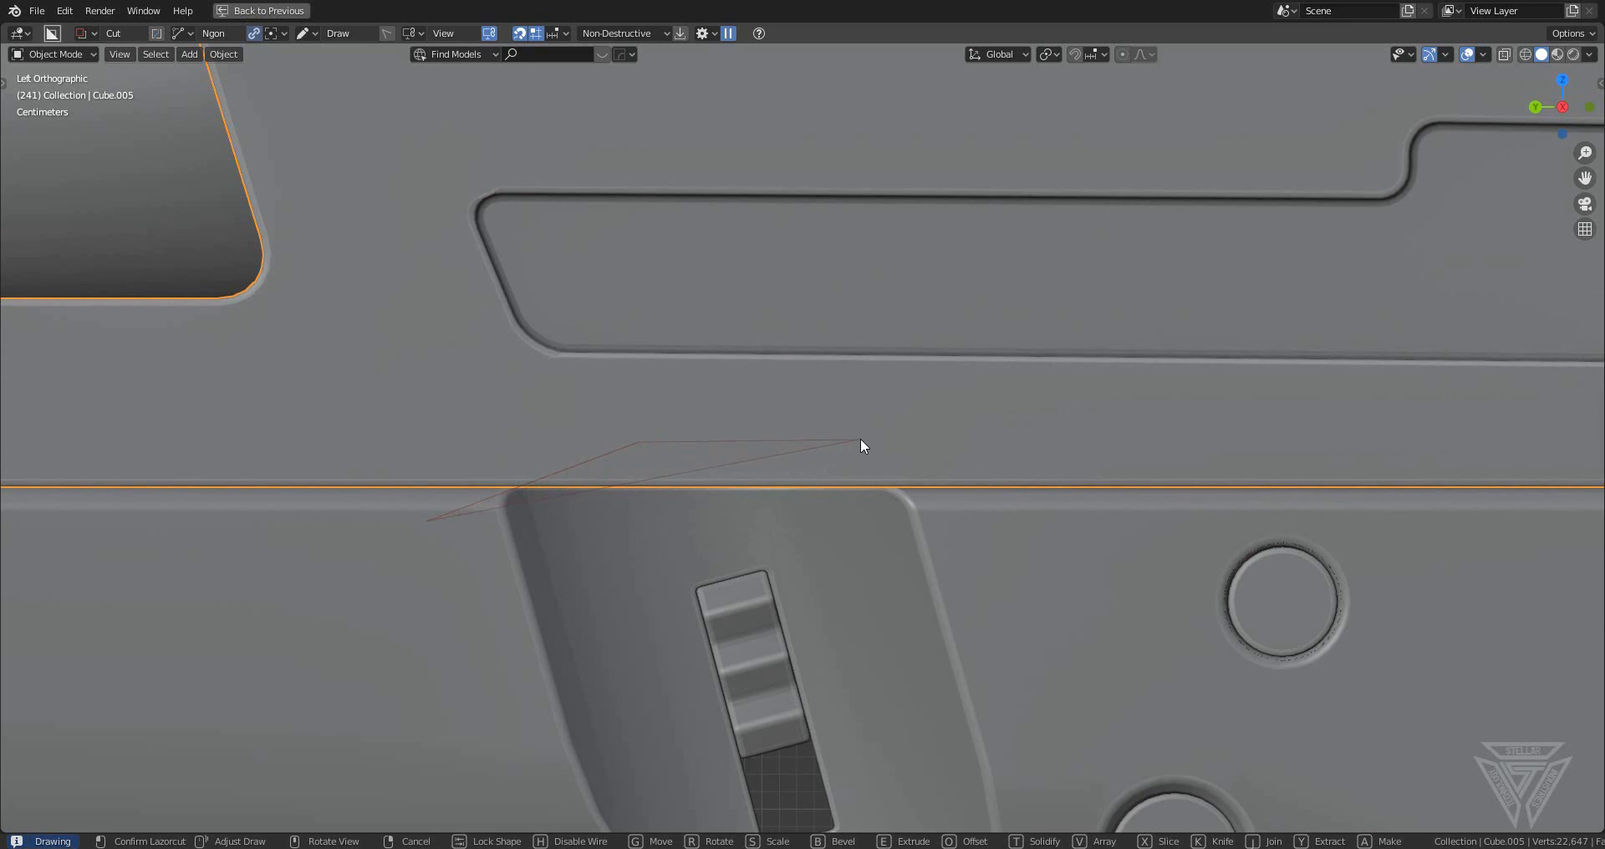
pyautogui.click(873, 505)
pyautogui.scroll(-4, 873, 505)
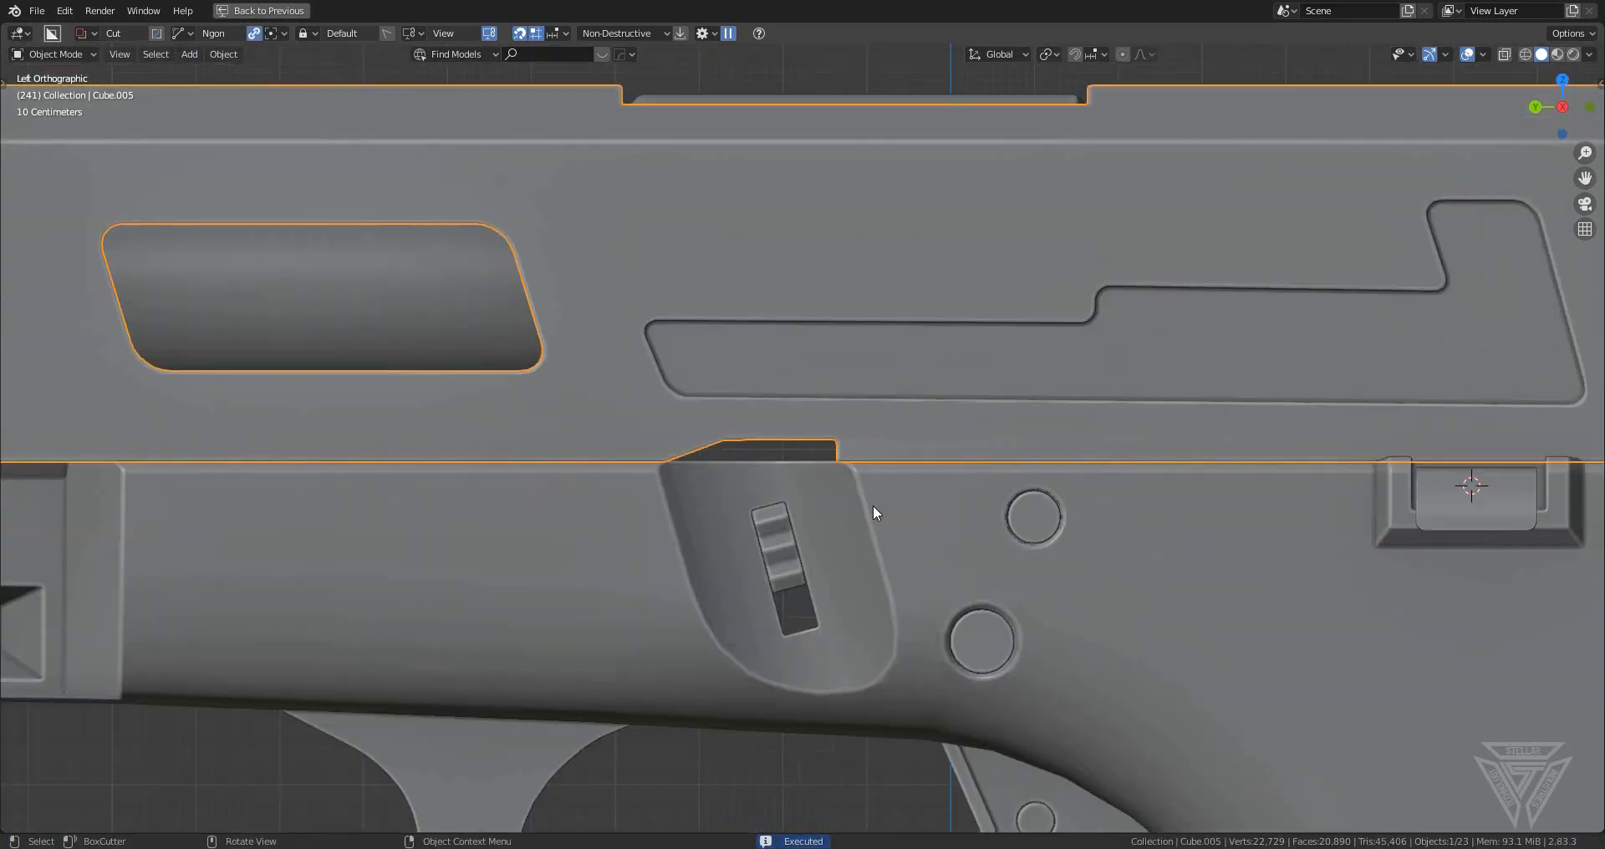
pyautogui.scroll(-3, 872, 505)
pyautogui.moveTo(930, 489); pyautogui.dragTo(902, 479, button='middle')
# - Toggle the visibility of Cutter.030 and Cutter.029 while looking for the notch's cutter, and undo the notch cut
pyautogui.hotkey('ctrl', 'space')
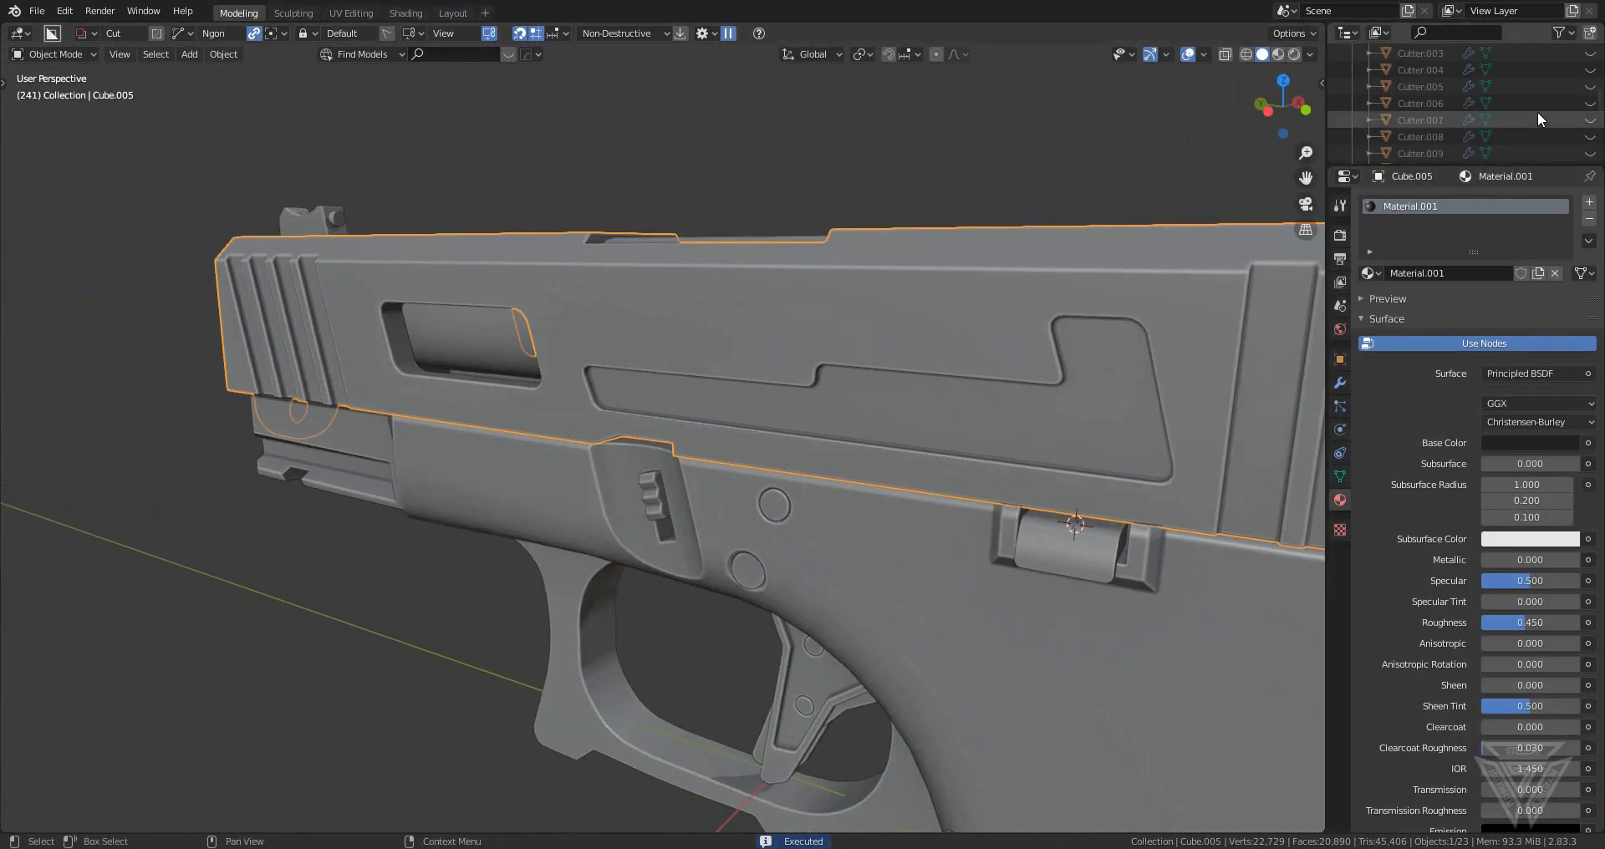
pyautogui.scroll(-10, 1537, 113)
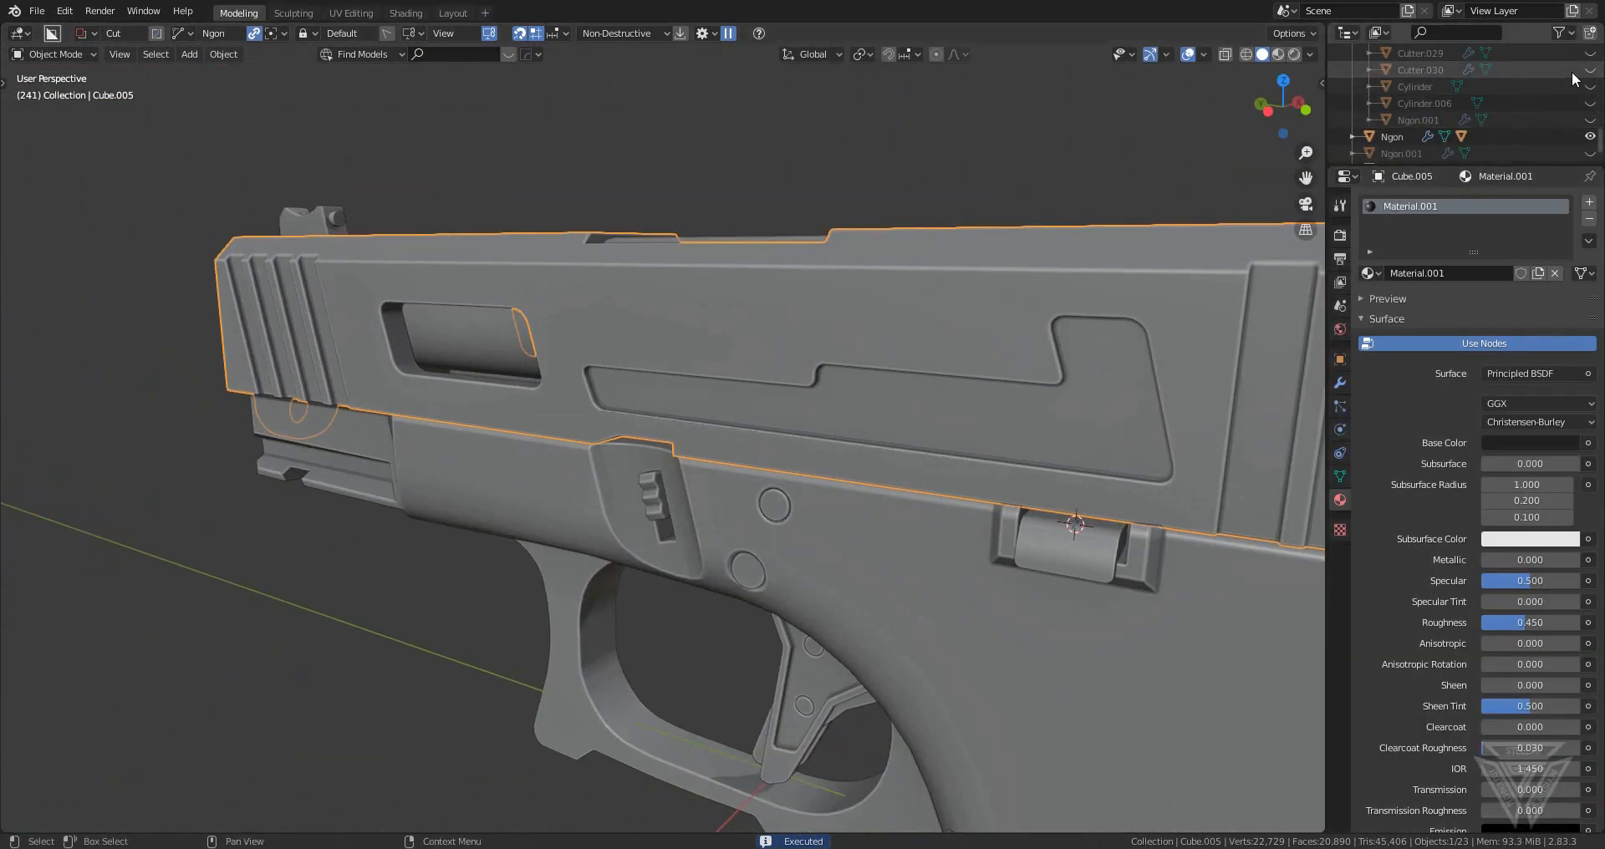
pyautogui.scroll(6, 759, 383)
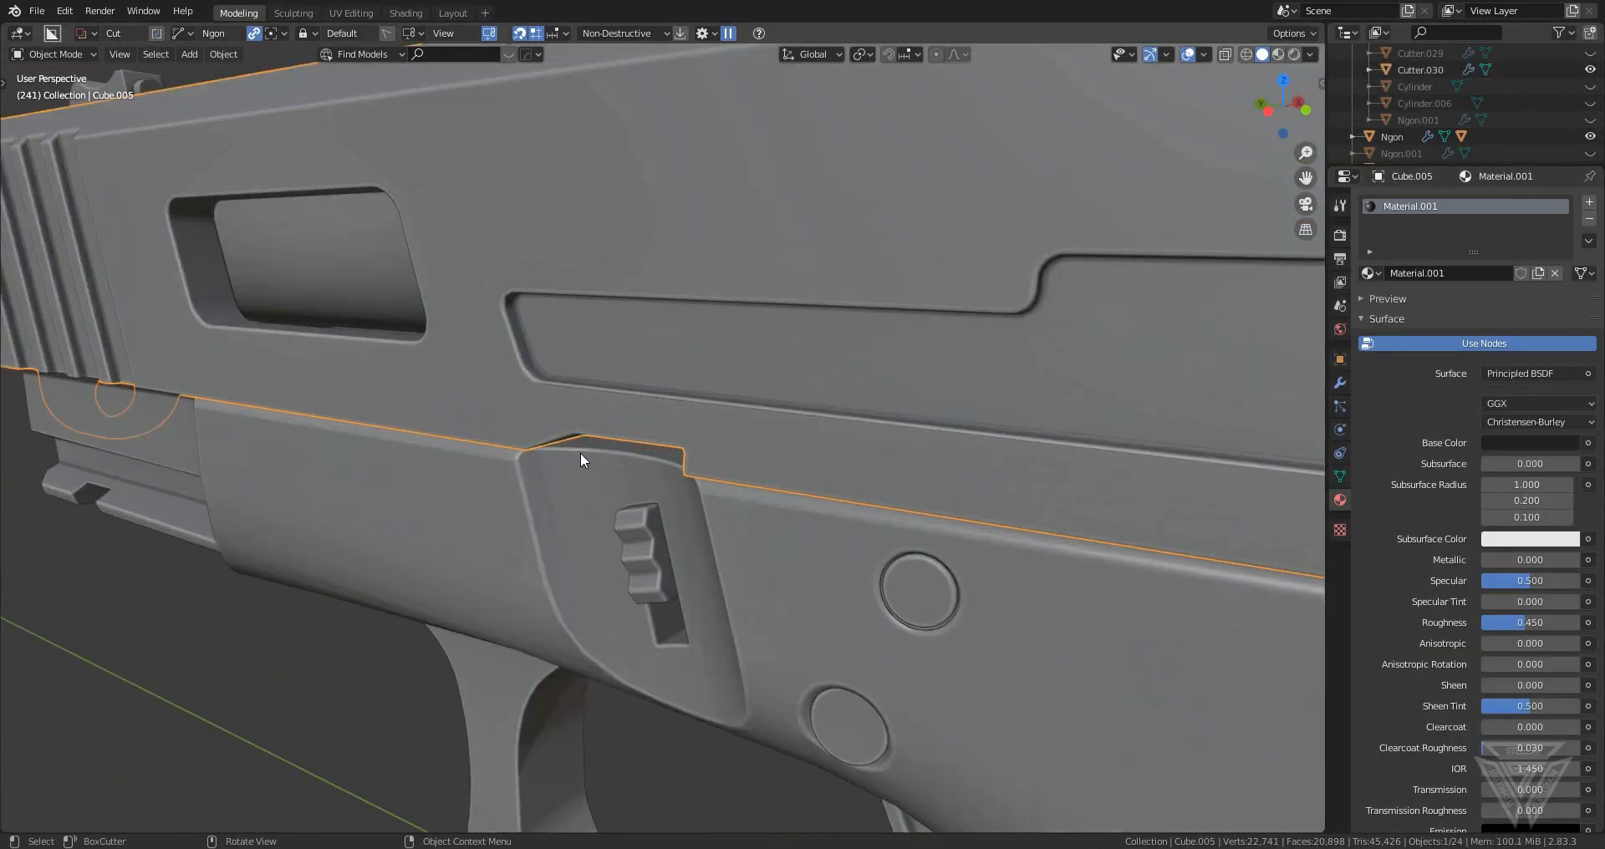
pyautogui.moveTo(691, 401)
pyautogui.mouseDown(button='middle')
pyautogui.moveTo(692, 378)
pyautogui.moveTo(703, 422)
pyautogui.mouseUp(button='middle')
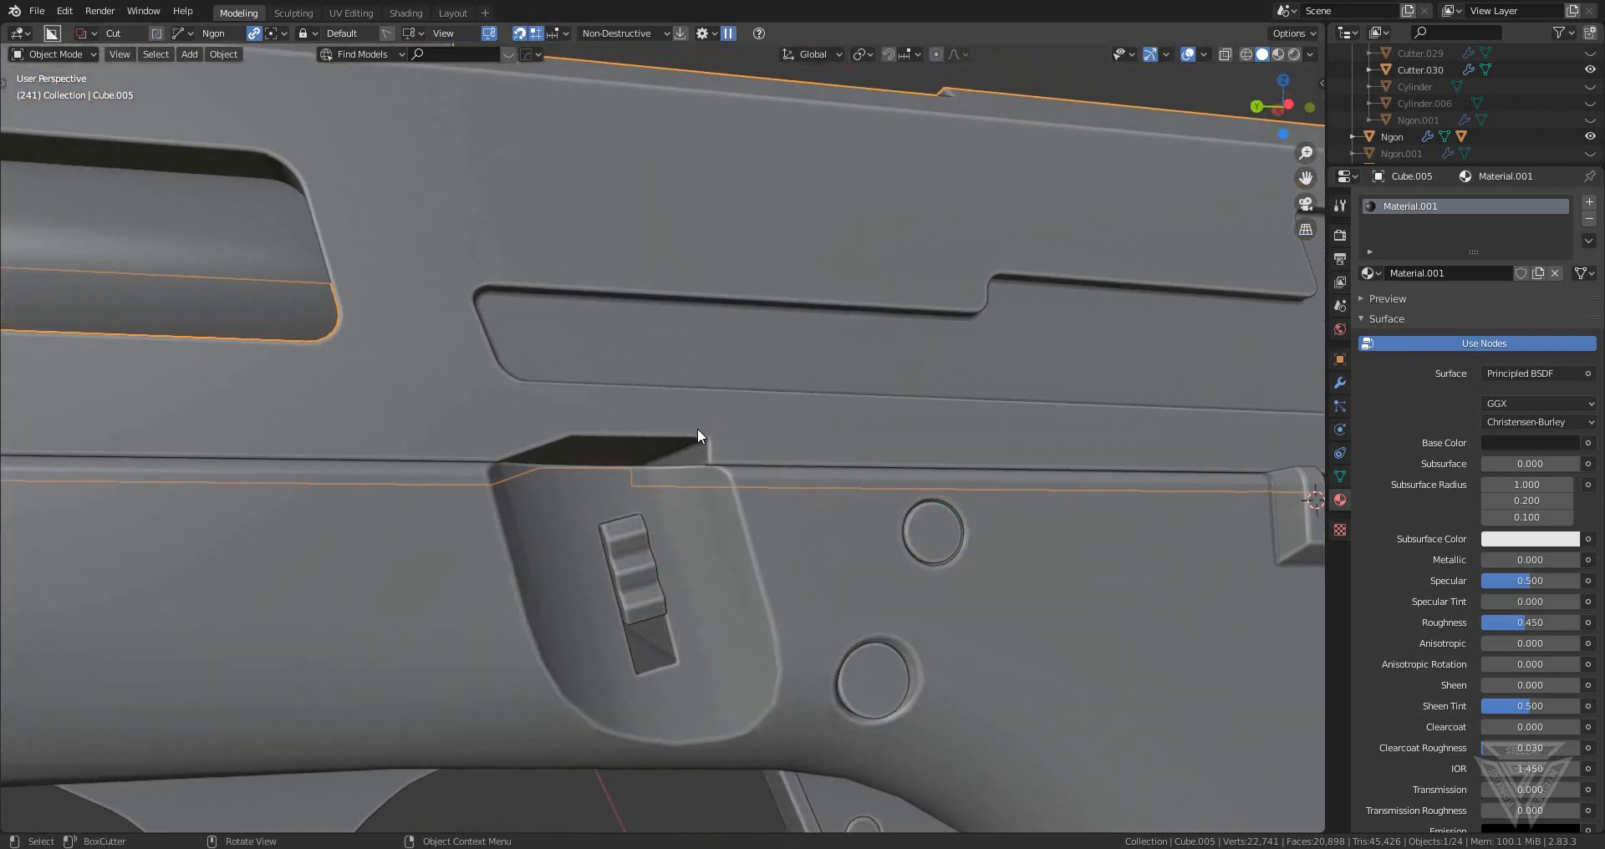
pyautogui.click(1590, 71)
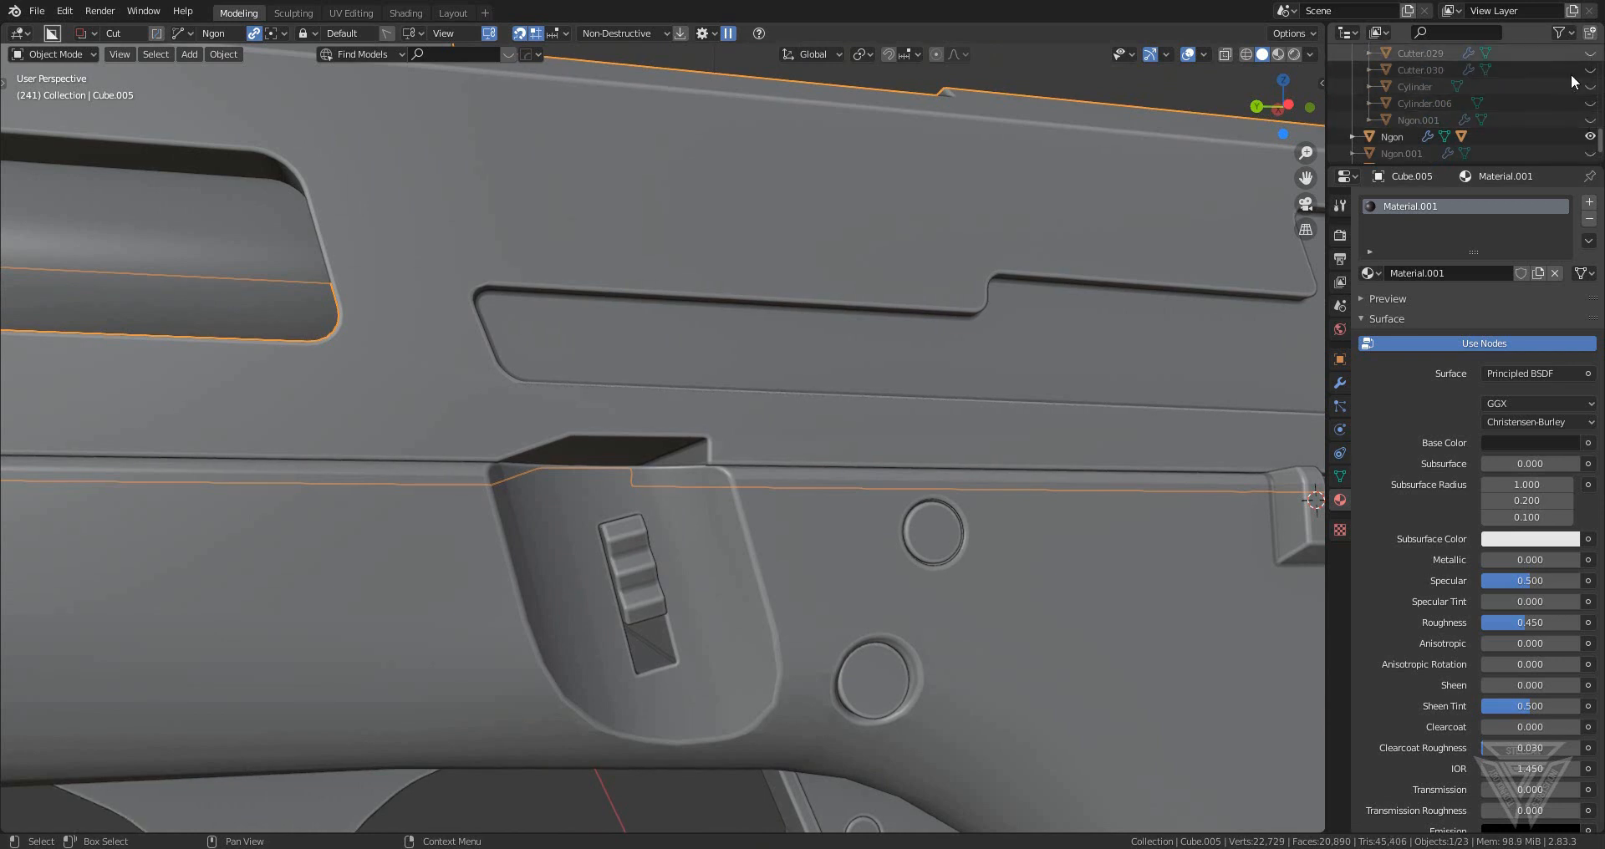
pyautogui.press('ctrl')
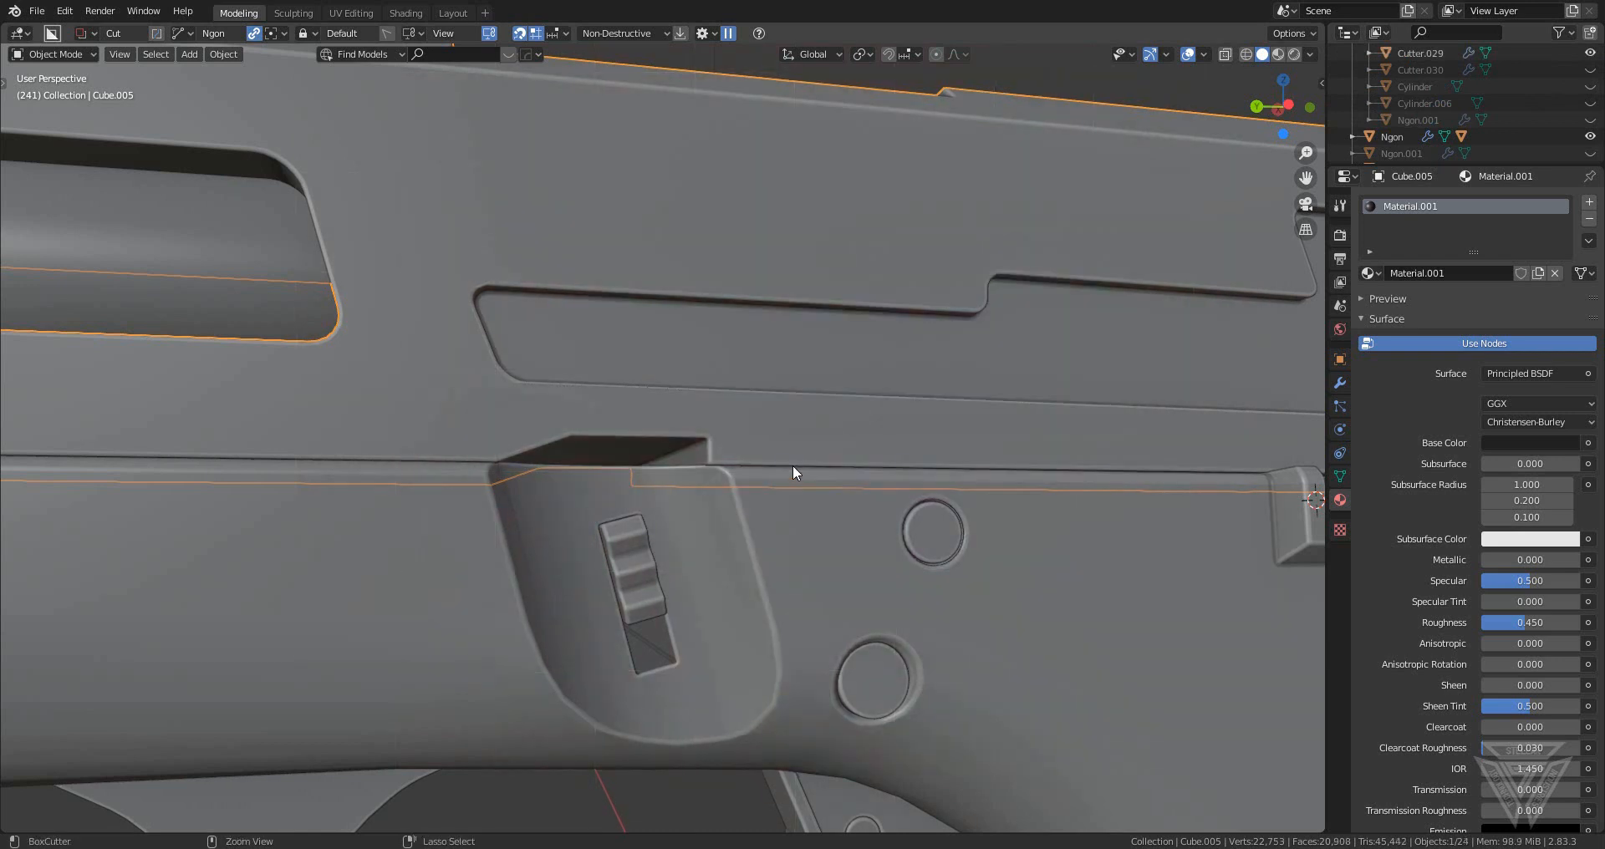
pyautogui.hotkey('ctrl', 'z')
pyautogui.hotkey('ctrl', 'z')
# - Draw a four-point Ngon cut with a slanted front in the slide's lower edge above the takedown catch and extrude it
pyautogui.moveTo(793, 465); pyautogui.dragTo(892, 452, button='middle')
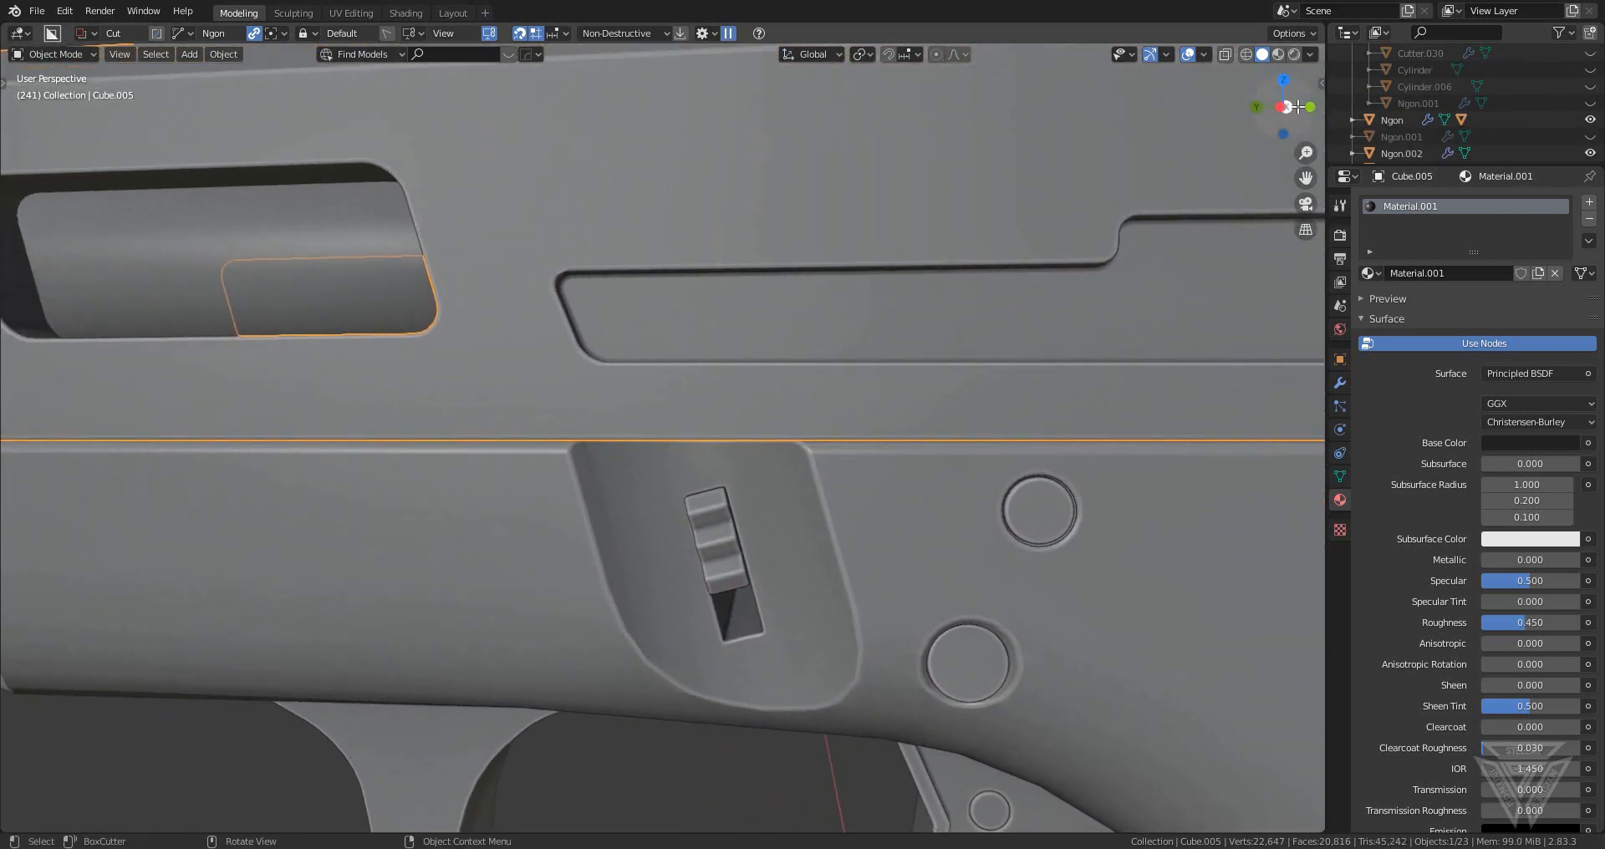
pyautogui.click(1283, 106)
pyautogui.scroll(3, 821, 371)
pyautogui.moveTo(508, 464); pyautogui.dragTo(598, 393)
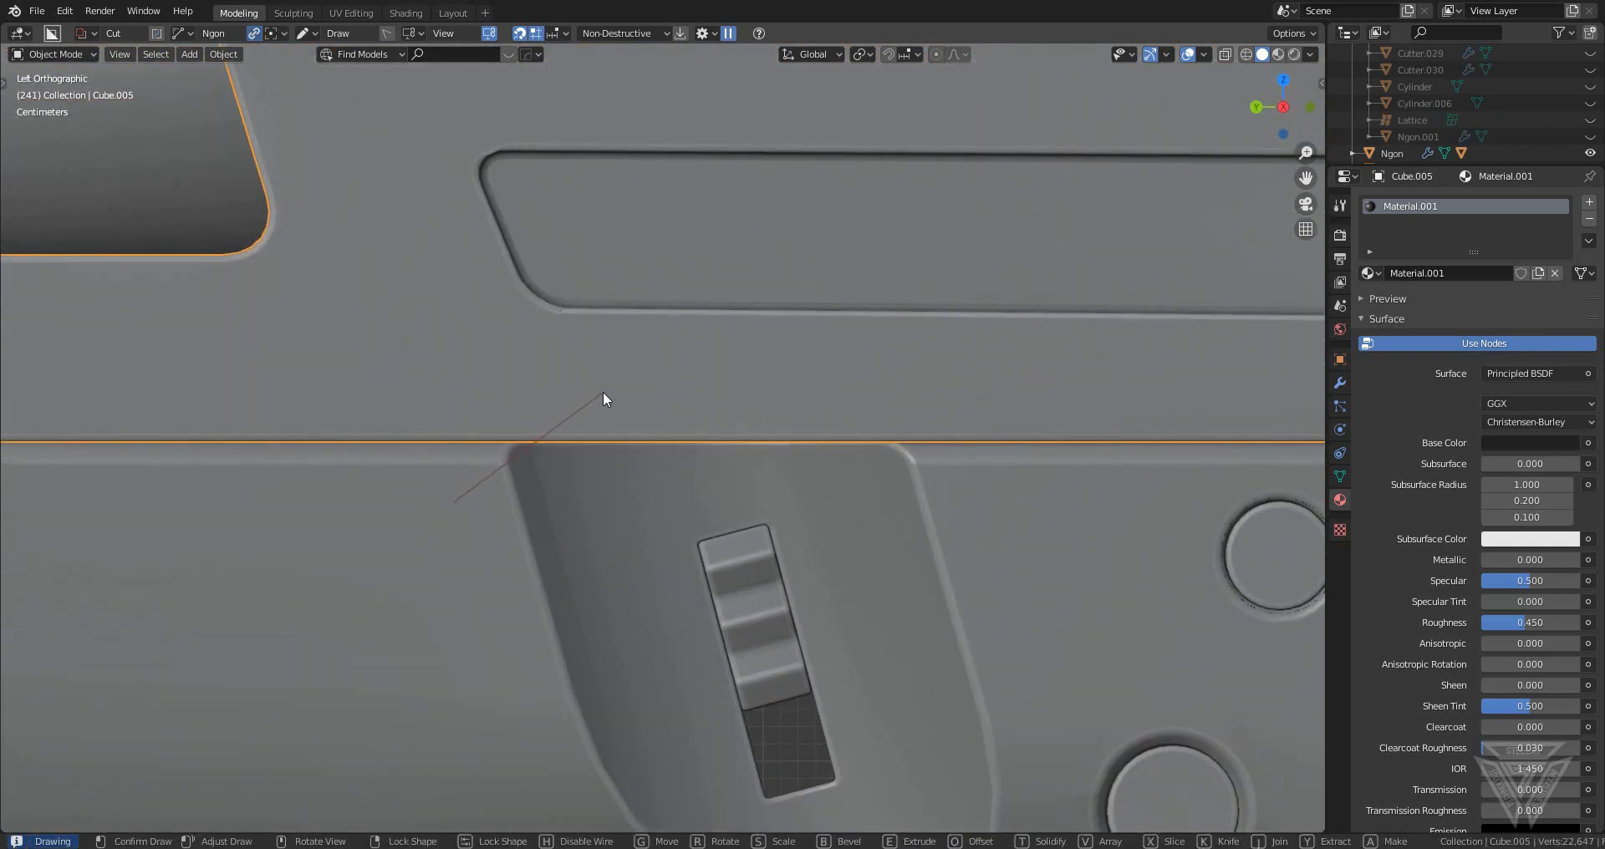
pyautogui.click(603, 391)
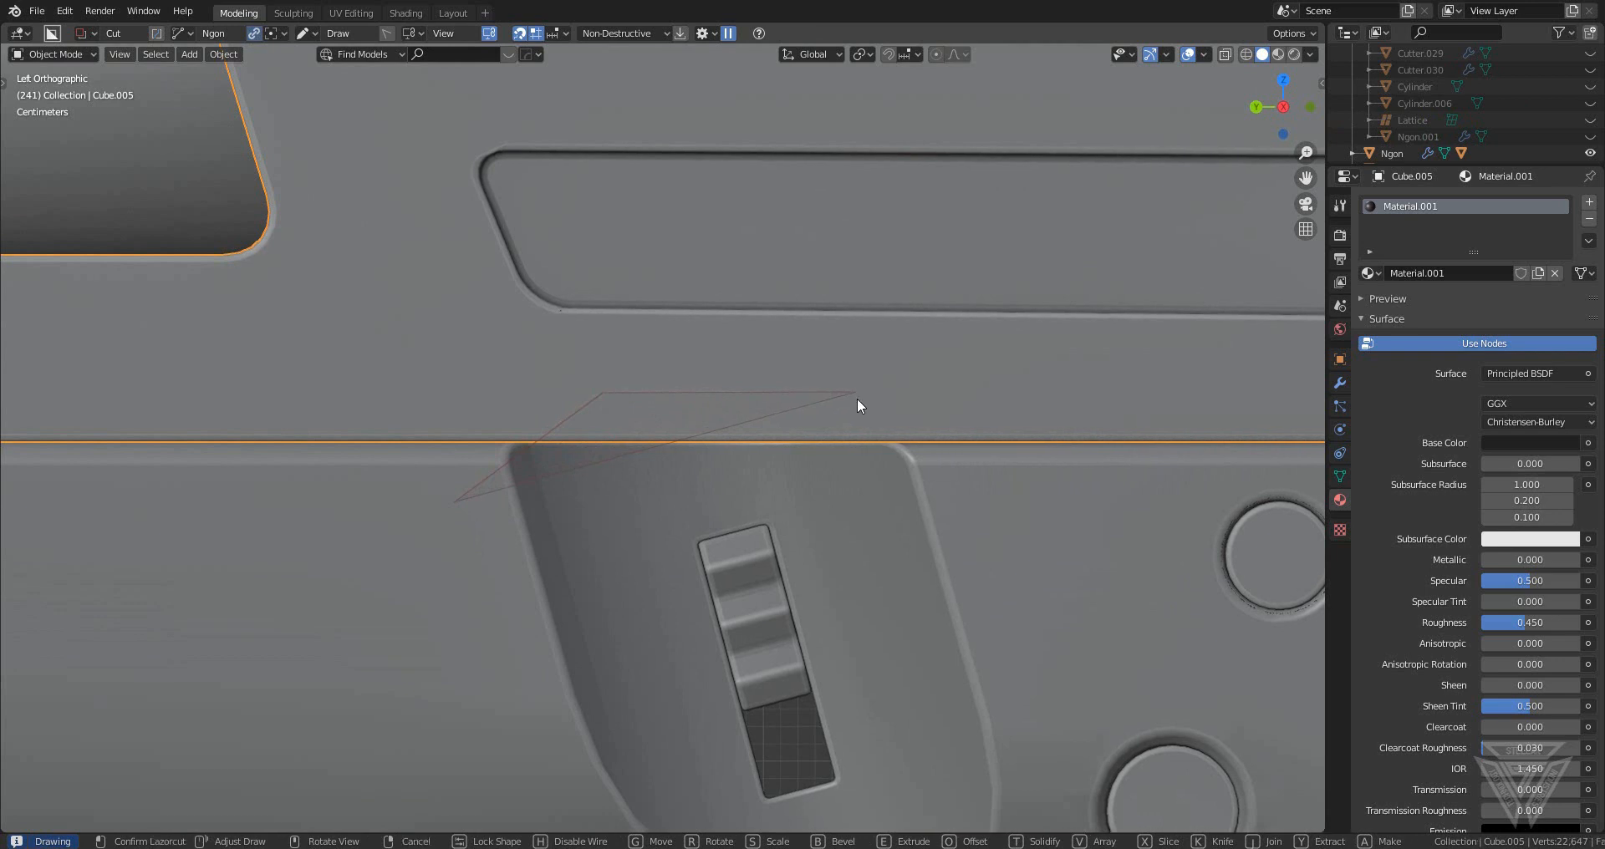
pyautogui.press('e')
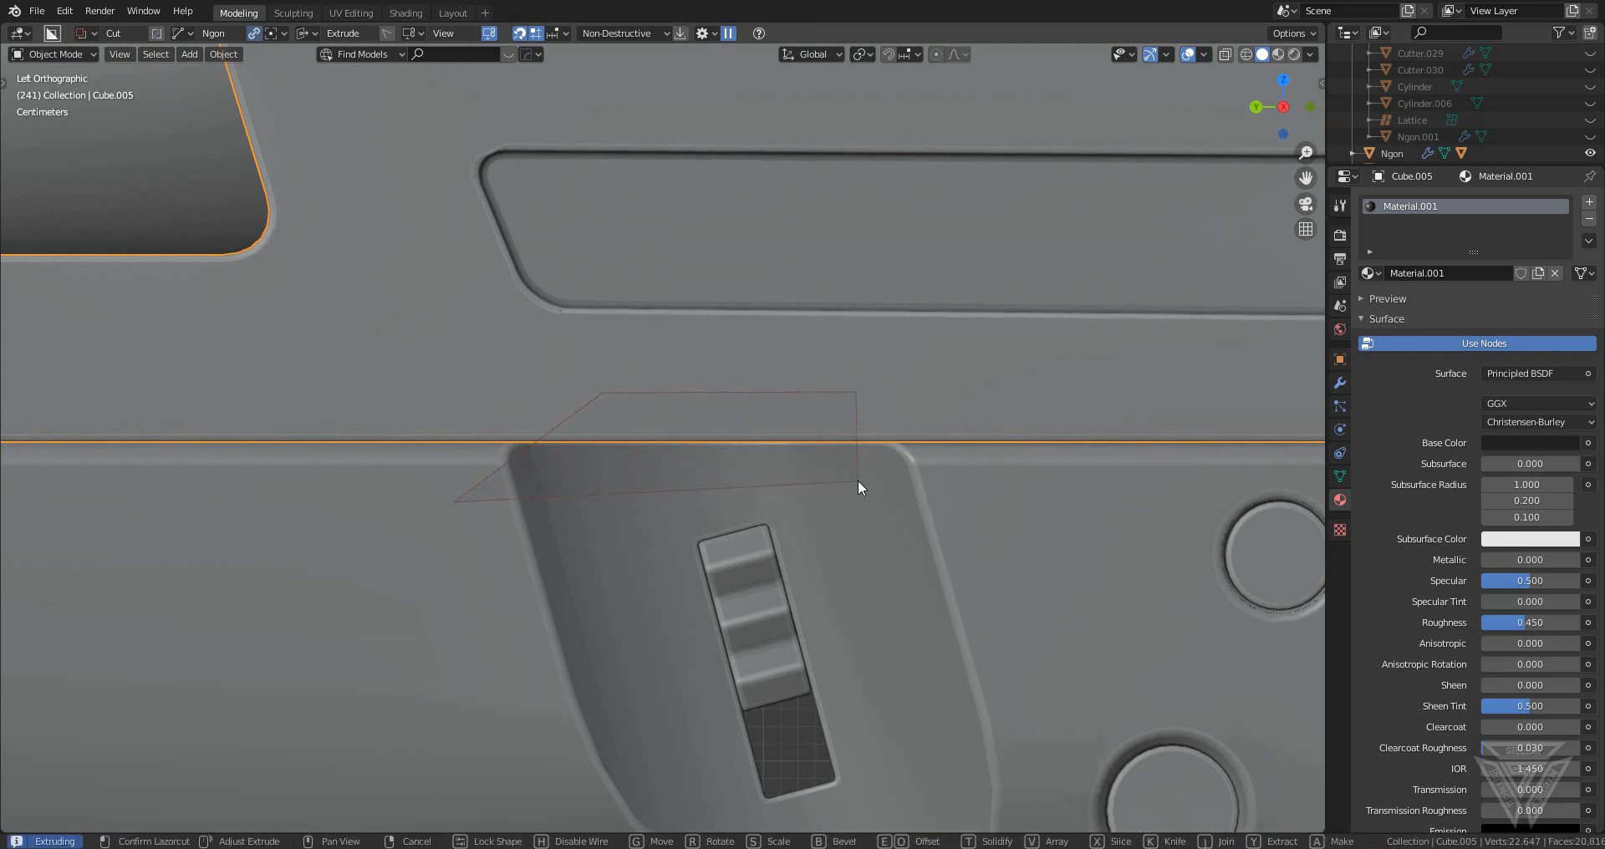
pyautogui.click(858, 480)
# - Move the notch's cutter outward along X to leave a shallow recess in the slide's side, and hide the cutter
pyautogui.scroll(-5, 896, 446)
pyautogui.moveTo(906, 439); pyautogui.dragTo(1010, 483, button='middle')
pyautogui.press('g')
pyautogui.press('x')
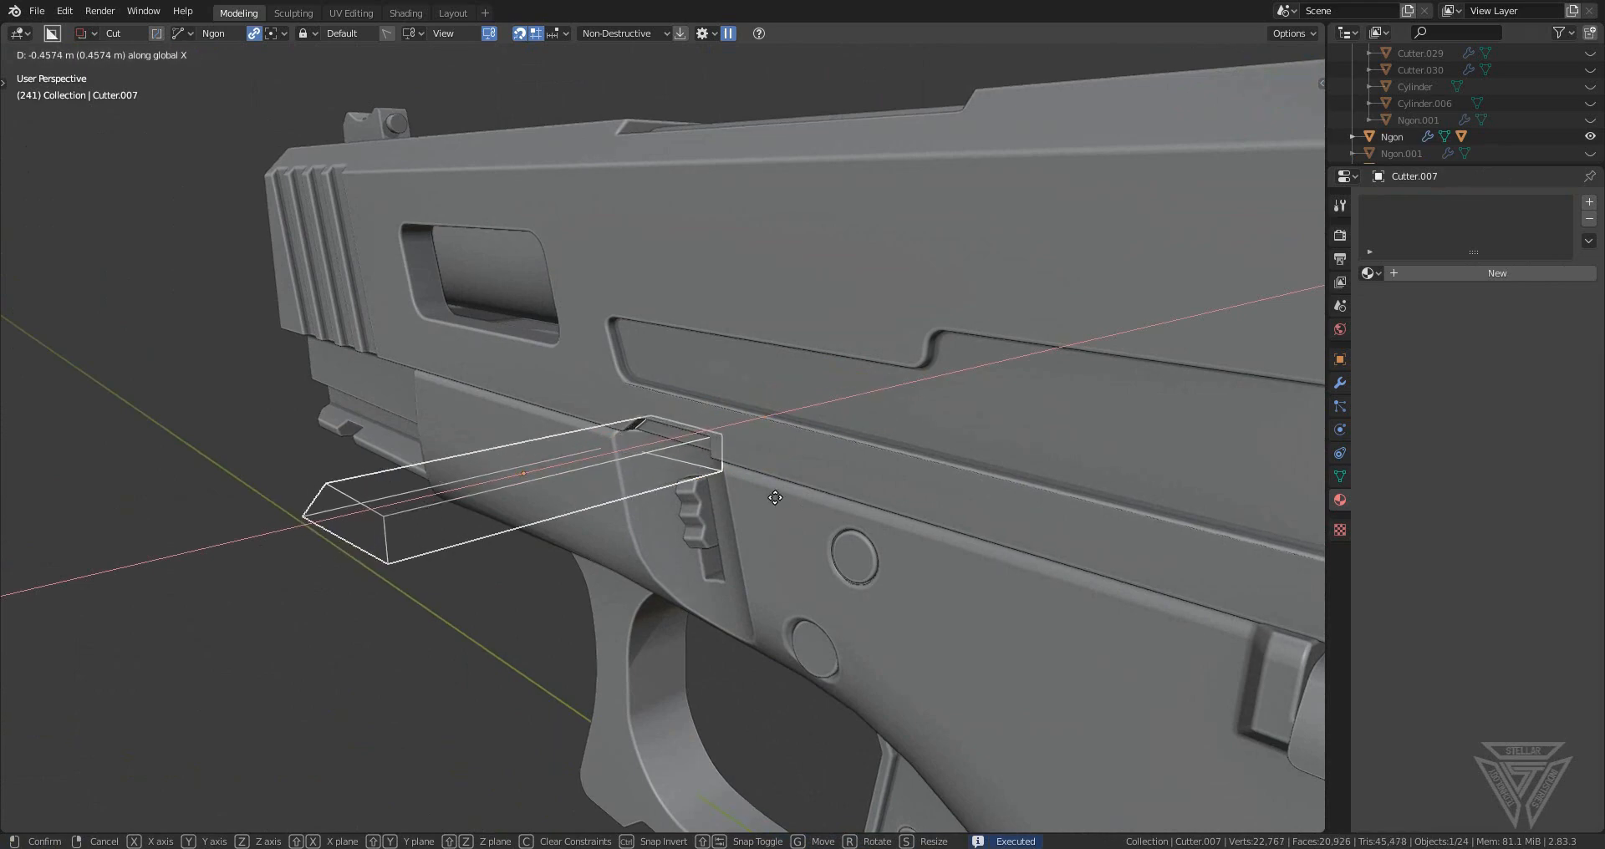
pyautogui.click(792, 492)
pyautogui.moveTo(792, 491); pyautogui.dragTo(1020, 450, button='middle')
pyautogui.press('h')
pyautogui.scroll(5, 718, 468)
# - Select the slide and sharpen it with HardOps at 30° sharpness to apply the notch cut
pyautogui.click(1006, 425)
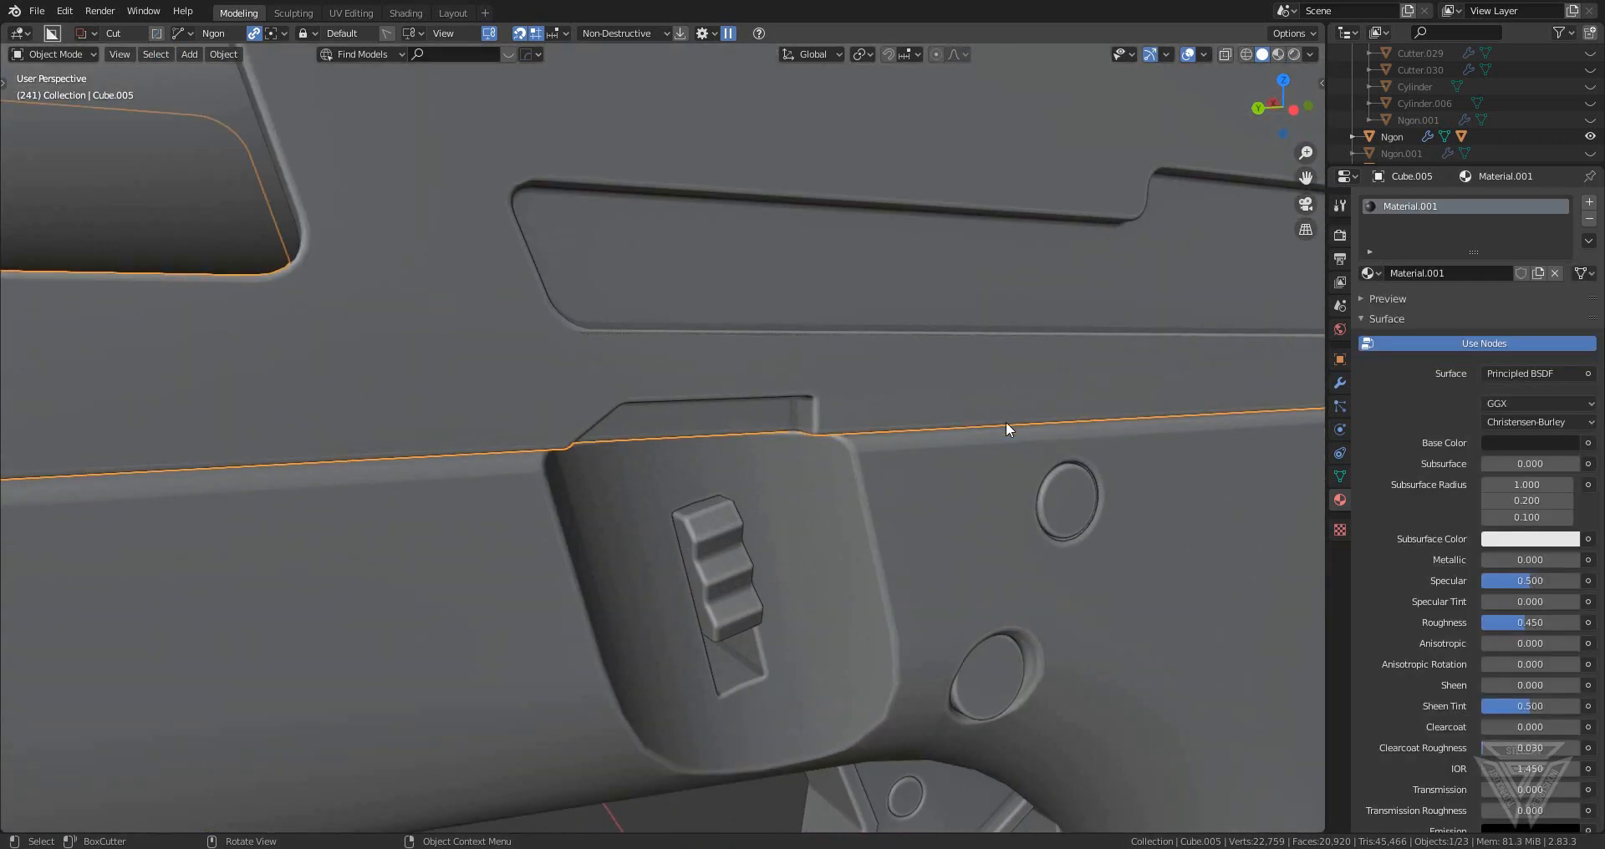
pyautogui.press('q')
pyautogui.click(1005, 422)
pyautogui.scroll(-8, 999, 437)
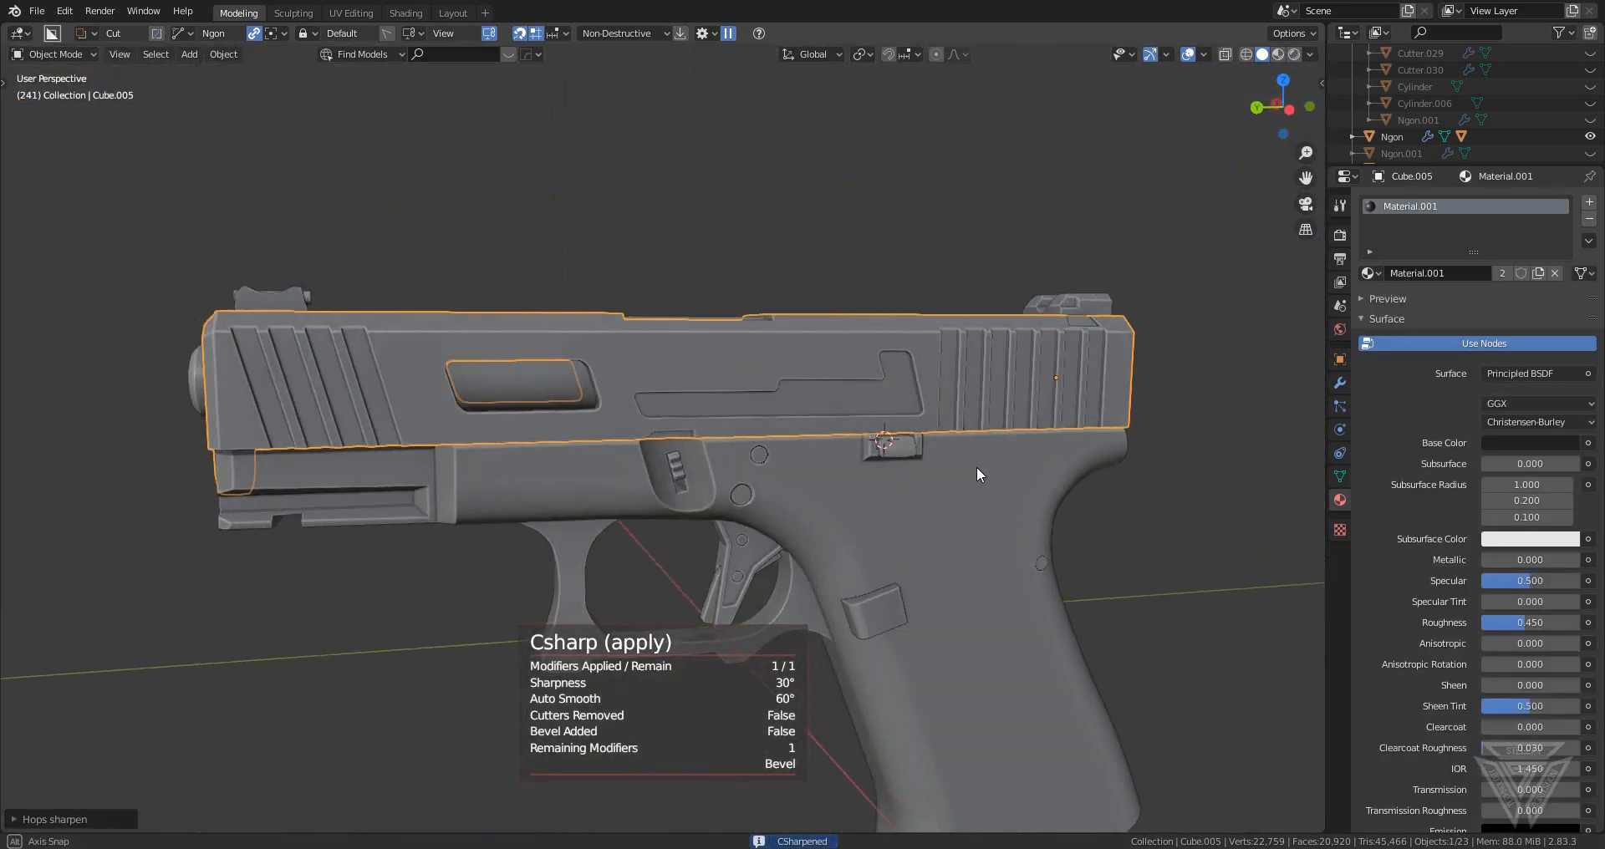
# - Maximize the 3D viewport with nothing selected and view the whole pistol from its opposite side
pyautogui.click(1130, 520)
pyautogui.keyDown('shift'); pyautogui.moveTo(1216, 590); pyautogui.dragTo(672, 478, button='middle'); pyautogui.keyUp('shift')
pyautogui.click(1084, 474)
pyautogui.scroll(-3, 1085, 473)
pyautogui.hotkey('ctrl', 'space')
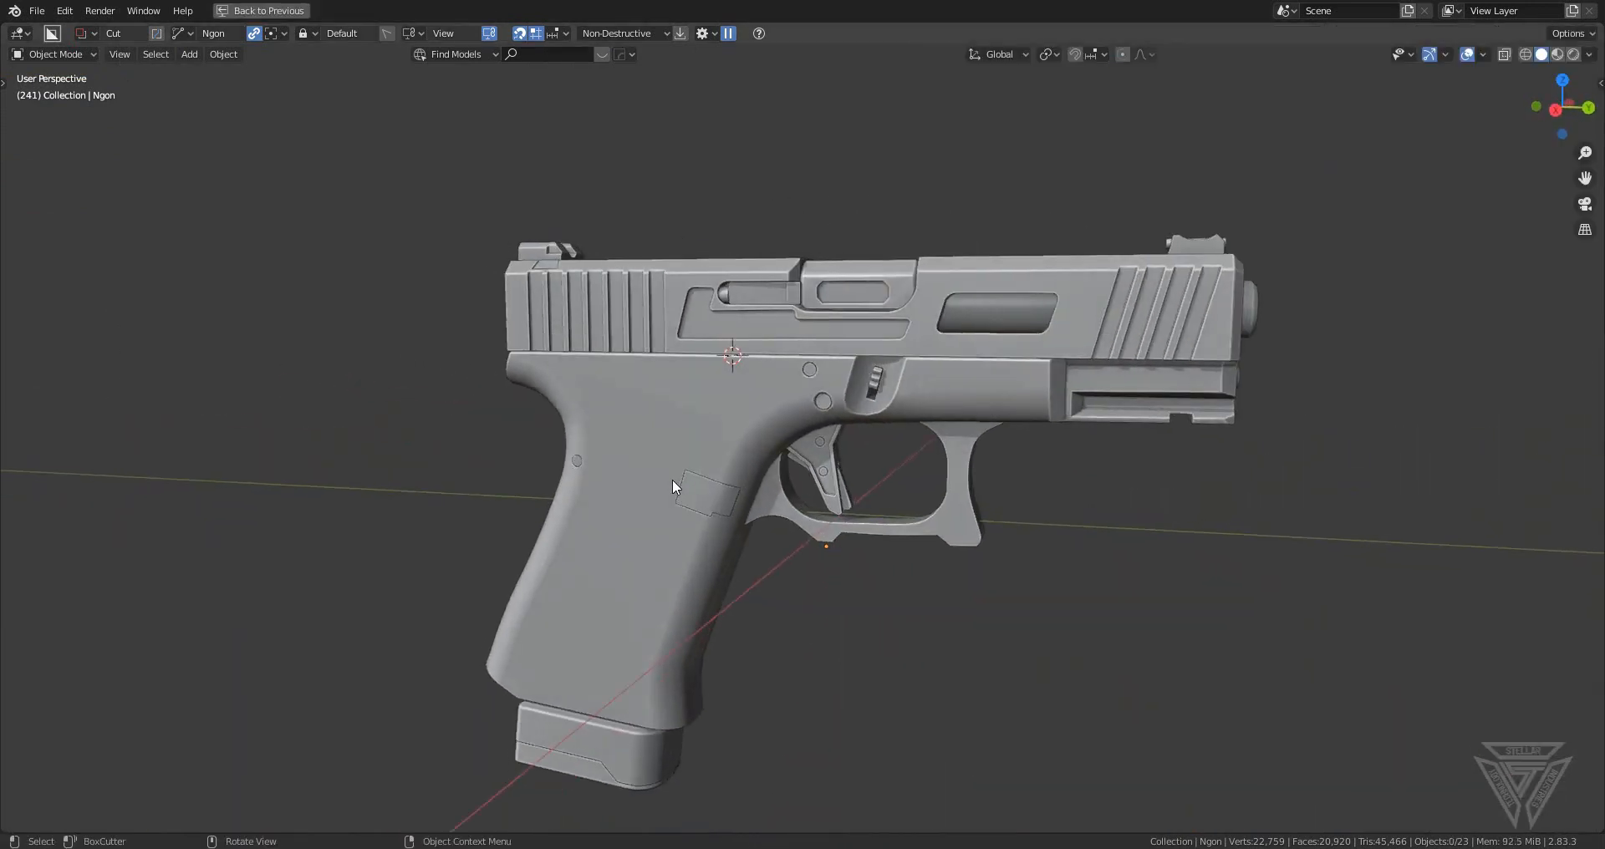
pyautogui.scroll(-3, 896, 606)
pyautogui.scroll(1, 896, 605)
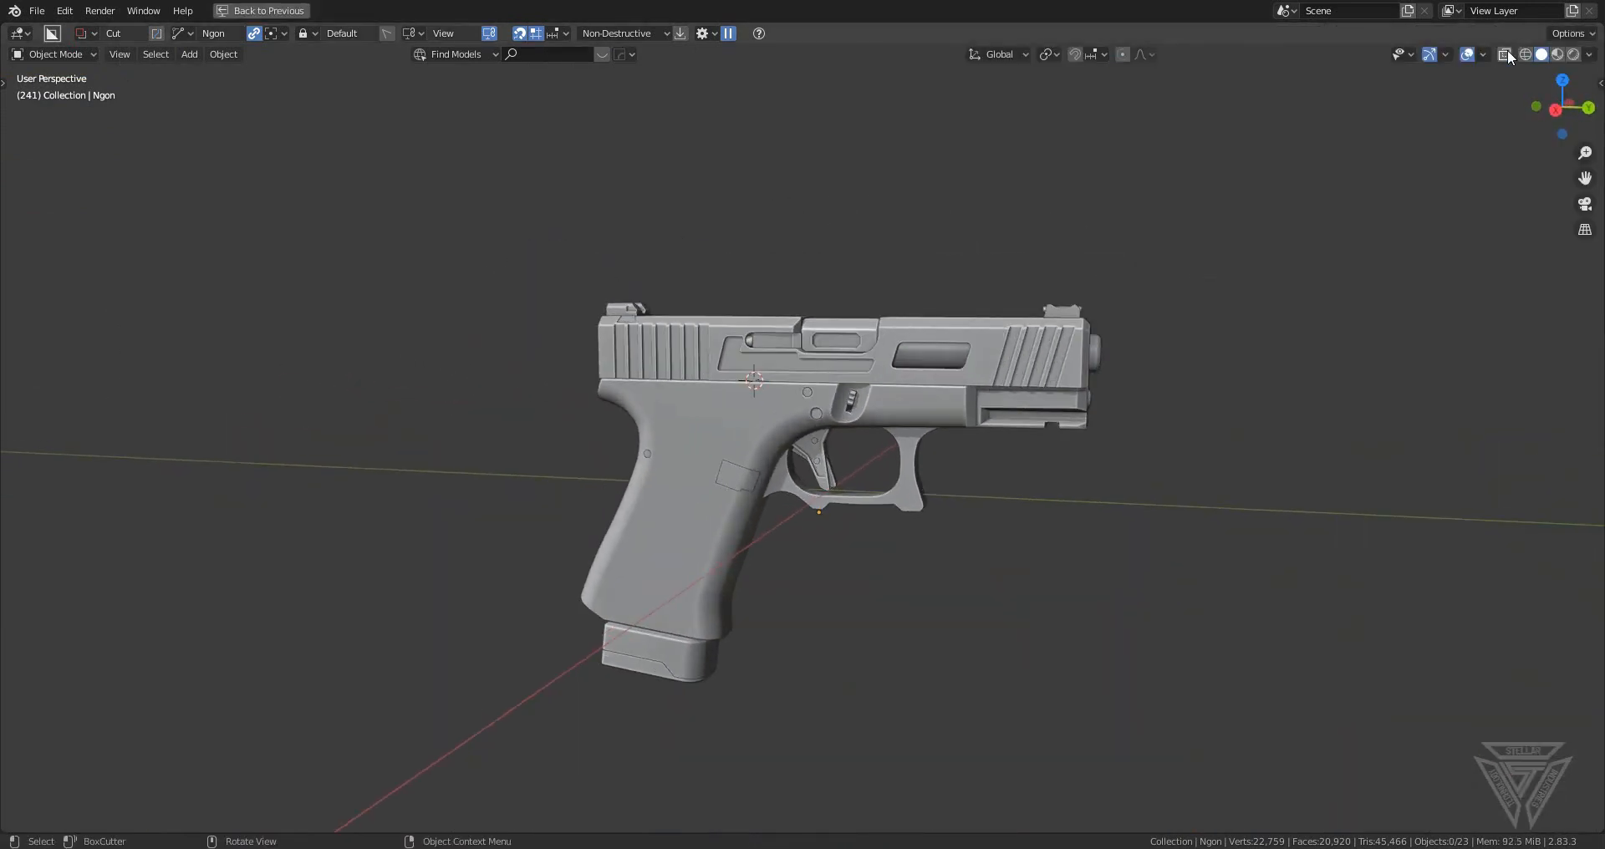
# - Hide the viewport overlays and examine the untextured pistol from its side and front
pyautogui.click(1467, 55)
pyautogui.moveTo(1121, 418); pyautogui.dragTo(396, 435, button='middle')
pyautogui.scroll(4, 859, 403)
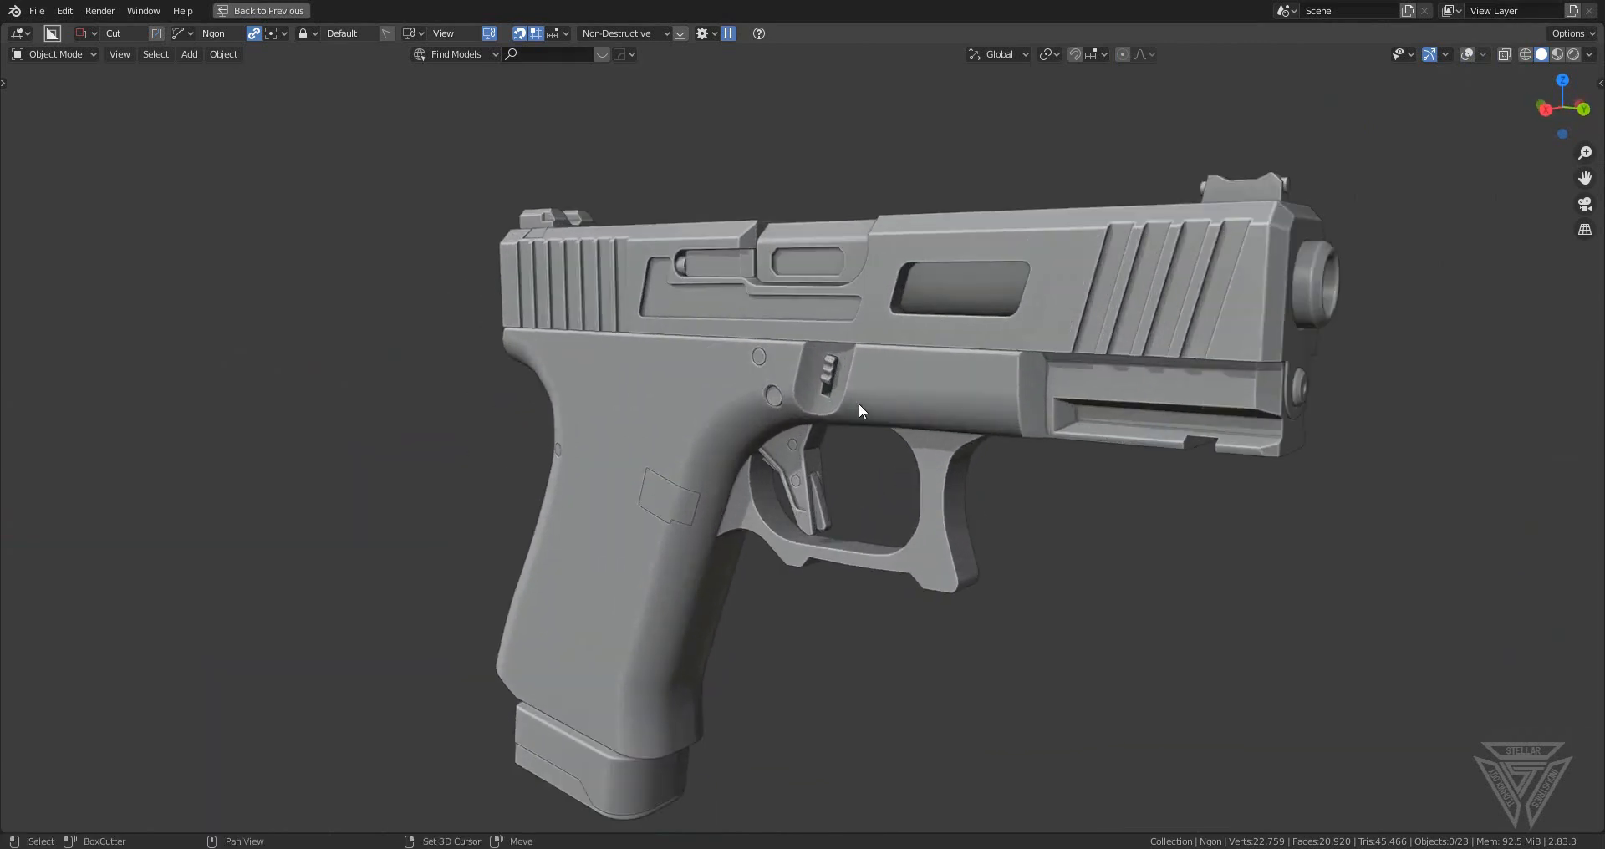
pyautogui.moveTo(872, 479); pyautogui.dragTo(985, 425, button='middle')
pyautogui.scroll(-2, 906, 482)
pyautogui.scroll(-1, 921, 425)
pyautogui.moveTo(1267, 294); pyautogui.dragTo(1228, 300, button='middle')
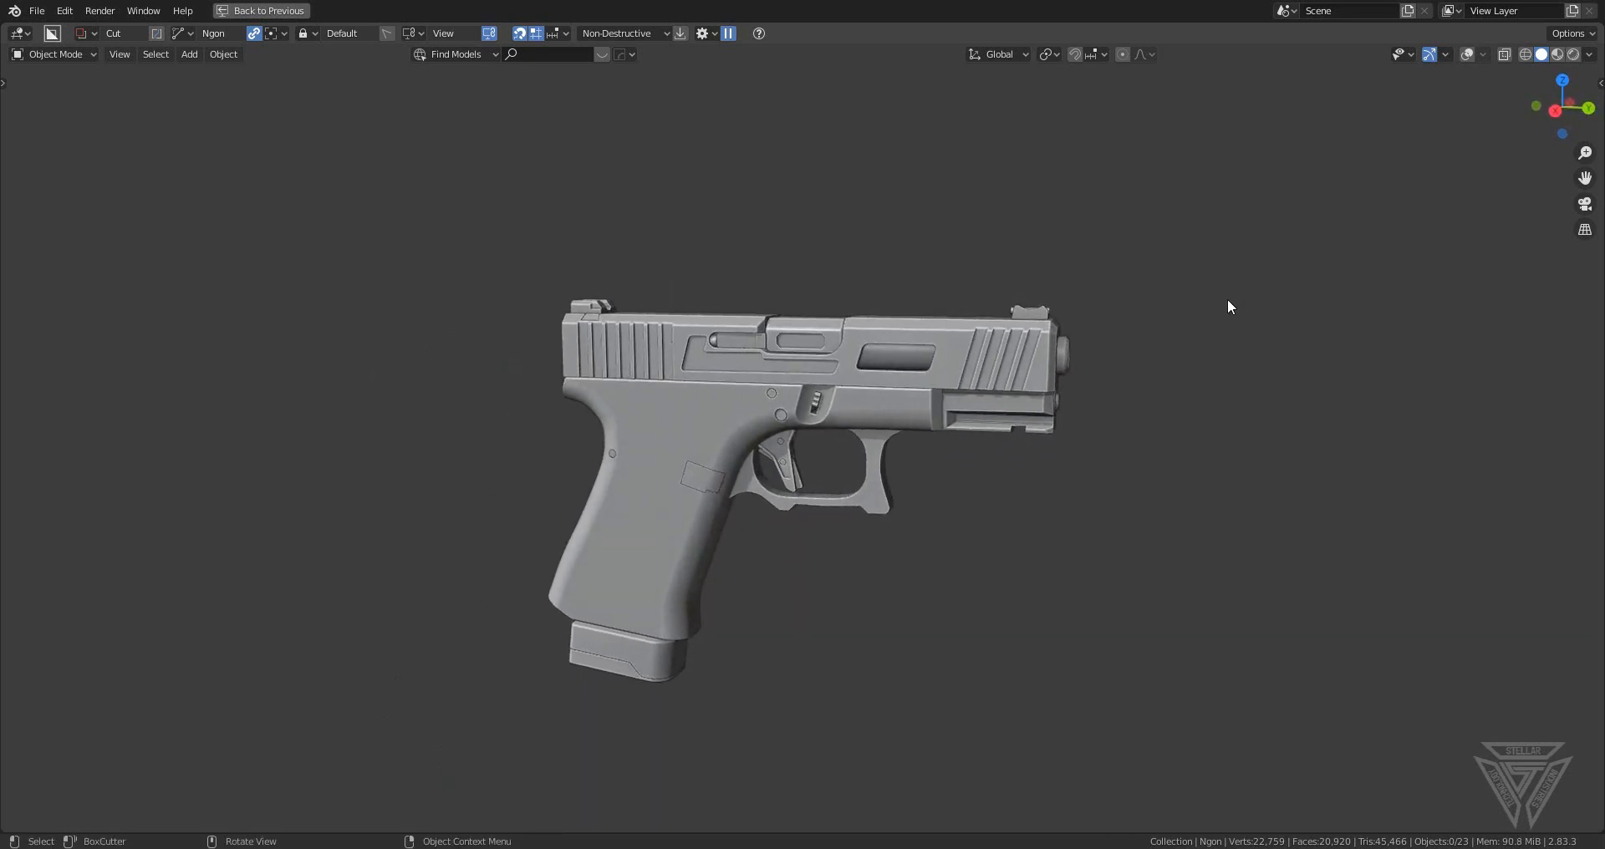
pyautogui.scroll(1, 1227, 306)
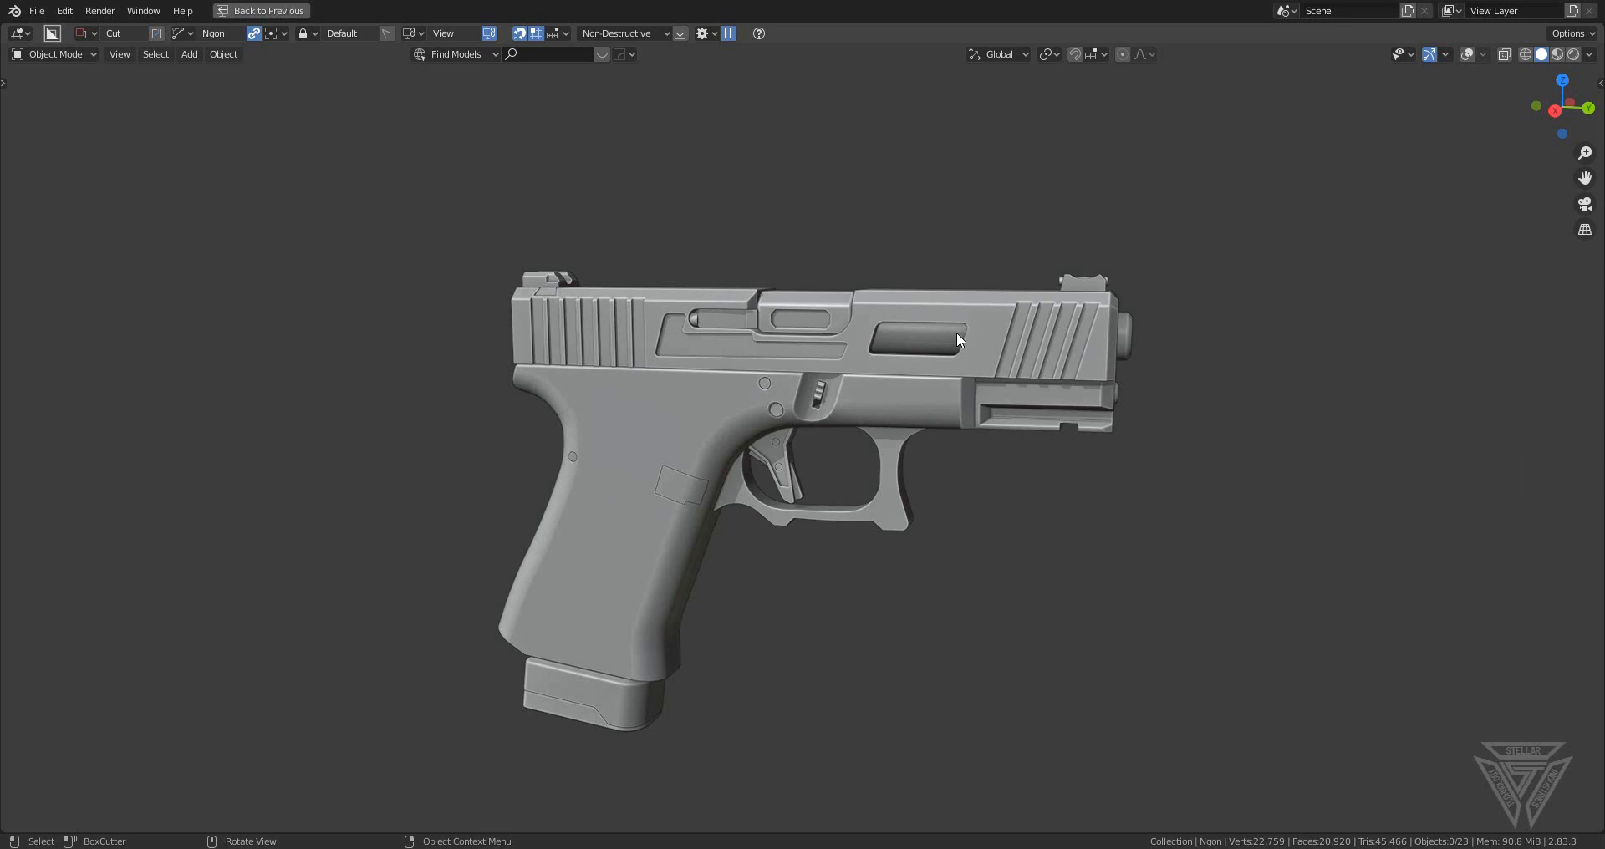
pyautogui.scroll(1, 956, 334)
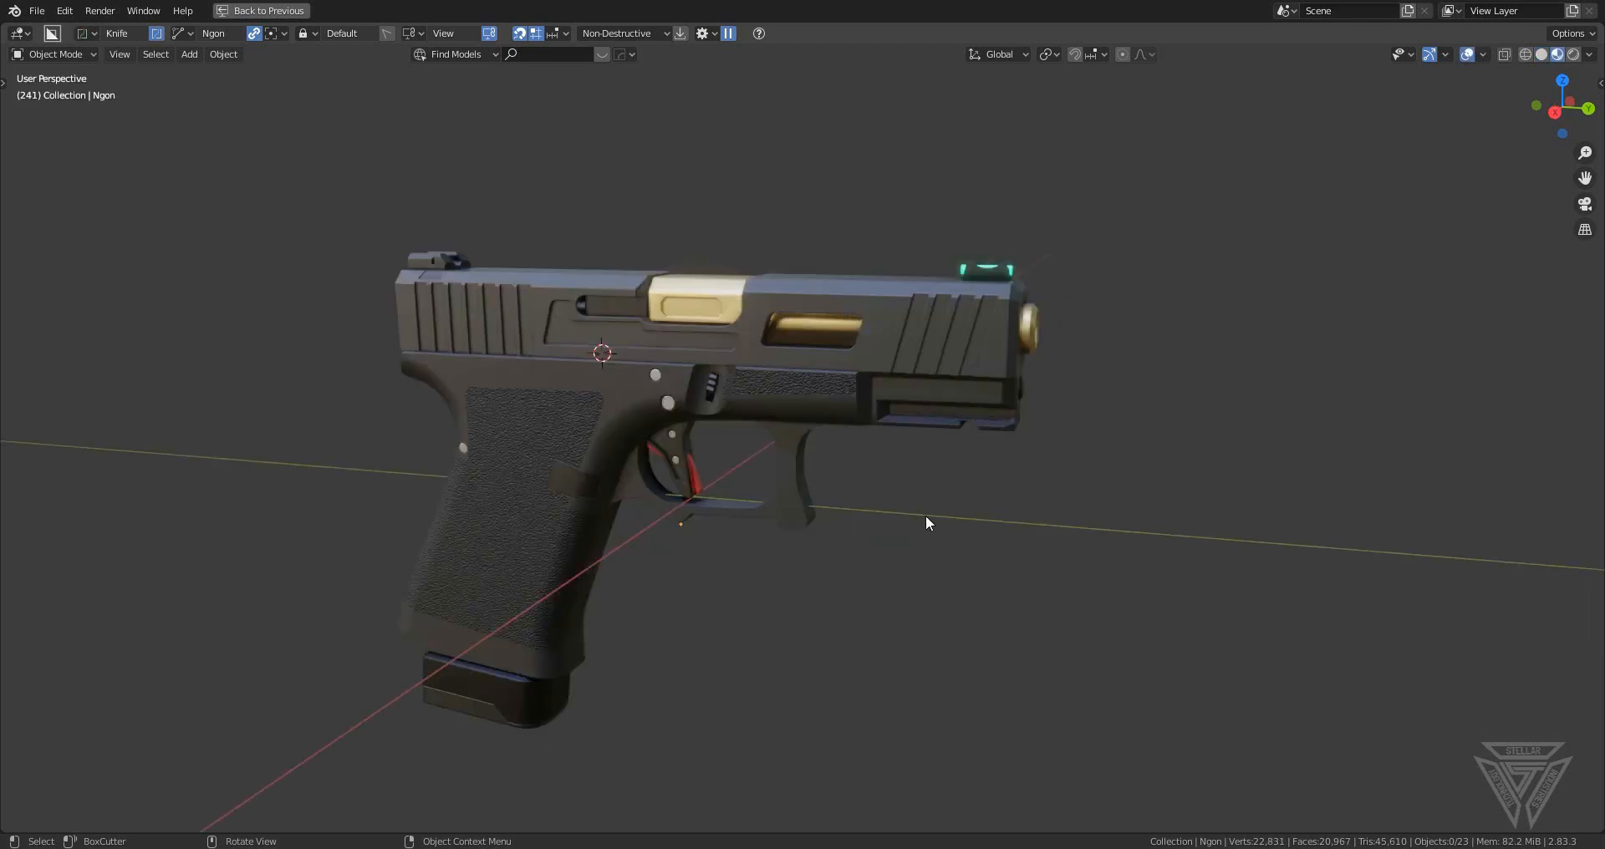
# - Assign Material.003 to the white slide stop lever on the frame's side above the textured grip
pyautogui.scroll(2, 807, 383)
pyautogui.moveTo(824, 440); pyautogui.dragTo(898, 522, button='middle')
pyautogui.scroll(2, 892, 493)
pyautogui.scroll(4, 775, 521)
pyautogui.keyDown('shift'); pyautogui.moveTo(599, 433); pyautogui.dragTo(838, 601, button='middle'); pyautogui.keyUp('shift')
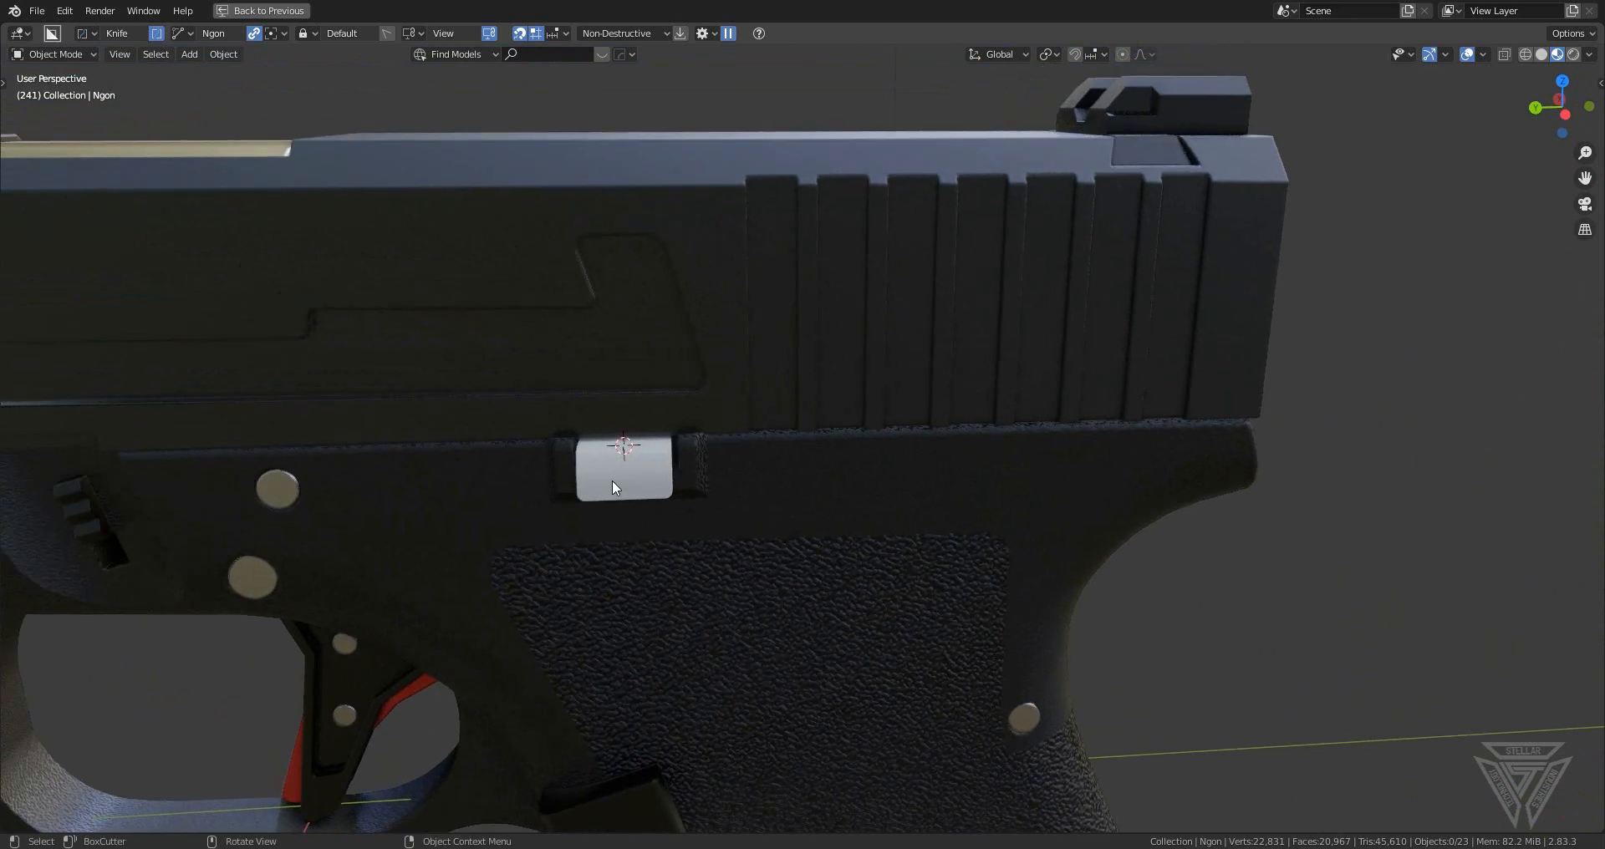
pyautogui.click(612, 479)
pyautogui.scroll(4, 618, 483)
pyautogui.moveTo(716, 535); pyautogui.dragTo(790, 540, button='middle')
pyautogui.scroll(-2, 791, 540)
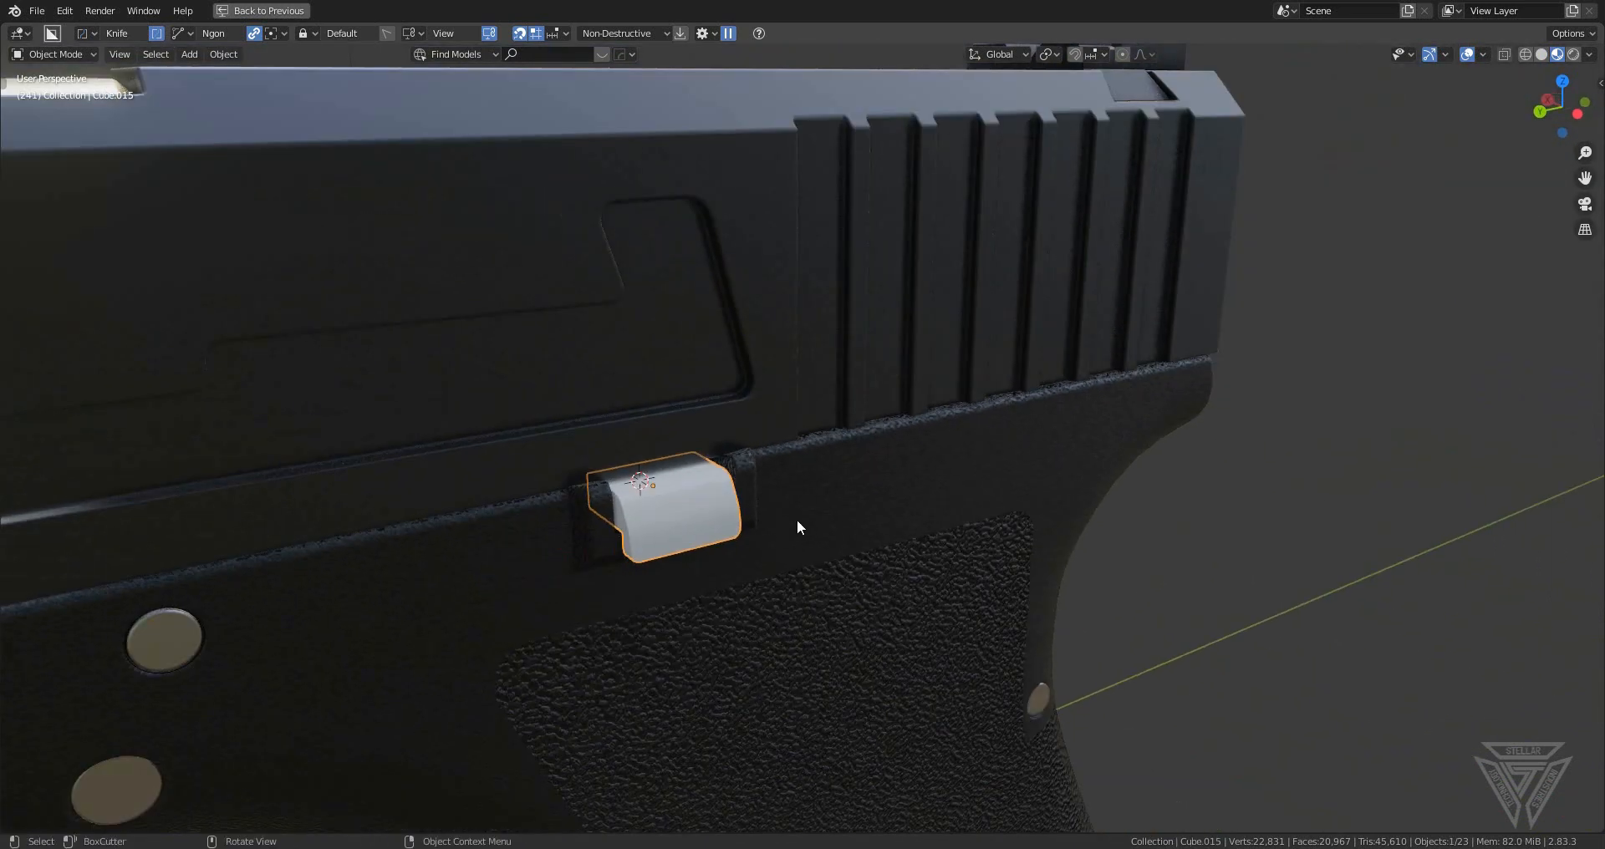
pyautogui.hotkey('alt', 'v')
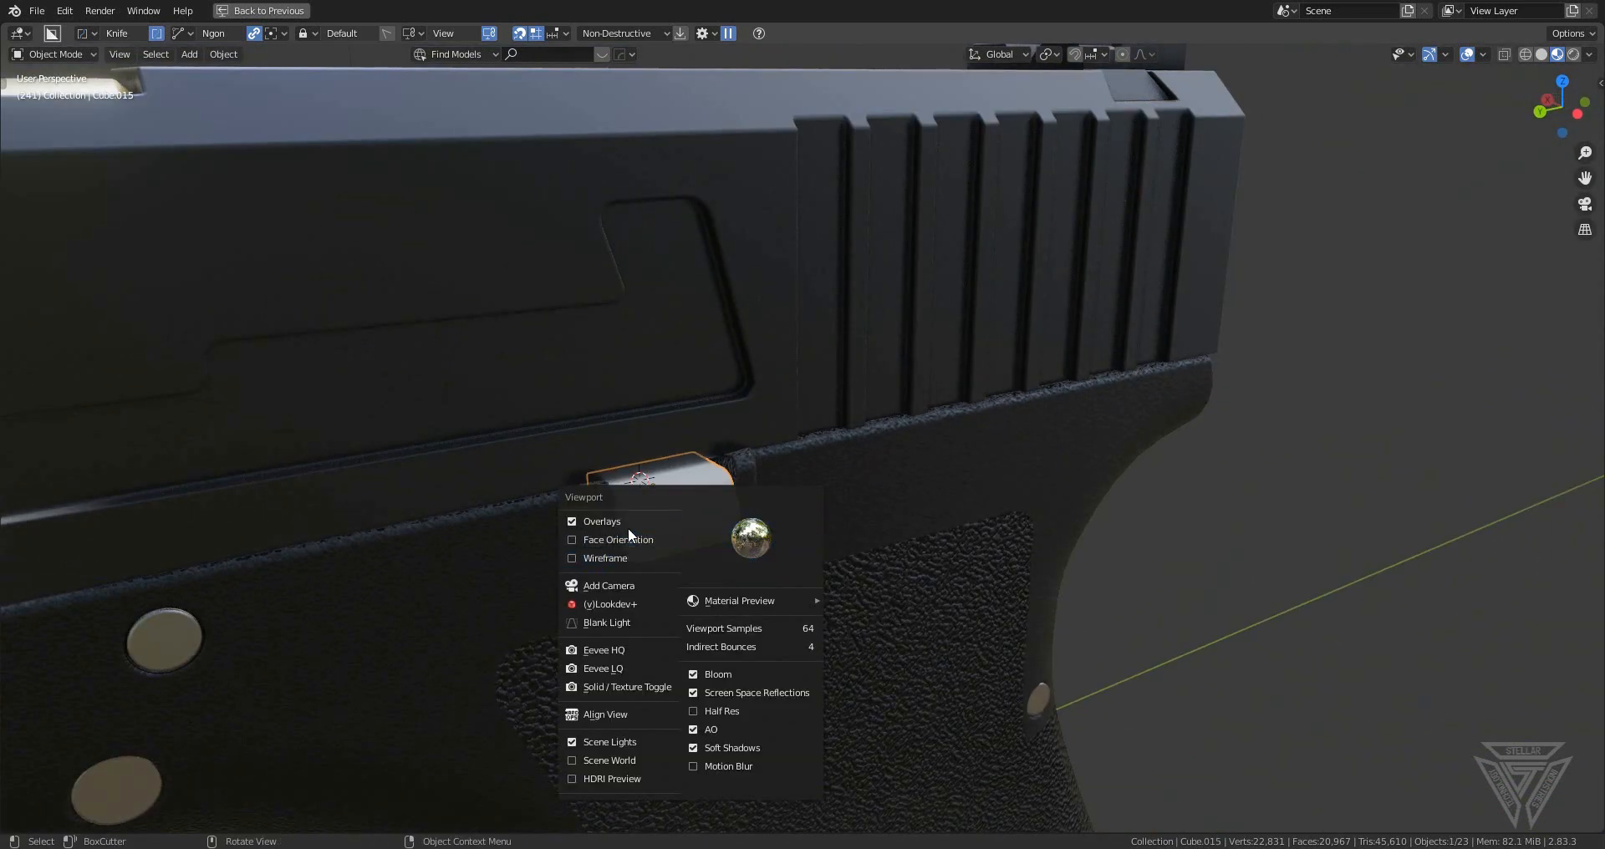
pyautogui.click(750, 601)
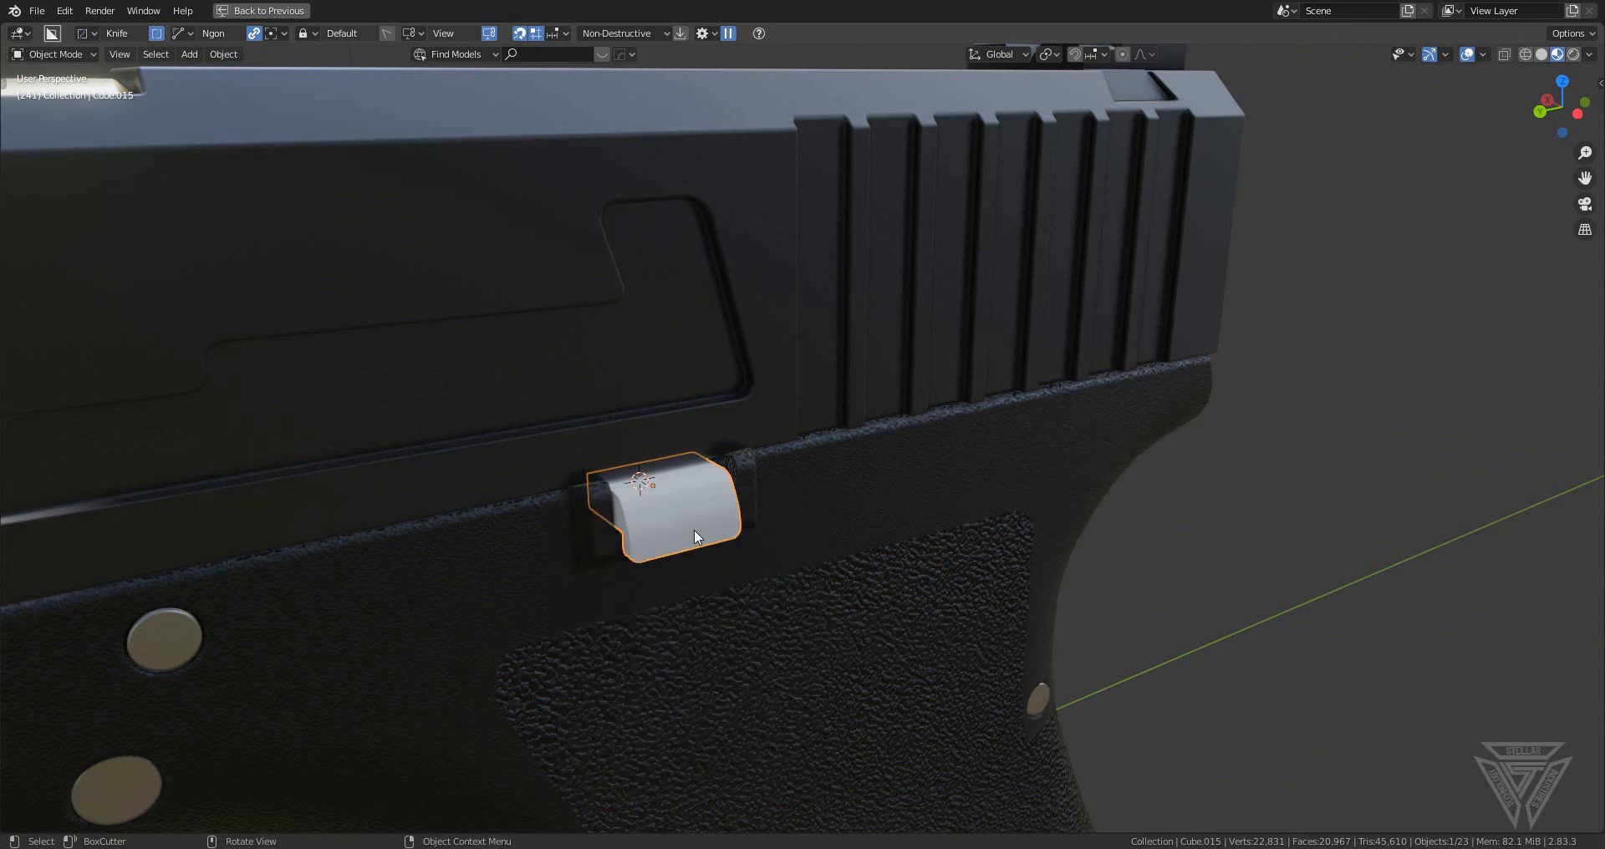
pyautogui.press('q')
pyautogui.hotkey('ctrl', 'alt', 'space')
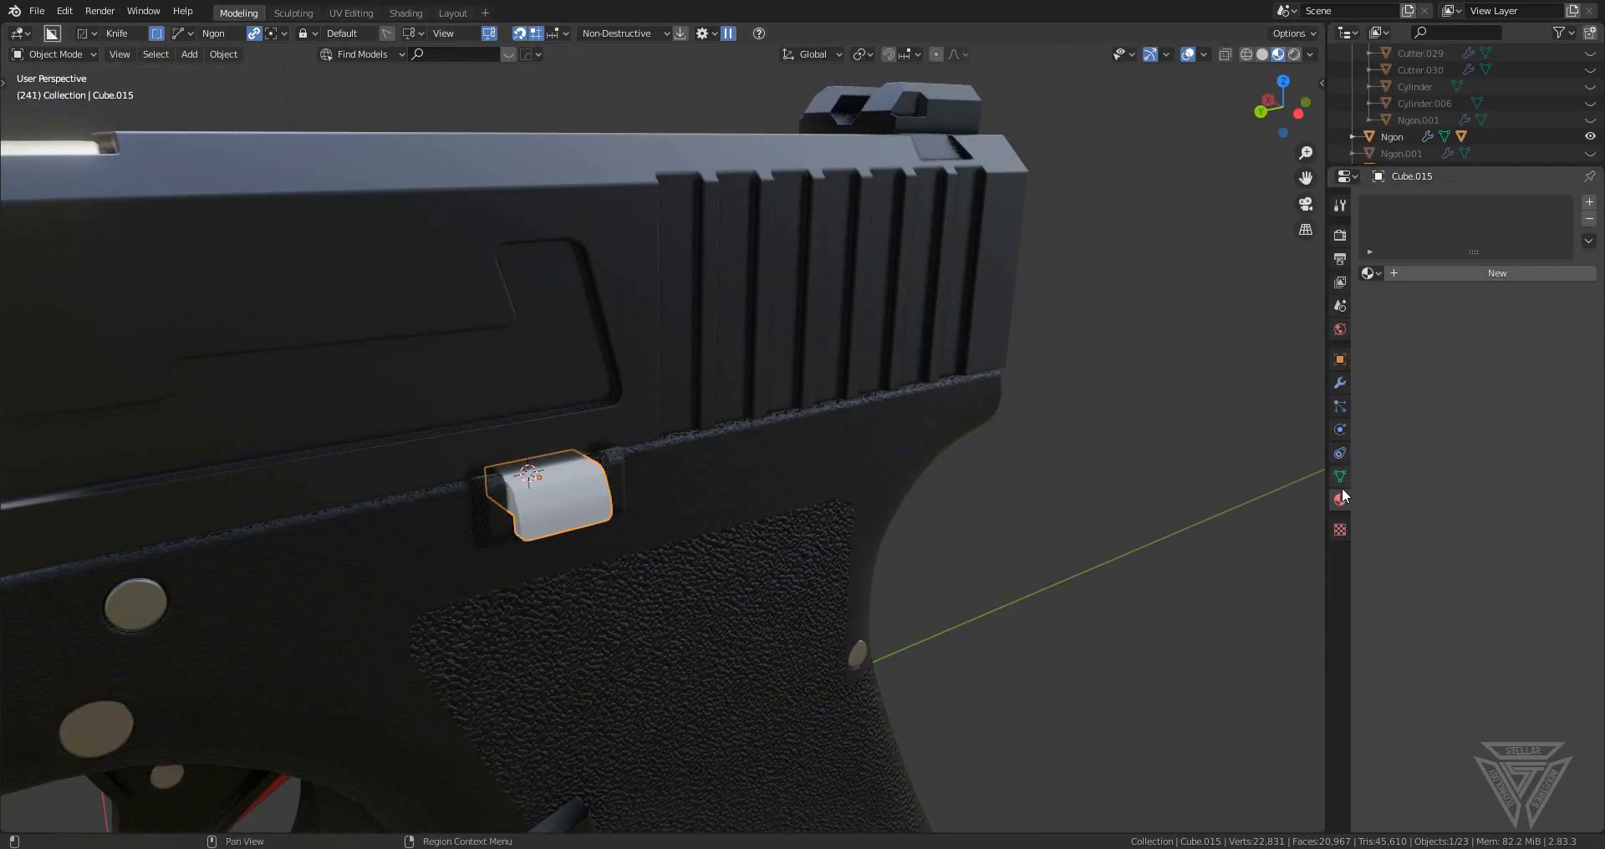
pyautogui.click(1368, 273)
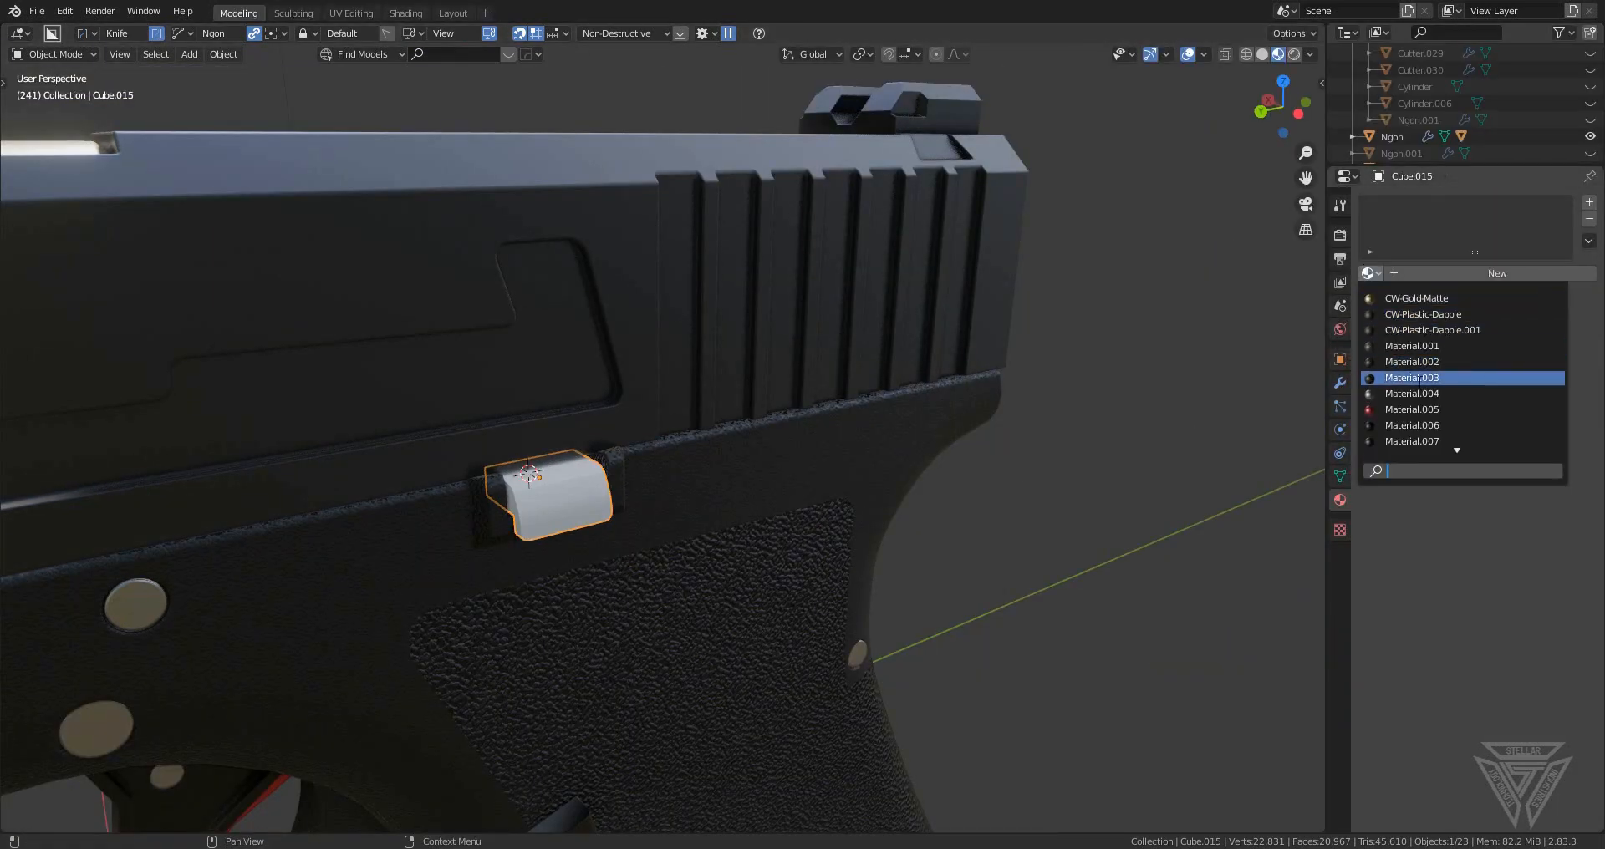
pyautogui.click(1418, 377)
# - Examine the whole pistol with its materials from the ejection port side in a maximized viewport
pyautogui.scroll(-3, 1179, 451)
pyautogui.moveTo(1157, 458); pyautogui.dragTo(662, 436, button='middle')
pyautogui.scroll(-3, 662, 436)
pyautogui.moveTo(844, 468); pyautogui.dragTo(142, 486, button='middle')
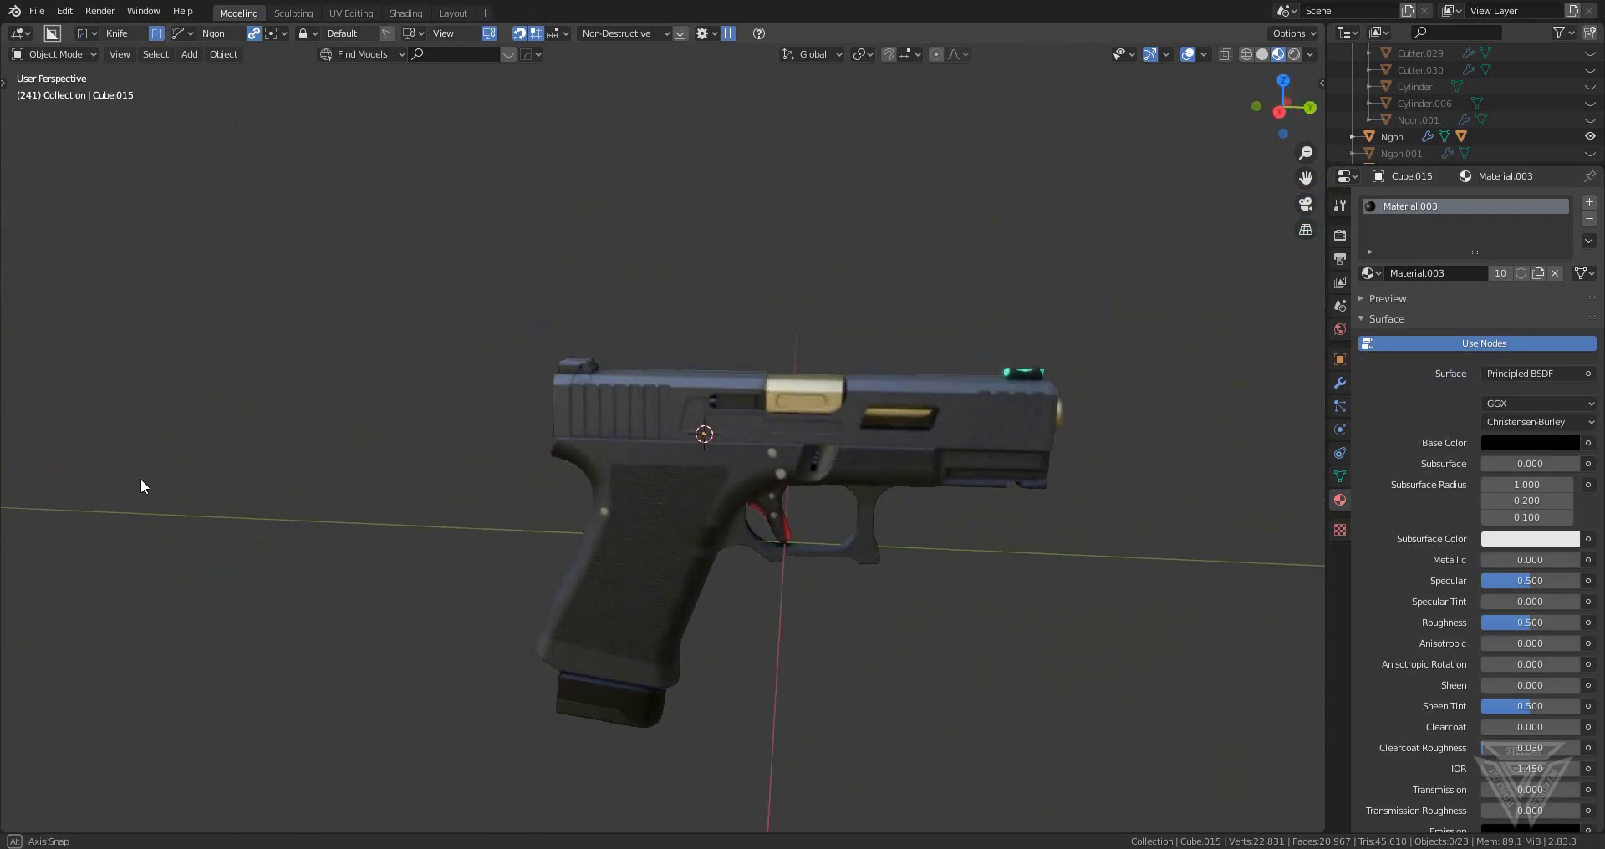
pyautogui.keyDown('shift'); pyautogui.moveTo(770, 512); pyautogui.dragTo(655, 470, button='middle'); pyautogui.keyUp('shift')
pyautogui.hotkey('ctrl', 'space')
pyautogui.scroll(2, 856, 504)
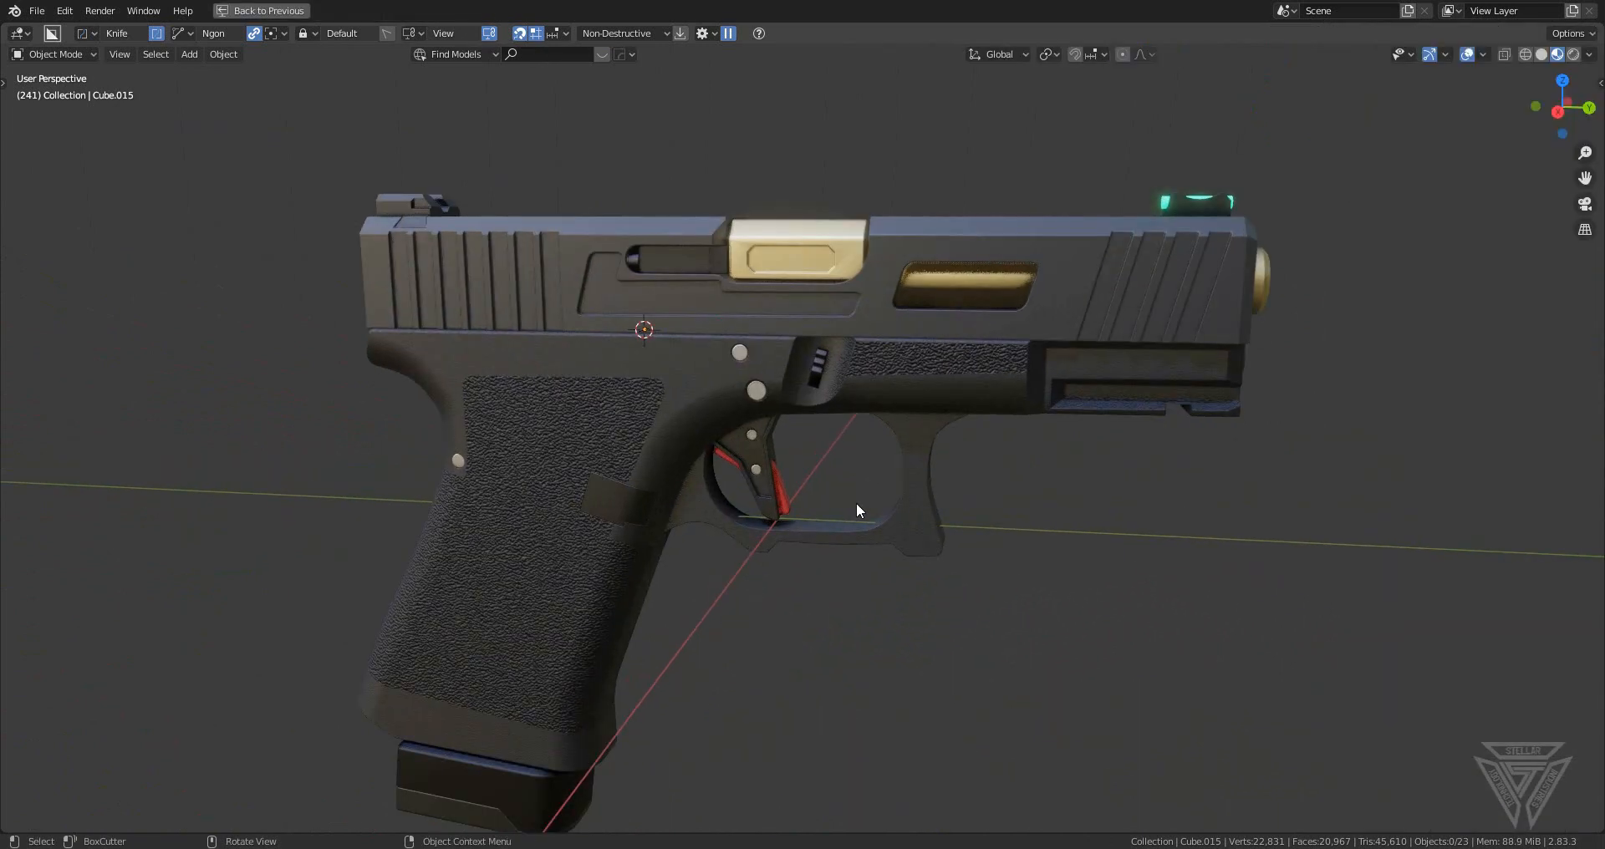
pyautogui.scroll(-5, 855, 504)
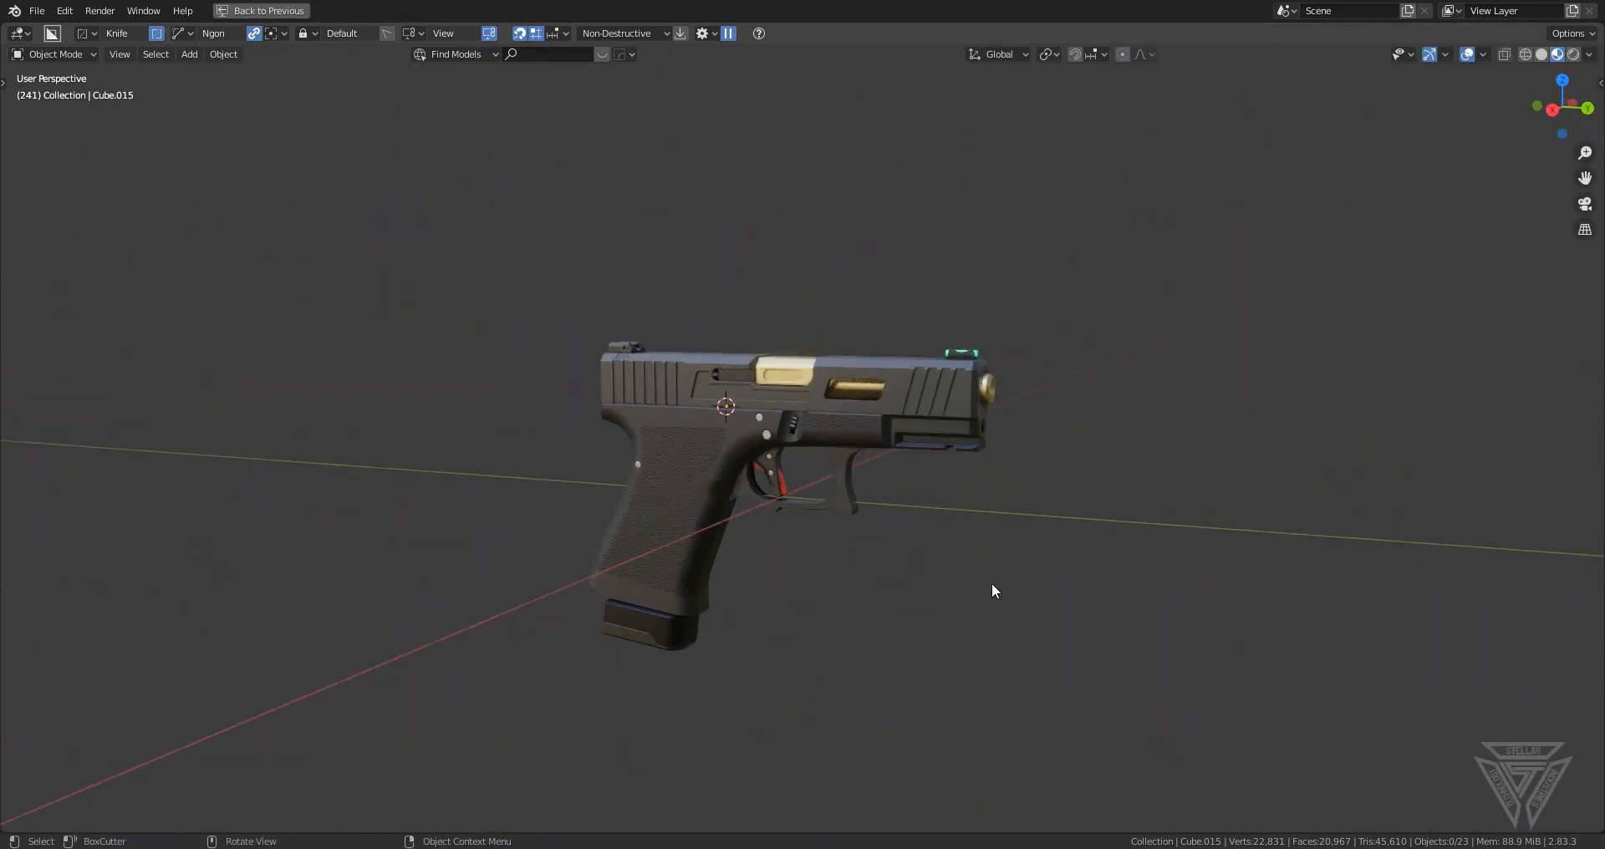
# - Add a HardOps turntable camera with nothing selected and move it down along global Z
pyautogui.press('a')
pyautogui.hotkey('alt', 'a')
pyautogui.press('q')
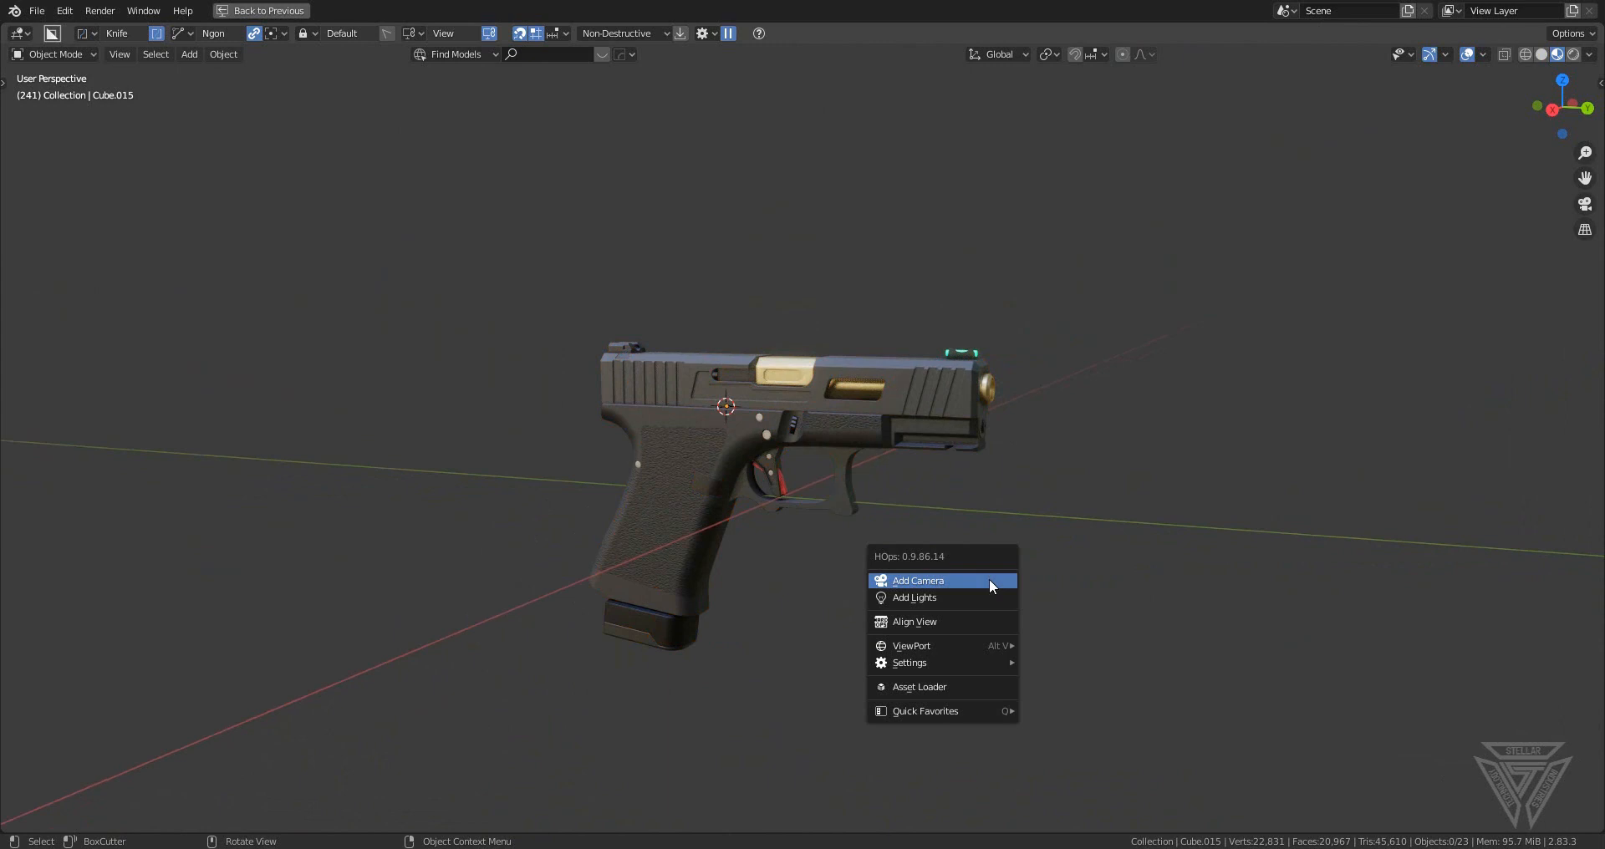
pyautogui.click(989, 580)
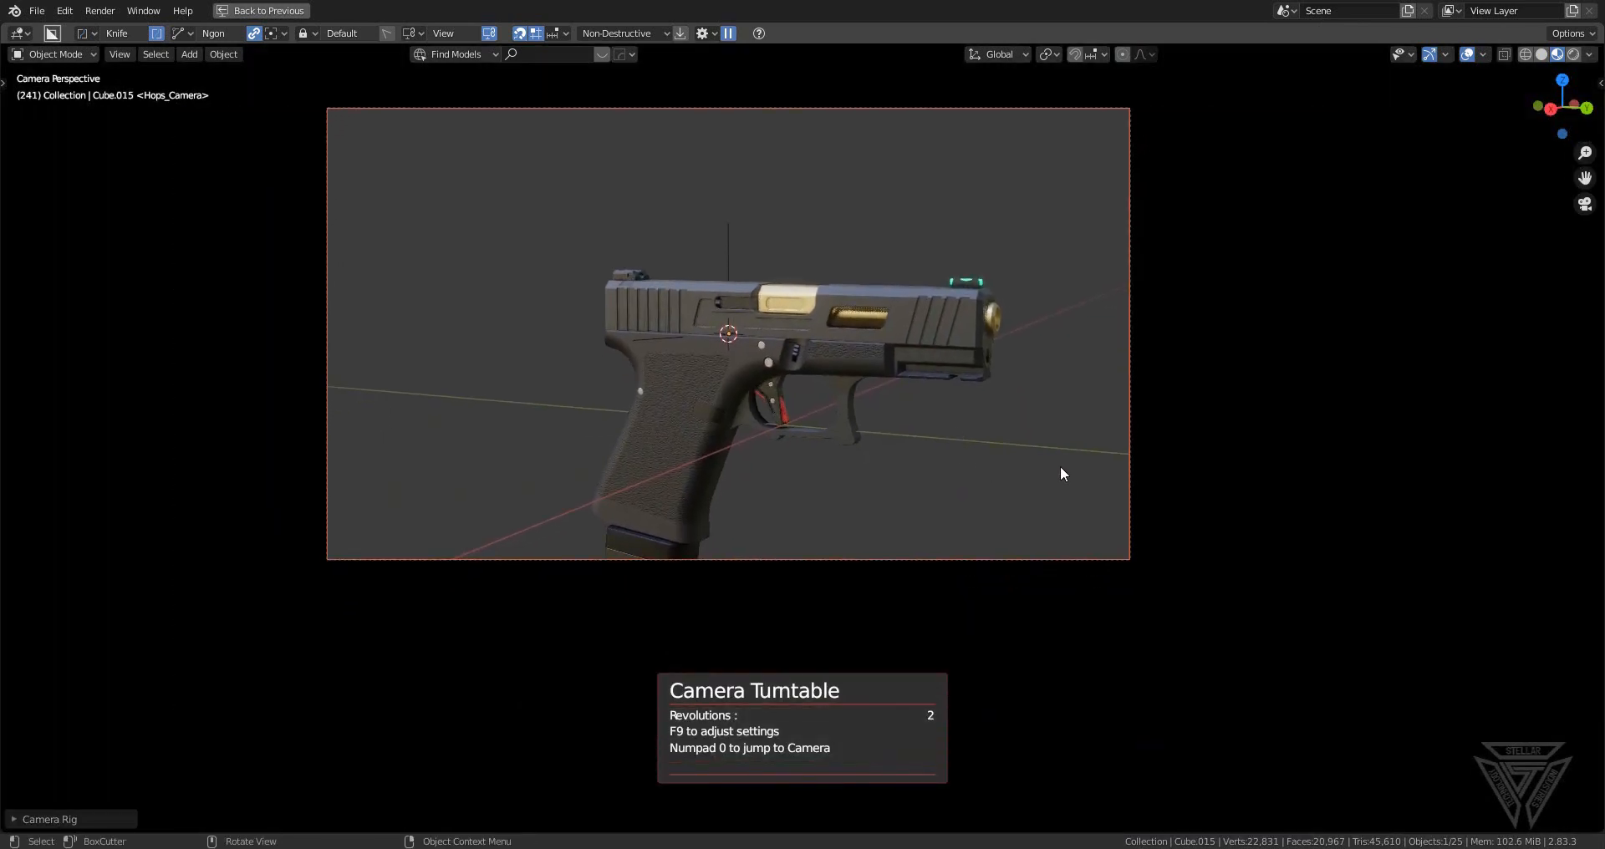
pyautogui.press('g')
pyautogui.press('z')
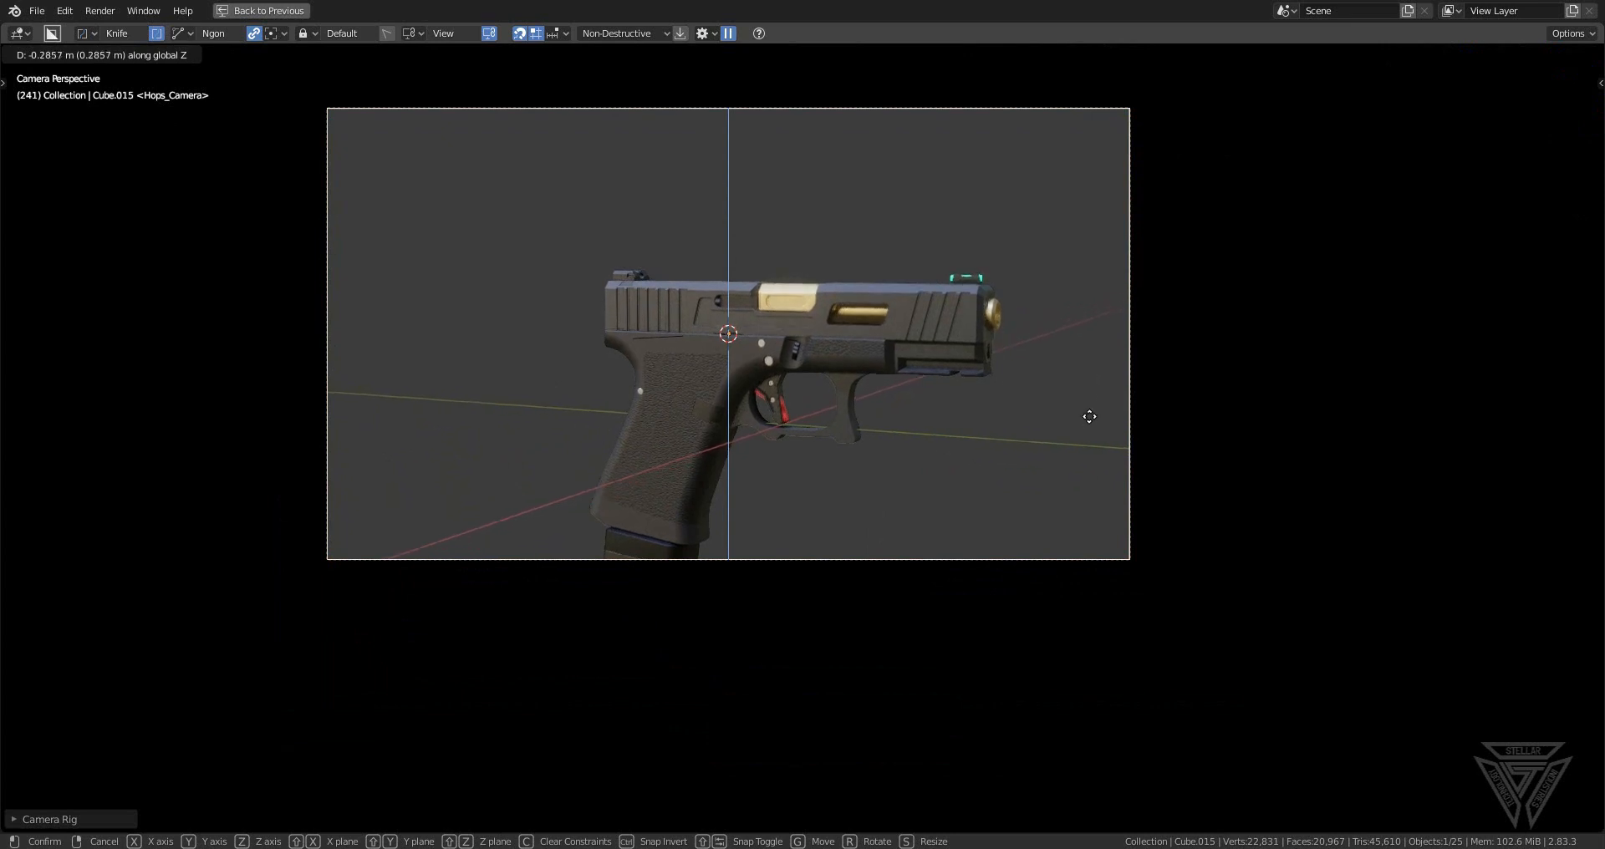
pyautogui.click(1092, 429)
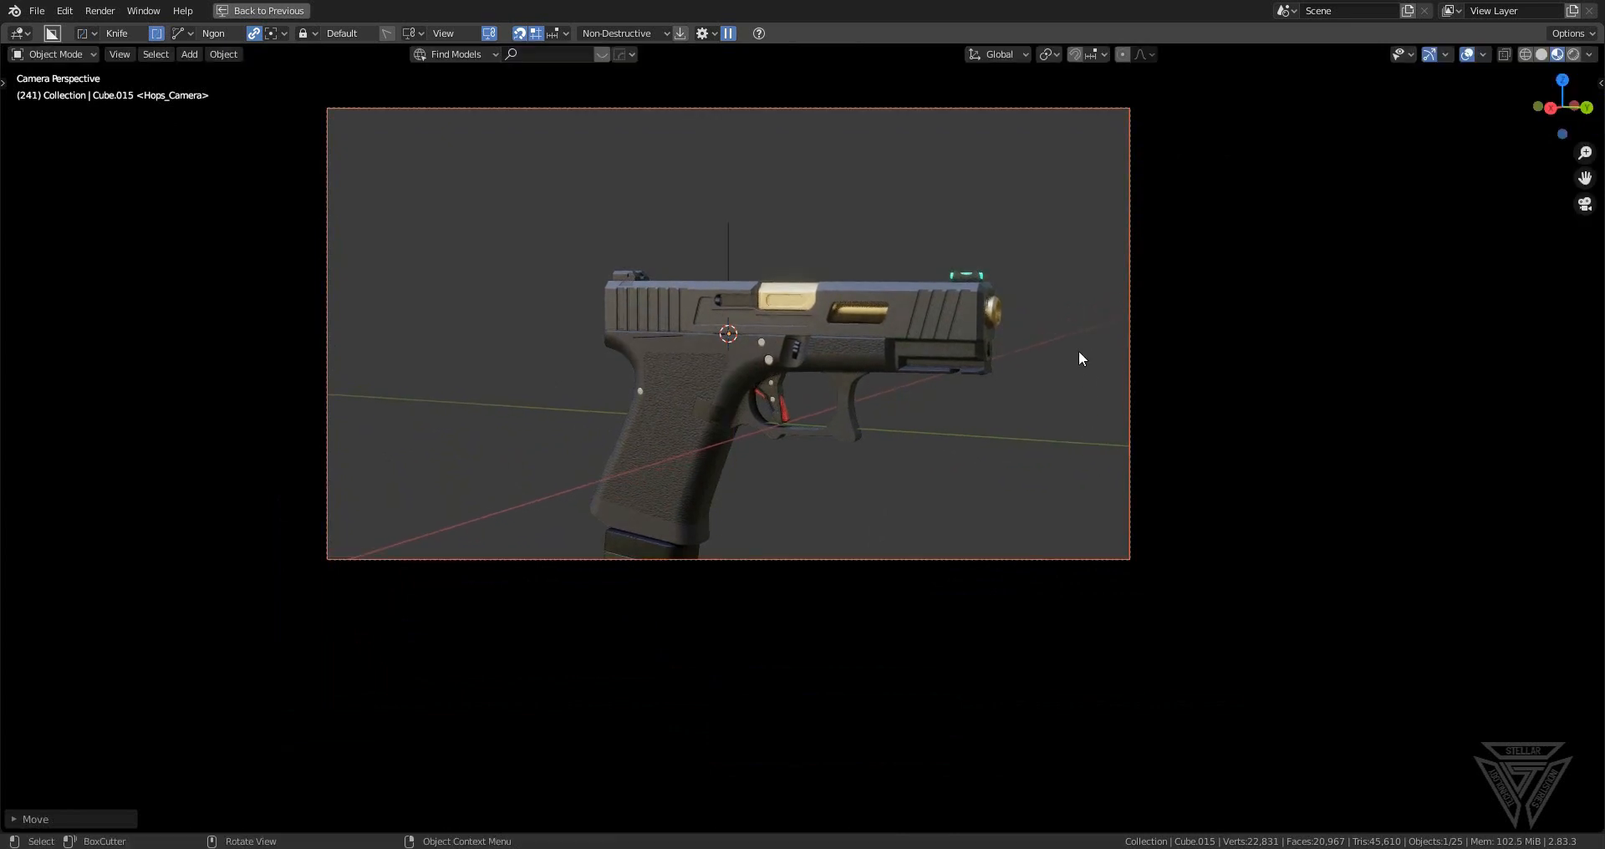
# - Play the turntable animation and lower the camera rig's empty along Z until the whole pistol fits in frame
pyautogui.press('space')
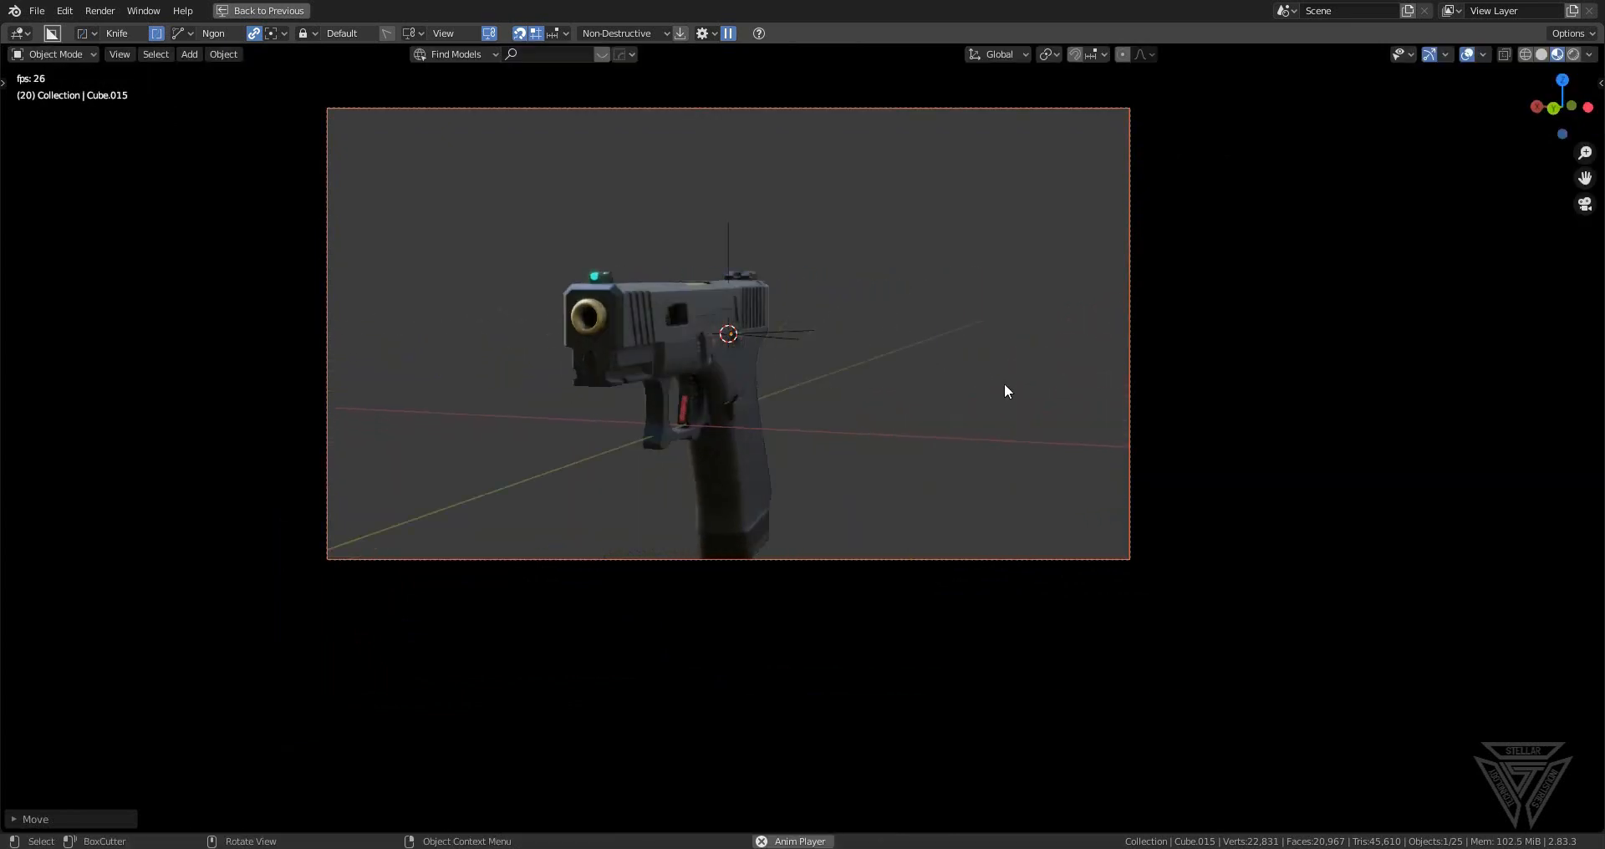
pyautogui.click(723, 244)
pyautogui.press('g')
pyautogui.press('z')
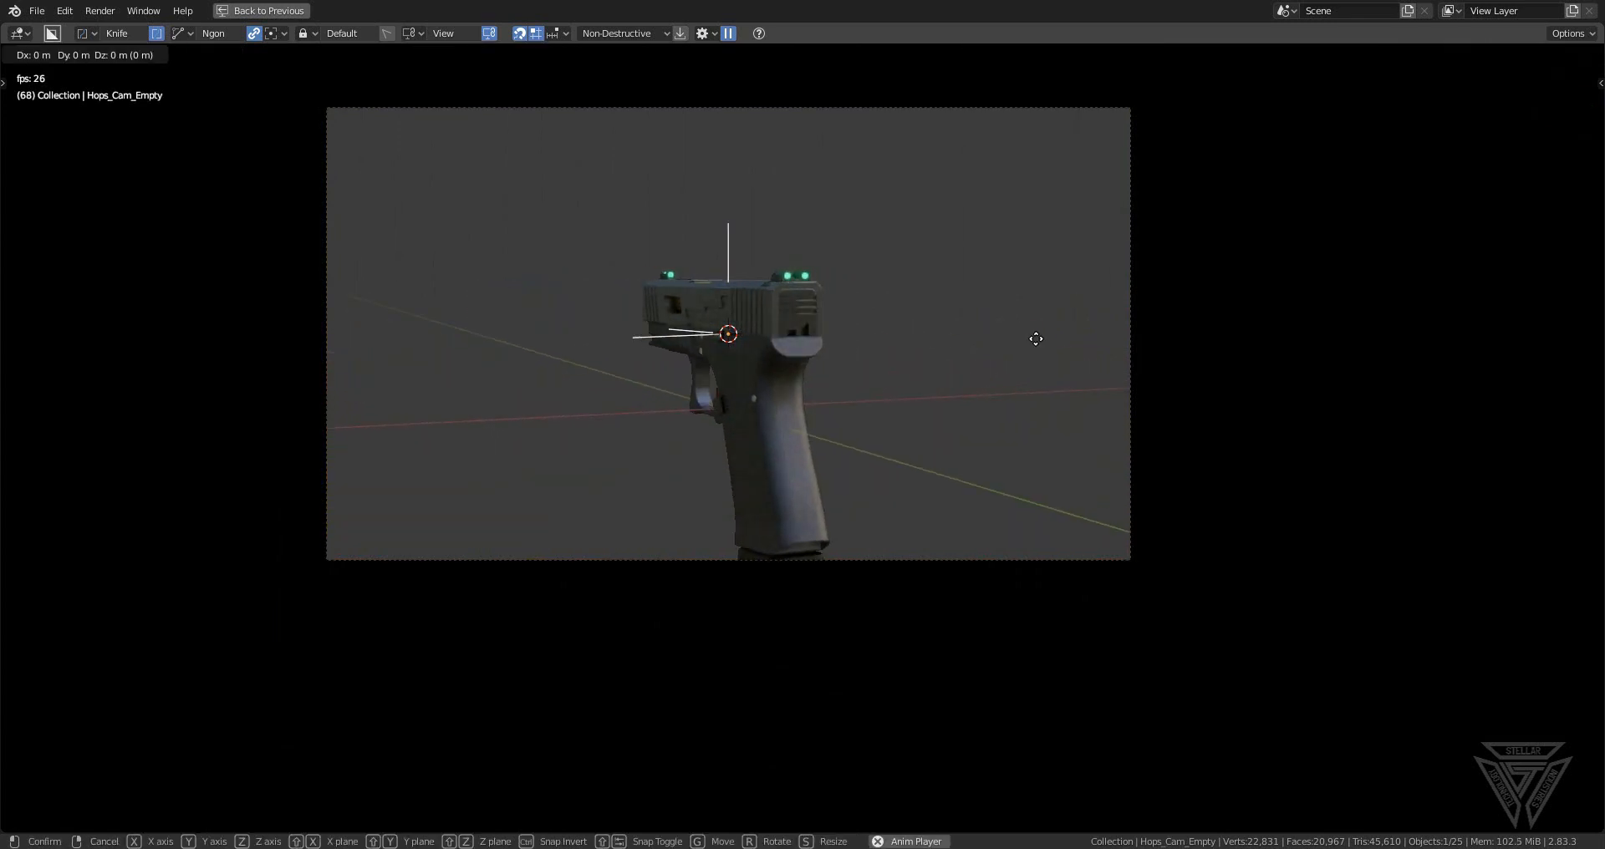
pyautogui.click(1028, 384)
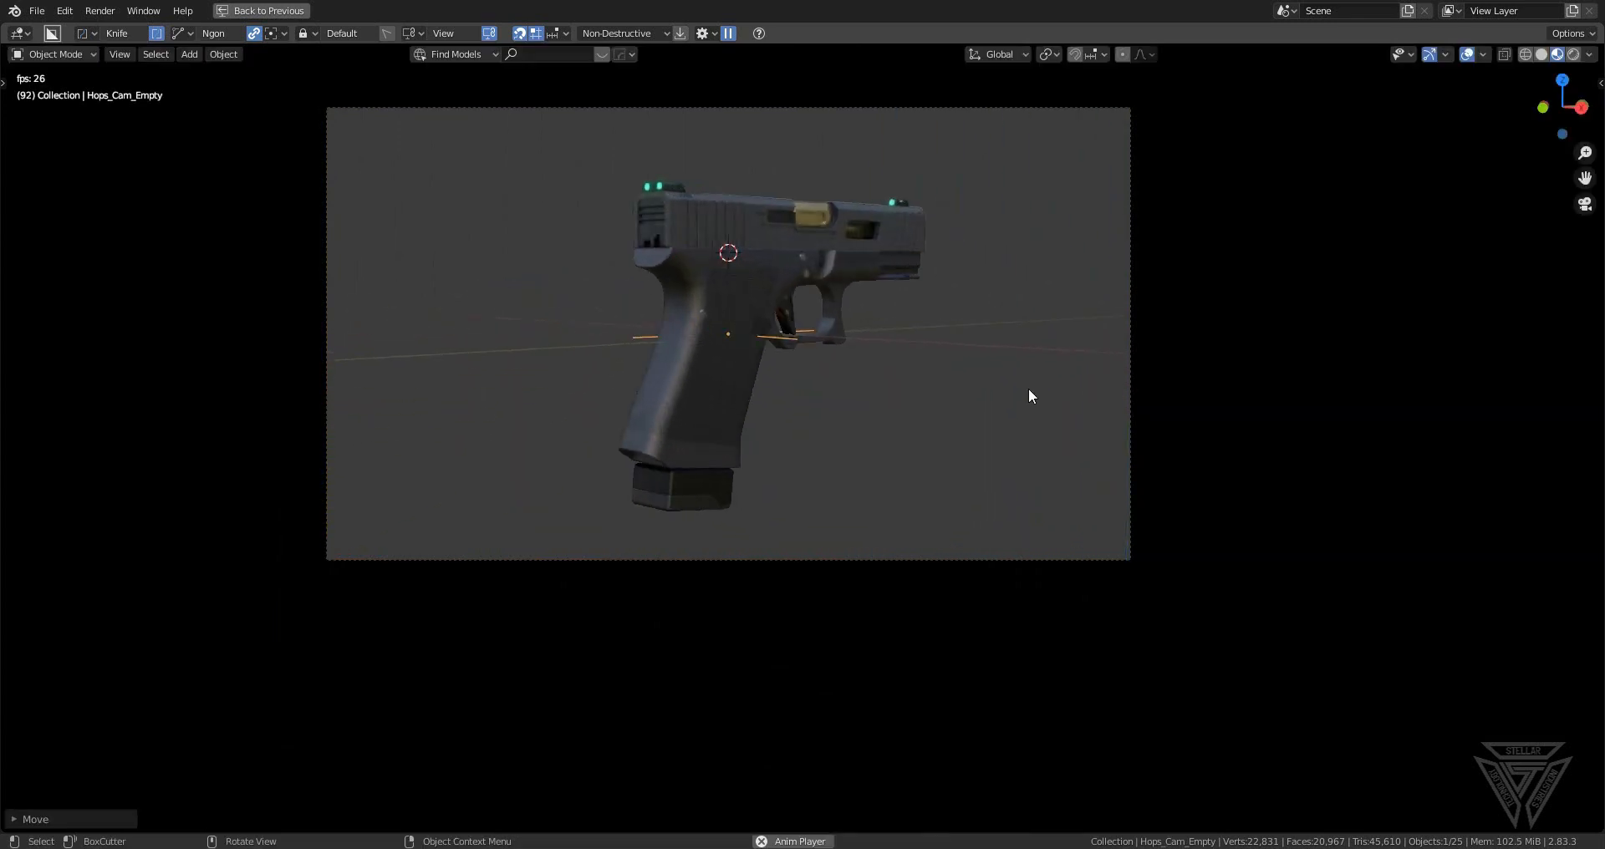
# - Raise the turntable camera along global Z so it looks down on the pistol
pyautogui.click(1130, 434)
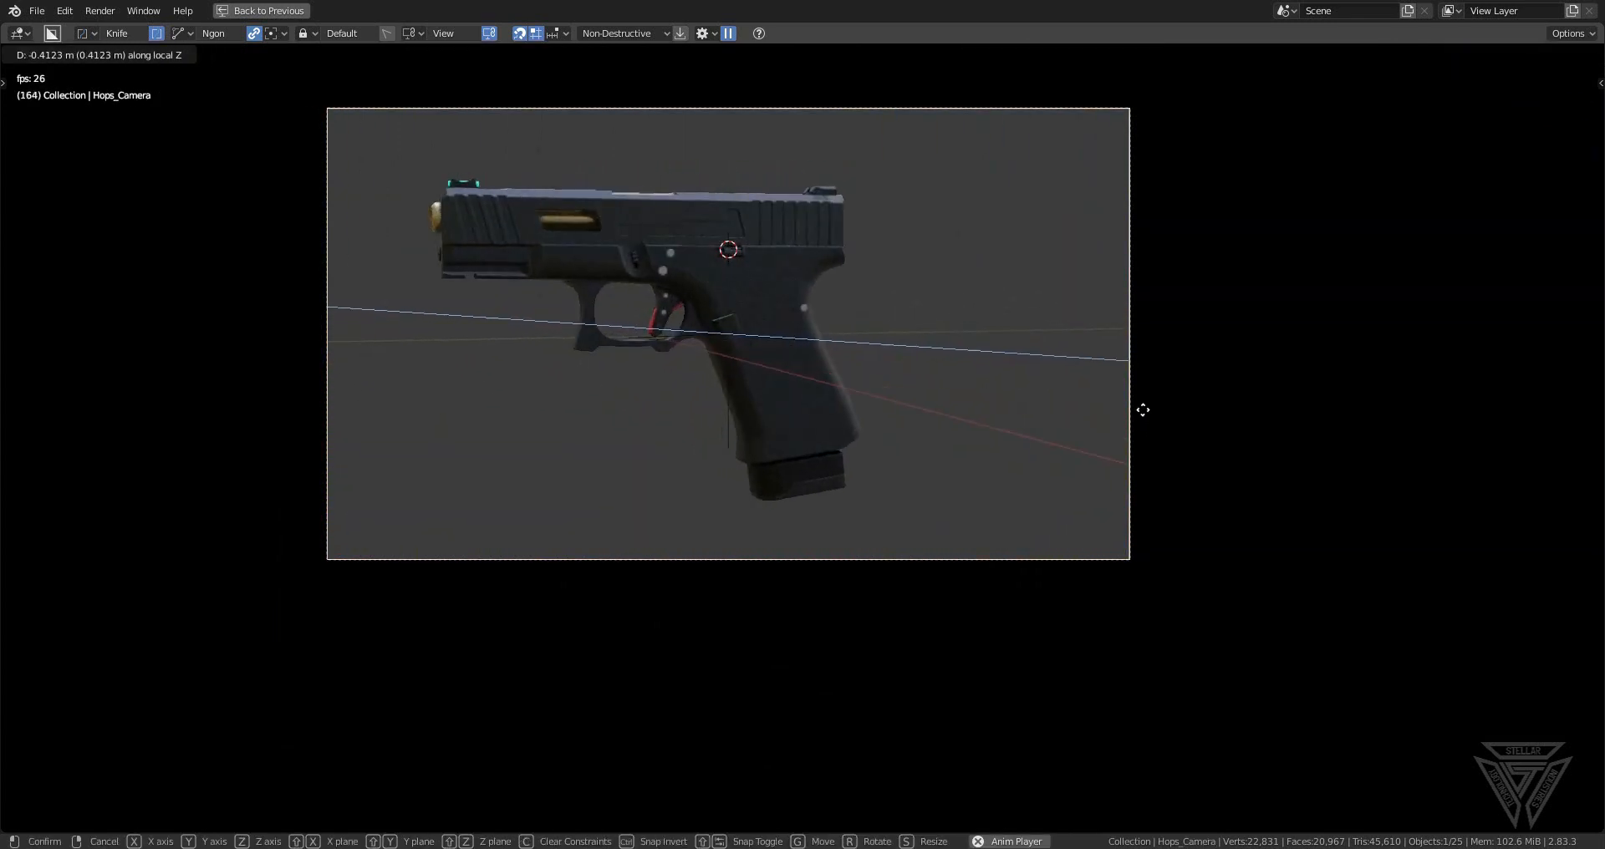
pyautogui.press('g')
pyautogui.press('z')
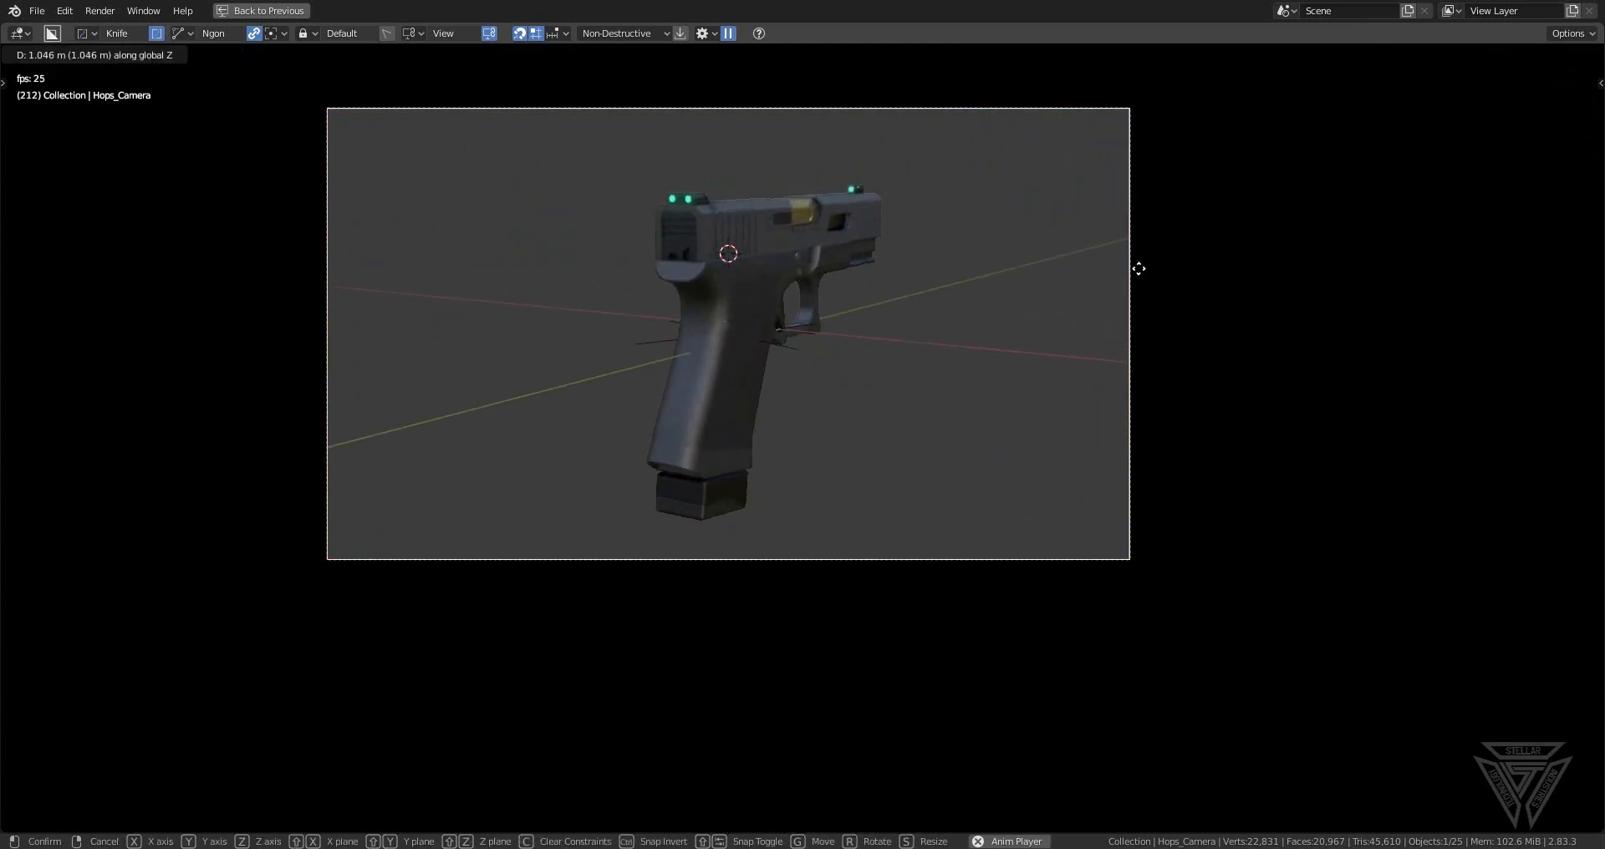
pyautogui.click(1102, 82)
pyautogui.scroll(-1, 927, 288)
pyautogui.keyDown('shift'); pyautogui.moveTo(923, 292); pyautogui.dragTo(909, 336, button='middle'); pyautogui.keyUp('shift')
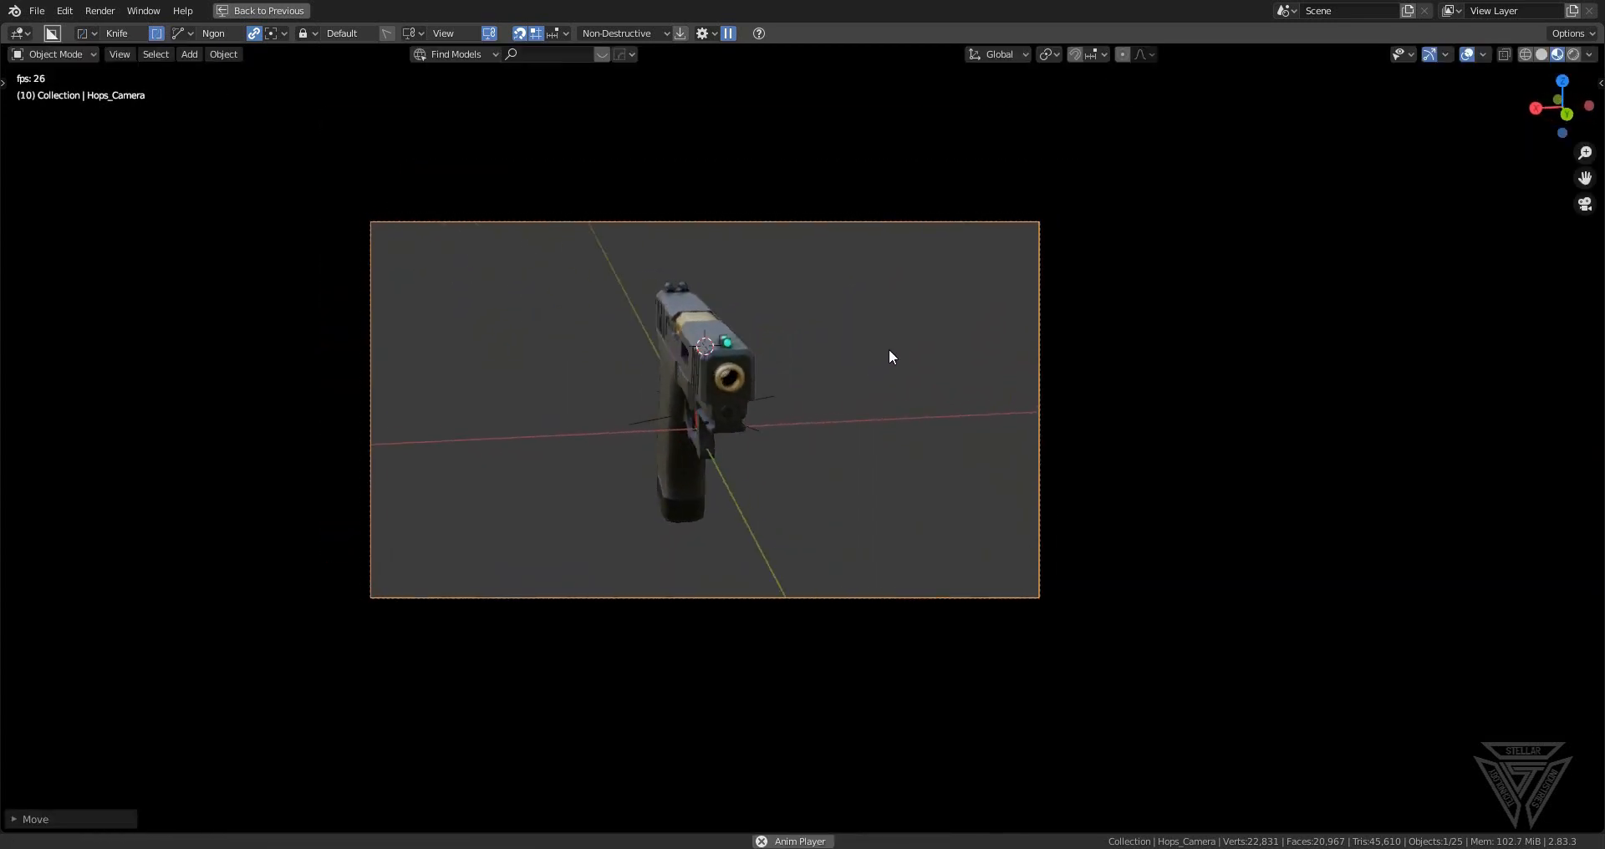
pyautogui.scroll(2, 809, 400)
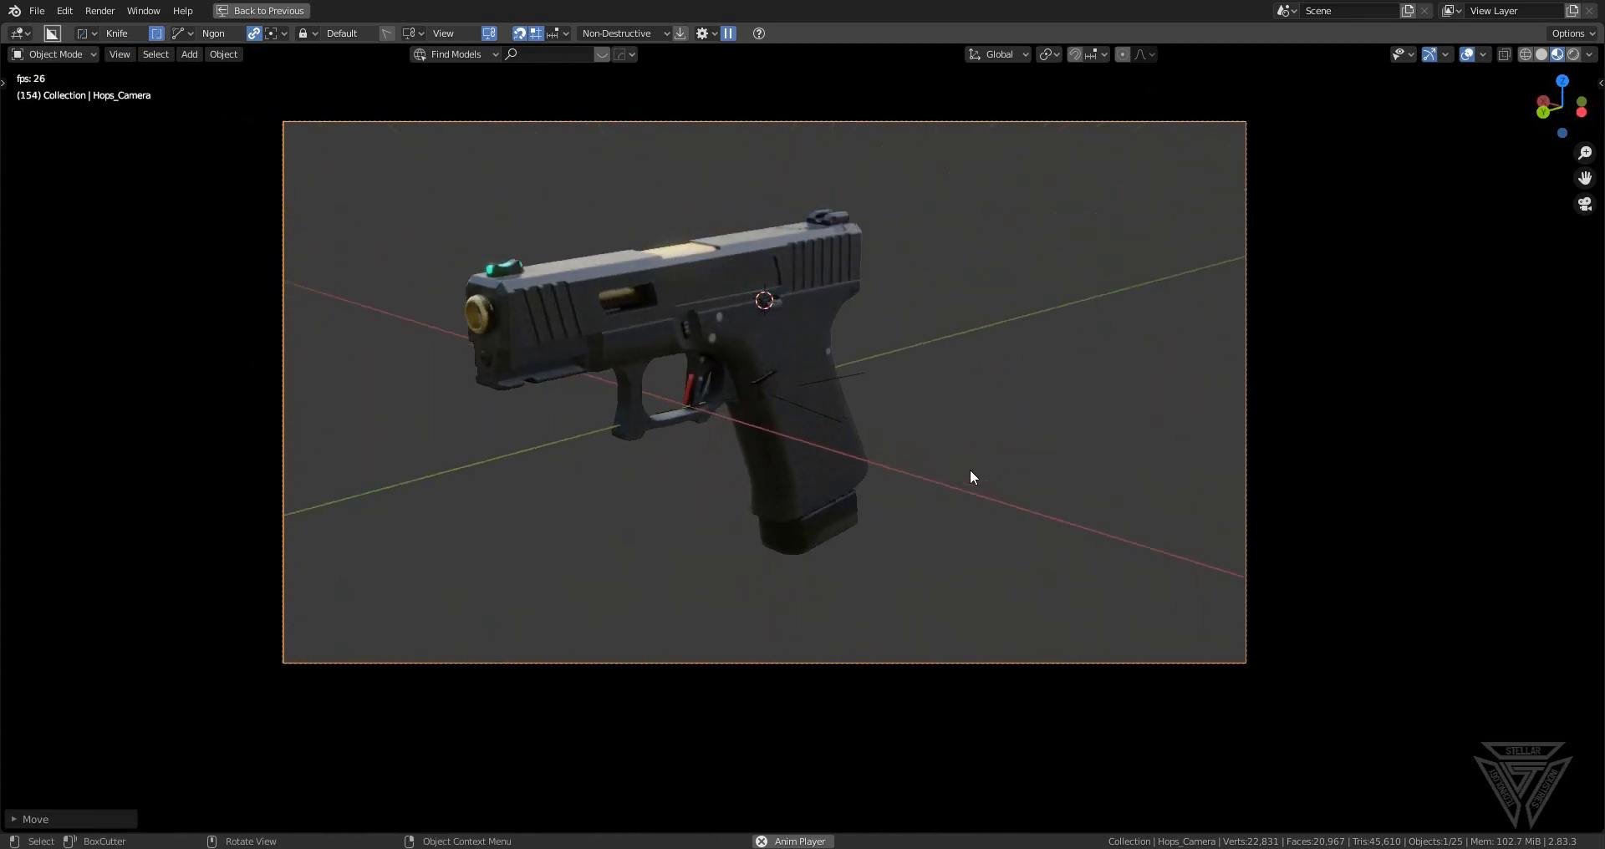
# - Hide the overlays, watch the pistol rotate in the turntable playback, and stop the animation
pyautogui.click(1467, 53)
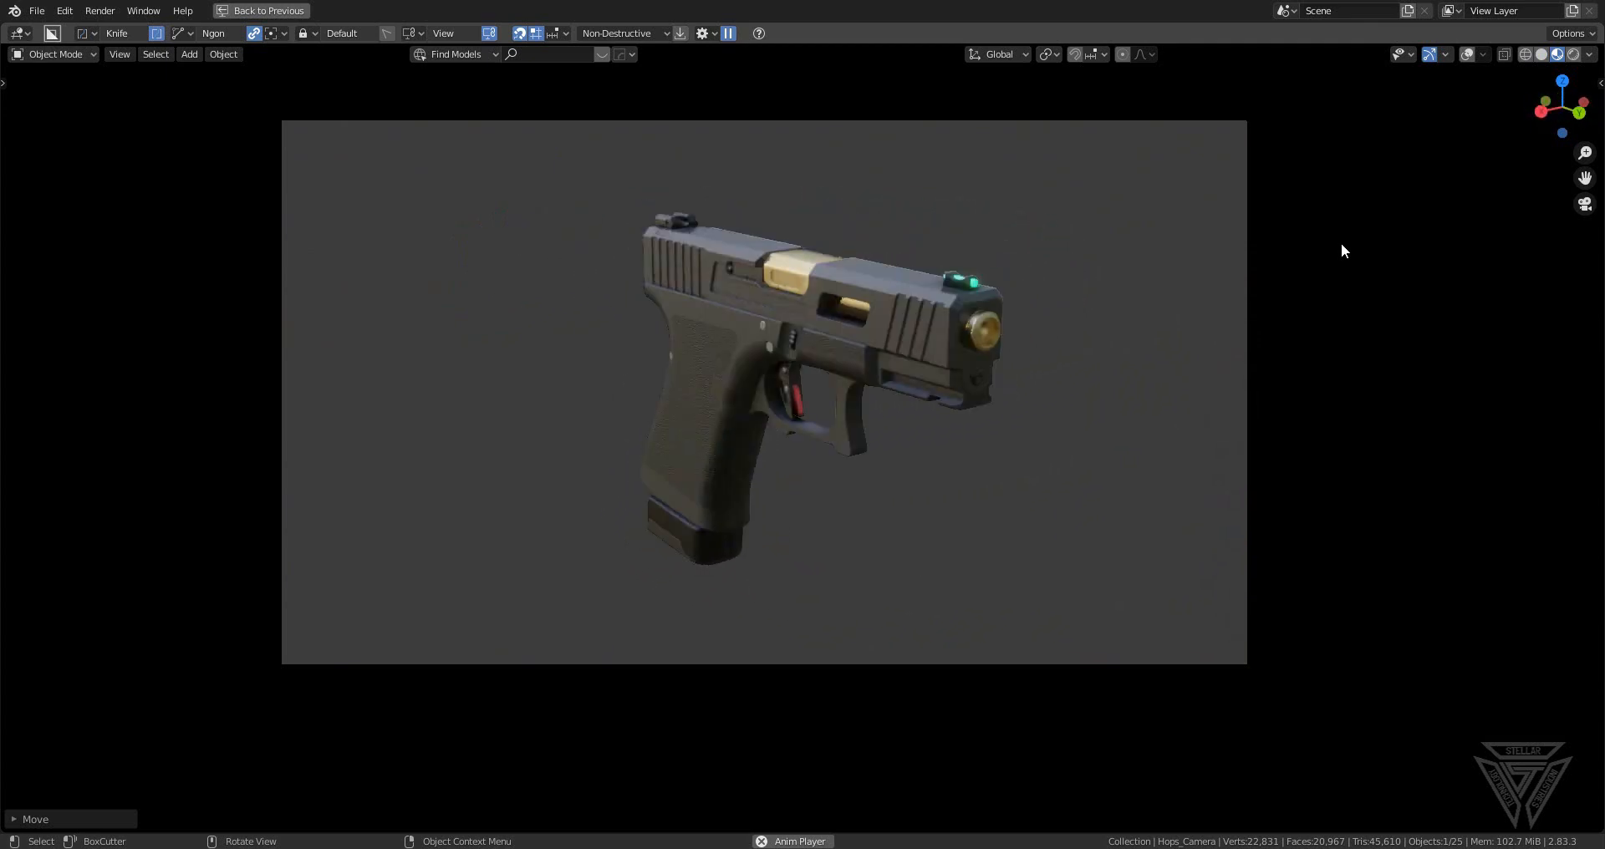
pyautogui.scroll(2, 1330, 246)
pyautogui.keyDown('shift'); pyautogui.moveTo(1053, 246); pyautogui.dragTo(1065, 311, button='middle'); pyautogui.keyUp('shift')
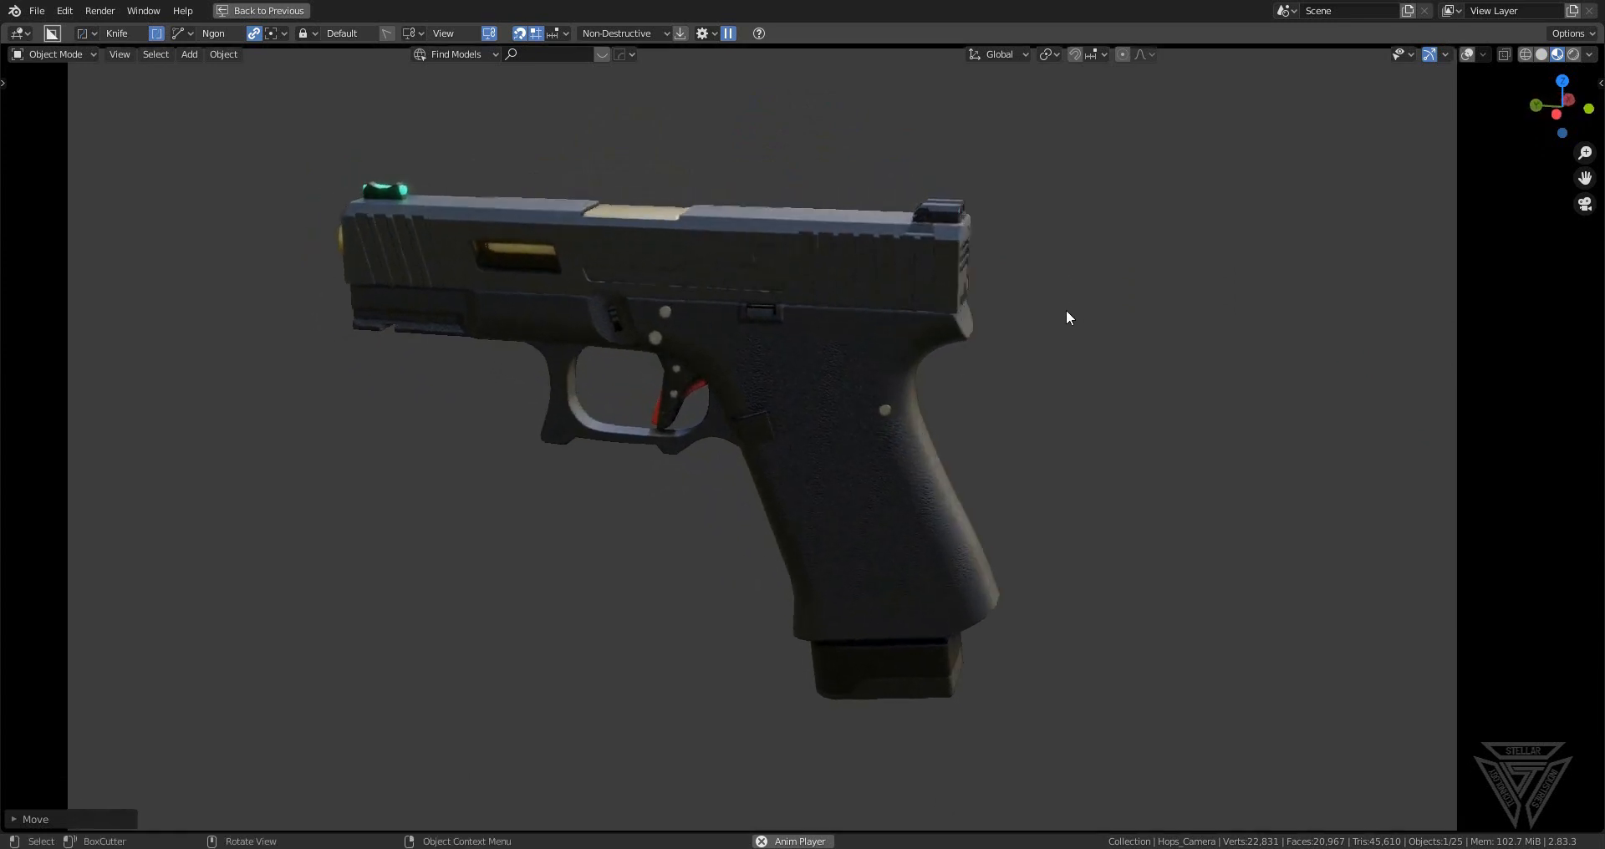
pyautogui.scroll(-1, 1066, 311)
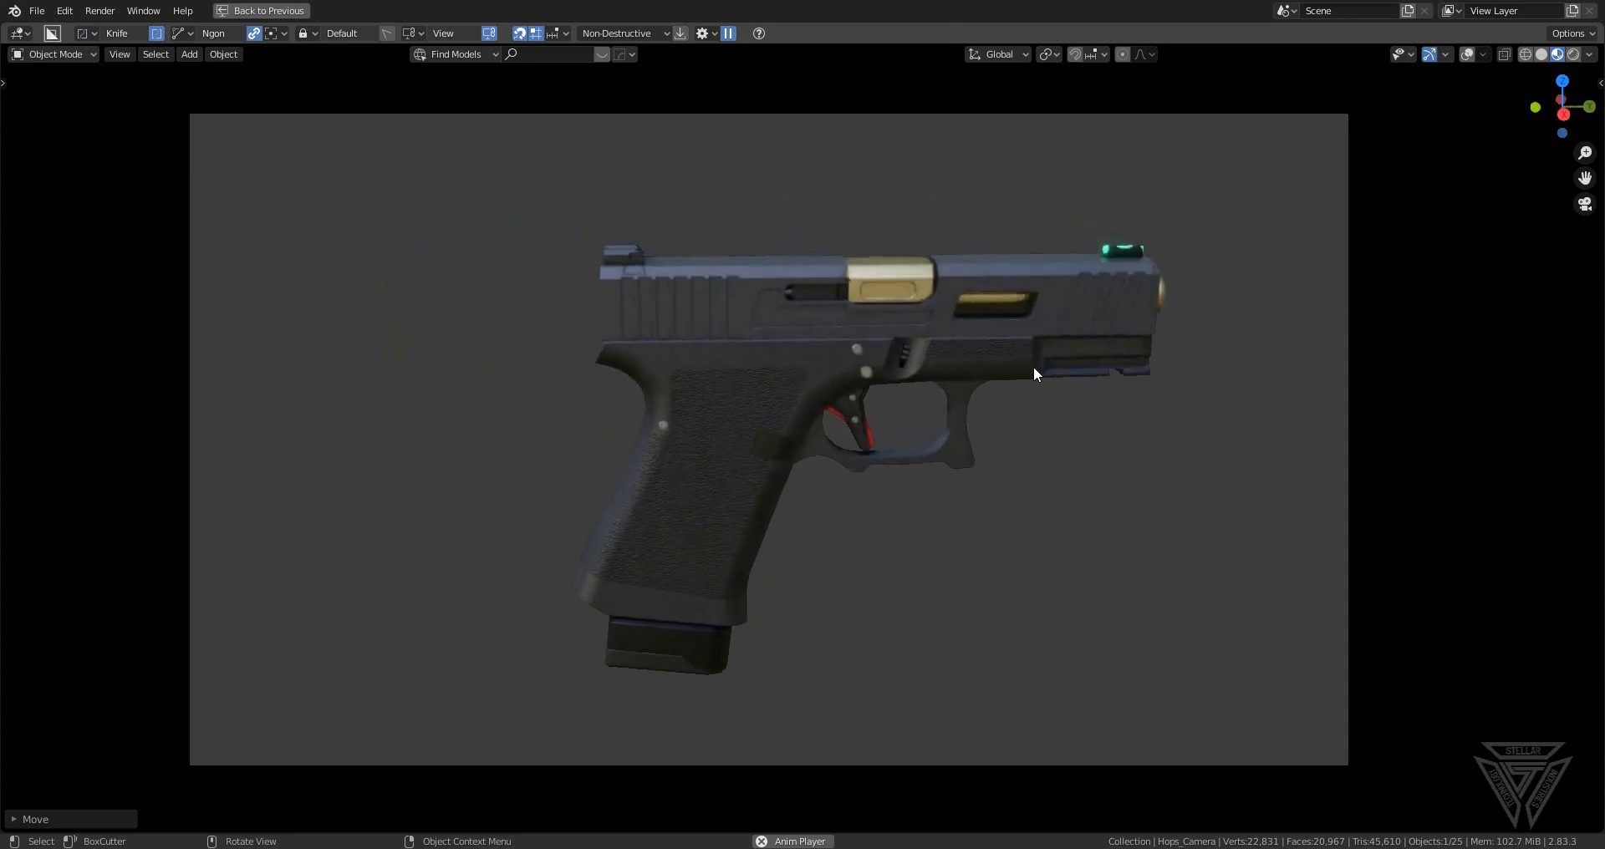
pyautogui.press('Escape')
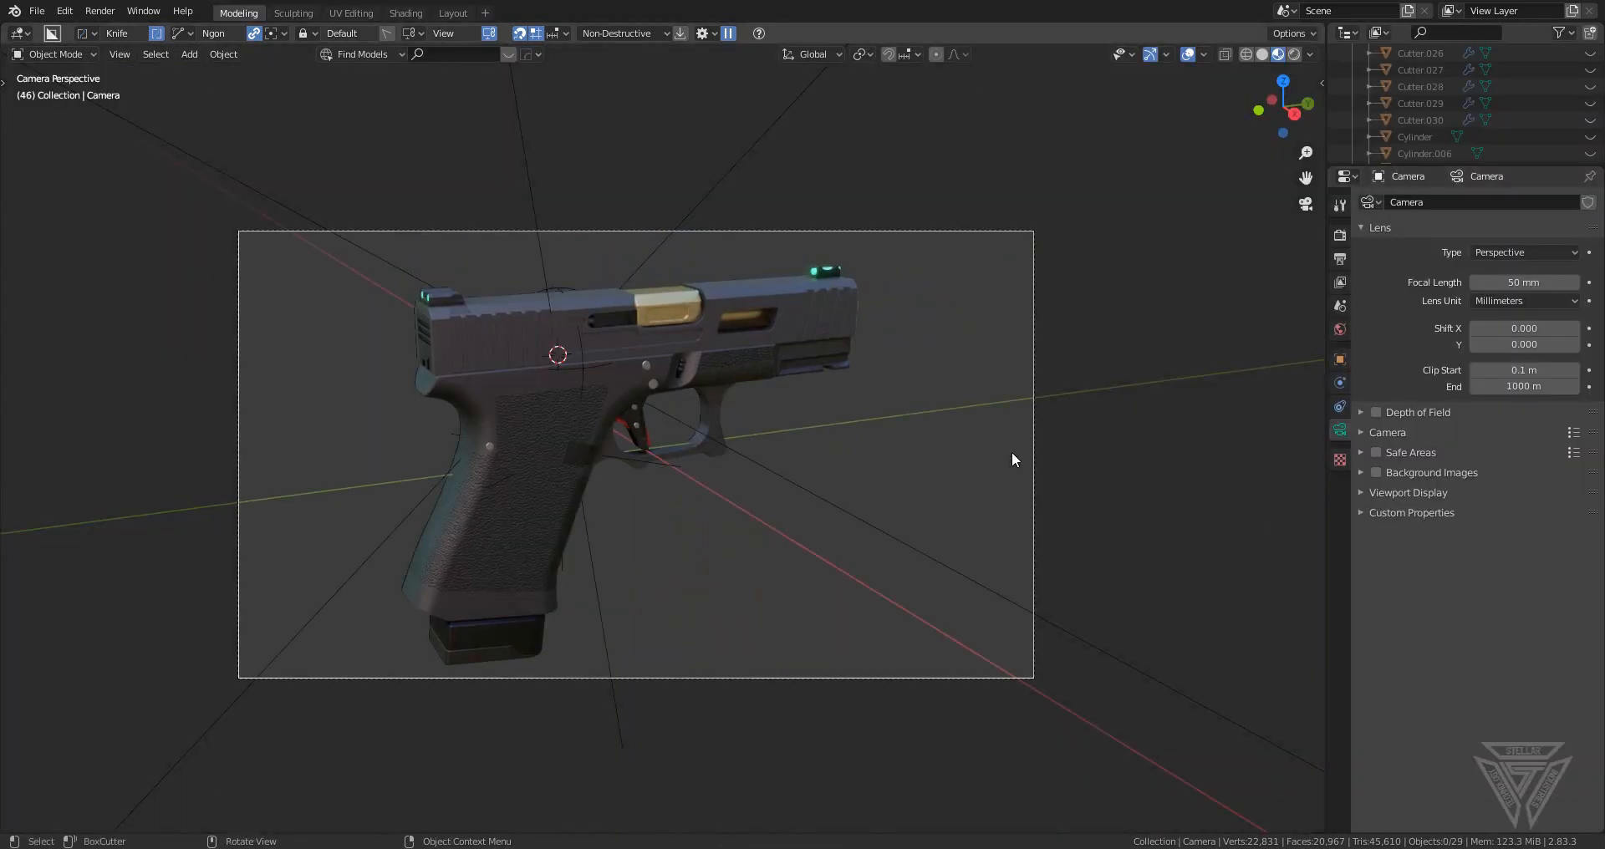
# - Frame the pistol through the scene camera and remove the existing HardOps area light rig
pyautogui.moveTo(1051, 459); pyautogui.dragTo(905, 389, button='middle')
pyautogui.scroll(2, 869, 384)
pyautogui.press('KP_0')
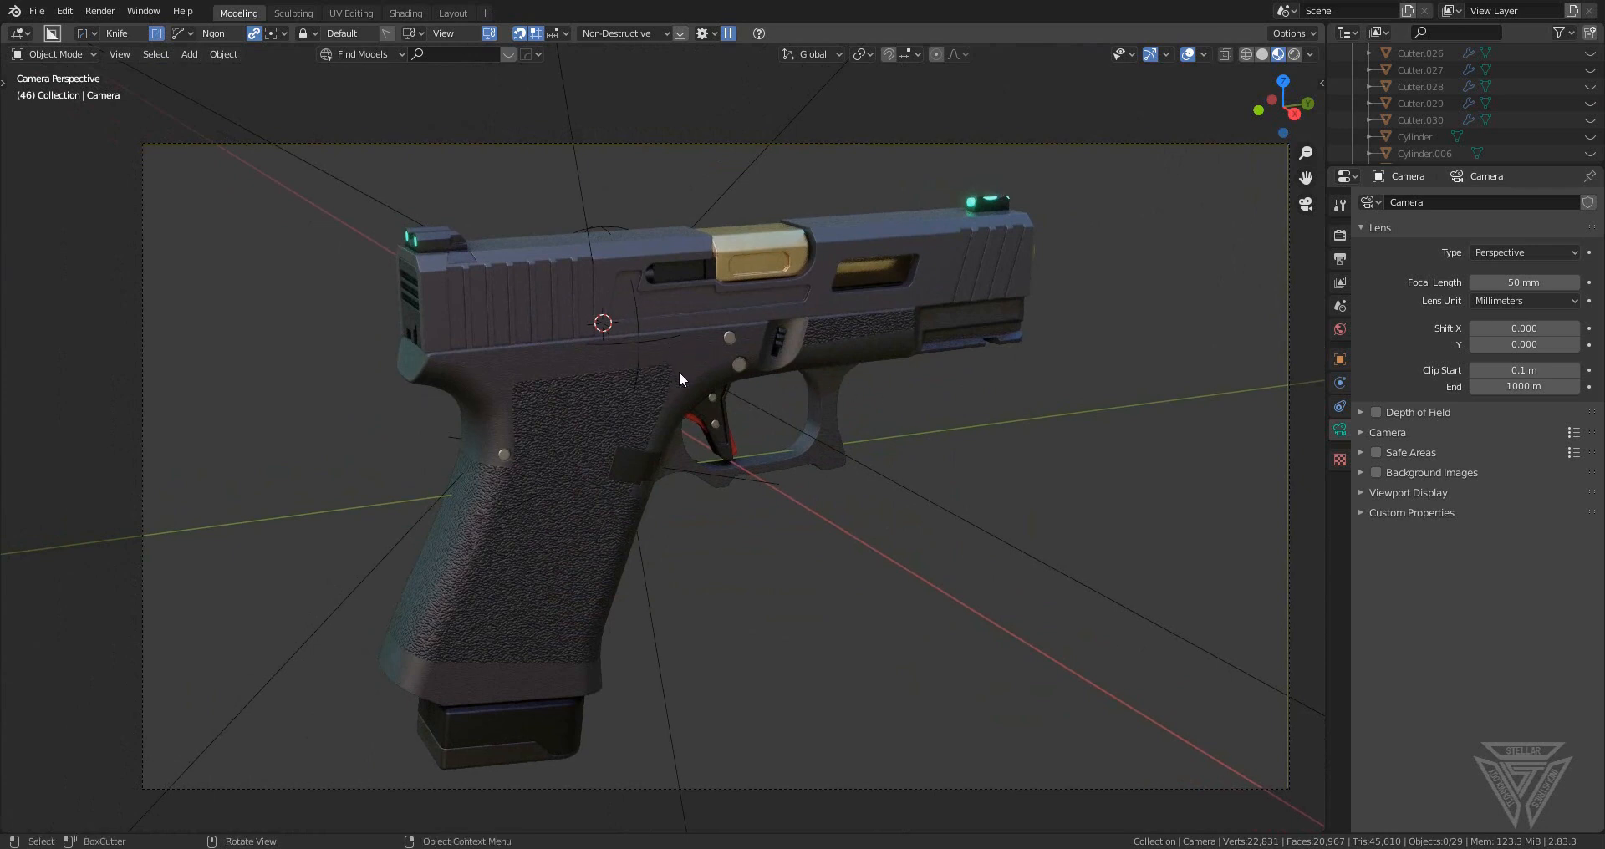
pyautogui.click(885, 458)
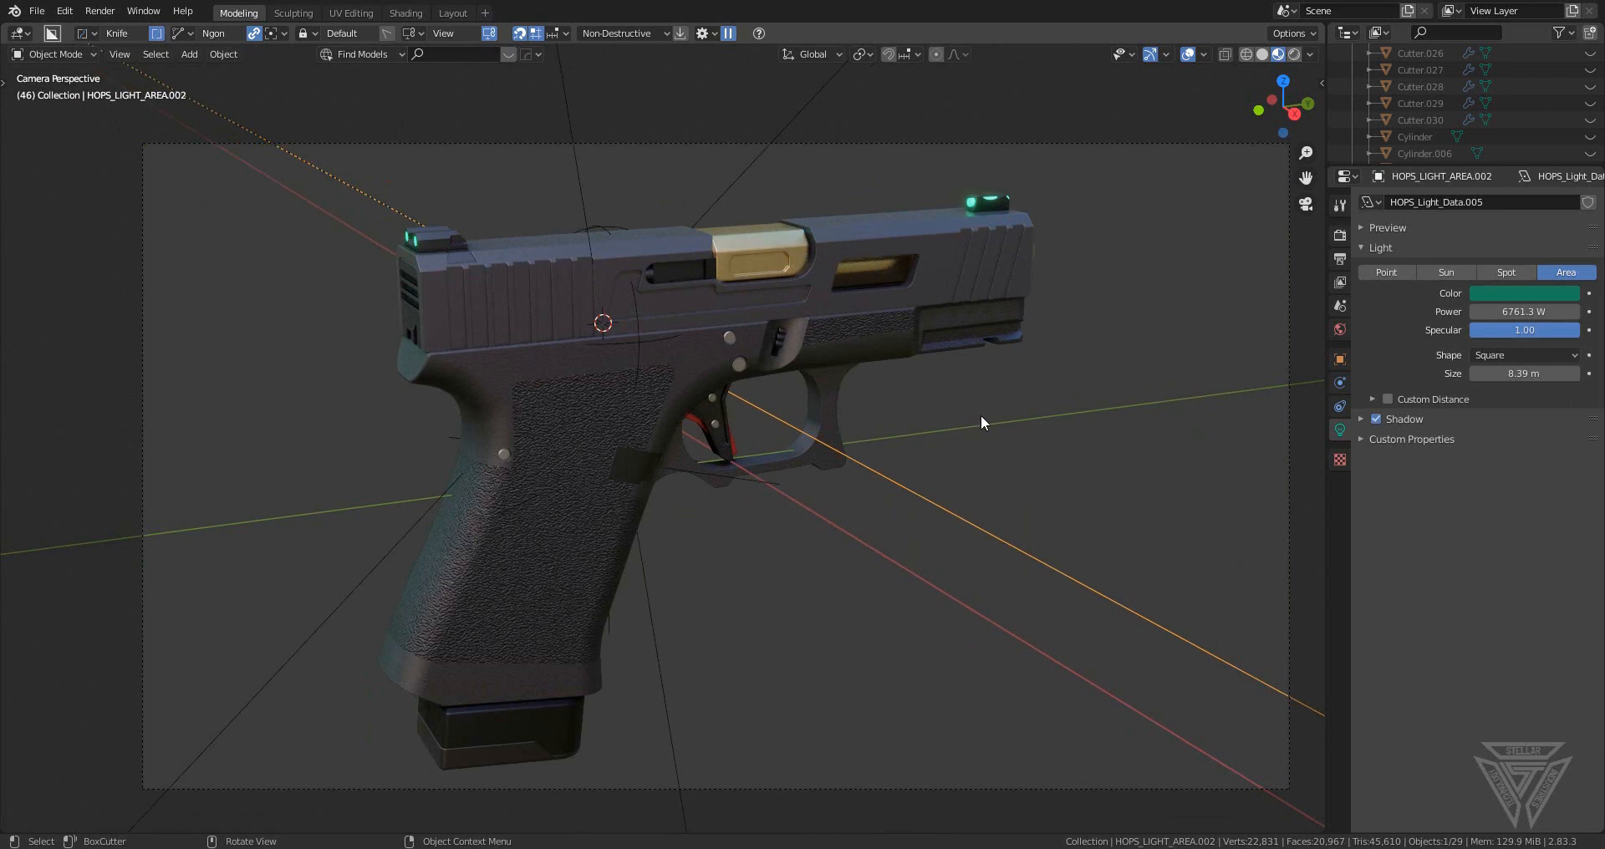
pyautogui.click(980, 415)
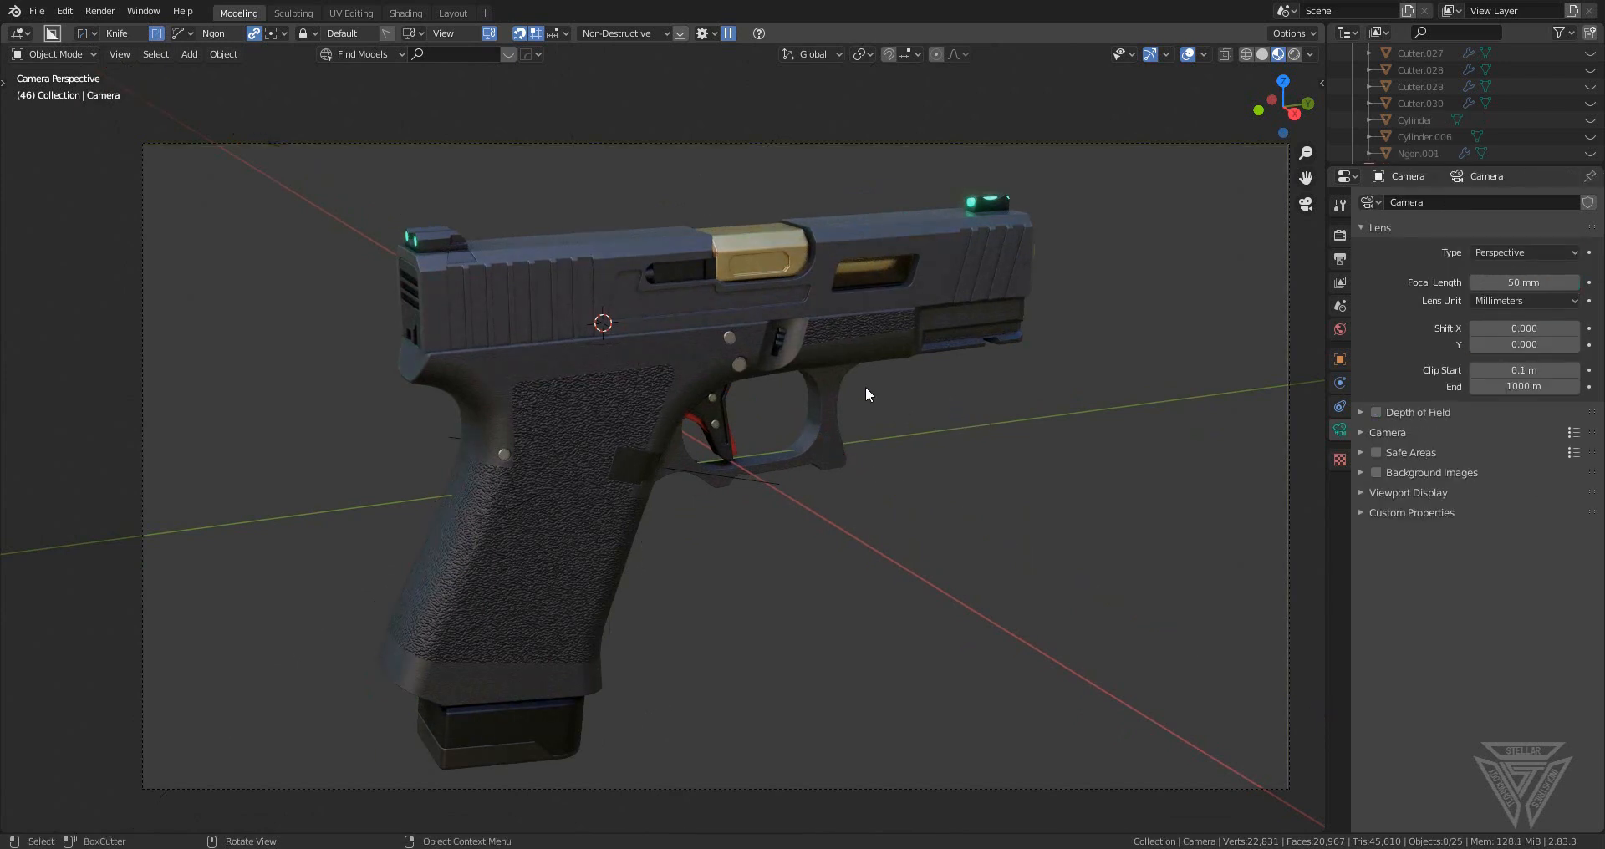
# - Add a new HardOps light rig with three area lights around the pistol
pyautogui.press('q')
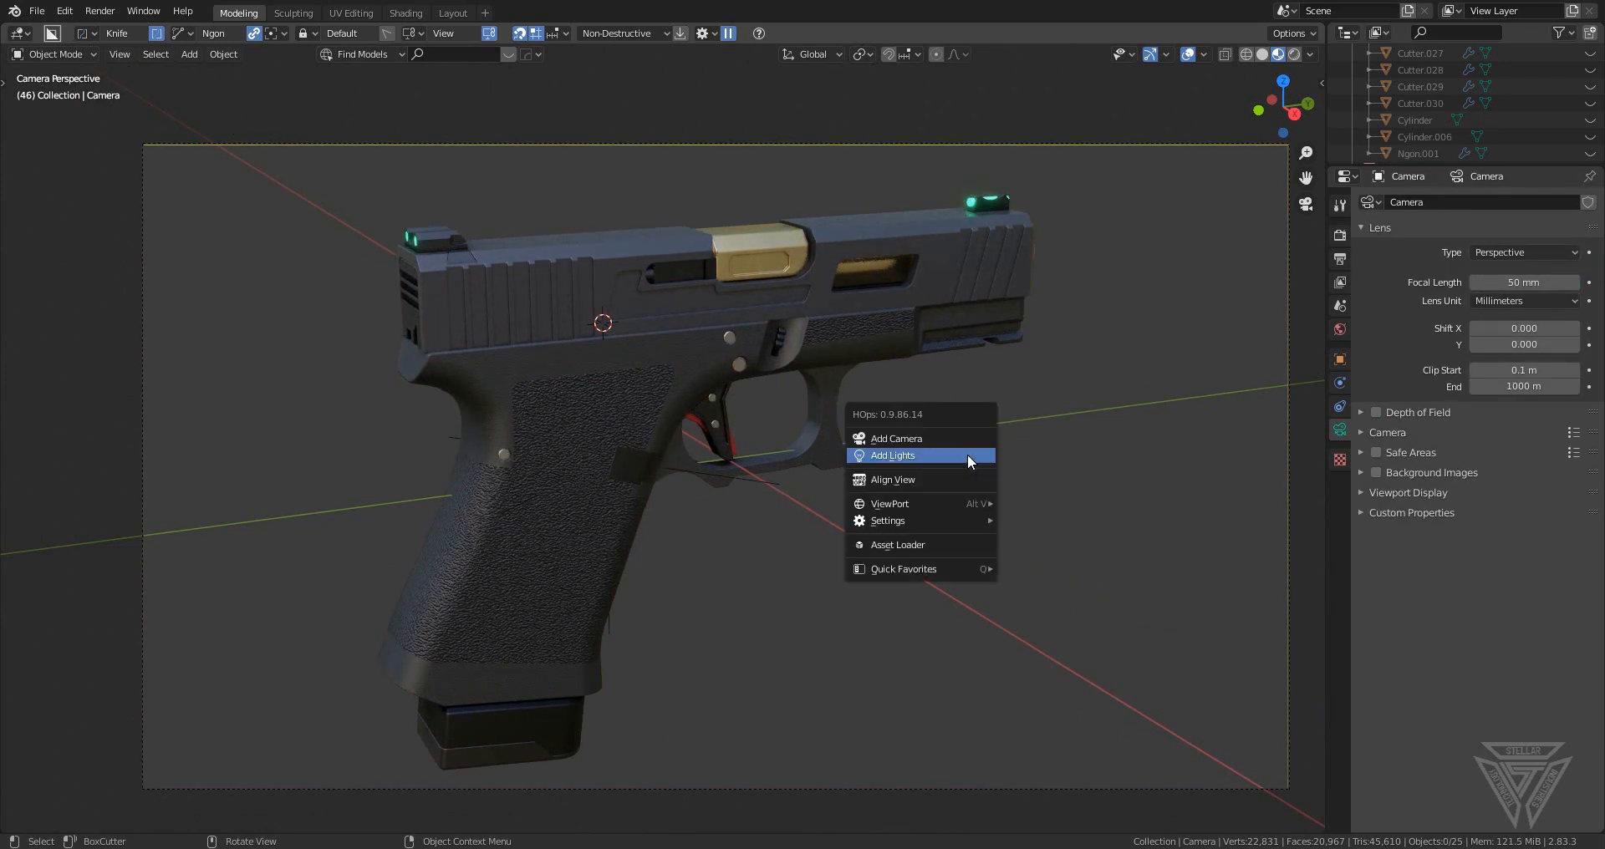
pyautogui.click(969, 461)
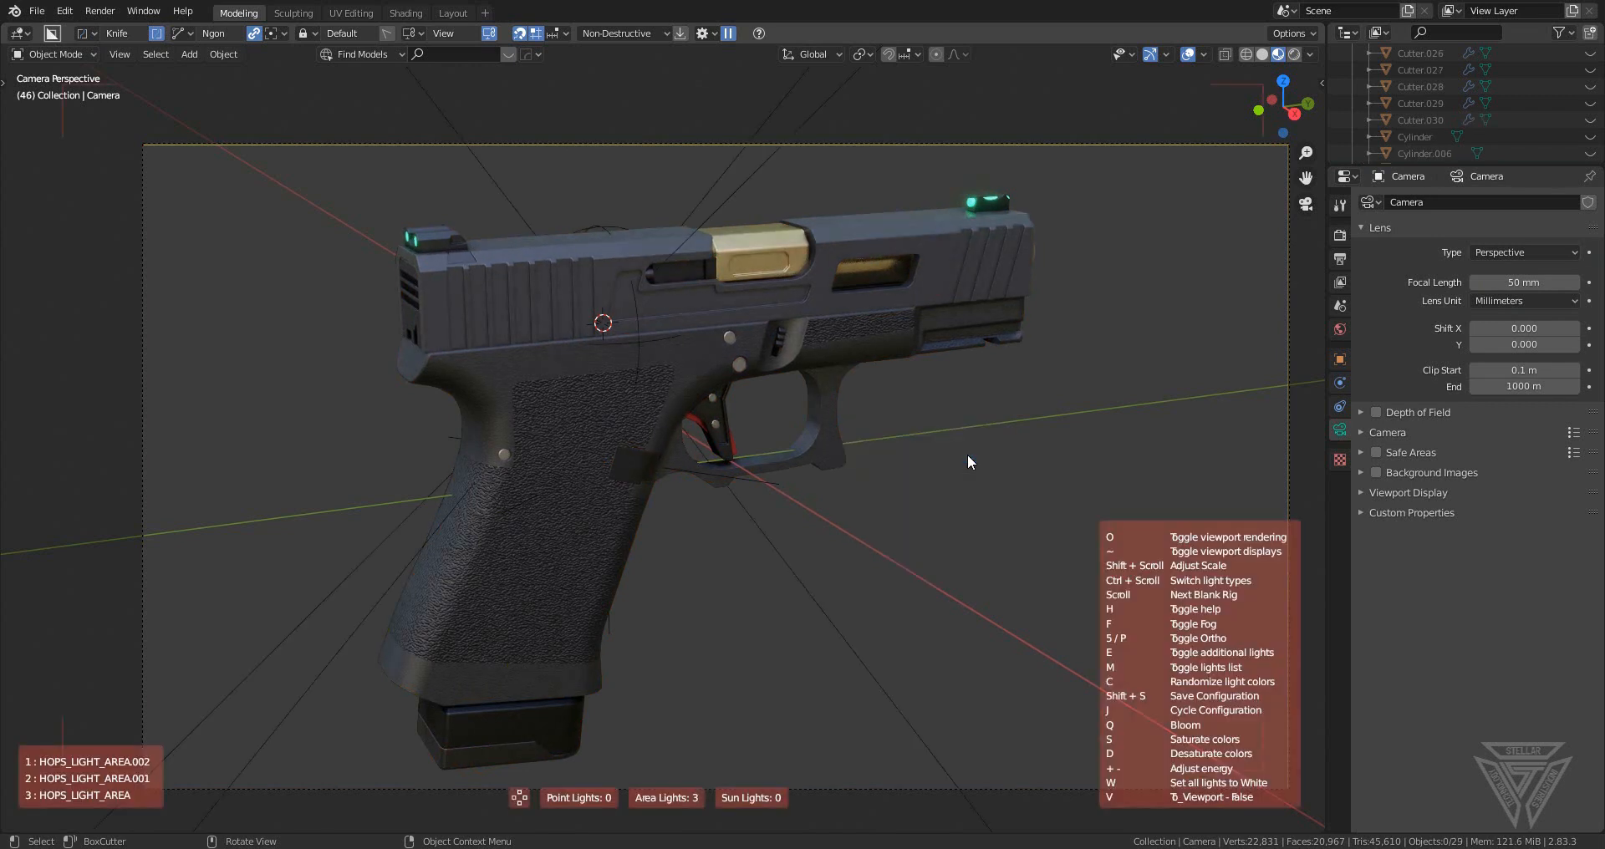
pyautogui.click(977, 455)
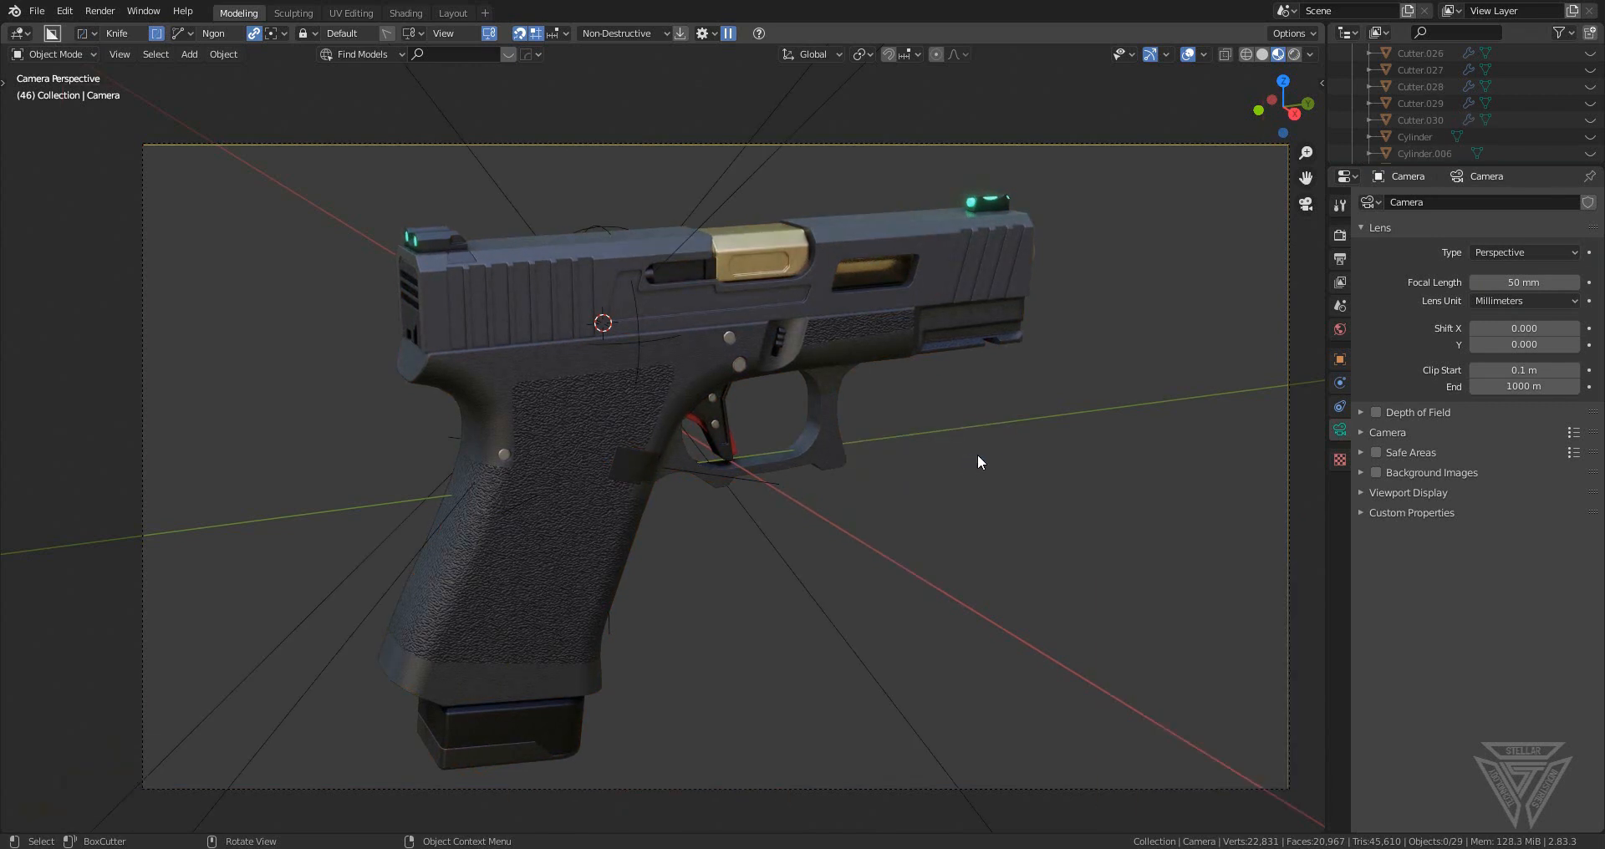
pyautogui.scroll(-1, 995, 459)
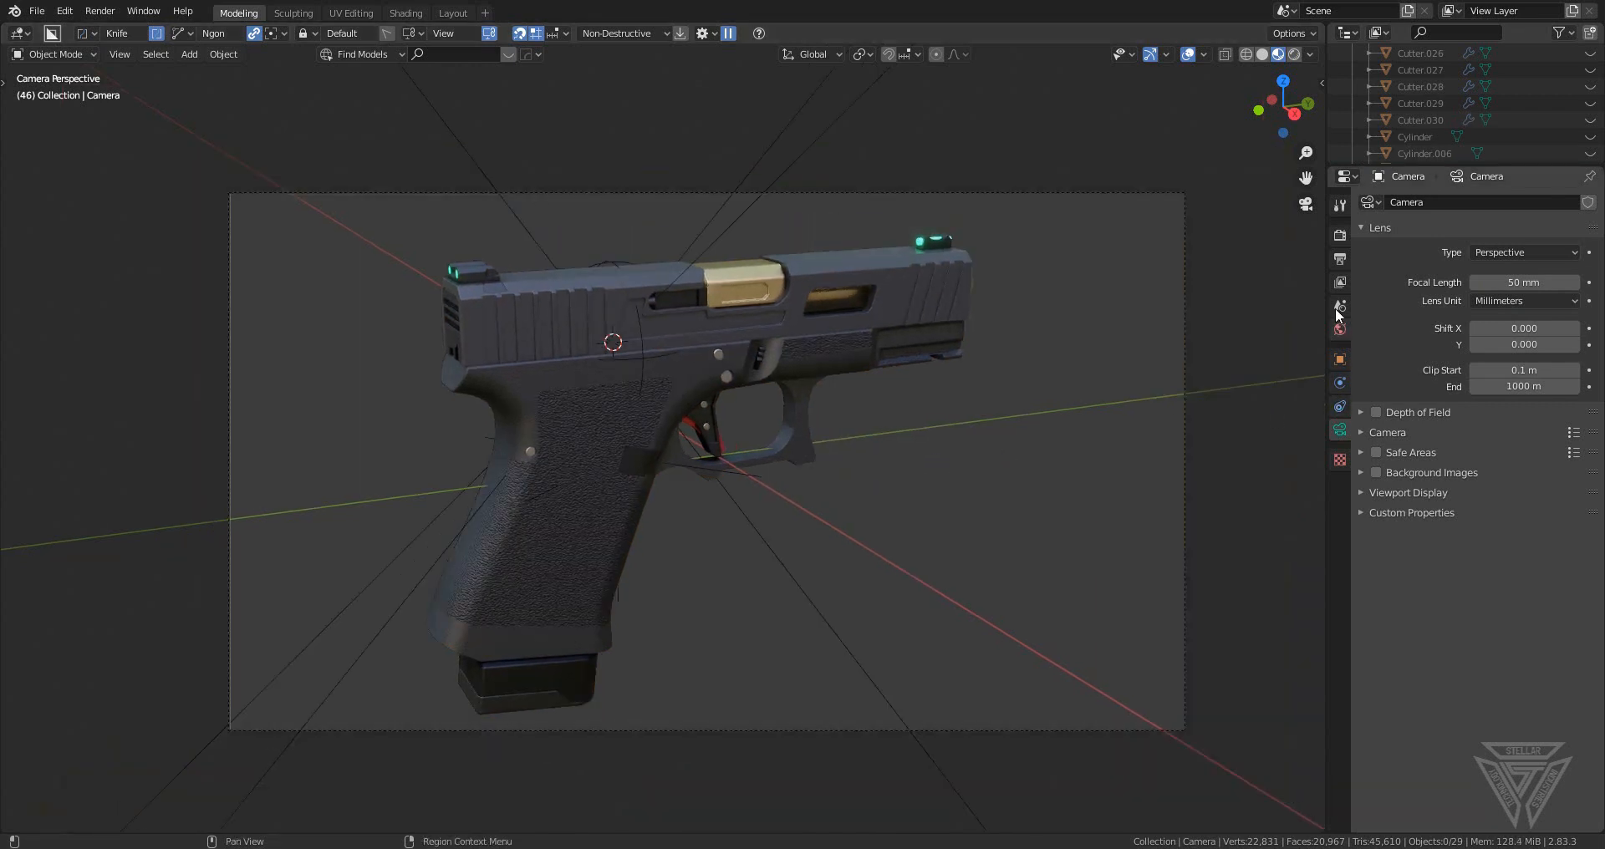
# - Set the scene's color management look to Medium High Contrast in the render properties
pyautogui.click(1340, 235)
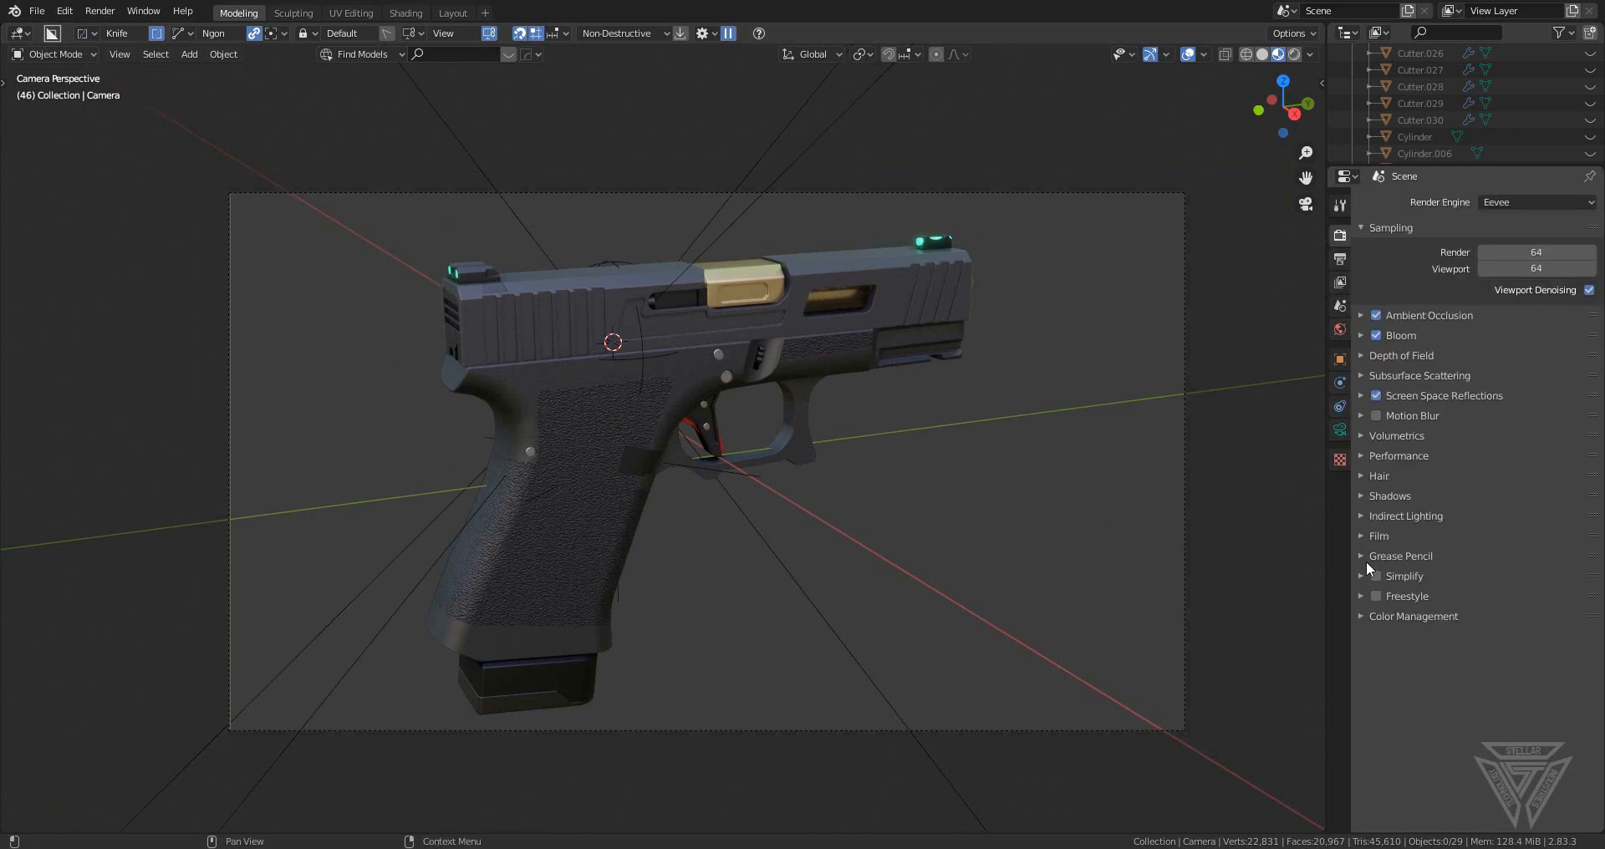
pyautogui.click(1375, 617)
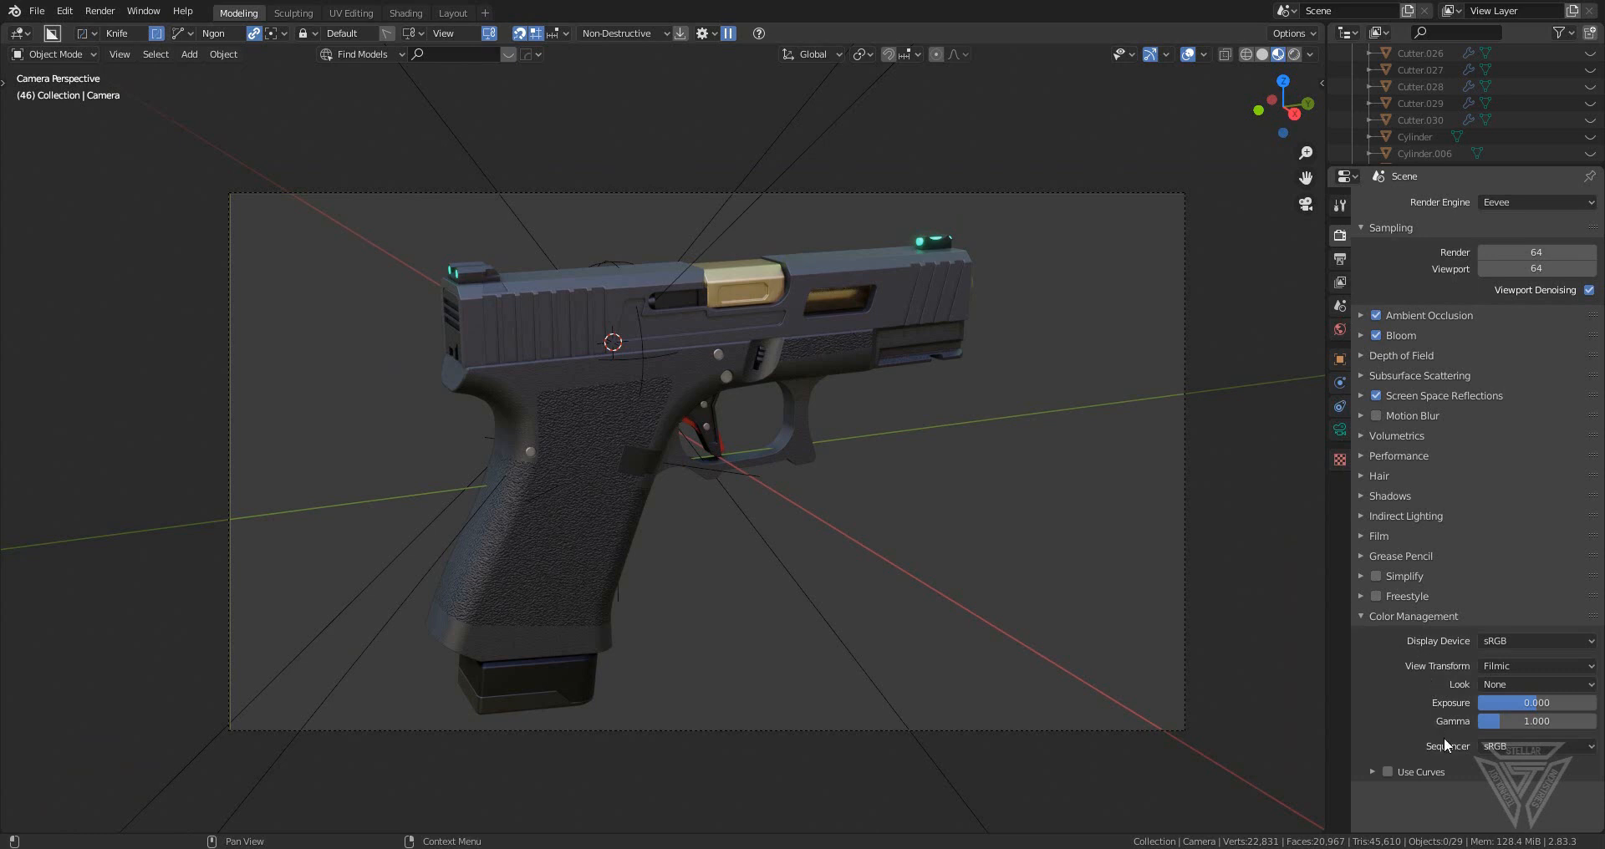
pyautogui.click(1517, 686)
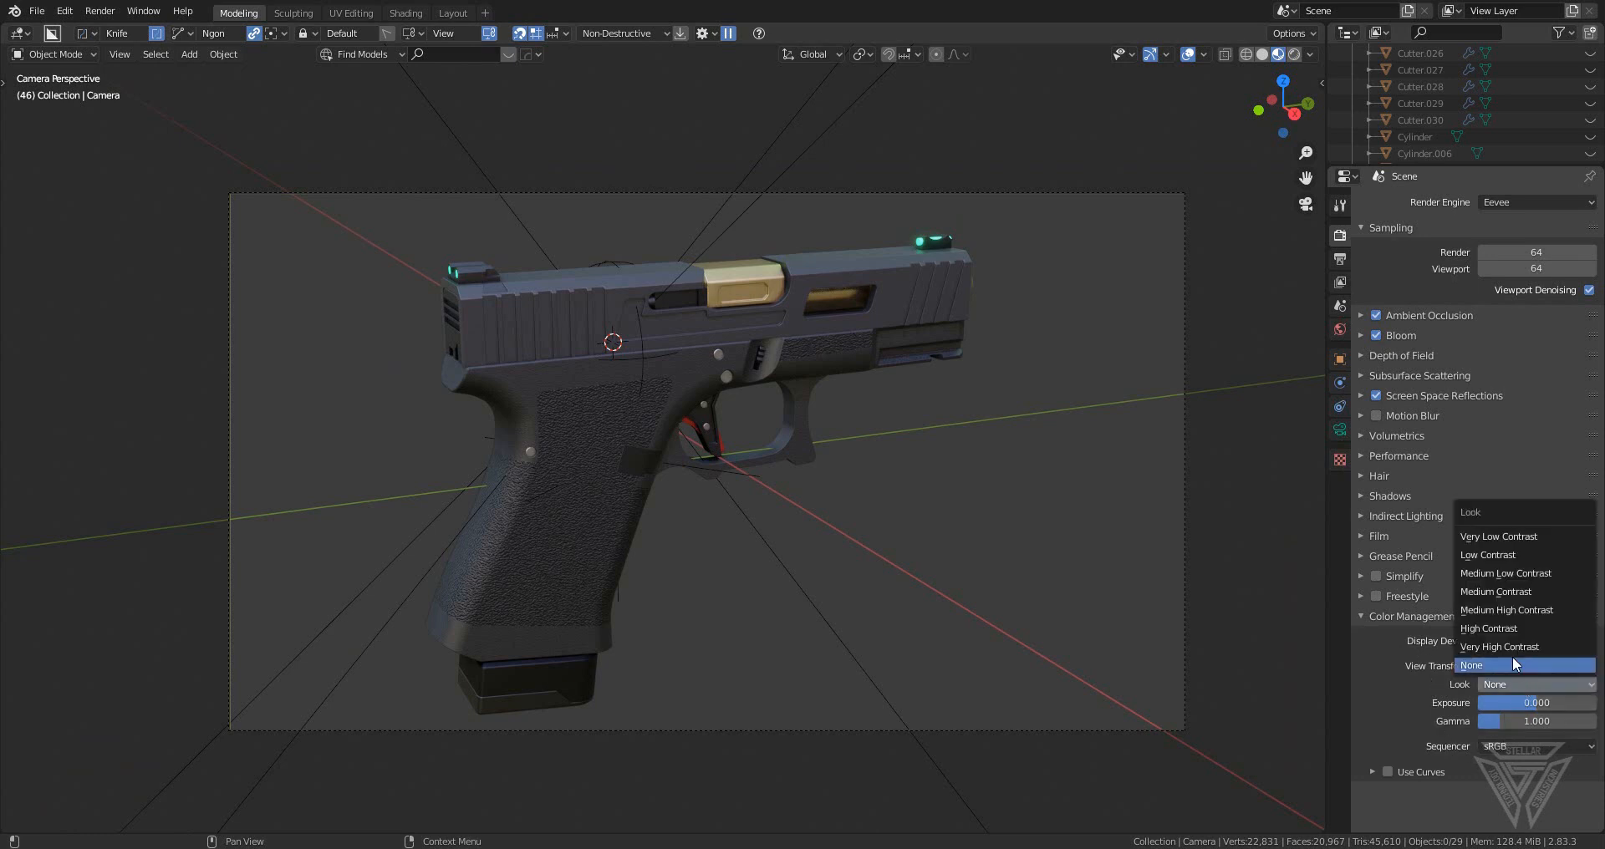
pyautogui.click(1522, 611)
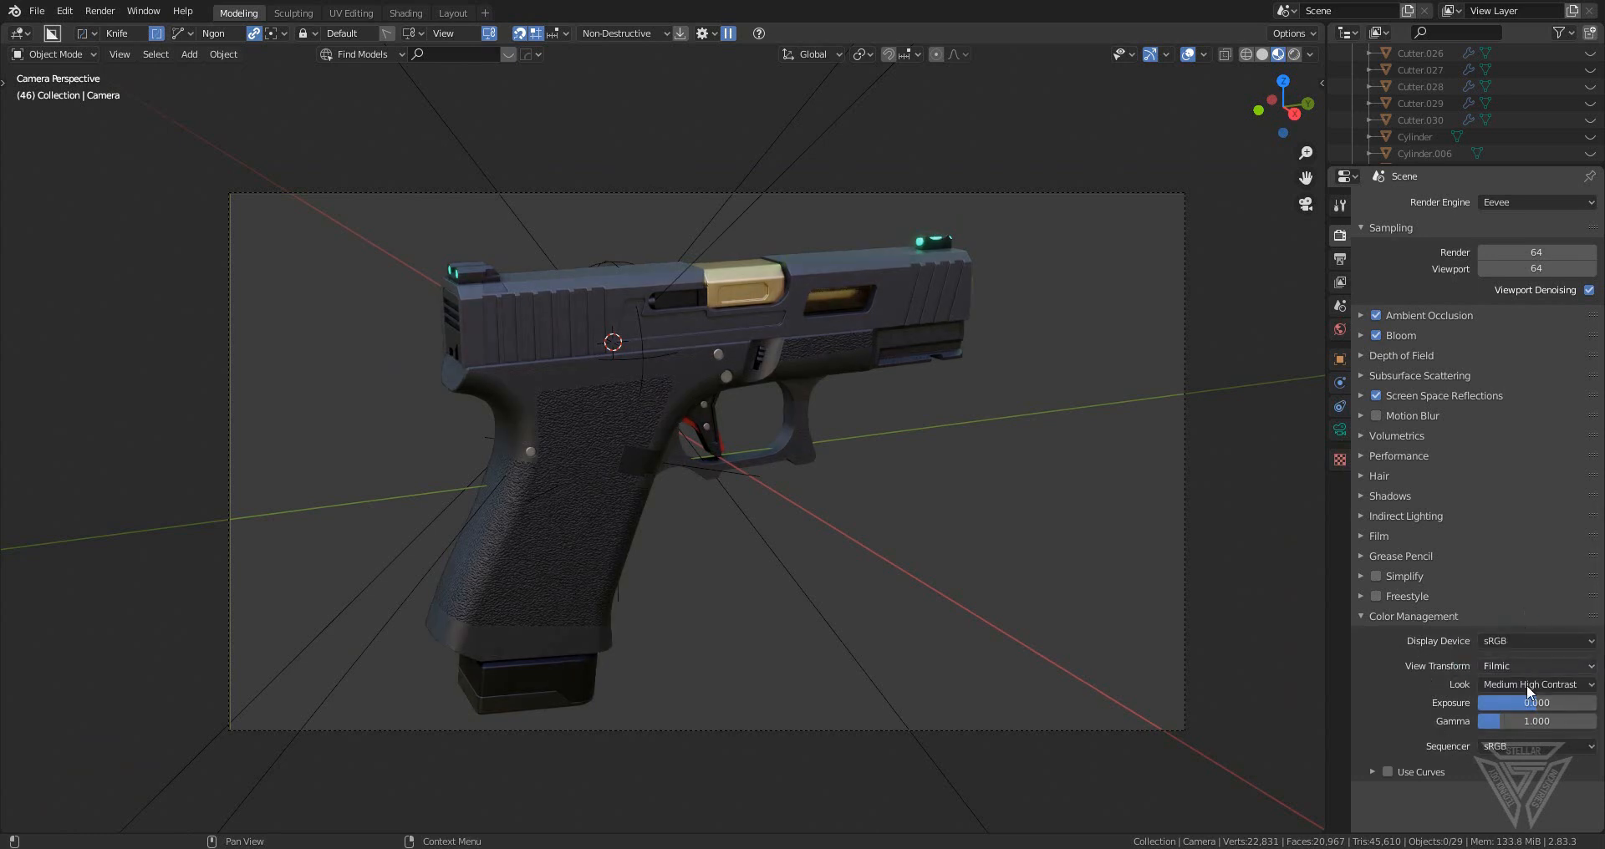
# - Return to the scene camera view, maximize the viewport, and hide the overlays for a clean view of the pistol
pyautogui.moveTo(670, 302); pyautogui.dragTo(413, 462, button='middle')
pyautogui.scroll(5, 732, 346)
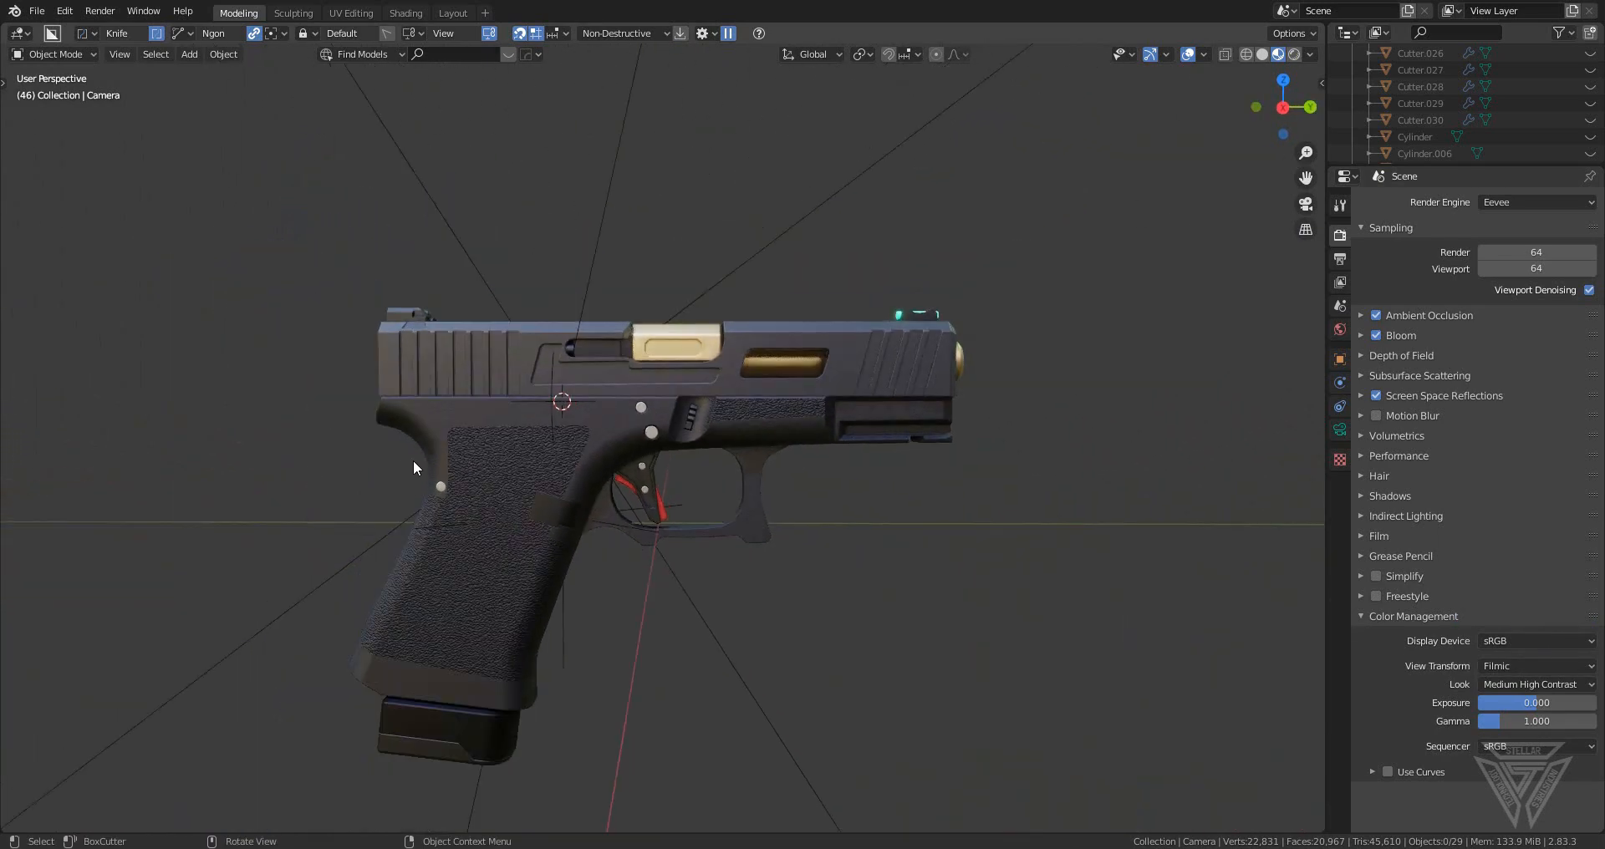
pyautogui.press('KP_0')
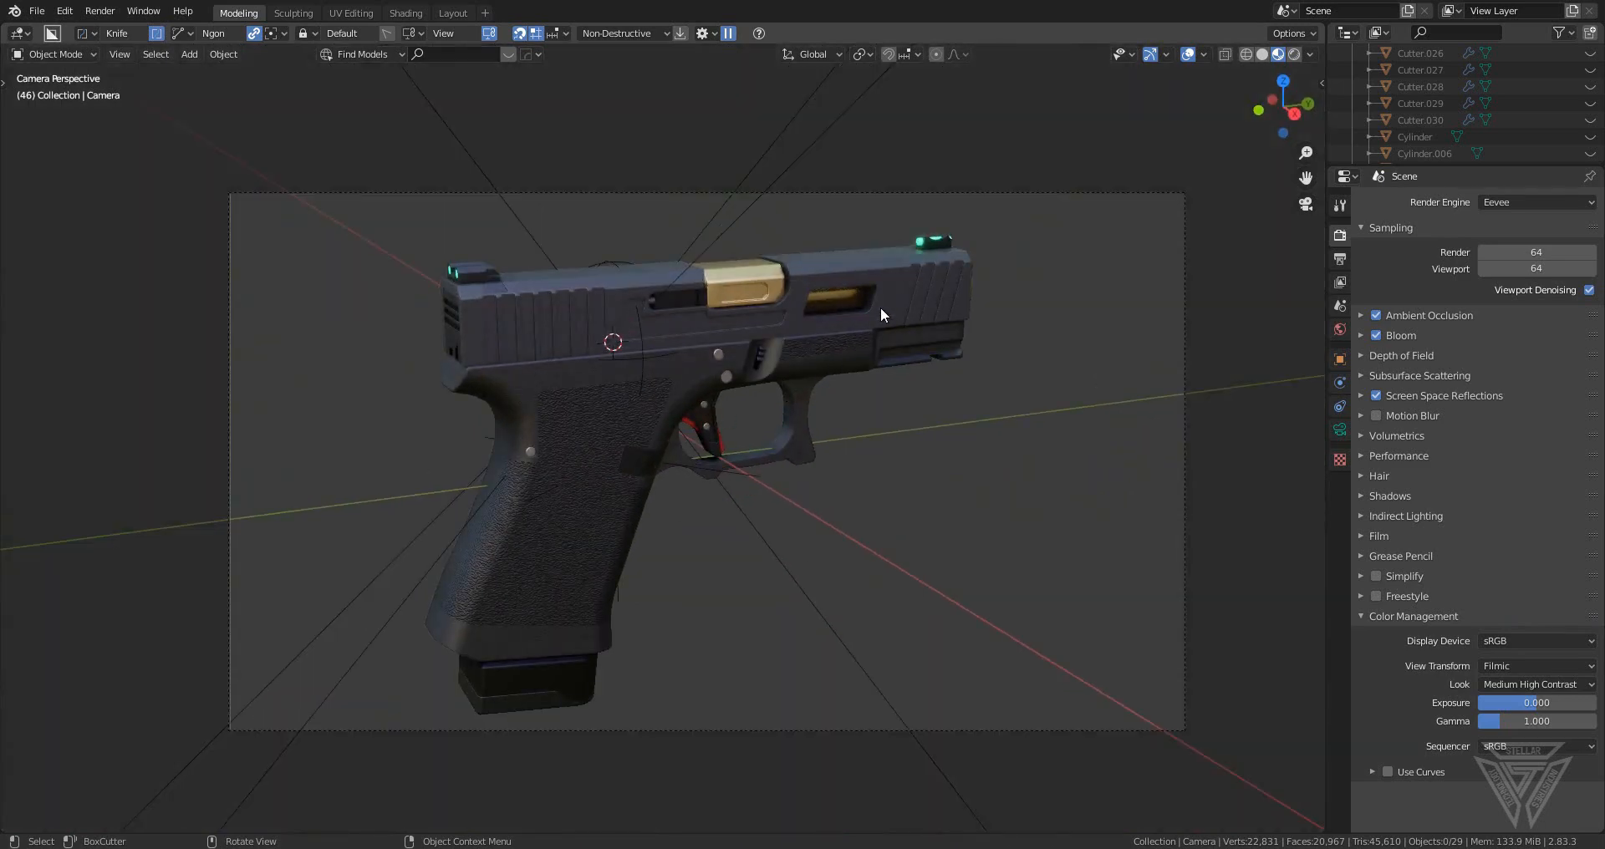
pyautogui.scroll(2, 1051, 133)
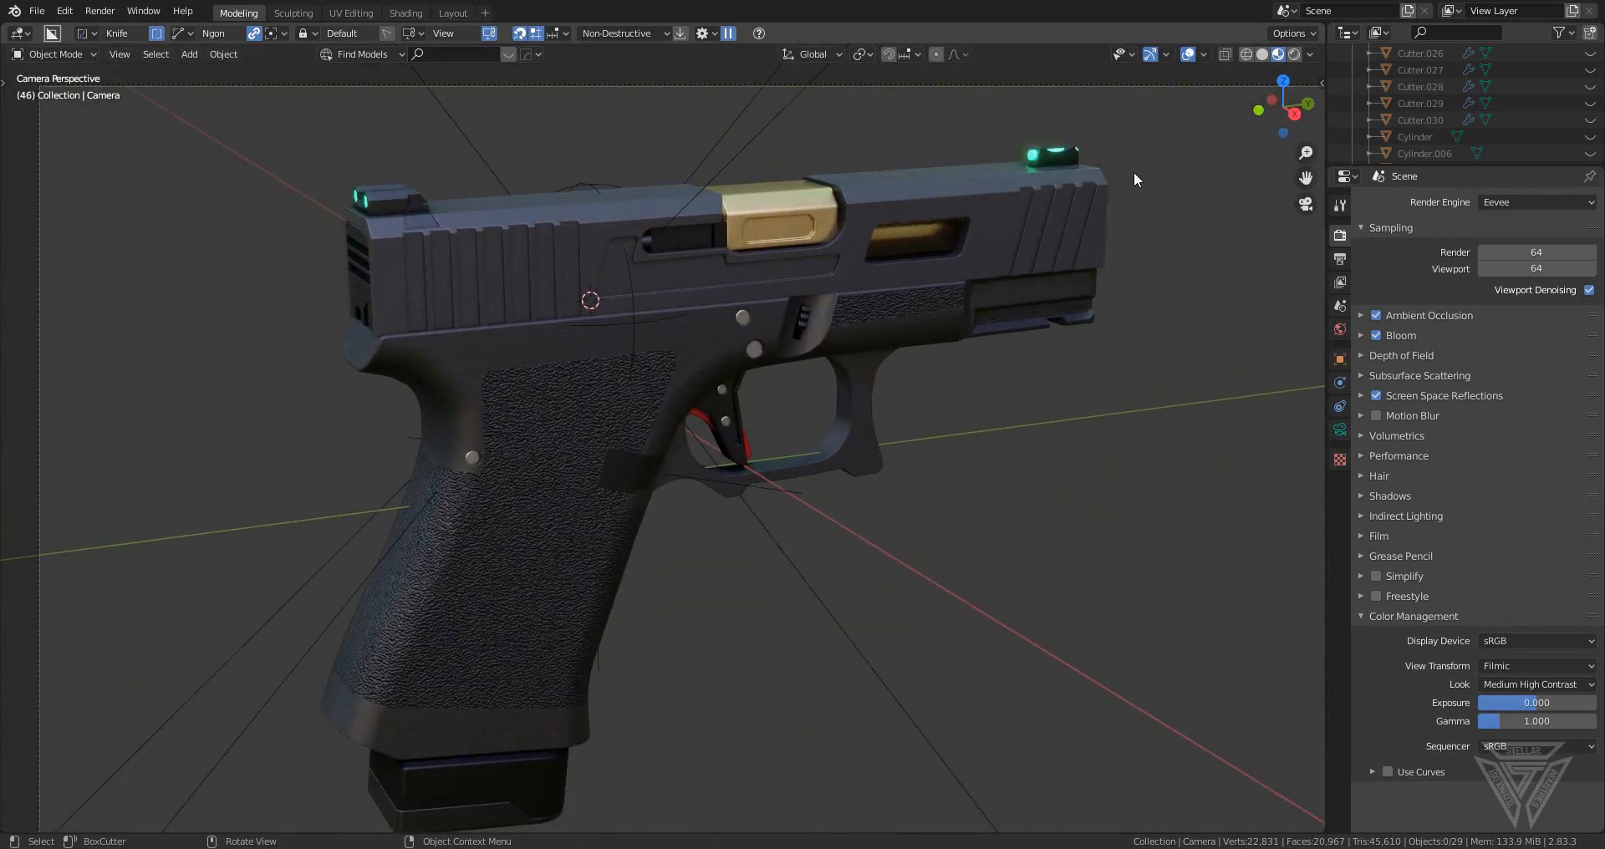
pyautogui.hotkey('ctrl', 'space')
pyautogui.scroll(-2, 1170, 209)
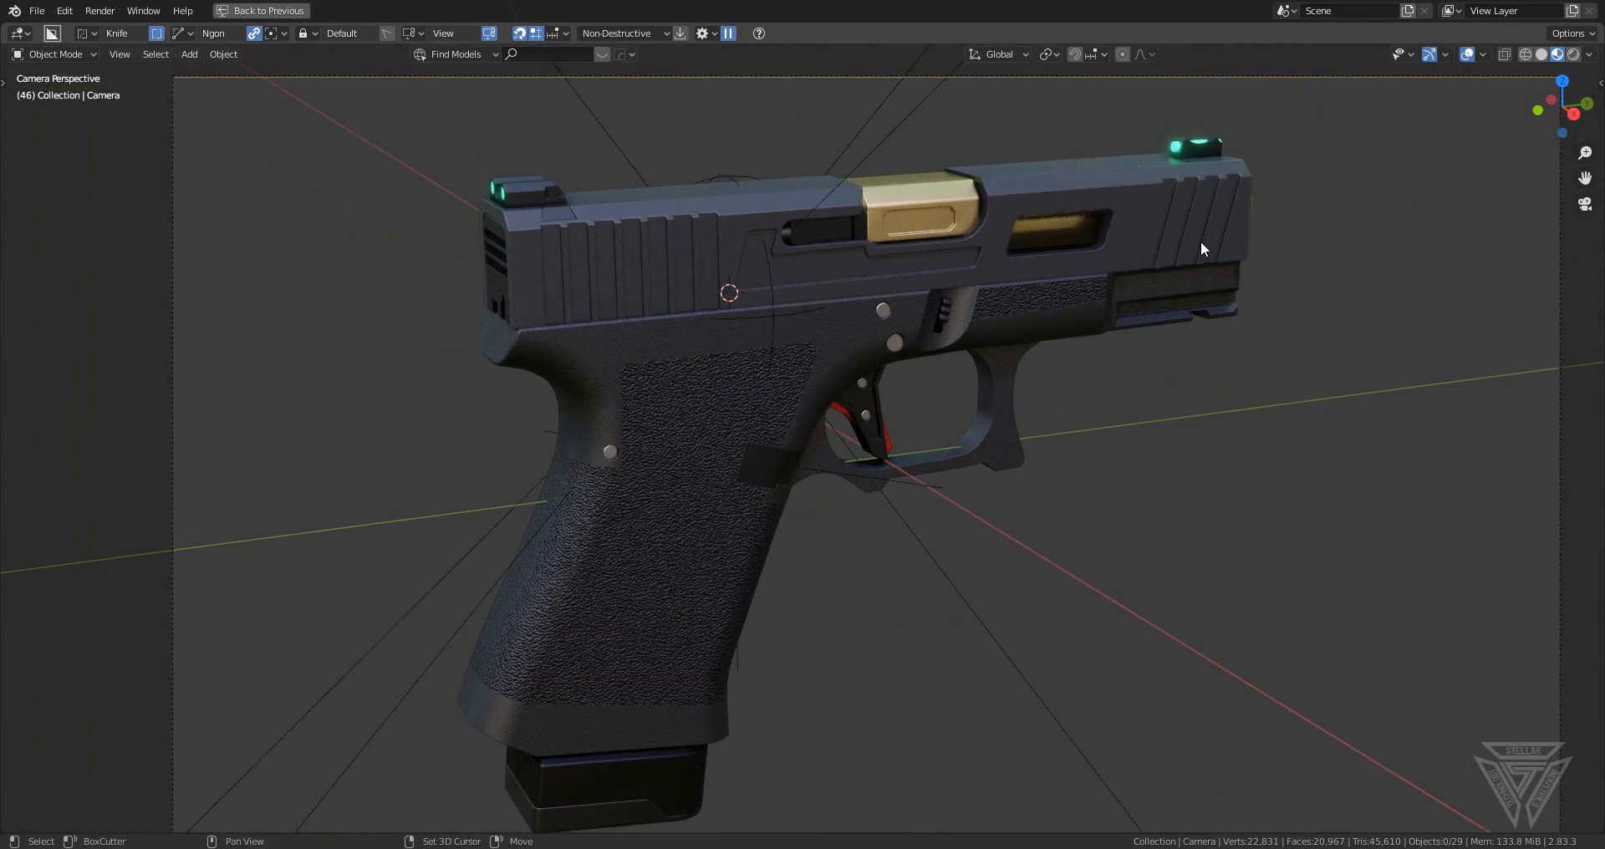
pyautogui.scroll(-1, 1161, 293)
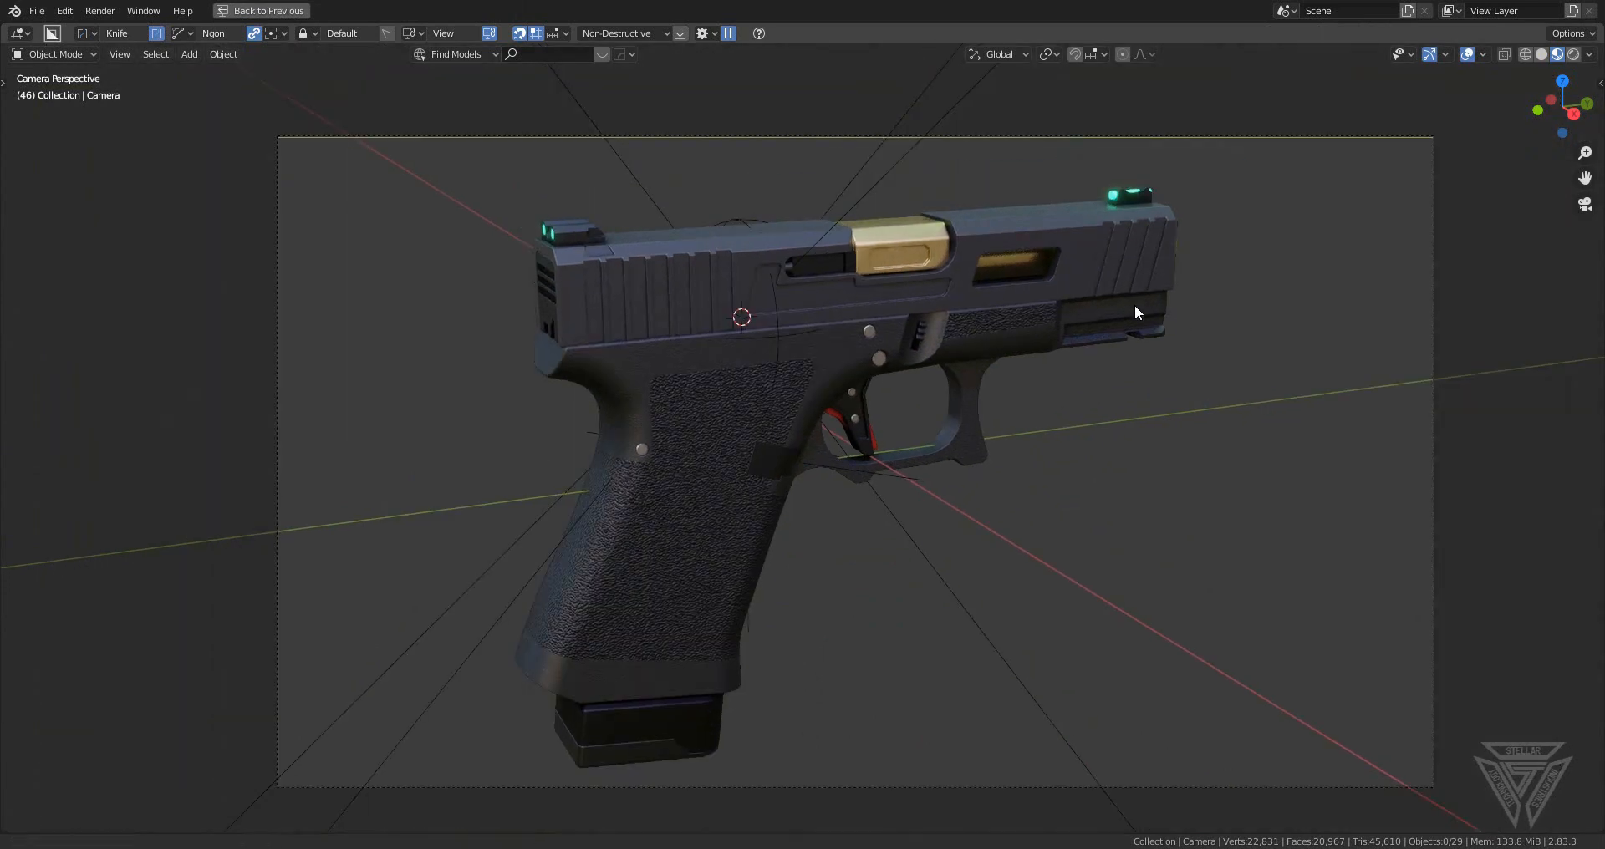
pyautogui.keyDown('shift'); pyautogui.moveTo(1135, 311); pyautogui.dragTo(1076, 302, button='middle'); pyautogui.keyUp('shift')
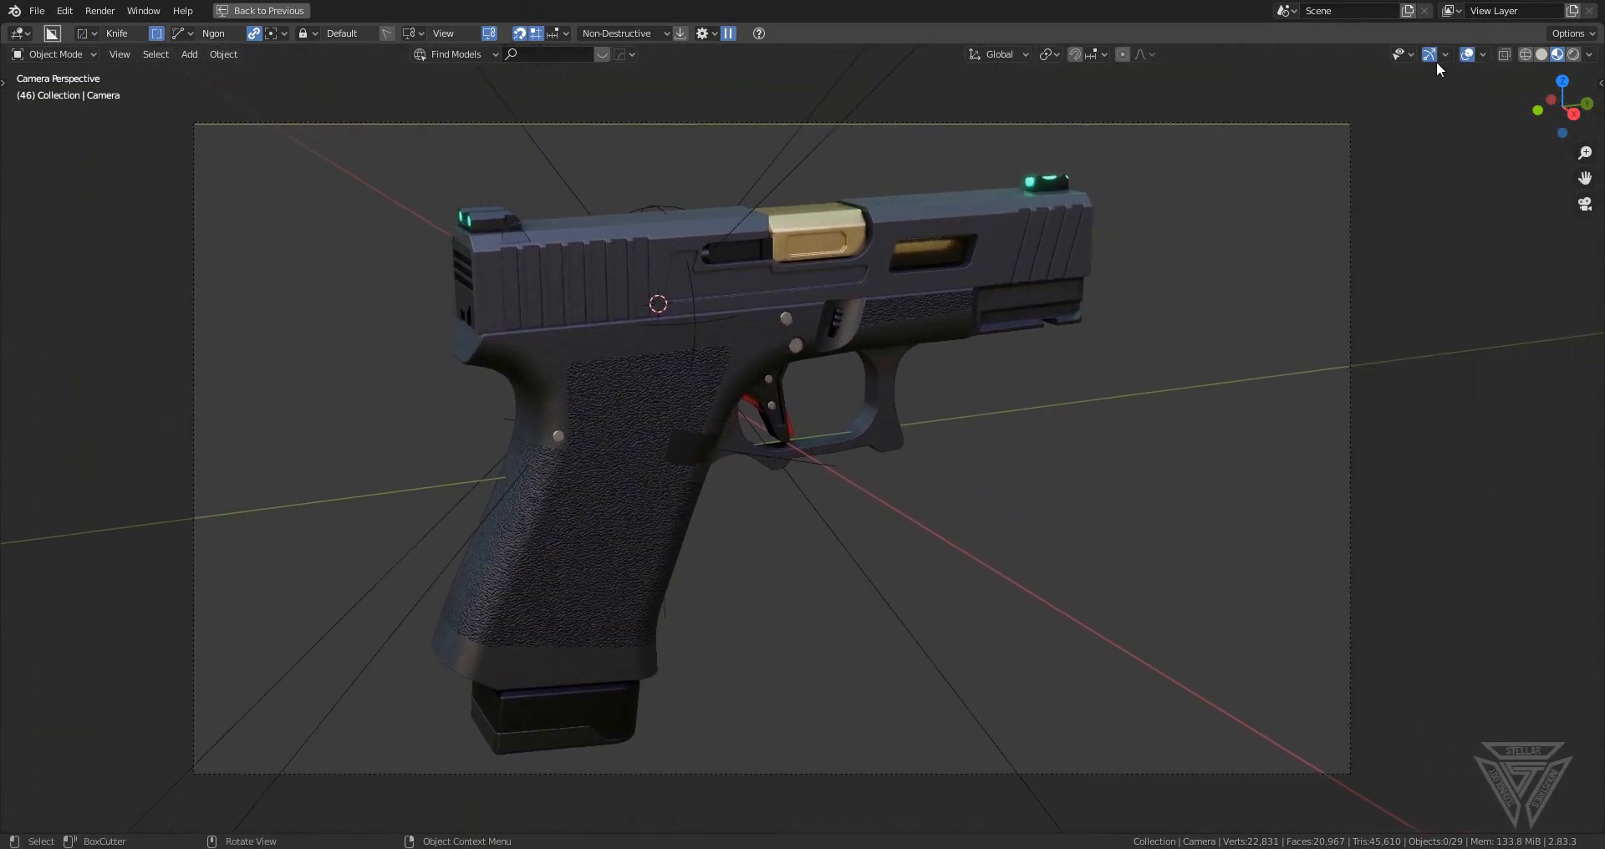
pyautogui.click(1465, 55)
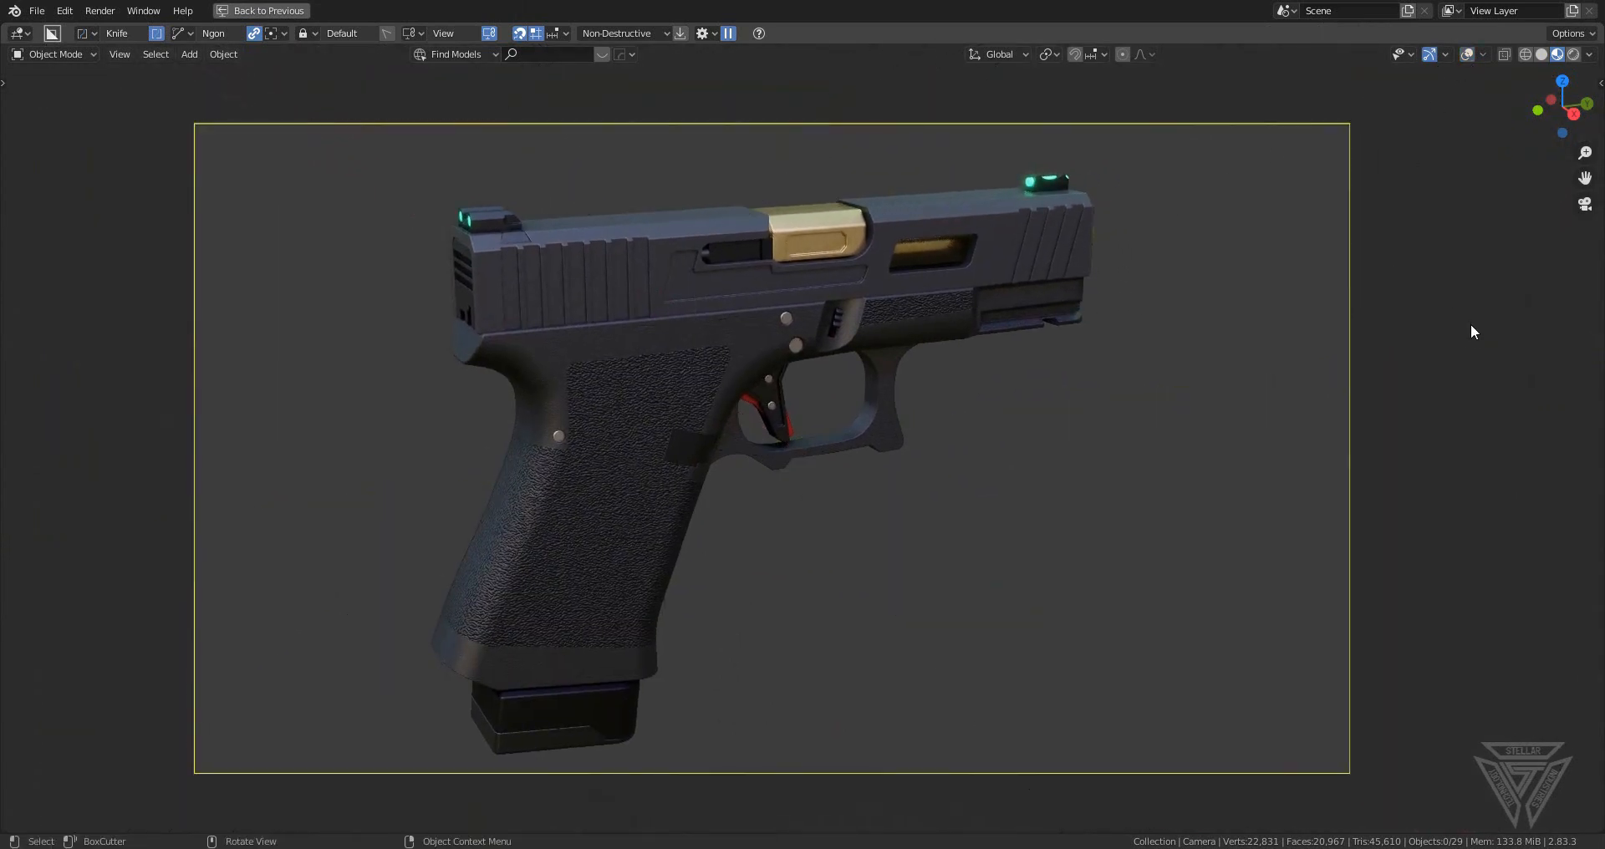